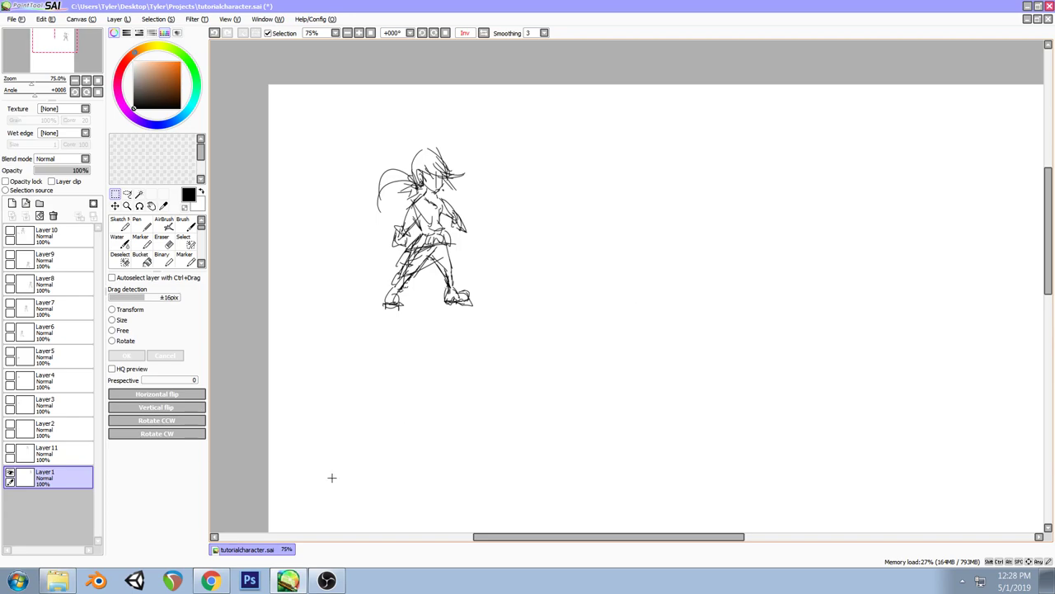
Switch to the browser to check the live video preview on the Twitch dashboard, and return to PaintTool SAI
{"action": "left_click", "coordinate": [210, 581]}
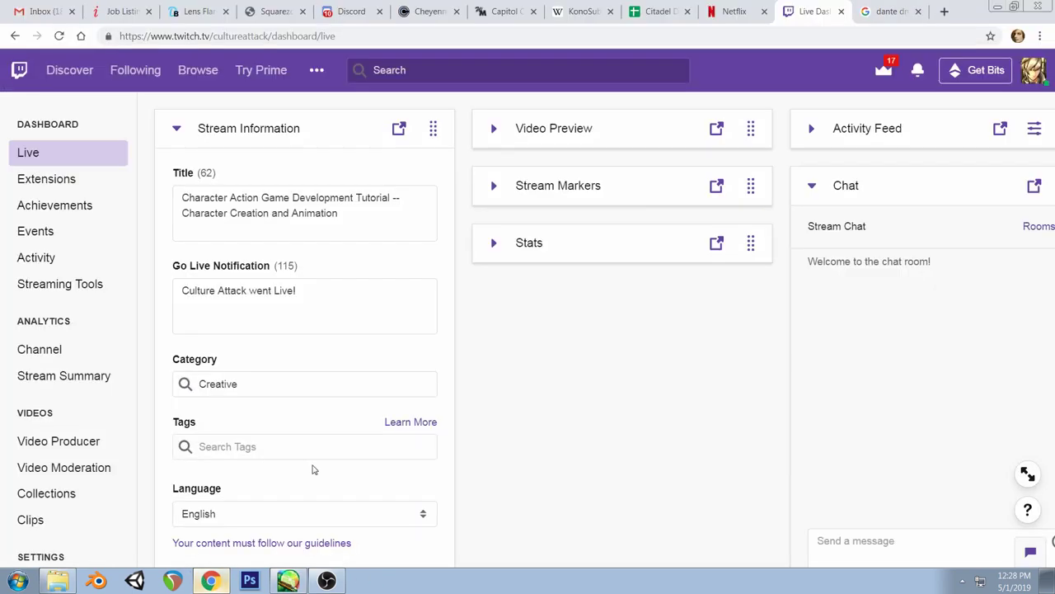
{"action": "left_click", "coordinate": [492, 130]}
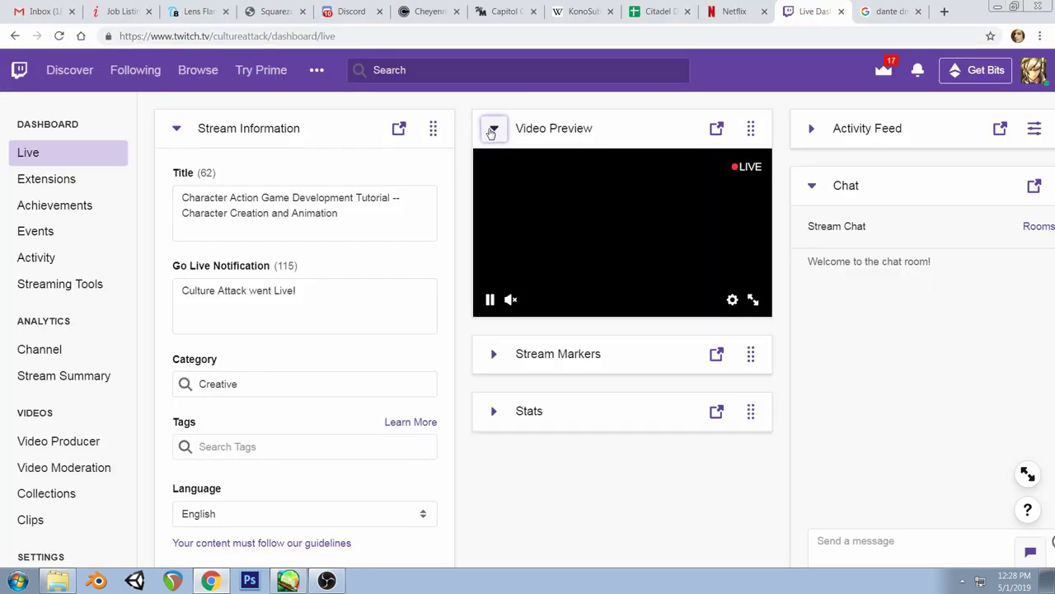
{"action": "left_click", "coordinate": [493, 130]}
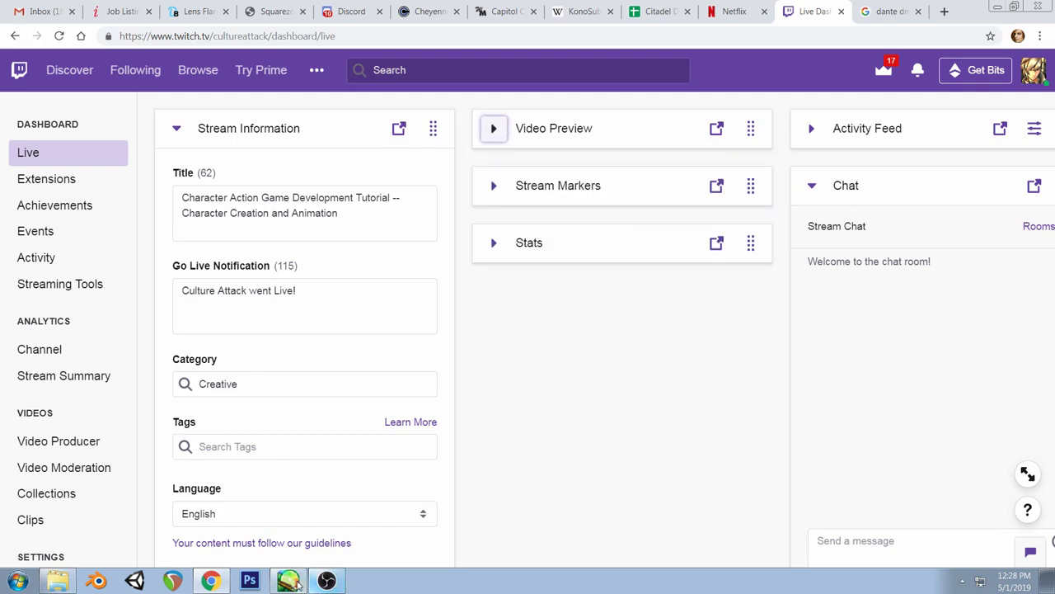
{"action": "left_click", "coordinate": [288, 580]}
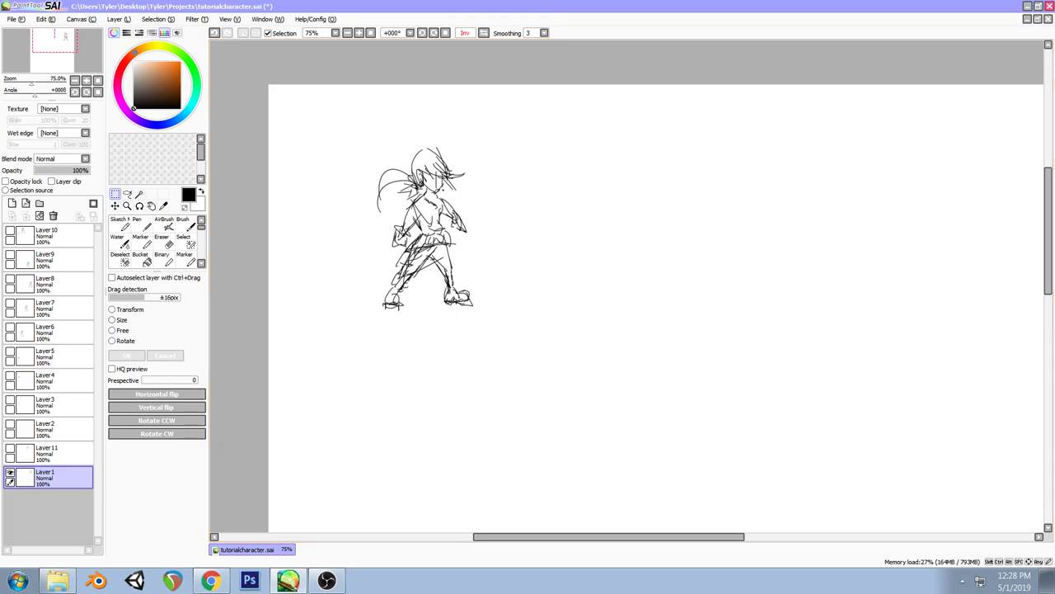
{"action": "left_click", "coordinate": [54, 582]}
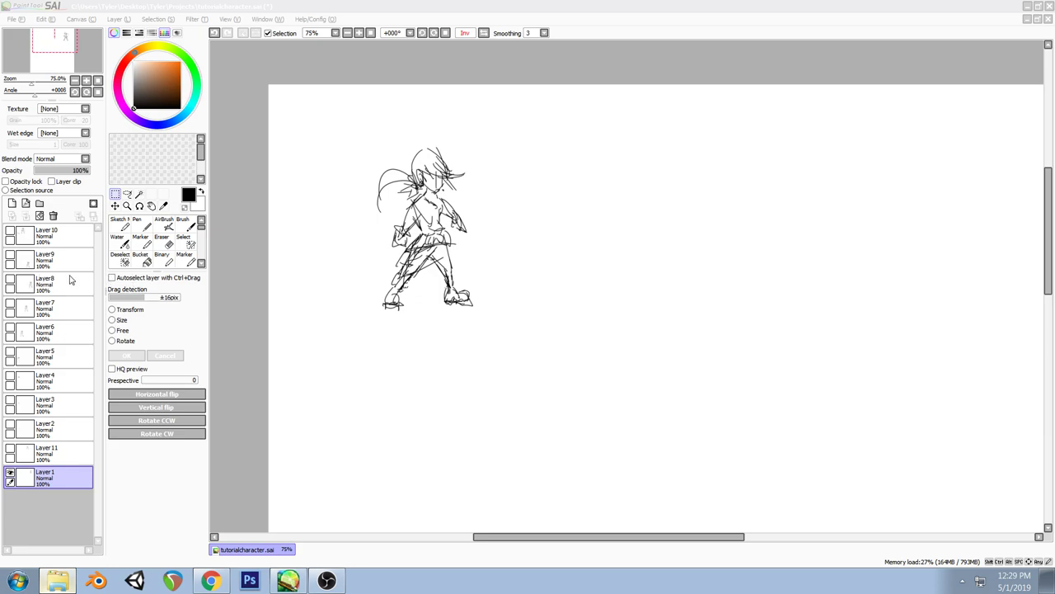
{"action": "left_click", "coordinate": [1048, 183]}
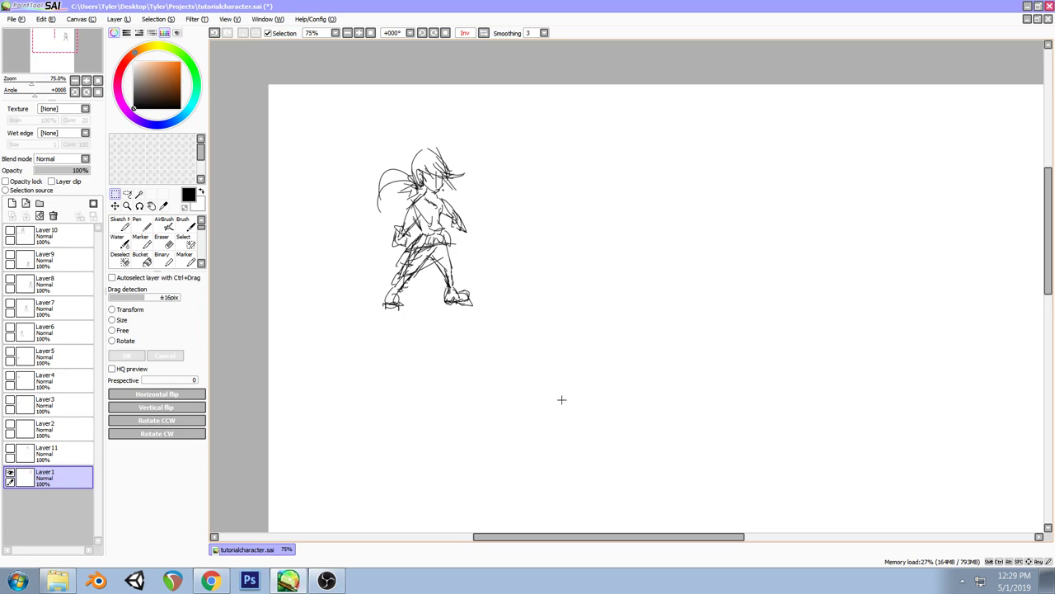
With the Pen at size 2.6, rough in the chin, neck, torso and hips of a second figure beside the existing character
{"action": "left_click", "coordinate": [137, 223]}
{"action": "left_click_drag", "start_coordinate": [530, 228], "coordinate": [455, 363]}
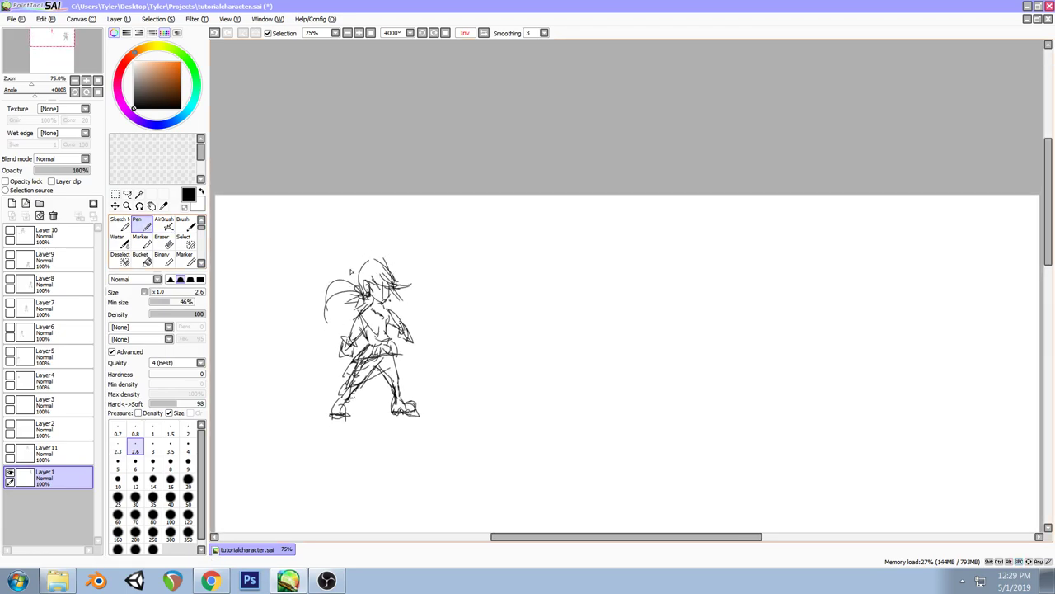
{"action": "mouse_move", "coordinate": [509, 287]}
{"action": "left_mouse_down"}
{"action": "mouse_move", "coordinate": [507, 318]}
{"action": "mouse_move", "coordinate": [493, 310]}
{"action": "mouse_move", "coordinate": [521, 288]}
{"action": "mouse_move", "coordinate": [507, 318]}
{"action": "mouse_move", "coordinate": [490, 311]}
{"action": "mouse_move", "coordinate": [511, 323]}
{"action": "mouse_move", "coordinate": [479, 342]}
{"action": "mouse_move", "coordinate": [493, 349]}
{"action": "left_mouse_up"}
{"action": "key", "text": "ctrl+z"}
{"action": "key", "text": "ctrl+z"}
{"action": "key", "text": "ctrl+z"}
{"action": "mouse_move", "coordinate": [499, 336]}
{"action": "left_mouse_down"}
{"action": "mouse_move", "coordinate": [503, 356]}
{"action": "mouse_move", "coordinate": [481, 359]}
{"action": "mouse_move", "coordinate": [499, 366]}
{"action": "mouse_move", "coordinate": [491, 383]}
{"action": "left_mouse_up"}
{"action": "mouse_move", "coordinate": [490, 385]}
{"action": "left_mouse_down"}
{"action": "mouse_move", "coordinate": [514, 395]}
{"action": "mouse_move", "coordinate": [487, 404]}
{"action": "left_mouse_up"}
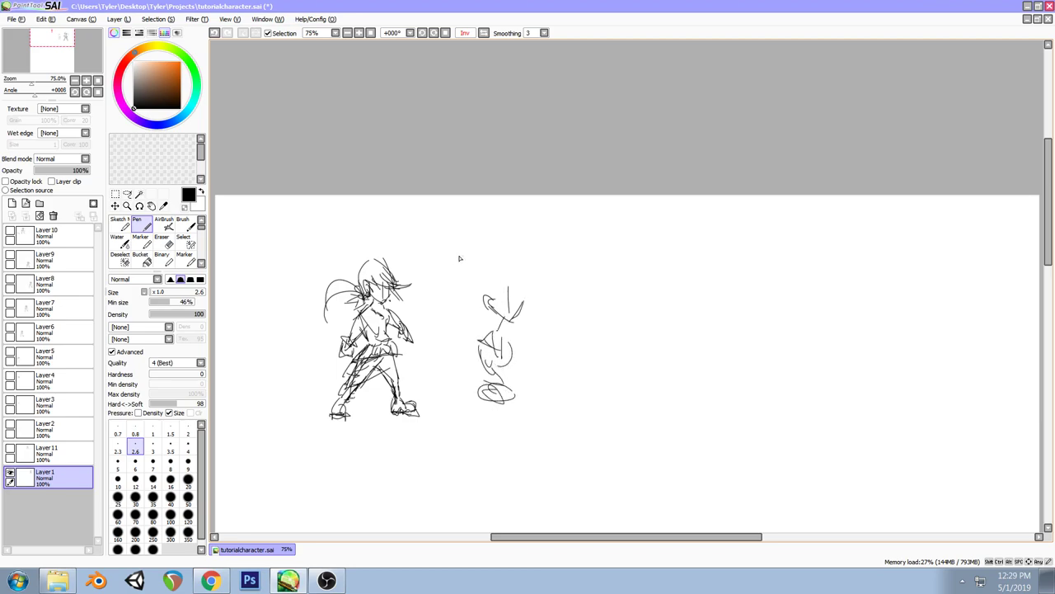
Try face contour strokes around the second figure's chin
{"action": "left_click_drag", "start_coordinate": [519, 286], "coordinate": [518, 316]}
{"action": "mouse_move", "coordinate": [484, 297]}
{"action": "left_mouse_down"}
{"action": "mouse_move", "coordinate": [500, 295]}
{"action": "mouse_move", "coordinate": [490, 303]}
{"action": "mouse_move", "coordinate": [496, 286]}
{"action": "mouse_move", "coordinate": [492, 309]}
{"action": "mouse_move", "coordinate": [511, 291]}
{"action": "mouse_move", "coordinate": [523, 322]}
{"action": "mouse_move", "coordinate": [488, 312]}
{"action": "mouse_move", "coordinate": [495, 267]}
{"action": "mouse_move", "coordinate": [483, 265]}
{"action": "mouse_move", "coordinate": [537, 290]}
{"action": "mouse_move", "coordinate": [541, 303]}
{"action": "left_mouse_up"}
{"action": "key", "text": "ctrl+z"}
{"action": "key", "text": "ctrl+z"}
{"action": "key", "text": "ctrl+z"}
{"action": "key", "text": "ctrl+z"}
{"action": "key", "text": "ctrl+z"}
{"action": "key", "text": "ctrl+z"}
Sketch the back of the second figure's head and try a long hair stroke from its crown
{"action": "left_click_drag", "start_coordinate": [488, 269], "coordinate": [491, 303]}
{"action": "key", "text": "ctrl+z"}
{"action": "key", "text": "ctrl+z"}
{"action": "left_click_drag", "start_coordinate": [495, 262], "coordinate": [490, 300]}
{"action": "mouse_move", "coordinate": [498, 262]}
{"action": "left_mouse_down"}
{"action": "mouse_move", "coordinate": [524, 295]}
{"action": "mouse_move", "coordinate": [545, 289]}
{"action": "mouse_move", "coordinate": [452, 319]}
{"action": "mouse_move", "coordinate": [458, 342]}
{"action": "left_mouse_up"}
{"action": "key", "text": "ctrl+z"}
{"action": "key", "text": "ctrl+z"}
Try shoulder, neck, face and ponytail strokes on the second figure
{"action": "left_click_drag", "start_coordinate": [491, 315], "coordinate": [469, 368]}
{"action": "mouse_move", "coordinate": [495, 328]}
{"action": "left_mouse_down"}
{"action": "mouse_move", "coordinate": [513, 341]}
{"action": "mouse_move", "coordinate": [508, 324]}
{"action": "left_mouse_up"}
{"action": "left_click_drag", "start_coordinate": [519, 289], "coordinate": [515, 312]}
{"action": "key", "text": "ctrl+z"}
{"action": "key", "text": "ctrl+z"}
{"action": "key", "text": "ctrl+z"}
{"action": "key", "text": "ctrl+z"}
{"action": "key", "text": "ctrl+z"}
{"action": "key", "text": "ctrl+z"}
{"action": "mouse_move", "coordinate": [484, 298]}
{"action": "left_mouse_down"}
{"action": "mouse_move", "coordinate": [485, 314]}
{"action": "mouse_move", "coordinate": [443, 320]}
{"action": "left_mouse_up"}
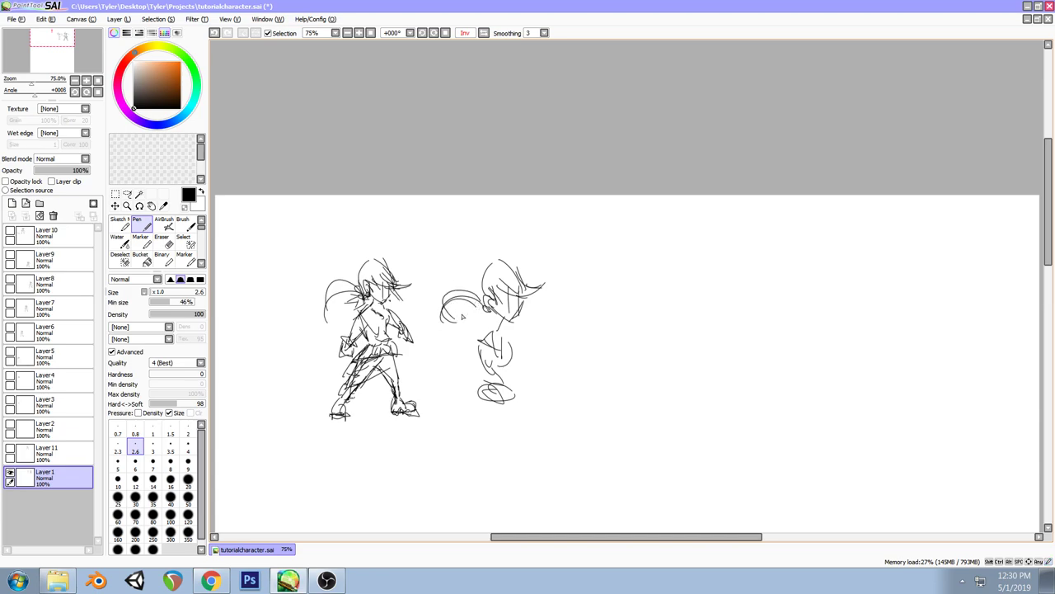
{"action": "key", "text": "ctrl+z"}
{"action": "key", "text": "ctrl+z"}
{"action": "key", "text": "ctrl+z"}
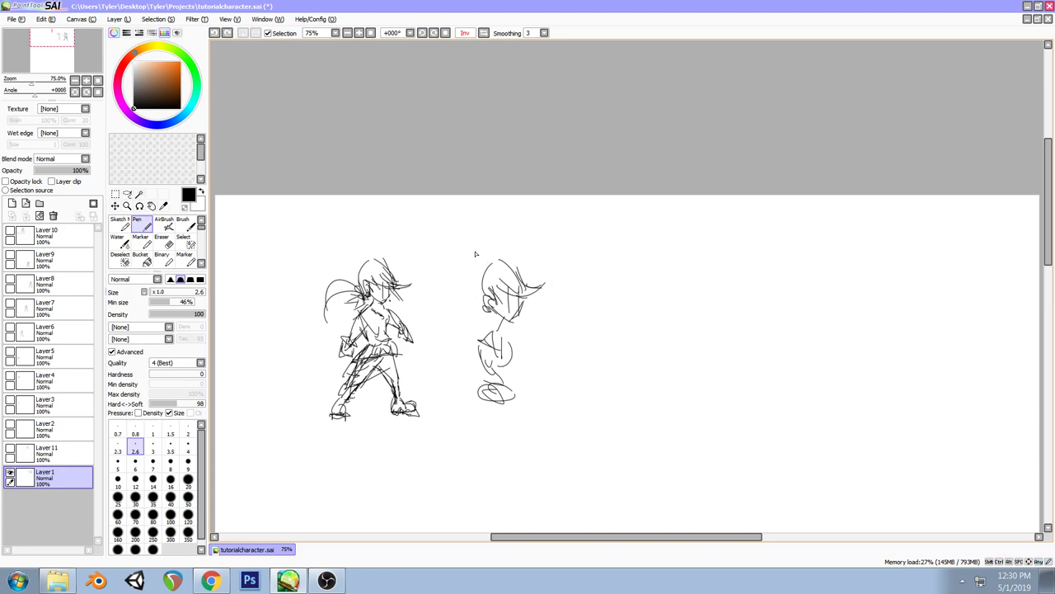
Erase the second figure's torso, hips and chin with the Eraser at size 40
{"action": "left_click", "coordinate": [163, 242]}
{"action": "mouse_move", "coordinate": [492, 334]}
{"action": "left_mouse_down"}
{"action": "mouse_move", "coordinate": [491, 351]}
{"action": "mouse_move", "coordinate": [477, 346]}
{"action": "mouse_move", "coordinate": [488, 392]}
{"action": "mouse_move", "coordinate": [505, 384]}
{"action": "mouse_move", "coordinate": [478, 370]}
{"action": "mouse_move", "coordinate": [500, 358]}
{"action": "mouse_move", "coordinate": [506, 385]}
{"action": "left_mouse_up"}
{"action": "left_click_drag", "start_coordinate": [495, 324], "coordinate": [532, 309]}
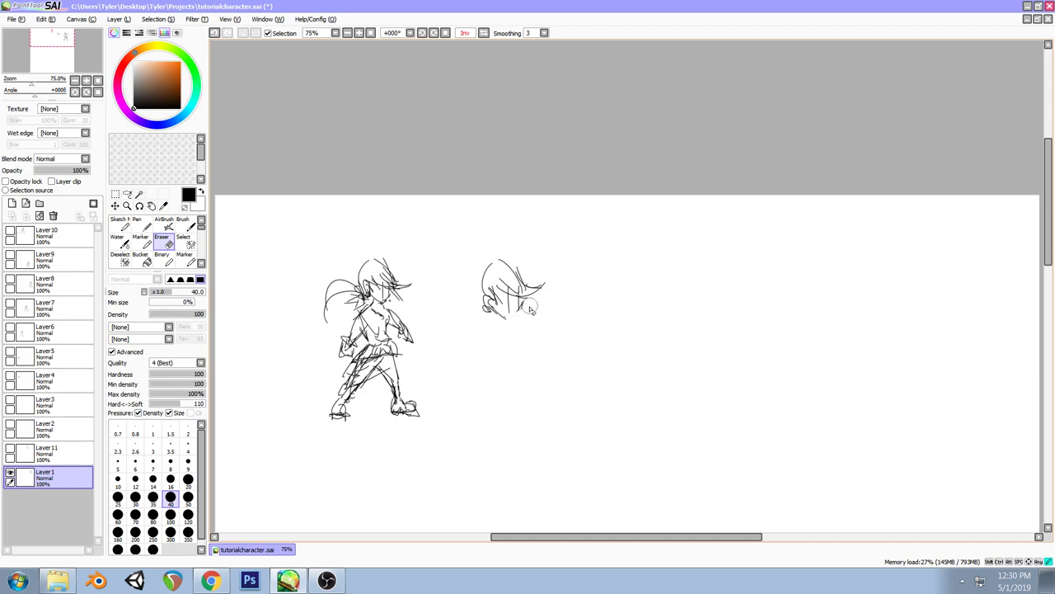
Add a hair strand to the second figure's head and try new lower-body strokes with the Pen at size 2.6
{"action": "left_click", "coordinate": [136, 223]}
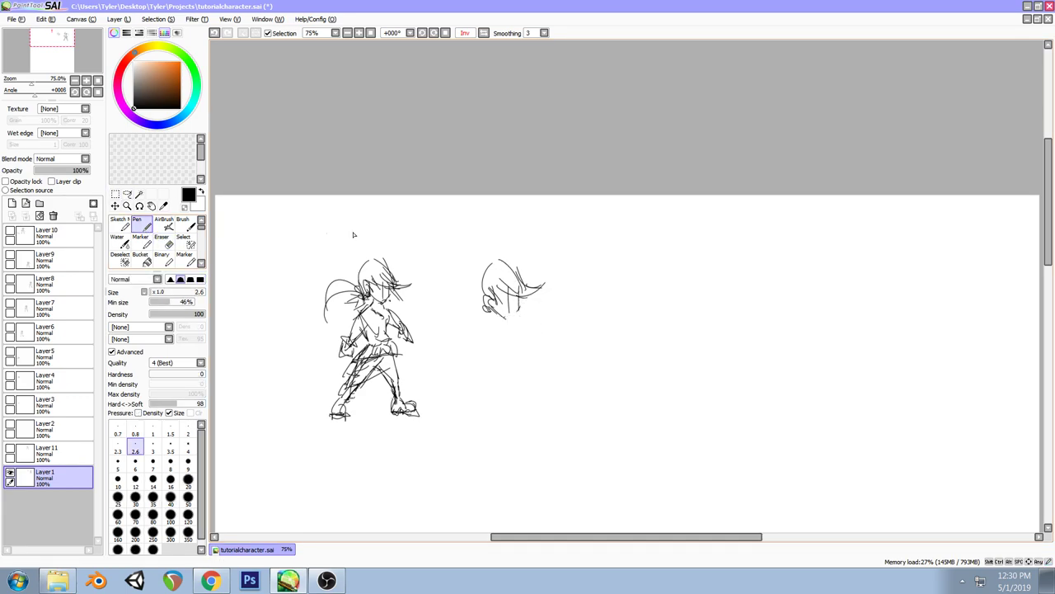
{"action": "left_click_drag", "start_coordinate": [513, 264], "coordinate": [530, 288]}
{"action": "mouse_move", "coordinate": [497, 355]}
{"action": "left_mouse_down"}
{"action": "mouse_move", "coordinate": [512, 353]}
{"action": "mouse_move", "coordinate": [475, 387]}
{"action": "left_mouse_up"}
{"action": "key", "text": "ctrl+z"}
{"action": "left_click_drag", "start_coordinate": [477, 375], "coordinate": [468, 394]}
{"action": "key", "text": "ctrl+z"}
{"action": "key", "text": "ctrl+z"}
{"action": "key", "text": "ctrl+z"}
{"action": "key", "text": "ctrl+z"}
Sketch the second figure's arm, torso, hips and spread legs below the head
{"action": "mouse_move", "coordinate": [489, 329]}
{"action": "left_mouse_down"}
{"action": "mouse_move", "coordinate": [495, 343]}
{"action": "mouse_move", "coordinate": [482, 354]}
{"action": "mouse_move", "coordinate": [520, 350]}
{"action": "mouse_move", "coordinate": [477, 347]}
{"action": "mouse_move", "coordinate": [457, 364]}
{"action": "left_mouse_up"}
{"action": "mouse_move", "coordinate": [463, 363]}
{"action": "left_mouse_down"}
{"action": "mouse_move", "coordinate": [500, 353]}
{"action": "mouse_move", "coordinate": [505, 376]}
{"action": "mouse_move", "coordinate": [511, 346]}
{"action": "left_mouse_up"}
{"action": "left_click_drag", "start_coordinate": [498, 368], "coordinate": [514, 370]}
{"action": "left_click_drag", "start_coordinate": [483, 350], "coordinate": [505, 376]}
{"action": "mouse_move", "coordinate": [509, 336]}
{"action": "left_mouse_down"}
{"action": "mouse_move", "coordinate": [516, 376]}
{"action": "mouse_move", "coordinate": [506, 379]}
{"action": "mouse_move", "coordinate": [520, 385]}
{"action": "mouse_move", "coordinate": [477, 389]}
{"action": "mouse_move", "coordinate": [476, 412]}
{"action": "left_mouse_up"}
{"action": "mouse_move", "coordinate": [516, 384]}
{"action": "left_mouse_down"}
{"action": "mouse_move", "coordinate": [487, 431]}
{"action": "mouse_move", "coordinate": [475, 421]}
{"action": "left_mouse_up"}
{"action": "left_click_drag", "start_coordinate": [485, 414], "coordinate": [458, 442]}
{"action": "mouse_move", "coordinate": [517, 381]}
{"action": "left_mouse_down"}
{"action": "mouse_move", "coordinate": [530, 417]}
{"action": "mouse_move", "coordinate": [541, 412]}
{"action": "left_mouse_up"}
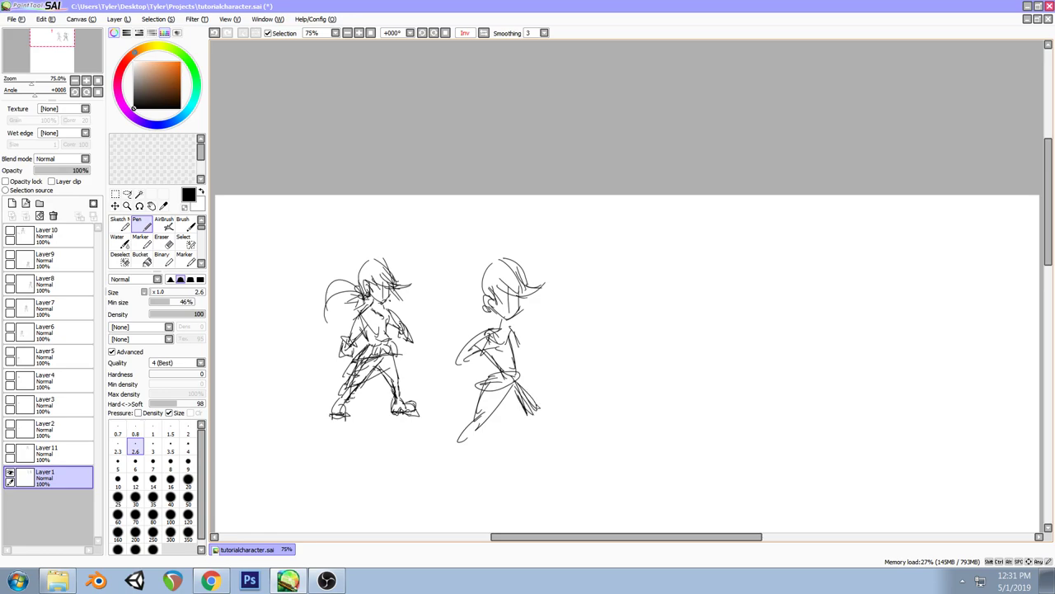
Undo all the strokes of the second figure, keeping only the original character sketch
{"action": "key", "text": "ctrl+z"}
{"action": "key", "text": "ctrl+z"}
{"action": "key", "text": "ctrl+z"}
{"action": "key", "text": "ctrl+z"}
{"action": "key", "text": "ctrl+z"}
{"action": "key", "text": "ctrl+z"}
{"action": "key", "text": "ctrl+z"}
{"action": "key", "text": "ctrl+z"}
{"action": "key", "text": "ctrl+z"}
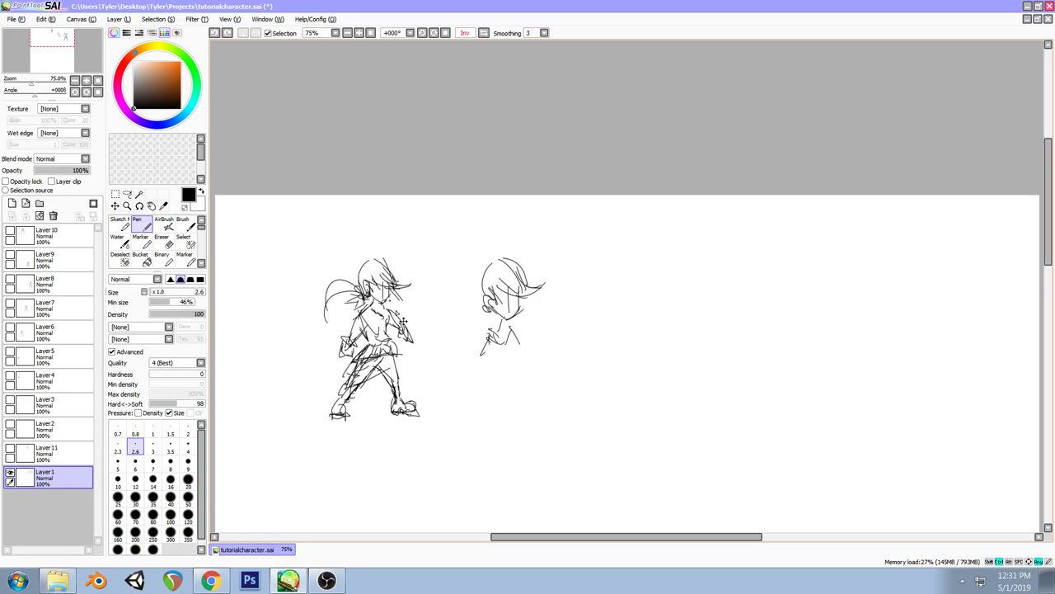
{"action": "key", "text": "ctrl+z"}
{"action": "key", "text": "ctrl+y"}
{"action": "key", "text": "ctrl+y"}
{"action": "key", "text": "ctrl+y"}
{"action": "key", "text": "ctrl+z"}
{"action": "key", "text": "ctrl+z"}
{"action": "key", "text": "ctrl+z"}
{"action": "key", "text": "ctrl+z"}
{"action": "key", "text": "ctrl+z"}
{"action": "key", "text": "ctrl+z"}
{"action": "key", "text": "ctrl+z"}
{"action": "key", "text": "ctrl+z"}
{"action": "key", "text": "ctrl+z"}
{"action": "key", "text": "ctrl+z"}
{"action": "key", "text": "ctrl+z"}
{"action": "key", "text": "ctrl+z"}
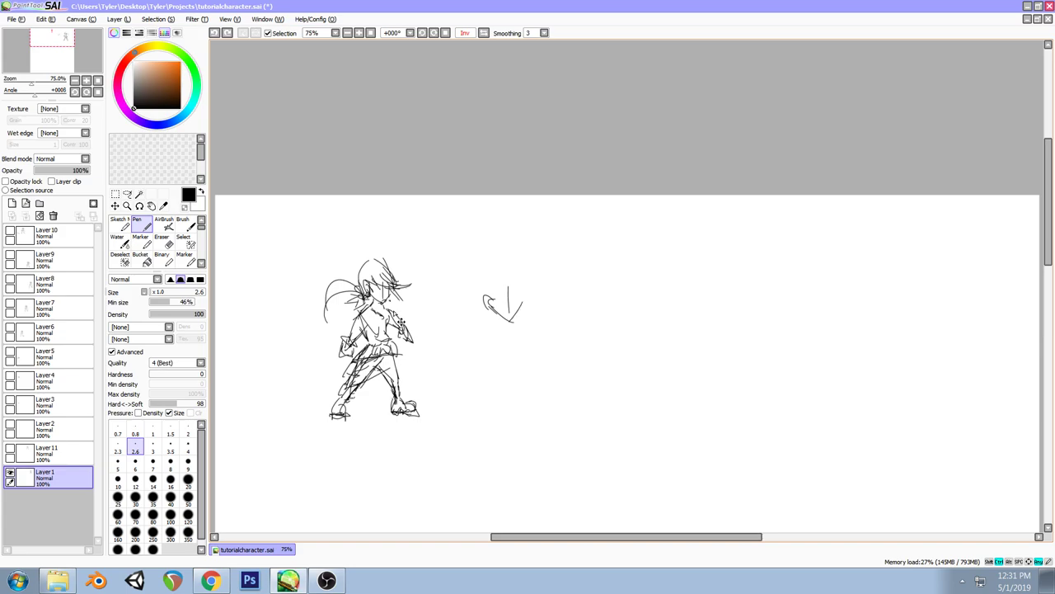
{"action": "key", "text": "ctrl+z"}
{"action": "key", "text": "ctrl+z"}
Try short strokes over the waist and hands of the original character sketch, and undo them
{"action": "left_click_drag", "start_coordinate": [370, 375], "coordinate": [382, 380]}
{"action": "mouse_move", "coordinate": [346, 337]}
{"action": "left_mouse_down"}
{"action": "mouse_move", "coordinate": [336, 358]}
{"action": "mouse_move", "coordinate": [360, 356]}
{"action": "left_mouse_up"}
{"action": "left_click_drag", "start_coordinate": [405, 330], "coordinate": [416, 350]}
{"action": "key", "text": "ctrl+z"}
{"action": "key", "text": "ctrl+z"}
{"action": "key", "text": "ctrl+z"}
Show Layer11 with its second figure, and show Layer2 and move its face sketch into the empty space beside the figures
{"action": "left_click", "coordinate": [49, 453]}
{"action": "left_click", "coordinate": [10, 449]}
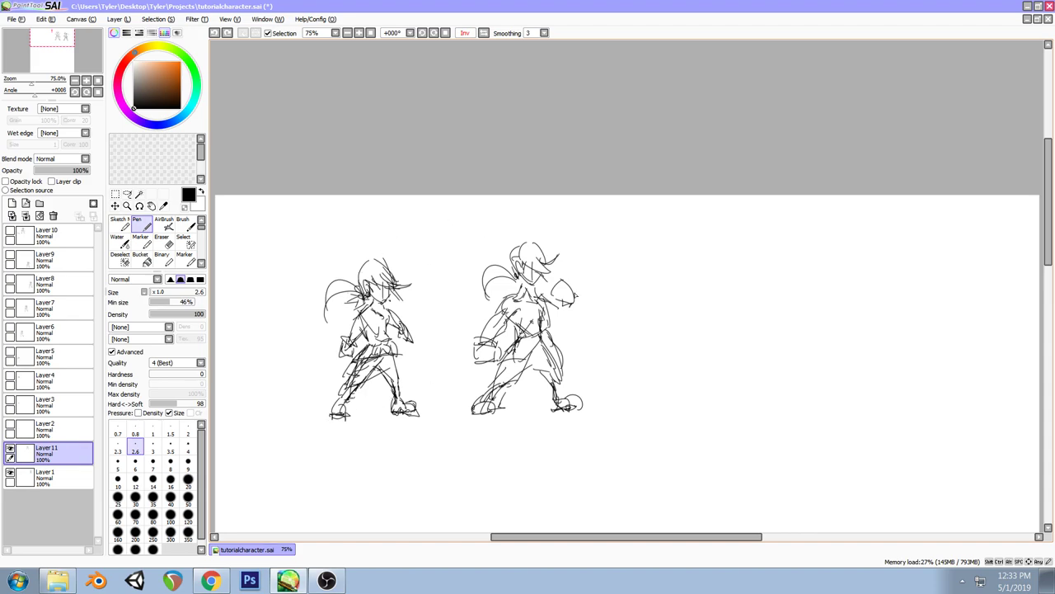
{"action": "left_click", "coordinate": [10, 424]}
{"action": "left_click", "coordinate": [77, 435]}
{"action": "mouse_move", "coordinate": [705, 367]}
{"action": "left_mouse_down"}
{"action": "mouse_move", "coordinate": [747, 396]}
{"action": "mouse_move", "coordinate": [808, 408]}
{"action": "mouse_move", "coordinate": [739, 310]}
{"action": "mouse_move", "coordinate": [660, 280]}
{"action": "left_mouse_up"}
{"action": "left_click_drag", "start_coordinate": [666, 319], "coordinate": [688, 308], "text": "ctrl"}
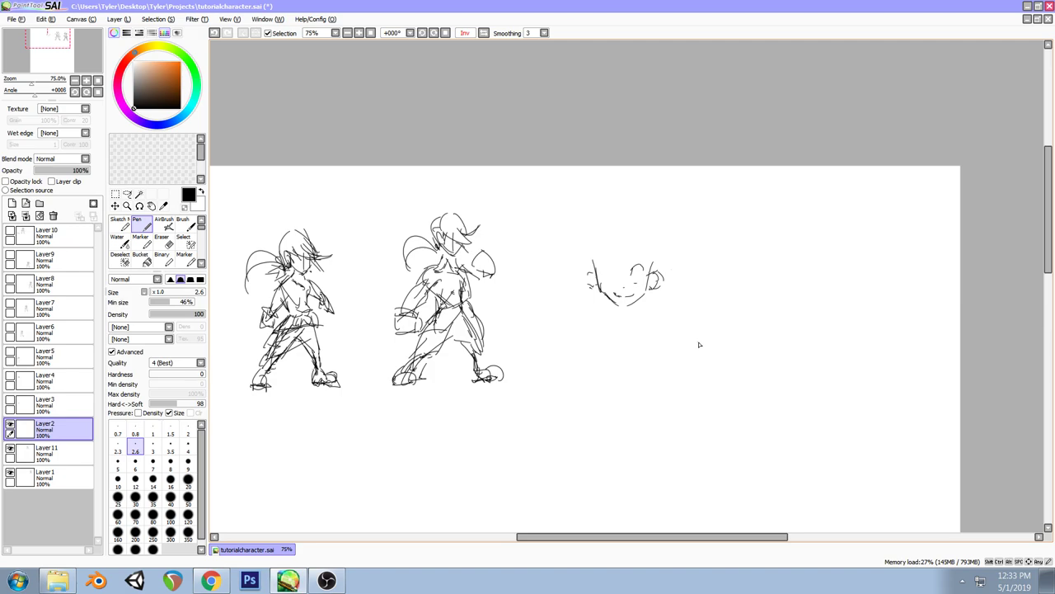
Try drawing an eye on Layer2's face sketch, and undo it
{"action": "left_click_drag", "start_coordinate": [326, 246], "coordinate": [178, 315]}
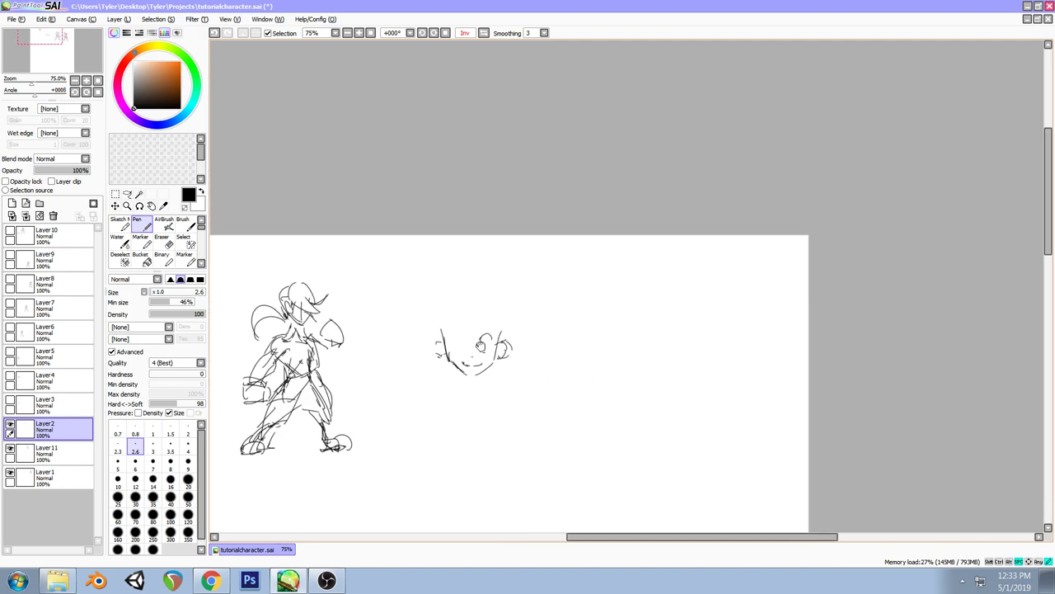
{"action": "left_click_drag", "start_coordinate": [495, 350], "coordinate": [500, 330]}
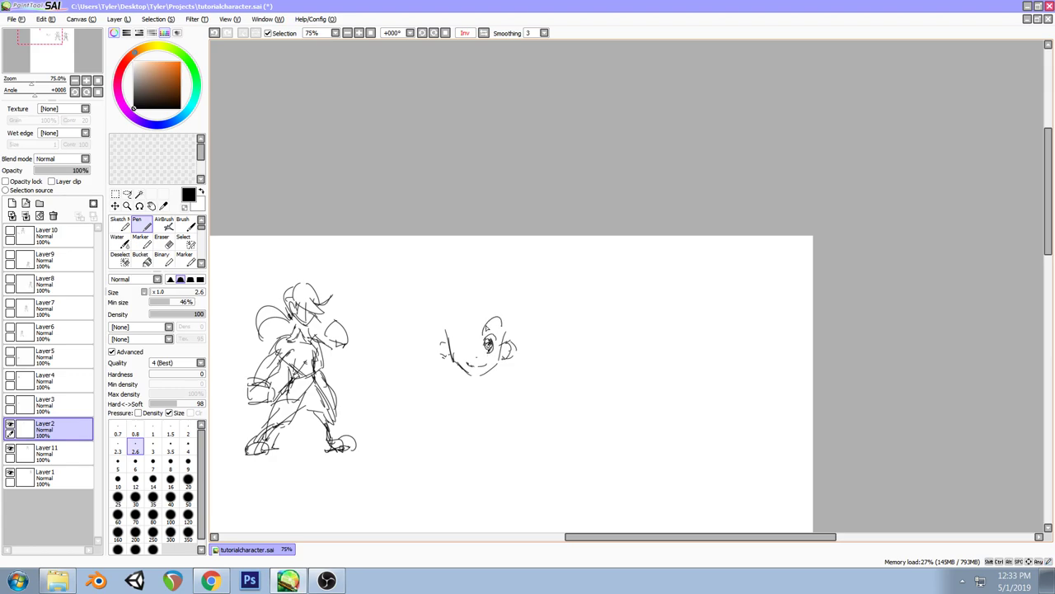
{"action": "left_click_drag", "start_coordinate": [587, 347], "coordinate": [748, 249]}
{"action": "key", "text": "ctrl+z"}
{"action": "key", "text": "ctrl+z"}
{"action": "key", "text": "ctrl+z"}
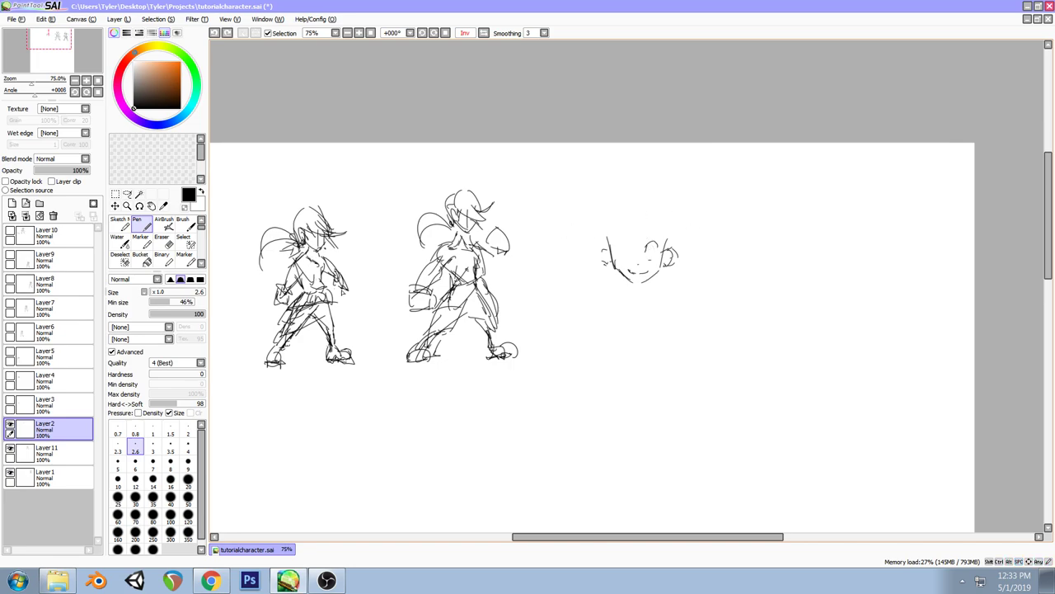
Move Layer2's face sketch towards the canvas edge, and show Layer3 with its face placed beside the second figure
{"action": "mouse_move", "coordinate": [738, 232]}
{"action": "left_mouse_down", "text": "ctrl"}
{"action": "mouse_move", "coordinate": [851, 270]}
{"action": "mouse_move", "coordinate": [818, 241]}
{"action": "left_mouse_up", "text": "ctrl"}
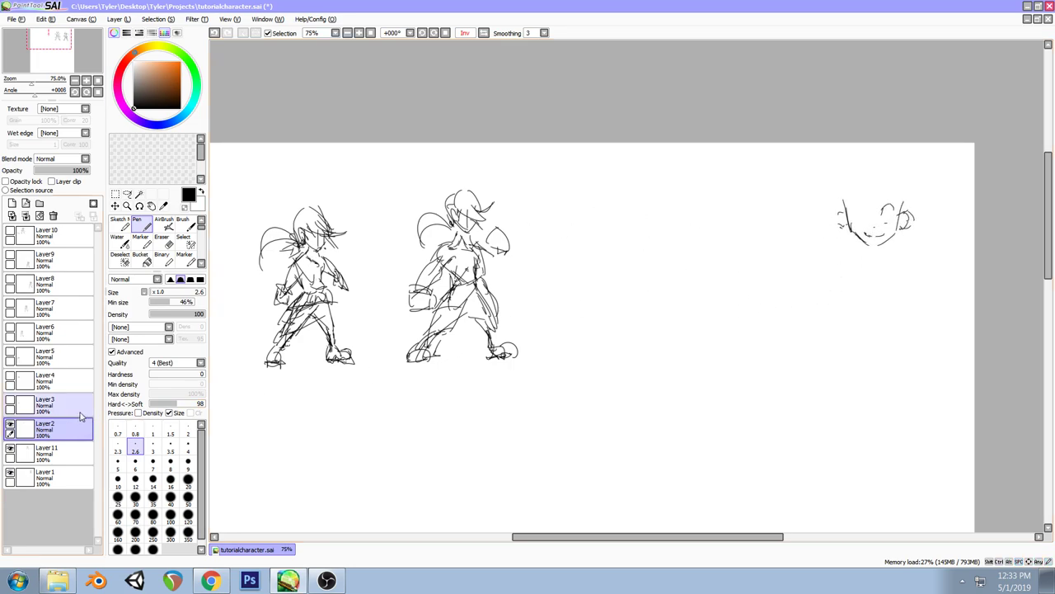
{"action": "left_click", "coordinate": [50, 404]}
{"action": "left_click", "coordinate": [10, 404]}
{"action": "mouse_move", "coordinate": [824, 442]}
{"action": "left_mouse_down", "text": "ctrl"}
{"action": "mouse_move", "coordinate": [600, 290]}
{"action": "mouse_move", "coordinate": [619, 280]}
{"action": "left_mouse_up", "text": "ctrl"}
{"action": "left_click_drag", "start_coordinate": [629, 236], "coordinate": [453, 250]}
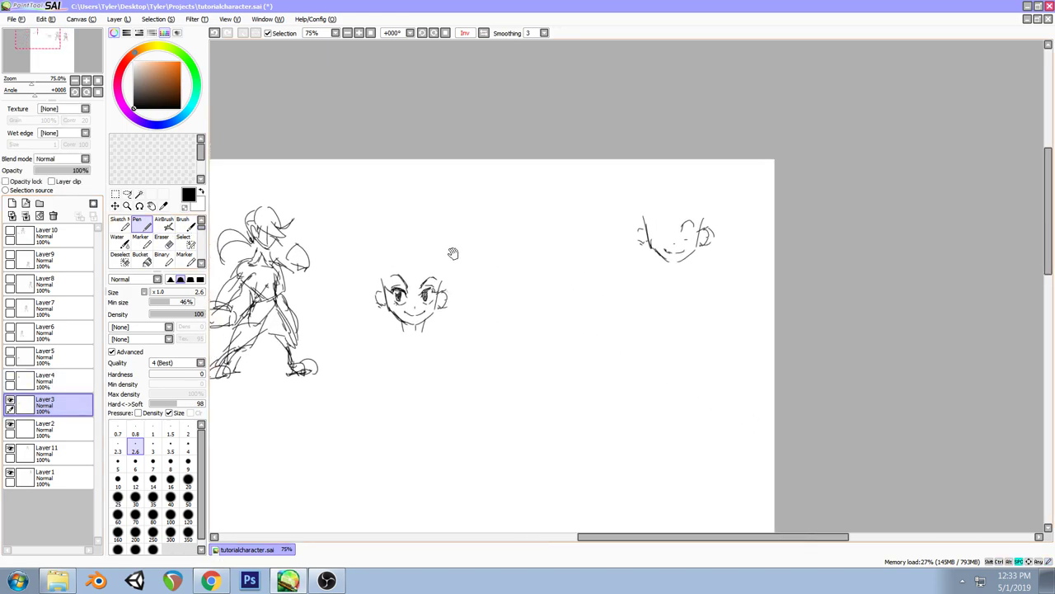
Try sketching an enlarged eye and eyebrow beside Layer3's face, and undo it
{"action": "mouse_move", "coordinate": [490, 296]}
{"action": "left_mouse_down"}
{"action": "mouse_move", "coordinate": [504, 288]}
{"action": "mouse_move", "coordinate": [488, 297]}
{"action": "mouse_move", "coordinate": [502, 306]}
{"action": "mouse_move", "coordinate": [512, 278]}
{"action": "mouse_move", "coordinate": [503, 310]}
{"action": "mouse_move", "coordinate": [498, 299]}
{"action": "left_mouse_up"}
{"action": "key", "text": "ctrl+z"}
{"action": "key", "text": "ctrl+z"}
{"action": "key", "text": "ctrl+z"}
{"action": "key", "text": "ctrl+z"}
{"action": "key", "text": "ctrl+z"}
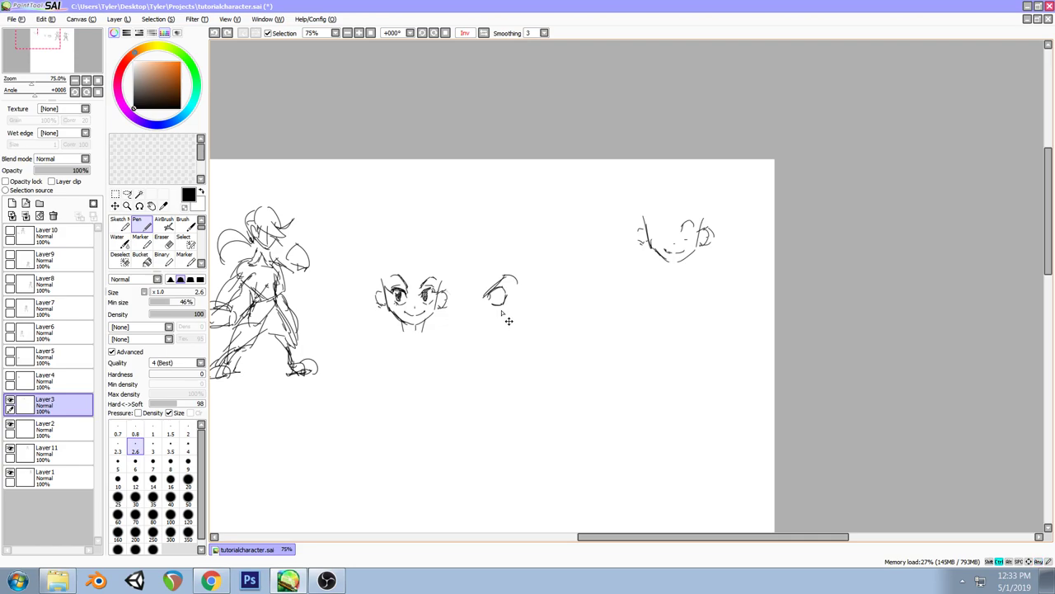
{"action": "key", "text": "ctrl+z"}
{"action": "key", "text": "ctrl+z"}
{"action": "key", "text": "ctrl+z"}
Move Layer3's face sketch directly below Layer2's face near the canvas edge
{"action": "mouse_move", "coordinate": [468, 311]}
{"action": "left_mouse_down"}
{"action": "mouse_move", "coordinate": [604, 323]}
{"action": "mouse_move", "coordinate": [588, 337]}
{"action": "left_mouse_up"}
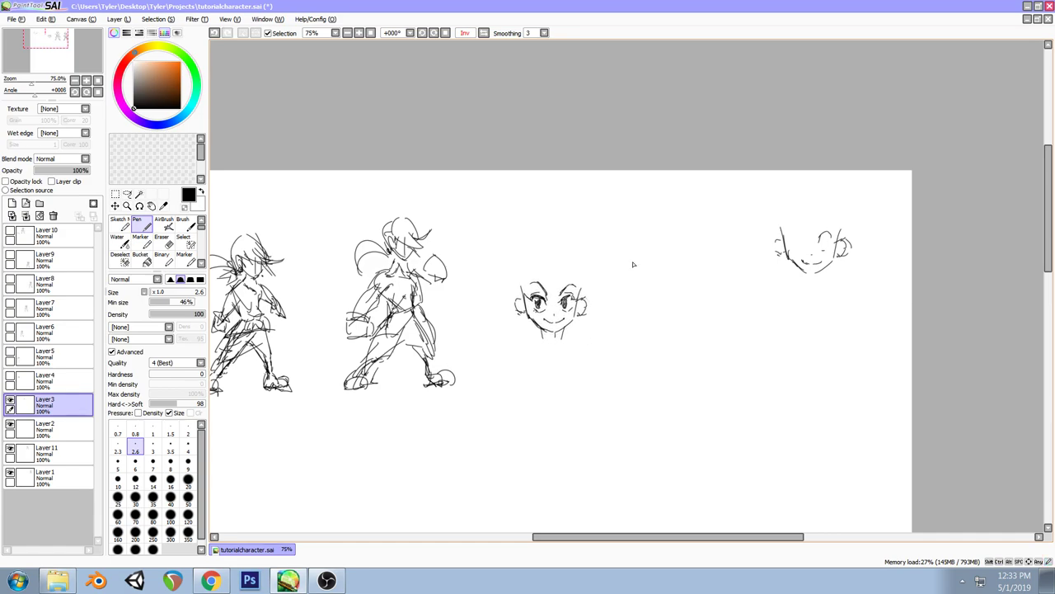
{"action": "left_click_drag", "start_coordinate": [670, 249], "coordinate": [600, 242]}
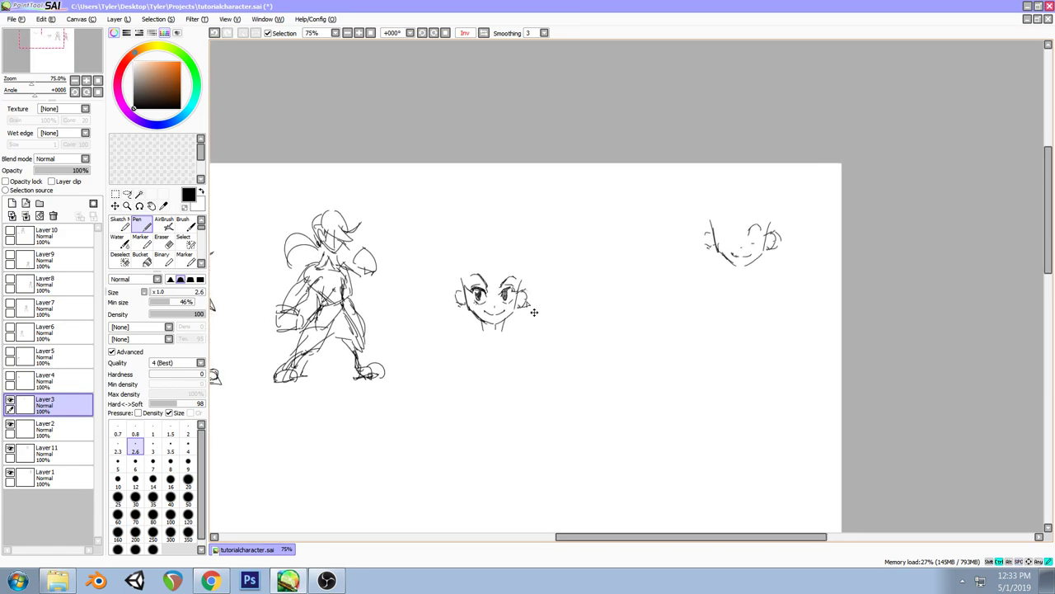
{"action": "left_click_drag", "start_coordinate": [450, 318], "coordinate": [618, 342], "text": "ctrl"}
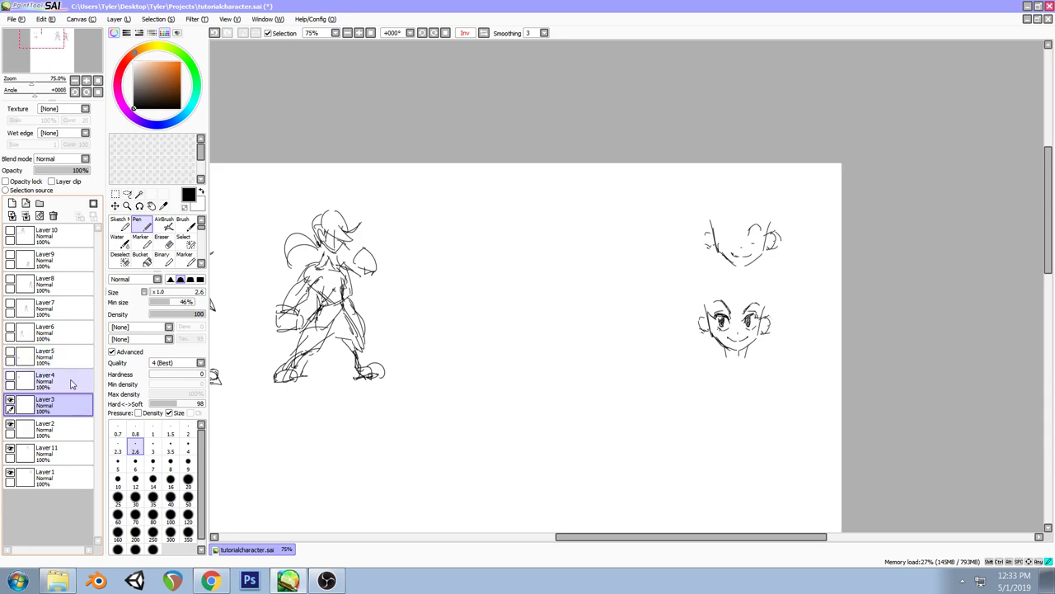
Show Layer4 and move its head sketch with hair beside the second figure
{"action": "left_click", "coordinate": [46, 379]}
{"action": "left_click", "coordinate": [10, 377]}
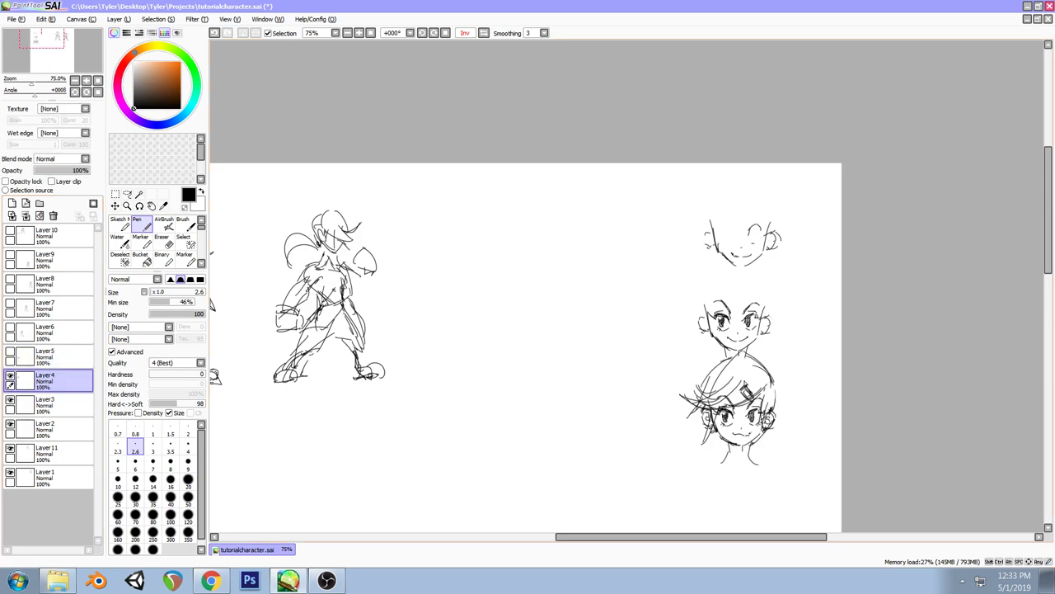
{"action": "mouse_move", "coordinate": [745, 397]}
{"action": "left_mouse_down"}
{"action": "mouse_move", "coordinate": [573, 323]}
{"action": "mouse_move", "coordinate": [492, 267]}
{"action": "mouse_move", "coordinate": [620, 286]}
{"action": "left_mouse_up"}
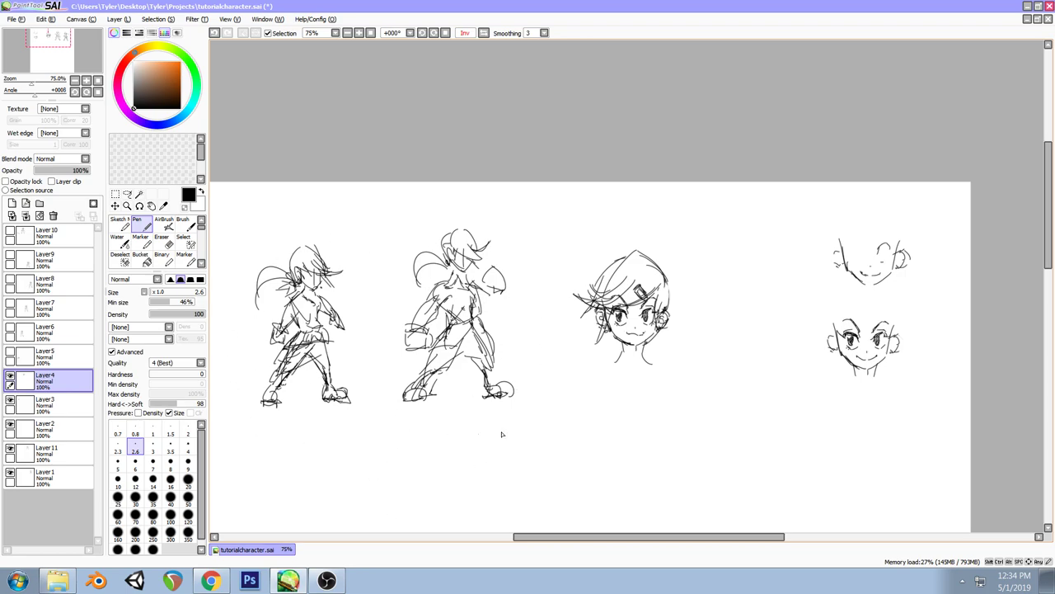
Move Layer4's head sketch below the other two faces near the canvas edge
{"action": "left_click_drag", "start_coordinate": [654, 254], "coordinate": [467, 283]}
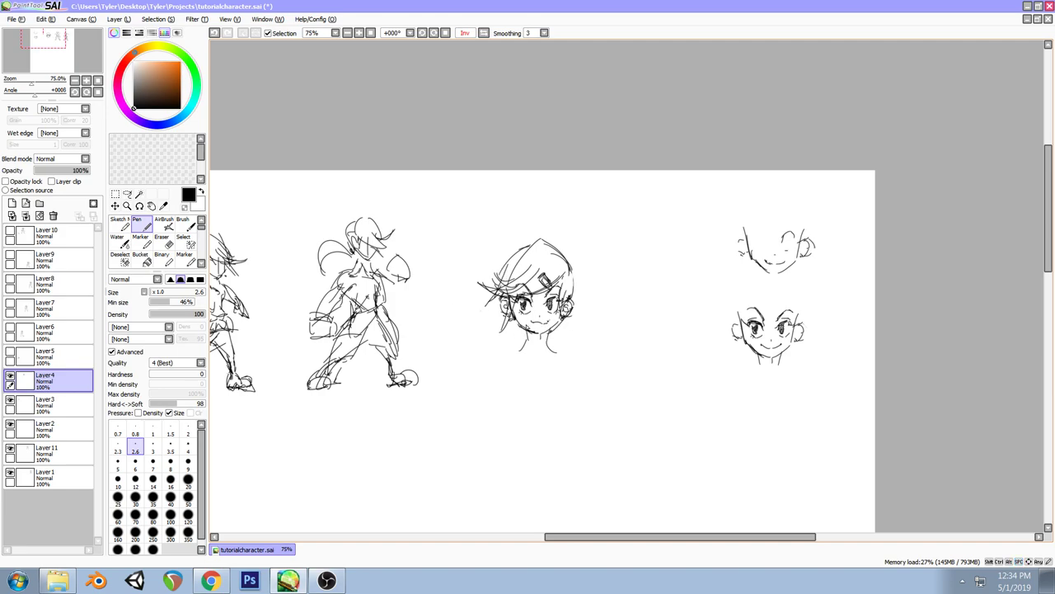
{"action": "key", "text": "ctrl+z"}
{"action": "left_click_drag", "start_coordinate": [531, 322], "coordinate": [537, 329]}
{"action": "mouse_move", "coordinate": [500, 281]}
{"action": "left_mouse_down", "text": "ctrl"}
{"action": "mouse_move", "coordinate": [619, 367]}
{"action": "mouse_move", "coordinate": [743, 408]}
{"action": "left_mouse_up", "text": "ctrl"}
{"action": "left_click_drag", "start_coordinate": [512, 307], "coordinate": [604, 259]}
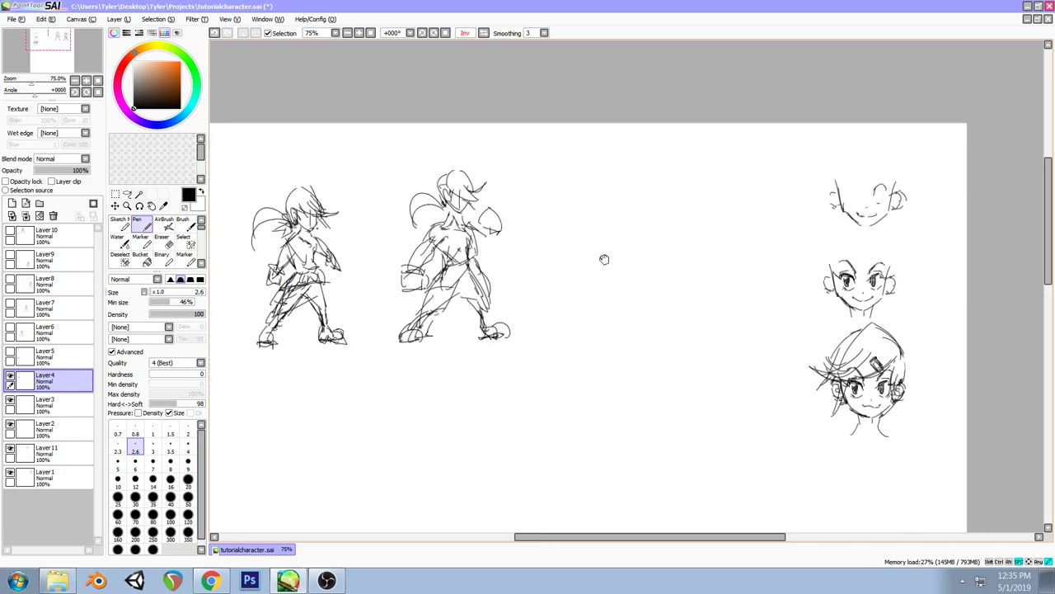
Show Layer5 and move its full-body sketch into the space between the second figure and the column of faces
{"action": "left_click", "coordinate": [71, 357]}
{"action": "left_click", "coordinate": [10, 354]}
{"action": "left_click_drag", "start_coordinate": [526, 367], "coordinate": [514, 221]}
{"action": "mouse_move", "coordinate": [889, 451]}
{"action": "left_mouse_down", "text": "ctrl"}
{"action": "mouse_move", "coordinate": [651, 198]}
{"action": "mouse_move", "coordinate": [498, 330]}
{"action": "mouse_move", "coordinate": [495, 247]}
{"action": "mouse_move", "coordinate": [511, 202]}
{"action": "left_mouse_up", "text": "ctrl"}
{"action": "left_click_drag", "start_coordinate": [637, 243], "coordinate": [652, 239]}
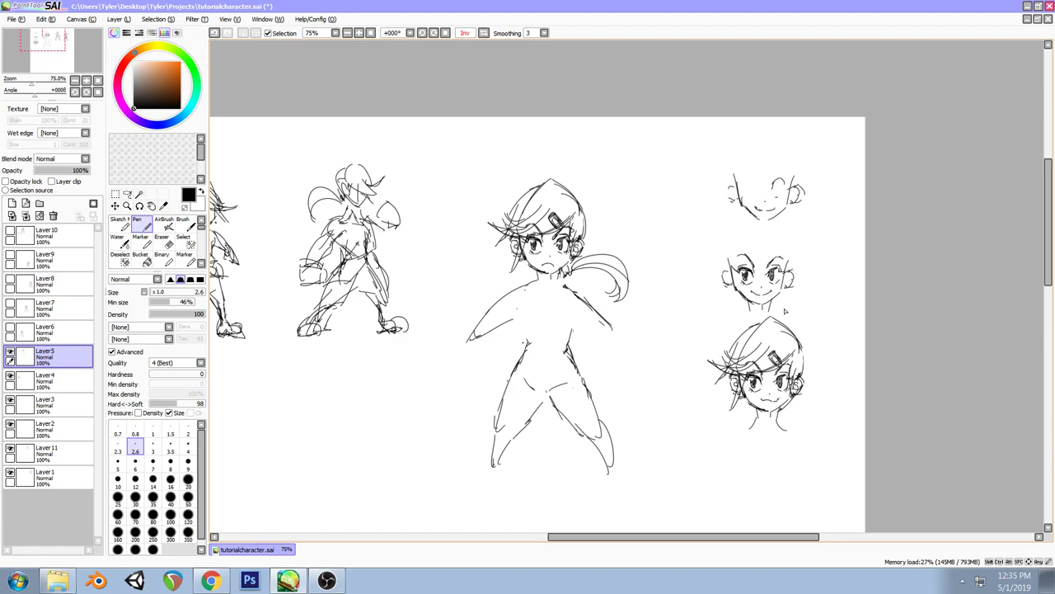
{"action": "left_click_drag", "start_coordinate": [771, 395], "coordinate": [778, 400]}
{"action": "left_click_drag", "start_coordinate": [600, 252], "coordinate": [583, 246]}
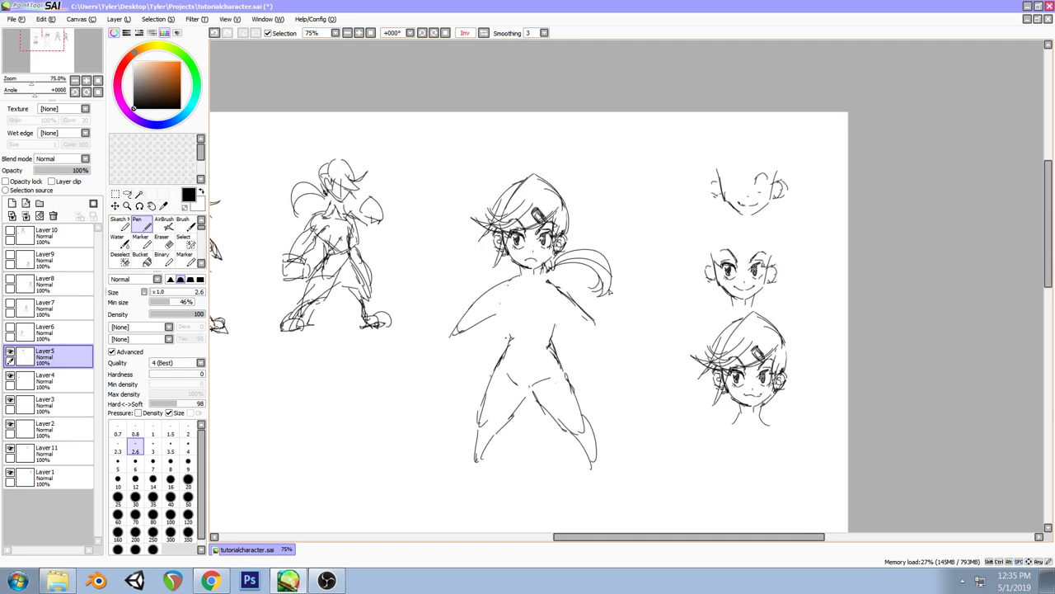
{"action": "key", "text": "e"}
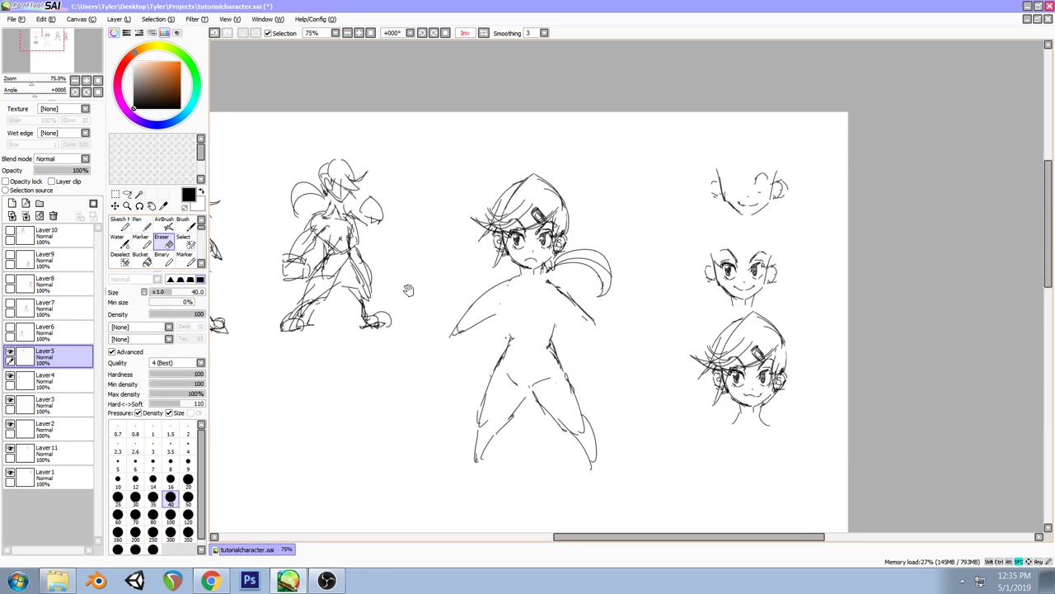
{"action": "left_click_drag", "start_coordinate": [411, 291], "coordinate": [420, 241]}
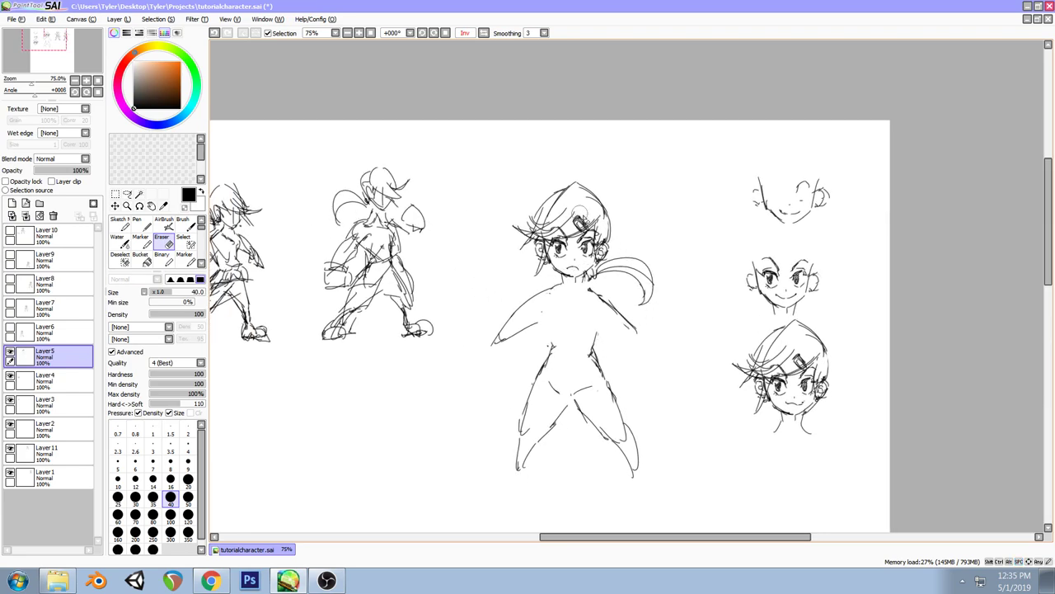
{"action": "left_click", "coordinate": [137, 223]}
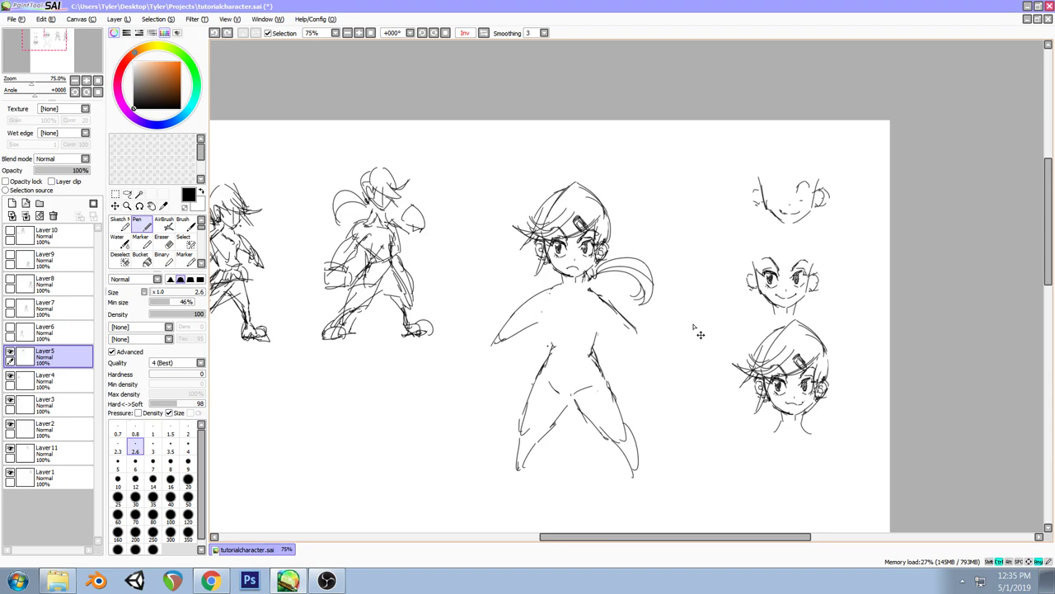
Sketch a short torso contour below the armpit of Layer5's full-body figure and undo the surplus strokes
{"action": "left_click_drag", "start_coordinate": [641, 273], "coordinate": [631, 300]}
{"action": "middle_click_drag", "start_coordinate": [641, 250], "coordinate": [667, 259]}
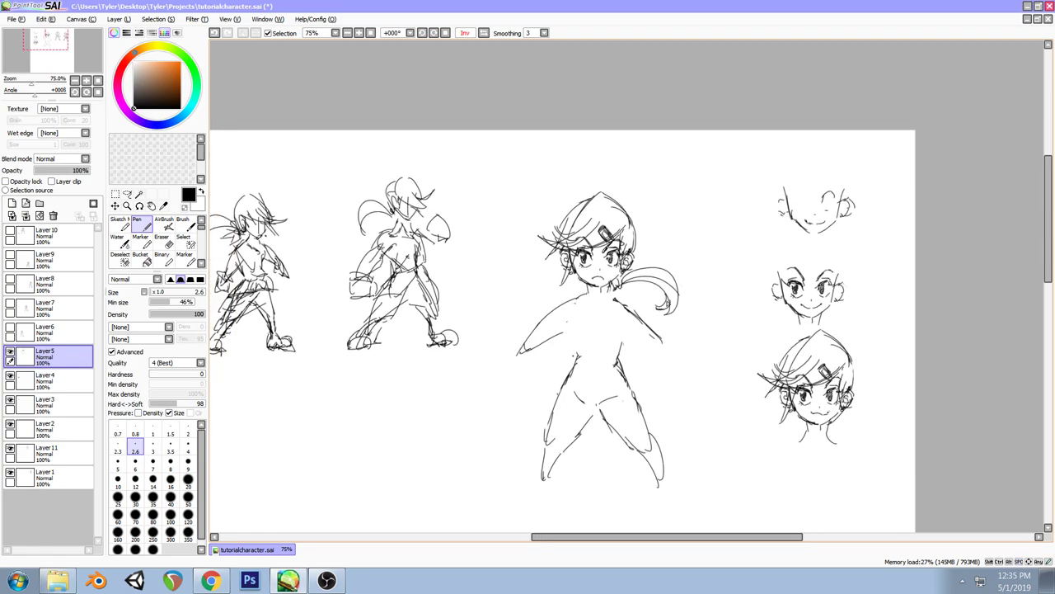
{"action": "middle_click_drag", "start_coordinate": [630, 324], "coordinate": [683, 277]}
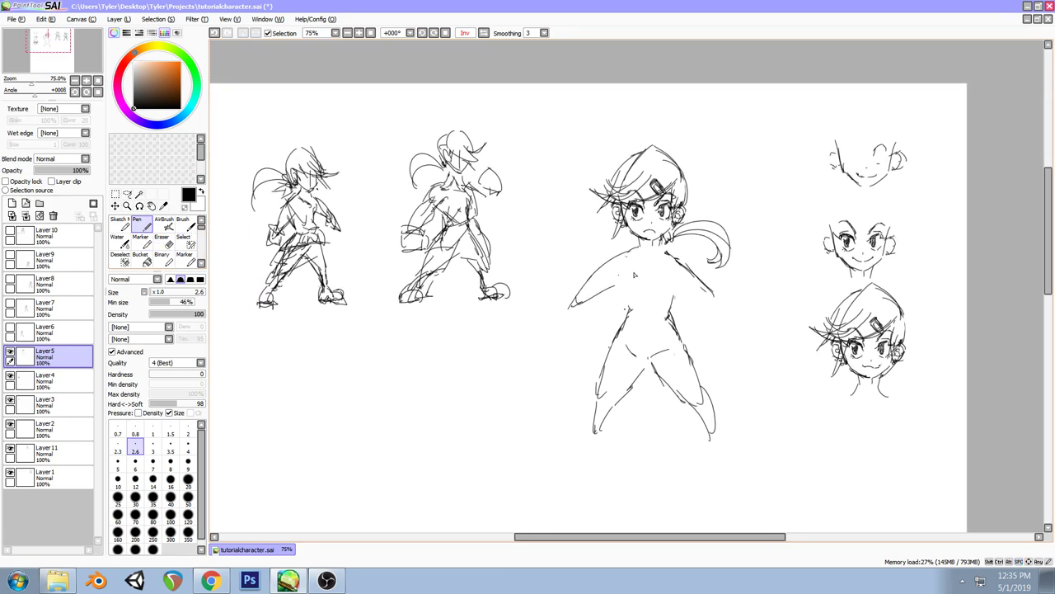
{"action": "left_click_drag", "start_coordinate": [626, 283], "coordinate": [633, 298]}
{"action": "mouse_move", "coordinate": [583, 303]}
{"action": "left_mouse_down"}
{"action": "mouse_move", "coordinate": [570, 307]}
{"action": "mouse_move", "coordinate": [586, 320]}
{"action": "left_mouse_up"}
{"action": "key", "text": "ctrl+z"}
{"action": "key", "text": "ctrl+z"}
{"action": "key", "text": "ctrl+z"}
{"action": "key", "text": "ctrl+z"}
Move Layer5's full-body sketch down the canvas so it sits lower than the two action-pose figures
{"action": "left_click_drag", "start_coordinate": [644, 231], "coordinate": [739, 290]}
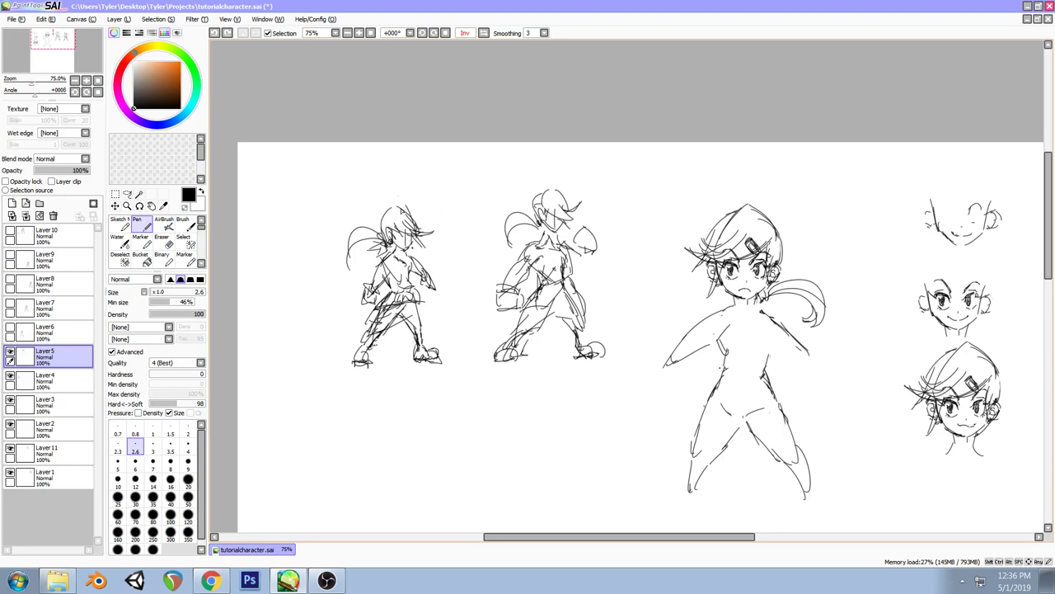
{"action": "left_click_drag", "start_coordinate": [637, 302], "coordinate": [516, 217]}
{"action": "mouse_move", "coordinate": [572, 281]}
{"action": "left_mouse_down", "text": "ctrl"}
{"action": "mouse_move", "coordinate": [584, 281]}
{"action": "mouse_move", "coordinate": [581, 293]}
{"action": "left_mouse_up", "text": "ctrl"}
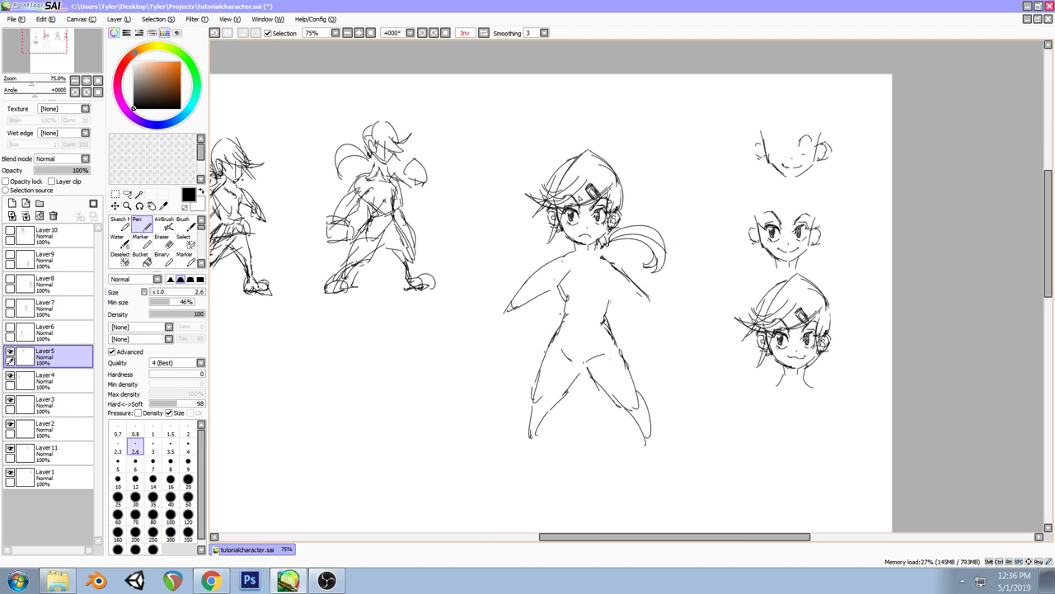
{"action": "left_click_drag", "start_coordinate": [439, 228], "coordinate": [528, 291]}
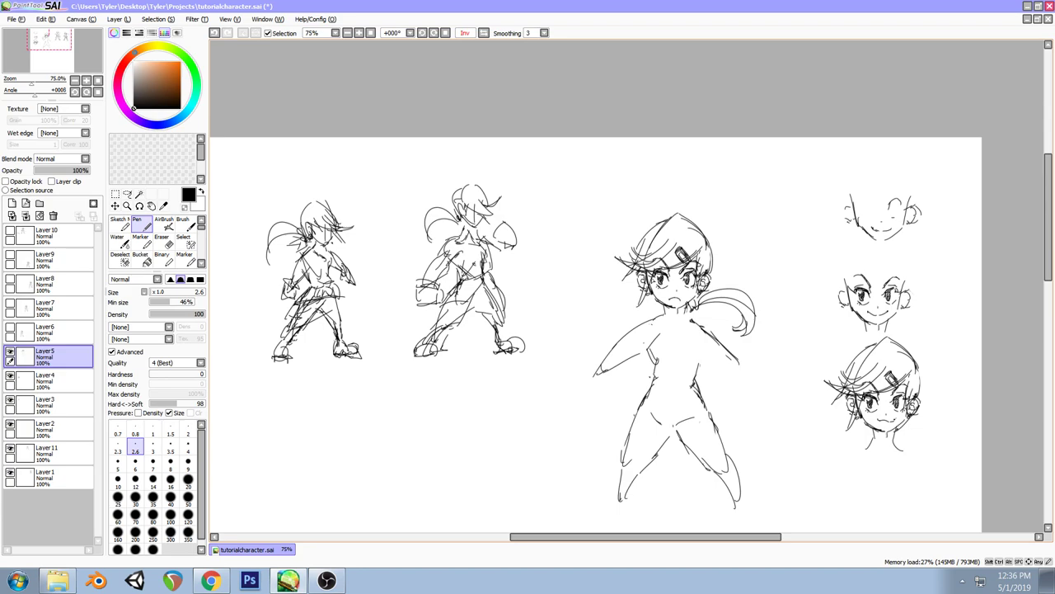
{"action": "mouse_move", "coordinate": [683, 241]}
{"action": "middle_mouse_down"}
{"action": "mouse_move", "coordinate": [593, 162]}
{"action": "mouse_move", "coordinate": [584, 199]}
{"action": "middle_mouse_up"}
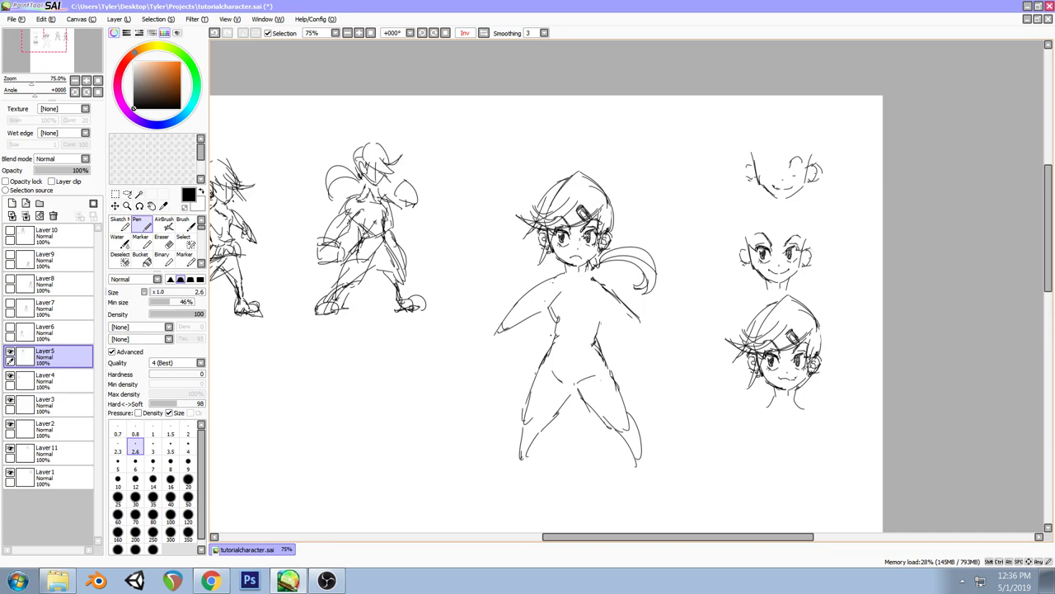
{"action": "key", "text": "ctrl+z"}
{"action": "scroll", "coordinate": [574, 302], "scroll_direction": "down", "scroll_amount": 1}
{"action": "scroll", "coordinate": [574, 302], "scroll_direction": "left", "scroll_amount": 2}
{"action": "left_click_drag", "start_coordinate": [583, 206], "coordinate": [597, 313], "text": "ctrl"}
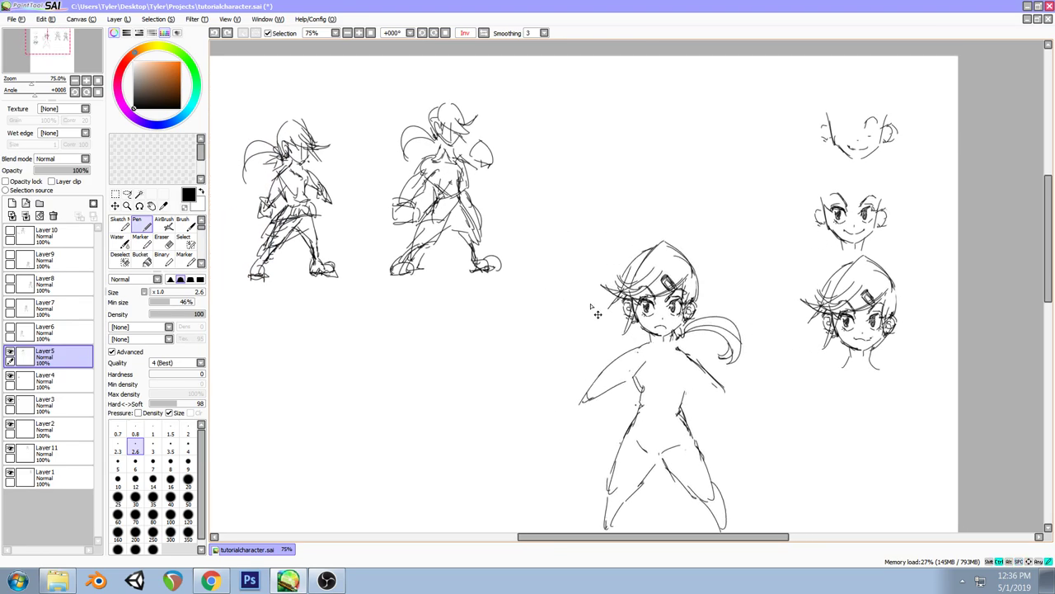
Move Layer5's full-body sketch underneath the column of faces near the canvas edge
{"action": "scroll", "coordinate": [598, 314], "scroll_direction": "down", "scroll_amount": 3}
{"action": "scroll", "coordinate": [598, 314], "scroll_direction": "right", "scroll_amount": 1}
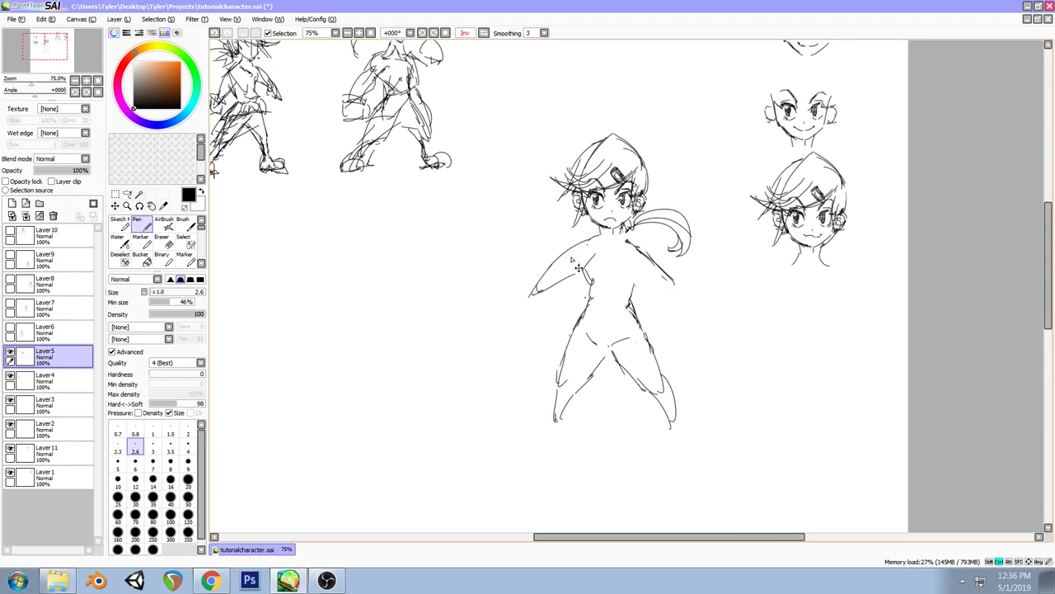
{"action": "scroll", "coordinate": [584, 266], "scroll_direction": "up", "scroll_amount": 1}
{"action": "scroll", "coordinate": [584, 266], "scroll_direction": "left", "scroll_amount": 1}
{"action": "scroll", "coordinate": [495, 124], "scroll_direction": "down", "scroll_amount": 1}
{"action": "scroll", "coordinate": [495, 124], "scroll_direction": "right", "scroll_amount": 1}
{"action": "left_click_drag", "start_coordinate": [495, 121], "coordinate": [646, 261], "text": "ctrl"}
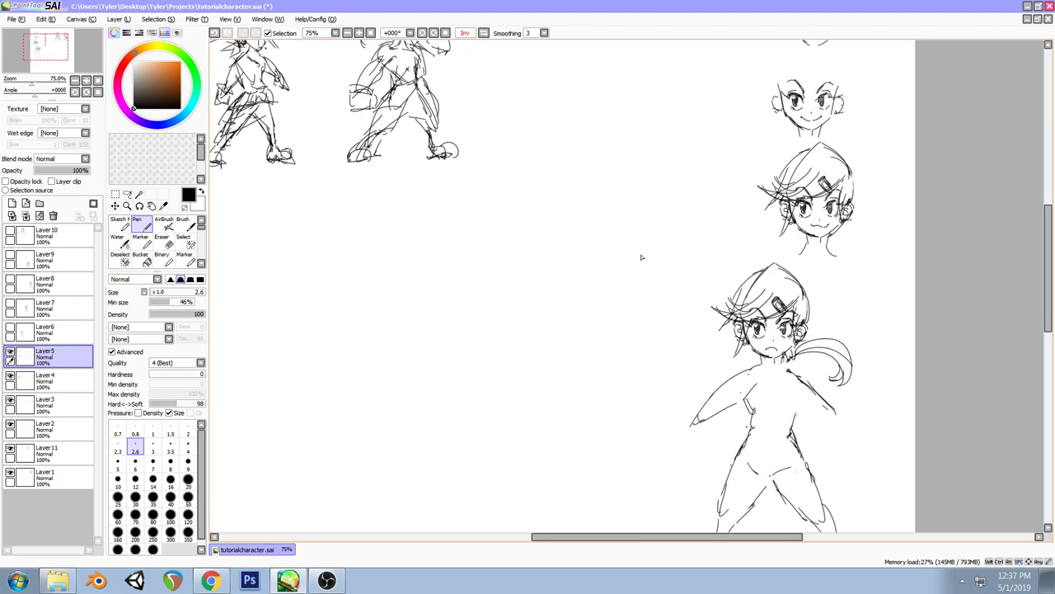
{"action": "scroll", "coordinate": [662, 264], "scroll_direction": "down", "scroll_amount": 2}
{"action": "scroll", "coordinate": [662, 264], "scroll_direction": "right", "scroll_amount": 3}
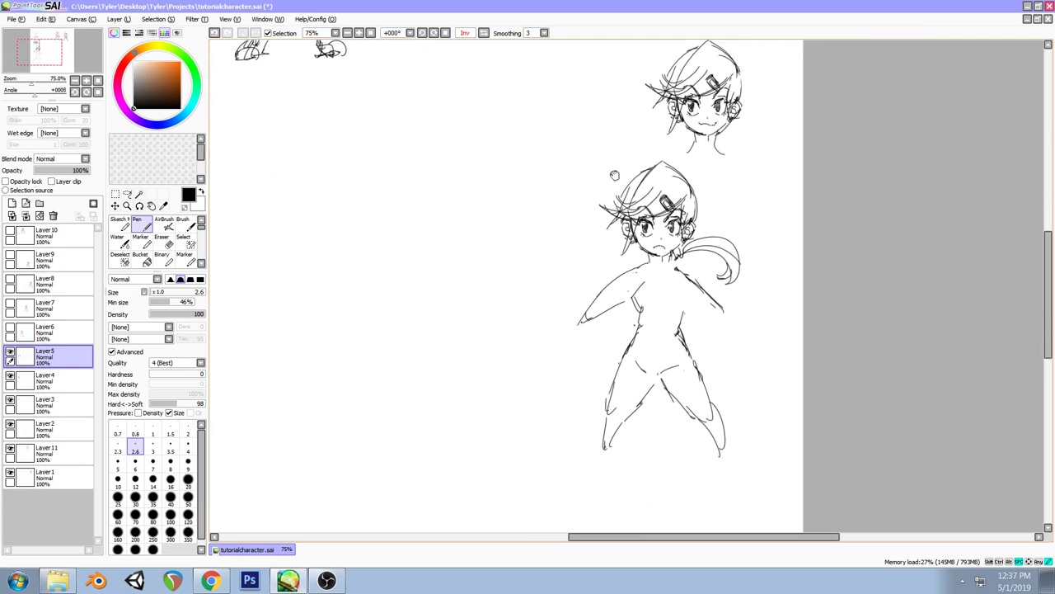
{"action": "left_click_drag", "start_coordinate": [662, 264], "coordinate": [719, 293], "text": "ctrl"}
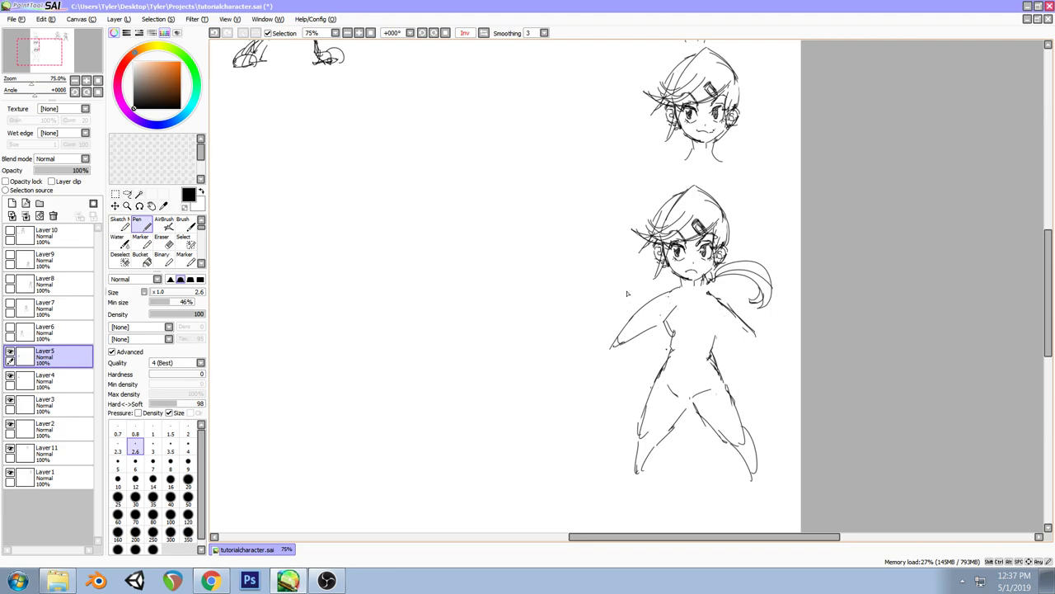
Show Layer6 and move its figure in overalls and boots into the open space beside Layer5's figure
{"action": "left_click", "coordinate": [10, 329]}
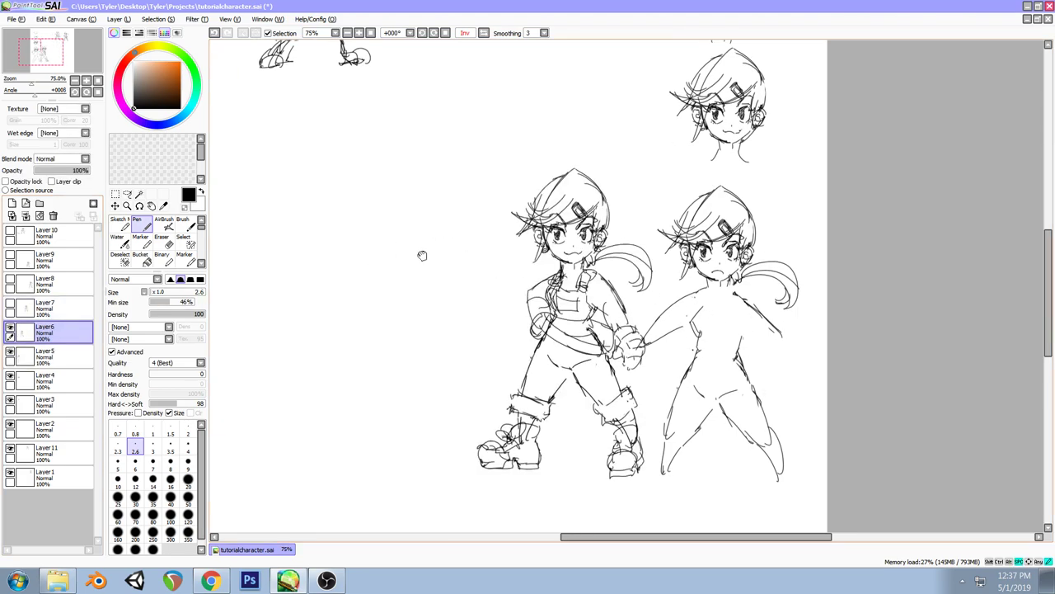
{"action": "left_click_drag", "start_coordinate": [563, 283], "coordinate": [601, 250], "text": "ctrl"}
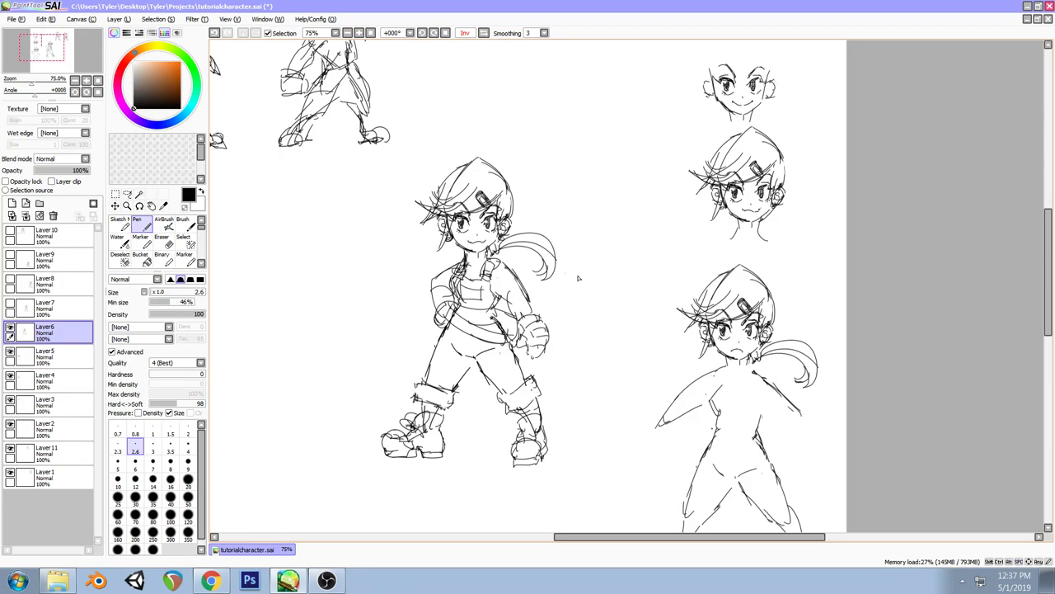
{"action": "scroll", "coordinate": [699, 480], "scroll_direction": "down", "scroll_amount": 2}
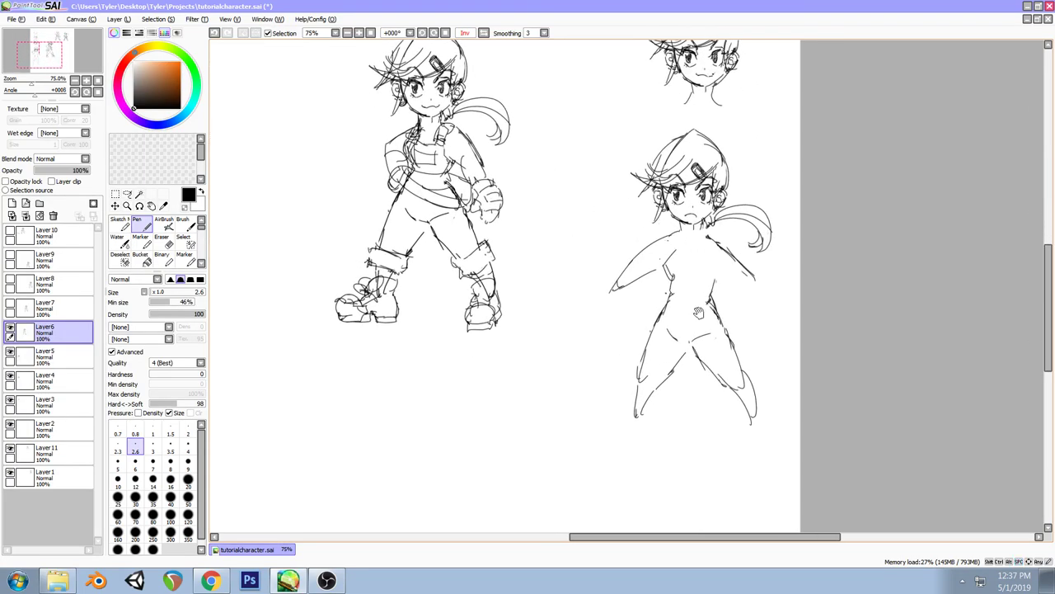
{"action": "scroll", "coordinate": [508, 233], "scroll_direction": "left", "scroll_amount": 3}
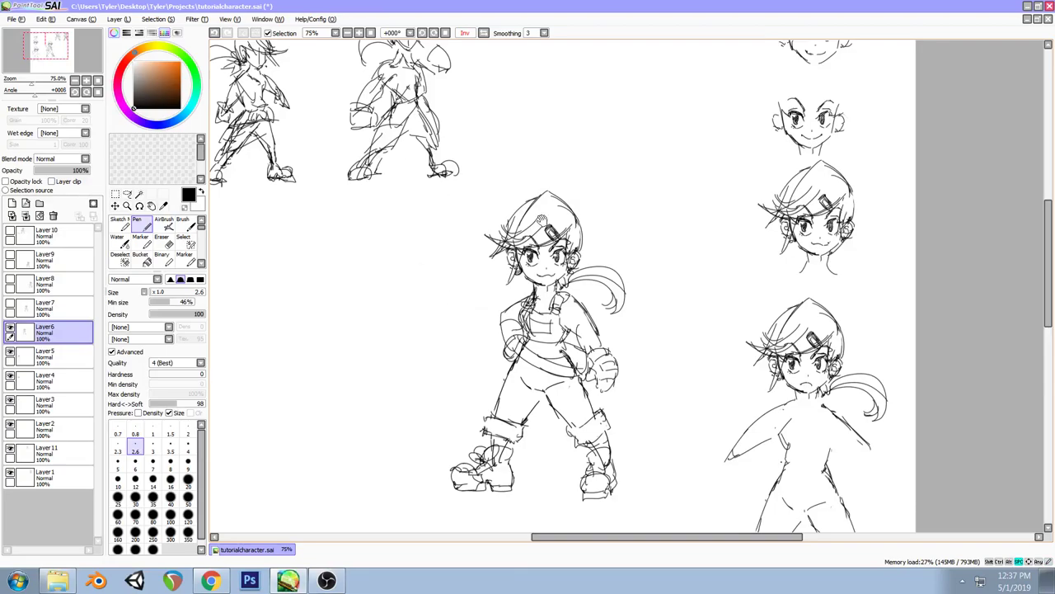
{"action": "scroll", "coordinate": [598, 213], "scroll_direction": "right", "scroll_amount": 2}
{"action": "scroll", "coordinate": [598, 213], "scroll_direction": "up", "scroll_amount": 1}
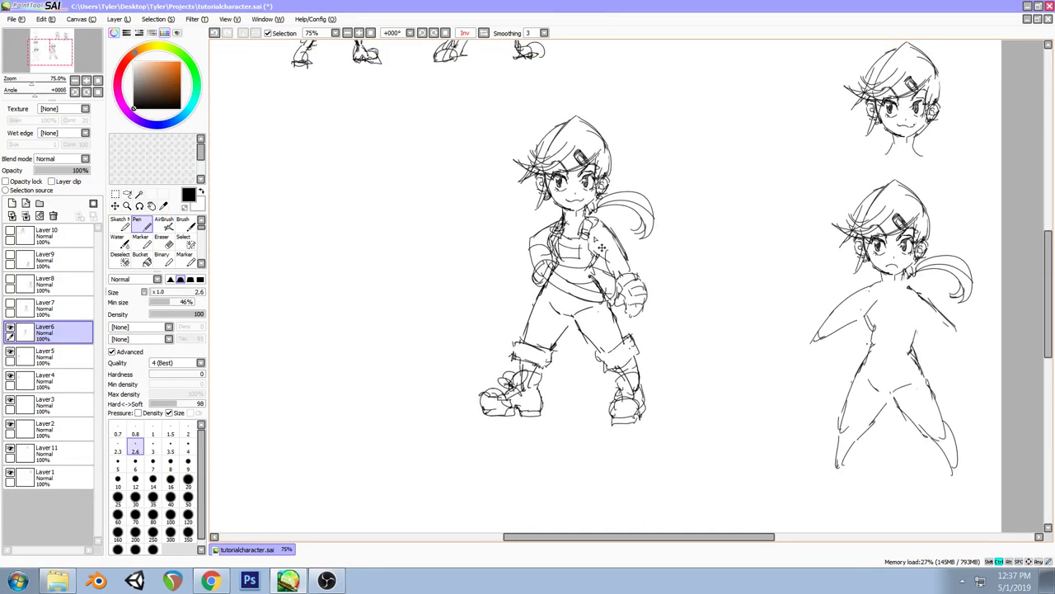
{"action": "scroll", "coordinate": [549, 304], "scroll_direction": "right", "scroll_amount": 3}
{"action": "scroll", "coordinate": [548, 304], "scroll_direction": "up", "scroll_amount": 2}
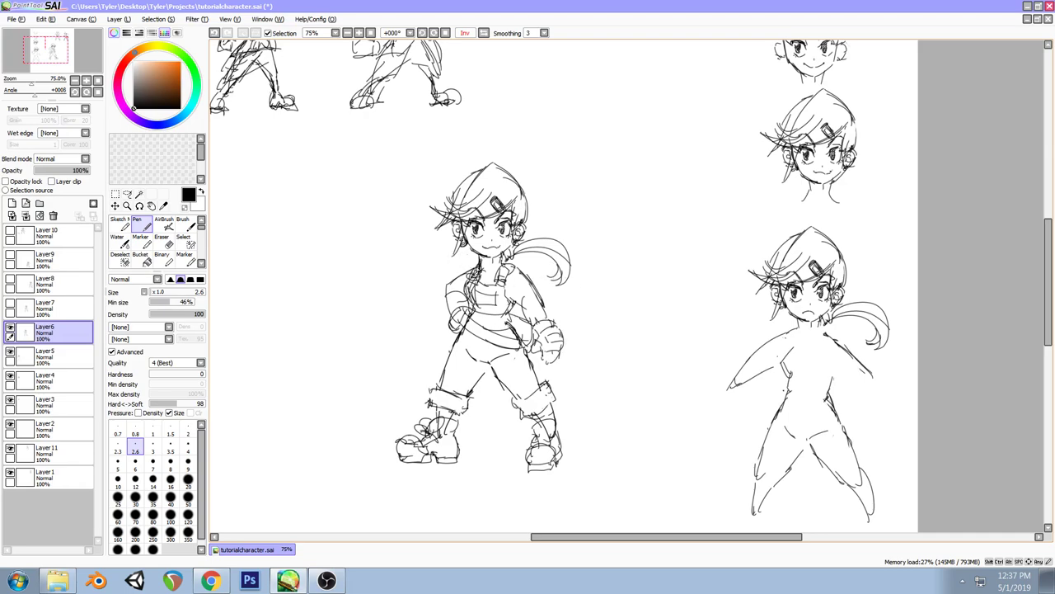
{"action": "key", "text": "ctrl+z"}
{"action": "left_click_drag", "start_coordinate": [508, 335], "coordinate": [513, 345]}
{"action": "scroll", "coordinate": [533, 277], "scroll_direction": "up", "scroll_amount": 1}
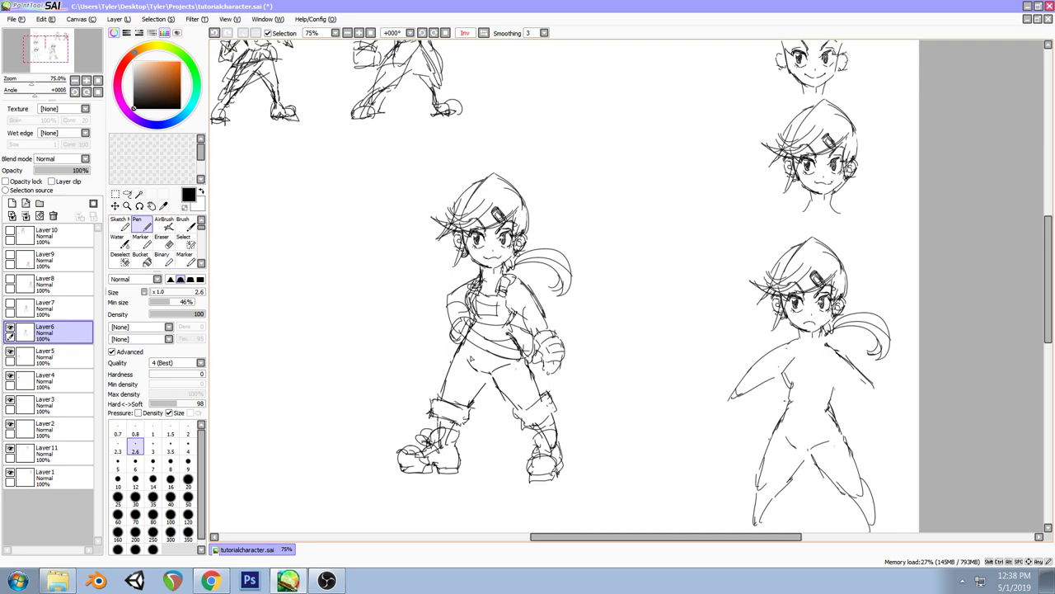
Try sketching a rolled trouser cuff over the lower leg of the unclothed full-body figure
{"action": "mouse_move", "coordinate": [787, 462]}
{"action": "left_mouse_down"}
{"action": "mouse_move", "coordinate": [668, 375]}
{"action": "mouse_move", "coordinate": [636, 388]}
{"action": "mouse_move", "coordinate": [633, 401]}
{"action": "left_mouse_up"}
{"action": "mouse_move", "coordinate": [633, 395]}
{"action": "left_mouse_down"}
{"action": "mouse_move", "coordinate": [653, 405]}
{"action": "mouse_move", "coordinate": [676, 388]}
{"action": "left_mouse_up"}
{"action": "left_click_drag", "start_coordinate": [656, 404], "coordinate": [678, 414]}
{"action": "key", "text": "ctrl+z"}
{"action": "key", "text": "ctrl+z"}
{"action": "key", "text": "ctrl+z"}
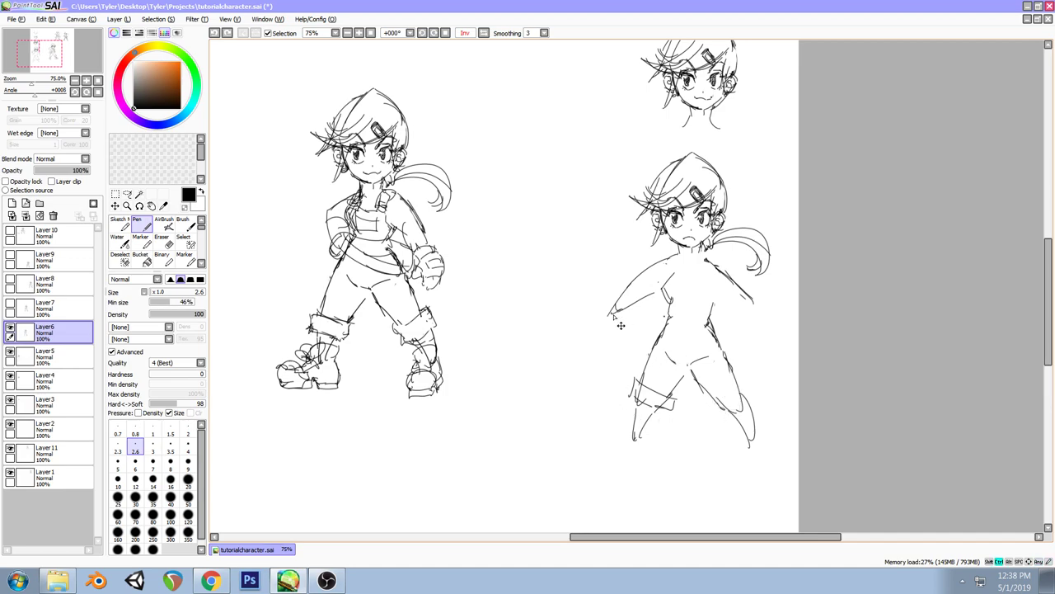
{"action": "key", "text": "ctrl+z"}
{"action": "key", "text": "ctrl+z"}
{"action": "left_click_drag", "start_coordinate": [397, 344], "coordinate": [498, 368]}
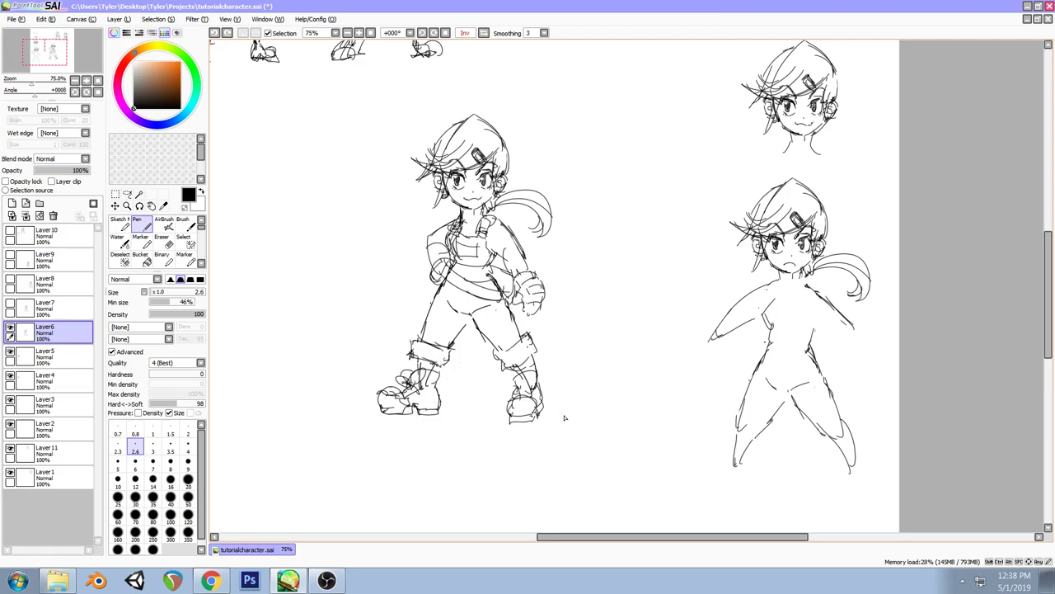
{"action": "left_click_drag", "start_coordinate": [553, 411], "coordinate": [622, 476]}
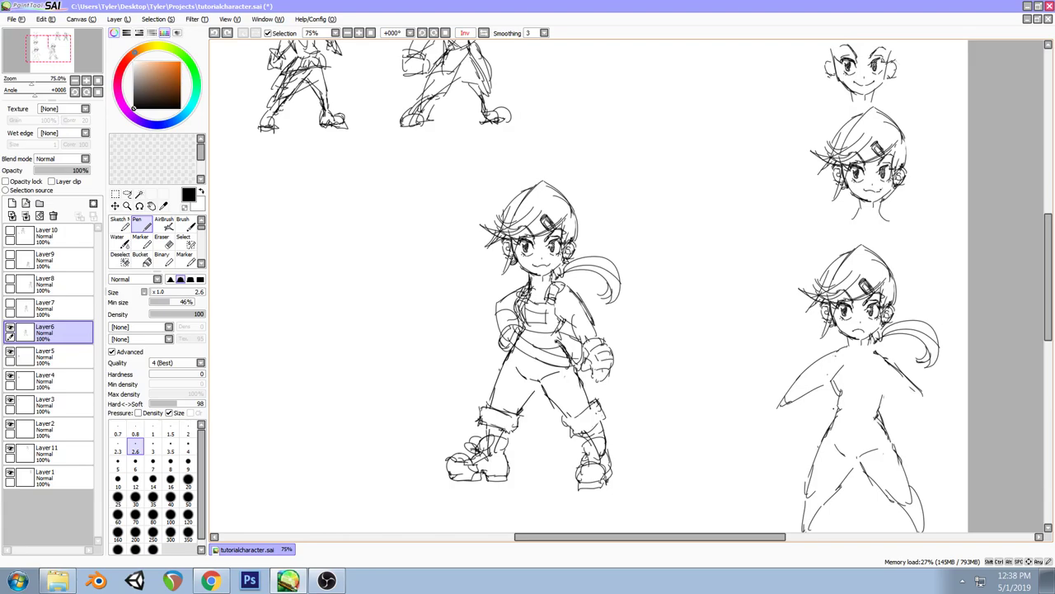
{"action": "left_click_drag", "start_coordinate": [571, 243], "coordinate": [575, 249]}
{"action": "left_click_drag", "start_coordinate": [514, 317], "coordinate": [502, 327]}
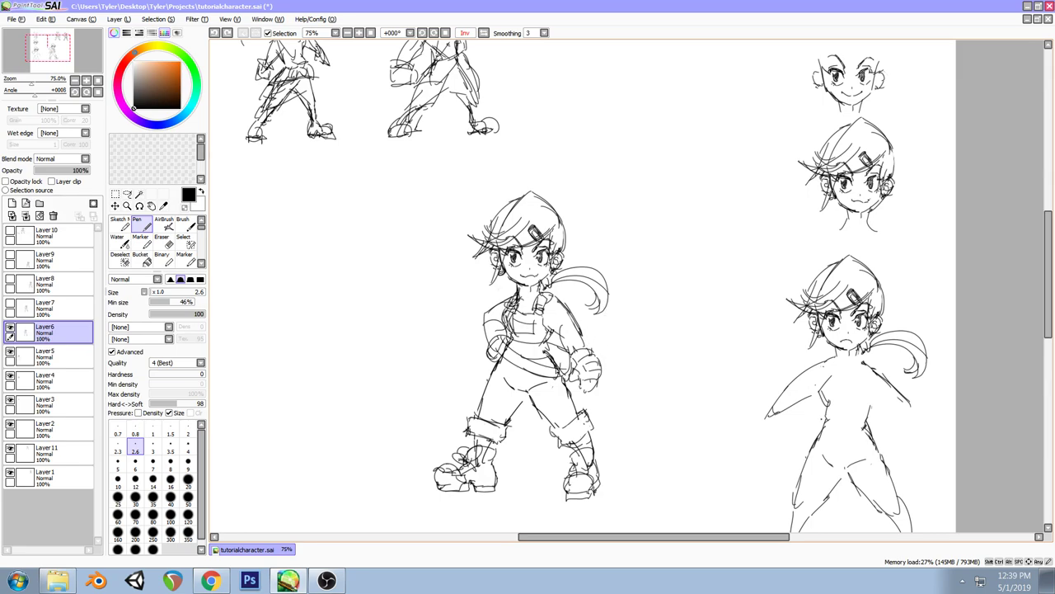
{"action": "left_click_drag", "start_coordinate": [585, 360], "coordinate": [597, 372]}
{"action": "key", "text": "ctrl+z"}
{"action": "left_click_drag", "start_coordinate": [478, 265], "coordinate": [442, 260]}
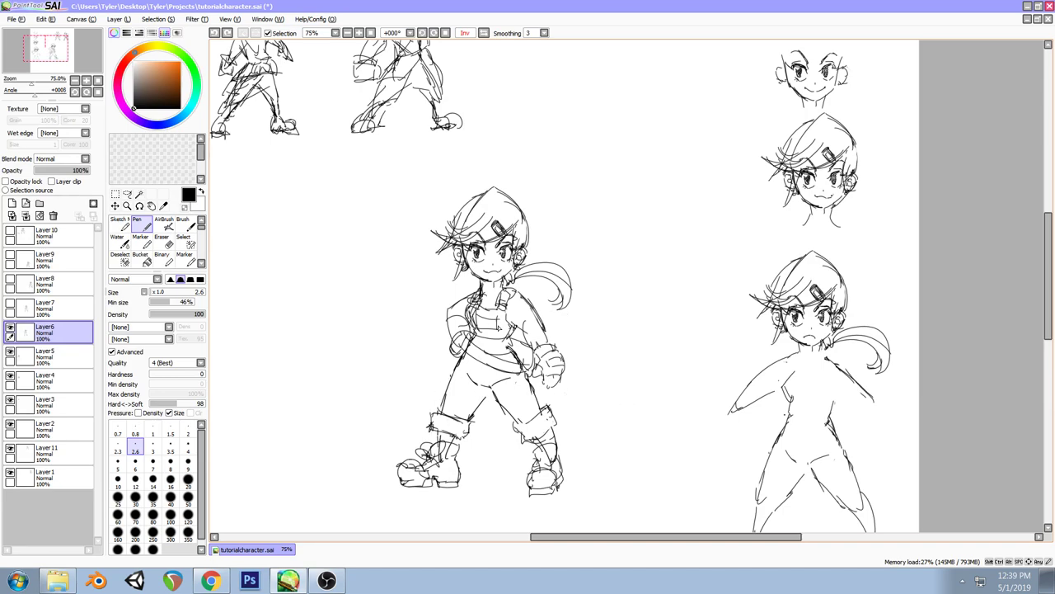
Try erasing the belt and waist lines of Layer6's figure with the Eraser at size 40
{"action": "left_click", "coordinate": [163, 242]}
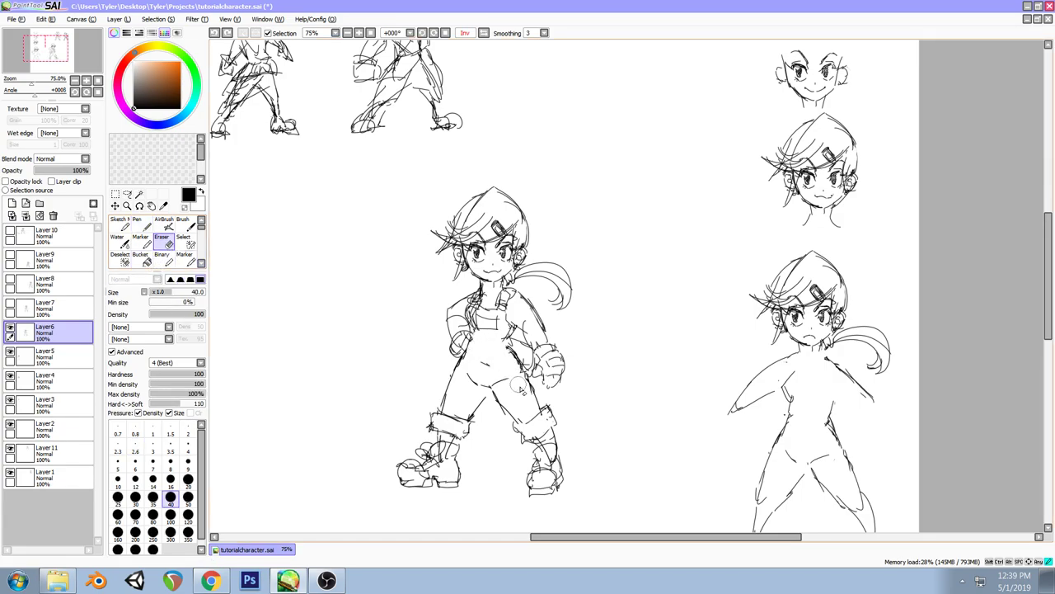
{"action": "scroll", "coordinate": [561, 362], "scroll_direction": "down", "scroll_amount": 1}
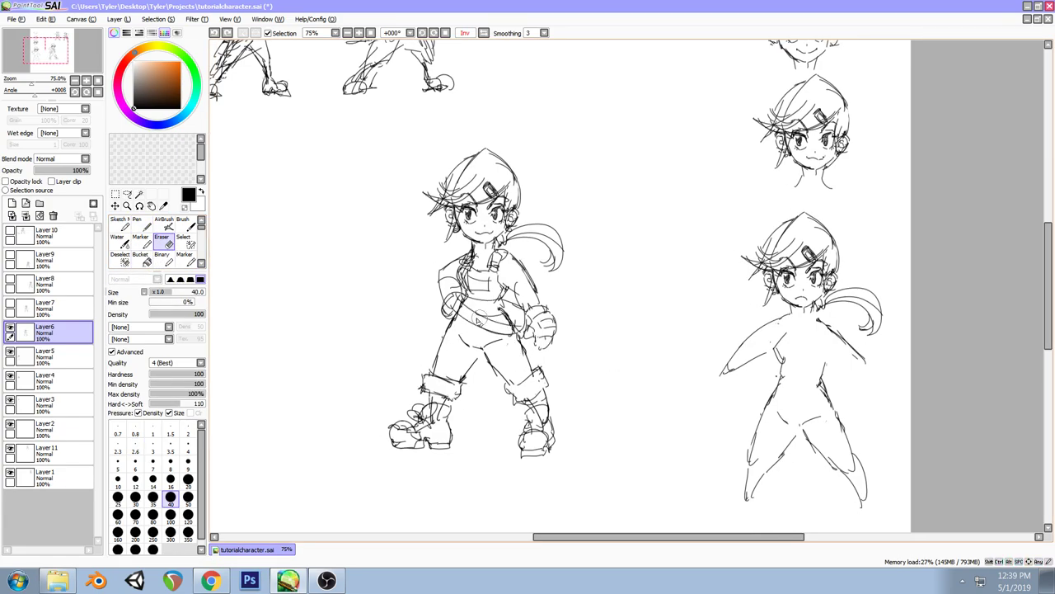
{"action": "scroll", "coordinate": [550, 280], "scroll_direction": "up", "scroll_amount": 1}
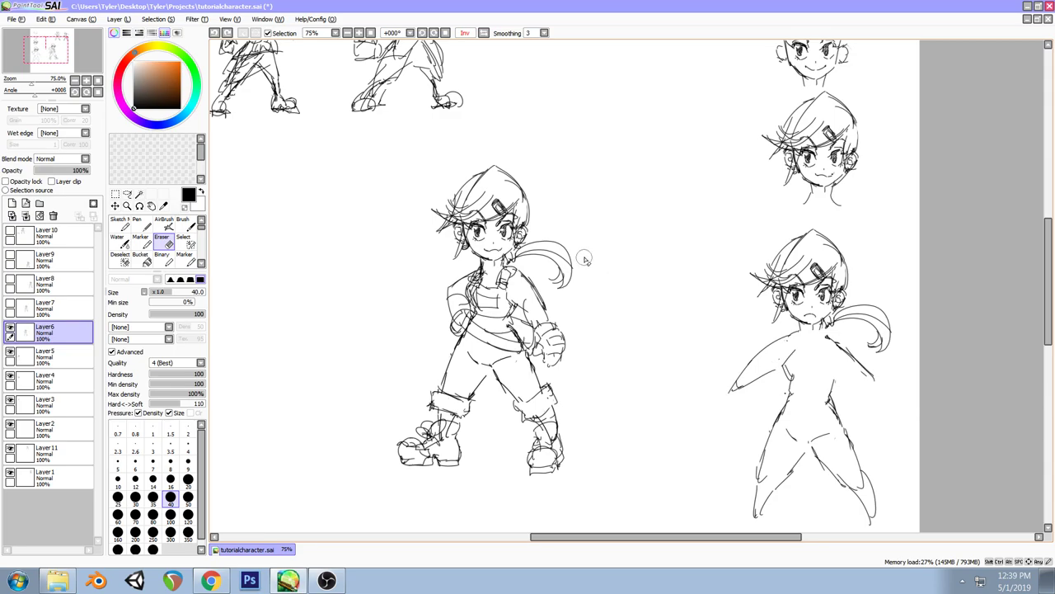
Move Layer6's figure closer to Layer5's figure and slightly higher, freeing space below the action poses
{"action": "left_click_drag", "start_coordinate": [394, 302], "coordinate": [531, 319]}
{"action": "left_click_drag", "start_coordinate": [563, 376], "coordinate": [627, 334], "text": "ctrl"}
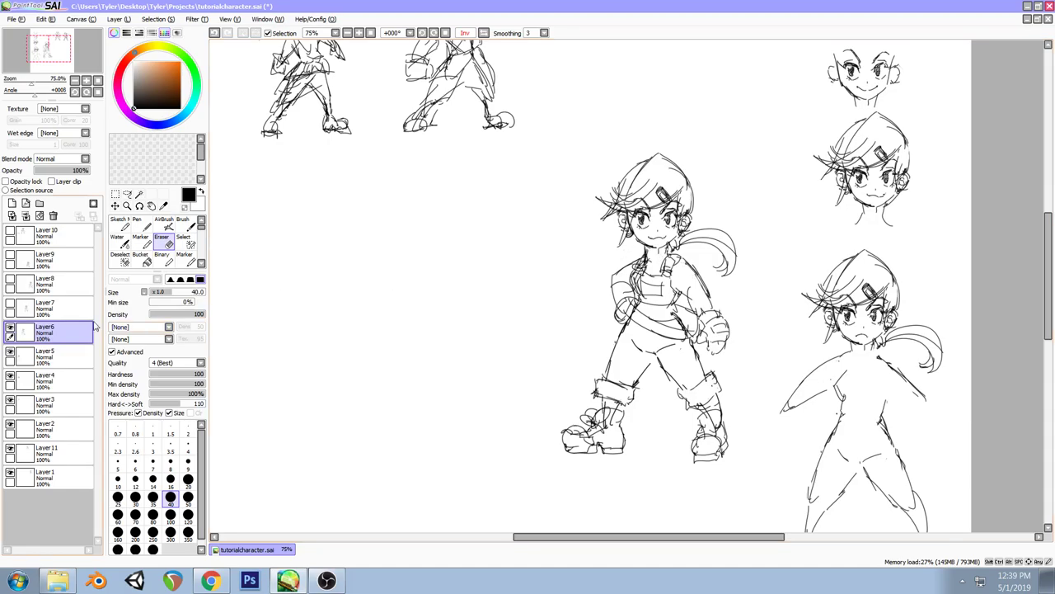
{"action": "left_click_drag", "start_coordinate": [563, 239], "coordinate": [594, 215], "text": "ctrl"}
{"action": "scroll", "coordinate": [627, 242], "scroll_direction": "up", "scroll_amount": 1}
{"action": "scroll", "coordinate": [627, 243], "scroll_direction": "left", "scroll_amount": 1}
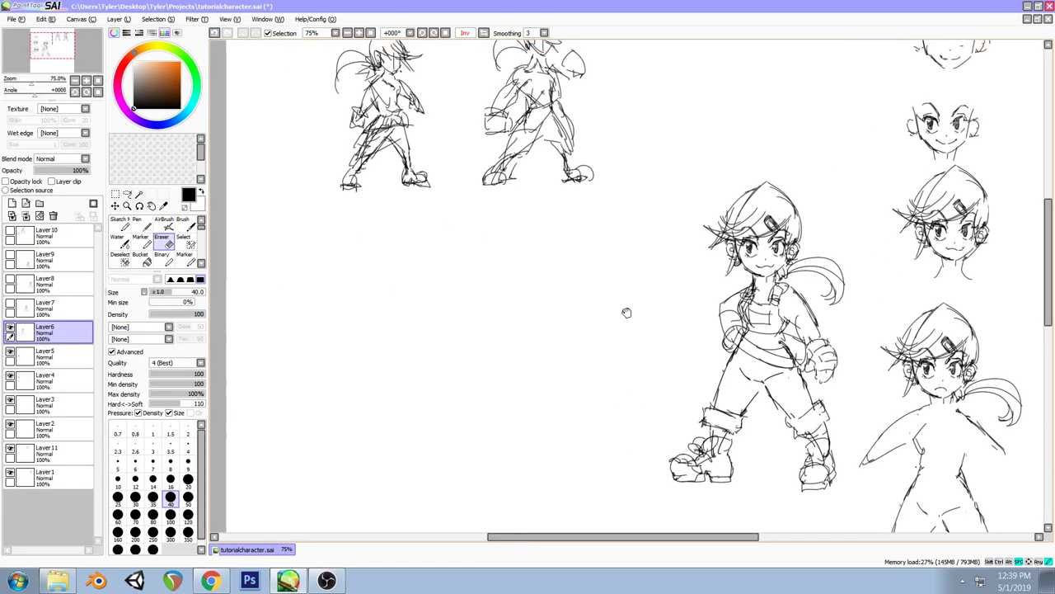
Show Layer7 and move its open-mouthed figure with pigtails into the free space below the two action poses
{"action": "left_click", "coordinate": [59, 309]}
{"action": "left_click", "coordinate": [10, 306]}
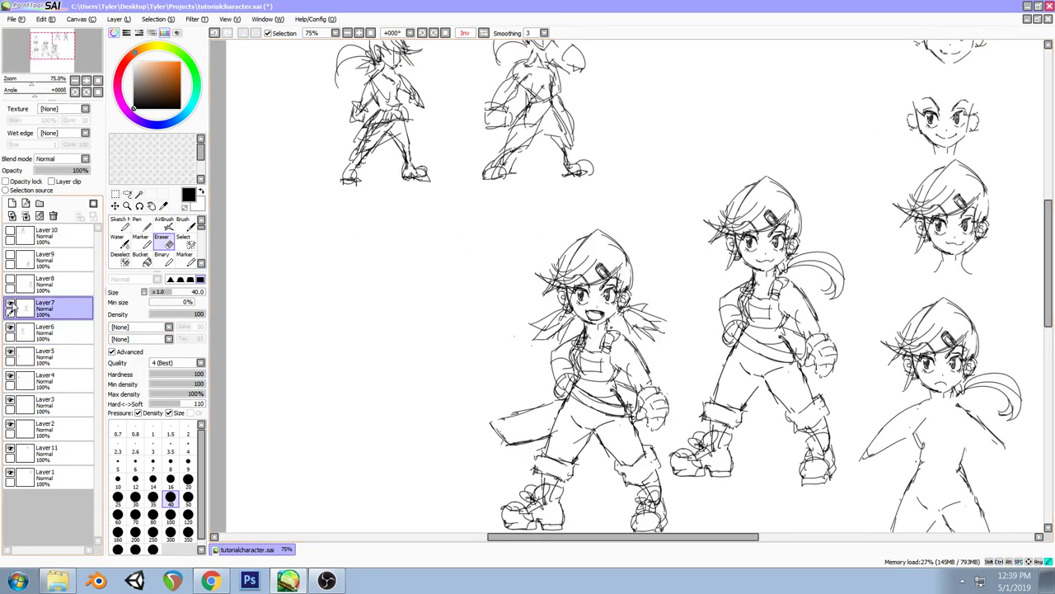
{"action": "left_click_drag", "start_coordinate": [616, 349], "coordinate": [515, 331], "text": "ctrl"}
{"action": "scroll", "coordinate": [514, 331], "scroll_direction": "down", "scroll_amount": 1}
{"action": "scroll", "coordinate": [514, 331], "scroll_direction": "right", "scroll_amount": 1}
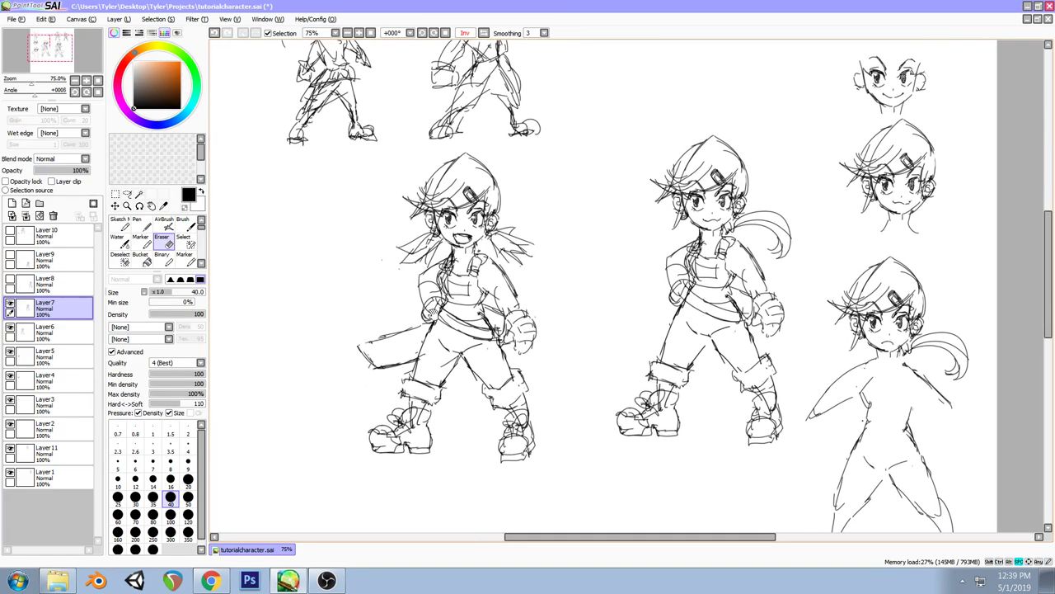
{"action": "left_click_drag", "start_coordinate": [465, 264], "coordinate": [446, 309], "text": "ctrl"}
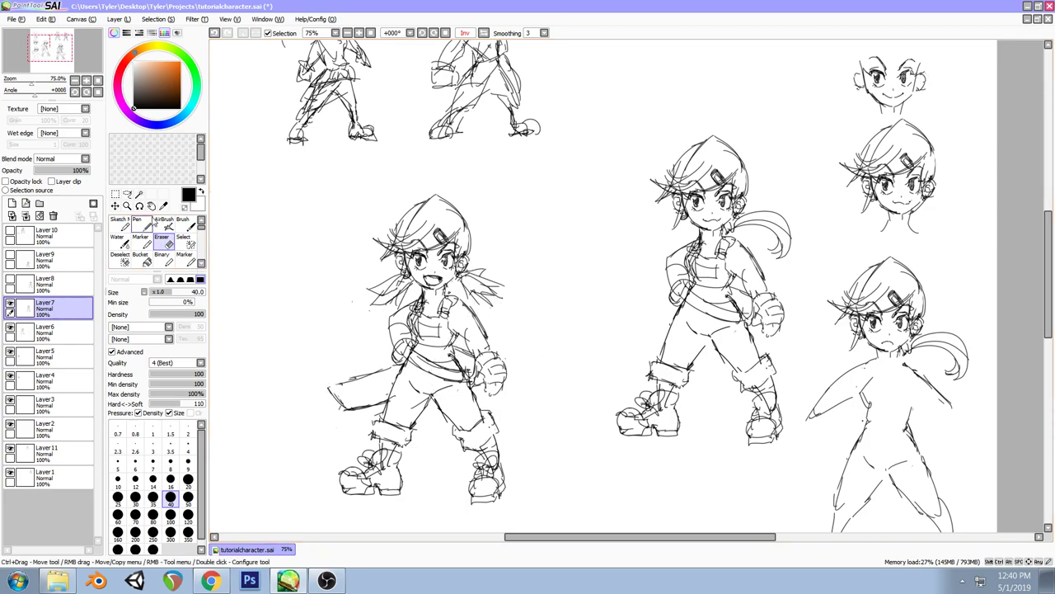
Switch to the Pen tool and move Layer7's pigtailed figure closer to Layer6's figure and slightly lower
{"action": "left_click", "coordinate": [137, 224]}
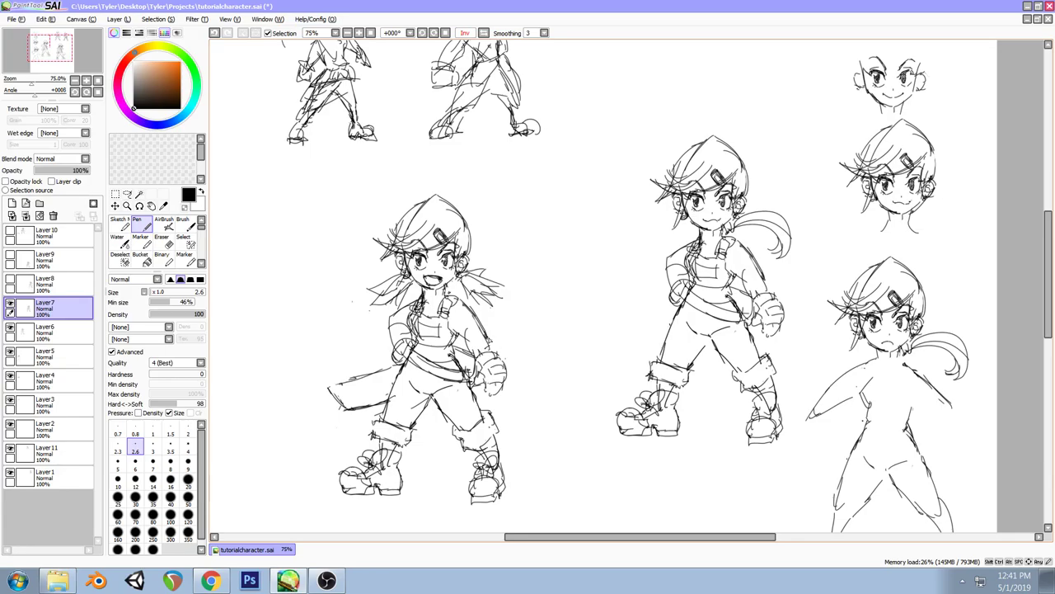
{"action": "mouse_move", "coordinate": [452, 316]}
{"action": "left_mouse_down", "text": "ctrl"}
{"action": "mouse_move", "coordinate": [566, 285]}
{"action": "mouse_move", "coordinate": [592, 303]}
{"action": "left_mouse_up", "text": "ctrl"}
{"action": "left_click_drag", "start_coordinate": [508, 263], "coordinate": [366, 324]}
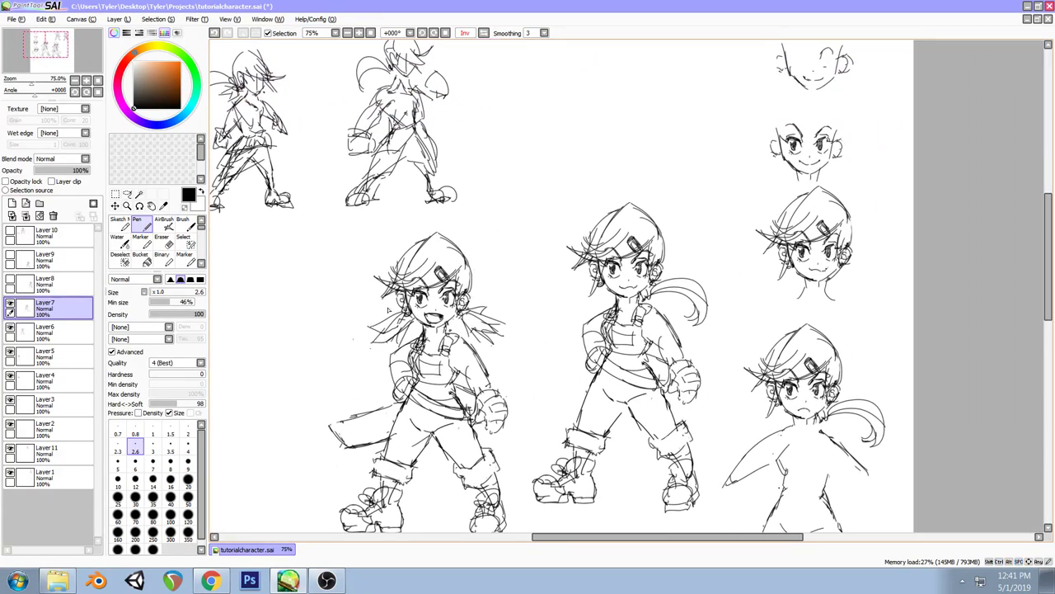
{"action": "left_click_drag", "start_coordinate": [476, 332], "coordinate": [452, 171]}
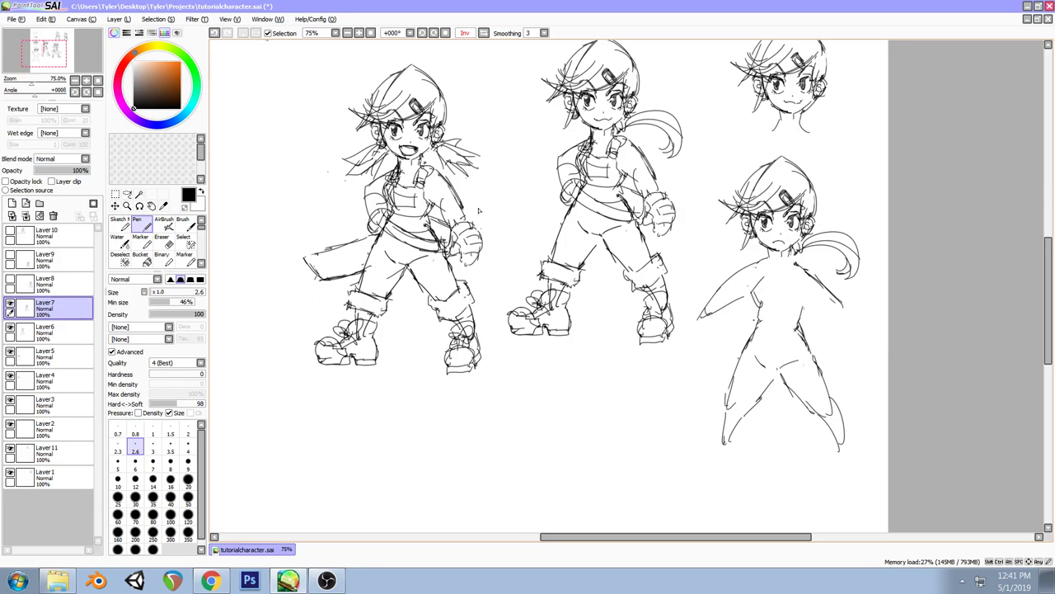
{"action": "mouse_move", "coordinate": [404, 206]}
{"action": "left_mouse_down", "text": "ctrl"}
{"action": "mouse_move", "coordinate": [471, 351]}
{"action": "mouse_move", "coordinate": [530, 386]}
{"action": "mouse_move", "coordinate": [588, 457]}
{"action": "mouse_move", "coordinate": [459, 278]}
{"action": "left_mouse_up", "text": "ctrl"}
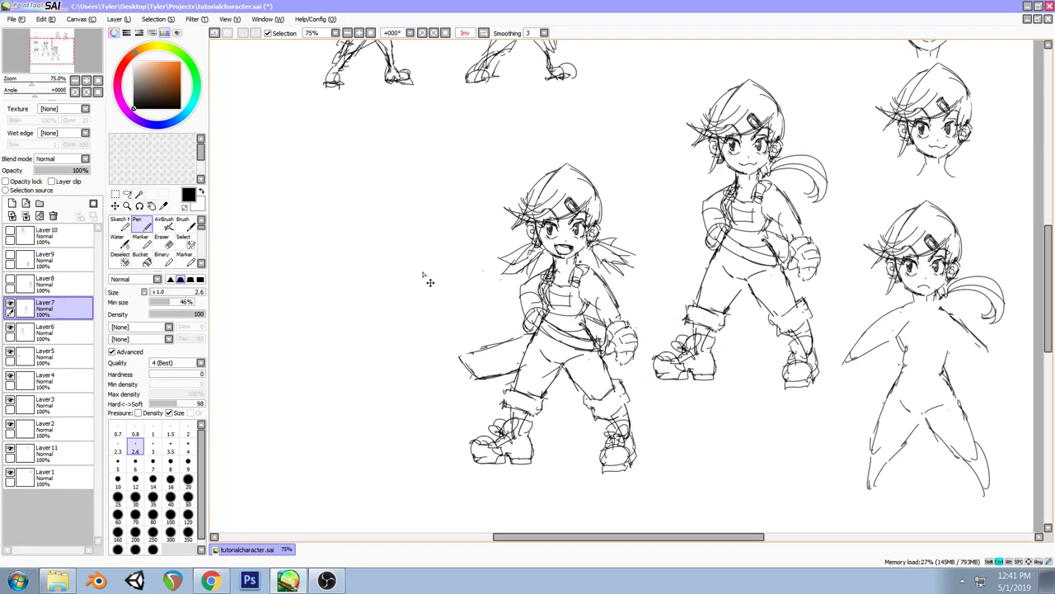
Preview Layer8's figure, hide it again, and move Layer7's pigtailed figure farther from Layer6's figure
{"action": "left_click", "coordinate": [45, 282]}
{"action": "left_click", "coordinate": [10, 283]}
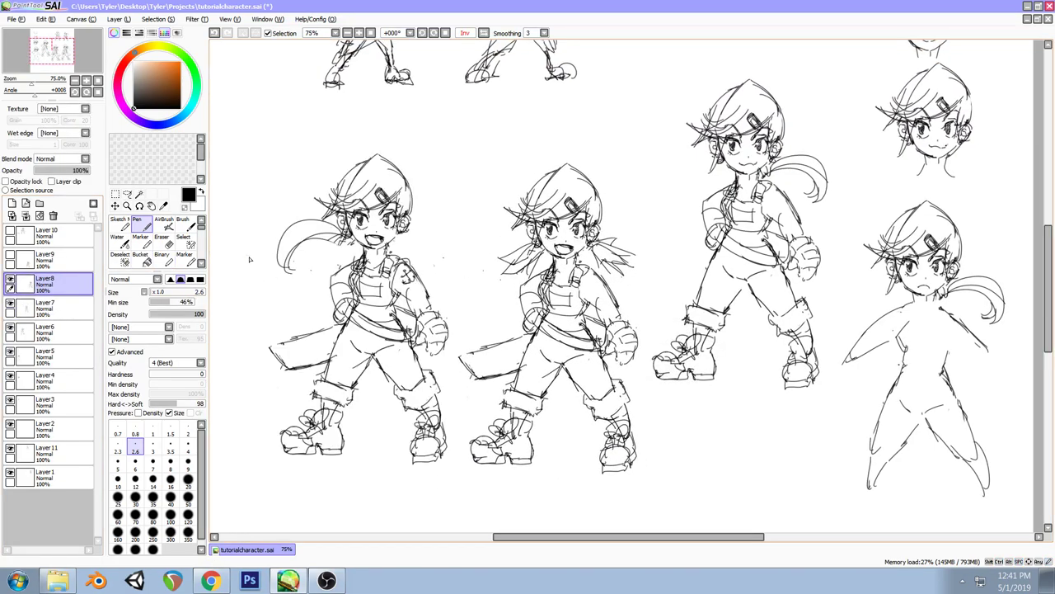
{"action": "left_click", "coordinate": [10, 283]}
{"action": "left_click", "coordinate": [45, 307]}
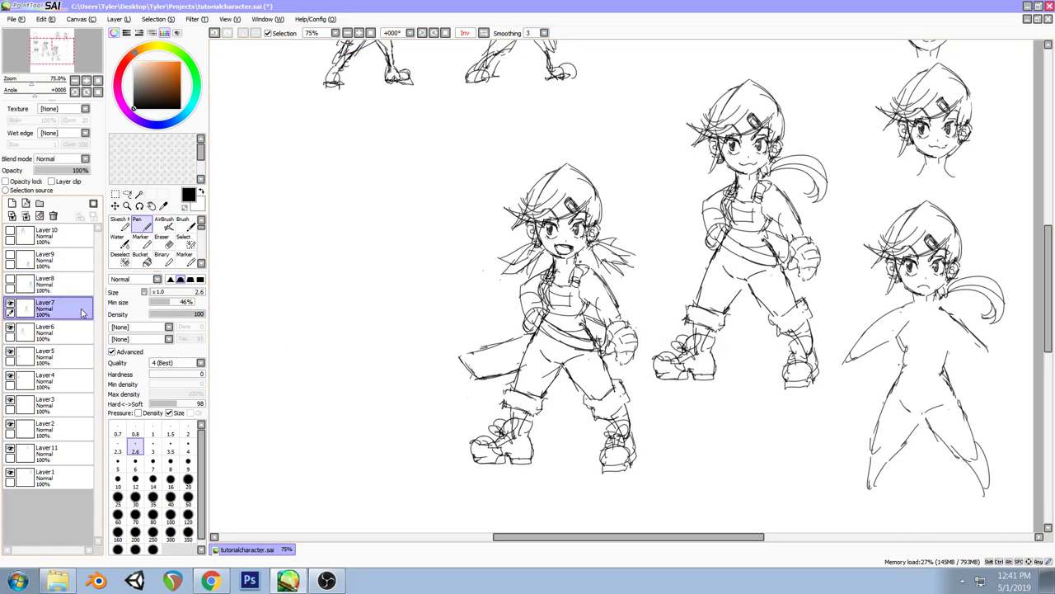
{"action": "left_click_drag", "start_coordinate": [289, 245], "coordinate": [251, 247], "text": "ctrl"}
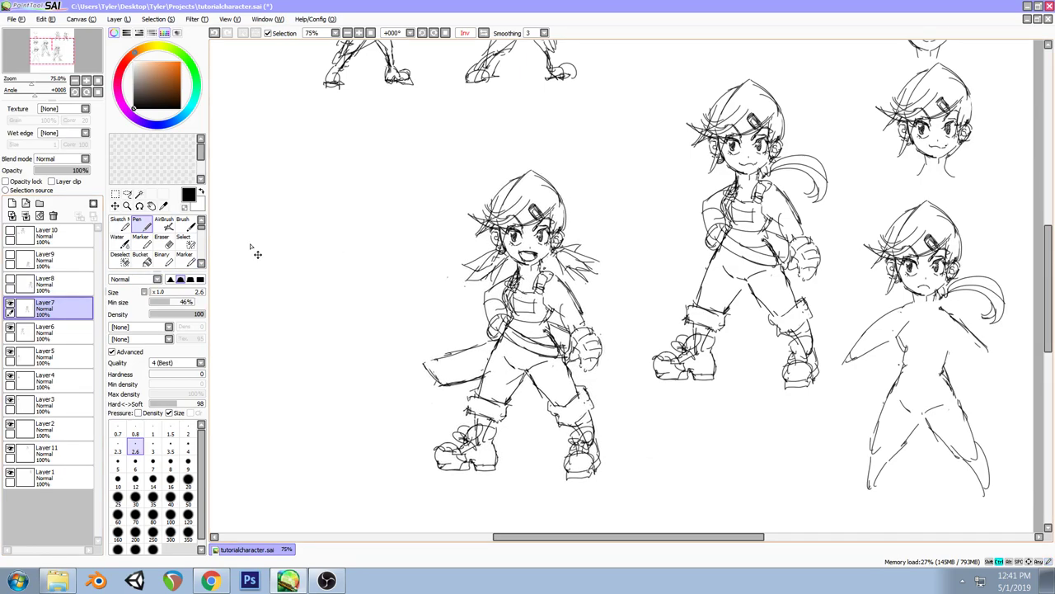
Try erasing the overall bib and straps on Layer7's figure and sketching new trouser, belt and shoulder lines with the Pen
{"action": "left_click", "coordinate": [161, 240]}
{"action": "mouse_move", "coordinate": [512, 295]}
{"action": "left_mouse_down"}
{"action": "mouse_move", "coordinate": [529, 305]}
{"action": "mouse_move", "coordinate": [540, 285]}
{"action": "mouse_move", "coordinate": [532, 311]}
{"action": "mouse_move", "coordinate": [544, 284]}
{"action": "mouse_move", "coordinate": [521, 302]}
{"action": "left_mouse_up"}
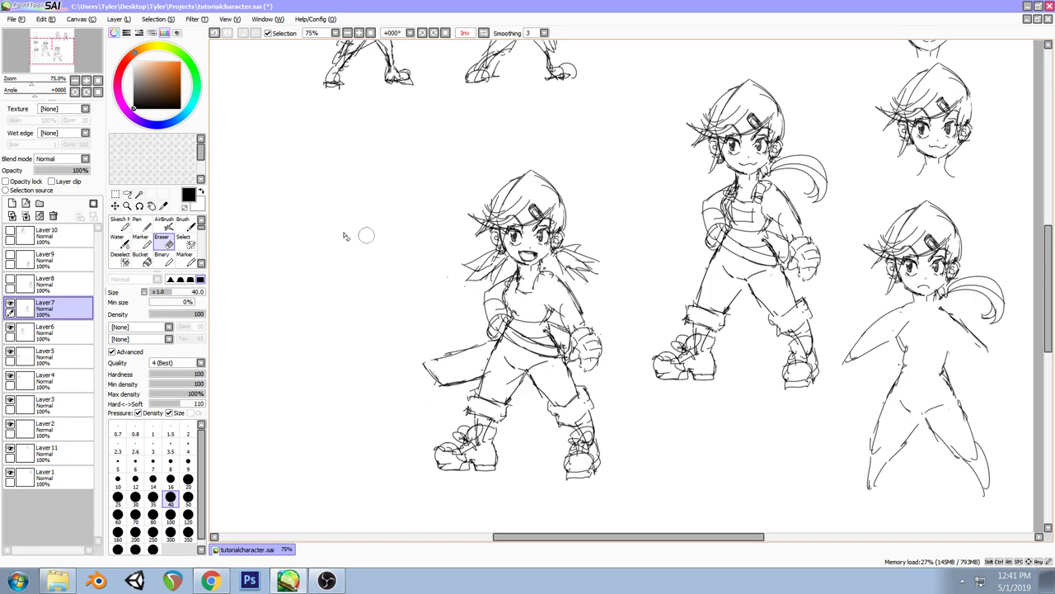
{"action": "left_click", "coordinate": [136, 224]}
{"action": "left_click_drag", "start_coordinate": [544, 338], "coordinate": [576, 376]}
{"action": "mouse_move", "coordinate": [505, 332]}
{"action": "left_mouse_down"}
{"action": "mouse_move", "coordinate": [485, 375]}
{"action": "mouse_move", "coordinate": [559, 338]}
{"action": "left_mouse_up"}
{"action": "mouse_move", "coordinate": [551, 279]}
{"action": "left_mouse_down"}
{"action": "mouse_move", "coordinate": [544, 316]}
{"action": "mouse_move", "coordinate": [545, 282]}
{"action": "left_mouse_up"}
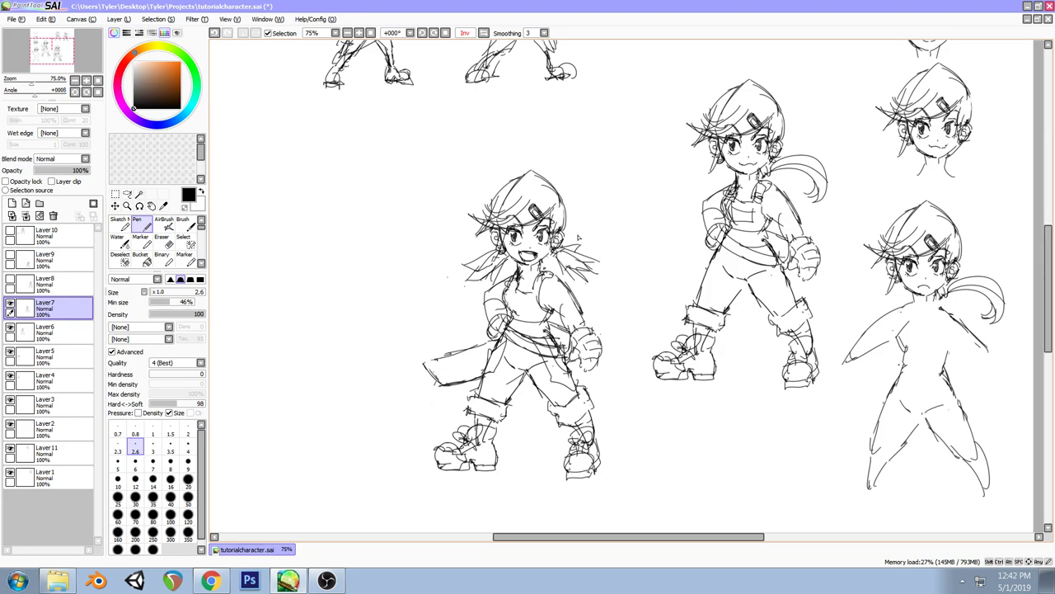
Undo the outfit changes on Layer7's figure to restore its original overalls
{"action": "key", "text": "ctrl+z"}
{"action": "key", "text": "ctrl+z"}
{"action": "key", "text": "ctrl+z"}
{"action": "key", "text": "ctrl+z"}
{"action": "key", "text": "ctrl+z"}
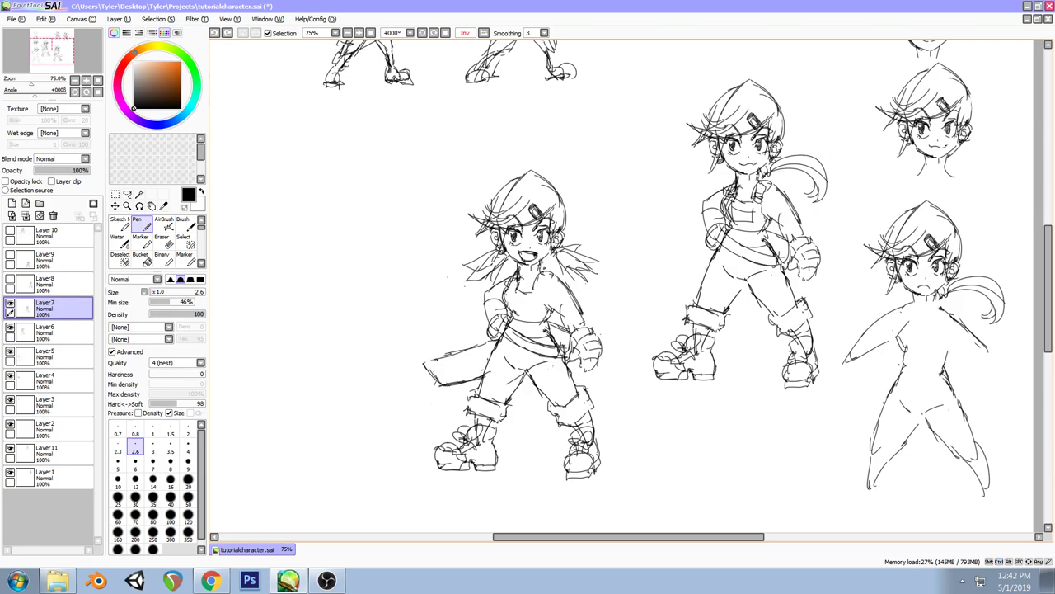
Reposition Layer7's pigtailed figure in the open space below the action poses, with a clear gap to Layer6's figure
{"action": "left_click_drag", "start_coordinate": [533, 289], "coordinate": [582, 251], "text": "ctrl"}
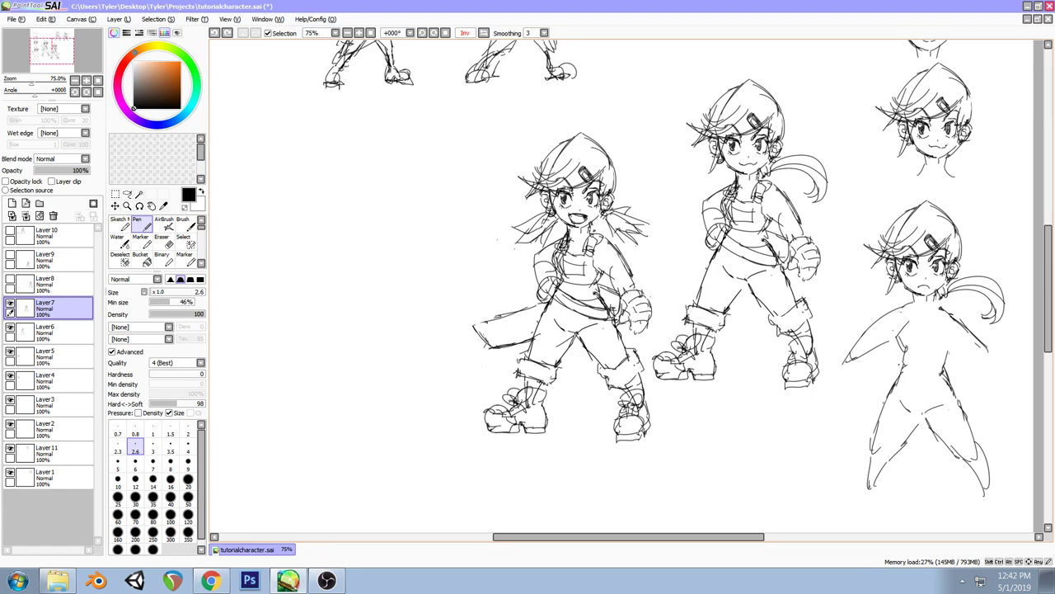
{"action": "left_click_drag", "start_coordinate": [540, 224], "coordinate": [503, 149]}
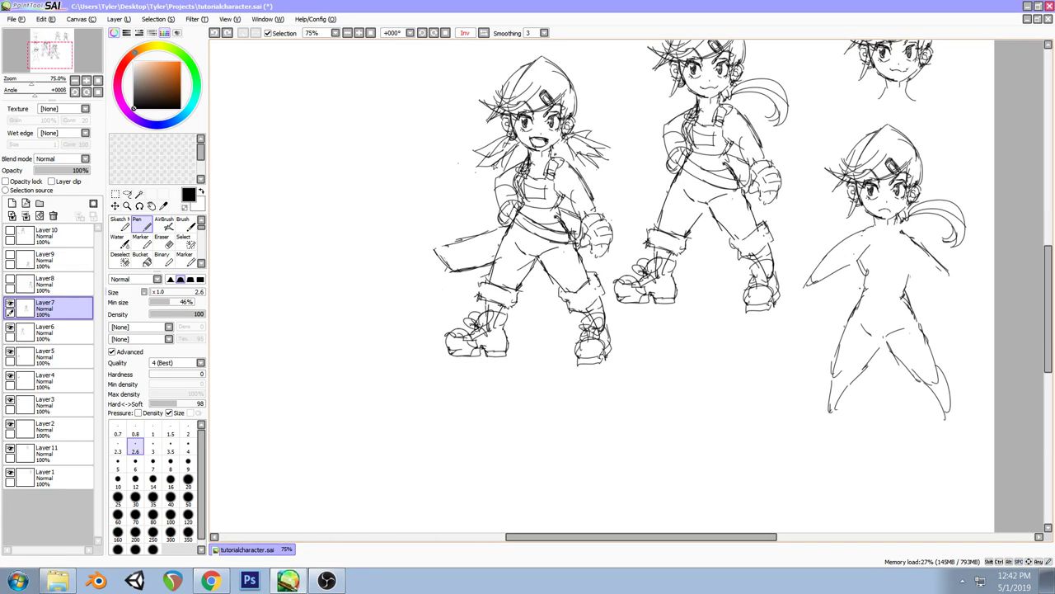
{"action": "mouse_move", "coordinate": [577, 216]}
{"action": "left_mouse_down", "text": "ctrl"}
{"action": "mouse_move", "coordinate": [630, 353]}
{"action": "mouse_move", "coordinate": [489, 305]}
{"action": "mouse_move", "coordinate": [526, 421]}
{"action": "mouse_move", "coordinate": [520, 307]}
{"action": "left_mouse_up", "text": "ctrl"}
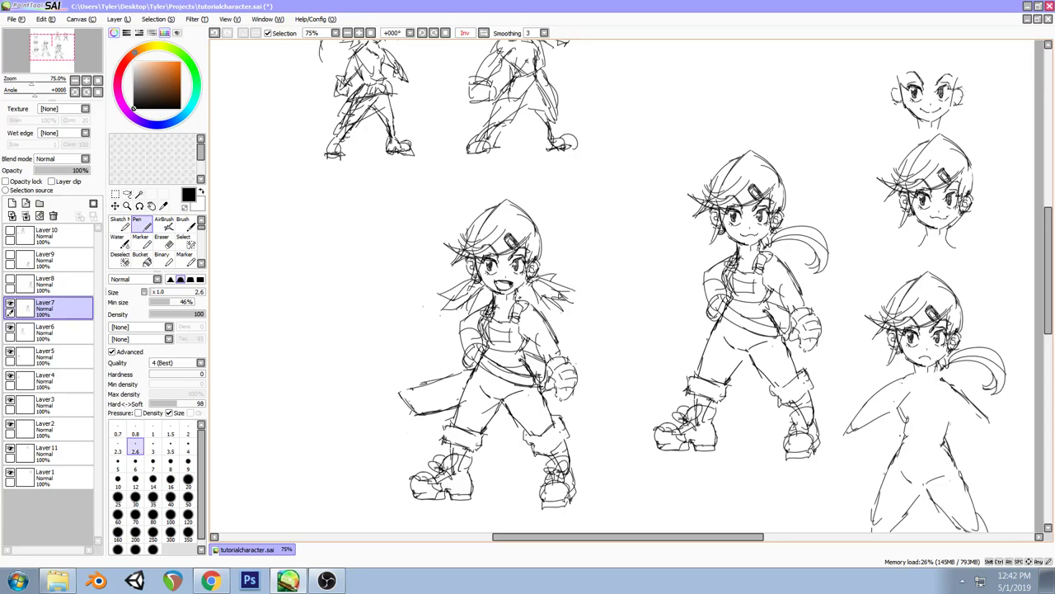
Try sketching large rounded ponytails over the pointed pigtails of Layer7's figure, and undo the strokes
{"action": "mouse_move", "coordinate": [533, 268]}
{"action": "left_mouse_down"}
{"action": "mouse_move", "coordinate": [608, 307]}
{"action": "mouse_move", "coordinate": [540, 320]}
{"action": "left_mouse_up"}
{"action": "left_click_drag", "start_coordinate": [474, 267], "coordinate": [476, 307]}
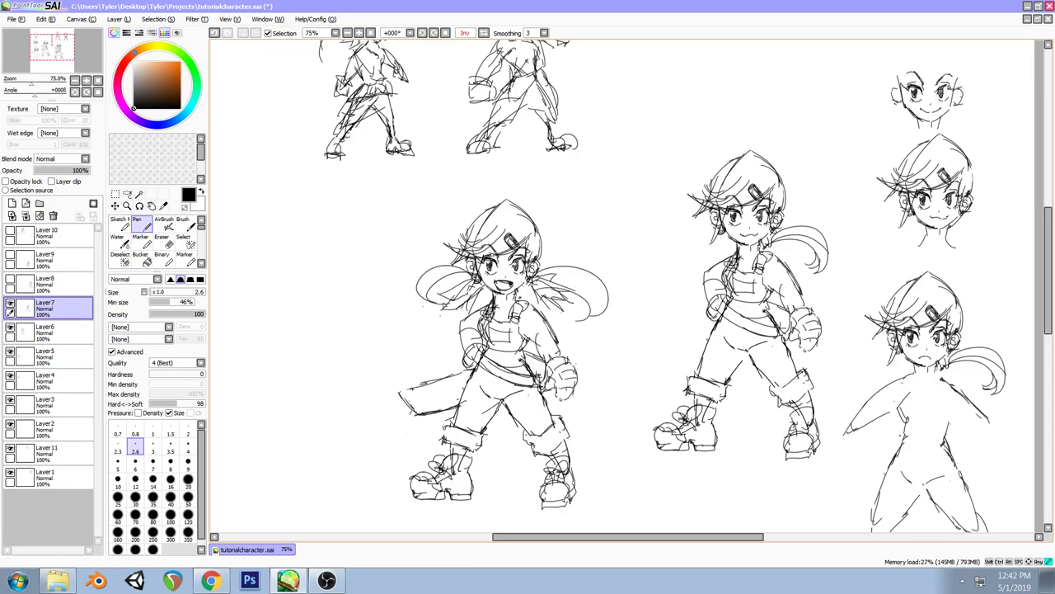
{"action": "key", "text": "ctrl+z"}
{"action": "key", "text": "ctrl+z"}
{"action": "key", "text": "ctrl+z"}
{"action": "key", "text": "ctrl+z"}
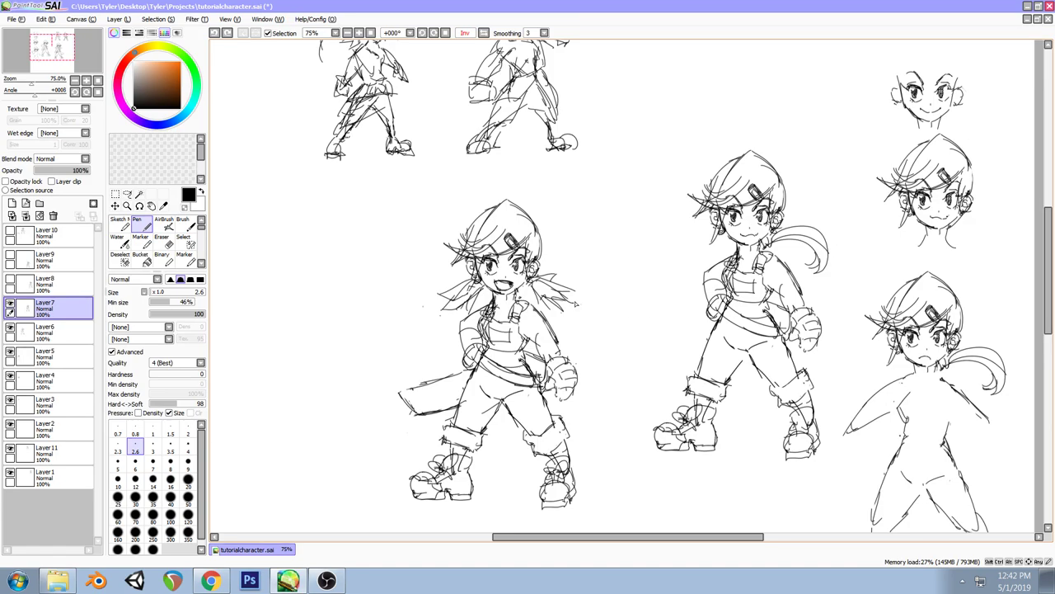
Move Layer7's pigtailed figure directly below Layer6's figure and show Layer8's single-ponytail figure
{"action": "scroll", "coordinate": [584, 308], "scroll_direction": "down", "scroll_amount": 2}
{"action": "mouse_move", "coordinate": [481, 237]}
{"action": "left_mouse_down", "text": "ctrl"}
{"action": "mouse_move", "coordinate": [509, 262]}
{"action": "mouse_move", "coordinate": [526, 250]}
{"action": "mouse_move", "coordinate": [578, 391]}
{"action": "left_mouse_up", "text": "ctrl"}
{"action": "left_click", "coordinate": [46, 282]}
{"action": "left_click", "coordinate": [10, 282]}
{"action": "mouse_move", "coordinate": [342, 219]}
{"action": "left_mouse_down"}
{"action": "mouse_move", "coordinate": [470, 305]}
{"action": "mouse_move", "coordinate": [516, 306]}
{"action": "mouse_move", "coordinate": [540, 330]}
{"action": "mouse_move", "coordinate": [482, 330]}
{"action": "mouse_move", "coordinate": [503, 318]}
{"action": "left_mouse_up"}
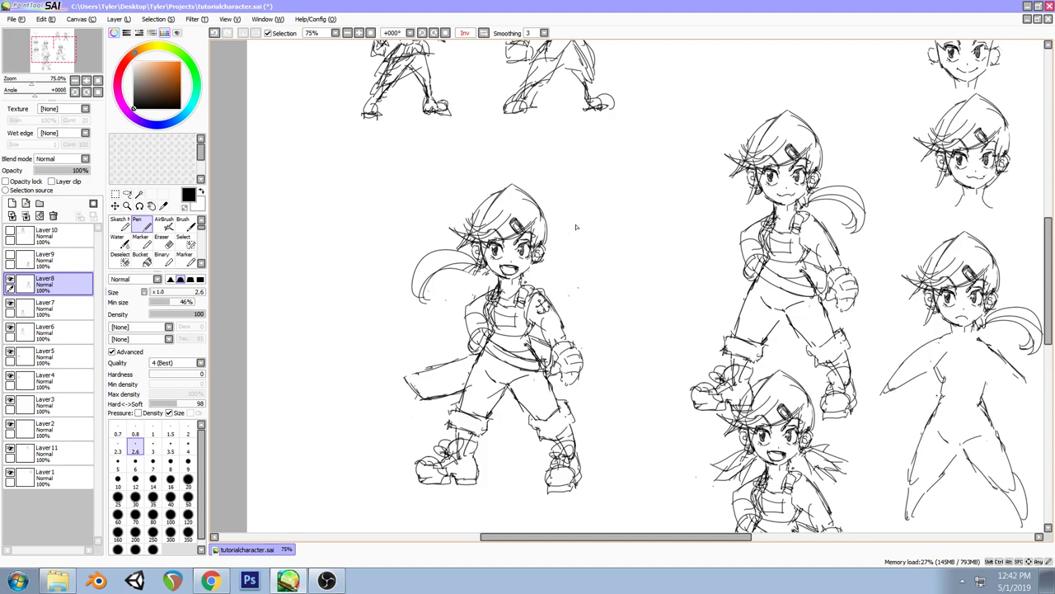
Try sketching a second ponytail on the other side of Layer8's head, and undo the strokes
{"action": "left_click_drag", "start_coordinate": [544, 277], "coordinate": [604, 272]}
{"action": "left_click_drag", "start_coordinate": [544, 239], "coordinate": [615, 262]}
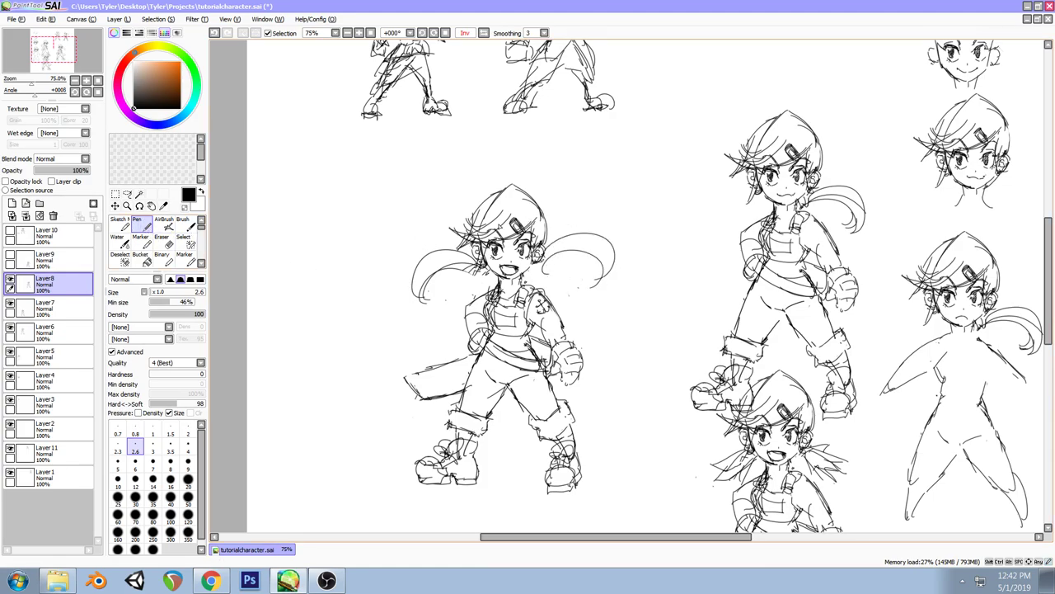
{"action": "mouse_move", "coordinate": [461, 231]}
{"action": "left_mouse_down"}
{"action": "mouse_move", "coordinate": [355, 206]}
{"action": "mouse_move", "coordinate": [404, 197]}
{"action": "left_mouse_up"}
{"action": "key", "text": "ctrl+z"}
{"action": "key", "text": "ctrl+z"}
{"action": "key", "text": "ctrl+z"}
{"action": "mouse_move", "coordinate": [548, 272]}
{"action": "left_mouse_down"}
{"action": "mouse_move", "coordinate": [654, 225]}
{"action": "mouse_move", "coordinate": [643, 259]}
{"action": "left_mouse_up"}
{"action": "key", "text": "ctrl+z"}
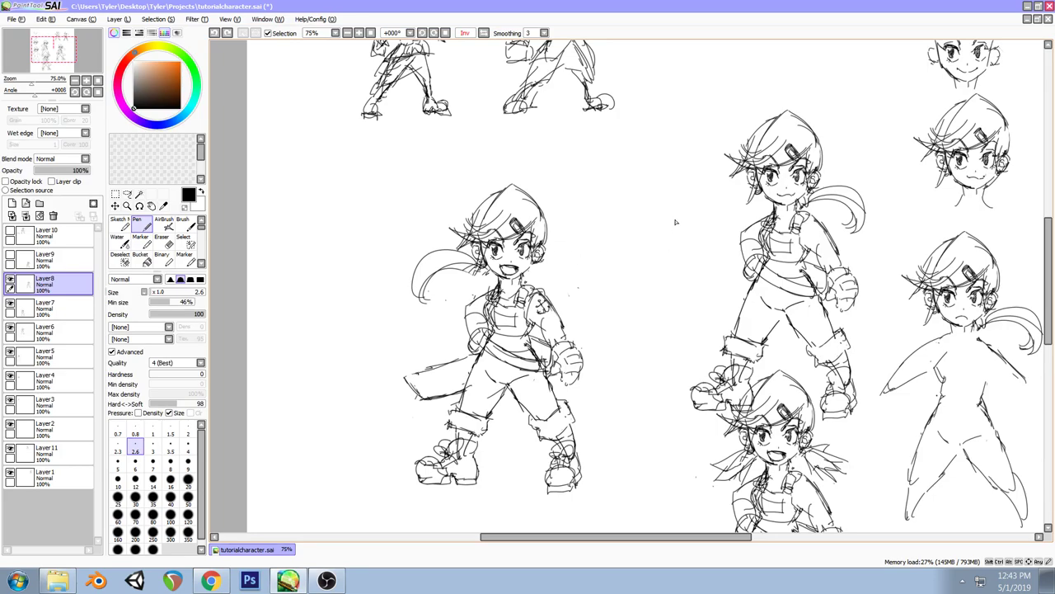
{"action": "left_click_drag", "start_coordinate": [584, 245], "coordinate": [554, 236]}
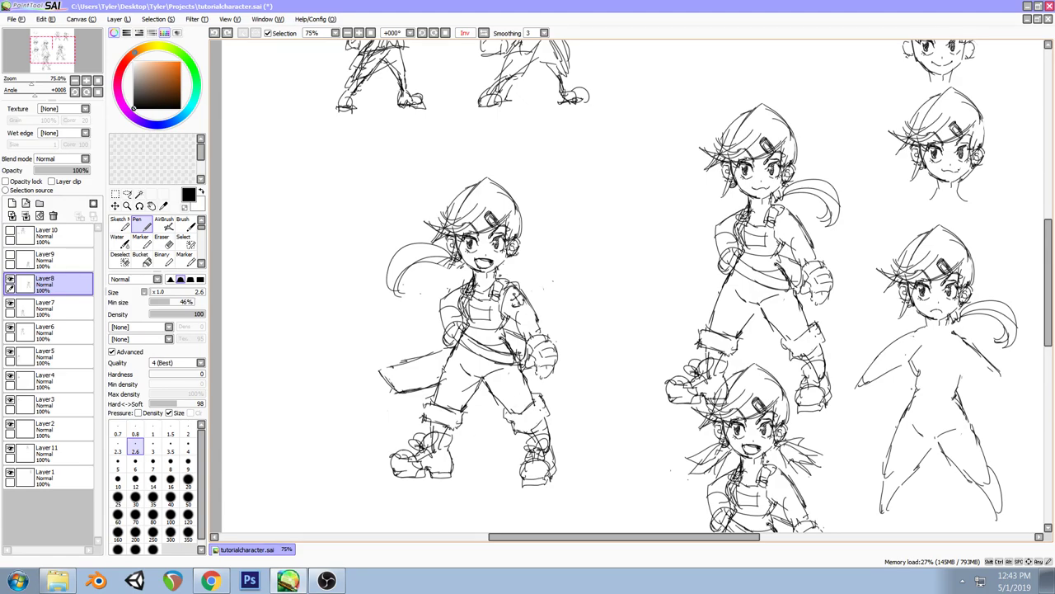
{"action": "left_click_drag", "start_coordinate": [476, 296], "coordinate": [481, 308]}
Check the stream's video preview on the Twitch live dashboard in Chrome and return to PaintTool SAI
{"action": "left_click", "coordinate": [218, 582]}
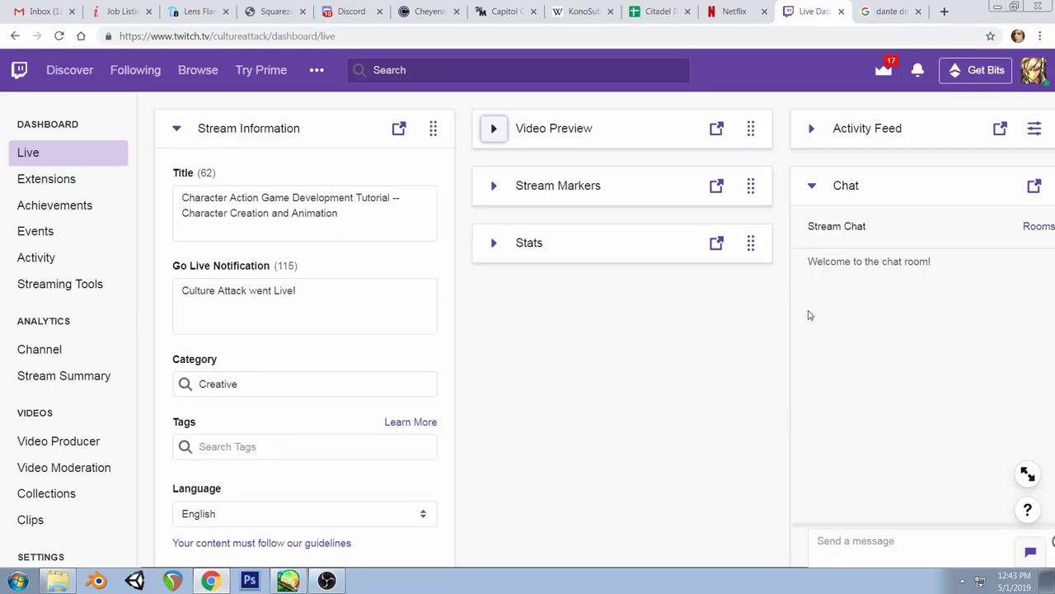
{"action": "left_click", "coordinate": [494, 128]}
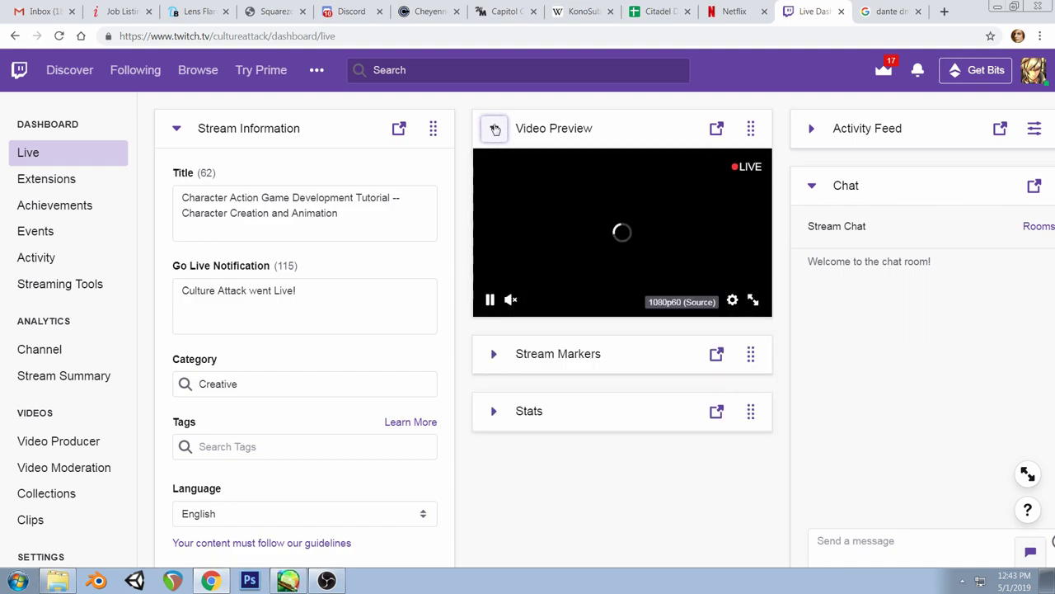
{"action": "left_click", "coordinate": [493, 129]}
{"action": "left_click", "coordinate": [288, 580]}
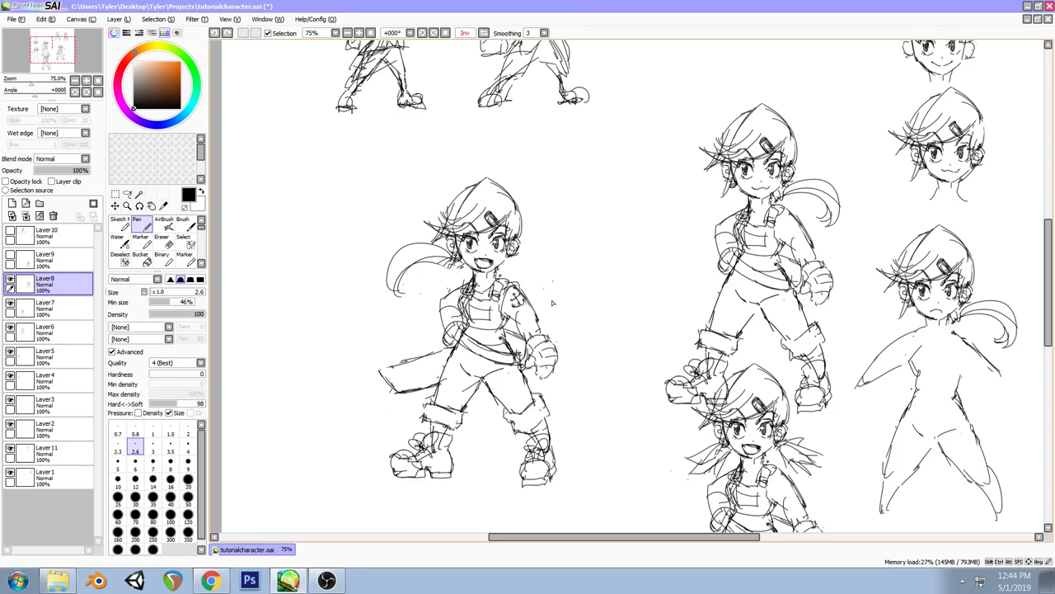
Move Layer8's figure up between Layer6's figure and the face sketches, clearing the space below the action poses
{"action": "scroll", "coordinate": [554, 314], "scroll_direction": "up", "scroll_amount": 1}
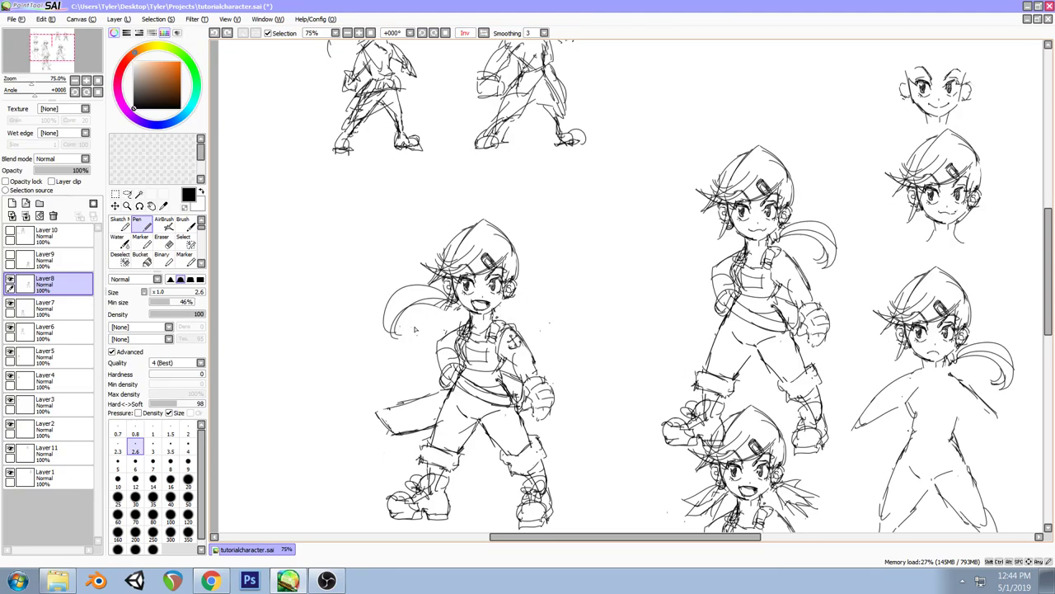
{"action": "left_click_drag", "start_coordinate": [396, 273], "coordinate": [384, 198]}
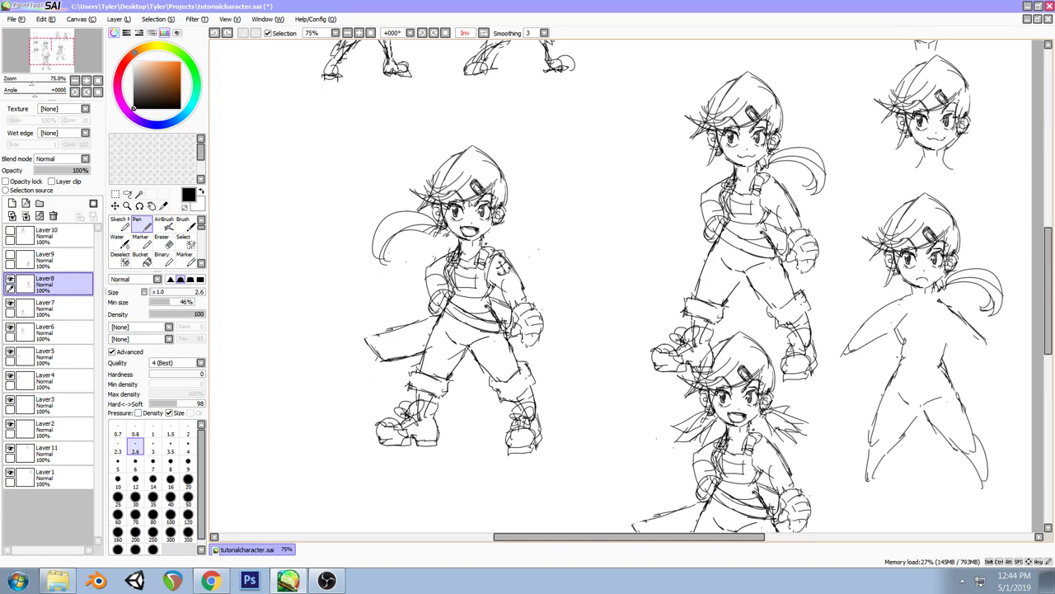
{"action": "left_click_drag", "start_coordinate": [530, 245], "coordinate": [825, 209]}
{"action": "left_click_drag", "start_coordinate": [566, 228], "coordinate": [466, 313]}
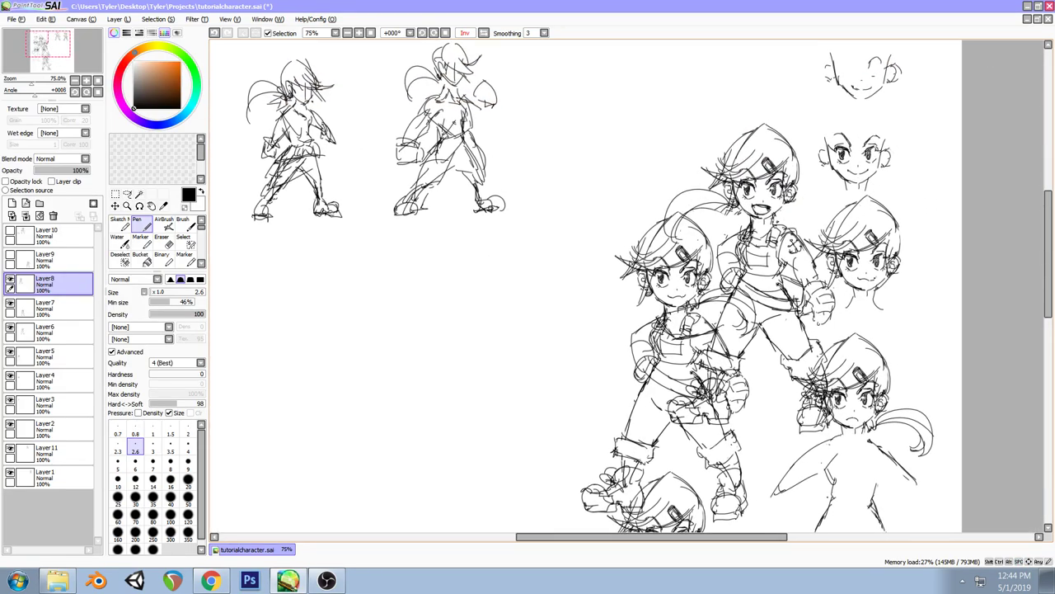
Show Layer9 and move its figure with hoop earrings into the free space below the two action poses
{"action": "left_click", "coordinate": [66, 260]}
{"action": "left_click", "coordinate": [9, 257]}
{"action": "left_click_drag", "start_coordinate": [456, 343], "coordinate": [487, 275]}
{"action": "left_click_drag", "start_coordinate": [470, 459], "coordinate": [483, 310], "text": "ctrl"}
{"action": "left_click_drag", "start_coordinate": [431, 242], "coordinate": [411, 229], "text": "ctrl"}
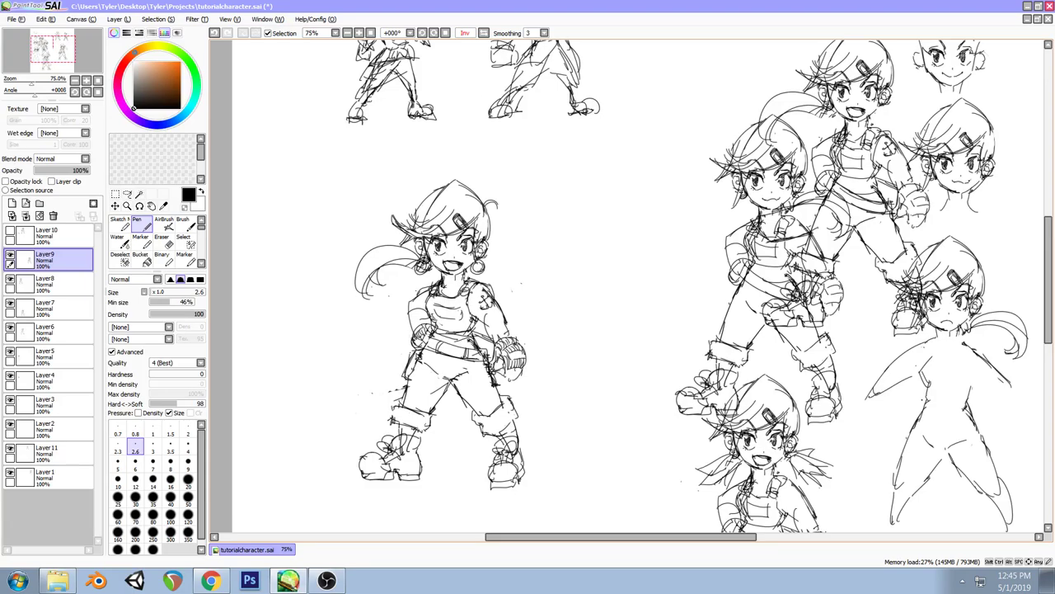
Try moving Layer8's figure between Layer9's and Layer6's figures, and undo the move
{"action": "left_click_drag", "start_coordinate": [440, 390], "coordinate": [344, 414]}
{"action": "left_click", "coordinate": [79, 293]}
{"action": "mouse_move", "coordinate": [645, 284]}
{"action": "left_mouse_down", "text": "ctrl"}
{"action": "mouse_move", "coordinate": [536, 276]}
{"action": "mouse_move", "coordinate": [380, 363]}
{"action": "mouse_move", "coordinate": [372, 378]}
{"action": "left_mouse_up", "text": "ctrl"}
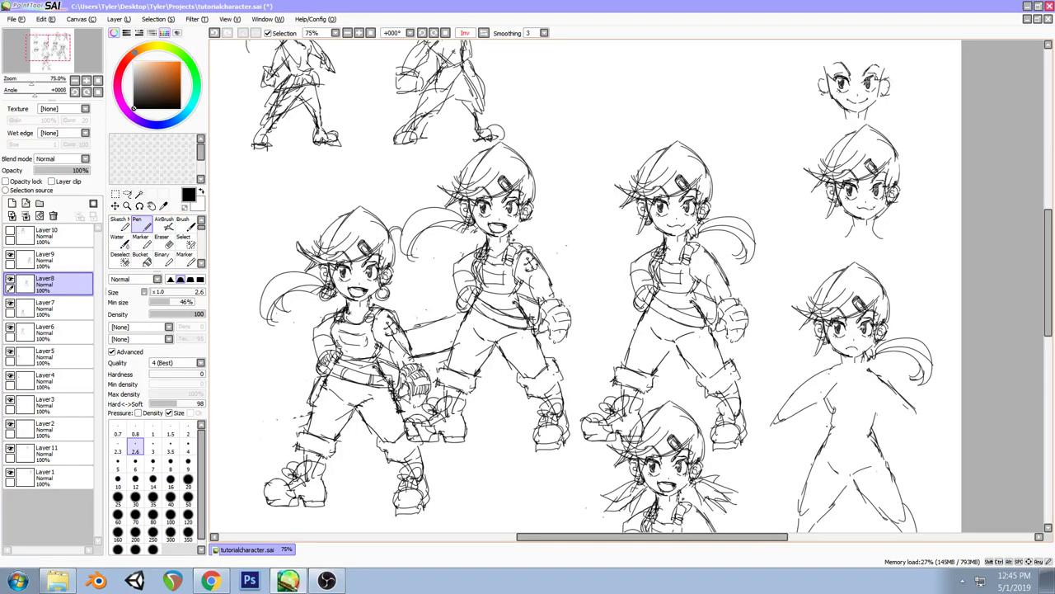
{"action": "key", "text": "ctrl+z"}
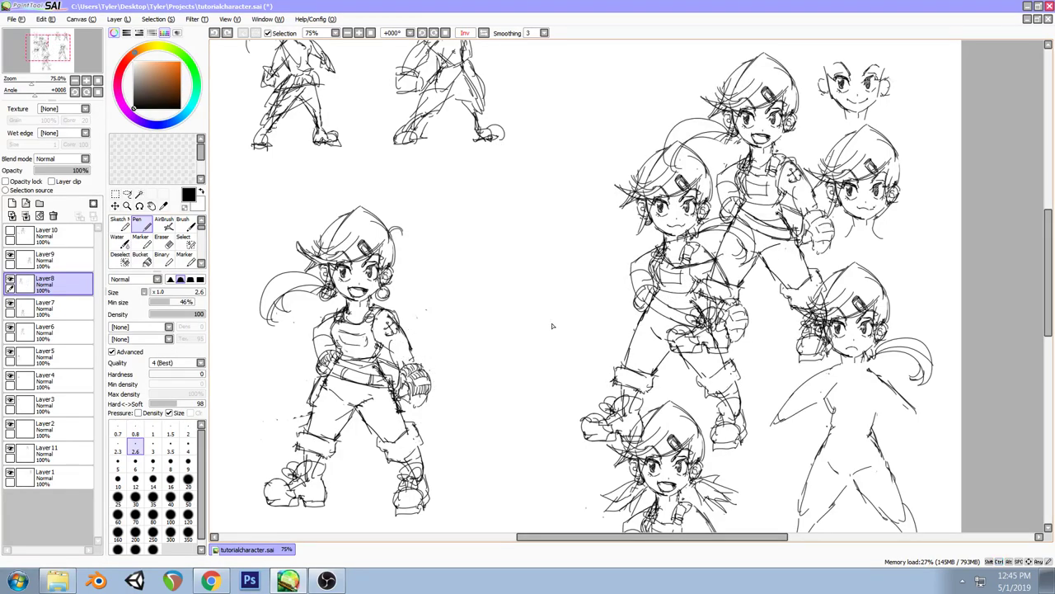
Select Layer9 and nudge its figure slightly lower and farther from Layer6's figure
{"action": "left_click", "coordinate": [82, 260]}
{"action": "mouse_move", "coordinate": [316, 326]}
{"action": "left_mouse_down", "text": "ctrl"}
{"action": "mouse_move", "coordinate": [405, 326]}
{"action": "mouse_move", "coordinate": [443, 287]}
{"action": "mouse_move", "coordinate": [372, 302]}
{"action": "left_mouse_up", "text": "ctrl"}
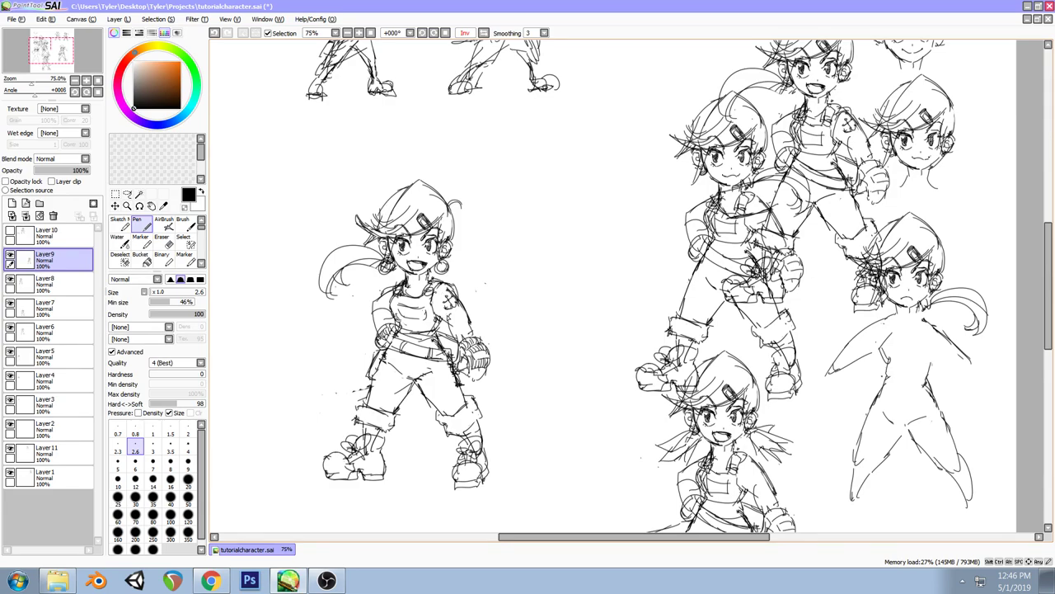
{"action": "left_click_drag", "start_coordinate": [360, 260], "coordinate": [401, 297]}
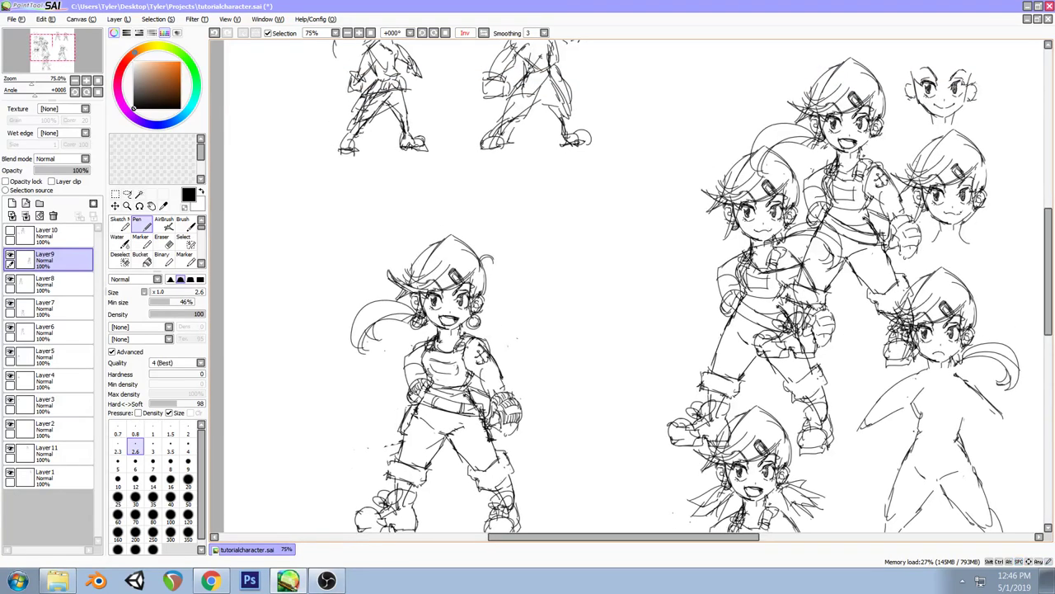
{"action": "mouse_move", "coordinate": [465, 315]}
{"action": "left_mouse_down"}
{"action": "mouse_move", "coordinate": [472, 241]}
{"action": "mouse_move", "coordinate": [468, 263]}
{"action": "mouse_move", "coordinate": [458, 262]}
{"action": "left_mouse_up"}
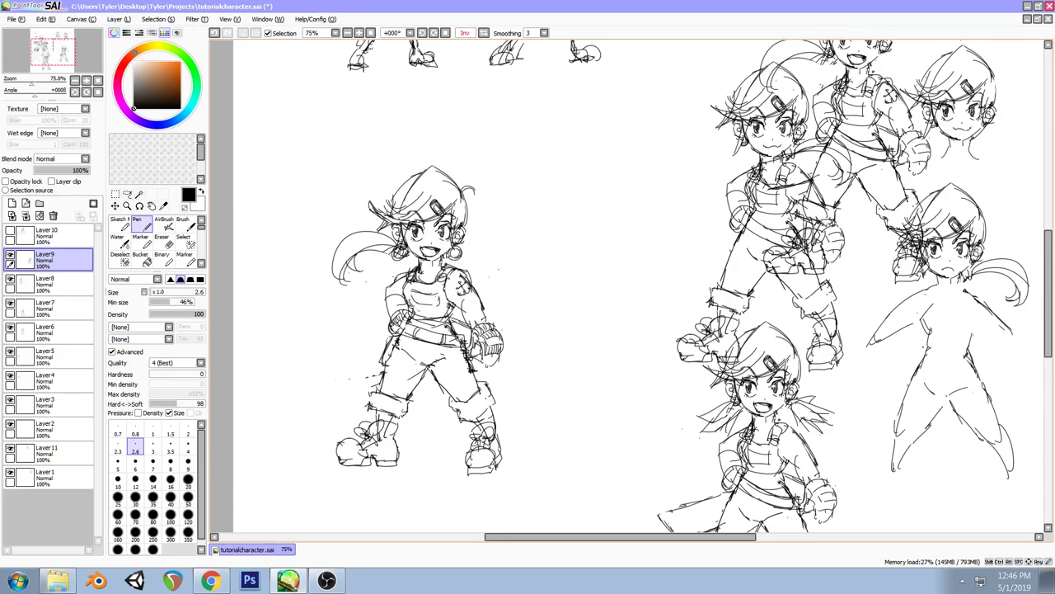
Move Layer9's figure up beside Layer6's figure, freeing the space below the action poses
{"action": "left_click_drag", "start_coordinate": [471, 303], "coordinate": [451, 365]}
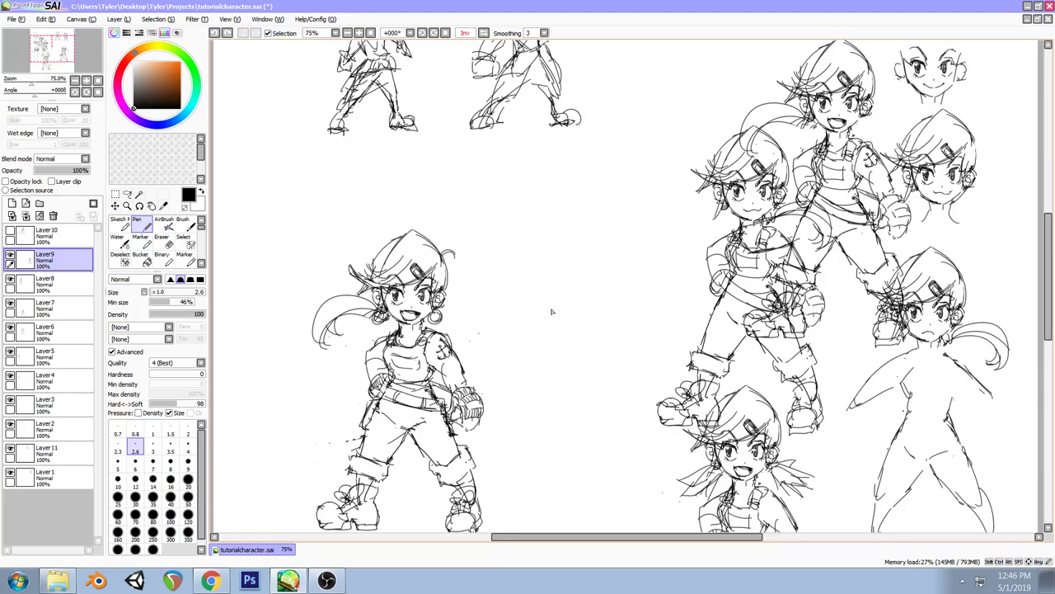
{"action": "left_click_drag", "start_coordinate": [510, 338], "coordinate": [609, 288]}
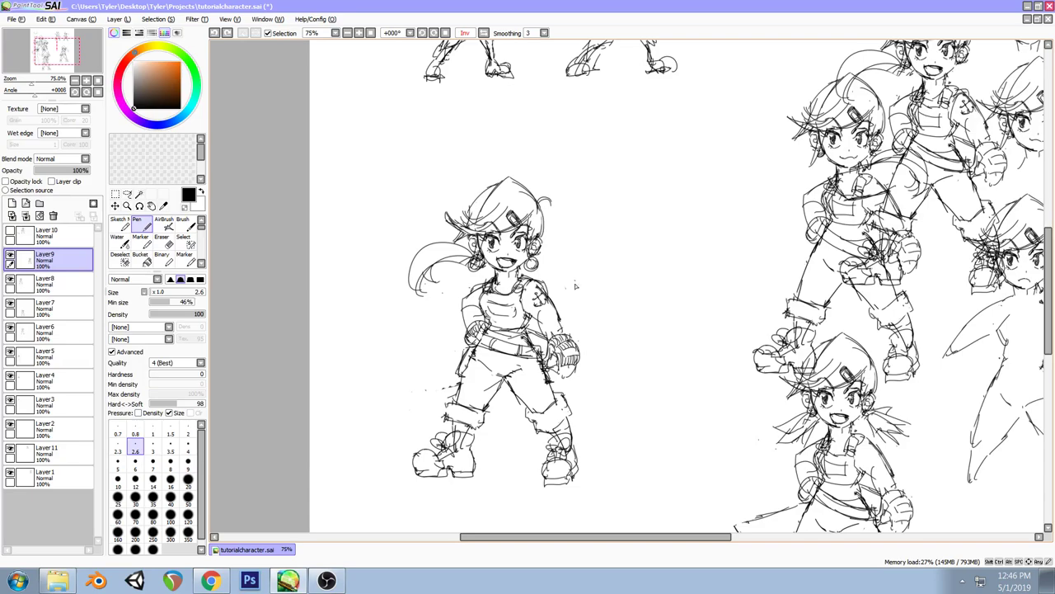
{"action": "left_click_drag", "start_coordinate": [480, 274], "coordinate": [427, 278]}
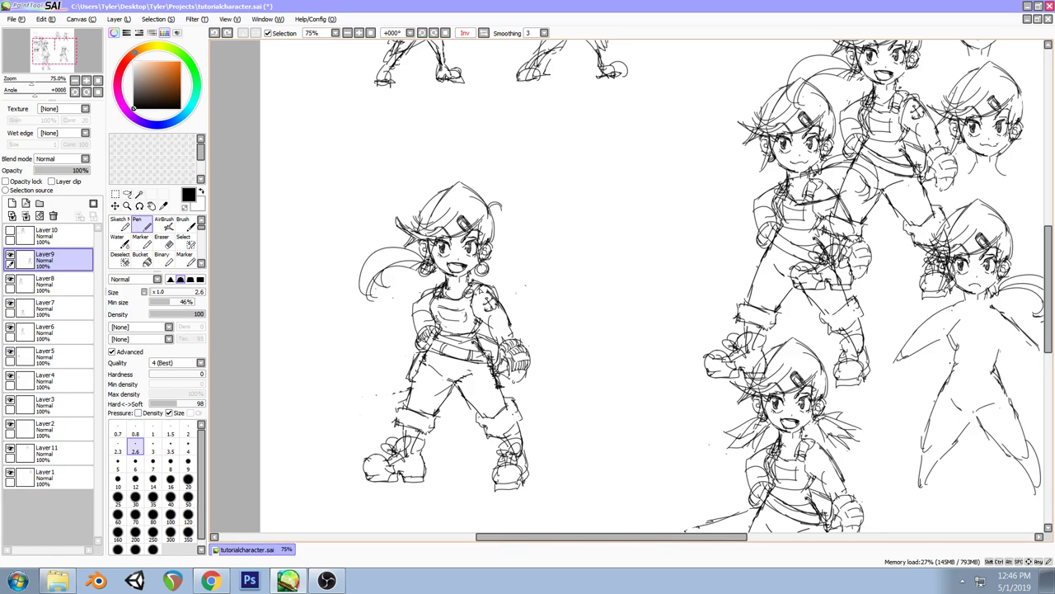
{"action": "left_click_drag", "start_coordinate": [576, 276], "coordinate": [551, 289]}
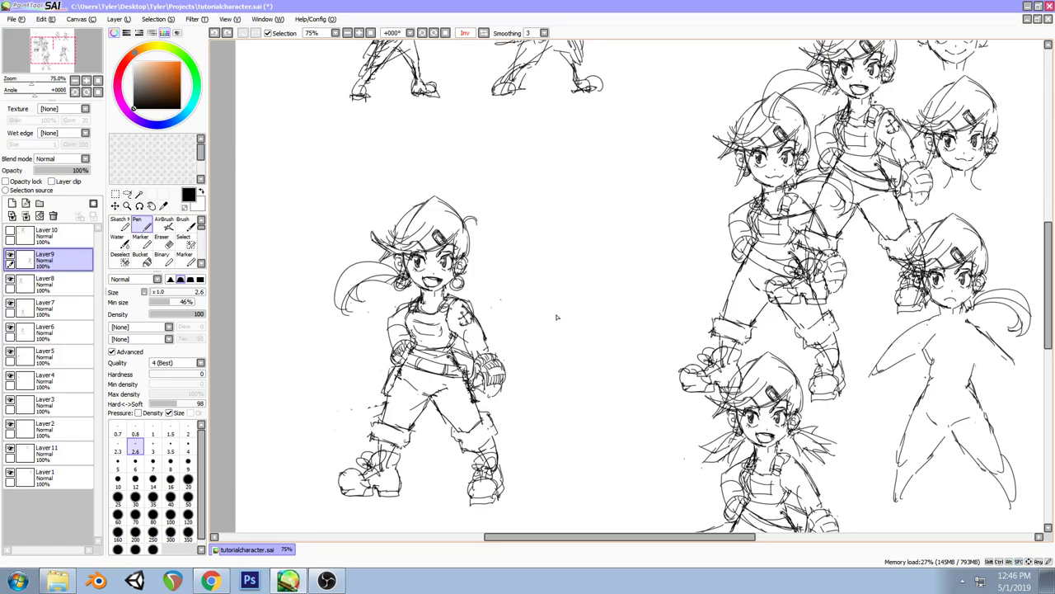
{"action": "mouse_move", "coordinate": [529, 322]}
{"action": "left_mouse_down"}
{"action": "mouse_move", "coordinate": [527, 228]}
{"action": "mouse_move", "coordinate": [589, 190]}
{"action": "left_mouse_up"}
{"action": "mouse_move", "coordinate": [523, 272]}
{"action": "left_mouse_down"}
{"action": "mouse_move", "coordinate": [491, 307]}
{"action": "mouse_move", "coordinate": [702, 192]}
{"action": "left_mouse_up"}
Show Layer10 and place its sword-carrying figure and revolver sketch in the free space below the action poses
{"action": "left_click", "coordinate": [46, 235]}
{"action": "key", "text": "ctrl+z"}
{"action": "key", "text": "ctrl+z"}
{"action": "left_click_drag", "start_coordinate": [360, 329], "coordinate": [508, 352]}
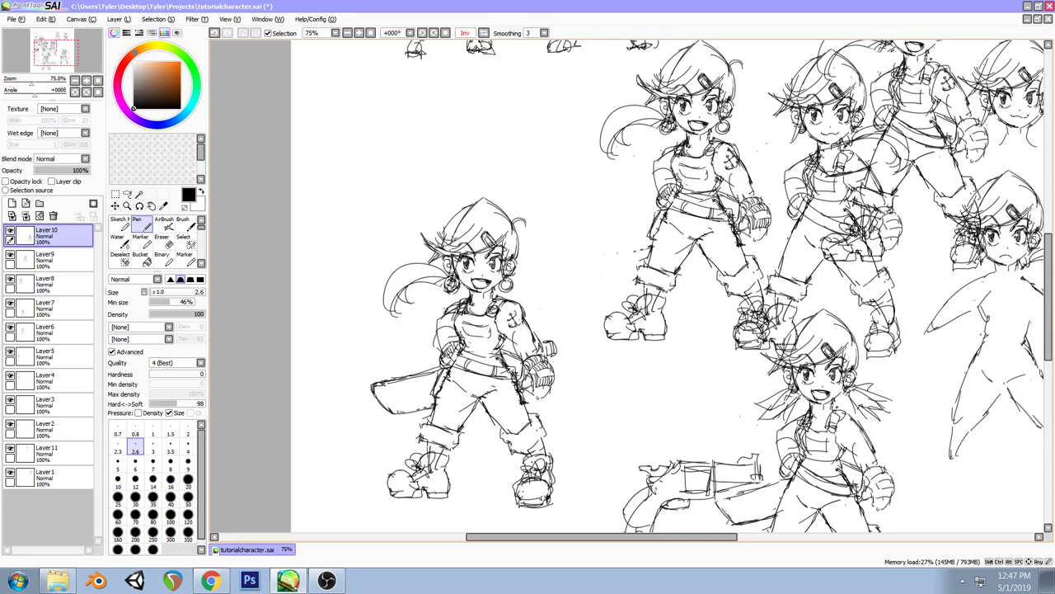
{"action": "key", "text": "ctrl+z"}
{"action": "left_click_drag", "start_coordinate": [597, 310], "coordinate": [516, 217]}
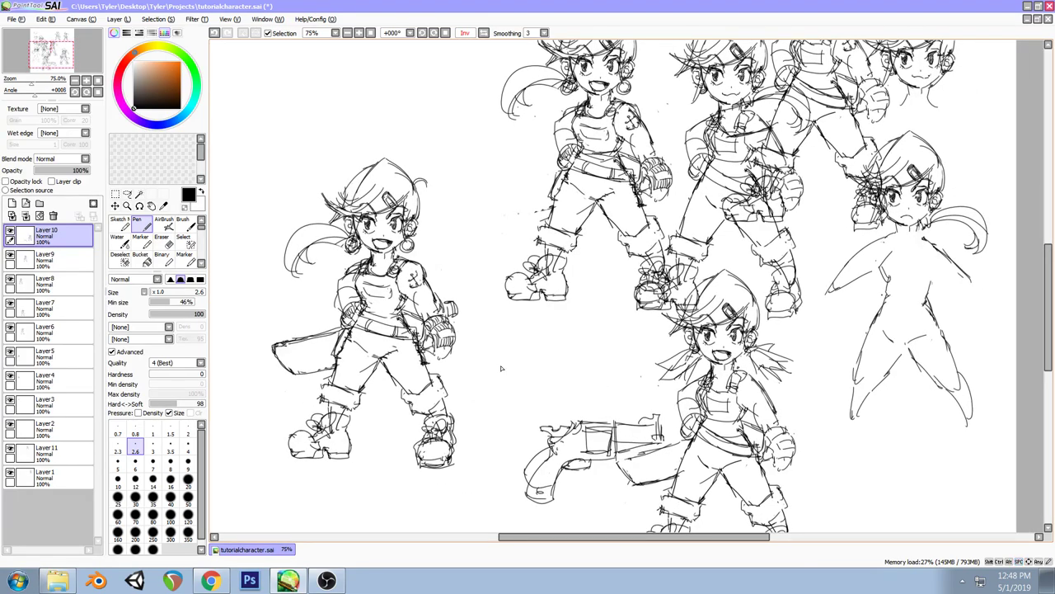
Check the stream chat on the Twitch dashboard in Chrome and return to PaintTool SAI
{"action": "left_click", "coordinate": [211, 581]}
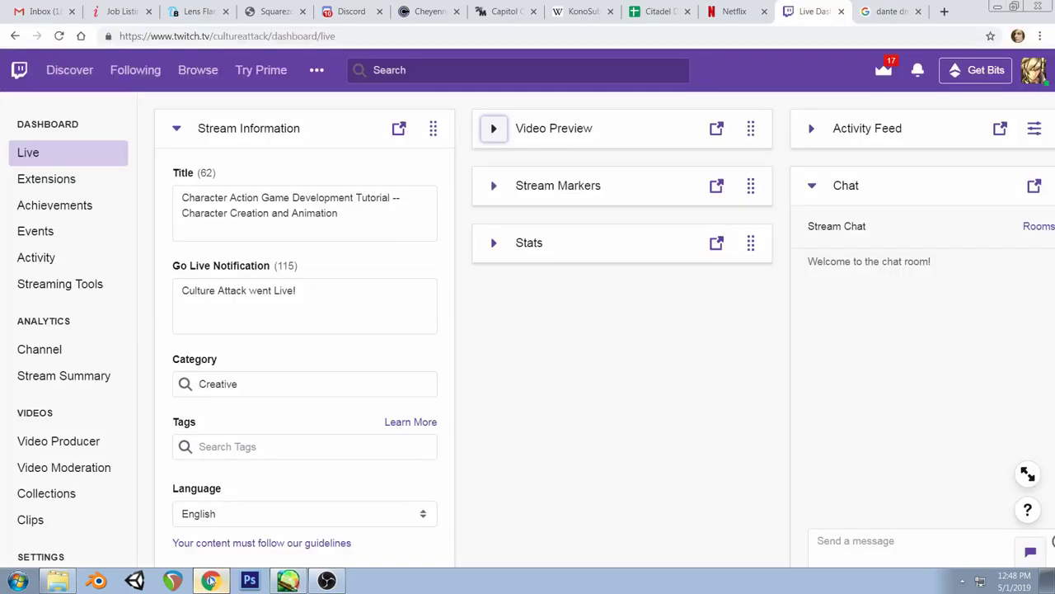
{"action": "left_click", "coordinate": [288, 581]}
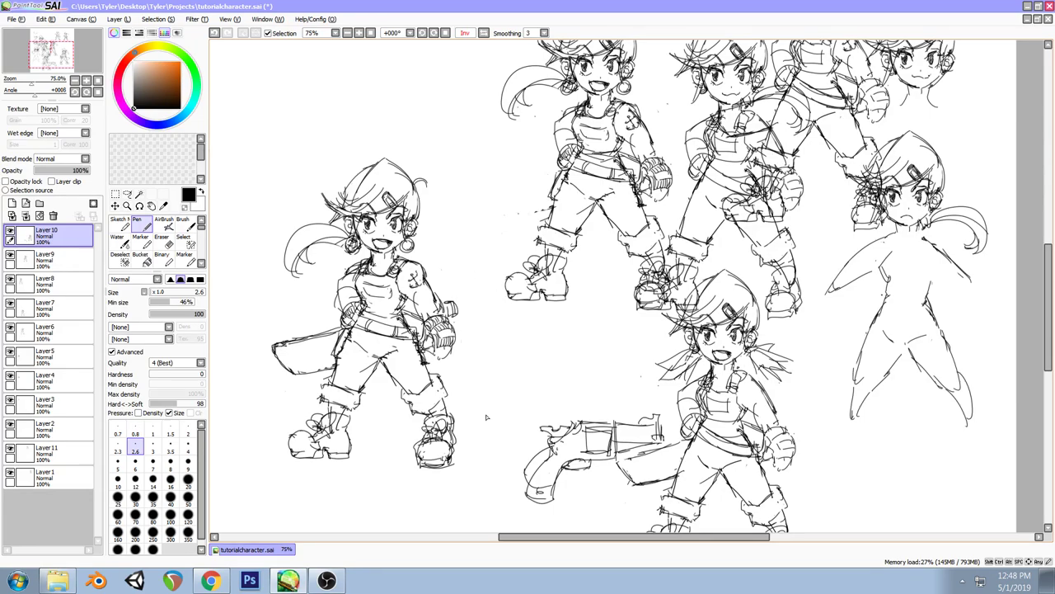
{"action": "left_click_drag", "start_coordinate": [557, 537], "coordinate": [535, 539]}
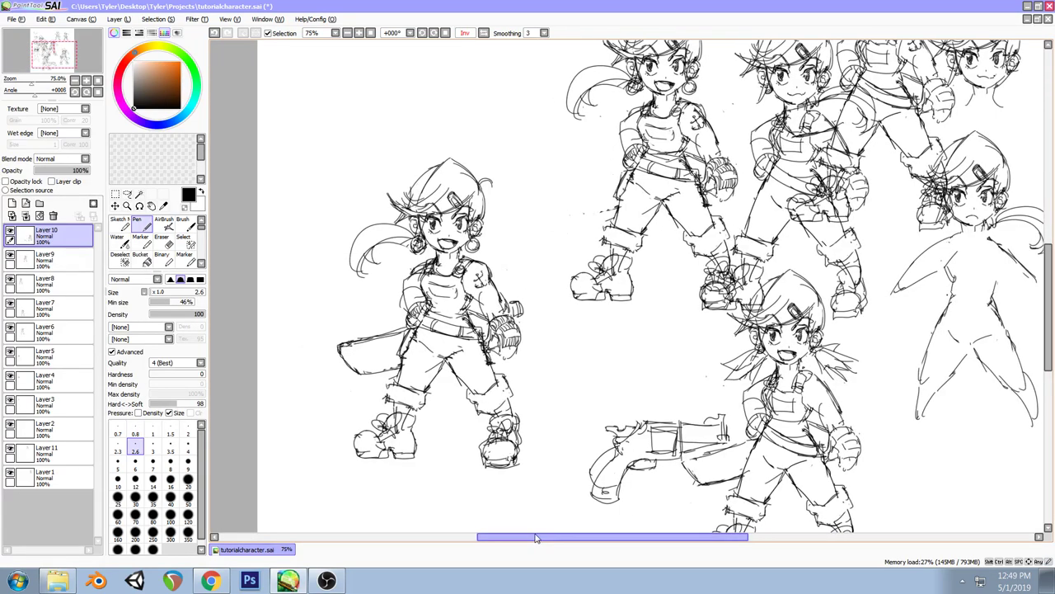
{"action": "left_click_drag", "start_coordinate": [1049, 338], "coordinate": [1049, 323]}
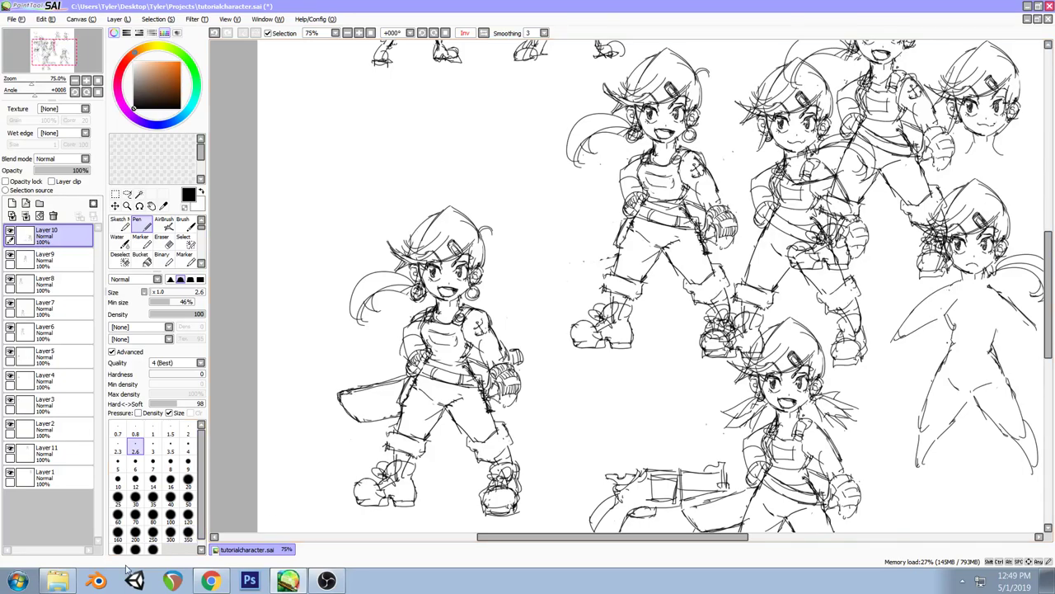
Switch to Blender, dismiss the splash screen, and delete the default cube in front view
{"action": "left_click", "coordinate": [98, 582]}
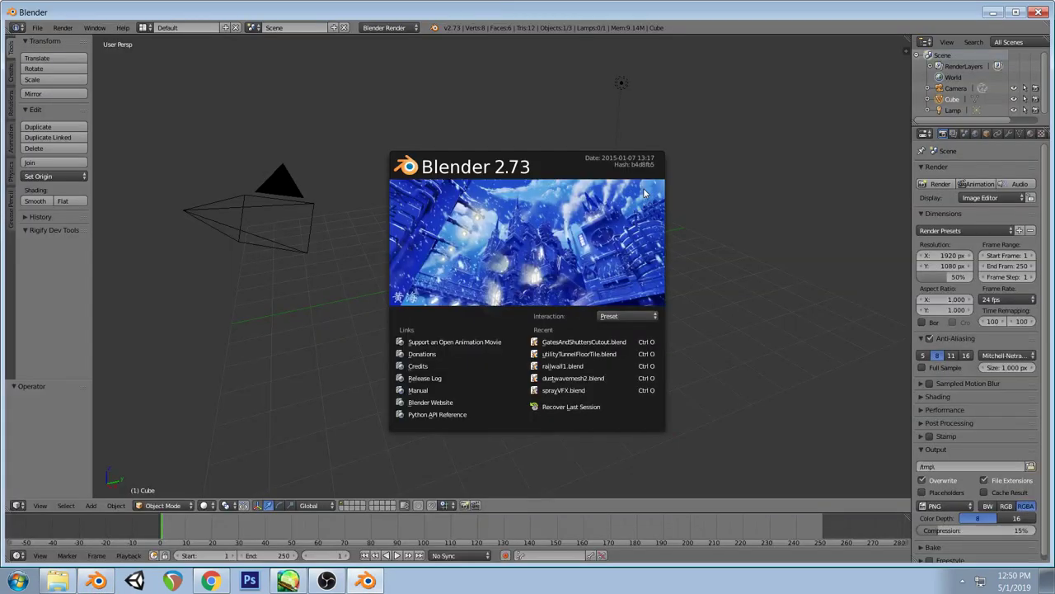
{"action": "left_click", "coordinate": [716, 170]}
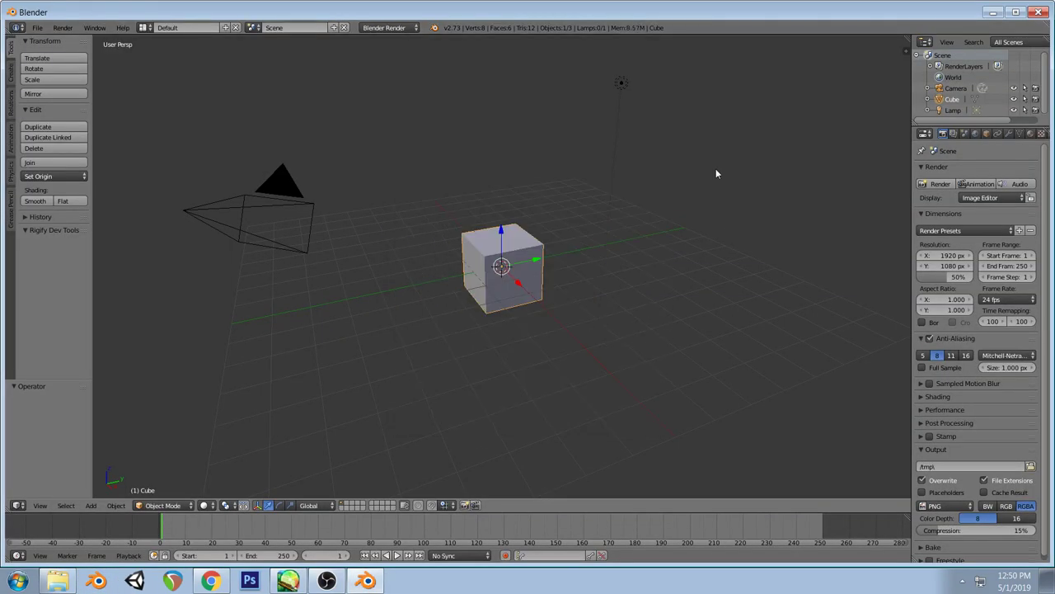
{"action": "key", "text": "KP_1"}
{"action": "key", "text": "x"}
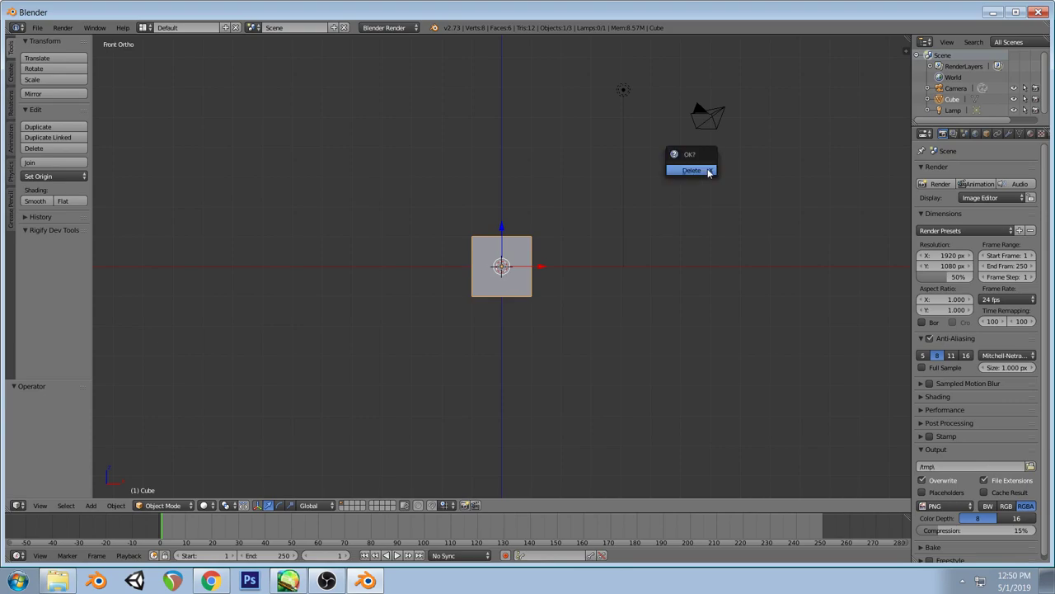
{"action": "left_click", "coordinate": [677, 172]}
{"action": "middle_click_drag", "start_coordinate": [668, 176], "coordinate": [621, 214], "text": "shift"}
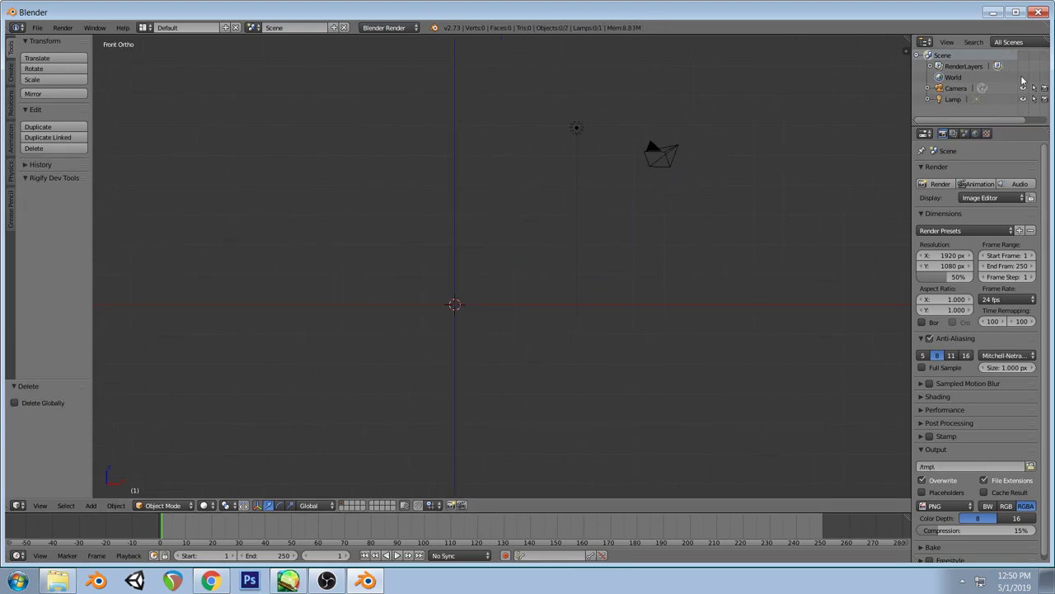
Delete the camera and the lamp from the scene and maximize the Blender window
{"action": "right_click", "coordinate": [958, 88]}
{"action": "left_click", "coordinate": [948, 118]}
{"action": "right_click", "coordinate": [952, 87]}
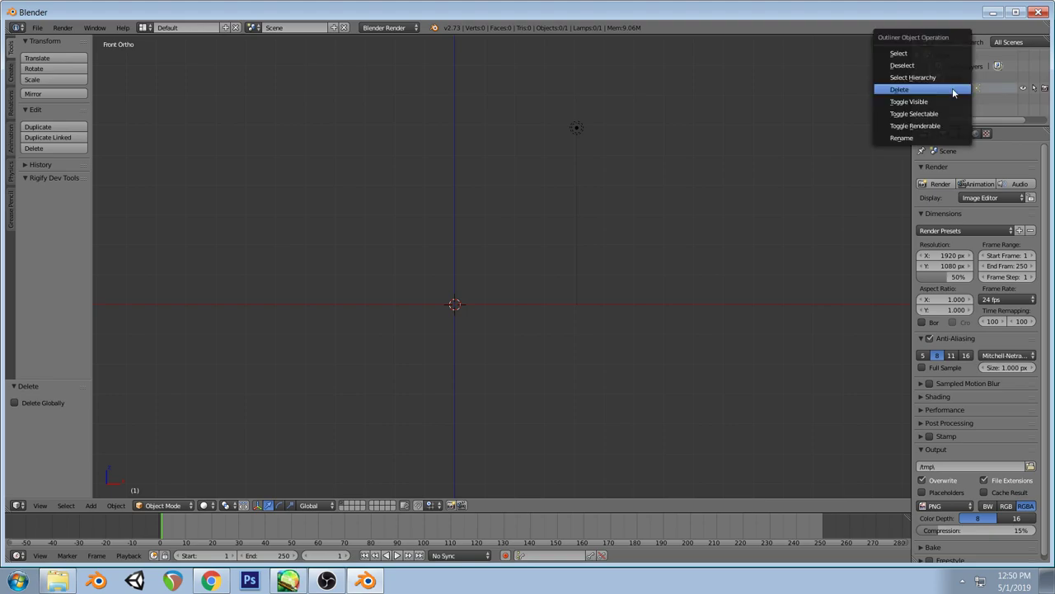
{"action": "left_click", "coordinate": [951, 88]}
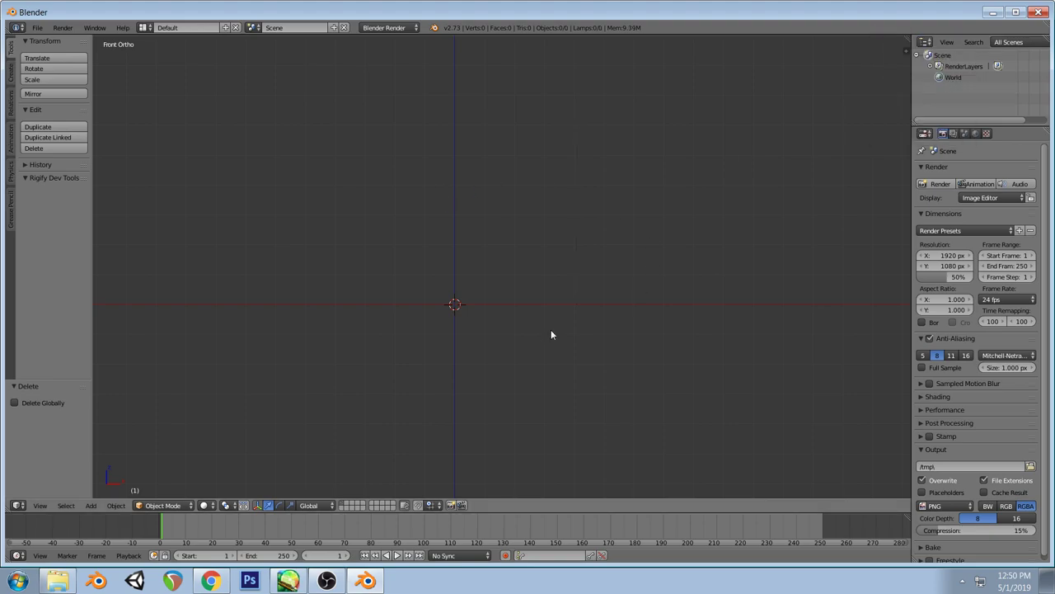
{"action": "left_click", "coordinate": [1016, 12]}
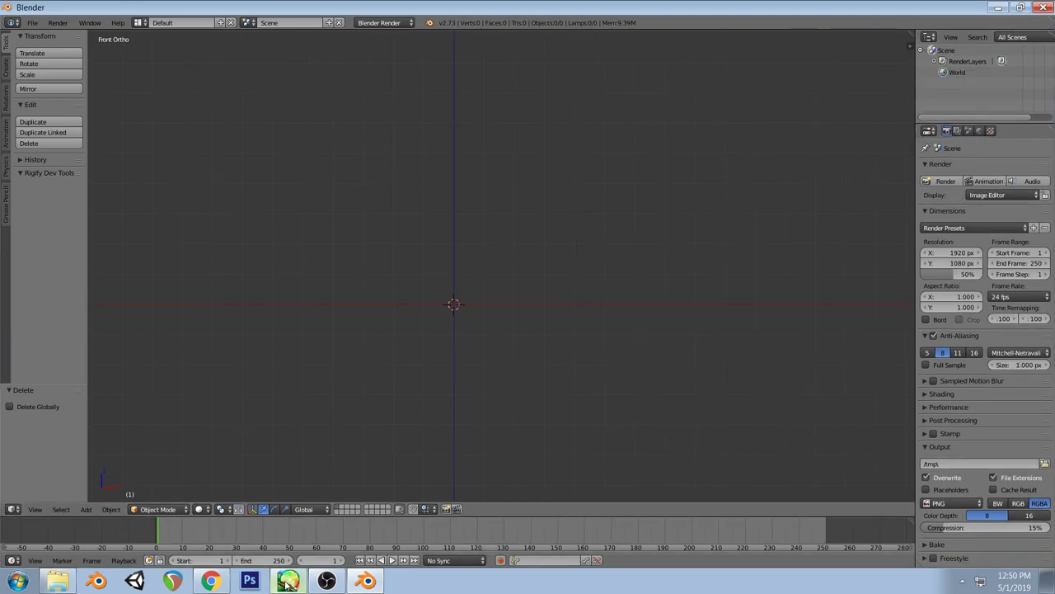
Check the Twitch dashboard in Chrome and the character sketches in PaintTool SAI, and return to Blender
{"action": "left_click", "coordinate": [212, 581]}
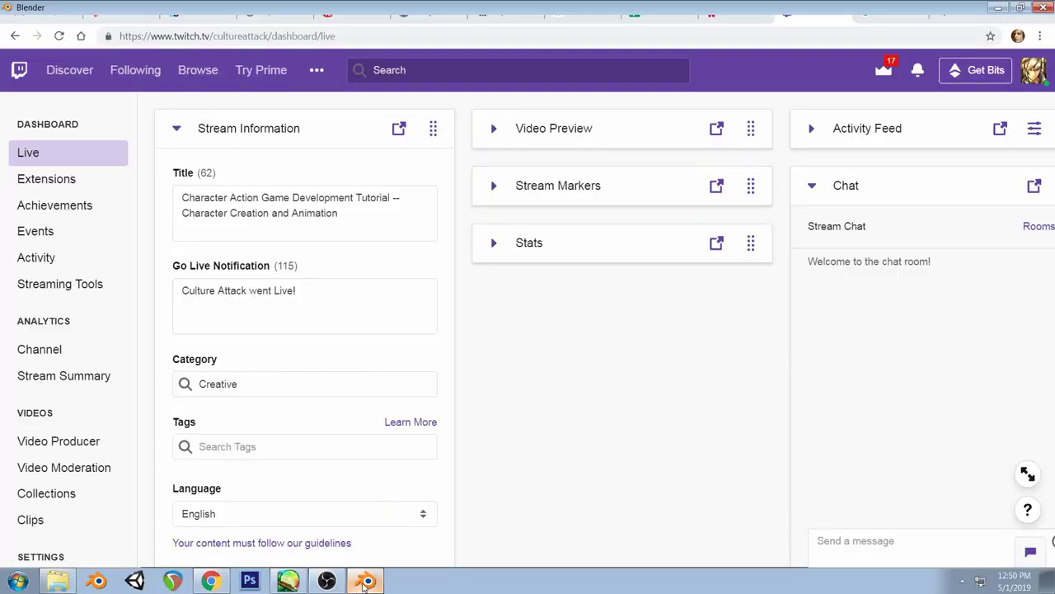
{"action": "left_click", "coordinate": [365, 580]}
{"action": "left_click", "coordinate": [287, 580]}
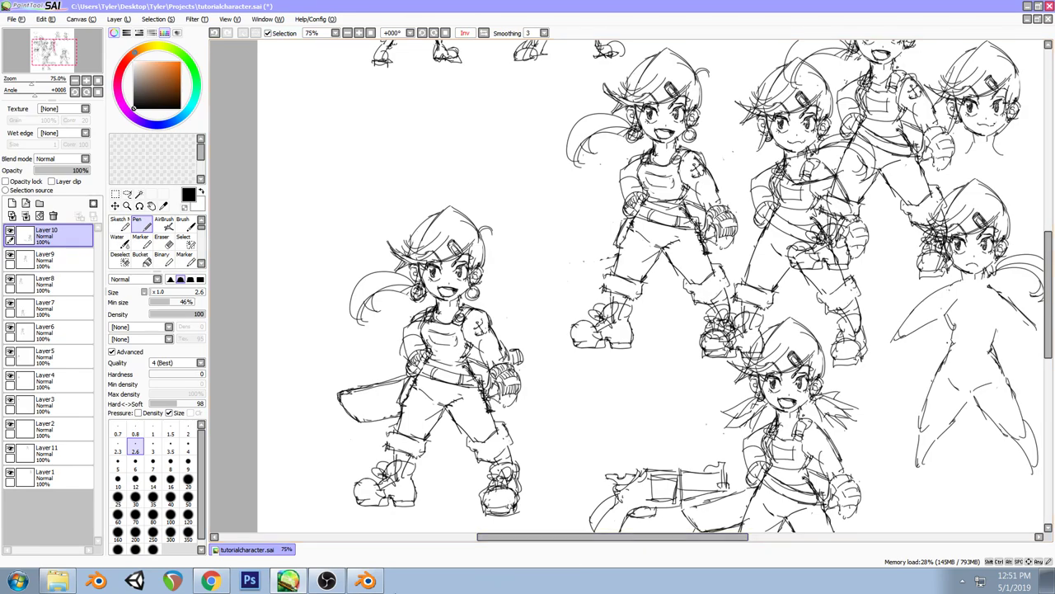
{"action": "left_click", "coordinate": [366, 580]}
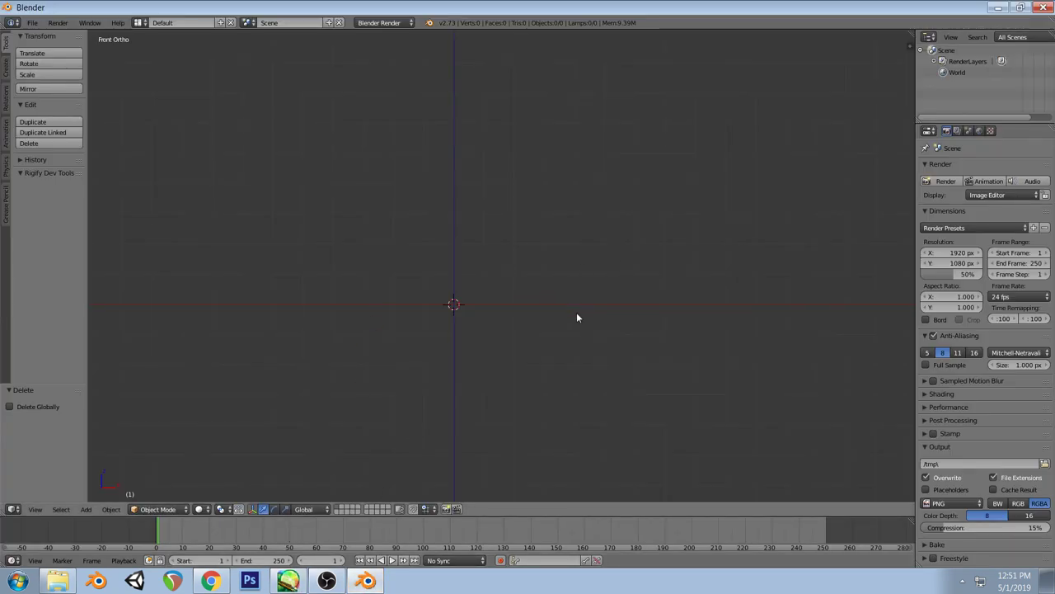
{"action": "key", "text": "space"}
{"action": "type", "text": "mous"}
{"action": "key", "text": "BackSpace"}
{"action": "key", "text": "BackSpace"}
{"action": "key", "text": "BackSpace"}
{"action": "key", "text": "BackSpace"}
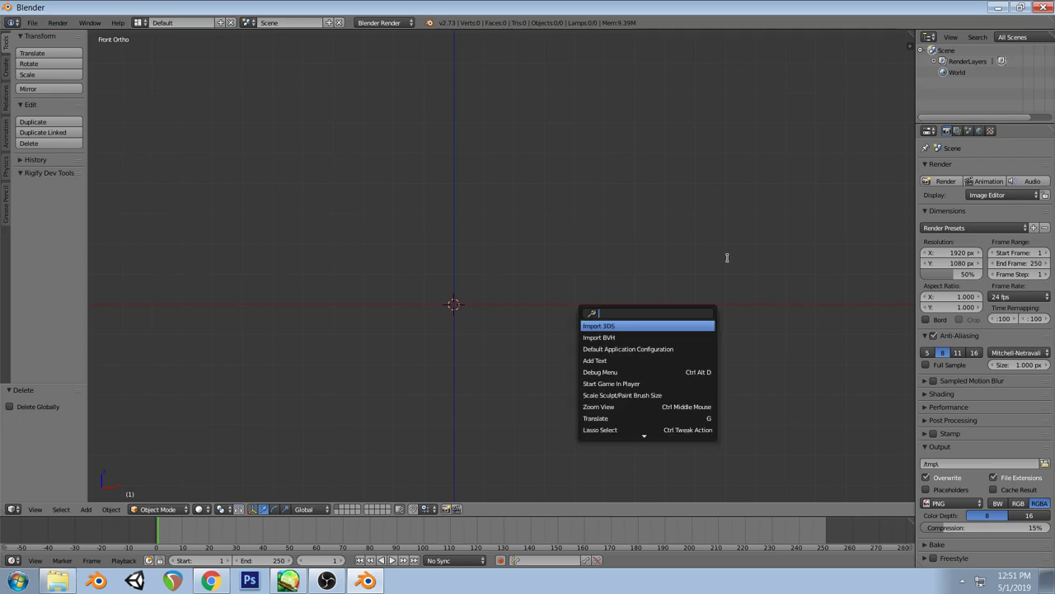
{"action": "key", "text": "Escape"}
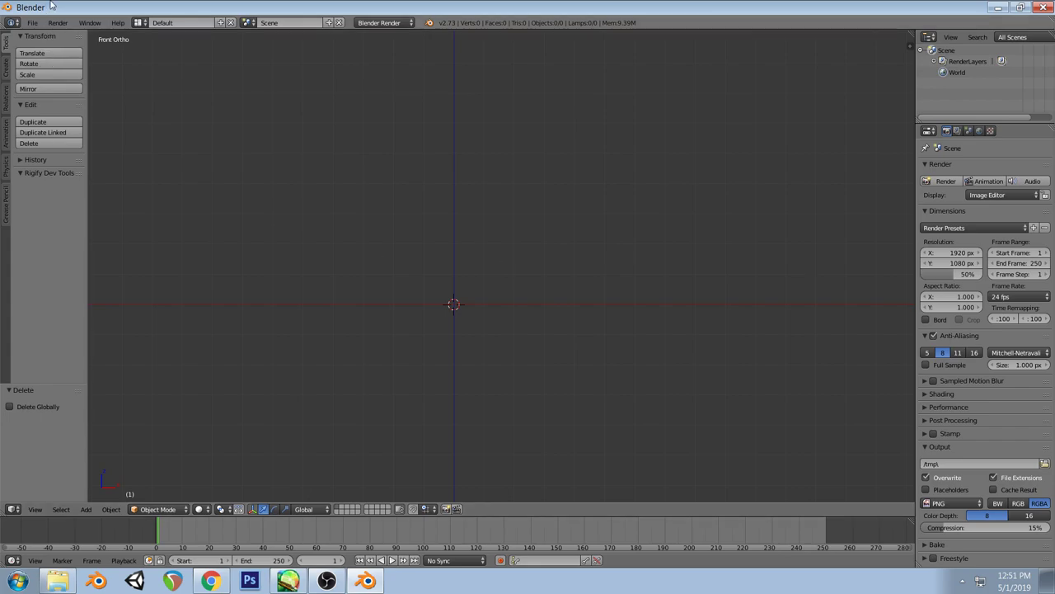
{"action": "left_click", "coordinate": [92, 25]}
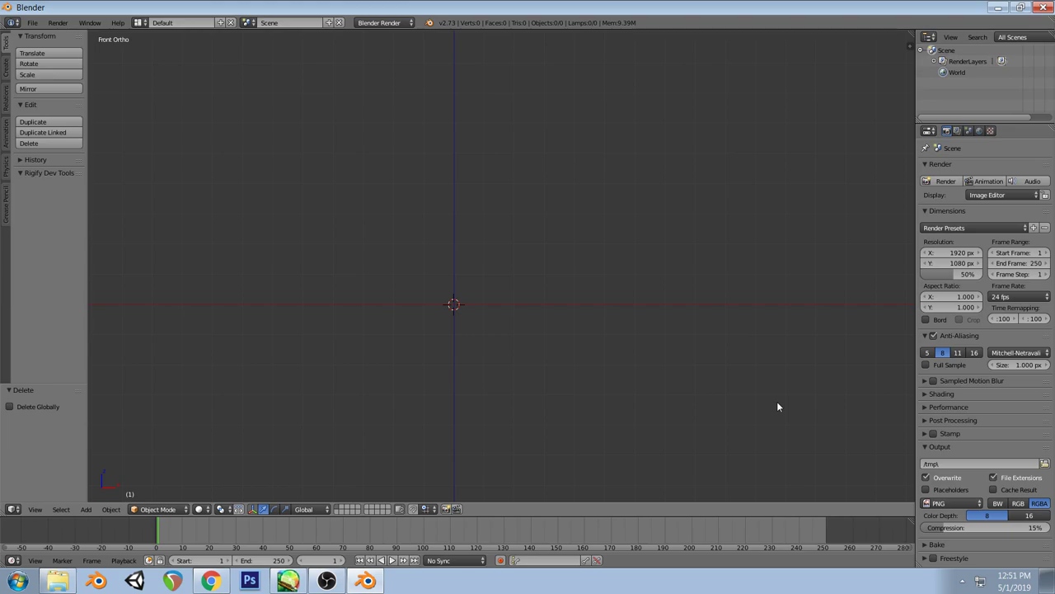
Start the Screencast Keys display with text size 47 and mouse icon size 101, and test it with the front view command
{"action": "key", "text": "n"}
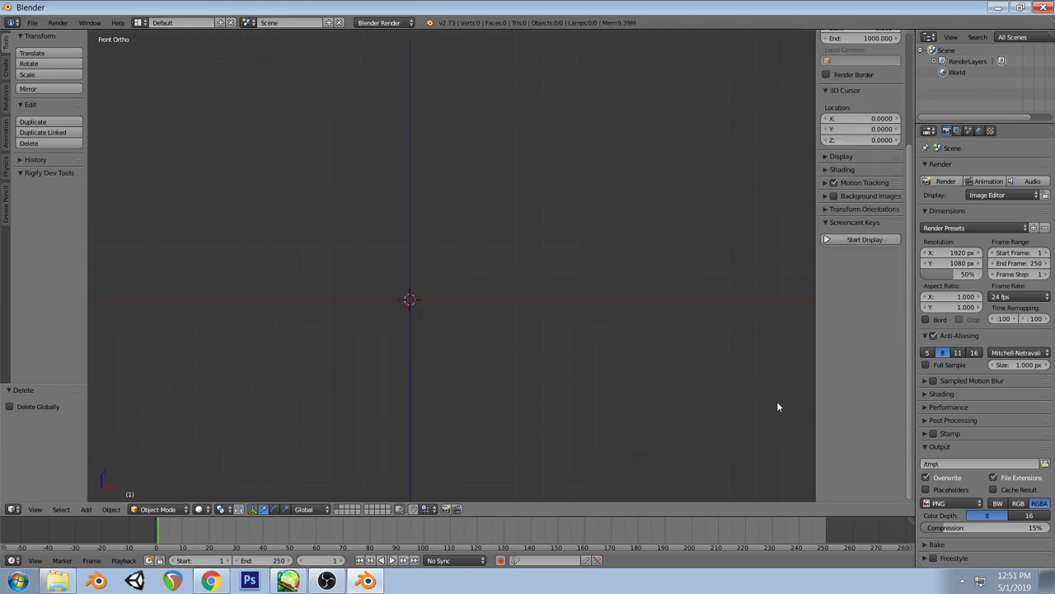
{"action": "left_click", "coordinate": [842, 238]}
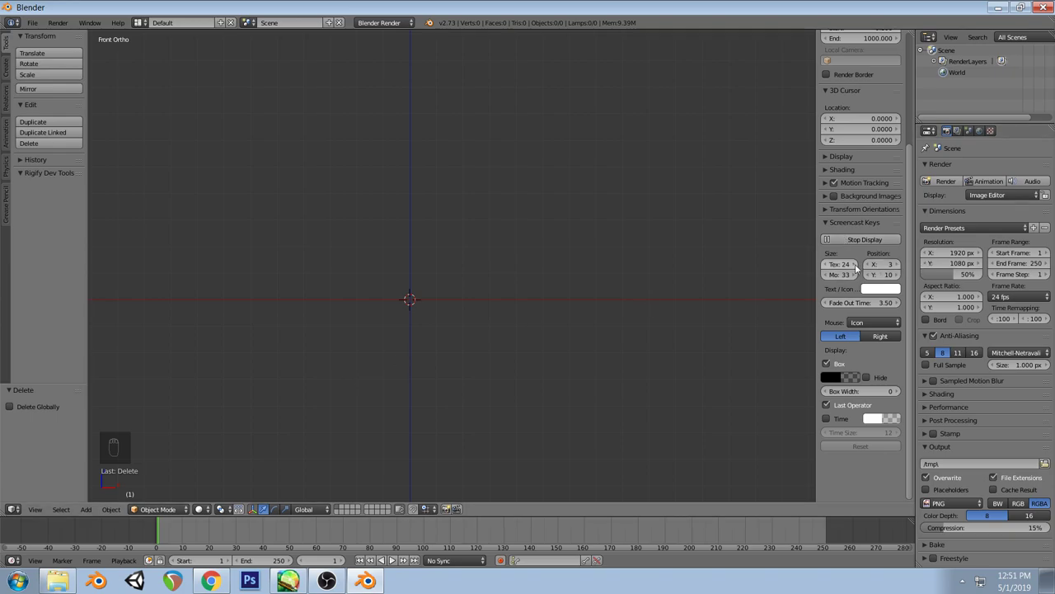
{"action": "mouse_move", "coordinate": [841, 265]}
{"action": "left_mouse_down"}
{"action": "mouse_move", "coordinate": [894, 266]}
{"action": "mouse_move", "coordinate": [882, 283]}
{"action": "mouse_move", "coordinate": [846, 274]}
{"action": "mouse_move", "coordinate": [912, 275]}
{"action": "mouse_move", "coordinate": [841, 273]}
{"action": "left_mouse_up"}
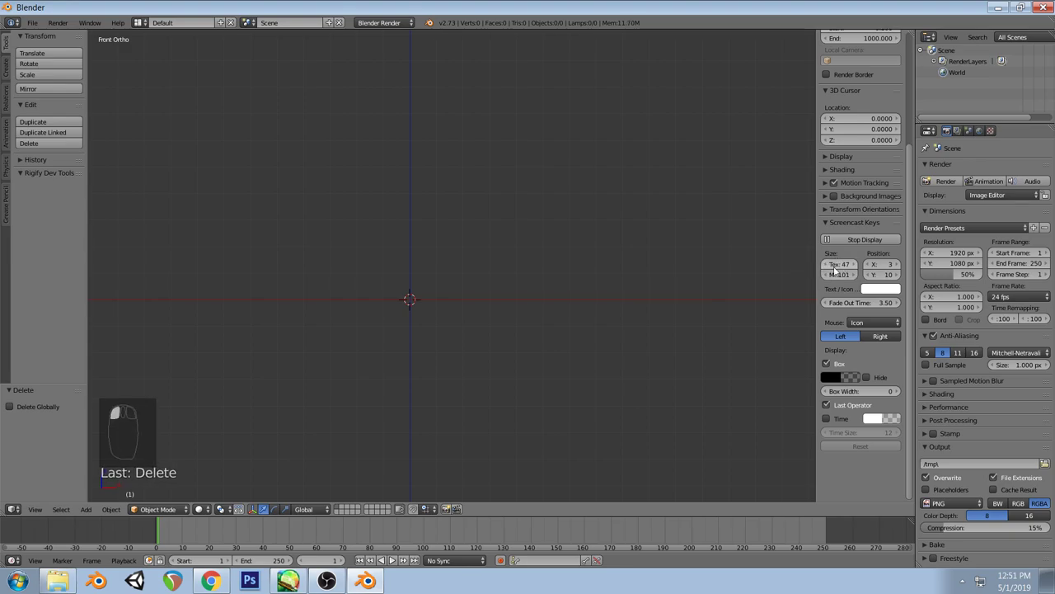
{"action": "key", "text": "KP_1"}
{"action": "key", "text": "KP_1"}
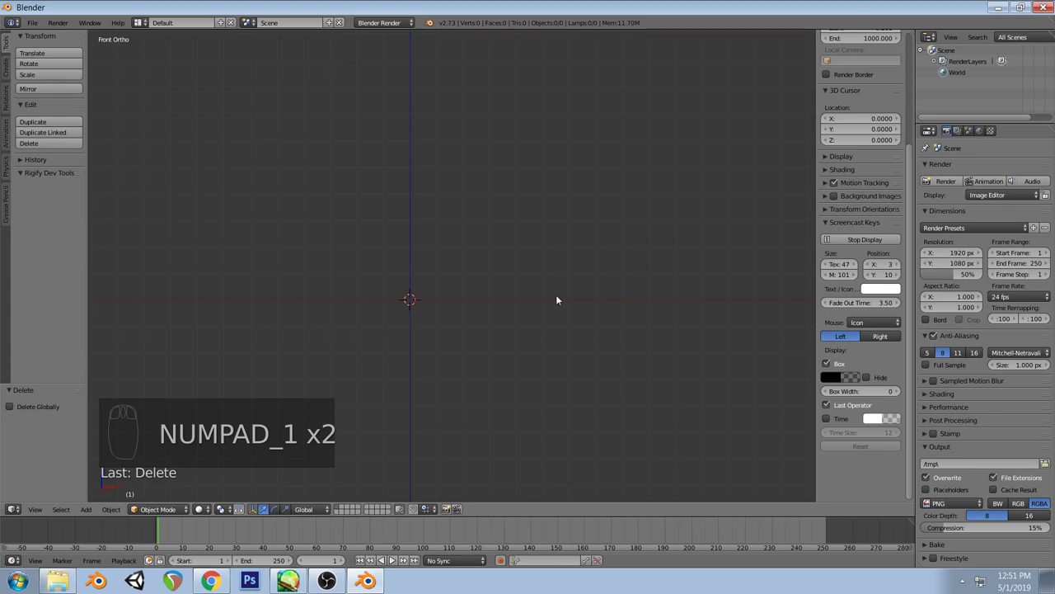
Reduce the Screencast Keys text size to 24 and mouse icon size to 51, test the display, and hide the viewport's properties region
{"action": "mouse_move", "coordinate": [840, 264]}
{"action": "left_mouse_down"}
{"action": "mouse_move", "coordinate": [806, 274]}
{"action": "mouse_move", "coordinate": [840, 264]}
{"action": "mouse_move", "coordinate": [820, 264]}
{"action": "left_mouse_up"}
{"action": "key", "text": "ctrl+z"}
{"action": "key", "text": "KP_1"}
{"action": "key", "text": "space"}
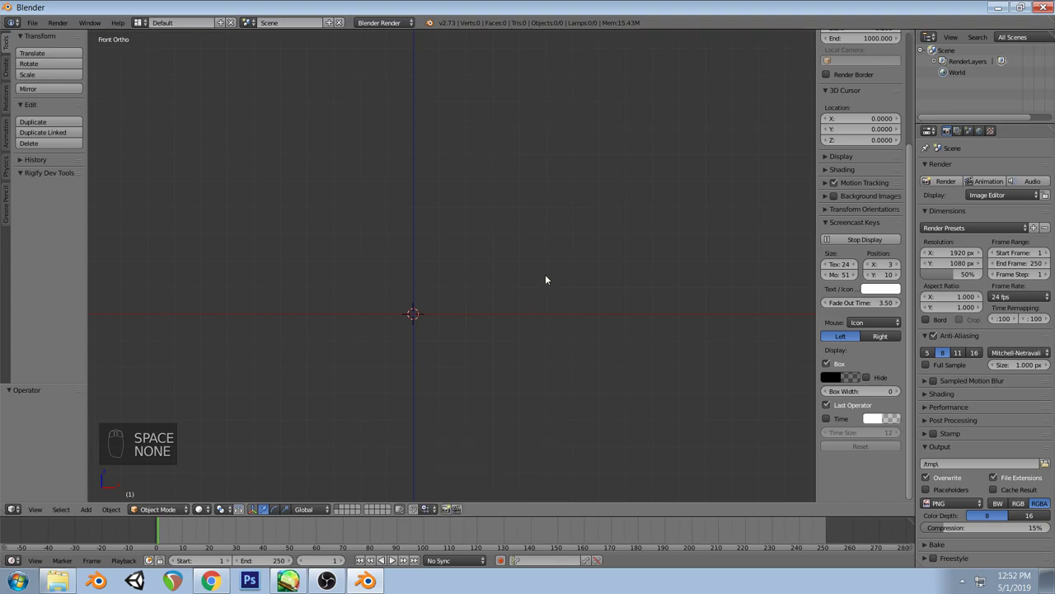
{"action": "key", "text": "n"}
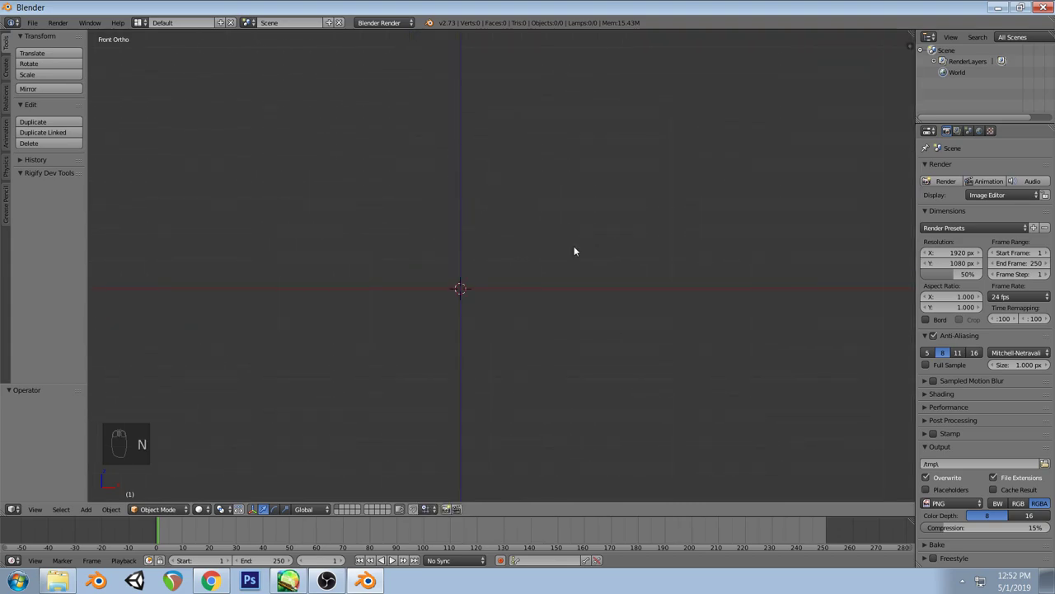
{"action": "middle_click_drag", "start_coordinate": [575, 251], "coordinate": [634, 248], "text": "shift"}
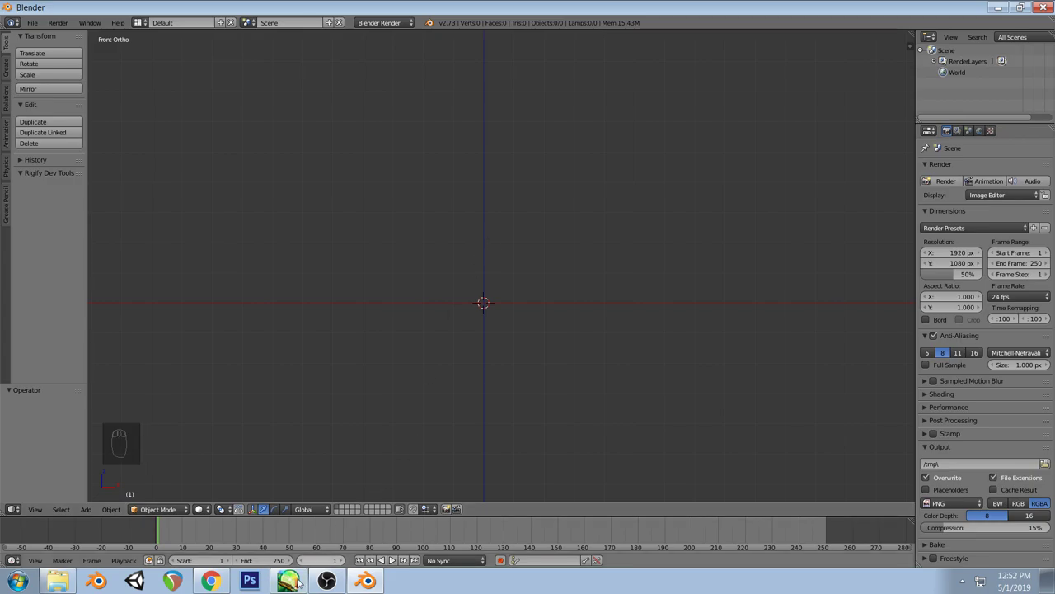
Switch to PaintTool SAI, move Layer10's figure and revolver toward the canvas's left edge, and add a new layer above it
{"action": "key", "text": "alt+Tab"}
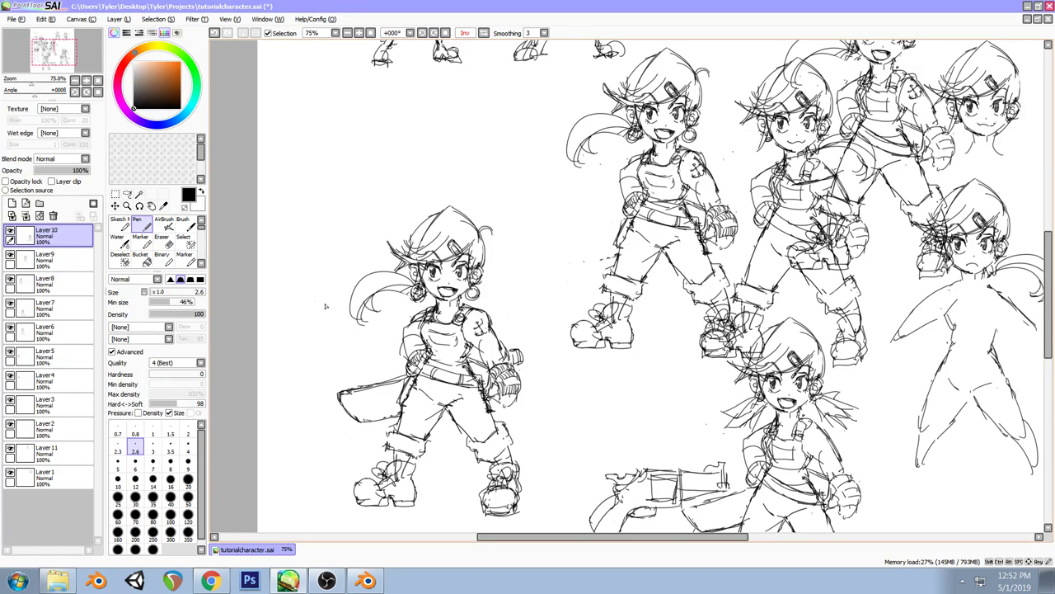
{"action": "left_click_drag", "start_coordinate": [312, 302], "coordinate": [238, 296], "text": "ctrl"}
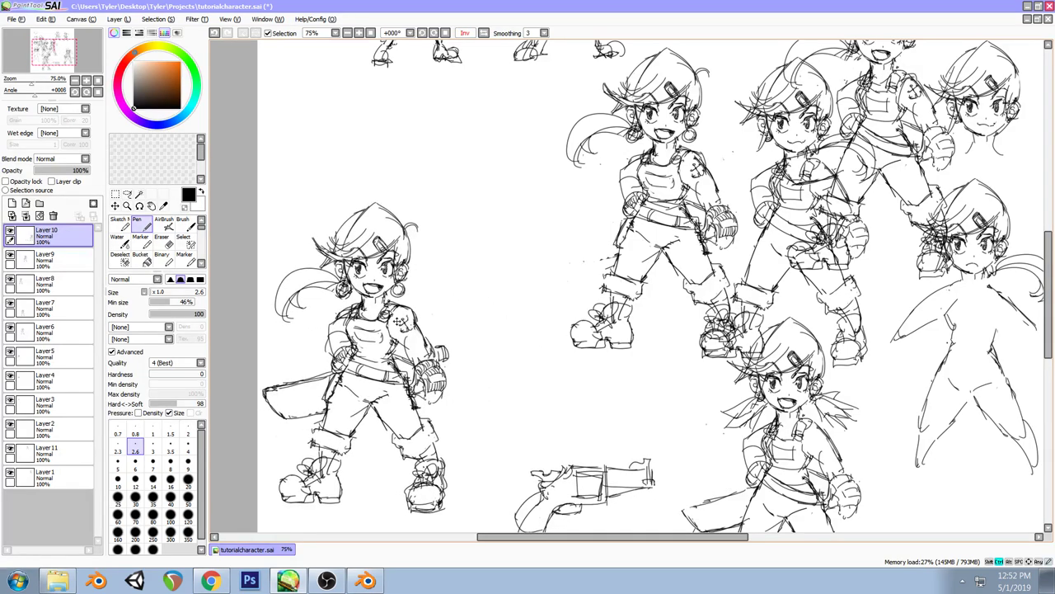
{"action": "left_click", "coordinate": [11, 203]}
{"action": "scroll", "coordinate": [511, 293], "scroll_direction": "up", "scroll_amount": 1}
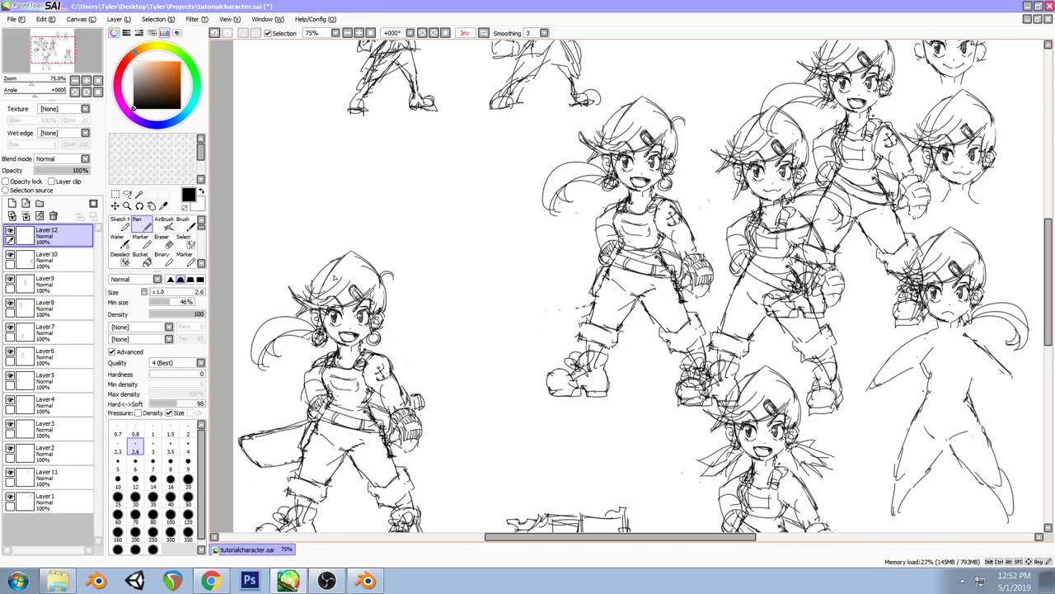
Draw three horizontal guidelines extending from the sword-carrying figure's chin, eye level and top of the head
{"action": "left_click_drag", "start_coordinate": [330, 348], "coordinate": [469, 349]}
{"action": "left_click_drag", "start_coordinate": [330, 311], "coordinate": [462, 310]}
{"action": "left_click_drag", "start_coordinate": [327, 256], "coordinate": [483, 261]}
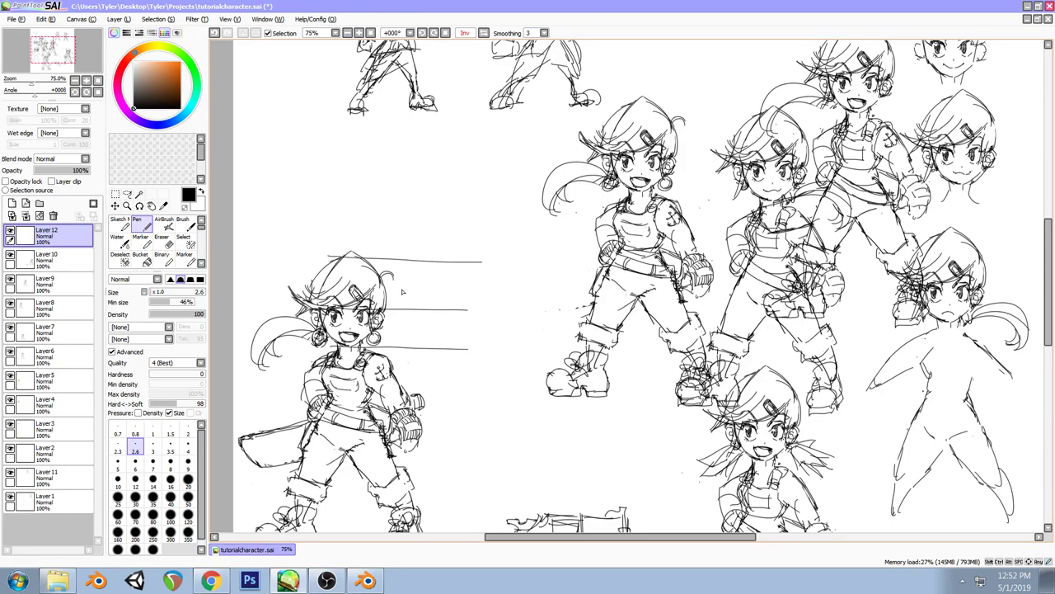
Sketch a side-view head between the guidelines with a skull curve, face outline, ear and eye, redrawing the last stroke
{"action": "mouse_move", "coordinate": [349, 330]}
{"action": "left_mouse_down"}
{"action": "mouse_move", "coordinate": [423, 329]}
{"action": "mouse_move", "coordinate": [433, 346]}
{"action": "mouse_move", "coordinate": [418, 300]}
{"action": "mouse_move", "coordinate": [437, 267]}
{"action": "mouse_move", "coordinate": [476, 285]}
{"action": "left_mouse_up"}
{"action": "left_click_drag", "start_coordinate": [437, 345], "coordinate": [471, 302]}
{"action": "mouse_move", "coordinate": [430, 343]}
{"action": "left_mouse_down"}
{"action": "mouse_move", "coordinate": [445, 352]}
{"action": "mouse_move", "coordinate": [429, 332]}
{"action": "left_mouse_up"}
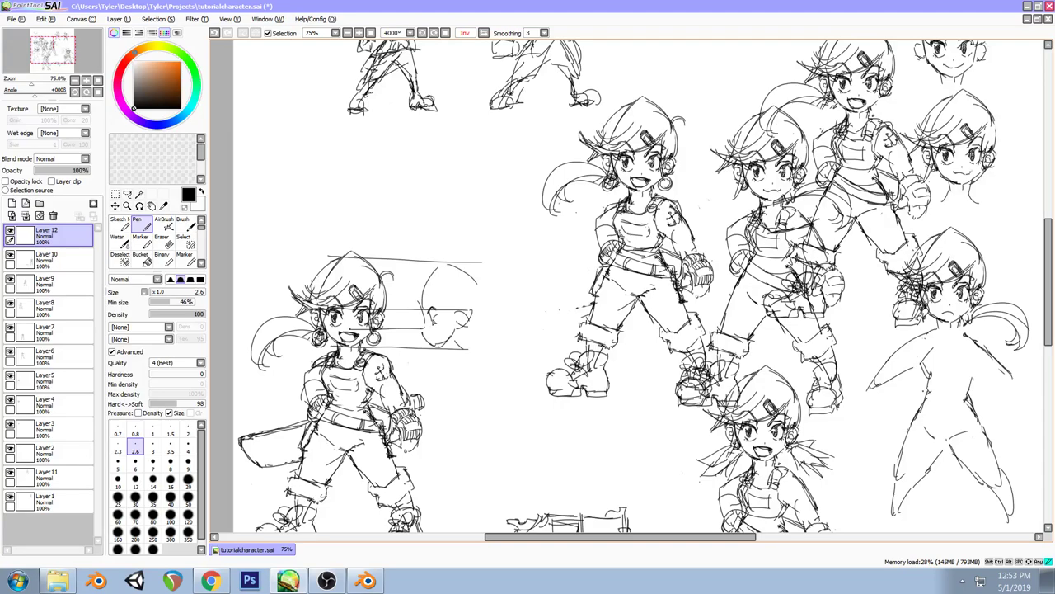
{"action": "key", "text": "ctrl+z"}
{"action": "left_click_drag", "start_coordinate": [437, 327], "coordinate": [433, 321]}
Sketch the side-view head's hair, undo the stray strokes, redraw the fringe, and move the guide sketch clear of Layer10's figure
{"action": "mouse_move", "coordinate": [417, 292]}
{"action": "left_mouse_down"}
{"action": "mouse_move", "coordinate": [437, 267]}
{"action": "mouse_move", "coordinate": [464, 262]}
{"action": "mouse_move", "coordinate": [480, 290]}
{"action": "left_mouse_up"}
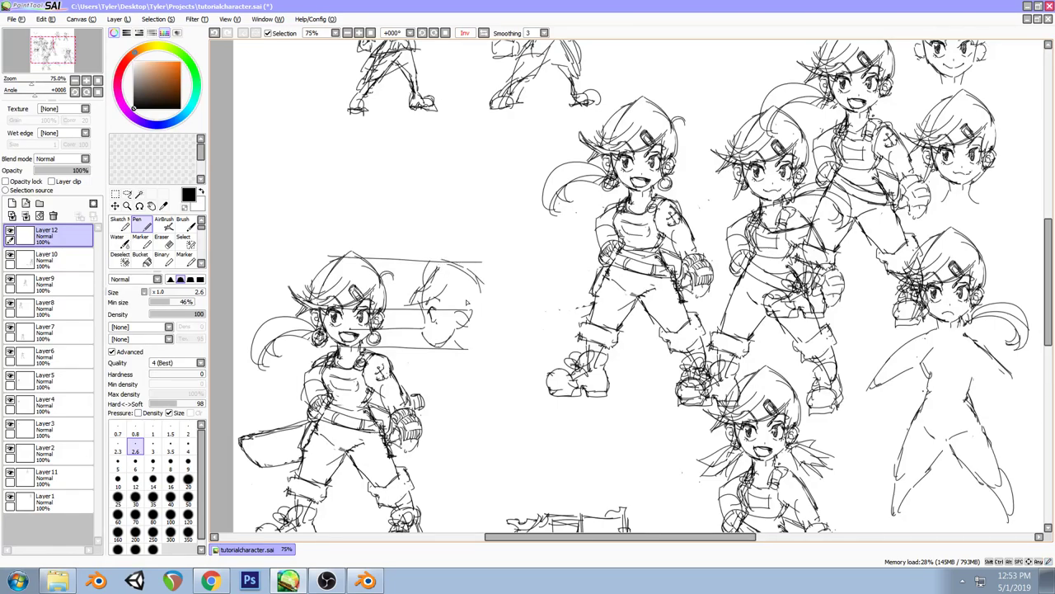
{"action": "mouse_move", "coordinate": [455, 254]}
{"action": "left_mouse_down"}
{"action": "mouse_move", "coordinate": [458, 303]}
{"action": "mouse_move", "coordinate": [436, 276]}
{"action": "mouse_move", "coordinate": [467, 242]}
{"action": "left_mouse_up"}
{"action": "key", "text": "ctrl+z"}
{"action": "key", "text": "ctrl+z"}
{"action": "key", "text": "ctrl+z"}
{"action": "mouse_move", "coordinate": [423, 284]}
{"action": "left_mouse_down"}
{"action": "mouse_move", "coordinate": [432, 249]}
{"action": "mouse_move", "coordinate": [415, 304]}
{"action": "left_mouse_up"}
{"action": "left_click_drag", "start_coordinate": [495, 323], "coordinate": [510, 263], "text": "ctrl"}
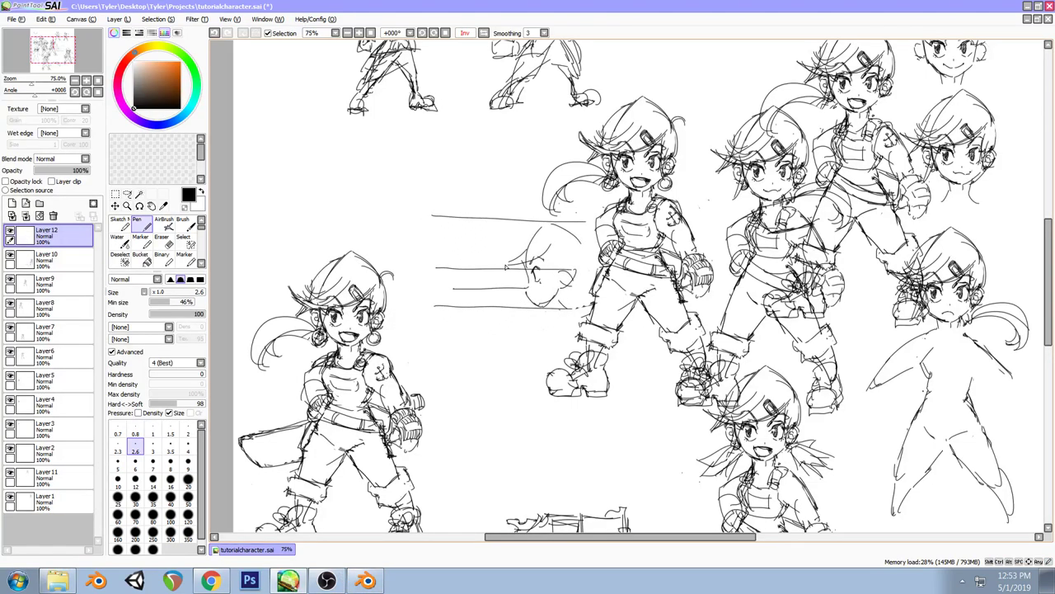
Copy Layer10's artwork, switch to Photoshop, and create a 955 × 841 pixel grayscale document from the Clipboard preset
{"action": "left_click", "coordinate": [49, 260]}
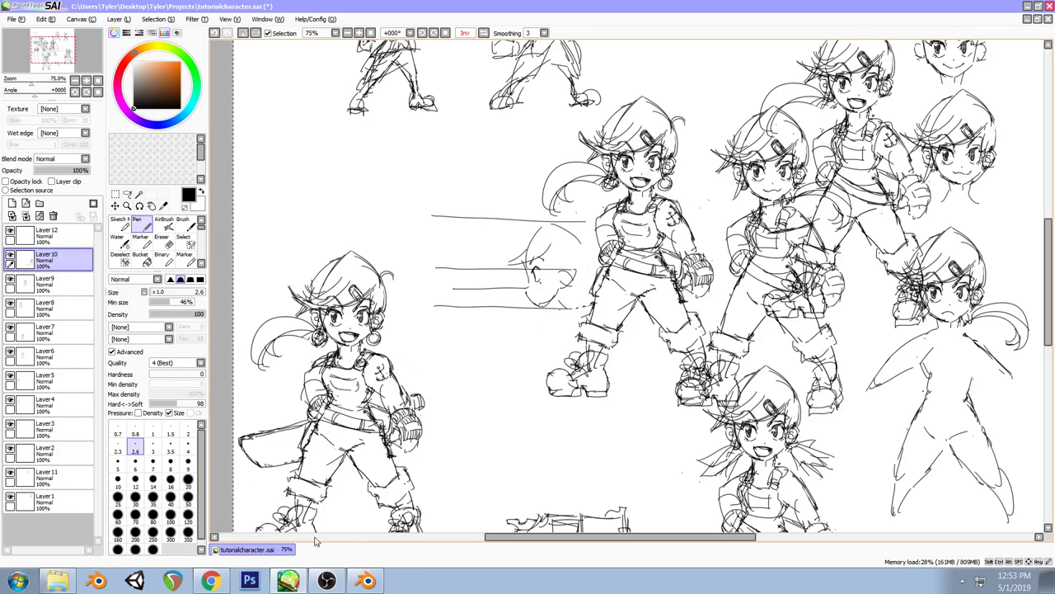
{"action": "left_click", "coordinate": [250, 582]}
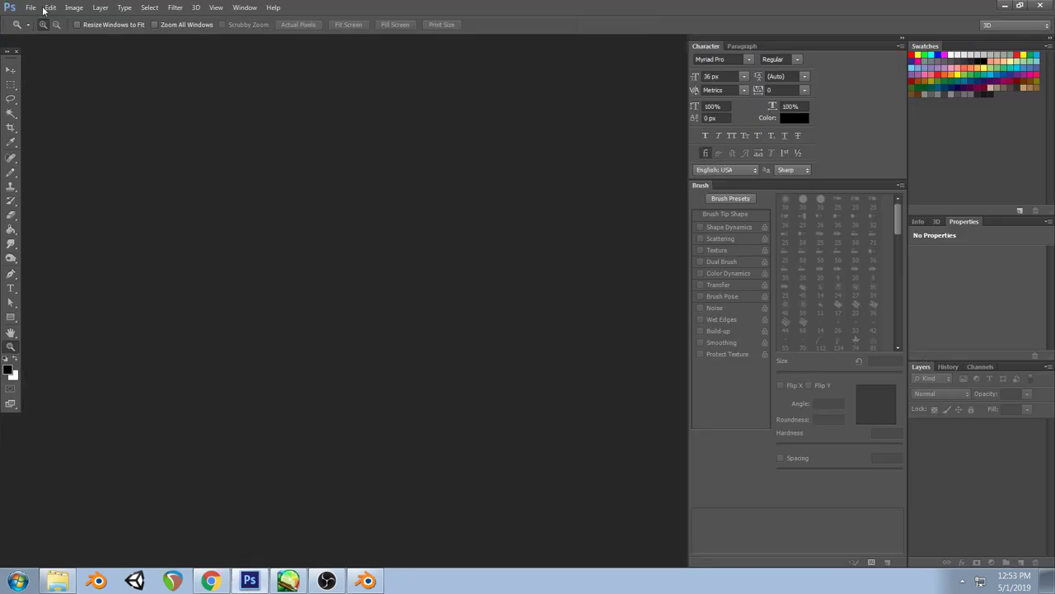
{"action": "left_click", "coordinate": [29, 8]}
{"action": "left_click", "coordinate": [42, 19]}
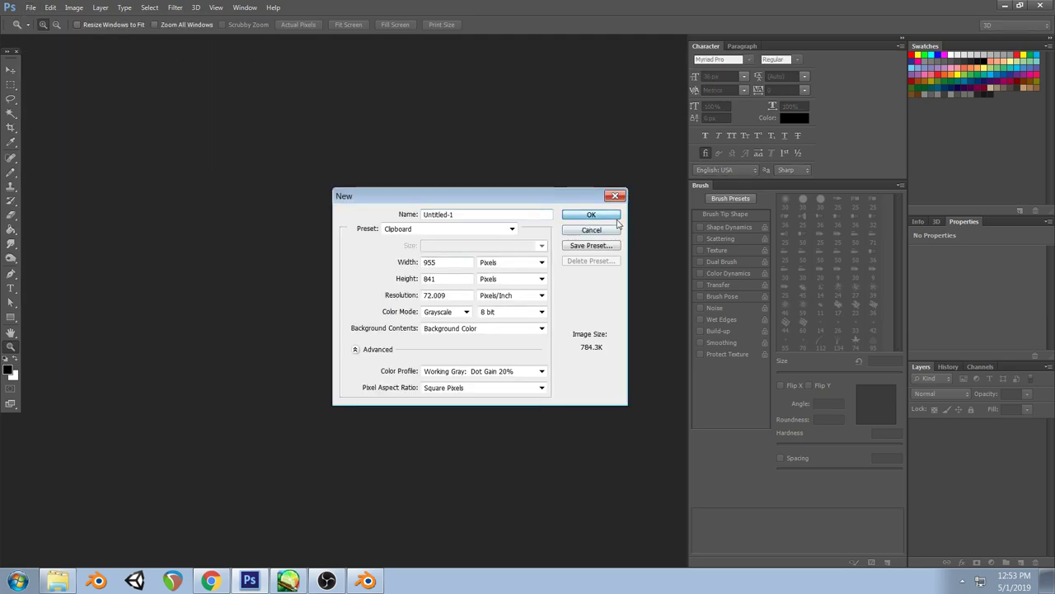
{"action": "left_click", "coordinate": [591, 214]}
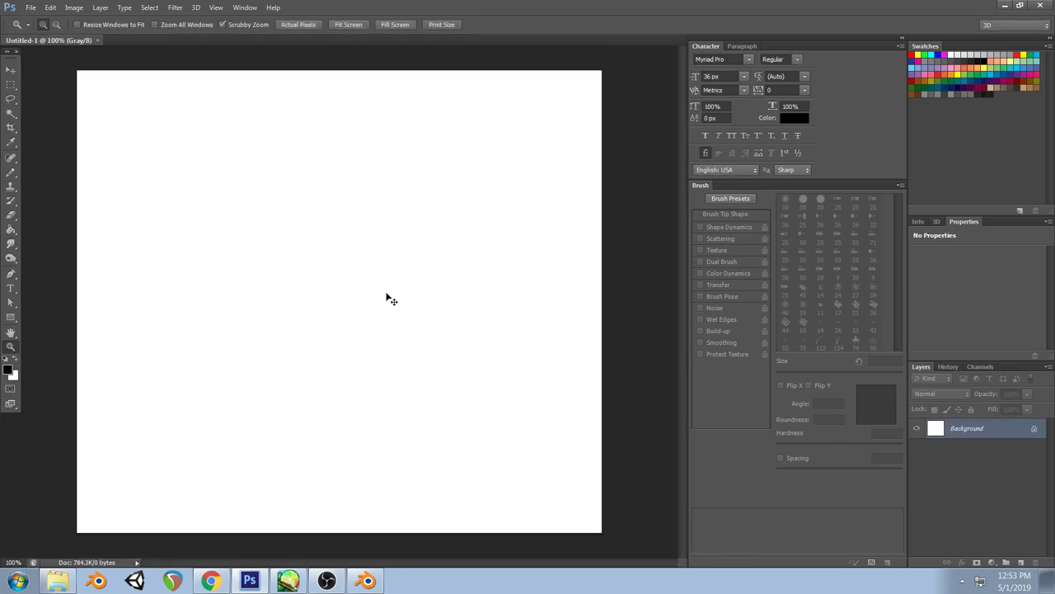
Paste the copied artwork, undo its first move, and shift it sideways so the revolver sketch sits clear of the canvas edge
{"action": "key", "text": "ctrl+v"}
{"action": "left_click", "coordinate": [9, 71]}
{"action": "left_click_drag", "start_coordinate": [513, 221], "coordinate": [419, 233]}
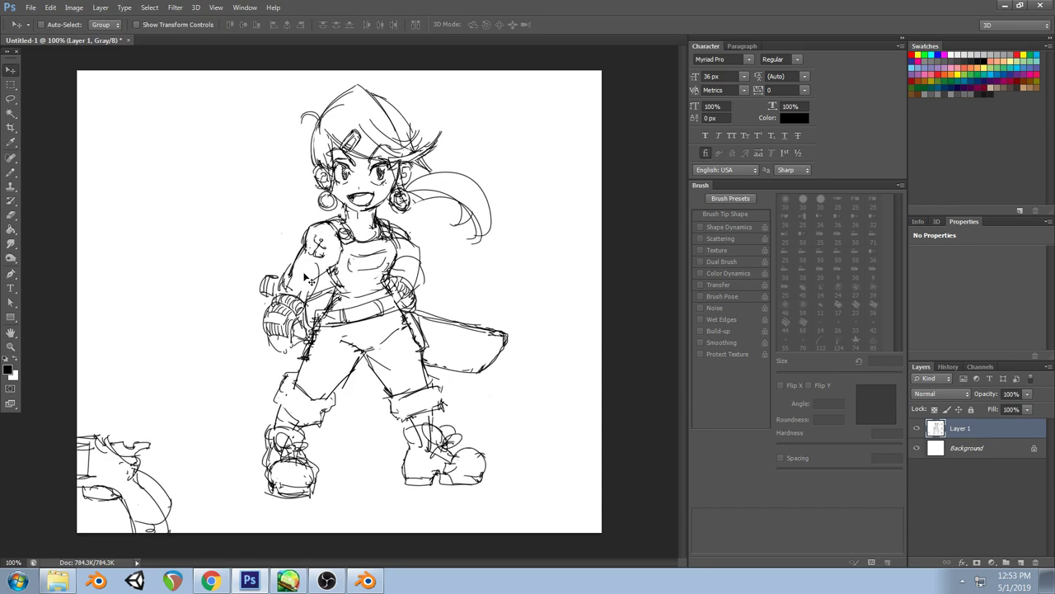
{"action": "key", "text": "ctrl+alt+z"}
{"action": "key", "text": "ctrl+alt+z"}
{"action": "left_click", "coordinate": [10, 84]}
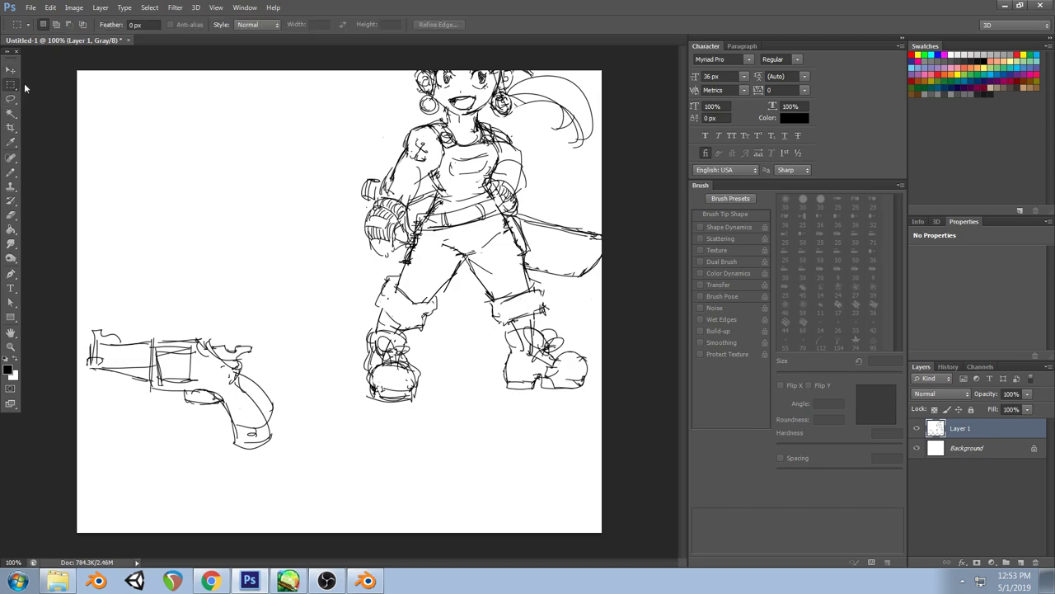
{"action": "left_click_drag", "start_coordinate": [213, 210], "coordinate": [259, 210], "text": "ctrl"}
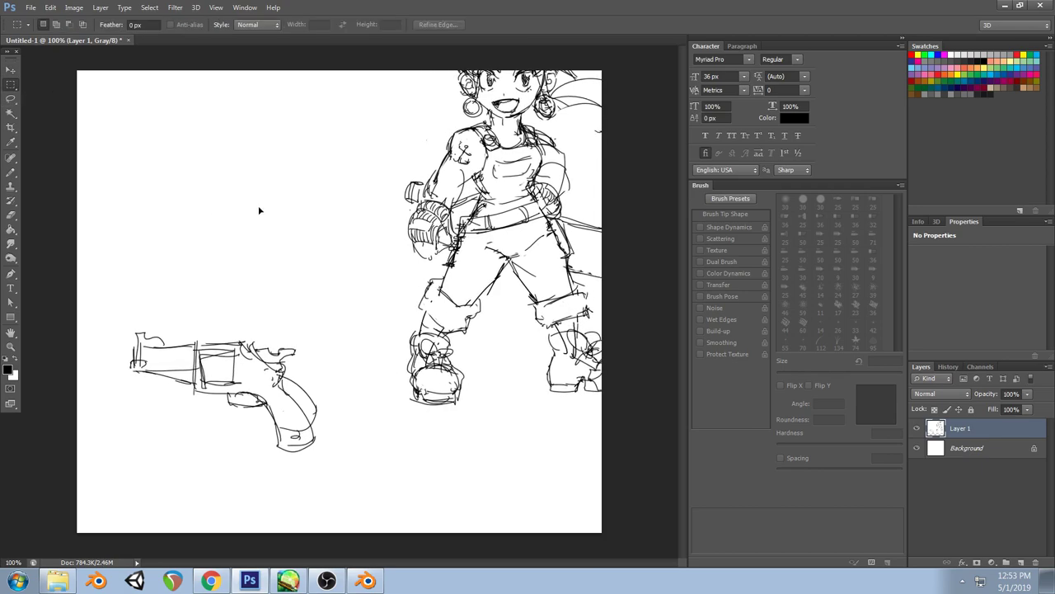
Delete the revolver sketch from the pasted layer and move the sword-carrying figure to the middle of the canvas
{"action": "left_click_drag", "start_coordinate": [106, 296], "coordinate": [357, 486]}
{"action": "key", "text": "Delete"}
{"action": "key", "text": "ctrl+d"}
{"action": "left_click", "coordinate": [10, 71]}
{"action": "mouse_move", "coordinate": [540, 155]}
{"action": "left_mouse_down"}
{"action": "mouse_move", "coordinate": [384, 219]}
{"action": "mouse_move", "coordinate": [380, 245]}
{"action": "left_mouse_up"}
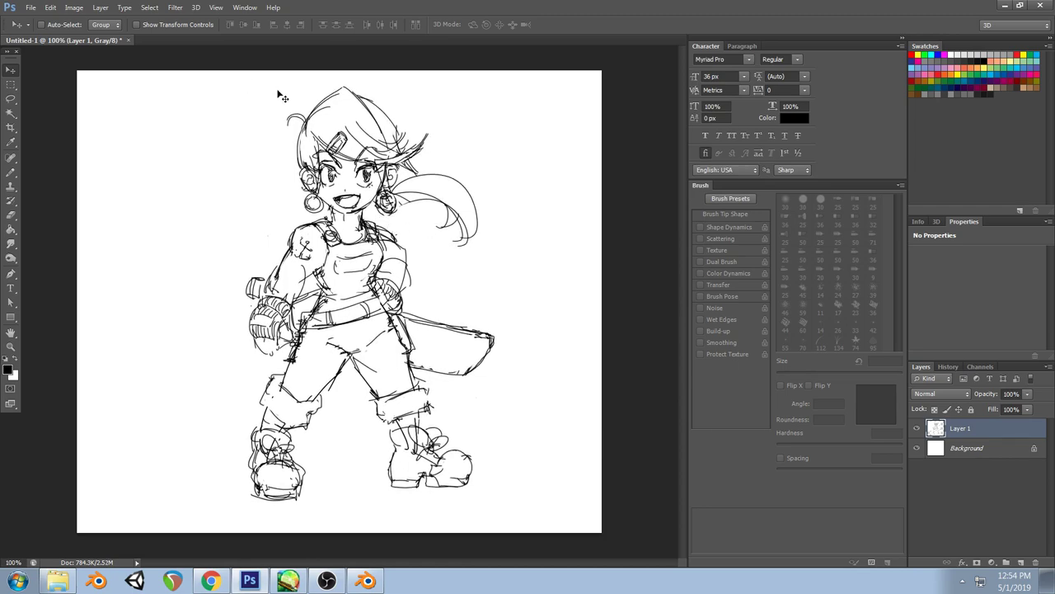
Crop the document to a tall rectangular selection around the figure, and deselect
{"action": "key", "text": "m"}
{"action": "mouse_move", "coordinate": [201, 71]}
{"action": "left_mouse_down"}
{"action": "mouse_move", "coordinate": [478, 516]}
{"action": "mouse_move", "coordinate": [507, 525]}
{"action": "left_mouse_up"}
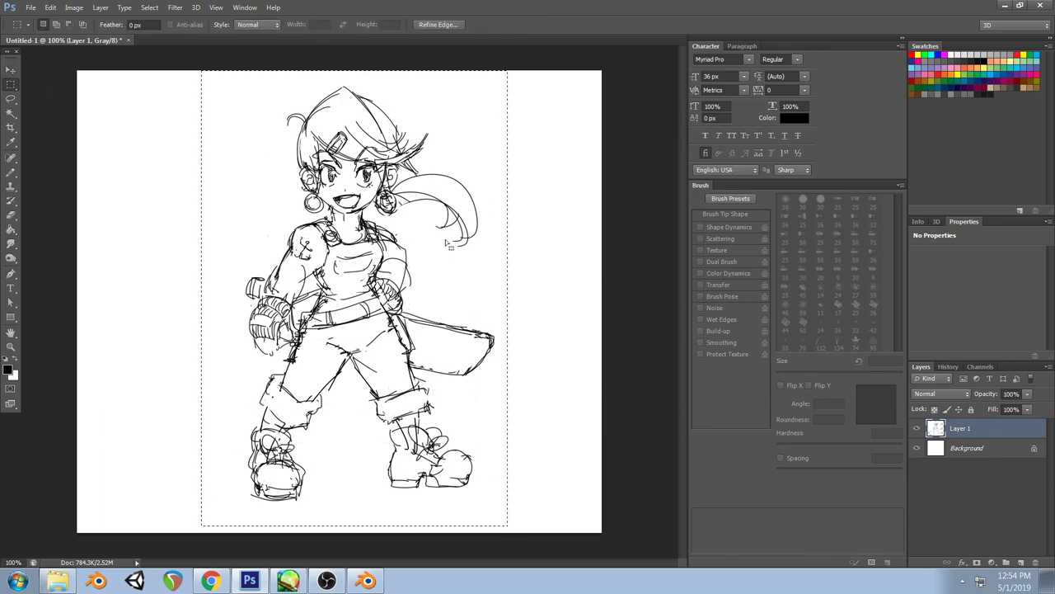
{"action": "left_click", "coordinate": [50, 7]}
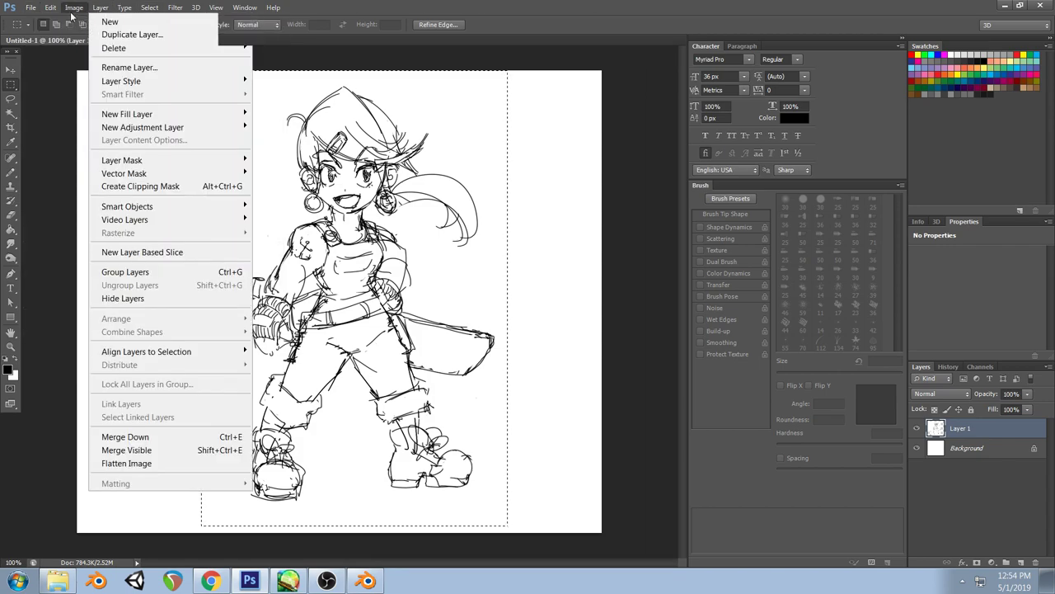
{"action": "left_click", "coordinate": [87, 148]}
{"action": "key", "text": "ctrl+d"}
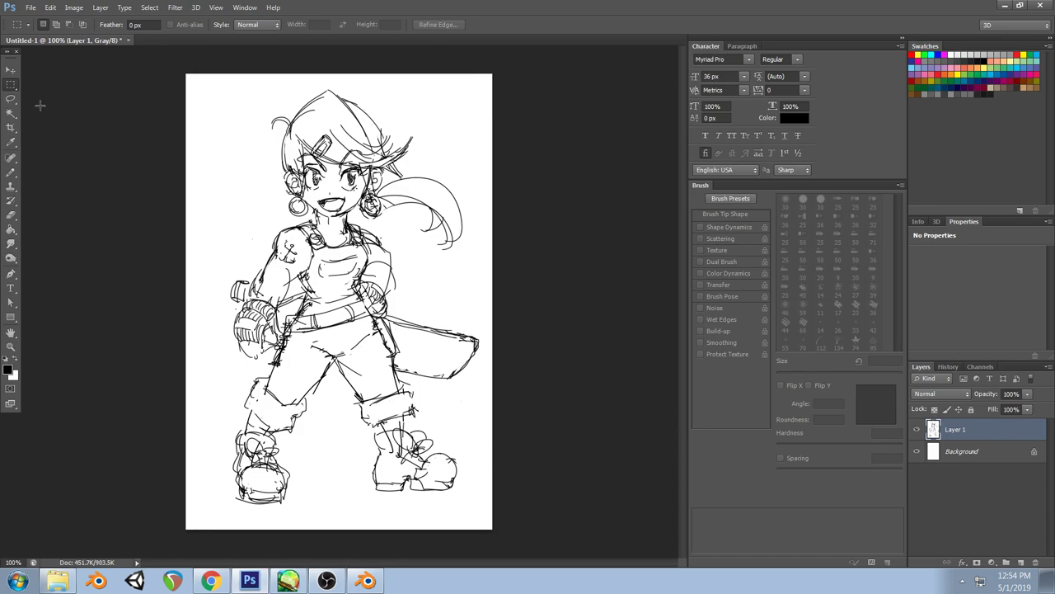
Start saving the cropped drawing as a new file with the Desktop as its destination
{"action": "left_click", "coordinate": [29, 7]}
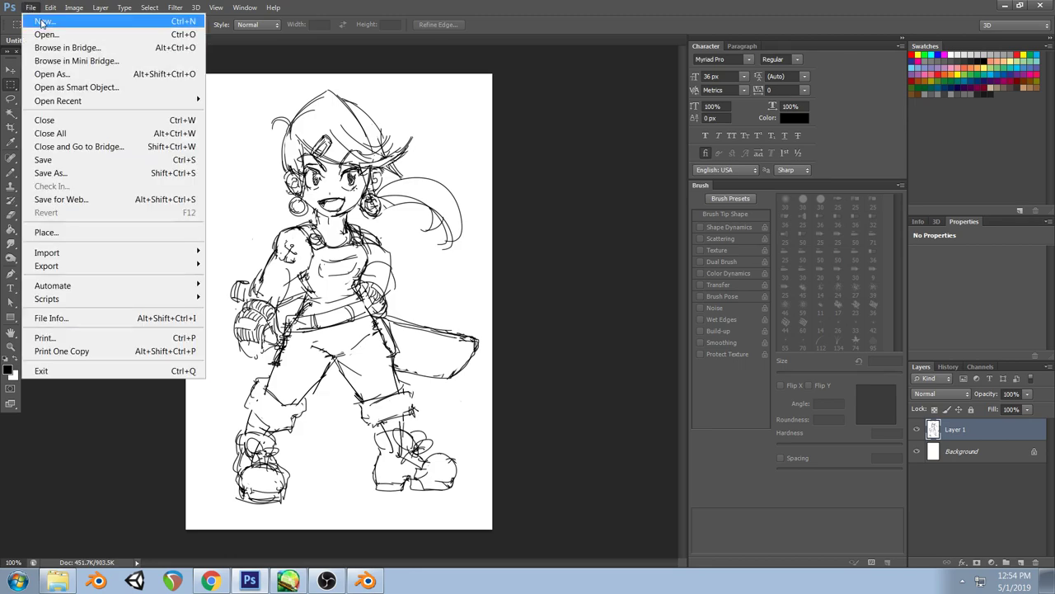
{"action": "left_click", "coordinate": [78, 171]}
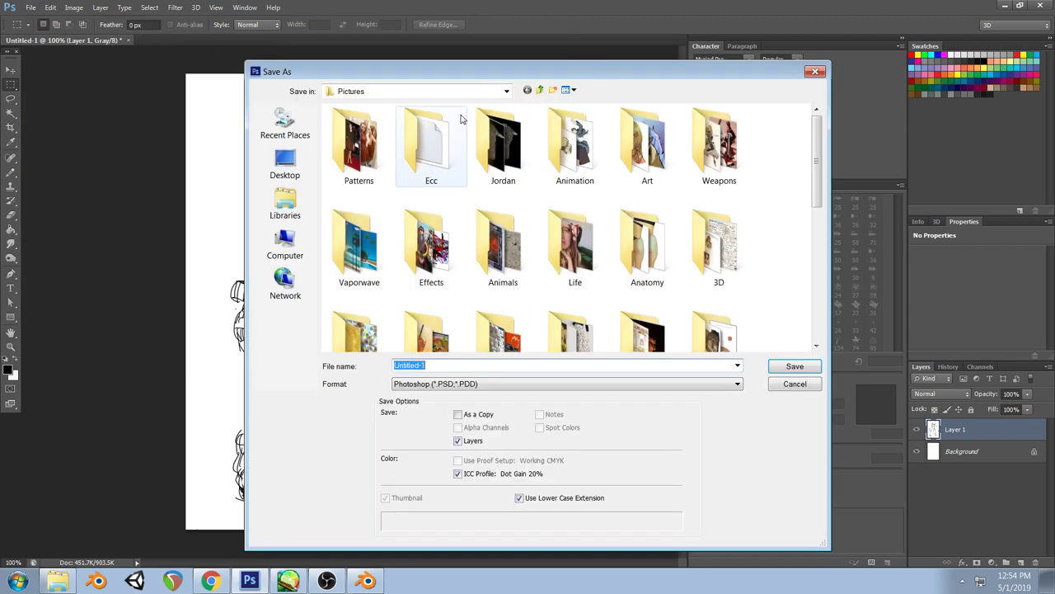
{"action": "left_click", "coordinate": [286, 162]}
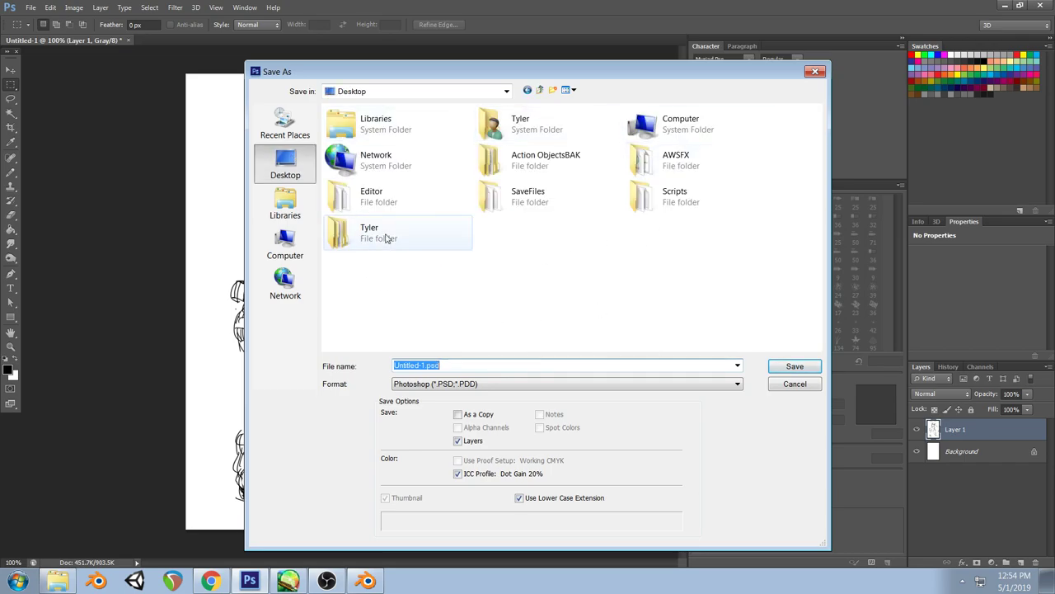
{"action": "left_click", "coordinate": [472, 385]}
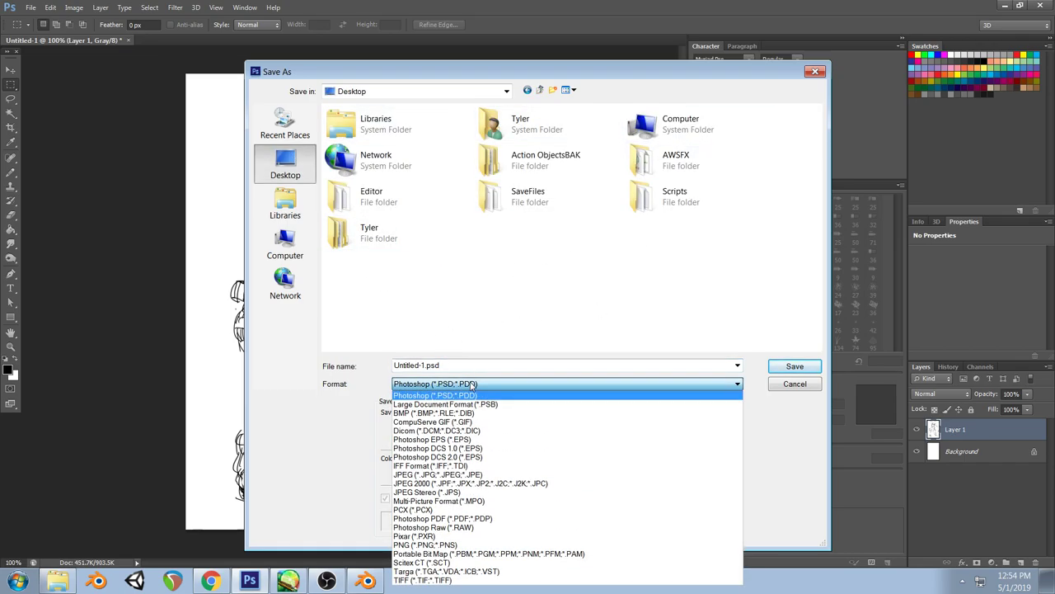
{"action": "left_click", "coordinate": [488, 366]}
{"action": "left_click", "coordinate": [488, 366]}
{"action": "left_click_drag", "start_coordinate": [552, 73], "coordinate": [501, 64]}
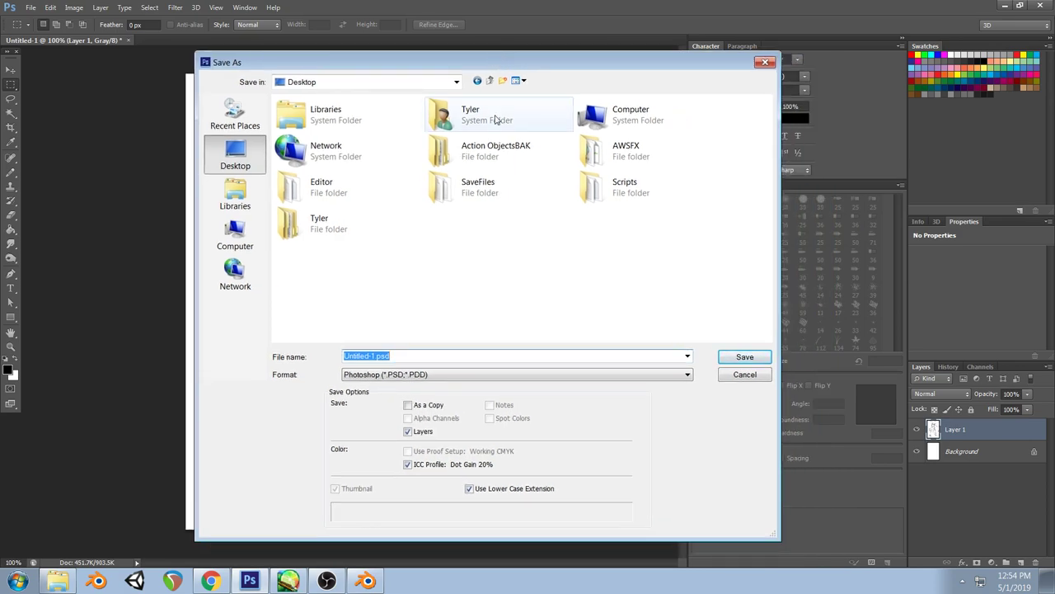
Save the drawing in JPEG format under the name tutorialcharacterblender, accepting the default JPEG options
{"action": "left_click", "coordinate": [471, 376]}
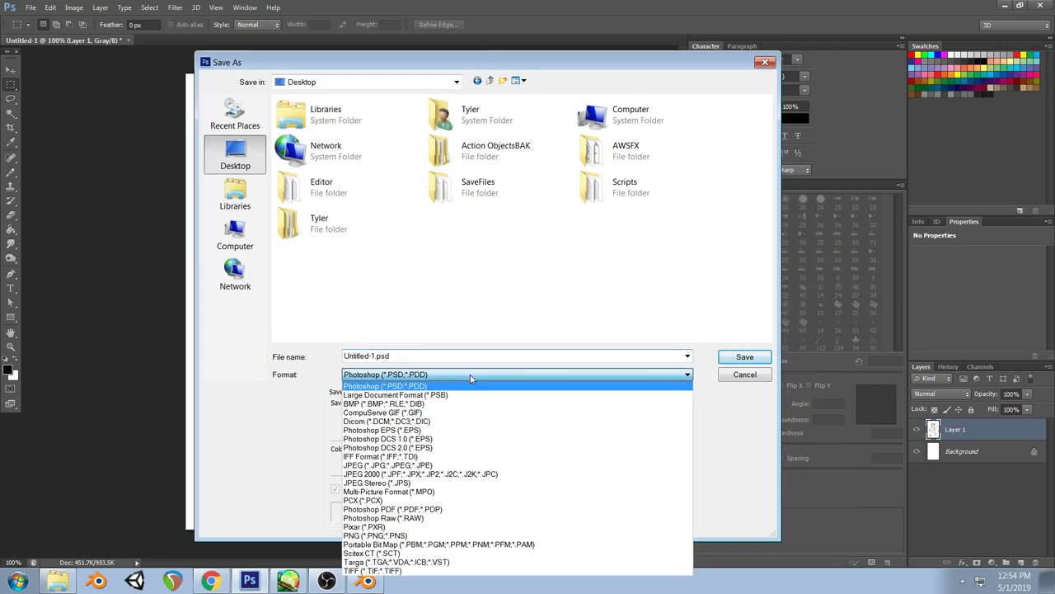
{"action": "left_click", "coordinate": [399, 466]}
{"action": "double_click", "coordinate": [418, 357]}
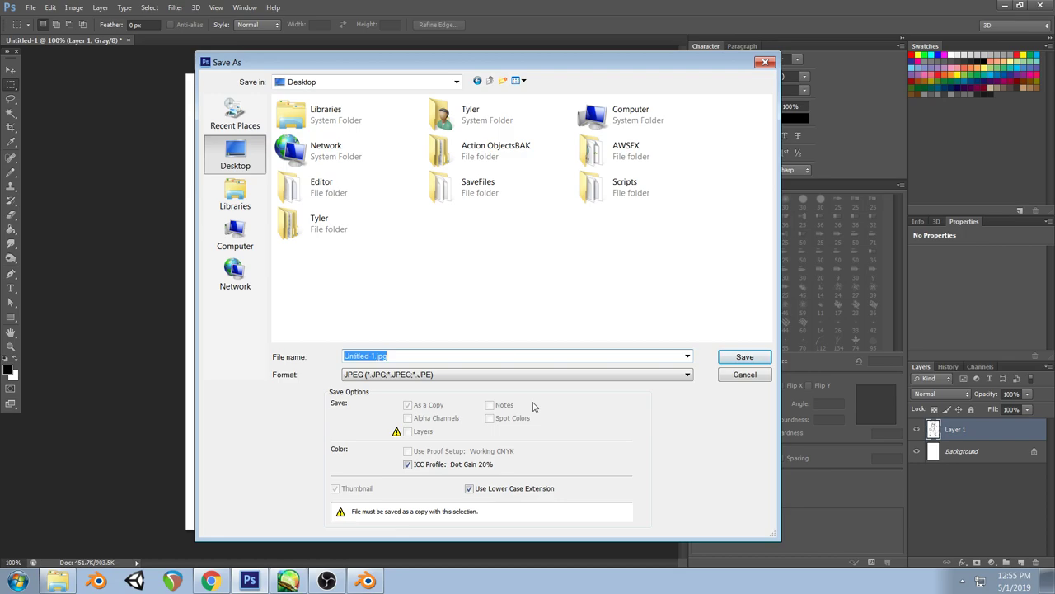
{"action": "type", "text": "tutorialcharacterblender"}
{"action": "key", "text": "Return"}
{"action": "key", "text": "Return"}
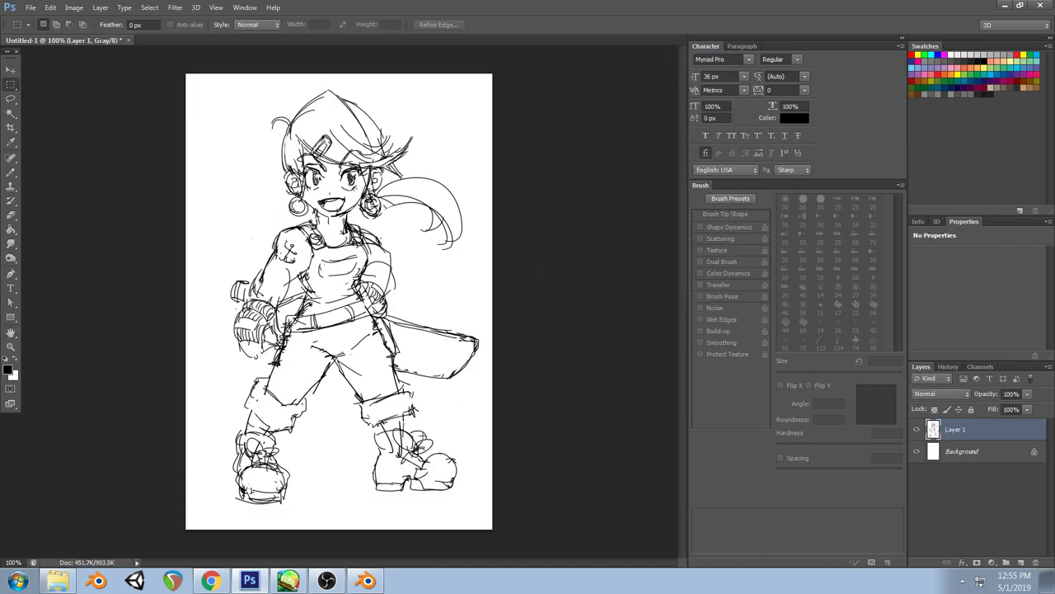
Switch to Blender and display both the tool shelf and the properties shelf beside the front orthographic view
{"action": "left_click", "coordinate": [365, 581]}
{"action": "middle_click_drag", "start_coordinate": [675, 262], "coordinate": [634, 266], "text": "shift"}
{"action": "key", "text": "n"}
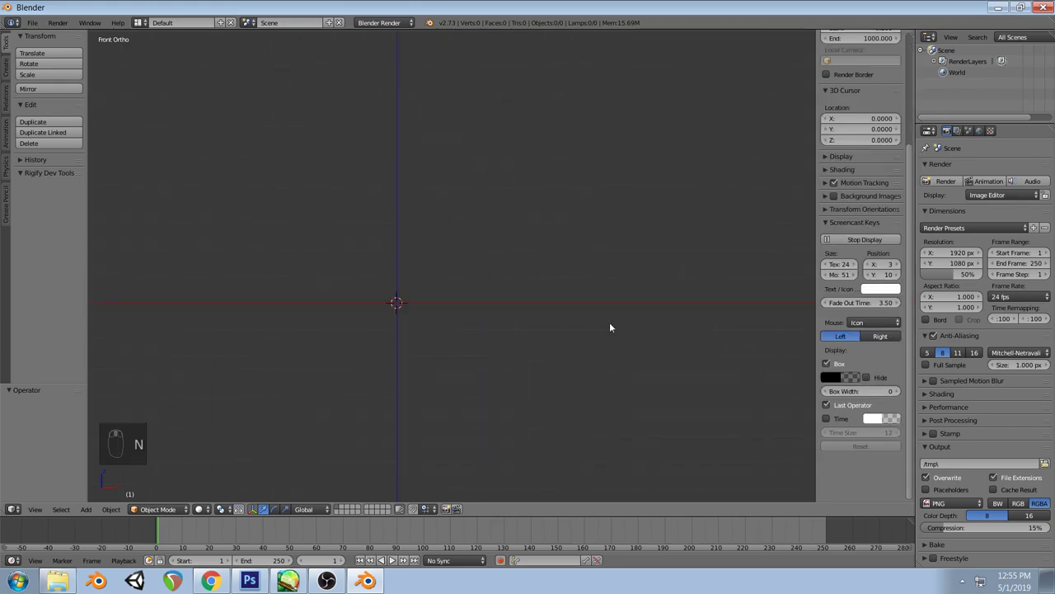
{"action": "key", "text": "t"}
{"action": "key", "text": "t"}
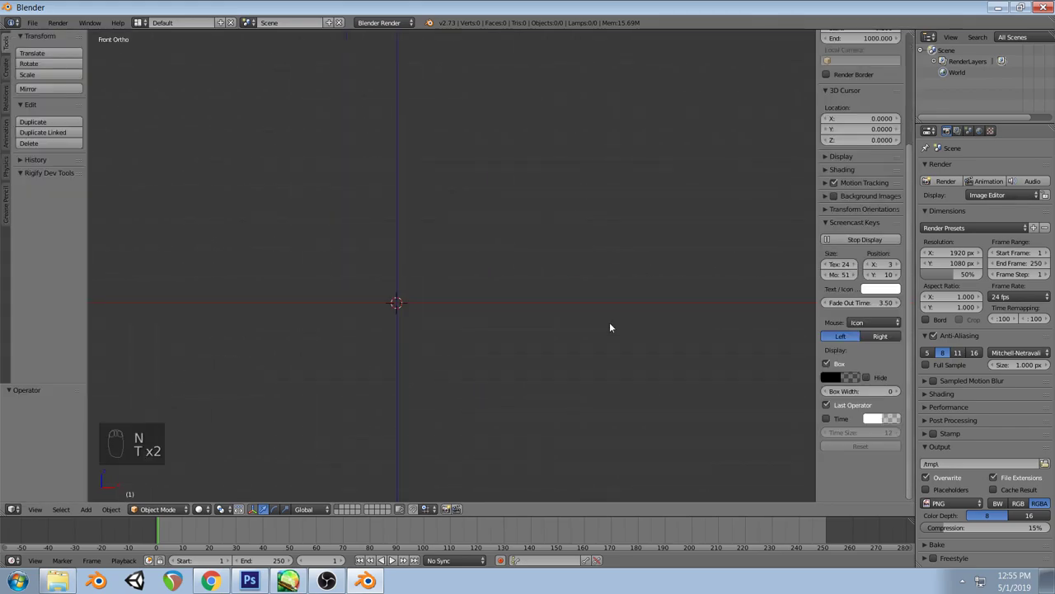
{"action": "key", "text": "t"}
{"action": "key", "text": "n"}
{"action": "key", "text": "n"}
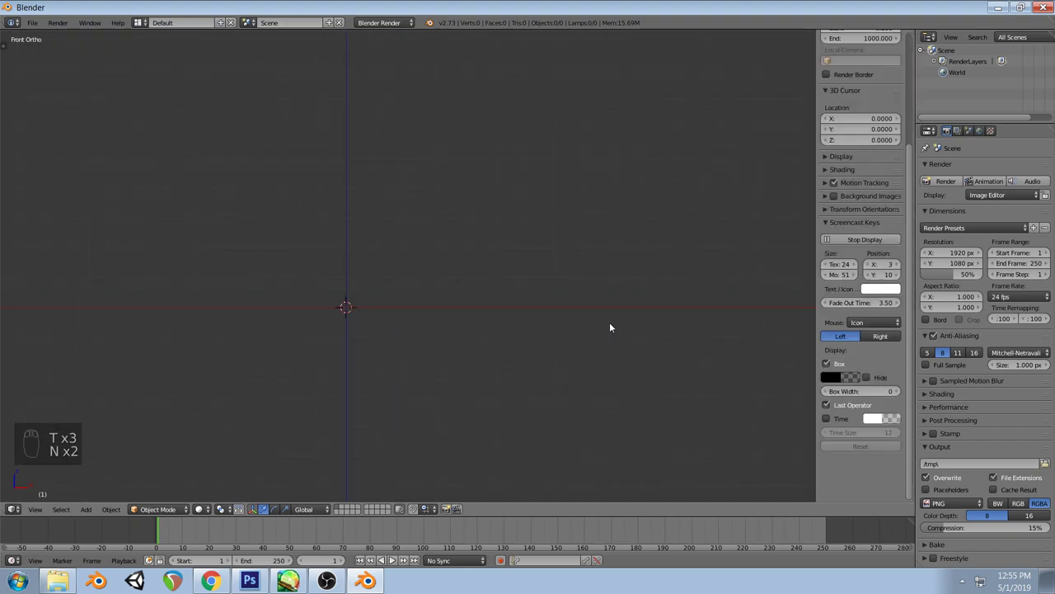
{"action": "key", "text": "t"}
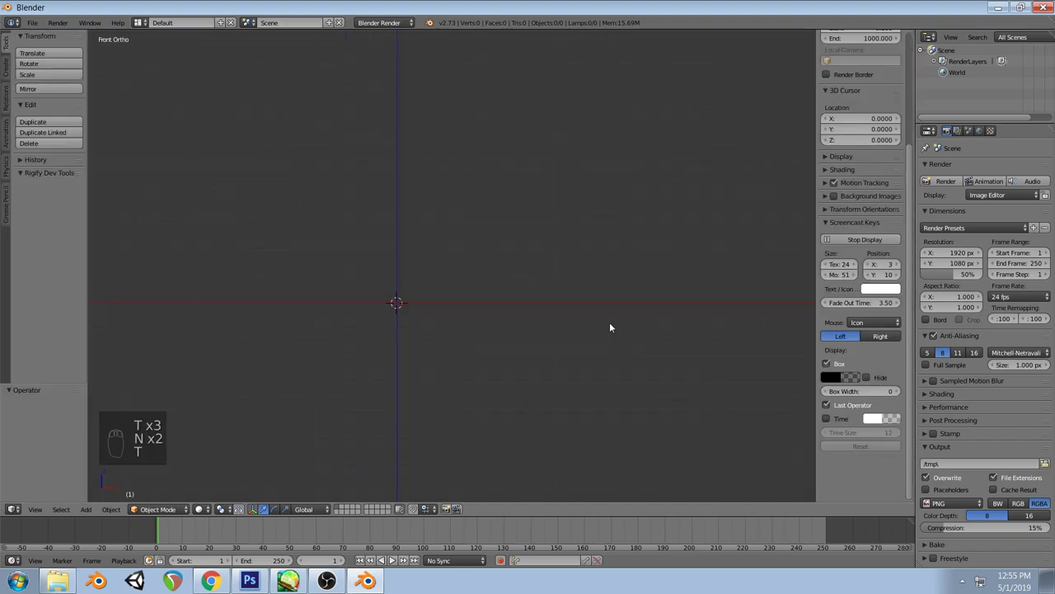
Enable background images and load tutorialcharacterblender.jpg from the Desktop as a reference shown in all views
{"action": "scroll", "coordinate": [910, 177], "scroll_direction": "up", "scroll_amount": 3}
{"action": "scroll", "coordinate": [912, 176], "scroll_direction": "up", "scroll_amount": 4}
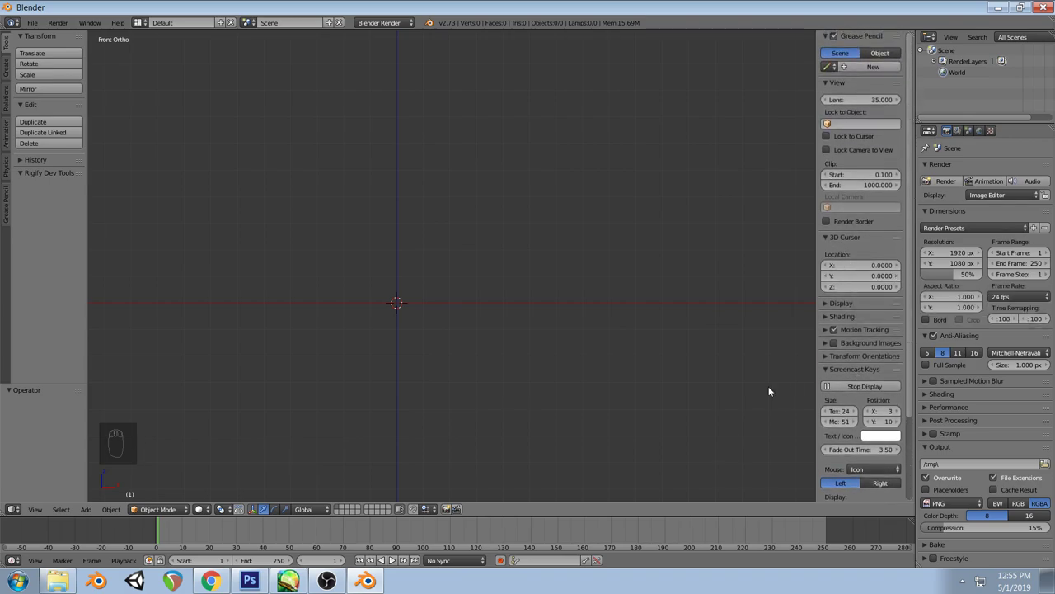
{"action": "left_click", "coordinate": [868, 347]}
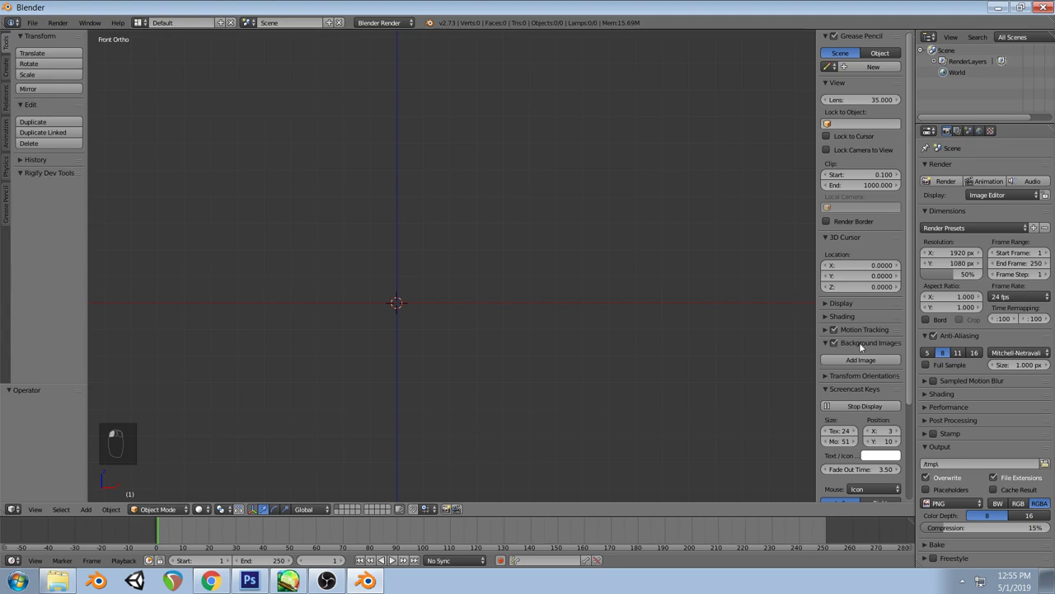
{"action": "left_click", "coordinate": [873, 360]}
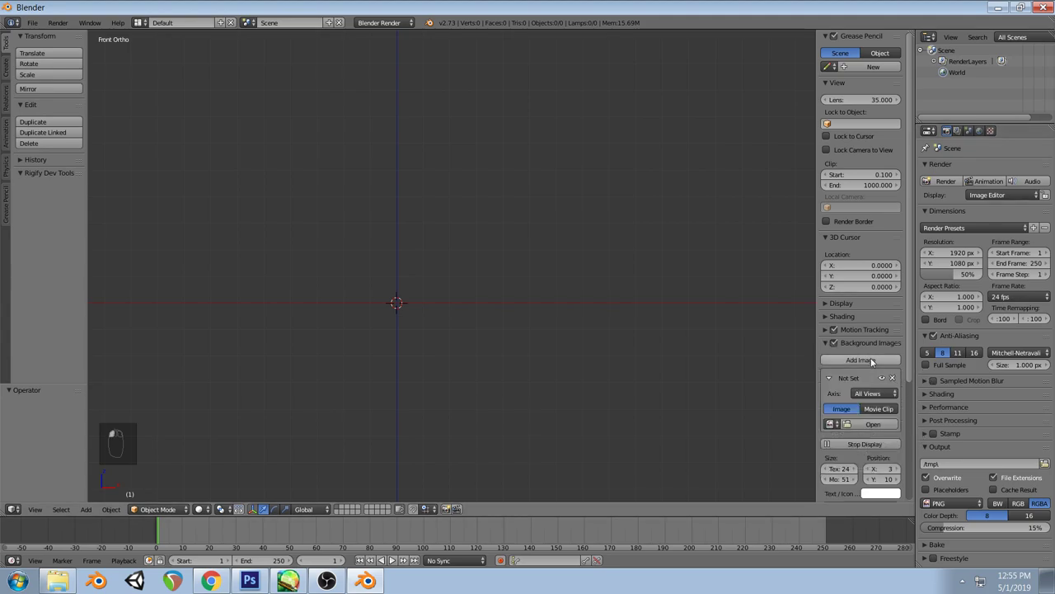
{"action": "left_click", "coordinate": [873, 424]}
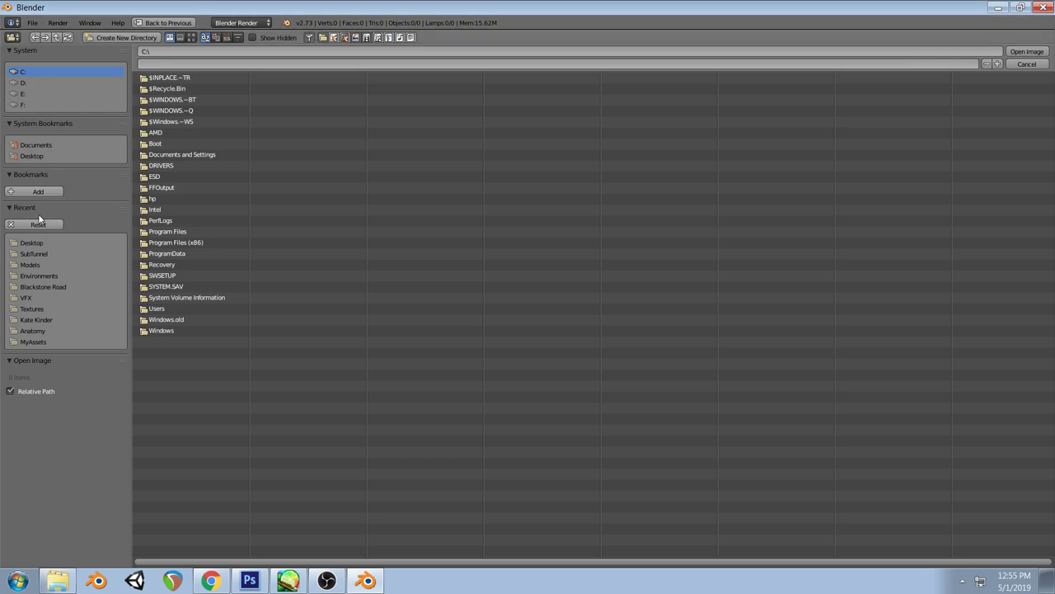
{"action": "left_click", "coordinate": [30, 243]}
{"action": "double_click", "coordinate": [158, 165]}
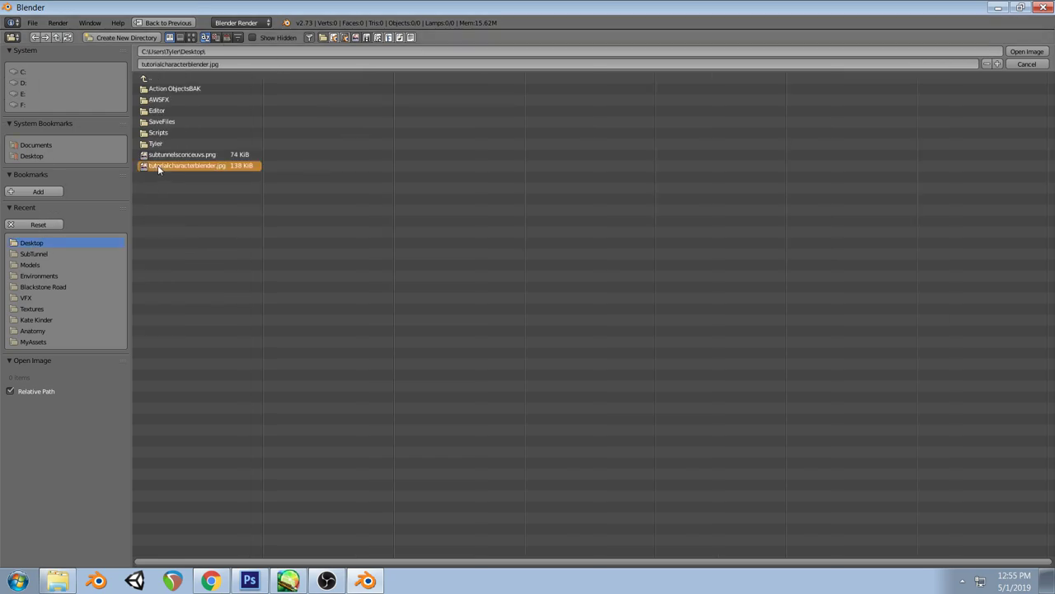
{"action": "scroll", "coordinate": [465, 215], "scroll_direction": "down", "scroll_amount": 1}
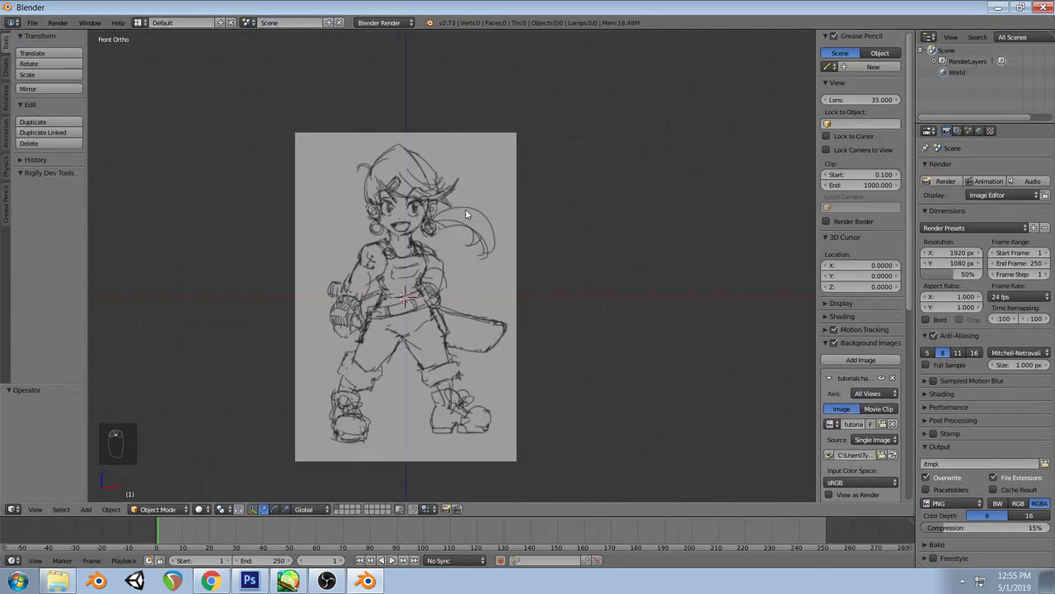
{"action": "scroll", "coordinate": [466, 214], "scroll_direction": "down", "scroll_amount": 6}
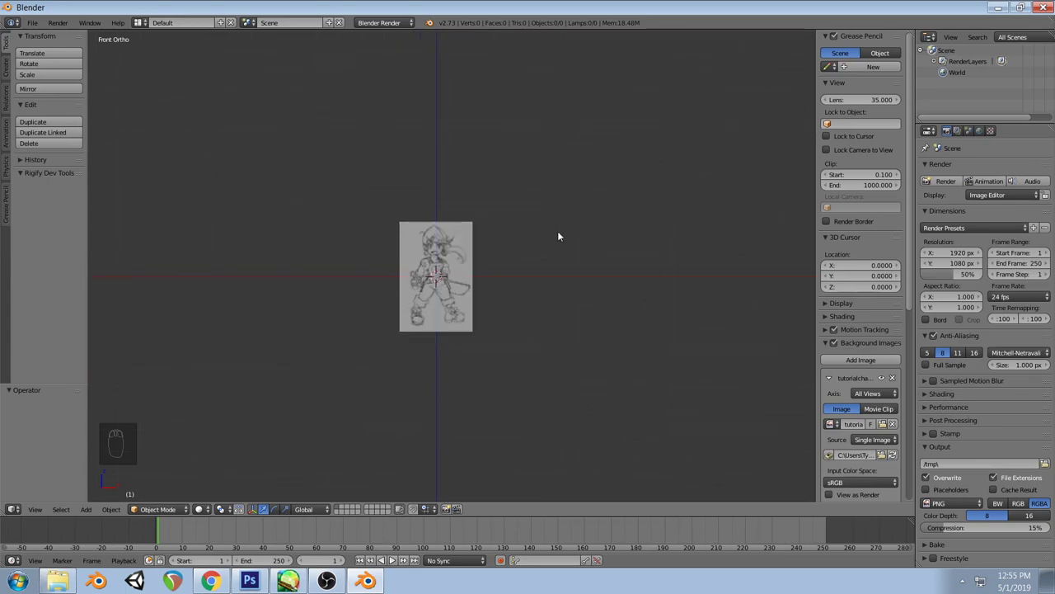
Launch Unity and open the Character Action Tutorial project
{"action": "left_click", "coordinate": [365, 580]}
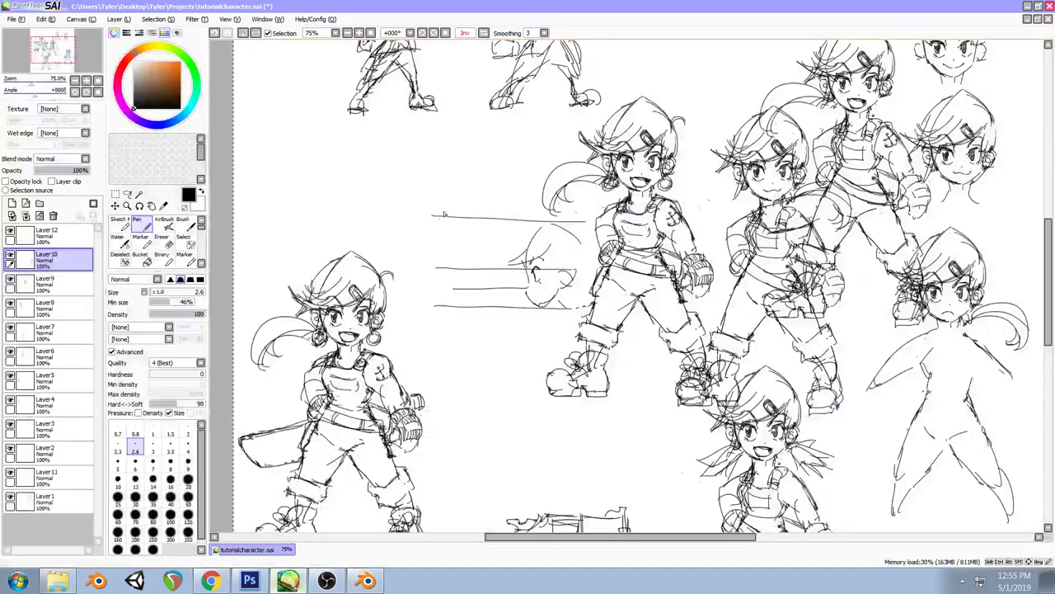
{"action": "left_click", "coordinate": [375, 582]}
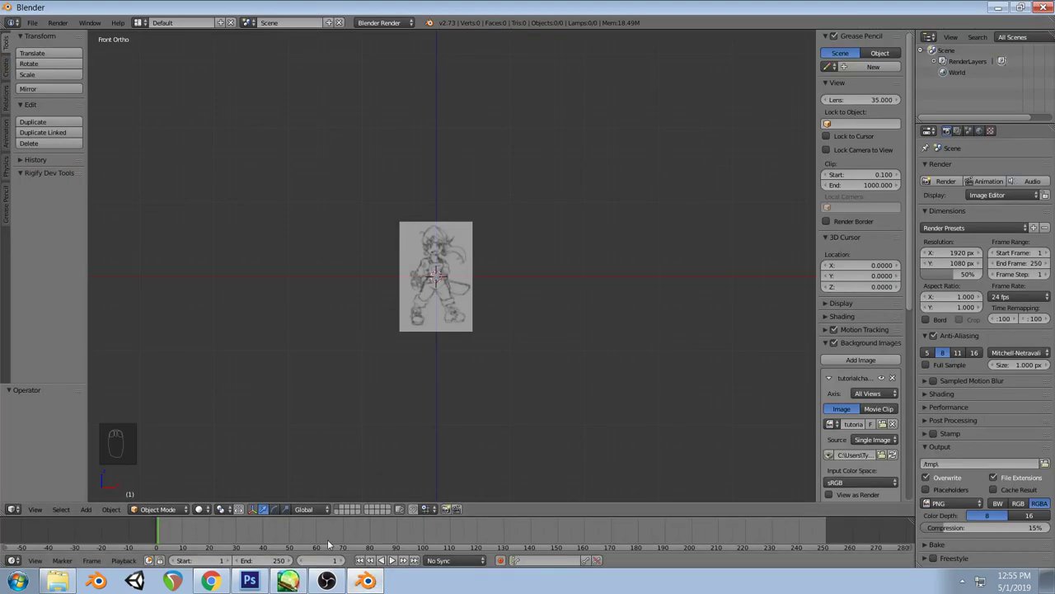
{"action": "left_click", "coordinate": [132, 579]}
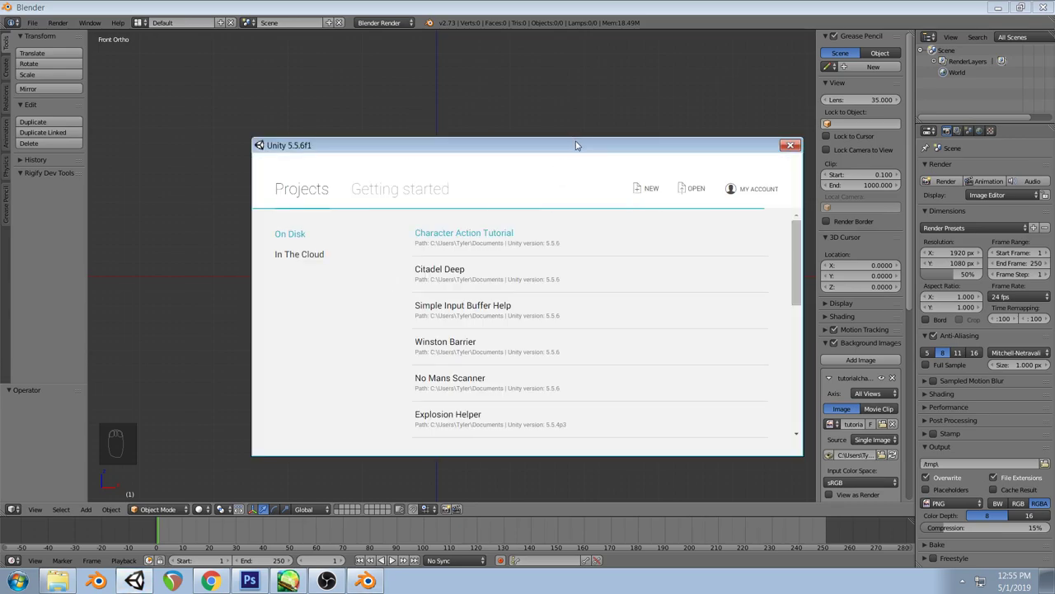
{"action": "left_click_drag", "start_coordinate": [574, 141], "coordinate": [521, 129]}
{"action": "left_click", "coordinate": [405, 221]}
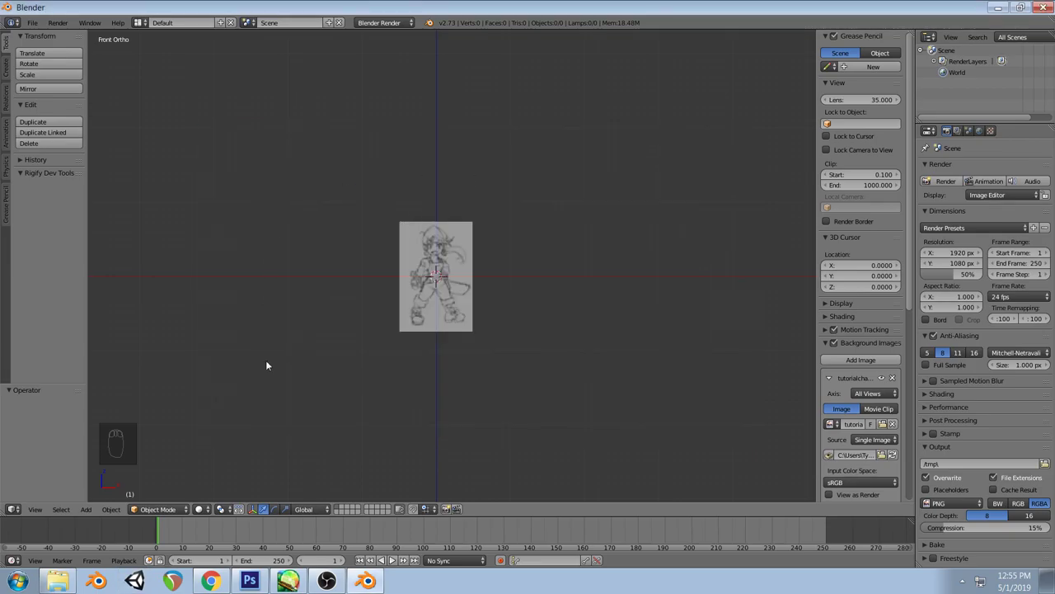
Switch to the loaded Unity project and select the Capsule character in the TutorialDefault scene
{"action": "left_click", "coordinate": [211, 581]}
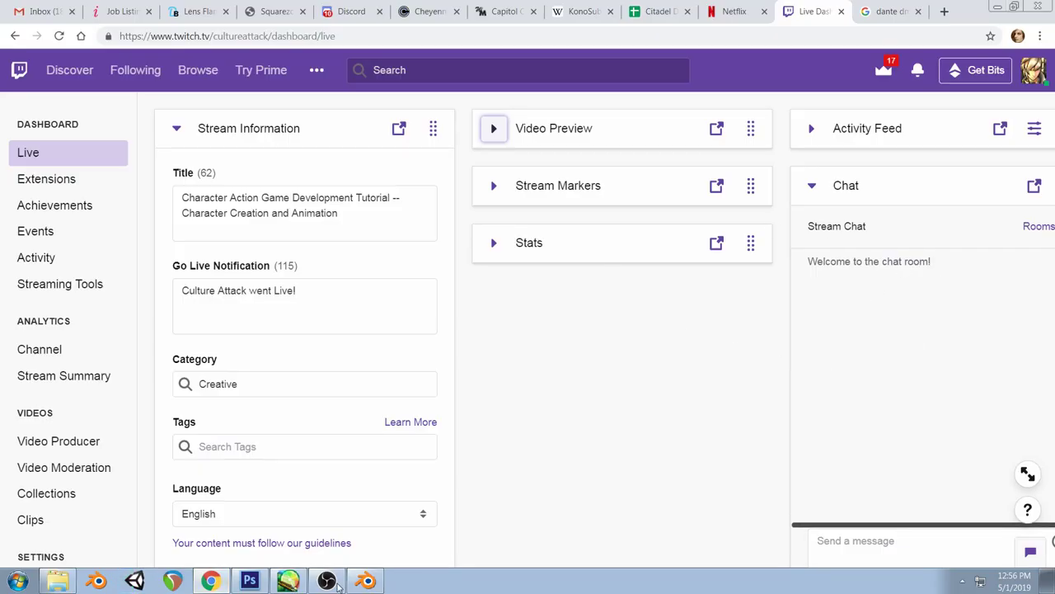
{"action": "left_click", "coordinate": [367, 581]}
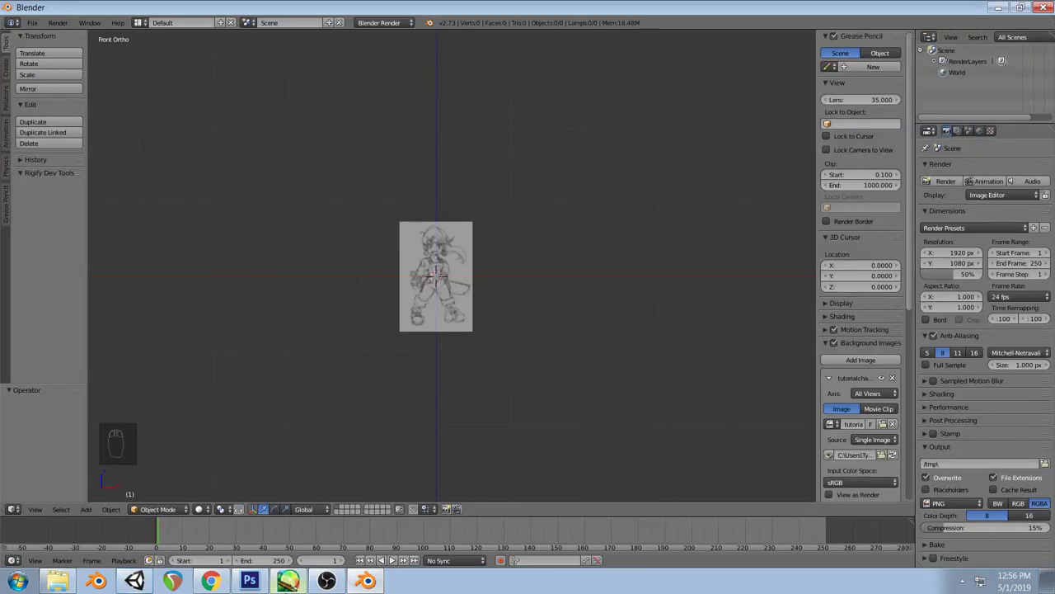
{"action": "left_click", "coordinate": [134, 581]}
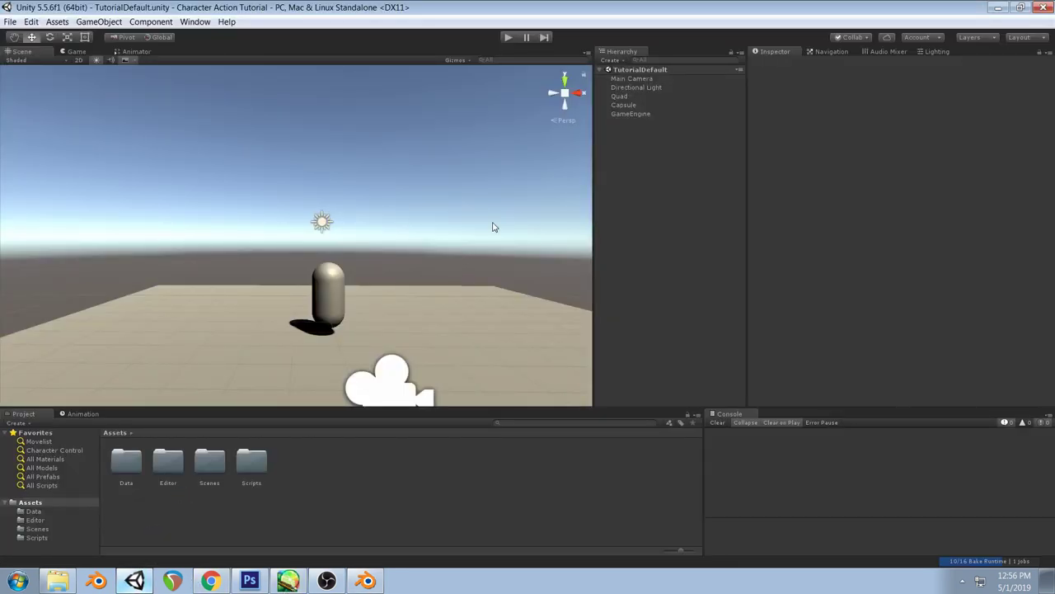
{"action": "right_click_drag", "start_coordinate": [473, 228], "coordinate": [474, 231]}
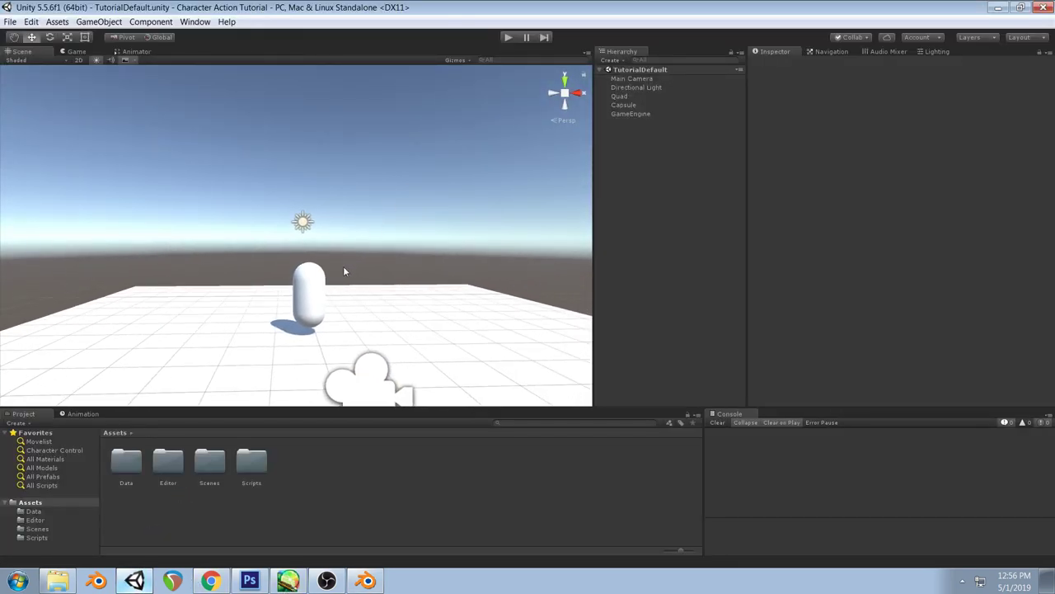
{"action": "left_click", "coordinate": [321, 274]}
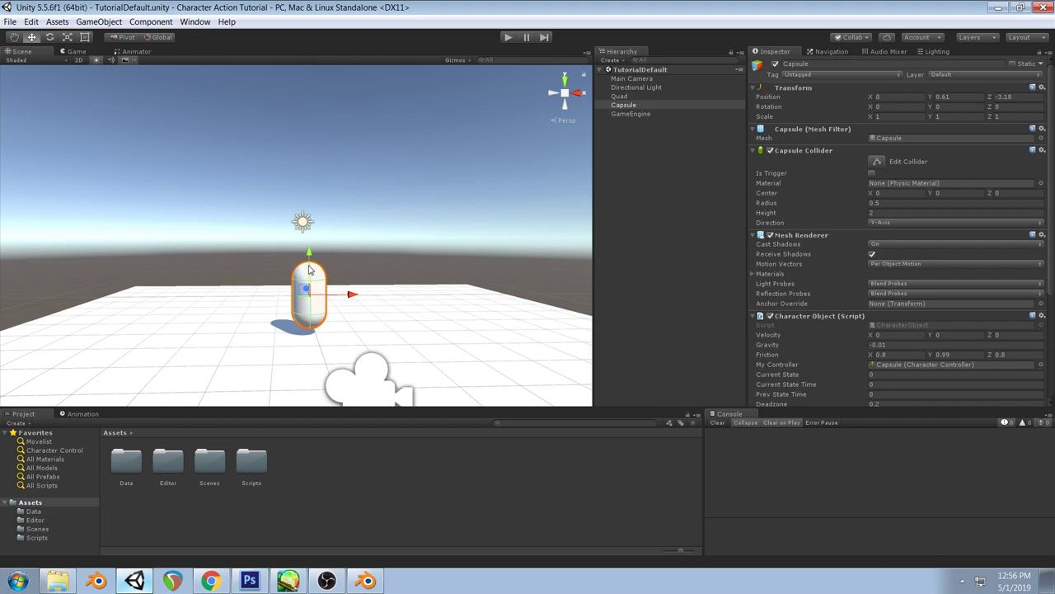
Try lowering the capsule to about 0.3 on the Y axis in the scene and undo the move
{"action": "left_click_drag", "start_coordinate": [313, 262], "coordinate": [311, 306]}
{"action": "key", "text": "ctrl+z"}
{"action": "mouse_move", "coordinate": [338, 216]}
{"action": "middle_mouse_down"}
{"action": "mouse_move", "coordinate": [354, 245]}
{"action": "mouse_move", "coordinate": [336, 211]}
{"action": "mouse_move", "coordinate": [343, 227]}
{"action": "middle_mouse_up"}
{"action": "mouse_move", "coordinate": [328, 230]}
{"action": "left_mouse_down"}
{"action": "mouse_move", "coordinate": [328, 310]}
{"action": "mouse_move", "coordinate": [334, 239]}
{"action": "left_mouse_up"}
{"action": "middle_click_drag", "start_coordinate": [346, 273], "coordinate": [466, 277]}
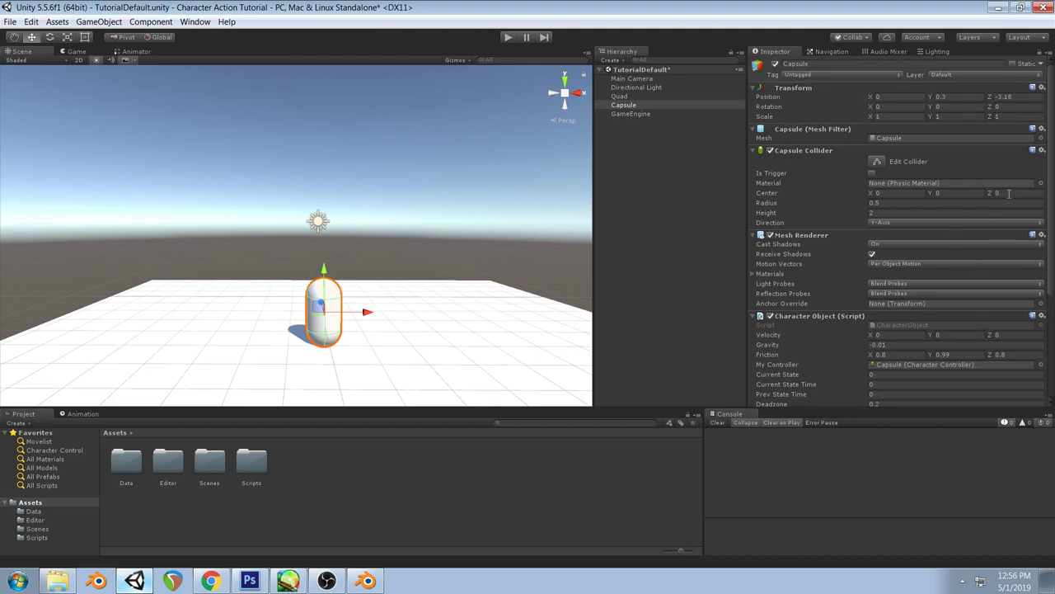
Examine the height and radius settings of the capsule's collider
{"action": "left_click", "coordinate": [885, 212]}
{"action": "type", "text": "1"}
{"action": "left_click_drag", "start_coordinate": [823, 204], "coordinate": [715, 217]}
{"action": "mouse_move", "coordinate": [830, 218]}
{"action": "left_mouse_down"}
{"action": "mouse_move", "coordinate": [786, 219]}
{"action": "mouse_move", "coordinate": [883, 220]}
{"action": "mouse_move", "coordinate": [812, 229]}
{"action": "left_mouse_up"}
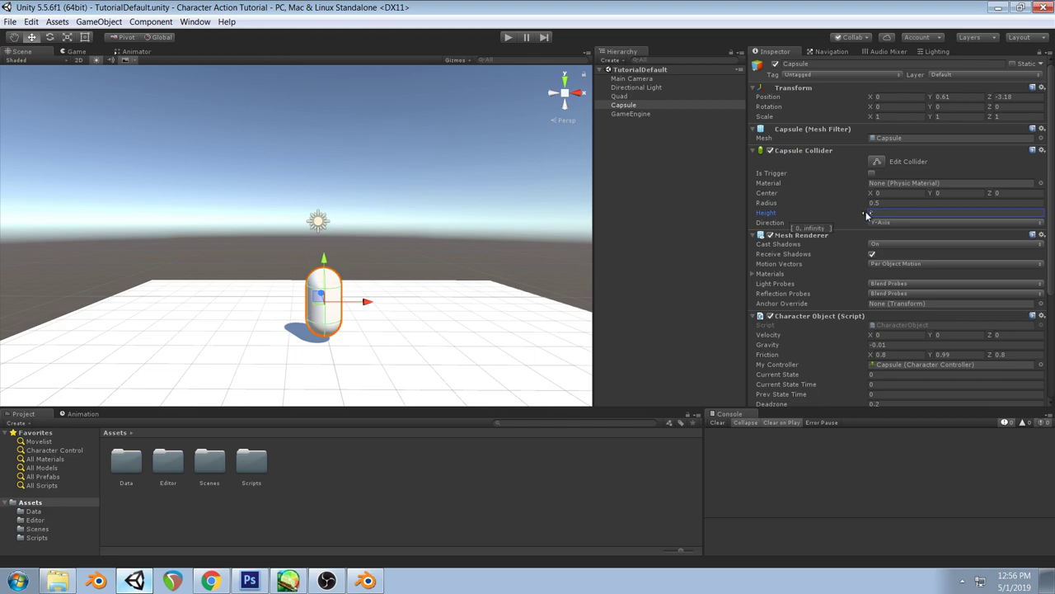
Switch to Blender and frame the character reference in the front view in Object Mode
{"action": "left_click", "coordinate": [368, 581]}
{"action": "scroll", "coordinate": [456, 292], "scroll_direction": "down", "scroll_amount": 1}
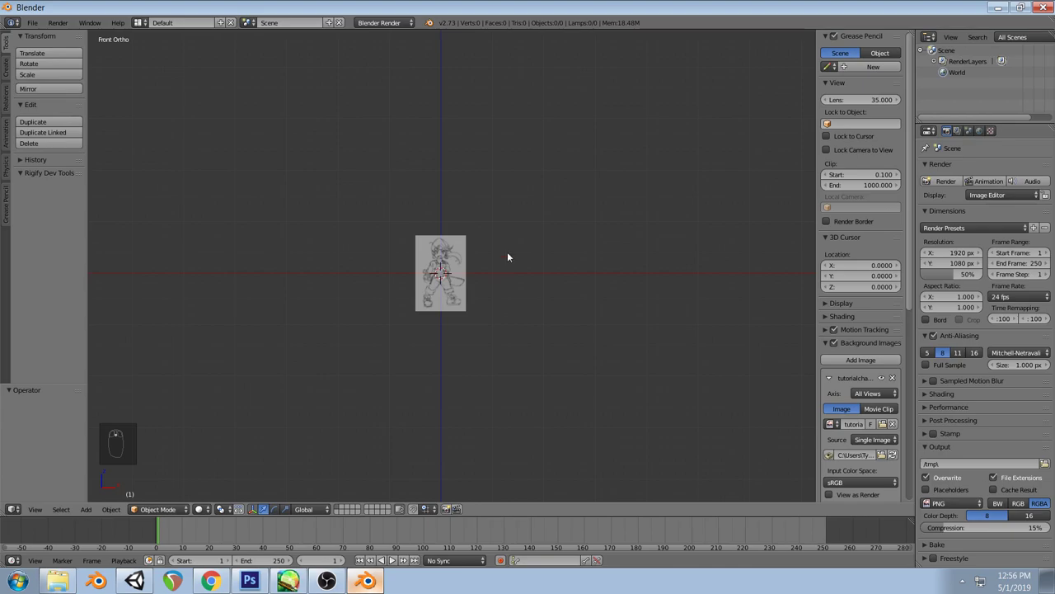
{"action": "middle_click_drag", "start_coordinate": [494, 268], "coordinate": [460, 352], "text": "shift"}
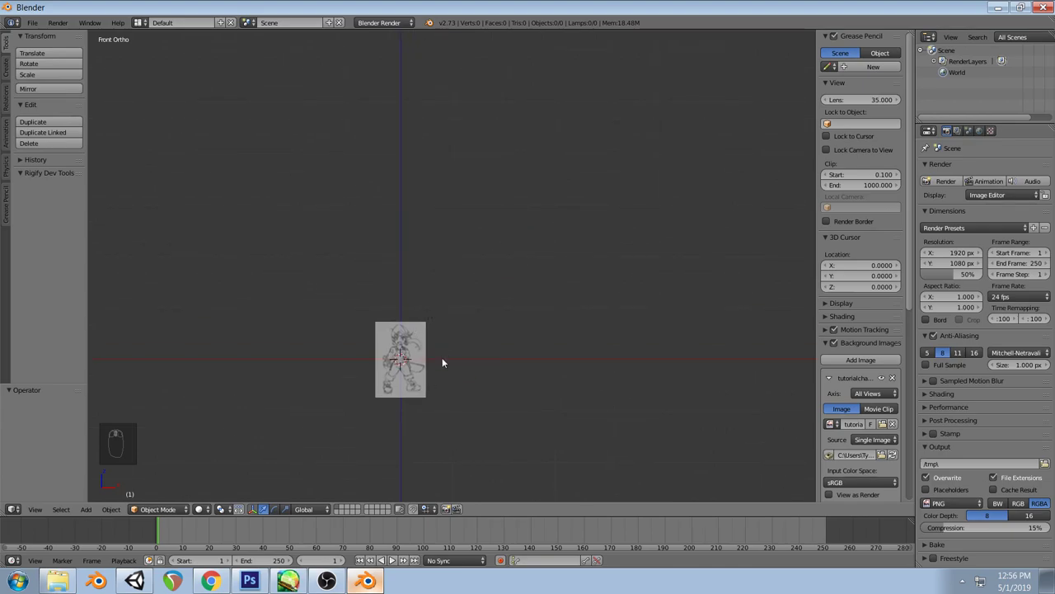
{"action": "scroll", "coordinate": [458, 338], "scroll_direction": "up", "scroll_amount": 3}
{"action": "key", "text": "Tab"}
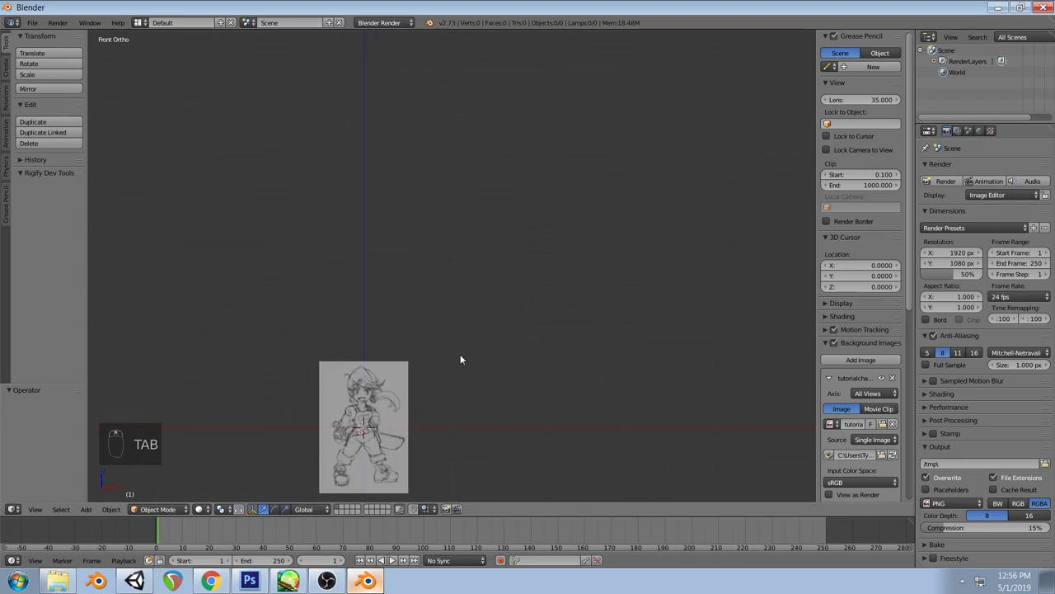
{"action": "key", "text": "Tab"}
Add a cube mesh at the origin over the character reference
{"action": "key", "text": "shift+a"}
{"action": "mouse_move", "coordinate": [429, 394]}
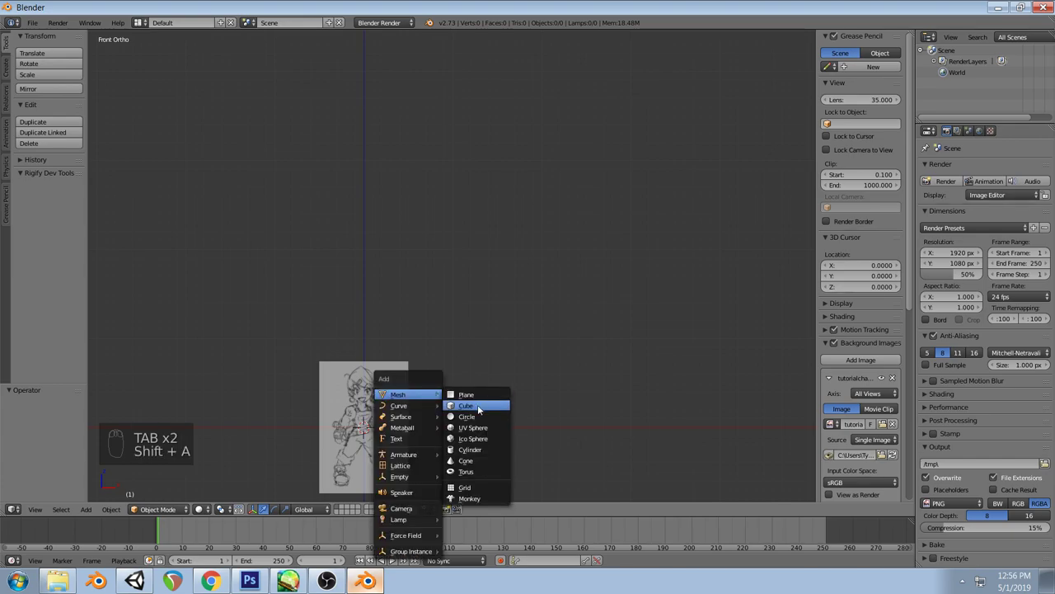
{"action": "left_click", "coordinate": [478, 408]}
{"action": "scroll", "coordinate": [438, 422], "scroll_direction": "up", "scroll_amount": 1}
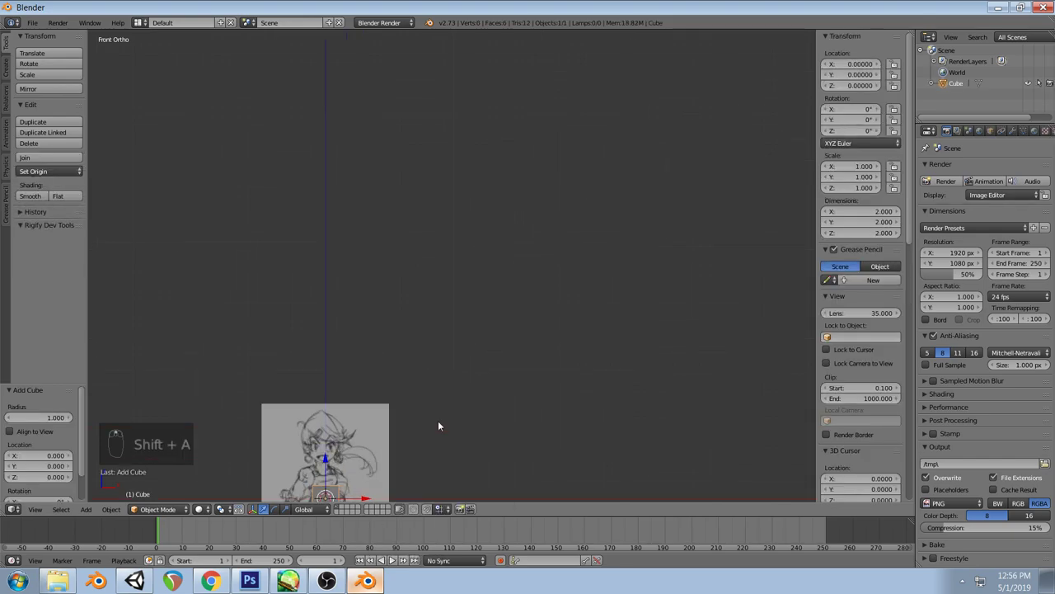
{"action": "scroll", "coordinate": [438, 427], "scroll_direction": "up", "scroll_amount": 5}
Move all of the cube's vertices up 1 unit on Z in Edit Mode so its base sits at the origin
{"action": "key", "text": "g"}
{"action": "right_click", "coordinate": [445, 397]}
{"action": "key", "text": "Tab"}
{"action": "key", "text": "a"}
{"action": "key", "text": "a"}
{"action": "key", "text": "a"}
{"action": "key", "text": "g"}
{"action": "left_click", "coordinate": [431, 327]}
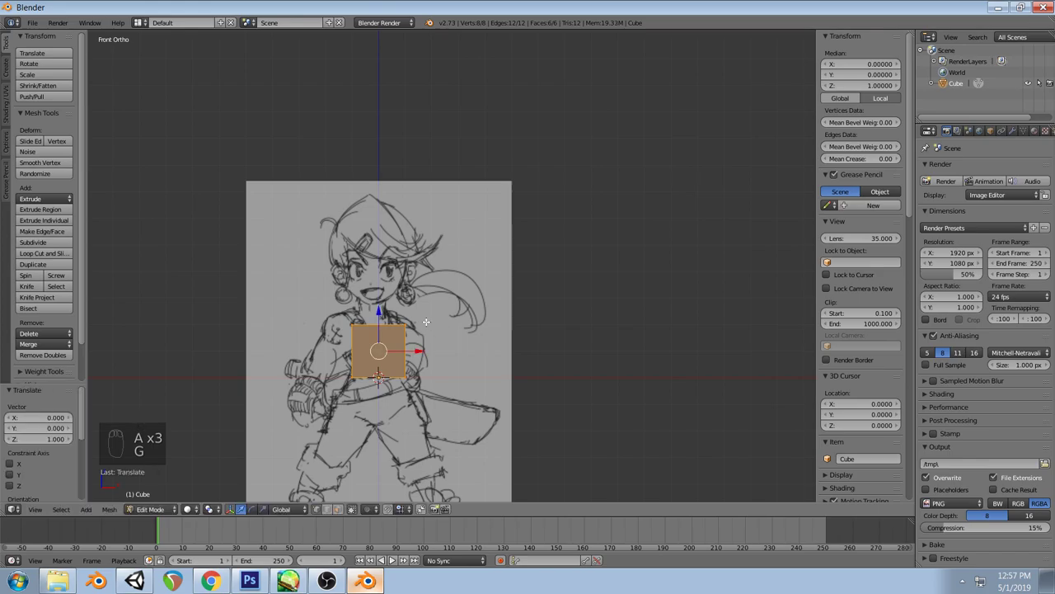
Check the raised cube in 3D, then show it deselected in wireframe from the front
{"action": "middle_click_drag", "start_coordinate": [475, 277], "coordinate": [440, 286]}
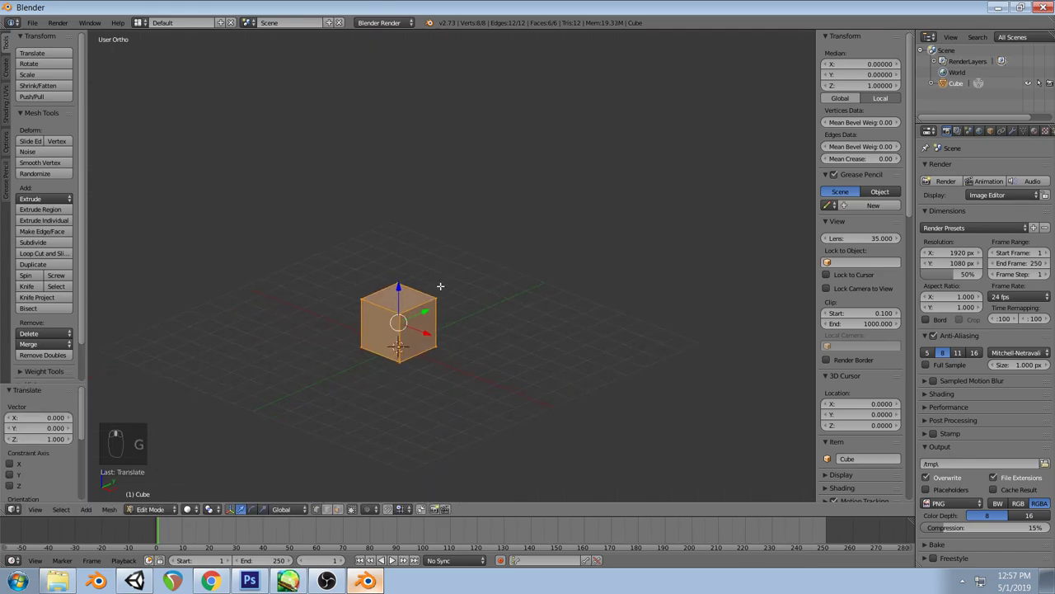
{"action": "key", "text": "KP_1"}
{"action": "key", "text": "z"}
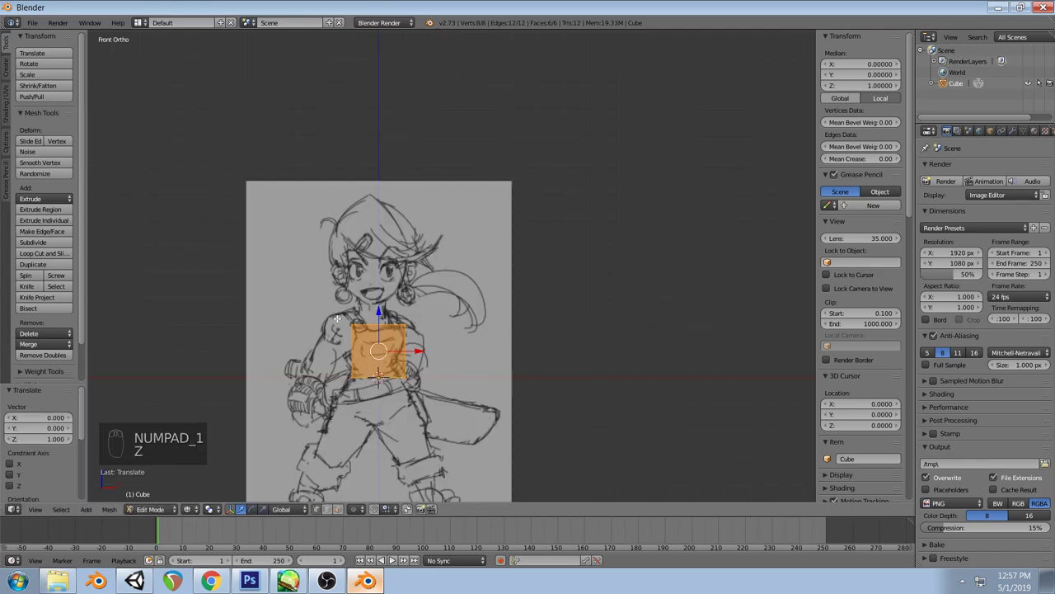
{"action": "key", "text": "a"}
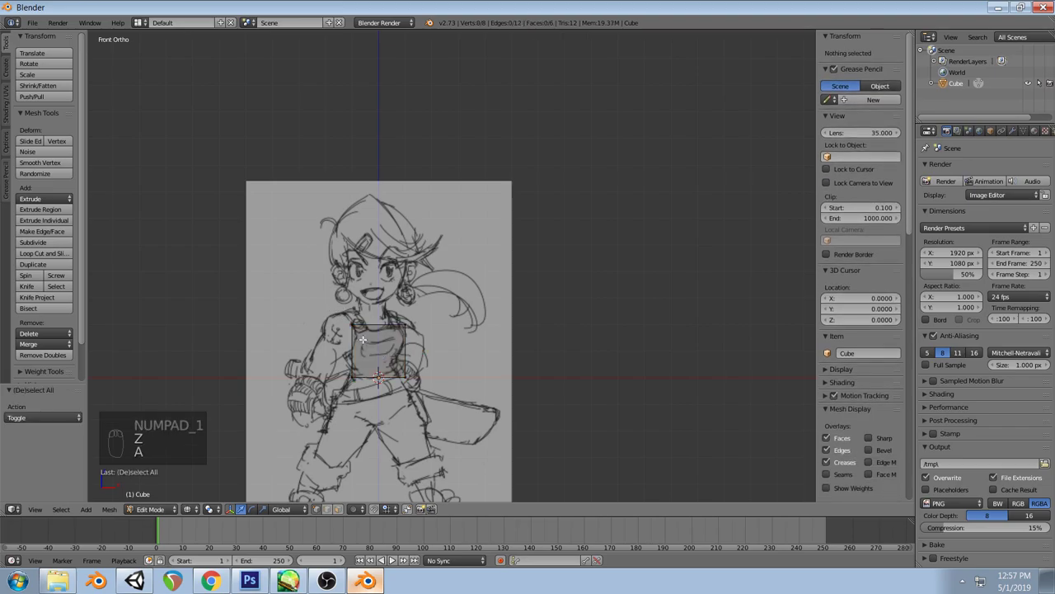
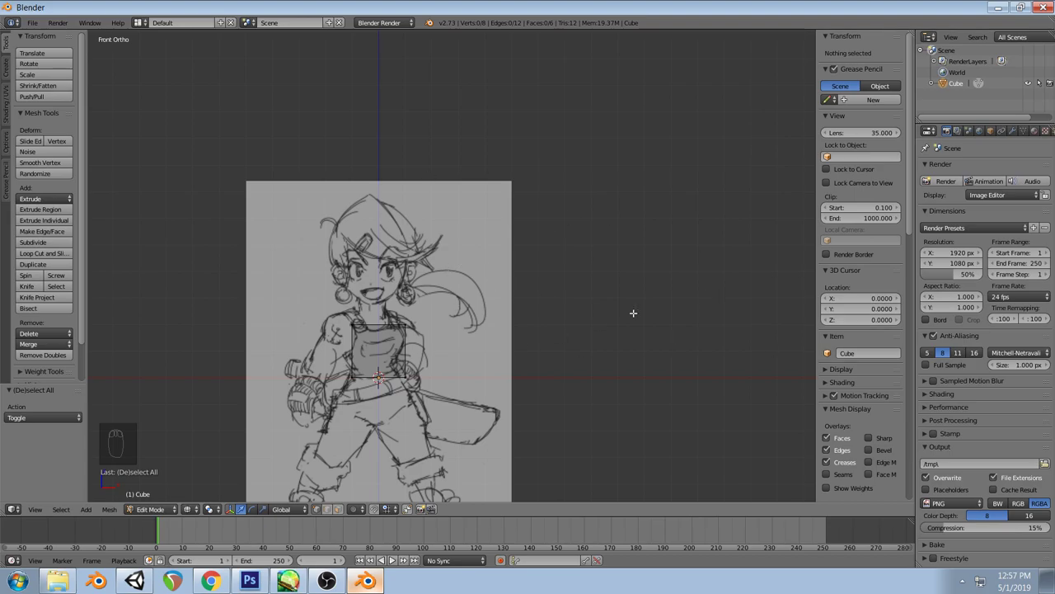
Examine the cube's size and upper corner against the character's torso and shoulder in the reference
{"action": "mouse_move", "coordinate": [461, 220]}
{"action": "middle_mouse_down", "text": "shift"}
{"action": "mouse_move", "coordinate": [511, 162]}
{"action": "mouse_move", "coordinate": [494, 160]}
{"action": "mouse_move", "coordinate": [511, 197]}
{"action": "middle_mouse_up", "text": "shift"}
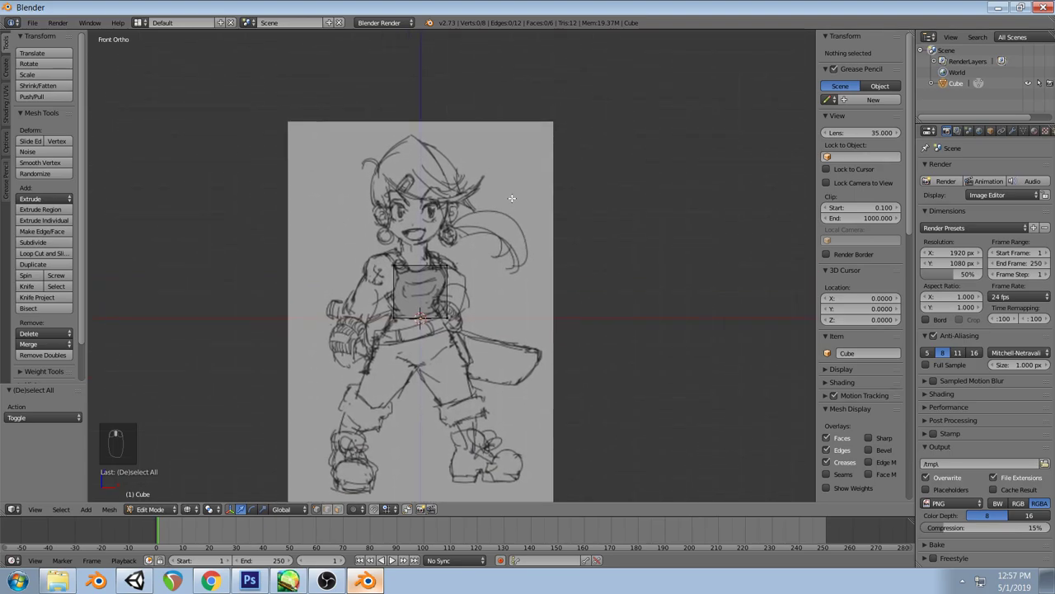
{"action": "scroll", "coordinate": [425, 351], "scroll_direction": "up", "scroll_amount": 10}
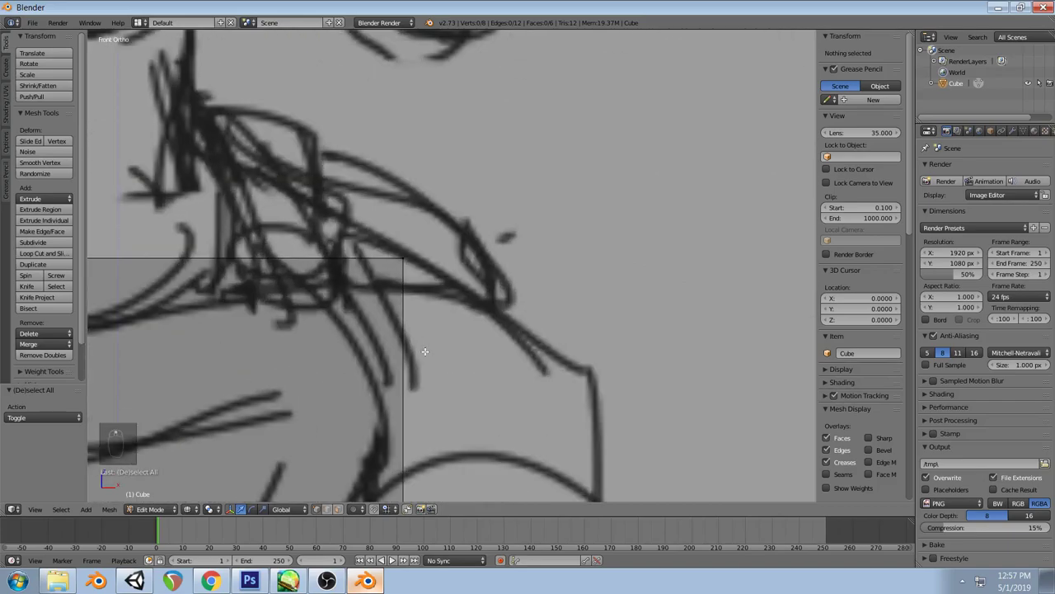
{"action": "scroll", "coordinate": [424, 351], "scroll_direction": "up", "scroll_amount": 5}
{"action": "scroll", "coordinate": [424, 352], "scroll_direction": "down", "scroll_amount": 4}
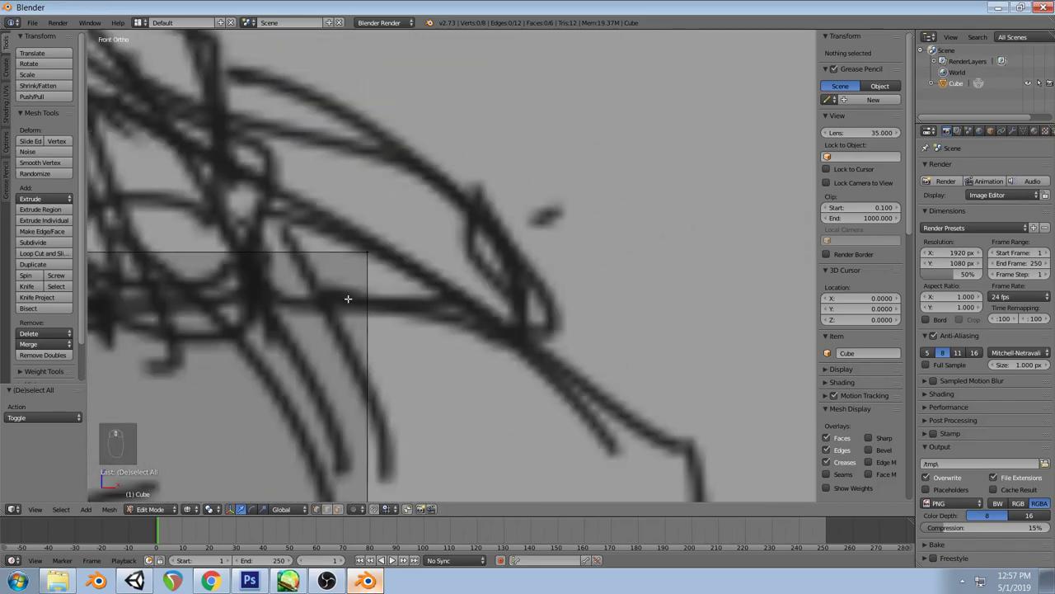
{"action": "scroll", "coordinate": [409, 249], "scroll_direction": "down", "scroll_amount": 6}
{"action": "scroll", "coordinate": [472, 222], "scroll_direction": "down", "scroll_amount": 3}
{"action": "key", "text": "z"}
{"action": "key", "text": "z"}
{"action": "key", "text": "a"}
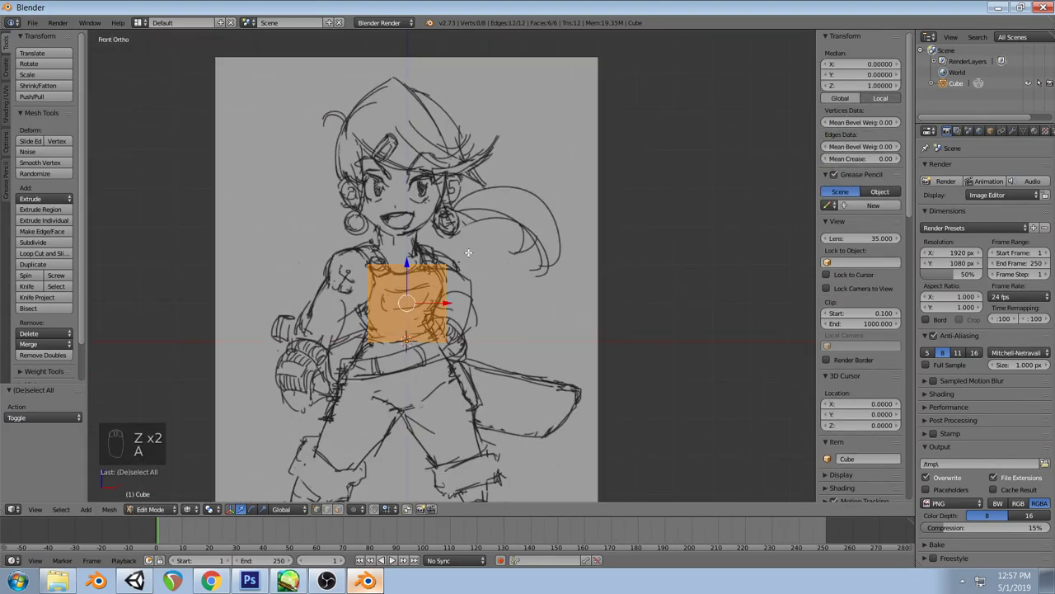
{"action": "key", "text": "a"}
{"action": "right_click", "coordinate": [446, 266]}
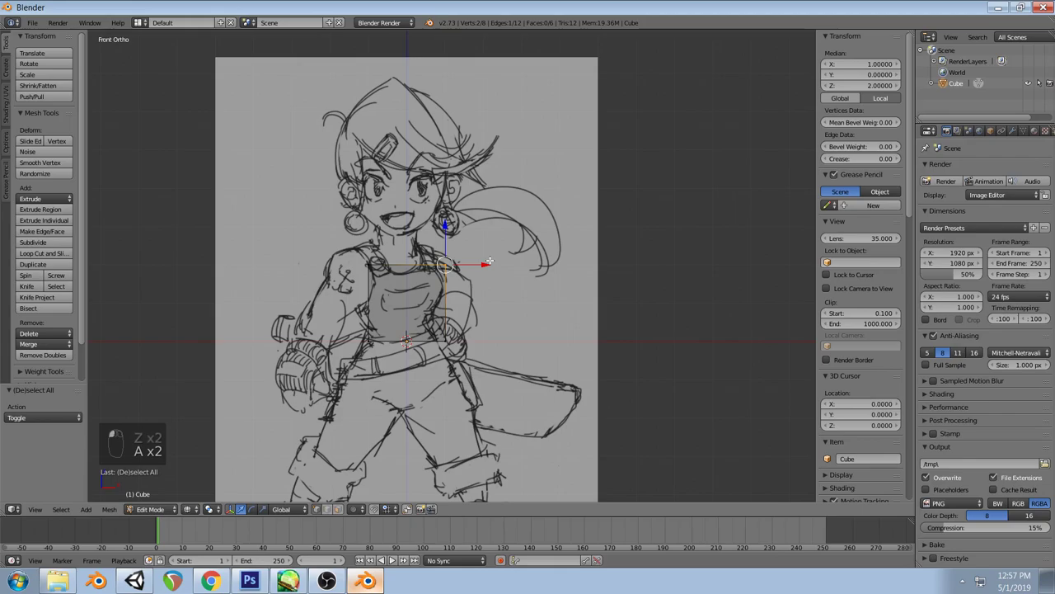
{"action": "key", "text": "g"}
{"action": "right_click", "coordinate": [508, 301]}
Compare the cube's size with the whole character in the reference from head to feet
{"action": "scroll", "coordinate": [446, 306], "scroll_direction": "down", "scroll_amount": 5}
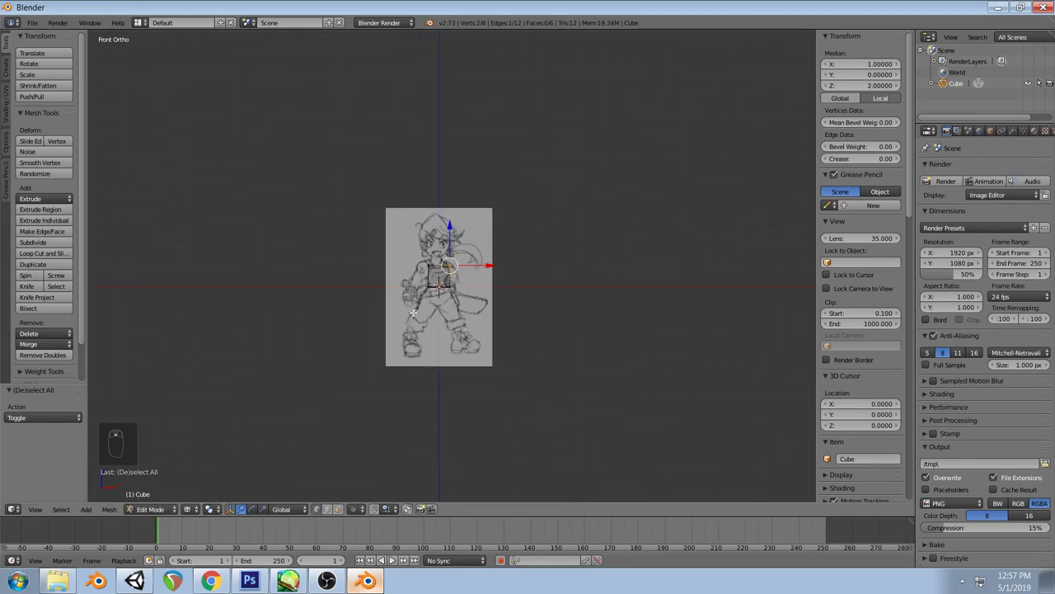
{"action": "scroll", "coordinate": [482, 222], "scroll_direction": "up", "scroll_amount": 6}
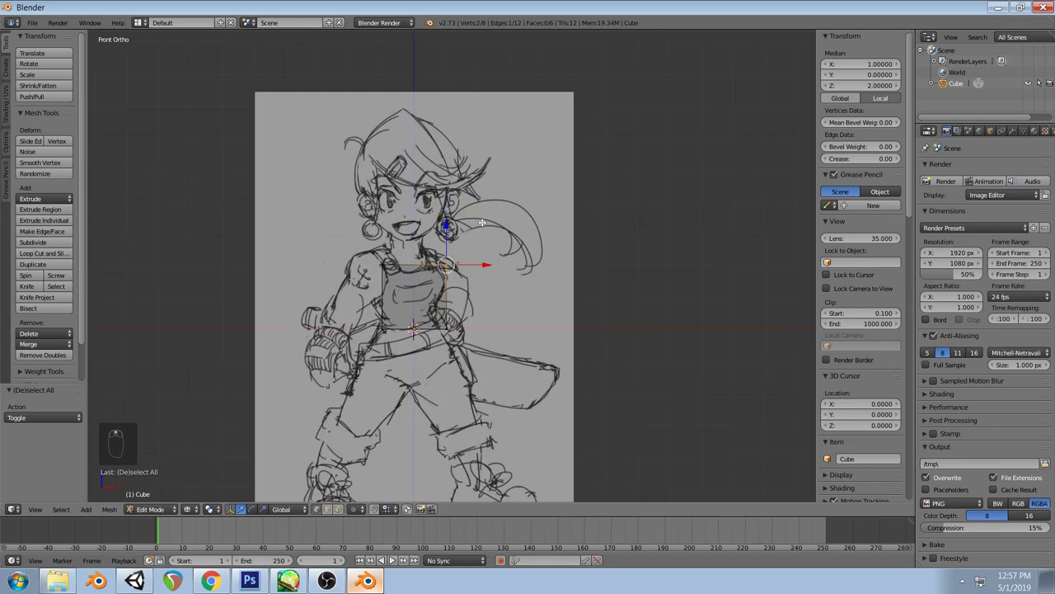
{"action": "key", "text": "a"}
{"action": "scroll", "coordinate": [471, 286], "scroll_direction": "down", "scroll_amount": 3, "text": "shift"}
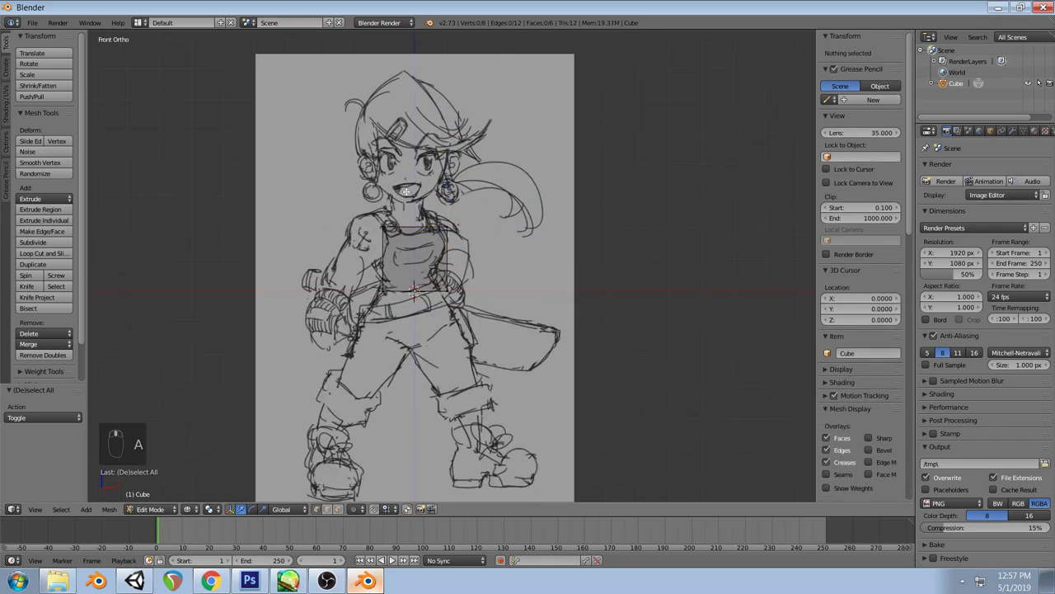
{"action": "scroll", "coordinate": [452, 282], "scroll_direction": "down", "scroll_amount": 6}
{"action": "scroll", "coordinate": [451, 283], "scroll_direction": "up", "scroll_amount": 6}
{"action": "scroll", "coordinate": [479, 272], "scroll_direction": "up", "scroll_amount": 9, "text": "shift"}
{"action": "key", "text": "a"}
{"action": "key", "text": "a"}
{"action": "scroll", "coordinate": [853, 359], "scroll_direction": "down", "scroll_amount": 3}
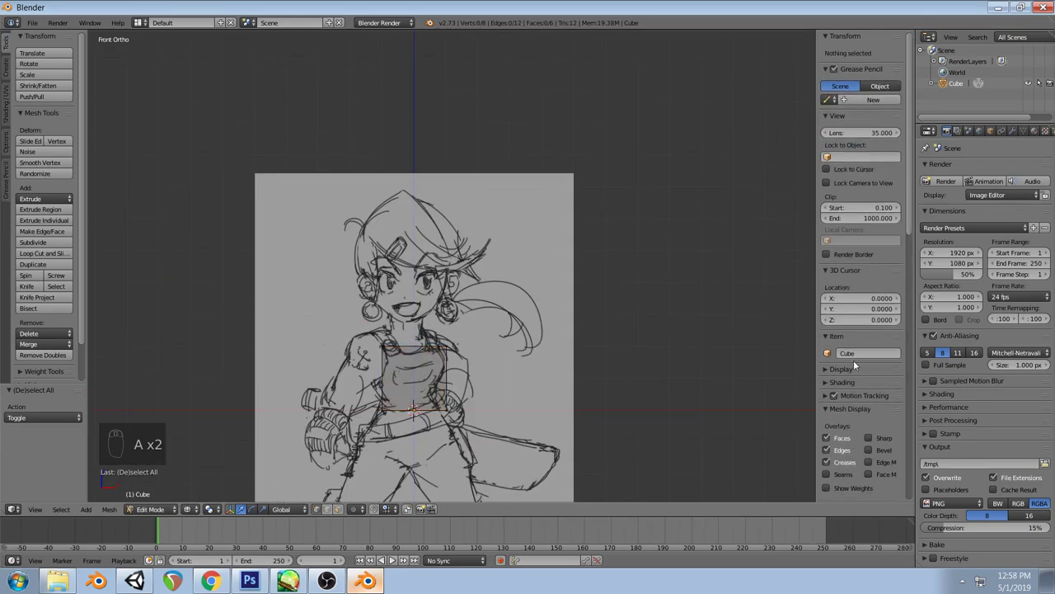
Delete the cube's geometry in Edit Mode and remove the empty Cube object from the scene
{"action": "key", "text": "ctrl+z"}
{"action": "key", "text": "x"}
{"action": "left_click", "coordinate": [523, 338]}
{"action": "key", "text": "Tab"}
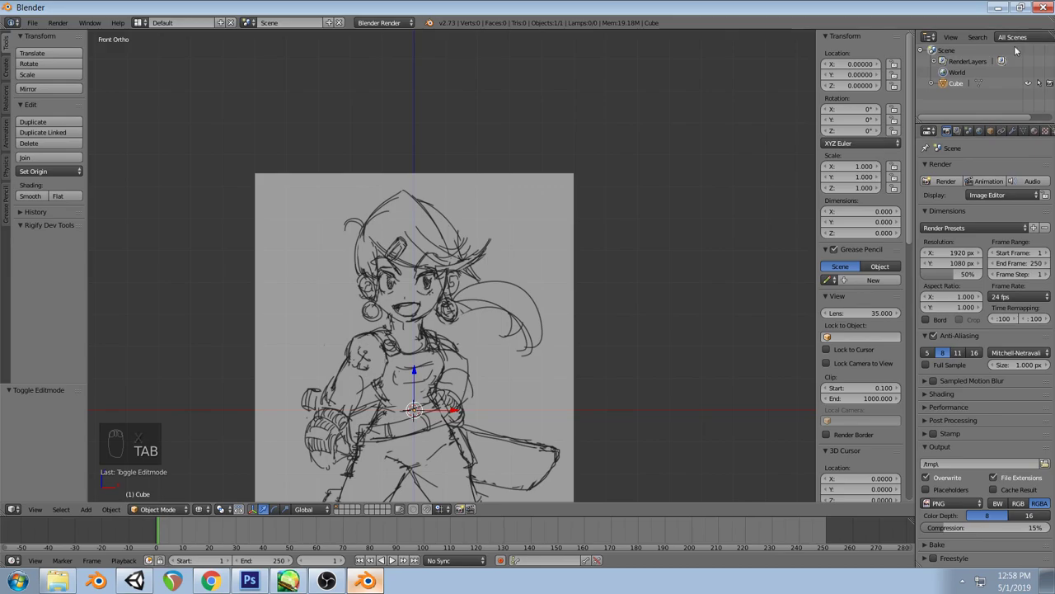
{"action": "right_click", "coordinate": [955, 84]}
{"action": "left_click", "coordinate": [923, 85]}
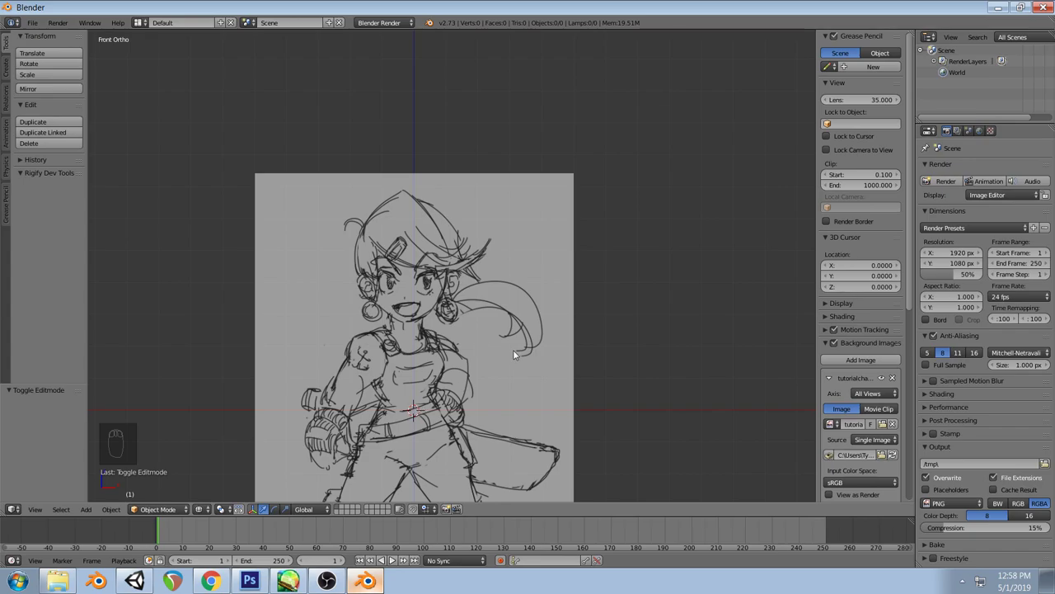
Place the 3D cursor over the character's chin in the reference
{"action": "key", "text": "shift+a"}
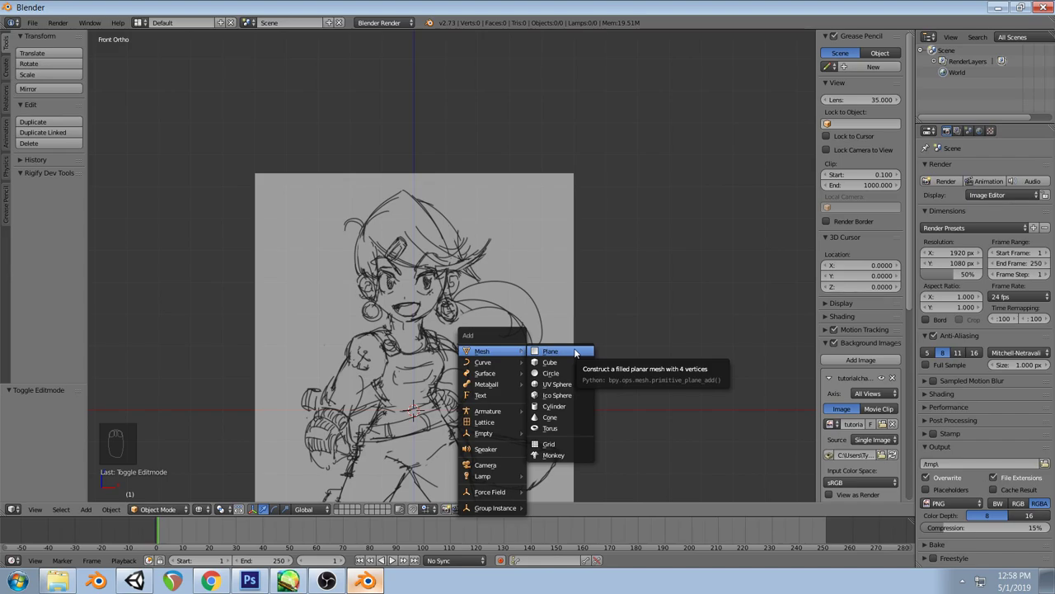
{"action": "left_click", "coordinate": [508, 254]}
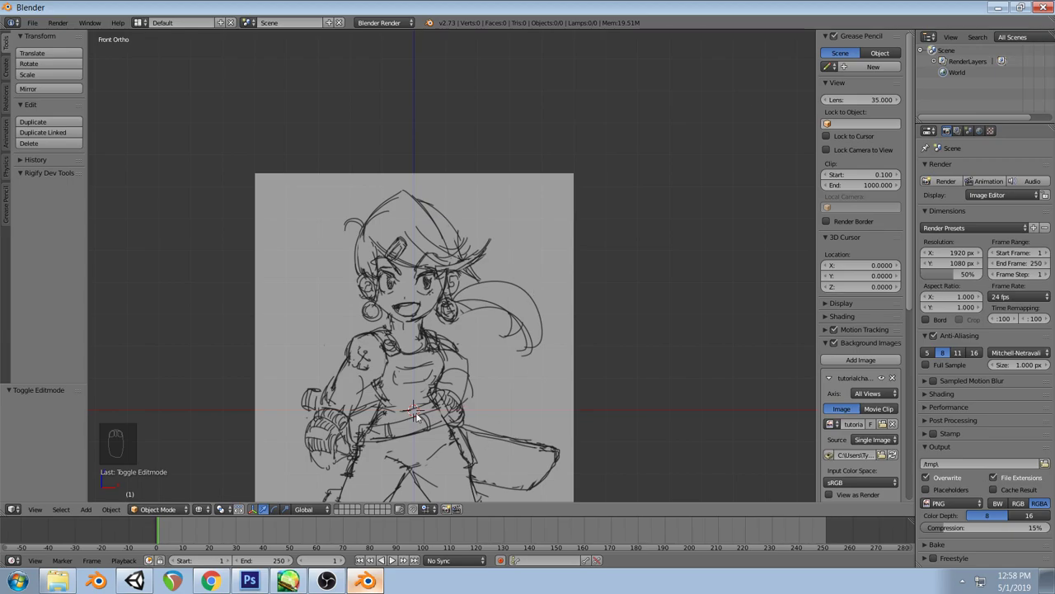
{"action": "left_click", "coordinate": [272, 157]}
{"action": "left_click", "coordinate": [411, 319]}
Snap the 3D cursor to the scene center
{"action": "key", "text": "shift+s"}
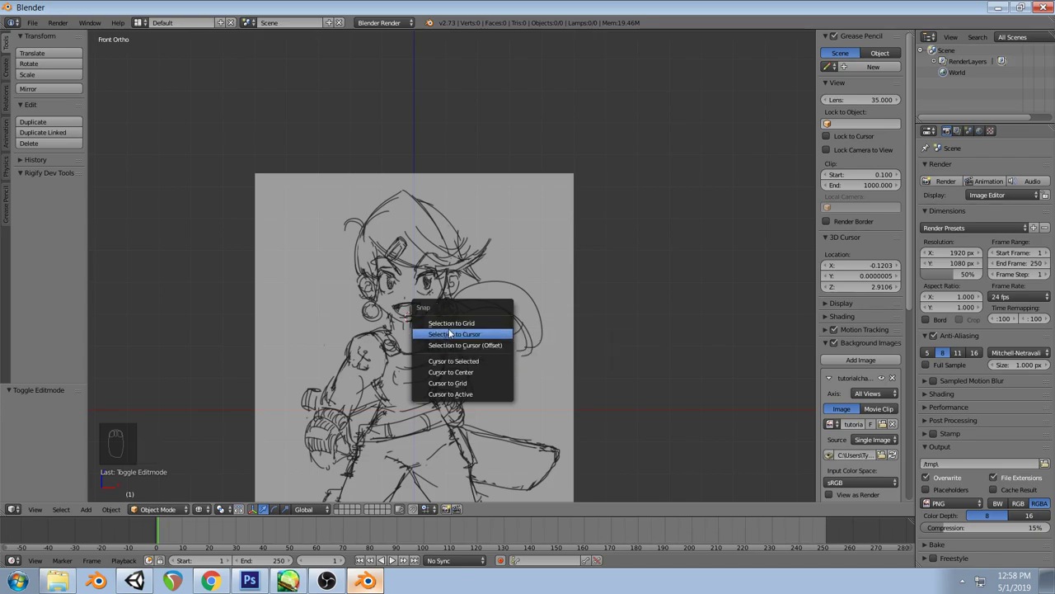
{"action": "left_click", "coordinate": [476, 363]}
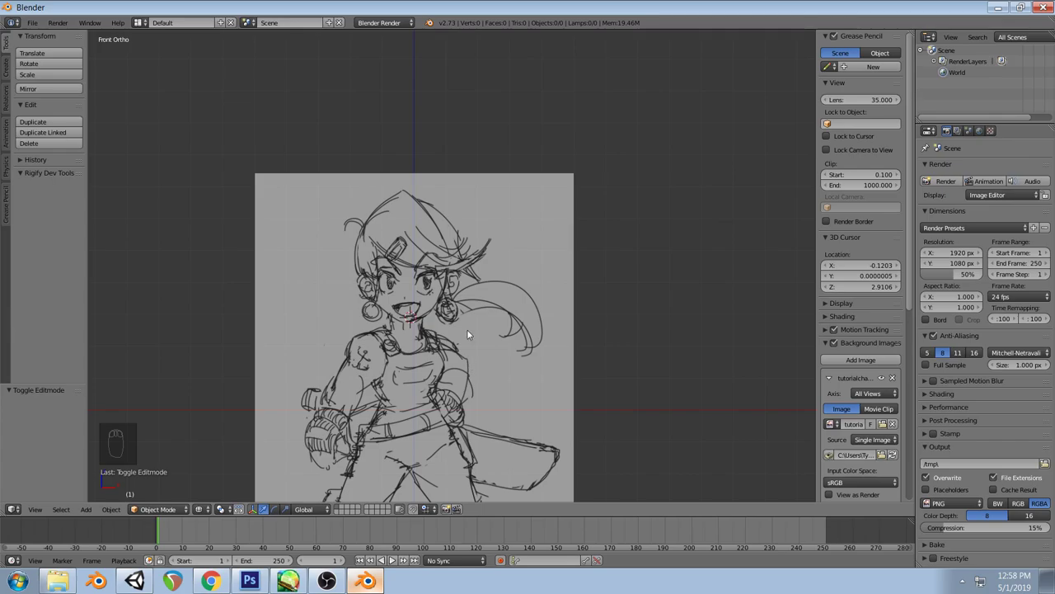
{"action": "key", "text": "shift+s"}
{"action": "left_click", "coordinate": [454, 341]}
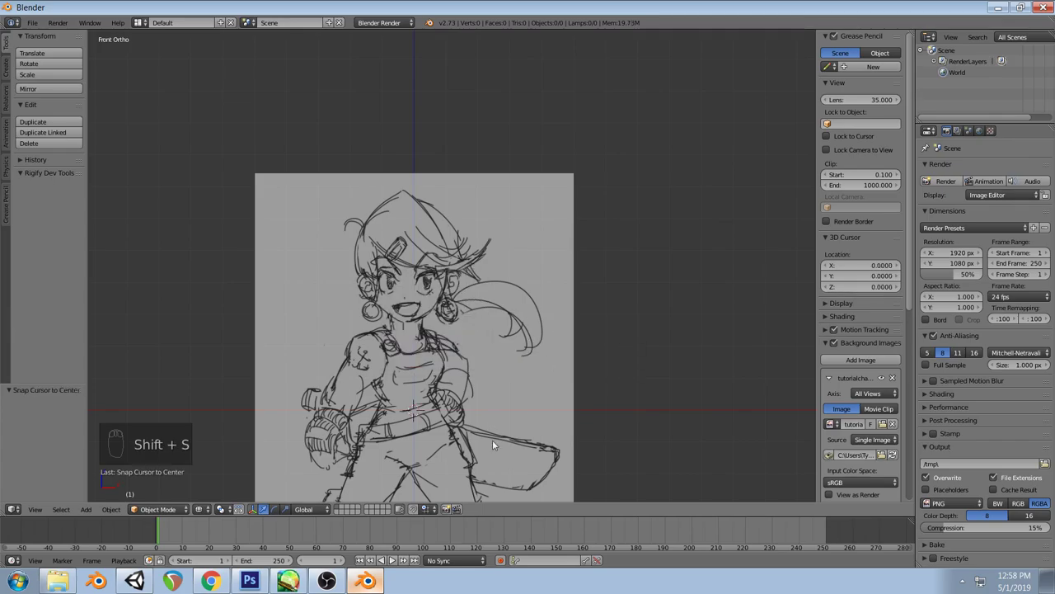
Add a new cube mesh at the 3D cursor and show it in wireframe in Edit Mode
{"action": "key", "text": "shift+a"}
{"action": "mouse_move", "coordinate": [553, 288]}
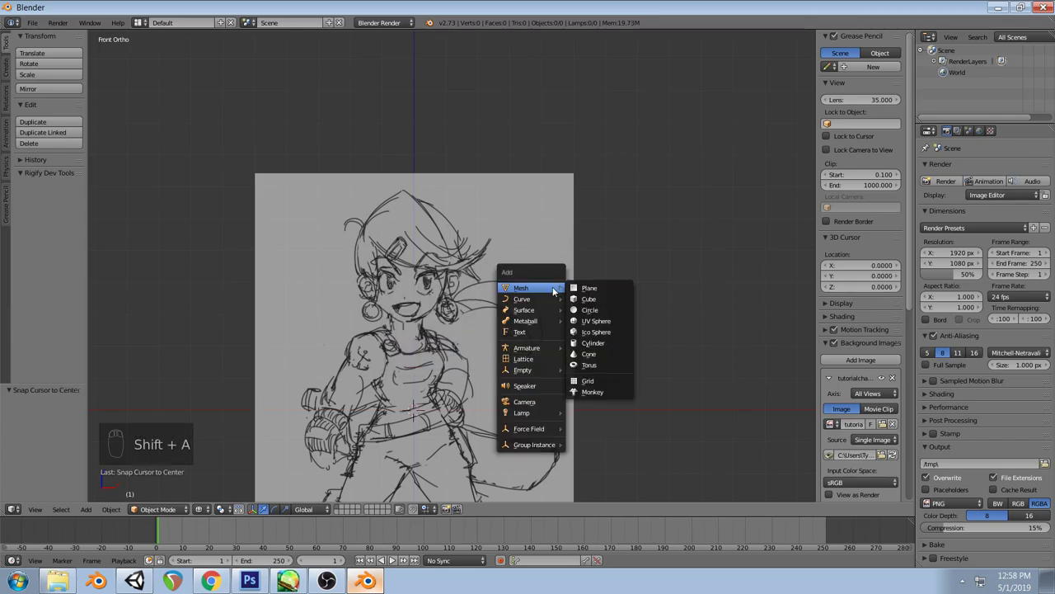
{"action": "left_click", "coordinate": [589, 299]}
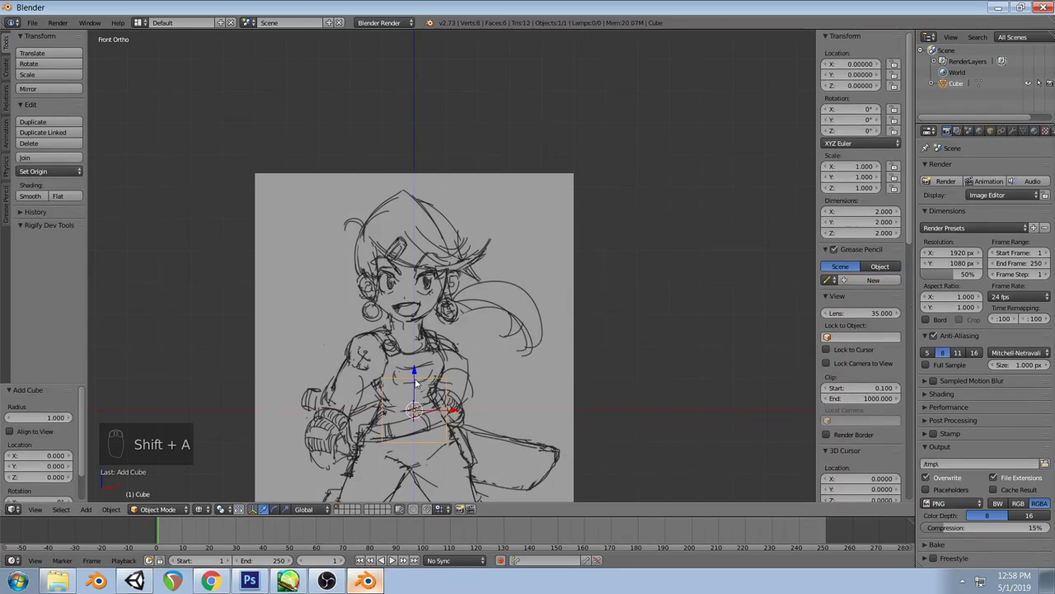
{"action": "key", "text": "z"}
{"action": "key", "text": "Tab"}
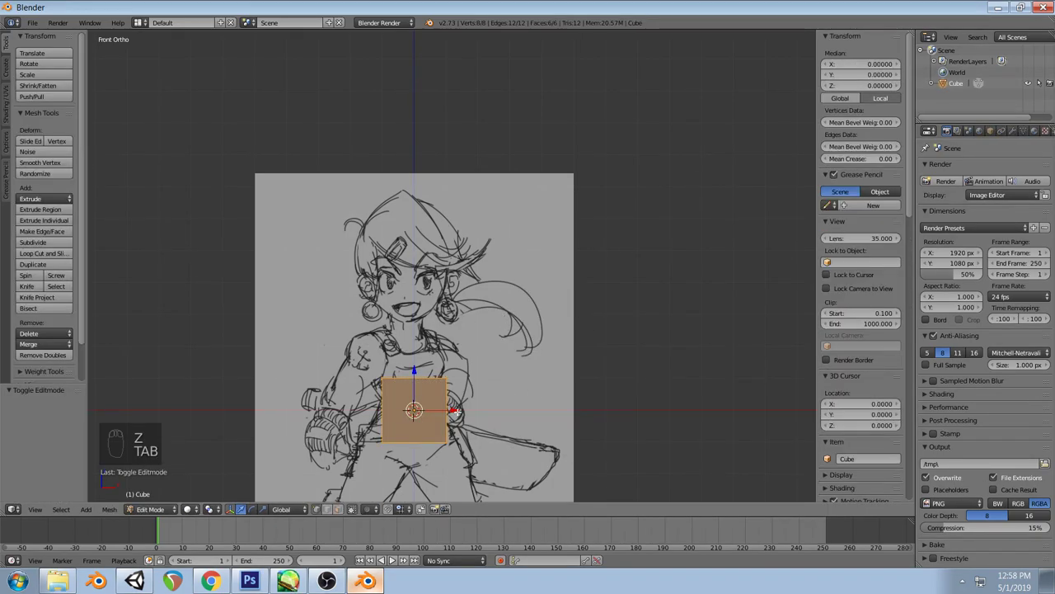
{"action": "key", "text": "z"}
{"action": "key", "text": "z"}
{"action": "key", "text": "z"}
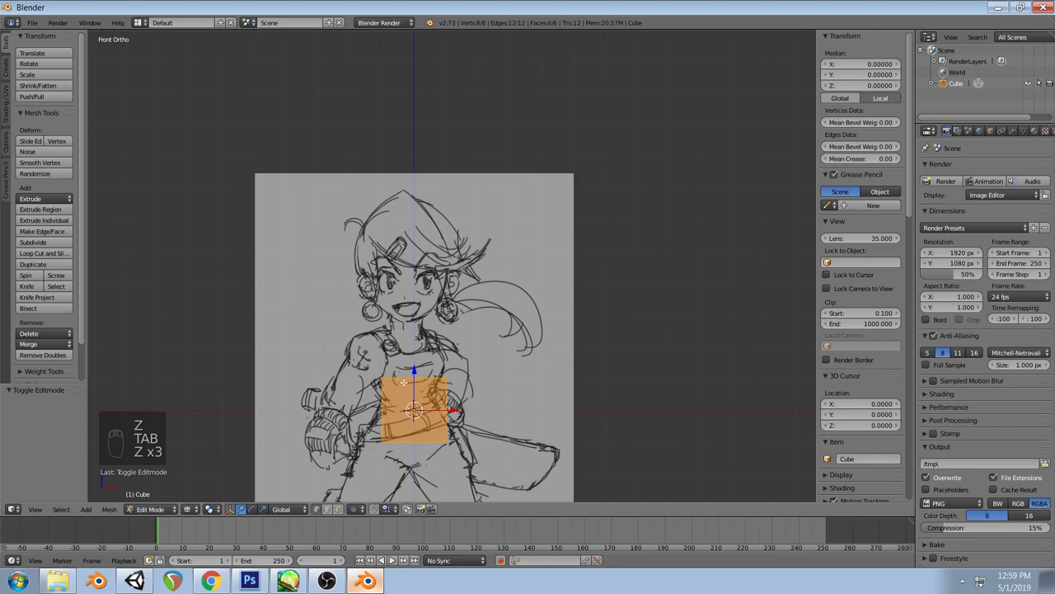
Move the whole cube mesh 1 unit along X and 1 unit up along Z in Edit Mode
{"action": "key", "text": "a"}
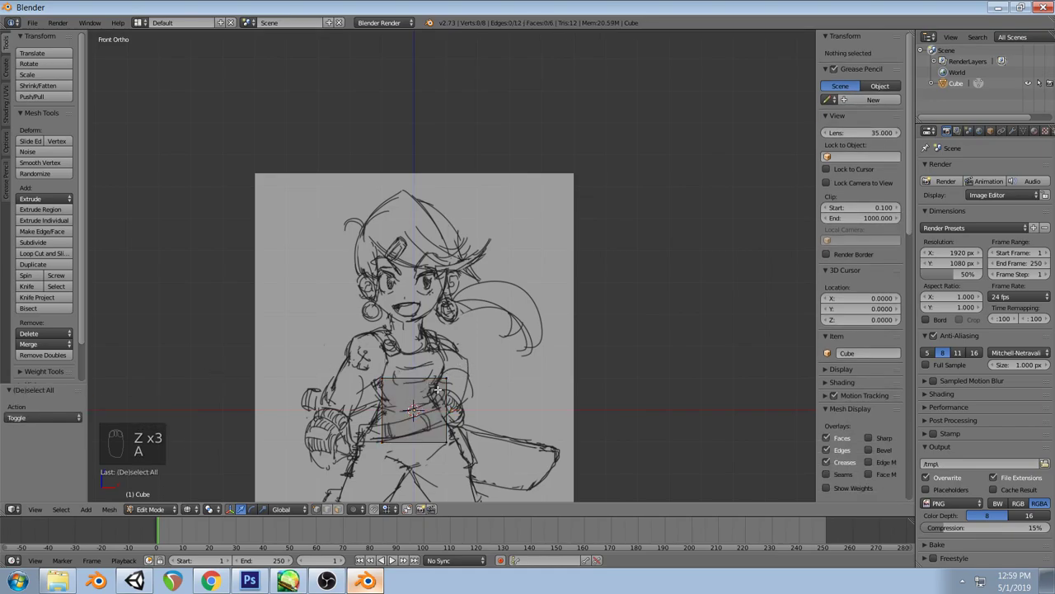
{"action": "key", "text": "a"}
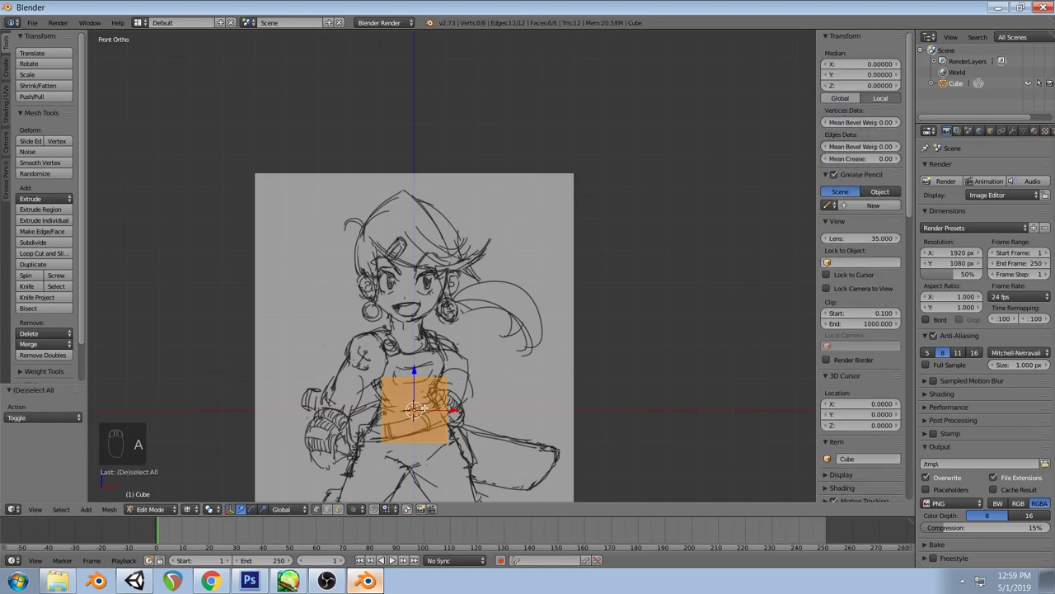
{"action": "key", "text": "g"}
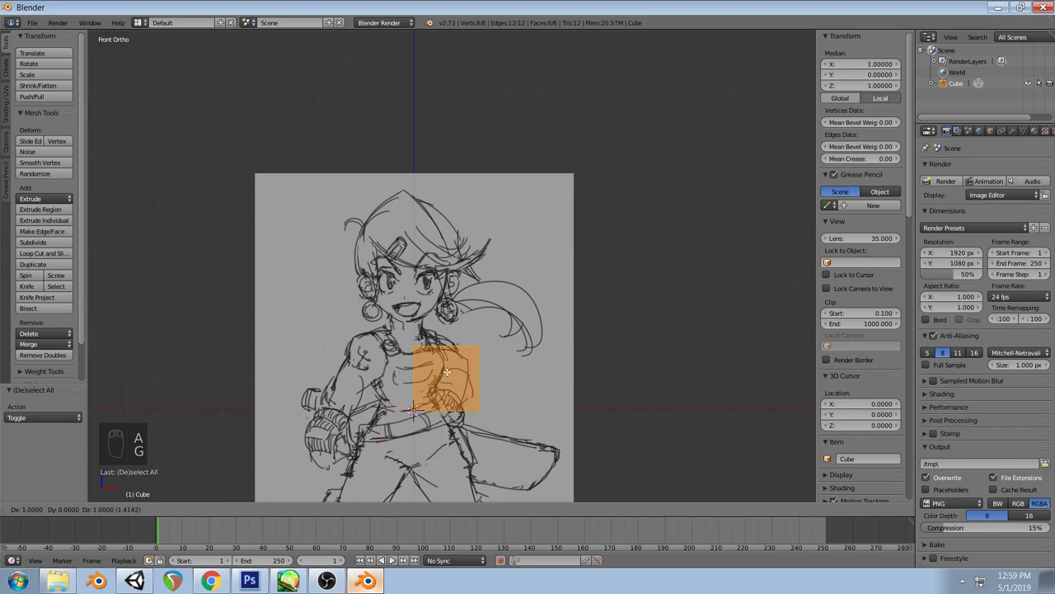
{"action": "left_click", "coordinate": [446, 372]}
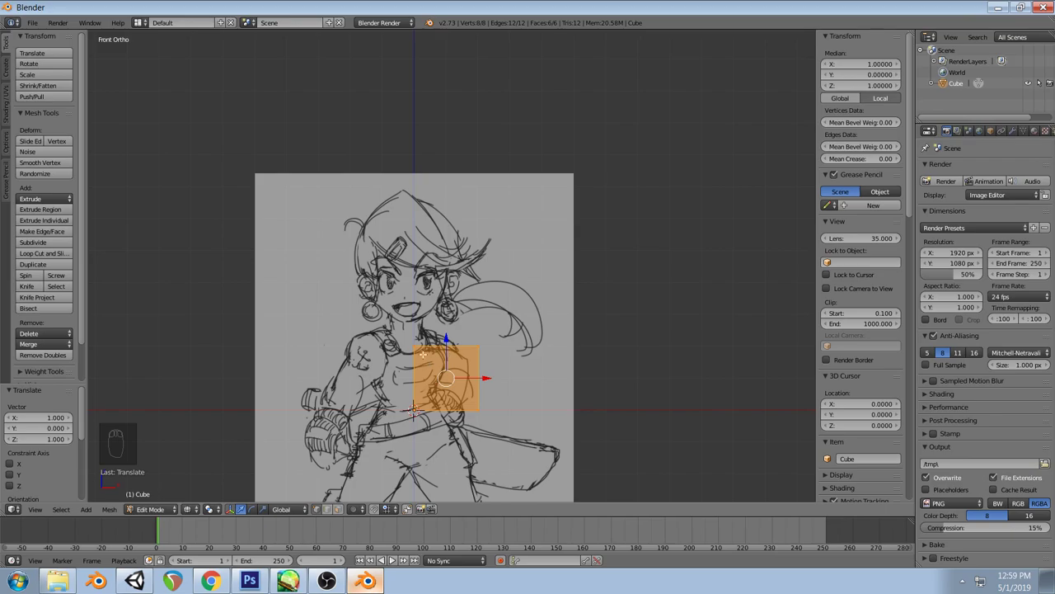
Set the background sketch's vertical offset to 4.300, raising the character so the feet stand on the ground line
{"action": "scroll", "coordinate": [526, 383], "scroll_direction": "down", "scroll_amount": 2}
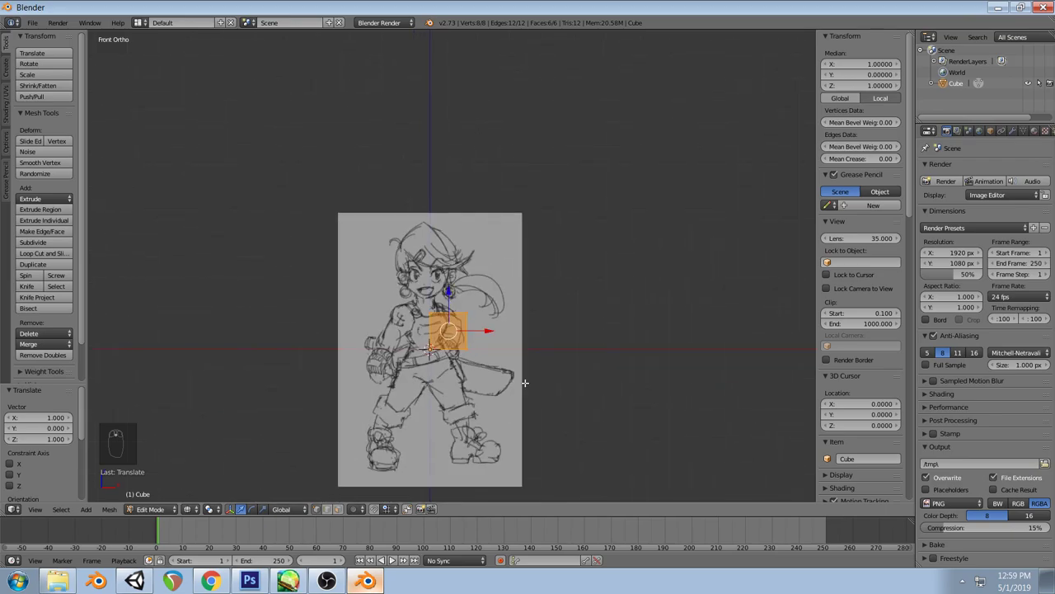
{"action": "scroll", "coordinate": [509, 362], "scroll_direction": "up", "scroll_amount": 1}
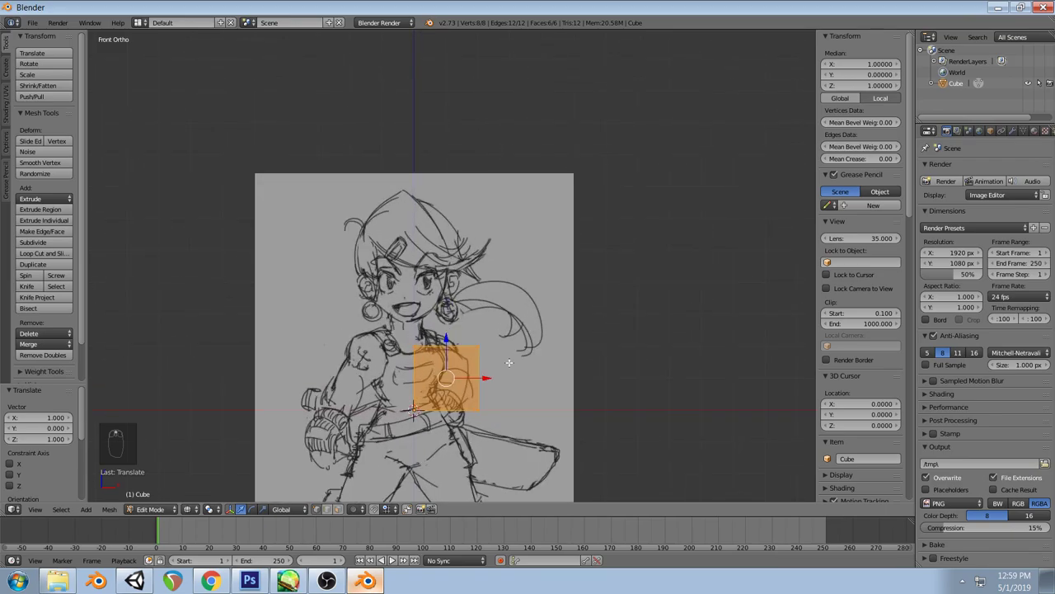
{"action": "scroll", "coordinate": [509, 362], "scroll_direction": "down", "scroll_amount": 3}
{"action": "scroll", "coordinate": [508, 362], "scroll_direction": "up", "scroll_amount": 2}
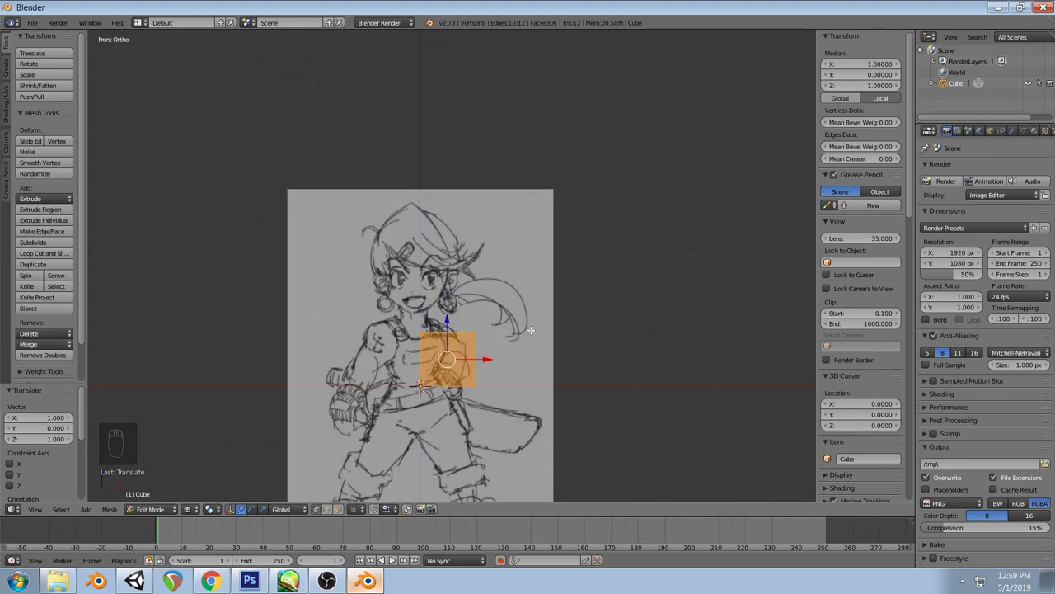
{"action": "scroll", "coordinate": [886, 372], "scroll_direction": "down", "scroll_amount": 3}
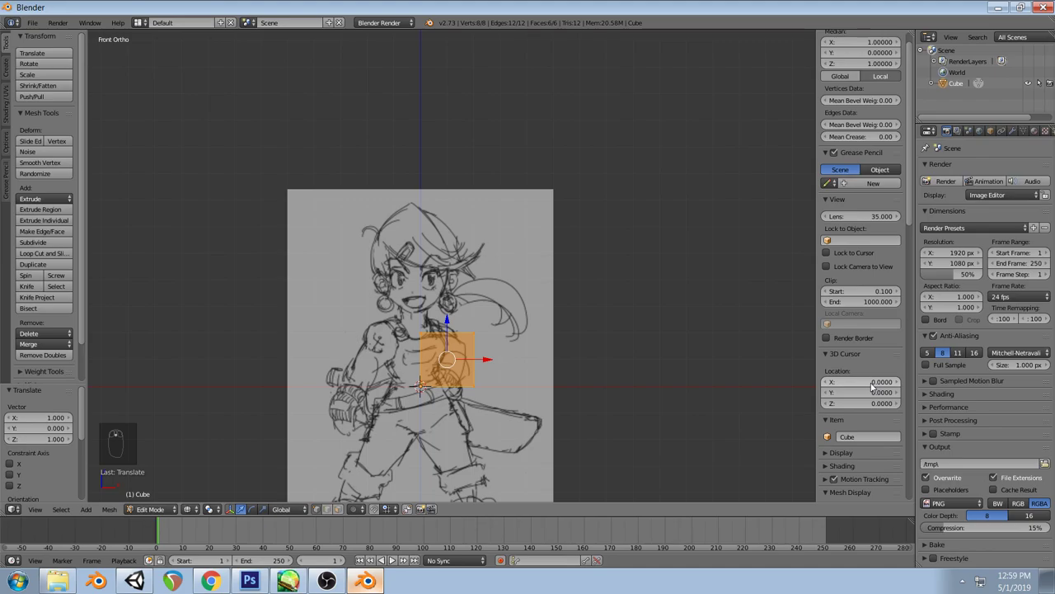
{"action": "scroll", "coordinate": [870, 382], "scroll_direction": "up", "scroll_amount": 3}
{"action": "scroll", "coordinate": [871, 382], "scroll_direction": "down", "scroll_amount": 4}
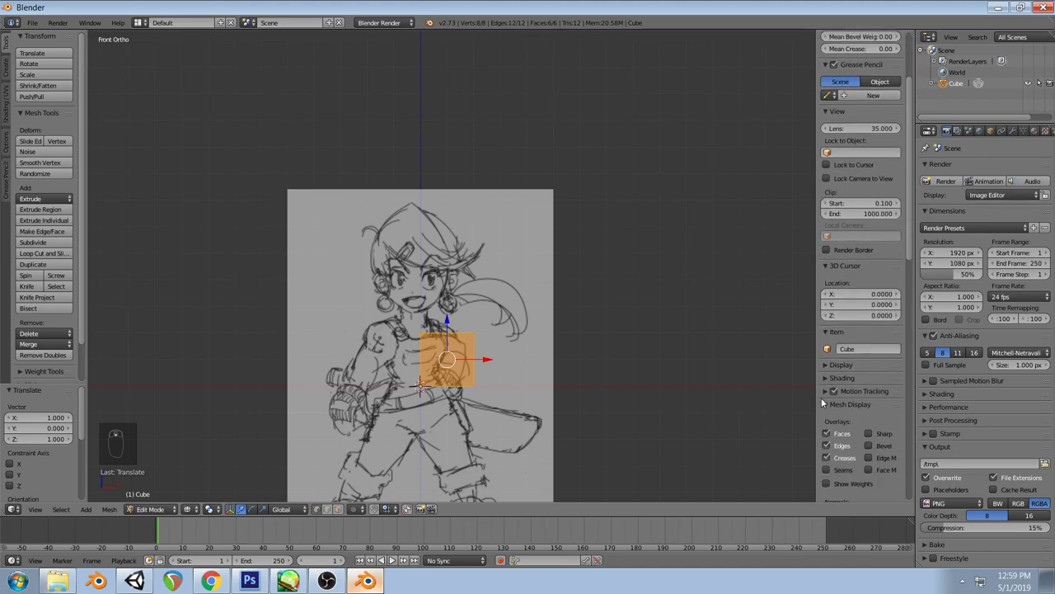
{"action": "scroll", "coordinate": [828, 387], "scroll_direction": "down", "scroll_amount": 2}
{"action": "scroll", "coordinate": [828, 401], "scroll_direction": "up", "scroll_amount": 4}
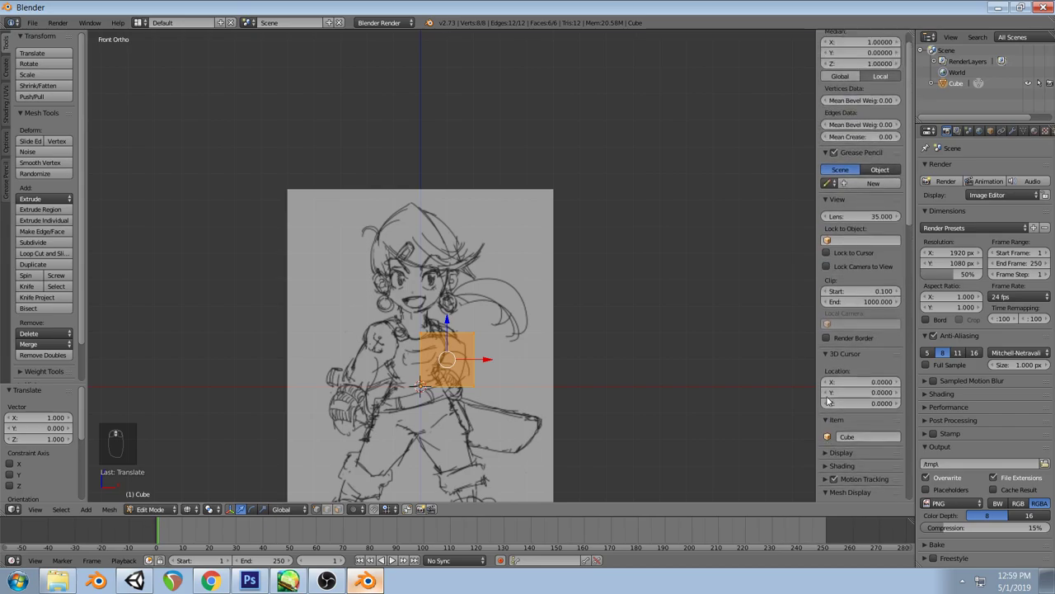
{"action": "scroll", "coordinate": [849, 364], "scroll_direction": "down", "scroll_amount": 5}
{"action": "scroll", "coordinate": [850, 362], "scroll_direction": "down", "scroll_amount": 10}
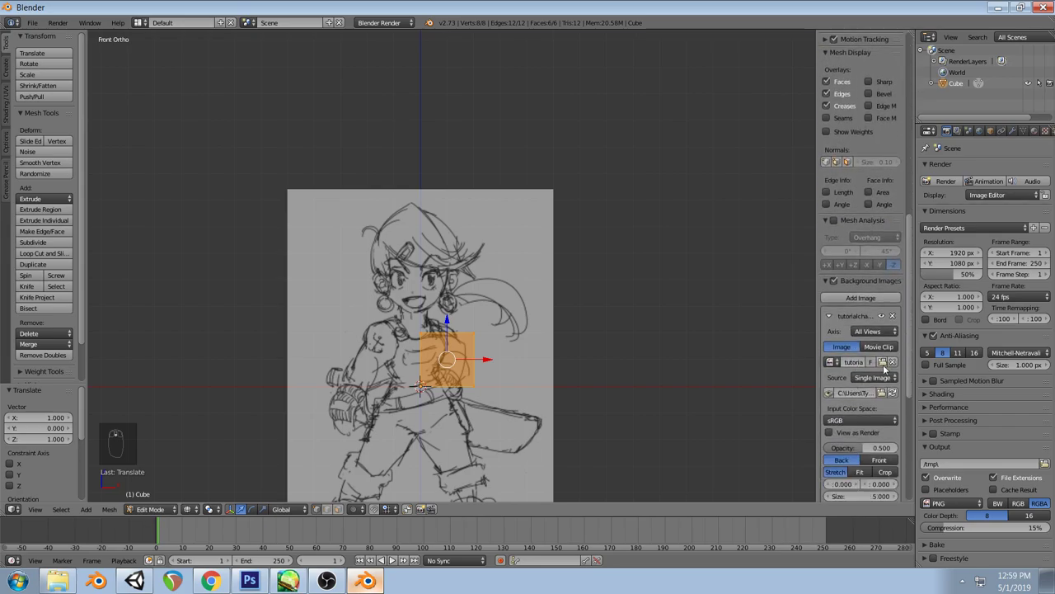
{"action": "scroll", "coordinate": [887, 367], "scroll_direction": "down", "scroll_amount": 2}
{"action": "left_click_drag", "start_coordinate": [880, 420], "coordinate": [940, 421]}
{"action": "middle_click_drag", "start_coordinate": [554, 182], "coordinate": [554, 252], "text": "shift"}
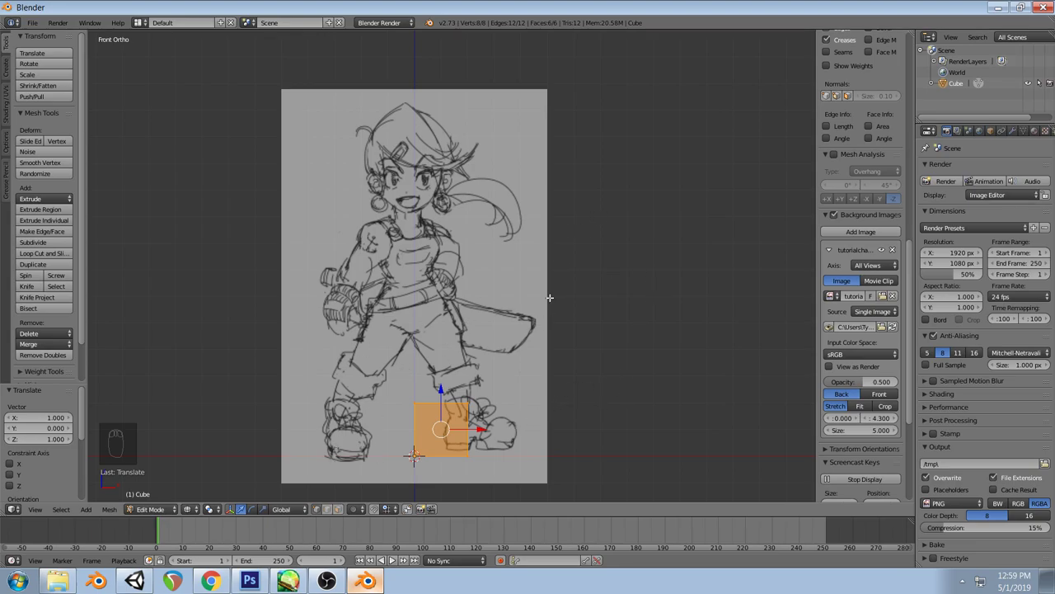
Switch to PaintTool SAI to look over the original character sketches, and return to Blender
{"action": "key", "text": "alt+Tab"}
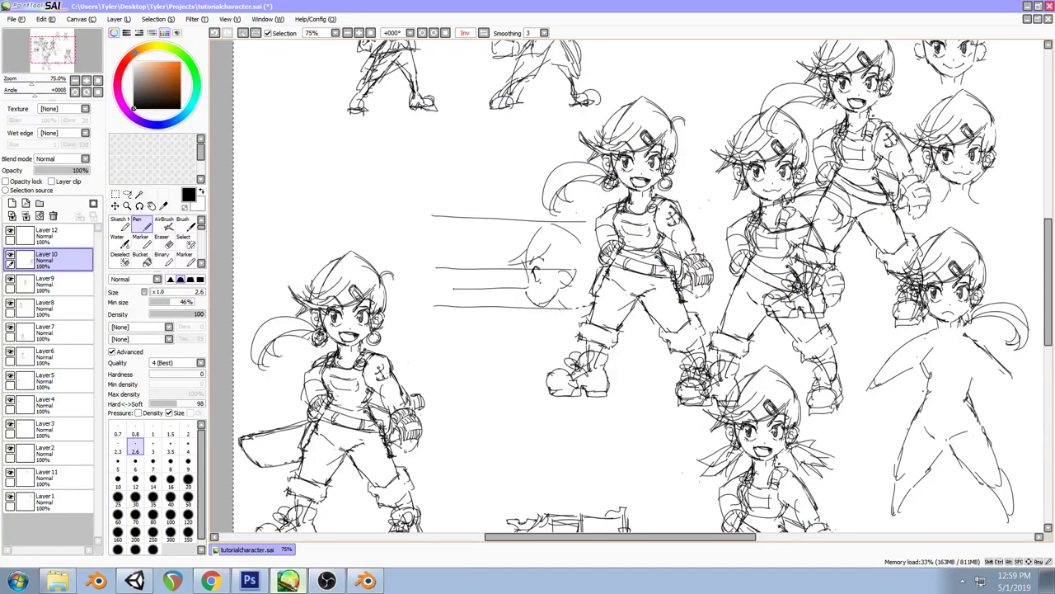
{"action": "left_click", "coordinate": [366, 580]}
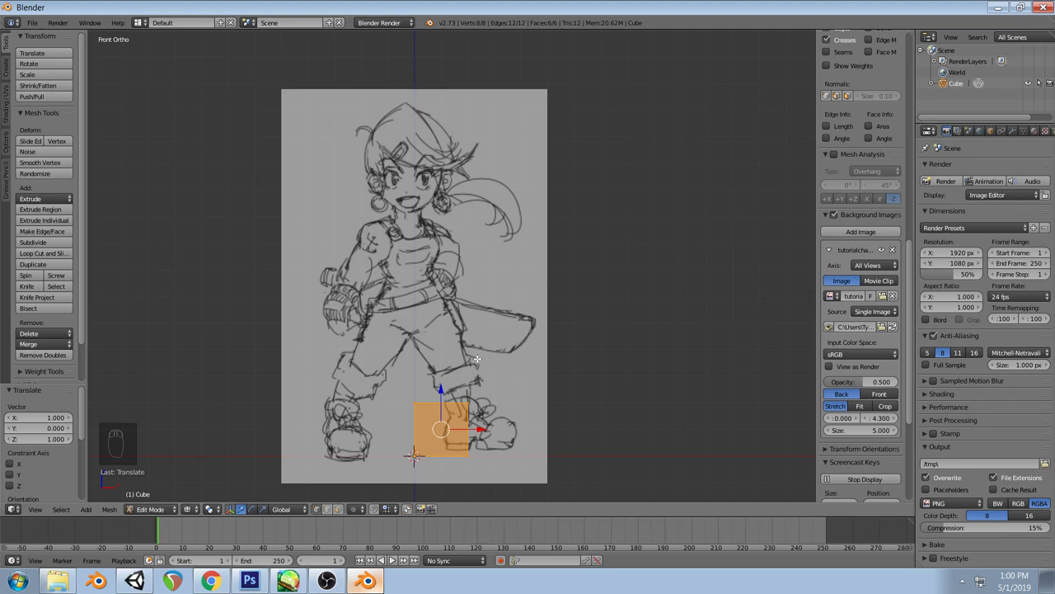
{"action": "left_click", "coordinate": [290, 581]}
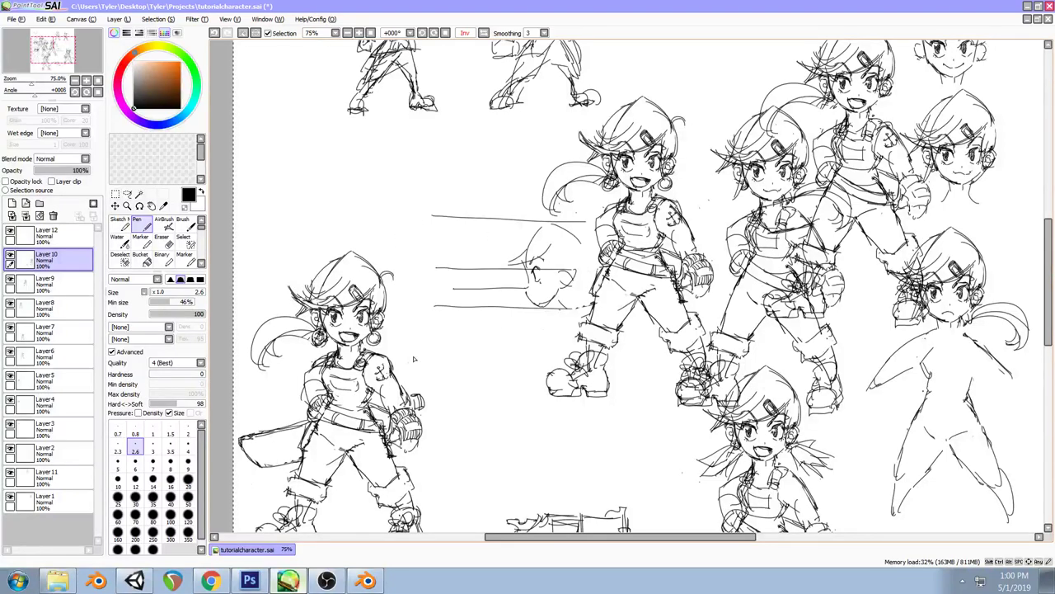
{"action": "left_click", "coordinate": [365, 580]}
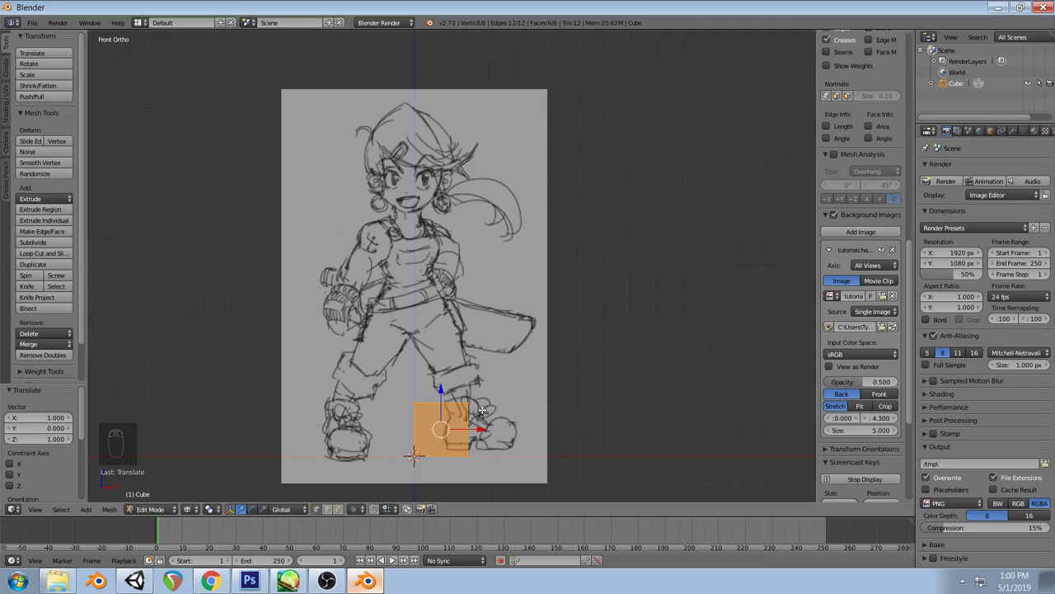
Show the cube solid, switch to face selection, and delete its side face lying on the centre line
{"action": "key", "text": "a"}
{"action": "key", "text": "z"}
{"action": "middle_click_drag", "start_coordinate": [488, 363], "coordinate": [482, 377]}
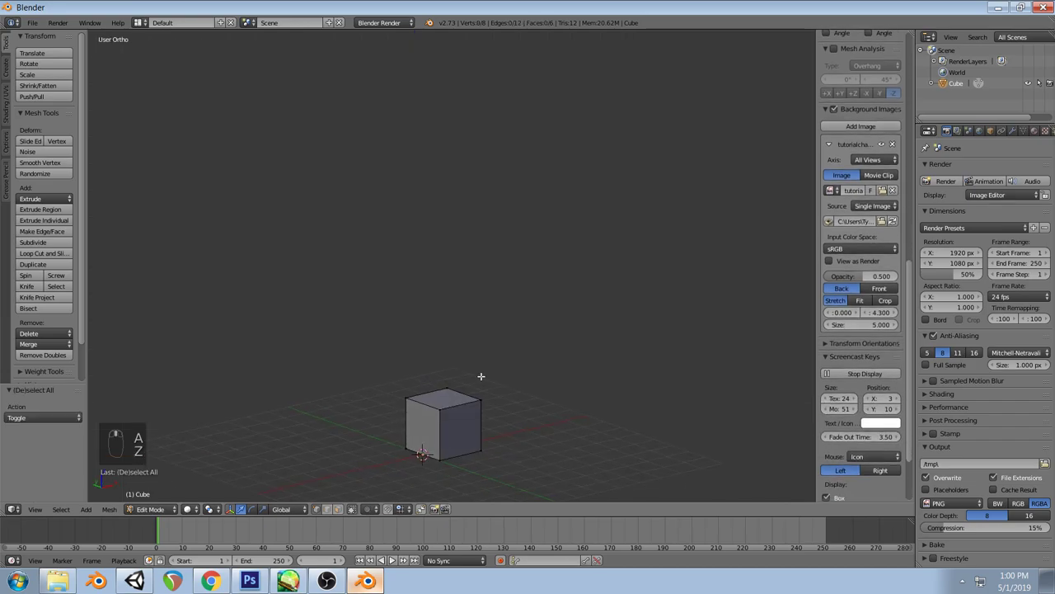
{"action": "left_click", "coordinate": [339, 509]}
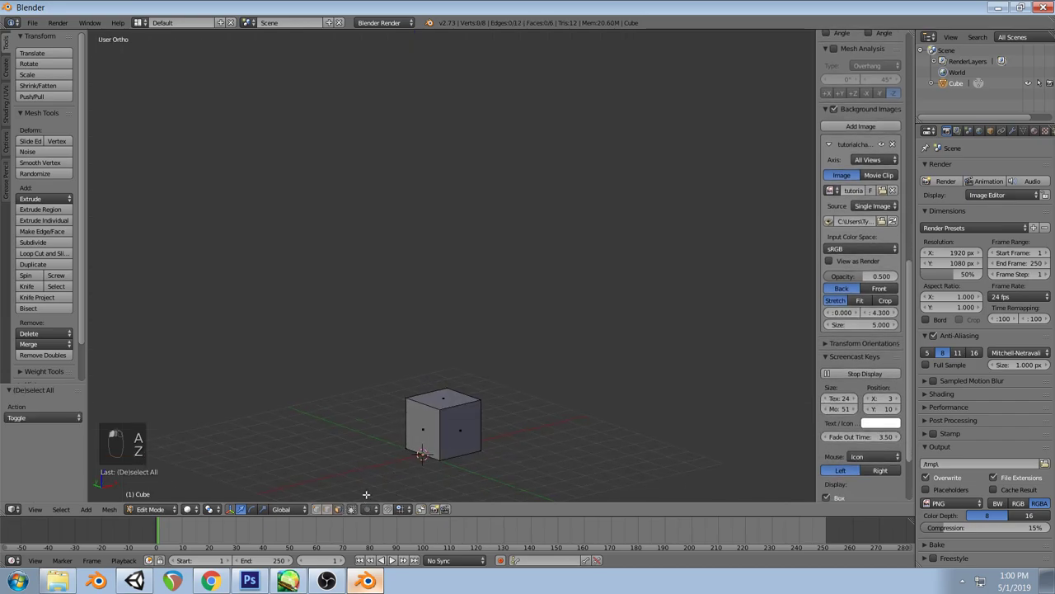
{"action": "right_click", "coordinate": [417, 435]}
{"action": "key", "text": "x"}
{"action": "left_click", "coordinate": [544, 328]}
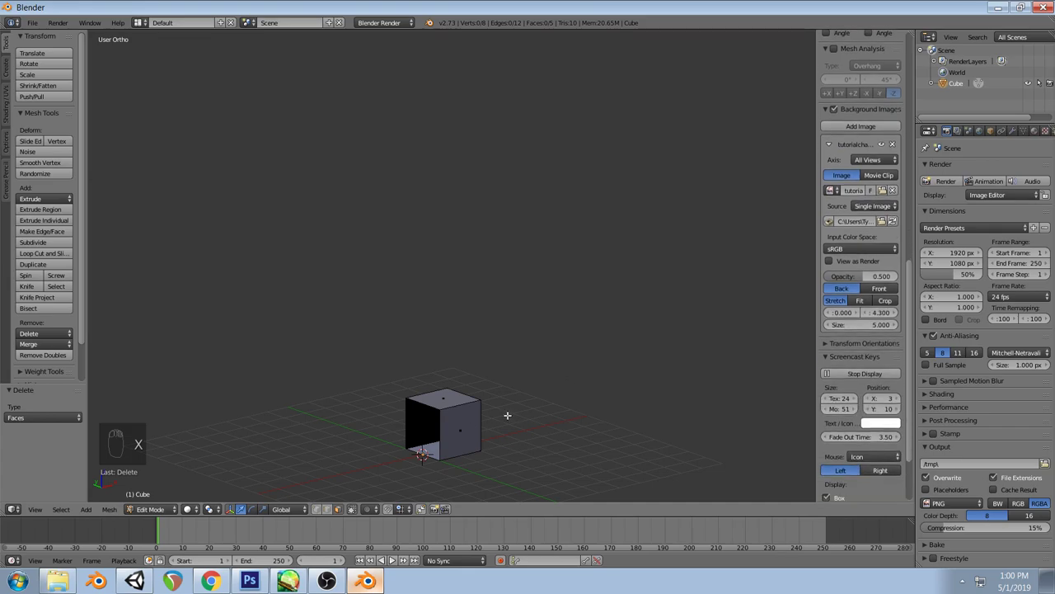
Enlarge the timeline area beneath the front view and turn it into a Properties editor
{"action": "key", "text": "KP_1"}
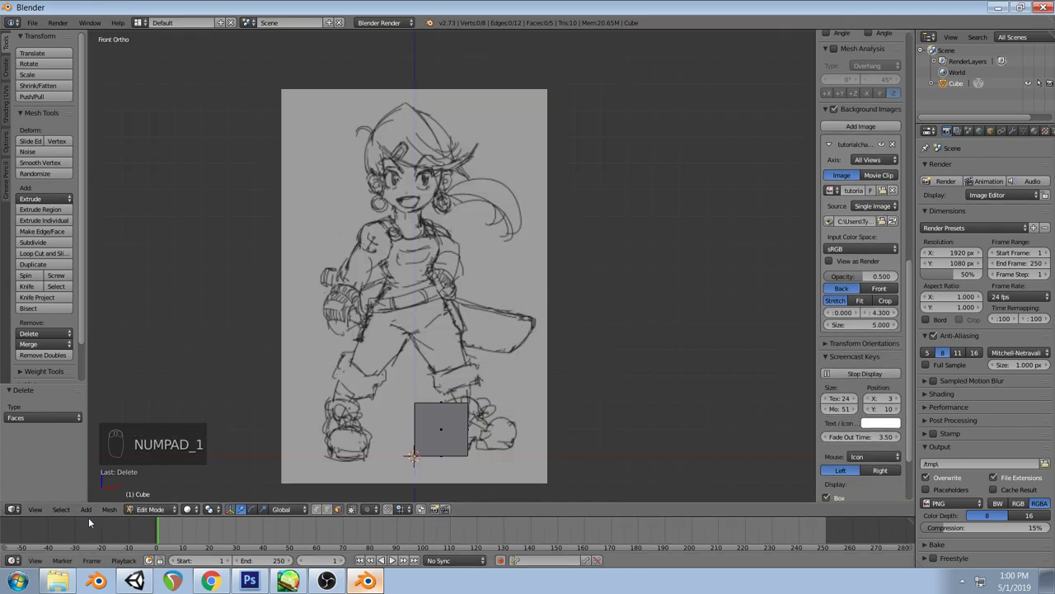
{"action": "left_click_drag", "start_coordinate": [88, 517], "coordinate": [89, 495]}
{"action": "middle_click_drag", "start_coordinate": [406, 404], "coordinate": [458, 407]}
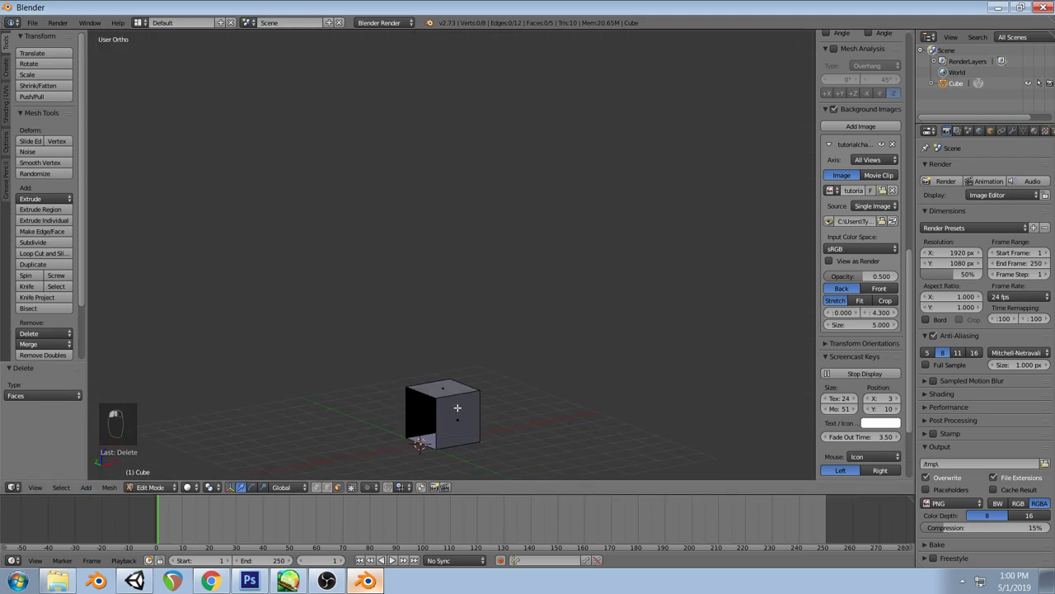
{"action": "key", "text": "KP_1"}
{"action": "left_click_drag", "start_coordinate": [43, 493], "coordinate": [39, 484]}
{"action": "left_click", "coordinate": [14, 560]}
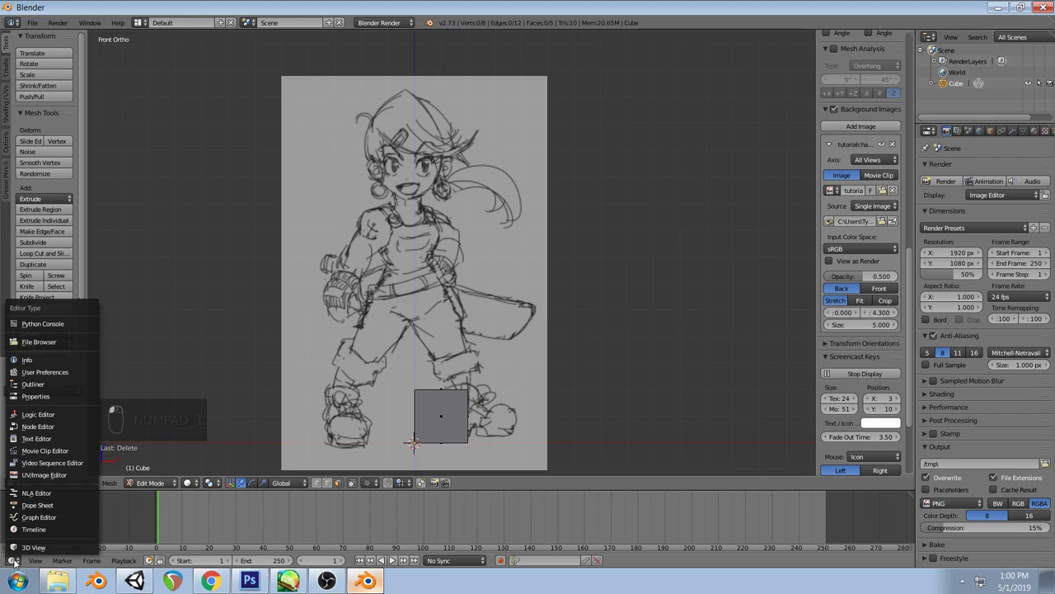
{"action": "left_click", "coordinate": [36, 396]}
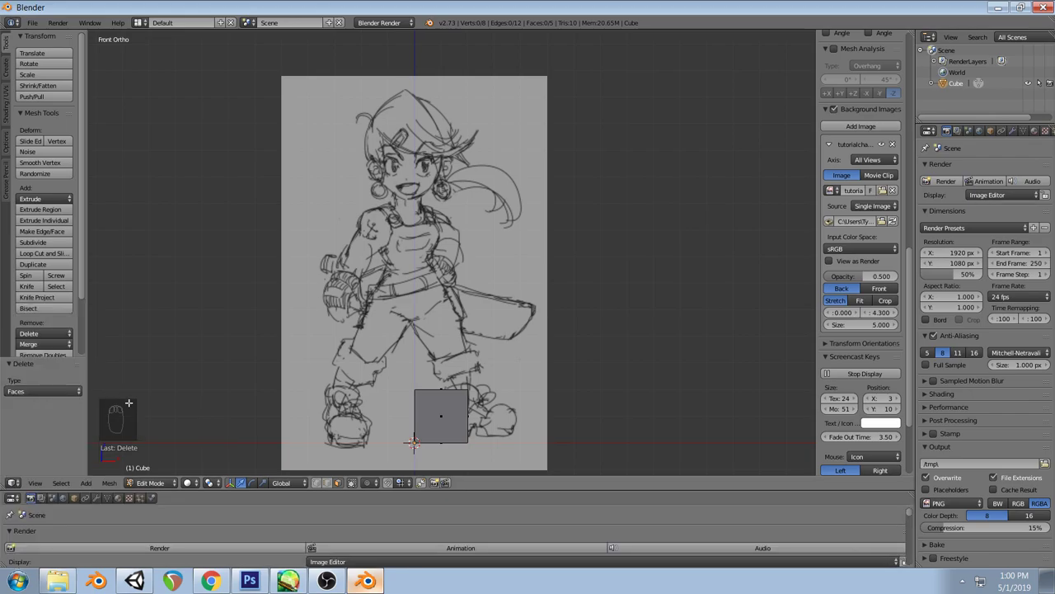
Add a Mirror modifier to the cube, mirroring it across the X axis
{"action": "left_click", "coordinate": [96, 497]}
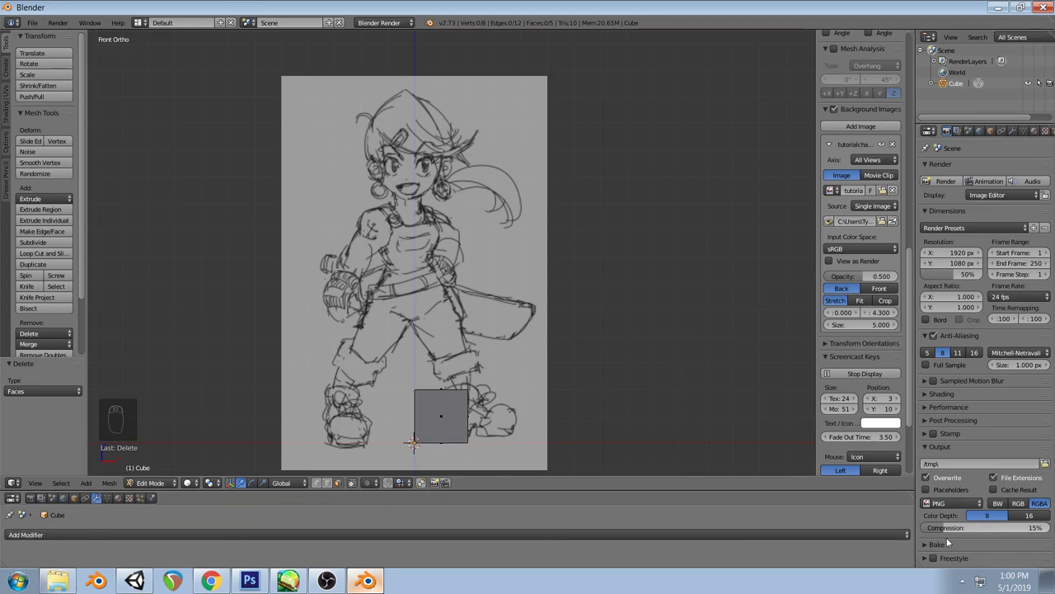
{"action": "left_click", "coordinate": [903, 536]}
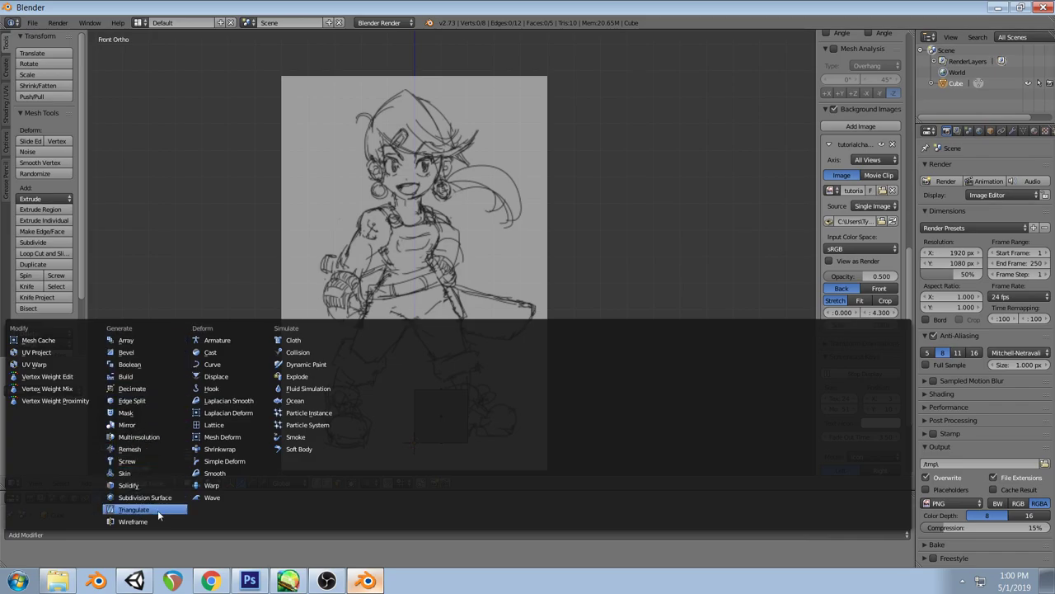
{"action": "left_click", "coordinate": [128, 425]}
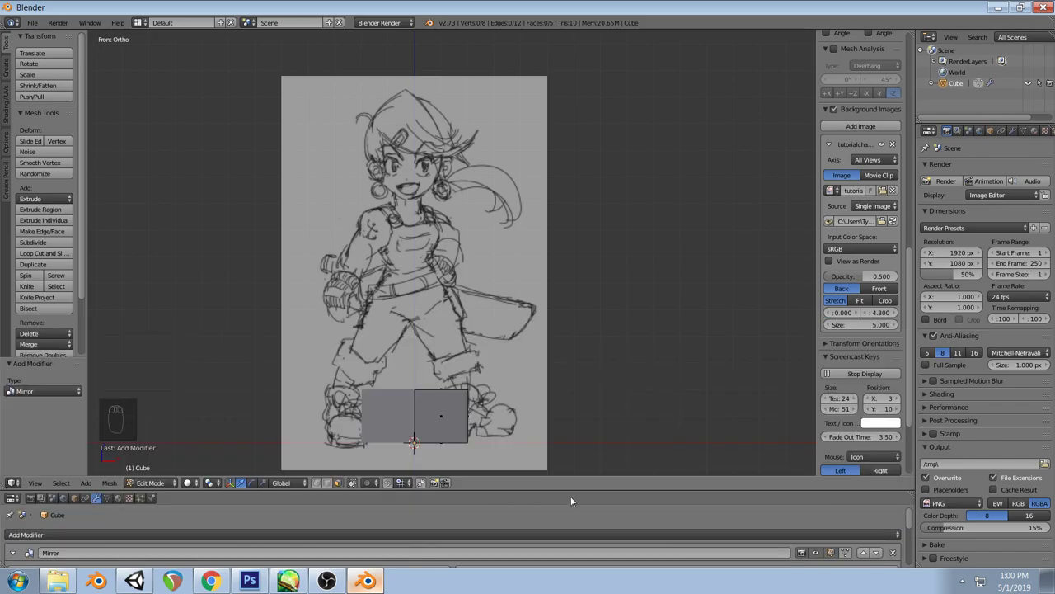
{"action": "scroll", "coordinate": [595, 543], "scroll_direction": "down", "scroll_amount": 2}
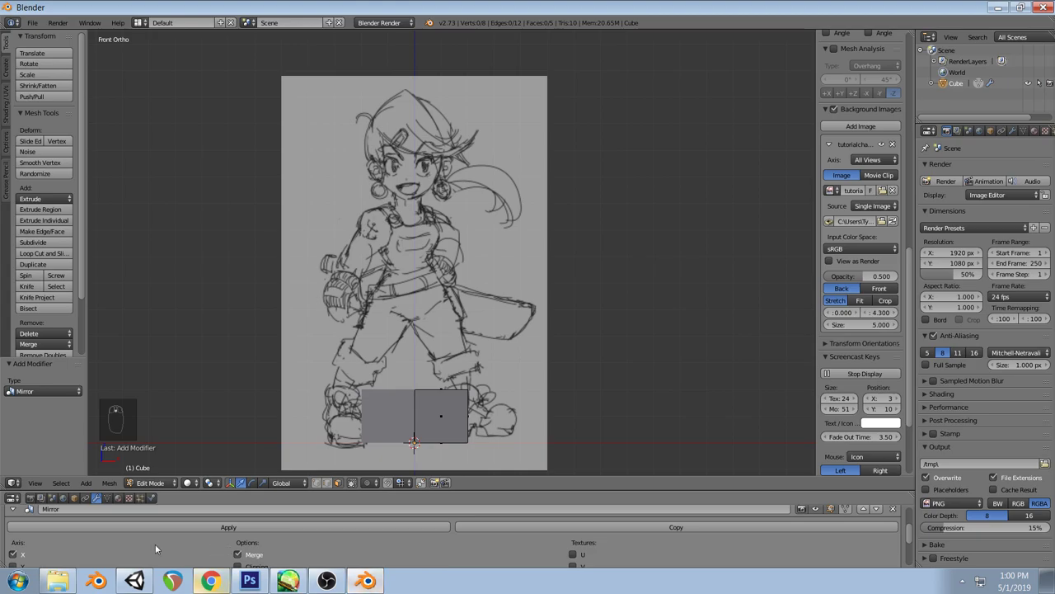
{"action": "scroll", "coordinate": [346, 542], "scroll_direction": "down", "scroll_amount": 2}
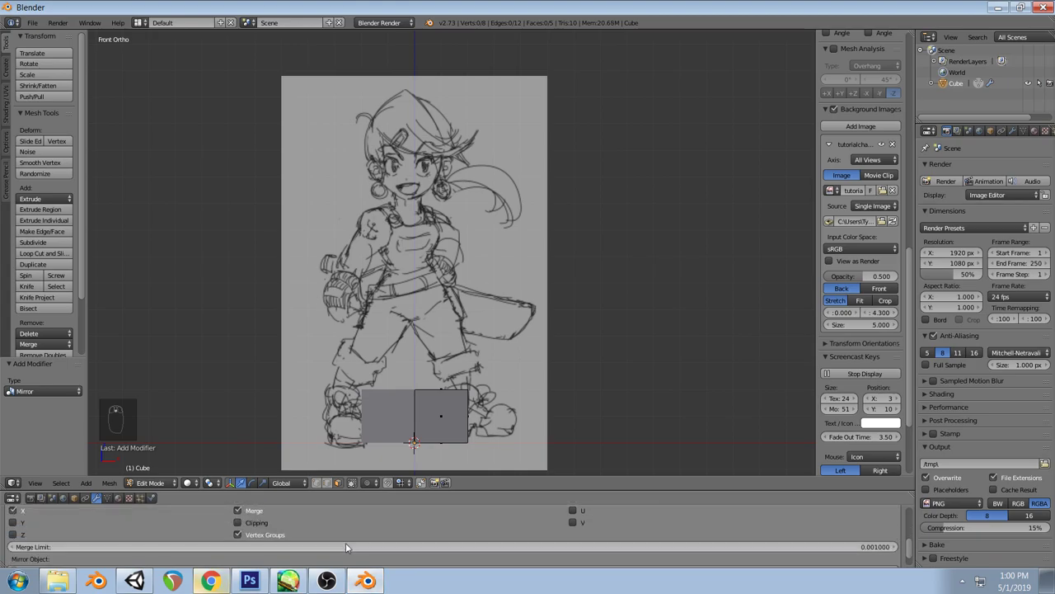
{"action": "left_click", "coordinate": [237, 512]}
Select the cube's front face and try moving it to test the mirrored half without clipping
{"action": "right_click", "coordinate": [446, 384]}
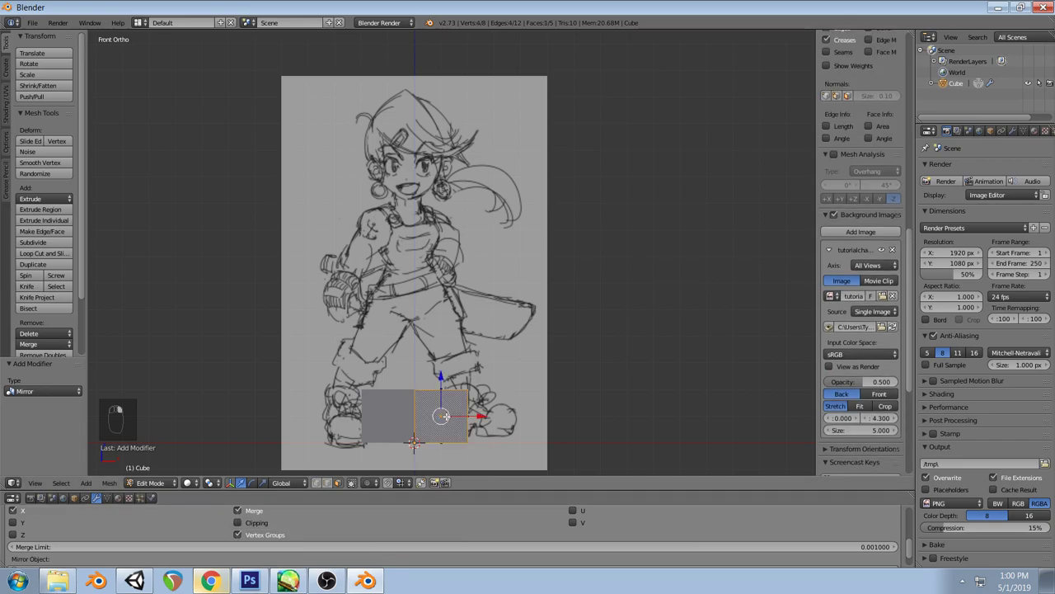
{"action": "key", "text": "g"}
{"action": "right_click", "coordinate": [528, 358]}
{"action": "middle_click_drag", "start_coordinate": [528, 358], "coordinate": [511, 371]}
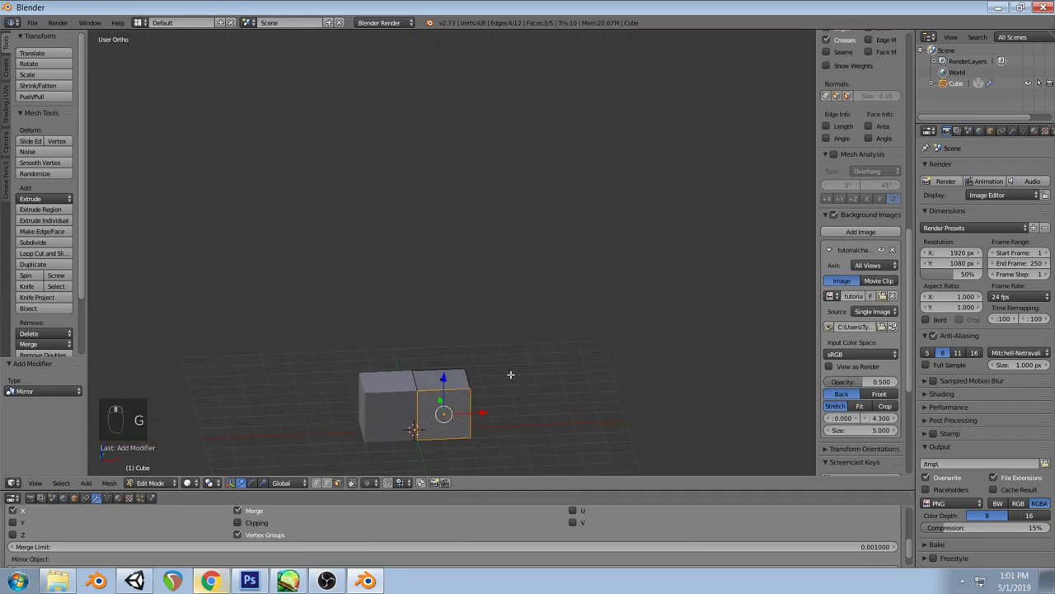
{"action": "key", "text": "g"}
{"action": "right_click", "coordinate": [451, 417]}
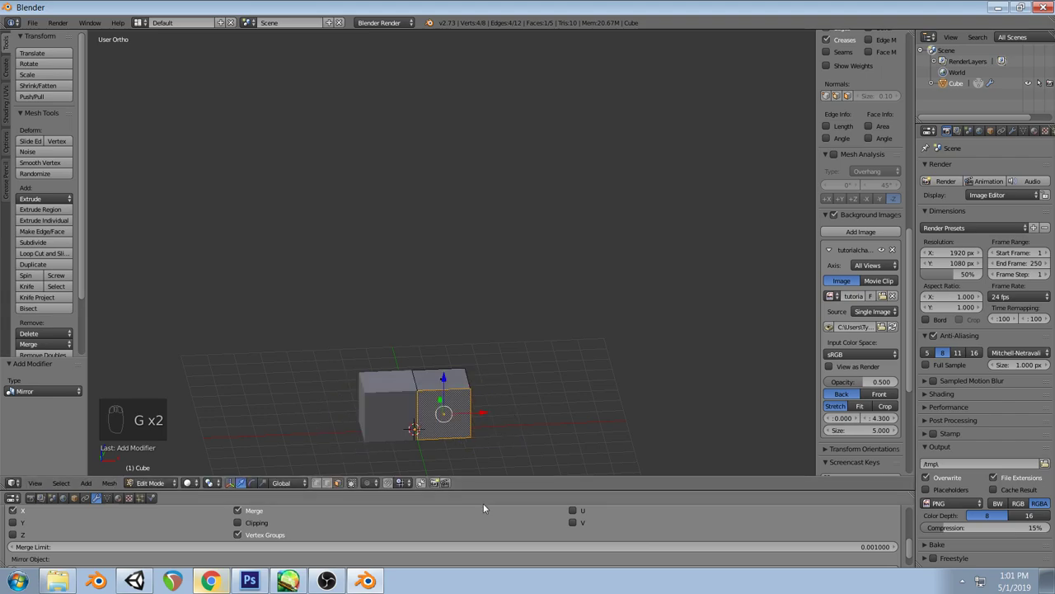
Enable Clipping on the Mirror modifier and try moving the selected front face
{"action": "left_click", "coordinate": [239, 523]}
{"action": "key", "text": "g"}
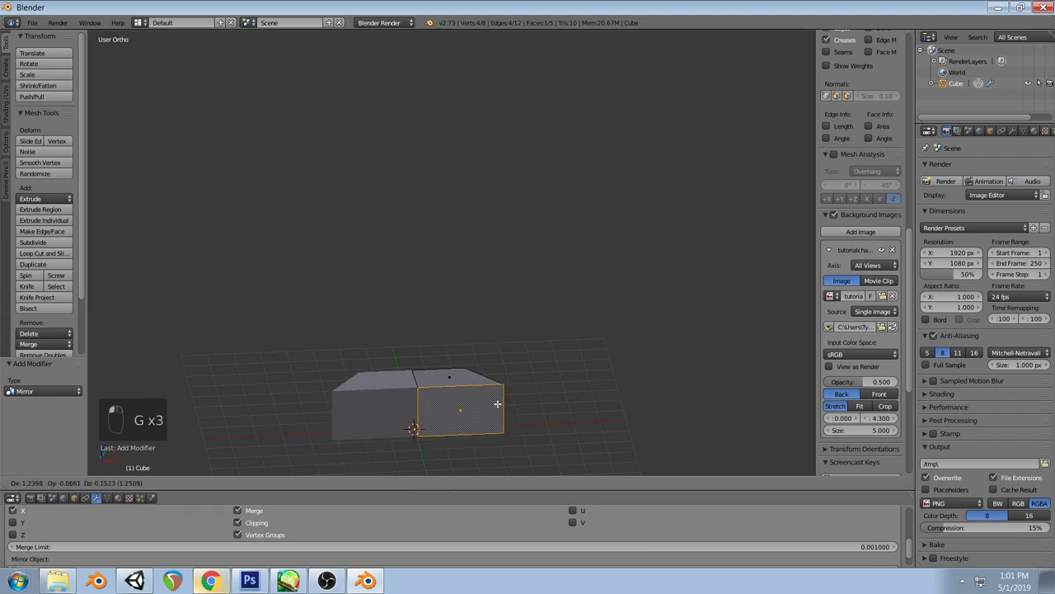
{"action": "right_click", "coordinate": [484, 423]}
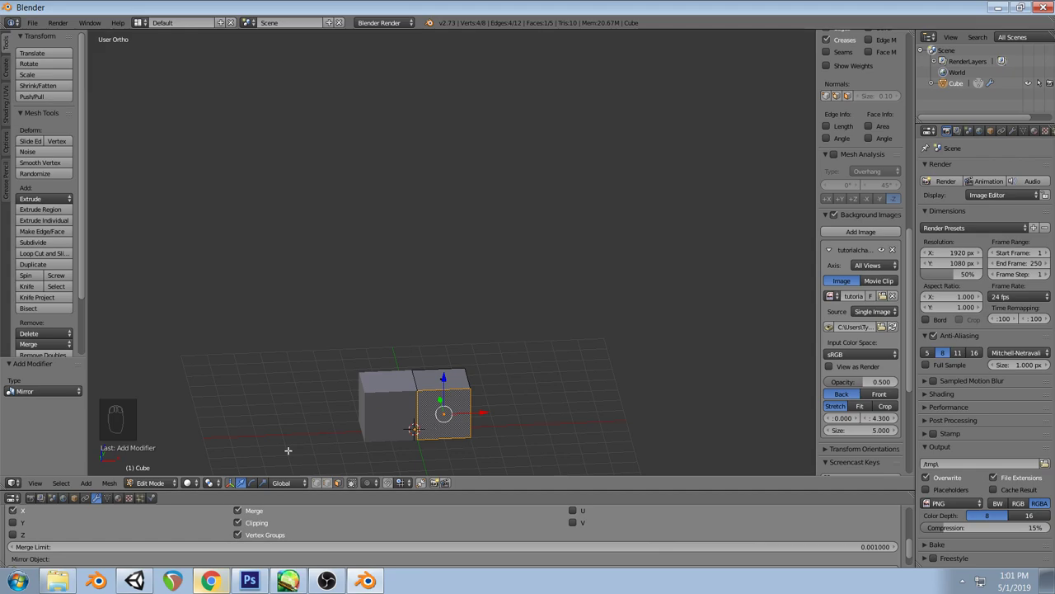
Turn off Clipping on the Mirror modifier and try moving the selected face in front view
{"action": "key", "text": "KP_1"}
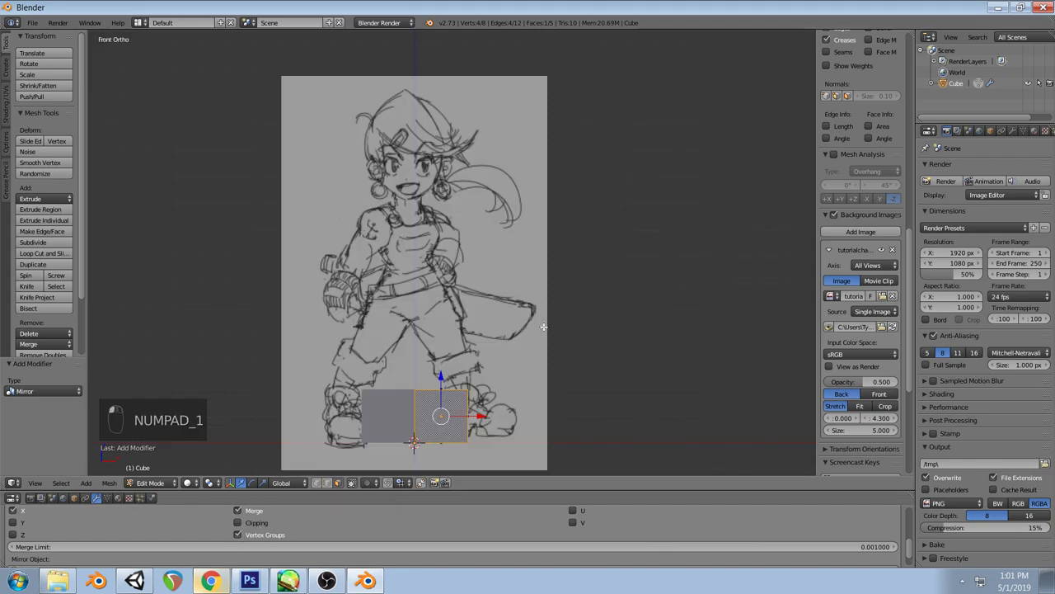
{"action": "key", "text": "g"}
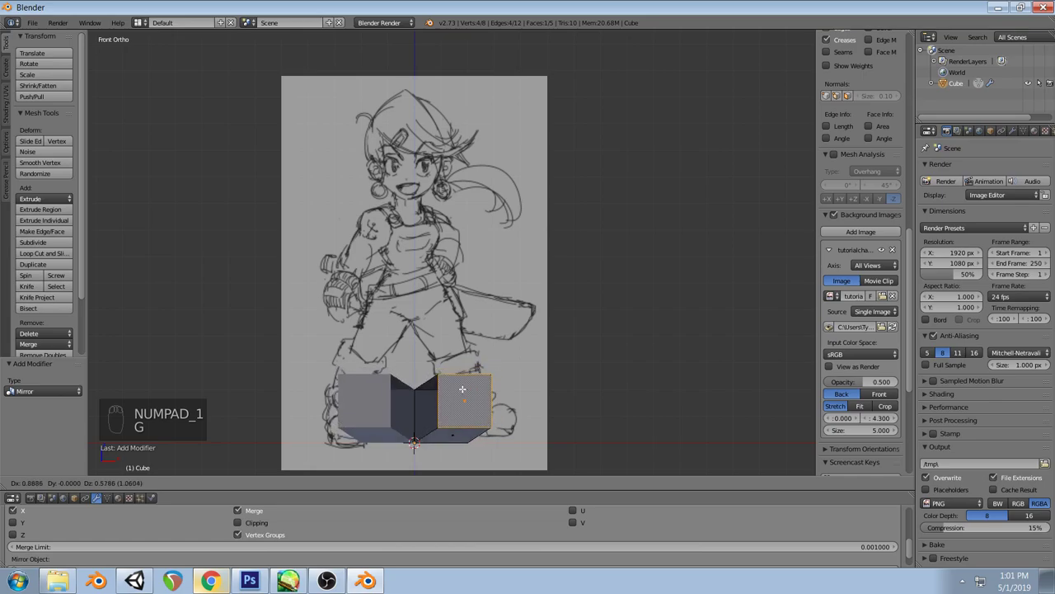
{"action": "left_click", "coordinate": [455, 401]}
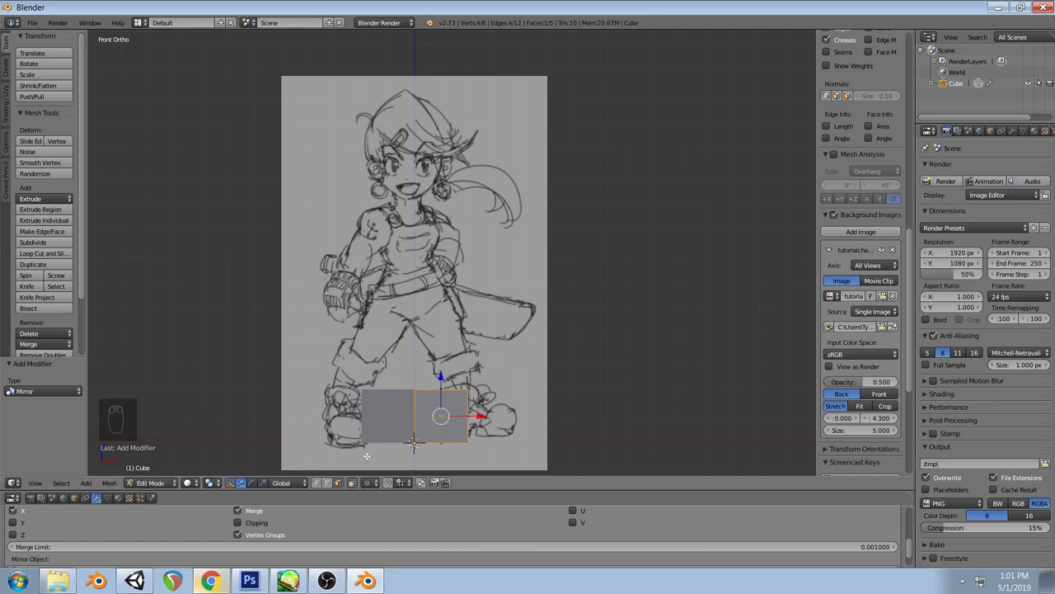
Turn Clipping back on and try moving the selected face away from and along the mirror centre line
{"action": "left_click", "coordinate": [238, 523]}
{"action": "key", "text": "g"}
{"action": "right_click", "coordinate": [445, 432]}
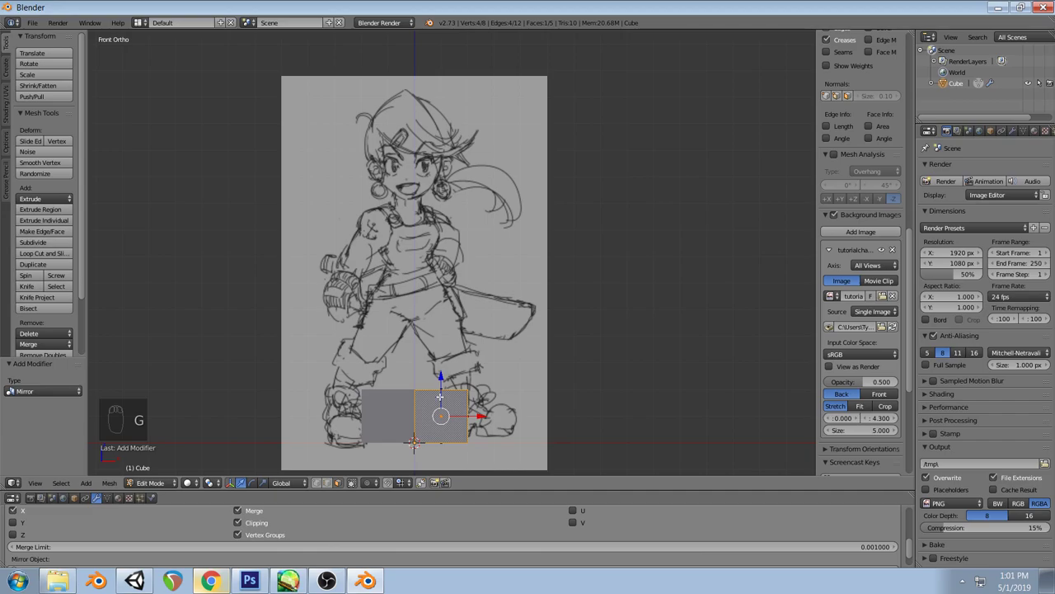
{"action": "key", "text": "g"}
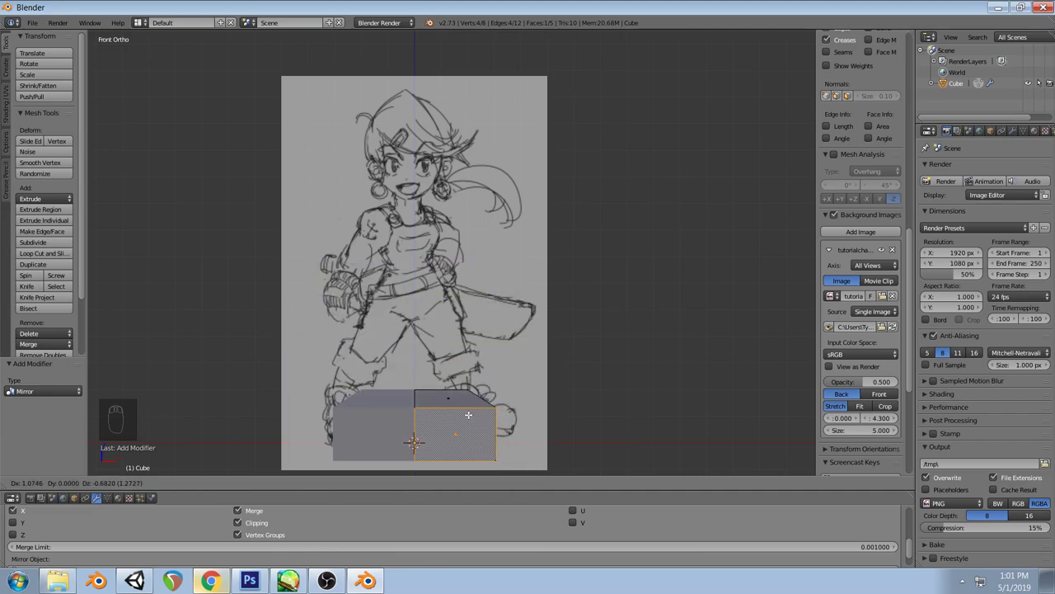
{"action": "right_click", "coordinate": [469, 415]}
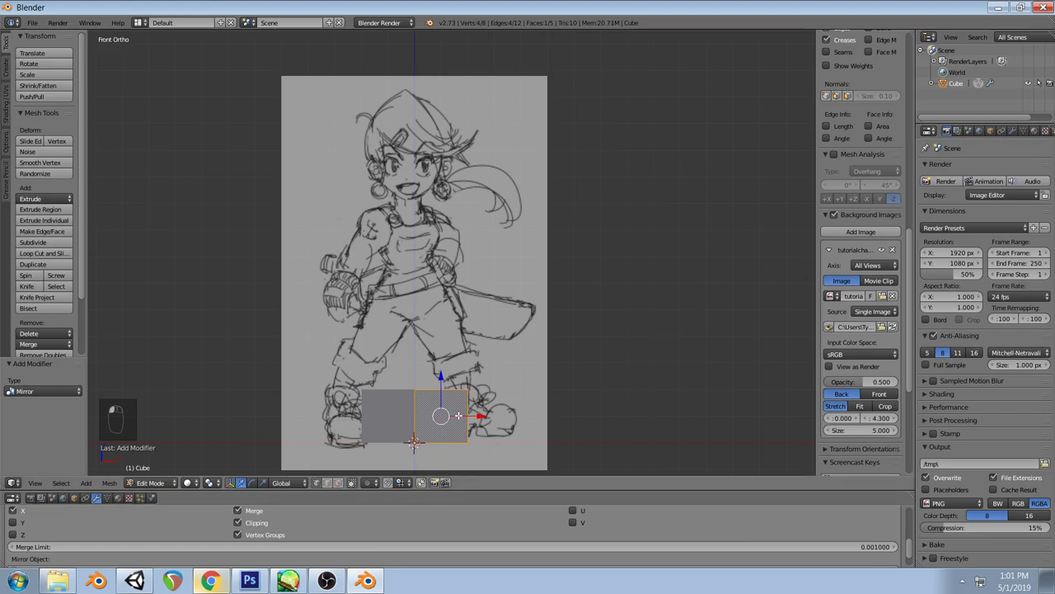
{"action": "key", "text": "g"}
{"action": "right_click", "coordinate": [347, 470]}
Turn off Clipping and try moving the cube's upper vertex on the mirror centre line sideways
{"action": "key", "text": "a"}
{"action": "left_click", "coordinate": [240, 523]}
{"action": "right_click_drag", "start_coordinate": [415, 390], "coordinate": [449, 388]}
{"action": "key", "text": "Escape"}
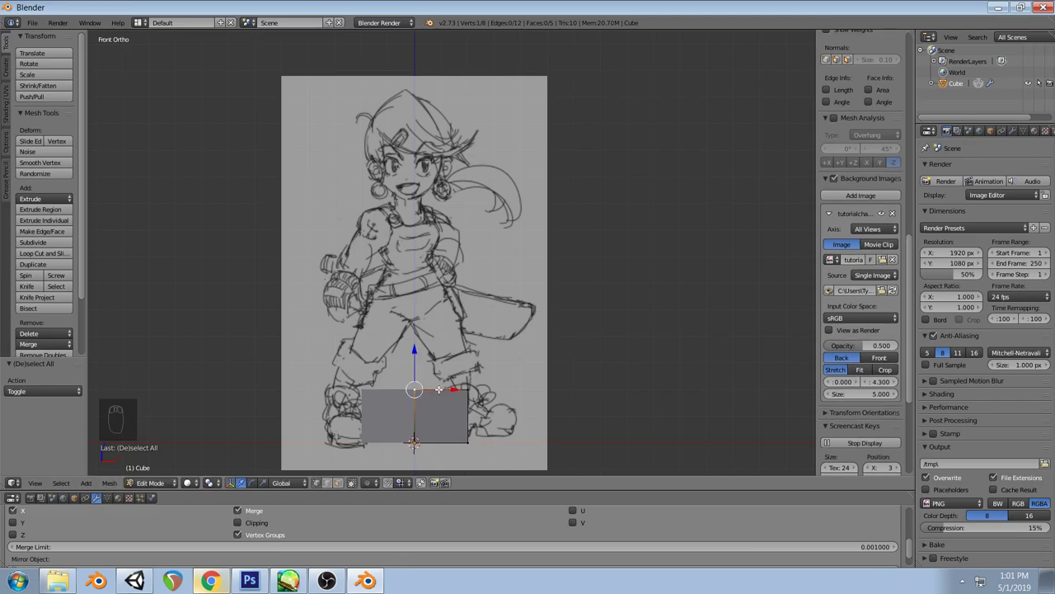
Turn Clipping back on and try extruding the cube's upper outer vertex up to the mirror centre line
{"action": "left_click", "coordinate": [239, 523]}
{"action": "right_click", "coordinate": [468, 388]}
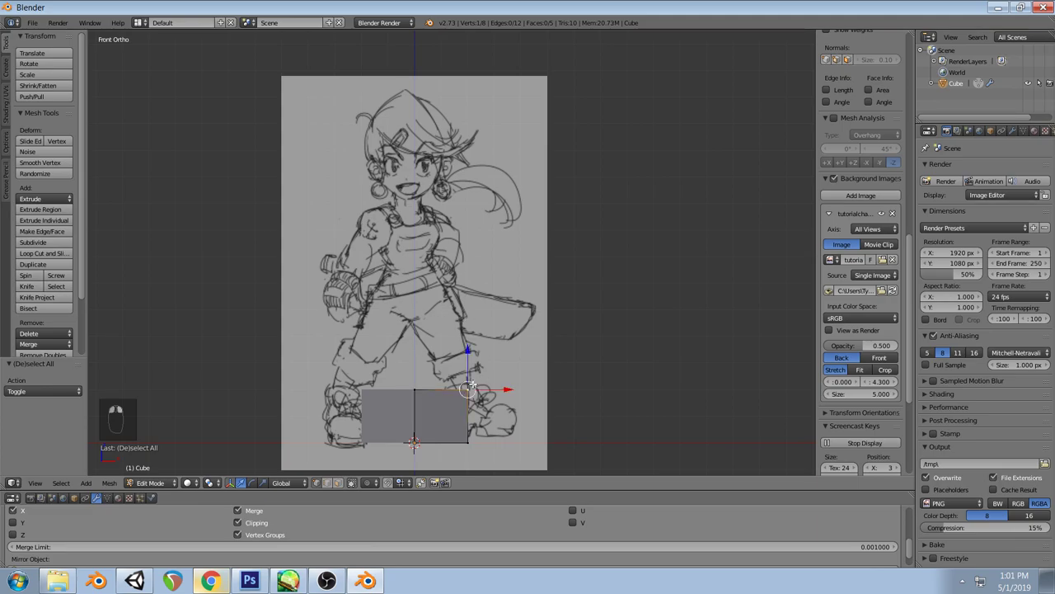
{"action": "key", "text": "e"}
{"action": "left_click", "coordinate": [467, 313]}
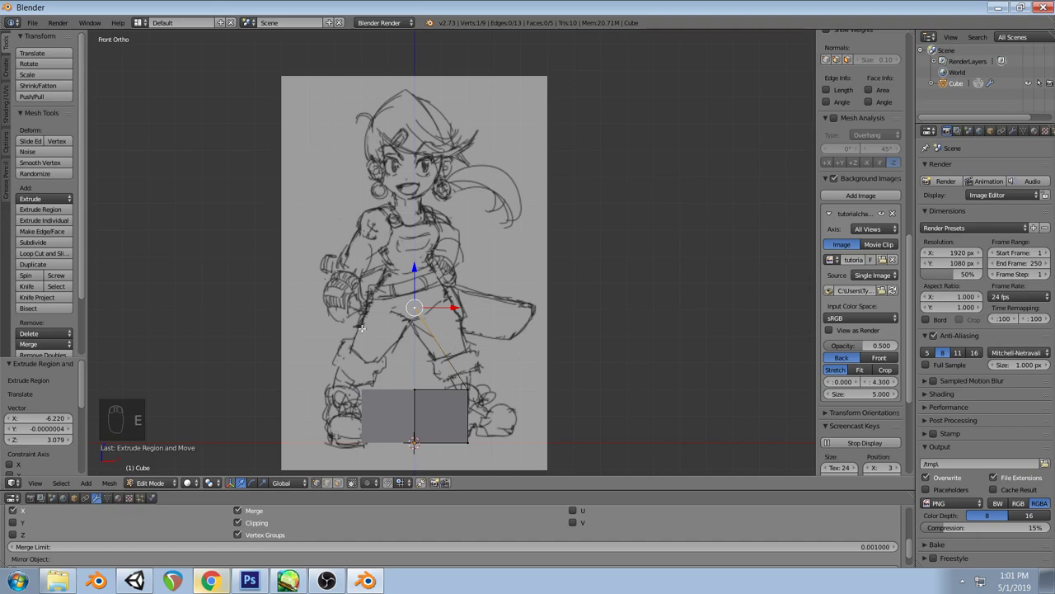
{"action": "key", "text": "ctrl+z"}
{"action": "key", "text": "ctrl+z"}
{"action": "key", "text": "ctrl+z"}
{"action": "key", "text": "a"}
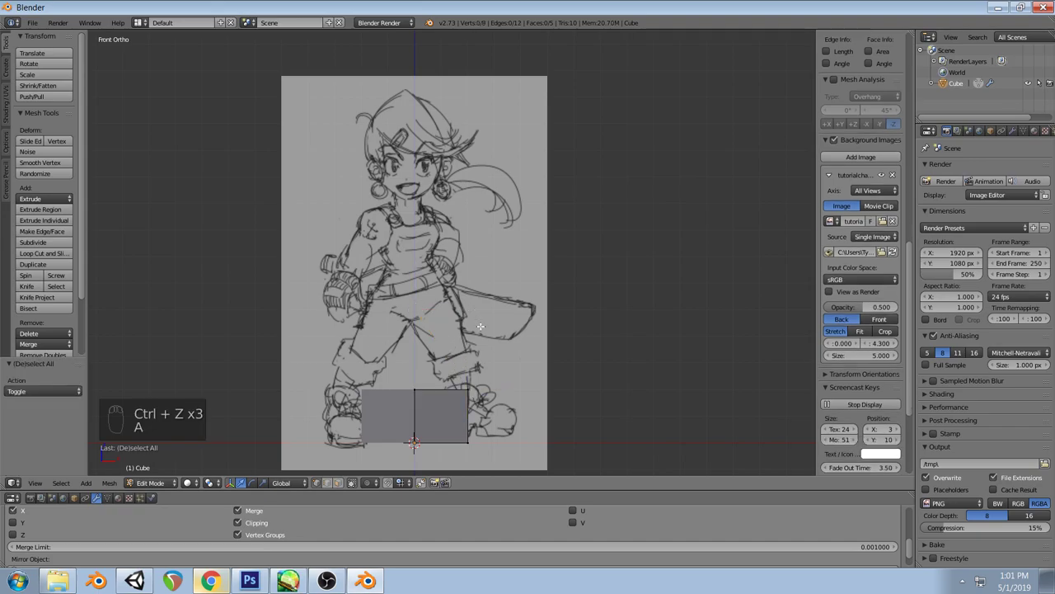
Hide the Mirror modifier's effect in the viewport, show it again, and review the modifier's options
{"action": "middle_click_drag", "start_coordinate": [410, 318], "coordinate": [430, 348]}
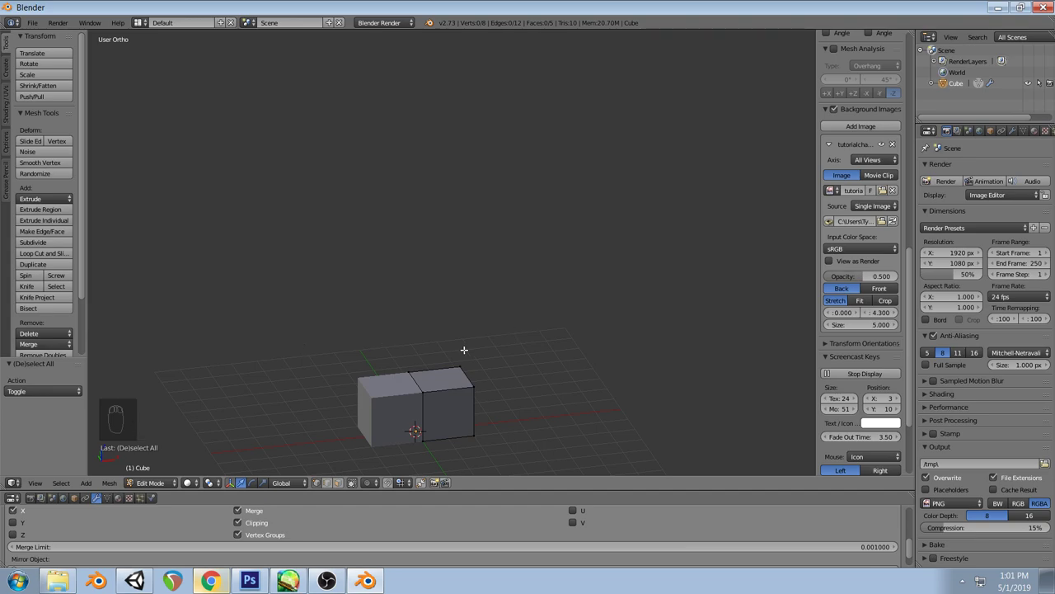
{"action": "key", "text": "KP_1"}
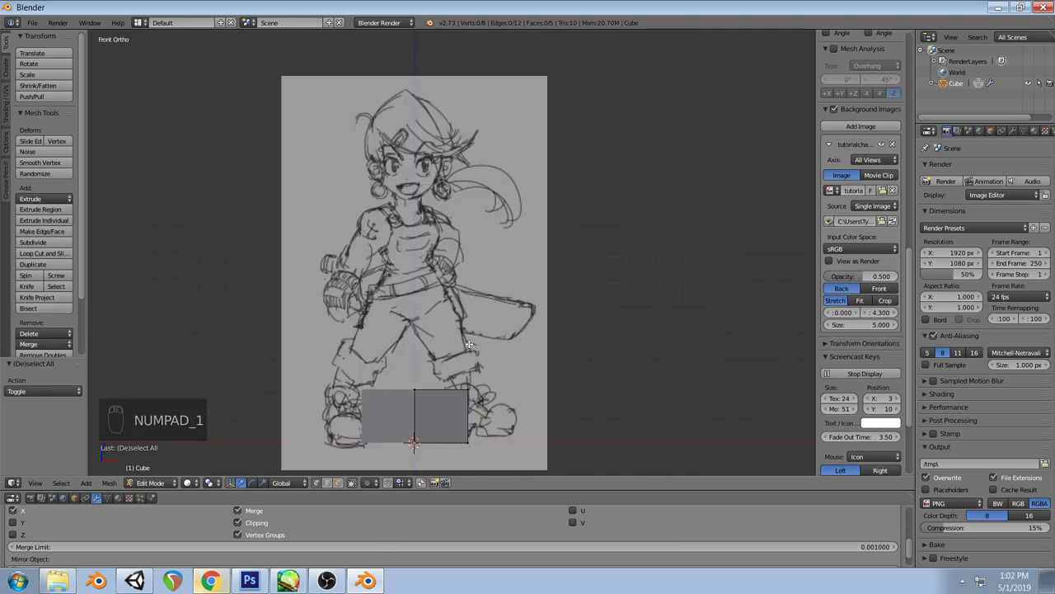
{"action": "scroll", "coordinate": [608, 523], "scroll_direction": "up", "scroll_amount": 5}
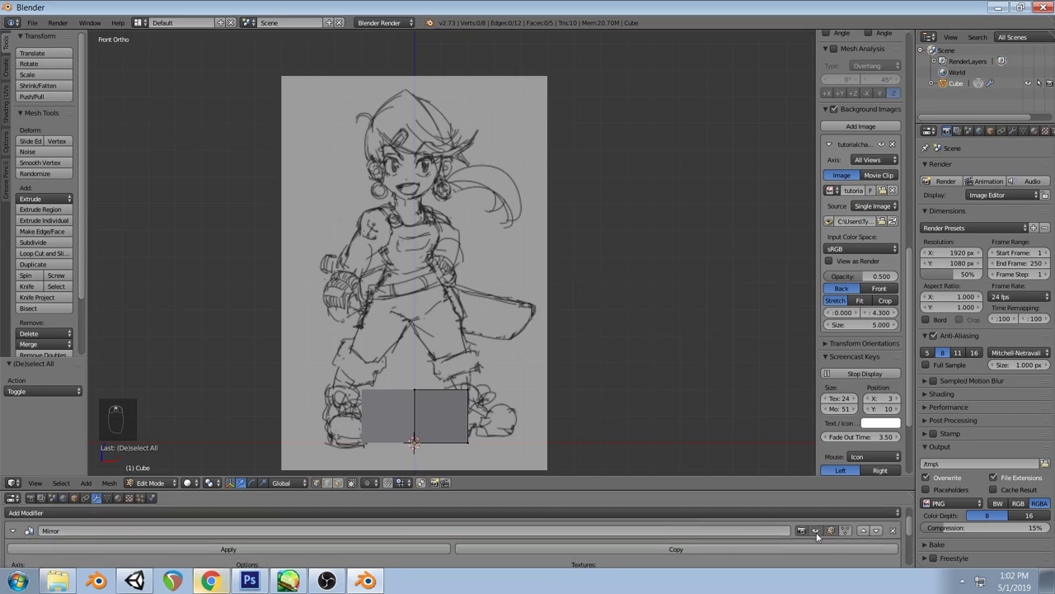
{"action": "left_click", "coordinate": [815, 532]}
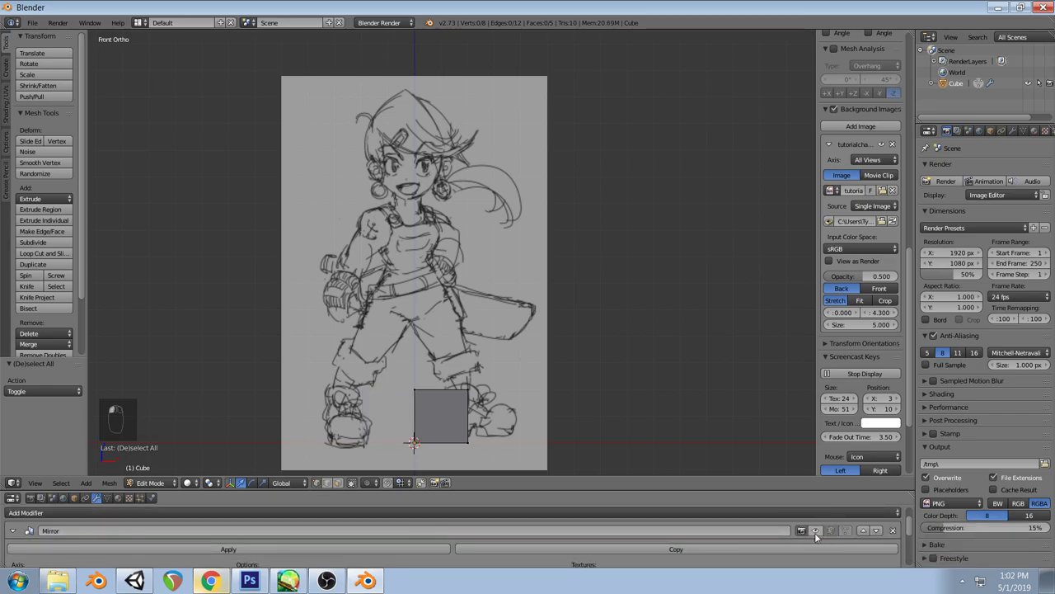
{"action": "middle_click_drag", "start_coordinate": [512, 355], "coordinate": [549, 384]}
{"action": "left_click", "coordinate": [815, 532]}
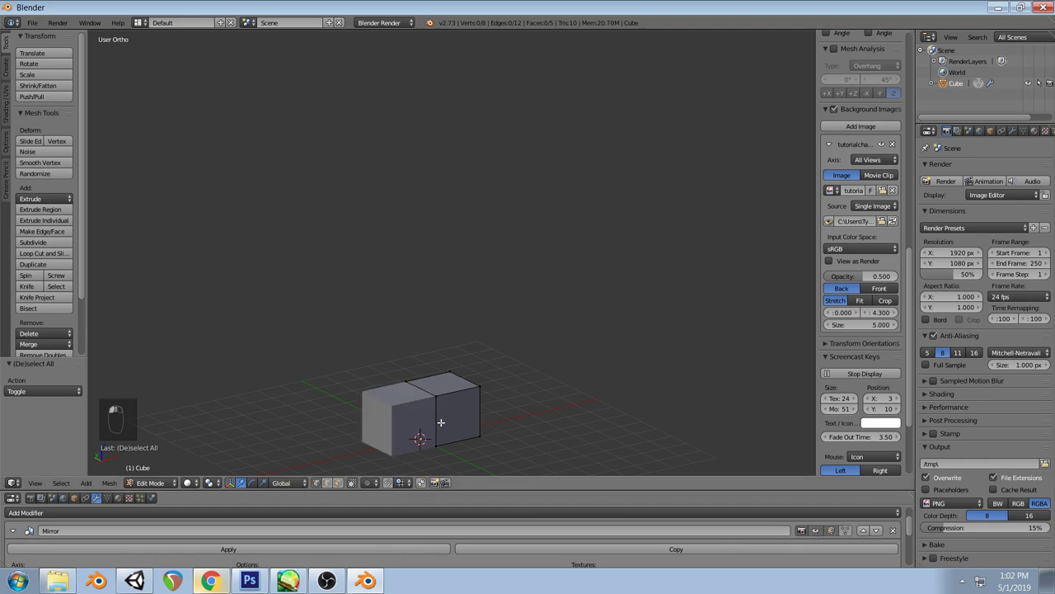
{"action": "key", "text": "KP_1"}
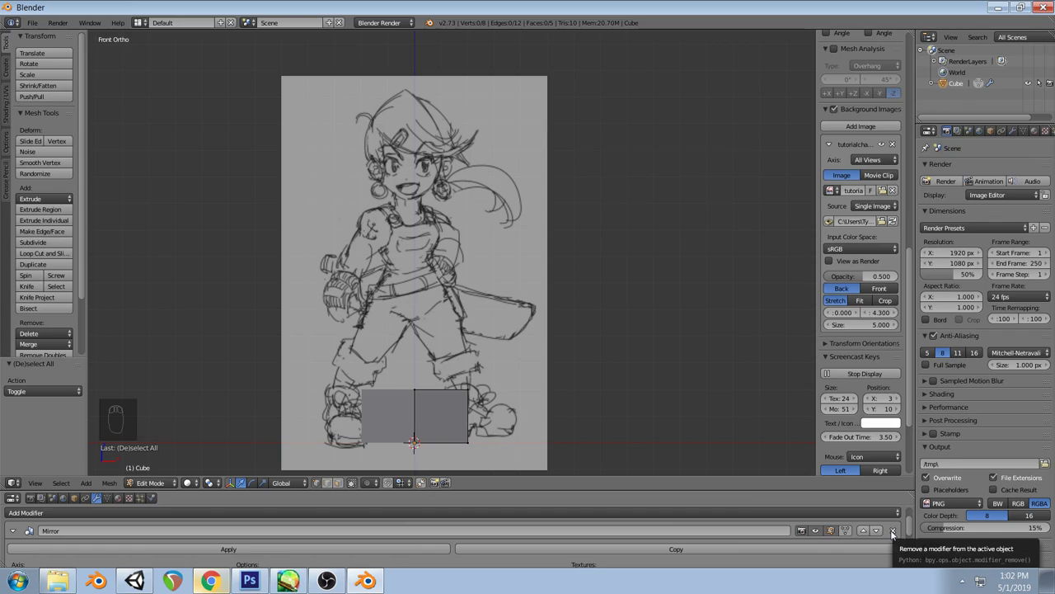
{"action": "scroll", "coordinate": [152, 520], "scroll_direction": "down", "scroll_amount": 5}
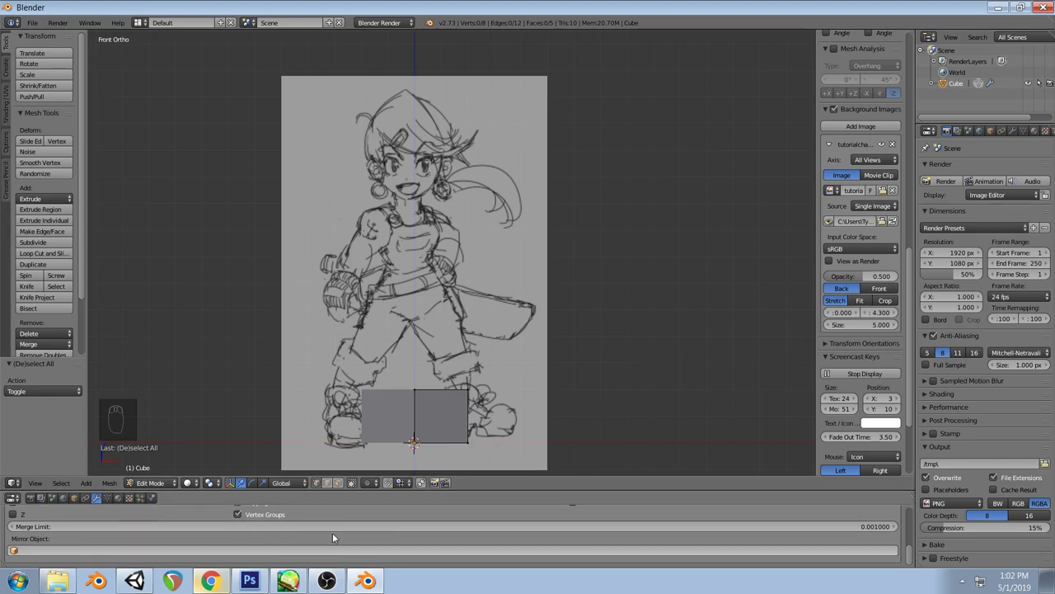
{"action": "scroll", "coordinate": [194, 519], "scroll_direction": "up", "scroll_amount": 5}
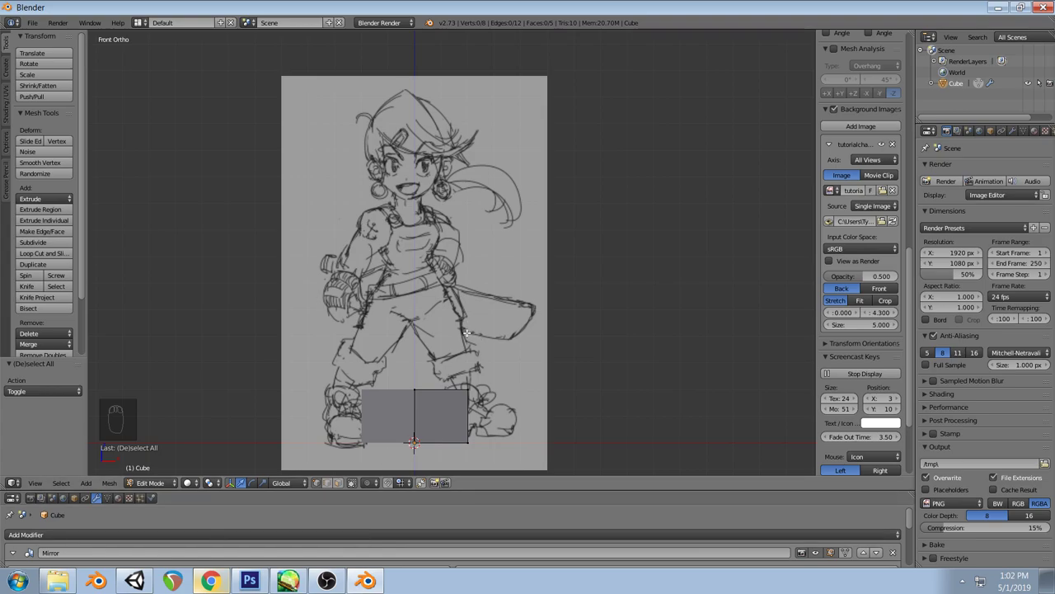
Select the whole linked cube mesh and move it about -0.56 in X and 9.11 in Z onto the sketch's face
{"action": "key", "text": "a"}
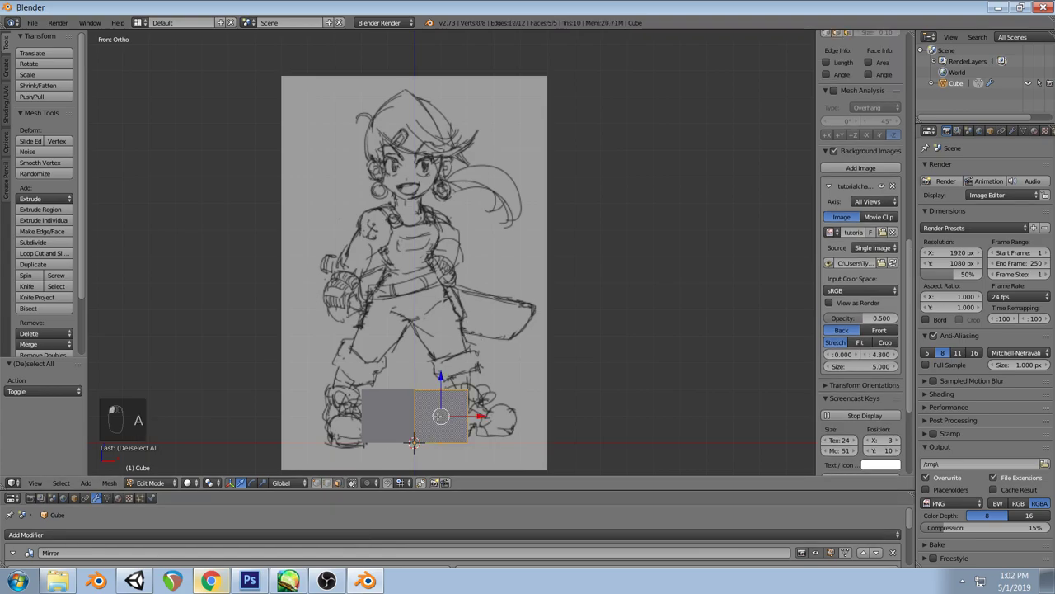
{"action": "key", "text": "z"}
{"action": "key", "text": "a"}
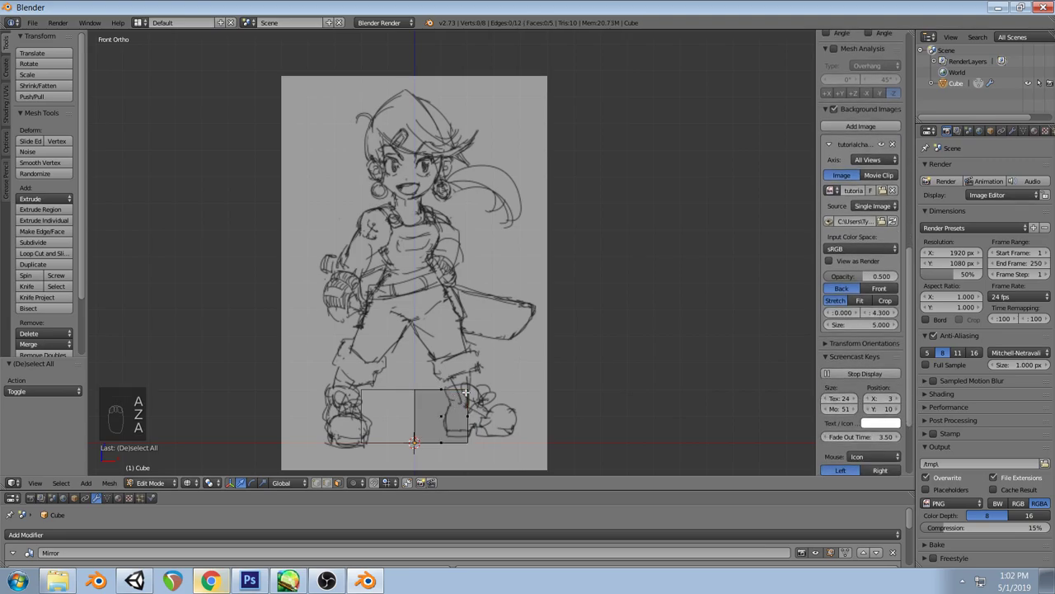
{"action": "key", "text": "l"}
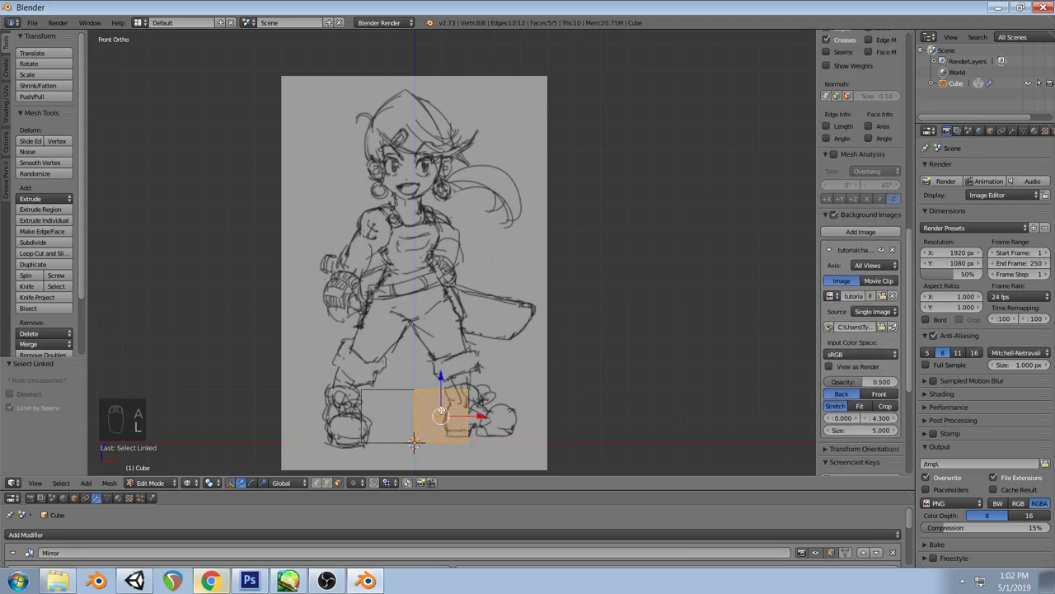
{"action": "key", "text": "g"}
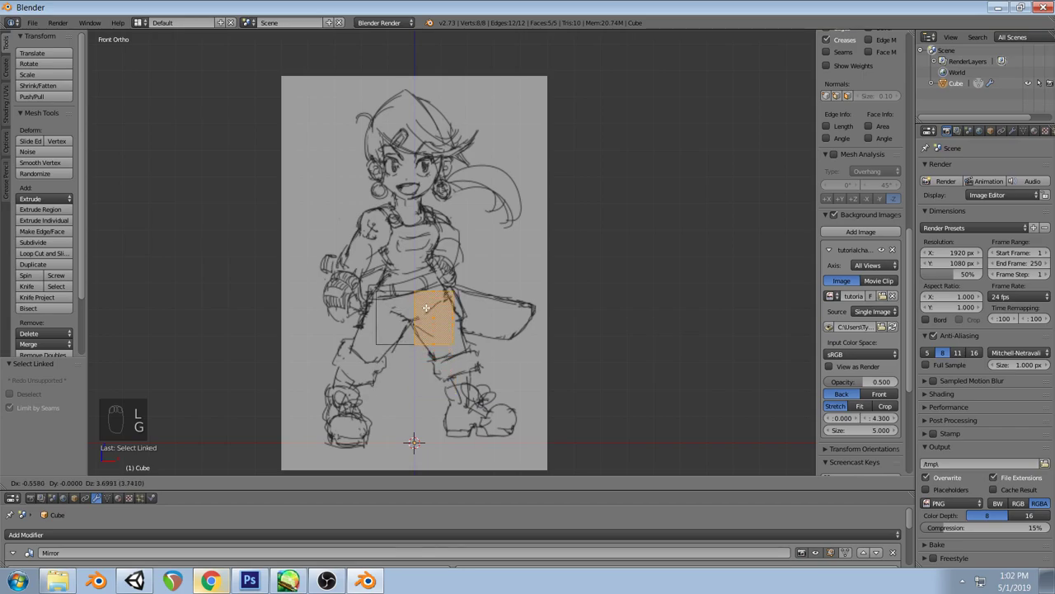
{"action": "key", "text": "z"}
{"action": "key", "text": "z"}
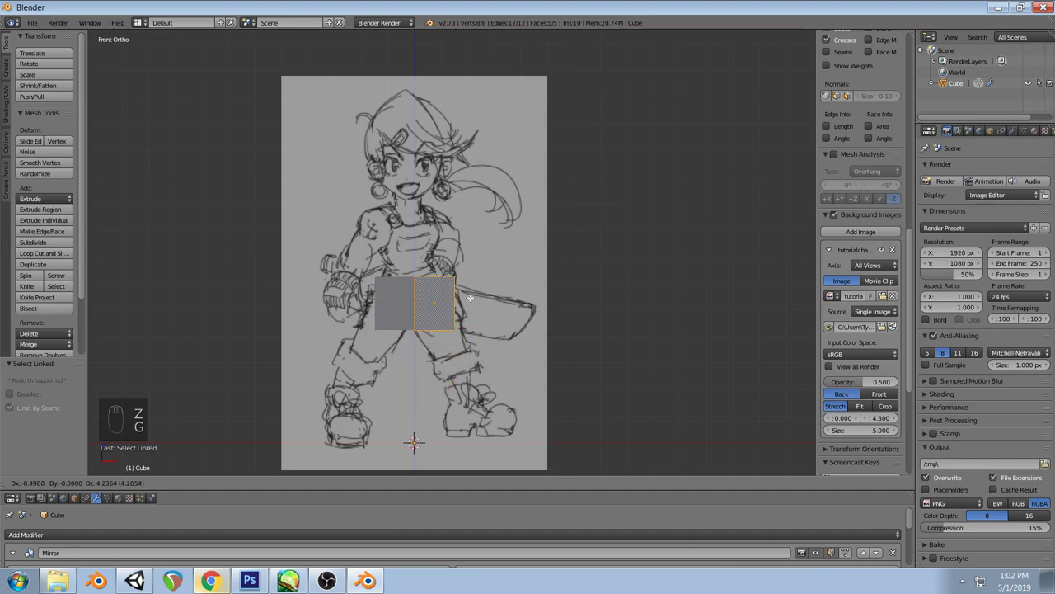
{"action": "left_click", "coordinate": [467, 174]}
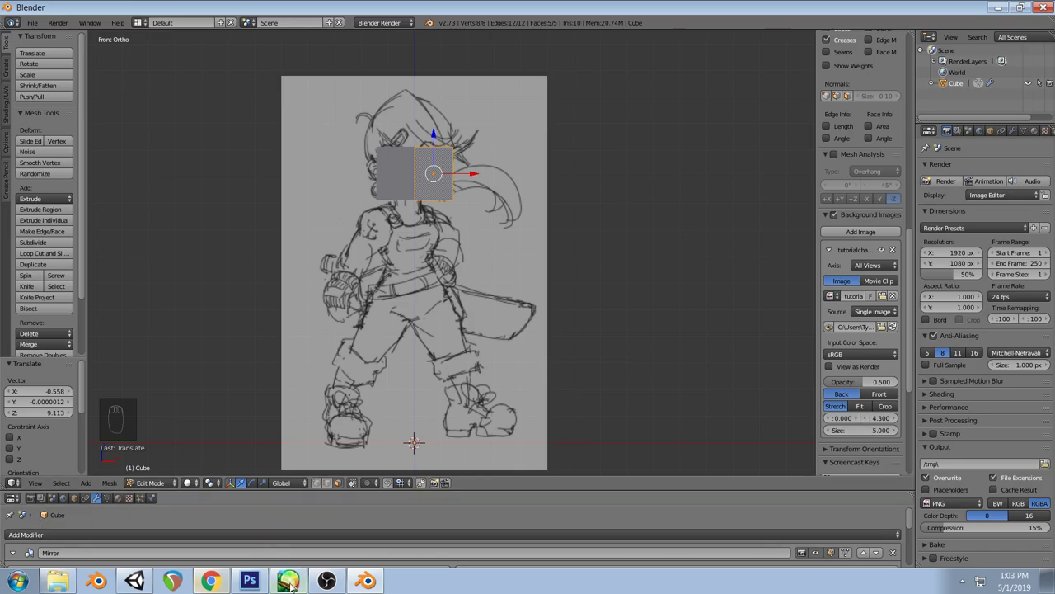
Switch to Photoshop, quit it without saving the Untitled-1 document, and return to Blender
{"action": "left_click", "coordinate": [223, 582]}
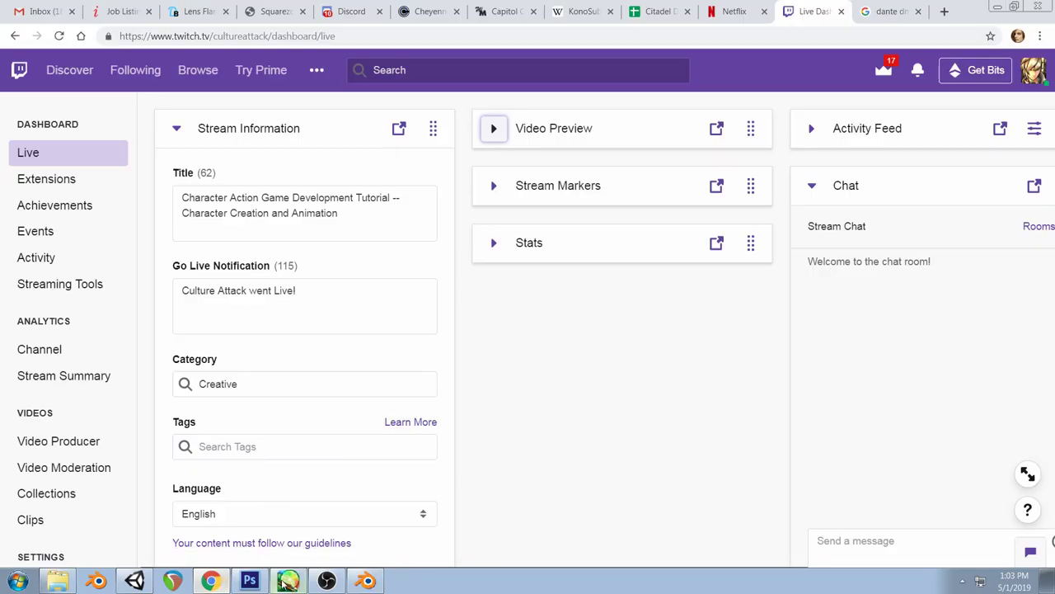
{"action": "left_click", "coordinate": [288, 582]}
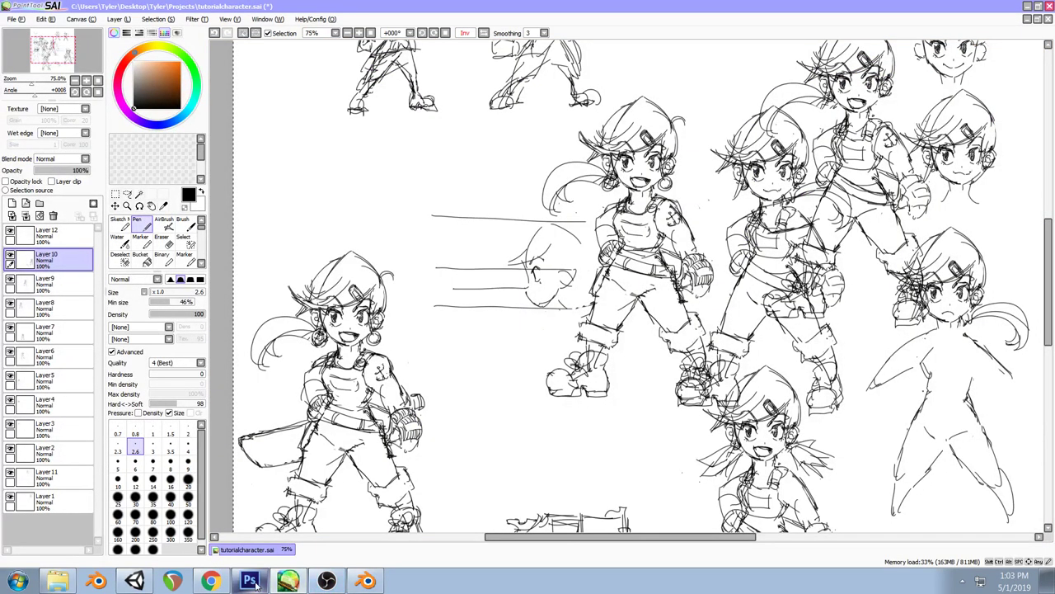
{"action": "left_click", "coordinate": [249, 582]}
{"action": "left_click", "coordinate": [1040, 6]}
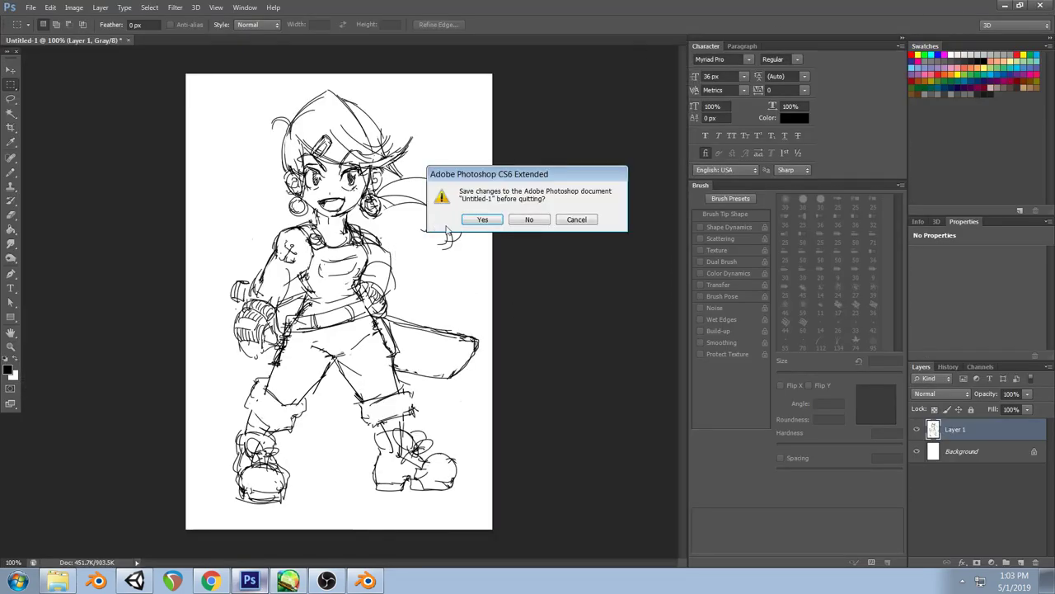
{"action": "left_click", "coordinate": [547, 217]}
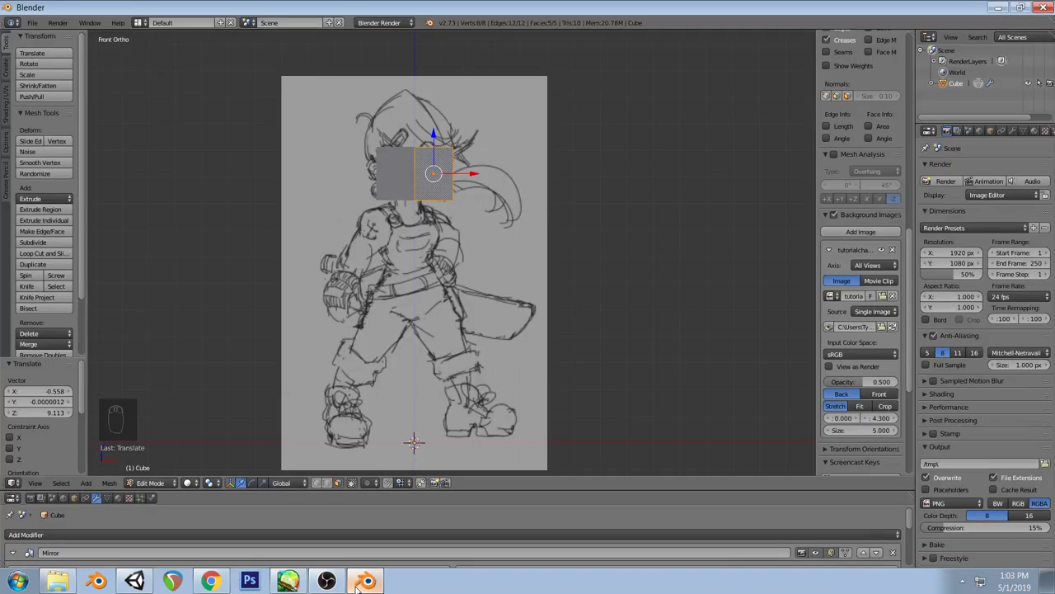
{"action": "left_click", "coordinate": [365, 581]}
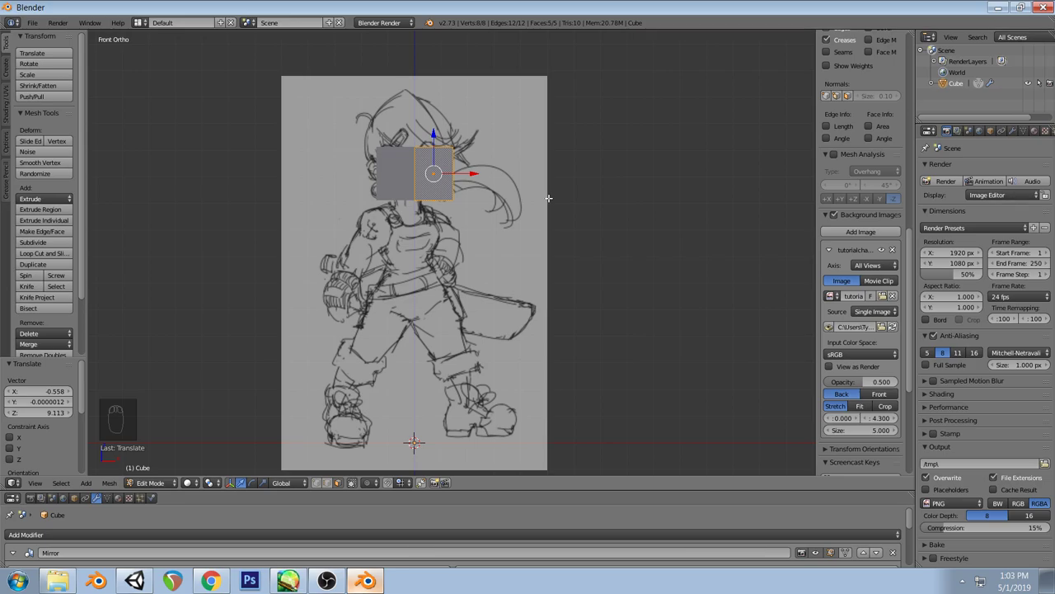
Switch to the file explorer, open the 3D folder in Pictures, and look through it for the Human Head Modeling video
{"action": "left_click", "coordinate": [57, 582]}
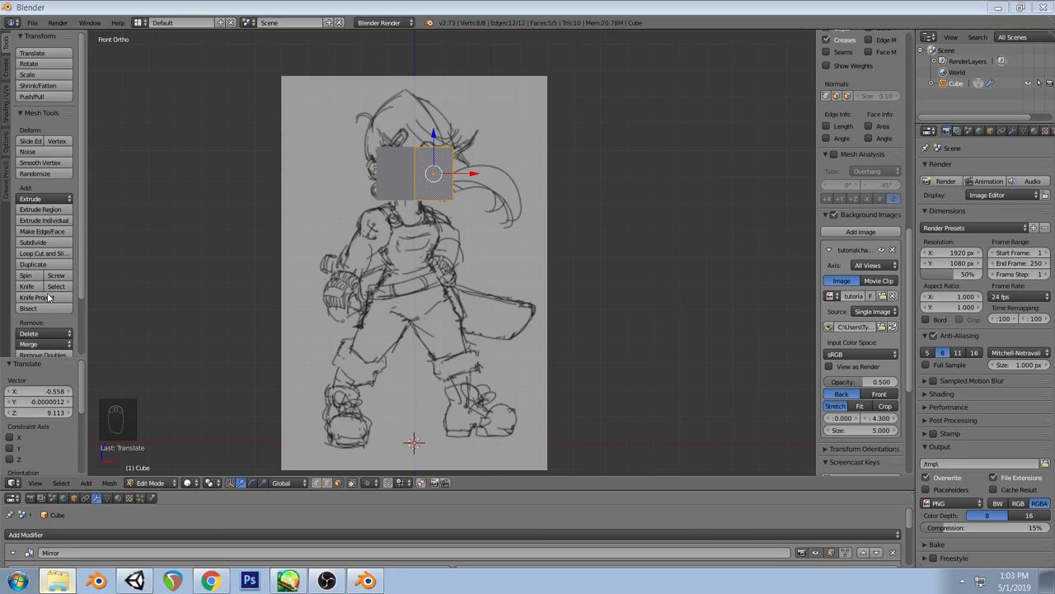
{"action": "key", "text": "super+e"}
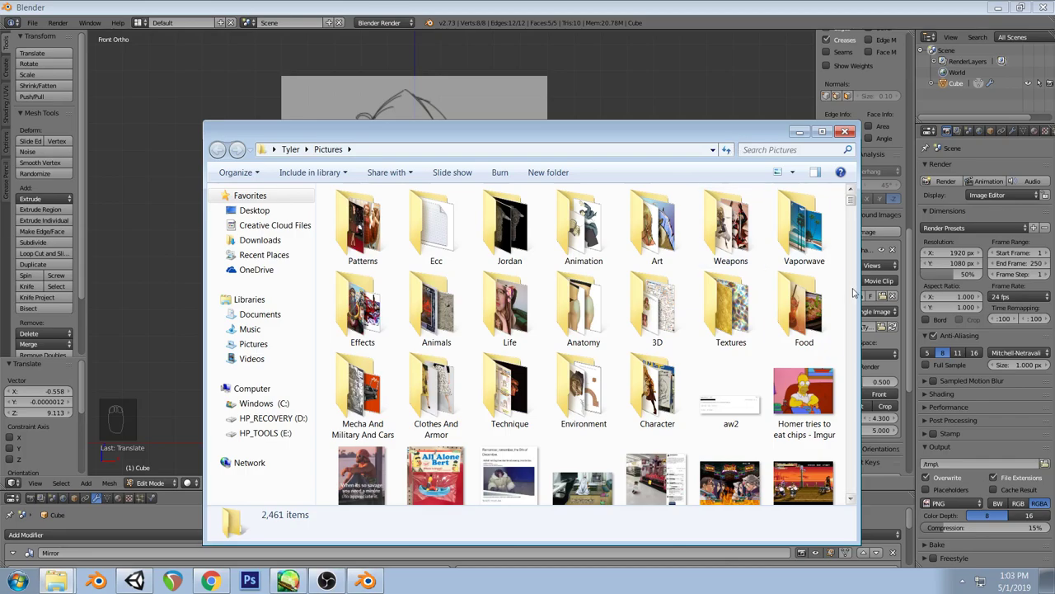
{"action": "double_click", "coordinate": [657, 309]}
{"action": "left_click_drag", "start_coordinate": [699, 127], "coordinate": [695, 219]}
{"action": "left_click_drag", "start_coordinate": [601, 235], "coordinate": [520, 115]}
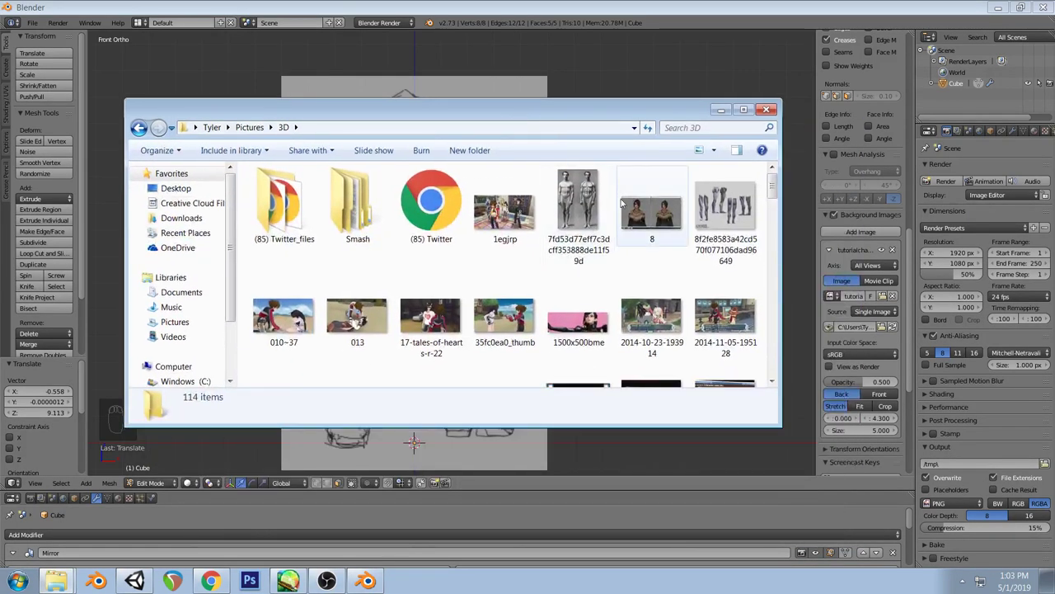
{"action": "left_click_drag", "start_coordinate": [639, 99], "coordinate": [641, 183]}
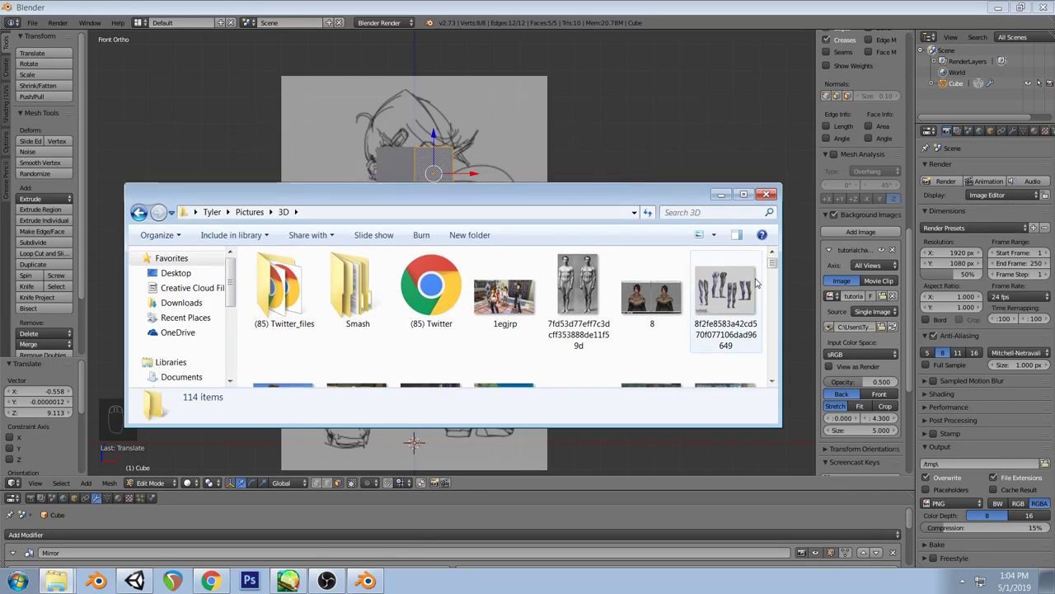
{"action": "left_click_drag", "start_coordinate": [773, 263], "coordinate": [776, 384]}
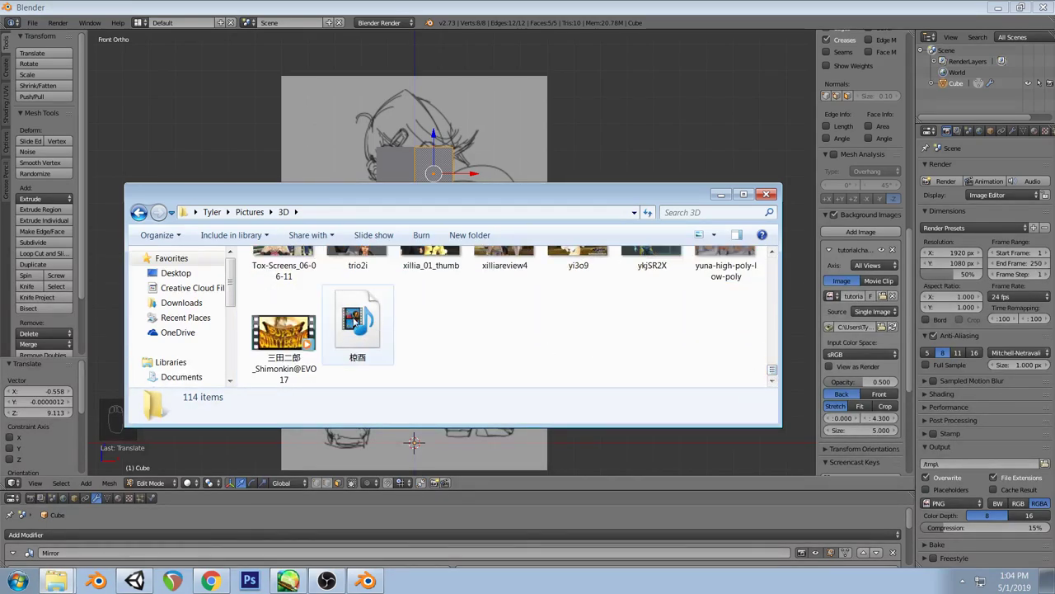
{"action": "scroll", "coordinate": [416, 330], "scroll_direction": "up", "scroll_amount": 6}
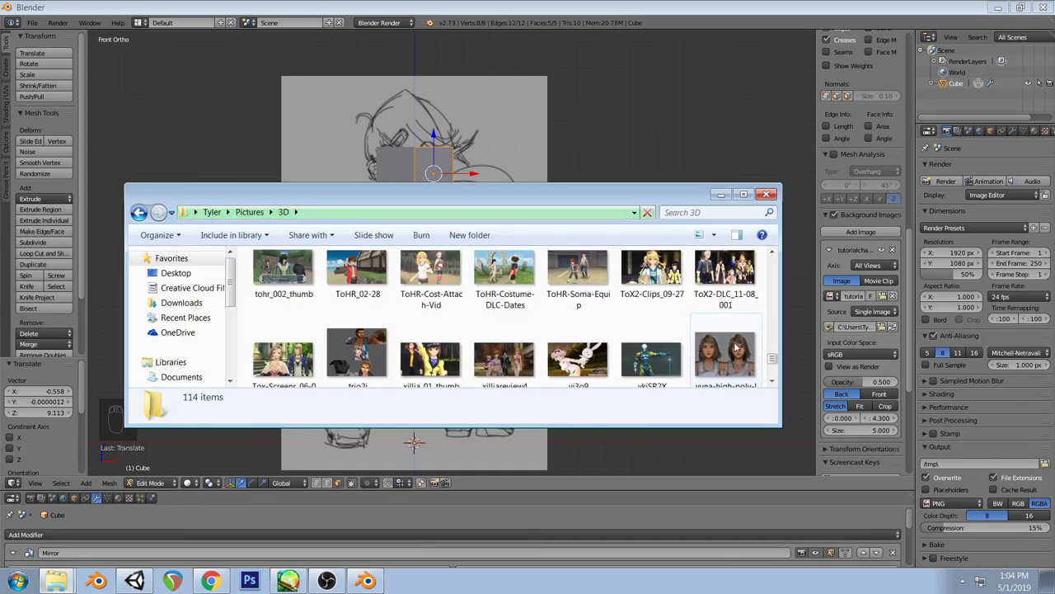
{"action": "scroll", "coordinate": [735, 347], "scroll_direction": "up", "scroll_amount": 2}
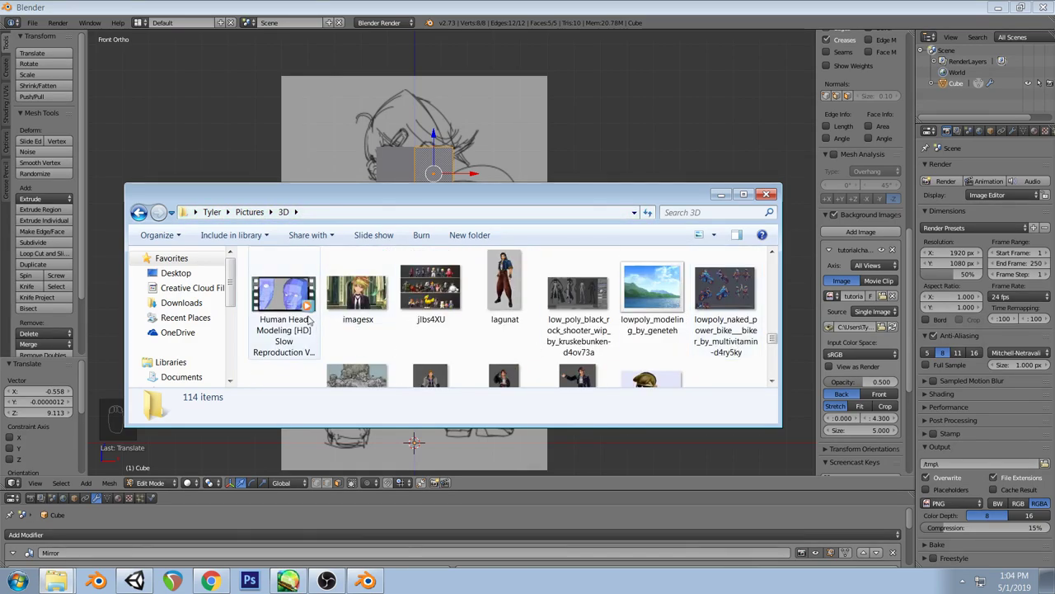
Play the Human Head Modeling video twice to study its face modeling process, and return to Blender
{"action": "double_click", "coordinate": [284, 305]}
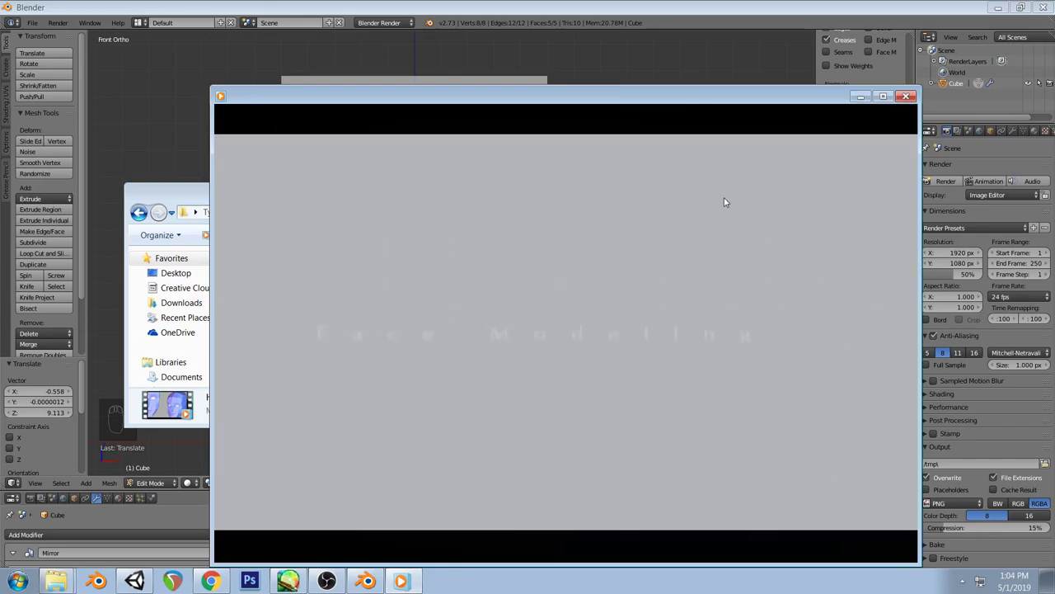
{"action": "left_click_drag", "start_coordinate": [701, 97], "coordinate": [646, 68]}
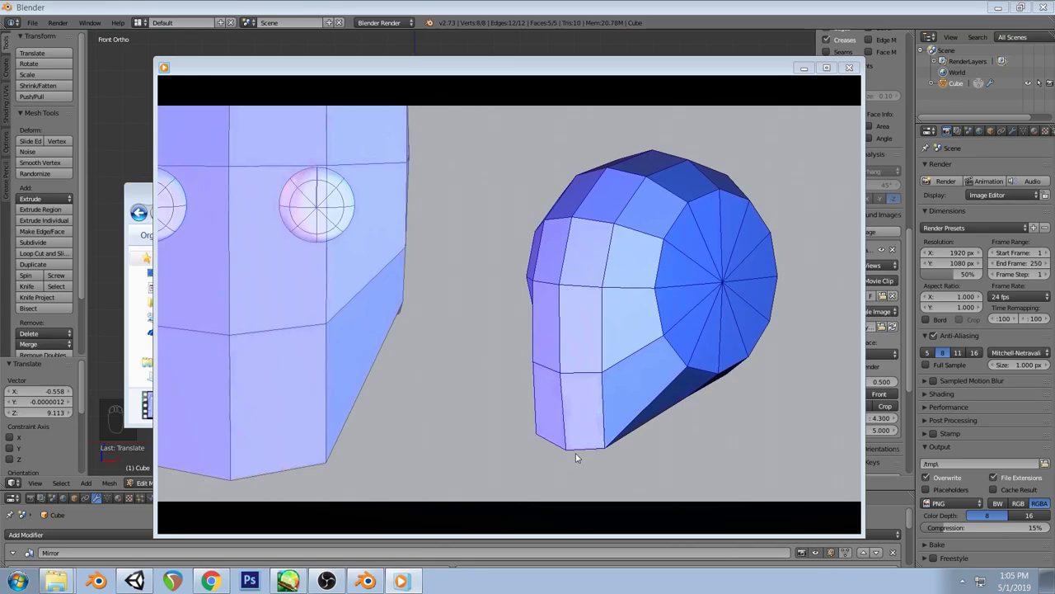
{"action": "left_click", "coordinate": [502, 519]}
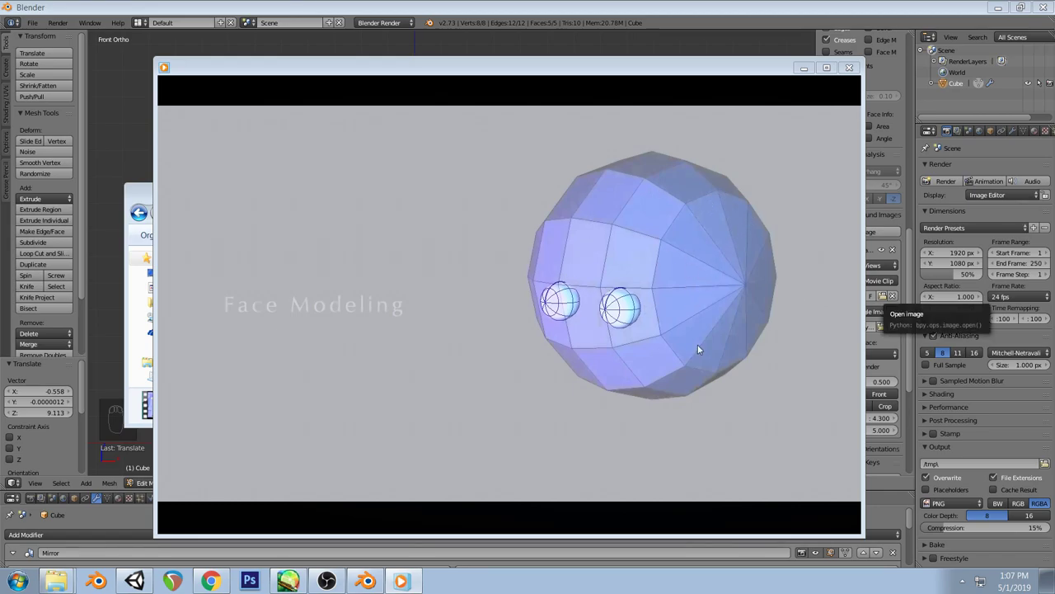
{"action": "left_click", "coordinate": [804, 68]}
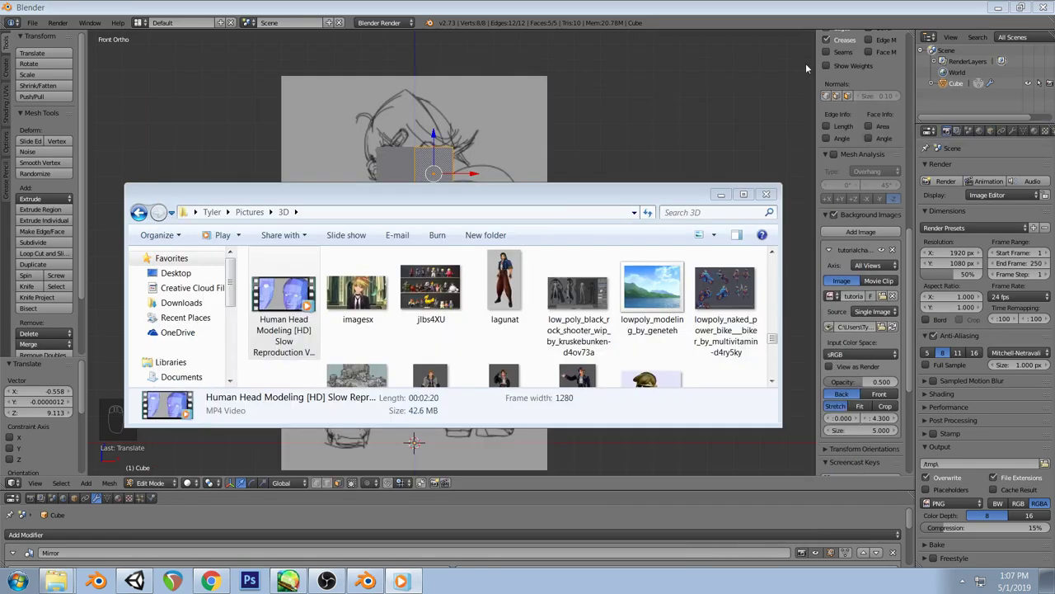
{"action": "left_click", "coordinate": [723, 194]}
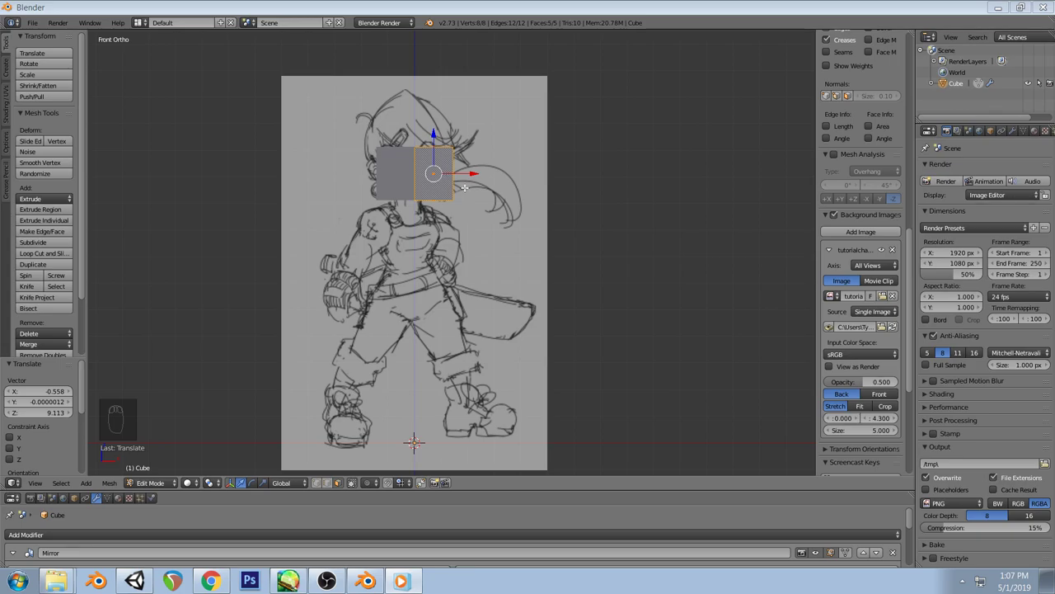
Select the whole mirrored cube mesh and delete all of its vertices
{"action": "key", "text": "a"}
{"action": "key", "text": "a"}
{"action": "key", "text": "a"}
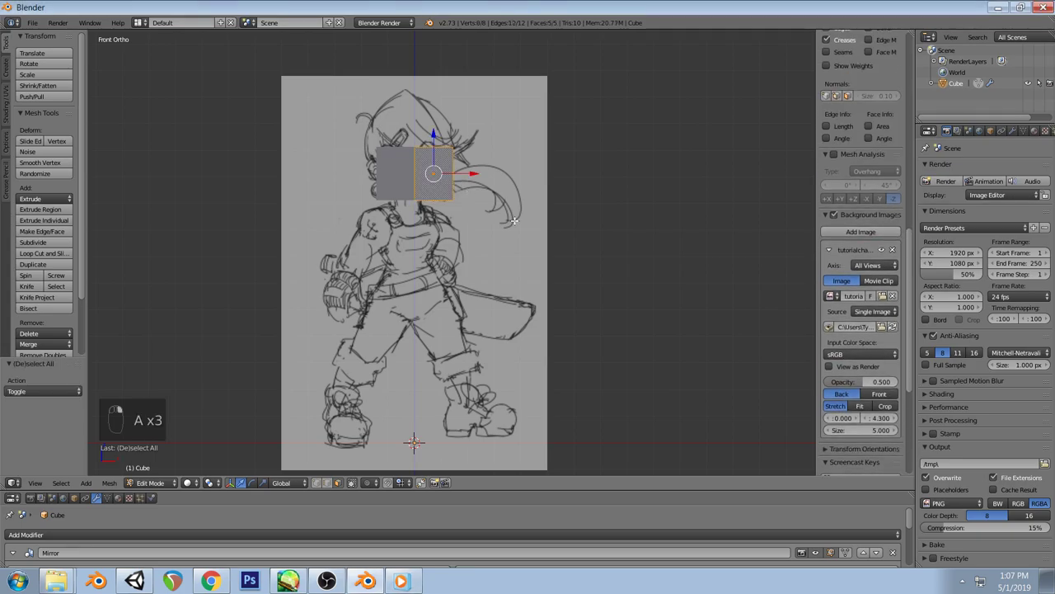
{"action": "key", "text": "Delete"}
{"action": "left_click", "coordinate": [513, 201]}
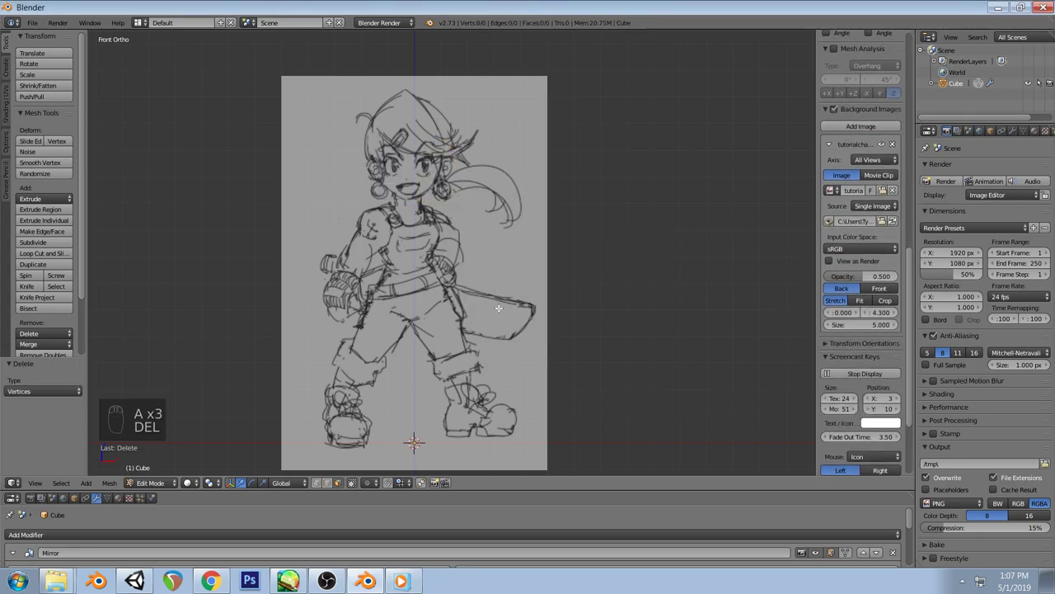
Add a UV sphere at the 3D cursor with 8 segments and 6 rings
{"action": "key", "text": "shift+a"}
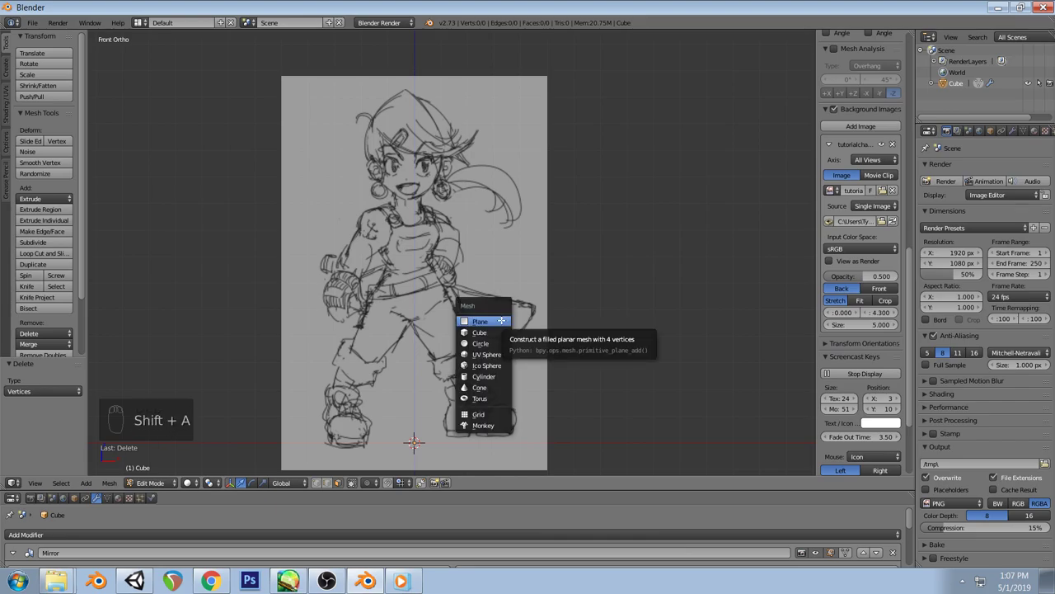
{"action": "left_click", "coordinate": [495, 351]}
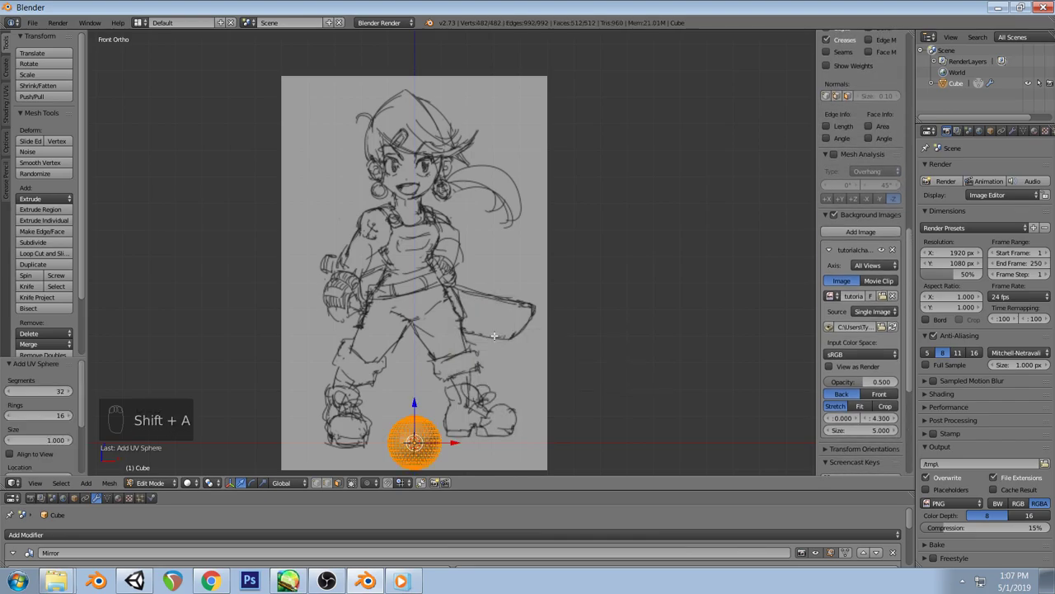
{"action": "left_click", "coordinate": [20, 391]}
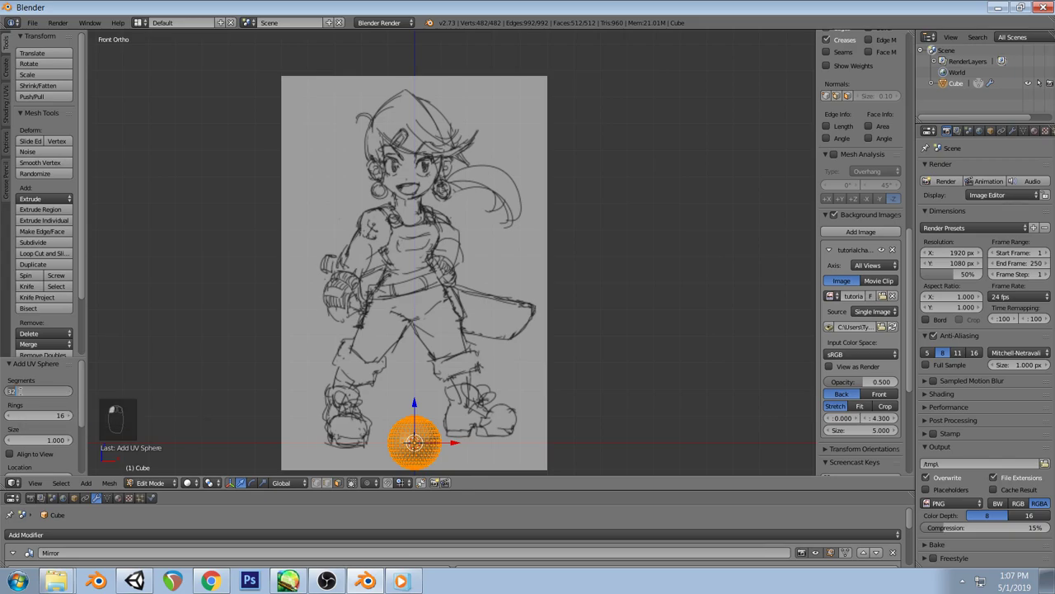
{"action": "type", "text": "8"}
{"action": "key", "text": "Return"}
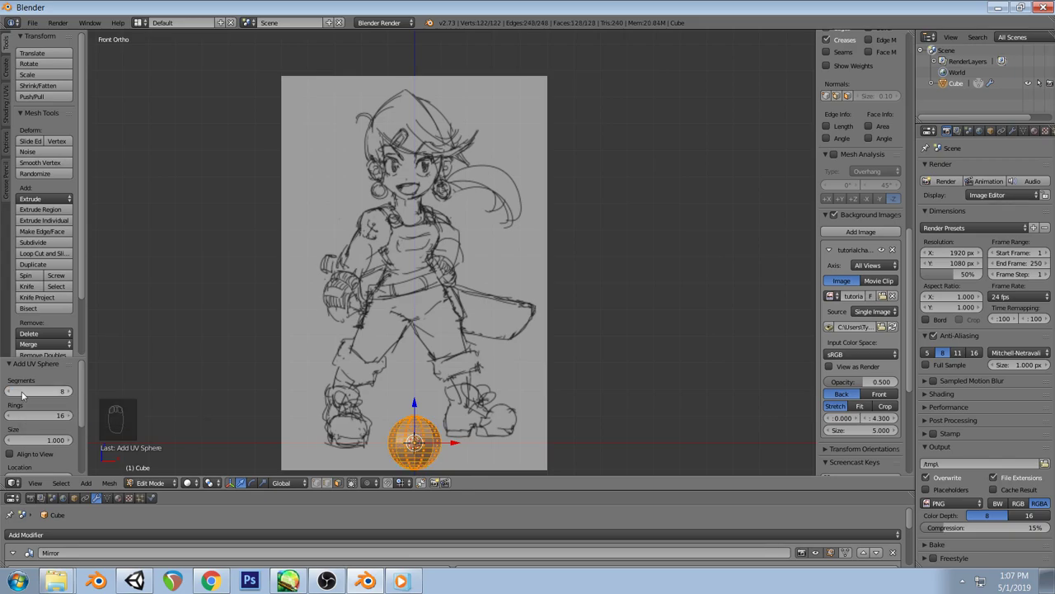
{"action": "left_click", "coordinate": [44, 415]}
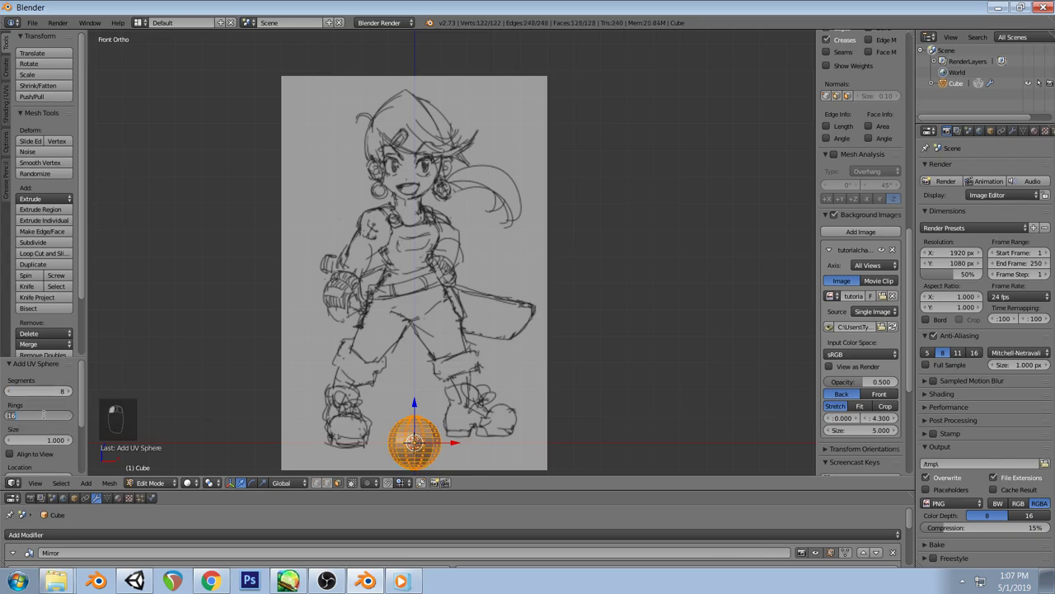
{"action": "type", "text": "6"}
{"action": "key", "text": "Return"}
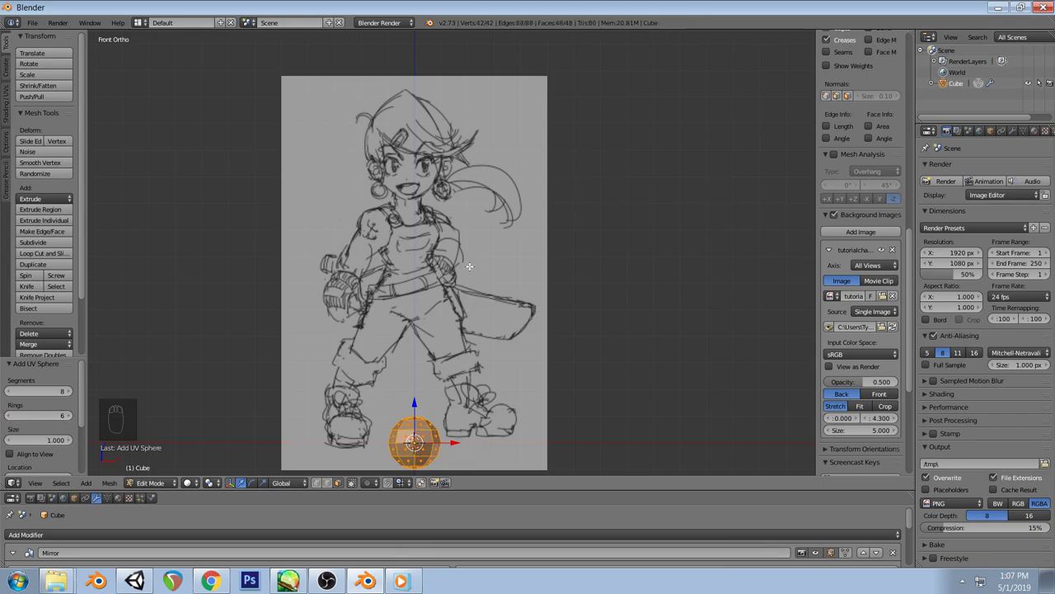
Hide the Mirror modifier's effect in the viewport, rotate the sphere 90° in front view, and inspect its poles
{"action": "key", "text": "r"}
{"action": "right_click", "coordinate": [577, 462]}
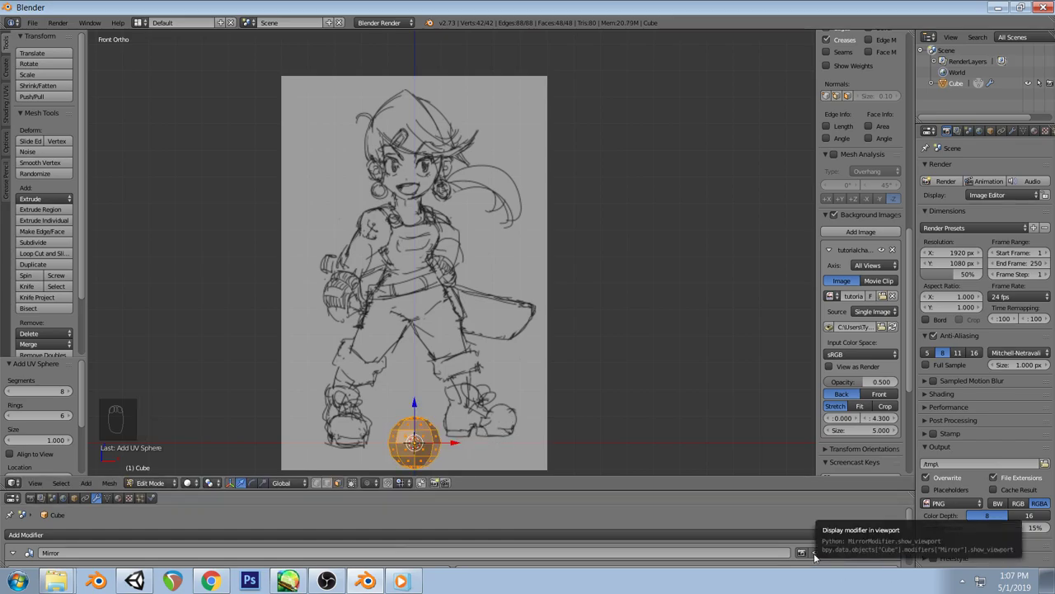
{"action": "key", "text": "r"}
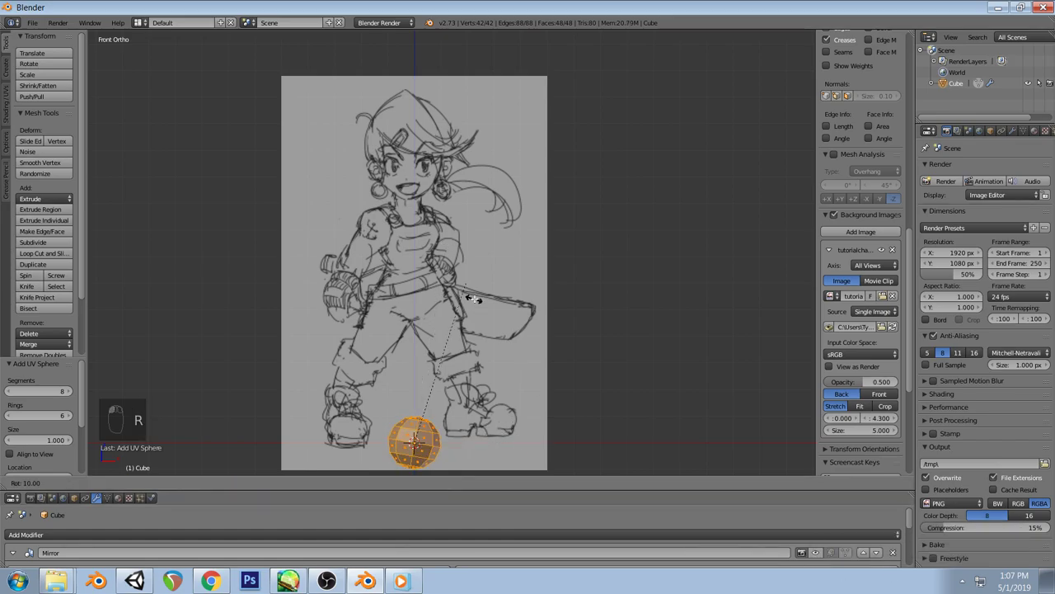
{"action": "left_click", "coordinate": [512, 457]}
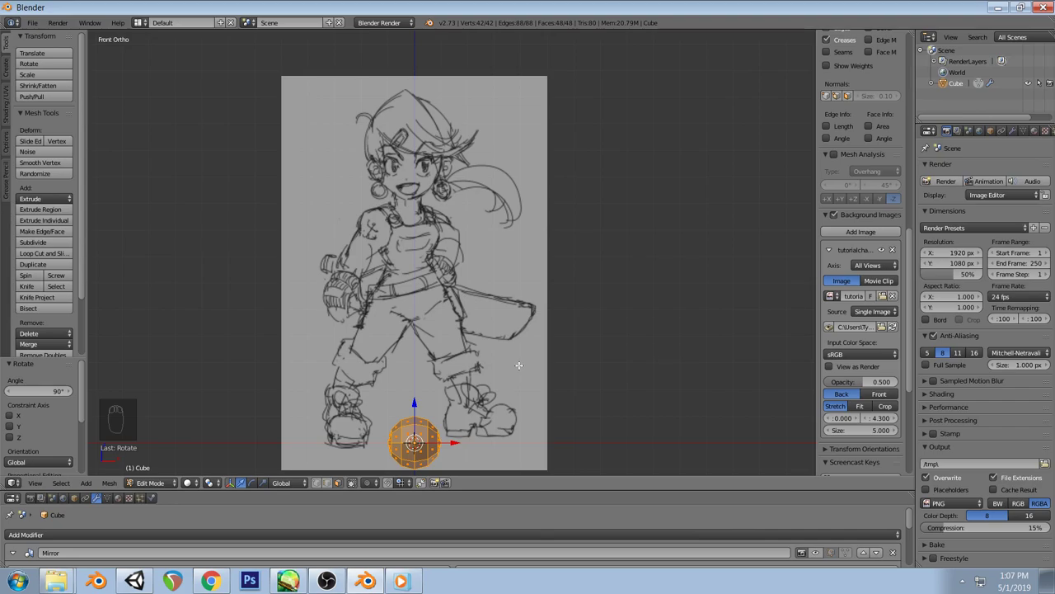
{"action": "mouse_move", "coordinate": [475, 384]}
{"action": "middle_mouse_down"}
{"action": "mouse_move", "coordinate": [509, 344]}
{"action": "mouse_move", "coordinate": [464, 371]}
{"action": "mouse_move", "coordinate": [486, 403]}
{"action": "mouse_move", "coordinate": [514, 269]}
{"action": "middle_mouse_up"}
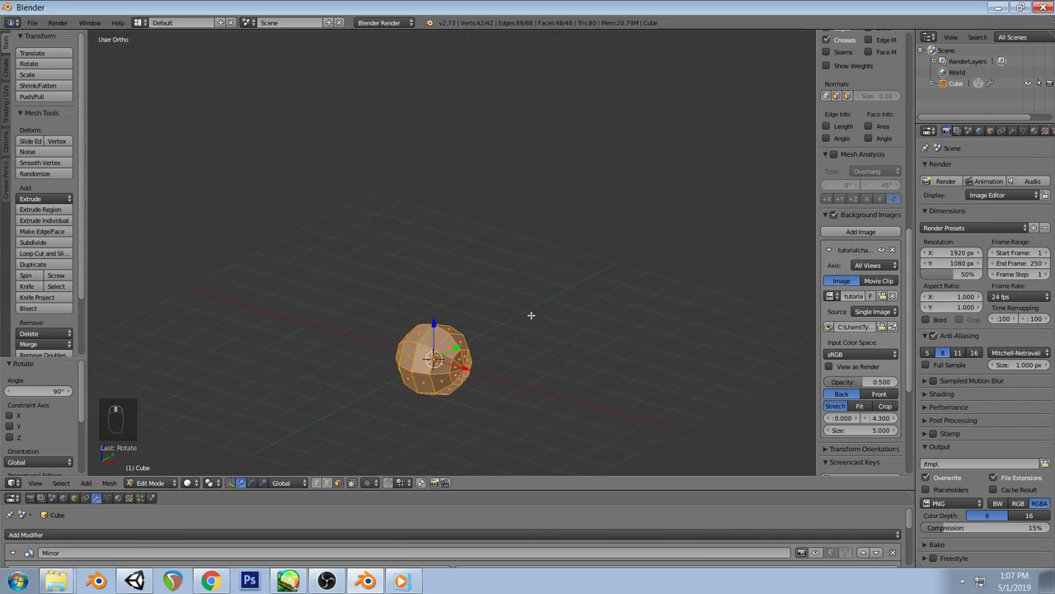
{"action": "key", "text": "KP_1"}
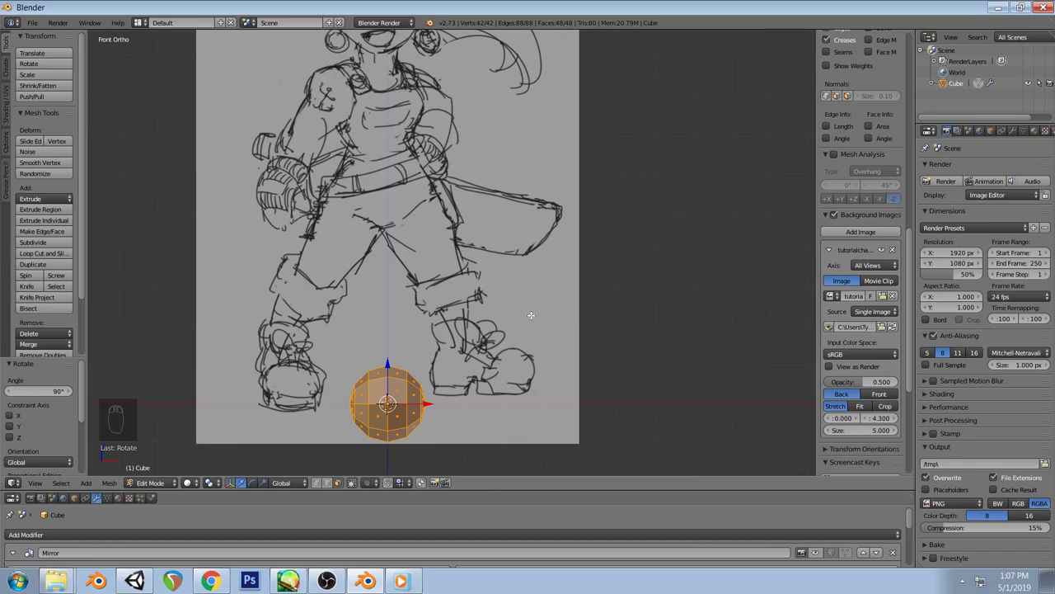
Undo the sphere's rotation and its addition to the mesh
{"action": "key", "text": "ctrl+z"}
{"action": "key", "text": "ctrl+z"}
{"action": "key", "text": "ctrl+z"}
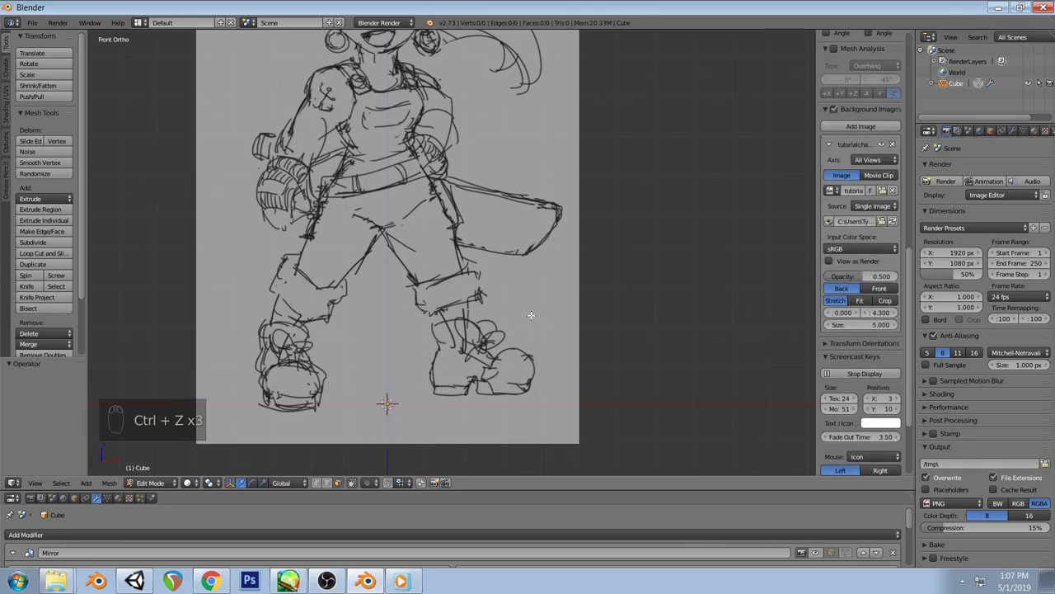
Try a UV sphere with 8 segments and 8 rings rotated 90°, and undo both the rotation and the sphere
{"action": "key", "text": "shift+a"}
{"action": "left_click", "coordinate": [525, 315]}
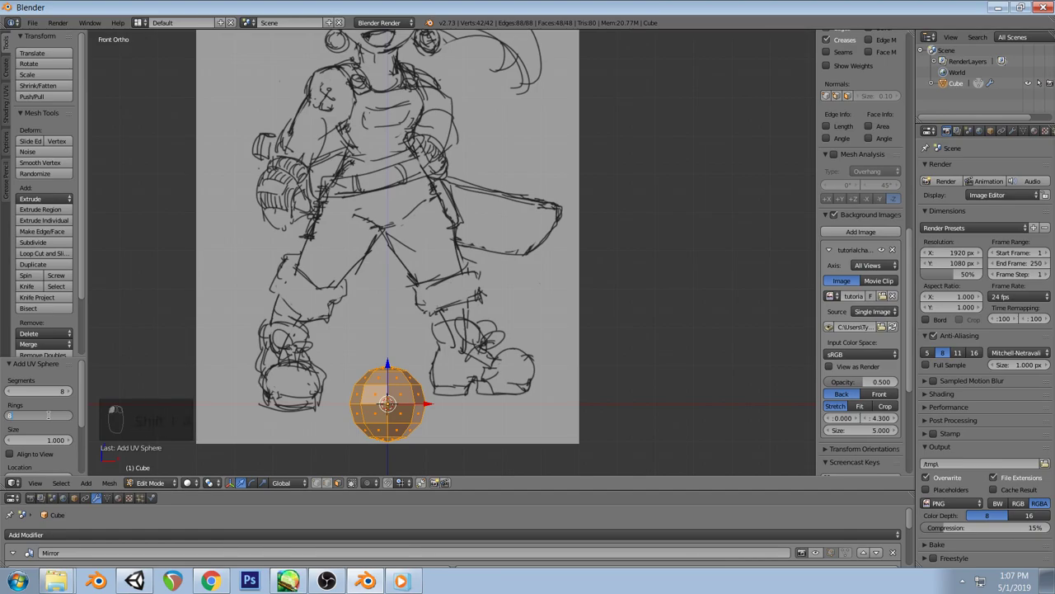
{"action": "type", "text": "8"}
{"action": "key", "text": "Return"}
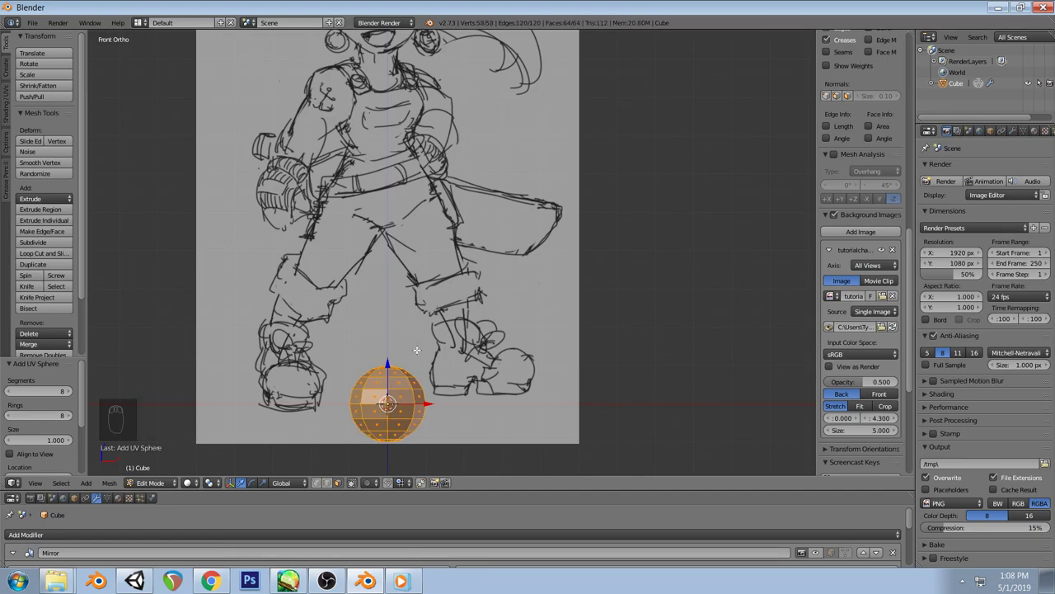
{"action": "key", "text": "r"}
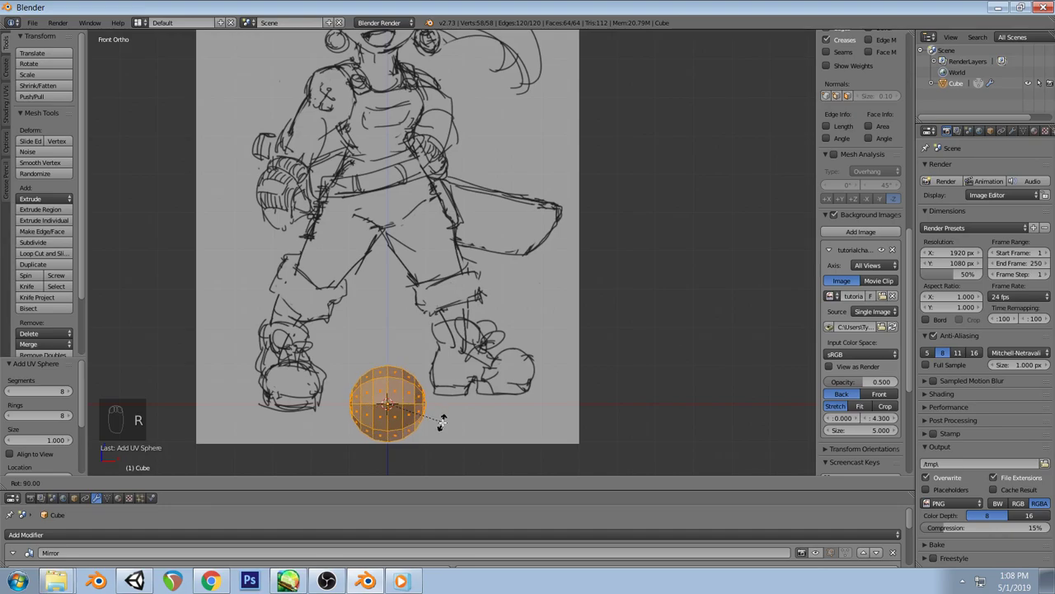
{"action": "left_click", "coordinate": [442, 422]}
{"action": "key", "text": "ctrl+z"}
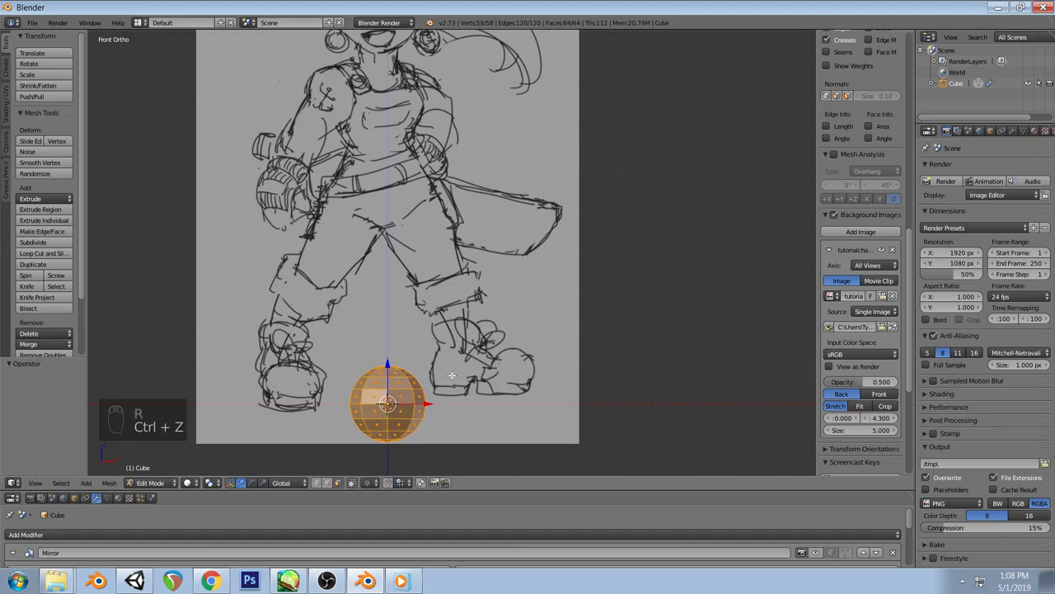
{"action": "key", "text": "ctrl+z"}
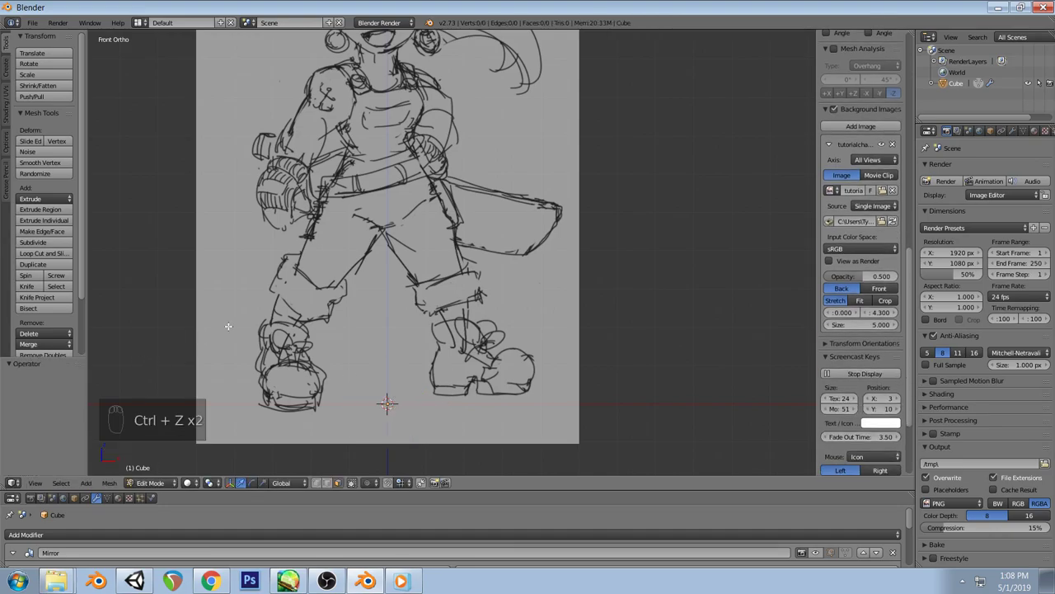
Add a UV sphere with 8 segments and 7 rings, rotate it 90° in front view, and inspect it at an angle
{"action": "key", "text": "shift+a"}
{"action": "left_click", "coordinate": [229, 326]}
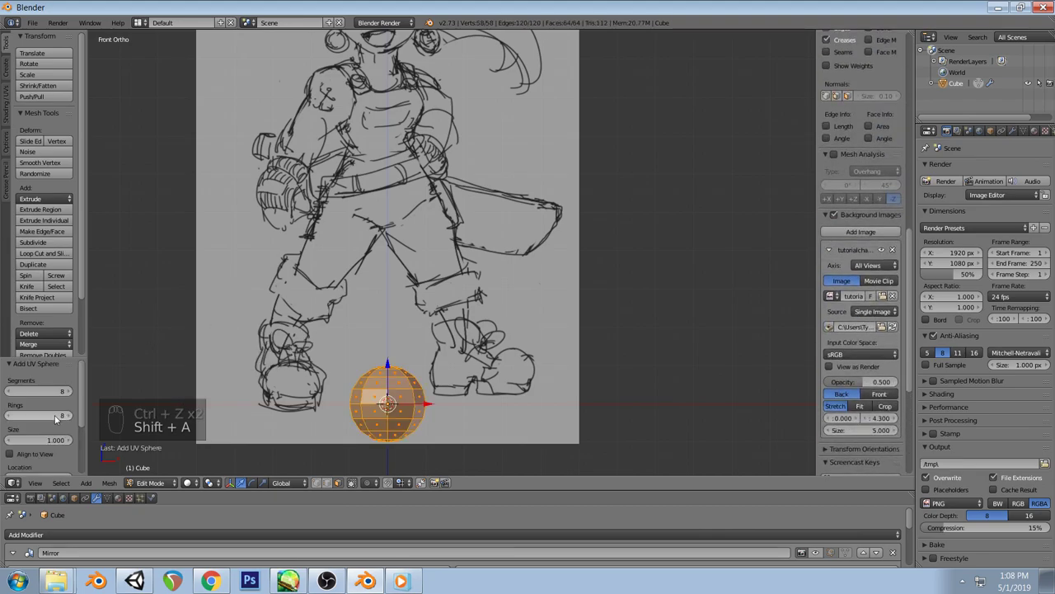
{"action": "left_click_drag", "start_coordinate": [54, 414], "coordinate": [42, 414]}
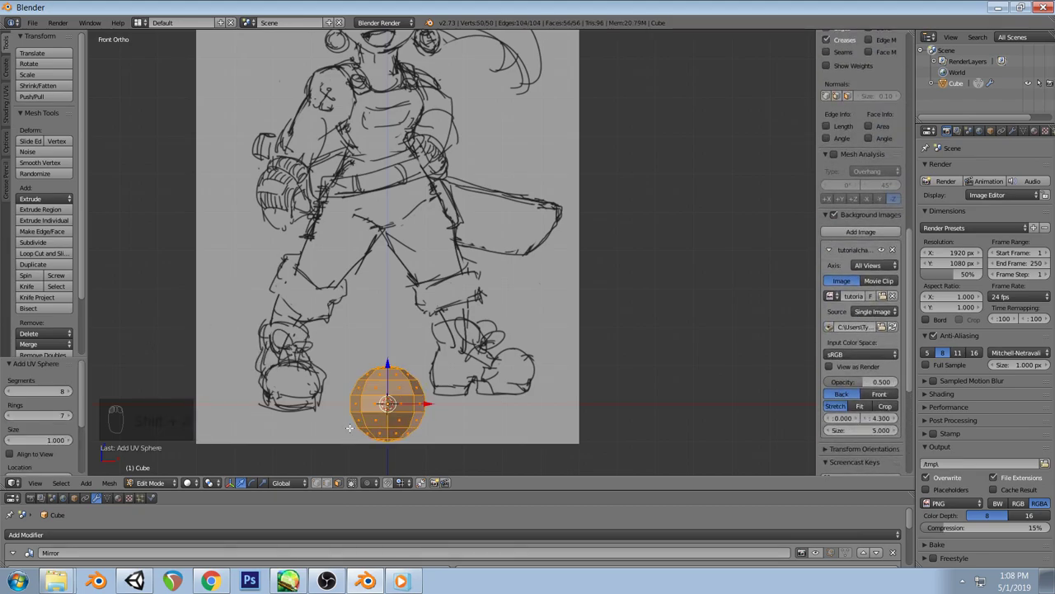
{"action": "key", "text": "r"}
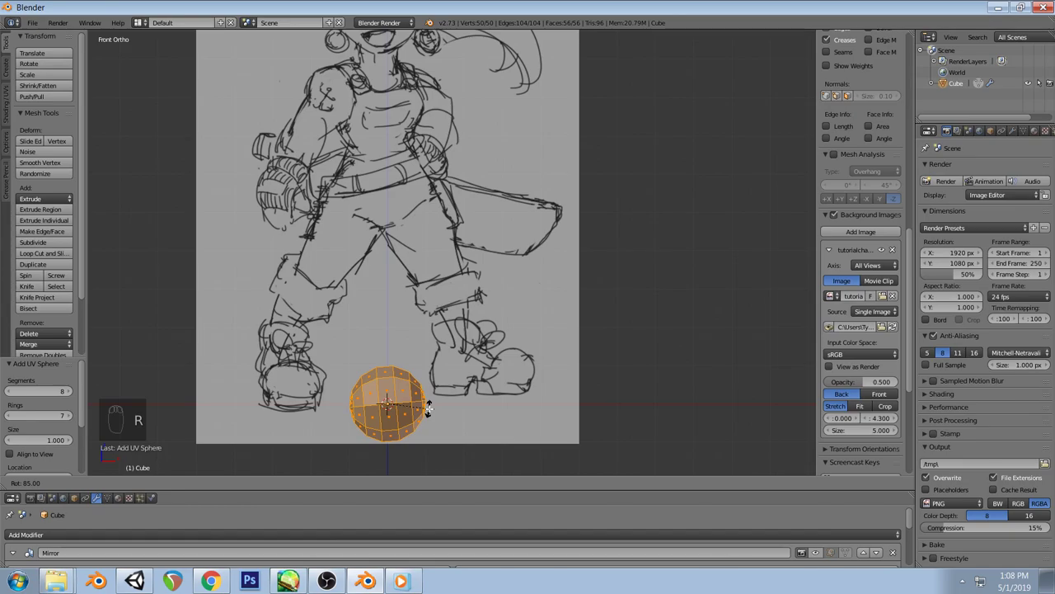
{"action": "left_click", "coordinate": [429, 412]}
{"action": "middle_click_drag", "start_coordinate": [429, 412], "coordinate": [414, 375]}
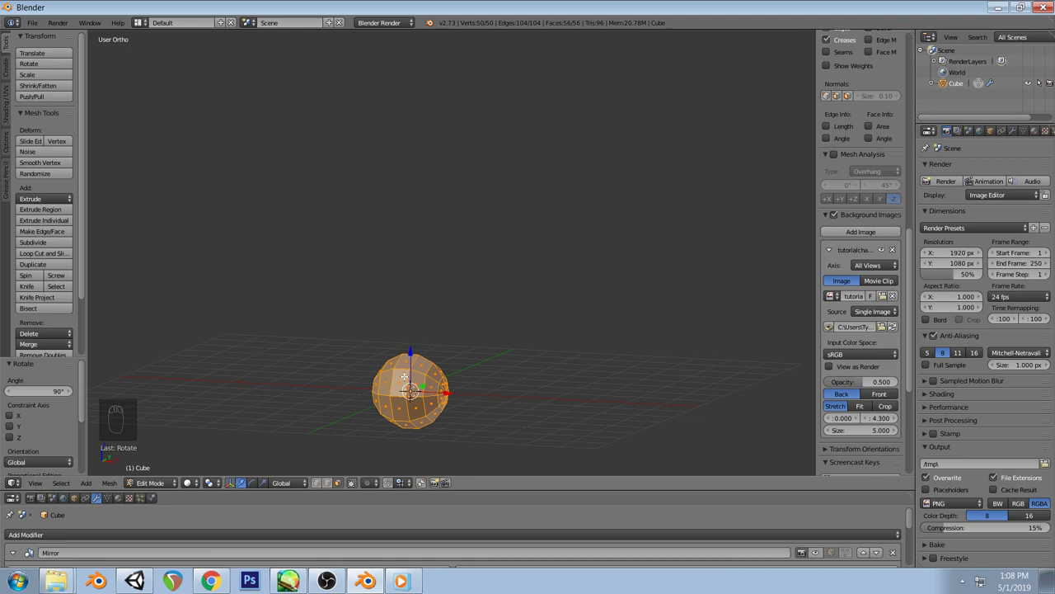
Undo the 7-ring sphere's rotation and its addition to the mesh
{"action": "middle_click_drag", "start_coordinate": [404, 378], "coordinate": [428, 389]}
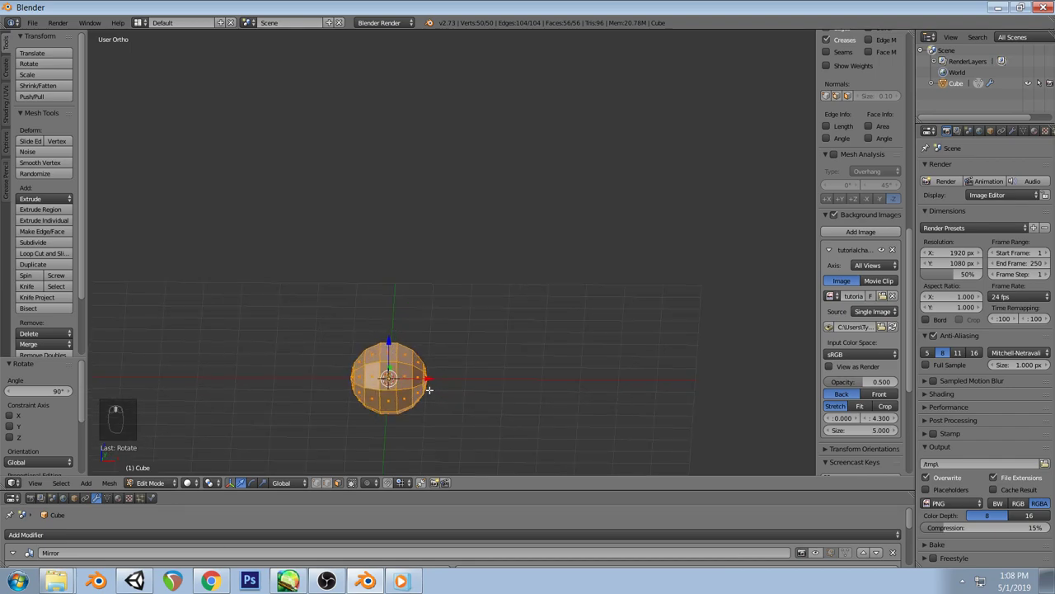
{"action": "key", "text": "KP_1"}
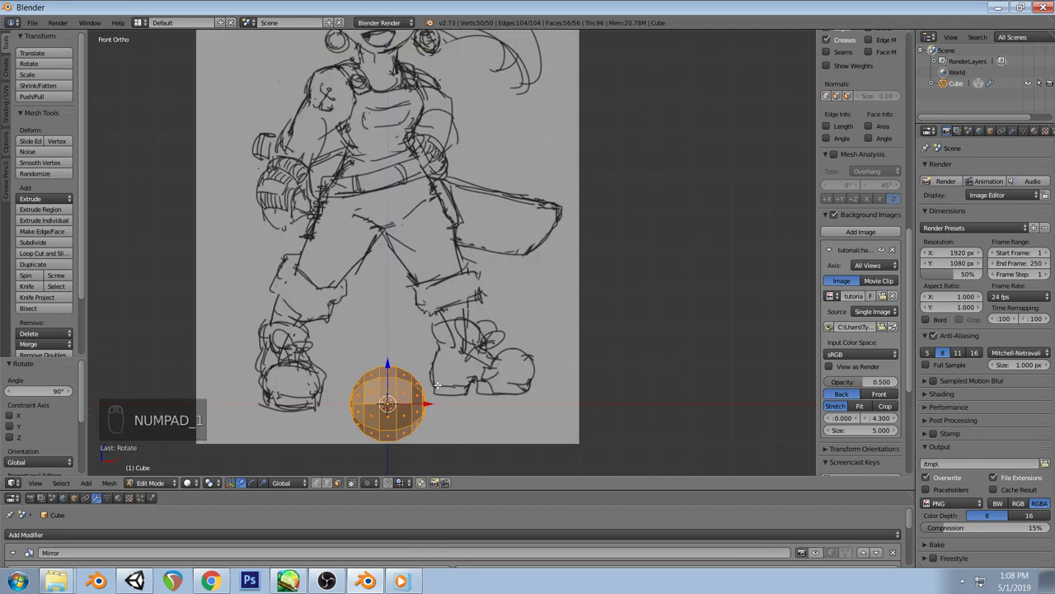
{"action": "key", "text": "ctrl+z"}
{"action": "key", "text": "ctrl+z"}
{"action": "key", "text": "ctrl+shift+z"}
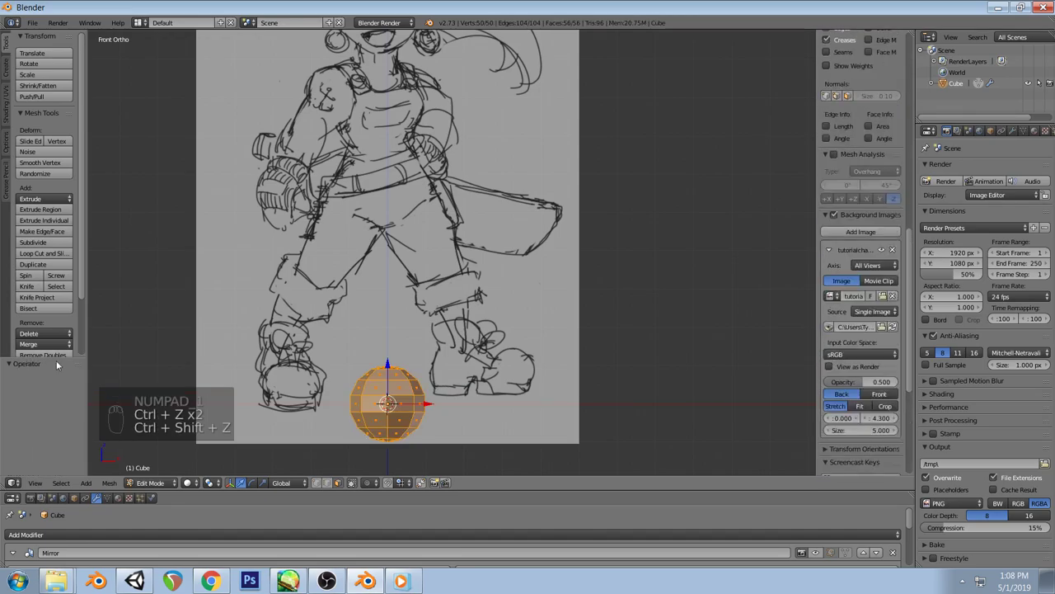
{"action": "key", "text": "ctrl+z"}
Add a UV sphere with 8 segments and 6 rings to the mesh
{"action": "key", "text": "shift+a"}
{"action": "left_click", "coordinate": [339, 347]}
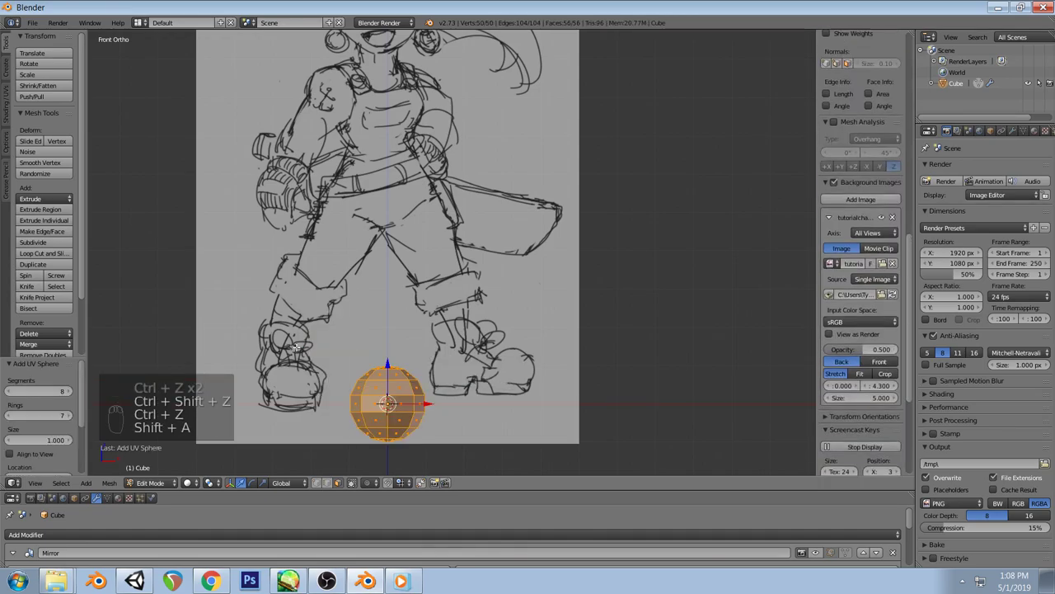
{"action": "left_click_drag", "start_coordinate": [47, 417], "coordinate": [47, 417]}
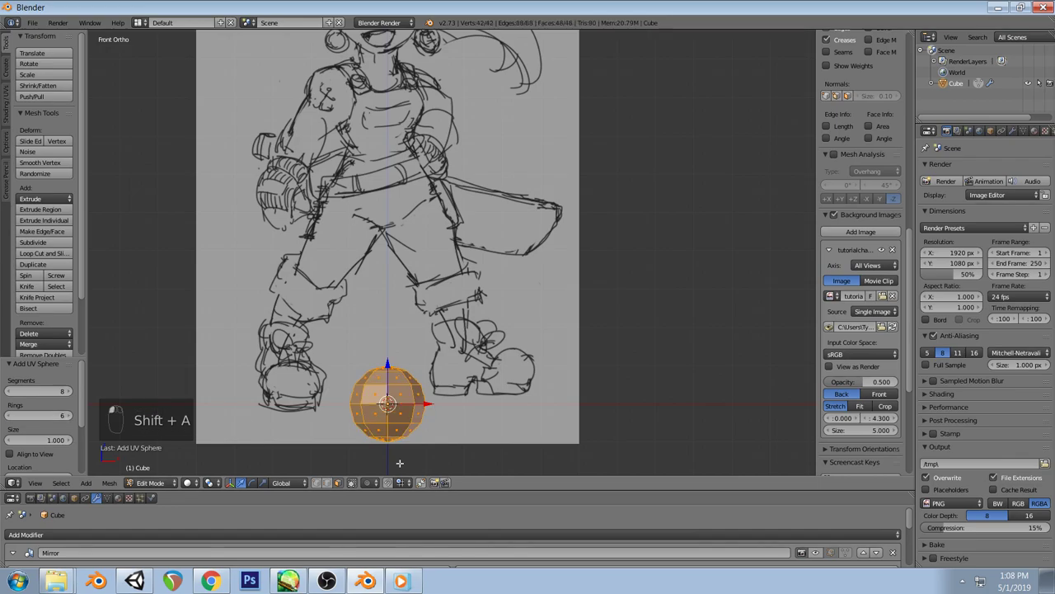
Check the face modeling reference video and the character sketches in PaintTool SAI, and return to Blender to inspect the sphere at an angle
{"action": "left_click", "coordinate": [401, 581]}
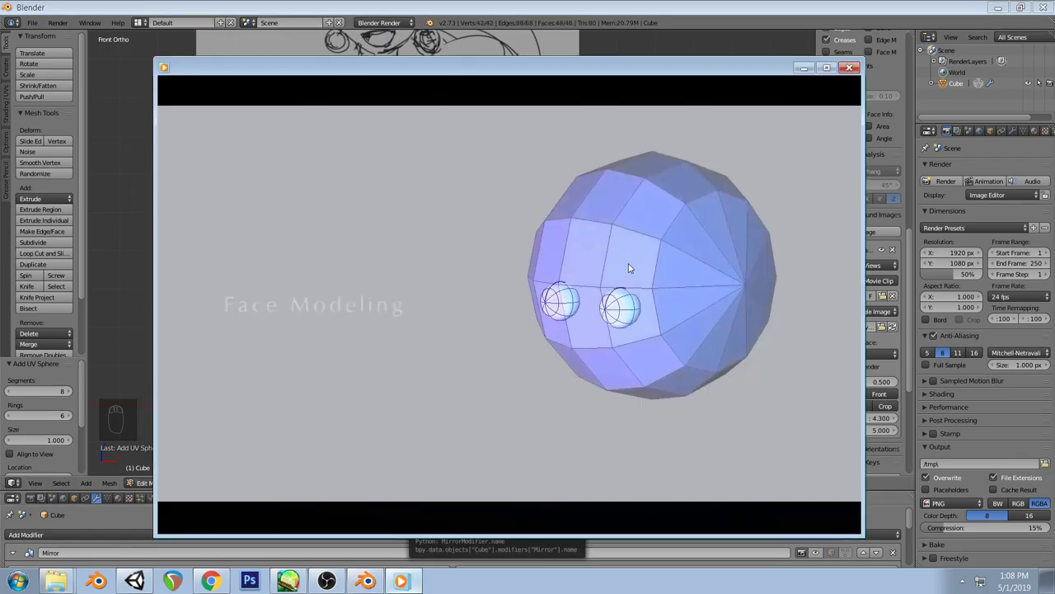
{"action": "left_click", "coordinate": [288, 581]}
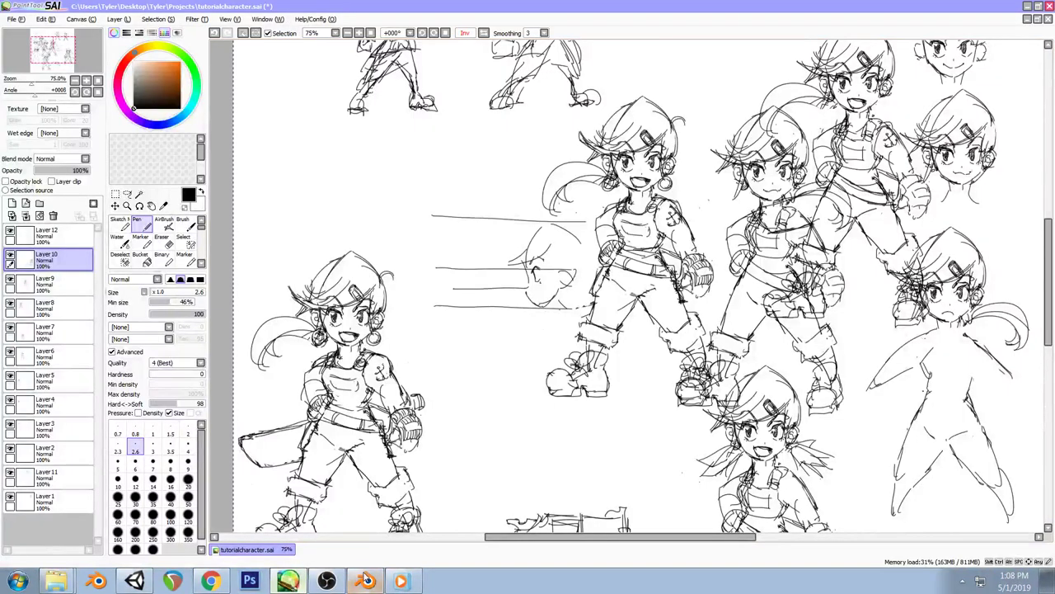
{"action": "left_click", "coordinate": [366, 580]}
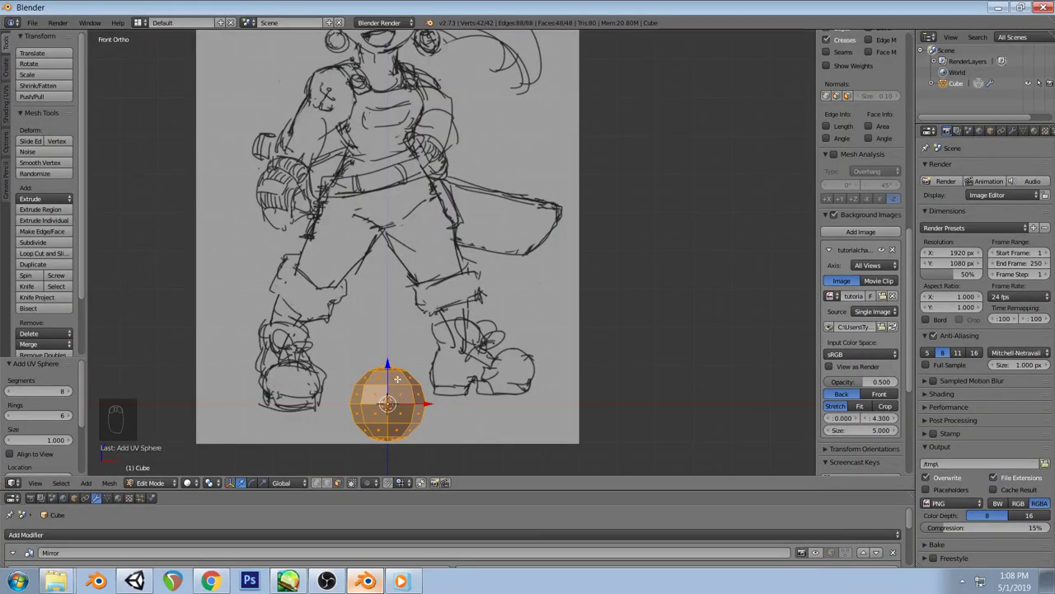
{"action": "mouse_move", "coordinate": [397, 377]}
{"action": "middle_mouse_down"}
{"action": "mouse_move", "coordinate": [420, 308]}
{"action": "mouse_move", "coordinate": [427, 328]}
{"action": "middle_mouse_up"}
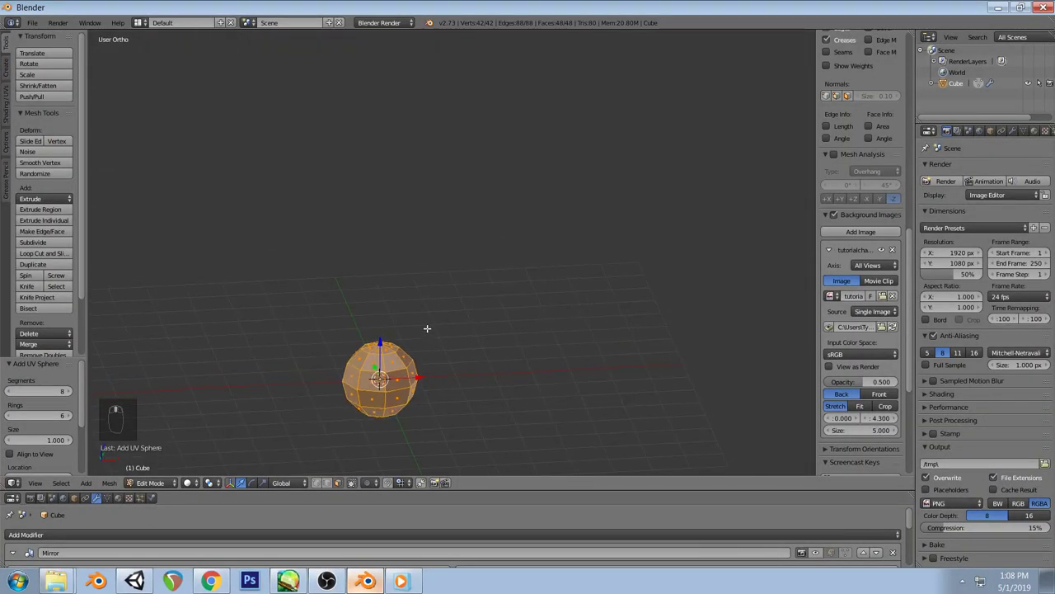
{"action": "key", "text": "KP_1"}
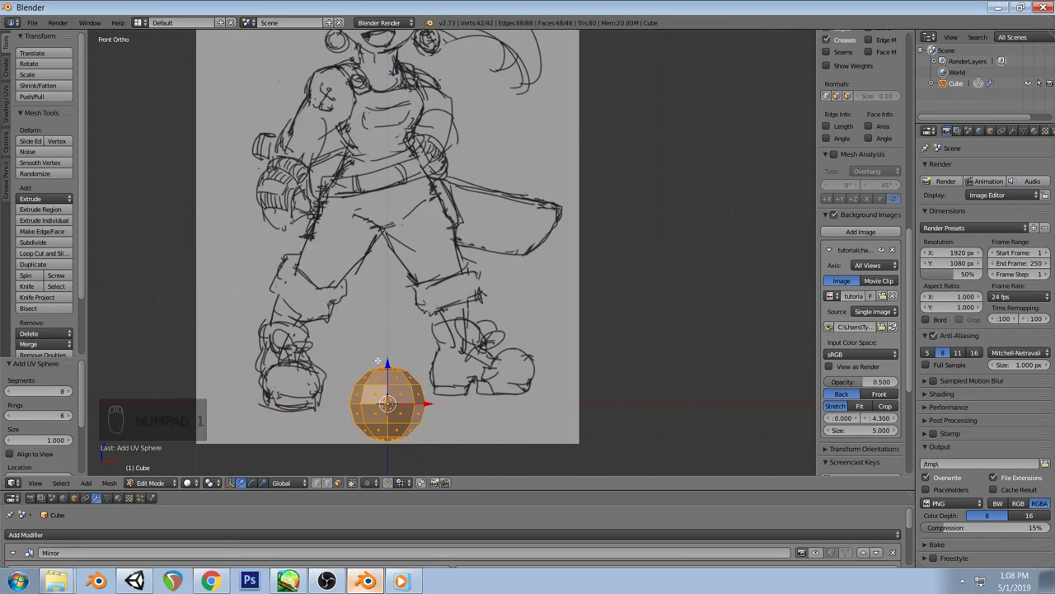
Set the sphere's rings to 8, rotate it 90° in front view, and inspect it at an angle
{"action": "left_click", "coordinate": [30, 415]}
{"action": "type", "text": "8"}
{"action": "key", "text": "Return"}
{"action": "key", "text": "r"}
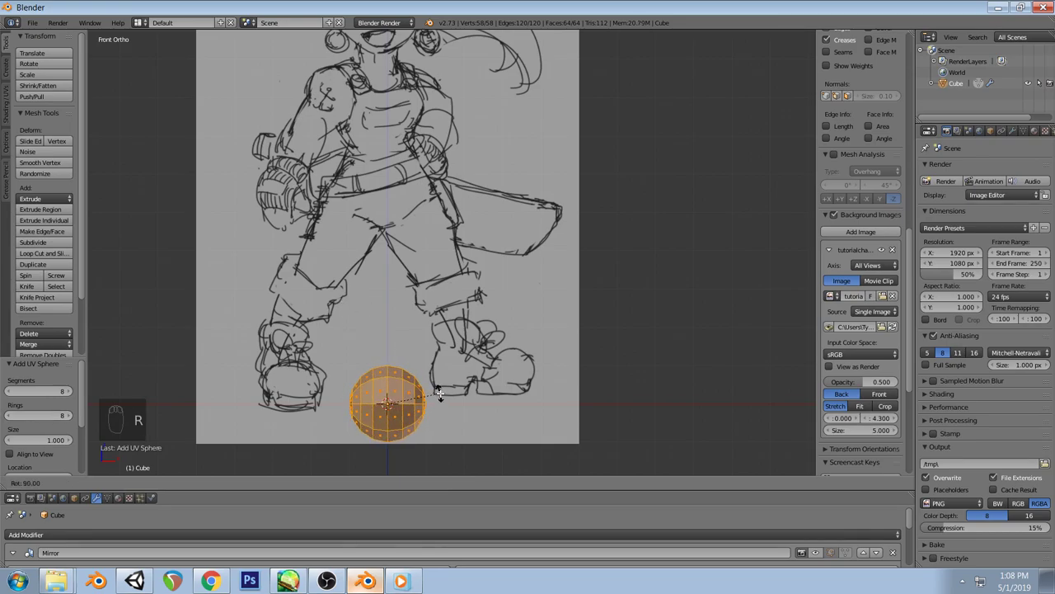
{"action": "left_click", "coordinate": [439, 395]}
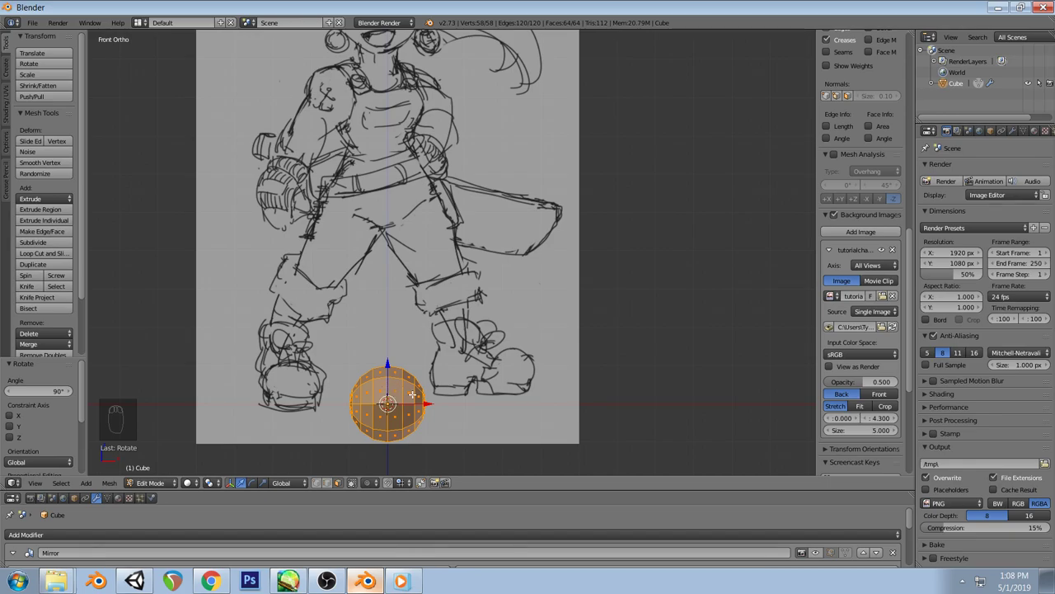
{"action": "mouse_move", "coordinate": [440, 376]}
{"action": "middle_mouse_down"}
{"action": "mouse_move", "coordinate": [431, 373]}
{"action": "mouse_move", "coordinate": [466, 370]}
{"action": "mouse_move", "coordinate": [443, 306]}
{"action": "mouse_move", "coordinate": [444, 326]}
{"action": "middle_mouse_up"}
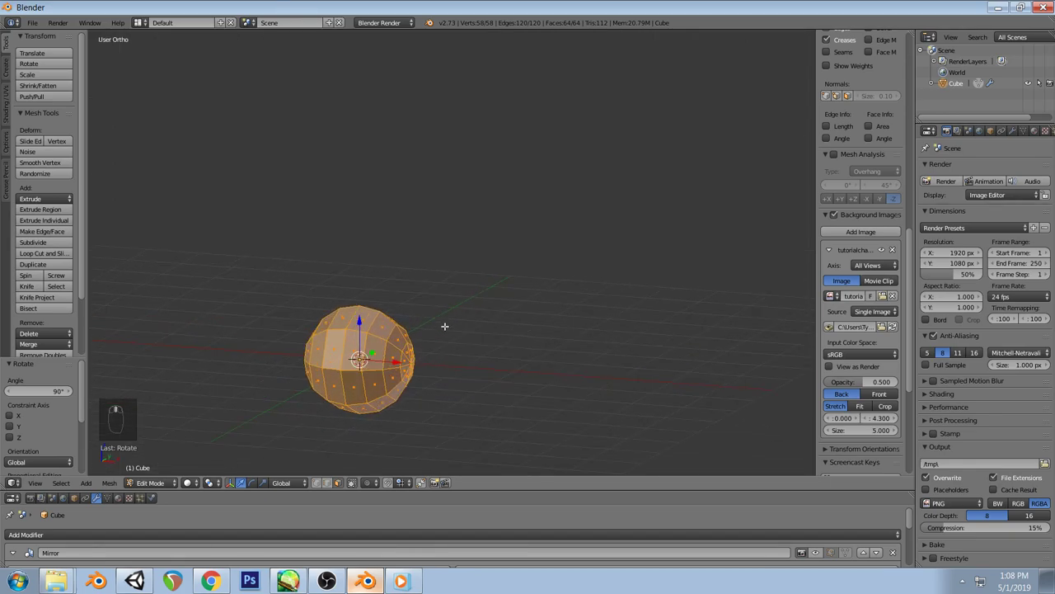
Select the edge loop near the sphere's pole and compare the sphere from the right side with the face modeling reference video
{"action": "left_click", "coordinate": [327, 483]}
{"action": "right_click", "coordinate": [382, 353], "text": "alt"}
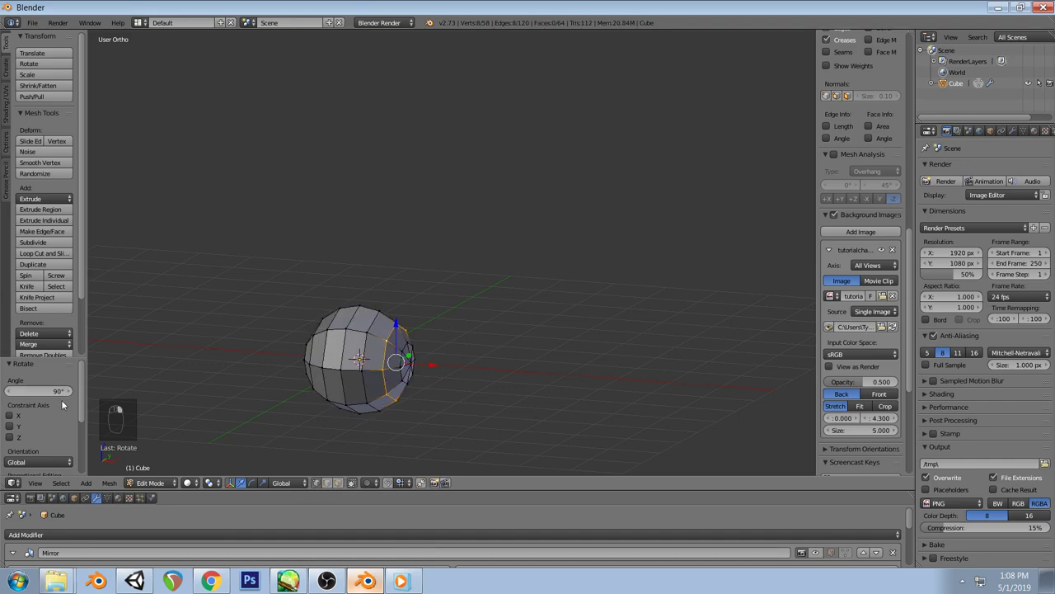
{"action": "middle_click_drag", "start_coordinate": [409, 354], "coordinate": [362, 340]}
{"action": "key", "text": "KP_3"}
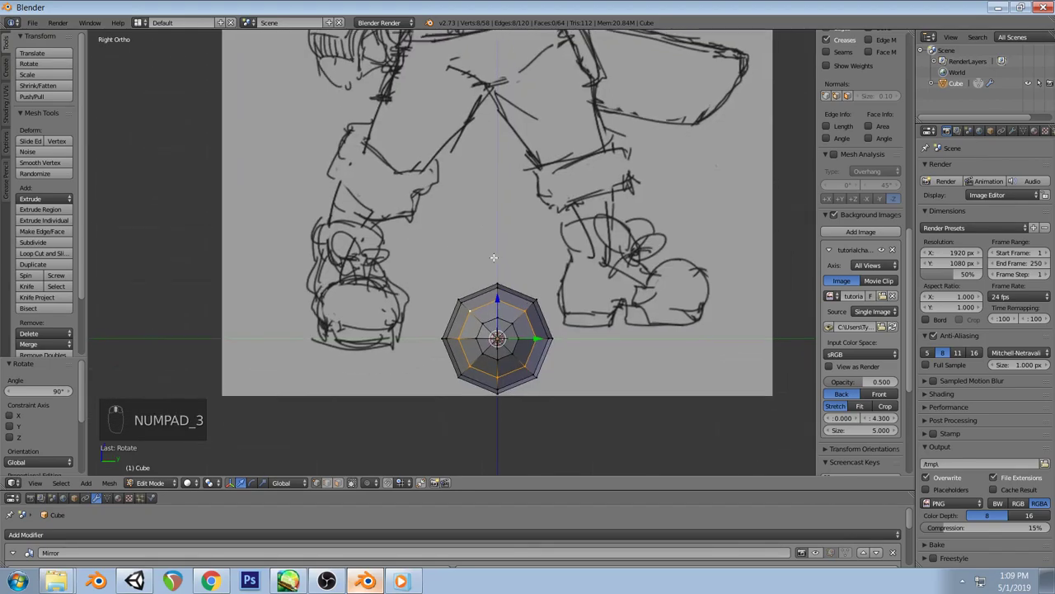
{"action": "key", "text": "alt+Tab"}
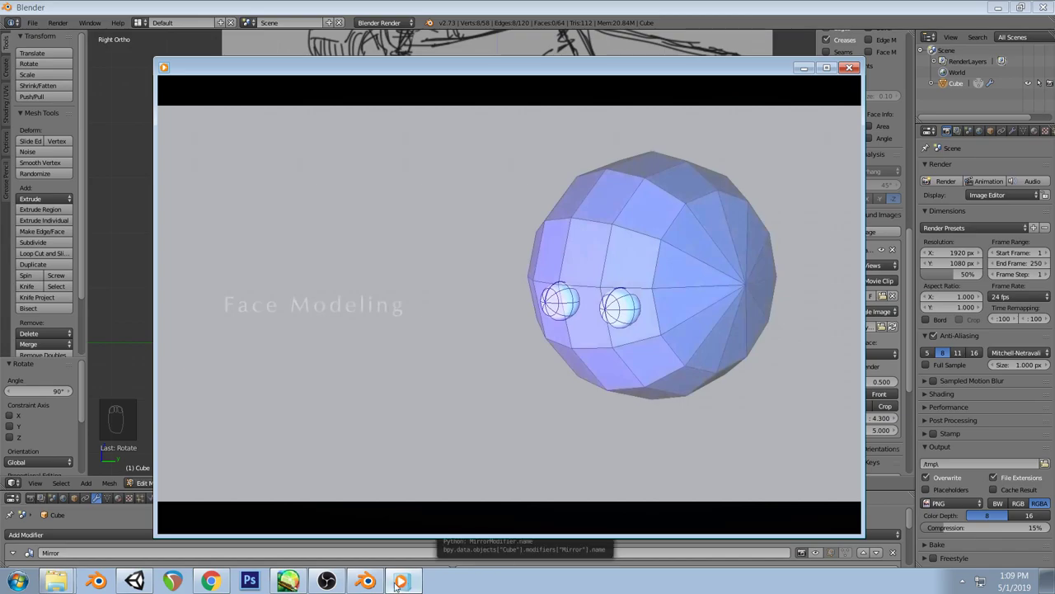
{"action": "key", "text": "alt+Tab"}
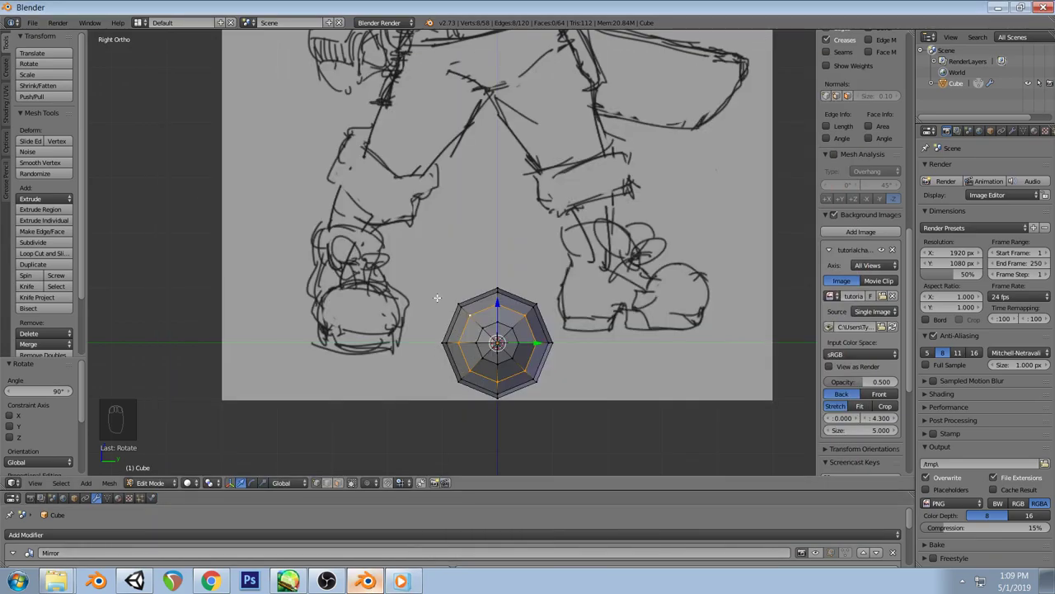
Undo the edge loop selection, the sphere's rotation and the sphere itself
{"action": "key", "text": "ctrl+z"}
{"action": "key", "text": "ctrl+z"}
{"action": "key", "text": "ctrl+z"}
{"action": "key", "text": "ctrl+z"}
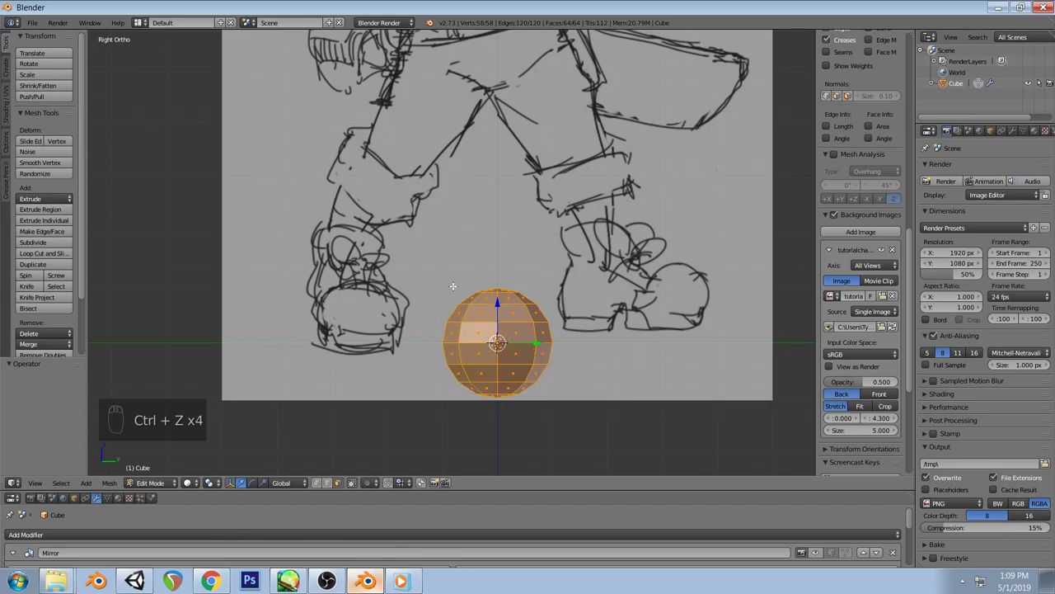
{"action": "scroll", "coordinate": [453, 286], "scroll_direction": "up", "scroll_amount": 2}
{"action": "key", "text": "ctrl+z"}
Add a UV sphere with 10 segments and 8 rings to the mesh
{"action": "key", "text": "shift+a"}
{"action": "left_click", "coordinate": [505, 296]}
{"action": "left_click", "coordinate": [37, 390]}
{"action": "type", "text": "10"}
{"action": "key", "text": "Return"}
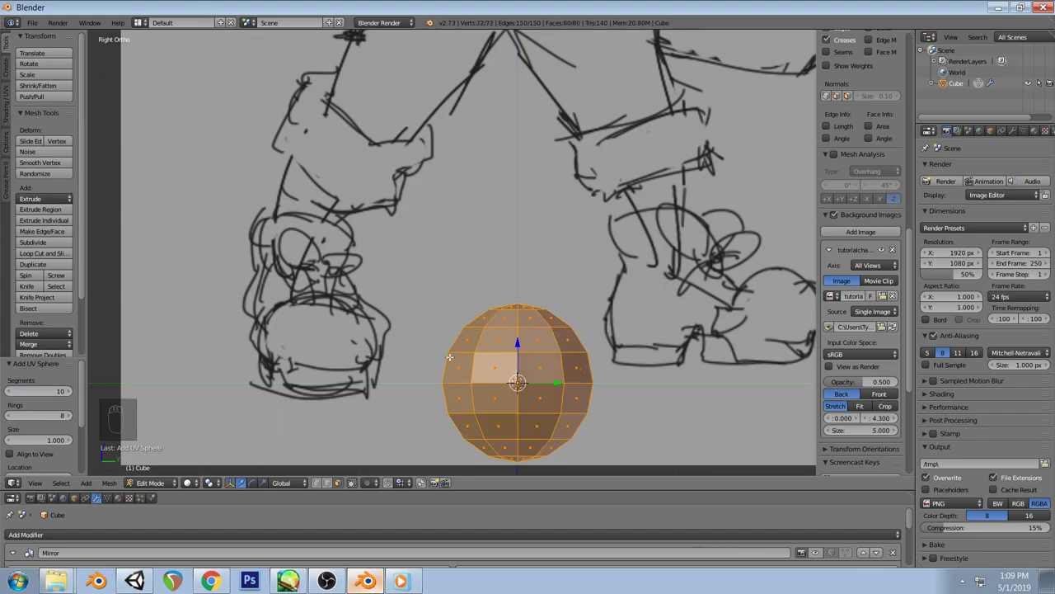
Rotate the 10-segment sphere 90° in front view and compare it from the right side with the face modeling reference video
{"action": "key", "text": "KP_1"}
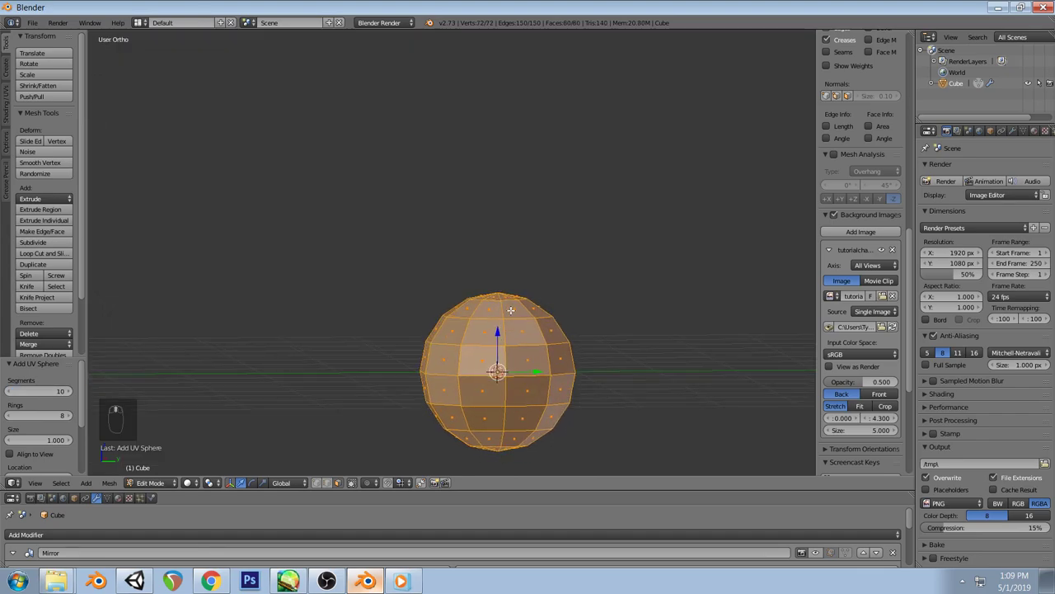
{"action": "key", "text": "r"}
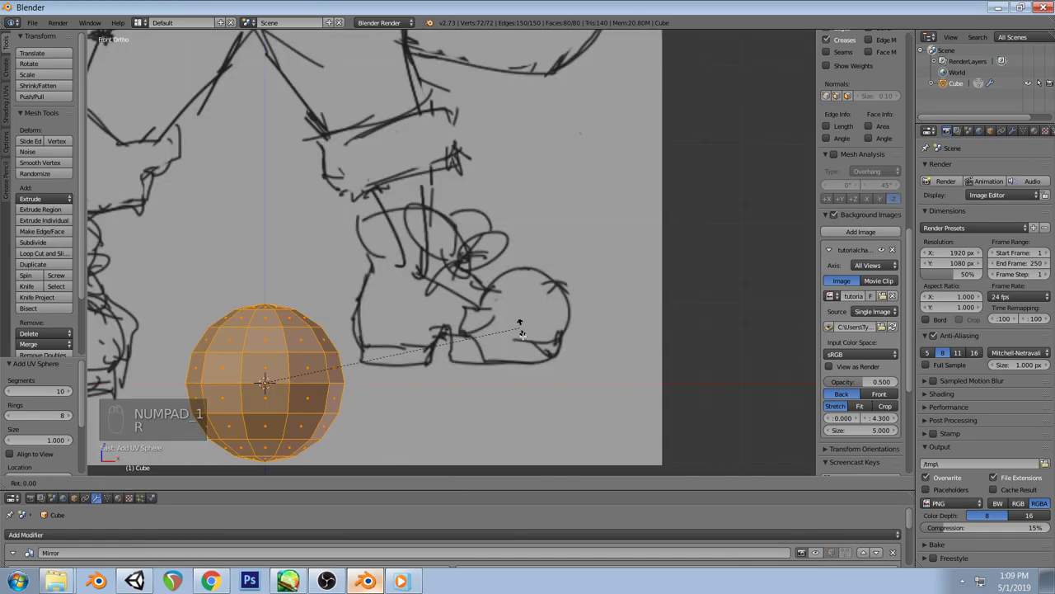
{"action": "left_click", "coordinate": [322, 201]}
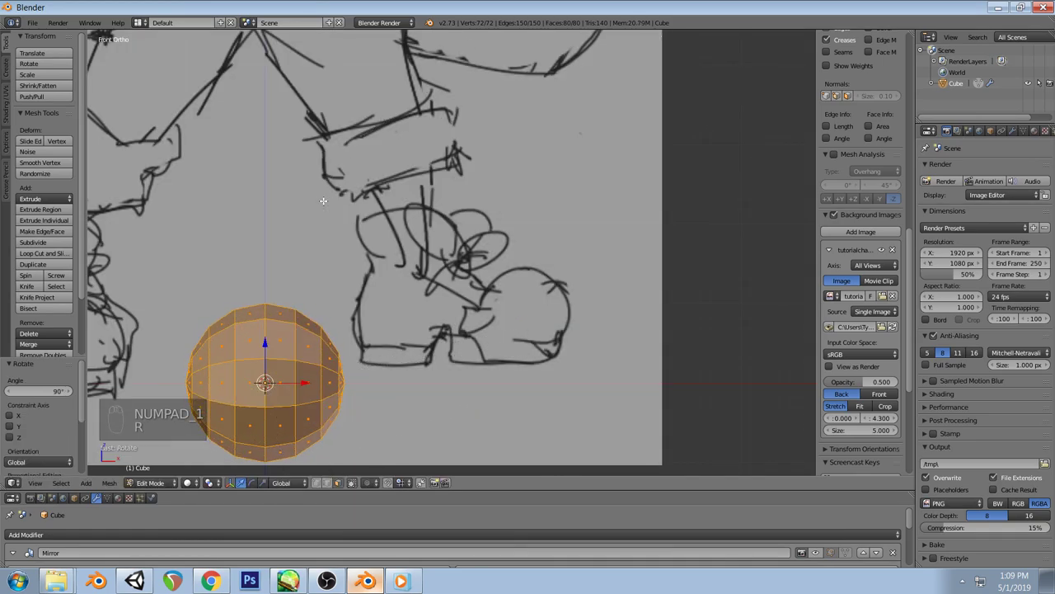
{"action": "key", "text": "KP_3"}
{"action": "scroll", "coordinate": [536, 231], "scroll_direction": "up", "scroll_amount": 1}
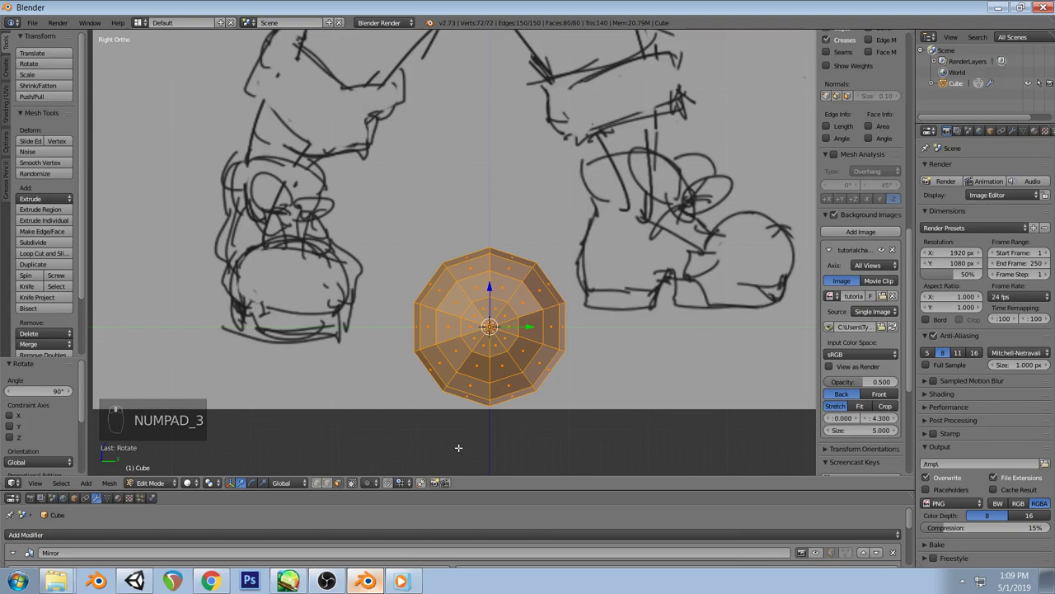
{"action": "left_click", "coordinate": [413, 583]}
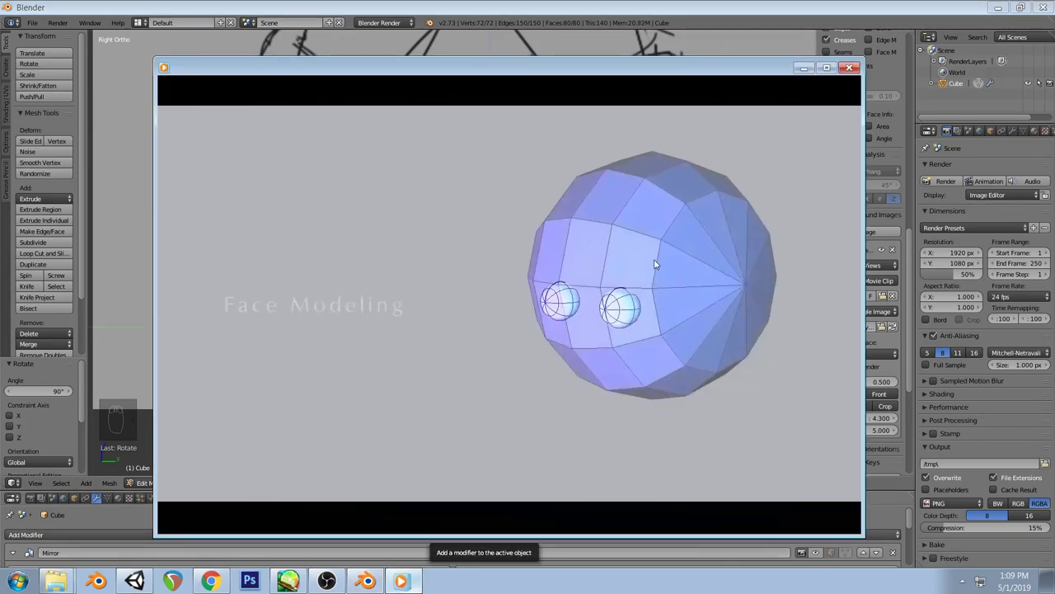
{"action": "left_click", "coordinate": [804, 68]}
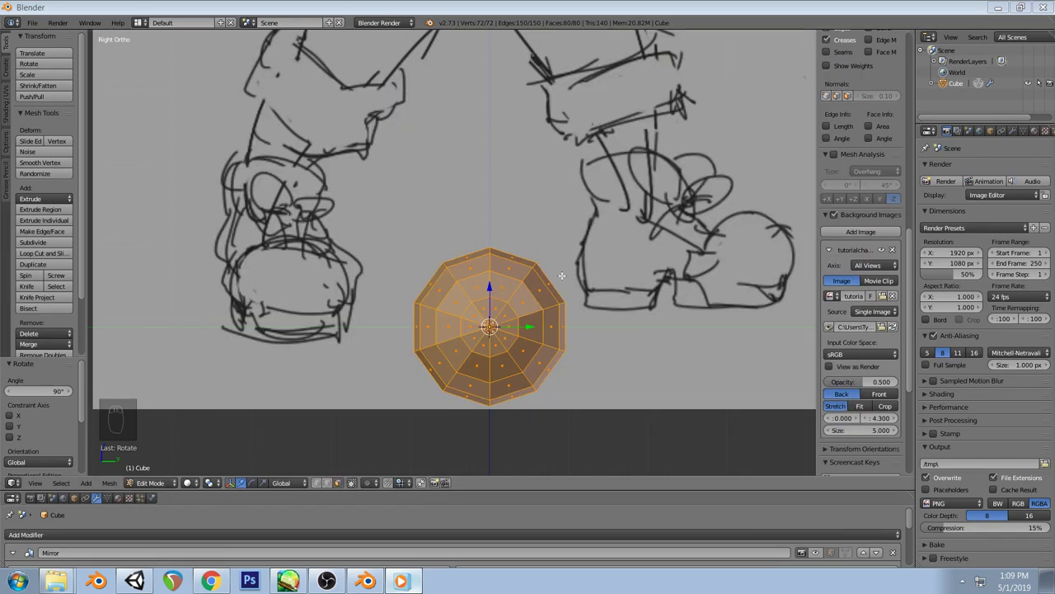
Undo the 10-segment sphere's rotation and its addition to the mesh
{"action": "middle_click_drag", "start_coordinate": [520, 280], "coordinate": [479, 297]}
{"action": "key", "text": "ctrl+z"}
{"action": "key", "text": "ctrl+z"}
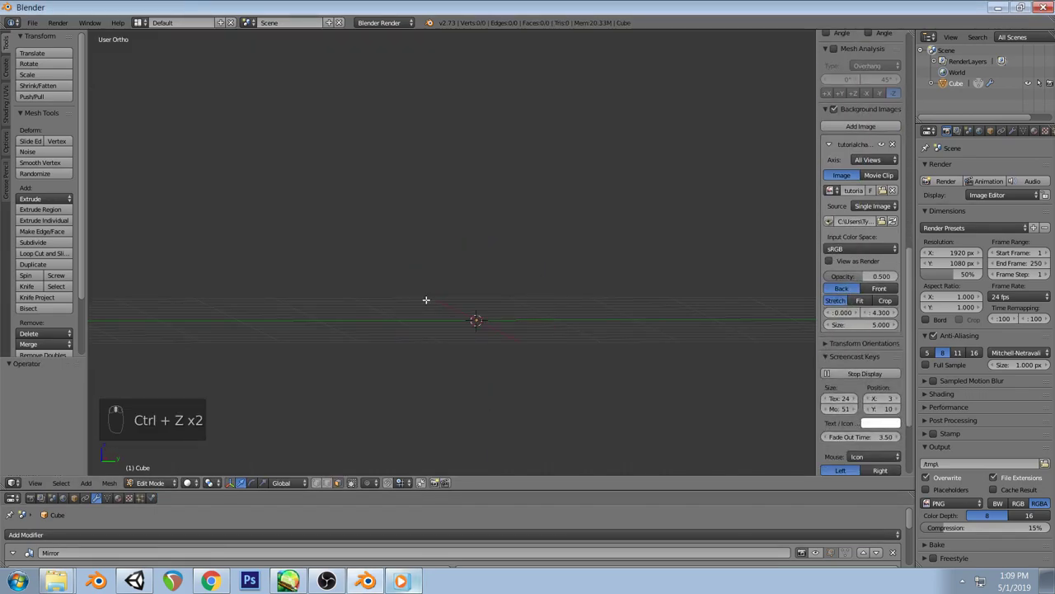
Add a UV sphere with 12 segments and 8 rings to the empty mesh
{"action": "key", "text": "shift+a"}
{"action": "left_click", "coordinate": [410, 300]}
{"action": "left_click", "coordinate": [31, 390]}
{"action": "type", "text": "12"}
{"action": "key", "text": "Return"}
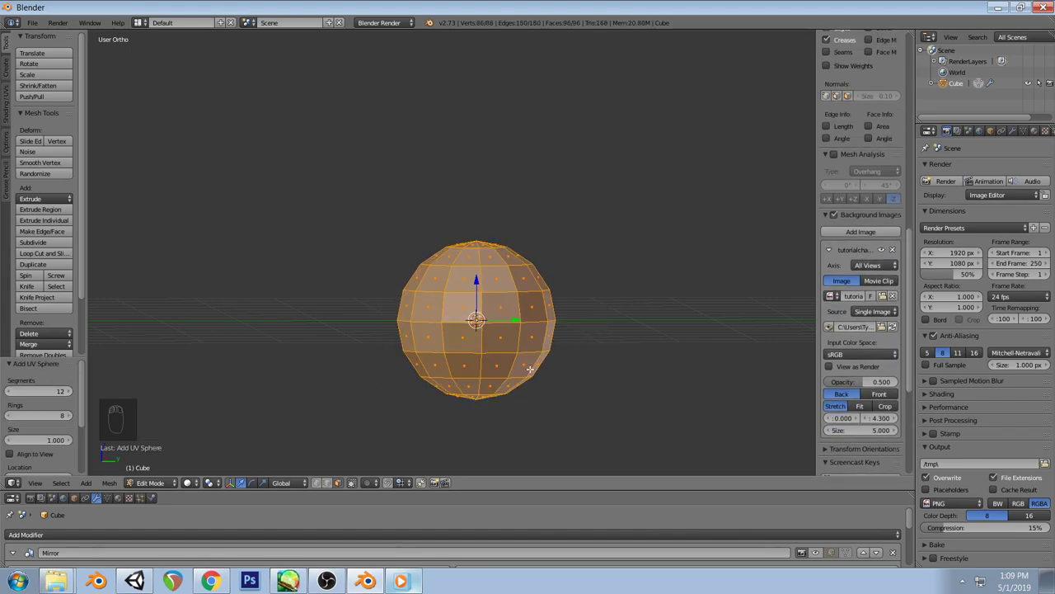
Rotate the 12-segment sphere 90° in front view and inspect its pole from the right side and at an angle
{"action": "key", "text": "KP_3"}
{"action": "key", "text": "KP_1"}
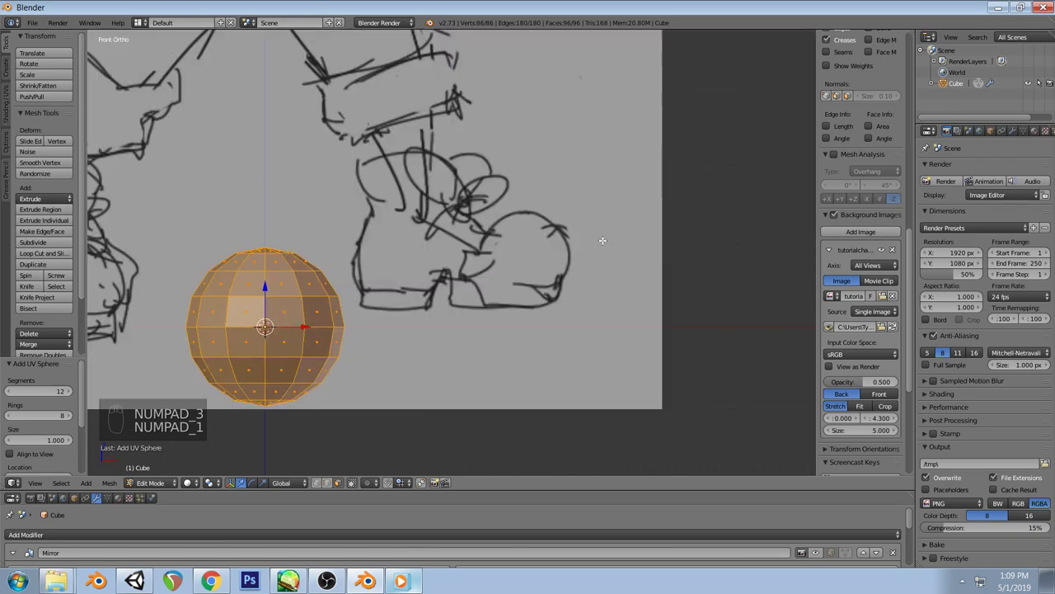
{"action": "key", "text": "r"}
{"action": "left_click", "coordinate": [369, 82]}
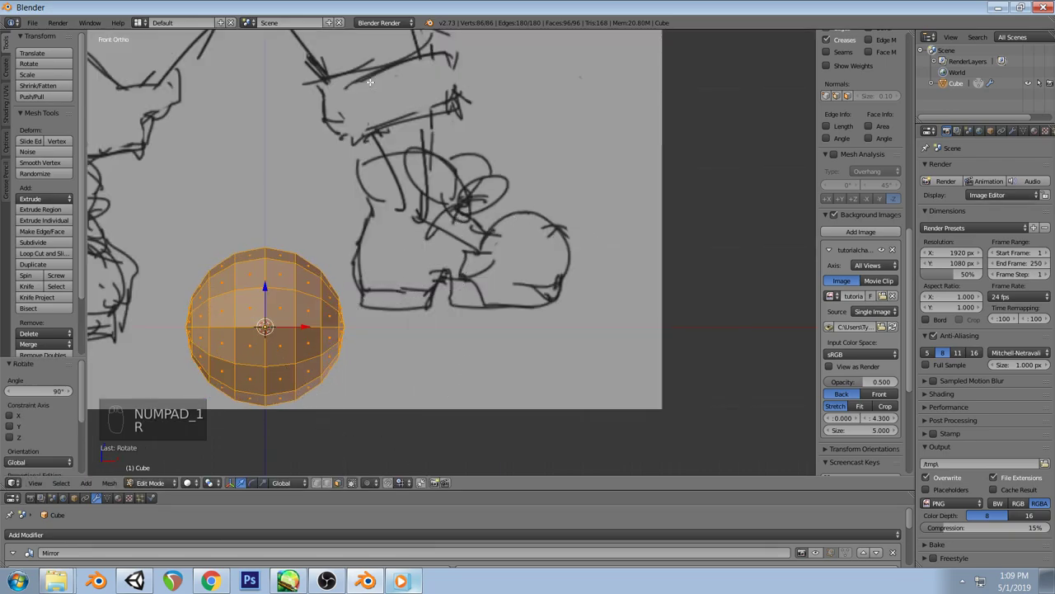
{"action": "key", "text": "KP_3"}
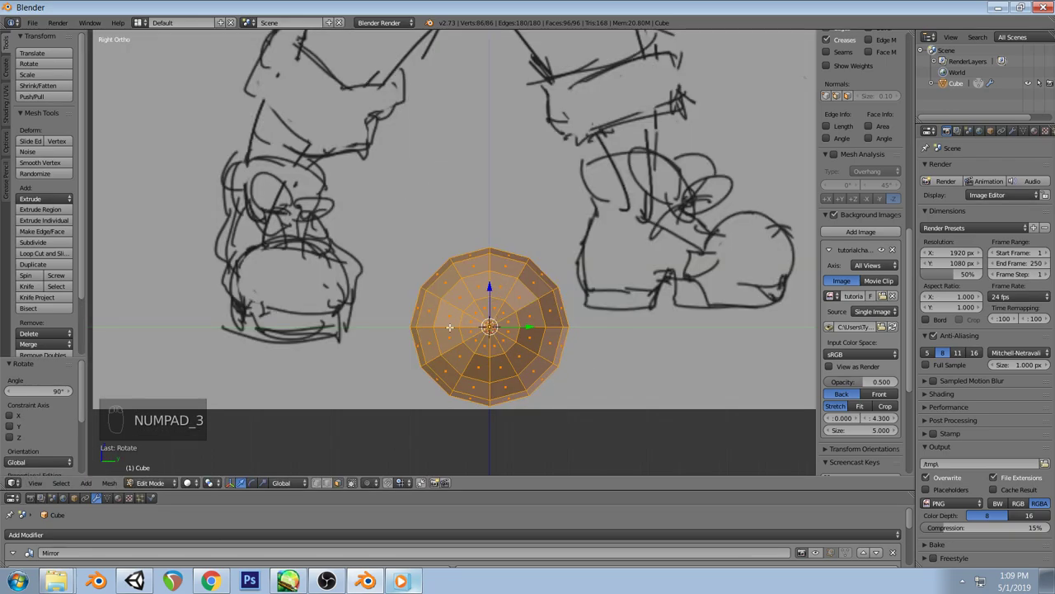
{"action": "mouse_move", "coordinate": [423, 301]}
{"action": "middle_mouse_down"}
{"action": "mouse_move", "coordinate": [478, 283]}
{"action": "mouse_move", "coordinate": [440, 286]}
{"action": "middle_mouse_up"}
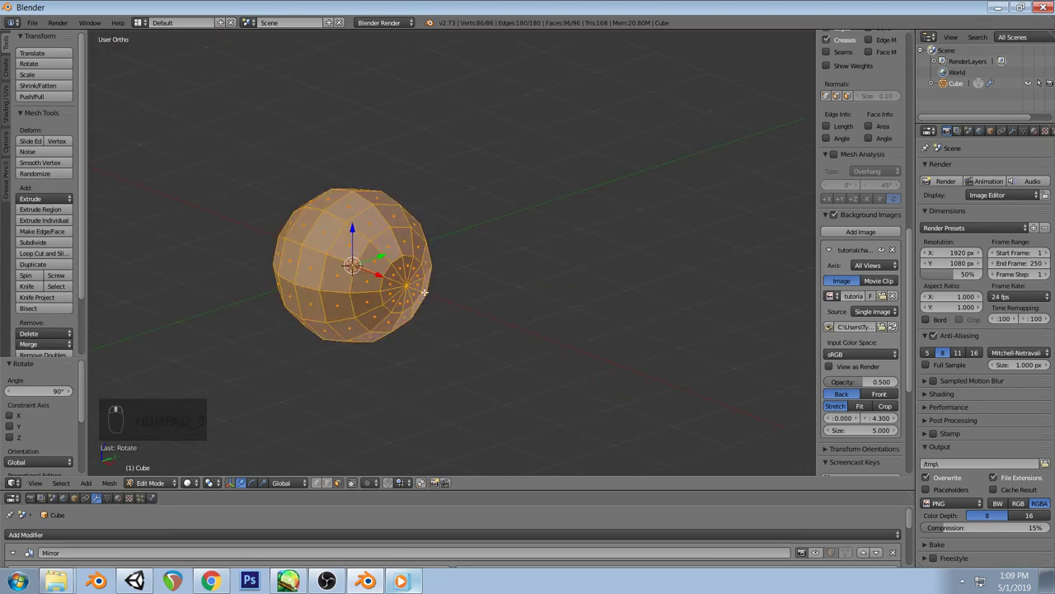
Undo the 12-segment sphere's rotation and its addition to the mesh
{"action": "key", "text": "KP_1"}
{"action": "key", "text": "ctrl+z"}
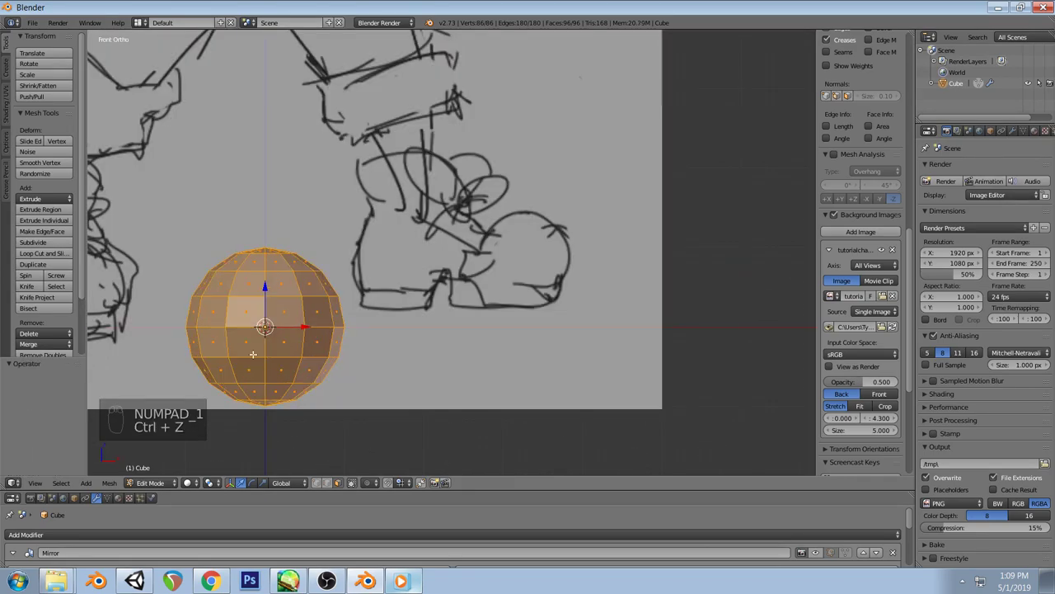
{"action": "key", "text": "ctrl+z"}
Add a UV sphere with 12 segments and 8 rings in front view as the head base
{"action": "key", "text": "shift+a"}
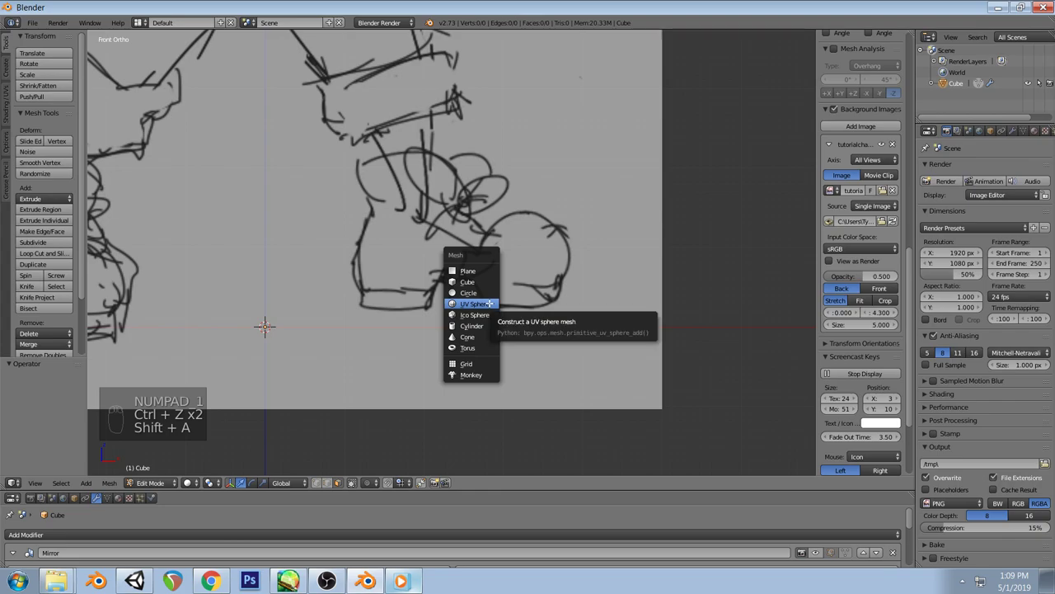
{"action": "left_click", "coordinate": [489, 303]}
{"action": "middle_click_drag", "start_coordinate": [407, 196], "coordinate": [541, 186], "text": "shift"}
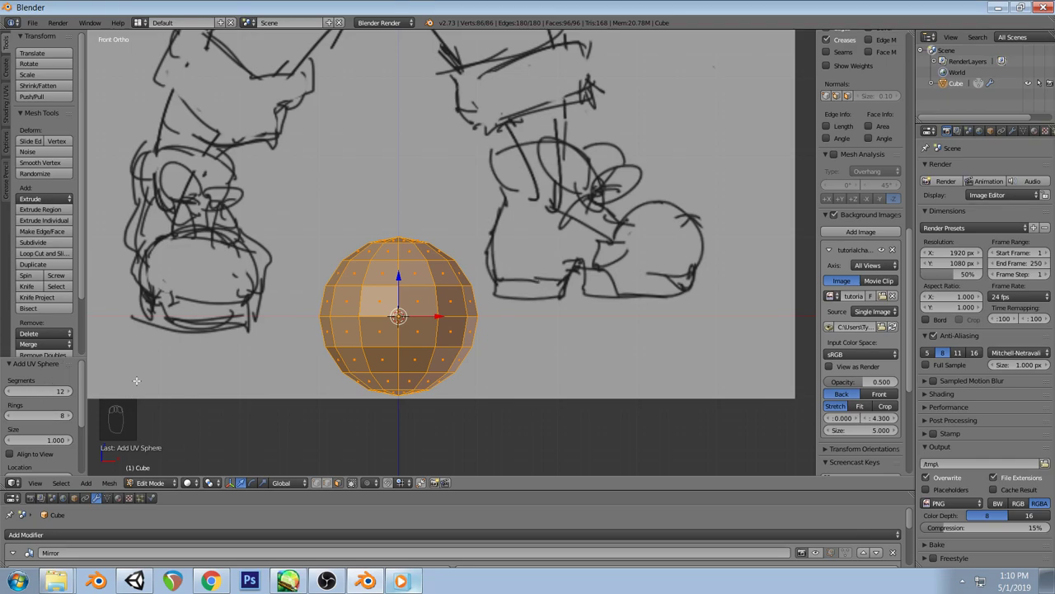
{"action": "key", "text": "Return"}
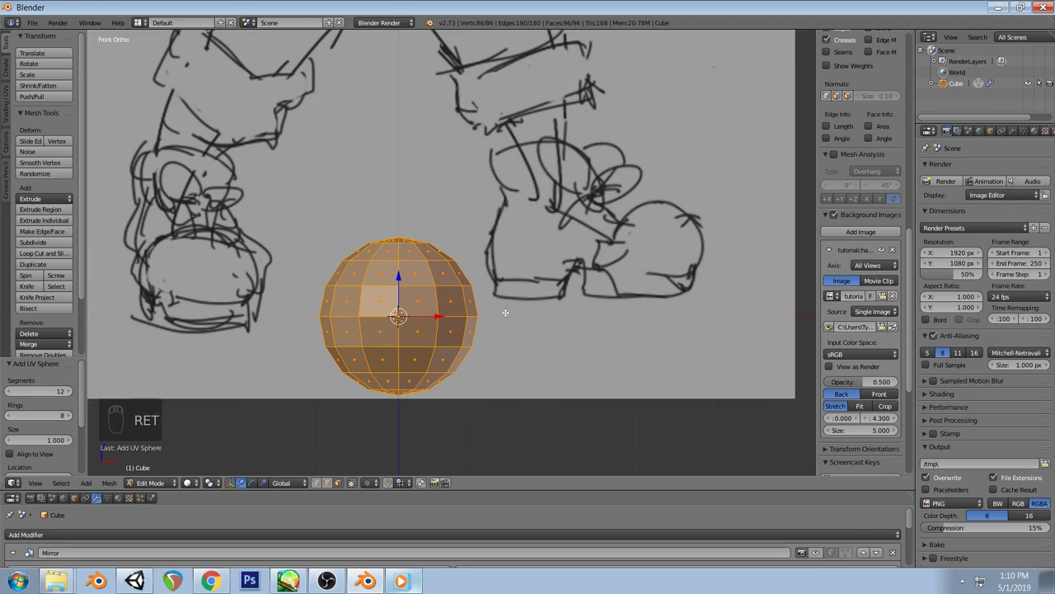
Replace the added sphere with a fresh UV sphere of 12 segments and 8 rings, and rotate it 90° in front view
{"action": "key", "text": "ctrl+z"}
{"action": "key", "text": "shift+a"}
{"action": "left_click", "coordinate": [499, 266]}
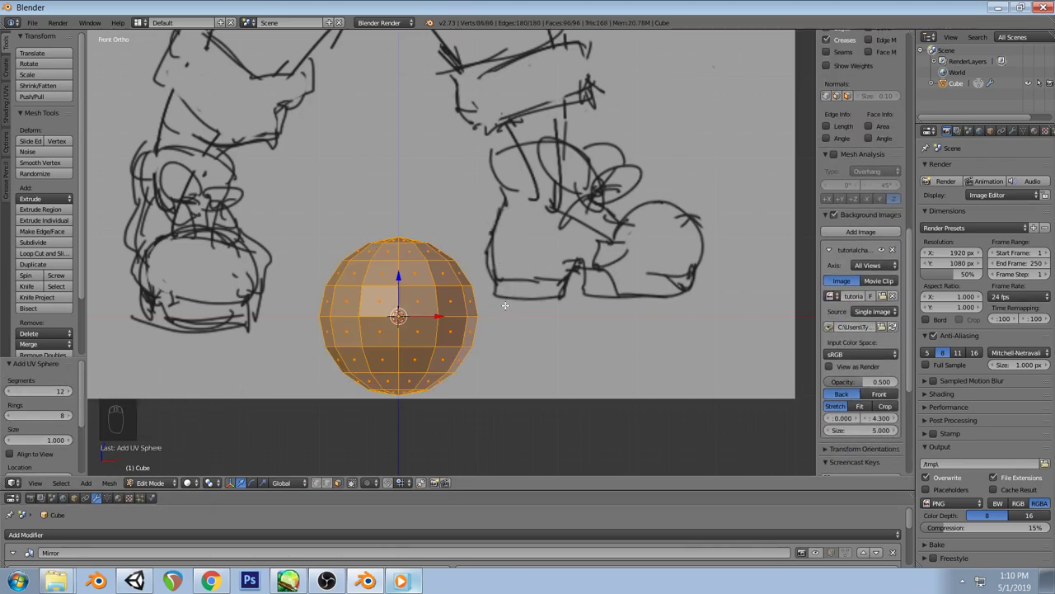
{"action": "key", "text": "r"}
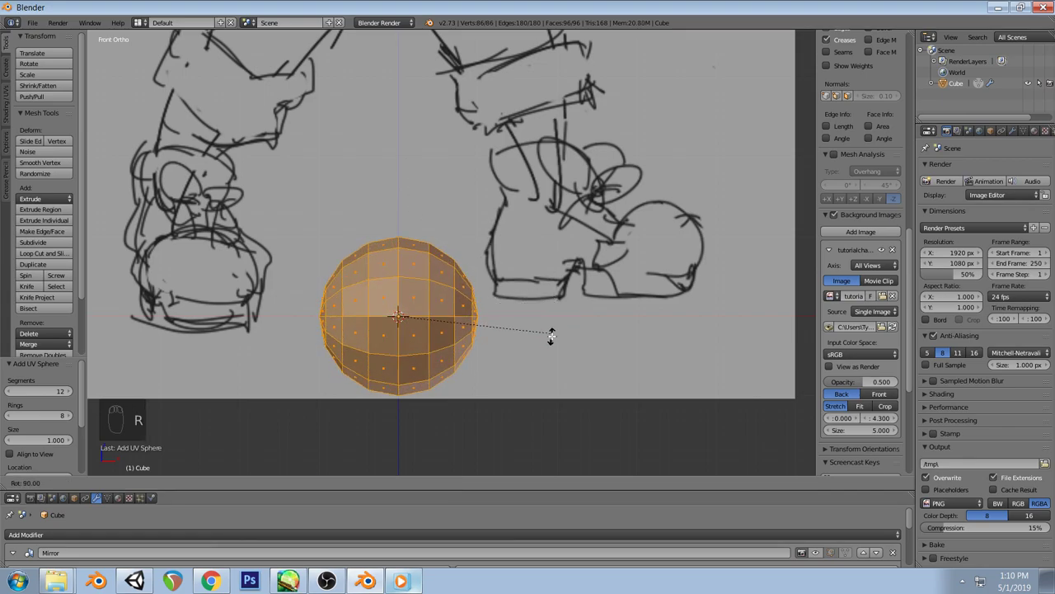
{"action": "left_click", "coordinate": [553, 336]}
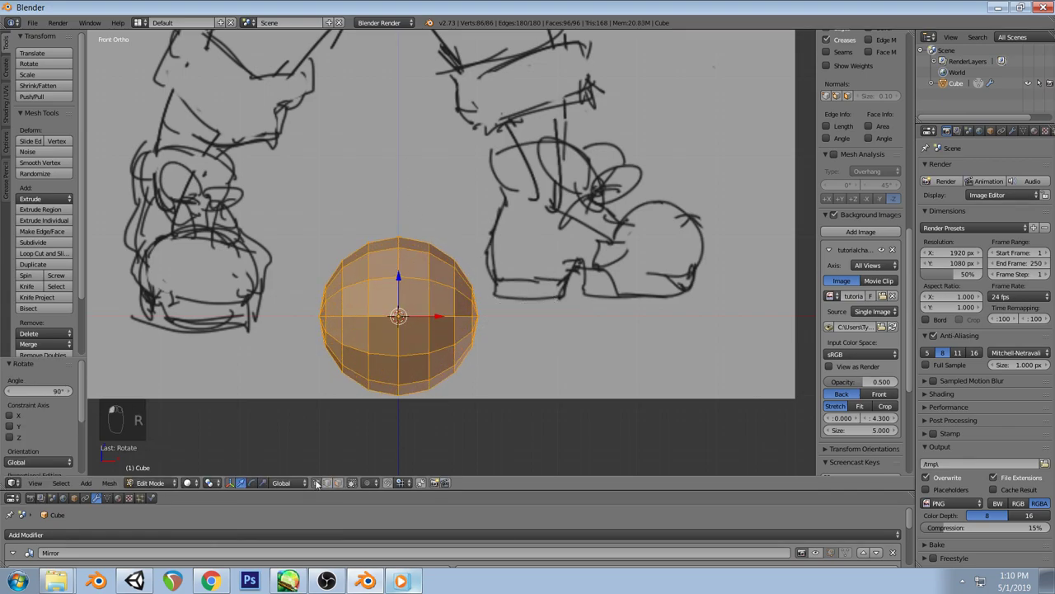
Delete the edge loop surrounding the pole on each side of the sphere
{"action": "middle_click_drag", "start_coordinate": [528, 326], "coordinate": [476, 309]}
{"action": "key", "text": "a"}
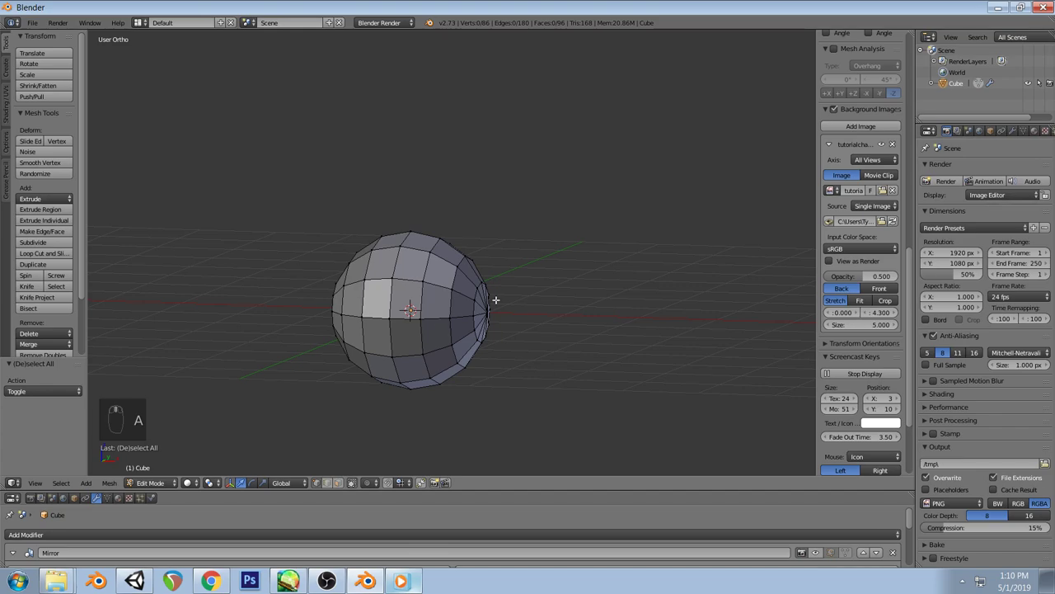
{"action": "right_click", "coordinate": [479, 308], "text": "alt"}
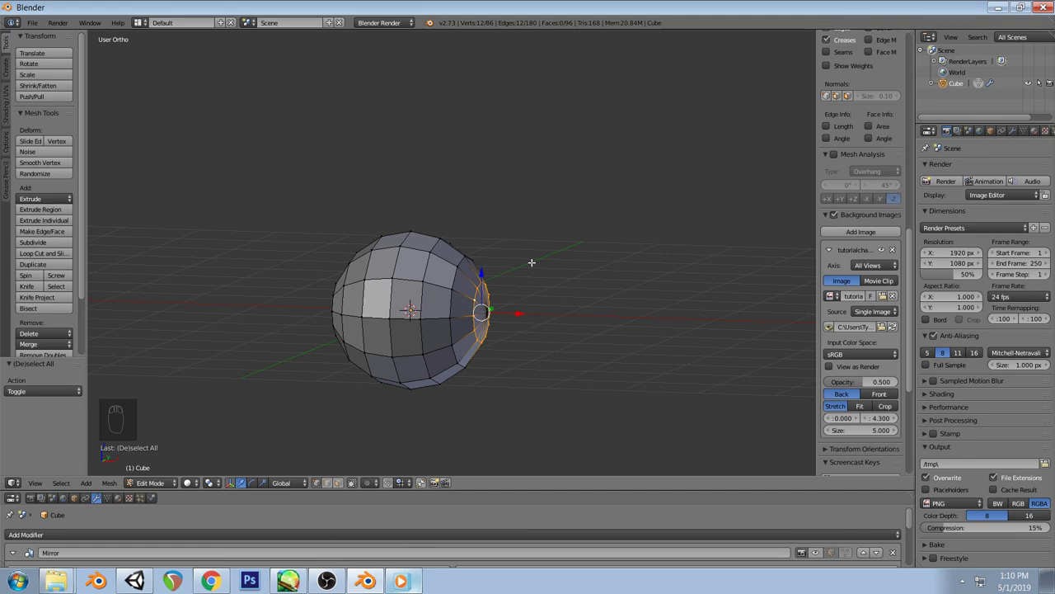
{"action": "key", "text": "x"}
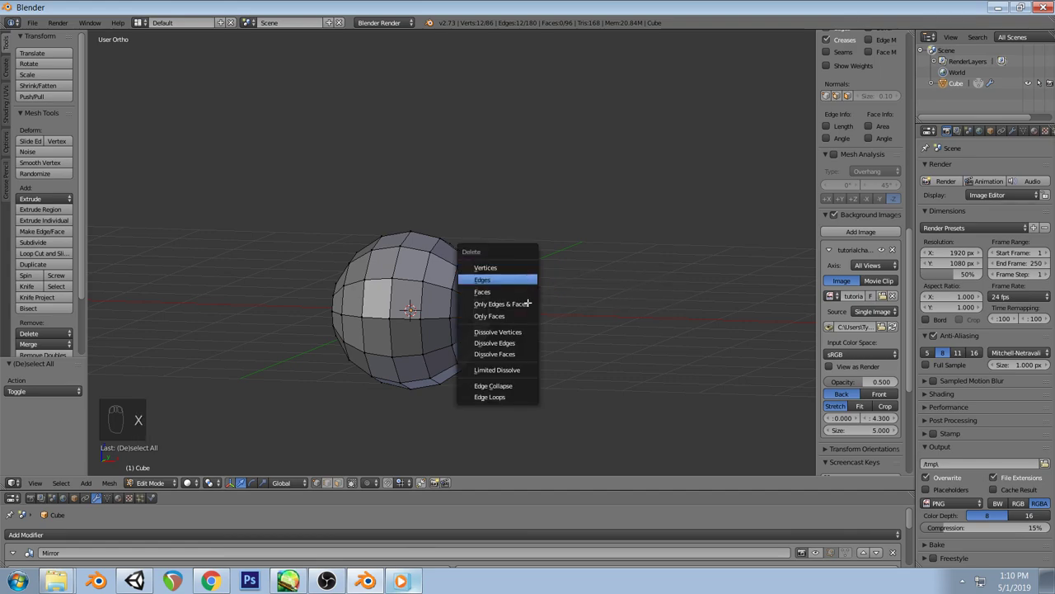
{"action": "left_click", "coordinate": [511, 384]}
{"action": "key", "text": "a"}
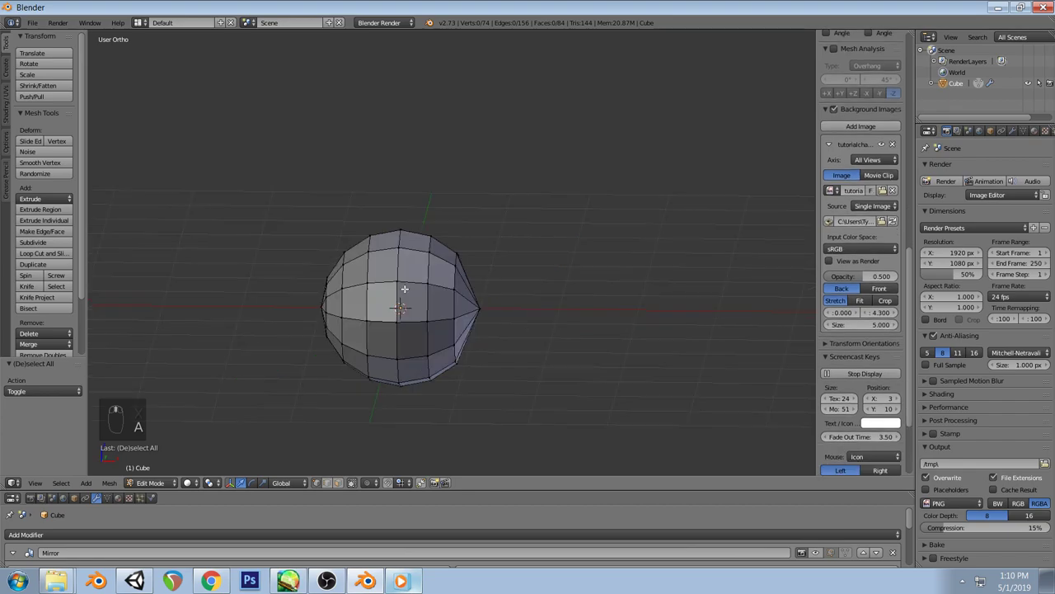
{"action": "right_click", "coordinate": [328, 305], "text": "alt"}
{"action": "key", "text": "x"}
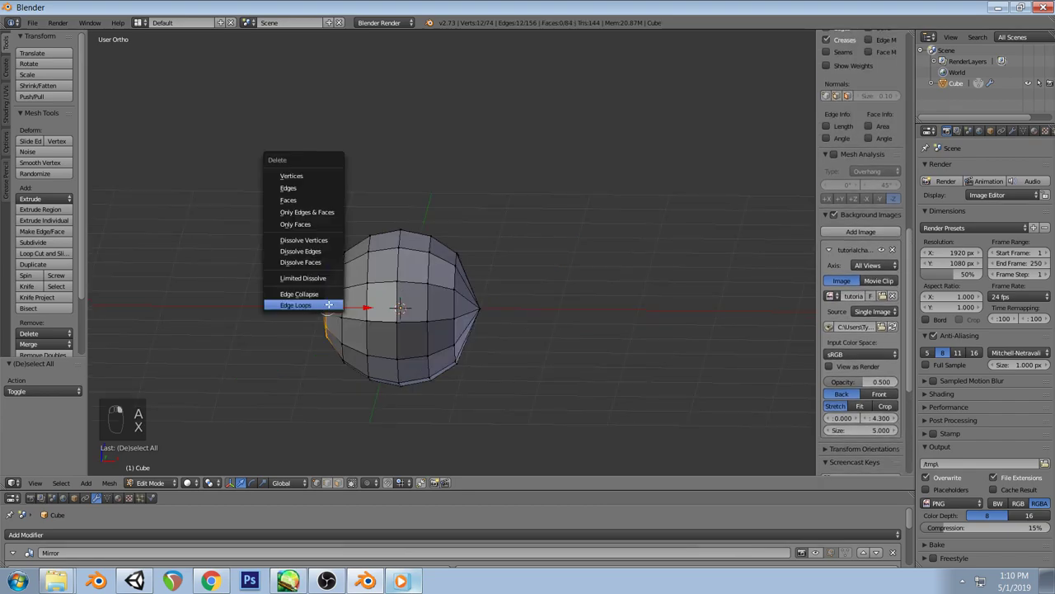
{"action": "left_click", "coordinate": [328, 305]}
Select both pole vertices and scale them together along X to about 0.744 to flatten the sides of the head
{"action": "middle_click_drag", "start_coordinate": [442, 336], "coordinate": [384, 343]}
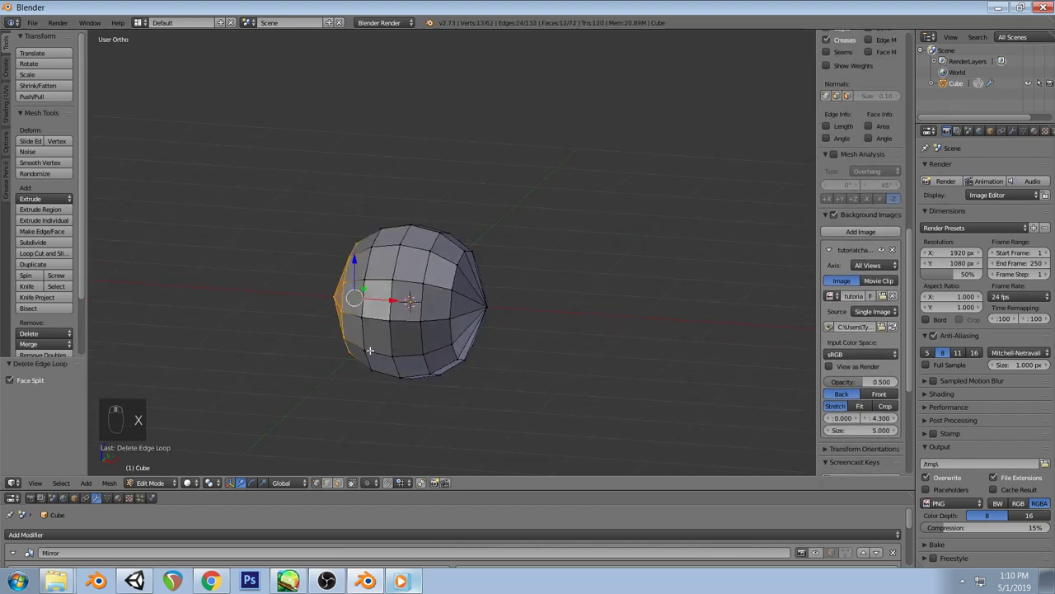
{"action": "right_click", "coordinate": [499, 300], "text": "shift"}
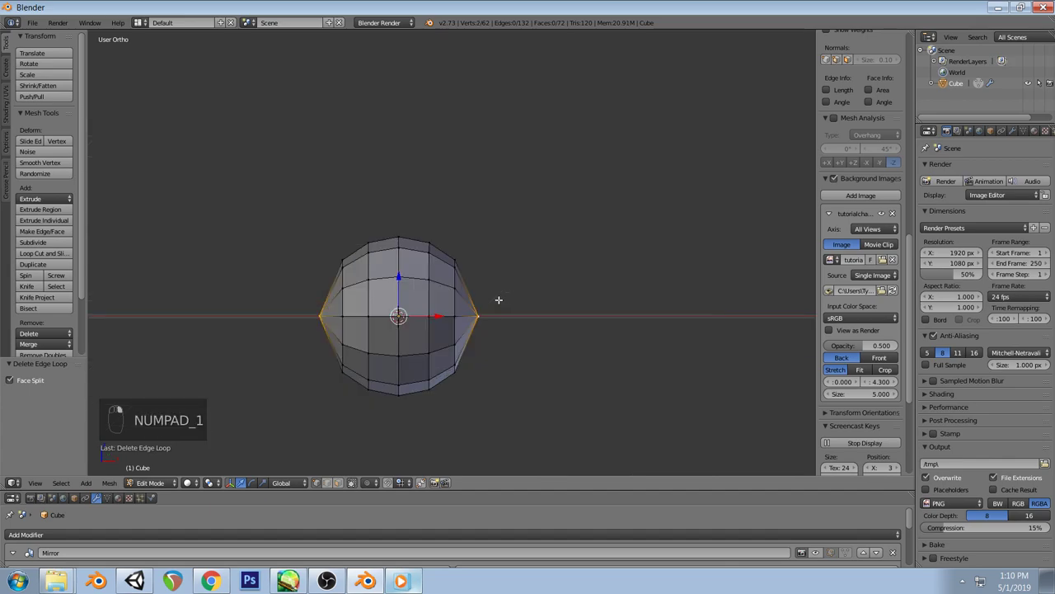
{"action": "key", "text": "KP_1"}
{"action": "key", "text": "s"}
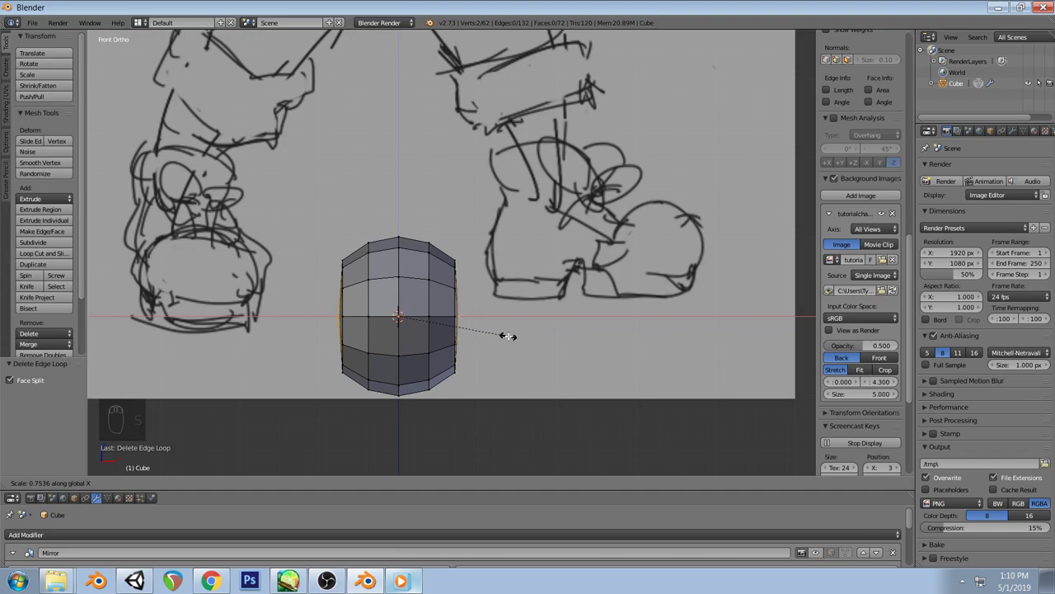
{"action": "left_click", "coordinate": [507, 333]}
Compare the flattened side of the sphere with the reference head in the media player window
{"action": "mouse_move", "coordinate": [507, 333]}
{"action": "middle_mouse_down"}
{"action": "mouse_move", "coordinate": [499, 312]}
{"action": "mouse_move", "coordinate": [468, 321]}
{"action": "middle_mouse_up"}
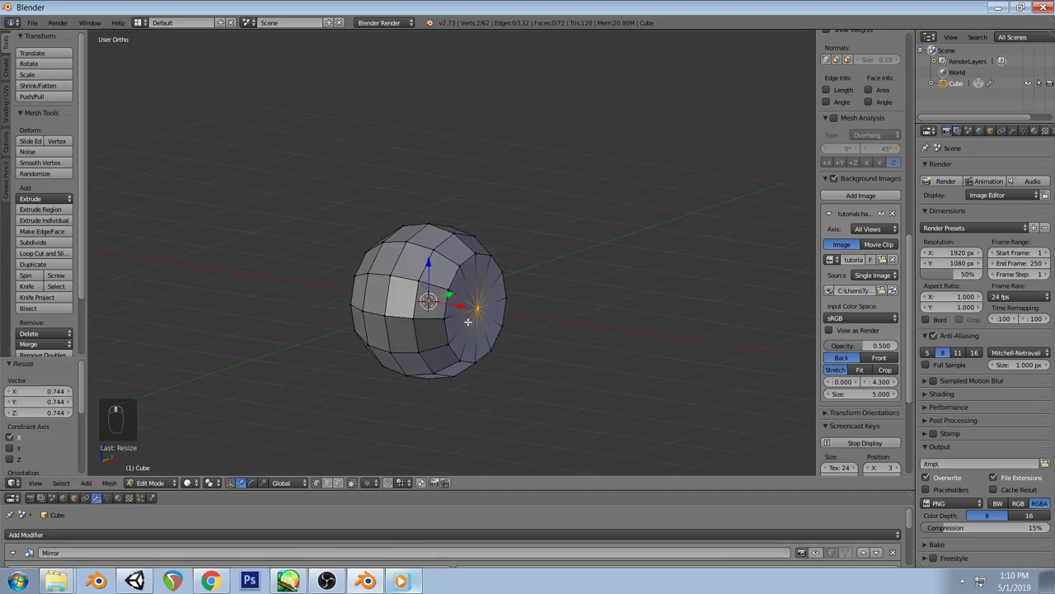
{"action": "left_click", "coordinate": [402, 582]}
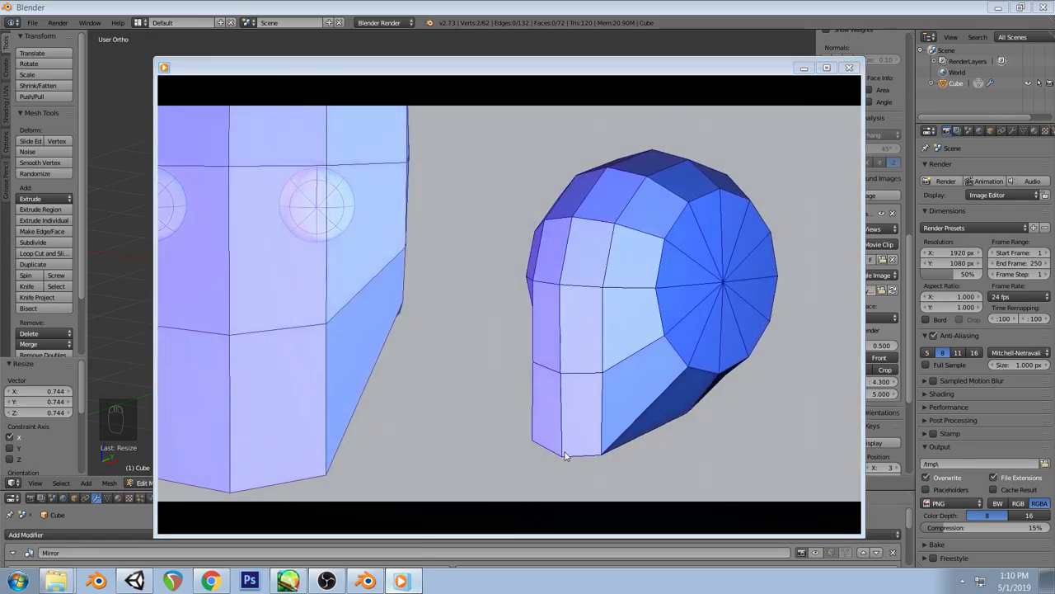
{"action": "left_click", "coordinate": [365, 581]}
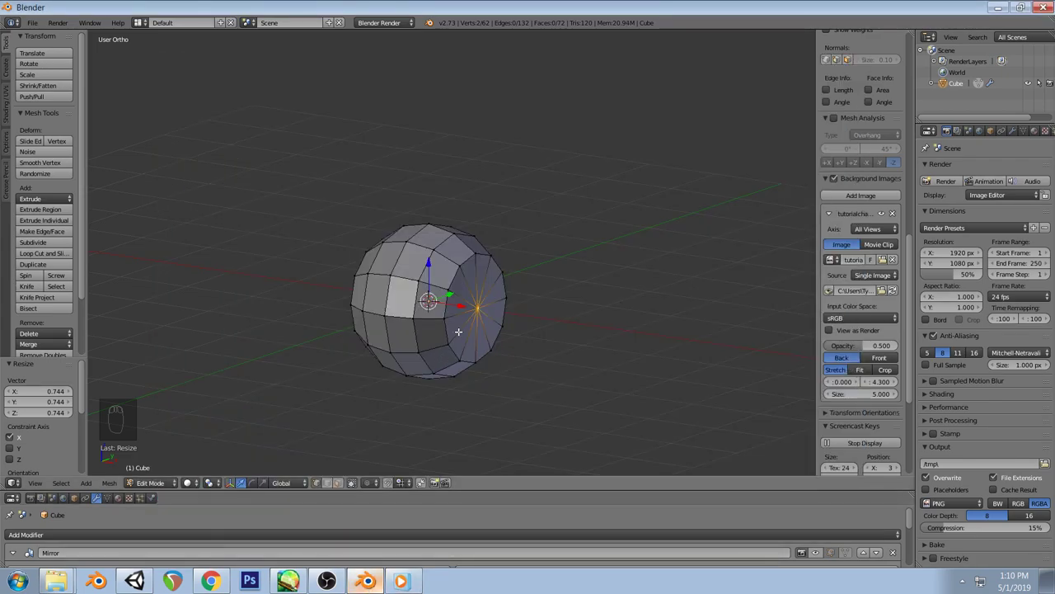
Delete the vertices of the sphere's negative-X half in front view, keeping the centre line for the mirror
{"action": "key", "text": "KP_1"}
{"action": "key", "text": "a"}
{"action": "key", "text": "a"}
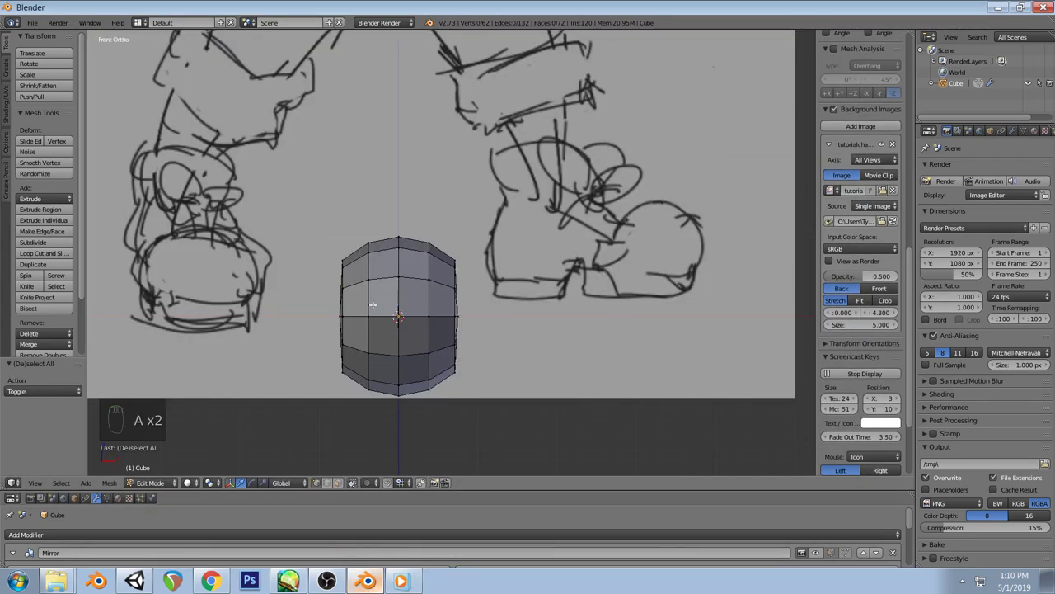
{"action": "key", "text": "z"}
{"action": "key", "text": "b"}
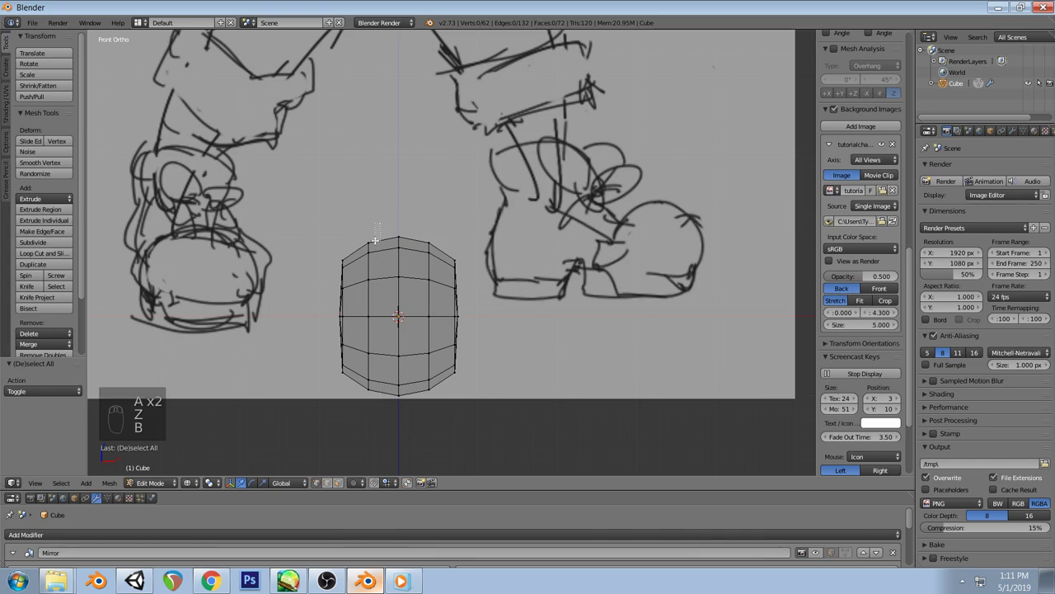
{"action": "left_click_drag", "start_coordinate": [380, 222], "coordinate": [330, 404]}
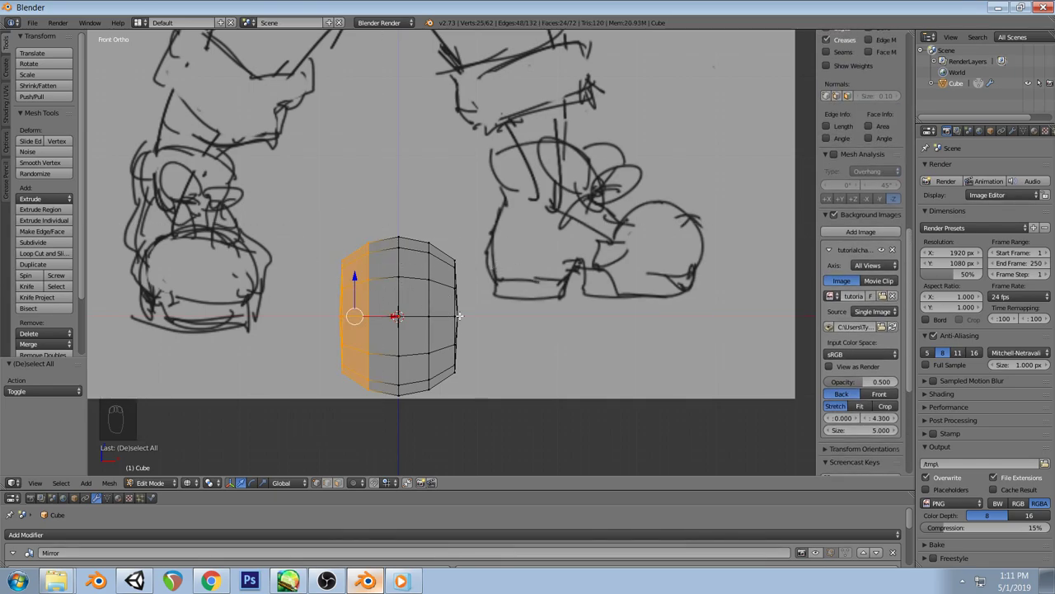
{"action": "key", "text": "x"}
{"action": "middle_click_drag", "start_coordinate": [481, 299], "coordinate": [498, 301]}
{"action": "key", "text": "KP_1"}
{"action": "key", "text": "x"}
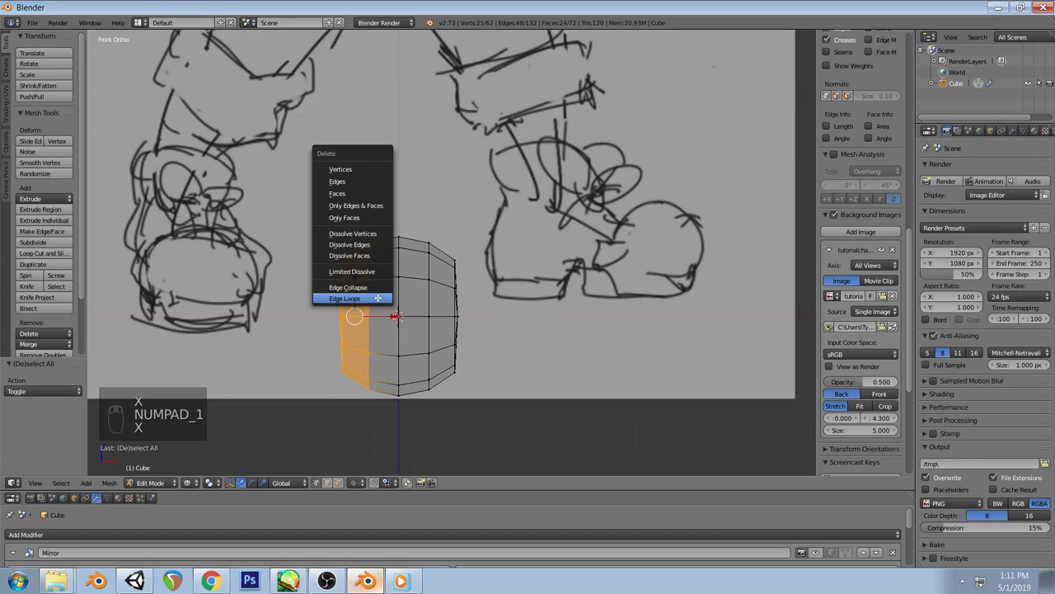
{"action": "left_click", "coordinate": [363, 169]}
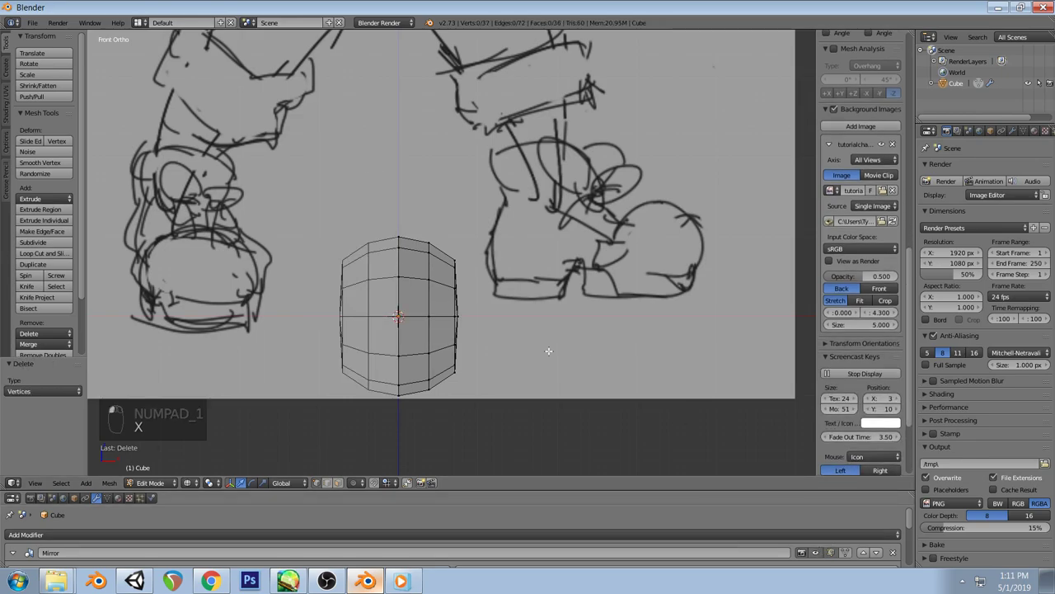
{"action": "key", "text": "a"}
{"action": "key", "text": "g"}
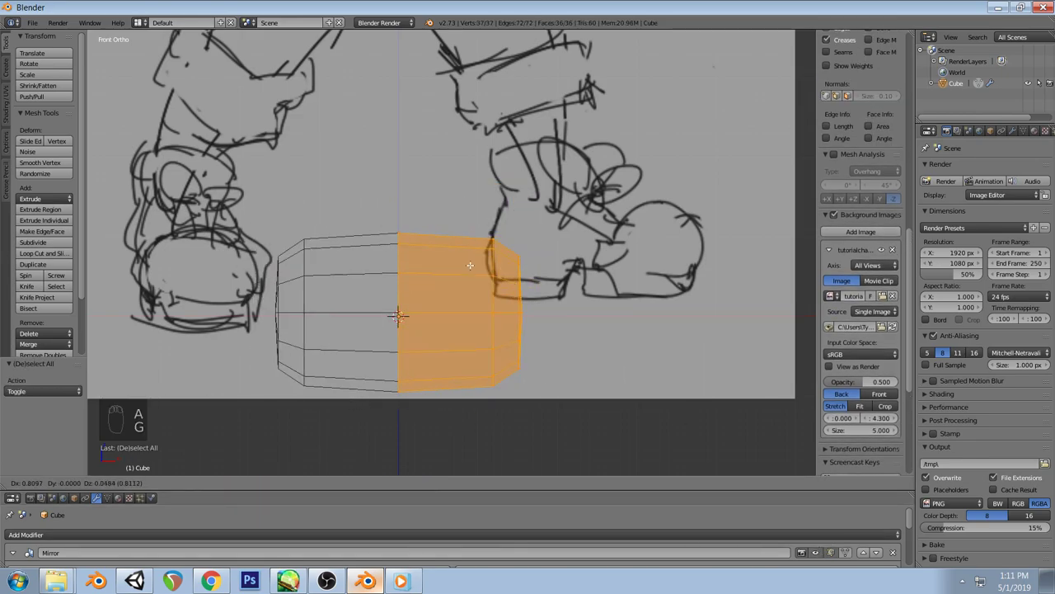
{"action": "right_click", "coordinate": [467, 275]}
Move the whole half-sphere up 10.2 units along Z to the sketched face, and set the background image's X offset to 0.300
{"action": "scroll", "coordinate": [467, 274], "scroll_direction": "down", "scroll_amount": 4}
{"action": "middle_click_drag", "start_coordinate": [467, 275], "coordinate": [464, 365], "text": "shift"}
{"action": "key", "text": "a"}
{"action": "key", "text": "a"}
{"action": "scroll", "coordinate": [493, 307], "scroll_direction": "down", "scroll_amount": 1}
{"action": "middle_click_drag", "start_coordinate": [493, 306], "coordinate": [482, 318], "text": "shift"}
{"action": "key", "text": "g"}
{"action": "key", "text": "z"}
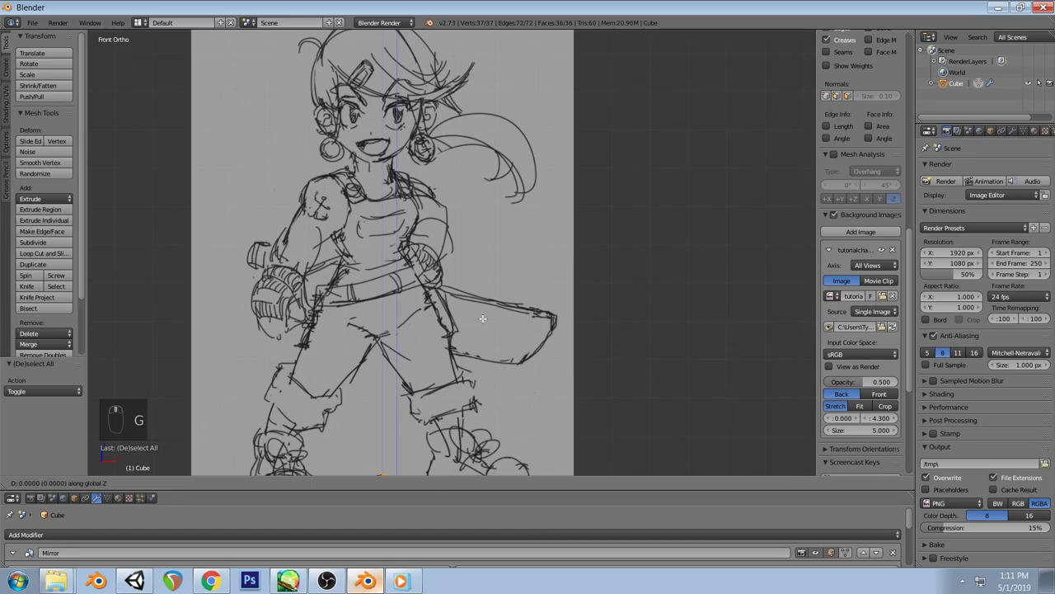
{"action": "left_click", "coordinate": [499, 367]}
{"action": "middle_click_drag", "start_coordinate": [499, 367], "coordinate": [487, 417], "text": "shift"}
{"action": "left_click_drag", "start_coordinate": [843, 418], "coordinate": [874, 418]}
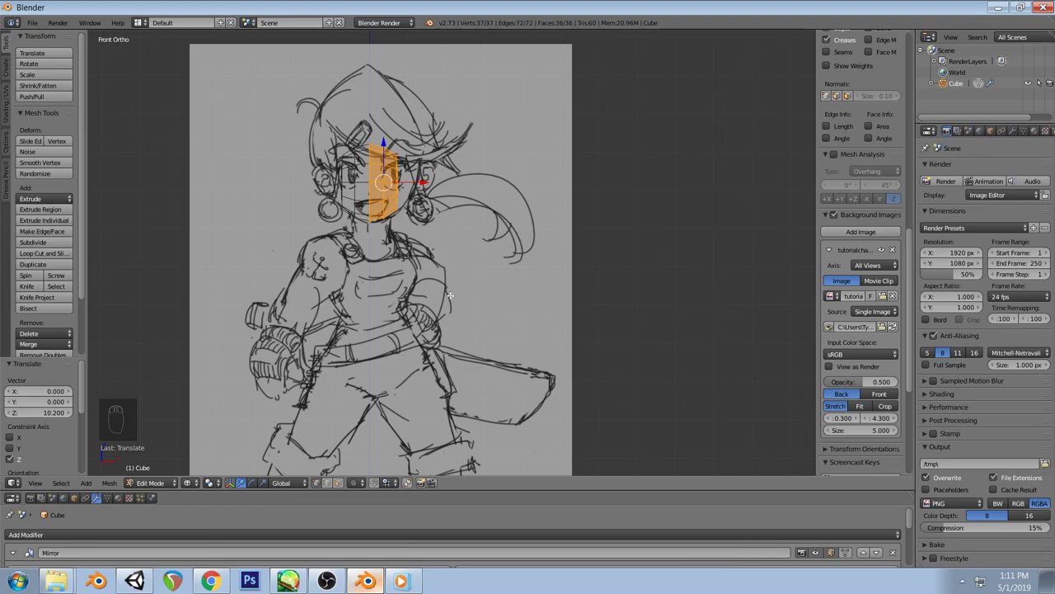
Select the lowest vertex on the head's centre line in solid shading and snap the 3D cursor to it
{"action": "mouse_move", "coordinate": [481, 294]}
{"action": "middle_mouse_down"}
{"action": "mouse_move", "coordinate": [513, 295]}
{"action": "mouse_move", "coordinate": [480, 280]}
{"action": "middle_mouse_up"}
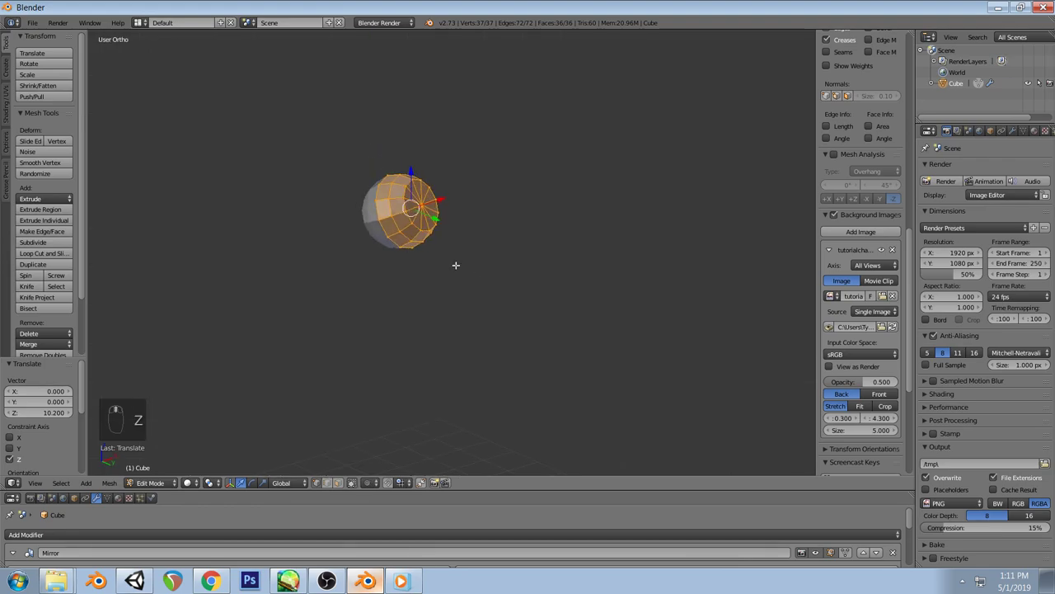
{"action": "right_click", "coordinate": [406, 249]}
{"action": "key", "text": "KP_1"}
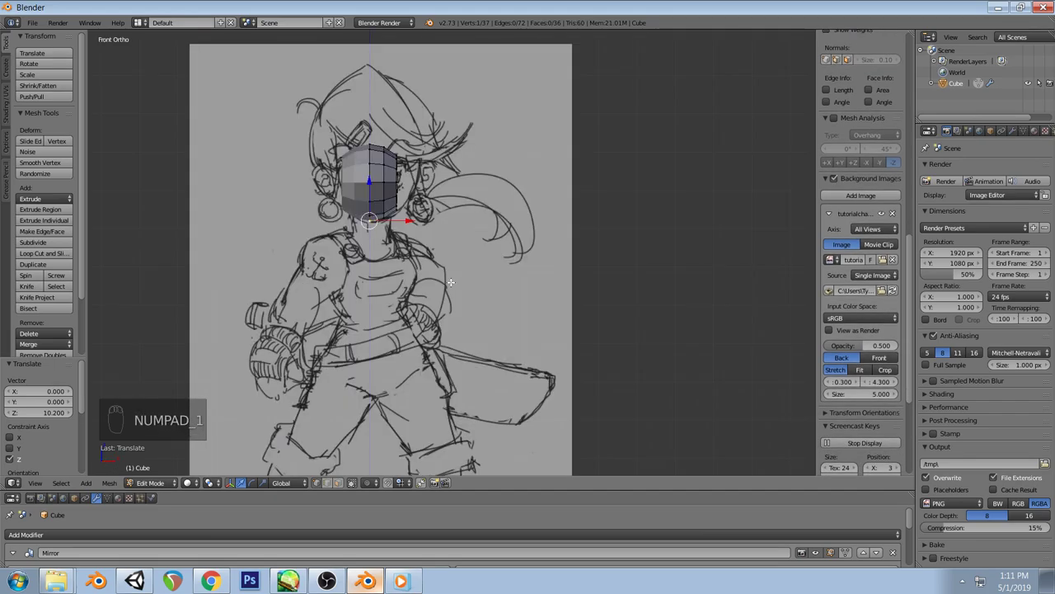
{"action": "key", "text": "shift+a"}
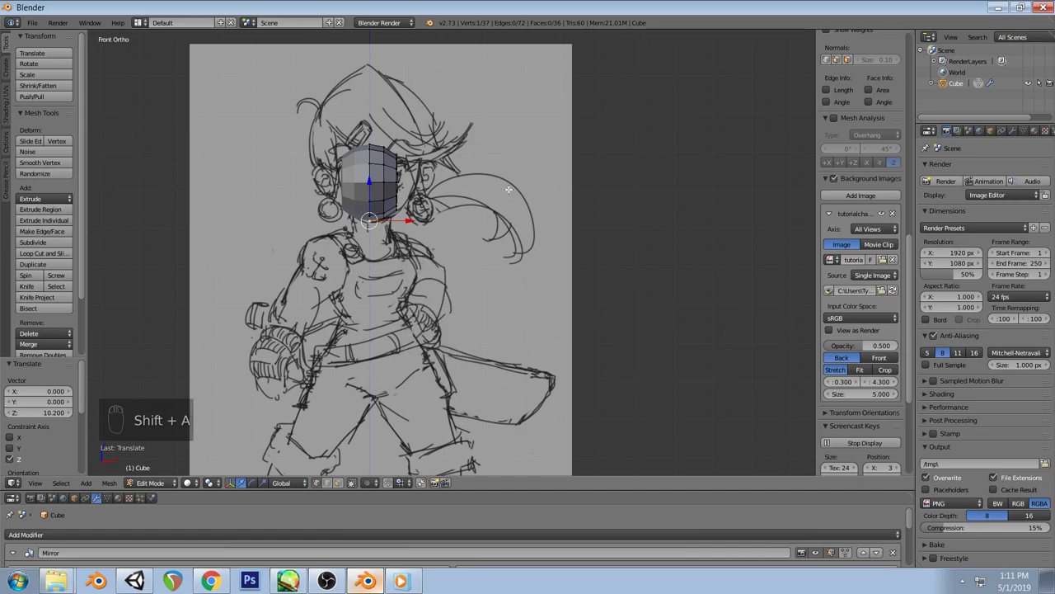
{"action": "key", "text": "shift+s"}
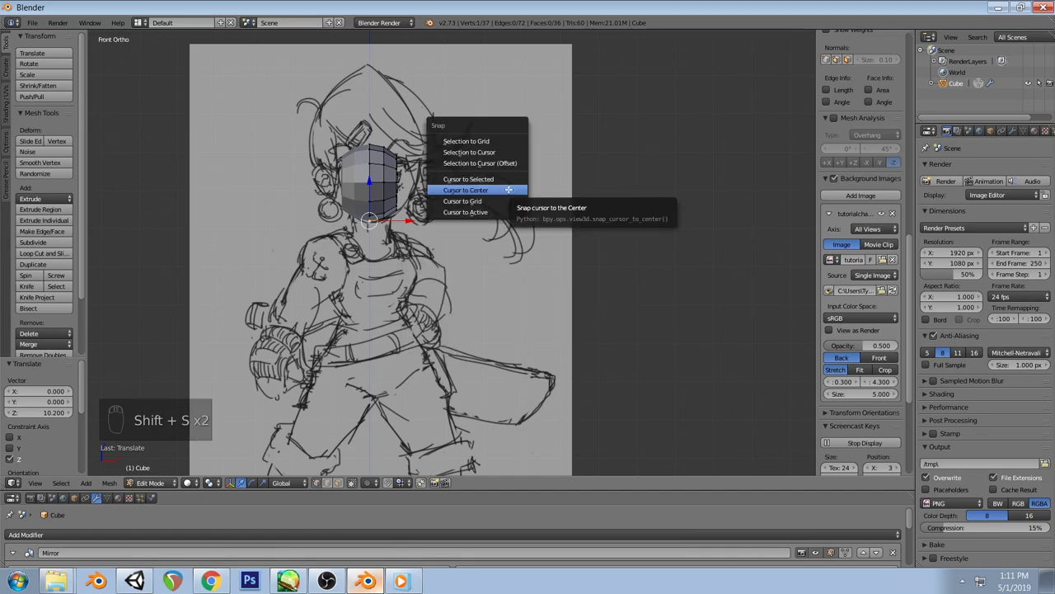
{"action": "left_click", "coordinate": [474, 179]}
{"action": "scroll", "coordinate": [417, 218], "scroll_direction": "up", "scroll_amount": 2}
{"action": "mouse_move", "coordinate": [416, 218]}
{"action": "middle_mouse_down"}
{"action": "mouse_move", "coordinate": [385, 239]}
{"action": "mouse_move", "coordinate": [336, 225]}
{"action": "middle_mouse_up"}
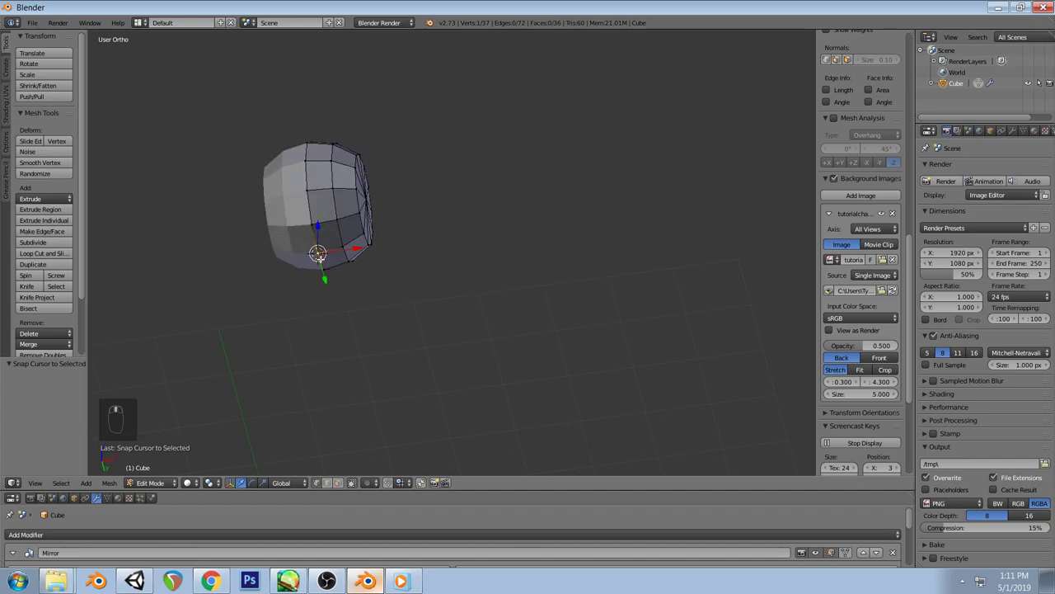
Display the head in wireframe over the sketch in front view with nothing selected
{"action": "key", "text": "KP_1"}
{"action": "key", "text": "a"}
{"action": "key", "text": "a"}
{"action": "key", "text": "a"}
{"action": "key", "text": "a"}
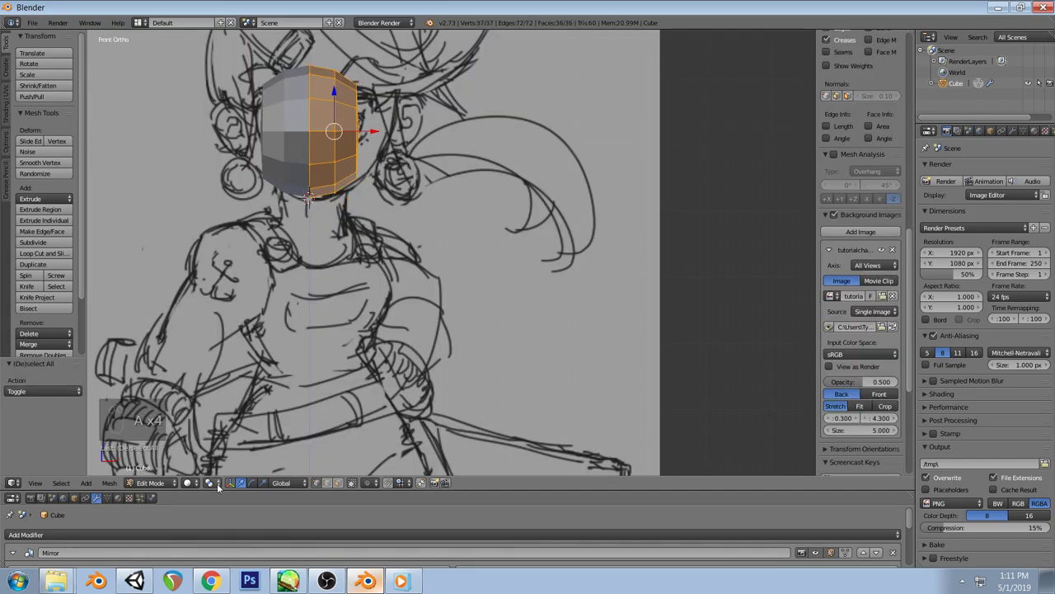
{"action": "key", "text": "a"}
{"action": "key", "text": "z"}
In face selection, select a single face on the lower front of the head, scale it slightly and deselect it
{"action": "right_click", "coordinate": [352, 147], "text": "alt"}
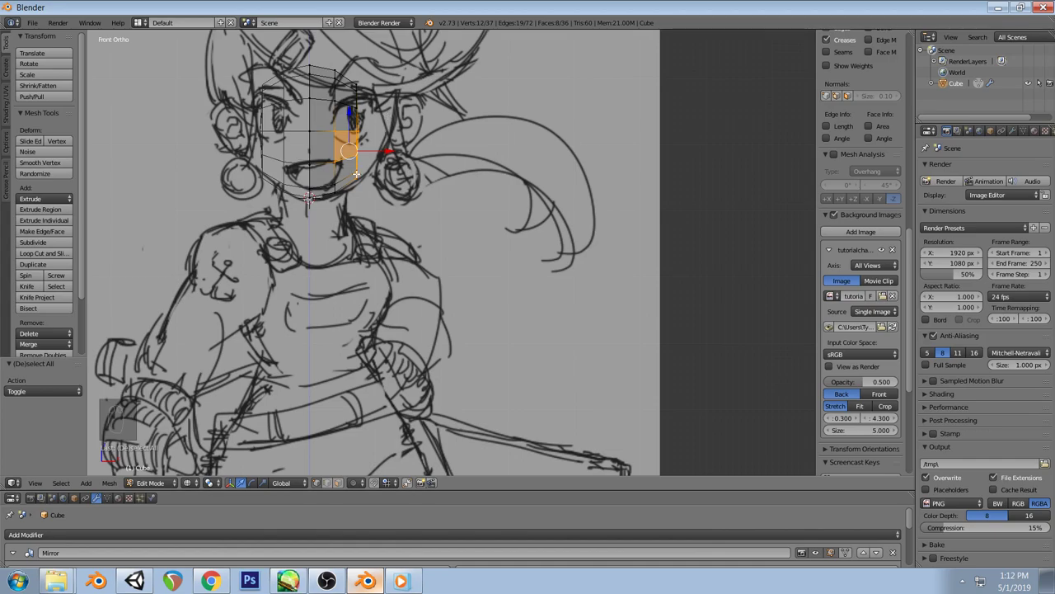
{"action": "mouse_move", "coordinate": [336, 142]}
{"action": "middle_mouse_down"}
{"action": "mouse_move", "coordinate": [396, 147]}
{"action": "mouse_move", "coordinate": [404, 177]}
{"action": "mouse_move", "coordinate": [371, 160]}
{"action": "middle_mouse_up"}
{"action": "key", "text": "a"}
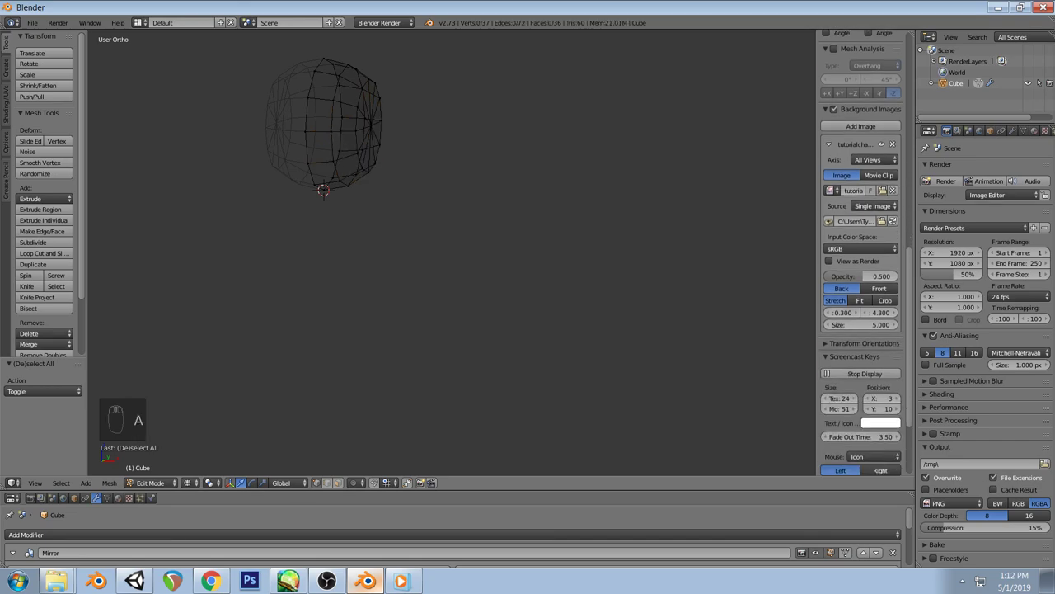
{"action": "right_click", "coordinate": [334, 145]}
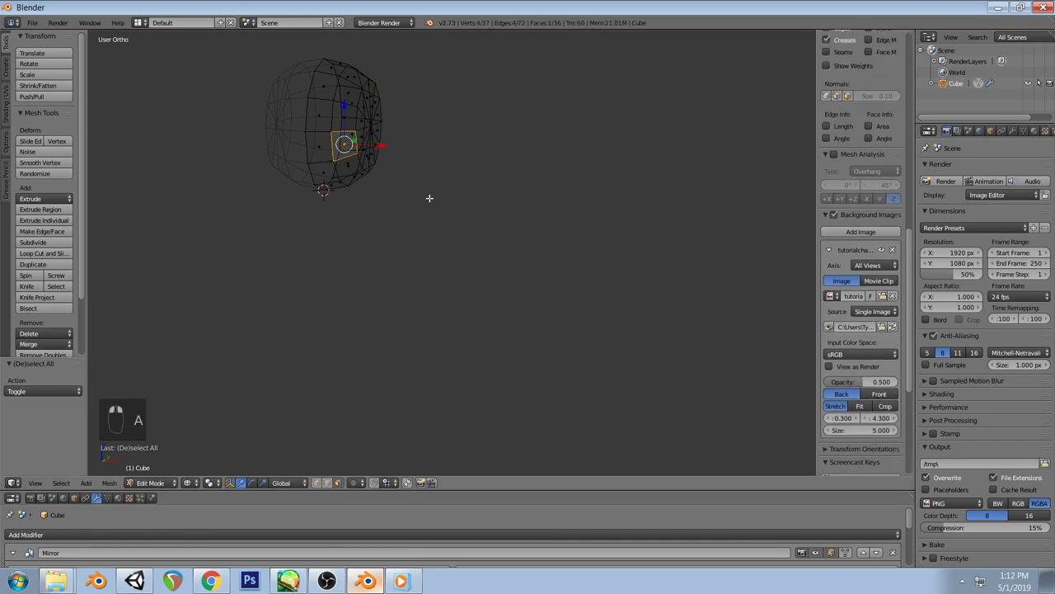
{"action": "key", "text": "s"}
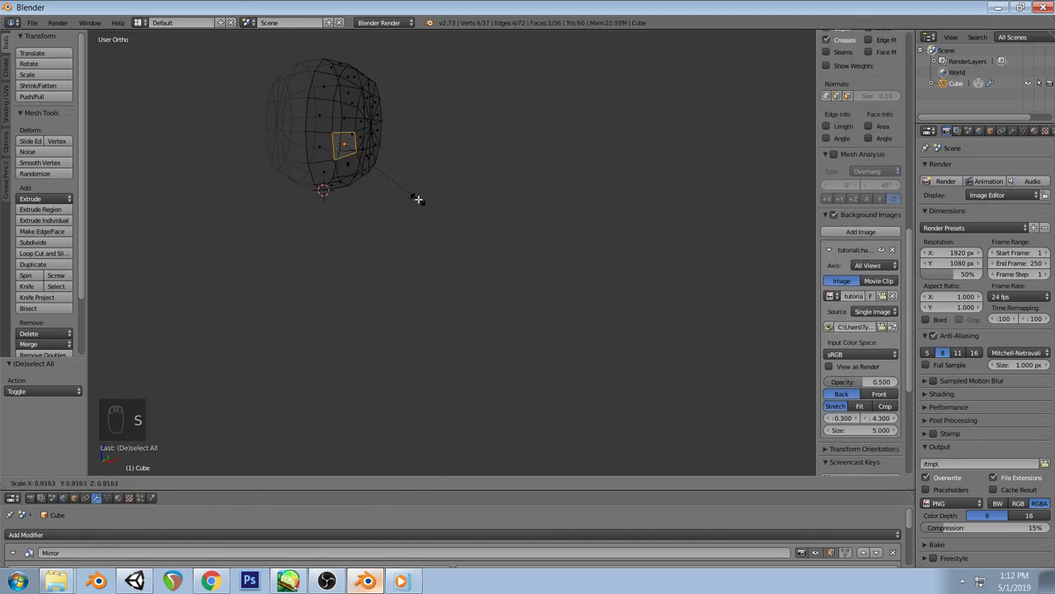
{"action": "left_click", "coordinate": [424, 202]}
{"action": "key", "text": "a"}
Set the pivot point to 3D Cursor
{"action": "left_click", "coordinate": [211, 482]}
{"action": "left_click", "coordinate": [218, 459]}
{"action": "middle_click_drag", "start_coordinate": [352, 238], "coordinate": [367, 179]}
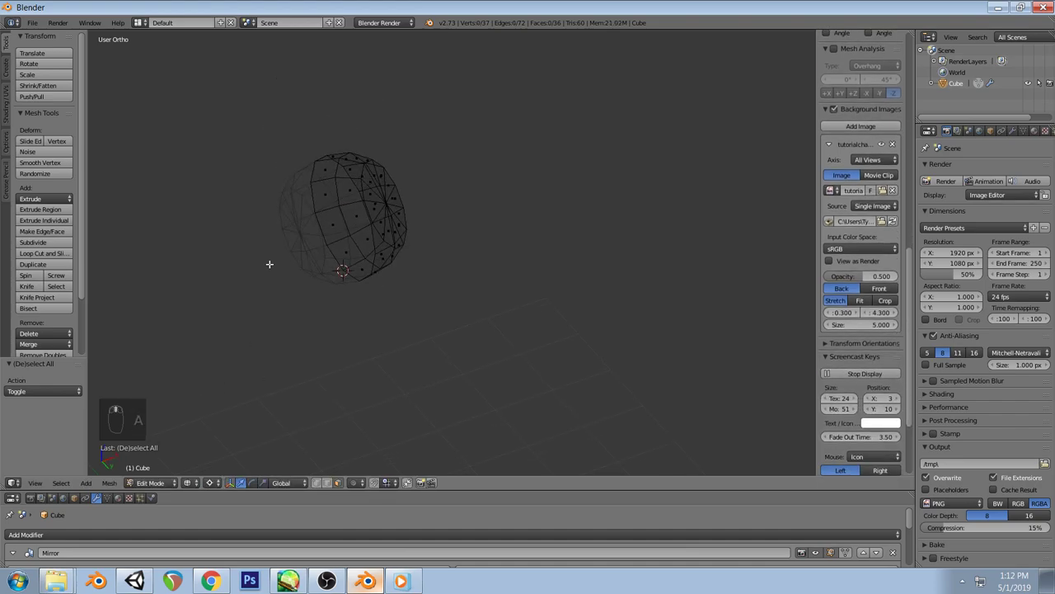
{"action": "left_click", "coordinate": [213, 485]}
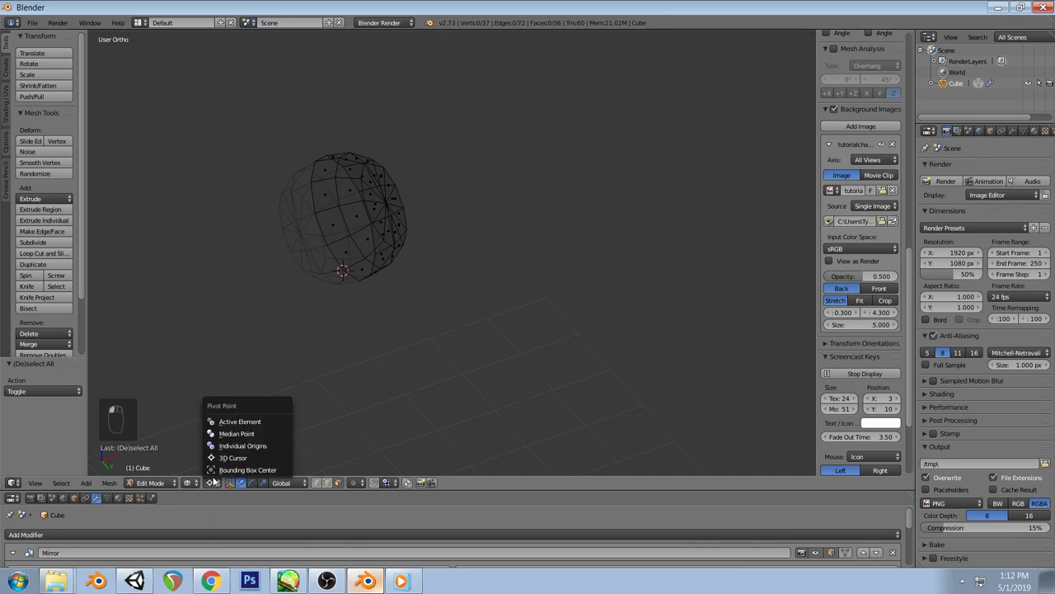
{"action": "left_click", "coordinate": [217, 467]}
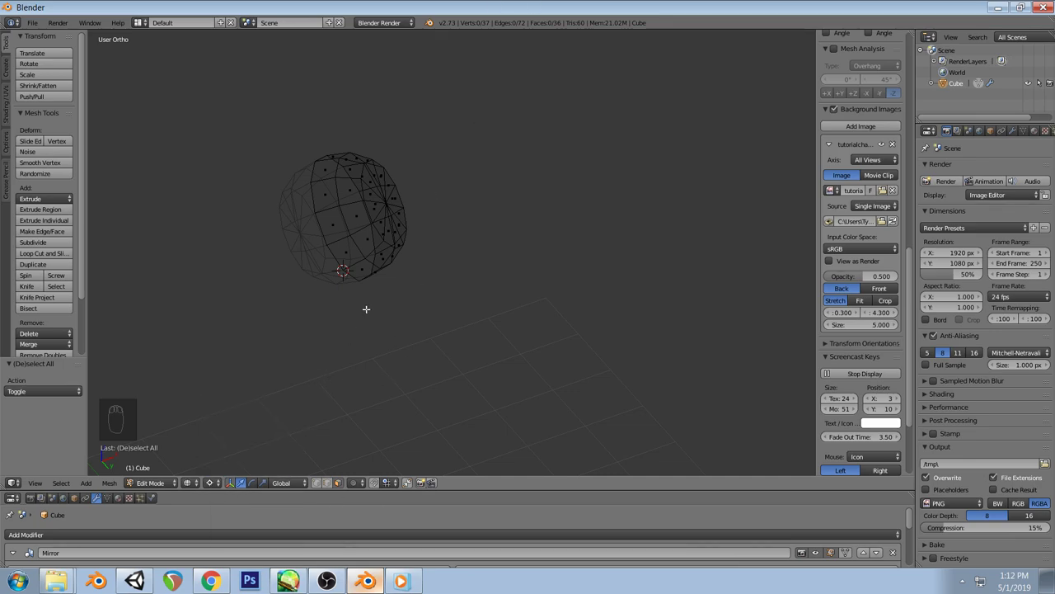
Select the whole head mesh and scale it up about 1.966 times around the 3D cursor in front view over the sketch
{"action": "key", "text": "KP_1"}
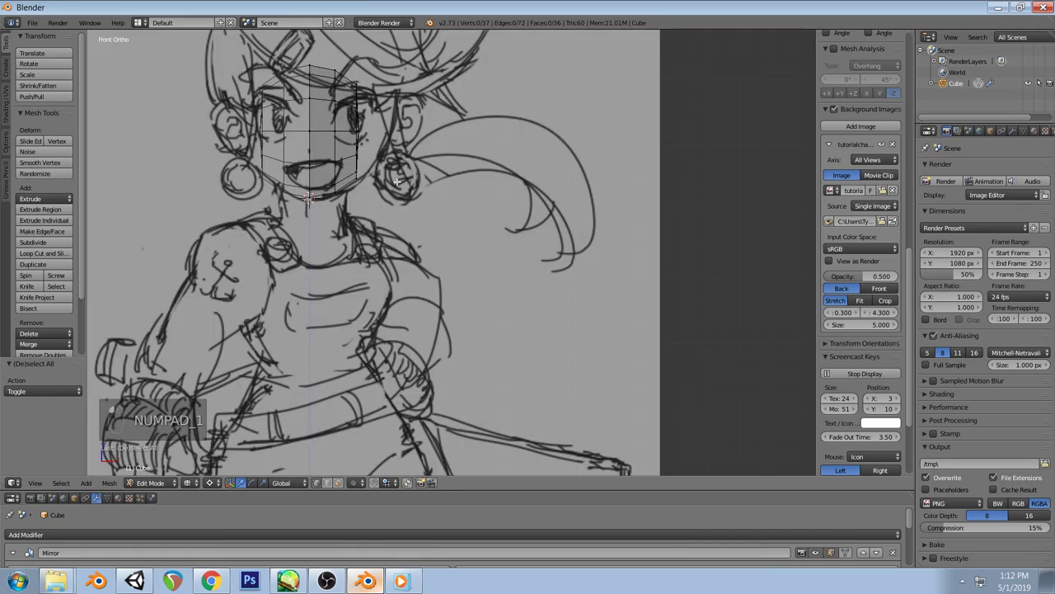
{"action": "middle_click_drag", "start_coordinate": [364, 173], "coordinate": [376, 190]}
{"action": "key", "text": "a"}
{"action": "key", "text": "KP_1"}
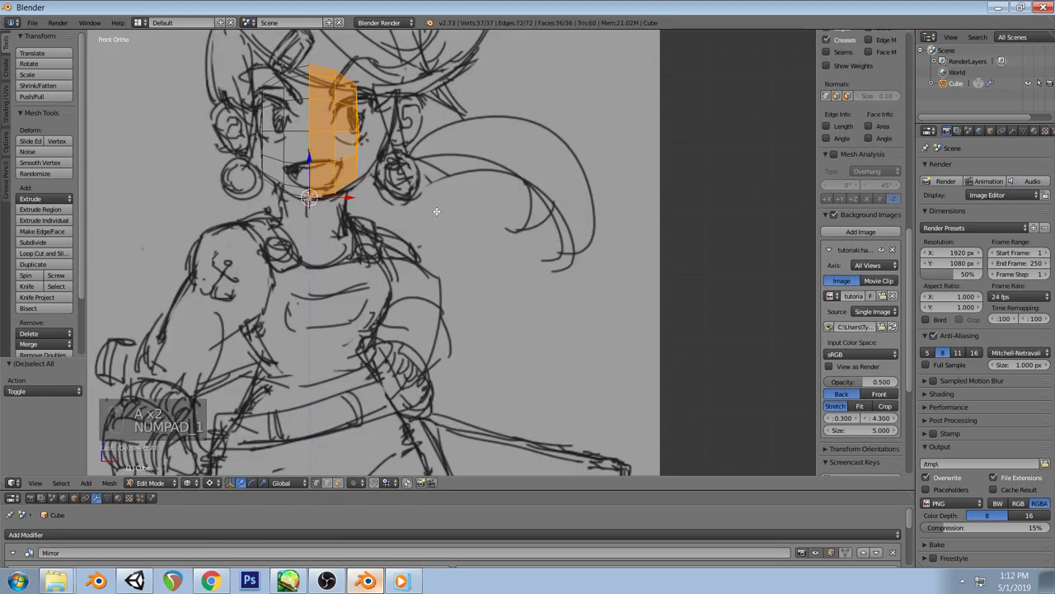
{"action": "scroll", "coordinate": [436, 211], "scroll_direction": "down", "scroll_amount": 2}
{"action": "key", "text": "s"}
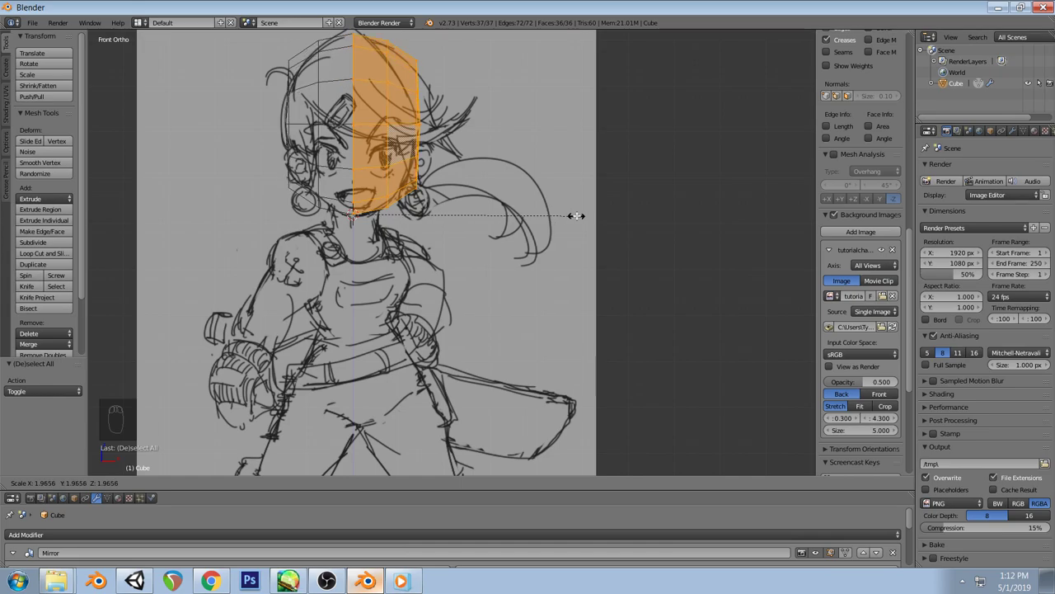
{"action": "left_click", "coordinate": [576, 215]}
{"action": "scroll", "coordinate": [526, 234], "scroll_direction": "down", "scroll_amount": 3}
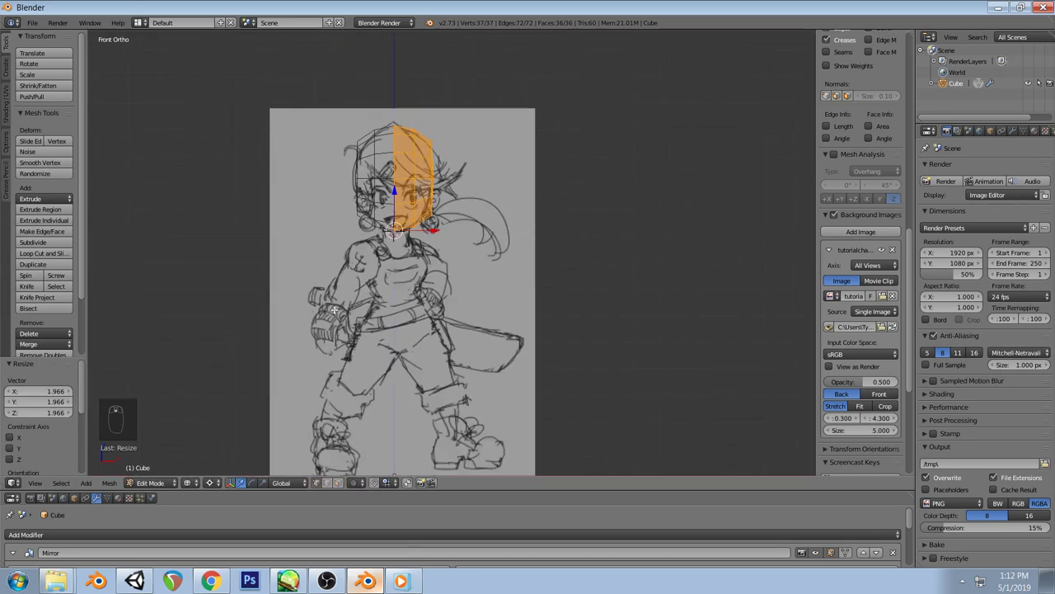
{"action": "scroll", "coordinate": [419, 366], "scroll_direction": "up", "scroll_amount": 2}
Deselect the head, display it in solid shading and check the reference head in the media player
{"action": "left_click", "coordinate": [365, 581]}
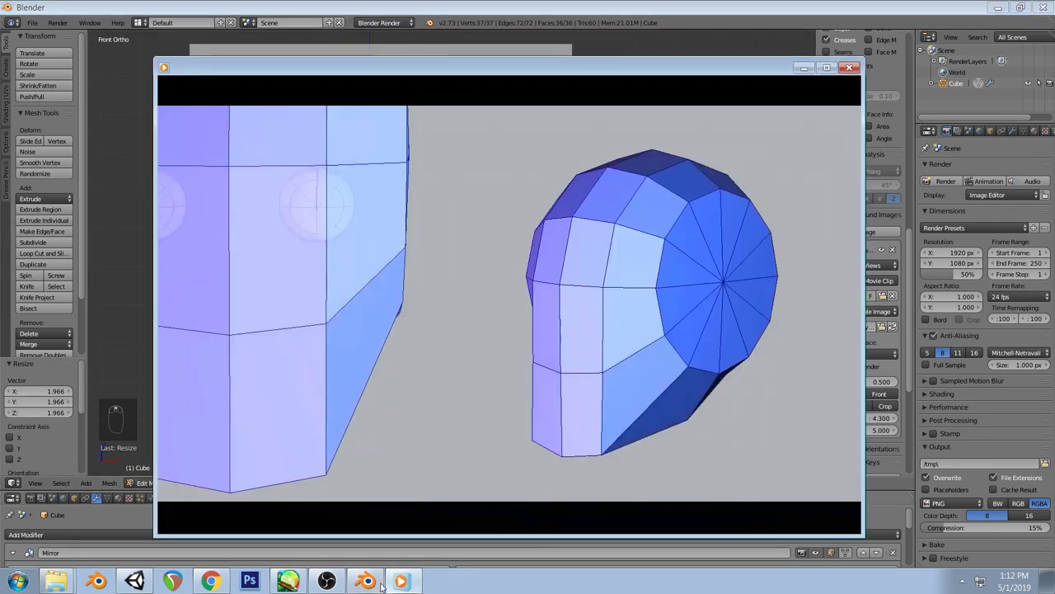
{"action": "left_click", "coordinate": [366, 582]}
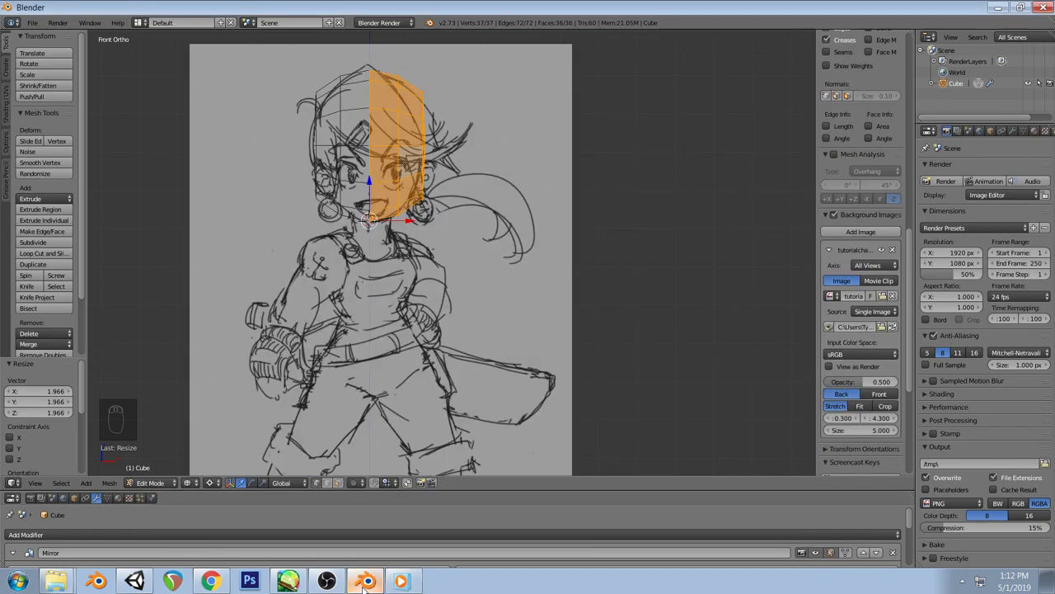
{"action": "key", "text": "a"}
{"action": "key", "text": "z"}
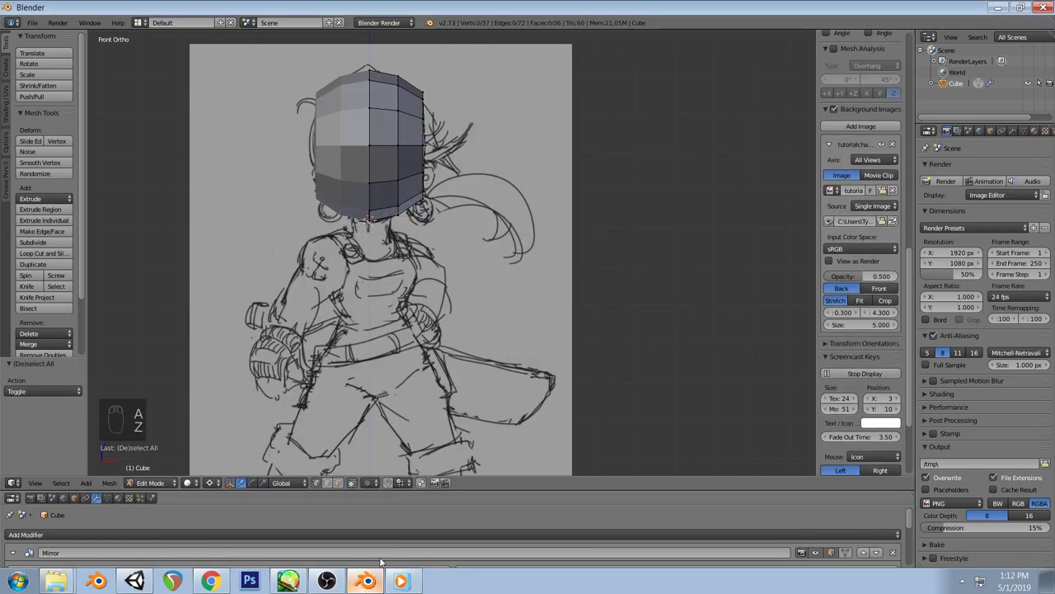
{"action": "left_click", "coordinate": [365, 581]}
{"action": "left_click", "coordinate": [366, 581]}
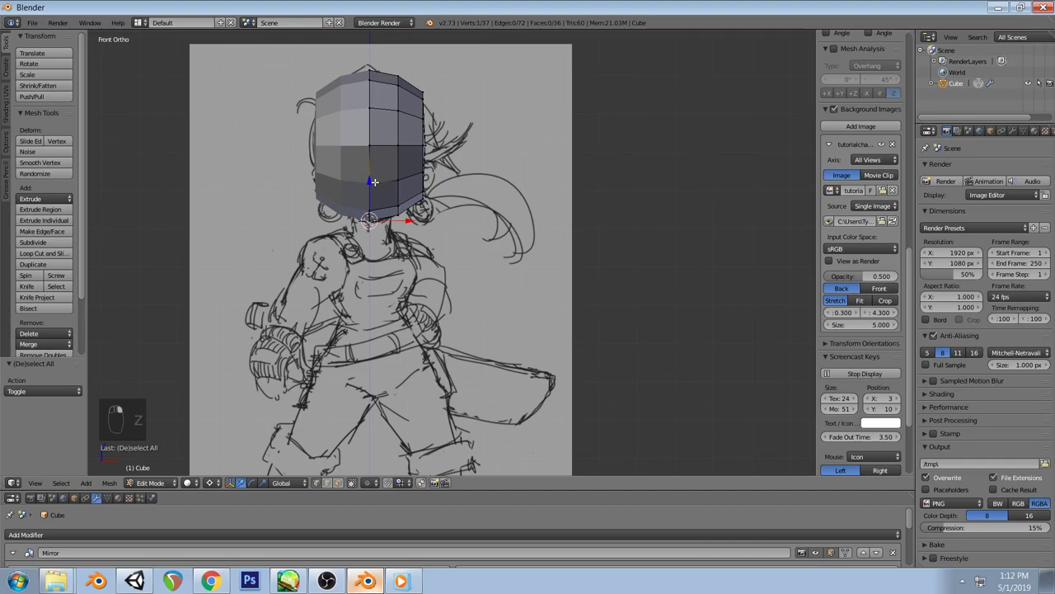
Select the lowest front edge beside the centre line, matching the reference head, and move it down about 0.36 along Z to the chin
{"action": "right_click", "coordinate": [406, 194]}
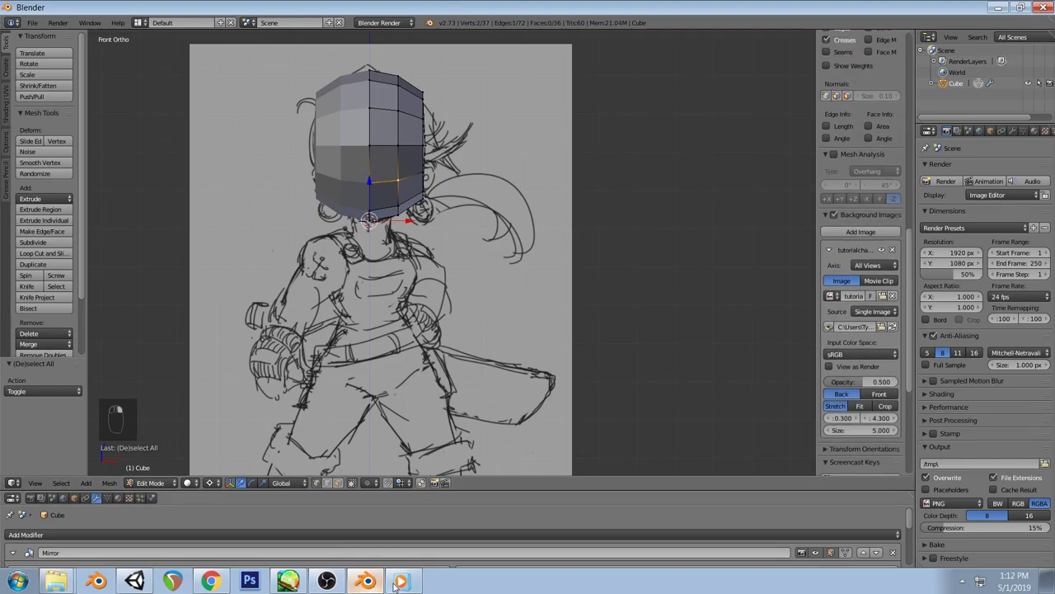
{"action": "left_click", "coordinate": [368, 581]}
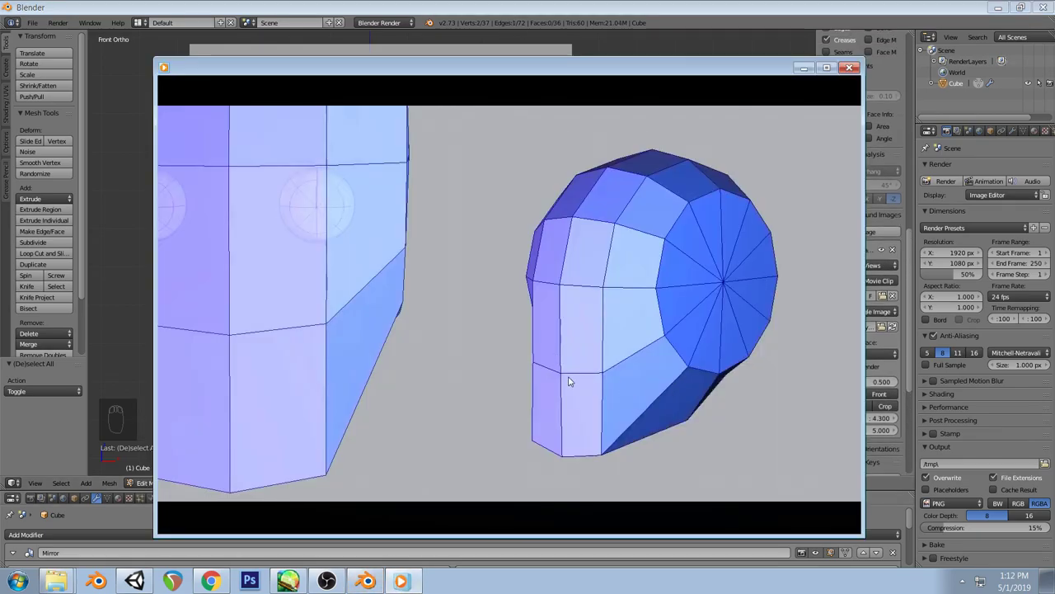
{"action": "left_click", "coordinate": [370, 582]}
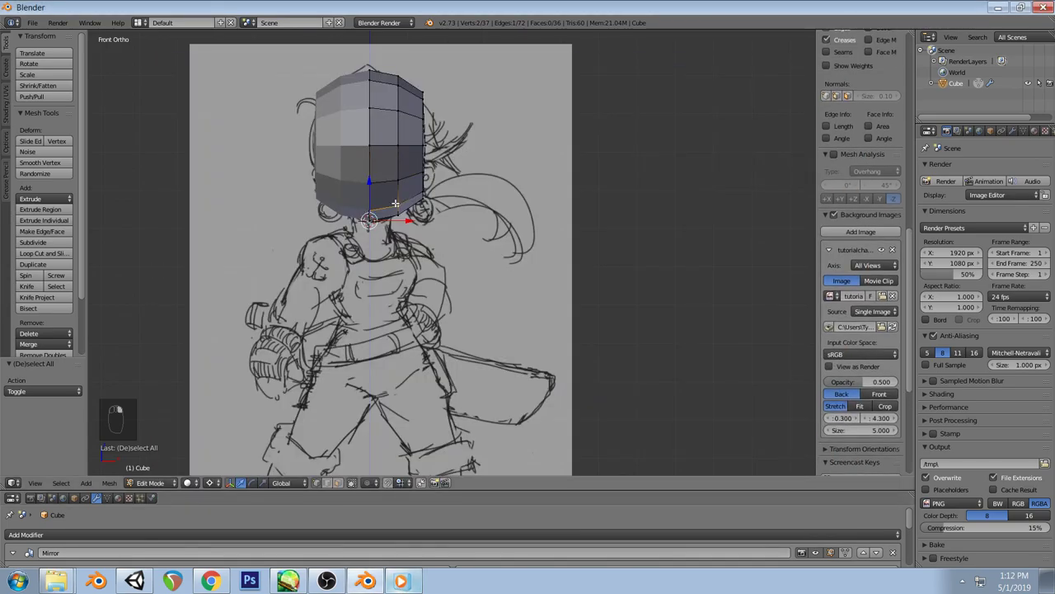
{"action": "key", "text": "z"}
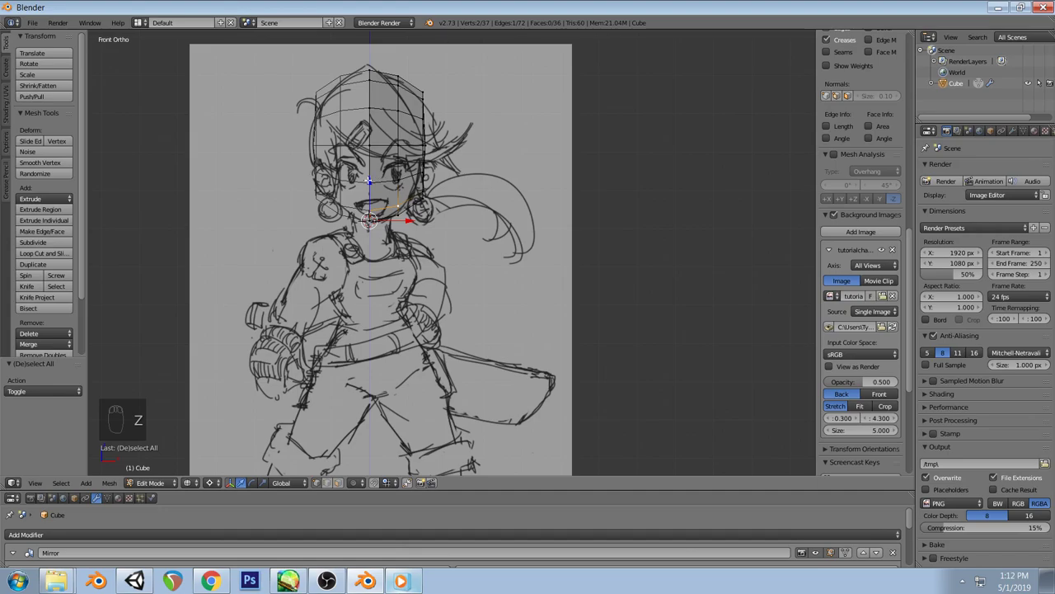
{"action": "key", "text": "g"}
{"action": "key", "text": "z"}
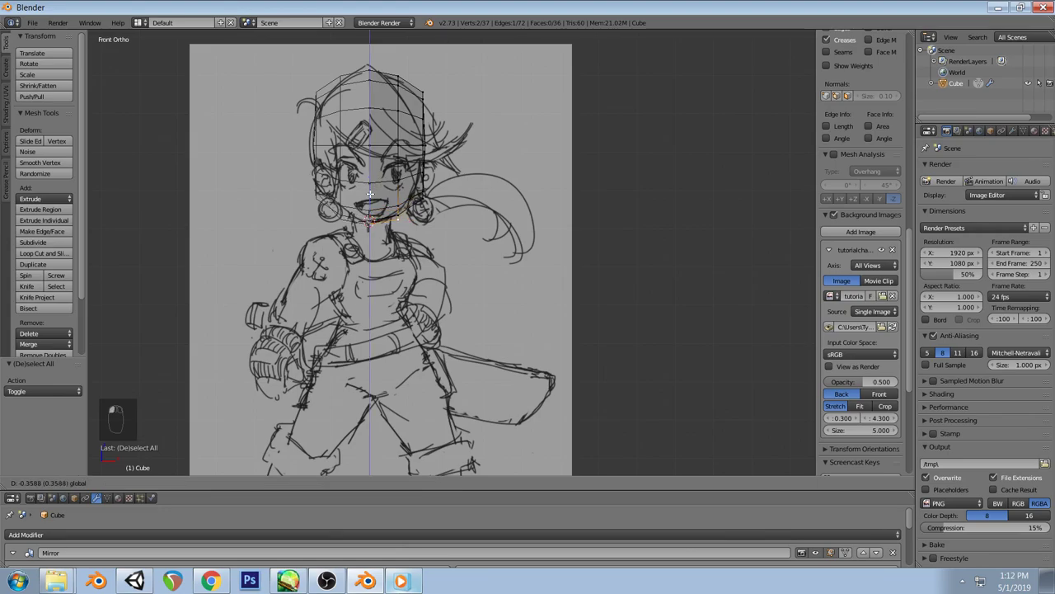
{"action": "left_click", "coordinate": [370, 194]}
In solid shading and right side view, move the selected chin edge forward along Y to line up with the face front
{"action": "key", "text": "a"}
{"action": "key", "text": "z"}
{"action": "mouse_move", "coordinate": [405, 170]}
{"action": "middle_mouse_down"}
{"action": "mouse_move", "coordinate": [354, 174]}
{"action": "mouse_move", "coordinate": [385, 194]}
{"action": "middle_mouse_up"}
{"action": "key", "text": "ctrl+z"}
{"action": "key", "text": "KP_3"}
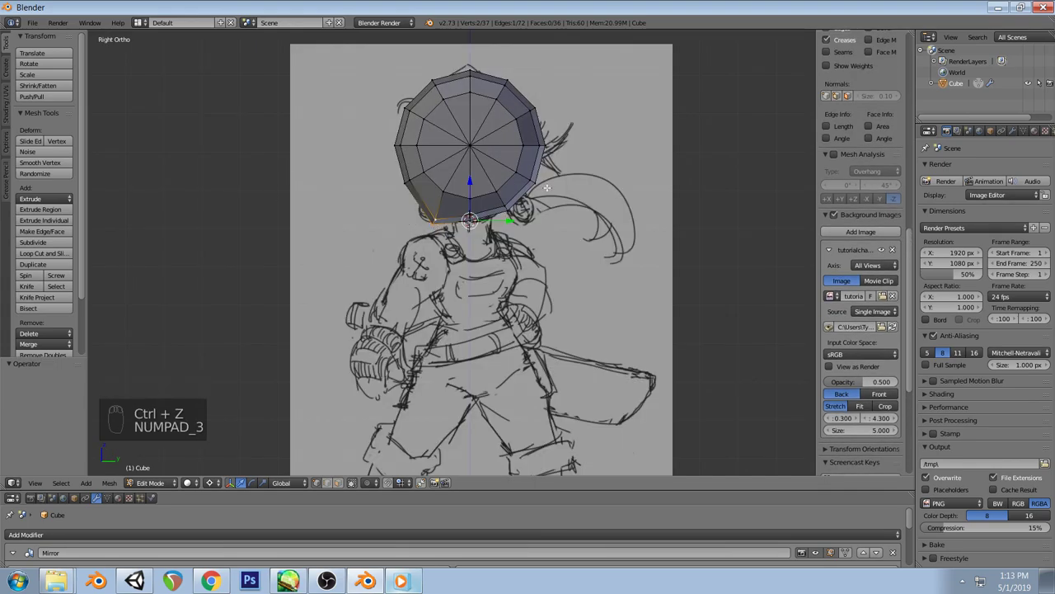
{"action": "left_click_drag", "start_coordinate": [516, 221], "coordinate": [477, 223]}
Select the front edge just above the chin edge and move it about -0.273 along Y to straighten the face profile
{"action": "key", "text": "a"}
{"action": "key", "text": "z"}
{"action": "left_click_drag", "start_coordinate": [417, 173], "coordinate": [395, 199], "text": "ctrl"}
{"action": "key", "text": "z"}
{"action": "left_click_drag", "start_coordinate": [518, 221], "coordinate": [506, 218]}
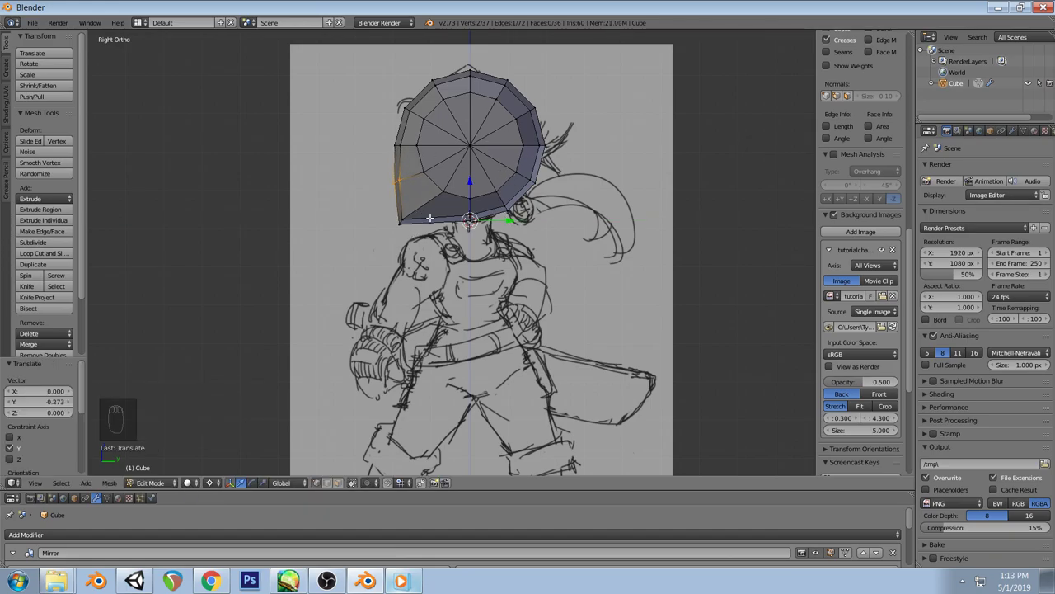
Save the model to the Desktop as tutcharactermodel.blend
{"action": "key", "text": "a"}
{"action": "middle_click_drag", "start_coordinate": [389, 169], "coordinate": [457, 167]}
{"action": "key", "text": "KP_1"}
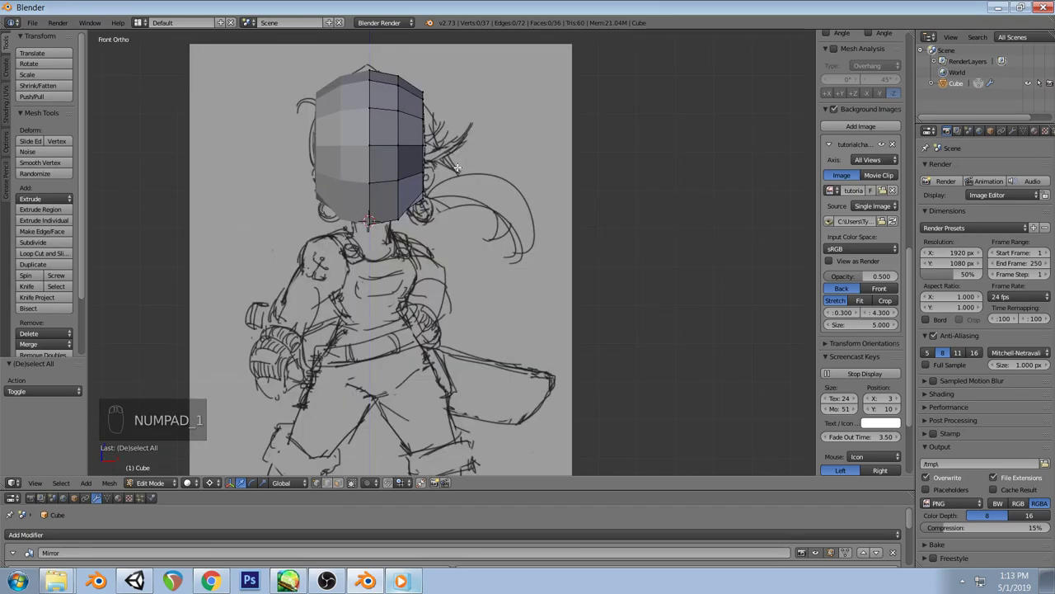
{"action": "key", "text": "ctrl+s"}
{"action": "left_click", "coordinate": [44, 242]}
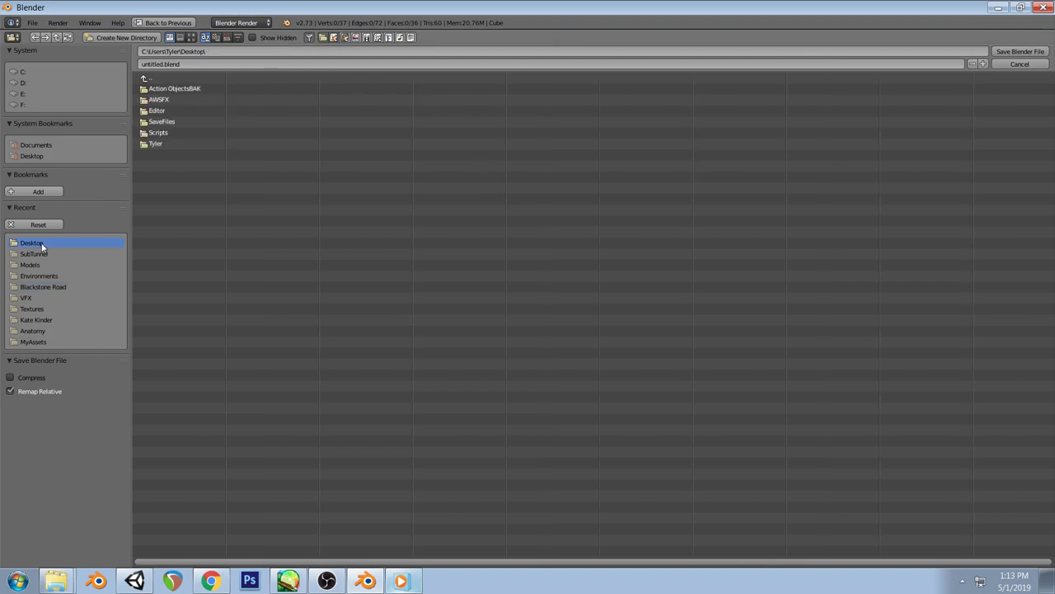
{"action": "left_click", "coordinate": [171, 66]}
{"action": "left_click_drag", "start_coordinate": [166, 64], "coordinate": [121, 65]}
{"action": "type", "text": "c"}
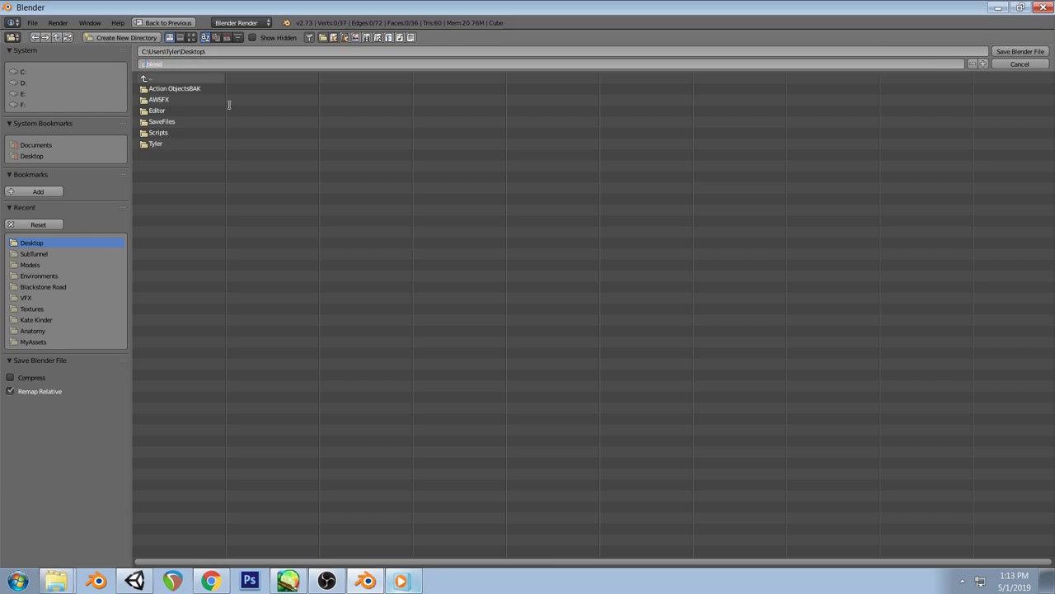
{"action": "type", "text": "lutcharactermodel"}
{"action": "key", "text": "Return"}
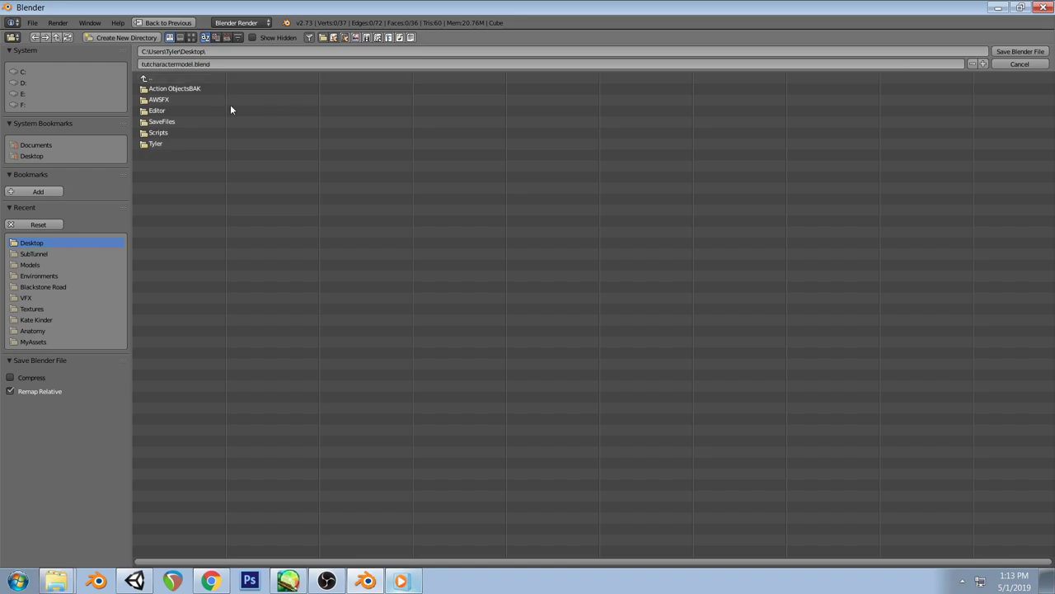
{"action": "key", "text": "Return"}
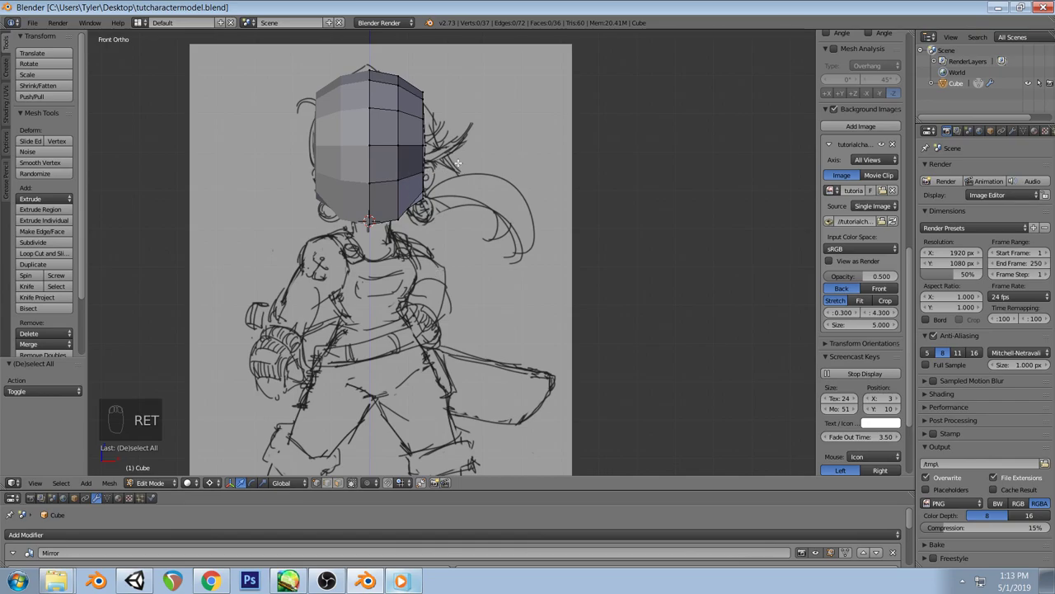
Switch to the media player showing the reference head and compare its jaw topology with the head mesh in side view
{"action": "left_click", "coordinate": [402, 581]}
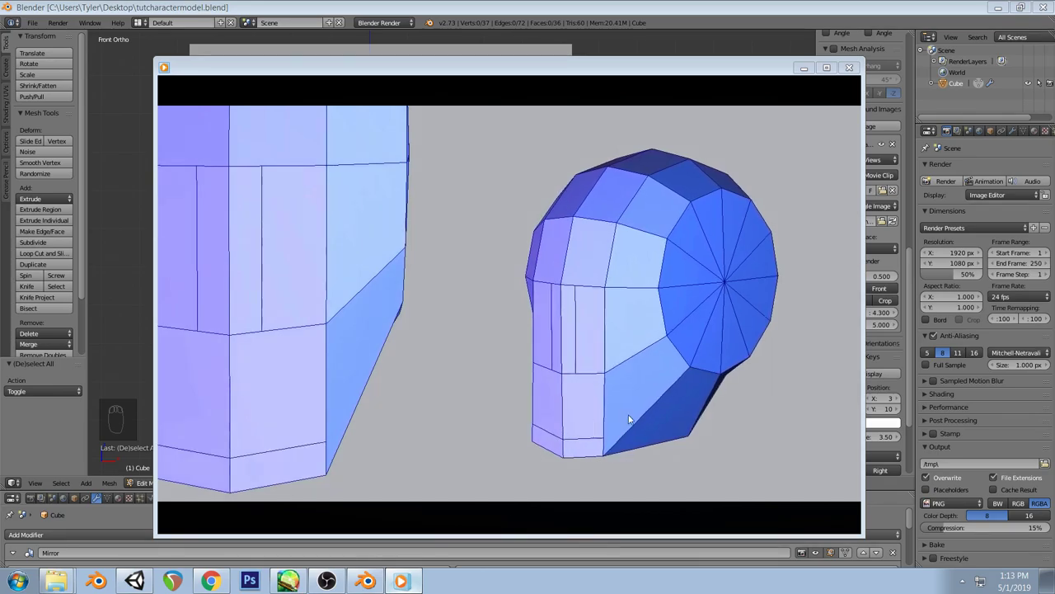
{"action": "left_click", "coordinate": [366, 581]}
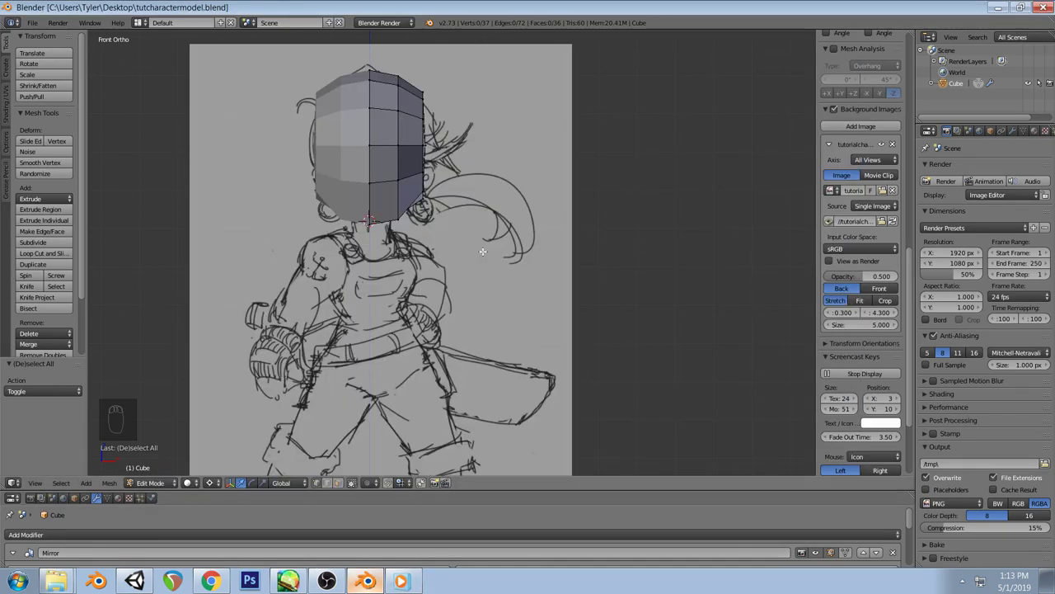
{"action": "key", "text": "KP_3"}
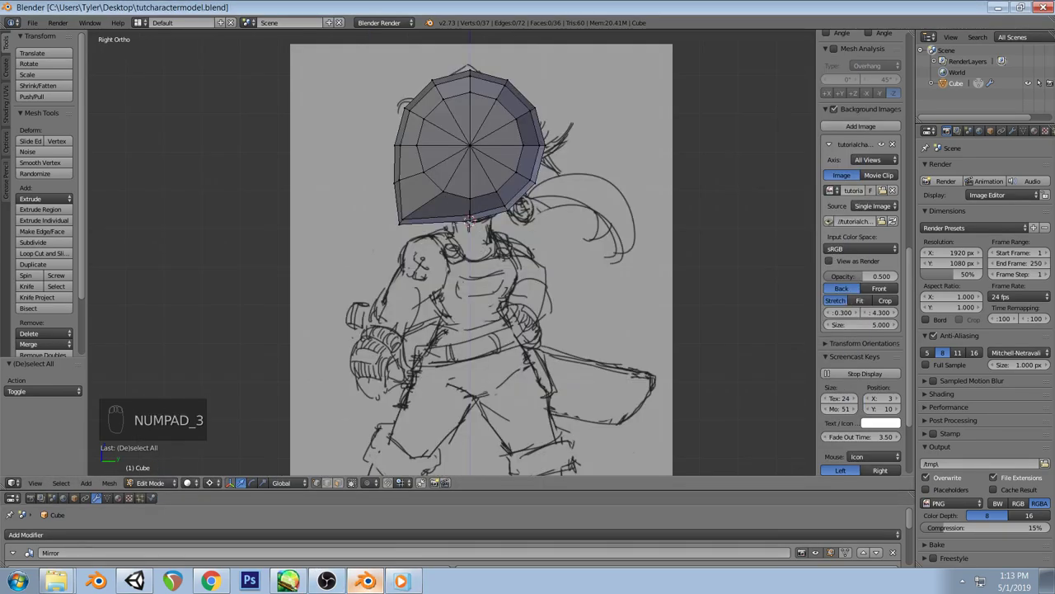
{"action": "left_click", "coordinate": [402, 581]}
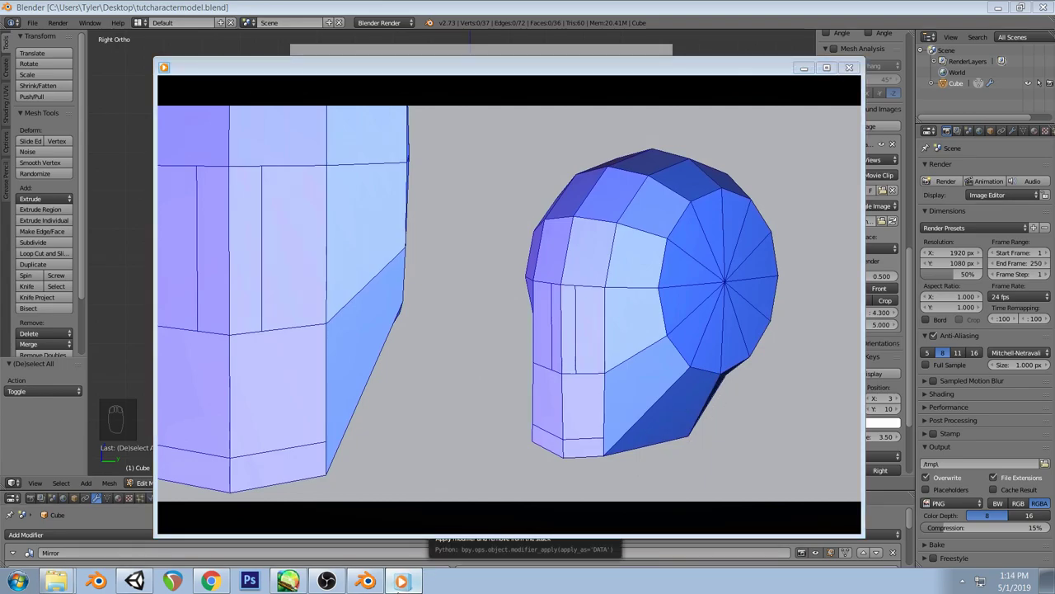
{"action": "left_click", "coordinate": [402, 581]}
{"action": "left_click", "coordinate": [367, 581]}
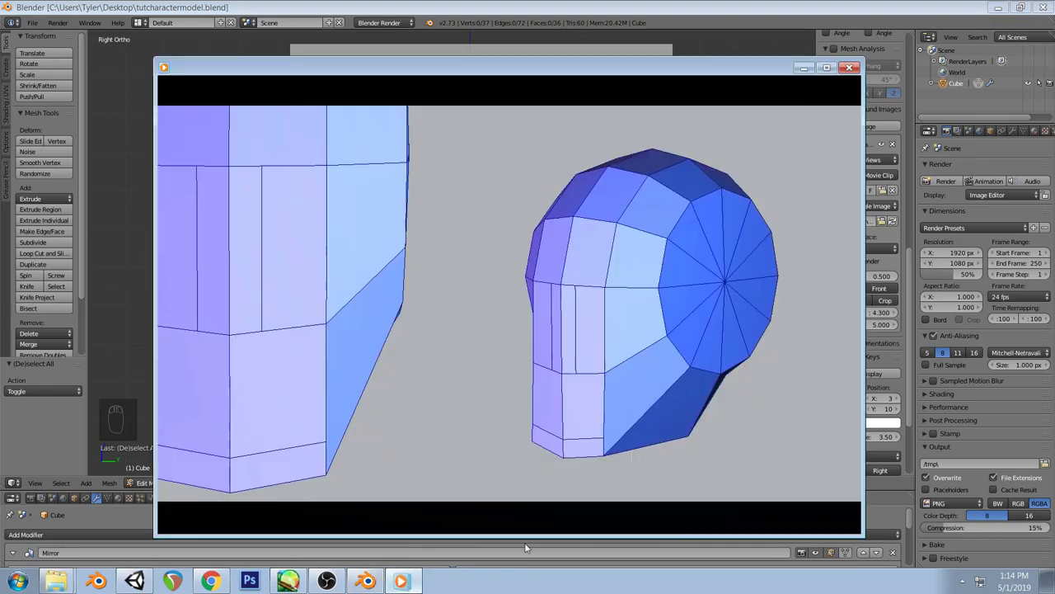
{"action": "left_click", "coordinate": [402, 580]}
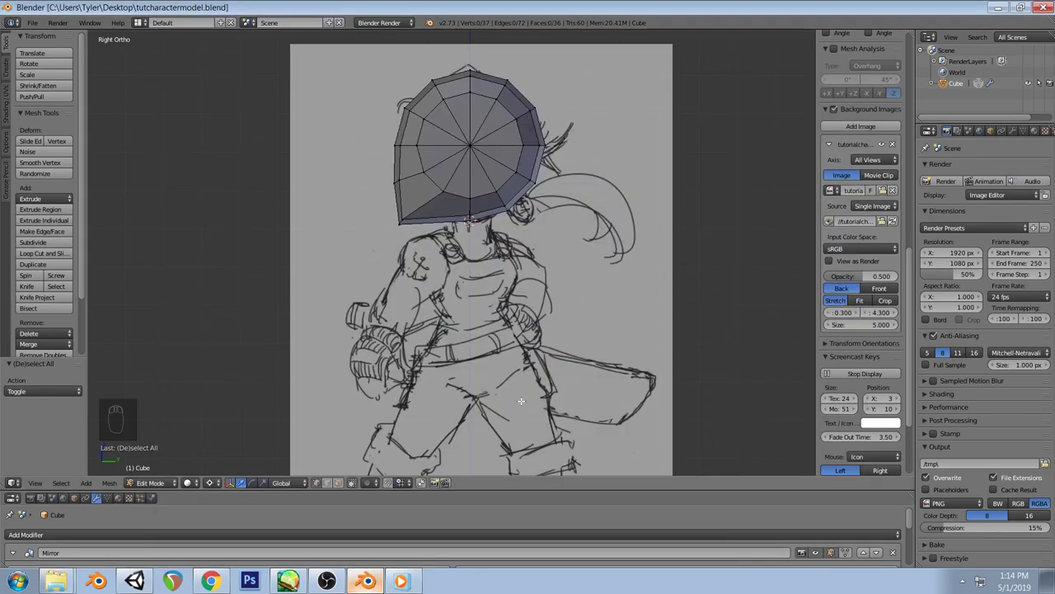
Lower the bottom vertex of the head's side circle by about 0.373 along Z and compare the jaw with the reference head
{"action": "right_click", "coordinate": [468, 219]}
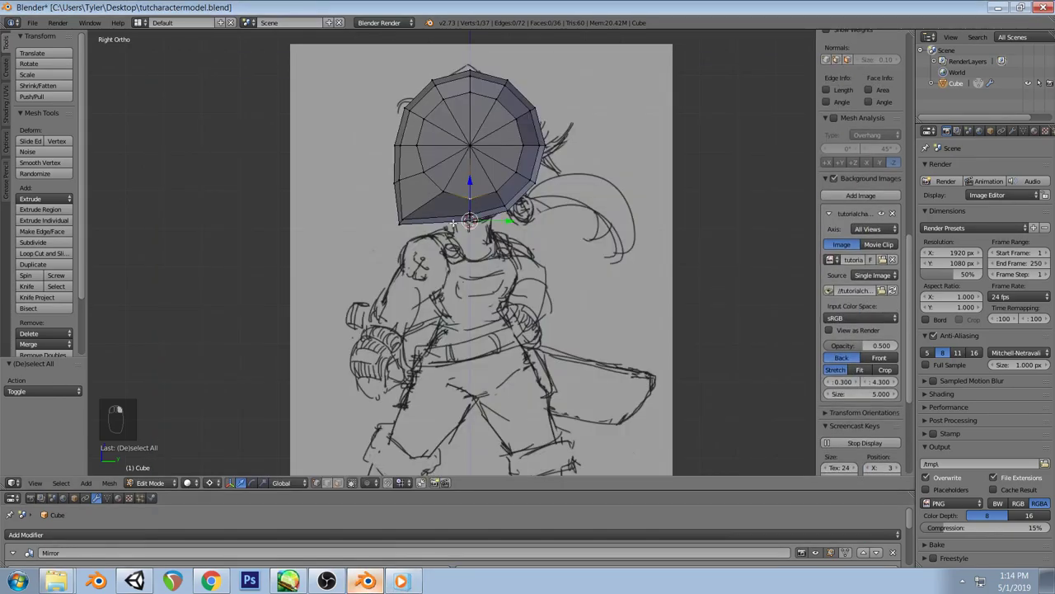
{"action": "middle_click_drag", "start_coordinate": [458, 224], "coordinate": [548, 248]}
{"action": "key", "text": "KP_1"}
{"action": "left_click_drag", "start_coordinate": [365, 181], "coordinate": [365, 209]}
{"action": "middle_click_drag", "start_coordinate": [365, 209], "coordinate": [403, 180]}
{"action": "left_click", "coordinate": [401, 581]}
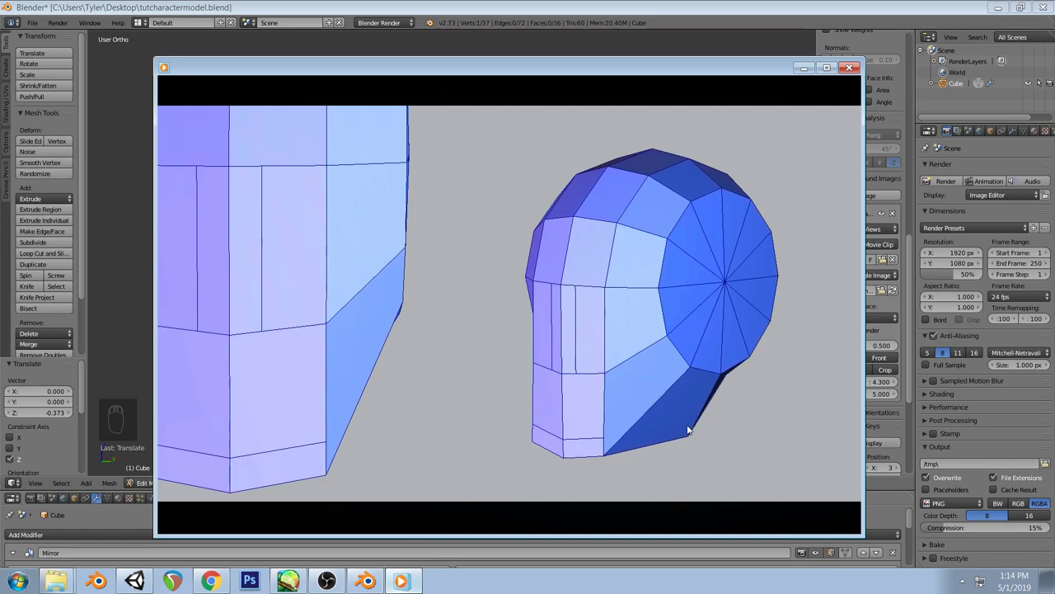
{"action": "left_click", "coordinate": [401, 581]}
{"action": "middle_click_drag", "start_coordinate": [445, 308], "coordinate": [416, 466]}
{"action": "left_click", "coordinate": [402, 581]}
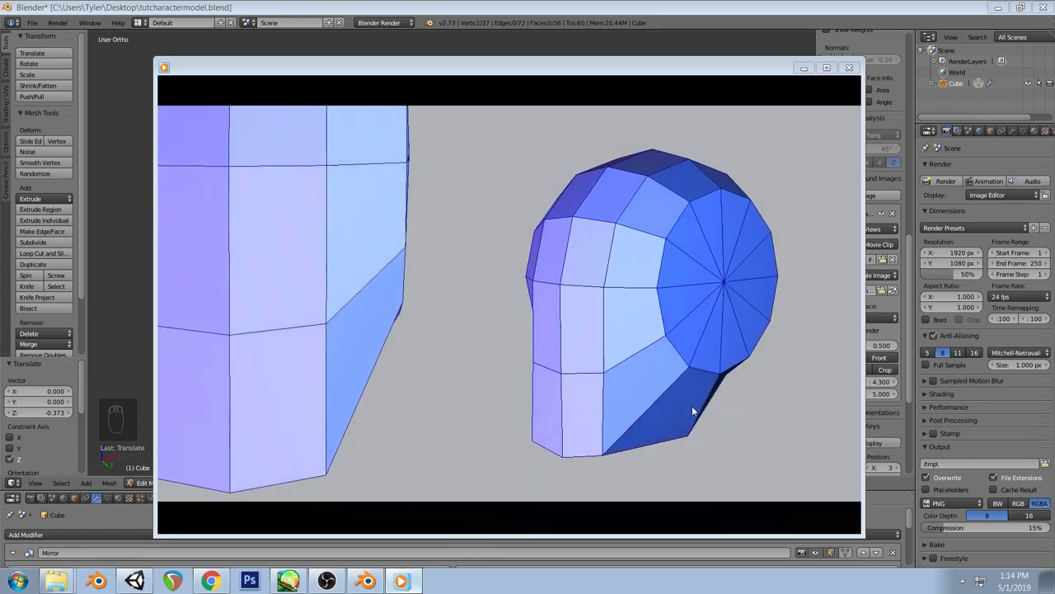
{"action": "left_click", "coordinate": [402, 580]}
{"action": "middle_click_drag", "start_coordinate": [439, 311], "coordinate": [474, 224]}
Try connecting two vertices under the jaw with an edge, and undo the connection
{"action": "key", "text": "j"}
{"action": "key", "text": "a"}
{"action": "scroll", "coordinate": [470, 215], "scroll_direction": "up", "scroll_amount": 3}
{"action": "middle_click_drag", "start_coordinate": [498, 249], "coordinate": [514, 209]}
{"action": "key", "text": "ctrl+z"}
{"action": "key", "text": "ctrl+z"}
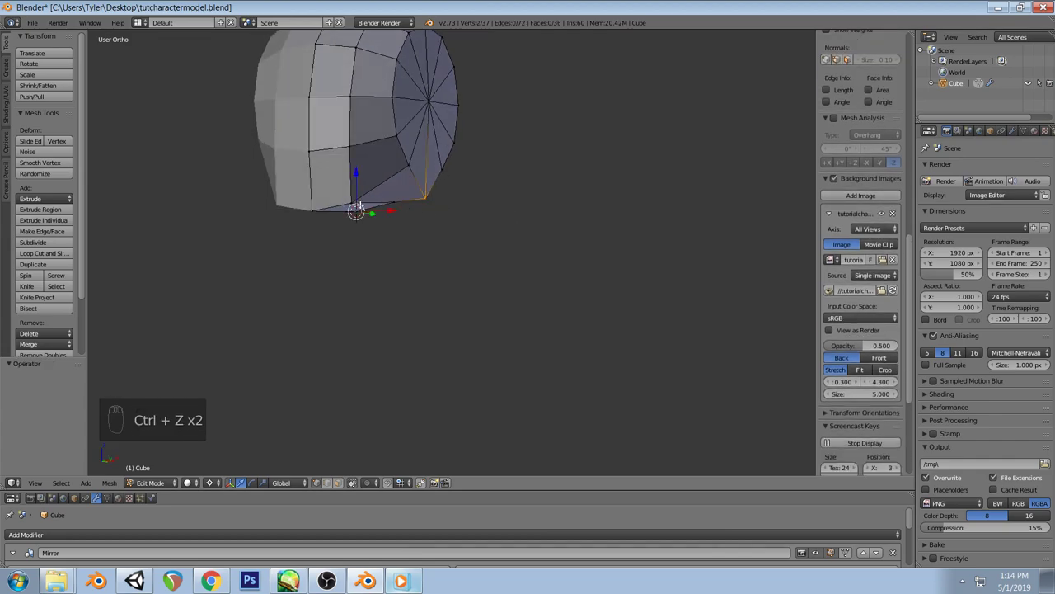
{"action": "key", "text": "ctrl+z"}
{"action": "key", "text": "ctrl+shift+z"}
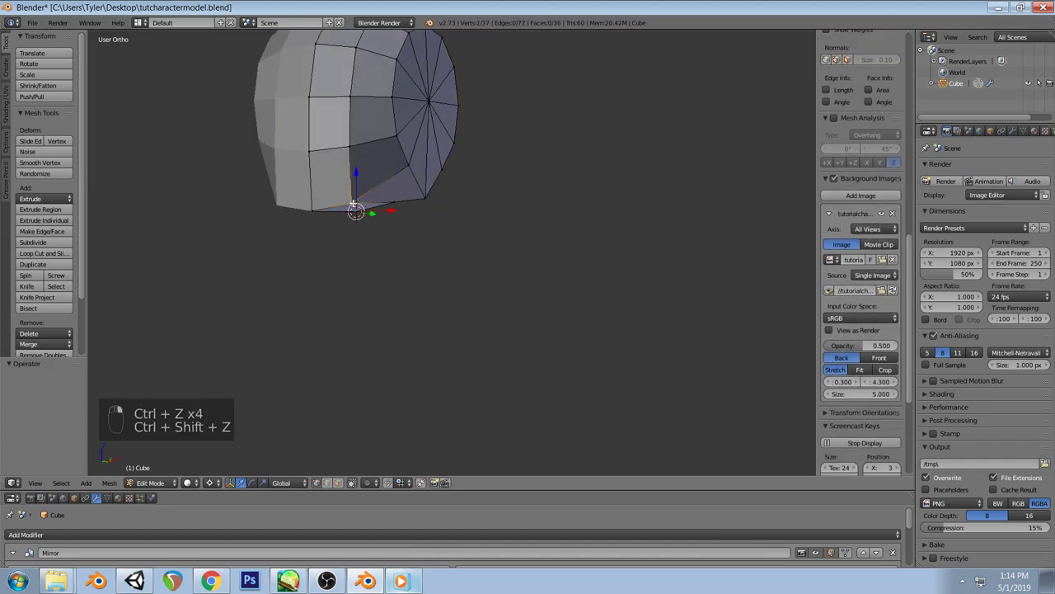
Connect the jaw corner vertex to the lowered bottom vertex of the side circle with an edge
{"action": "key", "text": "j"}
{"action": "key", "text": "a"}
{"action": "middle_click_drag", "start_coordinate": [419, 196], "coordinate": [405, 213]}
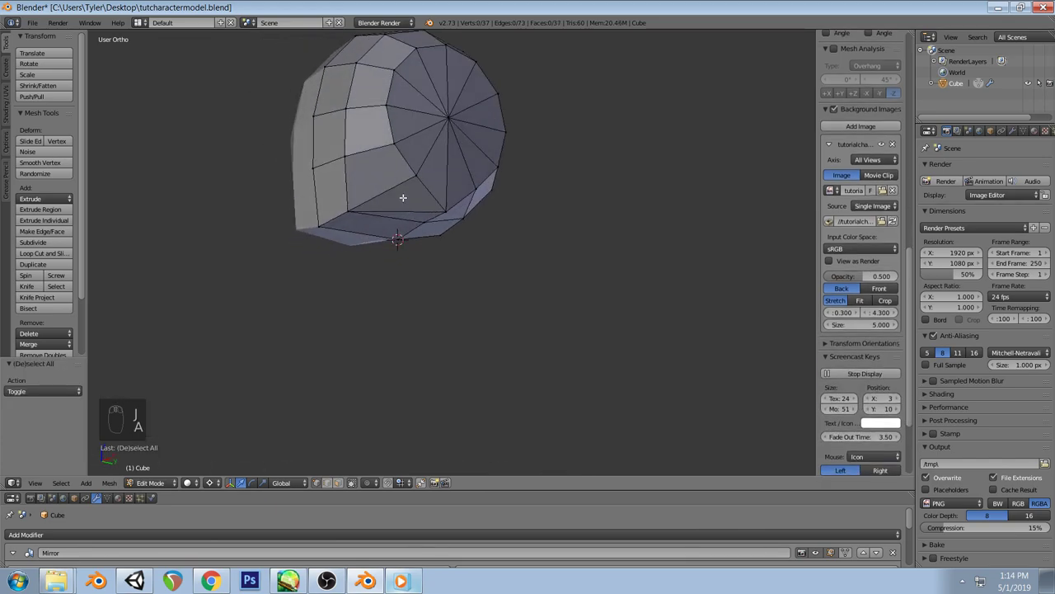
{"action": "scroll", "coordinate": [473, 193], "scroll_direction": "up", "scroll_amount": 3}
{"action": "mouse_move", "coordinate": [465, 162]}
{"action": "middle_mouse_down"}
{"action": "mouse_move", "coordinate": [495, 174]}
{"action": "mouse_move", "coordinate": [515, 158]}
{"action": "mouse_move", "coordinate": [478, 177]}
{"action": "middle_mouse_up"}
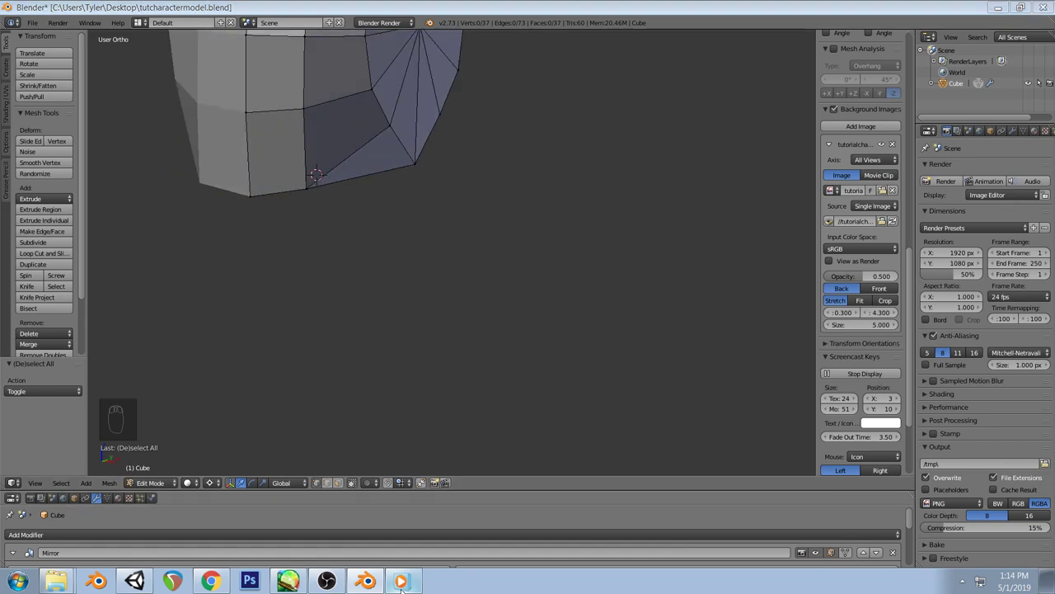
Check the jaw and cheek faces against the reference head in the media player
{"action": "left_click", "coordinate": [402, 581]}
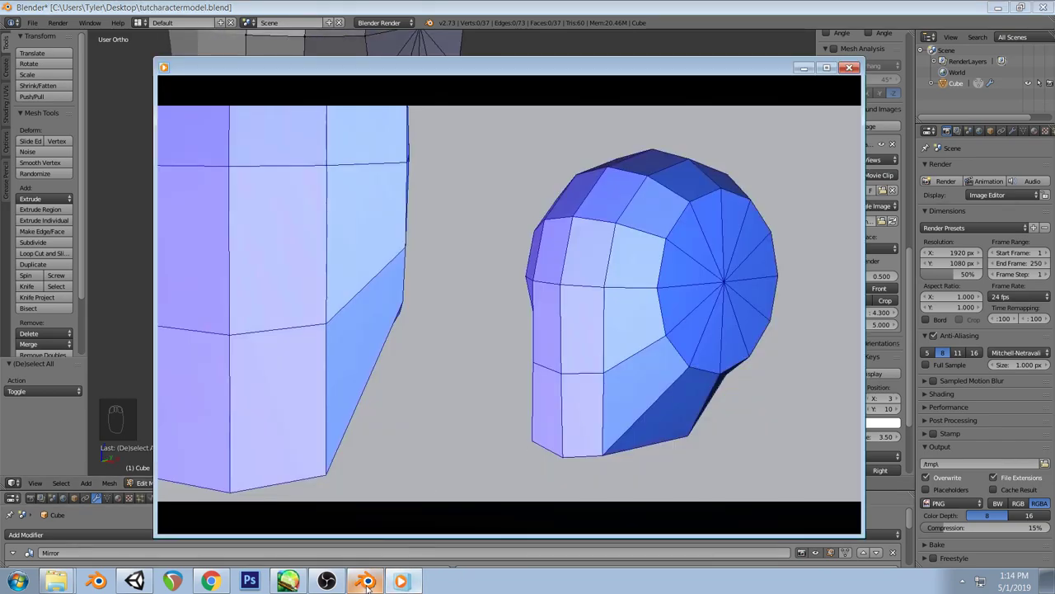
{"action": "left_click", "coordinate": [368, 581]}
{"action": "middle_click_drag", "start_coordinate": [454, 228], "coordinate": [516, 181]}
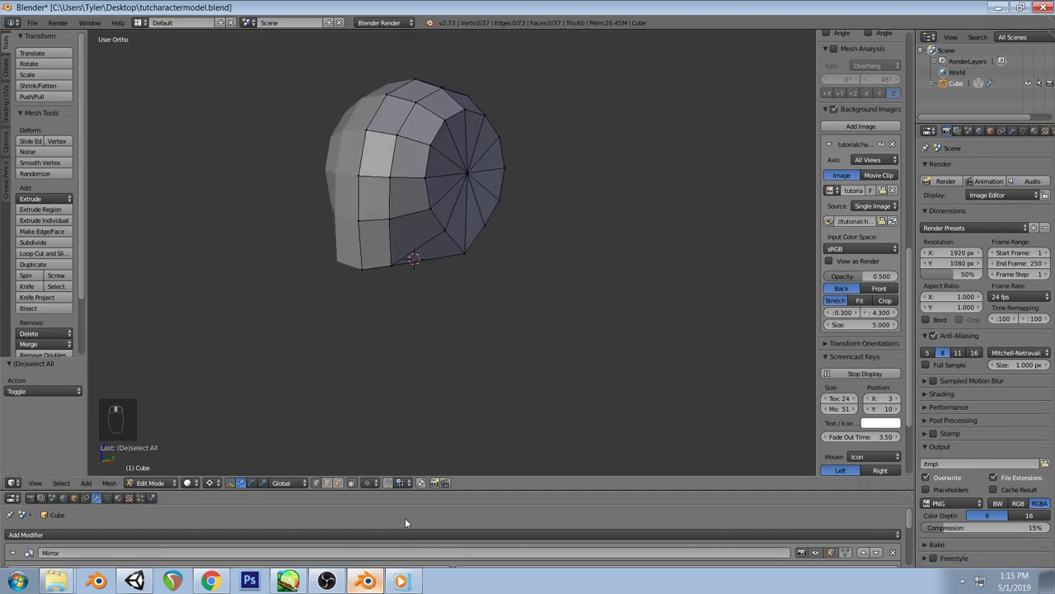
{"action": "left_click", "coordinate": [368, 581]}
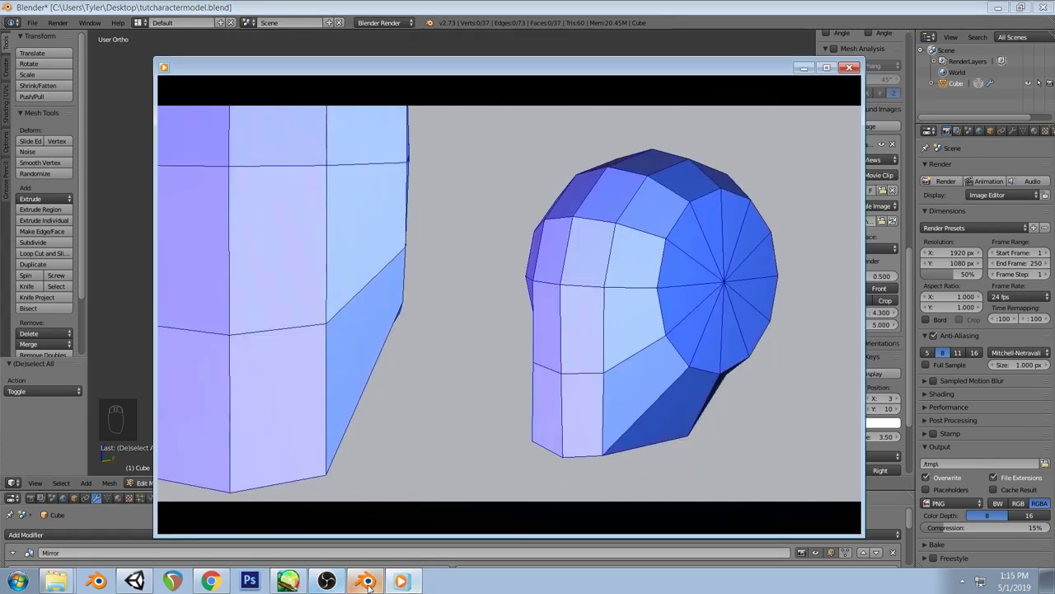
{"action": "left_click", "coordinate": [368, 582]}
Undo the jaw edge connection and the lowering of the side circle's bottom vertex
{"action": "key", "text": "ctrl+z"}
{"action": "key", "text": "ctrl+z"}
{"action": "key", "text": "ctrl+z"}
{"action": "key", "text": "ctrl+z"}
{"action": "key", "text": "ctrl+z"}
{"action": "key", "text": "ctrl+z"}
{"action": "key", "text": "ctrl+z"}
{"action": "key", "text": "a"}
{"action": "middle_click_drag", "start_coordinate": [504, 222], "coordinate": [503, 189]}
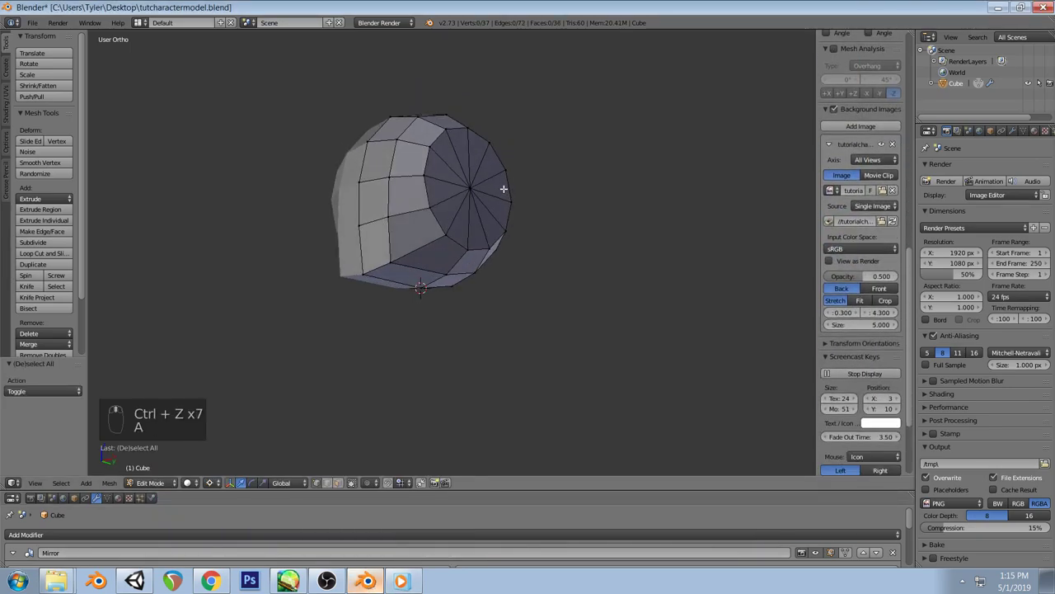
Lower the underside vertex beneath the side circle by about 0.191 along Z, using the reference head as a guide
{"action": "left_click", "coordinate": [369, 582]}
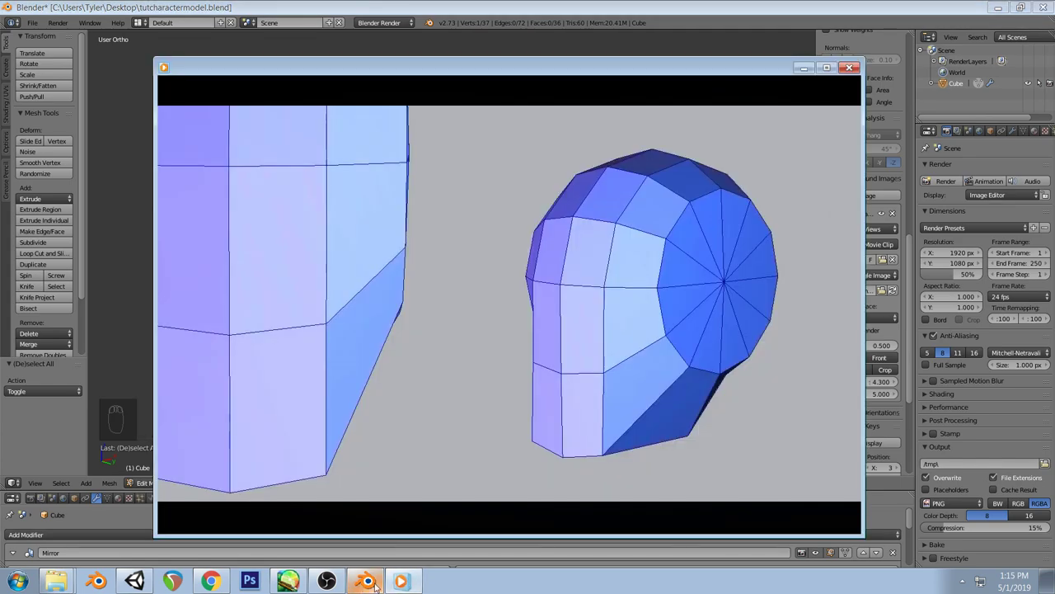
{"action": "left_click", "coordinate": [372, 584]}
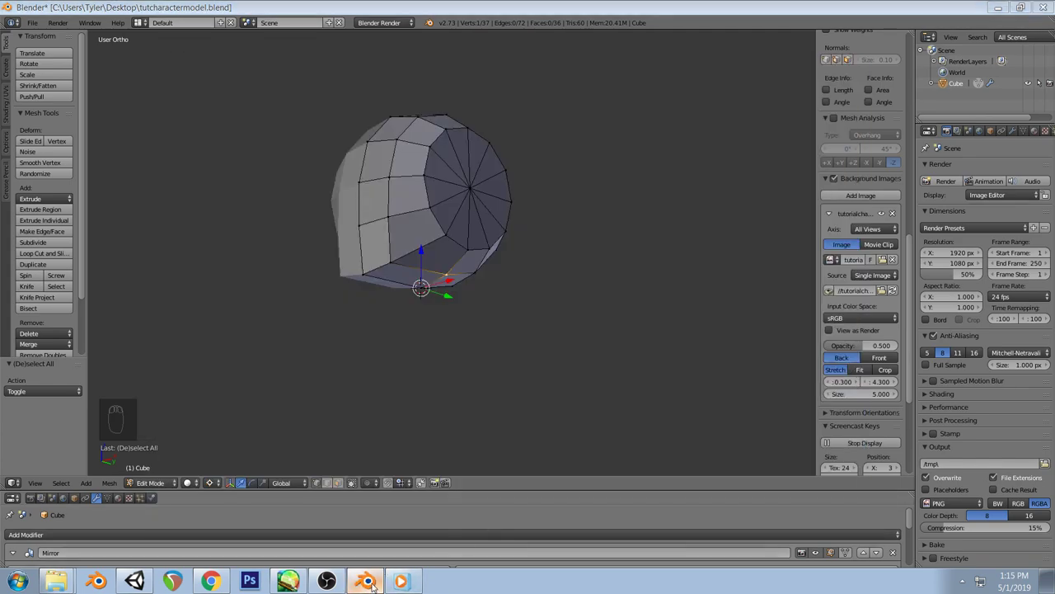
{"action": "left_click", "coordinate": [415, 585]}
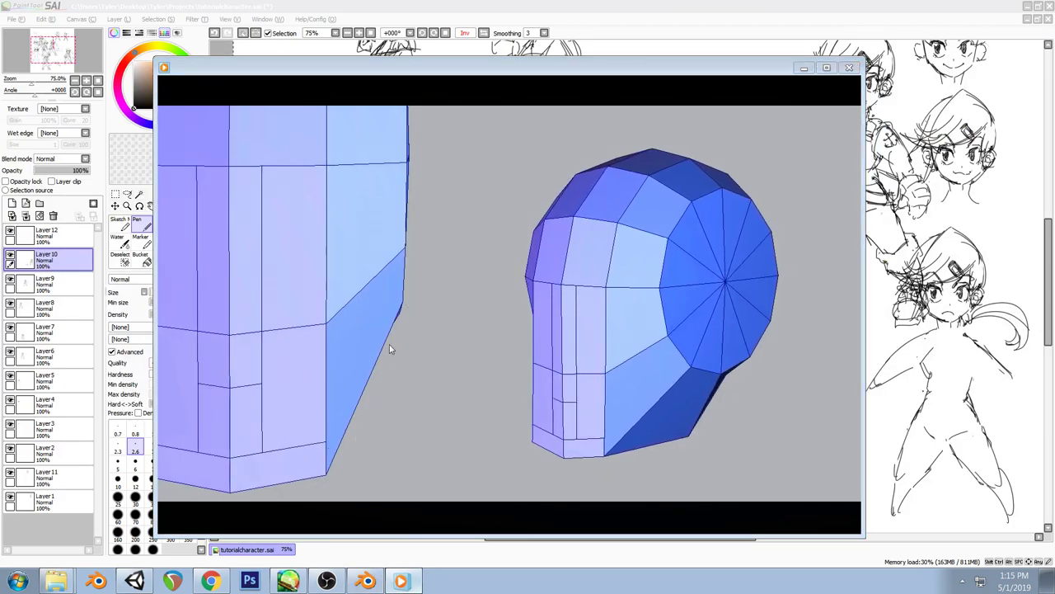
{"action": "left_click", "coordinate": [368, 581]}
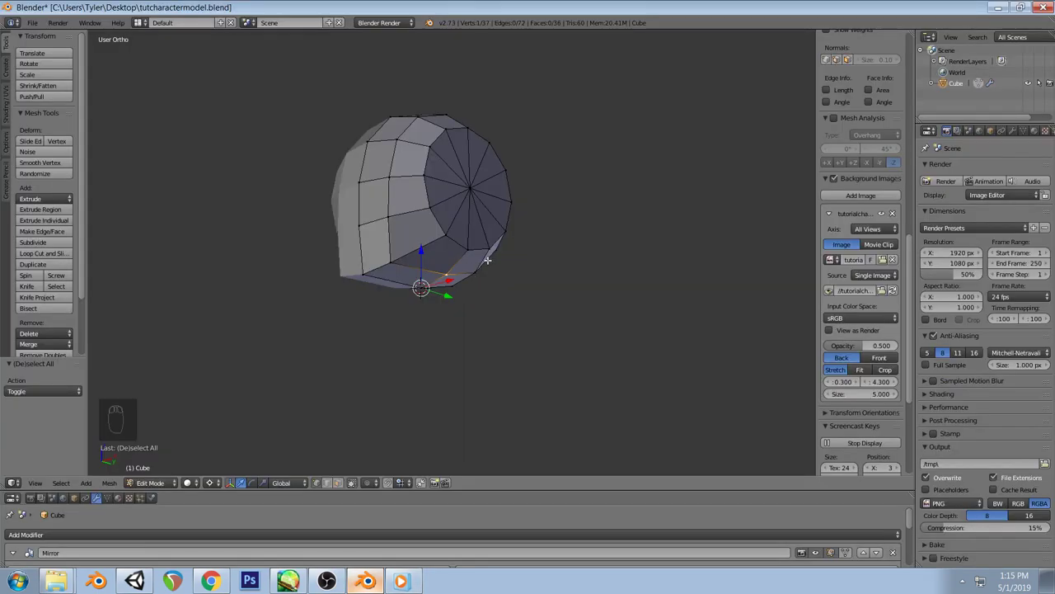
{"action": "key", "text": "KP_3"}
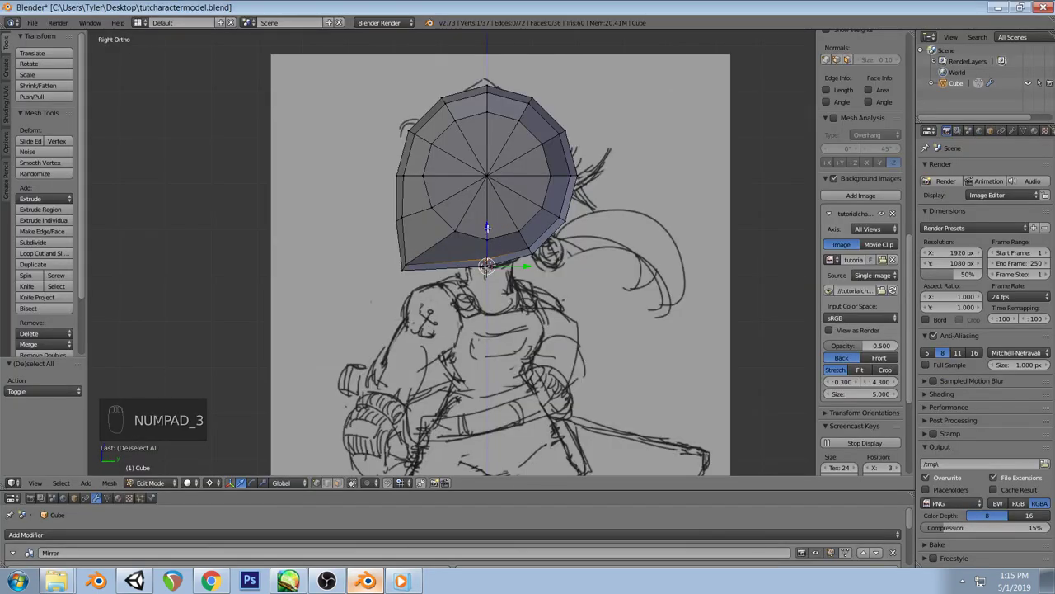
{"action": "key", "text": "g"}
{"action": "left_click", "coordinate": [490, 236]}
{"action": "middle_click_drag", "start_coordinate": [490, 237], "coordinate": [558, 207]}
Compare the reshaped jaw underside with the reference head from several angles and clear the selection
{"action": "left_click", "coordinate": [367, 581]}
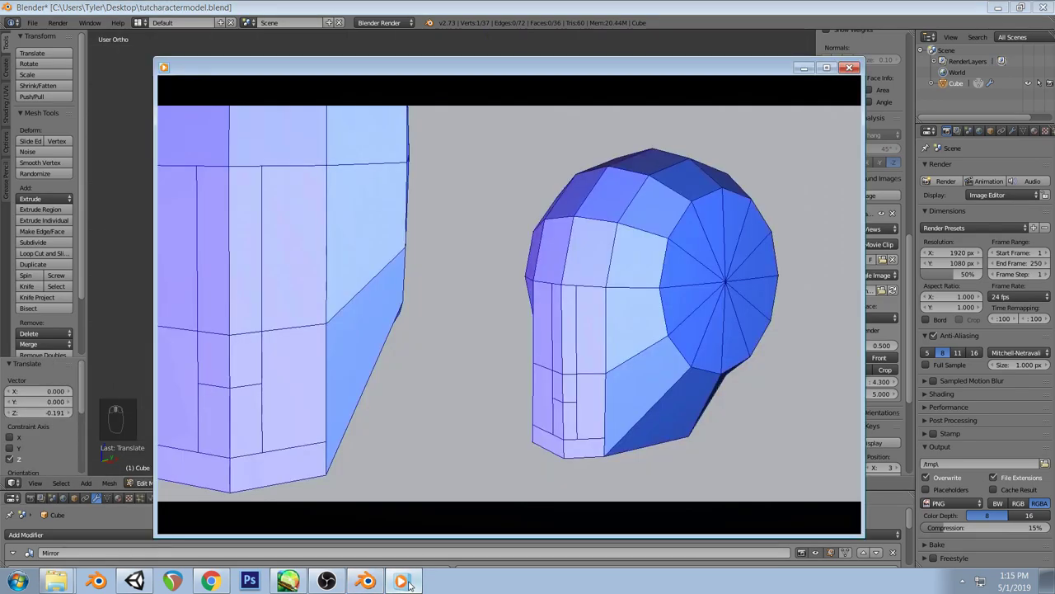
{"action": "left_click", "coordinate": [367, 582]}
{"action": "middle_click_drag", "start_coordinate": [444, 225], "coordinate": [490, 267]}
{"action": "key", "text": "KP_1"}
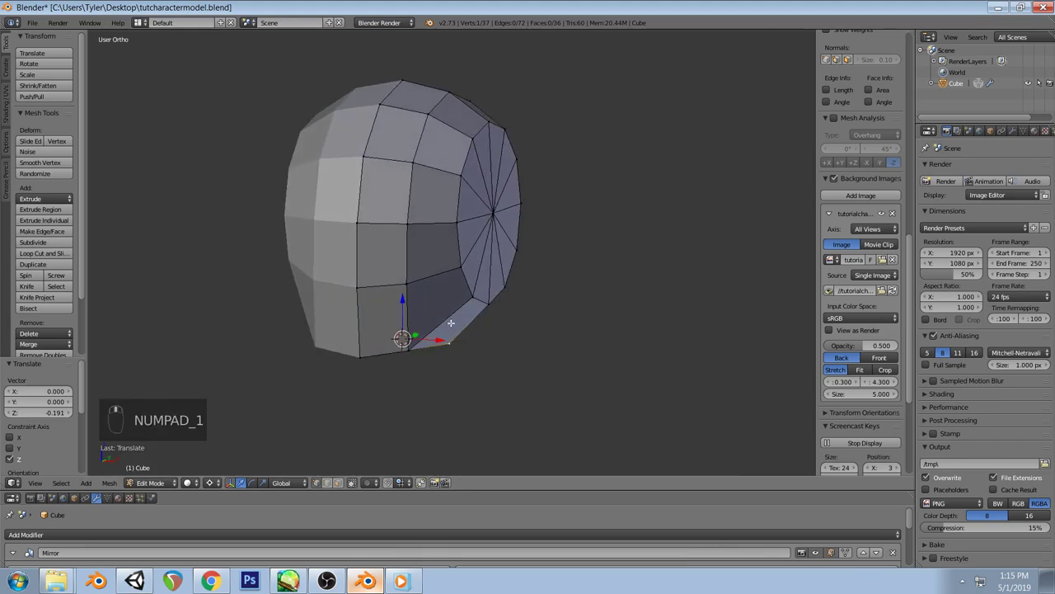
{"action": "key", "text": "KP_3"}
{"action": "key", "text": "F11"}
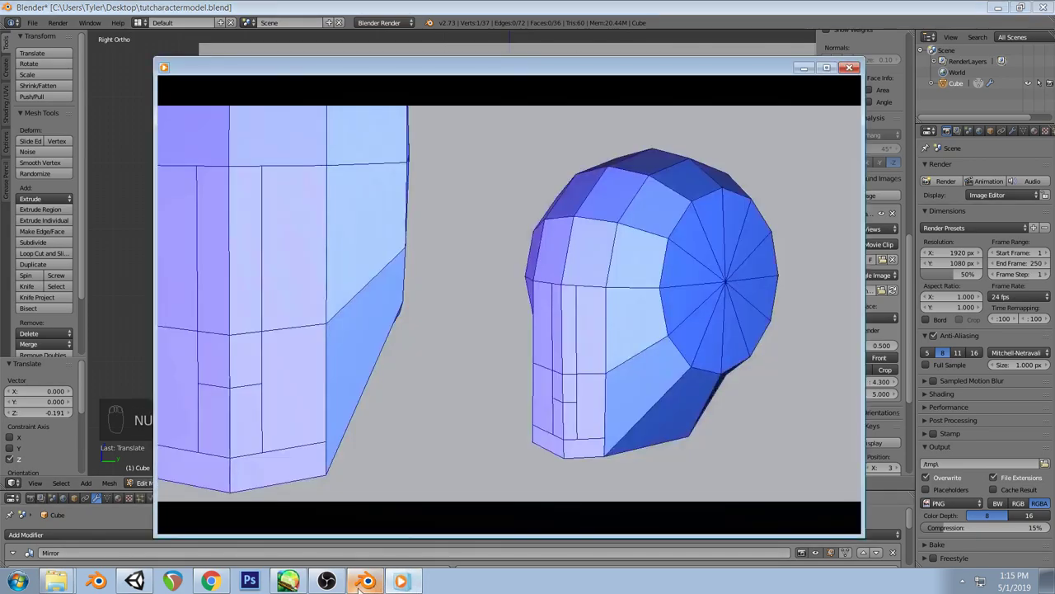
{"action": "key", "text": "F11"}
{"action": "mouse_move", "coordinate": [479, 376]}
{"action": "middle_mouse_down"}
{"action": "mouse_move", "coordinate": [549, 384]}
{"action": "mouse_move", "coordinate": [510, 357]}
{"action": "middle_mouse_up"}
{"action": "key", "text": "a"}
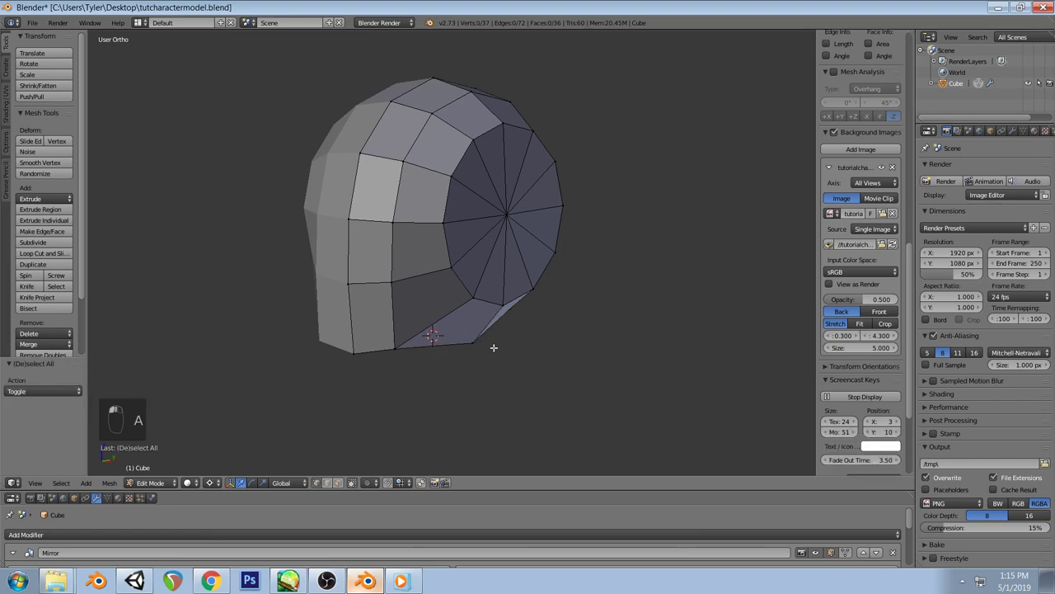
In front wireframe view, raise the underside vertex near the jaw corner by about 0.291 along Z
{"action": "key", "text": "KP_1"}
{"action": "key", "text": "z"}
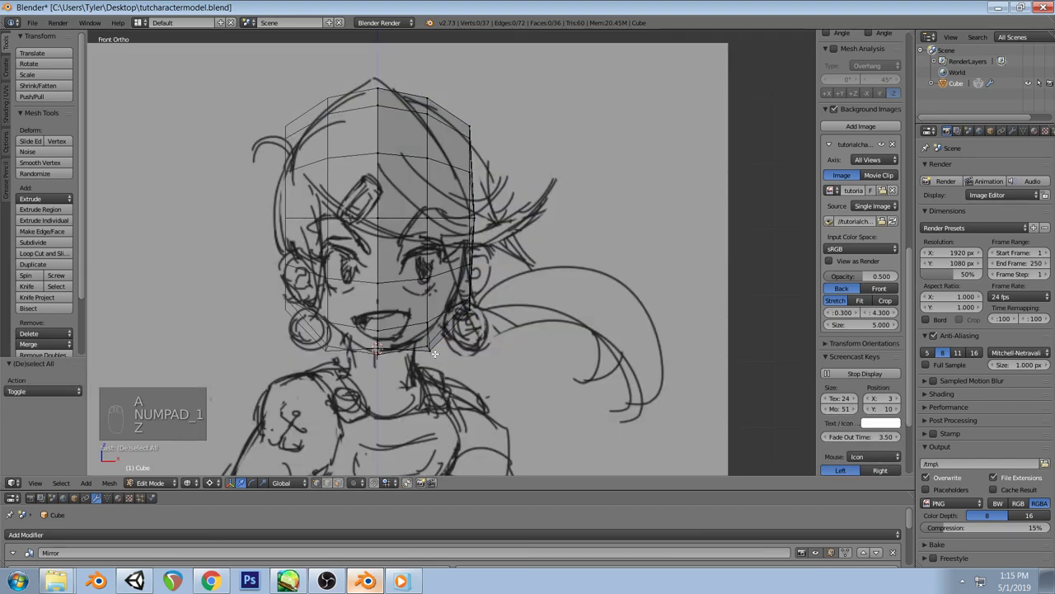
{"action": "right_click", "coordinate": [435, 353]}
{"action": "key", "text": "g"}
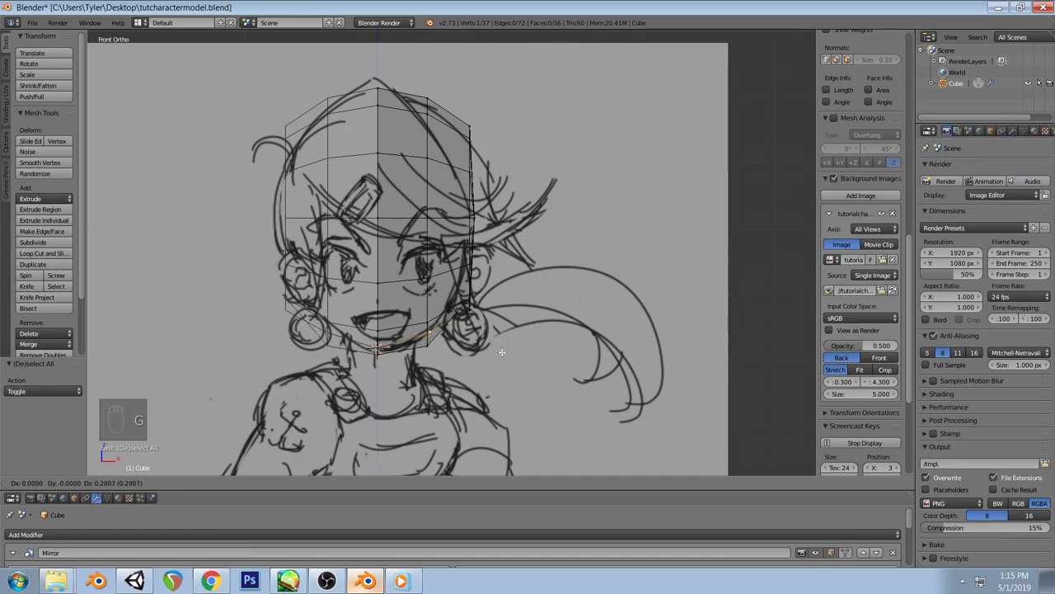
{"action": "left_click", "coordinate": [499, 353]}
{"action": "key", "text": "z"}
{"action": "mouse_move", "coordinate": [495, 352]}
{"action": "middle_mouse_down"}
{"action": "mouse_move", "coordinate": [528, 318]}
{"action": "mouse_move", "coordinate": [516, 364]}
{"action": "mouse_move", "coordinate": [499, 344]}
{"action": "middle_mouse_up"}
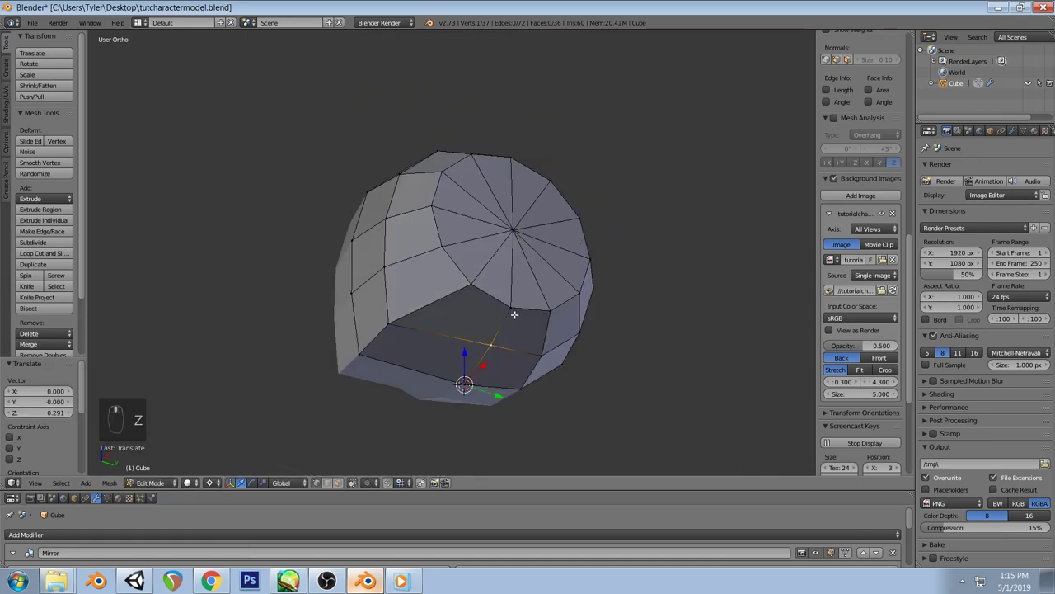
In front view, scale the entire head mesh down uniformly to about 0.95 to fit the sketch, and clear the selection
{"action": "key", "text": "a"}
{"action": "key", "text": "KP_1"}
{"action": "key", "text": "z"}
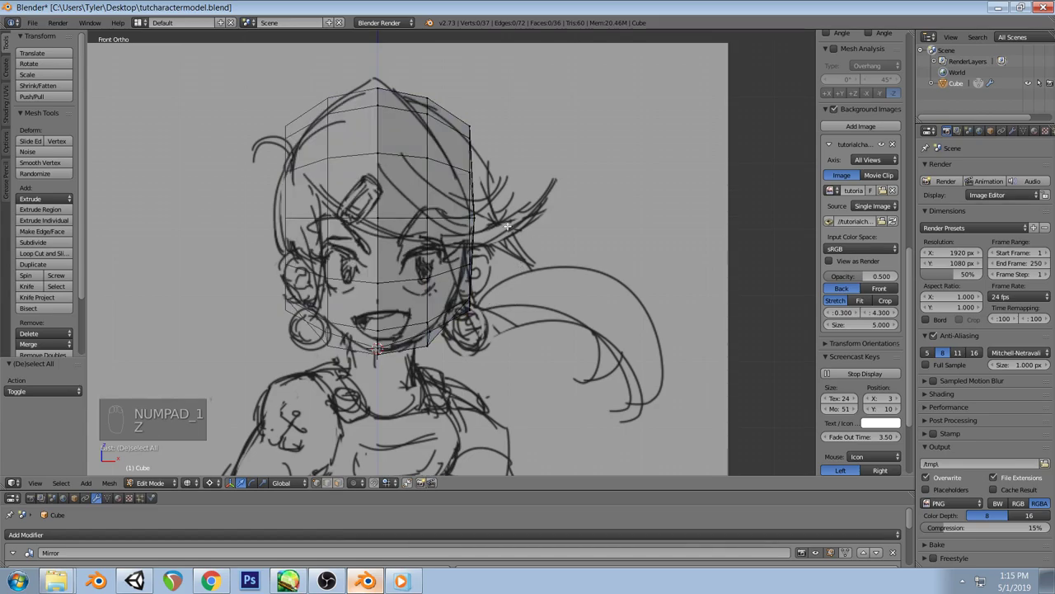
{"action": "key", "text": "a"}
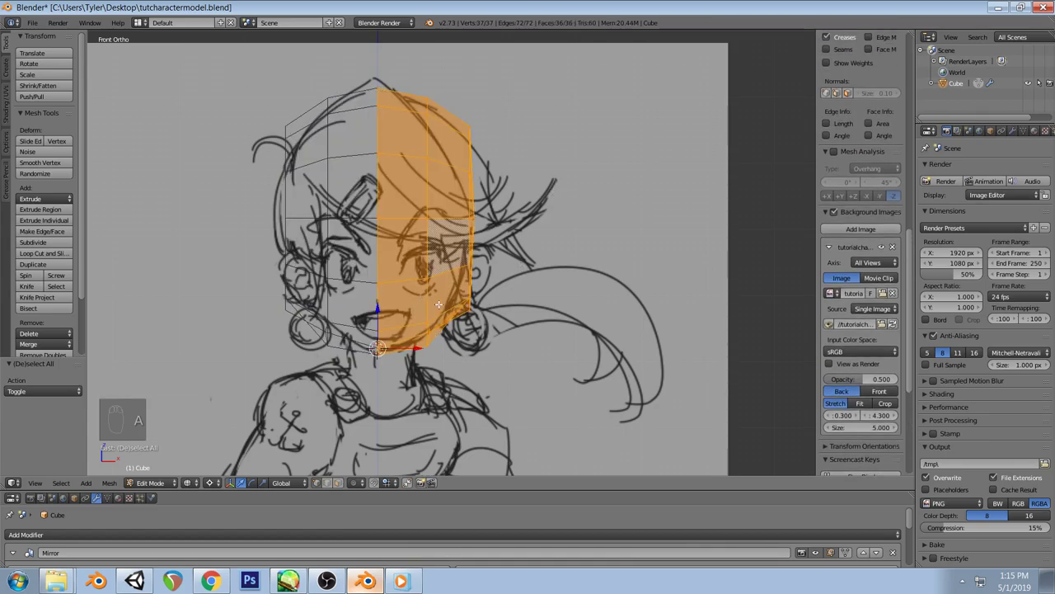
{"action": "key", "text": "s"}
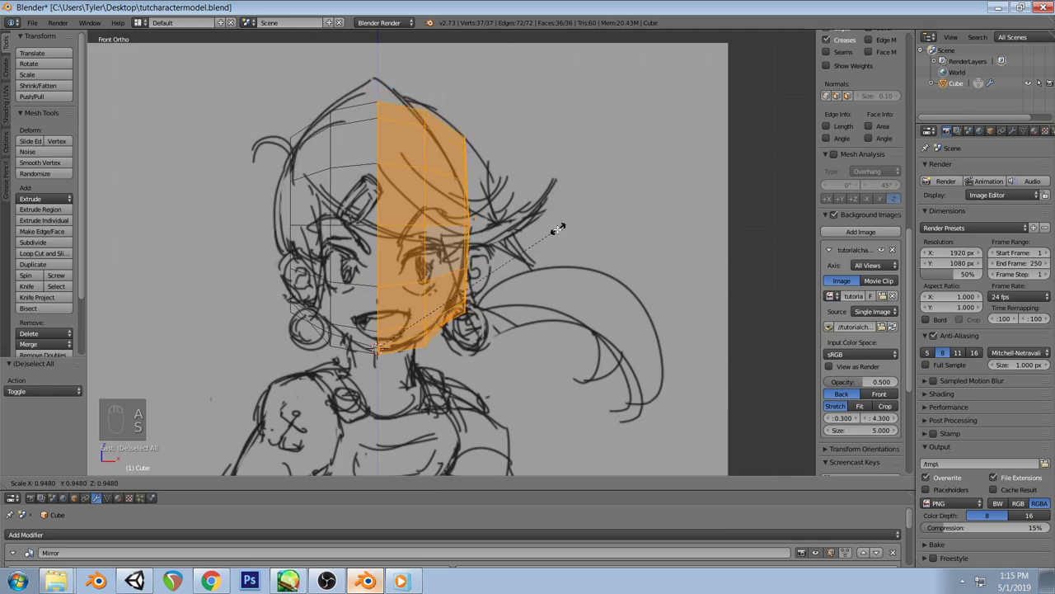
{"action": "left_click", "coordinate": [557, 231]}
{"action": "key", "text": "a"}
{"action": "key", "text": "z"}
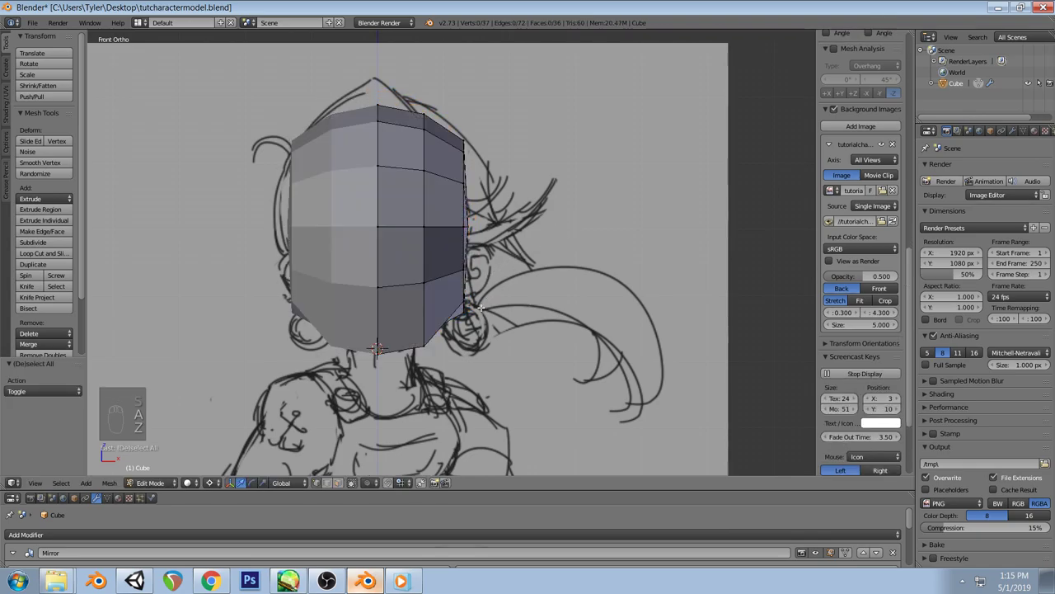
Move the lower side-circle vertex near the ear inward by about 0.166 along X in front wireframe view
{"action": "key", "text": "z"}
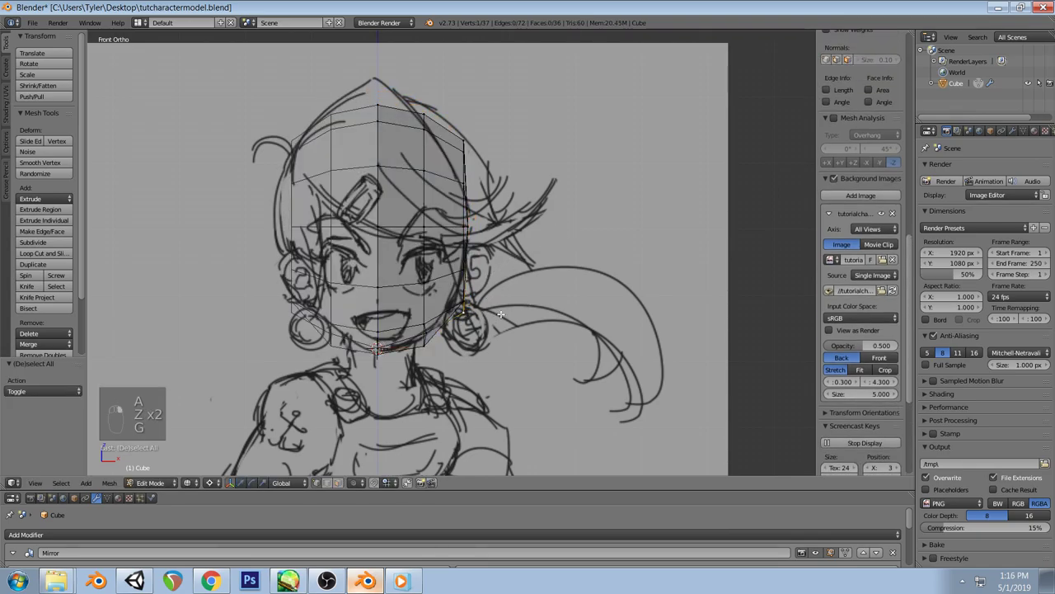
{"action": "key", "text": "g"}
{"action": "left_click", "coordinate": [490, 313]}
{"action": "key", "text": "a"}
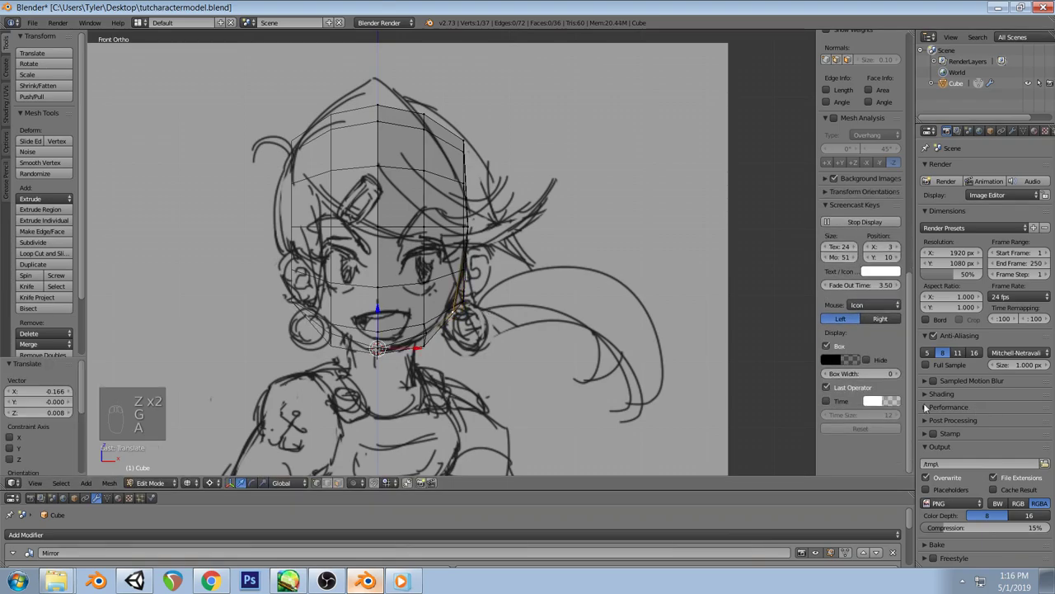
{"action": "key", "text": "z"}
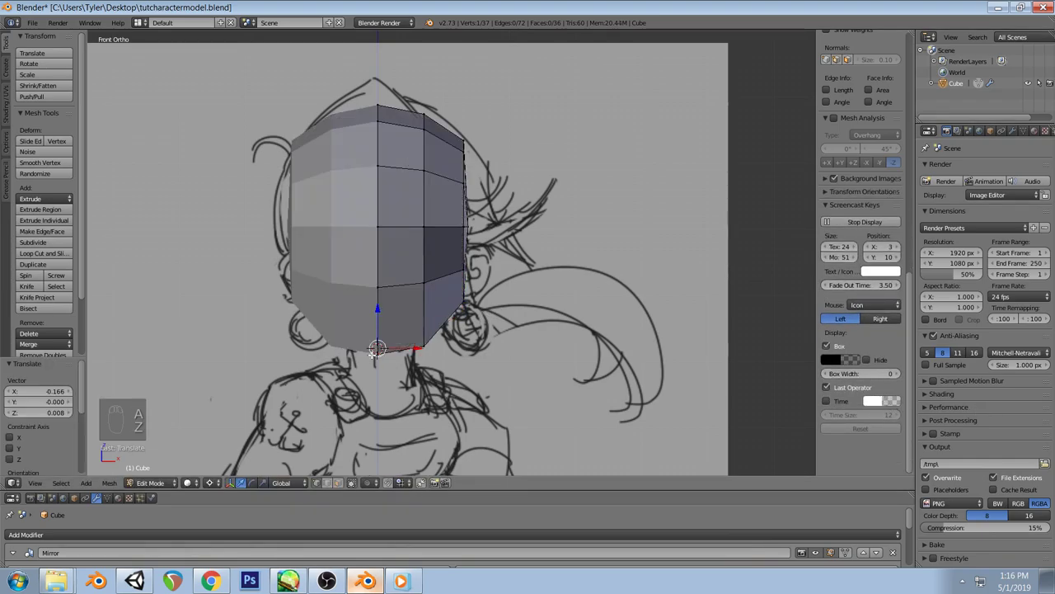
Expand the background image settings and draw the sketch in front of the solid mesh, checking the head from an angle
{"action": "left_click", "coordinate": [887, 179]}
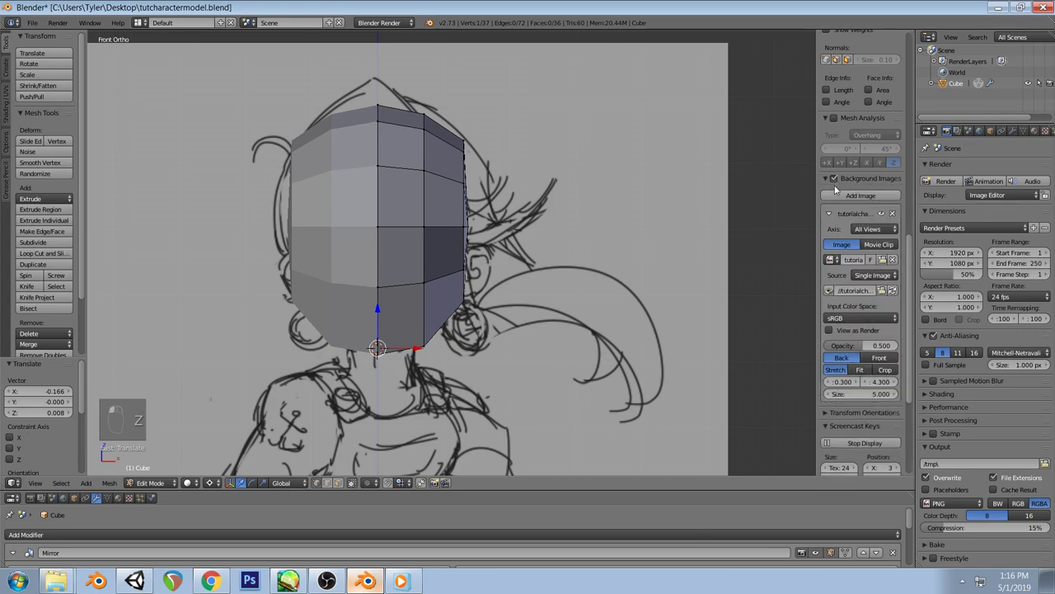
{"action": "scroll", "coordinate": [866, 330], "scroll_direction": "down", "scroll_amount": 1}
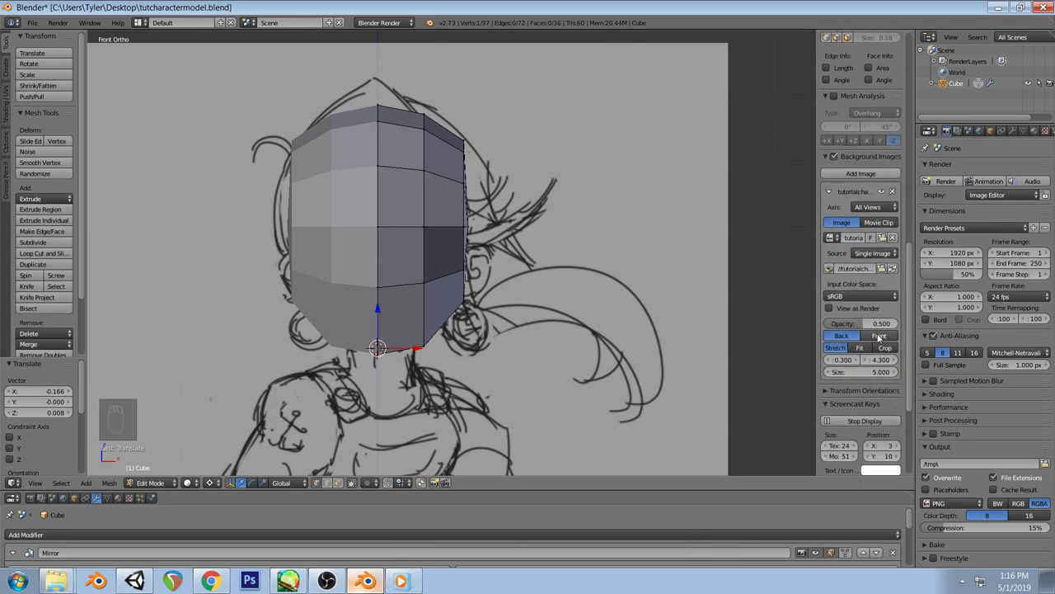
{"action": "left_click", "coordinate": [879, 337]}
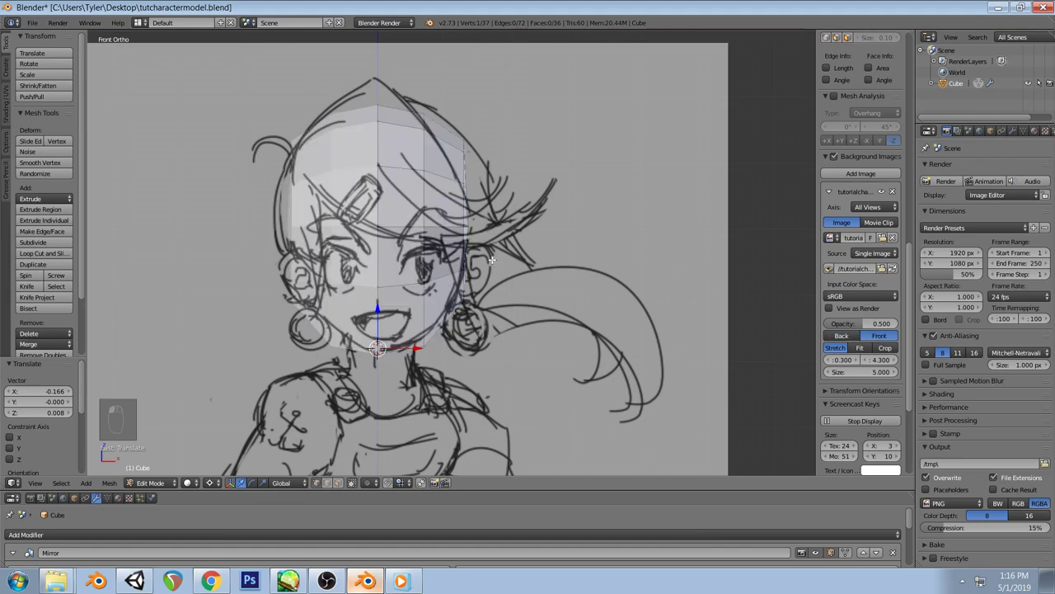
{"action": "mouse_move", "coordinate": [491, 260]}
{"action": "middle_mouse_down"}
{"action": "mouse_move", "coordinate": [549, 255]}
{"action": "mouse_move", "coordinate": [521, 252]}
{"action": "mouse_move", "coordinate": [562, 267]}
{"action": "mouse_move", "coordinate": [537, 240]}
{"action": "middle_mouse_up"}
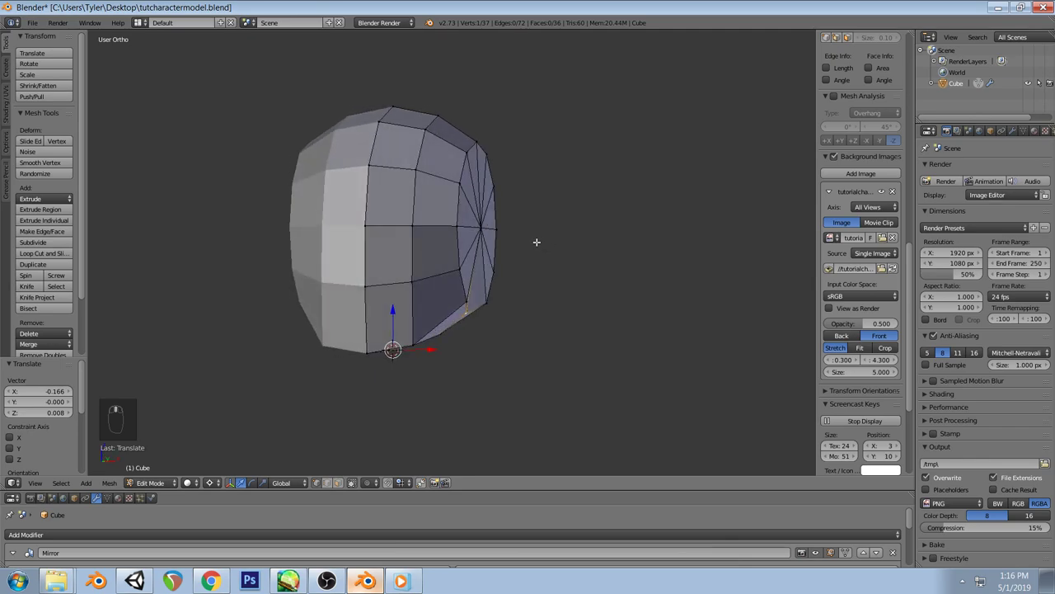
Undo the inward vertex move and raise the lower side-circle vertex by about 0.141 along Z in front view
{"action": "key", "text": "ctrl+z"}
{"action": "mouse_move", "coordinate": [511, 328]}
{"action": "middle_mouse_down"}
{"action": "mouse_move", "coordinate": [529, 289]}
{"action": "mouse_move", "coordinate": [506, 306]}
{"action": "mouse_move", "coordinate": [516, 302]}
{"action": "middle_mouse_up"}
{"action": "key", "text": "KP_1"}
{"action": "key", "text": "g"}
{"action": "left_click", "coordinate": [511, 308]}
Place the background sketch behind the mesh again and keep its image axis set to All Views
{"action": "left_click", "coordinate": [841, 335]}
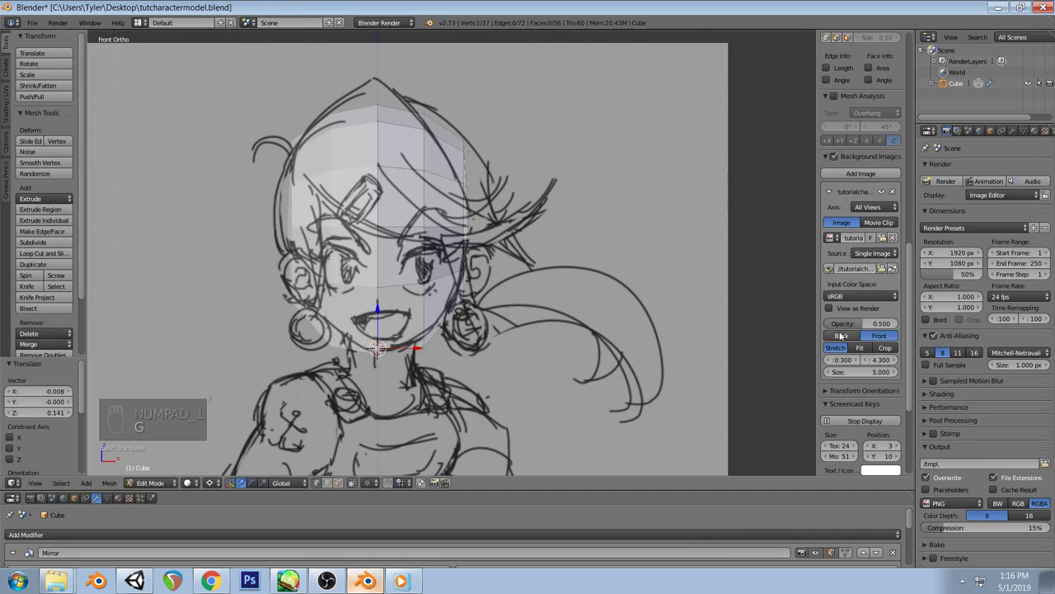
{"action": "key", "text": "a"}
{"action": "key", "text": "z"}
{"action": "middle_click_drag", "start_coordinate": [530, 272], "coordinate": [556, 242]}
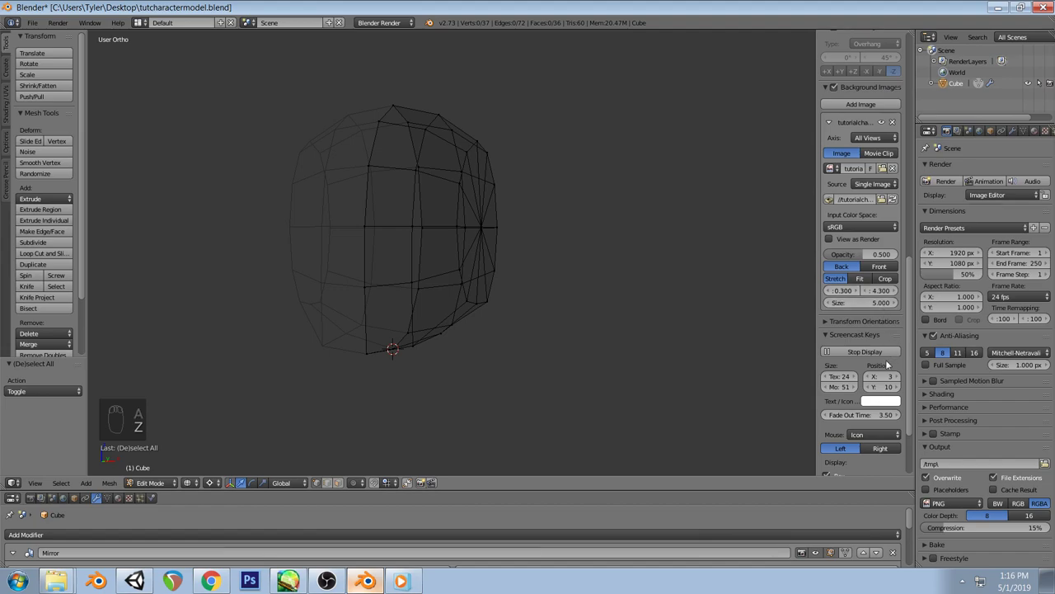
{"action": "scroll", "coordinate": [883, 355], "scroll_direction": "up", "scroll_amount": 2}
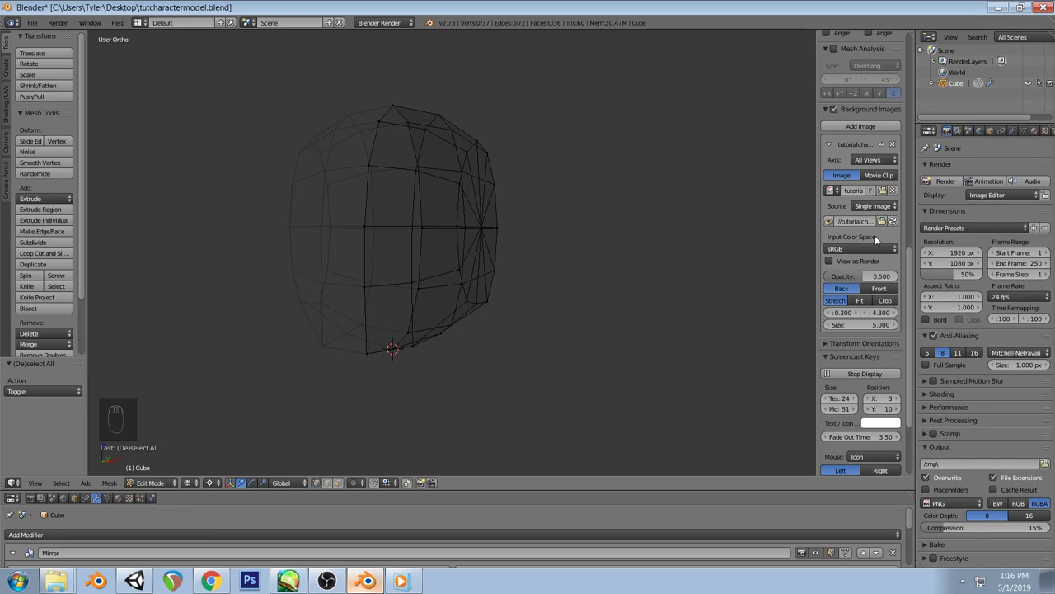
{"action": "left_click", "coordinate": [888, 161]}
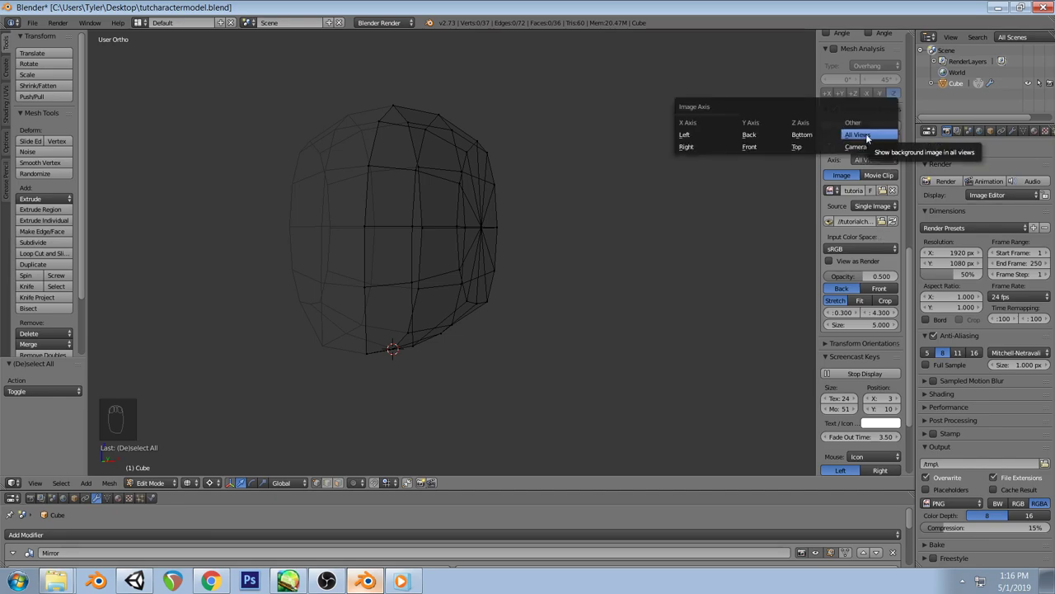
{"action": "left_click", "coordinate": [856, 135]}
Compare the head with the sketch from below, front and side in both wireframe and solid shading
{"action": "mouse_move", "coordinate": [627, 272]}
{"action": "middle_mouse_down"}
{"action": "mouse_move", "coordinate": [566, 261]}
{"action": "mouse_move", "coordinate": [494, 172]}
{"action": "middle_mouse_up"}
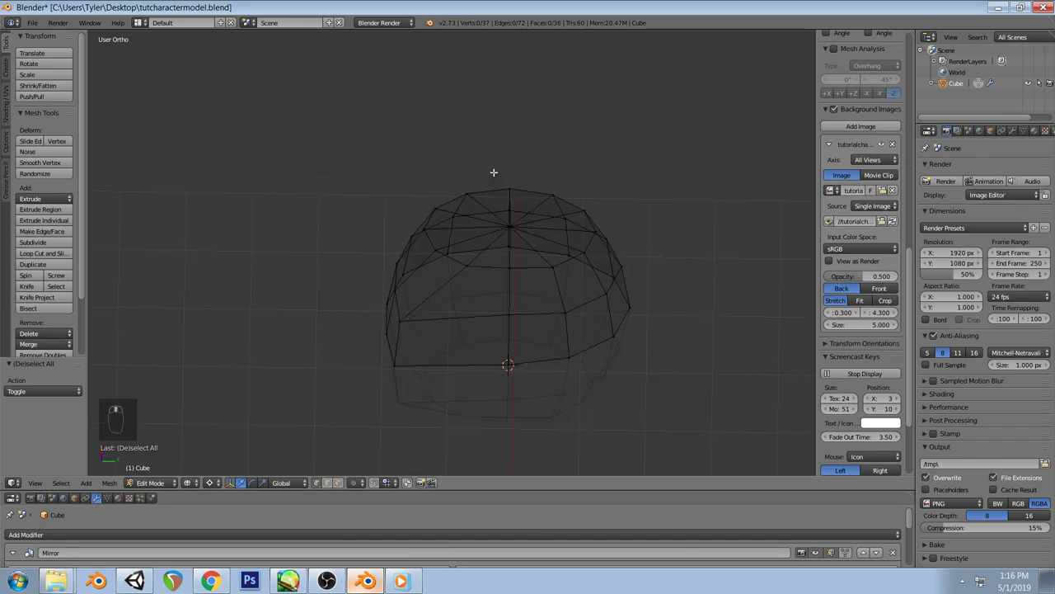
{"action": "key", "text": "KP_1"}
{"action": "key", "text": "KP_3"}
{"action": "key", "text": "KP_1"}
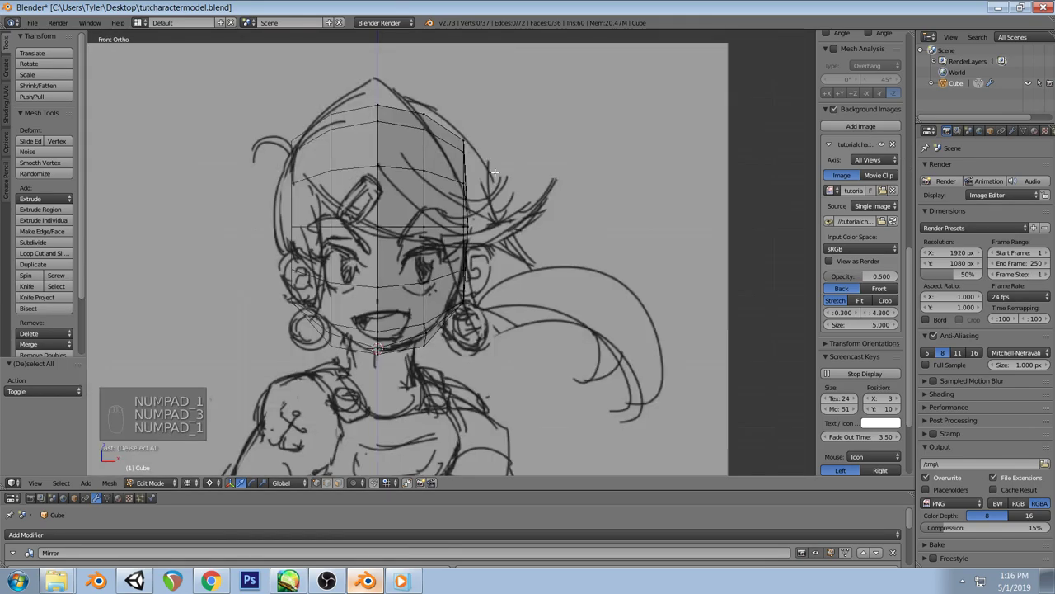
{"action": "key", "text": "z"}
{"action": "mouse_move", "coordinate": [494, 173]}
{"action": "middle_mouse_down"}
{"action": "mouse_move", "coordinate": [469, 243]}
{"action": "mouse_move", "coordinate": [556, 263]}
{"action": "mouse_move", "coordinate": [540, 225]}
{"action": "mouse_move", "coordinate": [469, 232]}
{"action": "middle_mouse_up"}
{"action": "key", "text": "KP_1"}
{"action": "key", "text": "z"}
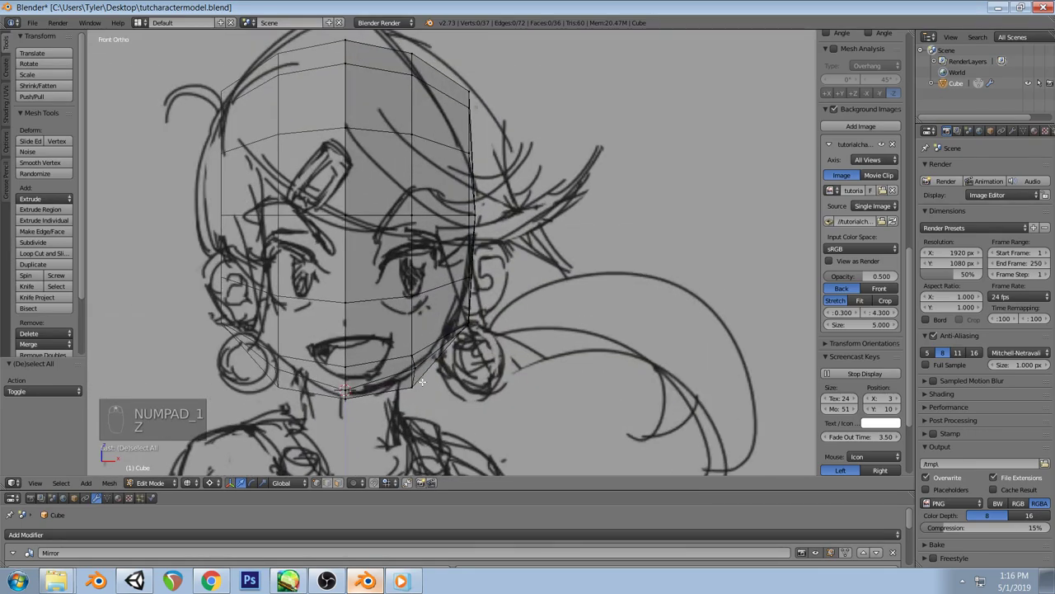
Move the bottom jaw vertex beside the chin centre inward by about 0.288 along X to follow the sketched chin
{"action": "key", "text": "z"}
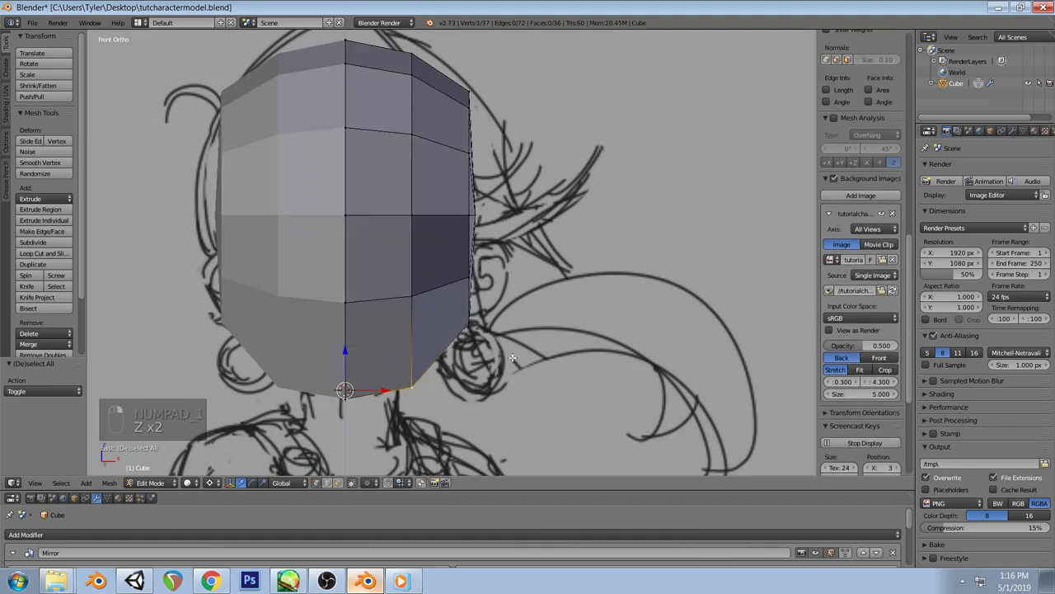
{"action": "key", "text": "z"}
{"action": "left_click_drag", "start_coordinate": [386, 389], "coordinate": [472, 343]}
{"action": "key", "text": "z"}
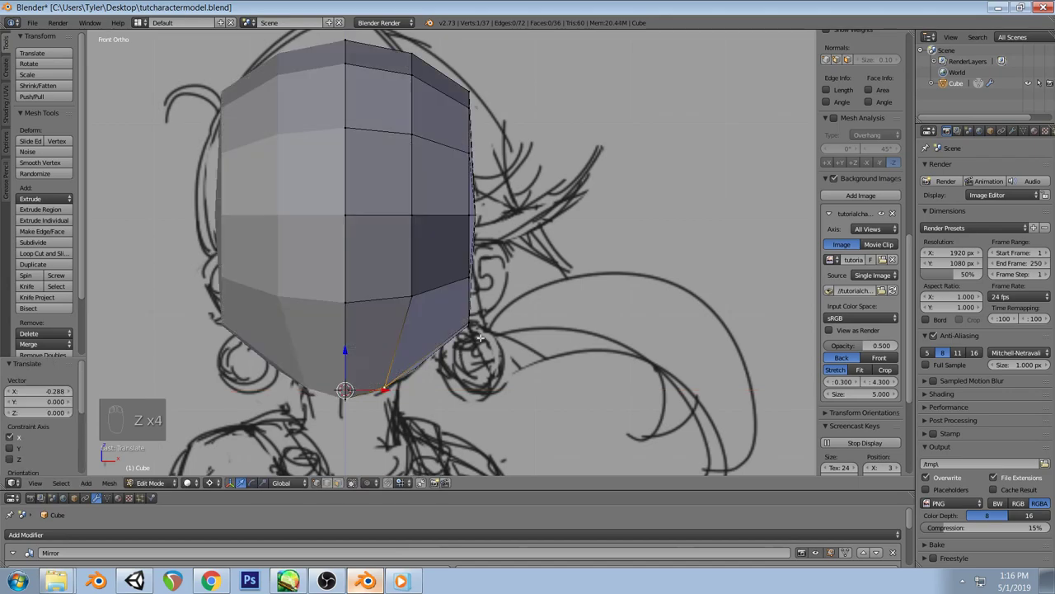
Move the jaw corner vertex below the ear inward by about 0.28 along X and down by about 0.15 along Z
{"action": "key", "text": "z"}
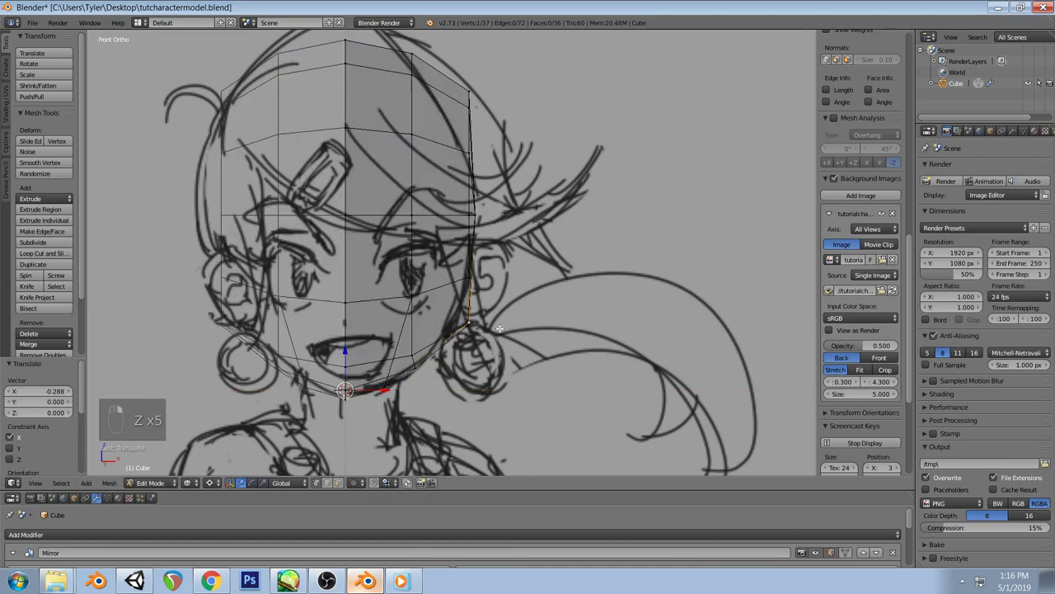
{"action": "key", "text": "g"}
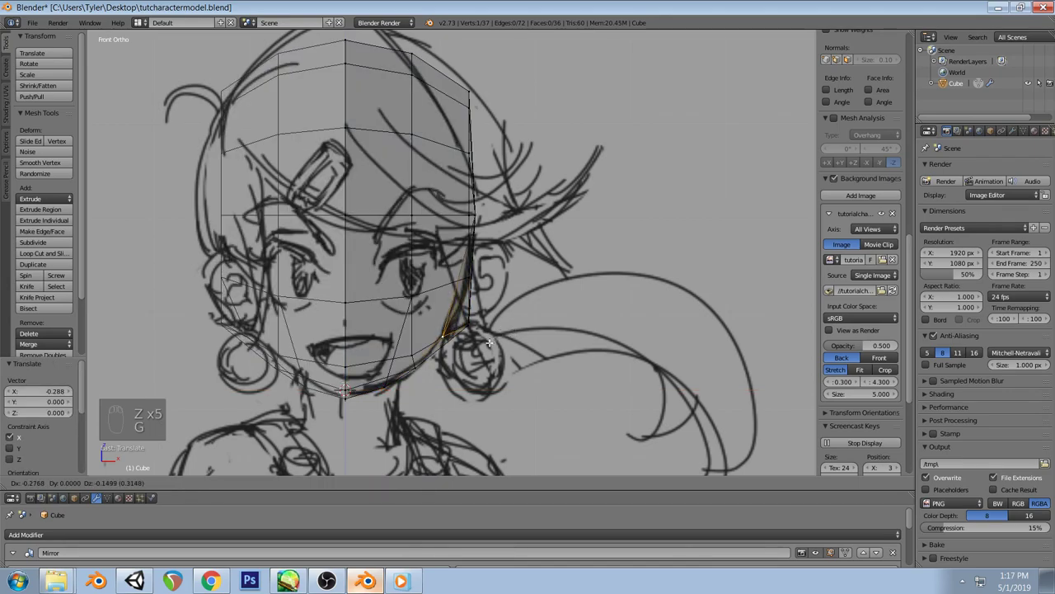
{"action": "left_click", "coordinate": [493, 340]}
{"action": "key", "text": "z"}
{"action": "key", "text": "a"}
Move the jaw corner vertex outward by about 0.311 along X and up by about 0.228 along Z in front view
{"action": "mouse_move", "coordinate": [547, 324]}
{"action": "middle_mouse_down"}
{"action": "mouse_move", "coordinate": [537, 313]}
{"action": "mouse_move", "coordinate": [471, 358]}
{"action": "mouse_move", "coordinate": [473, 292]}
{"action": "mouse_move", "coordinate": [541, 305]}
{"action": "mouse_move", "coordinate": [553, 295]}
{"action": "mouse_move", "coordinate": [519, 294]}
{"action": "middle_mouse_up"}
{"action": "middle_click_drag", "start_coordinate": [457, 328], "coordinate": [528, 319]}
{"action": "key", "text": "KP_1"}
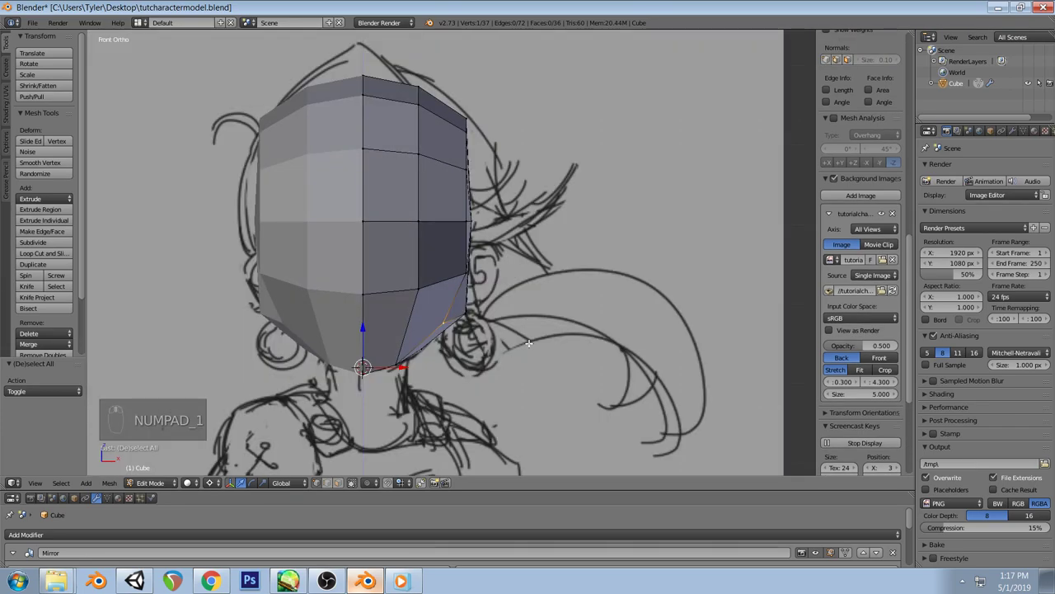
{"action": "key", "text": "g"}
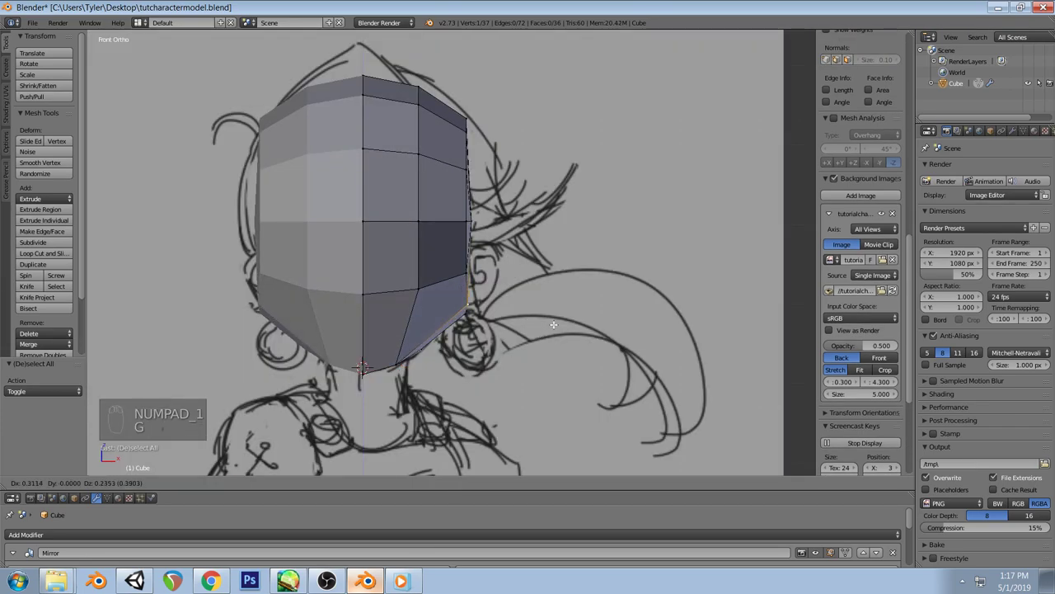
{"action": "left_click", "coordinate": [552, 324]}
{"action": "mouse_move", "coordinate": [538, 286]}
{"action": "middle_mouse_down"}
{"action": "mouse_move", "coordinate": [506, 304]}
{"action": "mouse_move", "coordinate": [492, 285]}
{"action": "mouse_move", "coordinate": [478, 305]}
{"action": "middle_mouse_up"}
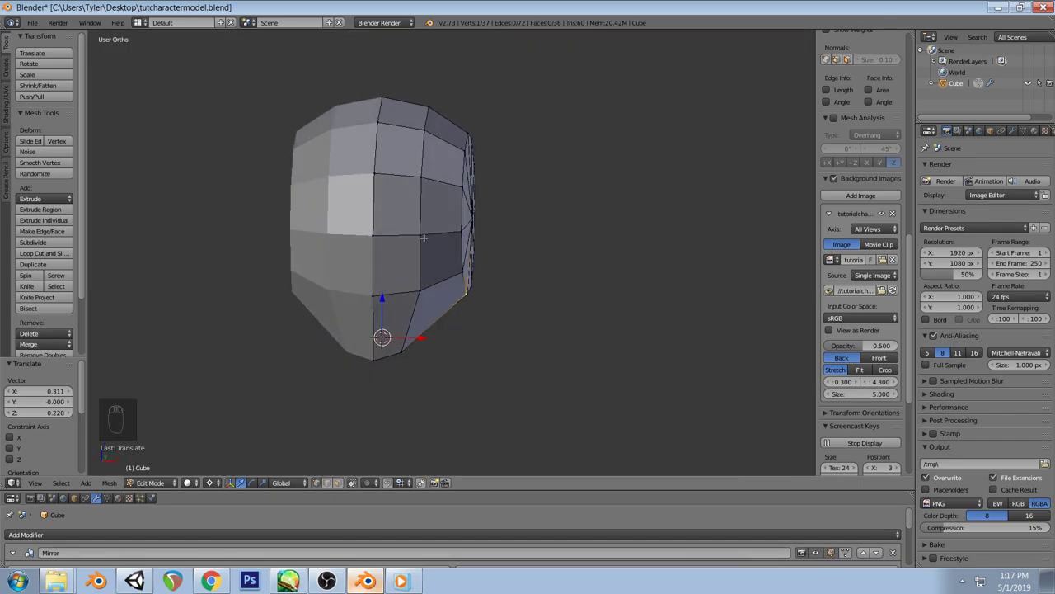
Select the three lower vertices of the side circle in front wireframe view and shift them inward by 0.149 along X
{"action": "key", "text": "KP_1"}
{"action": "key", "text": "z"}
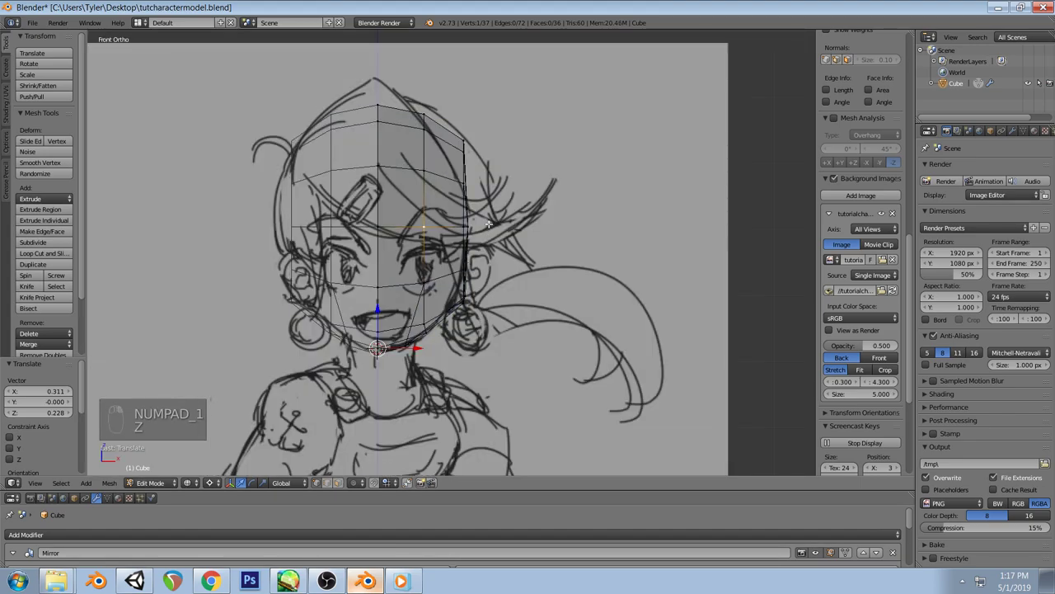
{"action": "key", "text": "a"}
{"action": "key", "text": "z"}
{"action": "key", "text": "z"}
{"action": "left_click_drag", "start_coordinate": [474, 297], "coordinate": [467, 290], "text": "ctrl"}
{"action": "left_click_drag", "start_coordinate": [423, 347], "coordinate": [410, 348]}
{"action": "key", "text": "z"}
{"action": "mouse_move", "coordinate": [411, 348]}
{"action": "middle_mouse_down"}
{"action": "mouse_move", "coordinate": [520, 306]}
{"action": "mouse_move", "coordinate": [565, 258]}
{"action": "mouse_move", "coordinate": [450, 189]}
{"action": "mouse_move", "coordinate": [429, 289]}
{"action": "mouse_move", "coordinate": [463, 301]}
{"action": "middle_mouse_up"}
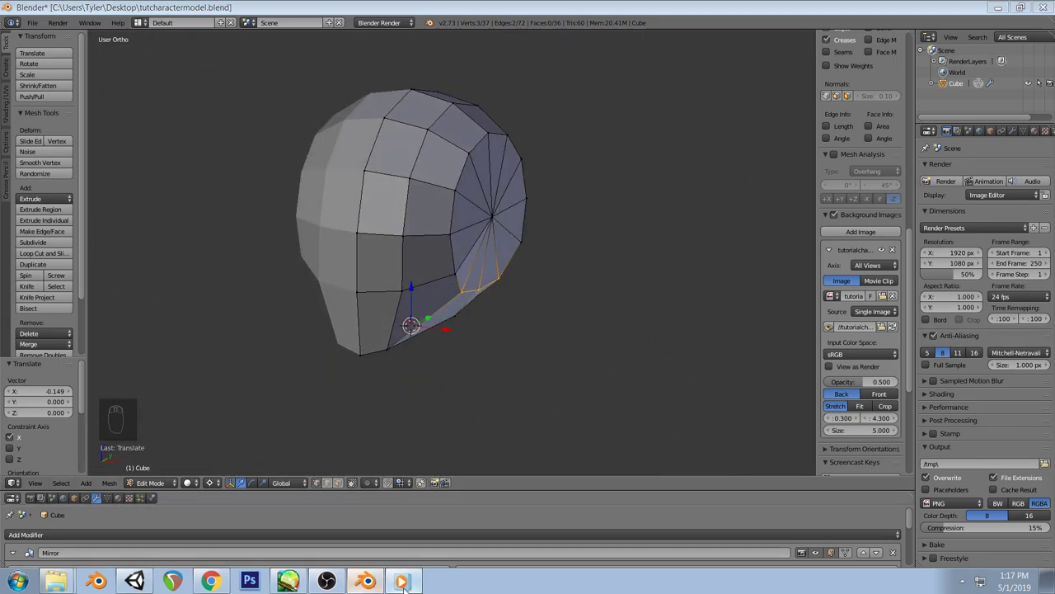
Check the reference head image and undo the recent vertex moves on the jaw, chin and side circle
{"action": "key", "text": "alt+Tab"}
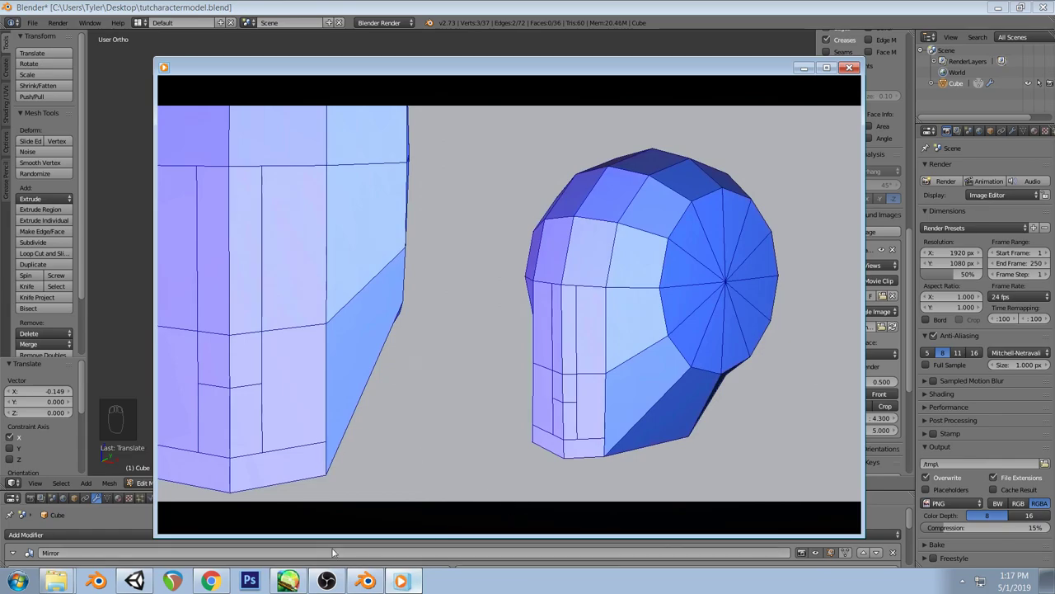
{"action": "left_click", "coordinate": [288, 581]}
{"action": "left_click", "coordinate": [366, 581]}
{"action": "key", "text": "ctrl+z"}
{"action": "key", "text": "ctrl+z"}
{"action": "key", "text": "ctrl+z"}
{"action": "key", "text": "ctrl+z"}
{"action": "key", "text": "ctrl+z"}
{"action": "key", "text": "ctrl+z"}
{"action": "key", "text": "ctrl+z"}
{"action": "key", "text": "ctrl+z"}
{"action": "key", "text": "ctrl+z"}
{"action": "key", "text": "ctrl+z"}
{"action": "key", "text": "ctrl+z"}
{"action": "key", "text": "ctrl+z"}
{"action": "key", "text": "ctrl+z"}
{"action": "key", "text": "ctrl+z"}
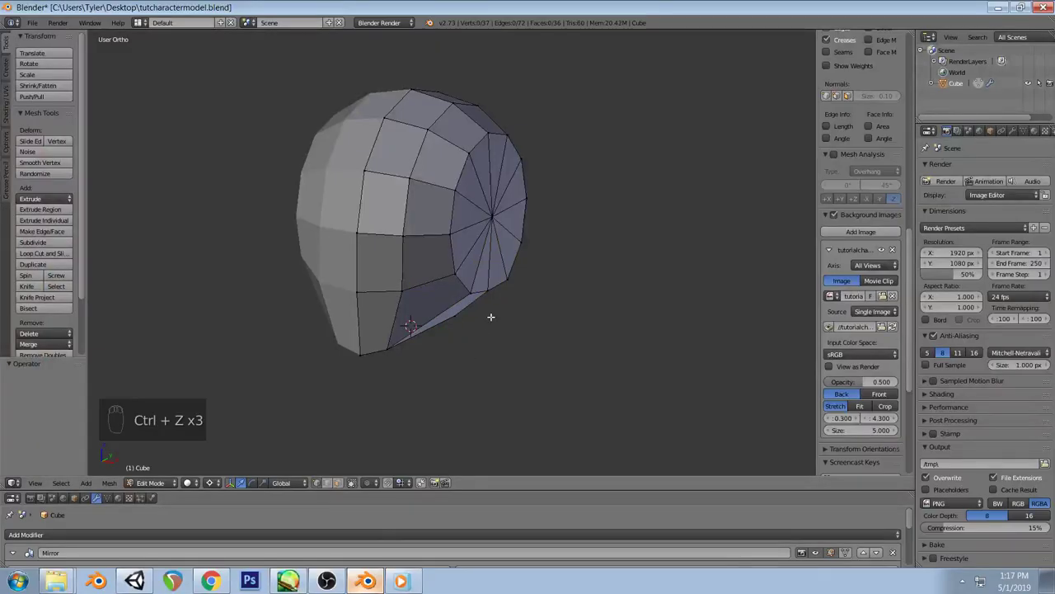
{"action": "key", "text": "ctrl+z"}
{"action": "key", "text": "ctrl+z"}
{"action": "key", "text": "ctrl+z"}
{"action": "key", "text": "ctrl+z"}
{"action": "key", "text": "ctrl+z"}
{"action": "key", "text": "ctrl+z"}
{"action": "key", "text": "ctrl+z"}
{"action": "key", "text": "ctrl+z"}
{"action": "key", "text": "ctrl+z"}
{"action": "key", "text": "ctrl+z"}
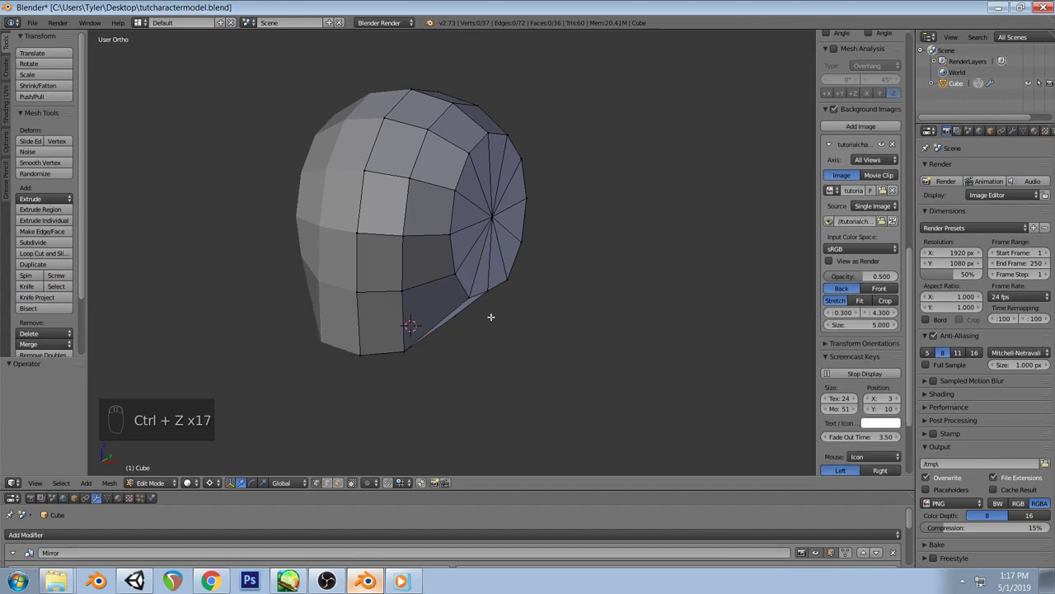
Compare the head before and after the uniform scaling with undo and redo, keep the scaled version, and clear the selection
{"action": "key", "text": "ctrl+shift+z"}
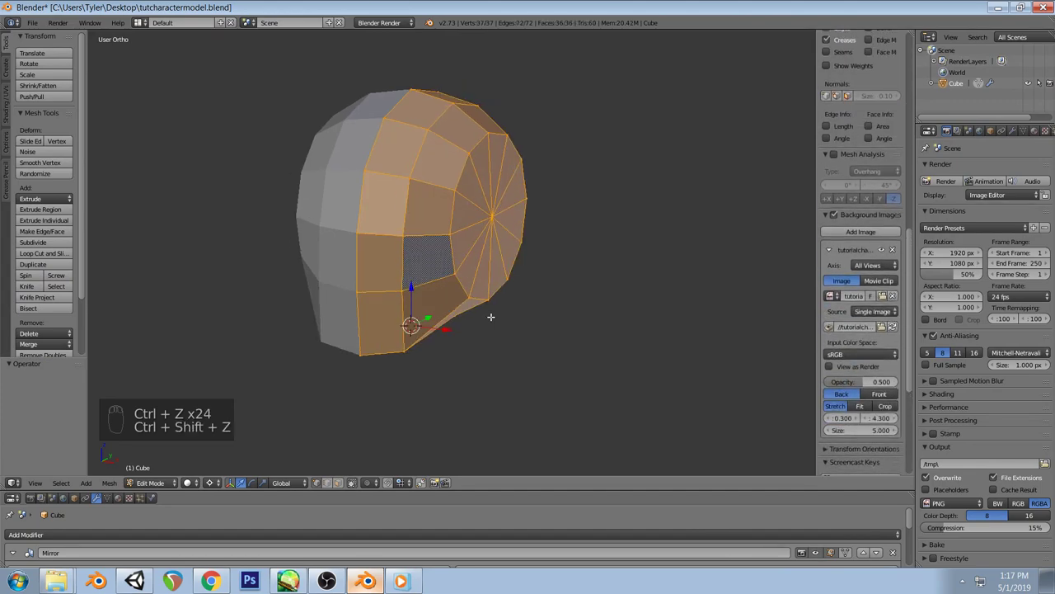
{"action": "key", "text": "KP_1"}
{"action": "key", "text": "ctrl+z"}
{"action": "key", "text": "ctrl+shift+z"}
{"action": "key", "text": "ctrl+z"}
{"action": "key", "text": "ctrl+shift+z"}
{"action": "key", "text": "ctrl+z"}
{"action": "key", "text": "ctrl+shift+z"}
{"action": "key", "text": "a"}
{"action": "mouse_move", "coordinate": [491, 316]}
{"action": "middle_mouse_down"}
{"action": "mouse_move", "coordinate": [470, 303]}
{"action": "mouse_move", "coordinate": [471, 321]}
{"action": "middle_mouse_up"}
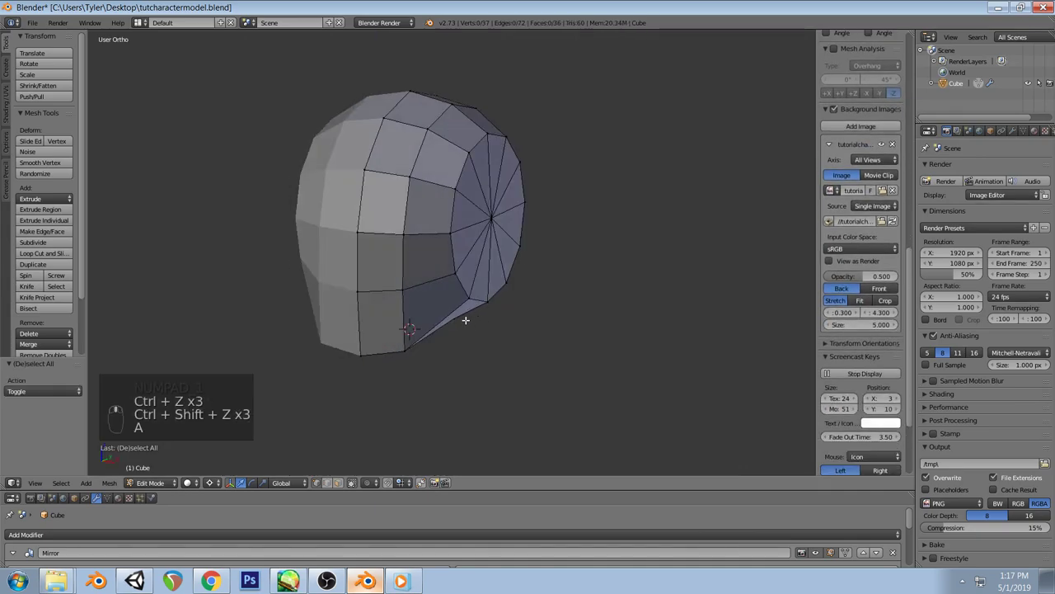
Examine the jaw shape on the reference head image and return to the front view of the model
{"action": "left_click", "coordinate": [401, 582]}
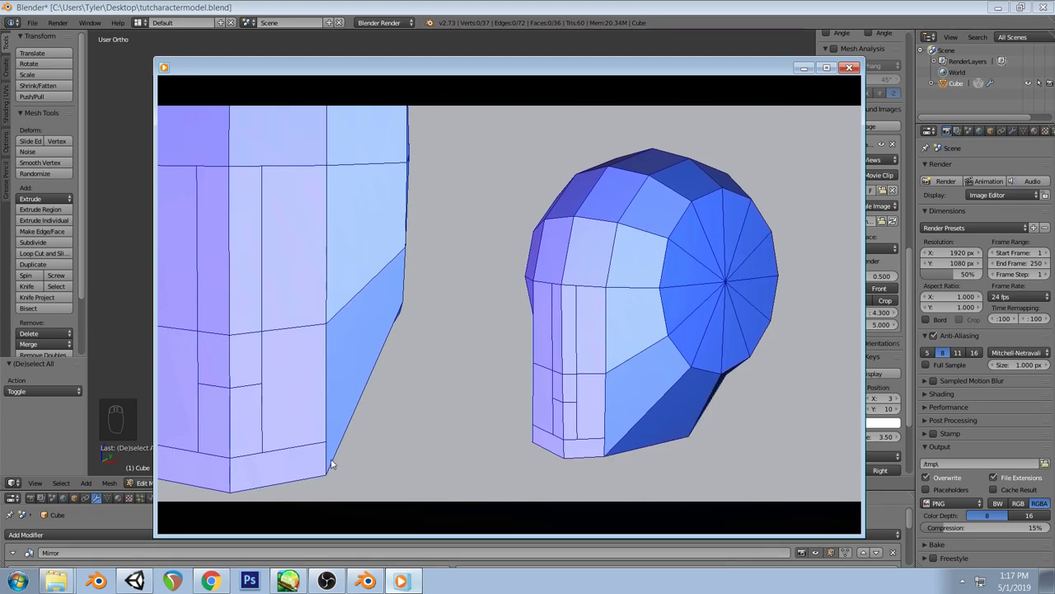
{"action": "left_click", "coordinate": [402, 581]}
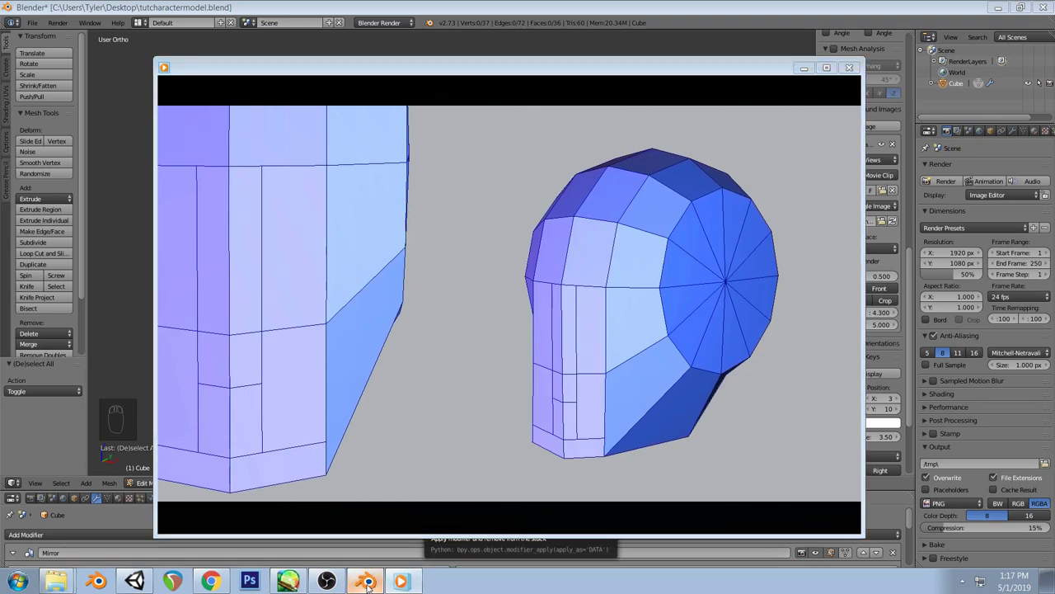
{"action": "key", "text": "KP_1"}
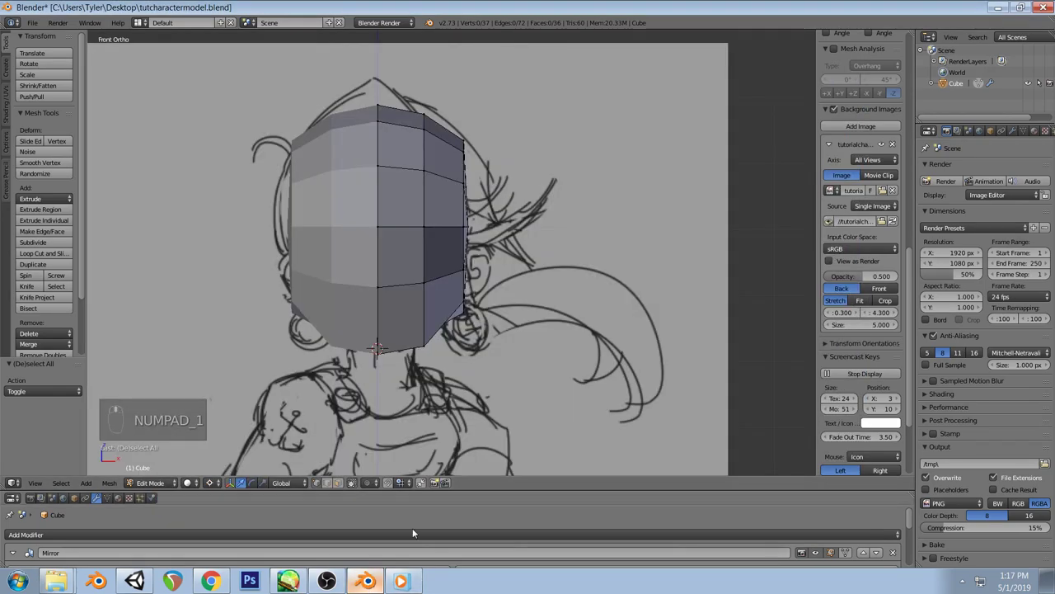
Compare the head's front and side shape with the reference head and the background sketch, leaving nothing selected
{"action": "left_click", "coordinate": [368, 581]}
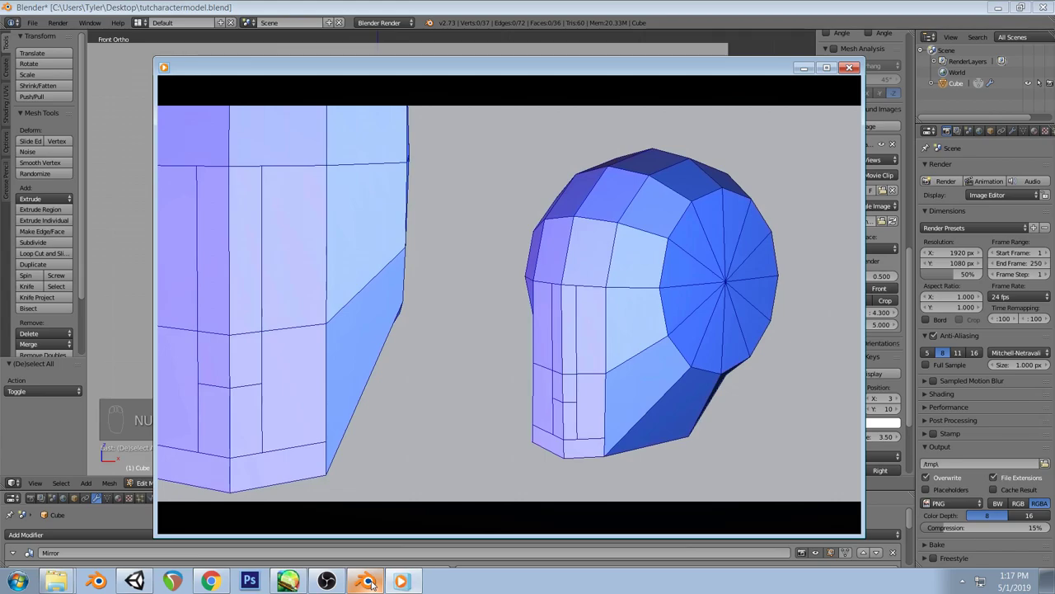
{"action": "left_click", "coordinate": [368, 581]}
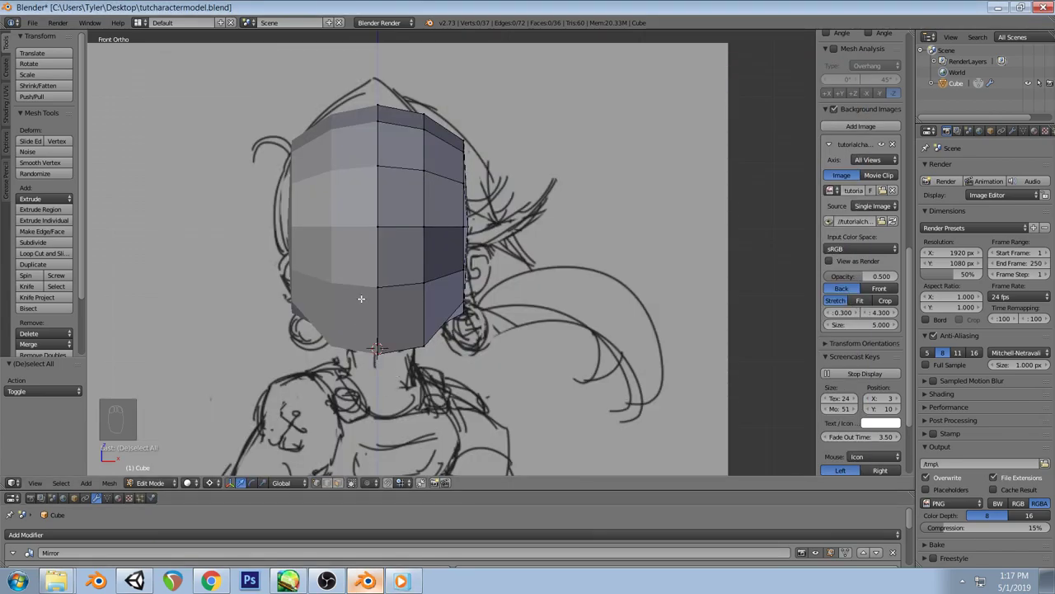
{"action": "key", "text": "z"}
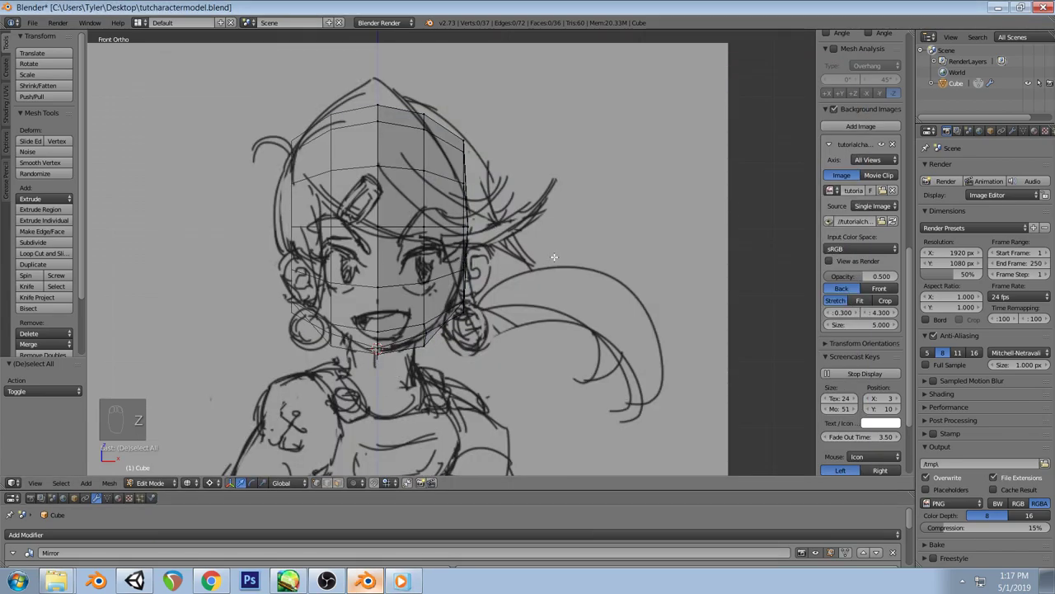
{"action": "key", "text": "z"}
{"action": "middle_click_drag", "start_coordinate": [541, 247], "coordinate": [423, 255]}
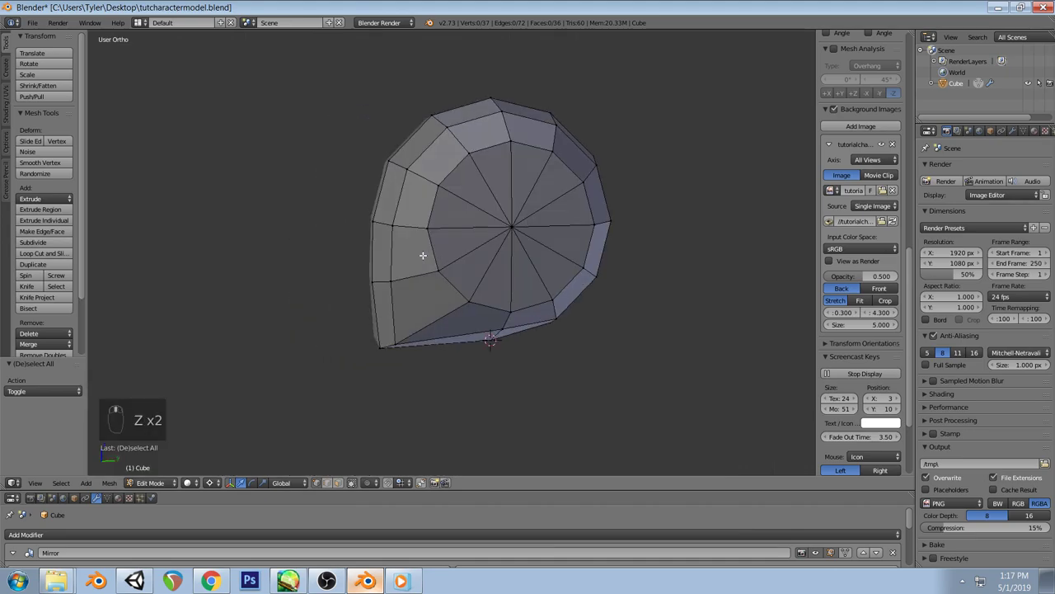
{"action": "right_click", "coordinate": [381, 226], "text": "alt"}
{"action": "key", "text": "KP_1"}
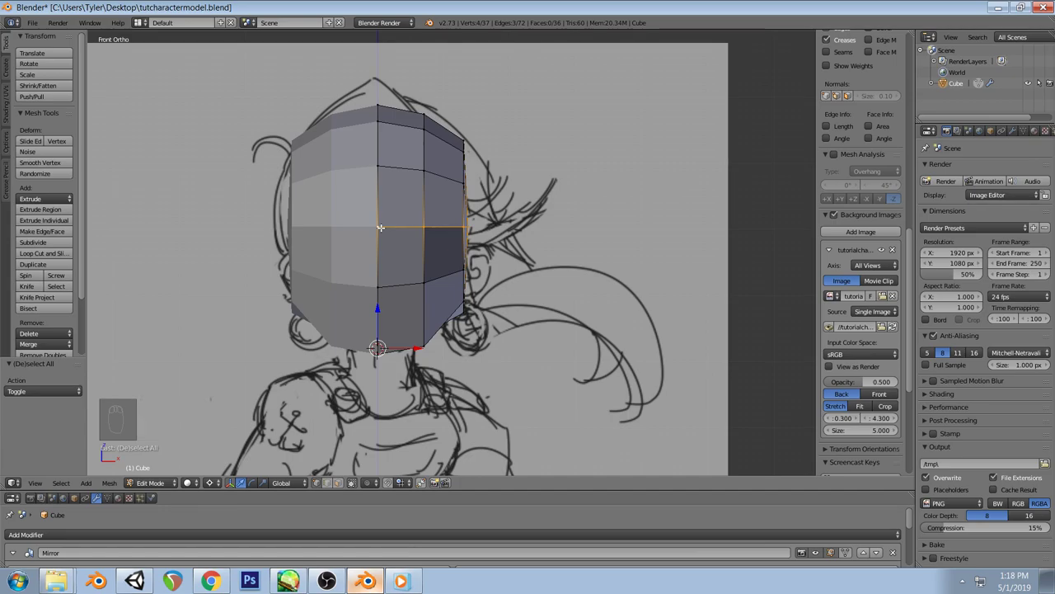
{"action": "key", "text": "z"}
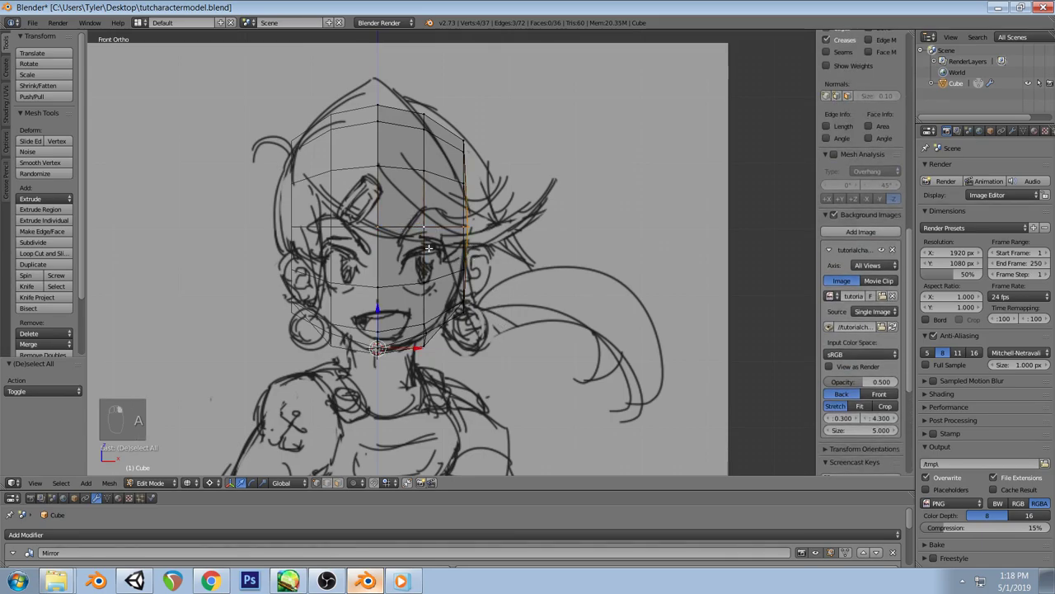
{"action": "key", "text": "a"}
{"action": "key", "text": "a"}
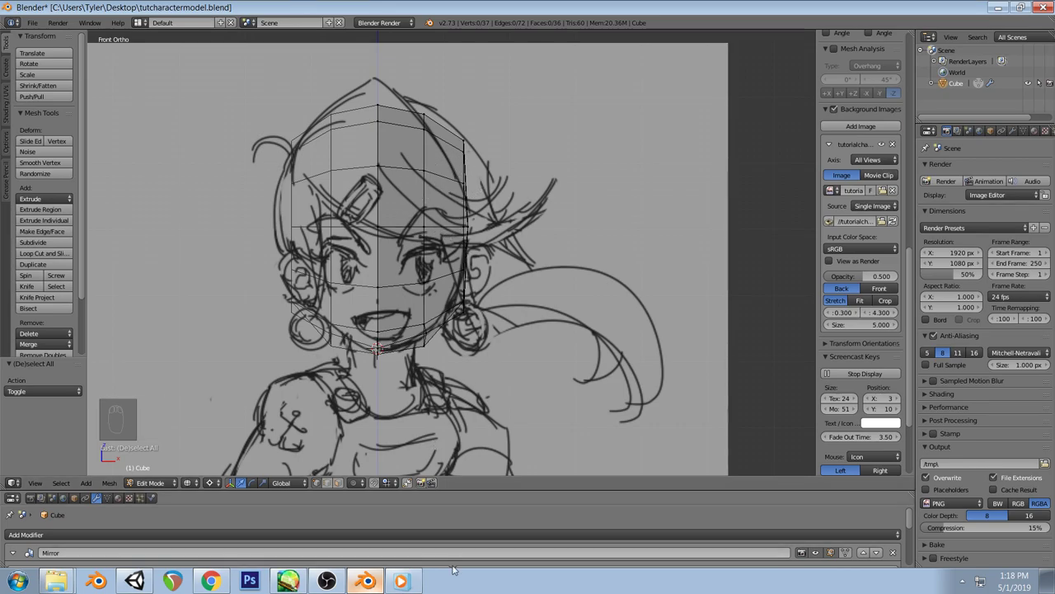
Check the reference topology and knife a horizontal cut just above the chin, from the centre line to the face's outer vertical edge
{"action": "left_click", "coordinate": [401, 581]}
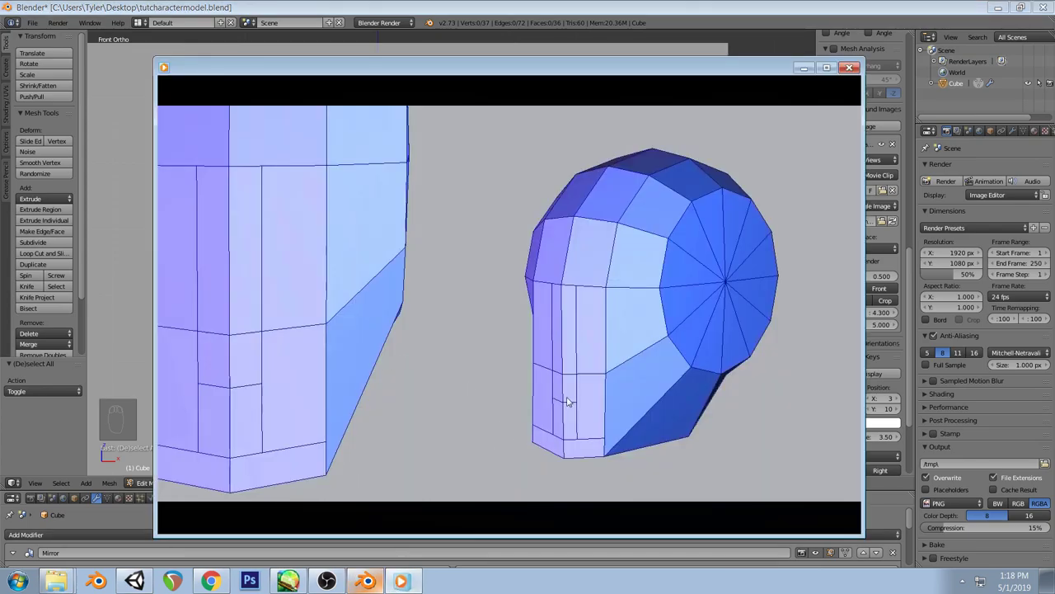
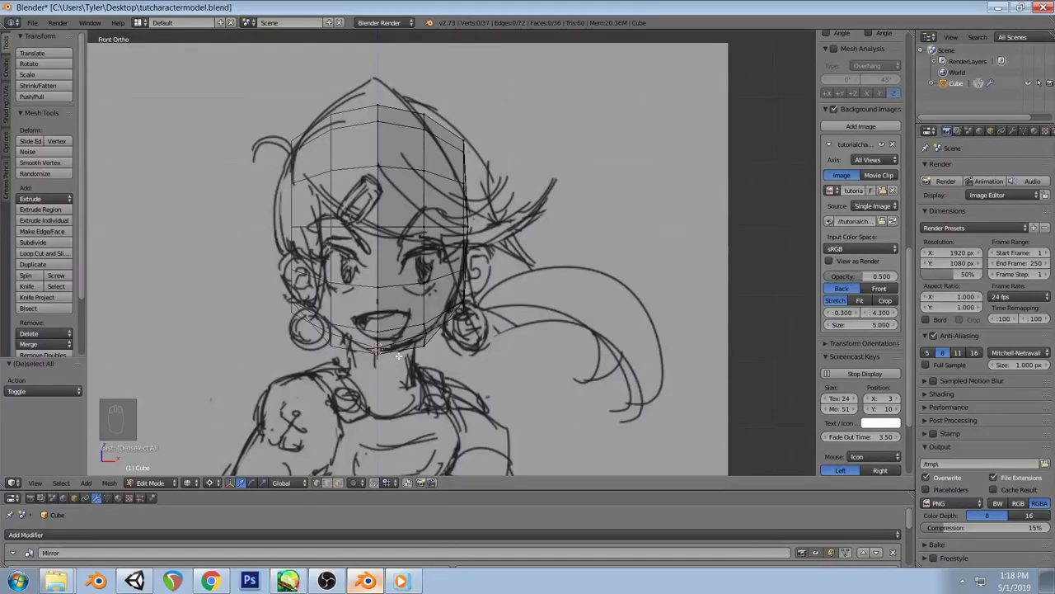
{"action": "key", "text": "a"}
{"action": "key", "text": "z"}
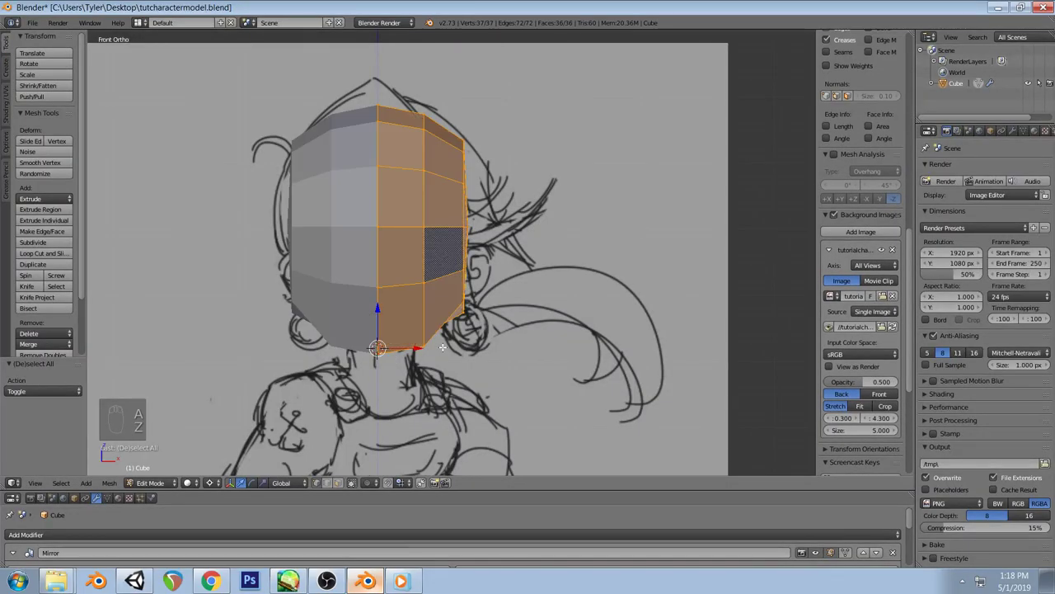
{"action": "key", "text": "a"}
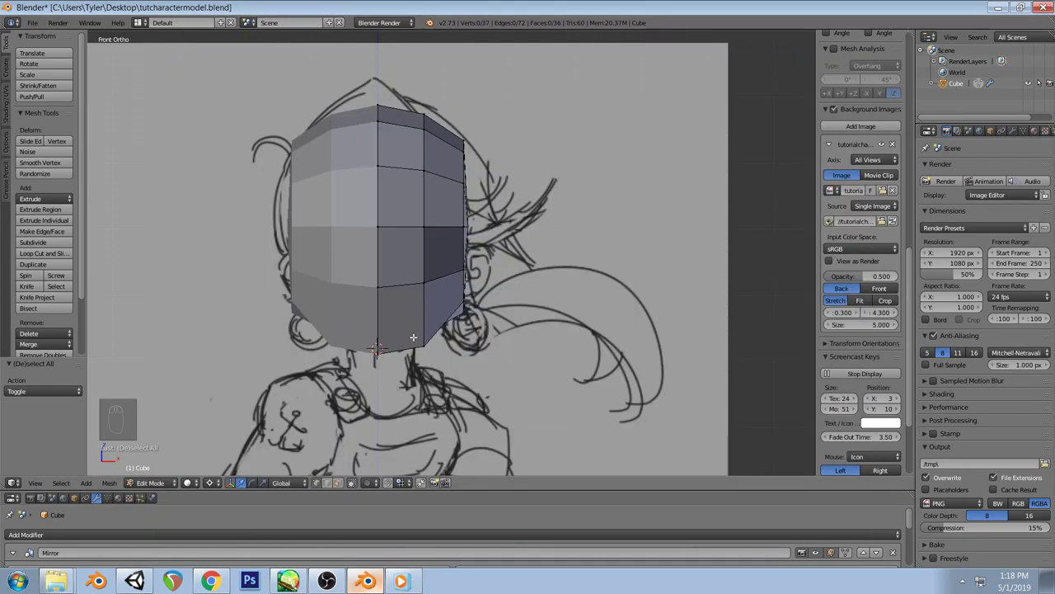
{"action": "key", "text": "k"}
{"action": "left_click", "coordinate": [379, 337]}
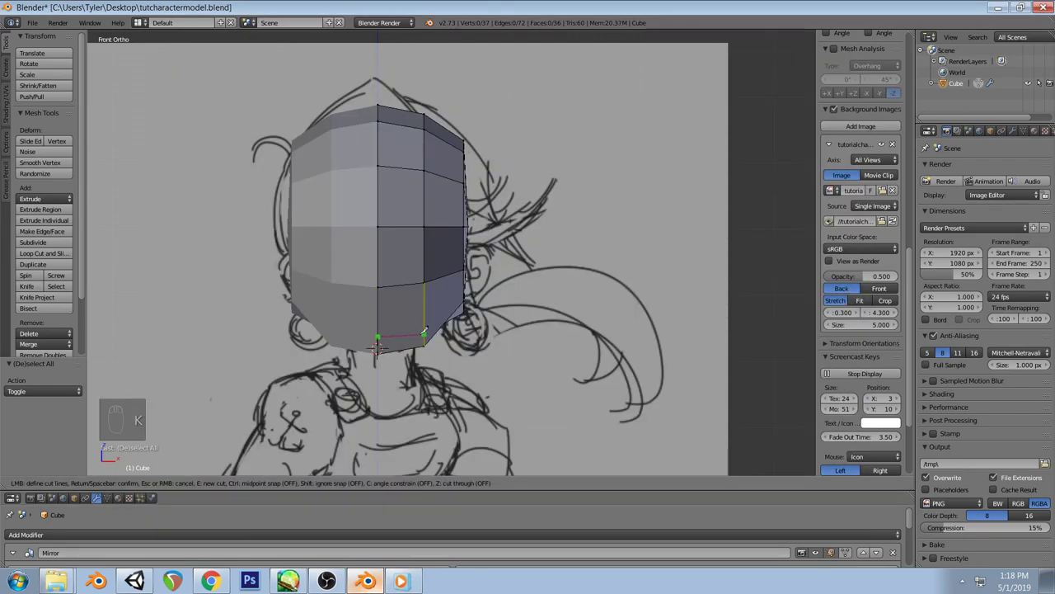
{"action": "left_click", "coordinate": [425, 327]}
{"action": "key", "text": "Return"}
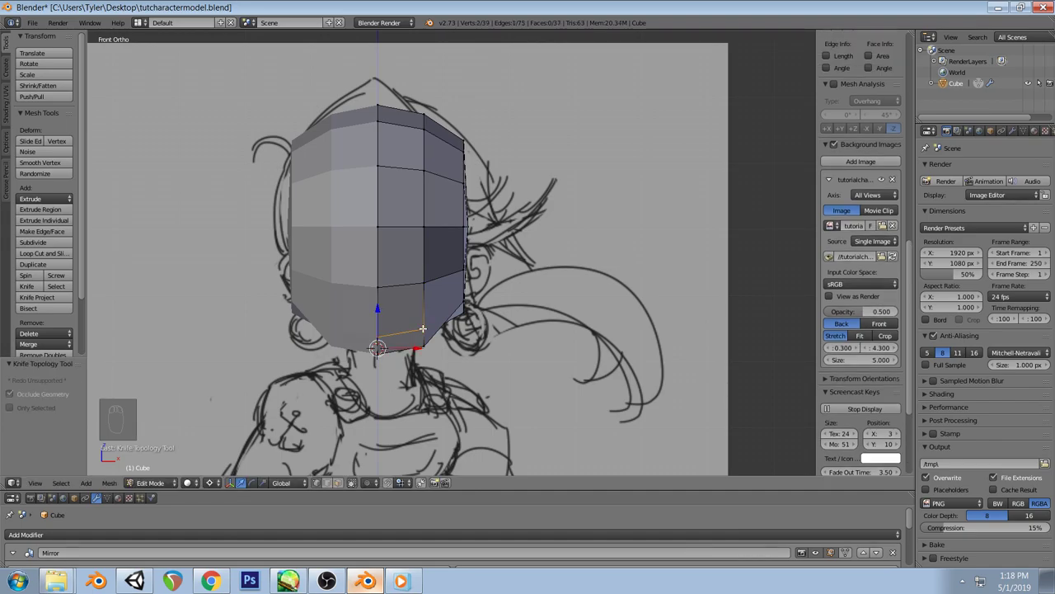
Knife a vertical cut from the new chin edge up to the head's middle horizontal edge, slightly beside the centre line
{"action": "left_click", "coordinate": [402, 581]}
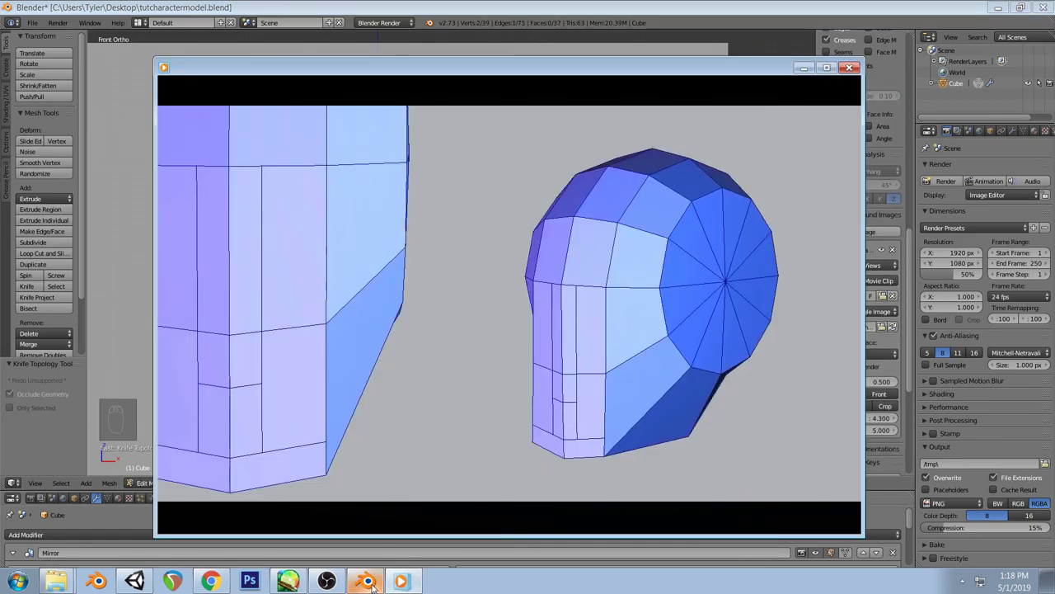
{"action": "left_click", "coordinate": [369, 582]}
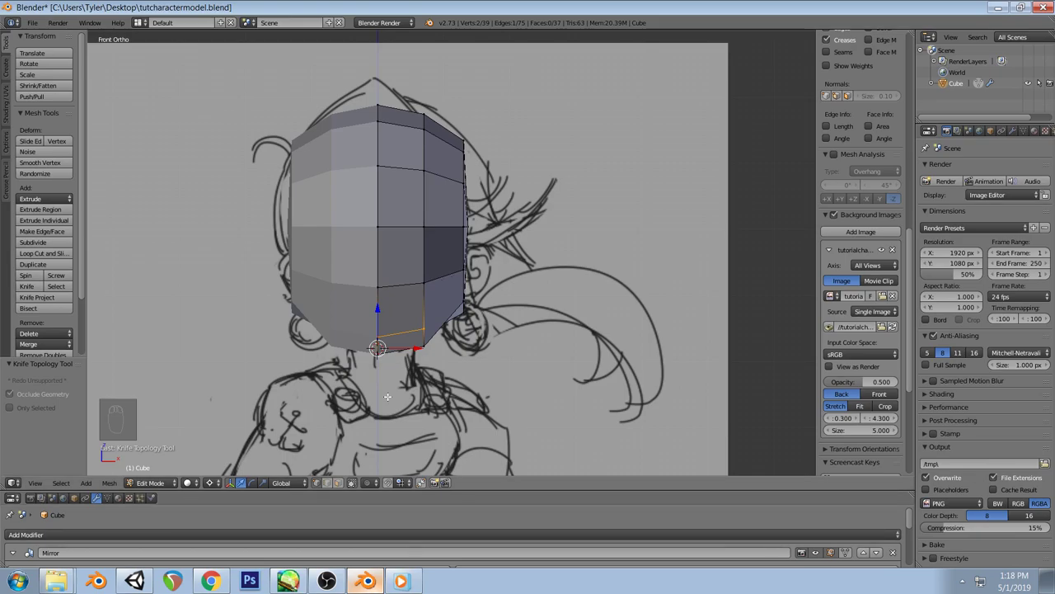
{"action": "key", "text": "k"}
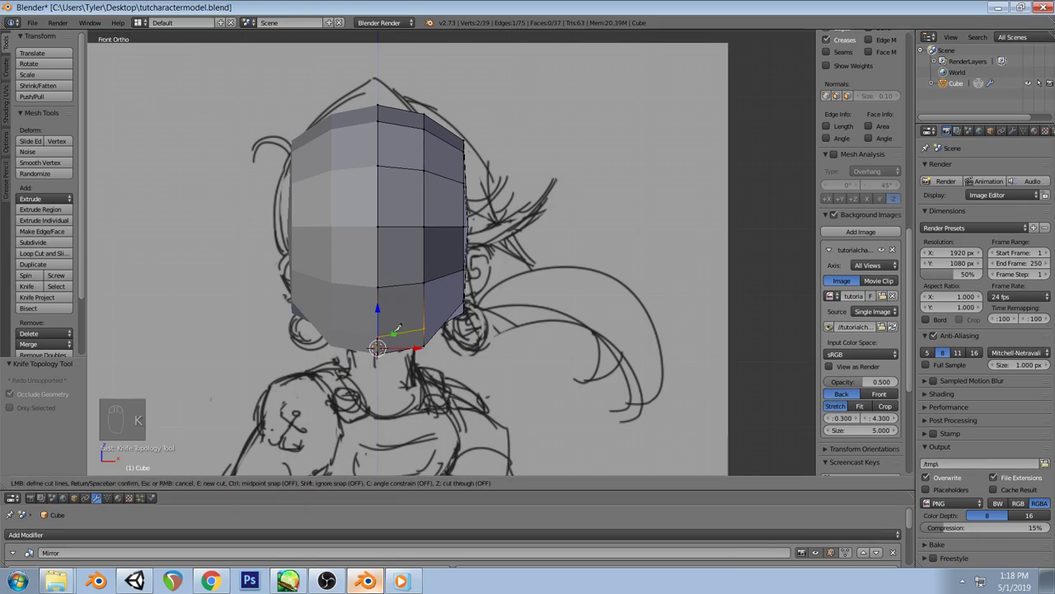
{"action": "key", "text": "Escape"}
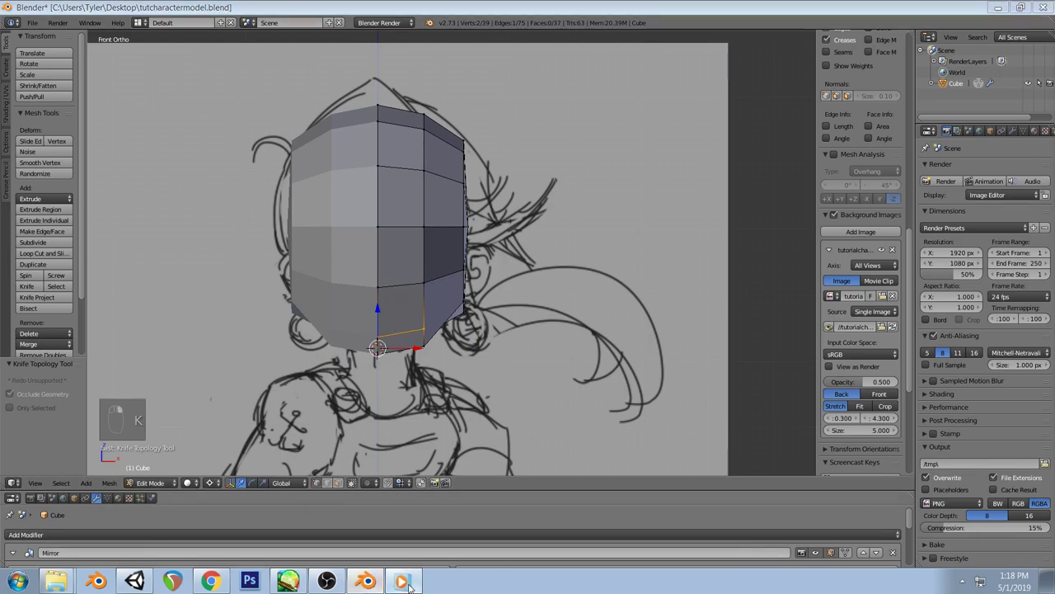
{"action": "key", "text": "k"}
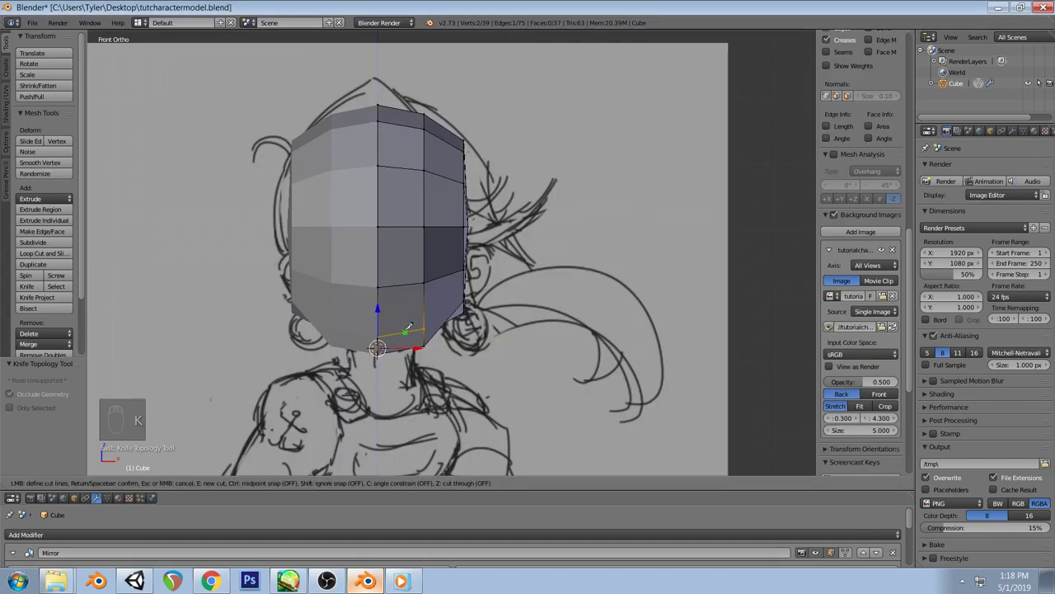
{"action": "left_click", "coordinate": [396, 330]}
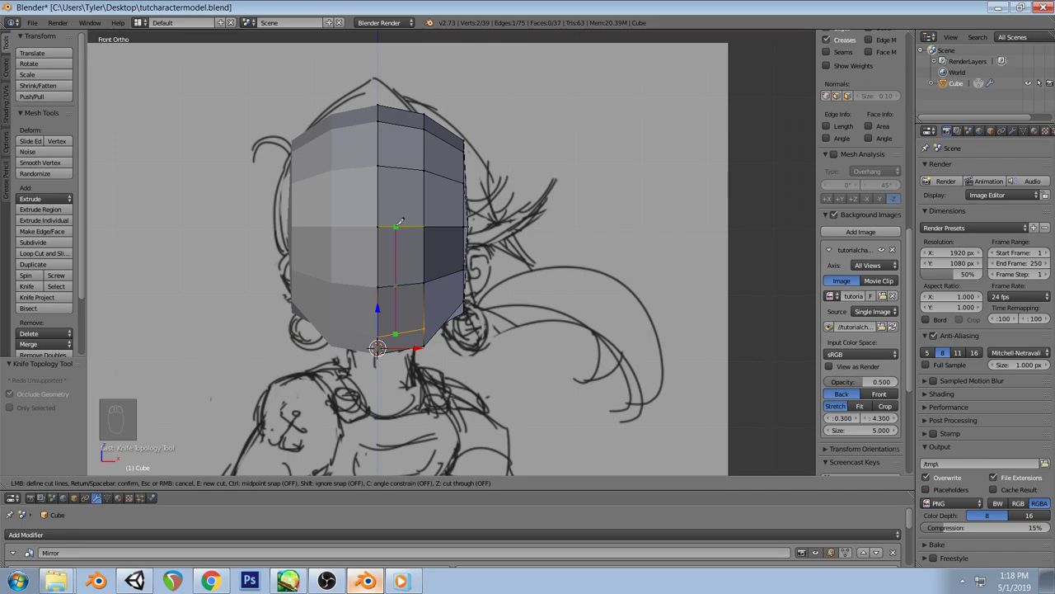
{"action": "left_click", "coordinate": [396, 225]}
{"action": "key", "text": "Return"}
{"action": "key", "text": "a"}
Select the five front chin vertices in the wireframe side view and shift them by -0.062 along Y
{"action": "mouse_move", "coordinate": [294, 216]}
{"action": "middle_mouse_down"}
{"action": "mouse_move", "coordinate": [418, 242]}
{"action": "mouse_move", "coordinate": [489, 280]}
{"action": "mouse_move", "coordinate": [322, 173]}
{"action": "mouse_move", "coordinate": [380, 146]}
{"action": "mouse_move", "coordinate": [404, 164]}
{"action": "mouse_move", "coordinate": [371, 326]}
{"action": "mouse_move", "coordinate": [365, 268]}
{"action": "middle_mouse_up"}
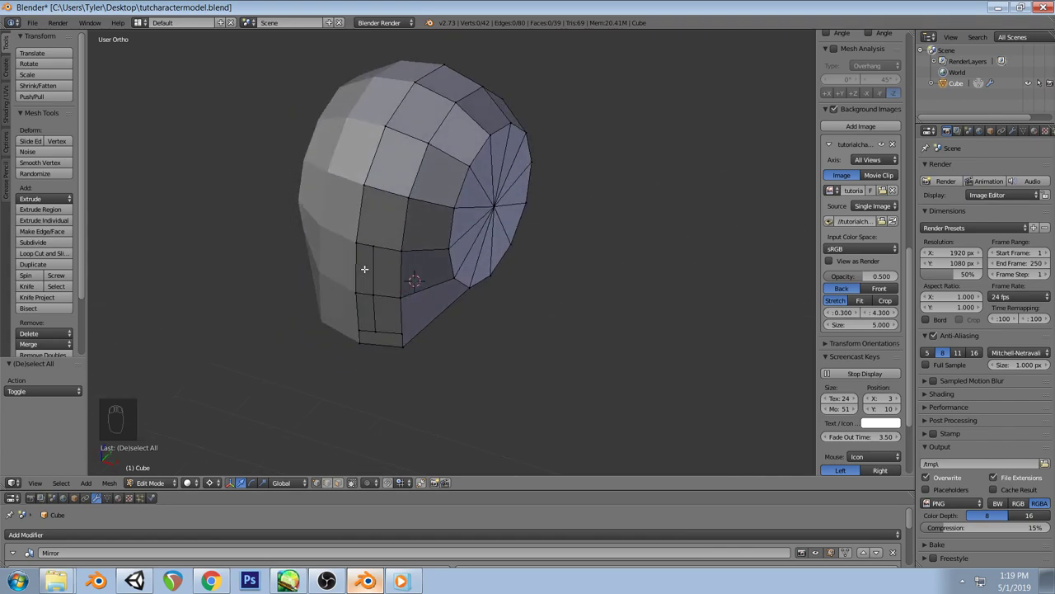
{"action": "key", "text": "KP_3"}
{"action": "scroll", "coordinate": [391, 299], "scroll_direction": "up", "scroll_amount": 1}
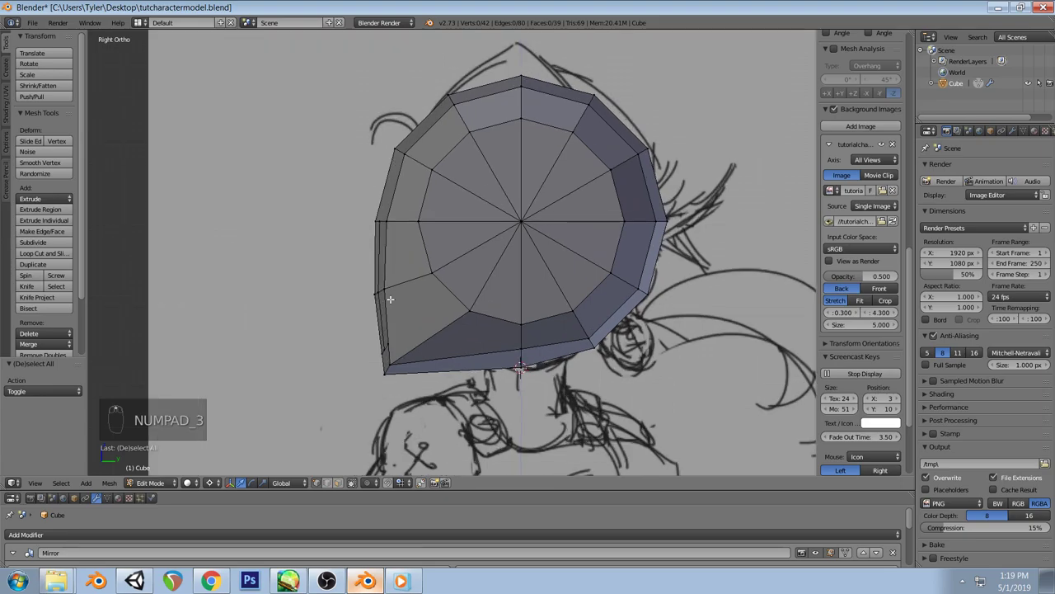
{"action": "key", "text": "z"}
{"action": "left_click_drag", "start_coordinate": [559, 366], "coordinate": [556, 370]}
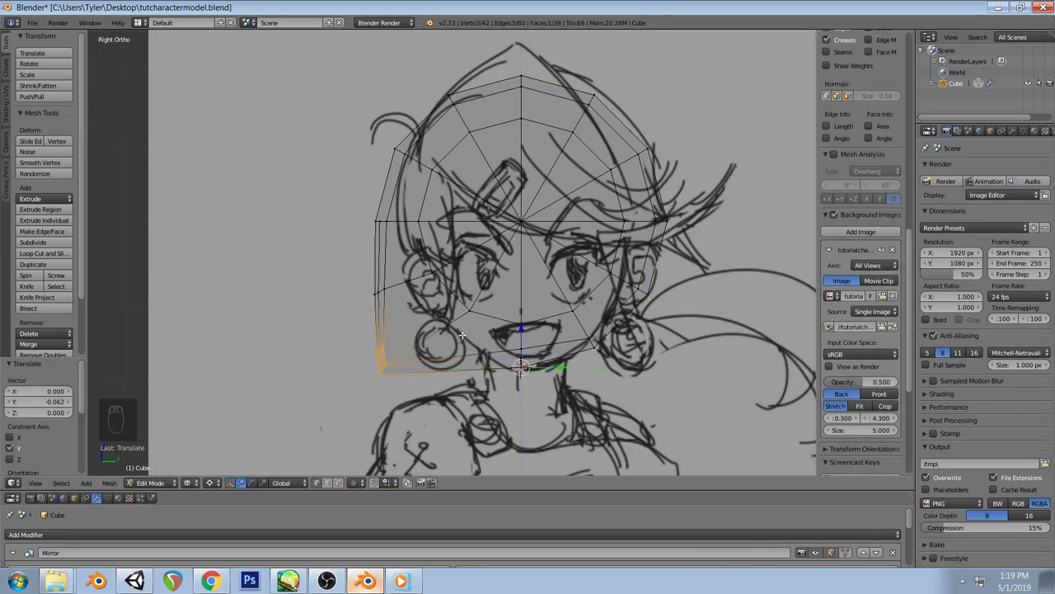
{"action": "key", "text": "a"}
{"action": "key", "text": "z"}
Following the reference head, knife a short horizontal cut in the lower face between the centre line and the new vertical edge
{"action": "middle_click_drag", "start_coordinate": [399, 240], "coordinate": [404, 534]}
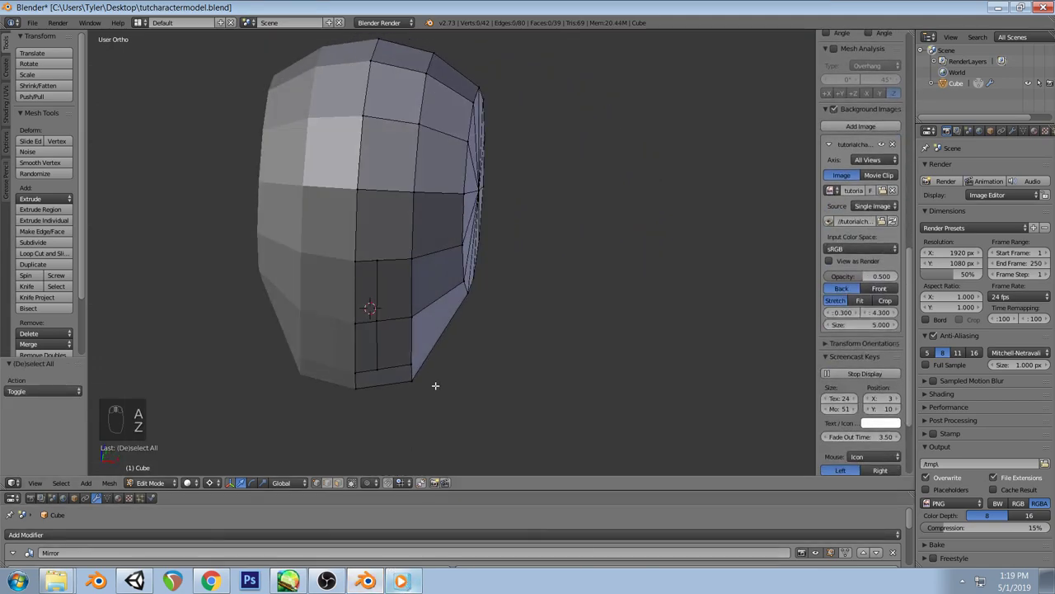
{"action": "key", "text": "KP_1"}
{"action": "left_click", "coordinate": [401, 582]}
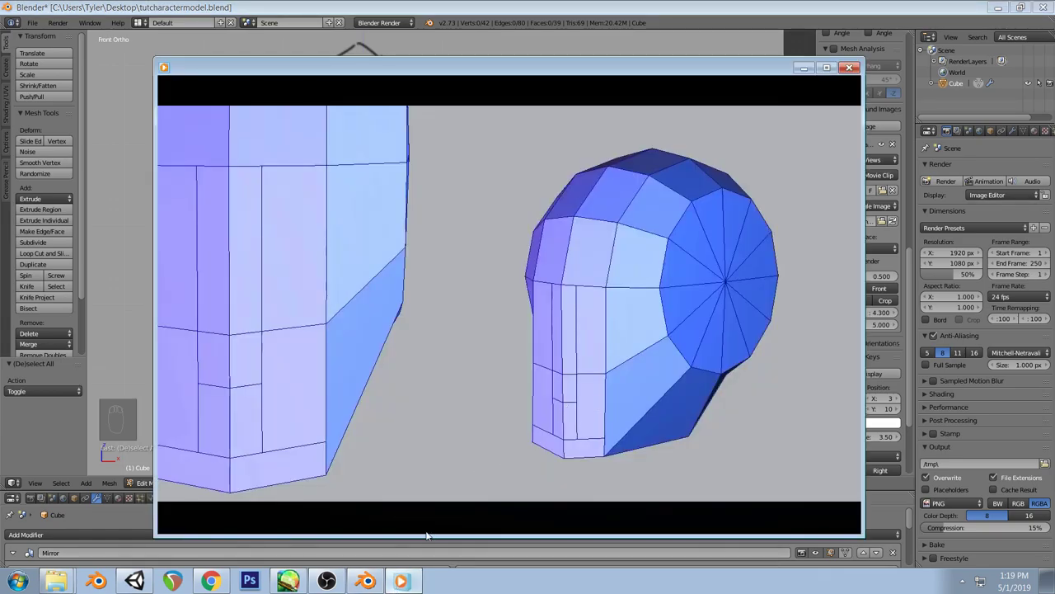
{"action": "left_click", "coordinate": [402, 580]}
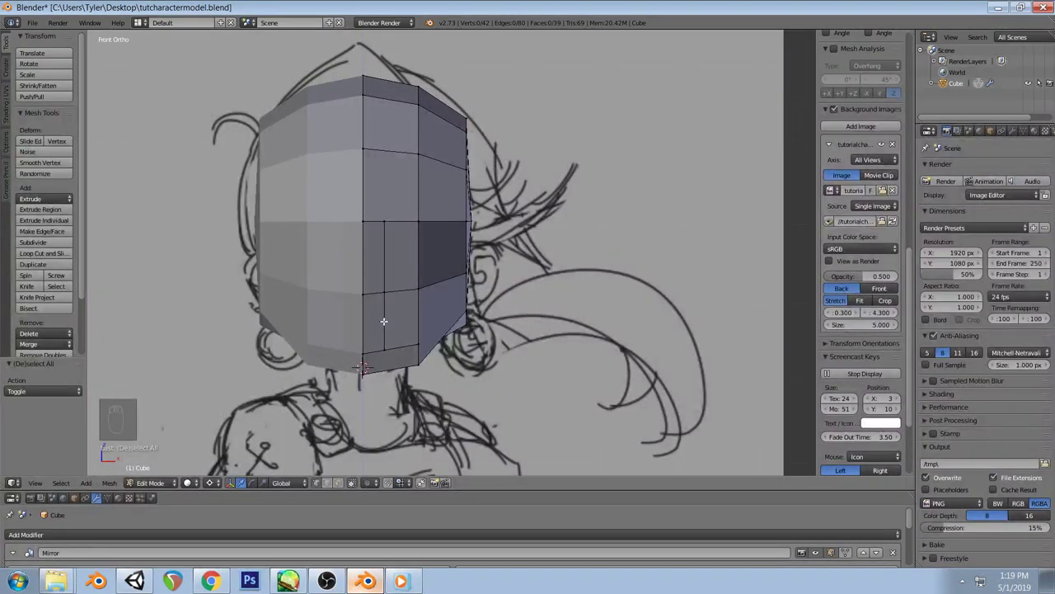
{"action": "key", "text": "k"}
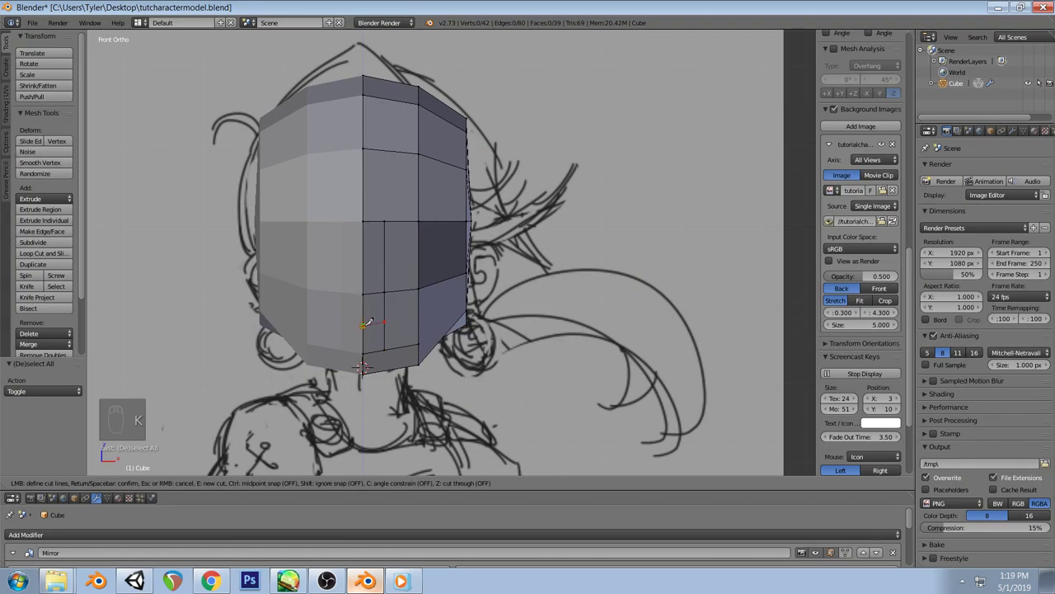
{"action": "key", "text": "Escape"}
{"action": "key", "text": "a"}
Extend the short lower-face cut from the inner vertical edge to the face's outer vertical edge, as on the reference head
{"action": "left_click", "coordinate": [401, 581]}
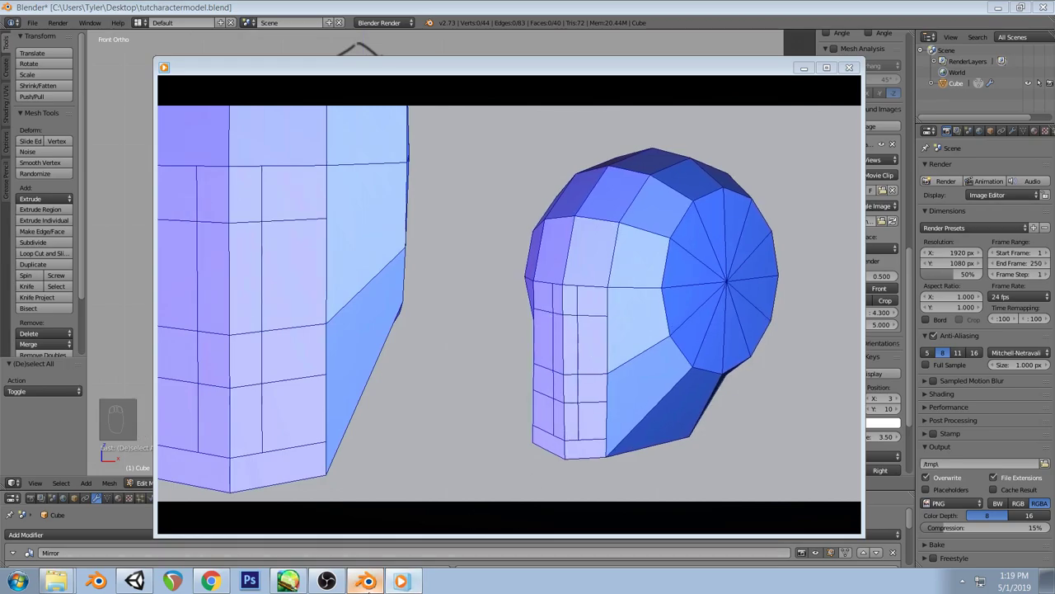
{"action": "left_click", "coordinate": [365, 581]}
{"action": "key", "text": "k"}
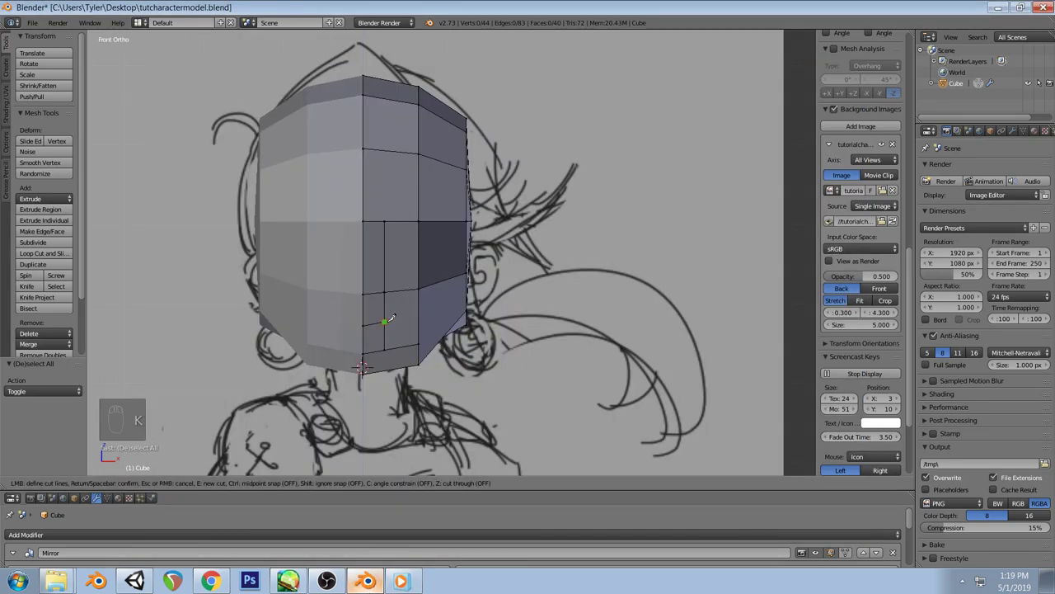
{"action": "left_click", "coordinate": [389, 319]}
{"action": "left_click", "coordinate": [421, 314]}
{"action": "key", "text": "Return"}
{"action": "key", "text": "a"}
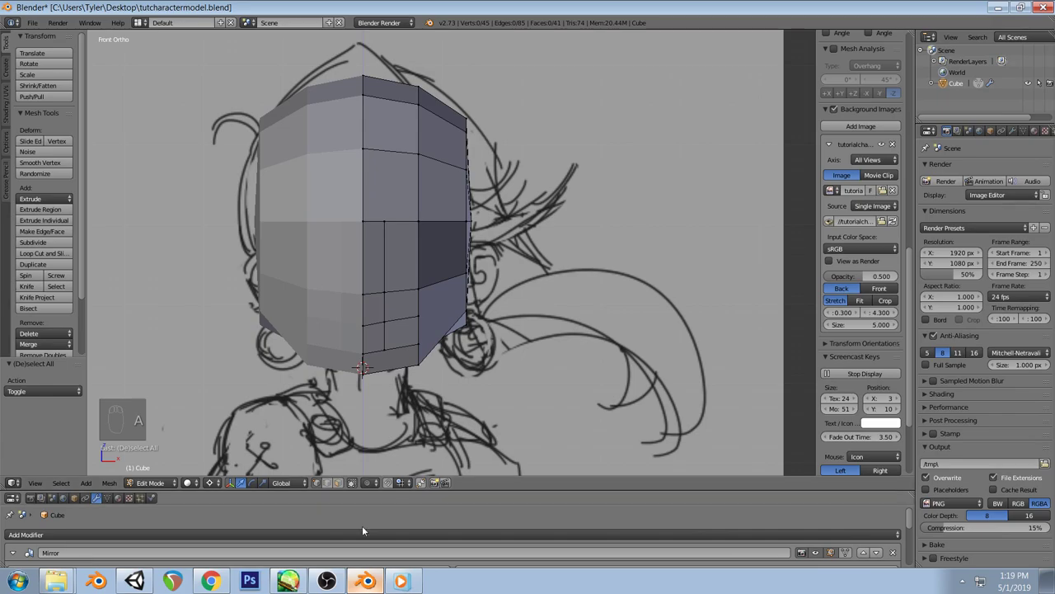
{"action": "left_click", "coordinate": [400, 581]}
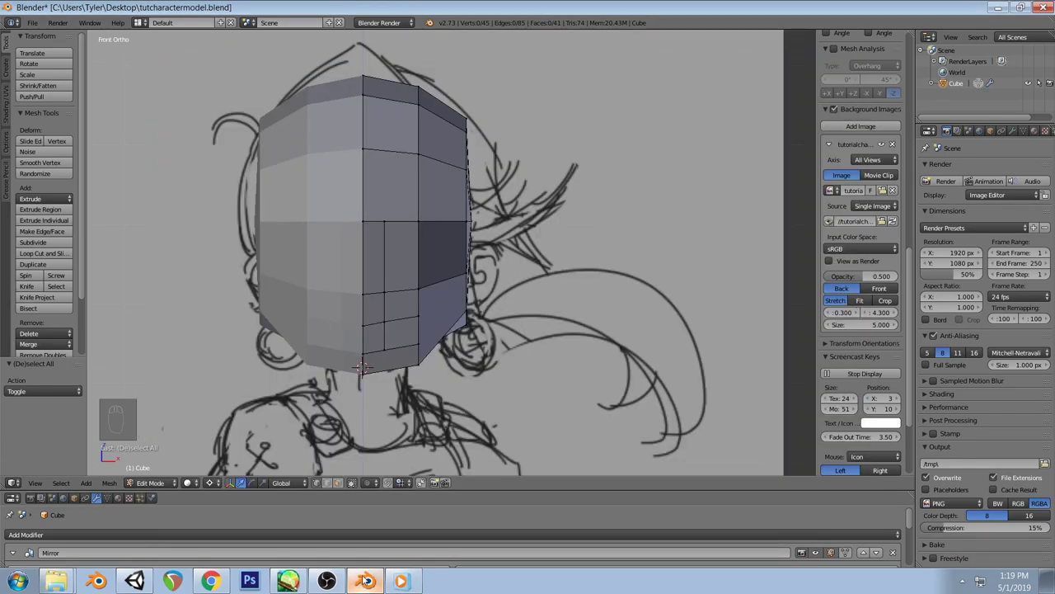
{"action": "left_click", "coordinate": [365, 582]}
{"action": "key", "text": "z"}
{"action": "key", "text": "z"}
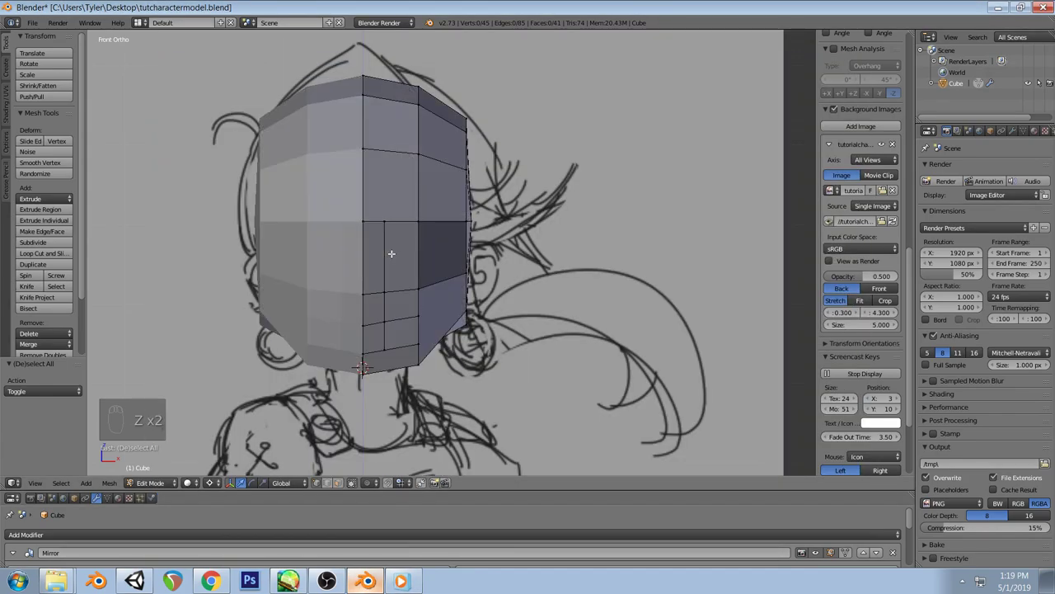
{"action": "key", "text": "k"}
{"action": "left_click", "coordinate": [384, 254]}
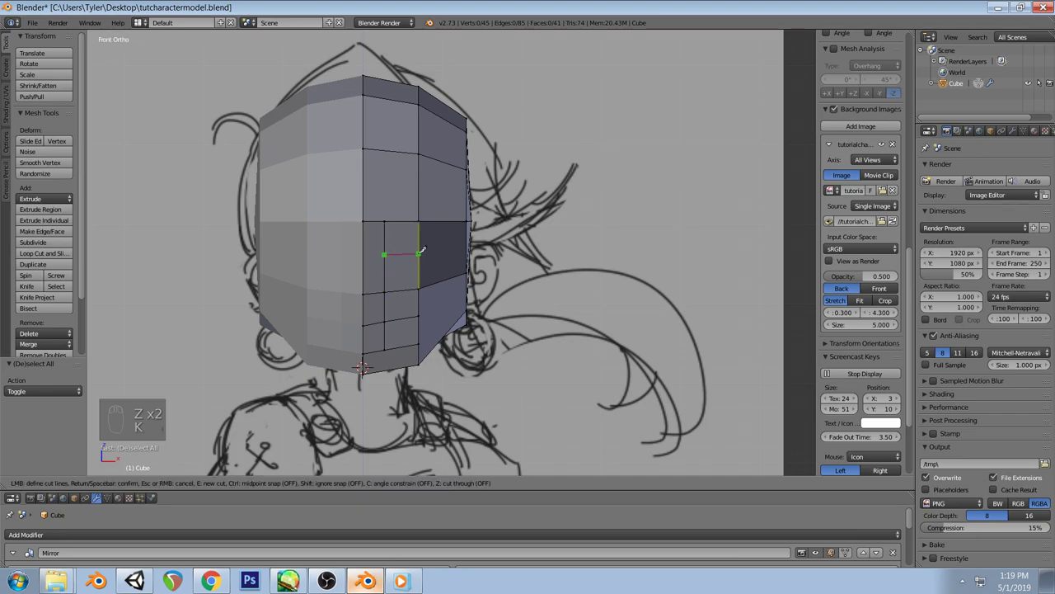
{"action": "key", "text": "Escape"}
{"action": "left_click", "coordinate": [367, 582]}
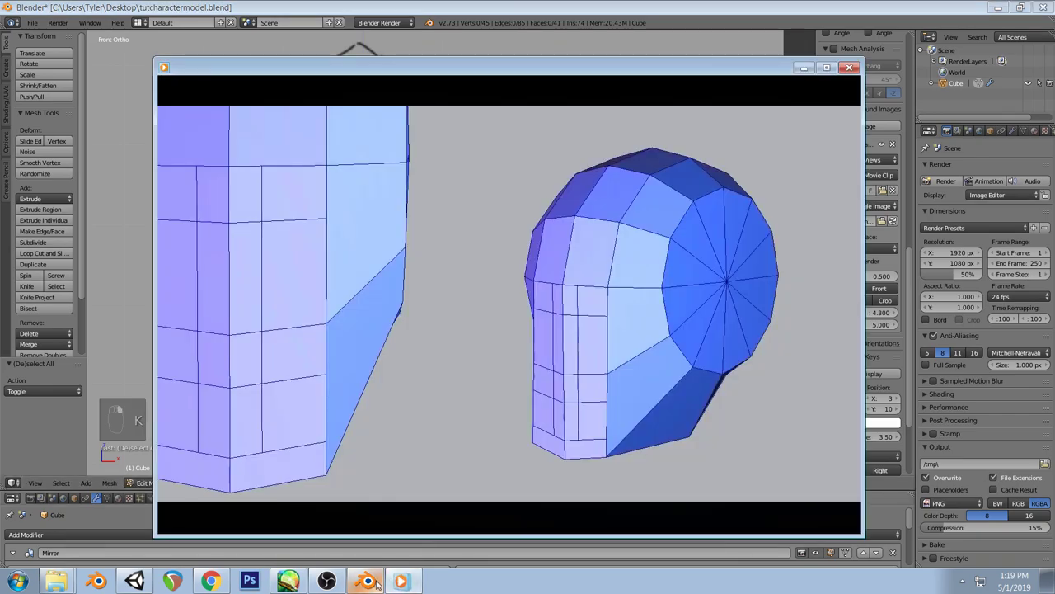
{"action": "left_click", "coordinate": [367, 581]}
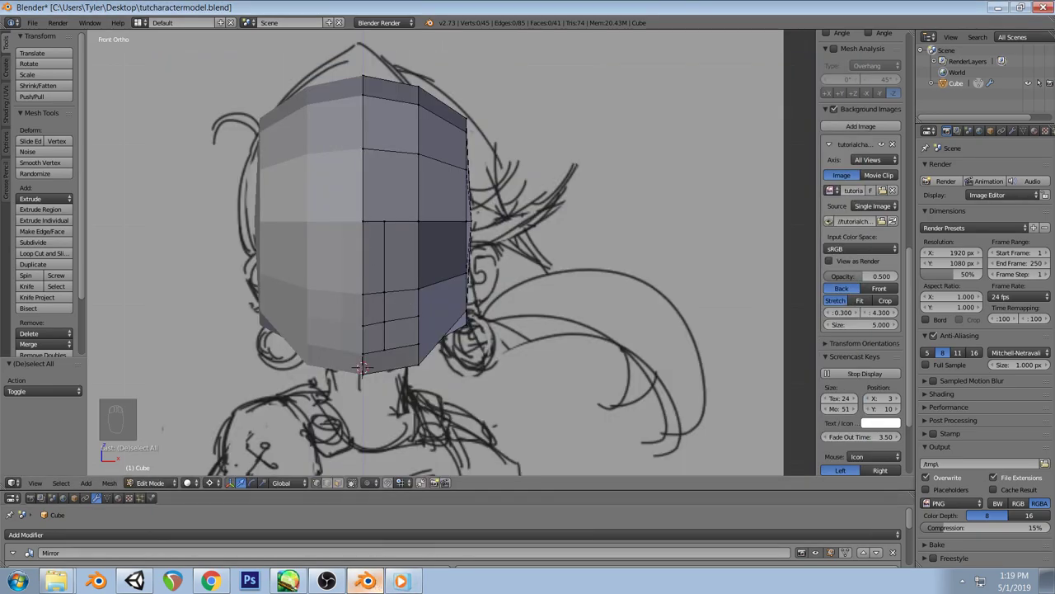
{"action": "key", "text": "k"}
{"action": "left_click", "coordinate": [364, 252]}
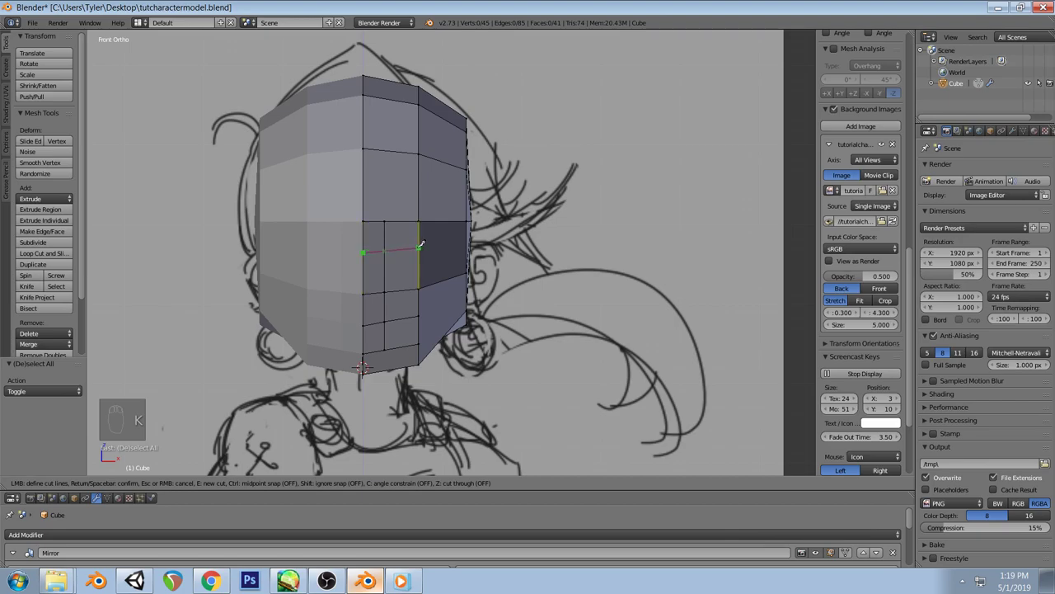
{"action": "key", "text": "Escape"}
Knife a horizontal cut just below the middle horizontal edge, from the centre line across the inner vertical edge to the outer vertical edge
{"action": "key", "text": "k"}
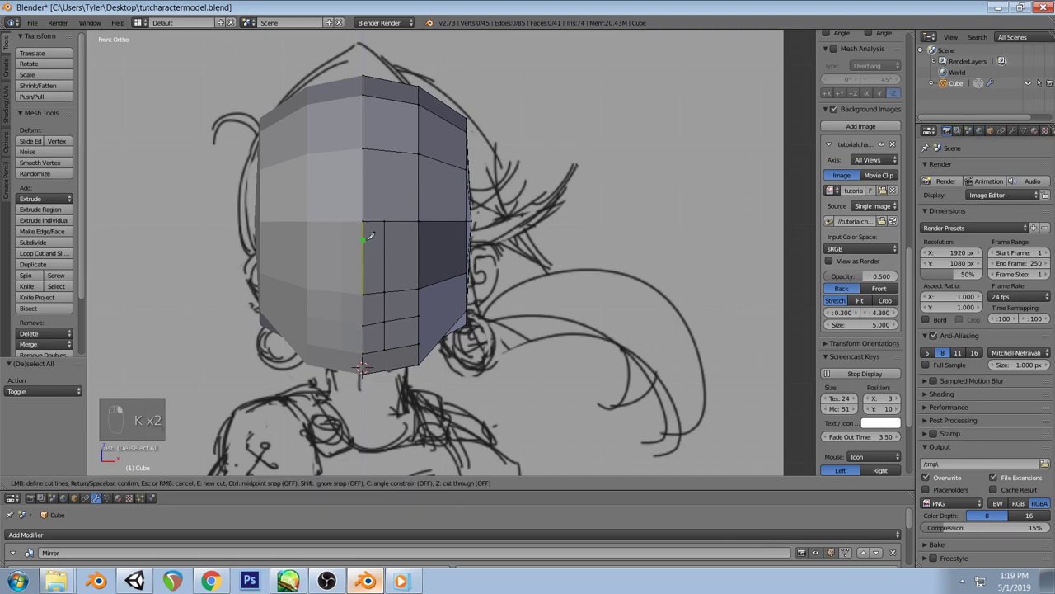
{"action": "left_click", "coordinate": [365, 243]}
{"action": "left_click", "coordinate": [419, 240]}
{"action": "key", "text": "Return"}
{"action": "key", "text": "a"}
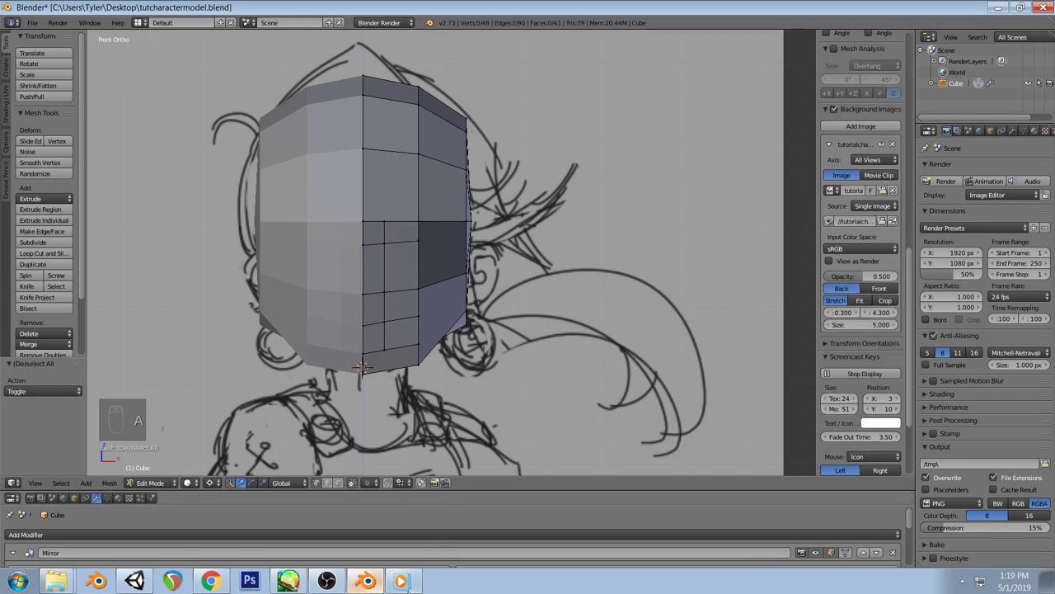
Following the reference head, extend the upper horizontal cut across the side face to the rim of the round side cap
{"action": "left_click", "coordinate": [366, 581]}
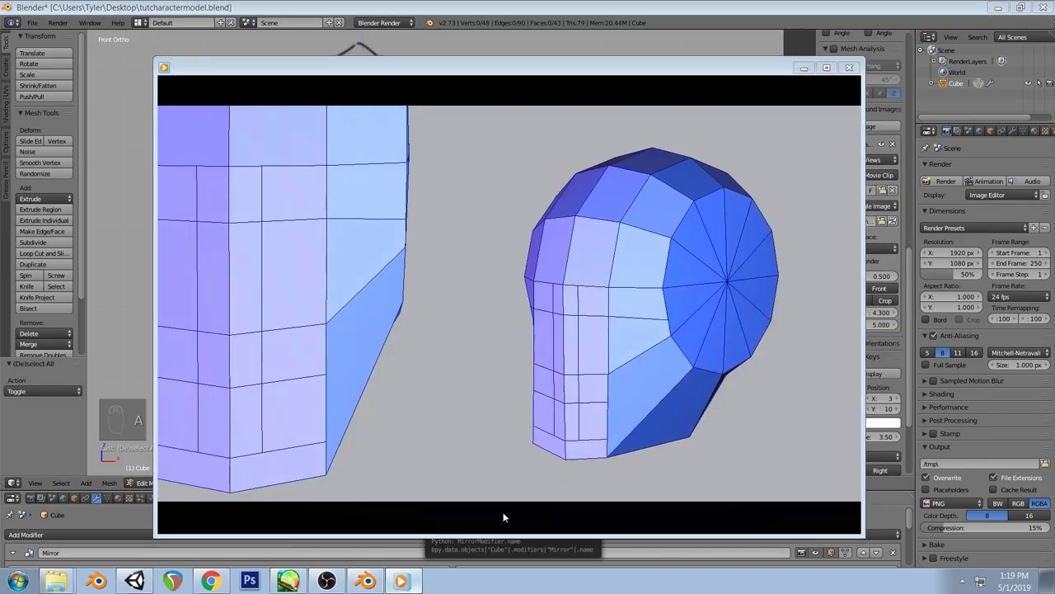
{"action": "left_click", "coordinate": [365, 581]}
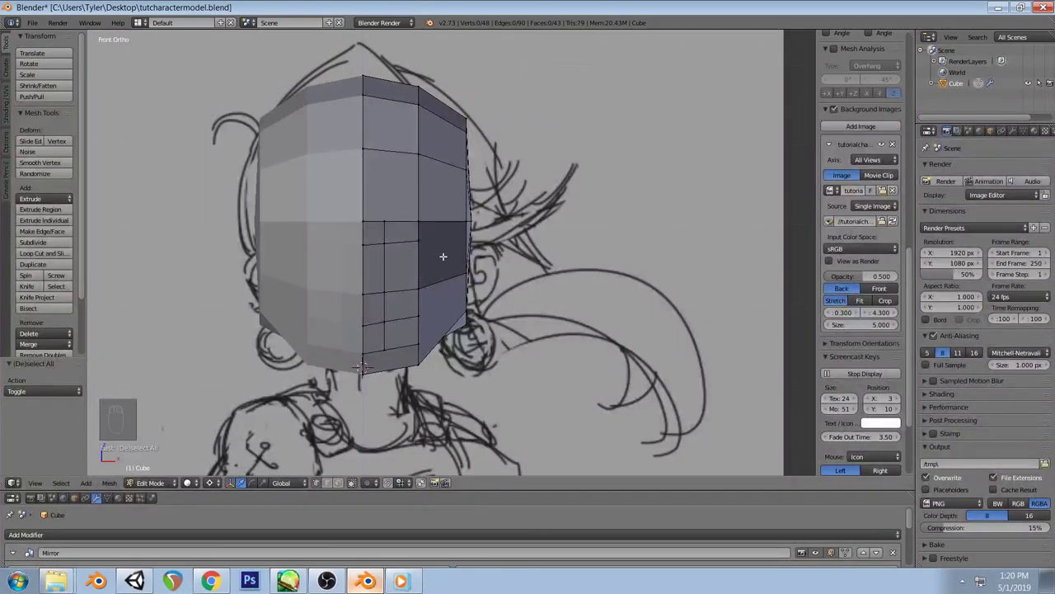
{"action": "middle_click_drag", "start_coordinate": [443, 256], "coordinate": [431, 261]}
{"action": "key", "text": "k"}
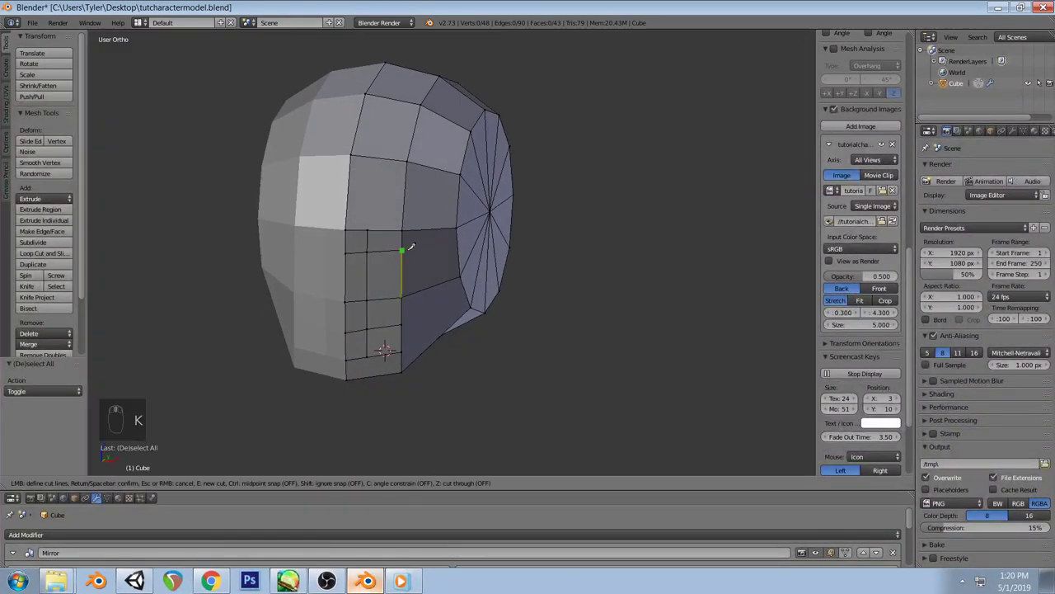
{"action": "left_click", "coordinate": [406, 248]}
{"action": "left_click", "coordinate": [463, 242]}
{"action": "key", "text": "Return"}
{"action": "key", "text": "a"}
Knife an angled cut above the chin edge, from the outer corner up to the inner vertical edge and down to the centre line
{"action": "left_click", "coordinate": [379, 582]}
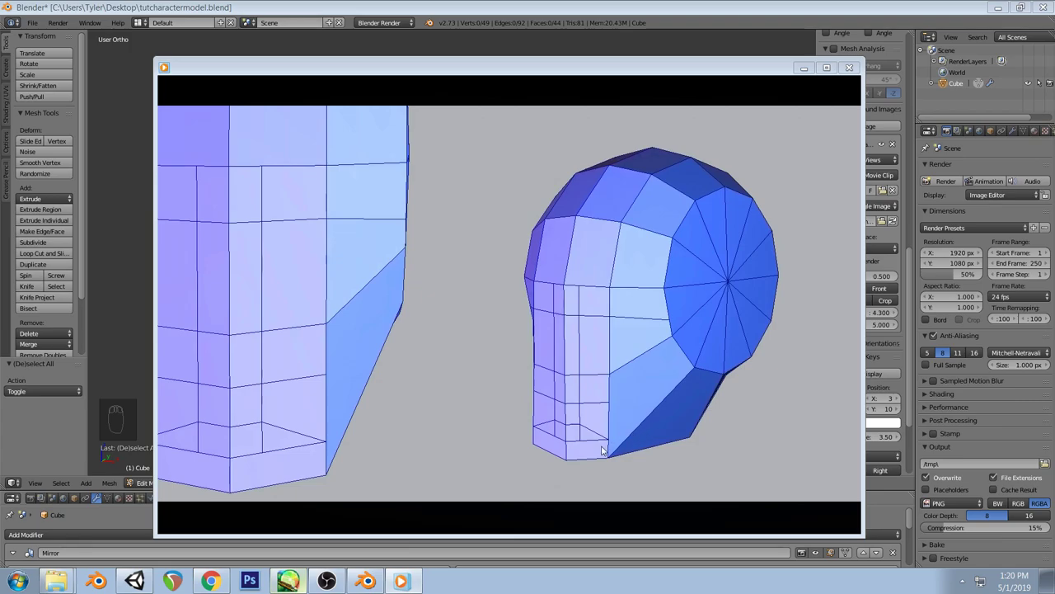
{"action": "left_click", "coordinate": [365, 580]}
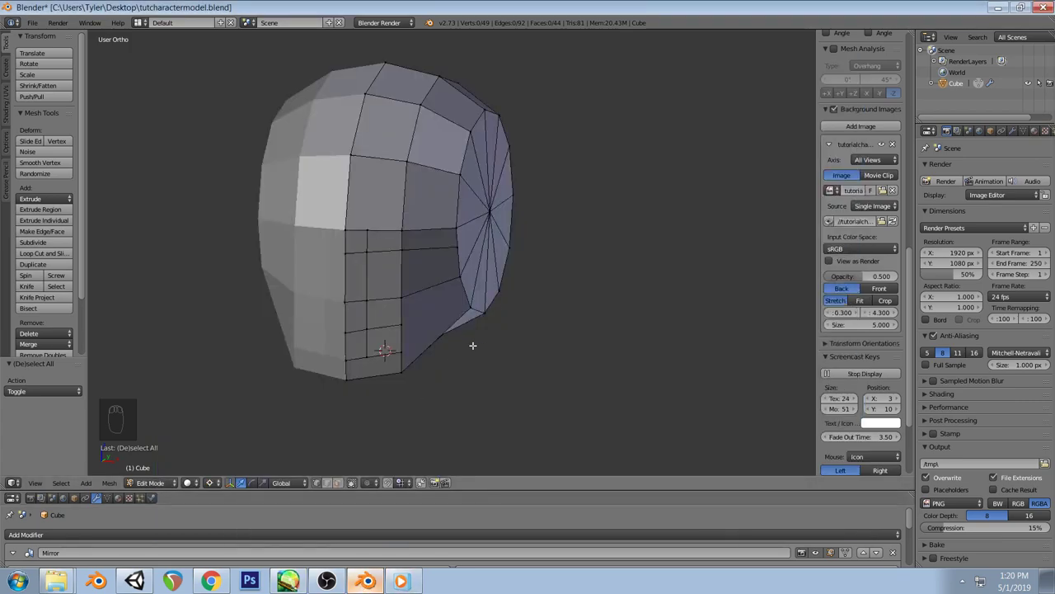
{"action": "key", "text": "l"}
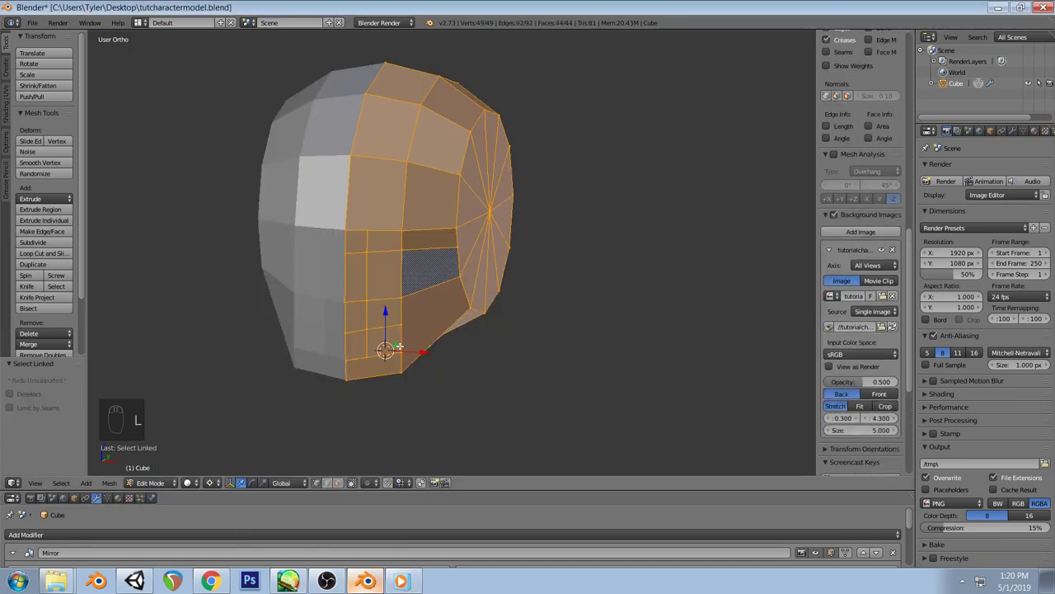
{"action": "key", "text": "a"}
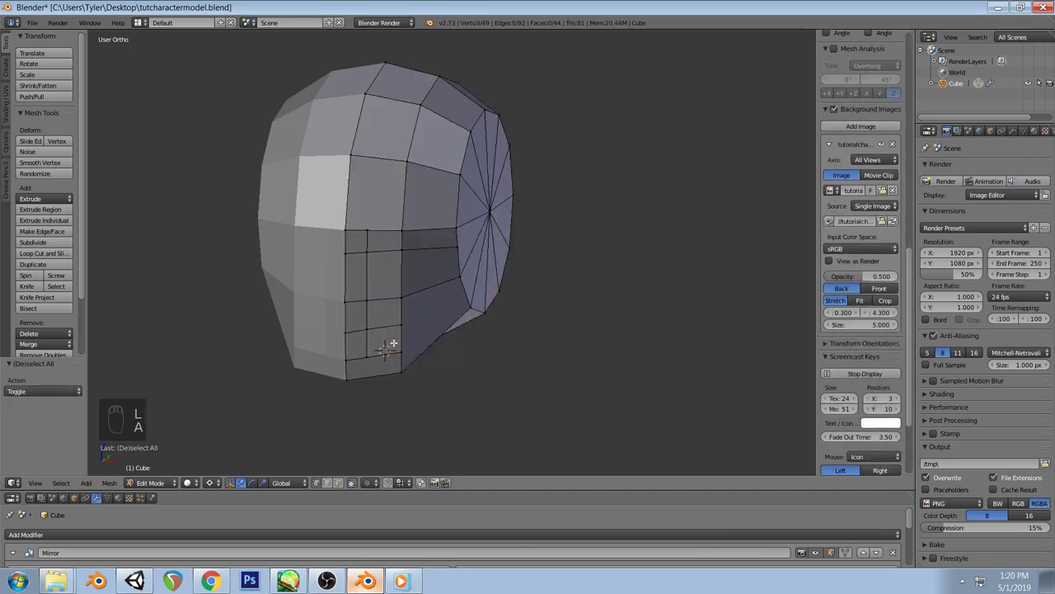
{"action": "left_click", "coordinate": [366, 340]}
{"action": "left_click", "coordinate": [346, 347]}
{"action": "key", "text": "Return"}
{"action": "key", "text": "a"}
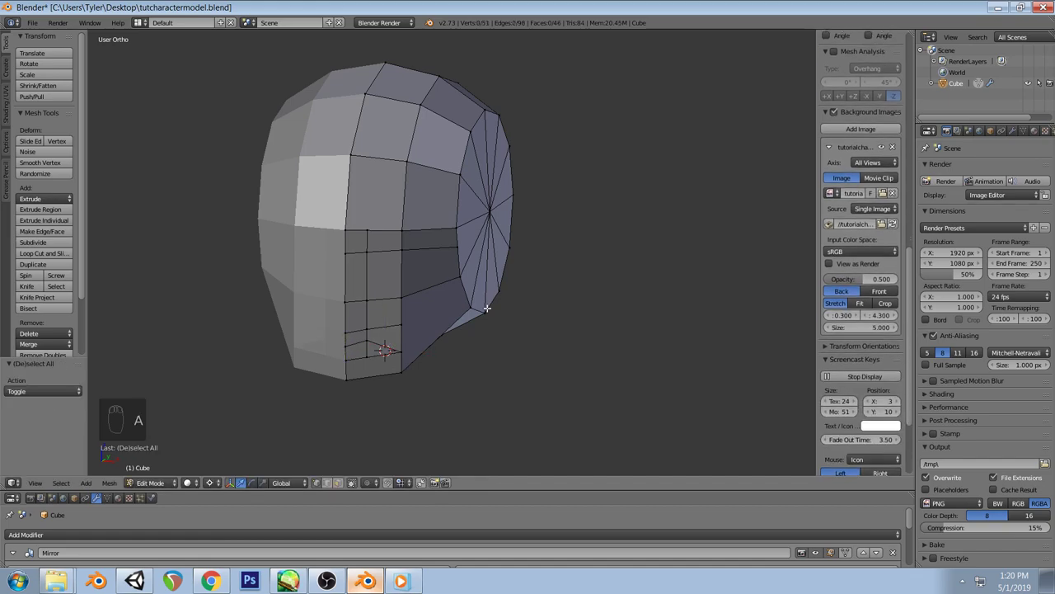
In front view, knife an outward-pointing cut beside the inner vertical edge, from the middle horizontal edge through the upper cut and back below, as on the reference
{"action": "key", "text": "KP_1"}
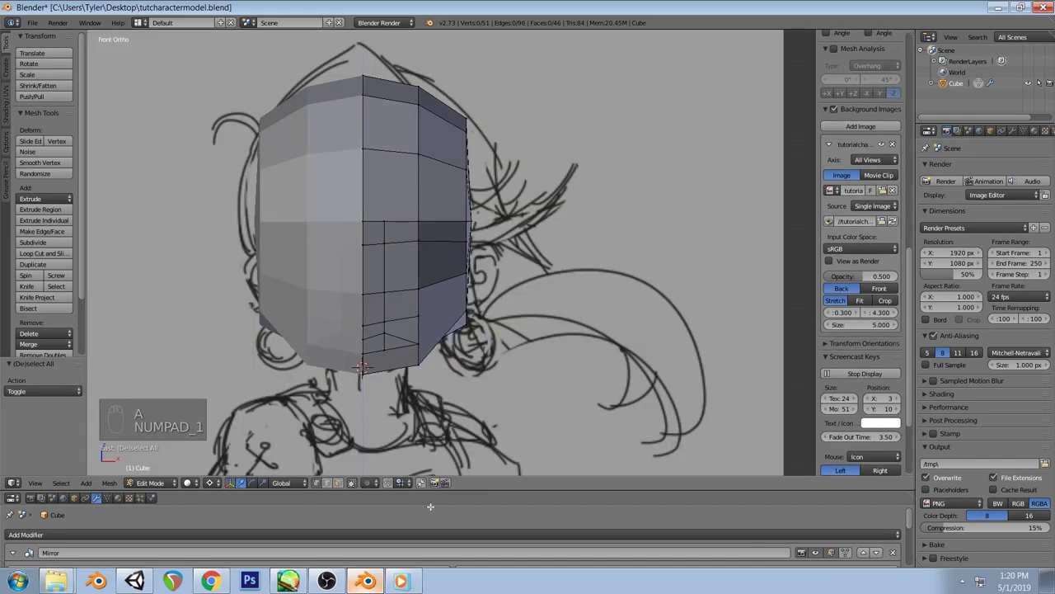
{"action": "key", "text": "alt+Tab"}
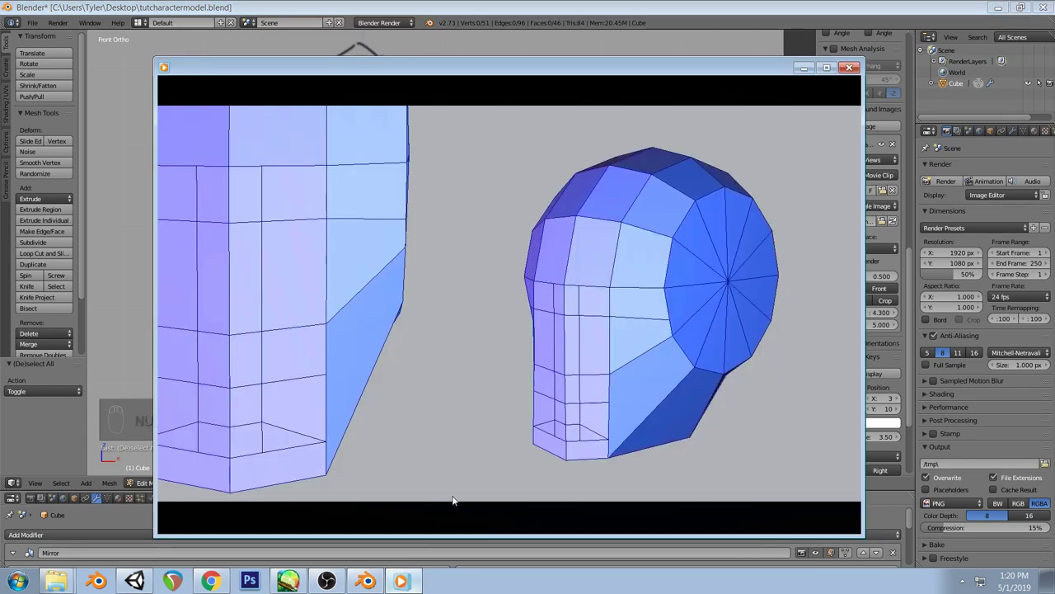
{"action": "left_click", "coordinate": [402, 581]}
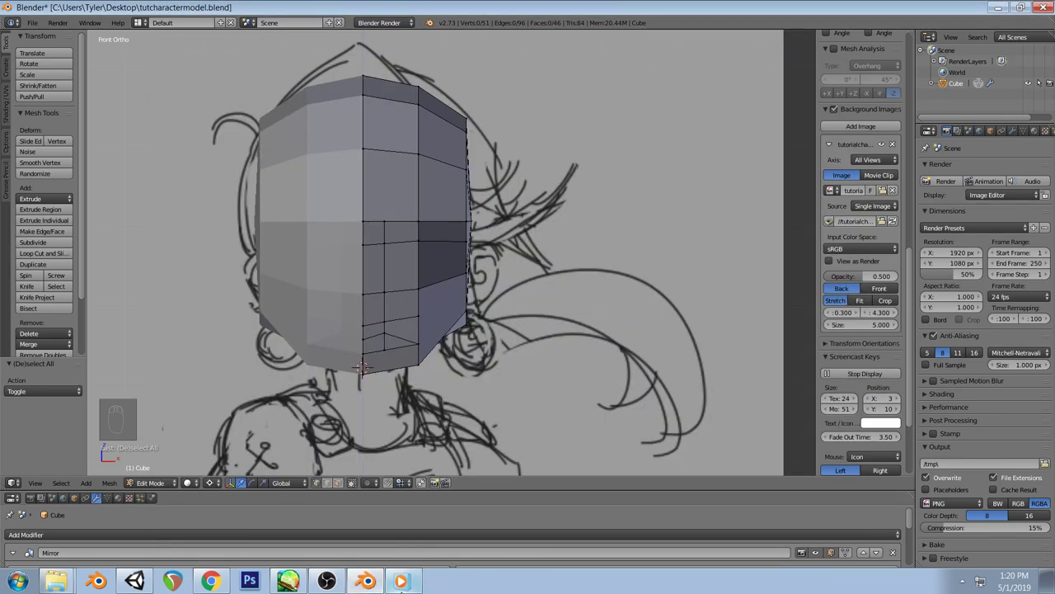
{"action": "left_click", "coordinate": [401, 581]}
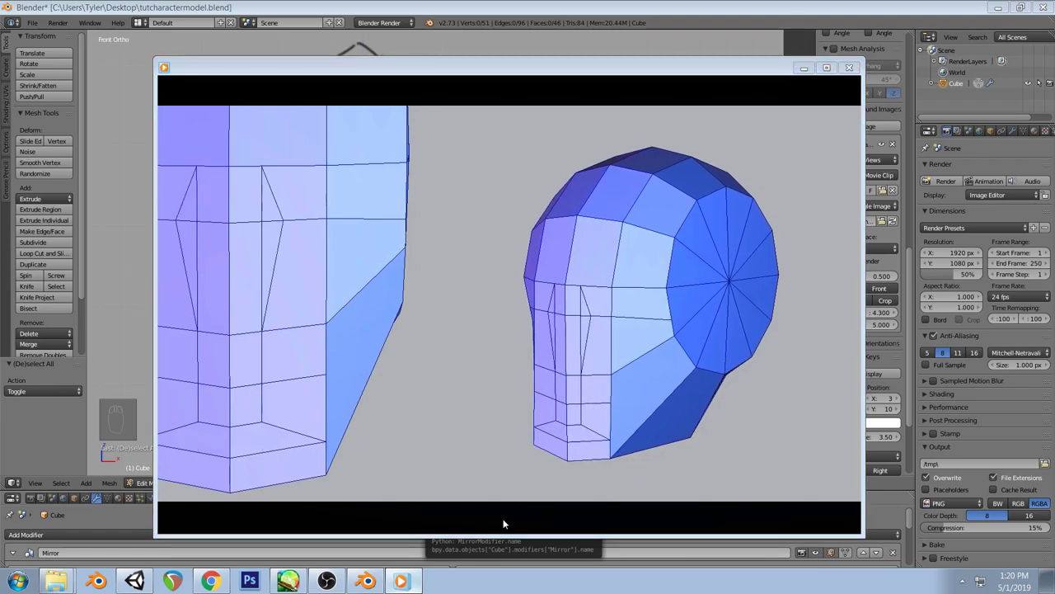
{"action": "left_click", "coordinate": [413, 583]}
{"action": "left_click", "coordinate": [401, 583]}
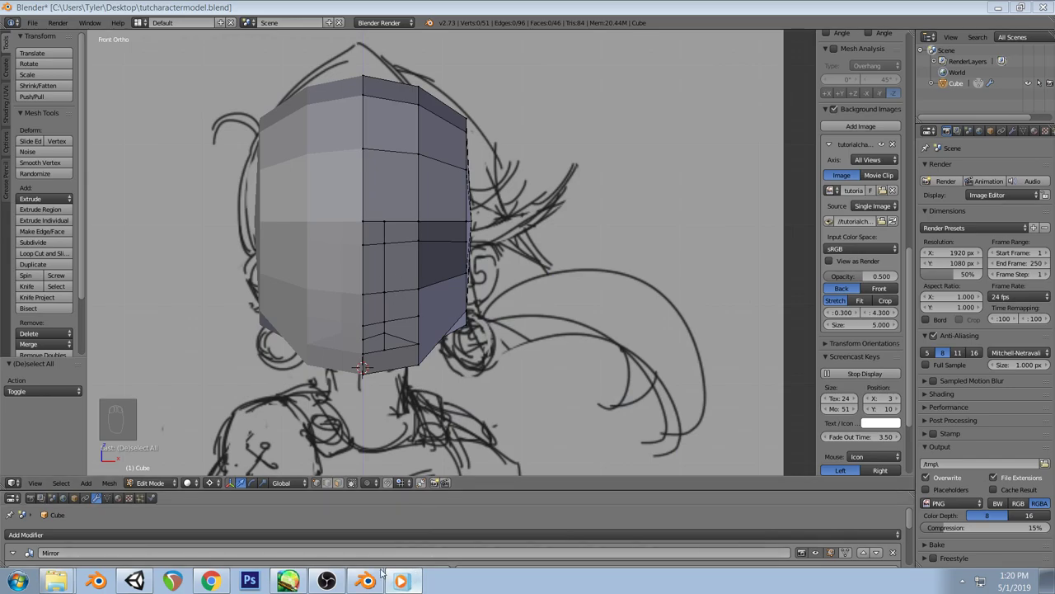
{"action": "left_click", "coordinate": [401, 582]}
{"action": "left_click", "coordinate": [402, 582]}
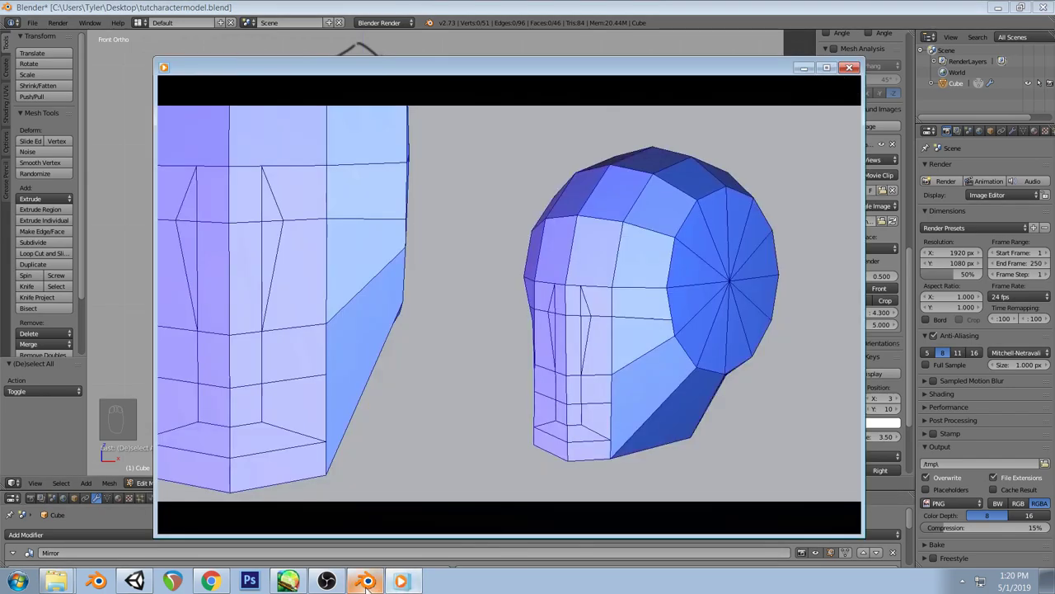
{"action": "left_click", "coordinate": [366, 582]}
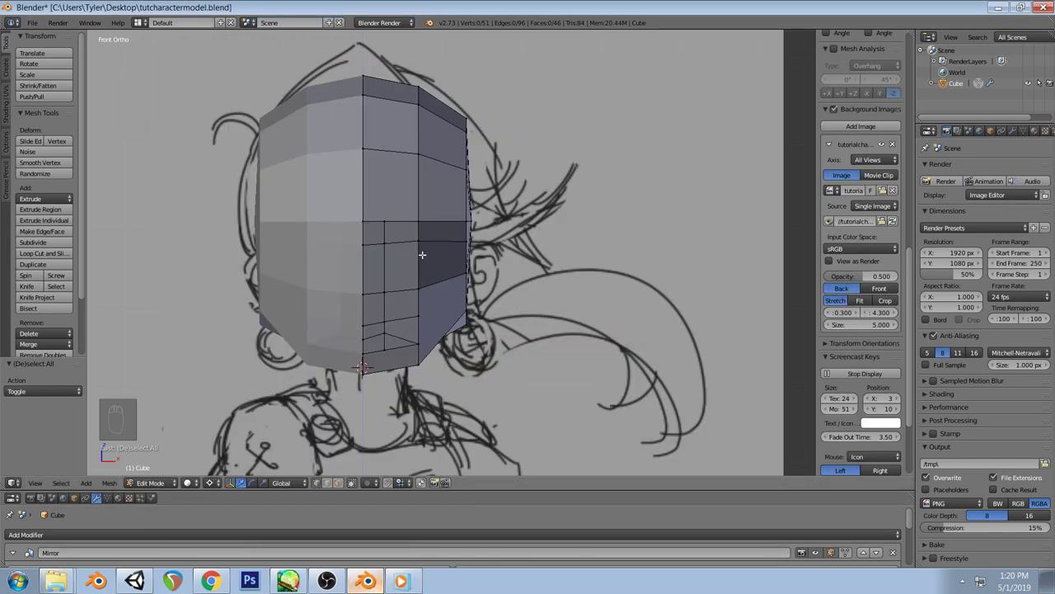
{"action": "key", "text": "k"}
{"action": "left_click", "coordinate": [386, 220]}
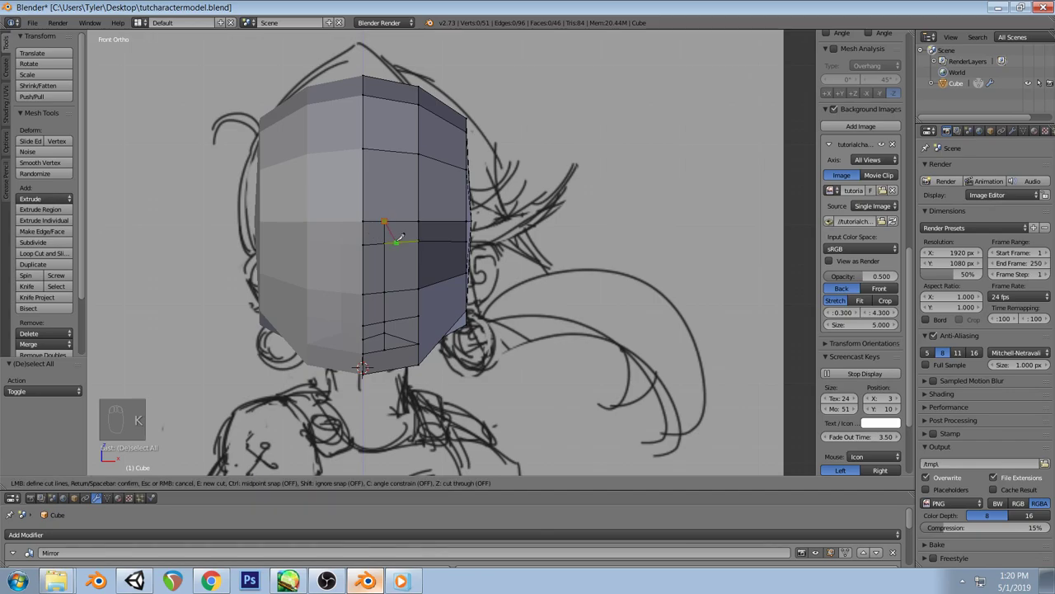
{"action": "left_click", "coordinate": [395, 242]}
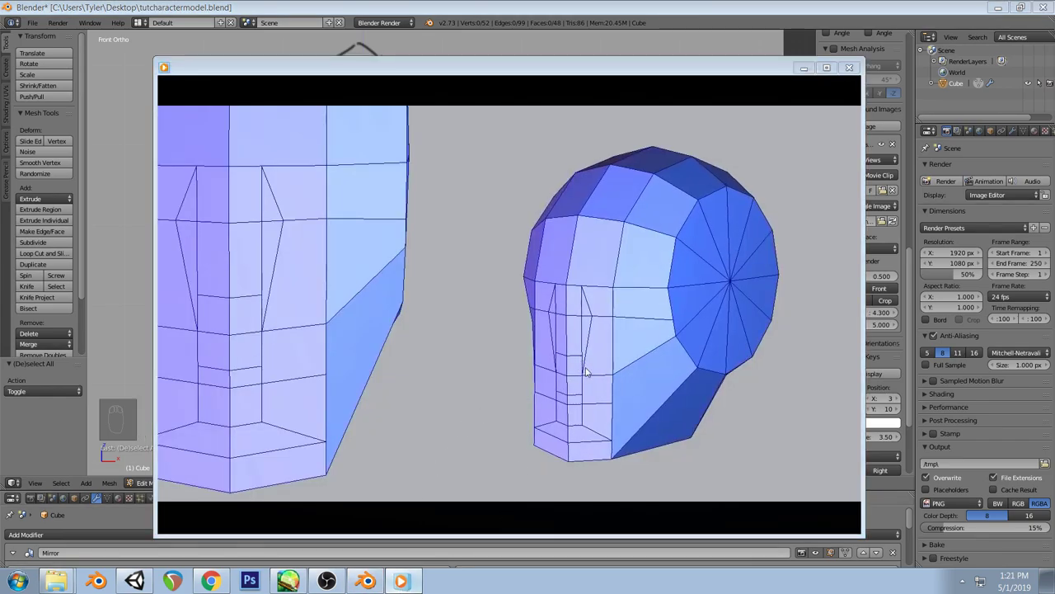
{"action": "left_click", "coordinate": [365, 580]}
{"action": "left_click", "coordinate": [366, 580]}
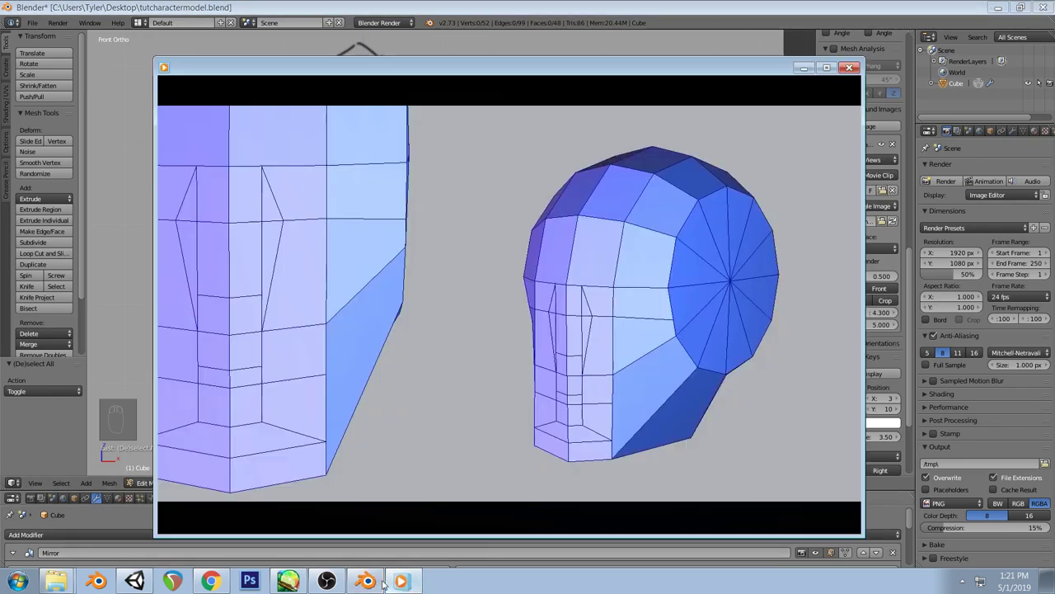
{"action": "left_click", "coordinate": [375, 584]}
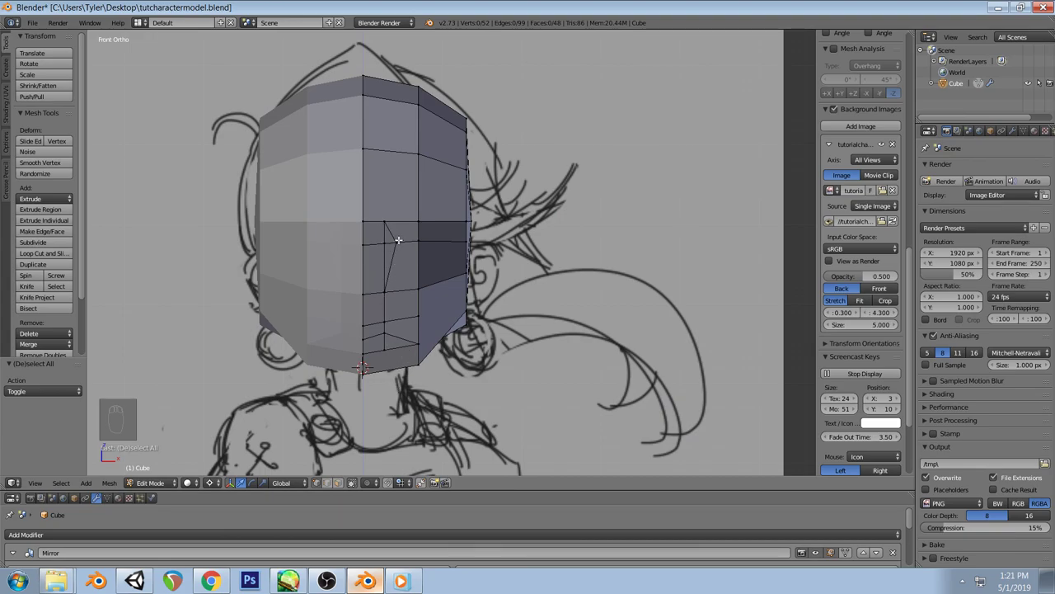
{"action": "key", "text": "k"}
{"action": "left_click", "coordinate": [385, 280]}
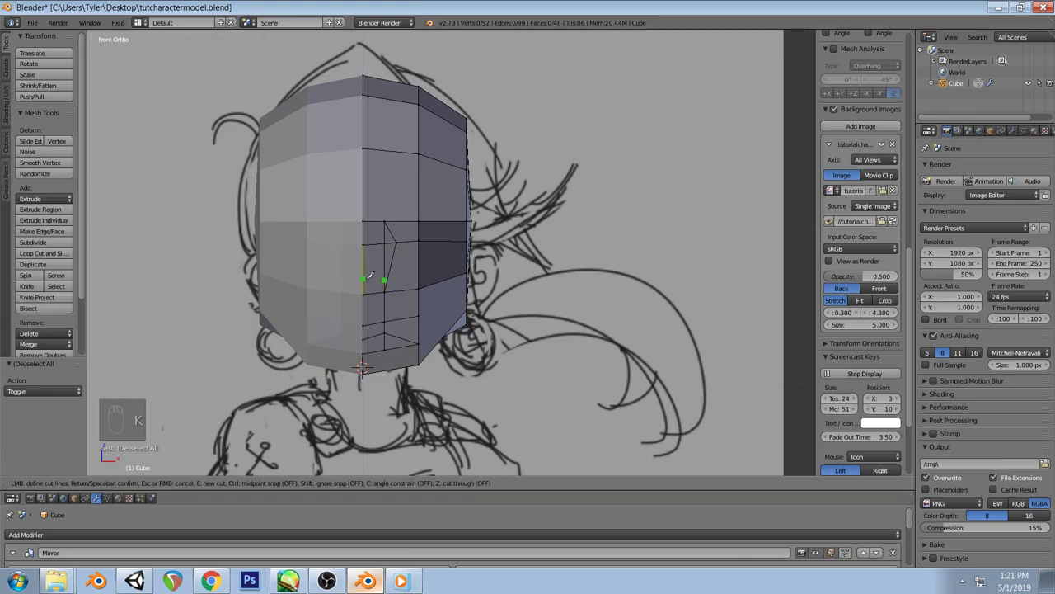
{"action": "right_click", "coordinate": [364, 283]}
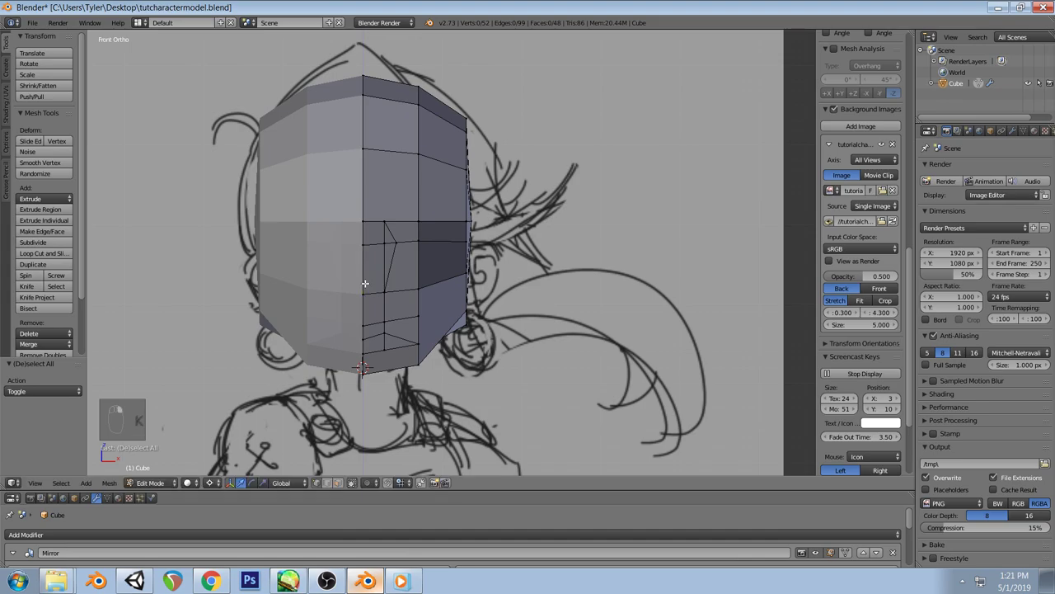
Knife a short horizontal cut at the nose, from the centre line to the inner vertical edge
{"action": "key", "text": "k"}
{"action": "left_click", "coordinate": [363, 282]}
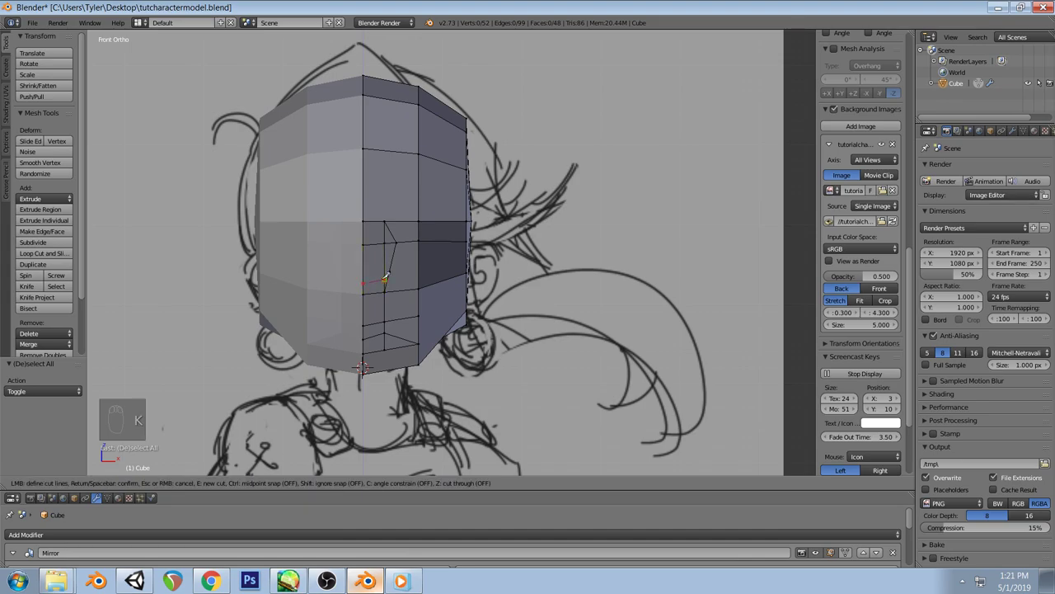
{"action": "key", "text": "Return"}
{"action": "key", "text": "a"}
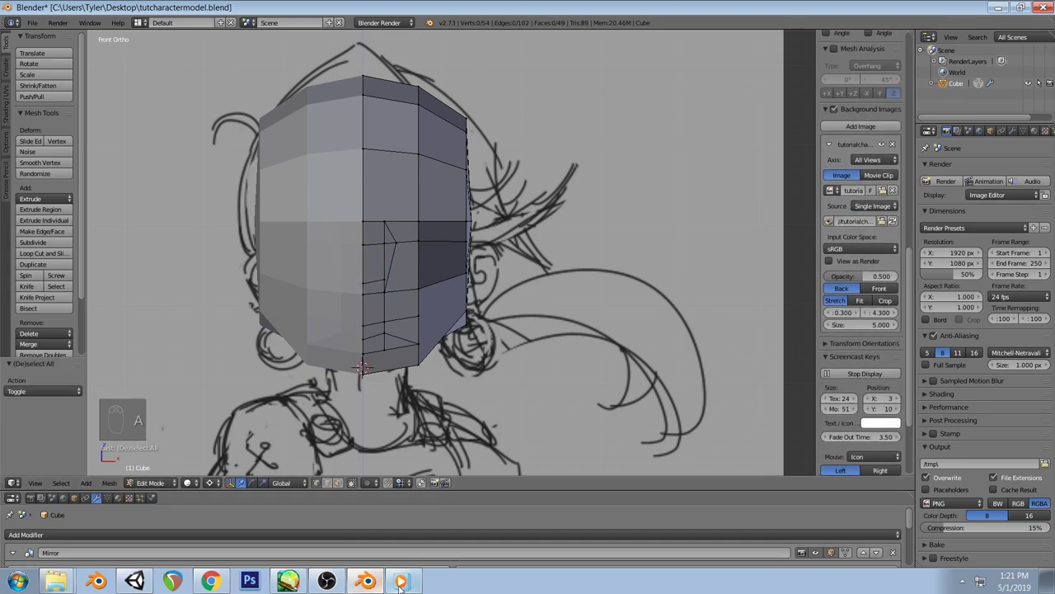
Knife the mouth outline from the centre line to the outer vertical edge and back below across the inner edge, then compare with the reference head
{"action": "left_click", "coordinate": [367, 581]}
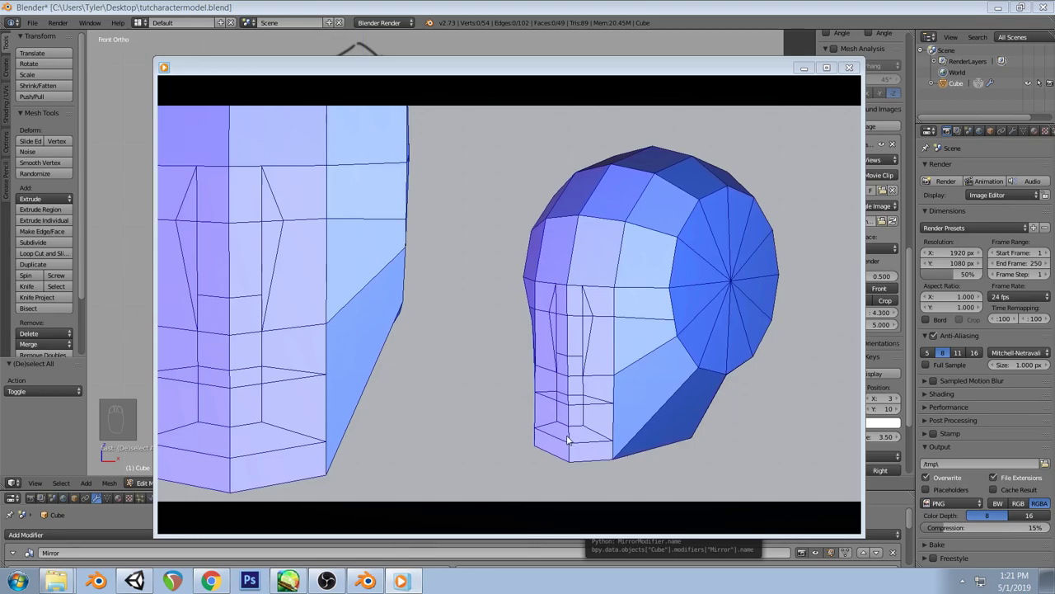
{"action": "left_click", "coordinate": [367, 581]}
{"action": "left_click", "coordinate": [368, 582]}
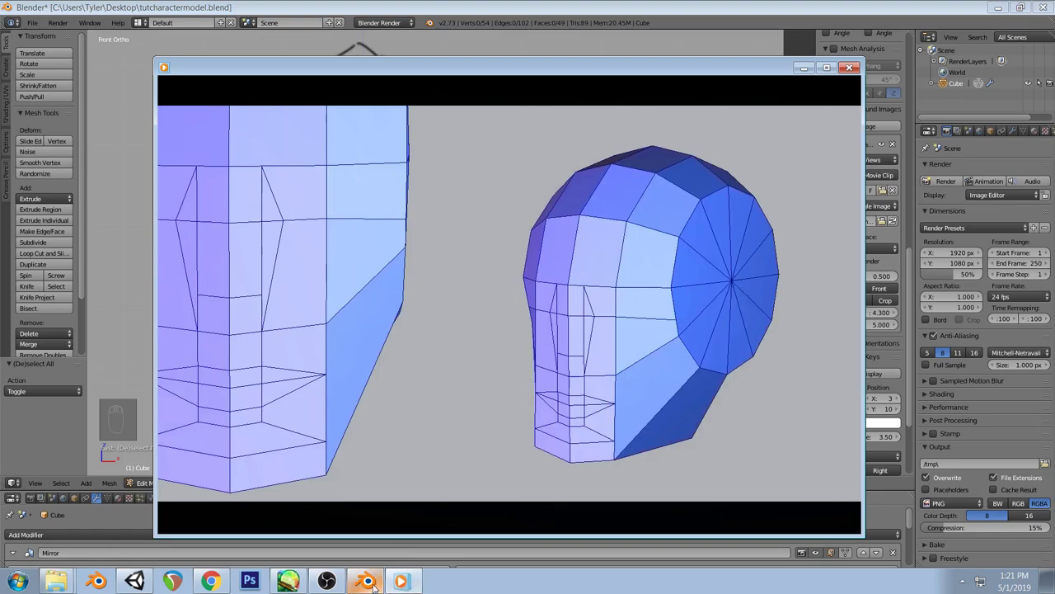
{"action": "left_click", "coordinate": [367, 582]}
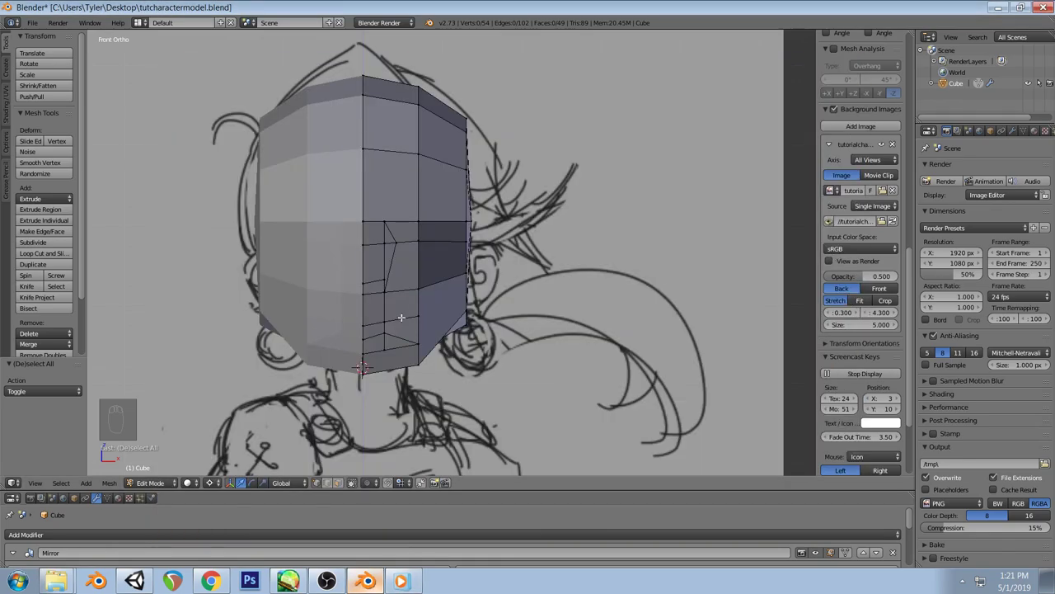
{"action": "key", "text": "k"}
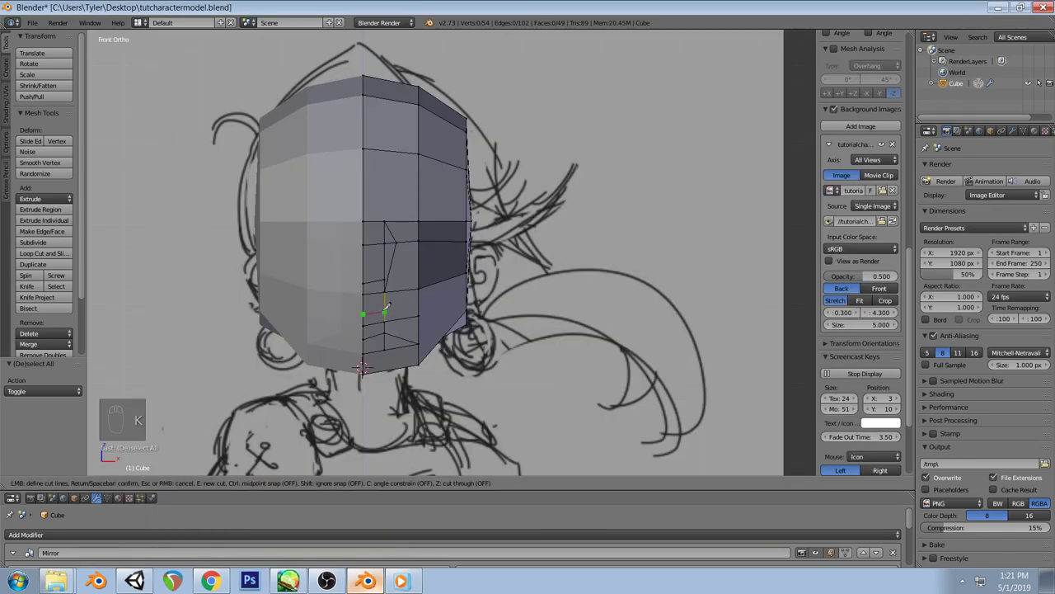
{"action": "left_click", "coordinate": [384, 308]}
{"action": "left_click", "coordinate": [420, 314]}
{"action": "left_click", "coordinate": [385, 327]}
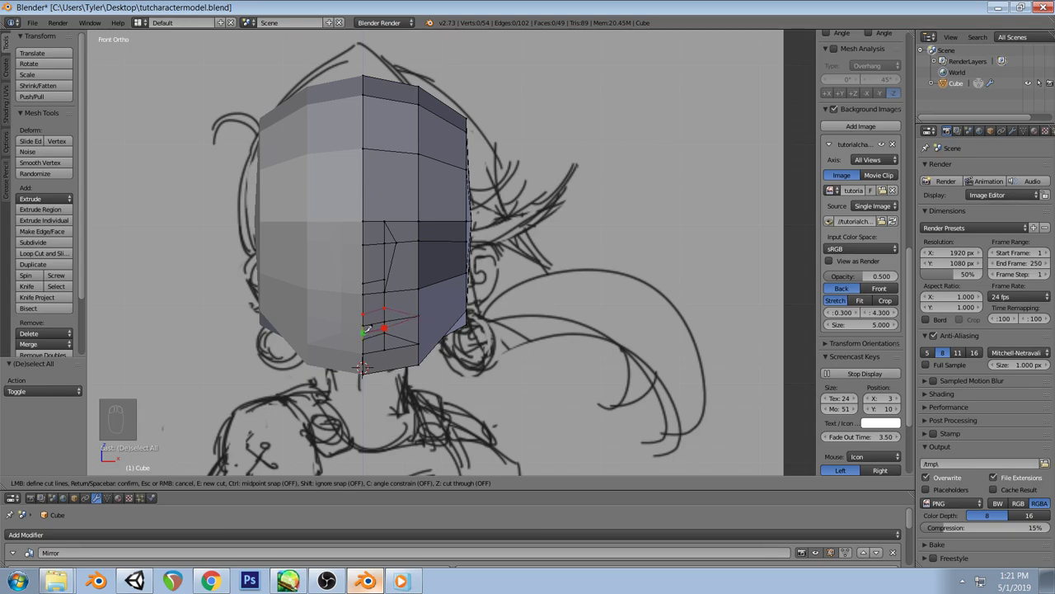
{"action": "key", "text": "Return"}
{"action": "key", "text": "a"}
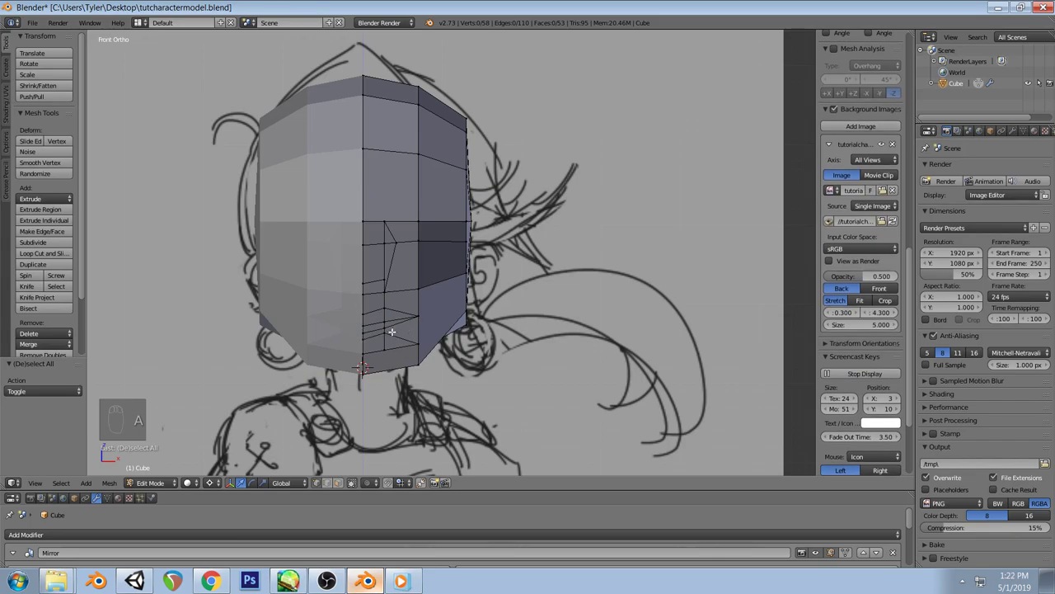
{"action": "left_click", "coordinate": [401, 582]}
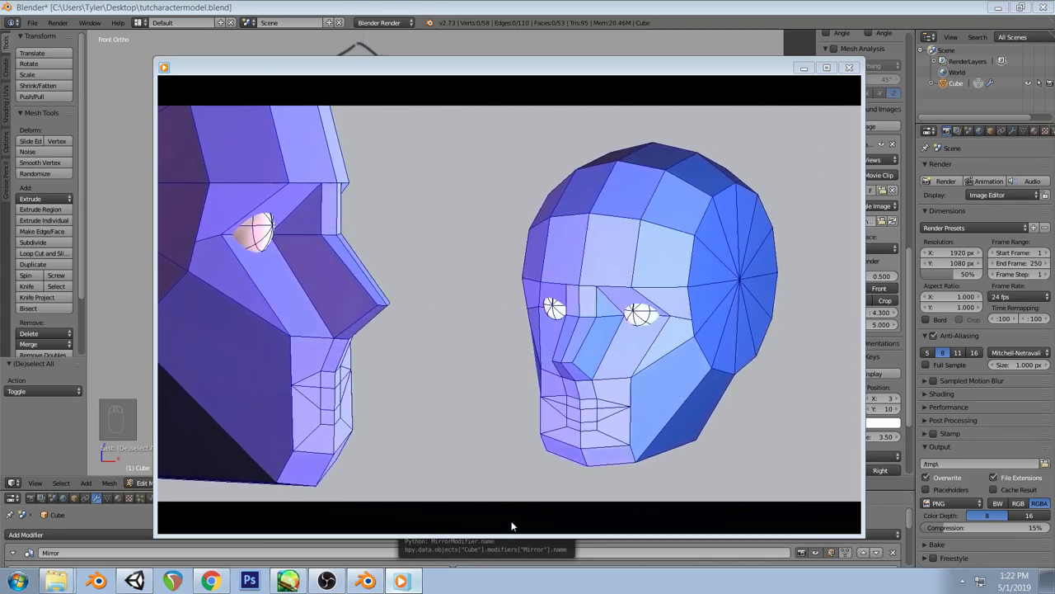
Push the short horizontal edge outward of the inner eye cut's corner back into the head, about 0.215 along Y in side view
{"action": "left_click", "coordinate": [361, 581]}
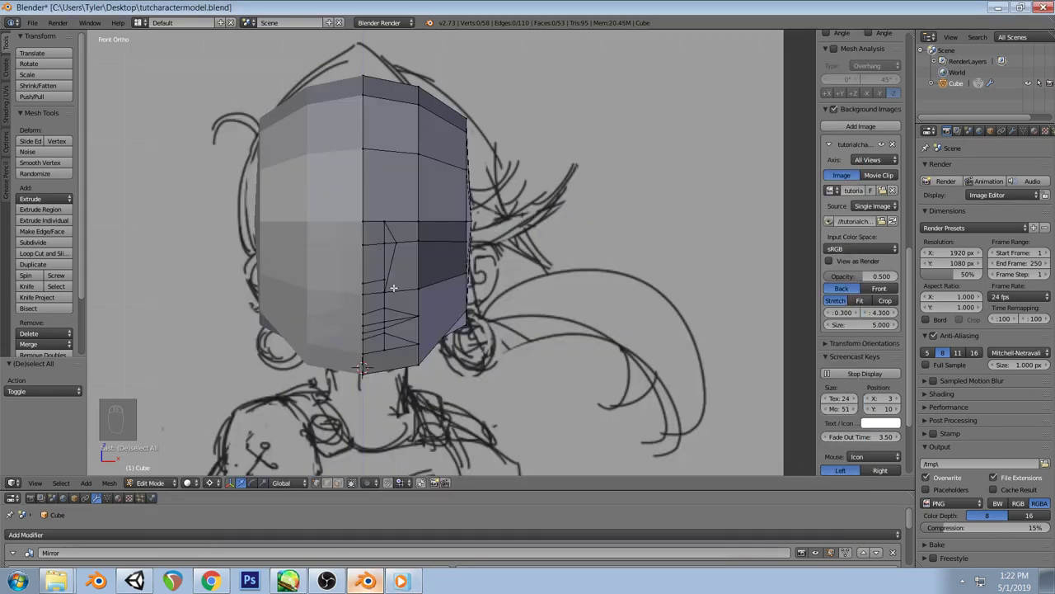
{"action": "middle_click_drag", "start_coordinate": [435, 227], "coordinate": [405, 247]}
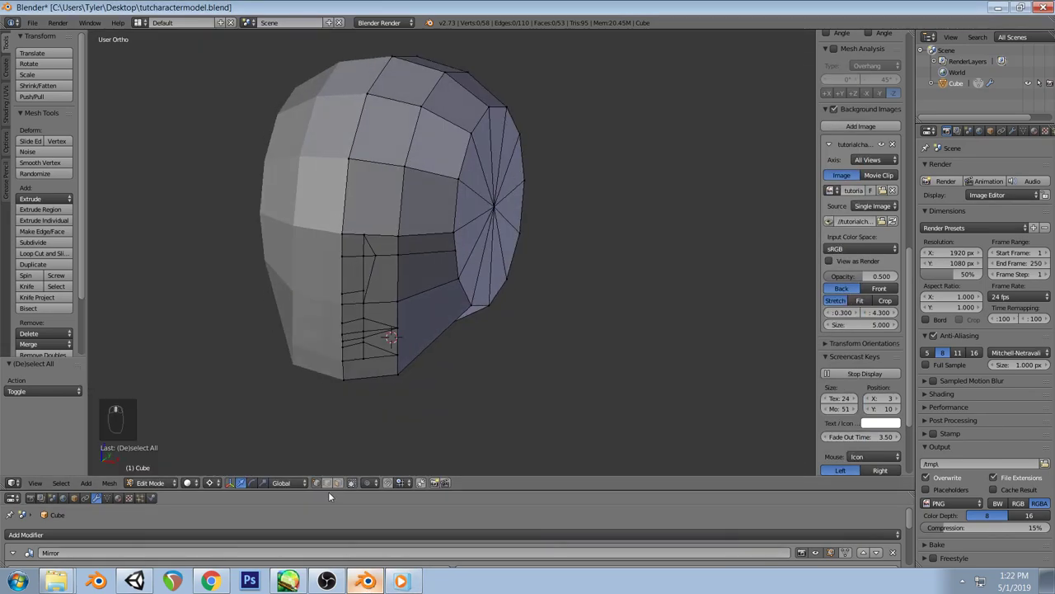
{"action": "left_click", "coordinate": [327, 485]}
{"action": "right_click", "coordinate": [378, 252]}
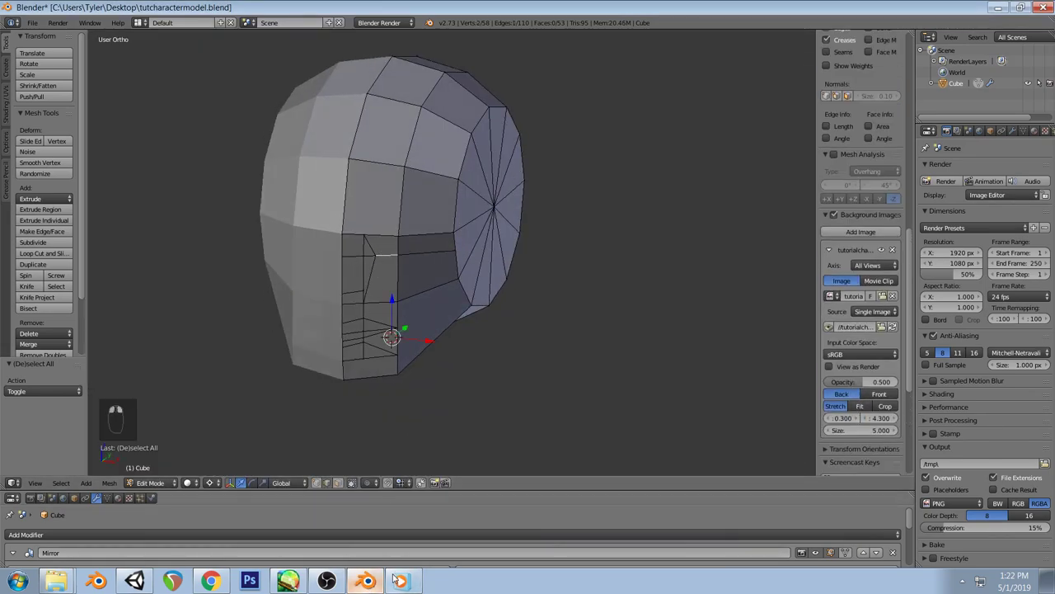
{"action": "left_click", "coordinate": [368, 582]}
{"action": "left_click", "coordinate": [368, 581]}
{"action": "key", "text": "KP_3"}
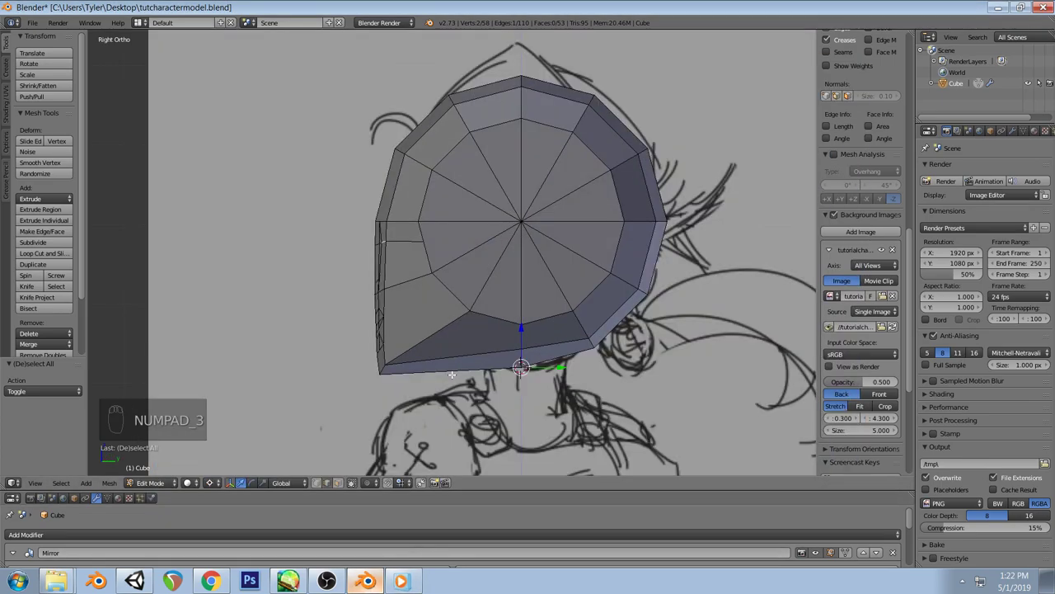
{"action": "left_click_drag", "start_coordinate": [560, 364], "coordinate": [578, 366]}
{"action": "mouse_move", "coordinate": [393, 249]}
{"action": "middle_mouse_down"}
{"action": "mouse_move", "coordinate": [502, 285]}
{"action": "mouse_move", "coordinate": [537, 235]}
{"action": "mouse_move", "coordinate": [490, 242]}
{"action": "mouse_move", "coordinate": [489, 255]}
{"action": "middle_mouse_up"}
{"action": "key", "text": "KP_1"}
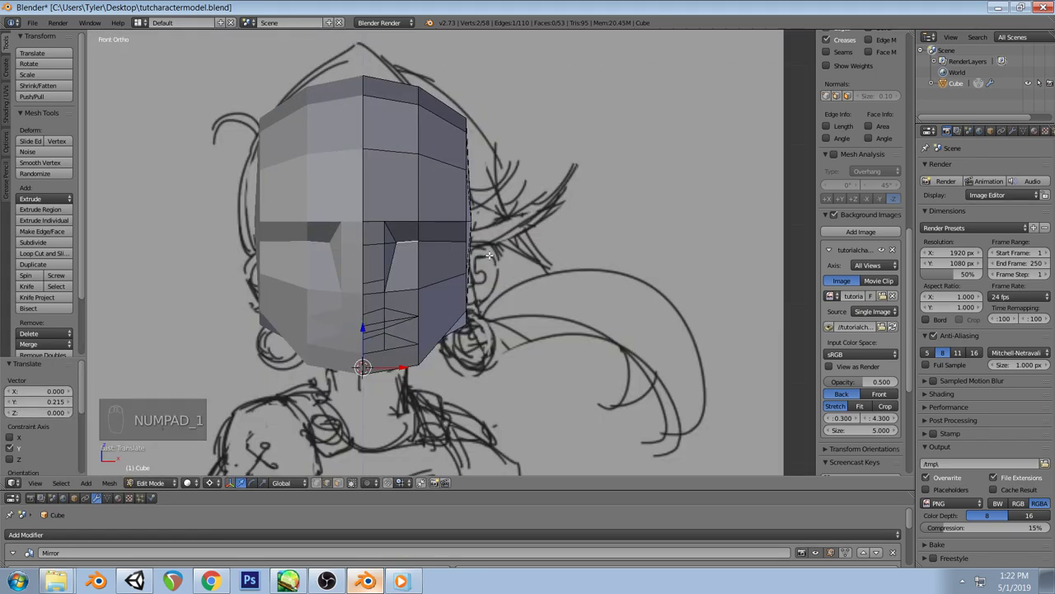
Examine the mouth cuts against the sketched mouth in front view, alternating between wireframe and solid display
{"action": "key", "text": "a"}
{"action": "key", "text": "a"}
{"action": "key", "text": "z"}
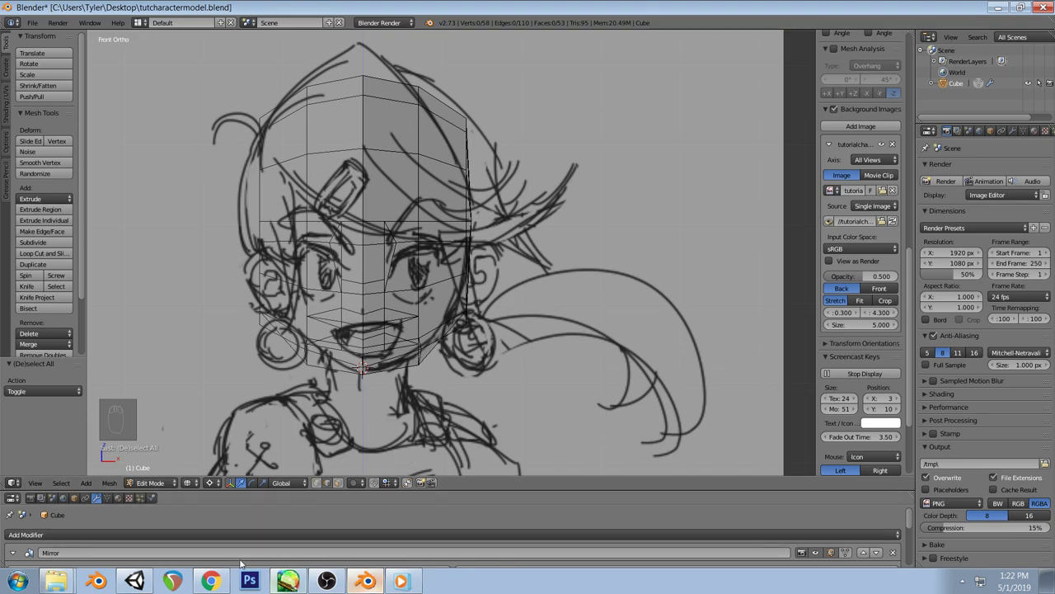
{"action": "key", "text": "z"}
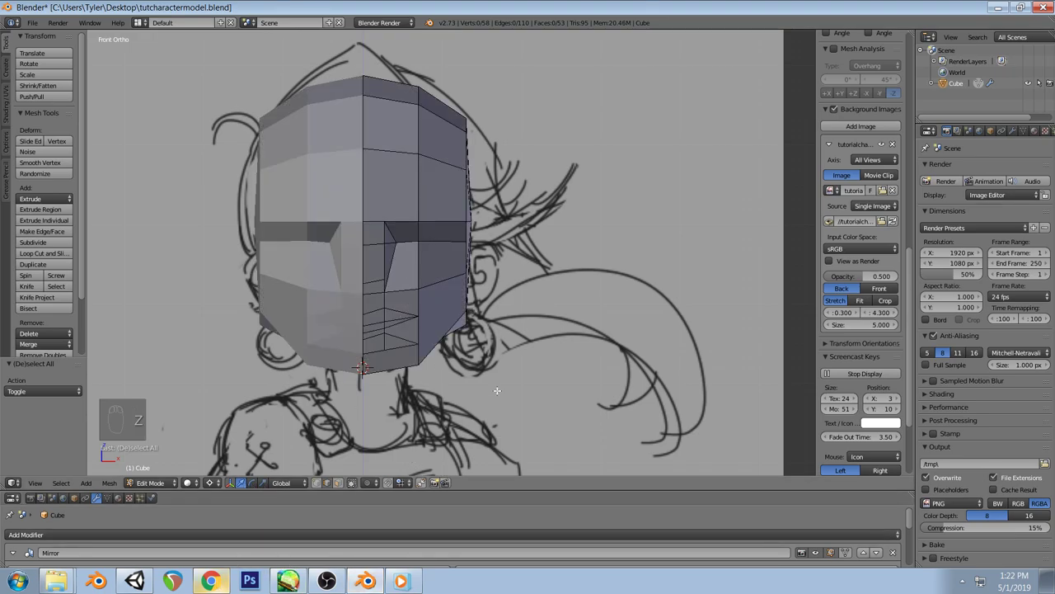
{"action": "key", "text": "z"}
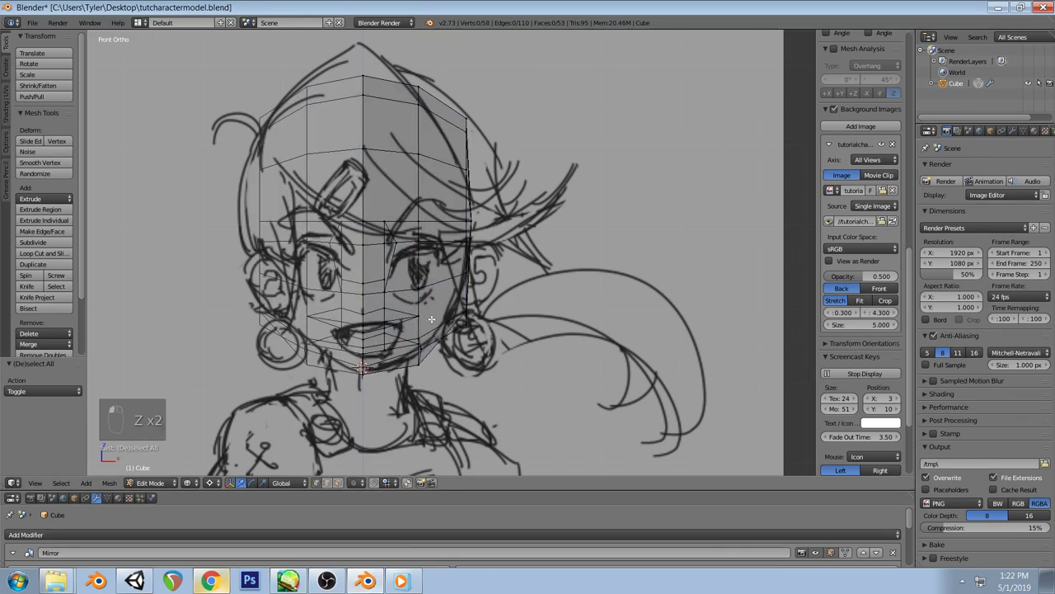
{"action": "key", "text": "z"}
{"action": "mouse_move", "coordinate": [435, 326]}
{"action": "left_mouse_down", "text": "ctrl"}
{"action": "mouse_move", "coordinate": [428, 298]}
{"action": "mouse_move", "coordinate": [398, 292]}
{"action": "mouse_move", "coordinate": [360, 307]}
{"action": "mouse_move", "coordinate": [340, 345]}
{"action": "mouse_move", "coordinate": [363, 366]}
{"action": "mouse_move", "coordinate": [417, 352]}
{"action": "left_mouse_up", "text": "ctrl"}
{"action": "mouse_move", "coordinate": [417, 352]}
{"action": "middle_mouse_down"}
{"action": "mouse_move", "coordinate": [442, 334]}
{"action": "mouse_move", "coordinate": [442, 264]}
{"action": "middle_mouse_up"}
{"action": "key", "text": "KP_1"}
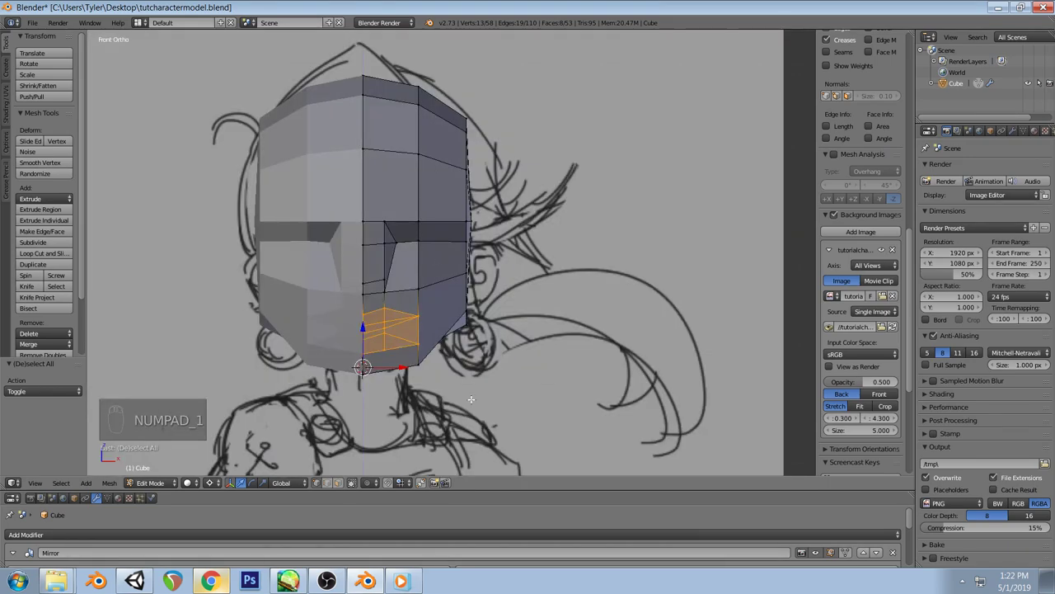
{"action": "key", "text": "z"}
{"action": "scroll", "coordinate": [469, 398], "scroll_direction": "up", "scroll_amount": 2}
{"action": "key", "text": "a"}
{"action": "key", "text": "z"}
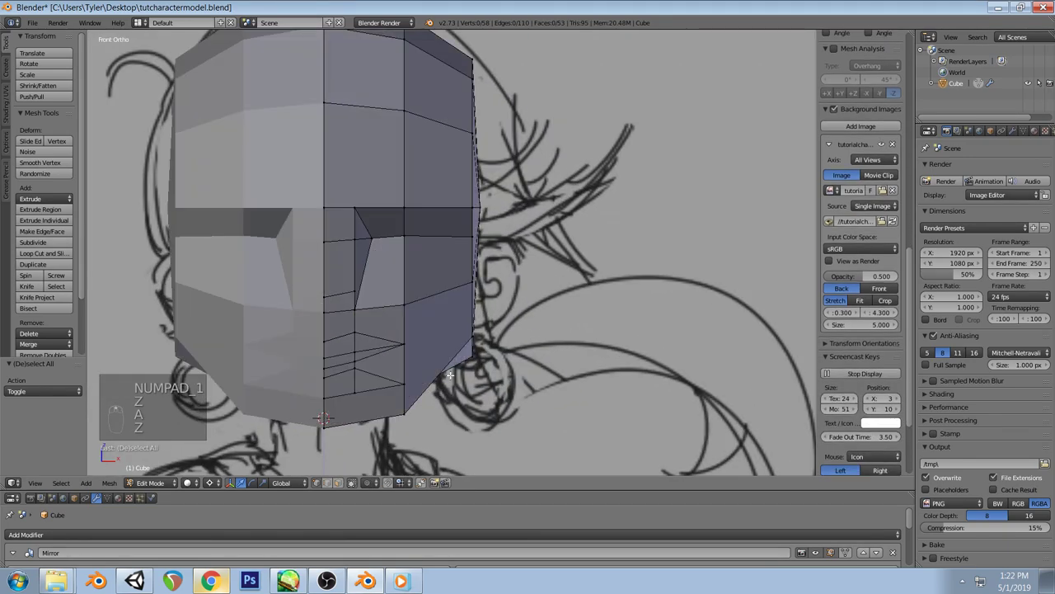
Move the outer chin vertex inward about 0.115 along X, then fit the outer chin vertices to the sketched jawline
{"action": "right_click", "coordinate": [408, 411]}
{"action": "key", "text": "g"}
{"action": "key", "text": "x"}
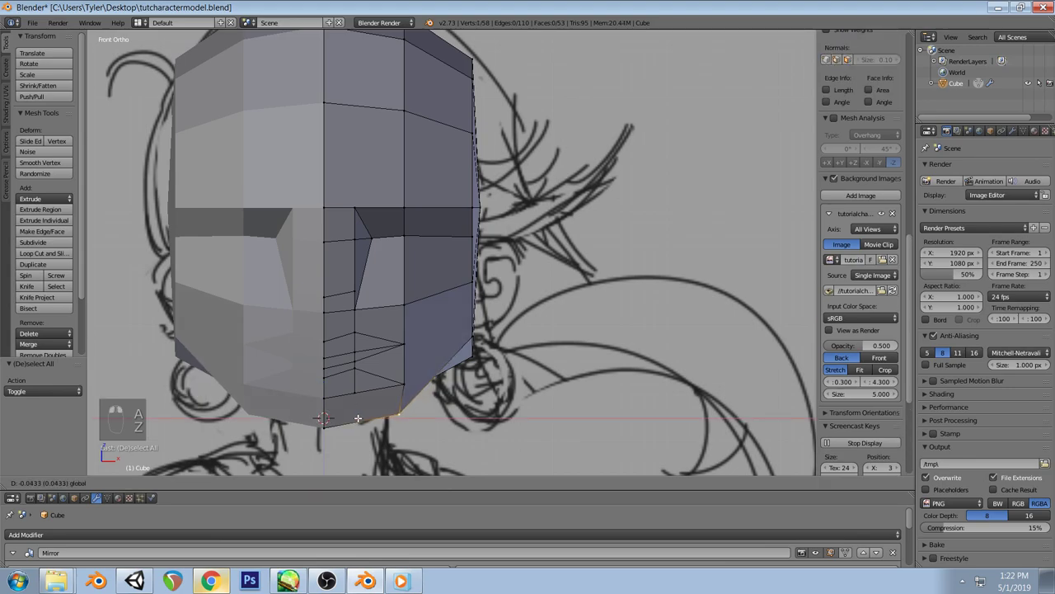
{"action": "left_click", "coordinate": [349, 418]}
{"action": "key", "text": "z"}
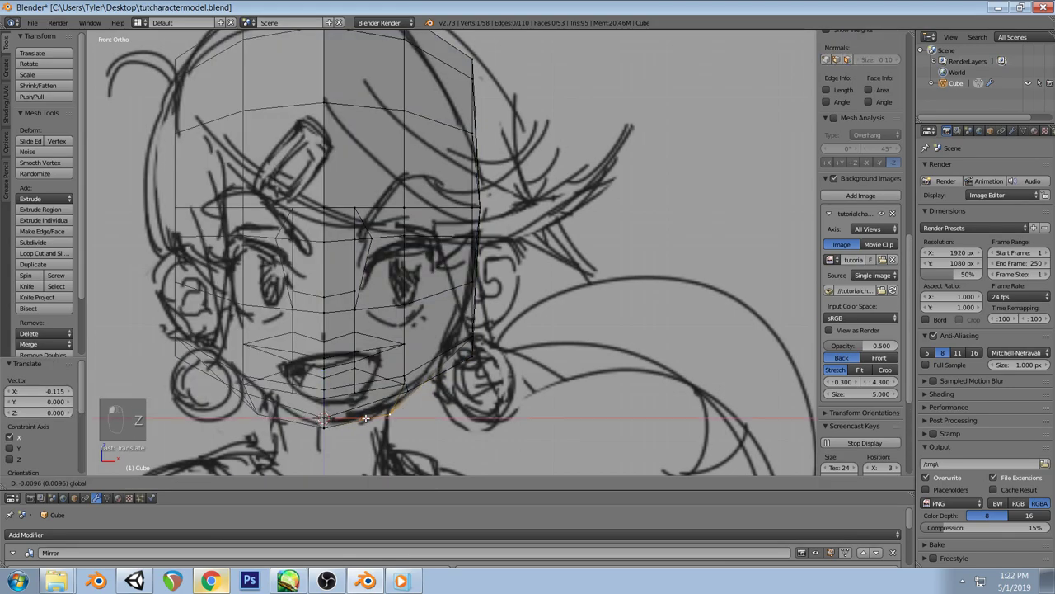
{"action": "left_click", "coordinate": [356, 418]}
{"action": "key", "text": "z"}
{"action": "key", "text": "a"}
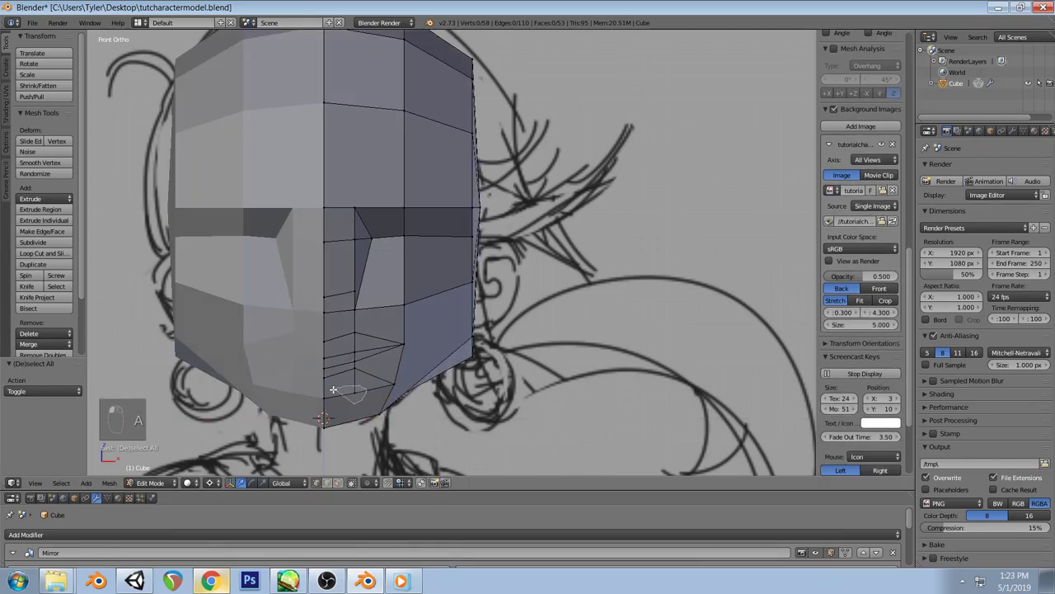
Lower the four vertices below the mouth, between the centre line and the inner vertical edge, about 0.154 along Z
{"action": "right_click", "coordinate": [340, 395]}
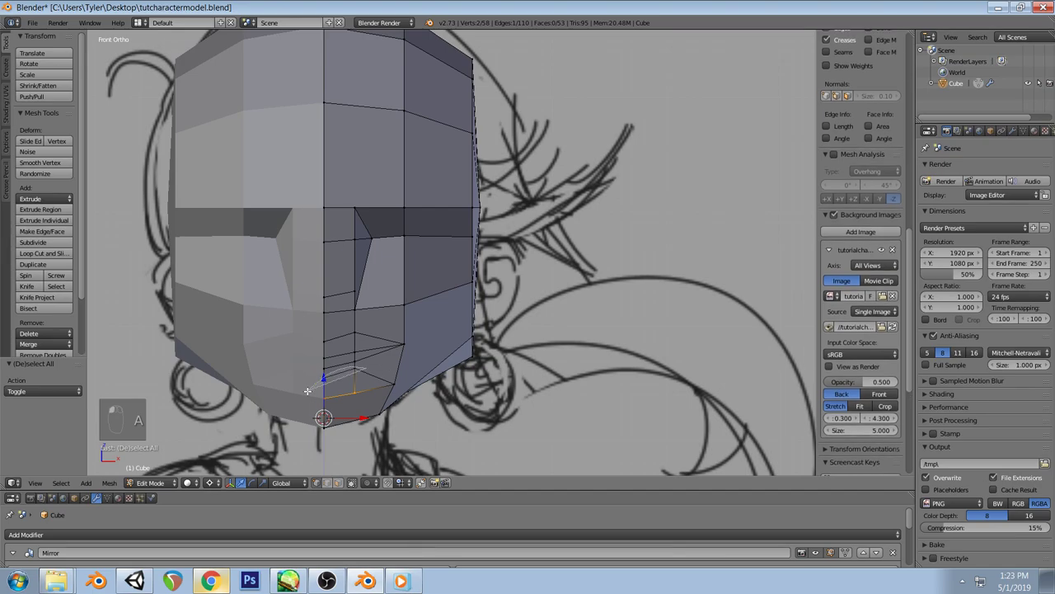
{"action": "key", "text": "e"}
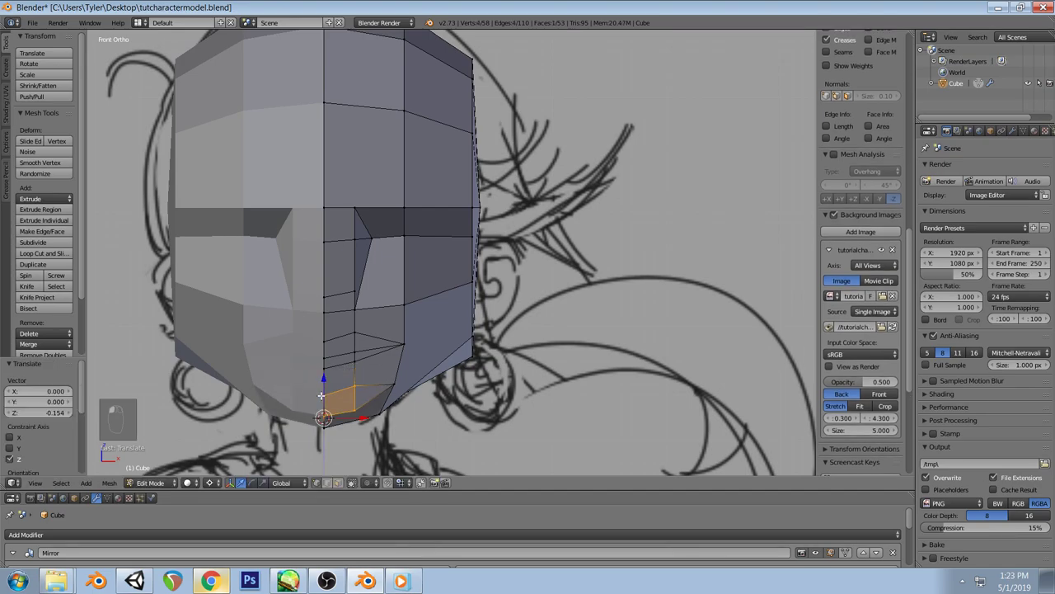
{"action": "left_click", "coordinate": [322, 396]}
{"action": "key", "text": "KP_3"}
{"action": "key", "text": "KP_1"}
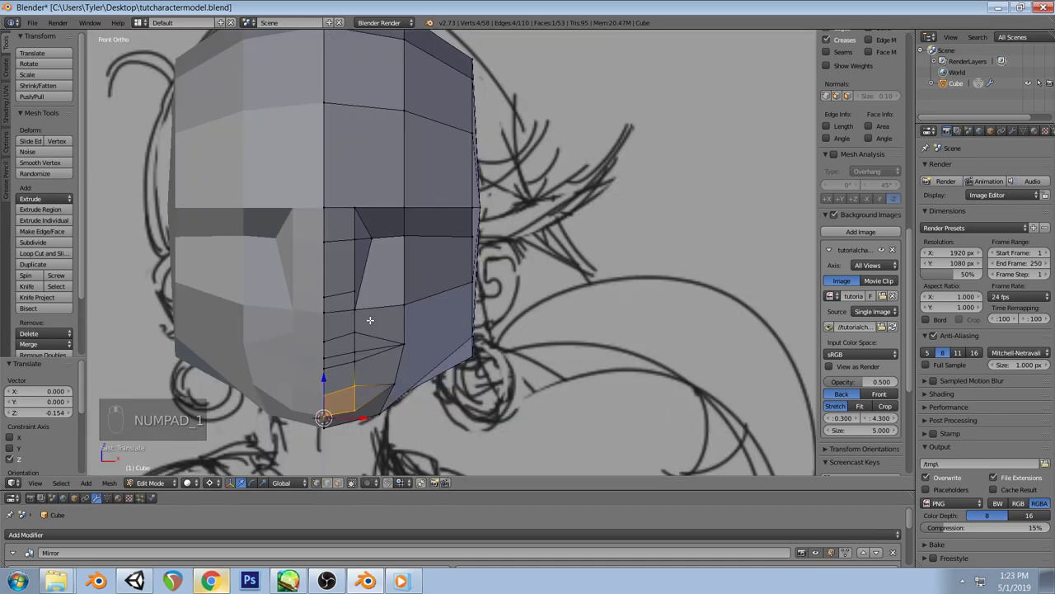
{"action": "key", "text": "a"}
{"action": "key", "text": "a"}
Lower the cut edge below the mouth, between the centre line and the inner vertical edge, along Z to follow the sketched mouth
{"action": "key", "text": "z"}
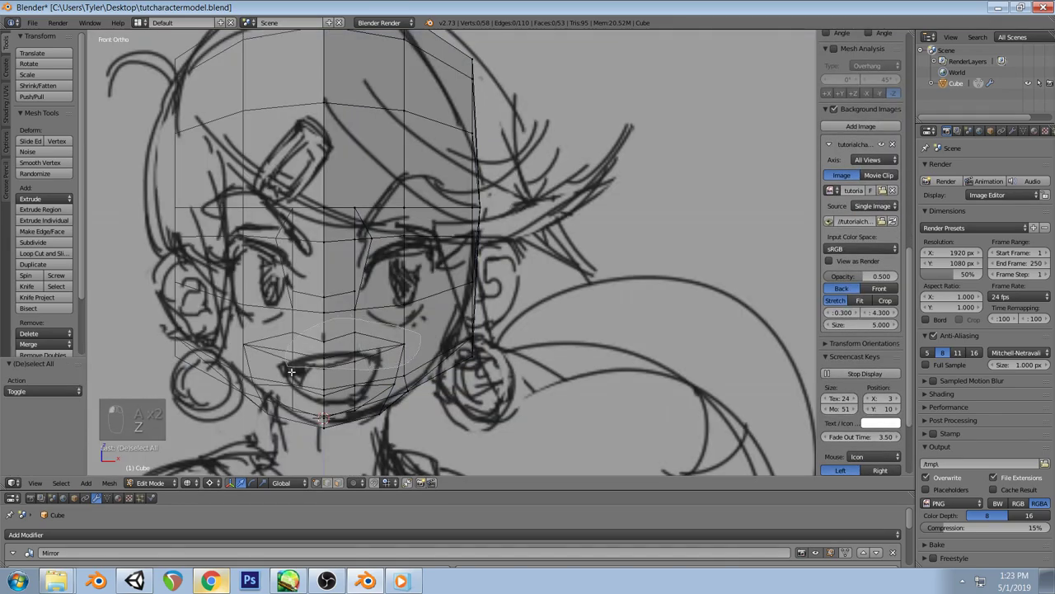
{"action": "right_click", "coordinate": [376, 371]}
{"action": "key", "text": "z"}
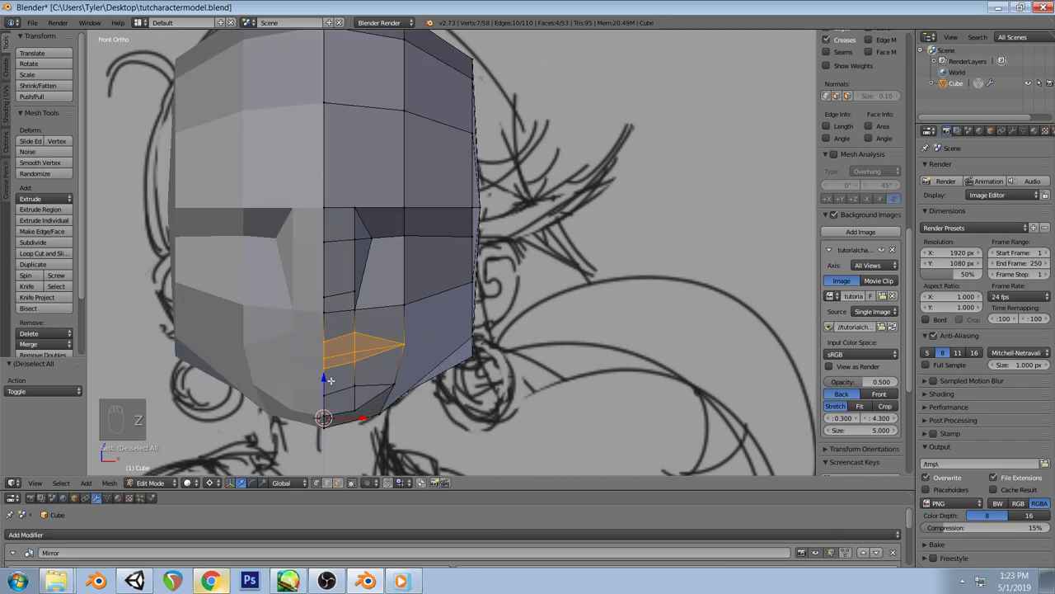
{"action": "key", "text": "z"}
{"action": "key", "text": "a"}
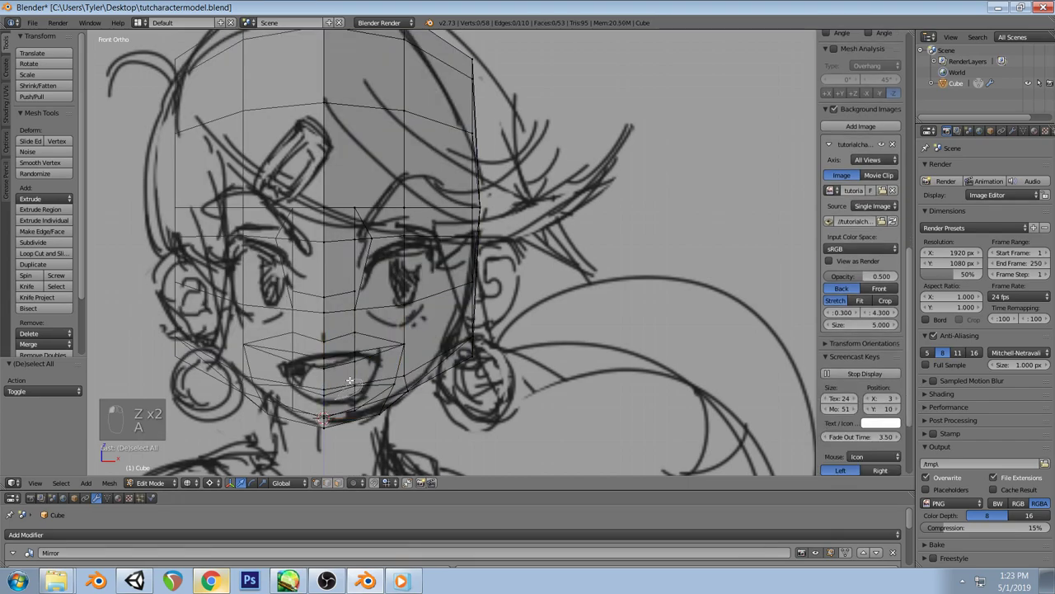
{"action": "right_click", "coordinate": [343, 383]}
{"action": "key", "text": "z"}
{"action": "key", "text": "g"}
{"action": "key", "text": "z"}
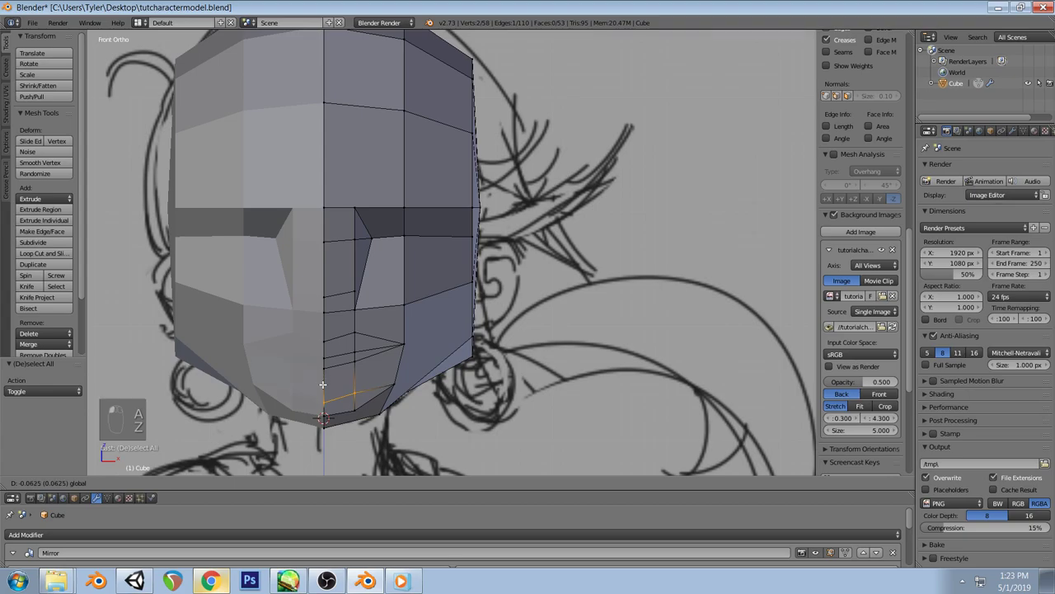
{"action": "right_click", "coordinate": [322, 390]}
Move the outer vertex of the cut below the mouth down about 0.063 and inward about 0.019
{"action": "right_click", "coordinate": [395, 381]}
{"action": "key", "text": "g"}
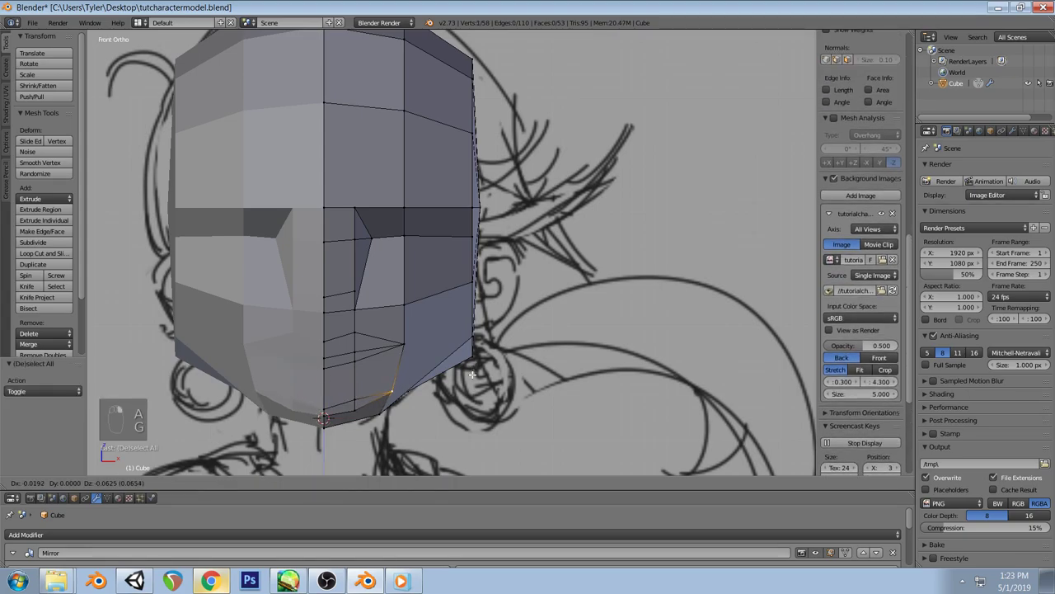
{"action": "left_click", "coordinate": [473, 375]}
Select the four mouth faces and lower them about 0.221 along Z
{"action": "key", "text": "a"}
{"action": "mouse_move", "coordinate": [415, 353]}
{"action": "left_mouse_down", "text": "ctrl"}
{"action": "mouse_move", "coordinate": [323, 330]}
{"action": "mouse_move", "coordinate": [296, 373]}
{"action": "mouse_move", "coordinate": [326, 376]}
{"action": "left_mouse_up", "text": "ctrl"}
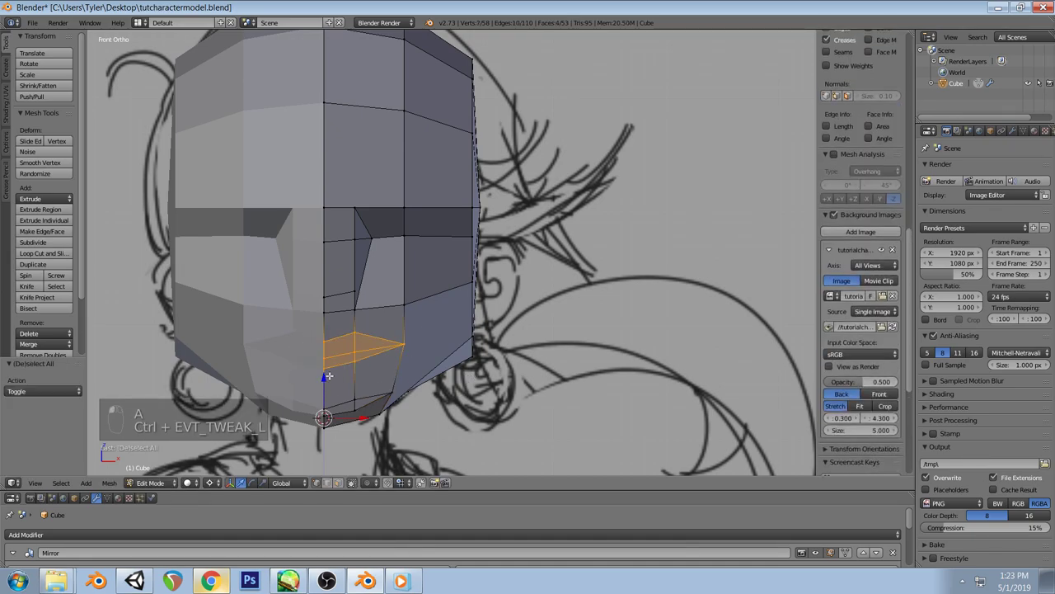
{"action": "key", "text": "g"}
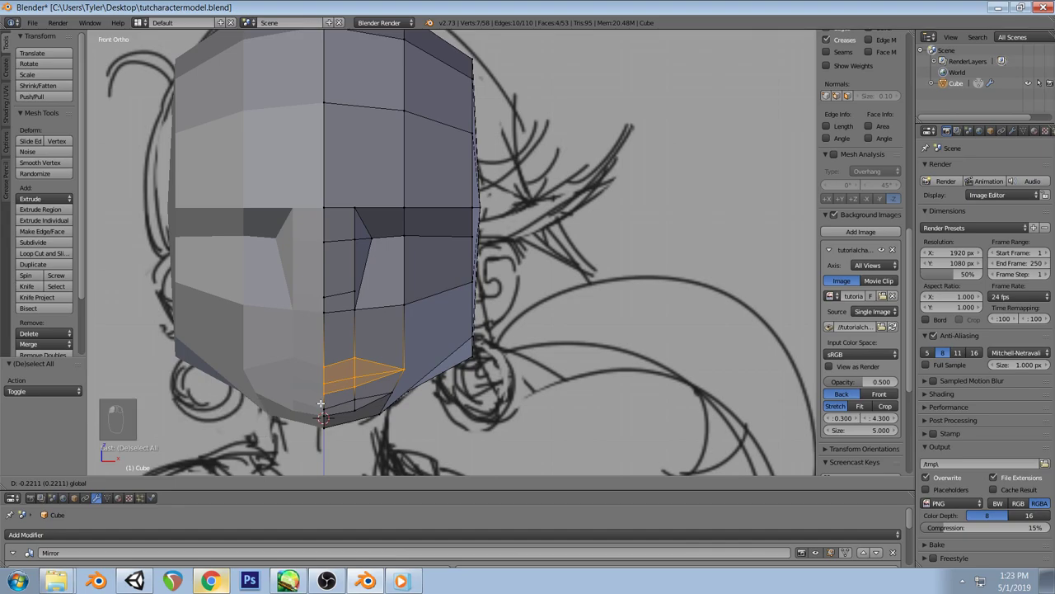
{"action": "left_click", "coordinate": [394, 367]}
Move the mouth corner vertex inward about 0.053 along X, checking it against the sketch
{"action": "right_click", "coordinate": [403, 368]}
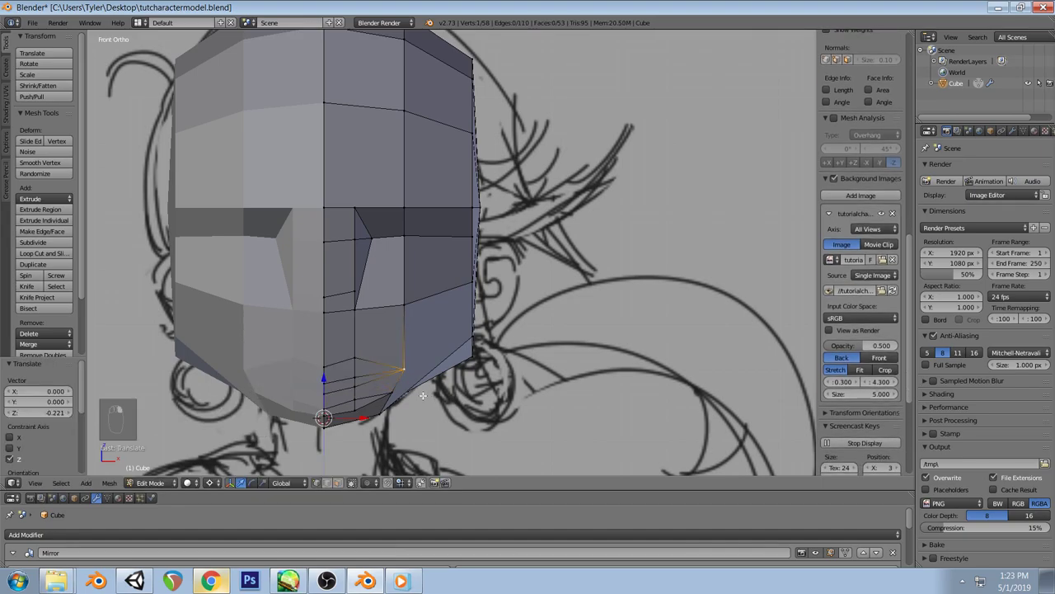
{"action": "key", "text": "z"}
{"action": "key", "text": "g"}
{"action": "key", "text": "x"}
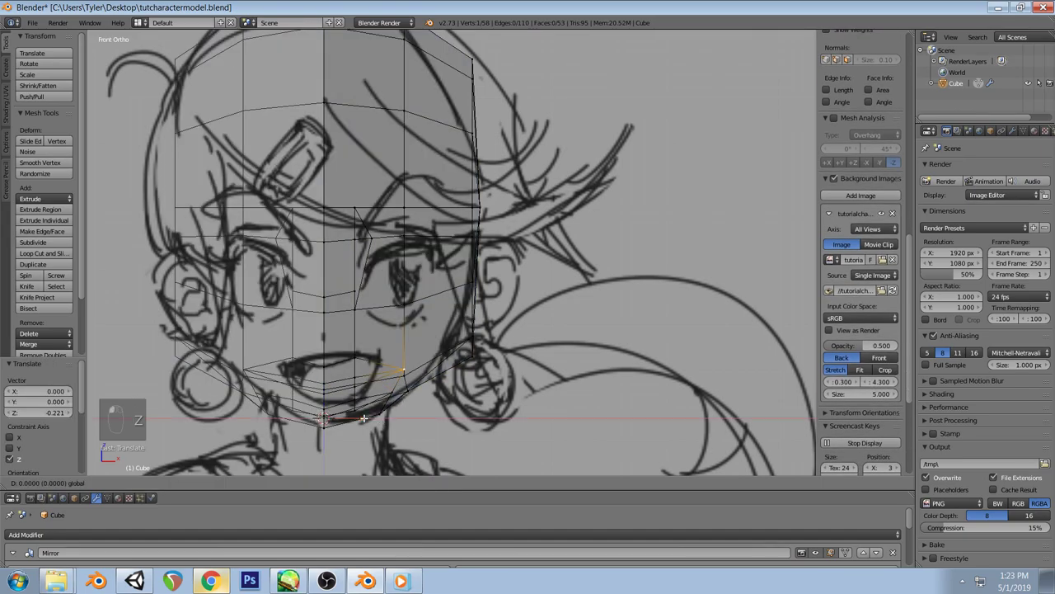
{"action": "left_click", "coordinate": [360, 416]}
{"action": "key", "text": "z"}
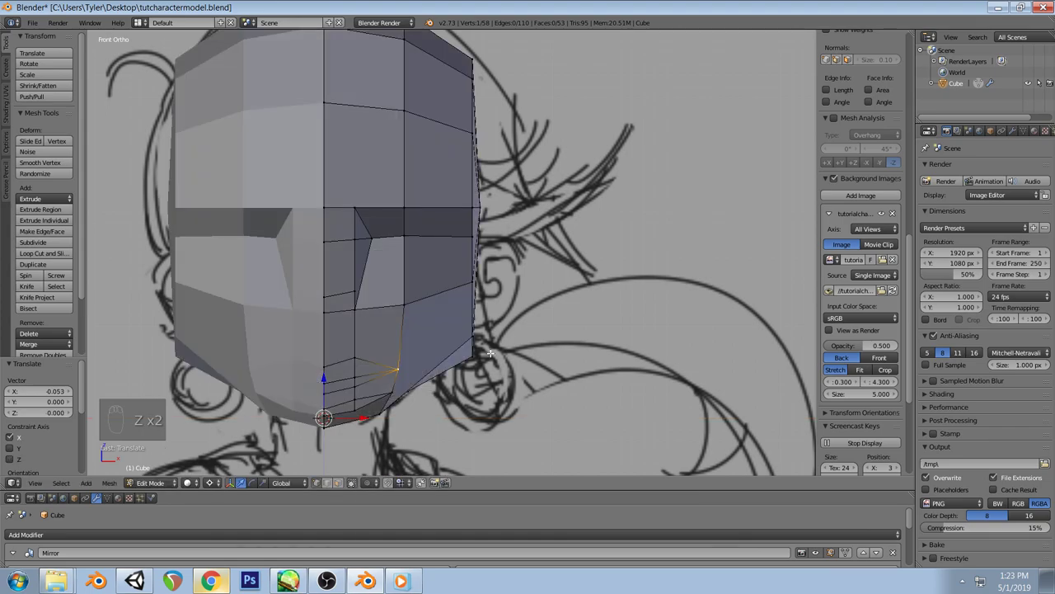
Shift the outer vertex just below the mouth corner slightly inward along X
{"action": "key", "text": "a"}
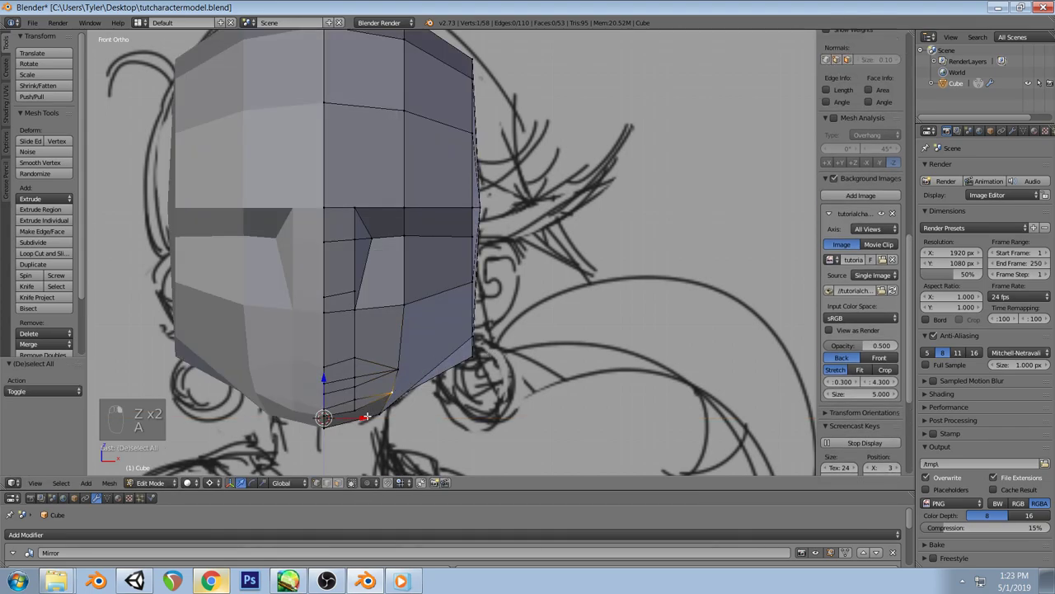
{"action": "left_click_drag", "start_coordinate": [363, 418], "coordinate": [365, 417]}
{"action": "left_click", "coordinate": [365, 418]}
{"action": "key", "text": "a"}
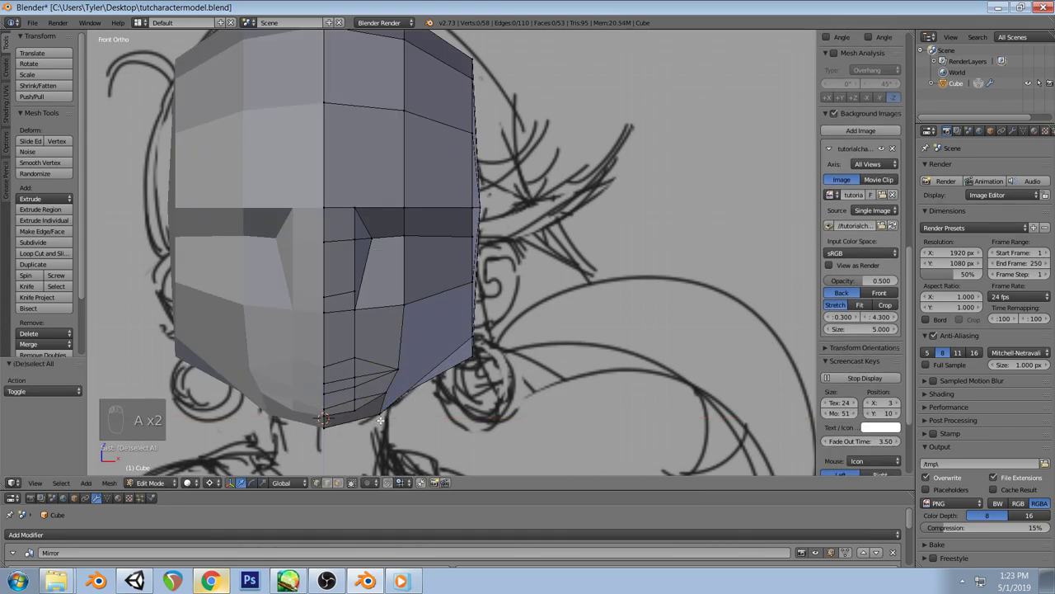
Move the outer chin vertex inward about 0.10 and down about 0.03 onto the sketched jawline, then inspect the chin
{"action": "key", "text": "z"}
{"action": "key", "text": "g"}
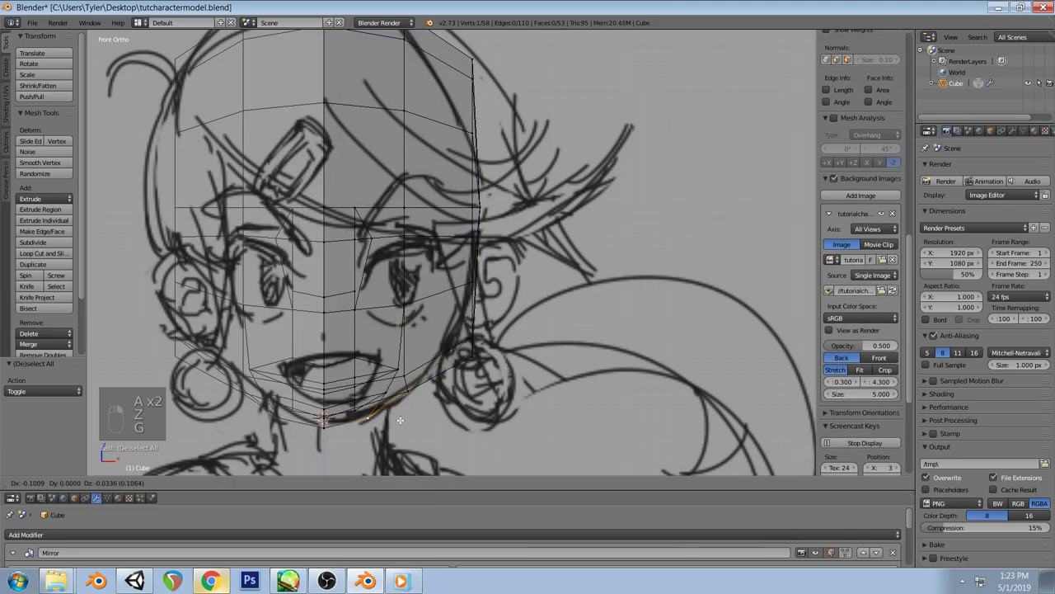
{"action": "left_click", "coordinate": [398, 420]}
{"action": "key", "text": "a"}
{"action": "key", "text": "z"}
{"action": "middle_click_drag", "start_coordinate": [450, 335], "coordinate": [523, 328]}
{"action": "key", "text": "KP_1"}
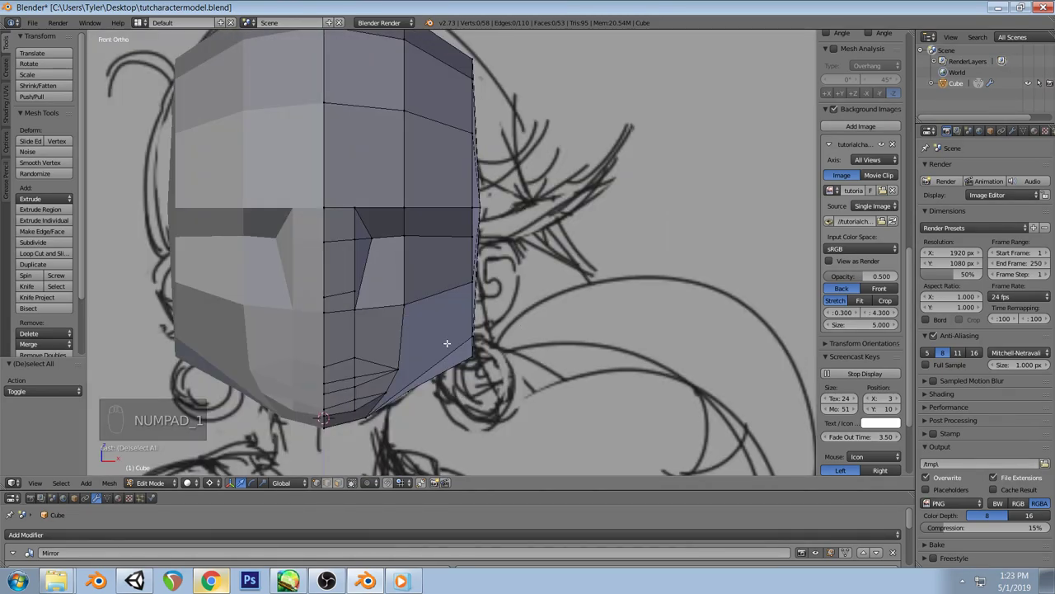
Select the four lower nose vertices and lower them along Z to the base of the sketched nose
{"action": "key", "text": "z"}
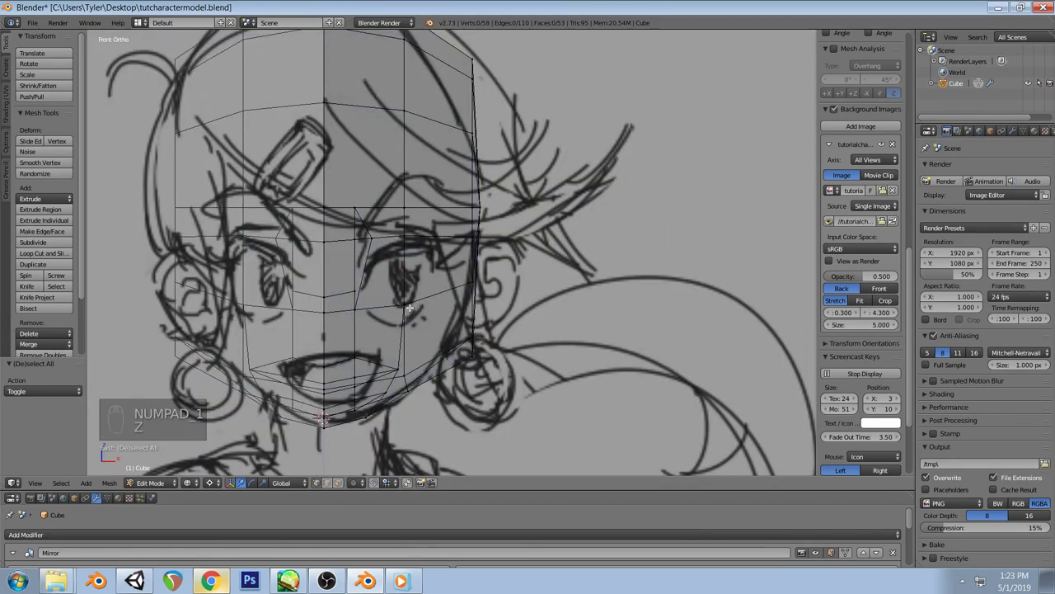
{"action": "key", "text": "z"}
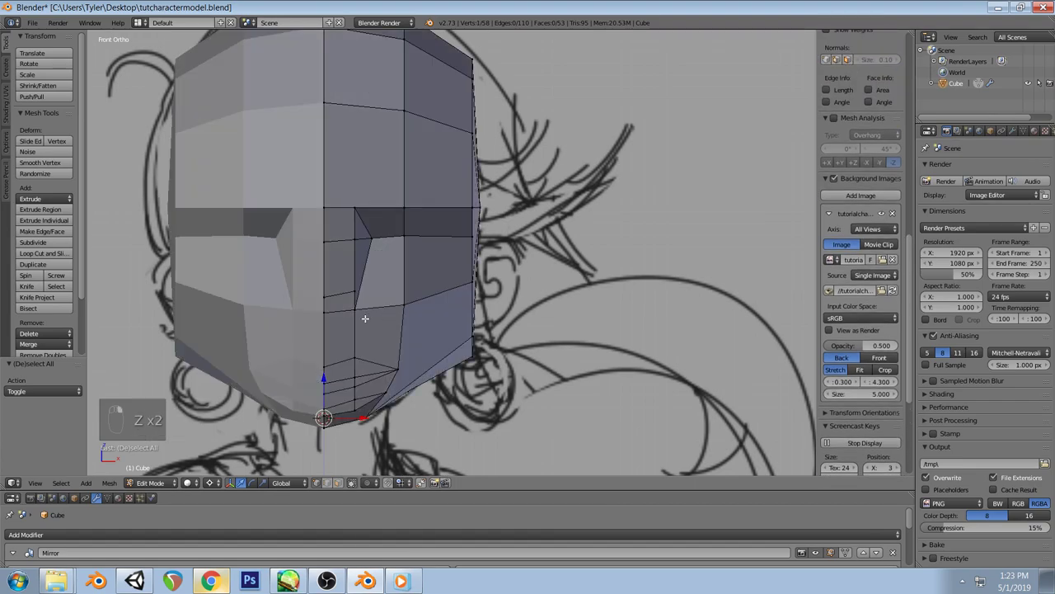
{"action": "key", "text": "z"}
{"action": "key", "text": "a"}
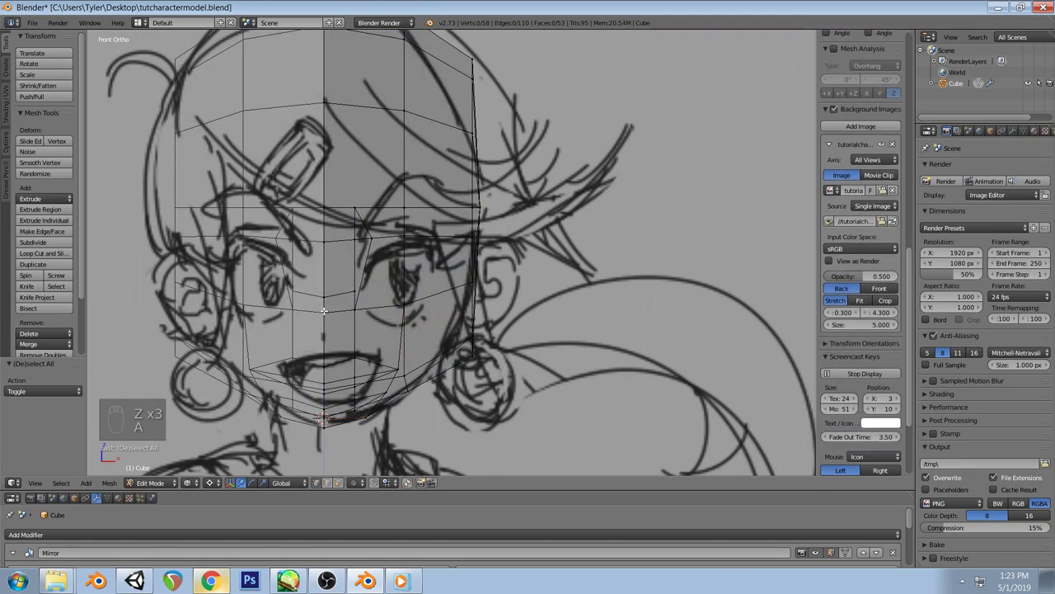
{"action": "right_click", "coordinate": [329, 293]}
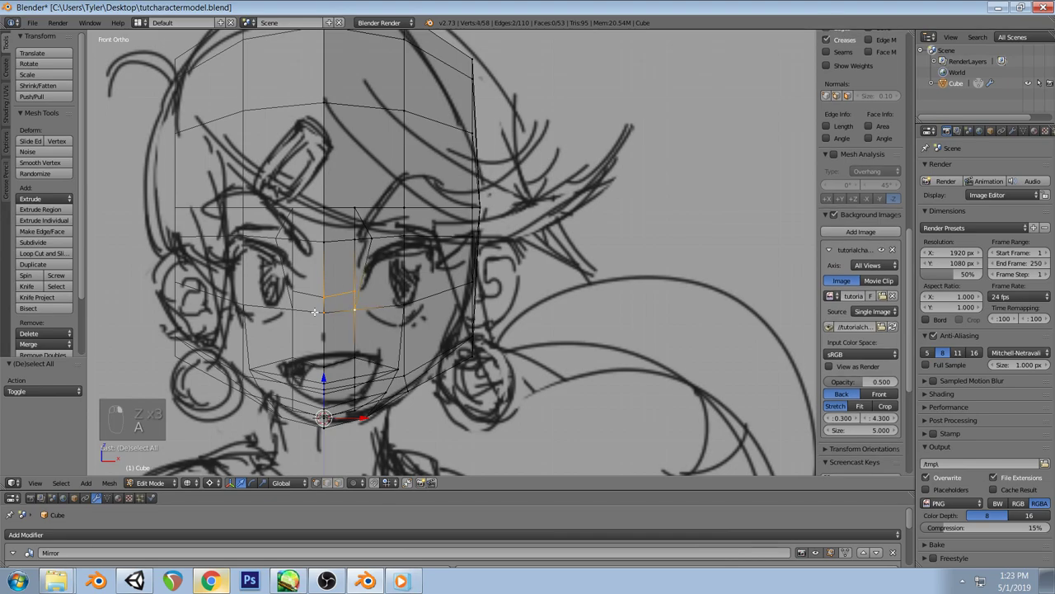
{"action": "key", "text": "z"}
{"action": "right_click", "coordinate": [326, 307]}
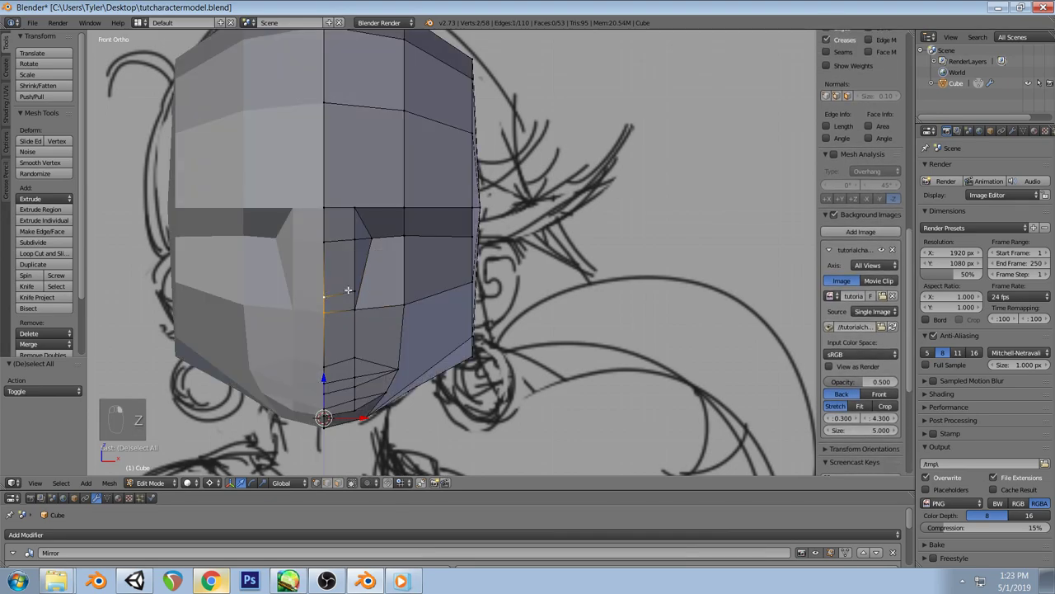
{"action": "right_click", "coordinate": [353, 305], "text": "shift"}
{"action": "key", "text": "z"}
{"action": "left_click_drag", "start_coordinate": [324, 381], "coordinate": [353, 330]}
Move the lower nose's side vertices inward about 0.23 along X toward the centre line and inspect the narrowed nose
{"action": "key", "text": "a"}
{"action": "right_click", "coordinate": [353, 330]}
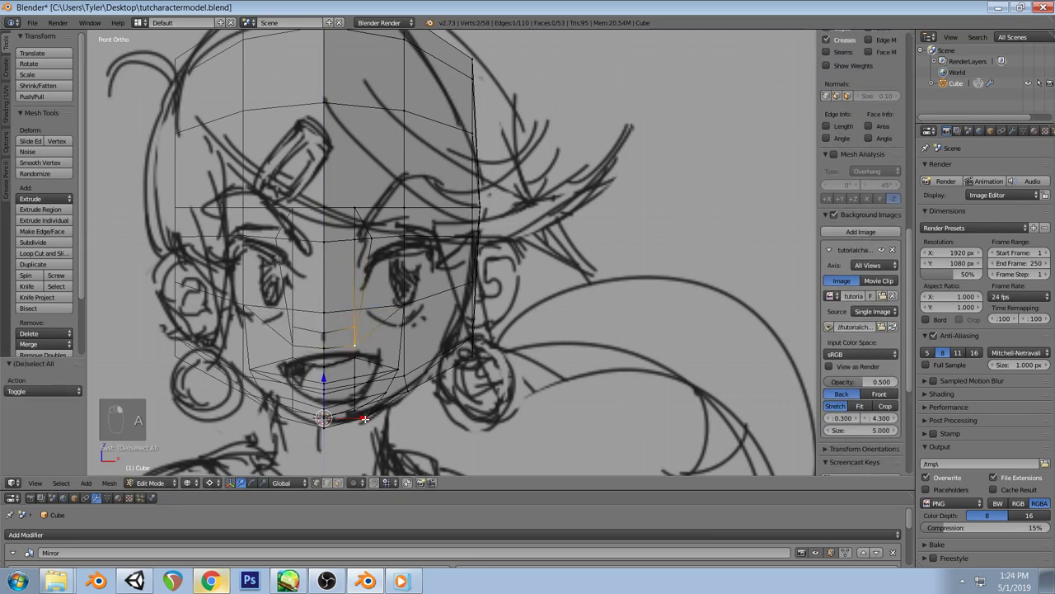
{"action": "key", "text": "g"}
{"action": "key", "text": "x"}
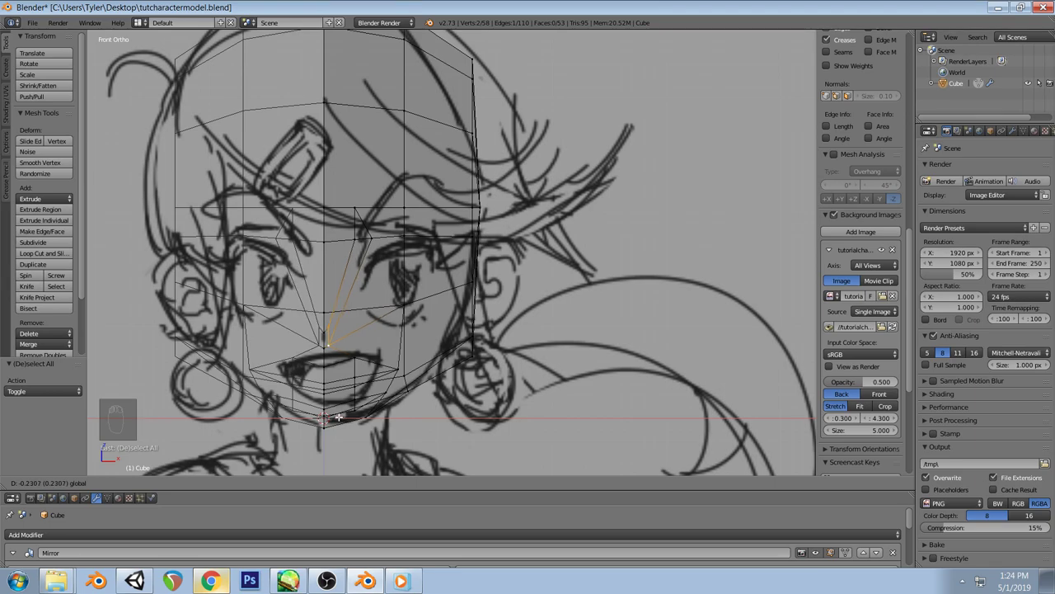
{"action": "left_click", "coordinate": [338, 418]}
{"action": "key", "text": "a"}
{"action": "right_click", "coordinate": [326, 417]}
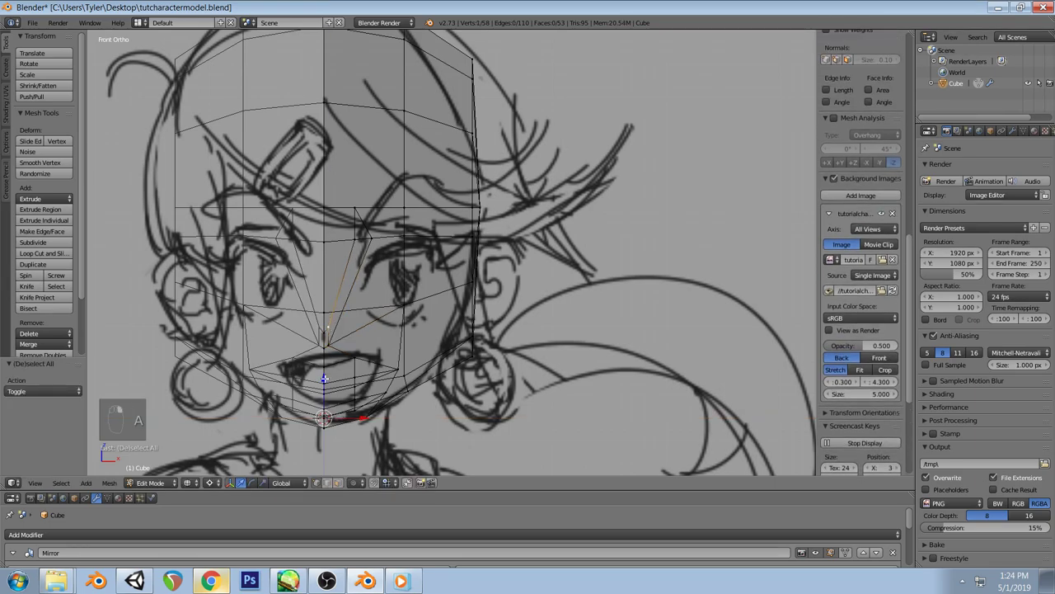
{"action": "key", "text": "a"}
{"action": "key", "text": "z"}
{"action": "middle_click_drag", "start_coordinate": [405, 332], "coordinate": [436, 309]}
{"action": "key", "text": "KP_3"}
{"action": "key", "text": "KP_1"}
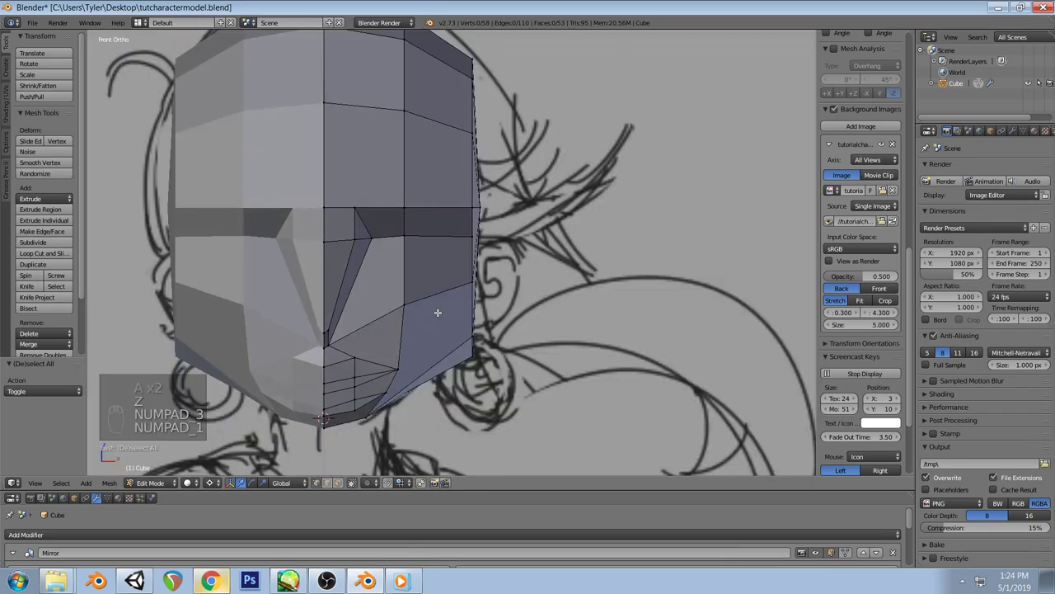
Pull the nose-tip vertices forward along Y and nudge the bridge vertices slightly back, comparing the side profile with the reference head
{"action": "left_click", "coordinate": [400, 581]}
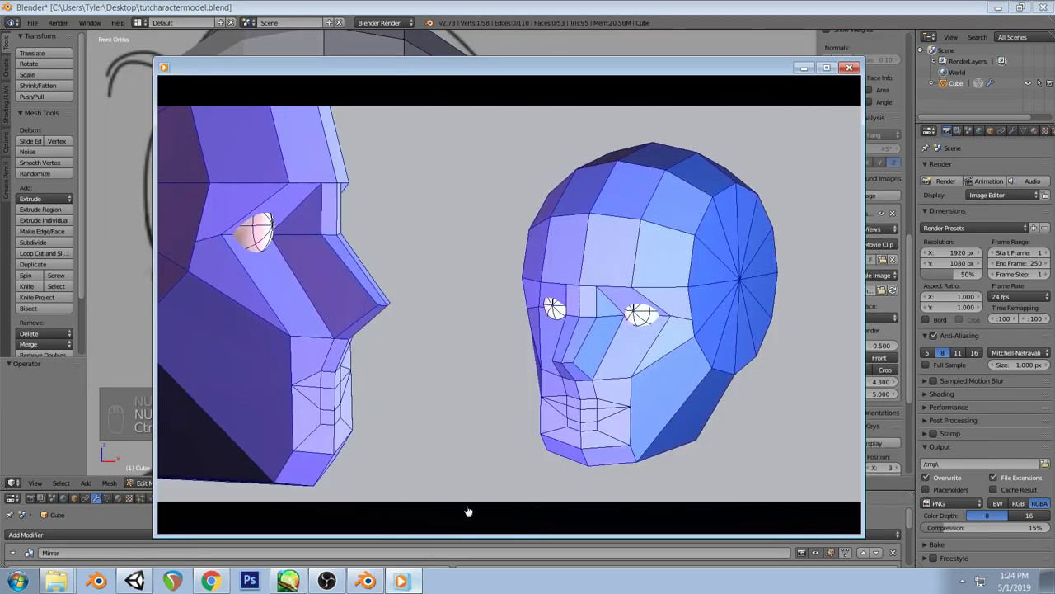
{"action": "left_click", "coordinate": [365, 581]}
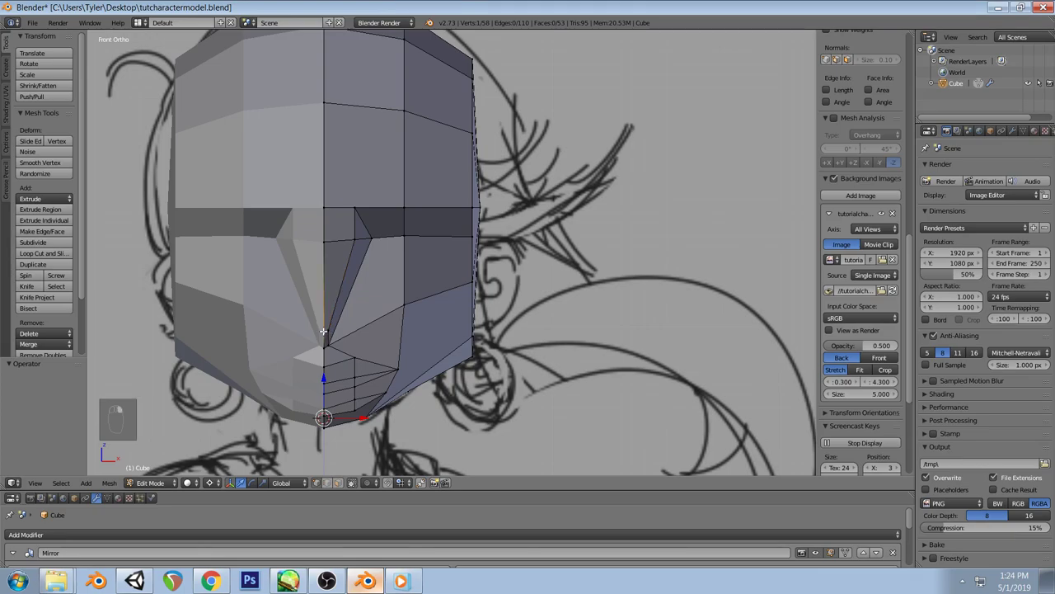
{"action": "key", "text": "KP_3"}
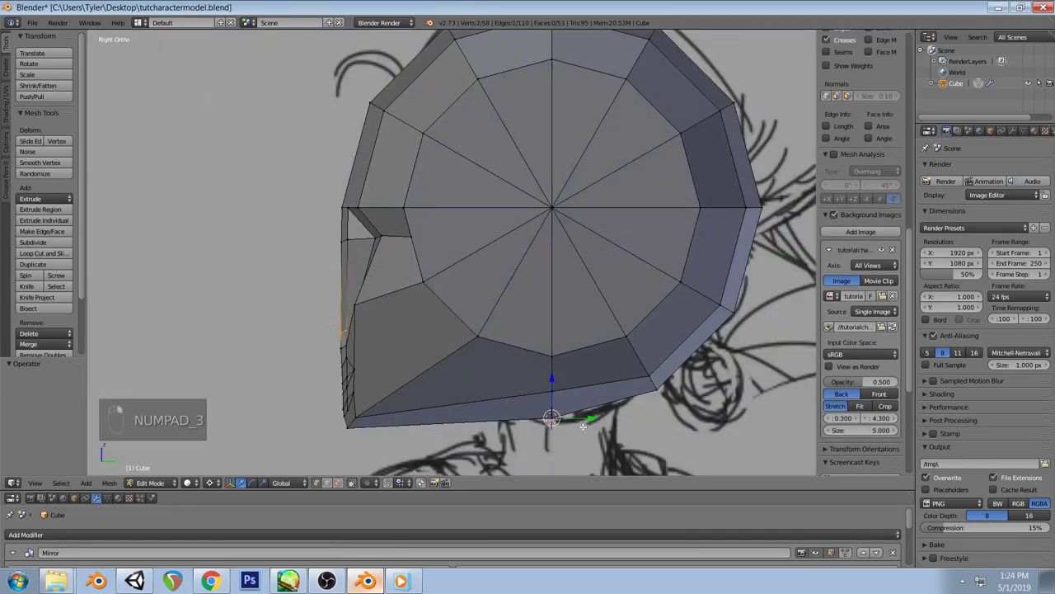
{"action": "left_click_drag", "start_coordinate": [594, 419], "coordinate": [577, 415]}
{"action": "key", "text": "a"}
{"action": "key", "text": "z"}
{"action": "right_click", "coordinate": [341, 239]}
{"action": "scroll", "coordinate": [861, 247], "scroll_direction": "up", "scroll_amount": 2}
{"action": "left_click", "coordinate": [365, 581]}
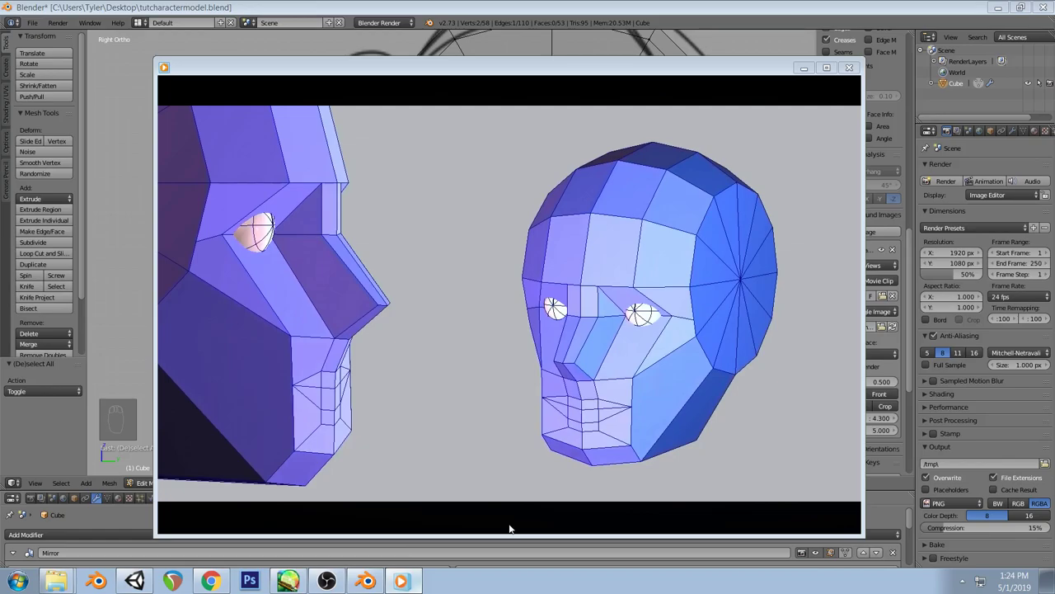
{"action": "left_click", "coordinate": [366, 580]}
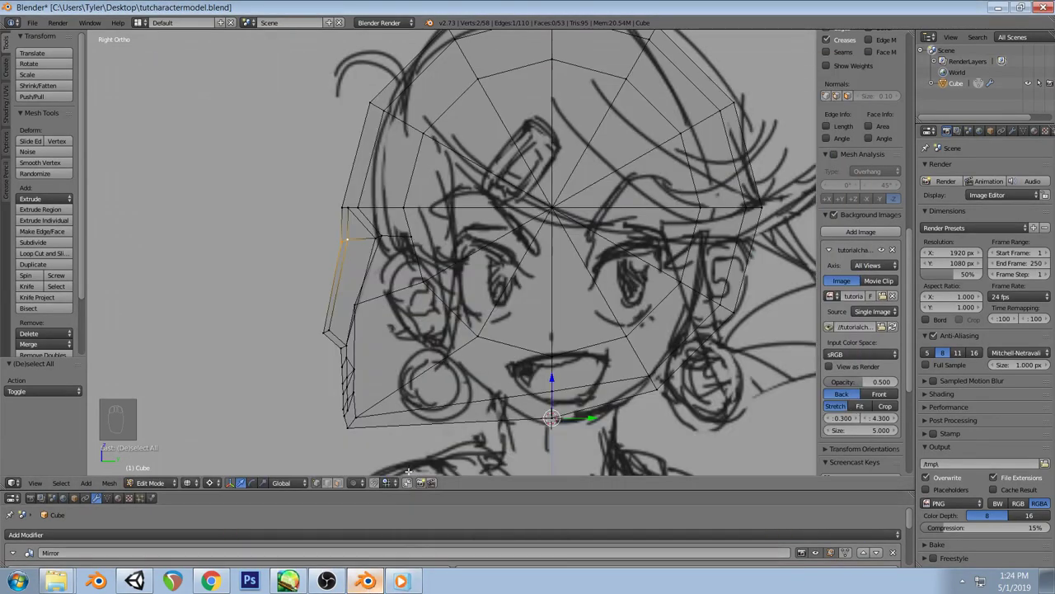
Move the bottom chin vertices back 0.125 along Y in the side view, leaving out the nose-bridge vertices
{"action": "middle_click_drag", "start_coordinate": [409, 472], "coordinate": [401, 426]}
{"action": "key", "text": "z"}
{"action": "right_click", "coordinate": [322, 416], "text": "shift"}
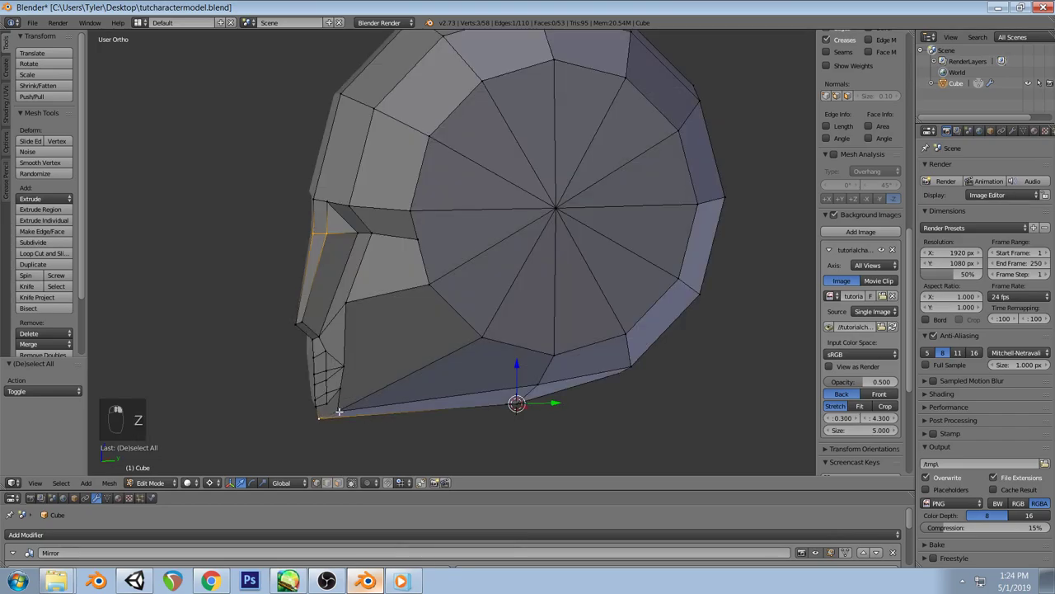
{"action": "key", "text": "KP_3"}
{"action": "key", "text": "z"}
{"action": "left_click_drag", "start_coordinate": [590, 420], "coordinate": [606, 419]}
{"action": "key", "text": "ctrl+z"}
{"action": "key", "text": "a"}
{"action": "right_click", "coordinate": [610, 418]}
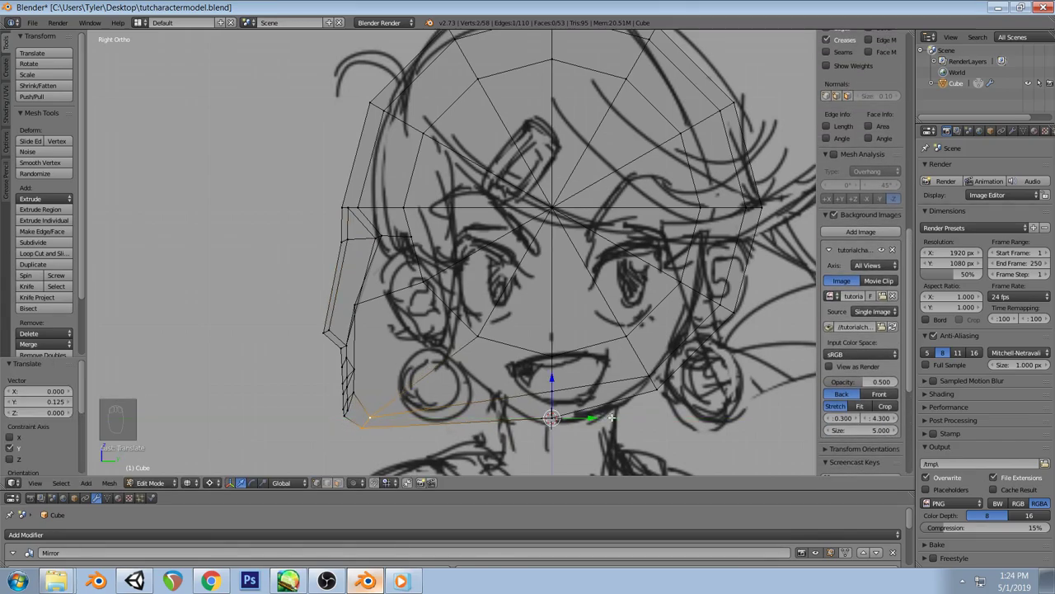
Move the vertices between the chin and lower lip back about 0.04 along Y and up about 0.05 along Z
{"action": "right_click", "coordinate": [344, 401]}
{"action": "right_click", "coordinate": [353, 392], "text": "shift"}
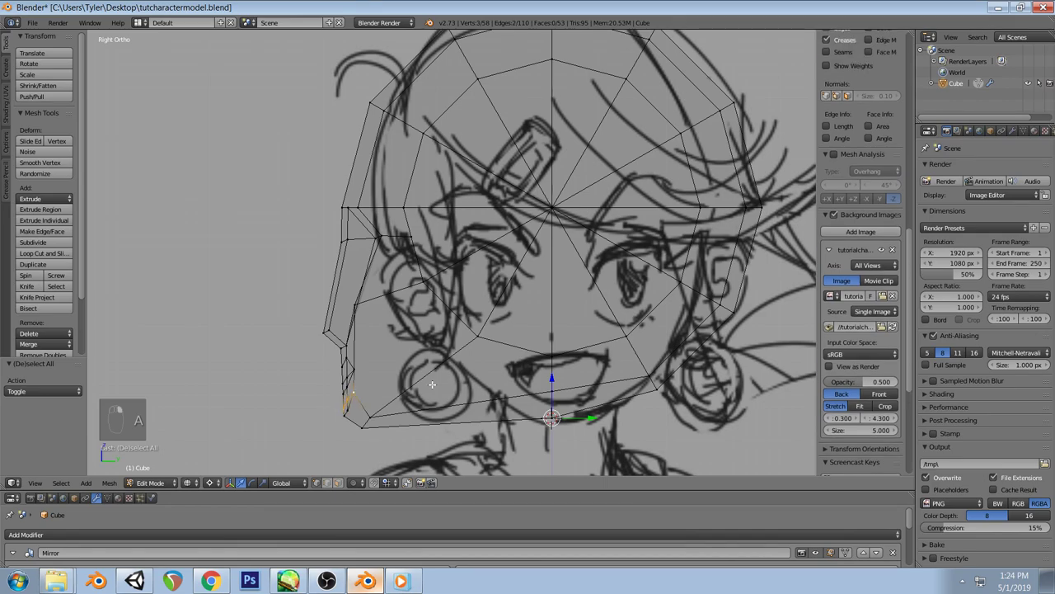
{"action": "key", "text": "g"}
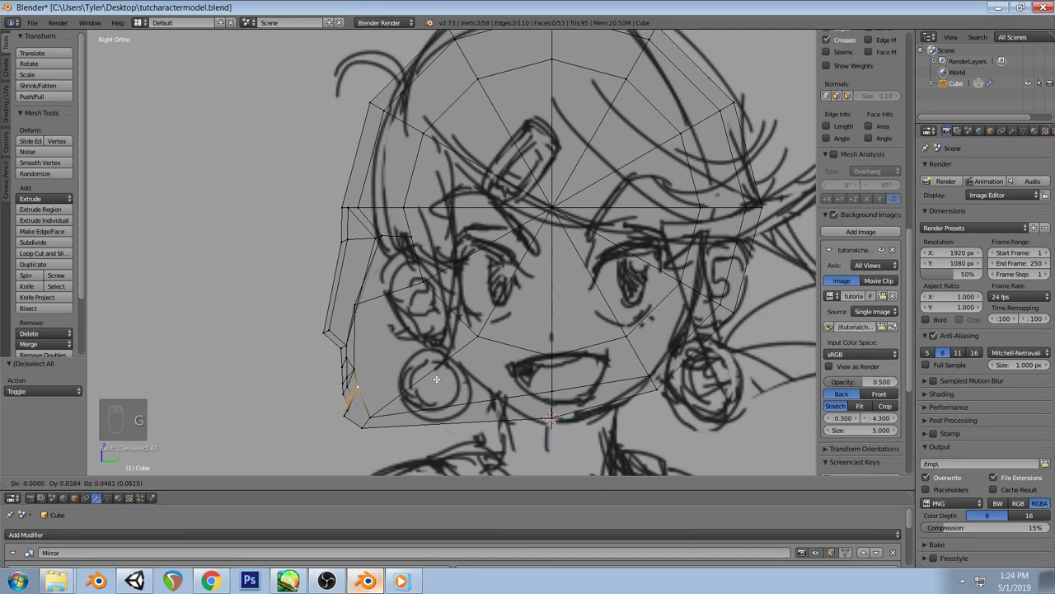
{"action": "left_click", "coordinate": [437, 379]}
{"action": "key", "text": "a"}
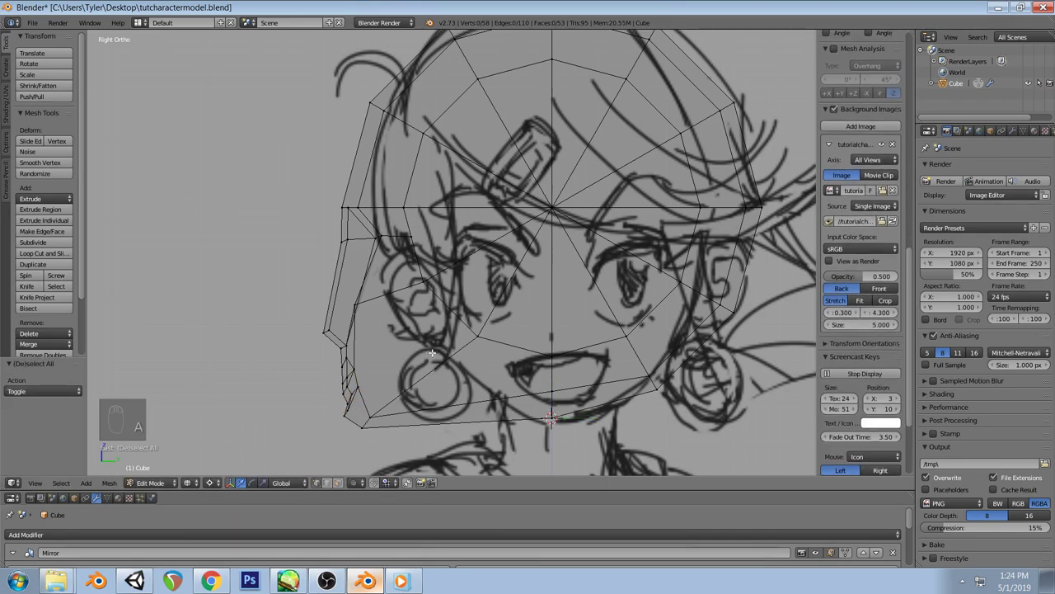
Compare the front view with the reference head and move the mouth corner vertex inward about 0.16 along X to the sketched mouth
{"action": "key", "text": "KP_1"}
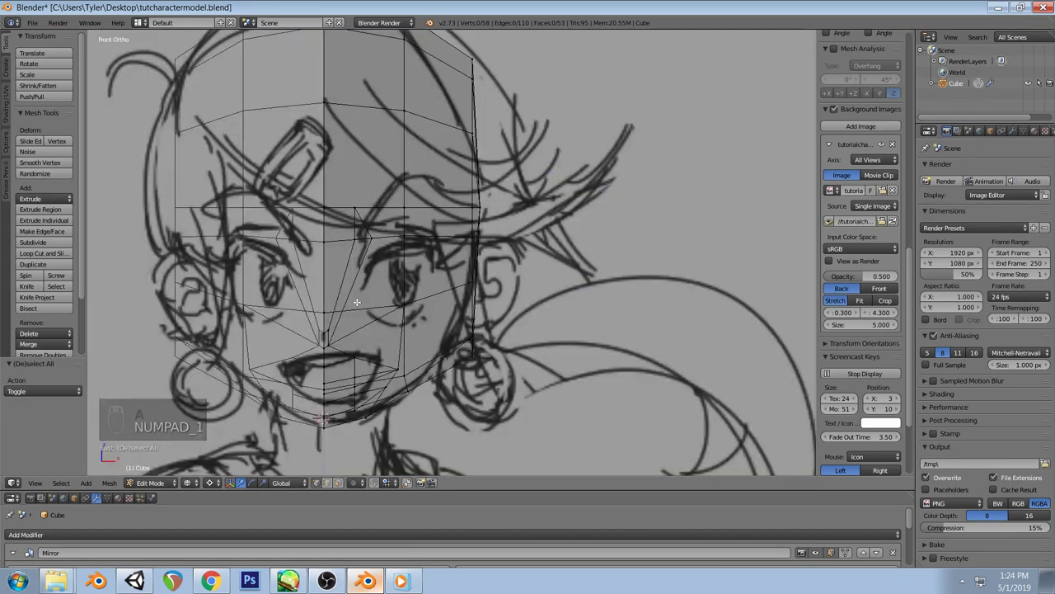
{"action": "key", "text": "z"}
{"action": "left_click", "coordinate": [401, 581]}
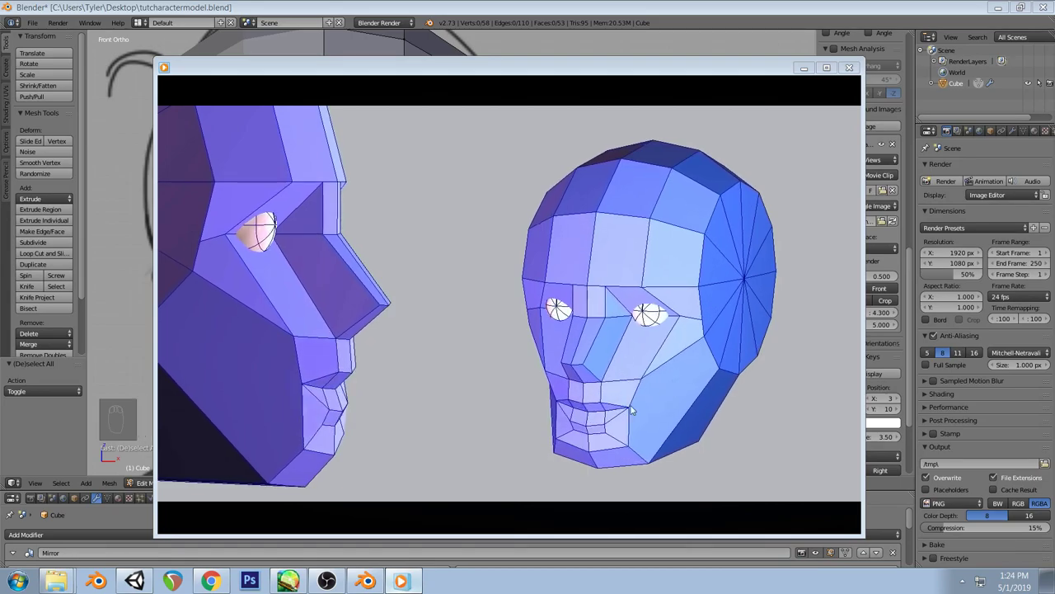
{"action": "left_click", "coordinate": [368, 556]}
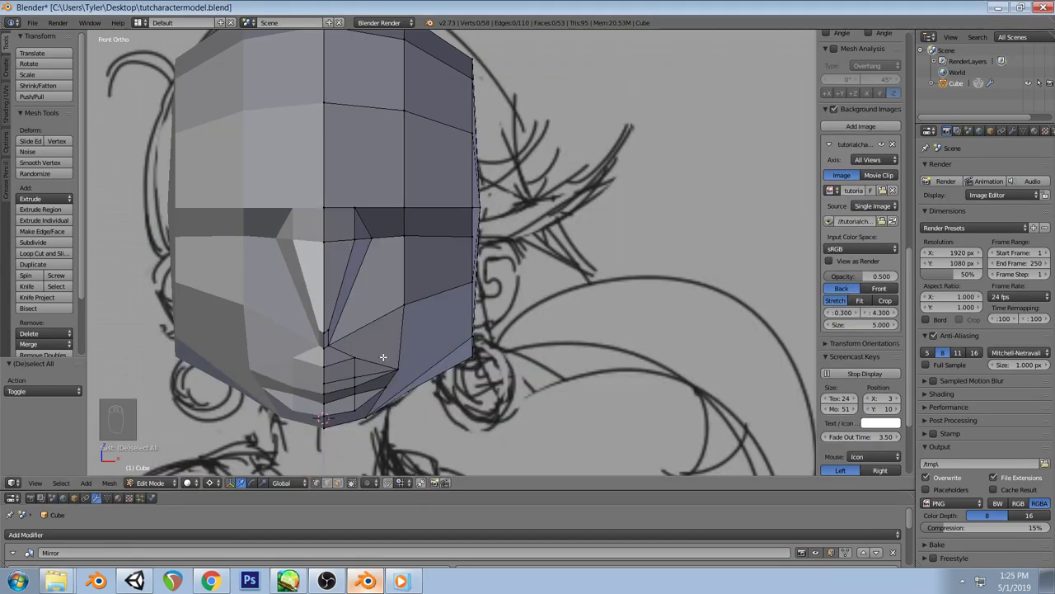
{"action": "left_click", "coordinate": [374, 584]}
{"action": "left_click", "coordinate": [369, 582]}
{"action": "right_click", "coordinate": [404, 370]}
{"action": "key", "text": "z"}
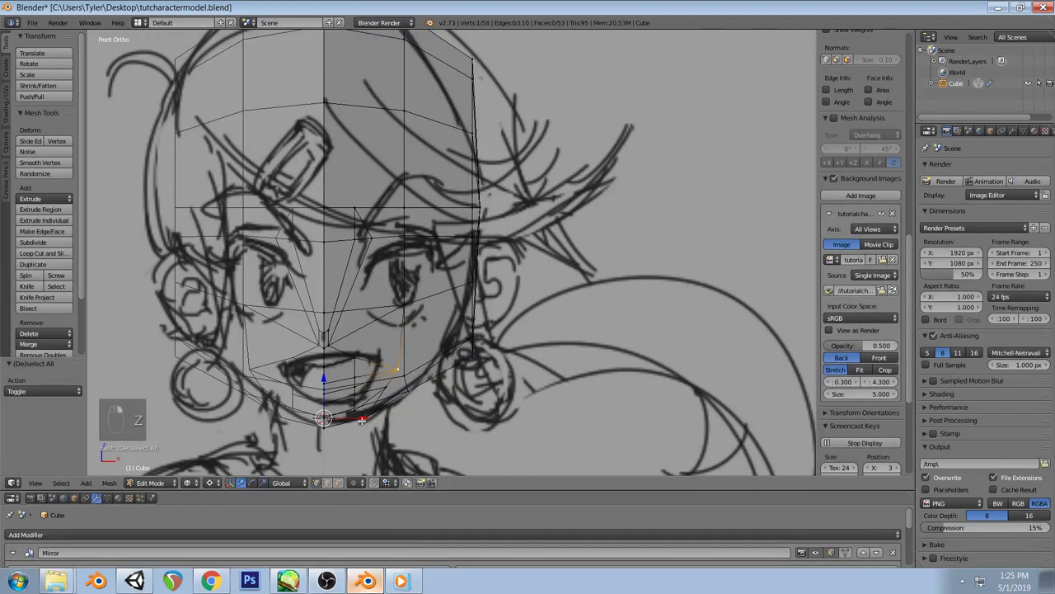
{"action": "key", "text": "g"}
{"action": "key", "text": "x"}
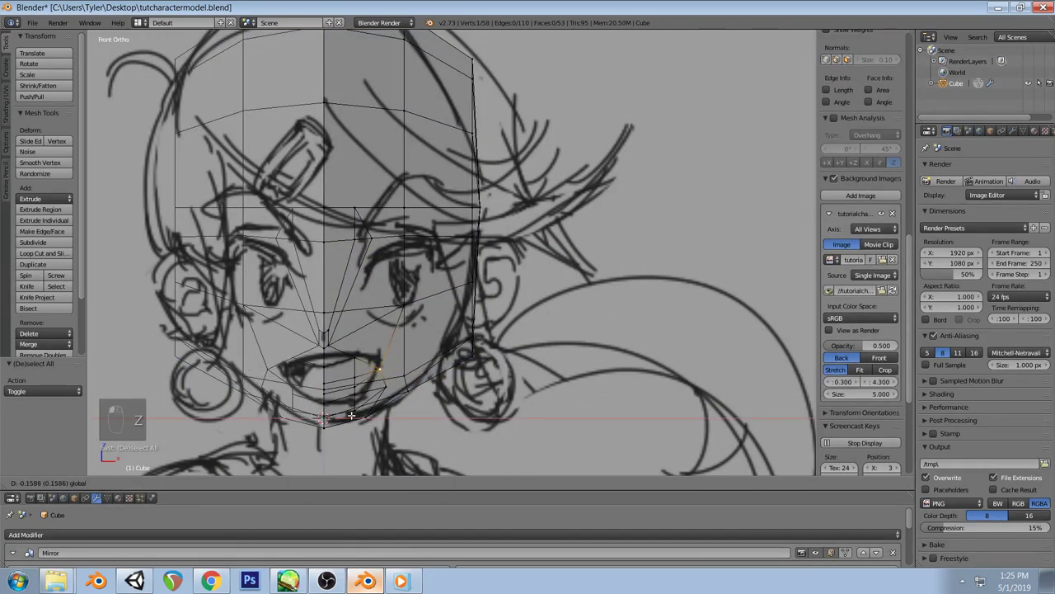
{"action": "left_click", "coordinate": [384, 388]}
Move the outer vertex below the mouth corner inward about 0.14 along X and down about 0.04 along Z, then inspect the mouth
{"action": "key", "text": "z"}
{"action": "key", "text": "g"}
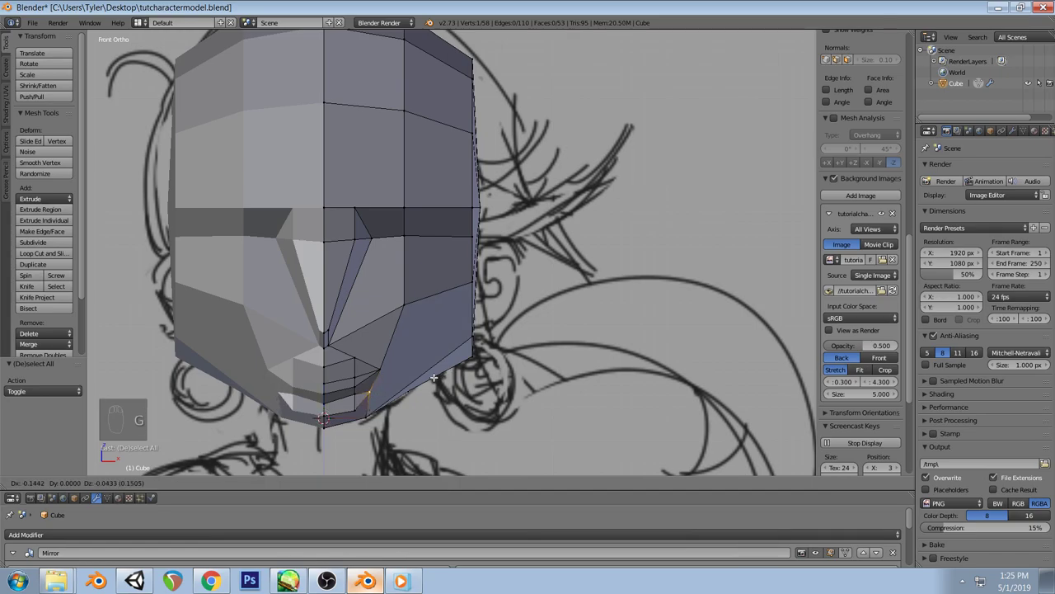
{"action": "left_click", "coordinate": [429, 380]}
{"action": "key", "text": "a"}
{"action": "middle_click_drag", "start_coordinate": [413, 388], "coordinate": [450, 345]}
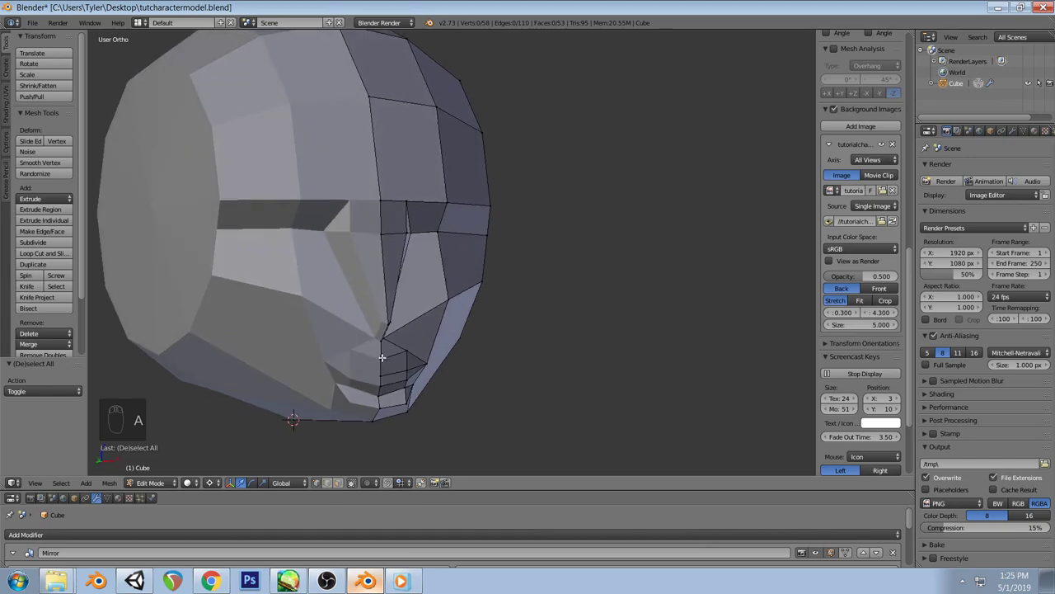
Select the three upper-lip vertices out to the mouth corner and raise them 0.106 along Z to the sketched lip line
{"action": "key", "text": "a"}
{"action": "key", "text": "KP_1"}
{"action": "key", "text": "z"}
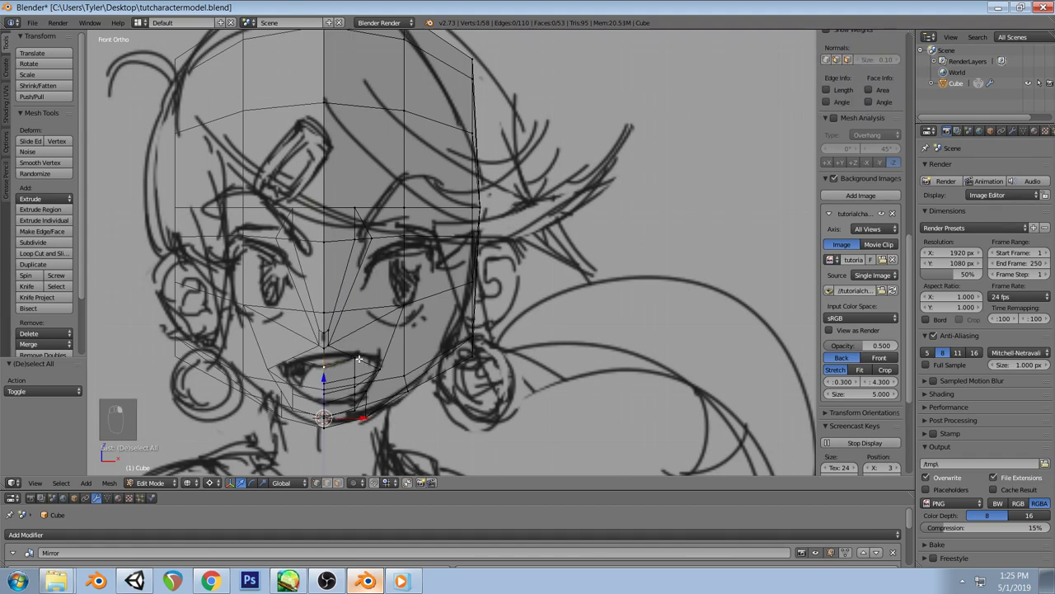
{"action": "right_click", "coordinate": [357, 359]}
{"action": "right_click", "coordinate": [373, 372], "text": "shift"}
{"action": "left_click_drag", "start_coordinate": [323, 381], "coordinate": [370, 347]}
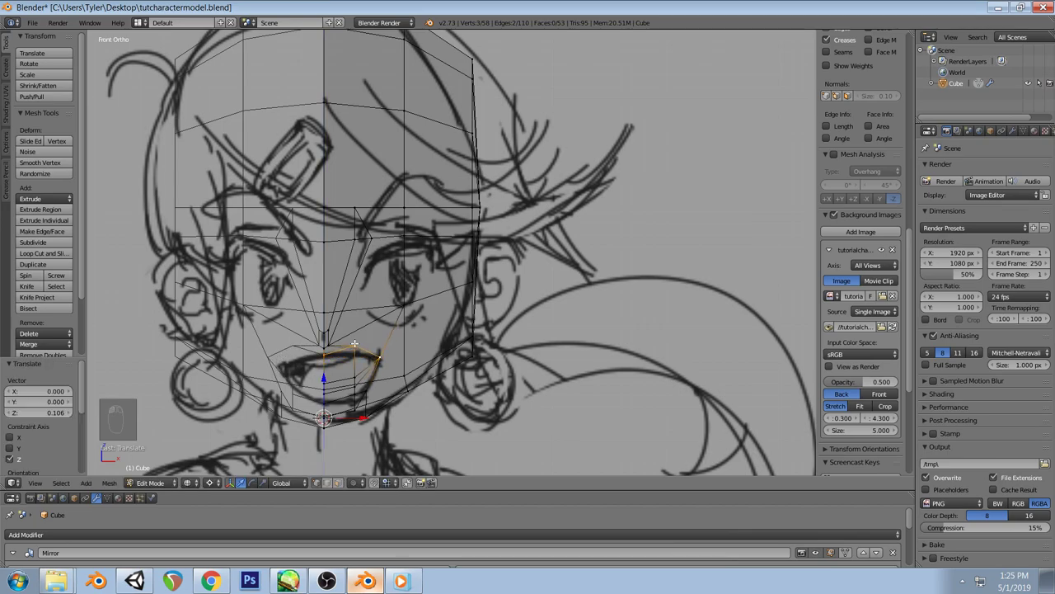
Try to move the inner lip vertex below the upper lip inward about 0.12 along X and down about 0.01
{"action": "key", "text": "z"}
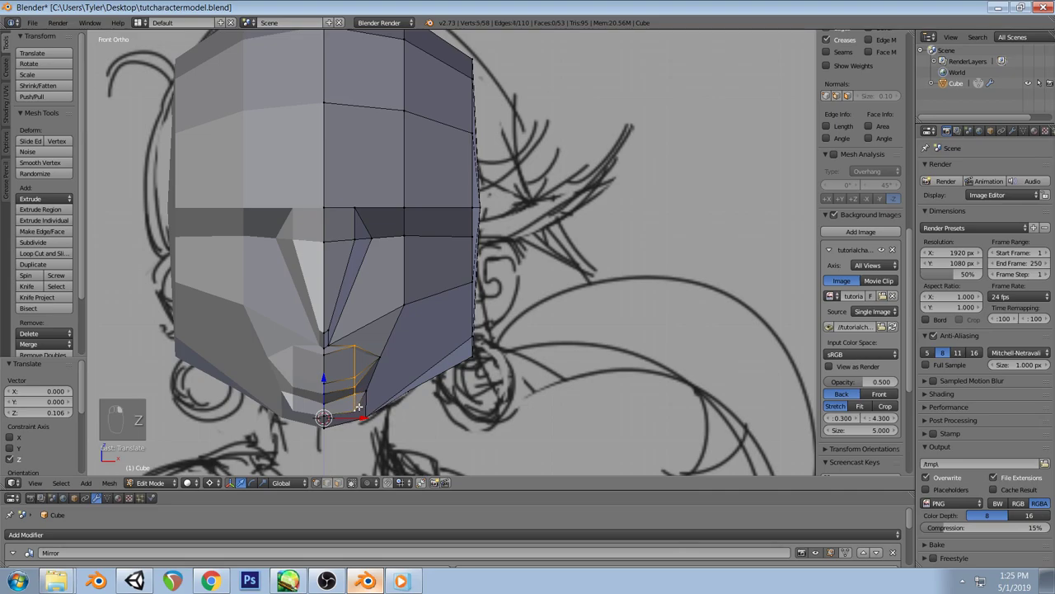
{"action": "key", "text": "z"}
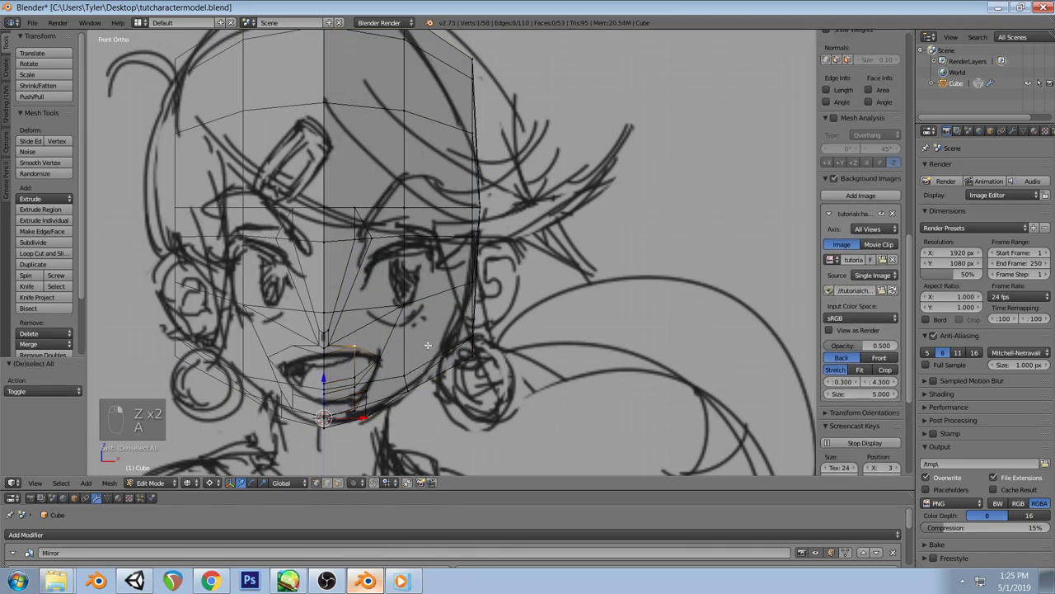
{"action": "key", "text": "a"}
{"action": "key", "text": "g"}
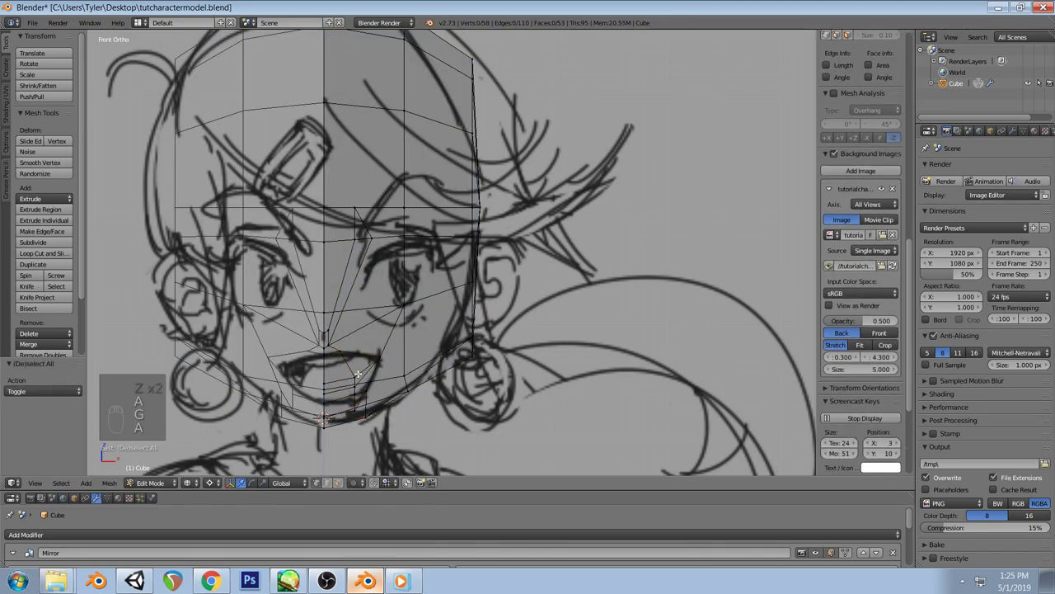
{"action": "left_click", "coordinate": [444, 377]}
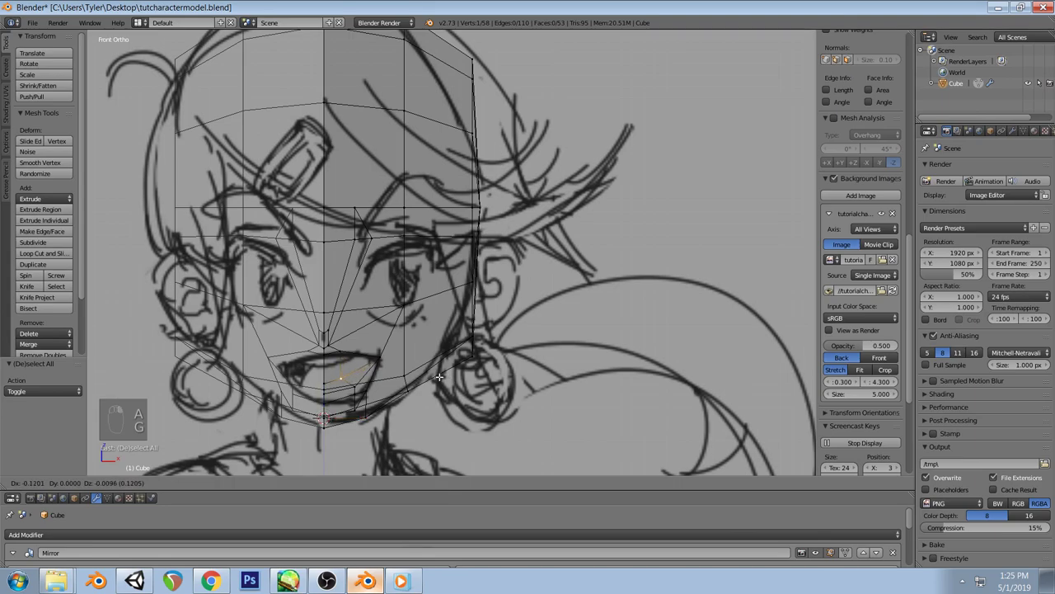
{"action": "key", "text": "z"}
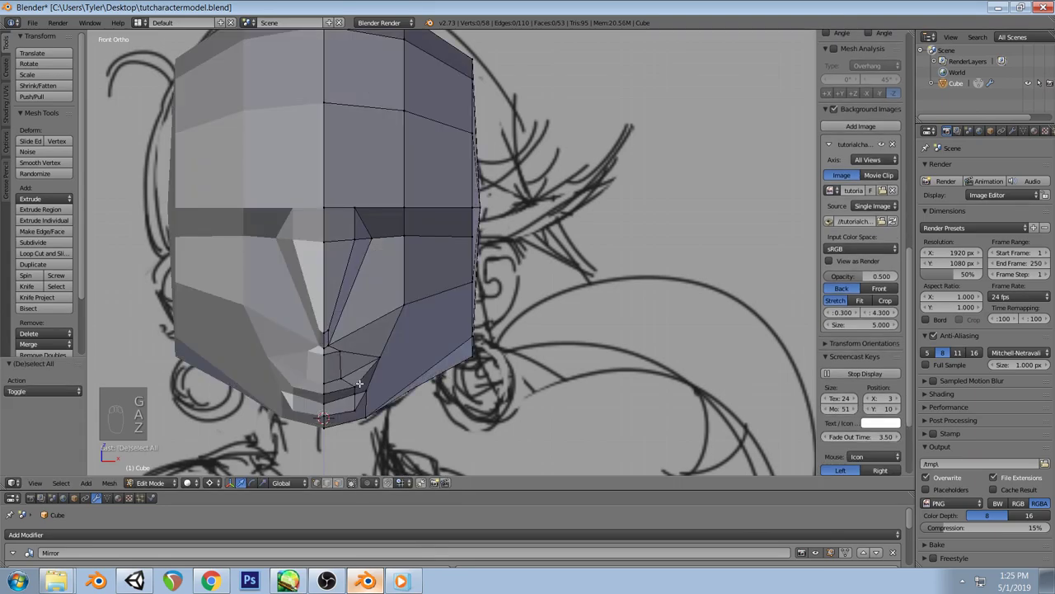
Undo the inner lip vertex move and selection changes, back to the three selected upper-lip vertices
{"action": "key", "text": "ctrl+z"}
{"action": "key", "text": "ctrl+z"}
{"action": "key", "text": "ctrl+z"}
{"action": "key", "text": "ctrl+z"}
{"action": "key", "text": "ctrl+z"}
{"action": "key", "text": "ctrl+z"}
{"action": "key", "text": "ctrl+z"}
{"action": "key", "text": "ctrl+z"}
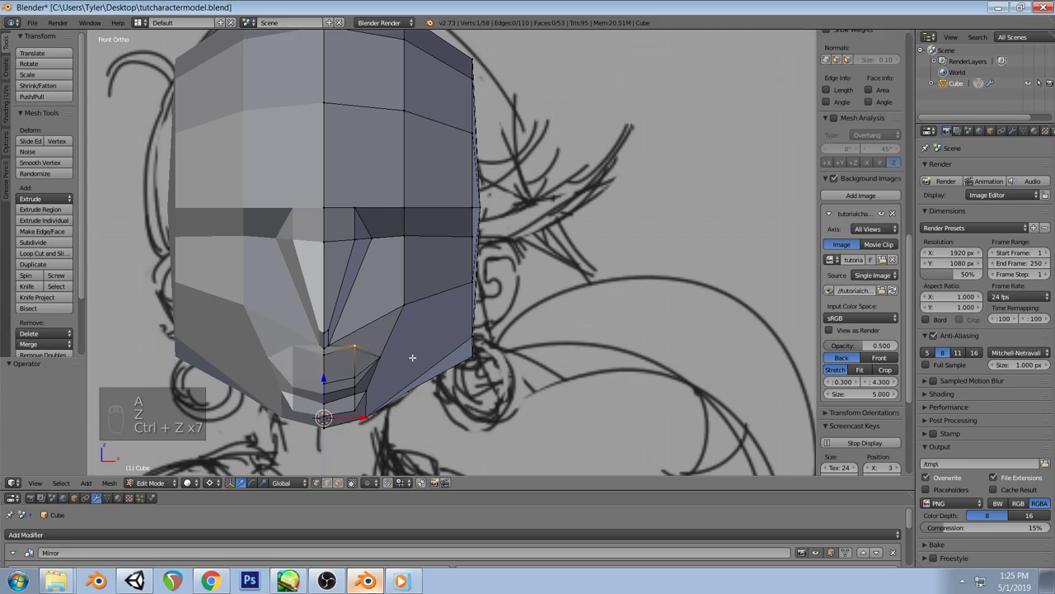
{"action": "key", "text": "ctrl+z"}
{"action": "key", "text": "ctrl+z"}
{"action": "key", "text": "ctrl+z"}
{"action": "key", "text": "ctrl+z"}
{"action": "key", "text": "ctrl+z"}
{"action": "key", "text": "ctrl+z"}
{"action": "key", "text": "ctrl+z"}
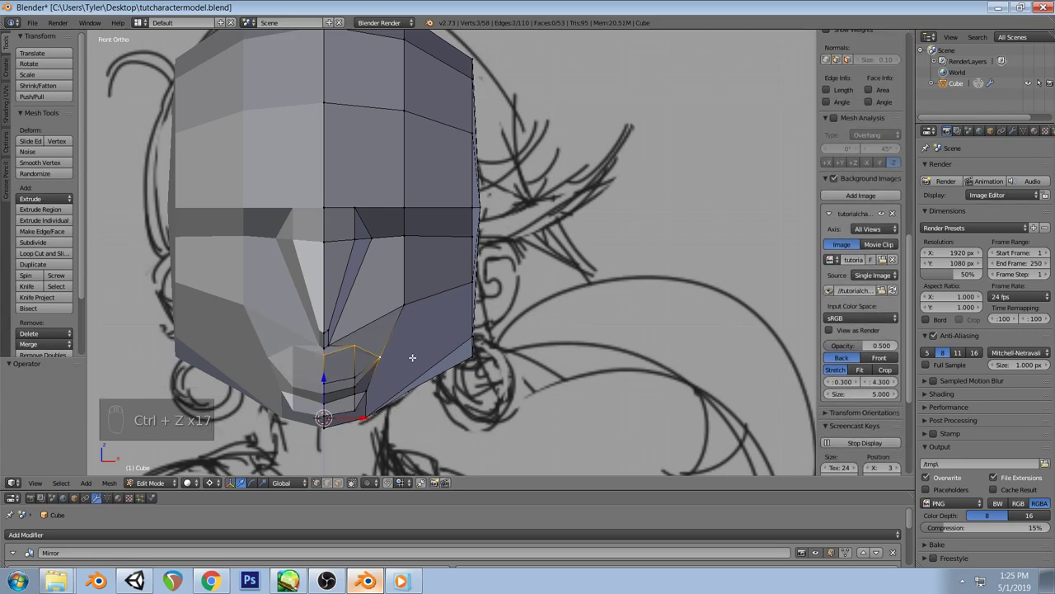
Clear the selection and compare the head's eye and nose area with the reference head video and the background sketch
{"action": "key", "text": "a"}
{"action": "mouse_move", "coordinate": [405, 311]}
{"action": "middle_mouse_down"}
{"action": "mouse_move", "coordinate": [454, 330]}
{"action": "mouse_move", "coordinate": [432, 306]}
{"action": "mouse_move", "coordinate": [367, 311]}
{"action": "mouse_move", "coordinate": [377, 316]}
{"action": "middle_mouse_up"}
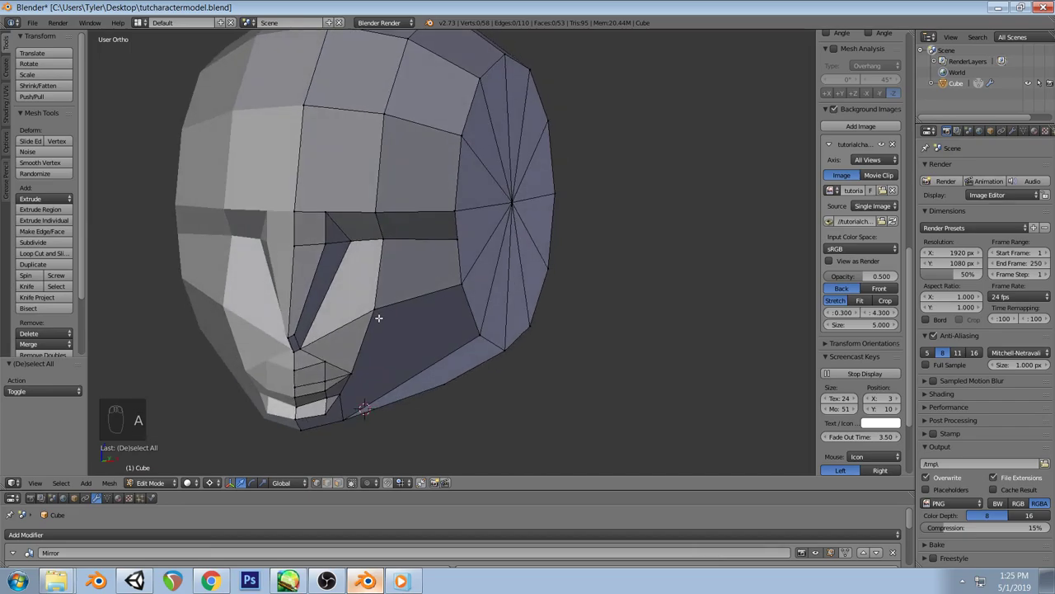
{"action": "key", "text": "KP_1"}
{"action": "left_click", "coordinate": [401, 581]}
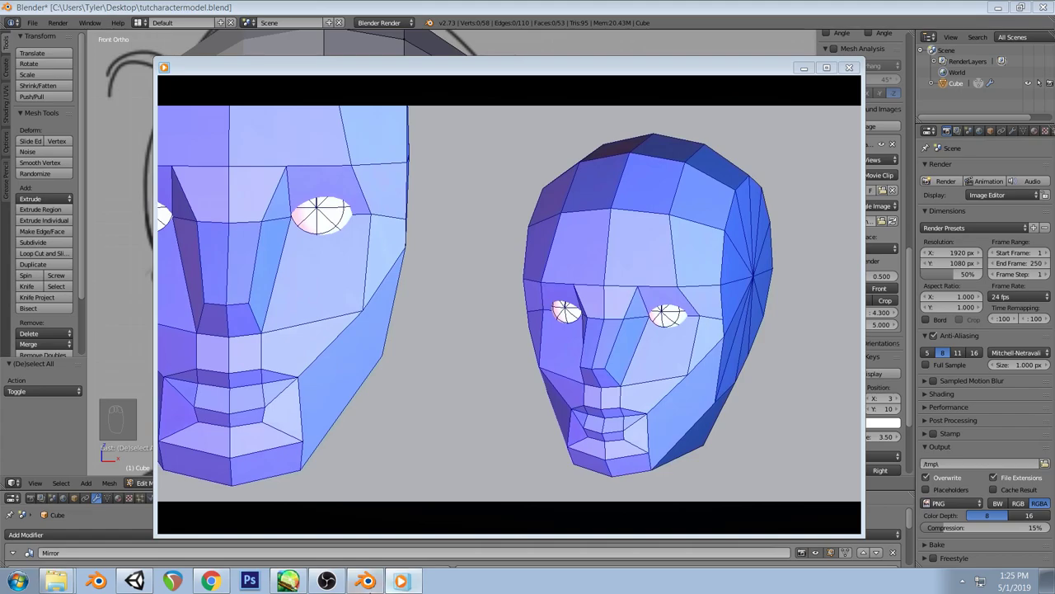
{"action": "left_click", "coordinate": [365, 580]}
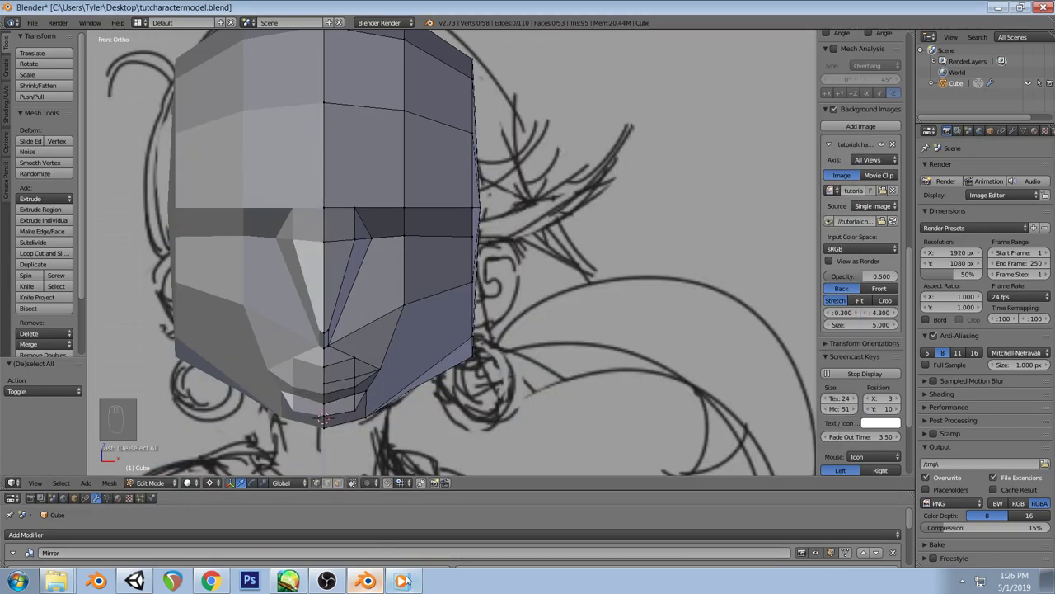
{"action": "key", "text": "alt+Tab"}
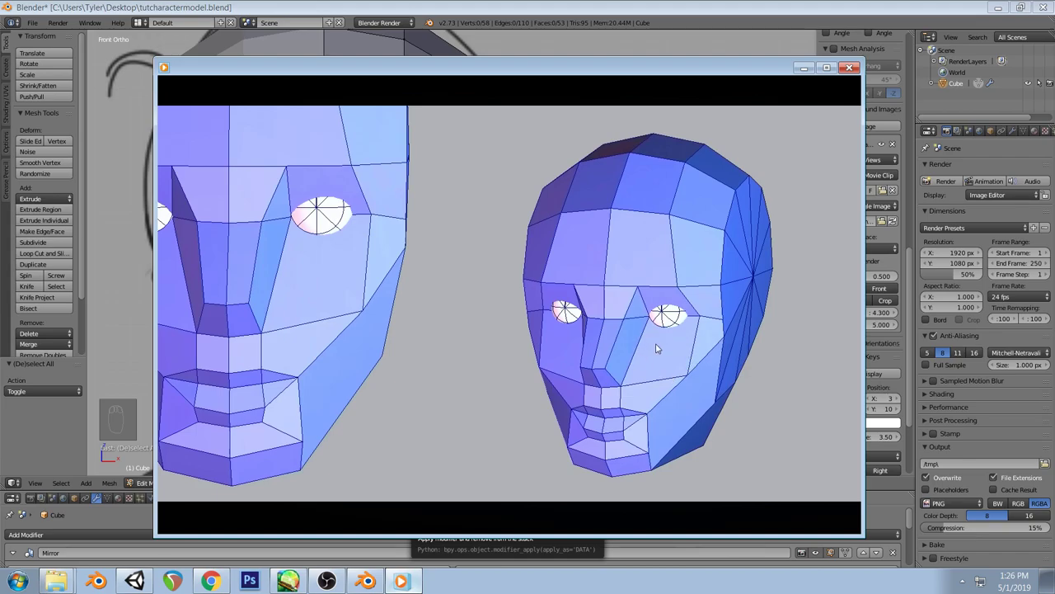
{"action": "key", "text": "Escape"}
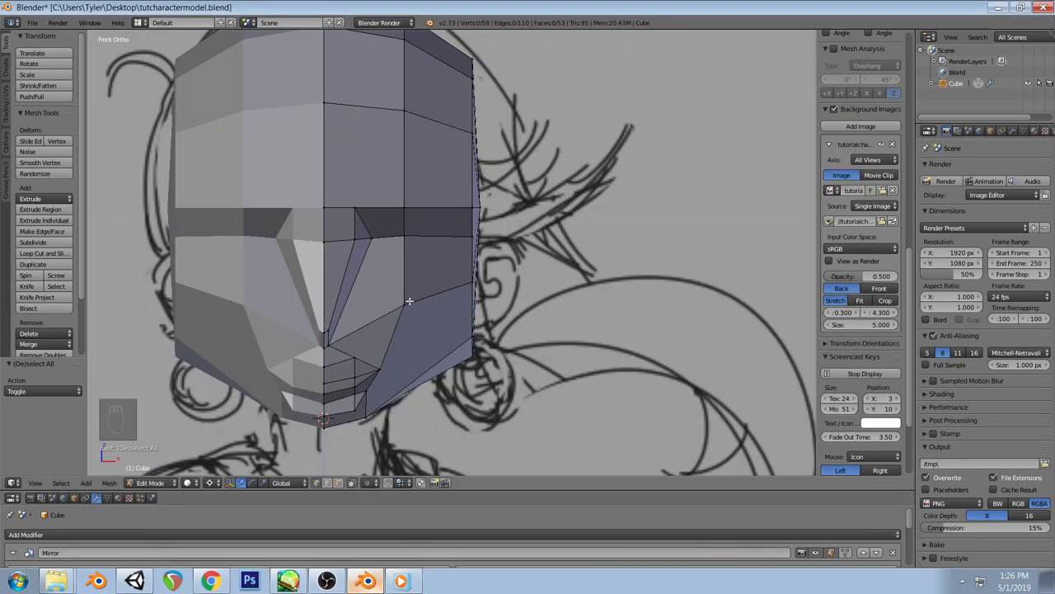
{"action": "key", "text": "z"}
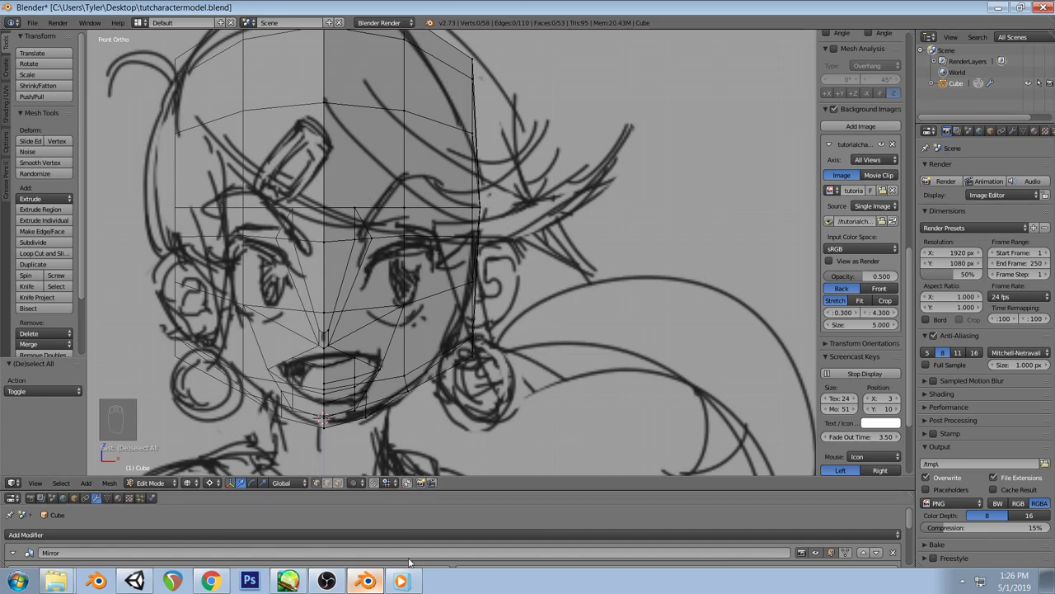
{"action": "key", "text": "F11"}
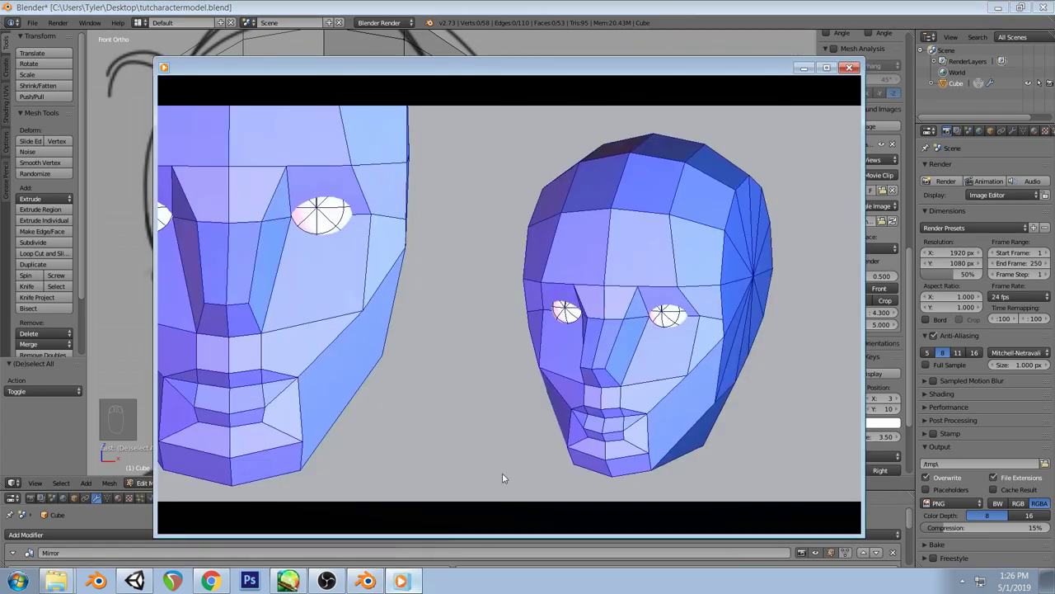
{"action": "left_click", "coordinate": [401, 582]}
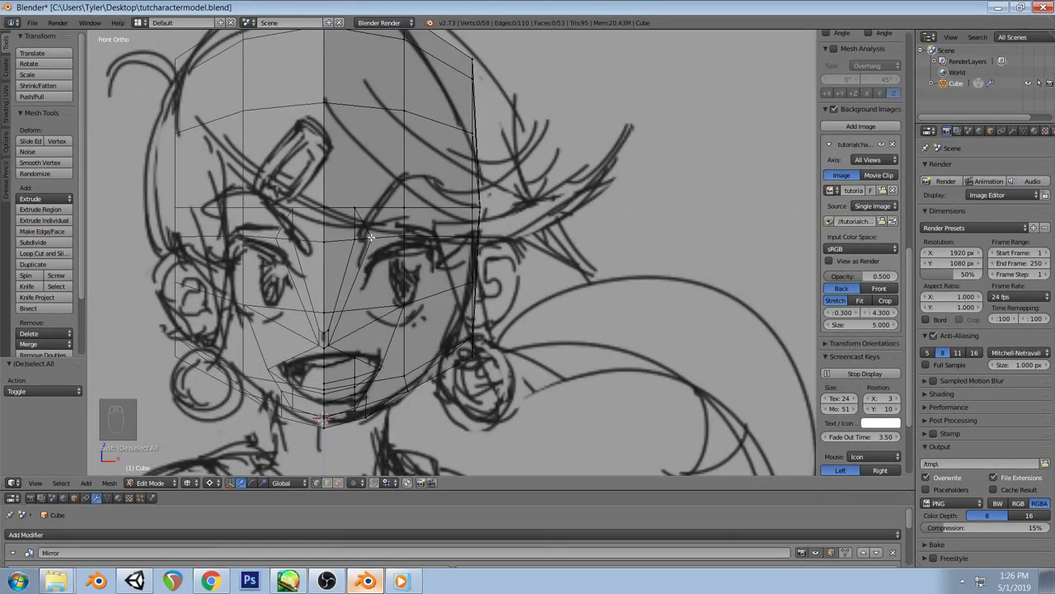
Lower the three vertices between the nose bridge centre and the inner eye corner along Z to the sketched pupil level
{"action": "right_click", "coordinate": [370, 237]}
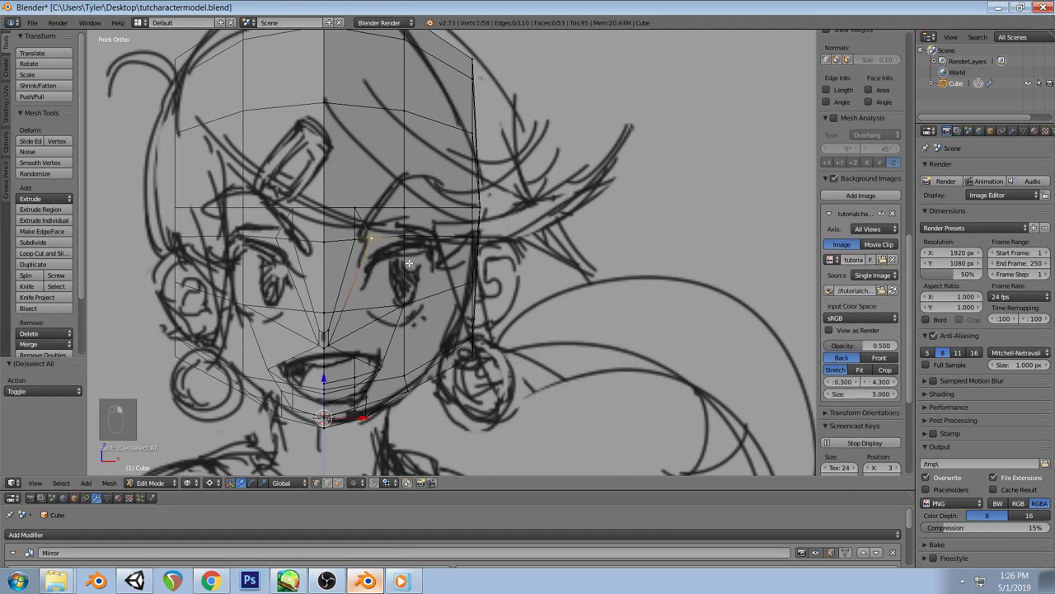
{"action": "key", "text": "z"}
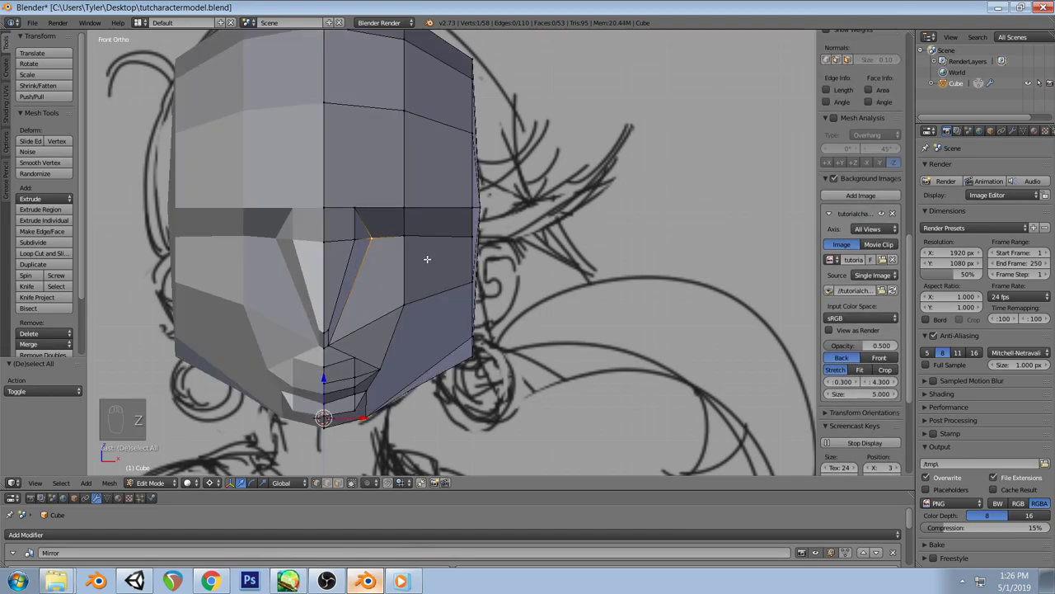
{"action": "middle_click_drag", "start_coordinate": [427, 259], "coordinate": [398, 267]}
{"action": "right_click", "coordinate": [291, 251], "text": "shift"}
{"action": "right_click", "coordinate": [316, 252], "text": "shift"}
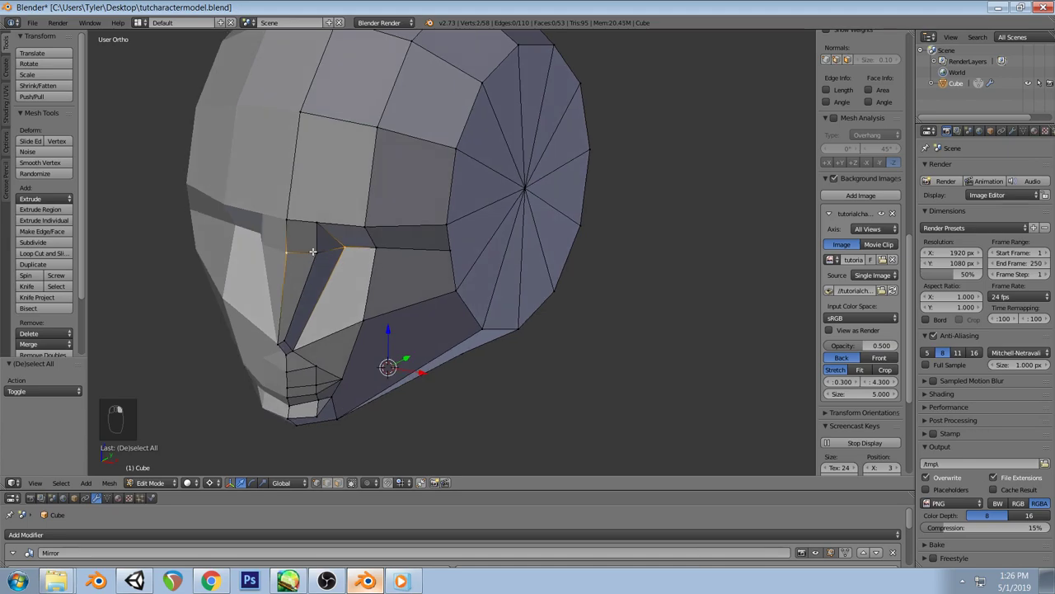
{"action": "key", "text": "KP_1"}
{"action": "key", "text": "z"}
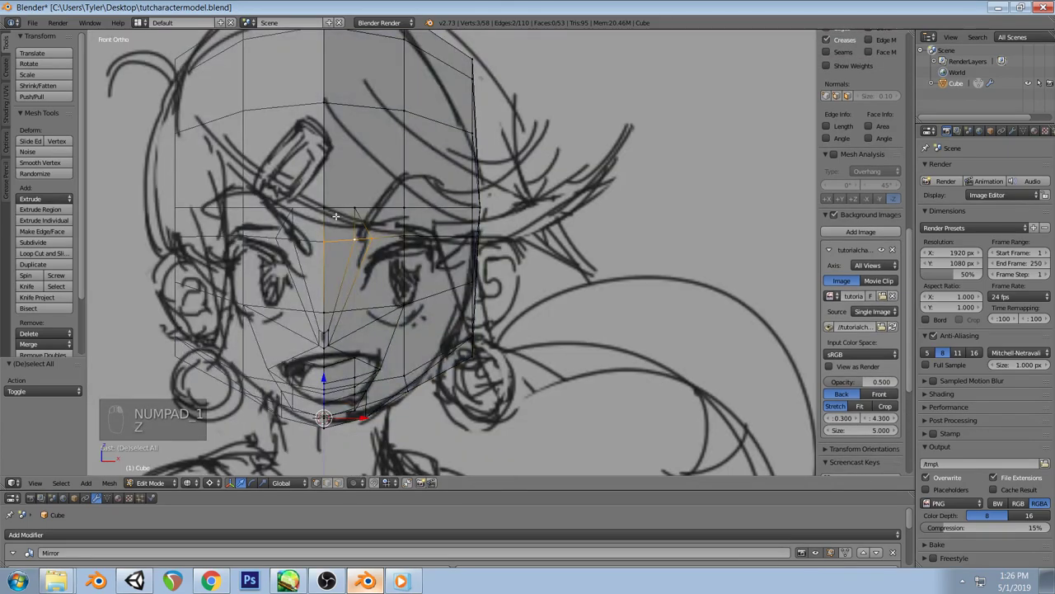
{"action": "key", "text": "z"}
{"action": "middle_click_drag", "start_coordinate": [370, 209], "coordinate": [431, 237]}
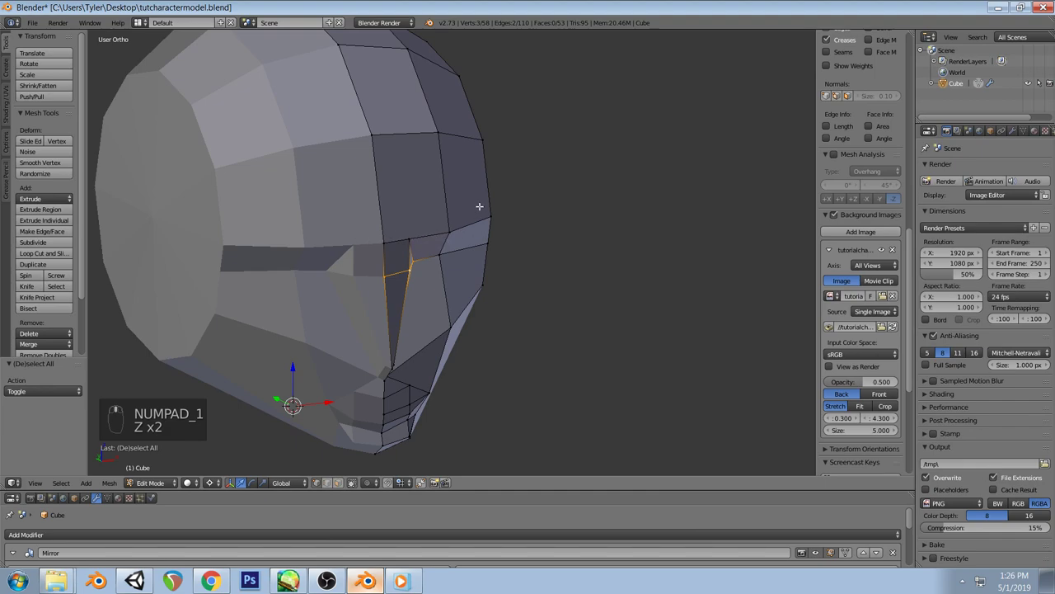
{"action": "key", "text": "KP_1"}
{"action": "key", "text": "z"}
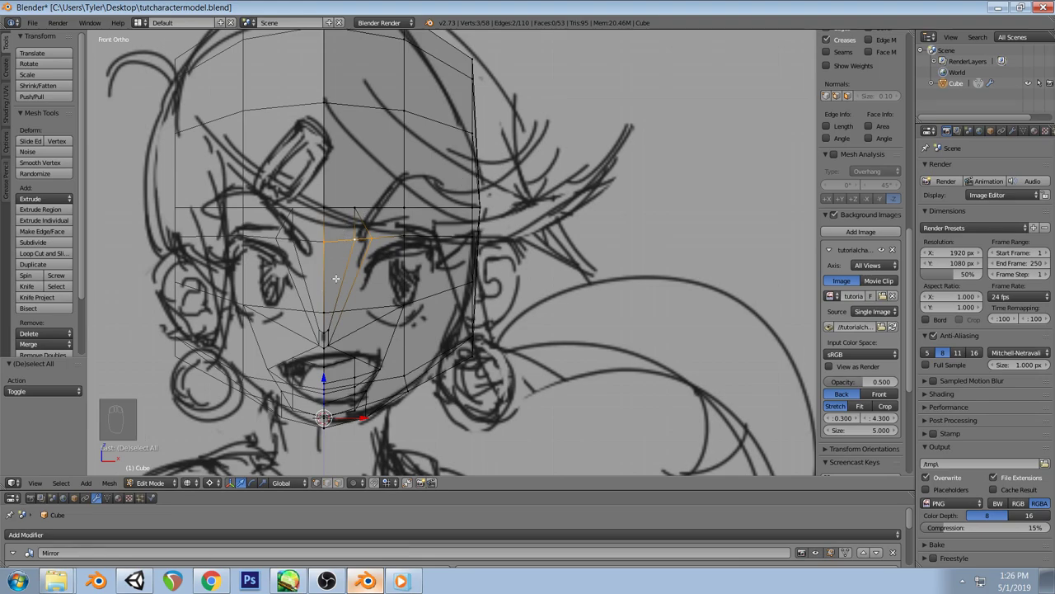
{"action": "key", "text": "g"}
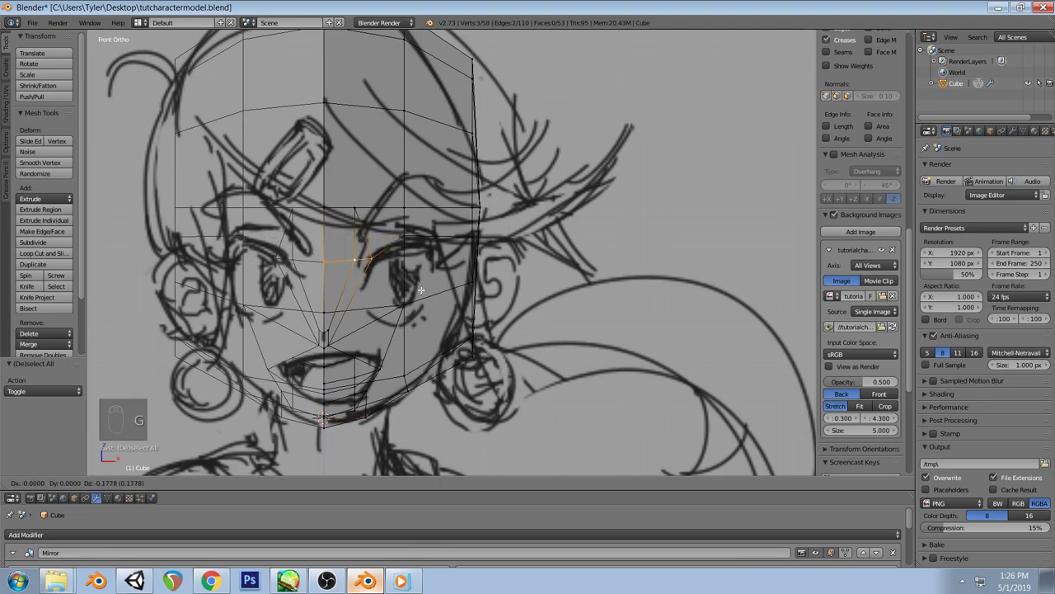
{"action": "left_click", "coordinate": [417, 301]}
{"action": "key", "text": "a"}
{"action": "key", "text": "z"}
Try to move the cheek vertex below the eye back about 0.21 along Y and up about 0.05 along Z
{"action": "mouse_move", "coordinate": [416, 297]}
{"action": "middle_mouse_down"}
{"action": "mouse_move", "coordinate": [423, 272]}
{"action": "mouse_move", "coordinate": [465, 287]}
{"action": "mouse_move", "coordinate": [495, 281]}
{"action": "mouse_move", "coordinate": [396, 255]}
{"action": "mouse_move", "coordinate": [335, 272]}
{"action": "mouse_move", "coordinate": [386, 331]}
{"action": "middle_mouse_up"}
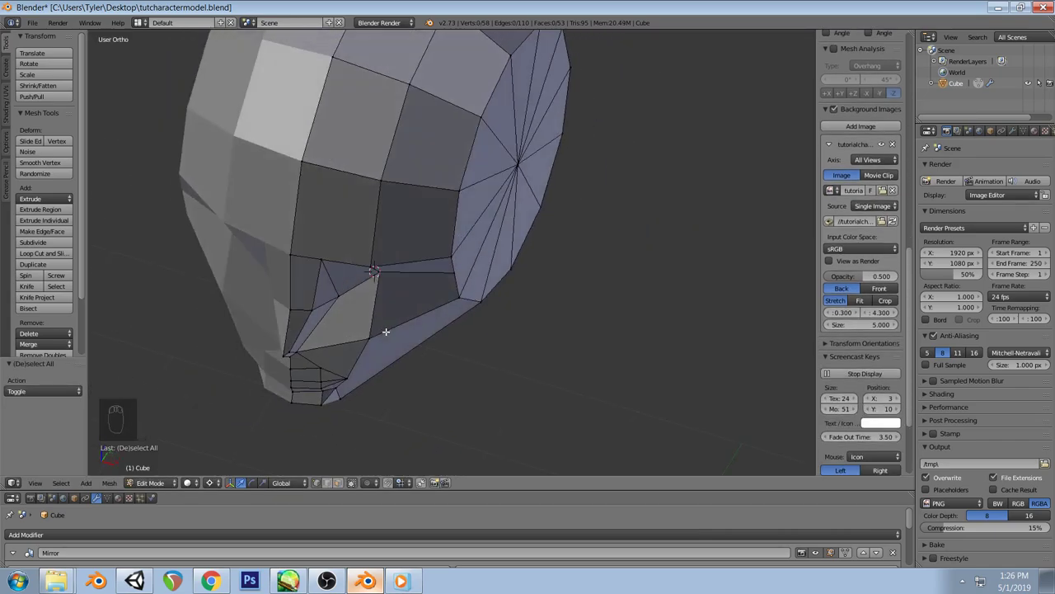
{"action": "right_click", "coordinate": [376, 345]}
{"action": "key", "text": "KP_3"}
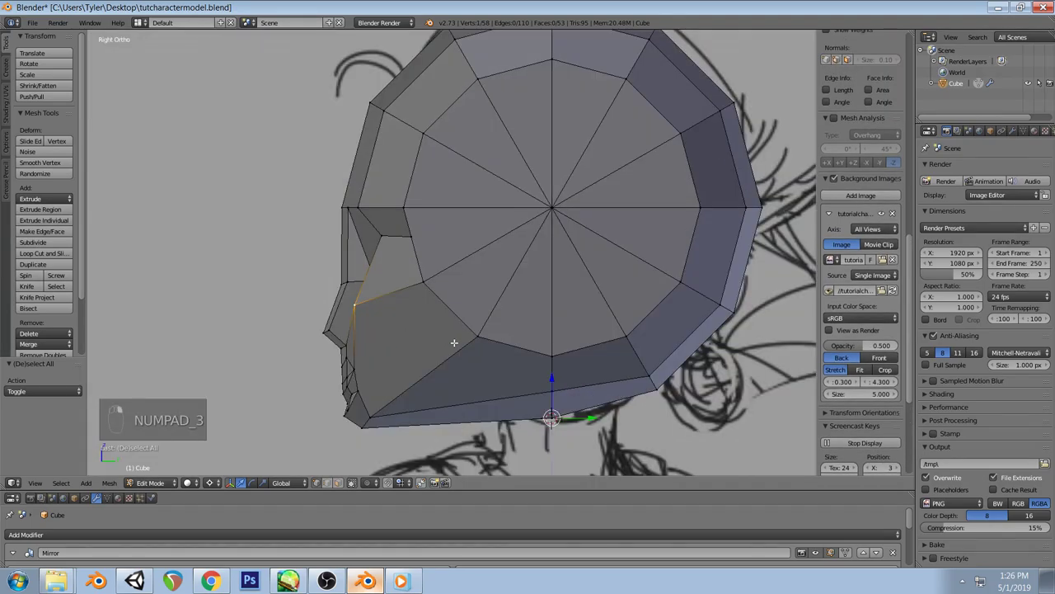
{"action": "key", "text": "z"}
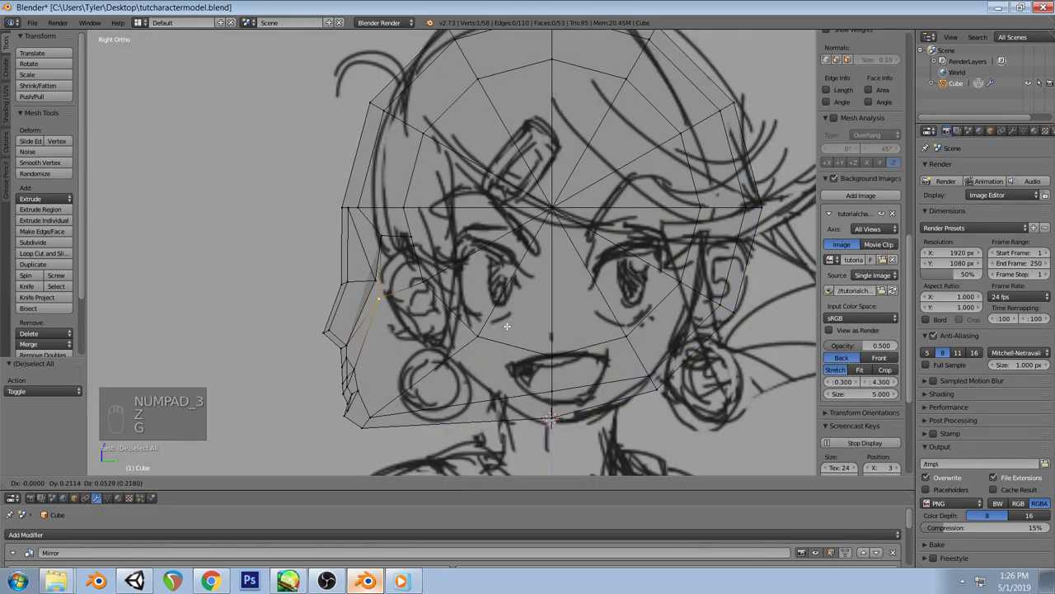
{"action": "key", "text": "a"}
{"action": "key", "text": "z"}
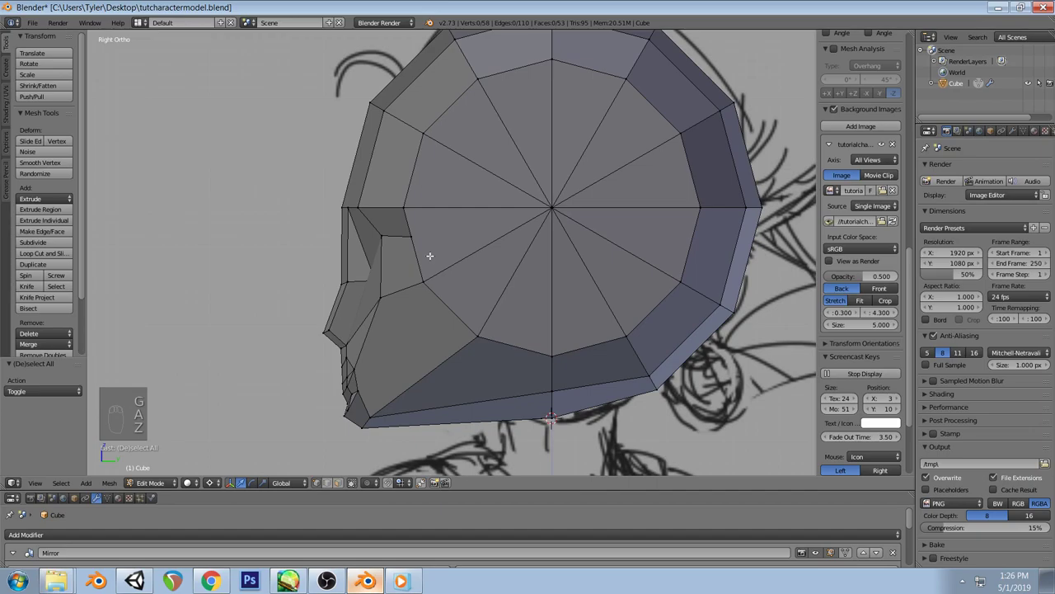
Undo the cheek vertex move and clear the selection
{"action": "key", "text": "ctrl+z"}
{"action": "key", "text": "ctrl+z"}
{"action": "key", "text": "a"}
Move the lowered vertex on the side of the nose bridge inward about 0.05 along X
{"action": "mouse_move", "coordinate": [419, 254]}
{"action": "middle_mouse_down"}
{"action": "mouse_move", "coordinate": [420, 273]}
{"action": "mouse_move", "coordinate": [514, 278]}
{"action": "middle_mouse_up"}
{"action": "key", "text": "KP_1"}
{"action": "key", "text": "z"}
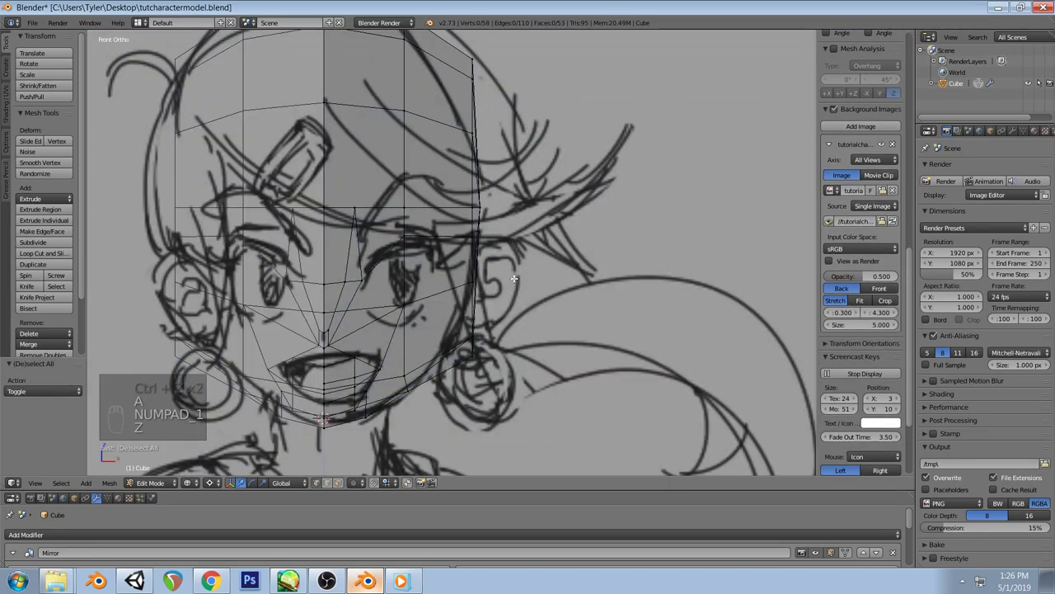
{"action": "right_click", "coordinate": [347, 283]}
{"action": "key", "text": "z"}
{"action": "key", "text": "g"}
{"action": "key", "text": "x"}
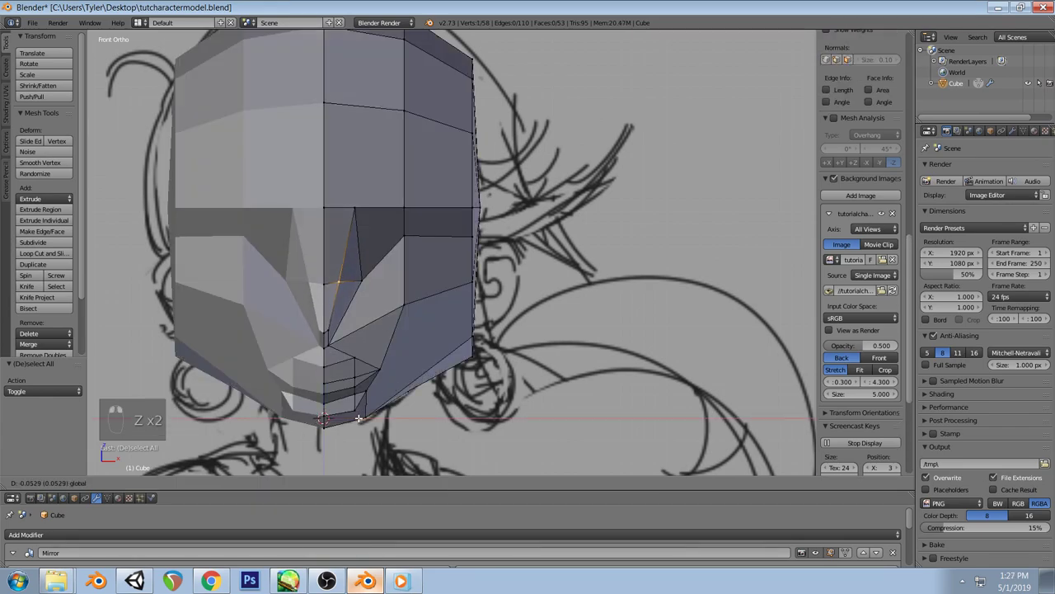
{"action": "left_click", "coordinate": [357, 419]}
{"action": "key", "text": "a"}
Examine the nose profile and nose tip vertex from the side and front against the sketch
{"action": "middle_click_drag", "start_coordinate": [388, 282], "coordinate": [412, 286]}
{"action": "key", "text": "KP_3"}
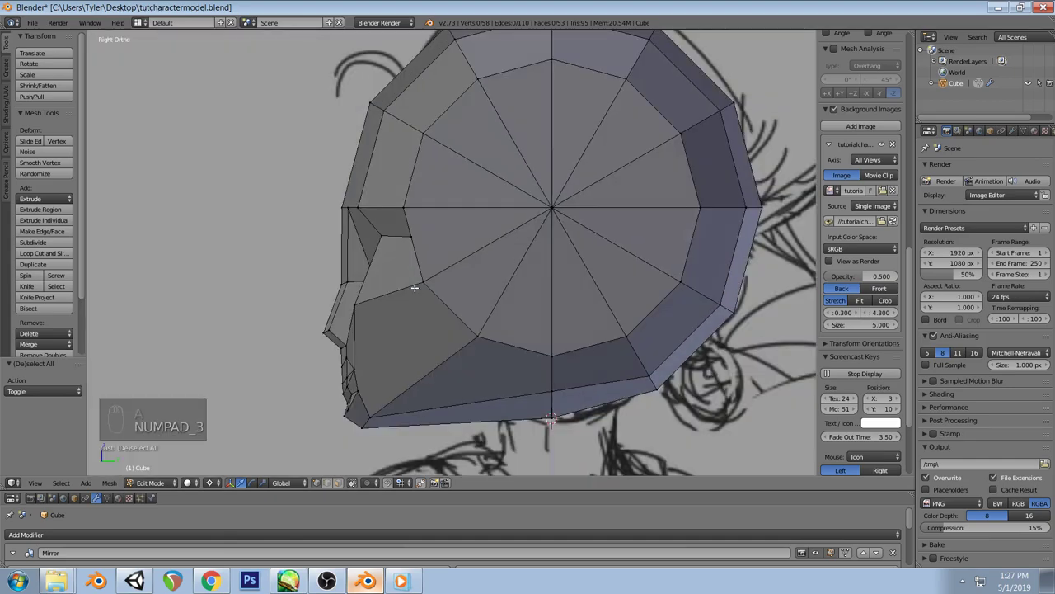
{"action": "key", "text": "z"}
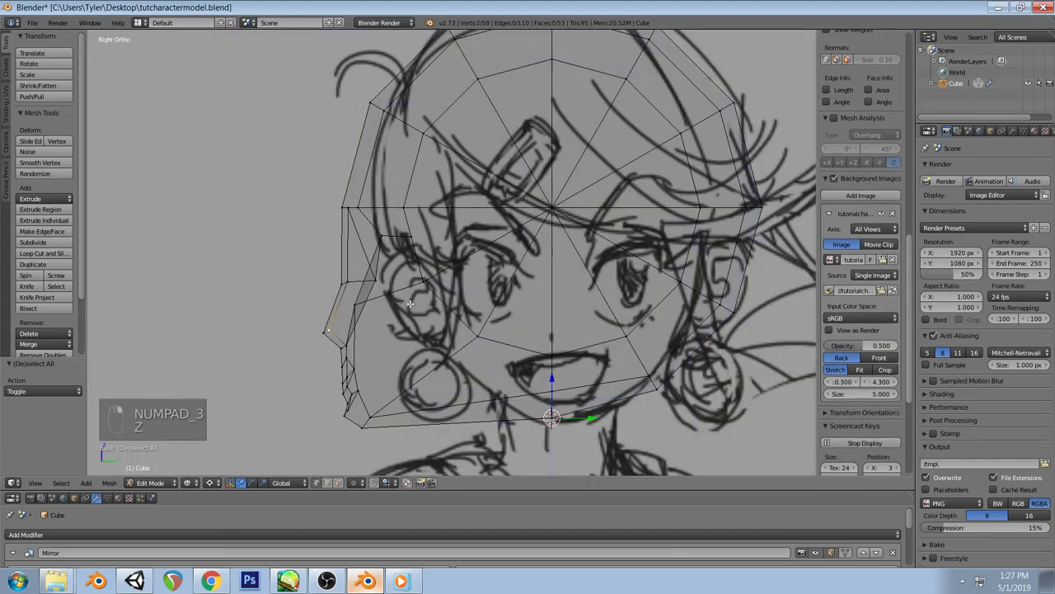
{"action": "key", "text": "KP_1"}
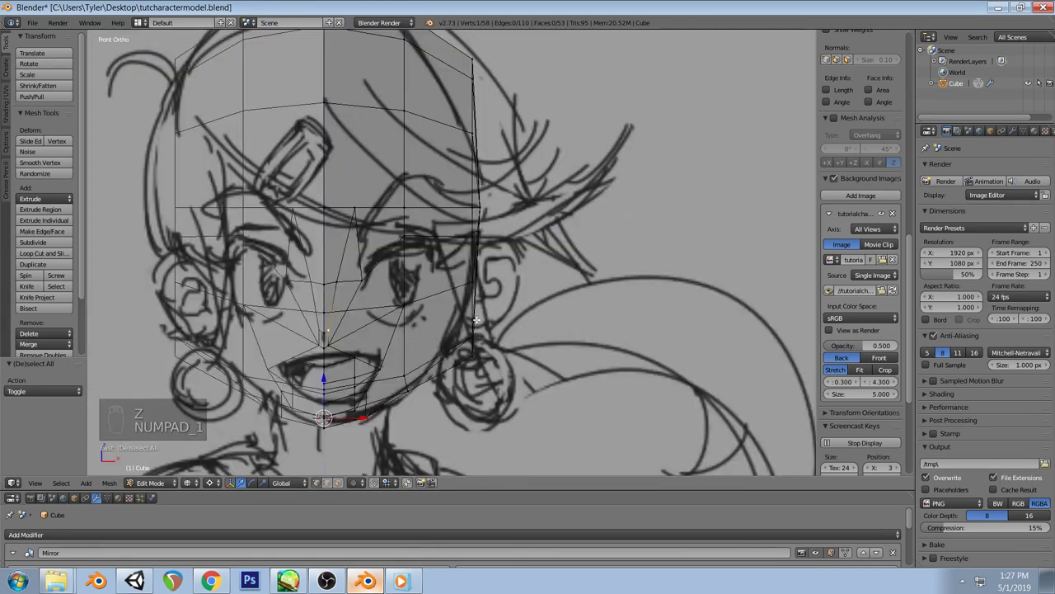
{"action": "key", "text": "a"}
{"action": "key", "text": "a"}
{"action": "scroll", "coordinate": [383, 335], "scroll_direction": "down", "scroll_amount": 3}
{"action": "right_click", "coordinate": [405, 330]}
Compare the head's side profile around the mouth and jaw with the reference head video
{"action": "key", "text": "alt+Tab"}
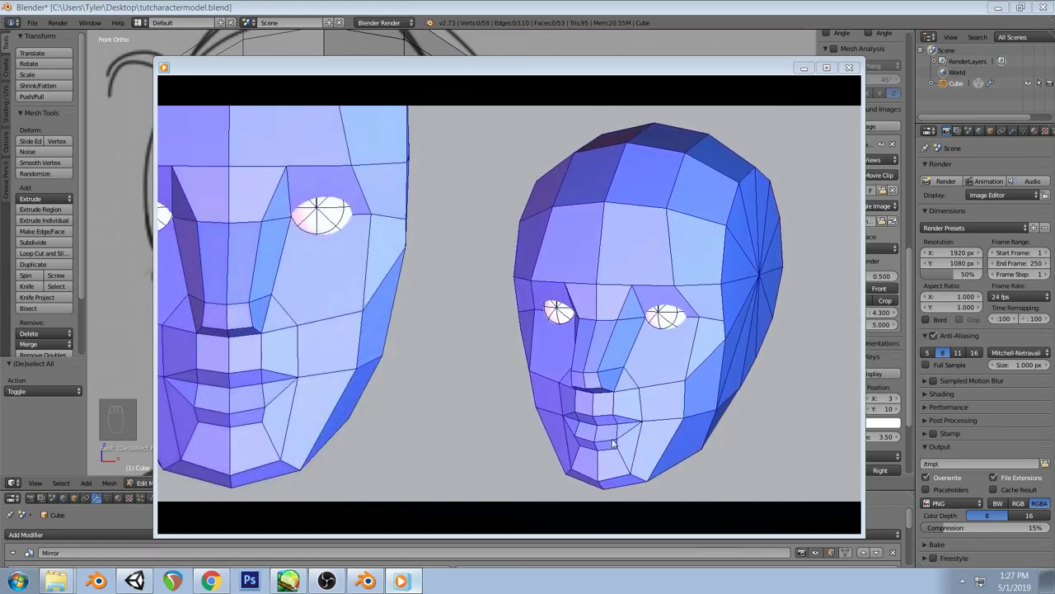
{"action": "left_click", "coordinate": [365, 580]}
{"action": "key", "text": "z"}
{"action": "mouse_move", "coordinate": [307, 272]}
{"action": "middle_mouse_down"}
{"action": "mouse_move", "coordinate": [400, 283]}
{"action": "mouse_move", "coordinate": [391, 280]}
{"action": "middle_mouse_up"}
{"action": "key", "text": "KP_3"}
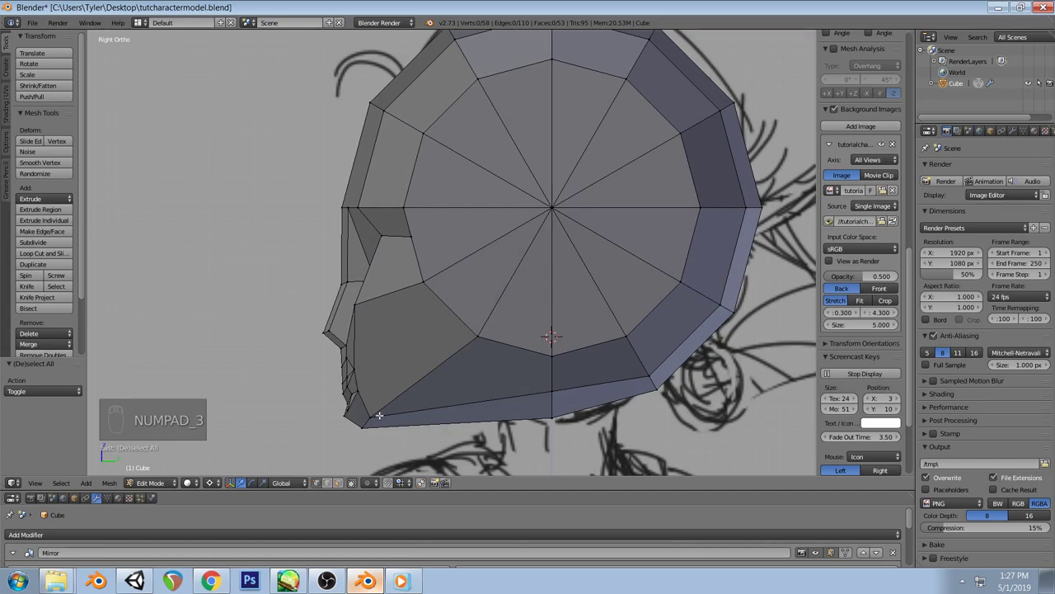
{"action": "left_click", "coordinate": [365, 581]}
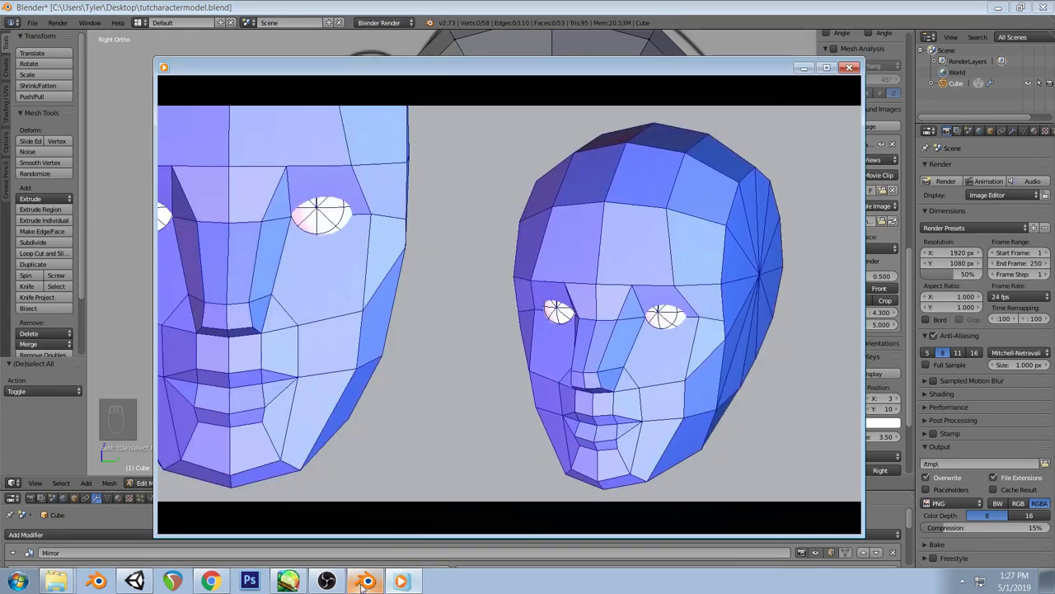
{"action": "left_click", "coordinate": [364, 582]}
{"action": "key", "text": "z"}
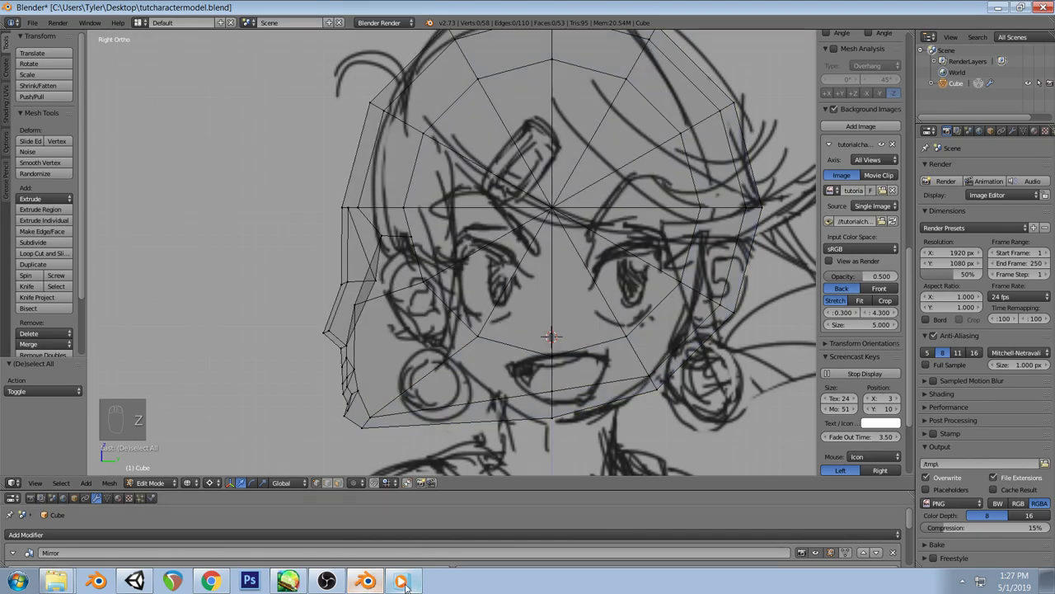
{"action": "left_click", "coordinate": [366, 581]}
Select the two mouth-line vertices and, checking the reference head, move them slightly up and back in the side profile
{"action": "left_click", "coordinate": [366, 581]}
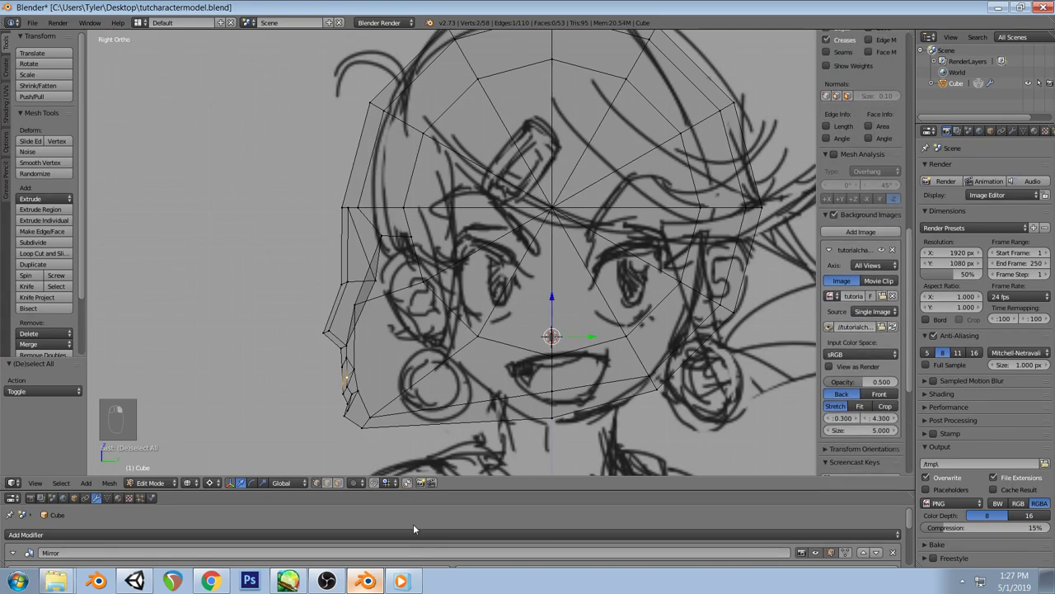
{"action": "left_click", "coordinate": [404, 581]}
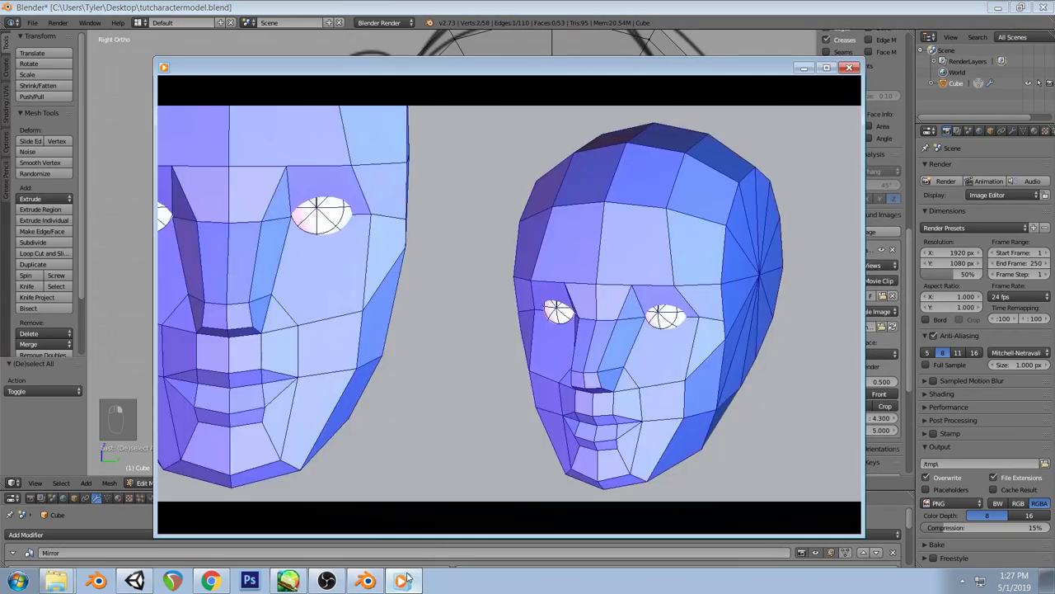
{"action": "left_click", "coordinate": [365, 581]}
{"action": "key", "text": "z"}
{"action": "key", "text": "z"}
{"action": "key", "text": "g"}
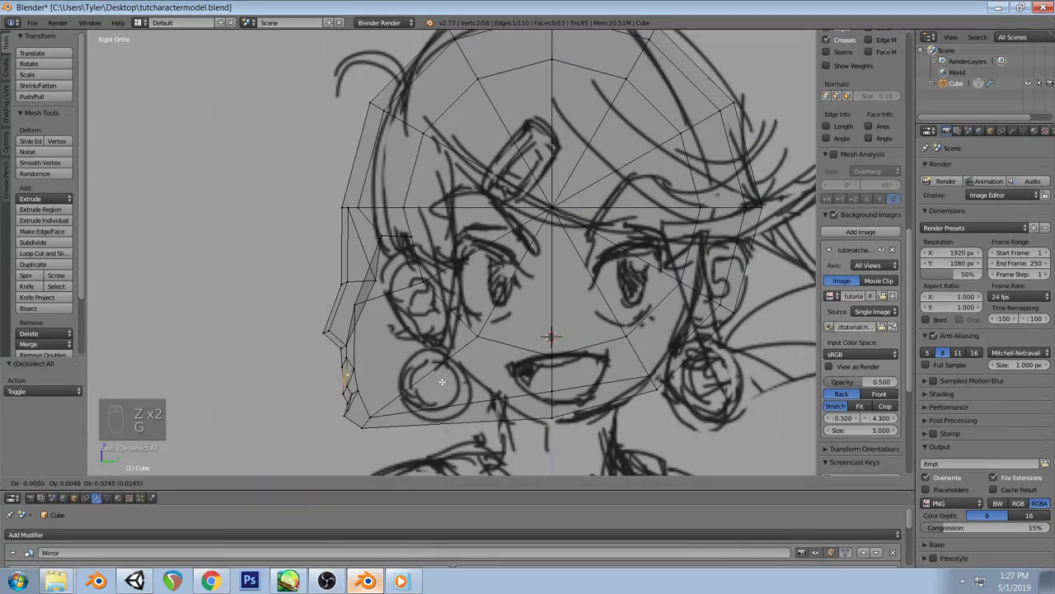
{"action": "left_click", "coordinate": [445, 378]}
{"action": "left_click", "coordinate": [854, 462]}
{"action": "scroll", "coordinate": [861, 347], "scroll_direction": "down", "scroll_amount": 4}
{"action": "key", "text": "a"}
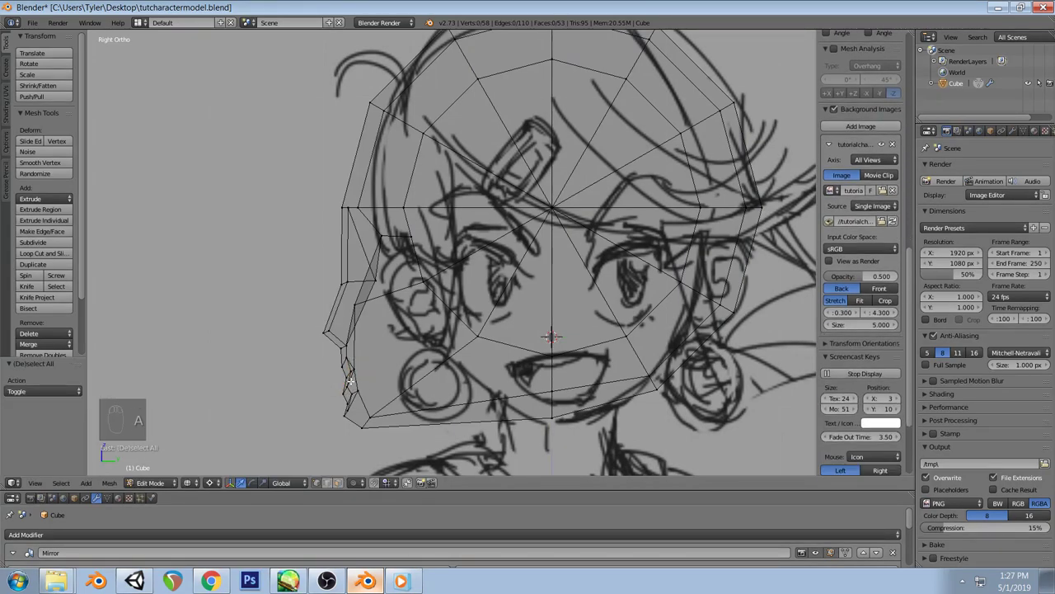
Inspect the shaded face from the front over the sketch and bring up the reference head video for comparison
{"action": "key", "text": "z"}
{"action": "mouse_move", "coordinate": [358, 354]}
{"action": "middle_mouse_down"}
{"action": "mouse_move", "coordinate": [441, 377]}
{"action": "mouse_move", "coordinate": [426, 292]}
{"action": "middle_mouse_up"}
{"action": "key", "text": "KP_1"}
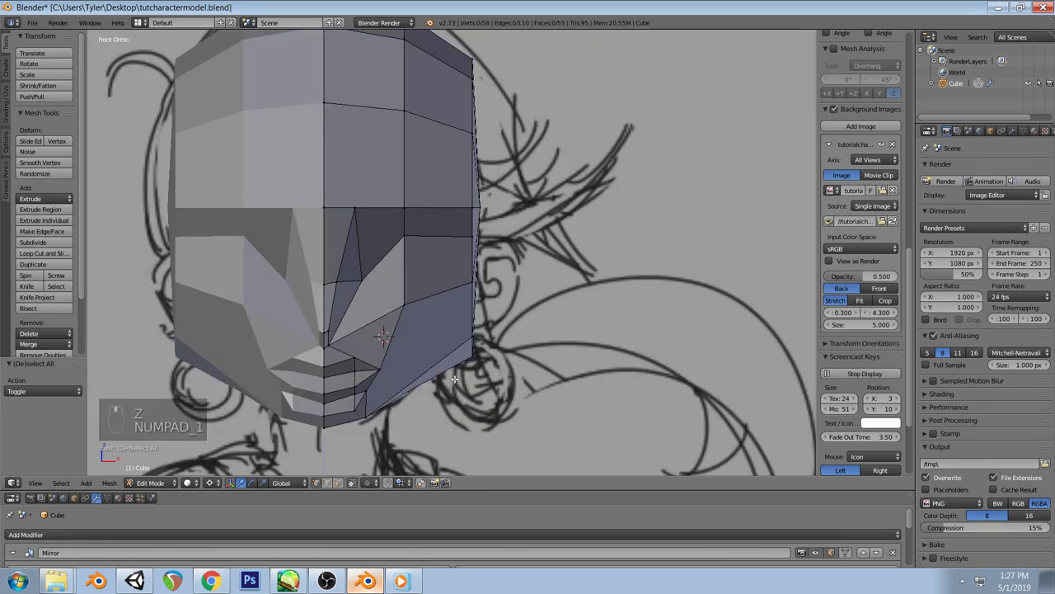
{"action": "scroll", "coordinate": [454, 378], "scroll_direction": "down", "scroll_amount": 2}
{"action": "scroll", "coordinate": [471, 307], "scroll_direction": "up", "scroll_amount": 2}
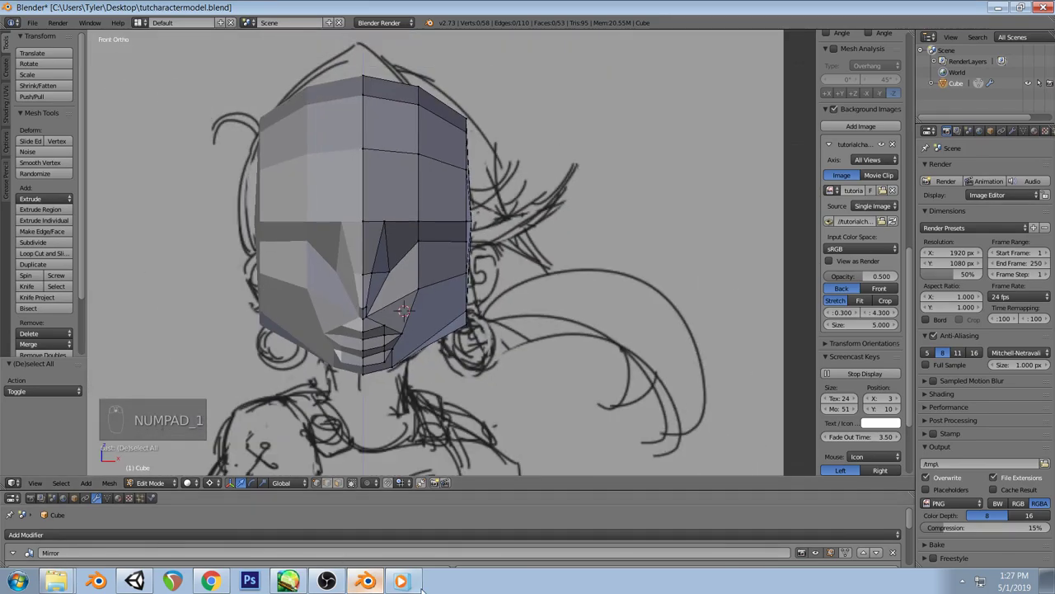
{"action": "left_click", "coordinate": [404, 577]}
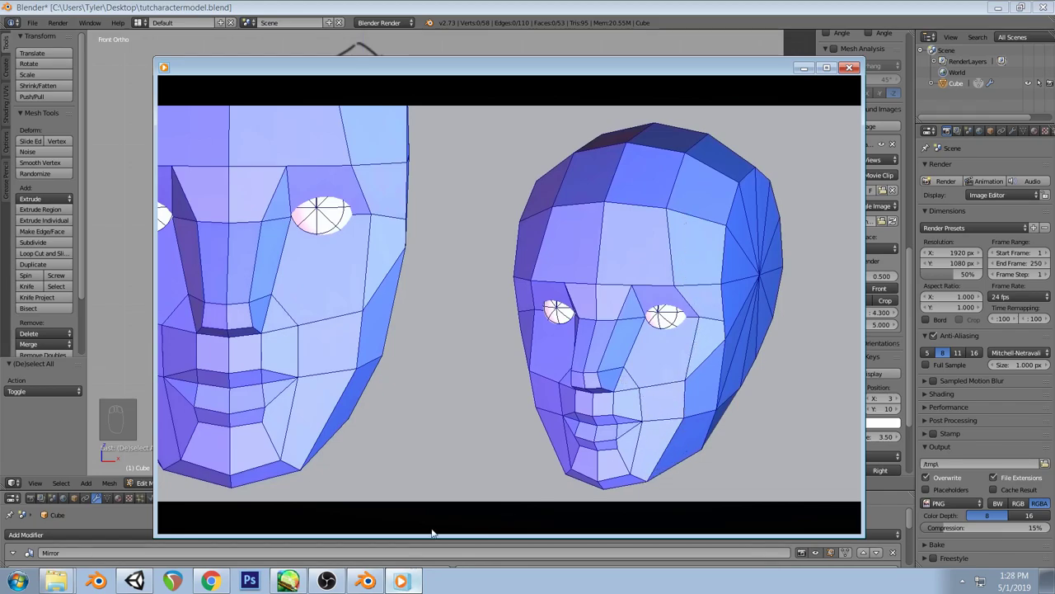
Move the jaw-side vertex by -0.090 on X and -0.069 on Z, and lower the outer cheek vertex above it slightly
{"action": "left_click", "coordinate": [401, 581]}
{"action": "scroll", "coordinate": [862, 247], "scroll_direction": "up", "scroll_amount": 3}
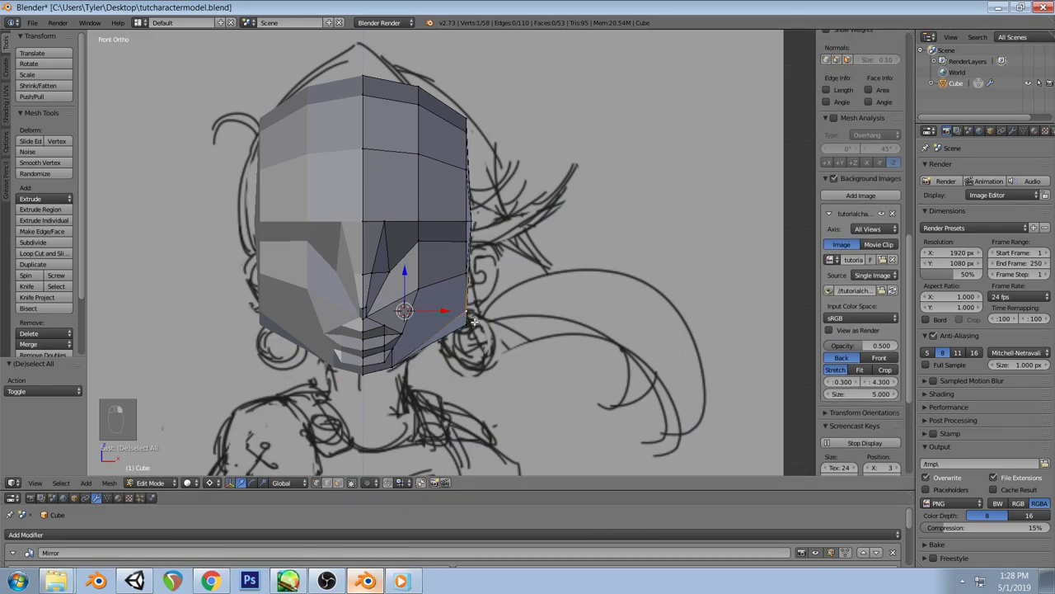
{"action": "key", "text": "g"}
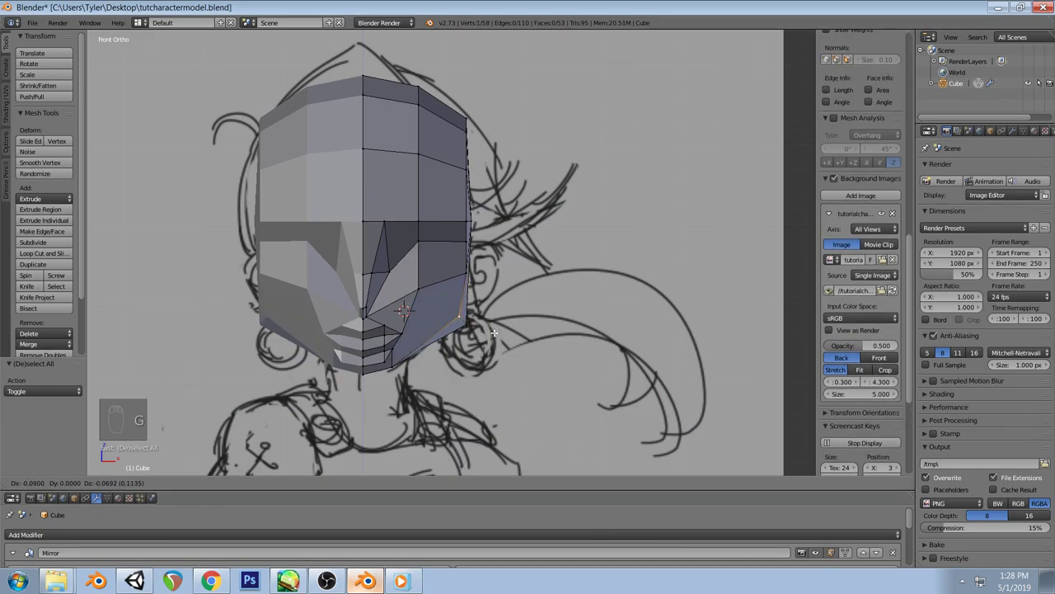
{"action": "left_click", "coordinate": [496, 333]}
{"action": "key", "text": "g"}
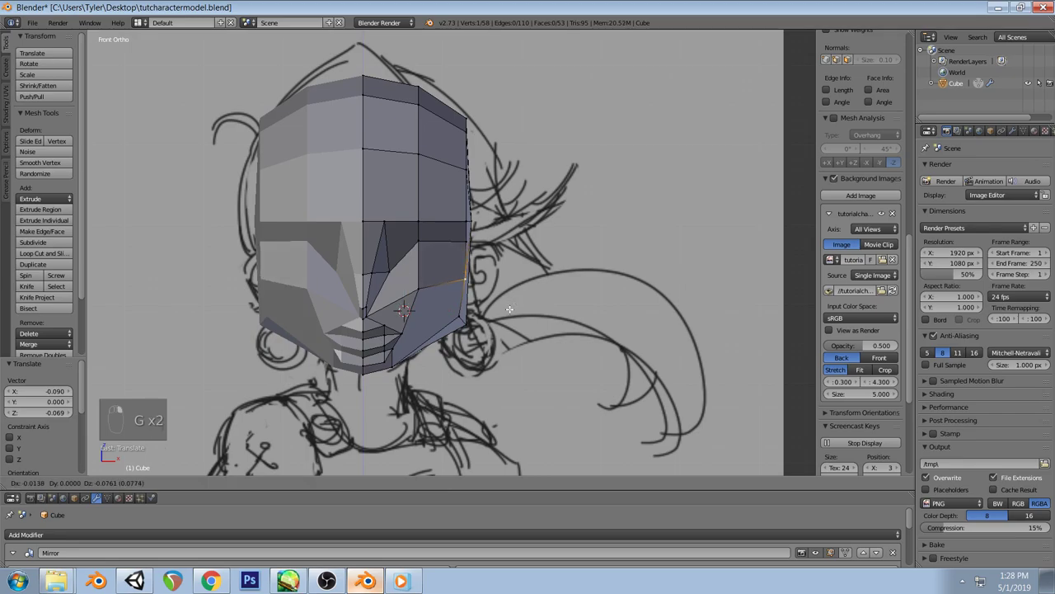
{"action": "left_click", "coordinate": [483, 305]}
Move the middle cheek vertex and the vertex at the lower outer eye downward and outward in the front view
{"action": "key", "text": "a"}
{"action": "right_click", "coordinate": [405, 308]}
{"action": "key", "text": "g"}
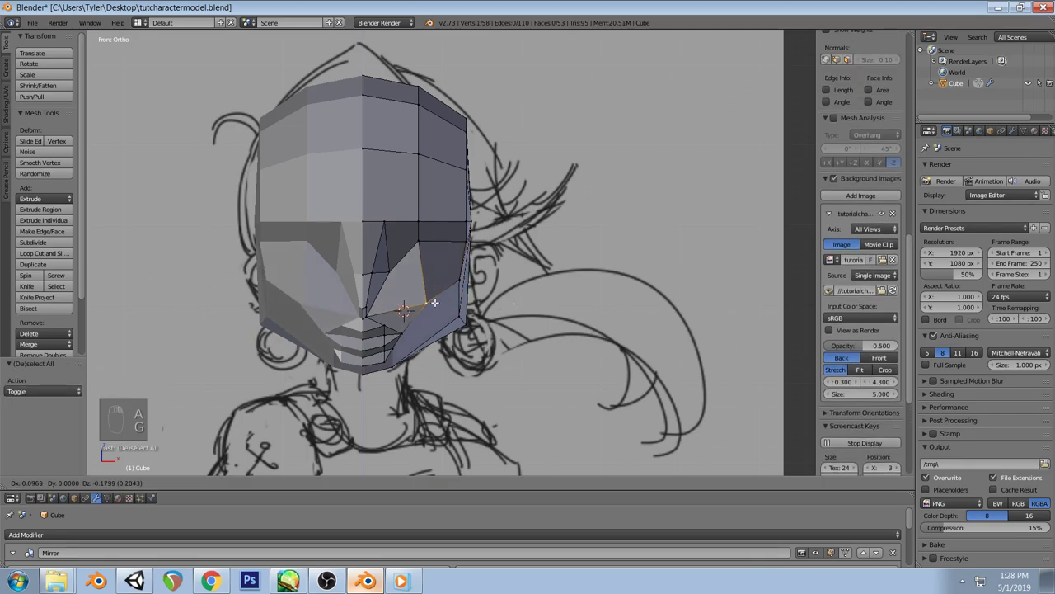
{"action": "left_click", "coordinate": [439, 306]}
{"action": "key", "text": "a"}
{"action": "right_click", "coordinate": [417, 239]}
{"action": "key", "text": "g"}
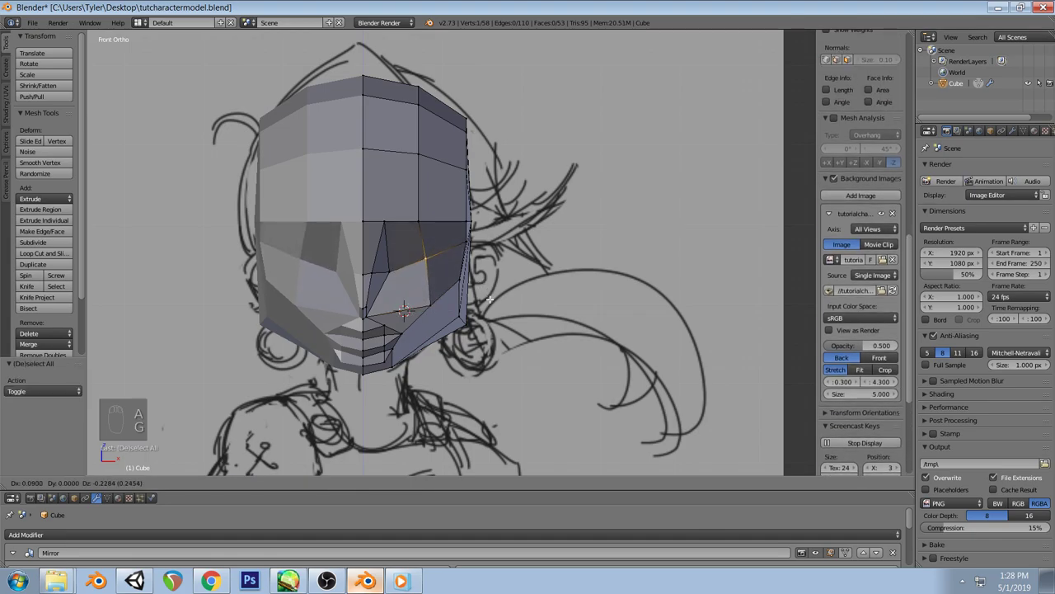
{"action": "left_click", "coordinate": [467, 245]}
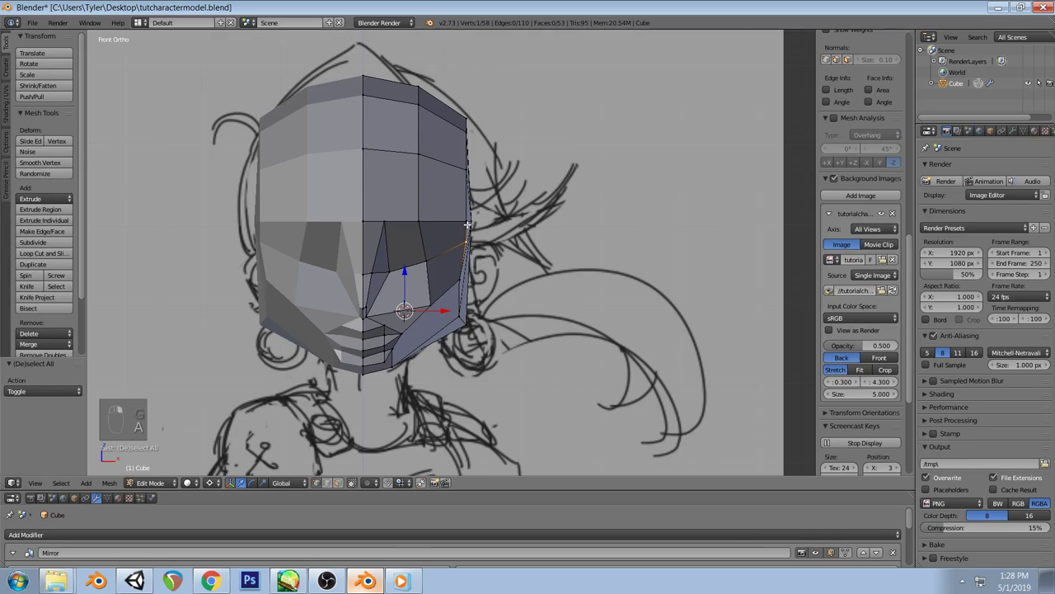
Move the side vertex at brow level -0.069 along X and the temple vertex above it -0.111 along X
{"action": "key", "text": "g"}
{"action": "key", "text": "x"}
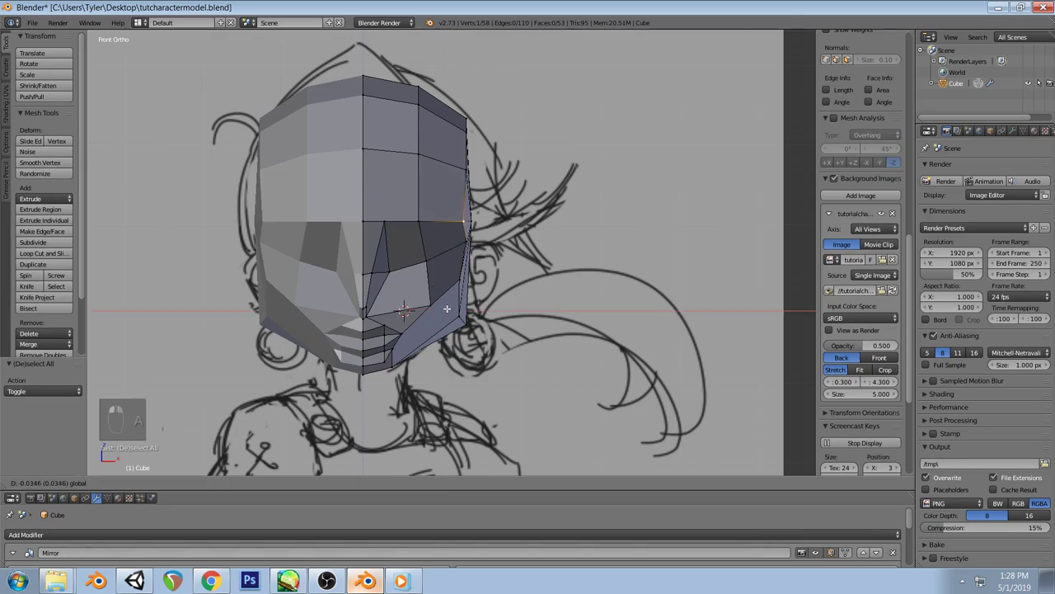
{"action": "left_click", "coordinate": [437, 308]}
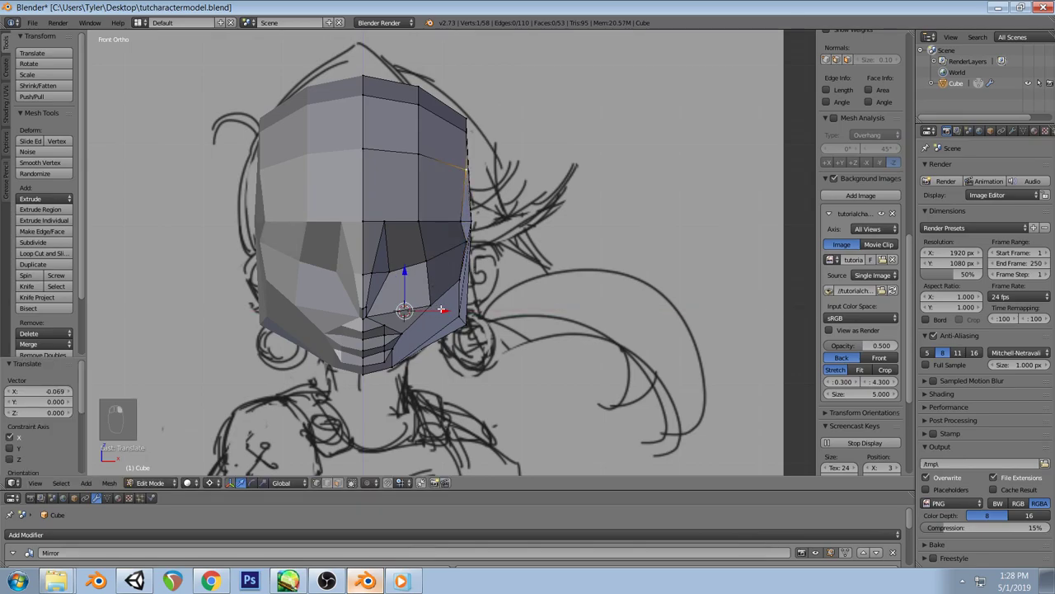
{"action": "key", "text": "g"}
{"action": "key", "text": "x"}
{"action": "left_click", "coordinate": [463, 229]}
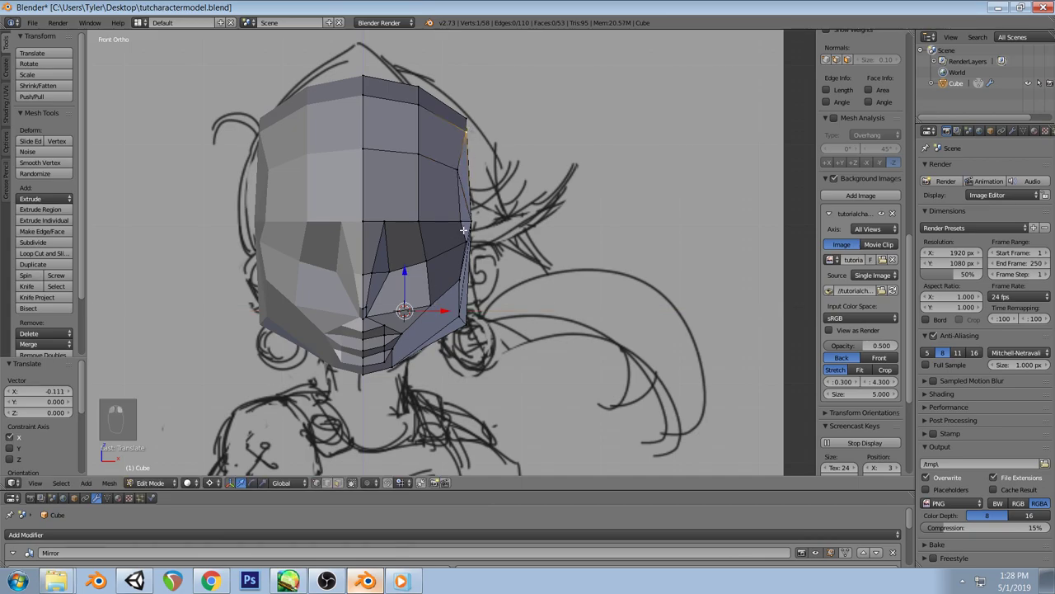
Move the two upper forehead side vertices inward along X, by -0.104 and about -0.125, and clear the selection
{"action": "key", "text": "g"}
{"action": "key", "text": "x"}
{"action": "left_click", "coordinate": [448, 310]}
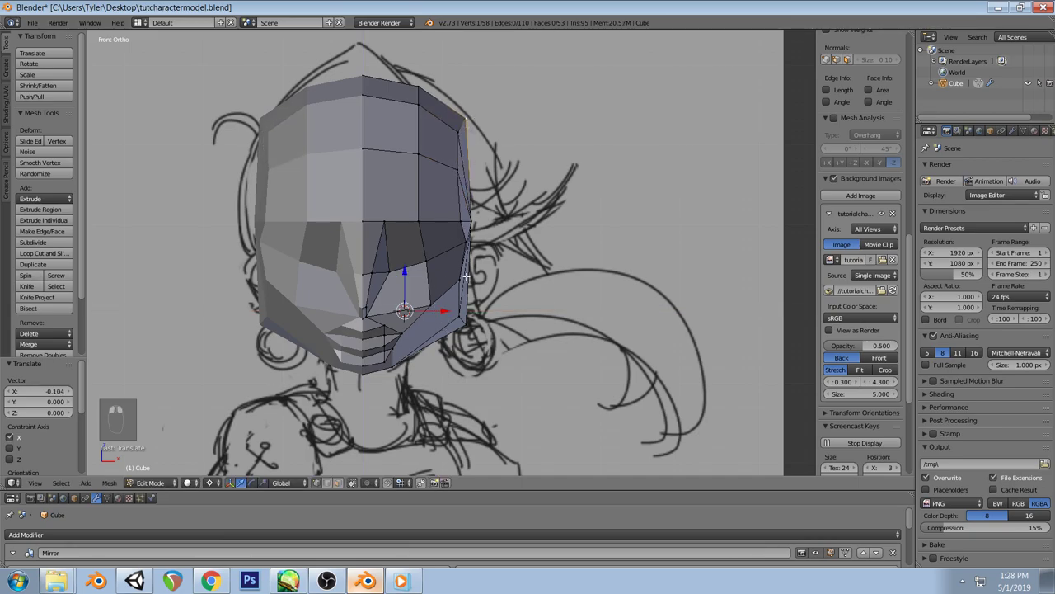
{"action": "key", "text": "g"}
{"action": "key", "text": "x"}
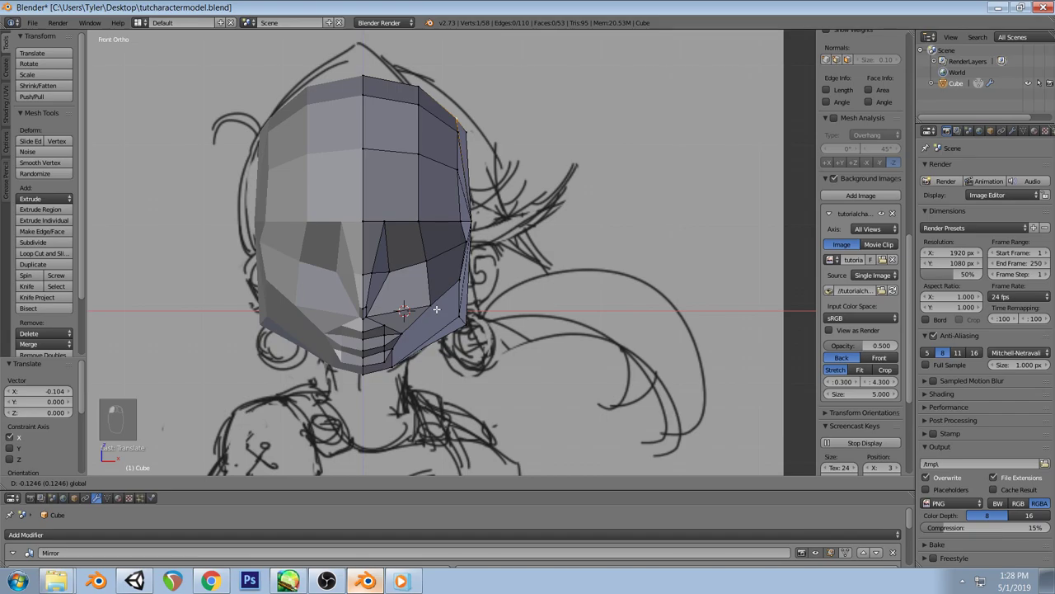
{"action": "left_click", "coordinate": [437, 309]}
{"action": "key", "text": "a"}
Compare the head with the reference head video, and examine it from the side and front, shaded and in wireframe over the sketch
{"action": "mouse_move", "coordinate": [533, 146]}
{"action": "middle_mouse_down"}
{"action": "mouse_move", "coordinate": [464, 182]}
{"action": "mouse_move", "coordinate": [483, 243]}
{"action": "mouse_move", "coordinate": [516, 198]}
{"action": "mouse_move", "coordinate": [426, 219]}
{"action": "mouse_move", "coordinate": [516, 248]}
{"action": "mouse_move", "coordinate": [522, 195]}
{"action": "mouse_move", "coordinate": [443, 169]}
{"action": "mouse_move", "coordinate": [332, 179]}
{"action": "mouse_move", "coordinate": [332, 226]}
{"action": "mouse_move", "coordinate": [376, 241]}
{"action": "mouse_move", "coordinate": [424, 238]}
{"action": "mouse_move", "coordinate": [434, 160]}
{"action": "mouse_move", "coordinate": [498, 210]}
{"action": "middle_mouse_up"}
{"action": "left_click", "coordinate": [367, 581]}
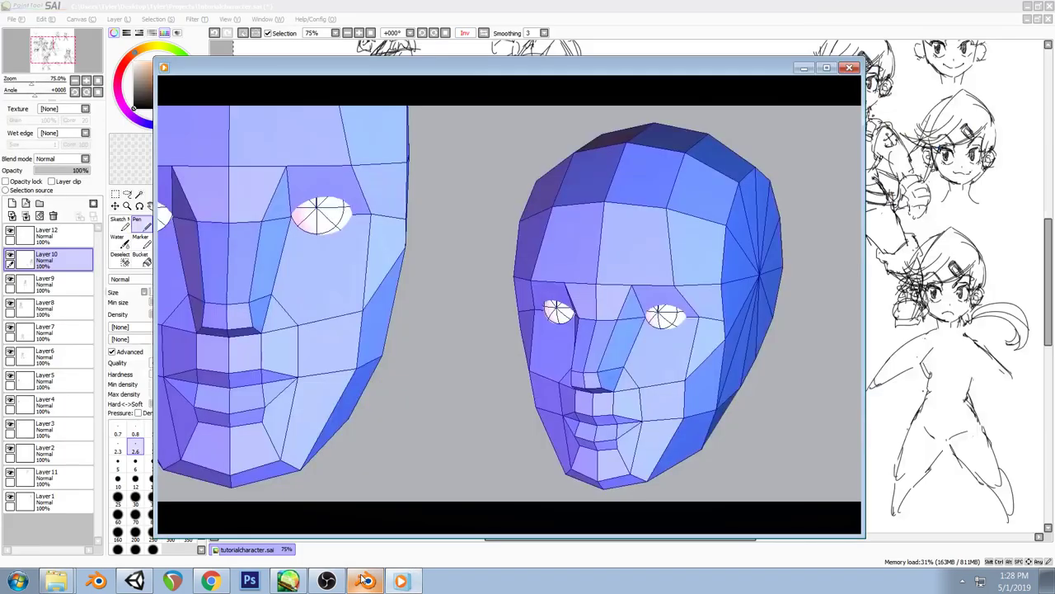
{"action": "left_click", "coordinate": [414, 584]}
{"action": "left_click", "coordinate": [366, 580]}
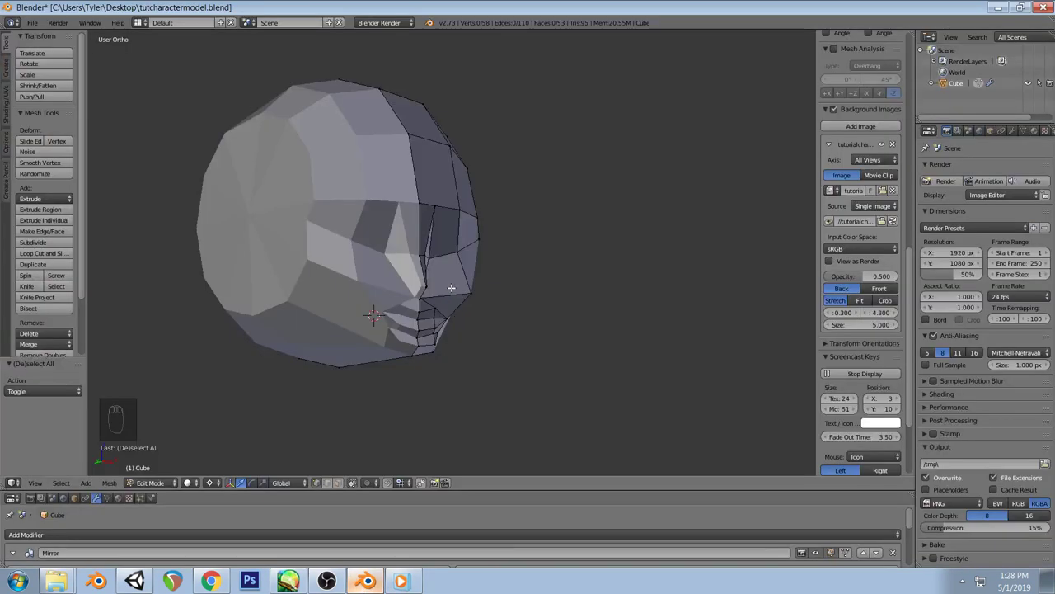
{"action": "key", "text": "KP_3"}
{"action": "scroll", "coordinate": [478, 327], "scroll_direction": "up", "scroll_amount": 1}
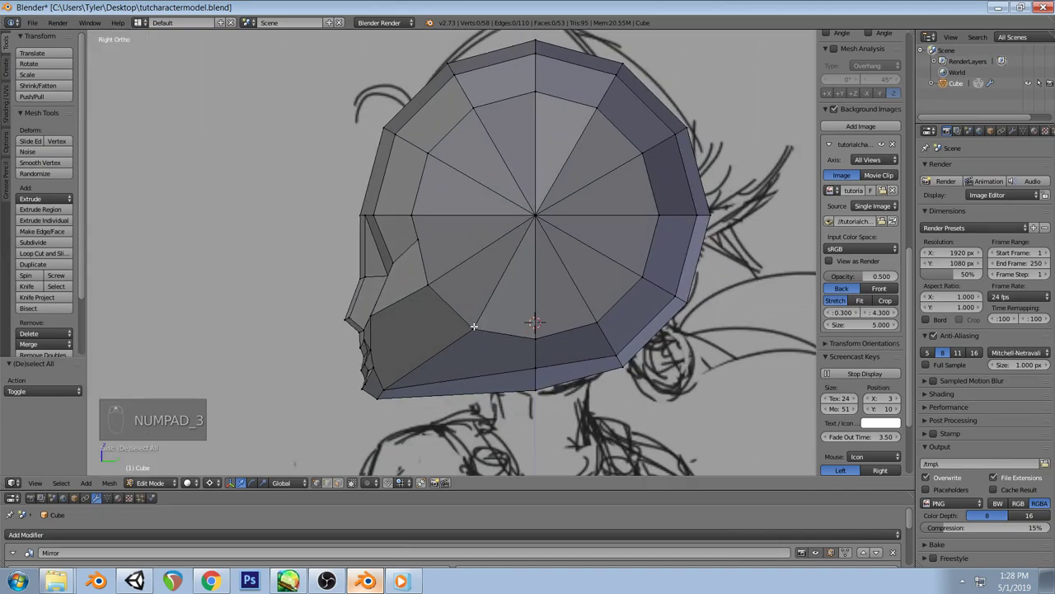
{"action": "key", "text": "z"}
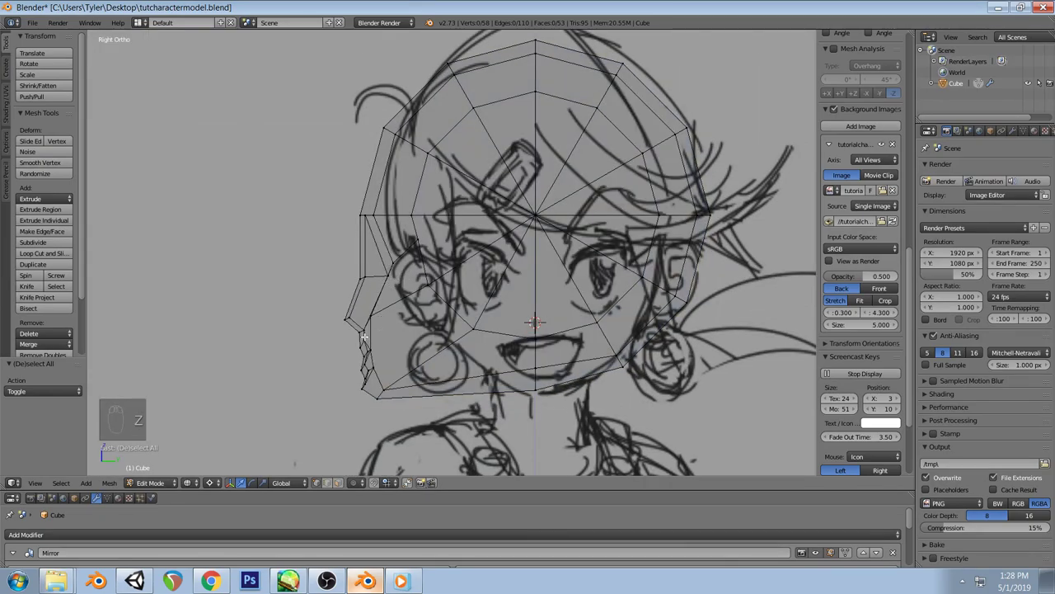
{"action": "key", "text": "KP_1"}
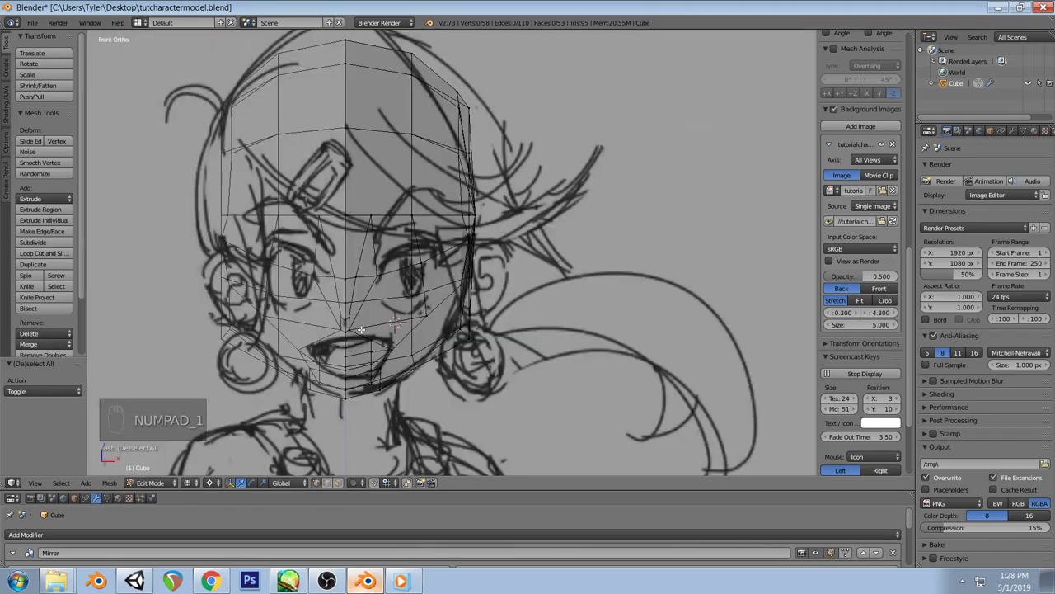
{"action": "key", "text": "z"}
{"action": "key", "text": "z"}
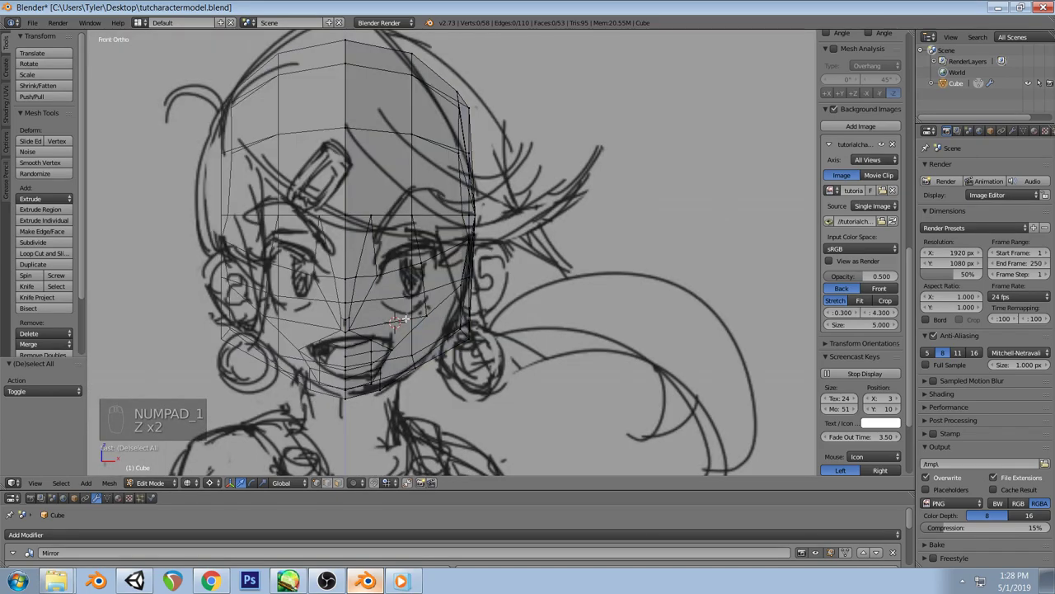
{"action": "key", "text": "z"}
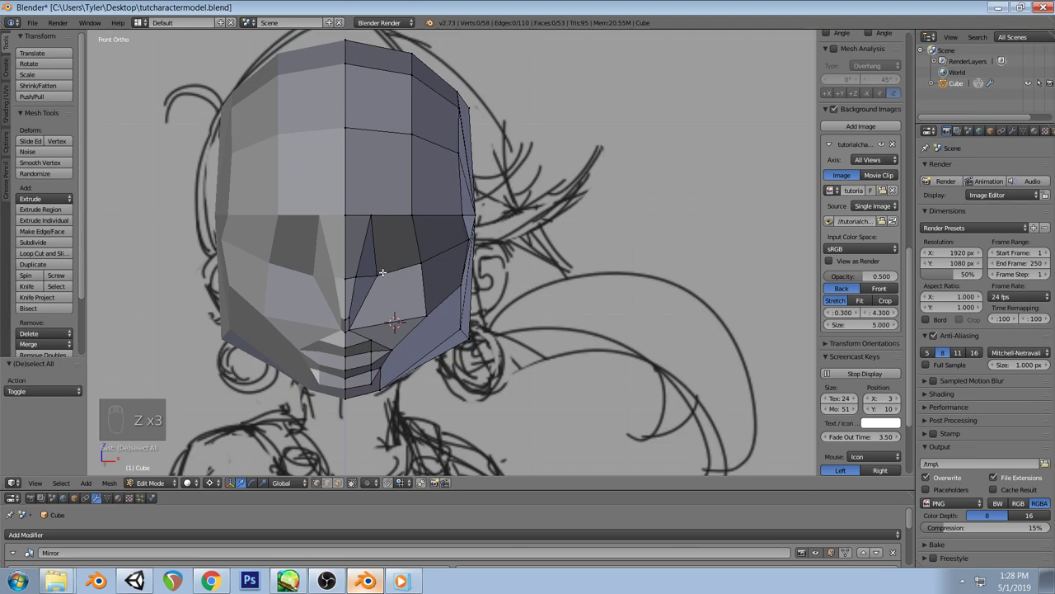
Try to lower the edge beneath the eye along the Z axis and check the shape in perspective
{"action": "right_click", "coordinate": [396, 289]}
{"action": "key", "text": "z"}
{"action": "key", "text": "g"}
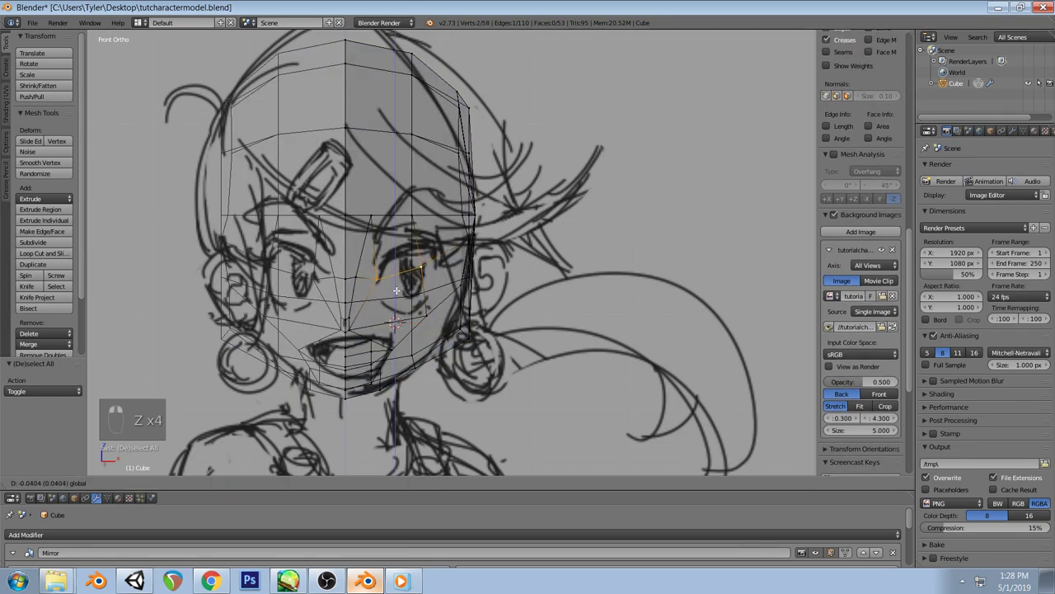
{"action": "left_click", "coordinate": [396, 289]}
{"action": "key", "text": "a"}
{"action": "key", "text": "z"}
{"action": "mouse_move", "coordinate": [454, 257]}
{"action": "middle_mouse_down"}
{"action": "mouse_move", "coordinate": [501, 273]}
{"action": "mouse_move", "coordinate": [542, 242]}
{"action": "mouse_move", "coordinate": [501, 219]}
{"action": "mouse_move", "coordinate": [391, 279]}
{"action": "middle_mouse_up"}
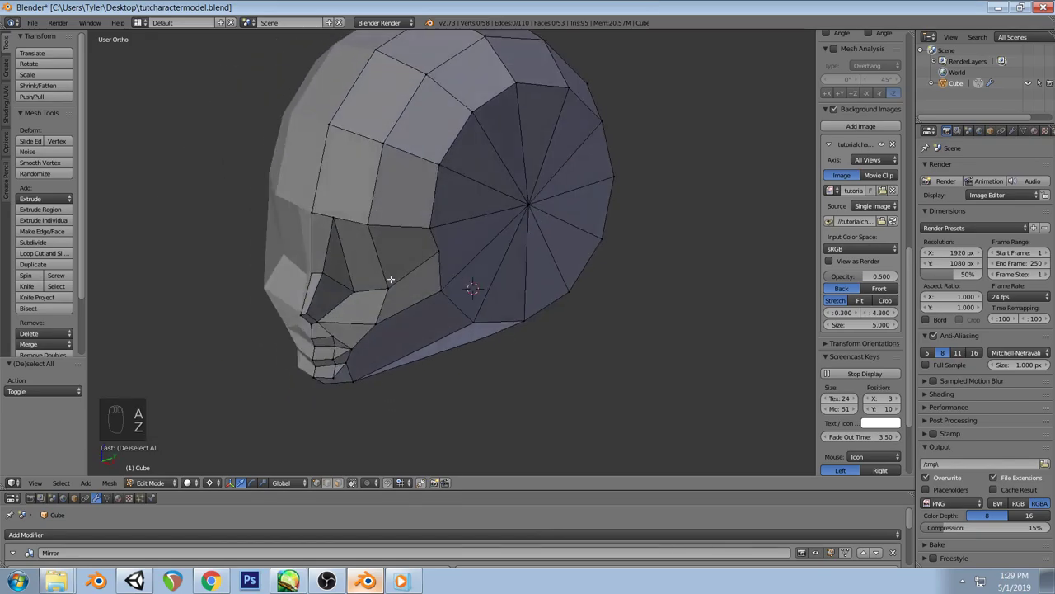
Undo the vertical move of the edge beneath the eye and return to the front wireframe view
{"action": "key", "text": "ctrl+z"}
{"action": "key", "text": "ctrl+z"}
{"action": "key", "text": "ctrl+z"}
{"action": "key", "text": "a"}
{"action": "key", "text": "z"}
{"action": "key", "text": "KP_1"}
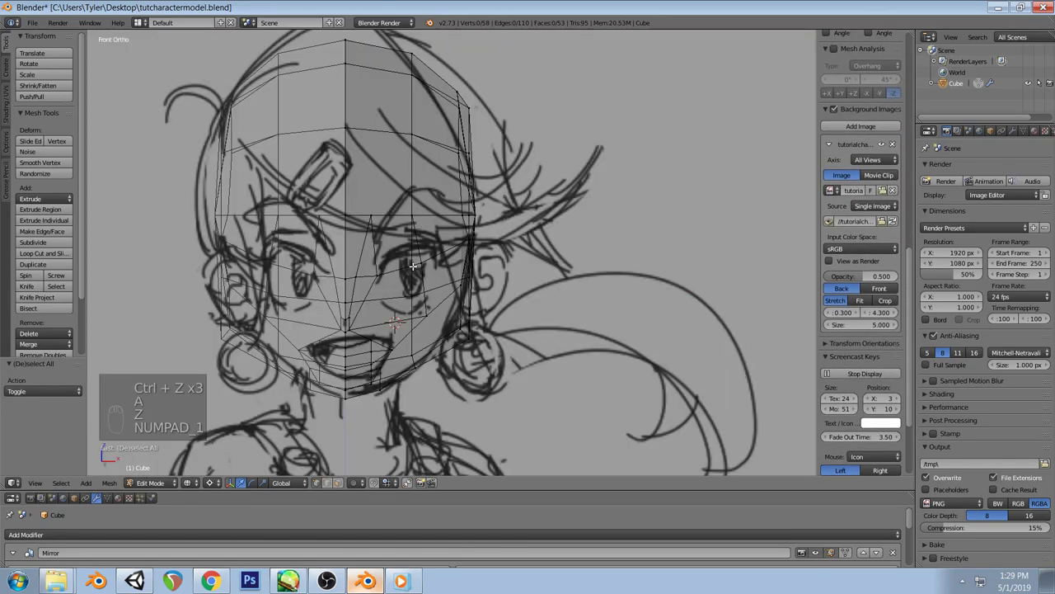
{"action": "key", "text": "z"}
{"action": "key", "text": "z"}
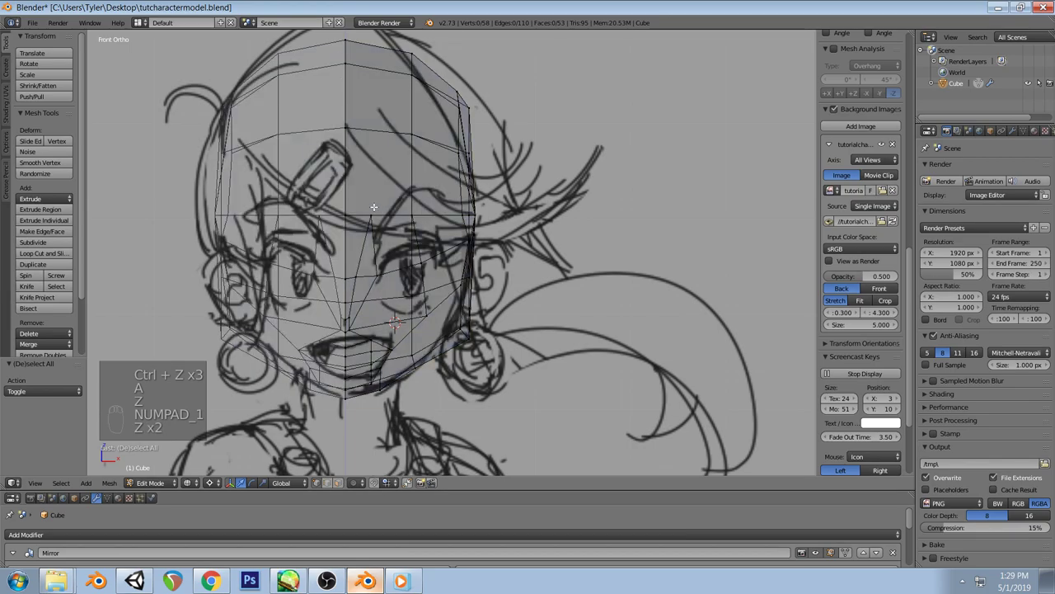
Move the inner brow vertex beside the nose bridge slightly outward in the shaded front view
{"action": "key", "text": "a"}
{"action": "key", "text": "z"}
{"action": "right_click", "coordinate": [344, 214]}
{"action": "left_click_drag", "start_coordinate": [396, 283], "coordinate": [396, 293]}
{"action": "right_click_drag", "start_coordinate": [367, 219], "coordinate": [450, 324]}
{"action": "key", "text": "a"}
{"action": "key", "text": "a"}
Lower the centre brow vertex at the top of the nose bridge along the Z axis and clear the selection
{"action": "right_click", "coordinate": [372, 231]}
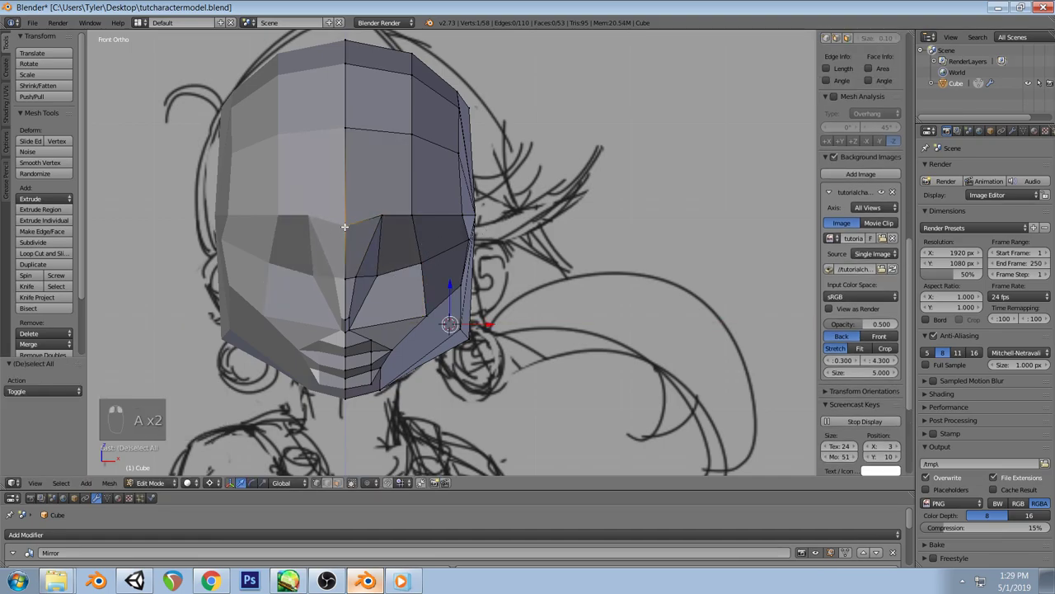
{"action": "key", "text": "g"}
{"action": "key", "text": "z"}
{"action": "key", "text": "a"}
Check the reference head's nose and knife-cut crosswise through the narrow face beneath the nose tip
{"action": "middle_click_drag", "start_coordinate": [452, 282], "coordinate": [462, 206]}
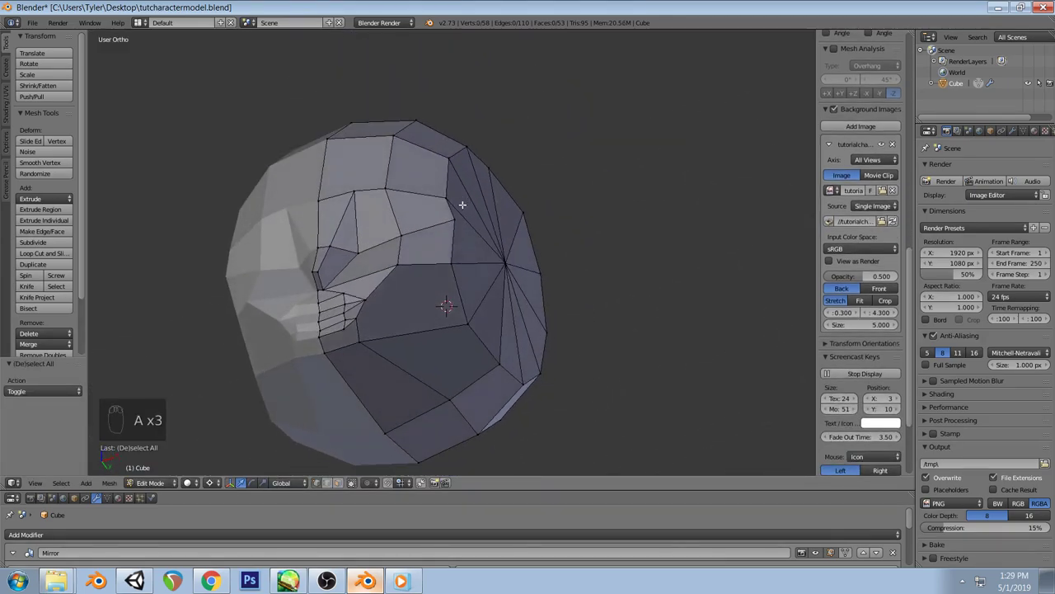
{"action": "left_click", "coordinate": [402, 581]}
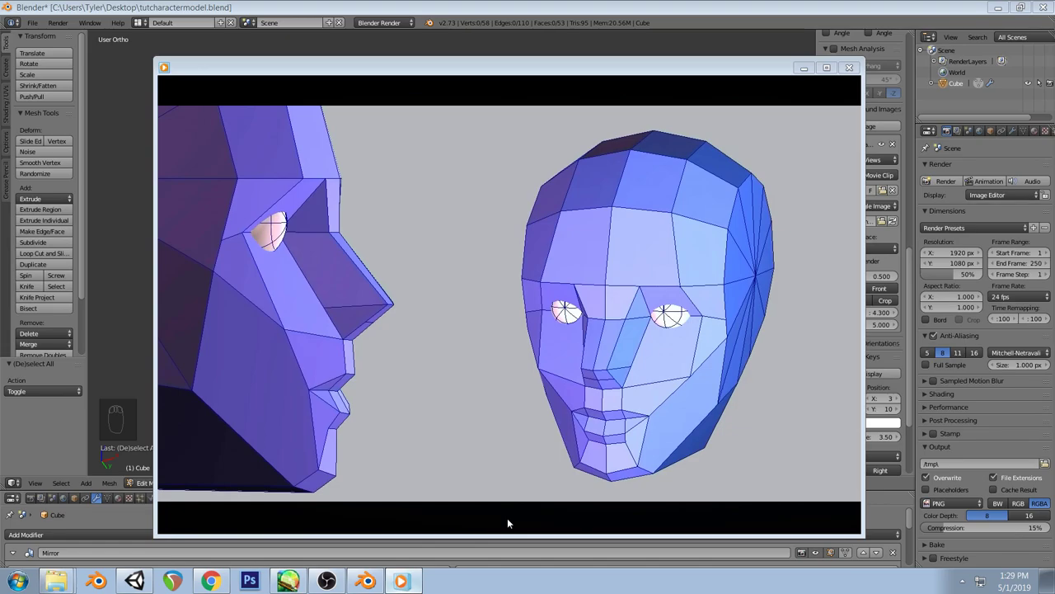
{"action": "left_click", "coordinate": [366, 581]}
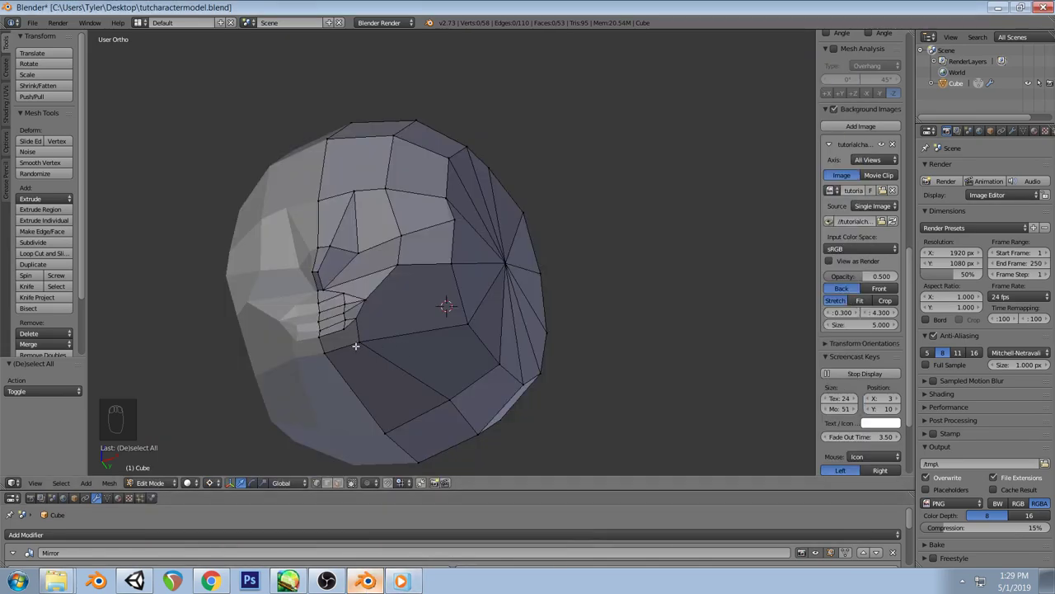
{"action": "scroll", "coordinate": [252, 276], "scroll_direction": "up", "scroll_amount": 3}
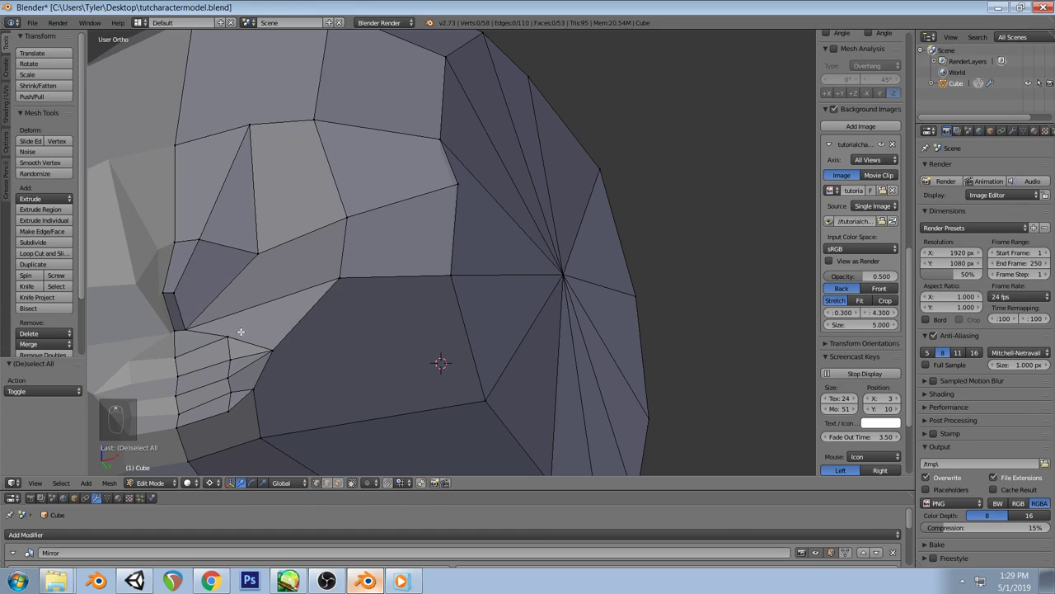
{"action": "key", "text": "k"}
{"action": "left_click", "coordinate": [176, 306]}
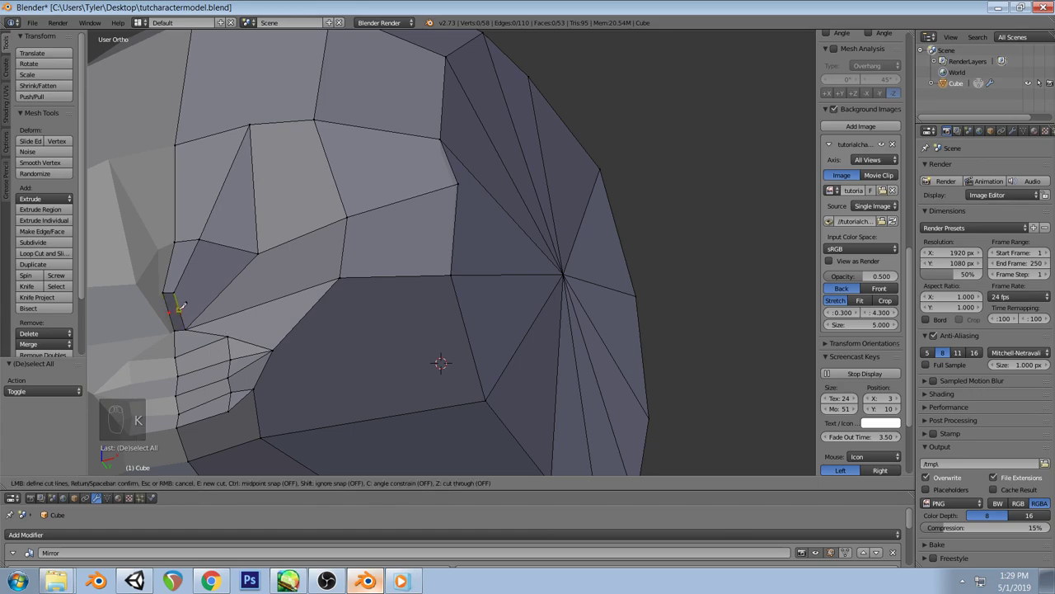
{"action": "key", "text": "Return"}
Recheck the reference head and try a knife cut from the nose tip corner across the side of the nose to its lower edge
{"action": "left_click", "coordinate": [365, 582]}
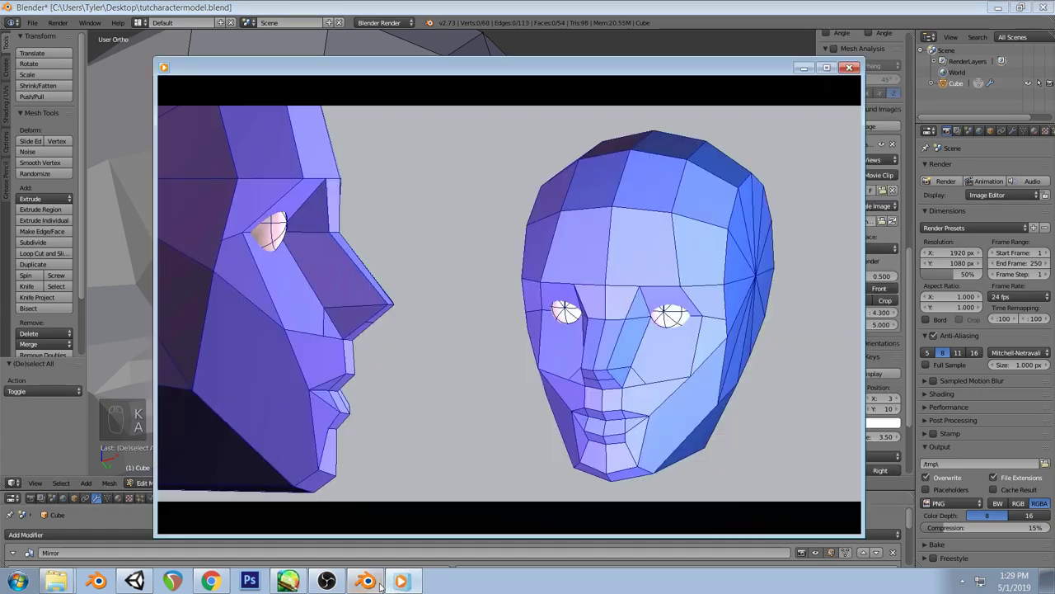
{"action": "left_click", "coordinate": [365, 582]}
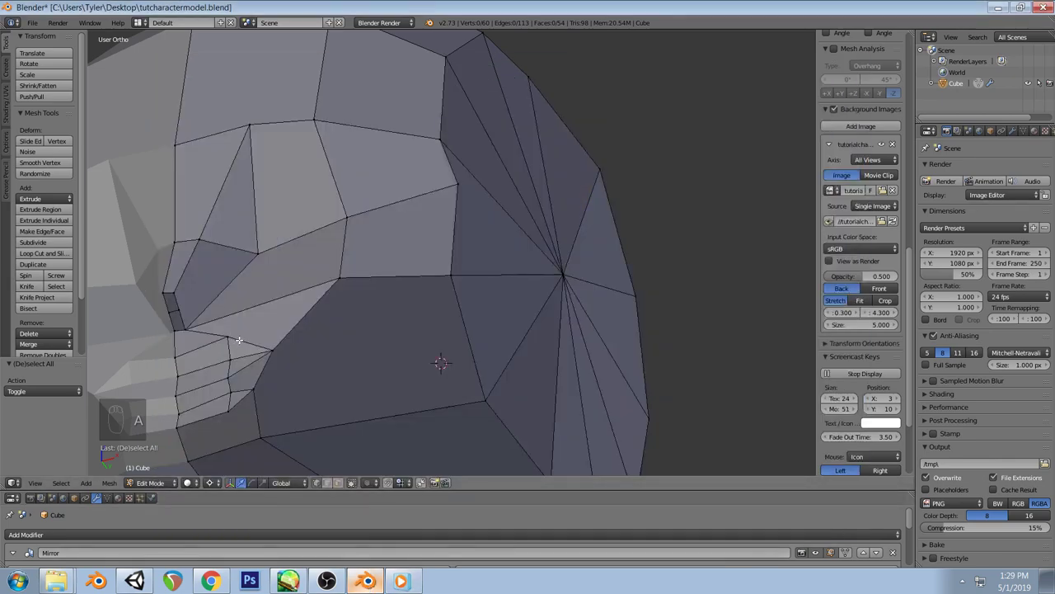
{"action": "key", "text": "k"}
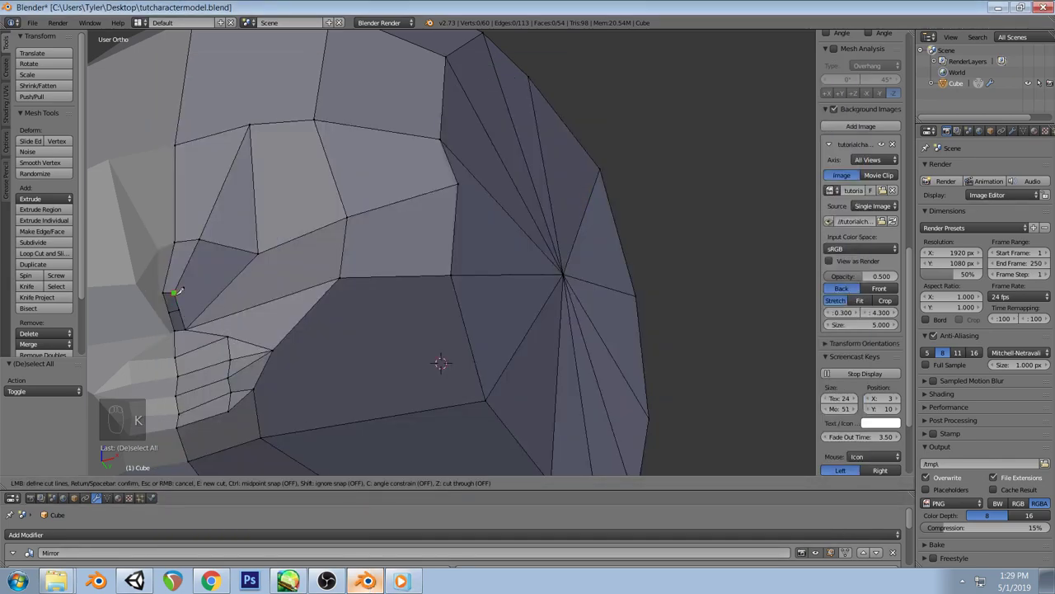
{"action": "left_click", "coordinate": [219, 291]}
{"action": "left_click", "coordinate": [230, 314]}
{"action": "key", "text": "Return"}
{"action": "key", "text": "a"}
Compare the nose with the reference head from a frontal angle and undo the knife cut across the nose side
{"action": "left_click", "coordinate": [403, 582]}
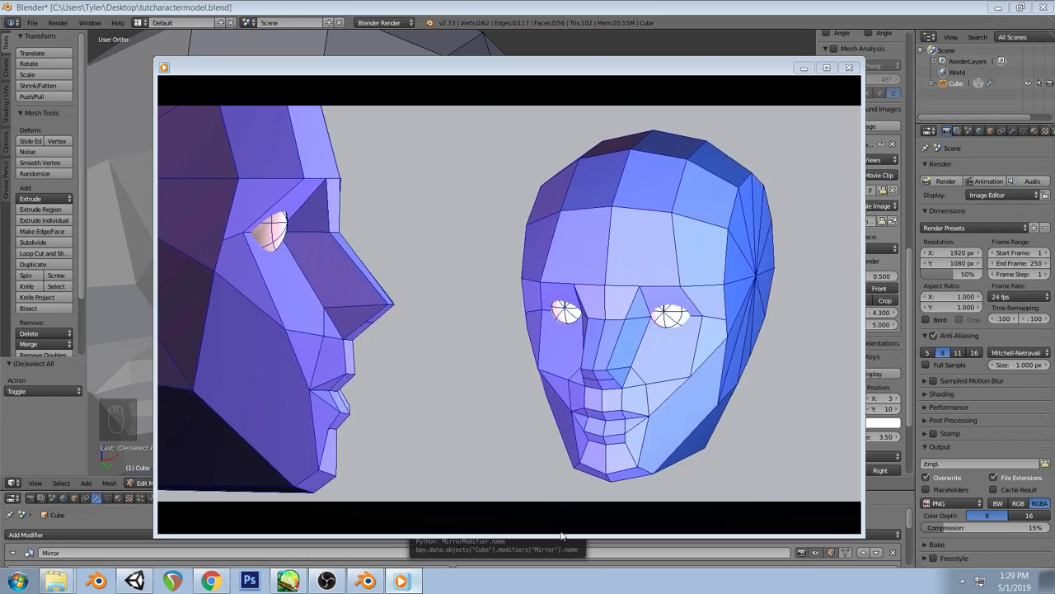
{"action": "left_click", "coordinate": [401, 582]}
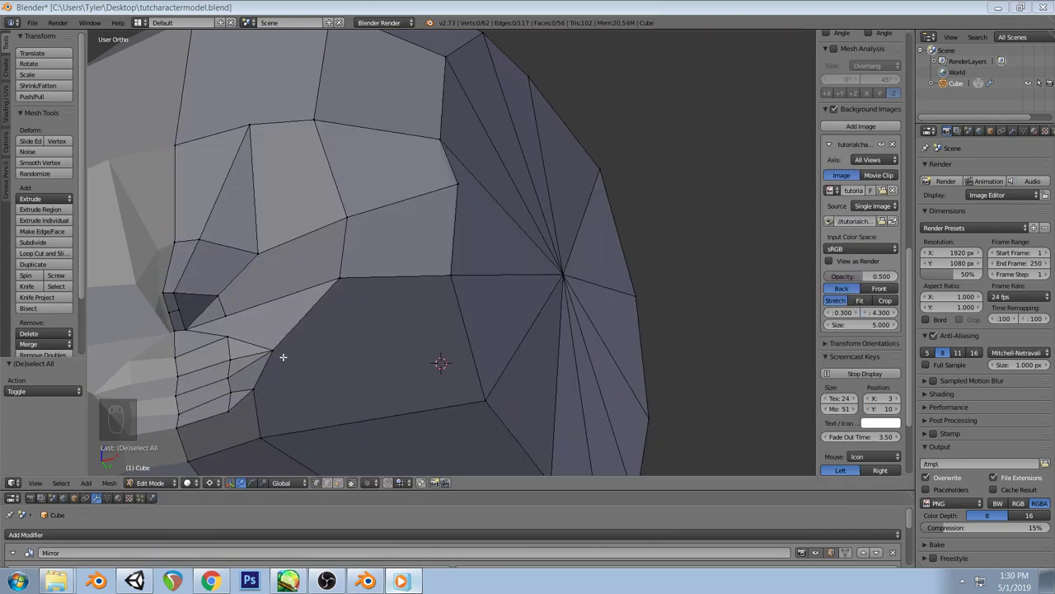
{"action": "middle_click_drag", "start_coordinate": [372, 346], "coordinate": [320, 346]}
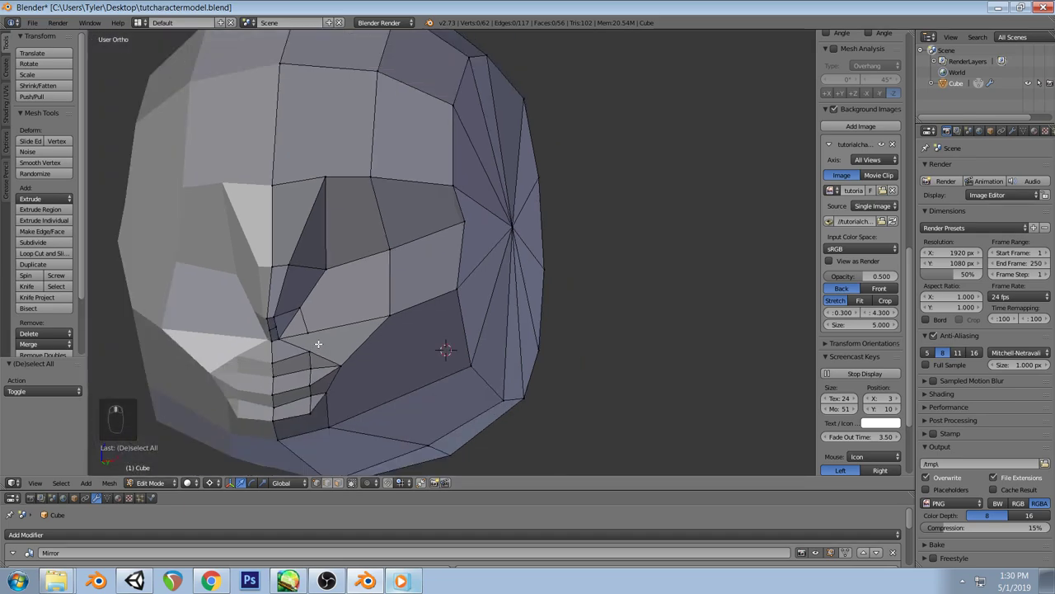
{"action": "key", "text": "ctrl+z"}
{"action": "key", "text": "ctrl+z"}
{"action": "key", "text": "KP_1"}
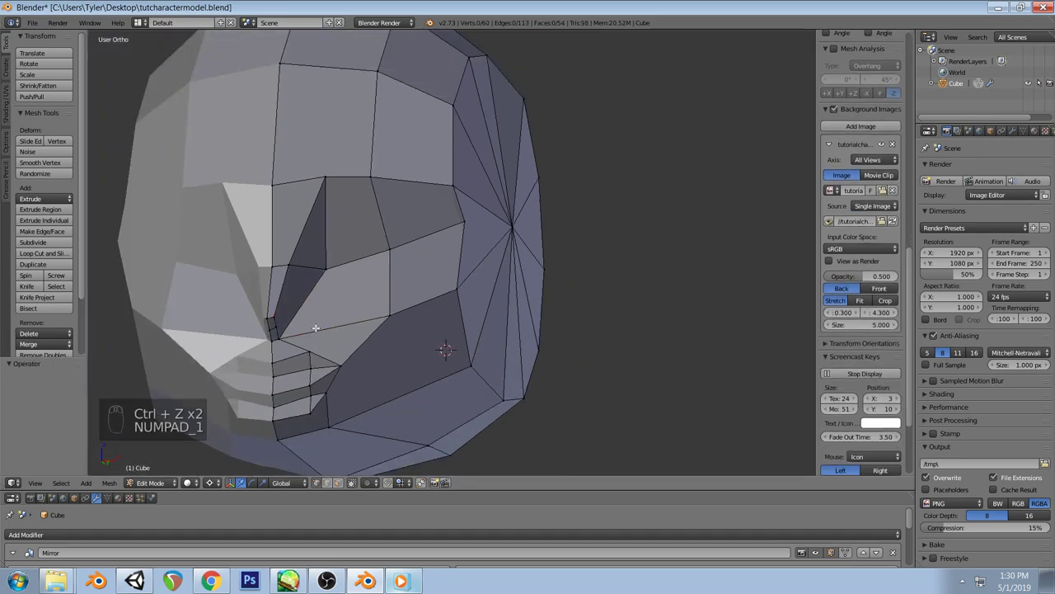
Narrow the mouth by moving its vertical edge and the mouth corner inward along the X axis, and clear the selection
{"action": "right_click", "coordinate": [338, 380]}
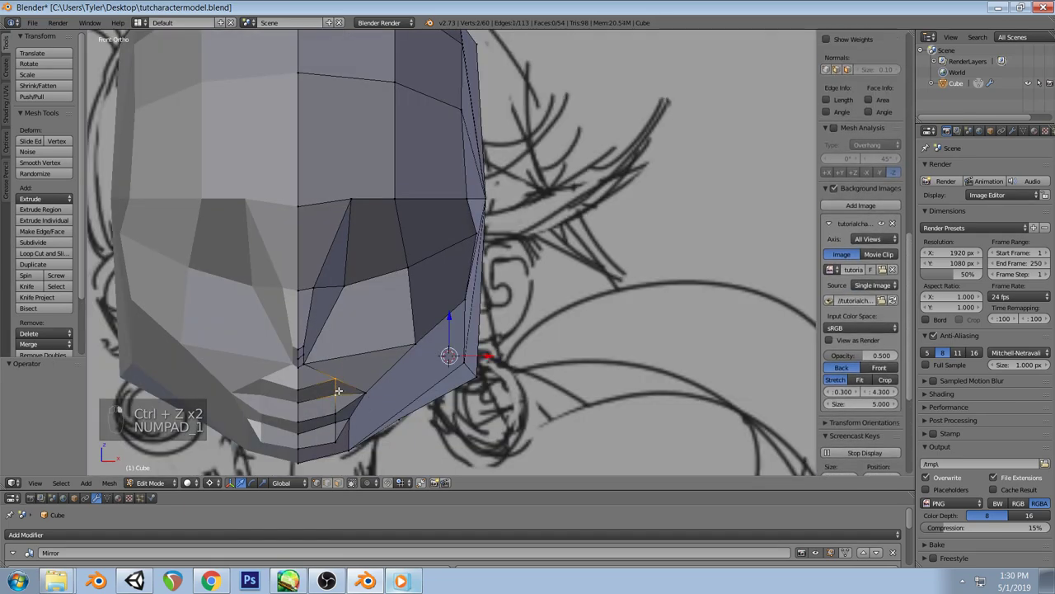
{"action": "right_click", "coordinate": [336, 425], "text": "ctrl"}
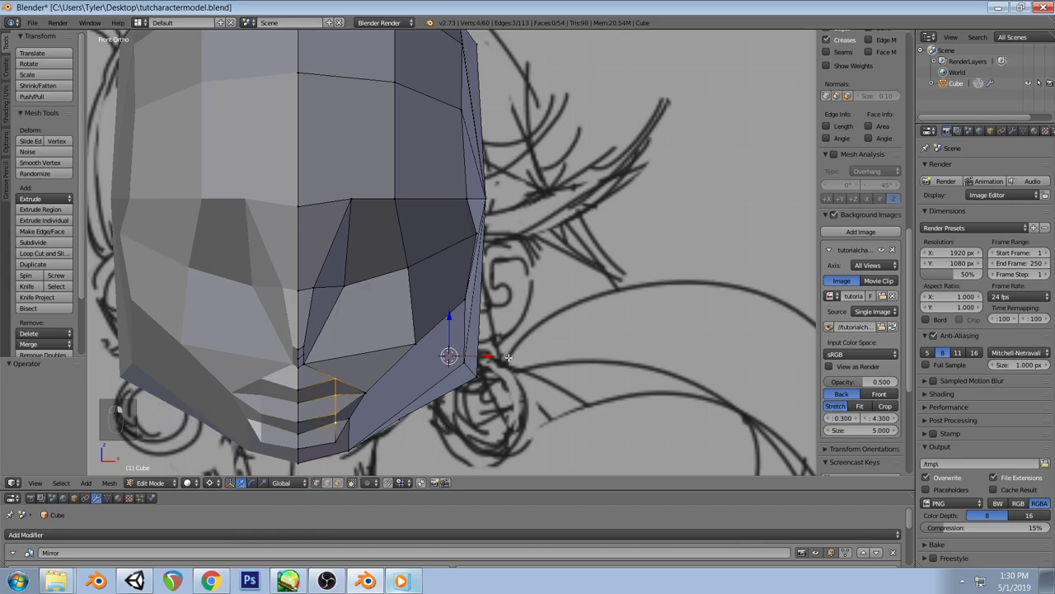
{"action": "left_click_drag", "start_coordinate": [492, 356], "coordinate": [451, 373]}
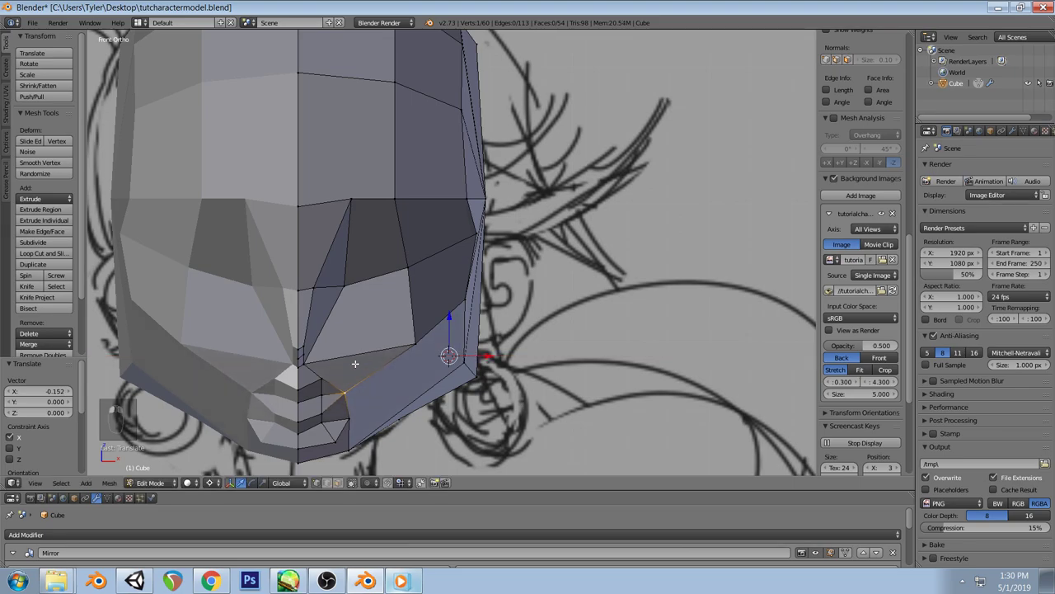
{"action": "key", "text": "a"}
Try a knife cut on the side edge of the nose just above the nose tip and undo it
{"action": "key", "text": "k"}
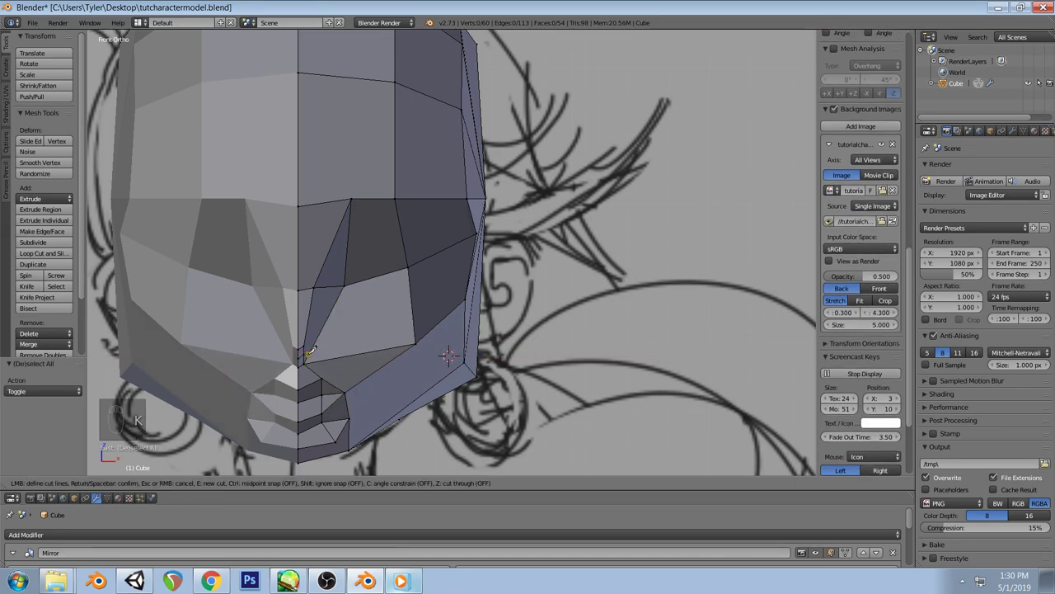
{"action": "left_click", "coordinate": [309, 352]}
{"action": "key", "text": "Return"}
{"action": "key", "text": "k"}
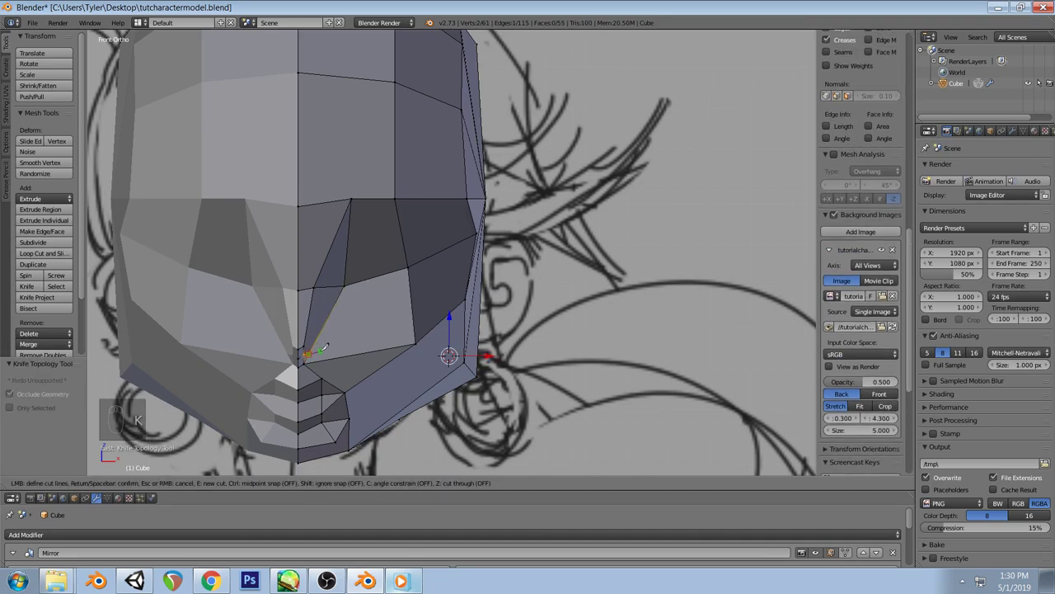
{"action": "key", "text": "Escape"}
{"action": "key", "text": "ctrl+z"}
Check the reference head and try a knife cut from the mouth corner up to the lower cheek edge
{"action": "mouse_move", "coordinate": [335, 337]}
{"action": "middle_mouse_down"}
{"action": "mouse_move", "coordinate": [353, 342]}
{"action": "mouse_move", "coordinate": [332, 348]}
{"action": "mouse_move", "coordinate": [331, 339]}
{"action": "middle_mouse_up"}
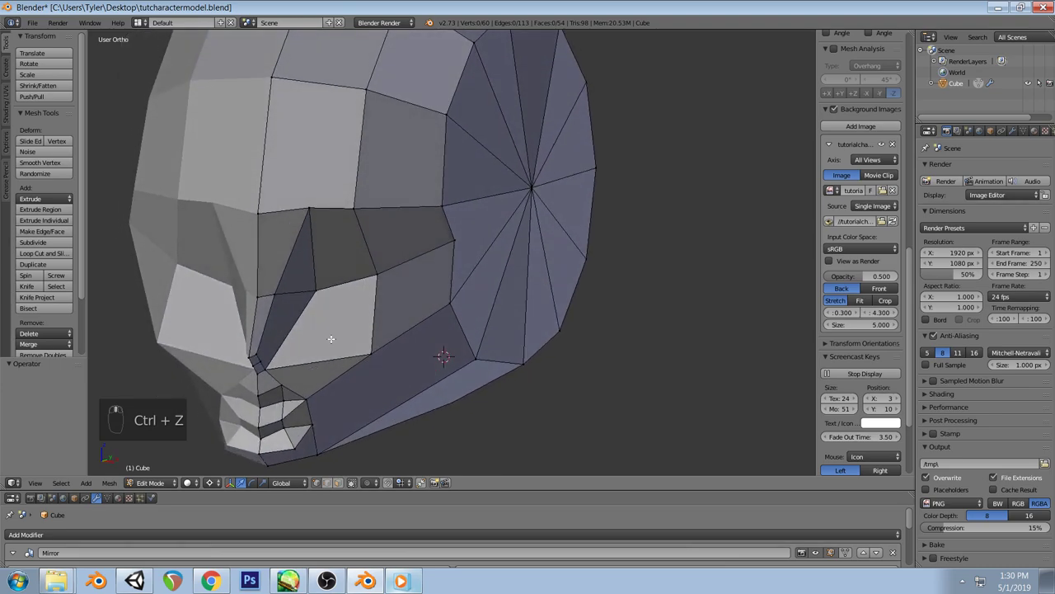
{"action": "left_click", "coordinate": [410, 583]}
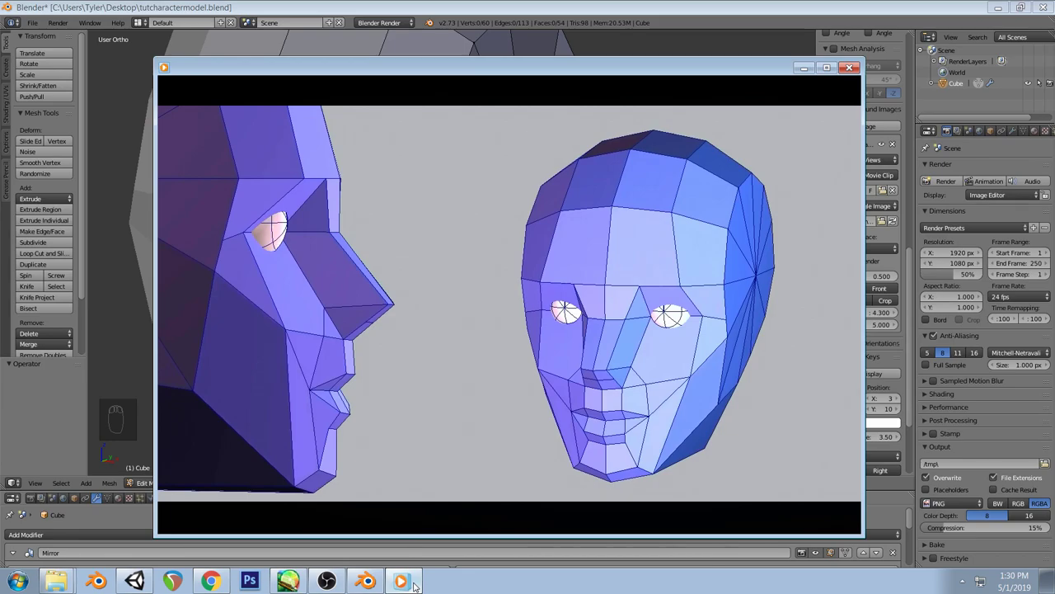
{"action": "left_click", "coordinate": [365, 581]}
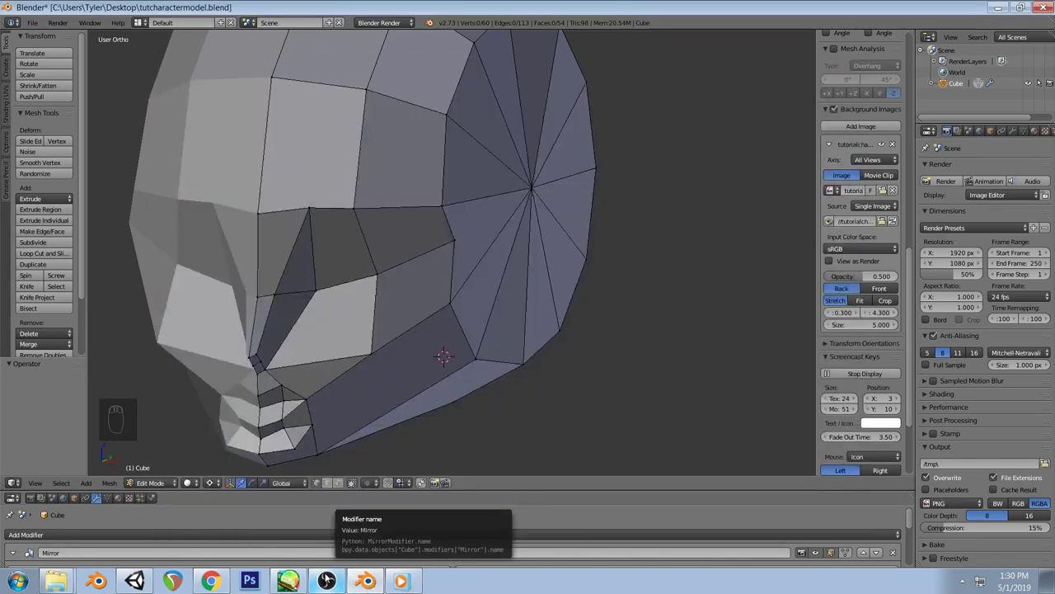
{"action": "middle_click_drag", "start_coordinate": [335, 419], "coordinate": [365, 412]}
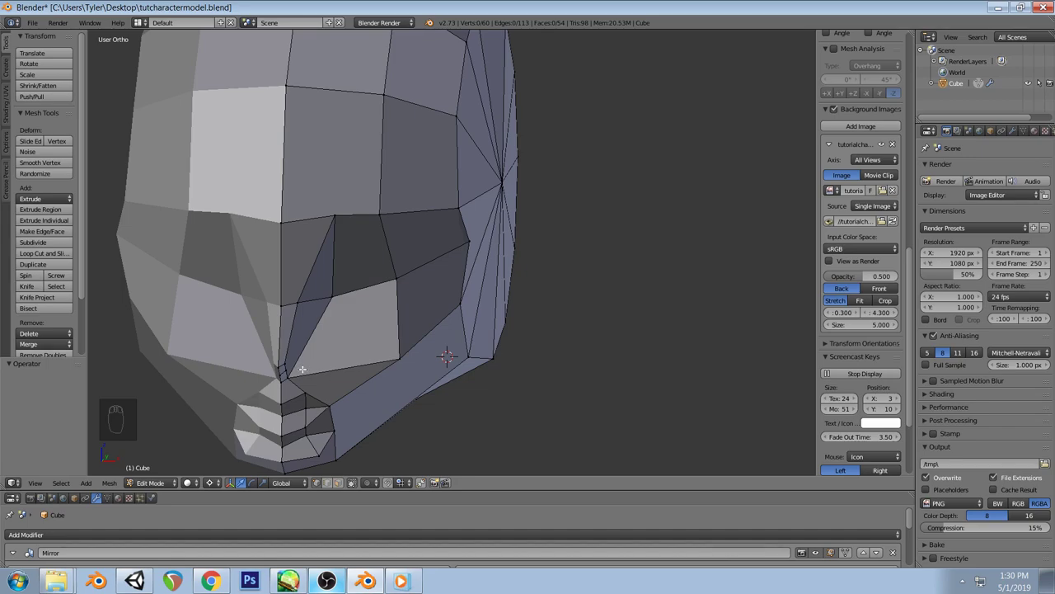
{"action": "key", "text": "k"}
{"action": "left_click", "coordinate": [330, 404]}
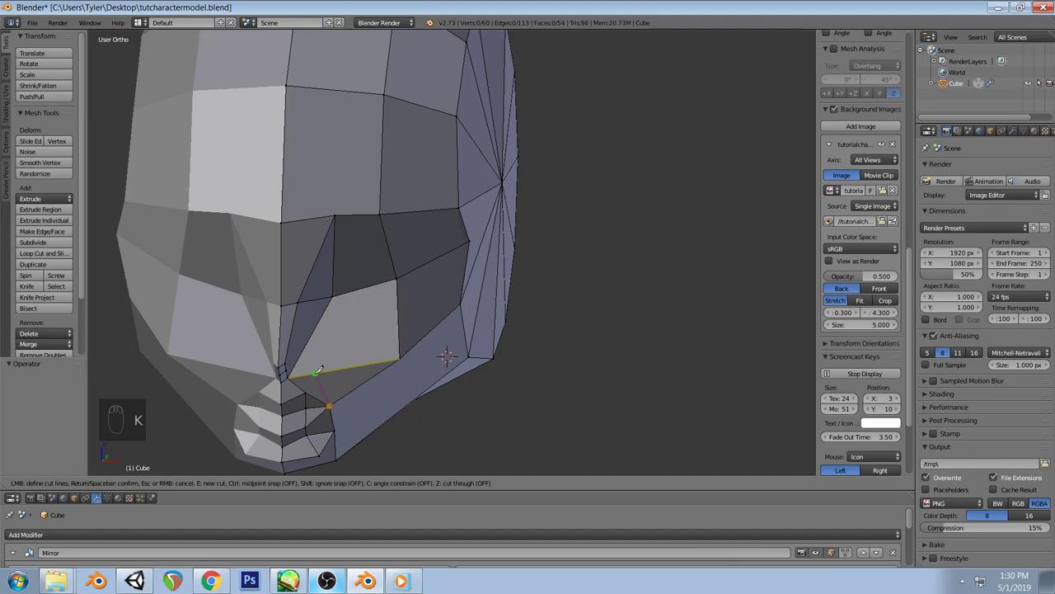
{"action": "key", "text": "Return"}
{"action": "key", "text": "KP_1"}
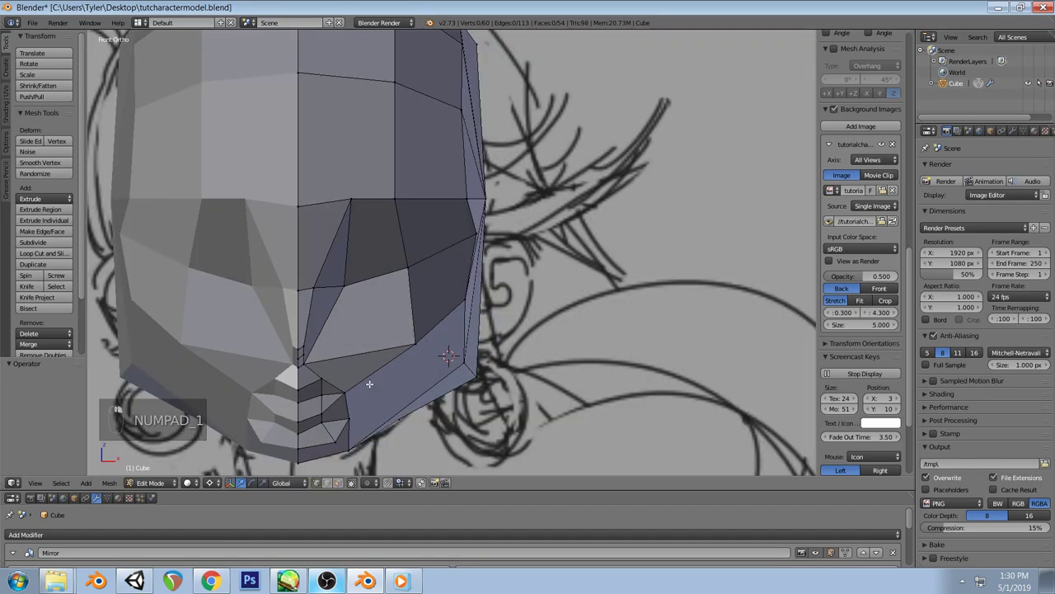
Compare with the reference head and character sketches and move the vertex above the upper lip inward and down beneath the nose
{"action": "left_click", "coordinate": [365, 581]}
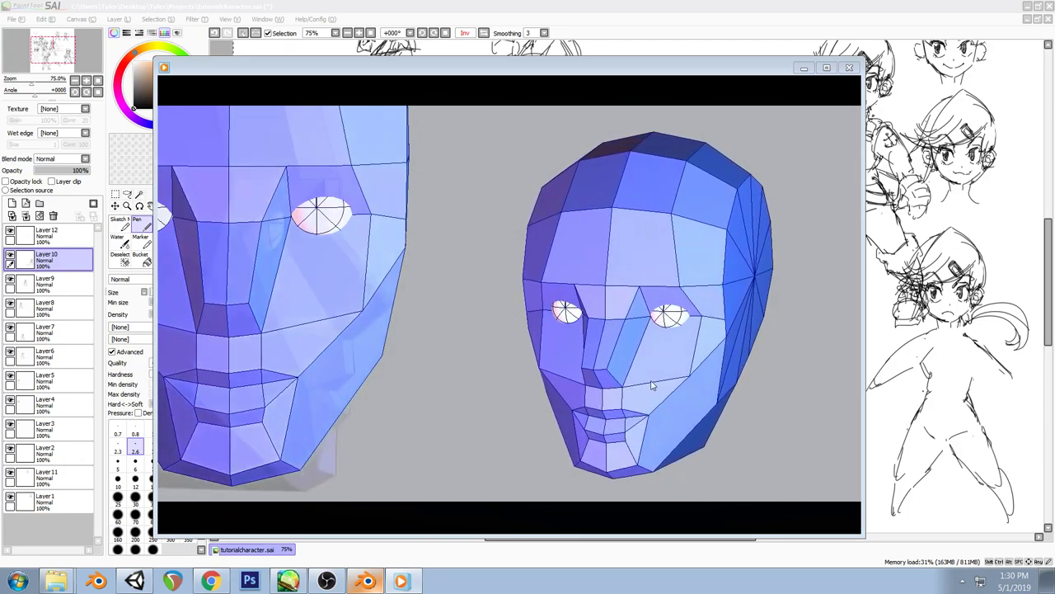
{"action": "left_click", "coordinate": [284, 582]}
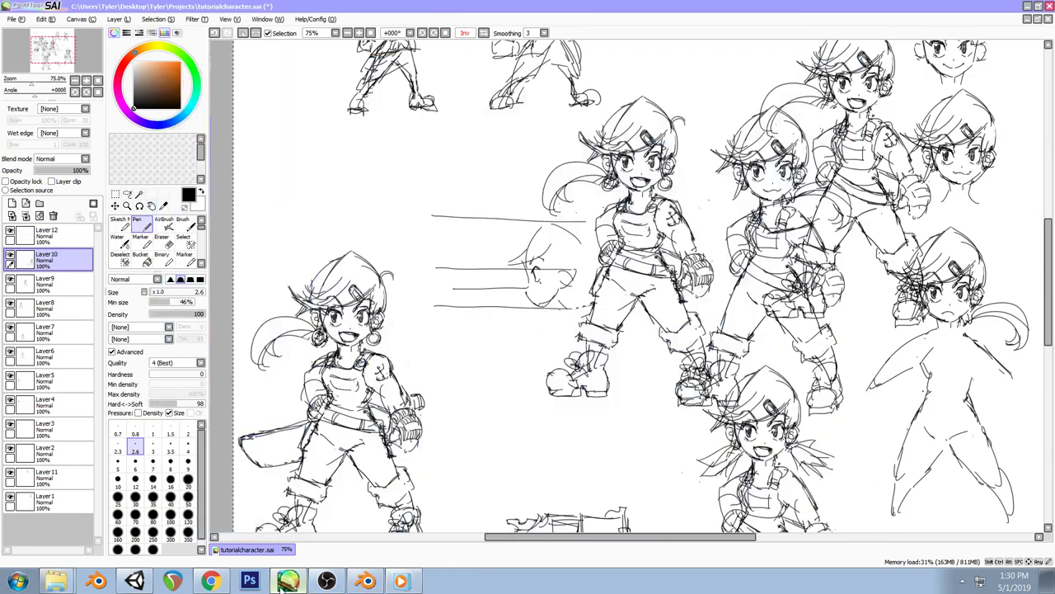
{"action": "left_click", "coordinate": [401, 581]}
{"action": "left_click", "coordinate": [369, 582]}
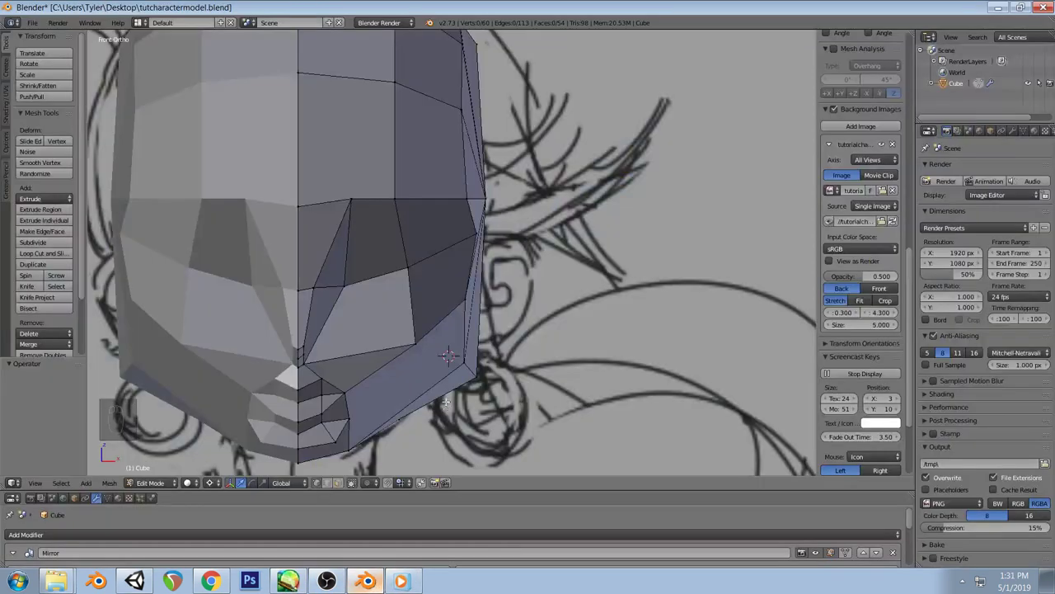
{"action": "right_click", "coordinate": [324, 376]}
{"action": "key", "text": "g"}
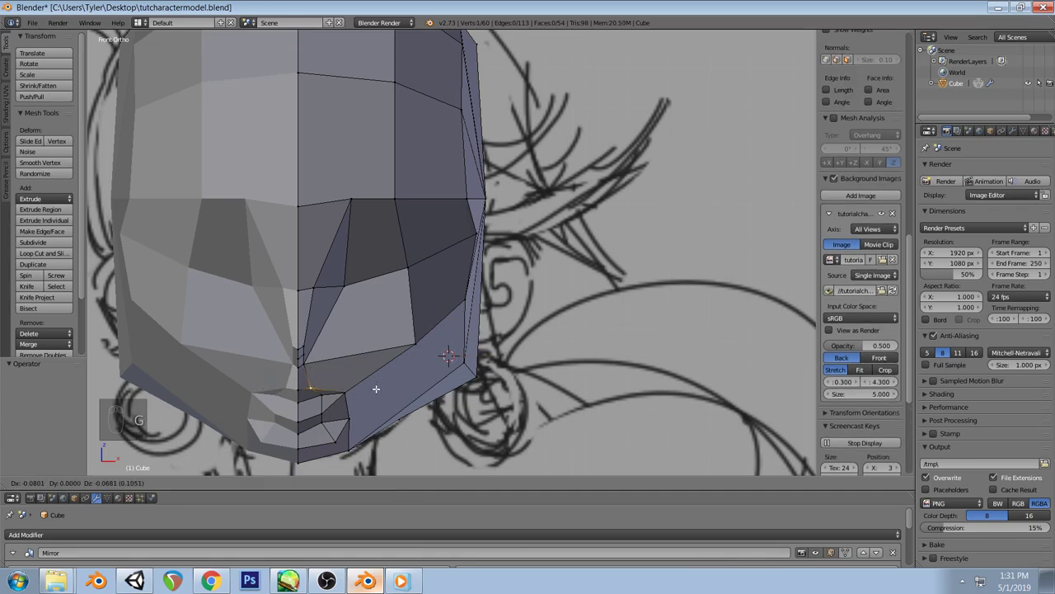
{"action": "left_click", "coordinate": [376, 388]}
{"action": "key", "text": "a"}
Lower the upper lip's second edge row by about 0.028 and shift its side vertex about 0.036 towards the centre
{"action": "right_click", "coordinate": [321, 396]}
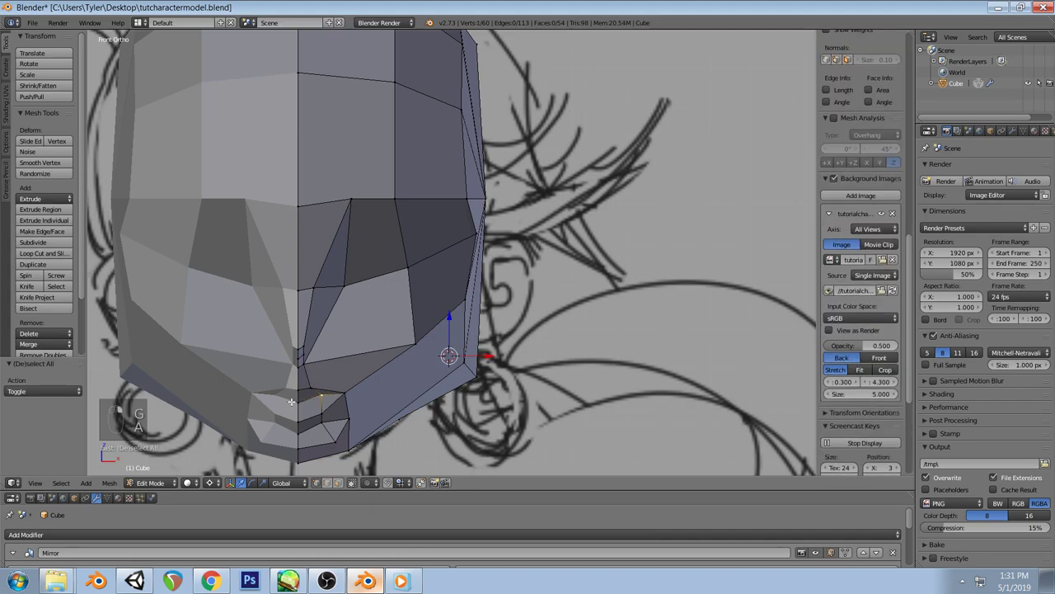
{"action": "right_click", "coordinate": [299, 401], "text": "shift"}
{"action": "key", "text": "g"}
{"action": "left_click", "coordinate": [367, 400]}
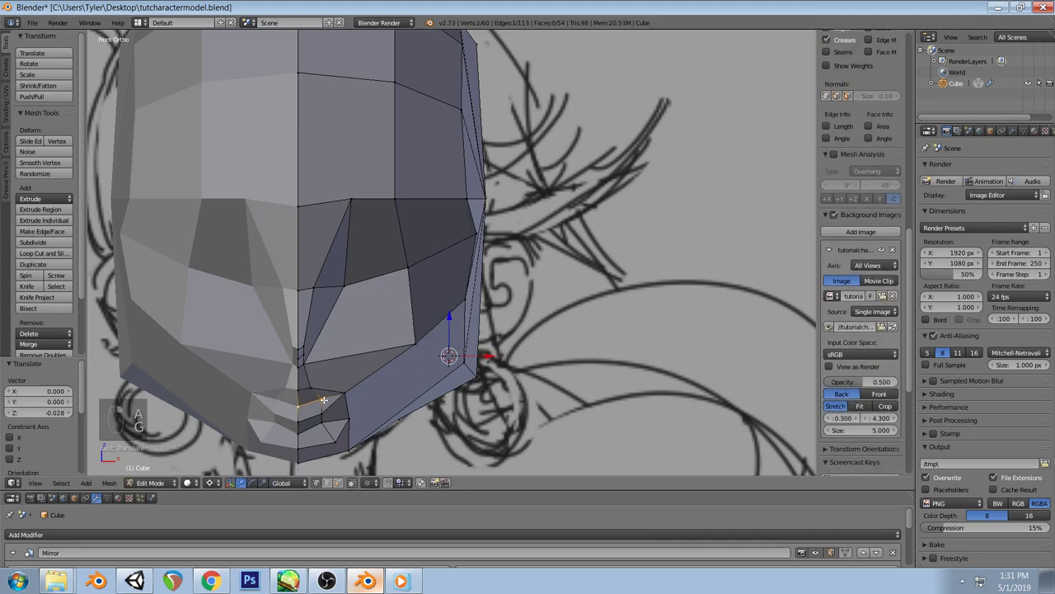
{"action": "right_click", "coordinate": [369, 400]}
{"action": "key", "text": "g"}
{"action": "left_click", "coordinate": [379, 400]}
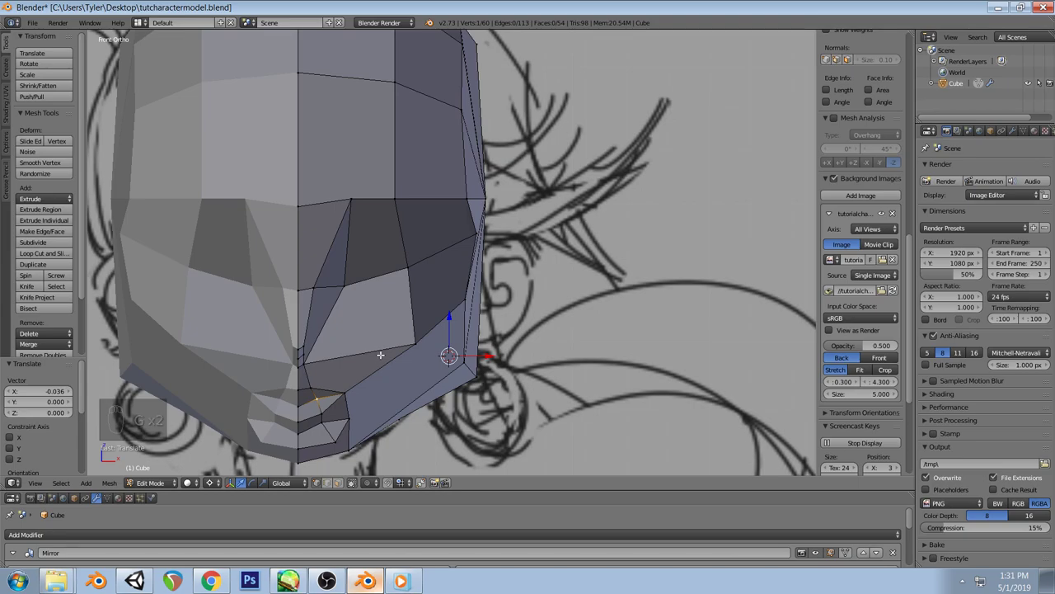
Recheck the reference head and sketches and knife-cut from the nose's side edge across the lower cheek to the mouth corner
{"action": "left_click", "coordinate": [402, 580]}
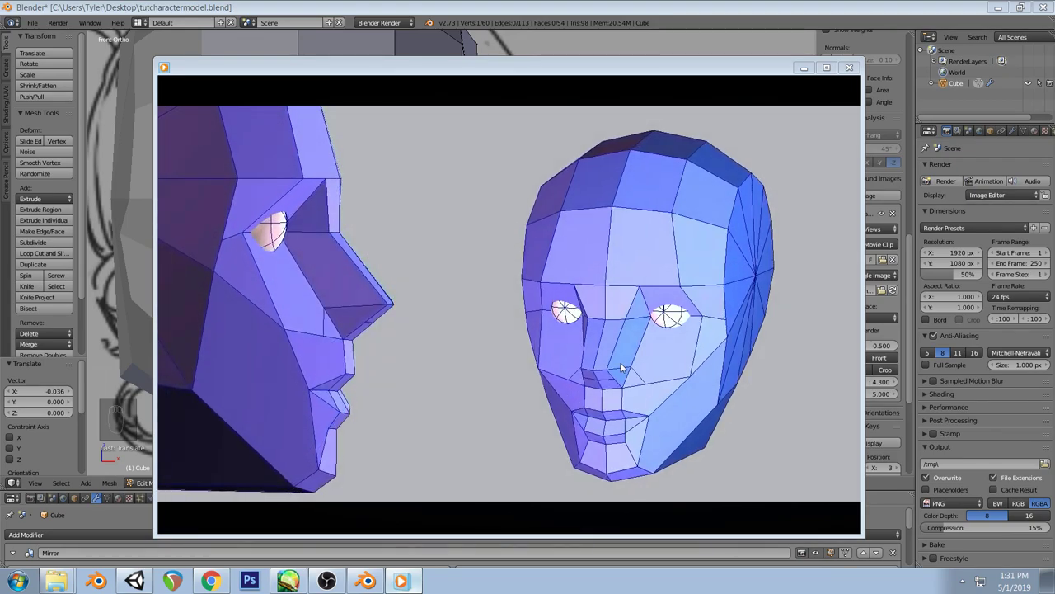
{"action": "left_click", "coordinate": [288, 581]}
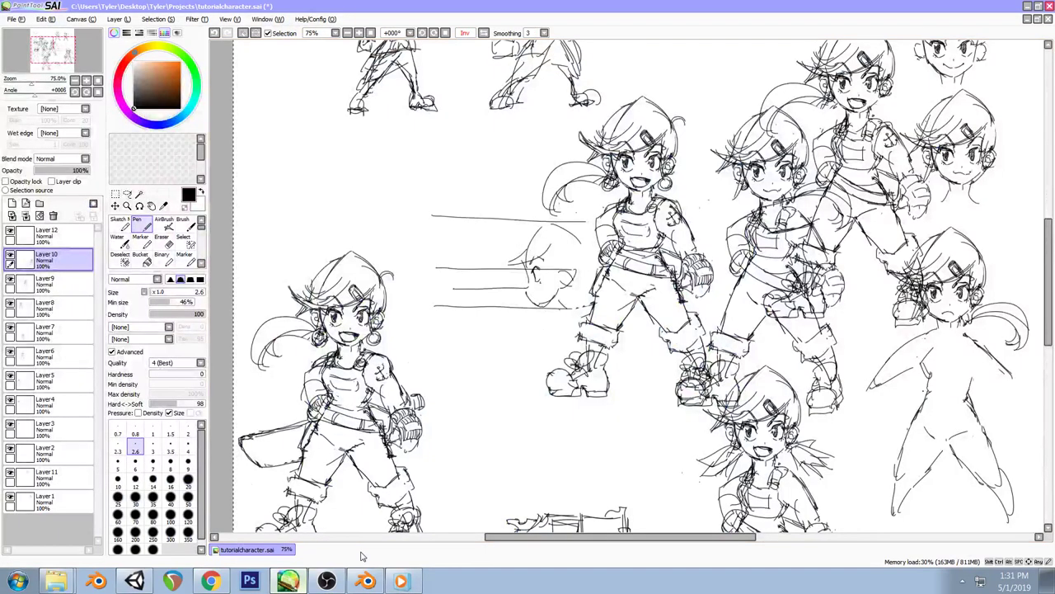
{"action": "left_click", "coordinate": [365, 581]}
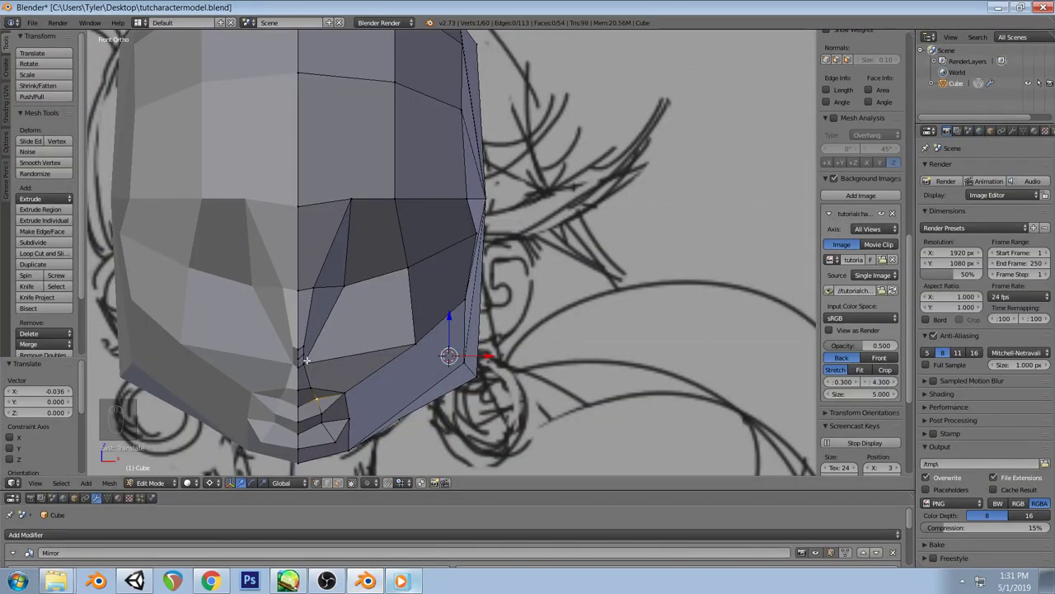
{"action": "key", "text": "k"}
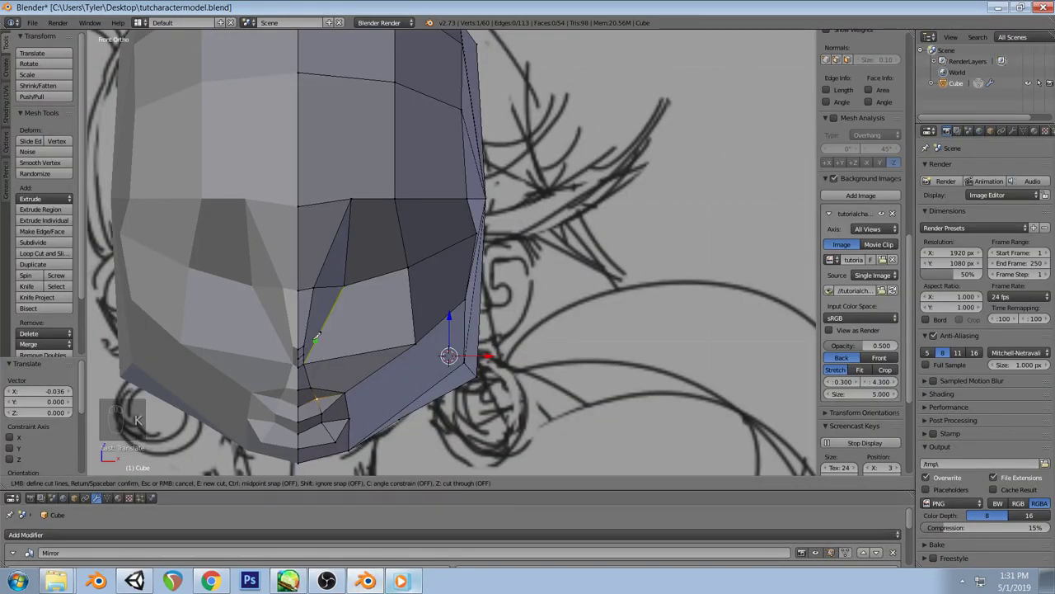
{"action": "left_click", "coordinate": [308, 346]}
{"action": "left_click", "coordinate": [325, 361]}
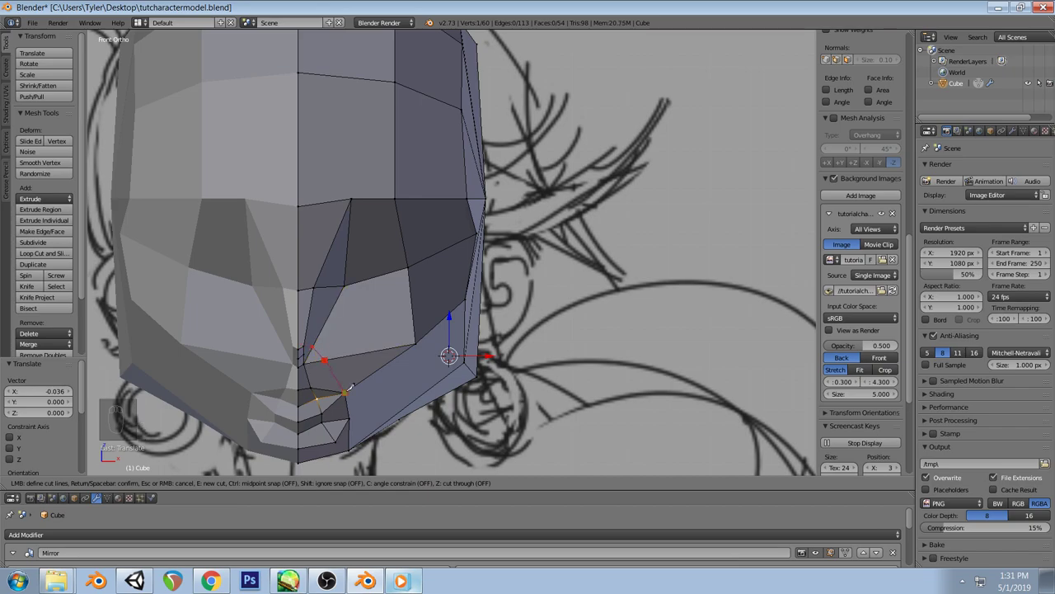
{"action": "key", "text": "Return"}
{"action": "key", "text": "a"}
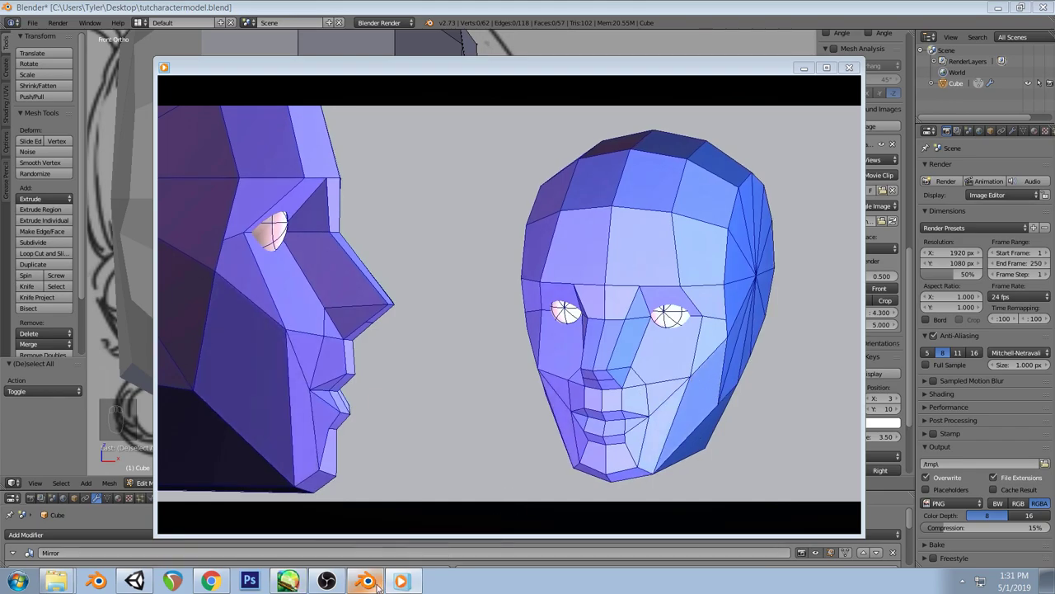
Check the reference head and knife-cut from the chin's side corner up to the lower cheek vertex below the eye
{"action": "key", "text": "Escape"}
{"action": "middle_click_drag", "start_coordinate": [428, 363], "coordinate": [378, 377]}
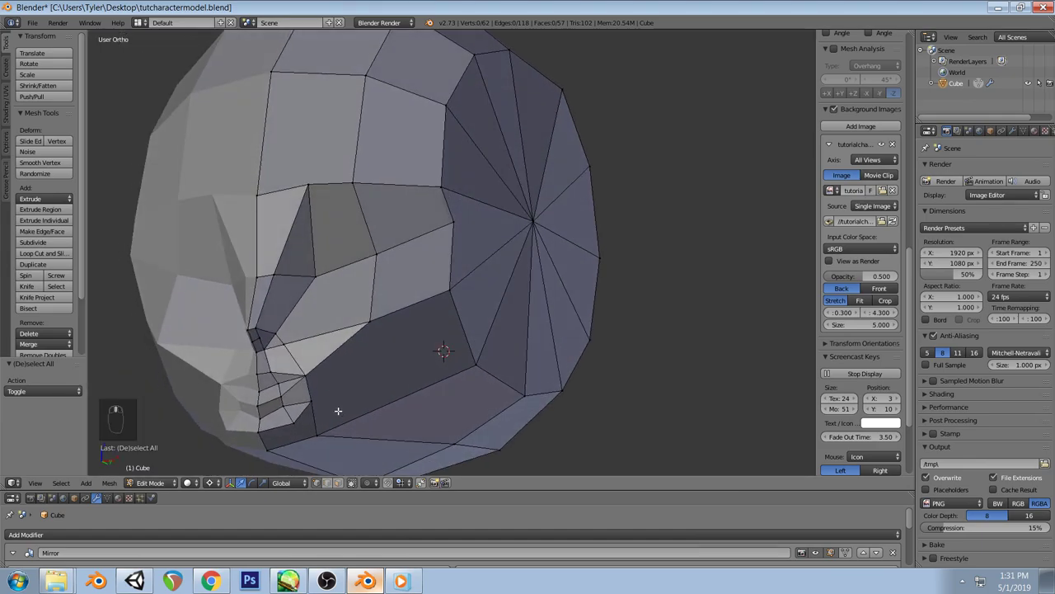
{"action": "key", "text": "k"}
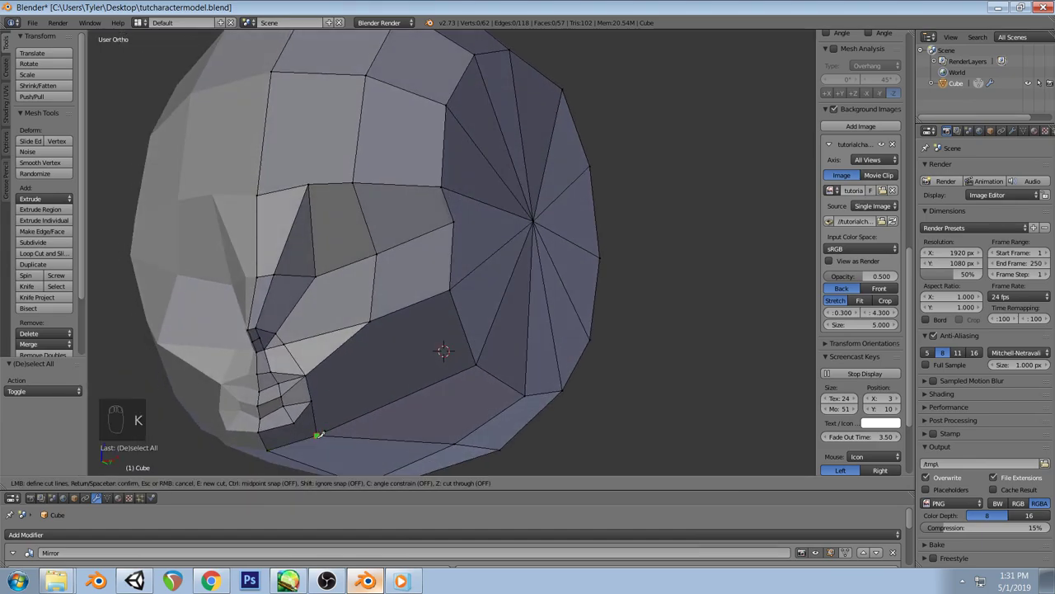
{"action": "right_click", "coordinate": [318, 433]}
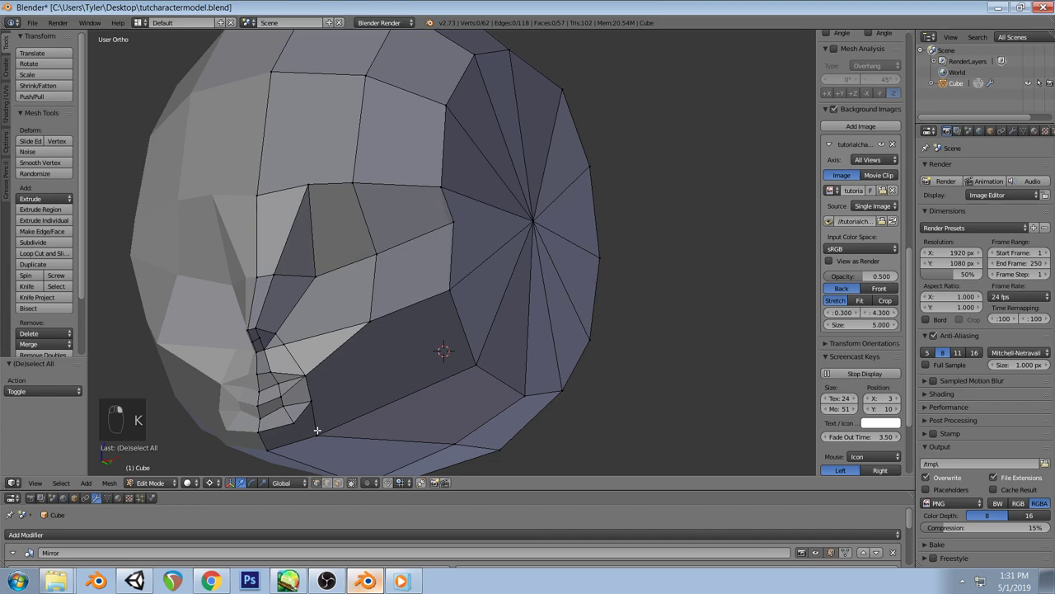
{"action": "key", "text": "k"}
{"action": "left_click", "coordinate": [317, 435]}
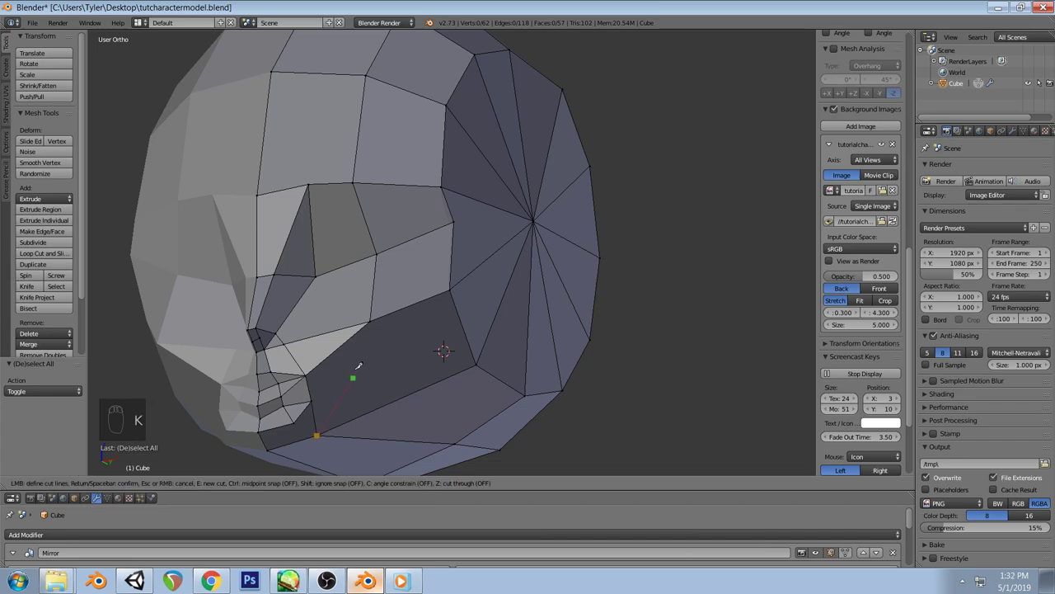
{"action": "left_click", "coordinate": [372, 322]}
{"action": "key", "text": "Return"}
{"action": "key", "text": "a"}
Recheck the reference head and knife-cut from the mouth corner across the cheek to the rear jaw corner
{"action": "middle_click_drag", "start_coordinate": [372, 322], "coordinate": [409, 343]}
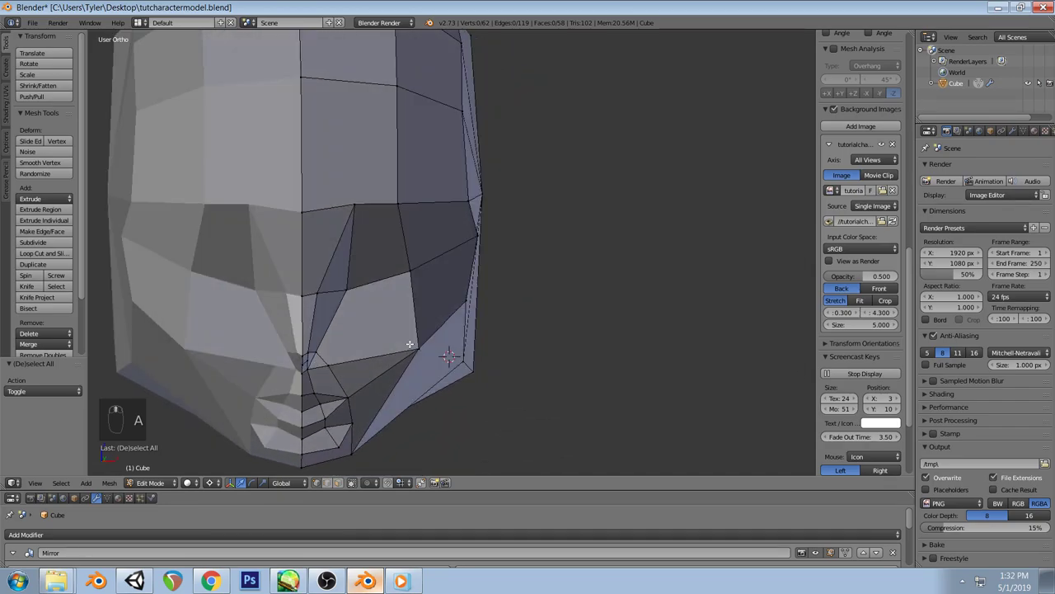
{"action": "key", "text": "KP_1"}
{"action": "scroll", "coordinate": [372, 356], "scroll_direction": "down", "scroll_amount": 5}
{"action": "left_click", "coordinate": [401, 580]}
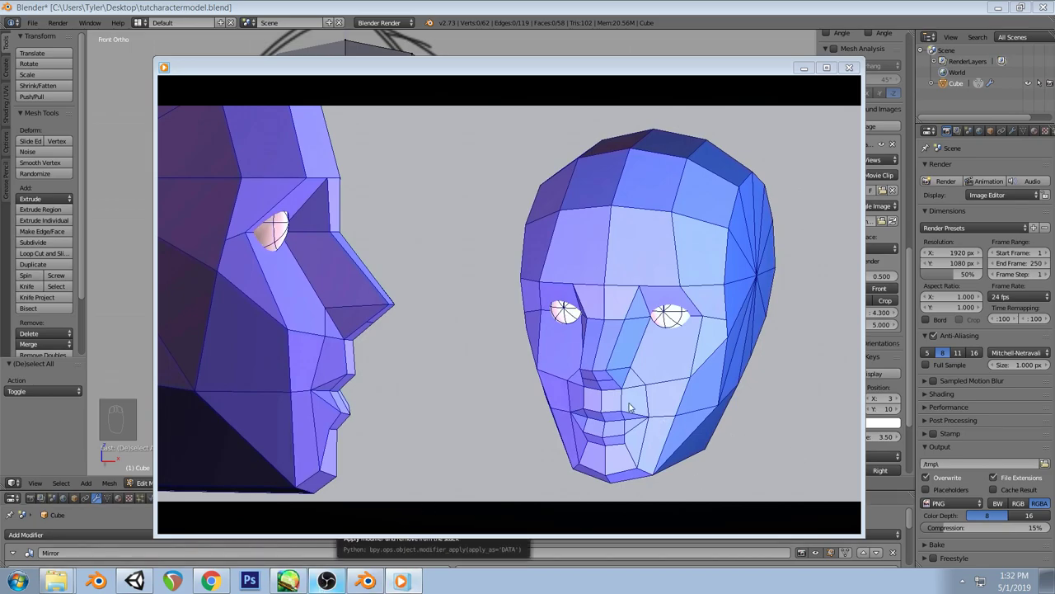
{"action": "left_click", "coordinate": [364, 582]}
{"action": "middle_click_drag", "start_coordinate": [445, 341], "coordinate": [394, 329]}
{"action": "key", "text": "k"}
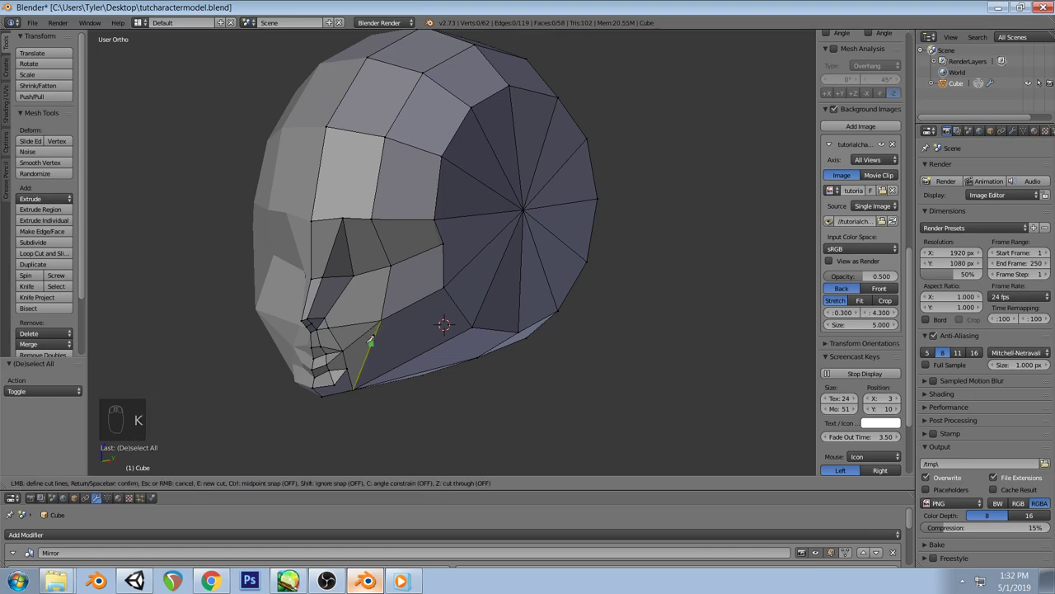
{"action": "left_click", "coordinate": [342, 352]}
{"action": "left_click", "coordinate": [370, 348]}
{"action": "left_click", "coordinate": [446, 324]}
{"action": "key", "text": "Return"}
{"action": "key", "text": "a"}
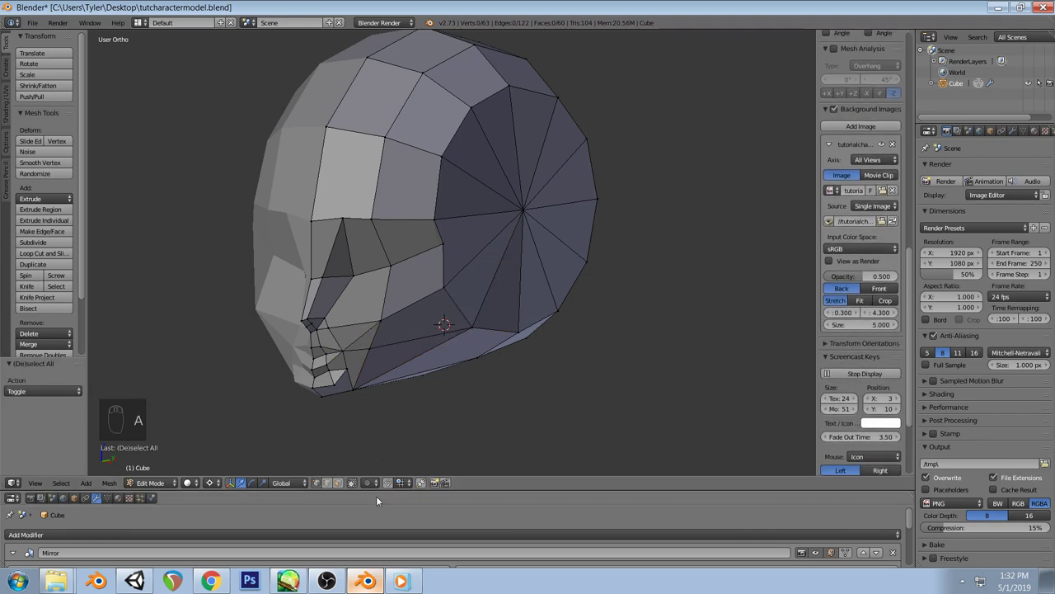
{"action": "left_click", "coordinate": [338, 484]}
{"action": "right_click", "coordinate": [353, 335]}
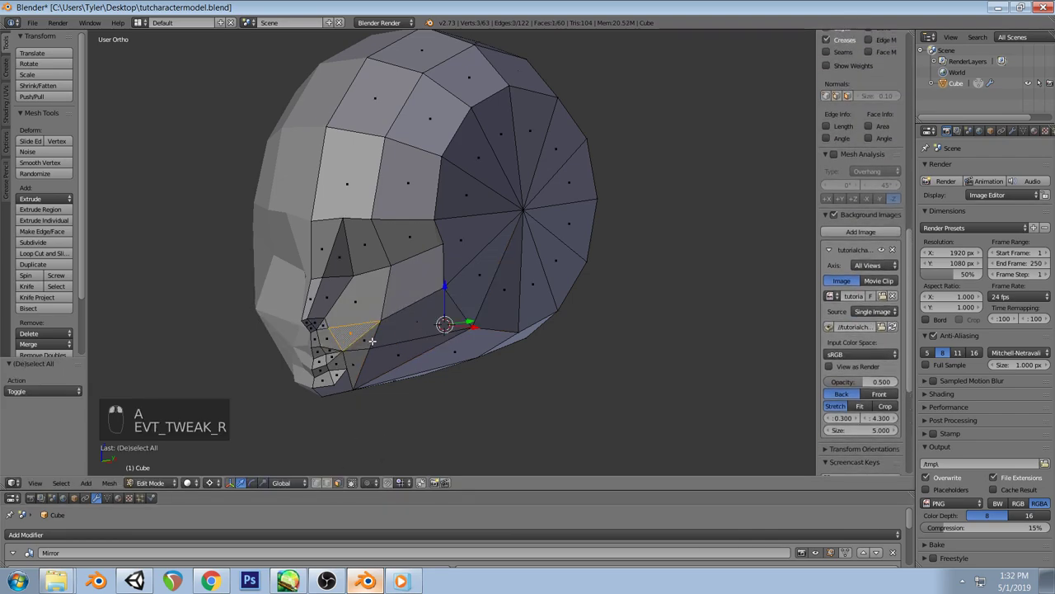
{"action": "key", "text": "ctrl+z"}
{"action": "key", "text": "ctrl+z"}
{"action": "key", "text": "ctrl+z"}
{"action": "key", "text": "ctrl+z"}
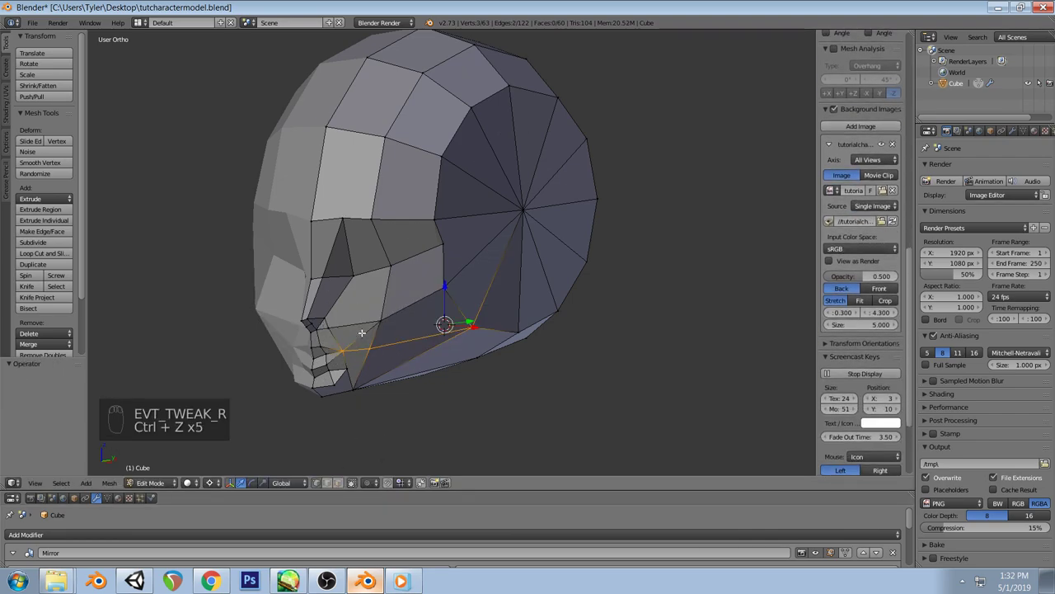
Merge the two adjoining cheek triangles beside the mouth corner into one face with Tris to Quads
{"action": "left_click", "coordinate": [340, 484]}
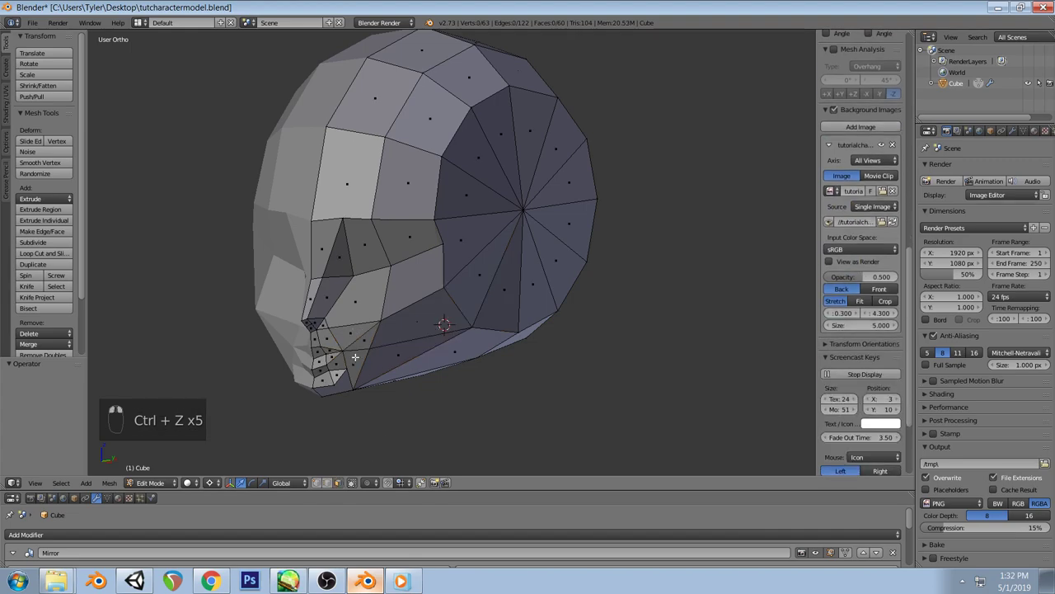
{"action": "right_click", "coordinate": [360, 339]}
{"action": "key", "text": "space"}
{"action": "type", "text": "quad"}
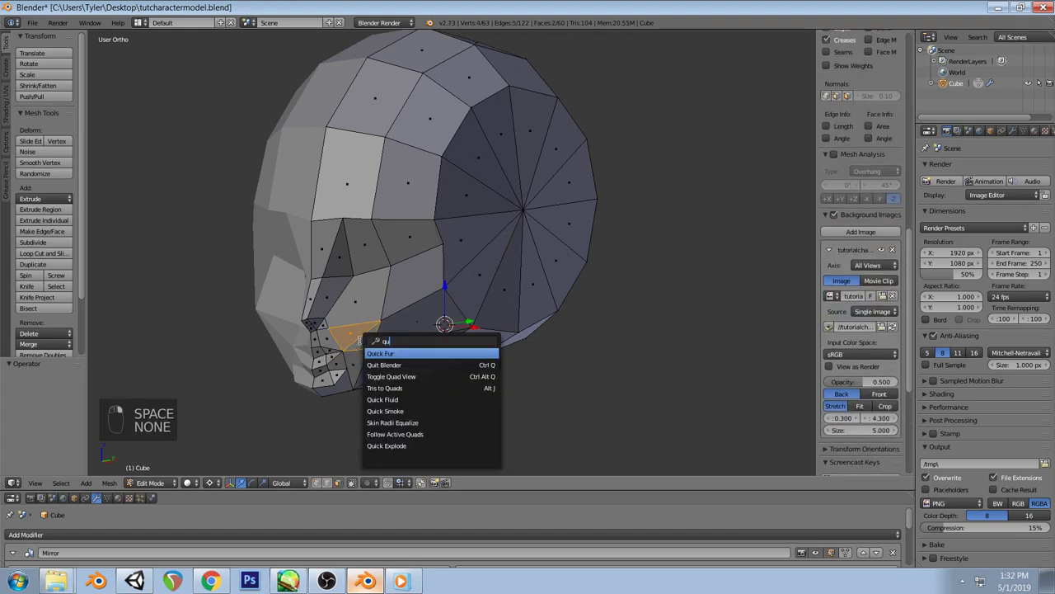
{"action": "left_click", "coordinate": [385, 364]}
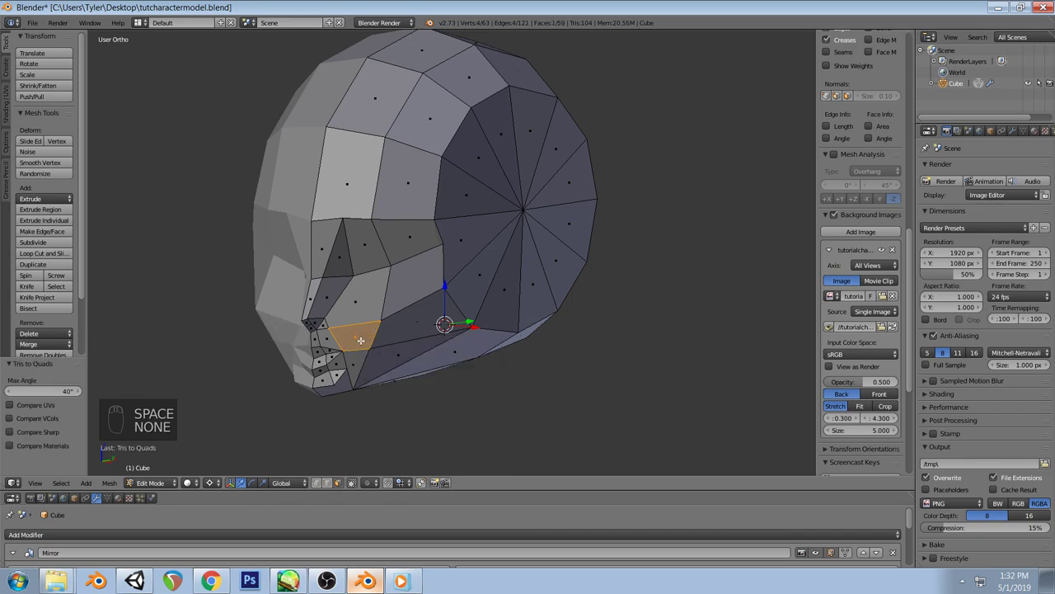
{"action": "key", "text": "a"}
Check the reference head and lower the two vertices beside the nose bridge at the inner eye corner by about 0.07
{"action": "middle_click_drag", "start_coordinate": [346, 363], "coordinate": [417, 361]}
{"action": "key", "text": "KP_1"}
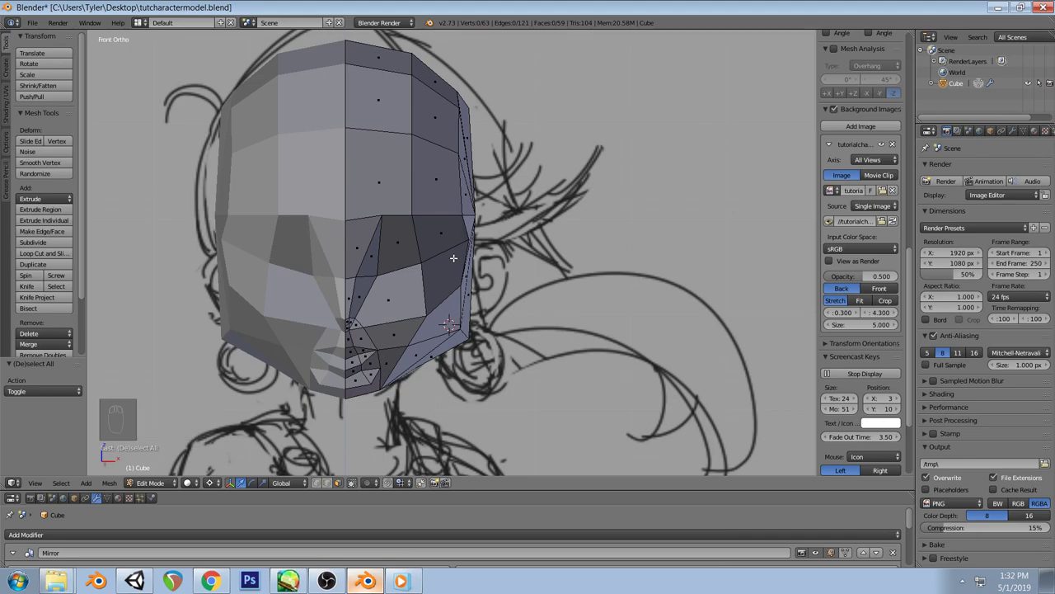
{"action": "left_click", "coordinate": [402, 581]}
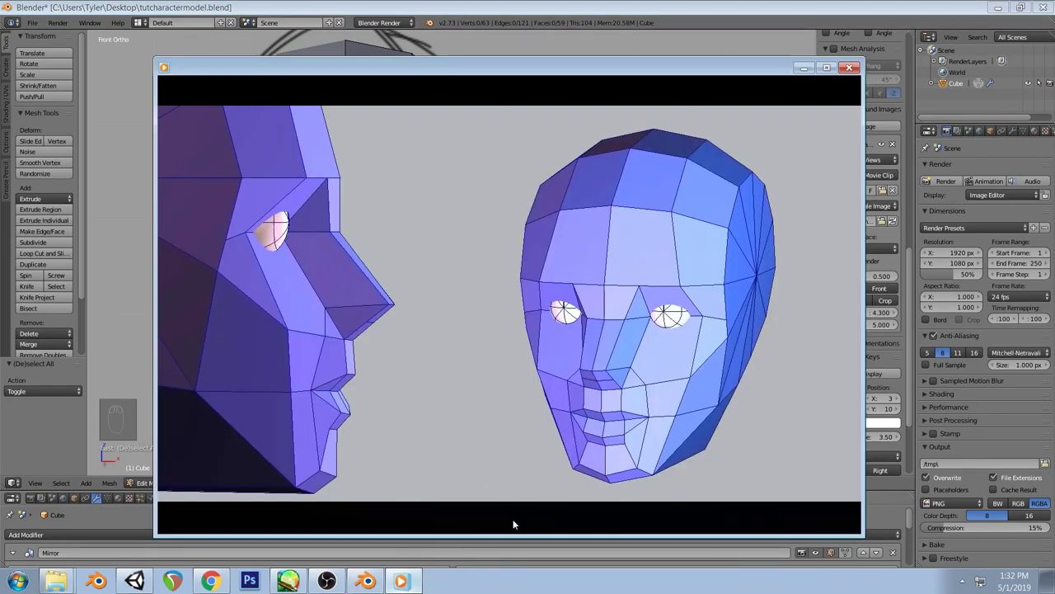
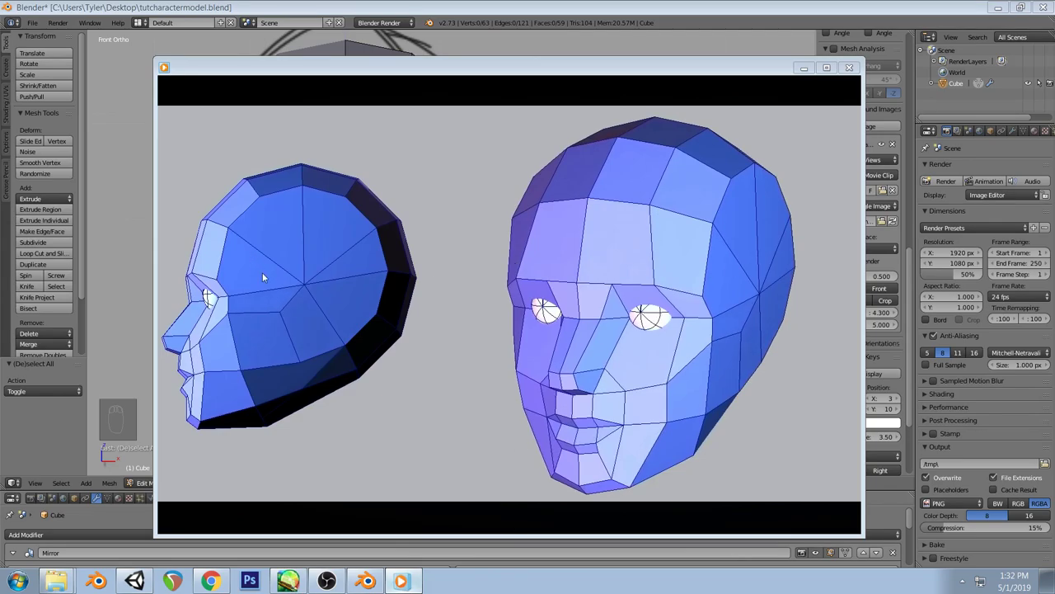
{"action": "left_click", "coordinate": [288, 581]}
{"action": "left_click", "coordinate": [366, 580]}
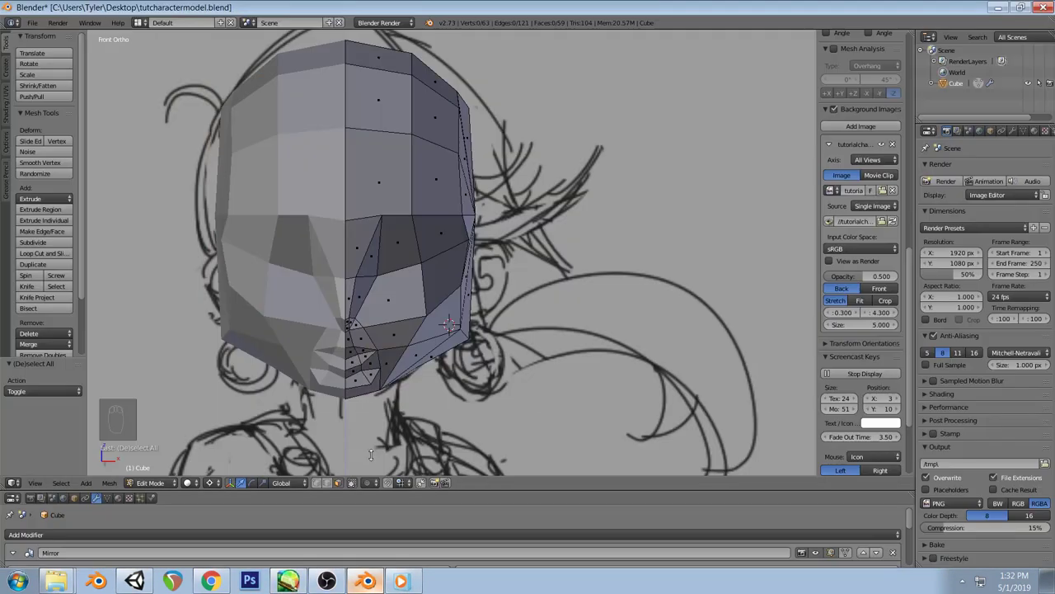
{"action": "left_click", "coordinate": [327, 482]}
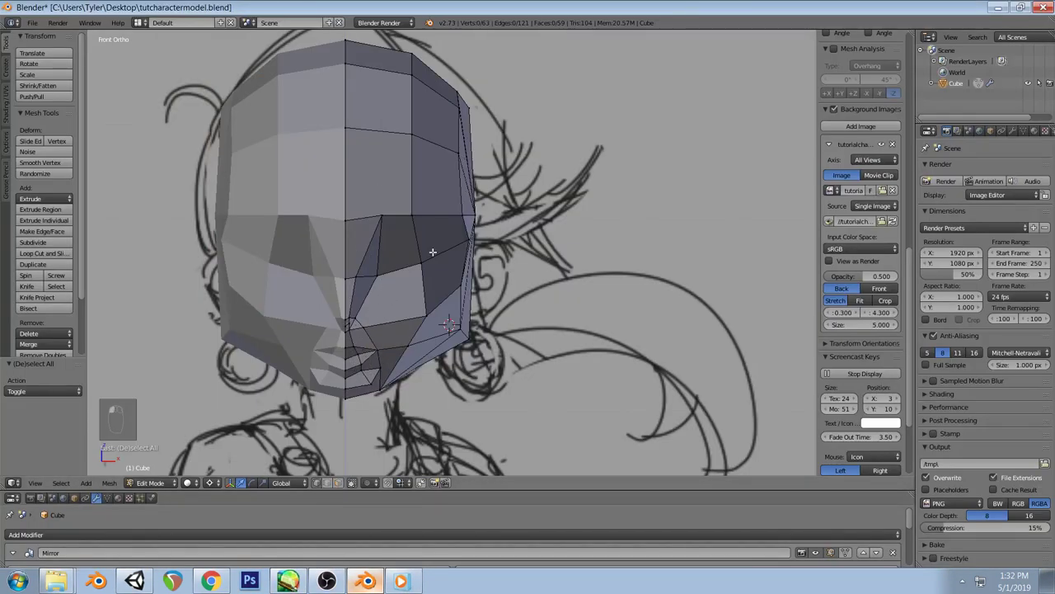
{"action": "key", "text": "z"}
{"action": "key", "text": "z"}
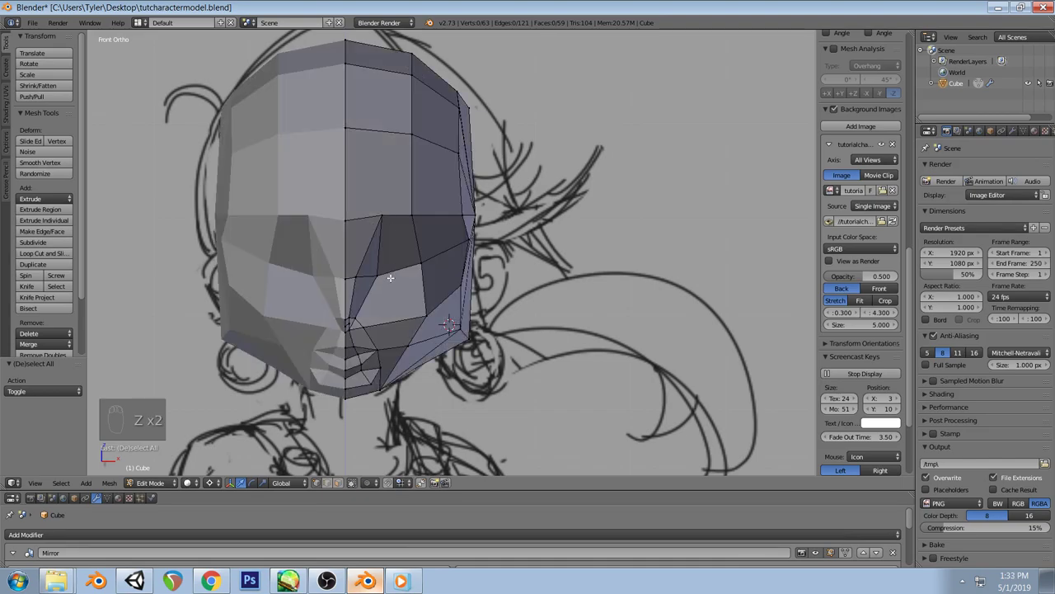
{"action": "key", "text": "z"}
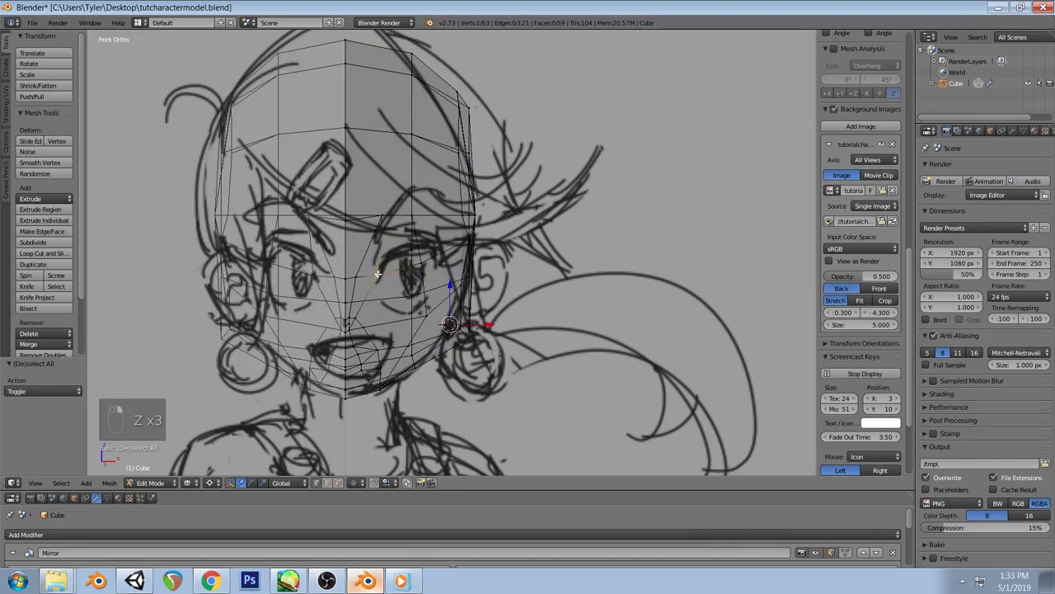
{"action": "right_click", "coordinate": [377, 275]}
{"action": "key", "text": "z"}
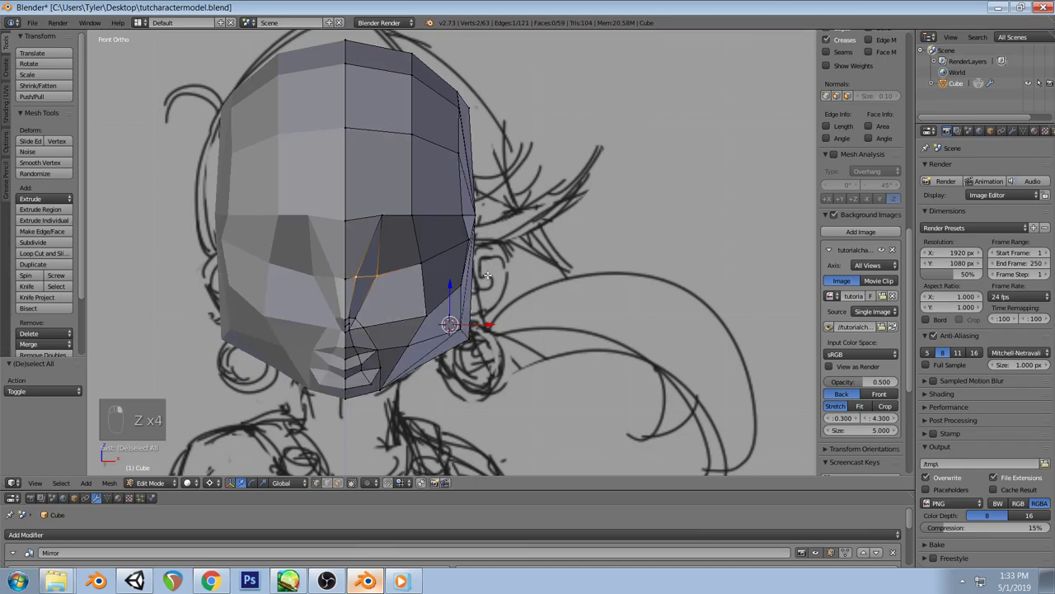
{"action": "key", "text": "z"}
{"action": "key", "text": "g"}
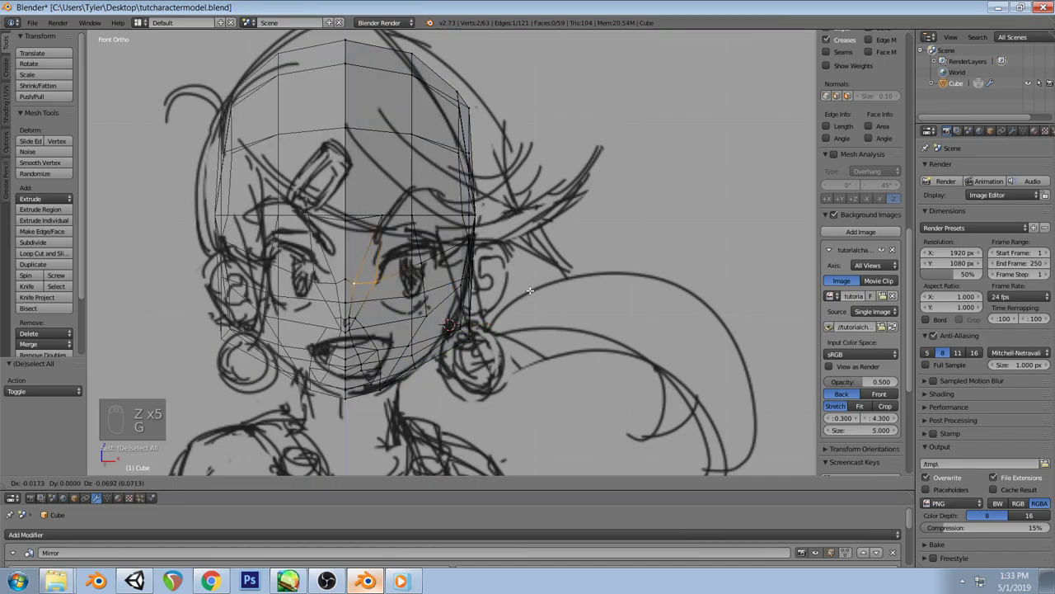
{"action": "left_click", "coordinate": [529, 292]}
{"action": "key", "text": "a"}
Lower the nose bridge's centre-line vertex by 0.063 along Z, level with the neighbouring inner eye vertices
{"action": "key", "text": "z"}
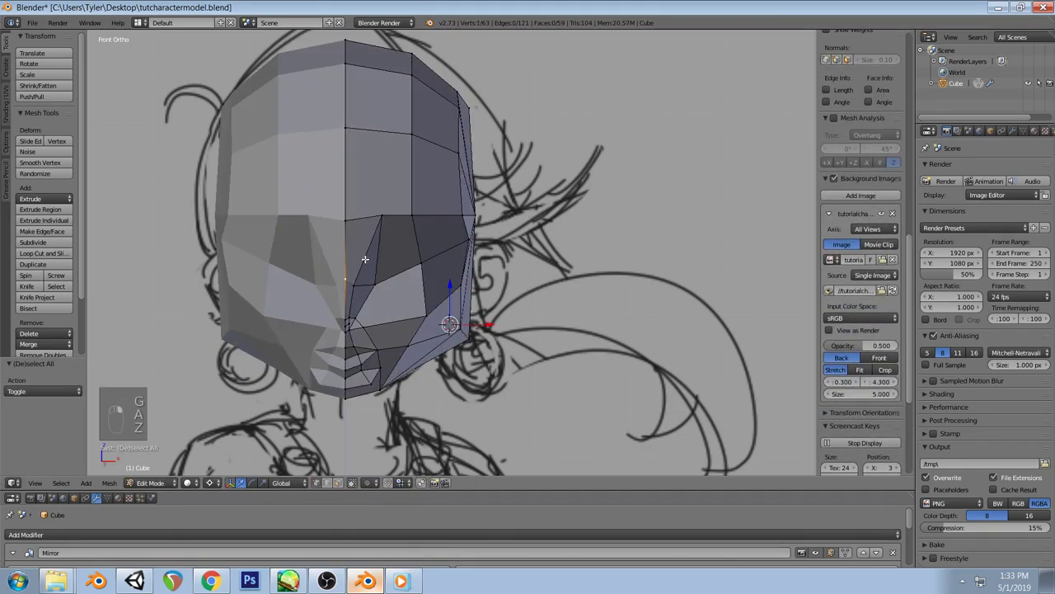
{"action": "key", "text": "a"}
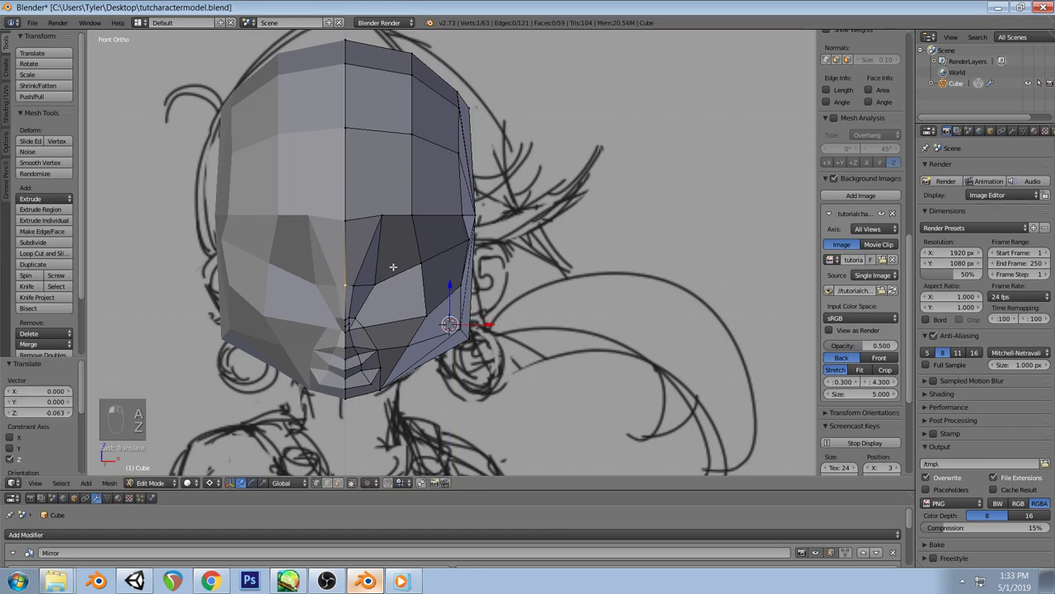
{"action": "key", "text": "a"}
{"action": "key", "text": "a"}
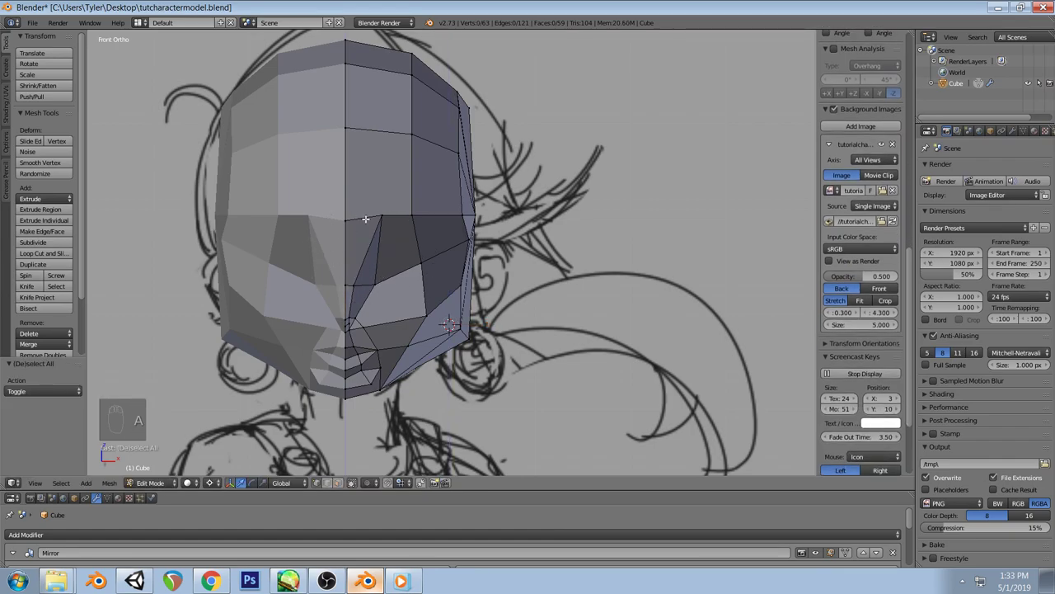
Shift the cheek vertex below the eye 0.029 inward and 0.017 up from the front, and 0.092 back and 0.052 up from the side
{"action": "mouse_move", "coordinate": [497, 224]}
{"action": "middle_mouse_down"}
{"action": "mouse_move", "coordinate": [438, 249]}
{"action": "mouse_move", "coordinate": [417, 237]}
{"action": "mouse_move", "coordinate": [417, 182]}
{"action": "mouse_move", "coordinate": [459, 159]}
{"action": "mouse_move", "coordinate": [448, 266]}
{"action": "mouse_move", "coordinate": [448, 243]}
{"action": "mouse_move", "coordinate": [404, 273]}
{"action": "mouse_move", "coordinate": [377, 317]}
{"action": "middle_mouse_up"}
{"action": "right_click", "coordinate": [377, 316]}
{"action": "key", "text": "KP_1"}
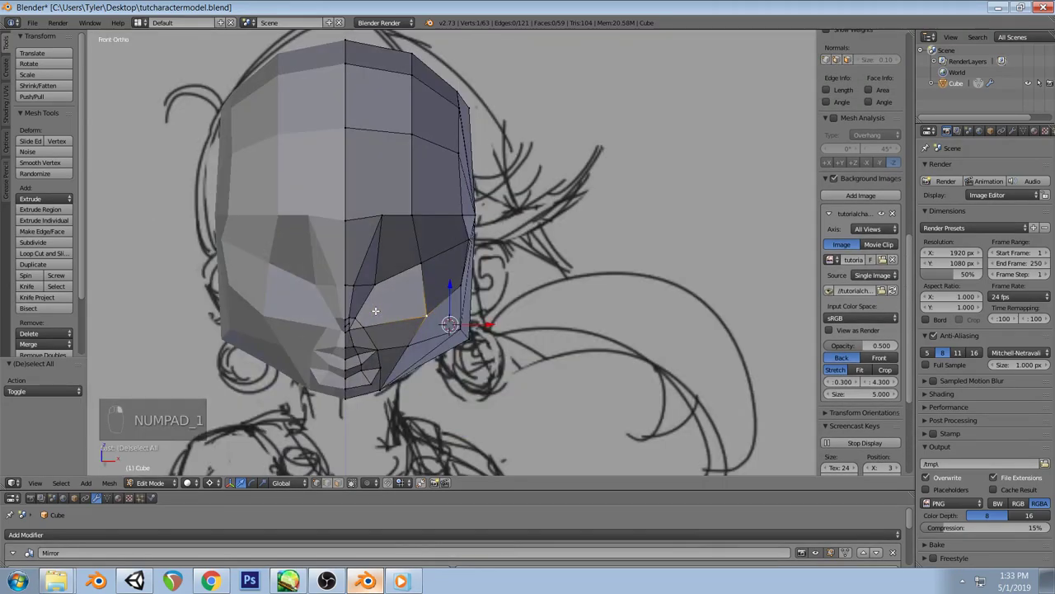
{"action": "key", "text": "g"}
{"action": "left_click", "coordinate": [486, 330]}
{"action": "key", "text": "KP_3"}
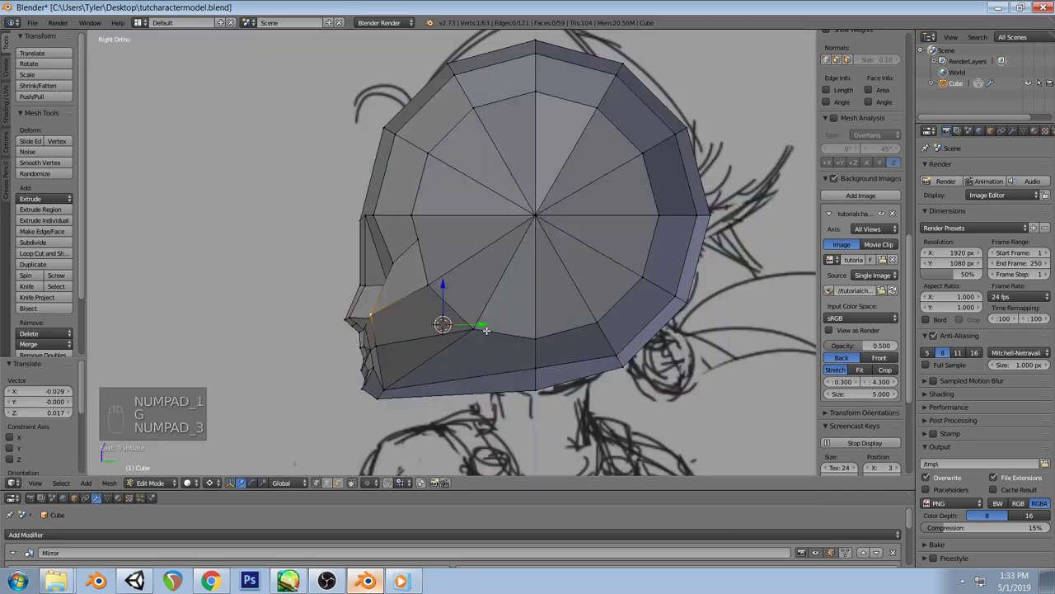
{"action": "key", "text": "g"}
{"action": "left_click", "coordinate": [566, 312]}
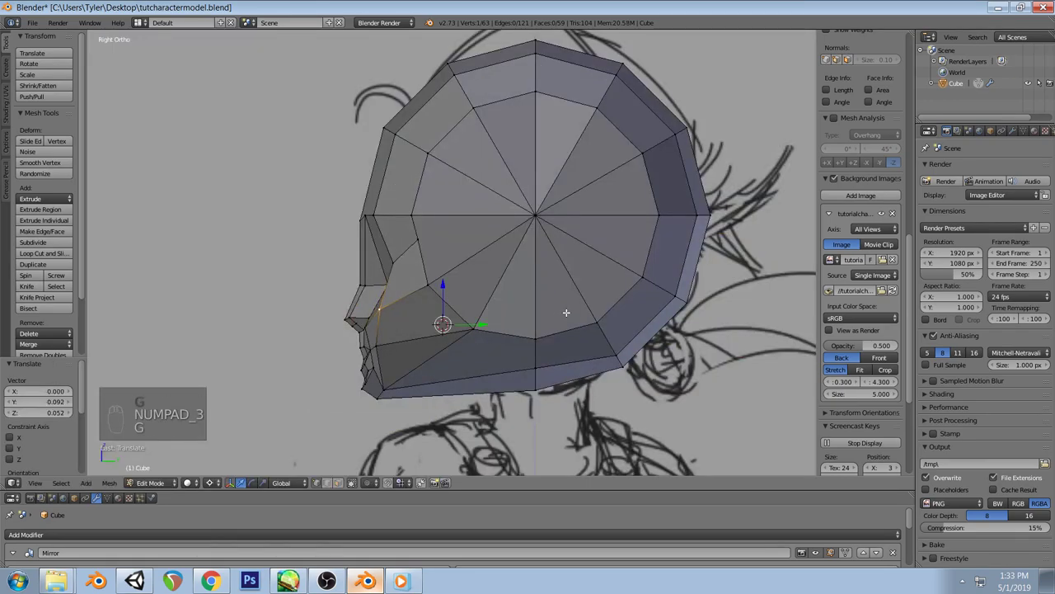
{"action": "key", "text": "a"}
Move the two front chin vertices slightly back and down in the side view
{"action": "key", "text": "z"}
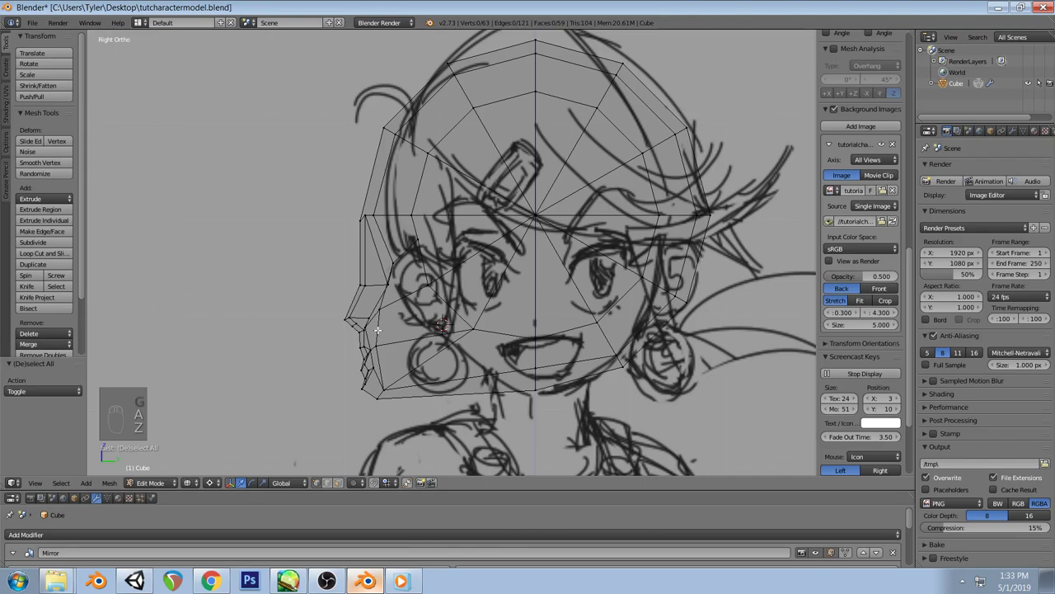
{"action": "key", "text": "z"}
{"action": "right_click", "coordinate": [364, 383], "text": "shift"}
{"action": "key", "text": "g"}
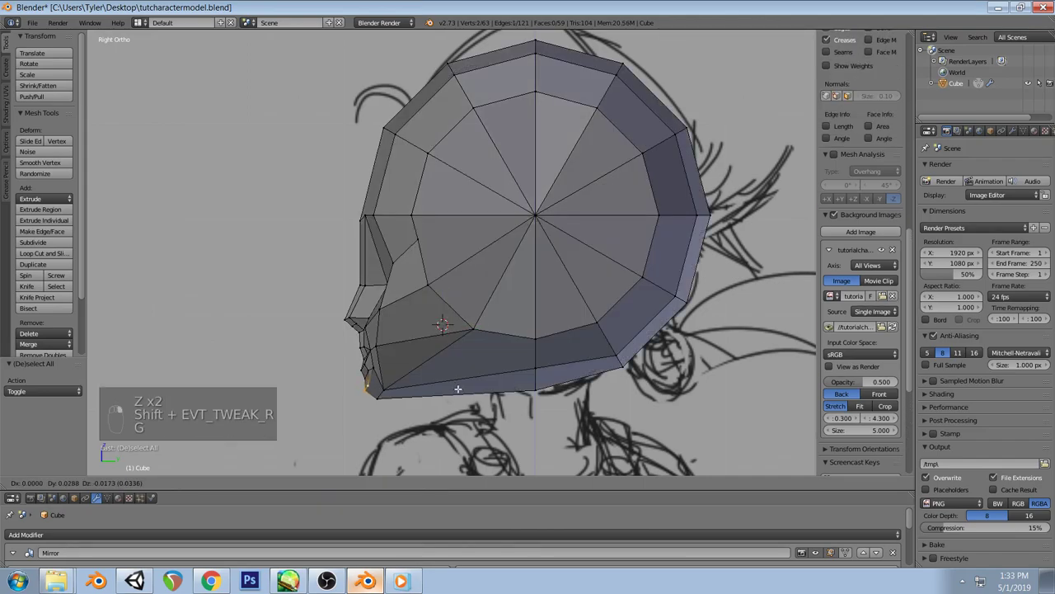
{"action": "left_click", "coordinate": [460, 394]}
{"action": "key", "text": "KP_1"}
{"action": "key", "text": "a"}
{"action": "key", "text": "a"}
Move the cheek vertex below the eye and the one beside the mouth about 0.07 outward and slightly down in front view
{"action": "mouse_move", "coordinate": [459, 308]}
{"action": "middle_mouse_down"}
{"action": "mouse_move", "coordinate": [492, 327]}
{"action": "mouse_move", "coordinate": [483, 366]}
{"action": "mouse_move", "coordinate": [426, 372]}
{"action": "mouse_move", "coordinate": [412, 330]}
{"action": "middle_mouse_up"}
{"action": "right_click", "coordinate": [412, 330]}
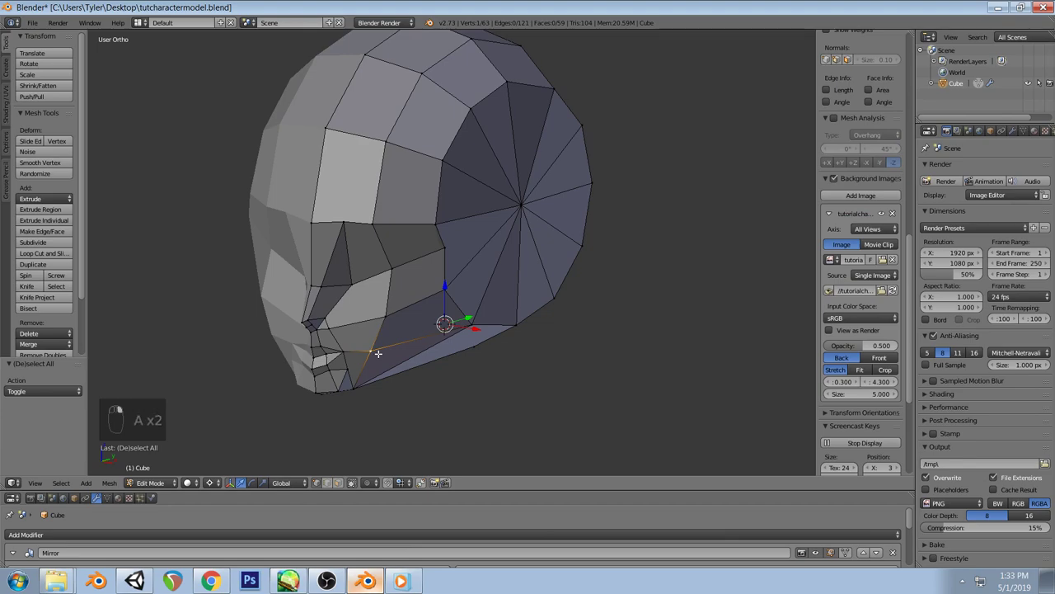
{"action": "key", "text": "KP_1"}
{"action": "right_click", "coordinate": [433, 305], "text": "shift"}
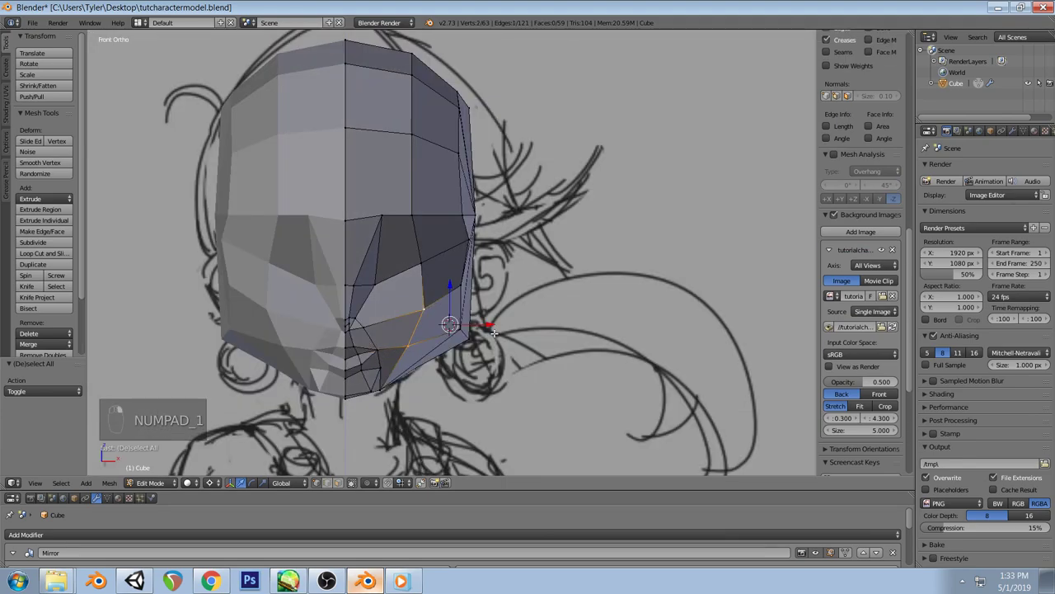
{"action": "key", "text": "g"}
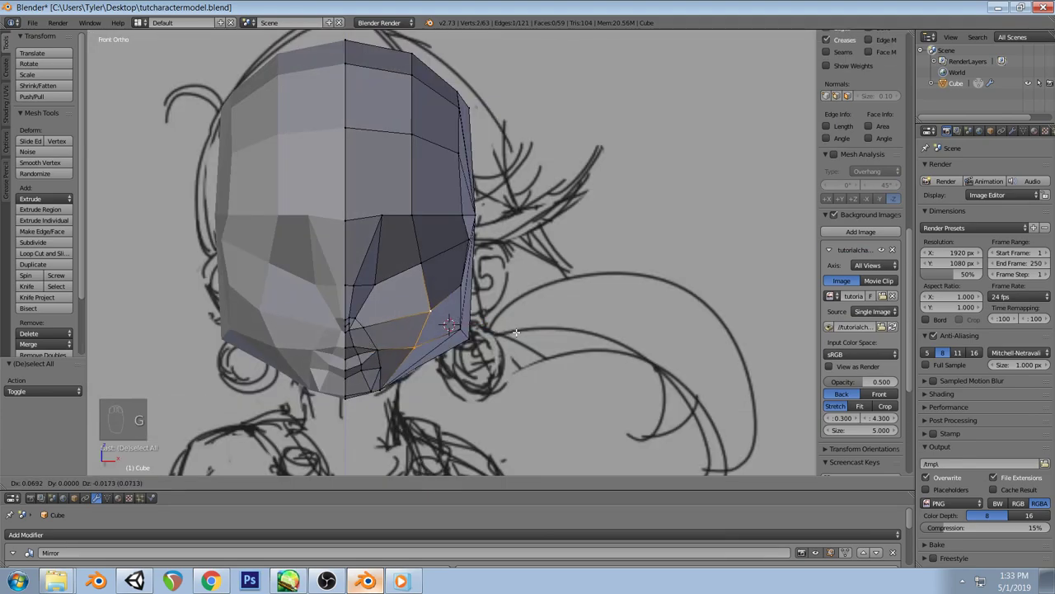
{"action": "left_click", "coordinate": [464, 329]}
Shift the rear jaw corner vertex 0.046 inward and 0.075 down, and the jaw vertex behind it 0.110 inward and 0.035 up
{"action": "key", "text": "a"}
{"action": "right_click", "coordinate": [464, 330]}
{"action": "key", "text": "g"}
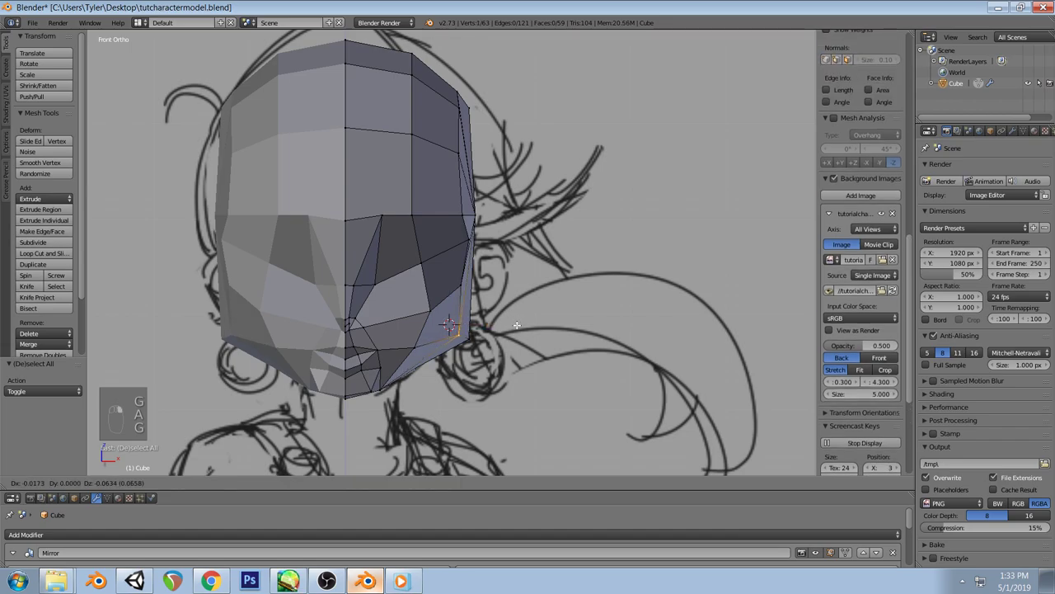
{"action": "left_click", "coordinate": [515, 327]}
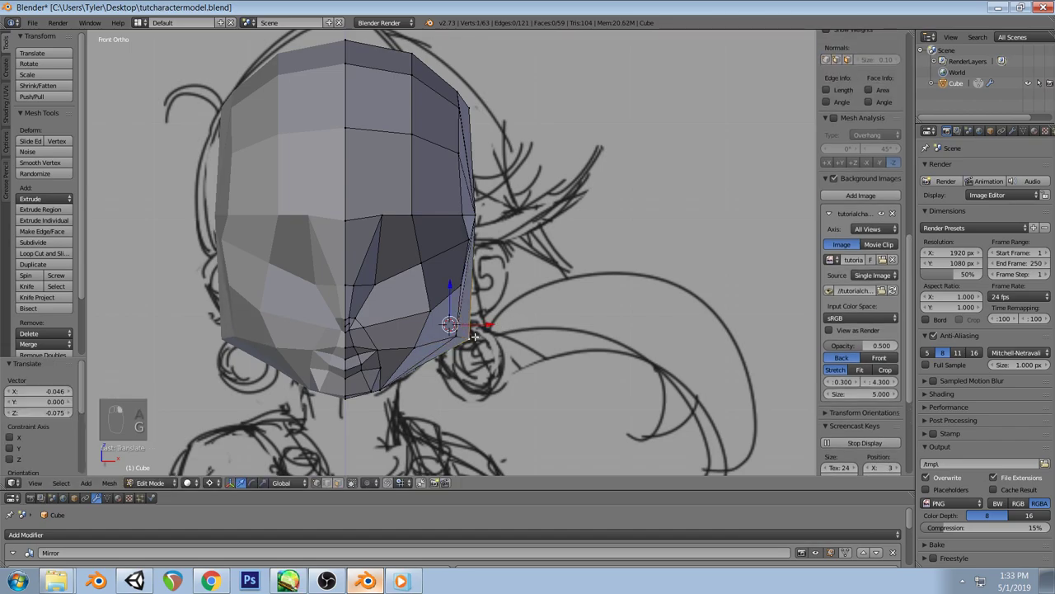
{"action": "key", "text": "g"}
{"action": "left_click", "coordinate": [529, 358]}
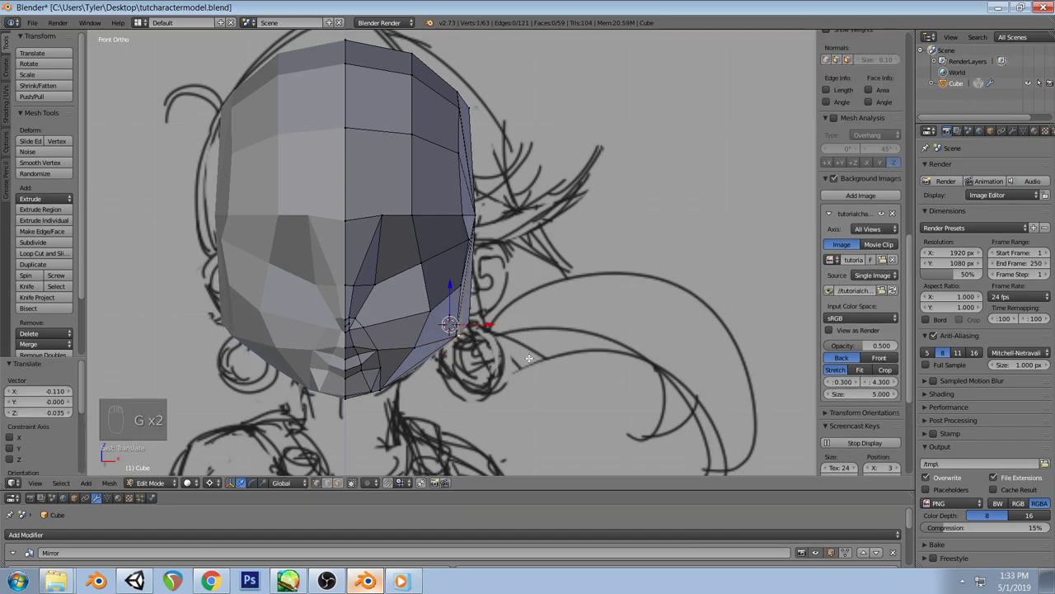
Move the next rear jaw vertex 0.138 inward and 0.075 down, plus 0.179 inward and 0.029 down to fit the sketch
{"action": "key", "text": "g"}
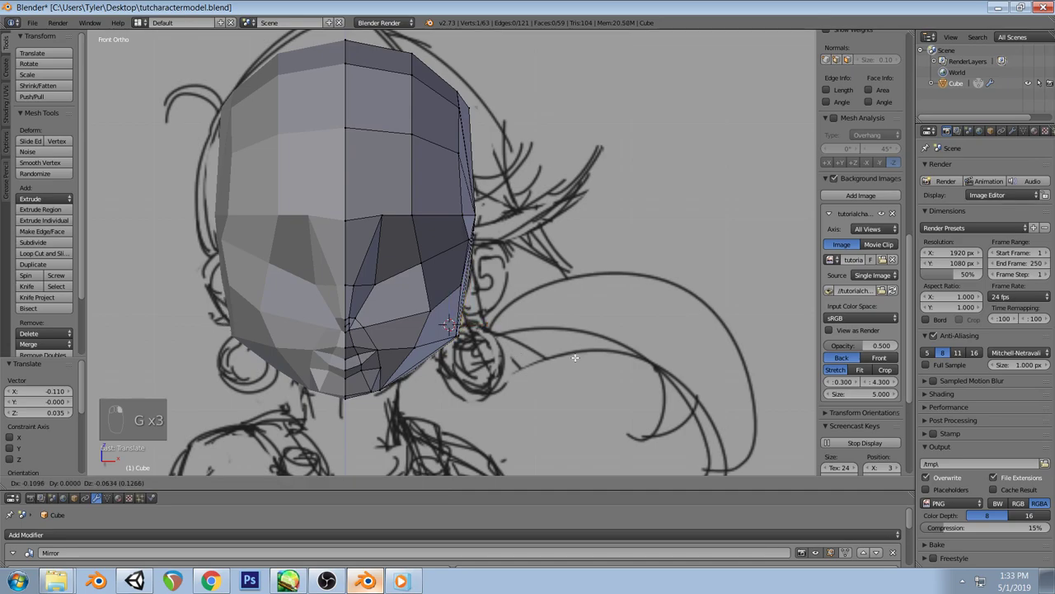
{"action": "left_click", "coordinate": [573, 358]}
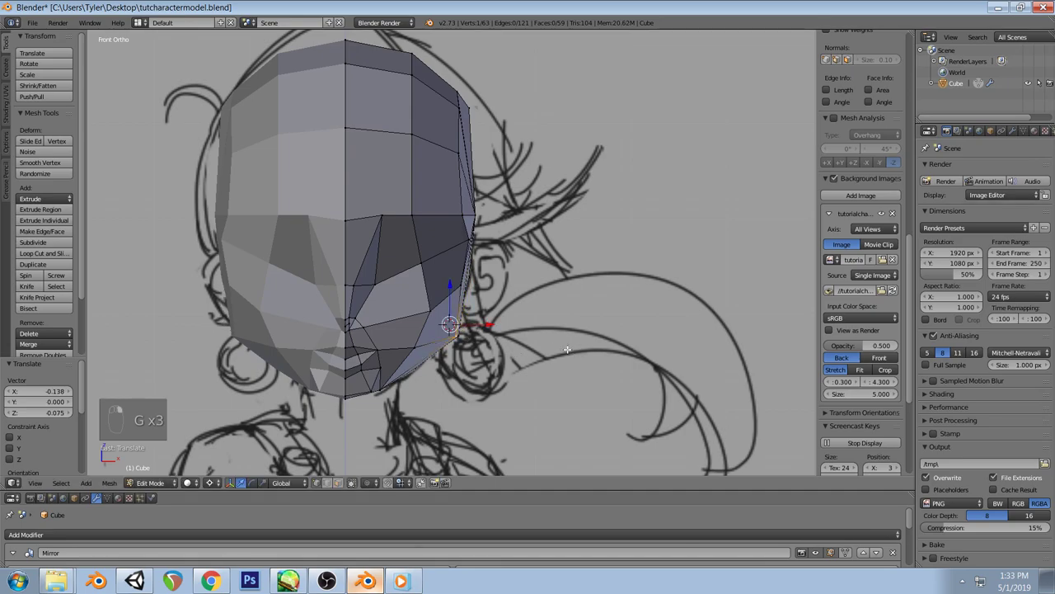
{"action": "key", "text": "z"}
{"action": "key", "text": "g"}
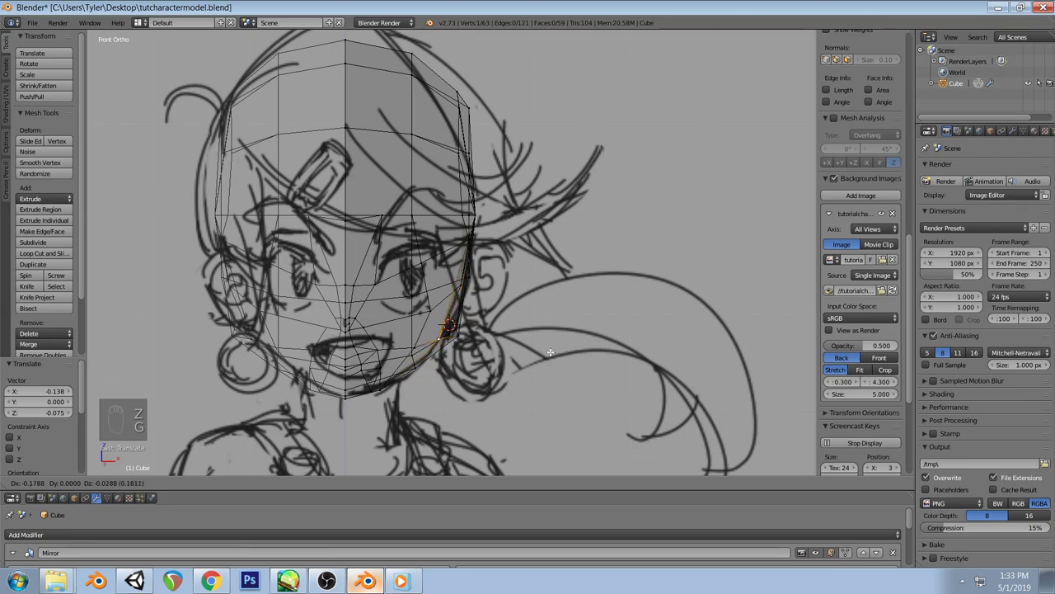
{"action": "left_click", "coordinate": [550, 353]}
Nudge the remaining side jaw vertices to follow the sketch's jaw outline in front view and inspect the head's shape
{"action": "key", "text": "g"}
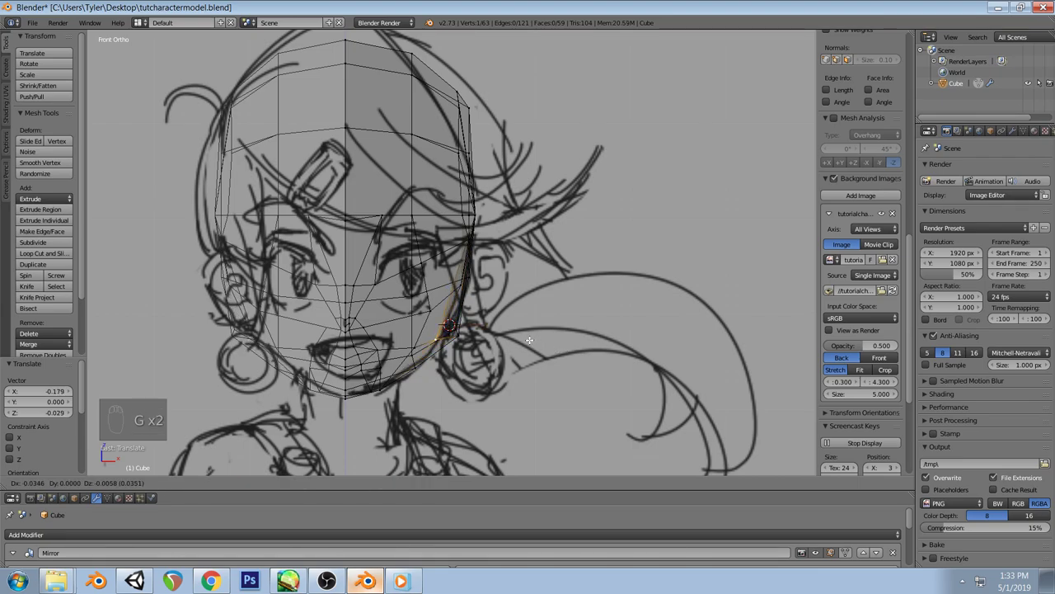
{"action": "key", "text": "a"}
{"action": "right_click", "coordinate": [449, 325]}
{"action": "key", "text": "g"}
{"action": "key", "text": "a"}
{"action": "key", "text": "z"}
{"action": "mouse_move", "coordinate": [493, 313]}
{"action": "middle_mouse_down"}
{"action": "mouse_move", "coordinate": [480, 279]}
{"action": "mouse_move", "coordinate": [482, 291]}
{"action": "middle_mouse_up"}
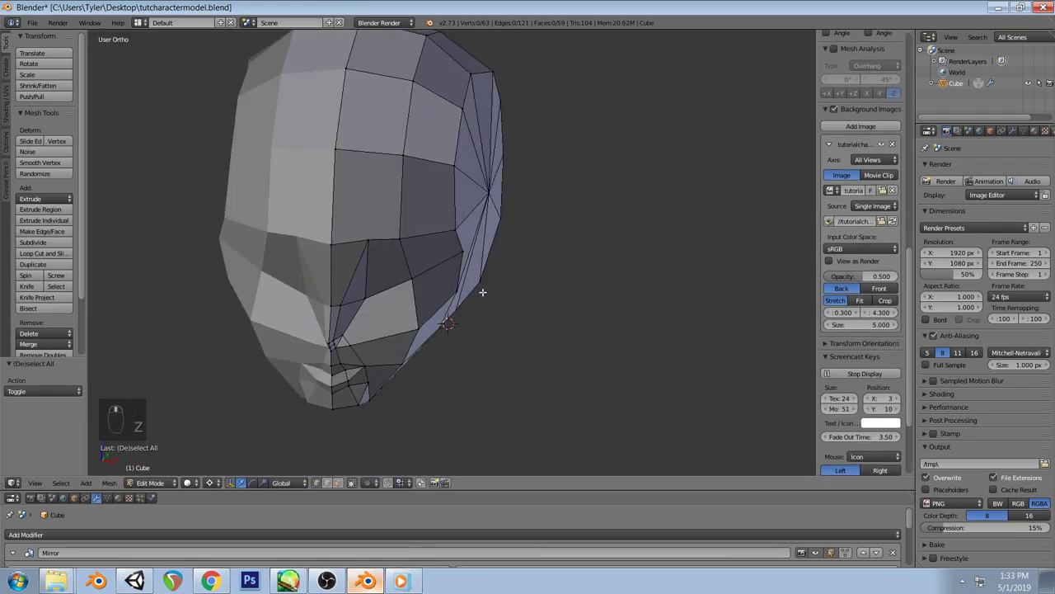
{"action": "key", "text": "KP_1"}
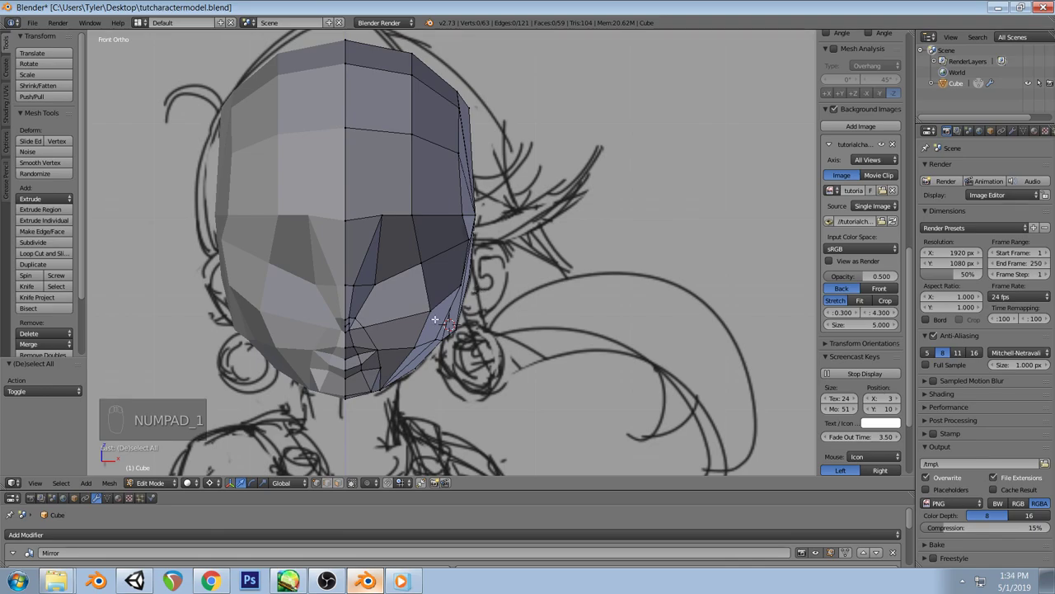
{"action": "middle_click_drag", "start_coordinate": [367, 327], "coordinate": [412, 315]}
{"action": "key", "text": "KP_3"}
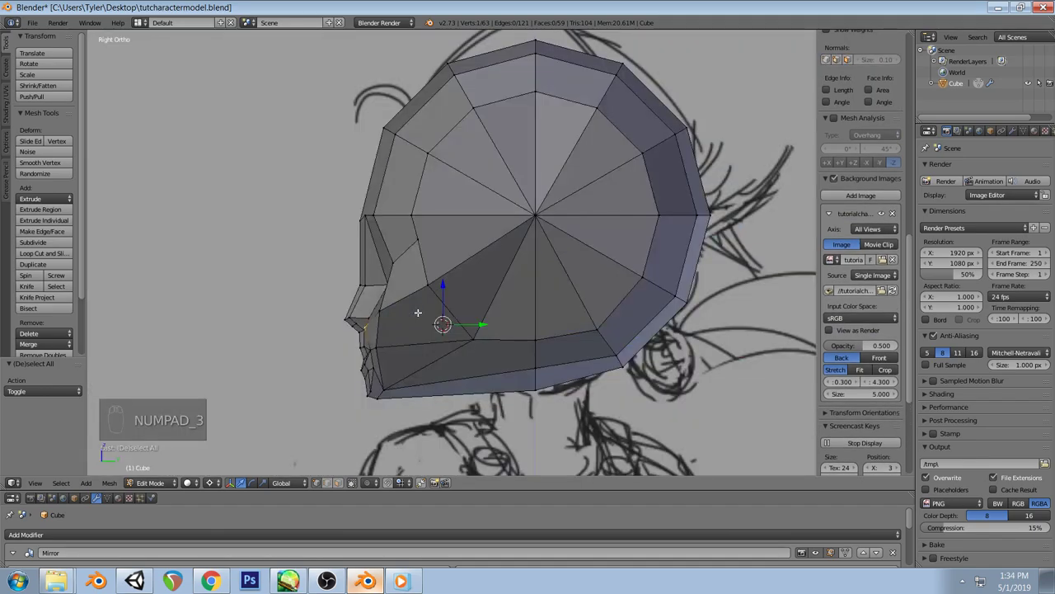
{"action": "key", "text": "a"}
{"action": "key", "text": "a"}
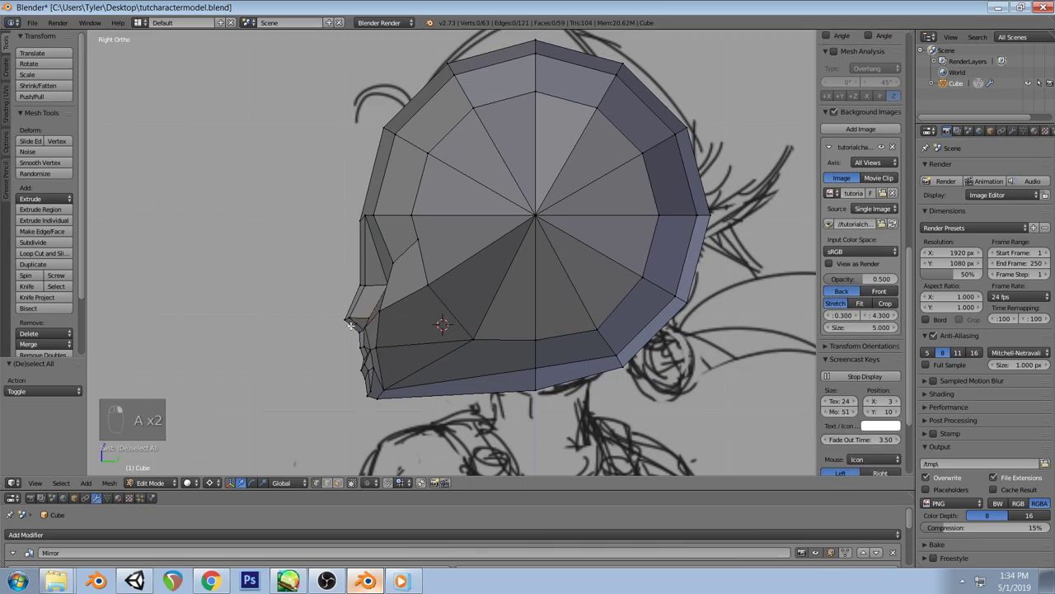
{"action": "key", "text": "g"}
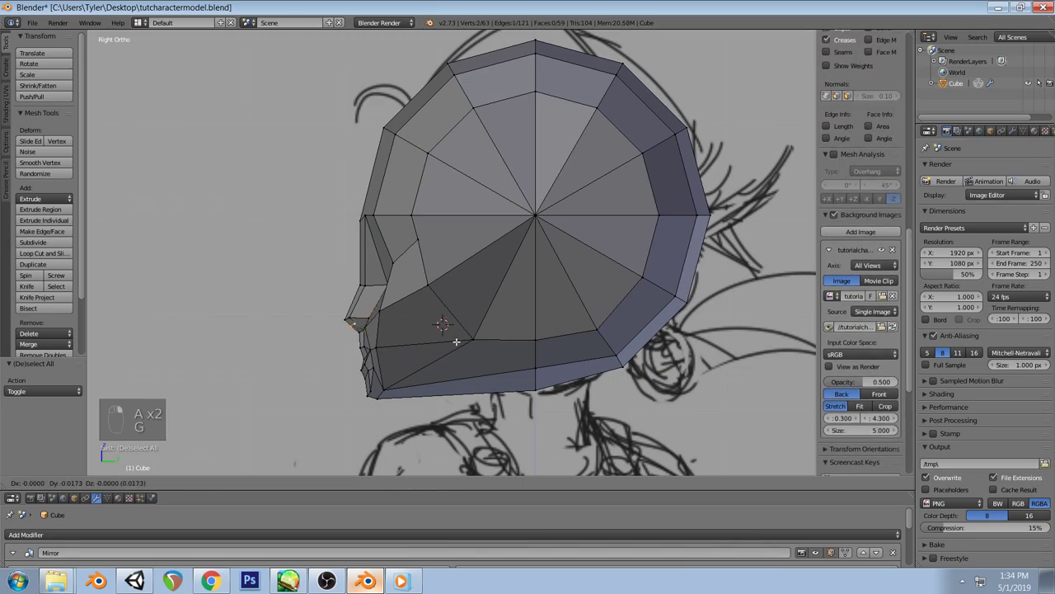
{"action": "right_click", "coordinate": [454, 340]}
Examine the whole head in object mode from an angled view and against the sketch in front view
{"action": "mouse_move", "coordinate": [453, 341]}
{"action": "middle_mouse_down"}
{"action": "mouse_move", "coordinate": [441, 302]}
{"action": "mouse_move", "coordinate": [572, 274]}
{"action": "mouse_move", "coordinate": [599, 283]}
{"action": "mouse_move", "coordinate": [608, 306]}
{"action": "mouse_move", "coordinate": [575, 325]}
{"action": "mouse_move", "coordinate": [494, 287]}
{"action": "mouse_move", "coordinate": [474, 235]}
{"action": "mouse_move", "coordinate": [504, 203]}
{"action": "mouse_move", "coordinate": [591, 238]}
{"action": "mouse_move", "coordinate": [584, 196]}
{"action": "mouse_move", "coordinate": [533, 180]}
{"action": "mouse_move", "coordinate": [527, 278]}
{"action": "mouse_move", "coordinate": [610, 297]}
{"action": "mouse_move", "coordinate": [641, 290]}
{"action": "mouse_move", "coordinate": [642, 270]}
{"action": "mouse_move", "coordinate": [624, 269]}
{"action": "middle_mouse_up"}
{"action": "key", "text": "z"}
{"action": "scroll", "coordinate": [573, 328], "scroll_direction": "down", "scroll_amount": 5}
{"action": "key", "text": "z"}
{"action": "key", "text": "Tab"}
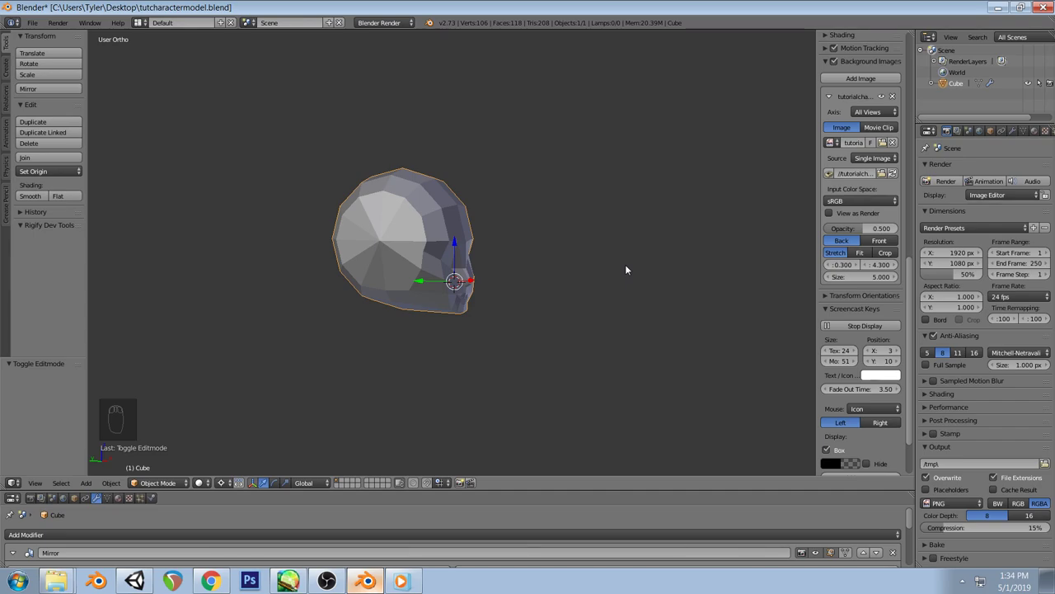
{"action": "key", "text": "KP_1"}
{"action": "key", "text": "KP_3"}
{"action": "key", "text": "KP_1"}
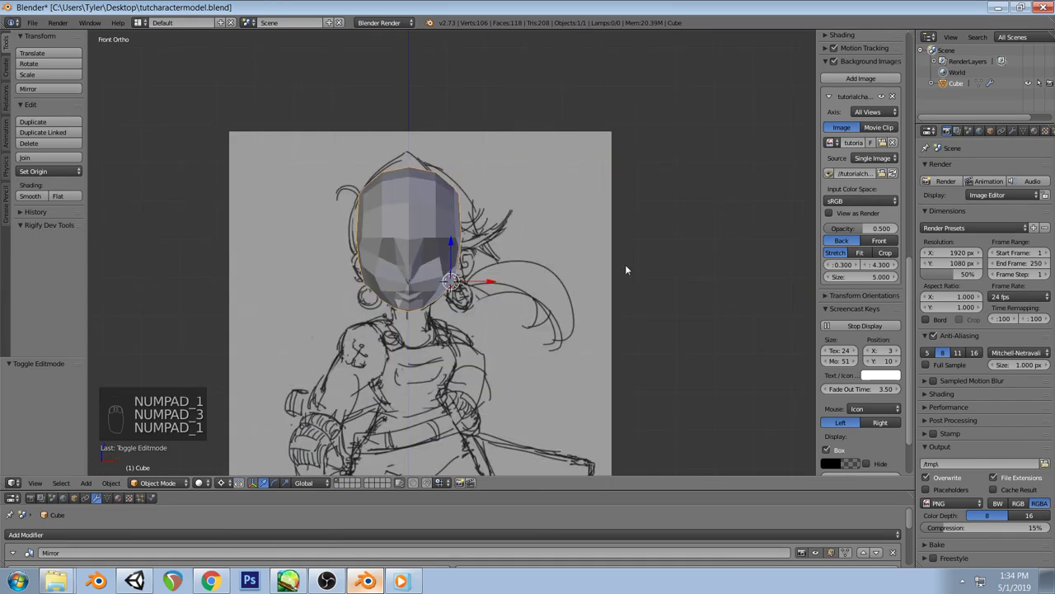
Move the side vertex level with the outer eye 0.023 inward and 0.242 down in front view
{"action": "key", "text": "Tab"}
{"action": "scroll", "coordinate": [495, 264], "scroll_direction": "up", "scroll_amount": 5}
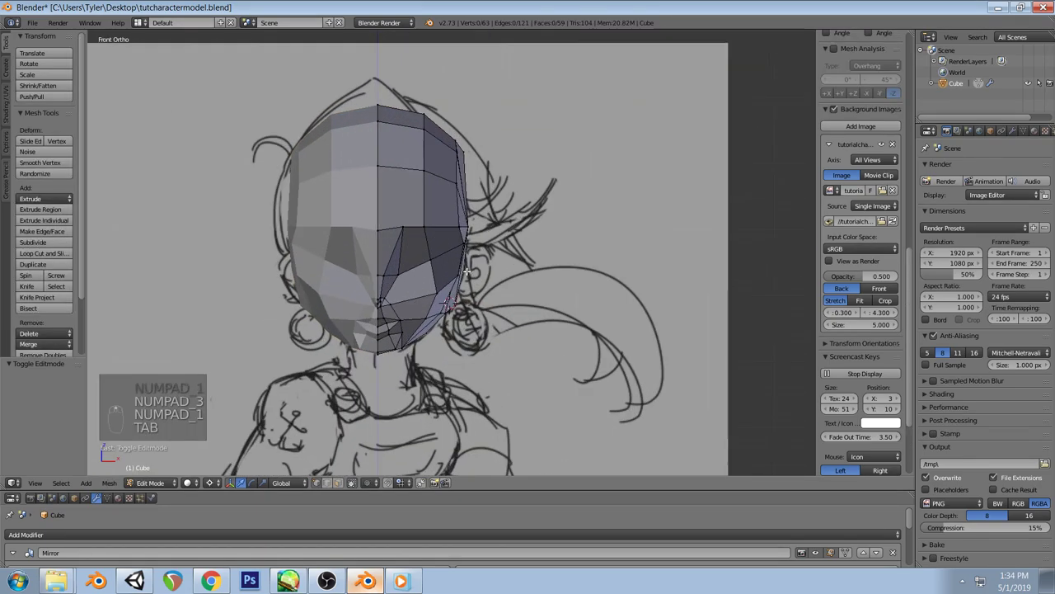
{"action": "key", "text": "z"}
{"action": "left_click_drag", "start_coordinate": [456, 283], "coordinate": [458, 295]}
{"action": "key", "text": "a"}
{"action": "key", "text": "z"}
{"action": "middle_click_drag", "start_coordinate": [538, 233], "coordinate": [471, 256]}
{"action": "right_click", "coordinate": [438, 245]}
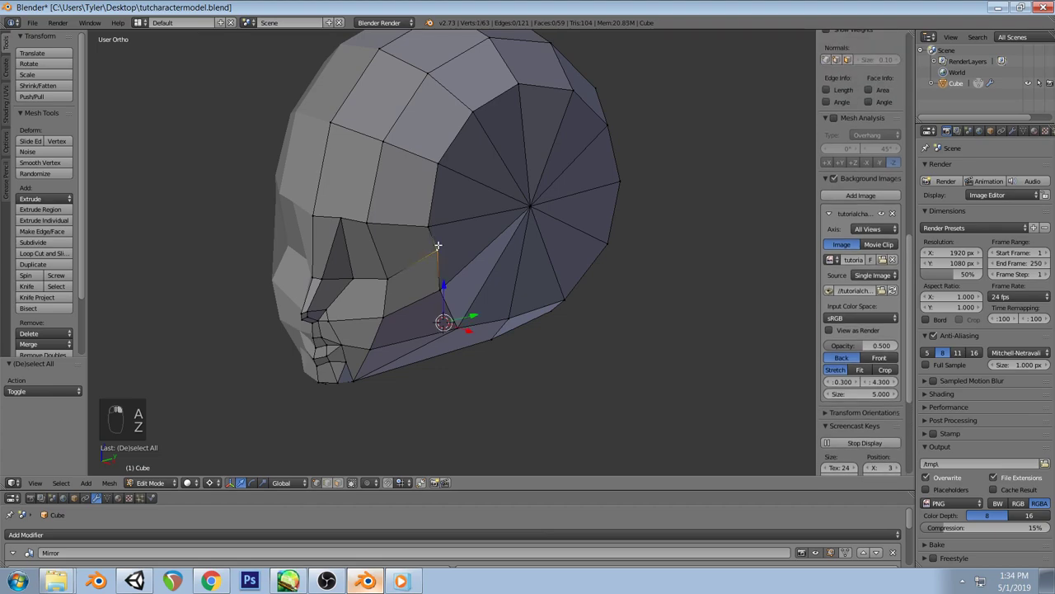
{"action": "key", "text": "KP_1"}
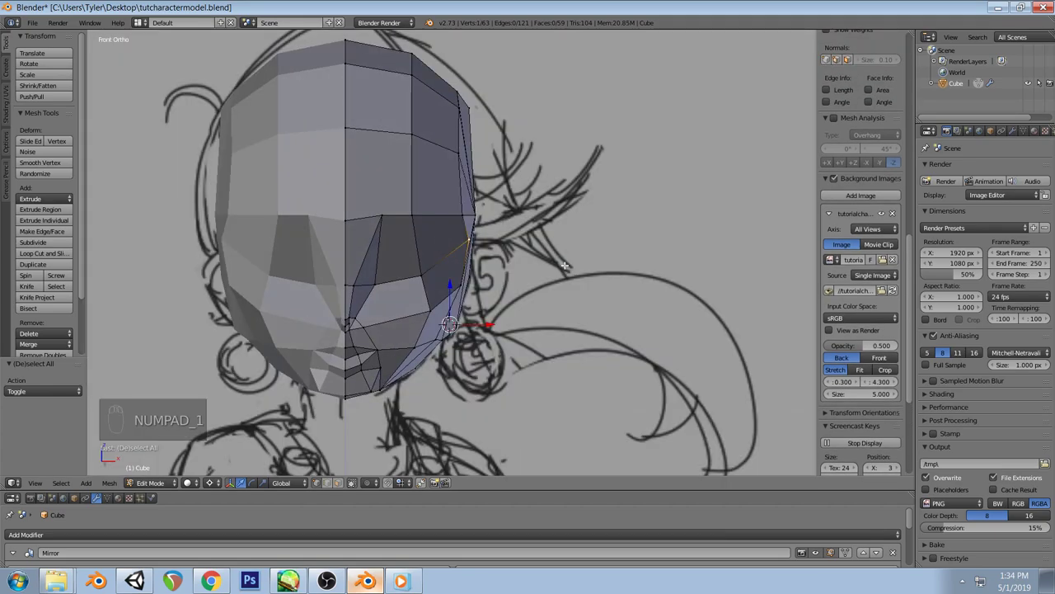
{"action": "key", "text": "g"}
{"action": "left_click", "coordinate": [561, 288]}
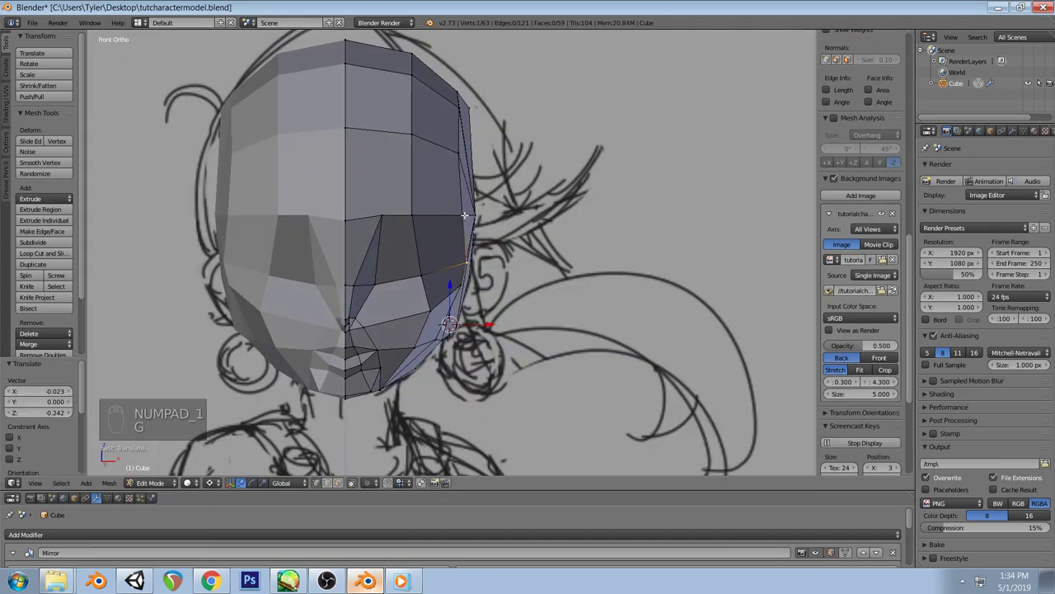
Move the vertex beside the brow 0.092 inward and 0.017 down, and the upper temple vertex 0.098 inward and 0.017 up
{"action": "key", "text": "g"}
{"action": "left_click", "coordinate": [512, 248]}
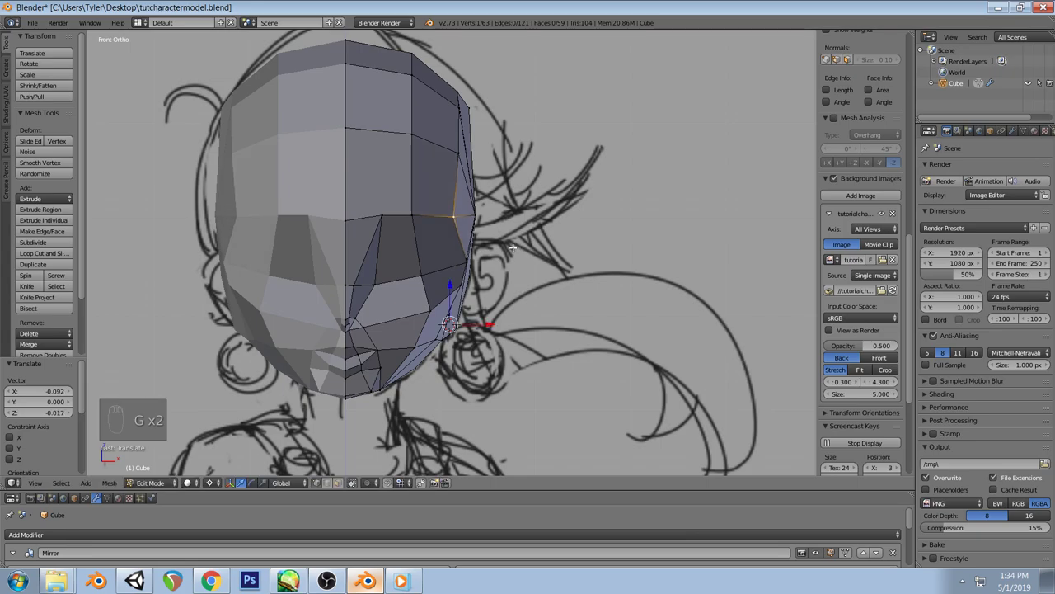
{"action": "key", "text": "a"}
{"action": "key", "text": "g"}
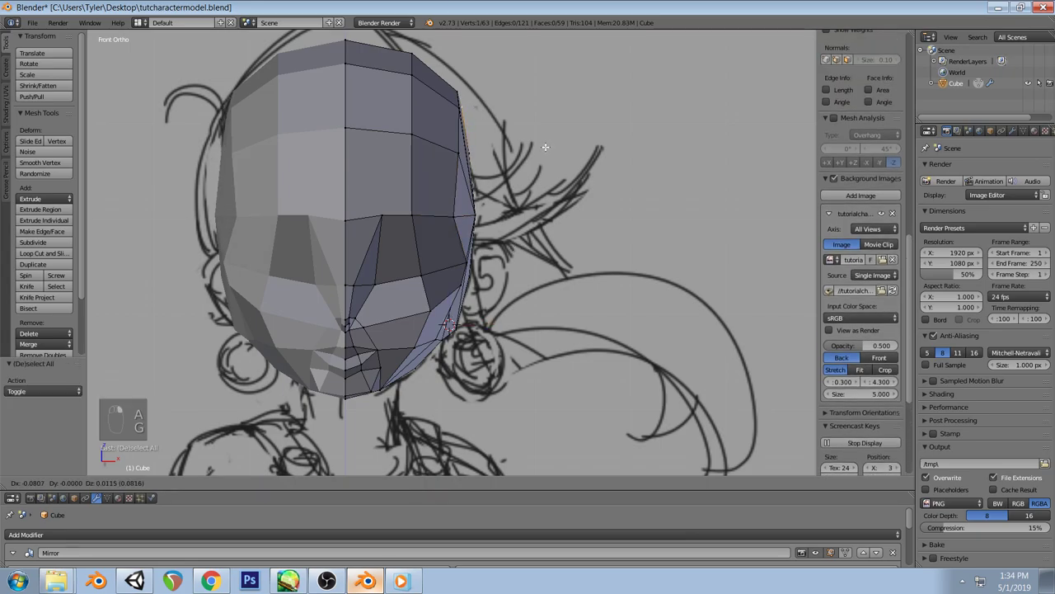
{"action": "left_click", "coordinate": [543, 146]}
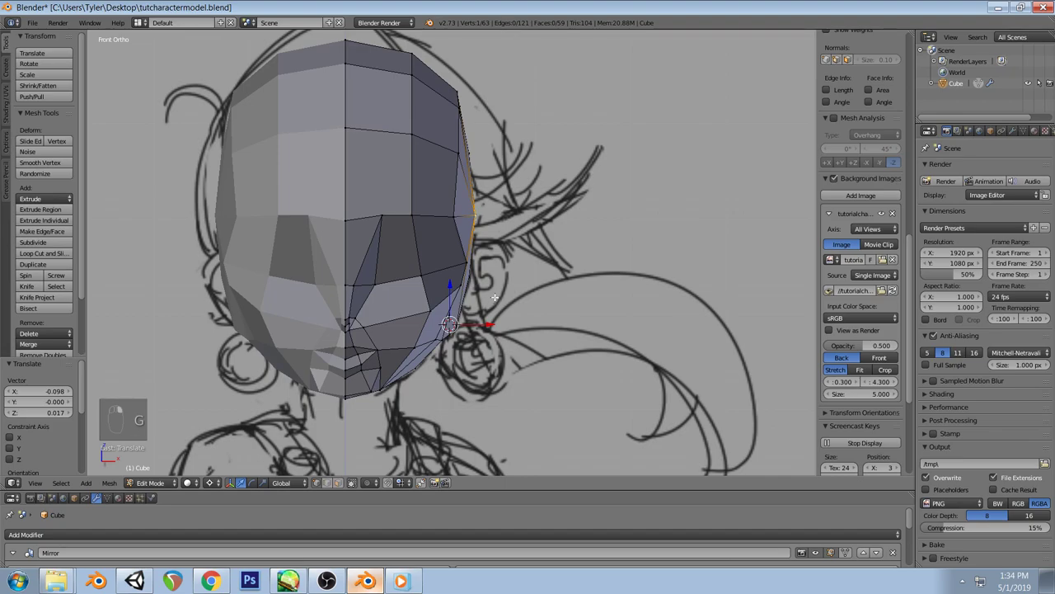
{"action": "key", "text": "a"}
{"action": "key", "text": "z"}
{"action": "mouse_move", "coordinate": [495, 294]}
{"action": "middle_mouse_down"}
{"action": "mouse_move", "coordinate": [502, 271]}
{"action": "mouse_move", "coordinate": [514, 316]}
{"action": "mouse_move", "coordinate": [384, 266]}
{"action": "mouse_move", "coordinate": [348, 174]}
{"action": "mouse_move", "coordinate": [384, 132]}
{"action": "mouse_move", "coordinate": [434, 174]}
{"action": "mouse_move", "coordinate": [464, 259]}
{"action": "mouse_move", "coordinate": [445, 333]}
{"action": "mouse_move", "coordinate": [357, 306]}
{"action": "mouse_move", "coordinate": [318, 183]}
{"action": "mouse_move", "coordinate": [352, 151]}
{"action": "mouse_move", "coordinate": [396, 205]}
{"action": "mouse_move", "coordinate": [461, 193]}
{"action": "mouse_move", "coordinate": [464, 236]}
{"action": "middle_mouse_up"}
{"action": "key", "text": "z"}
{"action": "key", "text": "KP_1"}
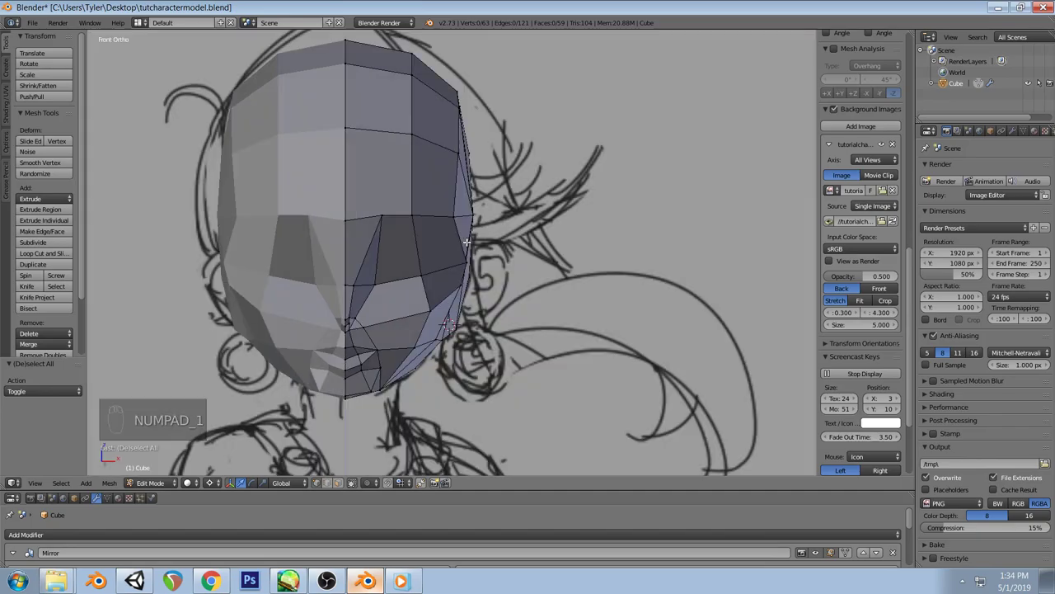
Shift the two vertices at the side of the nose about 0.016 forward and 0.004 up in side view
{"action": "key", "text": "z"}
{"action": "scroll", "coordinate": [439, 282], "scroll_direction": "up", "scroll_amount": 2}
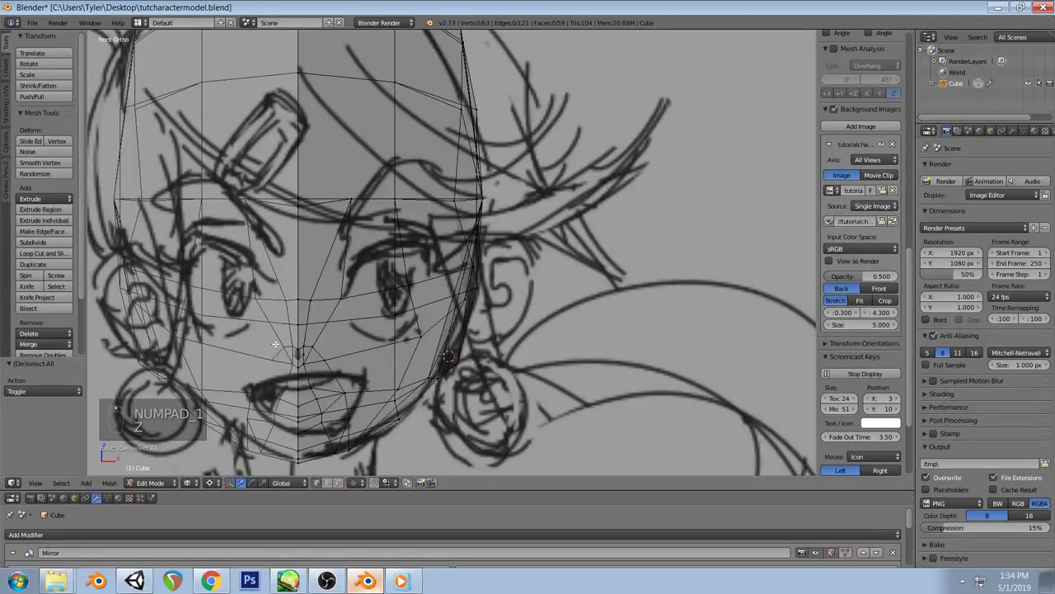
{"action": "key", "text": "z"}
{"action": "mouse_move", "coordinate": [344, 314]}
{"action": "middle_mouse_down"}
{"action": "mouse_move", "coordinate": [419, 324]}
{"action": "mouse_move", "coordinate": [308, 328]}
{"action": "mouse_move", "coordinate": [257, 351]}
{"action": "middle_mouse_up"}
{"action": "right_click", "coordinate": [254, 355]}
{"action": "key", "text": "KP_3"}
{"action": "key", "text": "g"}
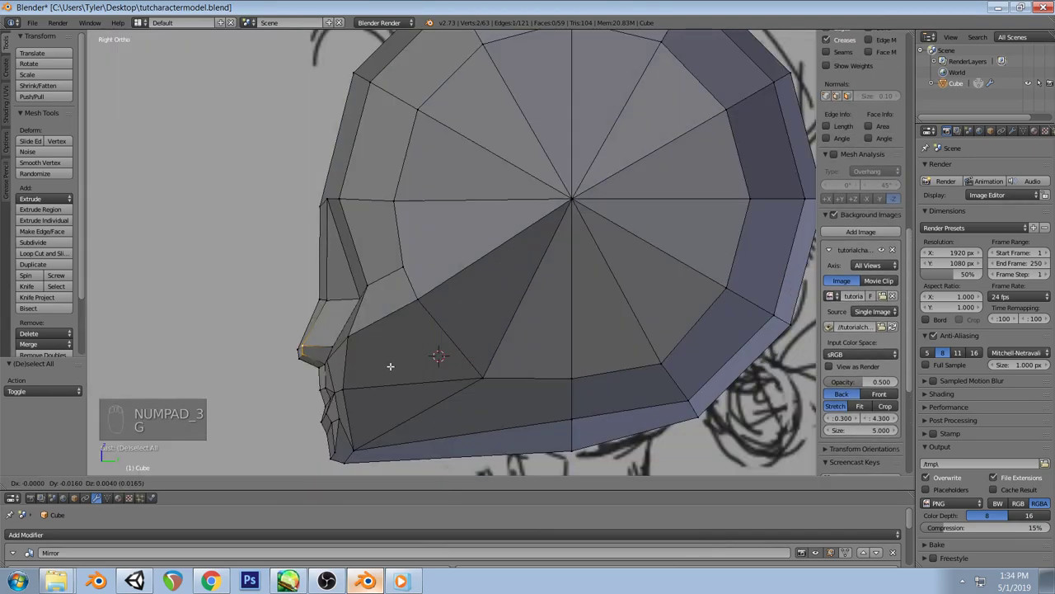
{"action": "left_click", "coordinate": [390, 366]}
{"action": "scroll", "coordinate": [410, 284], "scroll_direction": "down", "scroll_amount": 2}
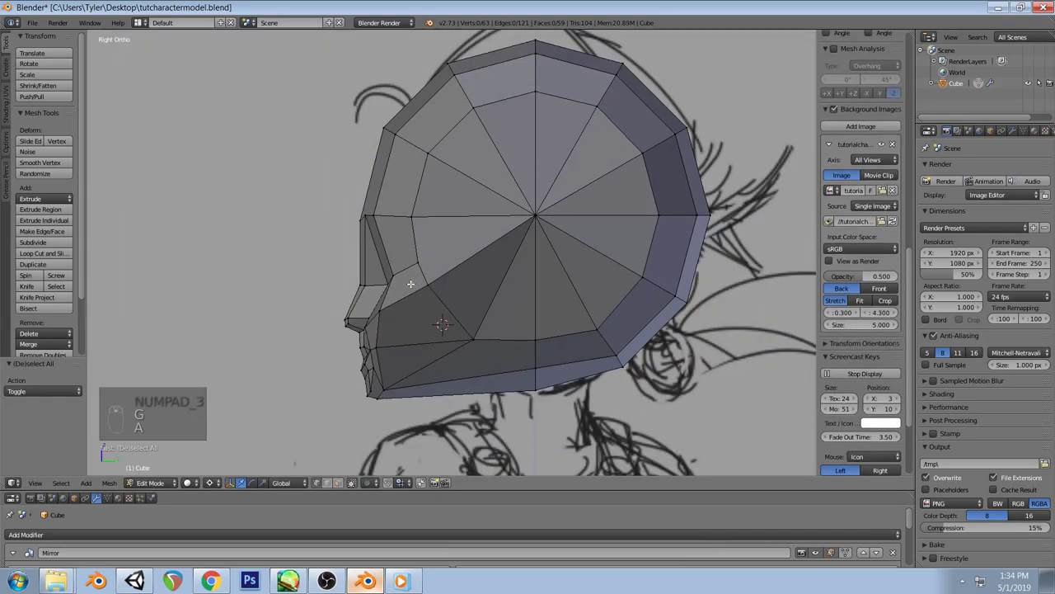
{"action": "key", "text": "a"}
{"action": "scroll", "coordinate": [528, 287], "scroll_direction": "down", "scroll_amount": 2}
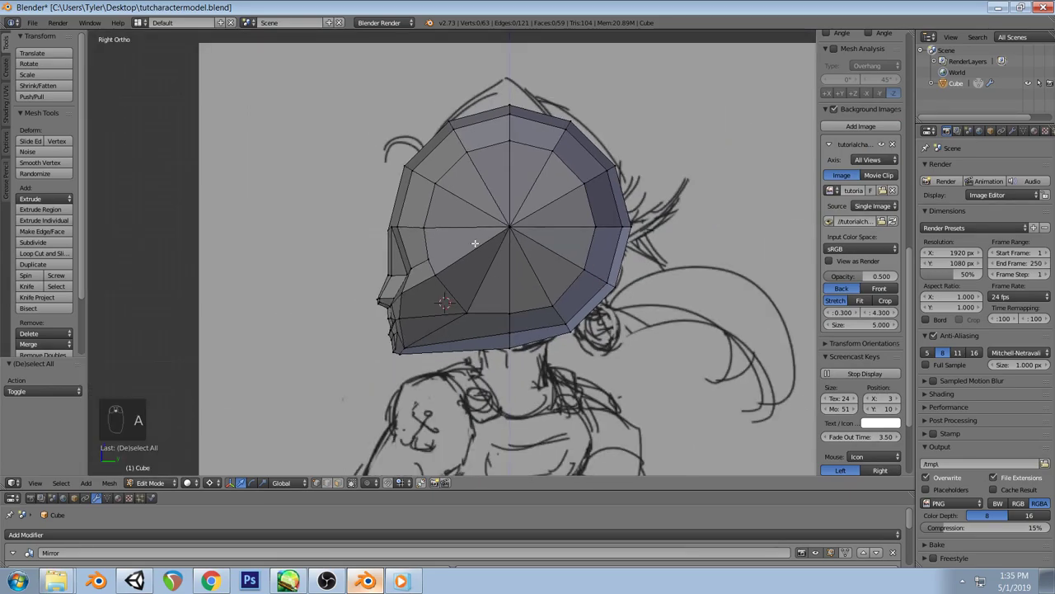
Adjust the jaw corner vertex in side view and move the cheek vertex beside the mouth slightly down in front view
{"action": "right_click", "coordinate": [447, 302]}
{"action": "key", "text": "g"}
{"action": "left_click", "coordinate": [497, 305]}
{"action": "key", "text": "a"}
{"action": "mouse_move", "coordinate": [497, 305]}
{"action": "middle_mouse_down"}
{"action": "mouse_move", "coordinate": [454, 242]}
{"action": "mouse_move", "coordinate": [518, 264]}
{"action": "mouse_move", "coordinate": [551, 176]}
{"action": "mouse_move", "coordinate": [452, 218]}
{"action": "middle_mouse_up"}
{"action": "right_click", "coordinate": [448, 272]}
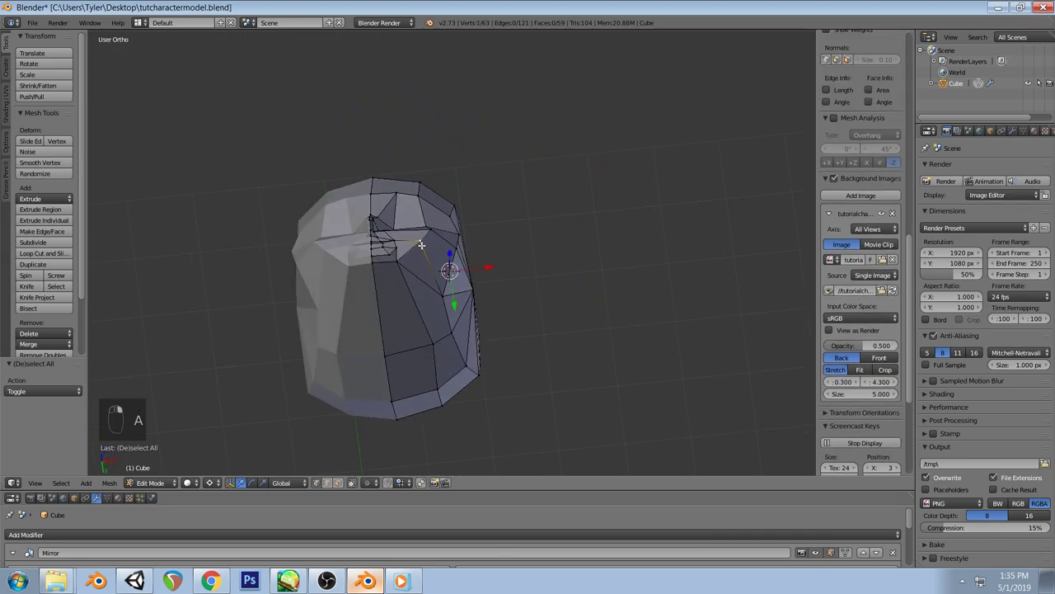
{"action": "key", "text": "KP_1"}
{"action": "key", "text": "z"}
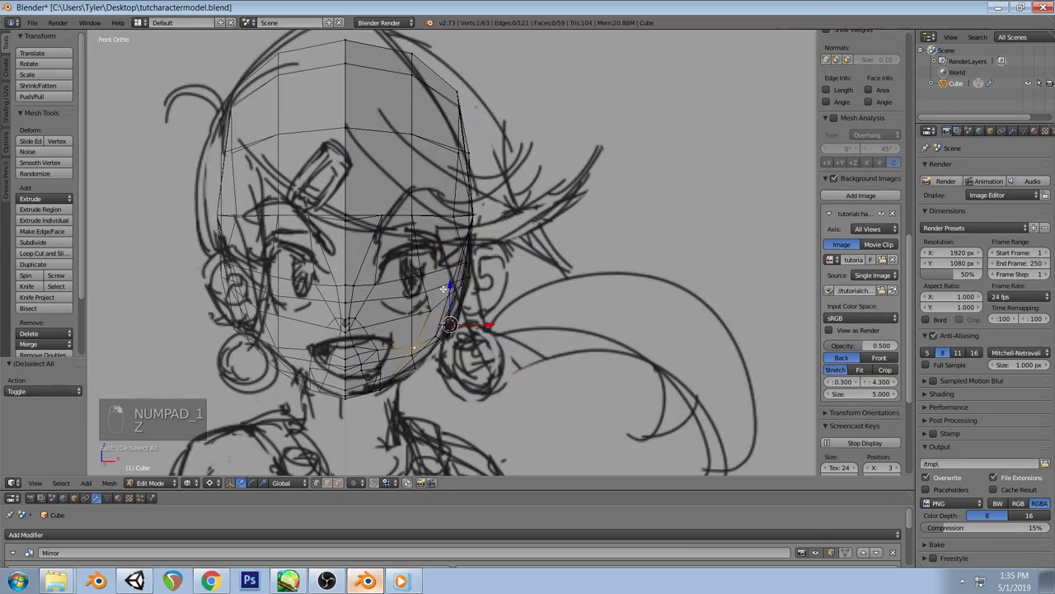
{"action": "key", "text": "g"}
{"action": "left_click", "coordinate": [521, 330]}
{"action": "key", "text": "z"}
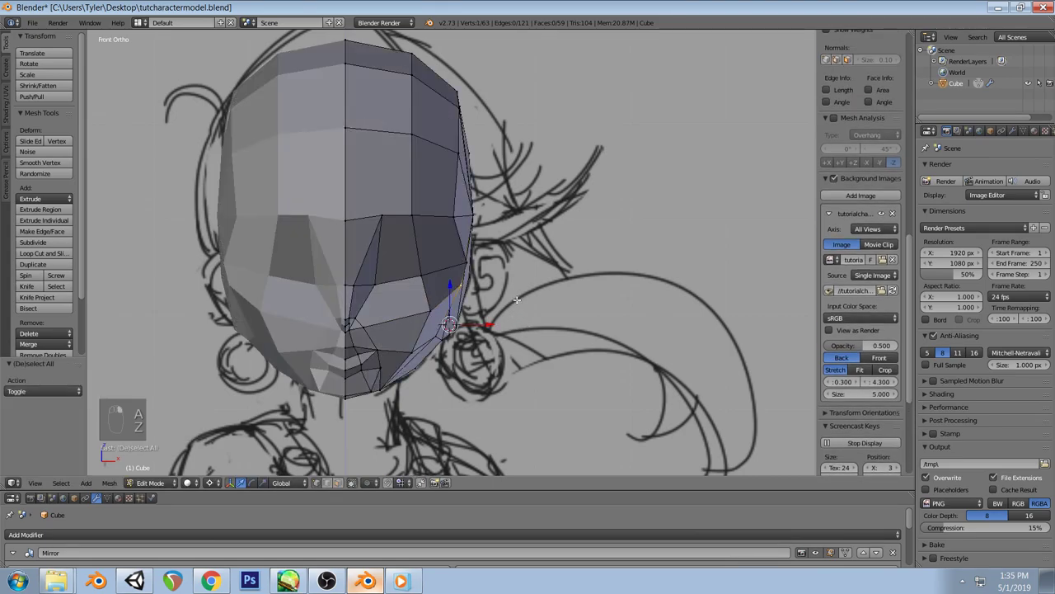
Nudge the outer cheek vertex 0.006 inward and 0.017 up, and adjust the rear jaw vertices to the sketch's jaw outline
{"action": "key", "text": "g"}
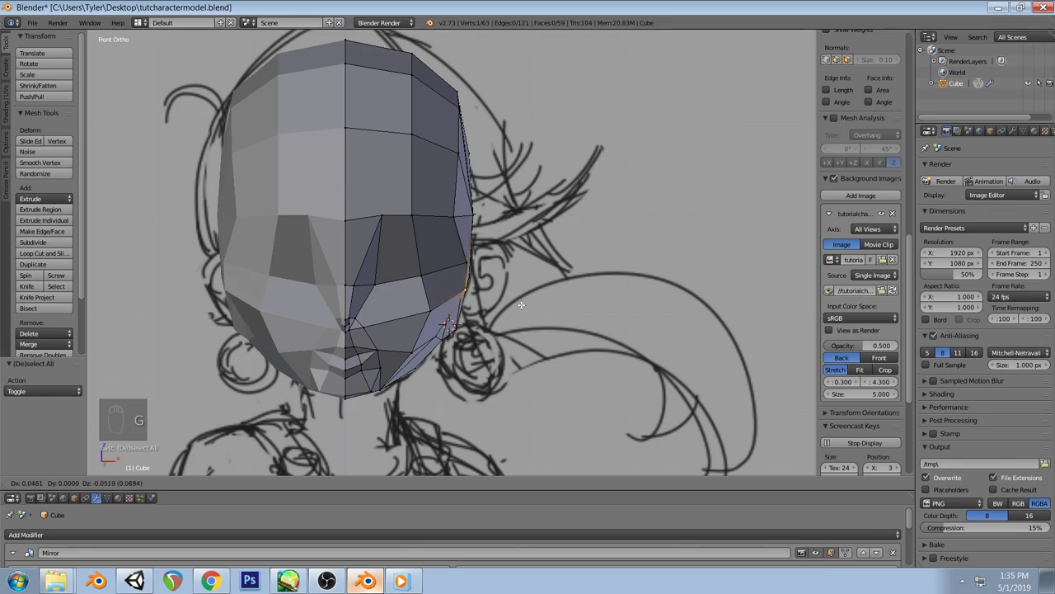
{"action": "left_click", "coordinate": [516, 298]}
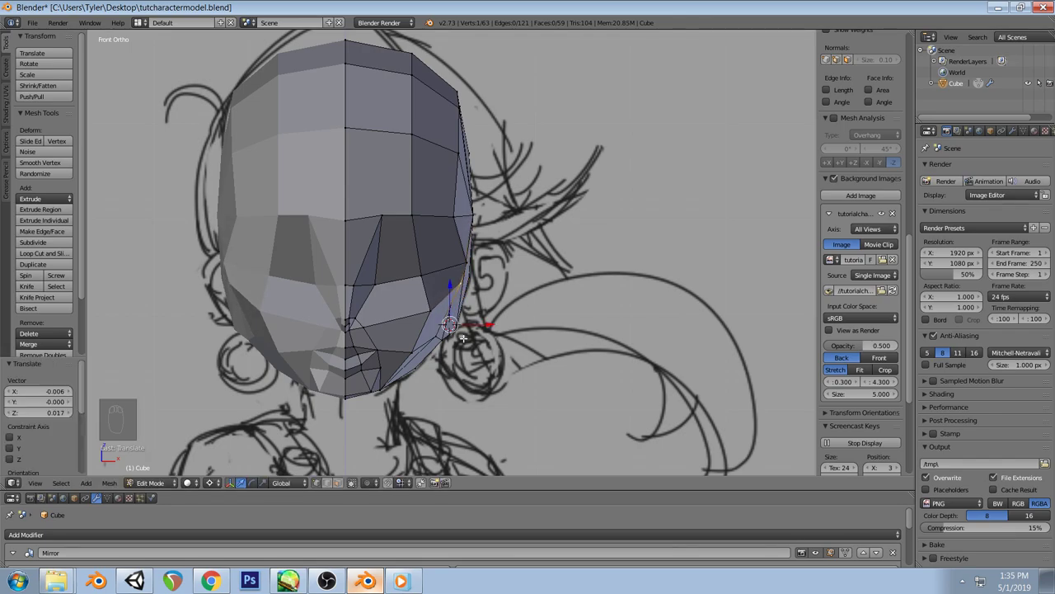
{"action": "key", "text": "z"}
{"action": "key", "text": "g"}
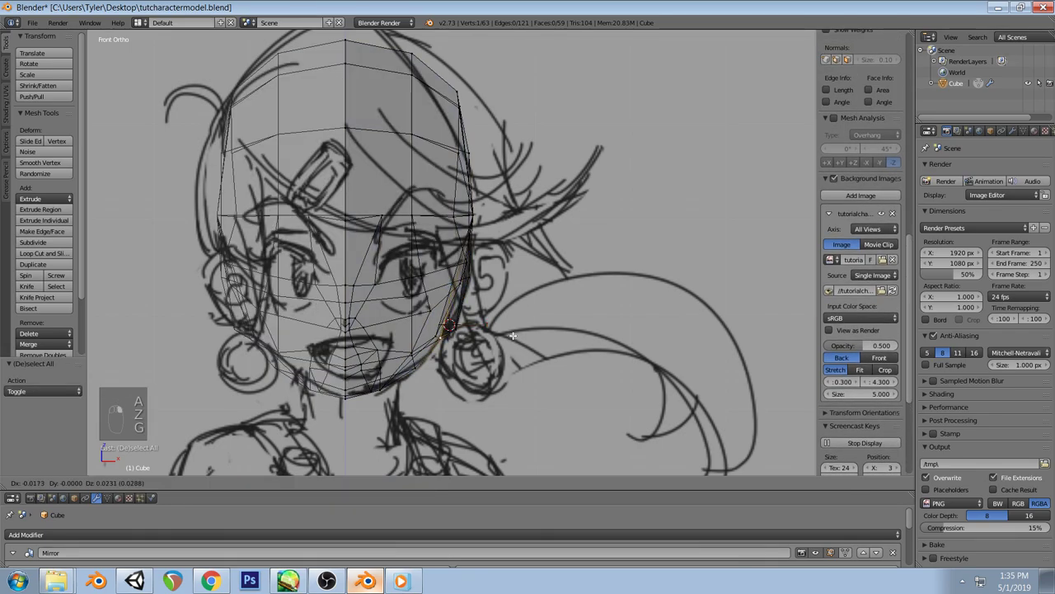
{"action": "right_click", "coordinate": [527, 345]}
{"action": "key", "text": "g"}
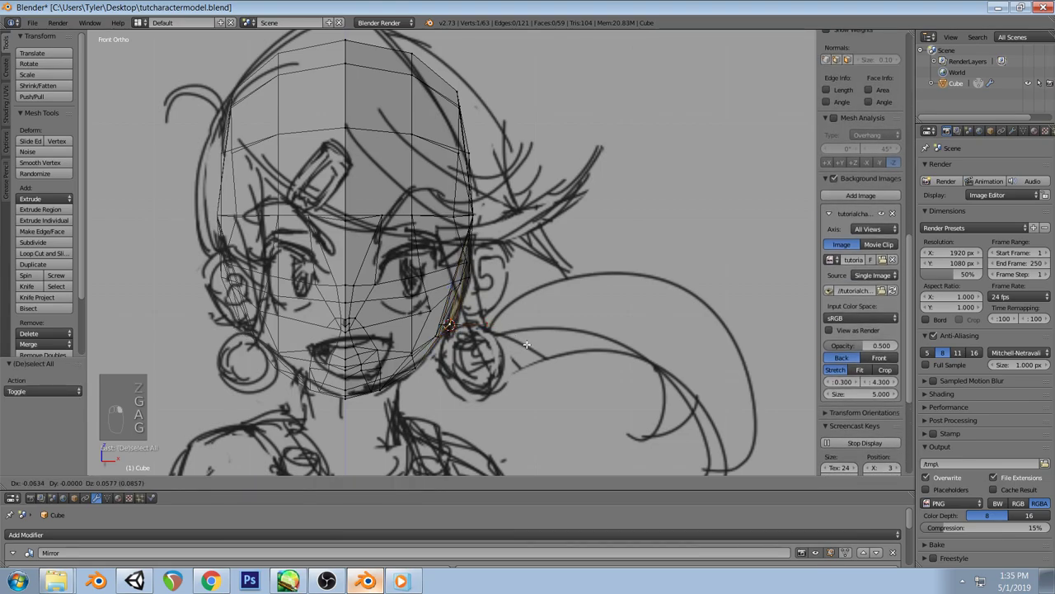
{"action": "left_click", "coordinate": [515, 290]}
{"action": "key", "text": "a"}
{"action": "key", "text": "z"}
{"action": "mouse_move", "coordinate": [365, 243]}
{"action": "middle_mouse_down"}
{"action": "mouse_move", "coordinate": [405, 266]}
{"action": "mouse_move", "coordinate": [426, 261]}
{"action": "mouse_move", "coordinate": [417, 244]}
{"action": "mouse_move", "coordinate": [423, 259]}
{"action": "mouse_move", "coordinate": [438, 247]}
{"action": "mouse_move", "coordinate": [335, 280]}
{"action": "mouse_move", "coordinate": [242, 238]}
{"action": "middle_mouse_up"}
In side view, move the cheek vertex below the eye about 0.06 back and 0.04 down, and the brow vertex 0.075 back and 0.063 down
{"action": "key", "text": "KP_3"}
{"action": "right_click", "coordinate": [395, 275]}
{"action": "key", "text": "z"}
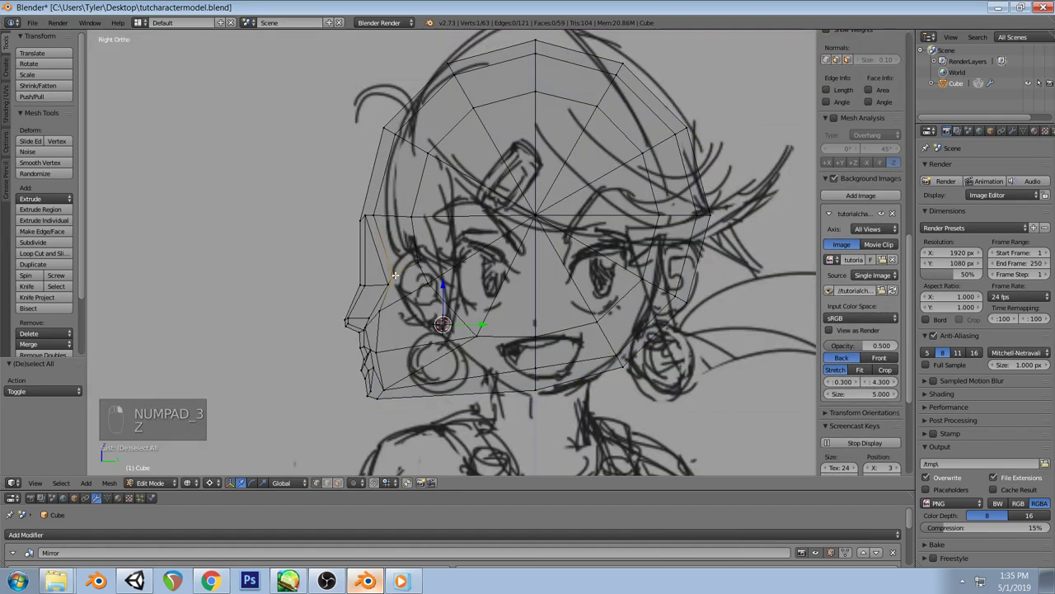
{"action": "key", "text": "g"}
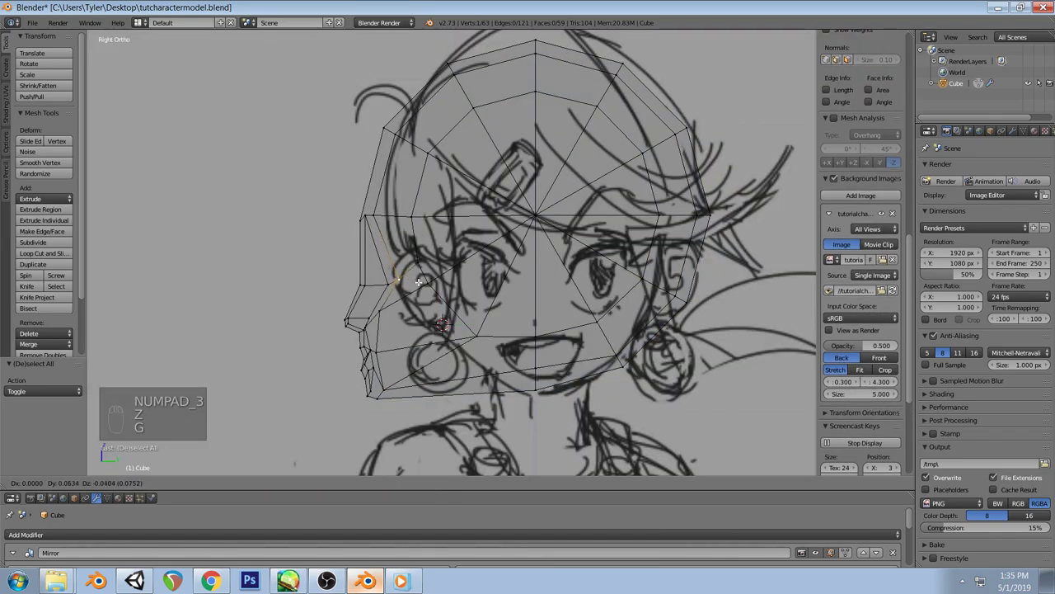
{"action": "left_click", "coordinate": [419, 282]}
{"action": "key", "text": "a"}
{"action": "key", "text": "g"}
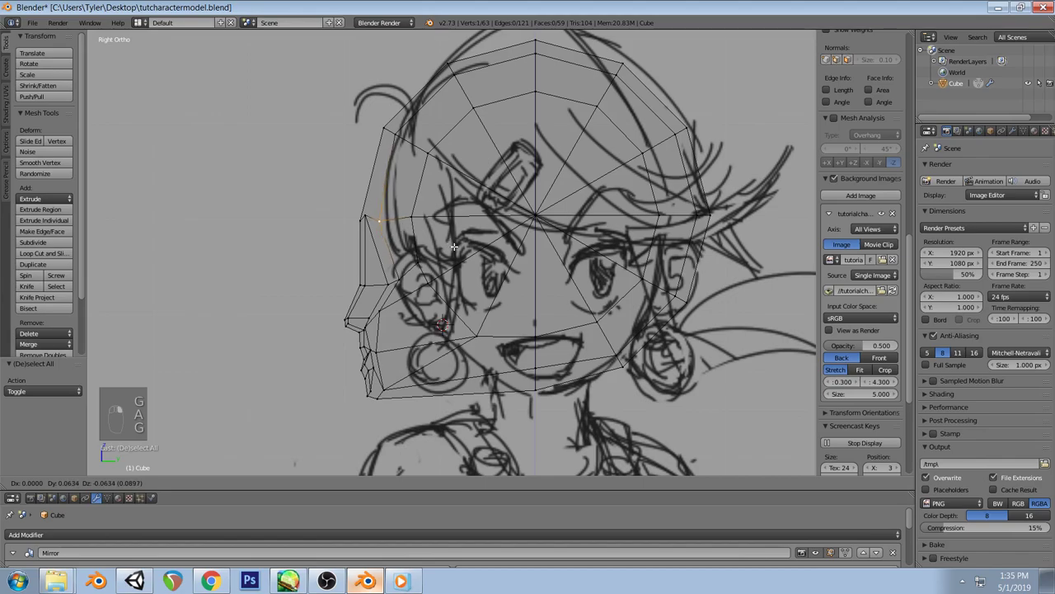
{"action": "left_click", "coordinate": [371, 224]}
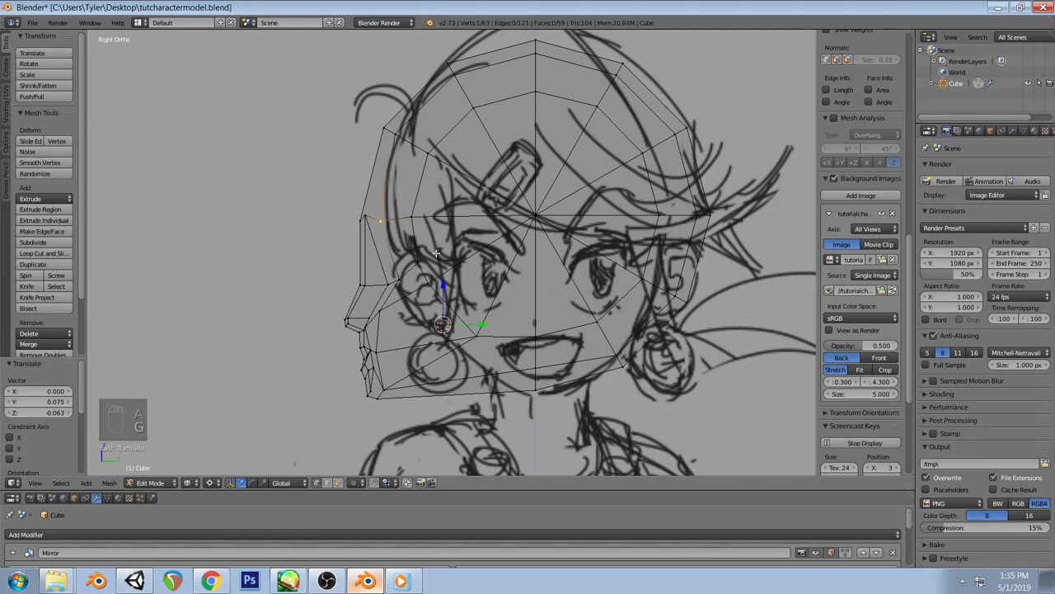
Move the two vertices at the base of the nose bridge 0.075 back and 0.075 down in side view
{"action": "right_click", "coordinate": [375, 286], "text": "shift"}
{"action": "key", "text": "g"}
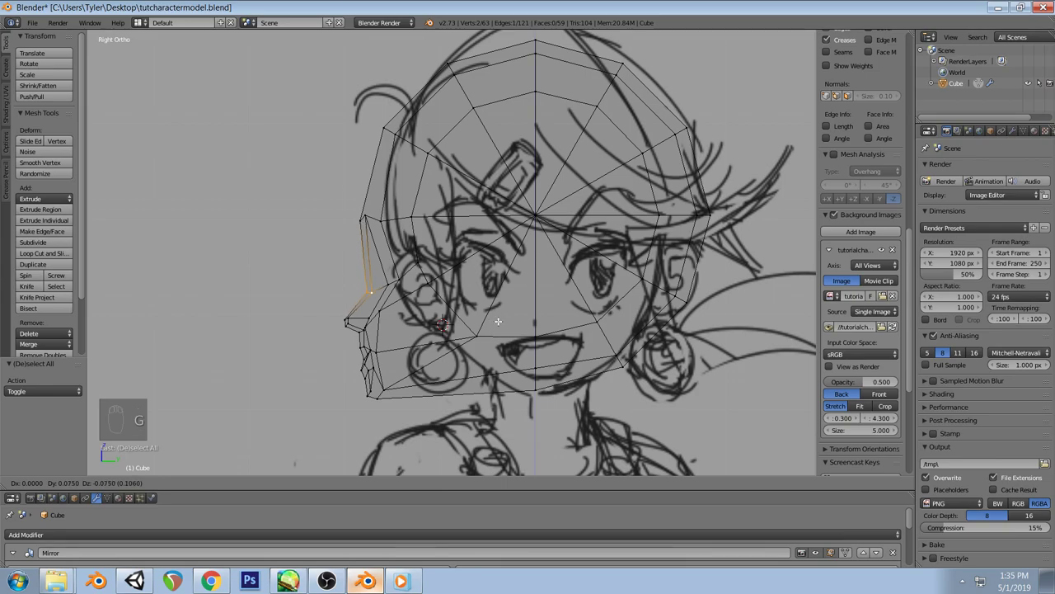
{"action": "left_click", "coordinate": [498, 321]}
{"action": "key", "text": "a"}
{"action": "key", "text": "z"}
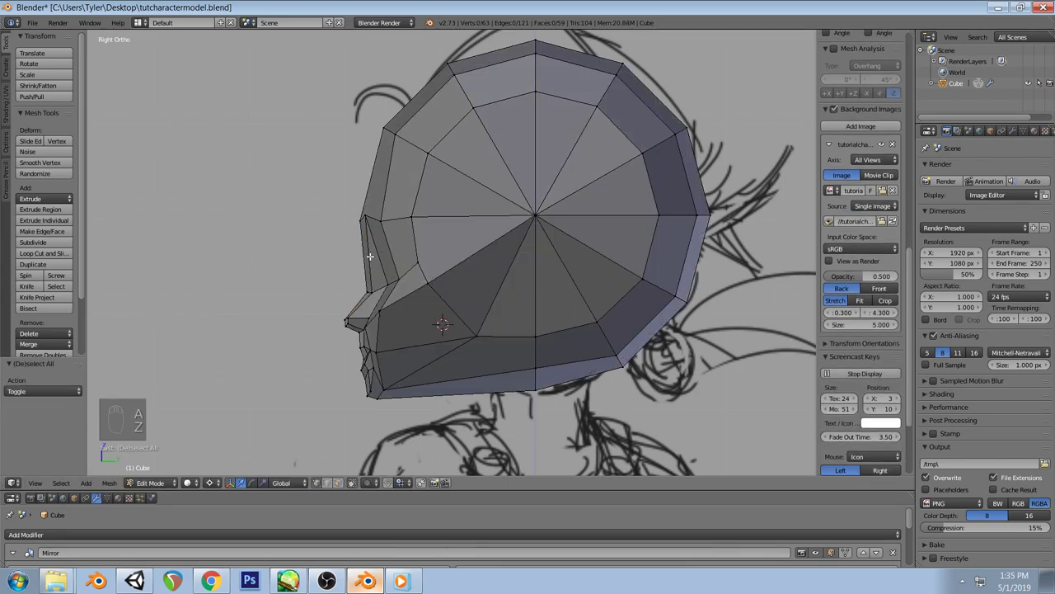
Add a loop cut across the nose bridge between the eyes and move its vertices 0.063 back and 0.098 down
{"action": "key", "text": "ctrl+r"}
{"action": "left_click", "coordinate": [369, 256]}
{"action": "key", "text": "a"}
{"action": "middle_click_drag", "start_coordinate": [405, 252], "coordinate": [498, 239]}
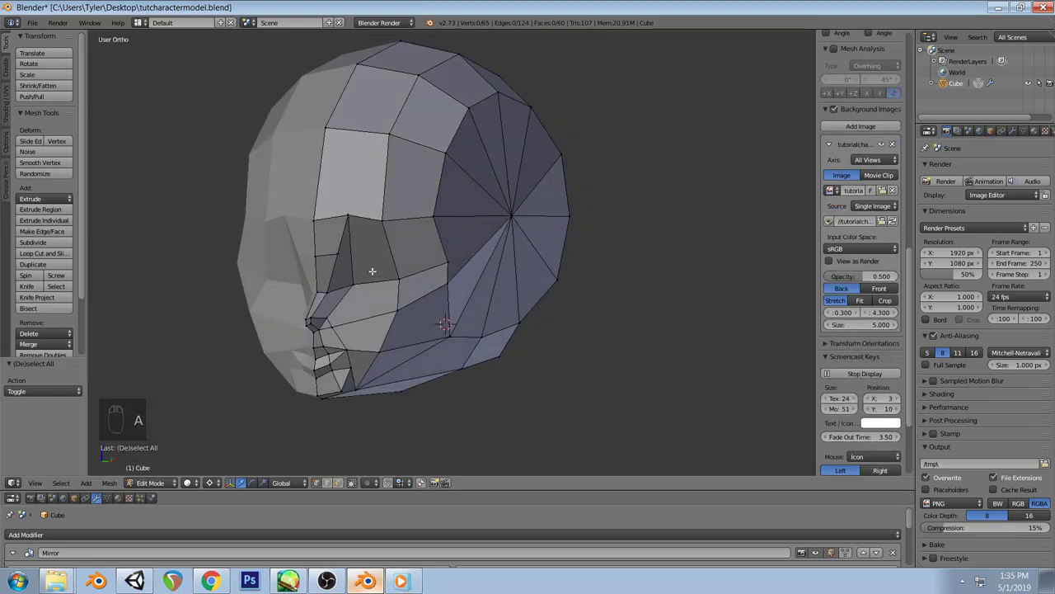
{"action": "key", "text": "KP_3"}
{"action": "key", "text": "ctrl+z"}
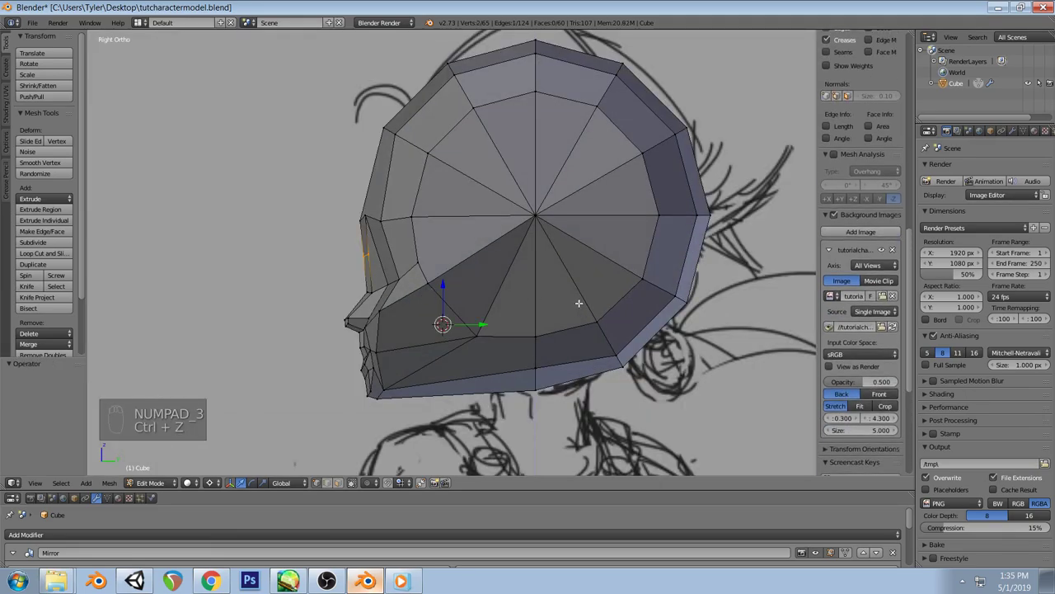
{"action": "key", "text": "g"}
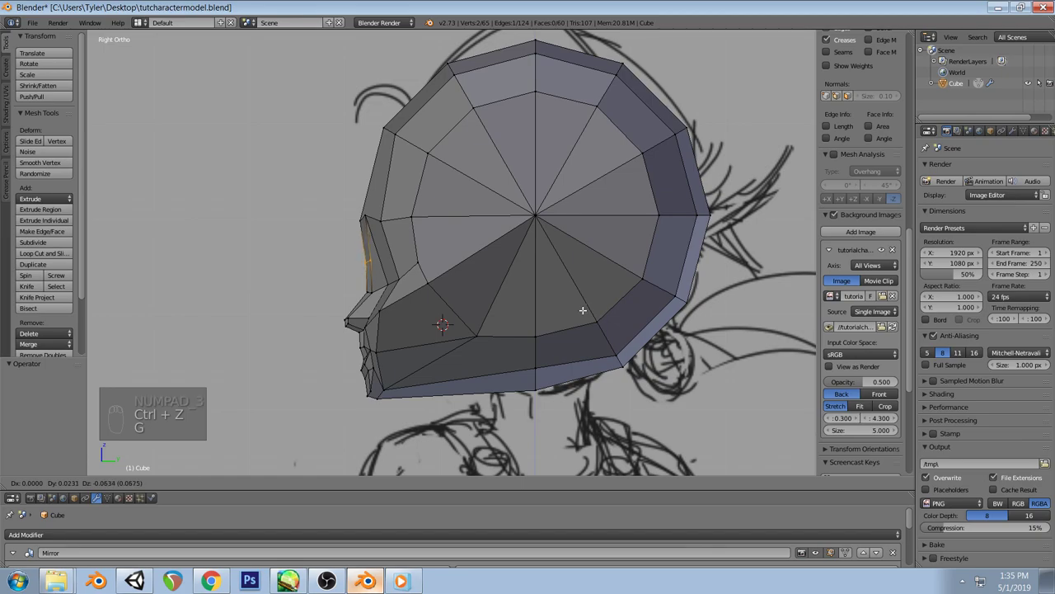
{"action": "left_click", "coordinate": [583, 311]}
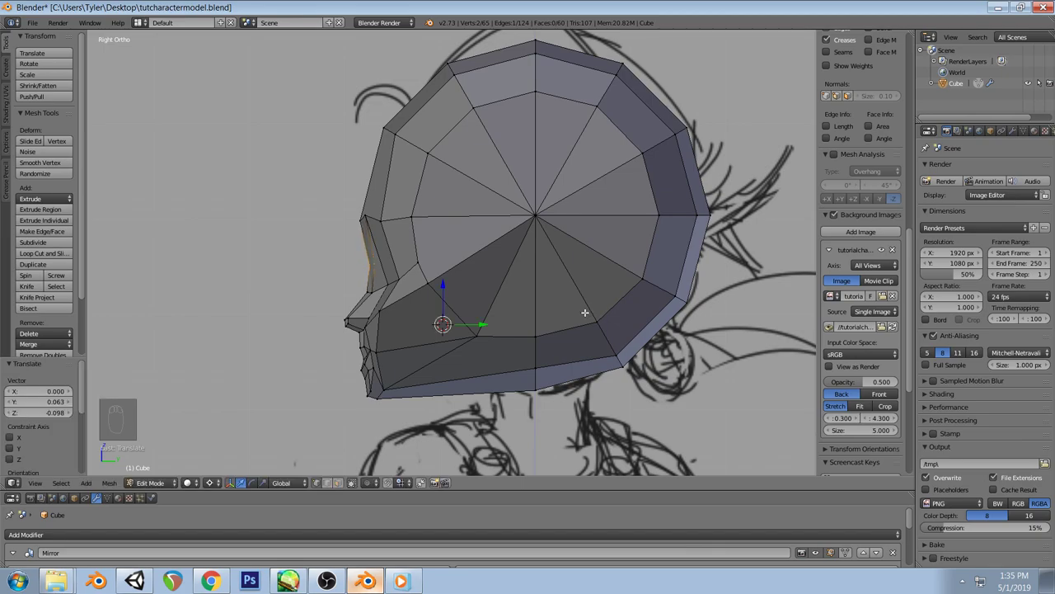
{"action": "key", "text": "a"}
{"action": "key", "text": "z"}
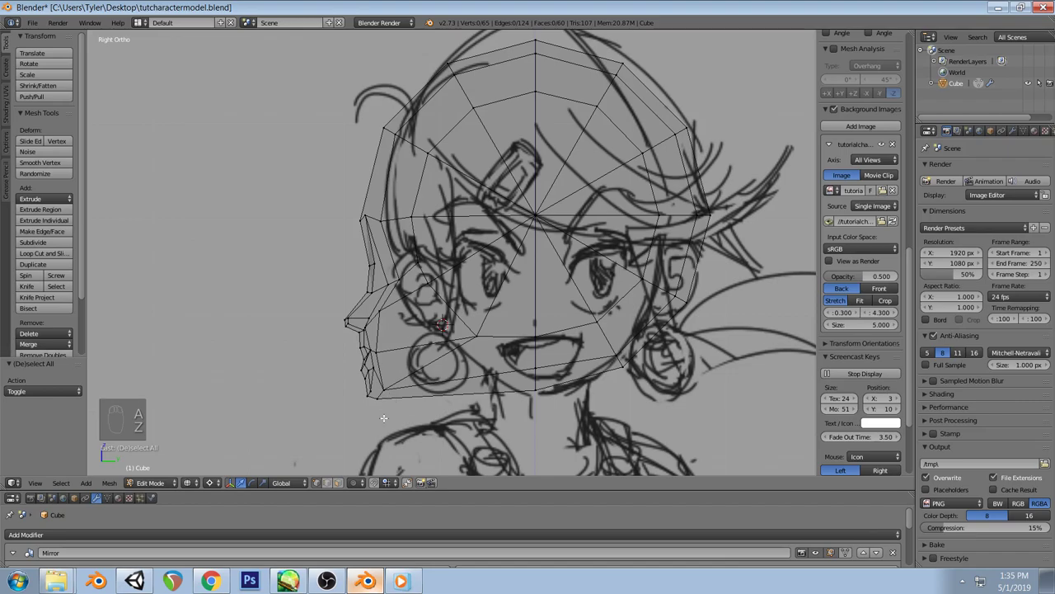
In side view, move the chin and lower mouth vertices slightly back and down, and adjust the three lip vertices above them
{"action": "right_click", "coordinate": [371, 360]}
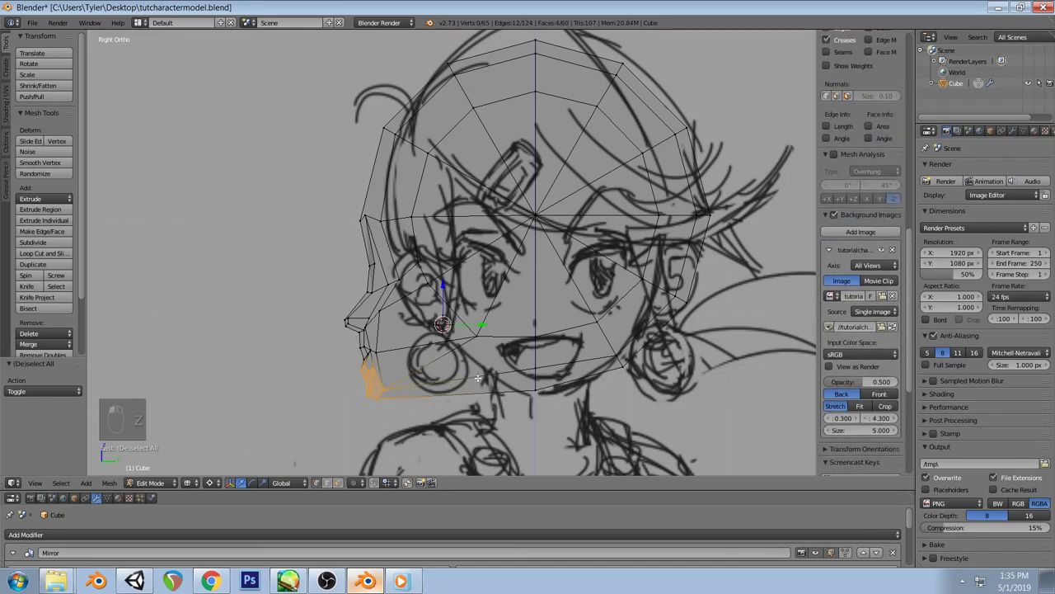
{"action": "key", "text": "g"}
{"action": "left_click", "coordinate": [485, 380]}
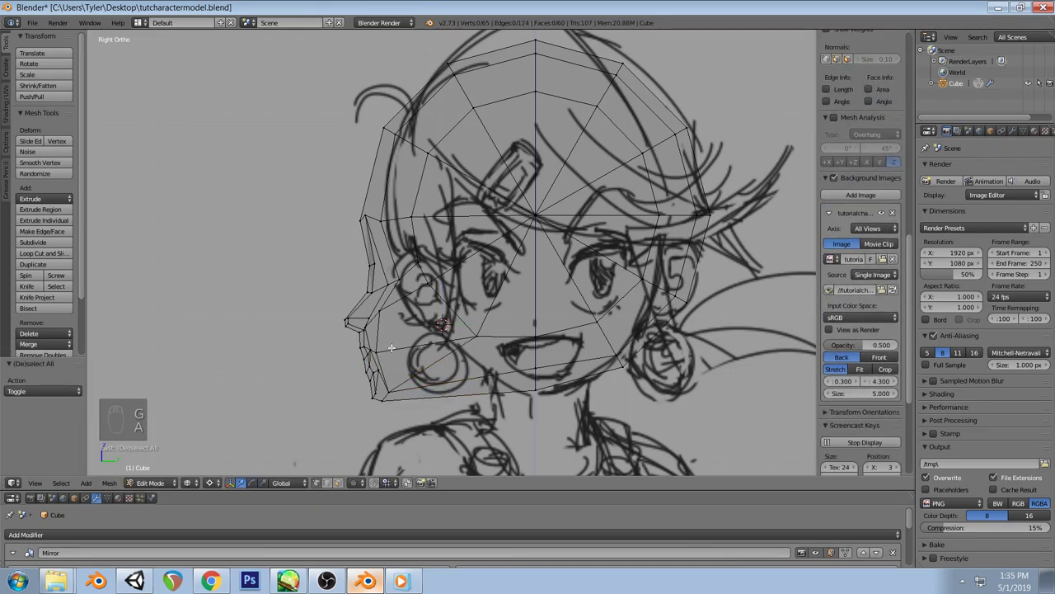
{"action": "key", "text": "a"}
{"action": "right_click", "coordinate": [368, 351]}
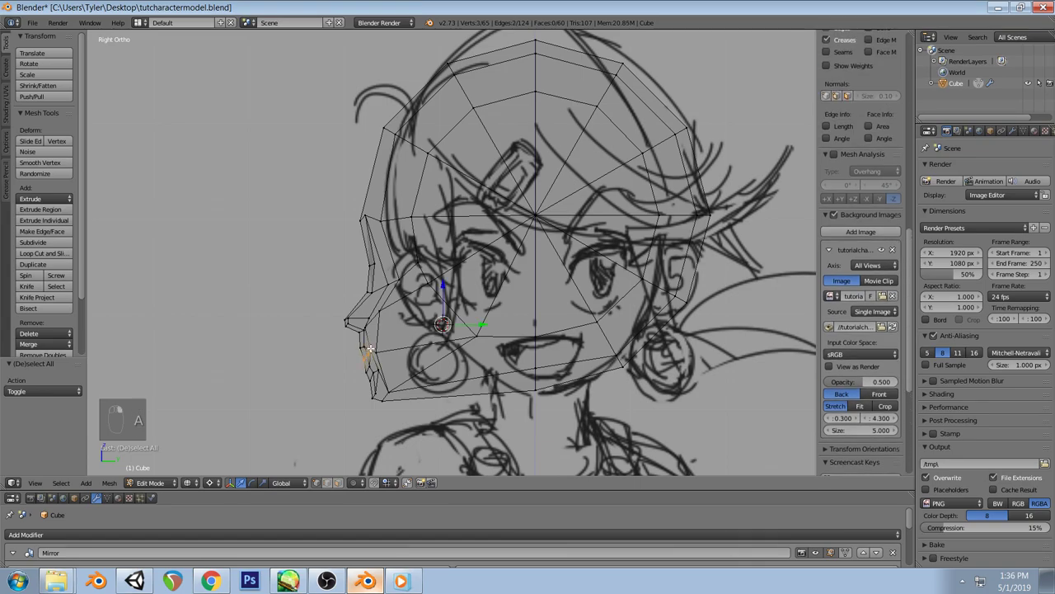
{"action": "key", "text": "g"}
{"action": "left_click", "coordinate": [449, 369]}
{"action": "key", "text": "a"}
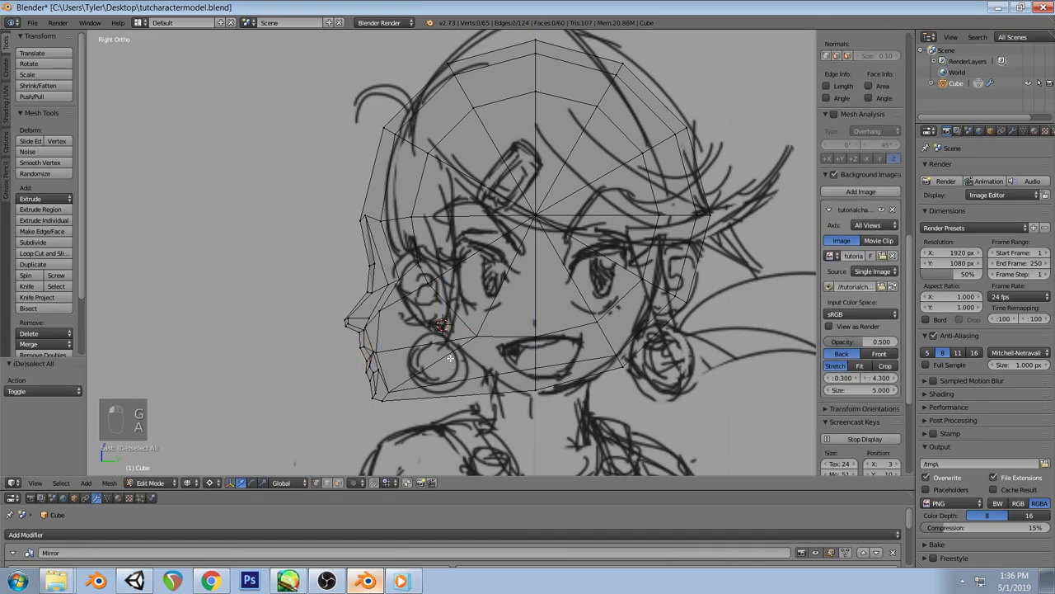
In front view, move the cheek vertex below the outer eye inward along X by 0.029 and fine-tune its sideways position and height
{"action": "key", "text": "z"}
{"action": "mouse_move", "coordinate": [435, 314]}
{"action": "middle_mouse_down"}
{"action": "mouse_move", "coordinate": [514, 358]}
{"action": "mouse_move", "coordinate": [583, 327]}
{"action": "mouse_move", "coordinate": [577, 229]}
{"action": "mouse_move", "coordinate": [523, 285]}
{"action": "mouse_move", "coordinate": [548, 353]}
{"action": "middle_mouse_up"}
{"action": "right_click", "coordinate": [432, 342]}
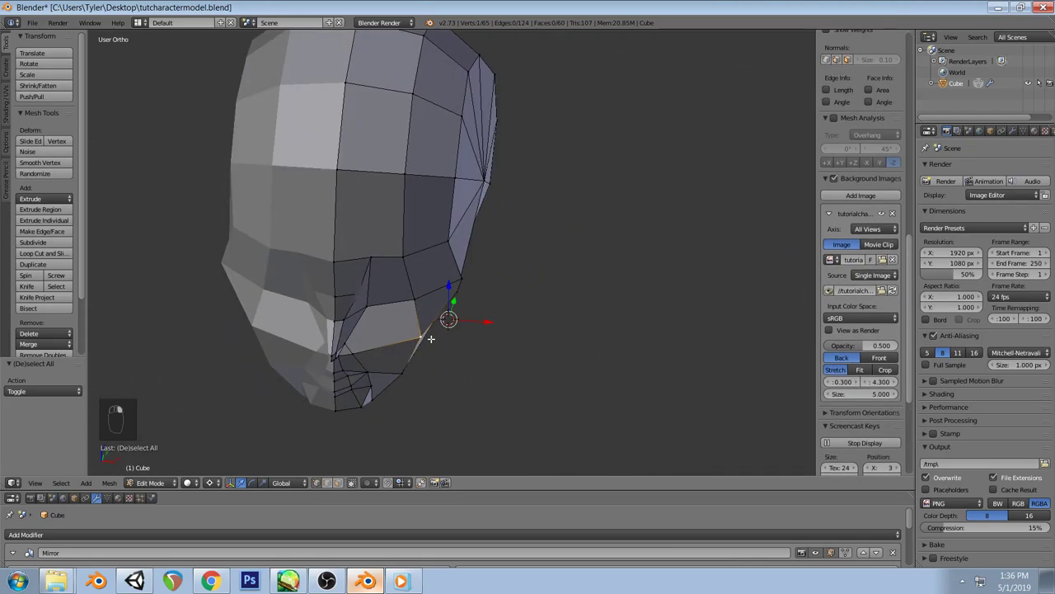
{"action": "key", "text": "KP_1"}
{"action": "left_click_drag", "start_coordinate": [476, 322], "coordinate": [484, 278]}
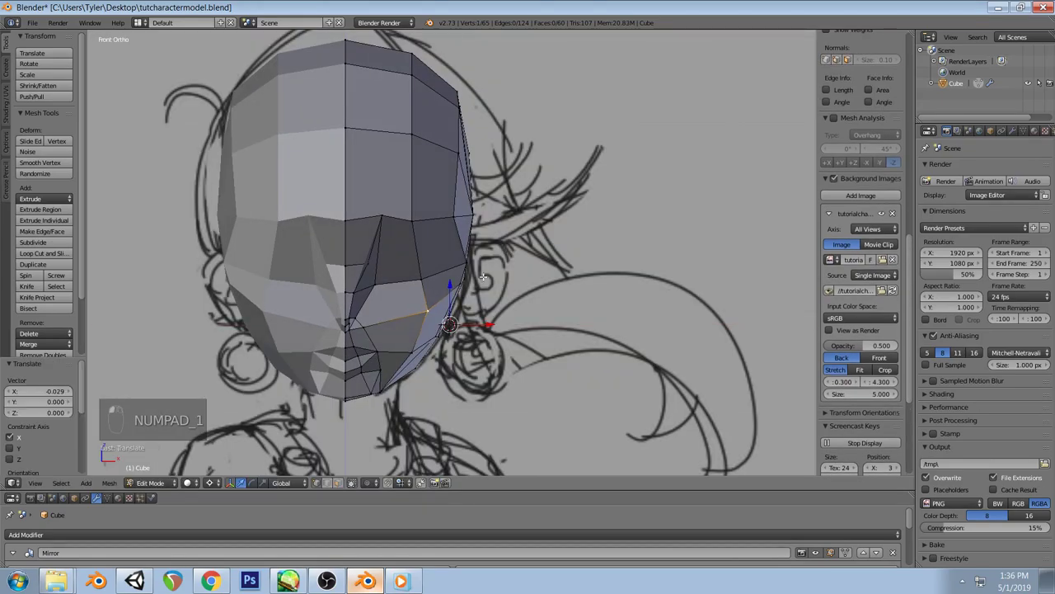
{"action": "left_click_drag", "start_coordinate": [498, 326], "coordinate": [487, 327]}
{"action": "left_click_drag", "start_coordinate": [450, 287], "coordinate": [453, 247]}
{"action": "left_click_drag", "start_coordinate": [454, 290], "coordinate": [451, 296]}
{"action": "key", "text": "a"}
In front view, move the cheek vertex beside the nostril 0.075 outward and 0.017 up
{"action": "mouse_move", "coordinate": [451, 296]}
{"action": "middle_mouse_down"}
{"action": "mouse_move", "coordinate": [462, 280]}
{"action": "mouse_move", "coordinate": [487, 283]}
{"action": "mouse_move", "coordinate": [434, 238]}
{"action": "mouse_move", "coordinate": [329, 212]}
{"action": "mouse_move", "coordinate": [438, 309]}
{"action": "mouse_move", "coordinate": [336, 286]}
{"action": "mouse_move", "coordinate": [342, 329]}
{"action": "middle_mouse_up"}
{"action": "right_click", "coordinate": [342, 330]}
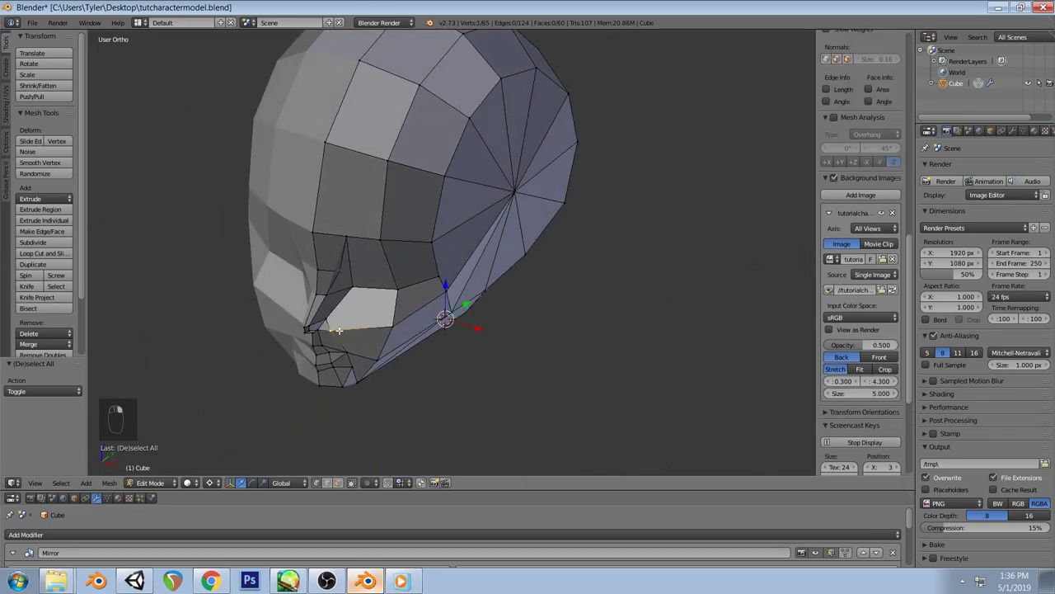
{"action": "key", "text": "KP_1"}
{"action": "key", "text": "g"}
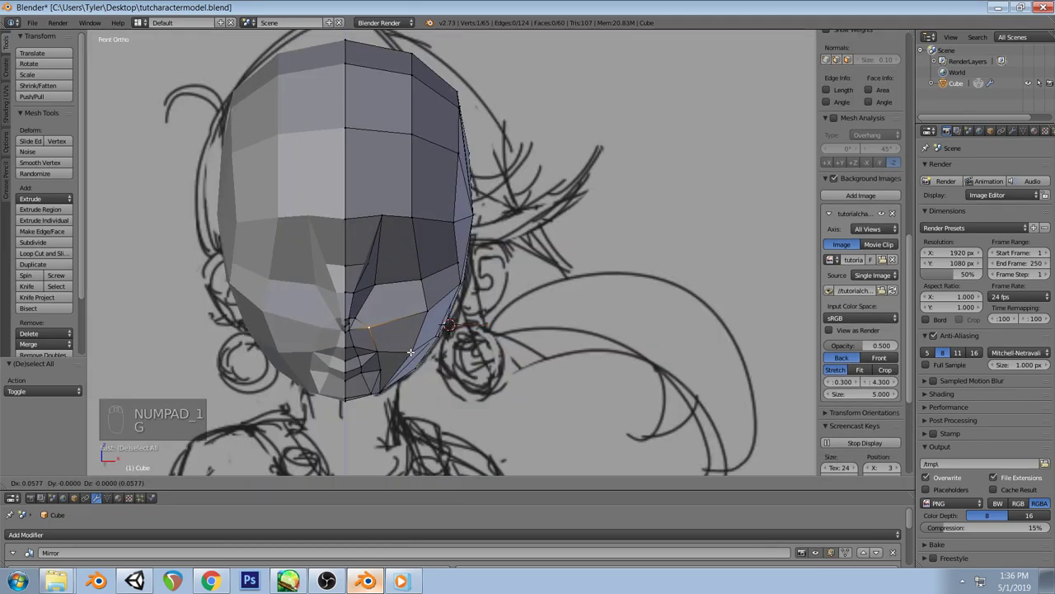
{"action": "left_click", "coordinate": [412, 351]}
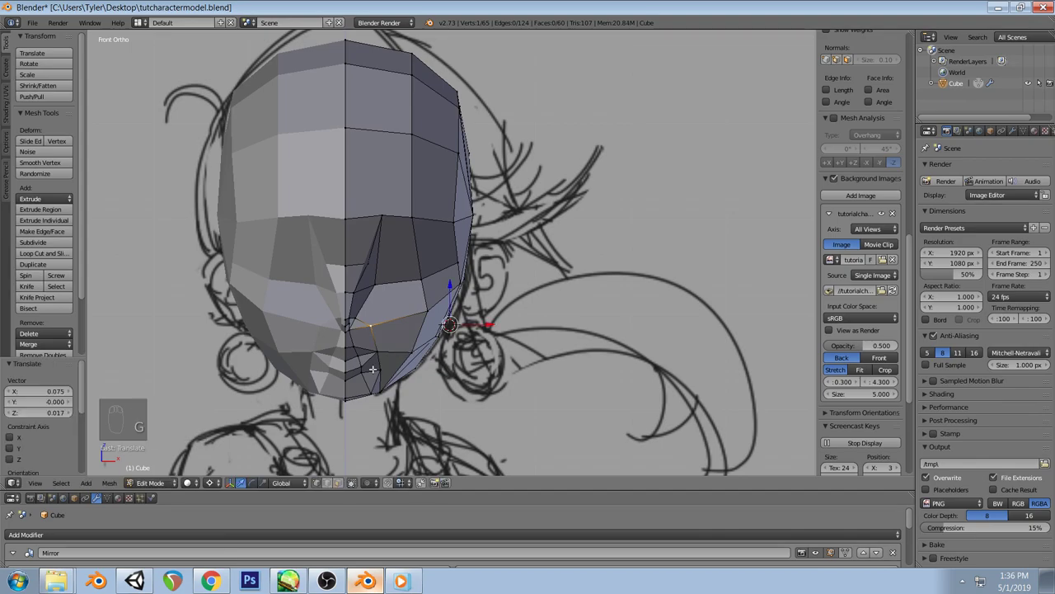
In wireframe front view, raise the centre-line mouth vertex by 0.016 along Z toward the sketched mouth
{"action": "key", "text": "z"}
{"action": "scroll", "coordinate": [379, 375], "scroll_direction": "up", "scroll_amount": 2}
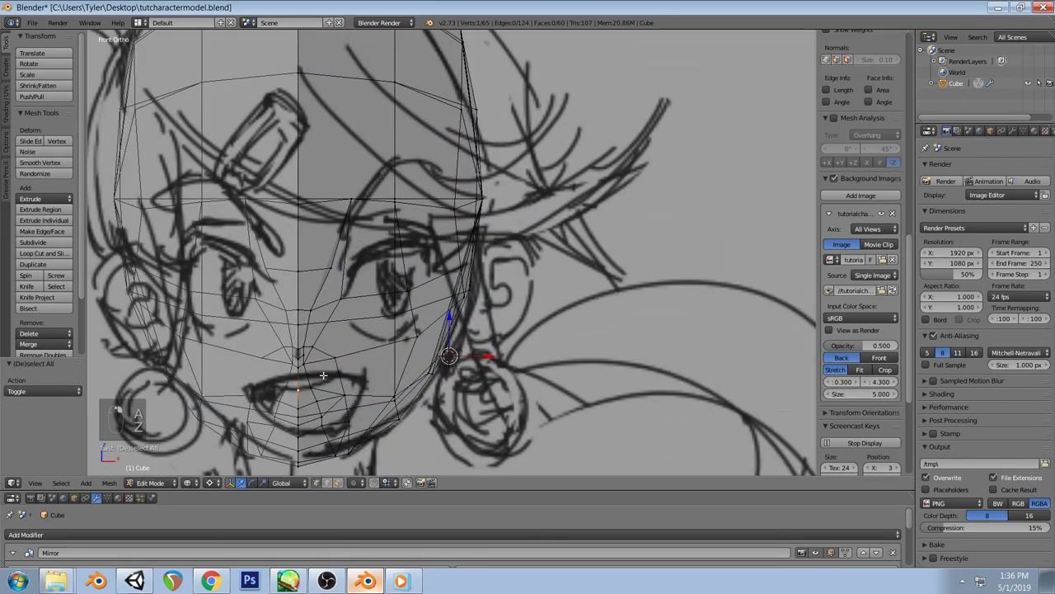
{"action": "key", "text": "a"}
{"action": "right_click", "coordinate": [446, 356]}
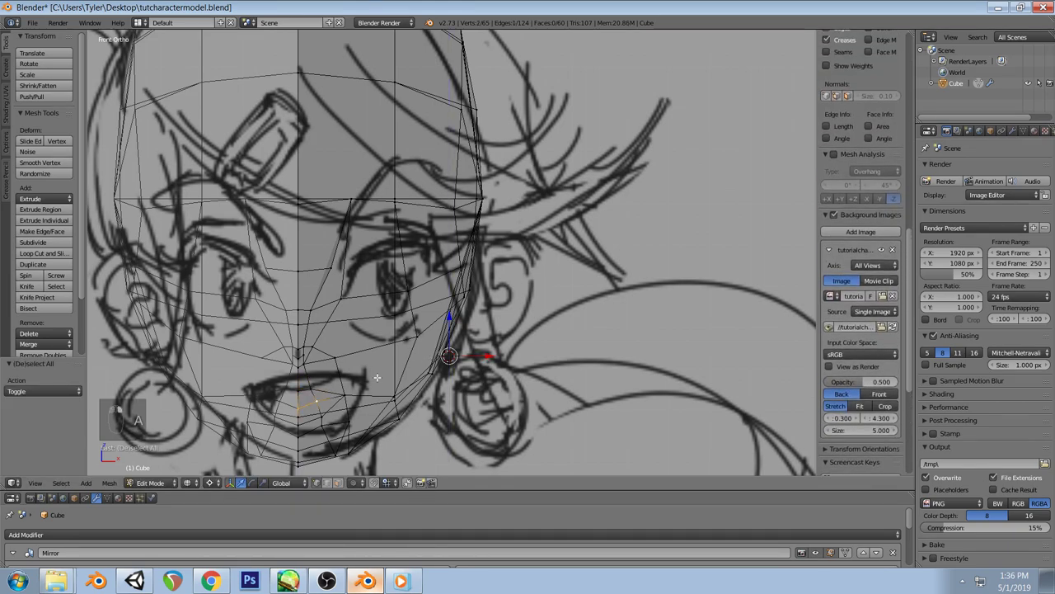
{"action": "key", "text": "a"}
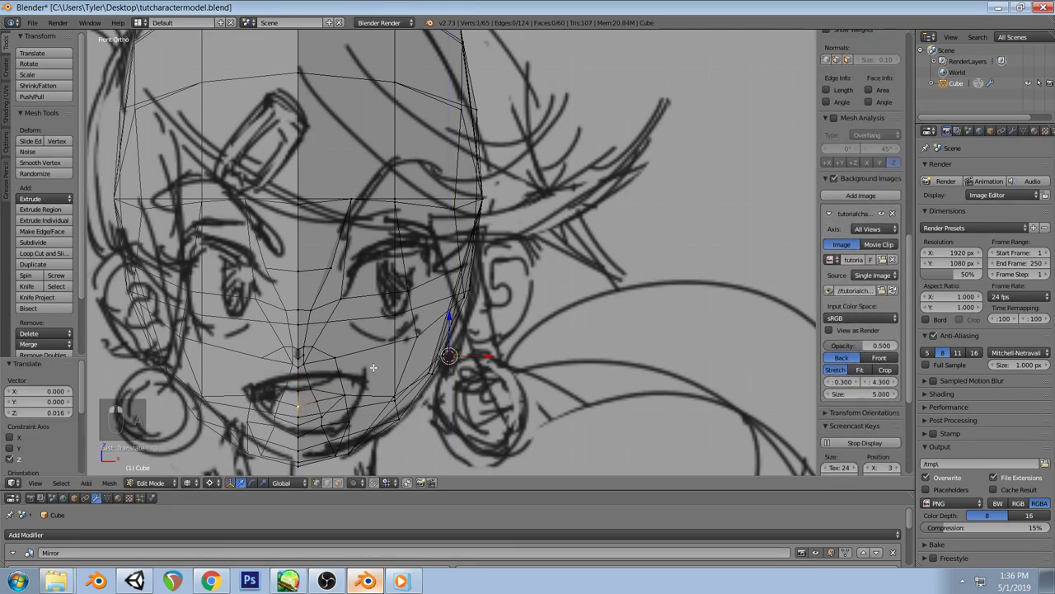
Dissolve the upper horizontal edge across the nose bridge between the eyes
{"action": "scroll", "coordinate": [389, 425], "scroll_direction": "down", "scroll_amount": 10}
{"action": "key", "text": "z"}
{"action": "mouse_move", "coordinate": [503, 263]}
{"action": "middle_mouse_down"}
{"action": "mouse_move", "coordinate": [526, 258]}
{"action": "mouse_move", "coordinate": [561, 283]}
{"action": "mouse_move", "coordinate": [588, 228]}
{"action": "mouse_move", "coordinate": [556, 174]}
{"action": "mouse_move", "coordinate": [407, 240]}
{"action": "mouse_move", "coordinate": [418, 304]}
{"action": "middle_mouse_up"}
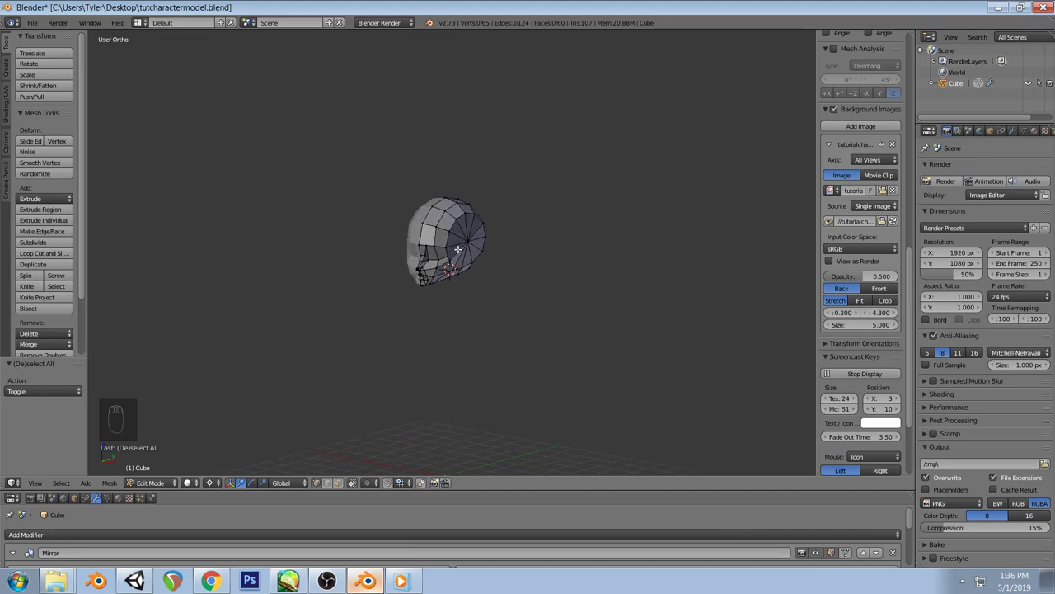
{"action": "scroll", "coordinate": [417, 305], "scroll_direction": "up", "scroll_amount": 3}
{"action": "scroll", "coordinate": [417, 305], "scroll_direction": "up", "scroll_amount": 3}
{"action": "scroll", "coordinate": [329, 315], "scroll_direction": "up", "scroll_amount": 2}
{"action": "middle_click_drag", "start_coordinate": [371, 271], "coordinate": [331, 274]}
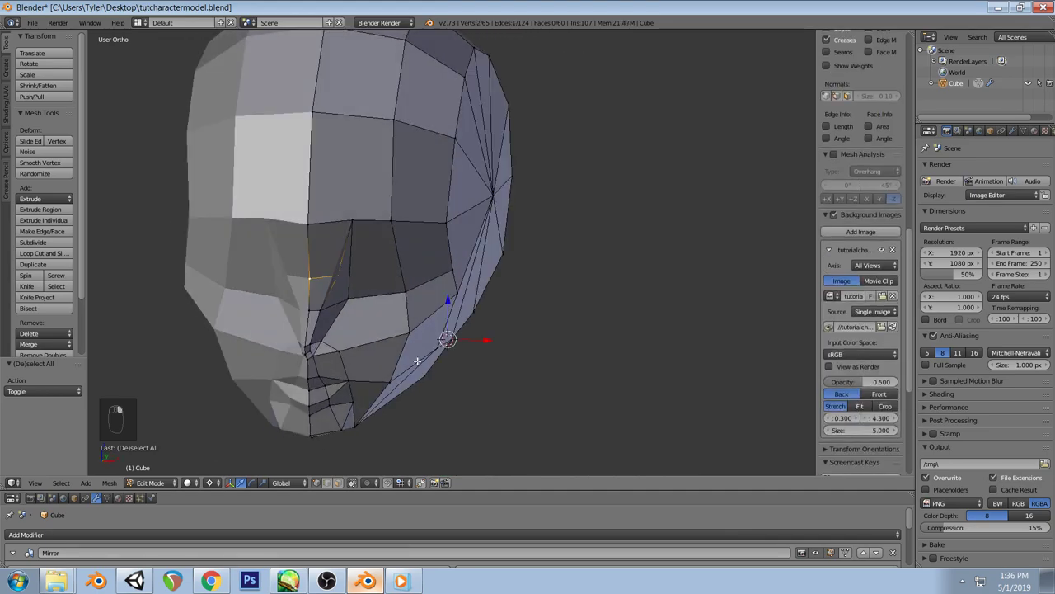
{"action": "key", "text": "x"}
{"action": "left_click", "coordinate": [387, 489]}
{"action": "key", "text": "a"}
{"action": "scroll", "coordinate": [494, 330], "scroll_direction": "down", "scroll_amount": 3}
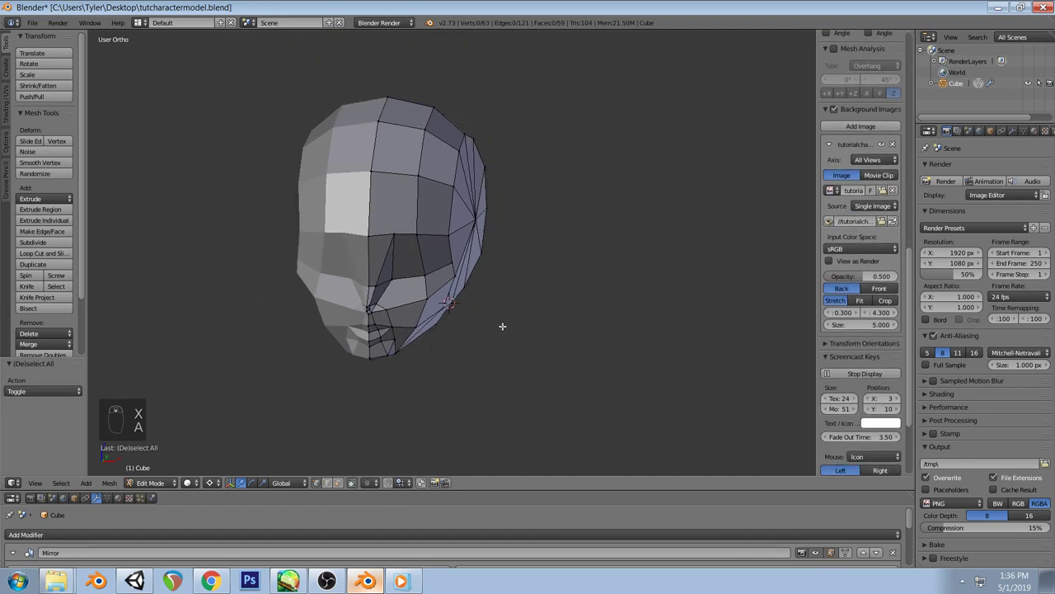
Examine the finished low-poly head reference image and compare it with the head mesh from several angles
{"action": "middle_click_drag", "start_coordinate": [498, 323], "coordinate": [539, 320]}
{"action": "key", "text": "F11"}
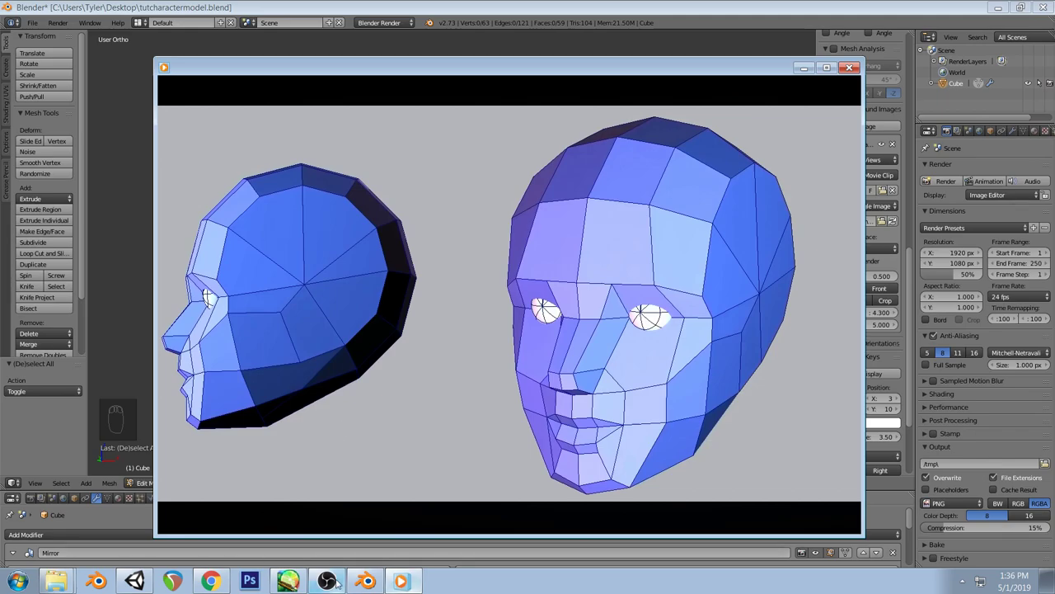
{"action": "left_click", "coordinate": [365, 581]}
{"action": "middle_click_drag", "start_coordinate": [455, 316], "coordinate": [380, 295]}
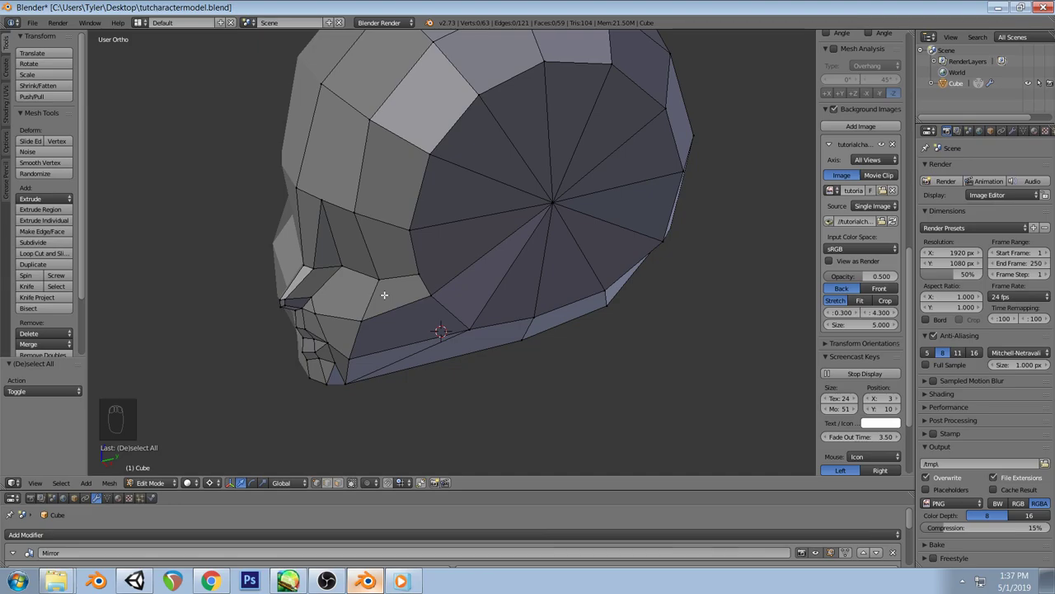
{"action": "middle_click_drag", "start_coordinate": [384, 295], "coordinate": [512, 255]}
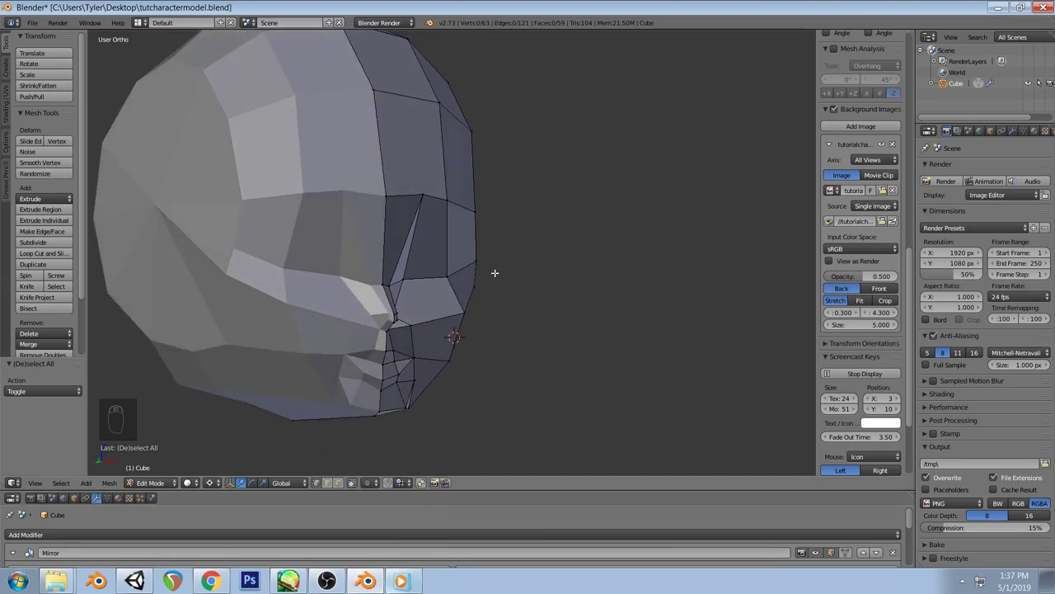
{"action": "scroll", "coordinate": [420, 318], "scroll_direction": "up", "scroll_amount": 5}
{"action": "scroll", "coordinate": [350, 309], "scroll_direction": "down", "scroll_amount": 3}
{"action": "middle_click_drag", "start_coordinate": [330, 322], "coordinate": [312, 334]}
{"action": "scroll", "coordinate": [313, 334], "scroll_direction": "up", "scroll_amount": 3}
In side view, move the two front cheek vertices beside the mouth back about 0.044 on Y and up about 0.014 on Z
{"action": "key", "text": "KP_3"}
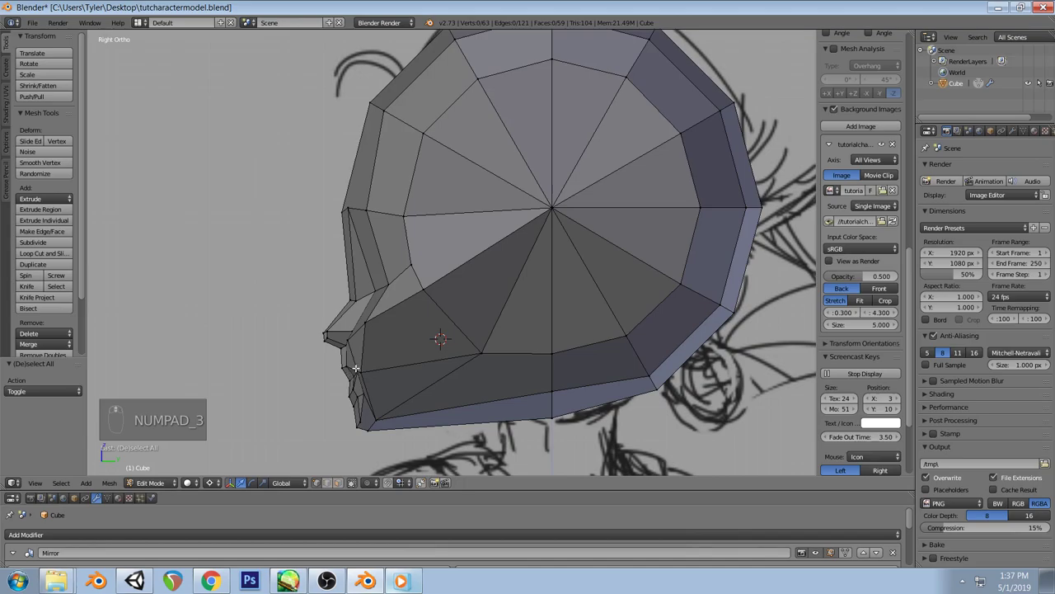
{"action": "scroll", "coordinate": [356, 369], "scroll_direction": "up", "scroll_amount": 4}
{"action": "key", "text": "z"}
{"action": "right_click", "coordinate": [364, 328]}
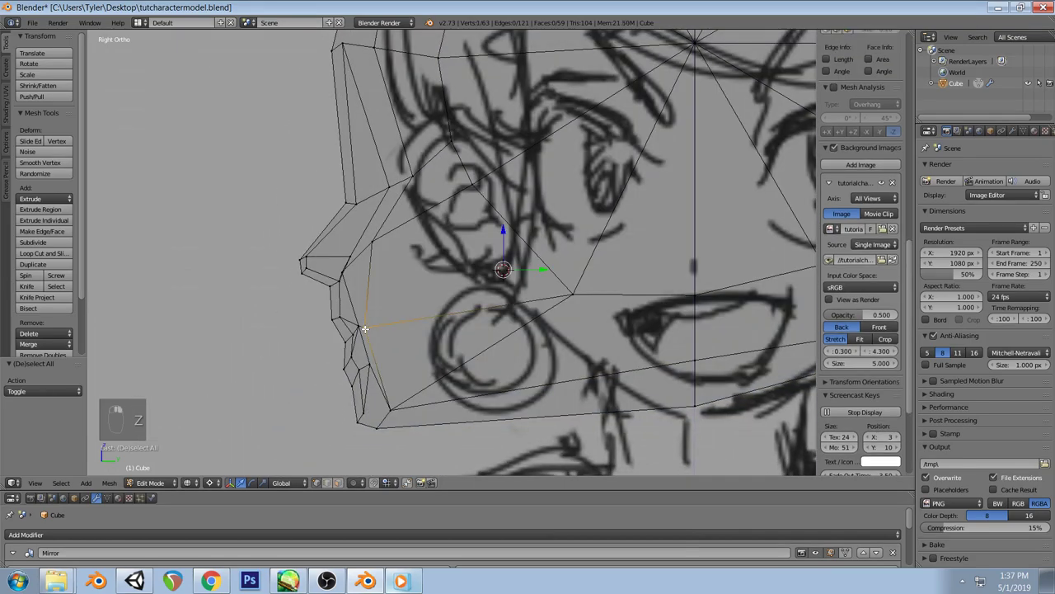
{"action": "key", "text": "z"}
{"action": "right_click", "coordinate": [373, 242], "text": "shift"}
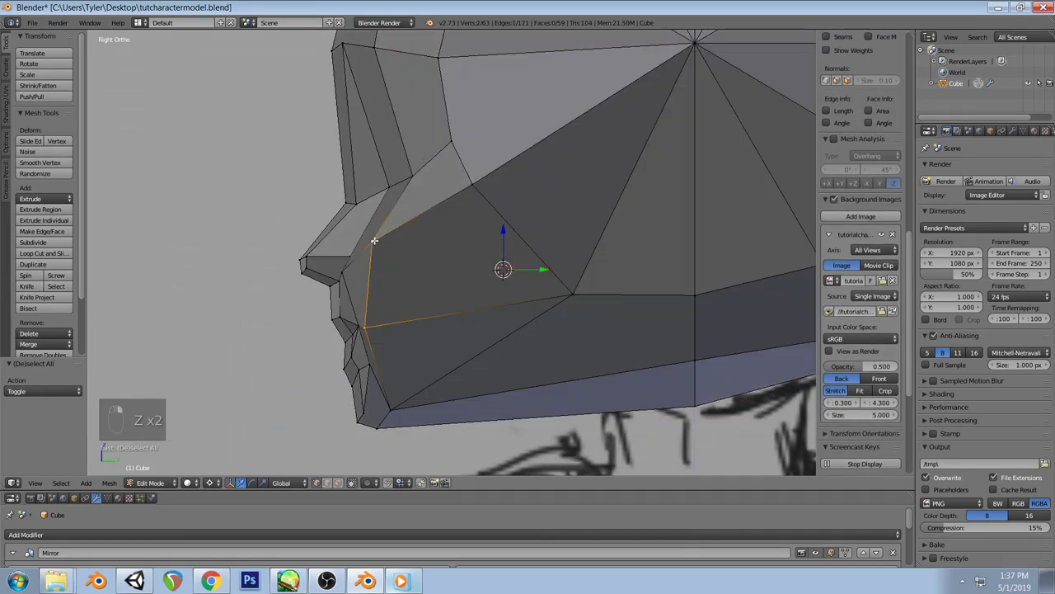
{"action": "key", "text": "g"}
{"action": "left_click", "coordinate": [553, 299]}
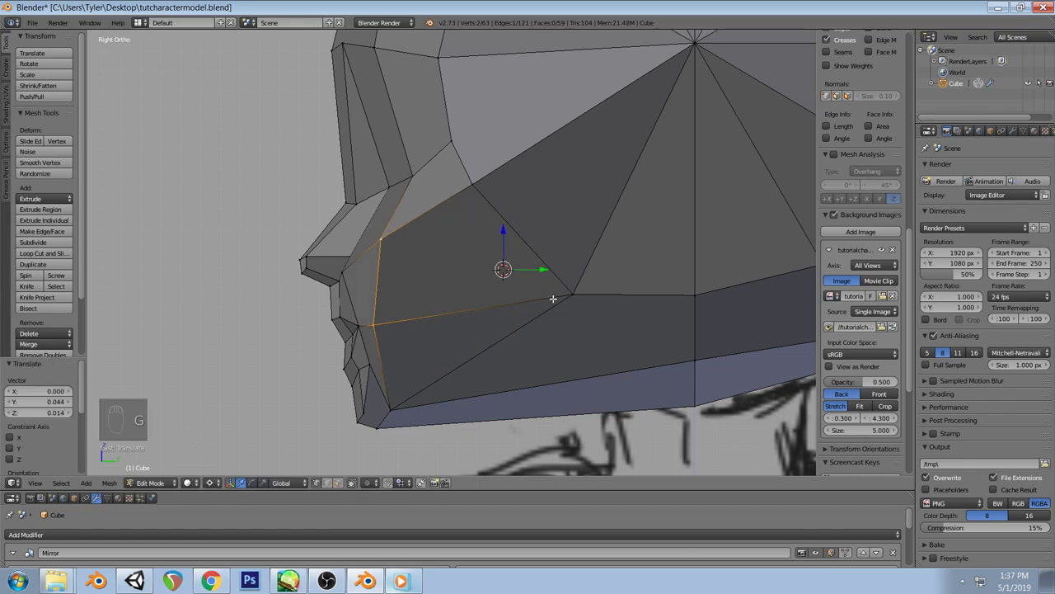
{"action": "key", "text": "a"}
{"action": "right_click", "coordinate": [360, 327]}
{"action": "key", "text": "g"}
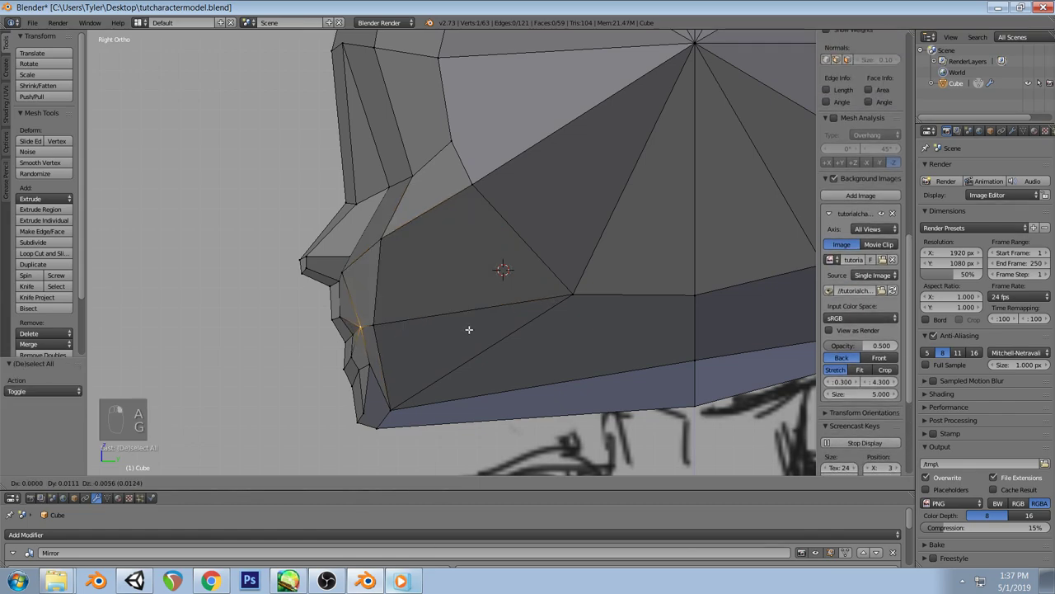
{"action": "right_click", "coordinate": [289, 306]}
Pull the front lip vertices slightly forward along the Y axis in side view
{"action": "key", "text": "a"}
{"action": "right_click", "coordinate": [332, 310]}
{"action": "right_click", "coordinate": [339, 322], "text": "shift"}
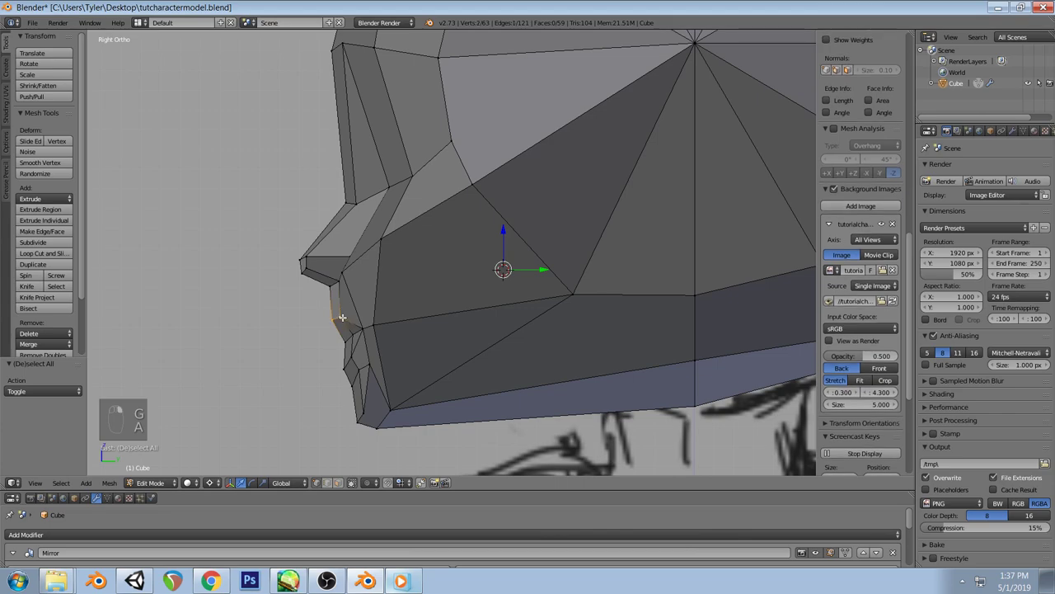
{"action": "mouse_move", "coordinate": [554, 274]}
{"action": "left_mouse_down"}
{"action": "mouse_move", "coordinate": [534, 272]}
{"action": "mouse_move", "coordinate": [549, 273]}
{"action": "left_mouse_up"}
{"action": "key", "text": "a"}
Move the vertex beside the base of the nose back about 0.044 on Y and up about 0.011 on Z
{"action": "right_click", "coordinate": [356, 385]}
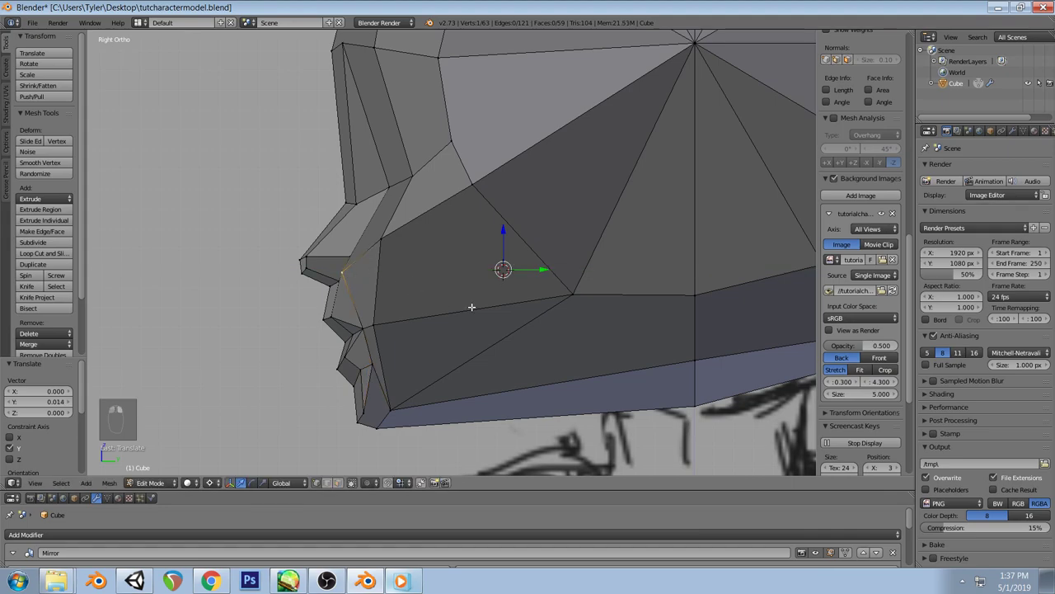
{"action": "key", "text": "g"}
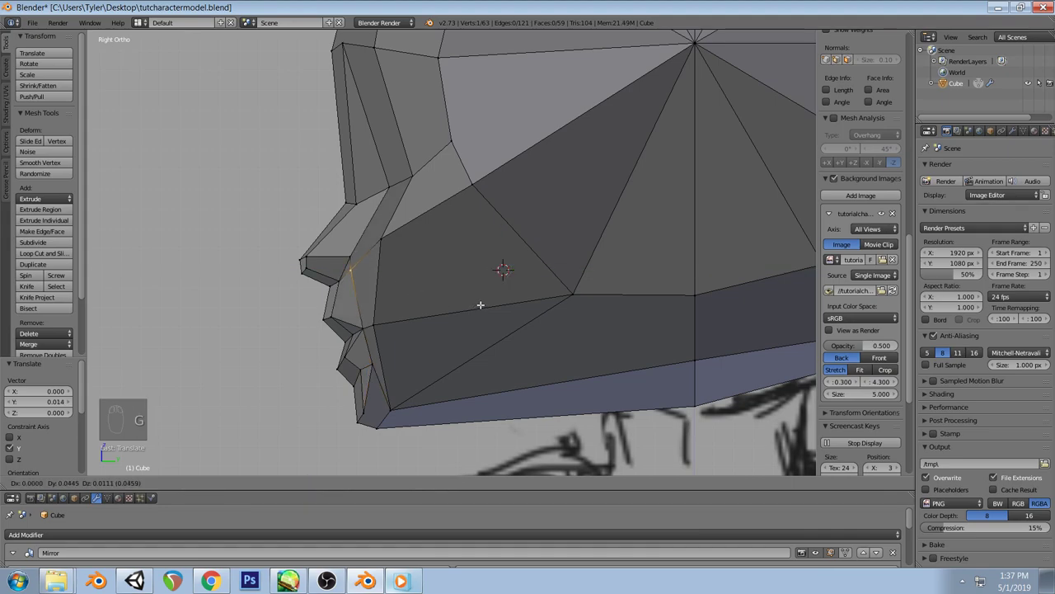
{"action": "left_click", "coordinate": [481, 305]}
{"action": "scroll", "coordinate": [577, 264], "scroll_direction": "down", "scroll_amount": 5}
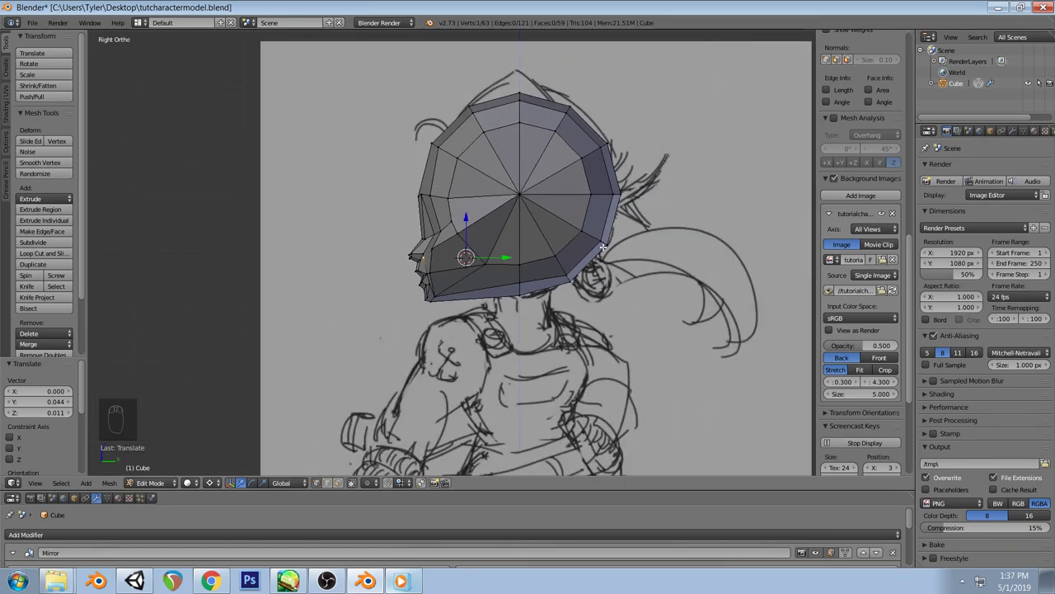
{"action": "scroll", "coordinate": [465, 179], "scroll_direction": "up", "scroll_amount": 3}
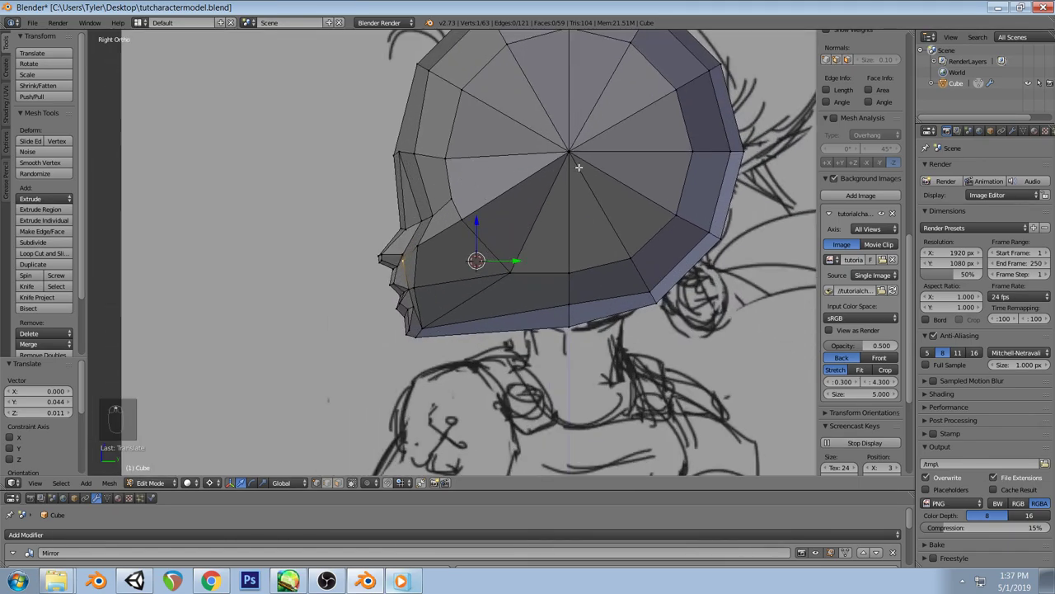
{"action": "scroll", "coordinate": [578, 167], "scroll_direction": "down", "scroll_amount": 3}
{"action": "key", "text": "z"}
{"action": "key", "text": "z"}
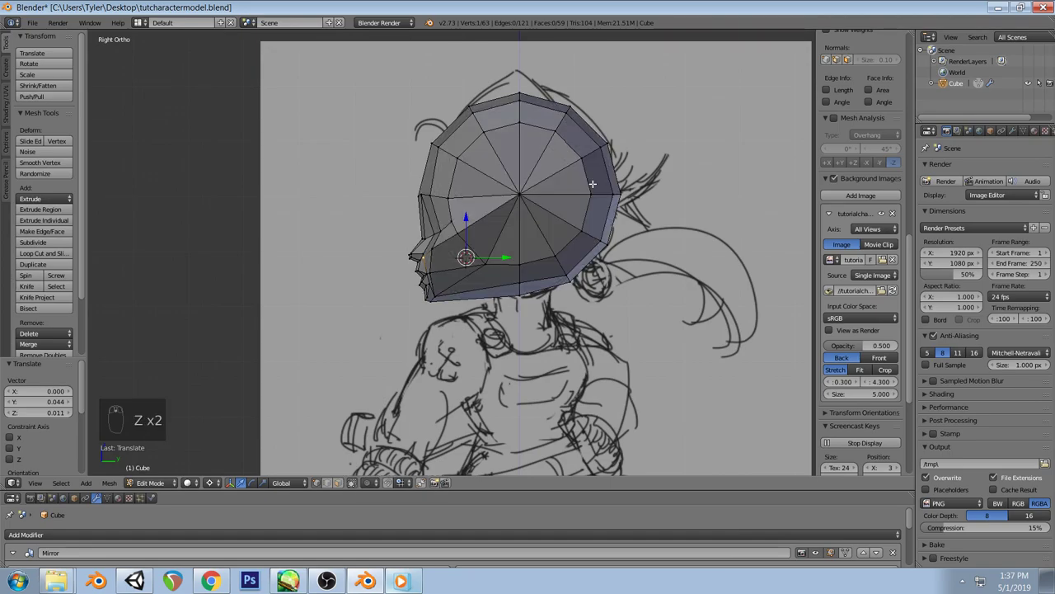
{"action": "key", "text": "a"}
In front view, slightly reposition the vertex at the side of the nose bridge
{"action": "mouse_move", "coordinate": [447, 223]}
{"action": "middle_mouse_down"}
{"action": "mouse_move", "coordinate": [487, 255]}
{"action": "mouse_move", "coordinate": [552, 231]}
{"action": "mouse_move", "coordinate": [545, 172]}
{"action": "mouse_move", "coordinate": [474, 152]}
{"action": "mouse_move", "coordinate": [490, 111]}
{"action": "mouse_move", "coordinate": [530, 238]}
{"action": "mouse_move", "coordinate": [551, 243]}
{"action": "middle_mouse_up"}
{"action": "key", "text": "KP_1"}
{"action": "scroll", "coordinate": [357, 221], "scroll_direction": "up", "scroll_amount": 4}
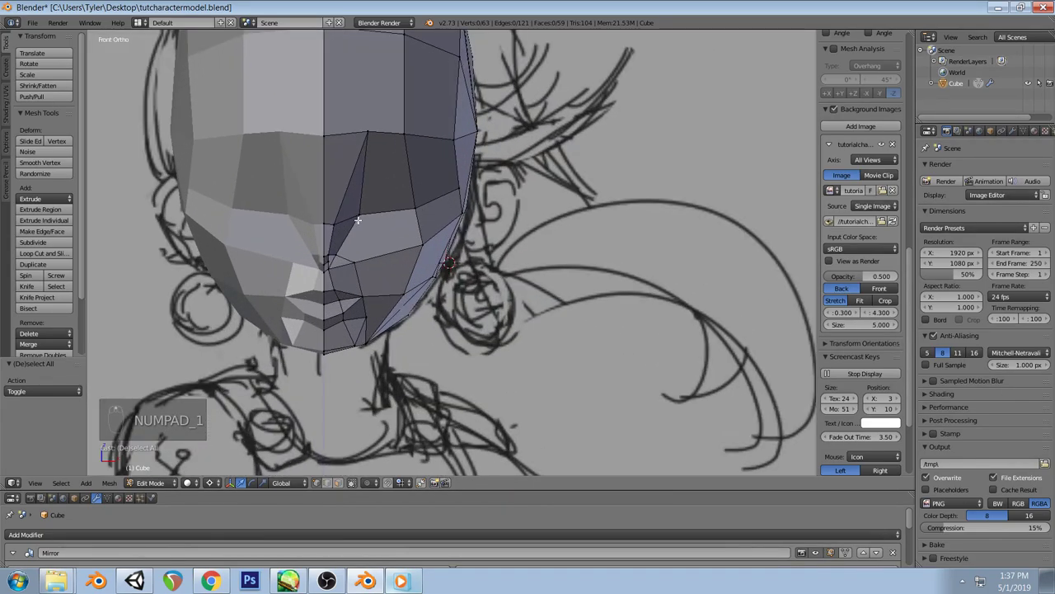
{"action": "right_click", "coordinate": [361, 211]}
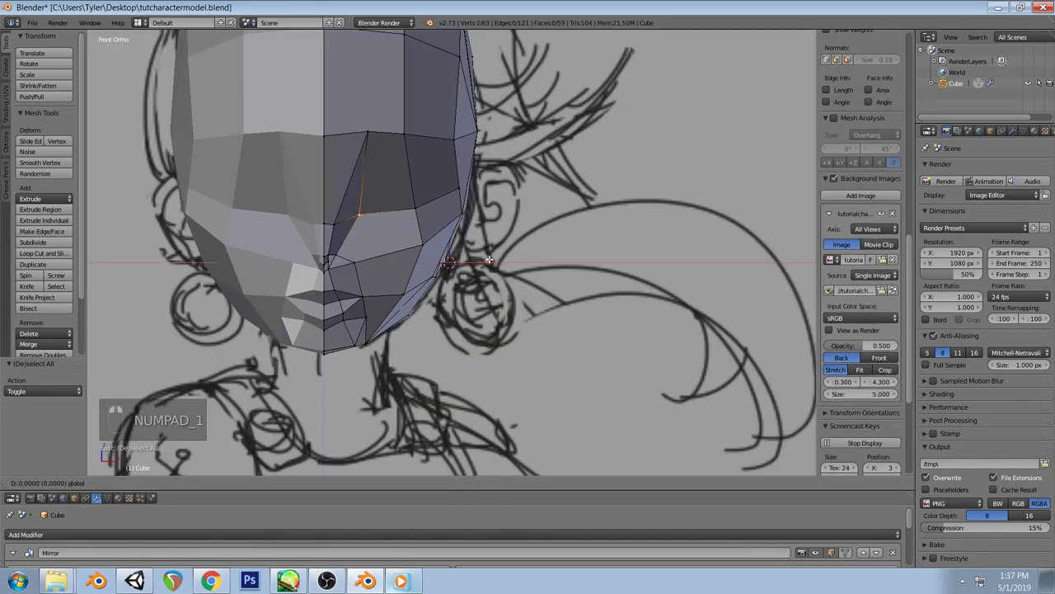
{"action": "key", "text": "a"}
{"action": "mouse_move", "coordinate": [429, 165]}
{"action": "middle_mouse_down"}
{"action": "mouse_move", "coordinate": [423, 159]}
{"action": "mouse_move", "coordinate": [469, 179]}
{"action": "mouse_move", "coordinate": [465, 127]}
{"action": "mouse_move", "coordinate": [382, 83]}
{"action": "mouse_move", "coordinate": [344, 119]}
{"action": "mouse_move", "coordinate": [347, 155]}
{"action": "mouse_move", "coordinate": [371, 173]}
{"action": "middle_mouse_up"}
{"action": "right_click", "coordinate": [329, 227]}
{"action": "key", "text": "KP_1"}
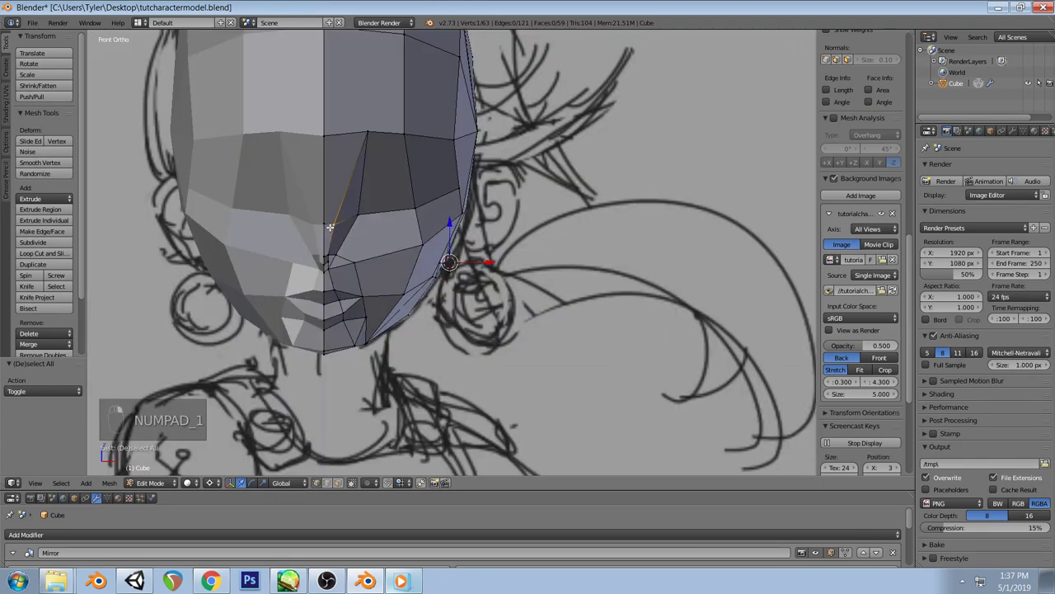
{"action": "key", "text": "g"}
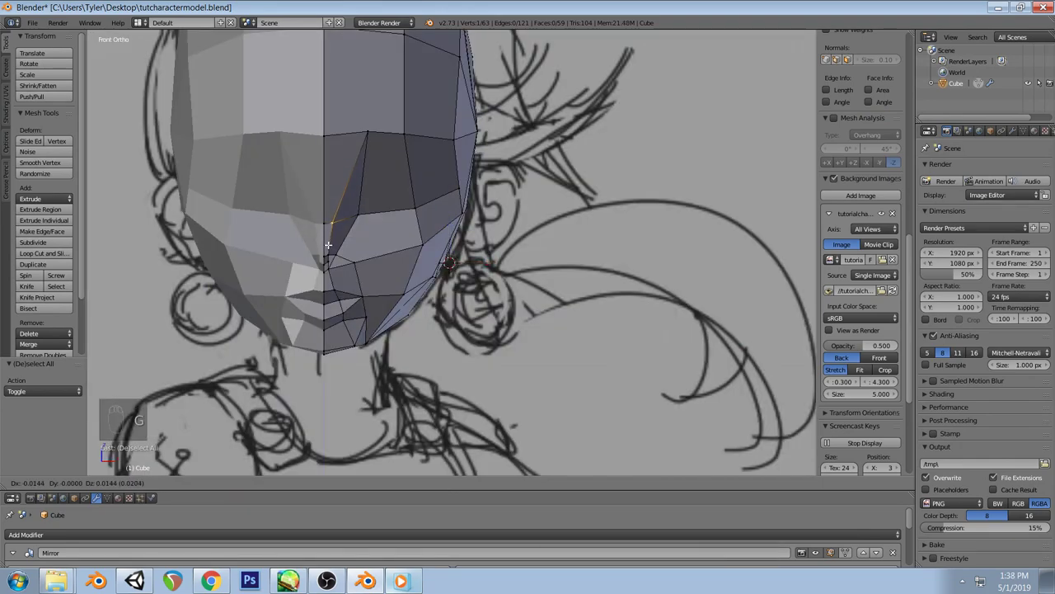
{"action": "left_click", "coordinate": [328, 245]}
{"action": "key", "text": "a"}
In wireframe side view, select the two nose-bridge vertices together and move them slightly back toward the face
{"action": "key", "text": "z"}
{"action": "middle_click_drag", "start_coordinate": [330, 244], "coordinate": [451, 217]}
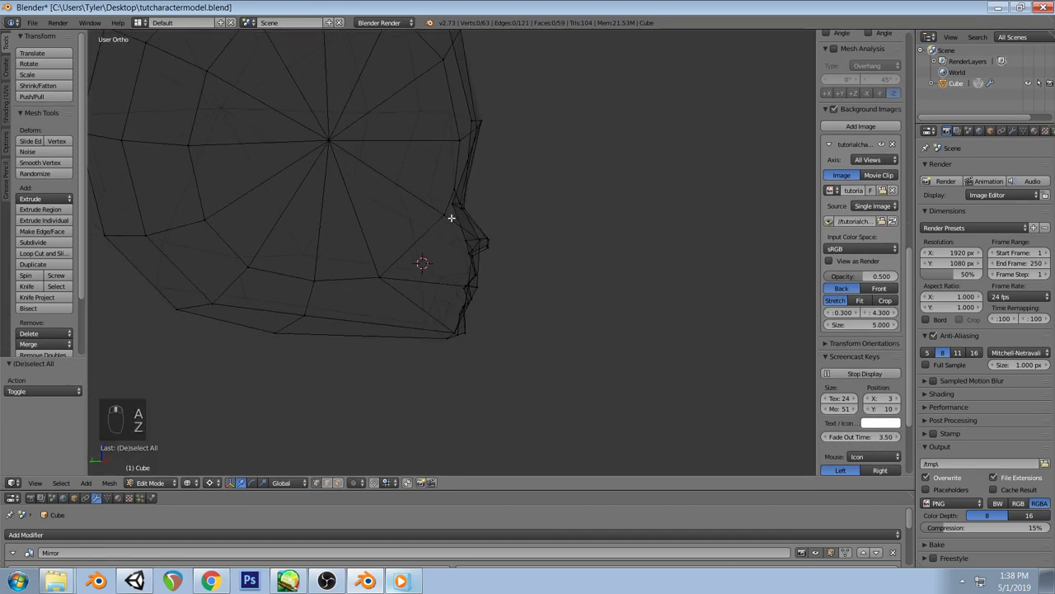
{"action": "key", "text": "KP_3"}
{"action": "key", "text": "z"}
{"action": "key", "text": "z"}
{"action": "left_click_drag", "start_coordinate": [394, 227], "coordinate": [412, 257], "text": "ctrl"}
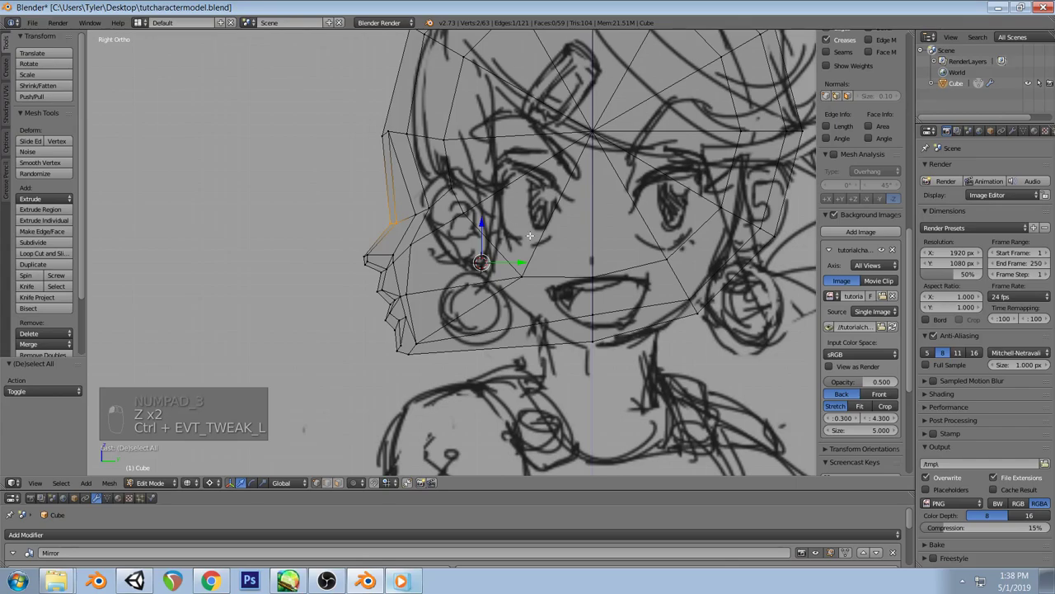
{"action": "key", "text": "g"}
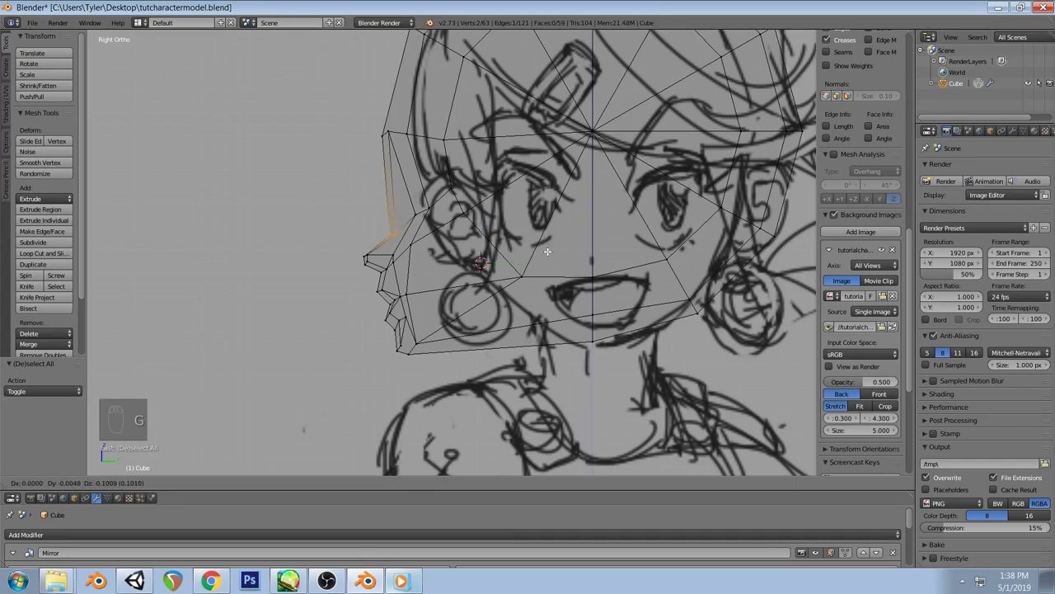
{"action": "left_click", "coordinate": [554, 239]}
{"action": "key", "text": "a"}
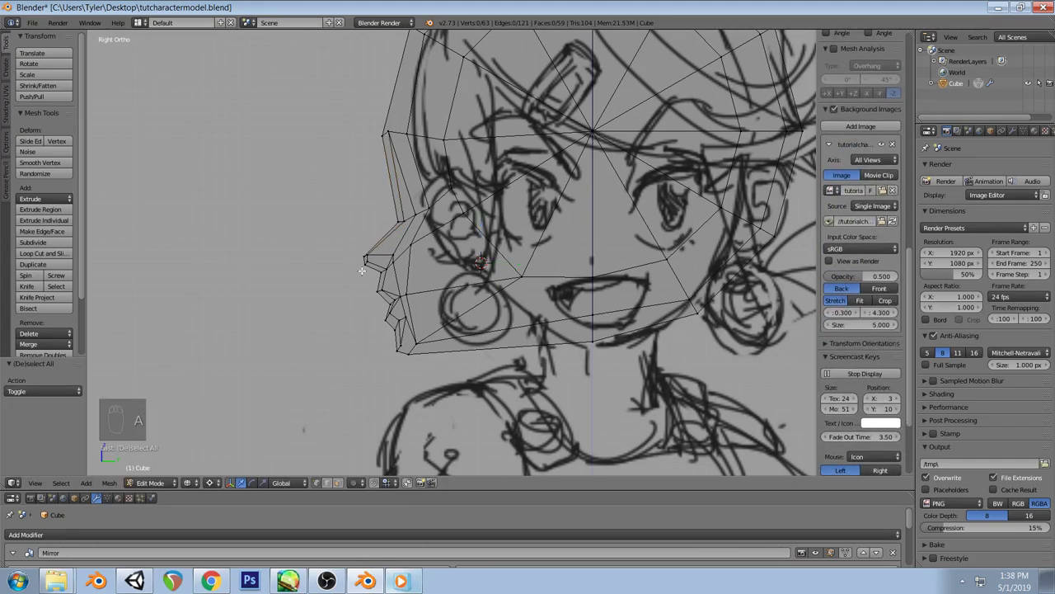
Raise the four nose-tip vertices slightly in the wireframe side view
{"action": "right_click", "coordinate": [363, 259]}
{"action": "key", "text": "g"}
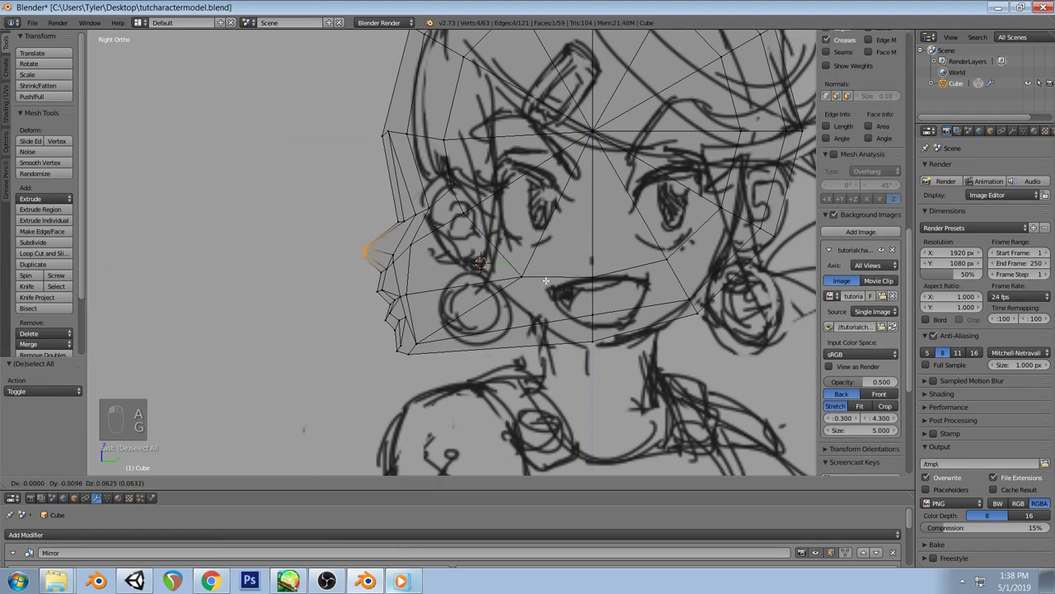
{"action": "left_click", "coordinate": [544, 281]}
{"action": "key", "text": "a"}
Return to solid shading and undo the side-view moves of the nose tip and nose bridge, leaving nothing selected
{"action": "key", "text": "z"}
{"action": "mouse_move", "coordinate": [516, 206]}
{"action": "middle_mouse_down"}
{"action": "mouse_move", "coordinate": [549, 228]}
{"action": "mouse_move", "coordinate": [598, 178]}
{"action": "mouse_move", "coordinate": [481, 262]}
{"action": "mouse_move", "coordinate": [561, 253]}
{"action": "middle_mouse_up"}
{"action": "key", "text": "ctrl+z"}
{"action": "key", "text": "ctrl+z"}
{"action": "key", "text": "ctrl+z"}
{"action": "key", "text": "ctrl+z"}
{"action": "key", "text": "ctrl+z"}
{"action": "key", "text": "ctrl+z"}
{"action": "key", "text": "ctrl+z"}
{"action": "key", "text": "a"}
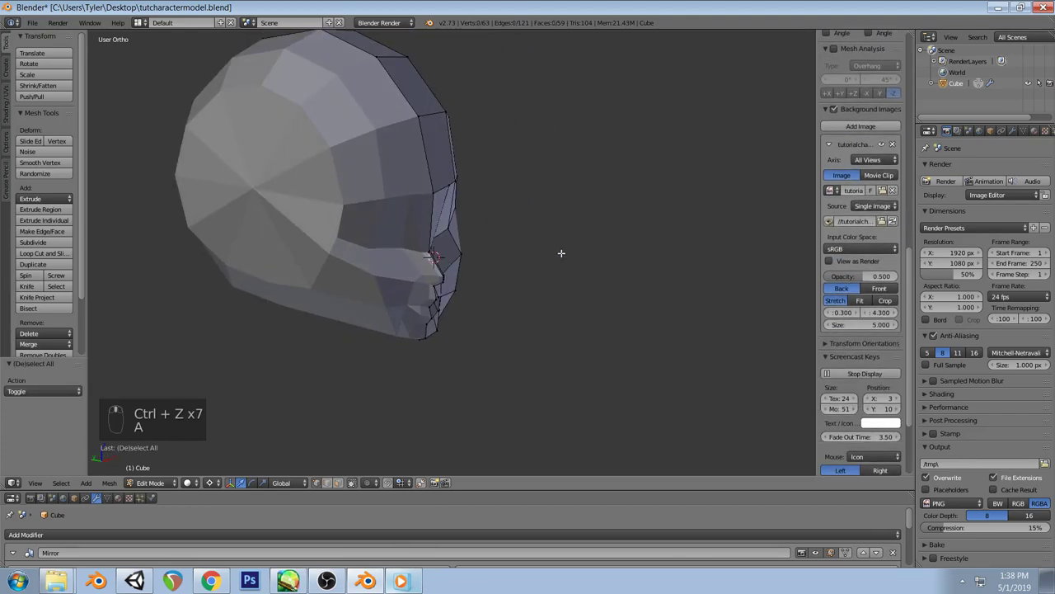
In front view, move the mouth-corner vertex inward about 0.038 on X and up about 0.014 on Z
{"action": "key", "text": "KP_1"}
{"action": "scroll", "coordinate": [561, 253], "scroll_direction": "up", "scroll_amount": 2}
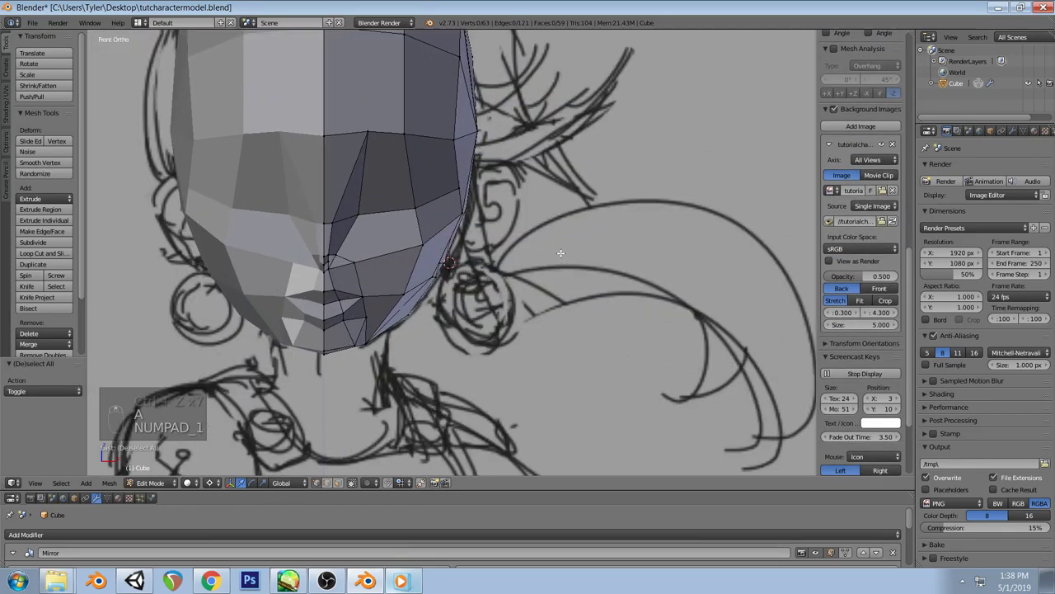
{"action": "right_click", "coordinate": [362, 296]}
{"action": "key", "text": "g"}
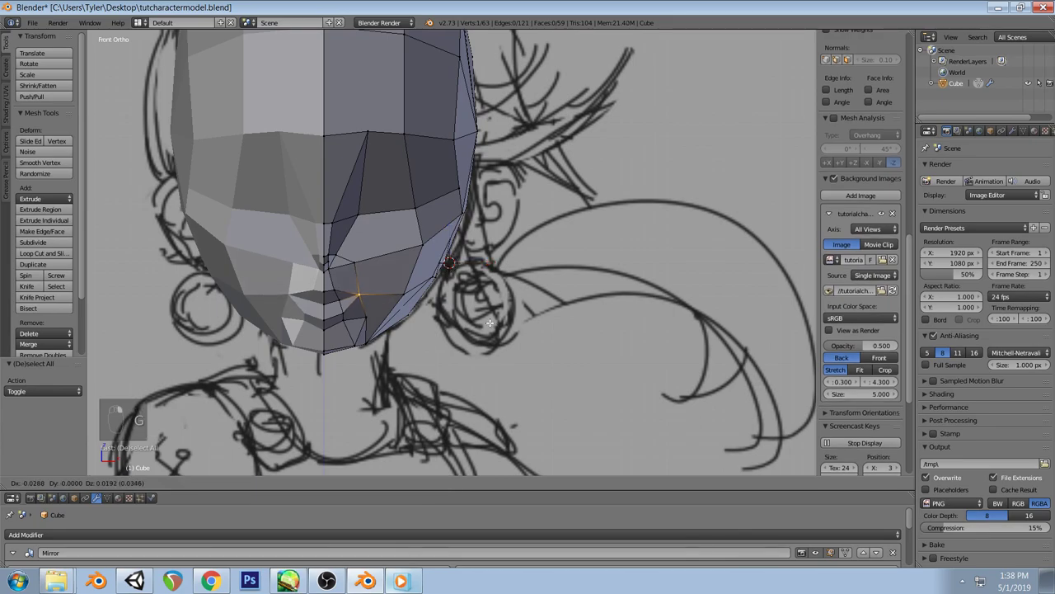
{"action": "left_click", "coordinate": [489, 324]}
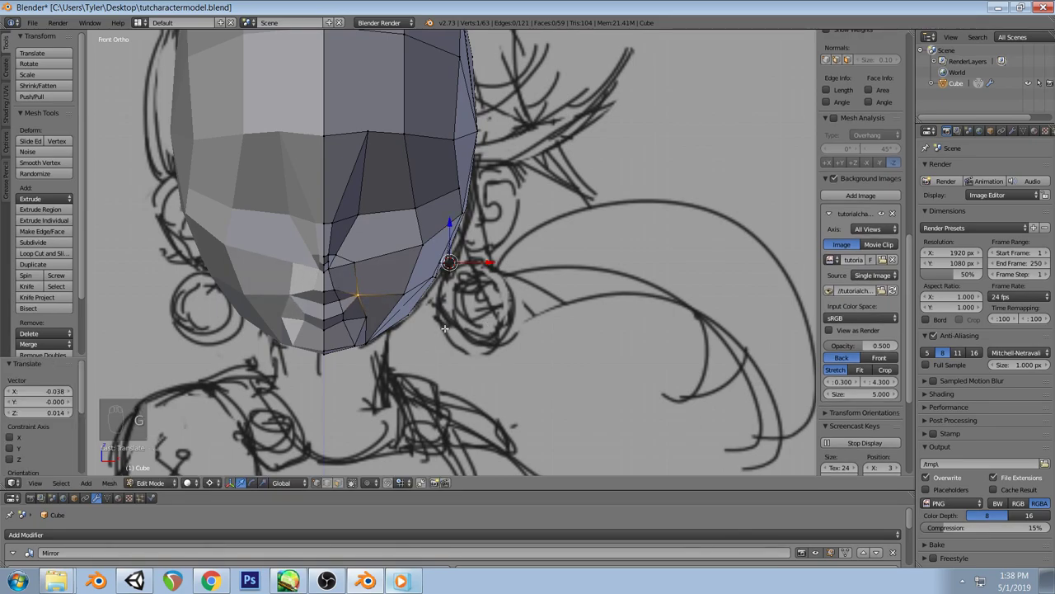
Move the outer vertex on the chin's lower edge slightly outward, away from the face's centre line
{"action": "key", "text": "a"}
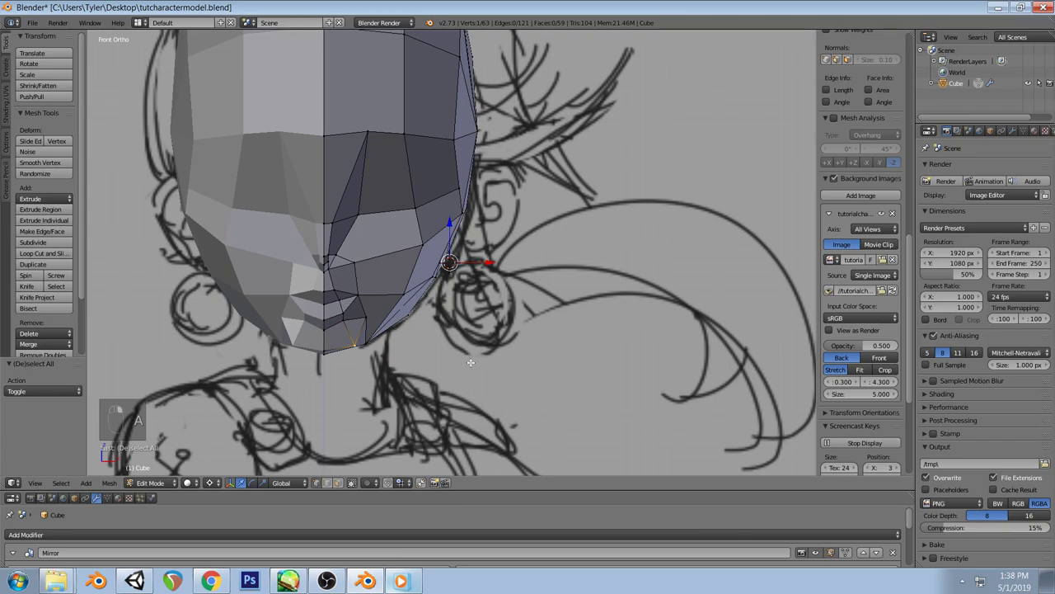
{"action": "key", "text": "g"}
{"action": "left_click", "coordinate": [469, 360]}
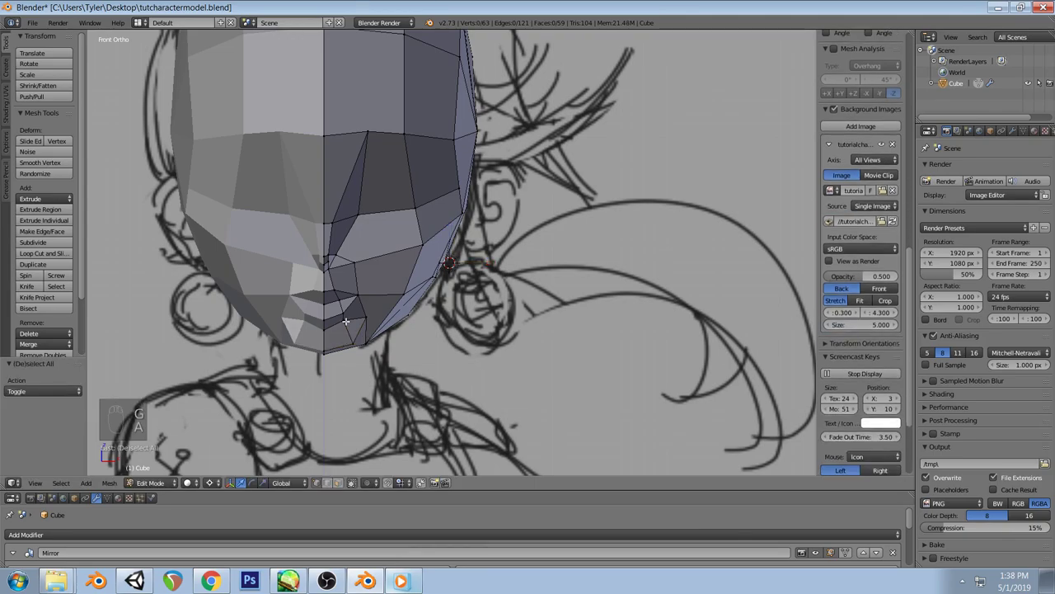
Move the vertex below the lower lip about 0.024 on X and -0.082 on Z, and lower its centre-line neighbour along Z
{"action": "key", "text": "g"}
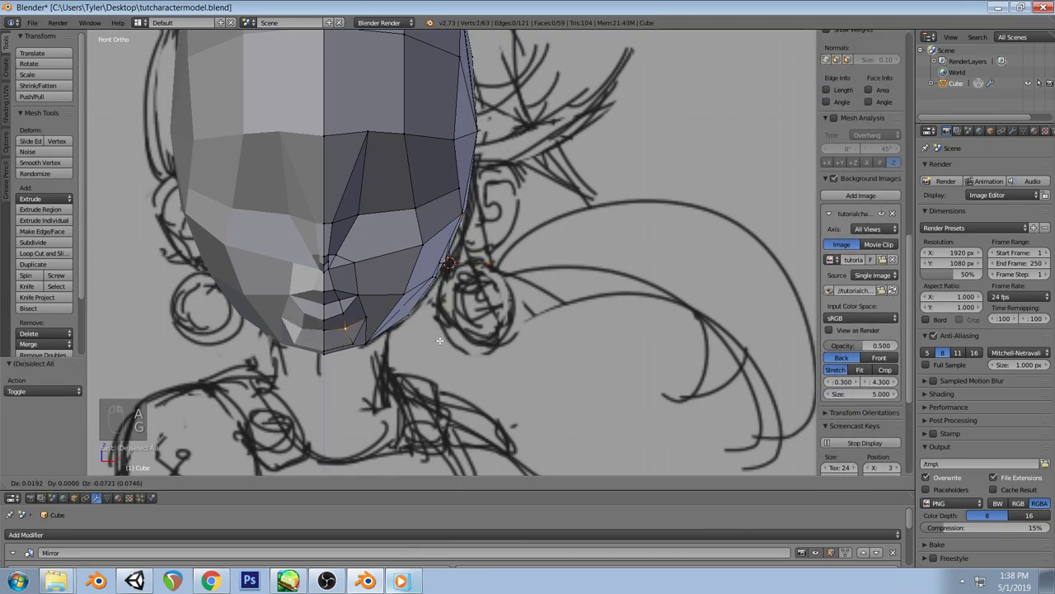
{"action": "left_click", "coordinate": [440, 341]}
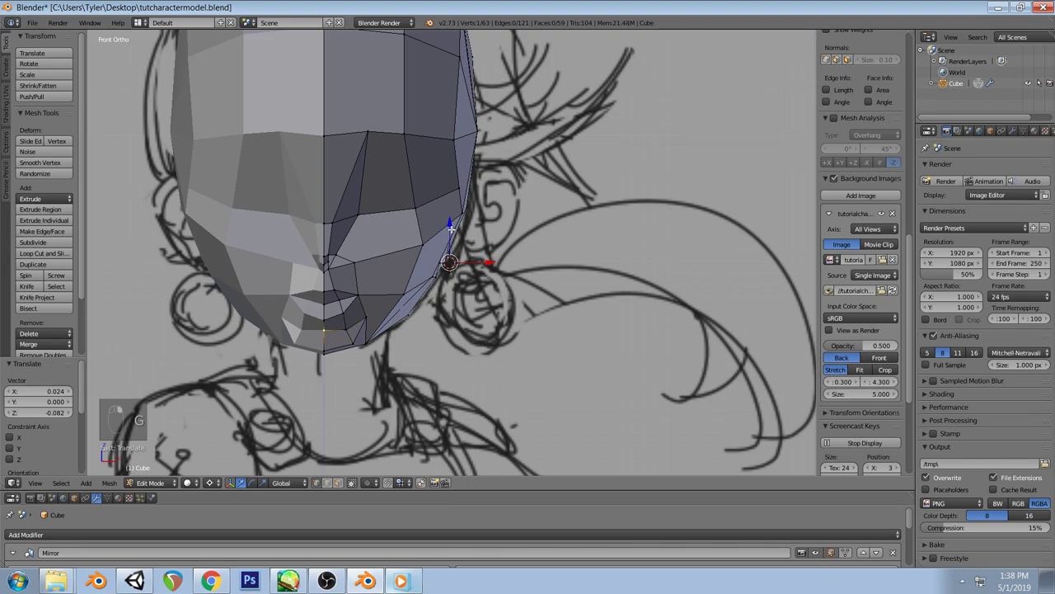
{"action": "left_click_drag", "start_coordinate": [450, 226], "coordinate": [450, 235]}
{"action": "key", "text": "a"}
{"action": "middle_click_drag", "start_coordinate": [395, 243], "coordinate": [282, 274]}
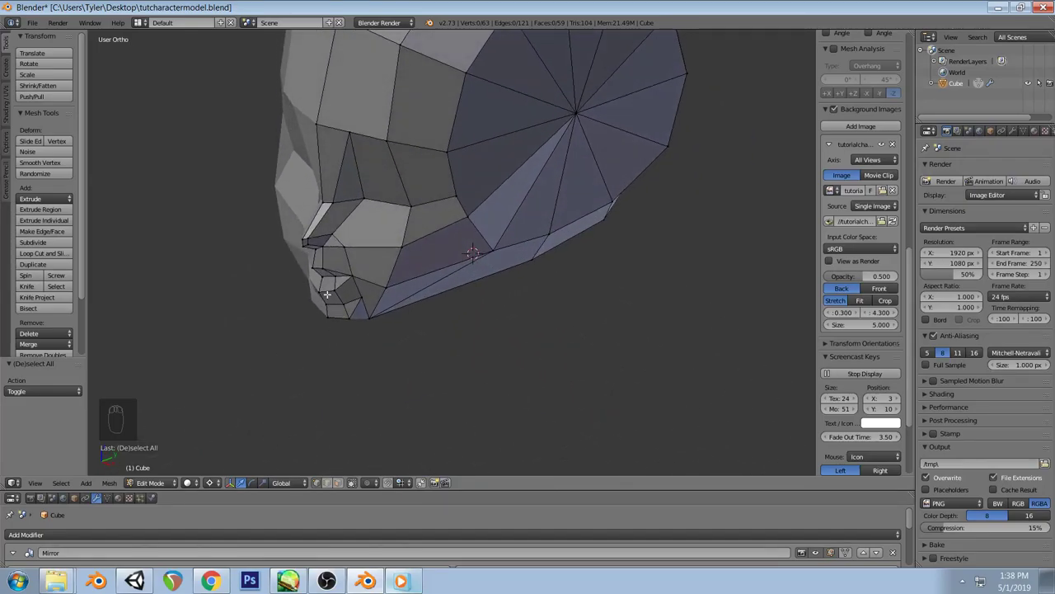
{"action": "right_click", "coordinate": [340, 304]}
{"action": "key", "text": "KP_3"}
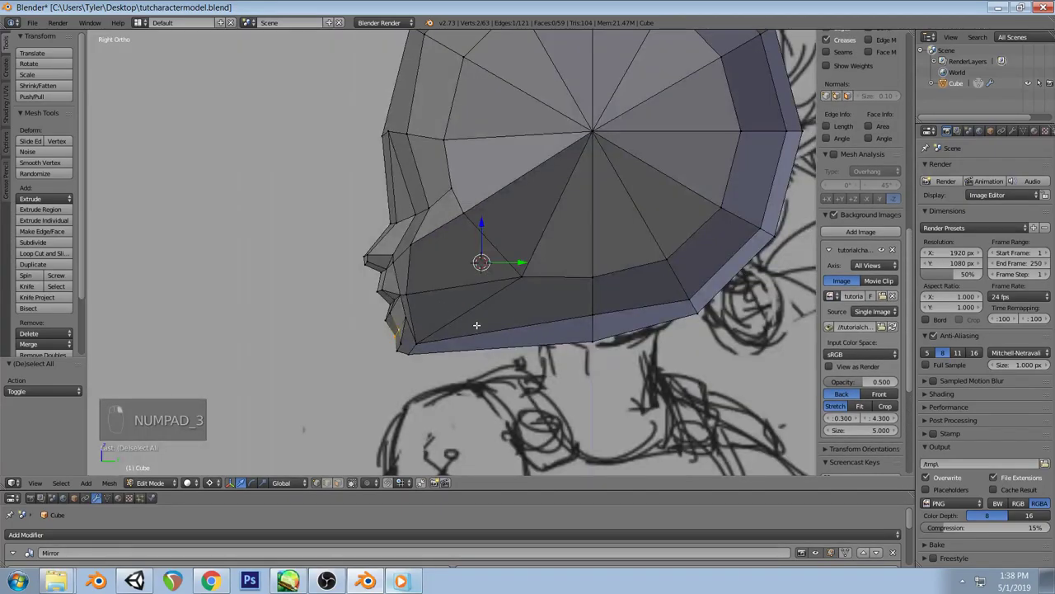
{"action": "key", "text": "g"}
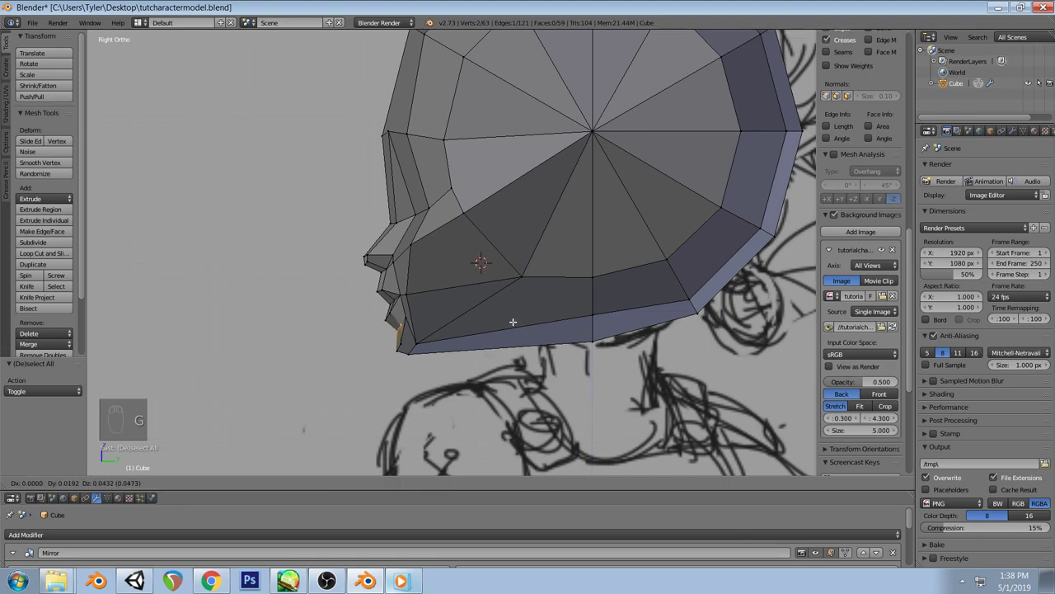
{"action": "right_click", "coordinate": [513, 322]}
{"action": "middle_click_drag", "start_coordinate": [433, 309], "coordinate": [372, 325]}
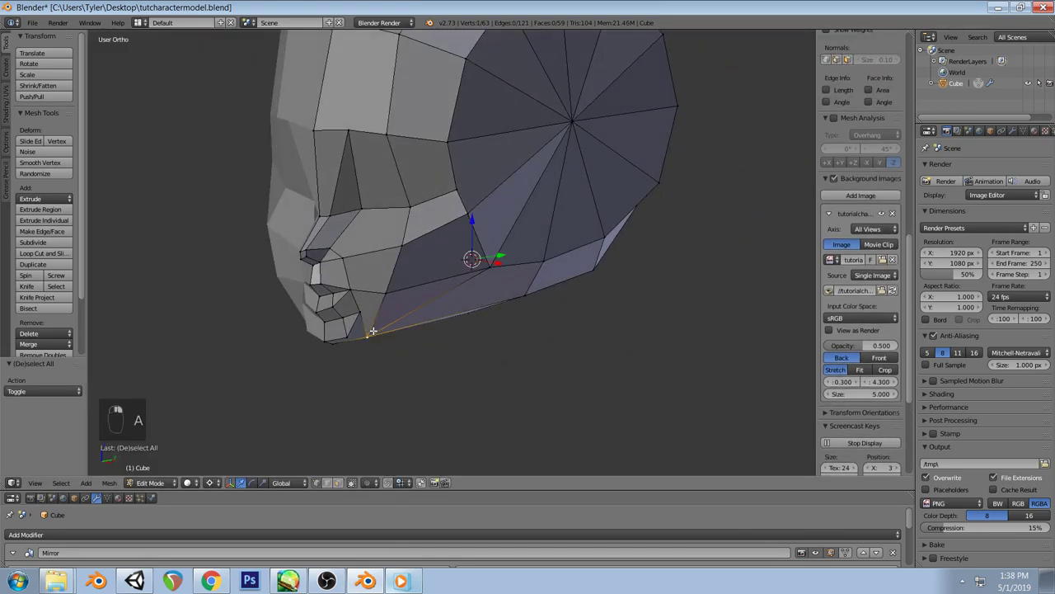
In front view, move the outer vertex on the chin's lower edge about -0.101 on X and -0.048 on Z
{"action": "key", "text": "KP_1"}
{"action": "key", "text": "g"}
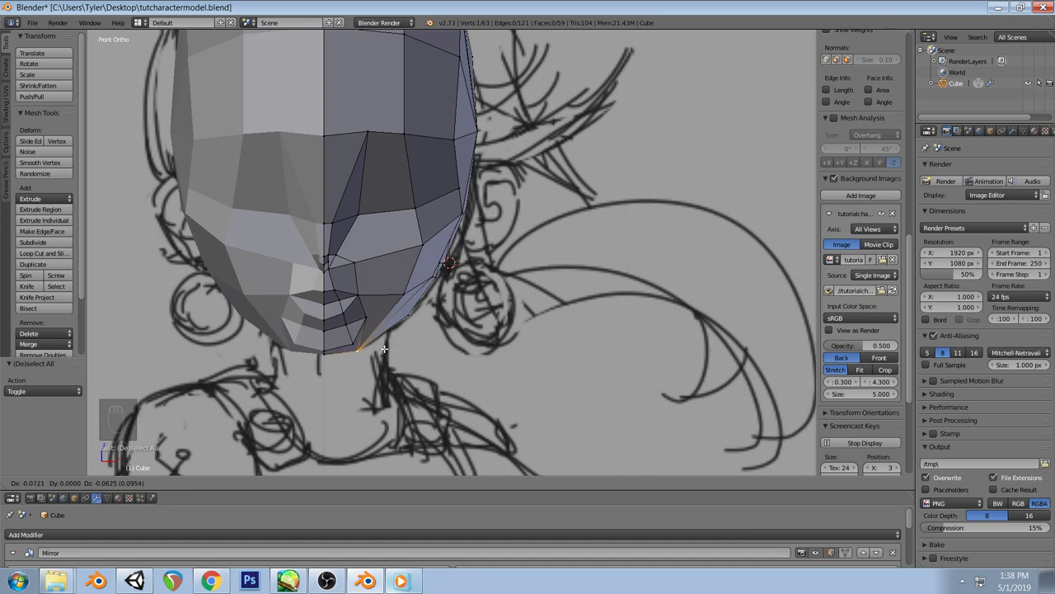
{"action": "left_click", "coordinate": [381, 347]}
{"action": "scroll", "coordinate": [381, 347], "scroll_direction": "down", "scroll_amount": 2}
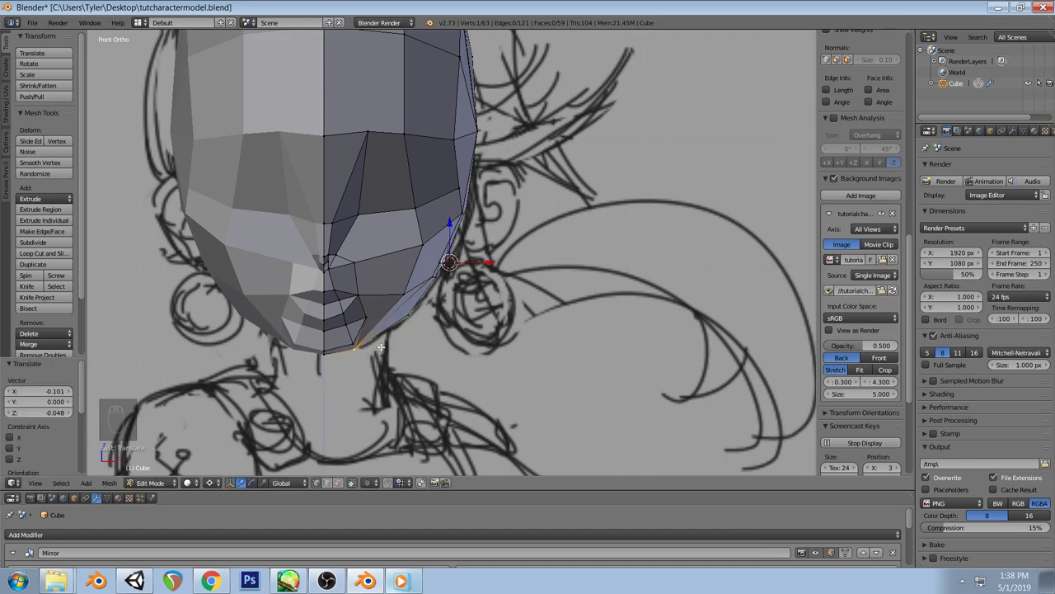
{"action": "scroll", "coordinate": [858, 247], "scroll_direction": "down", "scroll_amount": 2}
{"action": "key", "text": "a"}
Move the jaw vertex below the ear about -0.415 on Y and -0.091 on Z in side view, and -0.033 on X in front view
{"action": "middle_click_drag", "start_coordinate": [462, 272], "coordinate": [459, 294]}
{"action": "right_click", "coordinate": [458, 295]}
{"action": "key", "text": "KP_3"}
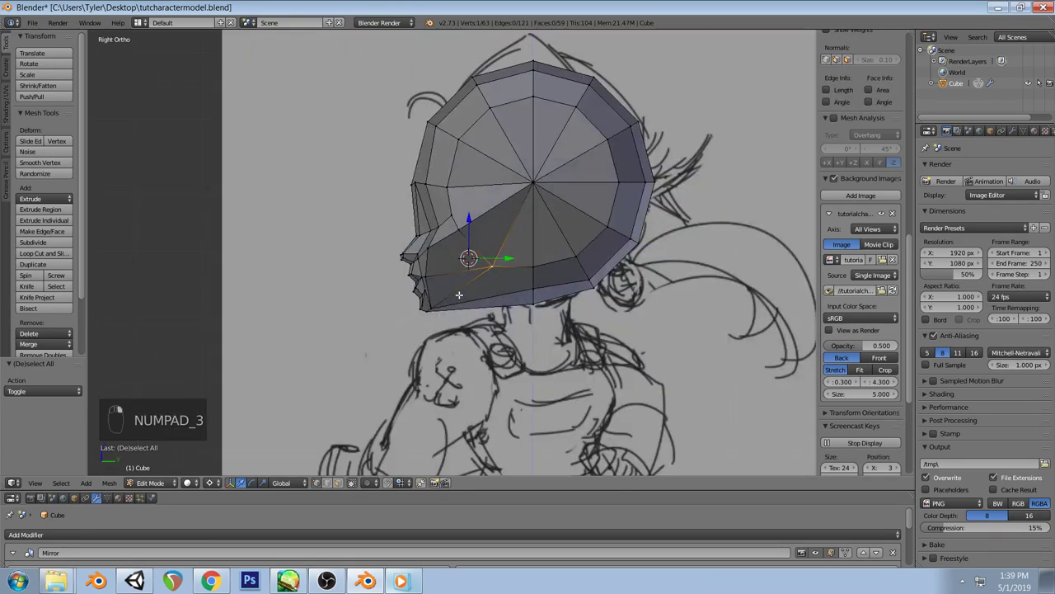
{"action": "key", "text": "g"}
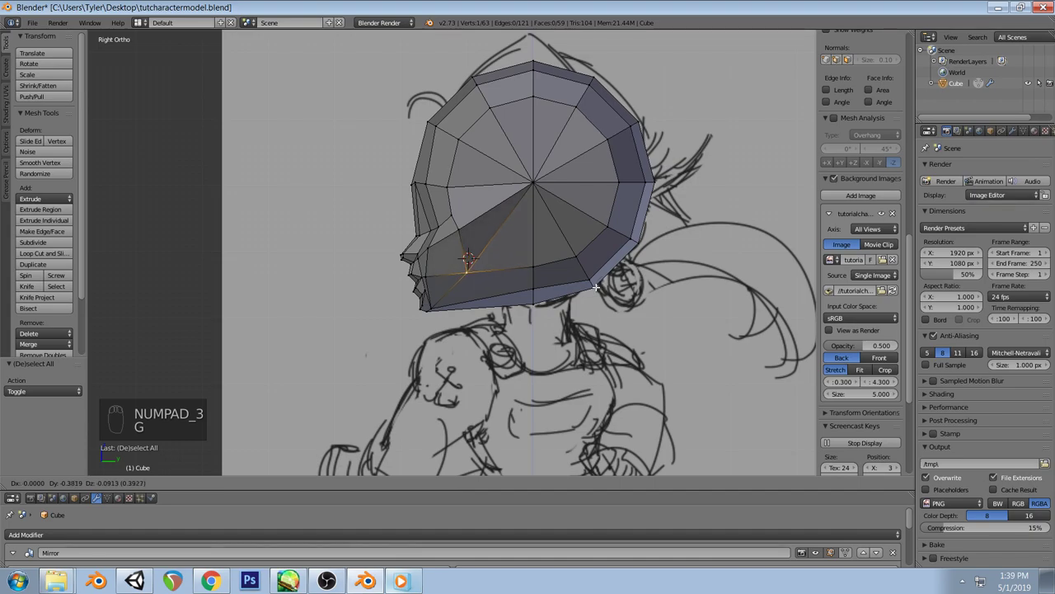
{"action": "left_click", "coordinate": [594, 287]}
{"action": "key", "text": "KP_1"}
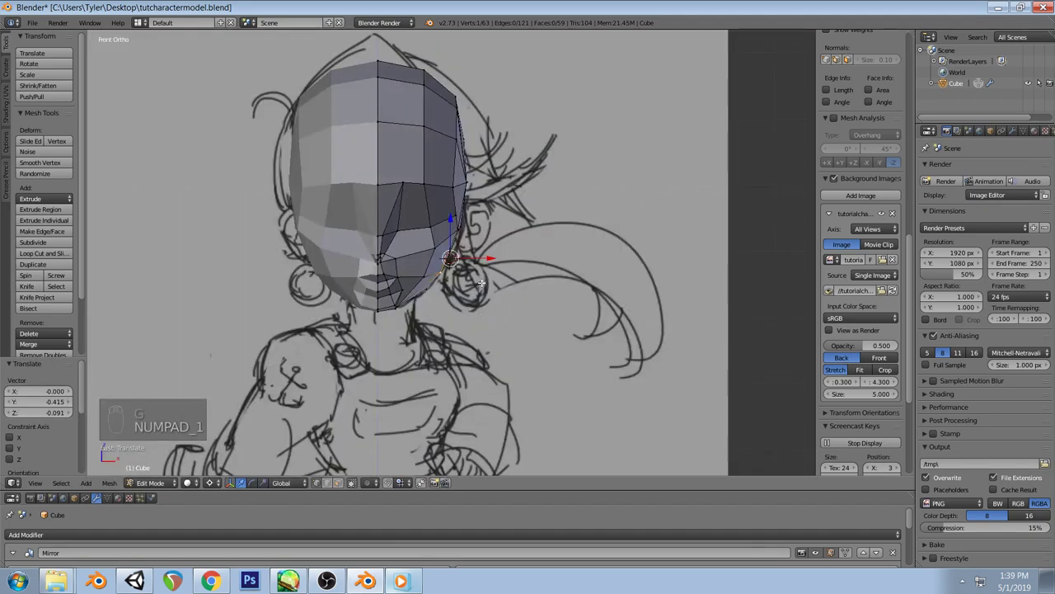
{"action": "left_click_drag", "start_coordinate": [490, 259], "coordinate": [488, 260]}
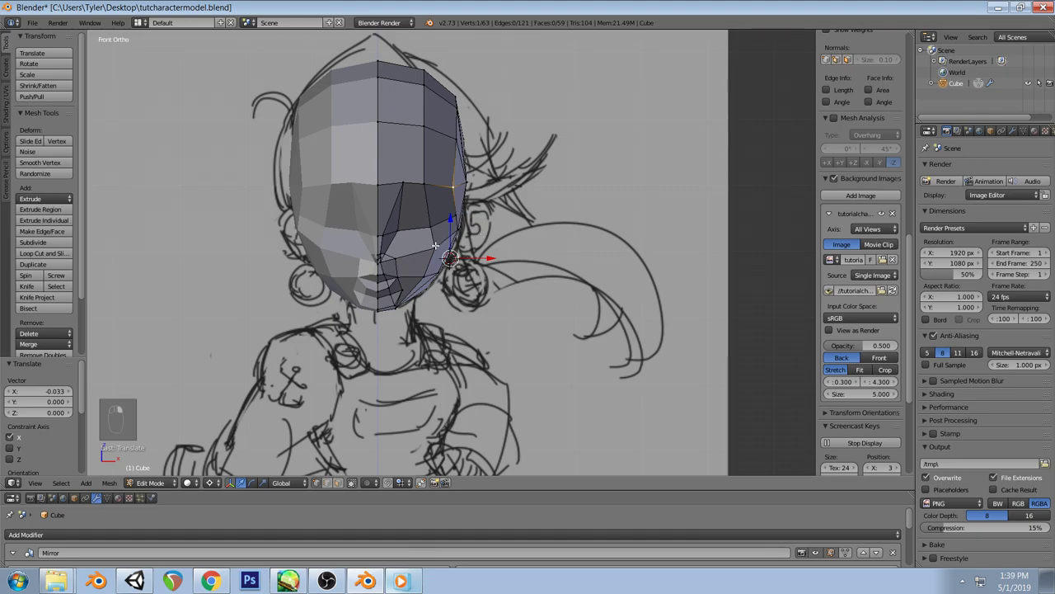
Move the cheek vertex slightly inward toward the face's centre line in front view, and deselect it
{"action": "key", "text": "g"}
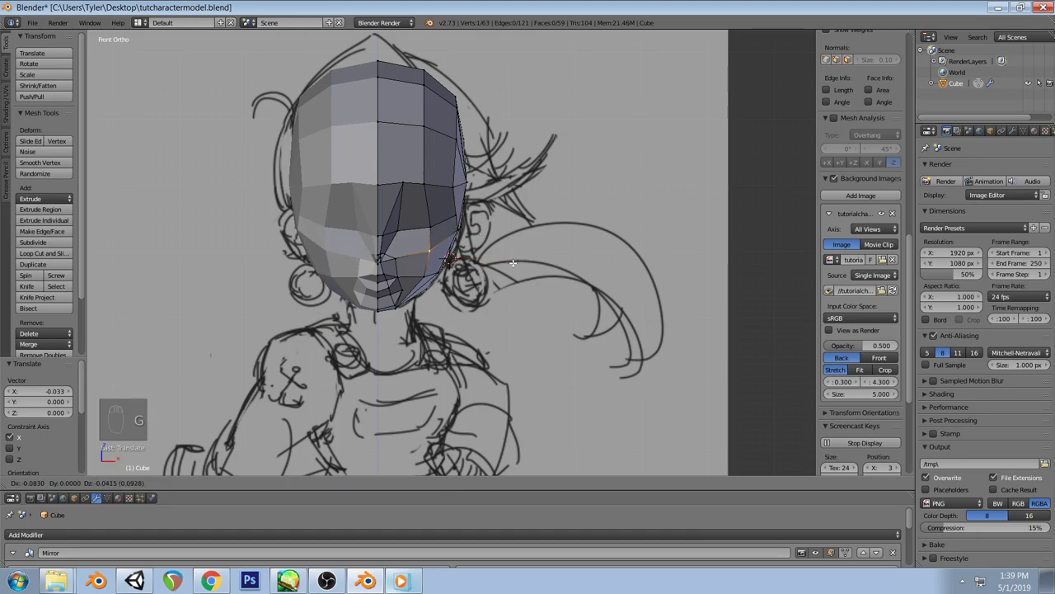
{"action": "left_click", "coordinate": [501, 255]}
{"action": "key", "text": "a"}
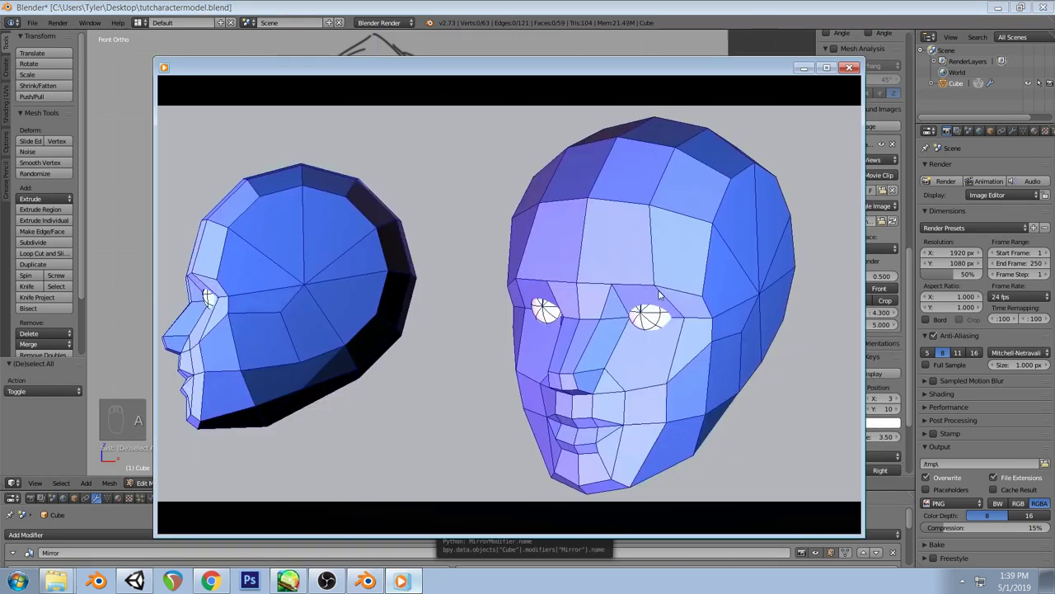
Switch back to Blender and move the vertex at the eye socket's lower outer corner outward, checking it against the sketch in wireframe
{"action": "left_click", "coordinate": [365, 581]}
{"action": "key", "text": "z"}
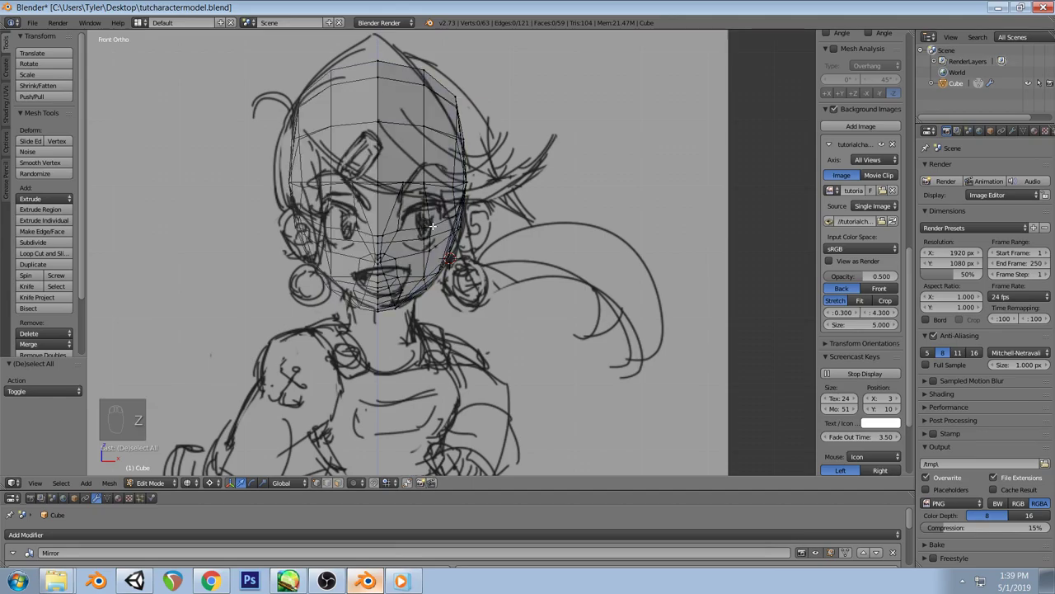
{"action": "key", "text": "z"}
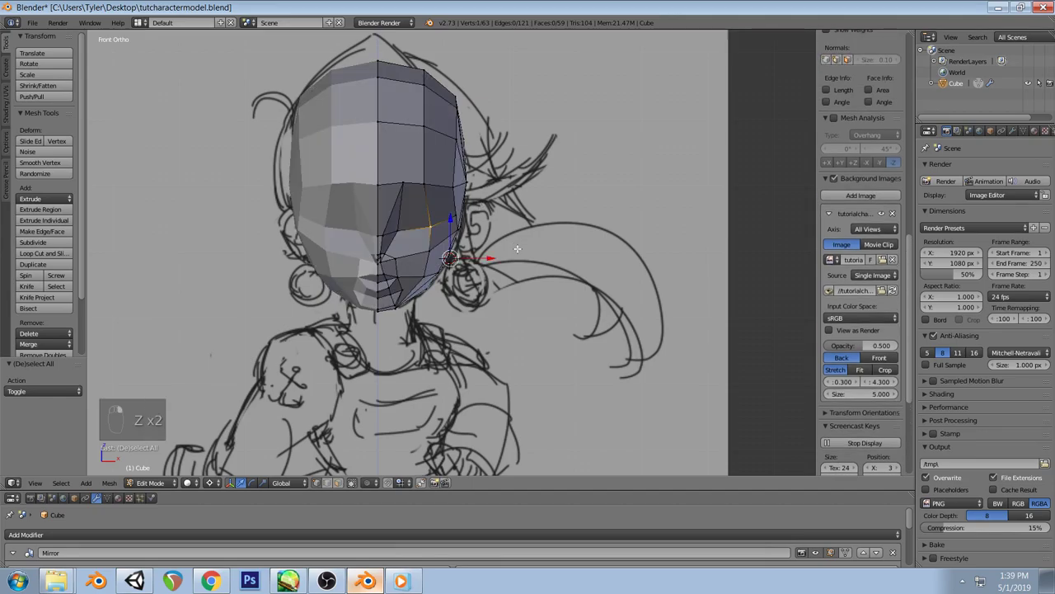
{"action": "key", "text": "g"}
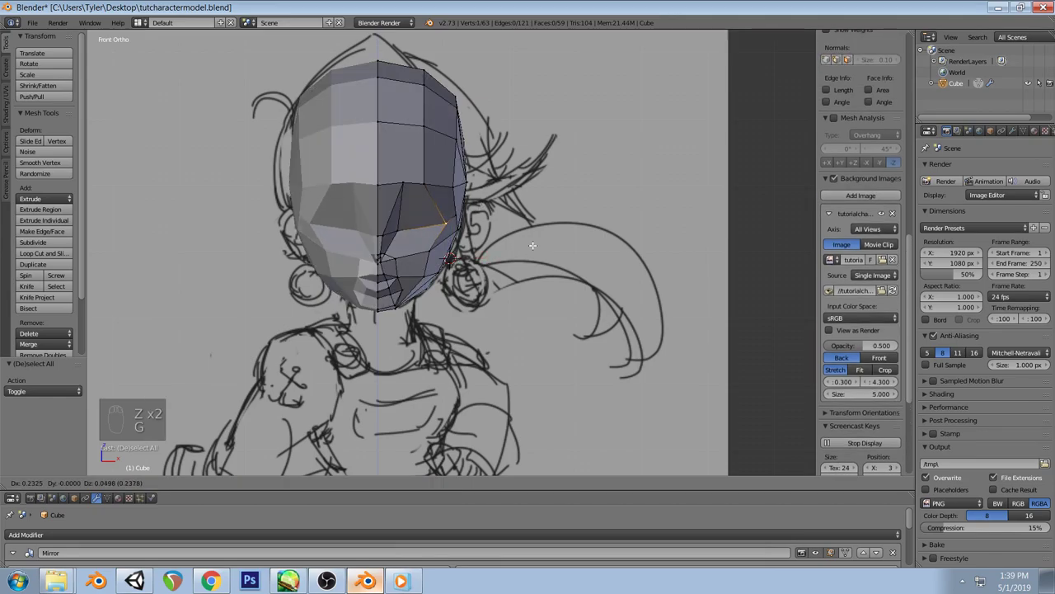
{"action": "left_click", "coordinate": [515, 240]}
{"action": "key", "text": "z"}
{"action": "key", "text": "g"}
{"action": "left_click", "coordinate": [517, 246]}
{"action": "key", "text": "a"}
{"action": "key", "text": "z"}
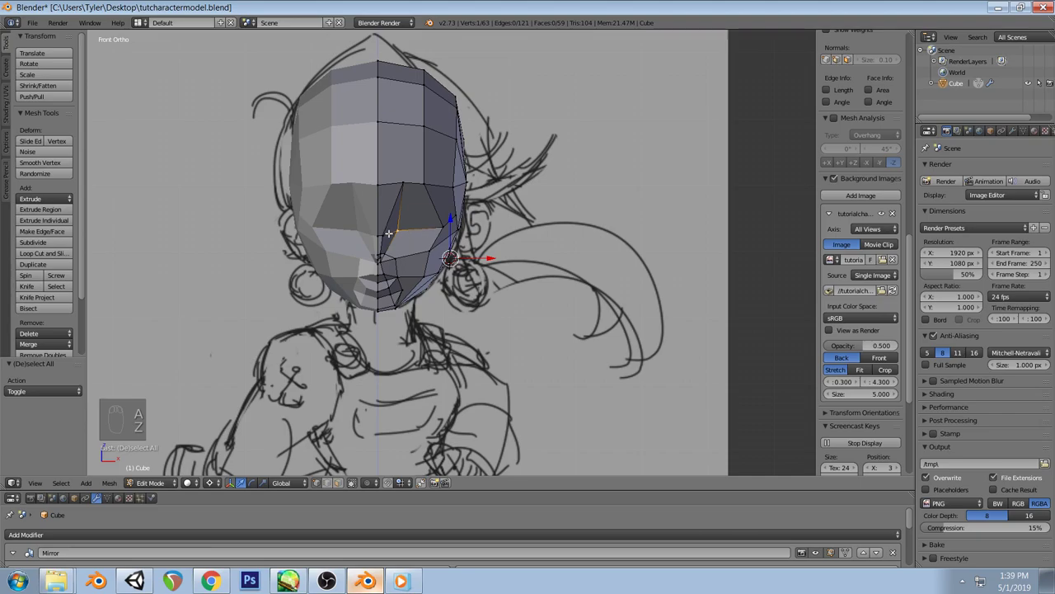
Move the vertex at the eye socket's upper outer corner outward on X, and adjust the centre-line brow vertex along Z
{"action": "right_click", "coordinate": [433, 185]}
{"action": "key", "text": "g"}
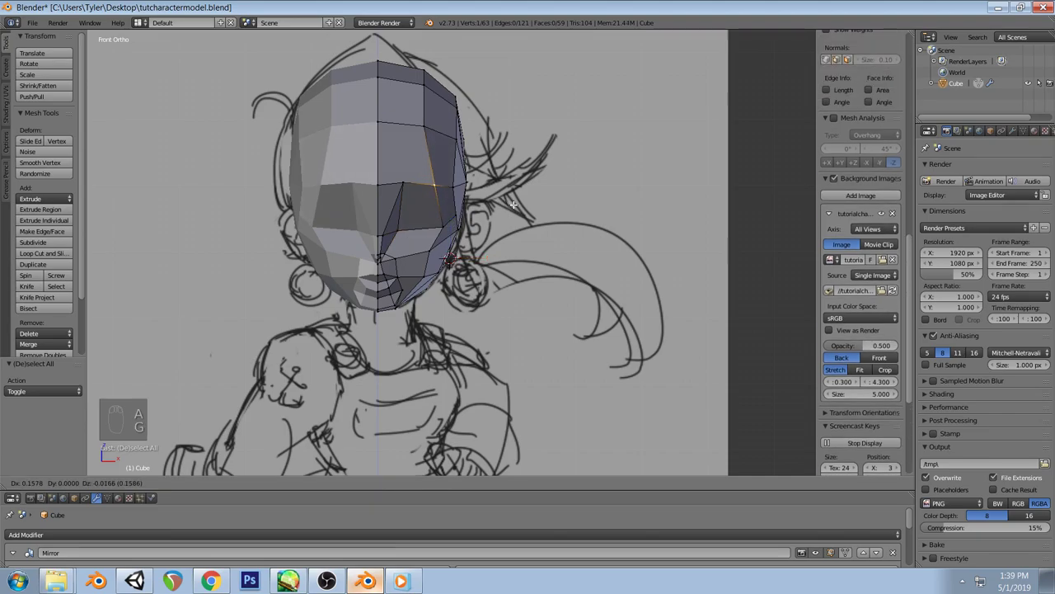
{"action": "key", "text": "z"}
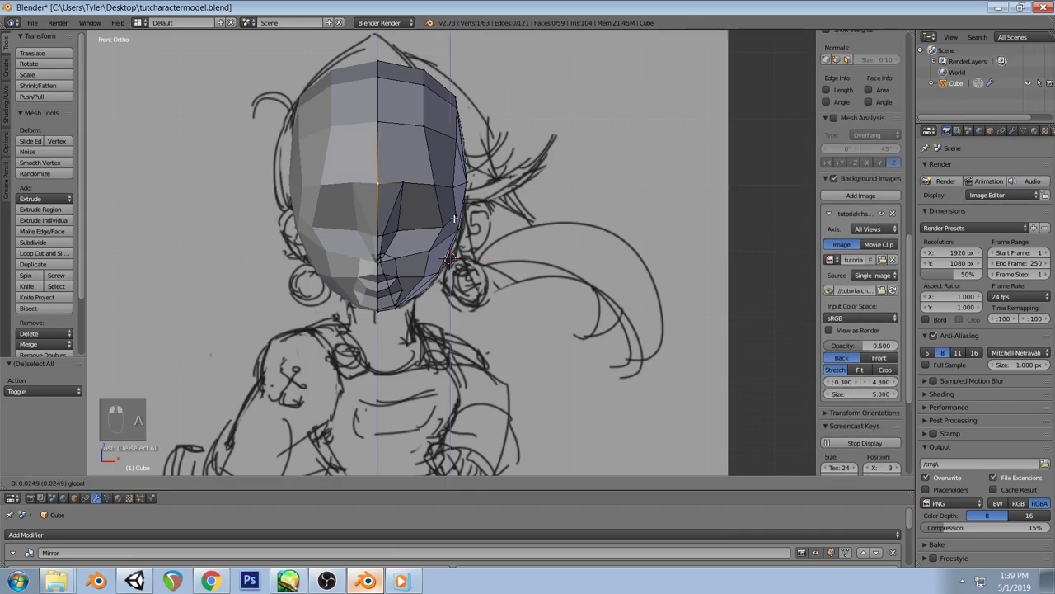
{"action": "key", "text": "a"}
{"action": "mouse_move", "coordinate": [454, 219]}
{"action": "middle_mouse_down"}
{"action": "mouse_move", "coordinate": [428, 202]}
{"action": "mouse_move", "coordinate": [402, 224]}
{"action": "middle_mouse_up"}
{"action": "key", "text": "KP_1"}
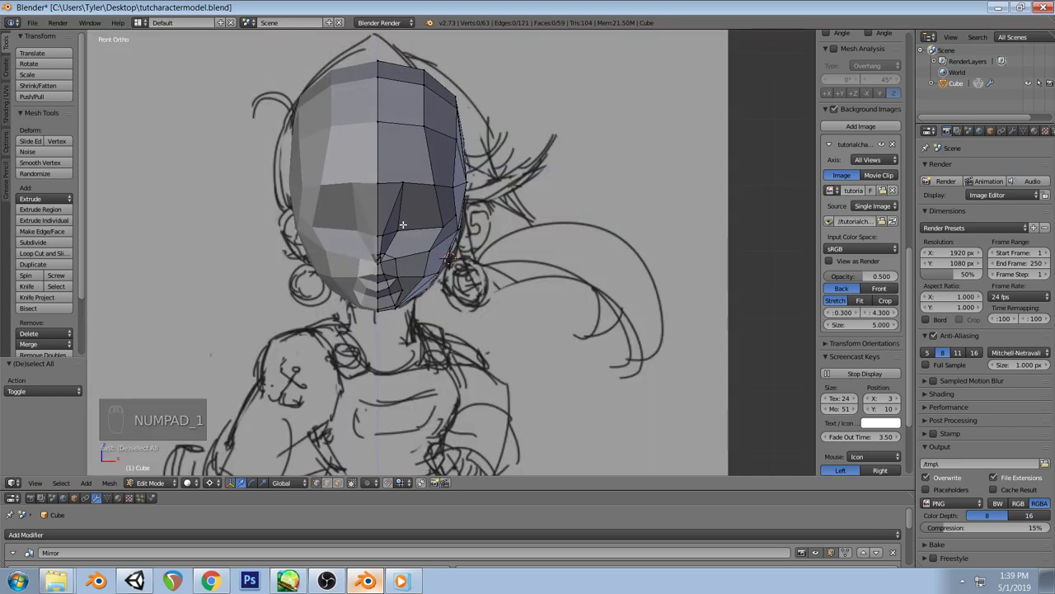
Move the mouth-corner vertex outward about 0.034 on X and up about 0.010 on Z in front view
{"action": "scroll", "coordinate": [402, 223], "scroll_direction": "up", "scroll_amount": 3}
{"action": "key", "text": "z"}
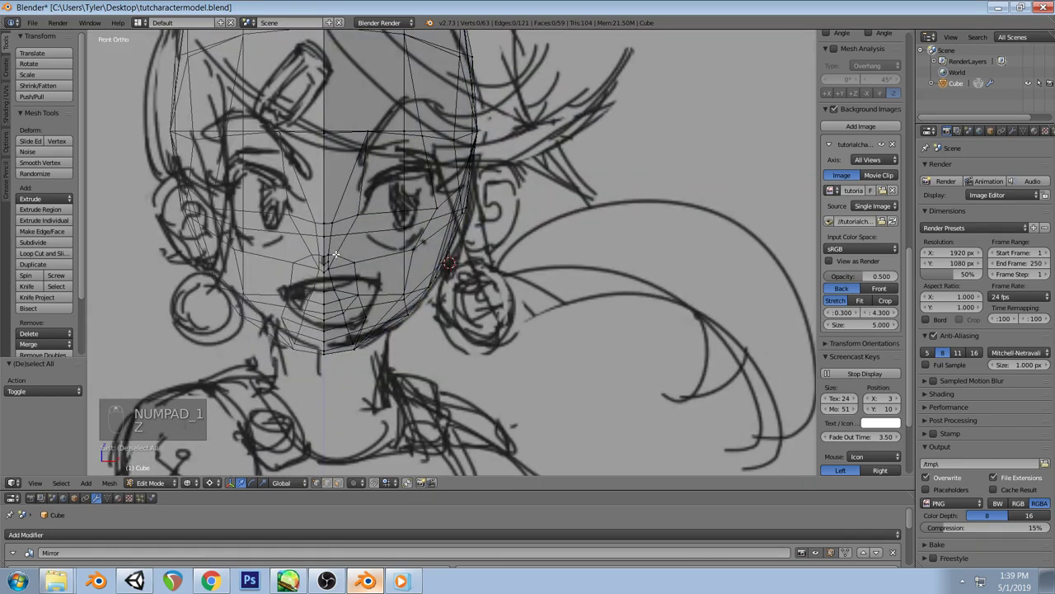
{"action": "key", "text": "a"}
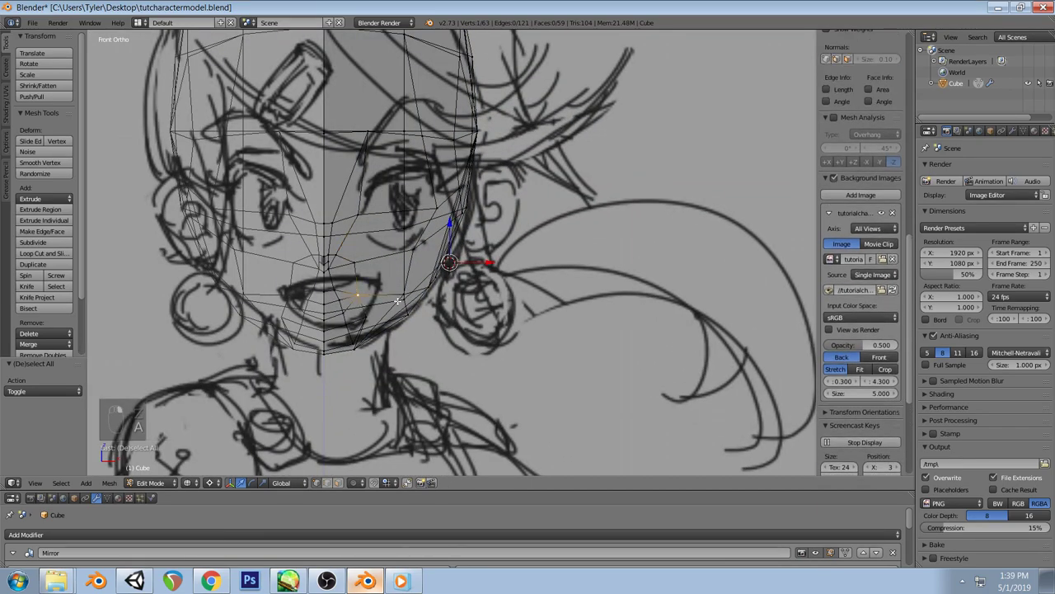
{"action": "key", "text": "z"}
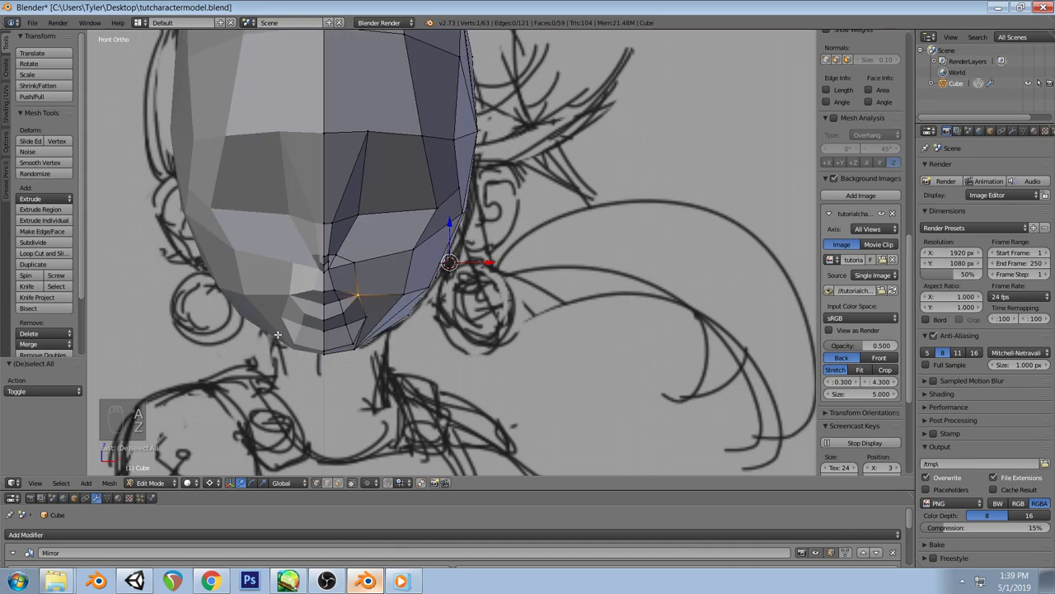
{"action": "key", "text": "g"}
{"action": "left_click", "coordinate": [411, 289]}
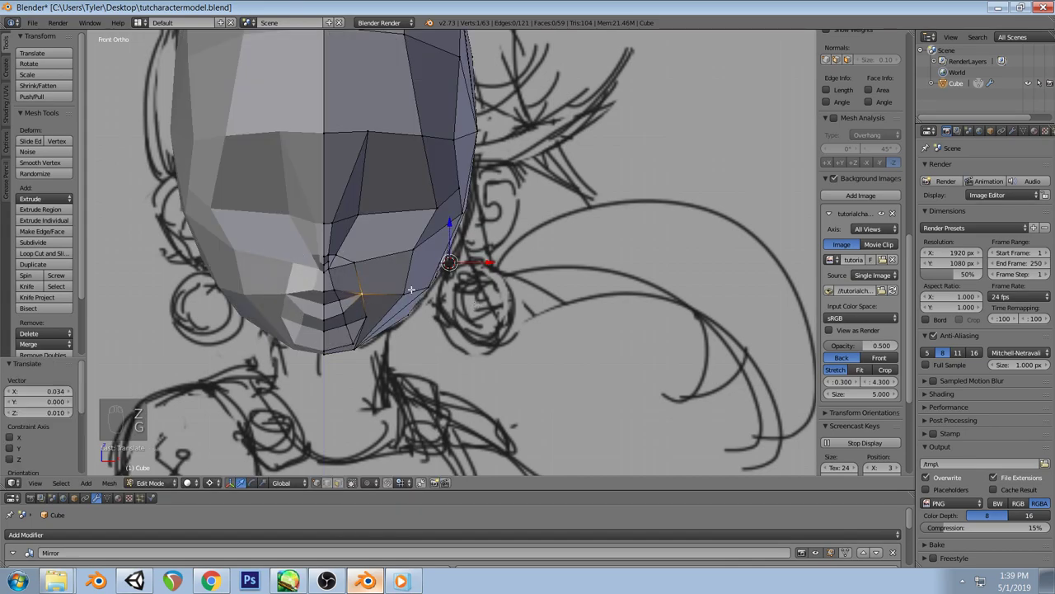
Move the vertex beside the nostril slightly inward along X
{"action": "right_click", "coordinate": [359, 257]}
{"action": "left_click_drag", "start_coordinate": [486, 260], "coordinate": [482, 261]}
{"action": "key", "text": "a"}
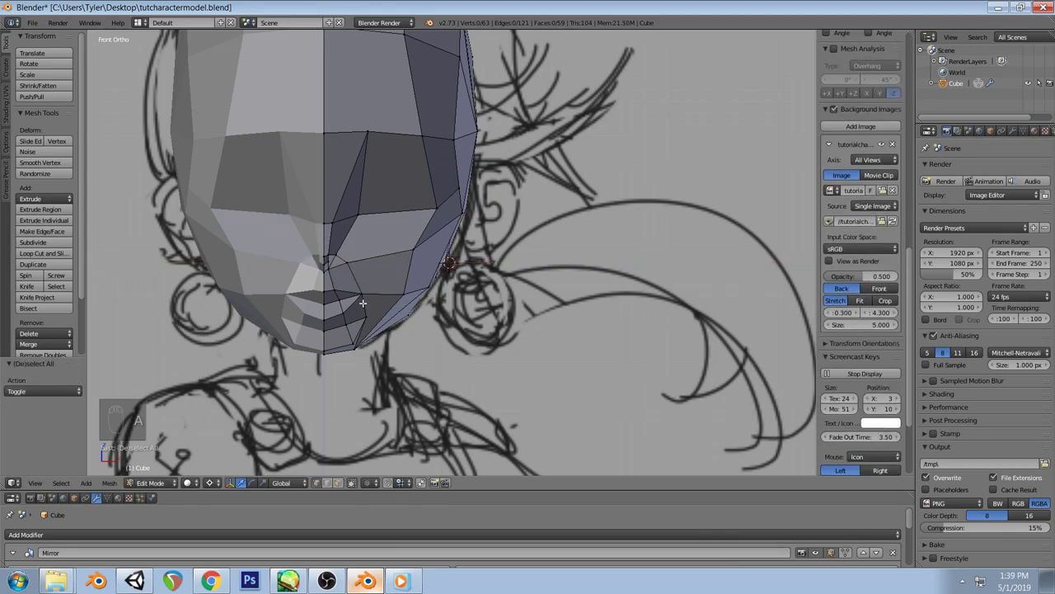
Move the two vertices just above the chin's lower edge about -0.029 on X and 0.058 on Z
{"action": "right_click", "coordinate": [321, 344]}
{"action": "right_click", "coordinate": [355, 343], "text": "shift"}
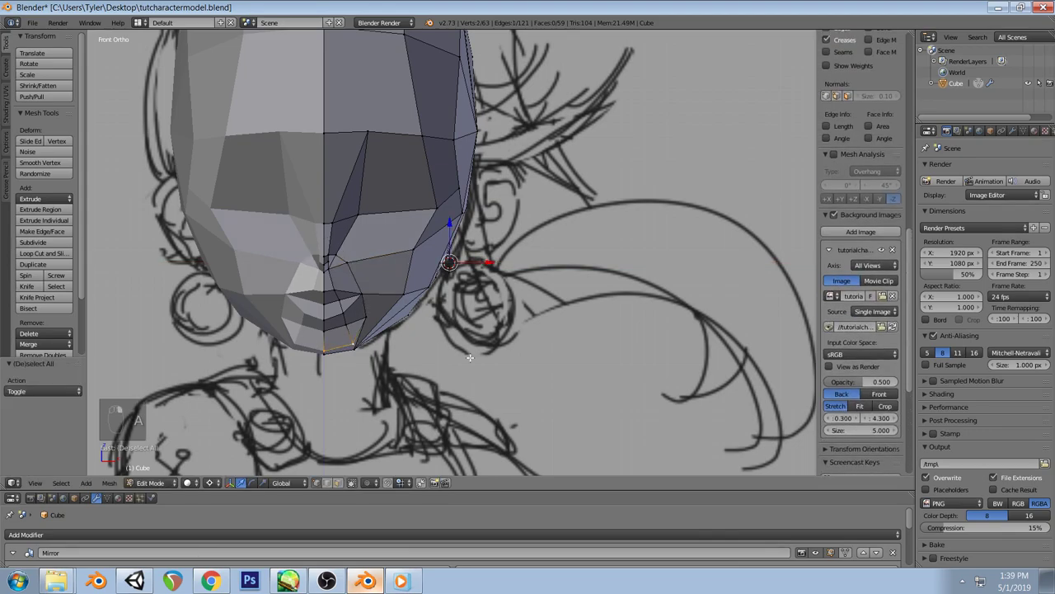
{"action": "key", "text": "g"}
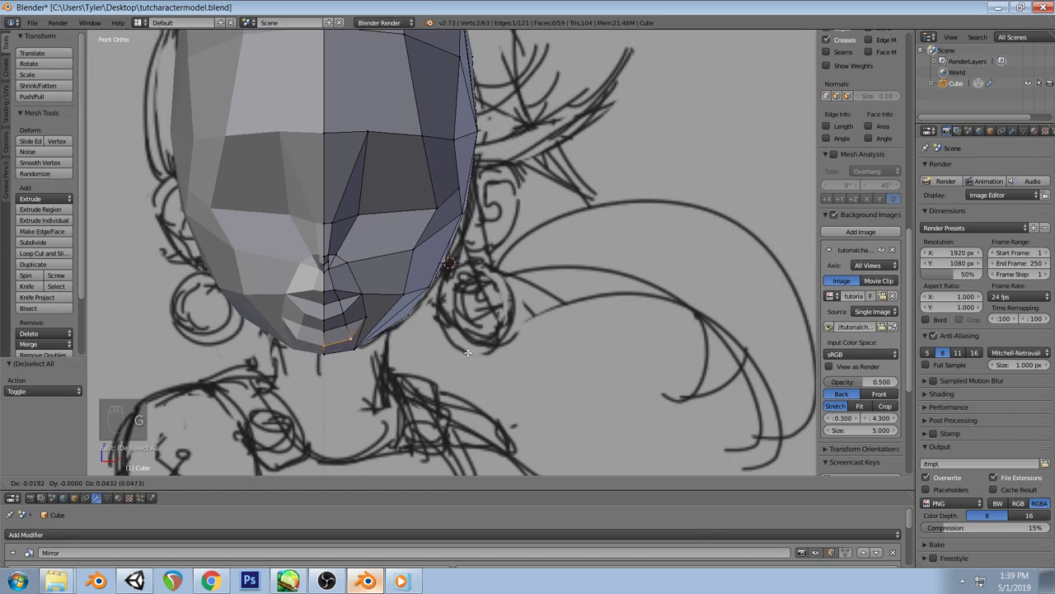
{"action": "left_click", "coordinate": [382, 331]}
Move the vertex just below the mouth corner slightly outward and up, and deselect it
{"action": "right_click", "coordinate": [373, 318]}
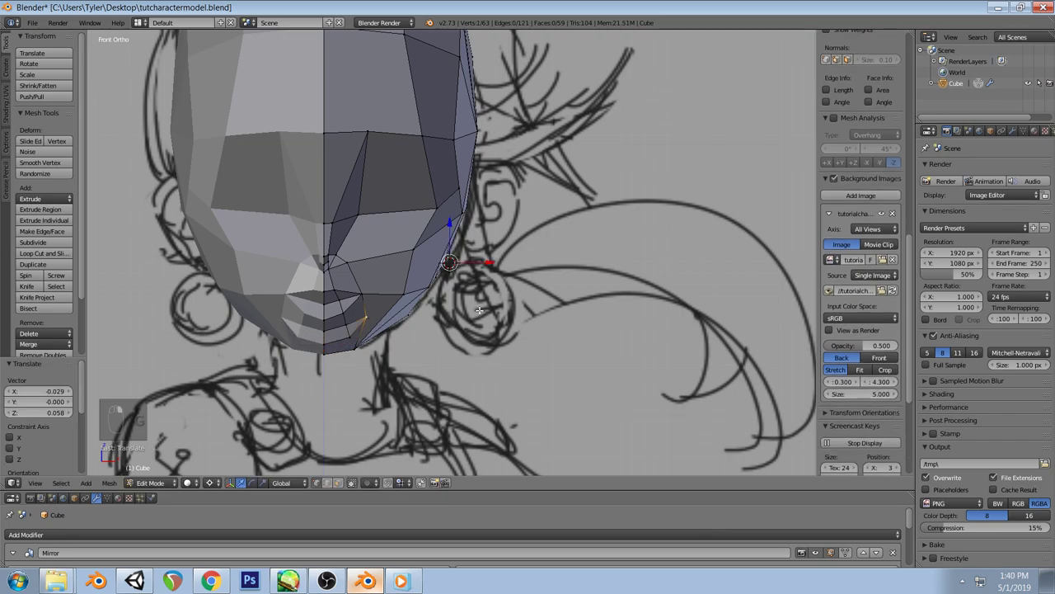
{"action": "key", "text": "g"}
{"action": "left_click", "coordinate": [482, 306]}
{"action": "key", "text": "a"}
Select the two front cheek vertices beside the mouth and nudge them slightly in side view
{"action": "scroll", "coordinate": [542, 239], "scroll_direction": "down", "scroll_amount": 2}
{"action": "middle_click_drag", "start_coordinate": [542, 239], "coordinate": [426, 264]}
{"action": "right_click", "coordinate": [425, 251]}
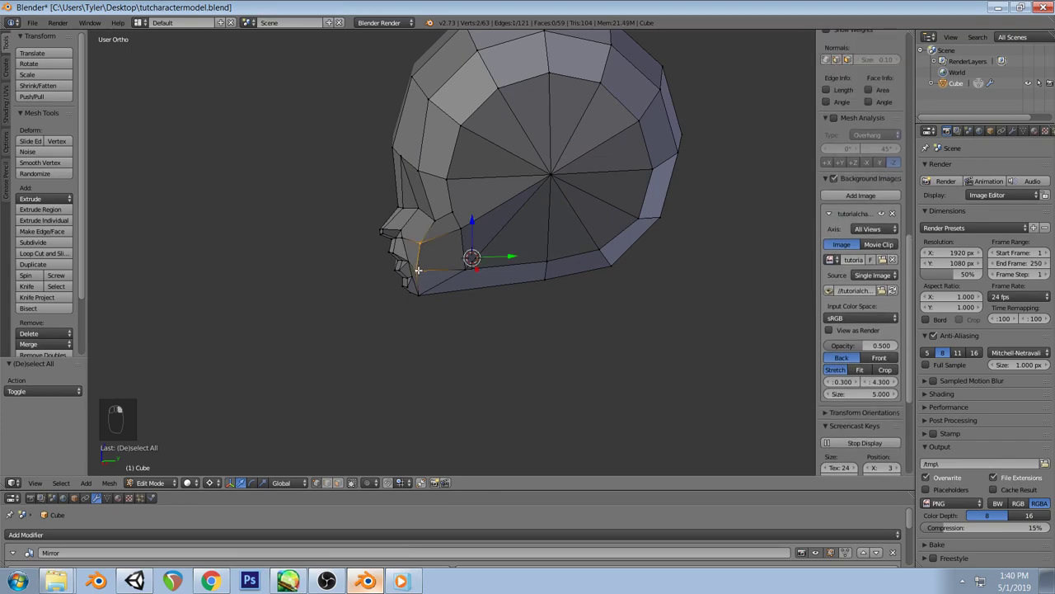
{"action": "key", "text": "KP_3"}
{"action": "key", "text": "g"}
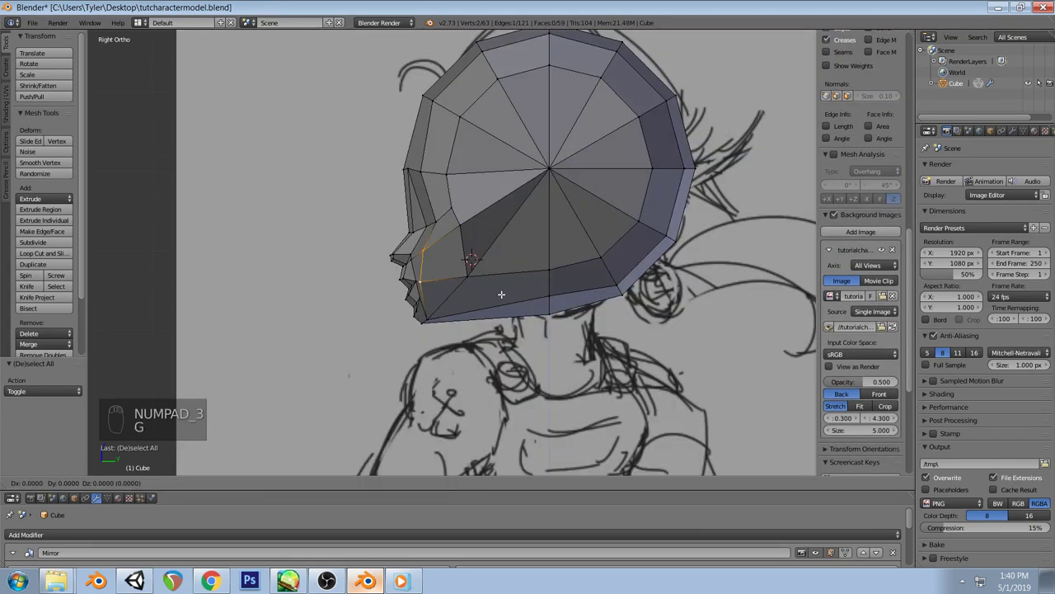
{"action": "left_click", "coordinate": [501, 293]}
{"action": "key", "text": "a"}
{"action": "right_click", "coordinate": [414, 230]}
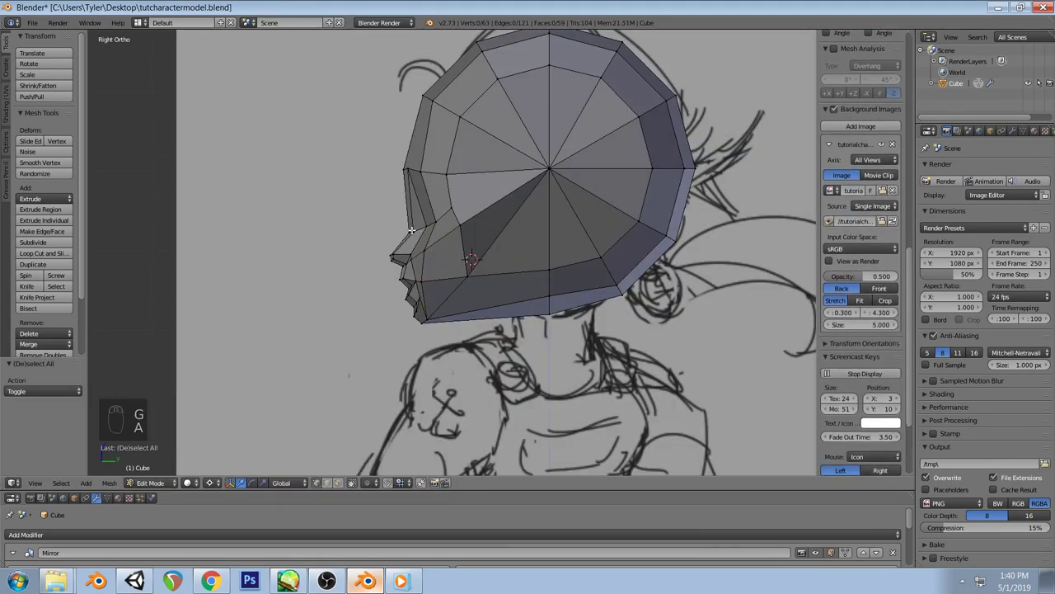
{"action": "right_click", "coordinate": [405, 171], "text": "shift"}
{"action": "key", "text": "g"}
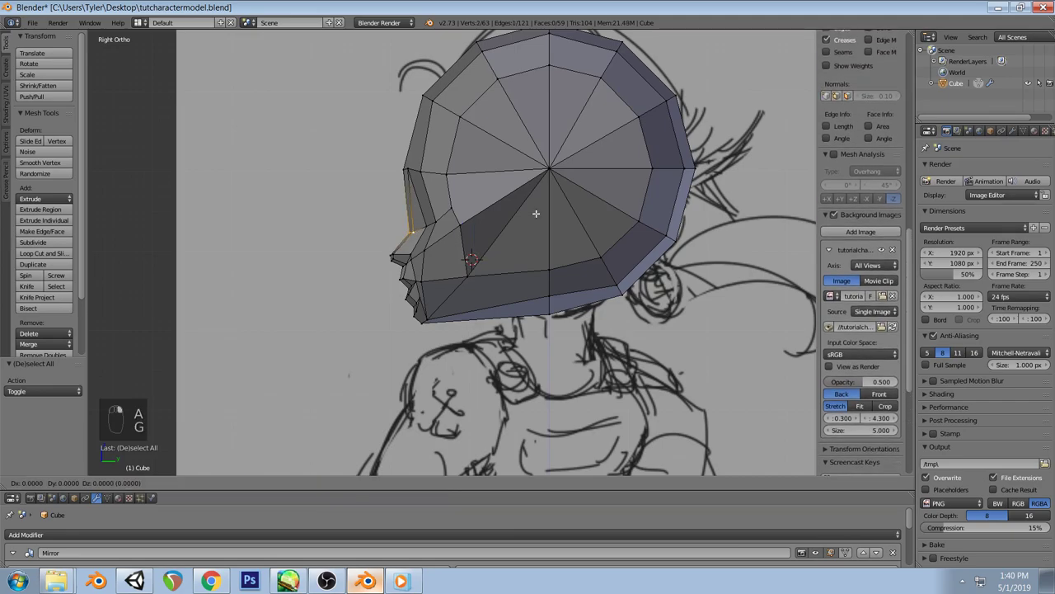
{"action": "right_click", "coordinate": [535, 213]}
Compare the face with the background sketch in wireframe and solid shading, and inspect the head from several angles
{"action": "key", "text": "z"}
{"action": "key", "text": "KP_1"}
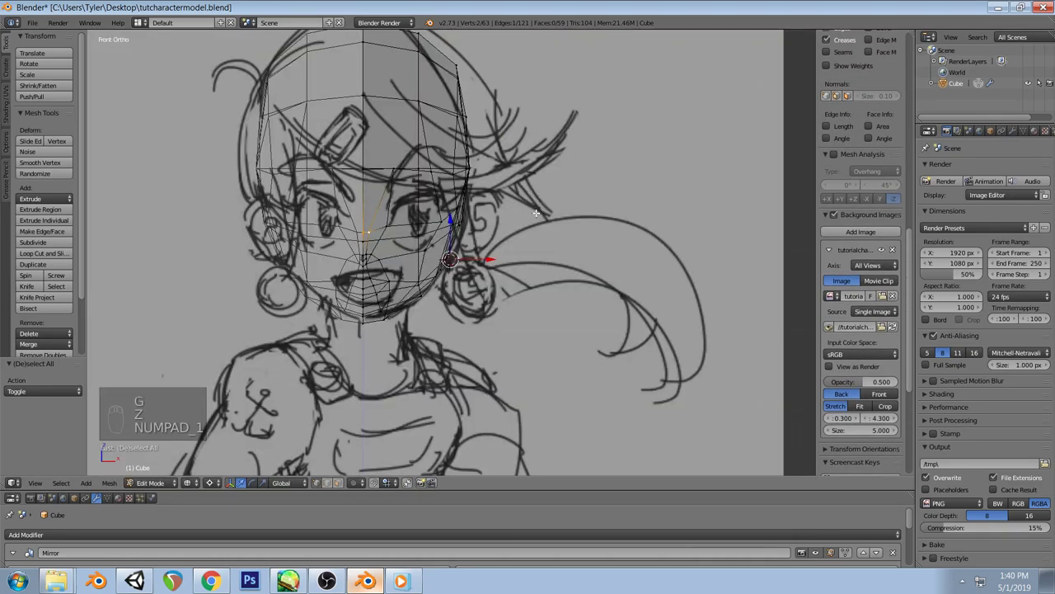
{"action": "scroll", "coordinate": [452, 262], "scroll_direction": "up", "scroll_amount": 1}
{"action": "key", "text": "a"}
{"action": "key", "text": "a"}
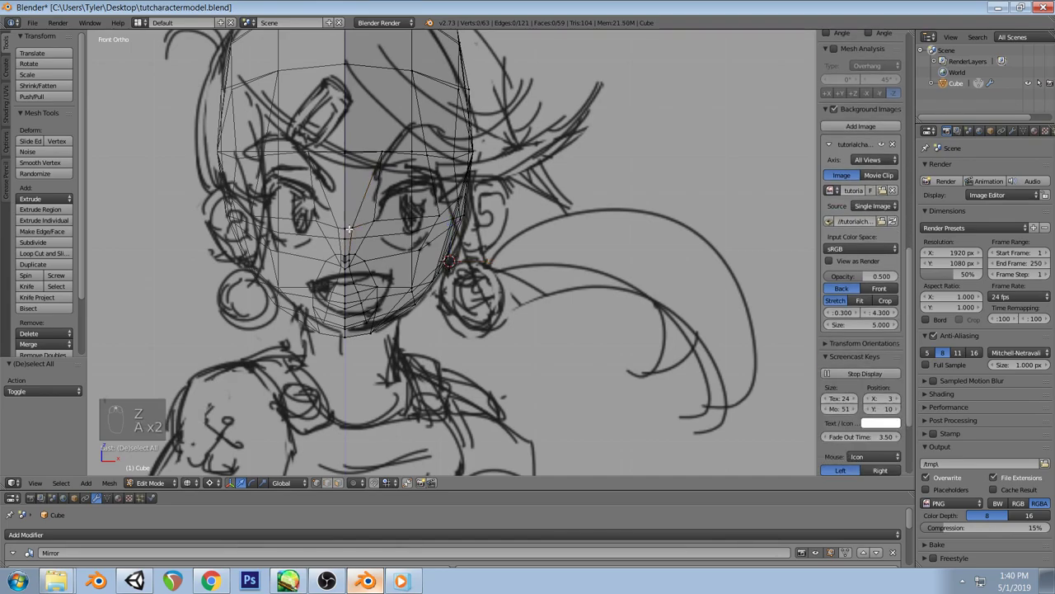
{"action": "key", "text": "z"}
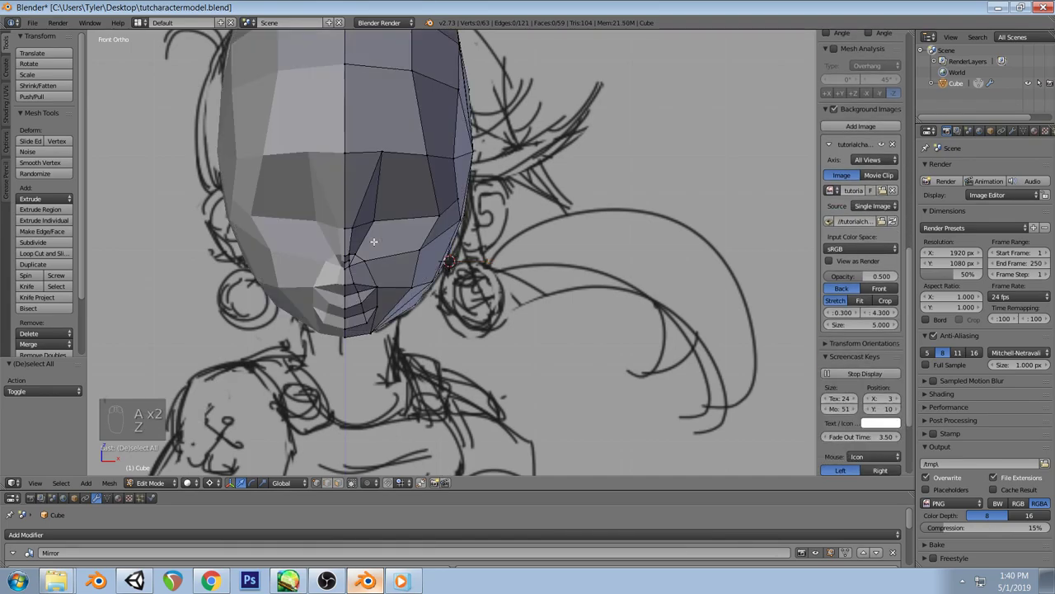
{"action": "key", "text": "z"}
{"action": "key", "text": "z"}
{"action": "key", "text": "z"}
{"action": "key", "text": "z"}
{"action": "mouse_move", "coordinate": [421, 238]}
{"action": "middle_mouse_down"}
{"action": "mouse_move", "coordinate": [490, 270]}
{"action": "mouse_move", "coordinate": [512, 249]}
{"action": "mouse_move", "coordinate": [478, 195]}
{"action": "mouse_move", "coordinate": [414, 156]}
{"action": "mouse_move", "coordinate": [346, 182]}
{"action": "mouse_move", "coordinate": [328, 226]}
{"action": "mouse_move", "coordinate": [363, 159]}
{"action": "mouse_move", "coordinate": [409, 143]}
{"action": "middle_mouse_up"}
{"action": "middle_click_drag", "start_coordinate": [436, 187], "coordinate": [517, 253]}
{"action": "key", "text": "KP_1"}
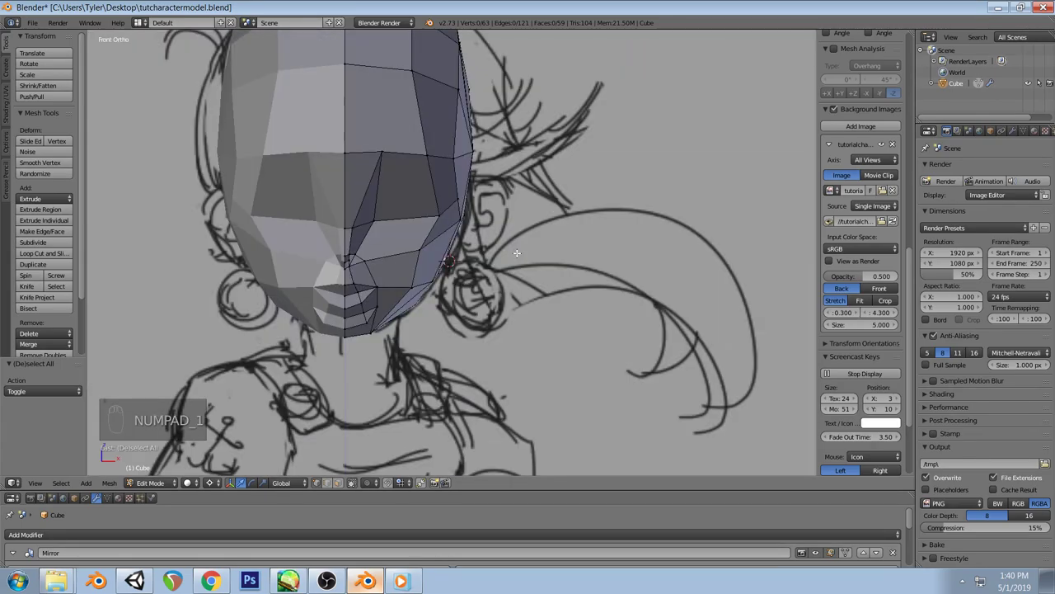
Review the finished reference head in the media player, and return to Blender to inspect the model from angled and front views
{"action": "key", "text": "alt+Tab"}
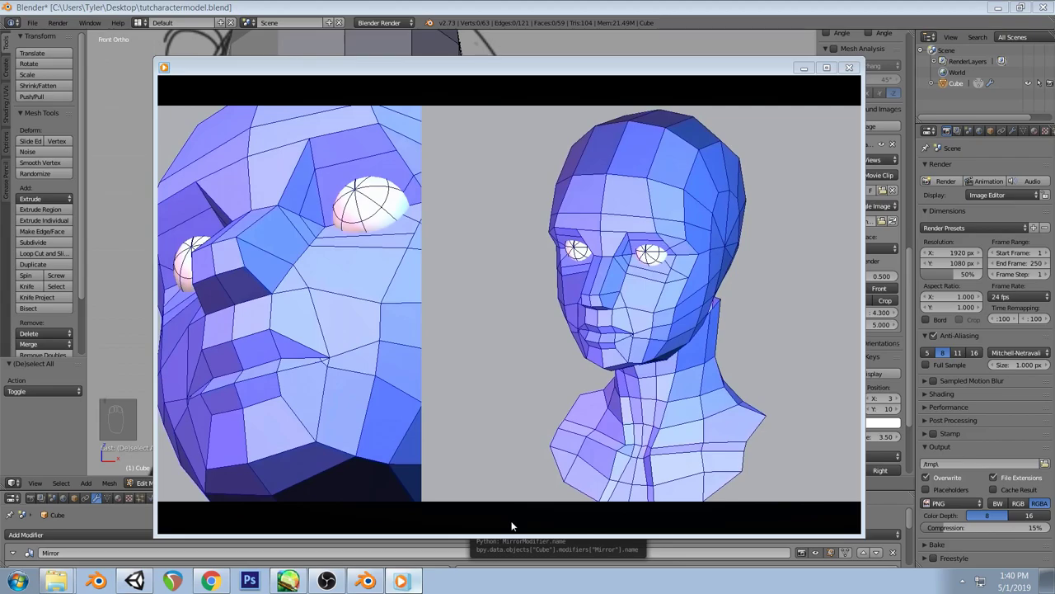
{"action": "left_click", "coordinate": [366, 581]}
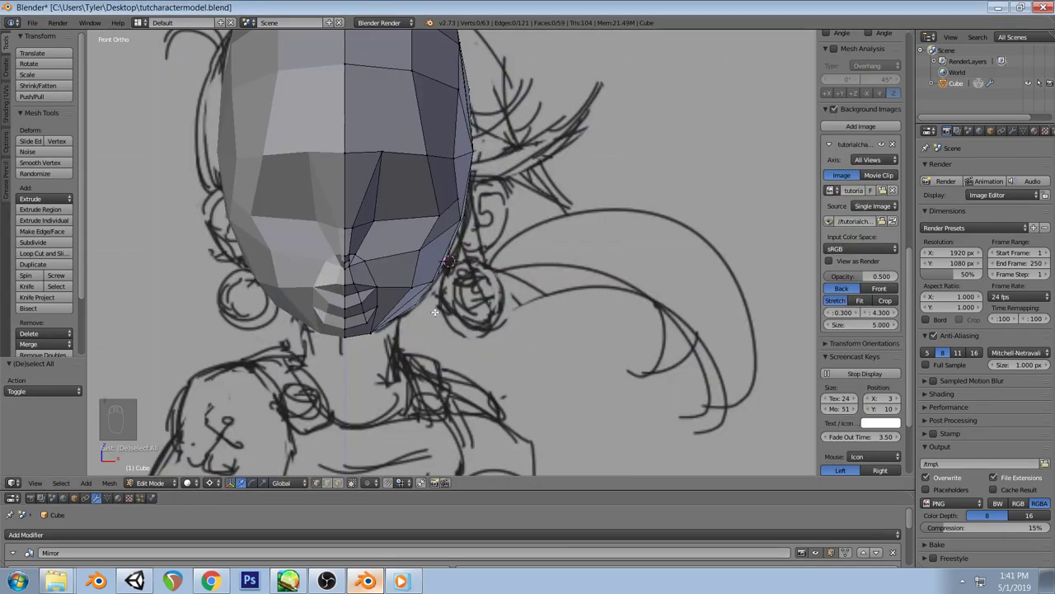
{"action": "scroll", "coordinate": [440, 348], "scroll_direction": "down", "scroll_amount": 5}
{"action": "key", "text": "z"}
{"action": "key", "text": "z"}
{"action": "middle_click_drag", "start_coordinate": [439, 348], "coordinate": [422, 188]}
{"action": "scroll", "coordinate": [495, 248], "scroll_direction": "up", "scroll_amount": 4}
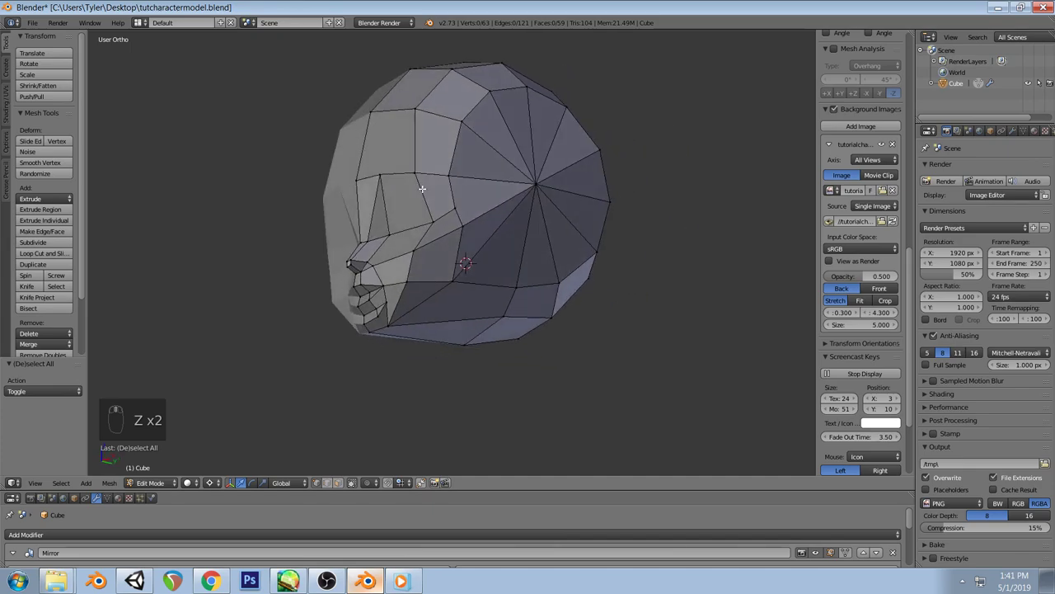
{"action": "key", "text": "KP_1"}
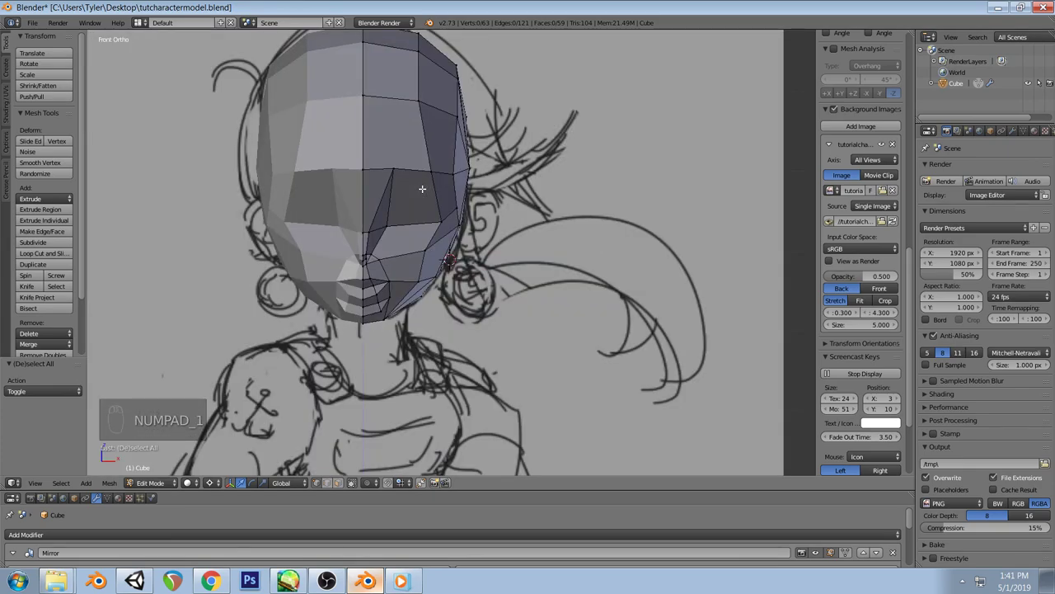
Add a cube primitive to the head mesh in Edit Mode as the starting block for the torso
{"action": "middle_click_drag", "start_coordinate": [517, 273], "coordinate": [416, 190]}
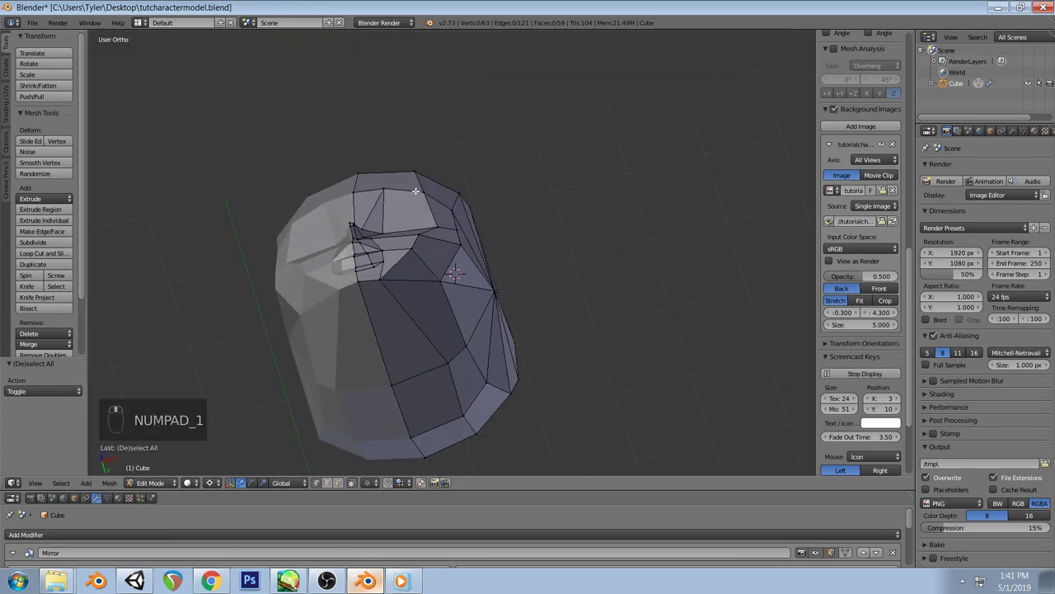
{"action": "right_click", "coordinate": [394, 383]}
{"action": "key", "text": "shift+a"}
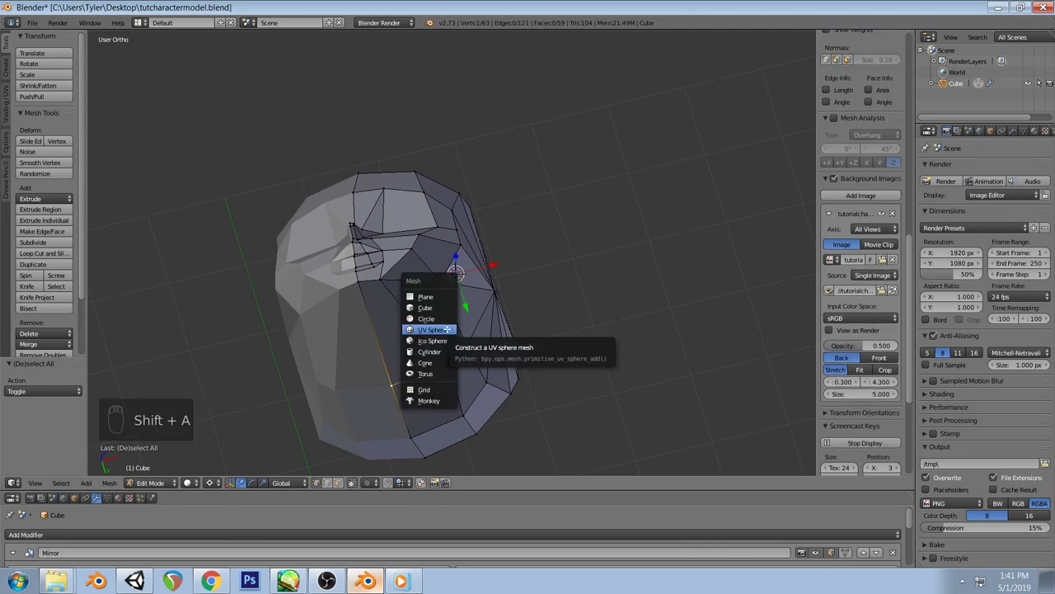
{"action": "left_click", "coordinate": [425, 307]}
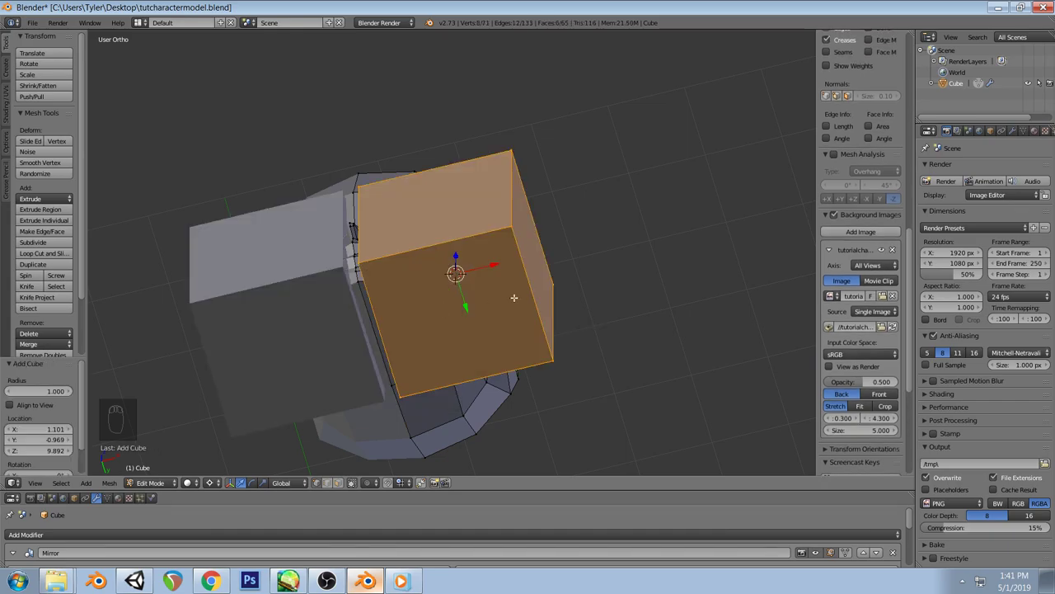
{"action": "key", "text": "KP_1"}
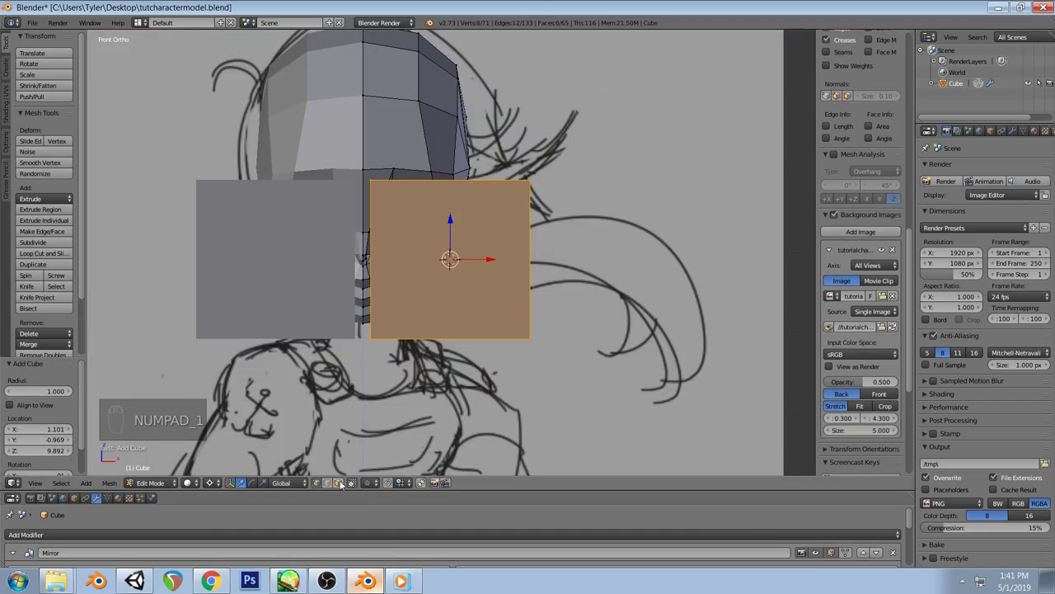
Delete the new cube's inner face that faces the mirror plane, using wireframe display to check the selection
{"action": "middle_click_drag", "start_coordinate": [538, 248], "coordinate": [539, 267]}
{"action": "right_click", "coordinate": [390, 248]}
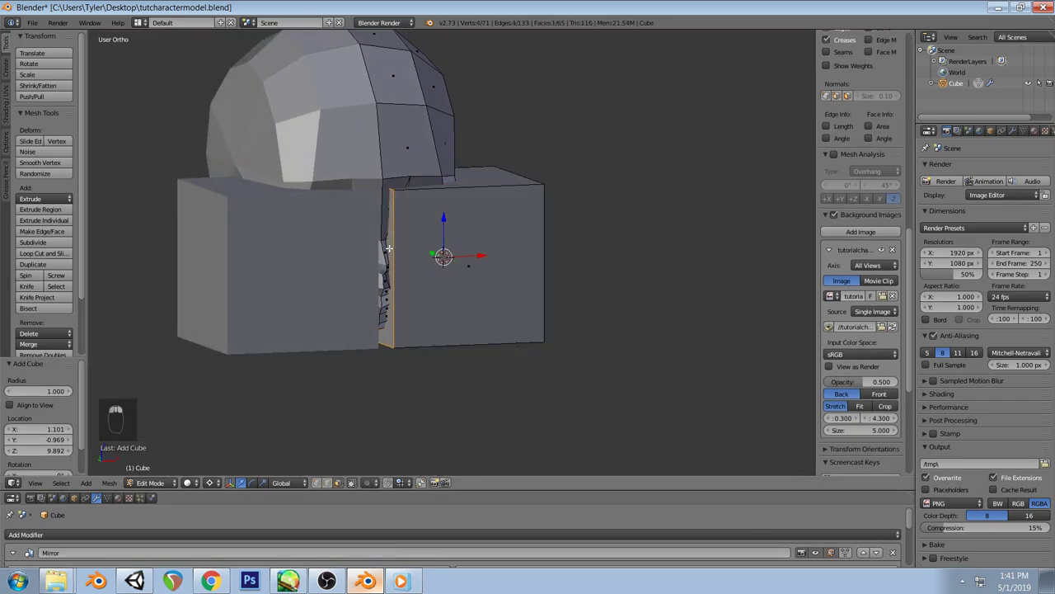
{"action": "key", "text": "z"}
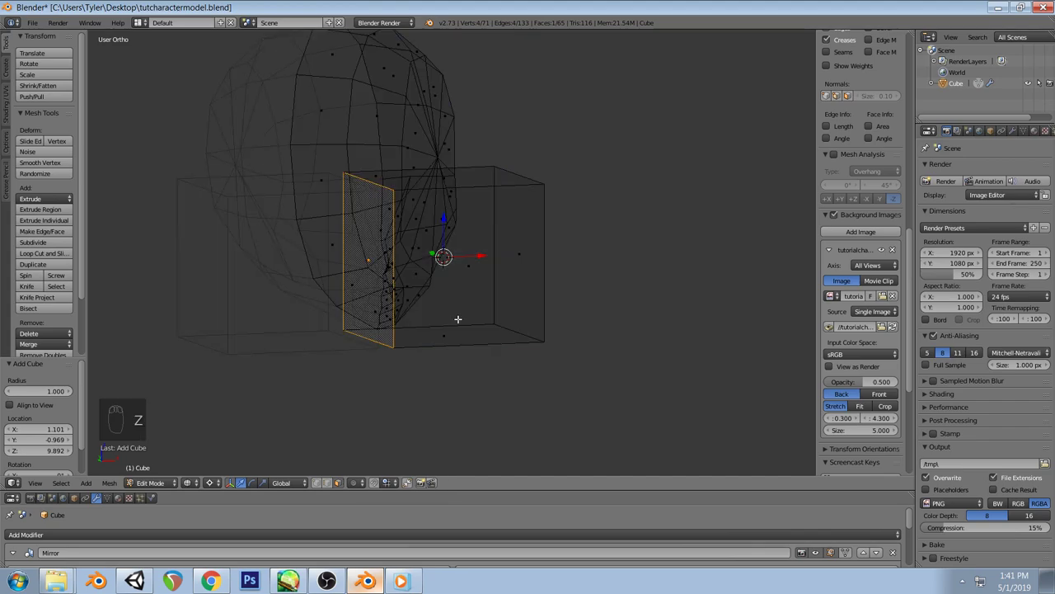
{"action": "key", "text": "x"}
{"action": "left_click", "coordinate": [437, 215]}
{"action": "key", "text": "z"}
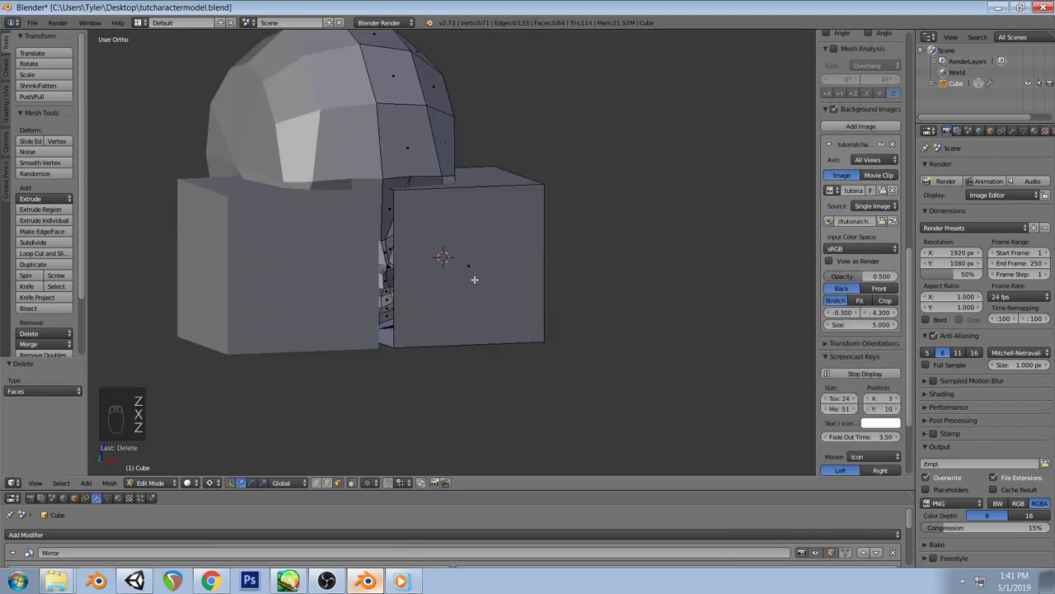
Select the whole open cube and move it below the head to the mirror centreline, about -1.34 in X and -1.99 in Z
{"action": "key", "text": "l"}
{"action": "key", "text": "KP_1"}
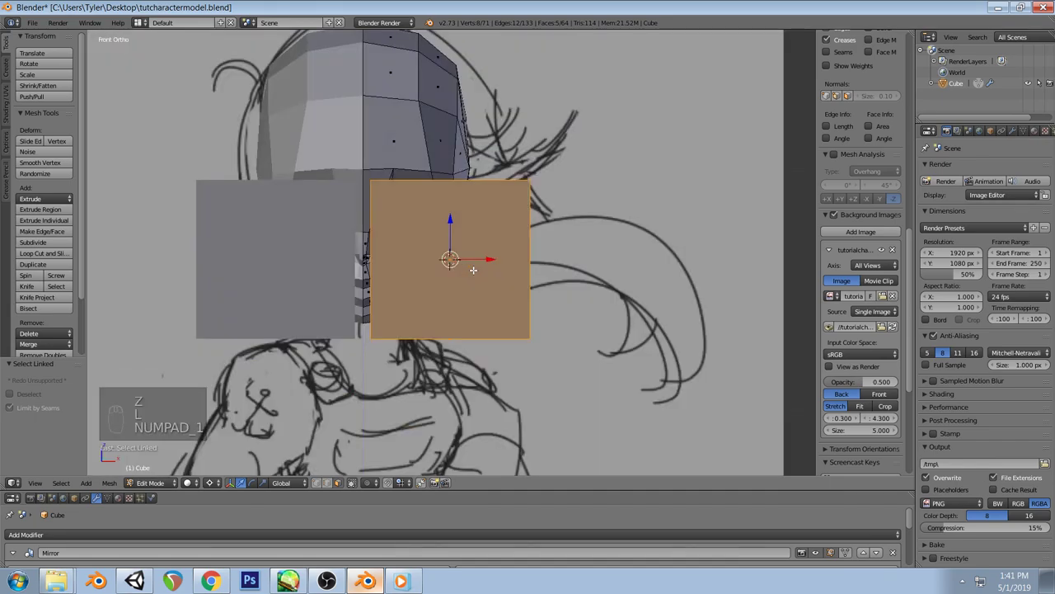
{"action": "scroll", "coordinate": [525, 308], "scroll_direction": "down", "scroll_amount": 3}
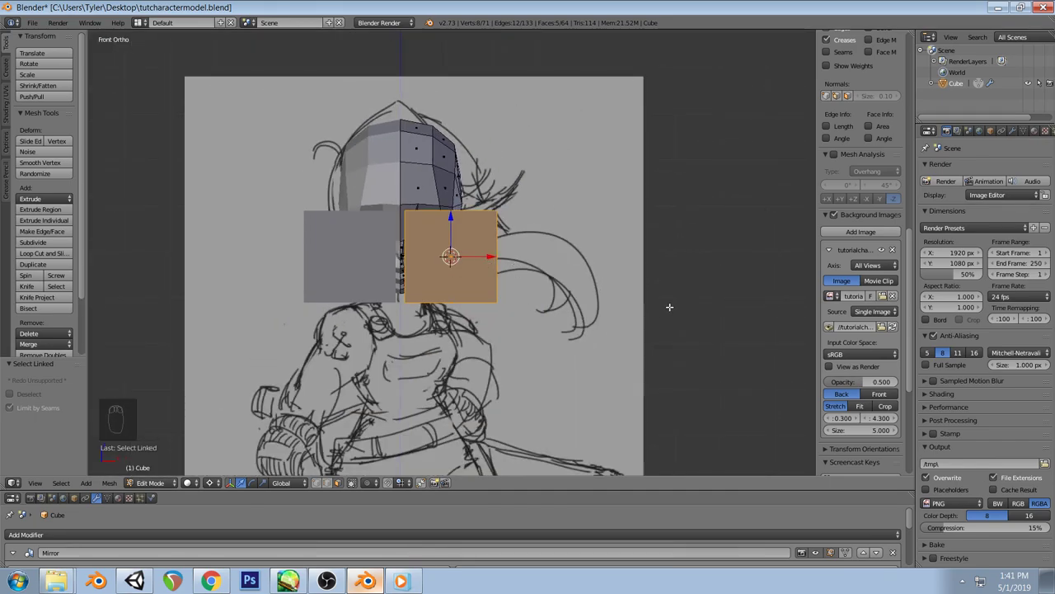
{"action": "key", "text": "g"}
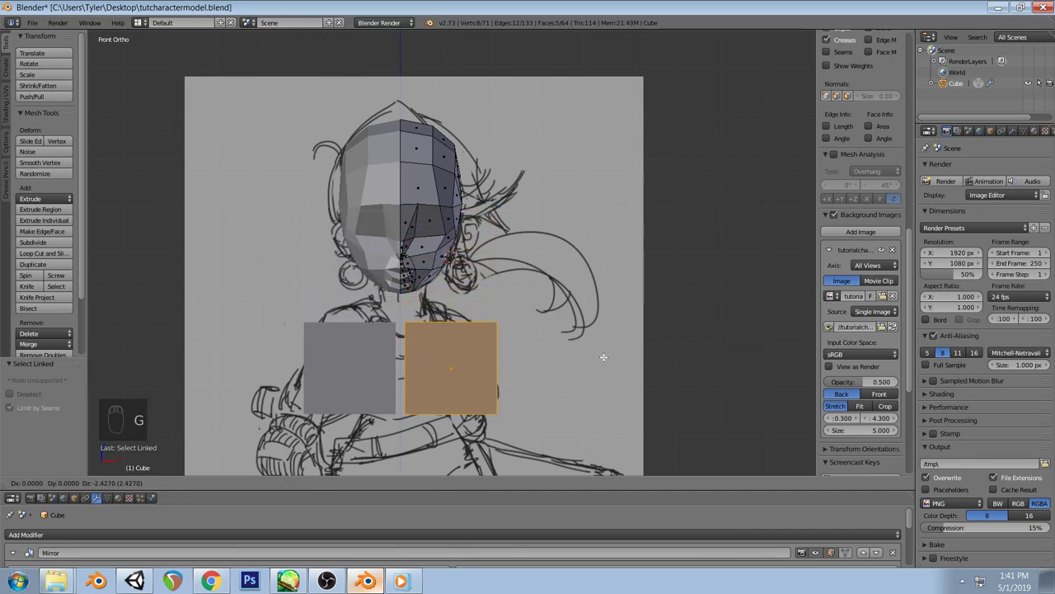
{"action": "left_click", "coordinate": [541, 339]}
{"action": "middle_click_drag", "start_coordinate": [540, 339], "coordinate": [484, 339]}
{"action": "key", "text": "KP_1"}
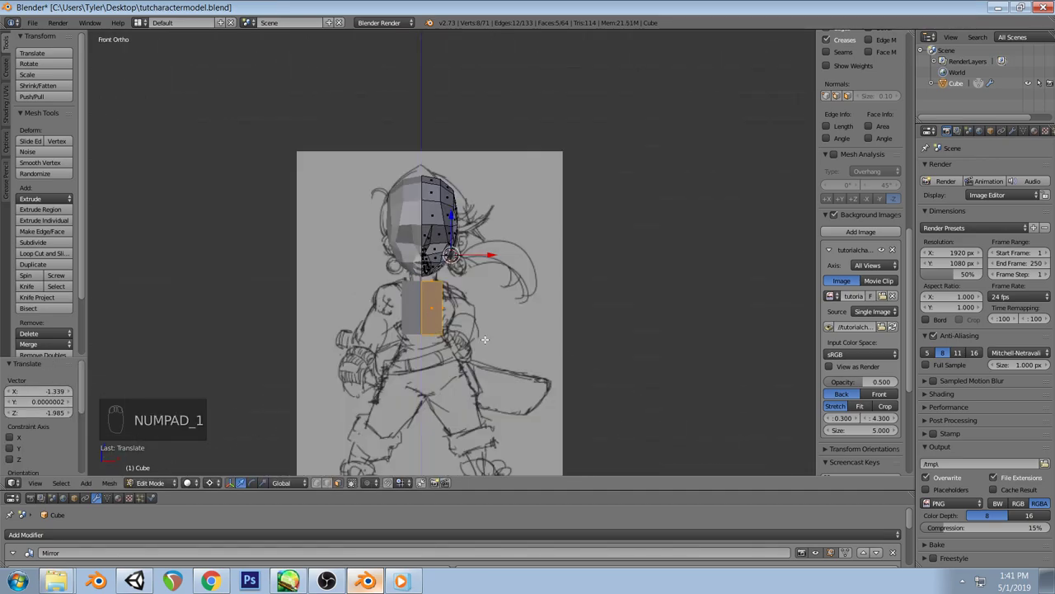
In side view, move the cube about 0.99 along Y and 0.18 down onto the torso sketch
{"action": "key", "text": "KP_3"}
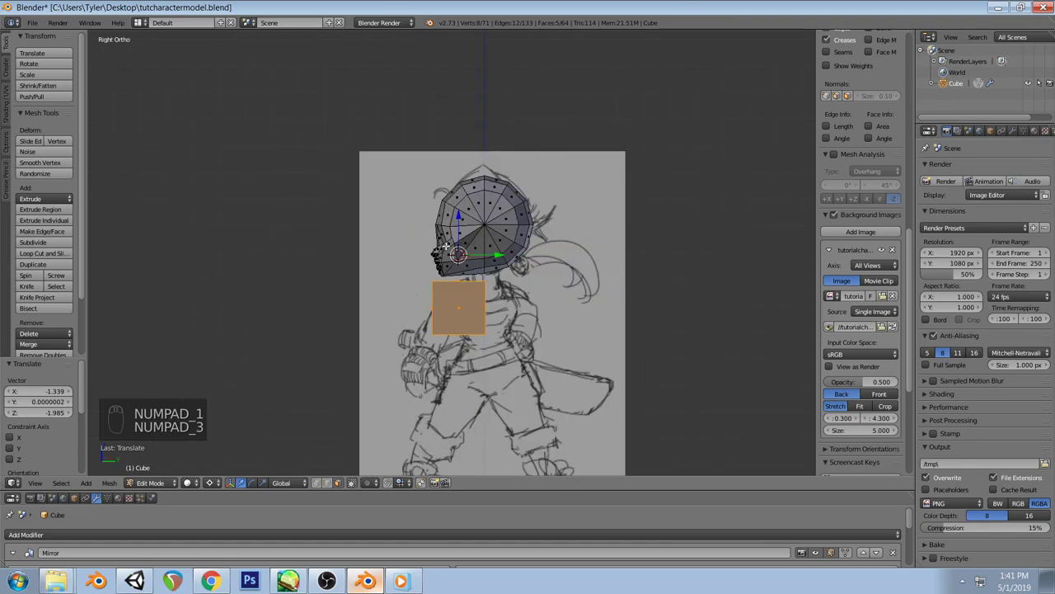
{"action": "scroll", "coordinate": [440, 321], "scroll_direction": "down", "scroll_amount": 2}
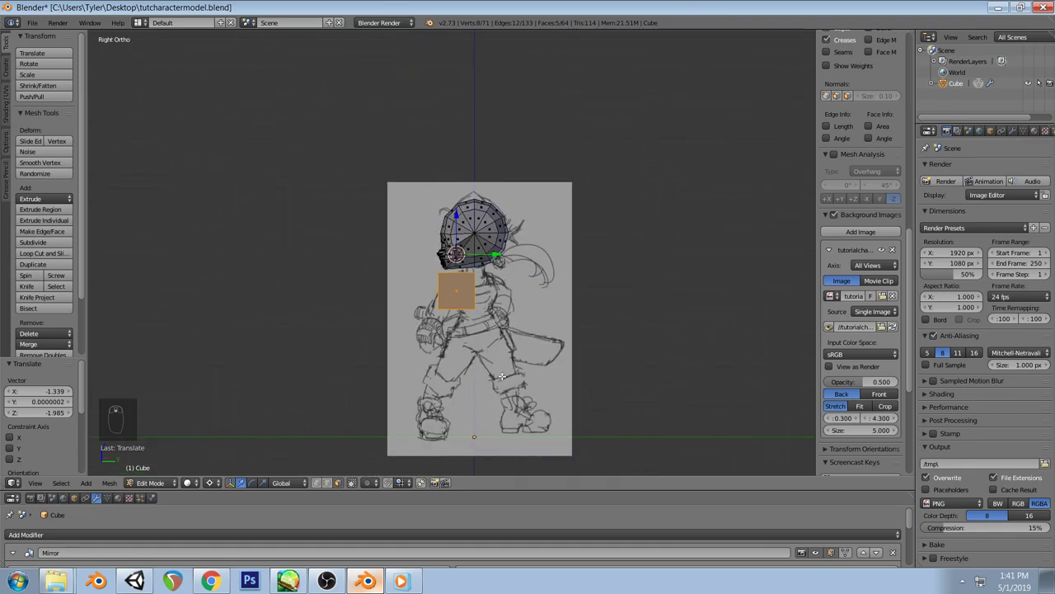
{"action": "scroll", "coordinate": [520, 333], "scroll_direction": "up", "scroll_amount": 2}
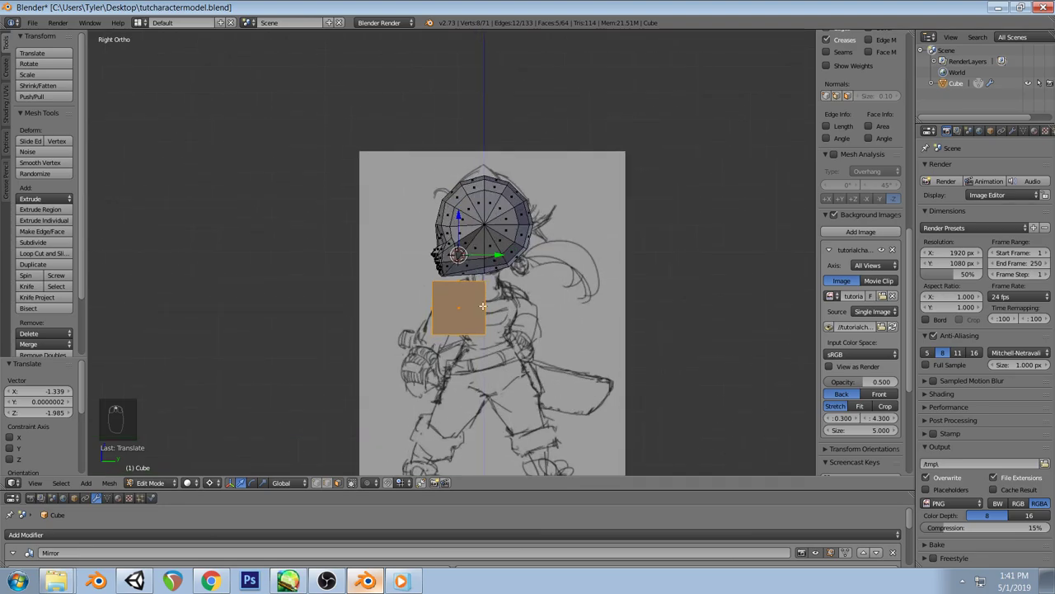
{"action": "scroll", "coordinate": [491, 292], "scroll_direction": "up", "scroll_amount": 2}
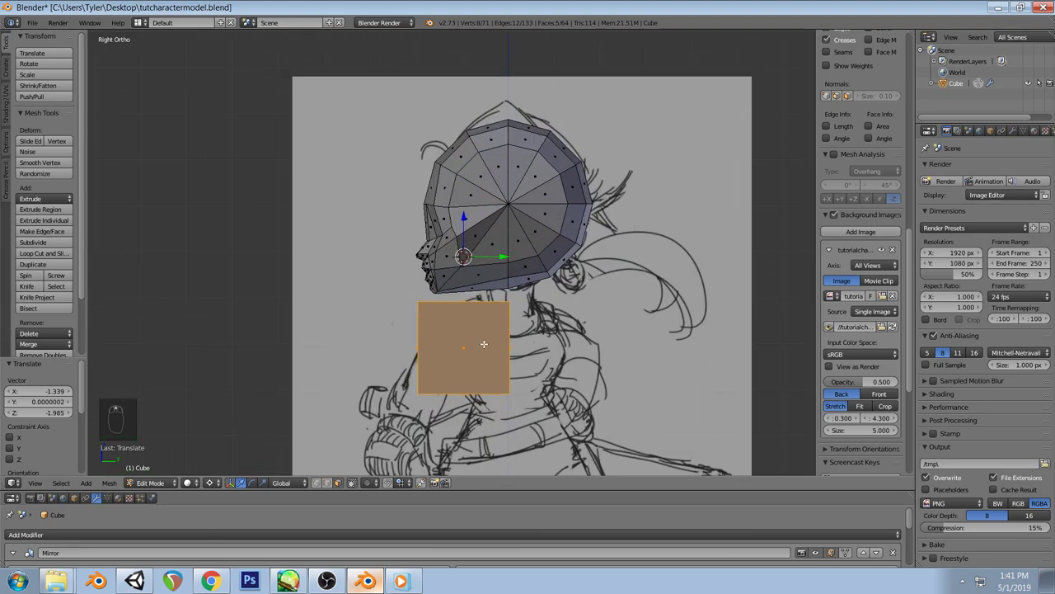
{"action": "key", "text": "g"}
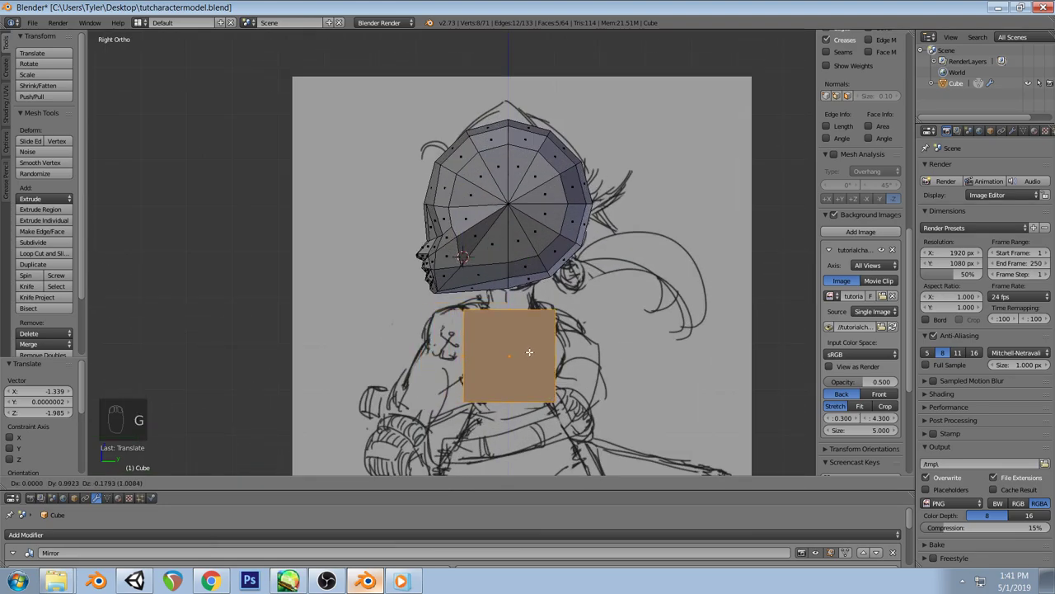
{"action": "left_click", "coordinate": [530, 352]}
Snap the 3D cursor to the scene centre and check the block in front view
{"action": "left_click", "coordinate": [529, 352]}
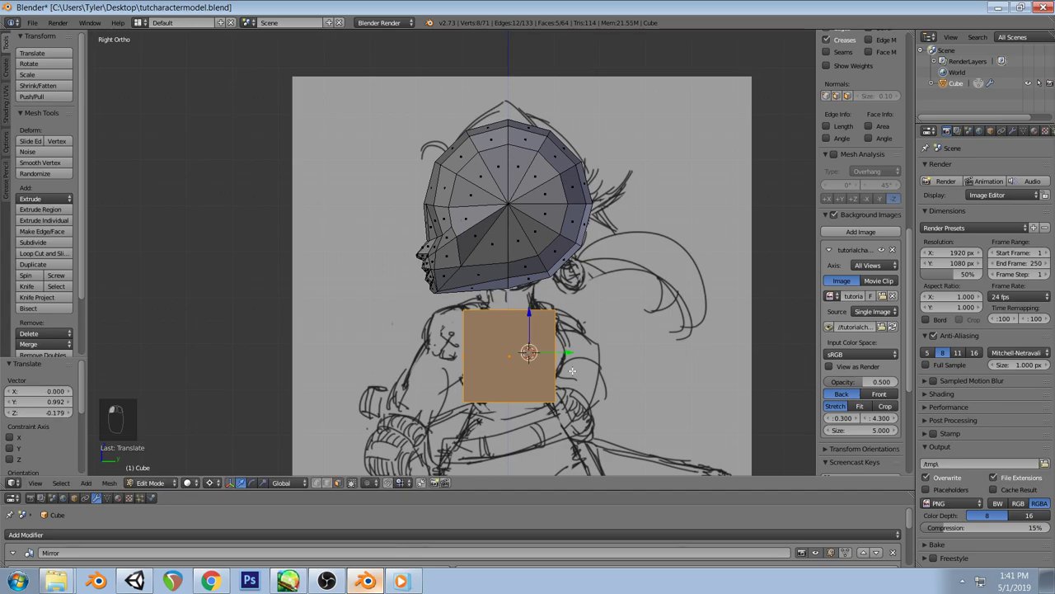
{"action": "key", "text": "shift+s"}
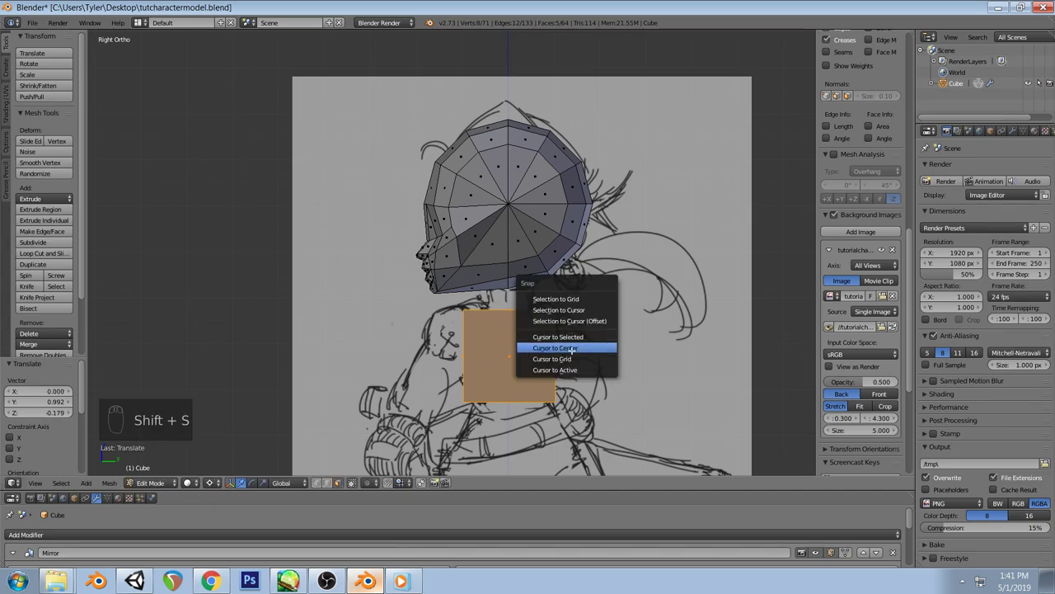
{"action": "left_click", "coordinate": [578, 349]}
{"action": "mouse_move", "coordinate": [532, 278]}
{"action": "middle_mouse_down"}
{"action": "mouse_move", "coordinate": [577, 306]}
{"action": "mouse_move", "coordinate": [629, 259]}
{"action": "mouse_move", "coordinate": [460, 249]}
{"action": "mouse_move", "coordinate": [463, 223]}
{"action": "mouse_move", "coordinate": [499, 245]}
{"action": "mouse_move", "coordinate": [523, 217]}
{"action": "mouse_move", "coordinate": [500, 193]}
{"action": "mouse_move", "coordinate": [462, 265]}
{"action": "mouse_move", "coordinate": [490, 299]}
{"action": "mouse_move", "coordinate": [490, 236]}
{"action": "mouse_move", "coordinate": [509, 245]}
{"action": "middle_mouse_up"}
{"action": "key", "text": "KP_1"}
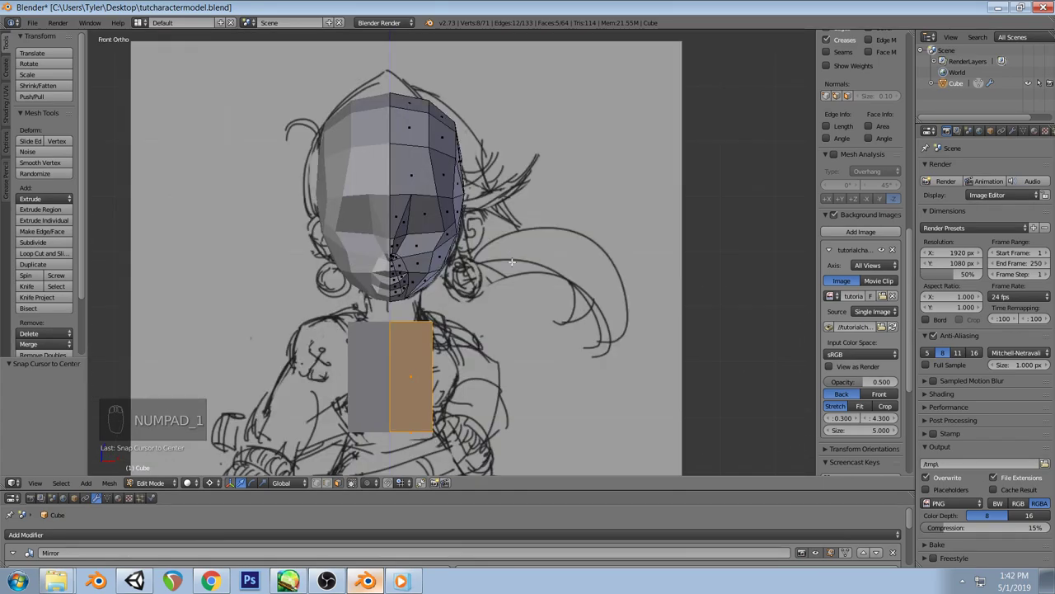
Adjust the side cheek vertices in side view, shifting the upper one about 0.09 forward and 0.10 down, and deselect all
{"action": "middle_click_drag", "start_coordinate": [486, 298], "coordinate": [472, 225]}
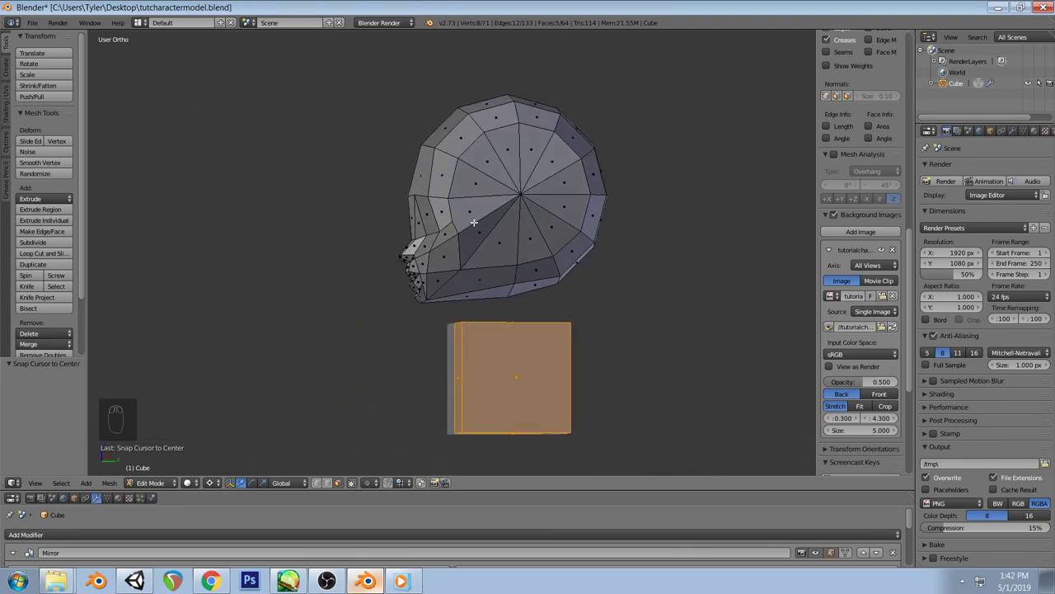
{"action": "left_click", "coordinate": [317, 482]}
{"action": "right_click", "coordinate": [462, 234]}
{"action": "key", "text": "KP_3"}
{"action": "key", "text": "g"}
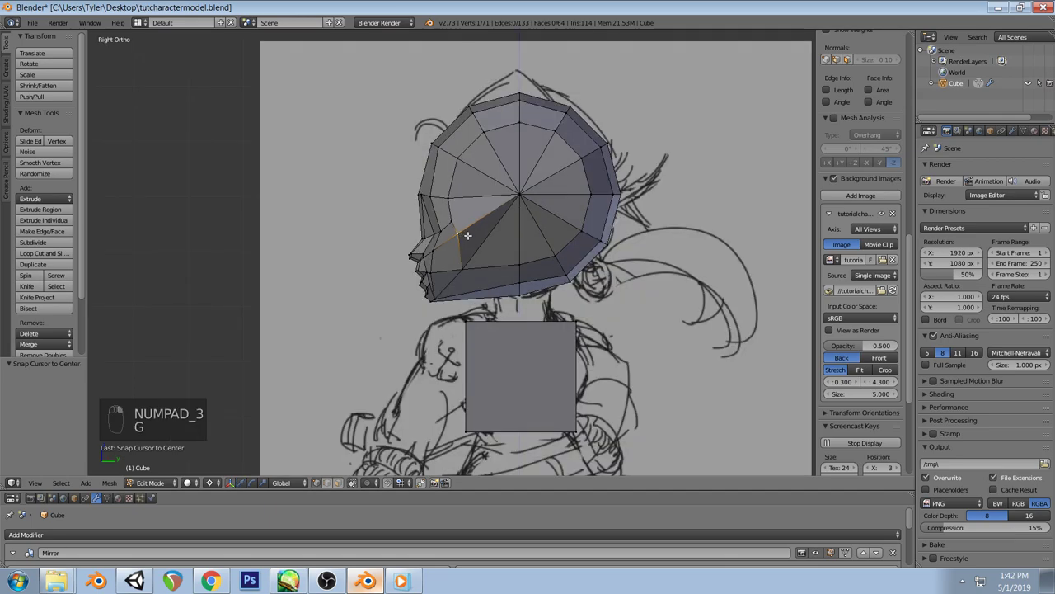
{"action": "left_click", "coordinate": [464, 261]}
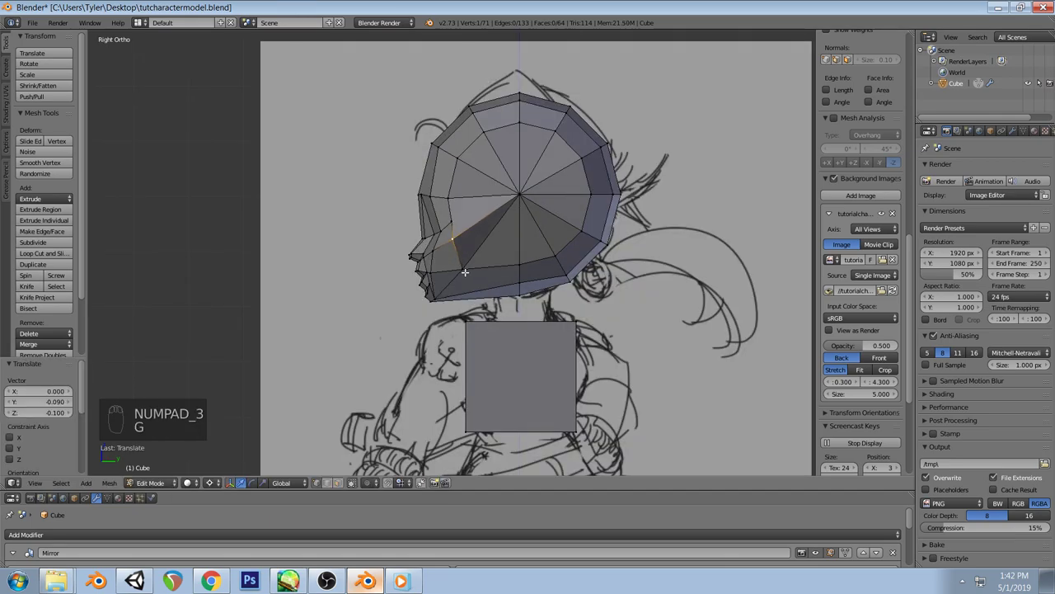
{"action": "key", "text": "g"}
{"action": "left_click", "coordinate": [522, 263]}
{"action": "key", "text": "a"}
{"action": "middle_click_drag", "start_coordinate": [522, 263], "coordinate": [574, 251]}
{"action": "key", "text": "KP_1"}
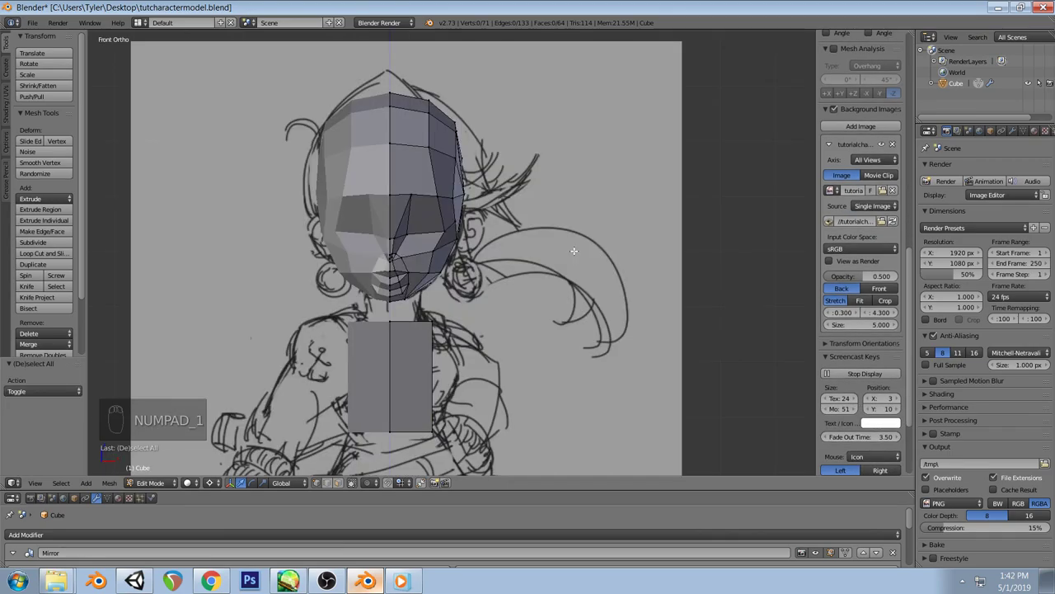
Select the torso block's outer side face, move it outward about 0.52 along X to widen the block, and deselect it
{"action": "left_click", "coordinate": [338, 484]}
{"action": "middle_click_drag", "start_coordinate": [396, 371], "coordinate": [483, 306]}
{"action": "right_click", "coordinate": [484, 306]}
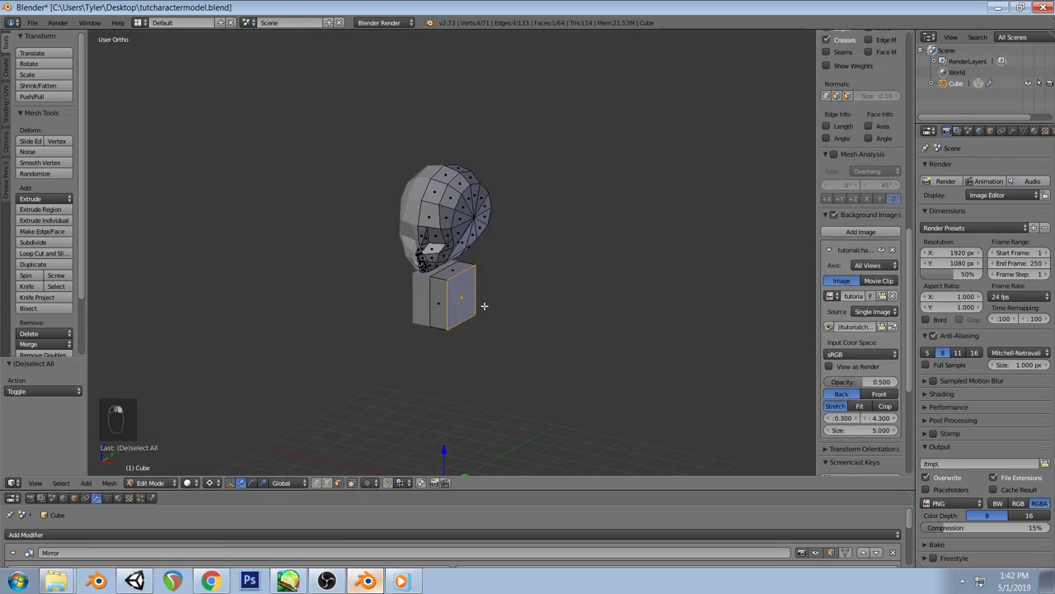
{"action": "key", "text": "KP_1"}
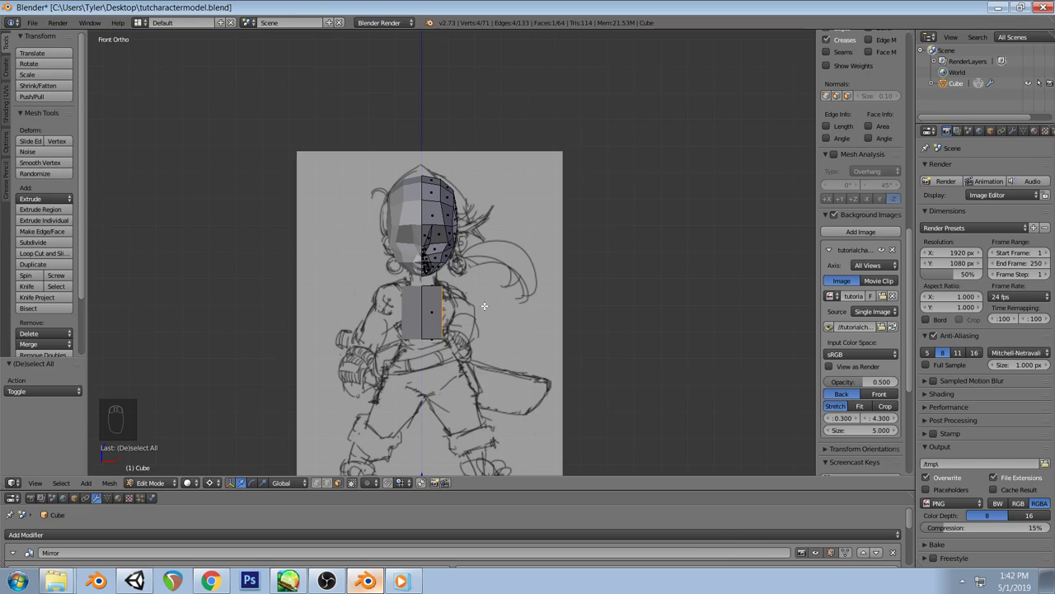
{"action": "scroll", "coordinate": [484, 306], "scroll_direction": "up", "scroll_amount": 1}
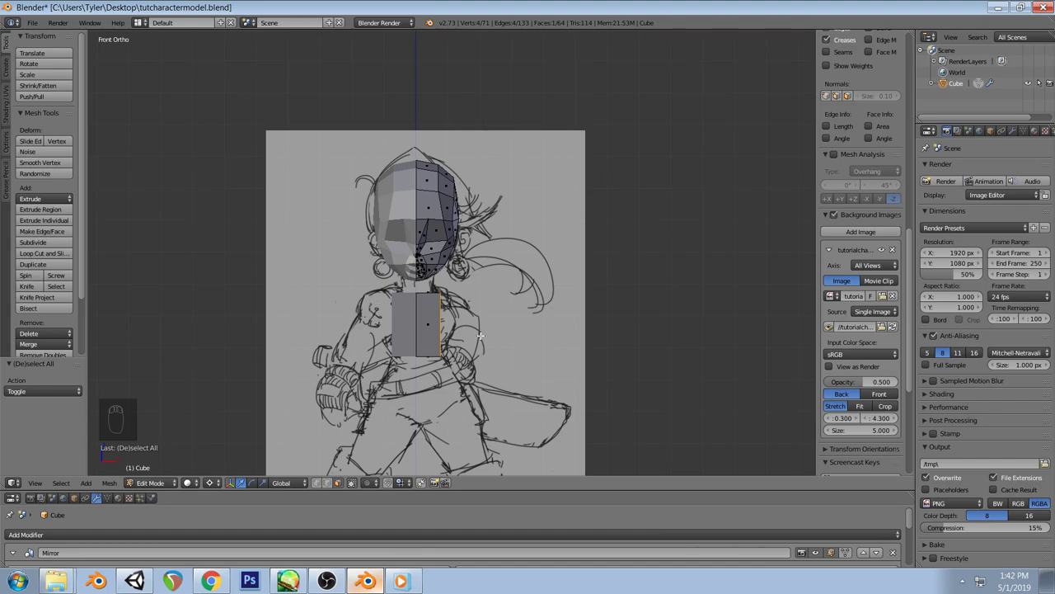
{"action": "mouse_move", "coordinate": [508, 305]}
{"action": "middle_mouse_down"}
{"action": "mouse_move", "coordinate": [478, 327]}
{"action": "mouse_move", "coordinate": [490, 311]}
{"action": "middle_mouse_up"}
{"action": "key", "text": "KP_1"}
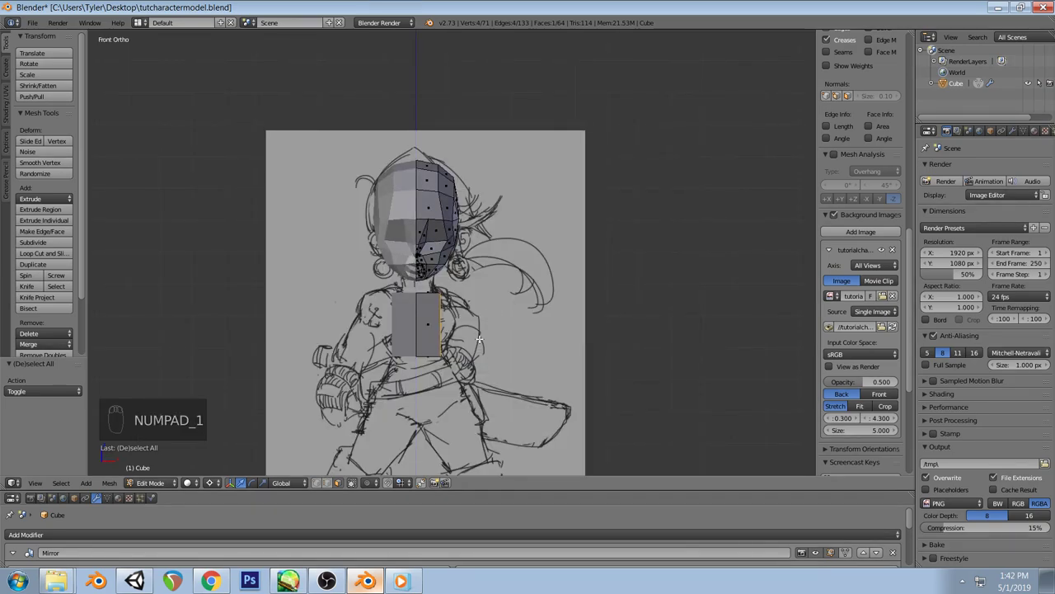
{"action": "key", "text": "g"}
{"action": "key", "text": "x"}
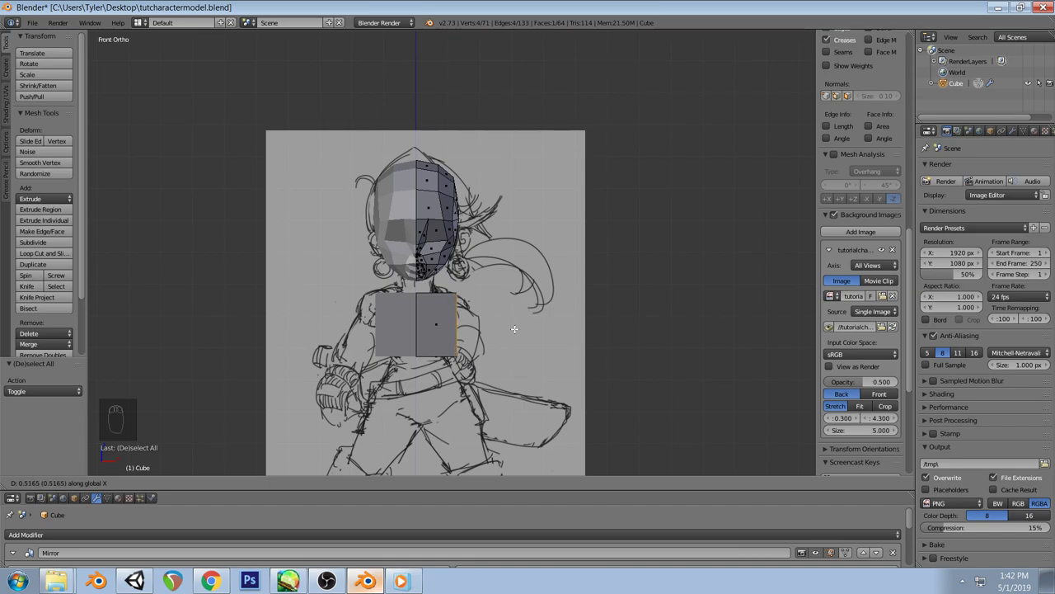
{"action": "left_click", "coordinate": [515, 329]}
{"action": "key", "text": "a"}
Add two vertical loop cuts to the torso block, one through its depth and one through its width
{"action": "mouse_move", "coordinate": [519, 331]}
{"action": "middle_mouse_down"}
{"action": "mouse_move", "coordinate": [487, 283]}
{"action": "mouse_move", "coordinate": [450, 317]}
{"action": "middle_mouse_up"}
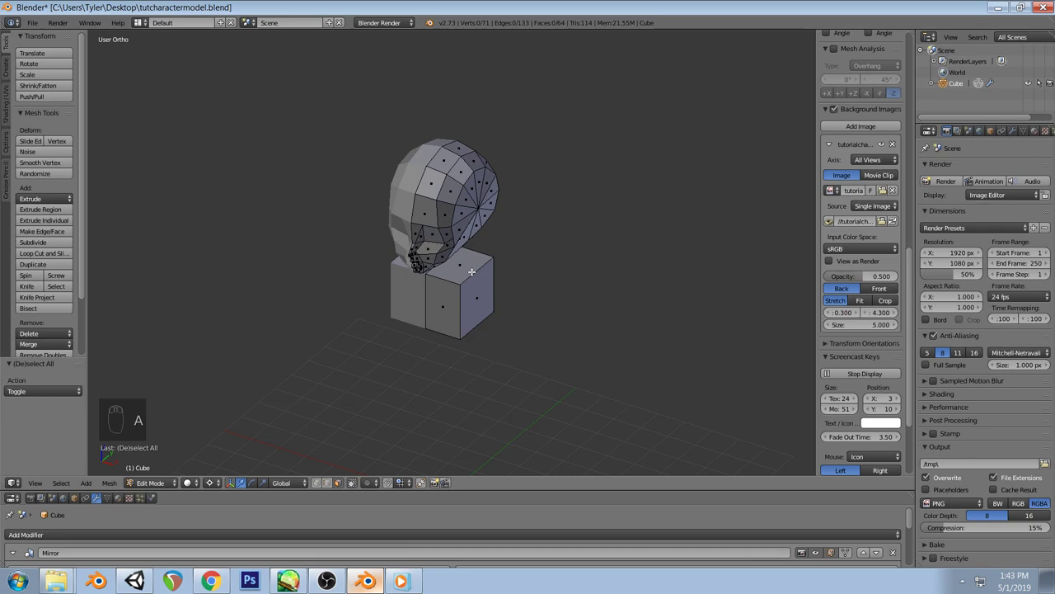
{"action": "key", "text": "ctrl+r"}
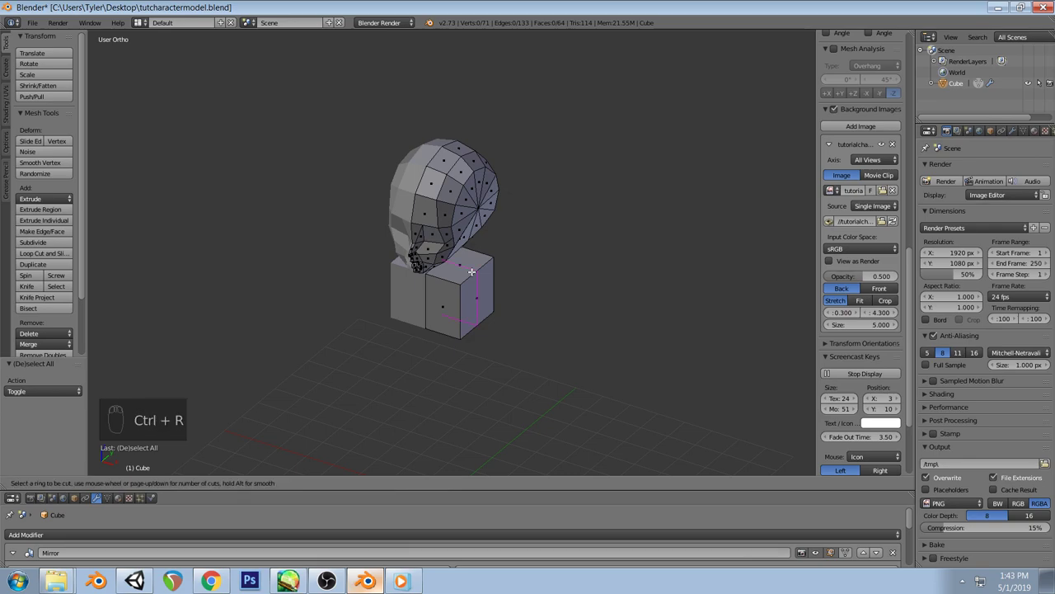
{"action": "left_click", "coordinate": [472, 271]}
{"action": "key", "text": "a"}
{"action": "key", "text": "ctrl+r"}
{"action": "left_click", "coordinate": [451, 281]}
{"action": "key", "text": "a"}
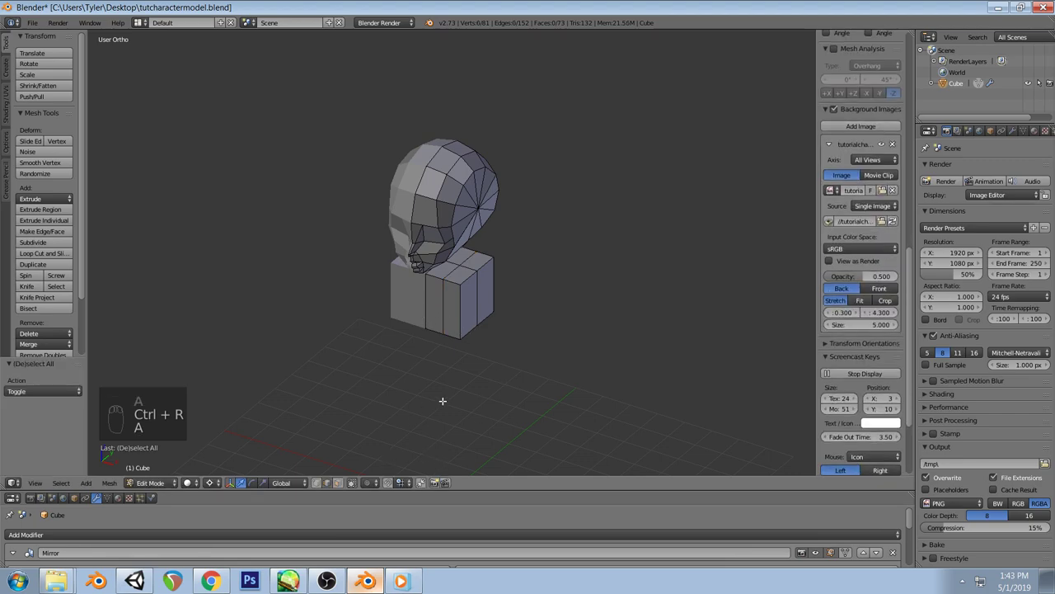
Raise the middle edges across the torso block's top about 0.21 along Z, and select the outer vertex of that row
{"action": "key", "text": "KP_1"}
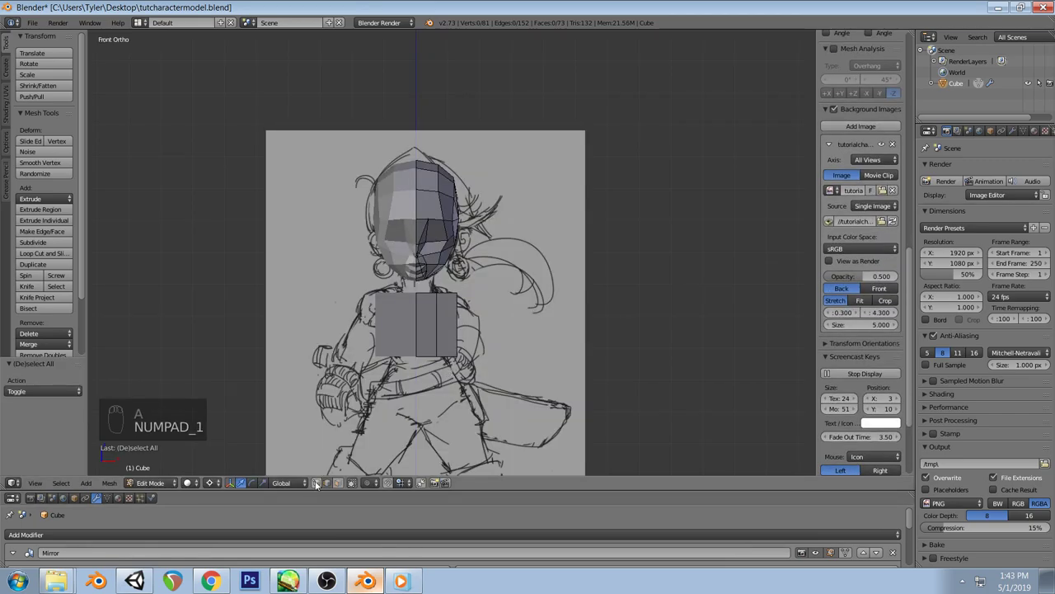
{"action": "middle_click_drag", "start_coordinate": [417, 322], "coordinate": [440, 281]}
{"action": "right_click_drag", "start_coordinate": [442, 279], "coordinate": [452, 276]}
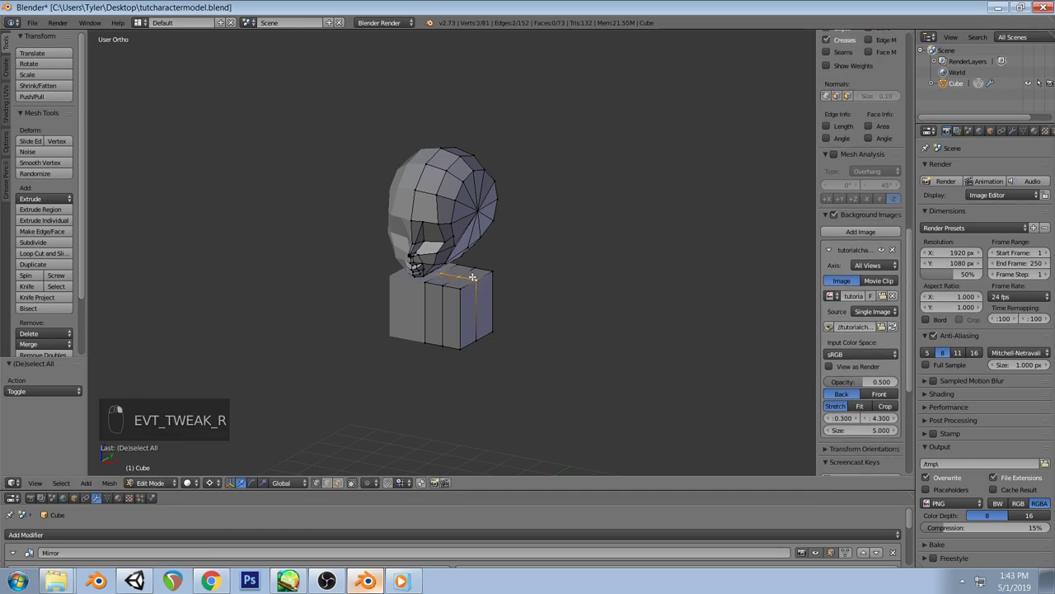
{"action": "key", "text": "KP_1"}
{"action": "key", "text": "g"}
{"action": "key", "text": "z"}
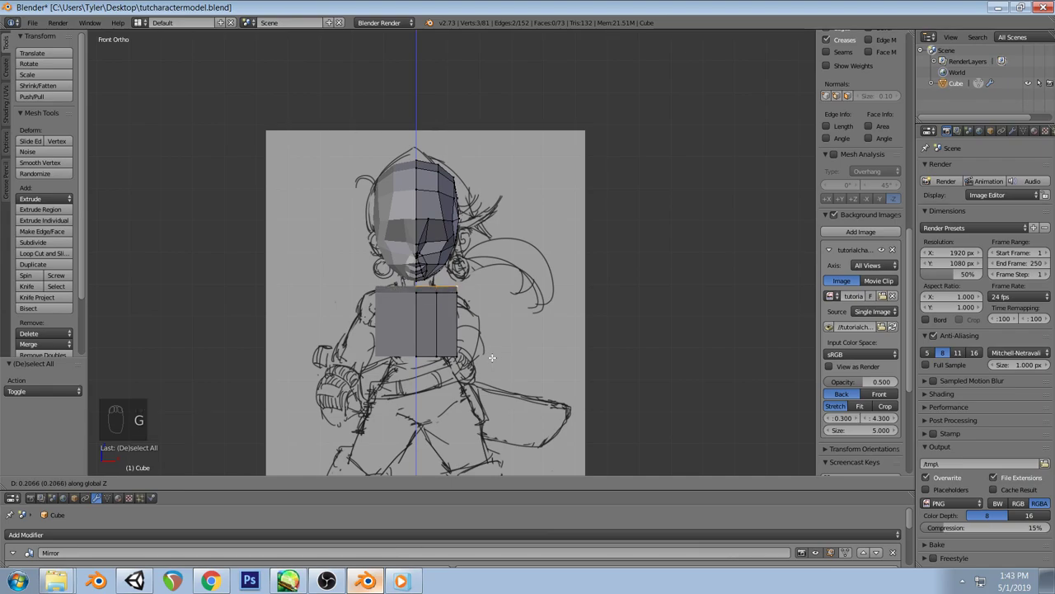
{"action": "right_click", "coordinate": [491, 357]}
{"action": "middle_click_drag", "start_coordinate": [492, 357], "coordinate": [537, 296]}
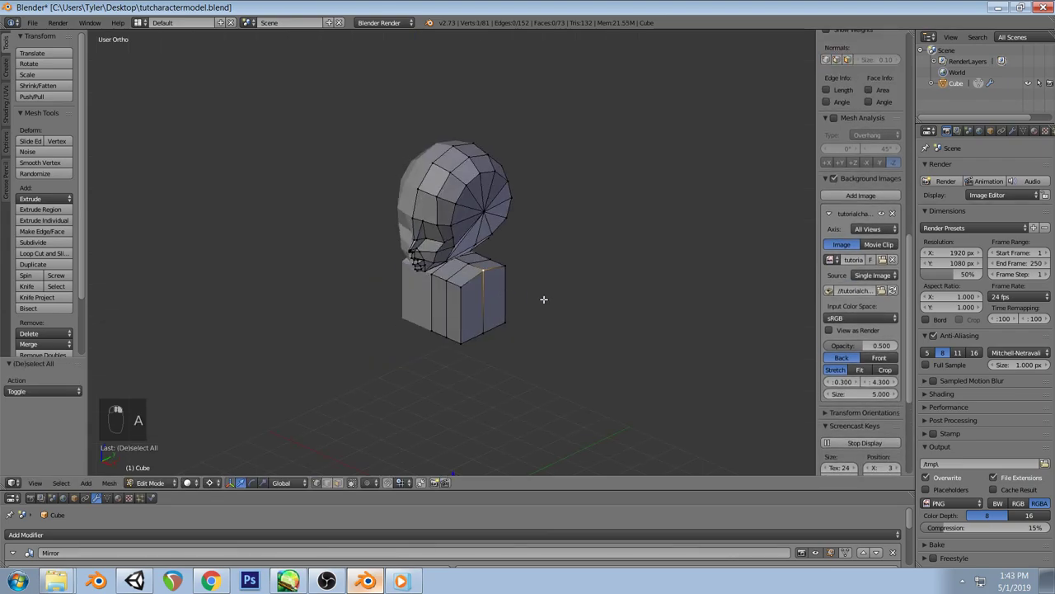
Try moving the selected outer top edge of the torso block along Z, undo it, and set the pivot point to Median Point
{"action": "scroll", "coordinate": [476, 294], "scroll_direction": "down", "scroll_amount": 3}
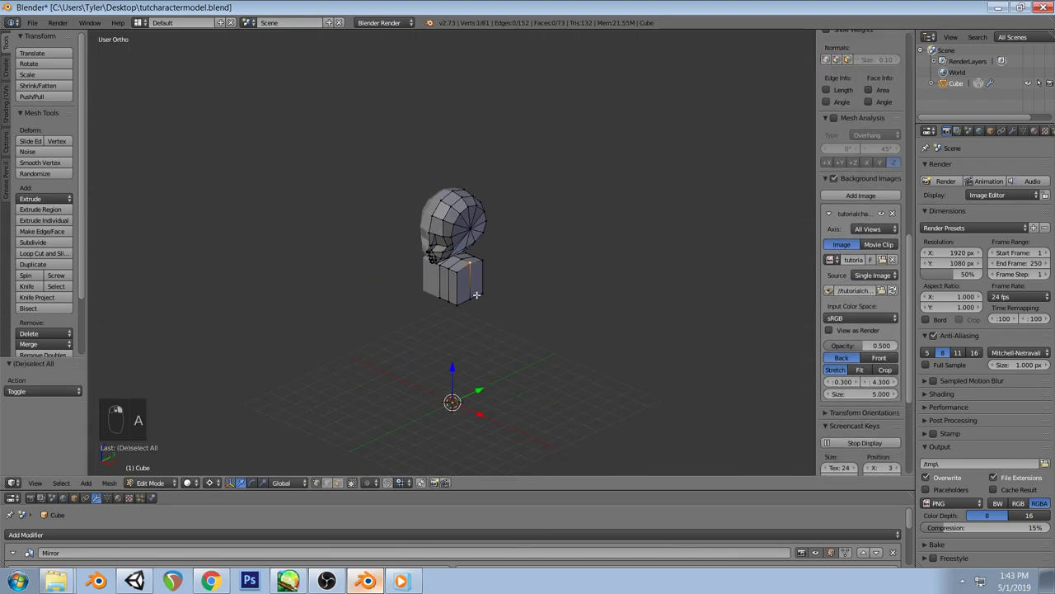
{"action": "left_click", "coordinate": [219, 485]}
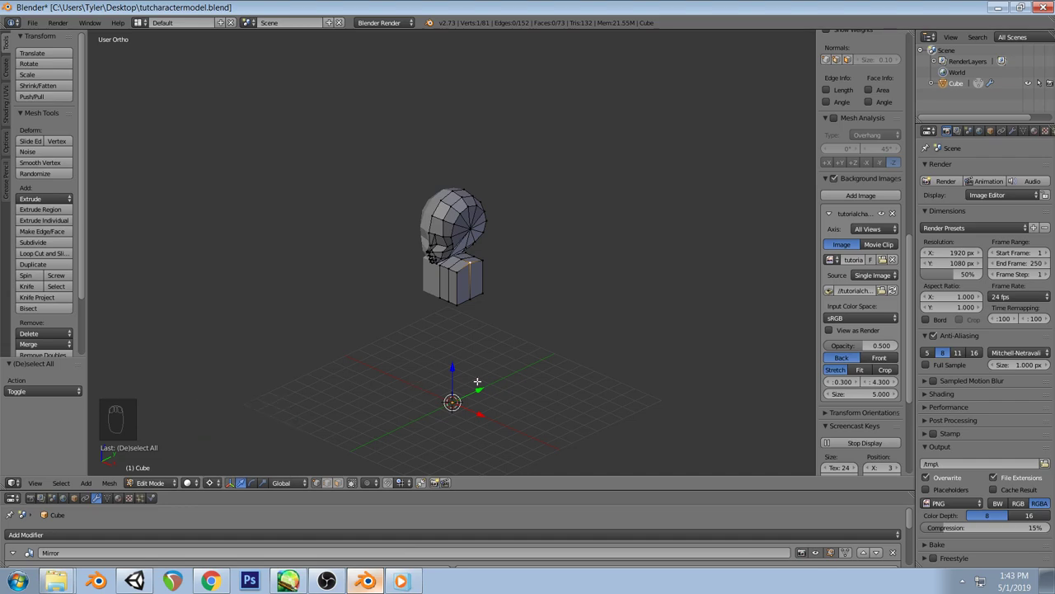
{"action": "key", "text": "g"}
{"action": "key", "text": "z"}
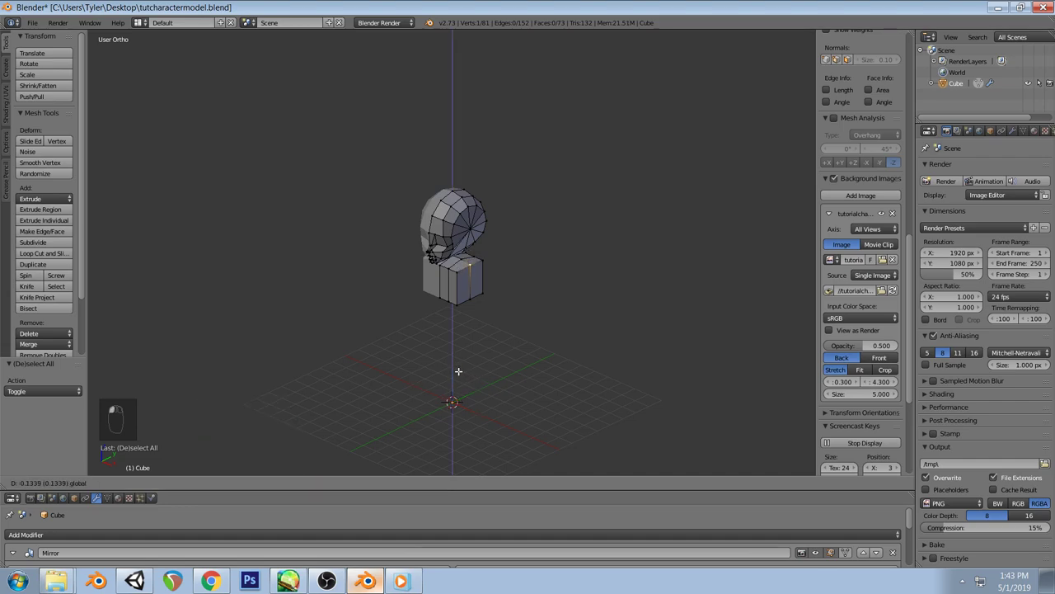
{"action": "key", "text": "ctrl+z"}
{"action": "left_click", "coordinate": [216, 483]}
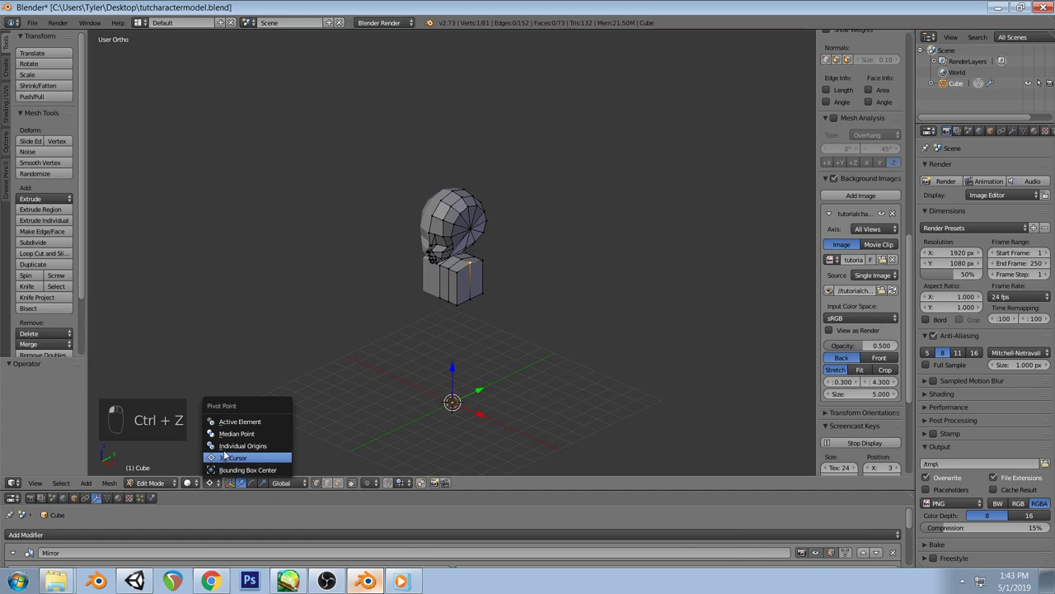
{"action": "left_click", "coordinate": [234, 434]}
{"action": "scroll", "coordinate": [490, 264], "scroll_direction": "up", "scroll_amount": 3}
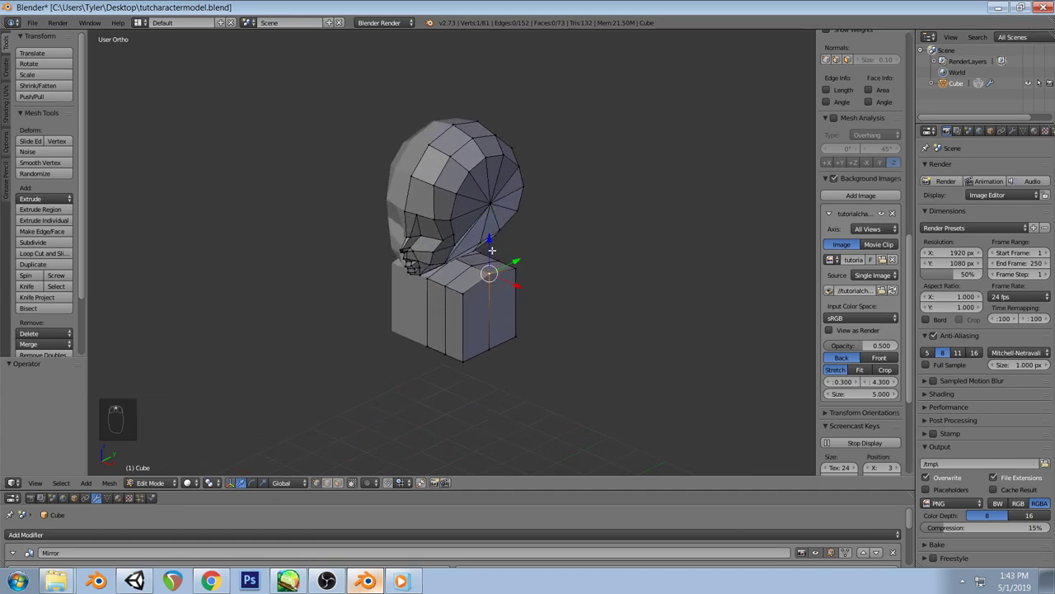
Try nudging the torso block's top middle edges along Z in front view, clear the selection, and set the pivot point to 3D Cursor
{"action": "key", "text": "a"}
{"action": "key", "text": "KP_1"}
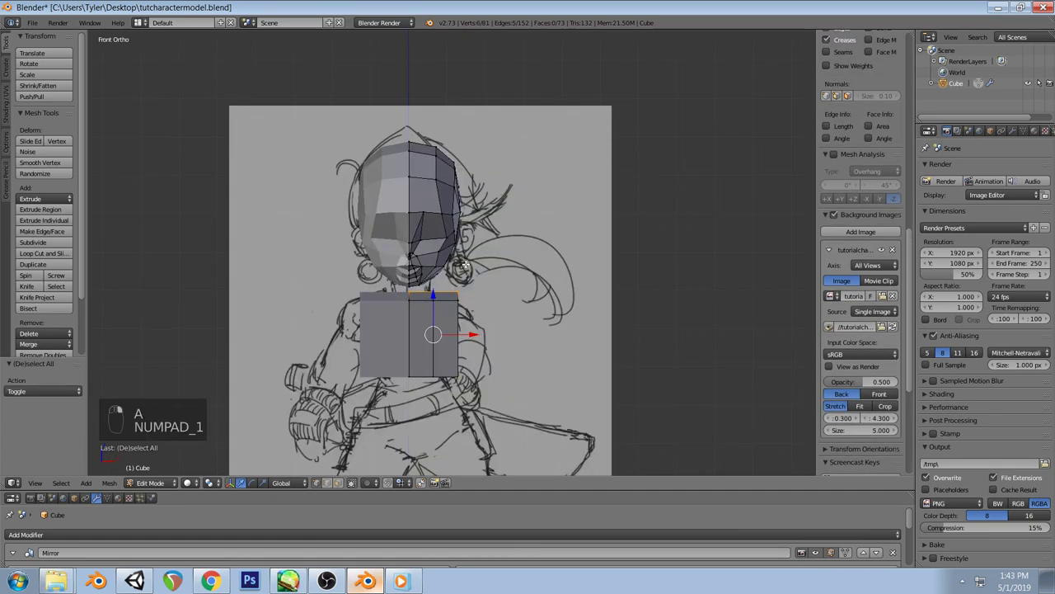
{"action": "key", "text": "ctrl+z"}
{"action": "key", "text": "a"}
{"action": "right_click", "coordinate": [420, 289]}
{"action": "key", "text": "a"}
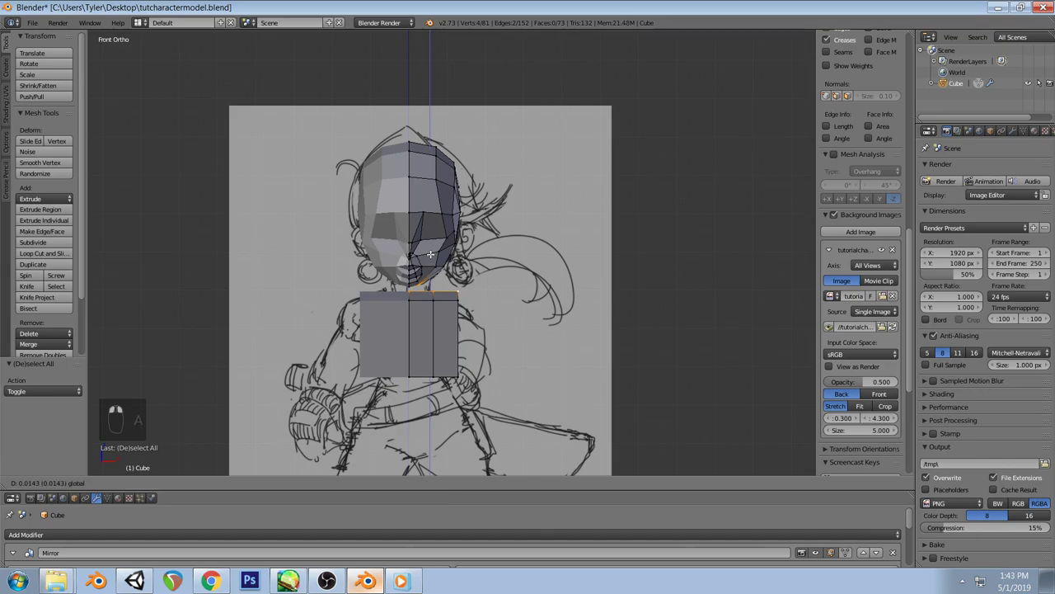
{"action": "left_click", "coordinate": [192, 483]}
{"action": "left_click", "coordinate": [212, 483]}
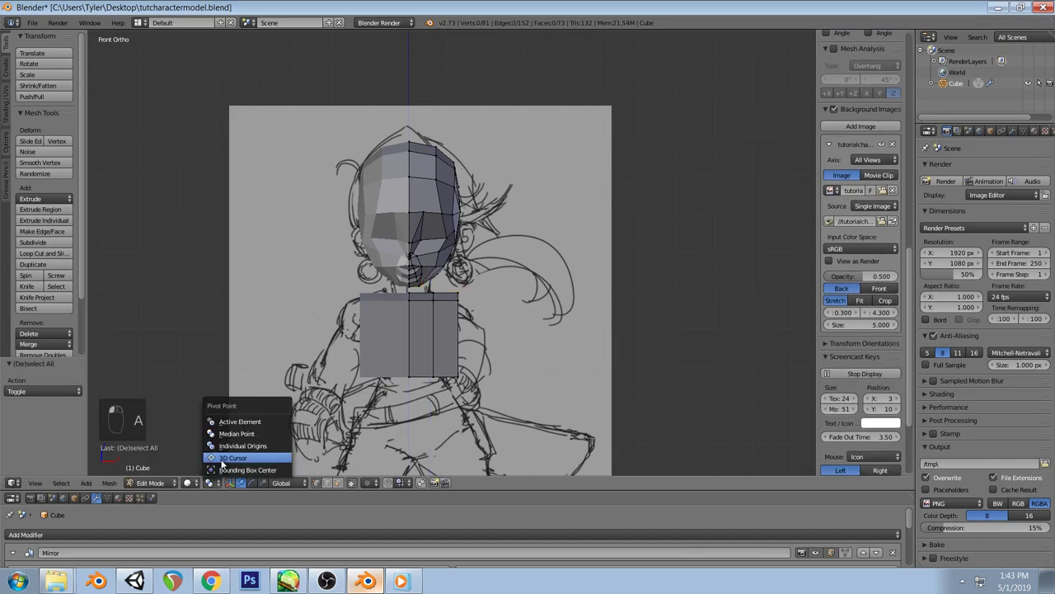
{"action": "left_click", "coordinate": [223, 459]}
Select the four bottom faces of the torso block, extrude them about 2.31 straight down to the sketch's crotch, and deselect all
{"action": "middle_click_drag", "start_coordinate": [519, 302], "coordinate": [466, 345]}
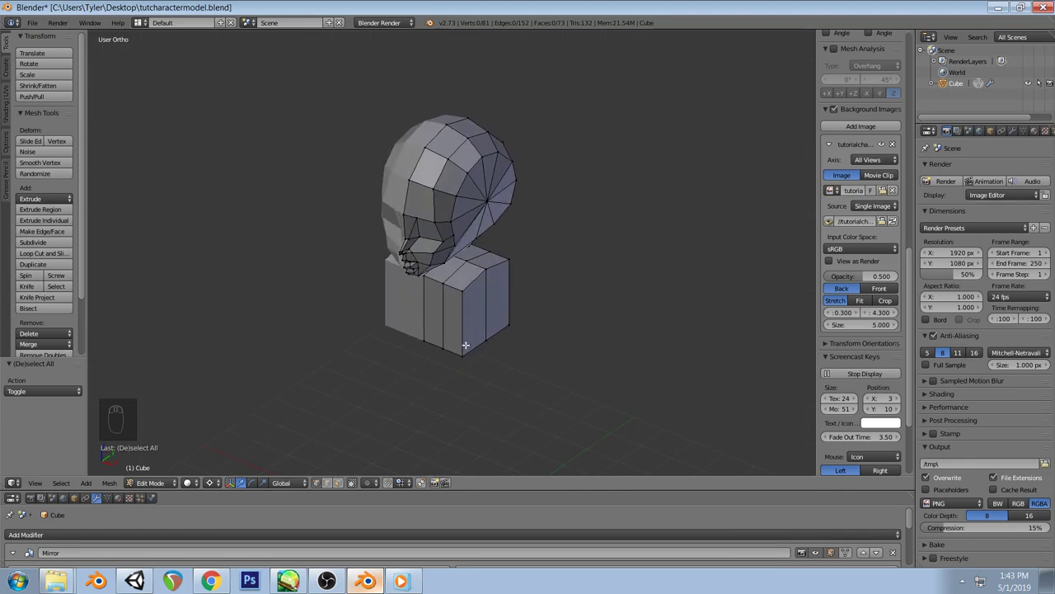
{"action": "key", "text": "KP_1"}
{"action": "key", "text": "KP_3"}
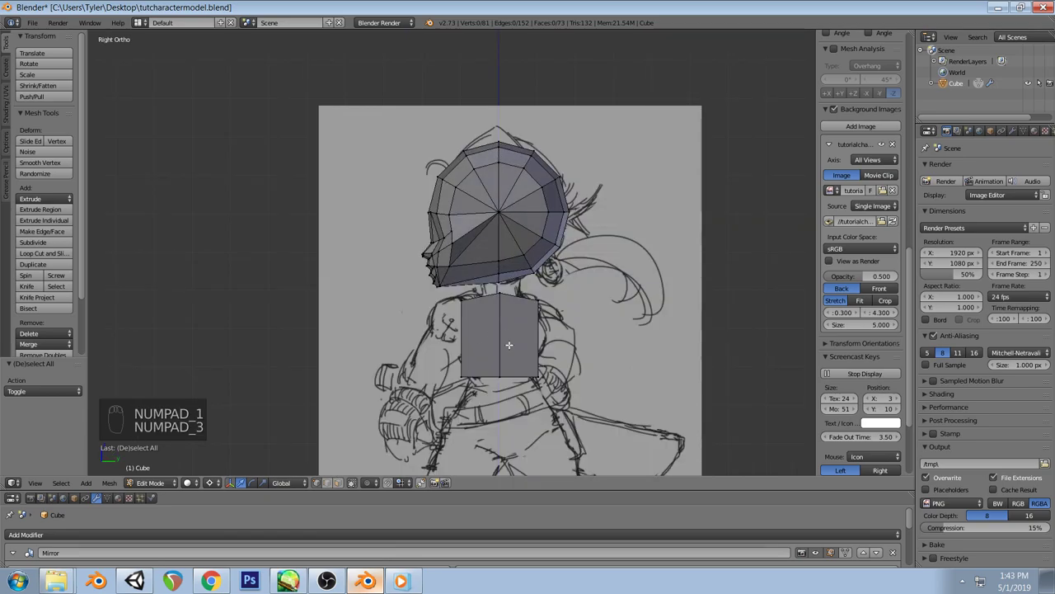
{"action": "scroll", "coordinate": [521, 282], "scroll_direction": "down", "scroll_amount": 2}
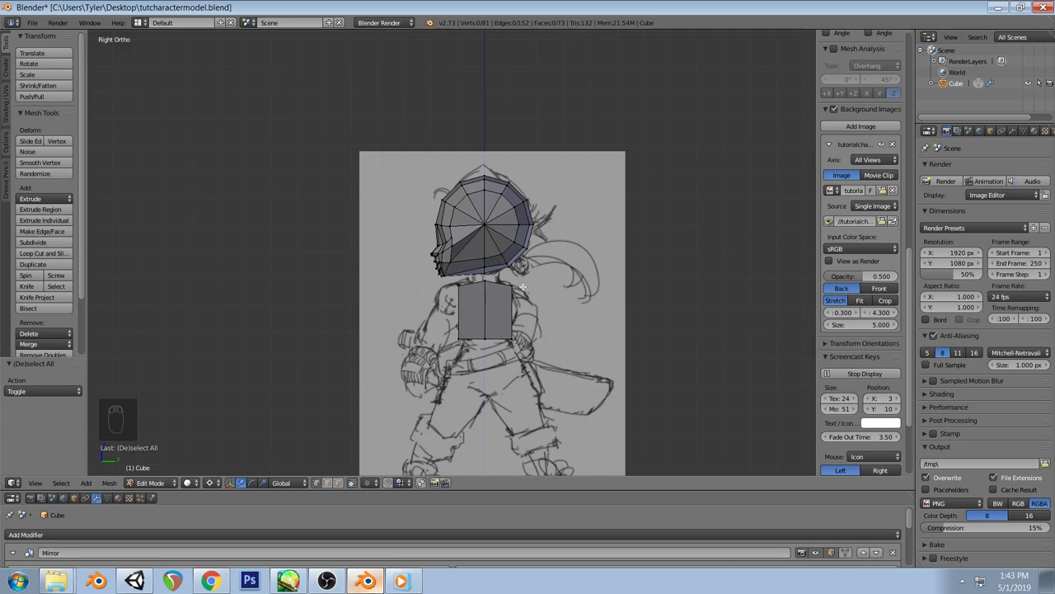
{"action": "key", "text": "KP_1"}
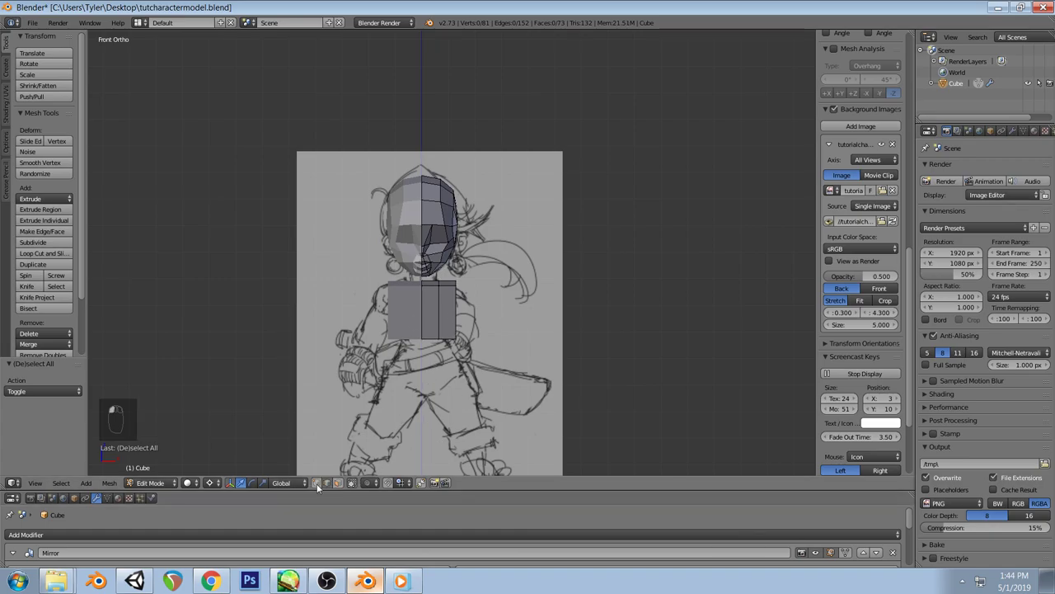
{"action": "middle_click_drag", "start_coordinate": [371, 413], "coordinate": [451, 330]}
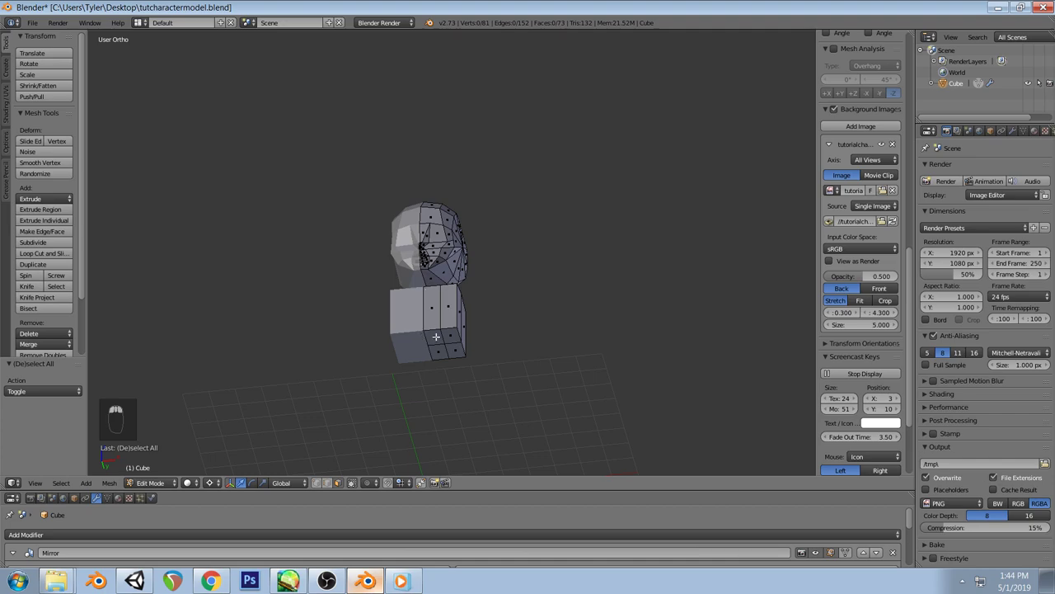
{"action": "right_click", "coordinate": [436, 337]}
{"action": "key", "text": "ctrl+z"}
{"action": "right_click", "coordinate": [455, 350], "text": "shift"}
{"action": "right_click", "coordinate": [437, 350], "text": "shift"}
{"action": "right_click", "coordinate": [433, 337], "text": "shift"}
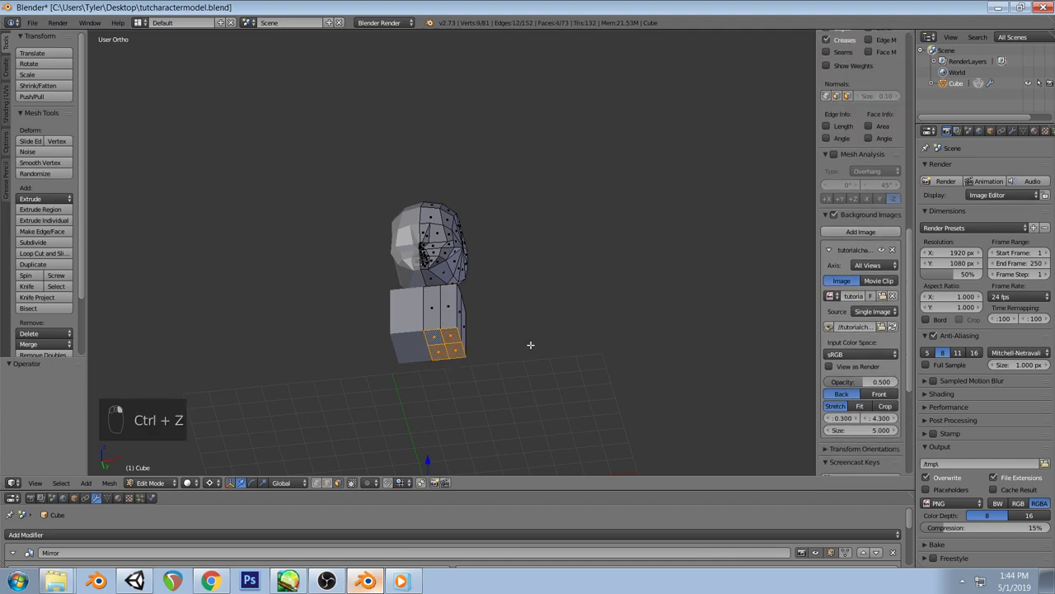
{"action": "key", "text": "KP_1"}
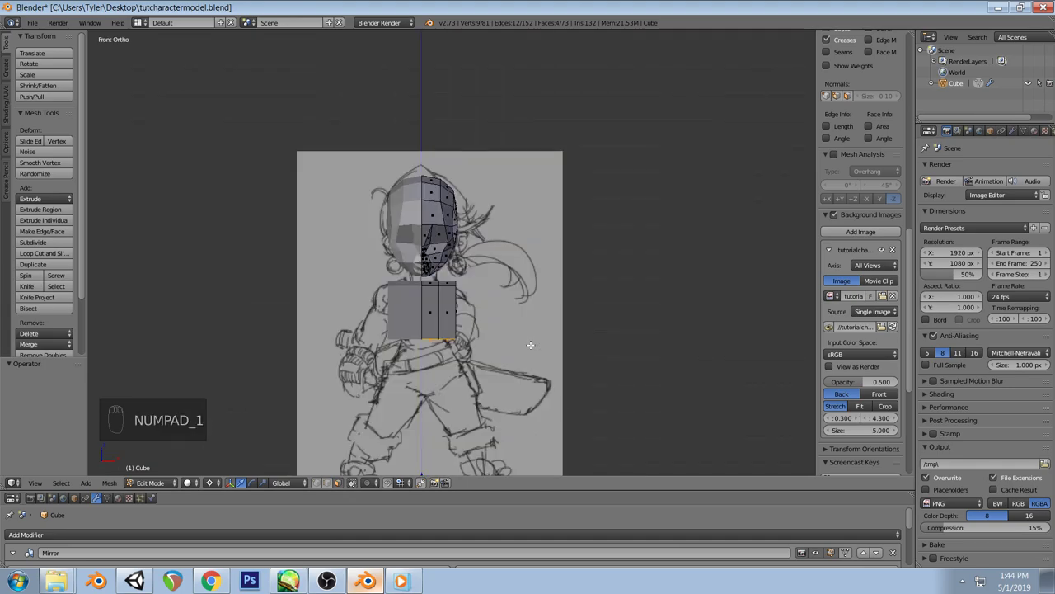
{"action": "key", "text": "e"}
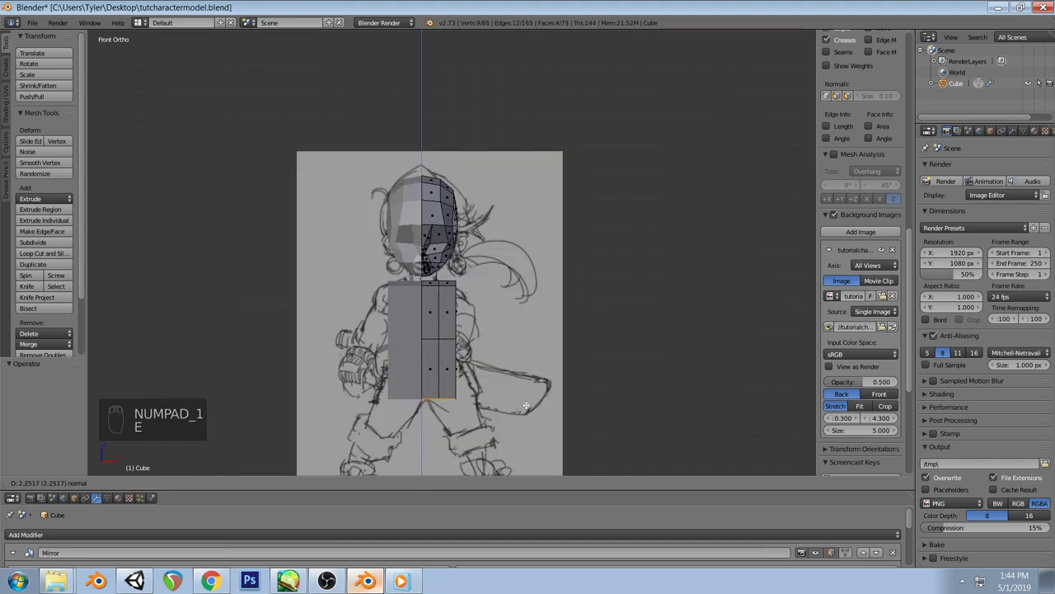
{"action": "left_click", "coordinate": [526, 406]}
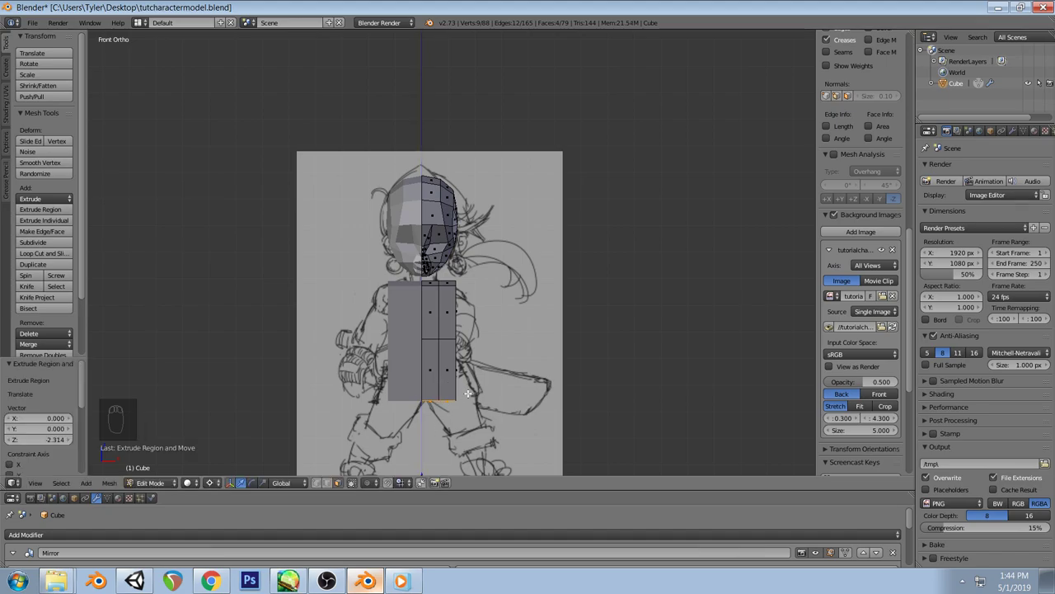
{"action": "key", "text": "a"}
In wireframe front view, scale the torso's waist edge row to about 0.695 along X to match the sketch, and deselect it
{"action": "middle_click_drag", "start_coordinate": [467, 394], "coordinate": [455, 311]}
{"action": "key", "text": "KP_1"}
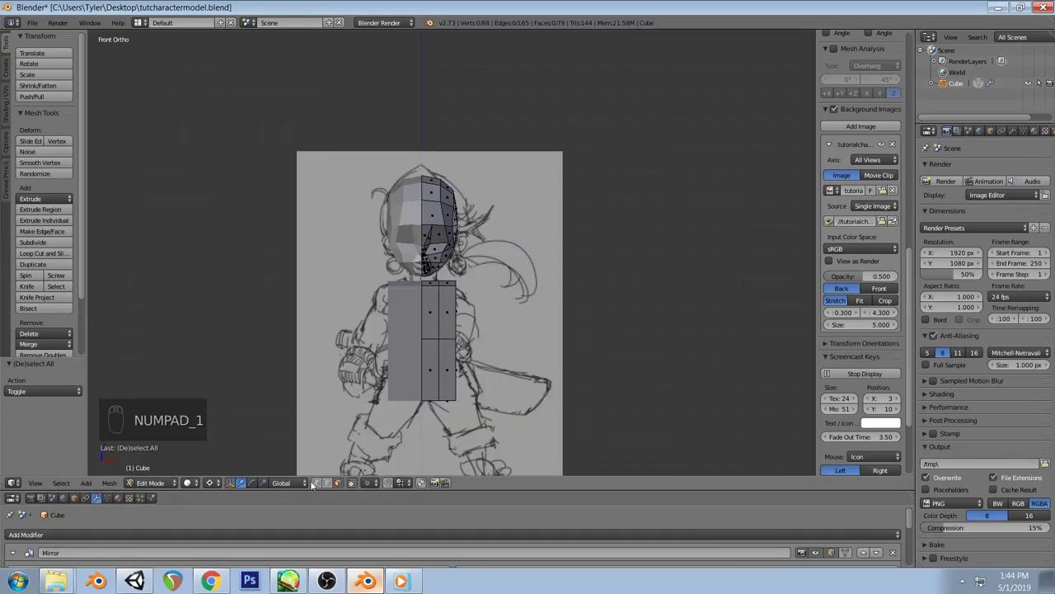
{"action": "key", "text": "z"}
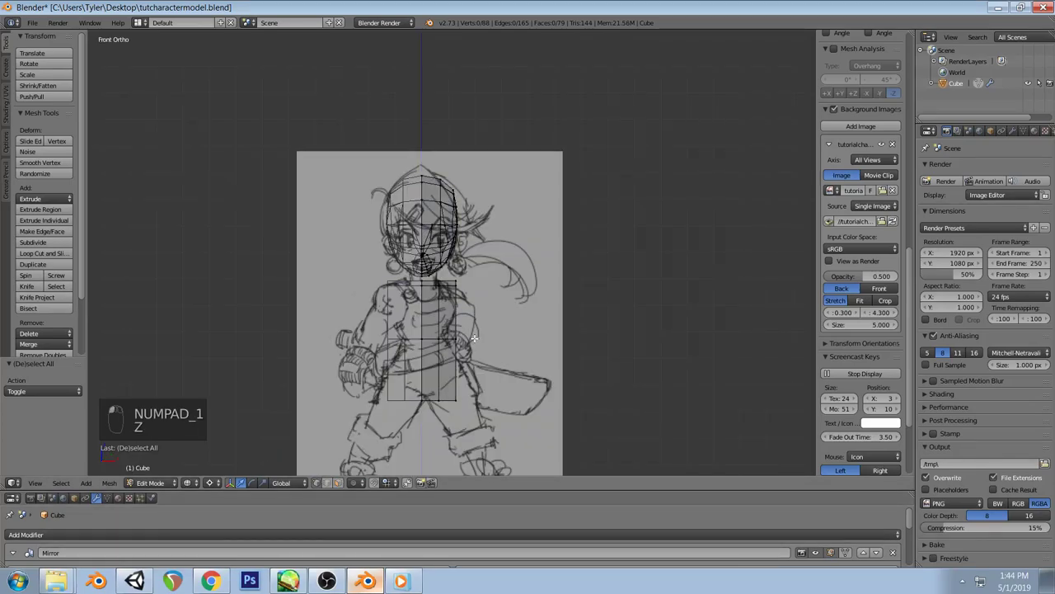
{"action": "right_click", "coordinate": [431, 341]}
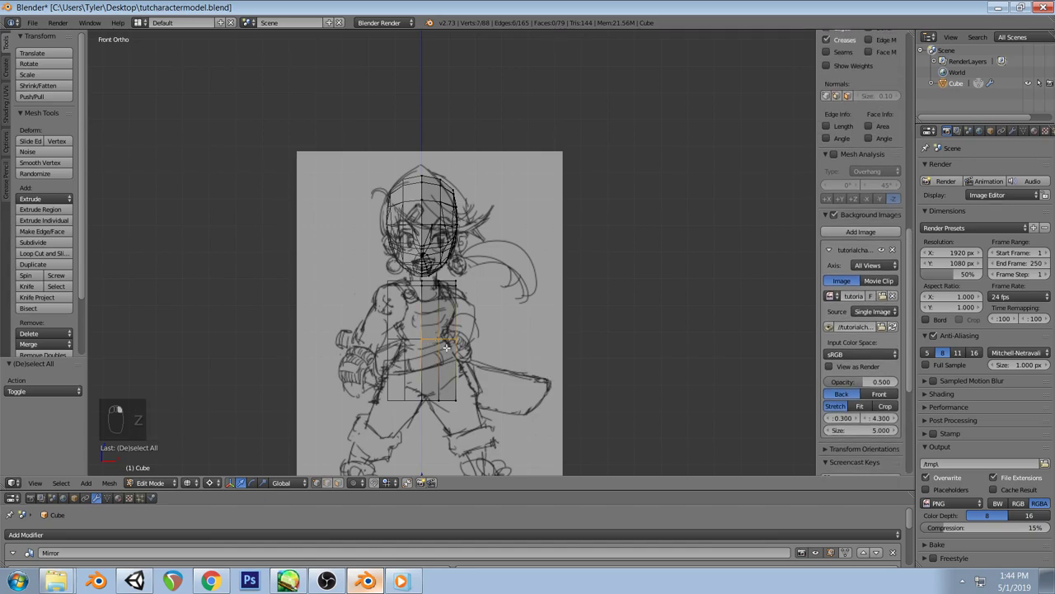
{"action": "key", "text": "s"}
{"action": "key", "text": "x"}
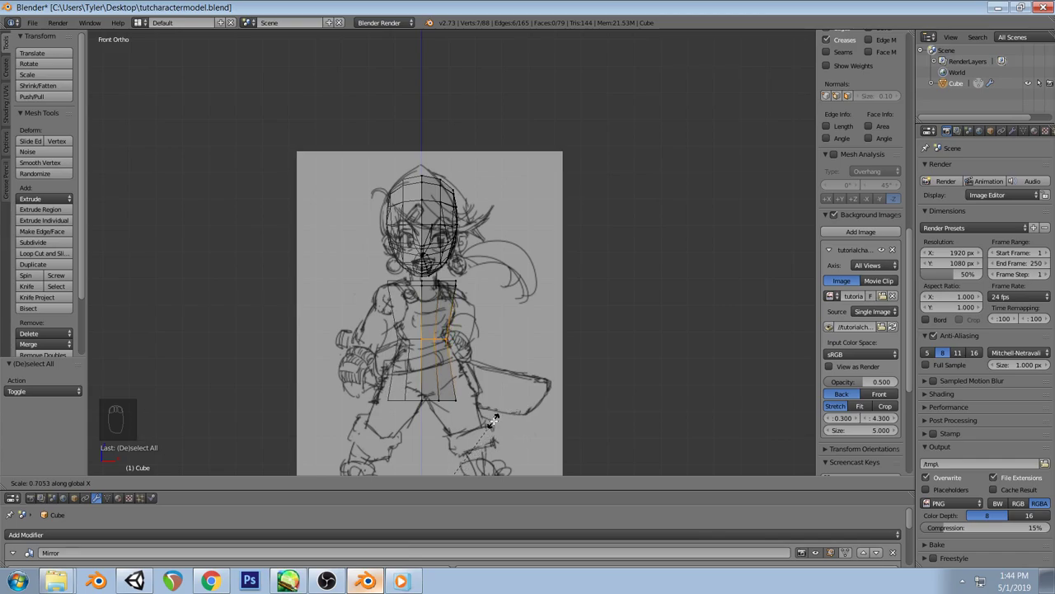
{"action": "left_click", "coordinate": [491, 420]}
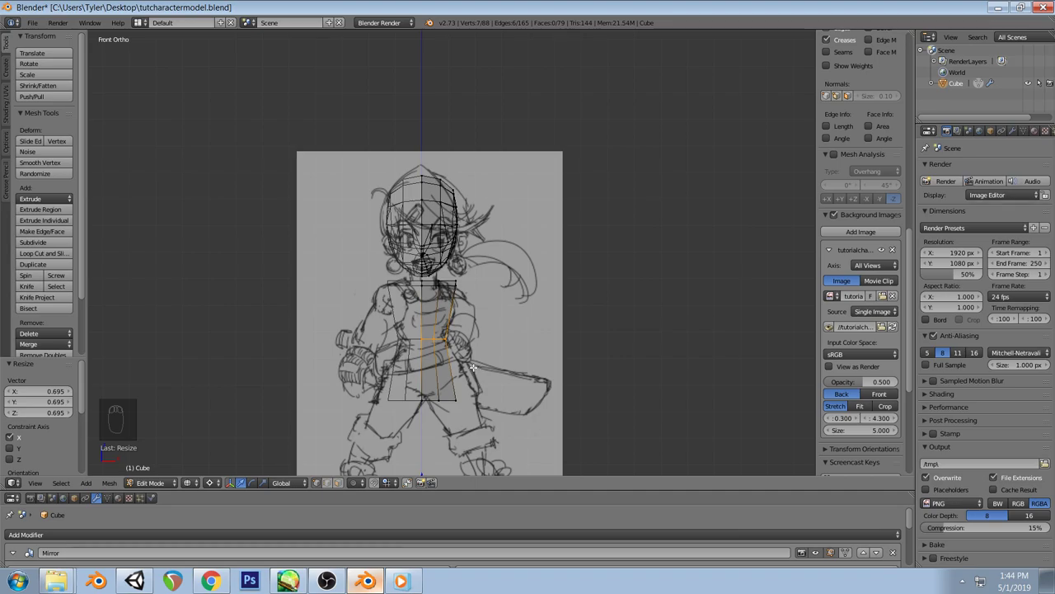
{"action": "key", "text": "a"}
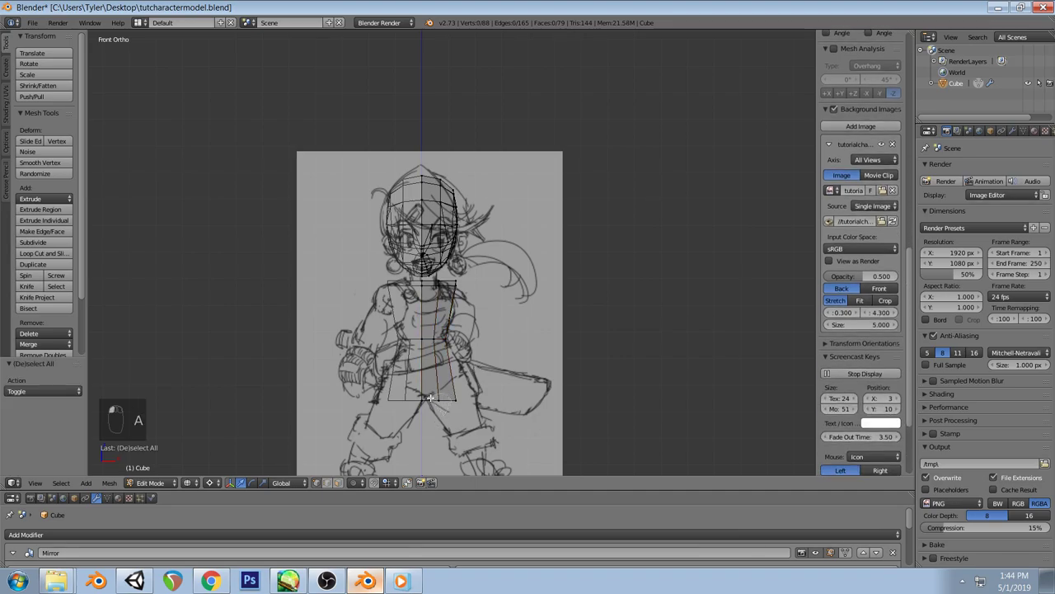
Move the middle column of vertices on the torso's bottom edge about 0.45 inward along X toward the crotch, and deselect it
{"action": "key", "text": "g"}
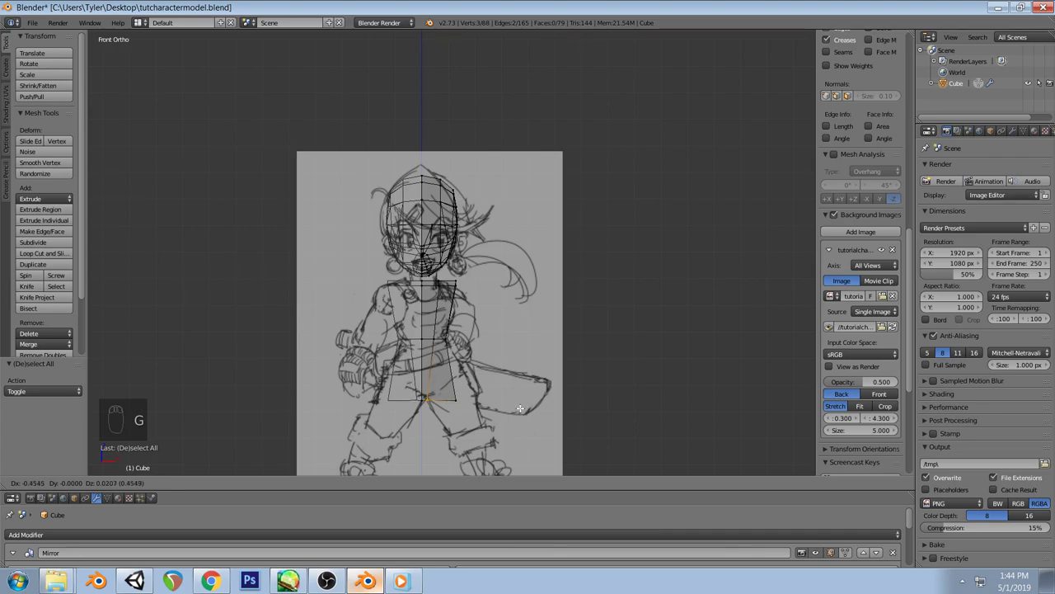
{"action": "left_click", "coordinate": [520, 408]}
{"action": "key", "text": "a"}
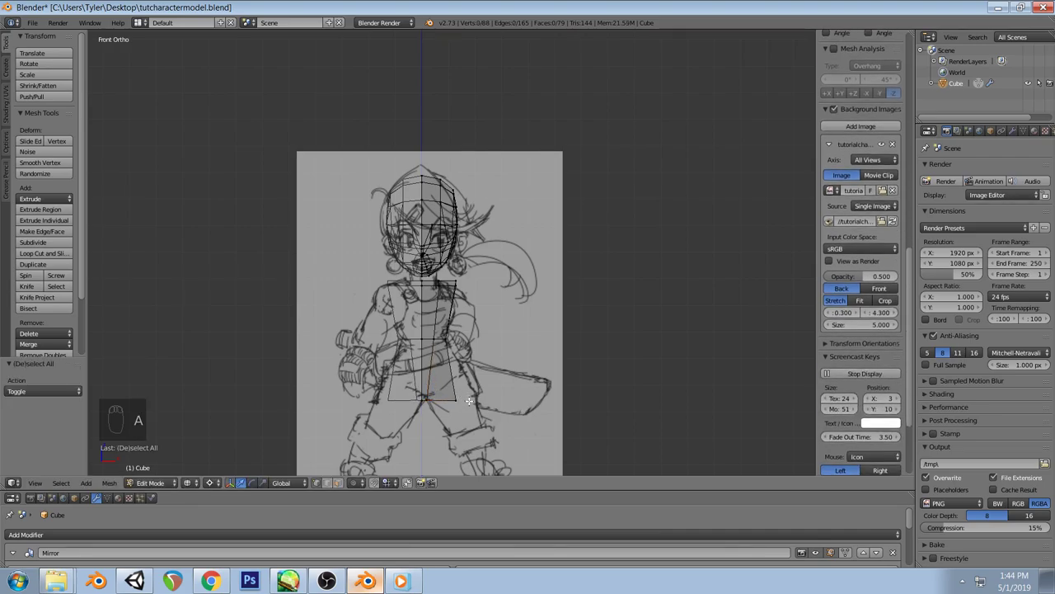
Move the torso's outer bottom vertices about 0.35 outward and 1.01 up to form the hip, deselect them, and restore solid shading
{"action": "left_click_drag", "start_coordinate": [460, 389], "coordinate": [442, 404], "text": "ctrl"}
{"action": "key", "text": "g"}
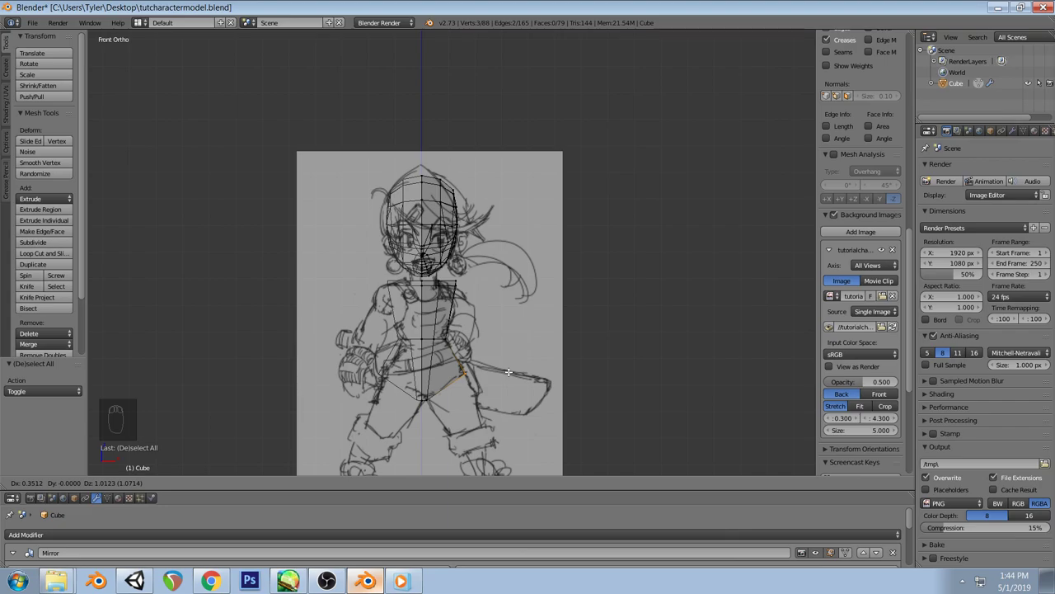
{"action": "left_click", "coordinate": [509, 372]}
{"action": "key", "text": "a"}
{"action": "key", "text": "z"}
Add a horizontal loop cut around the upper torso, between the shoulders and the waist, and deselect it
{"action": "mouse_move", "coordinate": [459, 291]}
{"action": "middle_mouse_down"}
{"action": "mouse_move", "coordinate": [470, 319]}
{"action": "mouse_move", "coordinate": [522, 302]}
{"action": "mouse_move", "coordinate": [337, 330]}
{"action": "mouse_move", "coordinate": [402, 299]}
{"action": "mouse_move", "coordinate": [396, 236]}
{"action": "mouse_move", "coordinate": [471, 337]}
{"action": "mouse_move", "coordinate": [395, 343]}
{"action": "middle_mouse_up"}
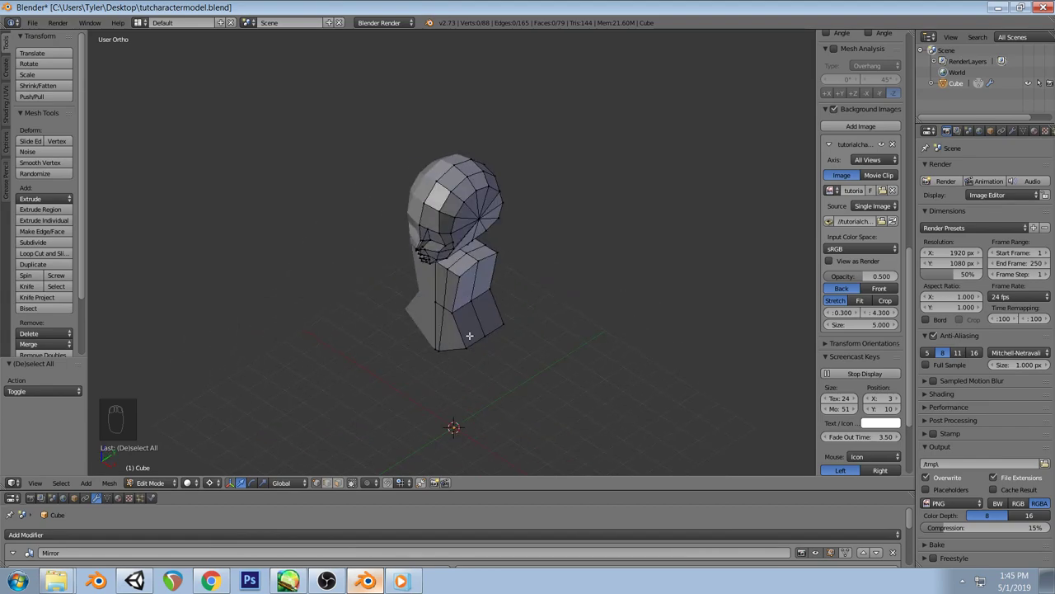
{"action": "key", "text": "KP_1"}
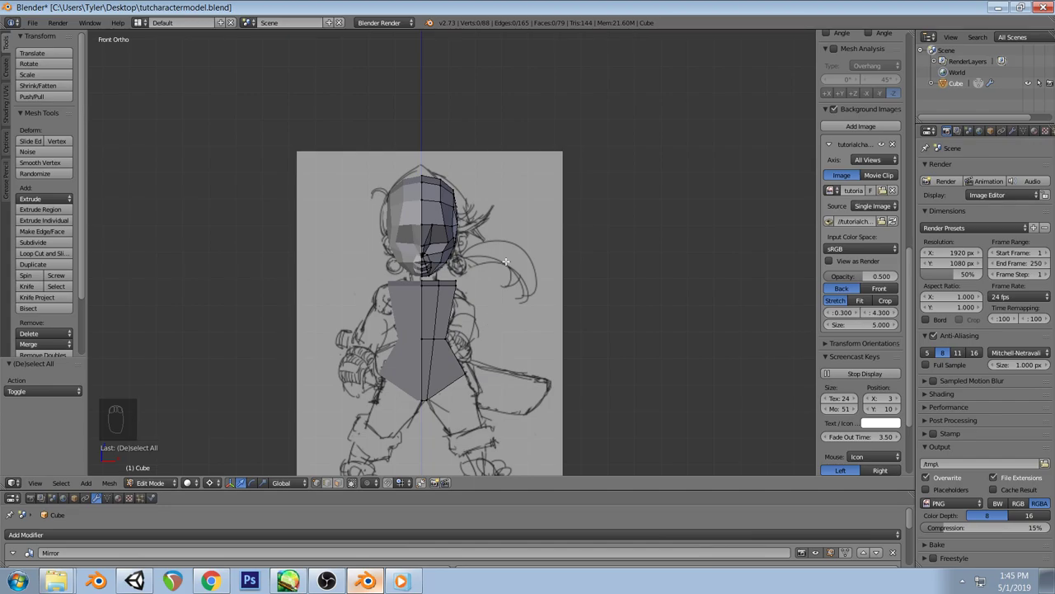
{"action": "middle_click_drag", "start_coordinate": [489, 308], "coordinate": [470, 293]}
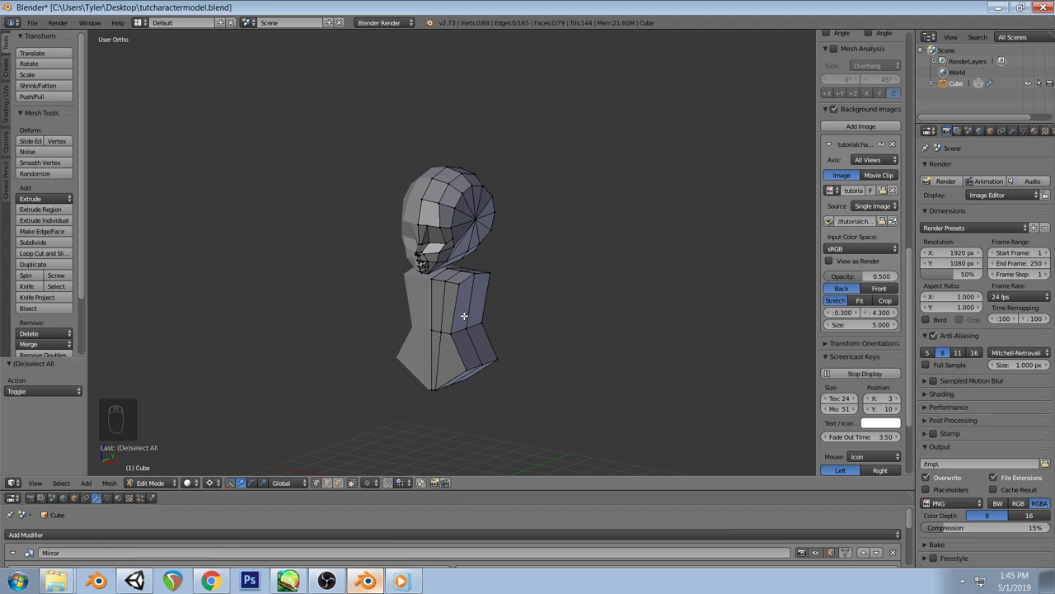
{"action": "key", "text": "ctrl+r"}
{"action": "left_click", "coordinate": [454, 314]}
{"action": "key", "text": "a"}
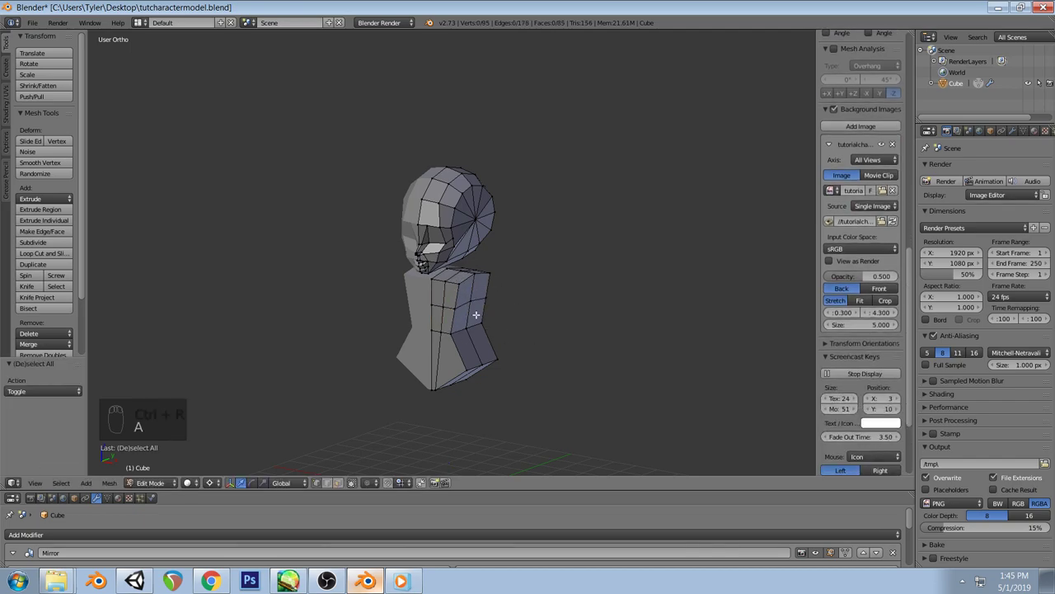
Select the two upper outer side faces of the torso and extrude them about 2.36 outward in front view as the arm
{"action": "left_click", "coordinate": [339, 483]}
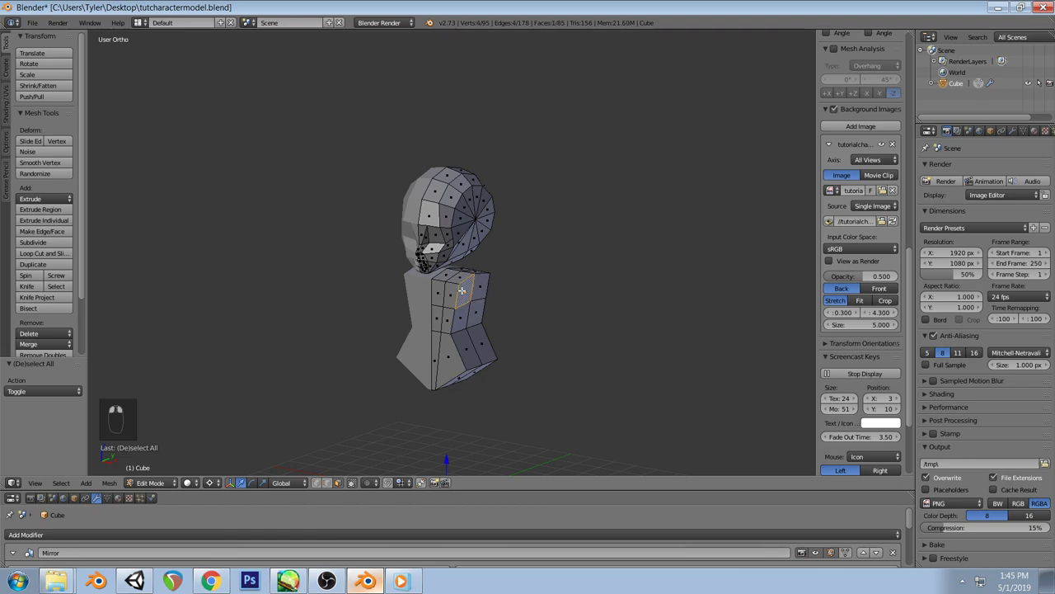
{"action": "right_click", "coordinate": [483, 288]}
{"action": "key", "text": "KP_1"}
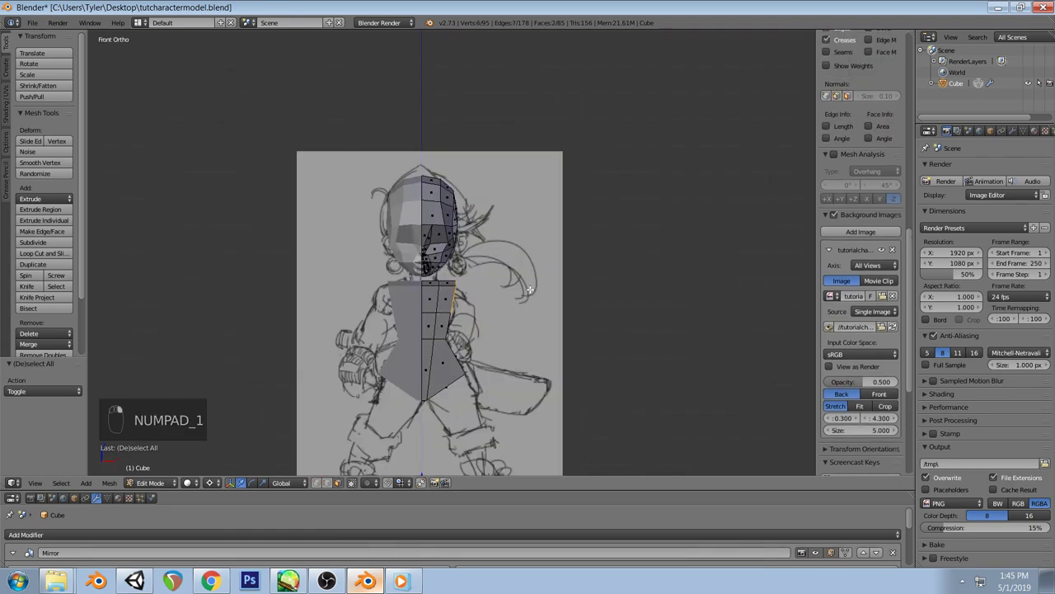
{"action": "key", "text": "e"}
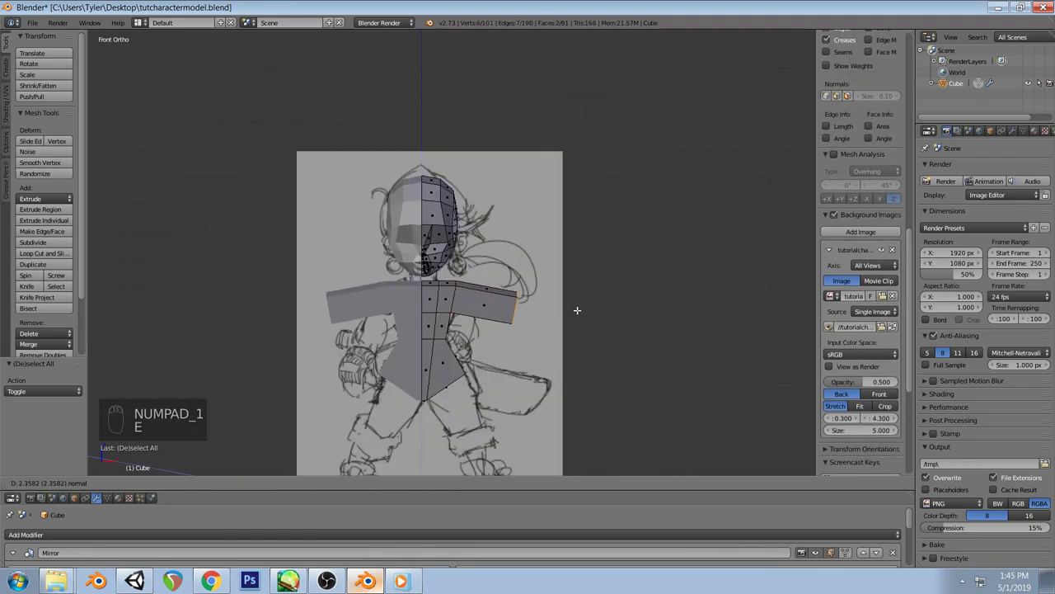
{"action": "left_click", "coordinate": [577, 310]}
Rotate the arm's end face about 25 degrees and shift it about 3.2 inward and 1.4 up, then deselect it
{"action": "key", "text": "r"}
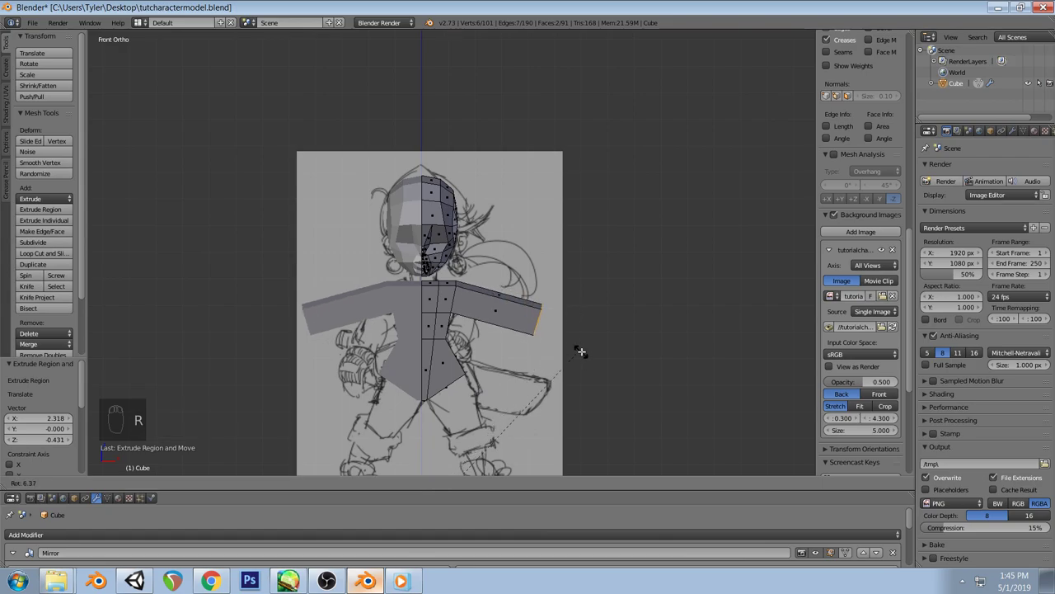
{"action": "left_click", "coordinate": [567, 417]}
{"action": "key", "text": "g"}
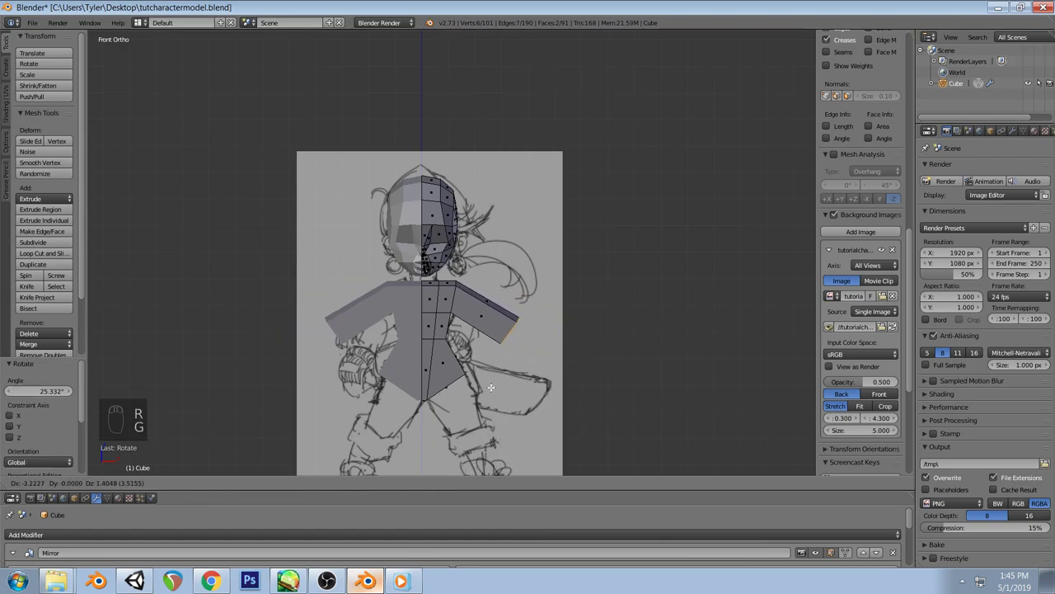
{"action": "left_click", "coordinate": [495, 384]}
{"action": "key", "text": "a"}
{"action": "middle_click_drag", "start_coordinate": [519, 362], "coordinate": [601, 322]}
Undo the arm's rotation, move and extrusion, going back to the armless torso with its upper loop cut
{"action": "key", "text": "ctrl+z"}
{"action": "key", "text": "ctrl+z"}
{"action": "key", "text": "ctrl+z"}
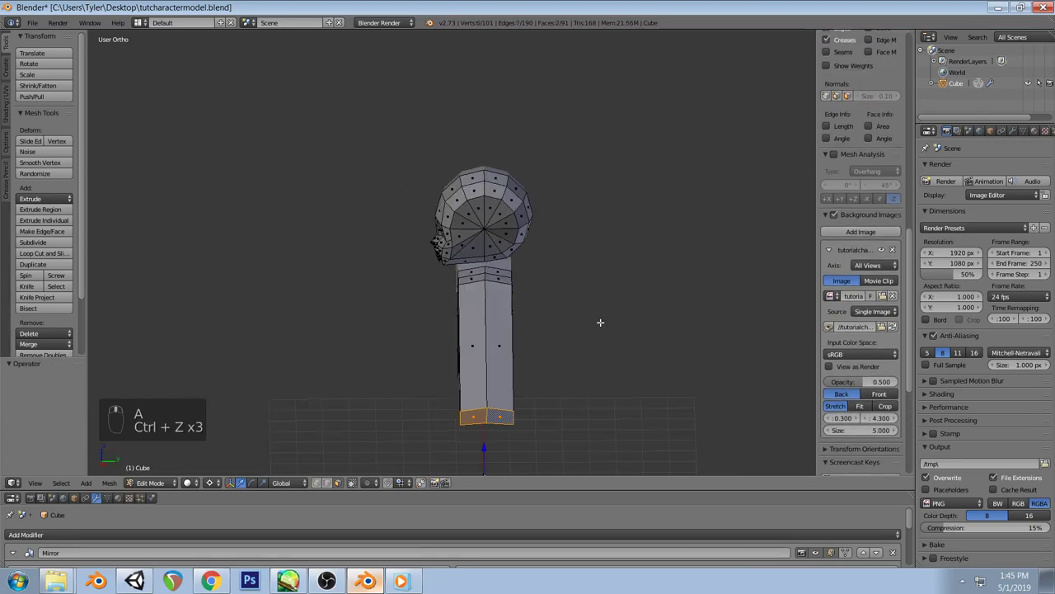
{"action": "key", "text": "ctrl+z"}
{"action": "key", "text": "ctrl+z"}
{"action": "key", "text": "ctrl+z"}
{"action": "key", "text": "ctrl+z"}
{"action": "key", "text": "ctrl+z"}
{"action": "key", "text": "ctrl+z"}
Select the middle vertex on the upper torso's outer side, nudge it slightly in front view, deselect it and restore solid shading
{"action": "key", "text": "KP_1"}
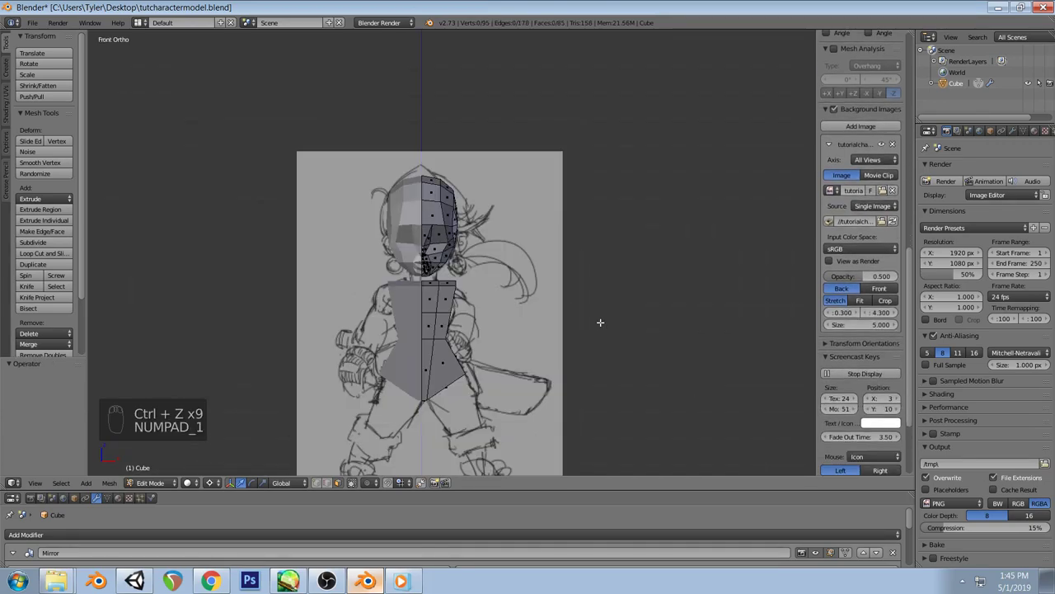
{"action": "scroll", "coordinate": [523, 359], "scroll_direction": "up", "scroll_amount": 2}
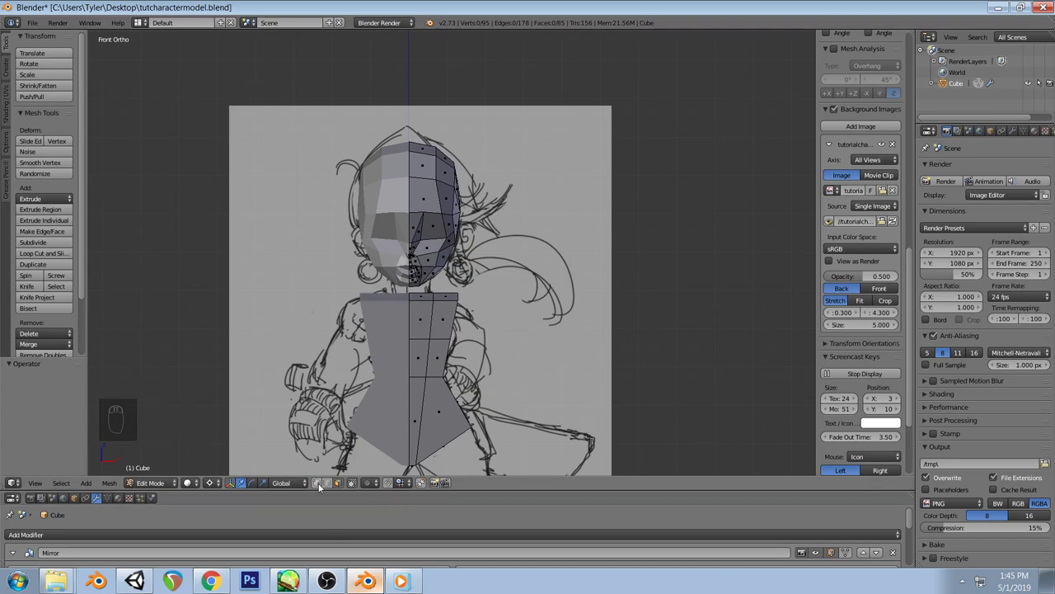
{"action": "key", "text": "z"}
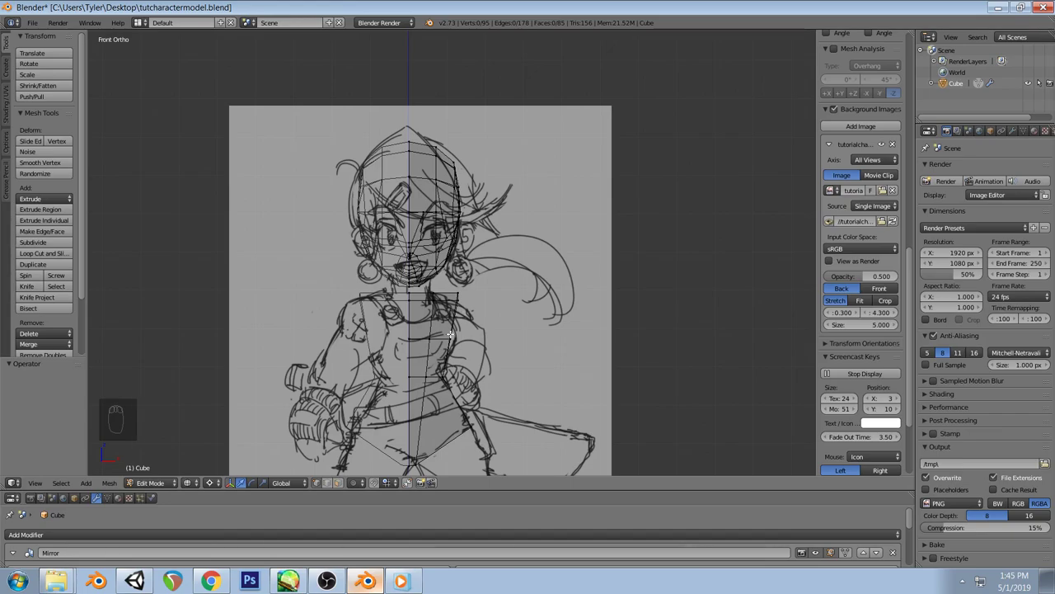
{"action": "key", "text": "z"}
{"action": "middle_click_drag", "start_coordinate": [467, 297], "coordinate": [419, 312]}
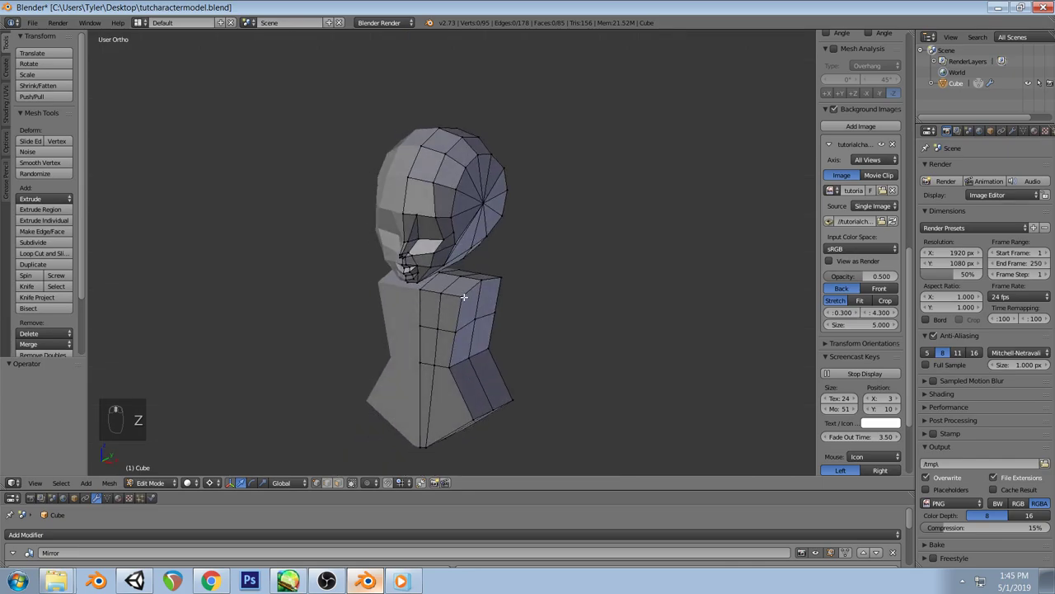
{"action": "scroll", "coordinate": [861, 247], "scroll_direction": "up", "scroll_amount": 2}
{"action": "middle_click_drag", "start_coordinate": [505, 279], "coordinate": [508, 256]}
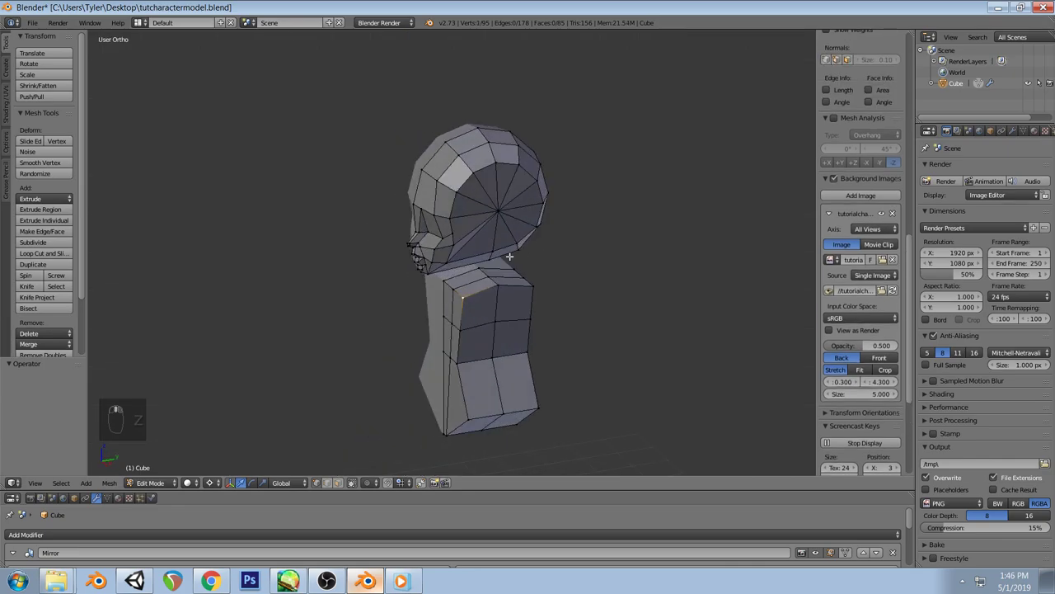
{"action": "right_click", "coordinate": [499, 322]}
{"action": "key", "text": "KP_1"}
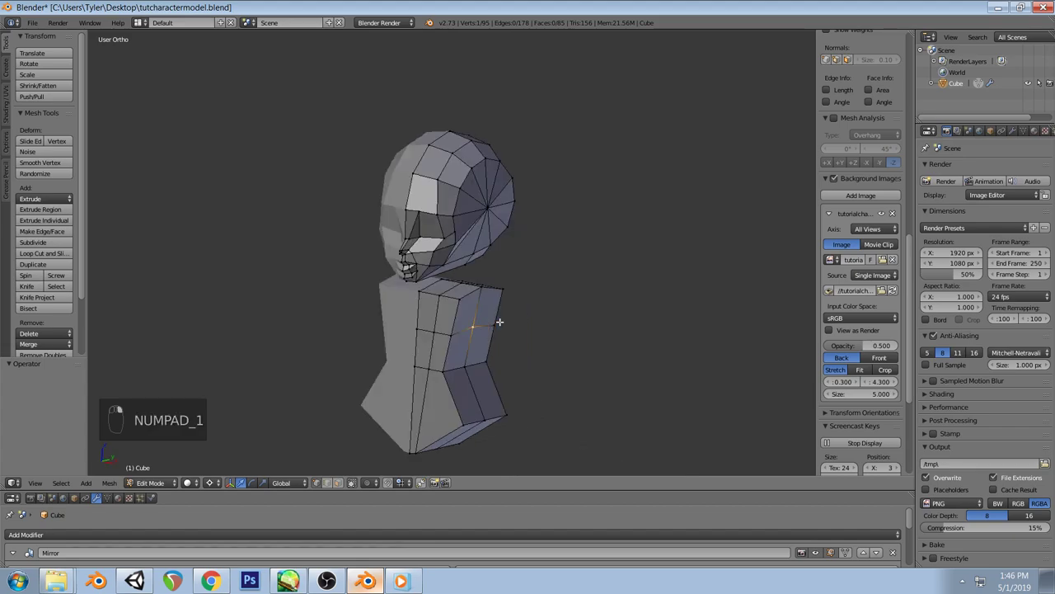
{"action": "key", "text": "z"}
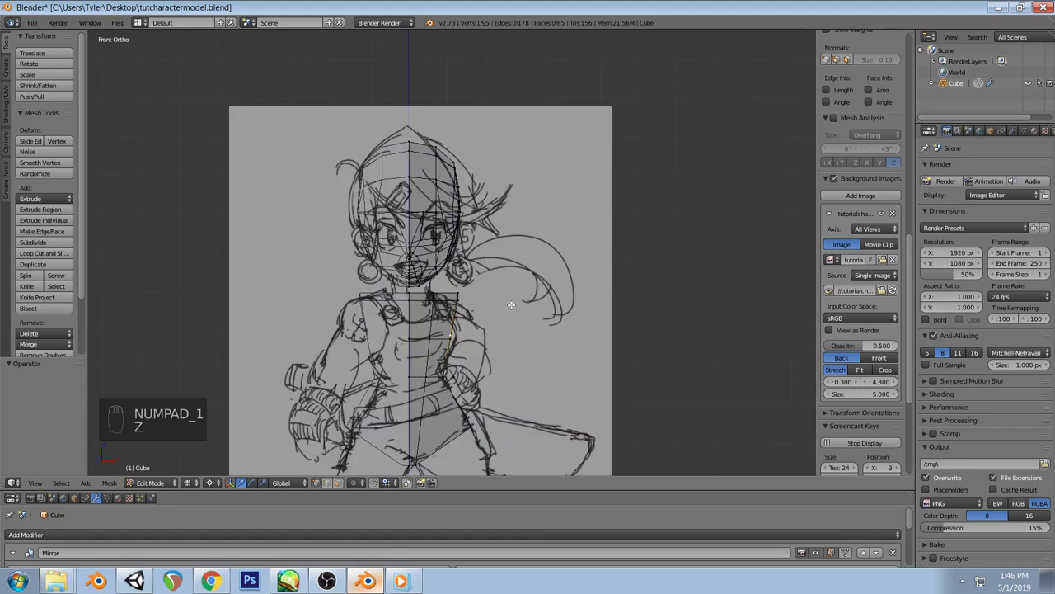
{"action": "key", "text": "g"}
{"action": "key", "text": "a"}
{"action": "key", "text": "z"}
{"action": "middle_click_drag", "start_coordinate": [512, 311], "coordinate": [483, 314]}
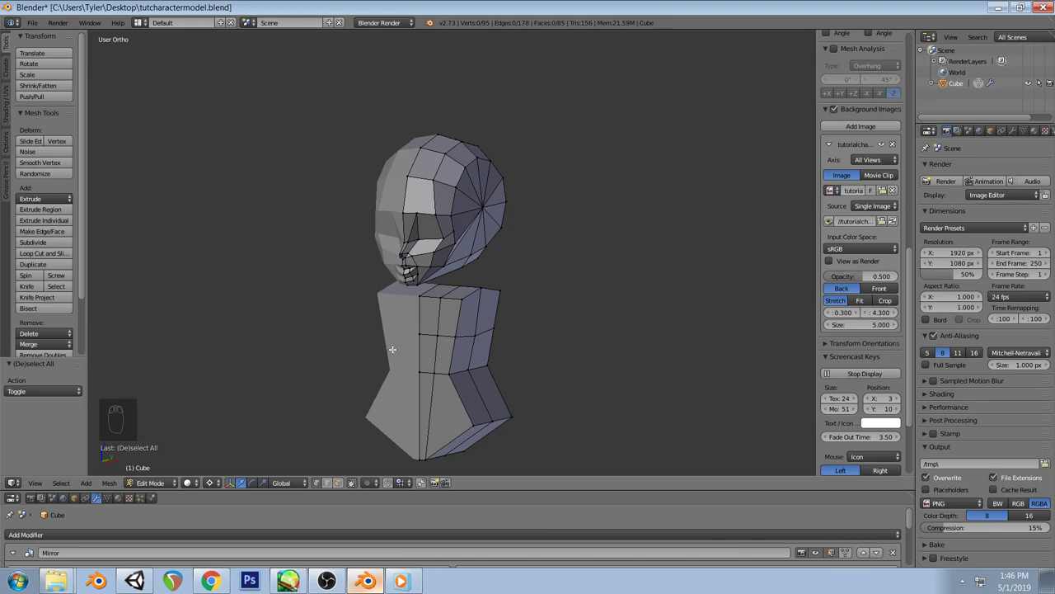
Select the torso's waist edge loop in side view, scale it to about 0.78 along Y, deselect it and restore solid shading
{"action": "key", "text": "KP_3"}
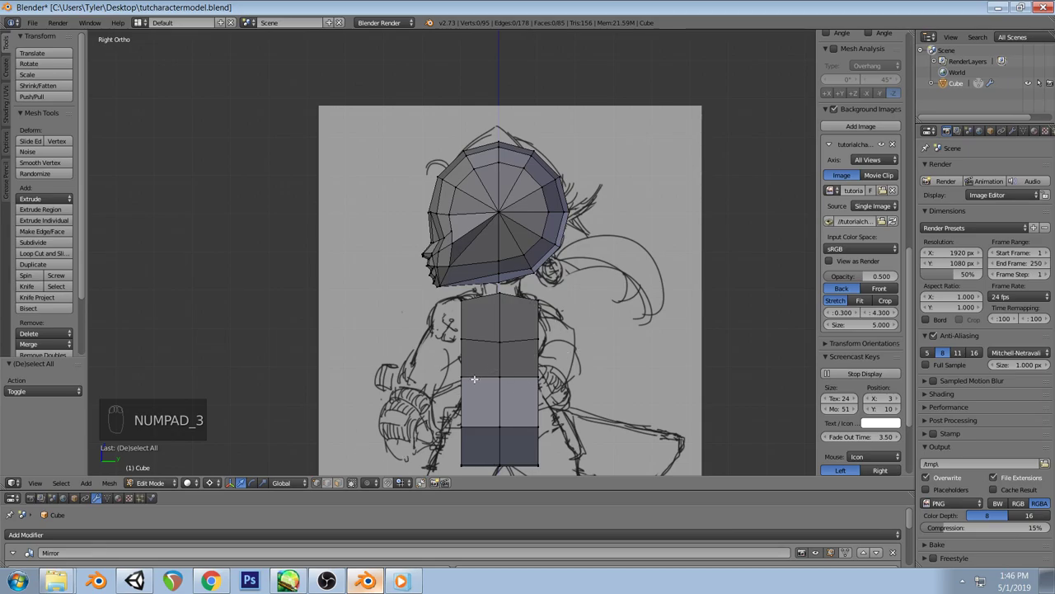
{"action": "key", "text": "z"}
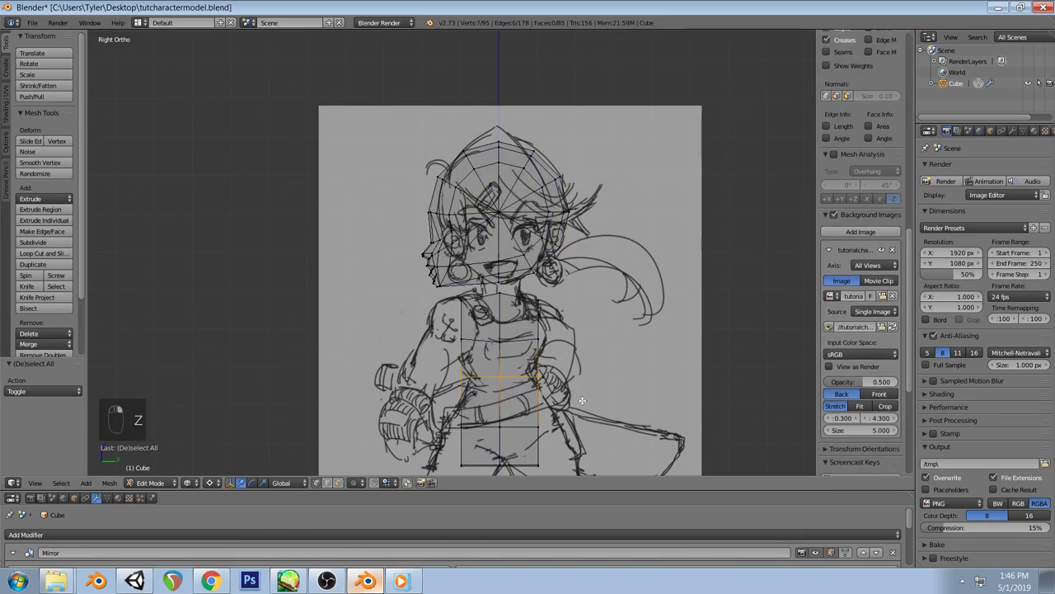
{"action": "key", "text": "s"}
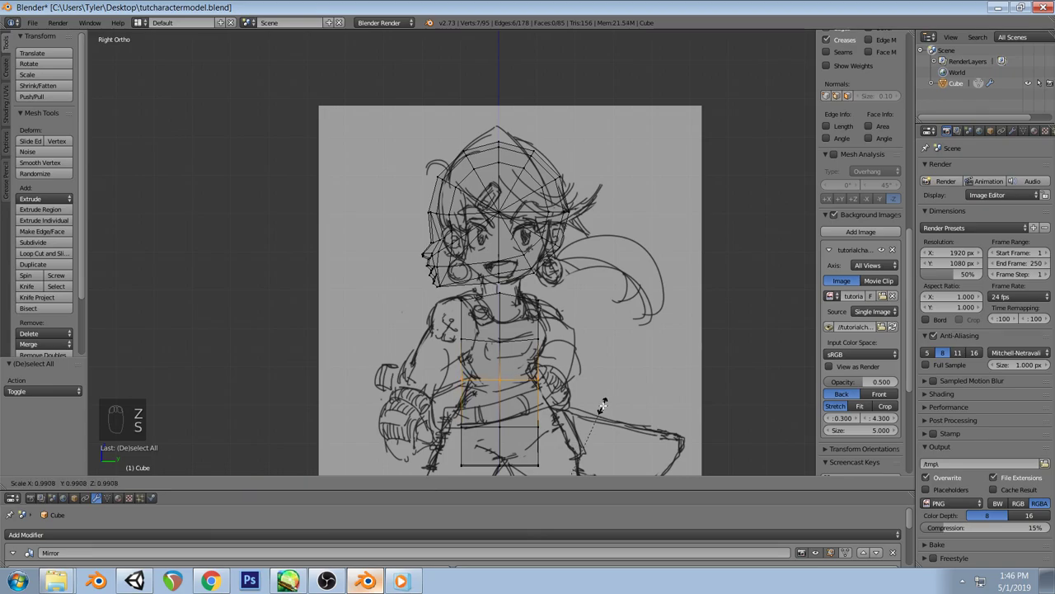
{"action": "key", "text": "y"}
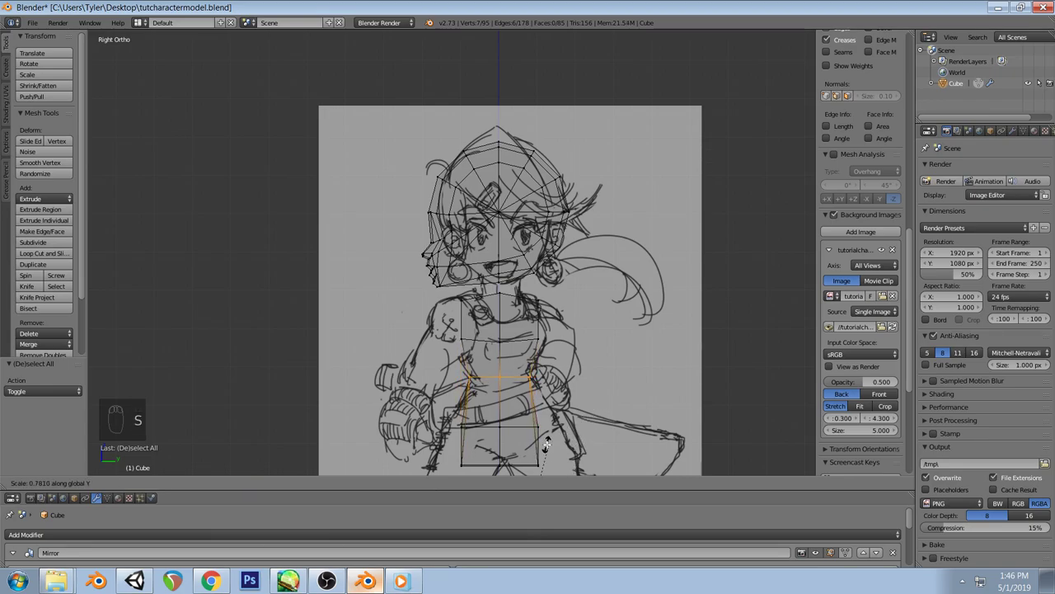
{"action": "left_click", "coordinate": [532, 453]}
{"action": "key", "text": "a"}
{"action": "key", "text": "z"}
{"action": "mouse_move", "coordinate": [540, 400]}
{"action": "middle_mouse_down"}
{"action": "mouse_move", "coordinate": [571, 420]}
{"action": "mouse_move", "coordinate": [467, 386]}
{"action": "middle_mouse_up"}
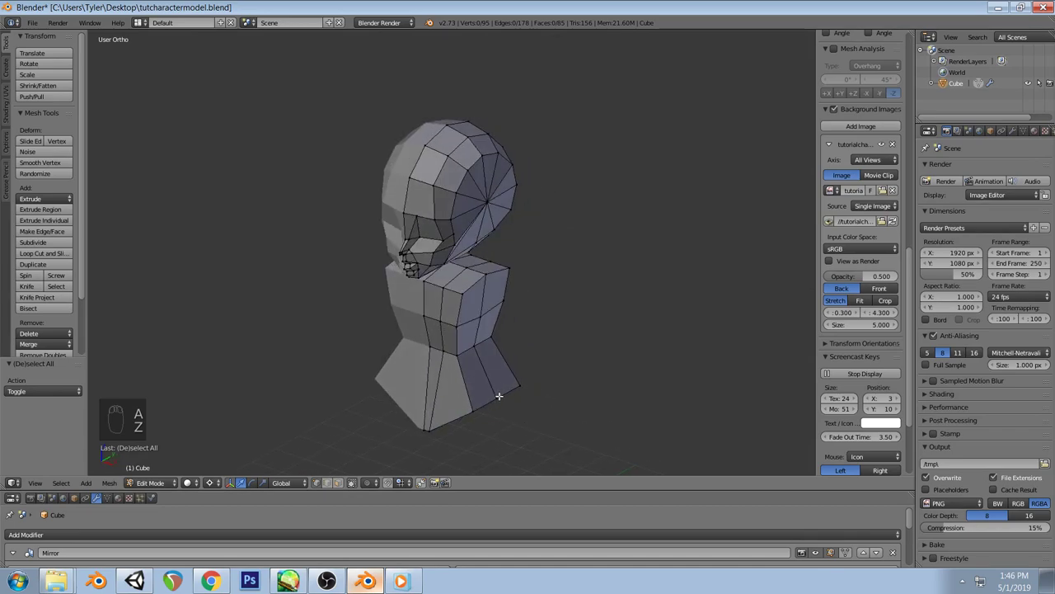
Move the torso's outer shoulder edge about 0.06 inward and 0.18 down in front view, and deselect it
{"action": "key", "text": "KP_1"}
{"action": "scroll", "coordinate": [499, 371], "scroll_direction": "down", "scroll_amount": 3}
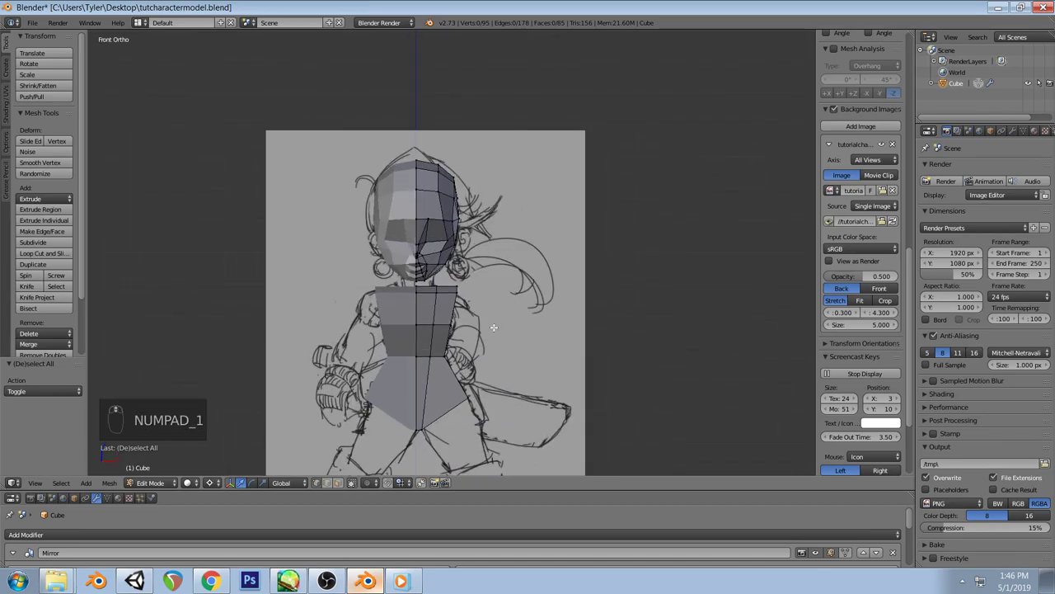
{"action": "scroll", "coordinate": [485, 314], "scroll_direction": "up", "scroll_amount": 3}
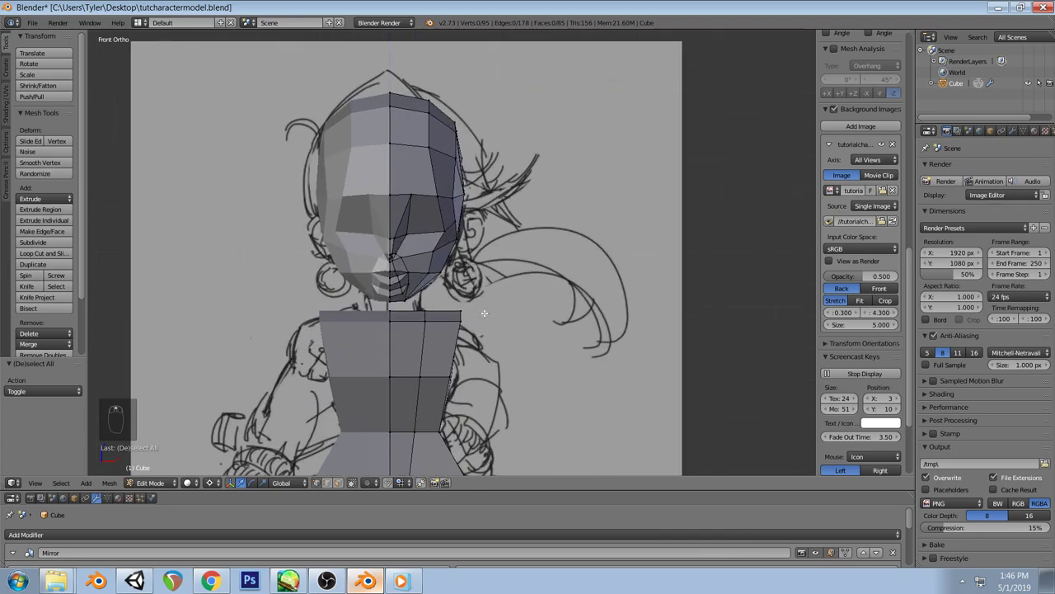
{"action": "key", "text": "z"}
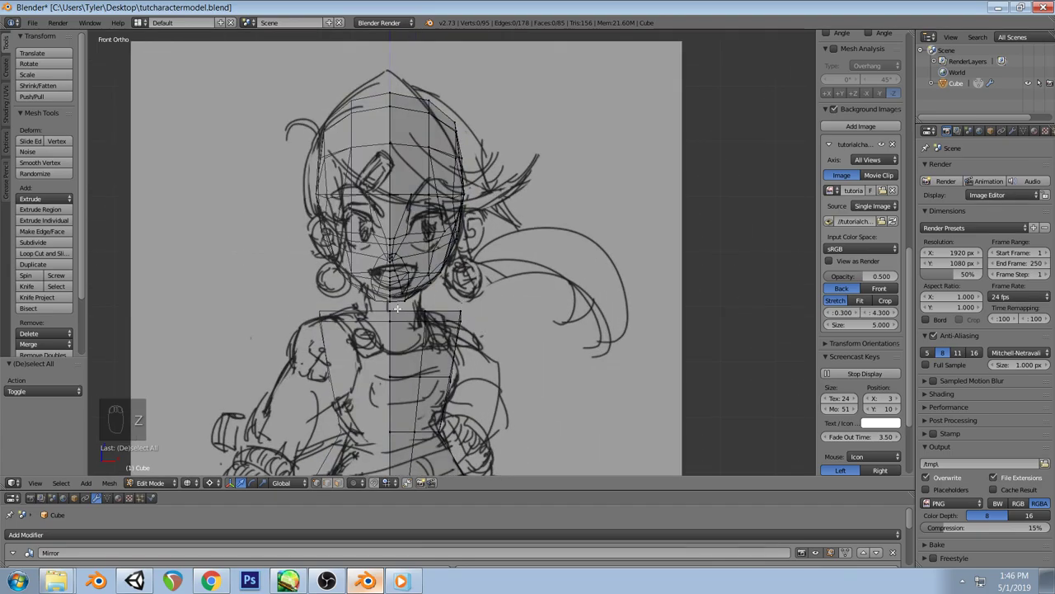
{"action": "right_click", "coordinate": [465, 314], "text": "alt"}
{"action": "key", "text": "z"}
{"action": "key", "text": "g"}
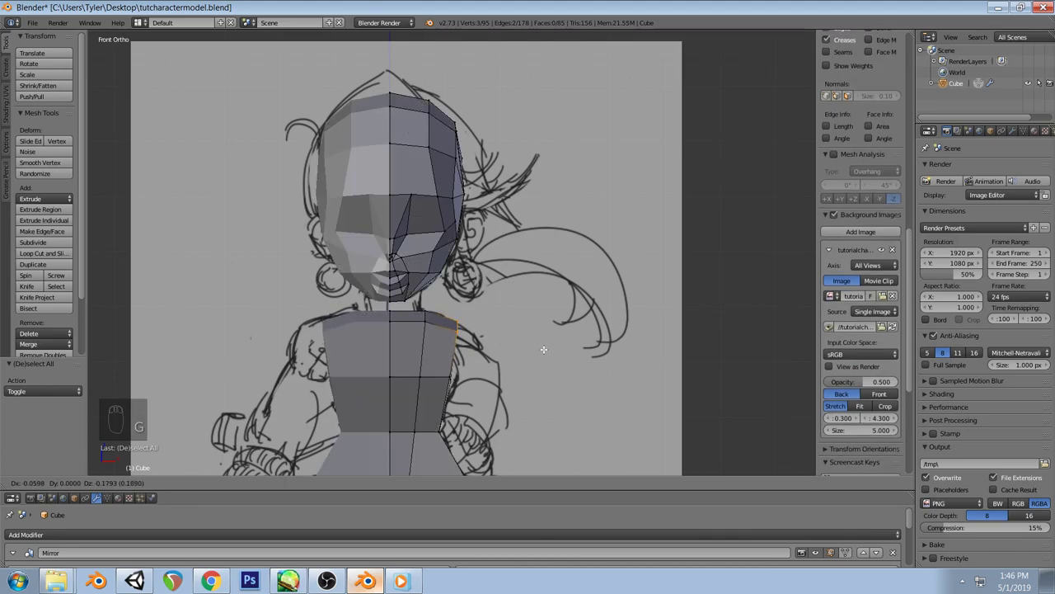
{"action": "left_click", "coordinate": [545, 350]}
{"action": "key", "text": "a"}
Select the torso's top front edge, lower it about 0.3 in side view, and deselect it
{"action": "mouse_move", "coordinate": [481, 334]}
{"action": "middle_mouse_down"}
{"action": "mouse_move", "coordinate": [539, 327]}
{"action": "mouse_move", "coordinate": [476, 358]}
{"action": "mouse_move", "coordinate": [465, 331]}
{"action": "middle_mouse_up"}
{"action": "right_click", "coordinate": [466, 332], "text": "alt"}
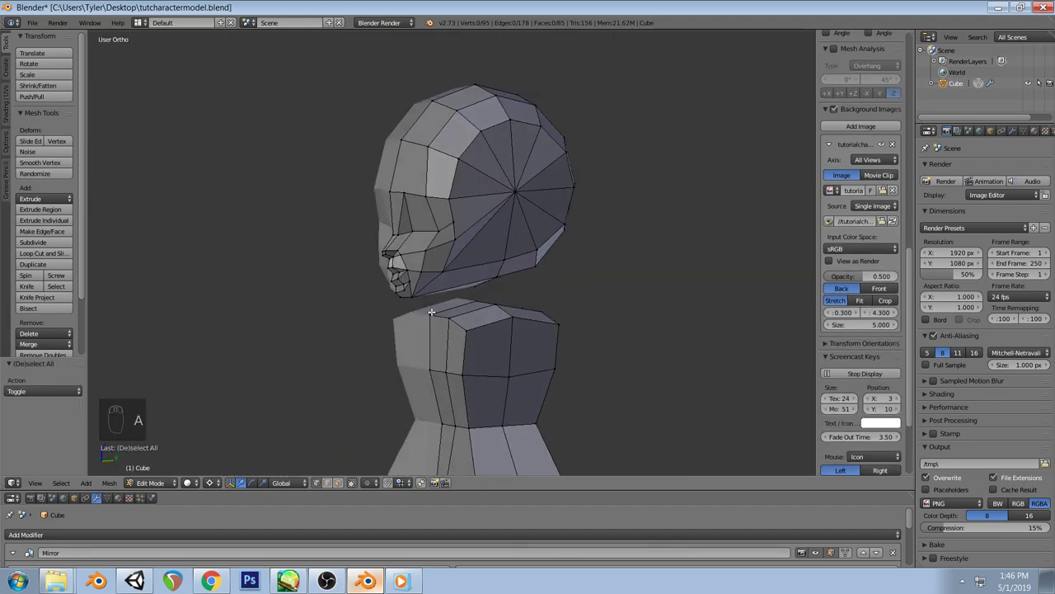
{"action": "key", "text": "KP_3"}
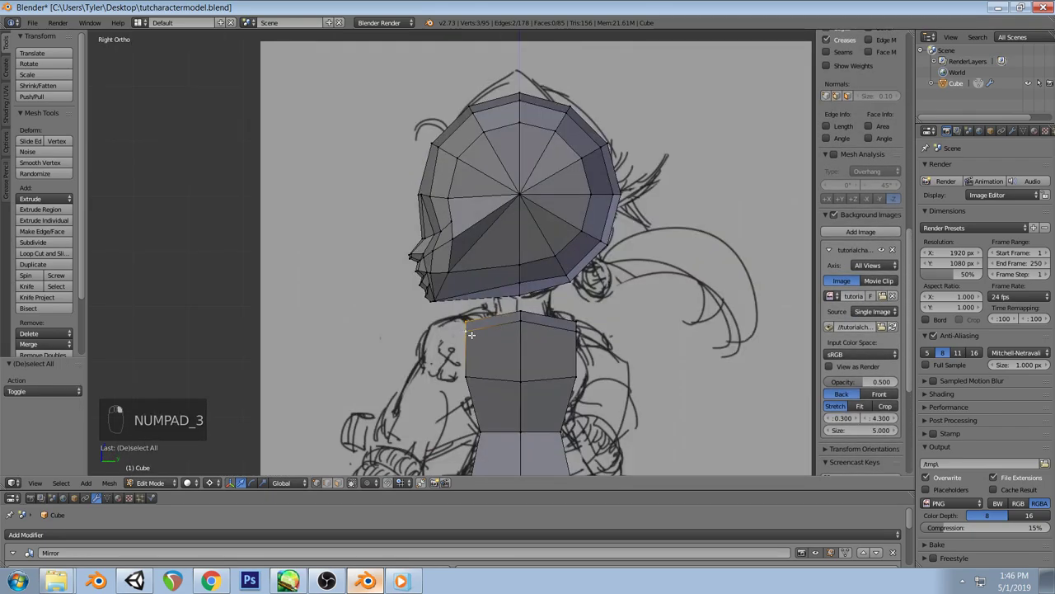
{"action": "key", "text": "g"}
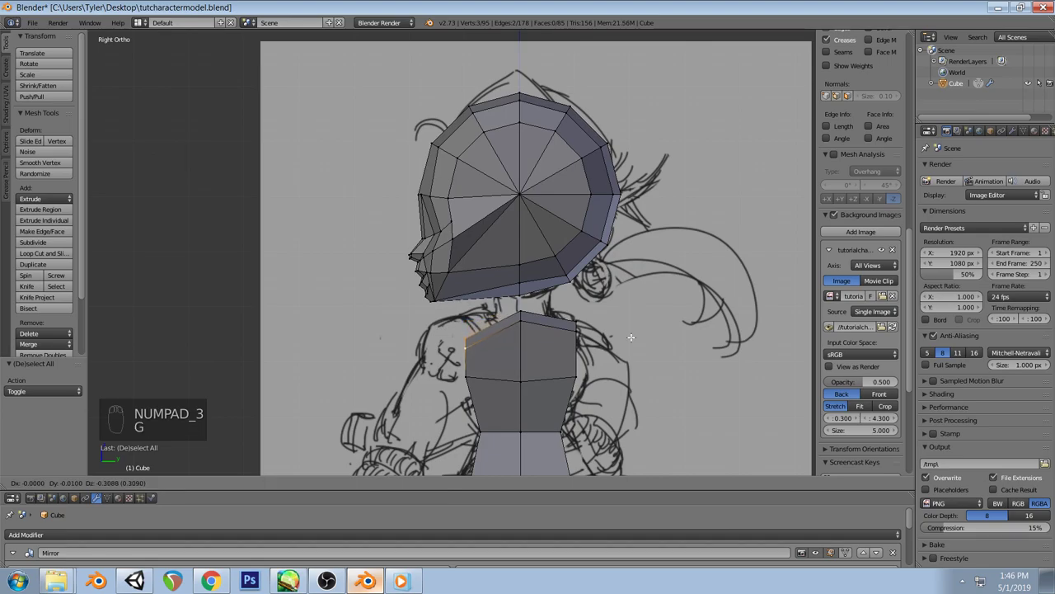
{"action": "left_click", "coordinate": [624, 342]}
{"action": "key", "text": "a"}
Select the front row of chest vertices below the top edge, move it forward and slightly down in side view, and deselect it
{"action": "middle_click_drag", "start_coordinate": [624, 342], "coordinate": [576, 366]}
{"action": "right_click", "coordinate": [435, 373], "text": "alt"}
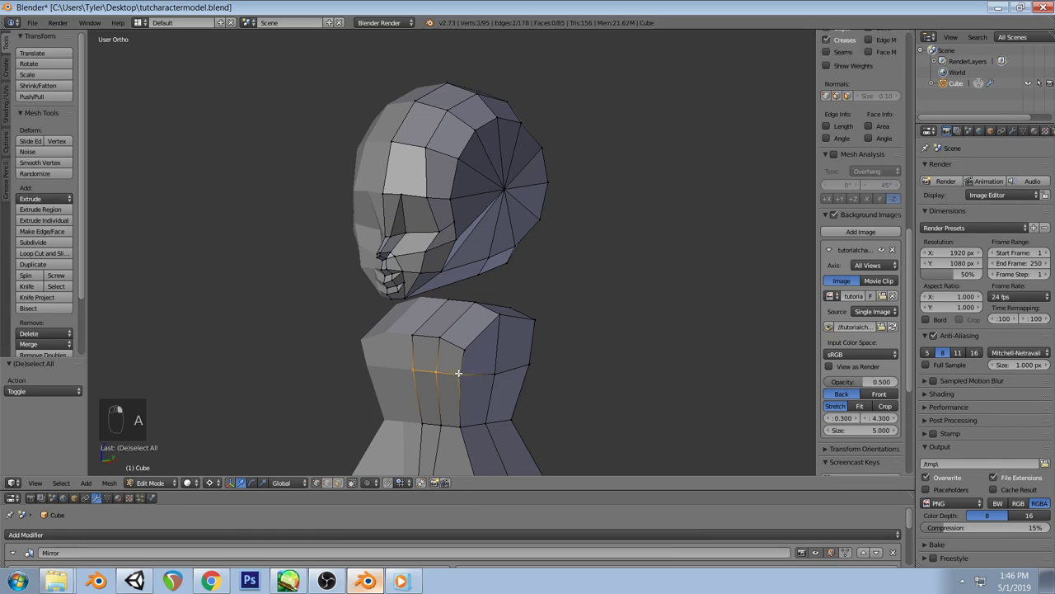
{"action": "key", "text": "KP_3"}
{"action": "key", "text": "g"}
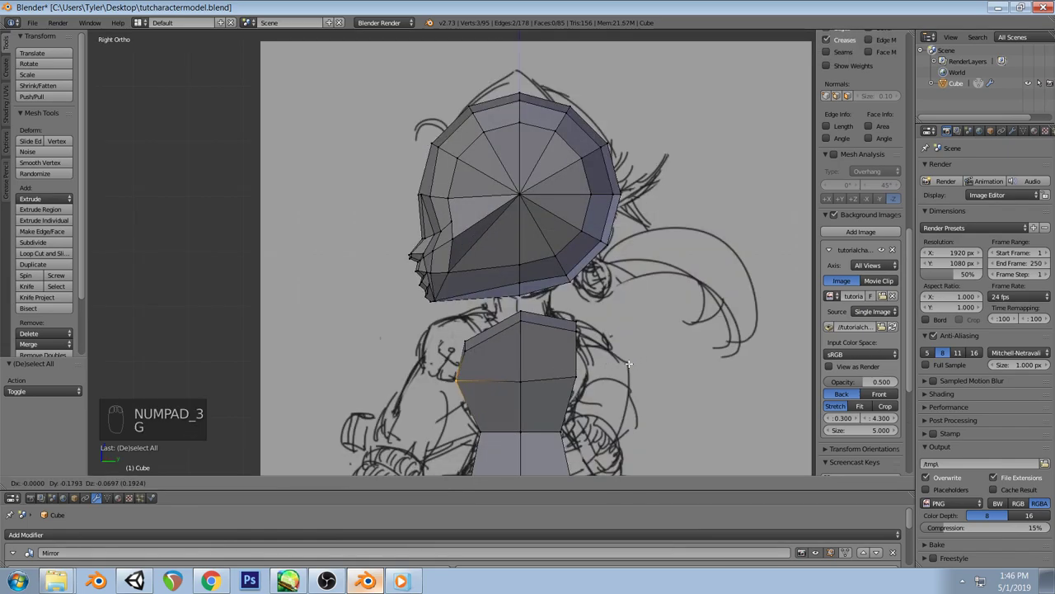
{"action": "left_click", "coordinate": [621, 368]}
{"action": "key", "text": "a"}
Add a centred horizontal loop cut around the torso between the chest row and the waist
{"action": "key", "text": "z"}
{"action": "middle_click_drag", "start_coordinate": [621, 368], "coordinate": [471, 266]}
{"action": "key", "text": "z"}
{"action": "key", "text": "ctrl+r"}
{"action": "left_click", "coordinate": [420, 379]}
{"action": "right_click", "coordinate": [563, 443]}
Scale the loop cut under the chest to about 0.90 along X in front view, and deselect it
{"action": "key", "text": "KP_1"}
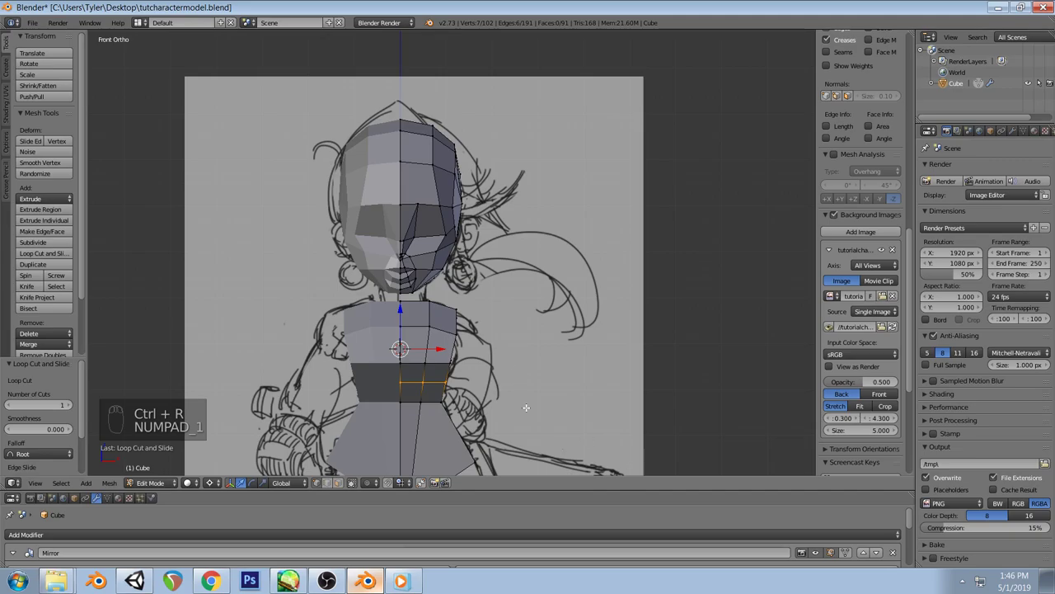
{"action": "key", "text": "s"}
{"action": "key", "text": "x"}
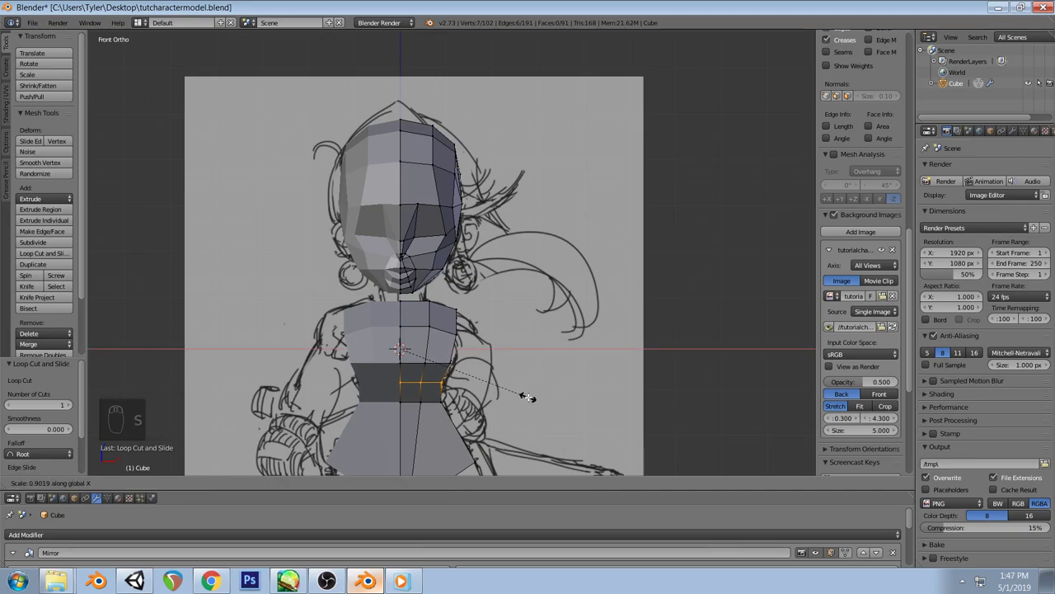
{"action": "left_click", "coordinate": [528, 398]}
{"action": "key", "text": "a"}
Select the torso's top front edge, move it about 0.13 back and 0.16 up in side view, and deselect it
{"action": "middle_click_drag", "start_coordinate": [519, 299], "coordinate": [446, 317]}
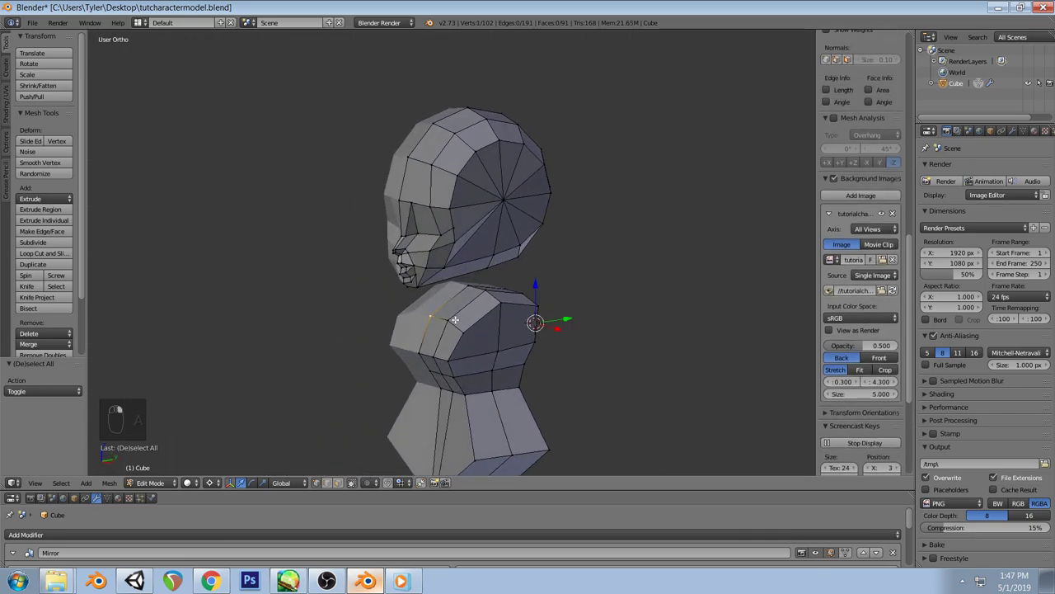
{"action": "right_click", "coordinate": [465, 330]}
{"action": "key", "text": "KP_2"}
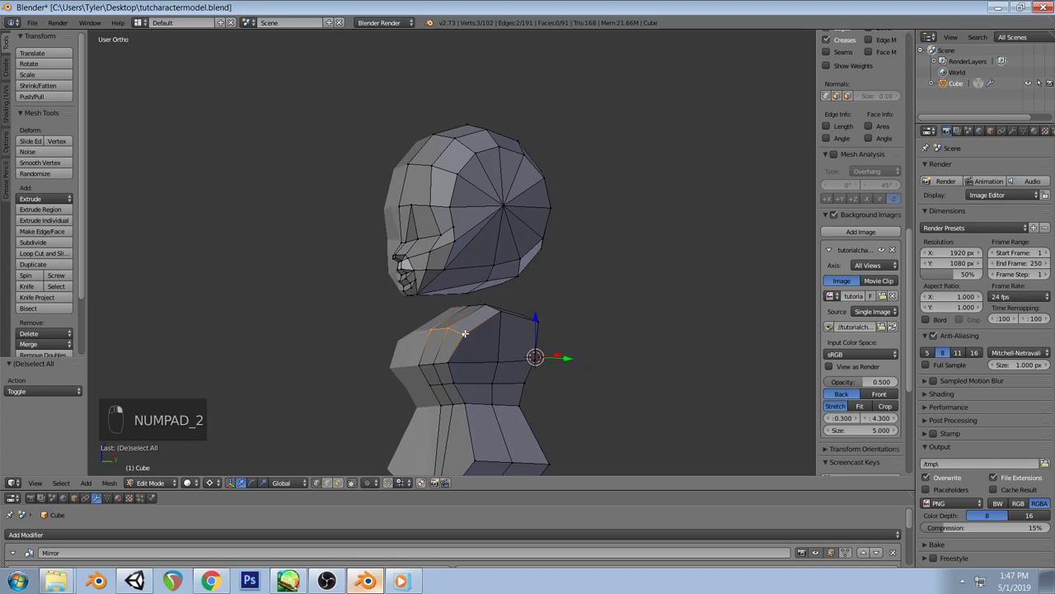
{"action": "key", "text": "KP_3"}
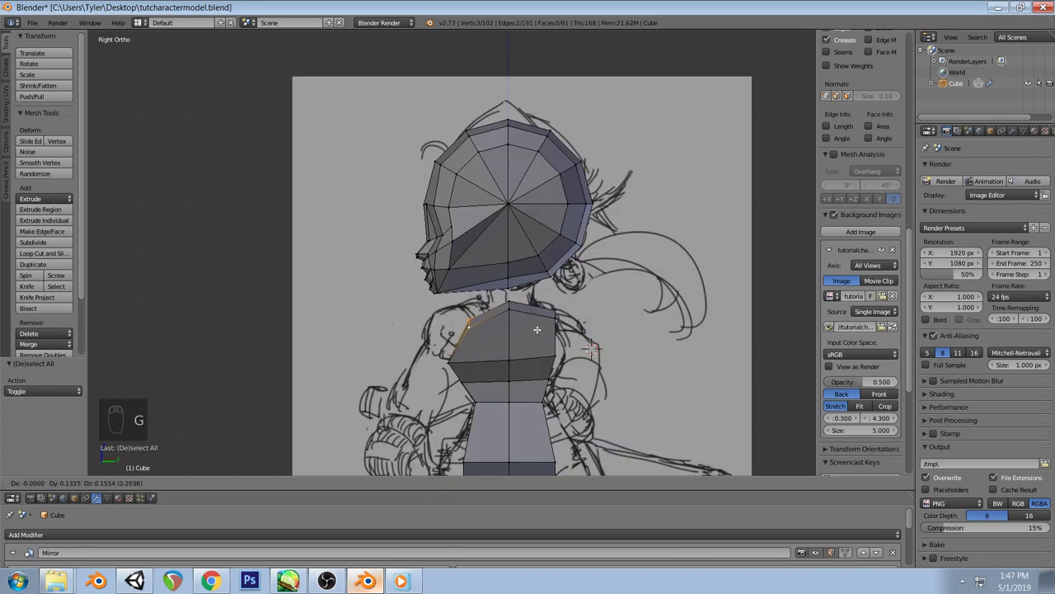
{"action": "left_click", "coordinate": [536, 329]}
{"action": "key", "text": "a"}
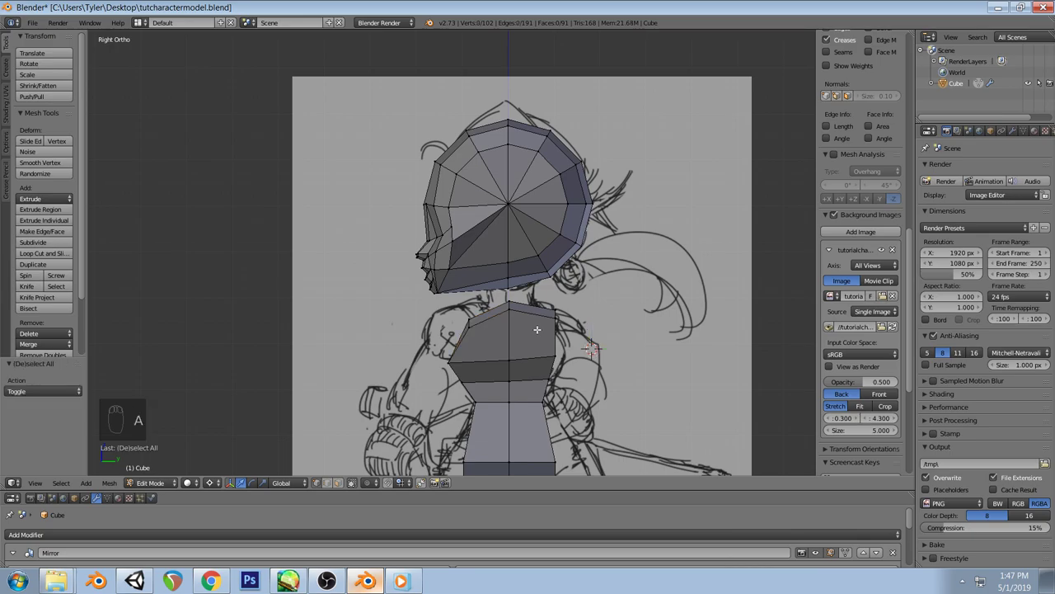
{"action": "middle_click_drag", "start_coordinate": [487, 347], "coordinate": [528, 372]}
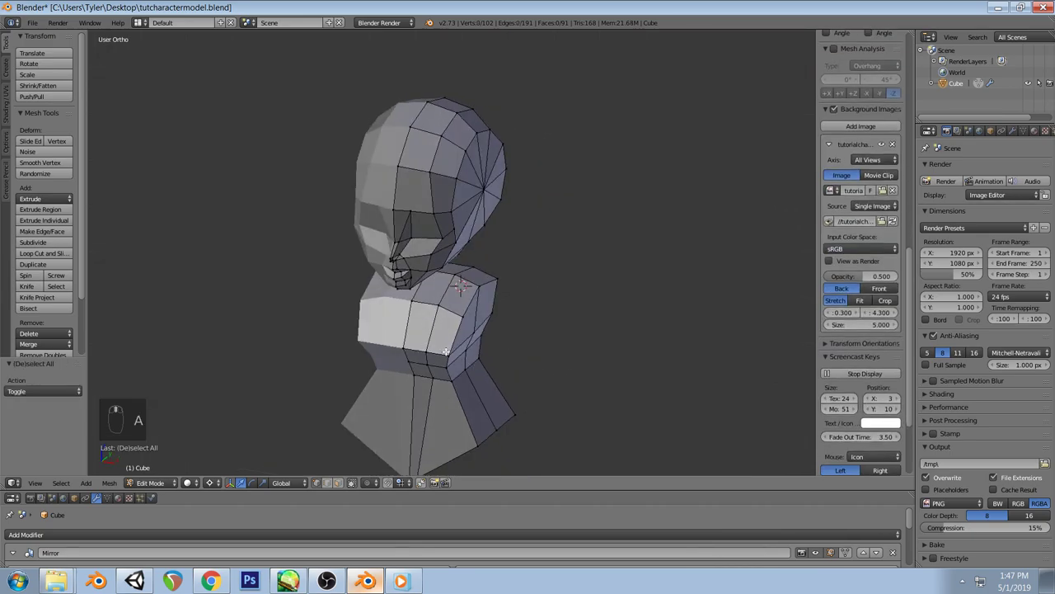
{"action": "key", "text": "KP_3"}
{"action": "key", "text": "g"}
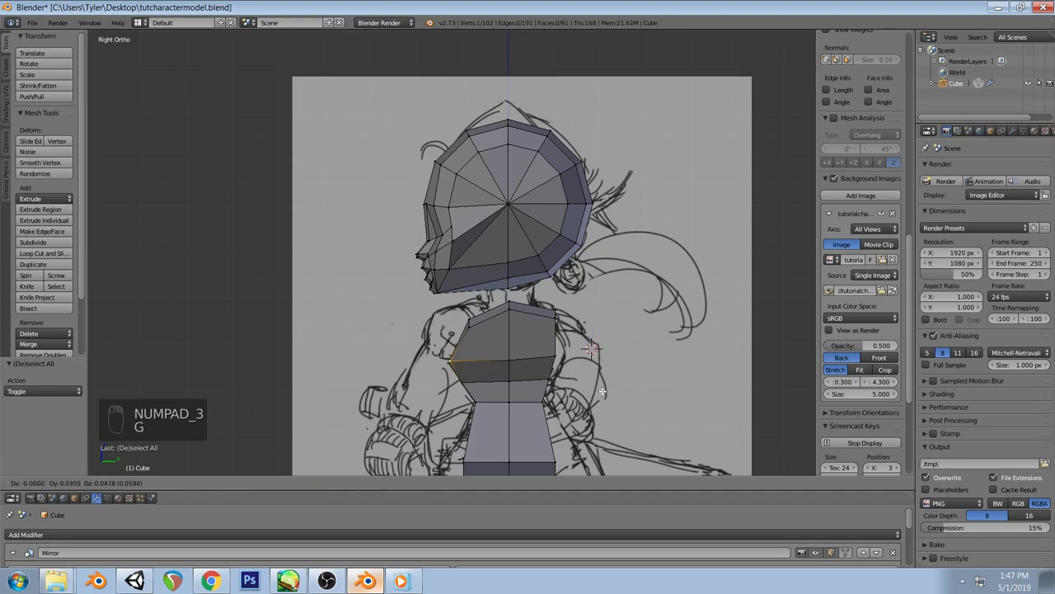
{"action": "right_click", "coordinate": [615, 378]}
{"action": "key", "text": "a"}
Select the torso's outer back vertex just below the shoulder edge, move it inward in back view, and deselect it
{"action": "mouse_move", "coordinate": [624, 357]}
{"action": "middle_mouse_down"}
{"action": "mouse_move", "coordinate": [587, 348]}
{"action": "mouse_move", "coordinate": [591, 368]}
{"action": "mouse_move", "coordinate": [627, 353]}
{"action": "mouse_move", "coordinate": [629, 337]}
{"action": "mouse_move", "coordinate": [647, 328]}
{"action": "mouse_move", "coordinate": [629, 358]}
{"action": "mouse_move", "coordinate": [672, 339]}
{"action": "mouse_move", "coordinate": [618, 355]}
{"action": "mouse_move", "coordinate": [584, 384]}
{"action": "mouse_move", "coordinate": [594, 356]}
{"action": "mouse_move", "coordinate": [441, 381]}
{"action": "middle_mouse_up"}
{"action": "right_click", "coordinate": [476, 356]}
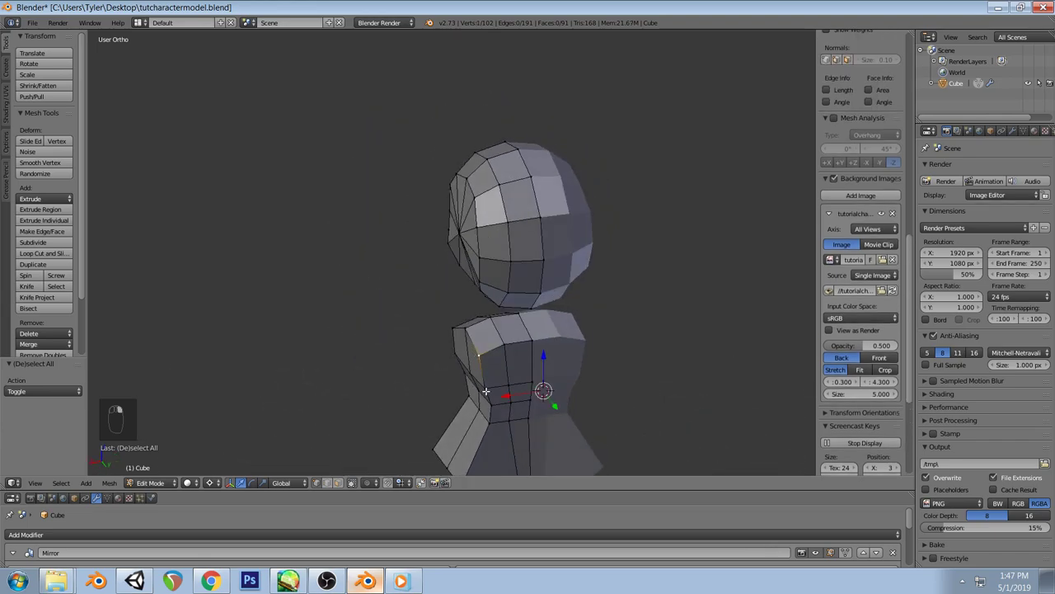
{"action": "key", "text": "ctrl+KP_1"}
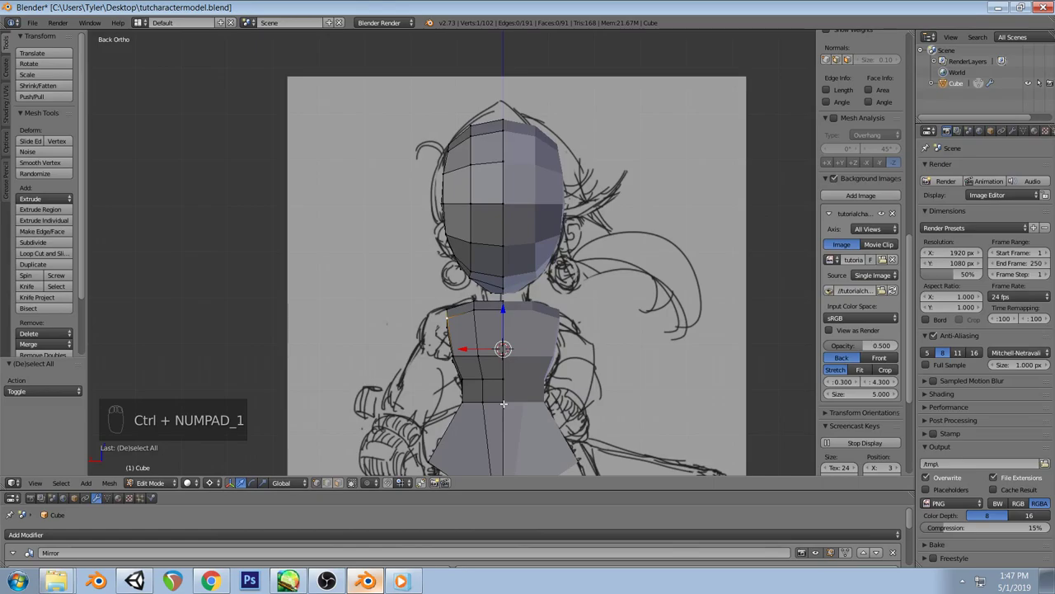
{"action": "key", "text": "g"}
{"action": "left_click", "coordinate": [460, 357]}
{"action": "key", "text": "a"}
Move the chest row's outer back vertex about 0.18 inward along X, and move the vertex below it inward too
{"action": "right_click", "coordinate": [458, 357]}
{"action": "right_click_drag", "start_coordinate": [458, 356], "coordinate": [468, 351]}
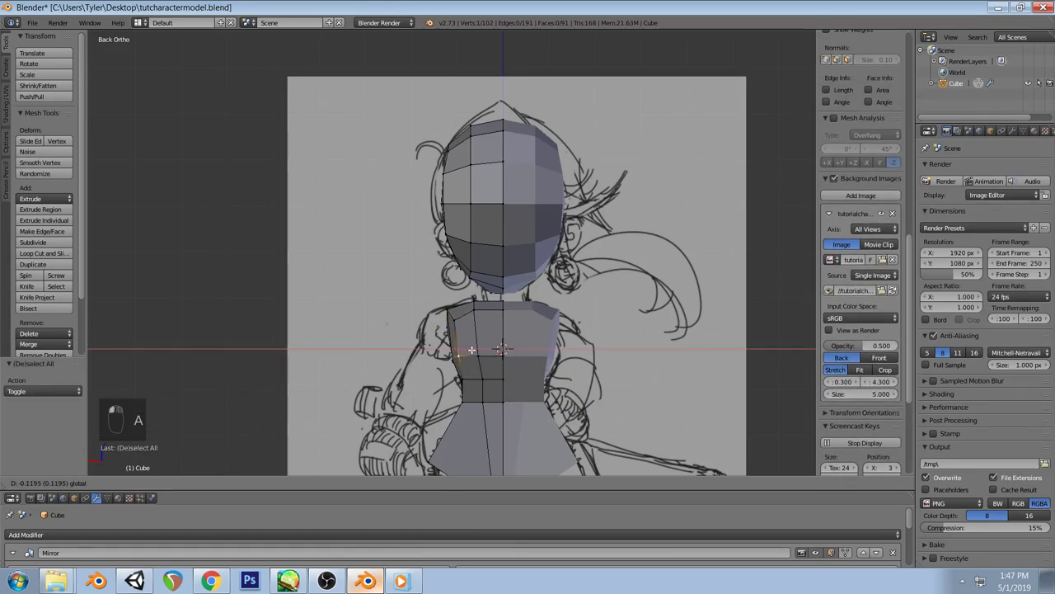
{"action": "left_click", "coordinate": [474, 351]}
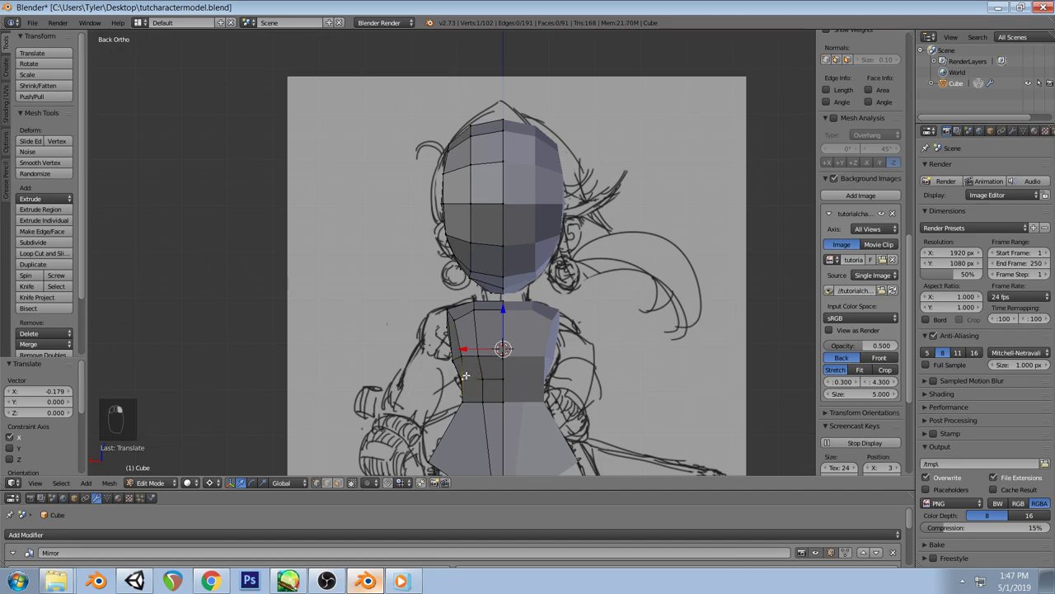
{"action": "left_click_drag", "start_coordinate": [467, 352], "coordinate": [473, 353]}
{"action": "left_click", "coordinate": [474, 353]}
Move the waist's outer back vertex about 0.16 and the hip's outer back vertex about 0.20 inward along X, and deselect
{"action": "right_click", "coordinate": [467, 401]}
{"action": "key", "text": "g"}
{"action": "key", "text": "x"}
{"action": "left_click", "coordinate": [476, 353]}
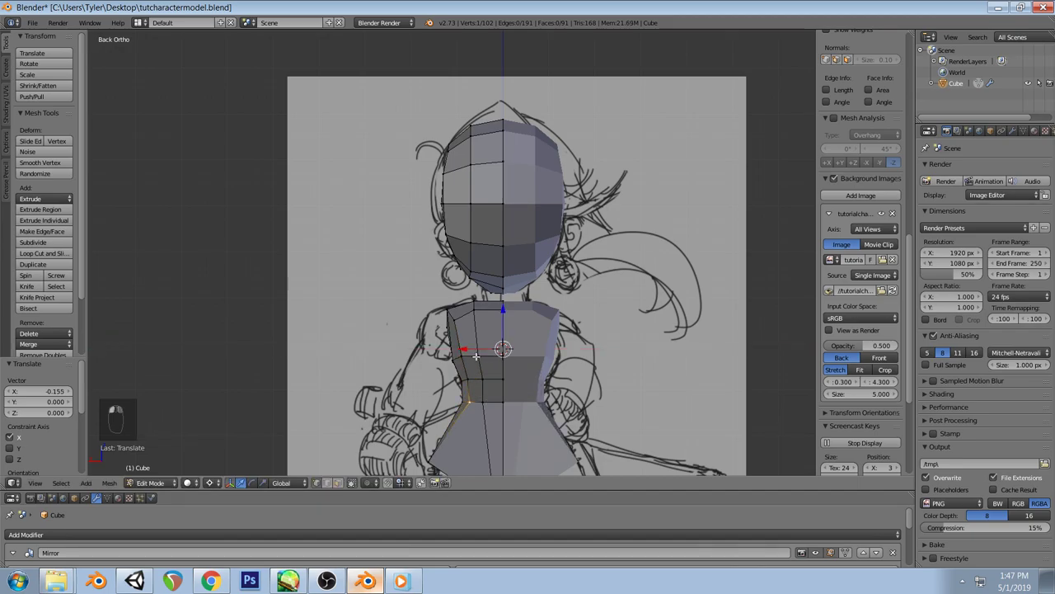
{"action": "right_click", "coordinate": [452, 376]}
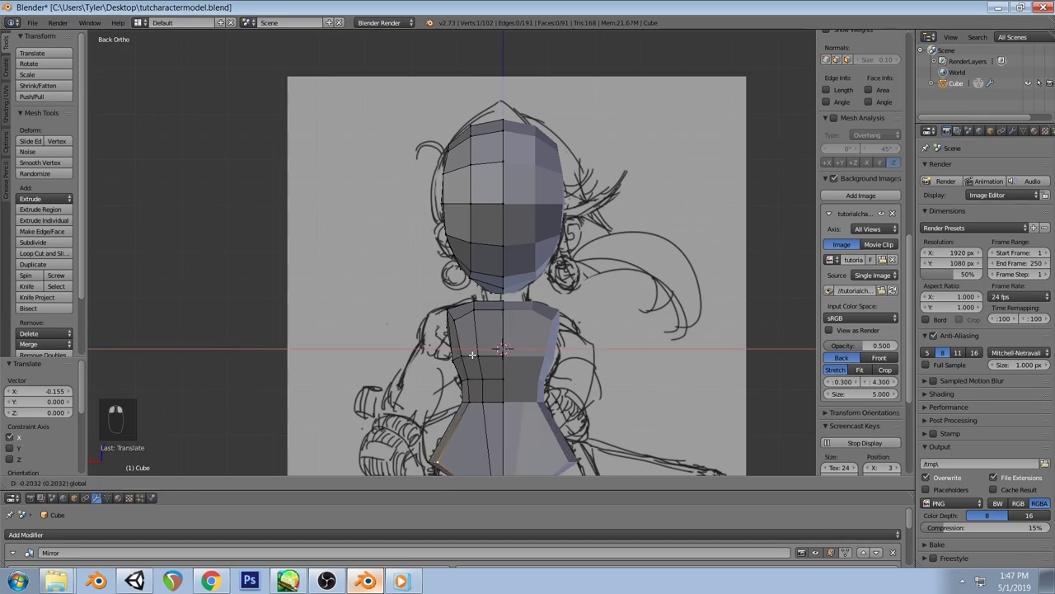
{"action": "key", "text": "a"}
Select the outer front hip vertex and move it about 0.42 inward and 0.23 down in front view
{"action": "middle_click_drag", "start_coordinate": [470, 349], "coordinate": [501, 322]}
{"action": "right_click", "coordinate": [479, 433]}
{"action": "key", "text": "KP_1"}
{"action": "key", "text": "g"}
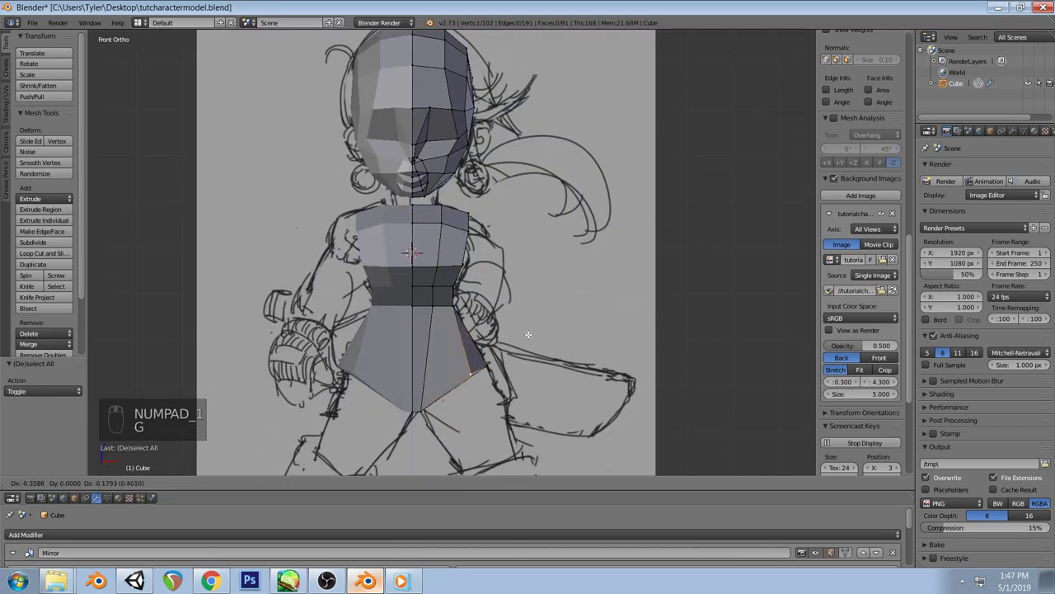
{"action": "left_click", "coordinate": [467, 362]}
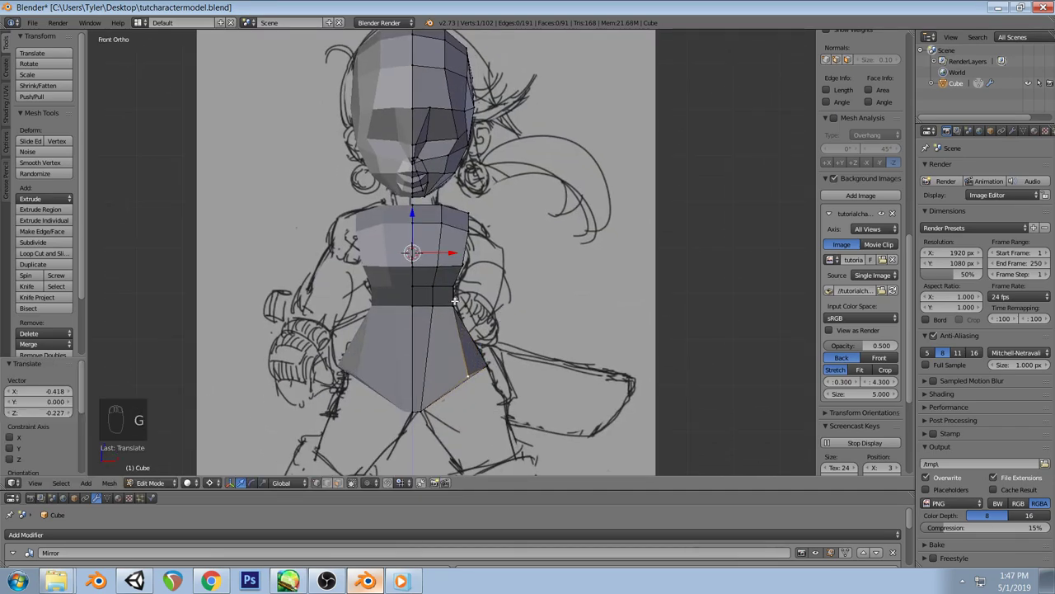
Move the outer front waist vertex about 0.14 inward and the vertex above it about 0.16 inward in front view
{"action": "key", "text": "g"}
{"action": "left_click", "coordinate": [555, 305]}
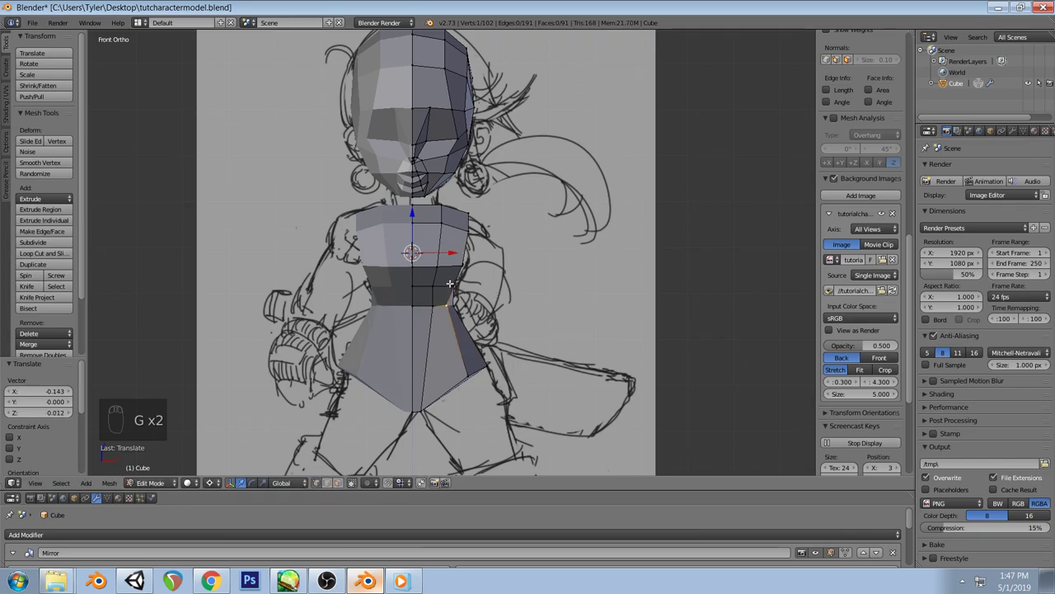
{"action": "key", "text": "g"}
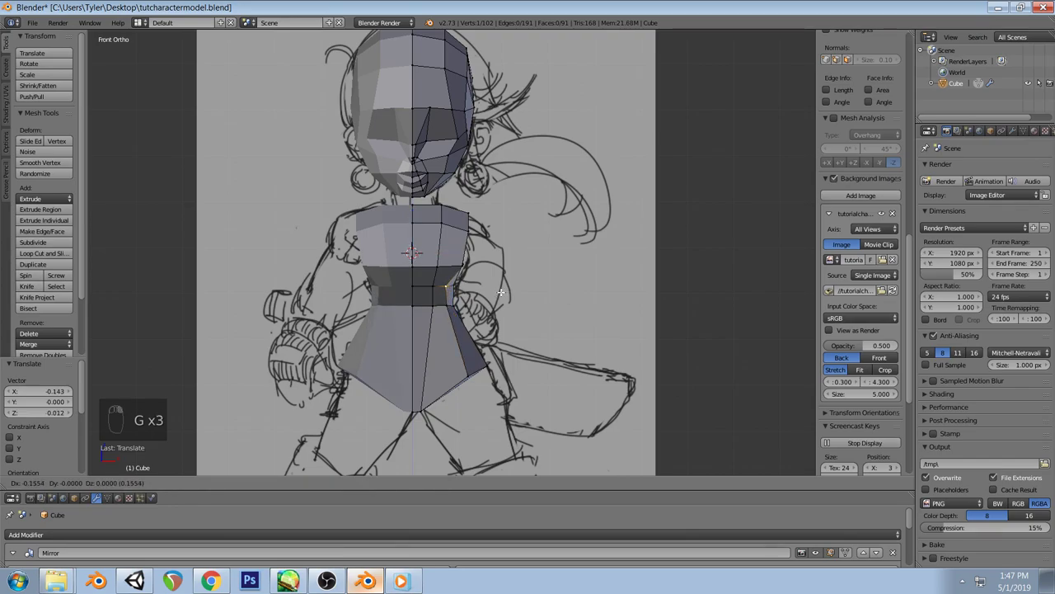
{"action": "left_click", "coordinate": [465, 262]}
Move the chest row's outer front vertex about 0.10 inward and the upper chest vertex about 0.29 inward, both slightly up, and deselect
{"action": "key", "text": "g"}
{"action": "right_click", "coordinate": [510, 281]}
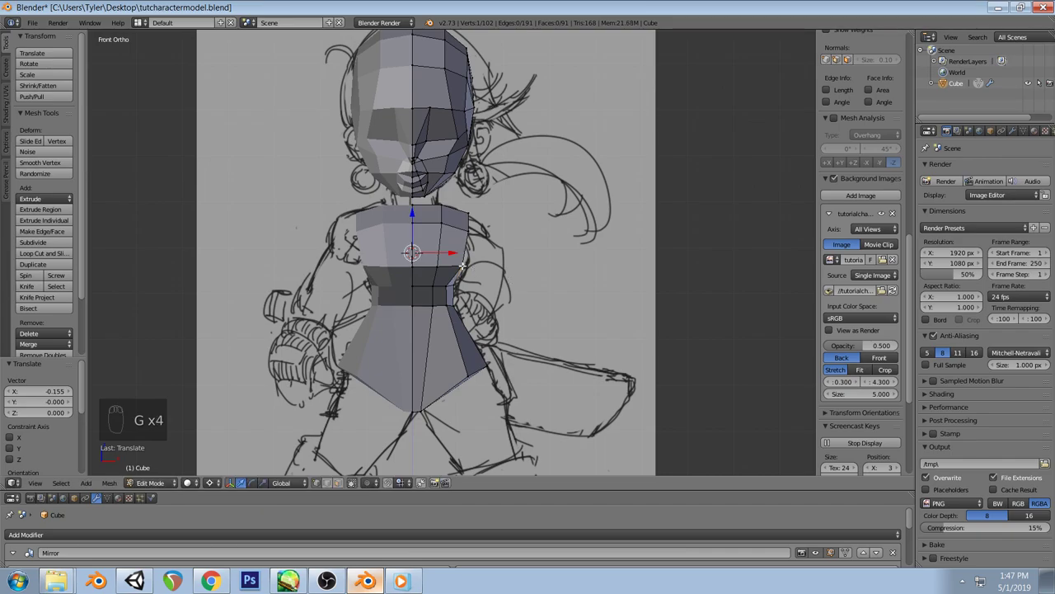
{"action": "key", "text": "g"}
{"action": "left_click", "coordinate": [517, 302]}
{"action": "key", "text": "g"}
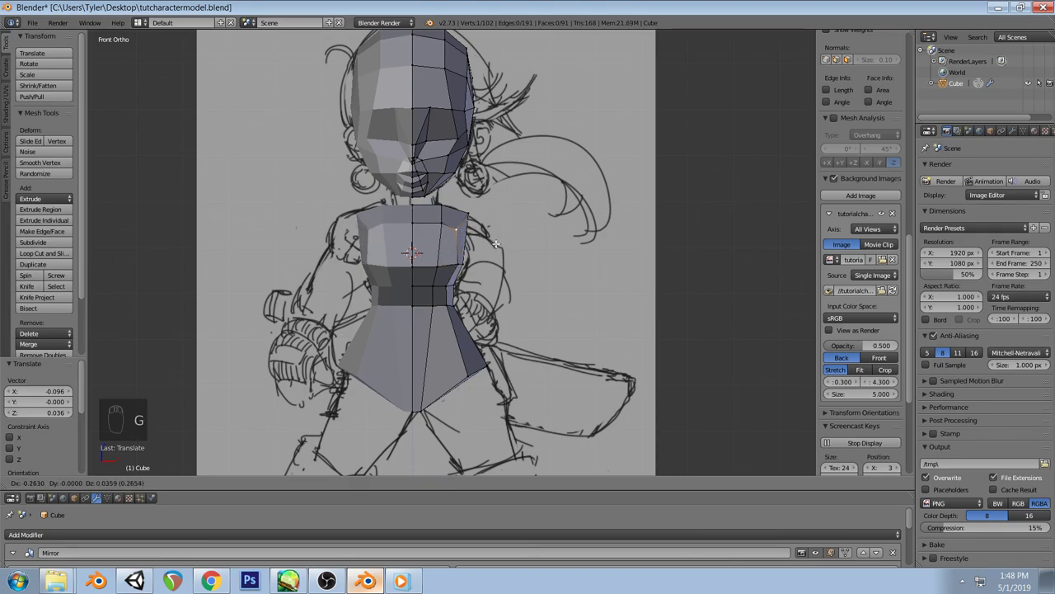
{"action": "left_click", "coordinate": [495, 243]}
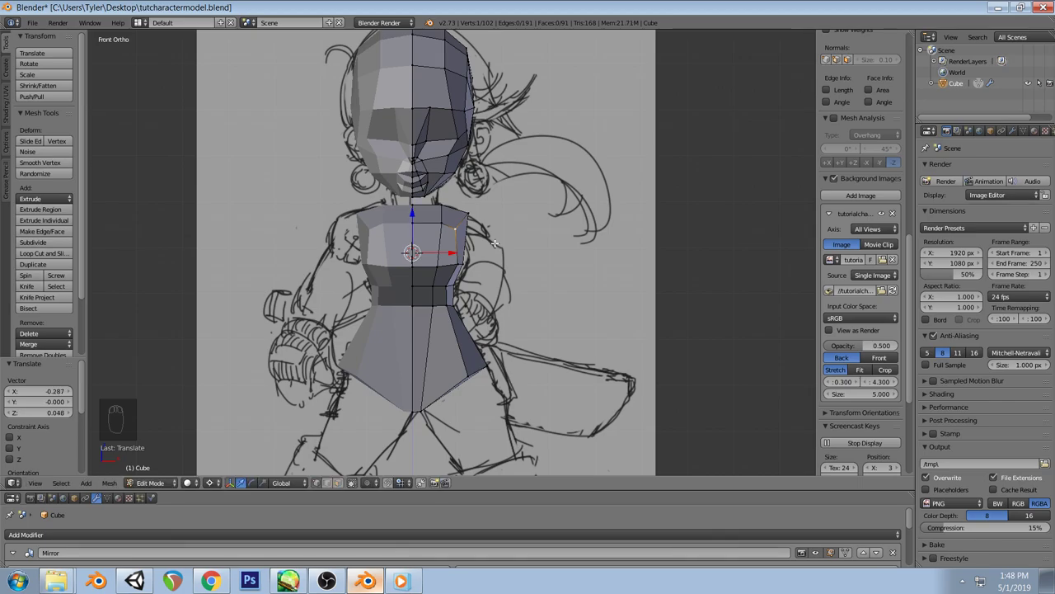
{"action": "key", "text": "a"}
Select the shoulder's top outer vertex, move it about 0.16 inward in front view, and deselect it
{"action": "mouse_move", "coordinate": [483, 222]}
{"action": "middle_mouse_down"}
{"action": "mouse_move", "coordinate": [428, 186]}
{"action": "mouse_move", "coordinate": [445, 210]}
{"action": "middle_mouse_up"}
{"action": "key", "text": "KP_1"}
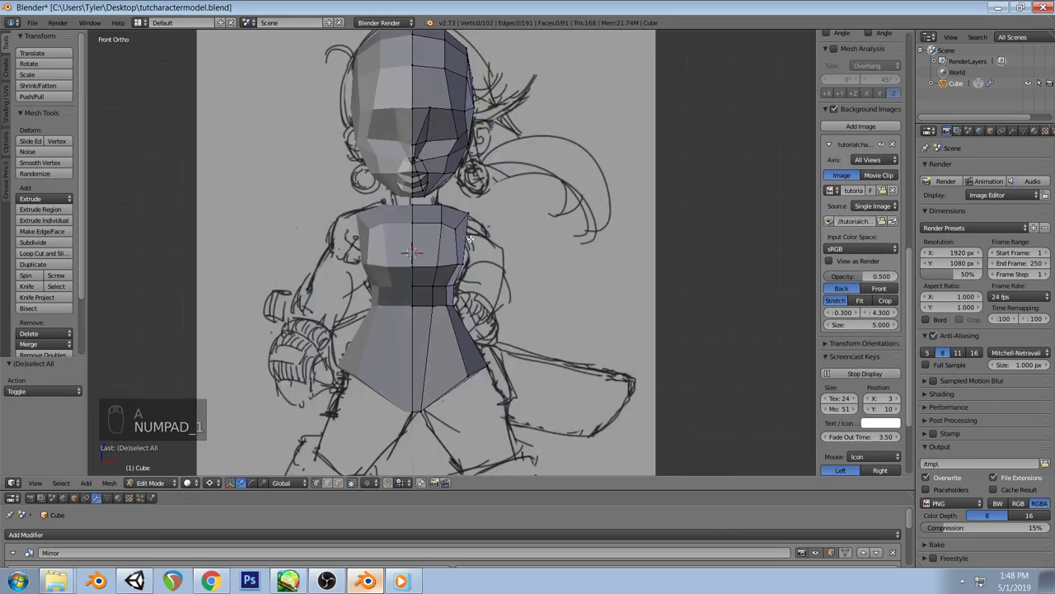
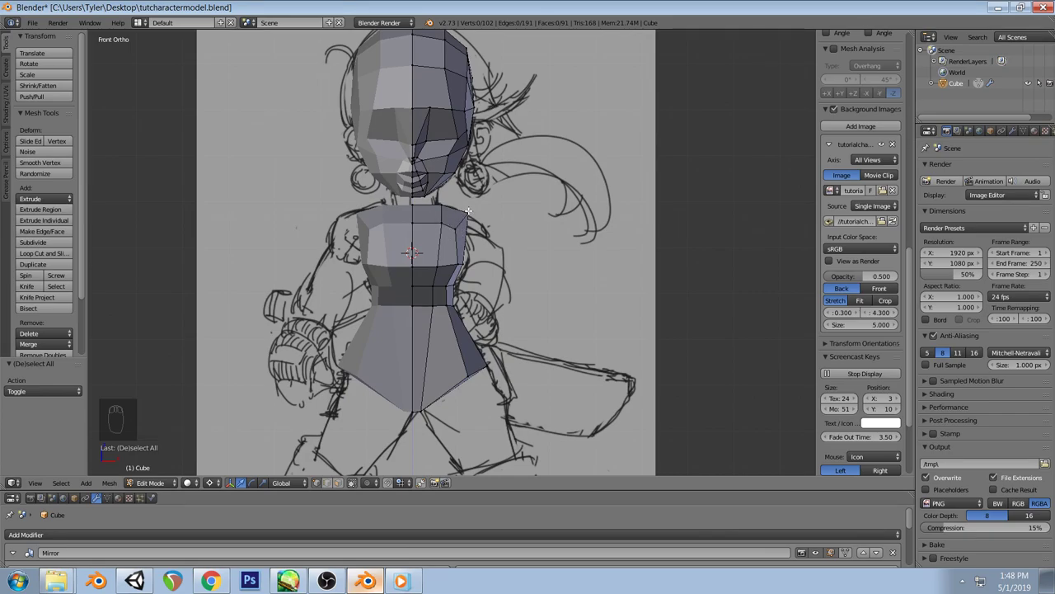
{"action": "right_click", "coordinate": [467, 212]}
{"action": "key", "text": "g"}
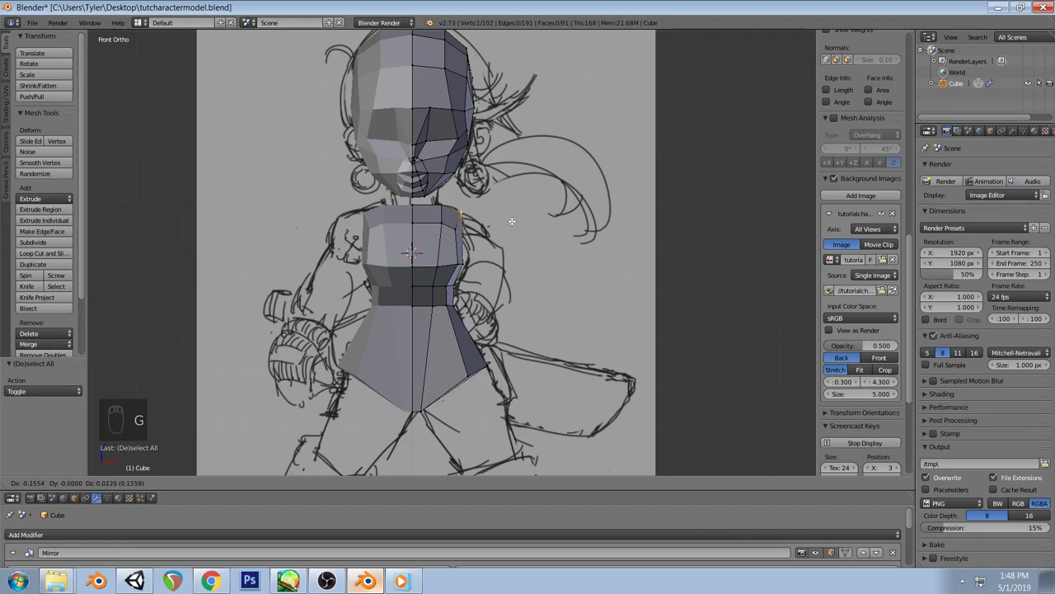
{"action": "left_click", "coordinate": [512, 221]}
{"action": "key", "text": "a"}
Lasso-select the back vertices of the chest row in side view, move them back and up, and deselect them
{"action": "key", "text": "KP_3"}
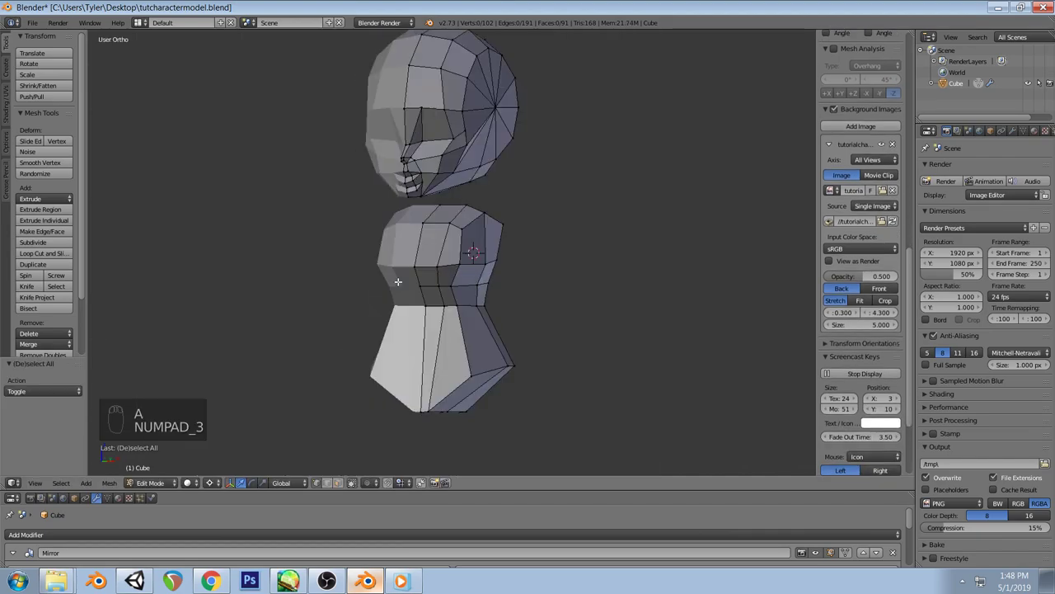
{"action": "key", "text": "z"}
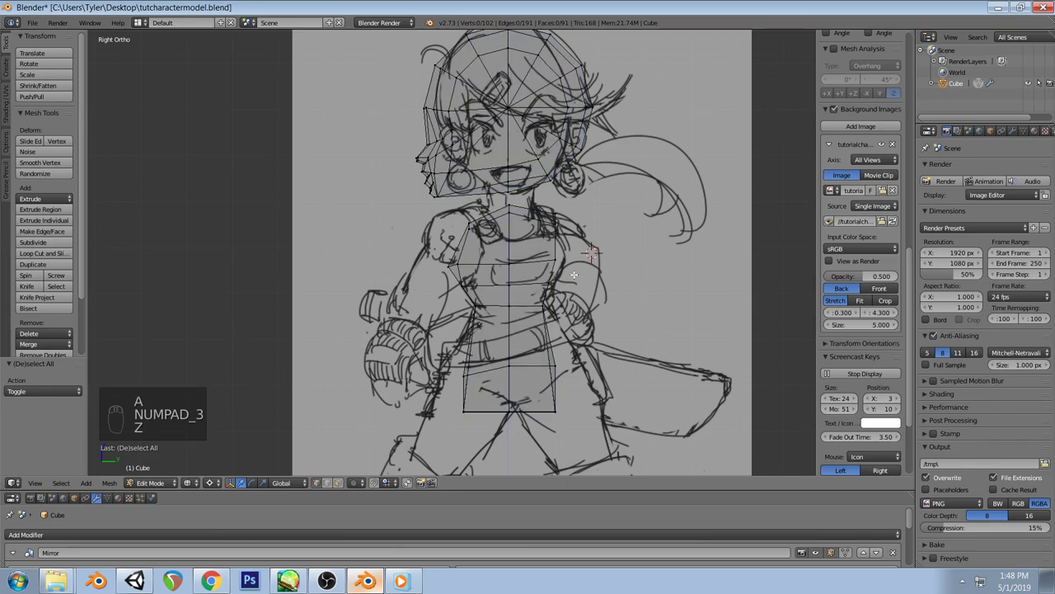
{"action": "left_click_drag", "start_coordinate": [565, 277], "coordinate": [560, 247], "text": "ctrl"}
{"action": "key", "text": "z"}
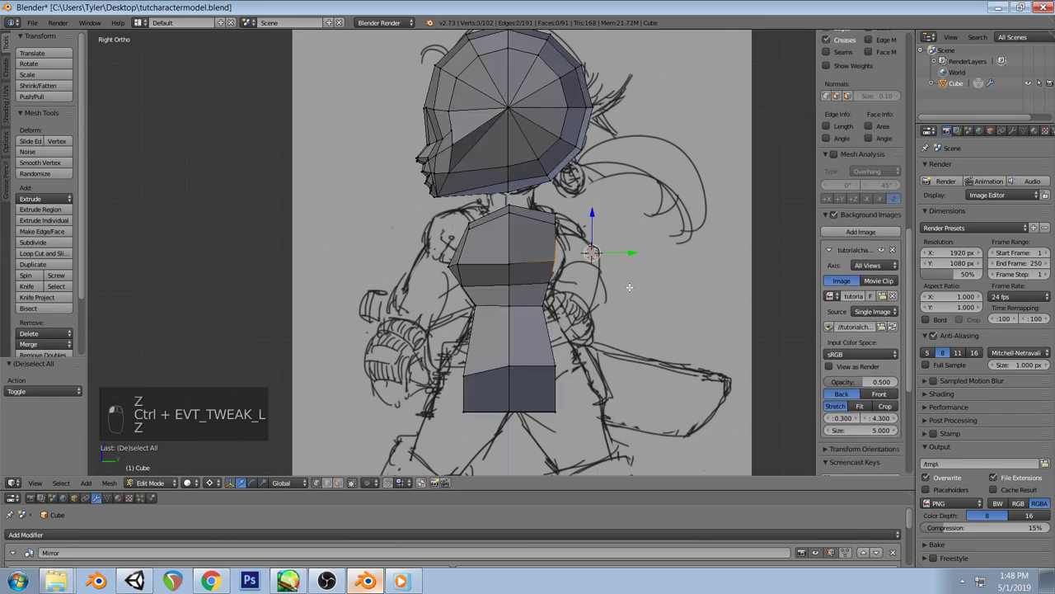
{"action": "key", "text": "g"}
{"action": "left_click", "coordinate": [570, 229]}
{"action": "key", "text": "a"}
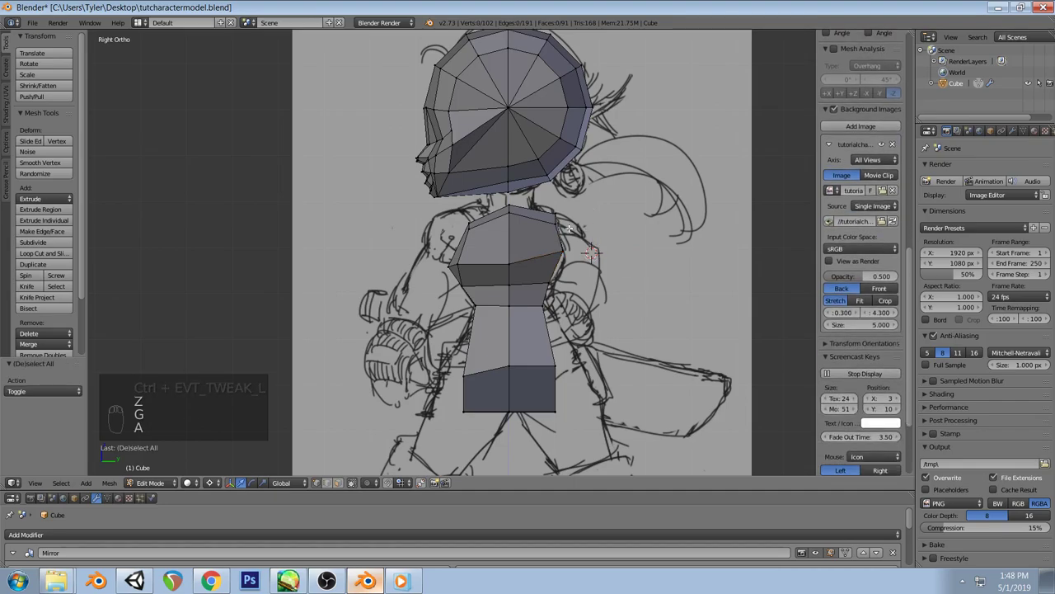
Move the upper back vertex below the shoulder edge slightly forward and up in side view, and deselect it
{"action": "left_click", "coordinate": [557, 227]}
{"action": "key", "text": "a"}
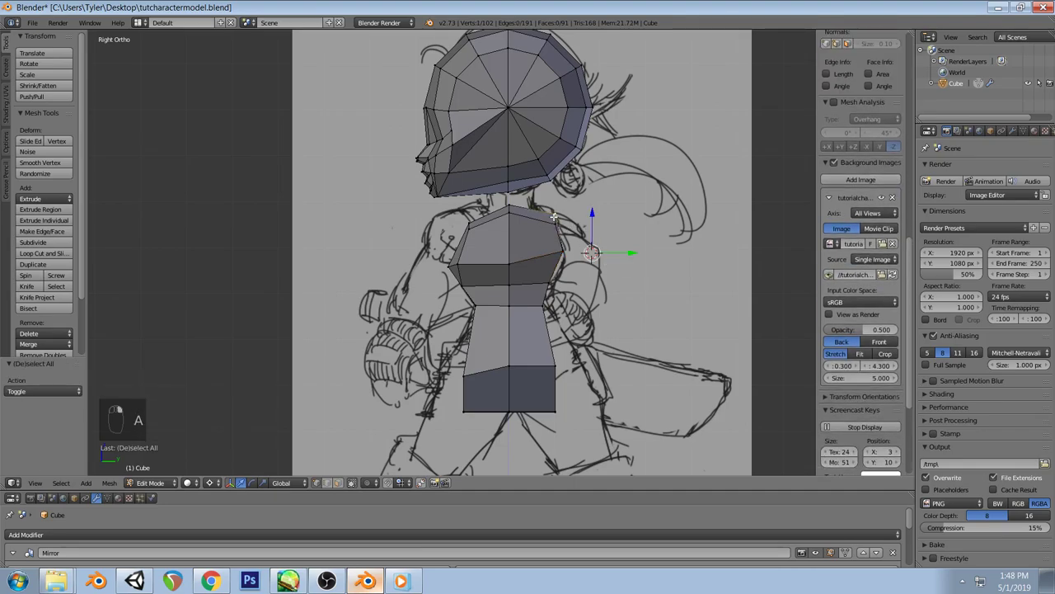
{"action": "key", "text": "g"}
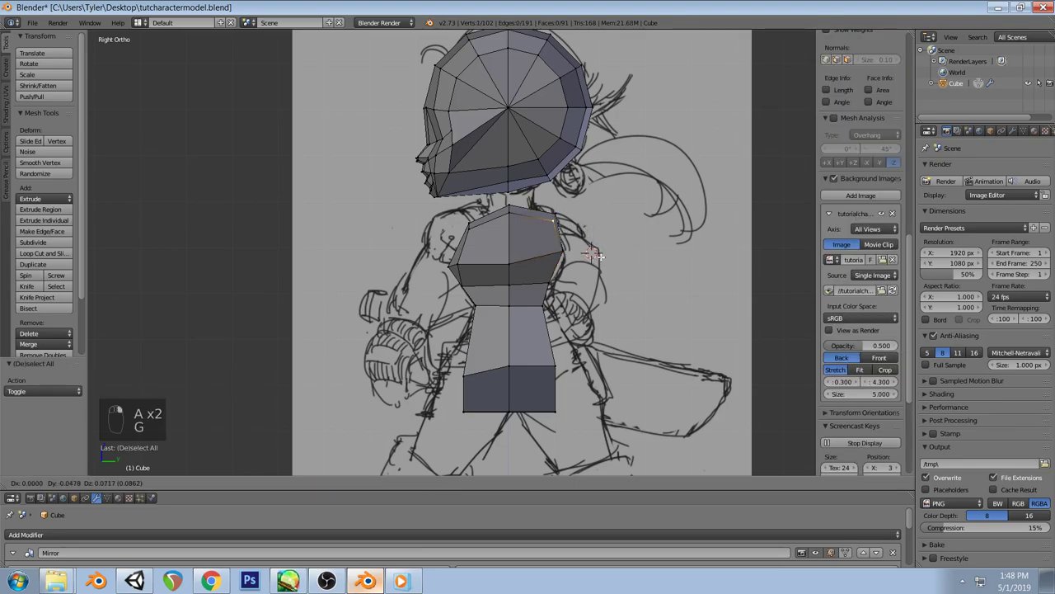
{"action": "key", "text": "a"}
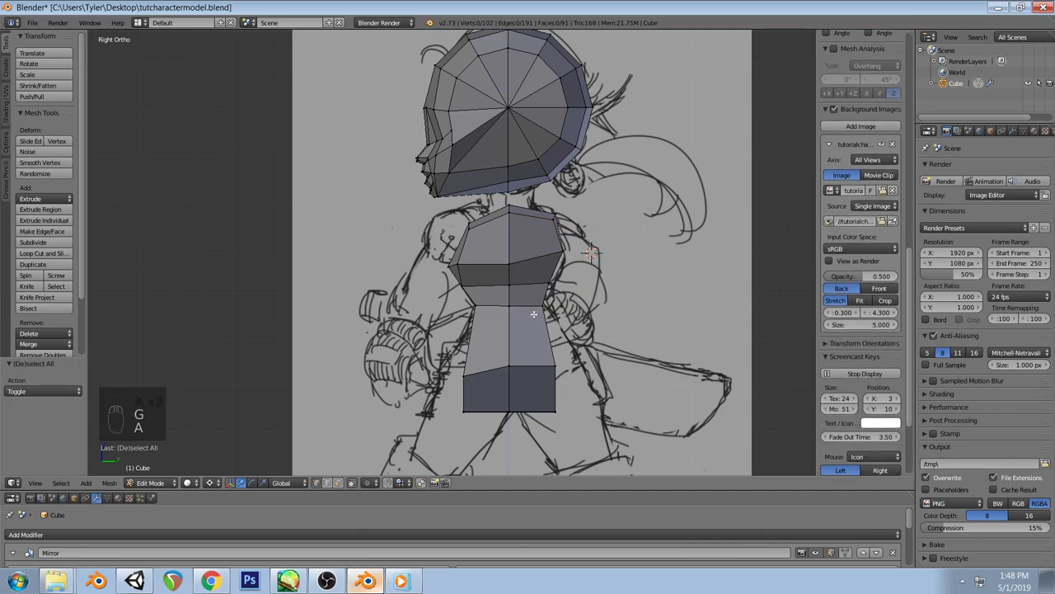
Add a horizontal loop cut around the torso between the waist and the hips, and deselect it
{"action": "key", "text": "ctrl+r"}
{"action": "left_click", "coordinate": [473, 343]}
{"action": "key", "text": "a"}
Select the two front vertices of the new belly loop, move them slightly forward in side view, and deselect them
{"action": "middle_click_drag", "start_coordinate": [473, 343], "coordinate": [549, 282]}
{"action": "scroll", "coordinate": [862, 247], "scroll_direction": "up", "scroll_amount": 3}
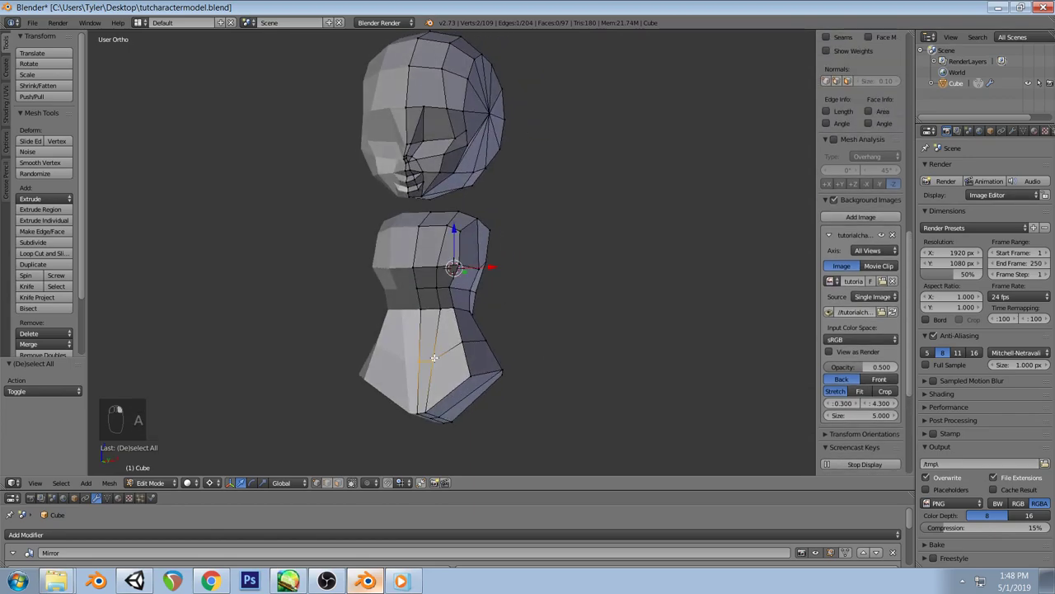
{"action": "key", "text": "KP_3"}
{"action": "key", "text": "z"}
{"action": "key", "text": "g"}
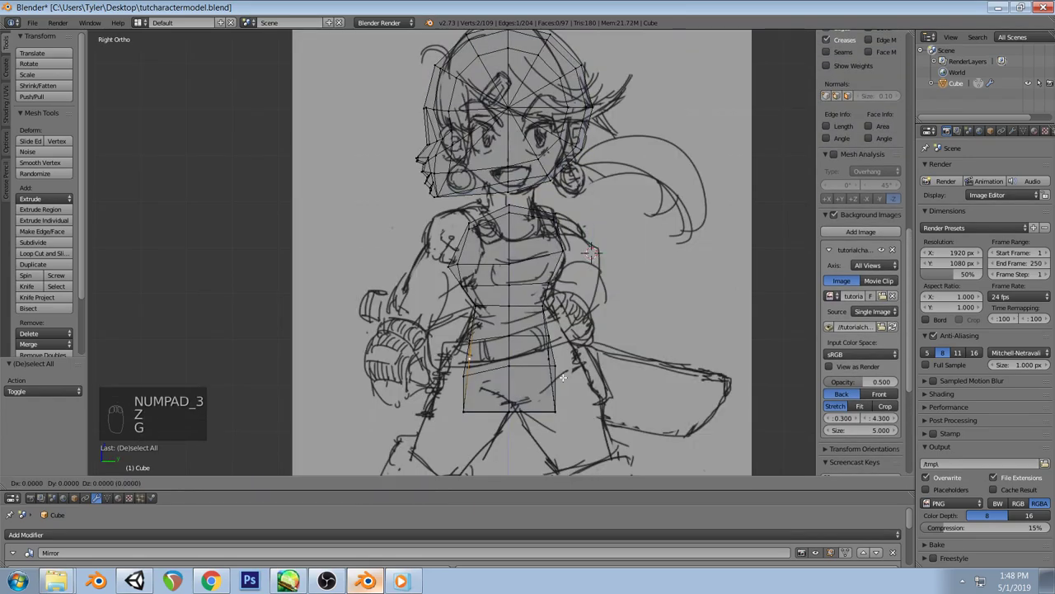
{"action": "left_click", "coordinate": [558, 373]}
{"action": "scroll", "coordinate": [862, 247], "scroll_direction": "down", "scroll_amount": 3}
{"action": "key", "text": "a"}
{"action": "key", "text": "z"}
Select the two lowest front vertices at the crotch, move them straight back in side view, and deselect them
{"action": "mouse_move", "coordinate": [495, 351]}
{"action": "middle_mouse_down"}
{"action": "mouse_move", "coordinate": [481, 332]}
{"action": "mouse_move", "coordinate": [506, 367]}
{"action": "mouse_move", "coordinate": [550, 354]}
{"action": "mouse_move", "coordinate": [520, 265]}
{"action": "mouse_move", "coordinate": [476, 367]}
{"action": "mouse_move", "coordinate": [428, 404]}
{"action": "middle_mouse_up"}
{"action": "right_click", "coordinate": [472, 340]}
{"action": "right_click", "coordinate": [428, 404], "text": "shift"}
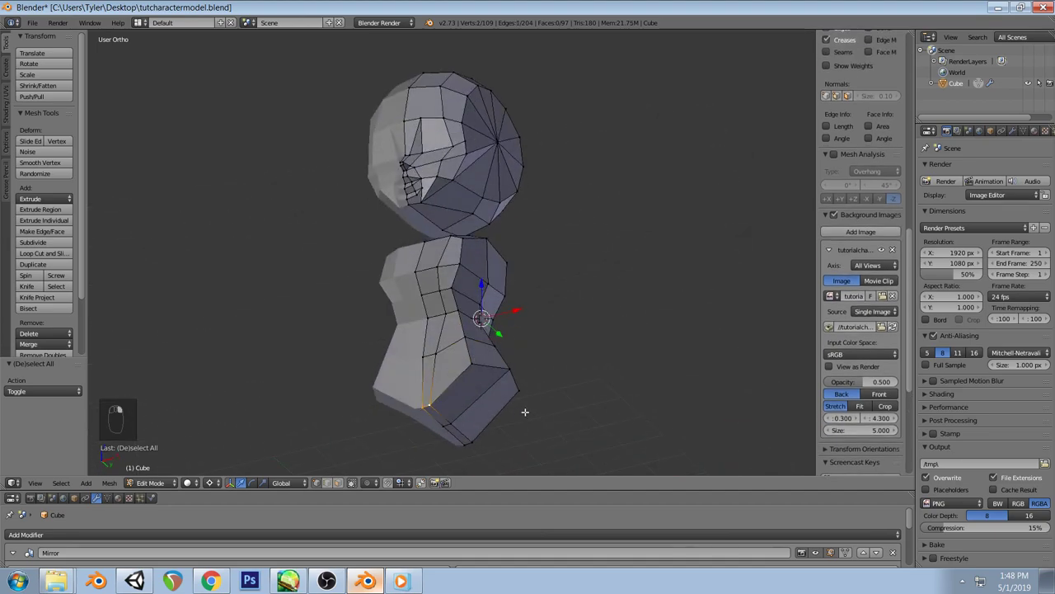
{"action": "key", "text": "KP_3"}
{"action": "key", "text": "z"}
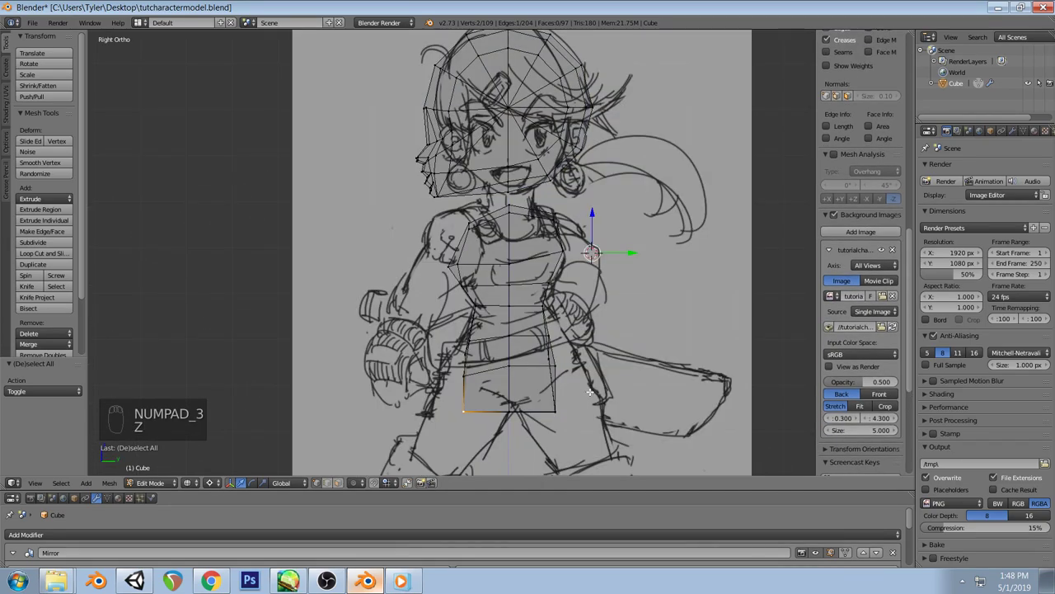
{"action": "key", "text": "g"}
{"action": "left_click", "coordinate": [622, 393]}
{"action": "key", "text": "a"}
{"action": "key", "text": "z"}
{"action": "middle_click_drag", "start_coordinate": [467, 372], "coordinate": [502, 358]}
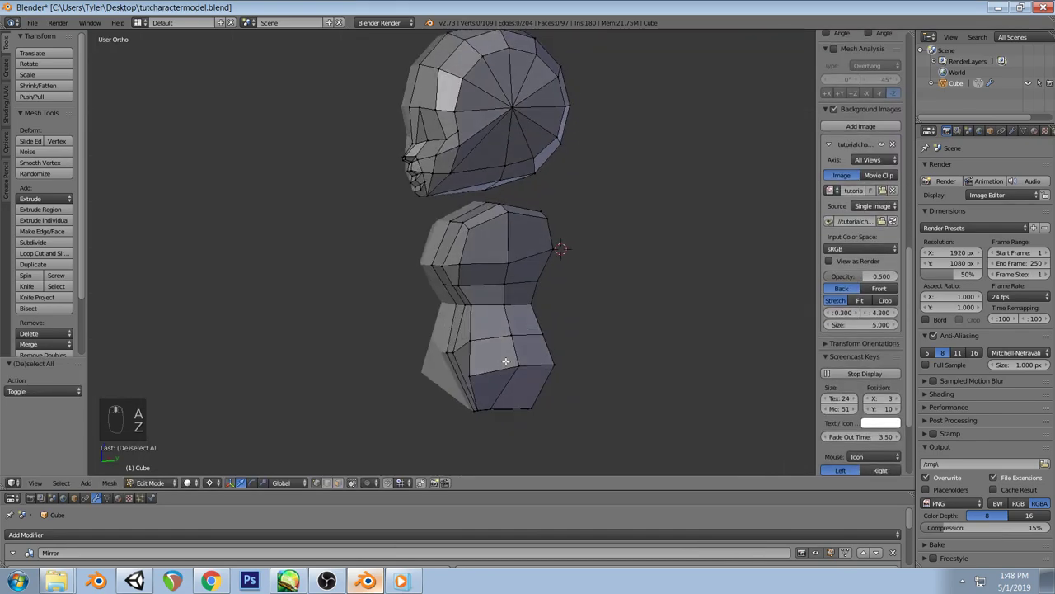
Undo the last nine operations on the hips and redo them to compare the shape before and after
{"action": "key", "text": "ctrl+z"}
{"action": "key", "text": "ctrl+z"}
{"action": "key", "text": "ctrl+z"}
{"action": "key", "text": "ctrl+z"}
{"action": "key", "text": "ctrl+z"}
{"action": "key", "text": "ctrl+z"}
{"action": "key", "text": "ctrl+z"}
{"action": "key", "text": "ctrl+z"}
{"action": "key", "text": "ctrl+z"}
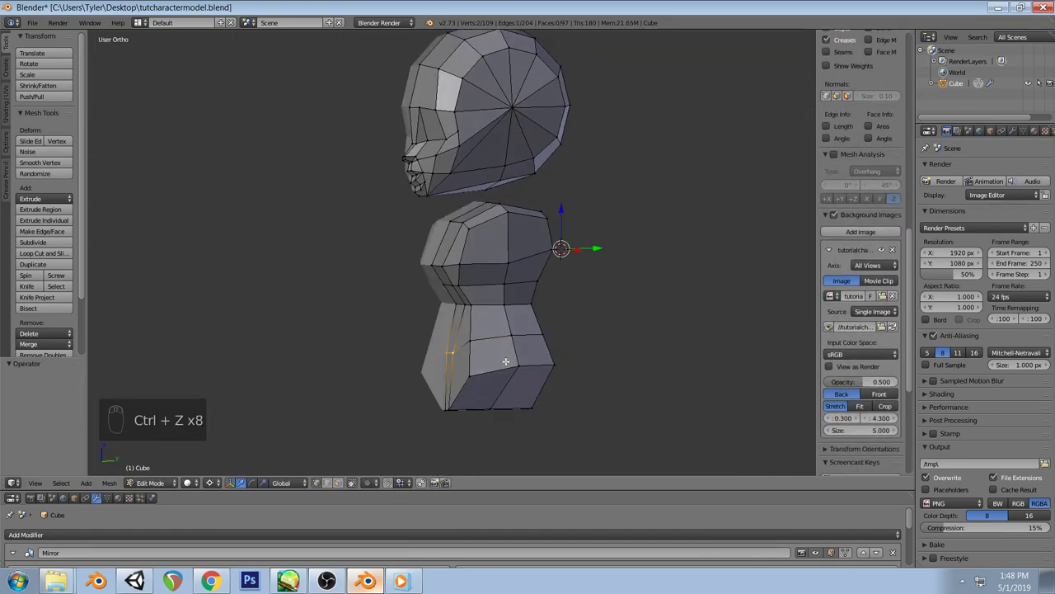
{"action": "key", "text": "ctrl+shift+z"}
{"action": "key", "text": "ctrl+shift+z"}
{"action": "key", "text": "ctrl+shift+z"}
{"action": "key", "text": "ctrl+shift+z"}
{"action": "key", "text": "ctrl+shift+z"}
{"action": "key", "text": "ctrl+shift+z"}
{"action": "key", "text": "ctrl+shift+z"}
{"action": "key", "text": "ctrl+shift+z"}
{"action": "key", "text": "ctrl+shift+z"}
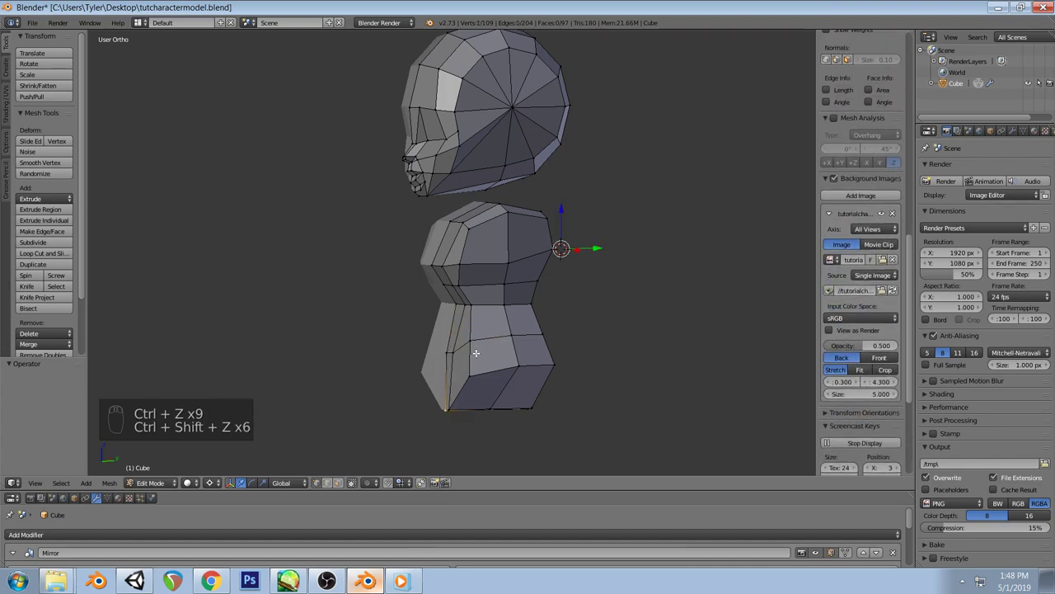
Select the outer front hip vertex and move it about 0.34 back and 0.18 up in side view
{"action": "key", "text": "a"}
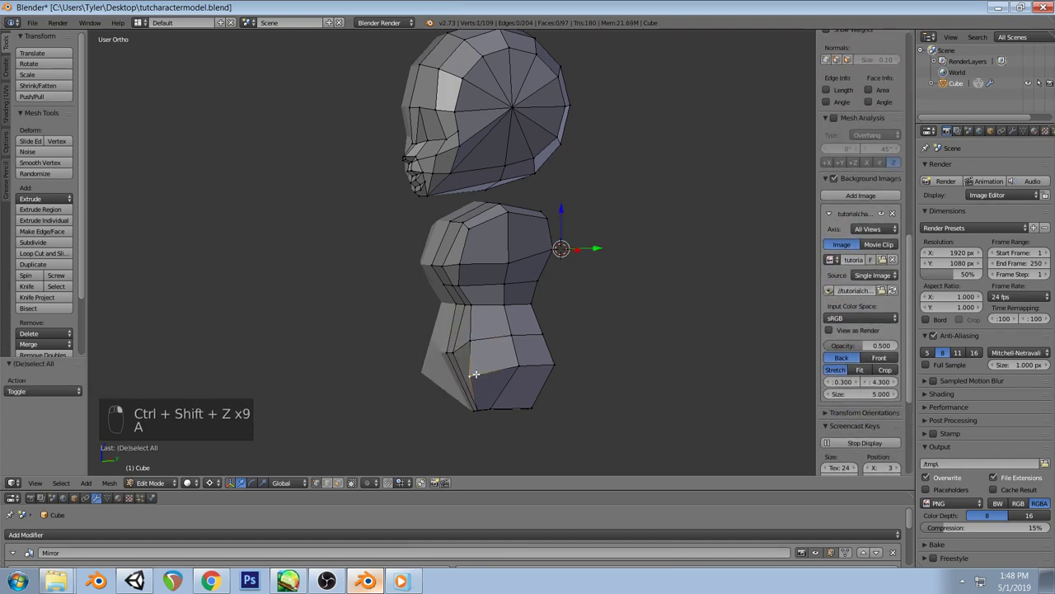
{"action": "key", "text": "KP_3"}
{"action": "key", "text": "g"}
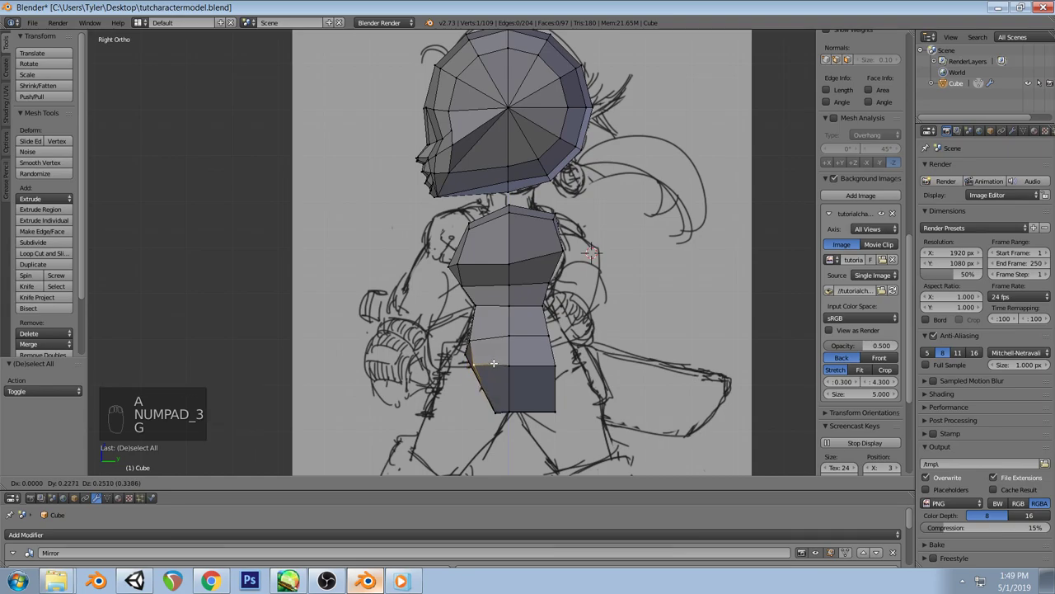
{"action": "left_click", "coordinate": [528, 364]}
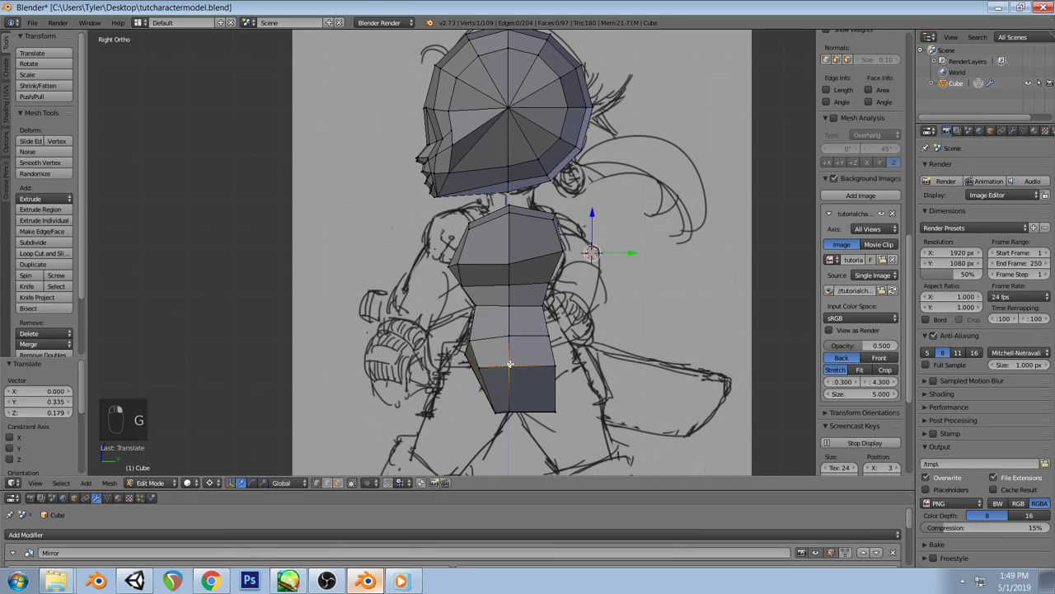
Move the side hip vertex about 0.17 up in side view, raise the rear hip vertex slightly, and deselect it
{"action": "key", "text": "g"}
{"action": "left_click", "coordinate": [557, 363]}
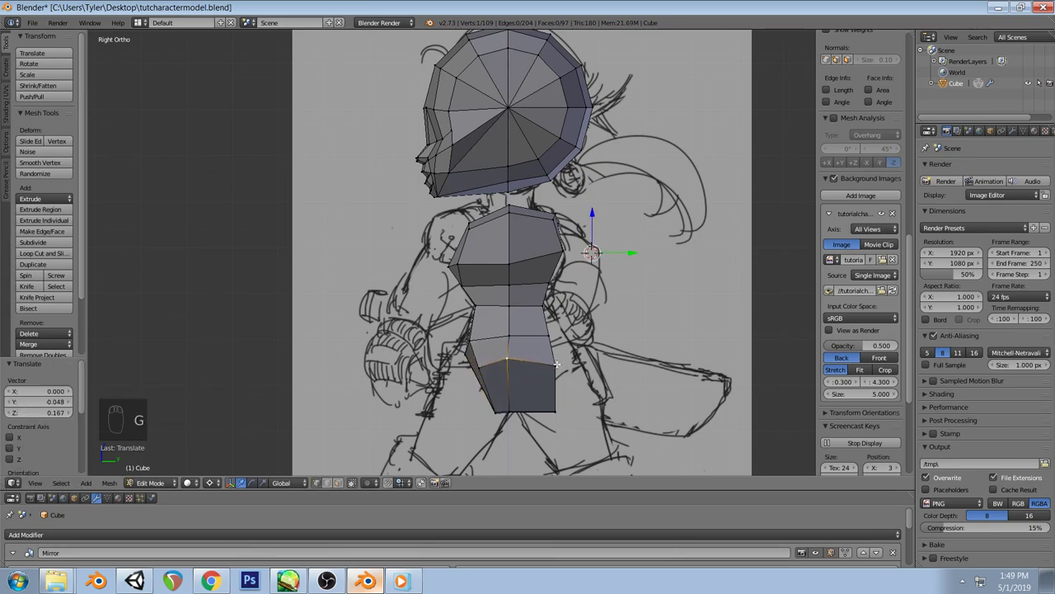
{"action": "key", "text": "g"}
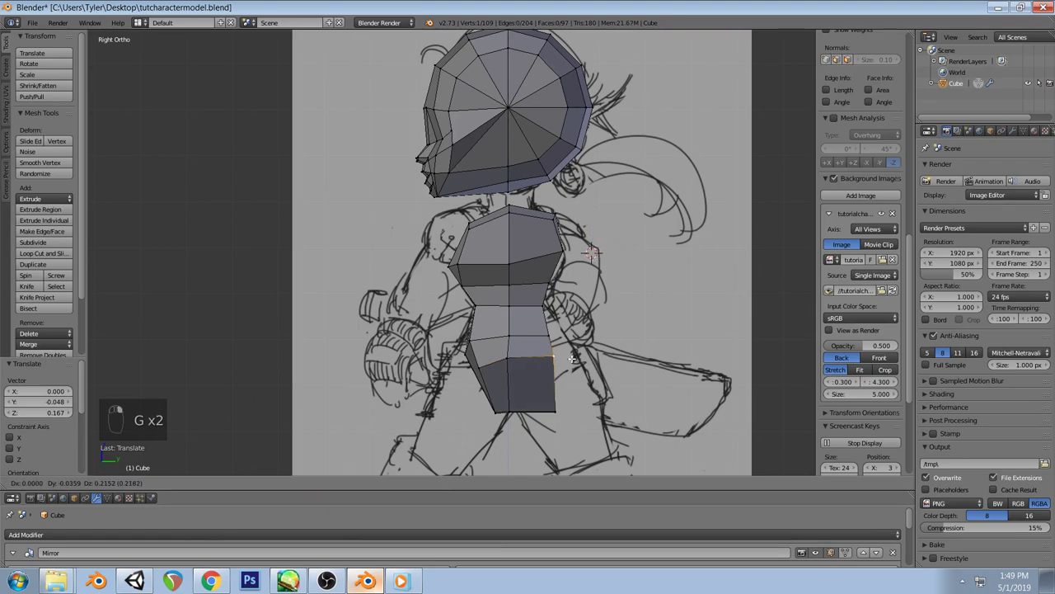
{"action": "key", "text": "a"}
Select the two outer rear hip vertices, move them about 0.39 back and 0.23 up in side view, and deselect them
{"action": "mouse_move", "coordinate": [599, 355]}
{"action": "middle_mouse_down"}
{"action": "mouse_move", "coordinate": [523, 389]}
{"action": "mouse_move", "coordinate": [526, 381]}
{"action": "middle_mouse_up"}
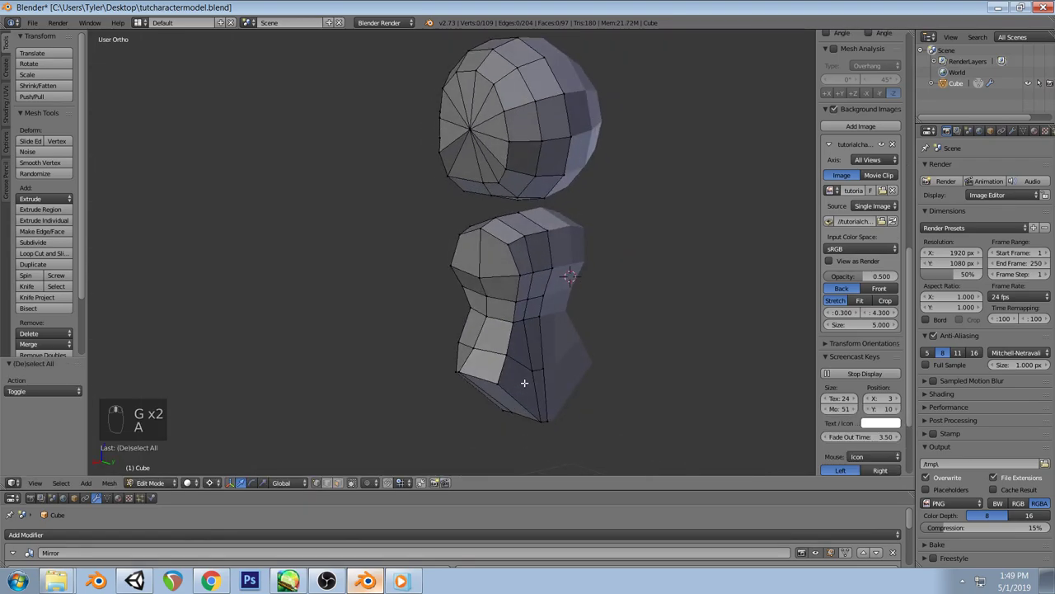
{"action": "right_click", "coordinate": [544, 369]}
{"action": "key", "text": "KP_1"}
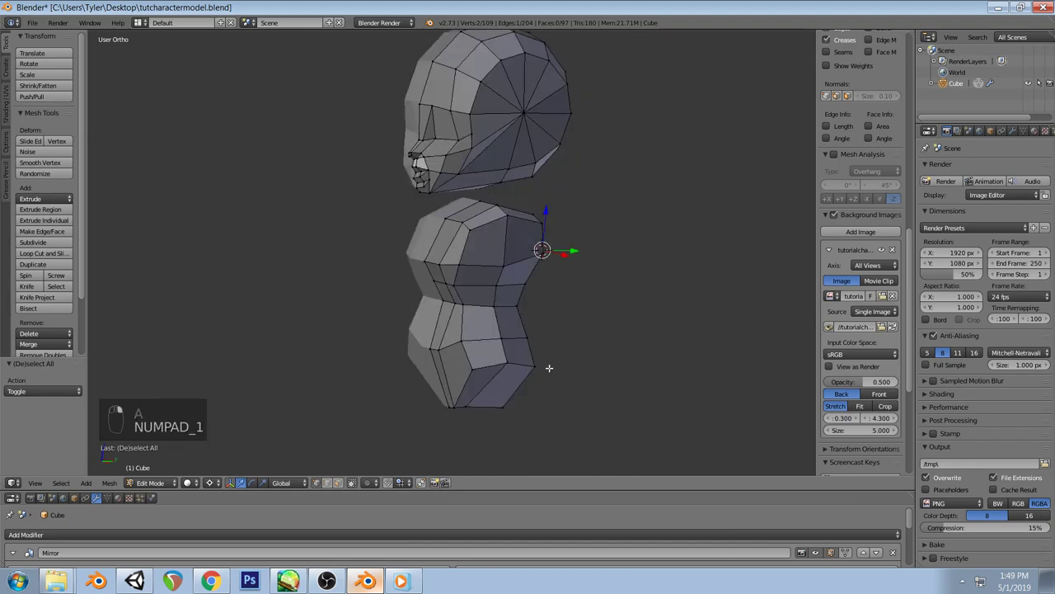
{"action": "key", "text": "KP_3"}
{"action": "key", "text": "g"}
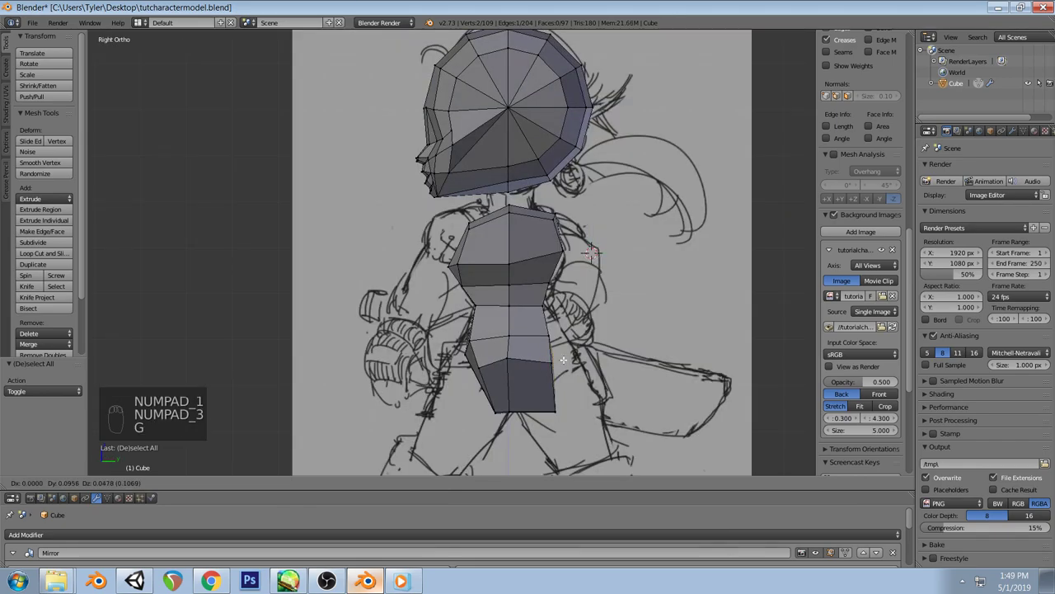
{"action": "left_click", "coordinate": [573, 352]}
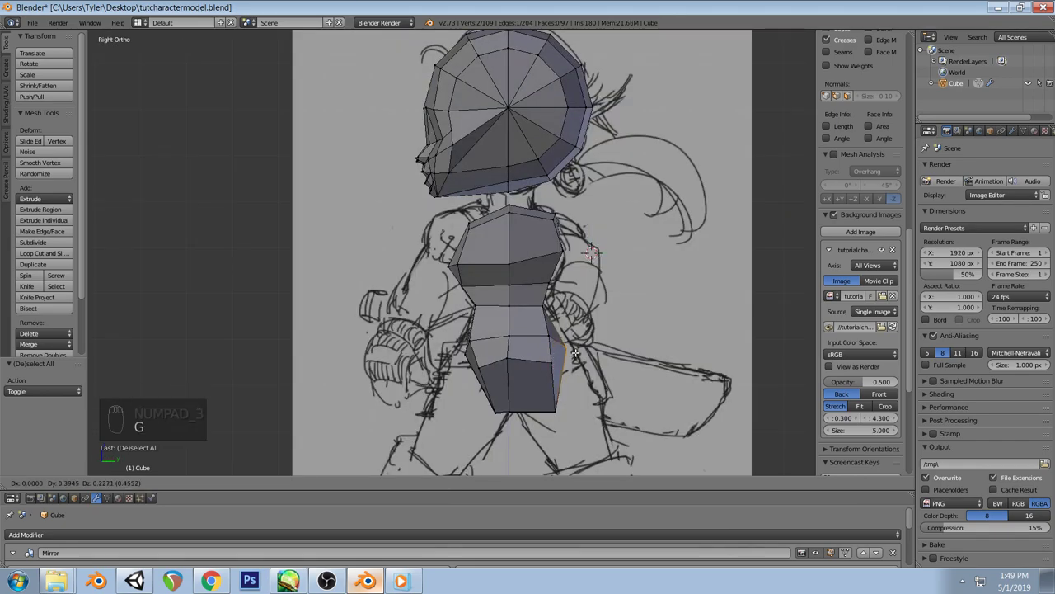
{"action": "key", "text": "a"}
Select the three outer front chest vertices and move them about 0.3 straight back in side view
{"action": "mouse_move", "coordinate": [501, 231]}
{"action": "middle_mouse_down"}
{"action": "mouse_move", "coordinate": [560, 267]}
{"action": "mouse_move", "coordinate": [596, 250]}
{"action": "mouse_move", "coordinate": [550, 245]}
{"action": "mouse_move", "coordinate": [535, 255]}
{"action": "middle_mouse_up"}
{"action": "right_click", "coordinate": [462, 263]}
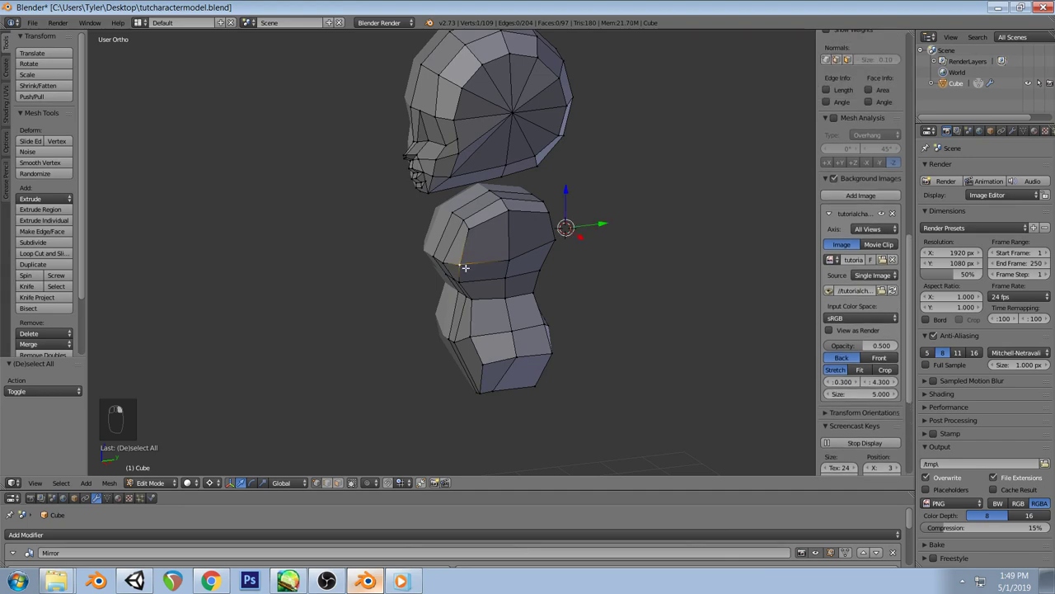
{"action": "key", "text": "KP_3"}
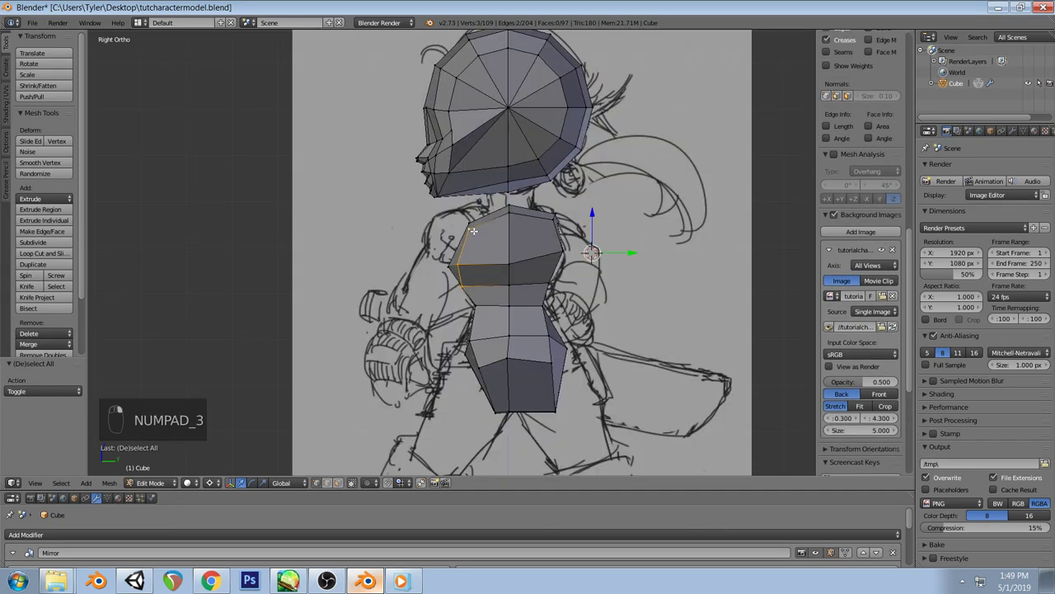
{"action": "left_click_drag", "start_coordinate": [630, 253], "coordinate": [643, 253]}
Move the outer rear chest vertices slightly forward along Y and the outer front waist vertex about 0.24 back, and deselect everything
{"action": "right_click", "coordinate": [559, 223]}
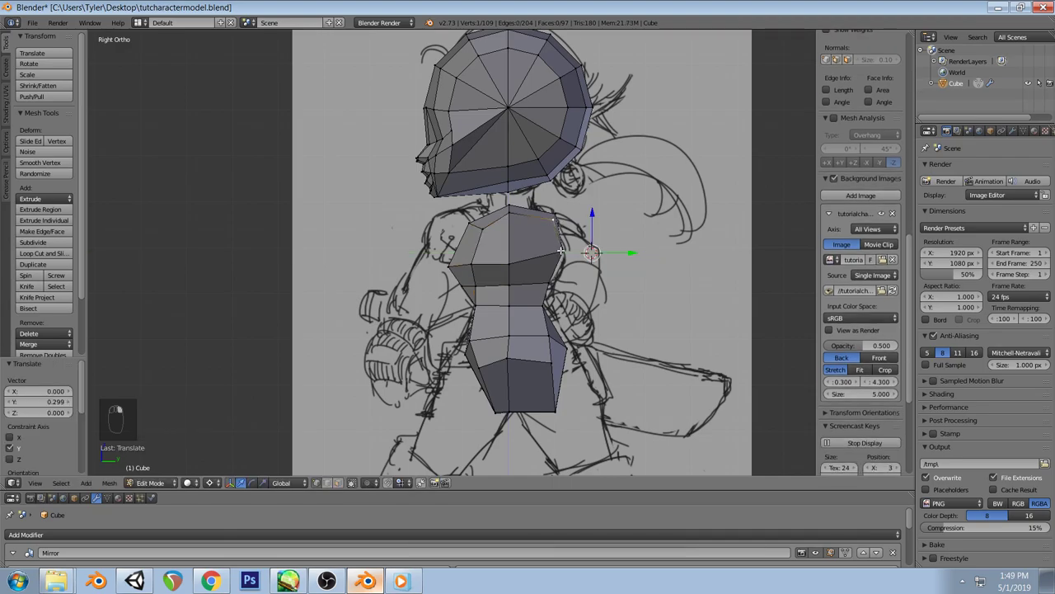
{"action": "left_click_drag", "start_coordinate": [634, 254], "coordinate": [623, 251]}
{"action": "key", "text": "a"}
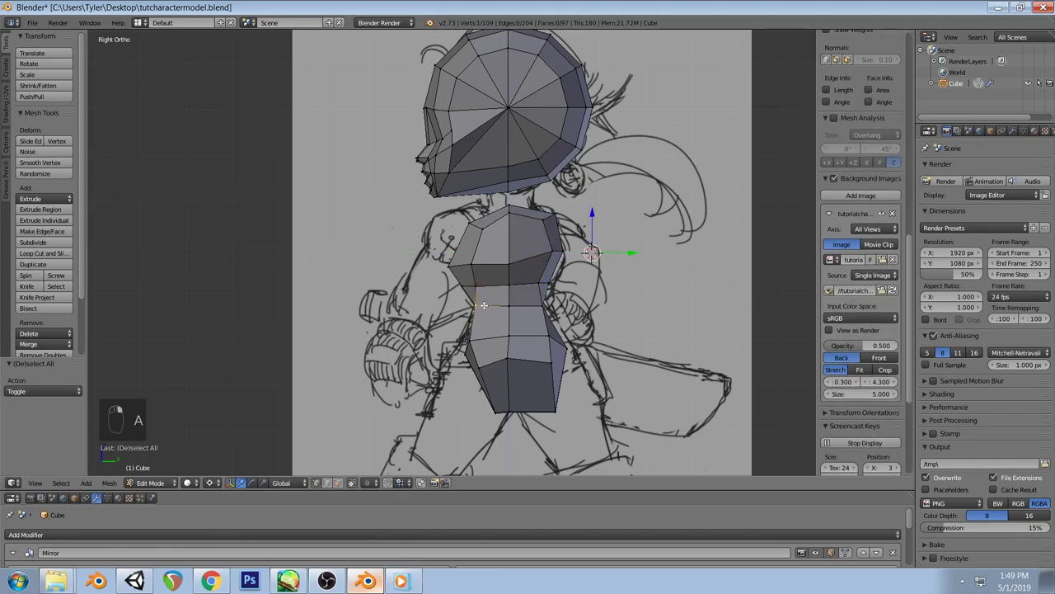
{"action": "key", "text": "a"}
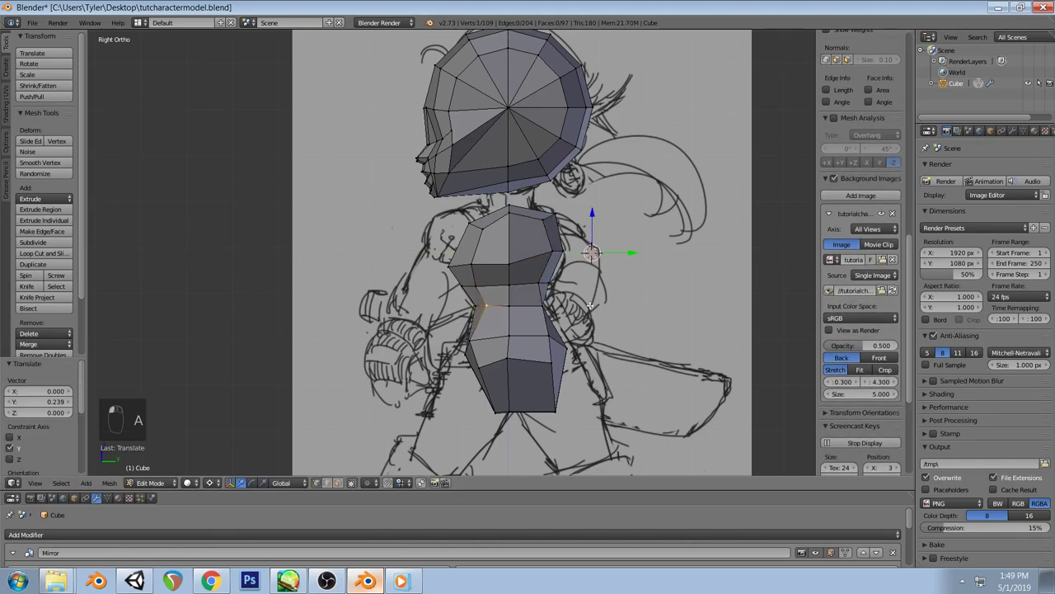
{"action": "key", "text": "z"}
{"action": "key", "text": "z"}
{"action": "right_click", "coordinate": [591, 251], "text": "ctrl"}
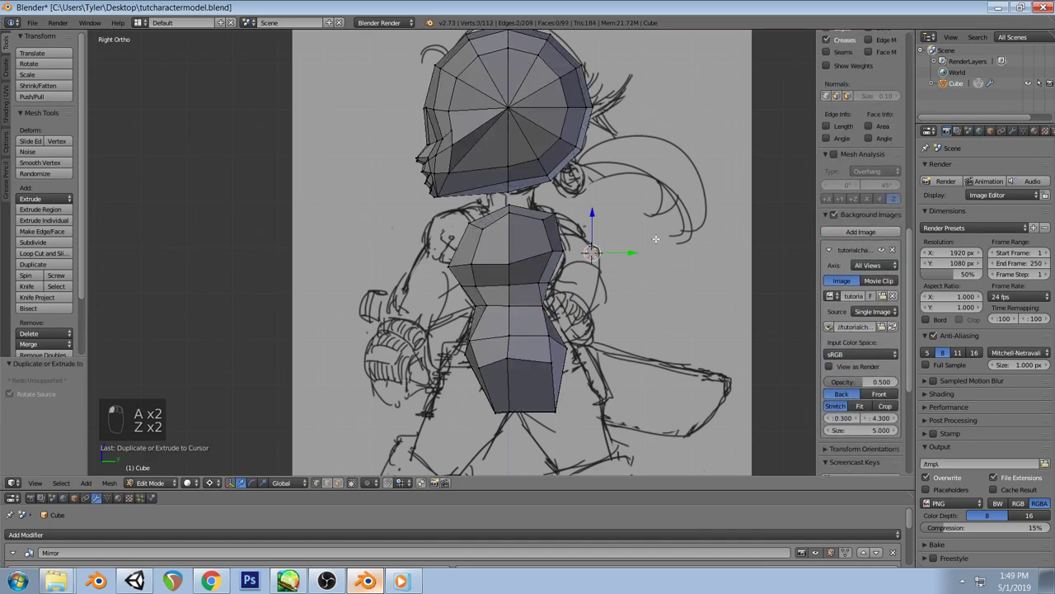
{"action": "key", "text": "ctrl+z"}
{"action": "key", "text": "z"}
{"action": "key", "text": "z"}
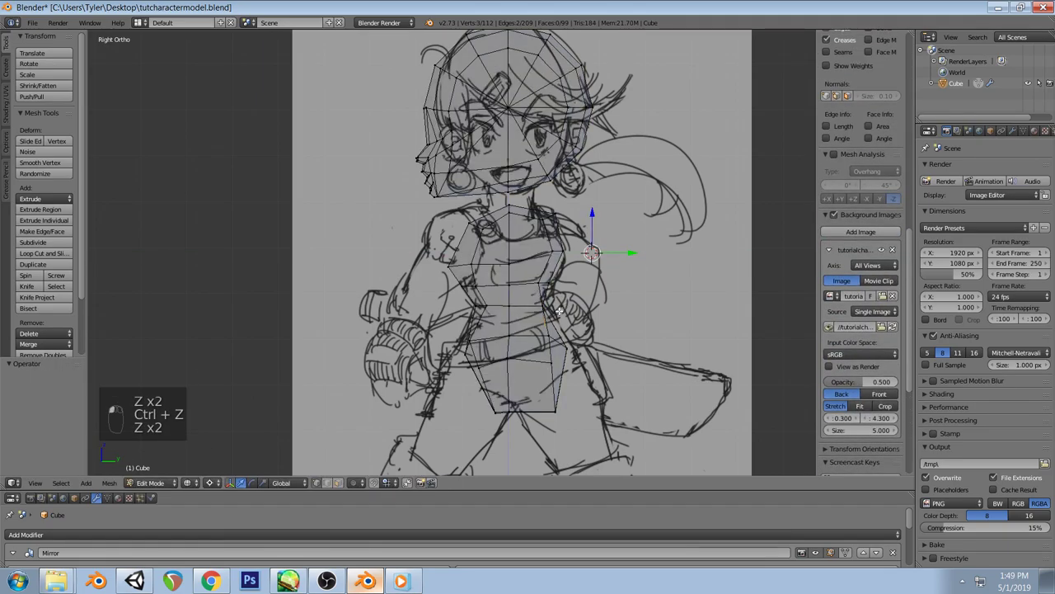
{"action": "key", "text": "a"}
{"action": "key", "text": "z"}
{"action": "mouse_move", "coordinate": [563, 310]}
{"action": "middle_mouse_down"}
{"action": "mouse_move", "coordinate": [597, 255]}
{"action": "mouse_move", "coordinate": [586, 264]}
{"action": "middle_mouse_up"}
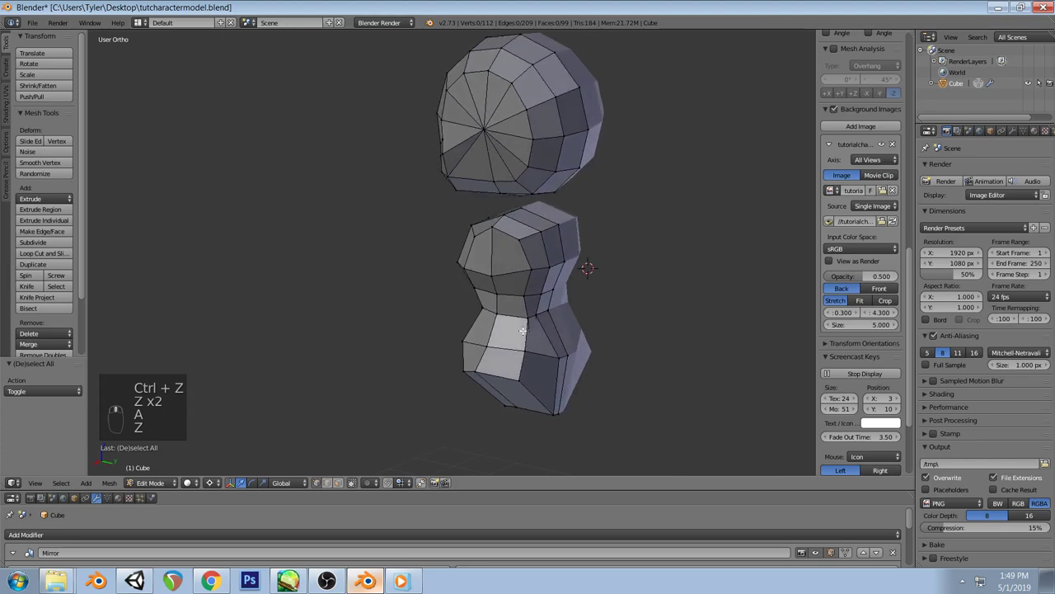
{"action": "key", "text": "ctrl+z"}
{"action": "key", "text": "ctrl+z"}
{"action": "key", "text": "ctrl+z"}
Move the three rear waist vertices about 0.31 straight forward in side view and deselect them
{"action": "key", "text": "KP_3"}
{"action": "key", "text": "z"}
{"action": "key", "text": "z"}
{"action": "left_click_drag", "start_coordinate": [632, 253], "coordinate": [618, 255]}
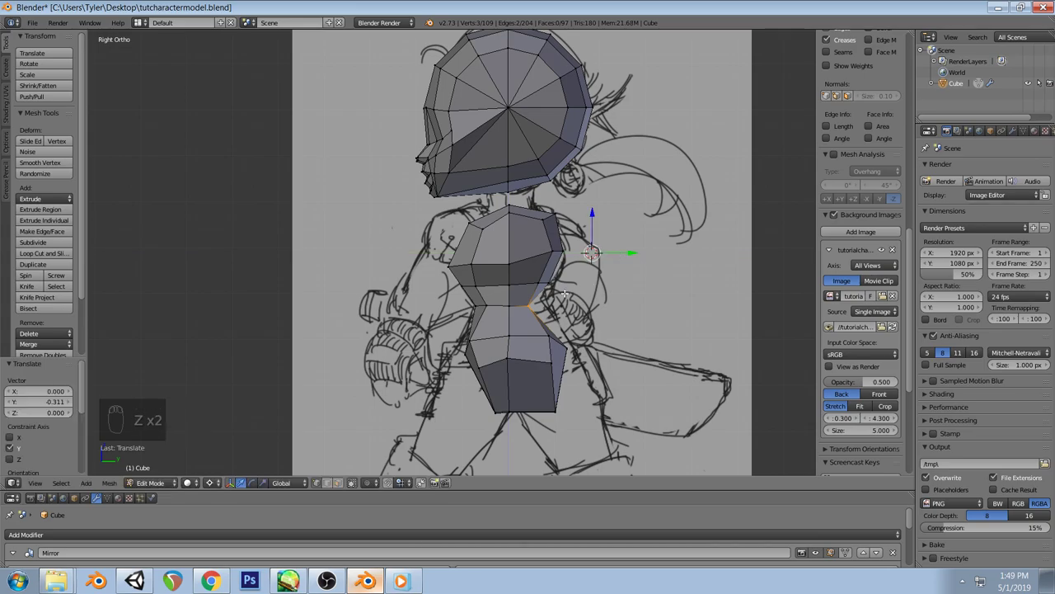
{"action": "key", "text": "a"}
{"action": "key", "text": "a"}
{"action": "key", "text": "a"}
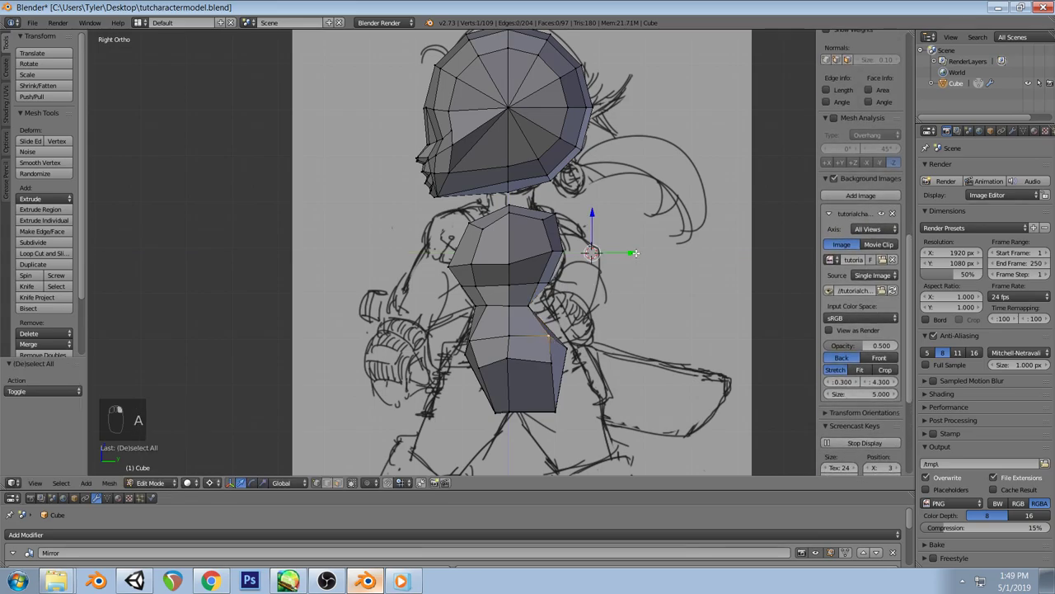
Examine the torso and hips from the front, side and at an angle, comparing the mesh with the background sketch
{"action": "key", "text": "KP_1"}
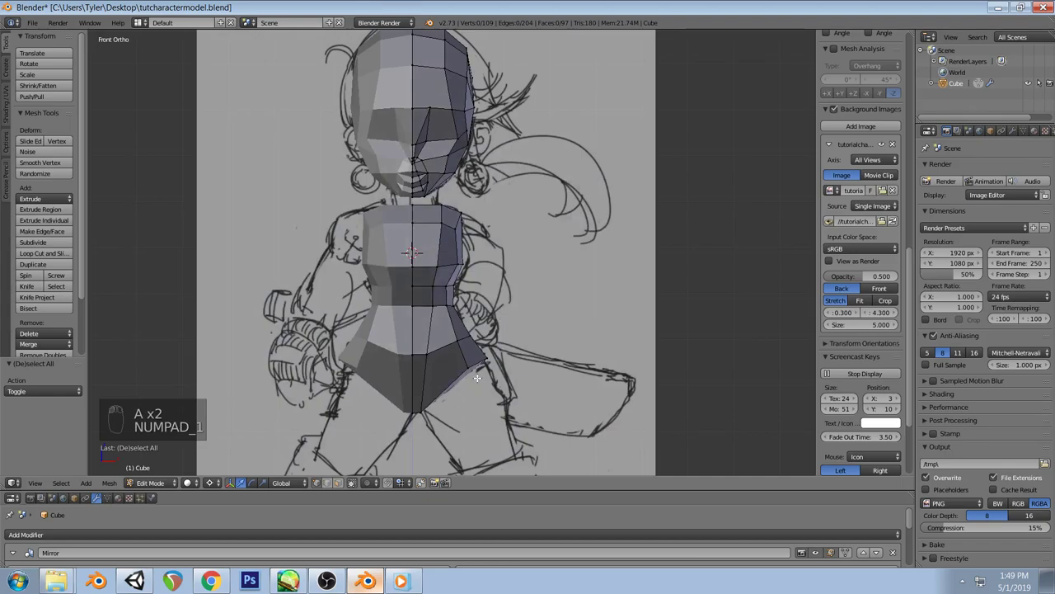
{"action": "key", "text": "z"}
{"action": "key", "text": "z"}
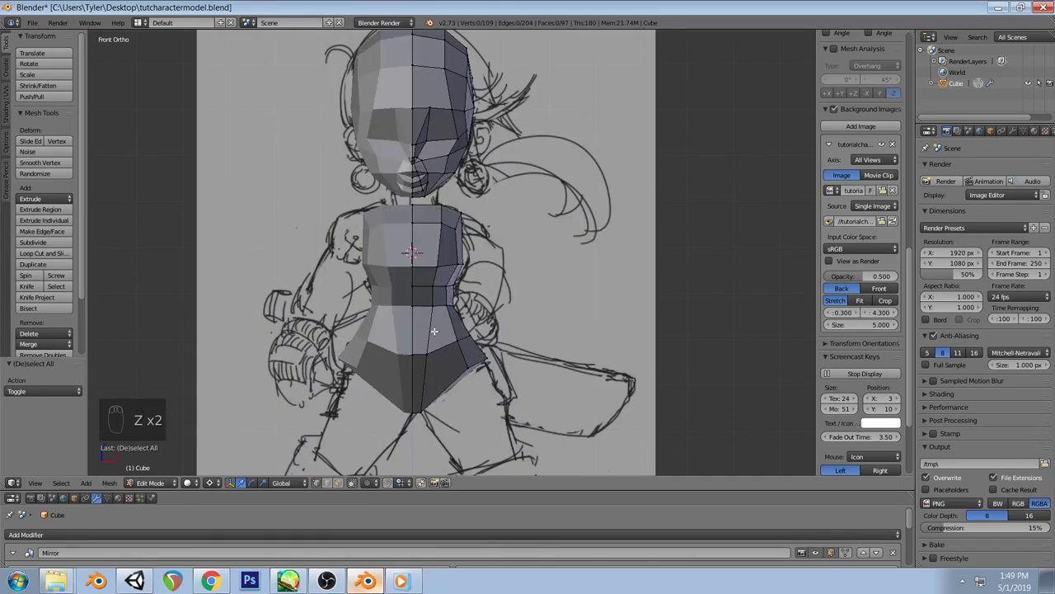
{"action": "mouse_move", "coordinate": [446, 329]}
{"action": "middle_mouse_down"}
{"action": "mouse_move", "coordinate": [459, 328]}
{"action": "mouse_move", "coordinate": [454, 301]}
{"action": "mouse_move", "coordinate": [421, 290]}
{"action": "mouse_move", "coordinate": [404, 306]}
{"action": "mouse_move", "coordinate": [513, 378]}
{"action": "middle_mouse_up"}
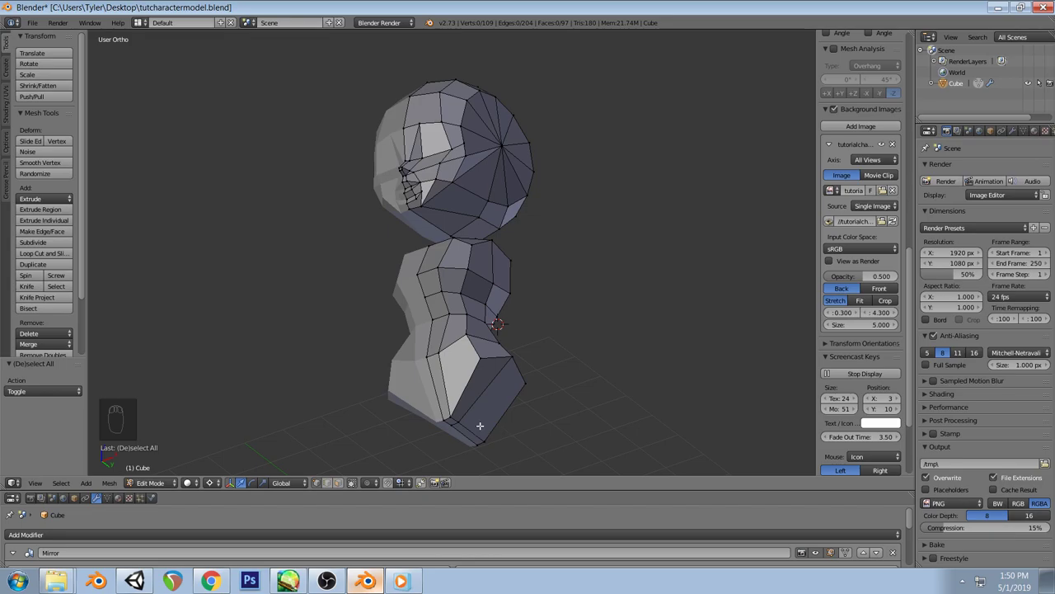
{"action": "key", "text": "KP_3"}
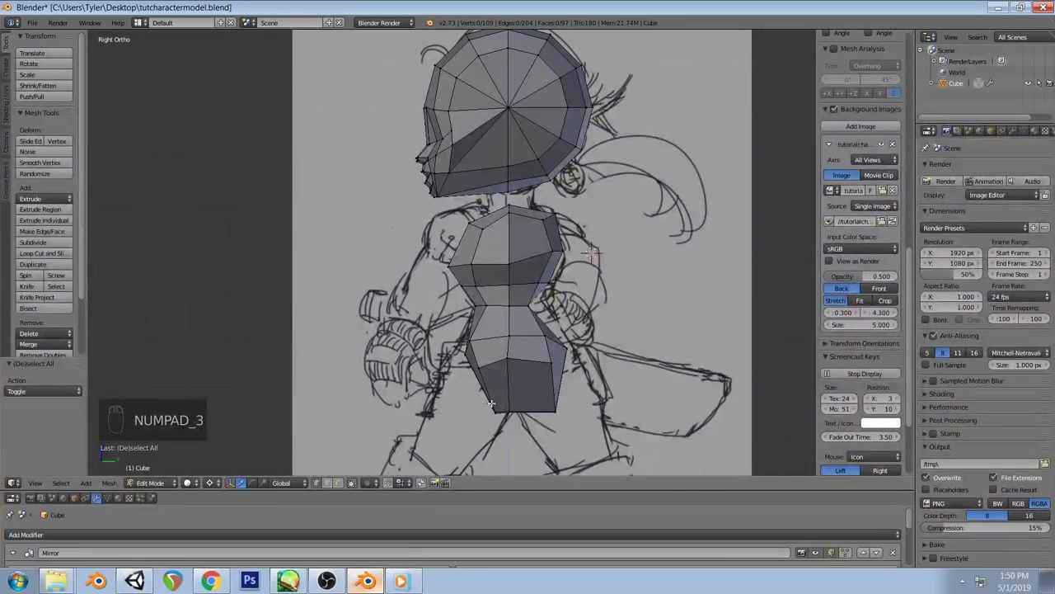
{"action": "key", "text": "KP_3"}
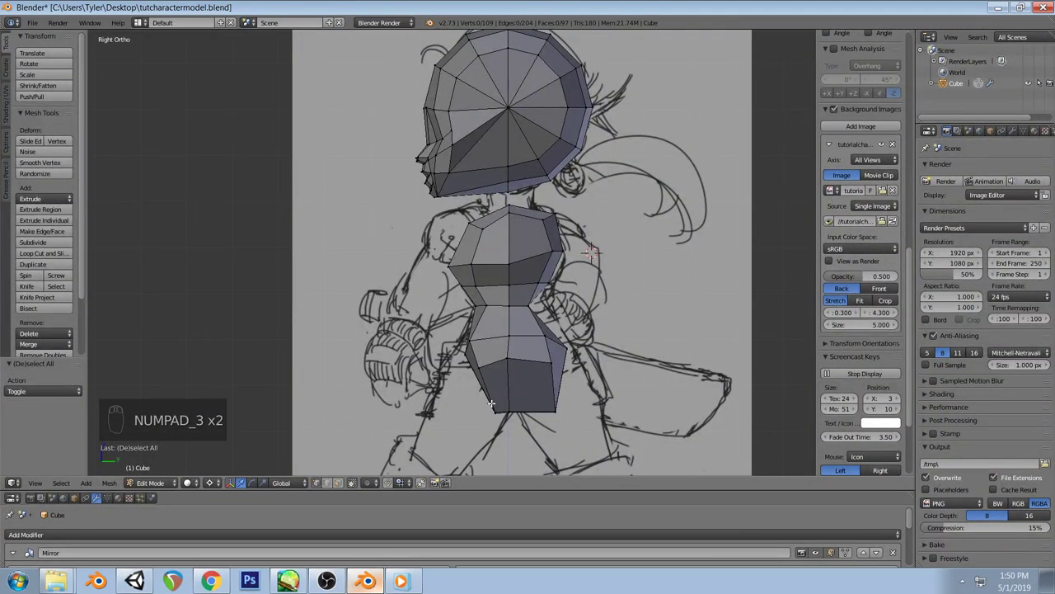
{"action": "key", "text": "KP_1"}
{"action": "key", "text": "z"}
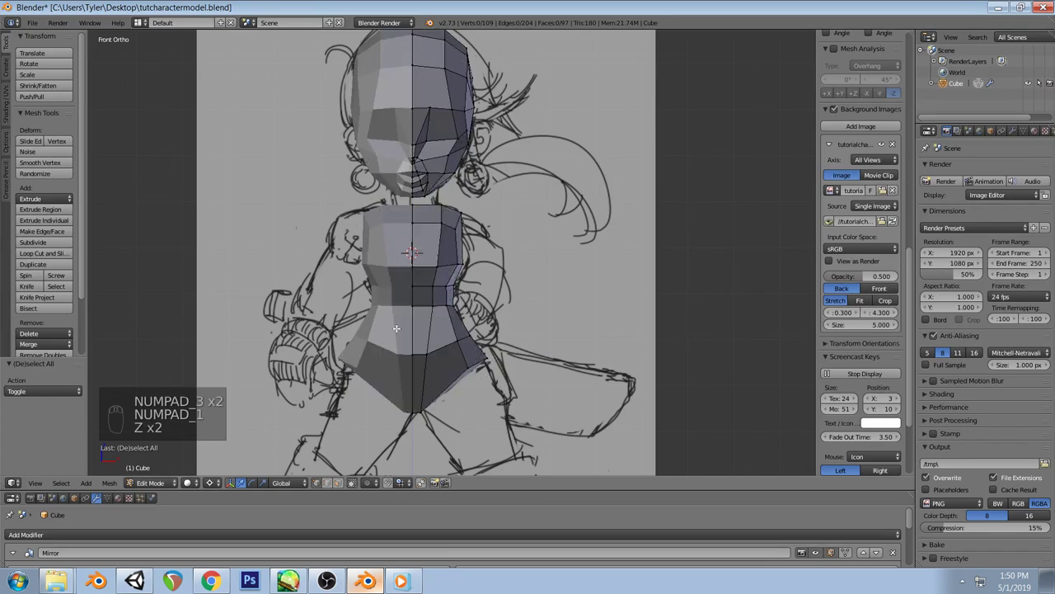
{"action": "key", "text": "z"}
{"action": "scroll", "coordinate": [501, 297], "scroll_direction": "up", "scroll_amount": 1}
{"action": "middle_click_drag", "start_coordinate": [478, 298], "coordinate": [511, 302]}
Select the waist edge loop, move it about 0.08 down and 0.04 inward in front view, and deselect it
{"action": "key", "text": "KP_1"}
{"action": "key", "text": "z"}
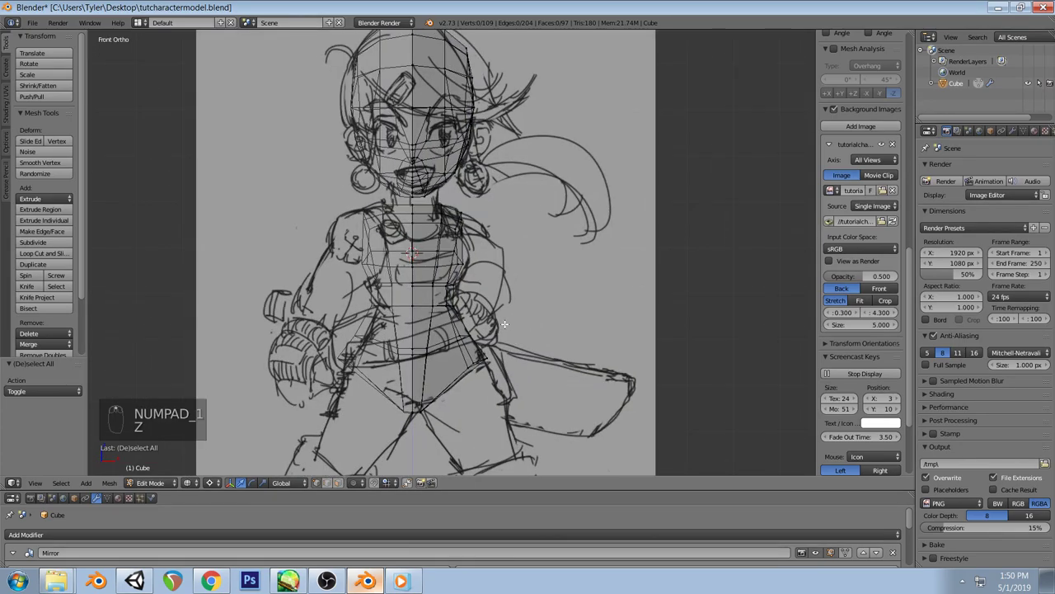
{"action": "scroll", "coordinate": [495, 317], "scroll_direction": "up", "scroll_amount": 1}
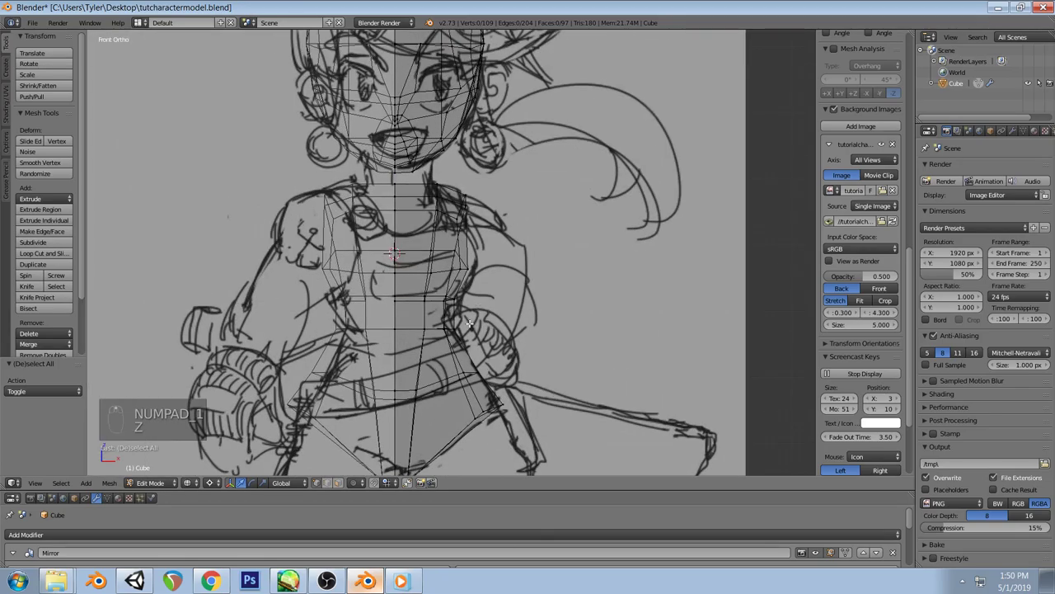
{"action": "key", "text": "z"}
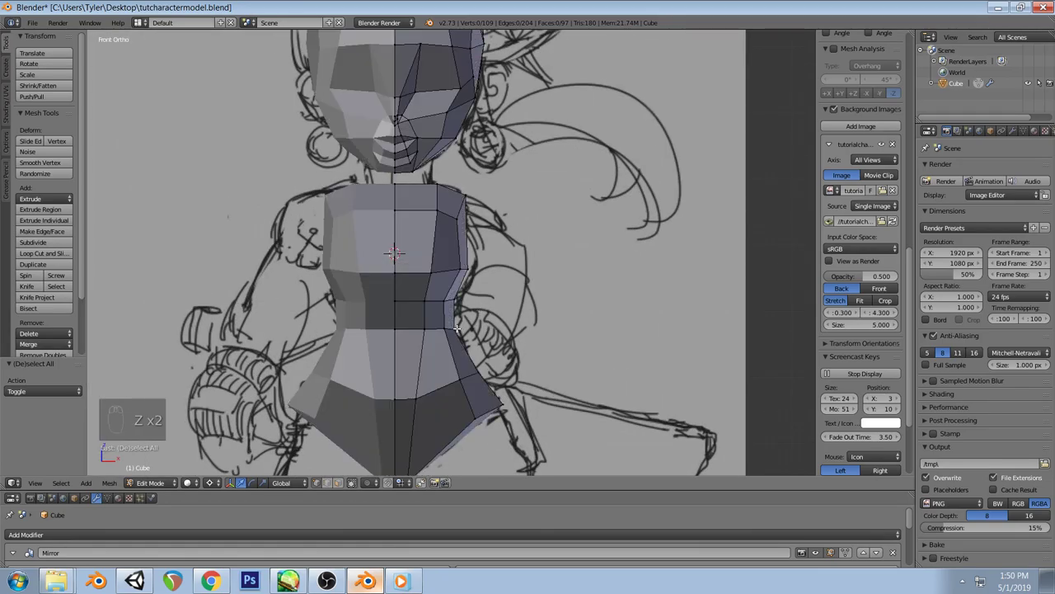
{"action": "right_click", "coordinate": [414, 329], "text": "alt"}
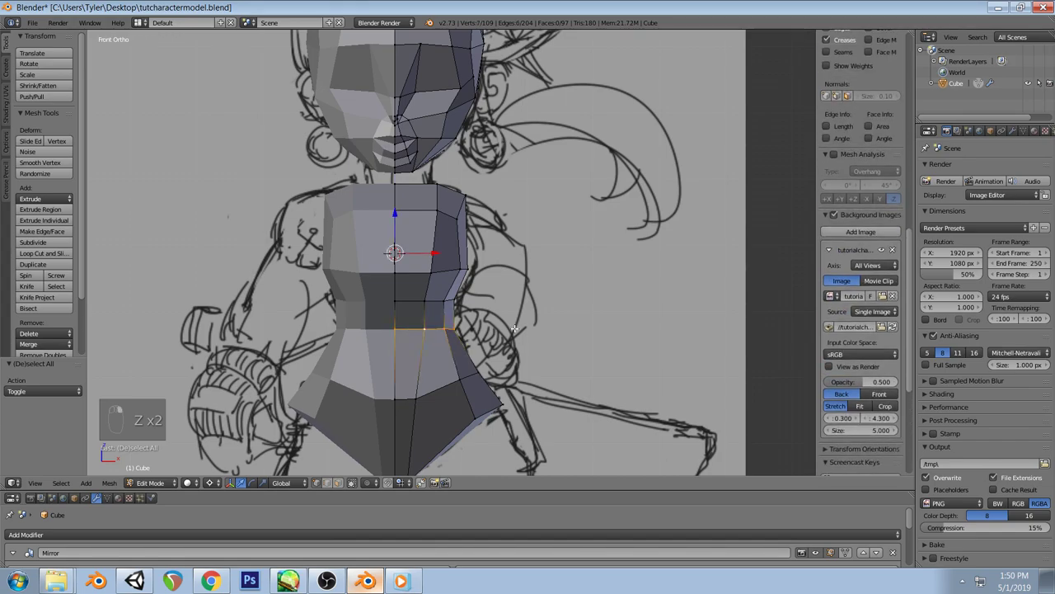
{"action": "key", "text": "g"}
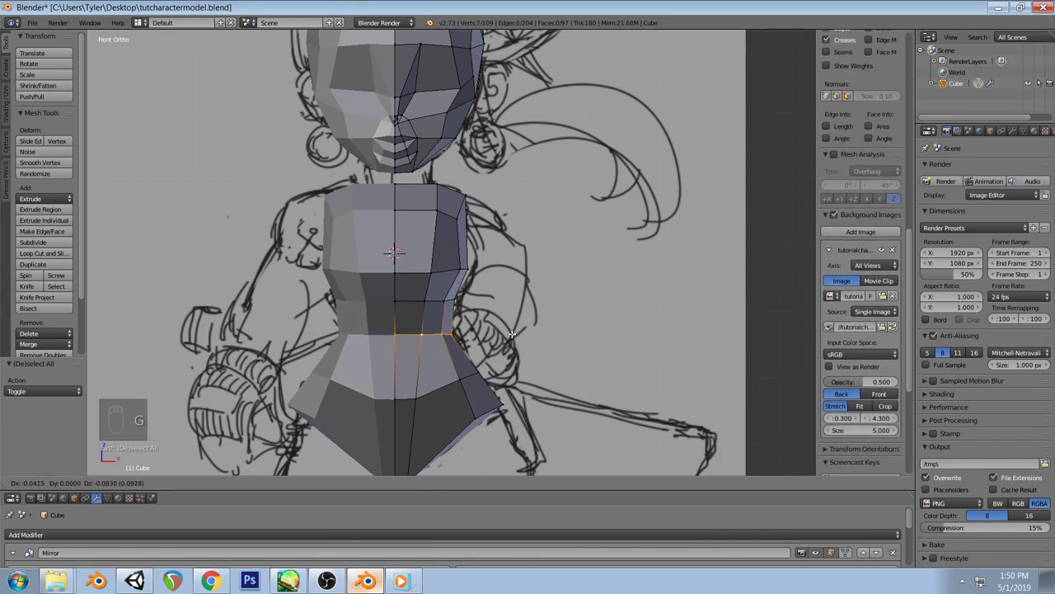
{"action": "left_click", "coordinate": [512, 326]}
{"action": "key", "text": "a"}
Nudge the edge loop just above the waist, and move the chest loop about 0.12 up and 0.06 outward in front view
{"action": "right_click", "coordinate": [516, 312], "text": "alt"}
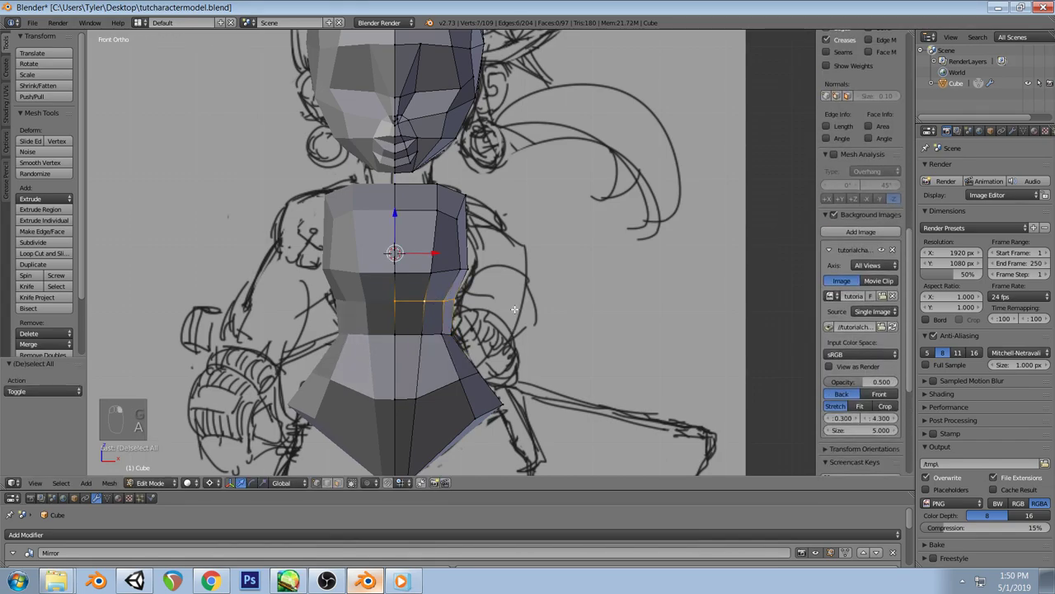
{"action": "key", "text": "g"}
{"action": "left_click", "coordinate": [494, 279]}
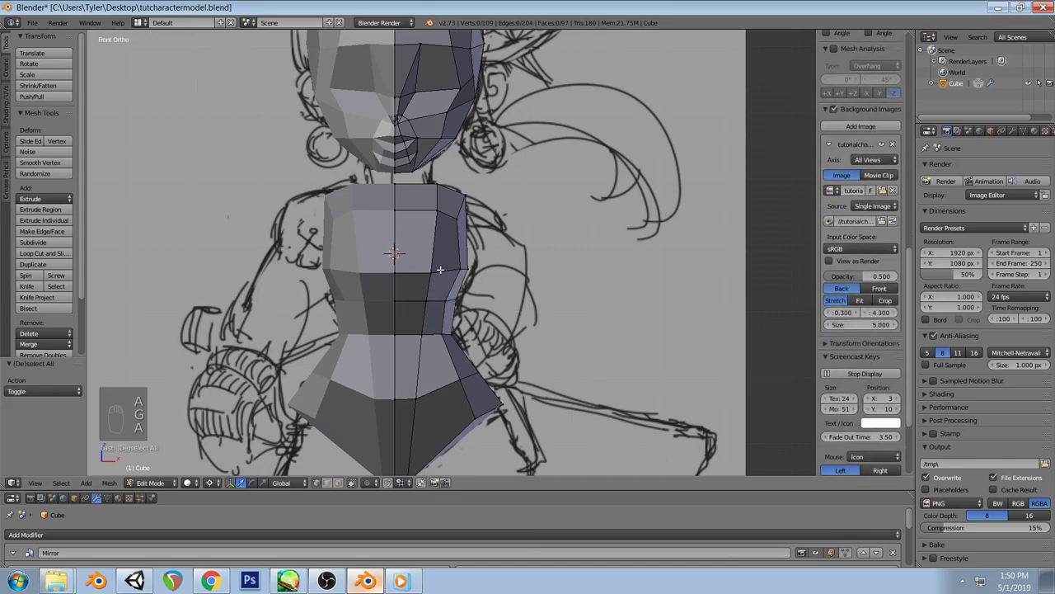
{"action": "key", "text": "g"}
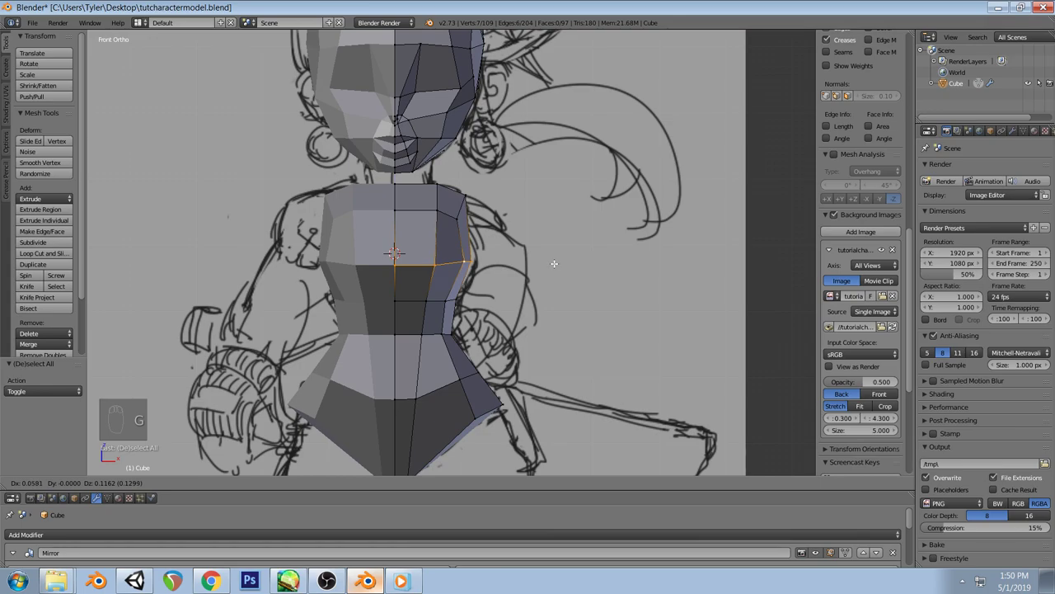
{"action": "left_click", "coordinate": [554, 263]}
{"action": "key", "text": "a"}
Select the outer front vertex of the loop above the waist, reposition it in side view, and deselect it
{"action": "key", "text": "z"}
{"action": "mouse_move", "coordinate": [549, 276]}
{"action": "middle_mouse_down"}
{"action": "mouse_move", "coordinate": [525, 315]}
{"action": "mouse_move", "coordinate": [505, 324]}
{"action": "middle_mouse_up"}
{"action": "key", "text": "z"}
{"action": "middle_click_drag", "start_coordinate": [490, 281], "coordinate": [500, 273]}
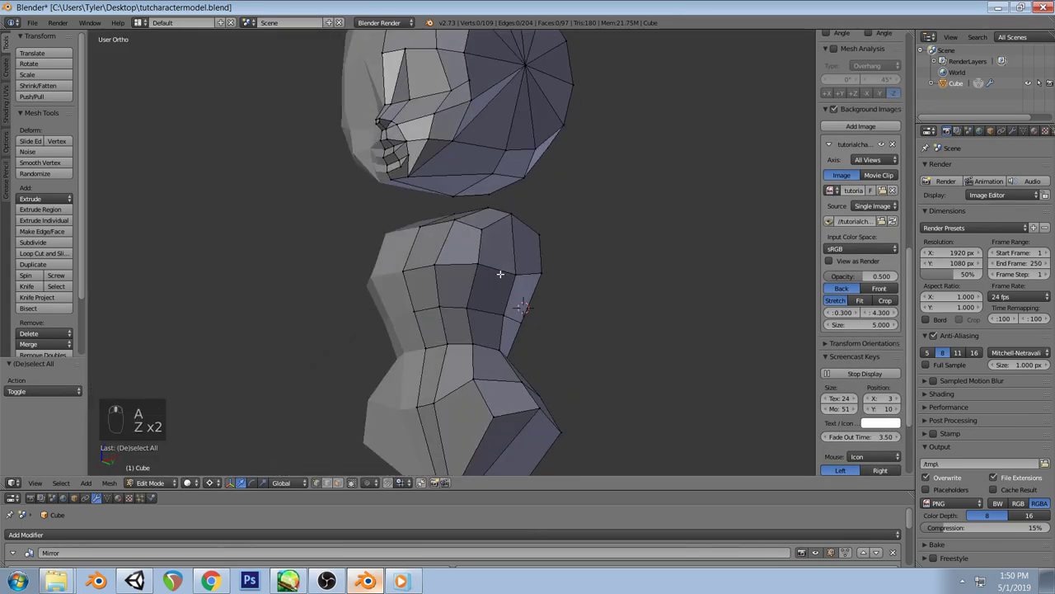
{"action": "key", "text": "KP_3"}
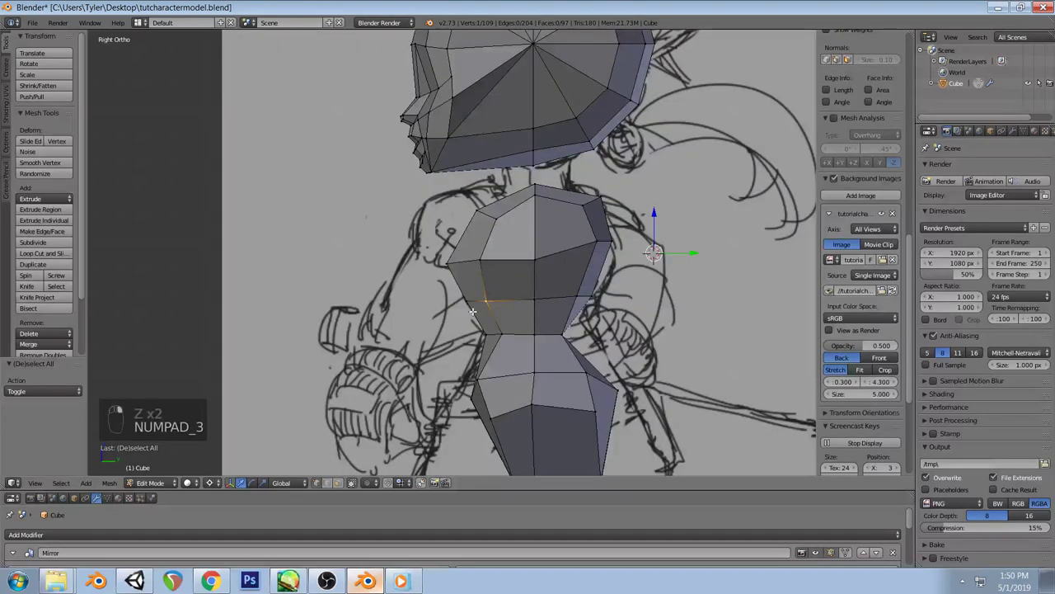
{"action": "key", "text": "g"}
{"action": "left_click", "coordinate": [617, 326]}
{"action": "key", "text": "a"}
{"action": "mouse_move", "coordinate": [474, 276]}
{"action": "middle_mouse_down"}
{"action": "mouse_move", "coordinate": [535, 300]}
{"action": "mouse_move", "coordinate": [558, 294]}
{"action": "mouse_move", "coordinate": [563, 274]}
{"action": "mouse_move", "coordinate": [589, 281]}
{"action": "middle_mouse_up"}
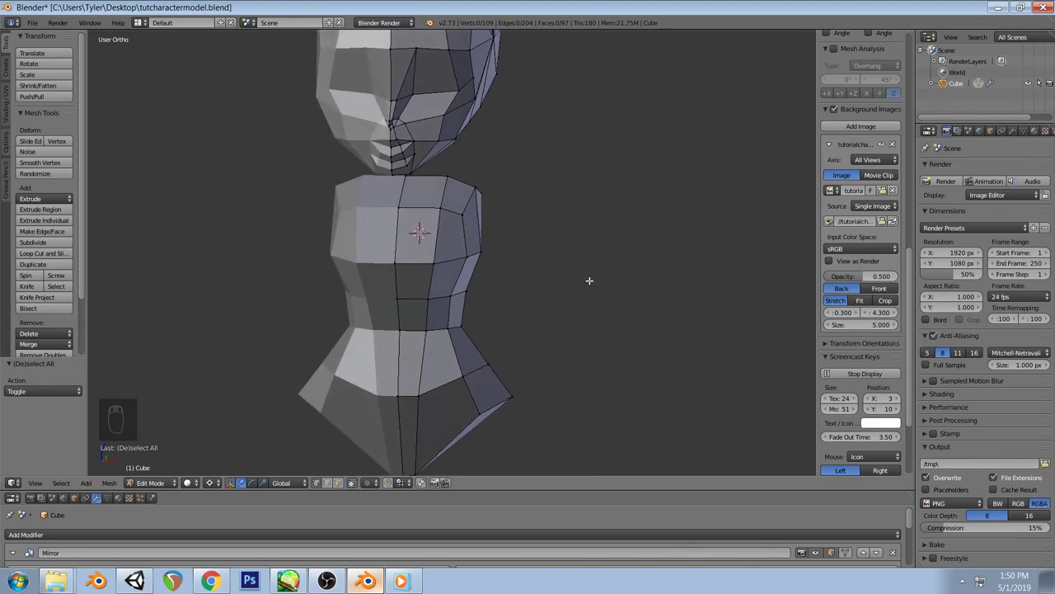
Extrude the two top side edges of the shoulder about 0.57 outward and 0.2 down in front view
{"action": "left_click", "coordinate": [317, 483]}
{"action": "middle_click_drag", "start_coordinate": [597, 200], "coordinate": [530, 207]}
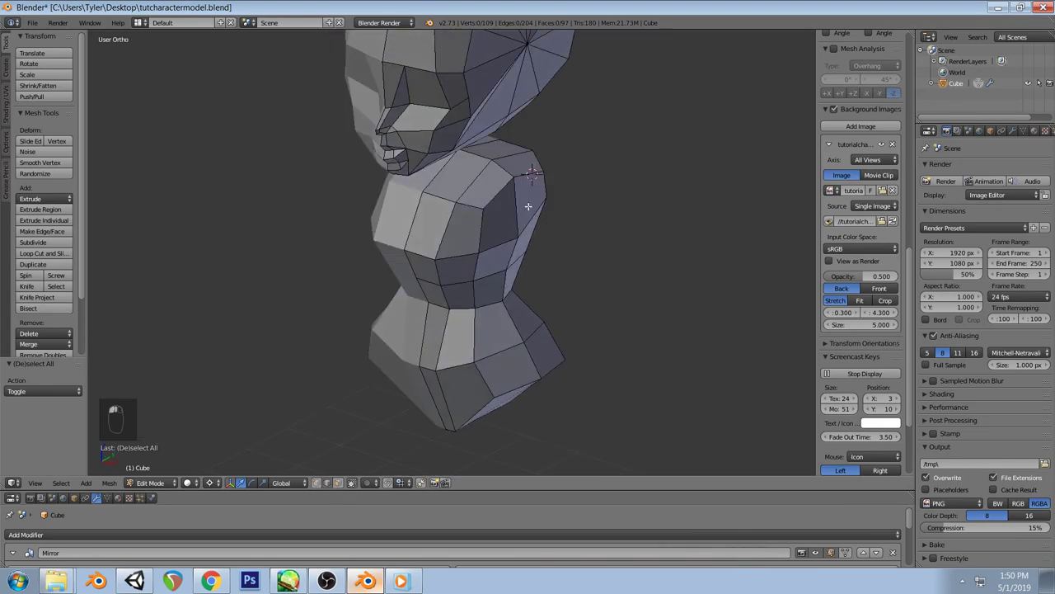
{"action": "right_click", "coordinate": [531, 172]}
{"action": "key", "text": "KP_1"}
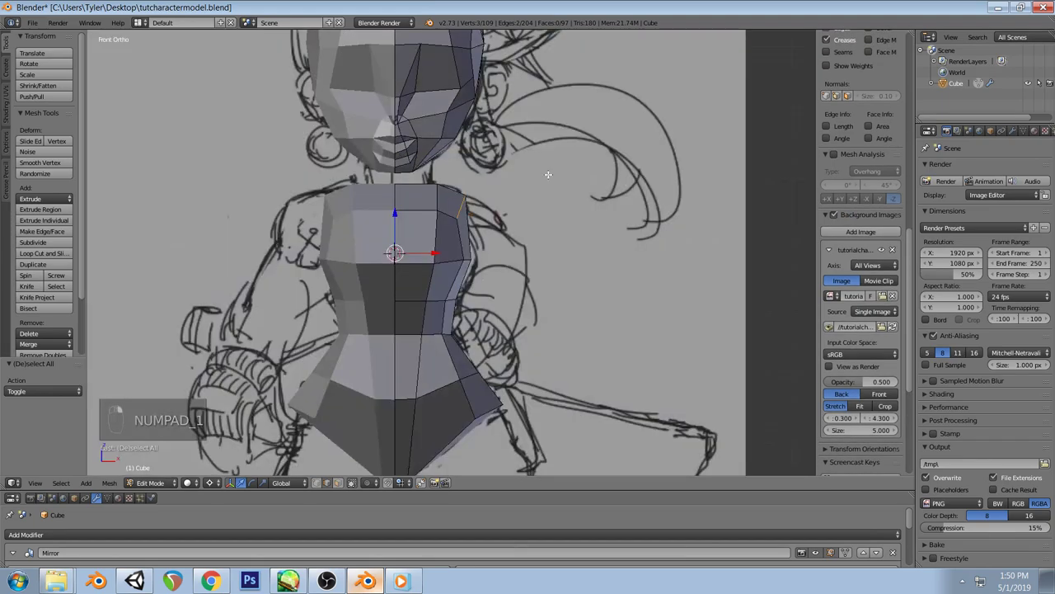
{"action": "key", "text": "e"}
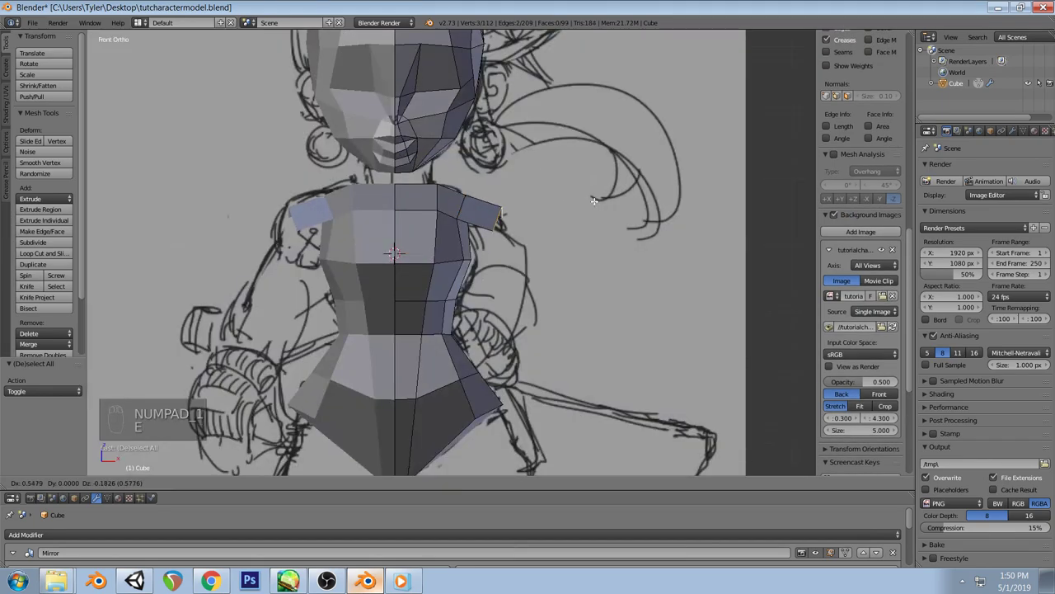
{"action": "left_click", "coordinate": [596, 203]}
Extrude the shoulder edges again toward the upper arm, rotate them about 51.5°, realign them with the sketch, and deselect them
{"action": "key", "text": "e"}
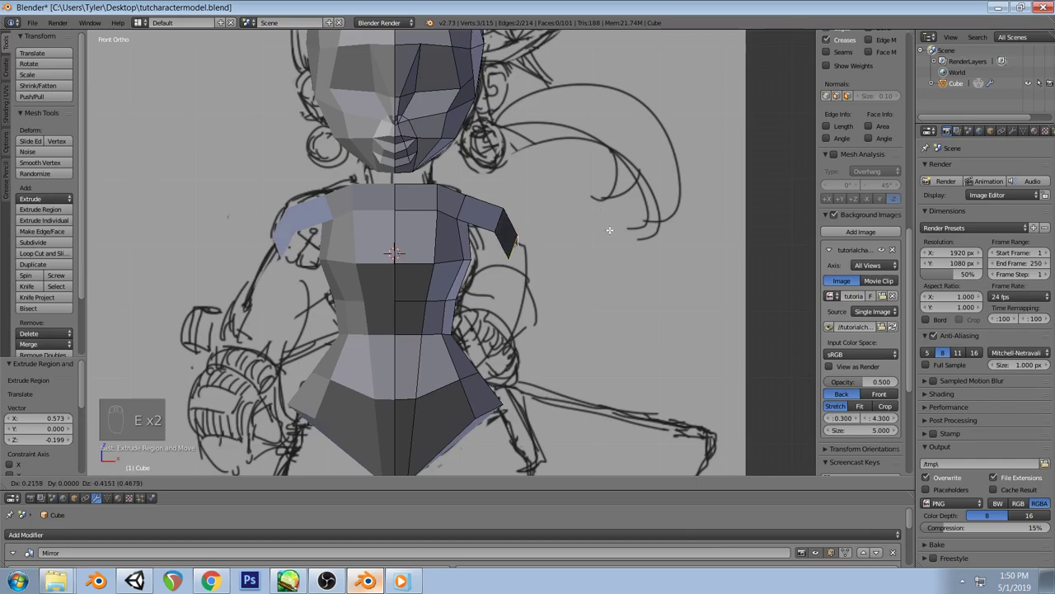
{"action": "left_click", "coordinate": [607, 231]}
{"action": "key", "text": "r"}
{"action": "left_click", "coordinate": [606, 416]}
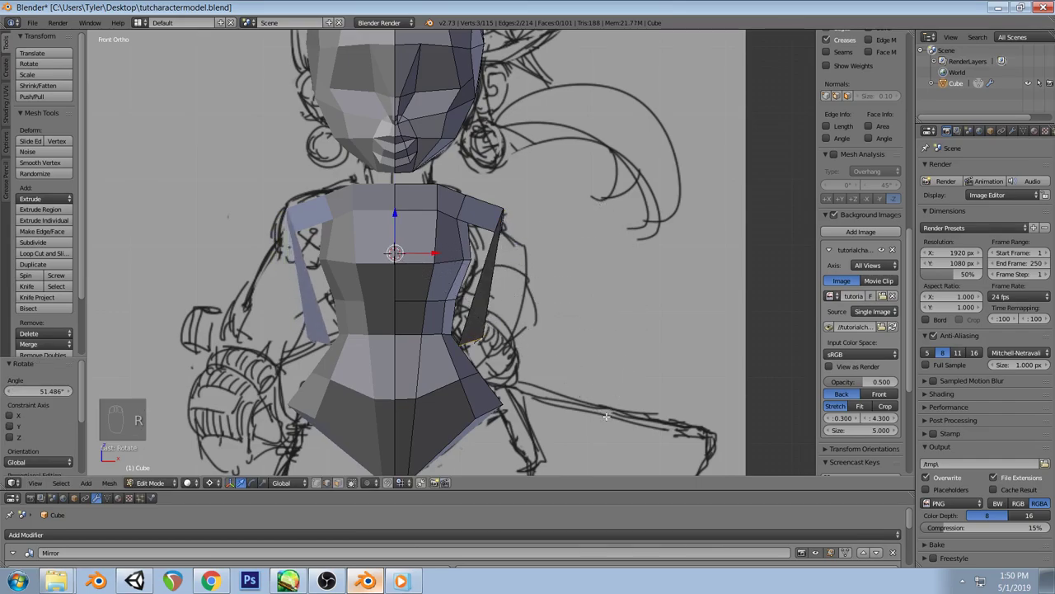
{"action": "key", "text": "g"}
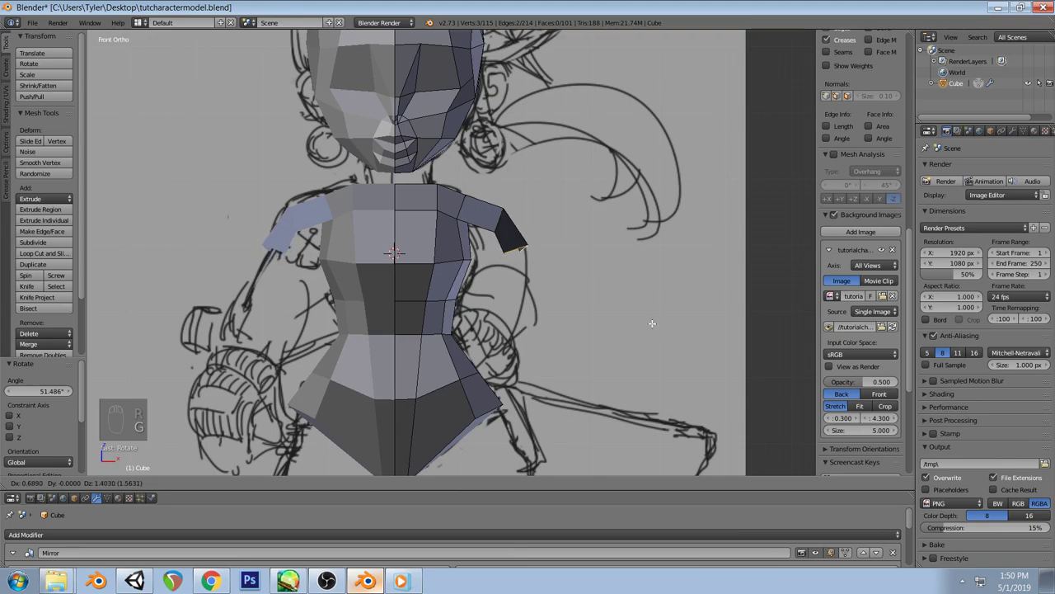
{"action": "left_click", "coordinate": [649, 324]}
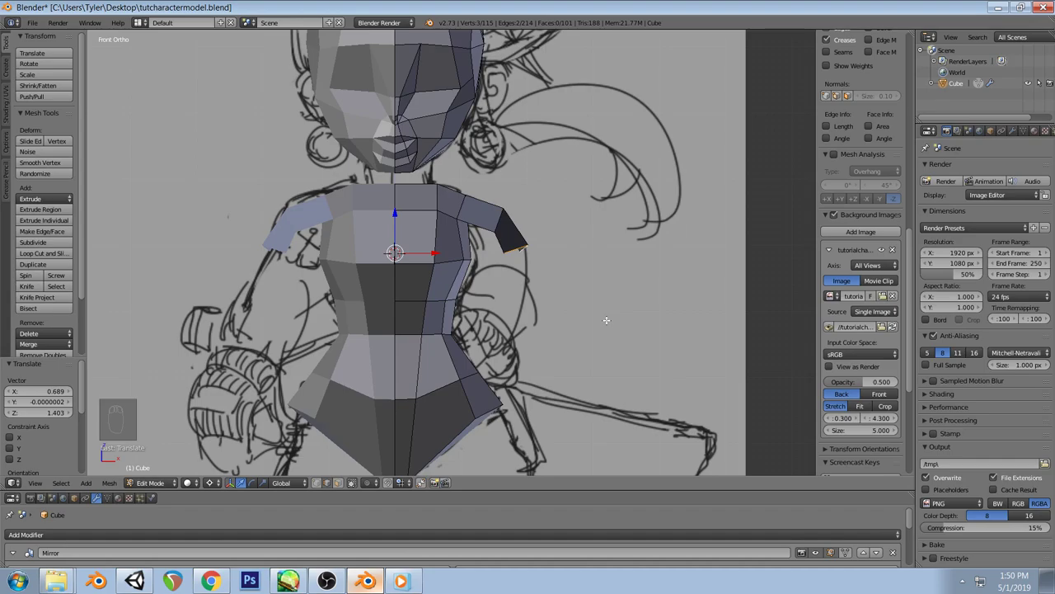
{"action": "key", "text": "a"}
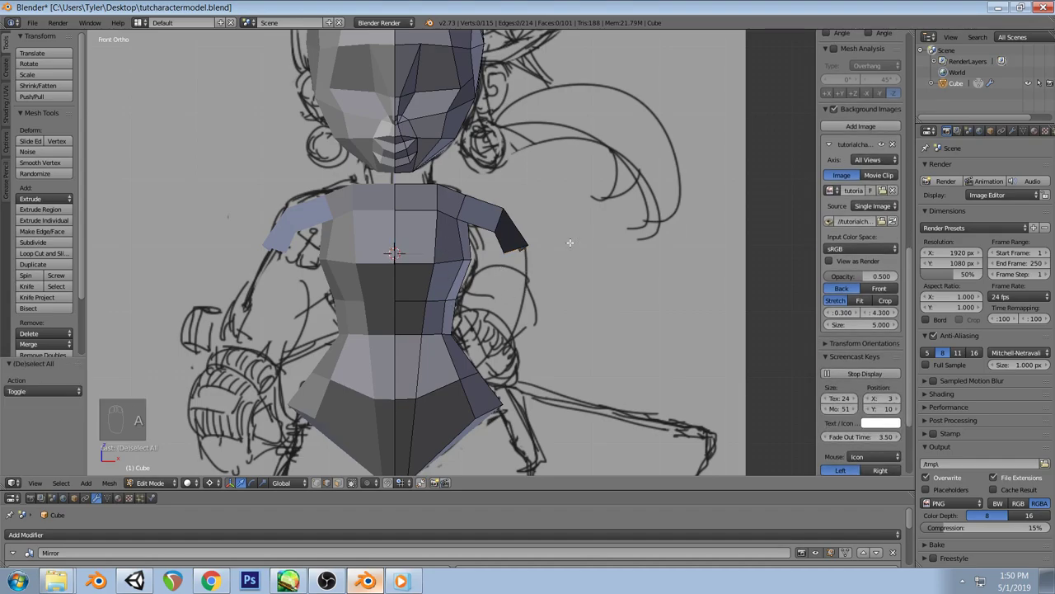
Inspect the extruded shoulder at an angle and select the front upper side face of the torso beneath it
{"action": "middle_click_drag", "start_coordinate": [569, 243], "coordinate": [497, 211]}
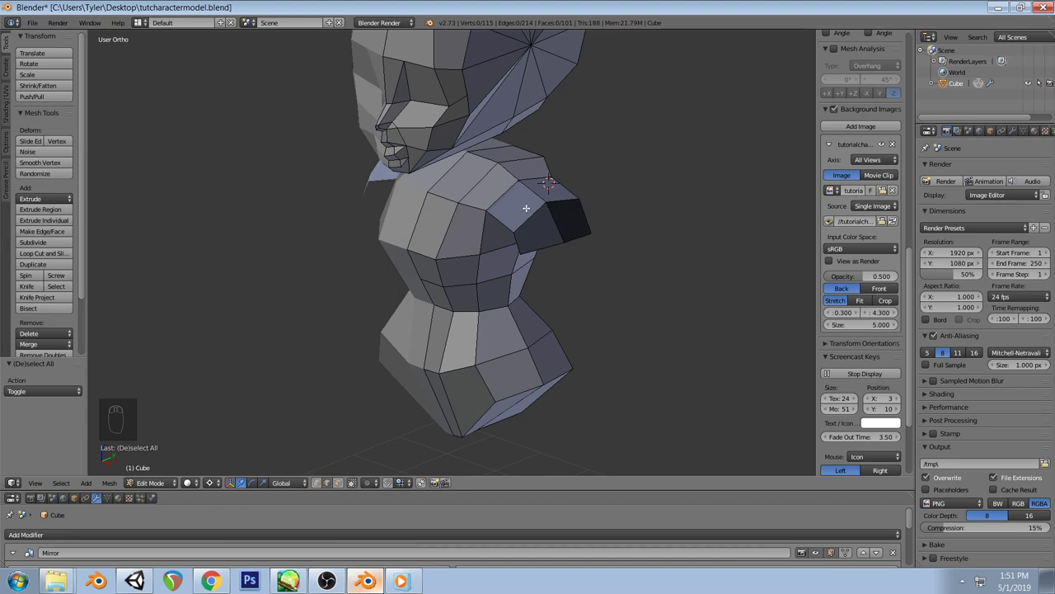
{"action": "key", "text": "KP_1"}
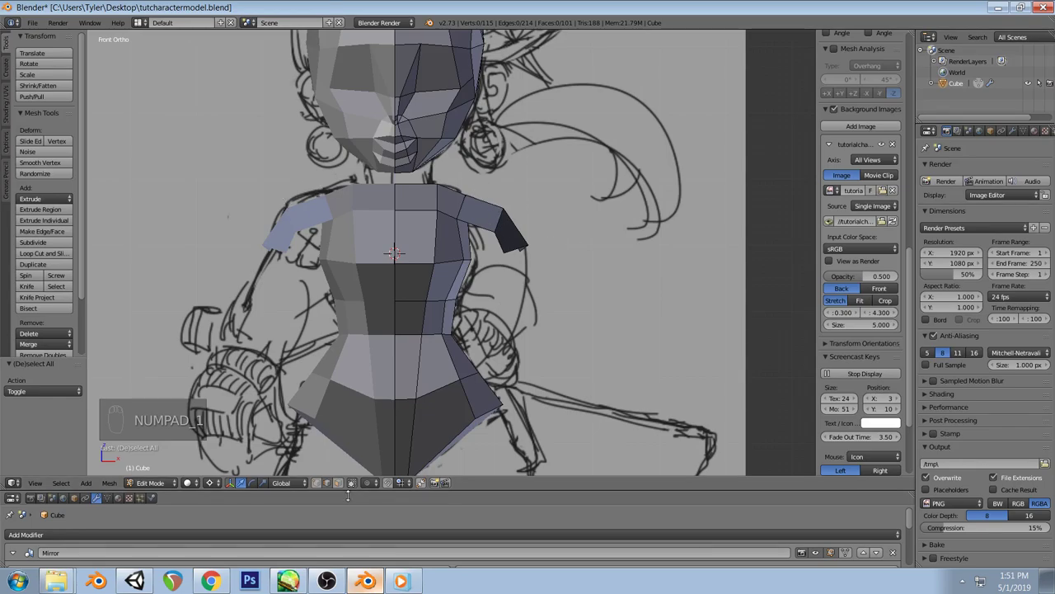
{"action": "key", "text": "z"}
{"action": "middle_click_drag", "start_coordinate": [572, 228], "coordinate": [559, 252]}
{"action": "key", "text": "z"}
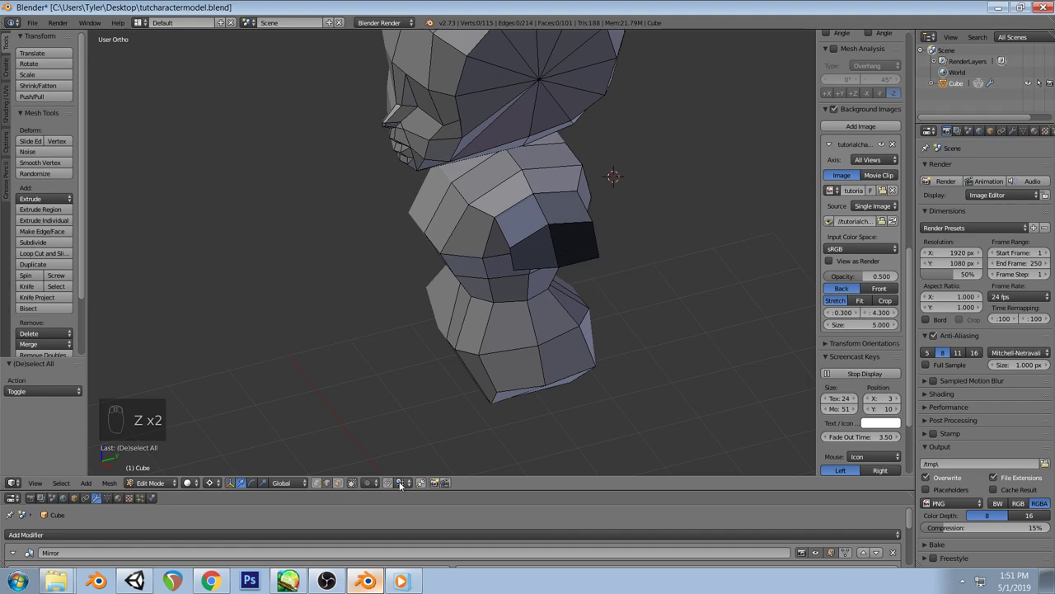
{"action": "left_click", "coordinate": [338, 486]}
{"action": "middle_click_drag", "start_coordinate": [511, 371], "coordinate": [569, 280]}
{"action": "right_click", "coordinate": [511, 246]}
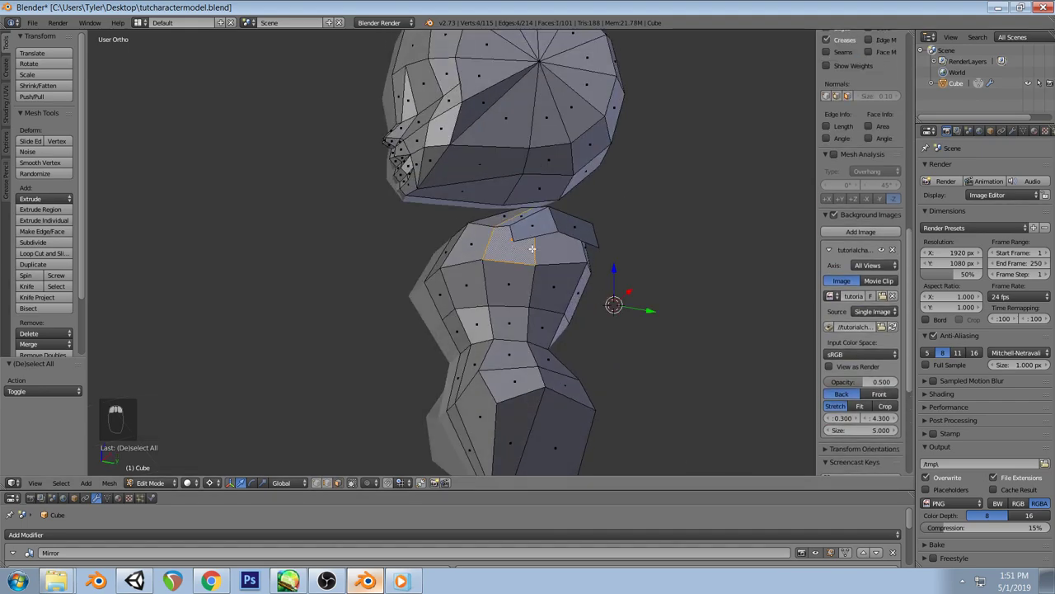
Undo the face selection and both shoulder extrusions, and redo the last deselection on the torso
{"action": "key", "text": "ctrl+z"}
{"action": "key", "text": "ctrl+z"}
{"action": "key", "text": "ctrl+z"}
{"action": "key", "text": "ctrl+z"}
{"action": "key", "text": "ctrl+z"}
{"action": "key", "text": "ctrl+z"}
{"action": "key", "text": "ctrl+z"}
{"action": "key", "text": "ctrl+z"}
{"action": "key", "text": "ctrl+z"}
{"action": "key", "text": "ctrl+z"}
{"action": "key", "text": "ctrl+z"}
{"action": "key", "text": "ctrl+z"}
{"action": "key", "text": "ctrl+z"}
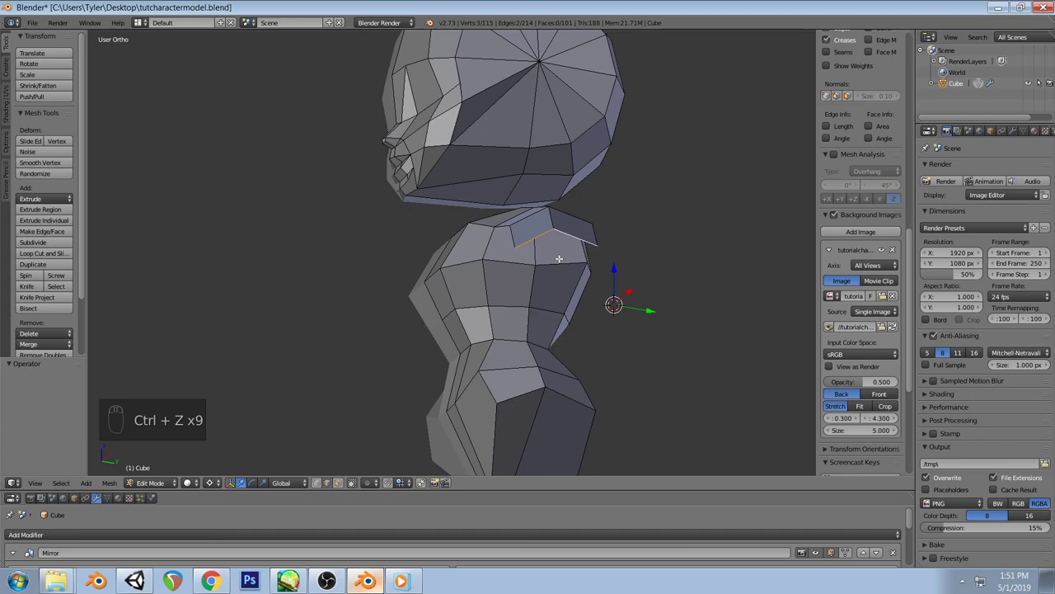
{"action": "key", "text": "ctrl+z"}
{"action": "key", "text": "ctrl+z"}
{"action": "key", "text": "ctrl+z"}
{"action": "key", "text": "ctrl+z"}
{"action": "key", "text": "ctrl+z"}
{"action": "key", "text": "ctrl+z"}
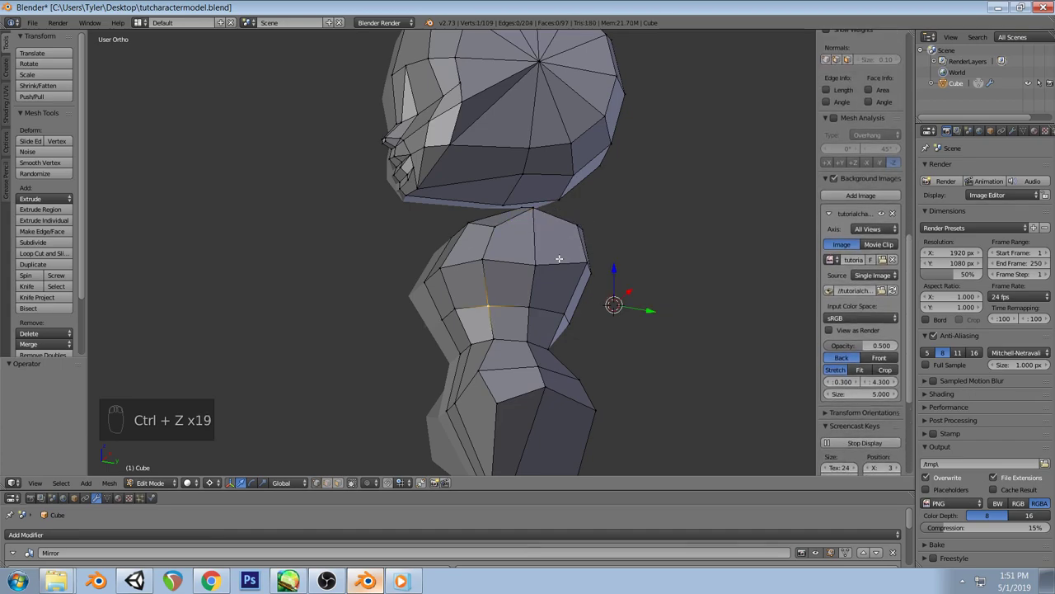
{"action": "key", "text": "ctrl+shift+z"}
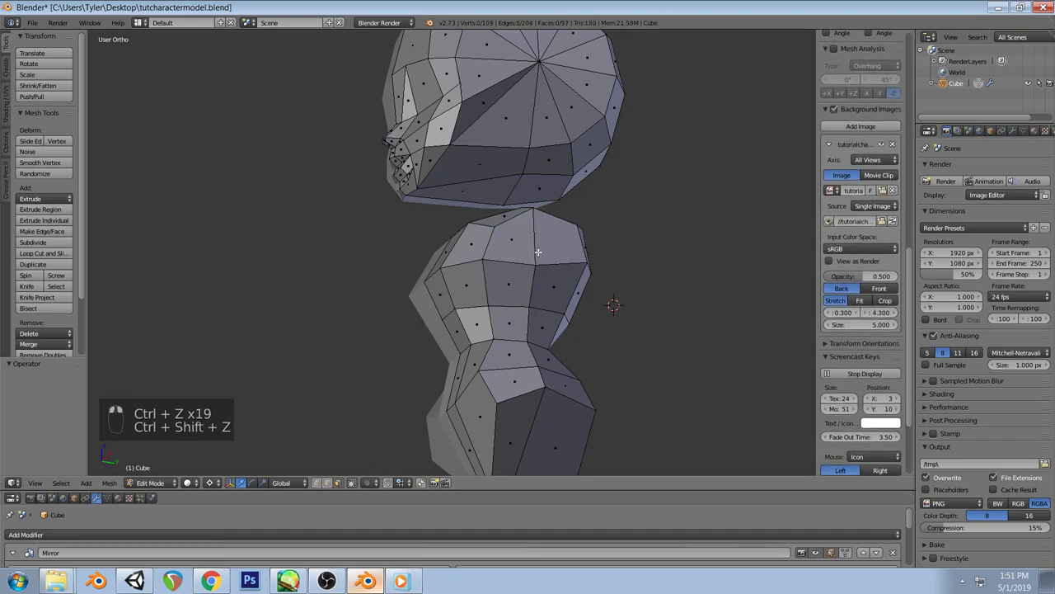
Select the two upper side faces of the torso and delete them to open an arm hole
{"action": "right_click", "coordinate": [538, 252]}
{"action": "key", "text": "x"}
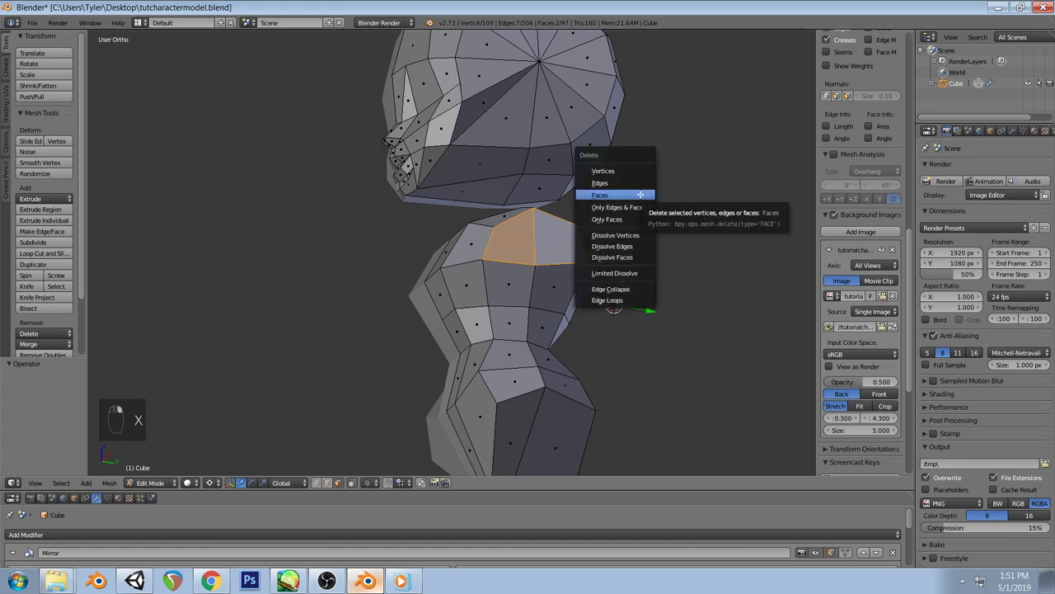
{"action": "left_click", "coordinate": [641, 194]}
Select the two top edges of the arm hole and extrude them about 0.63 outward and 0.27 down in front view
{"action": "middle_click_drag", "start_coordinate": [577, 248], "coordinate": [532, 208]}
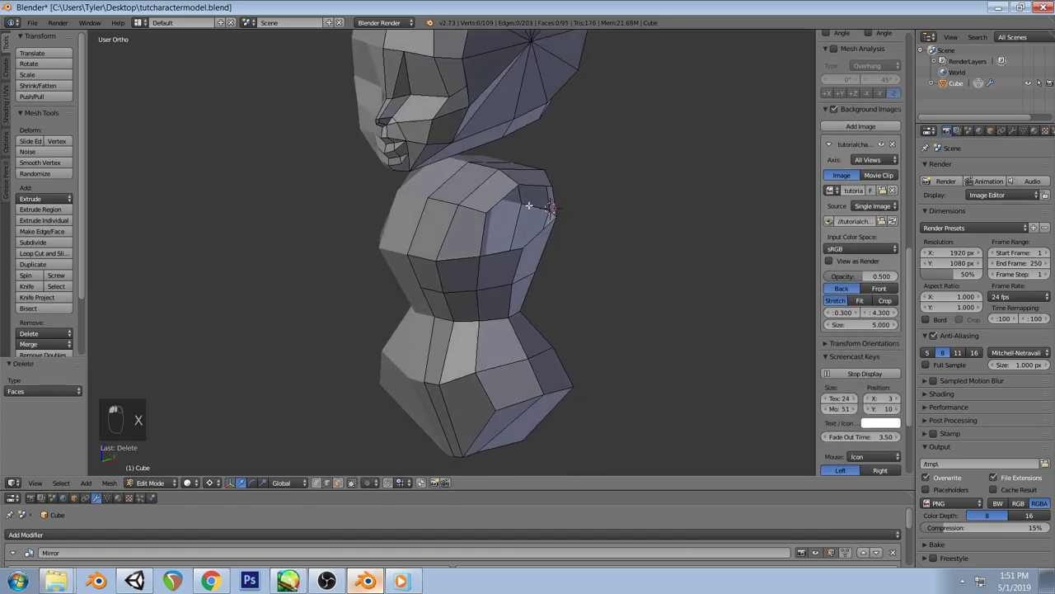
{"action": "right_click", "coordinate": [525, 185]}
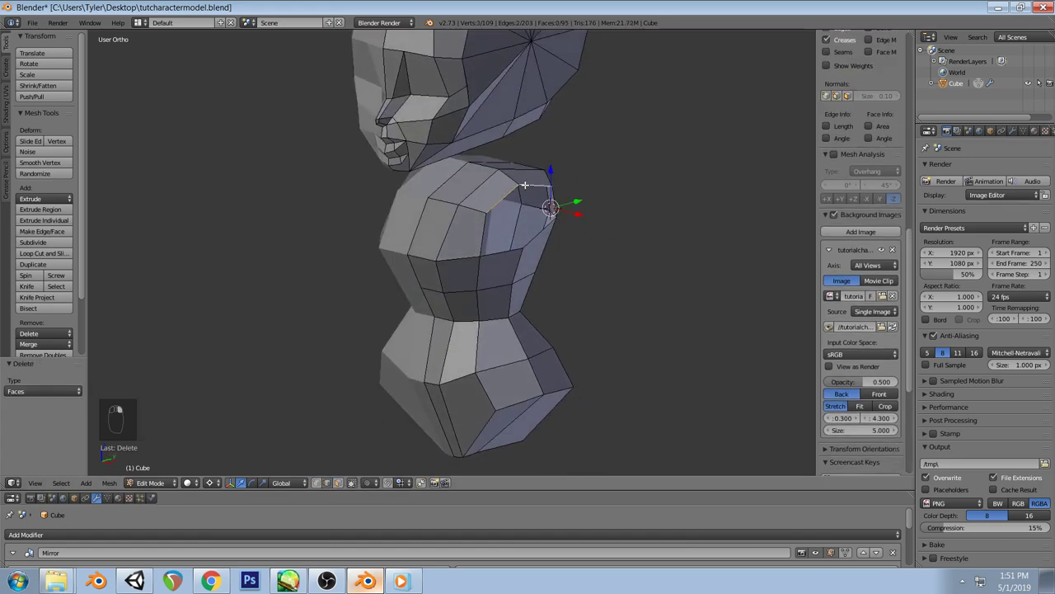
{"action": "key", "text": "KP_1"}
{"action": "key", "text": "e"}
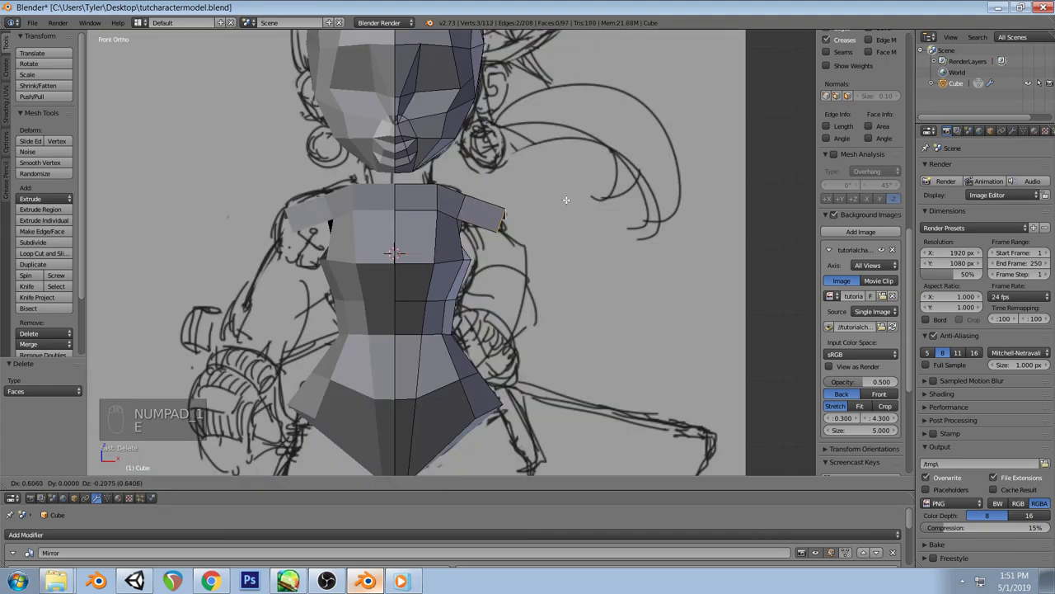
{"action": "left_click", "coordinate": [568, 202]}
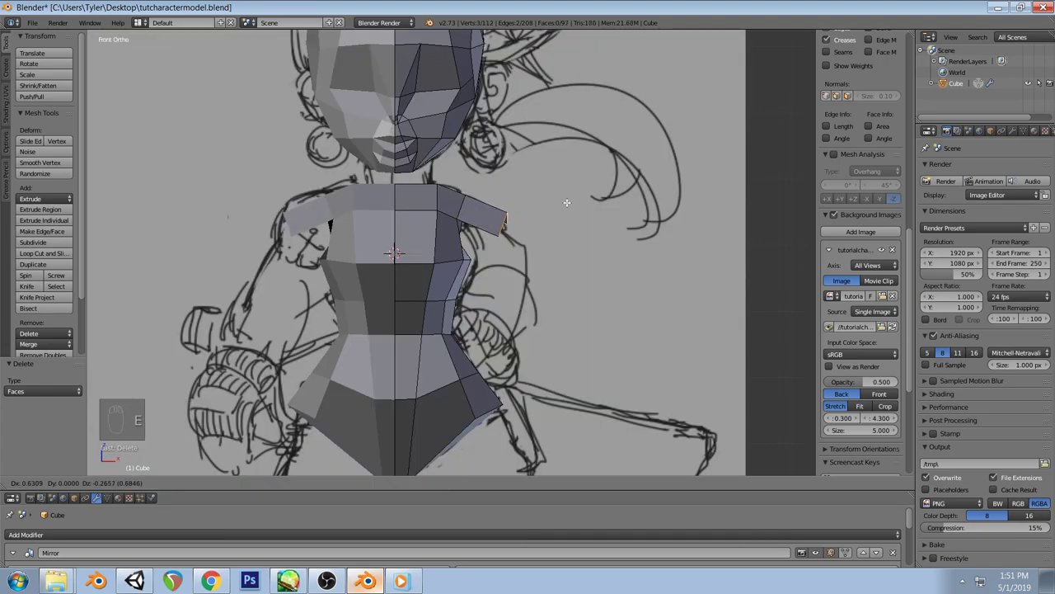
Extrude the shoulder edges once more, rotate them about 66.5°, place them on the sketched upper arm, and deselect them
{"action": "key", "text": "r"}
{"action": "left_click", "coordinate": [585, 396]}
{"action": "key", "text": "g"}
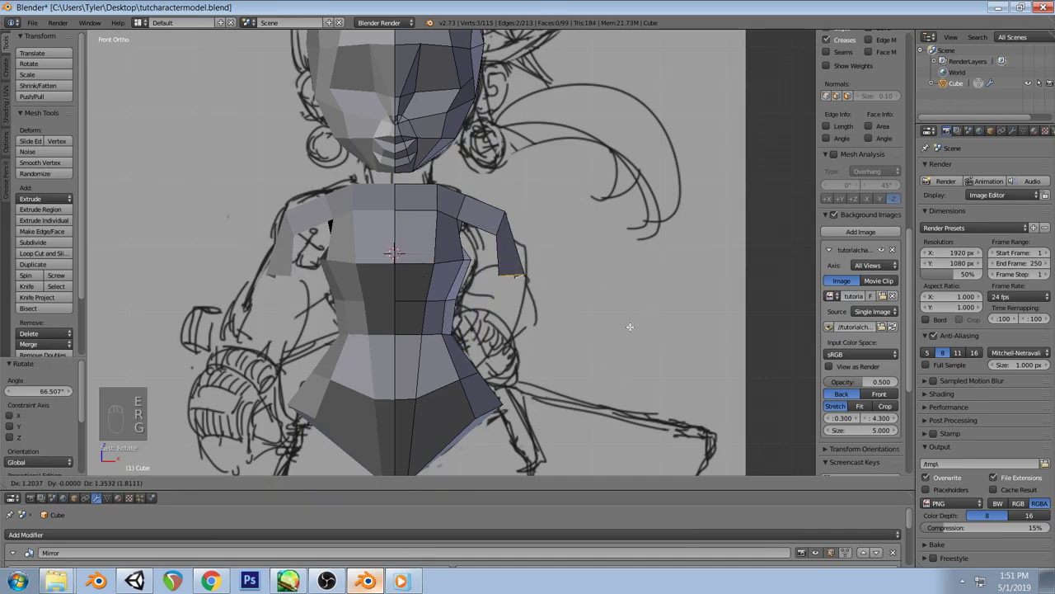
{"action": "left_click", "coordinate": [637, 311]}
{"action": "key", "text": "a"}
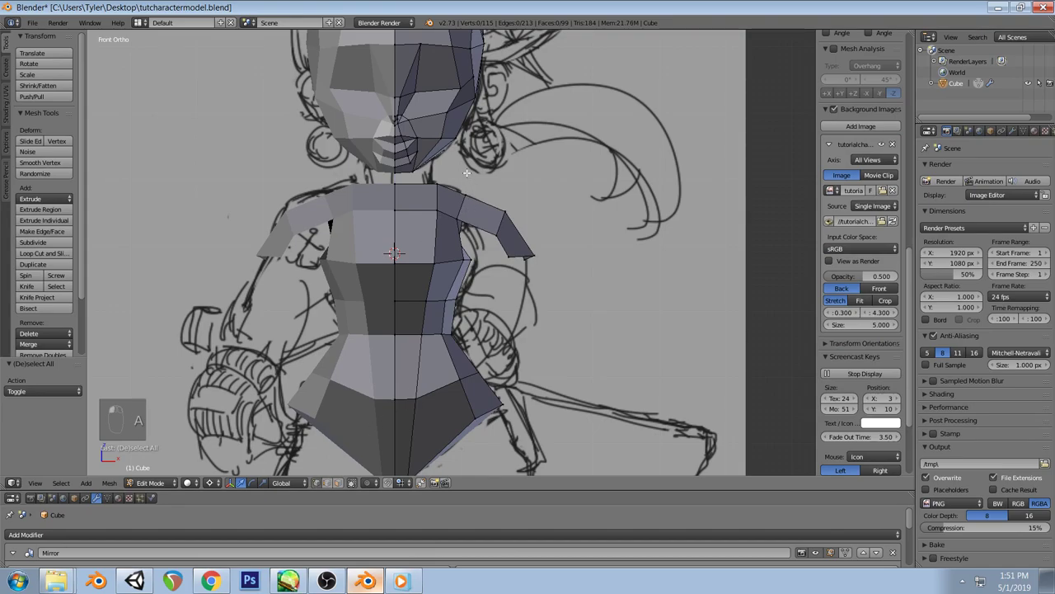
Move the top shoulder vertex beside the neck about 0.15 up and 0.03 inward in front view, and deselect it
{"action": "right_click", "coordinate": [435, 184]}
{"action": "key", "text": "g"}
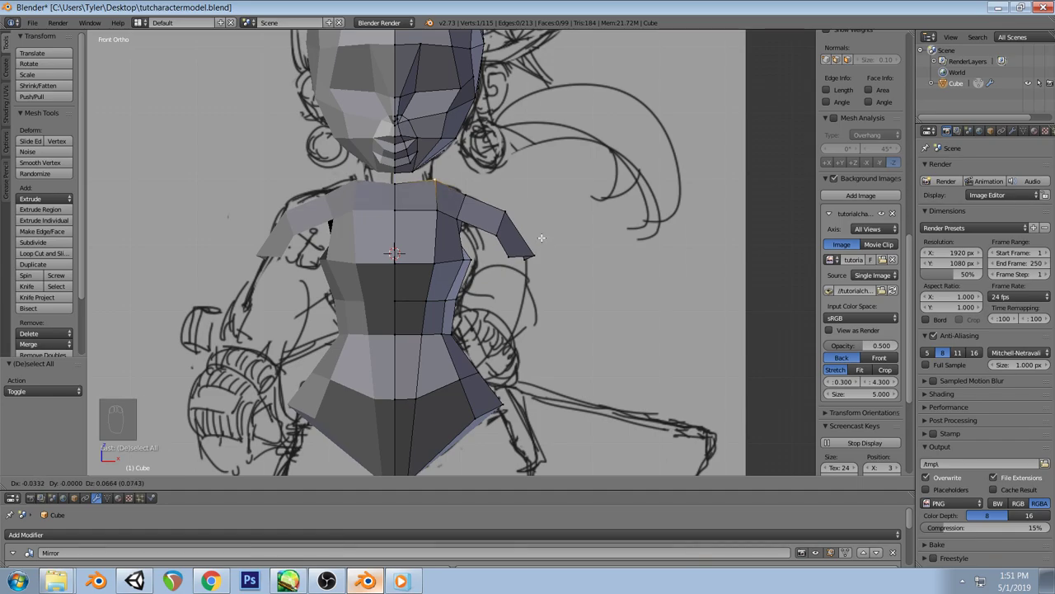
{"action": "left_click", "coordinate": [542, 233]}
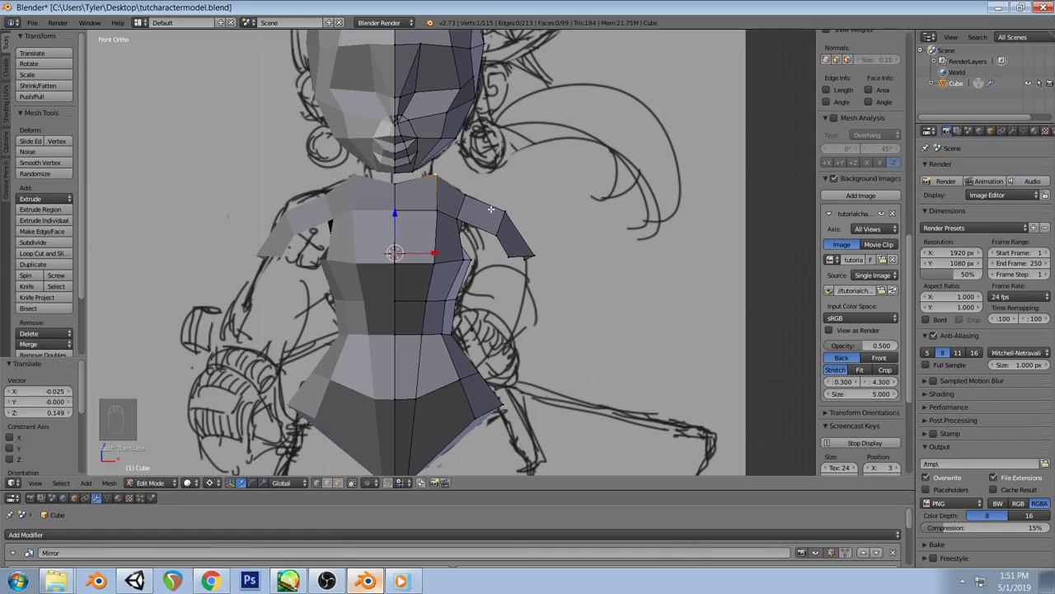
{"action": "key", "text": "a"}
Select the upper back vertex near the neck and move it about 0.17 forward and 0.19 up in side view
{"action": "mouse_move", "coordinate": [566, 172]}
{"action": "middle_mouse_down"}
{"action": "mouse_move", "coordinate": [611, 176]}
{"action": "mouse_move", "coordinate": [508, 195]}
{"action": "mouse_move", "coordinate": [529, 174]}
{"action": "middle_mouse_up"}
{"action": "right_click", "coordinate": [595, 218]}
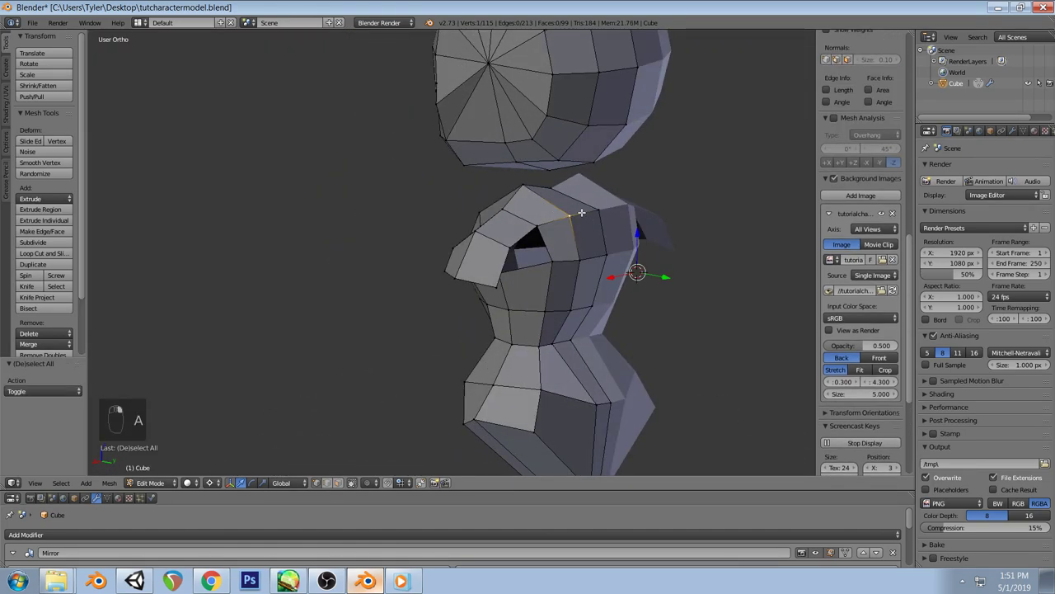
{"action": "key", "text": "KP_3"}
{"action": "key", "text": "g"}
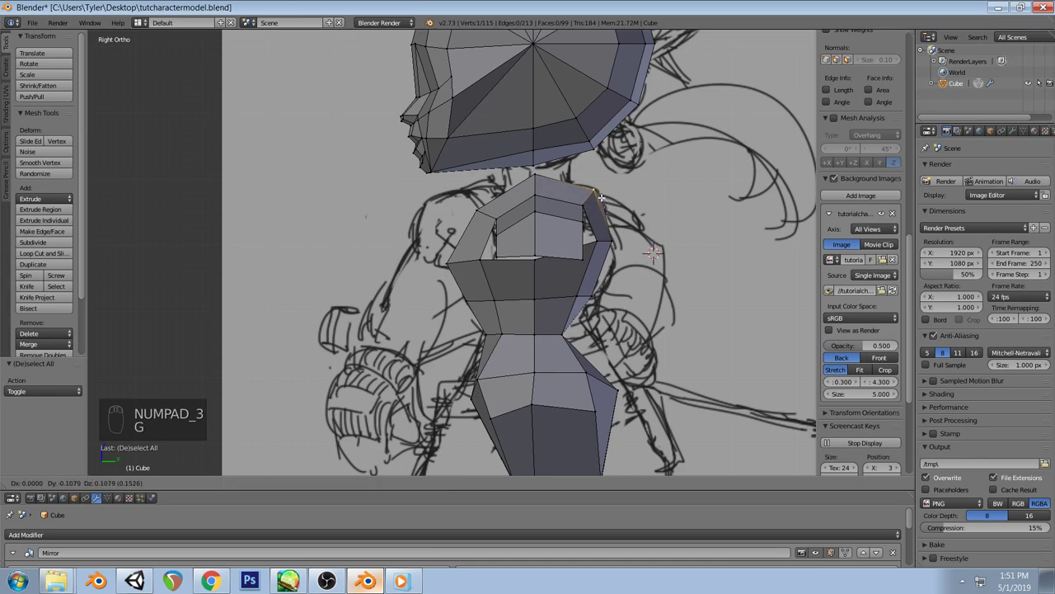
{"action": "left_click", "coordinate": [644, 174]}
{"action": "key", "text": "z"}
{"action": "middle_click_drag", "start_coordinate": [644, 174], "coordinate": [607, 193]}
{"action": "key", "text": "z"}
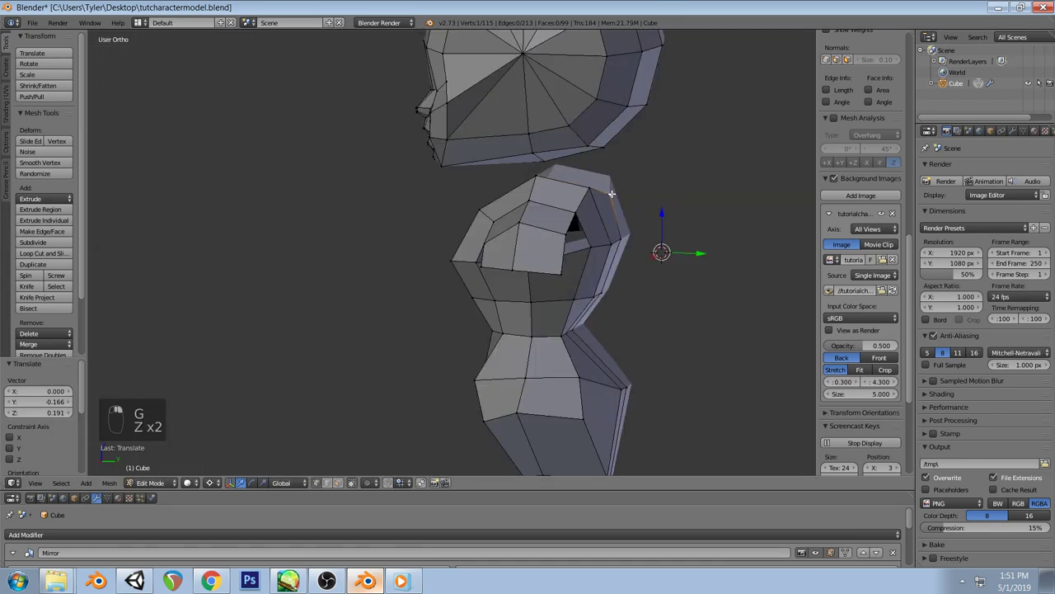
Reposition the upper back vertex about 0.16 forward and 0.29 up in side view, and deselect it
{"action": "key", "text": "KP_3"}
{"action": "key", "text": "g"}
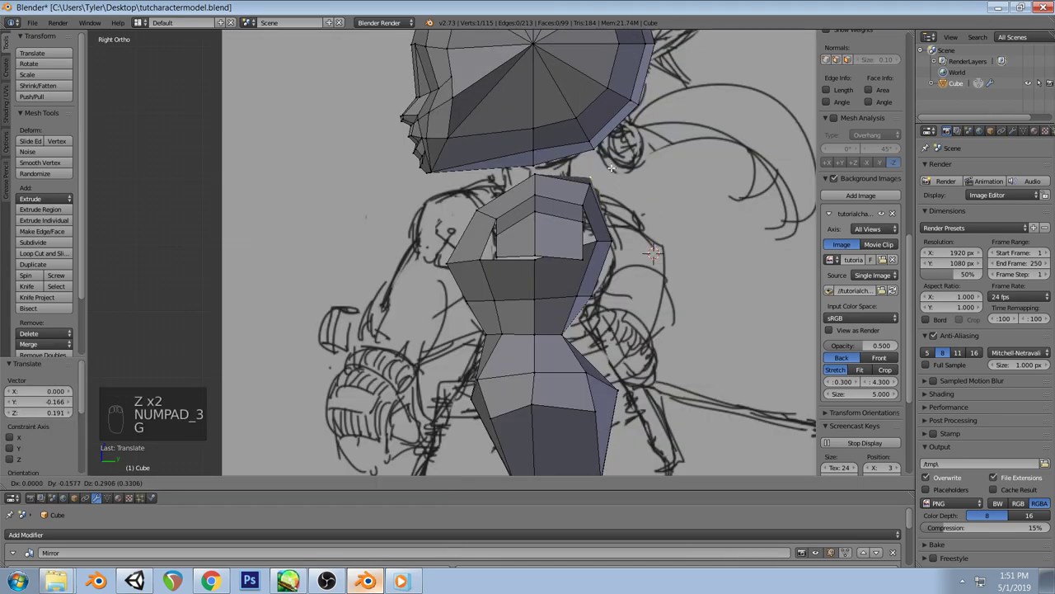
{"action": "left_click", "coordinate": [614, 171]}
{"action": "key", "text": "a"}
Examine the shoulder, arm hole and torso from the front, side and at an angle against the background sketch
{"action": "key", "text": "z"}
{"action": "mouse_move", "coordinate": [614, 173]}
{"action": "middle_mouse_down"}
{"action": "mouse_move", "coordinate": [469, 228]}
{"action": "mouse_move", "coordinate": [552, 203]}
{"action": "mouse_move", "coordinate": [619, 205]}
{"action": "mouse_move", "coordinate": [615, 186]}
{"action": "mouse_move", "coordinate": [527, 204]}
{"action": "mouse_move", "coordinate": [617, 251]}
{"action": "mouse_move", "coordinate": [537, 202]}
{"action": "mouse_move", "coordinate": [619, 228]}
{"action": "mouse_move", "coordinate": [613, 202]}
{"action": "mouse_move", "coordinate": [585, 212]}
{"action": "middle_mouse_up"}
{"action": "key", "text": "z"}
{"action": "key", "text": "KP_1"}
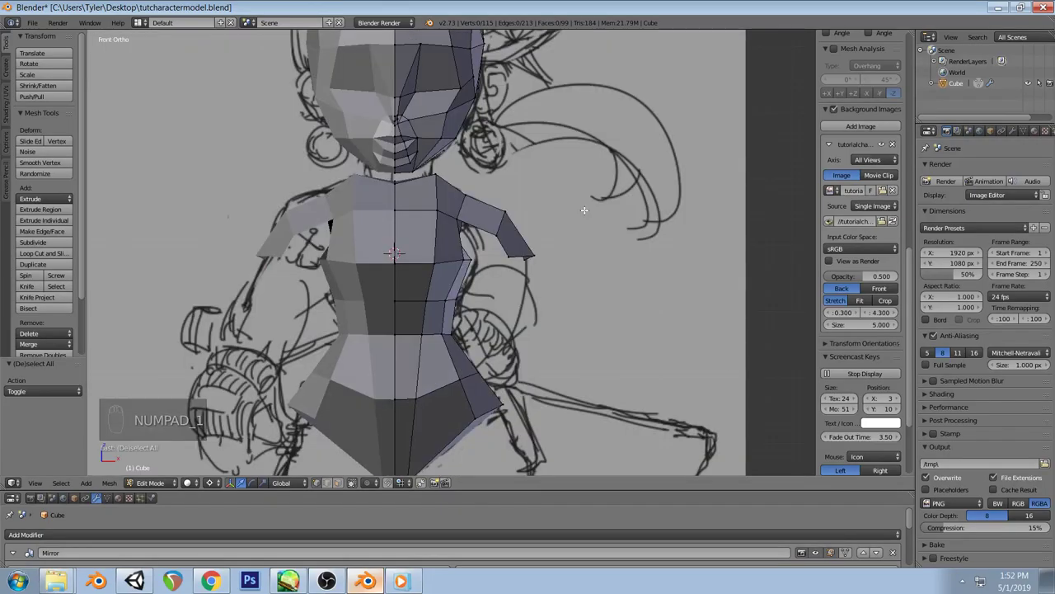
{"action": "scroll", "coordinate": [577, 231], "scroll_direction": "down", "scroll_amount": 4}
{"action": "key", "text": "z"}
{"action": "key", "text": "z"}
{"action": "scroll", "coordinate": [494, 231], "scroll_direction": "up", "scroll_amount": 4}
{"action": "mouse_move", "coordinate": [494, 230]}
{"action": "middle_mouse_down"}
{"action": "mouse_move", "coordinate": [410, 228]}
{"action": "mouse_move", "coordinate": [500, 240]}
{"action": "mouse_move", "coordinate": [636, 207]}
{"action": "mouse_move", "coordinate": [712, 214]}
{"action": "middle_mouse_up"}
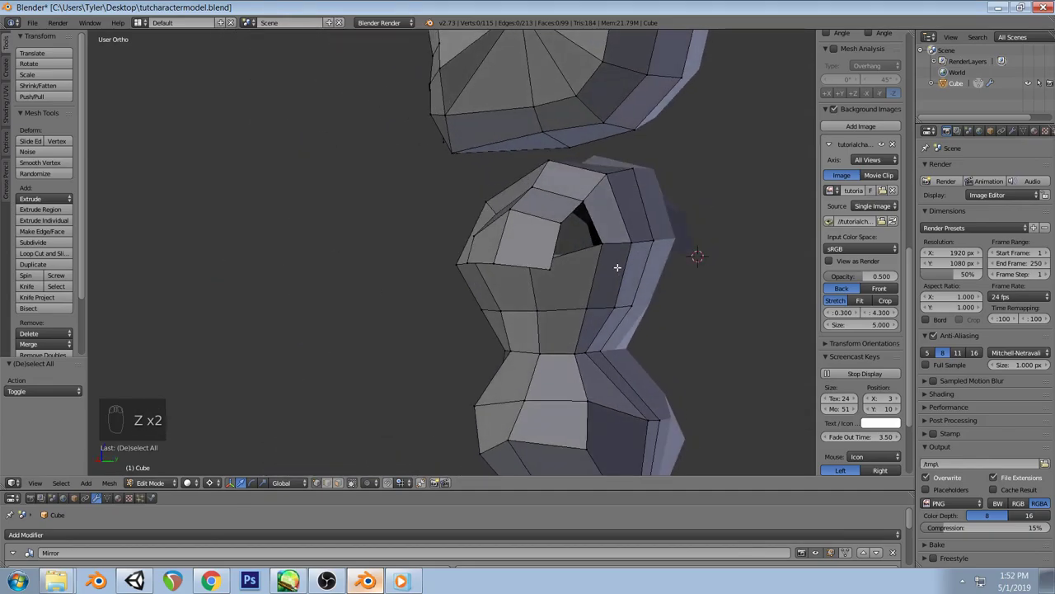
{"action": "key", "text": "KP_3"}
{"action": "scroll", "coordinate": [587, 289], "scroll_direction": "down", "scroll_amount": 3}
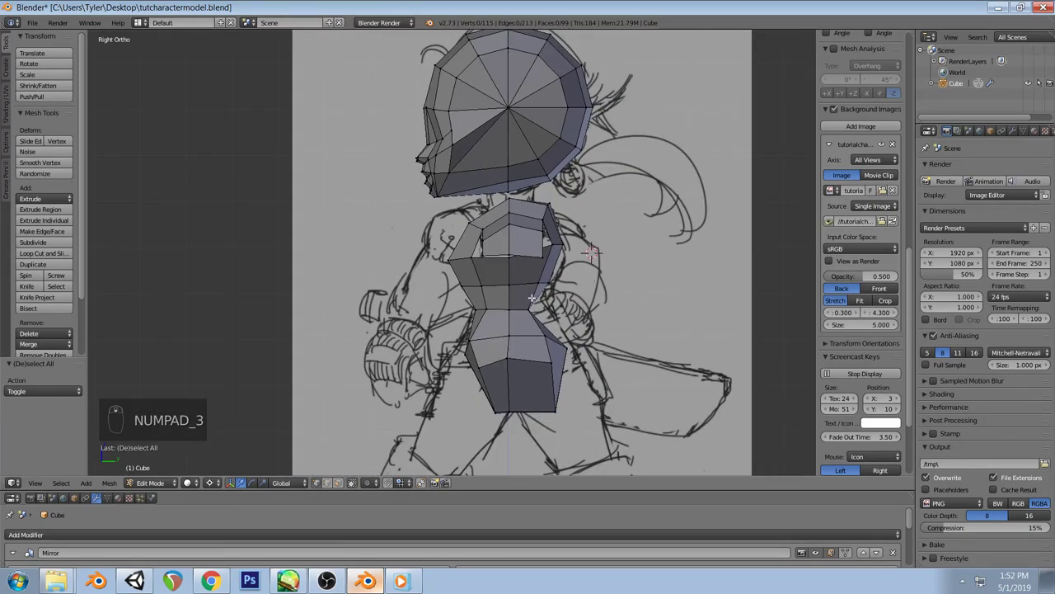
{"action": "scroll", "coordinate": [495, 305], "scroll_direction": "up", "scroll_amount": 2}
{"action": "key", "text": "z"}
{"action": "key", "text": "z"}
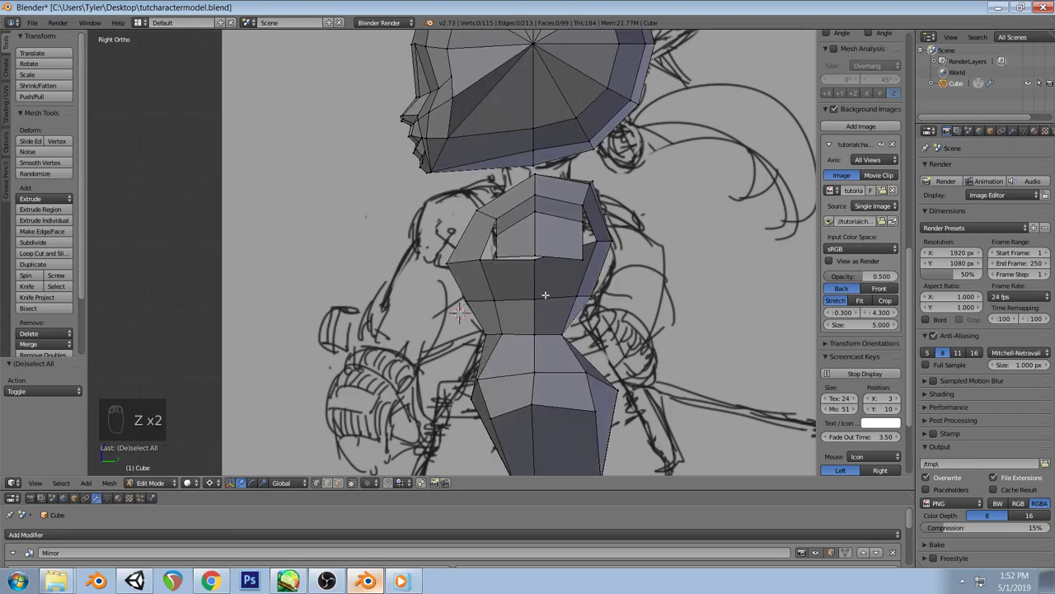
Snap the 3D cursor to the centre, and move the front edge below the chest about 0.16 back and 0.03 up in side view
{"action": "key", "text": "shift+s"}
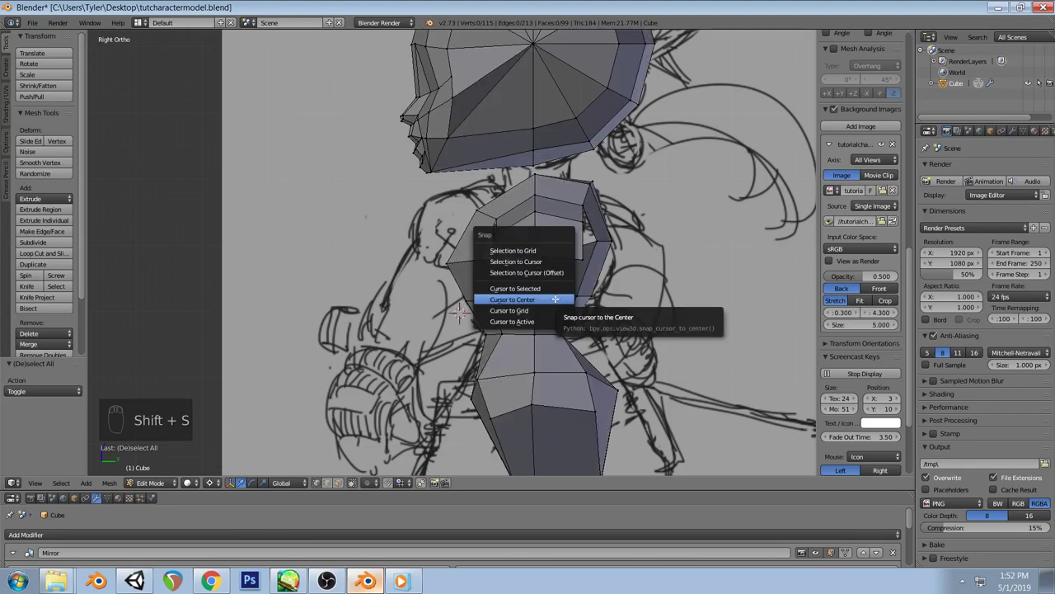
{"action": "left_click", "coordinate": [555, 300]}
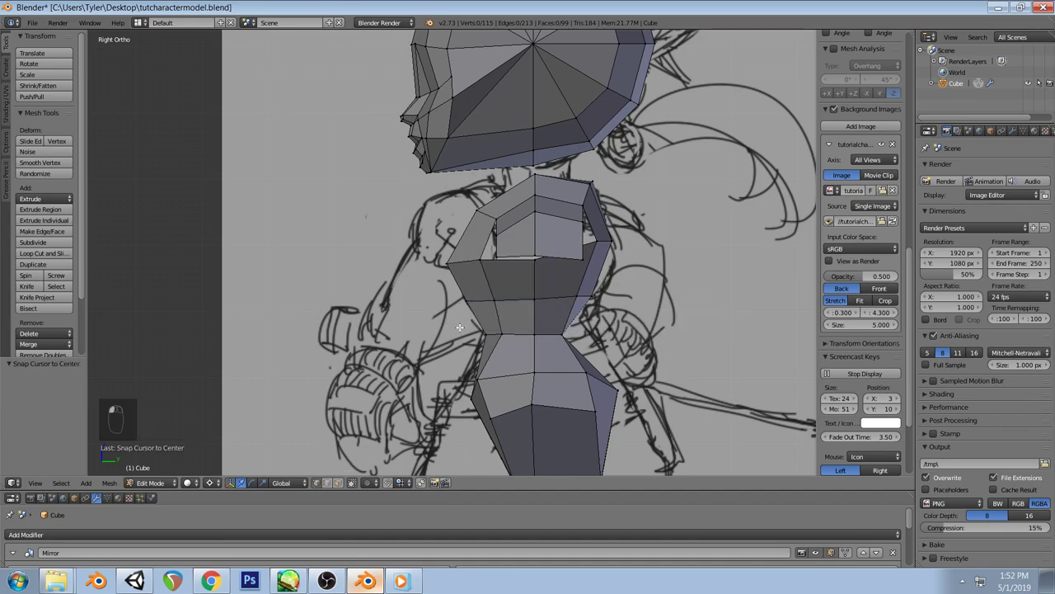
{"action": "key", "text": "z"}
{"action": "key", "text": "z"}
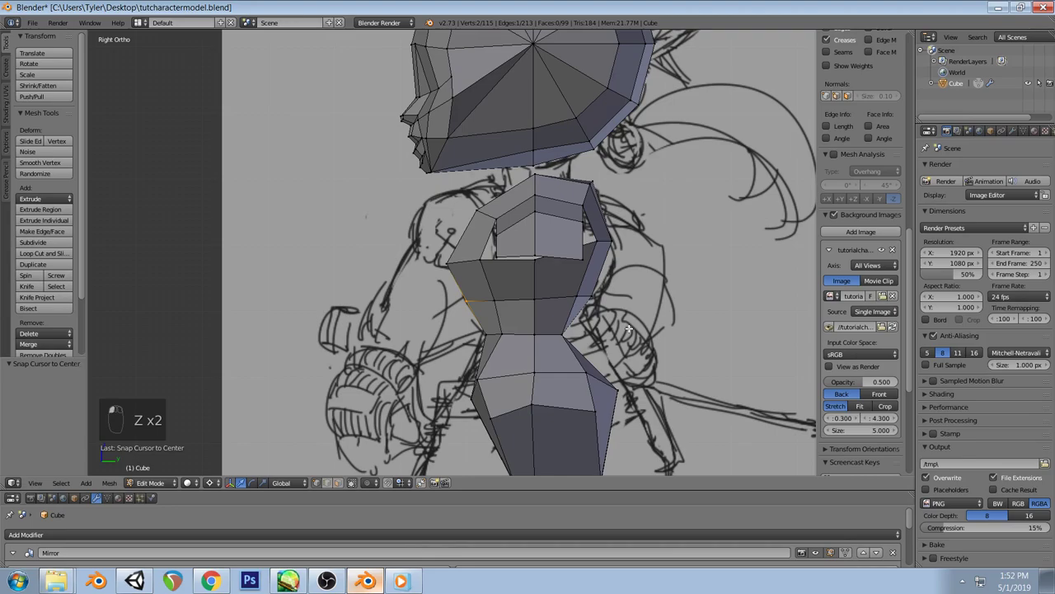
{"action": "key", "text": "g"}
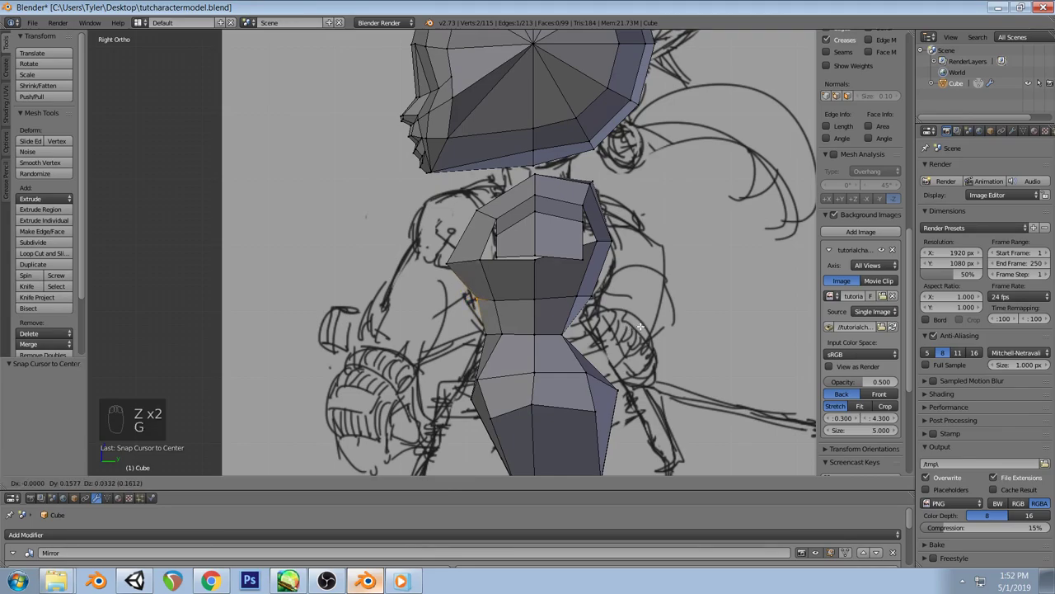
{"action": "left_click", "coordinate": [641, 327]}
{"action": "key", "text": "a"}
Select the narrow front face between waist and pelvis, move it about 0.10 forward along Y in side view, and deselect it
{"action": "middle_click_drag", "start_coordinate": [577, 338], "coordinate": [458, 327]}
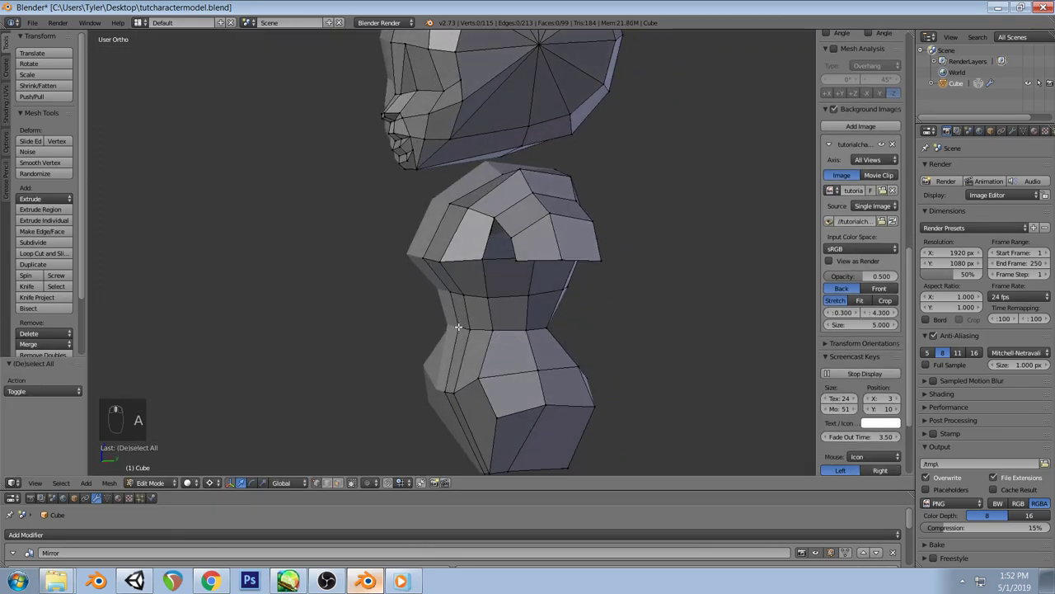
{"action": "right_click", "coordinate": [454, 392], "text": "alt"}
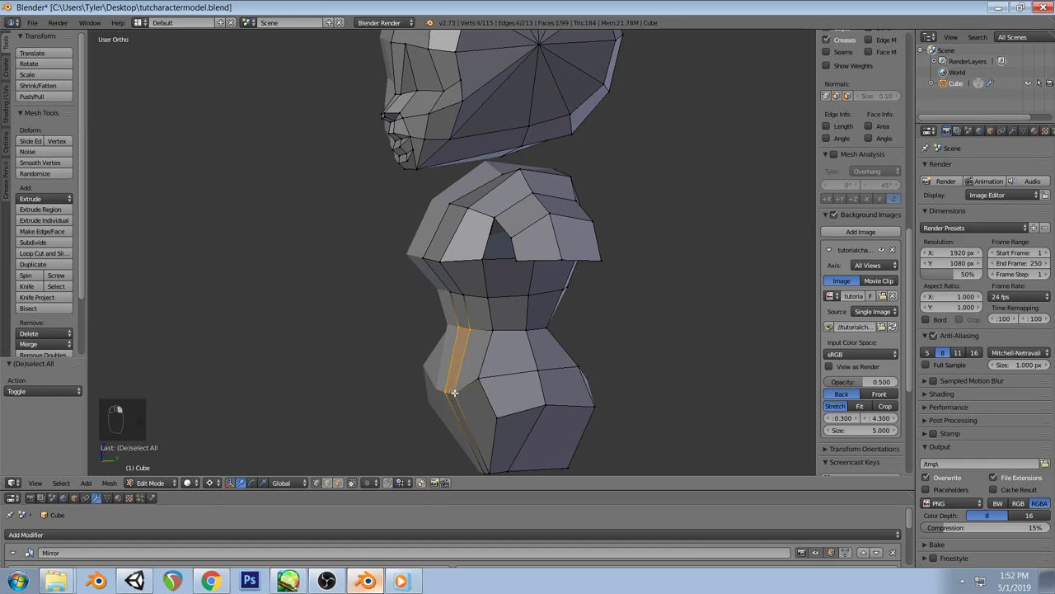
{"action": "key", "text": "KP_3"}
{"action": "key", "text": "g"}
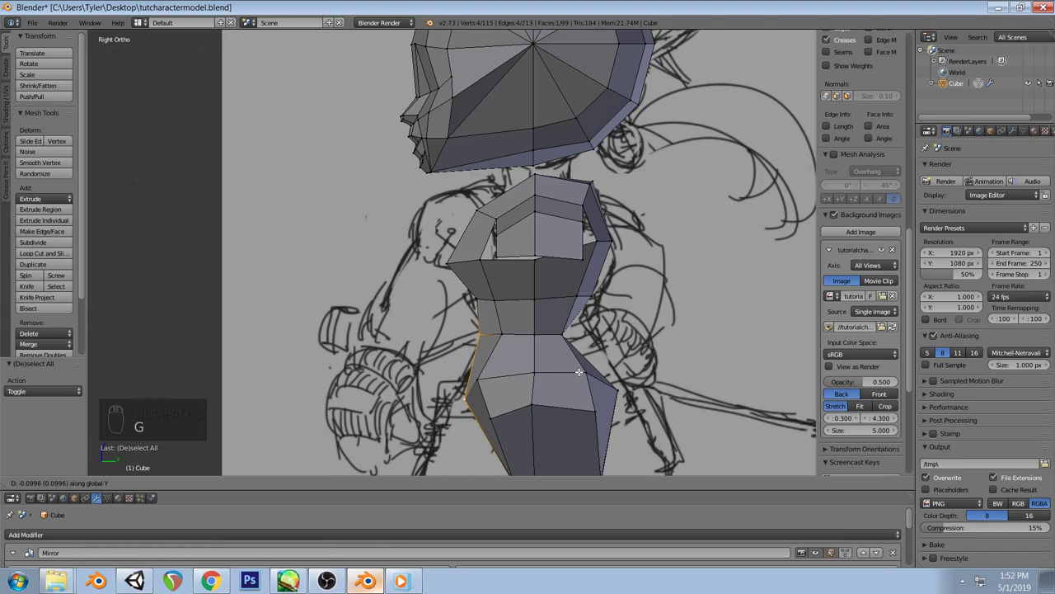
{"action": "left_click", "coordinate": [577, 371]}
{"action": "key", "text": "a"}
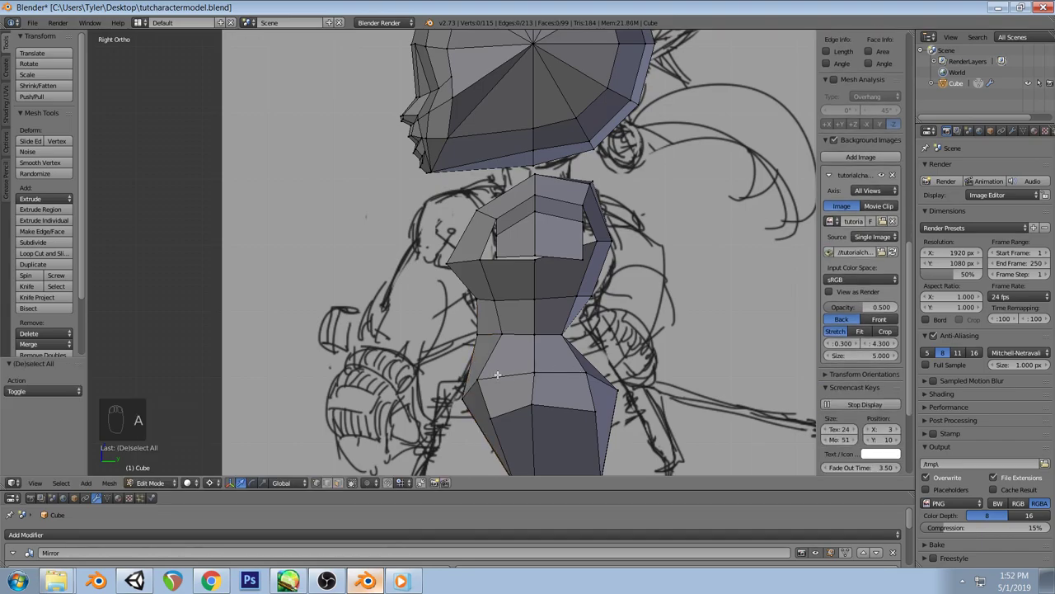
Move the front hip vertex about 0.04 back and 0.12 up in side view, and raise the neighbouring front hip vertex slightly
{"action": "key", "text": "g"}
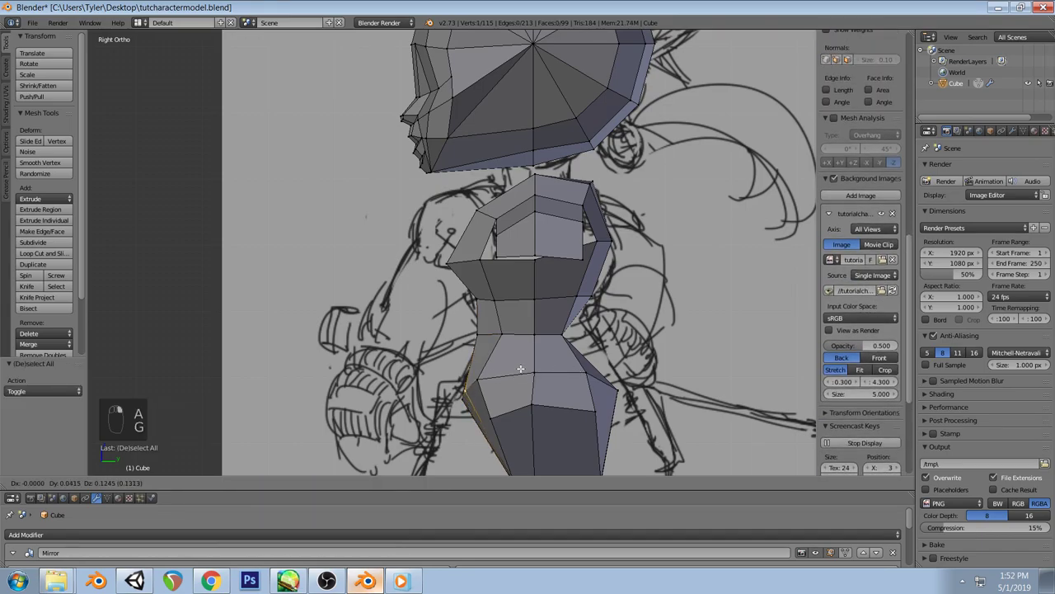
{"action": "key", "text": "g"}
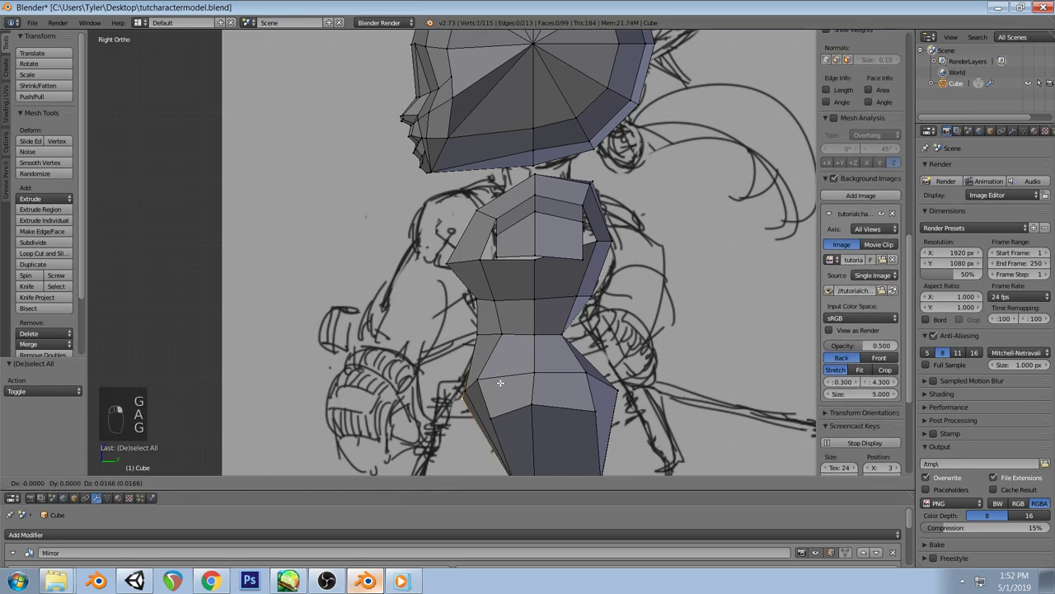
{"action": "right_click", "coordinate": [499, 377]}
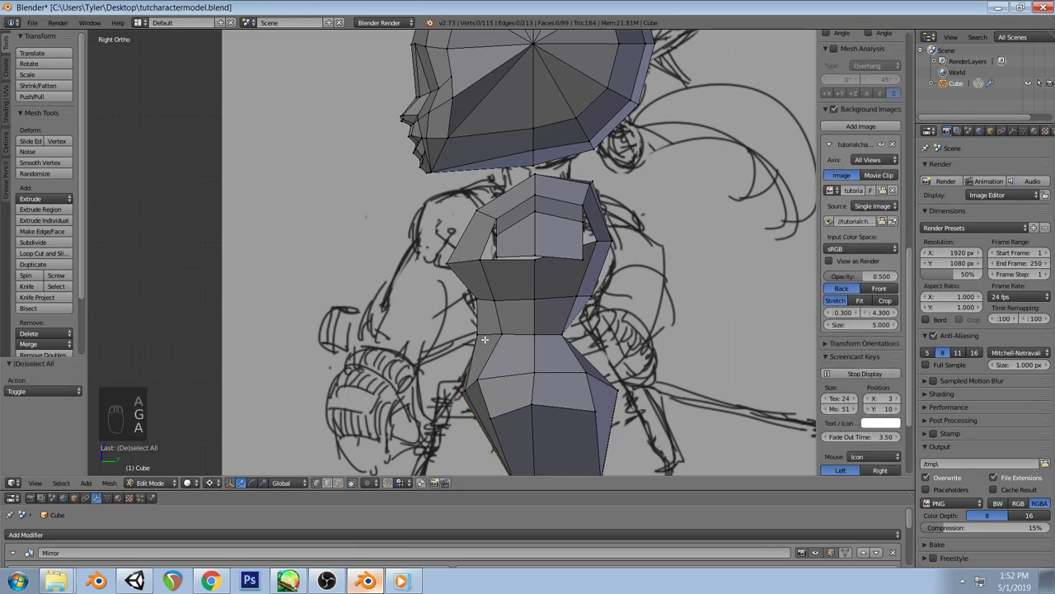
Move the front waist vertex about 0.03 back and the front vertex above it about 0.07 back in side view
{"action": "key", "text": "g"}
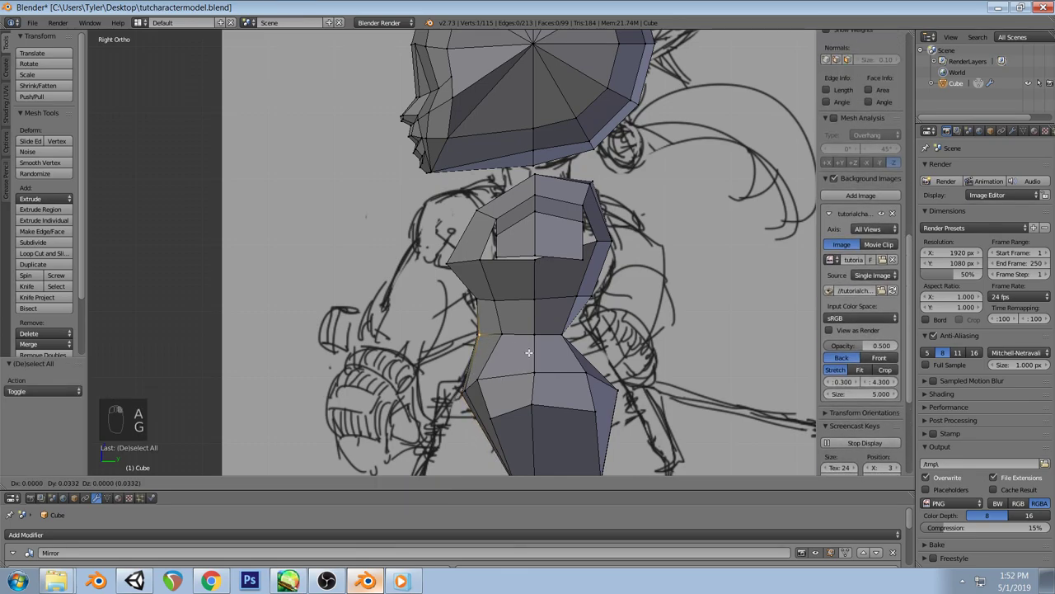
{"action": "left_click", "coordinate": [529, 352]}
{"action": "key", "text": "g"}
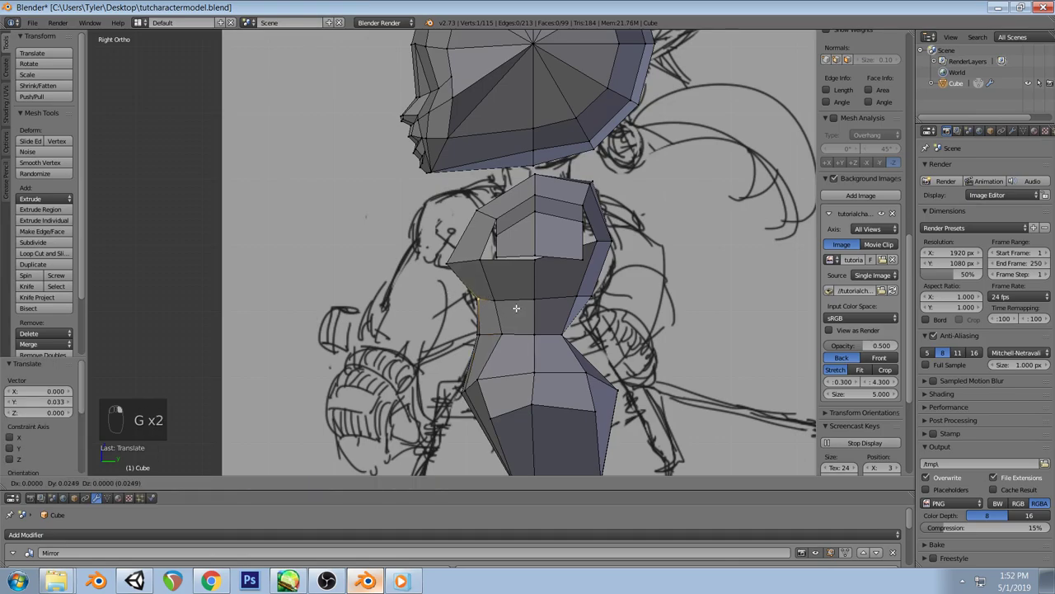
{"action": "left_click", "coordinate": [518, 307]}
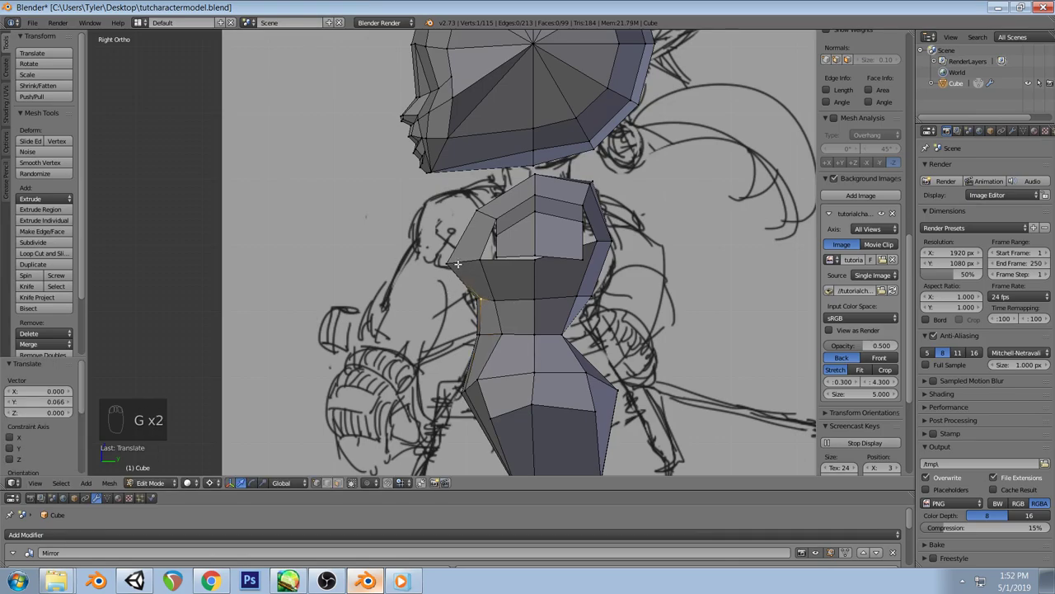
Select the foremost chest vertex and move it about 0.13 back and 0.04 up in side view
{"action": "middle_click_drag", "start_coordinate": [458, 263], "coordinate": [537, 283]}
{"action": "key", "text": "KP_3"}
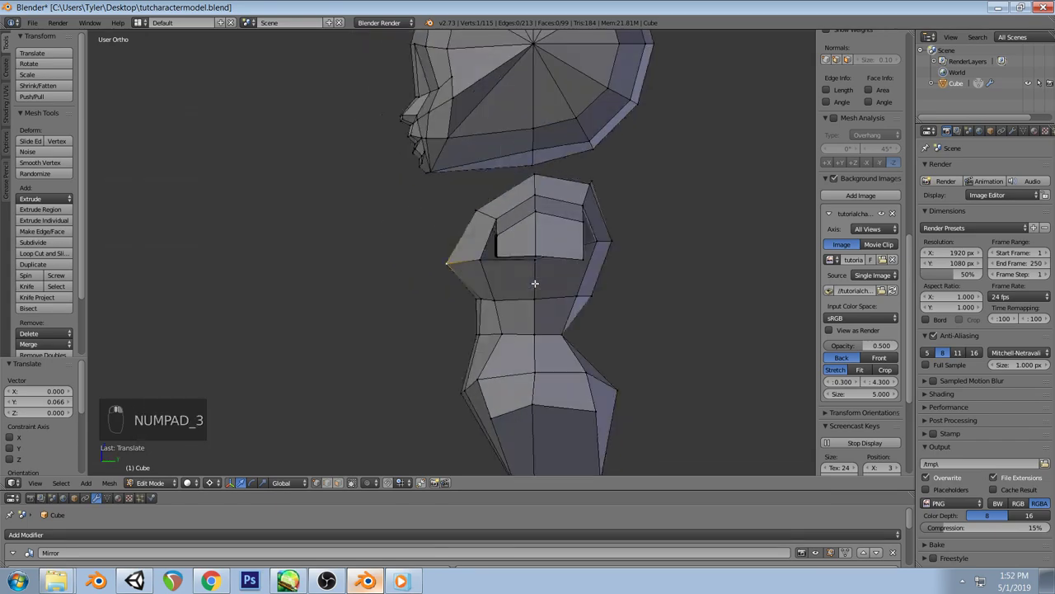
{"action": "key", "text": "g"}
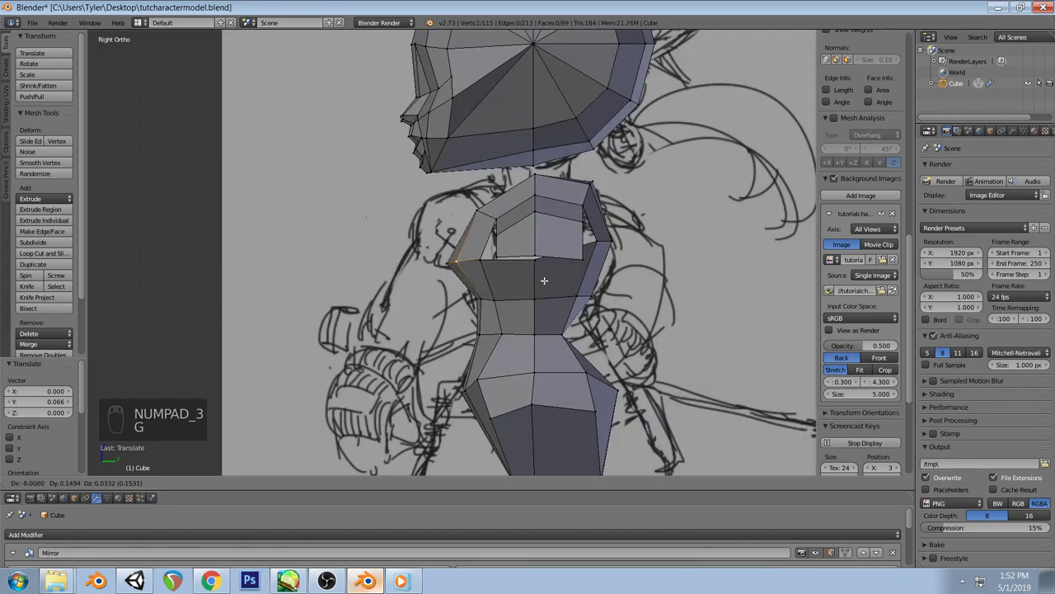
{"action": "left_click", "coordinate": [543, 281]}
Adjust the upper chest vertex and the vertex at the neck base in side view, and deselect them
{"action": "key", "text": "g"}
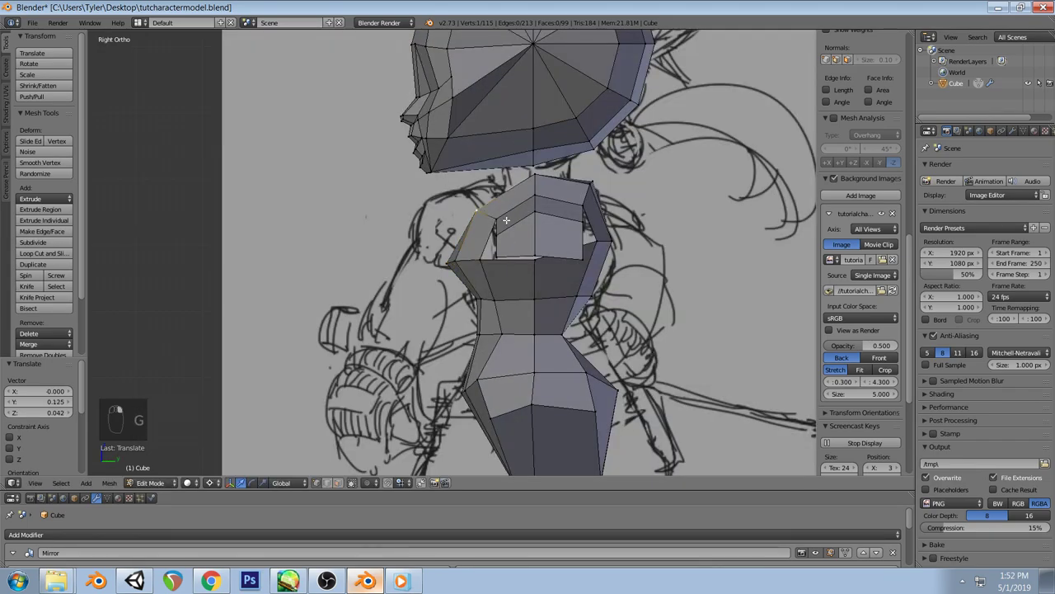
{"action": "left_click", "coordinate": [536, 181]}
{"action": "key", "text": "g"}
{"action": "left_click", "coordinate": [547, 190]}
{"action": "key", "text": "a"}
Check the torso from below and at an angle, reposition a torso vertex, and deselect it
{"action": "mouse_move", "coordinate": [547, 190]}
{"action": "middle_mouse_down"}
{"action": "mouse_move", "coordinate": [516, 203]}
{"action": "mouse_move", "coordinate": [588, 207]}
{"action": "mouse_move", "coordinate": [433, 182]}
{"action": "mouse_move", "coordinate": [467, 244]}
{"action": "middle_mouse_up"}
{"action": "middle_click_drag", "start_coordinate": [474, 321], "coordinate": [318, 253]}
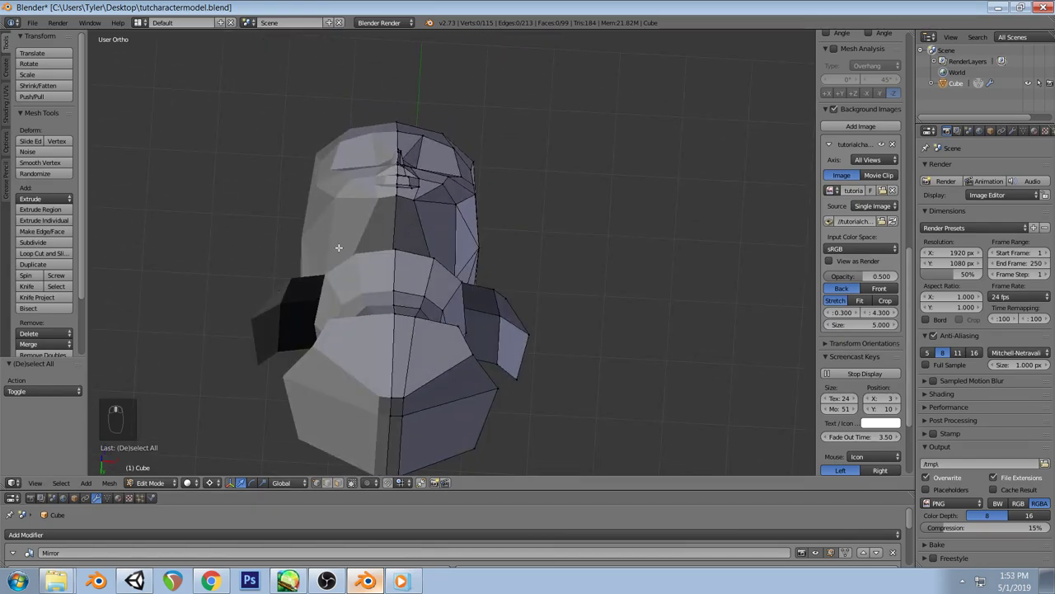
{"action": "middle_click_drag", "start_coordinate": [496, 243], "coordinate": [429, 364]}
{"action": "middle_click_drag", "start_coordinate": [413, 259], "coordinate": [535, 283]}
{"action": "key", "text": "g"}
{"action": "left_click", "coordinate": [537, 299]}
{"action": "key", "text": "a"}
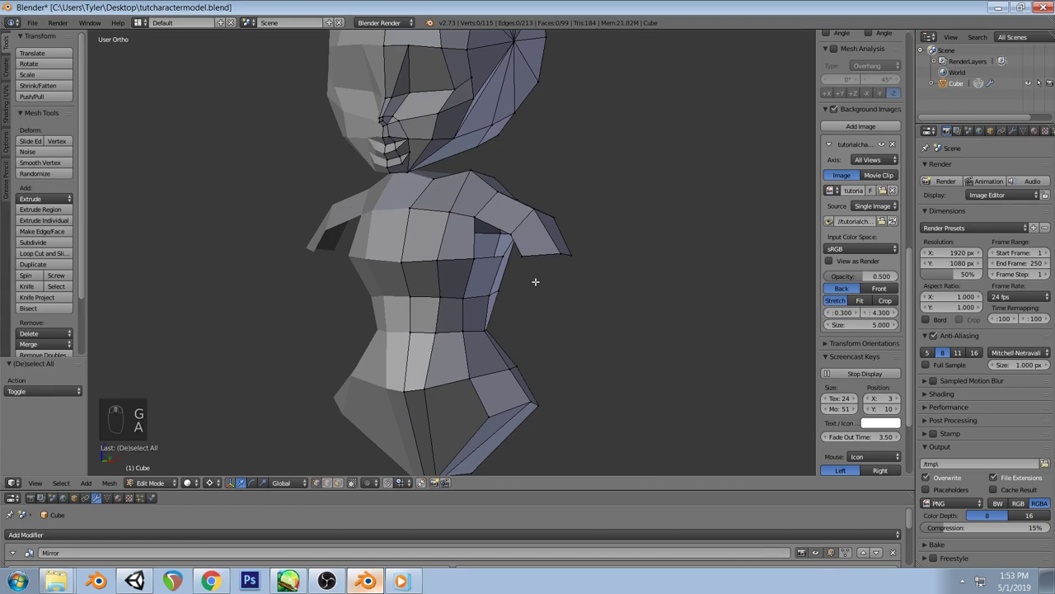
Select the edge at the back of the hips and move it about 0.20 forward and 0.19 up in side view
{"action": "key", "text": "KP_3"}
{"action": "scroll", "coordinate": [539, 353], "scroll_direction": "down", "scroll_amount": 2}
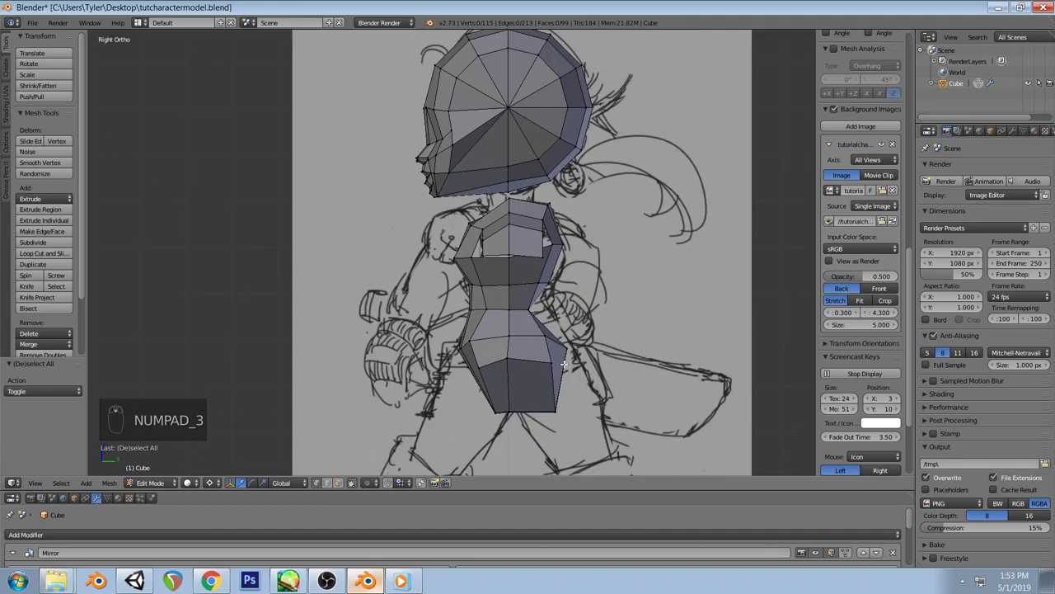
{"action": "key", "text": "g"}
{"action": "key", "text": "z"}
{"action": "key", "text": "a"}
{"action": "mouse_move", "coordinate": [587, 338]}
{"action": "left_mouse_down", "text": "ctrl"}
{"action": "mouse_move", "coordinate": [557, 361]}
{"action": "mouse_move", "coordinate": [580, 333]}
{"action": "left_mouse_up", "text": "ctrl"}
{"action": "key", "text": "z"}
{"action": "key", "text": "g"}
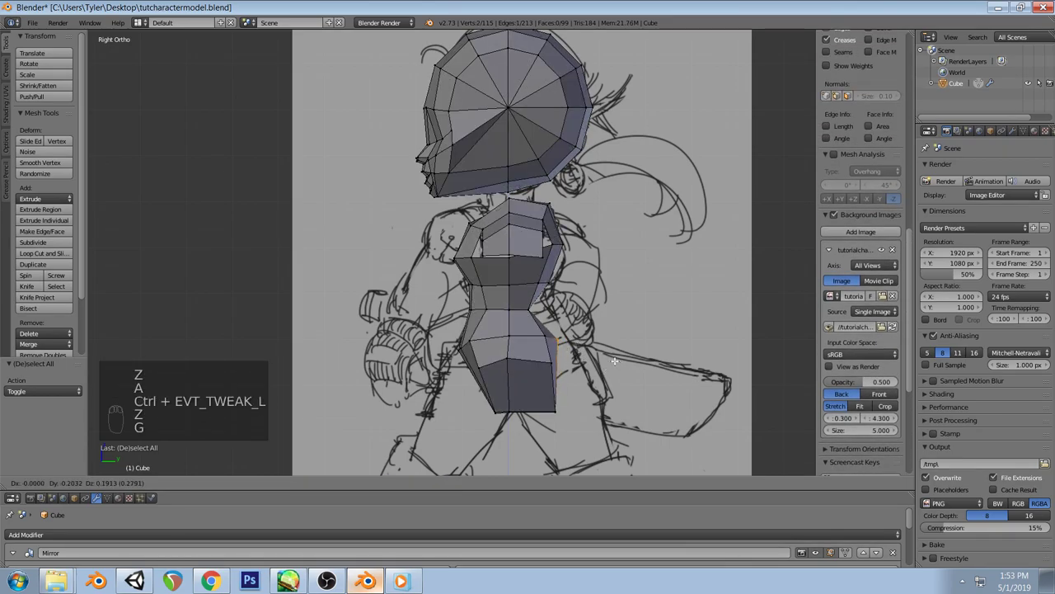
{"action": "right_click", "coordinate": [612, 361]}
{"action": "key", "text": "a"}
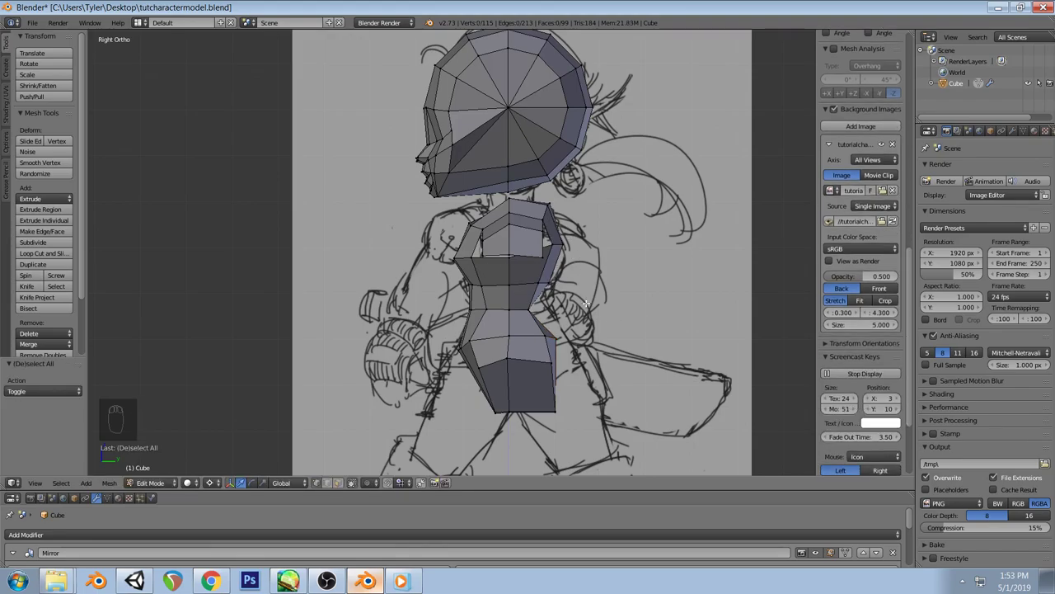
Step back through the recent edits, redo the back hip edge's move, shift the edge about 0.06 forward and 0.05 up, and deselect it
{"action": "key", "text": "ctrl+z"}
{"action": "key", "text": "ctrl+z"}
{"action": "key", "text": "ctrl+z"}
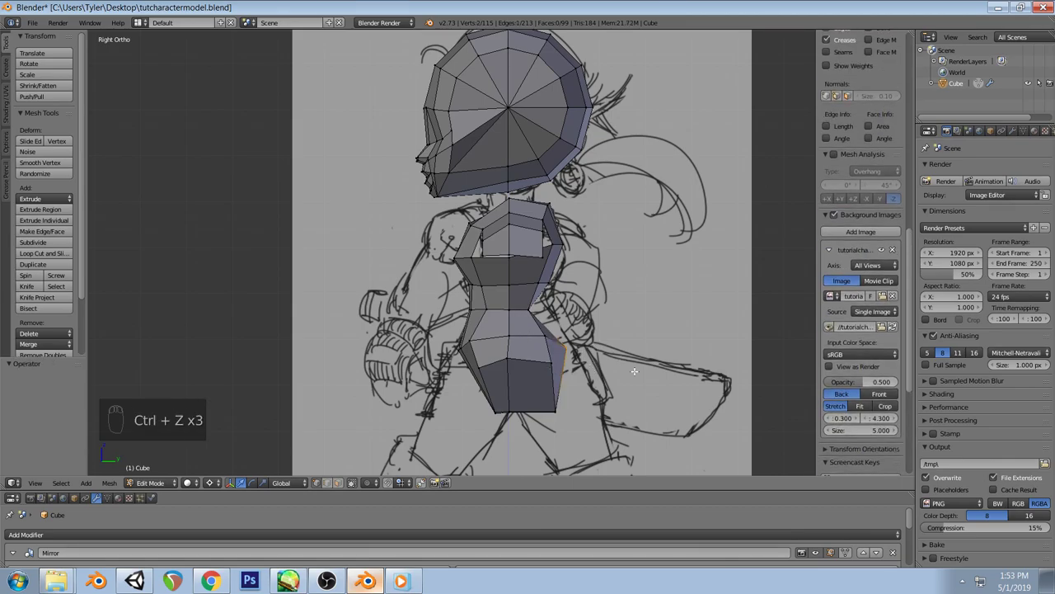
{"action": "key", "text": "ctrl+shift+z"}
{"action": "key", "text": "g"}
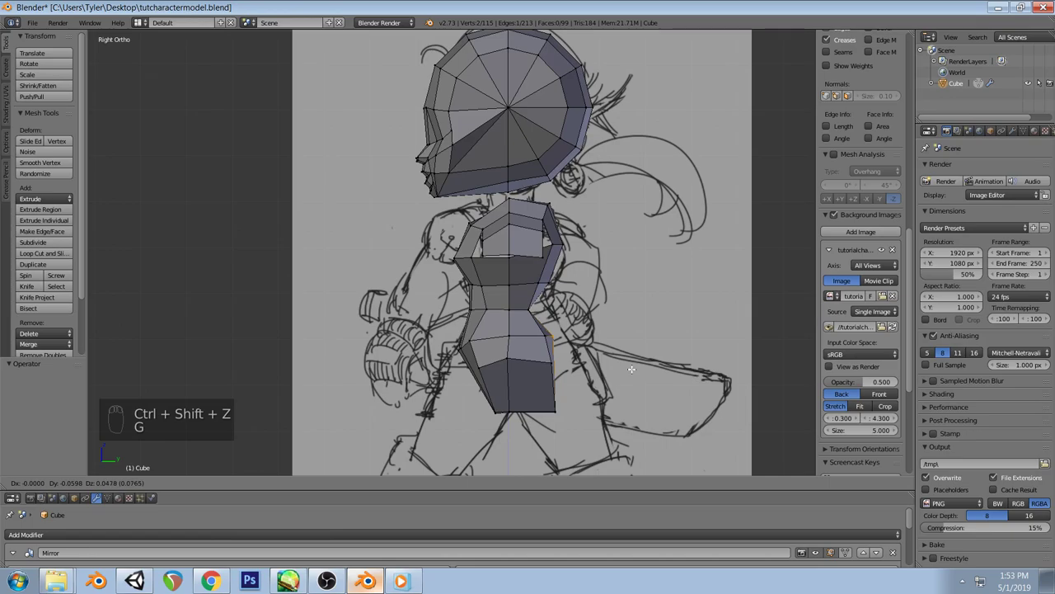
{"action": "left_click", "coordinate": [630, 370]}
{"action": "key", "text": "a"}
Move the upper shoulder edge beside the neck about 0.13 inward and 0.07 up in front view, and deselect it
{"action": "mouse_move", "coordinate": [627, 346]}
{"action": "middle_mouse_down"}
{"action": "mouse_move", "coordinate": [627, 299]}
{"action": "mouse_move", "coordinate": [500, 325]}
{"action": "mouse_move", "coordinate": [539, 301]}
{"action": "mouse_move", "coordinate": [691, 340]}
{"action": "mouse_move", "coordinate": [702, 292]}
{"action": "mouse_move", "coordinate": [488, 346]}
{"action": "middle_mouse_up"}
{"action": "key", "text": "KP_1"}
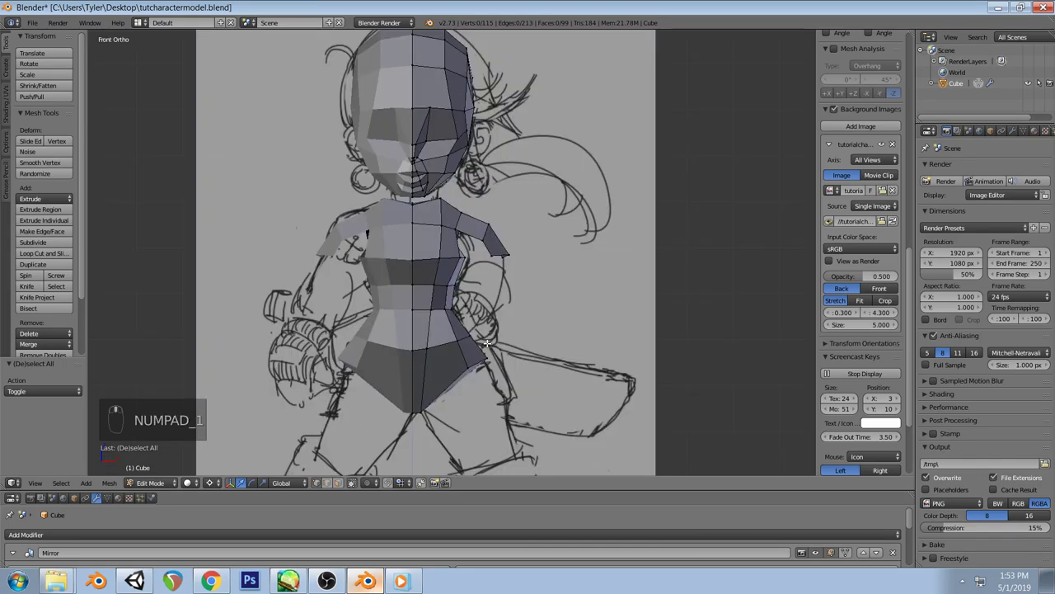
{"action": "scroll", "coordinate": [524, 271], "scroll_direction": "down", "scroll_amount": 2}
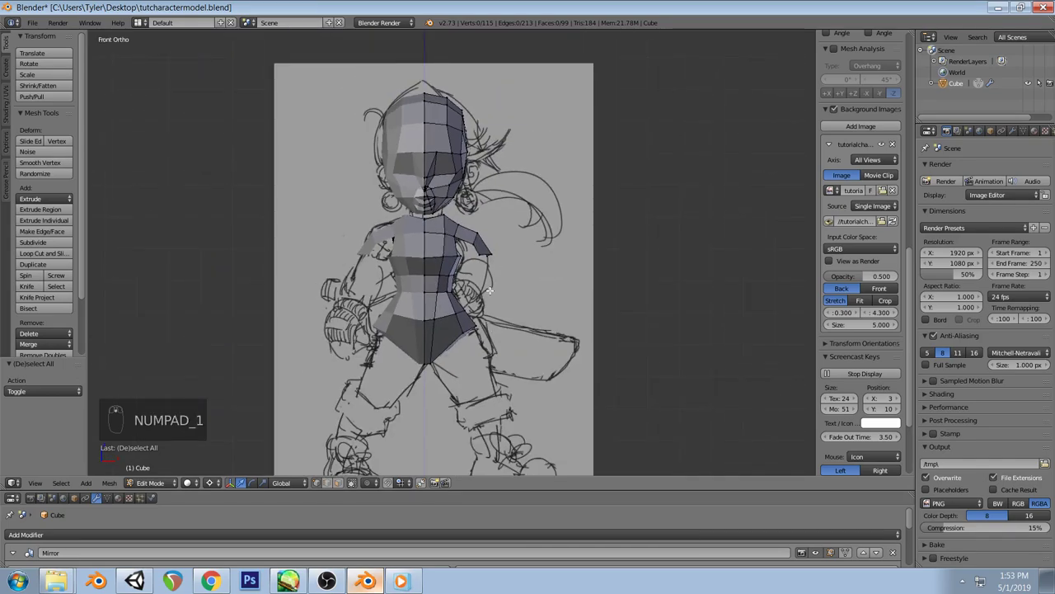
{"action": "scroll", "coordinate": [481, 296], "scroll_direction": "up", "scroll_amount": 1}
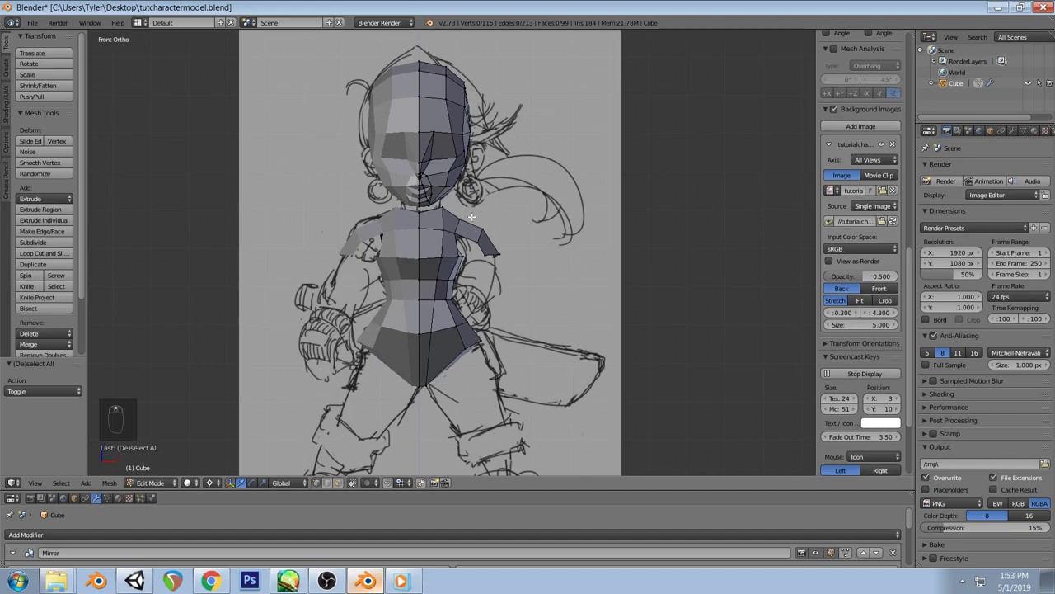
{"action": "key", "text": "z"}
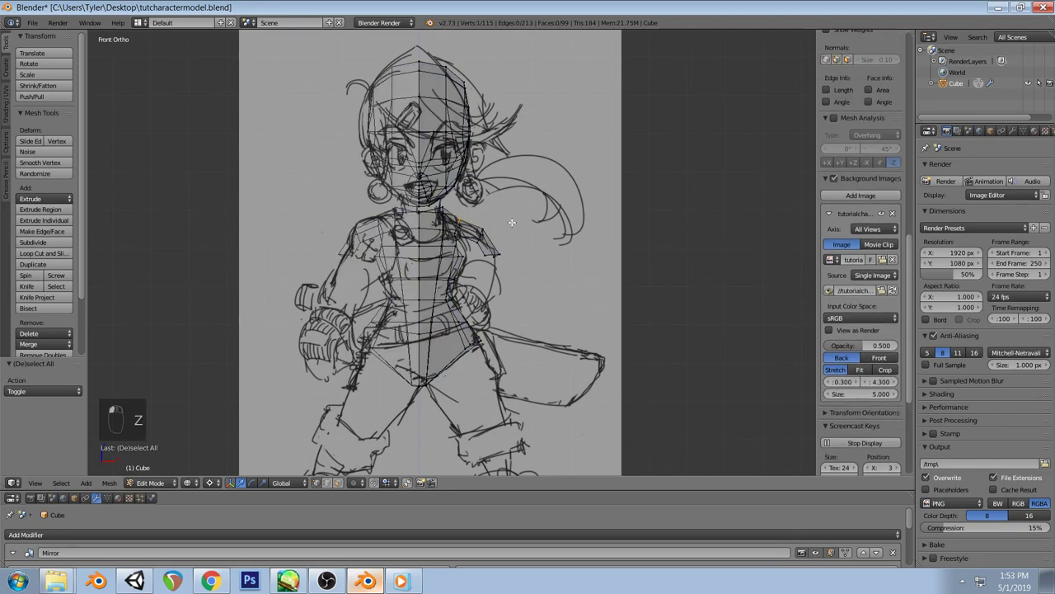
{"action": "key", "text": "z"}
{"action": "scroll", "coordinate": [470, 210], "scroll_direction": "up", "scroll_amount": 1}
{"action": "key", "text": "a"}
{"action": "key", "text": "z"}
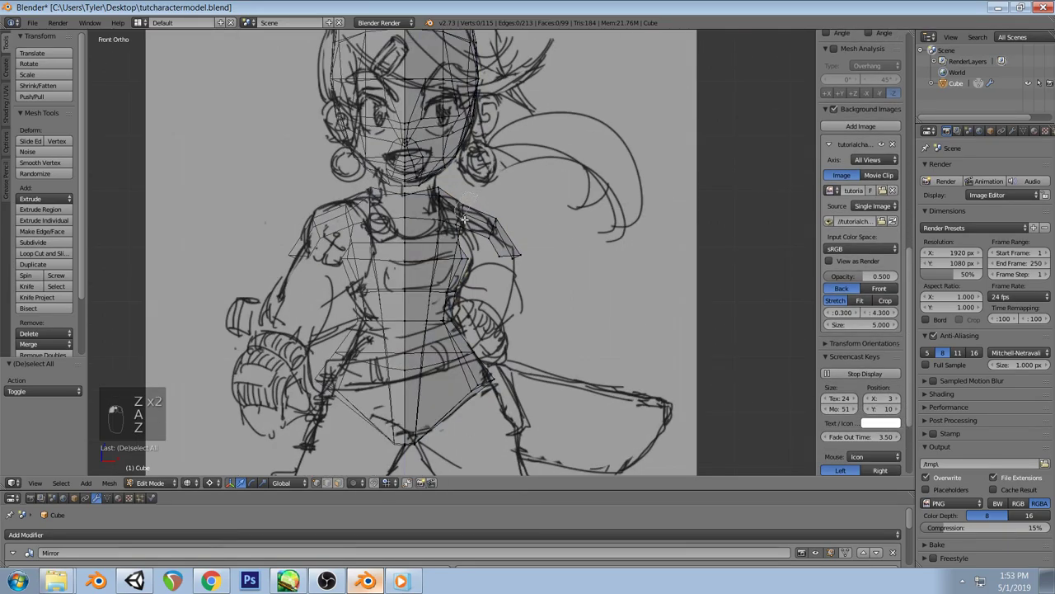
{"action": "key", "text": "z"}
{"action": "key", "text": "g"}
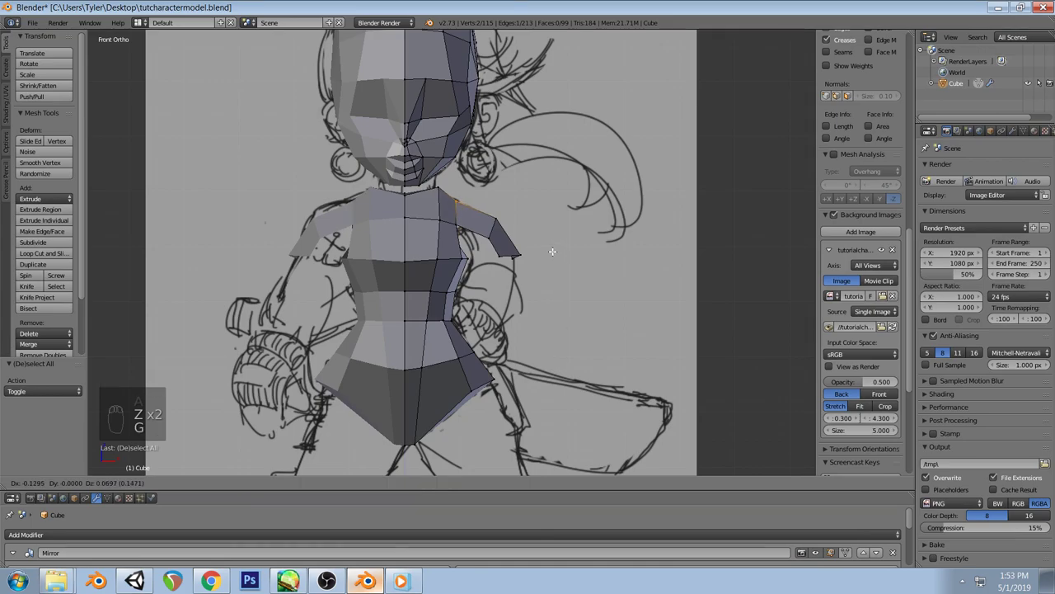
{"action": "key", "text": "a"}
Move the vertex at the side of the neck base about 0.12 inward and 0.09 down in front view, and deselect it
{"action": "key", "text": "z"}
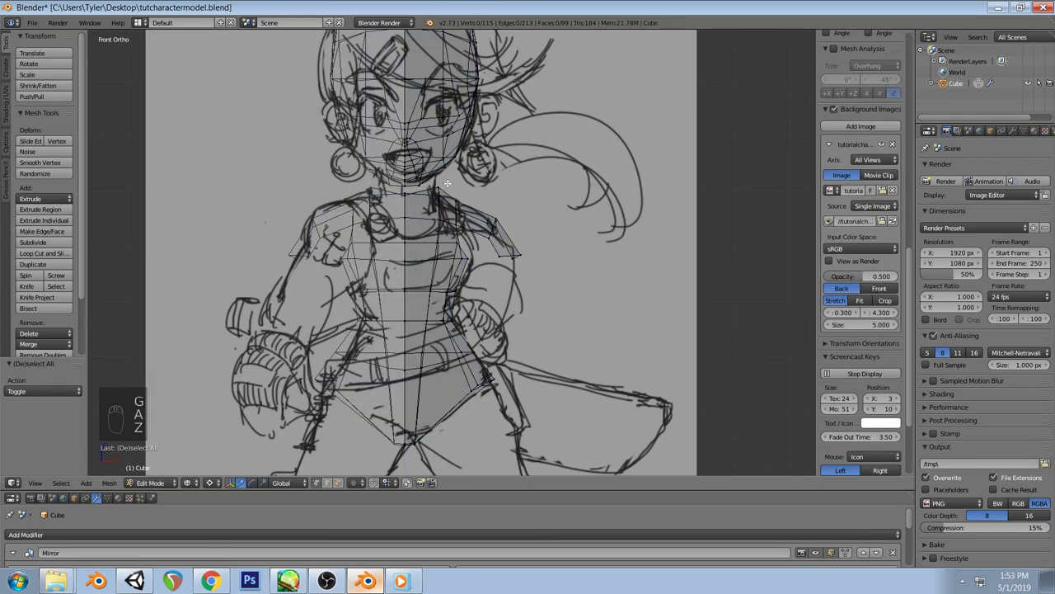
{"action": "key", "text": "z"}
{"action": "key", "text": "g"}
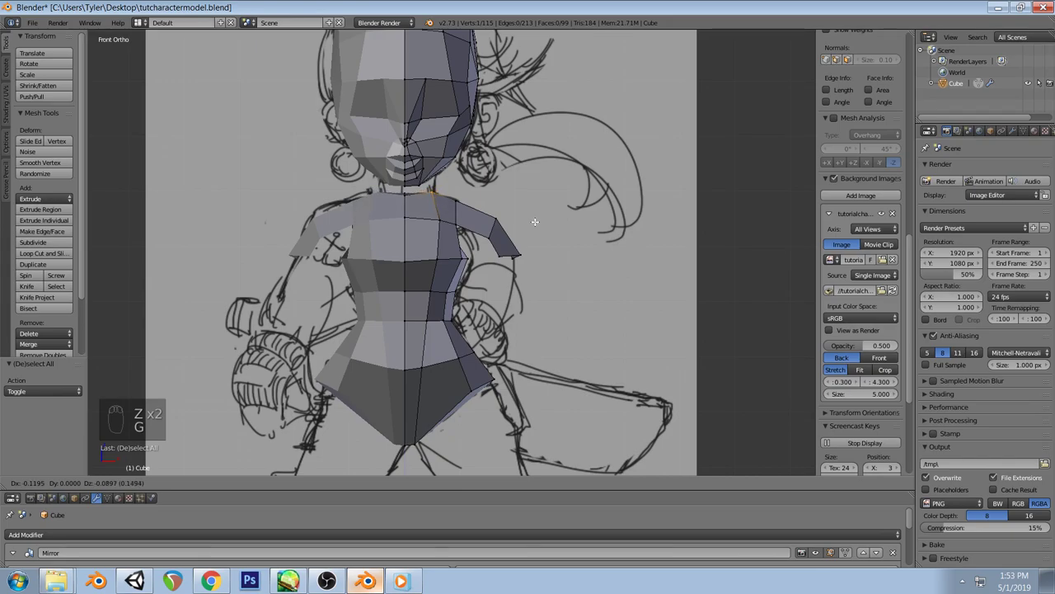
{"action": "left_click", "coordinate": [534, 221]}
{"action": "key", "text": "a"}
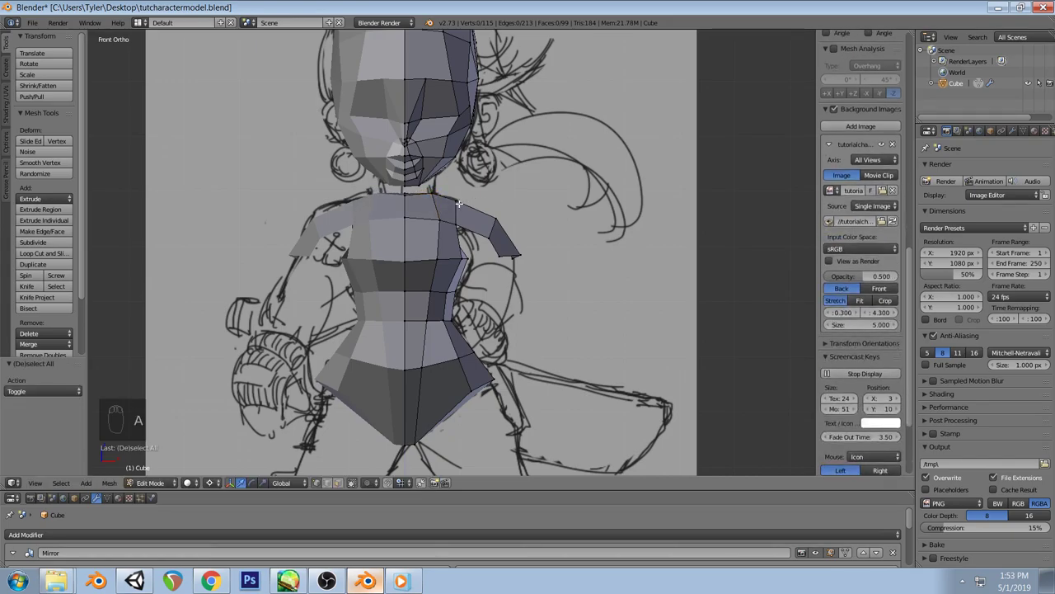
Nudge the edges at the middle of the upper arm slightly up in front view, deselect them, and check the back of the shoulder
{"action": "right_click", "coordinate": [490, 225]}
{"action": "key", "text": "g"}
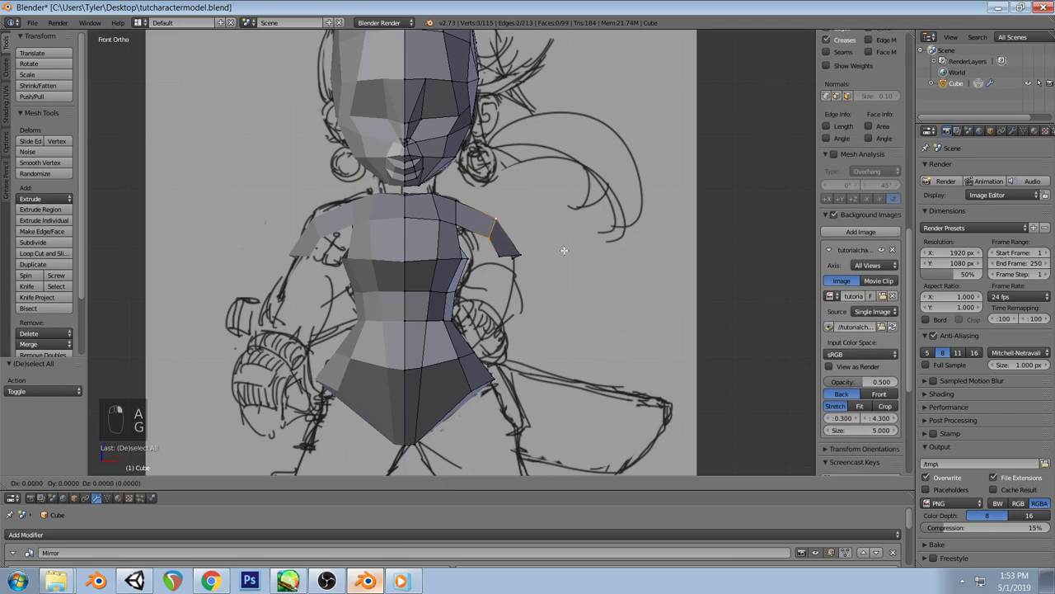
{"action": "left_click", "coordinate": [564, 245]}
{"action": "key", "text": "a"}
{"action": "mouse_move", "coordinate": [566, 238]}
{"action": "middle_mouse_down"}
{"action": "mouse_move", "coordinate": [457, 300]}
{"action": "mouse_move", "coordinate": [376, 294]}
{"action": "mouse_move", "coordinate": [360, 237]}
{"action": "middle_mouse_up"}
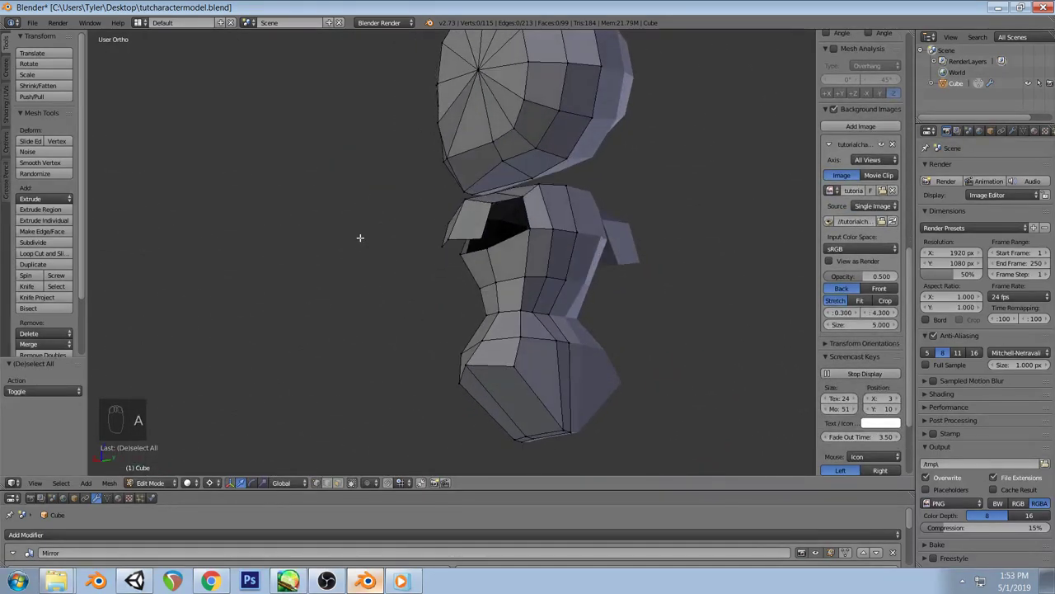
Fill the gap between the torso and the upper arm at the back of the armpit with a face, and deselect it
{"action": "middle_click_drag", "start_coordinate": [450, 230], "coordinate": [439, 317]}
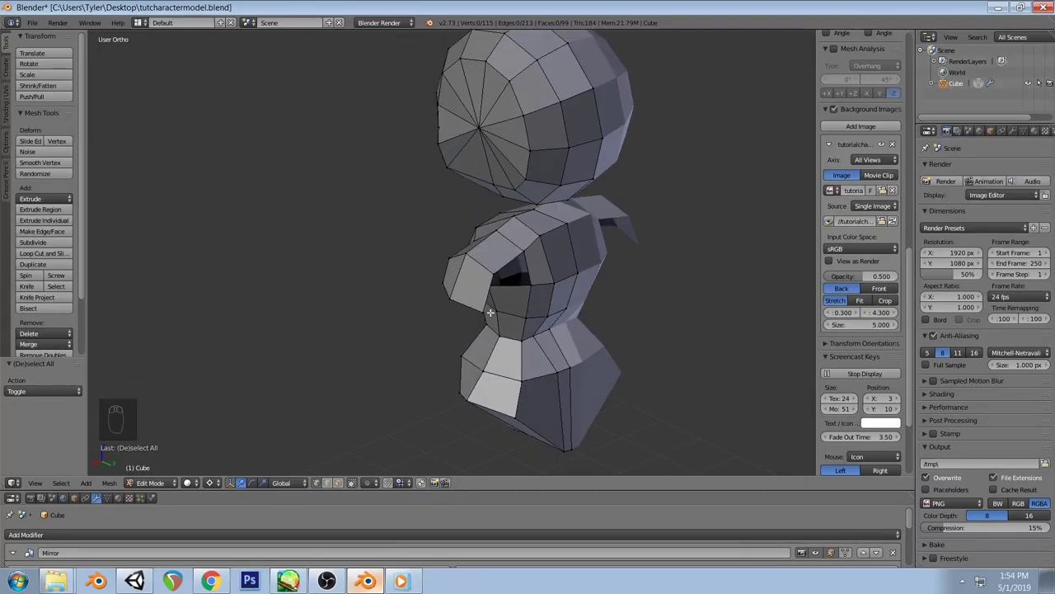
{"action": "right_click", "coordinate": [540, 297], "text": "alt"}
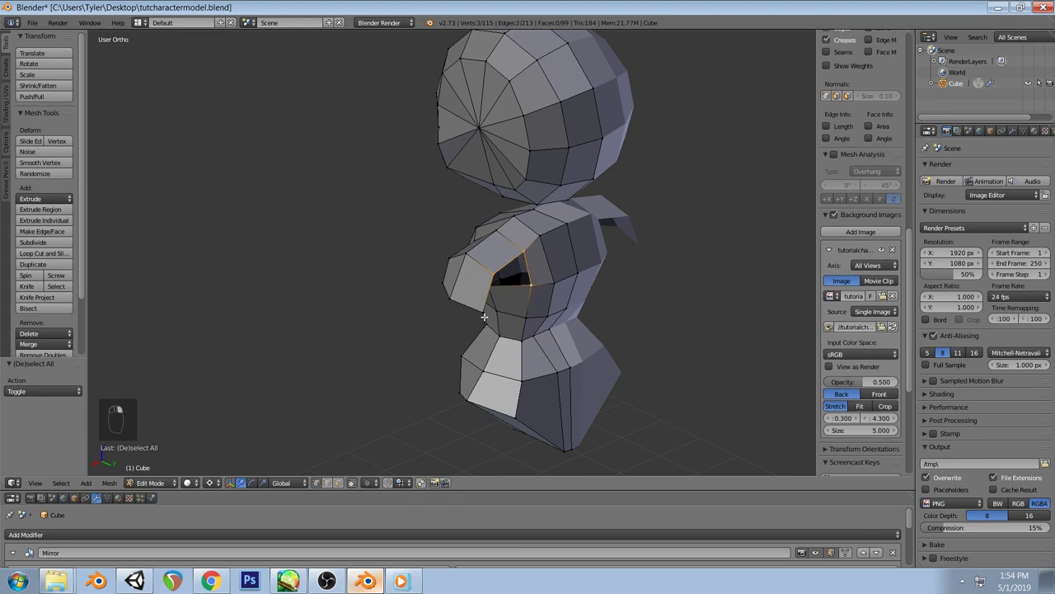
{"action": "key", "text": "f"}
{"action": "key", "text": "a"}
{"action": "middle_click_drag", "start_coordinate": [516, 380], "coordinate": [663, 267]}
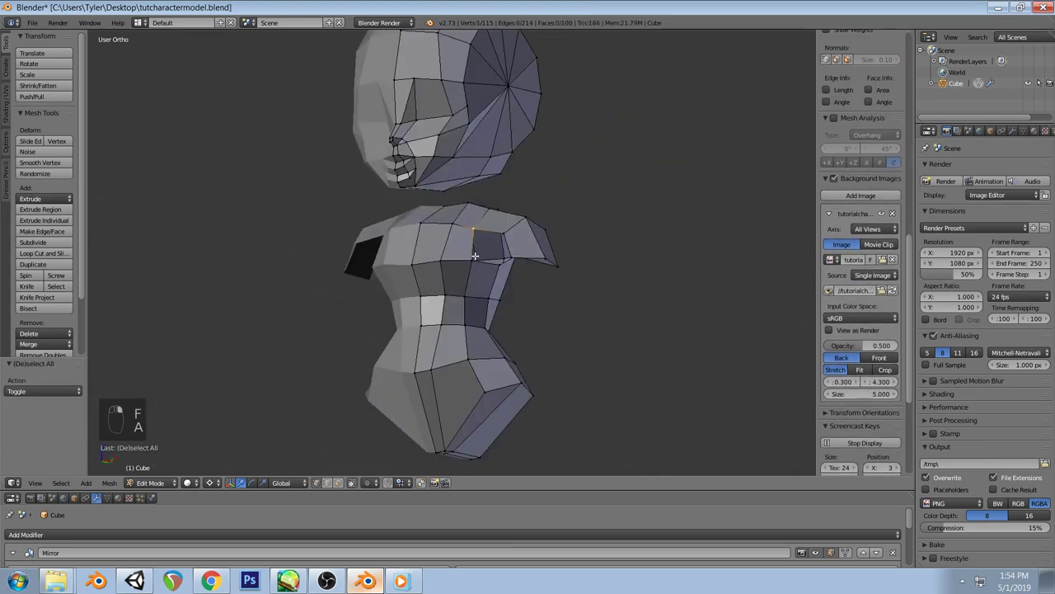
Fill the matching gap at the front of the armpit with a face, and deselect it
{"action": "right_click", "coordinate": [526, 259], "text": "alt"}
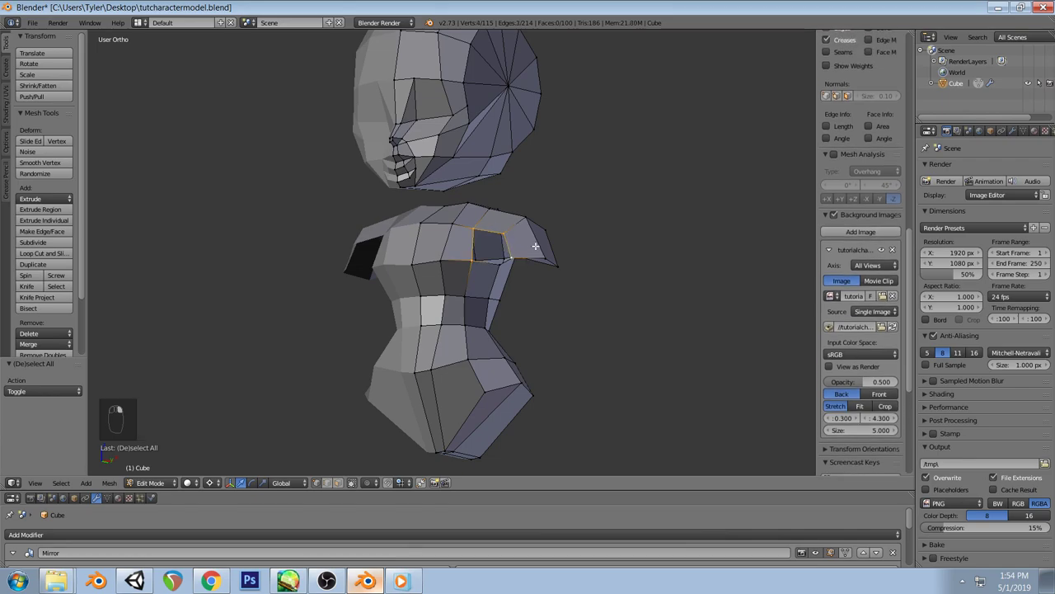
{"action": "key", "text": "f"}
{"action": "key", "text": "a"}
Examine the armpit faces and the underside of the arm opening from several angles, and check the opening's edge loop
{"action": "middle_click_drag", "start_coordinate": [578, 274], "coordinate": [515, 269]}
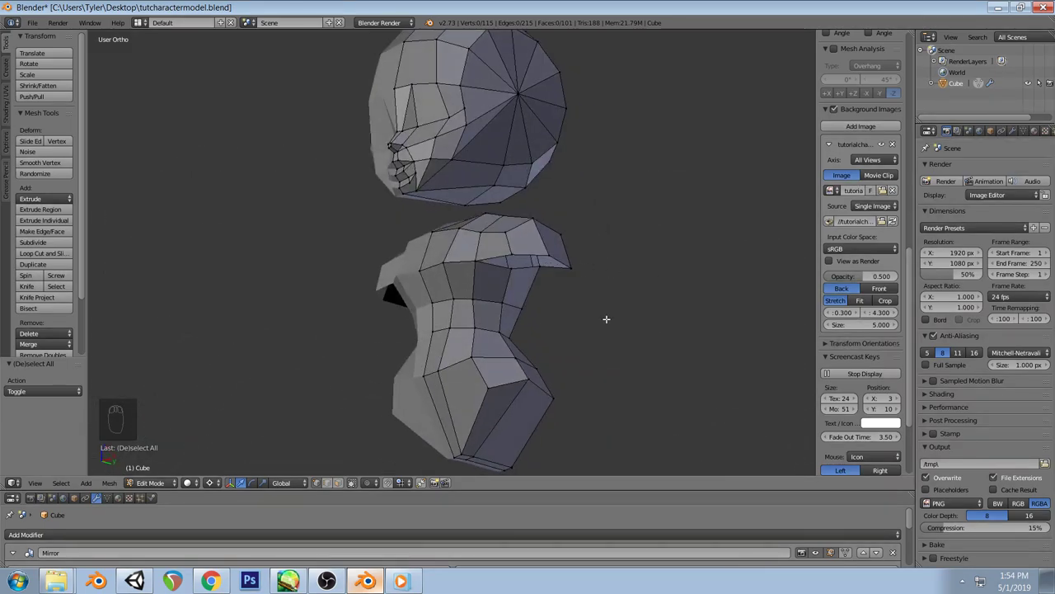
{"action": "middle_click_drag", "start_coordinate": [606, 318], "coordinate": [643, 258]}
{"action": "middle_click_drag", "start_coordinate": [583, 286], "coordinate": [579, 353]}
{"action": "middle_click_drag", "start_coordinate": [540, 265], "coordinate": [536, 233]}
{"action": "middle_click_drag", "start_coordinate": [554, 277], "coordinate": [493, 198]}
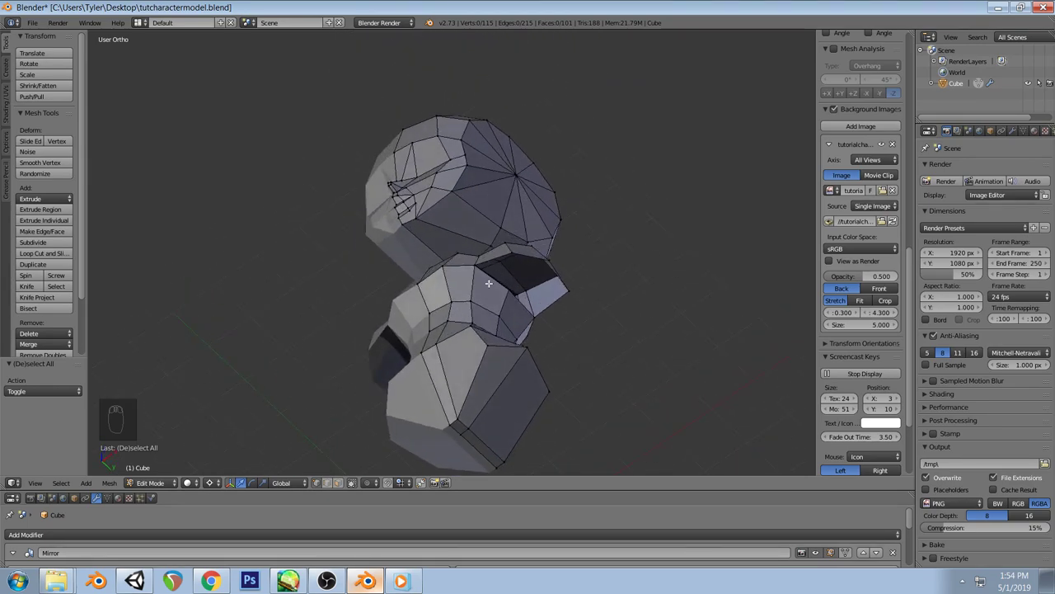
{"action": "right_click", "coordinate": [521, 284]}
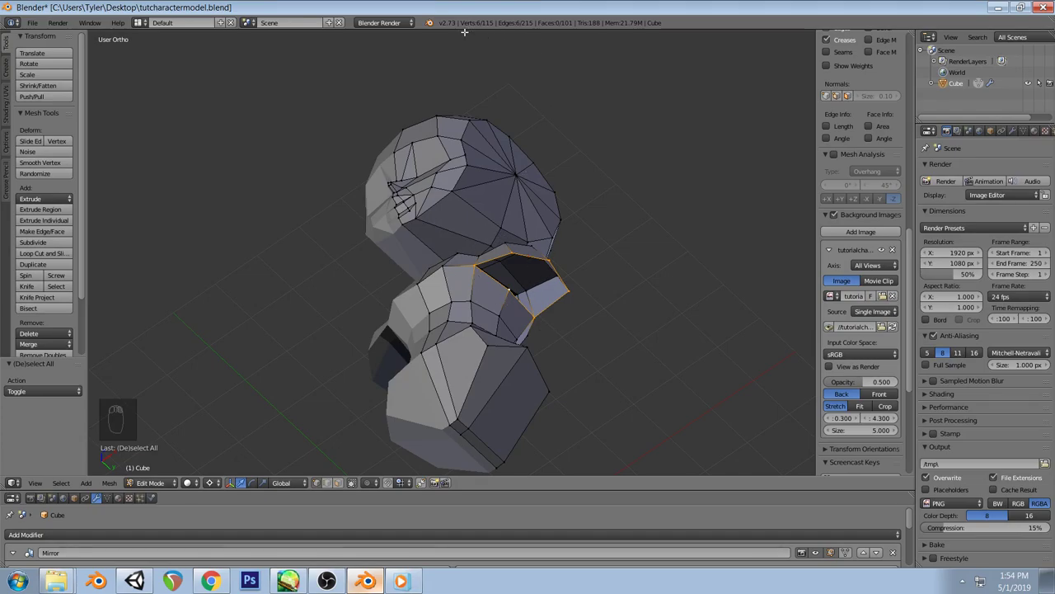
{"action": "key", "text": "a"}
{"action": "middle_click_drag", "start_coordinate": [603, 233], "coordinate": [513, 282]}
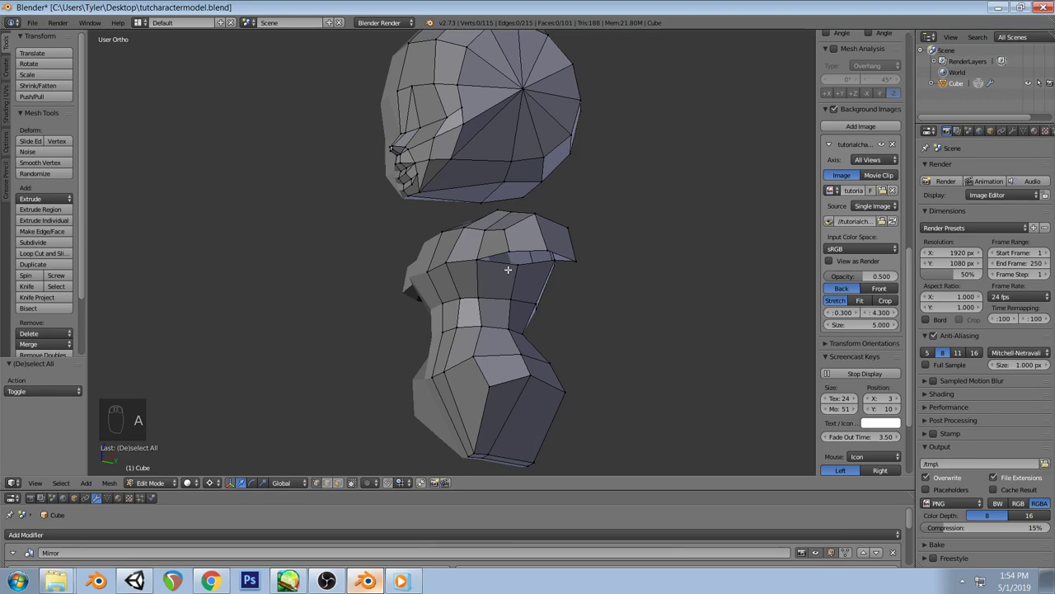
Try to extrude the arm opening's edge loop about 0.9 outward and 1.8 down in front view, and undo it
{"action": "right_click", "coordinate": [509, 270]}
{"action": "key", "text": "KP_1"}
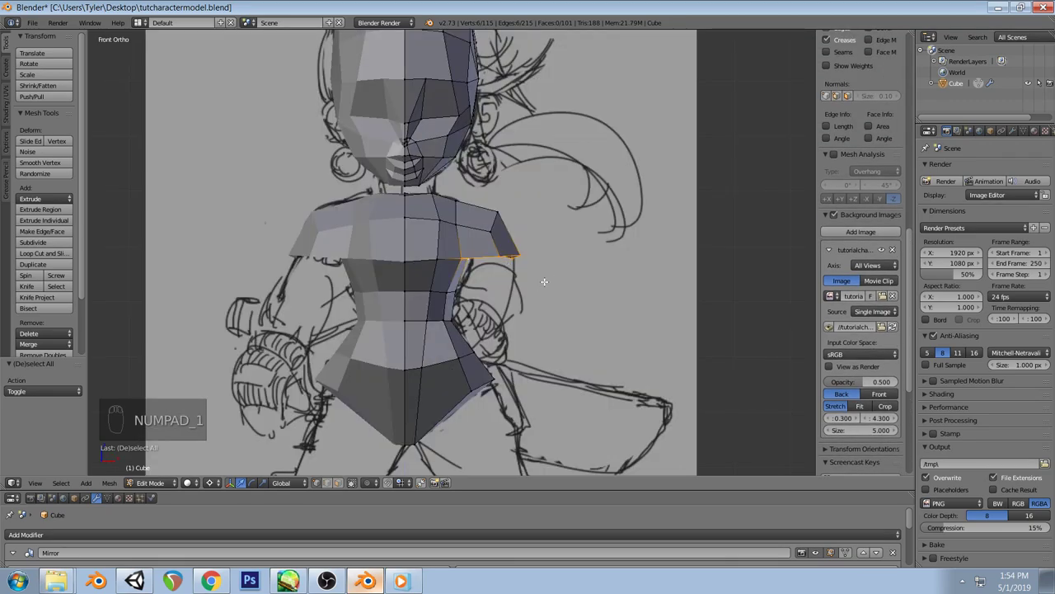
{"action": "key", "text": "e"}
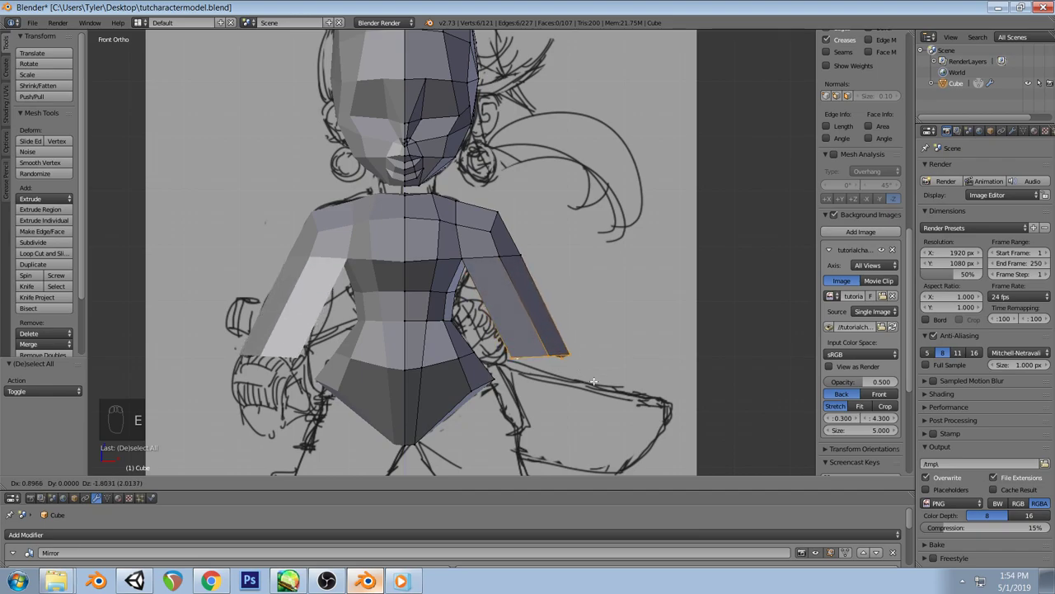
{"action": "left_click", "coordinate": [600, 387]}
{"action": "mouse_move", "coordinate": [600, 387]}
{"action": "middle_mouse_down"}
{"action": "mouse_move", "coordinate": [530, 354]}
{"action": "mouse_move", "coordinate": [646, 308]}
{"action": "mouse_move", "coordinate": [695, 333]}
{"action": "mouse_move", "coordinate": [641, 325]}
{"action": "mouse_move", "coordinate": [608, 285]}
{"action": "mouse_move", "coordinate": [585, 341]}
{"action": "mouse_move", "coordinate": [632, 328]}
{"action": "mouse_move", "coordinate": [565, 261]}
{"action": "mouse_move", "coordinate": [594, 234]}
{"action": "mouse_move", "coordinate": [606, 322]}
{"action": "middle_mouse_up"}
{"action": "key", "text": "ctrl+z"}
{"action": "key", "text": "ctrl+z"}
{"action": "key", "text": "ctrl+z"}
Move two back shoulder vertices inward in wireframe top view, about 0.15 and 0.10 respectively, deselect them, and restore solid shading
{"action": "key", "text": "KP_7"}
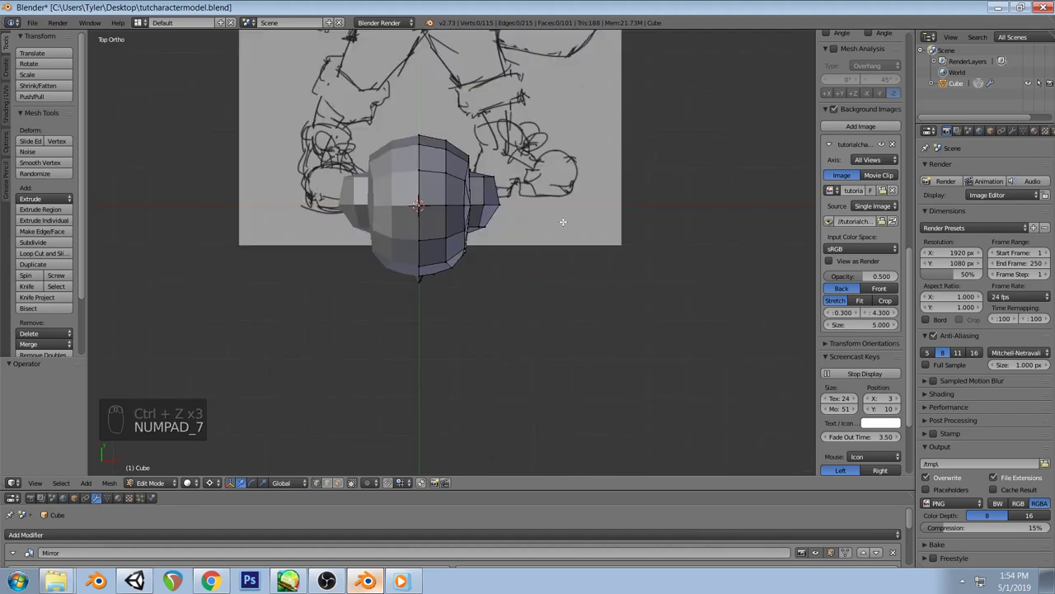
{"action": "right_click", "coordinate": [500, 181]}
{"action": "scroll", "coordinate": [540, 248], "scroll_direction": "up", "scroll_amount": 1}
{"action": "key", "text": "z"}
{"action": "scroll", "coordinate": [539, 248], "scroll_direction": "up", "scroll_amount": 2}
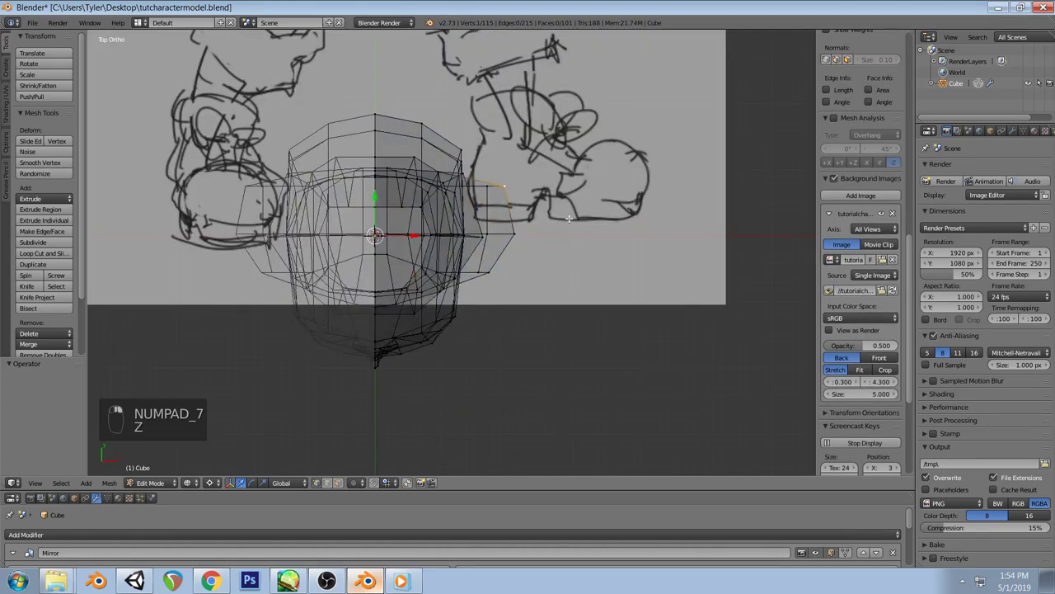
{"action": "middle_click_drag", "start_coordinate": [540, 211], "coordinate": [528, 248], "text": "shift"}
{"action": "key", "text": "g"}
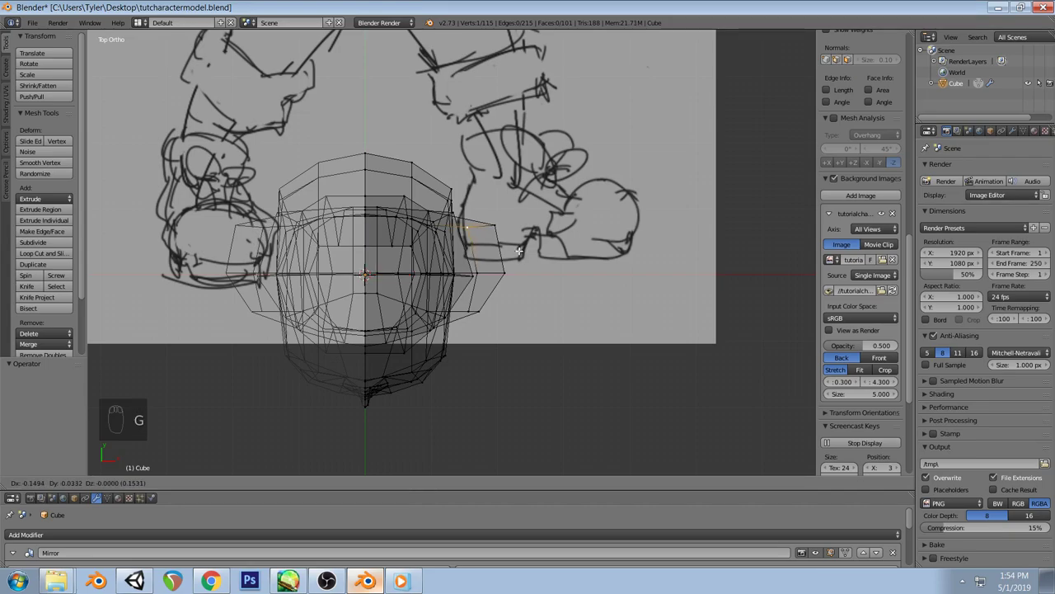
{"action": "left_click", "coordinate": [518, 249]}
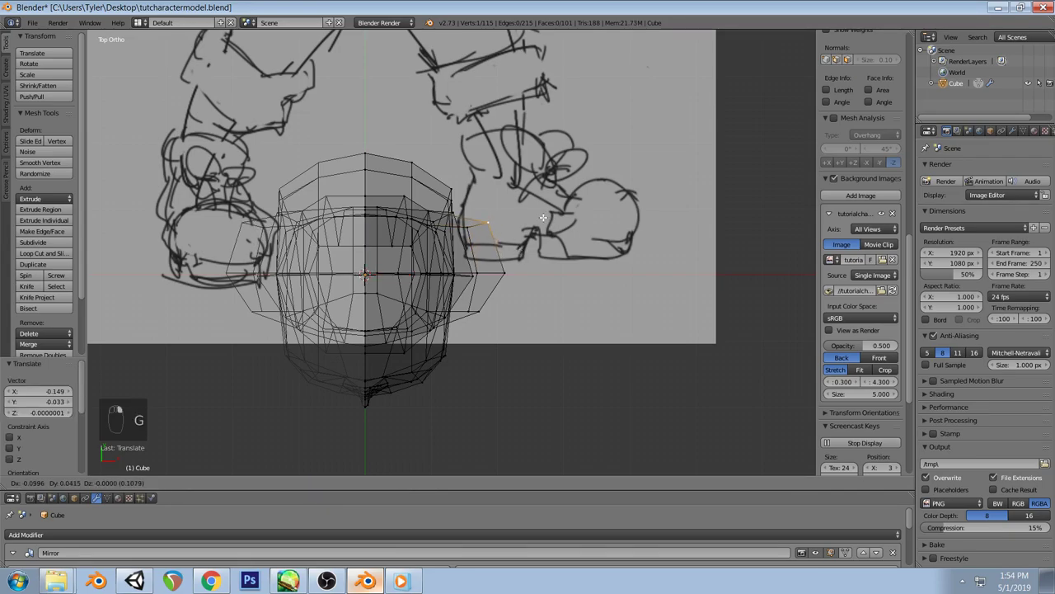
{"action": "key", "text": "a"}
{"action": "key", "text": "z"}
Select the faces of the shoulder cap, move them about 0.07 back and 0.02 up in side view, and deselect them
{"action": "mouse_move", "coordinate": [579, 329]}
{"action": "middle_mouse_down"}
{"action": "mouse_move", "coordinate": [514, 271]}
{"action": "mouse_move", "coordinate": [492, 217]}
{"action": "mouse_move", "coordinate": [541, 234]}
{"action": "middle_mouse_up"}
{"action": "key", "text": "KP_3"}
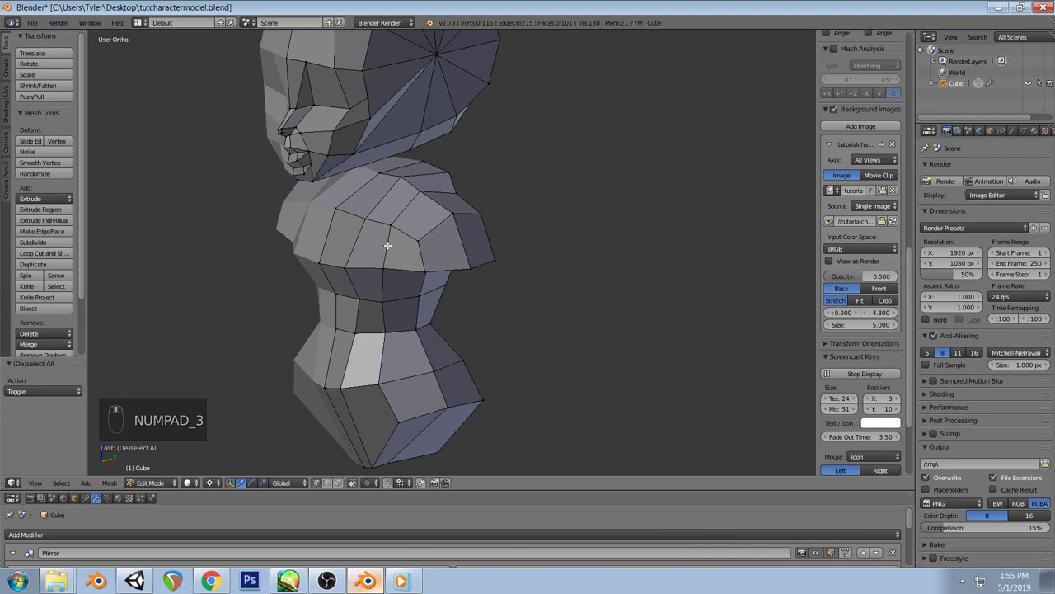
{"action": "middle_click_drag", "start_coordinate": [387, 245], "coordinate": [411, 269]}
{"action": "right_click", "coordinate": [437, 264], "text": "alt"}
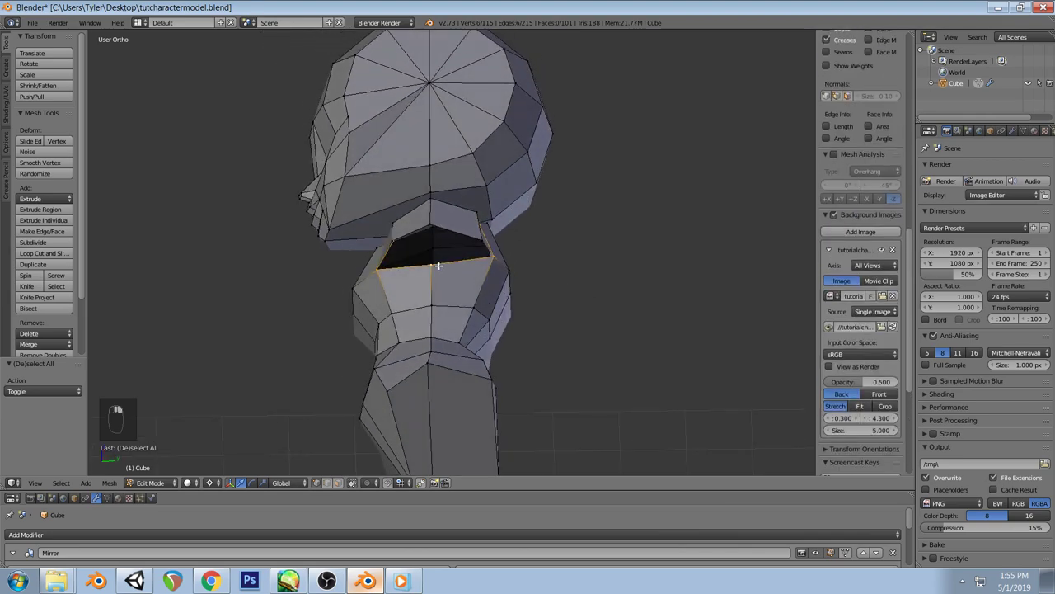
{"action": "middle_click_drag", "start_coordinate": [478, 252], "coordinate": [530, 303]}
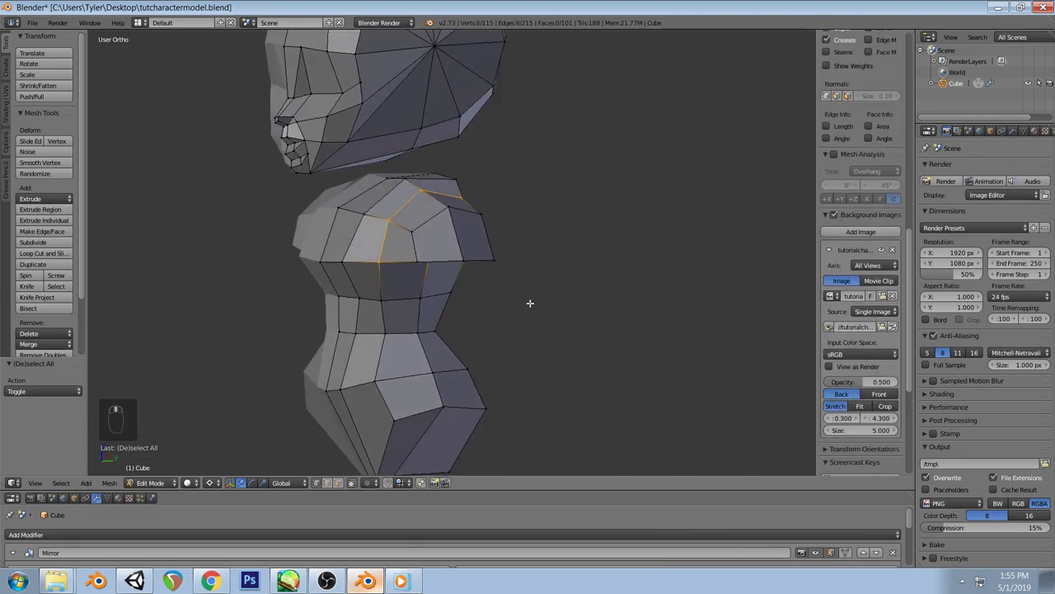
{"action": "right_click", "coordinate": [437, 221], "text": "shift"}
{"action": "key", "text": "KP_3"}
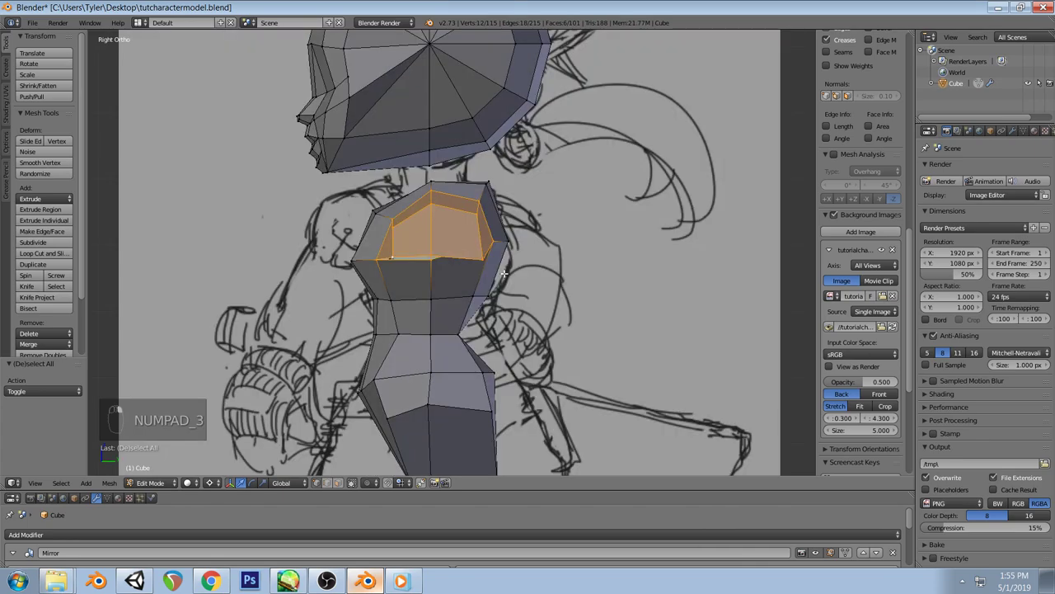
{"action": "key", "text": "g"}
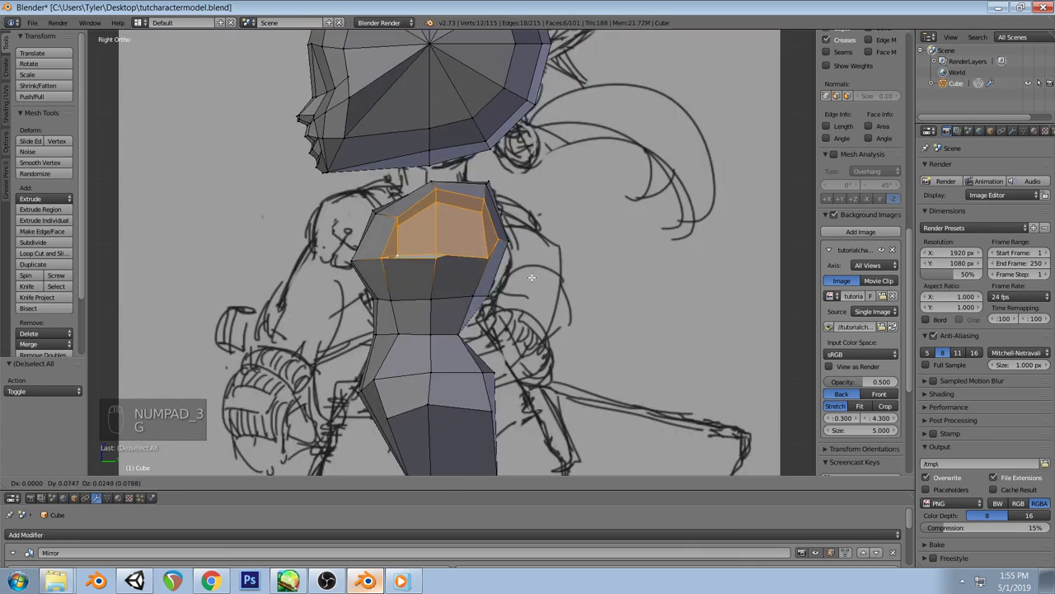
{"action": "right_click", "coordinate": [532, 278]}
{"action": "scroll", "coordinate": [862, 247], "scroll_direction": "down", "scroll_amount": 5}
{"action": "key", "text": "a"}
Move the edge at the back of the waist about 0.1 backward in side view, and deselect it
{"action": "middle_click_drag", "start_coordinate": [532, 348], "coordinate": [497, 342]}
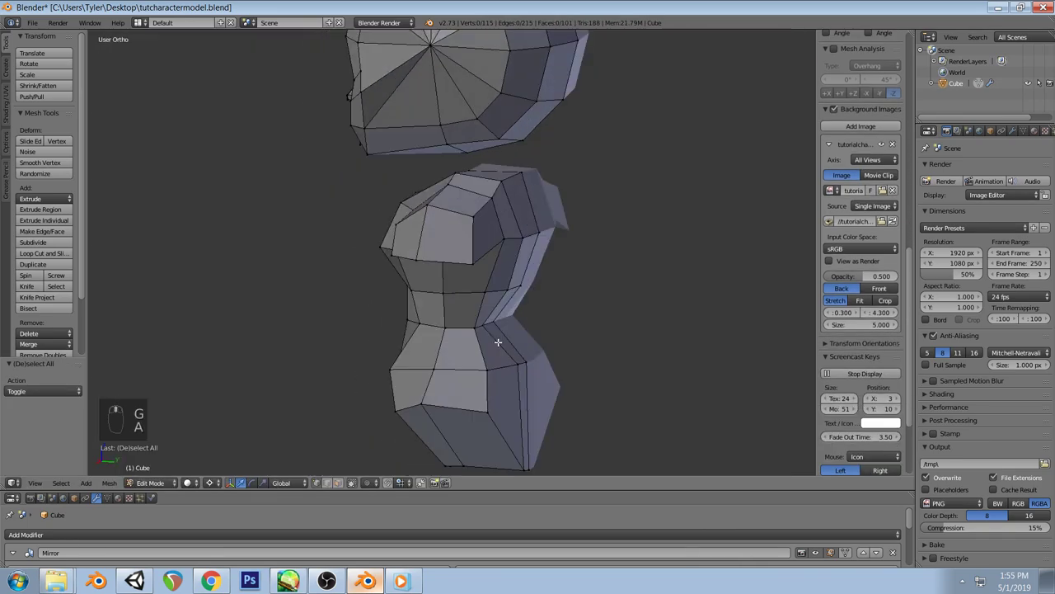
{"action": "right_click", "coordinate": [483, 331]}
{"action": "key", "text": "KP_3"}
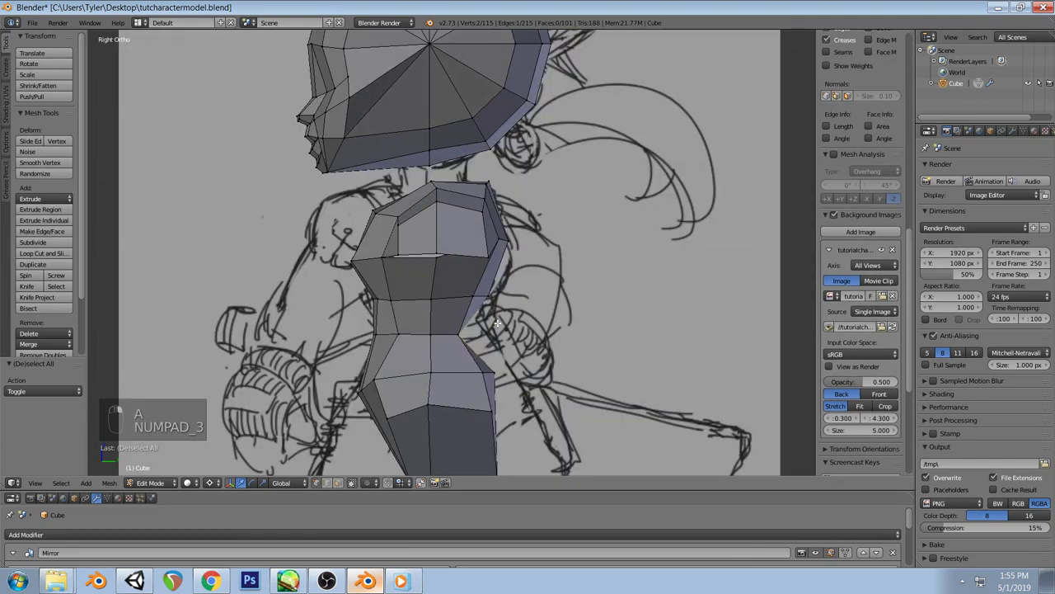
{"action": "key", "text": "g"}
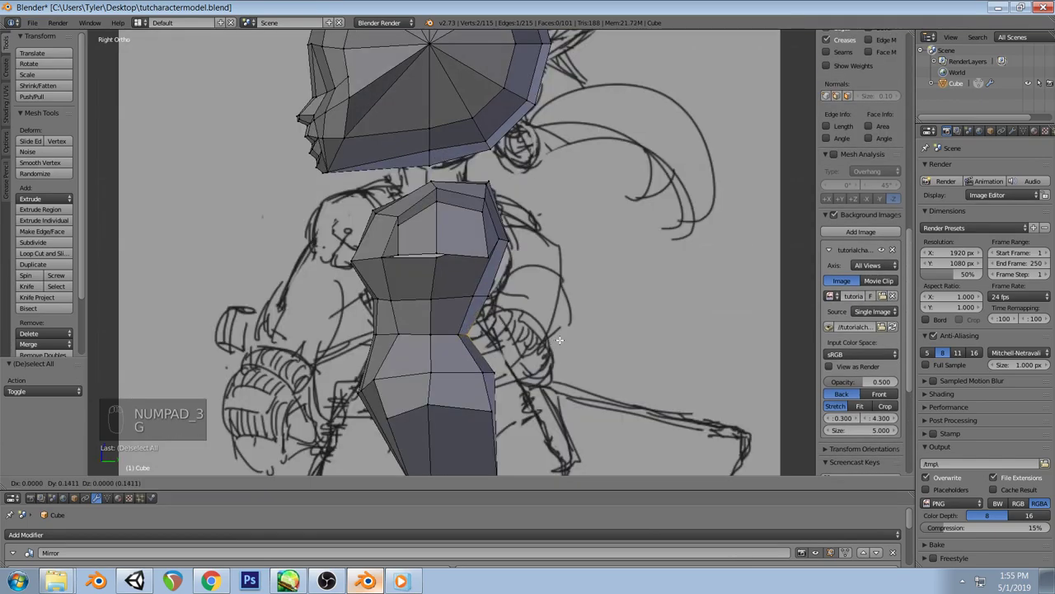
{"action": "left_click", "coordinate": [548, 338]}
{"action": "key", "text": "a"}
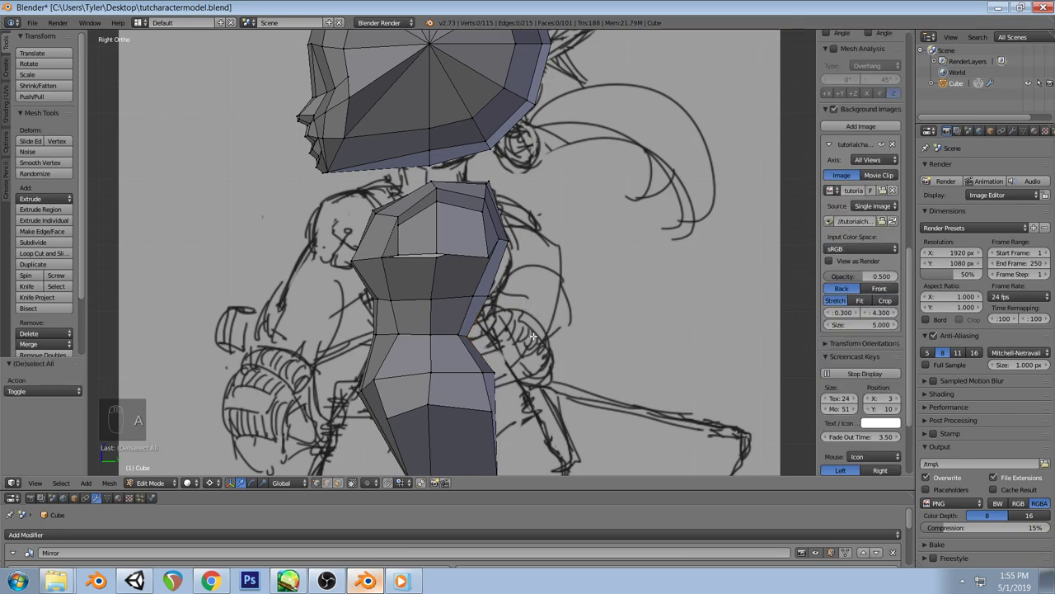
Move the waist vertex beside the front centre 0.05 forward, and shift the front centre edge from waist to hip about 0.06 back and 0.02 up
{"action": "right_click", "coordinate": [415, 335]}
{"action": "key", "text": "g"}
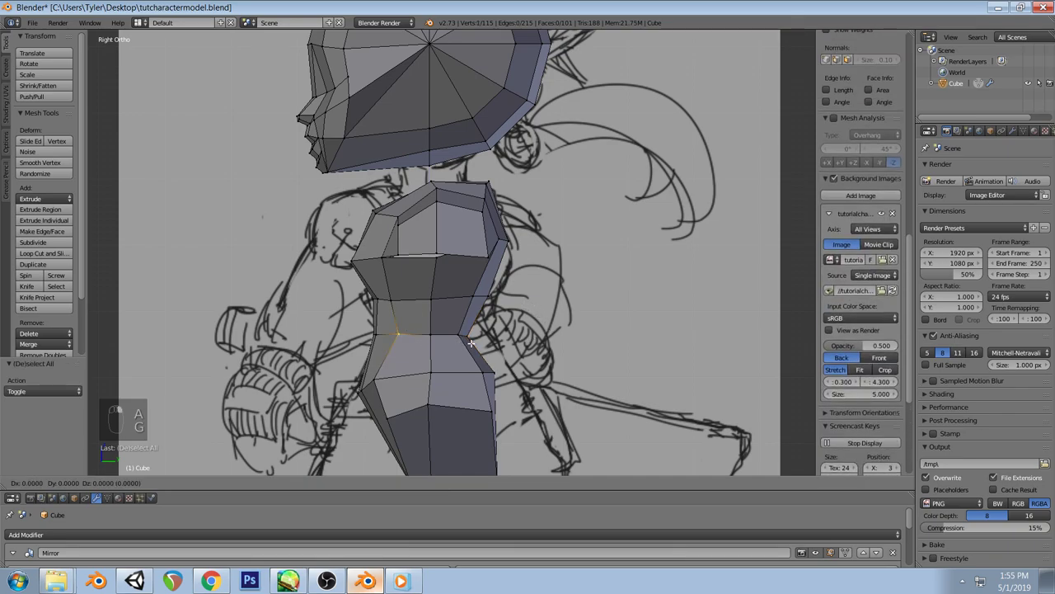
{"action": "left_click", "coordinate": [467, 343]}
{"action": "right_click", "coordinate": [363, 388], "text": "shift"}
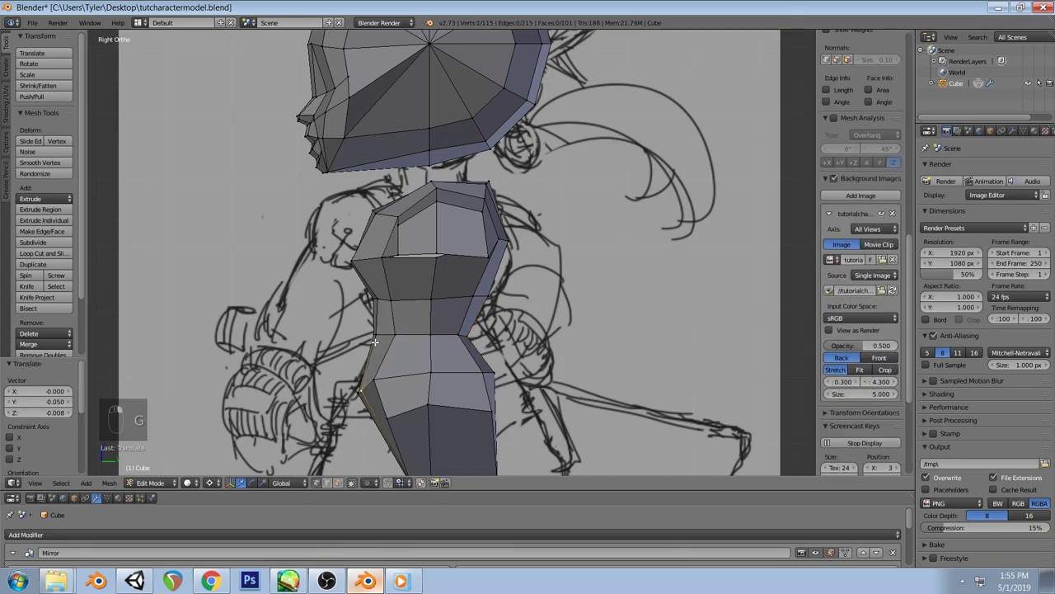
{"action": "key", "text": "g"}
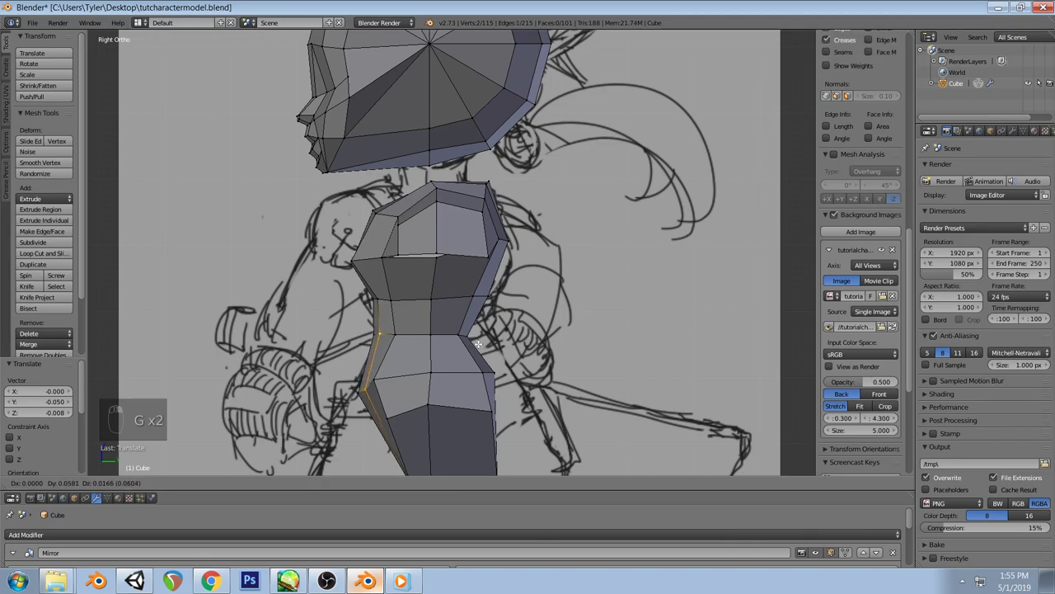
{"action": "left_click", "coordinate": [478, 343]}
Move the front centre chest vertex about 0.07 back in side view, and deselect it
{"action": "right_click", "coordinate": [364, 263]}
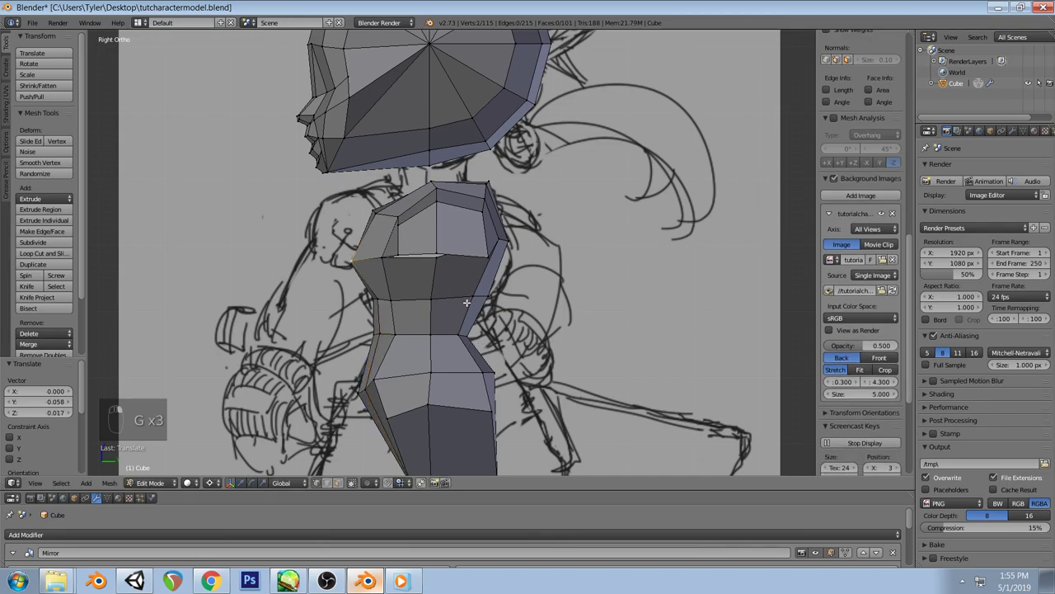
{"action": "key", "text": "g"}
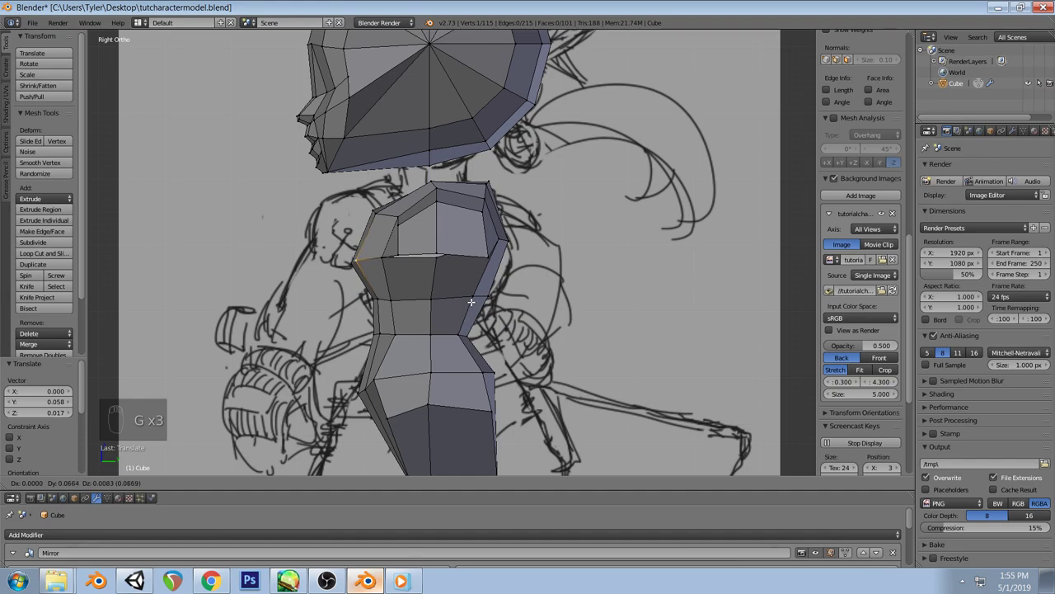
{"action": "left_click", "coordinate": [470, 302]}
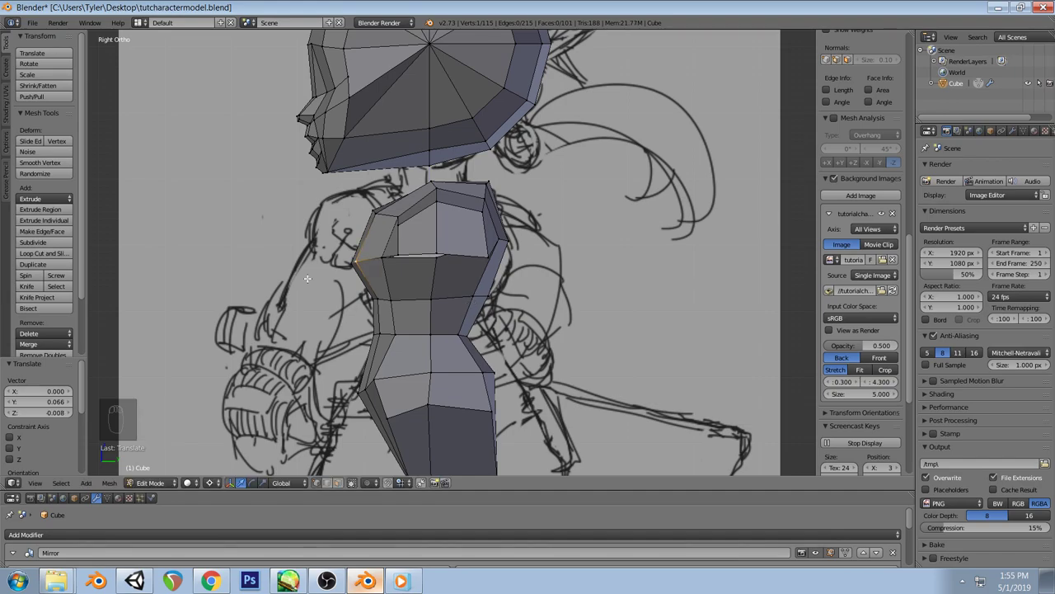
{"action": "mouse_move", "coordinate": [396, 330]}
{"action": "middle_mouse_down"}
{"action": "mouse_move", "coordinate": [460, 318]}
{"action": "mouse_move", "coordinate": [344, 339]}
{"action": "middle_mouse_up"}
{"action": "key", "text": "a"}
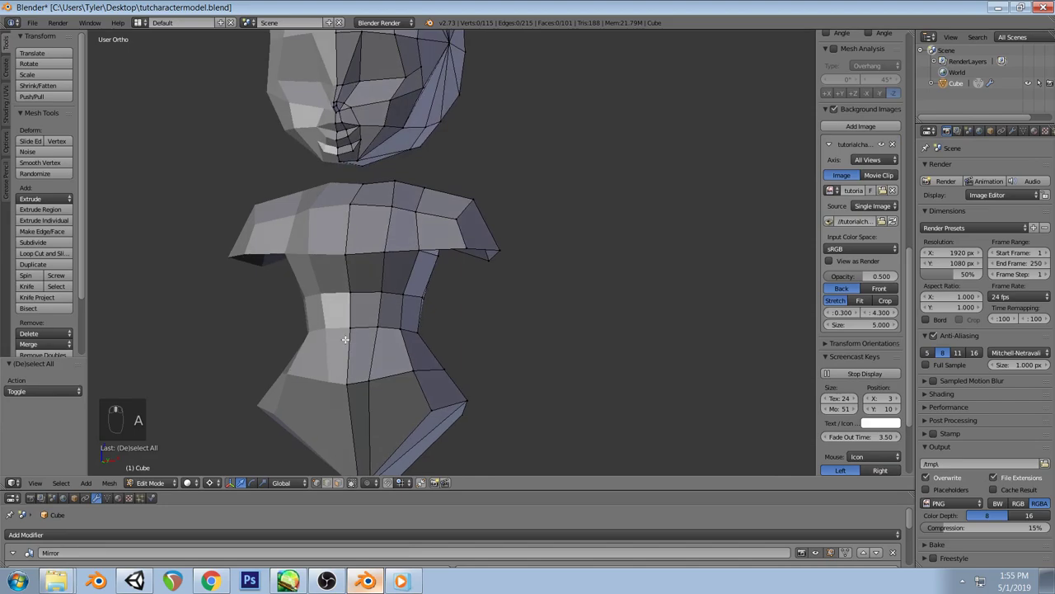
Move the front hip vertex beside the centre line about 0.13 outward and 0.03 up in front view, and deselect it
{"action": "key", "text": "KP_1"}
{"action": "right_click", "coordinate": [368, 382]}
{"action": "key", "text": "g"}
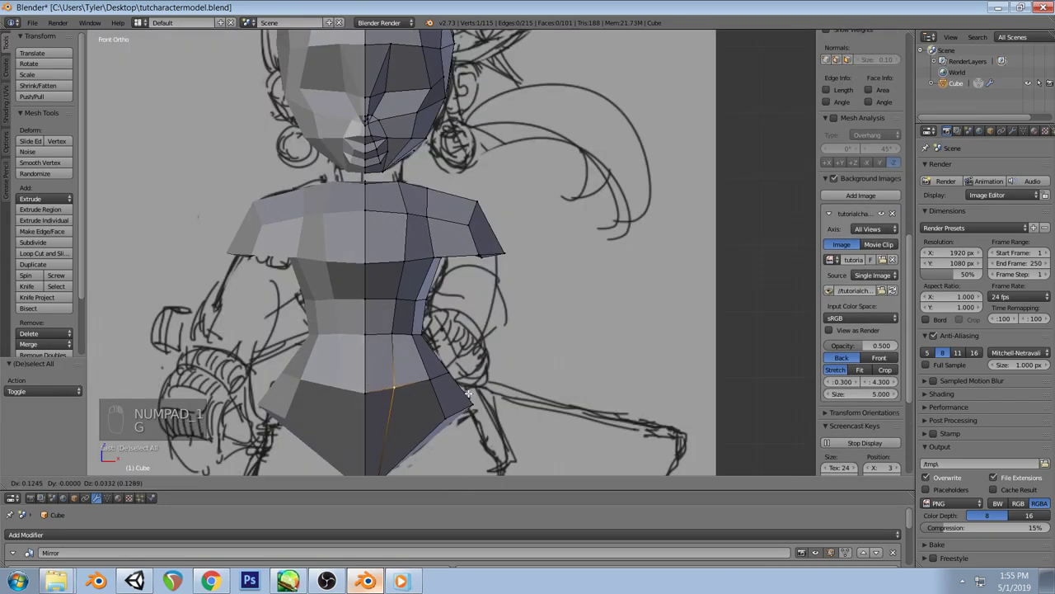
{"action": "left_click", "coordinate": [476, 392]}
{"action": "key", "text": "a"}
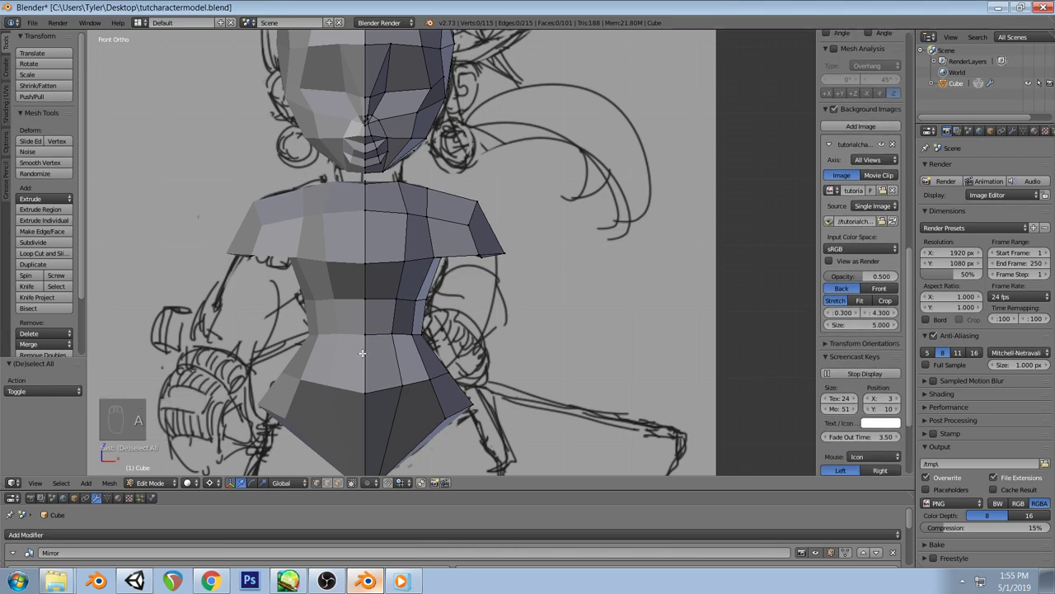
Examine the torso, waist and shoulders from front, side and oblique angles, comparing their silhouette with the background sketch
{"action": "right_click_drag", "start_coordinate": [411, 302], "coordinate": [424, 301]}
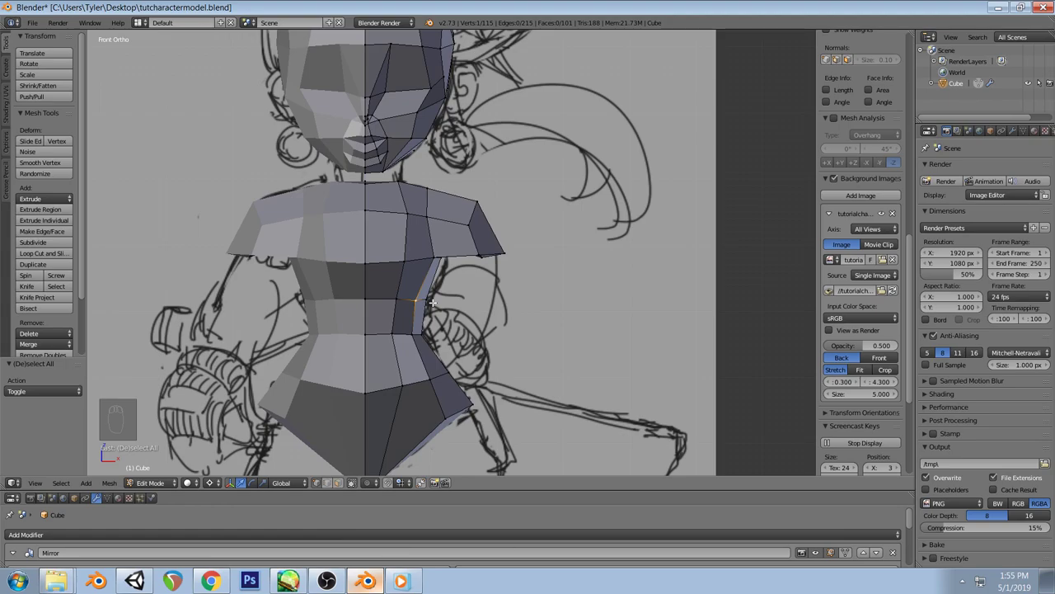
{"action": "mouse_move", "coordinate": [519, 271]}
{"action": "middle_mouse_down"}
{"action": "mouse_move", "coordinate": [276, 323]}
{"action": "mouse_move", "coordinate": [323, 330]}
{"action": "mouse_move", "coordinate": [506, 271]}
{"action": "middle_mouse_up"}
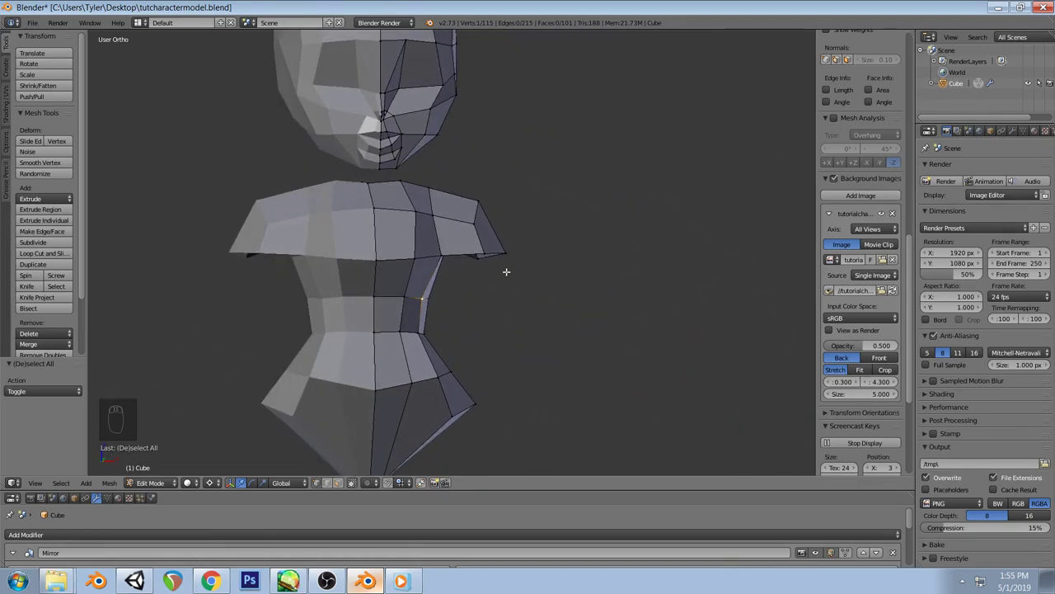
{"action": "key", "text": "KP_3"}
{"action": "scroll", "coordinate": [505, 270], "scroll_direction": "down", "scroll_amount": 3}
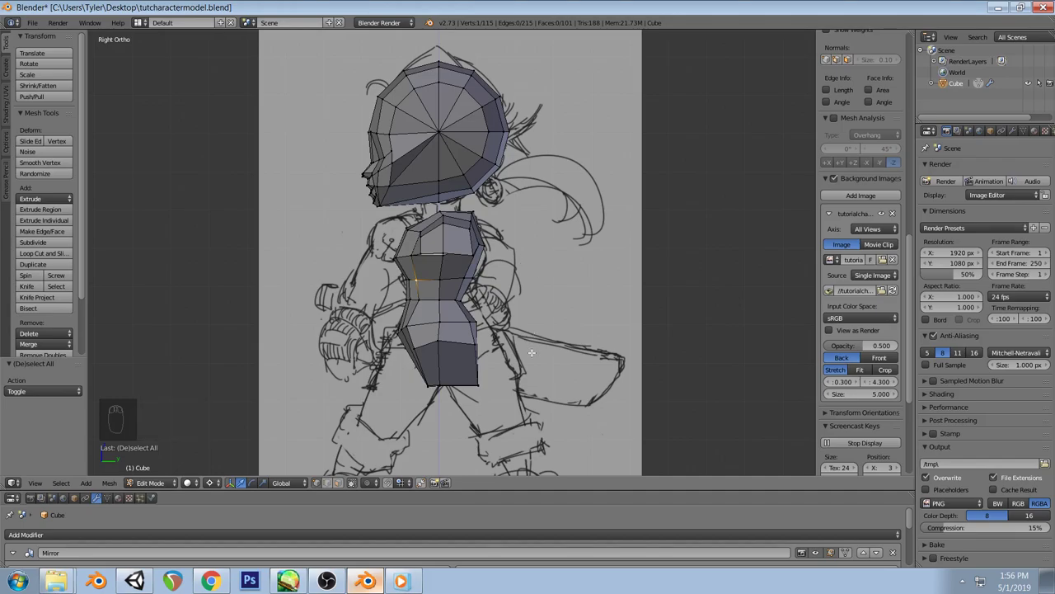
{"action": "mouse_move", "coordinate": [423, 334]}
{"action": "middle_mouse_down"}
{"action": "mouse_move", "coordinate": [566, 325]}
{"action": "mouse_move", "coordinate": [563, 259]}
{"action": "mouse_move", "coordinate": [509, 290]}
{"action": "mouse_move", "coordinate": [495, 313]}
{"action": "mouse_move", "coordinate": [505, 336]}
{"action": "middle_mouse_up"}
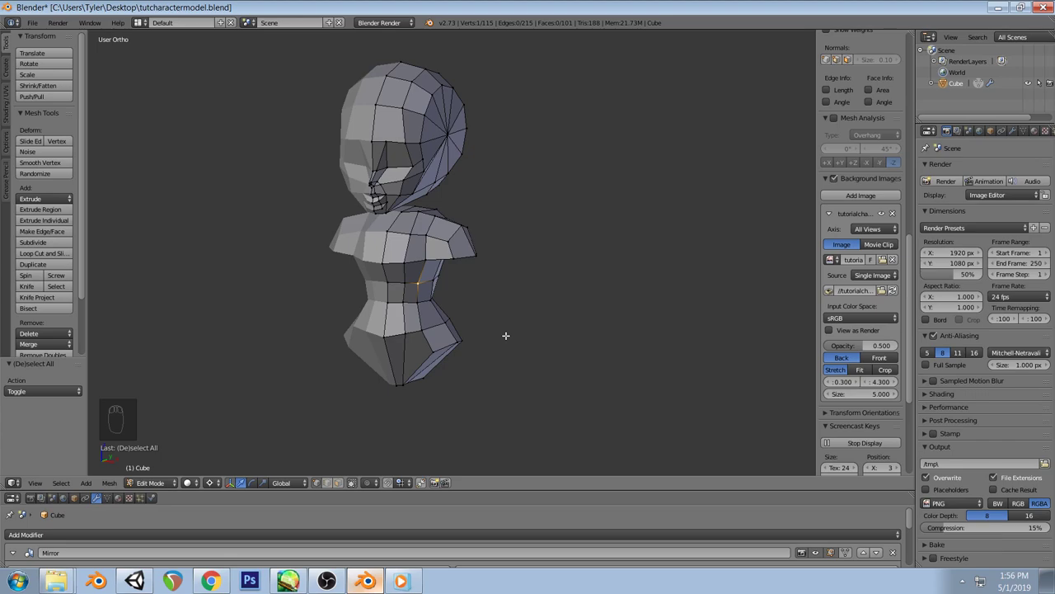
{"action": "key", "text": "KP_1"}
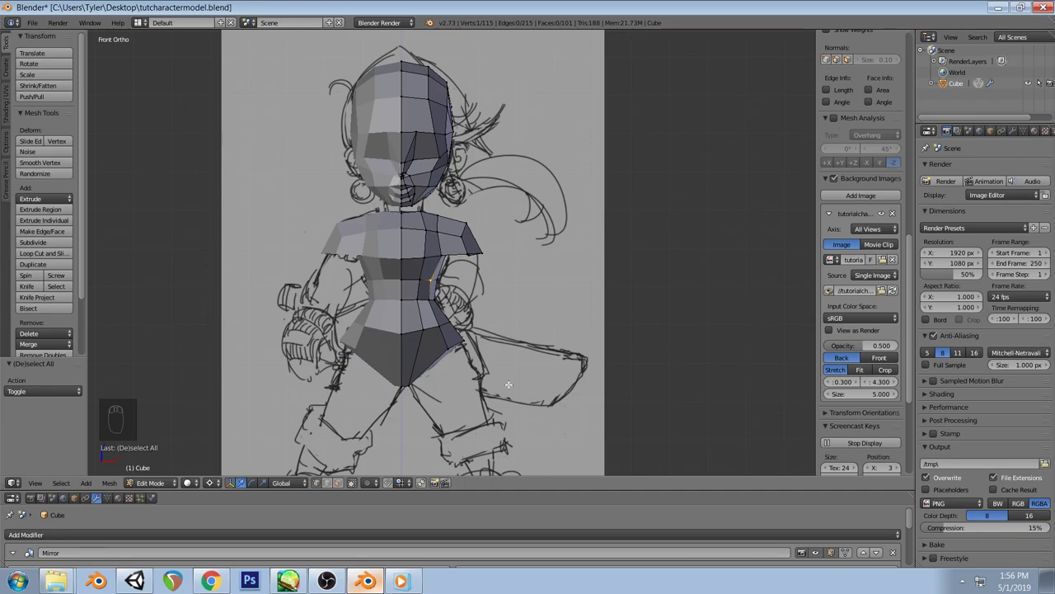
{"action": "scroll", "coordinate": [438, 213], "scroll_direction": "up", "scroll_amount": 1}
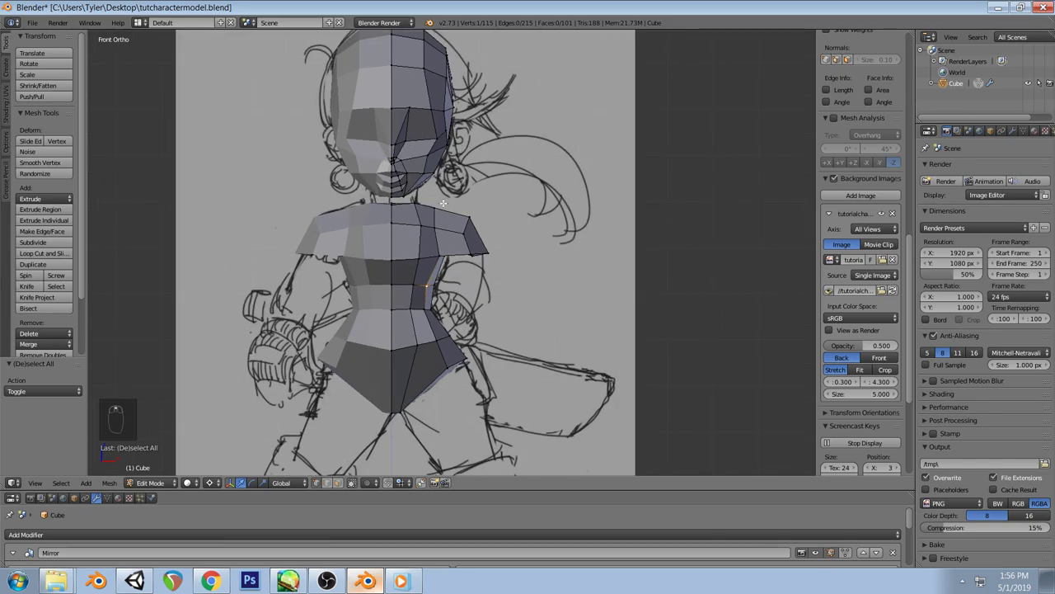
{"action": "key", "text": "z"}
{"action": "key", "text": "a"}
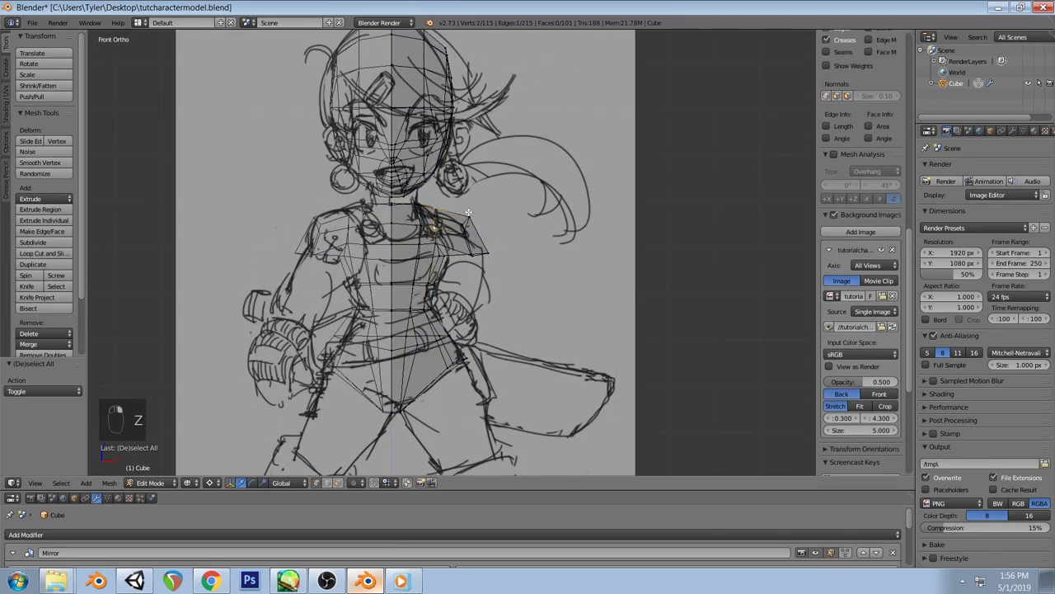
{"action": "key", "text": "z"}
{"action": "middle_click_drag", "start_coordinate": [480, 207], "coordinate": [546, 135]}
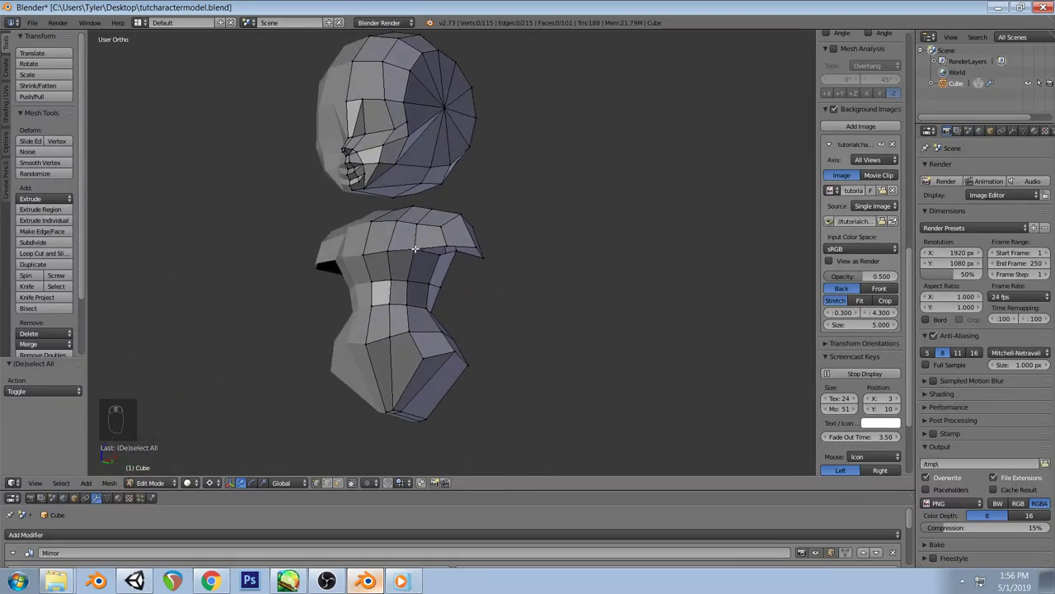
{"action": "middle_click_drag", "start_coordinate": [421, 254], "coordinate": [470, 261]}
{"action": "middle_click_drag", "start_coordinate": [499, 214], "coordinate": [384, 281]}
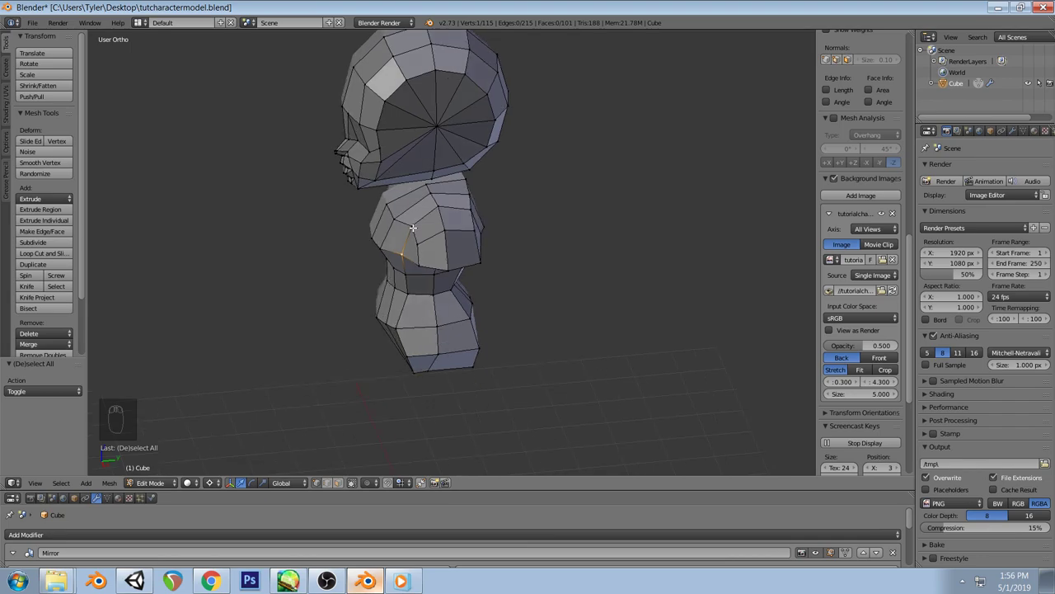
{"action": "key", "text": "a"}
{"action": "middle_click_drag", "start_coordinate": [492, 299], "coordinate": [502, 253]}
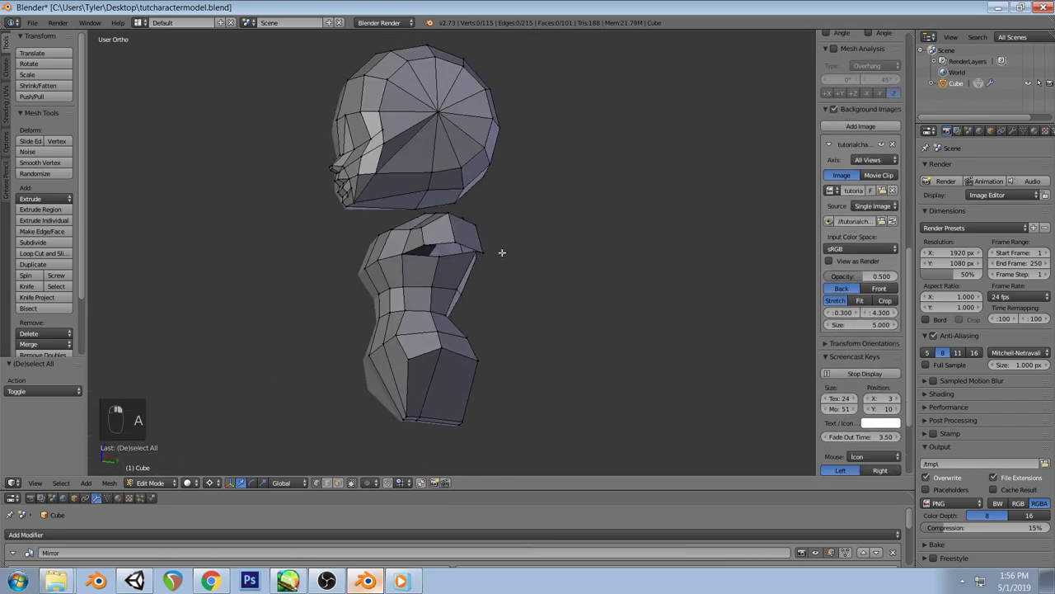
Move the torso-side armpit vertex about 0.35 down and 0.07 inward in front view, and deselect it
{"action": "right_click", "coordinate": [442, 252]}
{"action": "key", "text": "KP_1"}
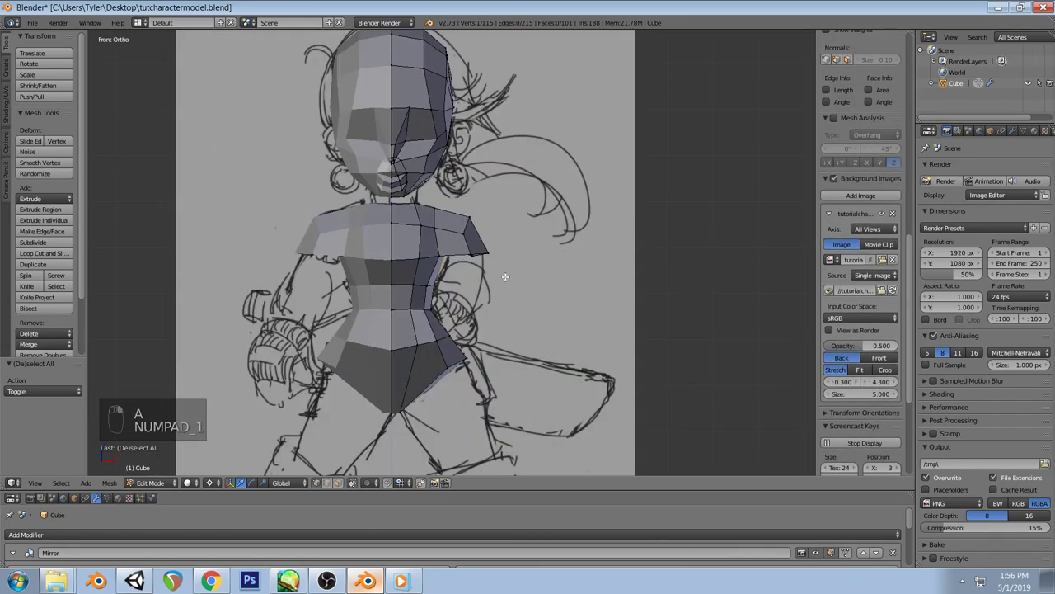
{"action": "key", "text": "g"}
{"action": "left_click", "coordinate": [499, 293]}
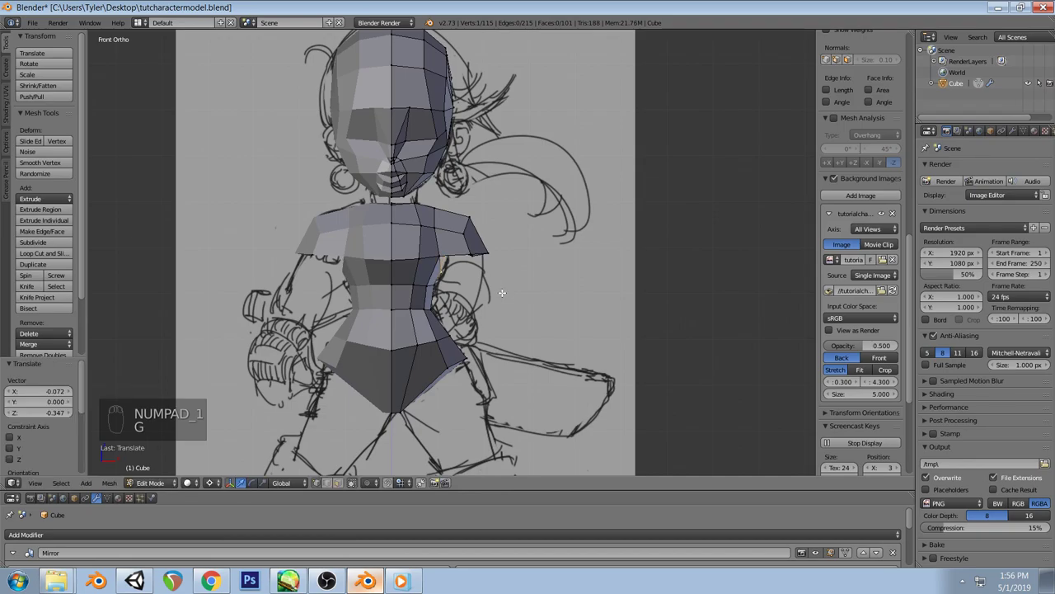
{"action": "key", "text": "a"}
Move the lower outer edges of the shoulder cap about 0.16 up and 0.04 inward in front view, and deselect them
{"action": "key", "text": "z"}
{"action": "key", "text": "z"}
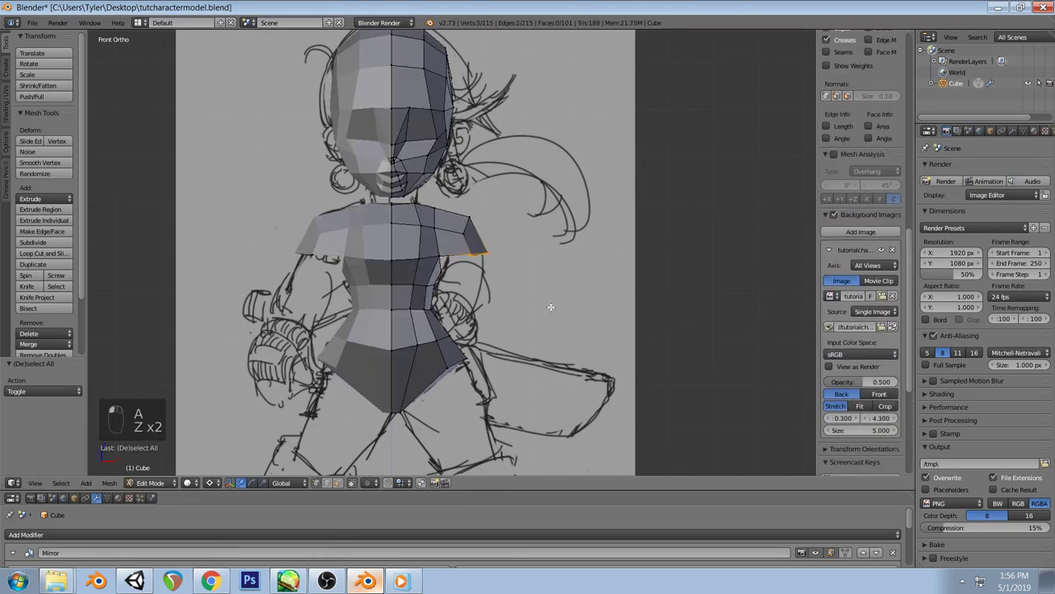
{"action": "key", "text": "g"}
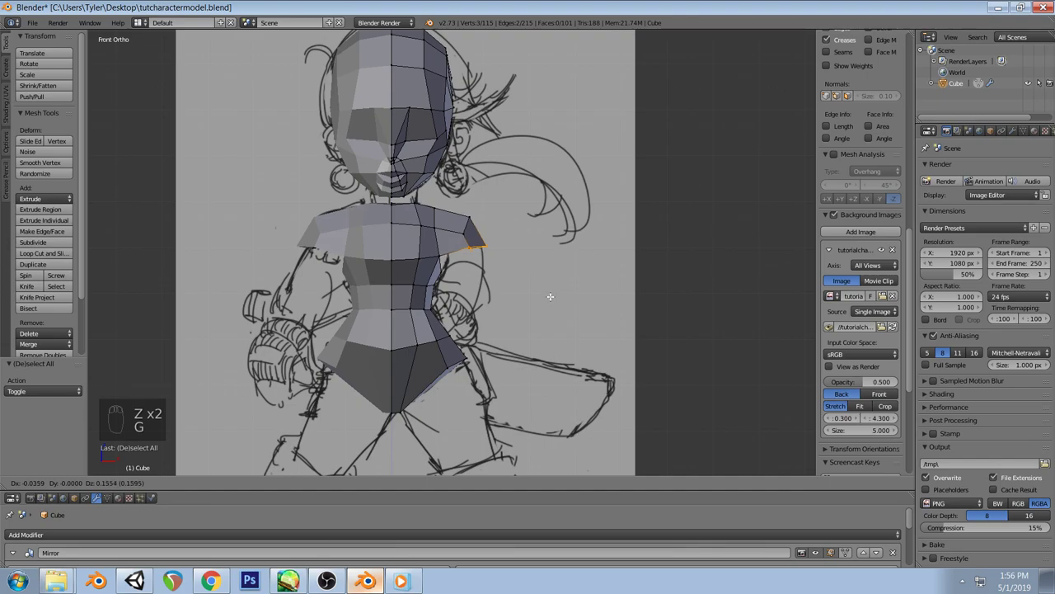
{"action": "left_click", "coordinate": [550, 296]}
{"action": "key", "text": "a"}
Select the front and back upper shoulder faces near the neck, move them about 0.1 inward and 0.02 up, and deselect them
{"action": "key", "text": "z"}
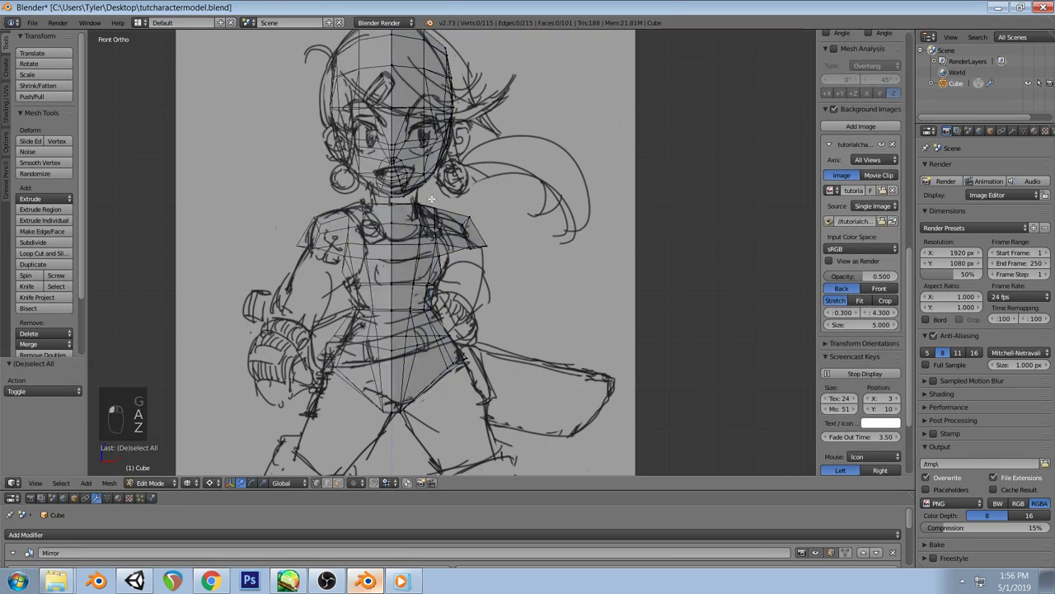
{"action": "right_click", "coordinate": [426, 239]}
{"action": "key", "text": "z"}
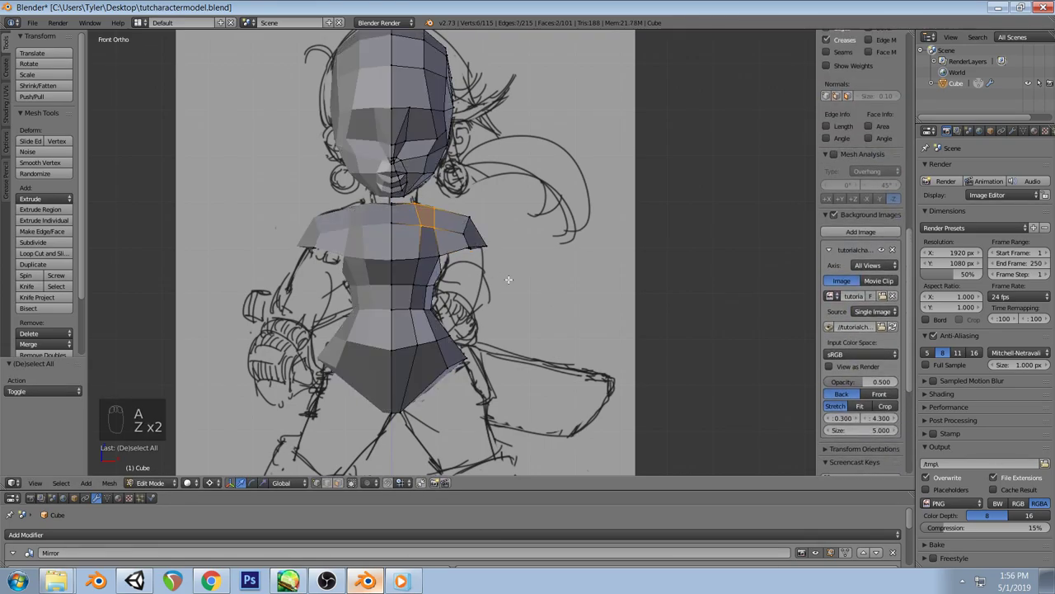
{"action": "key", "text": "g"}
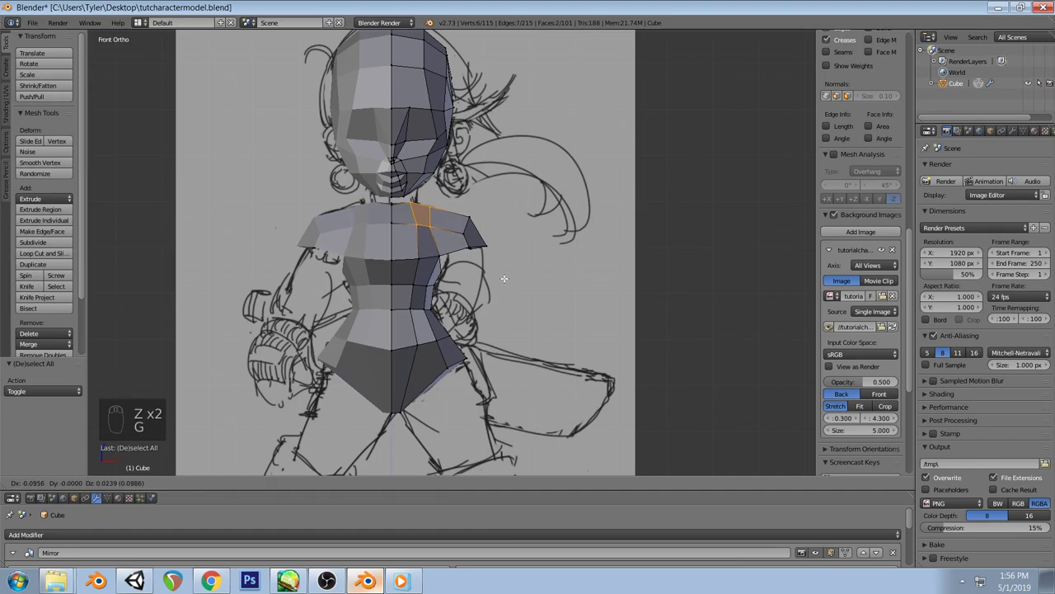
{"action": "left_click", "coordinate": [503, 278]}
{"action": "key", "text": "a"}
Move the outer top edges of the shoulder about 0.08 inward and 0.07 up in front view, and deselect them
{"action": "key", "text": "z"}
{"action": "mouse_move", "coordinate": [484, 216]}
{"action": "left_mouse_down", "text": "ctrl"}
{"action": "mouse_move", "coordinate": [480, 208]}
{"action": "mouse_move", "coordinate": [468, 244]}
{"action": "left_mouse_up", "text": "ctrl"}
{"action": "key", "text": "z"}
{"action": "key", "text": "g"}
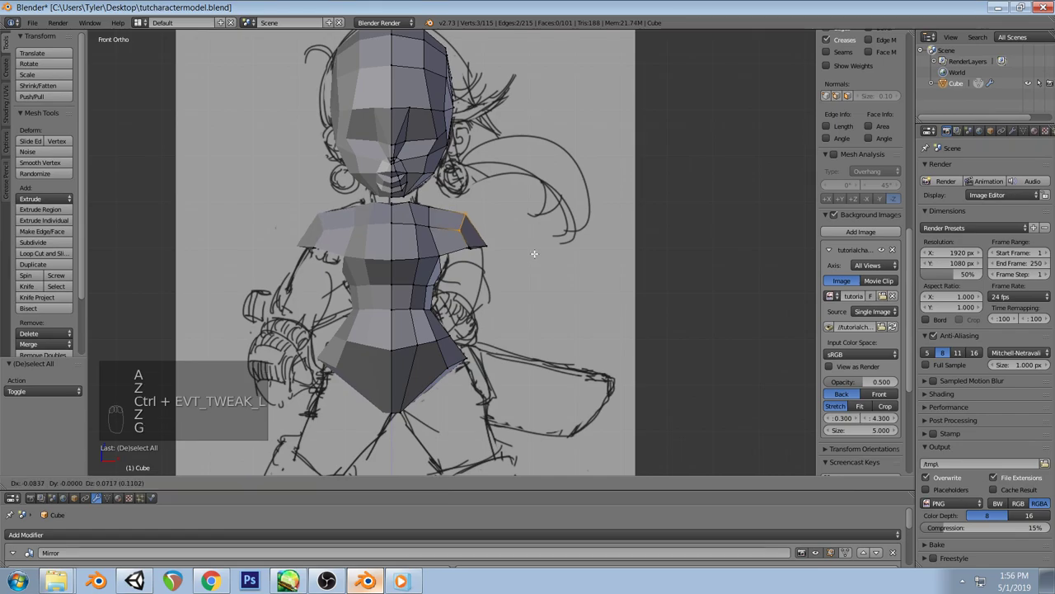
{"action": "left_click", "coordinate": [534, 254]}
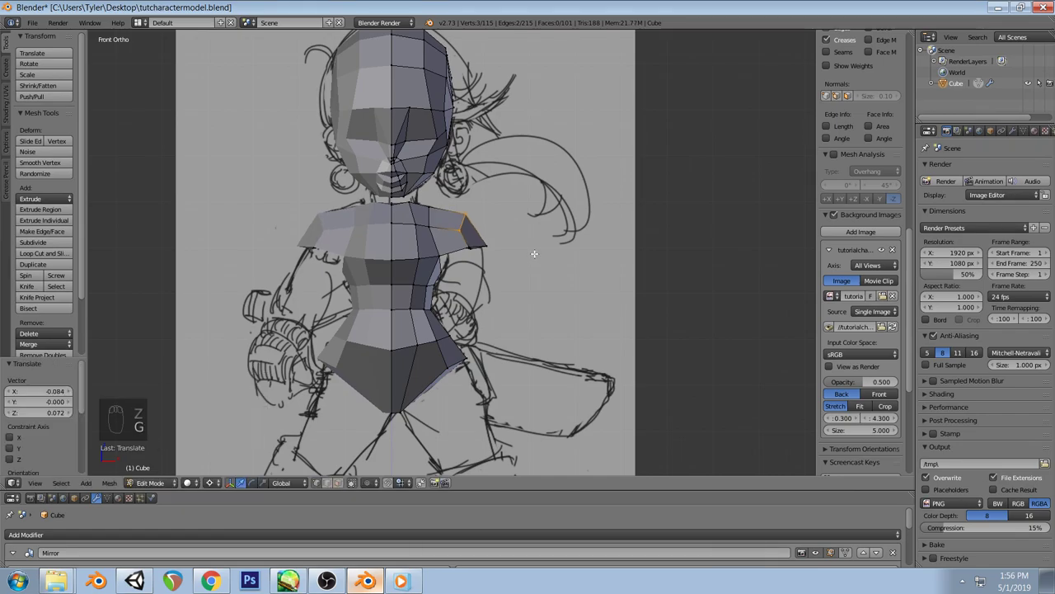
{"action": "key", "text": "a"}
Move the front upper-chest vertex nearest the shoulder about 0.02 outward and 0.01 up in front view, and deselect it
{"action": "mouse_move", "coordinate": [436, 203]}
{"action": "middle_mouse_down"}
{"action": "mouse_move", "coordinate": [387, 228]}
{"action": "mouse_move", "coordinate": [568, 245]}
{"action": "mouse_move", "coordinate": [690, 238]}
{"action": "mouse_move", "coordinate": [95, 247]}
{"action": "mouse_move", "coordinate": [186, 228]}
{"action": "mouse_move", "coordinate": [320, 299]}
{"action": "middle_mouse_up"}
{"action": "key", "text": "KP_1"}
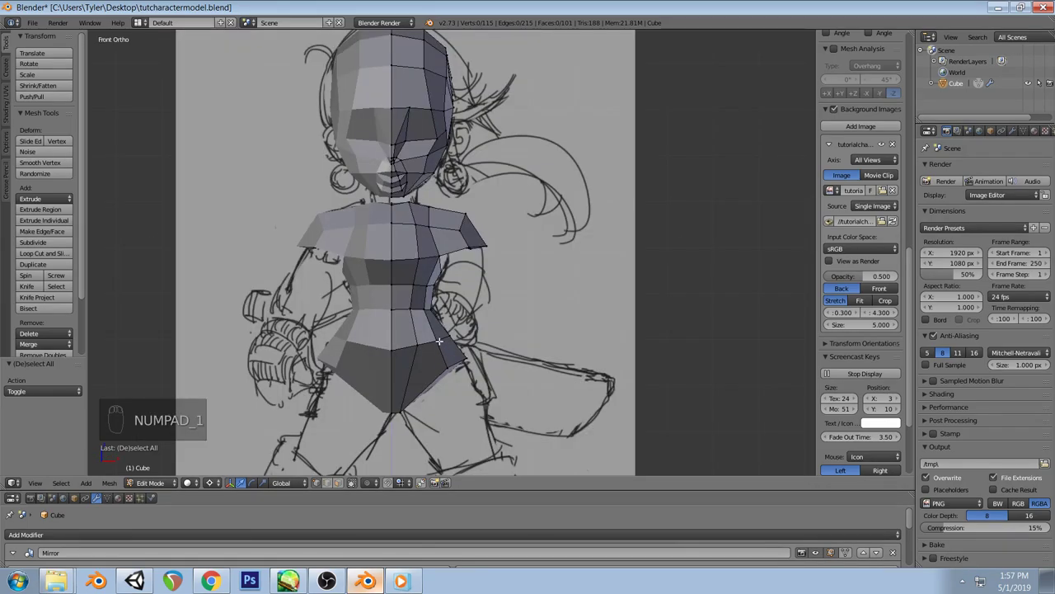
{"action": "right_click", "coordinate": [438, 225]}
{"action": "key", "text": "g"}
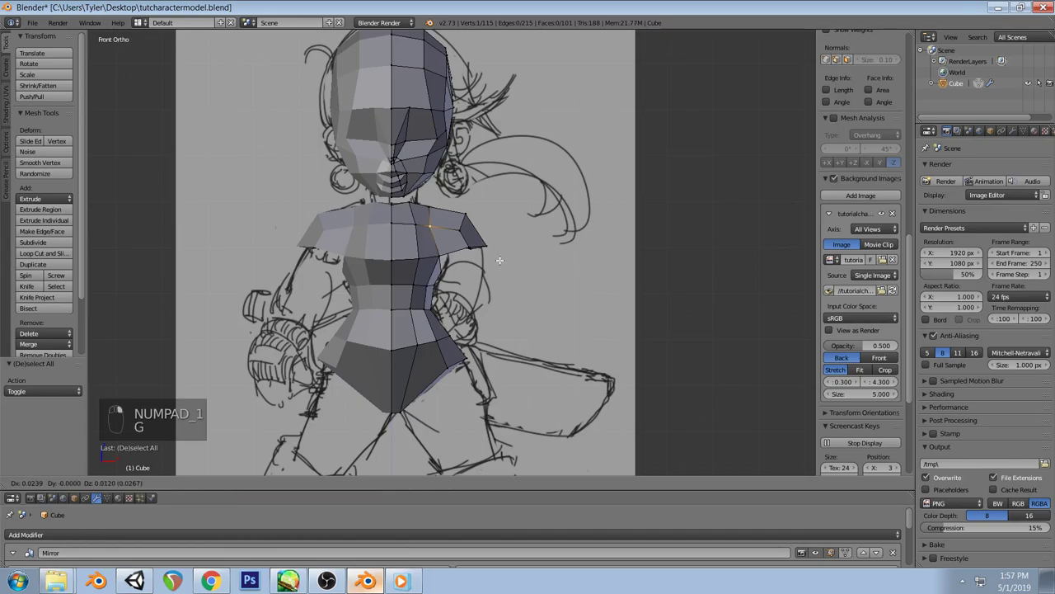
{"action": "left_click", "coordinate": [501, 260]}
{"action": "key", "text": "a"}
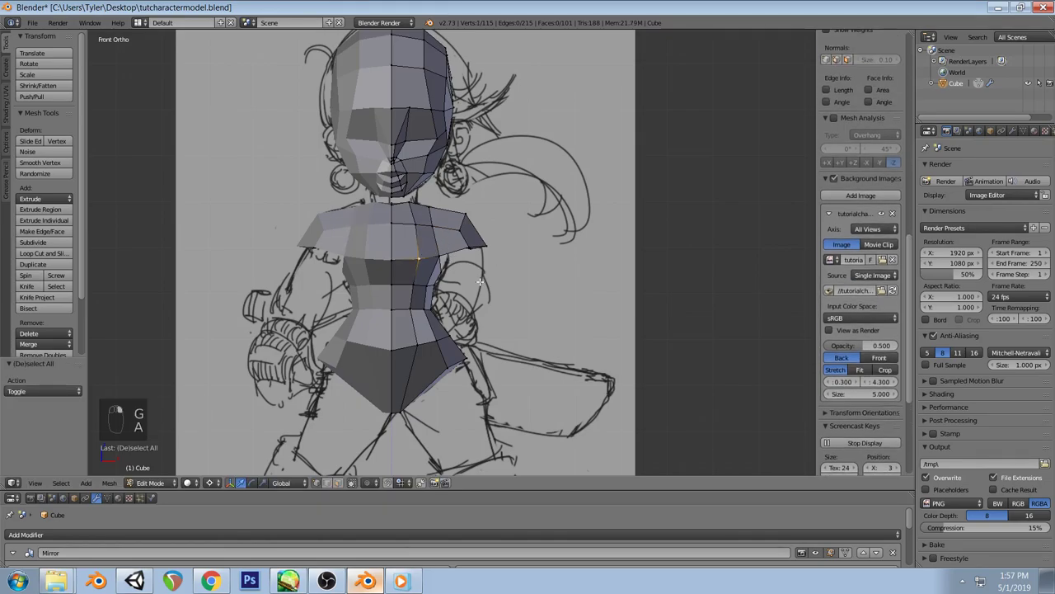
Move the lower front chest vertex about 0.1 outward and 0.01 up, and the inner upper-chest vertex about 0.13 outward and 0.02 down
{"action": "key", "text": "g"}
{"action": "left_click", "coordinate": [493, 279]}
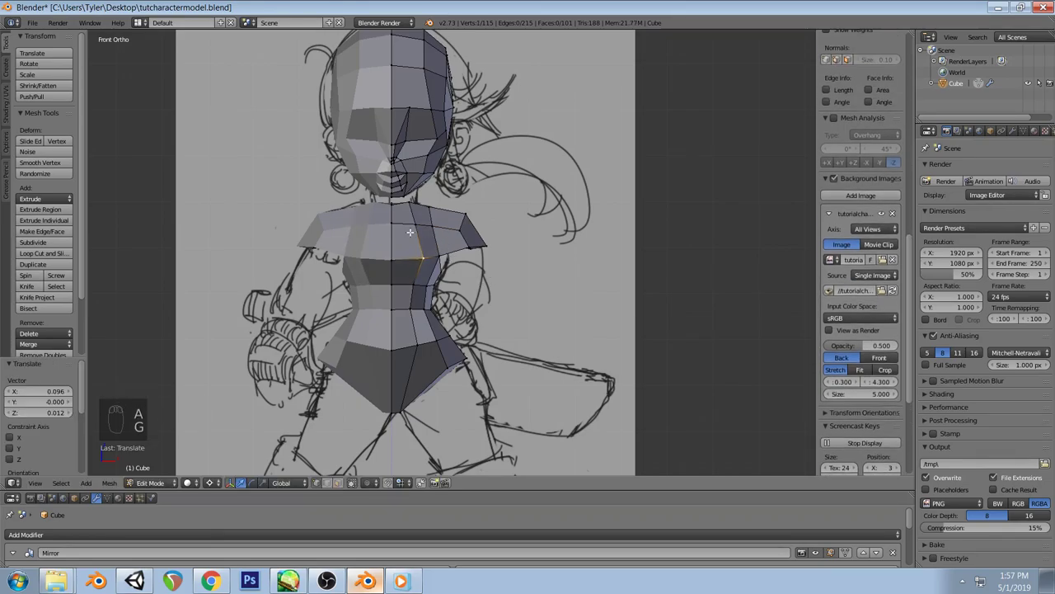
{"action": "key", "text": "g"}
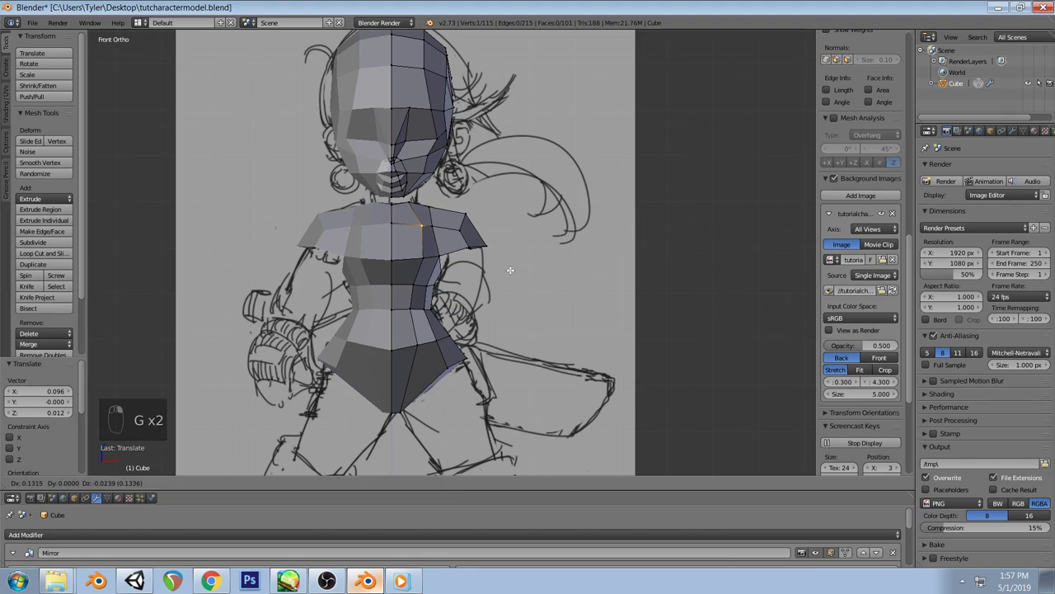
{"action": "left_click", "coordinate": [510, 269]}
{"action": "key", "text": "a"}
{"action": "mouse_move", "coordinate": [483, 275]}
{"action": "middle_mouse_down"}
{"action": "mouse_move", "coordinate": [454, 283]}
{"action": "mouse_move", "coordinate": [452, 242]}
{"action": "mouse_move", "coordinate": [485, 213]}
{"action": "mouse_move", "coordinate": [610, 299]}
{"action": "mouse_move", "coordinate": [618, 266]}
{"action": "mouse_move", "coordinate": [453, 308]}
{"action": "mouse_move", "coordinate": [484, 295]}
{"action": "mouse_move", "coordinate": [506, 252]}
{"action": "mouse_move", "coordinate": [492, 292]}
{"action": "mouse_move", "coordinate": [460, 286]}
{"action": "mouse_move", "coordinate": [509, 301]}
{"action": "middle_mouse_up"}
Undo the last two chest vertex moves, and clear the selection
{"action": "key", "text": "ctrl+z"}
{"action": "key", "text": "ctrl+z"}
{"action": "key", "text": "ctrl+z"}
{"action": "key", "text": "ctrl+z"}
{"action": "key", "text": "ctrl+z"}
{"action": "key", "text": "ctrl+z"}
{"action": "key", "text": "a"}
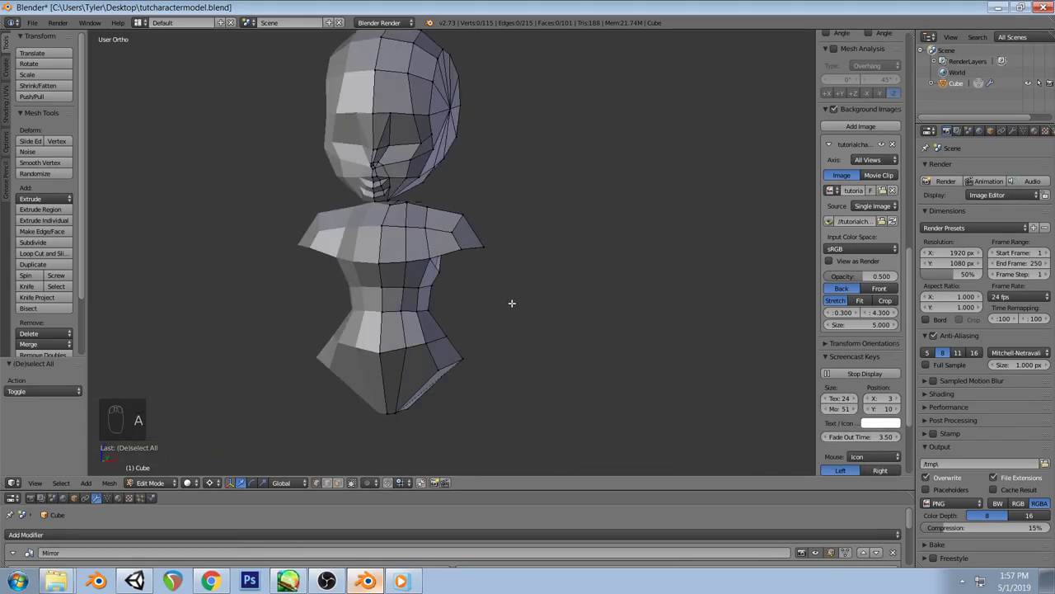
Move the outer hip vertex about 0.1 inward and 0.01 down against the sketch in wireframe front view, and deselect it
{"action": "key", "text": "KP_1"}
{"action": "key", "text": "z"}
{"action": "scroll", "coordinate": [489, 309], "scroll_direction": "down", "scroll_amount": 2}
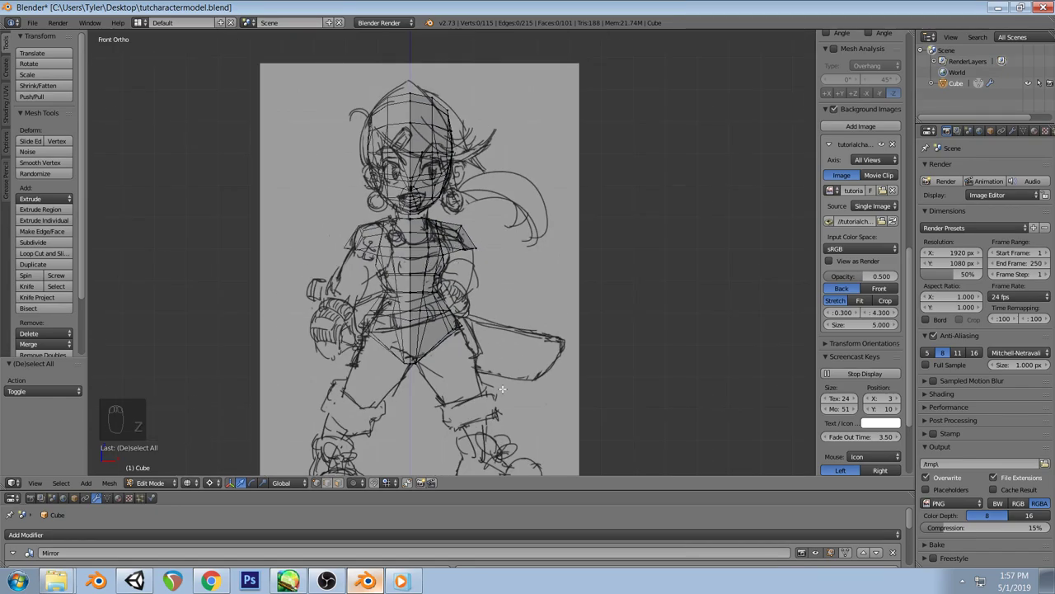
{"action": "key", "text": "z"}
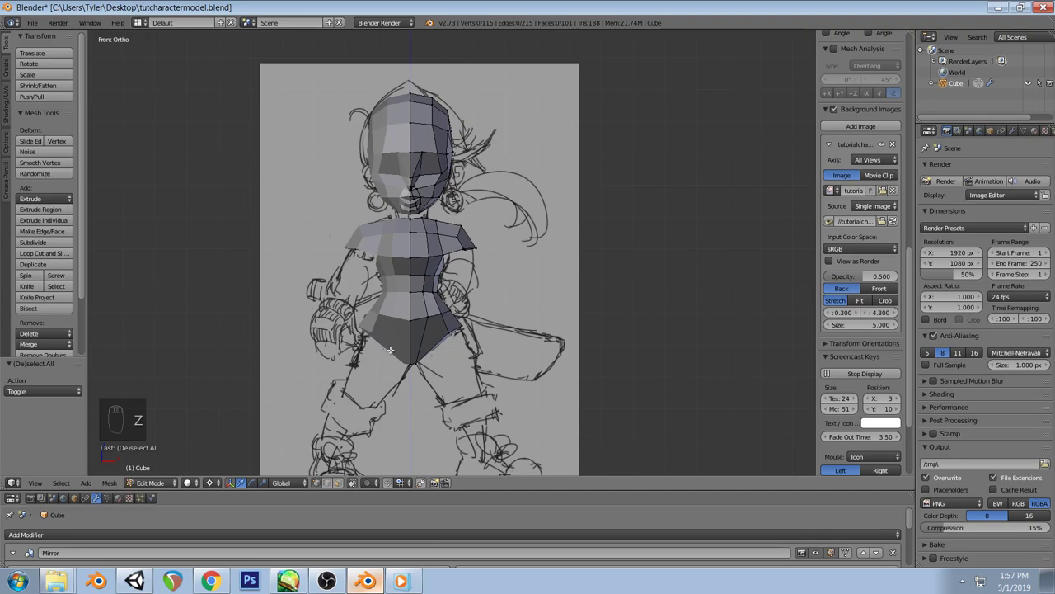
{"action": "key", "text": "z"}
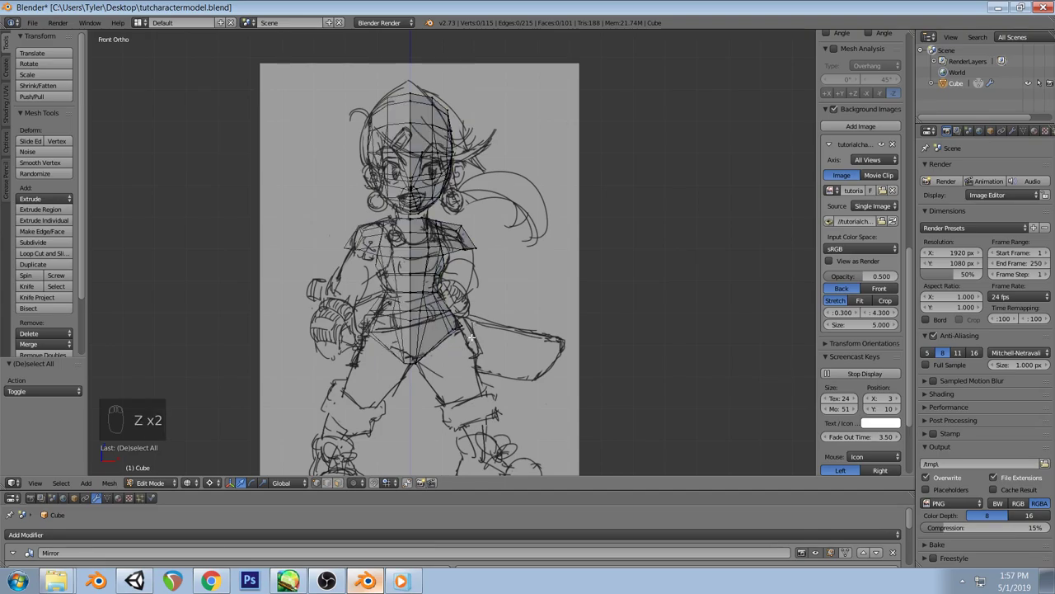
{"action": "scroll", "coordinate": [466, 346], "scroll_direction": "up", "scroll_amount": 1}
{"action": "key", "text": "z"}
{"action": "key", "text": "z"}
{"action": "left_click_drag", "start_coordinate": [474, 346], "coordinate": [464, 339], "text": "ctrl"}
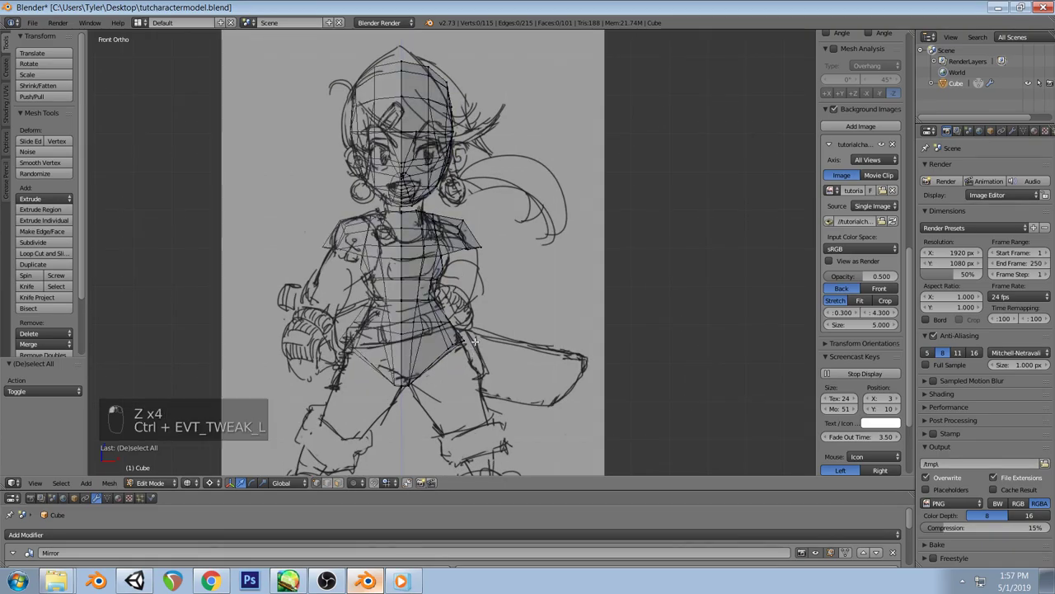
{"action": "key", "text": "g"}
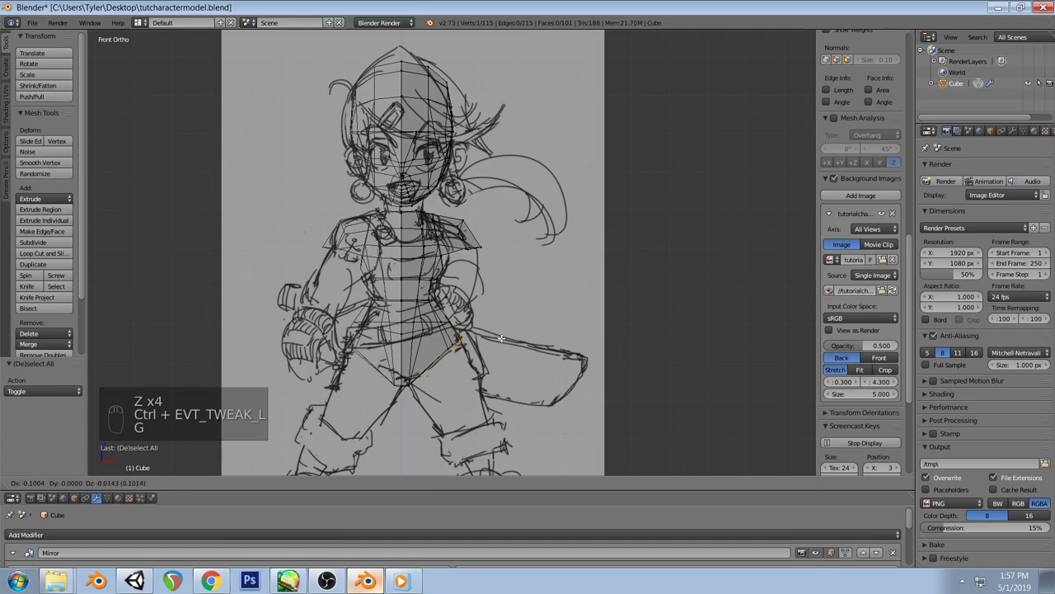
{"action": "left_click", "coordinate": [500, 338]}
{"action": "key", "text": "a"}
{"action": "key", "text": "z"}
Try to move the front waist vertex in side view, and deselect it
{"action": "mouse_move", "coordinate": [498, 331]}
{"action": "middle_mouse_down"}
{"action": "mouse_move", "coordinate": [426, 354]}
{"action": "mouse_move", "coordinate": [424, 313]}
{"action": "mouse_move", "coordinate": [470, 277]}
{"action": "mouse_move", "coordinate": [460, 348]}
{"action": "mouse_move", "coordinate": [404, 349]}
{"action": "middle_mouse_up"}
{"action": "key", "text": "KP_3"}
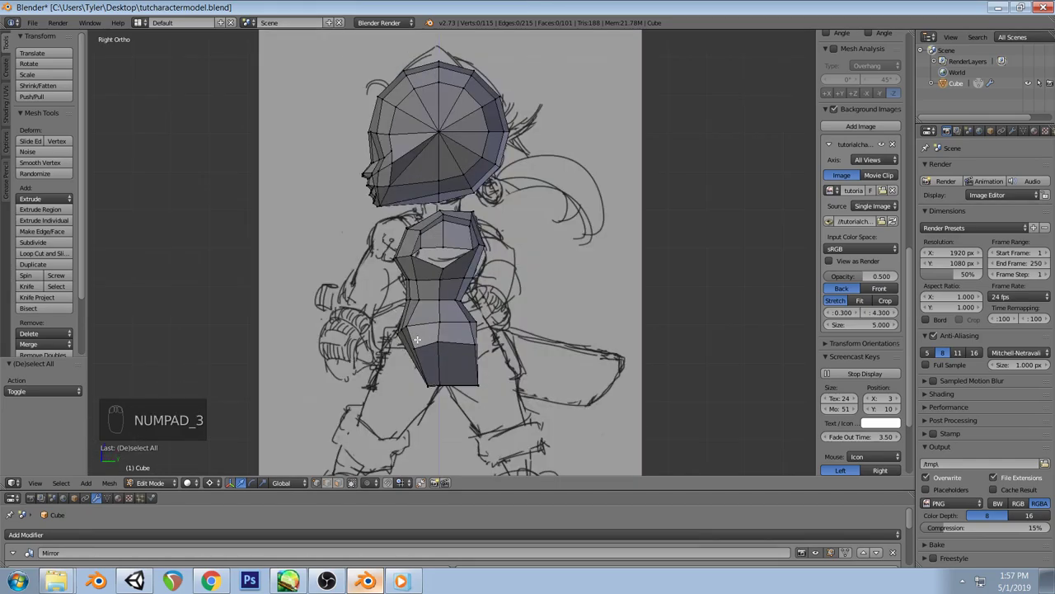
{"action": "right_click", "coordinate": [408, 301]}
{"action": "scroll", "coordinate": [862, 248], "scroll_direction": "up", "scroll_amount": 4}
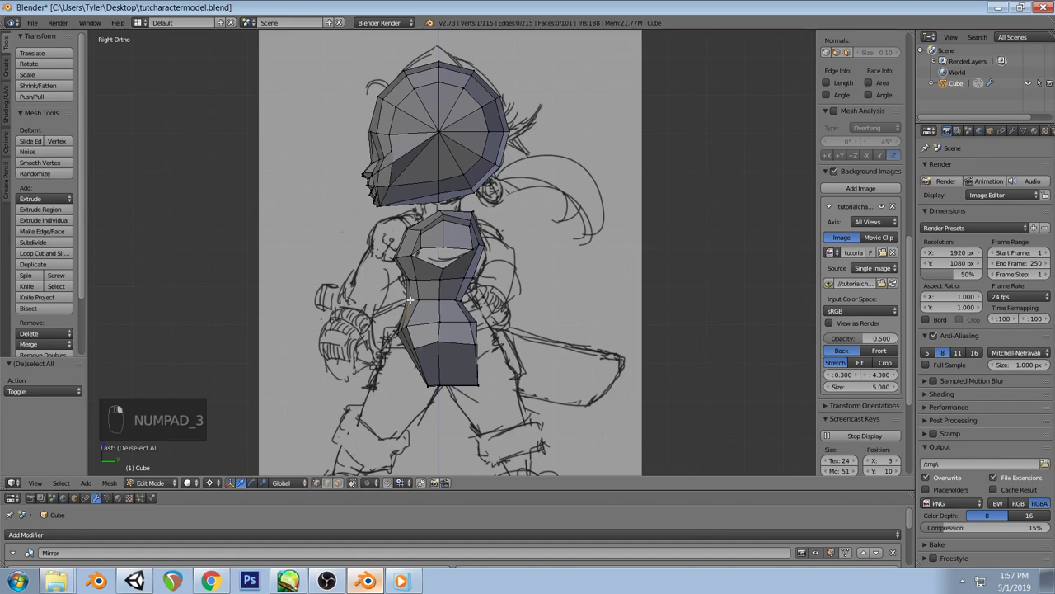
{"action": "key", "text": "g"}
{"action": "right_click", "coordinate": [486, 318]}
{"action": "key", "text": "a"}
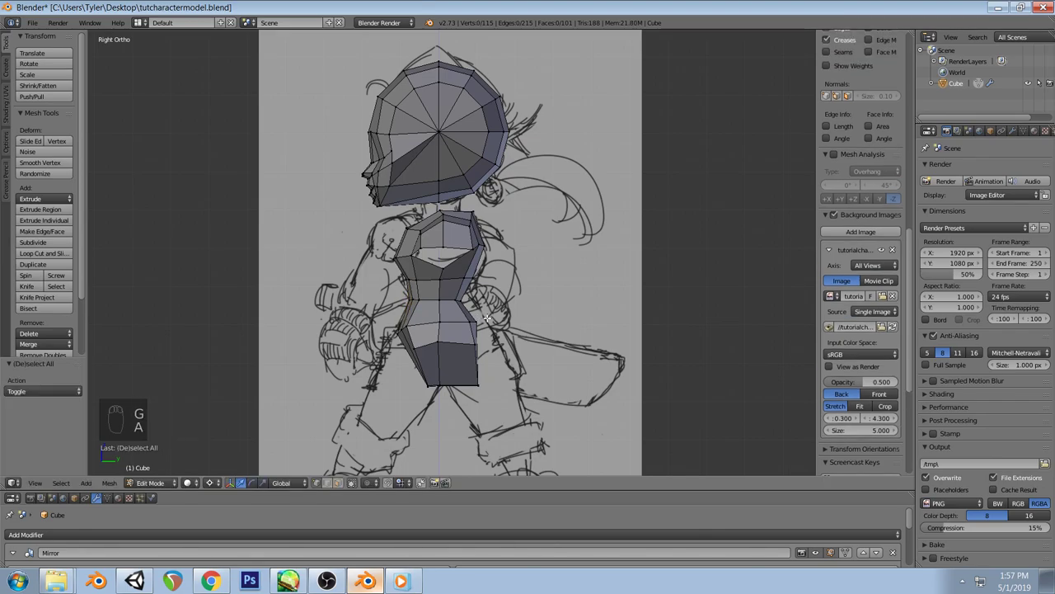
Try to move the front armpit vertex about 0.17 backward in side view
{"action": "right_click", "coordinate": [410, 256]}
{"action": "key", "text": "g"}
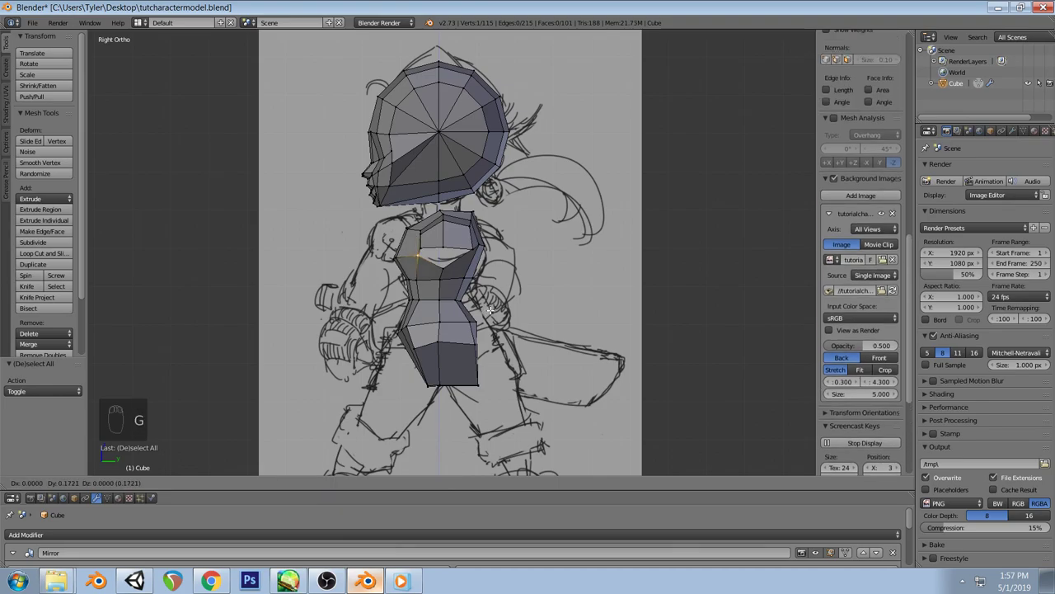
{"action": "right_click", "coordinate": [490, 310]}
{"action": "key", "text": "a"}
{"action": "middle_click_drag", "start_coordinate": [490, 310], "coordinate": [399, 357]}
{"action": "scroll", "coordinate": [861, 247], "scroll_direction": "up", "scroll_amount": 2}
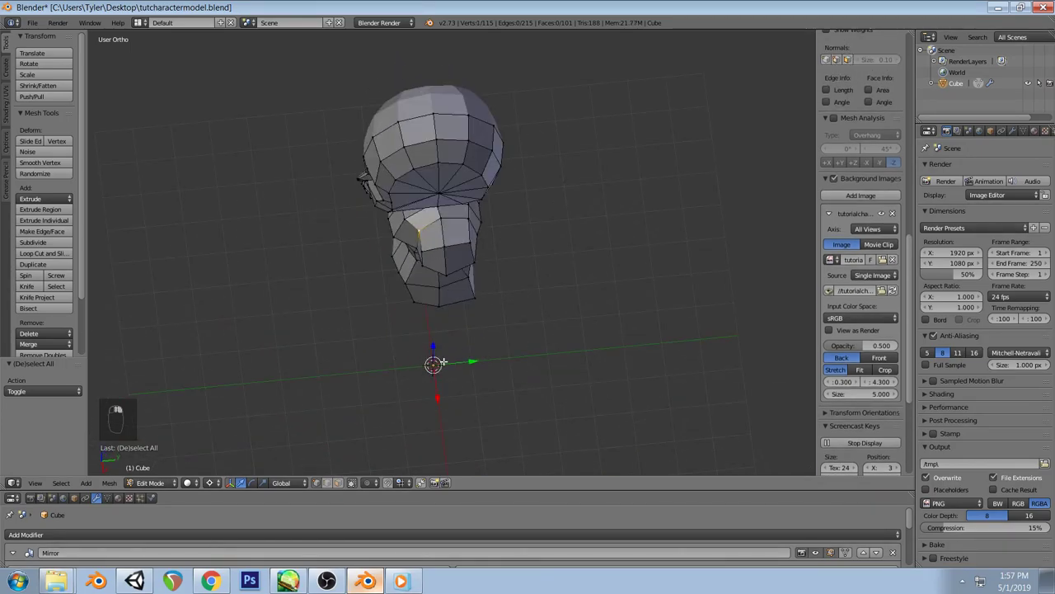
Examine the armpit and shoulder area from above and the side, selecting and clearing its vertices along the way
{"action": "scroll", "coordinate": [862, 247], "scroll_direction": "up", "scroll_amount": 1}
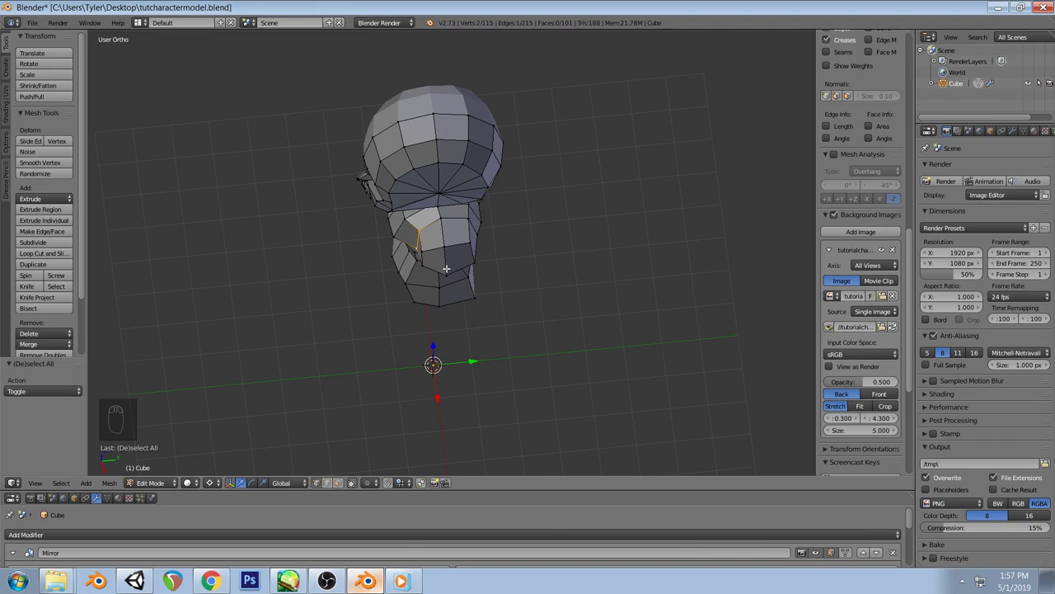
{"action": "middle_click_drag", "start_coordinate": [464, 292], "coordinate": [384, 245]}
{"action": "key", "text": "a"}
{"action": "right_click", "coordinate": [376, 259], "text": "shift"}
{"action": "middle_click_drag", "start_coordinate": [447, 279], "coordinate": [347, 238]}
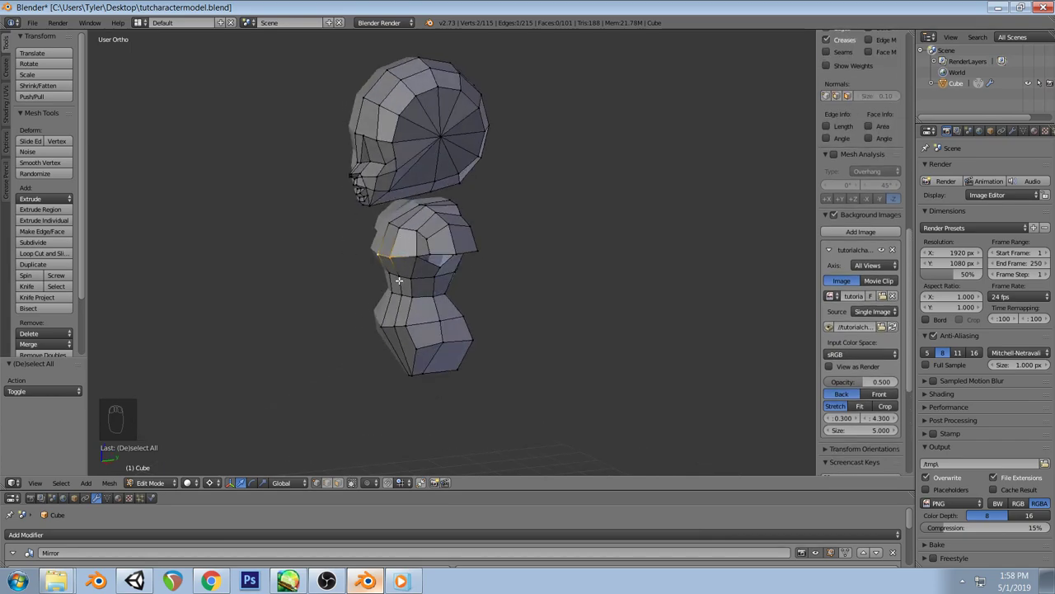
{"action": "key", "text": "a"}
{"action": "middle_click_drag", "start_coordinate": [432, 294], "coordinate": [419, 240]}
{"action": "right_click", "coordinate": [419, 241]}
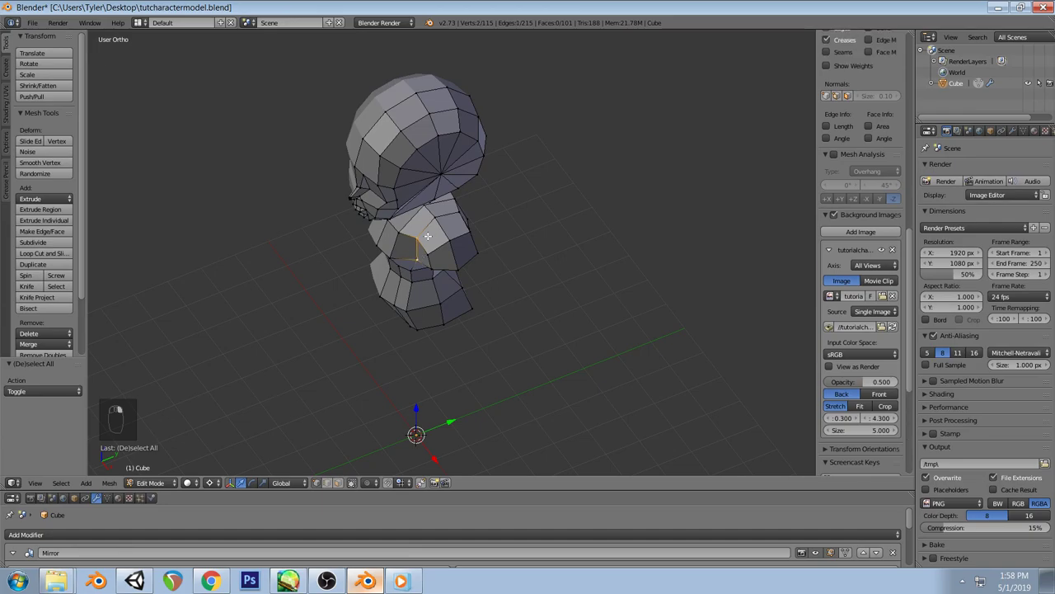
{"action": "middle_click_drag", "start_coordinate": [459, 391], "coordinate": [450, 318]}
{"action": "key", "text": "a"}
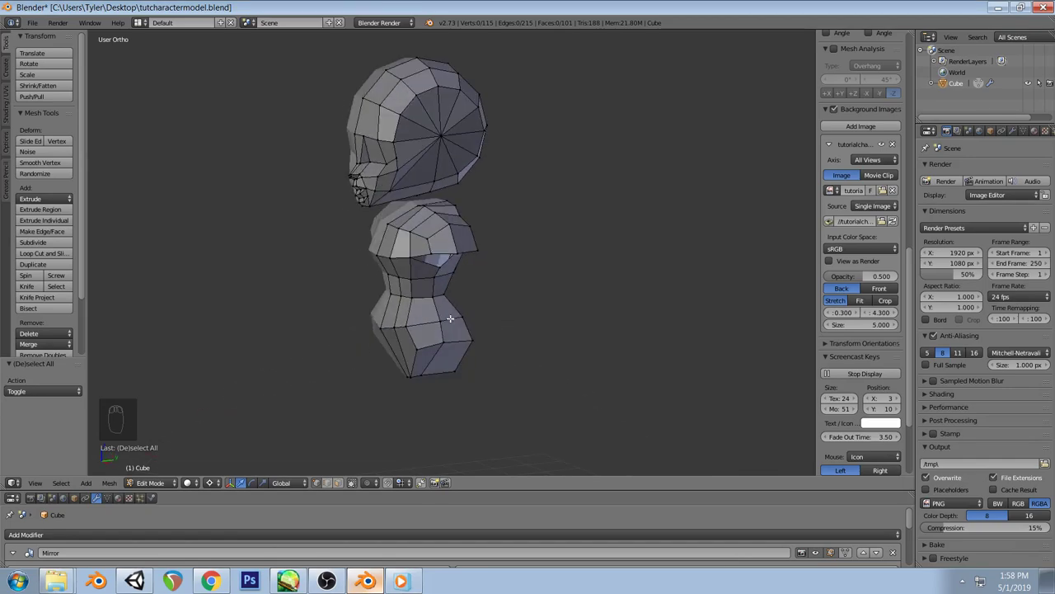
Try to move the upper back vertex near the neck 0.1 down and 0.014 backward in side view, and hide it
{"action": "key", "text": "KP_3"}
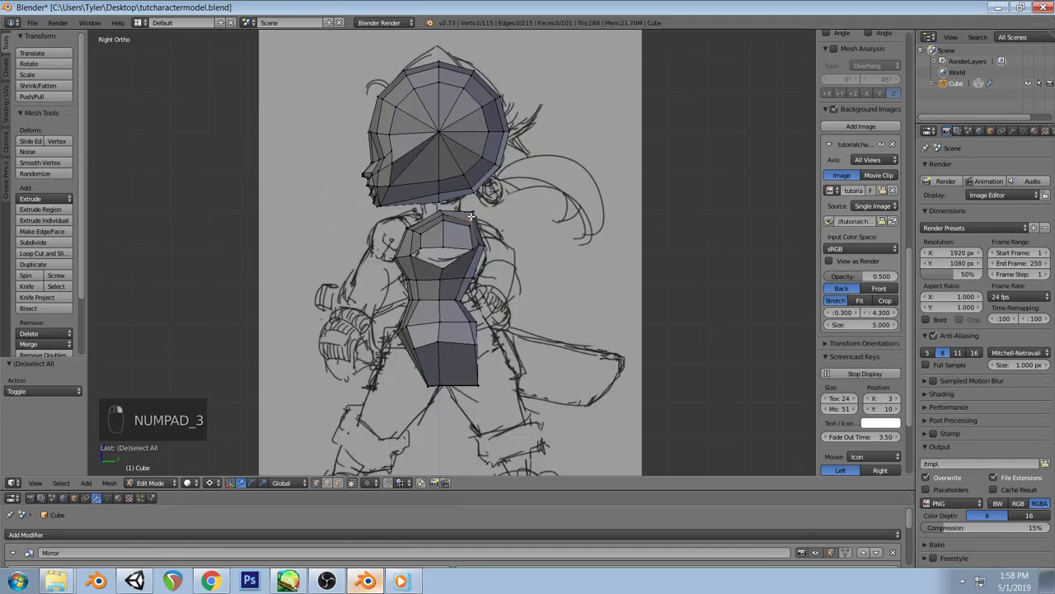
{"action": "key", "text": "g"}
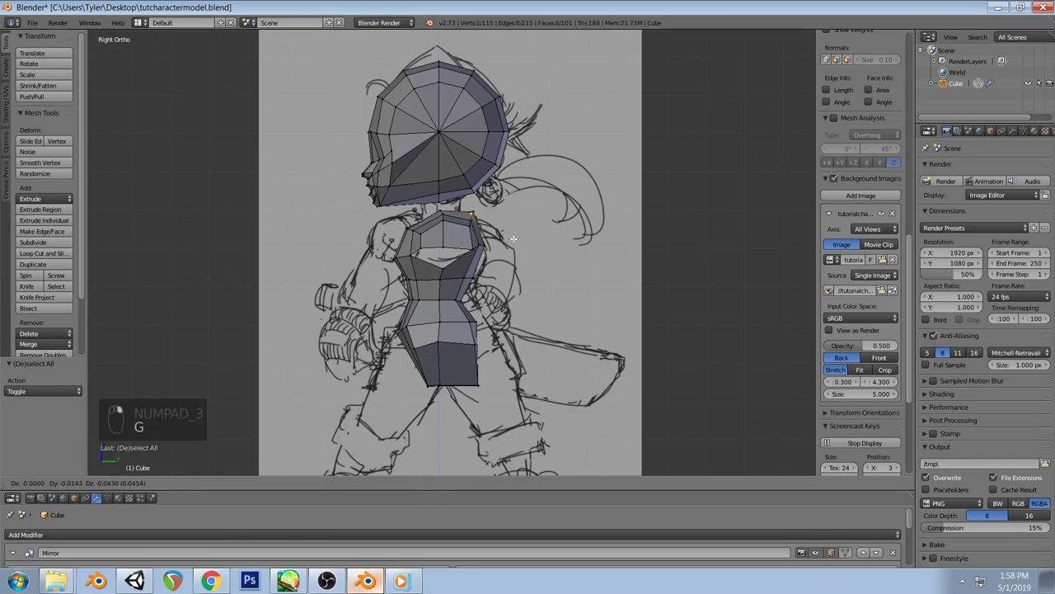
{"action": "left_click", "coordinate": [511, 241]}
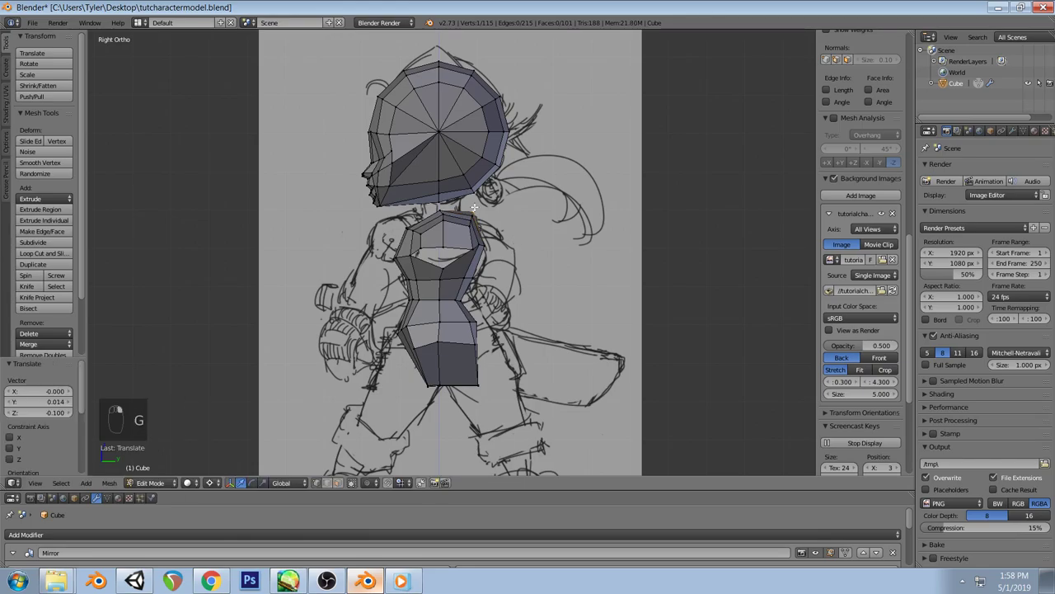
{"action": "key", "text": "h"}
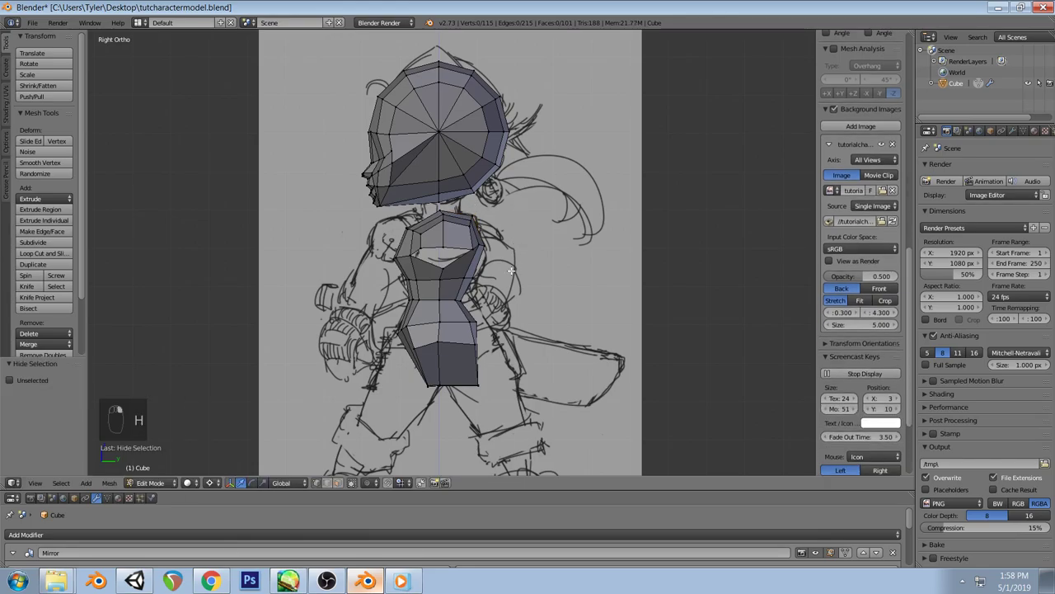
Undo the last three operations on the upper back vertex, and clear the selection in solid shading
{"action": "key", "text": "z"}
{"action": "key", "text": "ctrl+z"}
{"action": "key", "text": "ctrl+z"}
{"action": "key", "text": "ctrl+z"}
{"action": "key", "text": "a"}
{"action": "key", "text": "z"}
Try to move the upper back vertex beside the neck in side view, and deselect it
{"action": "middle_click_drag", "start_coordinate": [529, 262], "coordinate": [495, 262]}
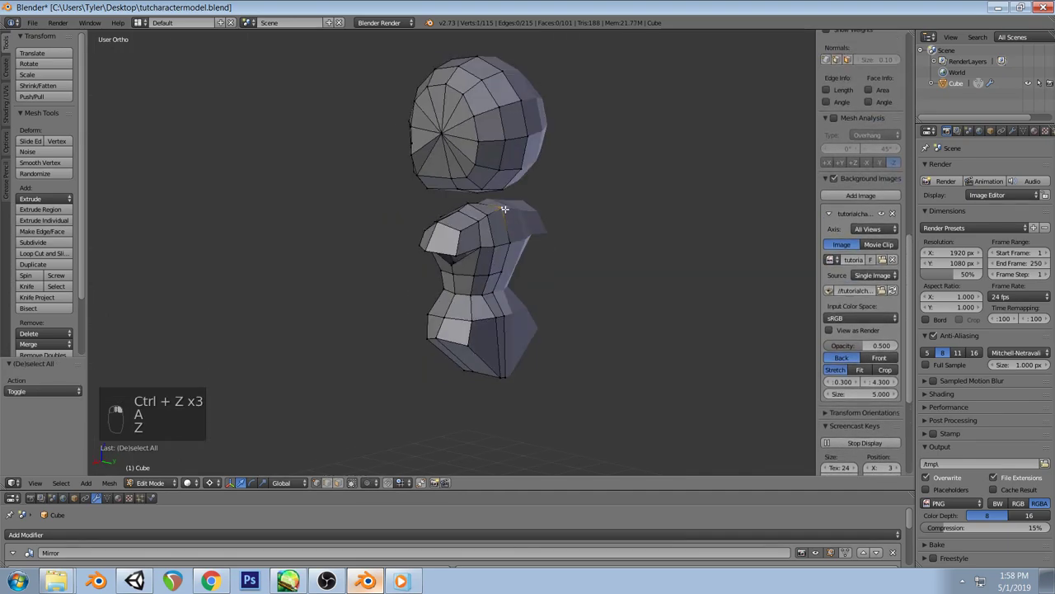
{"action": "key", "text": "KP_3"}
{"action": "key", "text": "g"}
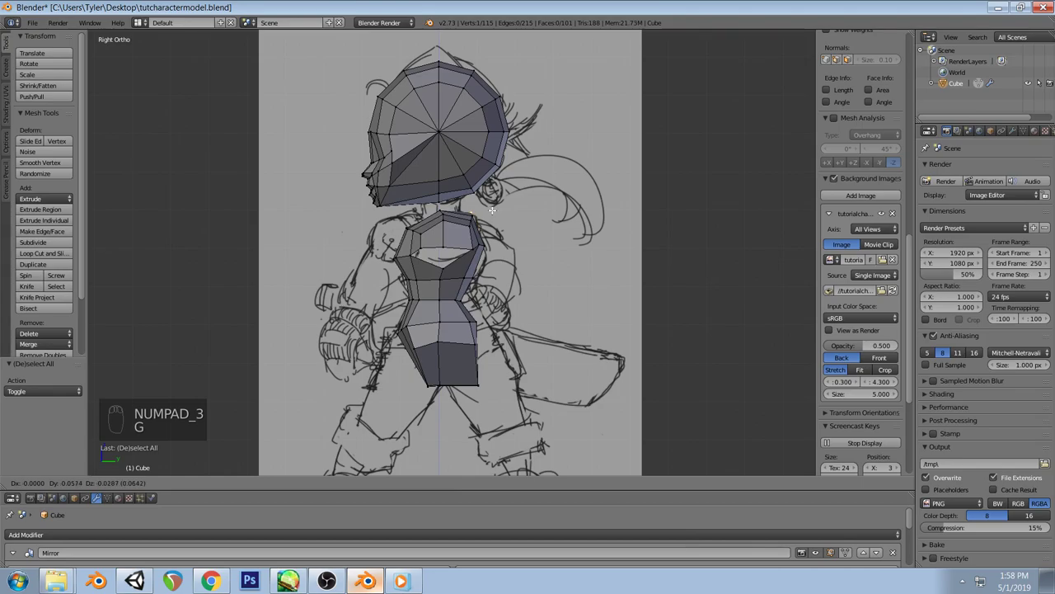
{"action": "right_click", "coordinate": [487, 210]}
{"action": "key", "text": "a"}
{"action": "key", "text": "z"}
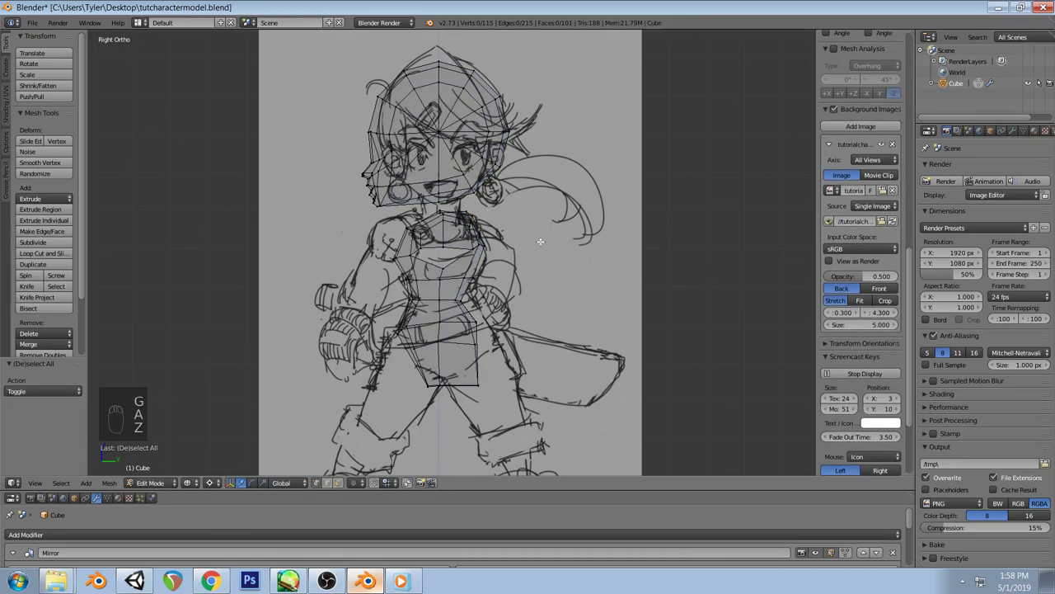
Add a centred horizontal loop cut around the hips between the widest edge ring and the bottom edge, and deselect it
{"action": "middle_click_drag", "start_coordinate": [542, 236], "coordinate": [470, 283]}
{"action": "key", "text": "z"}
{"action": "right_click", "coordinate": [494, 216]}
{"action": "middle_click_drag", "start_coordinate": [577, 294], "coordinate": [563, 274]}
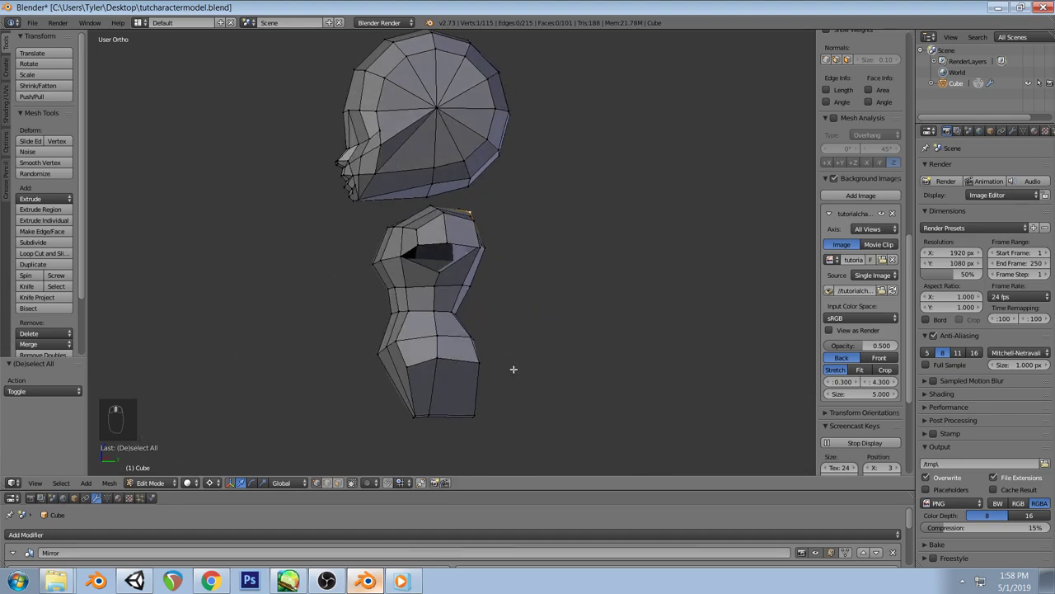
{"action": "middle_click_drag", "start_coordinate": [478, 373], "coordinate": [401, 421]}
{"action": "middle_click_drag", "start_coordinate": [508, 370], "coordinate": [491, 407]}
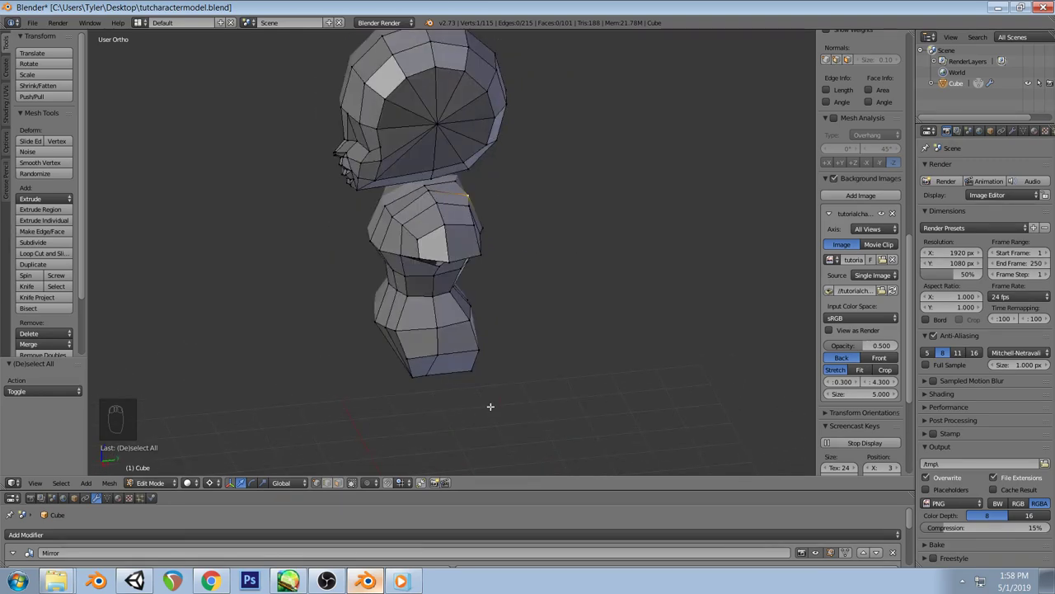
{"action": "key", "text": "ctrl+r"}
{"action": "left_click", "coordinate": [409, 350]}
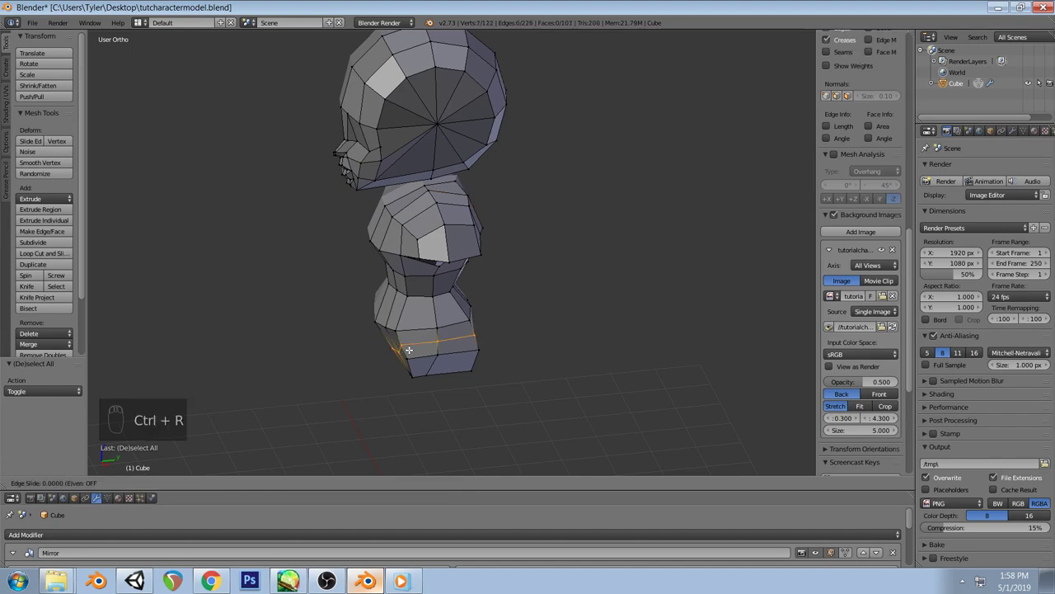
{"action": "key", "text": "a"}
Move the rear edge of the lower hips about 0.27 backward and 0.01 up in side view to round the buttocks
{"action": "middle_click_drag", "start_coordinate": [405, 350], "coordinate": [504, 371]}
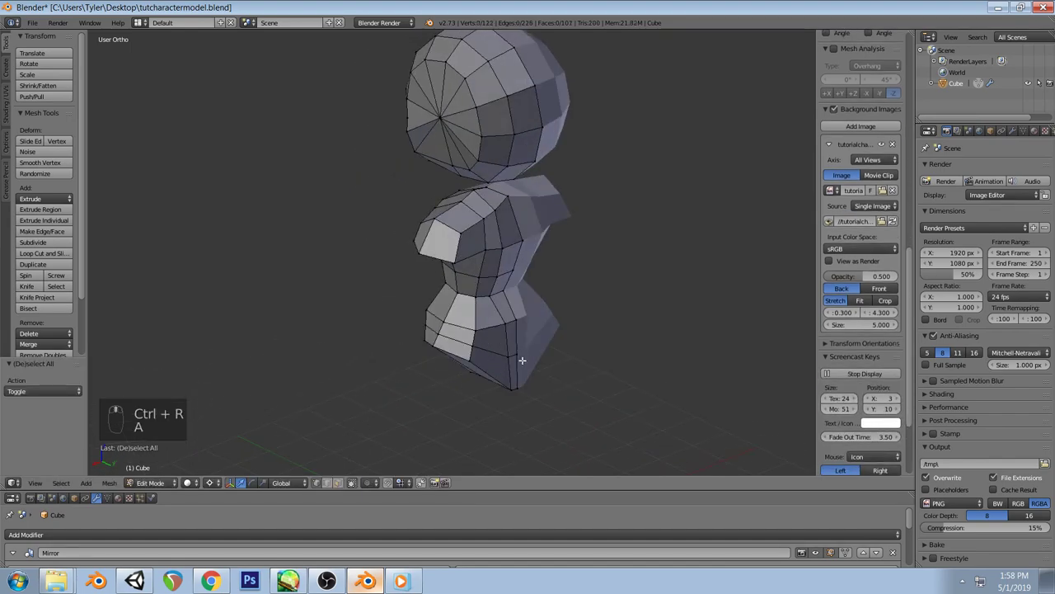
{"action": "key", "text": "KP_3"}
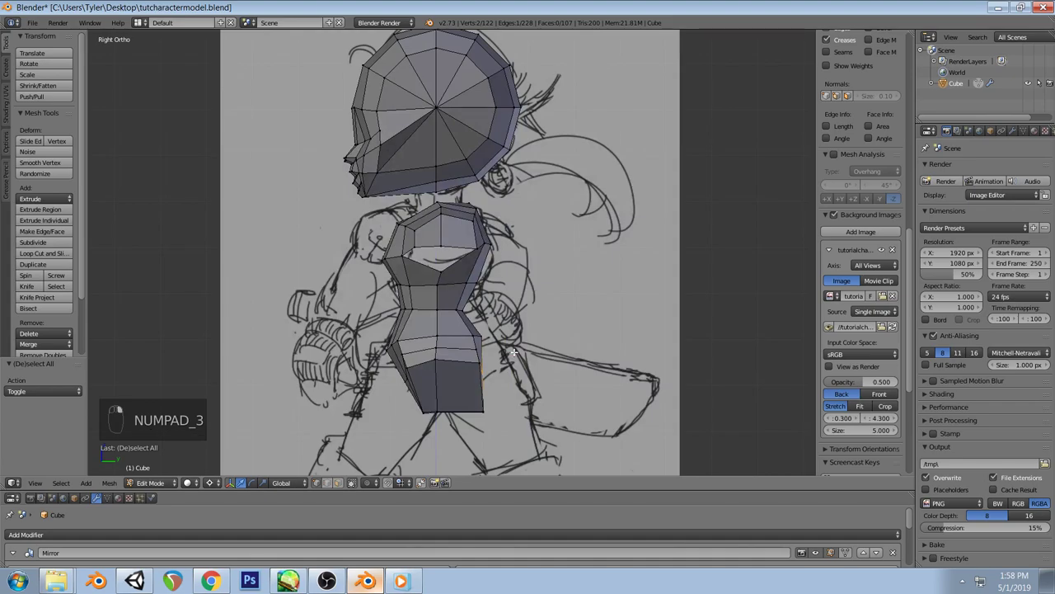
{"action": "key", "text": "g"}
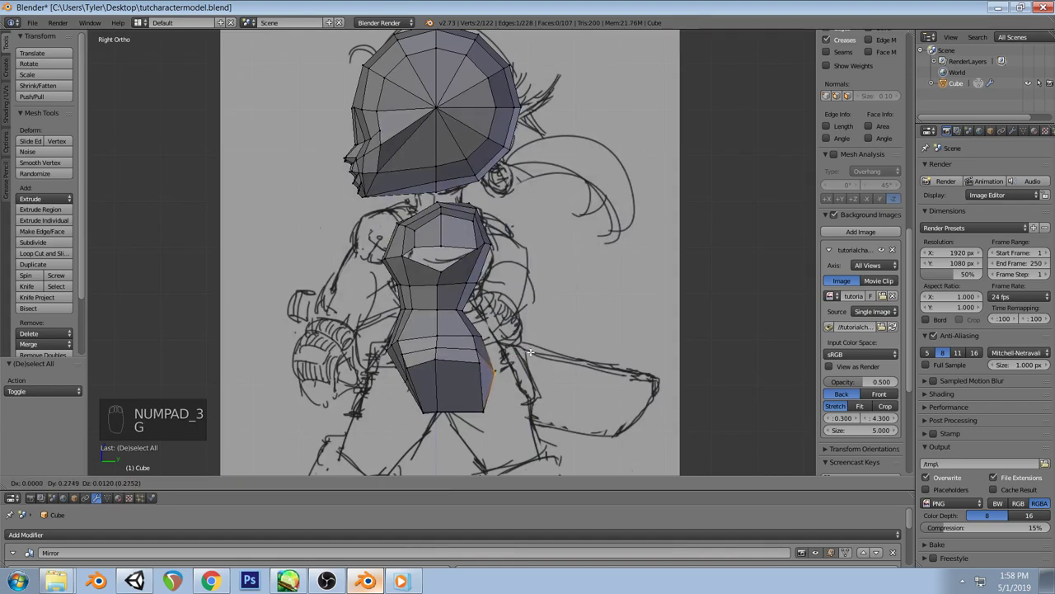
In side view, shift the rear hip vertex back about 0.3 and the front pelvis vertex forward about 0.1 and down about 0.2
{"action": "left_click", "coordinate": [532, 352]}
{"action": "key", "text": "a"}
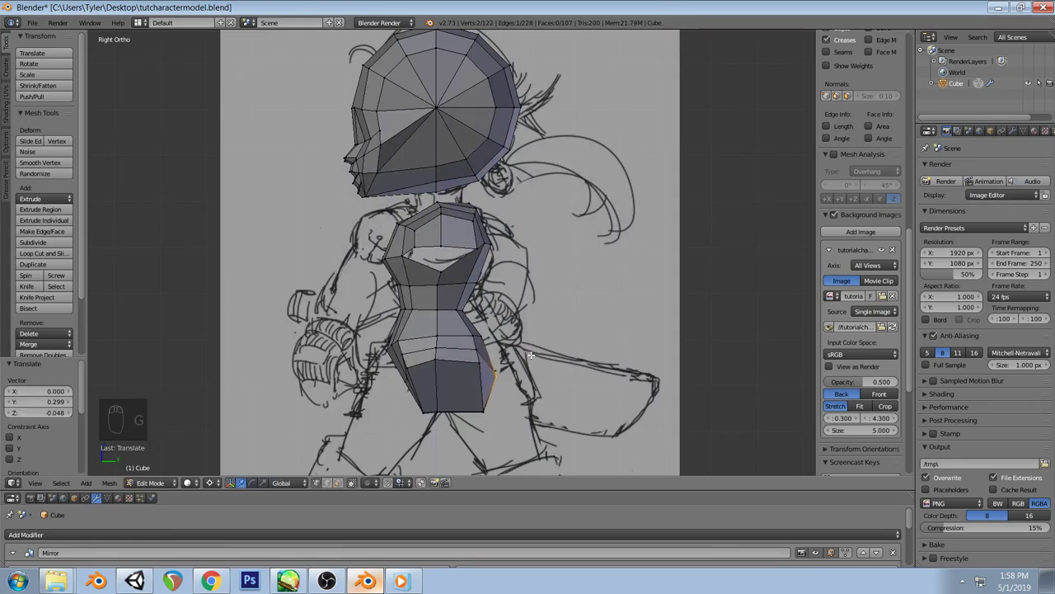
{"action": "middle_click_drag", "start_coordinate": [433, 344], "coordinate": [485, 354]}
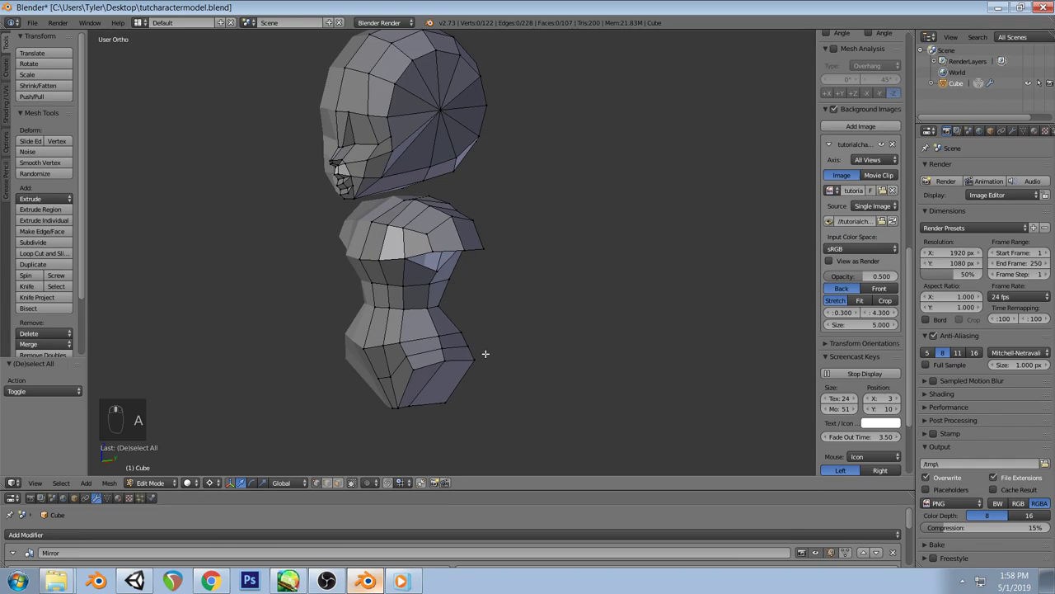
{"action": "right_click", "coordinate": [375, 383]}
{"action": "key", "text": "KP_3"}
{"action": "key", "text": "g"}
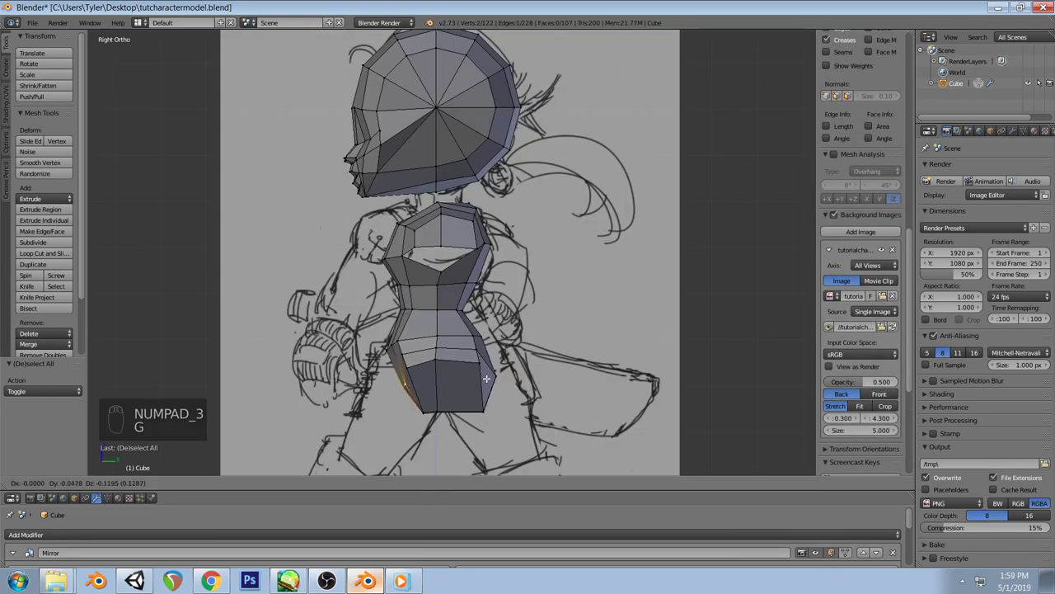
{"action": "left_click", "coordinate": [484, 382]}
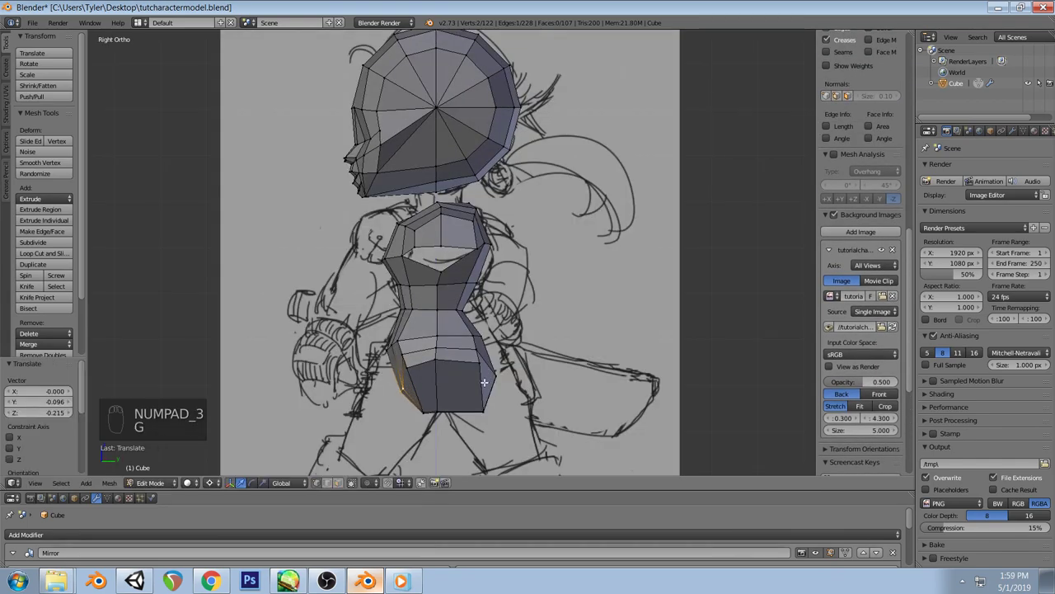
{"action": "key", "text": "a"}
Lower the front hip vertices by about 0.08 and move the lower front pelvis vertex slightly forward and up in side view
{"action": "right_click", "coordinate": [399, 338]}
{"action": "key", "text": "g"}
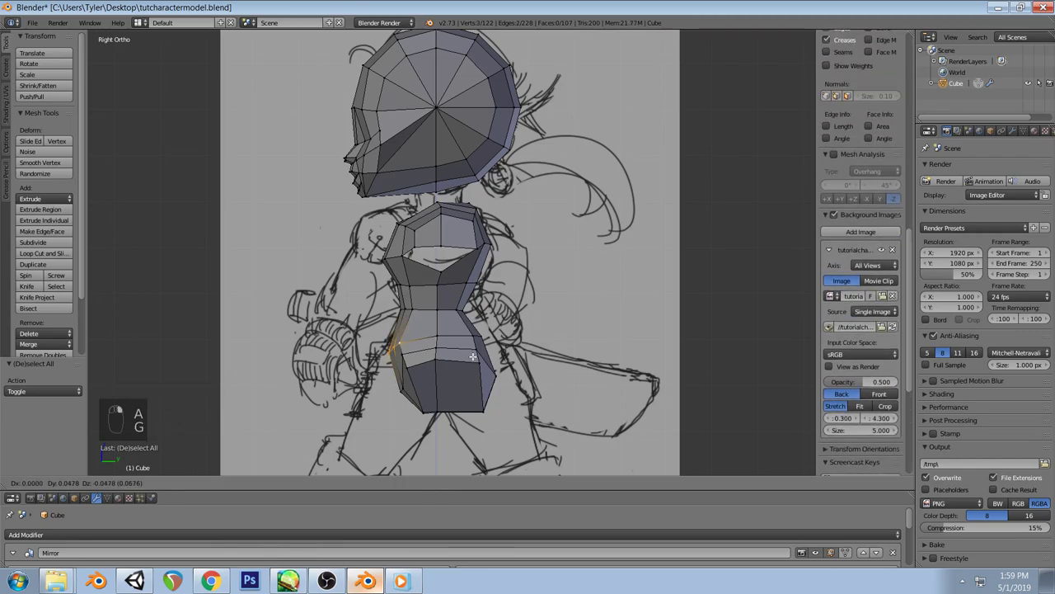
{"action": "left_click", "coordinate": [473, 357]}
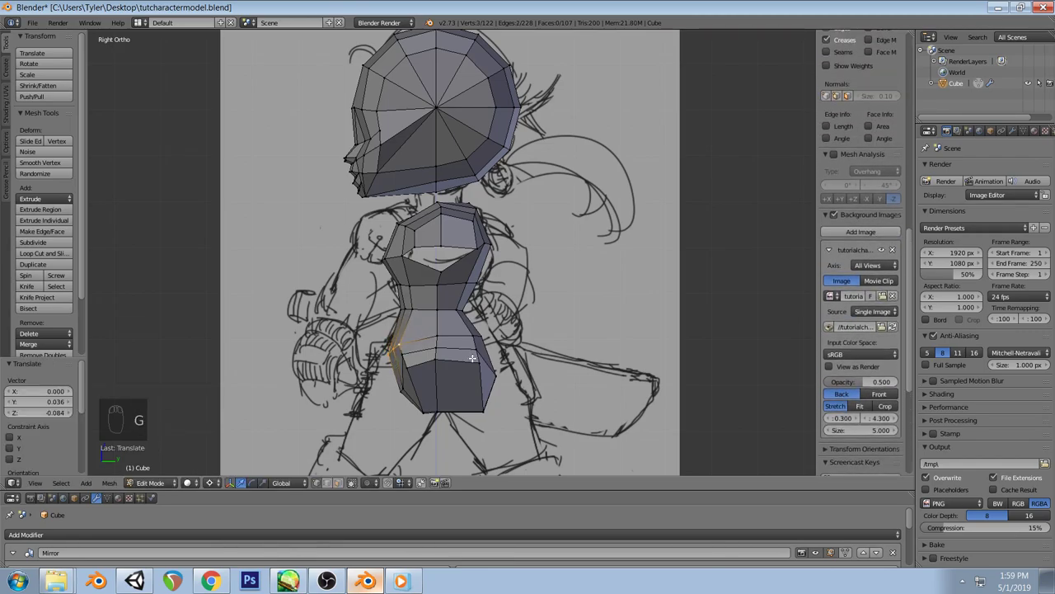
{"action": "key", "text": "a"}
{"action": "right_click", "coordinate": [402, 386]}
{"action": "key", "text": "g"}
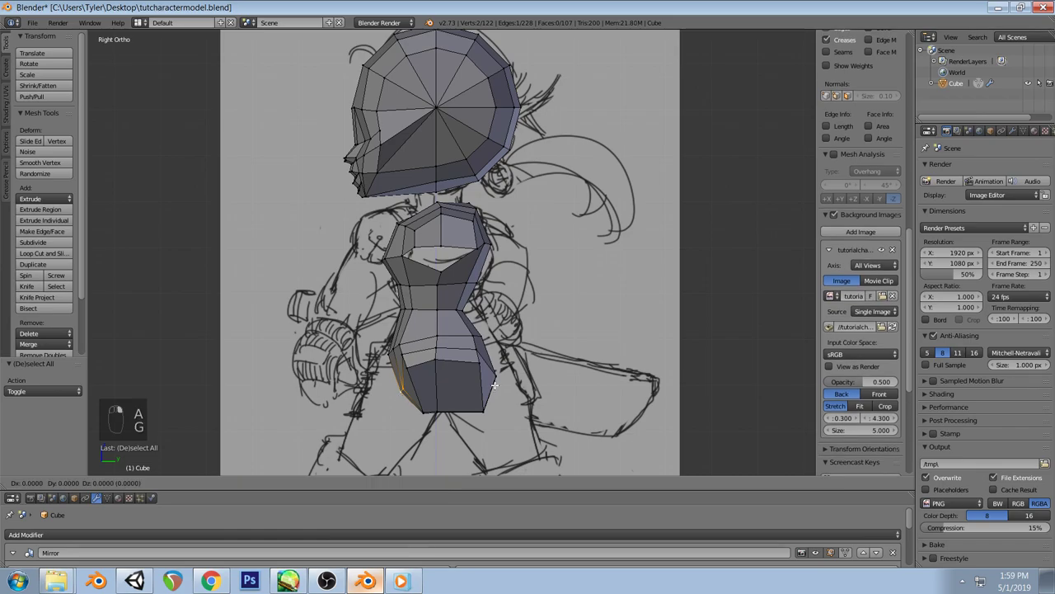
{"action": "left_click", "coordinate": [489, 377]}
{"action": "key", "text": "a"}
Move the outer front hip edge slightly inward and down in front view to follow the sketched leg line
{"action": "mouse_move", "coordinate": [489, 376]}
{"action": "middle_mouse_down"}
{"action": "mouse_move", "coordinate": [559, 384]}
{"action": "mouse_move", "coordinate": [593, 321]}
{"action": "mouse_move", "coordinate": [569, 303]}
{"action": "mouse_move", "coordinate": [503, 352]}
{"action": "mouse_move", "coordinate": [579, 380]}
{"action": "mouse_move", "coordinate": [572, 321]}
{"action": "mouse_move", "coordinate": [606, 392]}
{"action": "middle_mouse_up"}
{"action": "key", "text": "KP_1"}
{"action": "key", "text": "KP_2"}
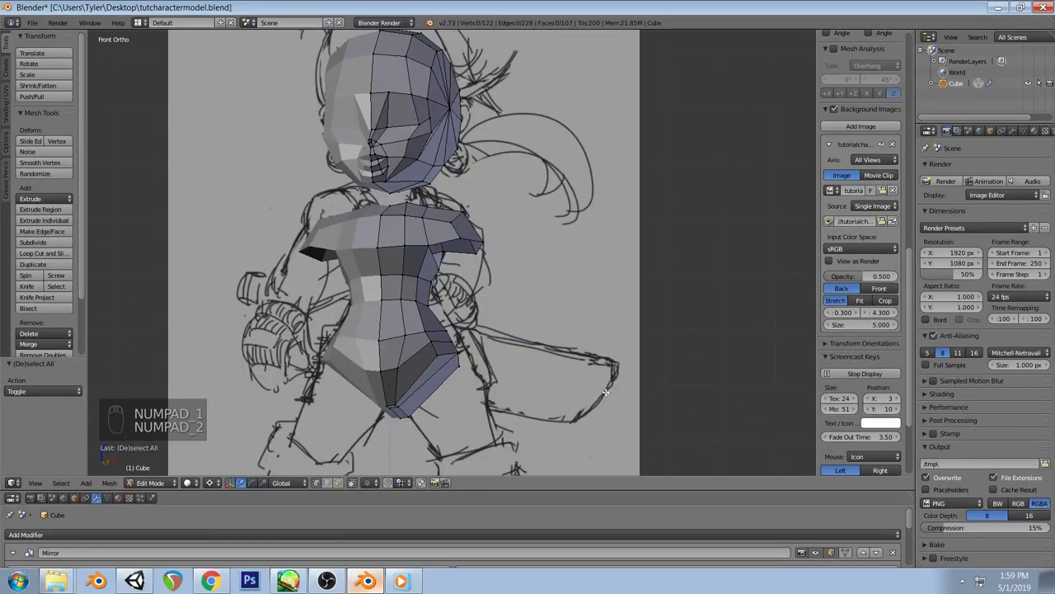
{"action": "right_click", "coordinate": [434, 348]}
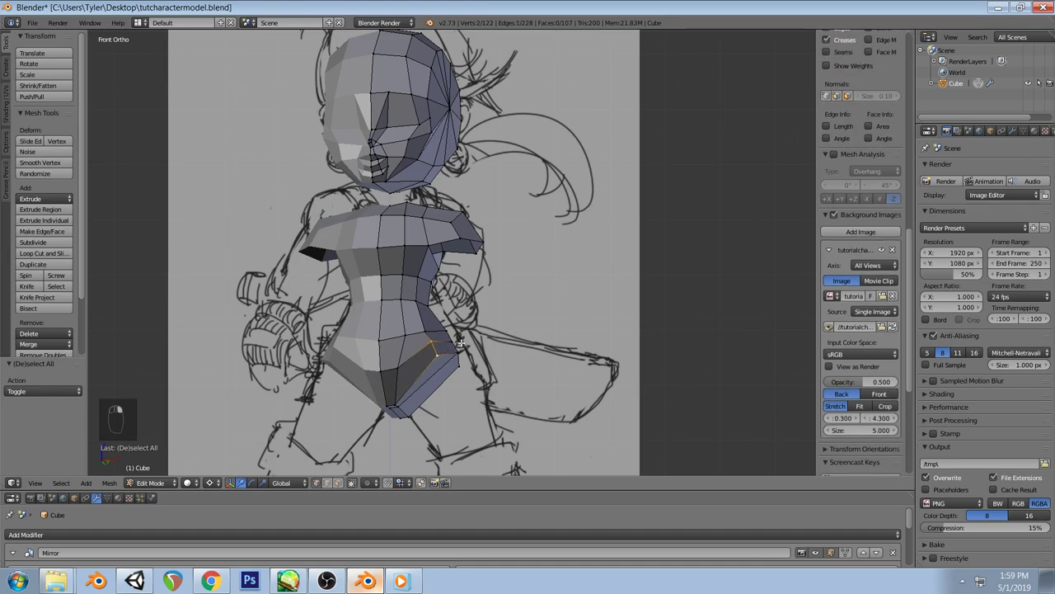
{"action": "key", "text": "g"}
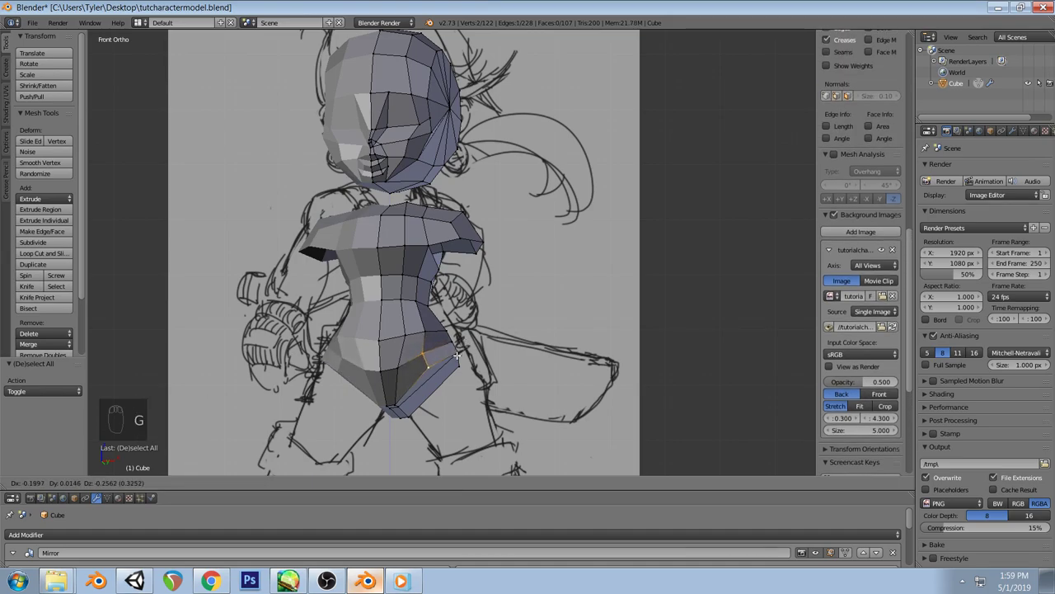
{"action": "left_click", "coordinate": [457, 356]}
{"action": "key", "text": "ctrl+z"}
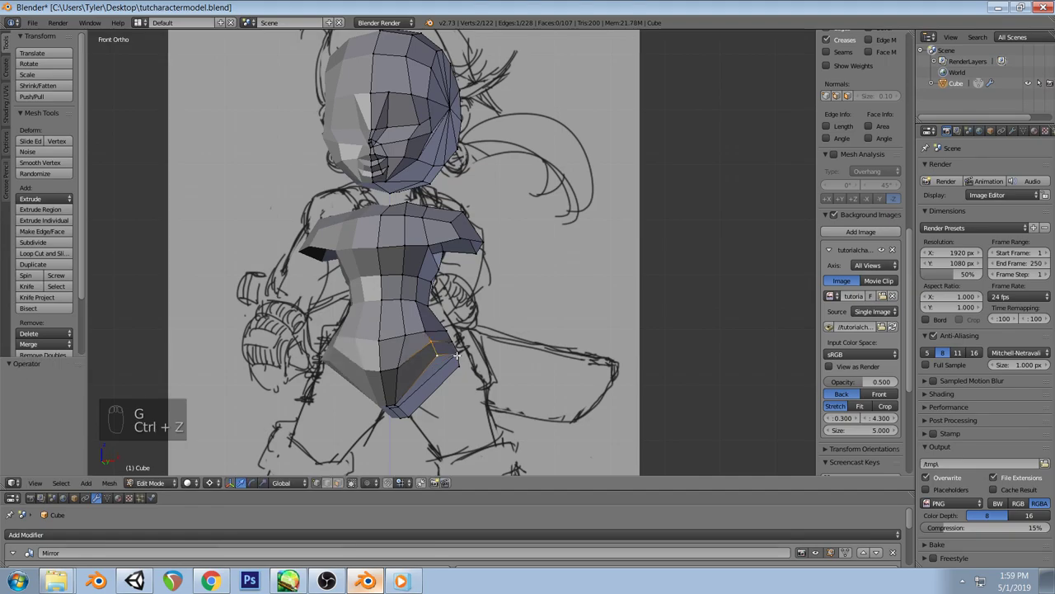
{"action": "key", "text": "KP_1"}
{"action": "key", "text": "g"}
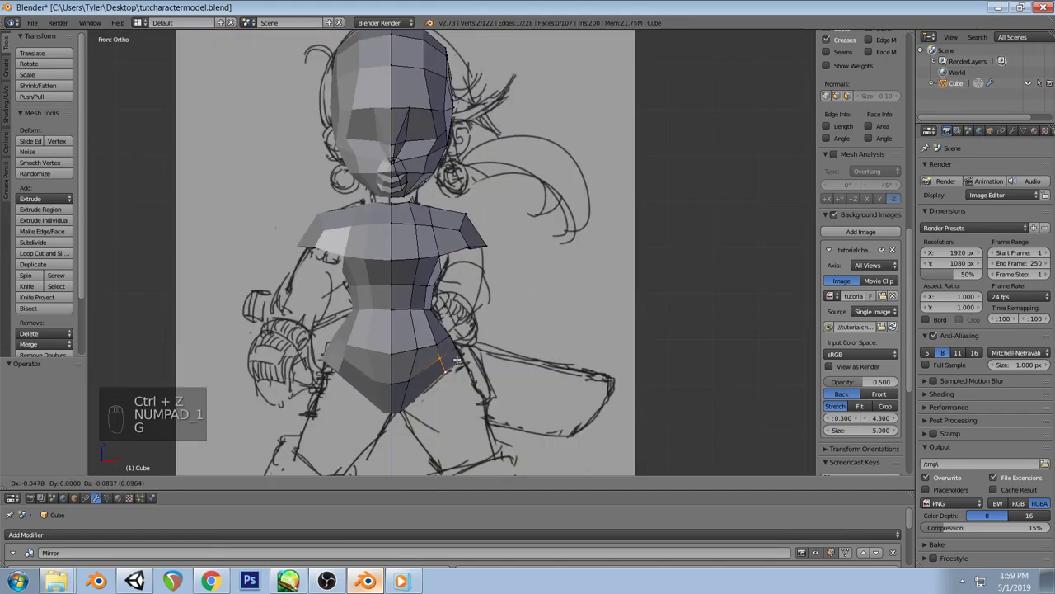
{"action": "left_click", "coordinate": [453, 362]}
{"action": "key", "text": "a"}
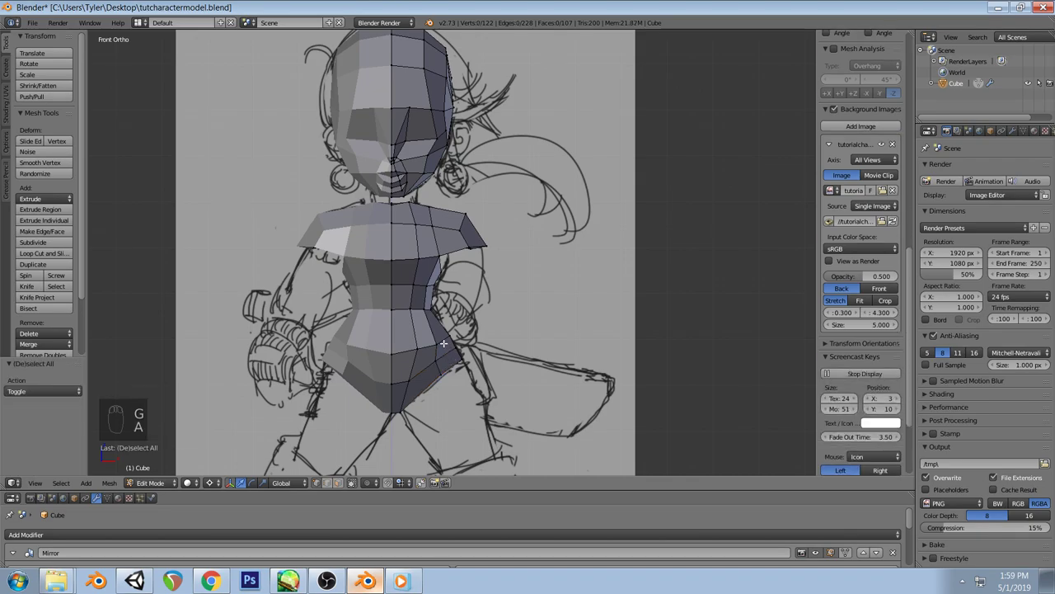
{"action": "key", "text": "a"}
{"action": "middle_click_drag", "start_coordinate": [419, 347], "coordinate": [420, 254]}
{"action": "middle_click_drag", "start_coordinate": [450, 343], "coordinate": [416, 388]}
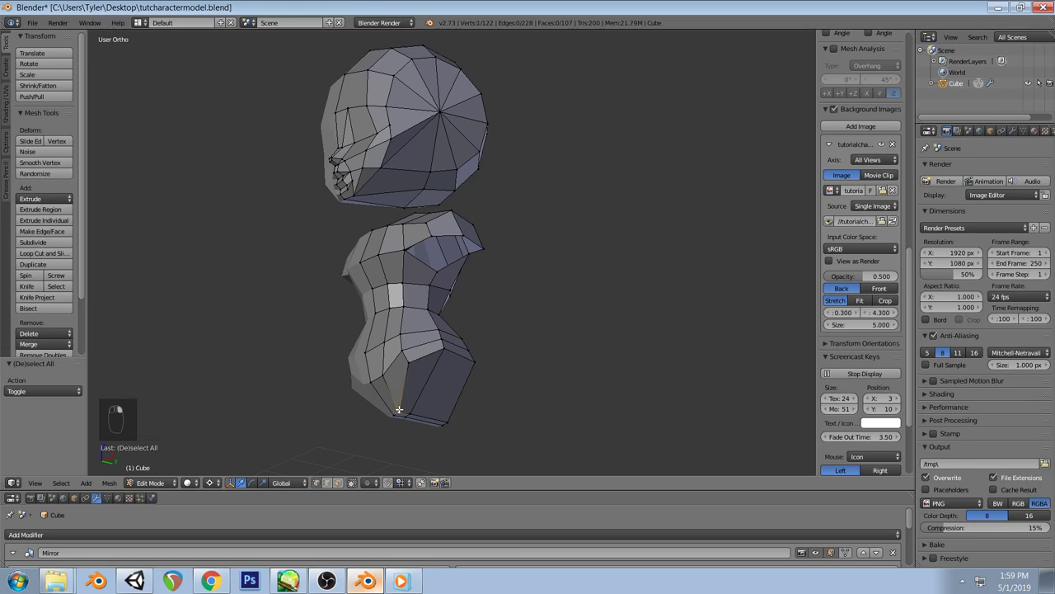
{"action": "right_click", "coordinate": [399, 409]}
{"action": "key", "text": "KP_1"}
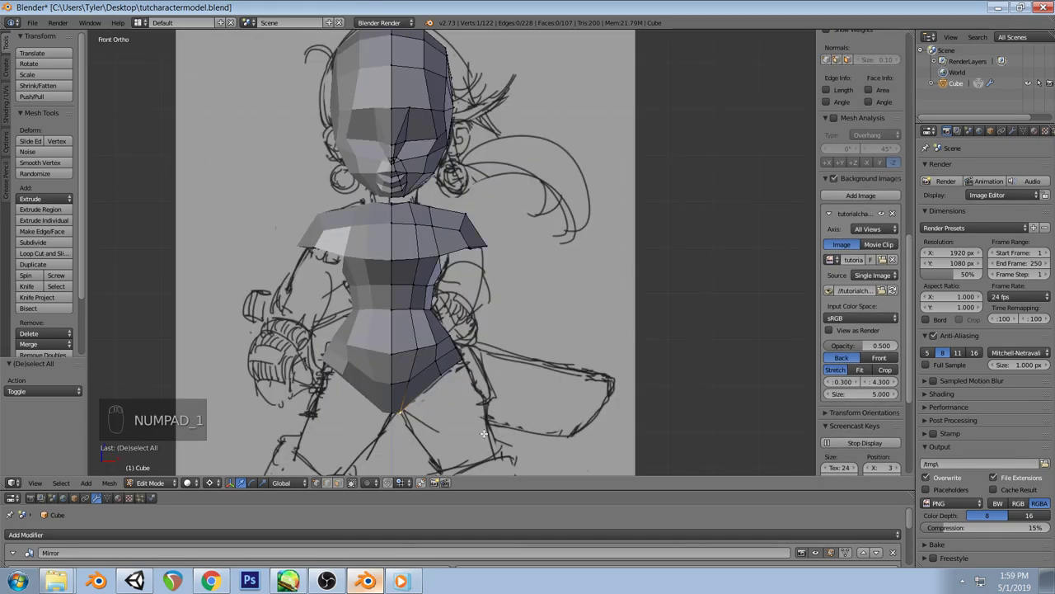
{"action": "key", "text": "a"}
{"action": "key", "text": "a"}
Delete the two faces on the underside of the pelvis from the bottom view to open the leg hole
{"action": "key", "text": "z"}
{"action": "mouse_move", "coordinate": [480, 423]}
{"action": "middle_mouse_down"}
{"action": "mouse_move", "coordinate": [466, 377]}
{"action": "mouse_move", "coordinate": [445, 385]}
{"action": "mouse_move", "coordinate": [514, 339]}
{"action": "mouse_move", "coordinate": [523, 306]}
{"action": "mouse_move", "coordinate": [537, 358]}
{"action": "middle_mouse_up"}
{"action": "key", "text": "z"}
{"action": "key", "text": "ctrl+KP_7"}
{"action": "middle_click_drag", "start_coordinate": [452, 249], "coordinate": [459, 273], "text": "shift"}
{"action": "key", "text": "a"}
{"action": "key", "text": "z"}
{"action": "key", "text": "z"}
{"action": "right_click", "coordinate": [470, 309]}
{"action": "key", "text": "x"}
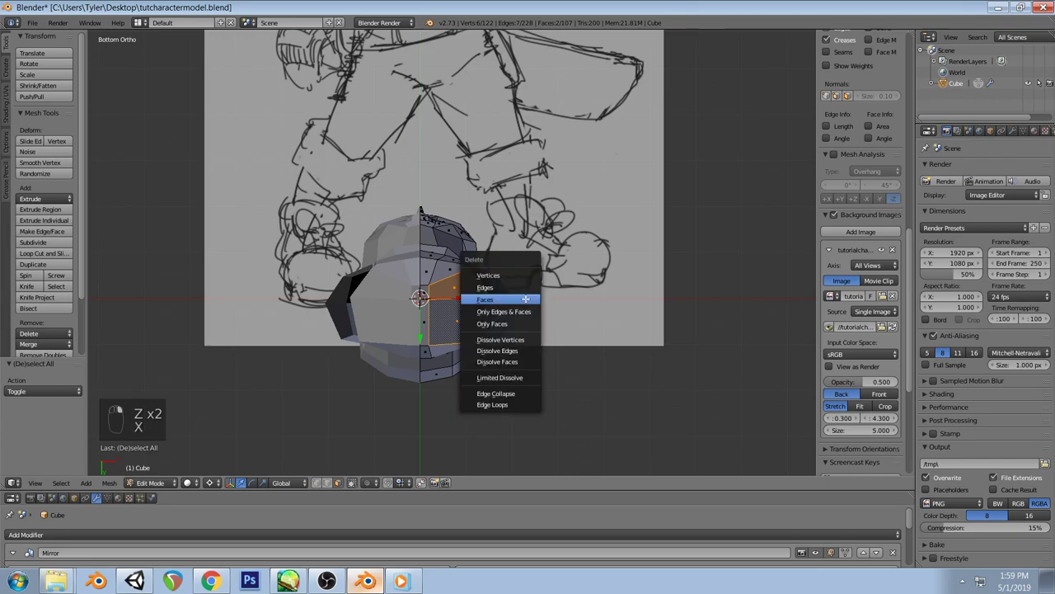
{"action": "left_click", "coordinate": [519, 295]}
{"action": "key", "text": "z"}
{"action": "key", "text": "z"}
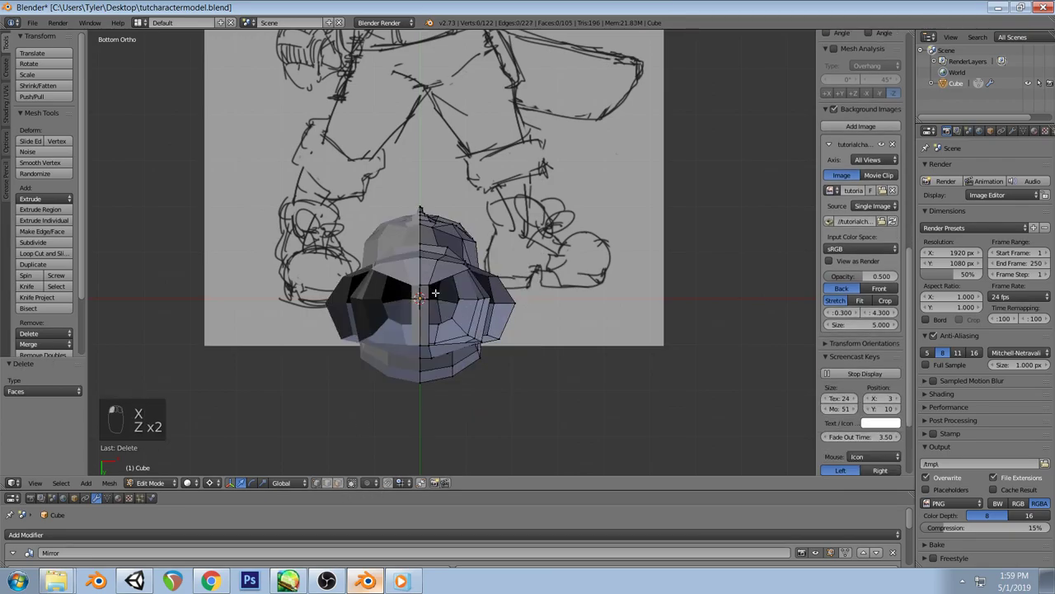
Lower the middle crotch vertices of the leg opening slightly in right side view to round the bottom
{"action": "middle_click_drag", "start_coordinate": [446, 273], "coordinate": [416, 210]}
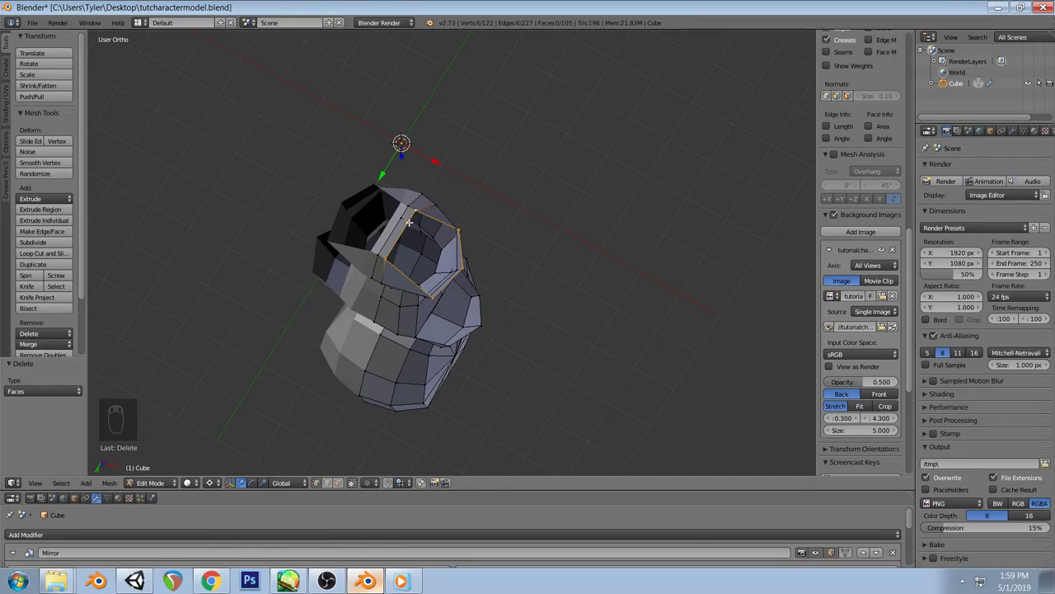
{"action": "right_click", "coordinate": [403, 216]}
{"action": "key", "text": "KP_1"}
{"action": "key", "text": "KP_3"}
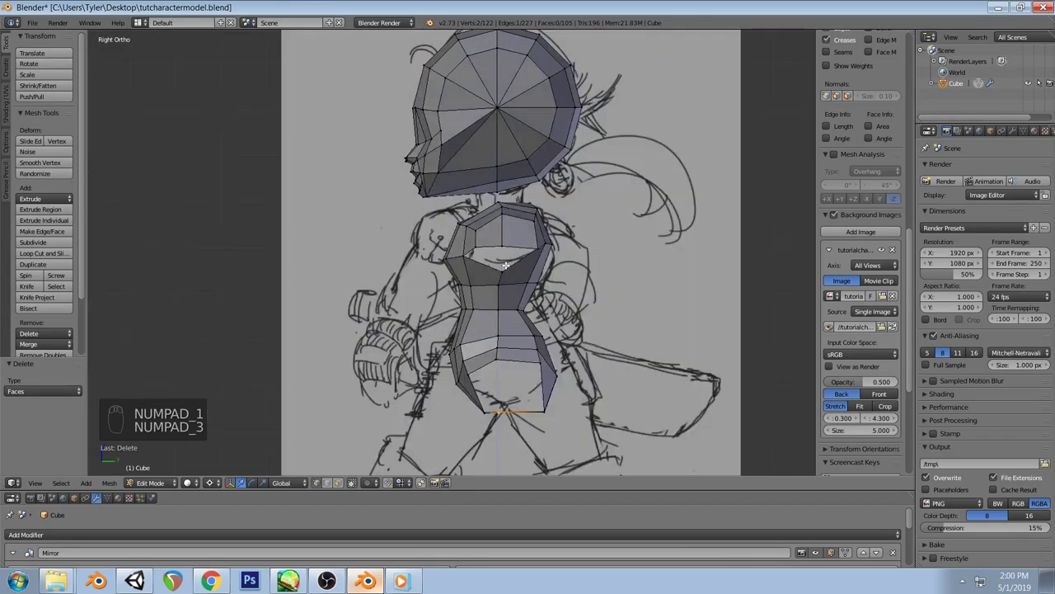
{"action": "key", "text": "g"}
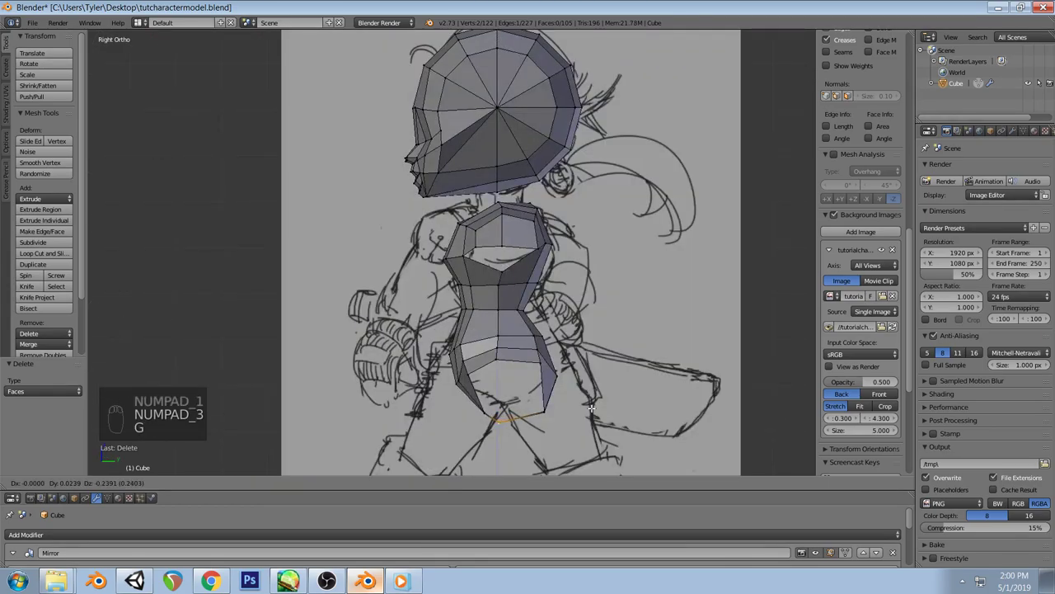
{"action": "left_click", "coordinate": [592, 405]}
{"action": "key", "text": "a"}
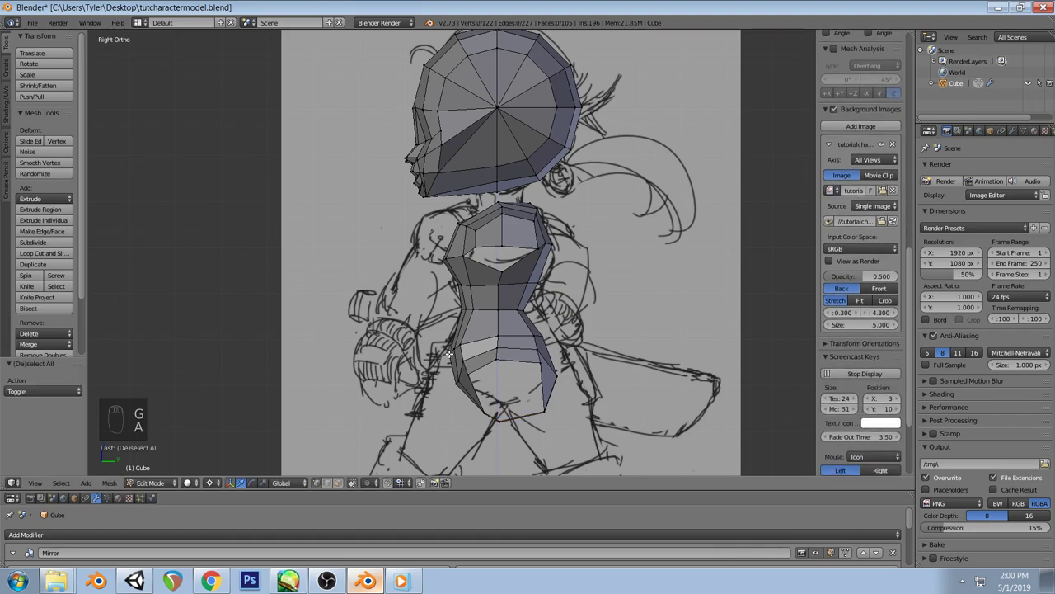
Adjust the hip vertices just above the leg opening with small moves in side view
{"action": "key", "text": "g"}
{"action": "left_click", "coordinate": [558, 353]}
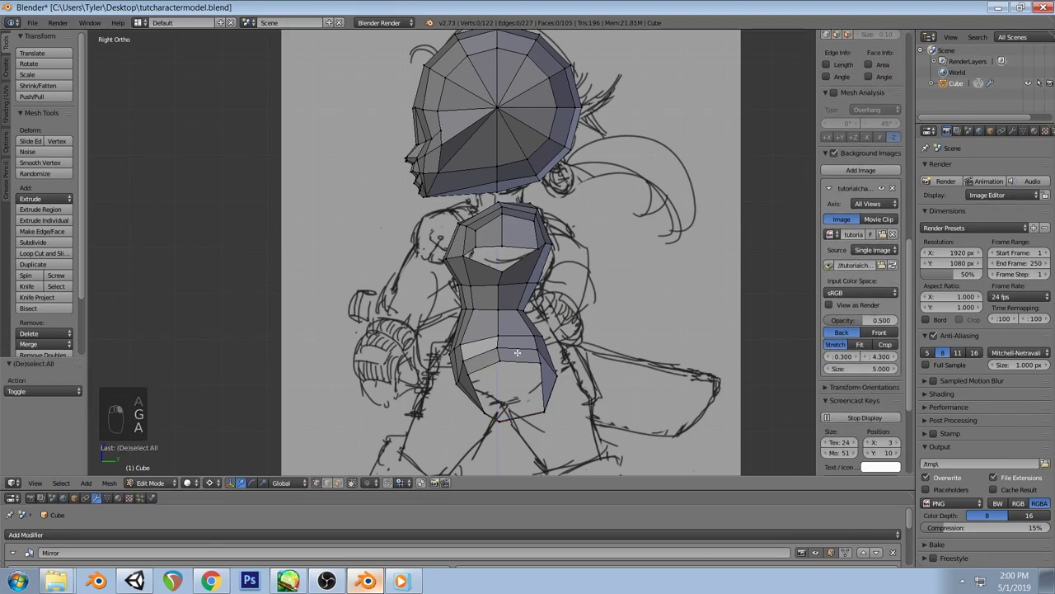
{"action": "key", "text": "g"}
{"action": "left_click", "coordinate": [560, 353]}
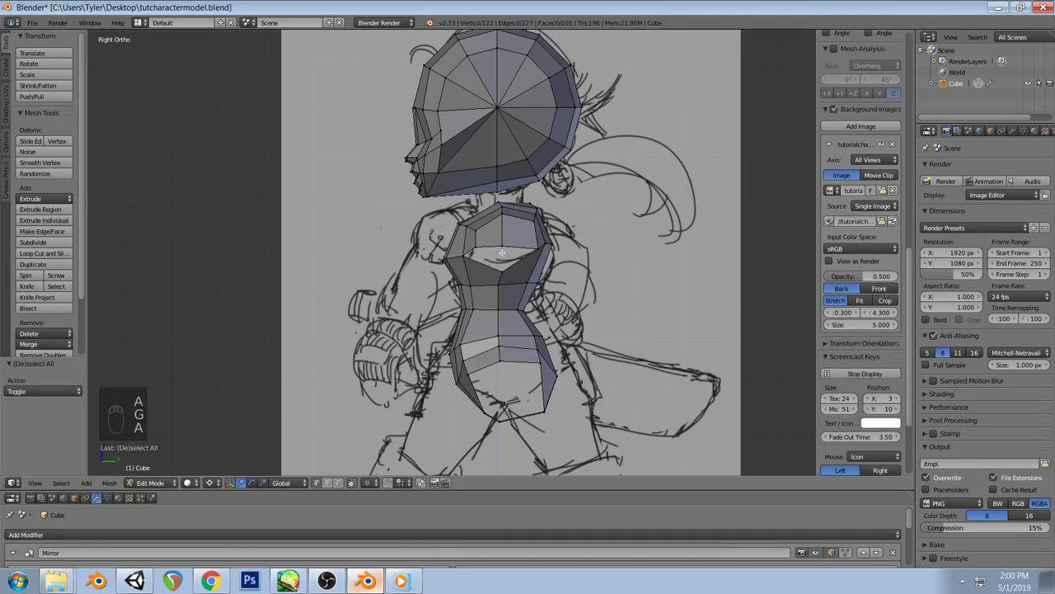
{"action": "key", "text": "z"}
{"action": "key", "text": "z"}
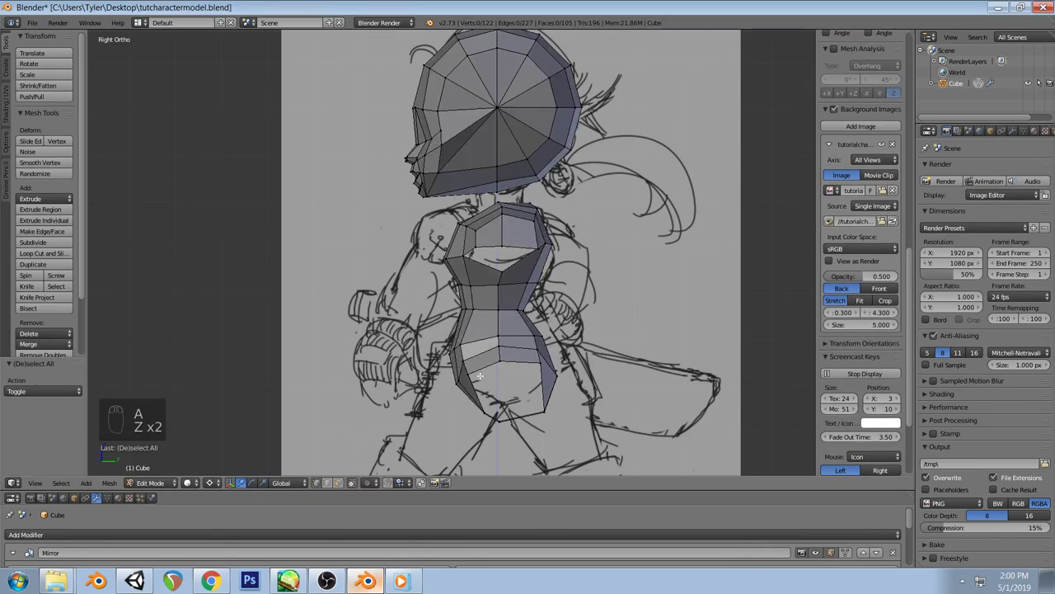
Nudge the front crotch vertices of the leg opening in right side view
{"action": "middle_click_drag", "start_coordinate": [496, 409], "coordinate": [549, 379]}
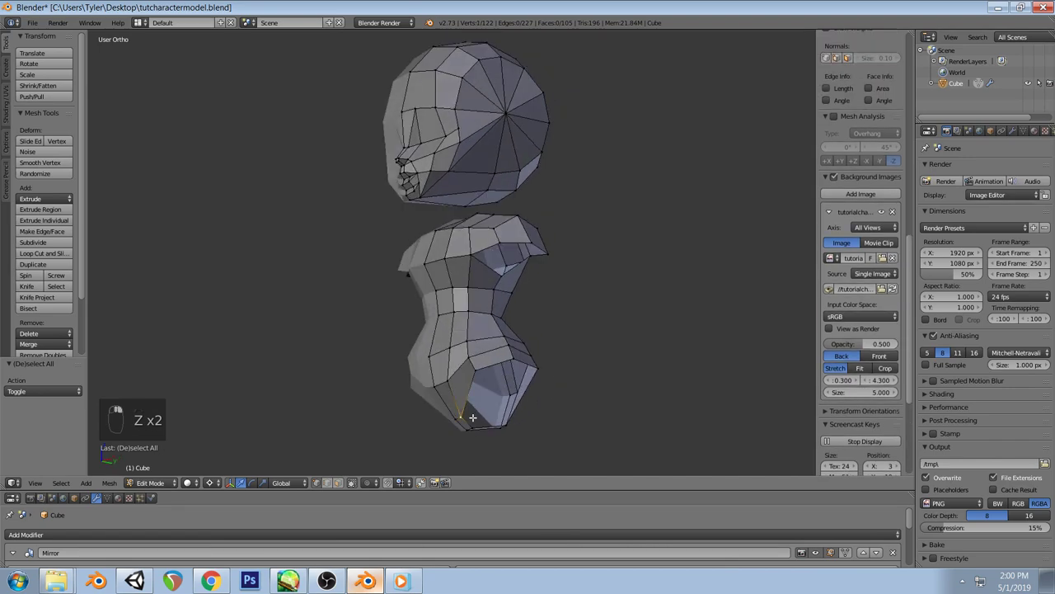
{"action": "key", "text": "KP_3"}
{"action": "key", "text": "g"}
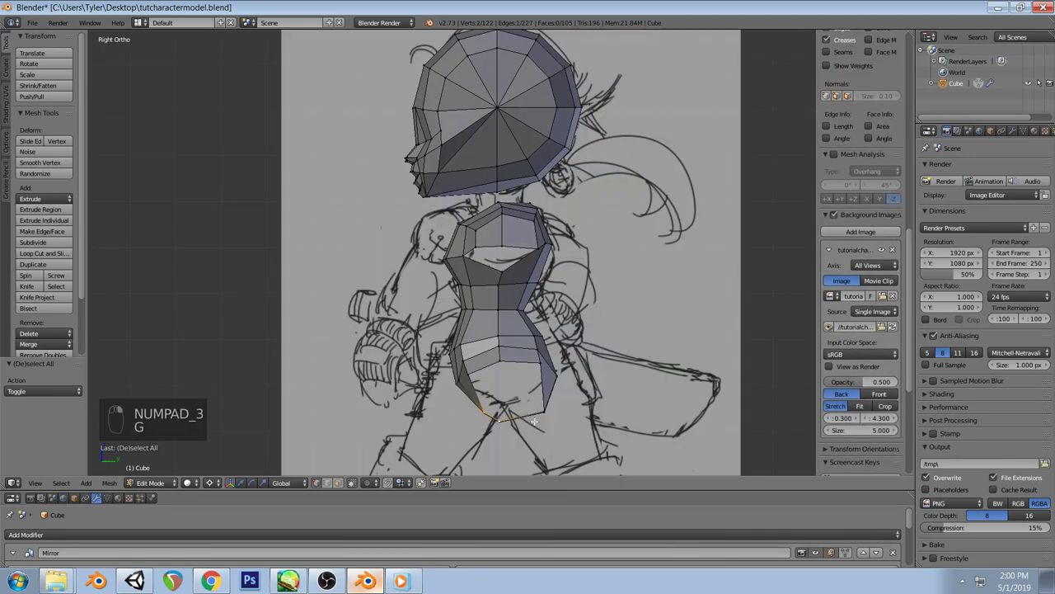
{"action": "left_click", "coordinate": [534, 420]}
{"action": "key", "text": "a"}
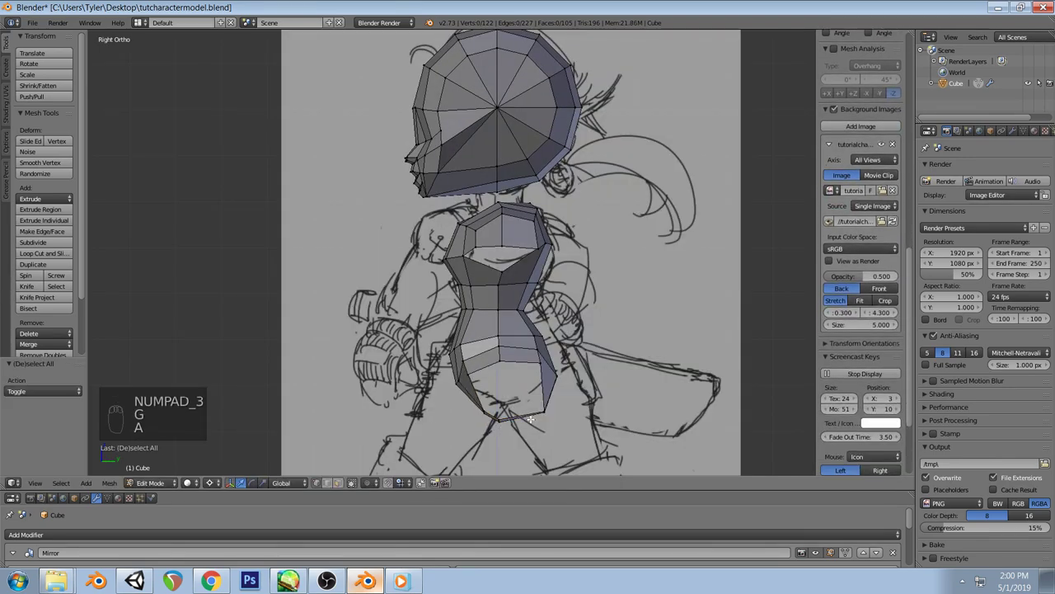
In wireframe side view, move the front crotch vertices forward about 0.27 and slightly up to round the pelvis outline
{"action": "key", "text": "z"}
{"action": "right_click", "coordinate": [487, 409]}
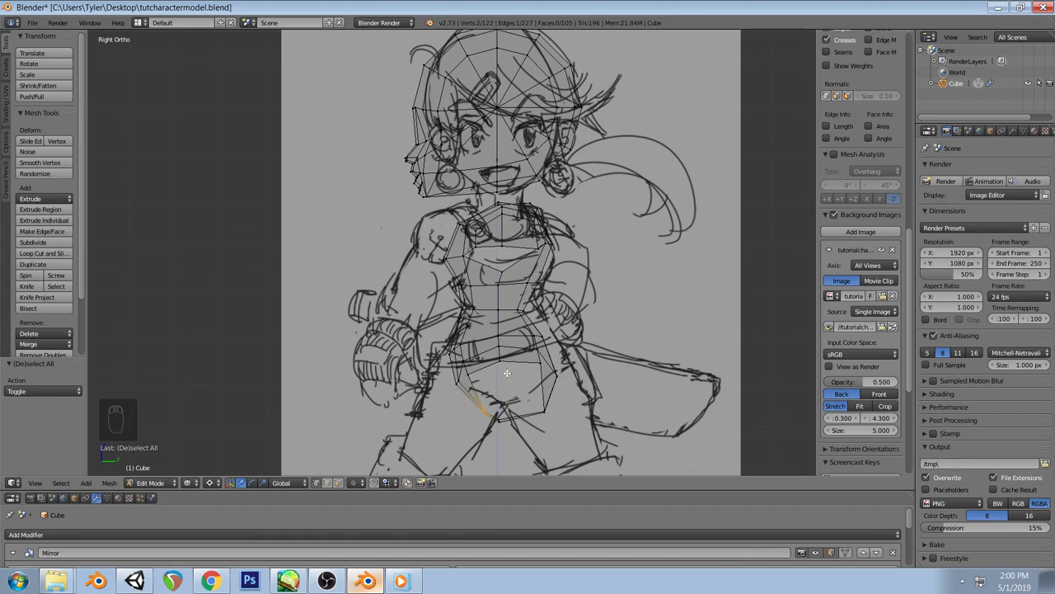
{"action": "key", "text": "g"}
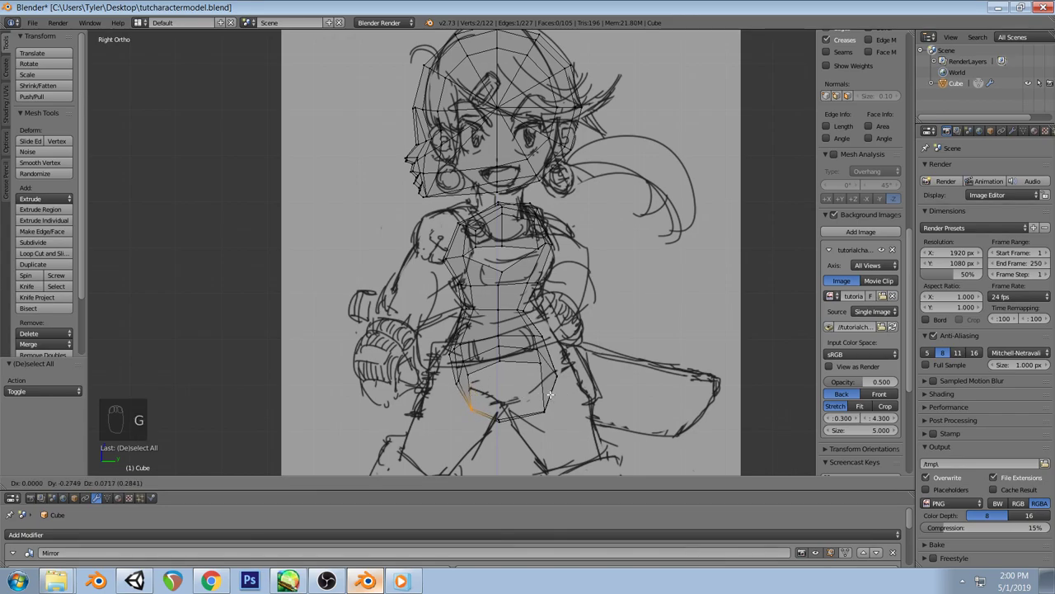
{"action": "left_click", "coordinate": [468, 396]}
{"action": "key", "text": "a"}
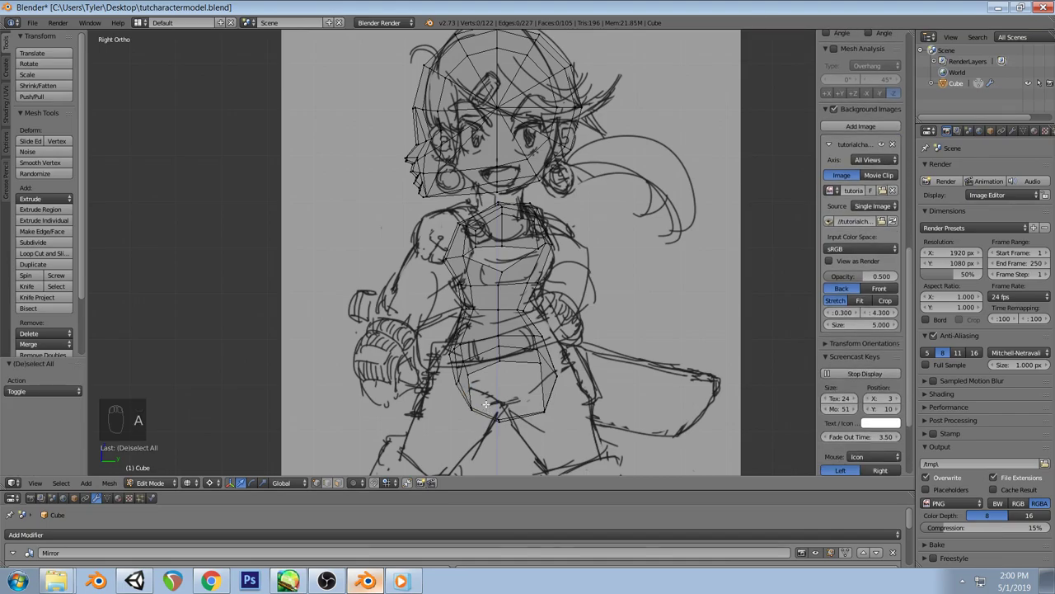
{"action": "key", "text": "ctrl+z"}
{"action": "key", "text": "ctrl+z"}
{"action": "key", "text": "ctrl+z"}
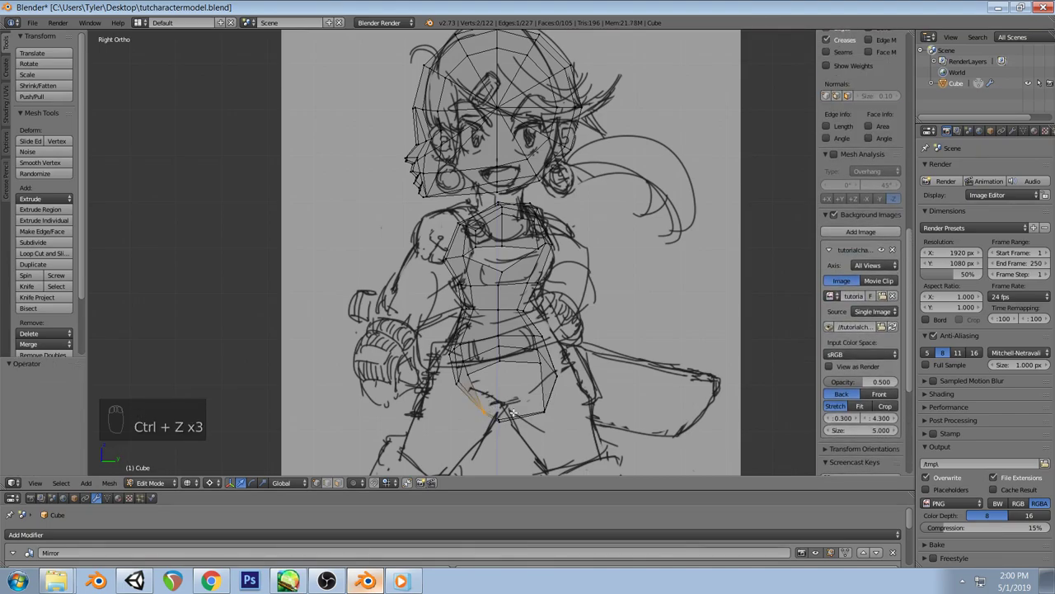
{"action": "key", "text": "ctrl+shift+z"}
{"action": "key", "text": "a"}
{"action": "key", "text": "z"}
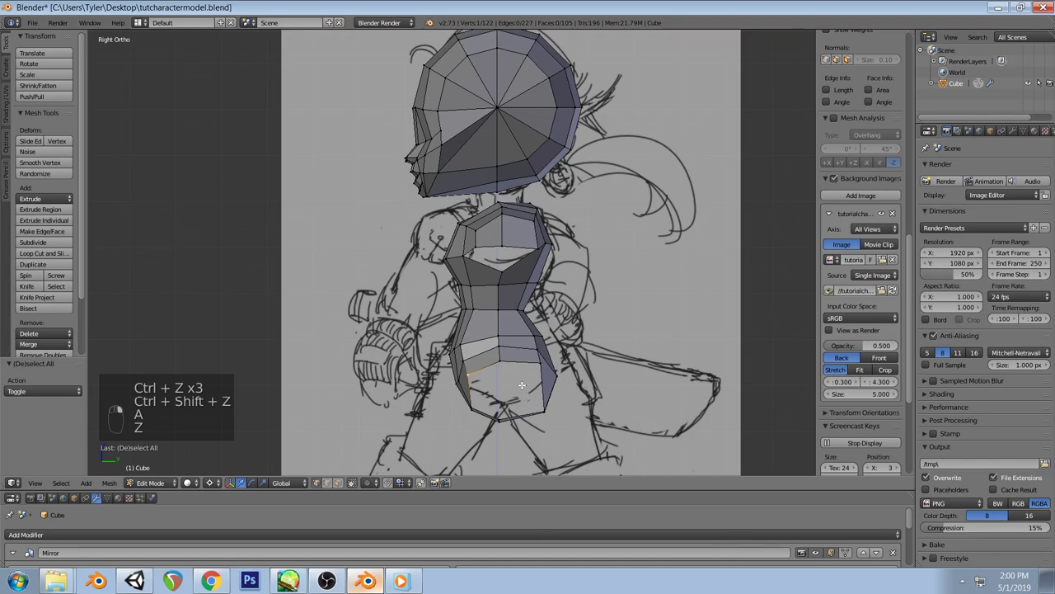
Reposition the single vertex on the upper front rim of the leg opening in side view
{"action": "key", "text": "g"}
{"action": "key", "text": "a"}
{"action": "mouse_move", "coordinate": [522, 385]}
{"action": "middle_mouse_down"}
{"action": "mouse_move", "coordinate": [550, 396]}
{"action": "mouse_move", "coordinate": [601, 368]}
{"action": "mouse_move", "coordinate": [596, 299]}
{"action": "mouse_move", "coordinate": [577, 294]}
{"action": "mouse_move", "coordinate": [590, 327]}
{"action": "middle_mouse_up"}
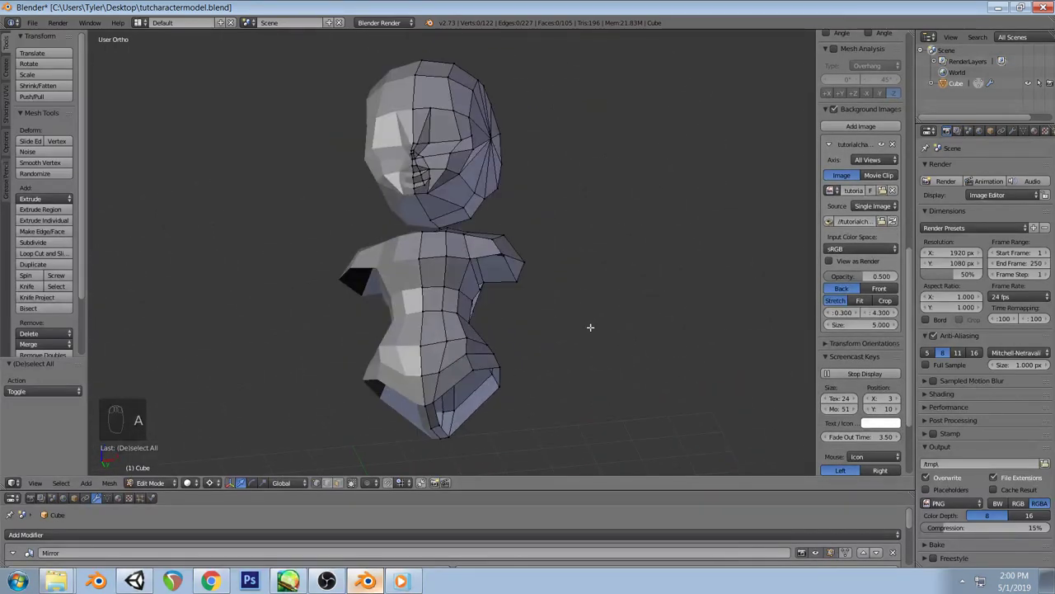
In front view, raise the crotch vertices at the bottom of the pelvis by about 0.29
{"action": "key", "text": "KP_1"}
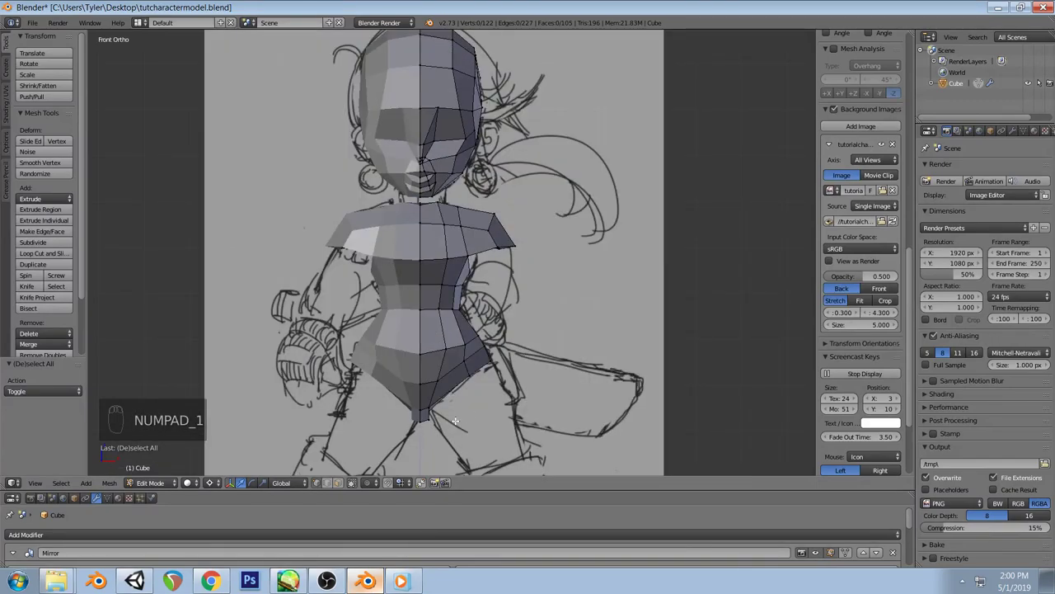
{"action": "key", "text": "z"}
{"action": "right_click", "coordinate": [425, 410]}
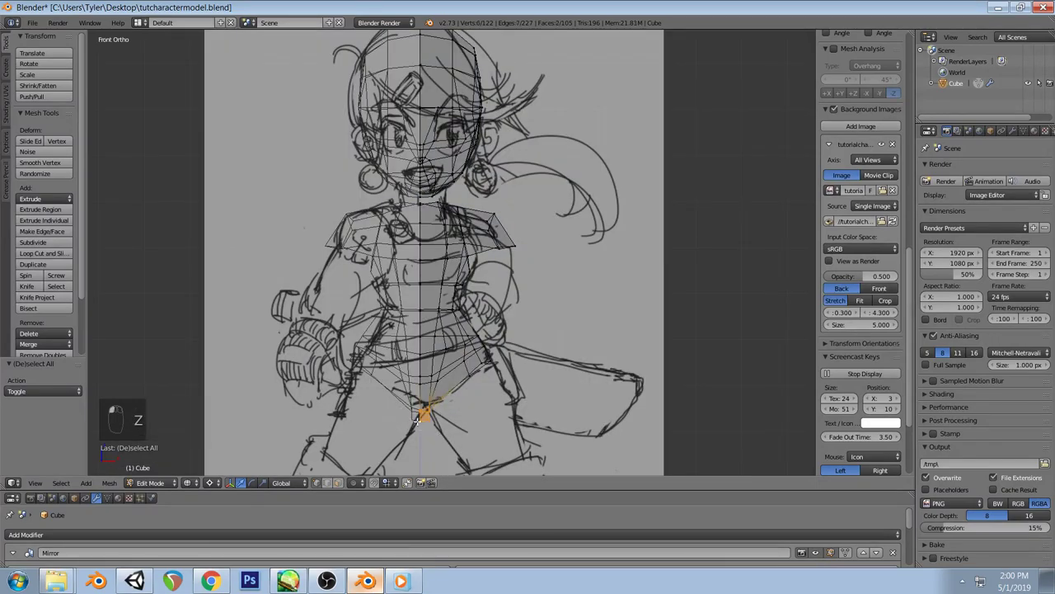
{"action": "key", "text": "g"}
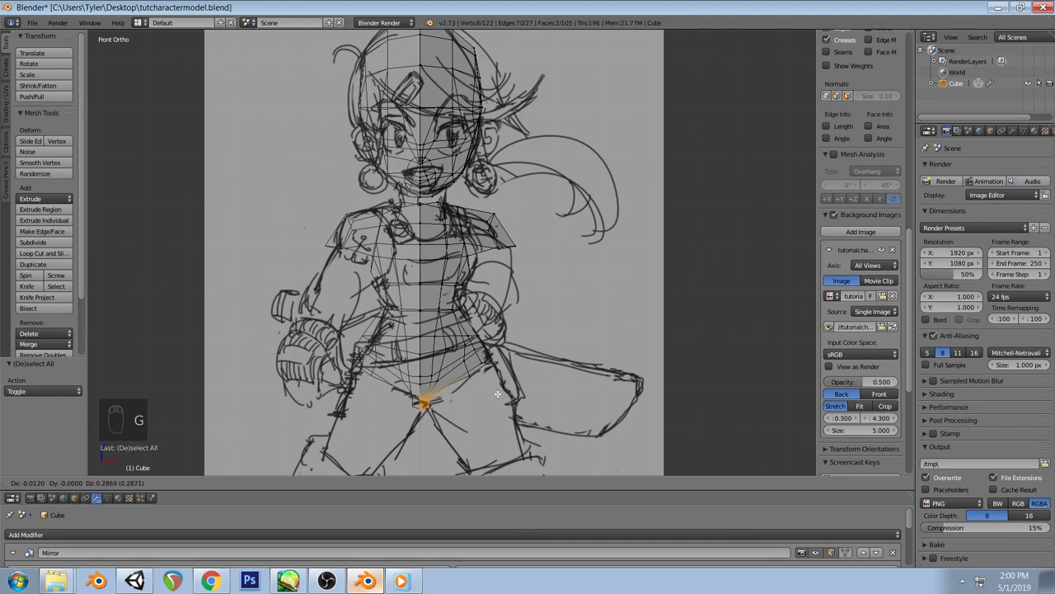
{"action": "left_click", "coordinate": [498, 396]}
{"action": "key", "text": "a"}
{"action": "key", "text": "z"}
Move the single leg-opening vertex beside the crotch outward about 0.16 and down about 0.06 in front view
{"action": "middle_click_drag", "start_coordinate": [457, 389], "coordinate": [430, 390]}
{"action": "key", "text": "KP_1"}
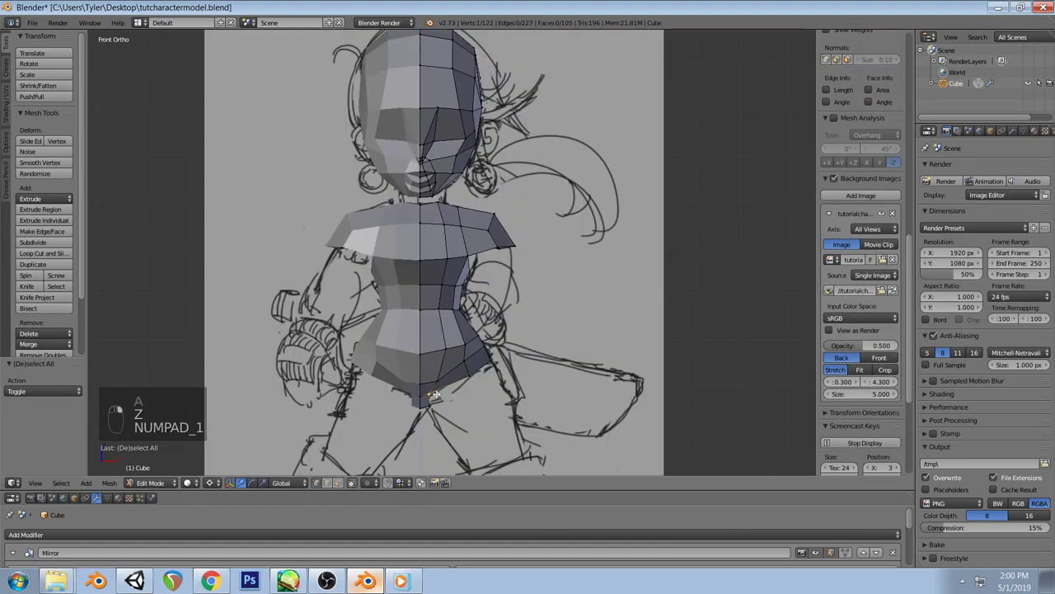
{"action": "key", "text": "g"}
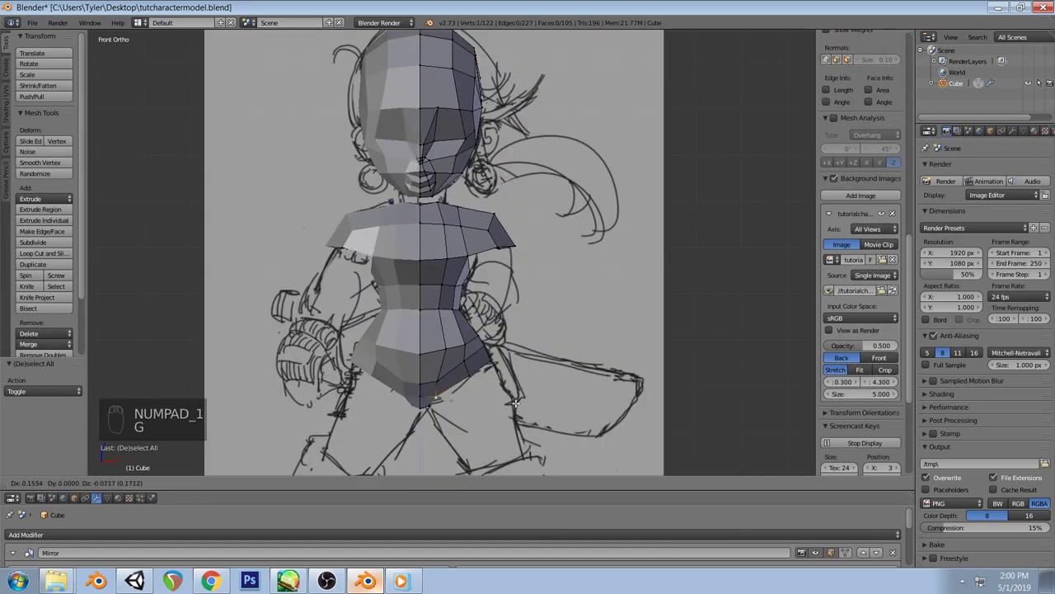
{"action": "left_click", "coordinate": [515, 402]}
{"action": "key", "text": "z"}
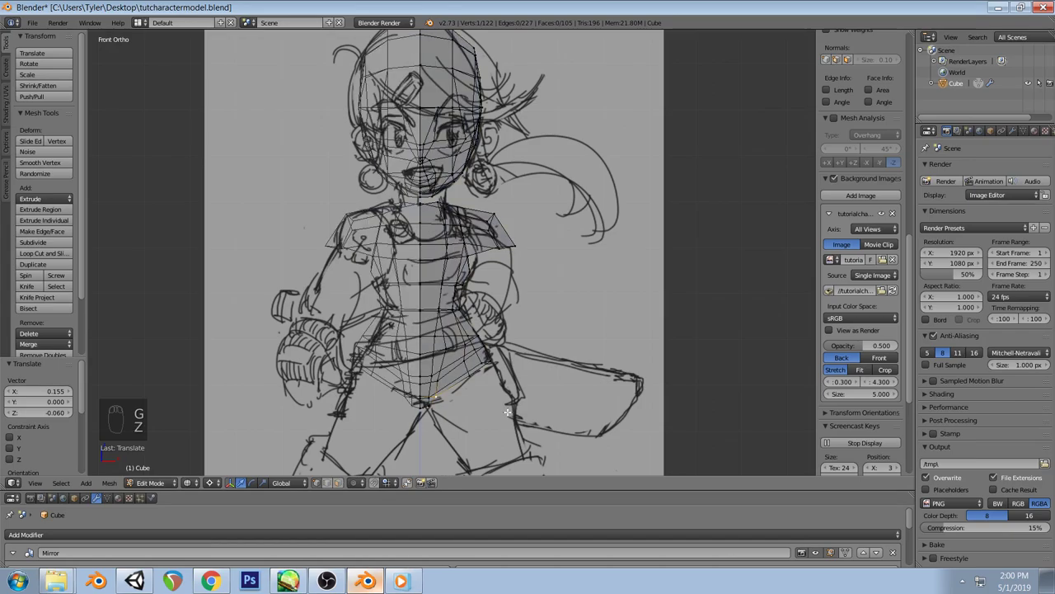
{"action": "key", "text": "a"}
{"action": "key", "text": "z"}
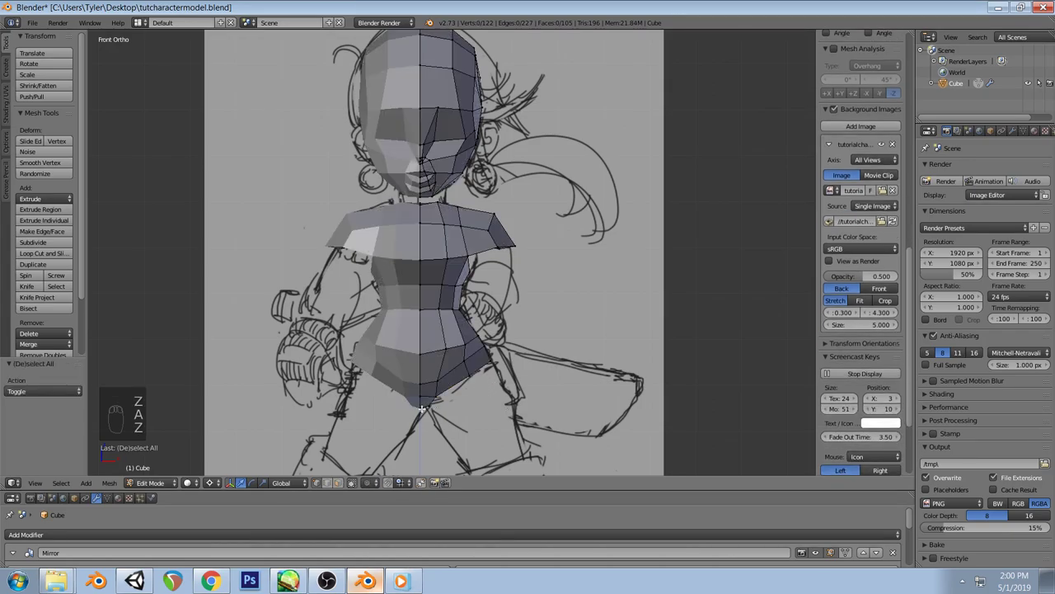
In wireframe front view, reposition the two lowest crotch vertices to tidy the tip of the pelvis
{"action": "key", "text": "z"}
{"action": "right_click", "coordinate": [432, 408]}
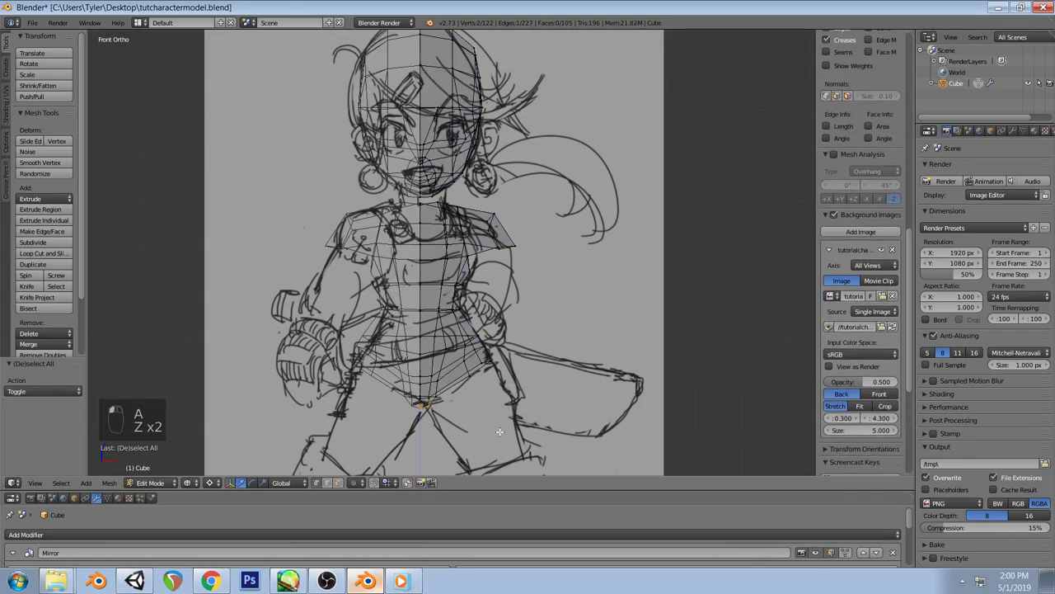
{"action": "key", "text": "g"}
{"action": "key", "text": "a"}
{"action": "key", "text": "z"}
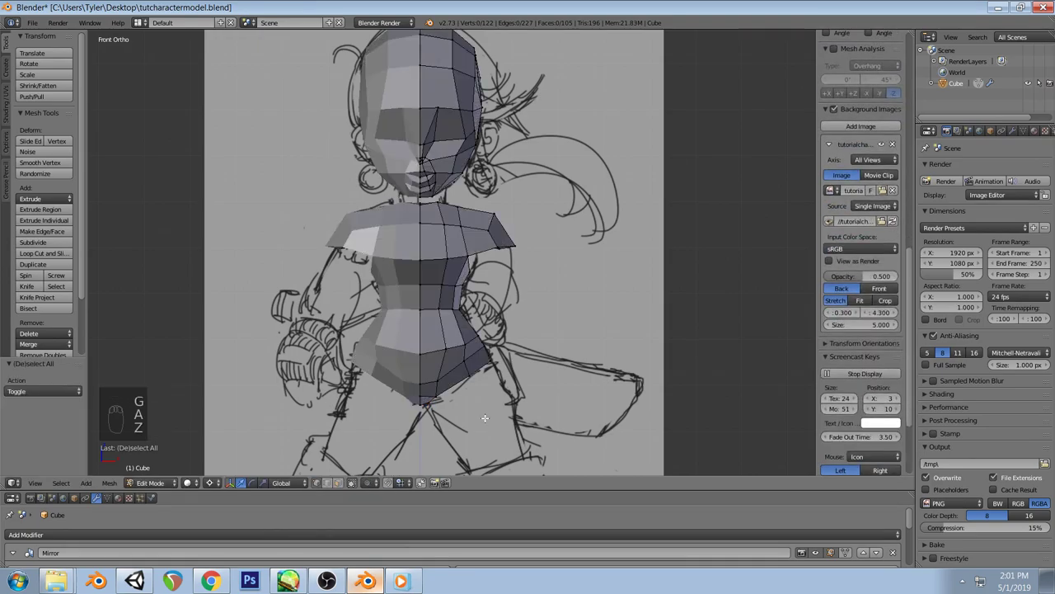
Raise the leg-opening vertex beside the crotch slightly and move the rim vertex above it inward about 0.07 and up about 0.11
{"action": "right_click", "coordinate": [435, 394]}
{"action": "key", "text": "g"}
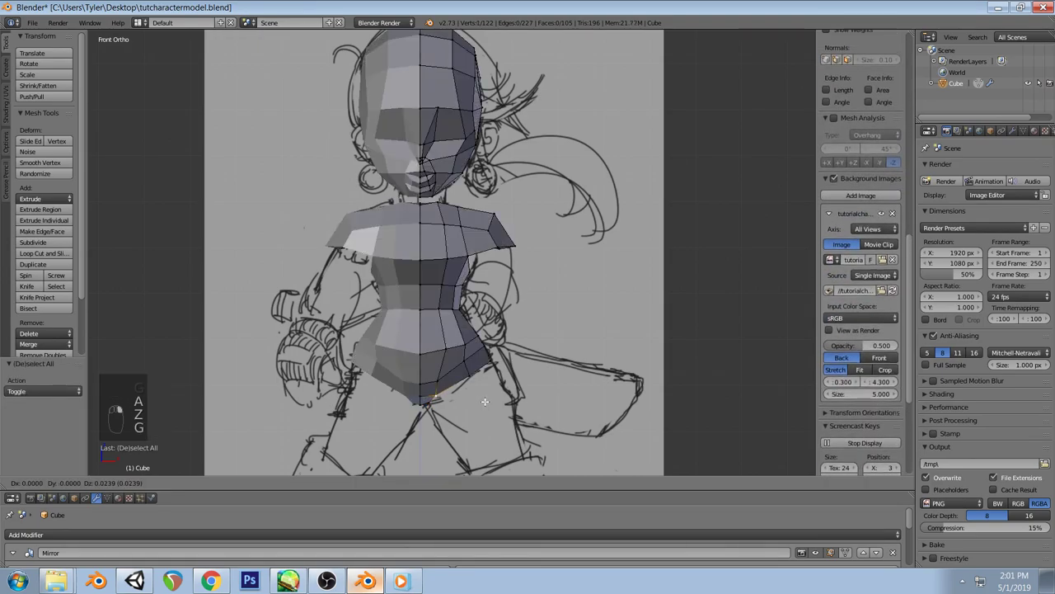
{"action": "left_click", "coordinate": [484, 400]}
{"action": "key", "text": "a"}
{"action": "key", "text": "z"}
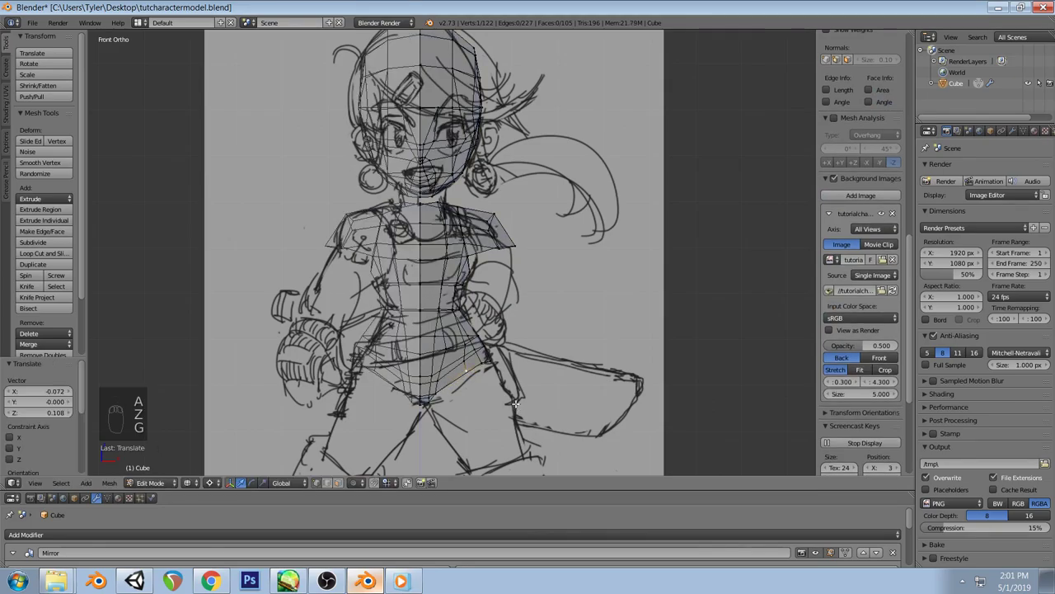
{"action": "key", "text": "z"}
Adjust the two front lower-belly vertices in right side view, undoing the first attempt at moving them
{"action": "mouse_move", "coordinate": [547, 375]}
{"action": "middle_mouse_down"}
{"action": "mouse_move", "coordinate": [509, 318]}
{"action": "mouse_move", "coordinate": [492, 346]}
{"action": "mouse_move", "coordinate": [458, 338]}
{"action": "middle_mouse_up"}
{"action": "right_click", "coordinate": [458, 338]}
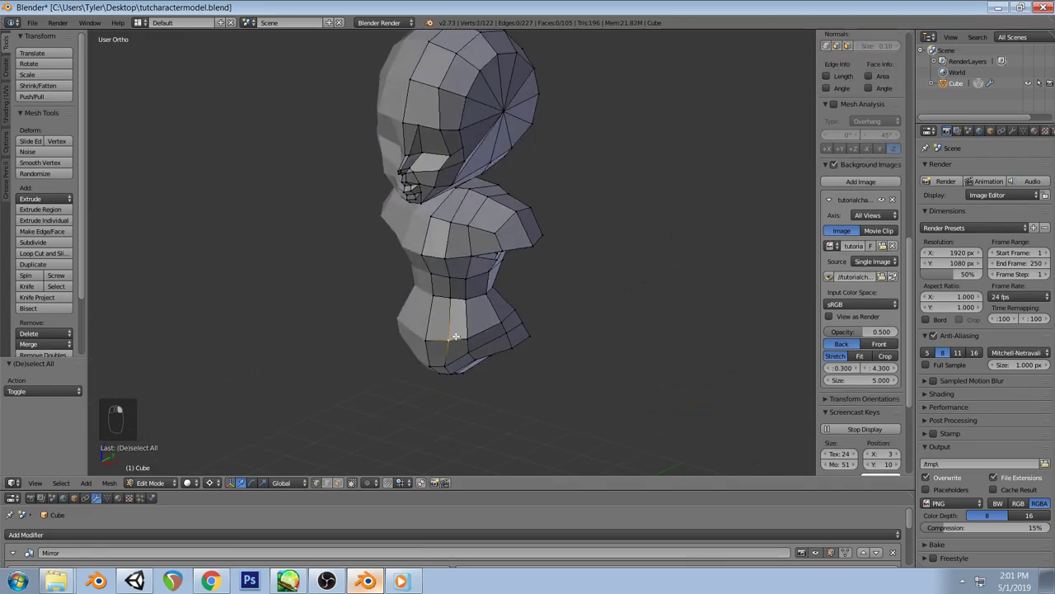
{"action": "key", "text": "KP_3"}
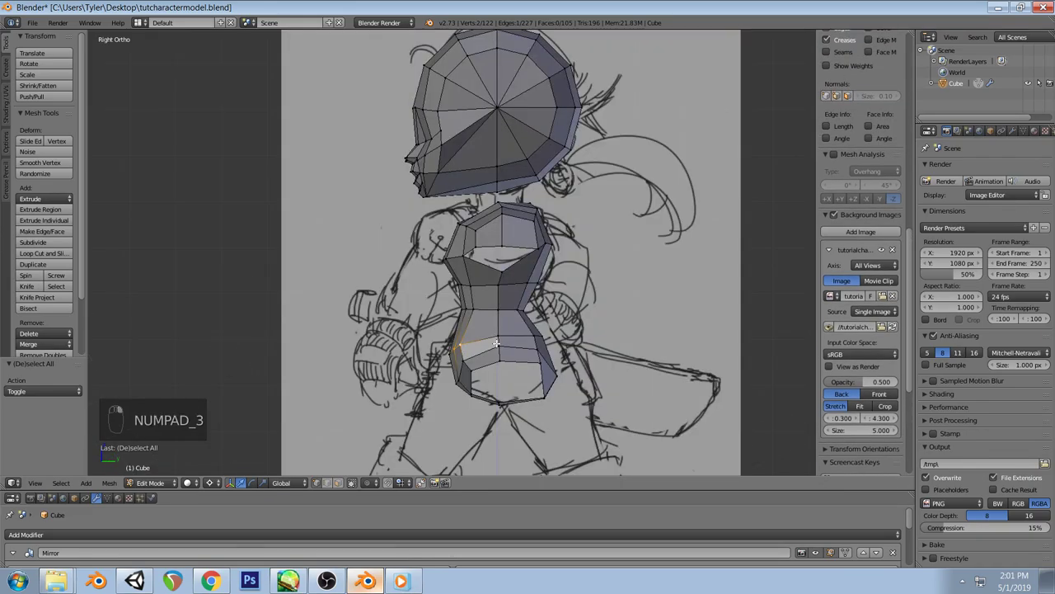
{"action": "key", "text": "g"}
{"action": "key", "text": "a"}
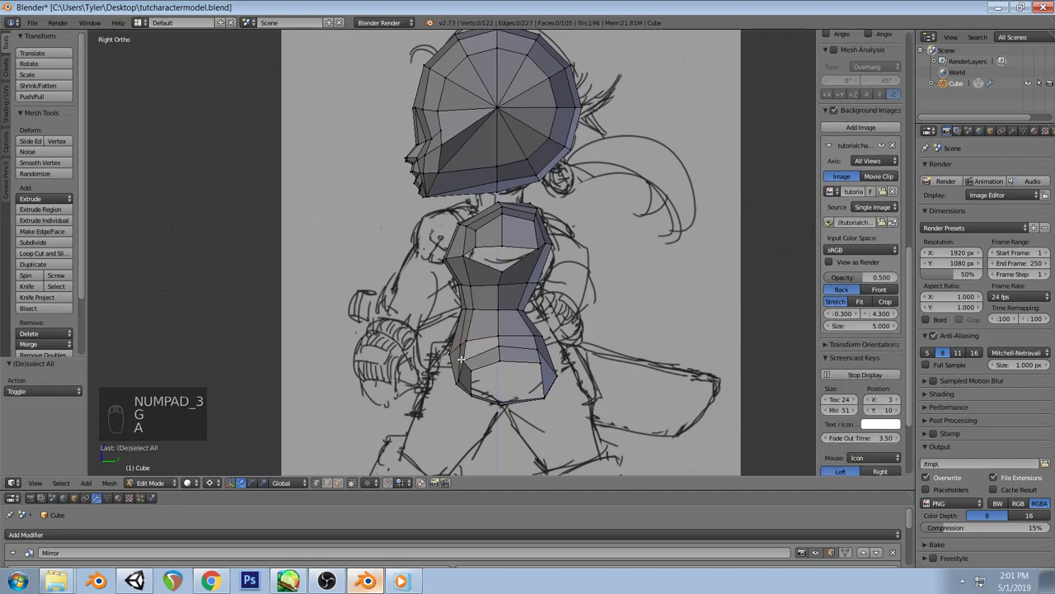
{"action": "key", "text": "ctrl+z"}
{"action": "key", "text": "ctrl+z"}
{"action": "key", "text": "ctrl+z"}
{"action": "key", "text": "g"}
{"action": "right_click", "coordinate": [520, 377]}
{"action": "key", "text": "a"}
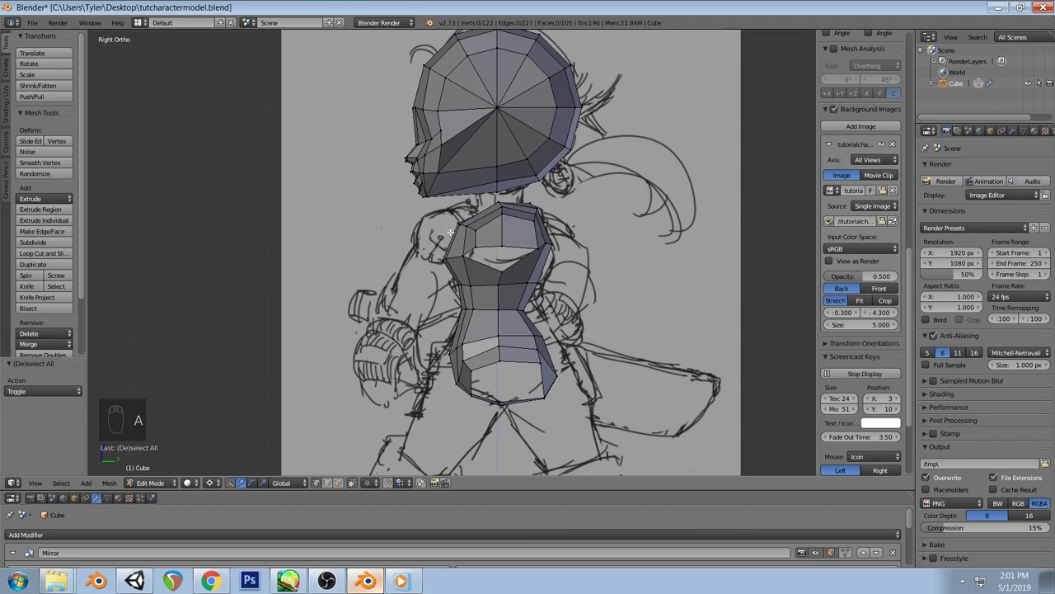
{"action": "key", "text": "z"}
{"action": "key", "text": "z"}
{"action": "key", "text": "z"}
{"action": "mouse_move", "coordinate": [530, 305]}
{"action": "middle_mouse_down"}
{"action": "mouse_move", "coordinate": [454, 285]}
{"action": "mouse_move", "coordinate": [553, 318]}
{"action": "mouse_move", "coordinate": [625, 271]}
{"action": "mouse_move", "coordinate": [598, 212]}
{"action": "mouse_move", "coordinate": [483, 306]}
{"action": "mouse_move", "coordinate": [396, 310]}
{"action": "mouse_move", "coordinate": [348, 265]}
{"action": "mouse_move", "coordinate": [342, 292]}
{"action": "middle_mouse_up"}
{"action": "key", "text": "KP_3"}
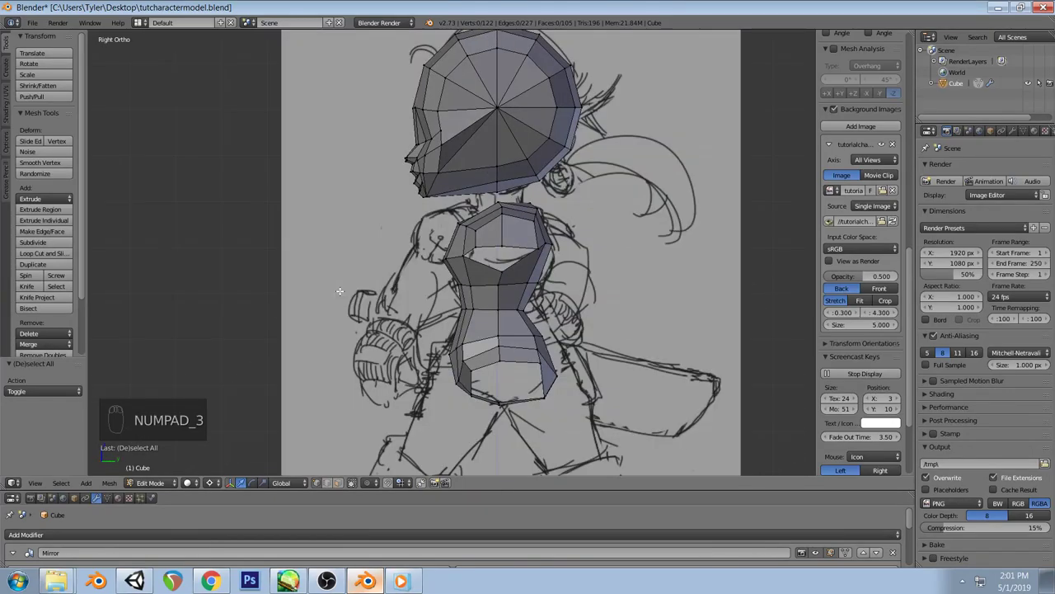
{"action": "key", "text": "z"}
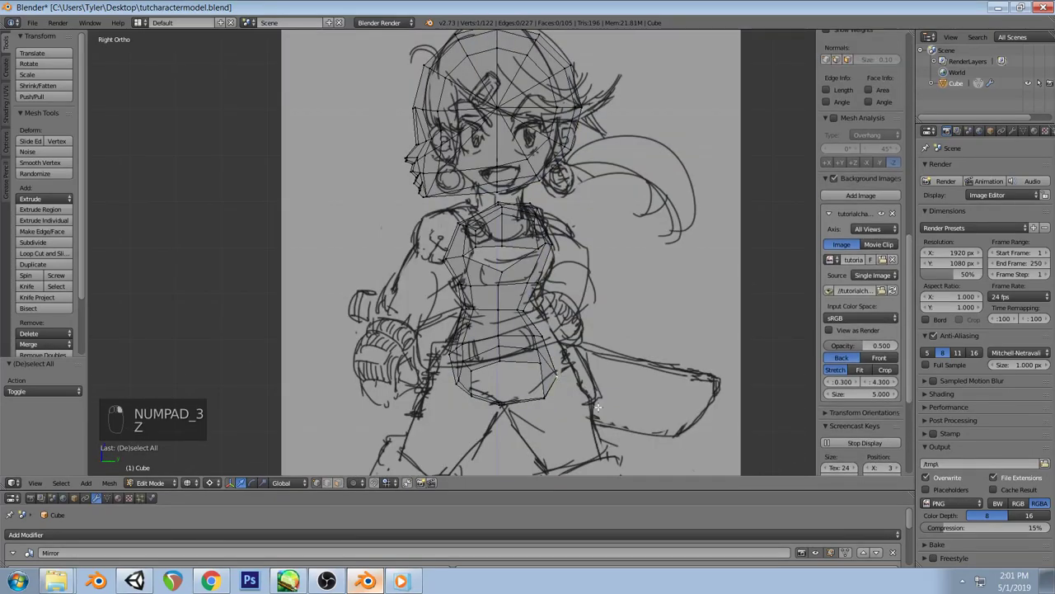
{"action": "key", "text": "a"}
{"action": "key", "text": "z"}
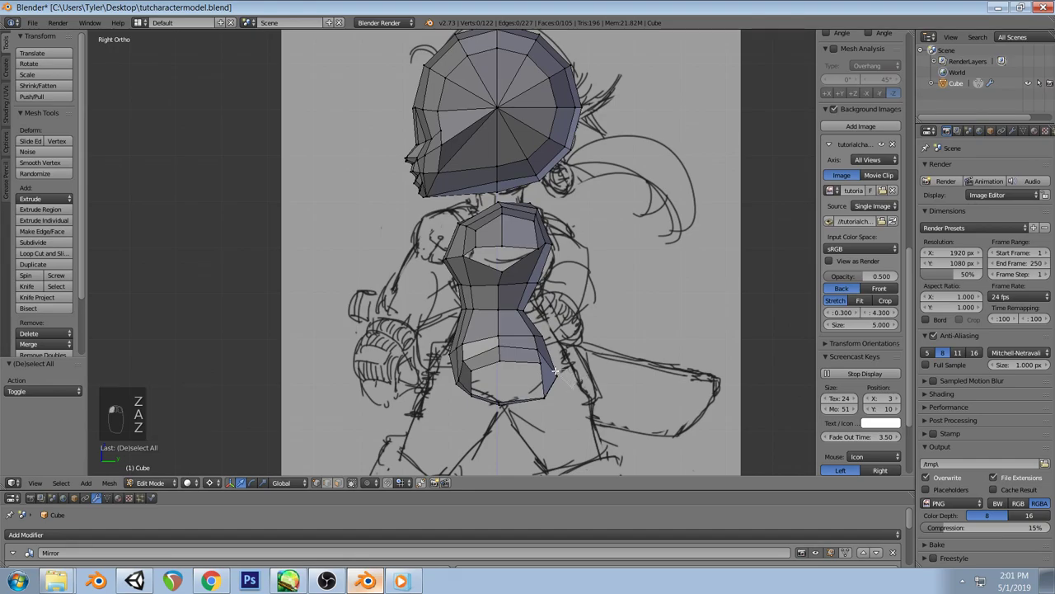
In wireframe side view, shift the two rearmost hip vertices slightly to refine the buttock outline
{"action": "key", "text": "z"}
{"action": "key", "text": "a"}
{"action": "left_click_drag", "start_coordinate": [560, 363], "coordinate": [587, 373], "text": "ctrl"}
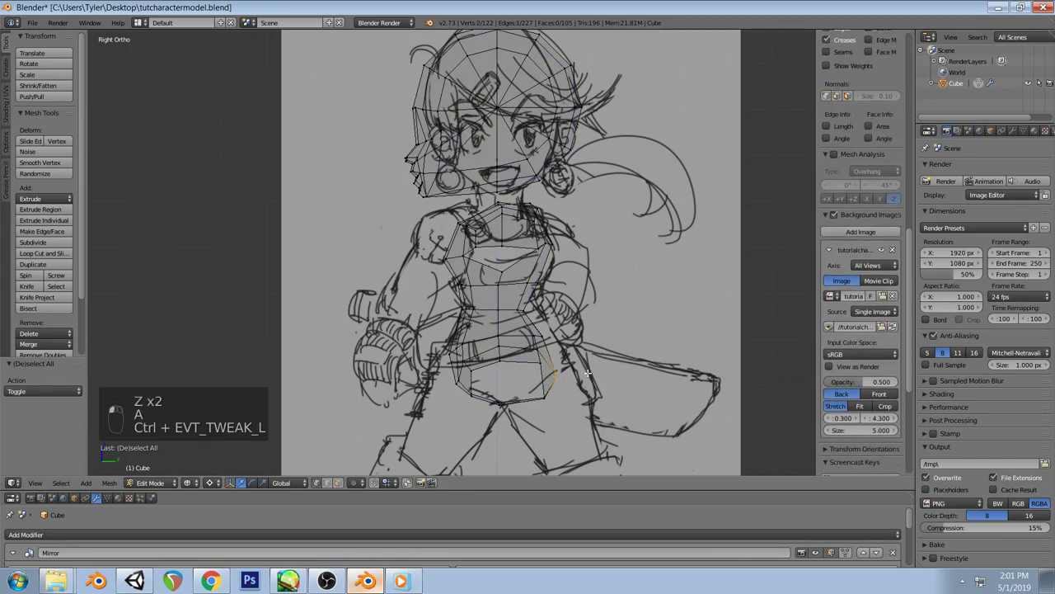
{"action": "key", "text": "g"}
{"action": "left_click", "coordinate": [551, 394]}
{"action": "key", "text": "a"}
{"action": "key", "text": "z"}
Move the two lower rear vertices of the leg opening up about 0.13 and forward about 0.04 in side view
{"action": "mouse_move", "coordinate": [554, 400]}
{"action": "middle_mouse_down"}
{"action": "mouse_move", "coordinate": [578, 387]}
{"action": "mouse_move", "coordinate": [550, 367]}
{"action": "middle_mouse_up"}
{"action": "right_click", "coordinate": [547, 377]}
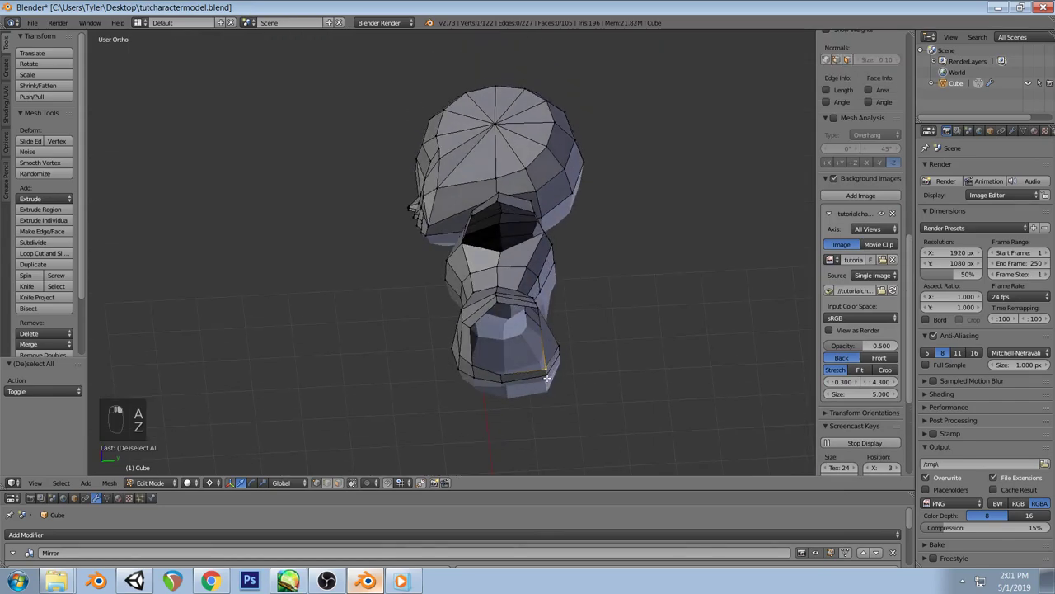
{"action": "right_click", "coordinate": [547, 376], "text": "shift"}
{"action": "key", "text": "KP_3"}
{"action": "key", "text": "g"}
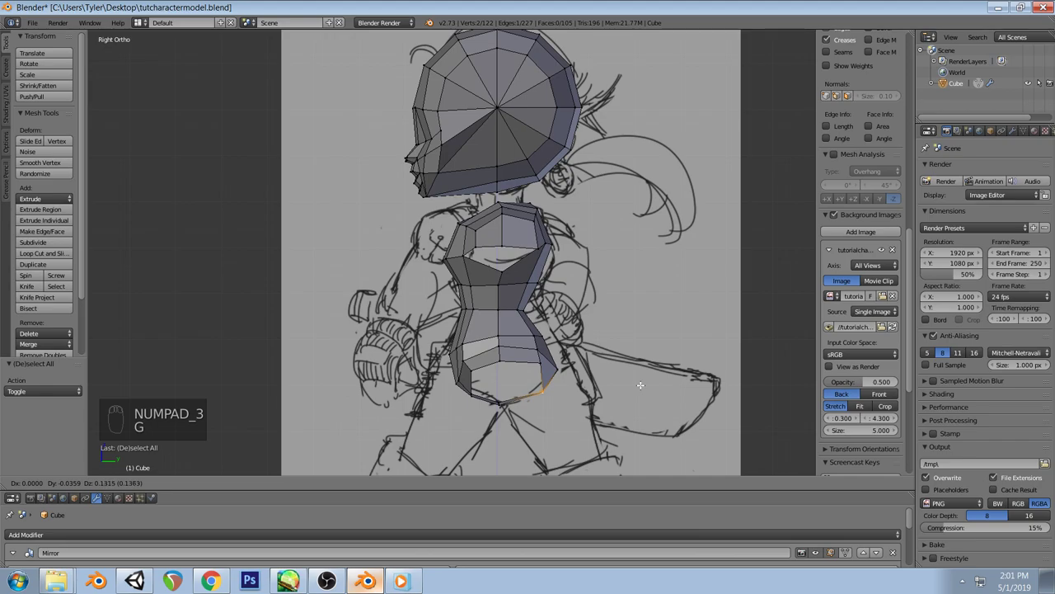
{"action": "left_click", "coordinate": [641, 384]}
{"action": "key", "text": "a"}
{"action": "key", "text": "z"}
{"action": "key", "text": "z"}
Raise the two rearmost hip vertices about 0.22 and move them back about 0.01 in side view
{"action": "mouse_move", "coordinate": [592, 396]}
{"action": "middle_mouse_down"}
{"action": "mouse_move", "coordinate": [538, 396]}
{"action": "mouse_move", "coordinate": [550, 381]}
{"action": "middle_mouse_up"}
{"action": "right_click", "coordinate": [558, 373]}
{"action": "key", "text": "KP_3"}
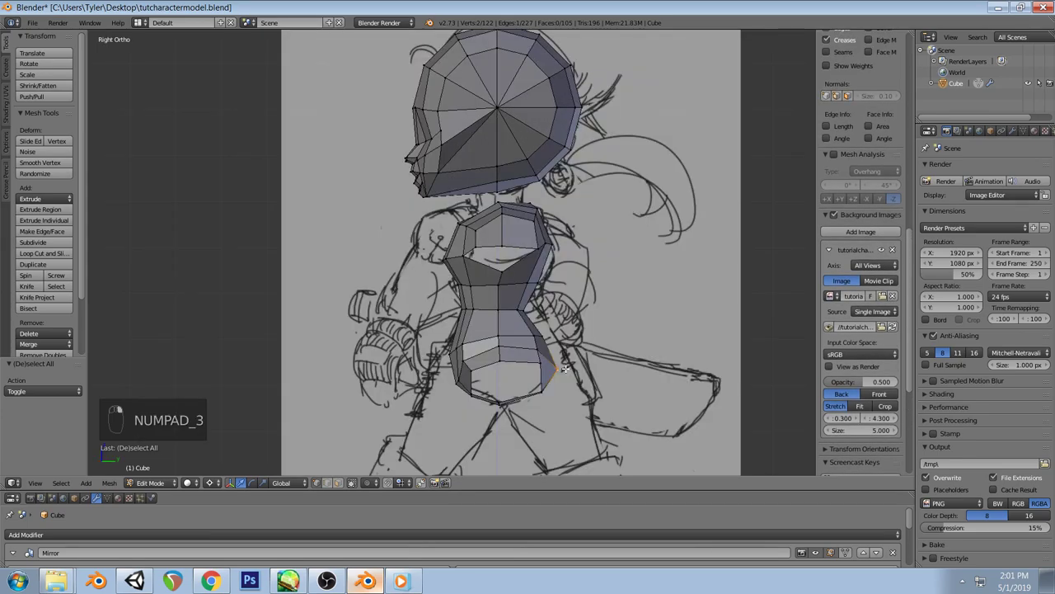
{"action": "key", "text": "g"}
{"action": "left_click", "coordinate": [599, 354]}
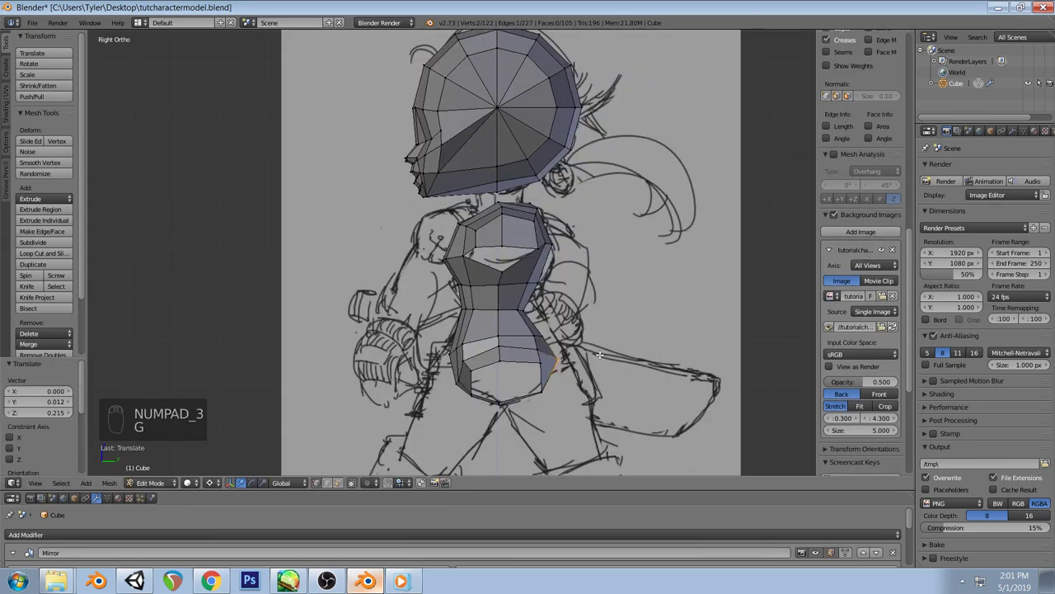
{"action": "key", "text": "a"}
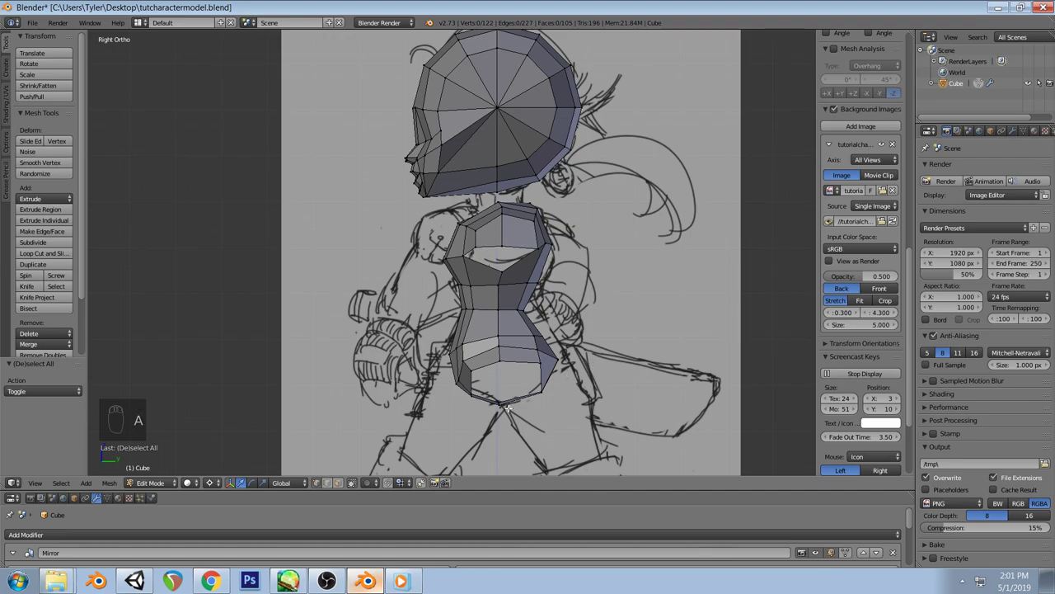
Try to move the lower rear leg-opening vertices back about 0.1 and up about 0.13 in side view
{"action": "right_click", "coordinate": [502, 400]}
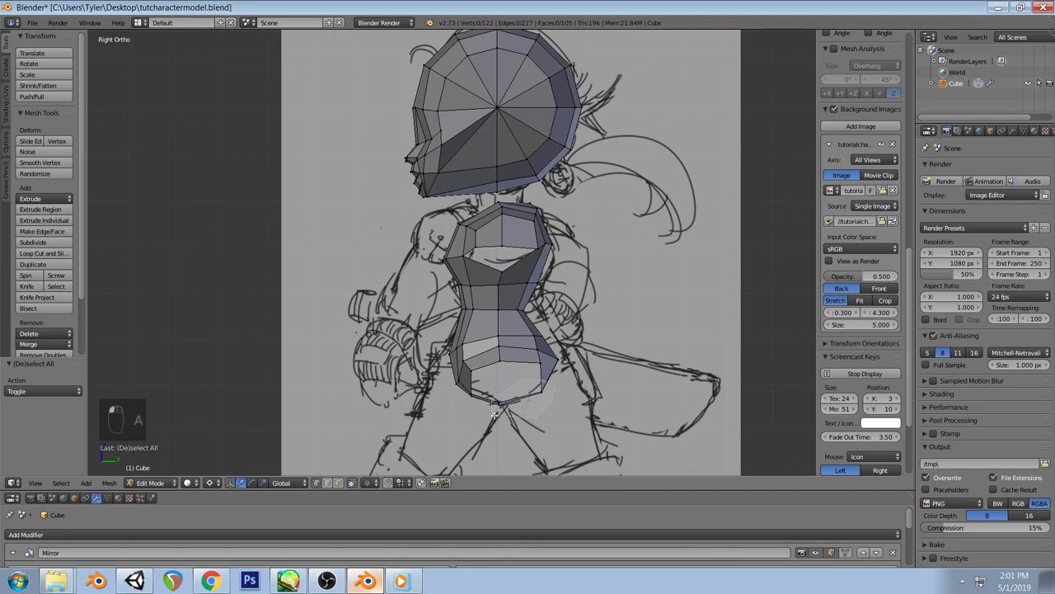
{"action": "key", "text": "g"}
{"action": "right_click", "coordinate": [594, 398]}
{"action": "key", "text": "a"}
{"action": "left_click_drag", "start_coordinate": [577, 397], "coordinate": [547, 403], "text": "ctrl"}
{"action": "key", "text": "g"}
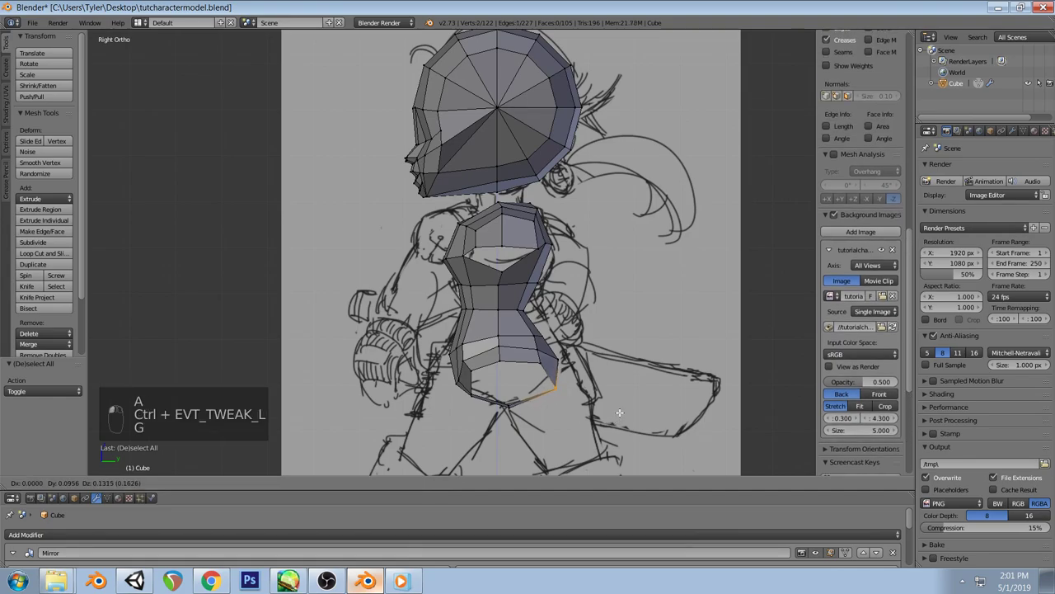
{"action": "left_click", "coordinate": [620, 410]}
{"action": "key", "text": "a"}
Try to shift a single rear leg-opening vertex forward and up by about 0.05 each
{"action": "right_click", "coordinate": [587, 396]}
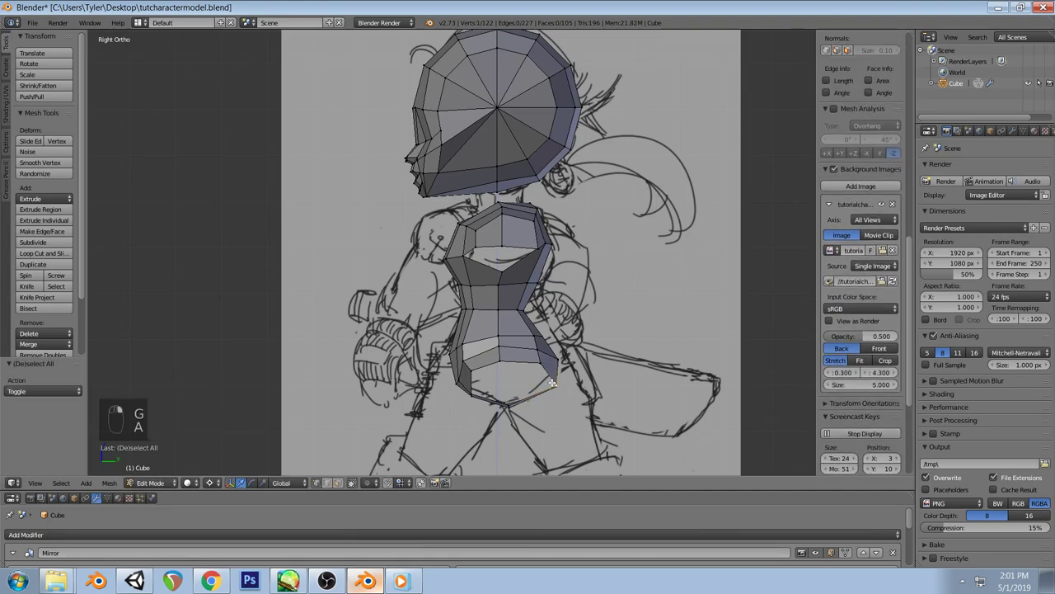
{"action": "key", "text": "g"}
{"action": "right_click", "coordinate": [592, 395]}
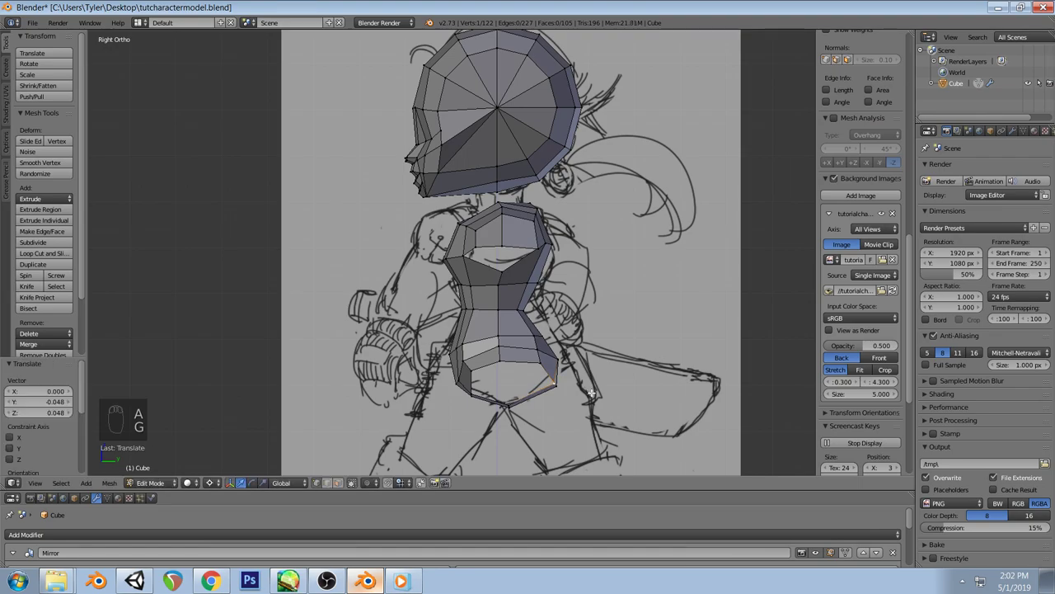
{"action": "key", "text": "a"}
{"action": "mouse_move", "coordinate": [592, 394]}
{"action": "middle_mouse_down"}
{"action": "mouse_move", "coordinate": [545, 376]}
{"action": "mouse_move", "coordinate": [610, 372]}
{"action": "mouse_move", "coordinate": [615, 398]}
{"action": "mouse_move", "coordinate": [525, 418]}
{"action": "mouse_move", "coordinate": [551, 360]}
{"action": "mouse_move", "coordinate": [561, 363]}
{"action": "middle_mouse_up"}
{"action": "key", "text": "KP_3"}
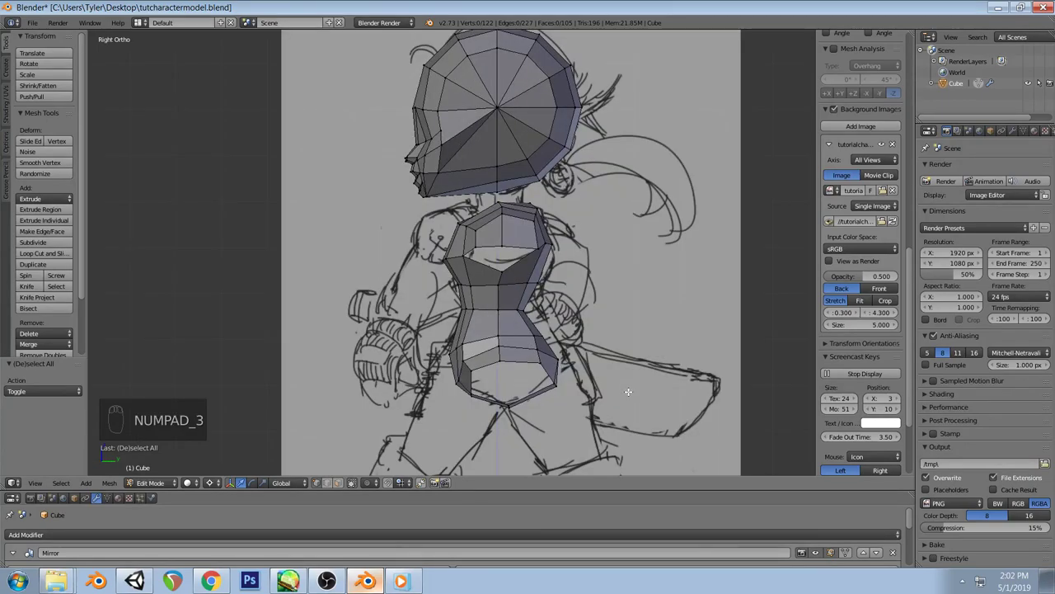
Undo the latest moves of the lower rear leg-opening vertices and clear the selection
{"action": "key", "text": "ctrl+z"}
{"action": "key", "text": "ctrl+z"}
{"action": "key", "text": "ctrl+z"}
{"action": "key", "text": "ctrl+z"}
{"action": "key", "text": "ctrl+z"}
{"action": "key", "text": "ctrl+z"}
{"action": "key", "text": "ctrl+z"}
{"action": "key", "text": "ctrl+z"}
{"action": "key", "text": "ctrl+z"}
{"action": "key", "text": "ctrl+z"}
{"action": "key", "text": "ctrl+z"}
{"action": "key", "text": "ctrl+z"}
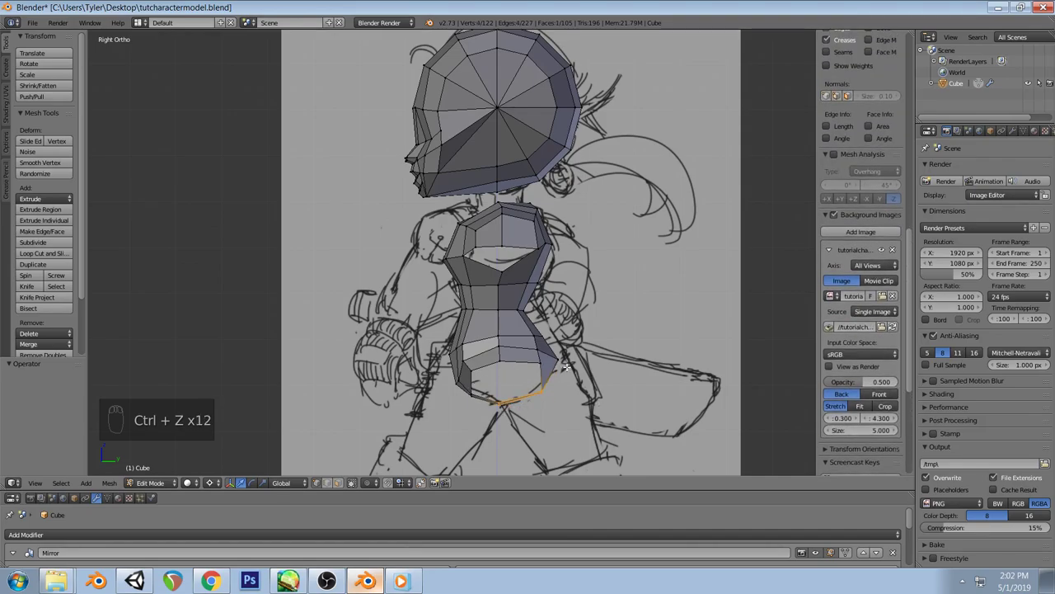
{"action": "key", "text": "a"}
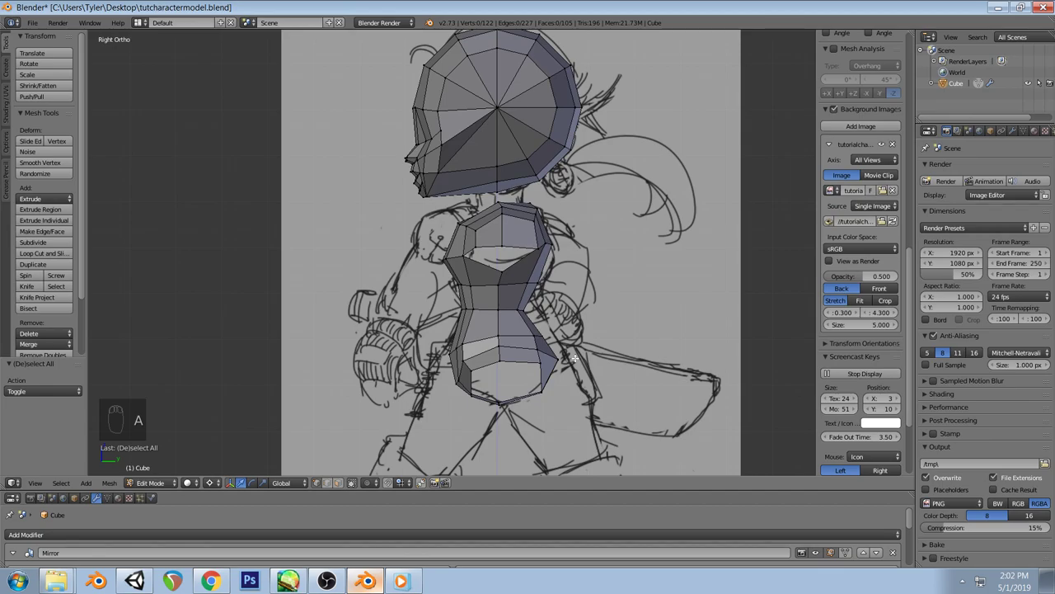
Nudge the single lower rear vertex of the leg opening back and up by about 0.01 in side view
{"action": "left_click", "coordinate": [540, 386]}
{"action": "key", "text": "g"}
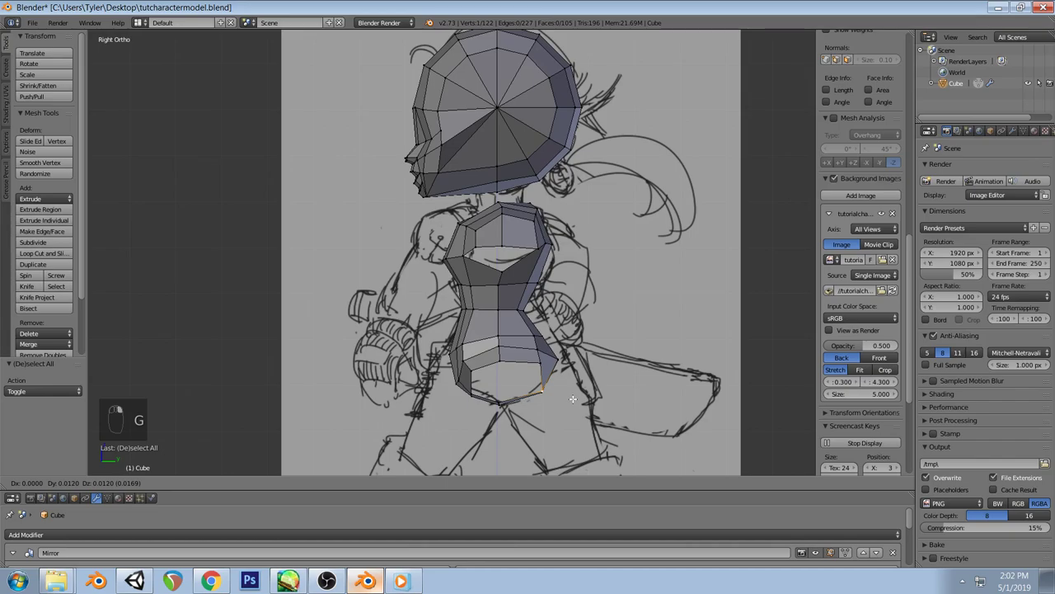
{"action": "left_click", "coordinate": [573, 398]}
{"action": "key", "text": "a"}
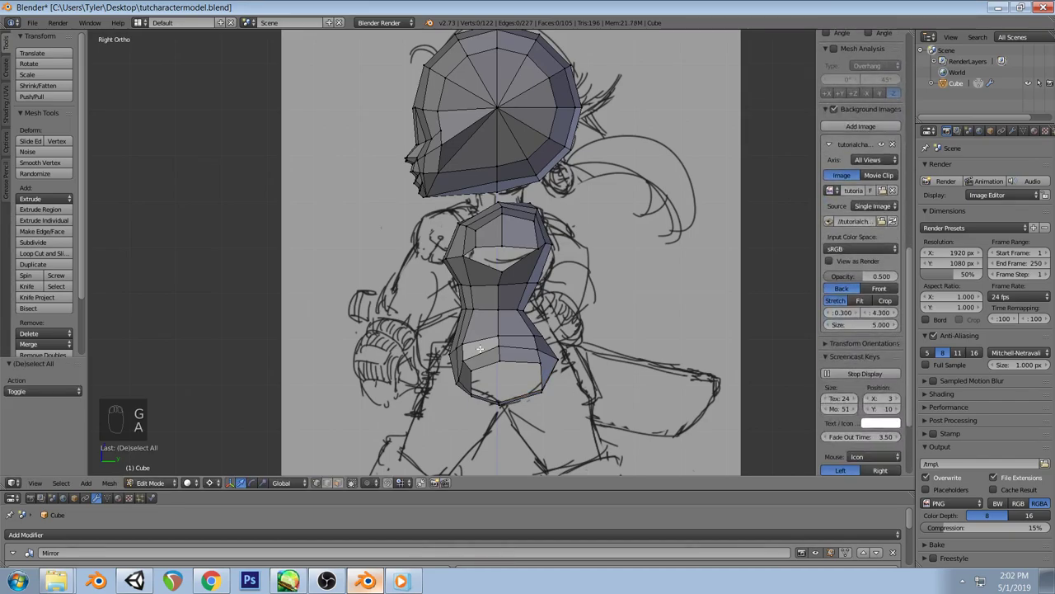
{"action": "key", "text": "z"}
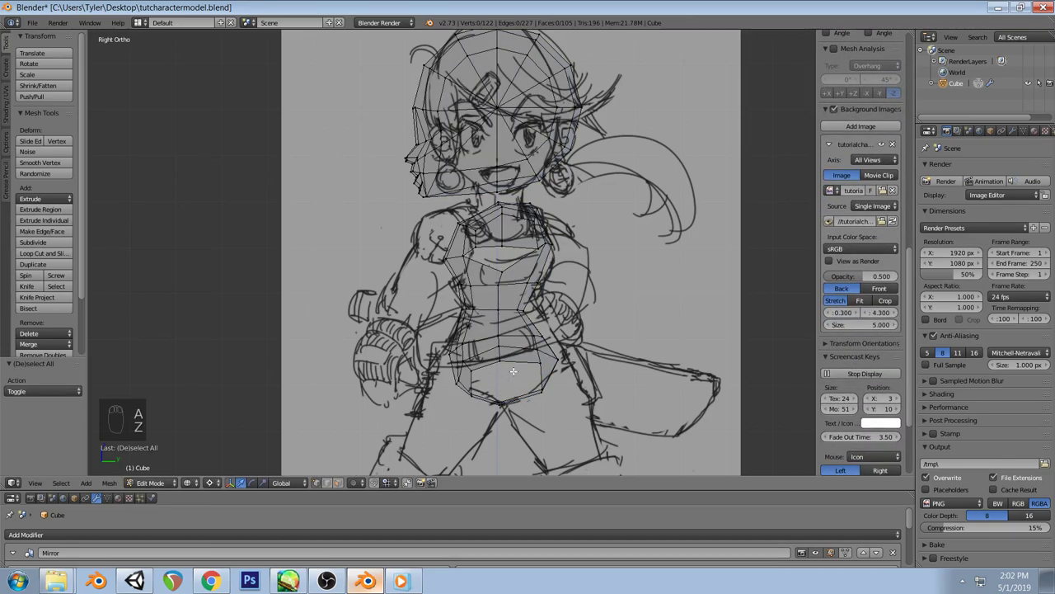
{"action": "key", "text": "z"}
{"action": "key", "text": "KP_1"}
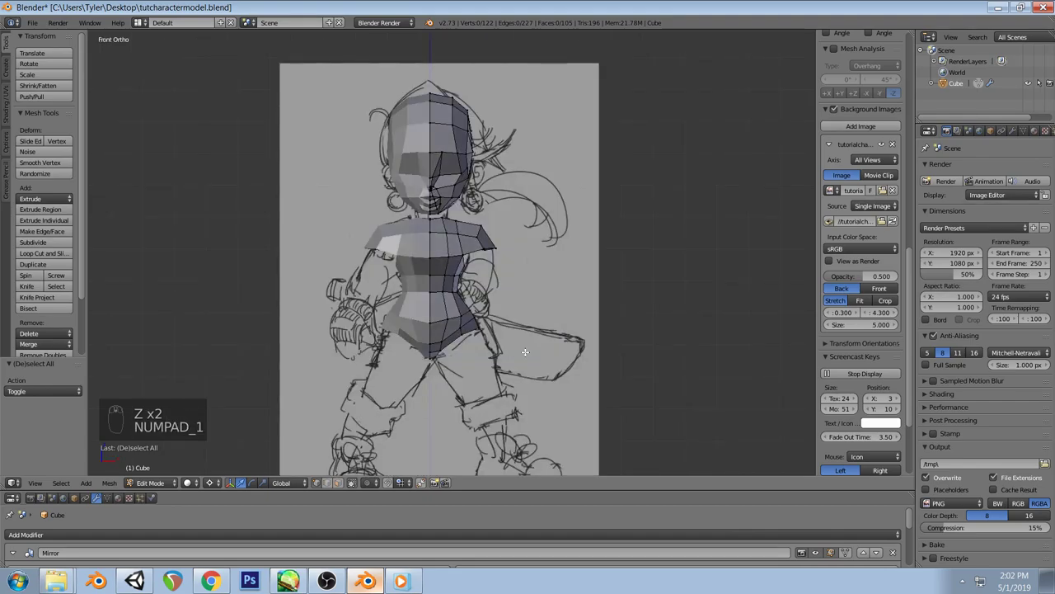
Add a vertical loop cut through the mirrored torso half, running from the shoulder down to the leg opening on front and back
{"action": "right_click", "coordinate": [458, 341]}
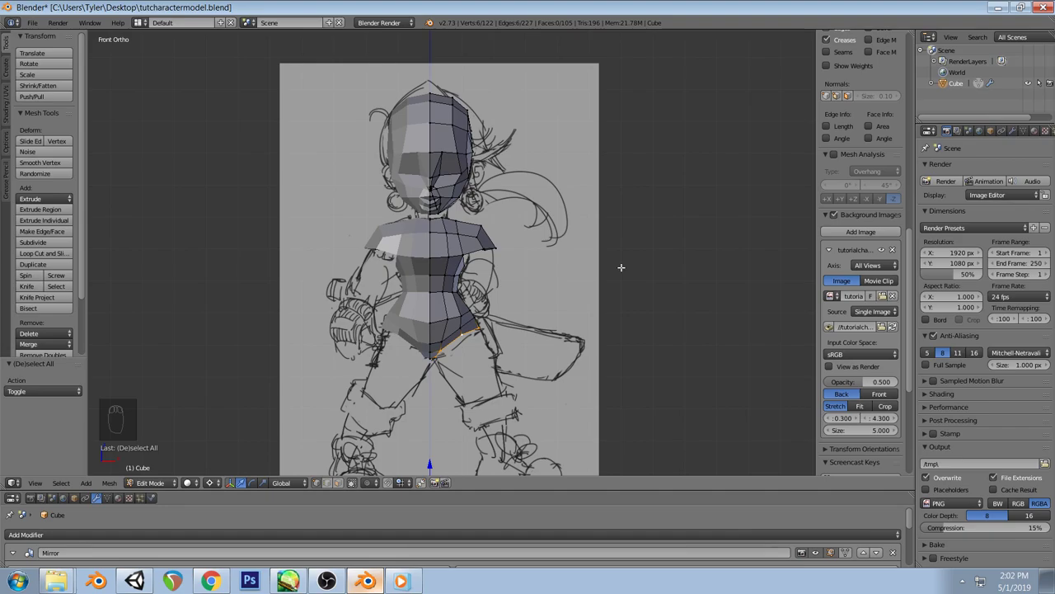
{"action": "key", "text": "a"}
{"action": "key", "text": "z"}
{"action": "key", "text": "z"}
{"action": "mouse_move", "coordinate": [526, 335]}
{"action": "middle_mouse_down"}
{"action": "mouse_move", "coordinate": [532, 323]}
{"action": "mouse_move", "coordinate": [419, 319]}
{"action": "mouse_move", "coordinate": [395, 262]}
{"action": "mouse_move", "coordinate": [380, 354]}
{"action": "middle_mouse_up"}
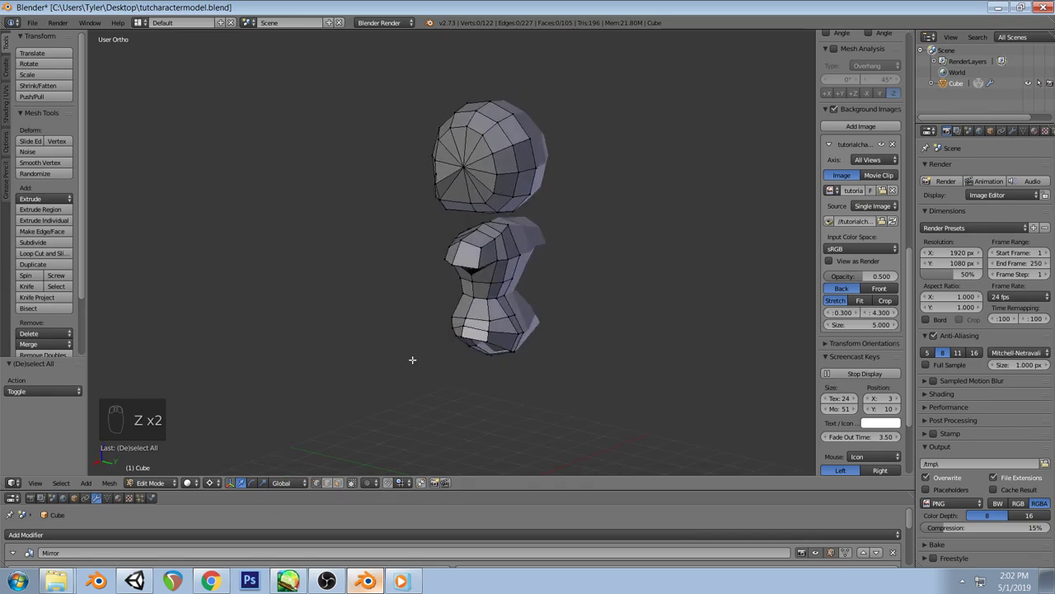
{"action": "middle_click_drag", "start_coordinate": [512, 349], "coordinate": [524, 315]}
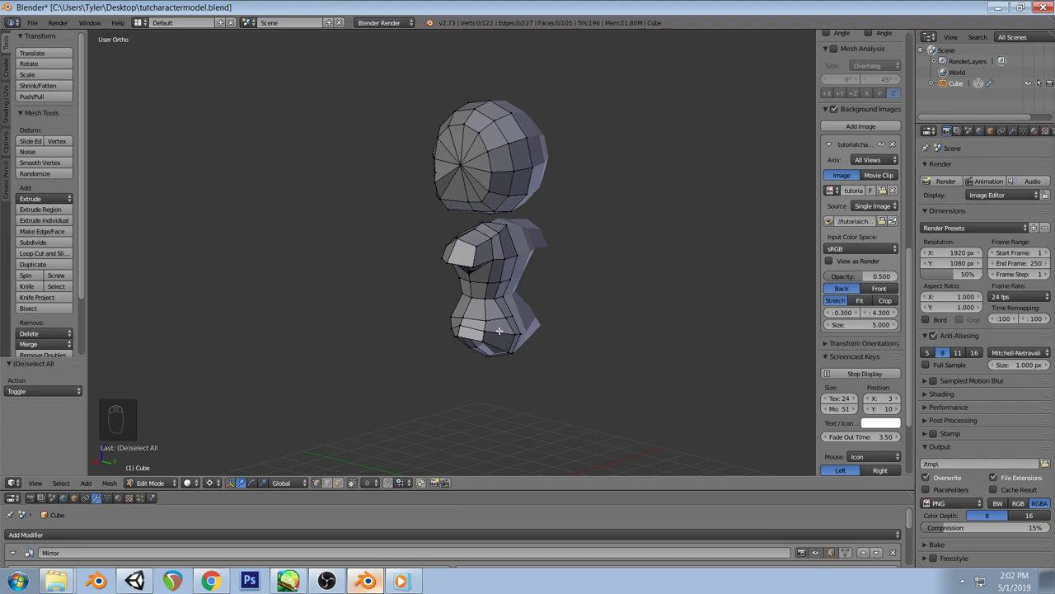
{"action": "key", "text": "ctrl+r"}
{"action": "left_click", "coordinate": [499, 330]}
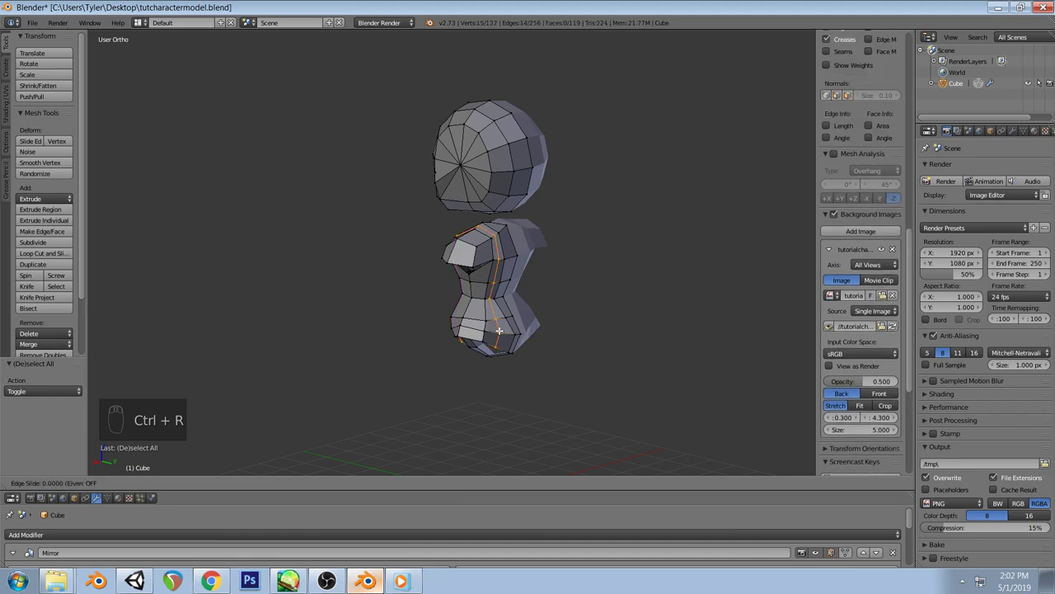
{"action": "key", "text": "a"}
Try to edge-slide the front vertical torso loop toward the centre line by a factor of about 0.275
{"action": "middle_click_drag", "start_coordinate": [513, 357], "coordinate": [524, 314]}
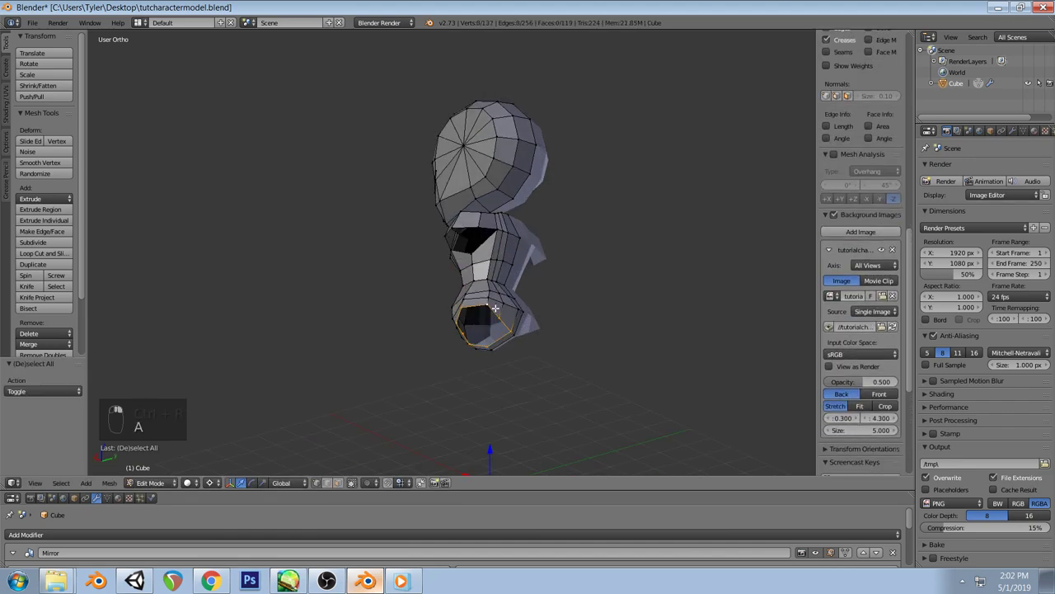
{"action": "key", "text": "a"}
{"action": "middle_click_drag", "start_coordinate": [434, 276], "coordinate": [547, 324]}
{"action": "key", "text": "KP_1"}
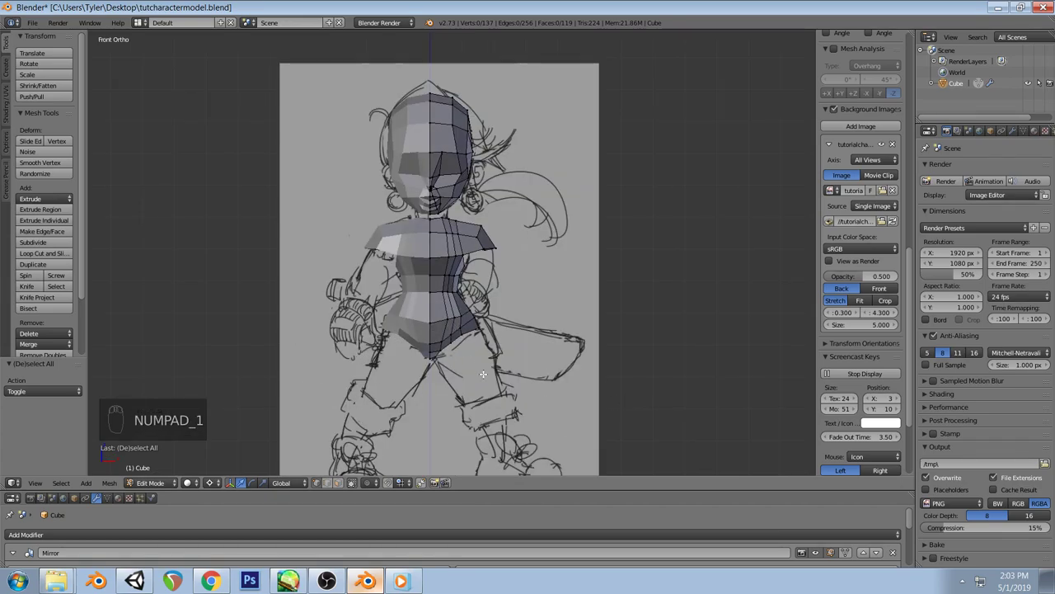
{"action": "scroll", "coordinate": [496, 372], "scroll_direction": "up", "scroll_amount": 1}
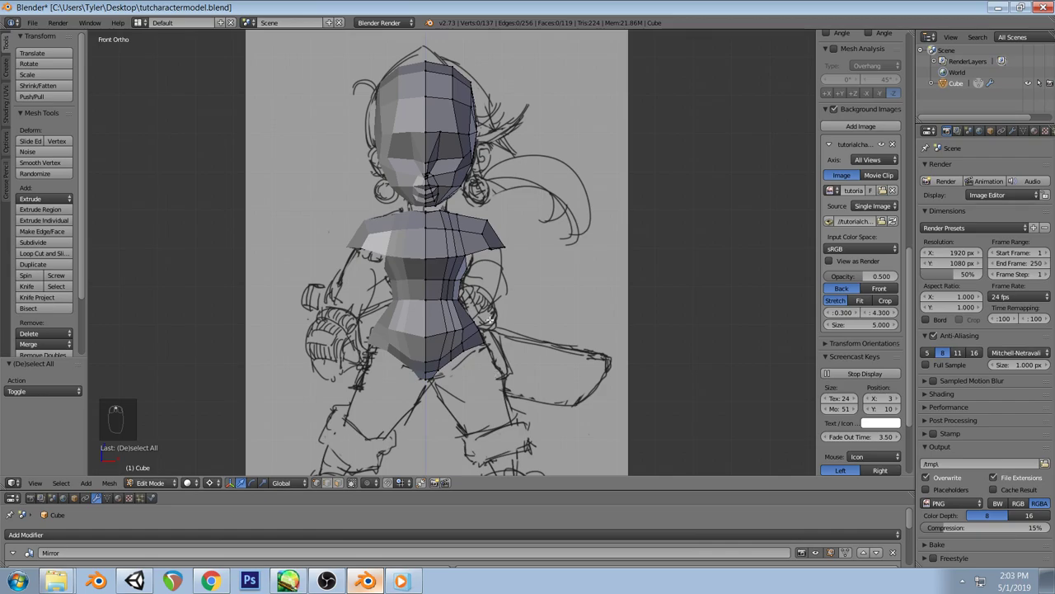
{"action": "left_click", "coordinate": [447, 266], "text": "alt"}
{"action": "key", "text": "space"}
{"action": "type", "text": "ed"}
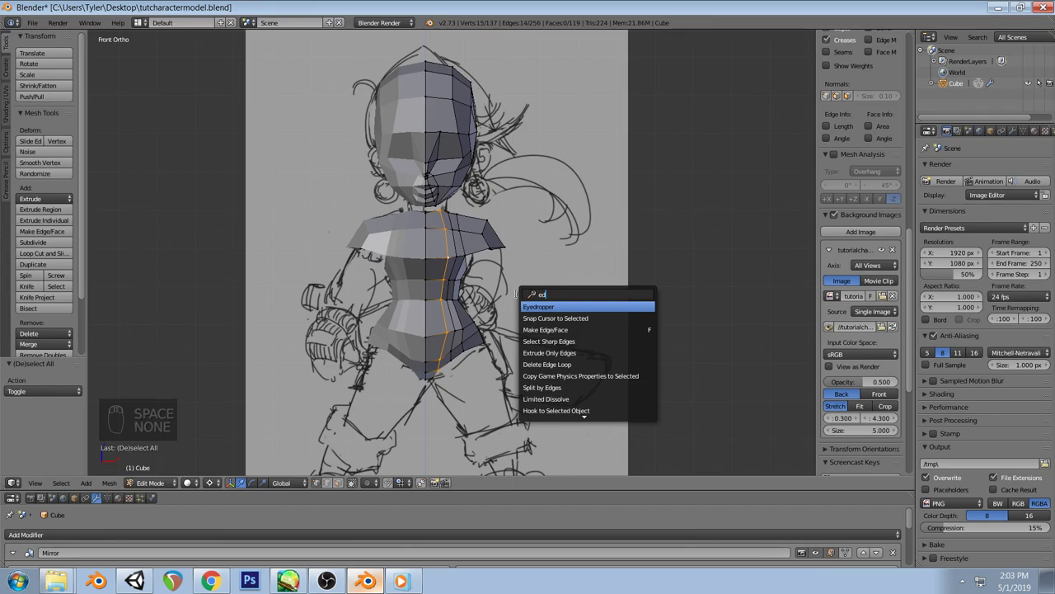
{"action": "type", "text": "ge s"}
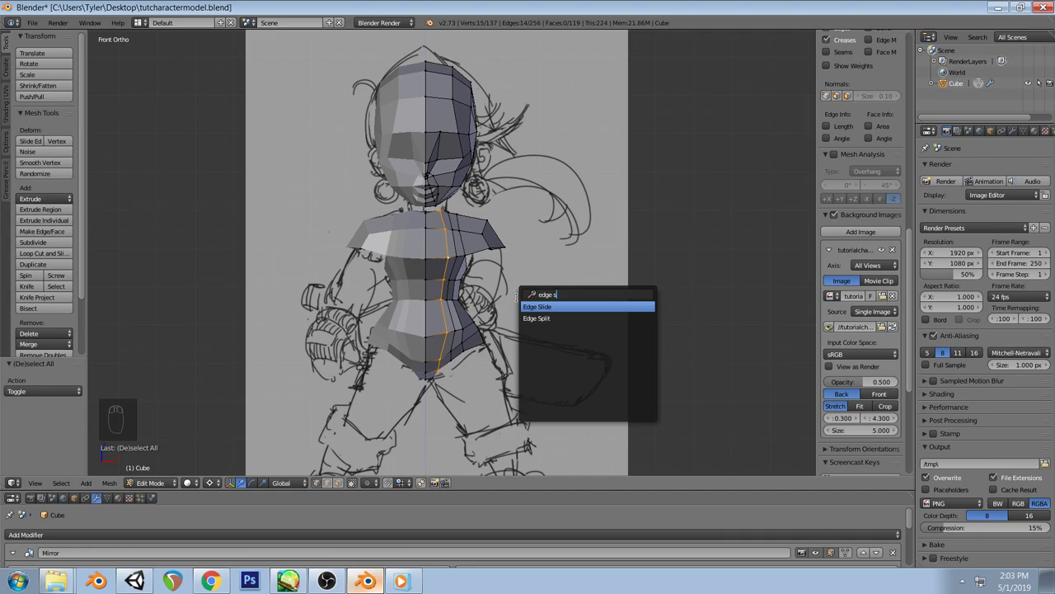
{"action": "key", "text": "Return"}
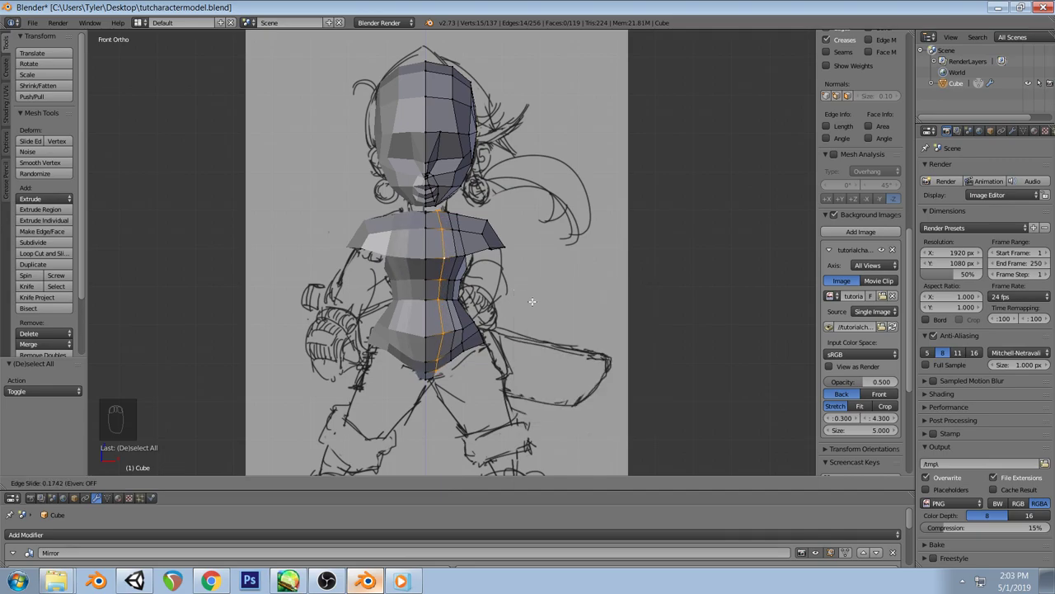
{"action": "left_click", "coordinate": [531, 301]}
{"action": "middle_click_drag", "start_coordinate": [530, 301], "coordinate": [490, 322]}
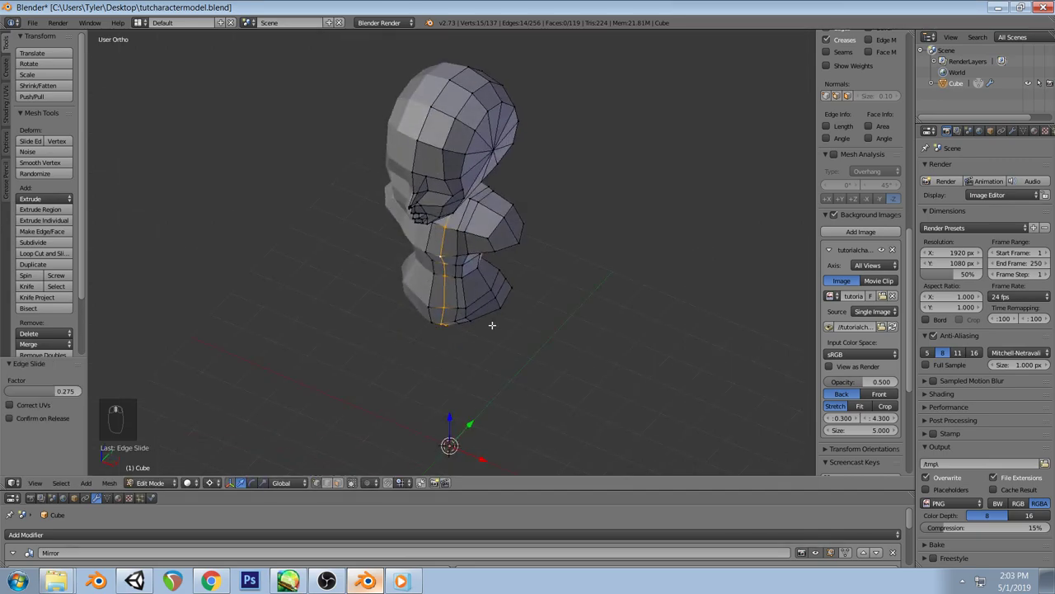
{"action": "key", "text": "ctrl+z"}
{"action": "key", "text": "ctrl+z"}
Edge-slide the vertical loop nearest the torso's front centre line inward by a factor of about 0.16
{"action": "key", "text": "space"}
{"action": "key", "text": "Return"}
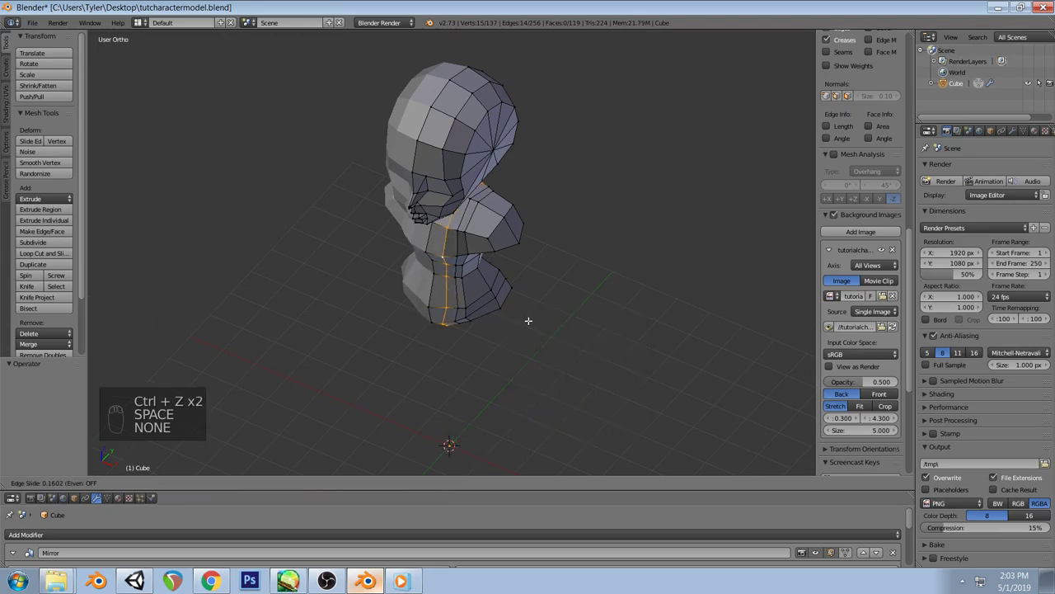
{"action": "left_click", "coordinate": [528, 319]}
{"action": "key", "text": "a"}
Edge-slide the neighbouring outer vertical loop of the torso slightly toward the front, by a factor of about 0.08
{"action": "middle_click_drag", "start_coordinate": [528, 319], "coordinate": [446, 302]}
{"action": "right_click", "coordinate": [445, 302], "text": "alt"}
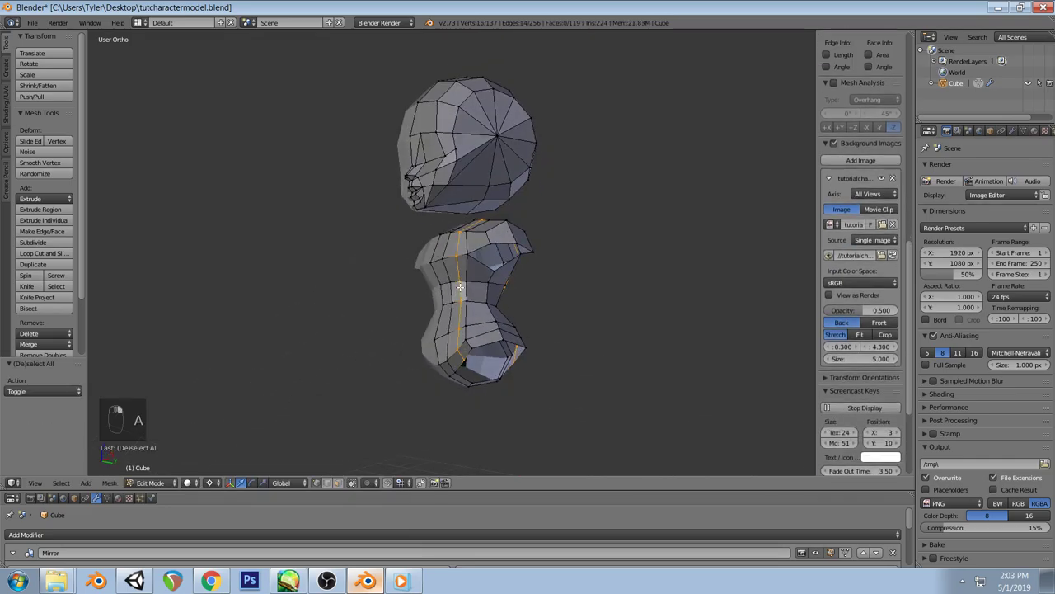
{"action": "key", "text": "space"}
{"action": "key", "text": "Return"}
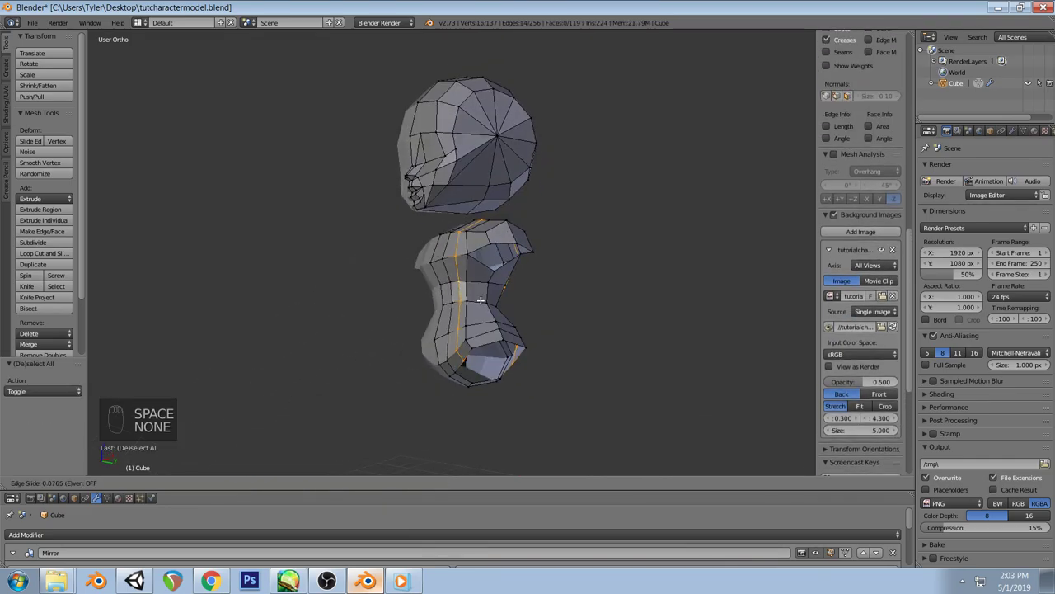
{"action": "left_click", "coordinate": [480, 300]}
{"action": "scroll", "coordinate": [857, 371], "scroll_direction": "down", "scroll_amount": 3}
{"action": "key", "text": "a"}
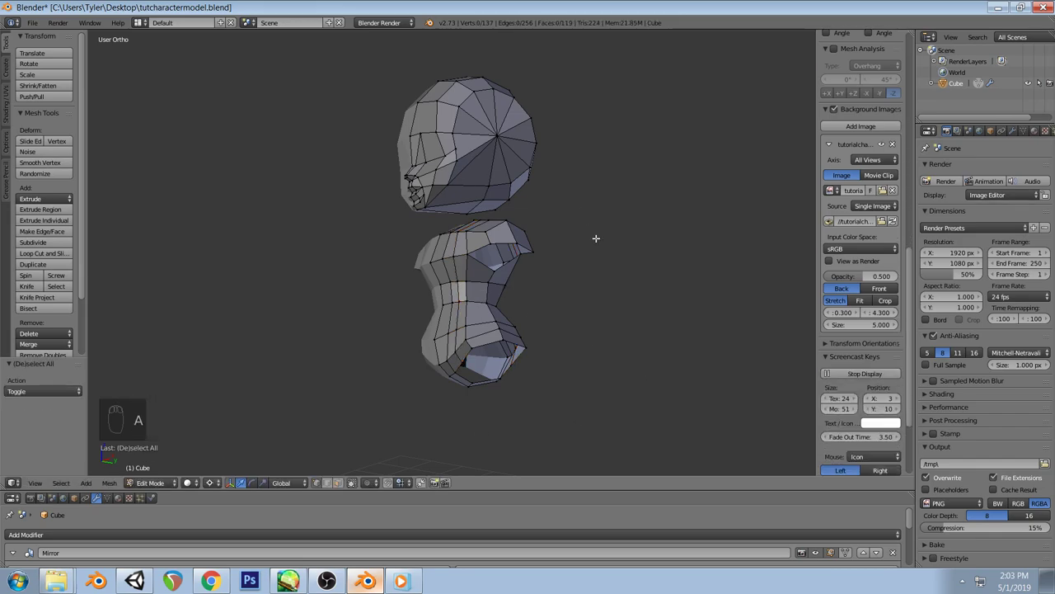
Apply Edge Slide to the edges from the front armpit to the leg opening and to the neighbouring vertical torso loop
{"action": "middle_click_drag", "start_coordinate": [478, 302], "coordinate": [533, 337]}
{"action": "right_click", "coordinate": [527, 338], "text": "alt"}
{"action": "key", "text": "space"}
{"action": "left_click", "coordinate": [544, 351]}
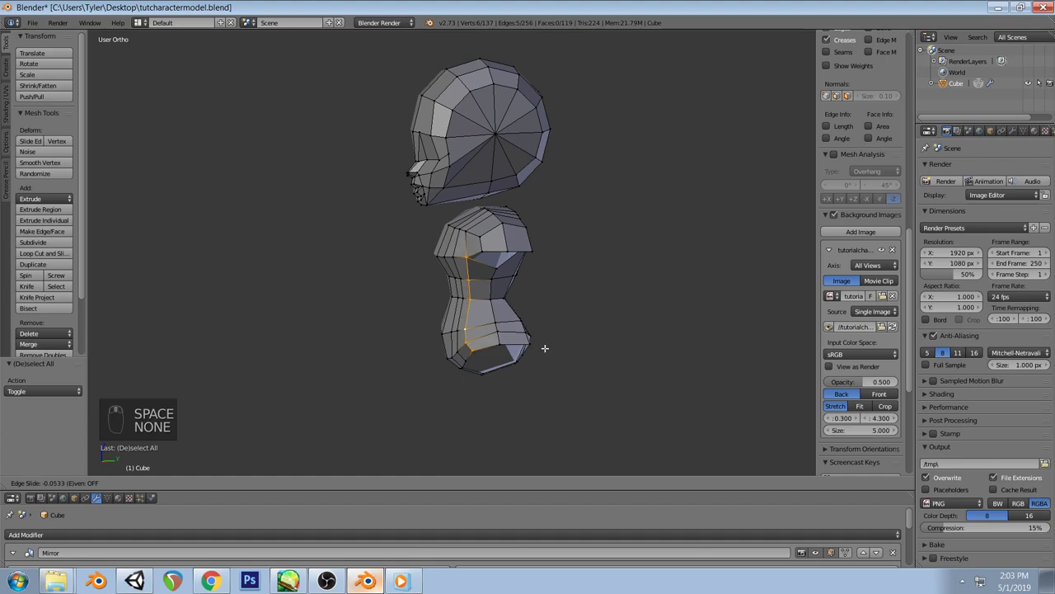
{"action": "left_click", "coordinate": [549, 348]}
{"action": "key", "text": "a"}
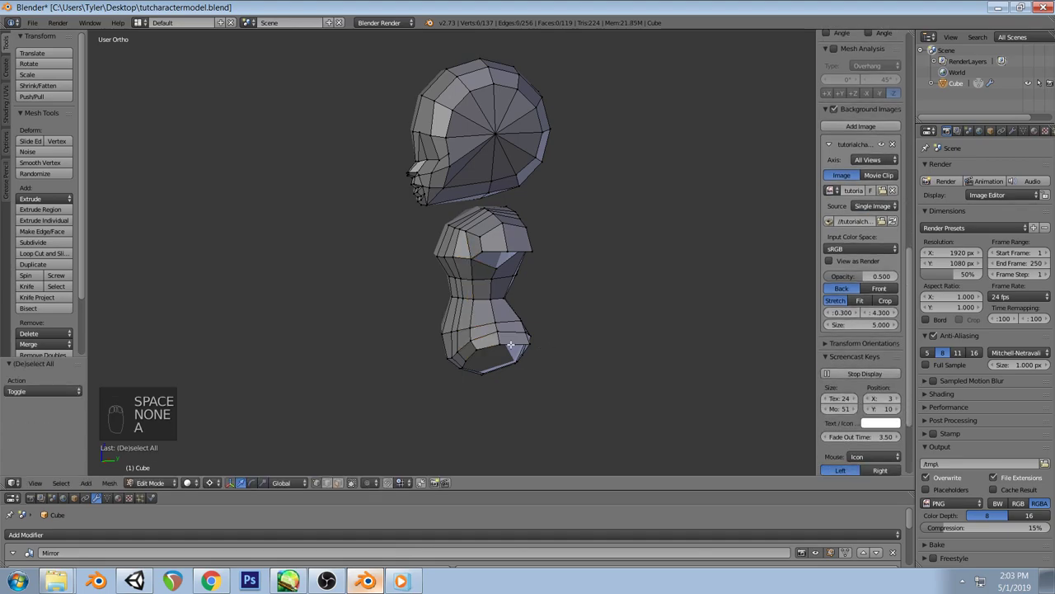
{"action": "key", "text": "space"}
{"action": "left_click", "coordinate": [527, 337]}
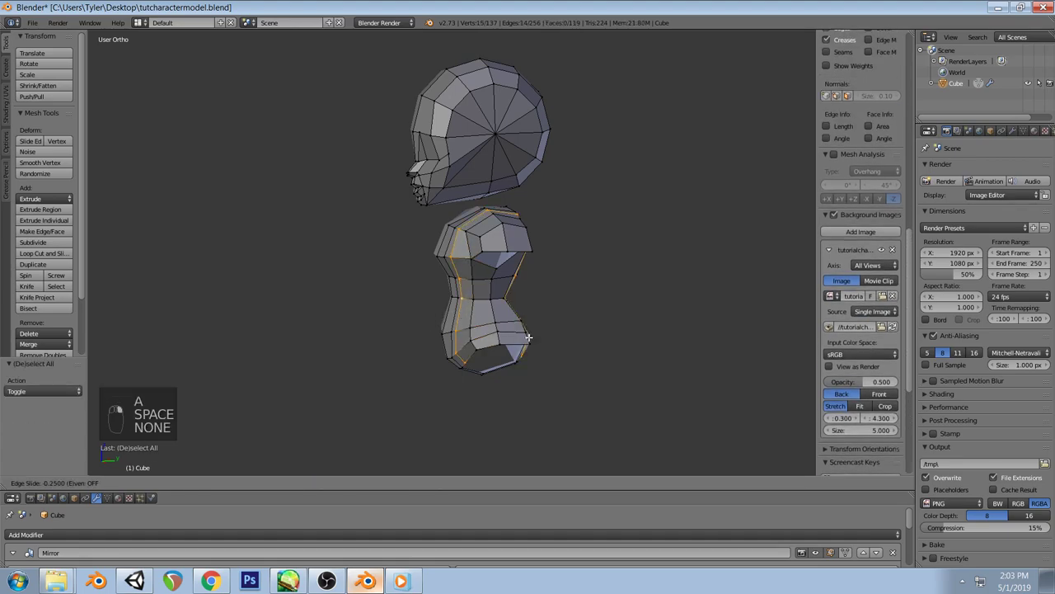
{"action": "left_click", "coordinate": [548, 323]}
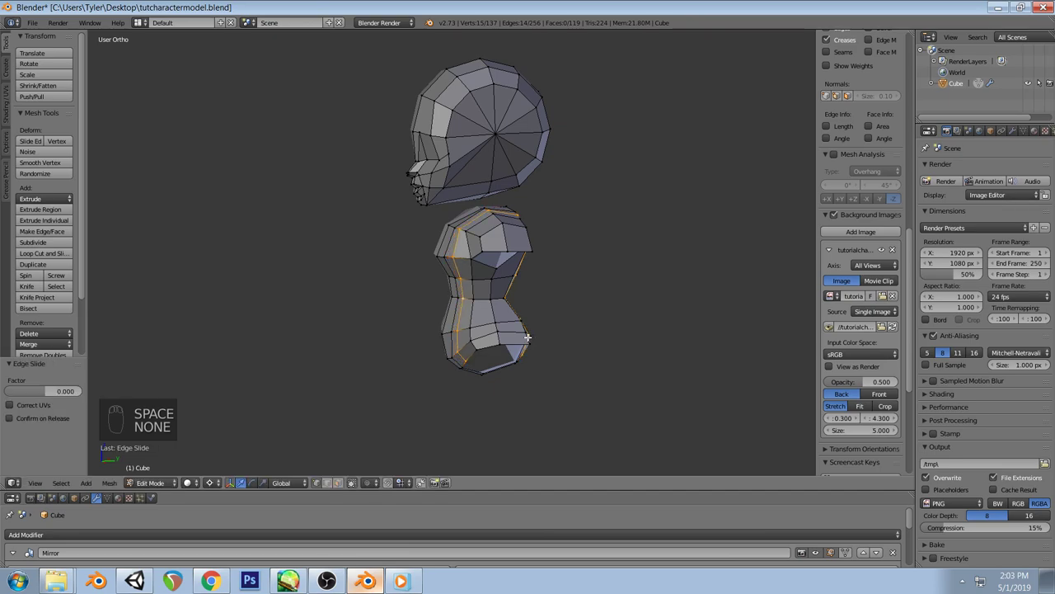
{"action": "key", "text": "a"}
Edge-slide the vertical edges between the rear armpit and the leg opening toward the side of the torso
{"action": "middle_click_drag", "start_coordinate": [568, 309], "coordinate": [506, 329]}
{"action": "right_click", "coordinate": [505, 325], "text": "alt"}
{"action": "key", "text": "space"}
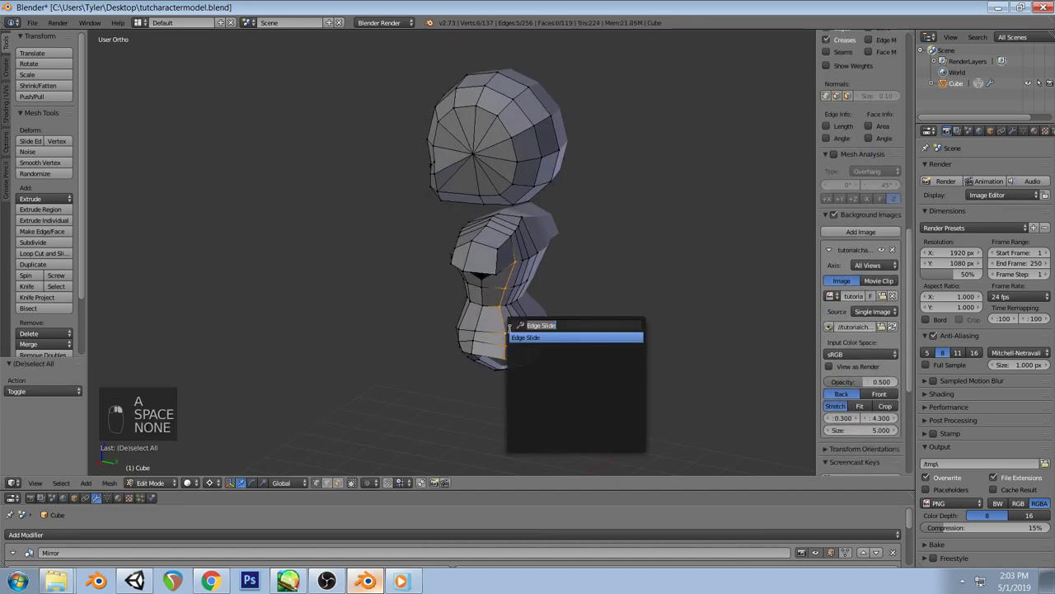
{"action": "left_click", "coordinate": [520, 337]}
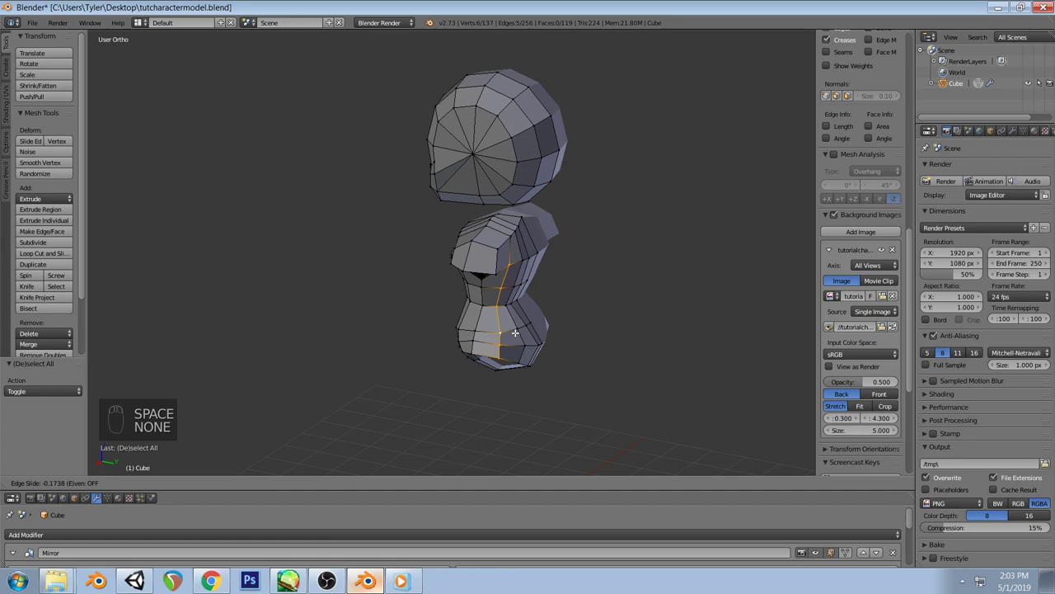
{"action": "left_click", "coordinate": [509, 329]}
{"action": "key", "text": "a"}
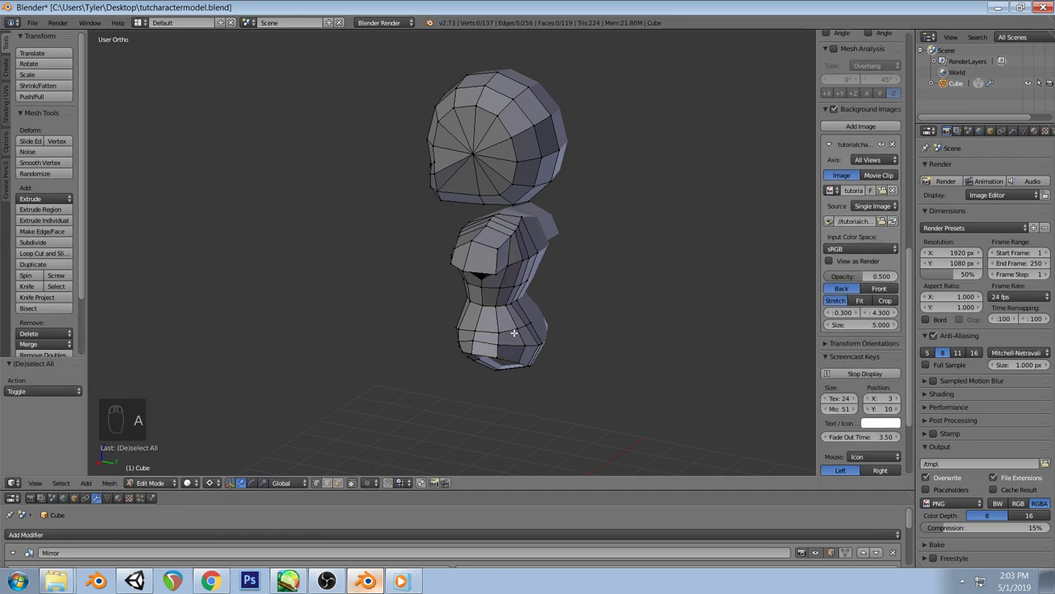
Adjust the outer of the two full vertical loops on the torso's back with Edge Slide
{"action": "middle_click_drag", "start_coordinate": [509, 330], "coordinate": [511, 307]}
{"action": "key", "text": "space"}
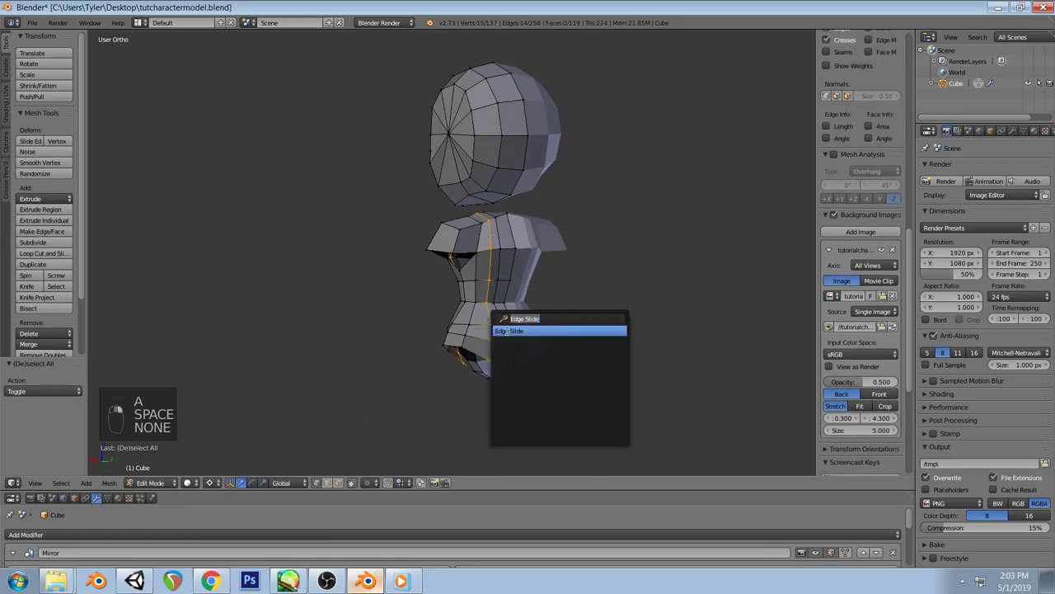
{"action": "left_click", "coordinate": [504, 329]}
{"action": "left_click", "coordinate": [505, 329]}
{"action": "key", "text": "a"}
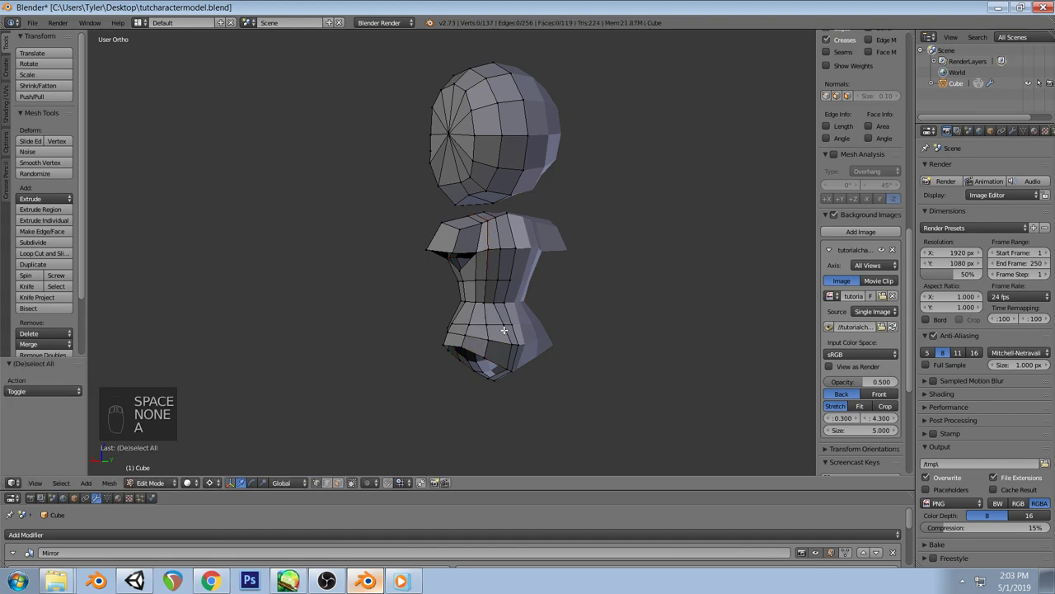
Edge-slide the inner vertical loop on the torso's back by a factor of about 0.15
{"action": "key", "text": "space"}
{"action": "left_click", "coordinate": [575, 346]}
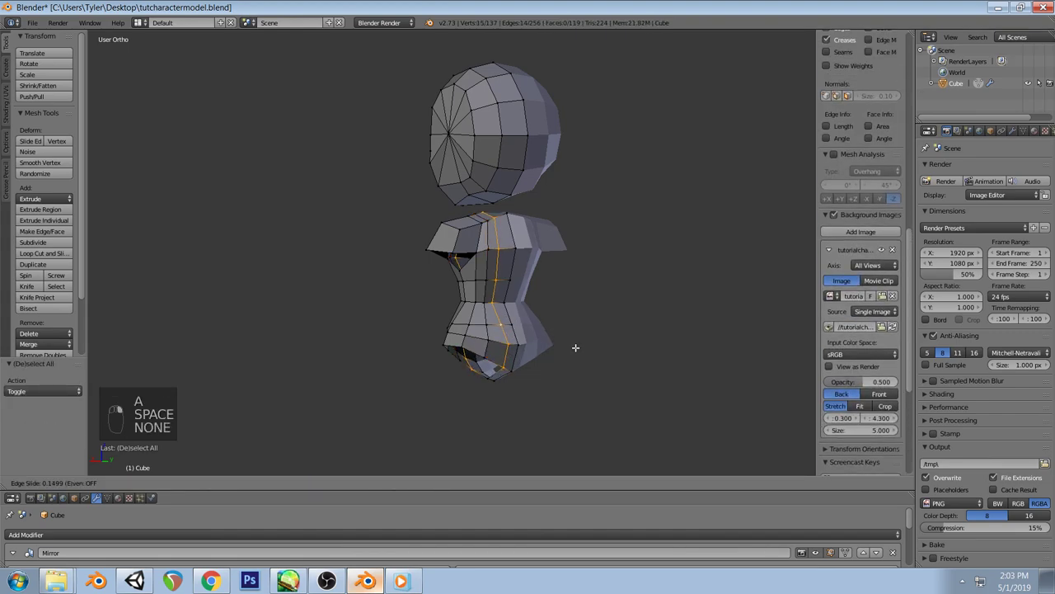
{"action": "left_click", "coordinate": [575, 347]}
{"action": "key", "text": "a"}
Readjust the vertical edges beside the spine on the torso's back with Edge Slide
{"action": "middle_click_drag", "start_coordinate": [576, 347], "coordinate": [527, 349]}
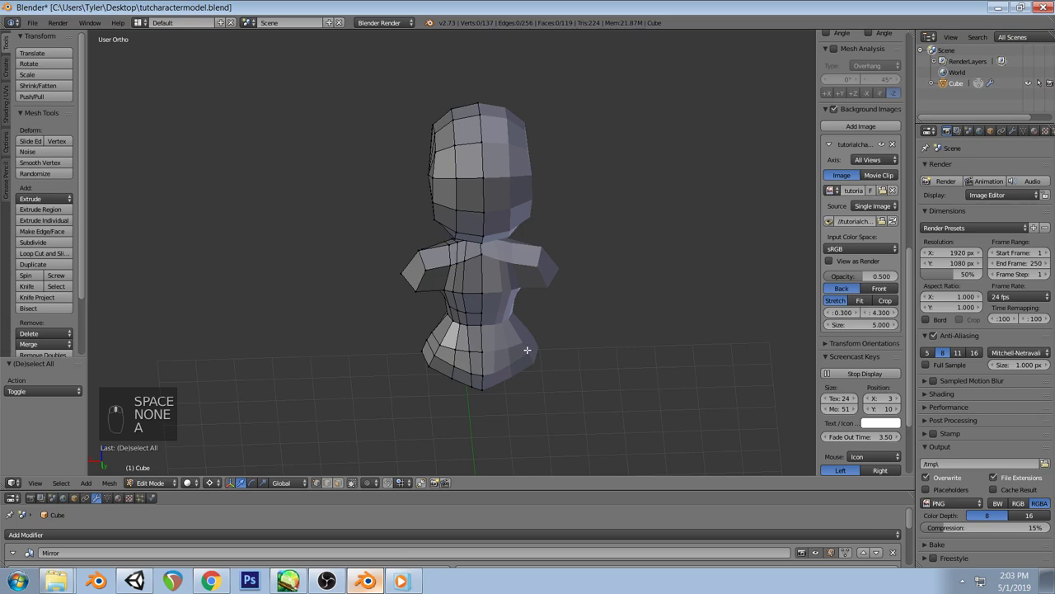
{"action": "right_click", "coordinate": [471, 302]}
{"action": "mouse_move", "coordinate": [471, 301]}
{"action": "middle_mouse_down"}
{"action": "mouse_move", "coordinate": [566, 255]}
{"action": "mouse_move", "coordinate": [566, 283]}
{"action": "mouse_move", "coordinate": [558, 231]}
{"action": "mouse_move", "coordinate": [487, 283]}
{"action": "mouse_move", "coordinate": [522, 313]}
{"action": "mouse_move", "coordinate": [539, 305]}
{"action": "middle_mouse_up"}
{"action": "key", "text": "space"}
{"action": "left_click", "coordinate": [592, 268]}
{"action": "left_click", "coordinate": [593, 268]}
{"action": "key", "text": "a"}
Move the horizontal edge loop around the hips about 0.1 inward and 0.115 up in front view to follow the sketch
{"action": "key", "text": "KP_1"}
{"action": "key", "text": "z"}
{"action": "key", "text": "z"}
{"action": "key", "text": "z"}
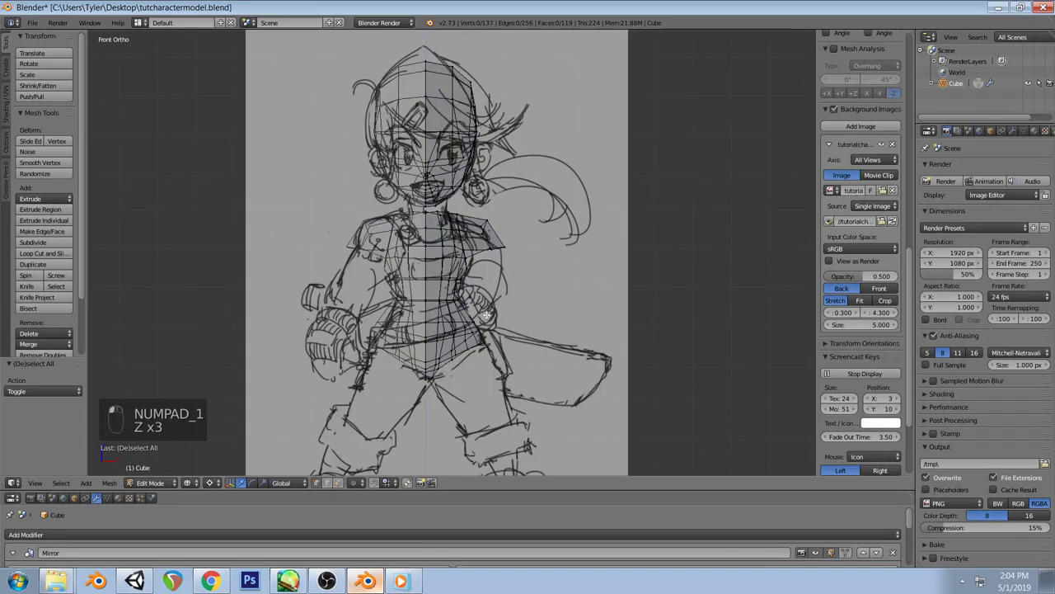
{"action": "key", "text": "a"}
{"action": "key", "text": "z"}
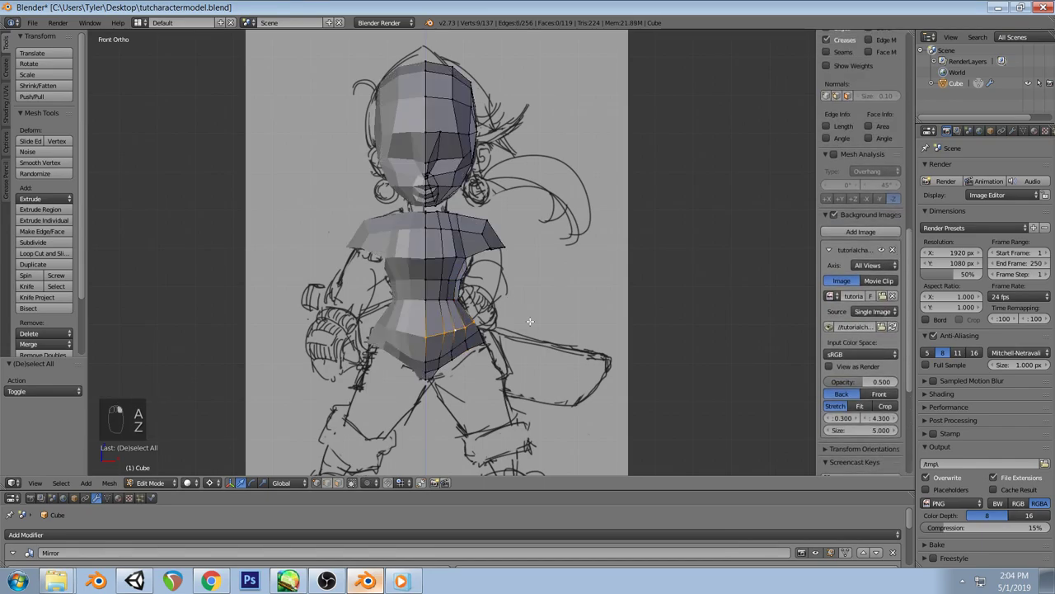
{"action": "key", "text": "z"}
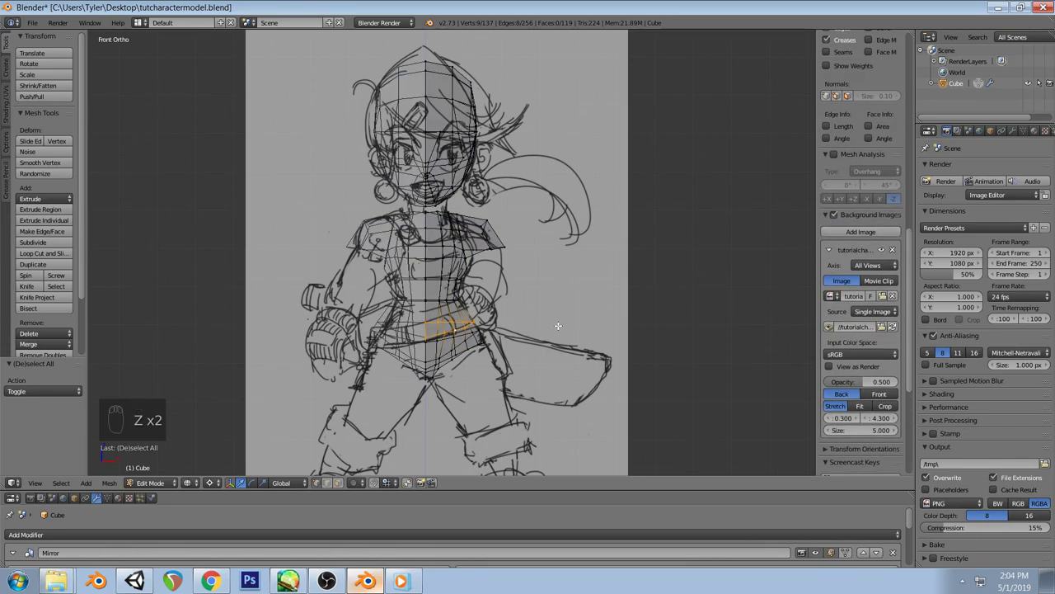
{"action": "key", "text": "z"}
{"action": "key", "text": "g"}
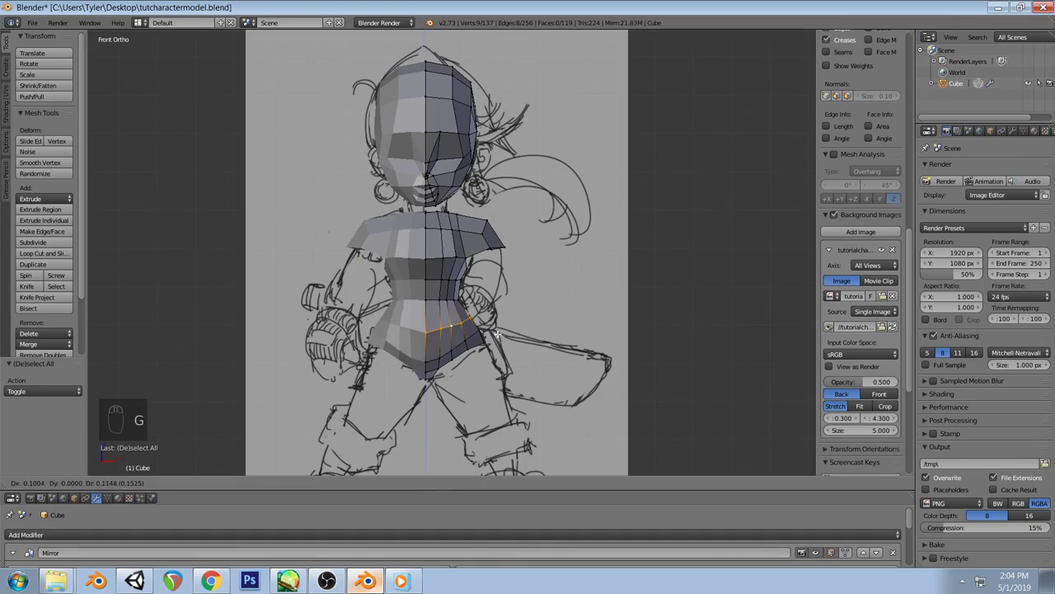
{"action": "left_click", "coordinate": [497, 333]}
{"action": "scroll", "coordinate": [500, 342], "scroll_direction": "up", "scroll_amount": 4}
{"action": "key", "text": "z"}
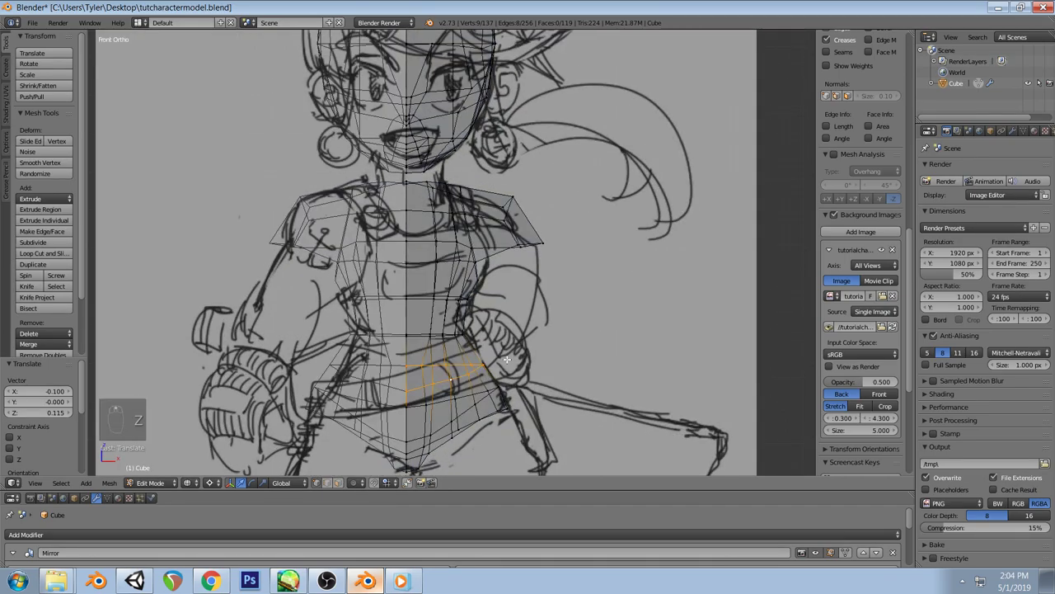
Undo and redo the hip loop's move to compare both positions
{"action": "key", "text": "ctrl+z"}
{"action": "key", "text": "z"}
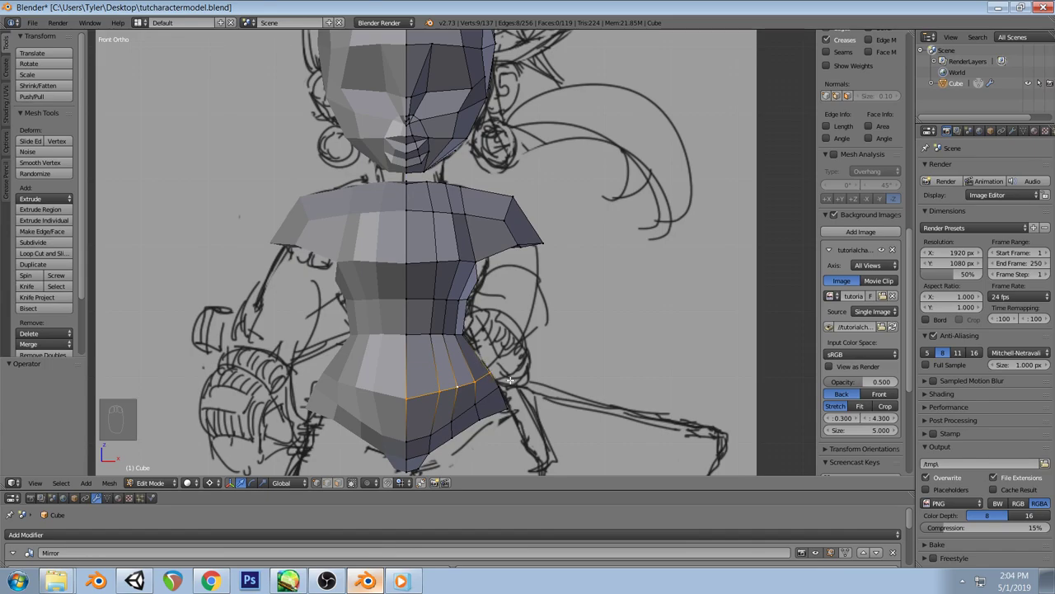
{"action": "key", "text": "ctrl+z"}
{"action": "key", "text": "ctrl+shift+z"}
{"action": "key", "text": "ctrl+shift+z"}
{"action": "key", "text": "ctrl+shift+z"}
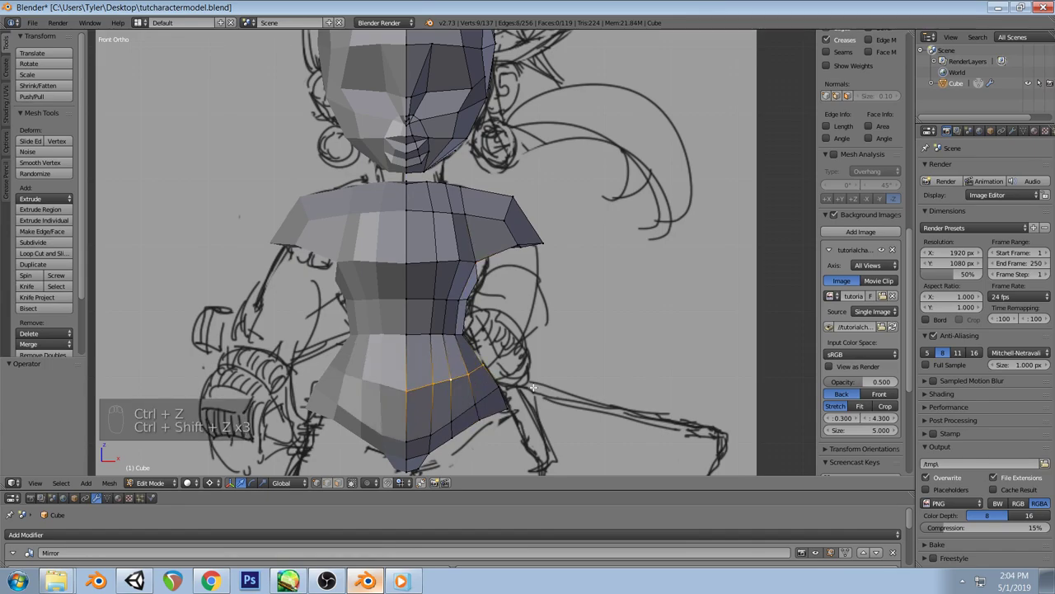
Scale the vertical edge loop along the torso's side by about 1.018 on the Y axis in side view
{"action": "key", "text": "a"}
{"action": "key", "text": "z"}
{"action": "scroll", "coordinate": [533, 386], "scroll_direction": "down", "scroll_amount": 1}
{"action": "key", "text": "z"}
{"action": "mouse_move", "coordinate": [533, 387]}
{"action": "middle_mouse_down"}
{"action": "mouse_move", "coordinate": [523, 361]}
{"action": "mouse_move", "coordinate": [448, 358]}
{"action": "mouse_move", "coordinate": [431, 347]}
{"action": "mouse_move", "coordinate": [366, 352]}
{"action": "mouse_move", "coordinate": [530, 297]}
{"action": "mouse_move", "coordinate": [462, 275]}
{"action": "mouse_move", "coordinate": [476, 367]}
{"action": "middle_mouse_up"}
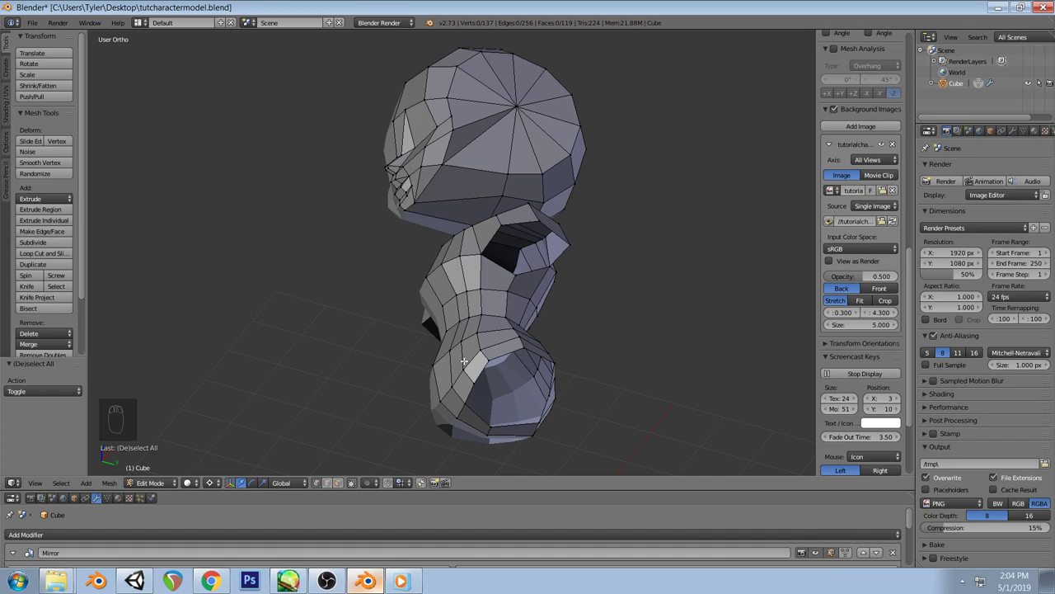
{"action": "right_click", "coordinate": [465, 361], "text": "alt"}
{"action": "key", "text": "KP_3"}
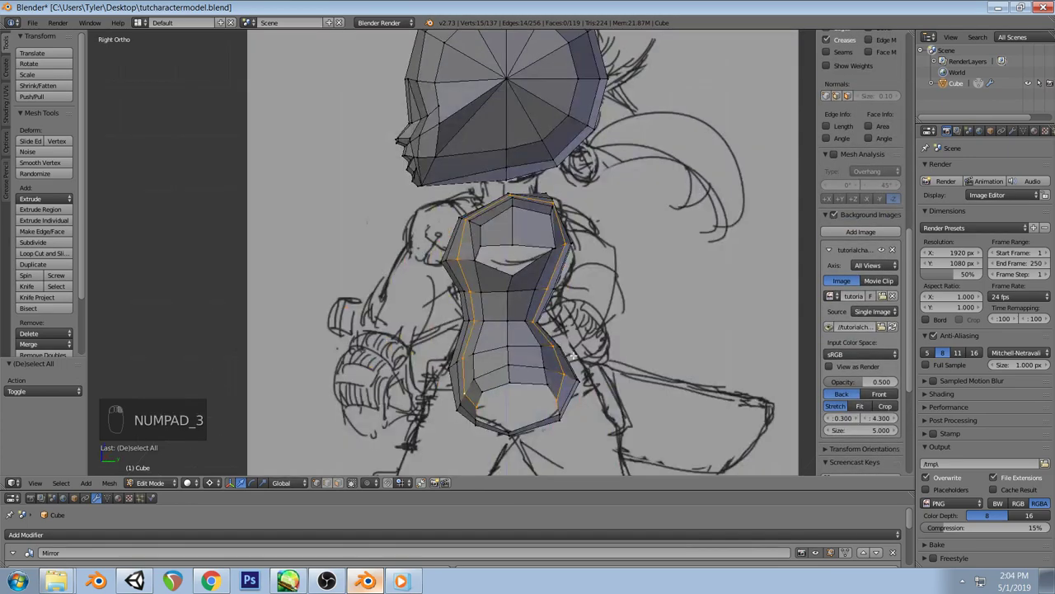
{"action": "key", "text": "s"}
{"action": "key", "text": "y"}
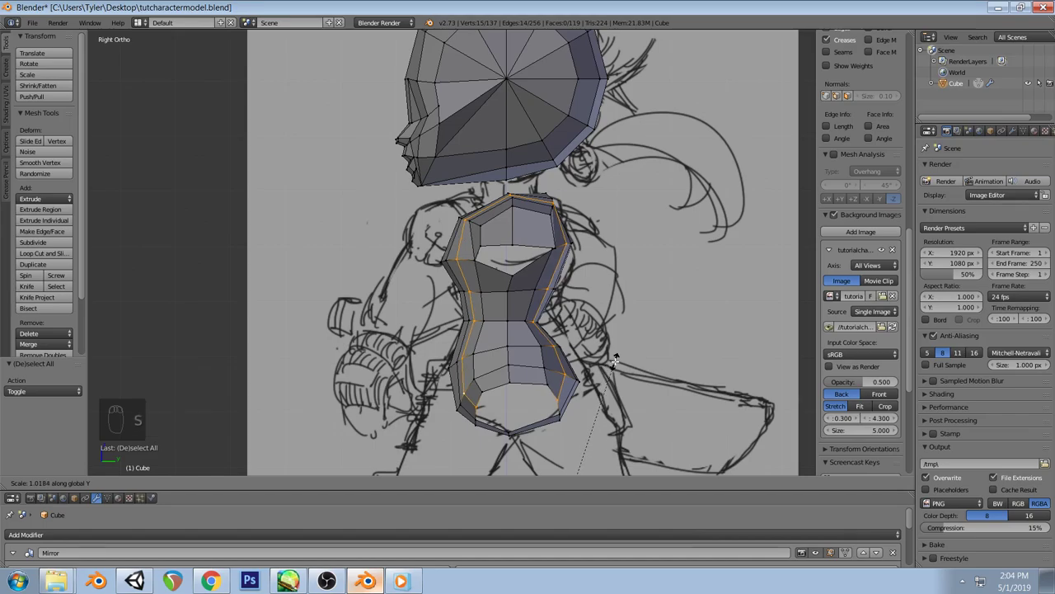
{"action": "left_click", "coordinate": [616, 356]}
{"action": "key", "text": "a"}
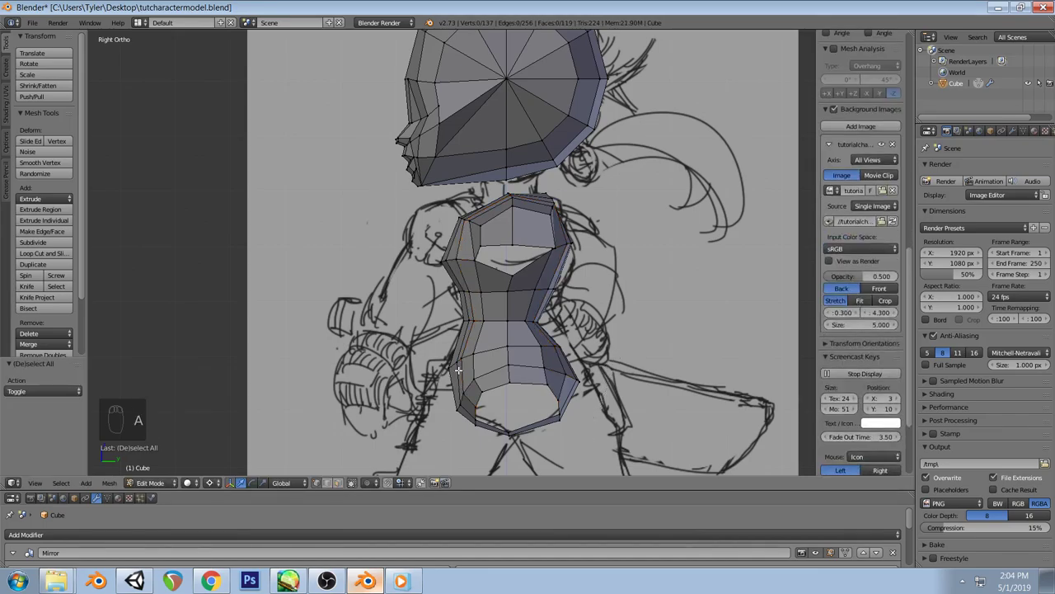
Scale the neighbouring vertical loop, nearer the torso's middle, by 1.012 on the Y axis
{"action": "right_click", "coordinate": [459, 370], "text": "alt"}
{"action": "key", "text": "s"}
{"action": "key", "text": "y"}
{"action": "left_click", "coordinate": [700, 385]}
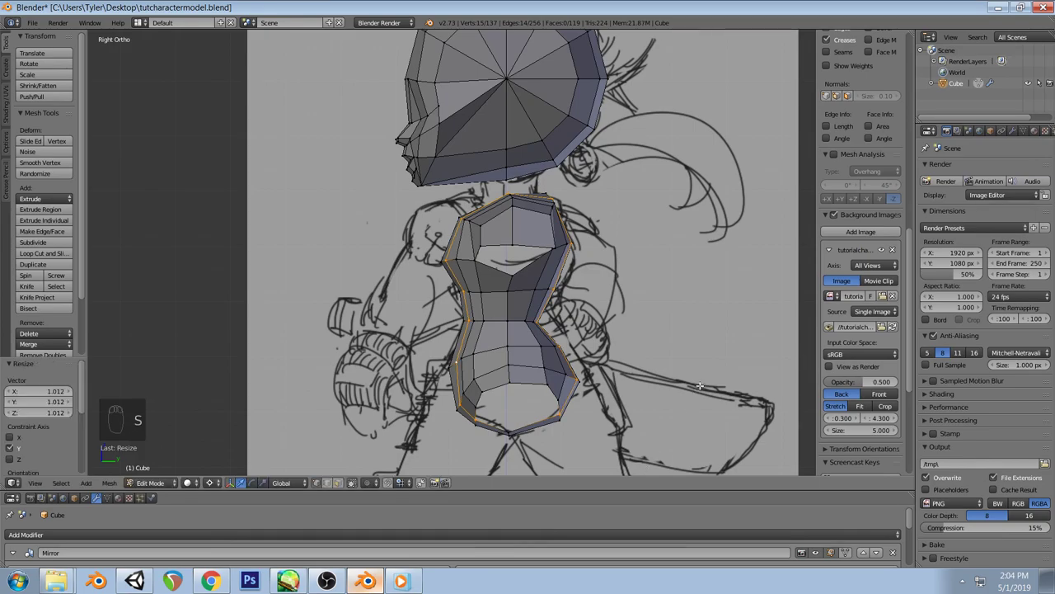
{"action": "key", "text": "a"}
Nudge the outer hip vertex of the leg opening in front view to follow the sketch
{"action": "key", "text": "z"}
{"action": "middle_click_drag", "start_coordinate": [700, 385], "coordinate": [561, 301]}
{"action": "key", "text": "z"}
{"action": "middle_click_drag", "start_coordinate": [515, 269], "coordinate": [559, 364]}
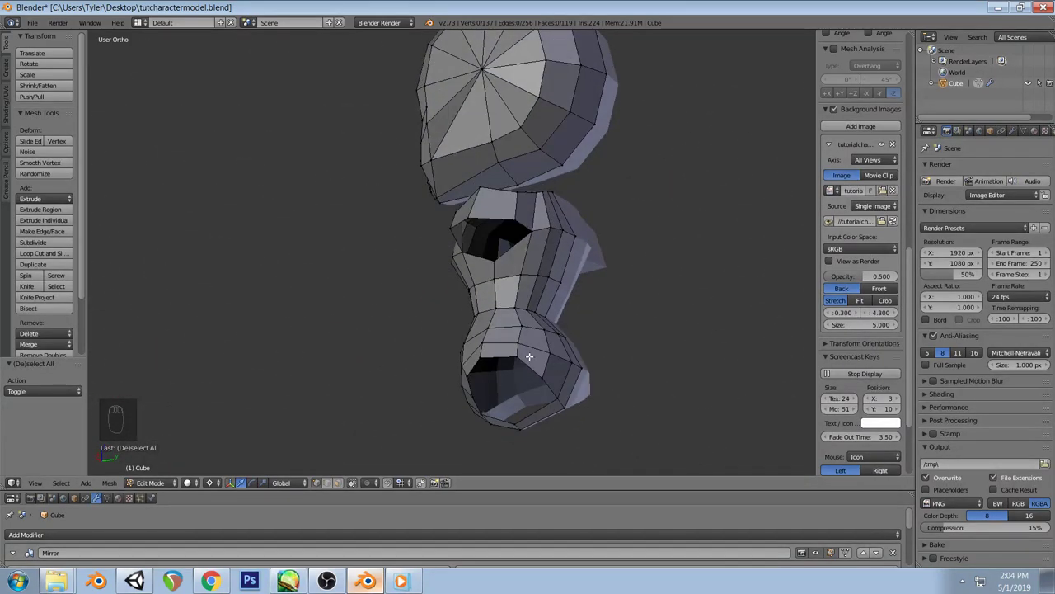
{"action": "key", "text": "KP_1"}
{"action": "key", "text": "z"}
{"action": "key", "text": "z"}
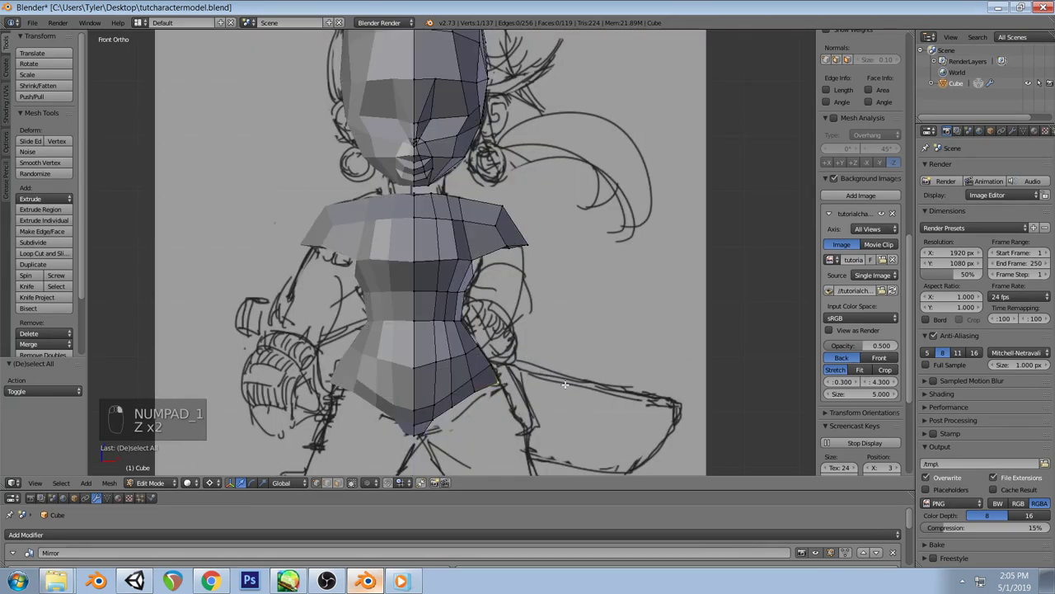
{"action": "key", "text": "g"}
{"action": "left_click", "coordinate": [564, 383]}
{"action": "key", "text": "a"}
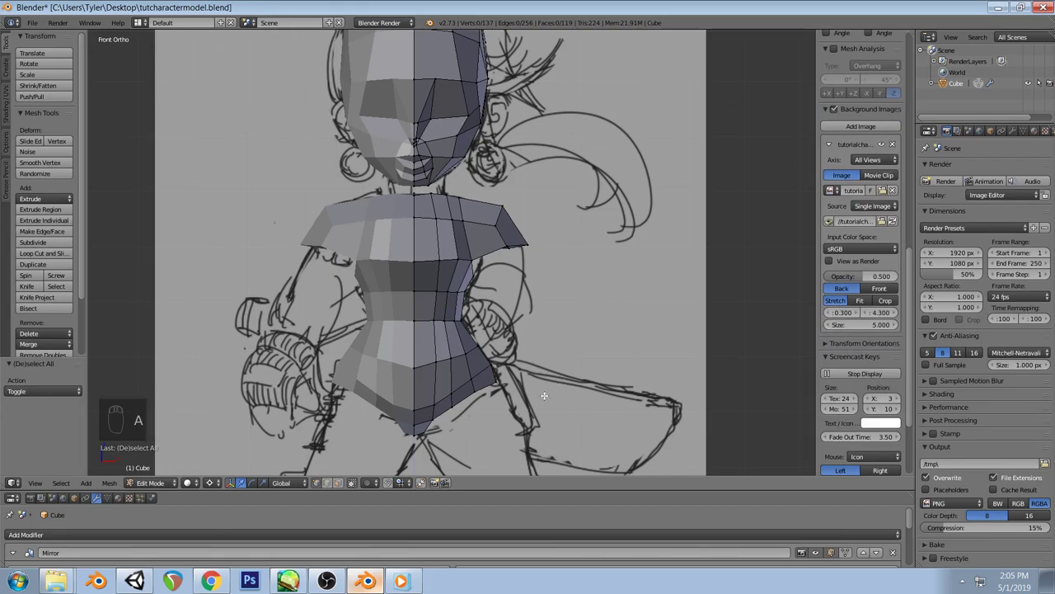
Extrude the leg opening's edge loop into an upper leg, offset 0.703 in X and -1.377 in Z
{"action": "right_click", "coordinate": [460, 397], "text": "alt"}
{"action": "scroll", "coordinate": [555, 349], "scroll_direction": "down", "scroll_amount": 2}
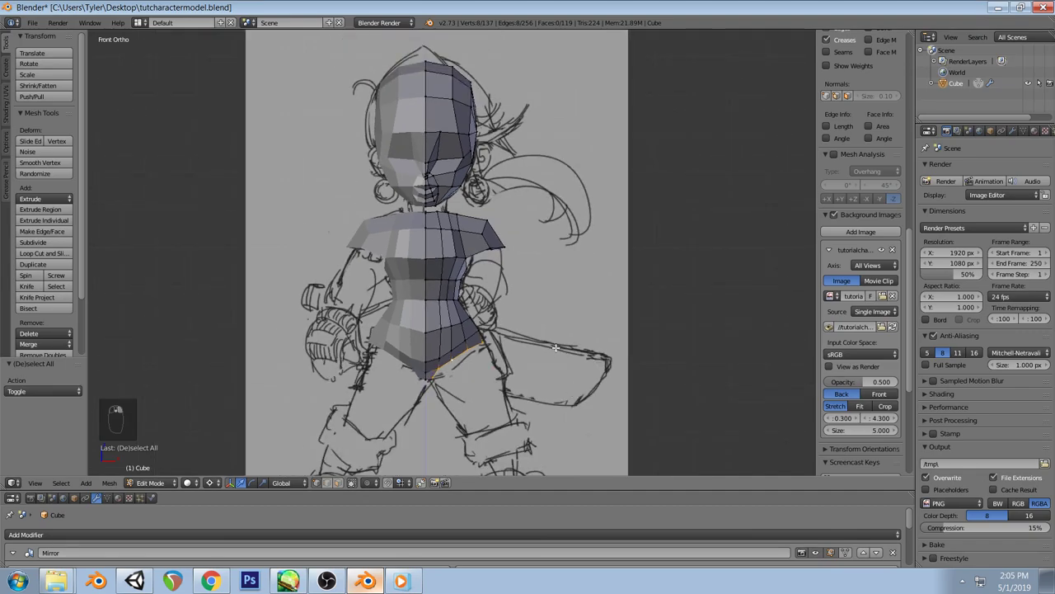
{"action": "key", "text": "e"}
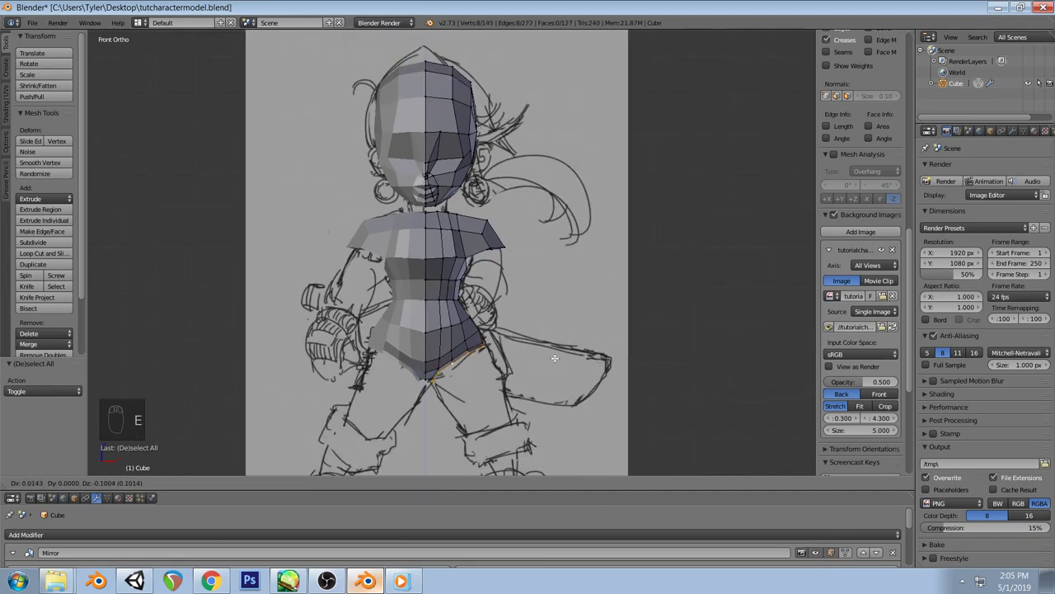
{"action": "left_click", "coordinate": [581, 406]}
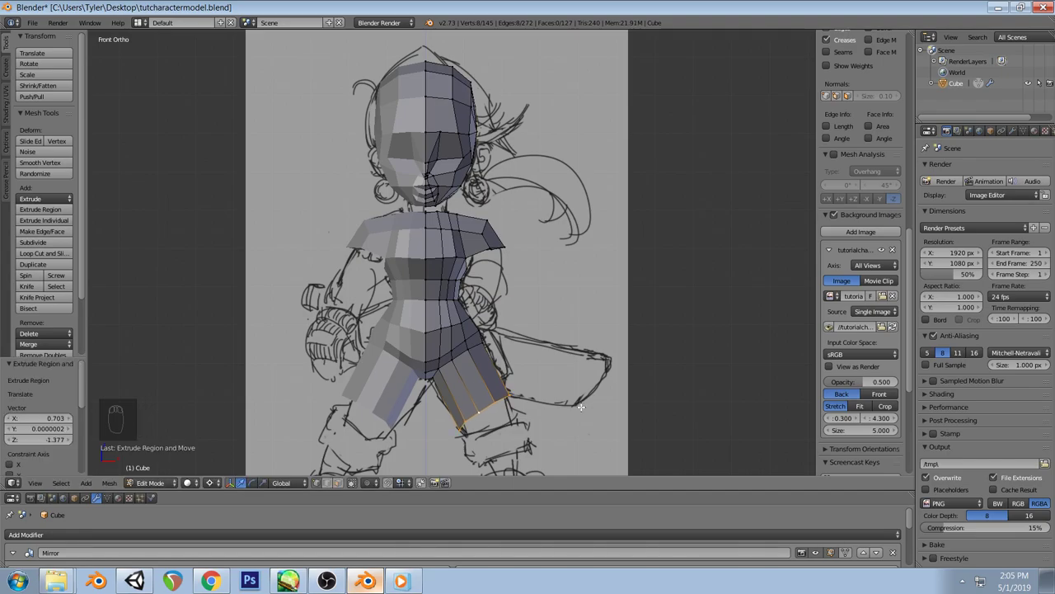
Snap the 3D cursor to the scene's center
{"action": "key", "text": "shift+s"}
{"action": "left_click", "coordinate": [550, 303]}
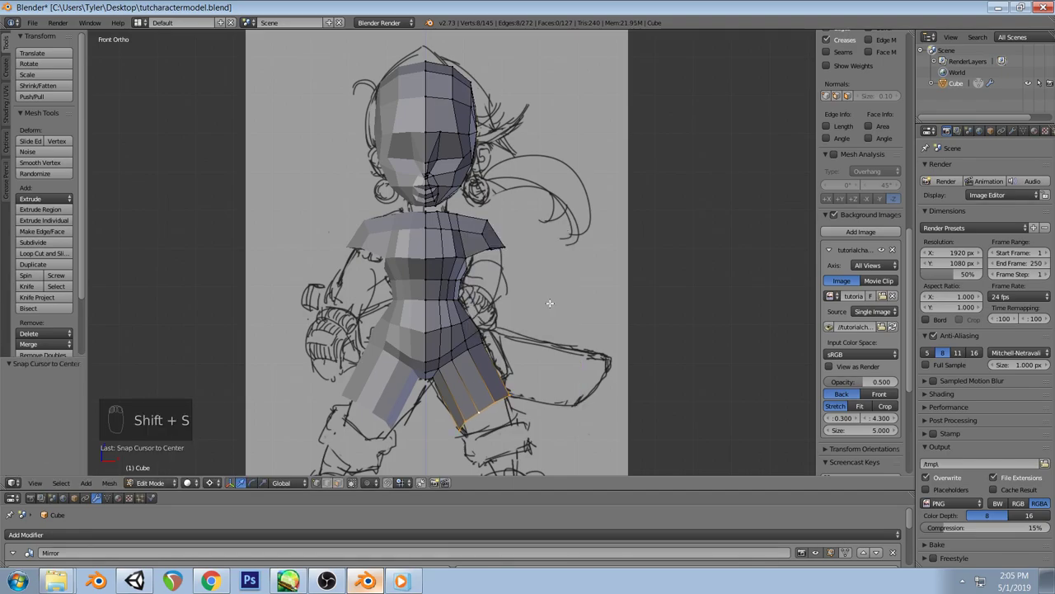
{"action": "mouse_move", "coordinate": [585, 336]}
{"action": "middle_mouse_down"}
{"action": "mouse_move", "coordinate": [365, 372]}
{"action": "mouse_move", "coordinate": [355, 333]}
{"action": "mouse_move", "coordinate": [610, 341]}
{"action": "mouse_move", "coordinate": [586, 312]}
{"action": "mouse_move", "coordinate": [434, 358]}
{"action": "mouse_move", "coordinate": [562, 354]}
{"action": "mouse_move", "coordinate": [570, 342]}
{"action": "middle_mouse_up"}
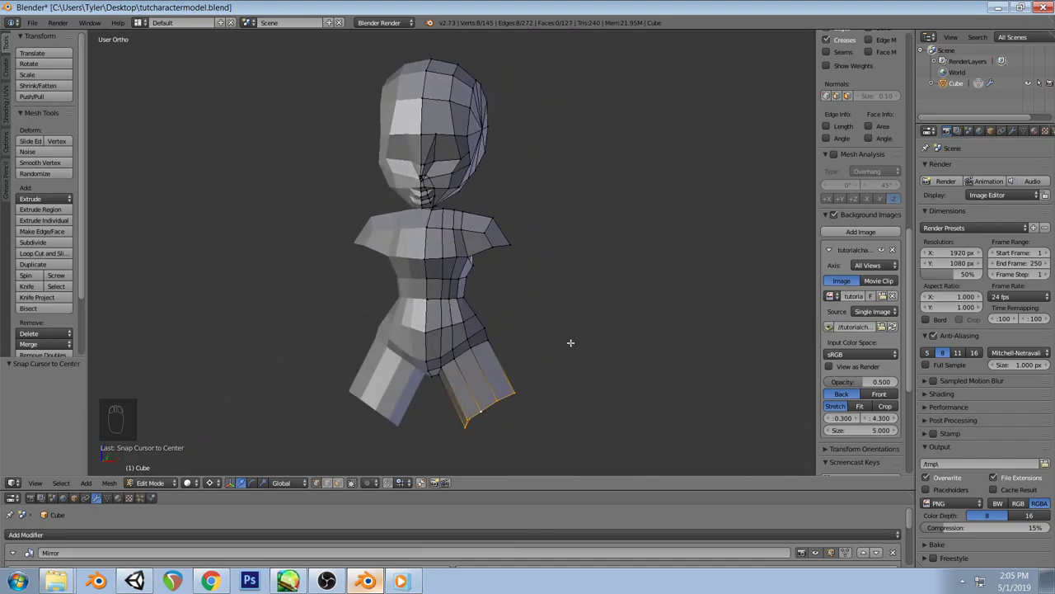
{"action": "key", "text": "KP_1"}
{"action": "scroll", "coordinate": [541, 371], "scroll_direction": "down", "scroll_amount": 2}
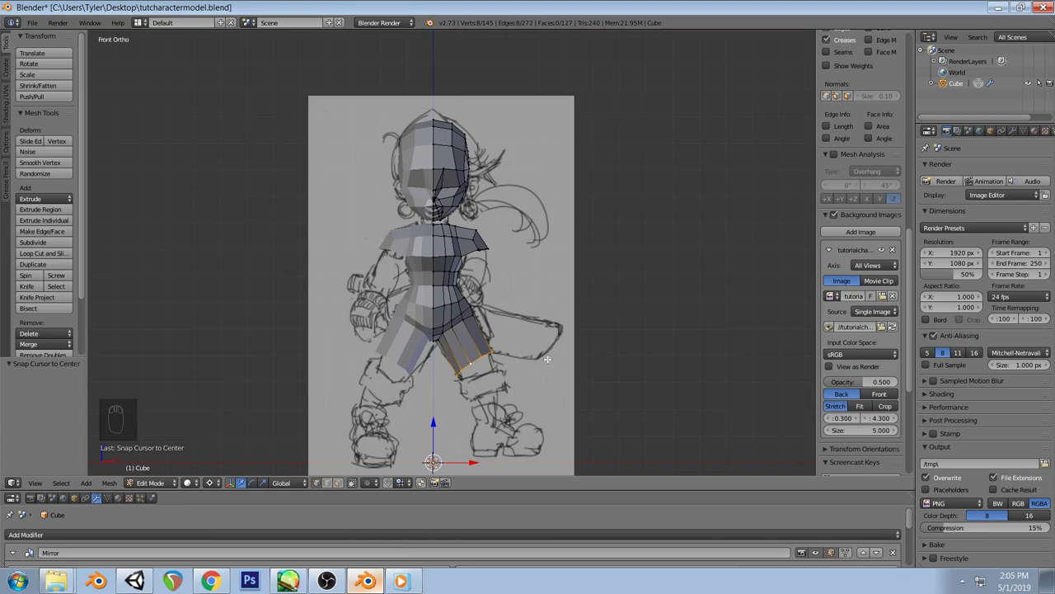
{"action": "scroll", "coordinate": [506, 352], "scroll_direction": "up", "scroll_amount": 3}
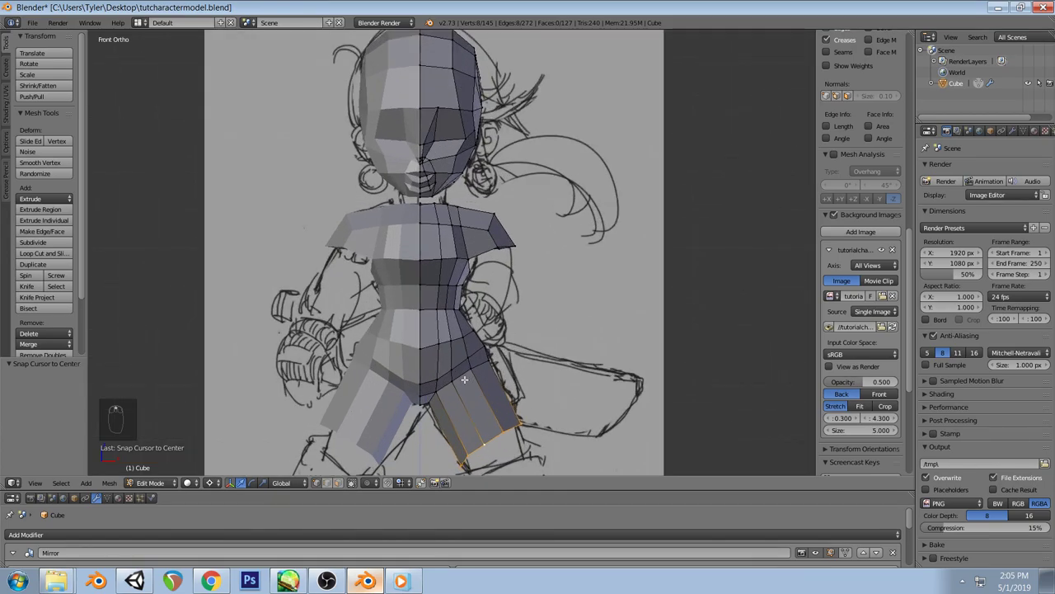
Try deleting the horizontal edge loop around the hips, and undo the deletion
{"action": "middle_click_drag", "start_coordinate": [526, 336], "coordinate": [417, 354]}
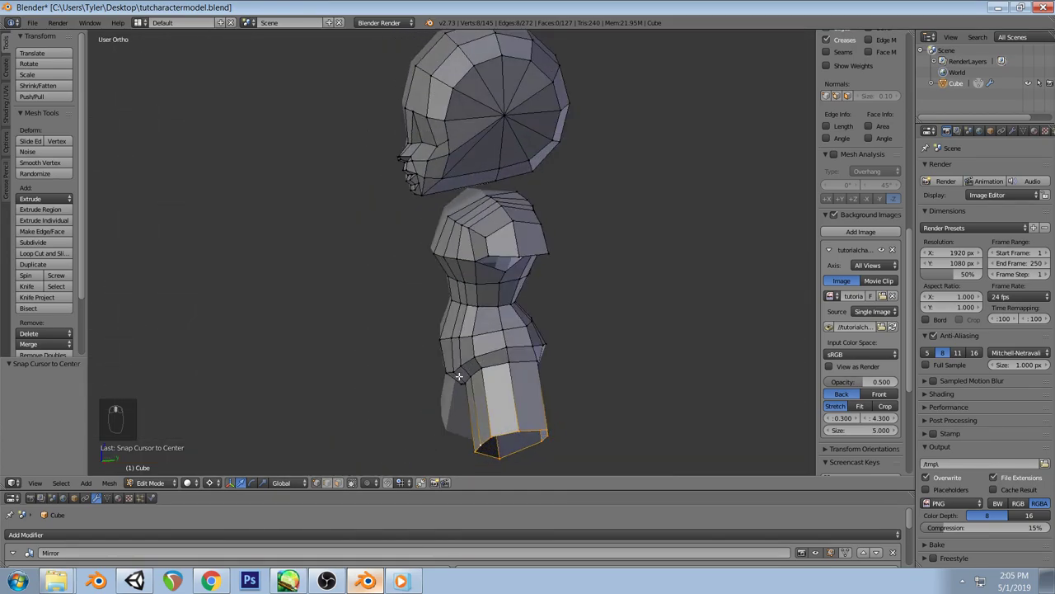
{"action": "middle_click_drag", "start_coordinate": [506, 357], "coordinate": [570, 376]}
{"action": "right_click", "coordinate": [482, 338], "text": "alt"}
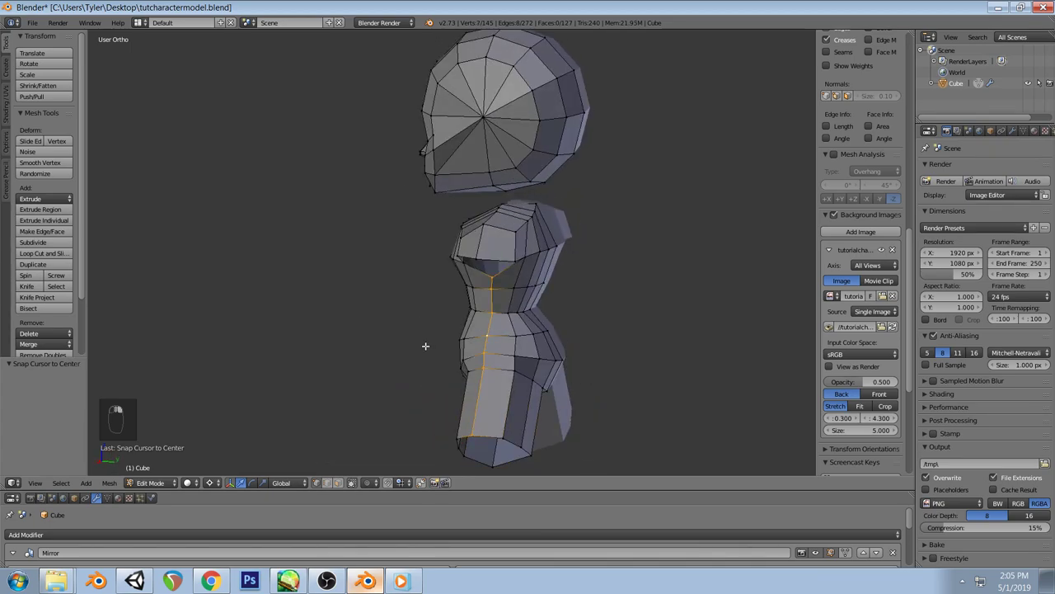
{"action": "key", "text": "KP_1"}
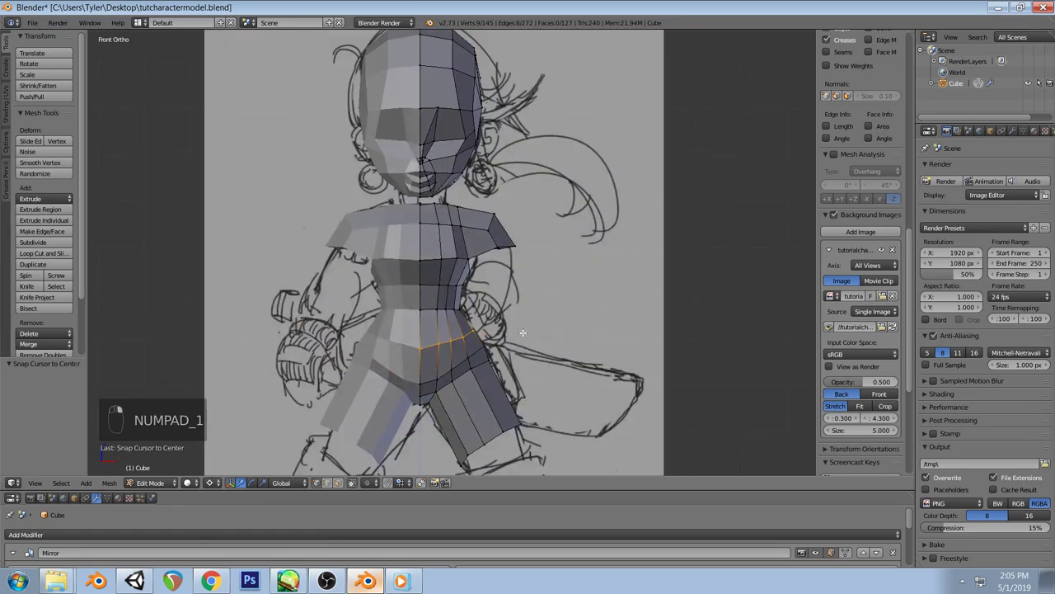
{"action": "key", "text": "x"}
{"action": "left_click", "coordinate": [499, 439]}
{"action": "key", "text": "a"}
{"action": "middle_click_drag", "start_coordinate": [495, 371], "coordinate": [537, 328]}
{"action": "key", "text": "ctrl+z"}
{"action": "key", "text": "ctrl+z"}
{"action": "key", "text": "ctrl+z"}
{"action": "key", "text": "a"}
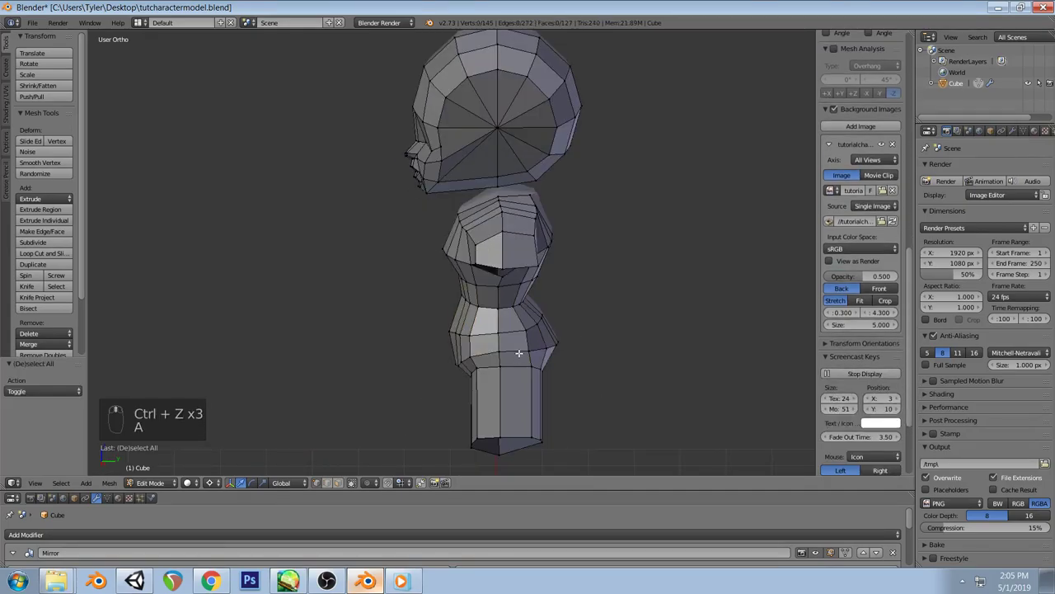
Remove the hip edge loop once more to compare the silhouette from the side, and restore it
{"action": "key", "text": "x"}
{"action": "left_click", "coordinate": [509, 353]}
{"action": "key", "text": "a"}
{"action": "middle_click_drag", "start_coordinate": [496, 393], "coordinate": [435, 351]}
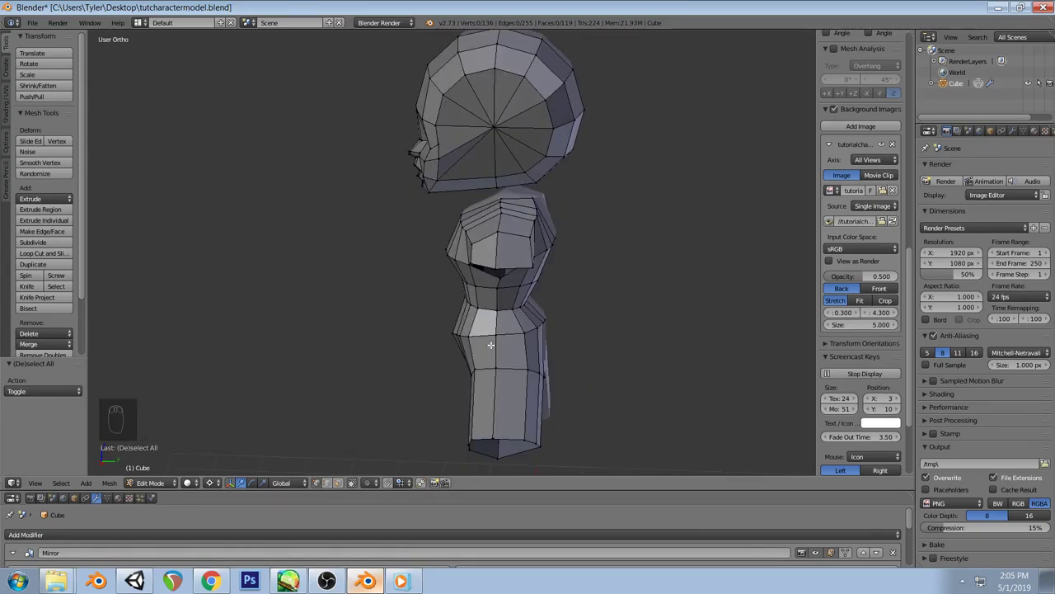
{"action": "key", "text": "ctrl+z"}
{"action": "key", "text": "ctrl+z"}
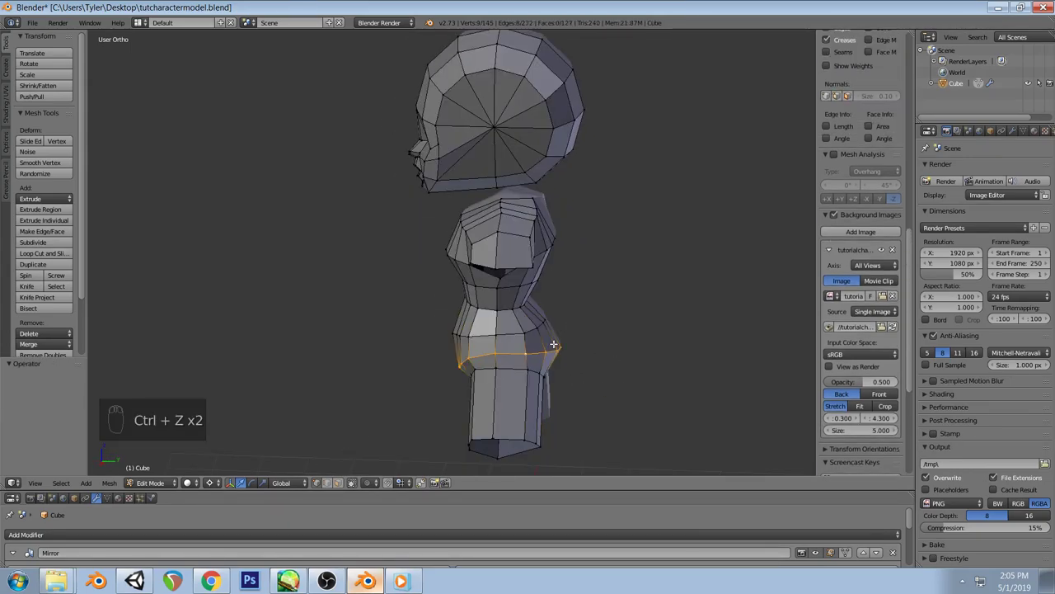
{"action": "key", "text": "a"}
{"action": "mouse_move", "coordinate": [546, 345]}
{"action": "middle_mouse_down"}
{"action": "mouse_move", "coordinate": [570, 335]}
{"action": "mouse_move", "coordinate": [554, 335]}
{"action": "middle_mouse_up"}
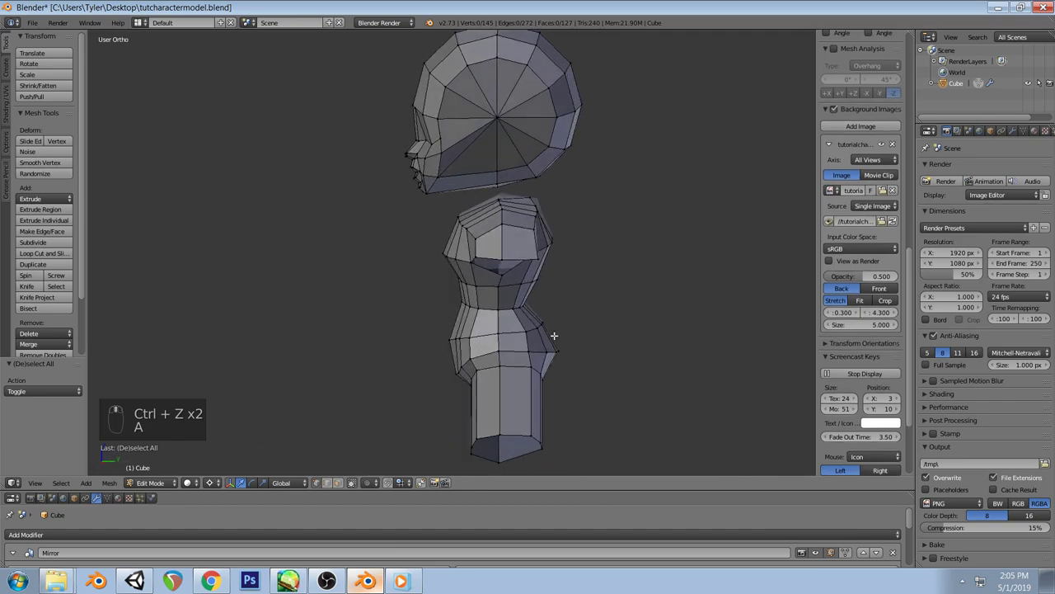
{"action": "key", "text": "ctrl+z"}
Move the rear vertices of the hip loop about 0.12 forward and 0.084 up in side view
{"action": "key", "text": "KP_3"}
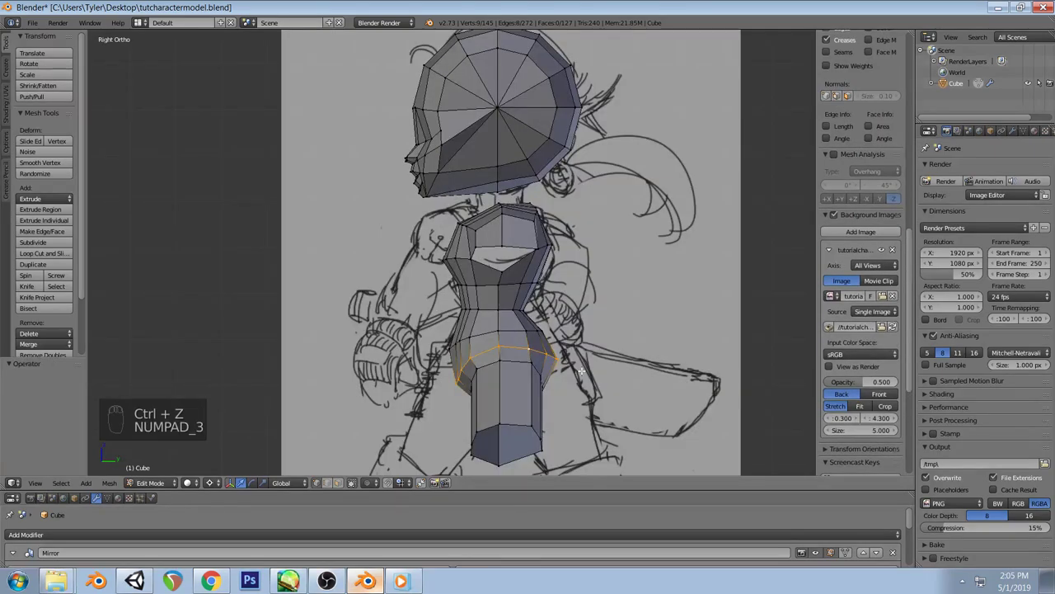
{"action": "key", "text": "a"}
{"action": "key", "text": "a"}
{"action": "key", "text": "z"}
{"action": "left_click_drag", "start_coordinate": [572, 358], "coordinate": [564, 345], "text": "ctrl"}
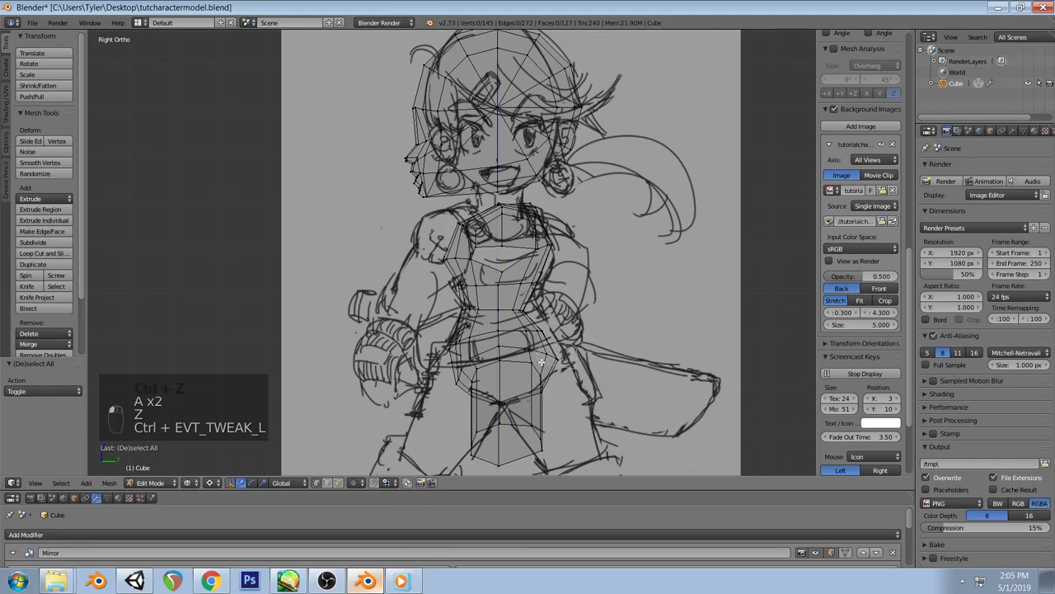
{"action": "key", "text": "g"}
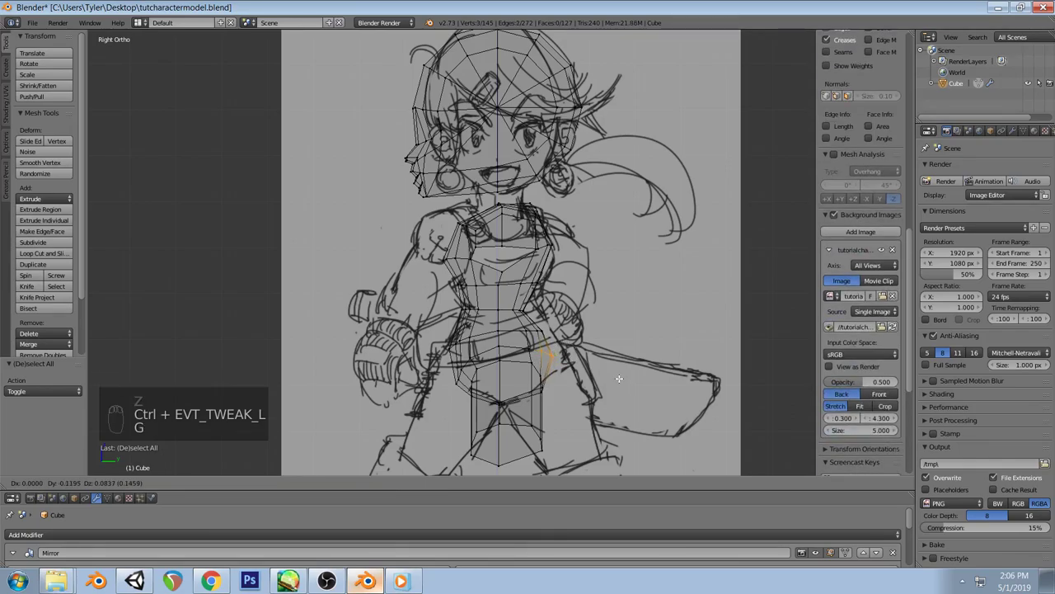
{"action": "left_click", "coordinate": [620, 378]}
{"action": "key", "text": "a"}
Move the rear vertices of the loop just above the hips about 0.07 forward and 0.036 up
{"action": "key", "text": "z"}
{"action": "key", "text": "z"}
{"action": "left_click_drag", "start_coordinate": [556, 330], "coordinate": [536, 320], "text": "ctrl"}
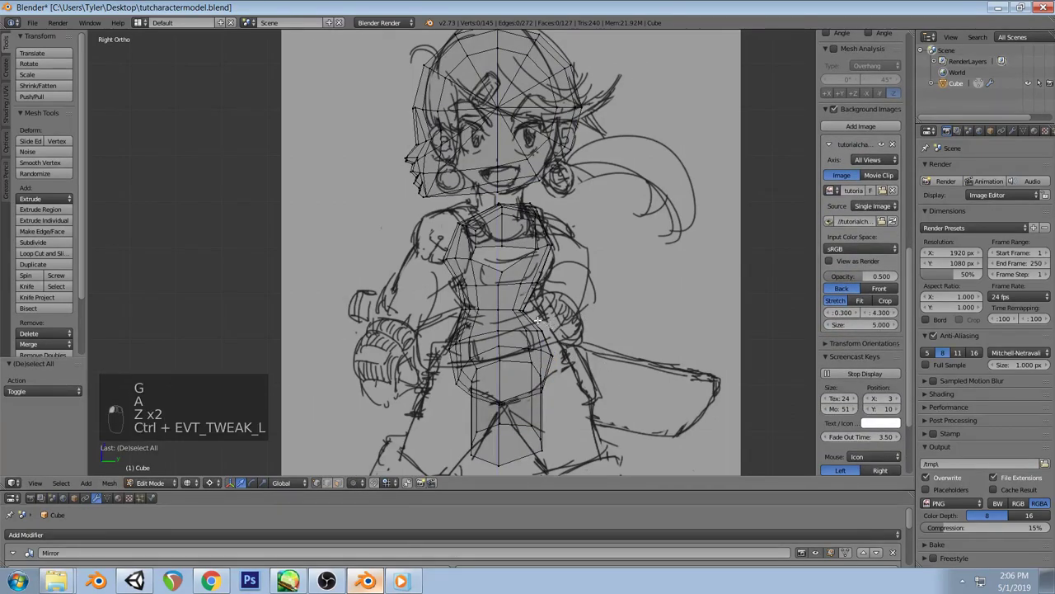
{"action": "key", "text": "g"}
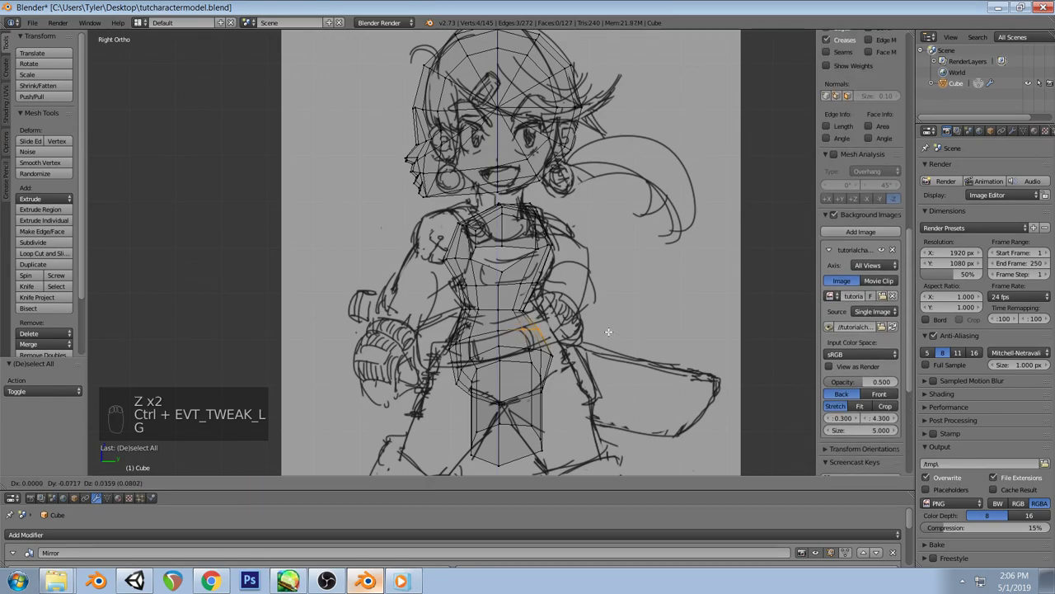
{"action": "left_click", "coordinate": [608, 331]}
{"action": "key", "text": "a"}
{"action": "key", "text": "z"}
Adjust the edges running from the chest over the shoulder with two Edge Slides, the second by a factor of about 0.04
{"action": "mouse_move", "coordinate": [609, 331]}
{"action": "middle_mouse_down"}
{"action": "mouse_move", "coordinate": [573, 289]}
{"action": "mouse_move", "coordinate": [563, 222]}
{"action": "mouse_move", "coordinate": [486, 183]}
{"action": "mouse_move", "coordinate": [443, 313]}
{"action": "mouse_move", "coordinate": [606, 305]}
{"action": "mouse_move", "coordinate": [569, 290]}
{"action": "mouse_move", "coordinate": [525, 245]}
{"action": "middle_mouse_up"}
{"action": "right_click", "coordinate": [470, 224]}
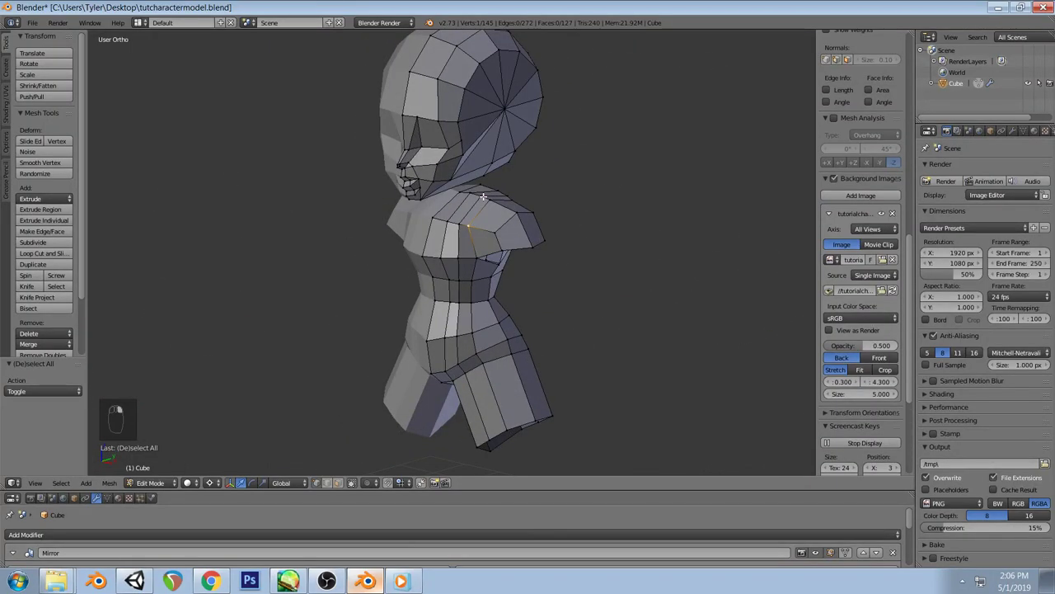
{"action": "key", "text": "ctrl+z"}
{"action": "key", "text": "space"}
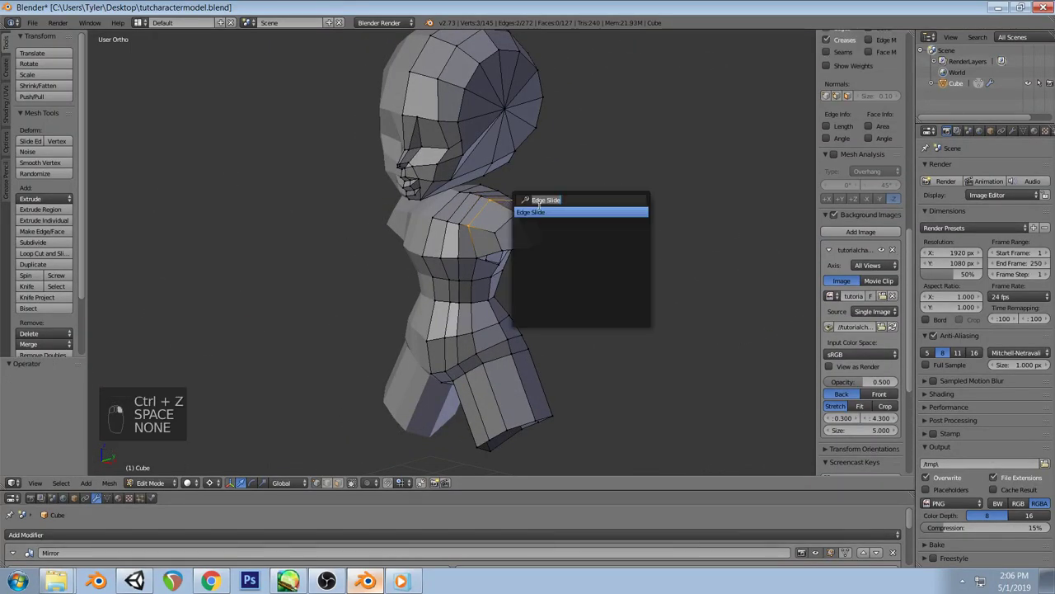
{"action": "key", "text": "Return"}
{"action": "left_click", "coordinate": [544, 207]}
{"action": "key", "text": "a"}
{"action": "right_click", "coordinate": [514, 197]}
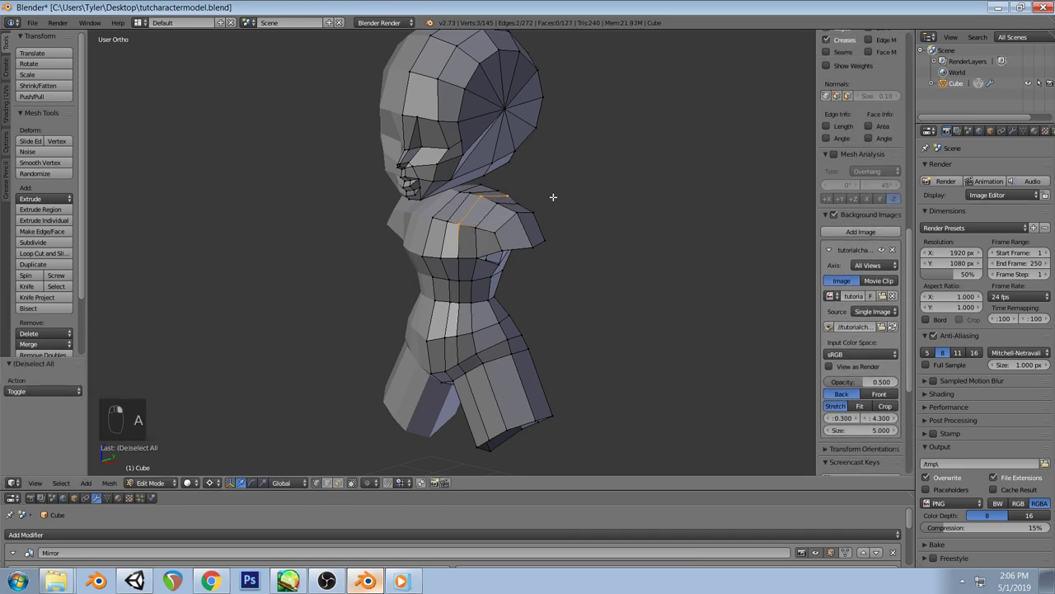
{"action": "key", "text": "space"}
{"action": "key", "text": "Return"}
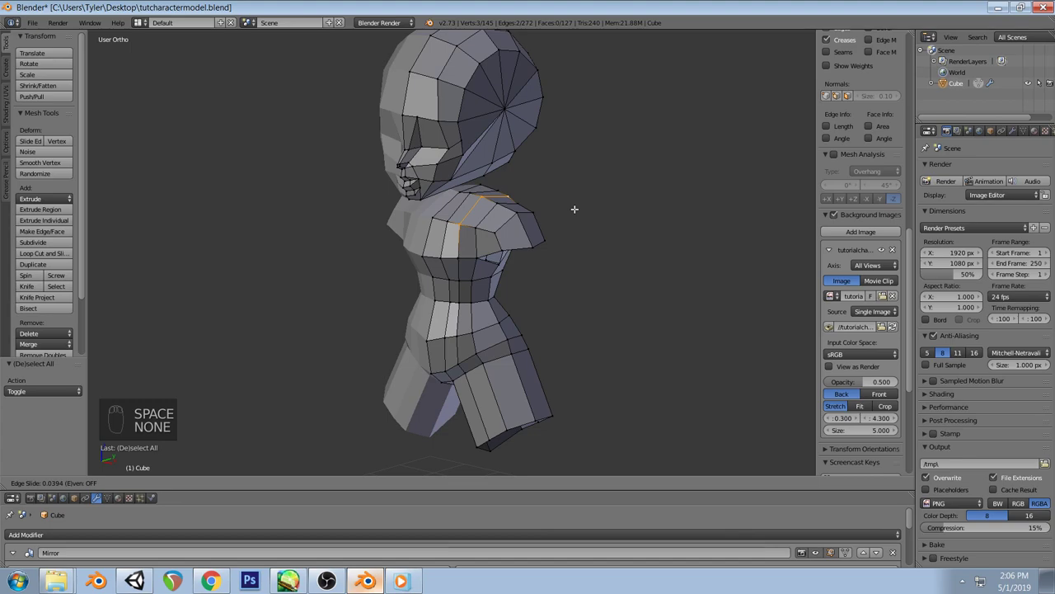
{"action": "left_click", "coordinate": [574, 208]}
{"action": "key", "text": "a"}
Reposition the arm opening's corner vertices in side view, shifting the front one about 0.036 backward
{"action": "middle_click_drag", "start_coordinate": [574, 210], "coordinate": [513, 267]}
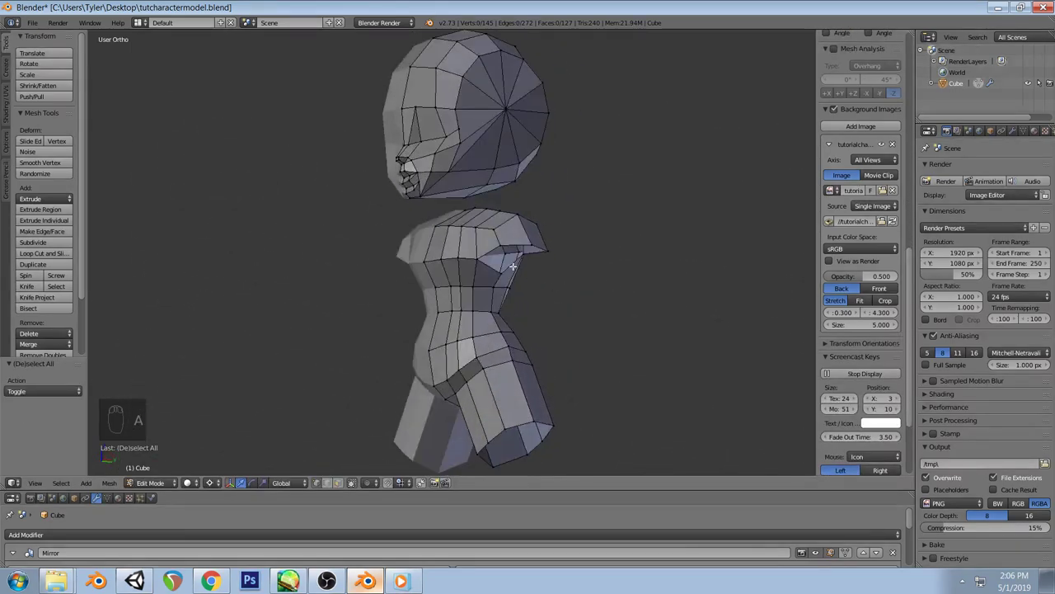
{"action": "key", "text": "KP_3"}
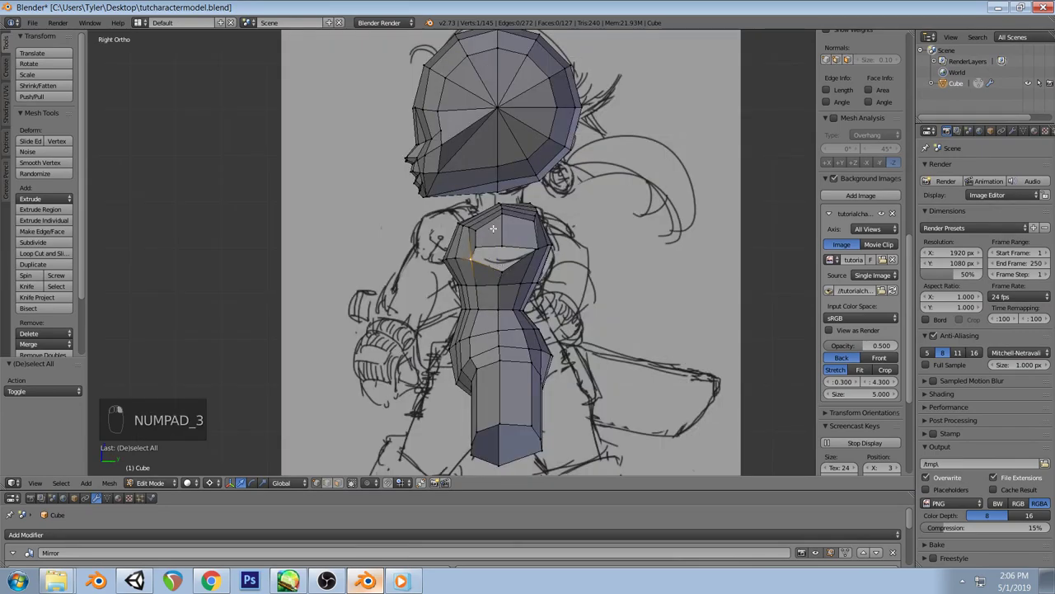
{"action": "key", "text": "g"}
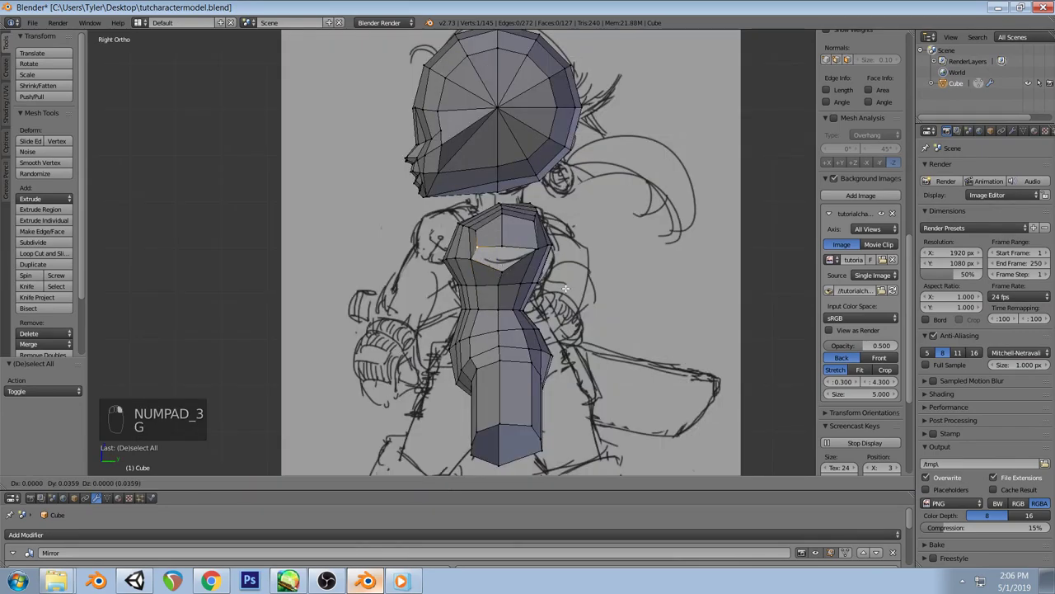
{"action": "left_click", "coordinate": [566, 284]}
{"action": "key", "text": "g"}
{"action": "left_click", "coordinate": [559, 269]}
{"action": "key", "text": "a"}
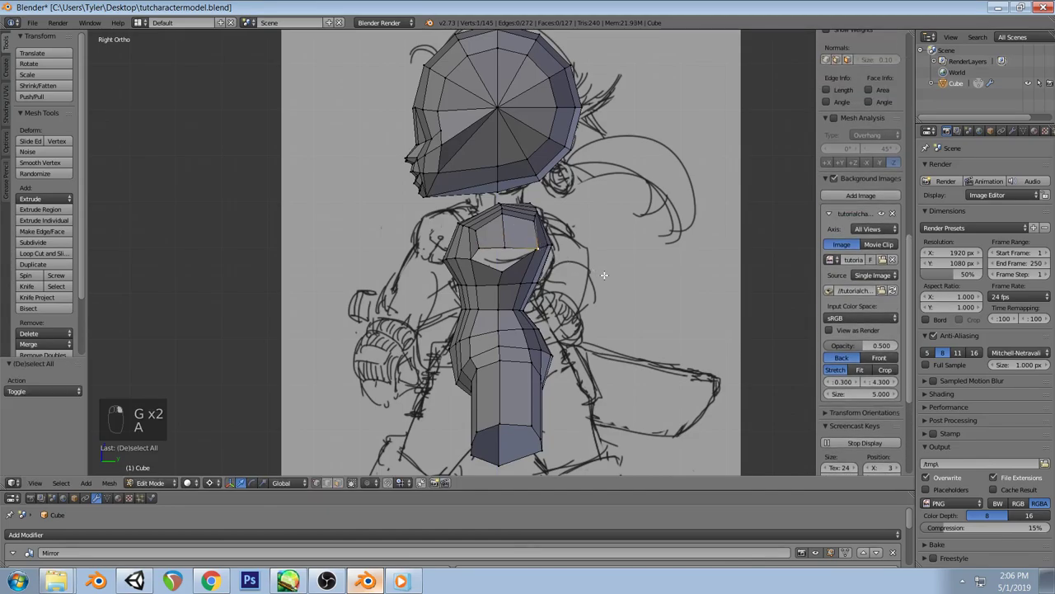
Reposition the rear corner vertices of the arm opening in side view, shifting the lower one about 0.179 forward and 0.06 up
{"action": "key", "text": "g"}
{"action": "right_click", "coordinate": [595, 275]}
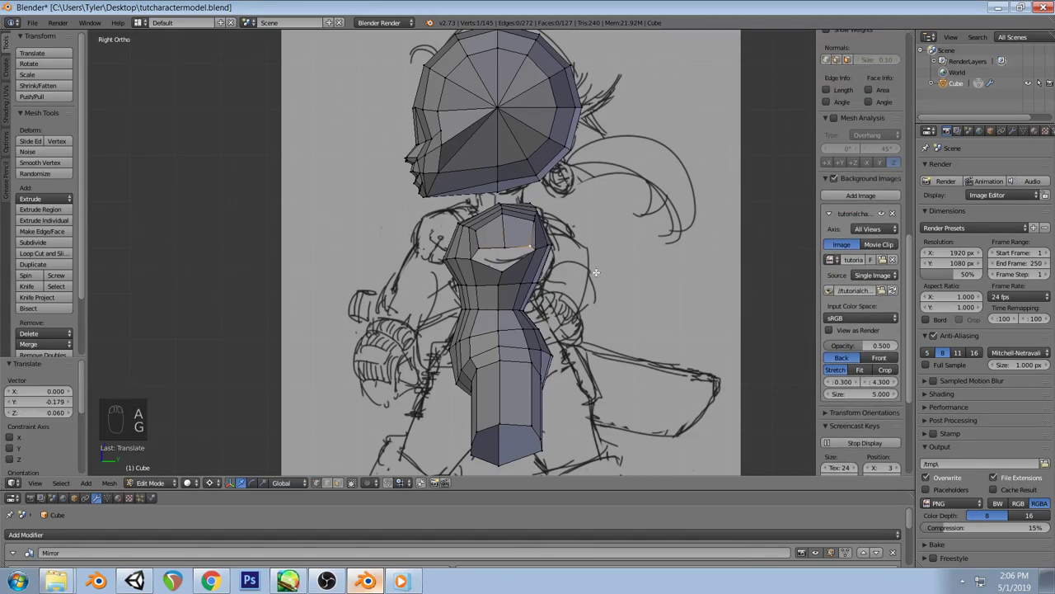
{"action": "key", "text": "g"}
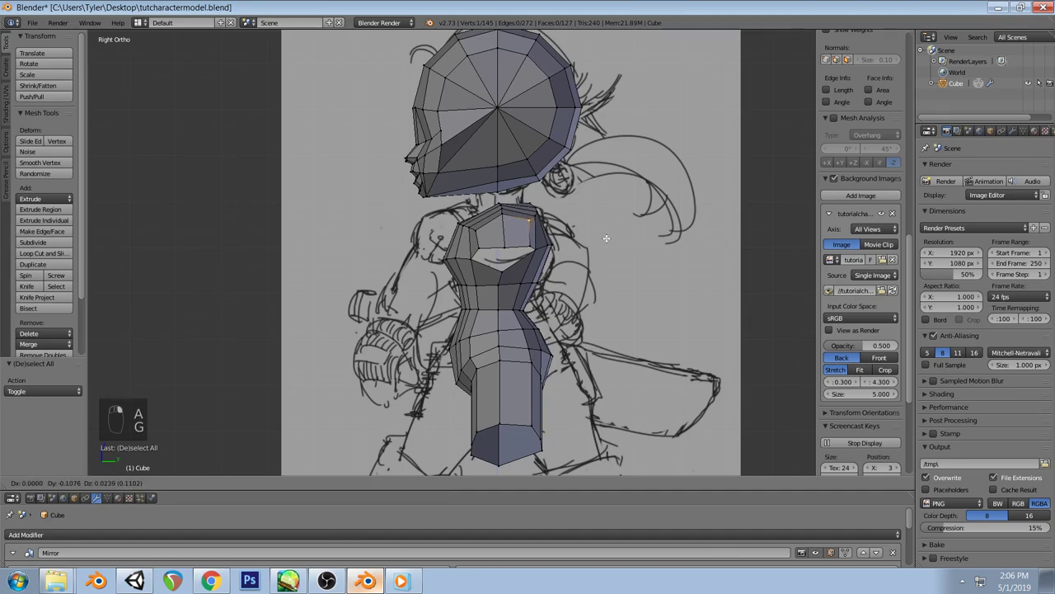
{"action": "left_click", "coordinate": [606, 277]}
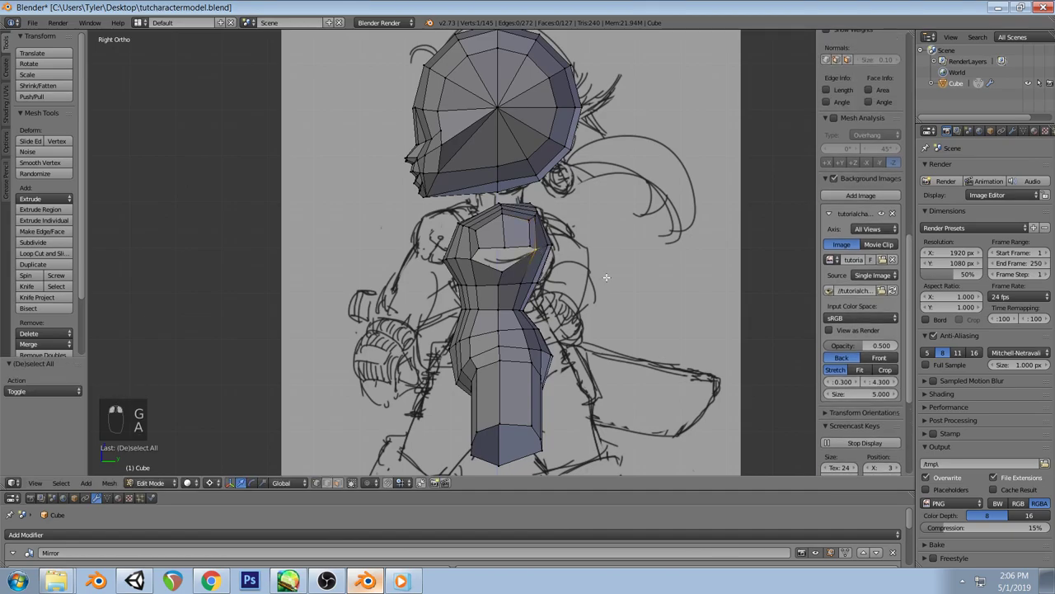
{"action": "key", "text": "g"}
{"action": "right_click", "coordinate": [608, 277]}
{"action": "key", "text": "a"}
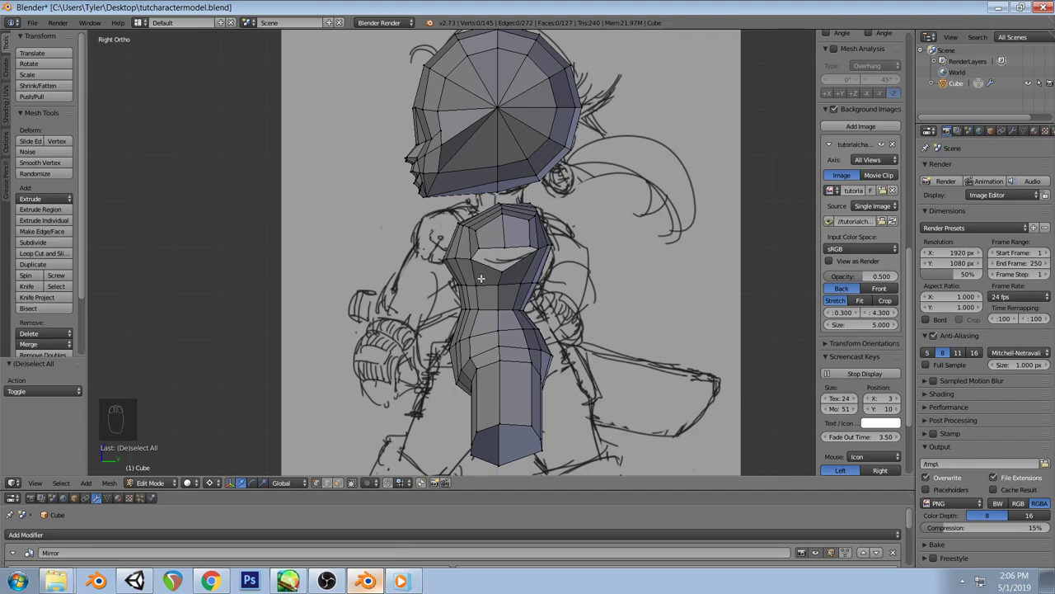
Delete the vertical edge loop running over the shoulder, down the torso and along the front of the leg
{"action": "mouse_move", "coordinate": [484, 286]}
{"action": "middle_mouse_down"}
{"action": "mouse_move", "coordinate": [549, 308]}
{"action": "mouse_move", "coordinate": [520, 290]}
{"action": "mouse_move", "coordinate": [539, 296]}
{"action": "middle_mouse_up"}
{"action": "right_click", "coordinate": [473, 389], "text": "alt"}
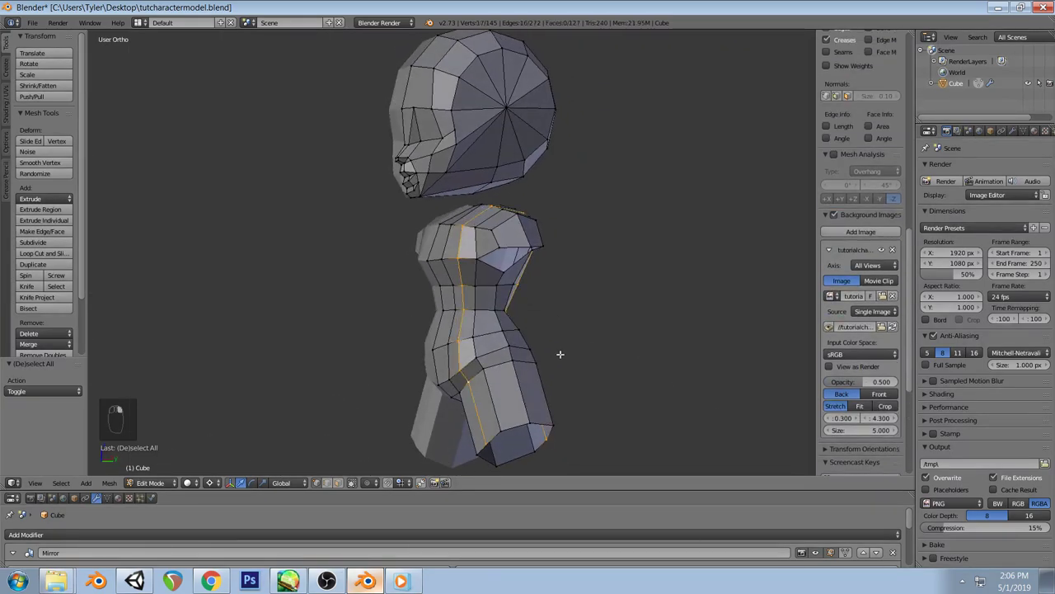
{"action": "key", "text": "x"}
{"action": "left_click", "coordinate": [557, 359]}
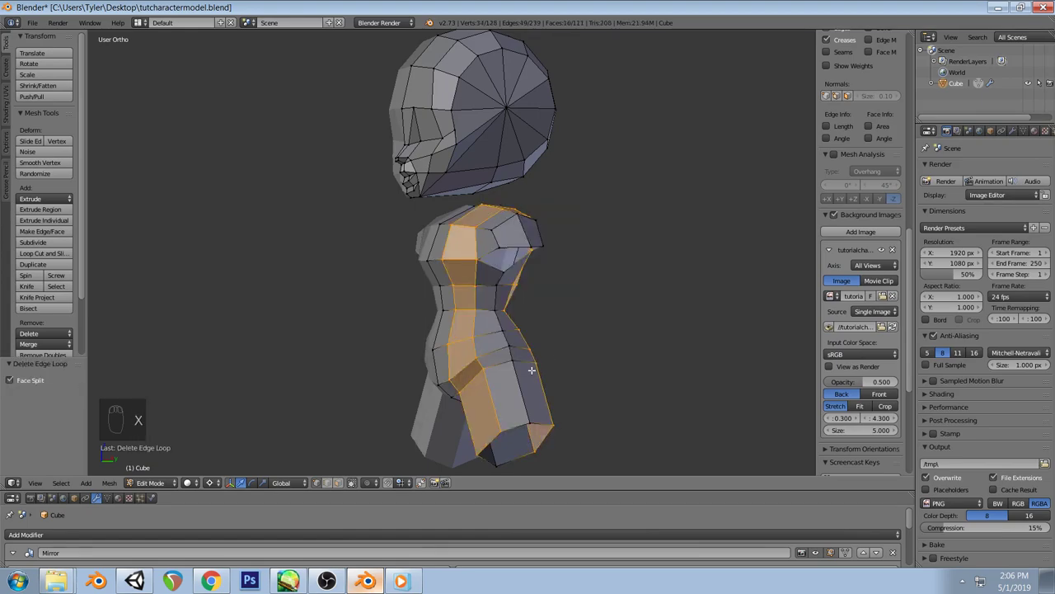
{"action": "key", "text": "a"}
{"action": "middle_click_drag", "start_coordinate": [531, 371], "coordinate": [523, 356]}
Cut two new vertical edge loops through the side of the torso and the upper leg
{"action": "key", "text": "ctrl+r"}
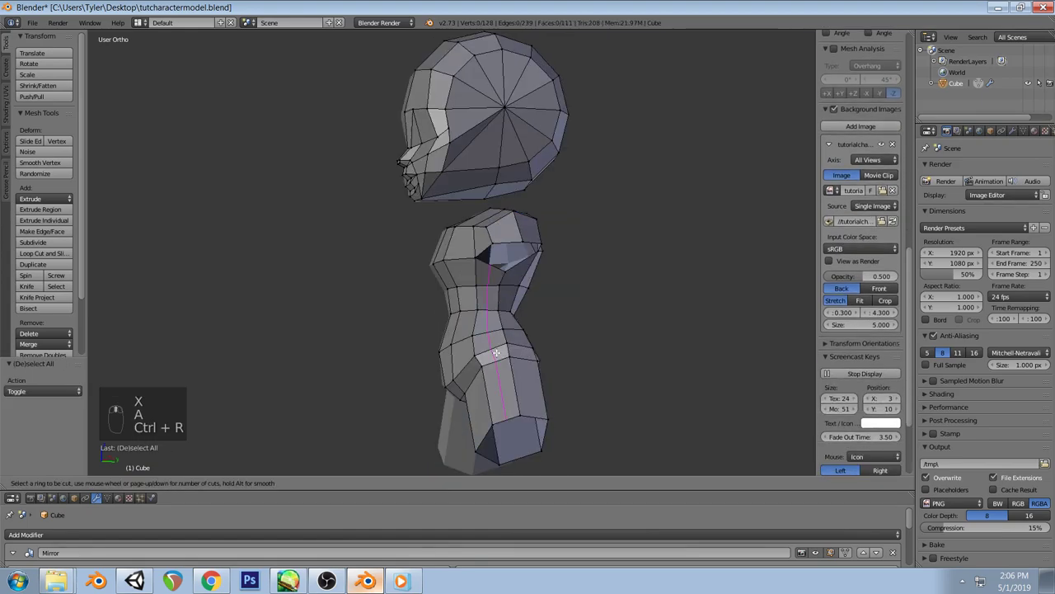
{"action": "left_click", "coordinate": [511, 349]}
{"action": "key", "text": "a"}
{"action": "key", "text": "ctrl+r"}
{"action": "left_click", "coordinate": [531, 350]}
{"action": "key", "text": "a"}
{"action": "middle_click_drag", "start_coordinate": [537, 346], "coordinate": [500, 231]}
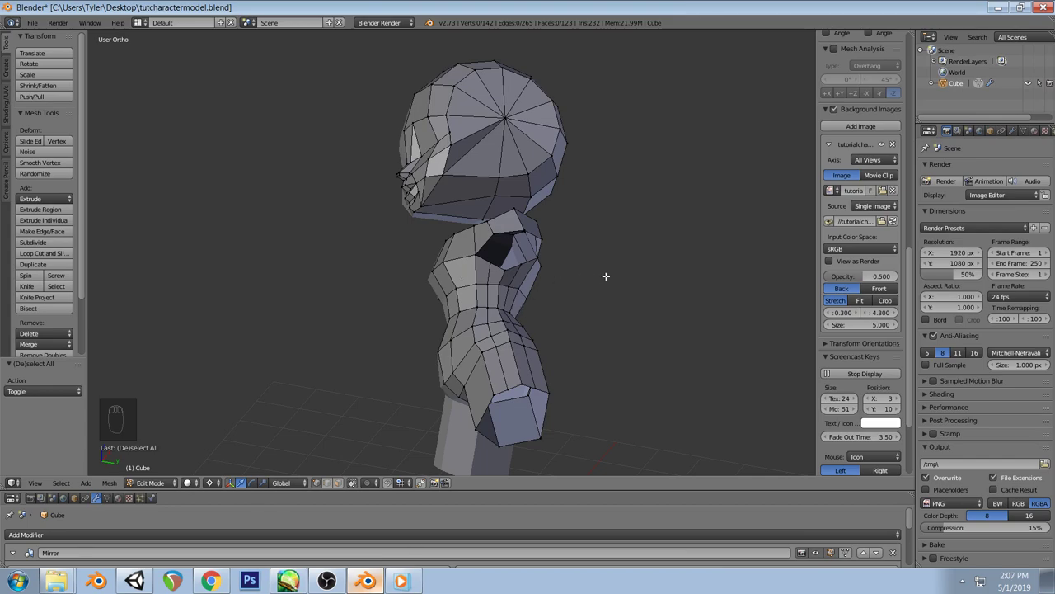
Undo the two loop cuts and the deletion of the vertical edge loop
{"action": "key", "text": "ctrl+z"}
{"action": "key", "text": "ctrl+z"}
{"action": "key", "text": "ctrl+z"}
{"action": "key", "text": "ctrl+z"}
{"action": "key", "text": "ctrl+z"}
{"action": "key", "text": "ctrl+z"}
{"action": "middle_click_drag", "start_coordinate": [606, 276], "coordinate": [571, 357]}
{"action": "key", "text": "ctrl+z"}
{"action": "key", "text": "ctrl+z"}
{"action": "key", "text": "ctrl+z"}
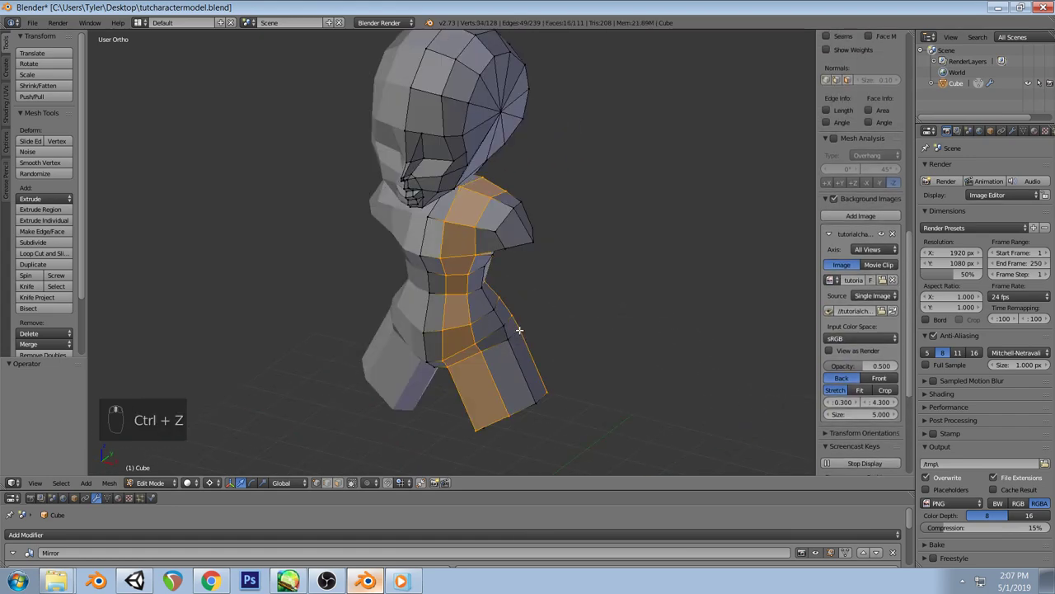
{"action": "key", "text": "a"}
Delete the vertical edge loop running through the front of the torso, the hip and the upper leg
{"action": "middle_click_drag", "start_coordinate": [543, 387], "coordinate": [475, 390]}
{"action": "right_click", "coordinate": [475, 389], "text": "alt"}
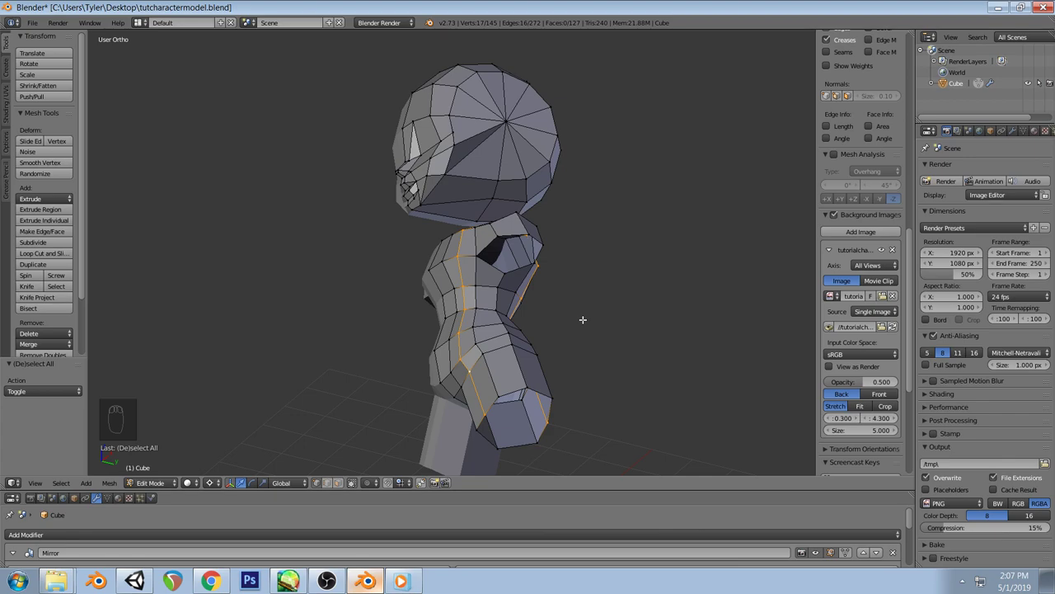
{"action": "middle_click_drag", "start_coordinate": [584, 330], "coordinate": [610, 365]}
{"action": "key", "text": "x"}
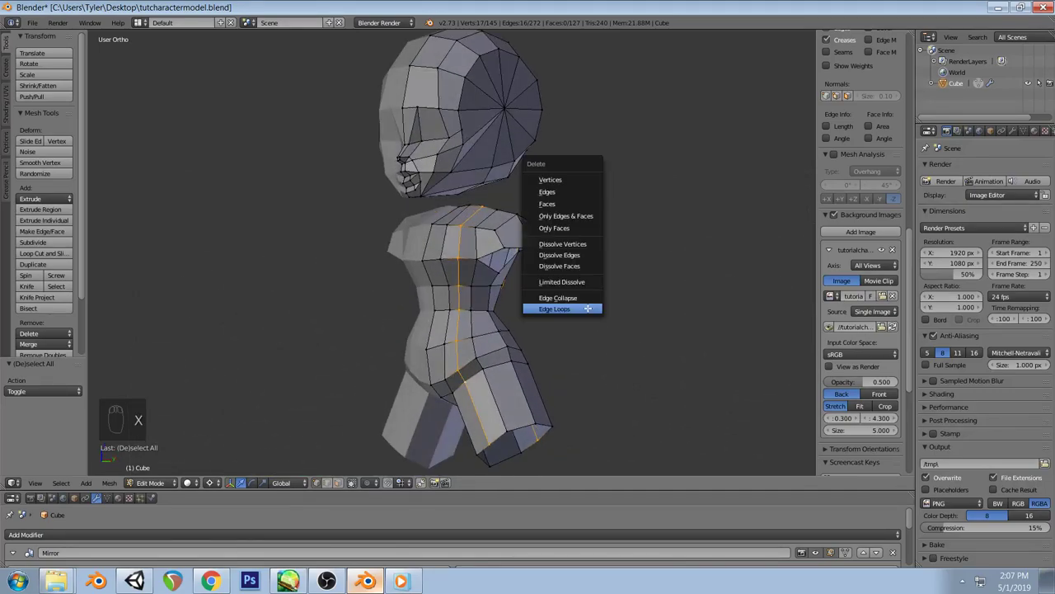
{"action": "left_click", "coordinate": [587, 307]}
{"action": "key", "text": "a"}
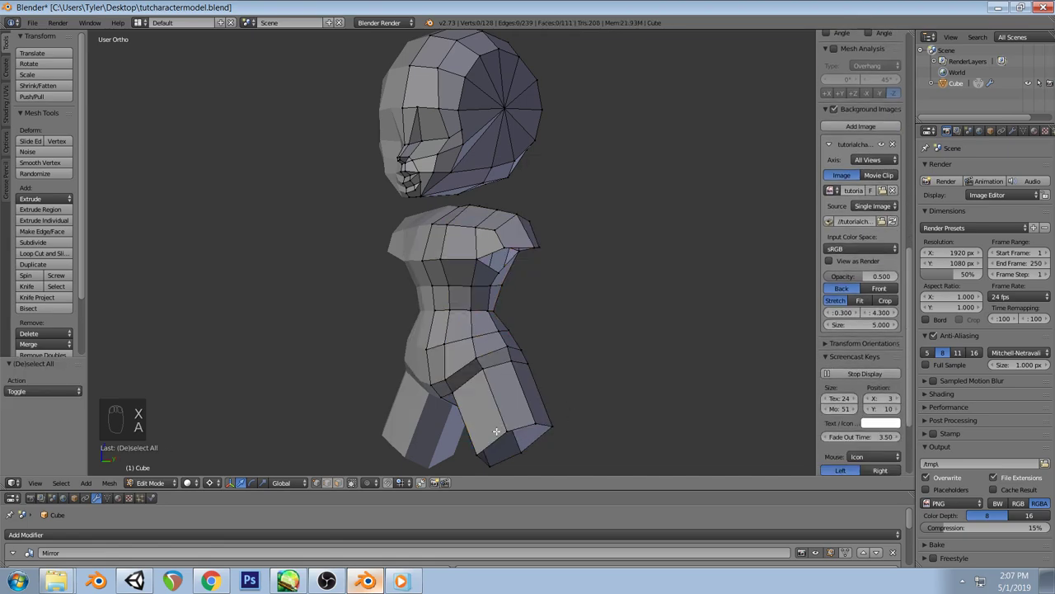
Remove the extruded upper leg by deleting the vertices of its bottom loop
{"action": "right_click", "coordinate": [496, 431]}
{"action": "key", "text": "x"}
{"action": "left_click", "coordinate": [592, 368]}
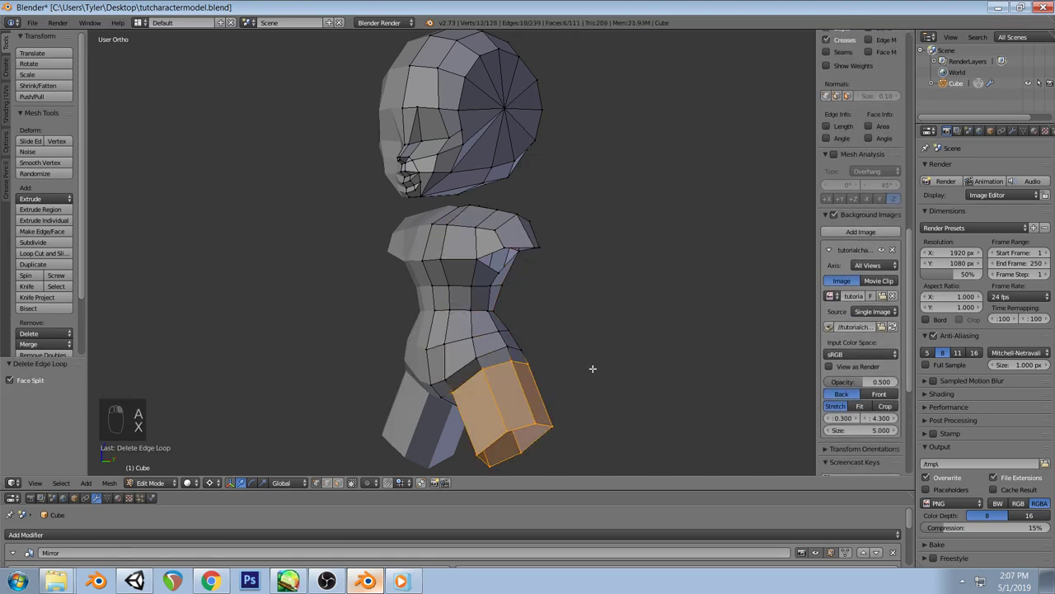
{"action": "key", "text": "ctrl+z"}
{"action": "key", "text": "x"}
{"action": "left_click", "coordinate": [567, 246]}
Reposition vertices on the rear side of the leg opening, moving the first about 0.041 in X, 0.062 in Y and 0.023 in Z
{"action": "middle_click_drag", "start_coordinate": [603, 358], "coordinate": [553, 330]}
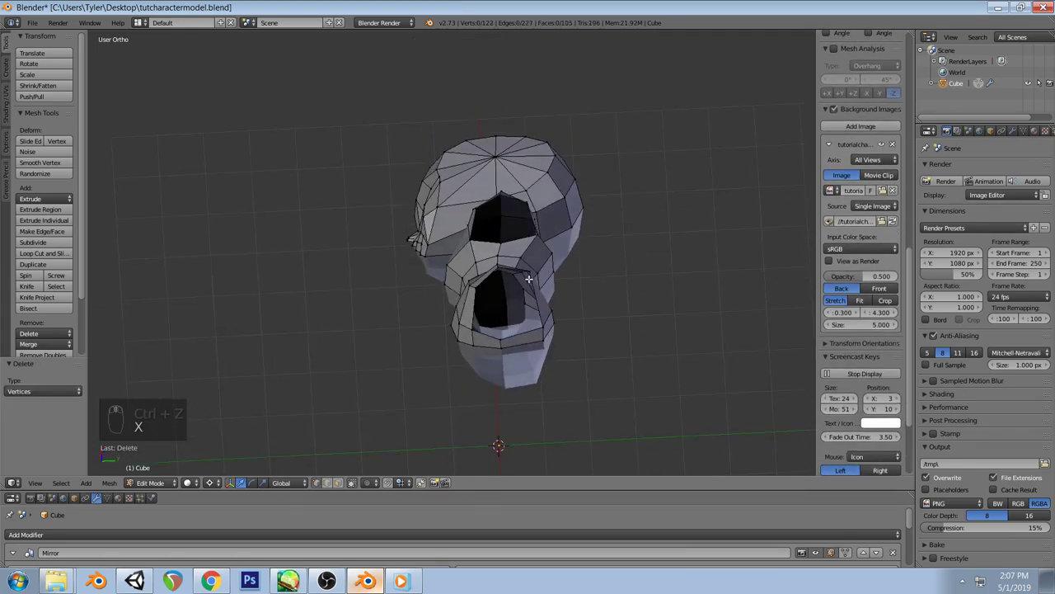
{"action": "scroll", "coordinate": [559, 338], "scroll_direction": "up", "scroll_amount": 1}
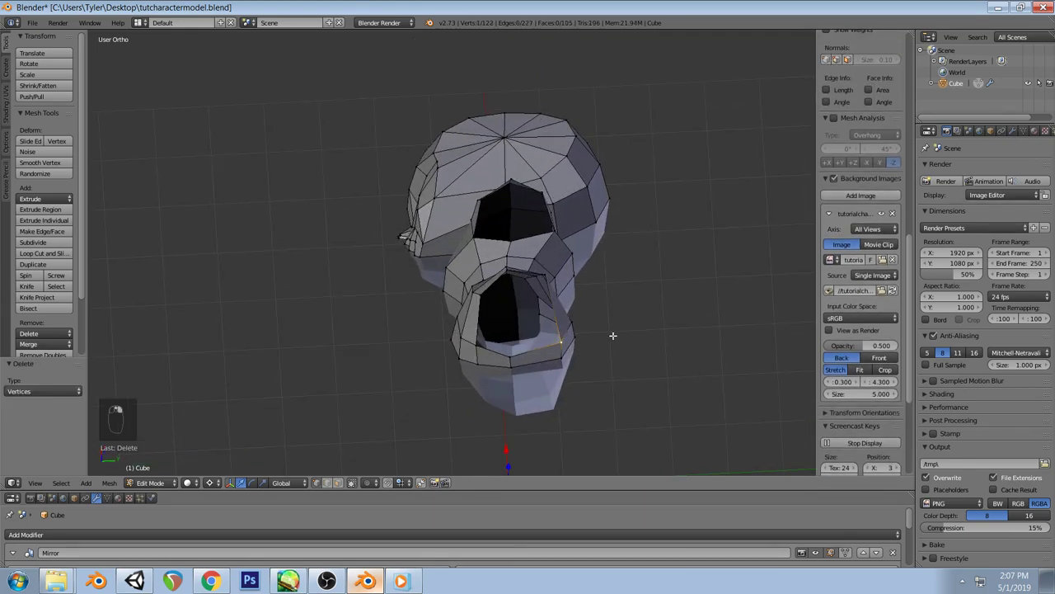
{"action": "key", "text": "g"}
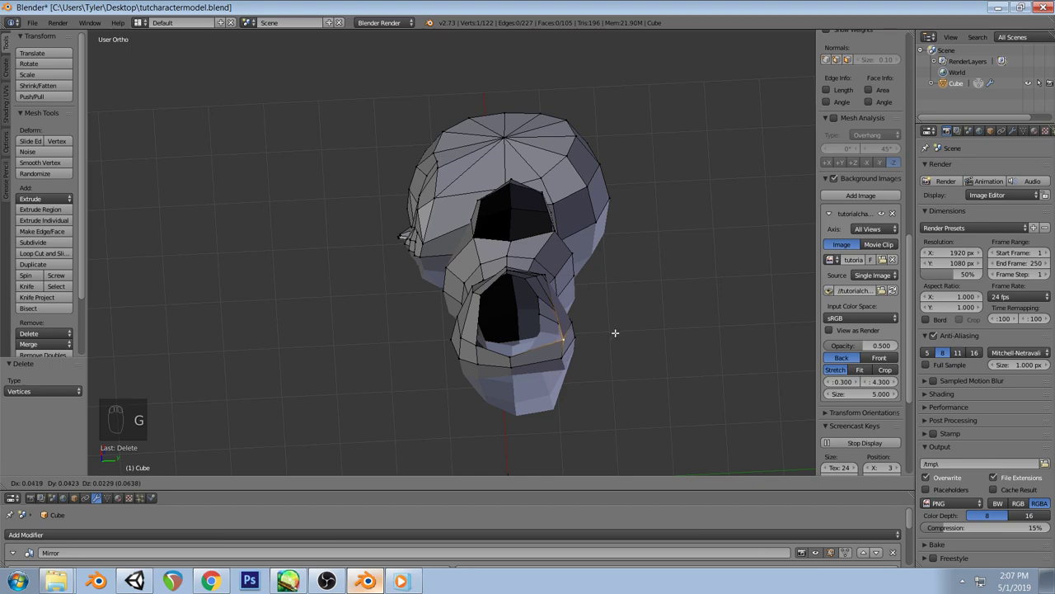
{"action": "left_click", "coordinate": [616, 332]}
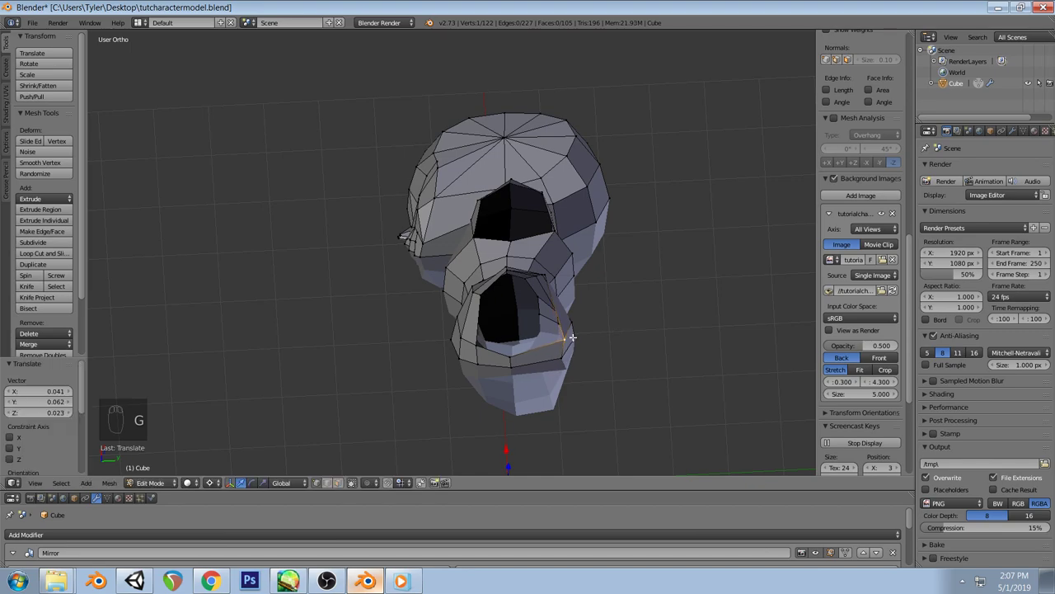
{"action": "key", "text": "g"}
{"action": "left_click", "coordinate": [501, 339]}
Adjust the upper rear vertex of the leg opening in wireframe to even out its outline, and restore solid shading
{"action": "key", "text": "z"}
{"action": "key", "text": "z"}
{"action": "middle_click_drag", "start_coordinate": [577, 291], "coordinate": [570, 349]}
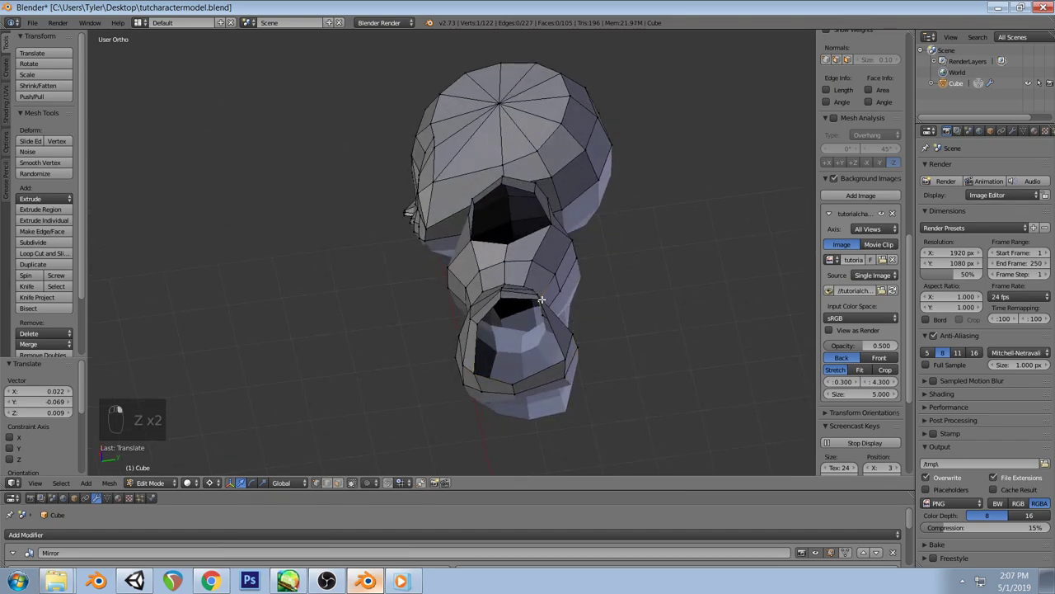
{"action": "middle_click_drag", "start_coordinate": [569, 306], "coordinate": [568, 302]}
{"action": "key", "text": "z"}
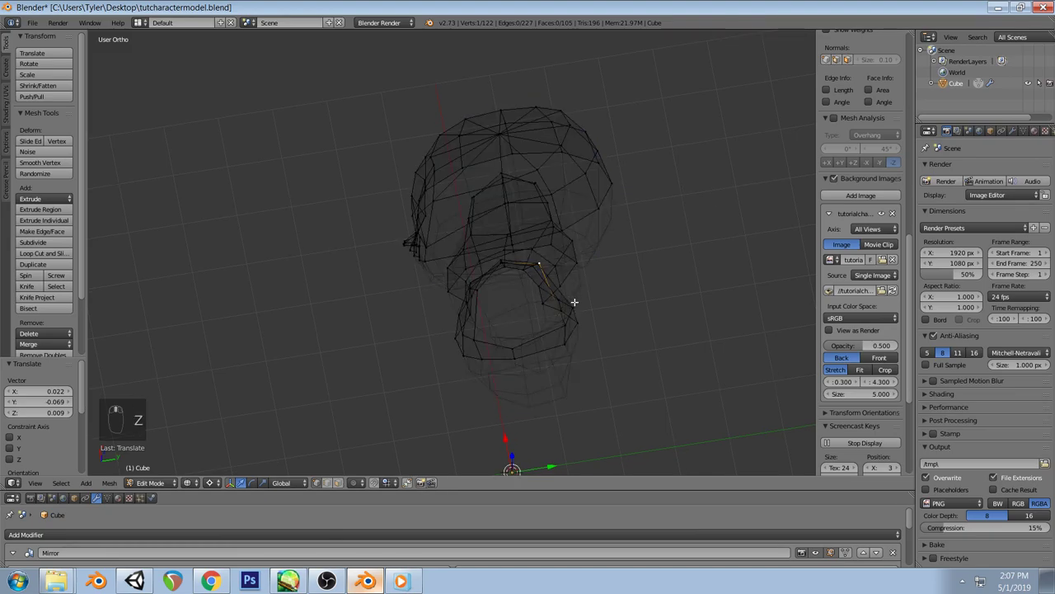
{"action": "key", "text": "g"}
{"action": "left_click", "coordinate": [579, 312]}
{"action": "key", "text": "a"}
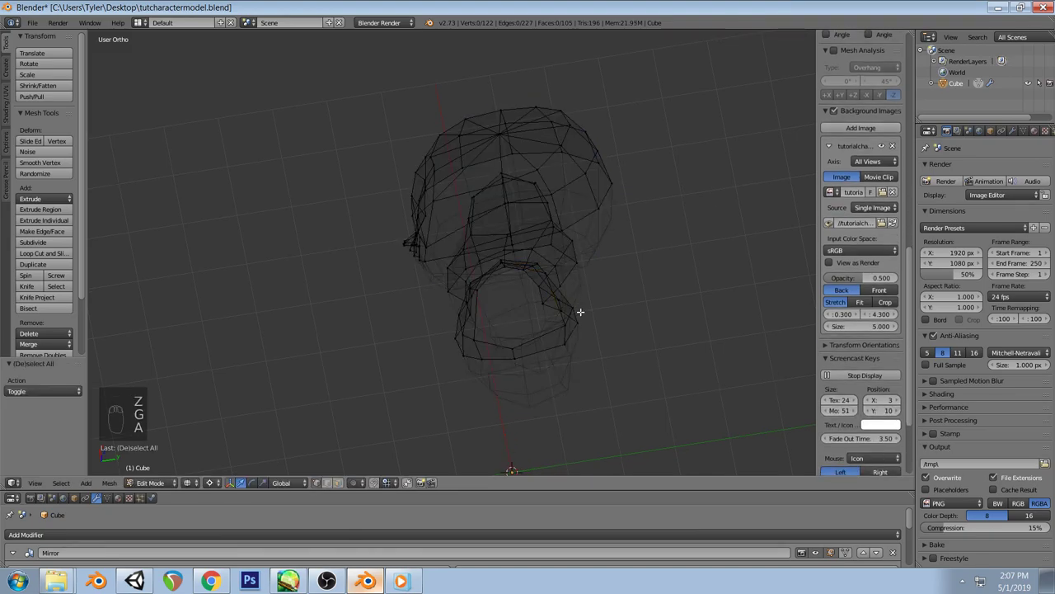
{"action": "key", "text": "z"}
Extrude the leg opening's edge loop in front view about 1.165 outward and 2.191 down to form the upper leg
{"action": "mouse_move", "coordinate": [577, 309]}
{"action": "middle_mouse_down"}
{"action": "mouse_move", "coordinate": [601, 338]}
{"action": "mouse_move", "coordinate": [639, 306]}
{"action": "mouse_move", "coordinate": [607, 306]}
{"action": "mouse_move", "coordinate": [528, 413]}
{"action": "mouse_move", "coordinate": [511, 358]}
{"action": "mouse_move", "coordinate": [578, 349]}
{"action": "middle_mouse_up"}
{"action": "key", "text": "KP_1"}
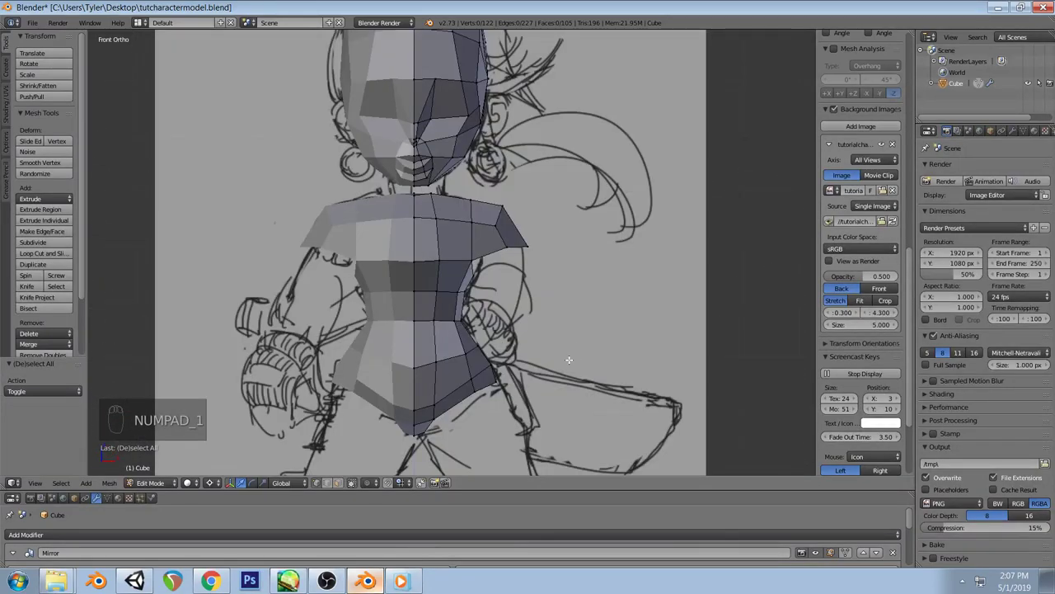
{"action": "mouse_move", "coordinate": [568, 359]}
{"action": "middle_mouse_down"}
{"action": "mouse_move", "coordinate": [577, 377]}
{"action": "mouse_move", "coordinate": [554, 402]}
{"action": "middle_mouse_up"}
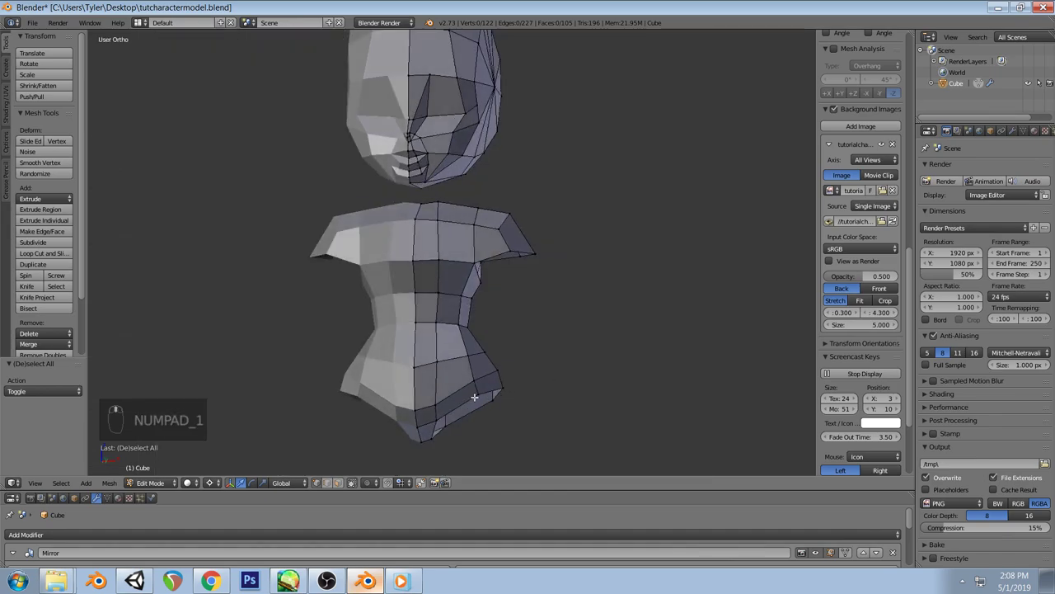
{"action": "right_click", "coordinate": [474, 397], "text": "alt"}
{"action": "key", "text": "KP_1"}
{"action": "key", "text": "e"}
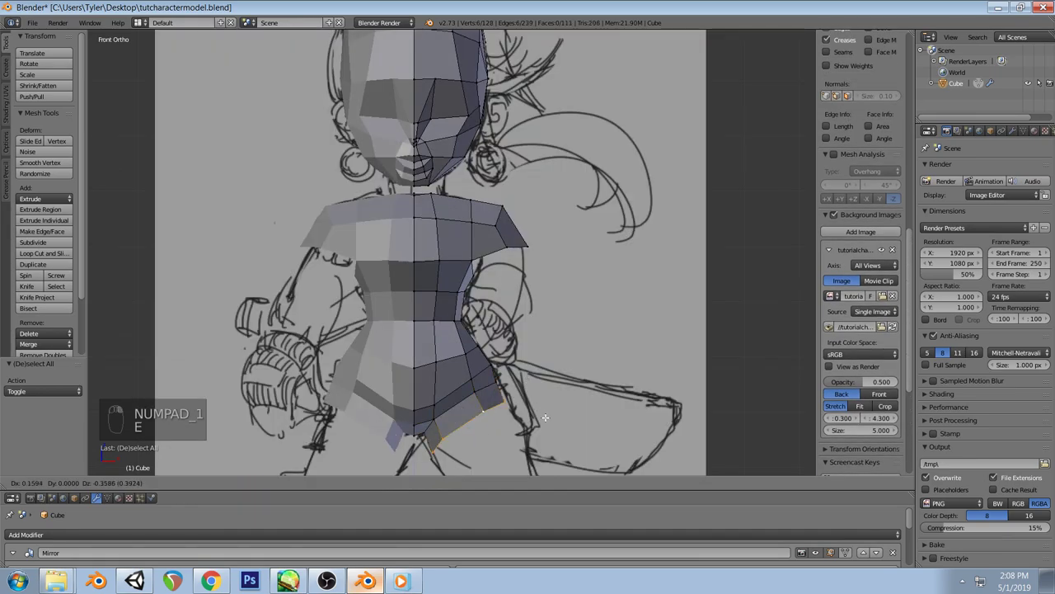
{"action": "left_click", "coordinate": [591, 55]}
{"action": "scroll", "coordinate": [594, 58], "scroll_direction": "down", "scroll_amount": 3}
{"action": "middle_click_drag", "start_coordinate": [593, 58], "coordinate": [546, 297]}
{"action": "key", "text": "KP_1"}
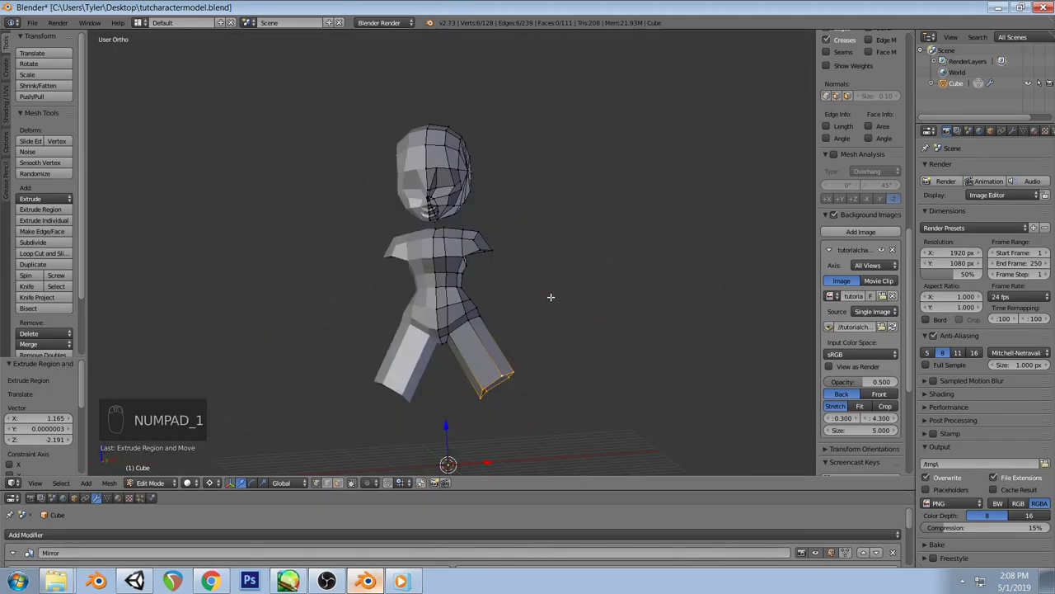
Apply Smooth Vertex four times to the bottom edge loop of the extruded leg
{"action": "scroll", "coordinate": [517, 335], "scroll_direction": "up", "scroll_amount": 2}
{"action": "key", "text": "space"}
{"action": "type", "text": "smooth"}
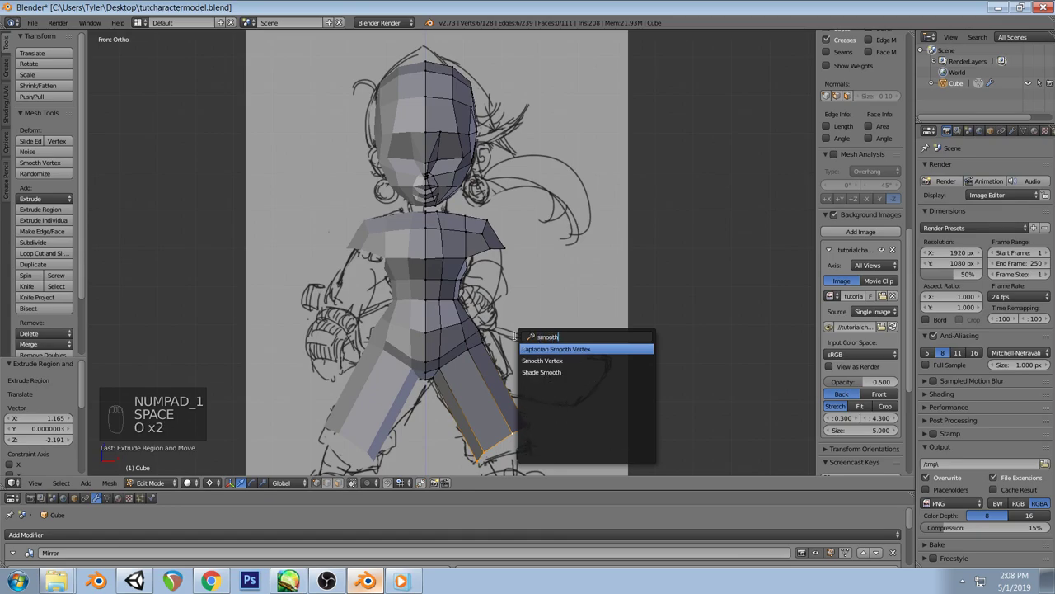
{"action": "key", "text": "Down"}
{"action": "key", "text": "Return"}
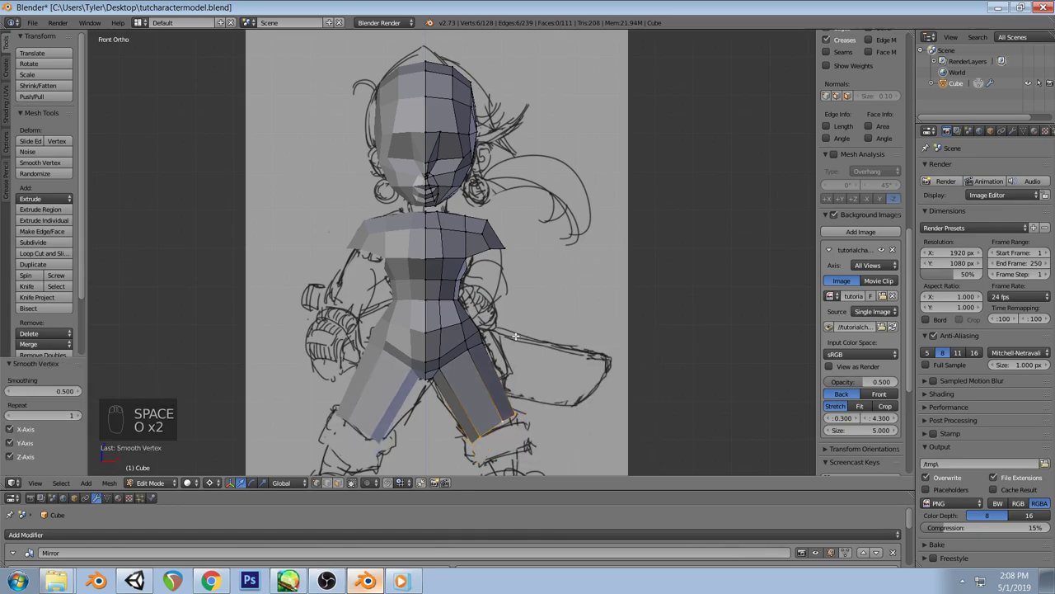
{"action": "key", "text": "space"}
{"action": "key", "text": "Return"}
{"action": "key", "text": "space"}
{"action": "key", "text": "Return"}
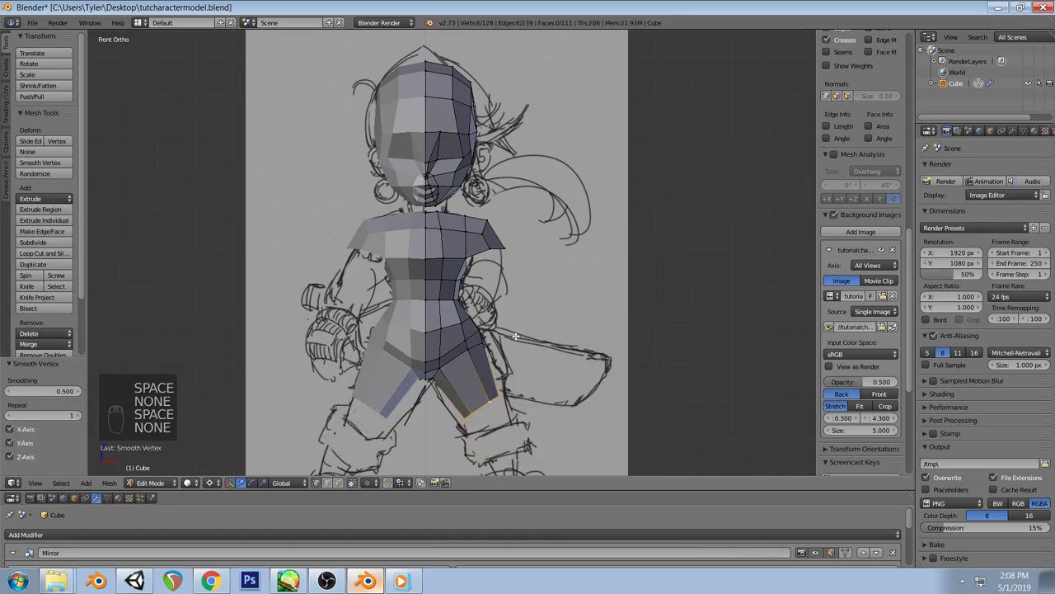
{"action": "key", "text": "space"}
{"action": "key", "text": "Return"}
{"action": "key", "text": "a"}
Snap the 3D cursor to the leg's bottom edge loop and scale the loop by about 1.715 in front view
{"action": "mouse_move", "coordinate": [523, 332]}
{"action": "middle_mouse_down"}
{"action": "mouse_move", "coordinate": [531, 388]}
{"action": "mouse_move", "coordinate": [569, 384]}
{"action": "mouse_move", "coordinate": [499, 376]}
{"action": "middle_mouse_up"}
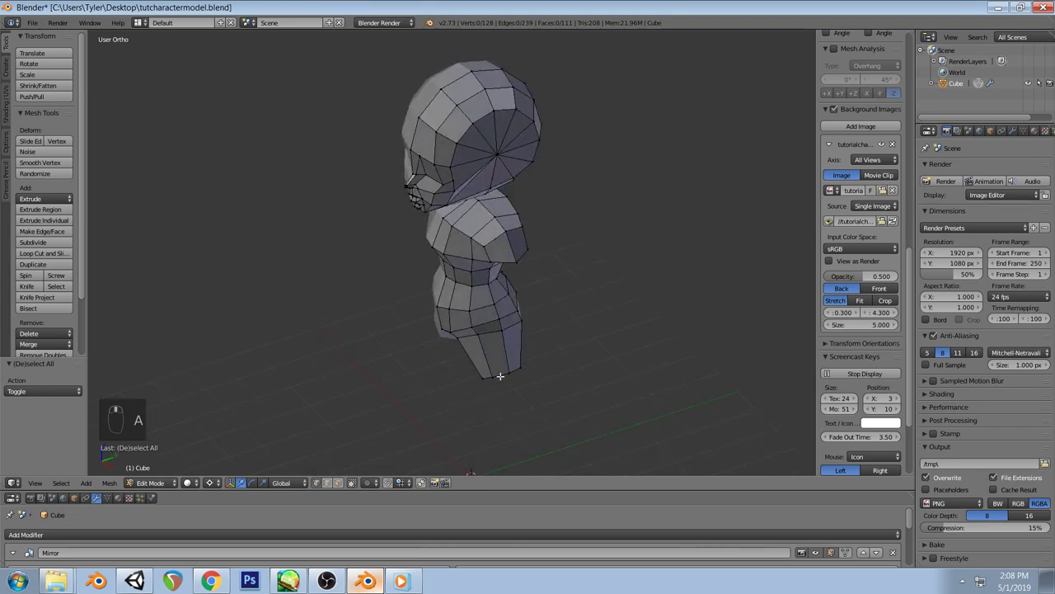
{"action": "key", "text": "KP_1"}
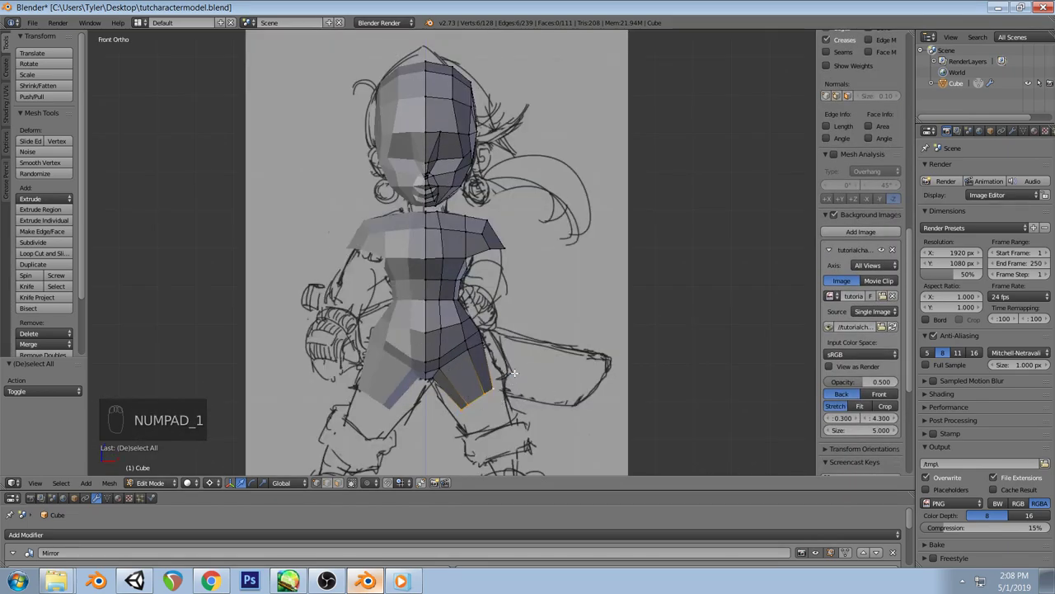
{"action": "key", "text": "z"}
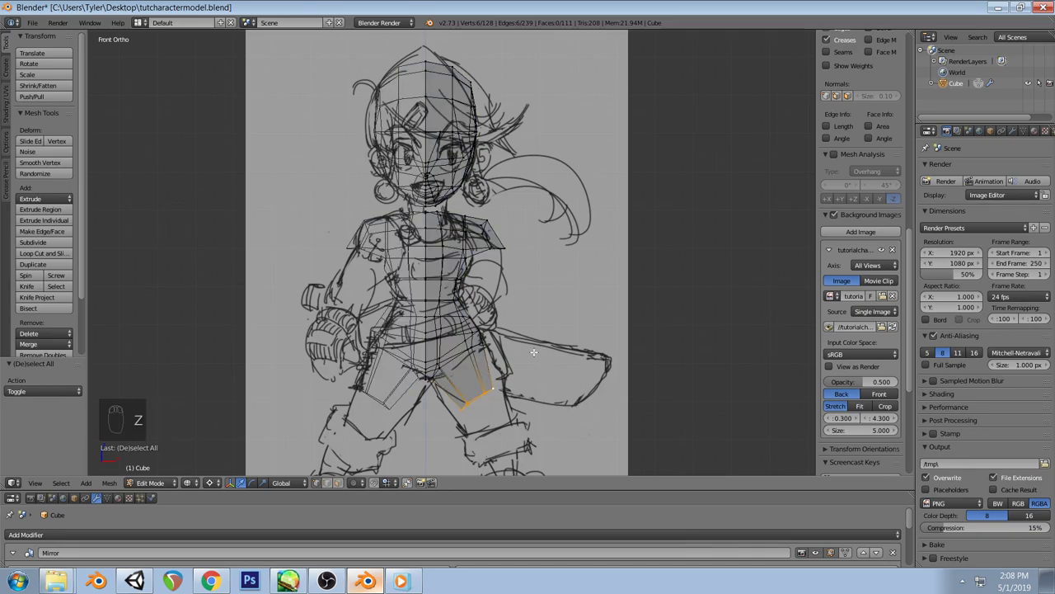
{"action": "key", "text": "shift+s"}
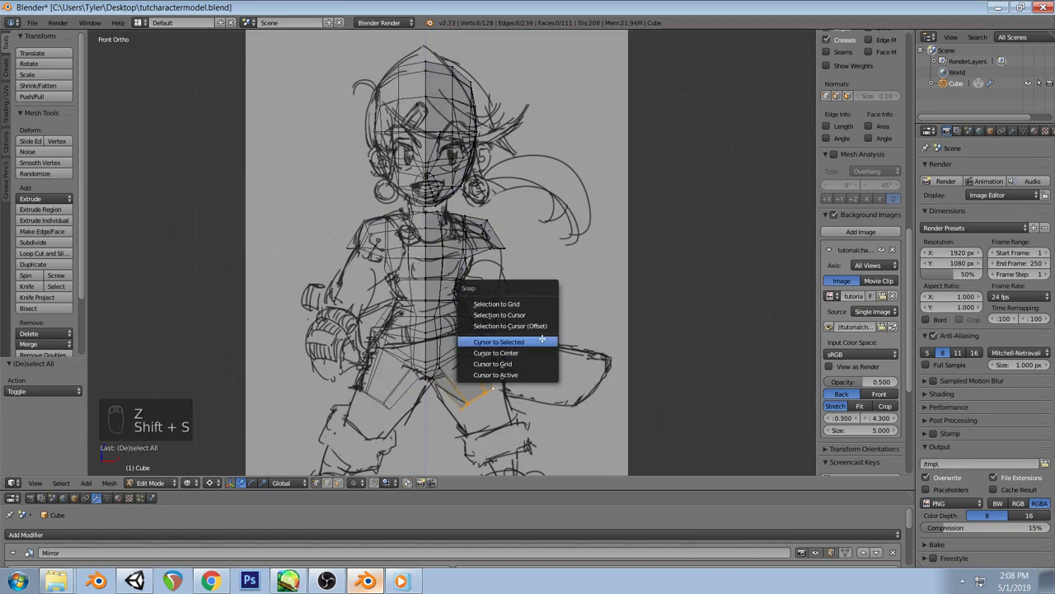
{"action": "left_click", "coordinate": [537, 341]}
{"action": "key", "text": "s"}
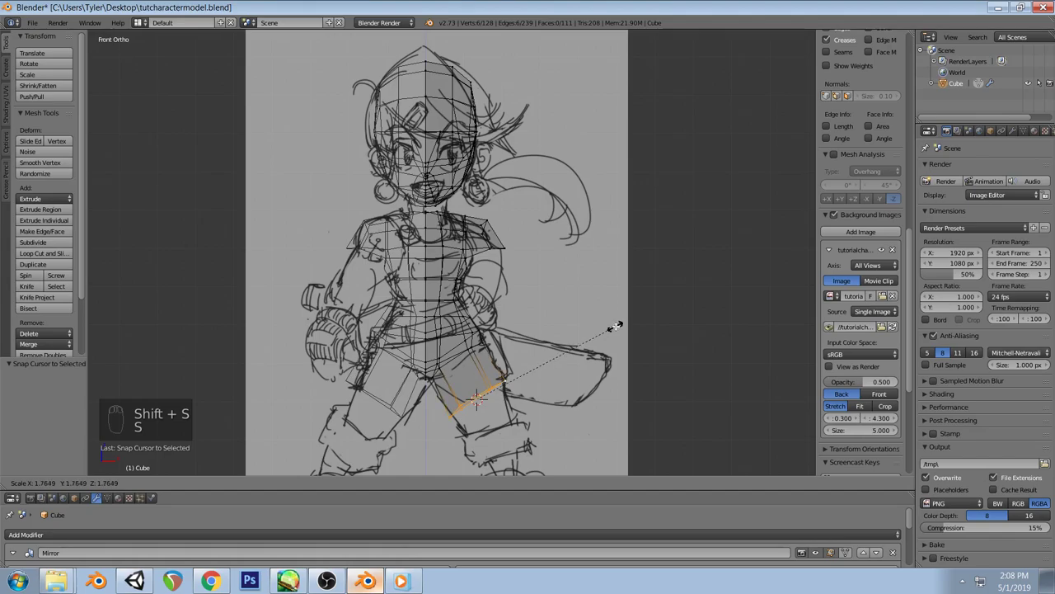
{"action": "left_click", "coordinate": [611, 327]}
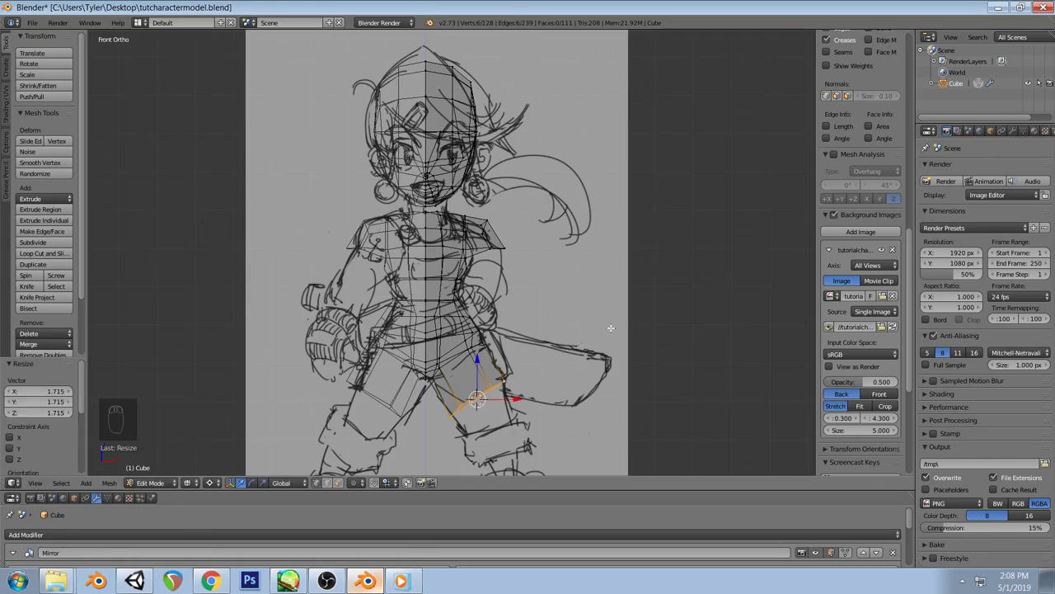
Try moving the leg's bottom edge loop about 1.239 outward and 3.470 down, rotating it about 23.8 degrees, and check the stretched leg
{"action": "scroll", "coordinate": [558, 357], "scroll_direction": "down", "scroll_amount": 3}
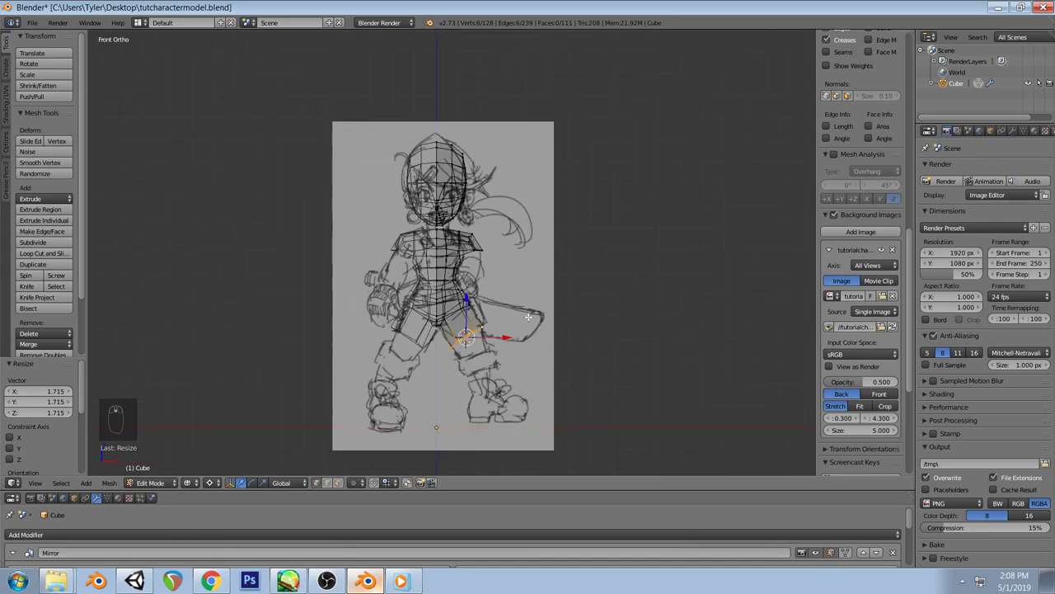
{"action": "key", "text": "g"}
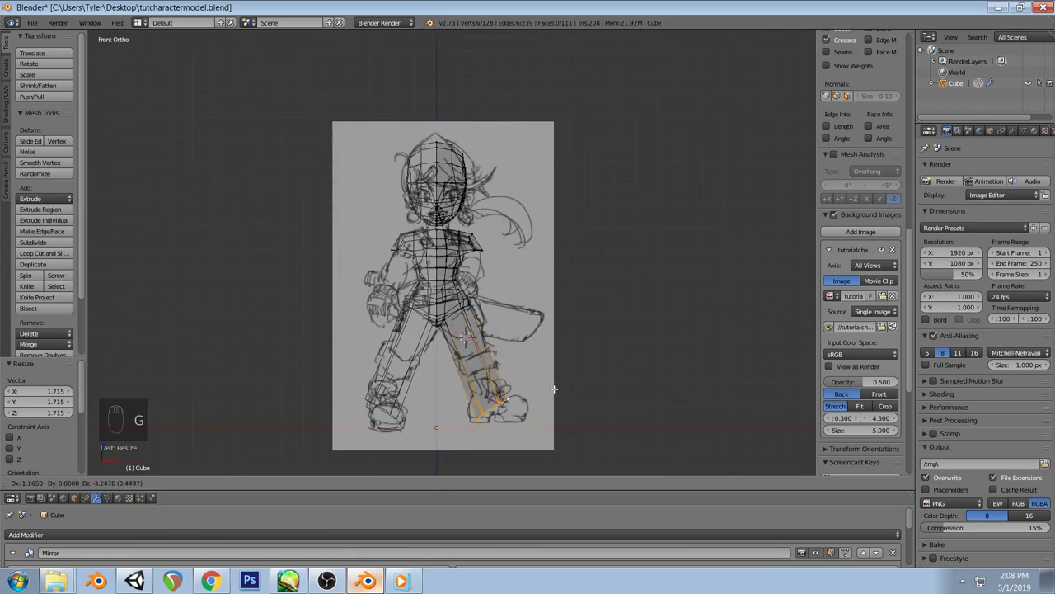
{"action": "left_click", "coordinate": [555, 394]}
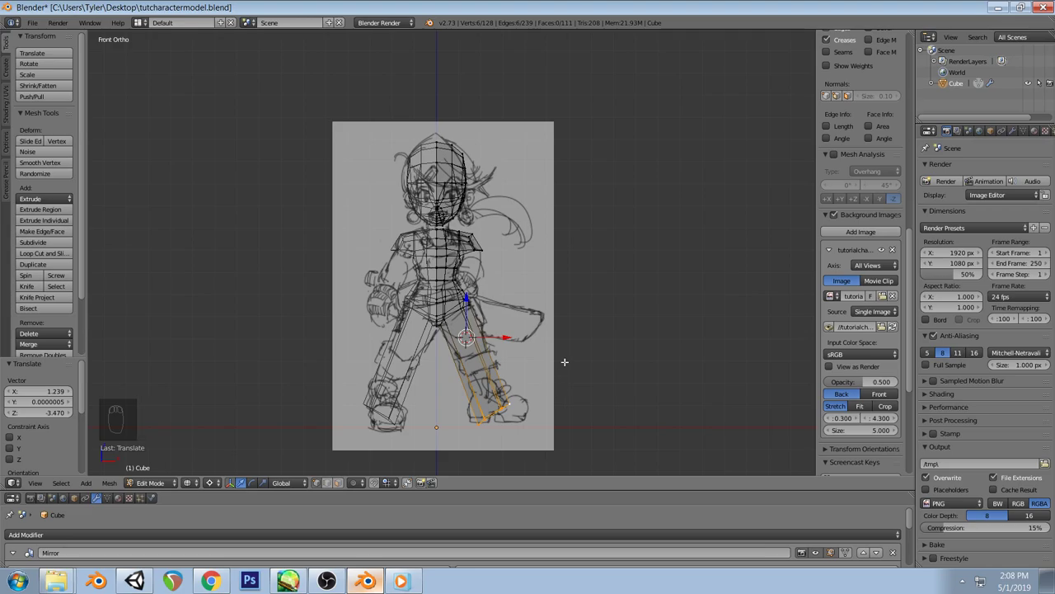
{"action": "key", "text": "r"}
{"action": "left_click", "coordinate": [560, 410]}
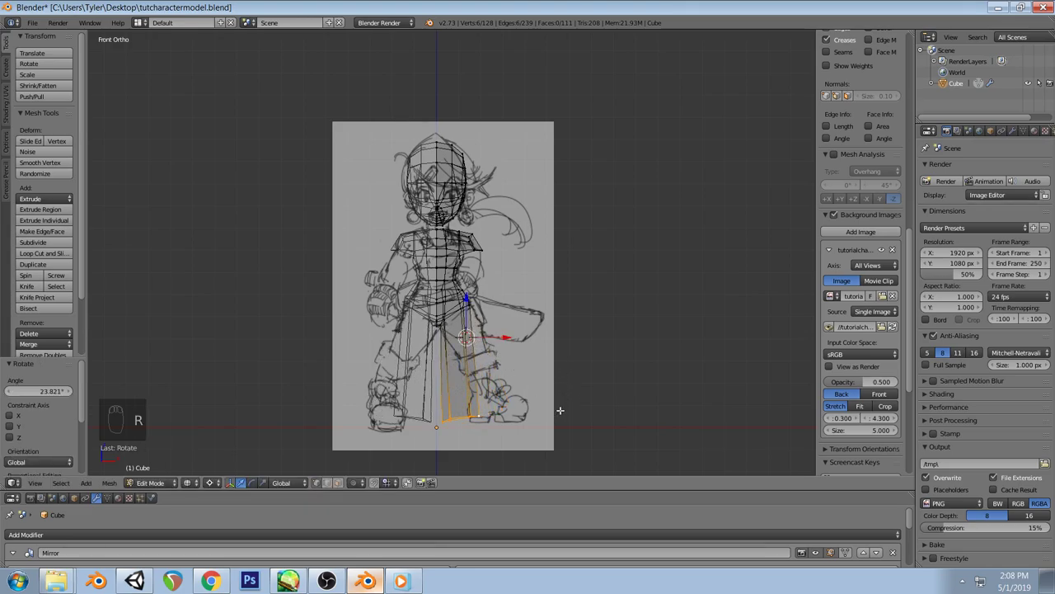
{"action": "key", "text": "g"}
{"action": "left_click", "coordinate": [574, 415]}
{"action": "key", "text": "a"}
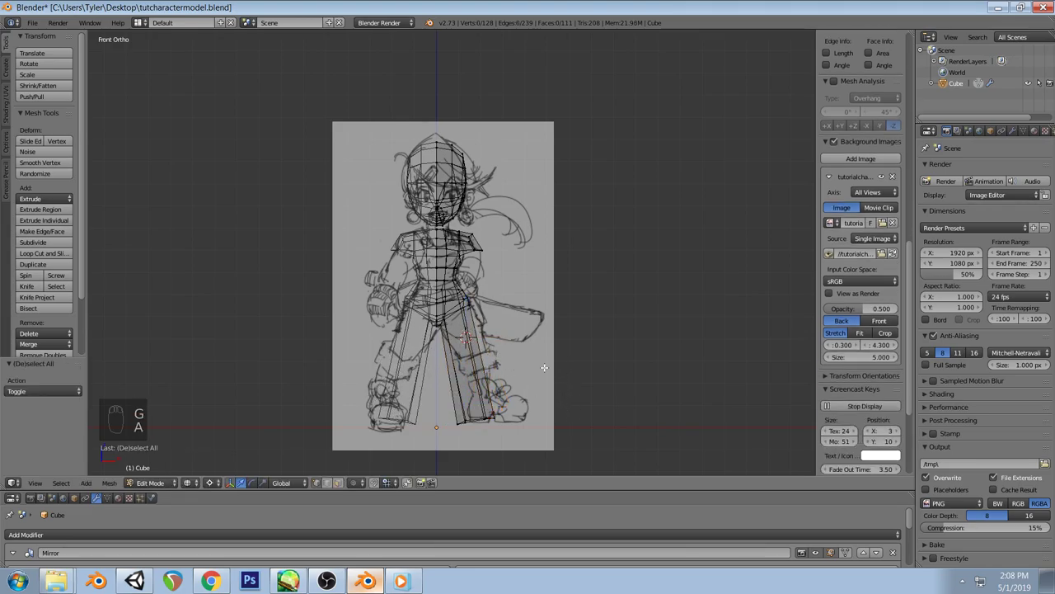
{"action": "key", "text": "z"}
{"action": "middle_click_drag", "start_coordinate": [467, 304], "coordinate": [669, 318]}
{"action": "middle_click_drag", "start_coordinate": [412, 321], "coordinate": [565, 347]}
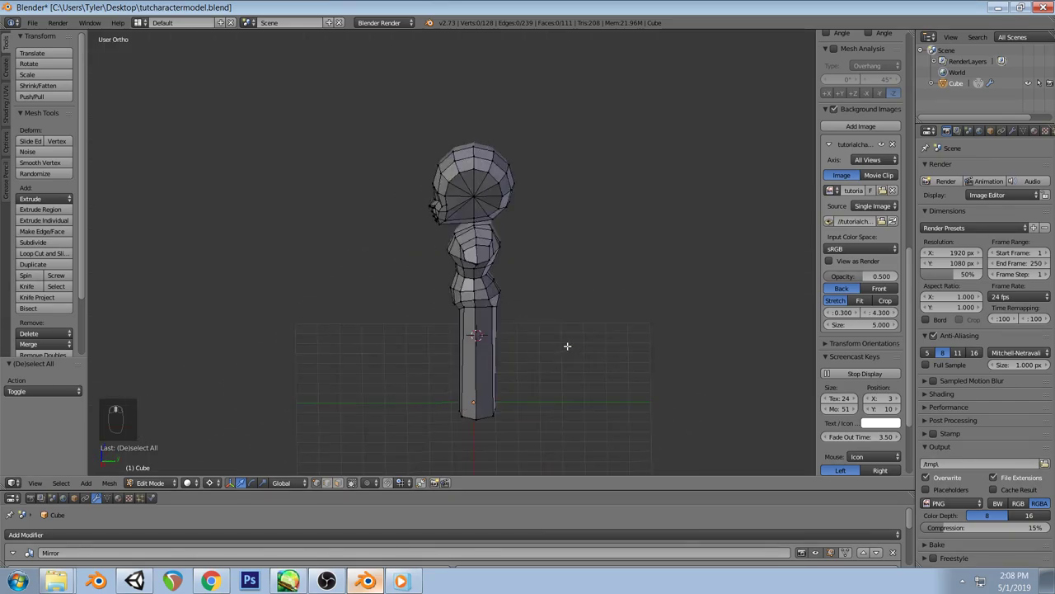
Undo the leg stretch and rotation in front view, back to the short upper leg
{"action": "key", "text": "KP_1"}
{"action": "key", "text": "ctrl+z"}
{"action": "key", "text": "ctrl+z"}
{"action": "key", "text": "ctrl+z"}
{"action": "key", "text": "ctrl+z"}
{"action": "key", "text": "ctrl+z"}
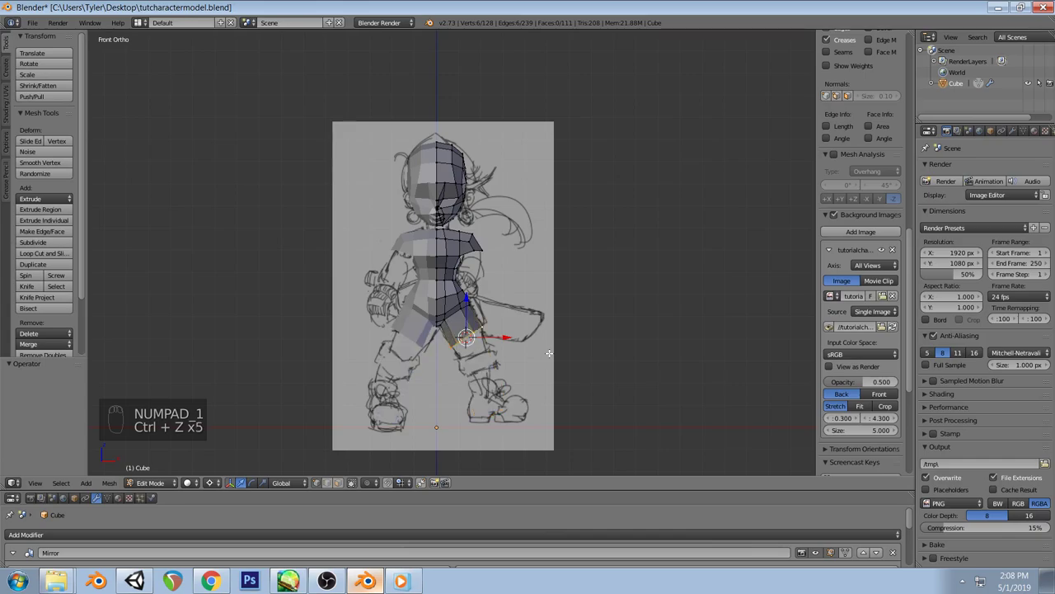
Move the leg's bottom edge loop about 0.263 inward and 0.454 up in wireframe front view to shorten the thigh
{"action": "key", "text": "a"}
{"action": "scroll", "coordinate": [861, 330], "scroll_direction": "down", "scroll_amount": 3}
{"action": "scroll", "coordinate": [546, 362], "scroll_direction": "up", "scroll_amount": 4}
{"action": "key", "text": "z"}
{"action": "scroll", "coordinate": [586, 364], "scroll_direction": "down", "scroll_amount": 1, "text": "shift"}
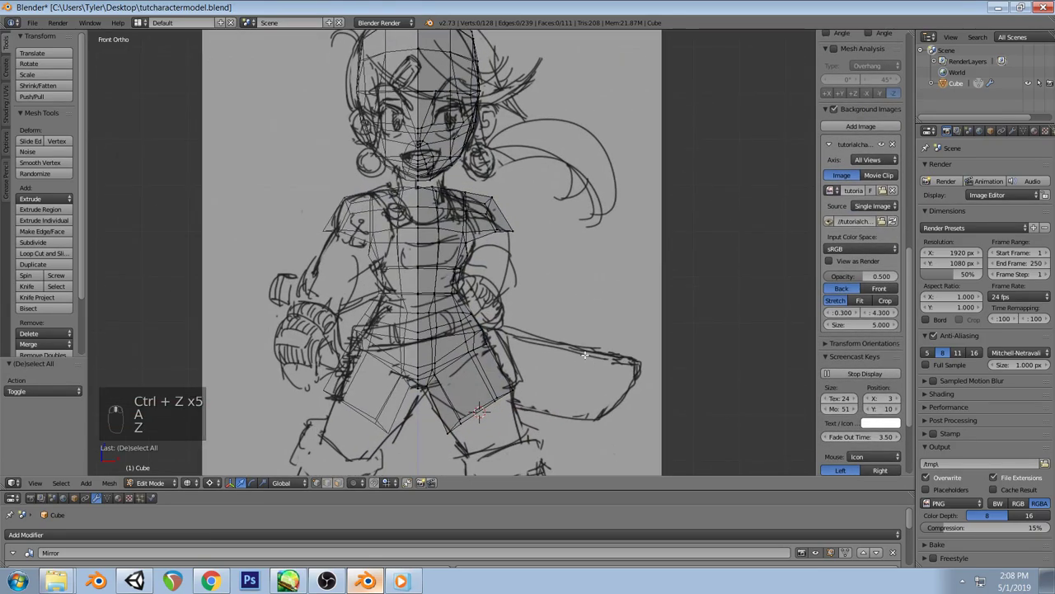
{"action": "key", "text": "ctrl+z"}
{"action": "key", "text": "g"}
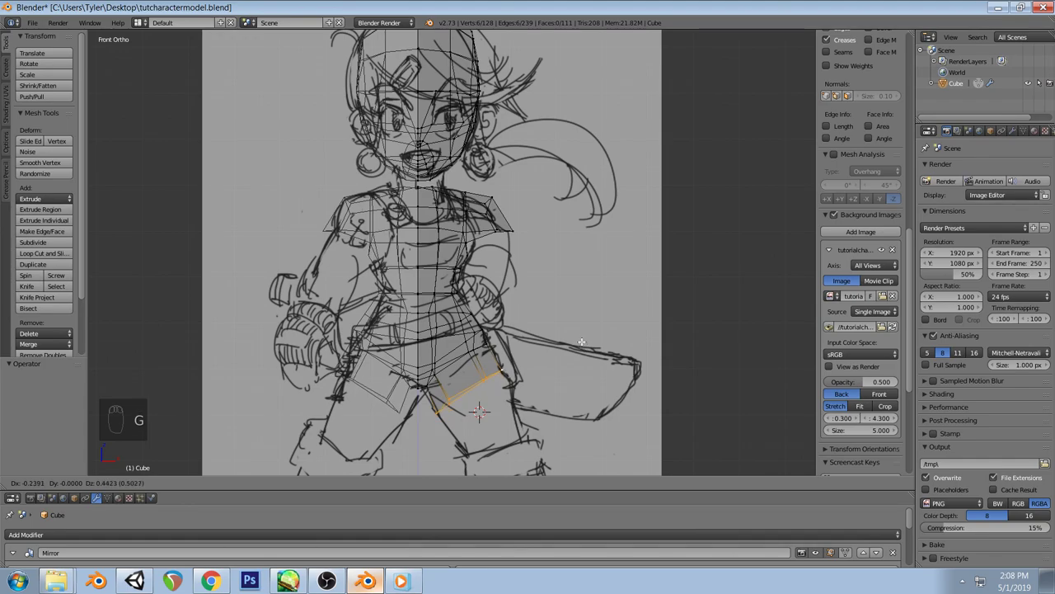
{"action": "left_click", "coordinate": [581, 340]}
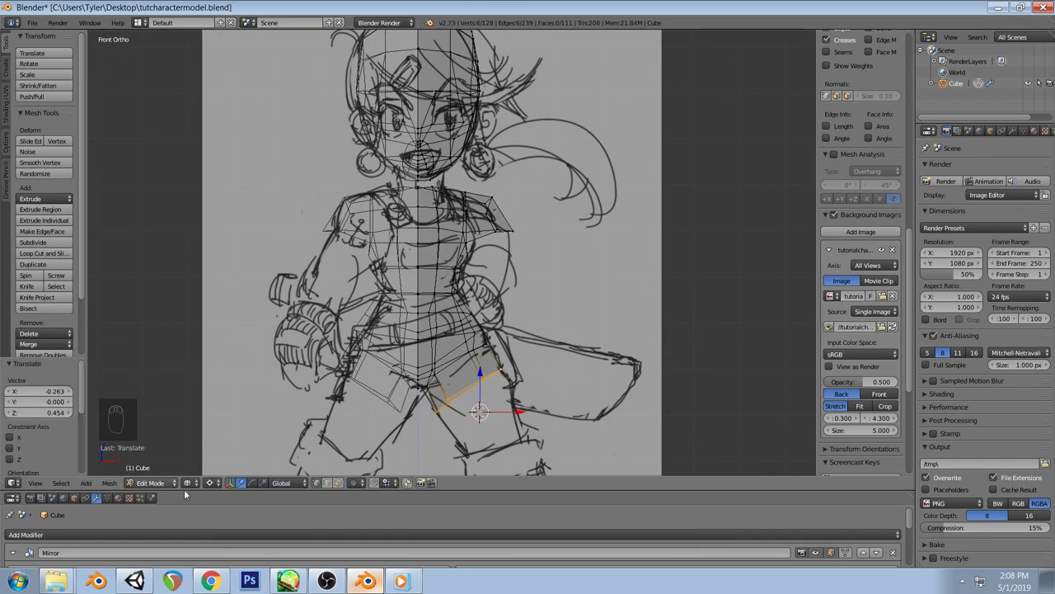
Set the pivot to the selection's median point and scale the leg's bottom edge loop by about 1.038
{"action": "left_click", "coordinate": [209, 483]}
{"action": "left_click", "coordinate": [239, 432]}
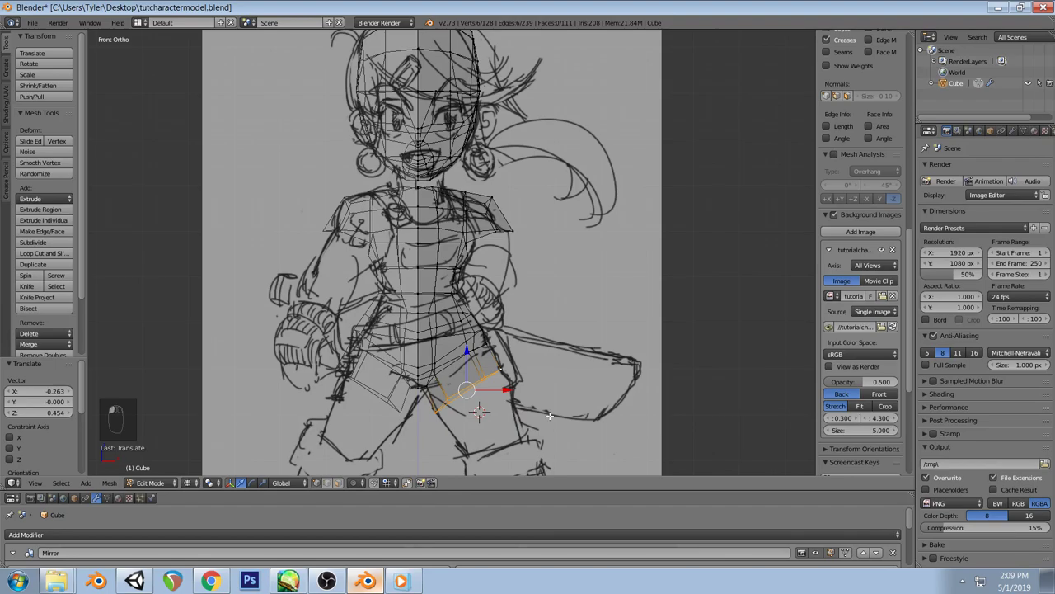
{"action": "key", "text": "s"}
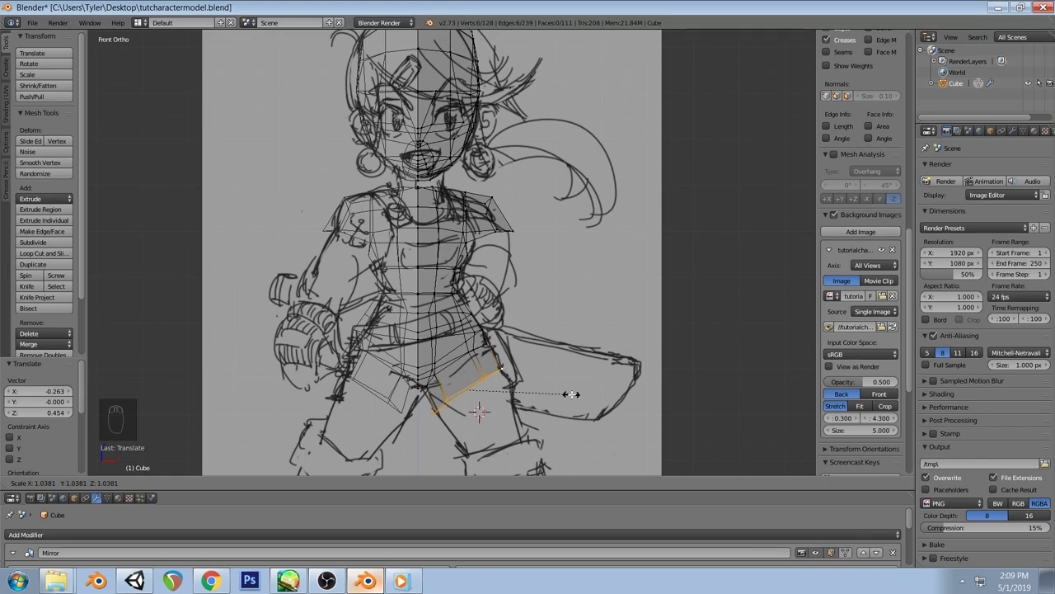
{"action": "left_click", "coordinate": [571, 394]}
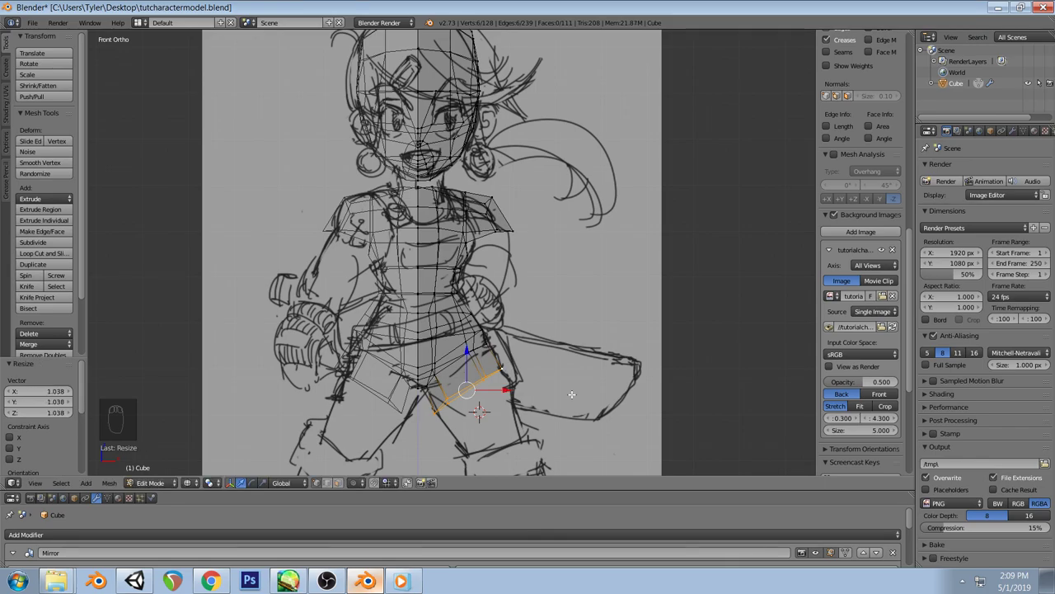
Try extruding two short thigh segments along the sketched leg, scaling their end loops by about 1.073 and 0.883
{"action": "key", "text": "e"}
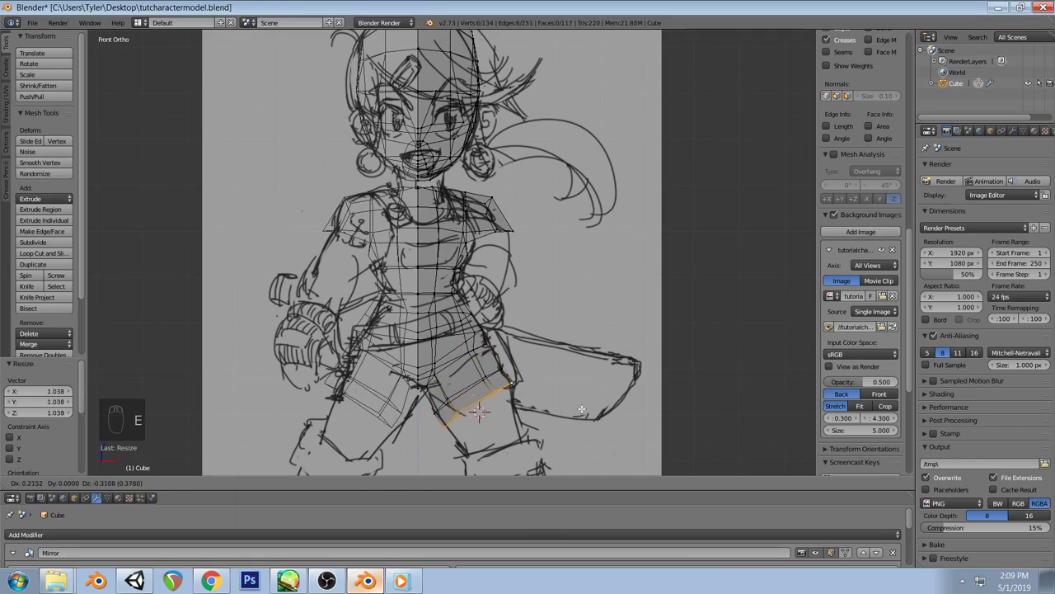
{"action": "left_click", "coordinate": [581, 409]}
{"action": "key", "text": "s"}
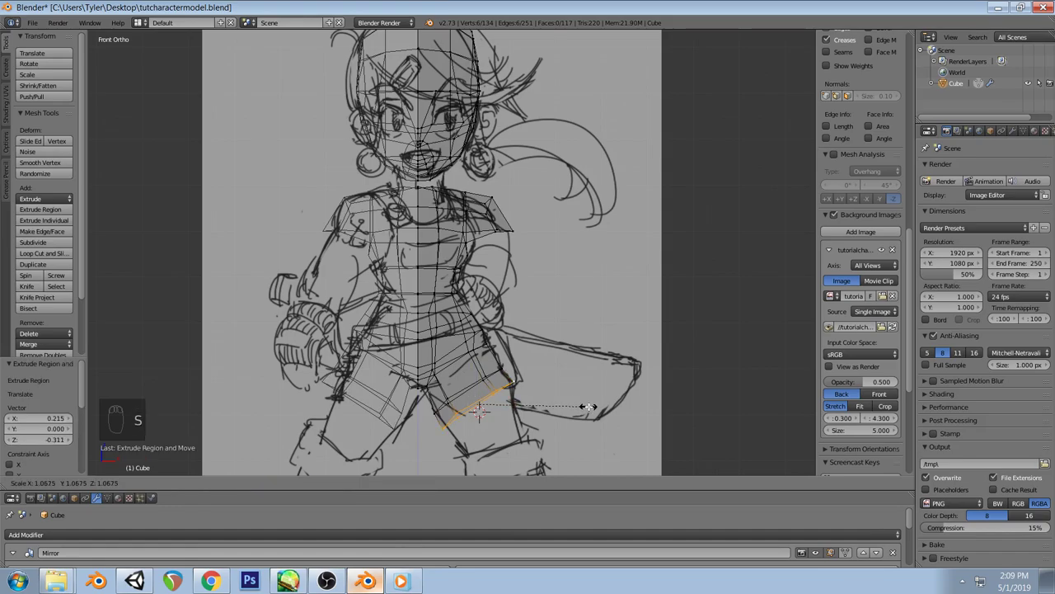
{"action": "left_click", "coordinate": [588, 407]}
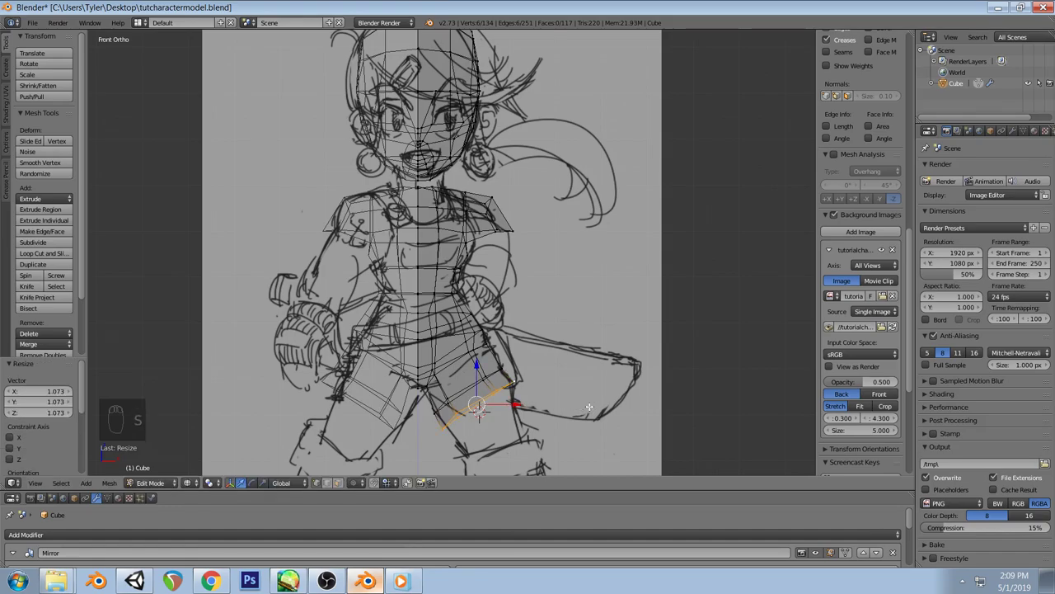
{"action": "key", "text": "e"}
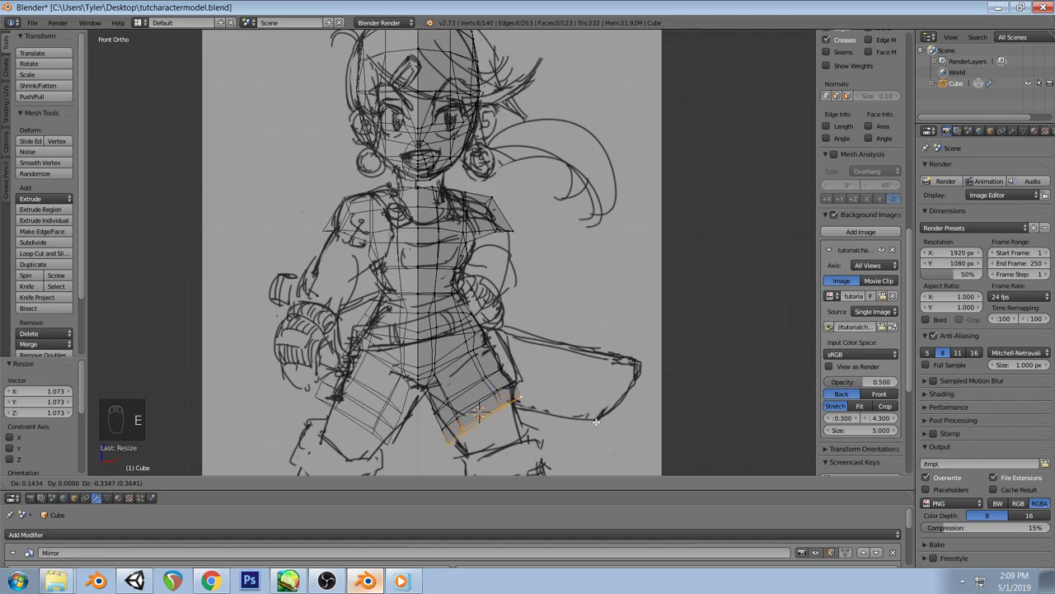
{"action": "left_click", "coordinate": [596, 422]}
{"action": "key", "text": "s"}
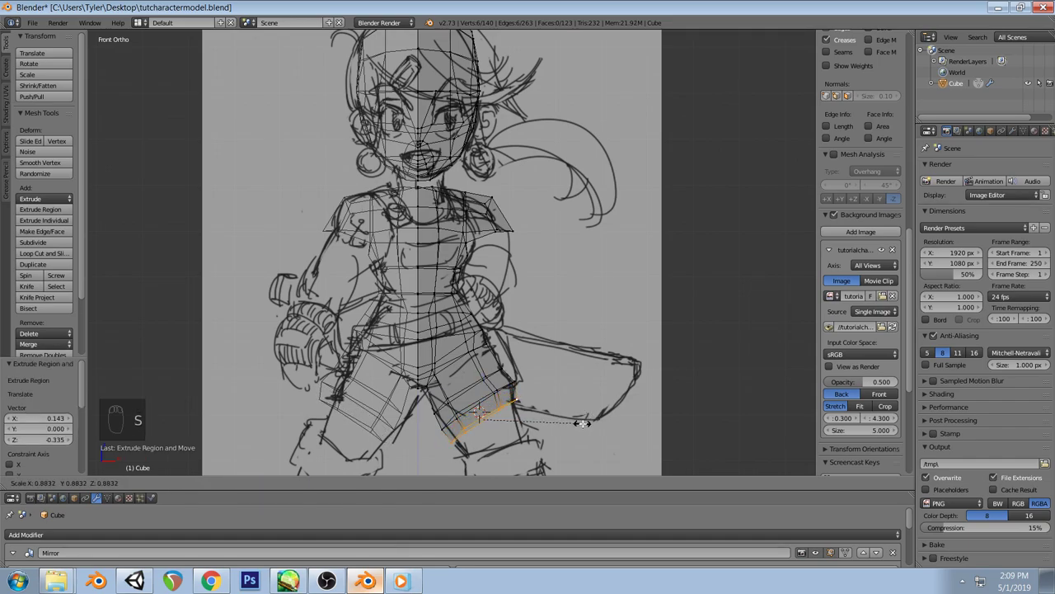
{"action": "left_click", "coordinate": [582, 423]}
Try extruding a third leg segment about 0.26 outward and 0.66 down to the boot cuff, and check it in solid shading
{"action": "key", "text": "e"}
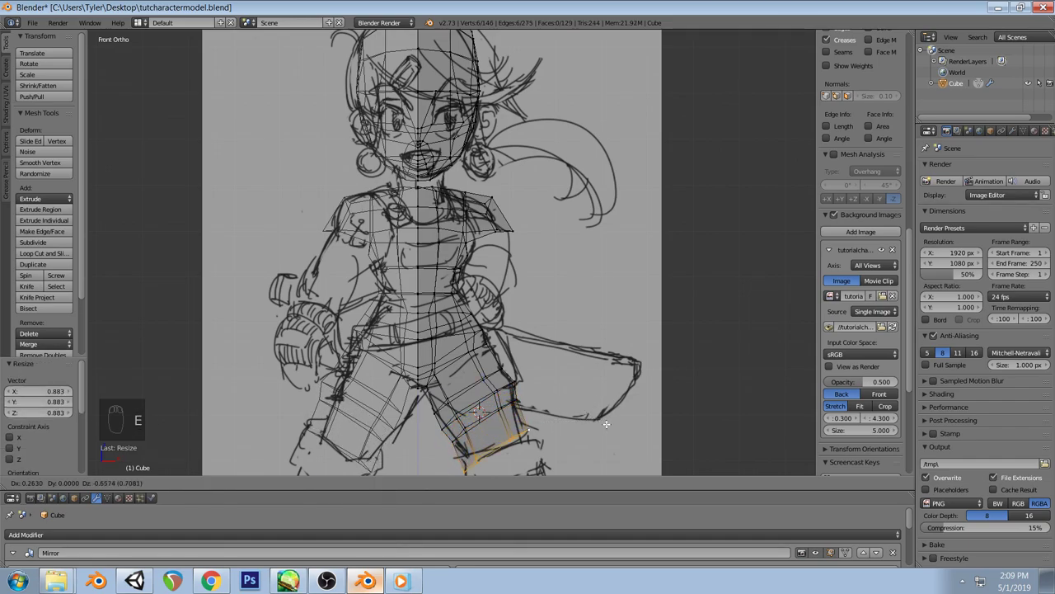
{"action": "left_click", "coordinate": [606, 424]}
{"action": "key", "text": "a"}
{"action": "key", "text": "z"}
{"action": "mouse_move", "coordinate": [606, 422]}
{"action": "middle_mouse_down"}
{"action": "mouse_move", "coordinate": [555, 325]}
{"action": "mouse_move", "coordinate": [598, 317]}
{"action": "mouse_move", "coordinate": [495, 302]}
{"action": "mouse_move", "coordinate": [414, 311]}
{"action": "mouse_move", "coordinate": [504, 323]}
{"action": "middle_mouse_up"}
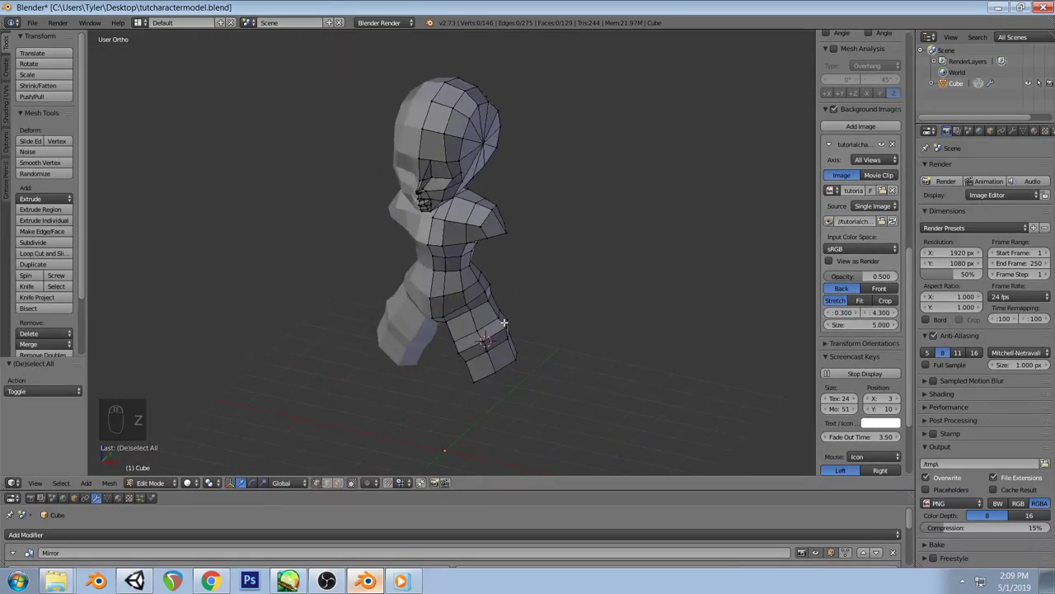
Undo the three leg segment extrusions and their scaling
{"action": "key", "text": "ctrl+z"}
{"action": "key", "text": "ctrl+z"}
{"action": "key", "text": "ctrl+z"}
{"action": "key", "text": "ctrl+z"}
{"action": "key", "text": "ctrl+z"}
{"action": "key", "text": "ctrl+z"}
{"action": "key", "text": "ctrl+z"}
{"action": "key", "text": "ctrl+z"}
{"action": "key", "text": "ctrl+z"}
{"action": "key", "text": "ctrl+z"}
{"action": "key", "text": "ctrl+z"}
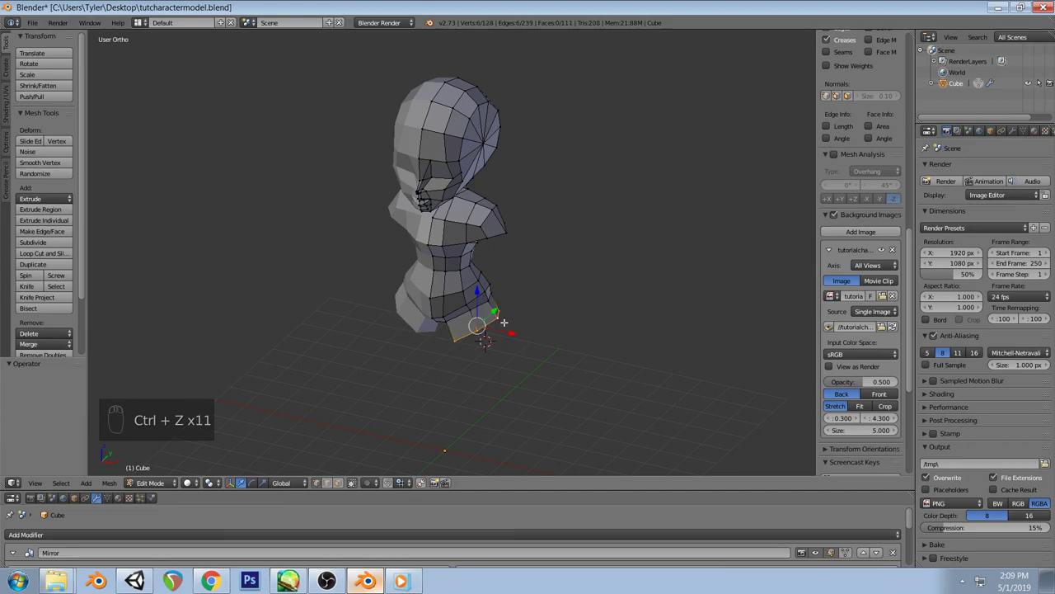
Rotate the leg's bottom edge loop about 27.2 degrees in front view to level it, and nudge it 0.017 up
{"action": "key", "text": "KP_1"}
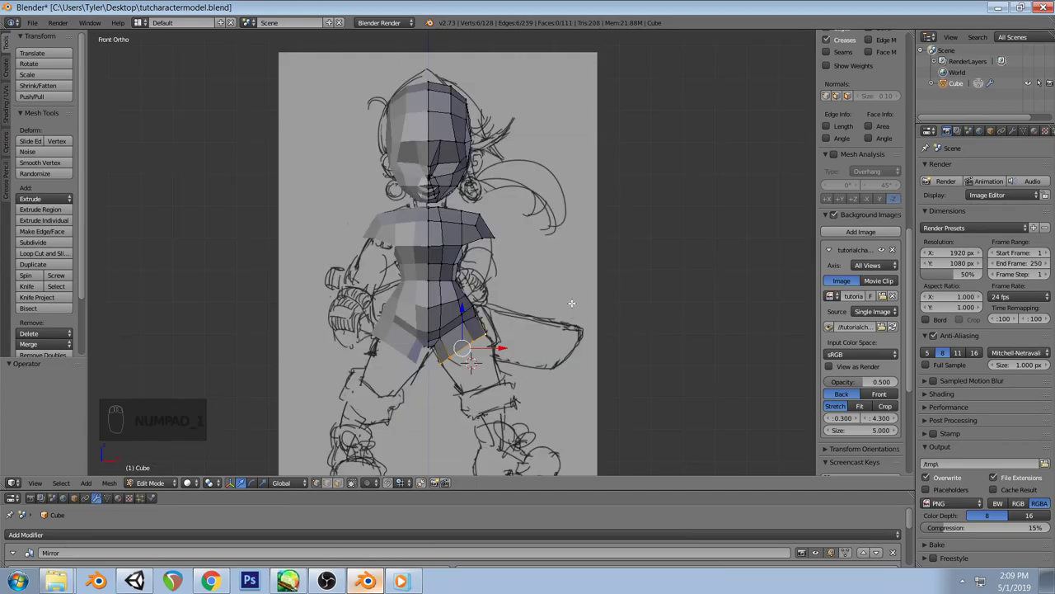
{"action": "key", "text": "r"}
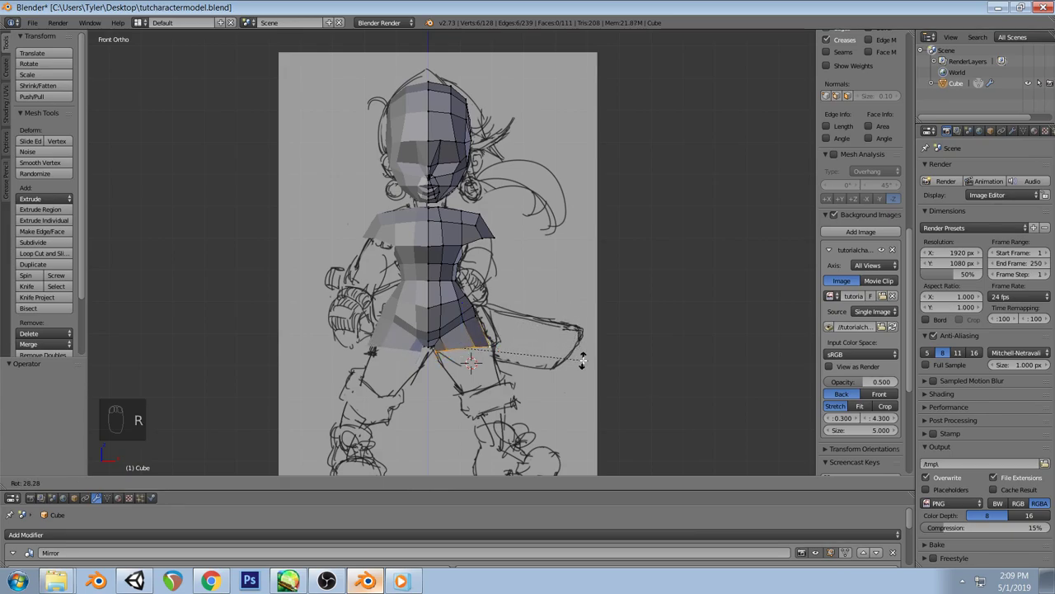
{"action": "left_click", "coordinate": [583, 357]}
{"action": "key", "text": "g"}
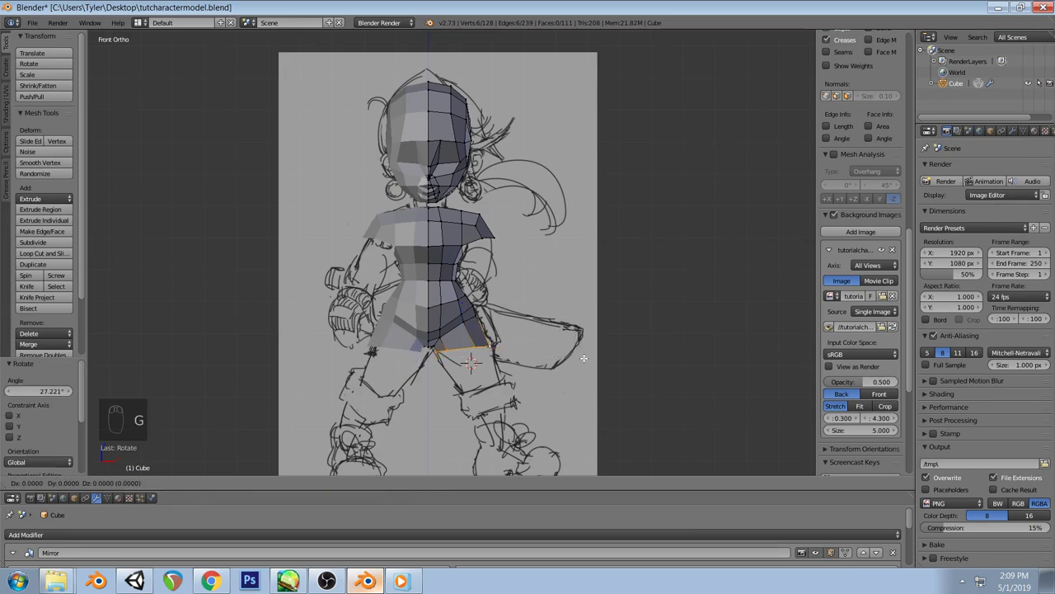
{"action": "left_click", "coordinate": [583, 357]}
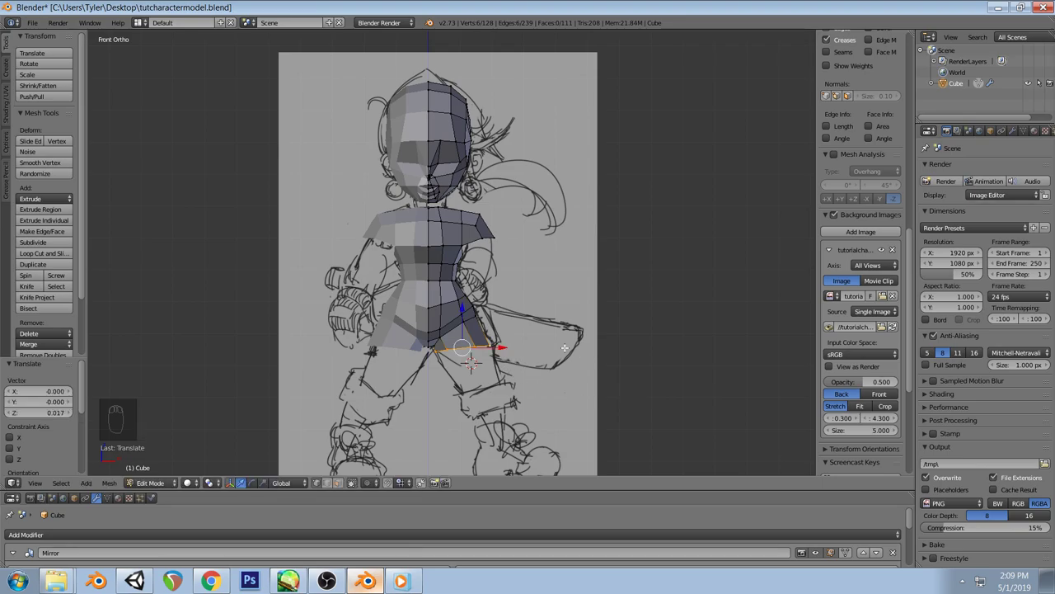
Select the hip edge loop above the leg opening and try Edge Slide on it in side view
{"action": "scroll", "coordinate": [484, 325], "scroll_direction": "up", "scroll_amount": 1}
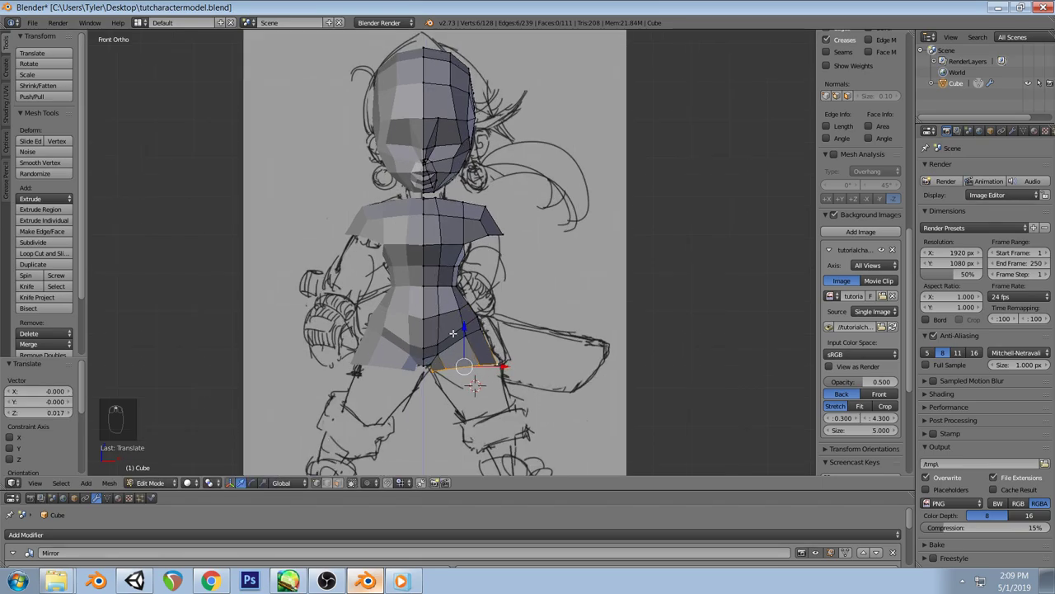
{"action": "key", "text": "z"}
{"action": "key", "text": "z"}
{"action": "mouse_move", "coordinate": [456, 334]}
{"action": "middle_mouse_down"}
{"action": "mouse_move", "coordinate": [436, 319]}
{"action": "mouse_move", "coordinate": [453, 332]}
{"action": "middle_mouse_up"}
{"action": "right_click", "coordinate": [456, 333], "text": "shift"}
{"action": "key", "text": "KP_3"}
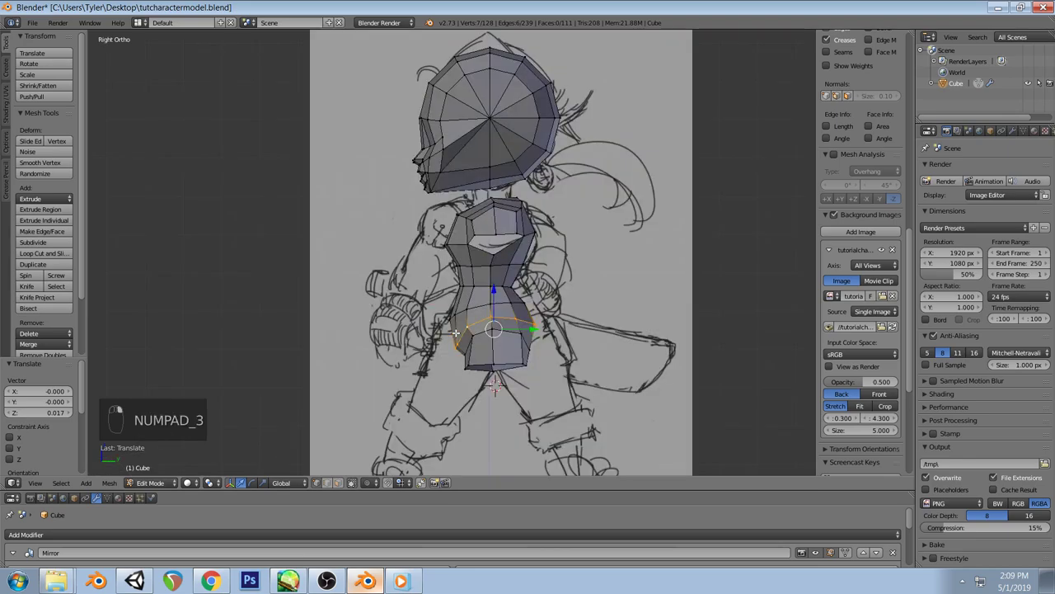
{"action": "key", "text": "space"}
{"action": "type", "text": "slide"}
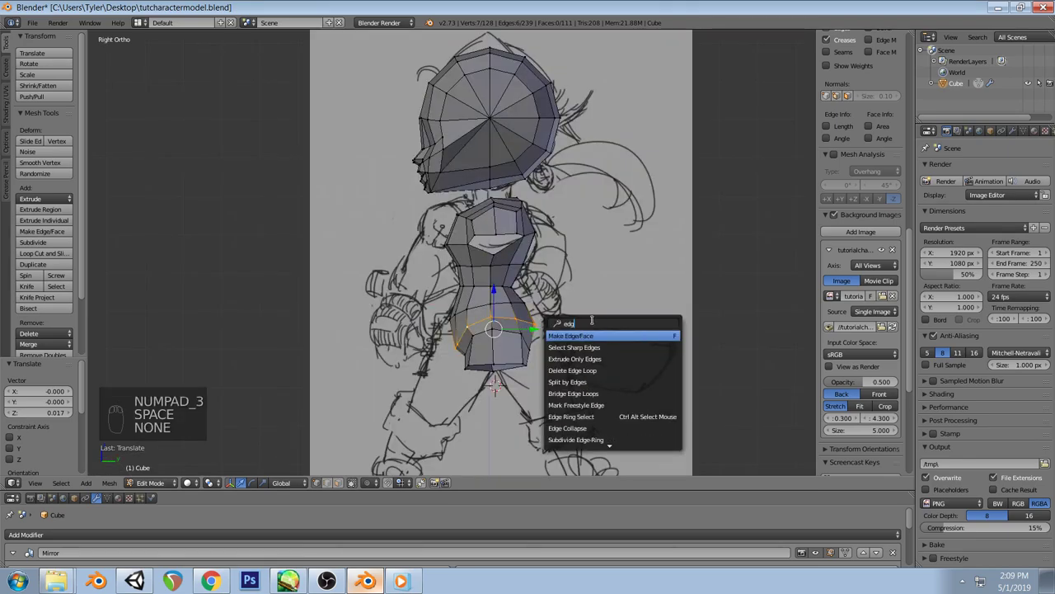
{"action": "key", "text": "Return"}
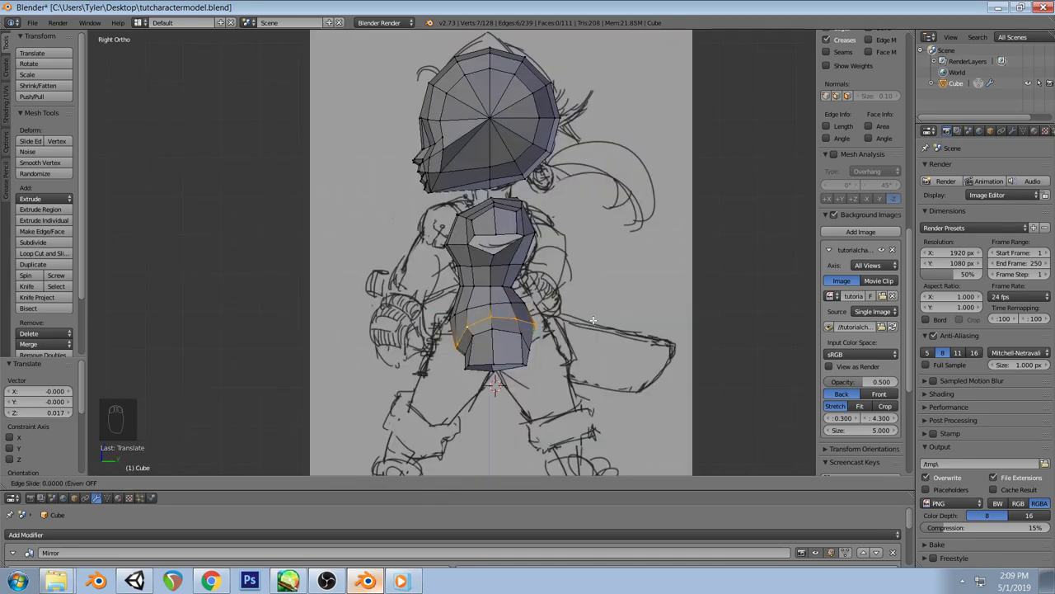
{"action": "right_click", "coordinate": [593, 320]}
Delete the selected edge loop where the hip meets the leg
{"action": "key", "text": "x"}
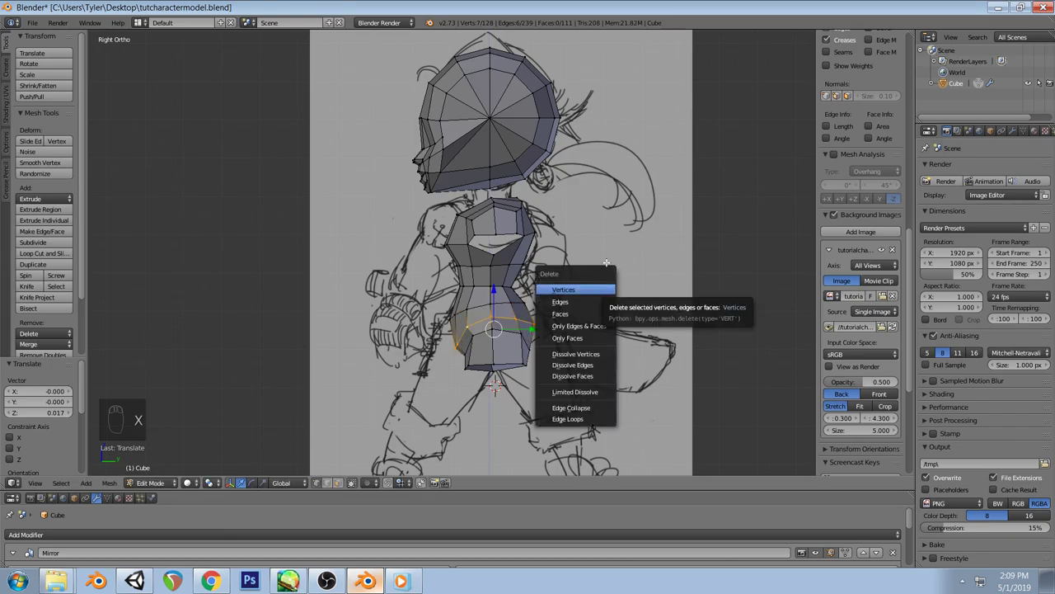
{"action": "left_click", "coordinate": [568, 418]}
{"action": "key", "text": "a"}
{"action": "scroll", "coordinate": [861, 330], "scroll_direction": "down", "scroll_amount": 3}
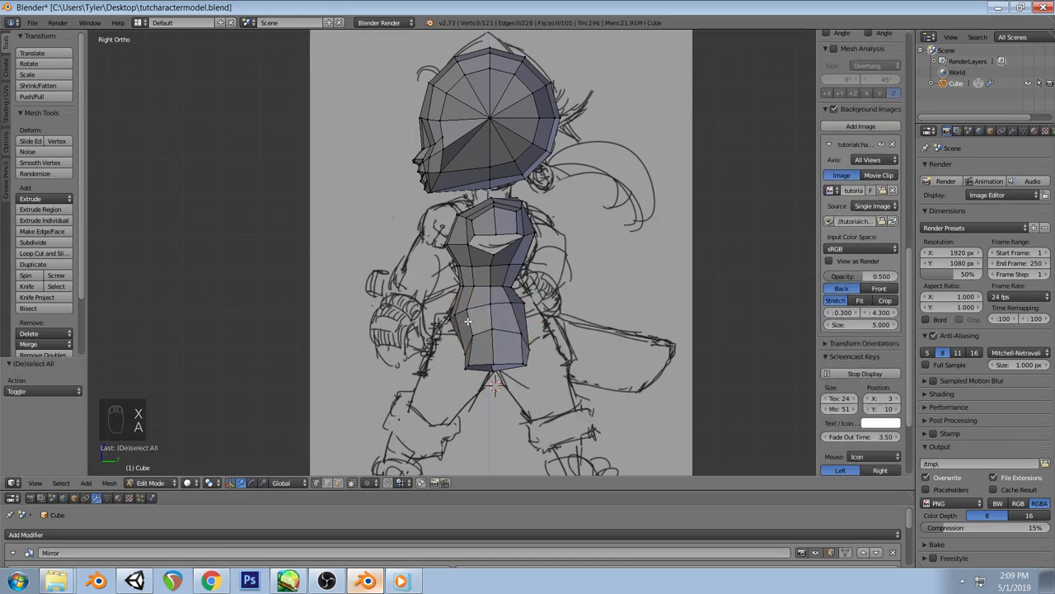
Add a centred loop cut between the hips and the leg end, scale it by about 1.075, and inspect the shape
{"action": "key", "text": "ctrl+r"}
{"action": "left_click", "coordinate": [468, 322]}
{"action": "right_click", "coordinate": [639, 347]}
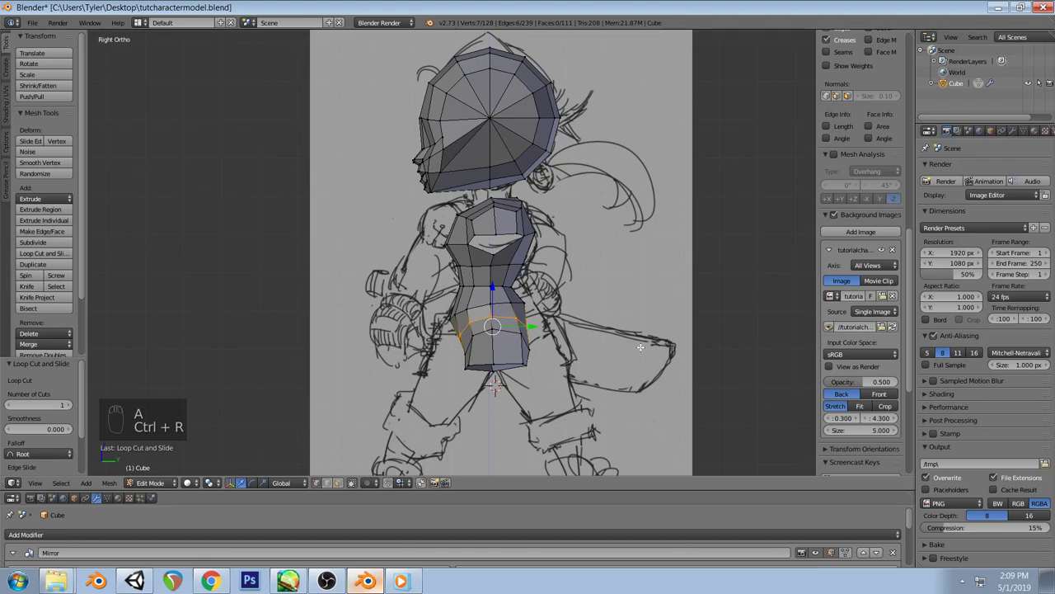
{"action": "key", "text": "s"}
{"action": "left_click", "coordinate": [651, 345]}
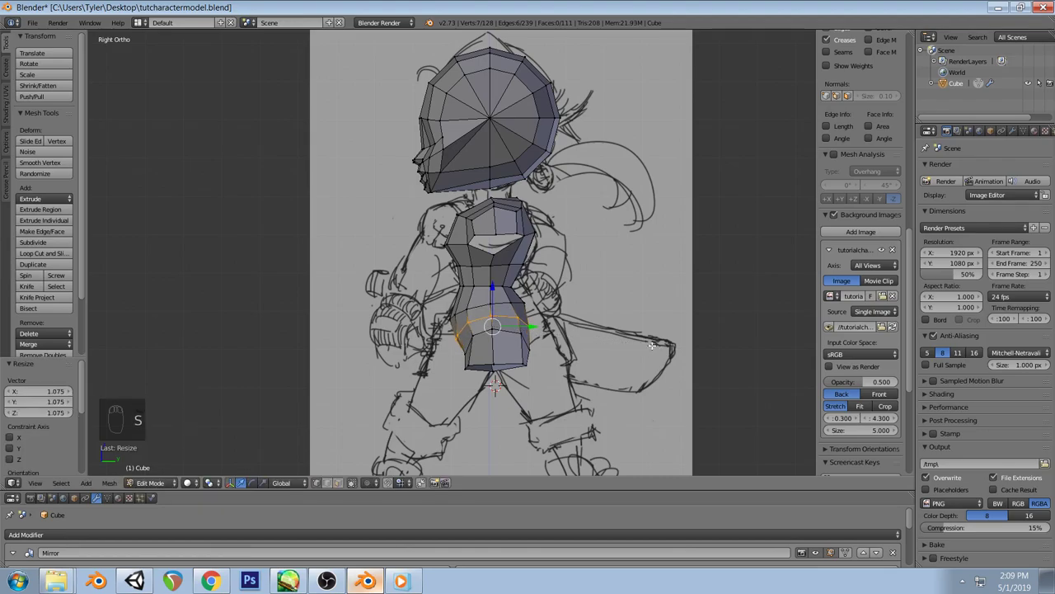
{"action": "key", "text": "a"}
{"action": "scroll", "coordinate": [862, 330], "scroll_direction": "down", "scroll_amount": 3}
{"action": "key", "text": "z"}
{"action": "middle_click_drag", "start_coordinate": [651, 338], "coordinate": [441, 339]}
{"action": "key", "text": "z"}
Undo the new loop cut, its scaling and the hip edge loop deletion
{"action": "key", "text": "ctrl+z"}
{"action": "key", "text": "ctrl+z"}
{"action": "key", "text": "ctrl+z"}
{"action": "key", "text": "ctrl+z"}
{"action": "key", "text": "ctrl+z"}
{"action": "key", "text": "ctrl+z"}
{"action": "key", "text": "ctrl+z"}
{"action": "key", "text": "ctrl+z"}
Select the horizontal edge loop around the upper hips and reposition it along the surface with Edge Slide
{"action": "key", "text": "a"}
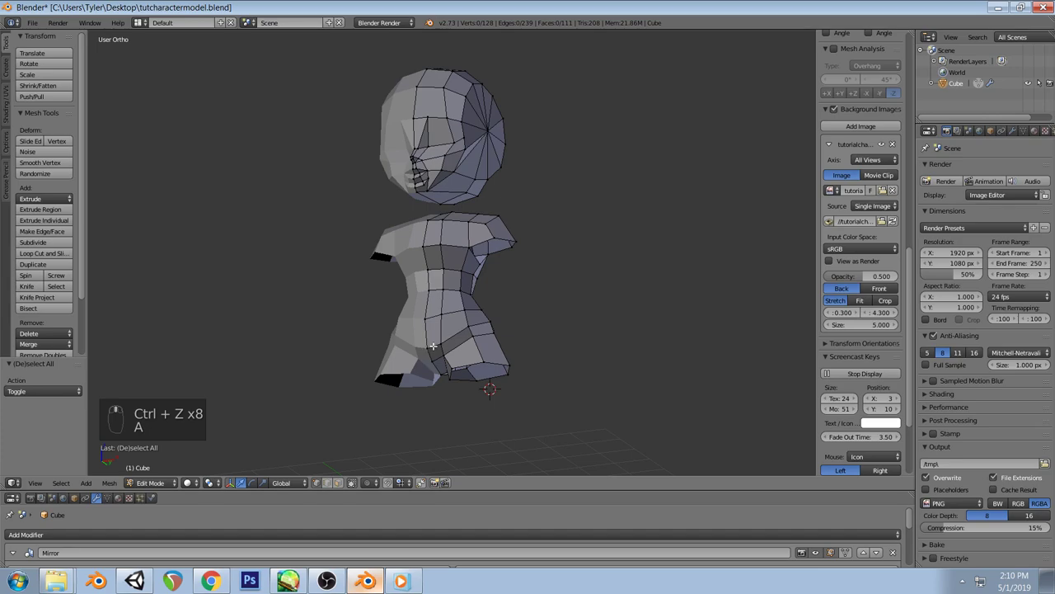
{"action": "right_click", "coordinate": [463, 337]}
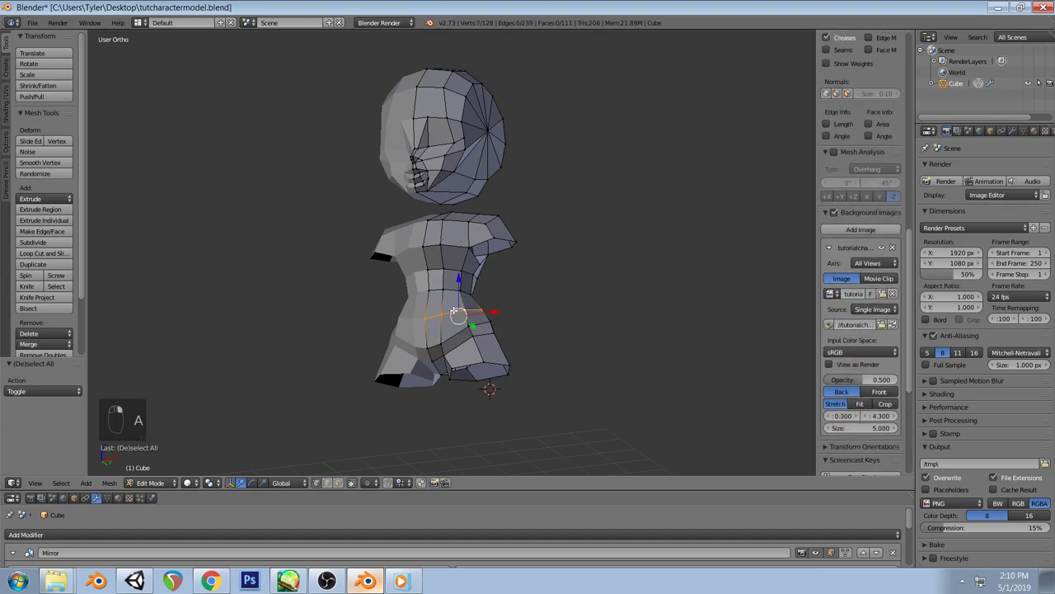
{"action": "key", "text": "space"}
{"action": "key", "text": "Return"}
{"action": "left_click", "coordinate": [497, 323]}
{"action": "left_click", "coordinate": [494, 320]}
Edge Slide the next hip edge loop down, just above the leg, by about 0.22
{"action": "key", "text": "a"}
{"action": "key", "text": "space"}
{"action": "key", "text": "Return"}
{"action": "left_click", "coordinate": [486, 345]}
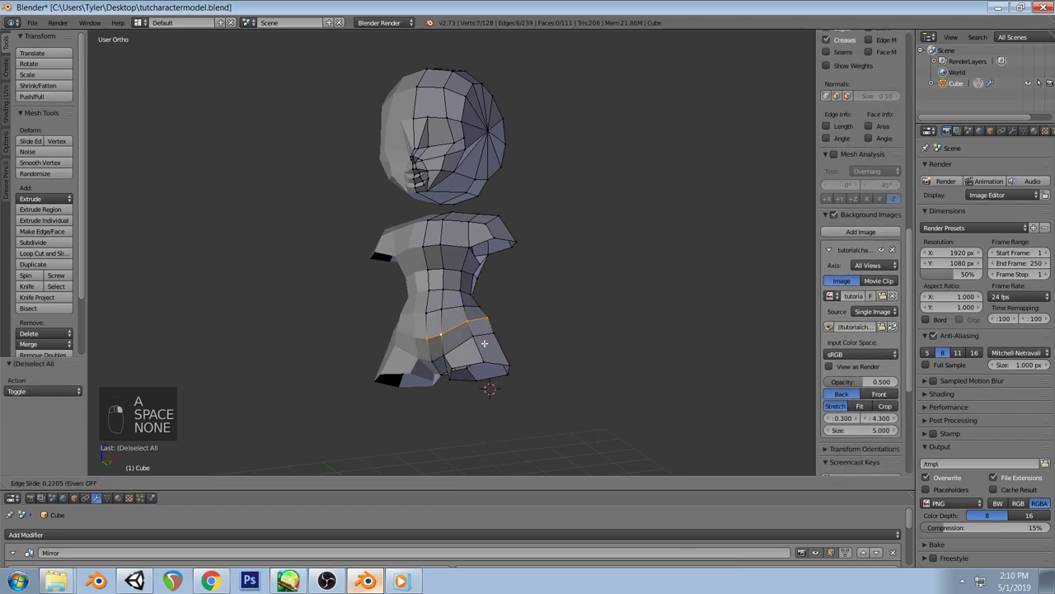
{"action": "left_click", "coordinate": [487, 344]}
{"action": "key", "text": "a"}
{"action": "middle_click_drag", "start_coordinate": [487, 344], "coordinate": [452, 320]}
Select the front hip face beside the centre line, shift it along the Y axis, and clear the selection
{"action": "right_click", "coordinate": [453, 320]}
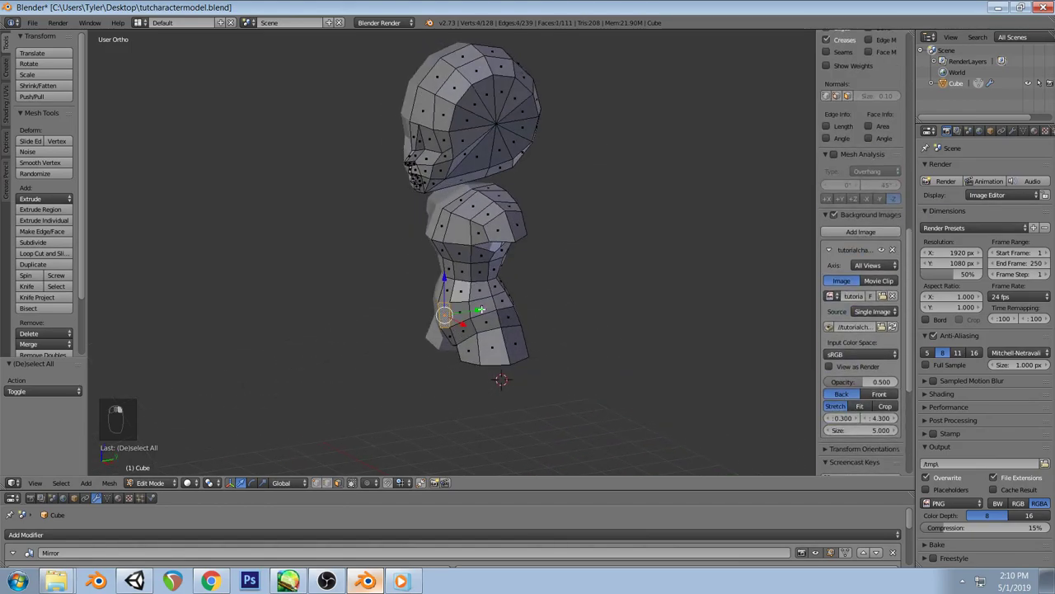
{"action": "key", "text": "g"}
{"action": "key", "text": "y"}
{"action": "left_click", "coordinate": [486, 309]}
{"action": "mouse_move", "coordinate": [485, 308]}
{"action": "middle_mouse_down"}
{"action": "mouse_move", "coordinate": [541, 306]}
{"action": "mouse_move", "coordinate": [567, 247]}
{"action": "mouse_move", "coordinate": [459, 248]}
{"action": "mouse_move", "coordinate": [427, 304]}
{"action": "mouse_move", "coordinate": [474, 312]}
{"action": "middle_mouse_up"}
{"action": "key", "text": "a"}
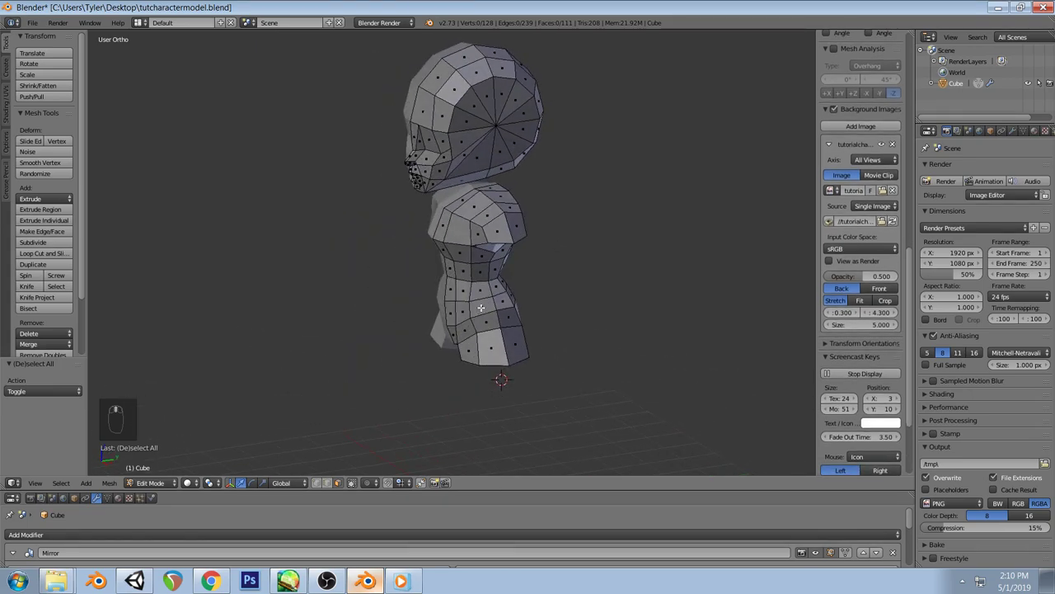
{"action": "key", "text": "ctrl+z"}
{"action": "key", "text": "a"}
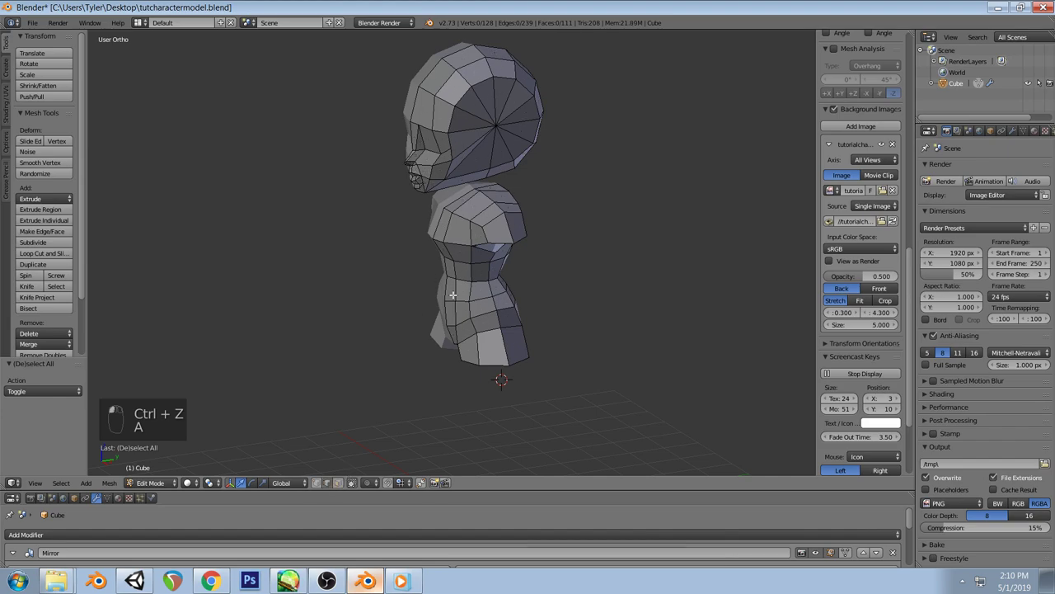
Try Edge Slide on the vertical edge at the back of the hips, beside the mirror seam
{"action": "right_click", "coordinate": [453, 294]}
{"action": "key", "text": "a"}
{"action": "middle_click_drag", "start_coordinate": [482, 294], "coordinate": [429, 357]}
{"action": "key", "text": "space"}
{"action": "key", "text": "Return"}
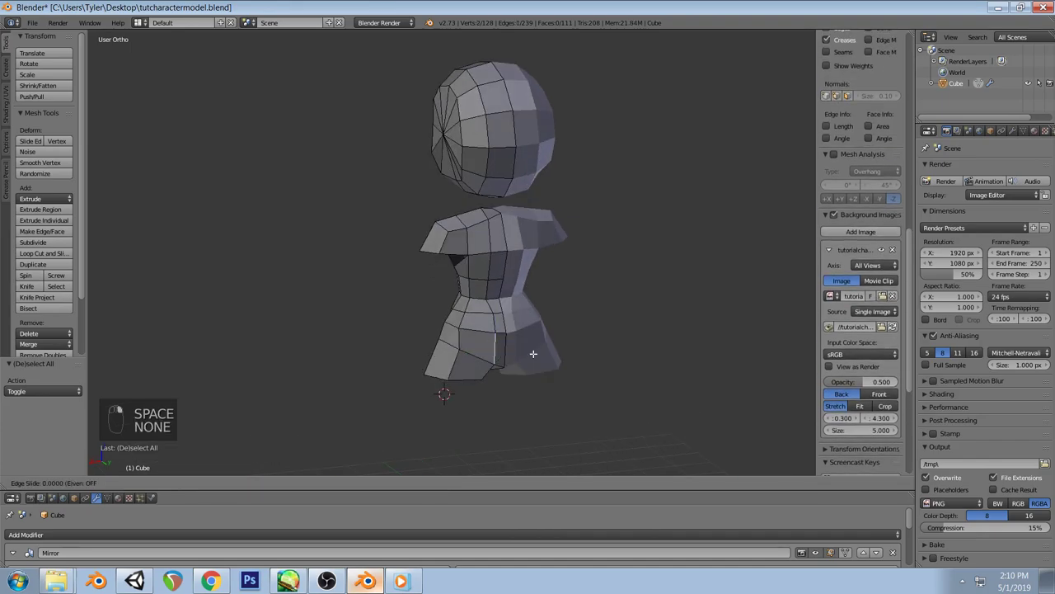
{"action": "key", "text": "a"}
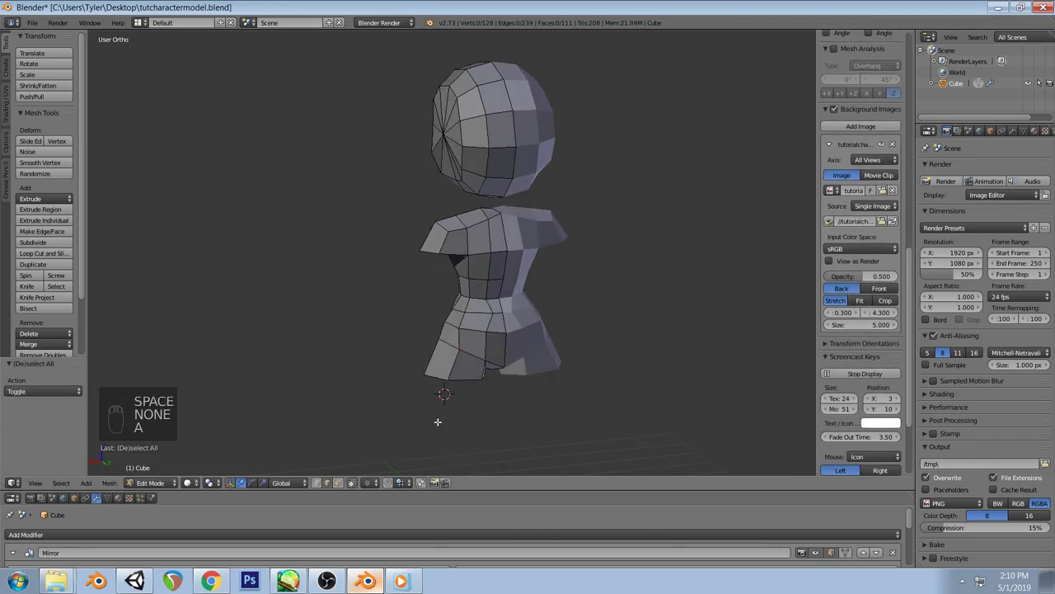
Undo the single-edge slide at the back of the hips so that the rear edge is selected again
{"action": "right_click", "coordinate": [473, 316]}
{"action": "key", "text": "space"}
{"action": "key", "text": "Escape"}
{"action": "key", "text": "space"}
{"action": "key", "text": "Escape"}
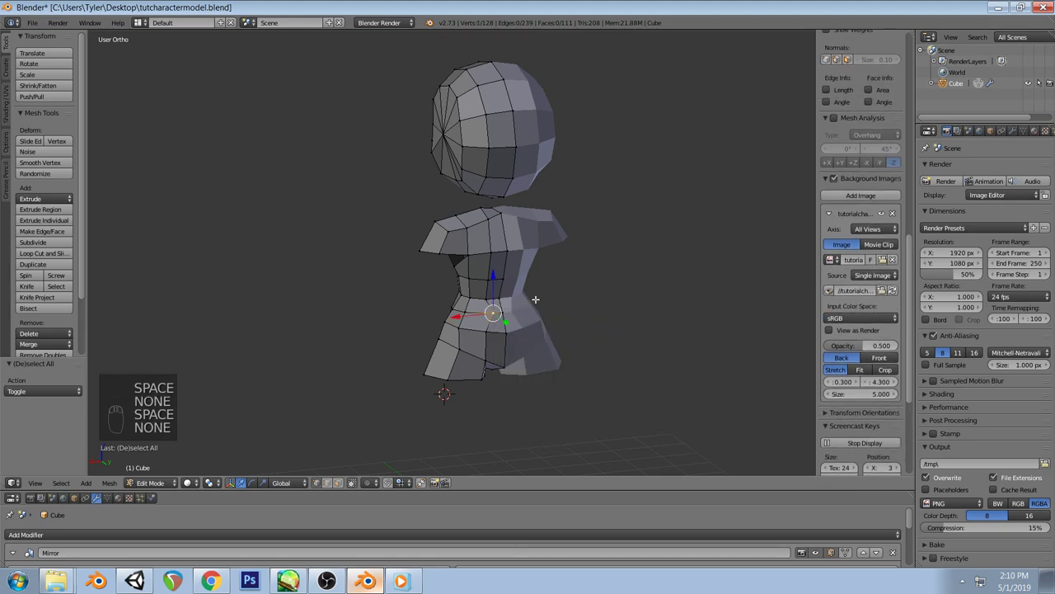
{"action": "key", "text": "ctrl+z"}
{"action": "key", "text": "ctrl+z"}
{"action": "key", "text": "ctrl+z"}
{"action": "key", "text": "ctrl+z"}
{"action": "key", "text": "ctrl+z"}
{"action": "key", "text": "ctrl+z"}
{"action": "key", "text": "ctrl+z"}
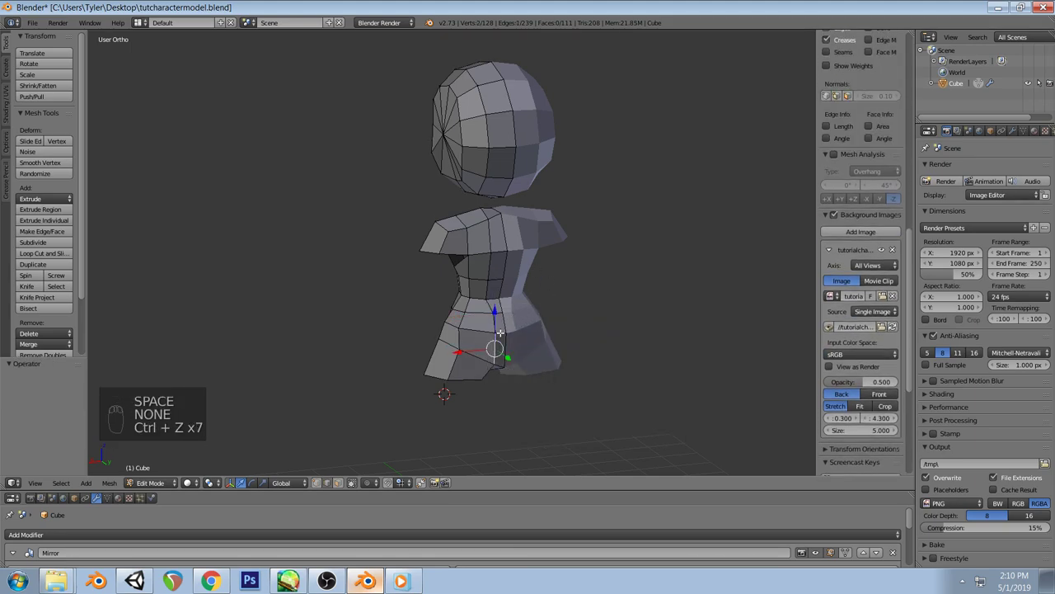
Edge Slide the two connected vertical edges at the back of the hips by about 0.12
{"action": "key", "text": "space"}
{"action": "type", "text": "edge slide"}
{"action": "key", "text": "Return"}
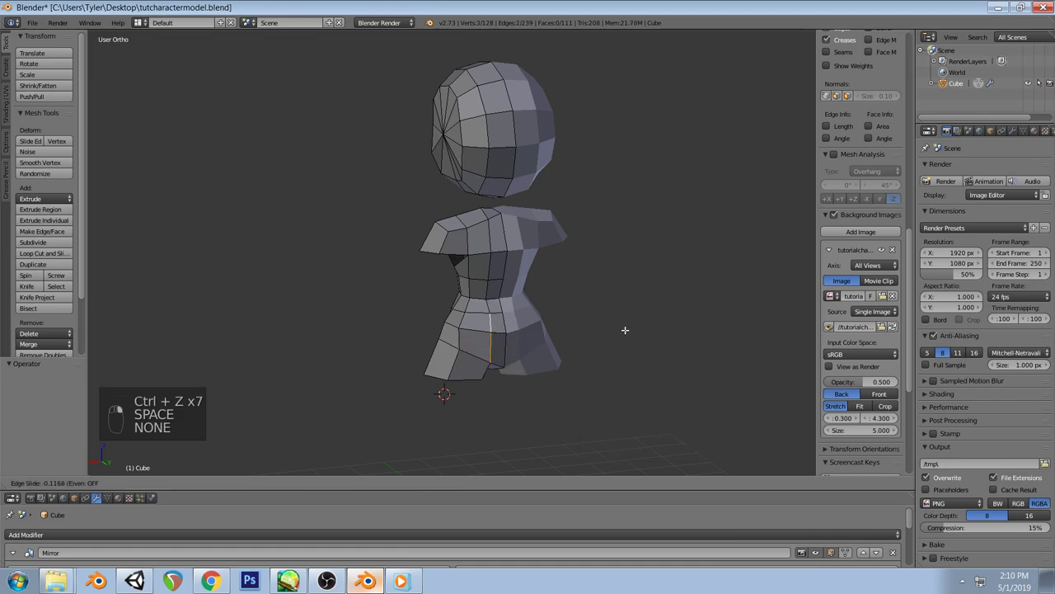
{"action": "left_click", "coordinate": [621, 328]}
{"action": "key", "text": "a"}
{"action": "mouse_move", "coordinate": [601, 337]}
{"action": "middle_mouse_down"}
{"action": "mouse_move", "coordinate": [582, 290]}
{"action": "mouse_move", "coordinate": [599, 277]}
{"action": "mouse_move", "coordinate": [621, 332]}
{"action": "mouse_move", "coordinate": [690, 368]}
{"action": "mouse_move", "coordinate": [750, 348]}
{"action": "mouse_move", "coordinate": [527, 336]}
{"action": "mouse_move", "coordinate": [542, 308]}
{"action": "mouse_move", "coordinate": [530, 316]}
{"action": "middle_mouse_up"}
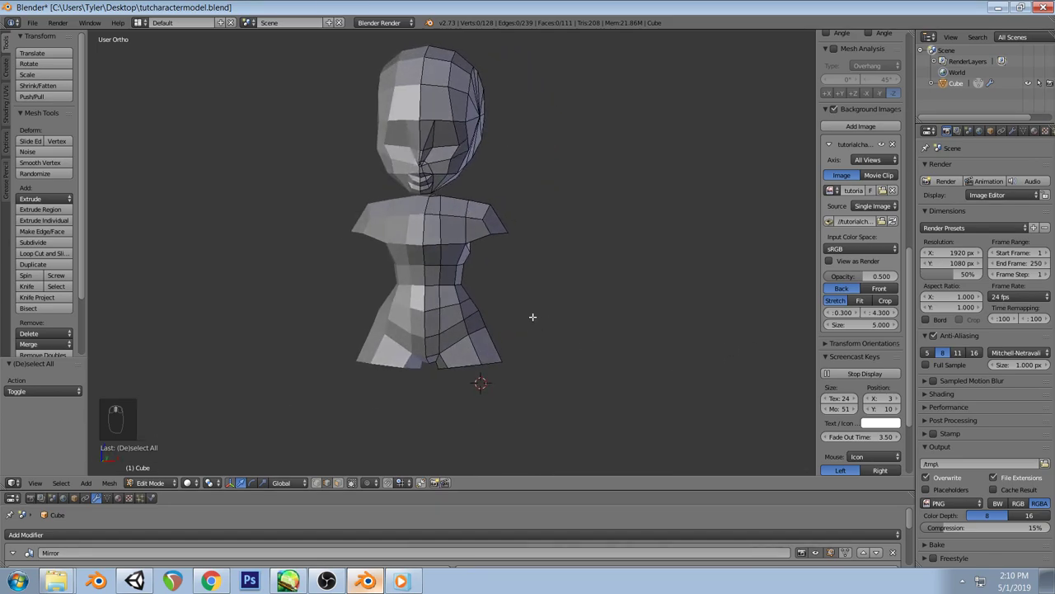
In front view, move the leg-opening edge loop down to the knee, about 0.373 in X and -2.252 in Z
{"action": "key", "text": "KP_1"}
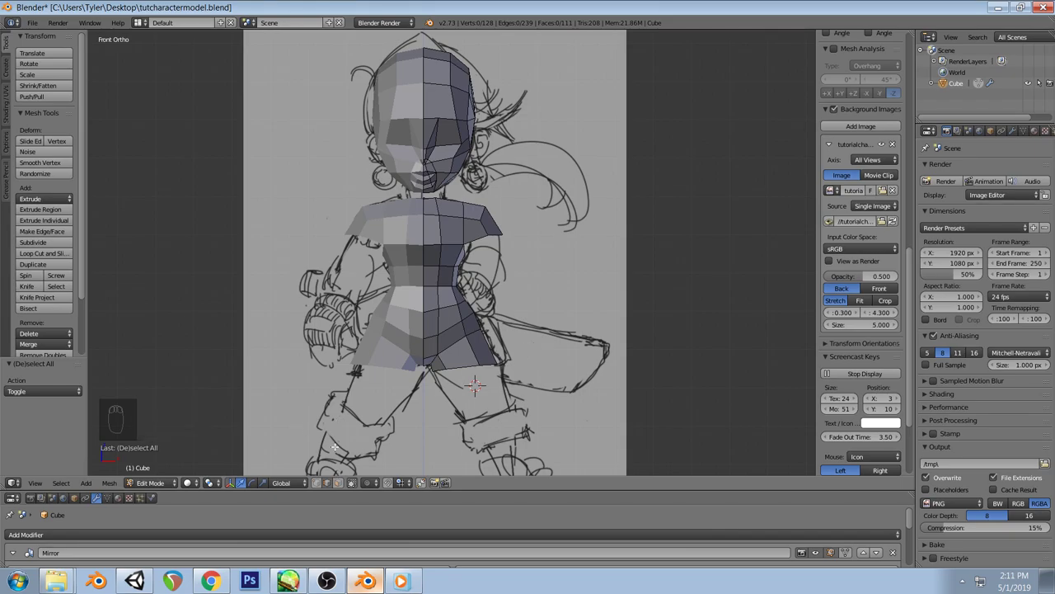
{"action": "right_click", "coordinate": [459, 366]}
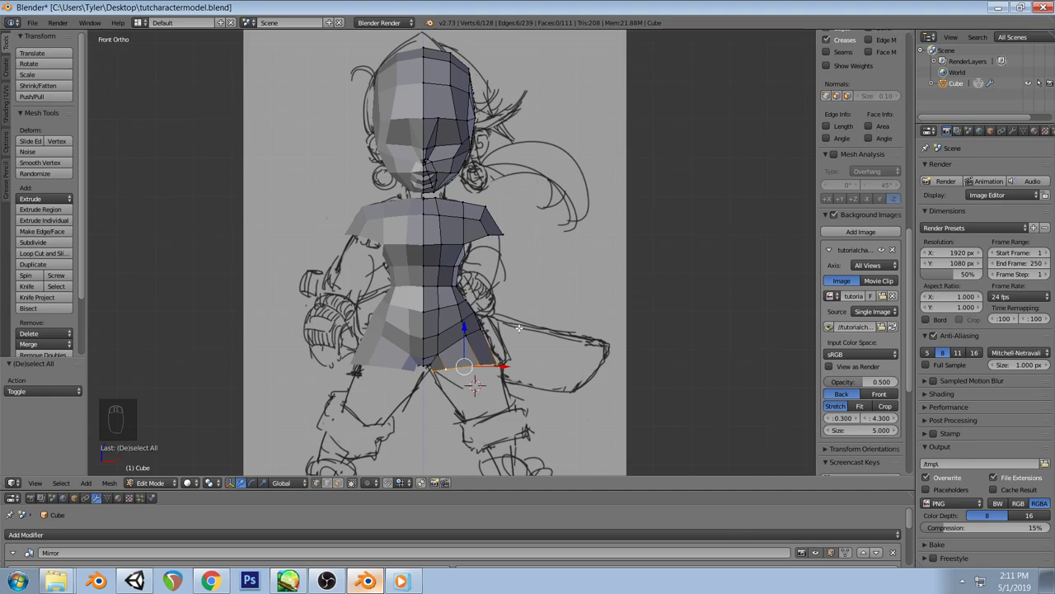
{"action": "key", "text": "g"}
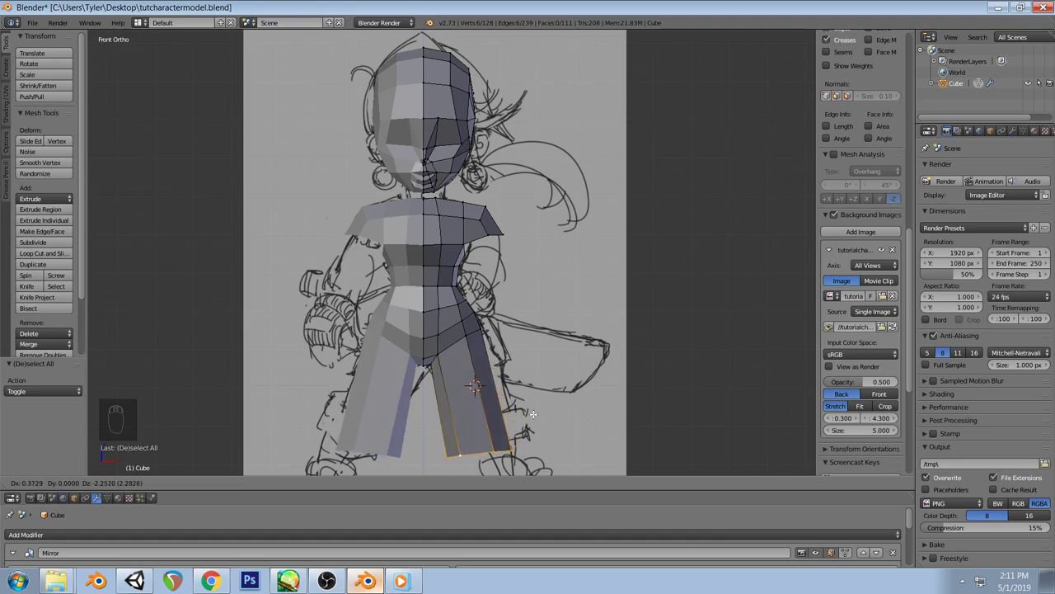
{"action": "left_click", "coordinate": [533, 414]}
{"action": "middle_click_drag", "start_coordinate": [533, 413], "coordinate": [673, 329]}
{"action": "middle_click_drag", "start_coordinate": [446, 334], "coordinate": [505, 348]}
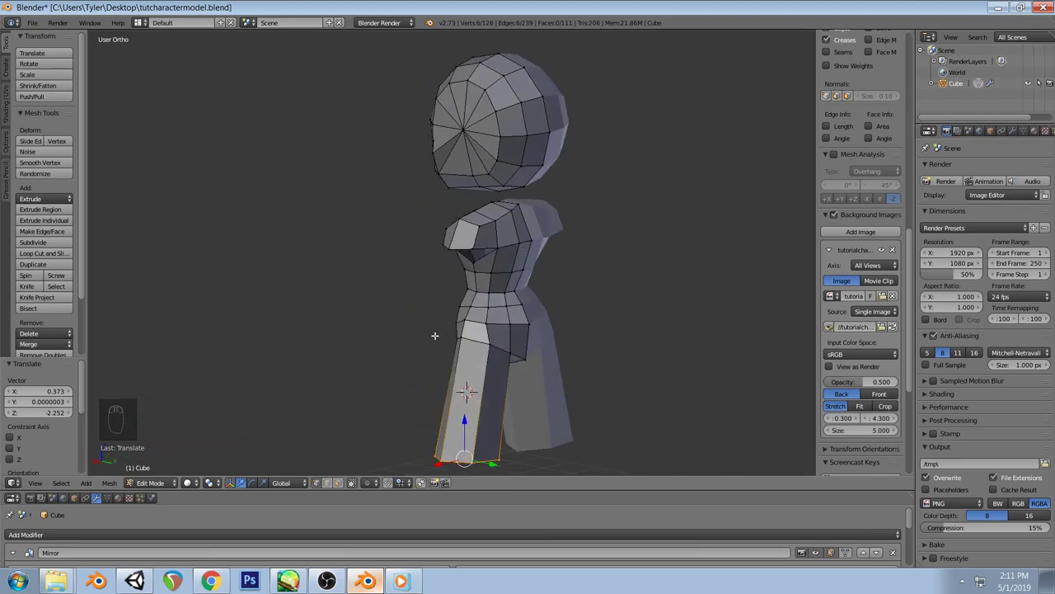
{"action": "mouse_move", "coordinate": [418, 365]}
{"action": "middle_mouse_down"}
{"action": "mouse_move", "coordinate": [570, 370]}
{"action": "mouse_move", "coordinate": [560, 355]}
{"action": "middle_mouse_up"}
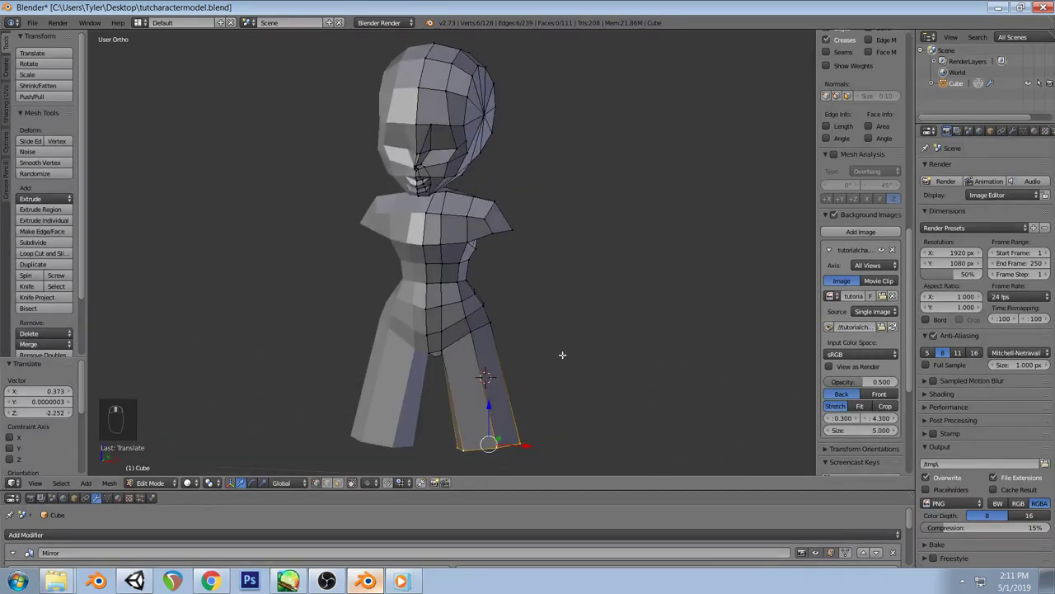
{"action": "key", "text": "KP_1"}
{"action": "key", "text": "alt+Tab"}
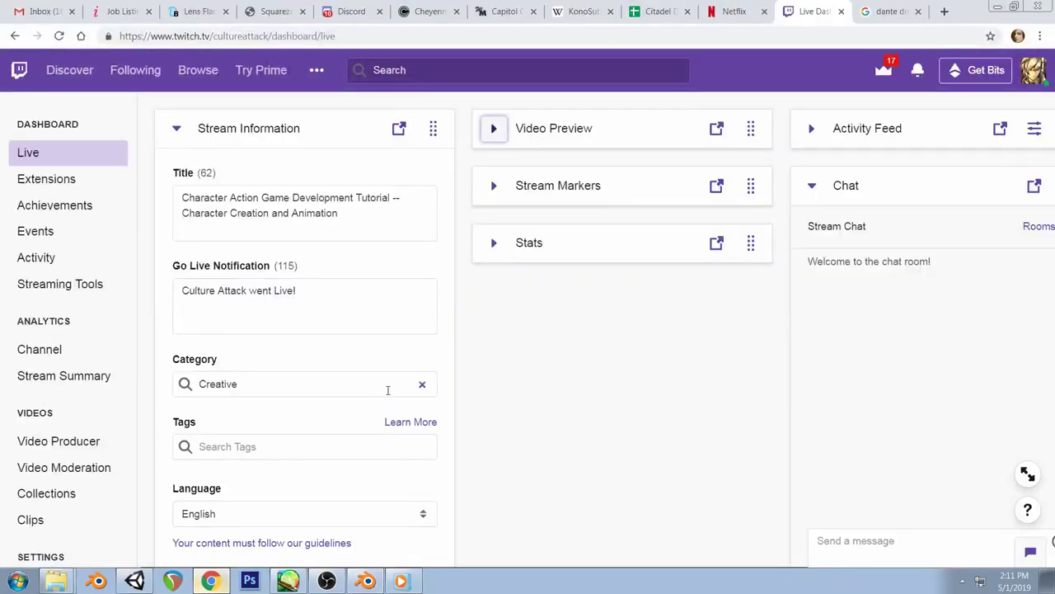
{"action": "left_click", "coordinate": [365, 581]}
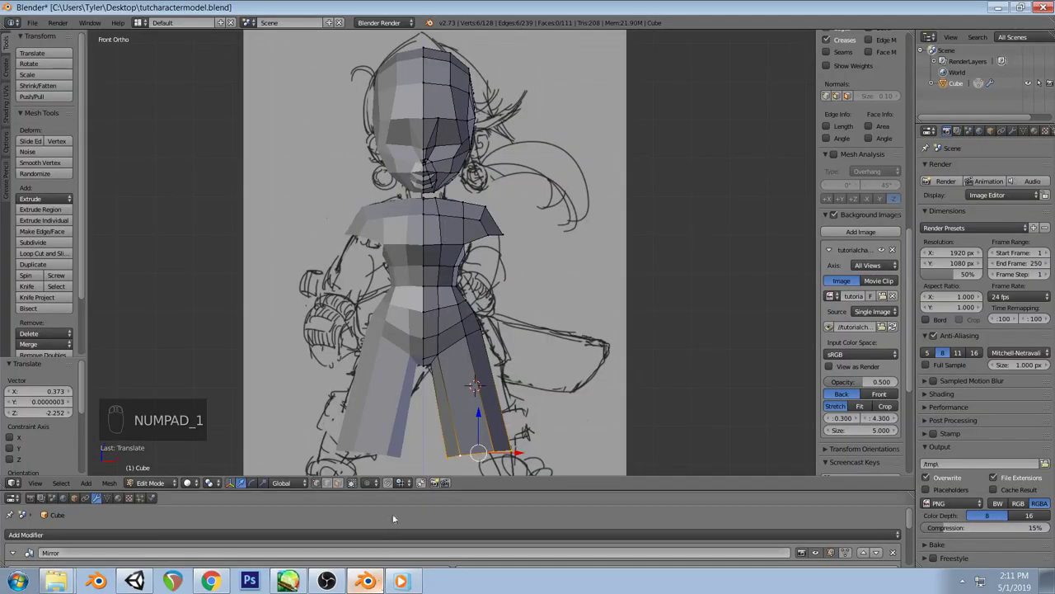
{"action": "right_click", "coordinate": [491, 382]}
{"action": "scroll", "coordinate": [510, 384], "scroll_direction": "down", "scroll_amount": 1}
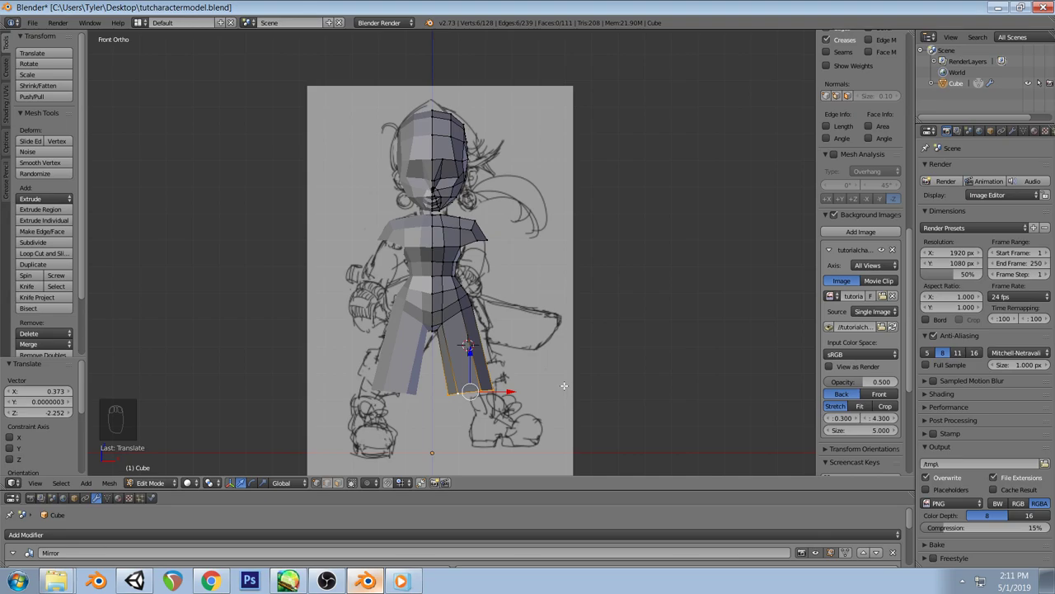
{"action": "scroll", "coordinate": [515, 258], "scroll_direction": "up", "scroll_amount": 2}
Add the neckline edge to the leg-end loop selection and move both outward by about 0.14 in X
{"action": "key", "text": "z"}
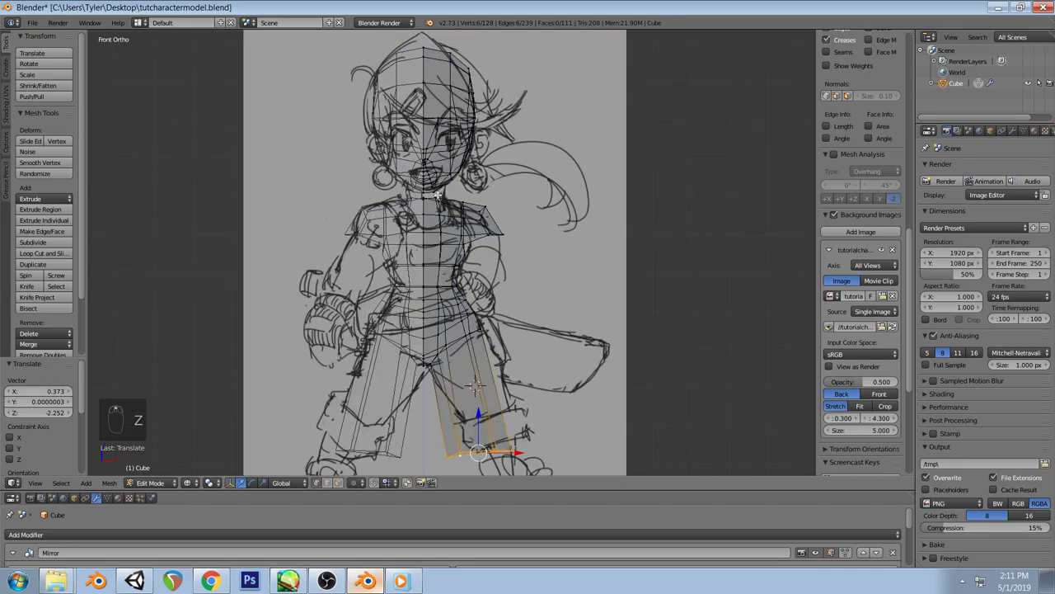
{"action": "key", "text": "z"}
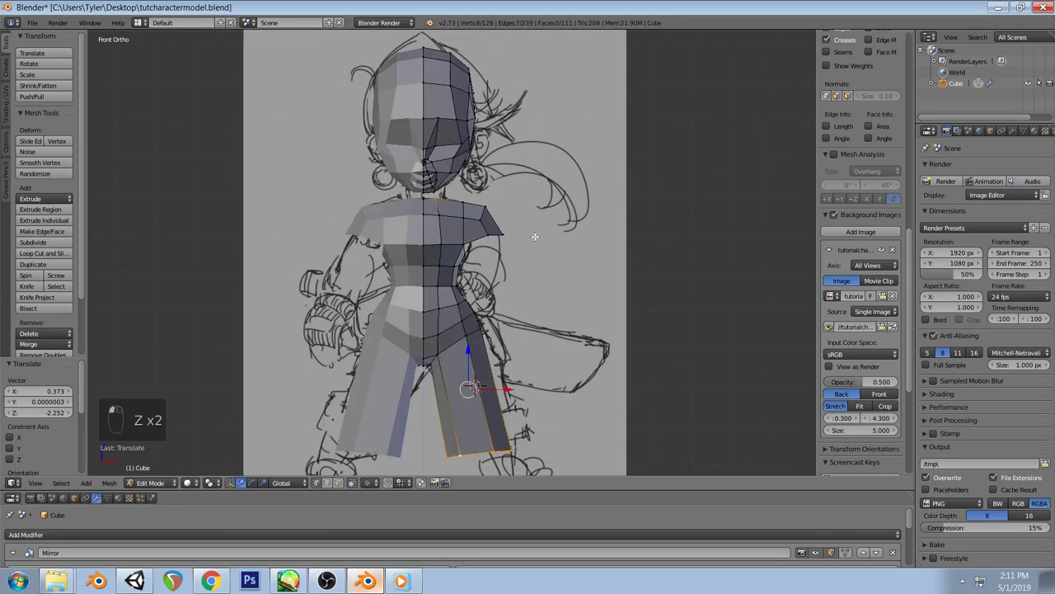
{"action": "key", "text": "g"}
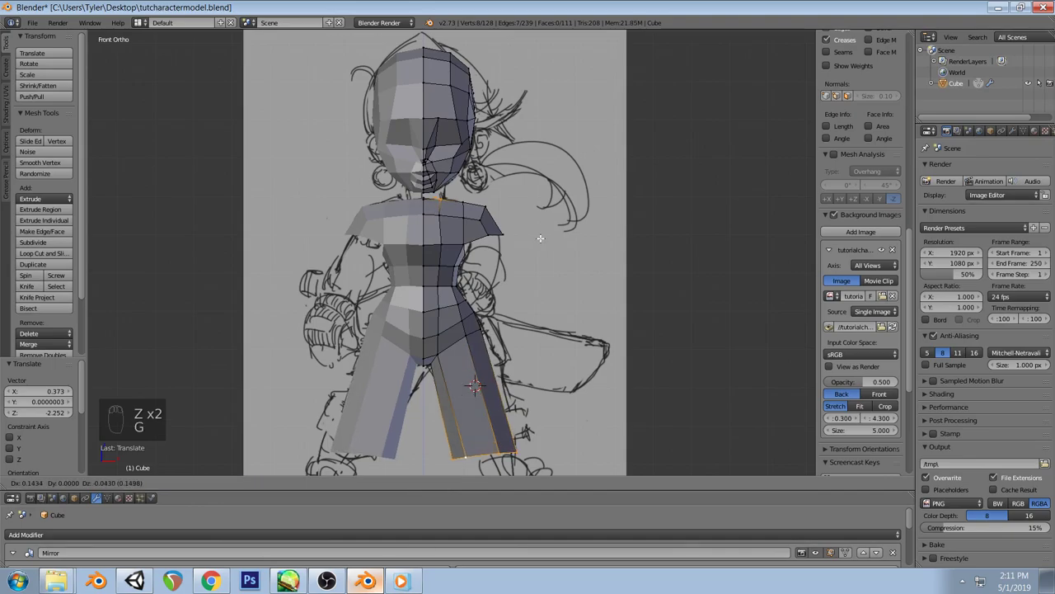
{"action": "left_click", "coordinate": [539, 235]}
{"action": "key", "text": "a"}
{"action": "middle_click_drag", "start_coordinate": [540, 235], "coordinate": [448, 216]}
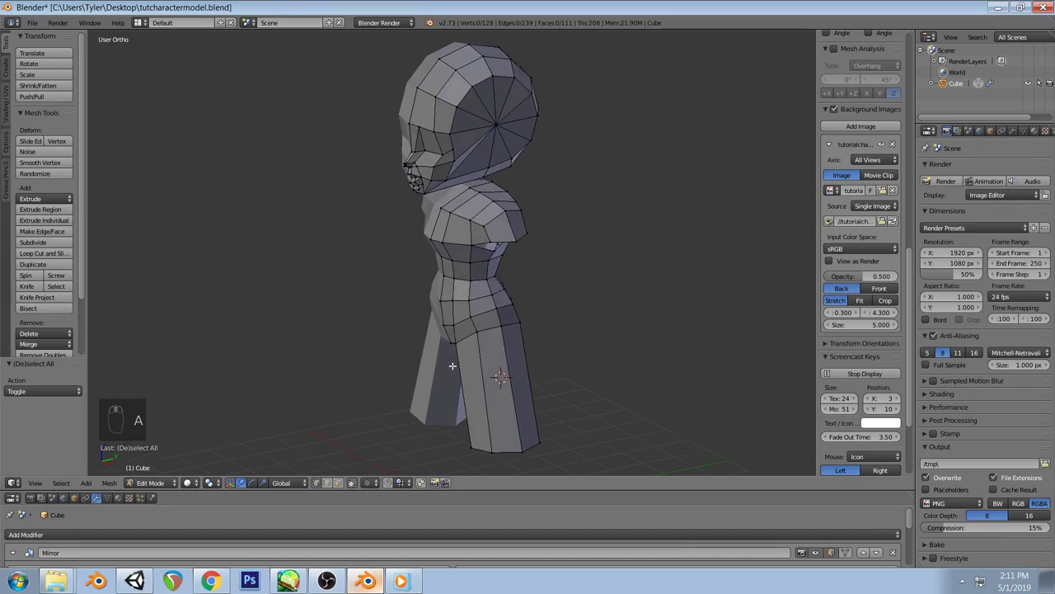
Delete the two top shoulder faces beside the centre line to open a hole for the neck
{"action": "left_click", "coordinate": [317, 483]}
{"action": "right_click", "coordinate": [462, 198]}
{"action": "right_click", "coordinate": [471, 196], "text": "shift"}
{"action": "key", "text": "x"}
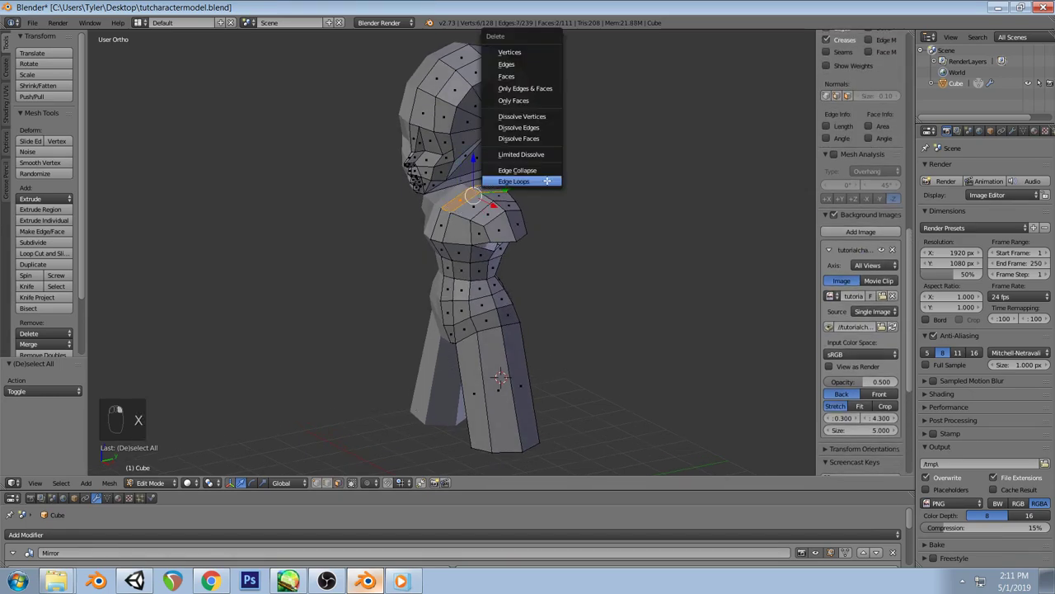
{"action": "left_click", "coordinate": [536, 76]}
{"action": "key", "text": "a"}
{"action": "key", "text": "a"}
{"action": "middle_click_drag", "start_coordinate": [562, 192], "coordinate": [493, 174]}
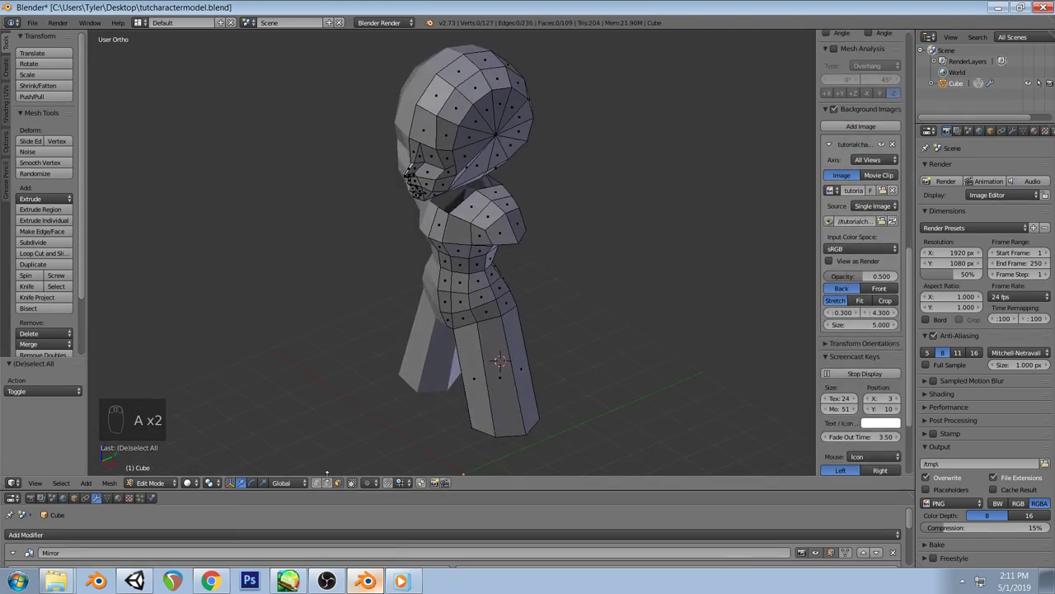
Move the vertex at the edge of the neck opening outward along X by 0.34
{"action": "right_click", "coordinate": [482, 185]}
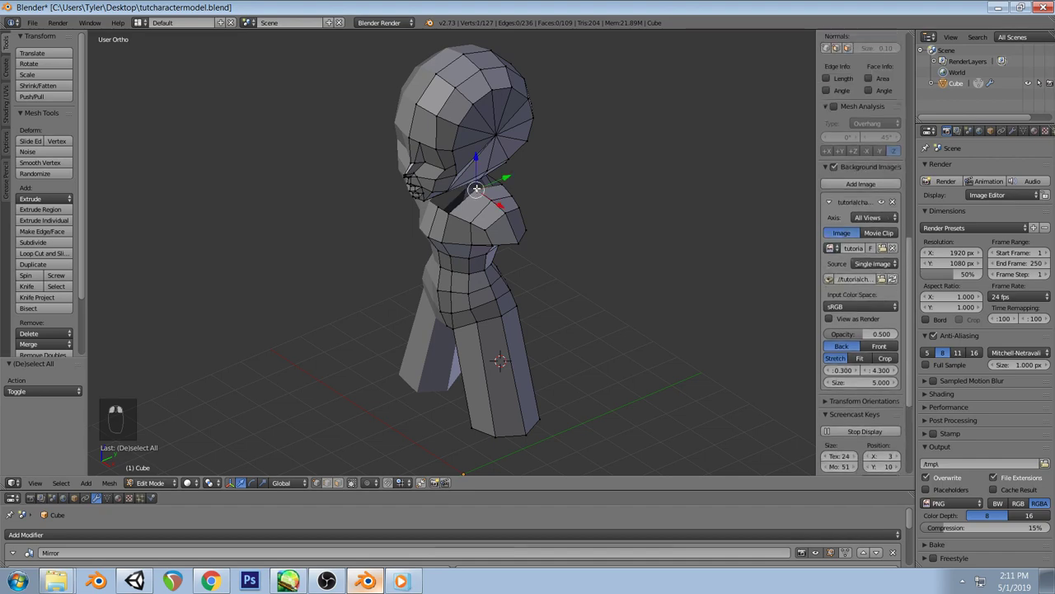
{"action": "key", "text": "g"}
{"action": "key", "text": "x"}
{"action": "left_click", "coordinate": [549, 241]}
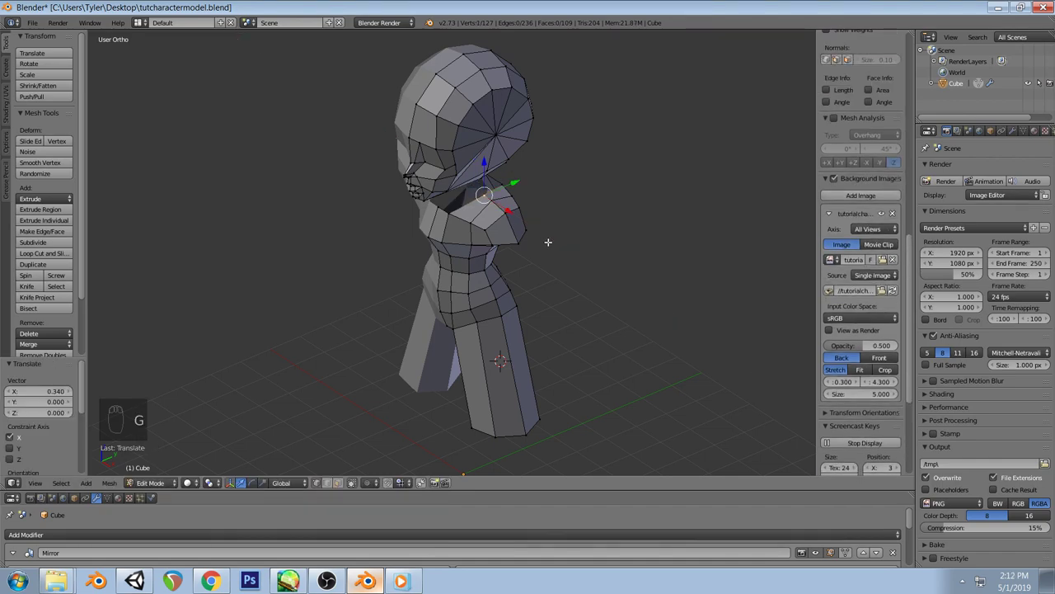
{"action": "key", "text": "a"}
{"action": "middle_click_drag", "start_coordinate": [528, 198], "coordinate": [480, 157]}
{"action": "middle_click_drag", "start_coordinate": [477, 213], "coordinate": [417, 251]}
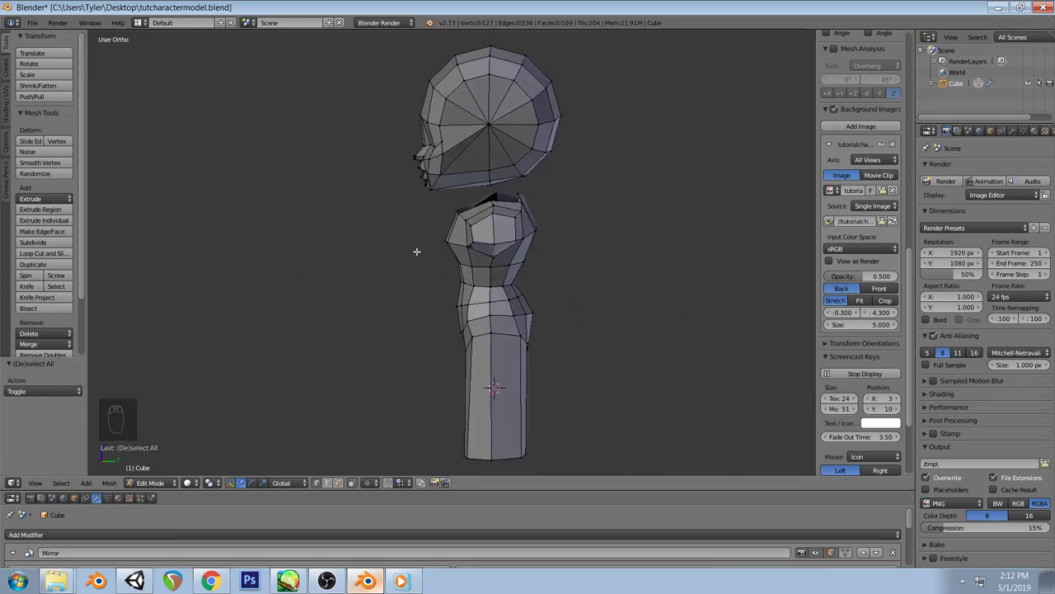
In side view, Edge Slide the short edge at the back of the upper hips by about 0.31
{"action": "key", "text": "KP_3"}
{"action": "right_click", "coordinate": [506, 302]}
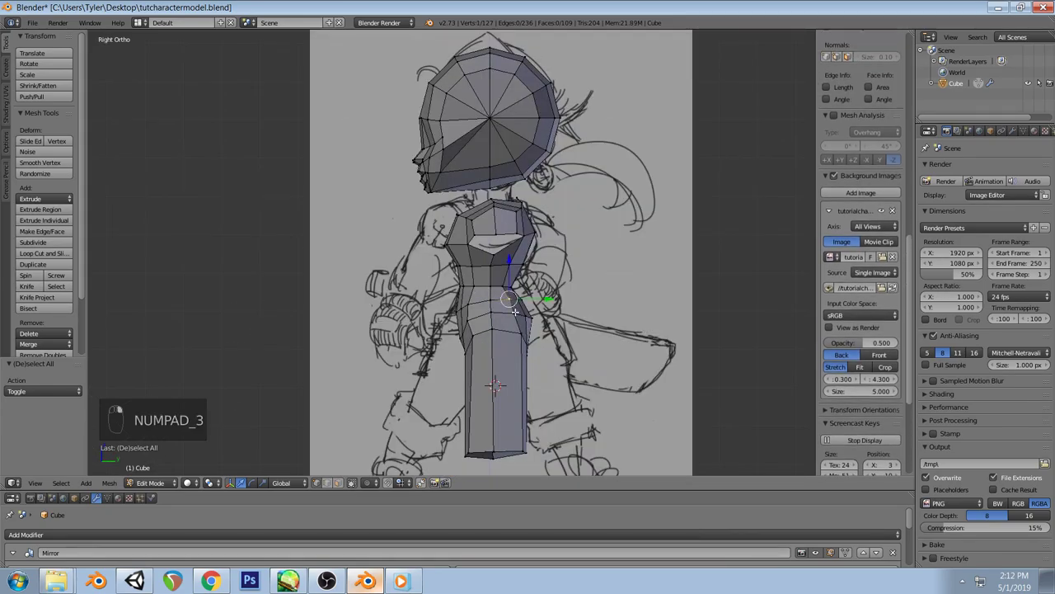
{"action": "key", "text": "space"}
{"action": "type", "text": "edge slide"}
{"action": "left_click", "coordinate": [638, 348]}
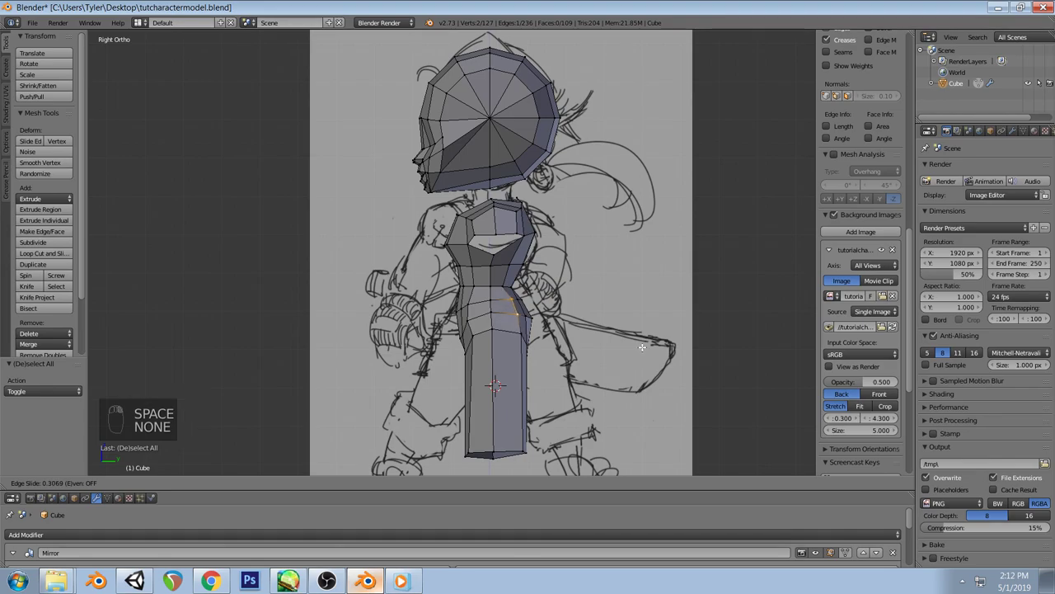
{"action": "left_click", "coordinate": [642, 348]}
{"action": "key", "text": "a"}
{"action": "middle_click_drag", "start_coordinate": [643, 347], "coordinate": [553, 331]}
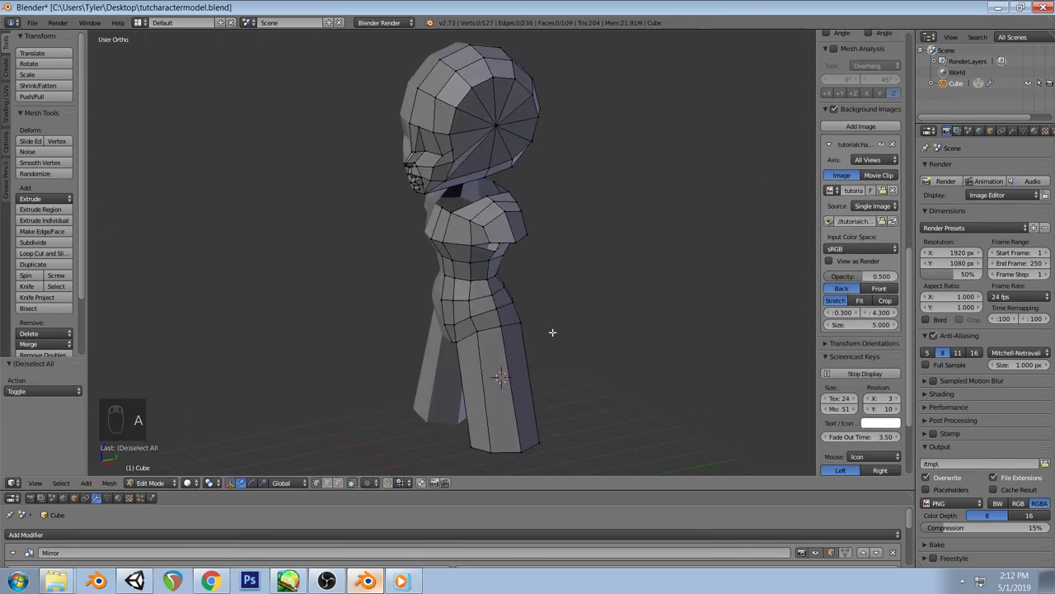
Select the leg-end loop and raise it in front view by about 1.16 in Z and -0.07 in X to the knee
{"action": "key", "text": "KP_3"}
{"action": "right_click", "coordinate": [525, 446]}
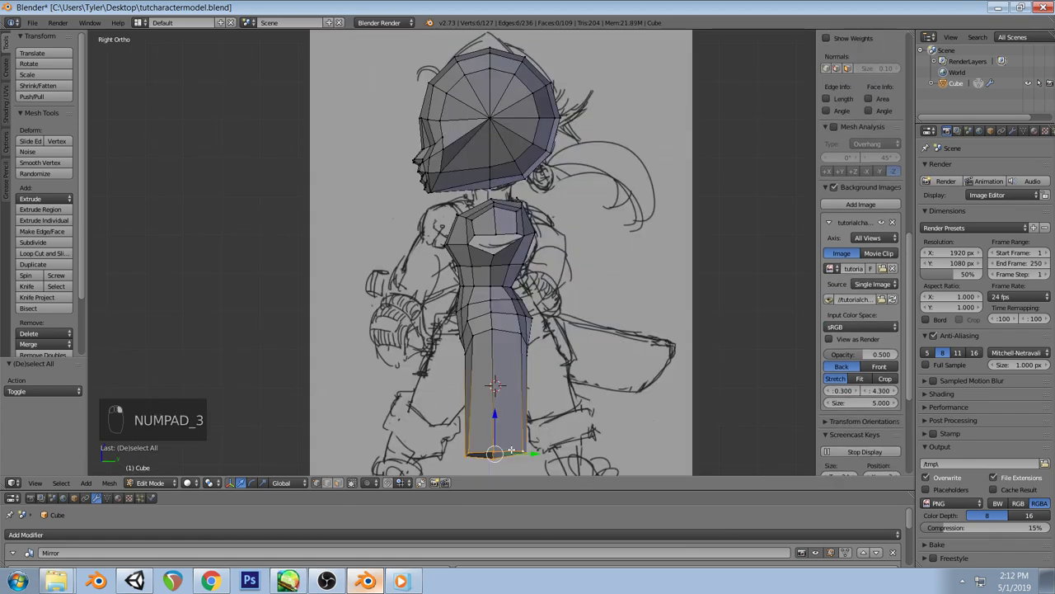
{"action": "key", "text": "KP_1"}
{"action": "key", "text": "z"}
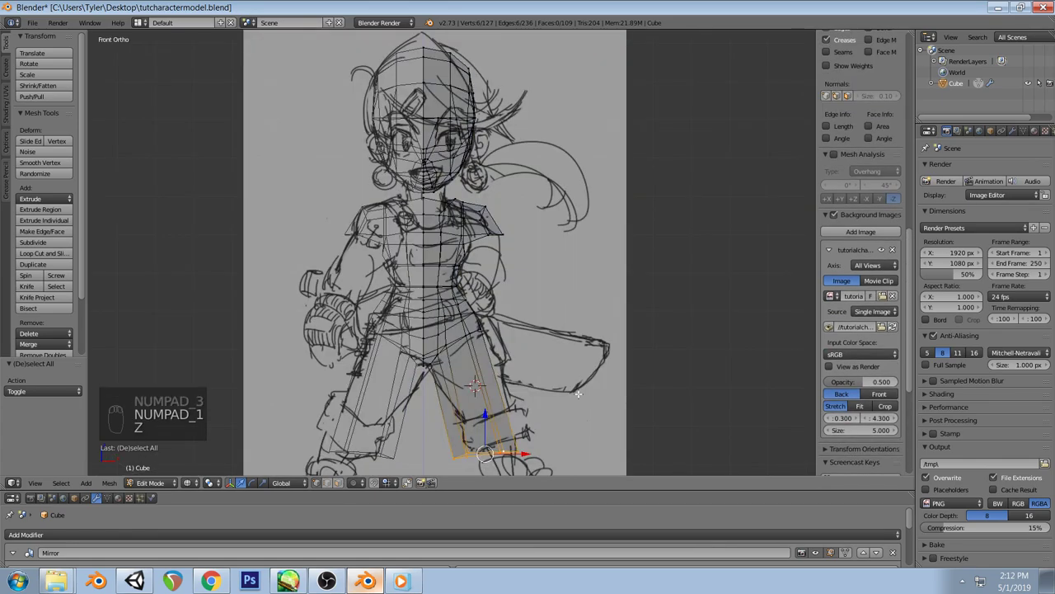
{"action": "middle_click_drag", "start_coordinate": [536, 426], "coordinate": [523, 255], "text": "shift"}
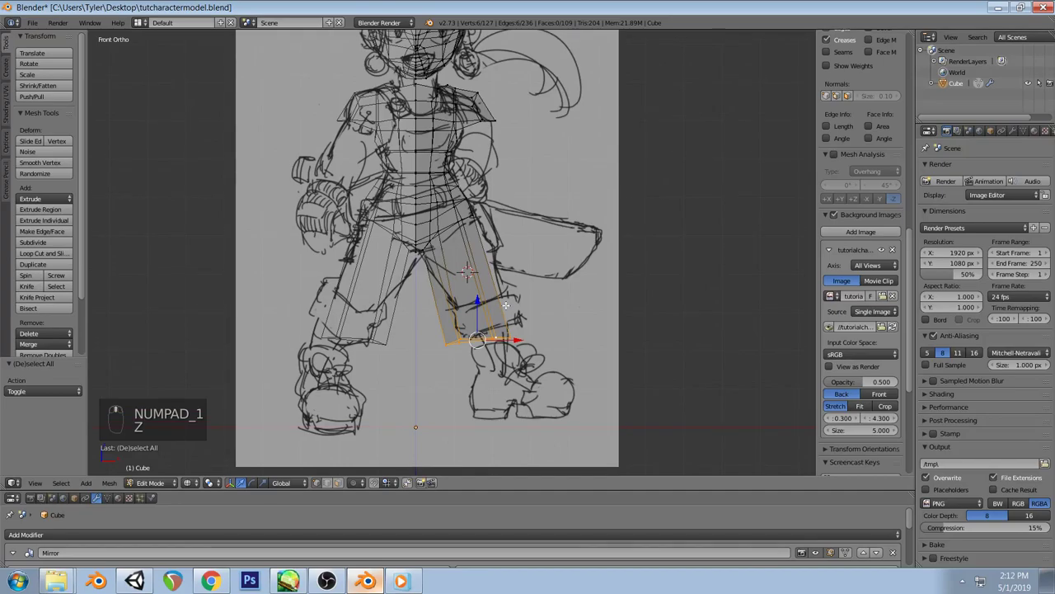
{"action": "key", "text": "g"}
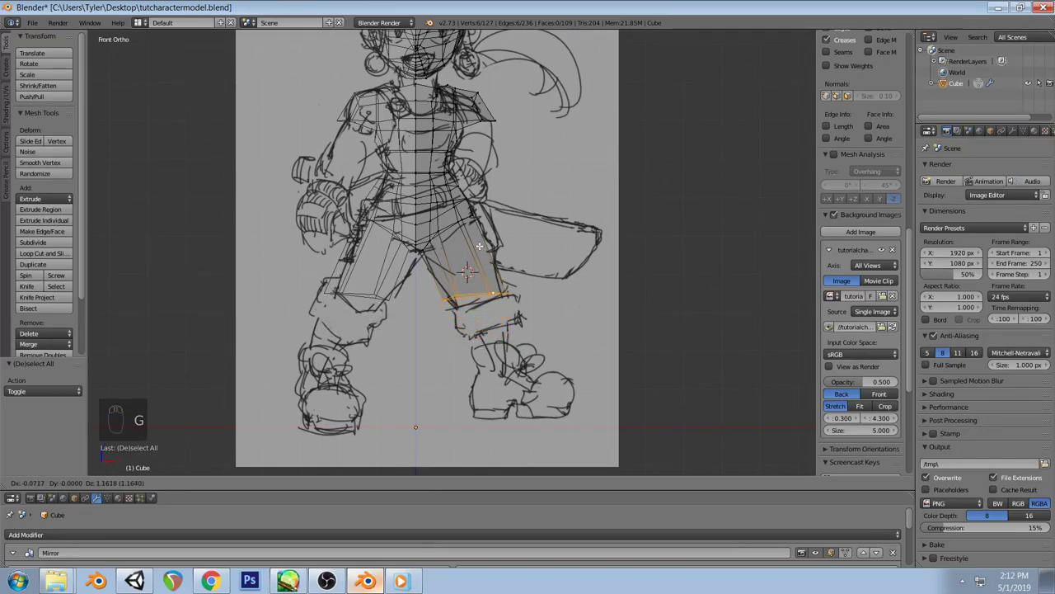
{"action": "left_click", "coordinate": [479, 245]}
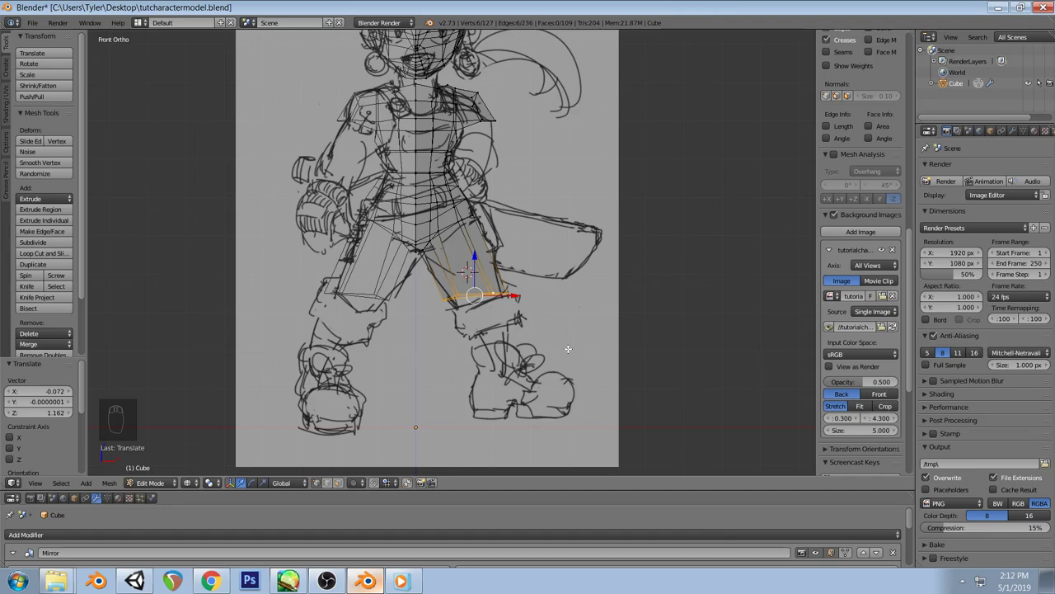
Nudge the leg-end loop by about -0.06 in X and -0.07 in Z, and scale it to 0.91
{"action": "key", "text": "g"}
{"action": "left_click", "coordinate": [566, 352]}
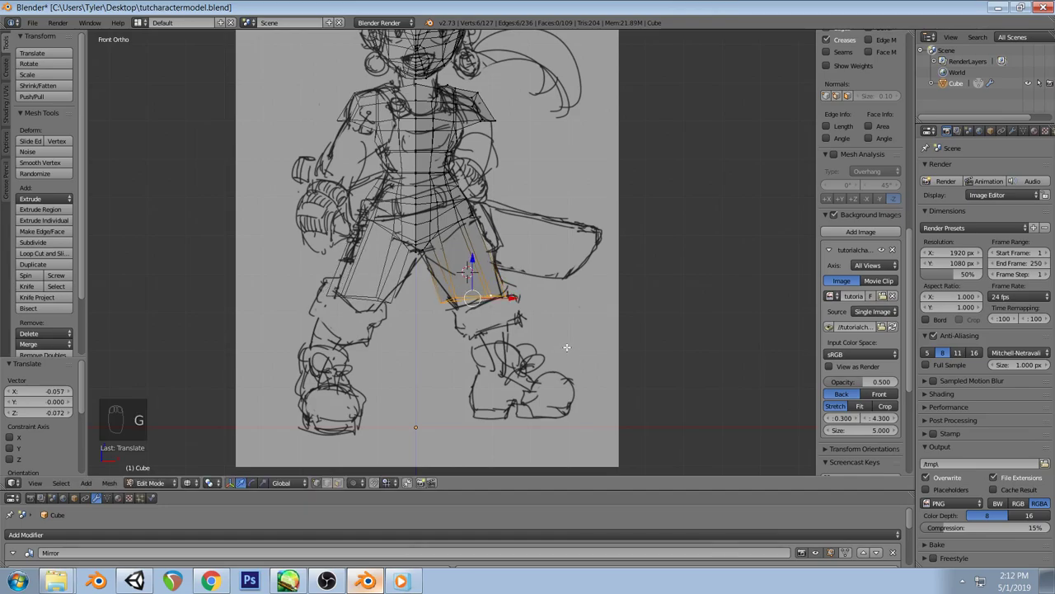
{"action": "key", "text": "s"}
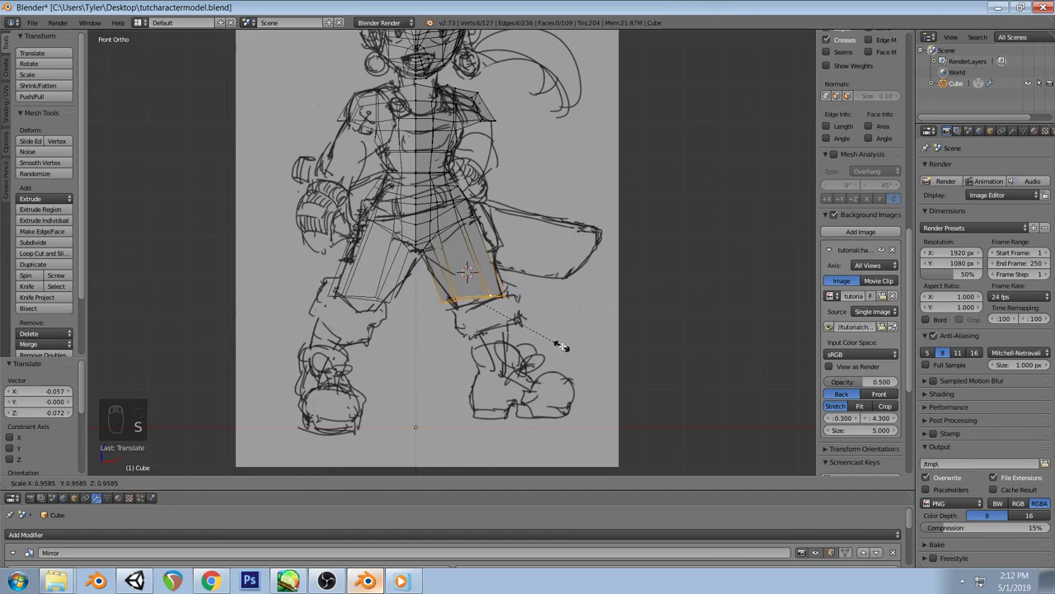
{"action": "left_click", "coordinate": [558, 346]}
{"action": "key", "text": "z"}
{"action": "mouse_move", "coordinate": [557, 345]}
{"action": "middle_mouse_down"}
{"action": "mouse_move", "coordinate": [506, 368]}
{"action": "mouse_move", "coordinate": [438, 369]}
{"action": "middle_mouse_up"}
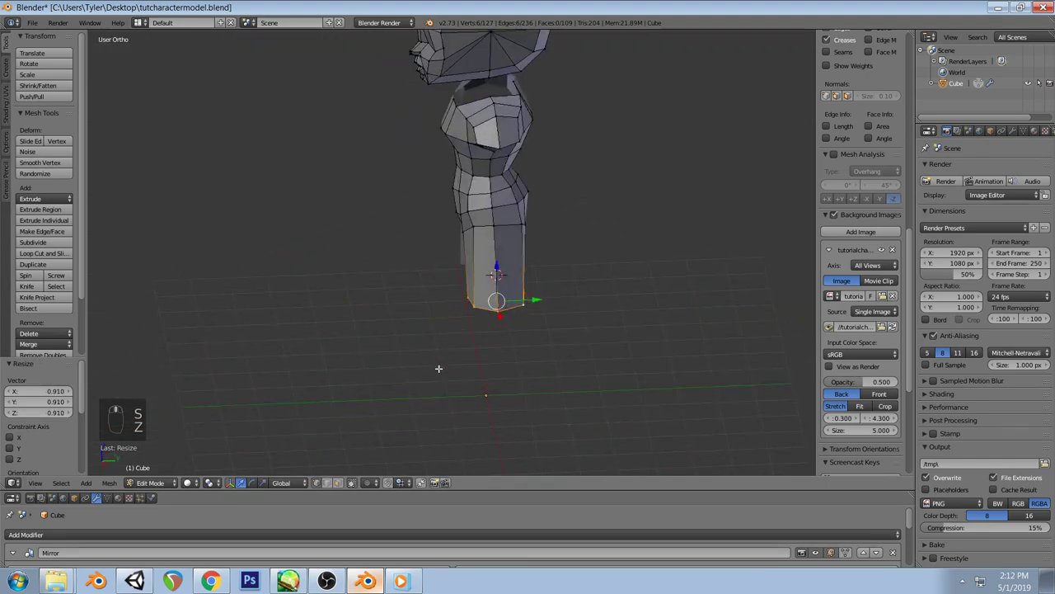
In side view, extrude the leg-end loop down by about 0.26 with a 0.03 shift in Y
{"action": "key", "text": "KP_3"}
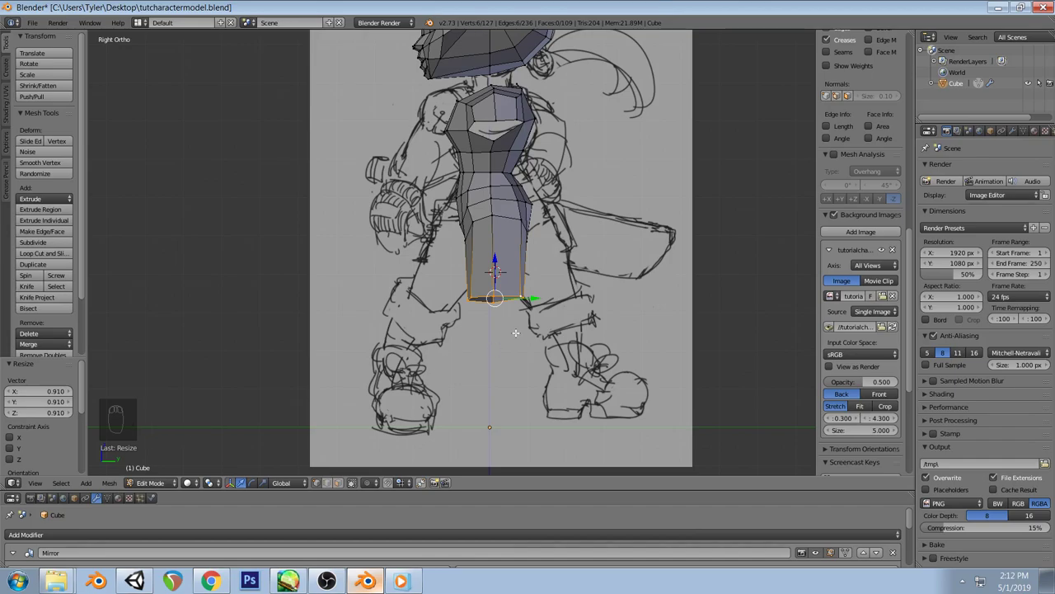
{"action": "key", "text": "e"}
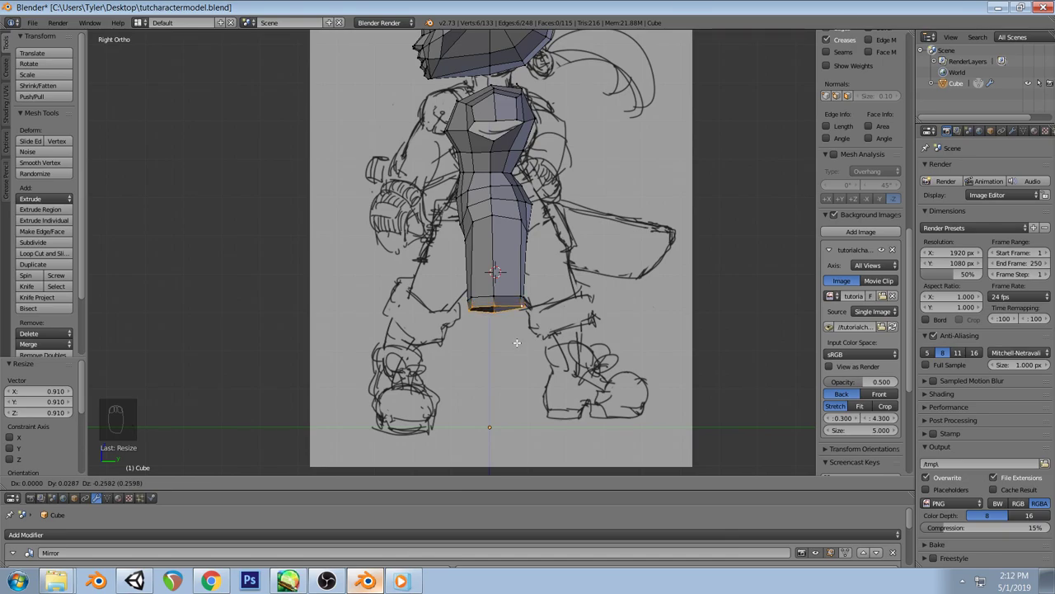
{"action": "left_click", "coordinate": [517, 342]}
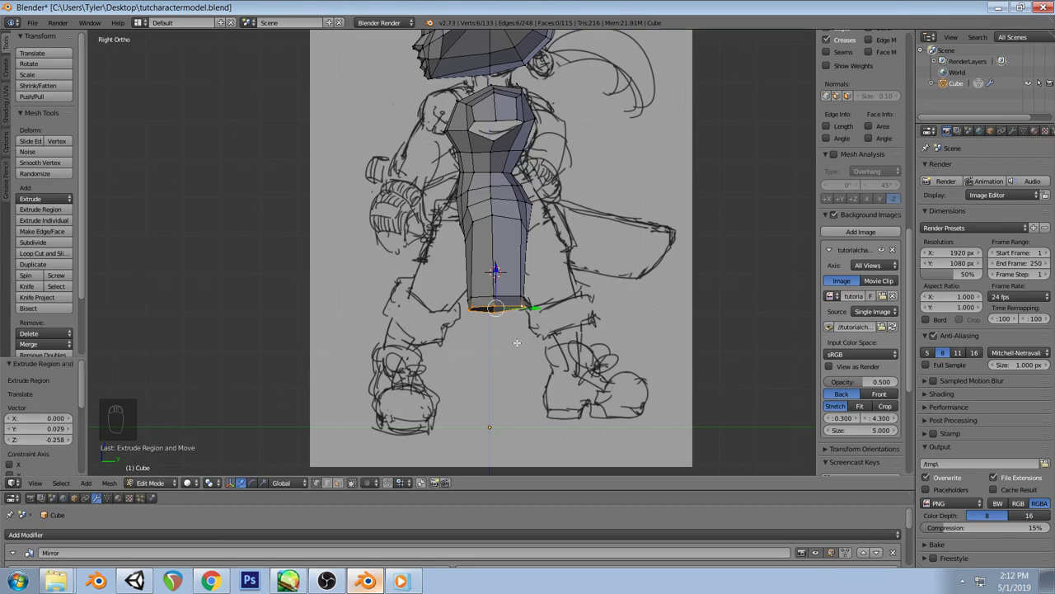
{"action": "key", "text": "a"}
{"action": "middle_click_drag", "start_coordinate": [514, 334], "coordinate": [509, 308]}
Extrude the leg's bottom loop in place, scale it to about 1.28, and nudge it down by about 0.03 to flare the cuff
{"action": "key", "text": "KP_1"}
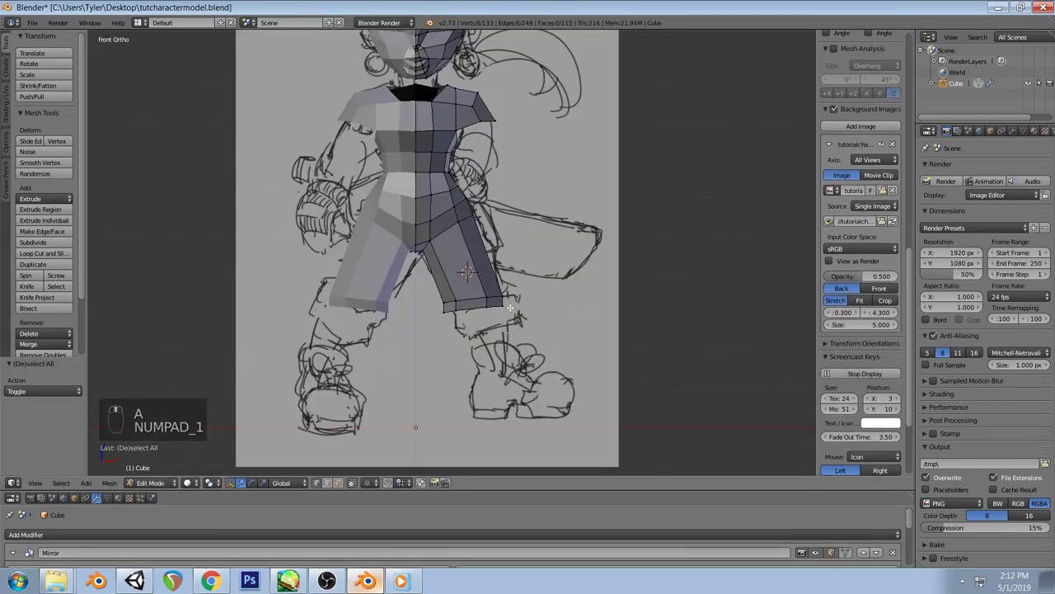
{"action": "right_click_drag", "start_coordinate": [484, 295], "coordinate": [513, 296]}
{"action": "key", "text": "a"}
{"action": "mouse_move", "coordinate": [513, 298]}
{"action": "middle_mouse_down"}
{"action": "mouse_move", "coordinate": [492, 308]}
{"action": "mouse_move", "coordinate": [531, 293]}
{"action": "mouse_move", "coordinate": [528, 249]}
{"action": "middle_mouse_up"}
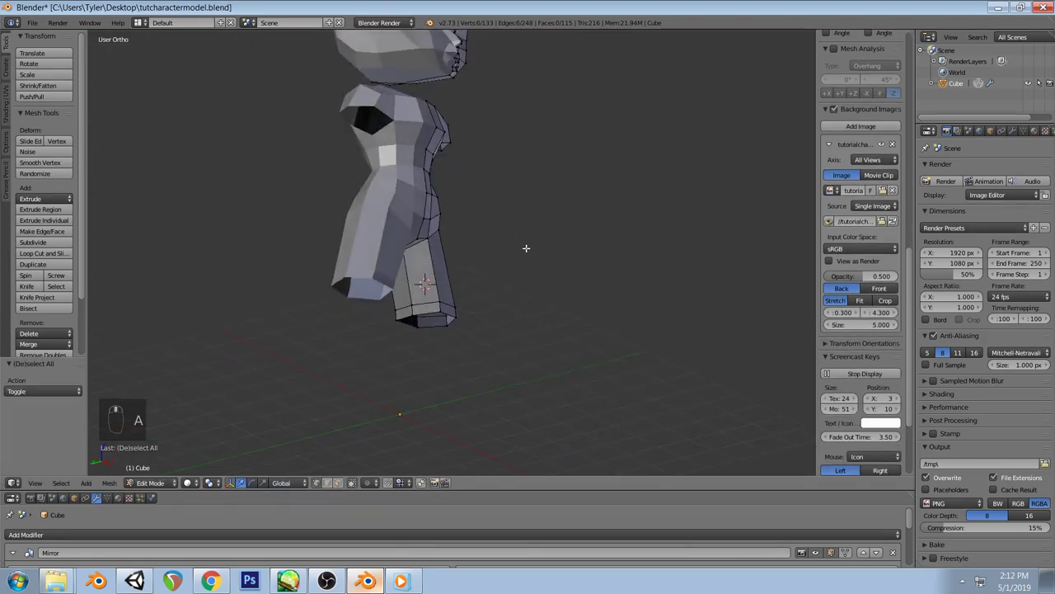
{"action": "right_click", "coordinate": [443, 315], "text": "alt"}
{"action": "key", "text": "KP_1"}
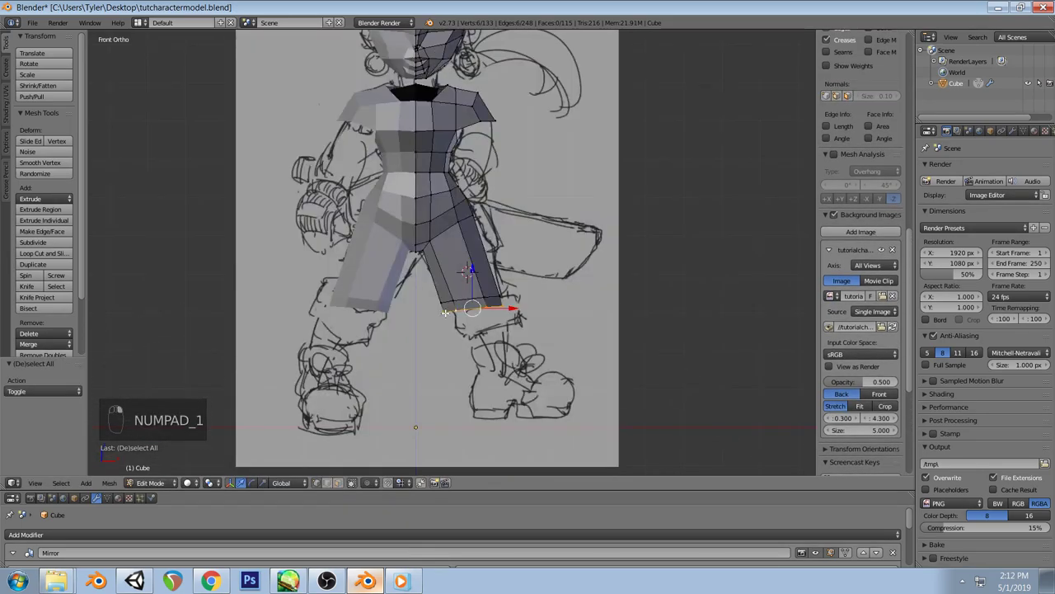
{"action": "key", "text": "e"}
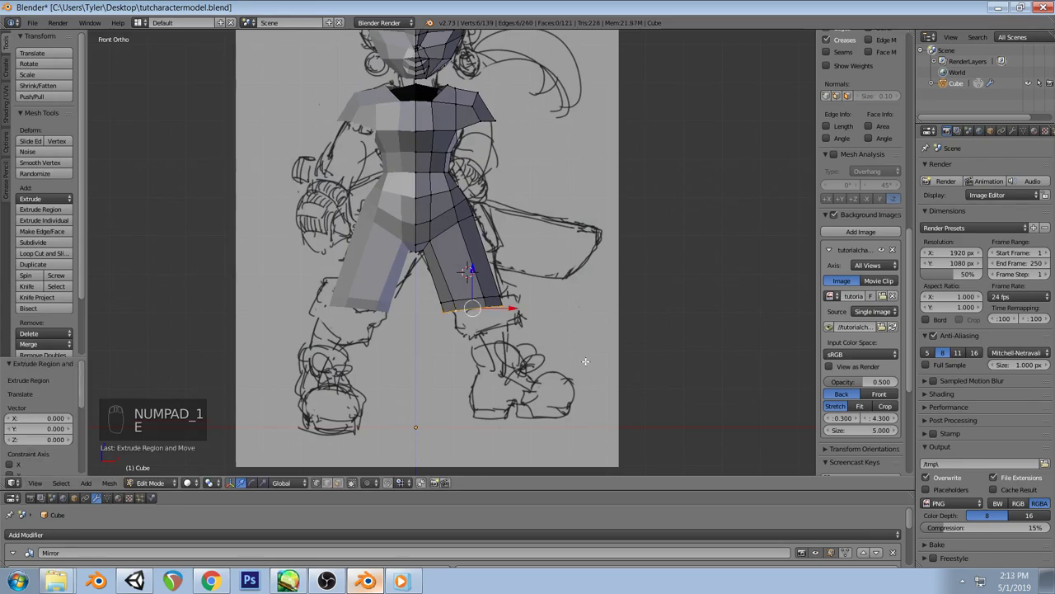
{"action": "key", "text": "s"}
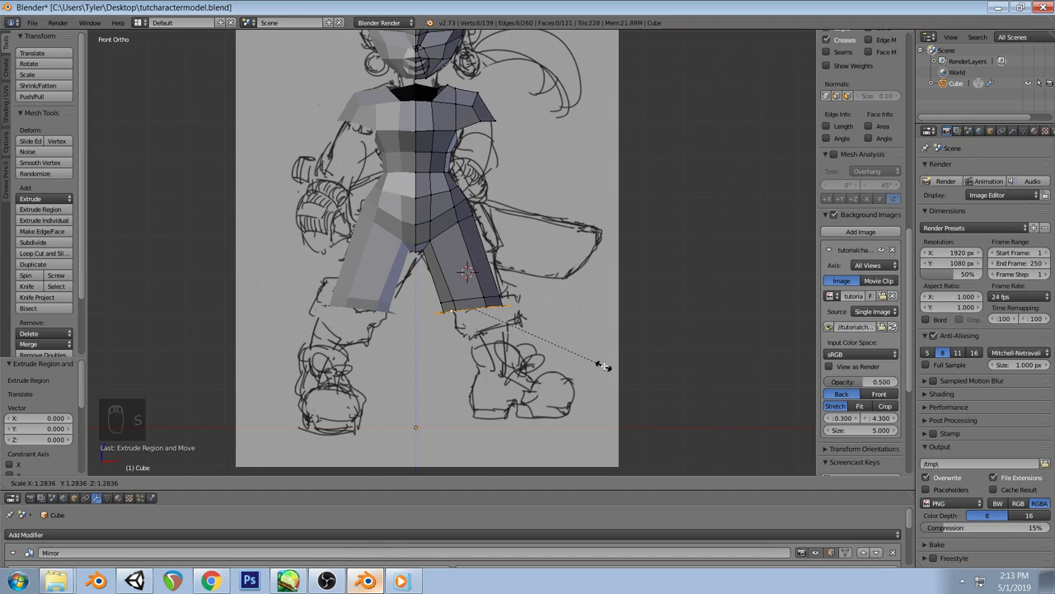
{"action": "left_click", "coordinate": [605, 365]}
{"action": "key", "text": "g"}
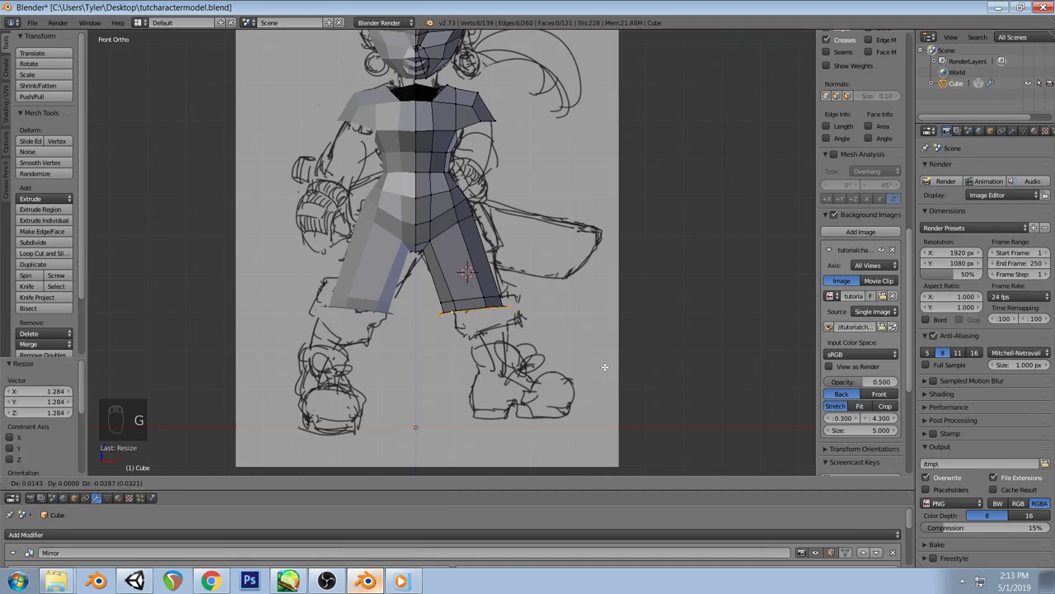
{"action": "left_click", "coordinate": [604, 367]}
Extrude the flared loop down about 0.66 as the cuff, and extrude its rim inward at 0.845 scale, lowered by about 0.06
{"action": "key", "text": "e"}
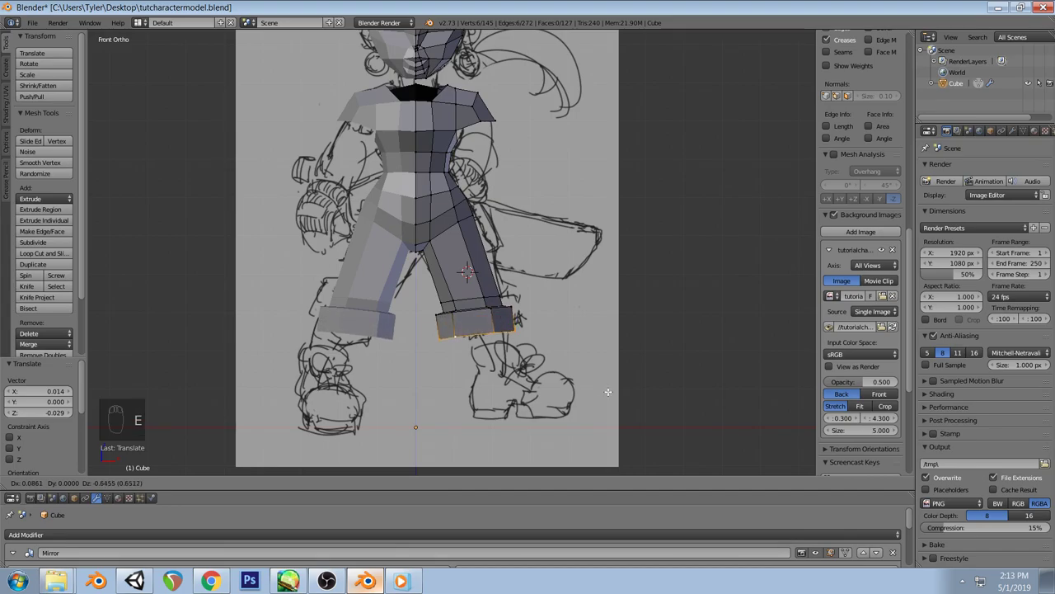
{"action": "left_click", "coordinate": [608, 392]}
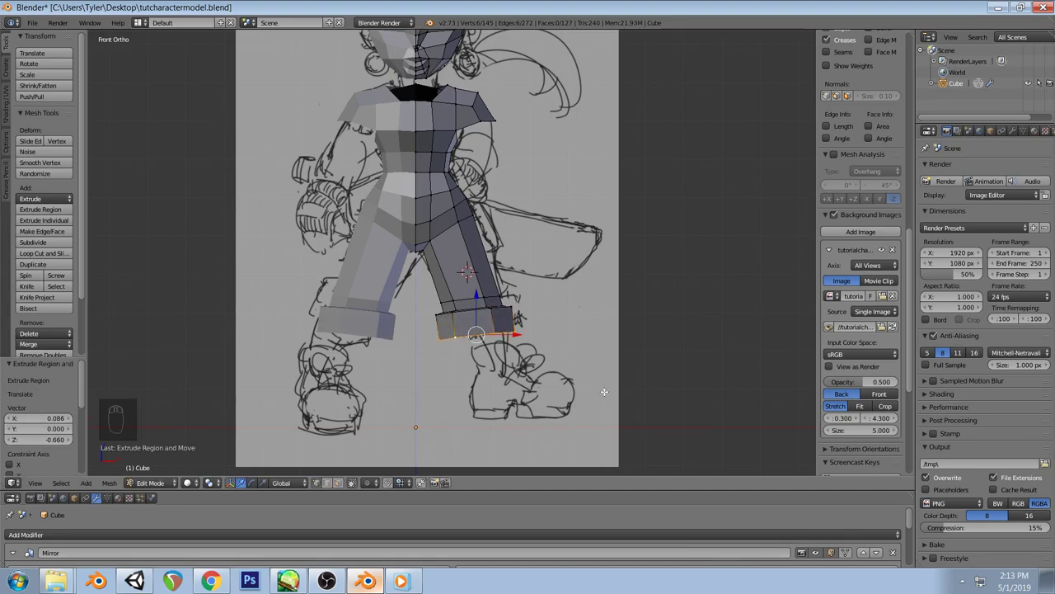
{"action": "key", "text": "e"}
{"action": "right_click", "coordinate": [551, 363]}
{"action": "key", "text": "s"}
{"action": "left_click", "coordinate": [536, 363]}
{"action": "key", "text": "z"}
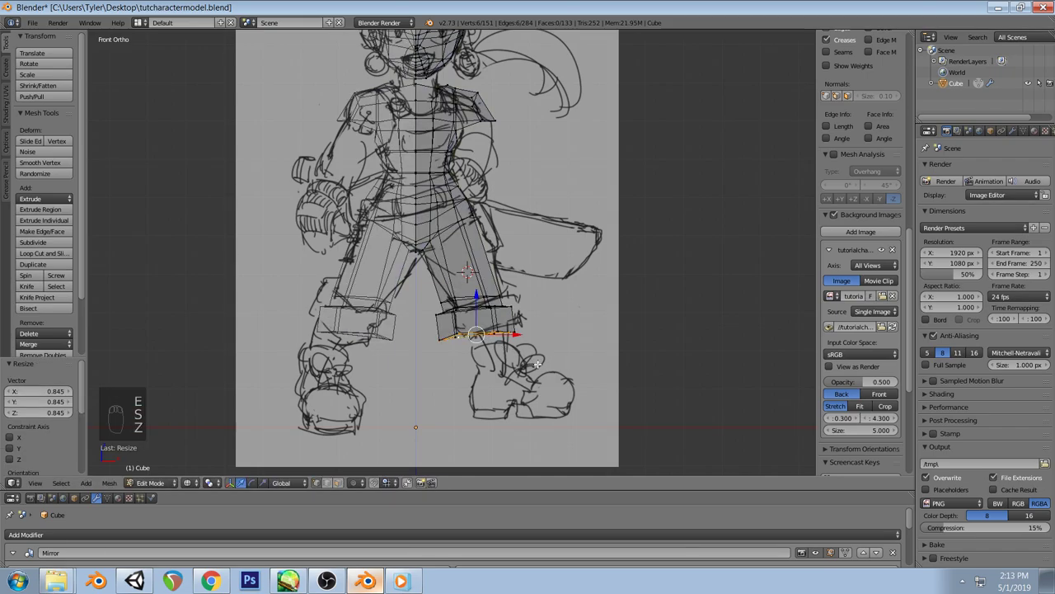
{"action": "key", "text": "g"}
{"action": "left_click", "coordinate": [541, 366]}
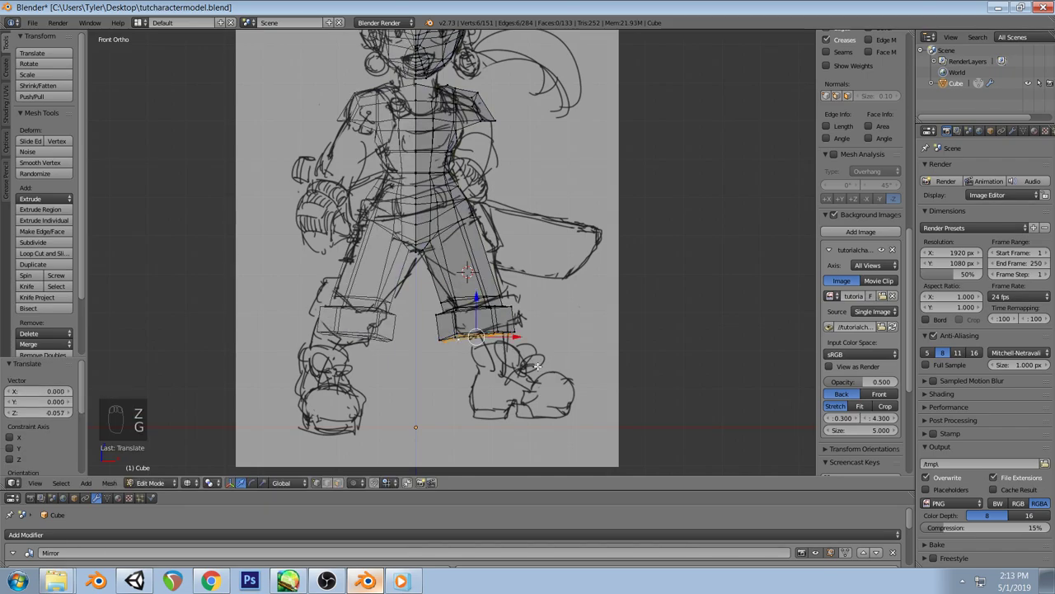
Deselect everything and examine the new cuffs against the sketch from the front, side and perspective angles
{"action": "key", "text": "space"}
{"action": "key", "text": "a"}
{"action": "key", "text": "z"}
{"action": "mouse_move", "coordinate": [539, 306]}
{"action": "middle_mouse_down"}
{"action": "mouse_move", "coordinate": [420, 313]}
{"action": "mouse_move", "coordinate": [405, 243]}
{"action": "mouse_move", "coordinate": [322, 325]}
{"action": "mouse_move", "coordinate": [339, 332]}
{"action": "mouse_move", "coordinate": [311, 313]}
{"action": "mouse_move", "coordinate": [526, 316]}
{"action": "middle_mouse_up"}
{"action": "key", "text": "KP_1"}
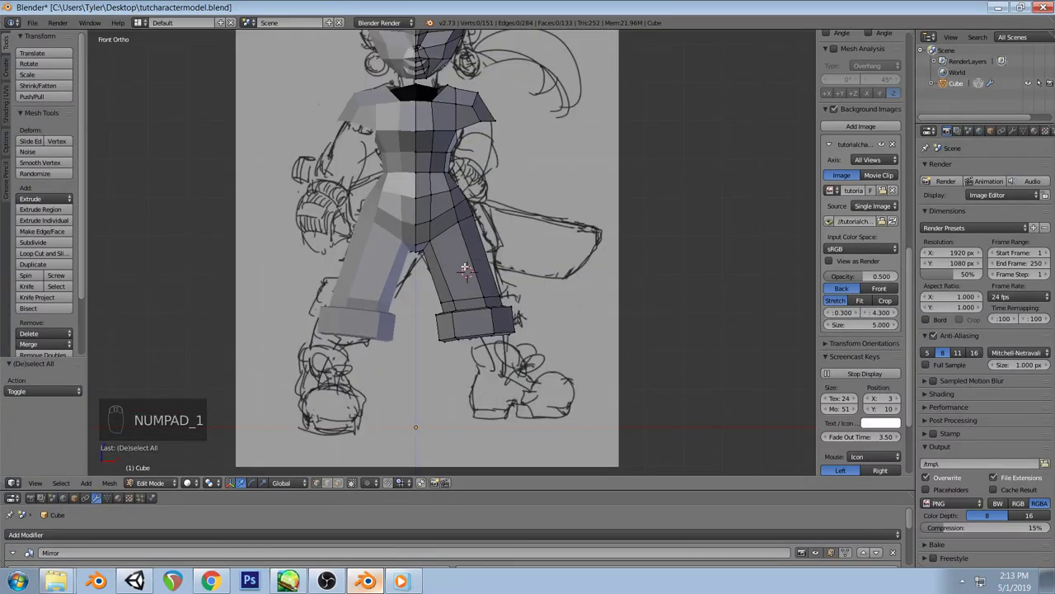
{"action": "key", "text": "z"}
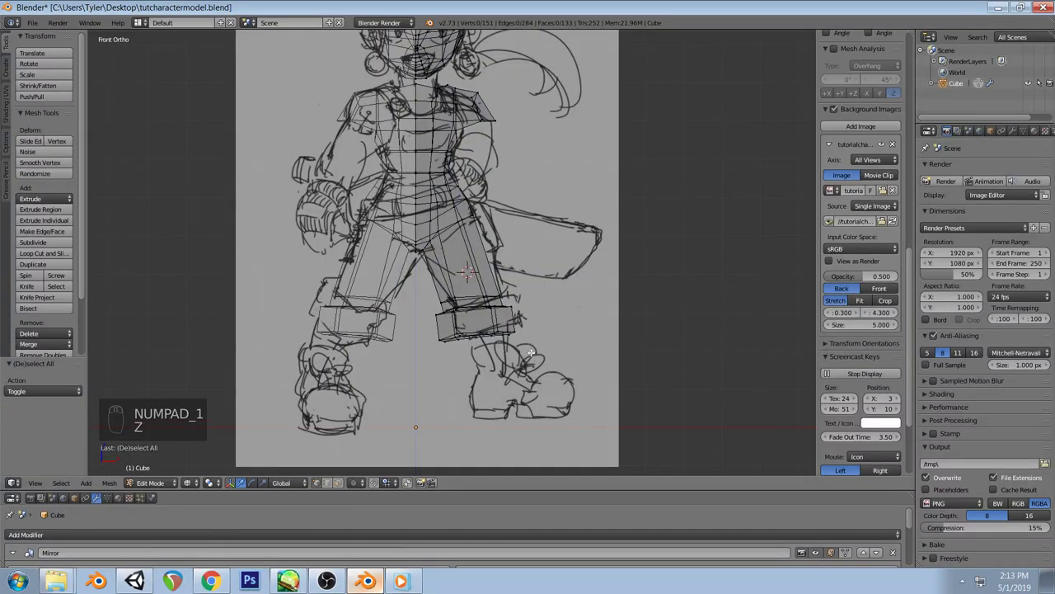
{"action": "key", "text": "z"}
{"action": "key", "text": "KP_3"}
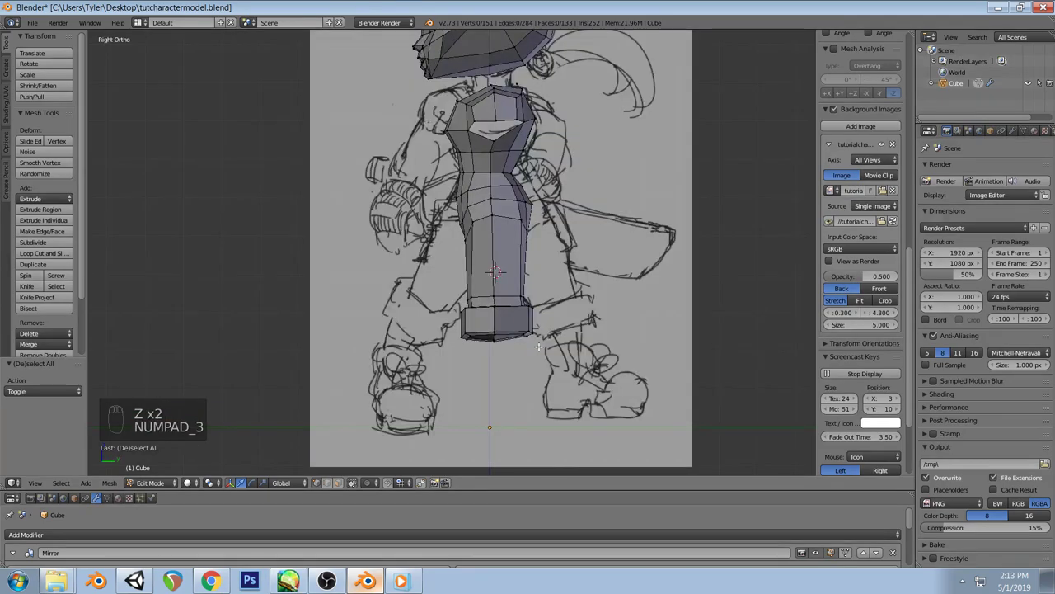
{"action": "mouse_move", "coordinate": [533, 300]}
{"action": "middle_mouse_down"}
{"action": "mouse_move", "coordinate": [569, 306]}
{"action": "mouse_move", "coordinate": [555, 297]}
{"action": "mouse_move", "coordinate": [575, 281]}
{"action": "middle_mouse_up"}
Try to Edge Slide the edges where the thigh meets the front of the hips
{"action": "key", "text": "KP_1"}
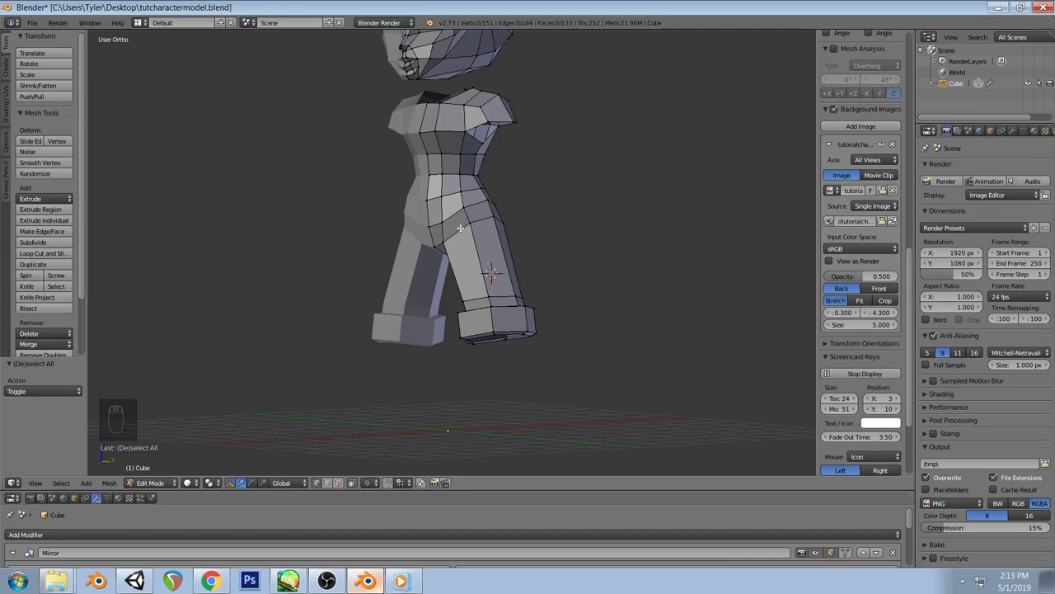
{"action": "right_click", "coordinate": [461, 226], "text": "alt"}
{"action": "key", "text": "space"}
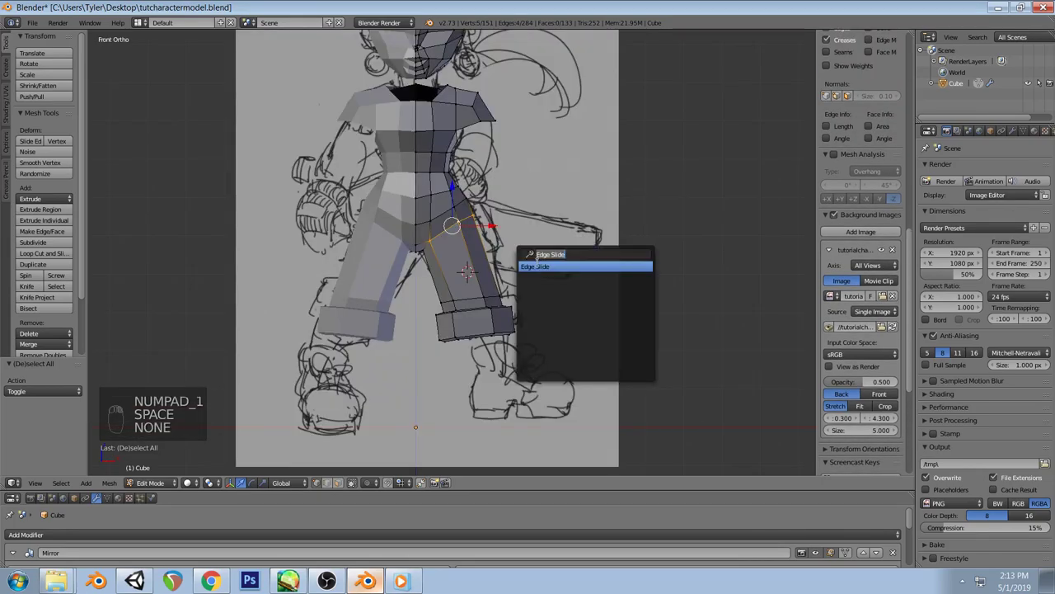
{"action": "left_click", "coordinate": [538, 262]}
{"action": "key", "text": "a"}
{"action": "middle_click_drag", "start_coordinate": [546, 266], "coordinate": [487, 265]}
{"action": "key", "text": "ctrl+z"}
{"action": "key", "text": "ctrl+z"}
{"action": "key", "text": "ctrl+z"}
{"action": "key", "text": "a"}
Select the whole cuff in front view, rotate it slightly, and nudge it to follow the drawn trouser cuff
{"action": "scroll", "coordinate": [478, 248], "scroll_direction": "down", "scroll_amount": 4}
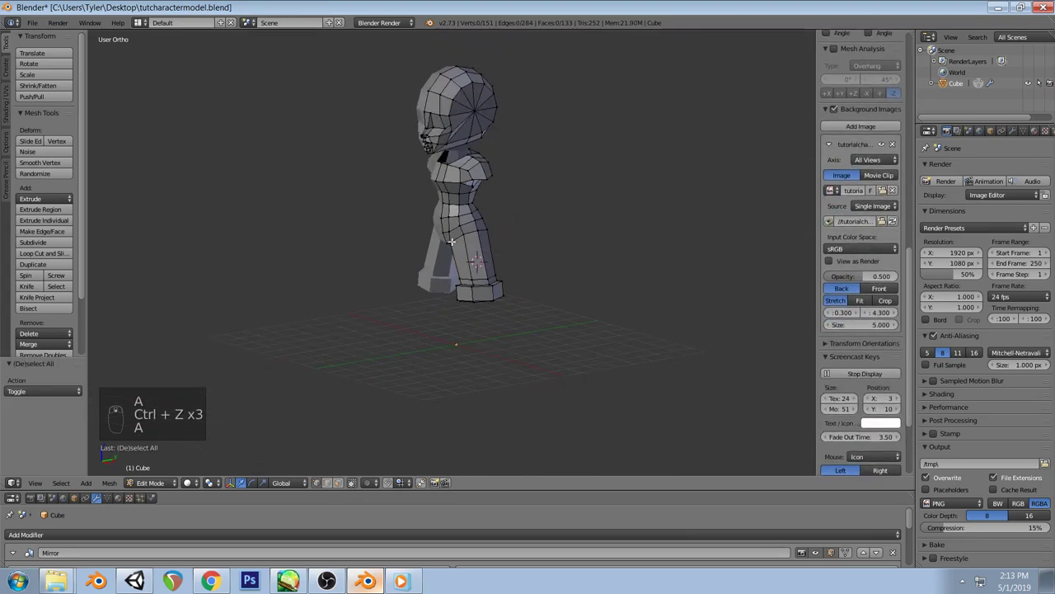
{"action": "middle_click_drag", "start_coordinate": [466, 228], "coordinate": [591, 189]}
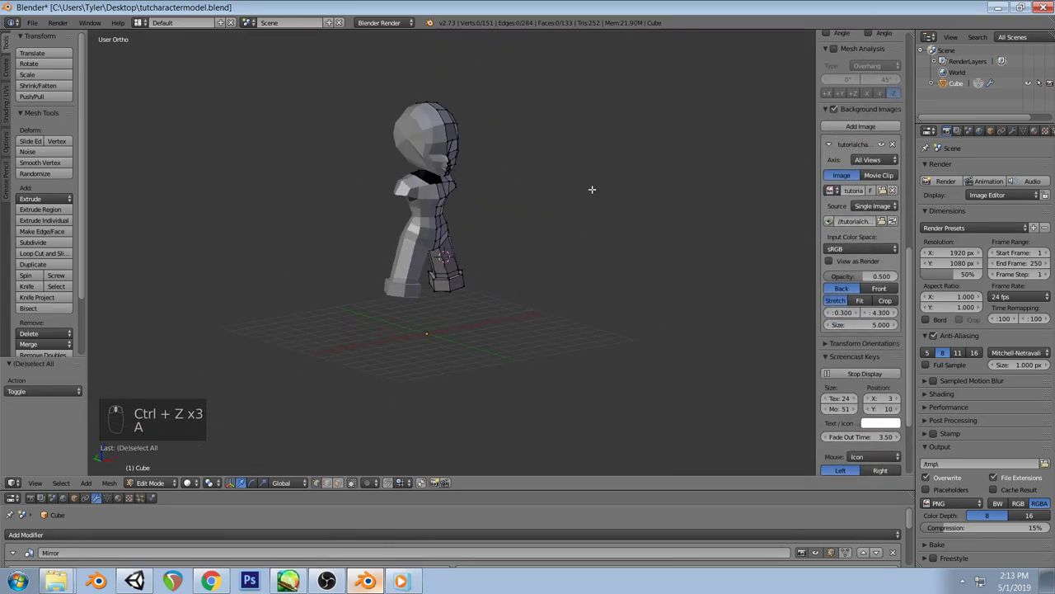
{"action": "scroll", "coordinate": [504, 247], "scroll_direction": "up", "scroll_amount": 2}
{"action": "key", "text": "KP_1"}
{"action": "scroll", "coordinate": [503, 182], "scroll_direction": "up", "scroll_amount": 1}
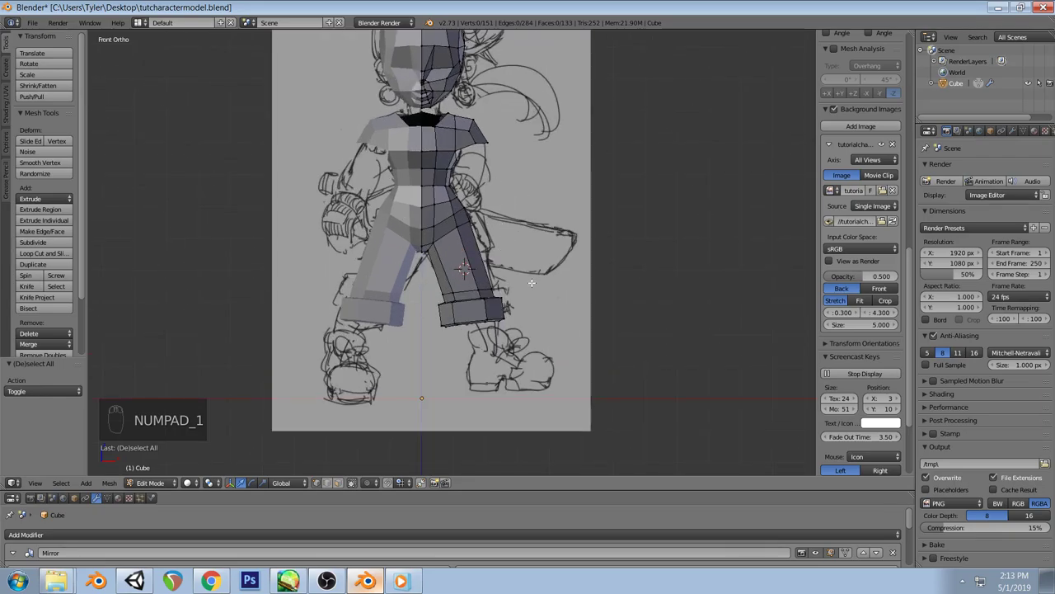
{"action": "scroll", "coordinate": [516, 296], "scroll_direction": "up", "scroll_amount": 1}
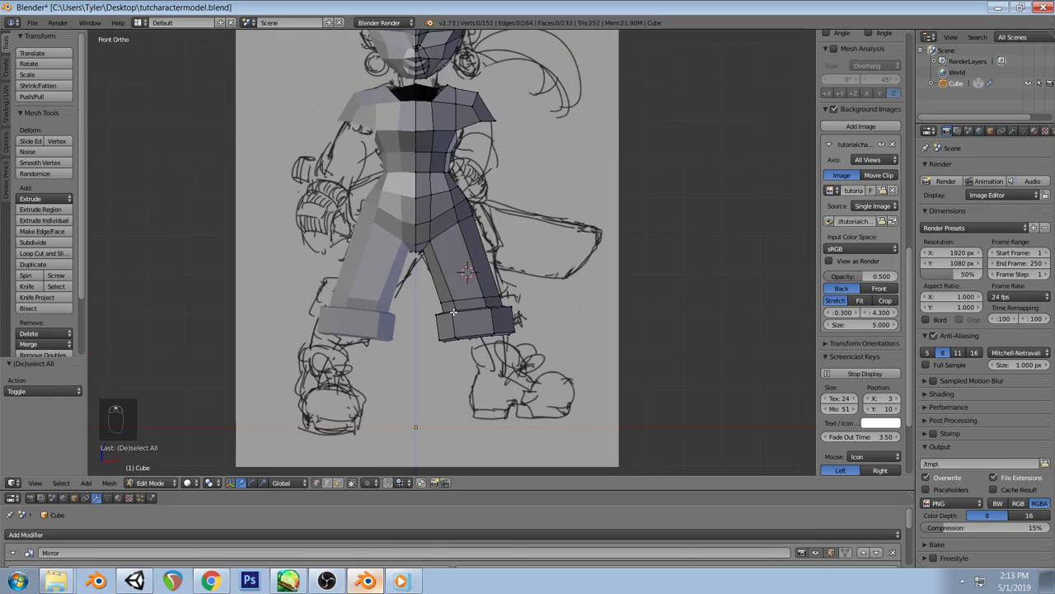
{"action": "key", "text": "z"}
{"action": "mouse_move", "coordinate": [526, 359]}
{"action": "left_mouse_down", "text": "ctrl"}
{"action": "mouse_move", "coordinate": [519, 306]}
{"action": "mouse_move", "coordinate": [446, 338]}
{"action": "left_mouse_up", "text": "ctrl"}
{"action": "key", "text": "z"}
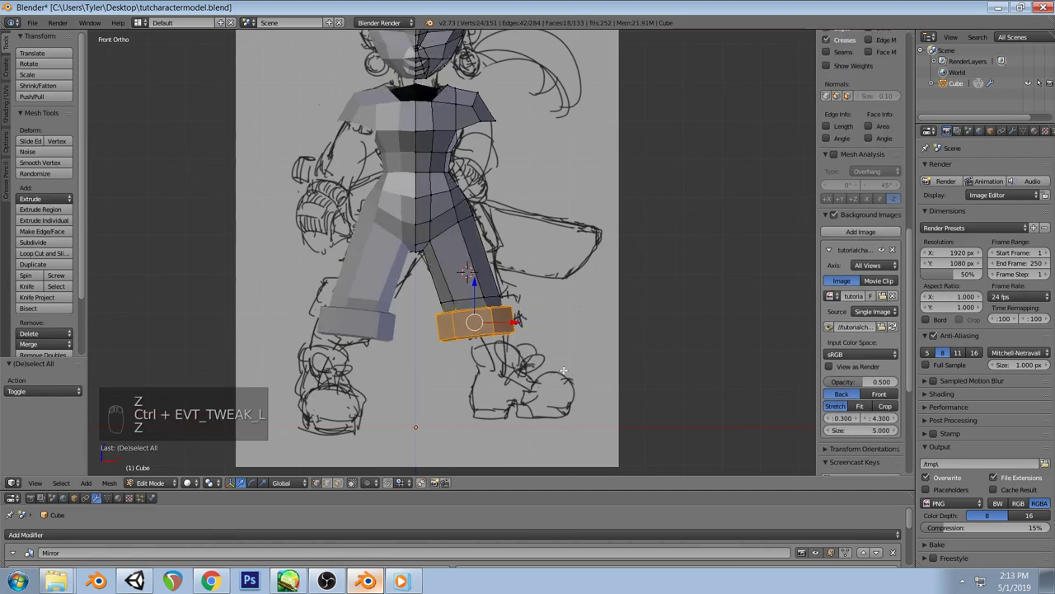
{"action": "key", "text": "r"}
{"action": "left_click", "coordinate": [567, 365]}
{"action": "key", "text": "g"}
{"action": "left_click", "coordinate": [566, 367]}
{"action": "key", "text": "a"}
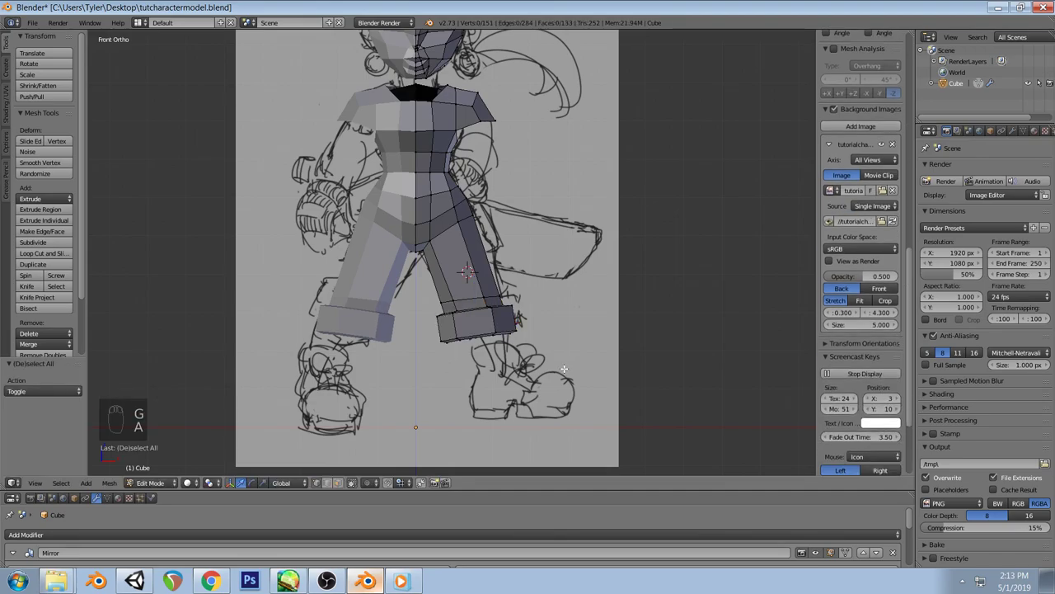
Scale the cuff's inner rim loop to 0.438 and extrude it down about 0.54 to start the lower leg
{"action": "mouse_move", "coordinate": [513, 310]}
{"action": "middle_mouse_down"}
{"action": "mouse_move", "coordinate": [471, 295]}
{"action": "mouse_move", "coordinate": [487, 301]}
{"action": "middle_mouse_up"}
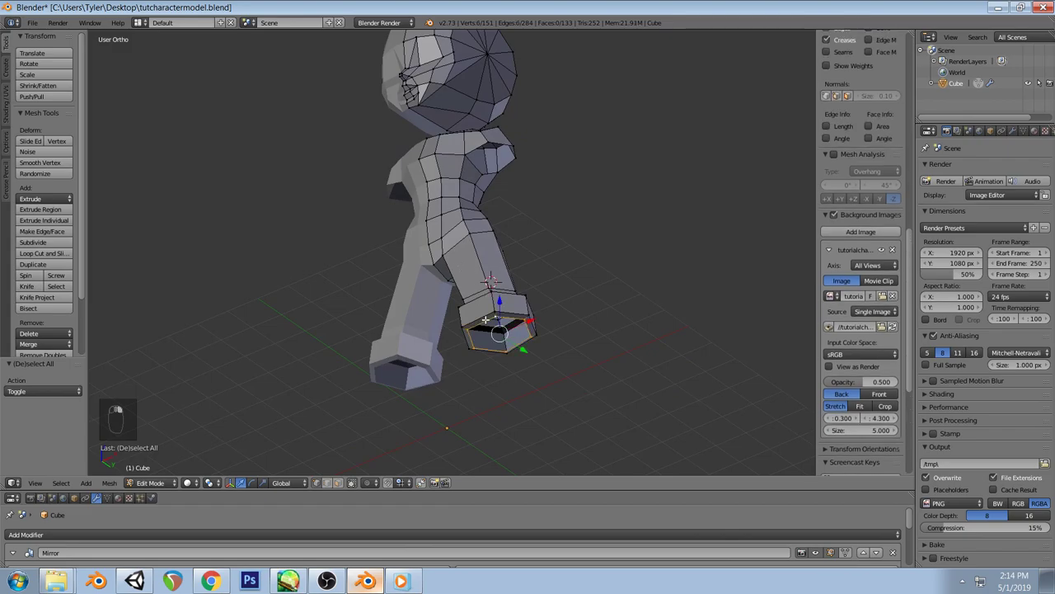
{"action": "key", "text": "KP_1"}
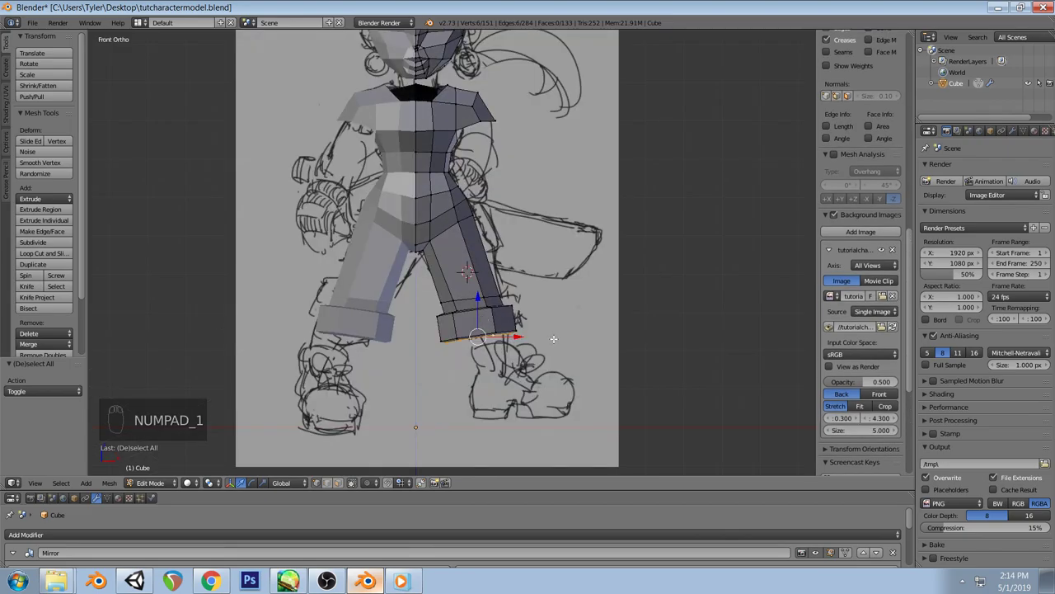
{"action": "key", "text": "s"}
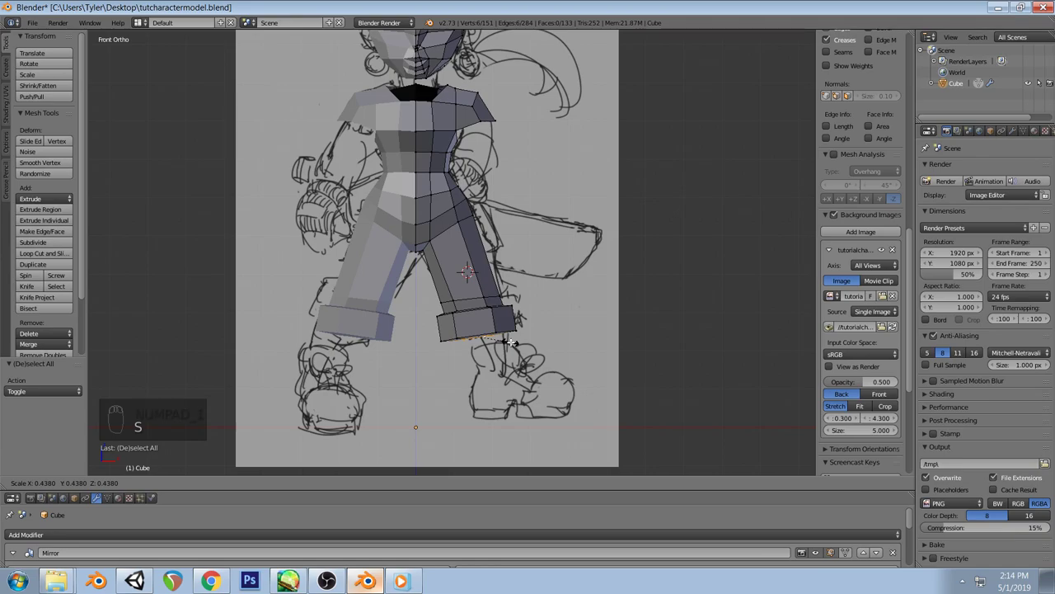
{"action": "left_click", "coordinate": [512, 341]}
{"action": "key", "text": "e"}
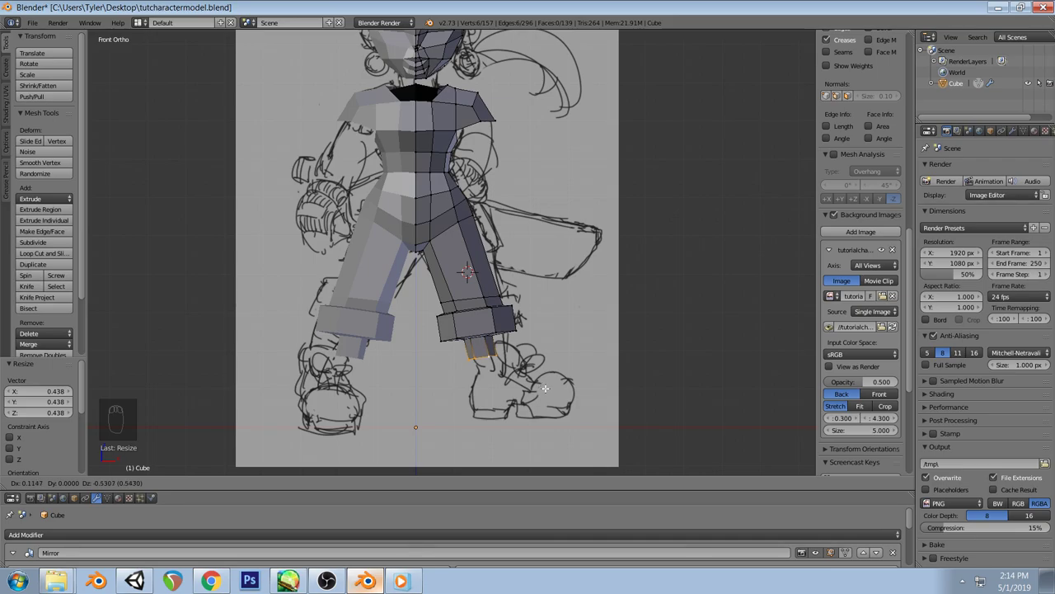
{"action": "left_click", "coordinate": [545, 389]}
{"action": "key", "text": "a"}
Select the loop where the lower leg meets the cuff's underside and scale it up to about 1.27
{"action": "middle_click_drag", "start_coordinate": [545, 379], "coordinate": [499, 295]}
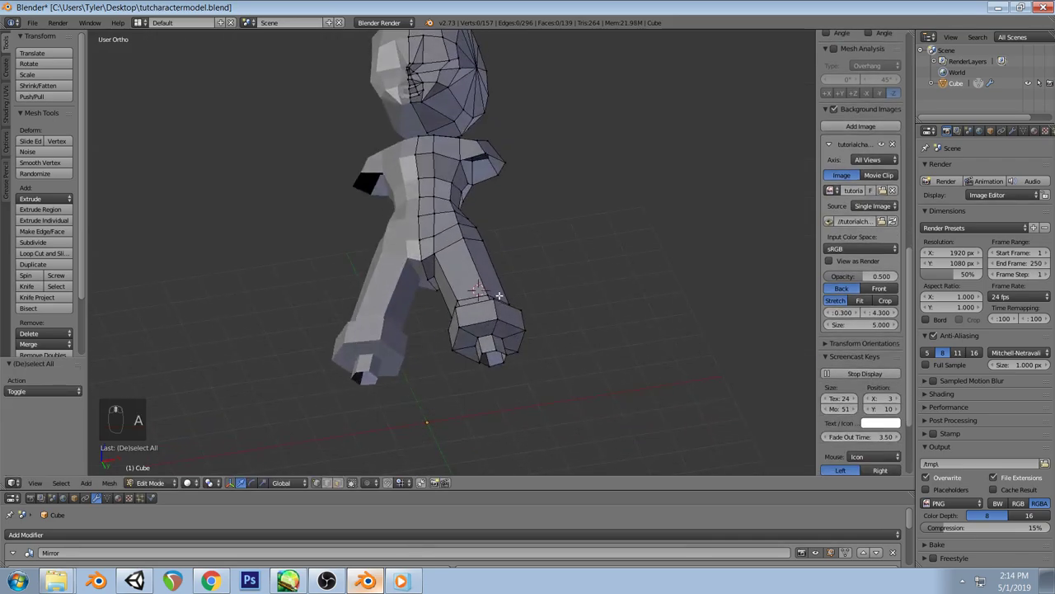
{"action": "right_click", "coordinate": [489, 334], "text": "alt"}
{"action": "key", "text": "KP_1"}
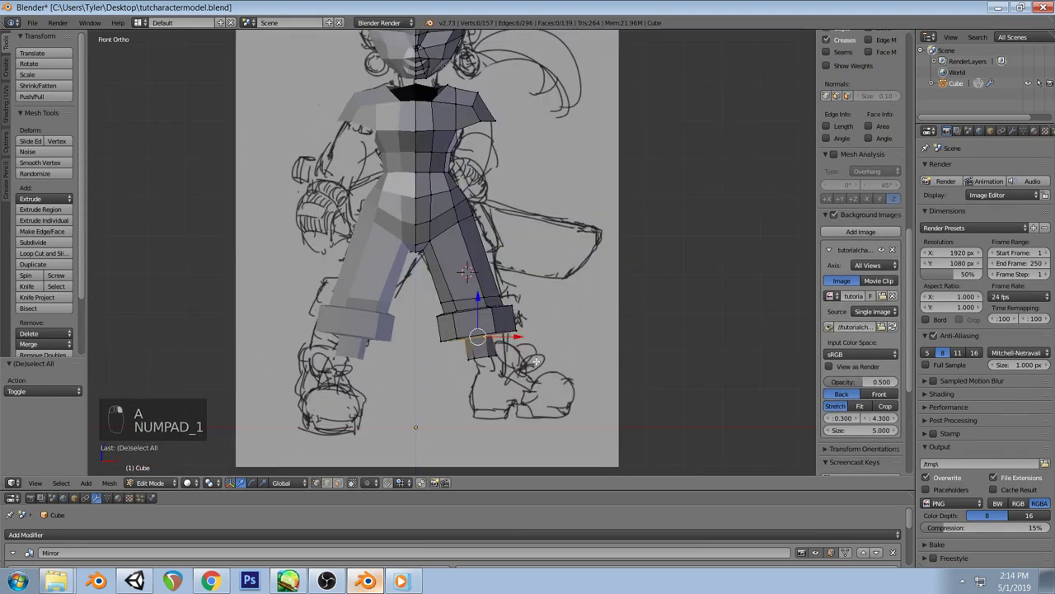
{"action": "key", "text": "s"}
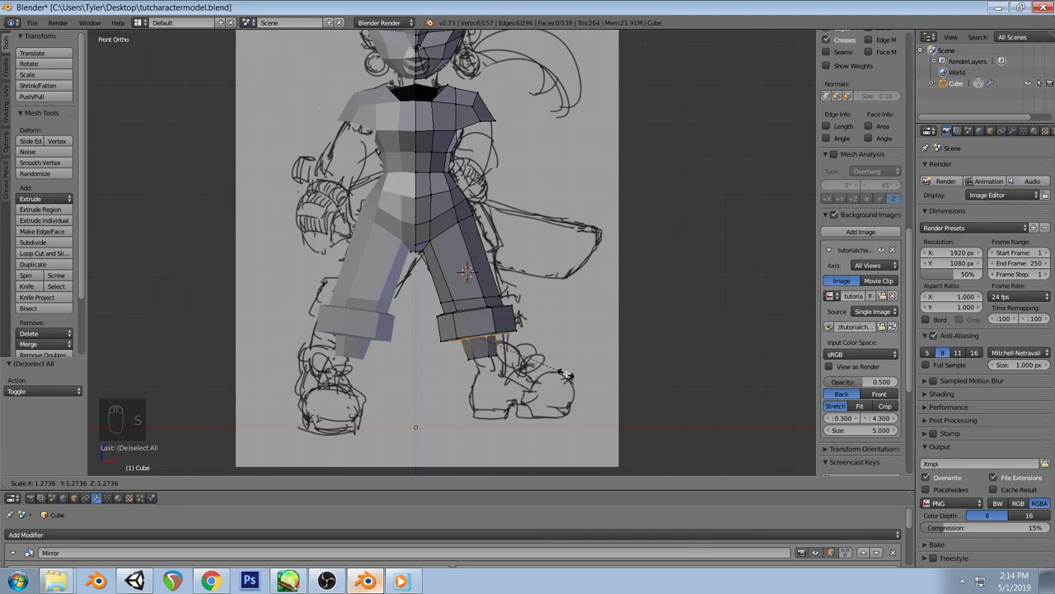
{"action": "left_click", "coordinate": [566, 375]}
{"action": "key", "text": "a"}
Select the lower leg's bottom loop and move it about 0.029 along X and -0.014 along Z
{"action": "key", "text": "z"}
{"action": "mouse_move", "coordinate": [461, 334]}
{"action": "left_mouse_down", "text": "ctrl"}
{"action": "mouse_move", "coordinate": [503, 367]}
{"action": "mouse_move", "coordinate": [515, 402]}
{"action": "left_mouse_up", "text": "ctrl"}
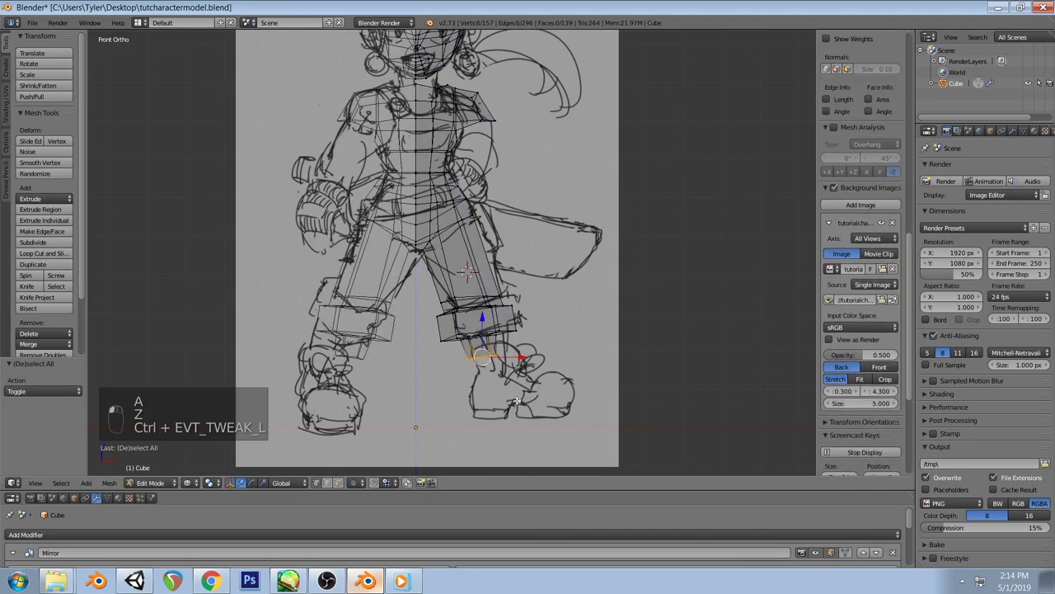
{"action": "key", "text": "z"}
{"action": "key", "text": "g"}
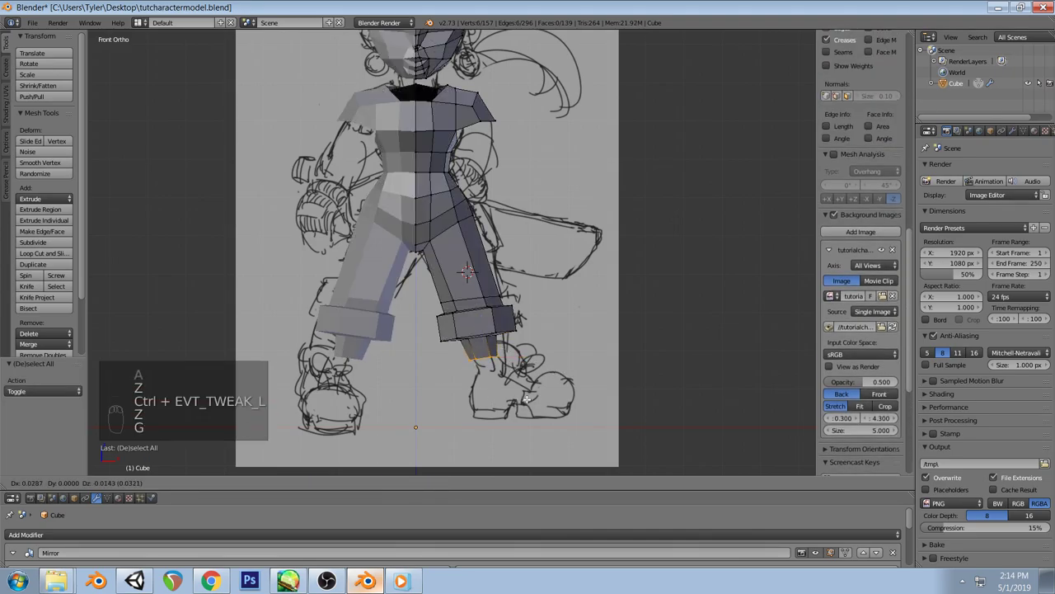
{"action": "left_click", "coordinate": [512, 364]}
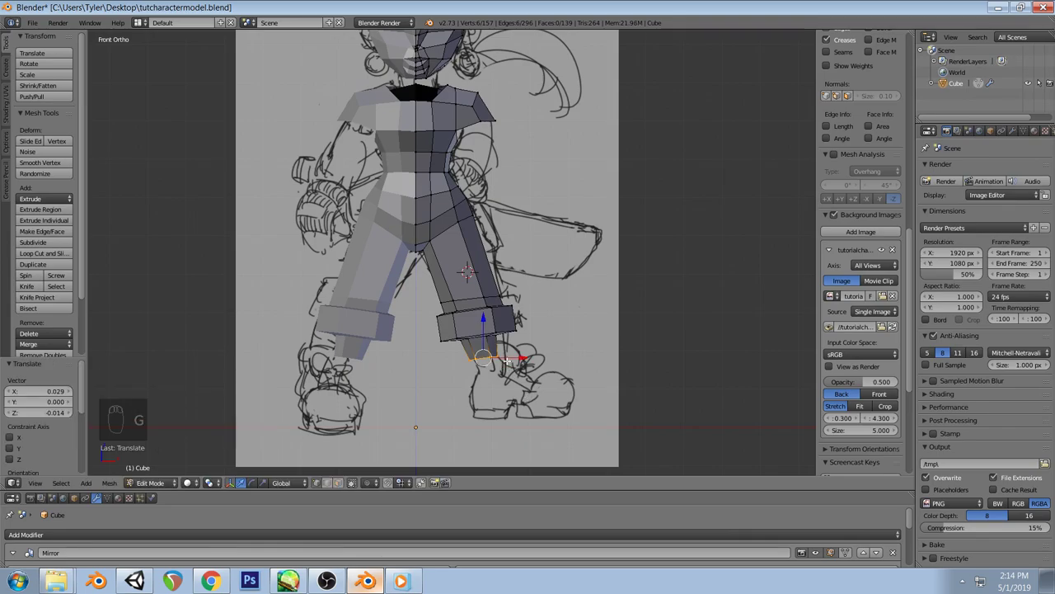
{"action": "key", "text": "a"}
{"action": "mouse_move", "coordinate": [483, 346]}
{"action": "middle_mouse_down"}
{"action": "mouse_move", "coordinate": [495, 284]}
{"action": "mouse_move", "coordinate": [525, 359]}
{"action": "middle_mouse_up"}
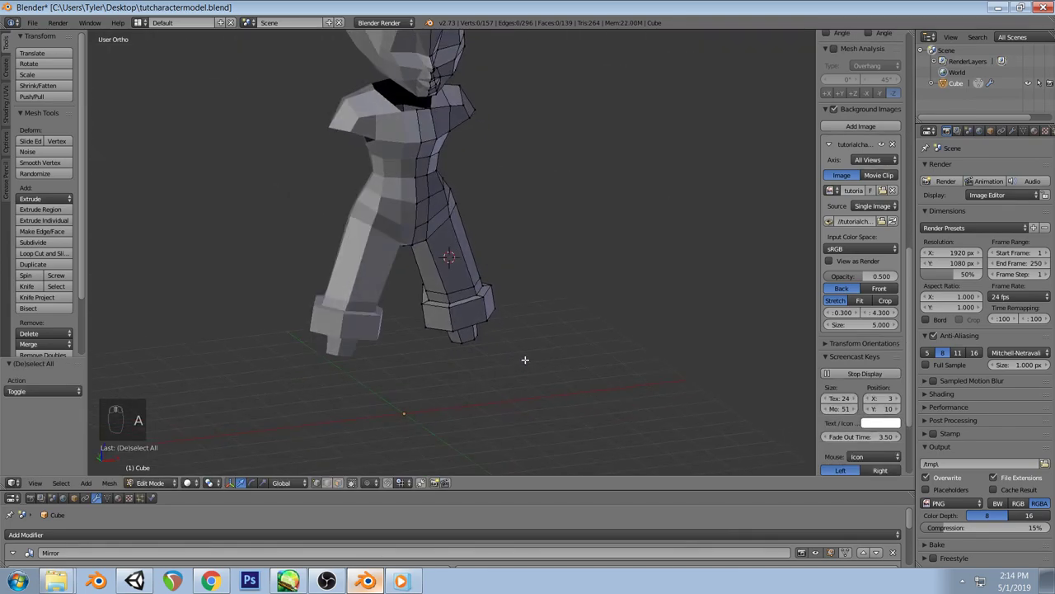
{"action": "right_click", "coordinate": [435, 294]}
{"action": "key", "text": "a"}
{"action": "right_click", "coordinate": [434, 293]}
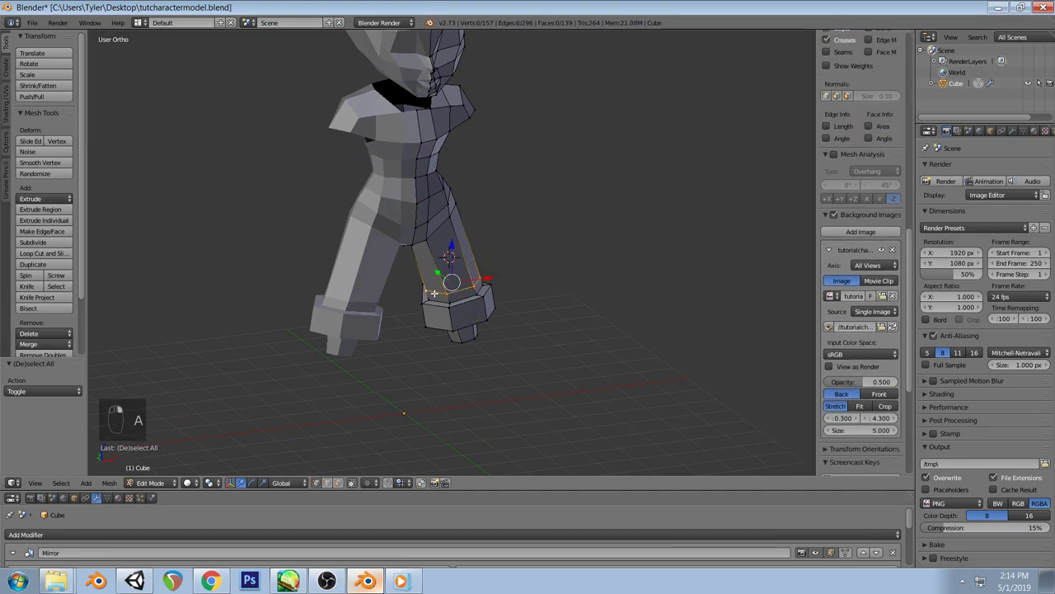
{"action": "key", "text": "KP_1"}
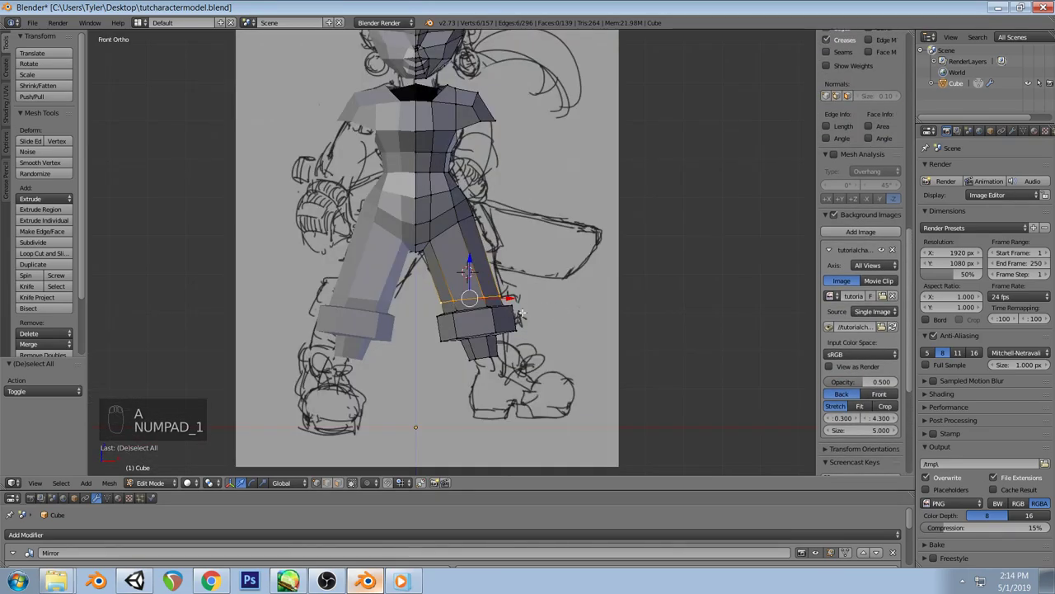
{"action": "key", "text": "a"}
Try to shift the cuff and lower leg -0.014 along X and rotate them slightly, and undo the shift
{"action": "key", "text": "z"}
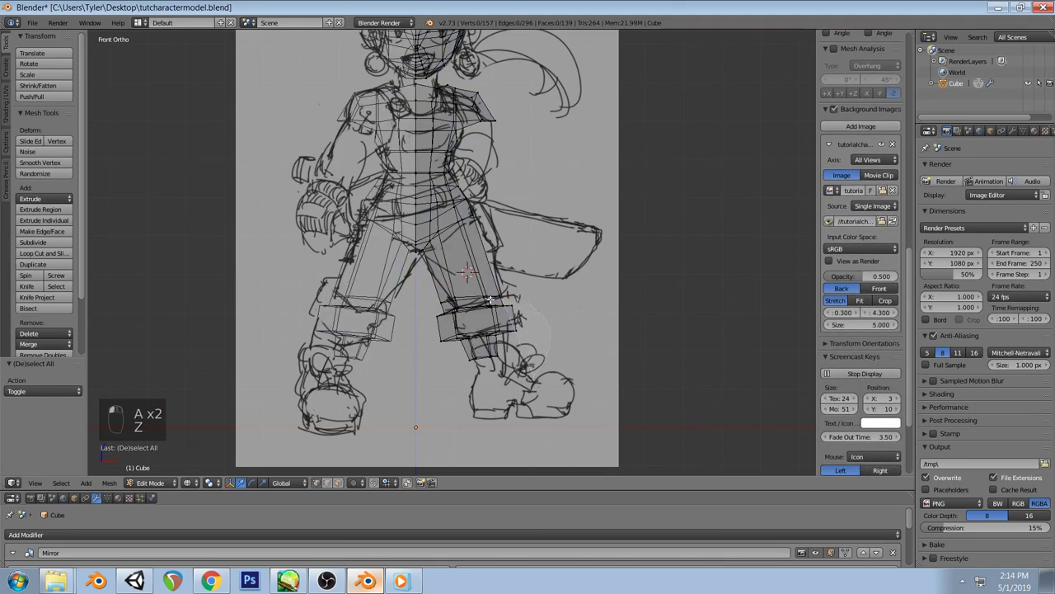
{"action": "right_click", "coordinate": [507, 343]}
{"action": "key", "text": "z"}
{"action": "key", "text": "z"}
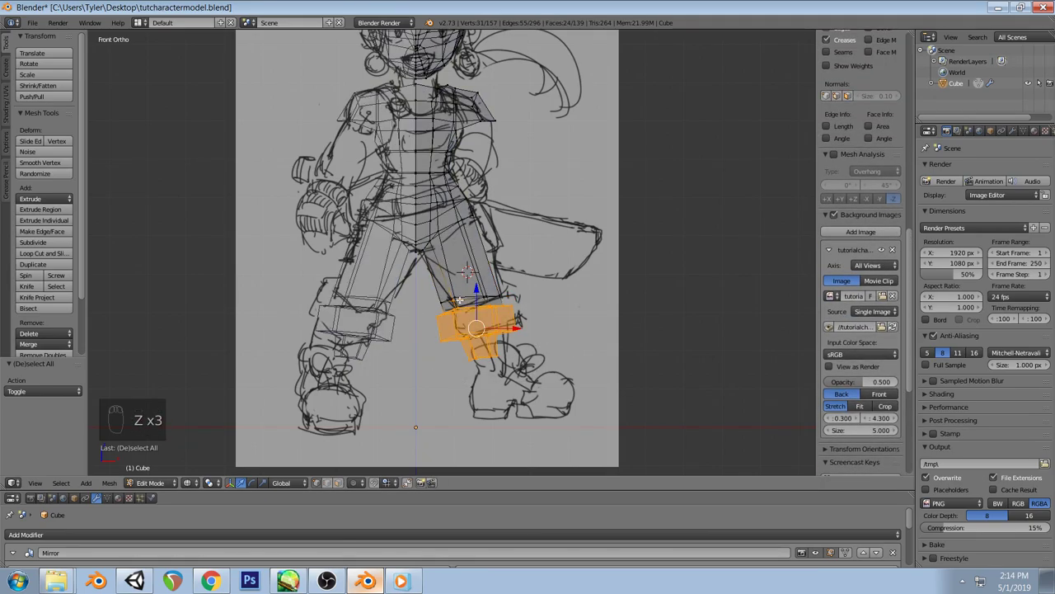
{"action": "key", "text": "z"}
{"action": "left_click_drag", "start_coordinate": [520, 327], "coordinate": [532, 301]}
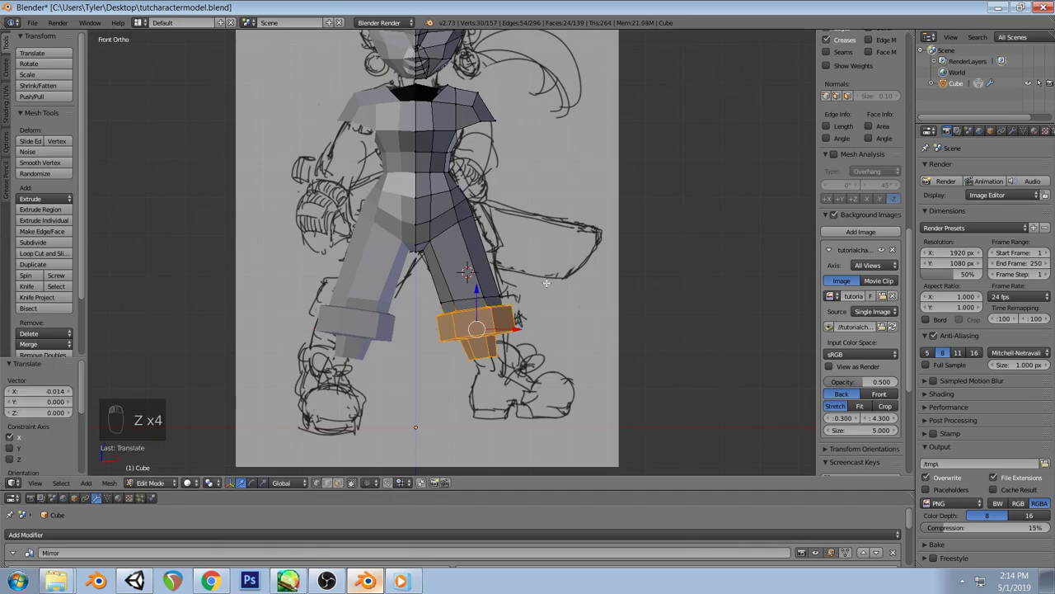
{"action": "key", "text": "r"}
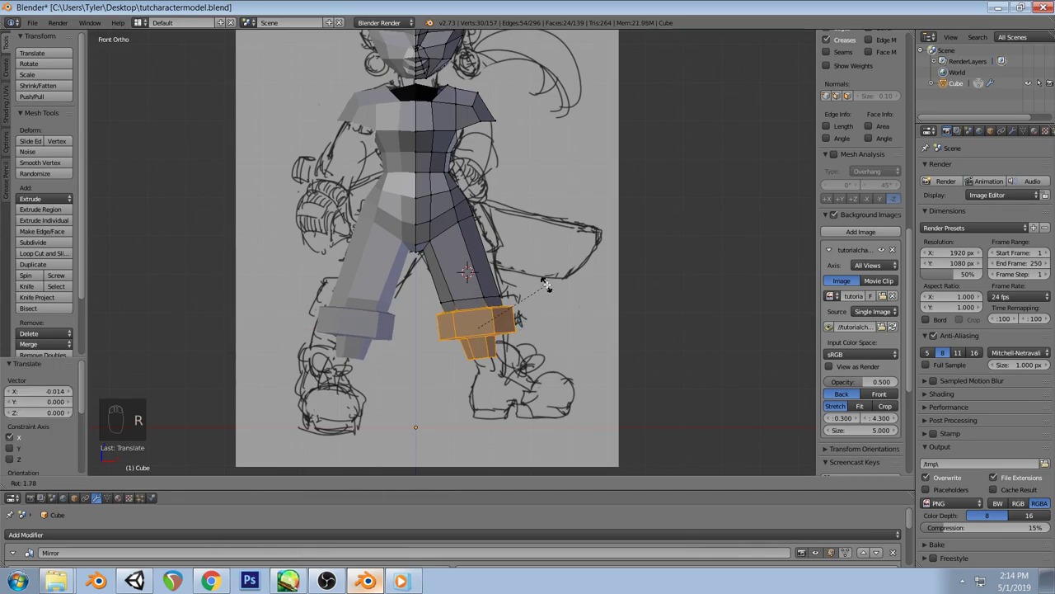
{"action": "right_click", "coordinate": [546, 284]}
{"action": "key", "text": "ctrl+z"}
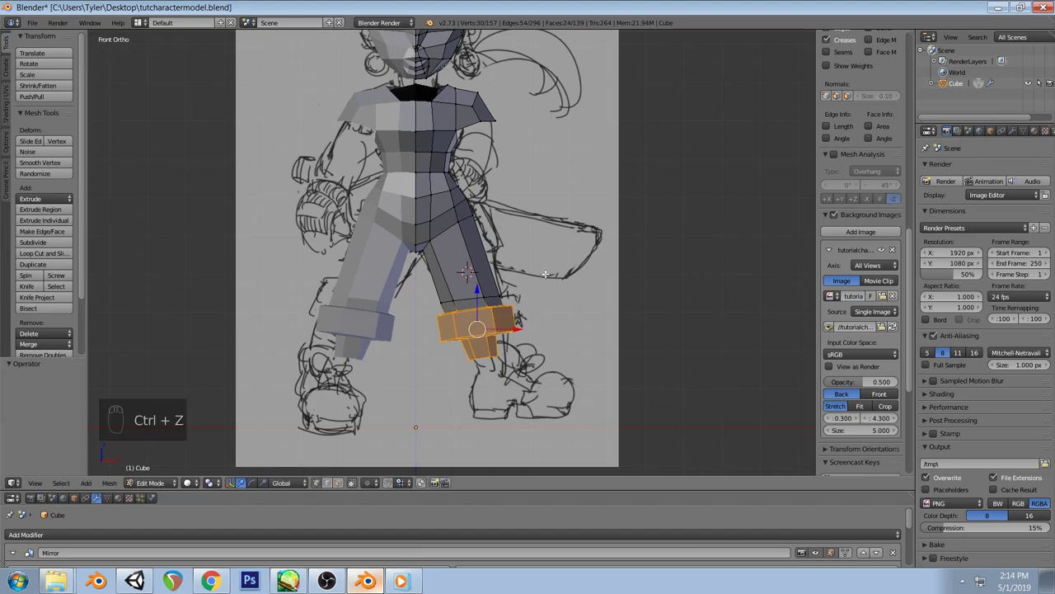
Examine the whole character against the sketch in front view, with and without the edit wireframe
{"action": "key", "text": "a"}
{"action": "middle_click_drag", "start_coordinate": [544, 273], "coordinate": [524, 234]}
{"action": "scroll", "coordinate": [554, 297], "scroll_direction": "down", "scroll_amount": 5}
{"action": "scroll", "coordinate": [525, 234], "scroll_direction": "up", "scroll_amount": 1}
{"action": "key", "text": "KP_1"}
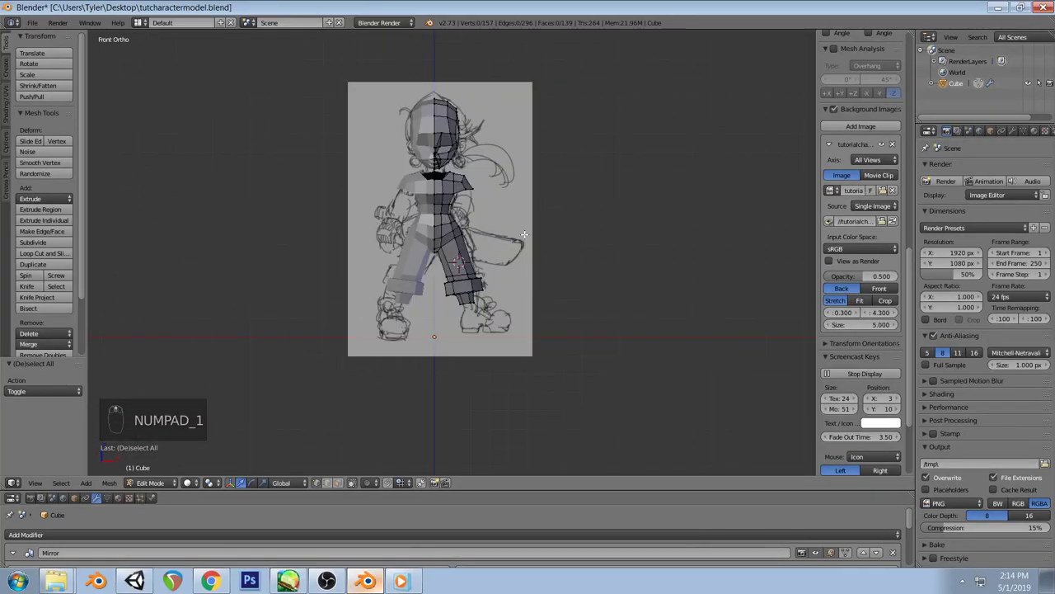
{"action": "key", "text": "Tab"}
{"action": "scroll", "coordinate": [482, 241], "scroll_direction": "up", "scroll_amount": 3}
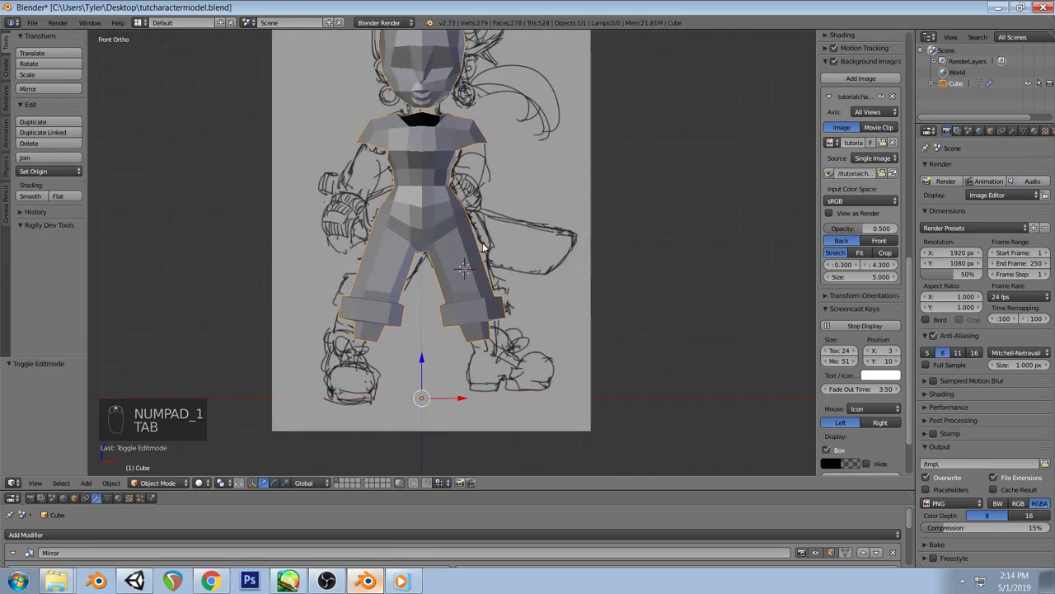
{"action": "key", "text": "Tab"}
Select the edge loop around the top of the thigh and scale it to 1.054
{"action": "key", "text": "z"}
{"action": "right_click", "coordinate": [482, 241]}
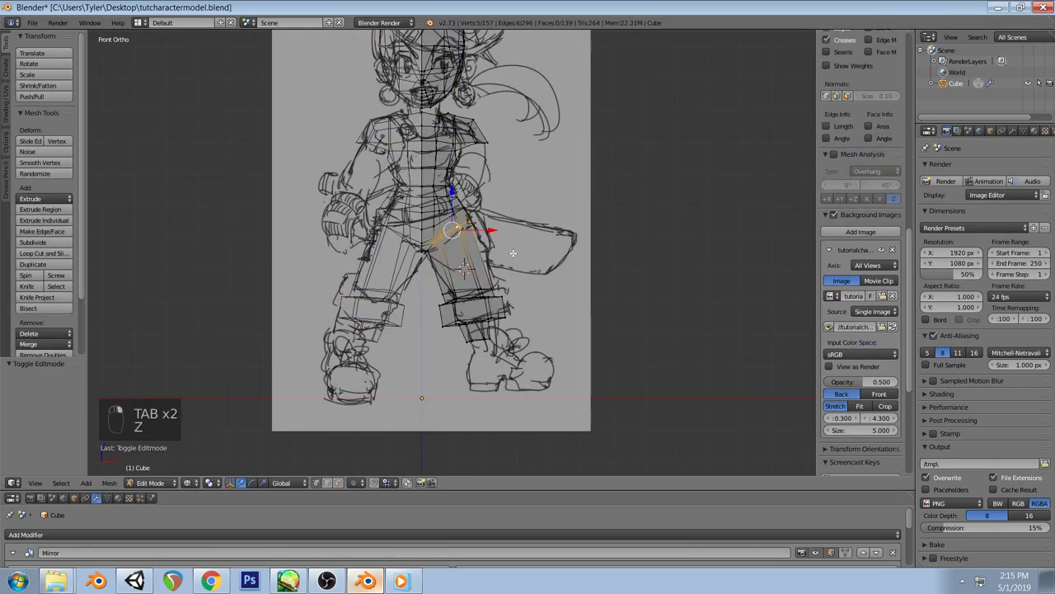
{"action": "key", "text": "z"}
{"action": "middle_click_drag", "start_coordinate": [485, 258], "coordinate": [490, 248]}
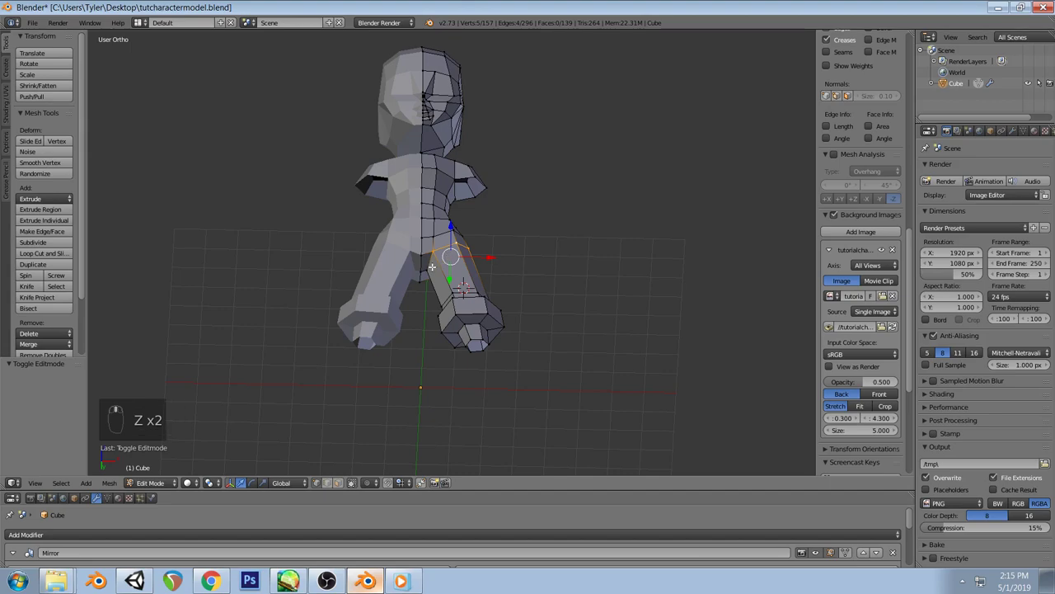
{"action": "middle_click_drag", "start_coordinate": [570, 273], "coordinate": [511, 213]}
{"action": "key", "text": "s"}
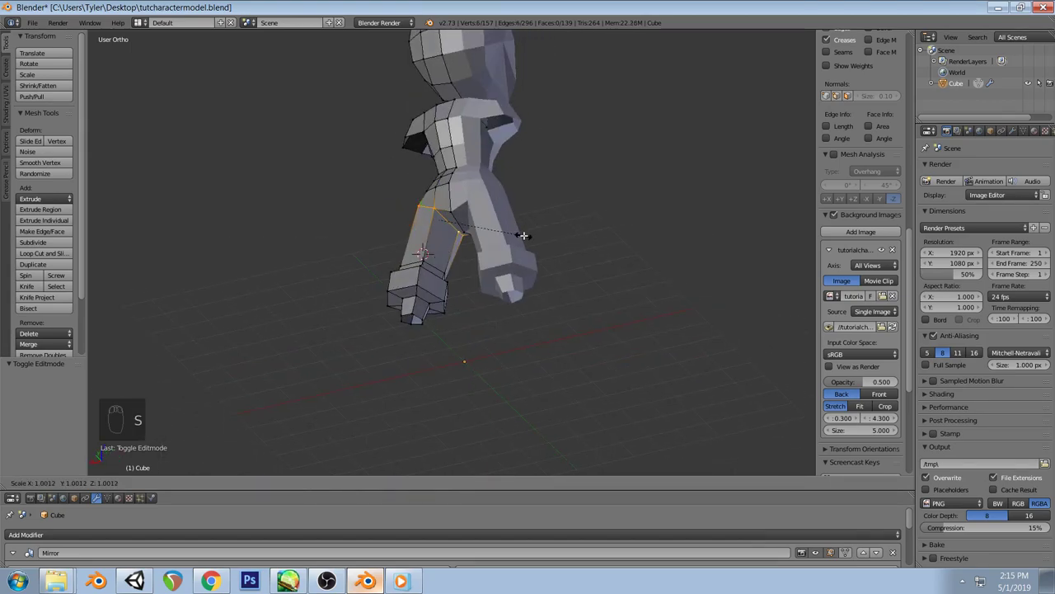
{"action": "left_click", "coordinate": [402, 239]}
{"action": "middle_click_drag", "start_coordinate": [401, 240], "coordinate": [642, 295]}
{"action": "key", "text": "KP_1"}
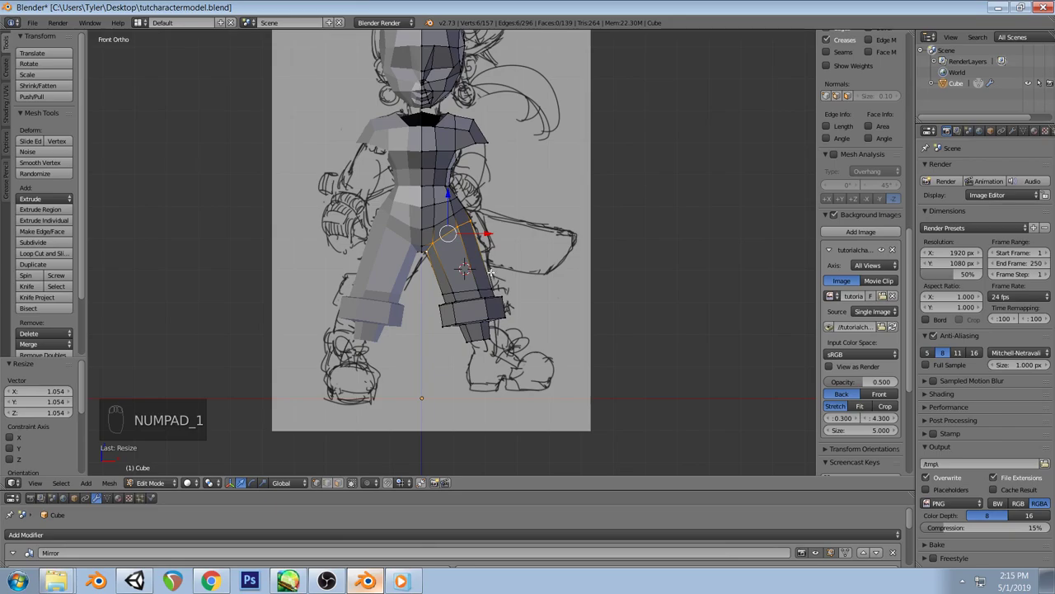
Scale up the trouser loop above the cuff to about 1.057 and the loop at the cuff's base to about 1.07
{"action": "key", "text": "a"}
{"action": "right_click", "coordinate": [493, 295], "text": "alt"}
{"action": "key", "text": "s"}
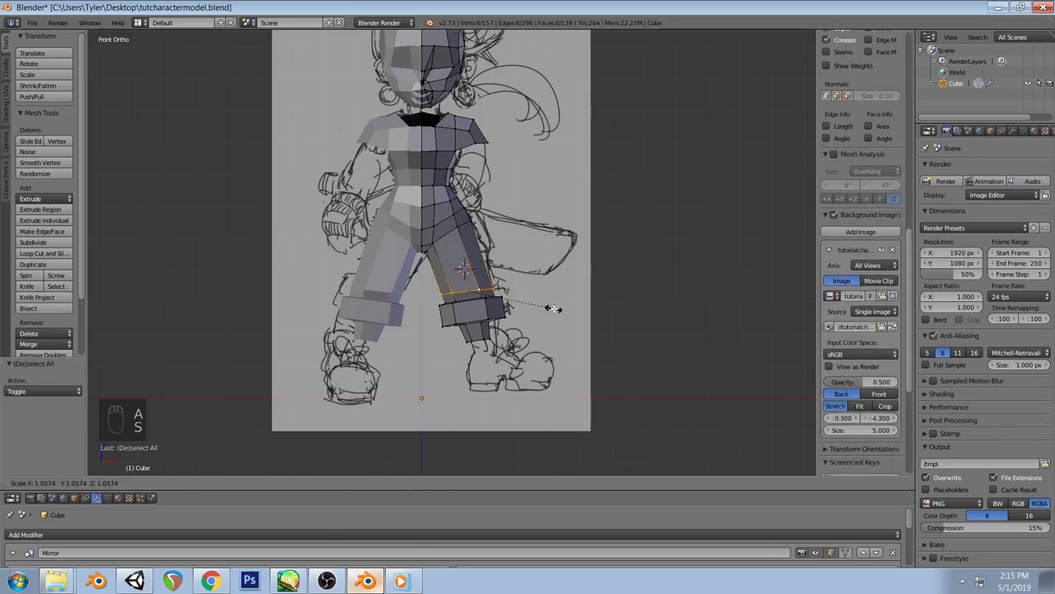
{"action": "right_click", "coordinate": [553, 307]}
{"action": "middle_click_drag", "start_coordinate": [544, 305], "coordinate": [486, 289]}
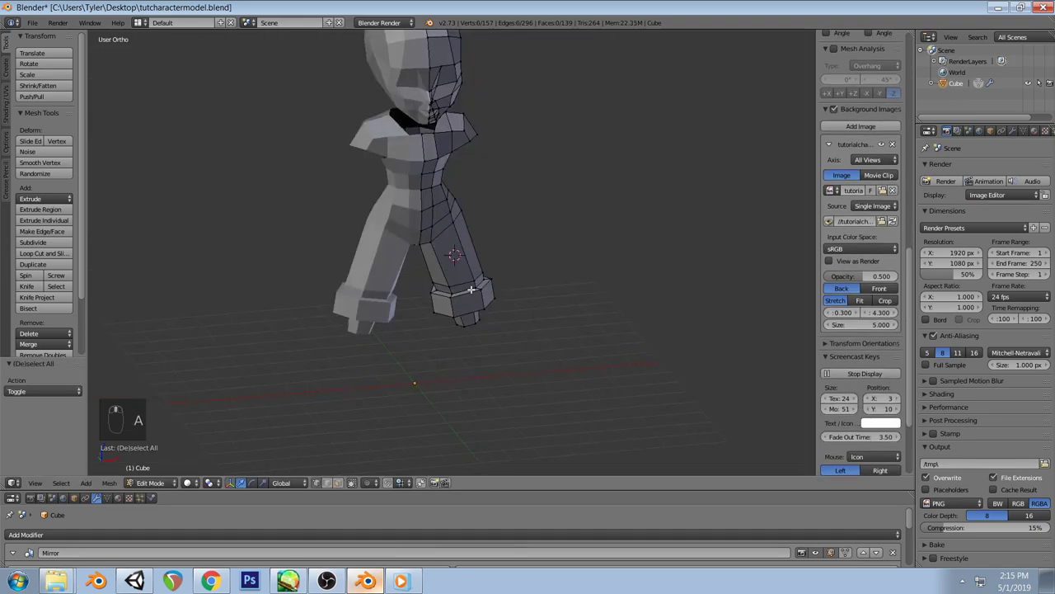
{"action": "key", "text": "s"}
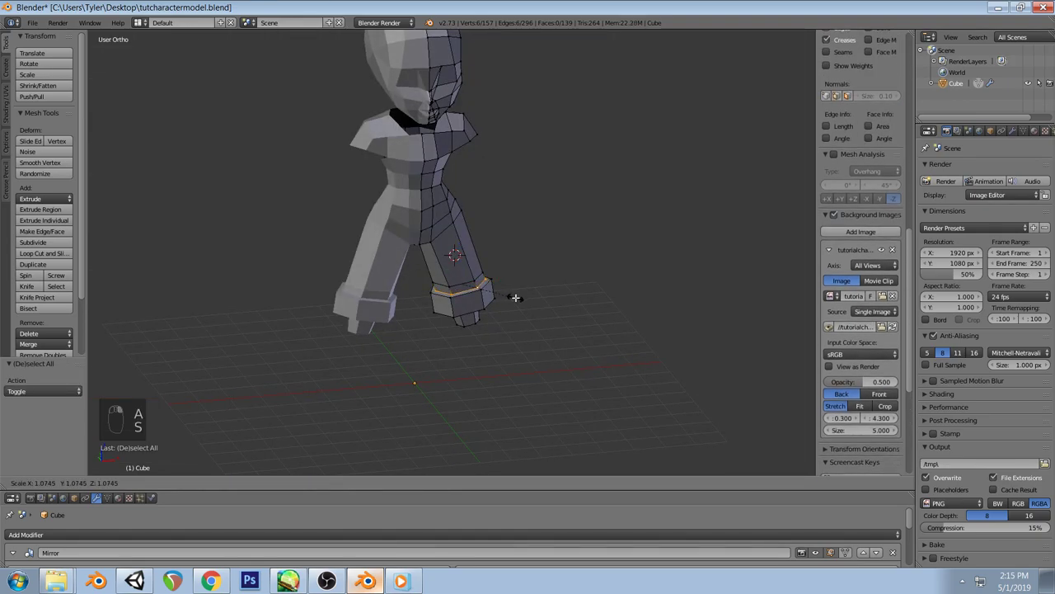
{"action": "right_click", "coordinate": [510, 300]}
Slightly enlarge the cuff's upper outer edge loop and scale its lower outer loop to about 1.03
{"action": "key", "text": "a"}
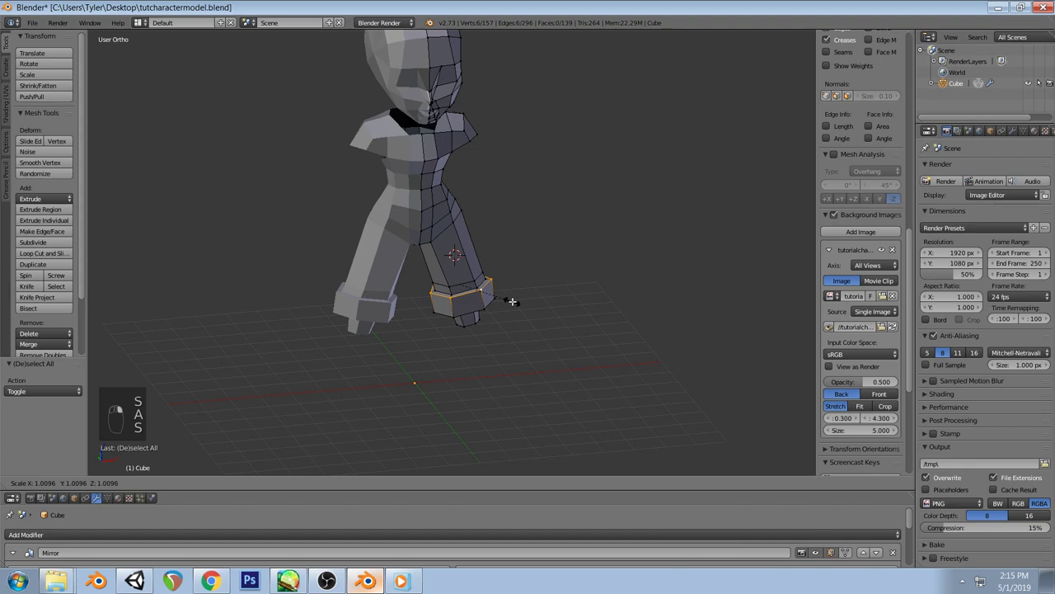
{"action": "right_click", "coordinate": [486, 305], "text": "alt"}
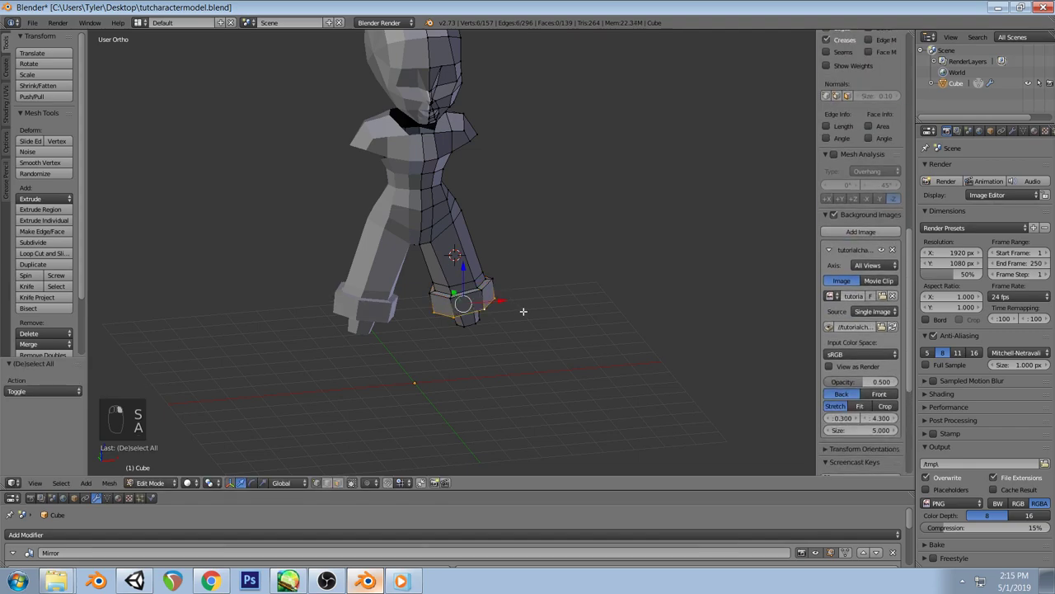
{"action": "key", "text": "s"}
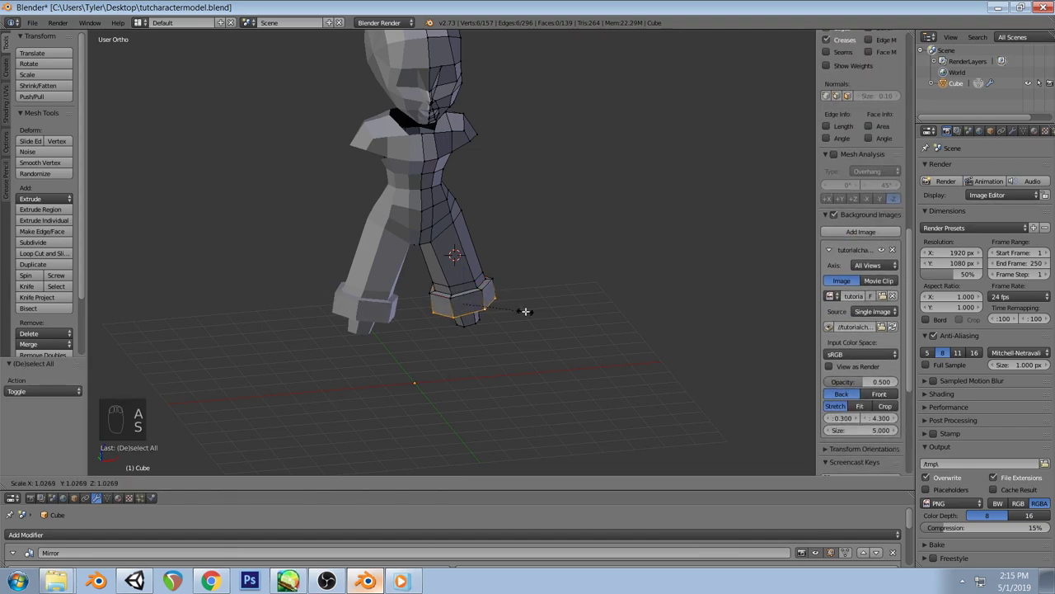
{"action": "left_click", "coordinate": [524, 309]}
{"action": "key", "text": "a"}
Try to add two edge loops around the cuff with a loop cut and scale them outward
{"action": "middle_click_drag", "start_coordinate": [523, 309], "coordinate": [485, 295]}
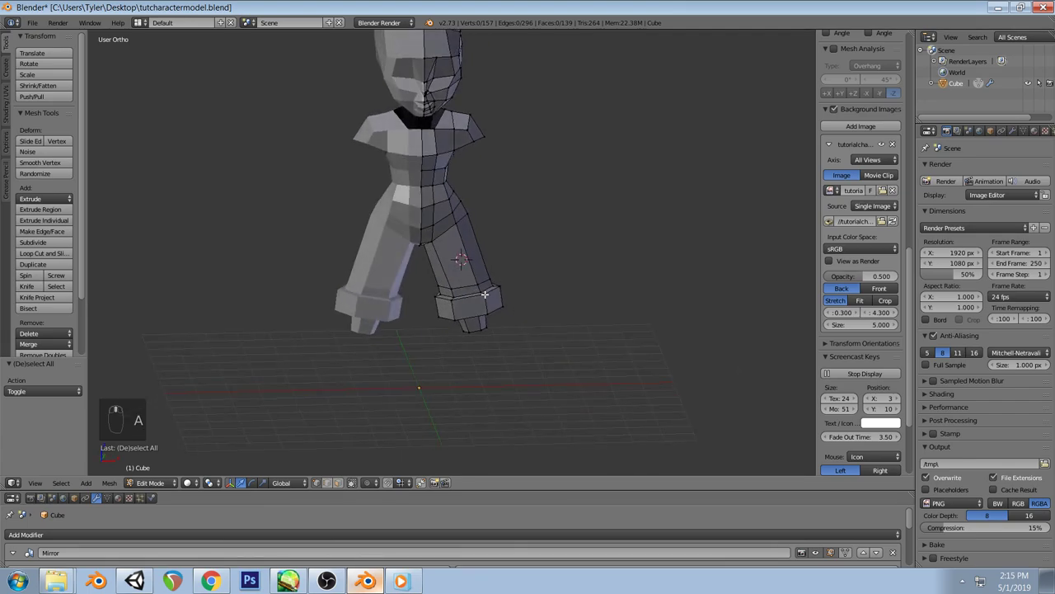
{"action": "key", "text": "ctrl+r"}
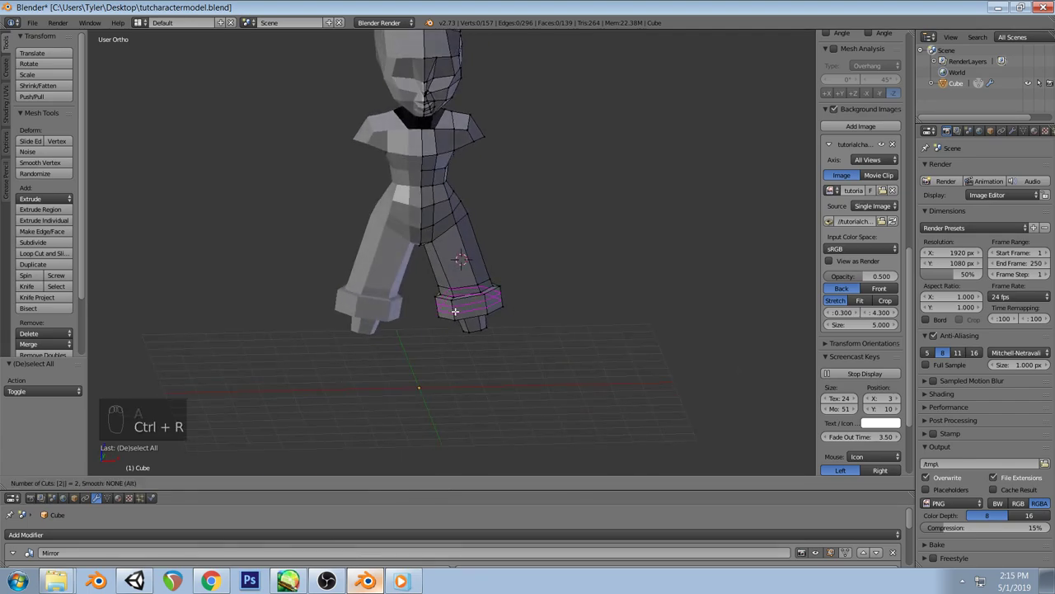
{"action": "left_click", "coordinate": [461, 314]}
{"action": "right_click", "coordinate": [473, 318]}
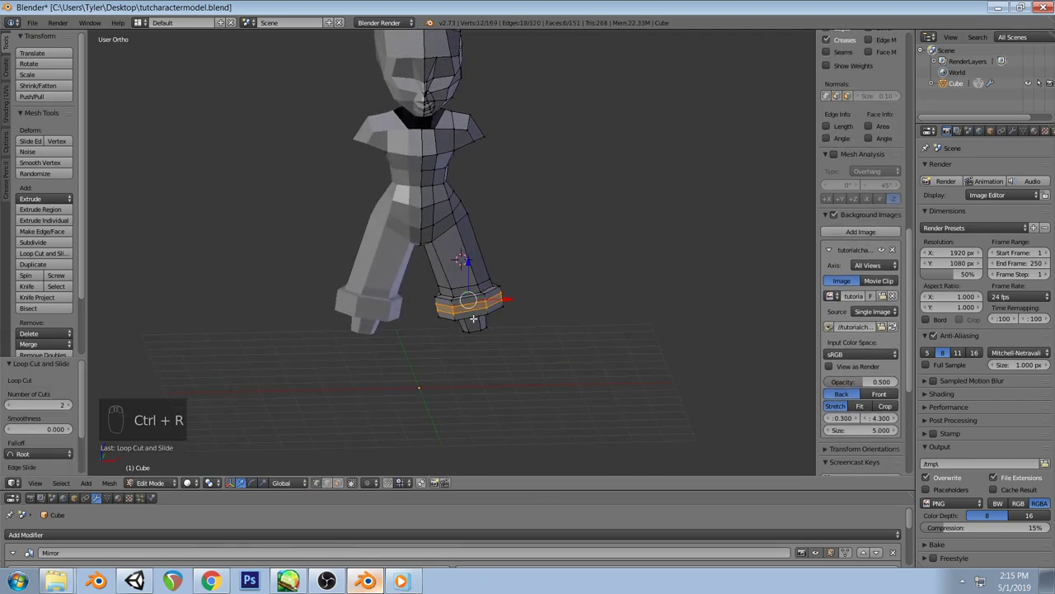
{"action": "key", "text": "s"}
{"action": "left_click", "coordinate": [562, 343]}
{"action": "key", "text": "a"}
{"action": "middle_click_drag", "start_coordinate": [547, 341], "coordinate": [496, 315]}
Undo the scaling and the two-loop cut on the cuff, and return to the front view
{"action": "key", "text": "ctrl+z"}
{"action": "key", "text": "ctrl+z"}
{"action": "key", "text": "ctrl+z"}
{"action": "key", "text": "ctrl+z"}
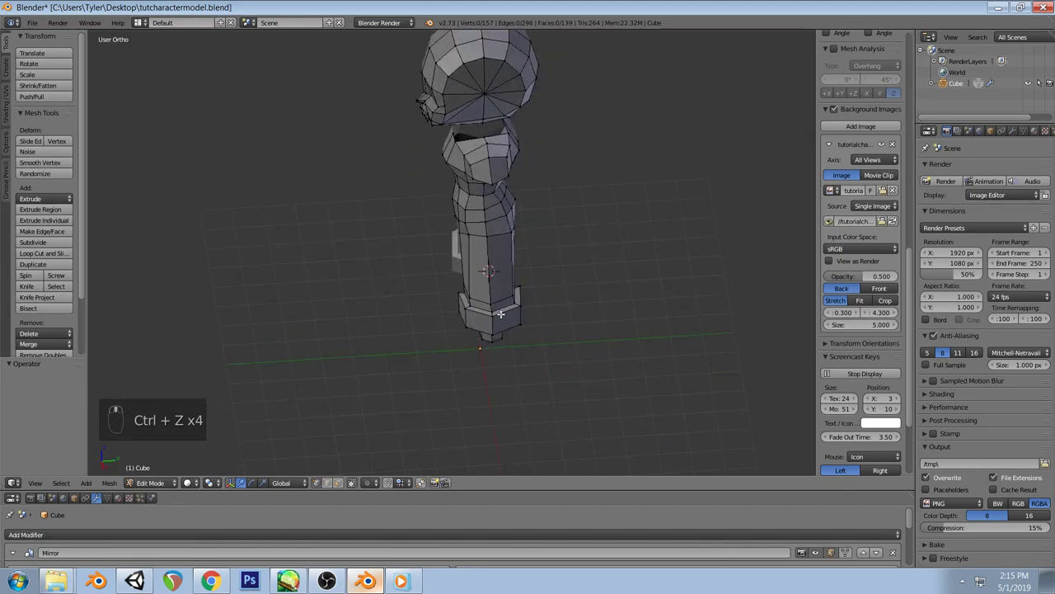
{"action": "key", "text": "KP_1"}
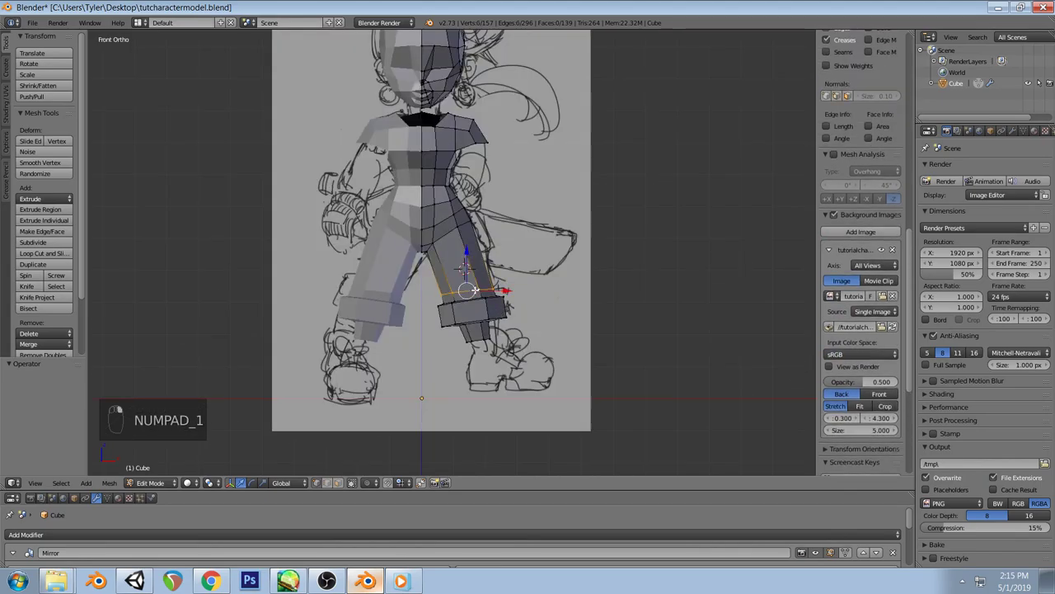
Try to delete the trouser leg's edge loop just above the cuff, and inspect the leg from the side
{"action": "key", "text": "x"}
{"action": "left_click", "coordinate": [449, 396]}
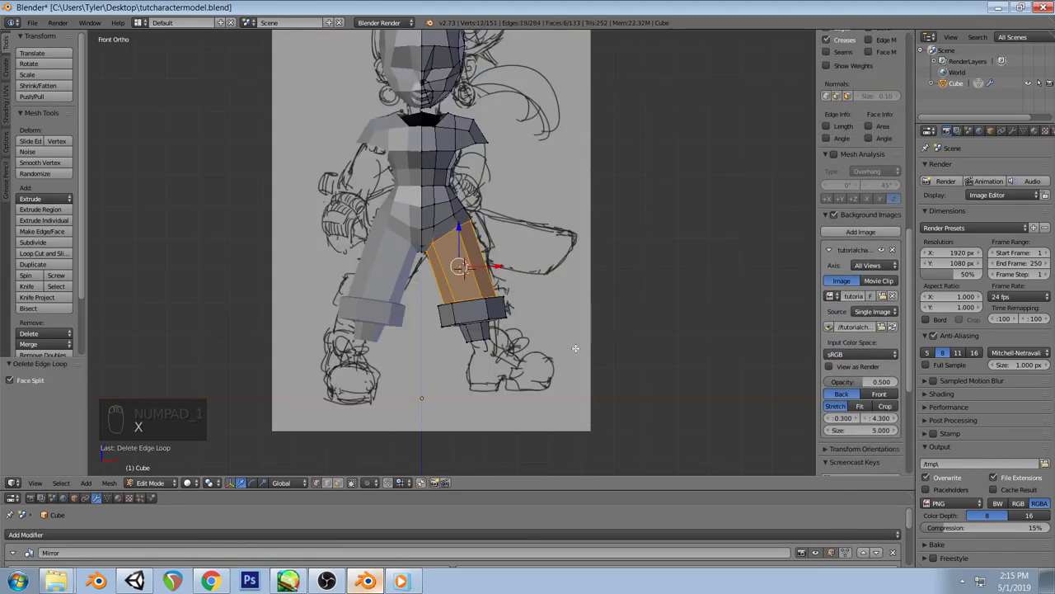
{"action": "key", "text": "a"}
{"action": "middle_click_drag", "start_coordinate": [564, 333], "coordinate": [500, 343]}
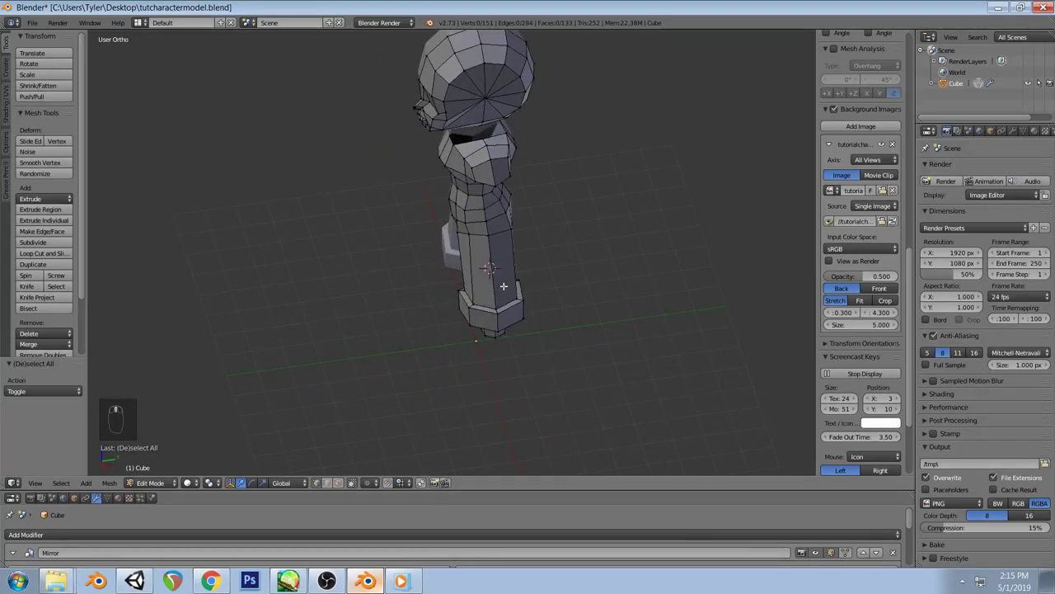
Undo the edge loop deletion in the front view and clear the selection
{"action": "key", "text": "KP_1"}
{"action": "key", "text": "ctrl+z"}
{"action": "key", "text": "ctrl+z"}
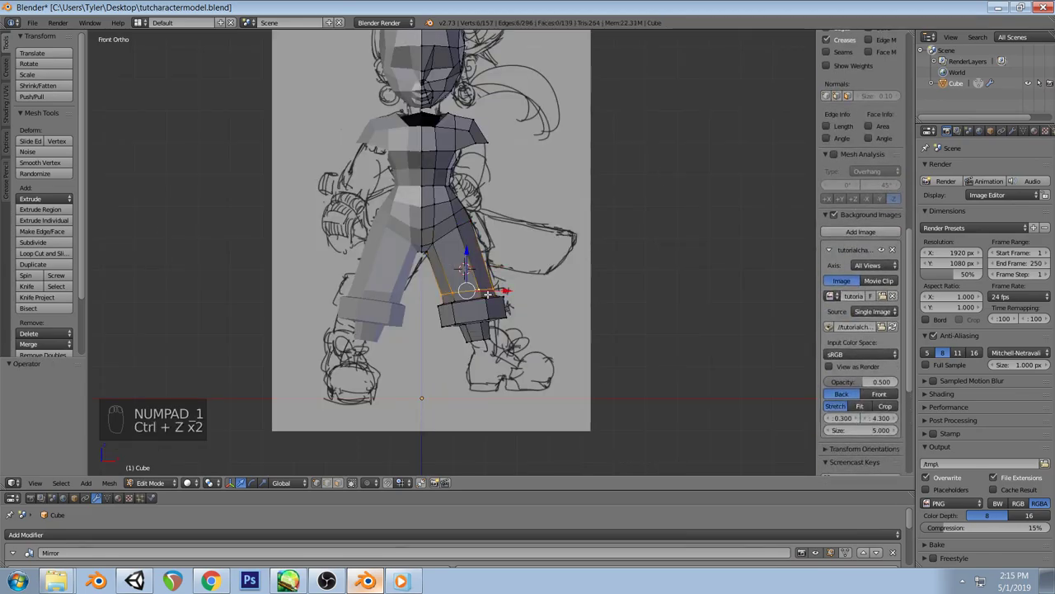
{"action": "key", "text": "a"}
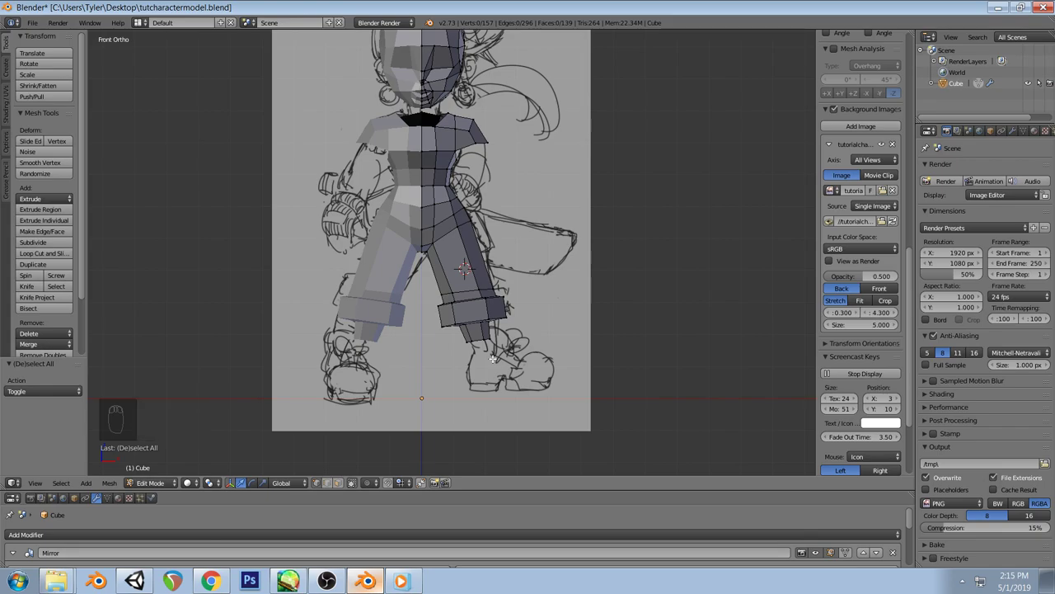
Switch to Chrome and run an image search for "hiking boots" in a new tab
{"action": "left_click", "coordinate": [211, 581]}
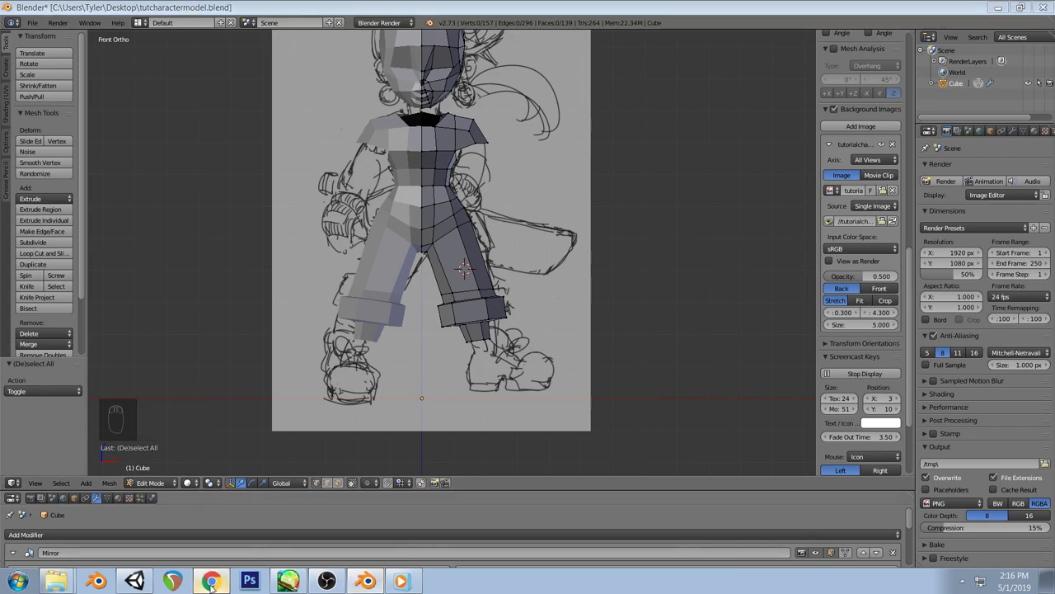
{"action": "left_click", "coordinate": [942, 16]}
{"action": "type", "text": "hiking boots"}
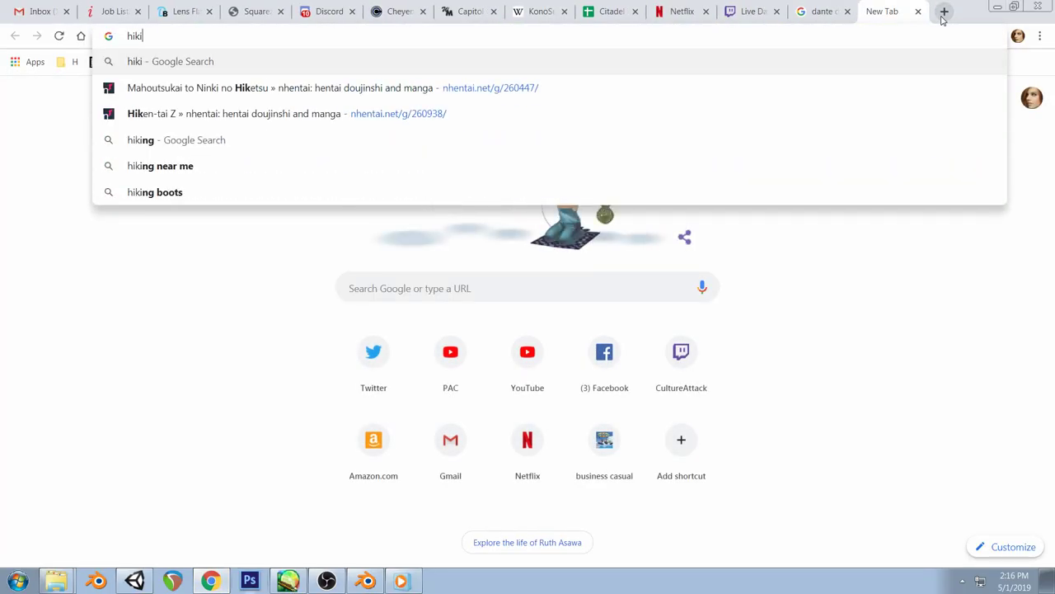
{"action": "key", "text": "Return"}
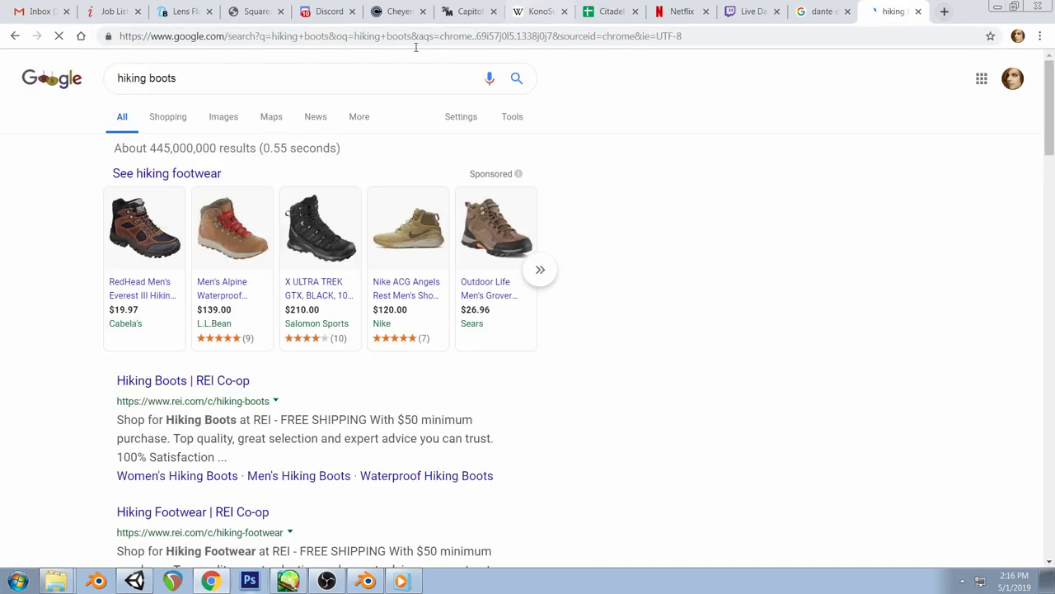
{"action": "left_click", "coordinate": [216, 121]}
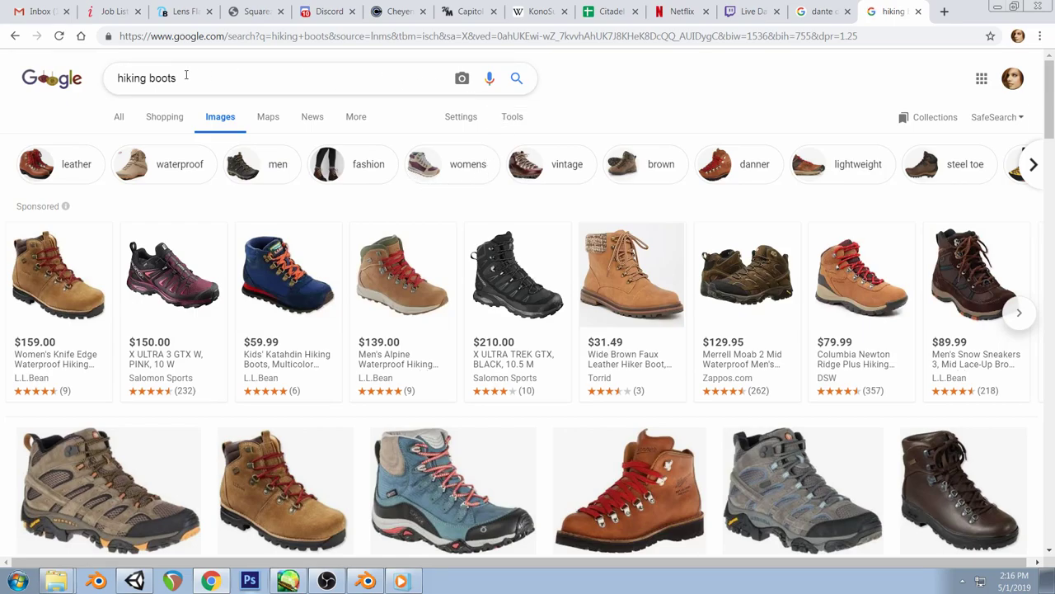
Search images for "leather boots" and "work boots", and open the Men's 6" Boondock composite toe boot picture
{"action": "left_click_drag", "start_coordinate": [186, 75], "coordinate": [76, 70]}
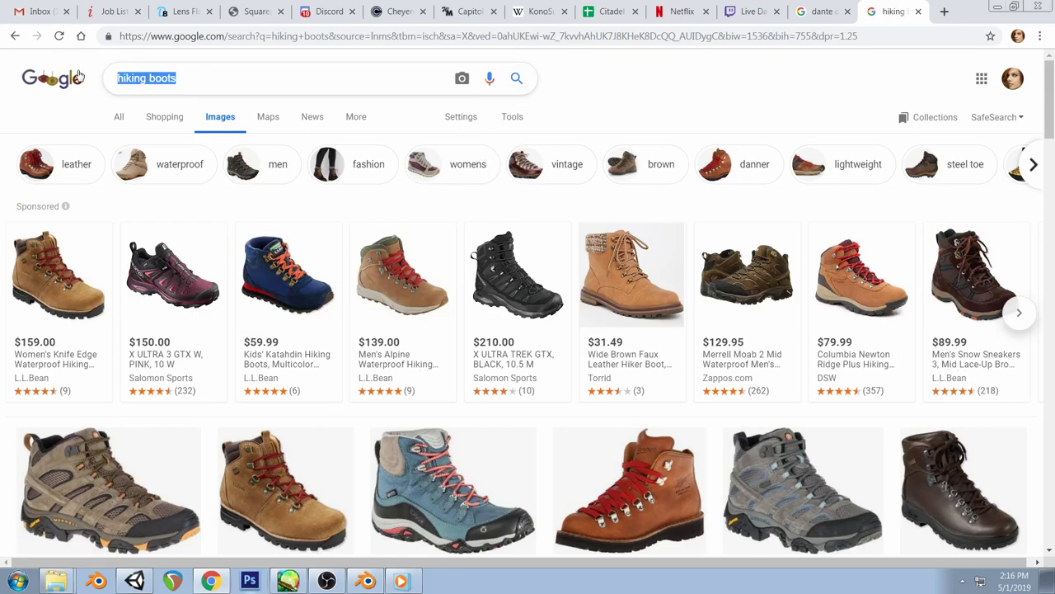
{"action": "type", "text": "leather boots"}
{"action": "key", "text": "Return"}
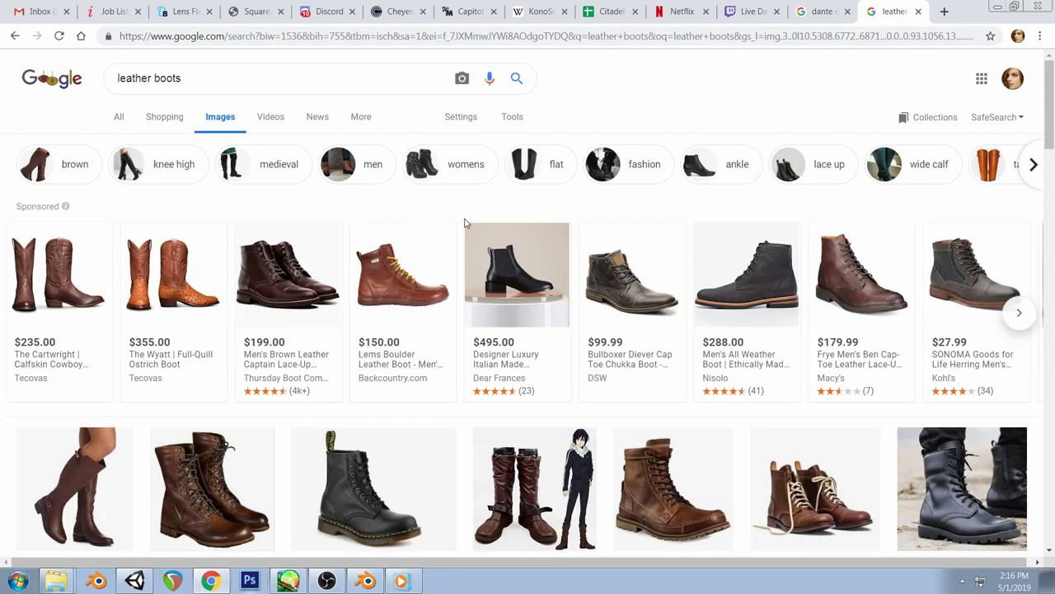
{"action": "left_click_drag", "start_coordinate": [194, 79], "coordinate": [85, 85]}
{"action": "type", "text": "work boots"}
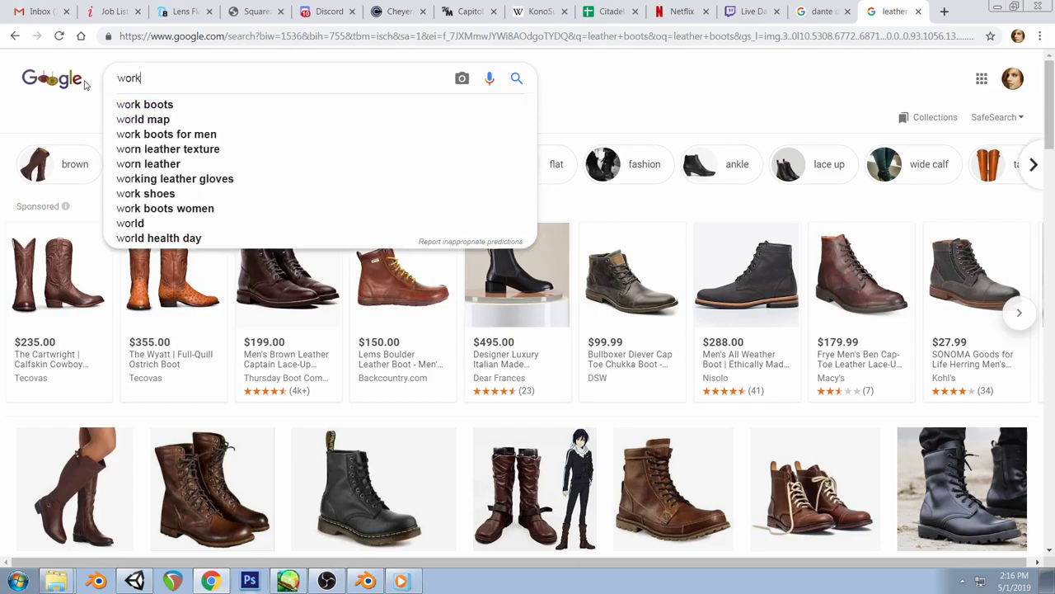
{"action": "key", "text": "Return"}
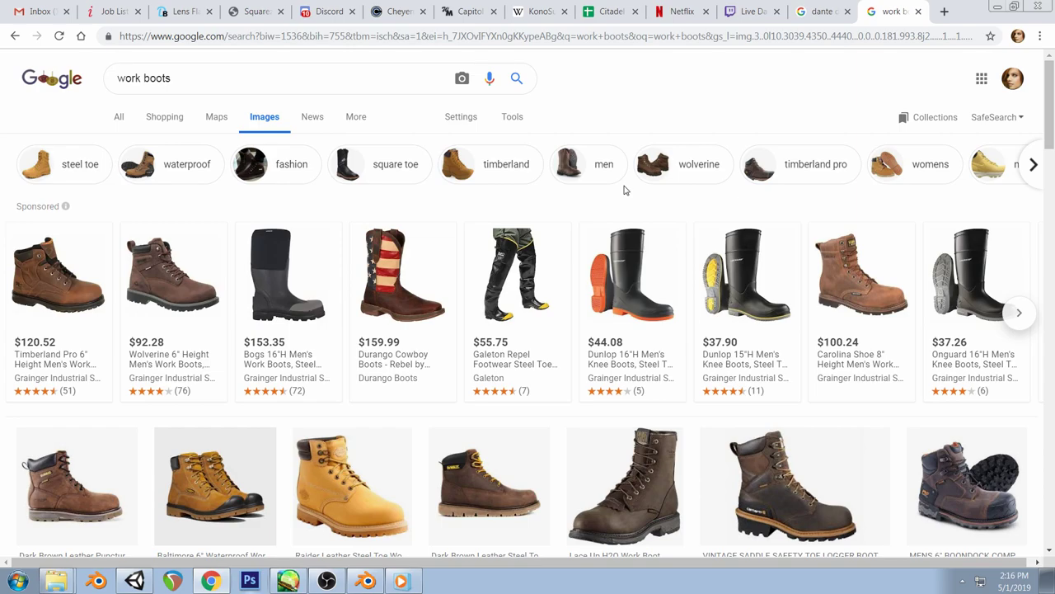
{"action": "left_click", "coordinate": [1001, 495]}
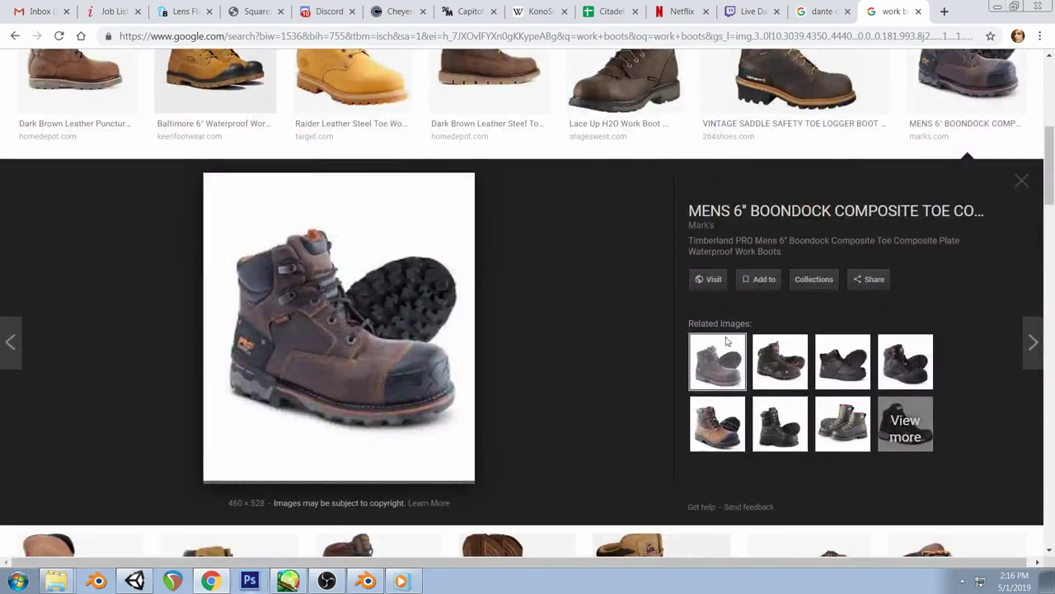
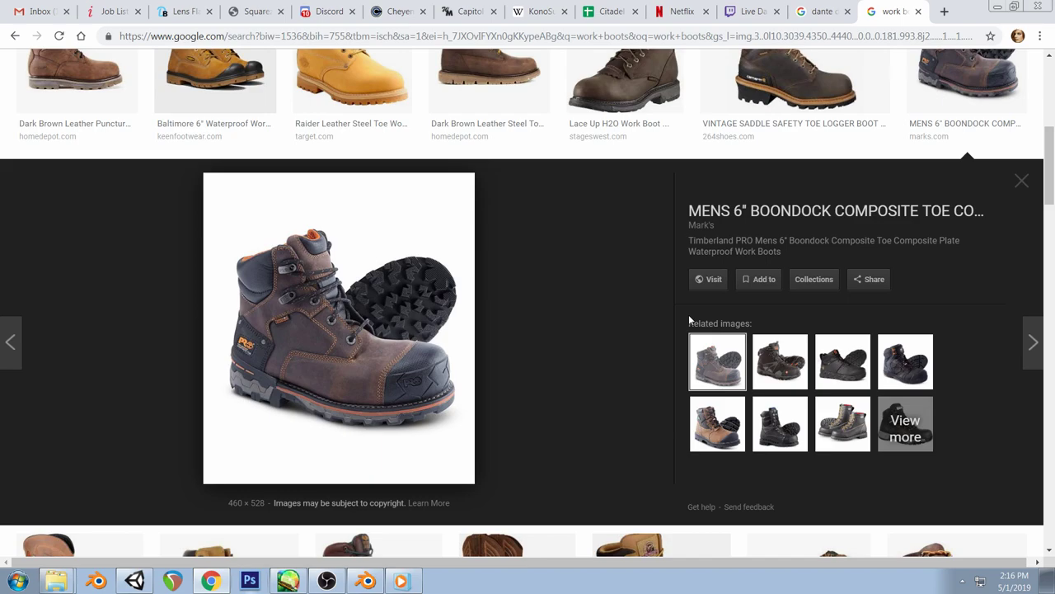
Check the Twitch stream dashboard and the OBS window, close the media player, and return to Blender
{"action": "left_click", "coordinate": [755, 11]}
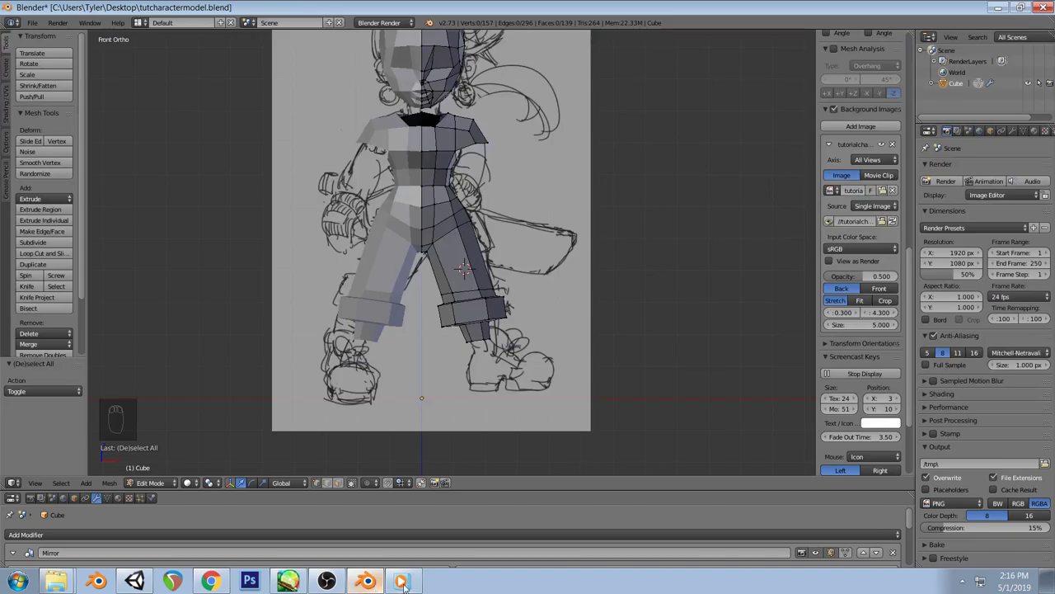
{"action": "left_click", "coordinate": [365, 580]}
{"action": "left_click", "coordinate": [211, 581]}
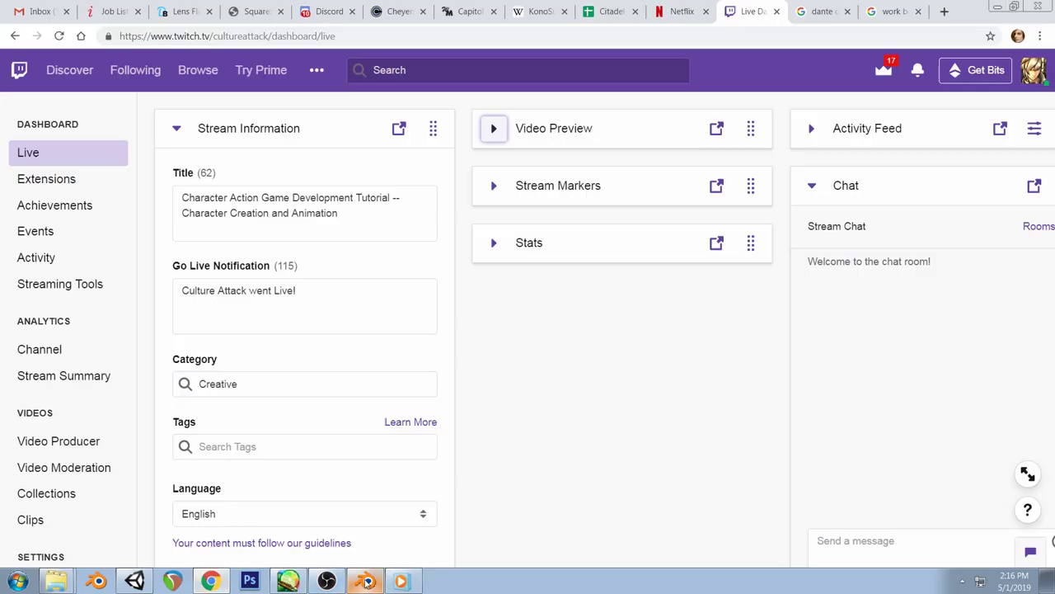
{"action": "left_click", "coordinate": [365, 581]}
{"action": "left_click", "coordinate": [326, 581]}
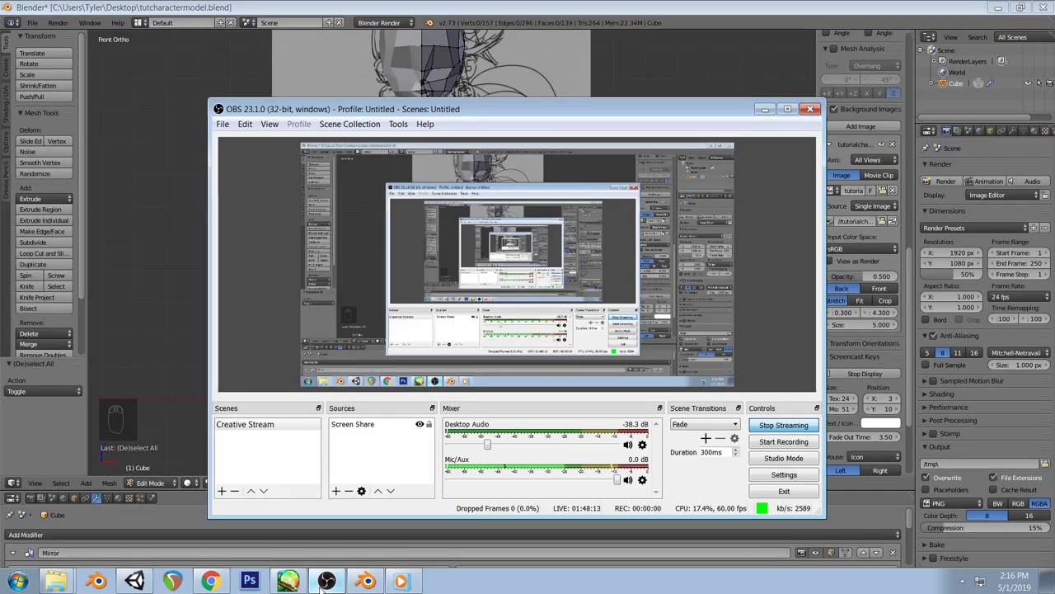
{"action": "left_click", "coordinate": [401, 580]}
{"action": "left_click", "coordinate": [365, 581]}
{"action": "left_click", "coordinate": [401, 581]}
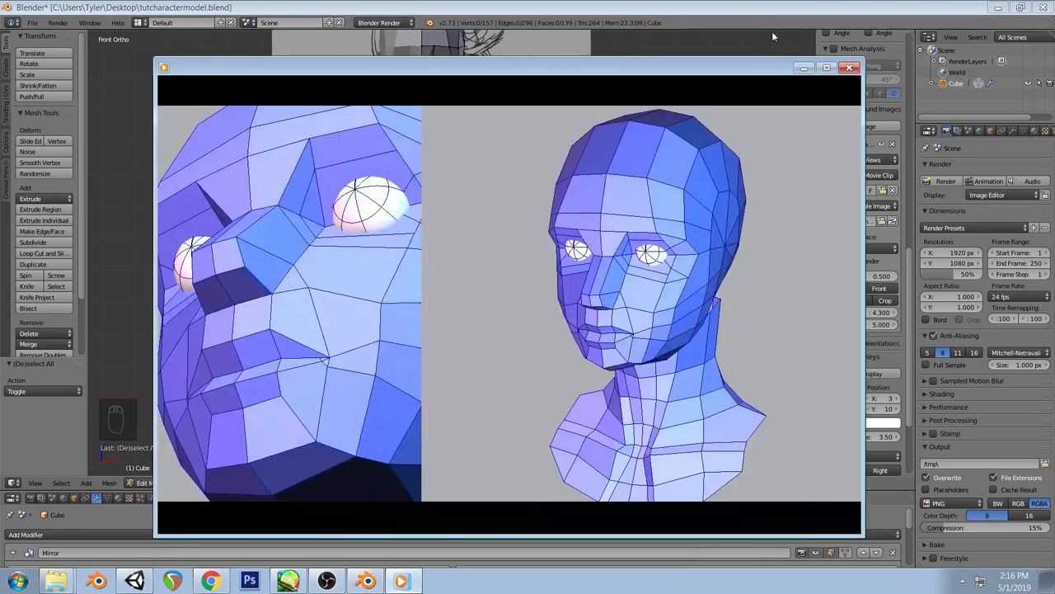
{"action": "left_click", "coordinate": [365, 581]}
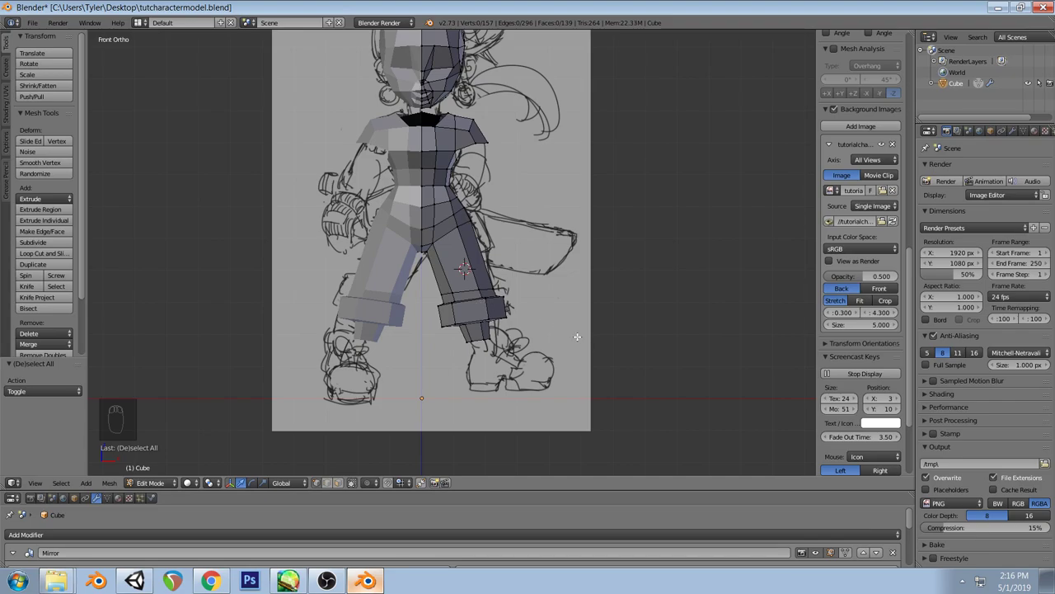
In wireframe shading, duplicate the lower leg's bottom edge loop, scale it to about 1.595 and move it up about 0.31
{"action": "key", "text": "z"}
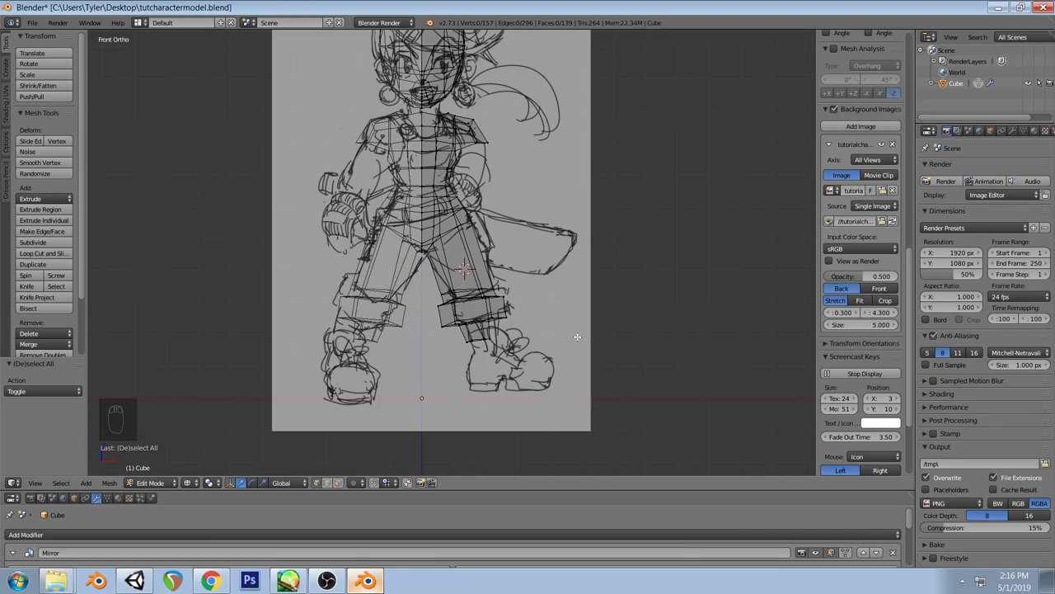
{"action": "right_click", "coordinate": [478, 338]}
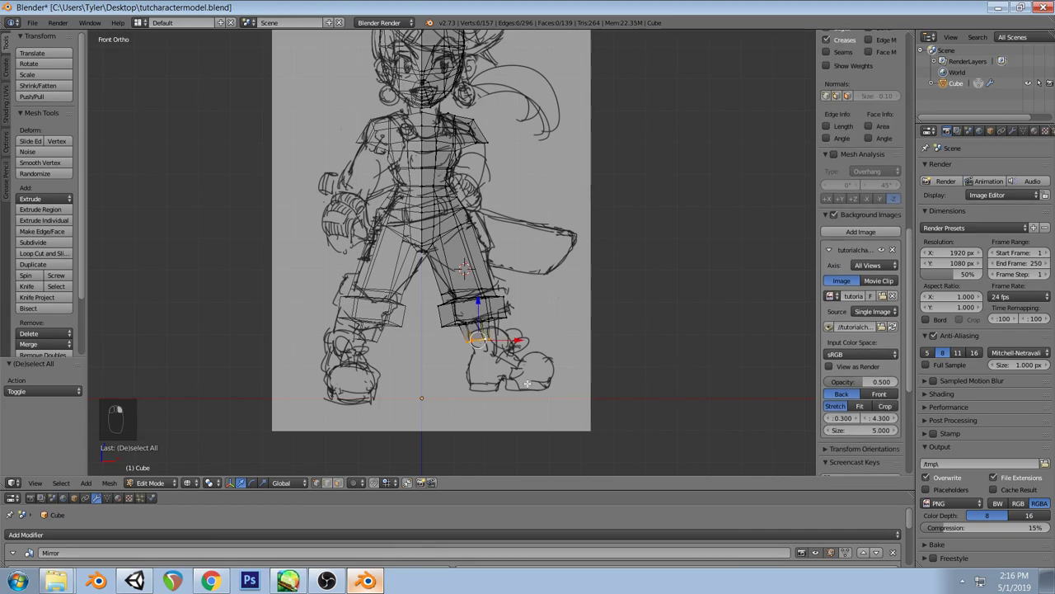
{"action": "key", "text": "shift+d"}
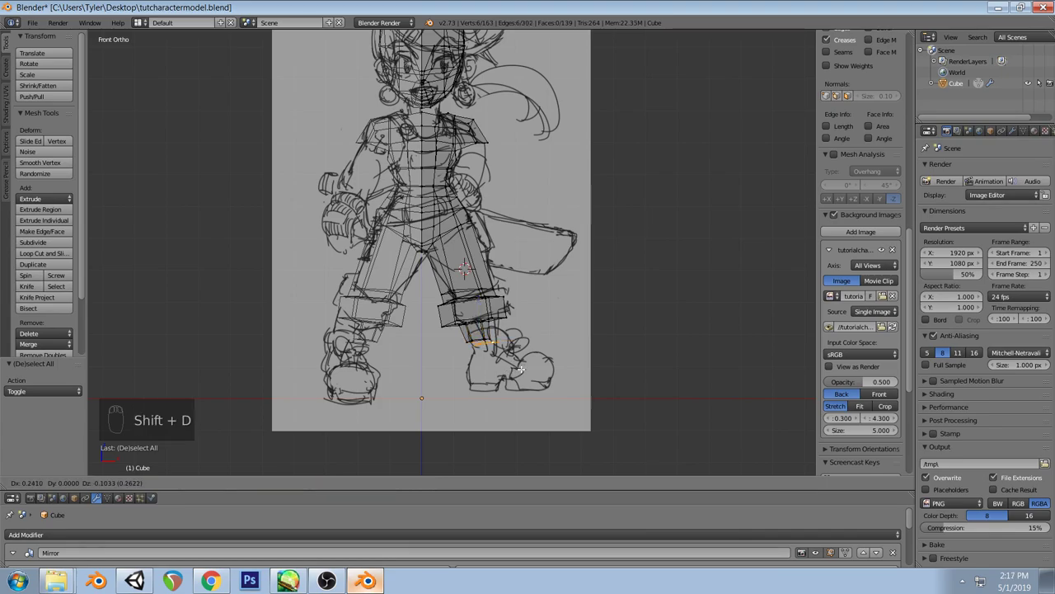
{"action": "key", "text": "s"}
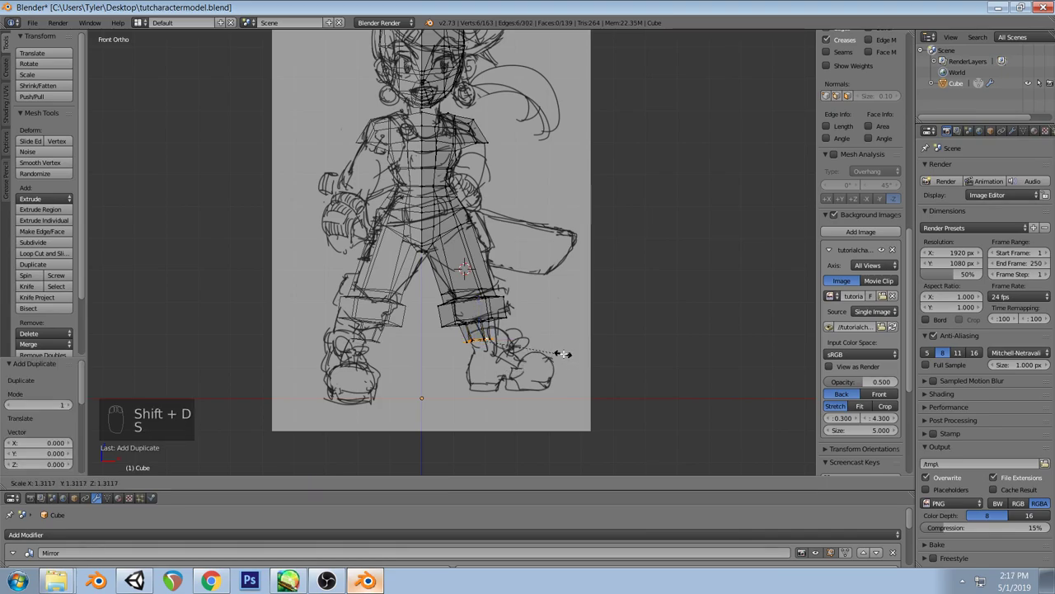
{"action": "left_click", "coordinate": [581, 348]}
{"action": "key", "text": "g"}
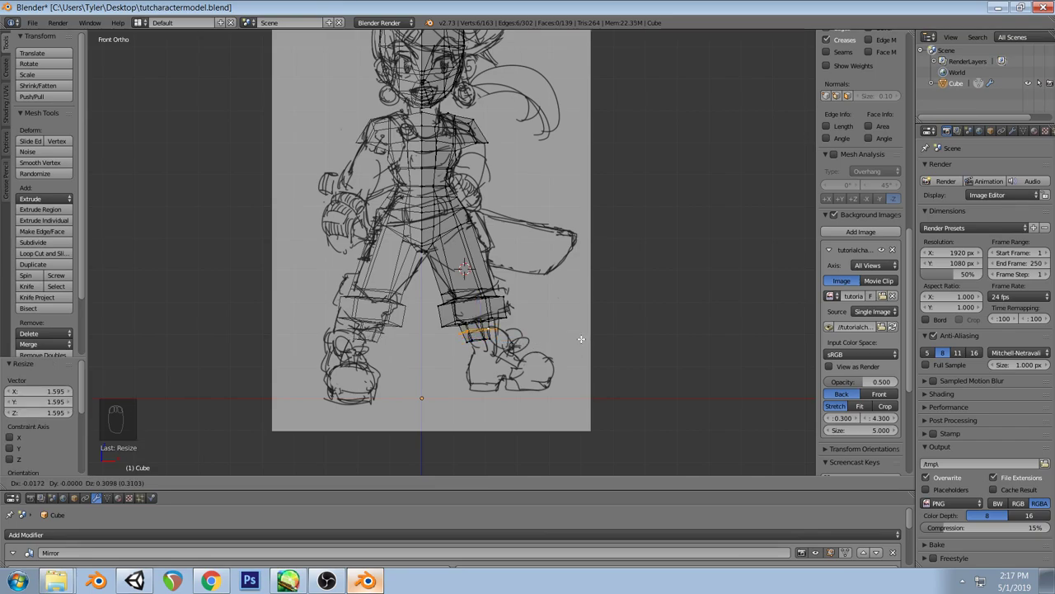
{"action": "left_click", "coordinate": [581, 339]}
Switch to Chrome to examine the related Men's 8" 557 waterproof work boot picture, and return to Blender
{"action": "left_click", "coordinate": [366, 580]}
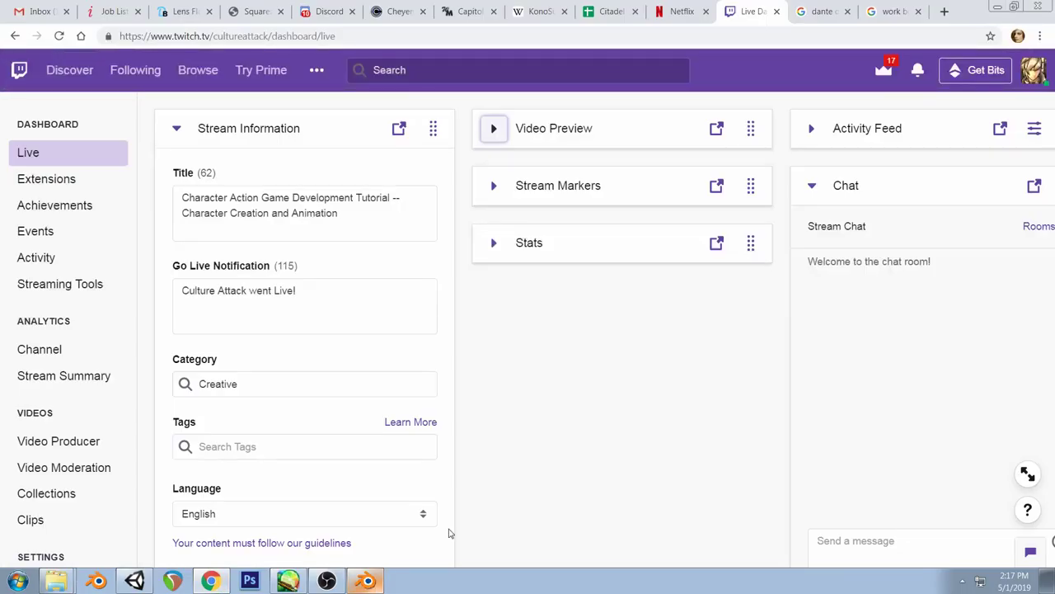
{"action": "left_click", "coordinate": [895, 11]}
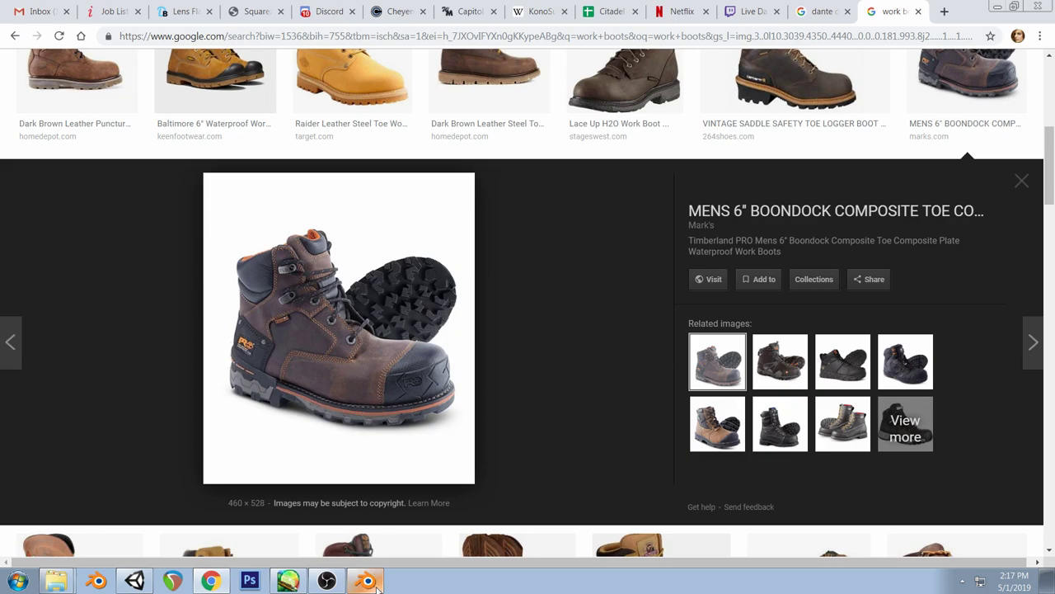
{"action": "left_click", "coordinate": [780, 423]}
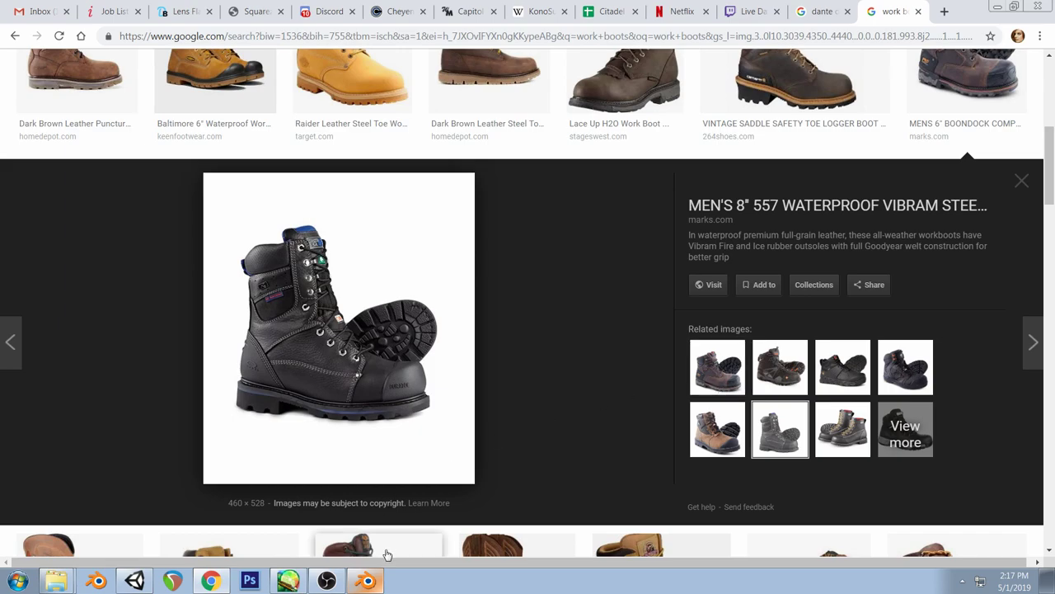
{"action": "left_click", "coordinate": [368, 581]}
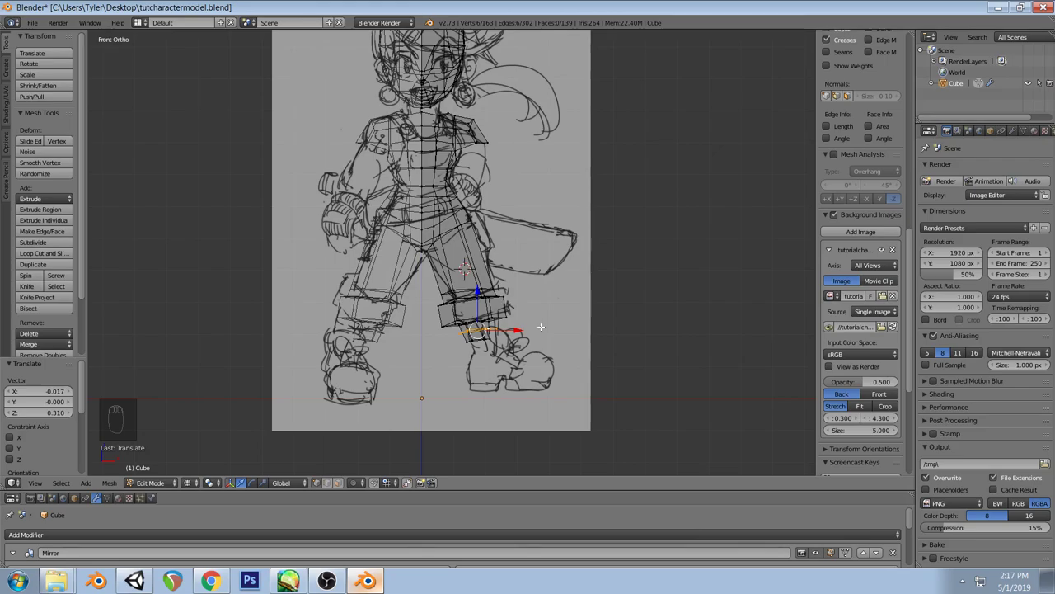
Extrude the duplicated boot-top loop down about 0.72 and outward about 0.17, and scale its lower loop to about 0.957
{"action": "key", "text": "e"}
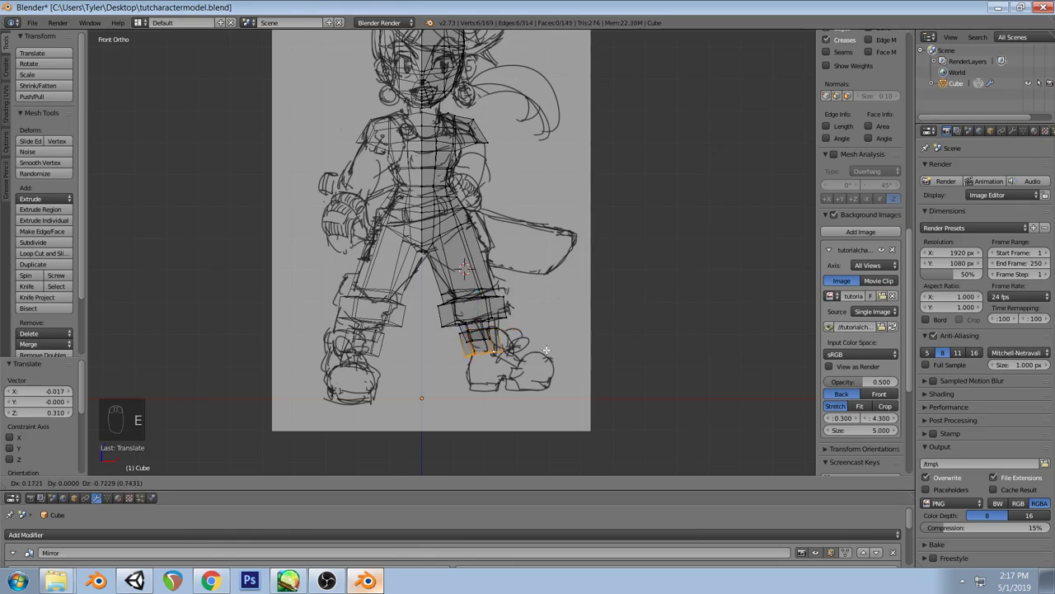
{"action": "left_click", "coordinate": [546, 351]}
{"action": "key", "text": "r"}
{"action": "right_click", "coordinate": [545, 346]}
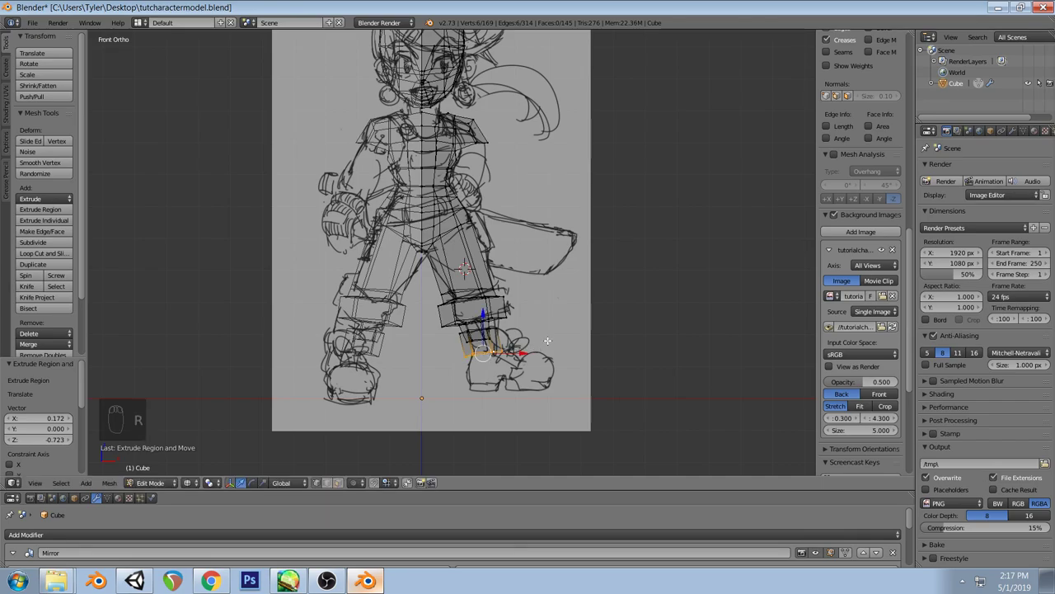
{"action": "key", "text": "s"}
{"action": "left_click", "coordinate": [544, 340]}
{"action": "key", "text": "g"}
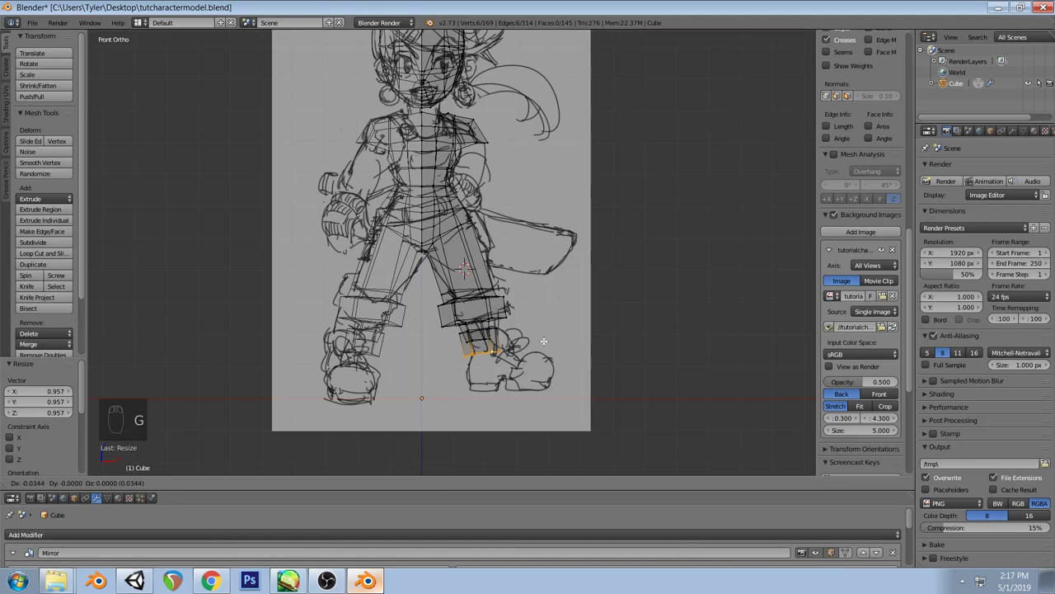
{"action": "right_click", "coordinate": [543, 341]}
Extrude the boot shaft's lower loop down to the sketched sole and clear the selection
{"action": "scroll", "coordinate": [548, 333], "scroll_direction": "up", "scroll_amount": 1}
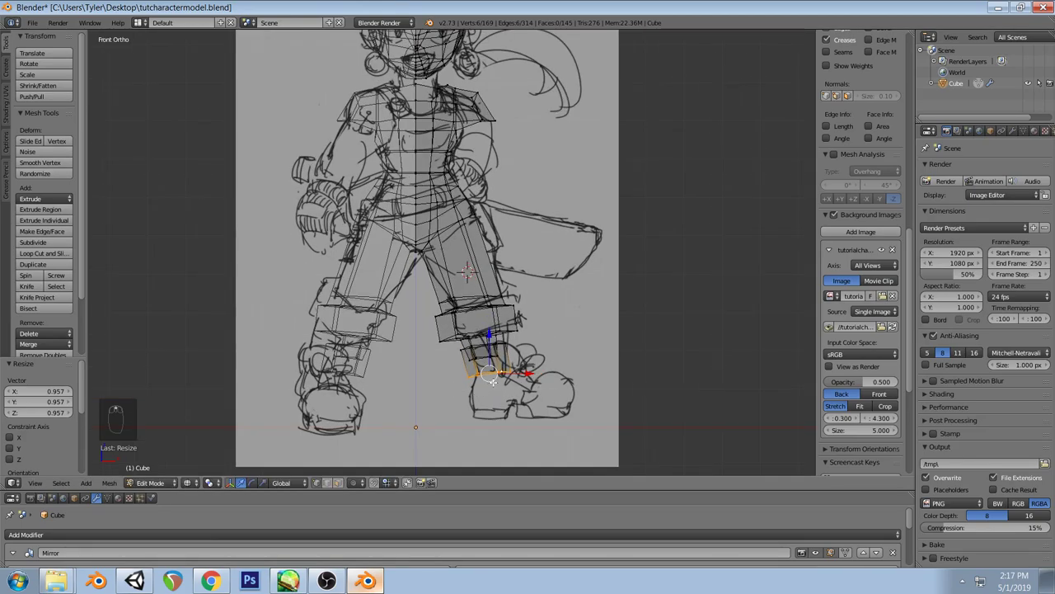
{"action": "key", "text": "e"}
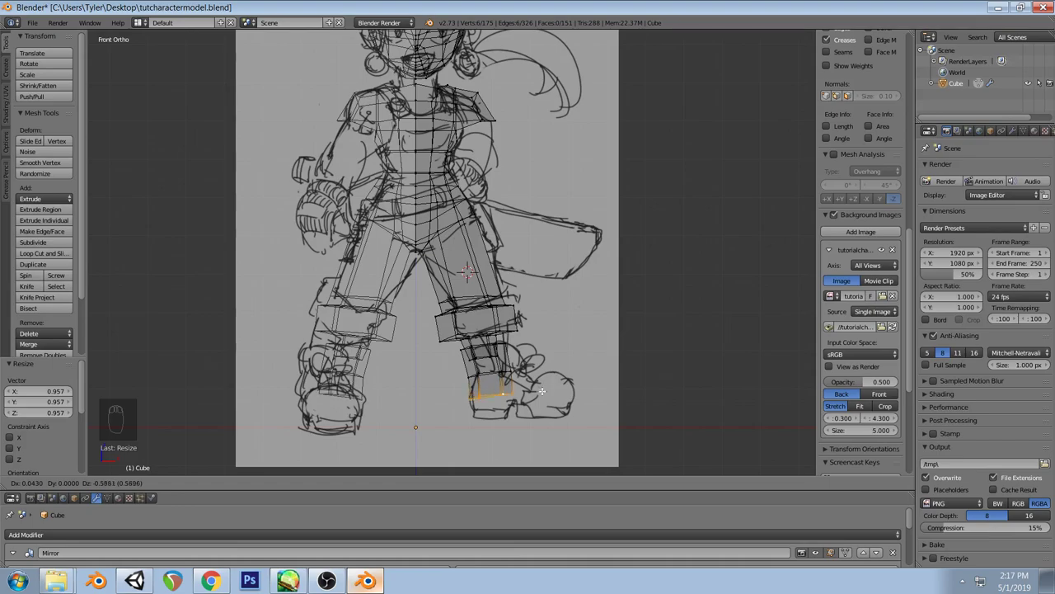
{"action": "left_click", "coordinate": [545, 411]}
{"action": "key", "text": "a"}
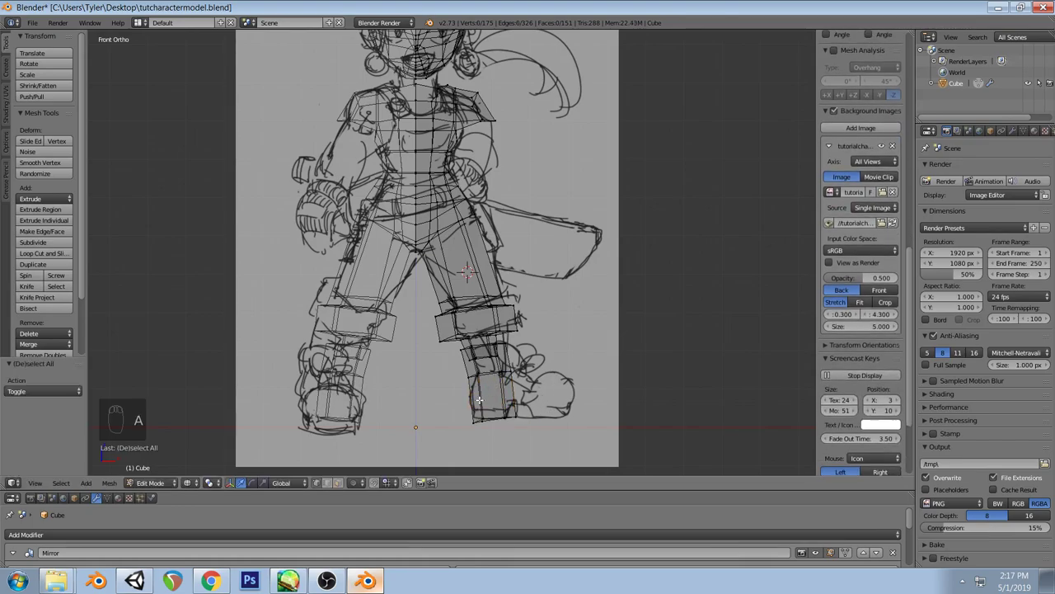
Add one centred loop cut around the boot's lower section, scale the new loop up slightly and clear the selection
{"action": "key", "text": "ctrl+r"}
{"action": "left_click", "coordinate": [577, 392]}
{"action": "right_click", "coordinate": [590, 384]}
{"action": "key", "text": "s"}
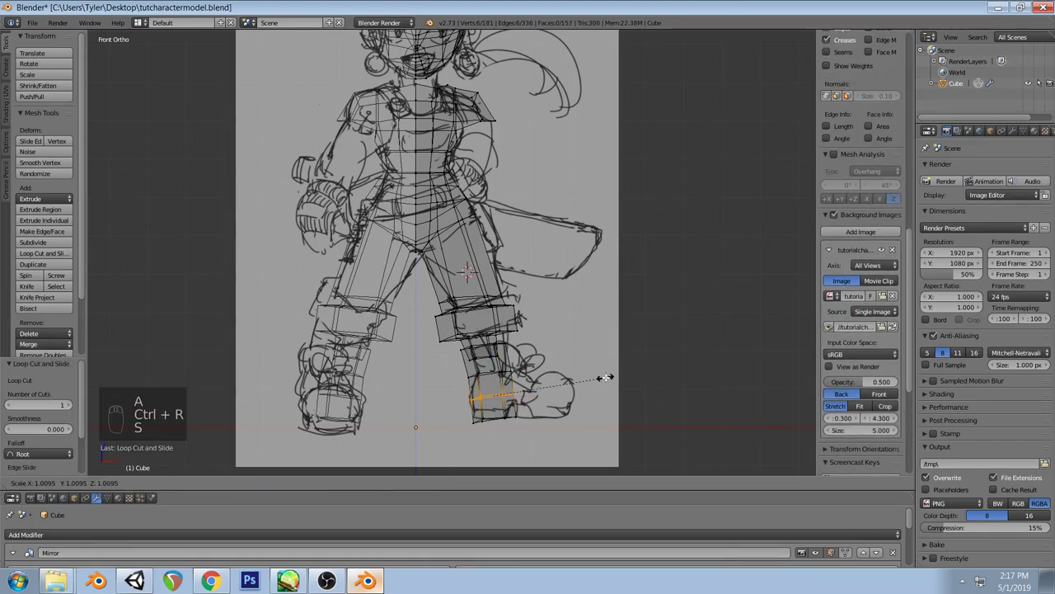
{"action": "left_click", "coordinate": [617, 372]}
{"action": "key", "text": "a"}
Examine the boot in solid shading from angled and side perspective views, and return to the front orthographic wireframe
{"action": "key", "text": "z"}
{"action": "mouse_move", "coordinate": [608, 376]}
{"action": "middle_mouse_down"}
{"action": "mouse_move", "coordinate": [563, 306]}
{"action": "mouse_move", "coordinate": [525, 339]}
{"action": "mouse_move", "coordinate": [518, 295]}
{"action": "mouse_move", "coordinate": [630, 338]}
{"action": "middle_mouse_up"}
{"action": "key", "text": "KP_5"}
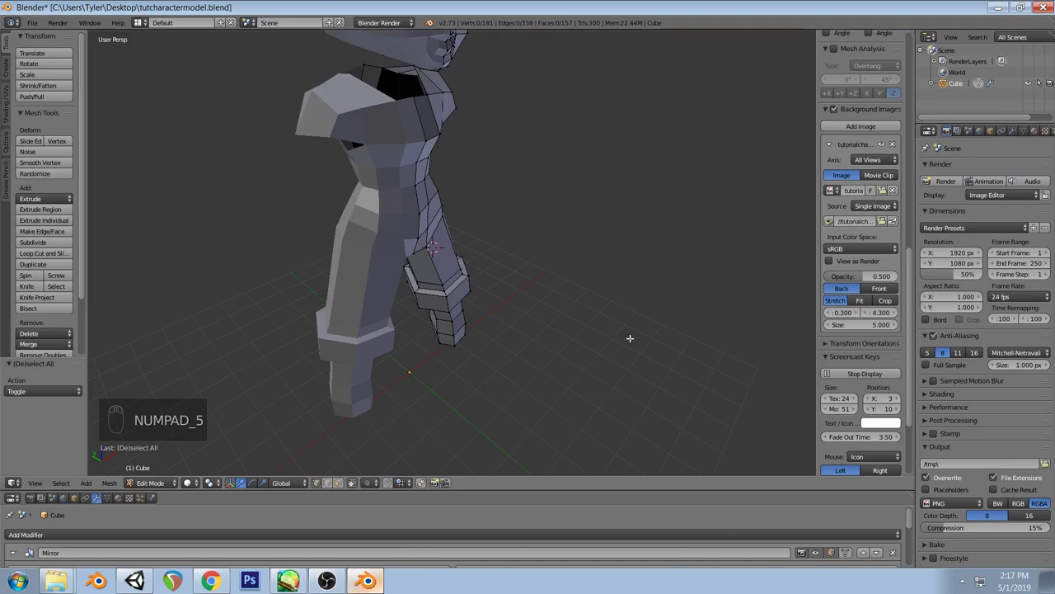
{"action": "scroll", "coordinate": [558, 337], "scroll_direction": "down", "scroll_amount": 3}
{"action": "key", "text": "KP_3"}
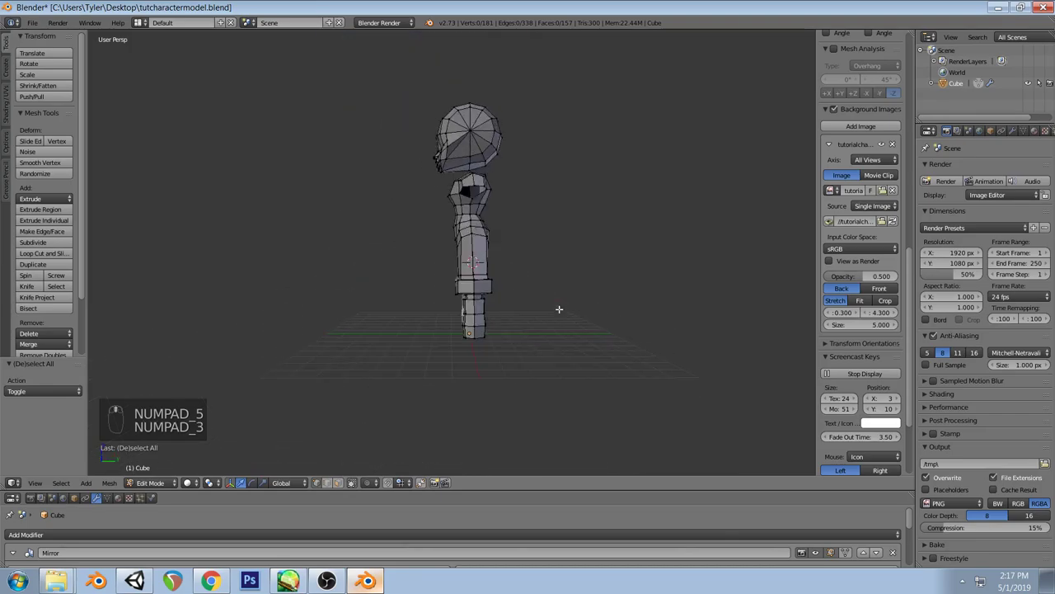
{"action": "key", "text": "KP_5"}
{"action": "key", "text": "KP_1"}
{"action": "key", "text": "z"}
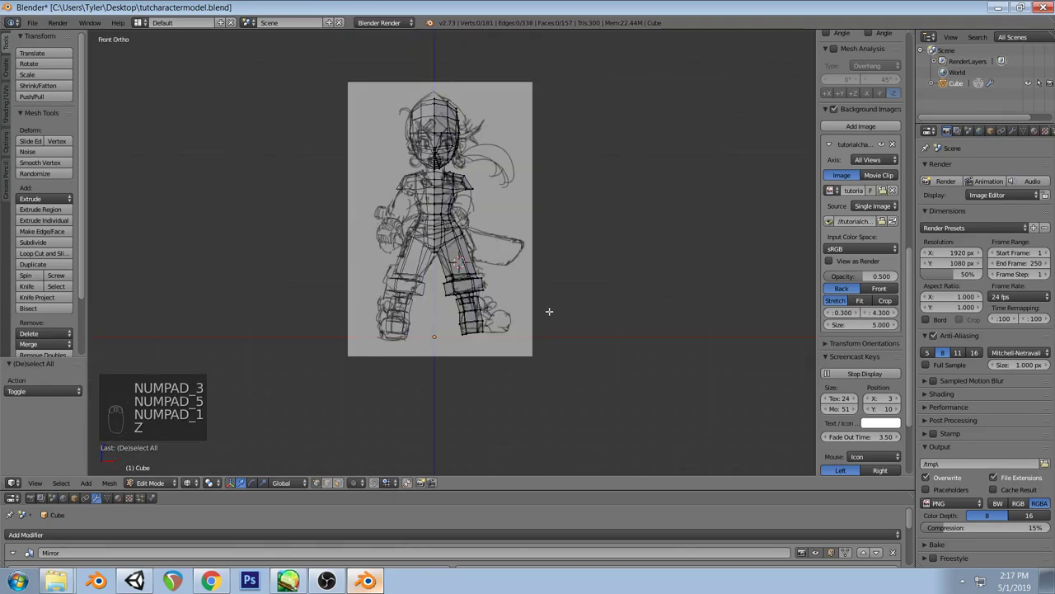
{"action": "scroll", "coordinate": [549, 310], "scroll_direction": "up", "scroll_amount": 4}
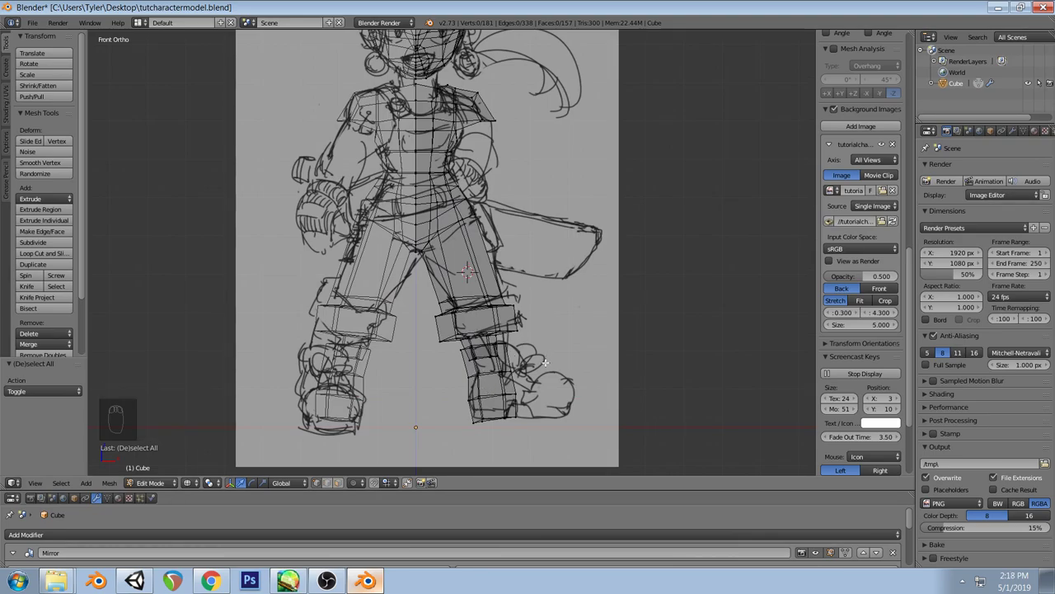
Select the whole linked boot mesh, shift it outward about 0.26 and clear the selection
{"action": "key", "text": "l"}
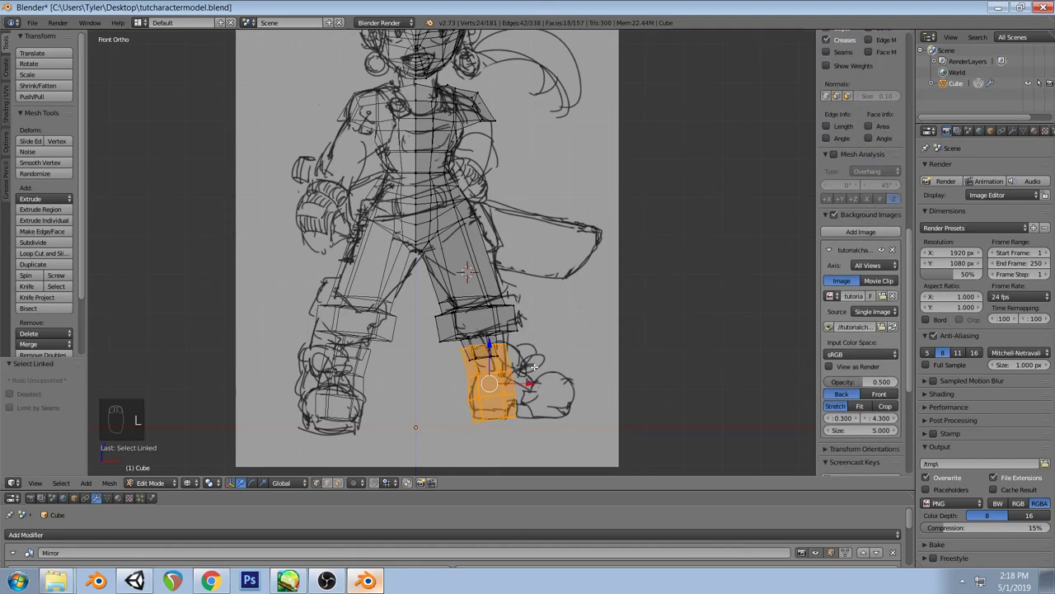
{"action": "key", "text": "g"}
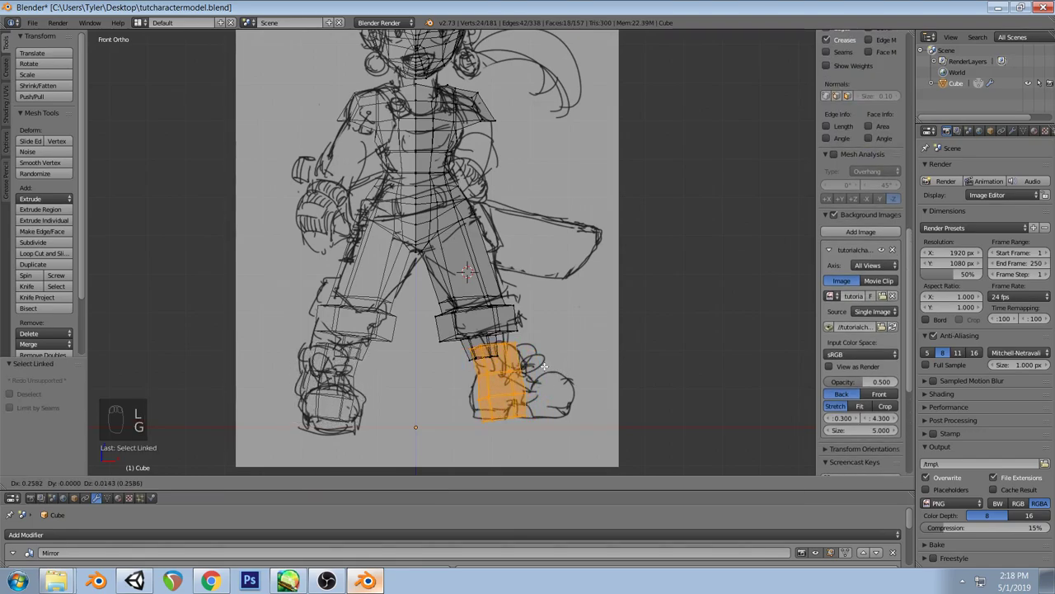
{"action": "left_click", "coordinate": [545, 366]}
{"action": "key", "text": "a"}
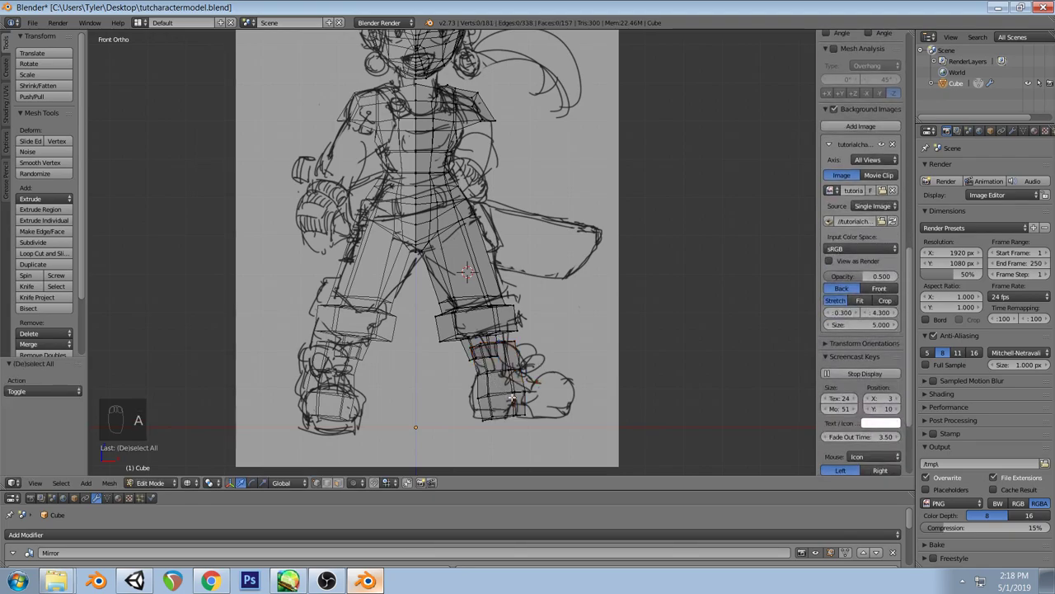
Move the boot's middle edge loop inward about 0.22 and up about 0.04 to follow the sketched heel
{"action": "left_click_drag", "start_coordinate": [537, 390], "coordinate": [540, 396], "text": "ctrl"}
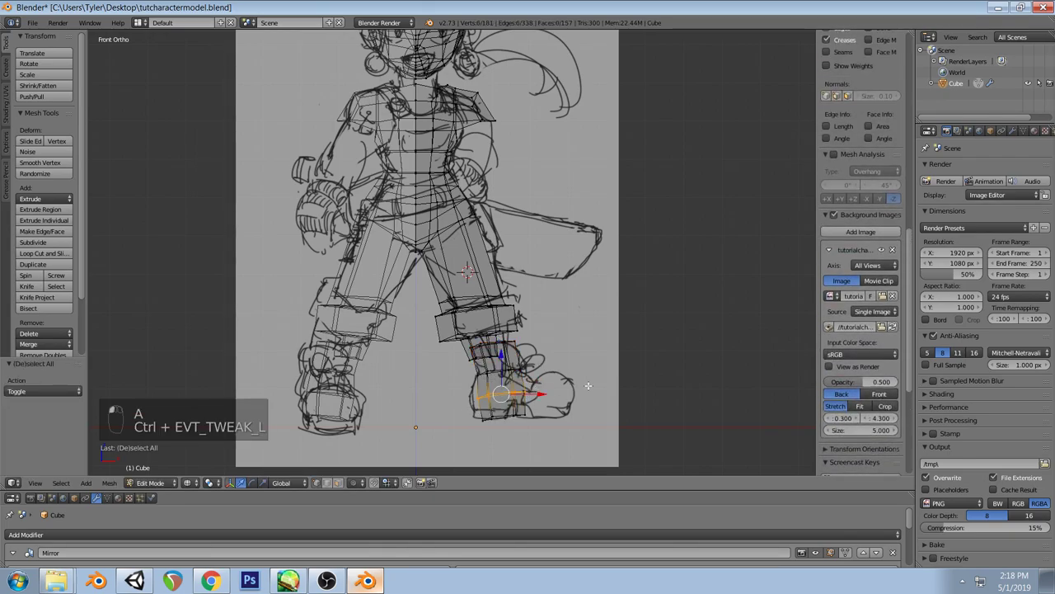
{"action": "key", "text": "g"}
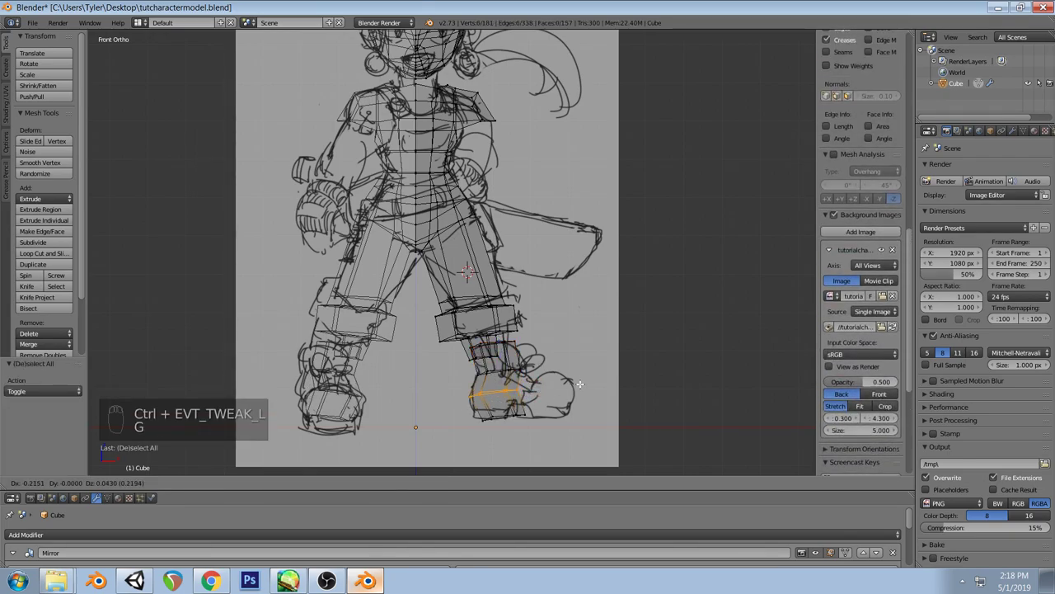
{"action": "left_click", "coordinate": [579, 384]}
{"action": "key", "text": "a"}
Move the boot's bottom edge loop inward 0.273 and up 0.244, and flatten it vertically with a scale of 0.243
{"action": "mouse_move", "coordinate": [474, 405]}
{"action": "left_mouse_down", "text": "ctrl"}
{"action": "mouse_move", "coordinate": [520, 425]}
{"action": "mouse_move", "coordinate": [549, 412]}
{"action": "left_mouse_up", "text": "ctrl"}
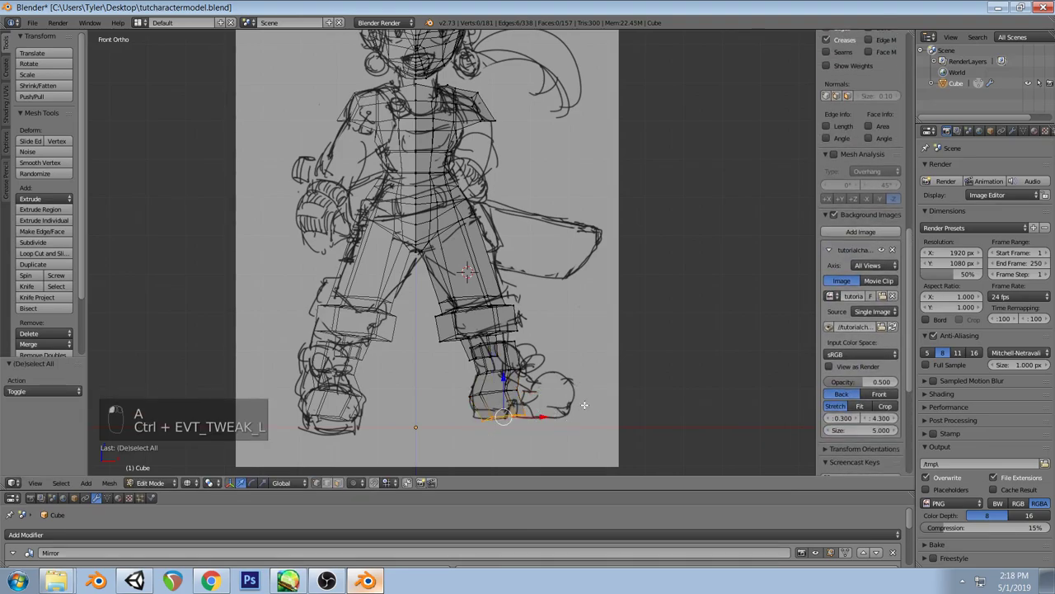
{"action": "key", "text": "g"}
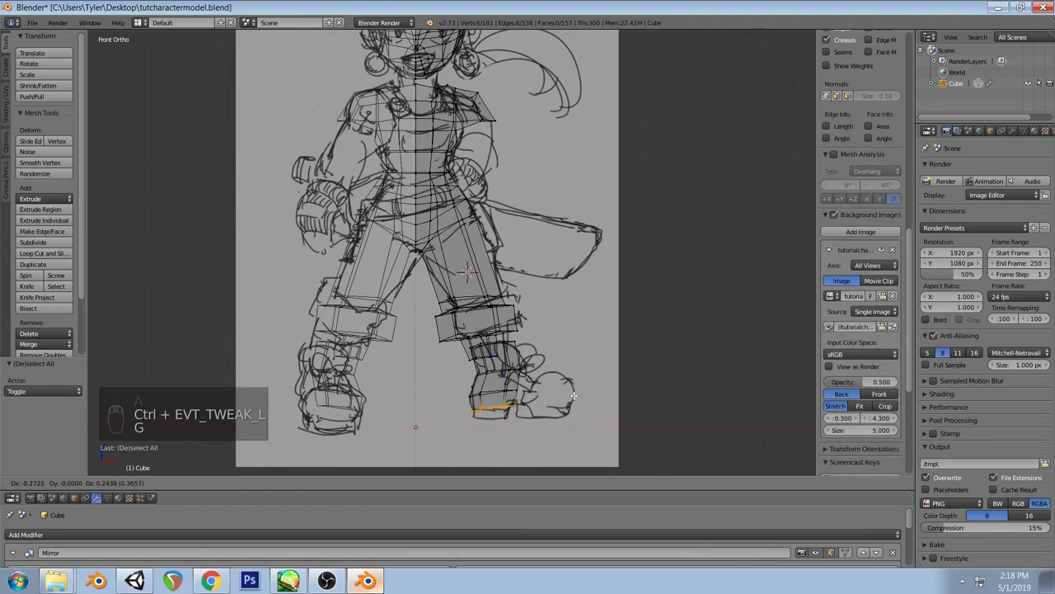
{"action": "left_click", "coordinate": [573, 396]}
{"action": "key", "text": "s"}
{"action": "key", "text": "z"}
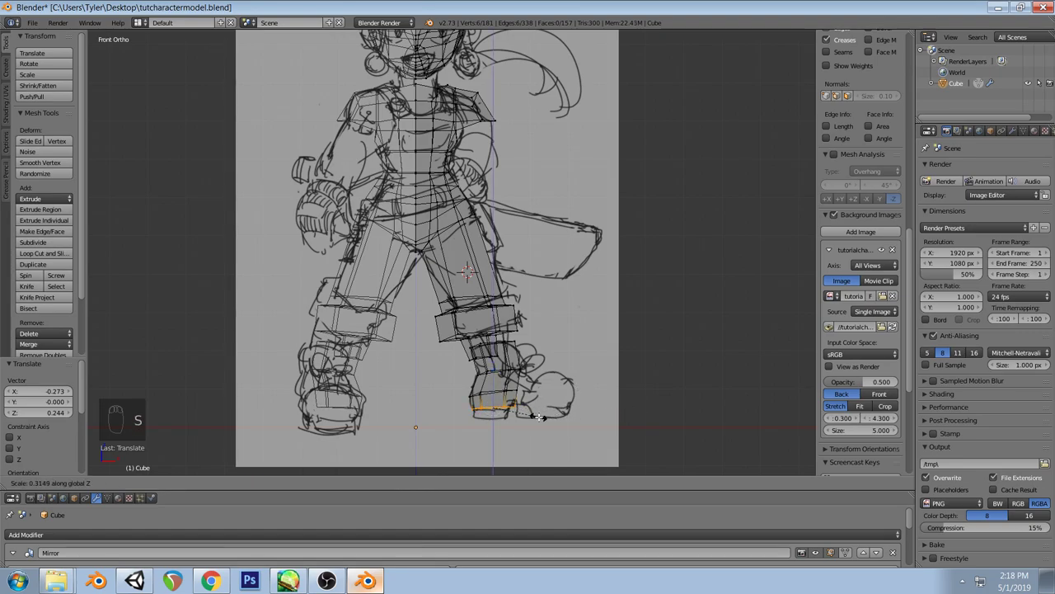
{"action": "left_click", "coordinate": [529, 414]}
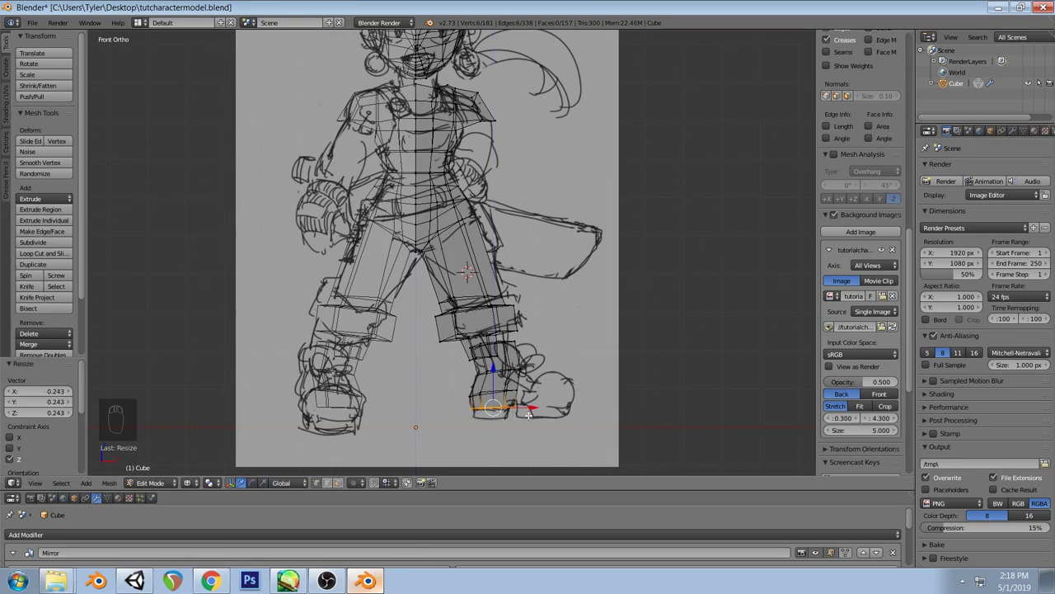
Extrude the flattened bottom loop down about 0.27 to form the sole, and clear the selection
{"action": "key", "text": "e"}
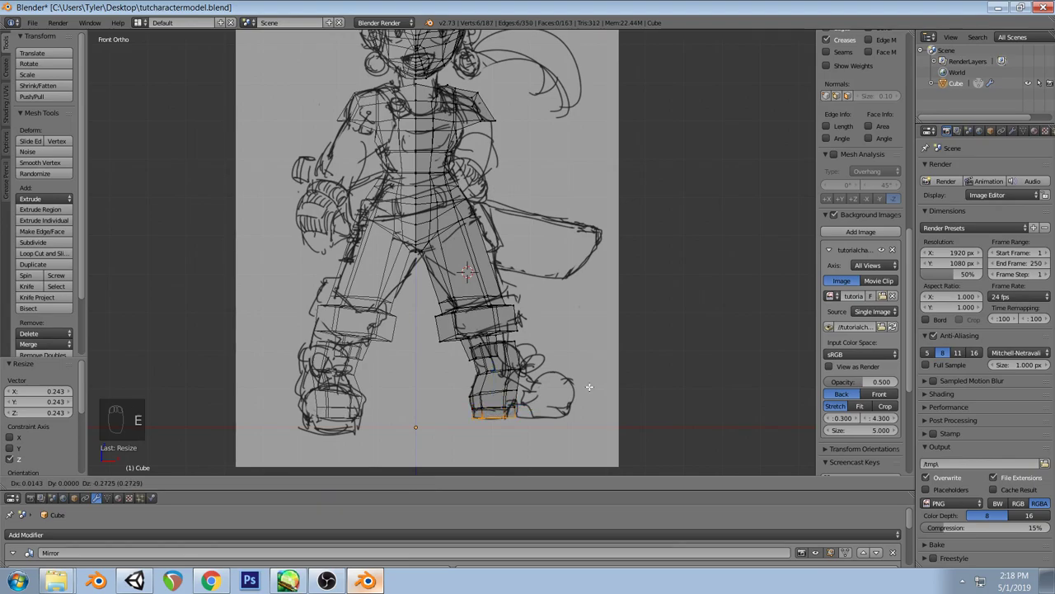
{"action": "left_click", "coordinate": [590, 386]}
{"action": "key", "text": "a"}
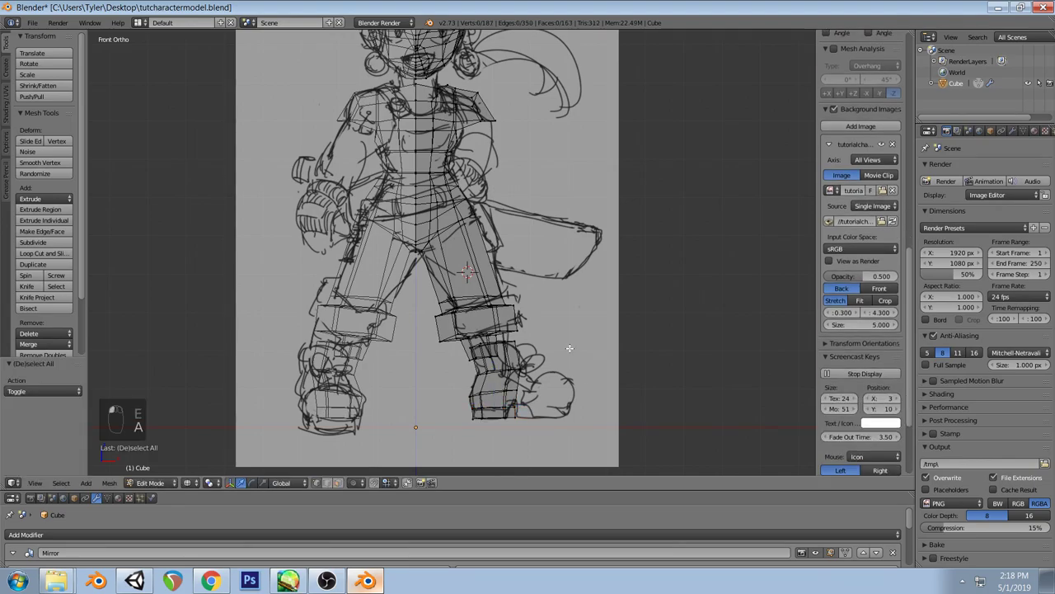
In solid shading, delete the four outward-facing faces of the boot just above the sole to open a hole for the foot
{"action": "key", "text": "z"}
{"action": "mouse_move", "coordinate": [594, 308]}
{"action": "middle_mouse_down"}
{"action": "mouse_move", "coordinate": [582, 379]}
{"action": "mouse_move", "coordinate": [390, 462]}
{"action": "middle_mouse_up"}
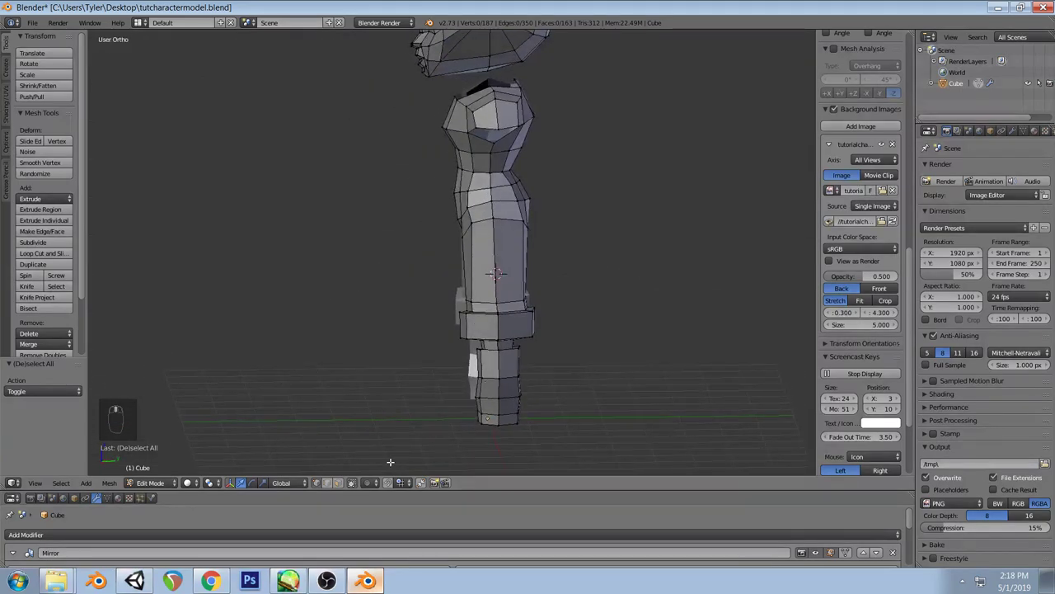
{"action": "left_click", "coordinate": [338, 484]}
{"action": "right_click", "coordinate": [496, 389]}
{"action": "right_click", "coordinate": [508, 404], "text": "shift"}
{"action": "right_click", "coordinate": [488, 404], "text": "shift"}
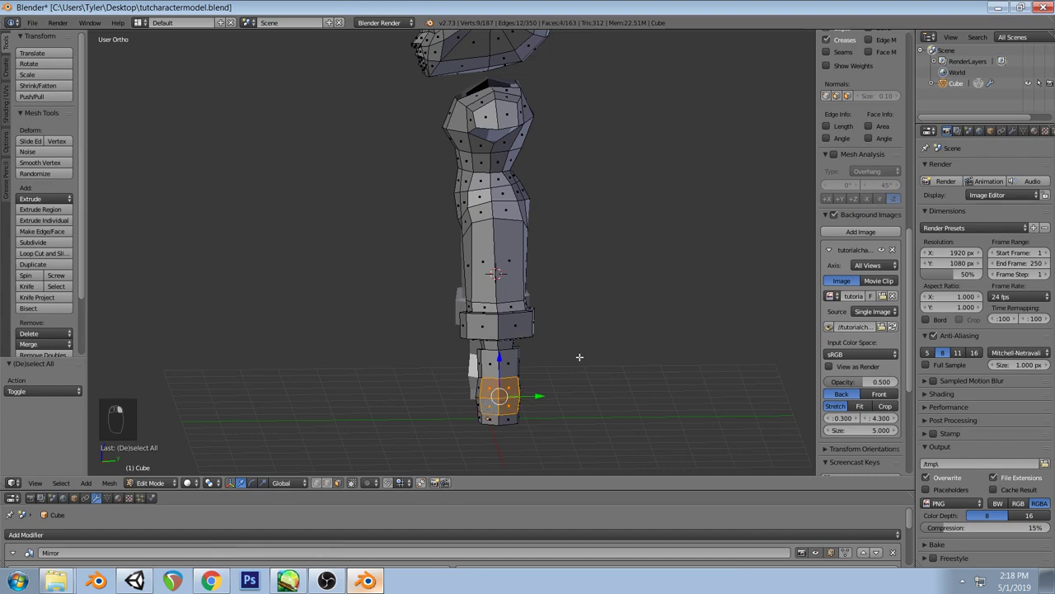
{"action": "key", "text": "x"}
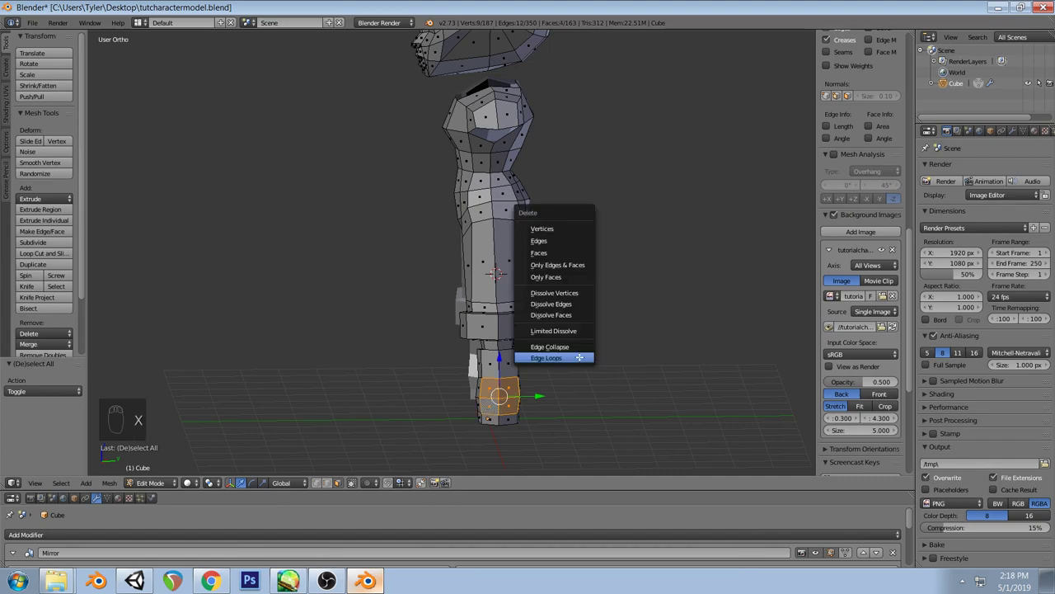
{"action": "left_click", "coordinate": [569, 256]}
{"action": "middle_click_drag", "start_coordinate": [565, 257], "coordinate": [583, 330]}
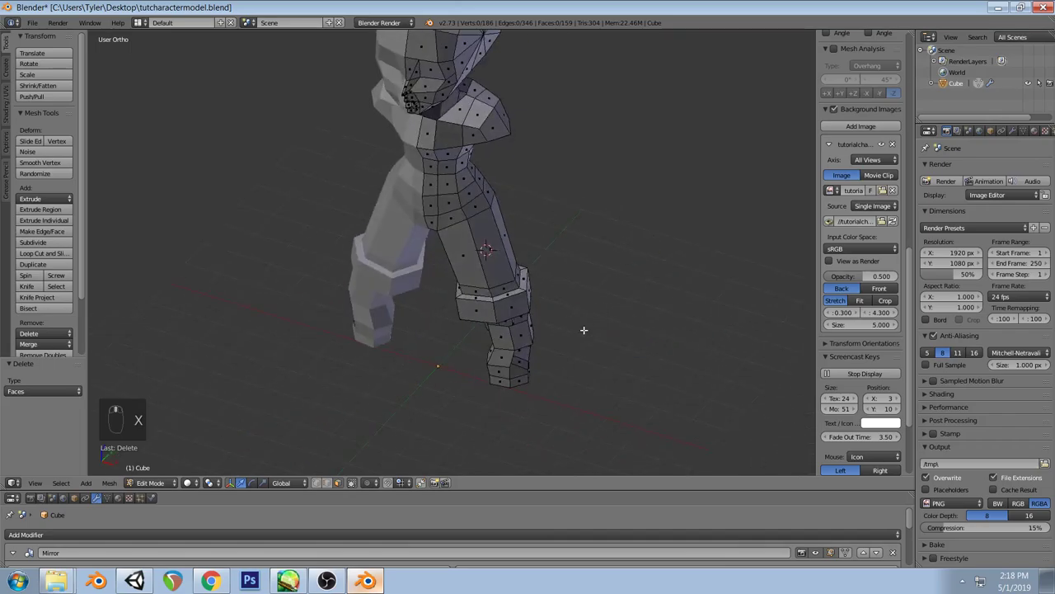
Select the five vertices along the opening's top and sides and extrude them outward 0.631 and down 0.229 in front view
{"action": "key", "text": "KP_1"}
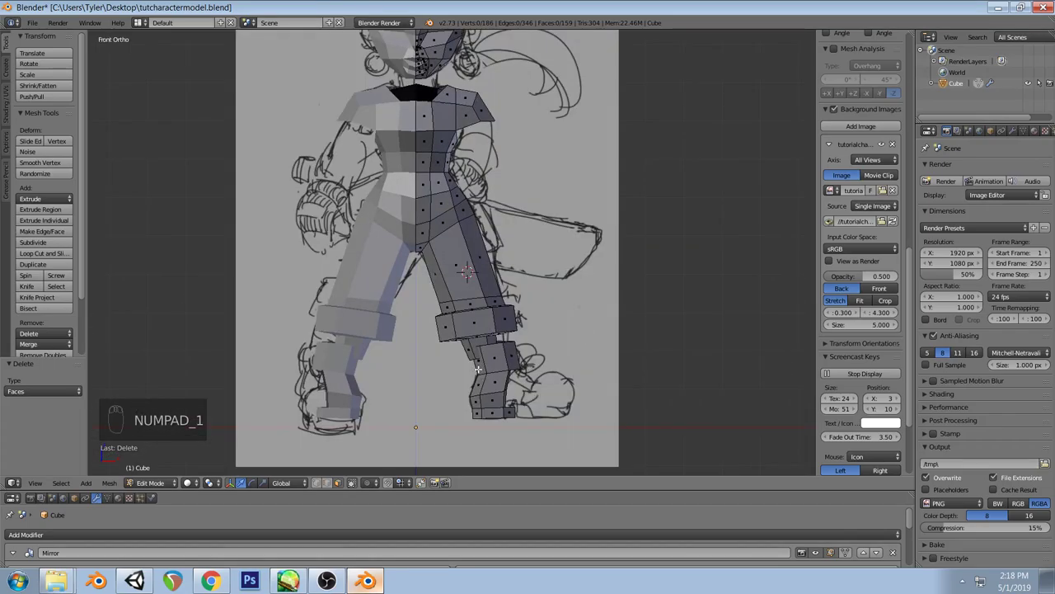
{"action": "left_click", "coordinate": [328, 482]}
{"action": "right_click", "coordinate": [509, 382]}
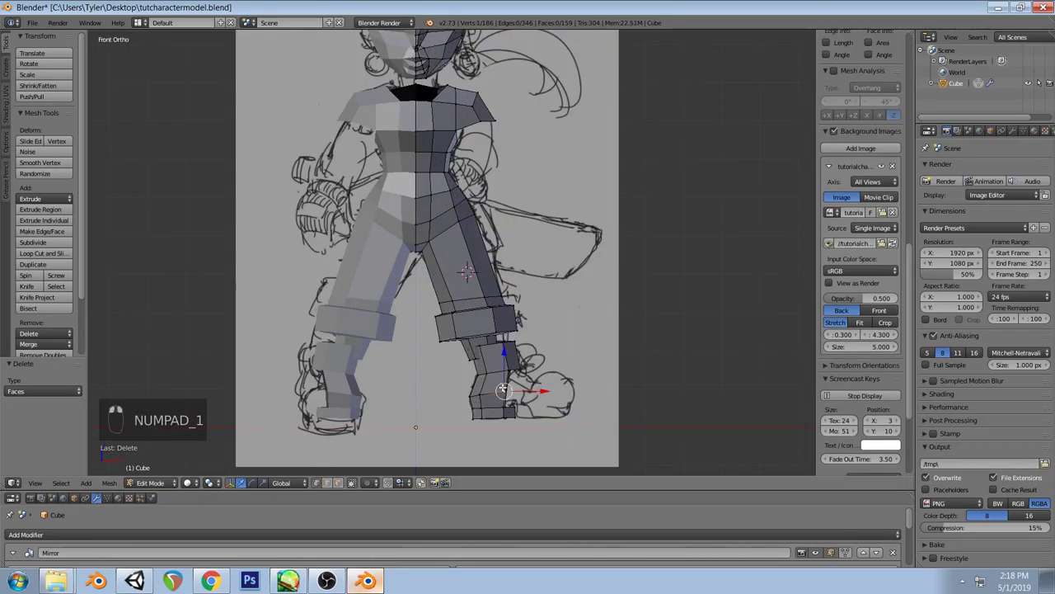
{"action": "middle_click_drag", "start_coordinate": [557, 349], "coordinate": [535, 384]}
{"action": "right_click", "coordinate": [533, 388], "text": "shift"}
{"action": "right_click", "coordinate": [532, 390], "text": "shift"}
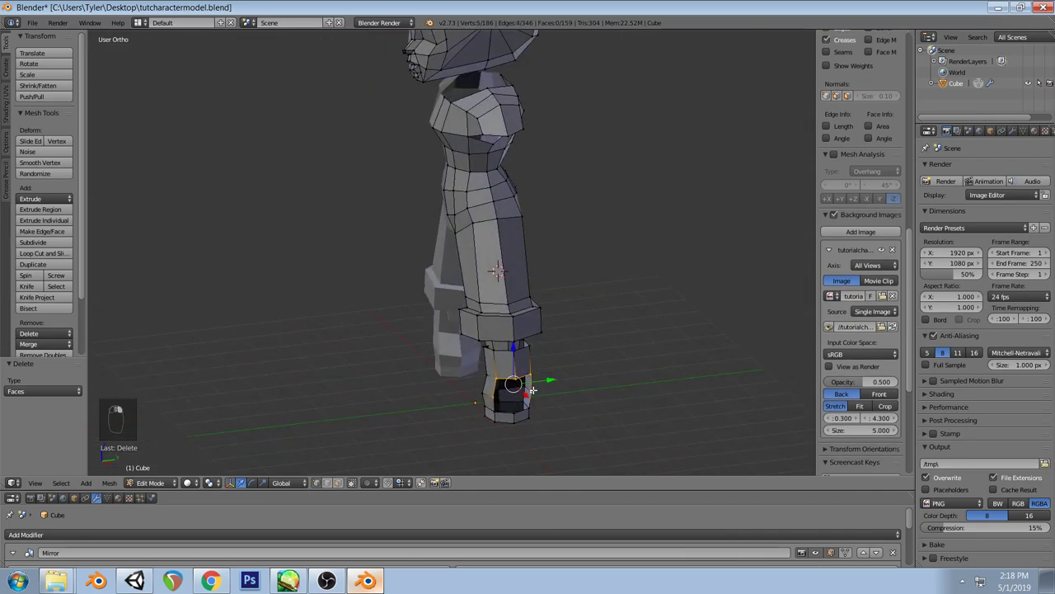
{"action": "key", "text": "KP_1"}
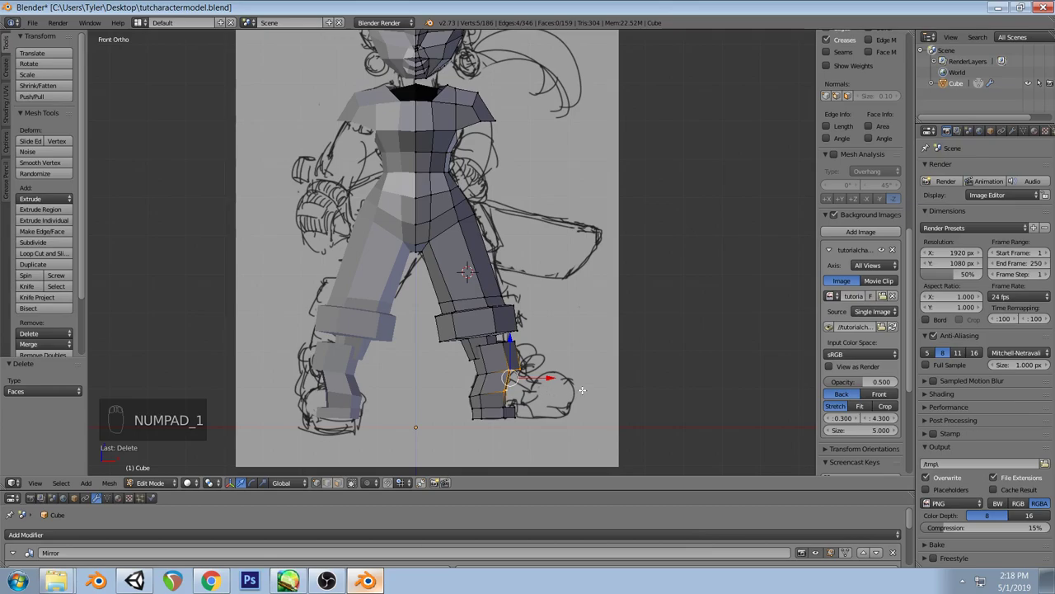
{"action": "key", "text": "e"}
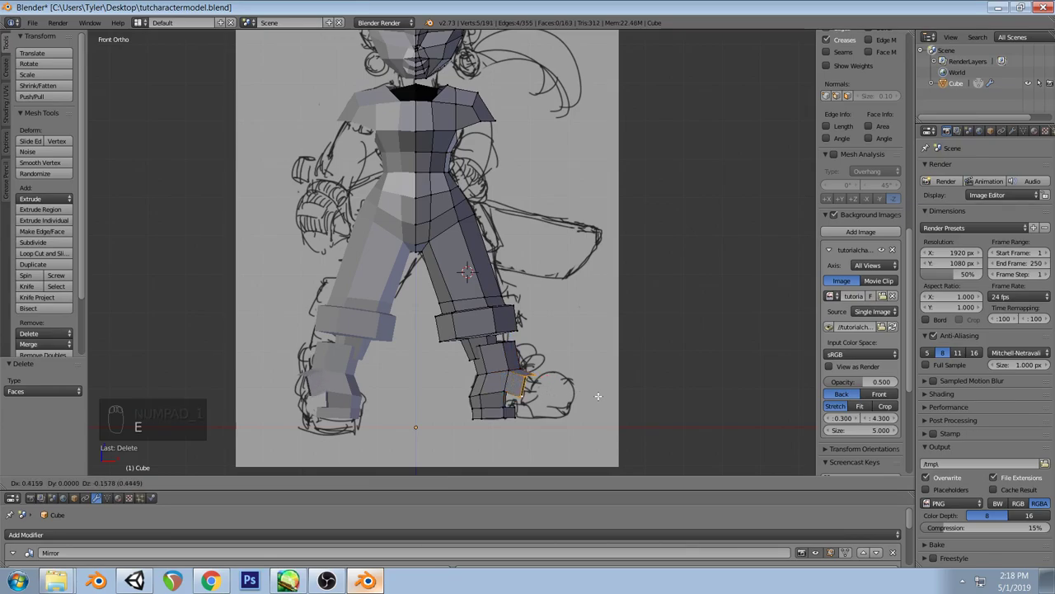
{"action": "left_click", "coordinate": [605, 398]}
Scale the extruded foot edge along X, rotate it 5.92° and check its shape in front view
{"action": "key", "text": "s"}
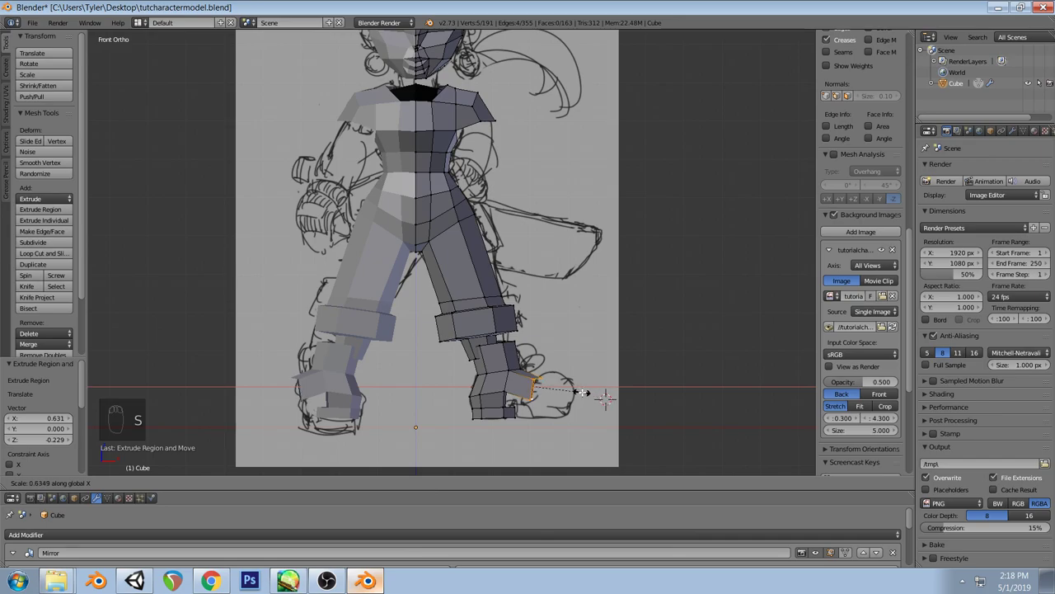
{"action": "left_click", "coordinate": [605, 398]}
{"action": "key", "text": "r"}
{"action": "left_click", "coordinate": [602, 365]}
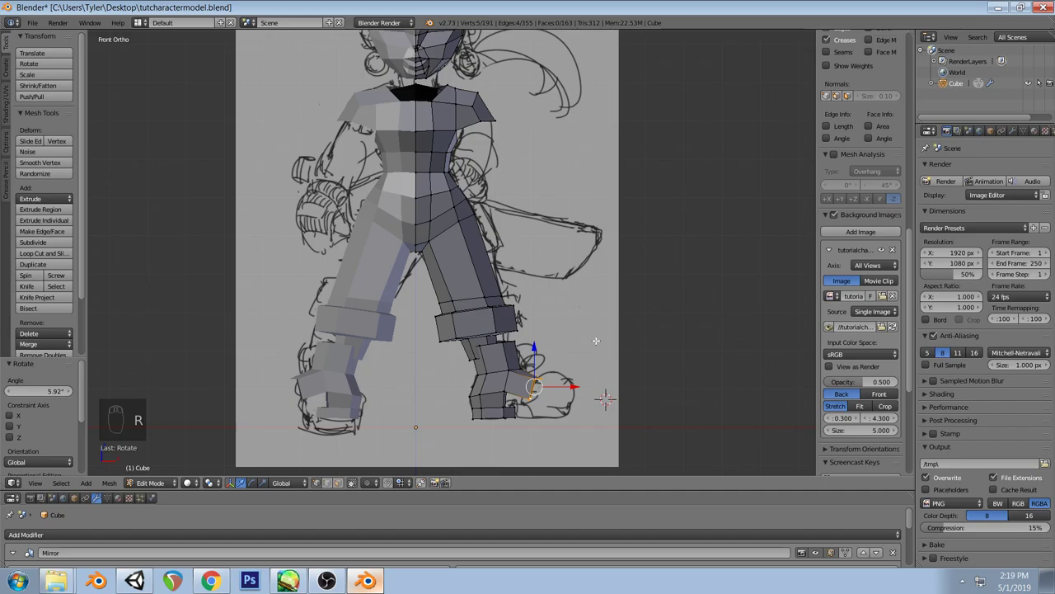
{"action": "mouse_move", "coordinate": [623, 279]}
{"action": "middle_mouse_down"}
{"action": "mouse_move", "coordinate": [526, 346]}
{"action": "mouse_move", "coordinate": [618, 302]}
{"action": "mouse_move", "coordinate": [606, 296]}
{"action": "middle_mouse_up"}
{"action": "key", "text": "KP_1"}
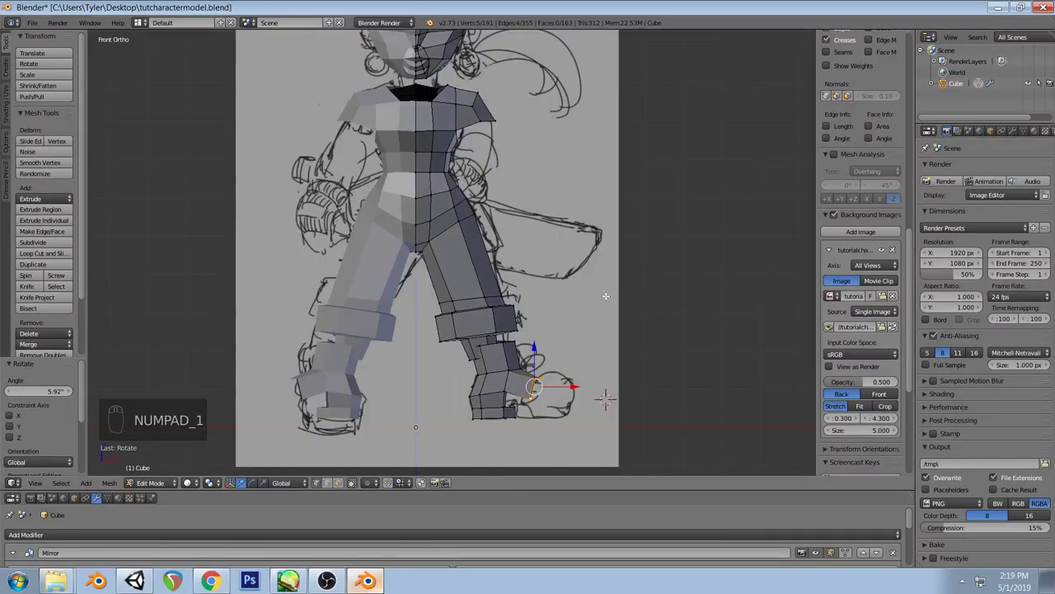
In wireframe shading, try shifting the foot edge with the opening's lower vertices inward 0.129, and undo the shift
{"action": "key", "text": "z"}
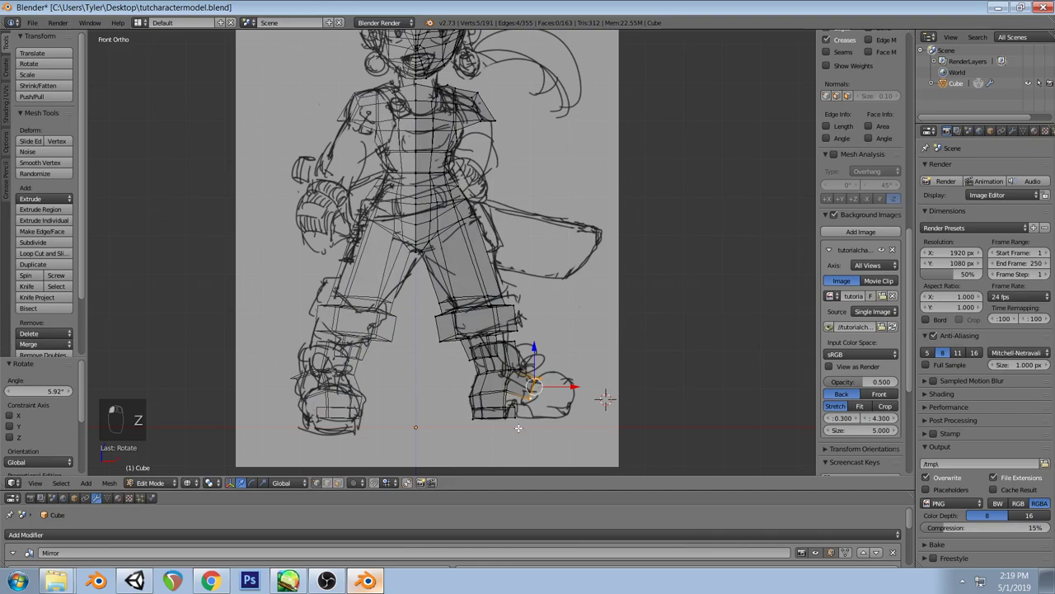
{"action": "left_click_drag", "start_coordinate": [567, 387], "coordinate": [552, 395]}
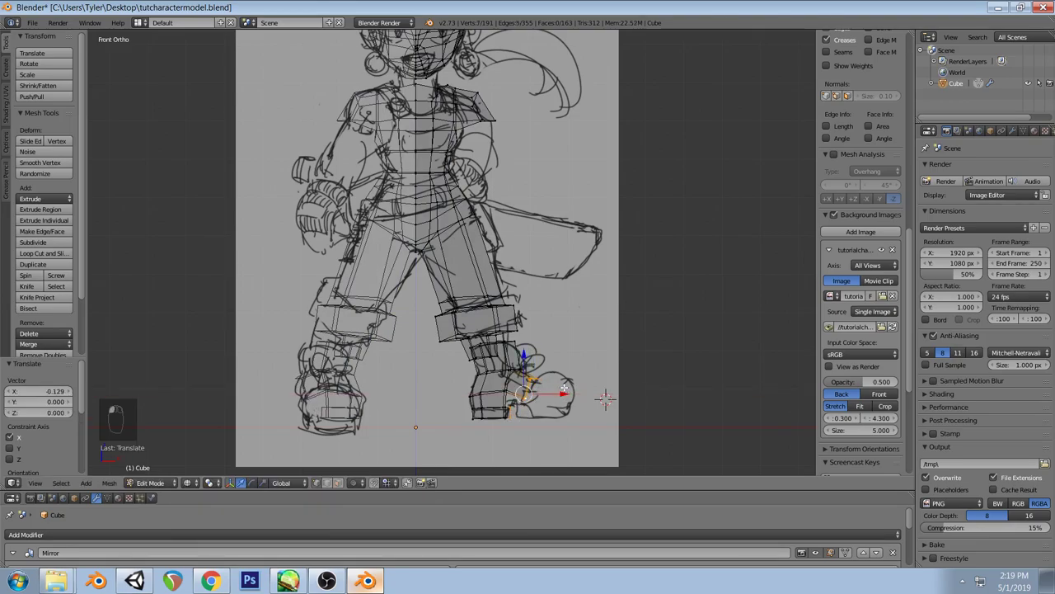
{"action": "key", "text": "ctrl+z"}
{"action": "key", "text": "a"}
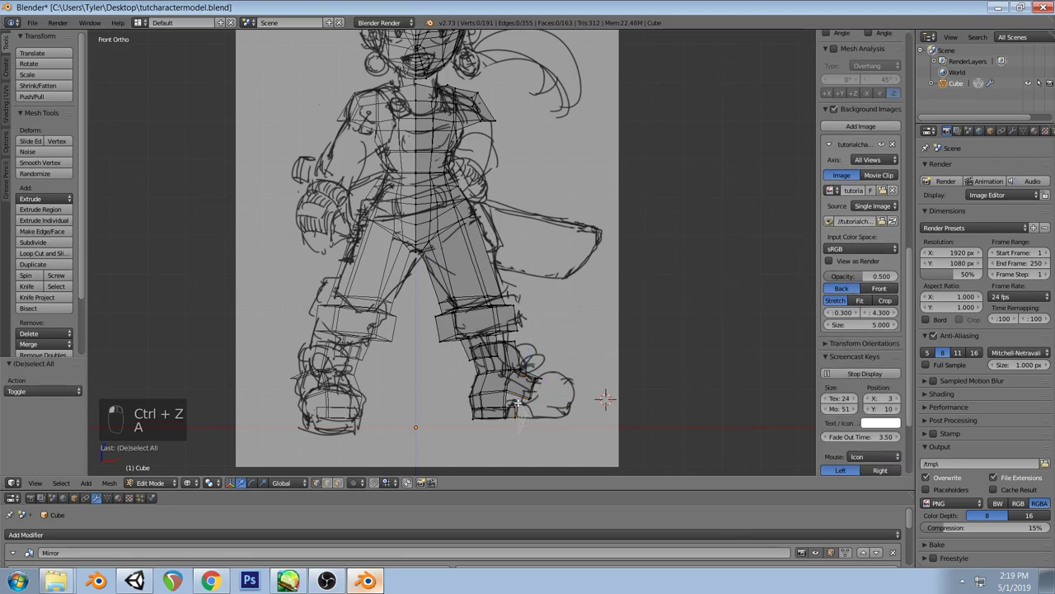
Nudge the opening's lower vertex pair inward about 0.06, and the foot edge's top vertex inward and up about 0.06
{"action": "key", "text": "ctrl+z"}
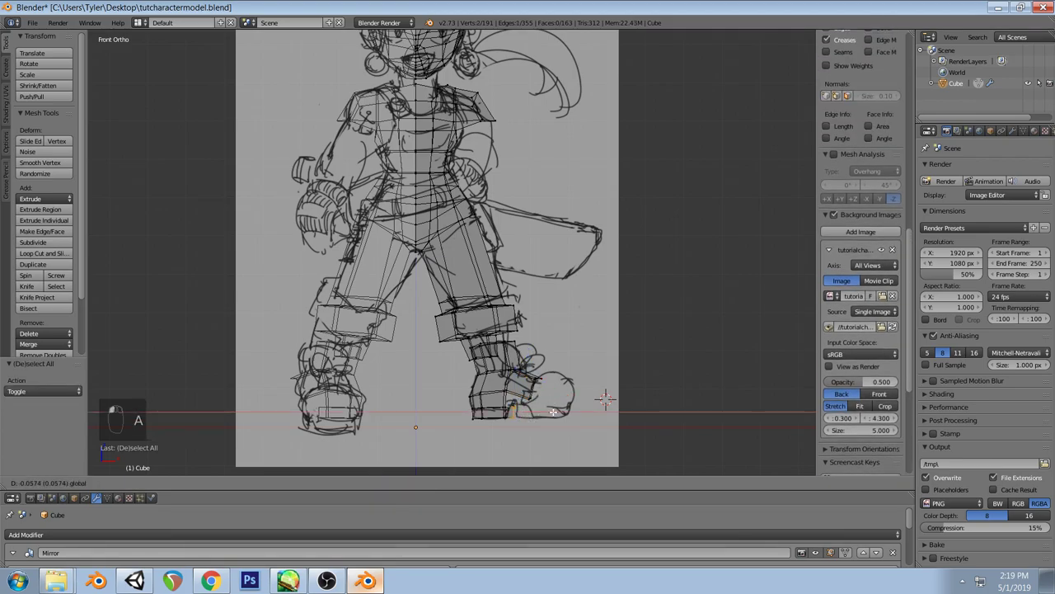
{"action": "key", "text": "a"}
{"action": "left_click_drag", "start_coordinate": [545, 382], "coordinate": [538, 380], "text": "ctrl"}
{"action": "key", "text": "g"}
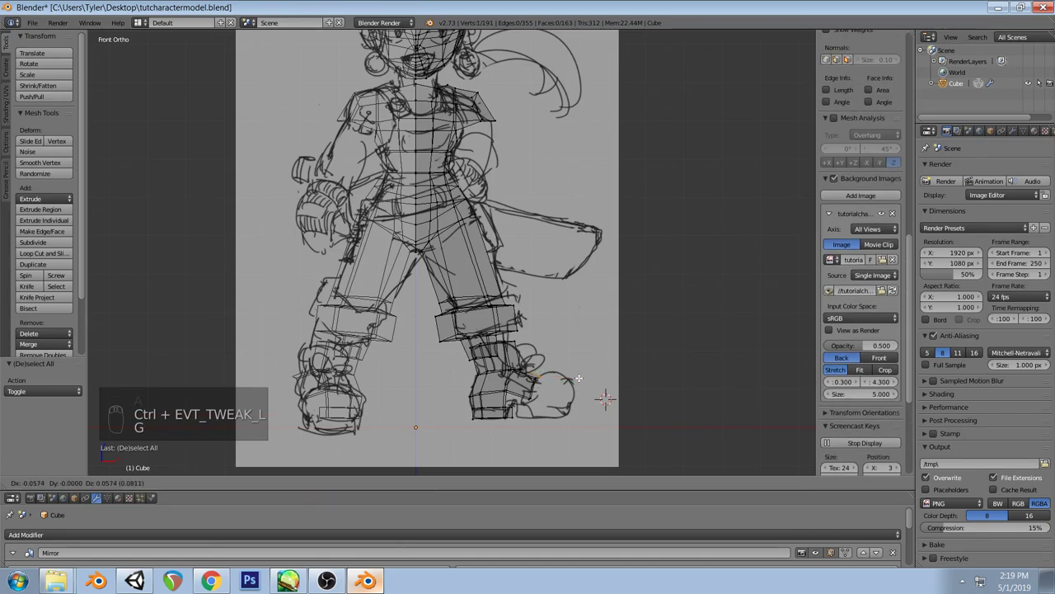
{"action": "left_click", "coordinate": [579, 378]}
{"action": "key", "text": "a"}
Examine the boot in solid shading, compare it with the work boot picture in Chrome and return to Blender
{"action": "key", "text": "z"}
{"action": "mouse_move", "coordinate": [579, 377]}
{"action": "middle_mouse_down"}
{"action": "mouse_move", "coordinate": [482, 380]}
{"action": "mouse_move", "coordinate": [520, 380]}
{"action": "middle_mouse_up"}
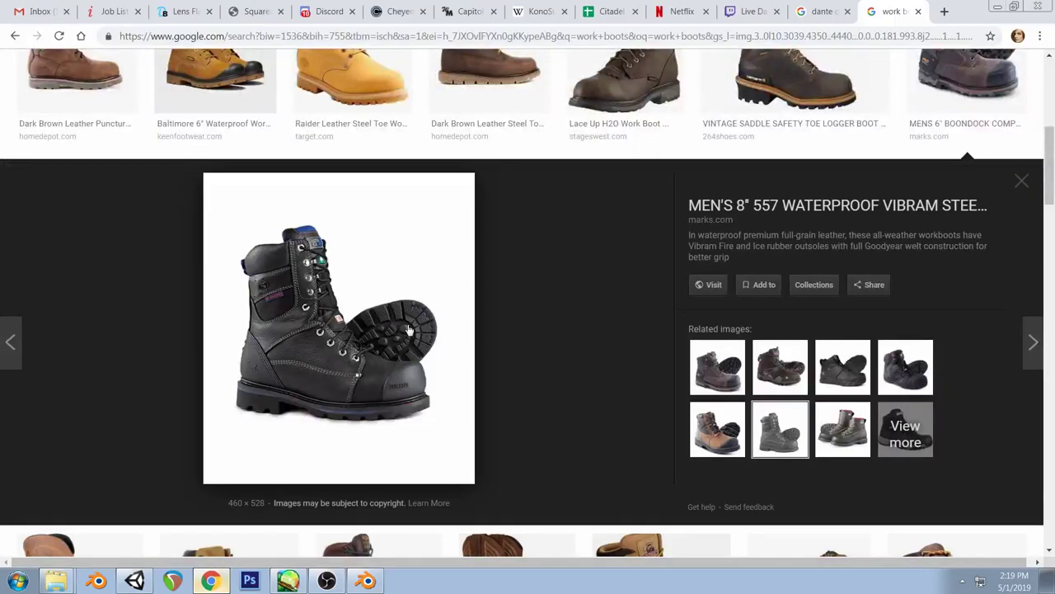
{"action": "left_click", "coordinate": [368, 581]}
{"action": "middle_click_drag", "start_coordinate": [527, 363], "coordinate": [557, 355]}
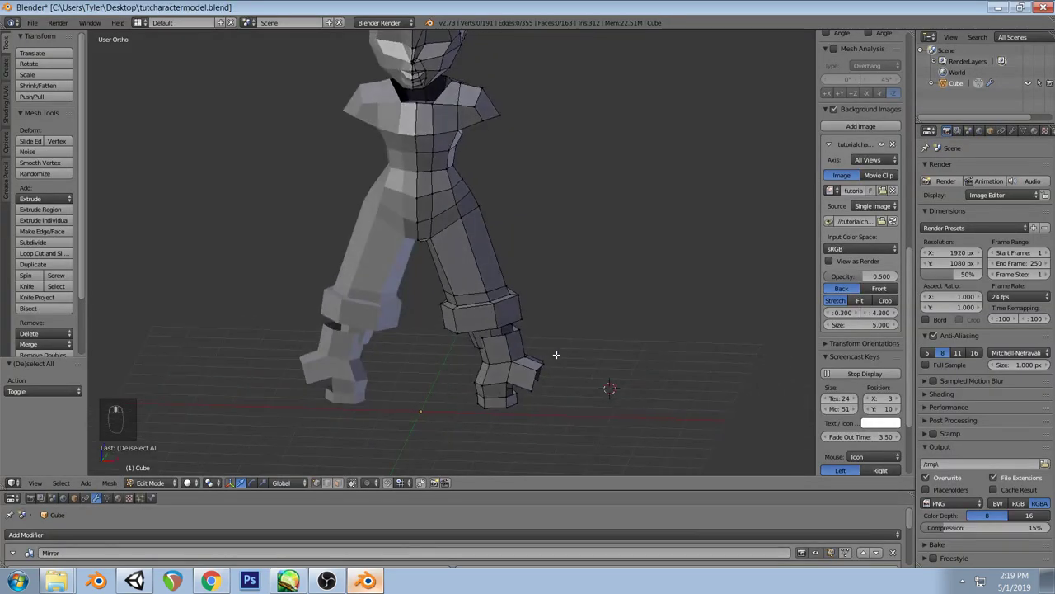
In front view, extrude the foot's open edge about 0.95 outward and 0.14 down to the sketched toe tip
{"action": "key", "text": "KP_1"}
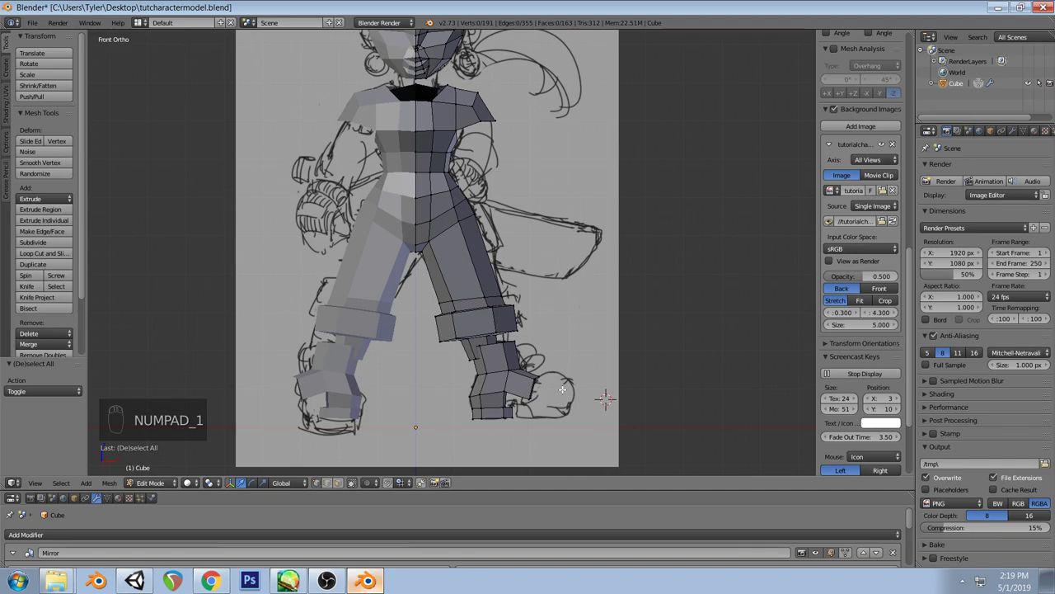
{"action": "mouse_move", "coordinate": [568, 389]}
{"action": "middle_mouse_down"}
{"action": "mouse_move", "coordinate": [551, 343]}
{"action": "mouse_move", "coordinate": [544, 358]}
{"action": "middle_mouse_up"}
{"action": "key", "text": "KP_1"}
{"action": "right_click", "coordinate": [535, 386]}
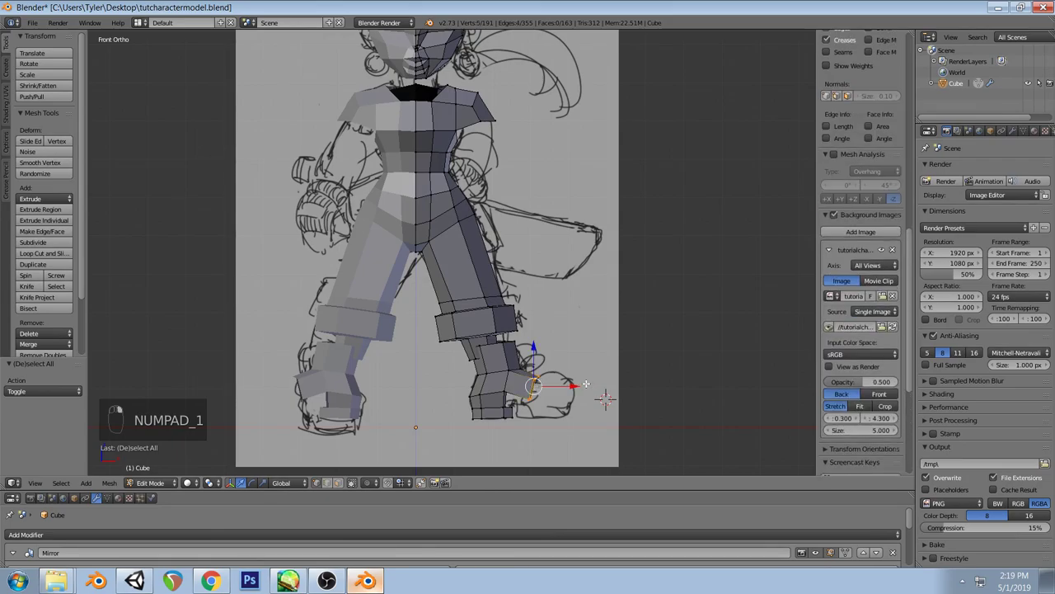
{"action": "key", "text": "e"}
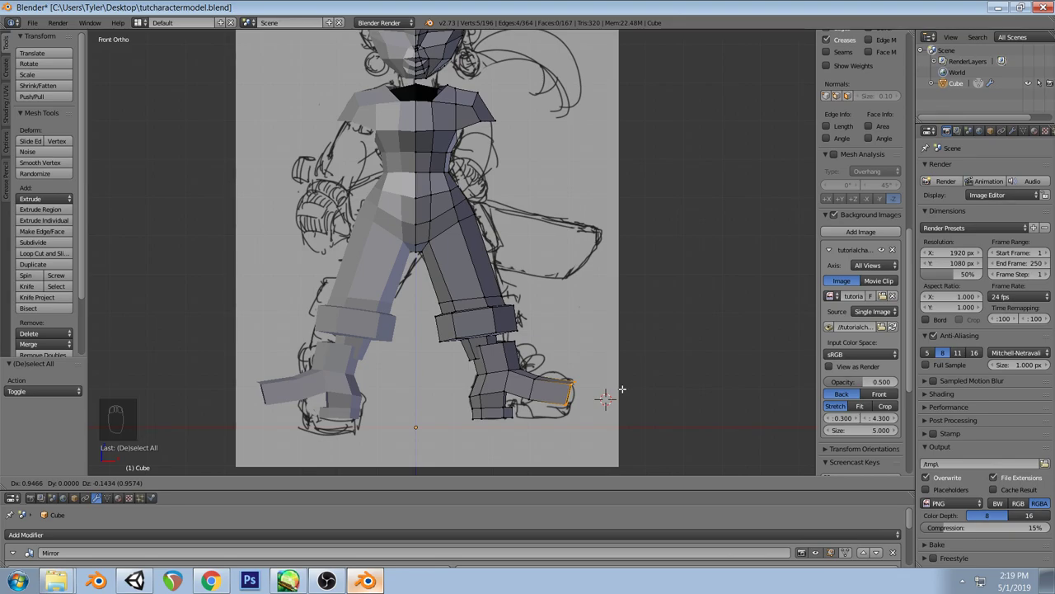
{"action": "left_click", "coordinate": [621, 390]}
{"action": "key", "text": "a"}
{"action": "mouse_move", "coordinate": [584, 325]}
{"action": "middle_mouse_down"}
{"action": "mouse_move", "coordinate": [626, 438]}
{"action": "mouse_move", "coordinate": [488, 391]}
{"action": "mouse_move", "coordinate": [448, 363]}
{"action": "mouse_move", "coordinate": [471, 324]}
{"action": "mouse_move", "coordinate": [587, 358]}
{"action": "mouse_move", "coordinate": [612, 377]}
{"action": "middle_mouse_up"}
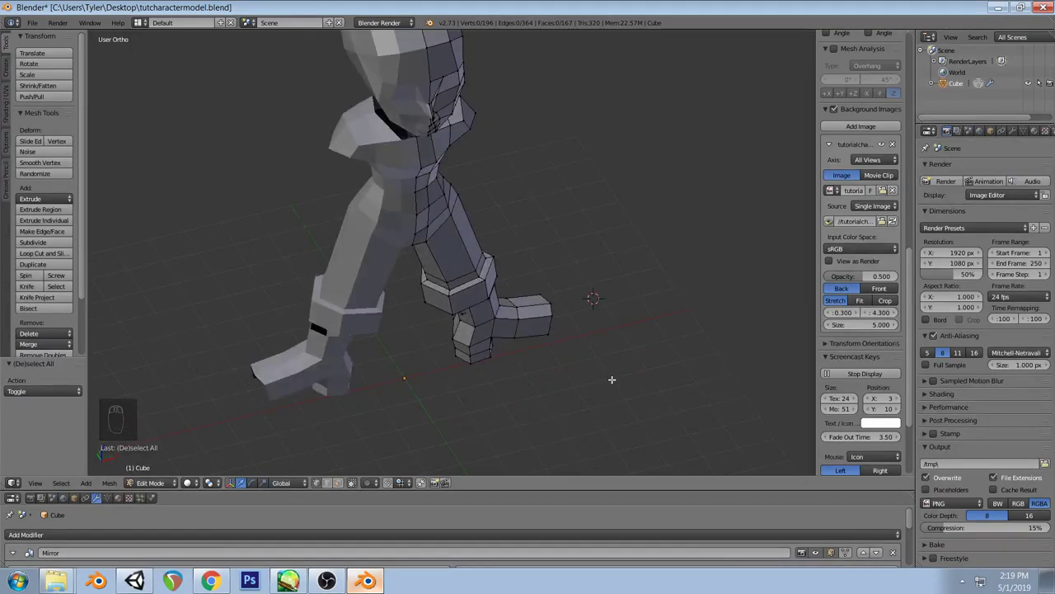
{"action": "key", "text": "KP_1"}
{"action": "key", "text": "ctrl+z"}
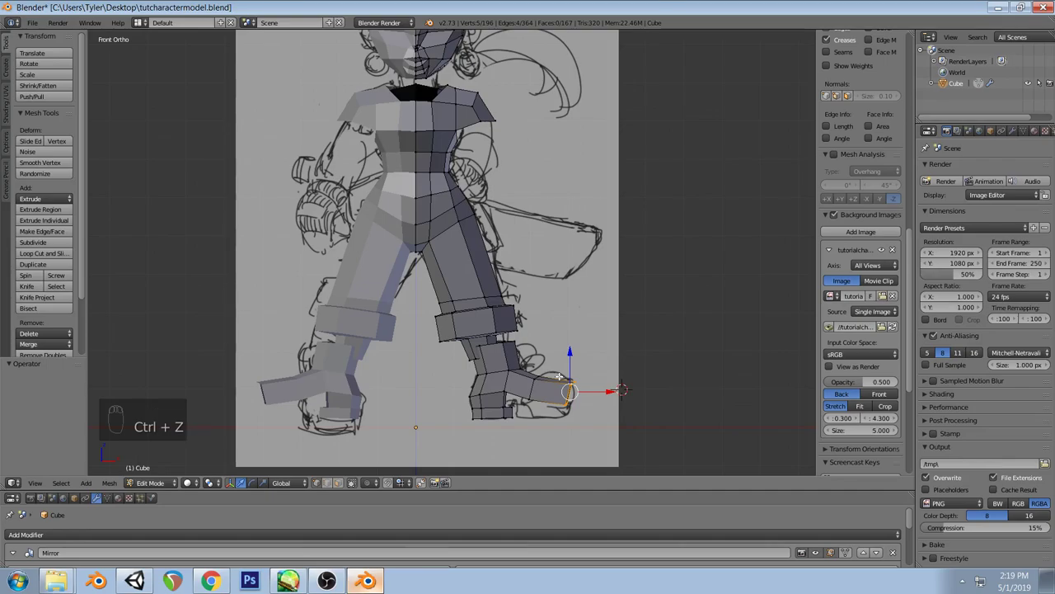
Add two evenly spaced loop cuts across the extruded toe section
{"action": "key", "text": "a"}
{"action": "key", "text": "ctrl+r"}
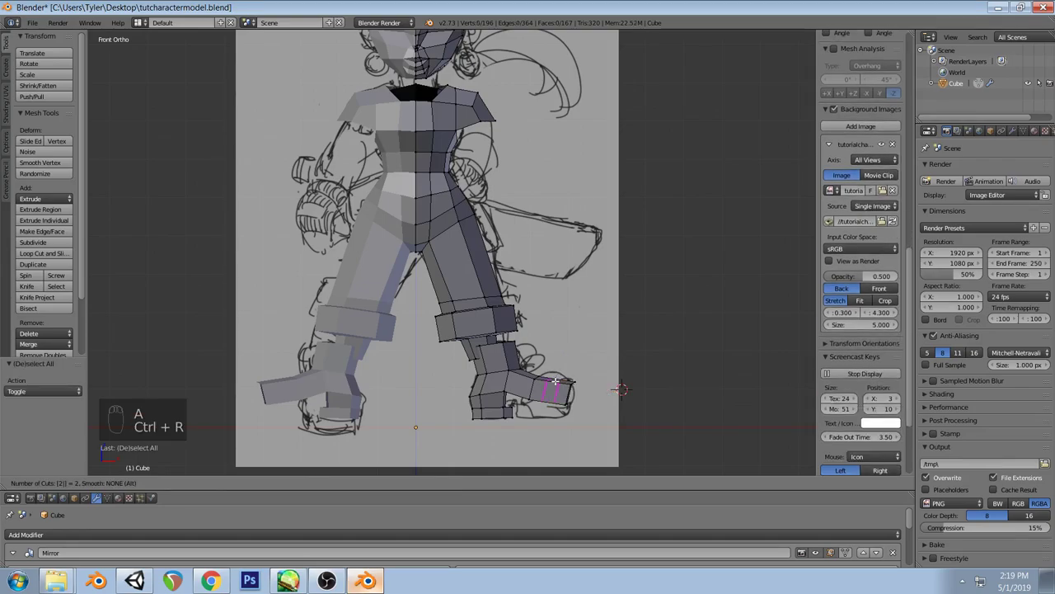
{"action": "left_click", "coordinate": [622, 389]}
{"action": "right_click", "coordinate": [622, 388]}
{"action": "key", "text": "a"}
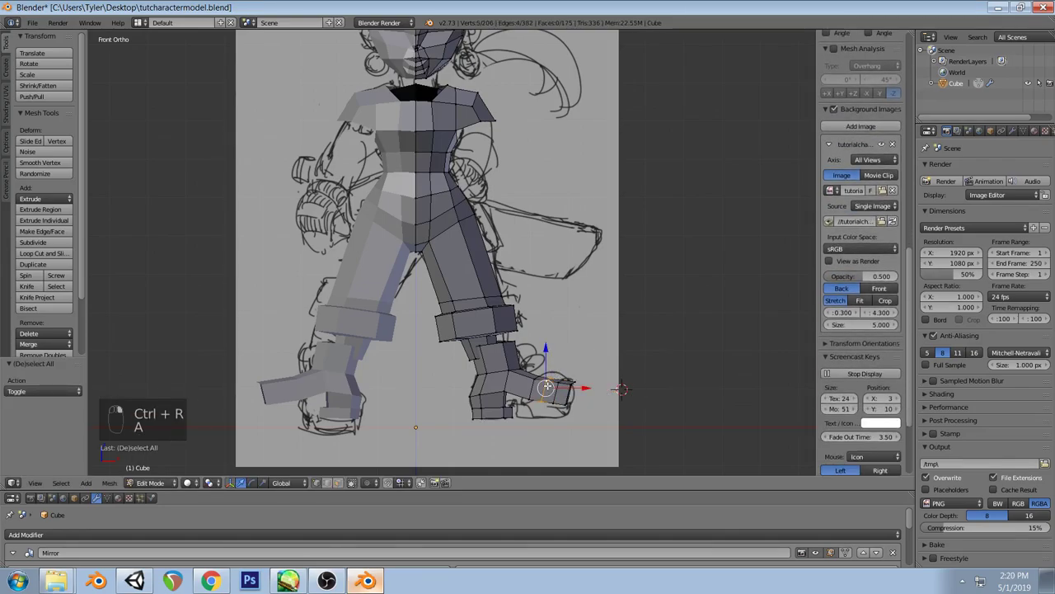
Raise the toe's outer loop about 0.17 along Z to follow the sketched toe cap
{"action": "right_click", "coordinate": [551, 381], "text": "alt"}
{"action": "key", "text": "g"}
{"action": "key", "text": "z"}
{"action": "key", "text": "a"}
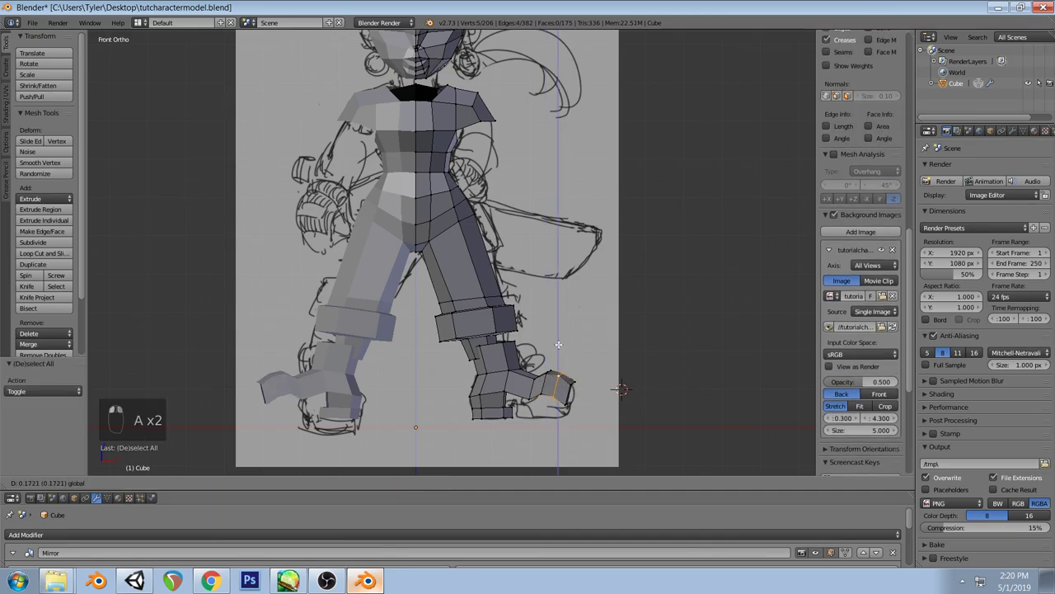
{"action": "left_click", "coordinate": [558, 345]}
{"action": "key", "text": "a"}
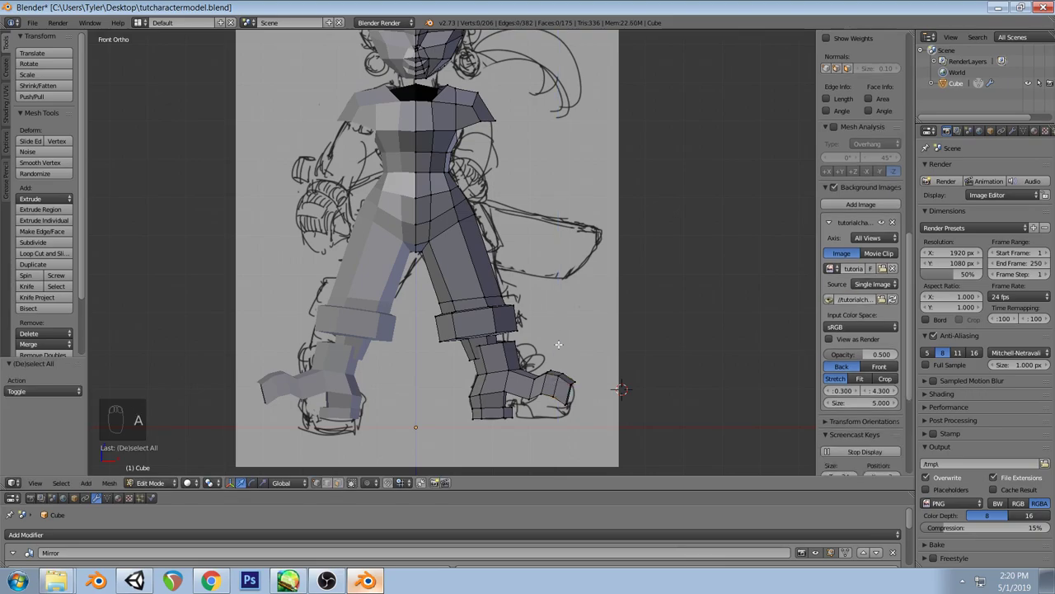
In wireframe shading, adjust the position of the edge loop where the toe section joins the foot
{"action": "right_click", "coordinate": [532, 385]}
{"action": "key", "text": "z"}
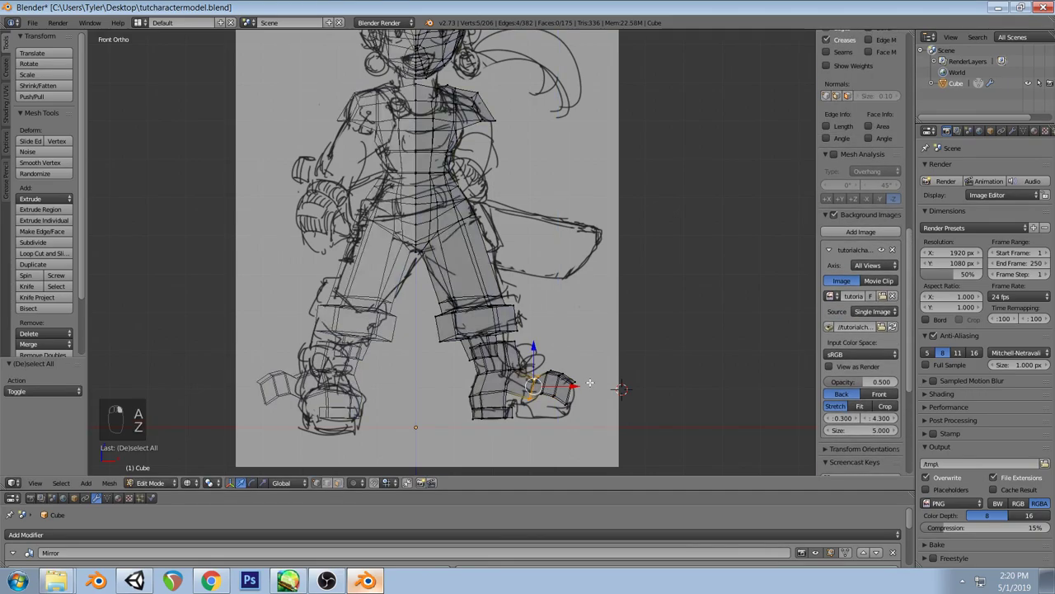
{"action": "key", "text": "g"}
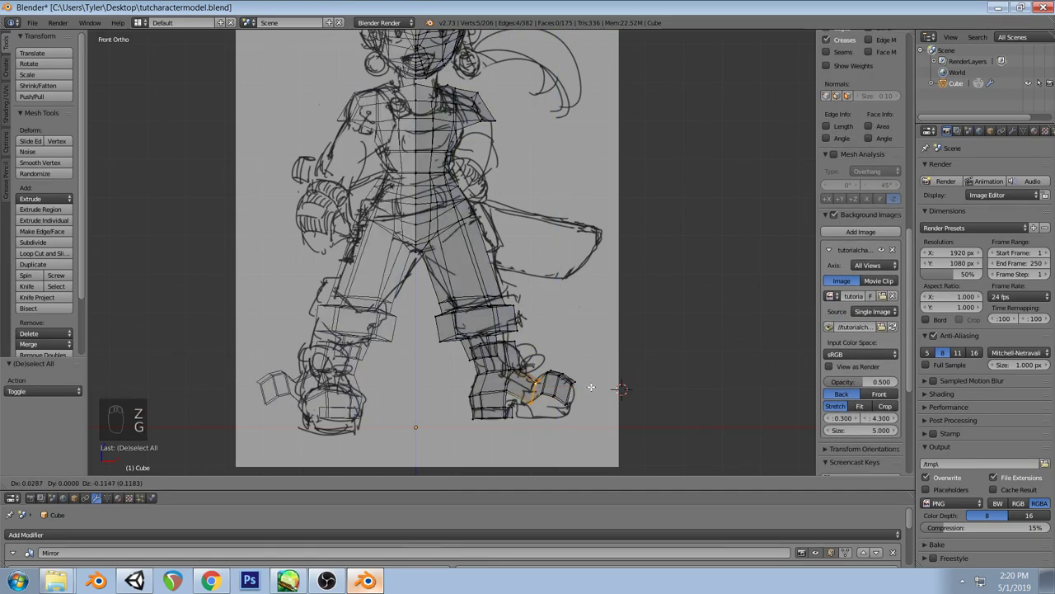
{"action": "left_click", "coordinate": [582, 384]}
{"action": "key", "text": "a"}
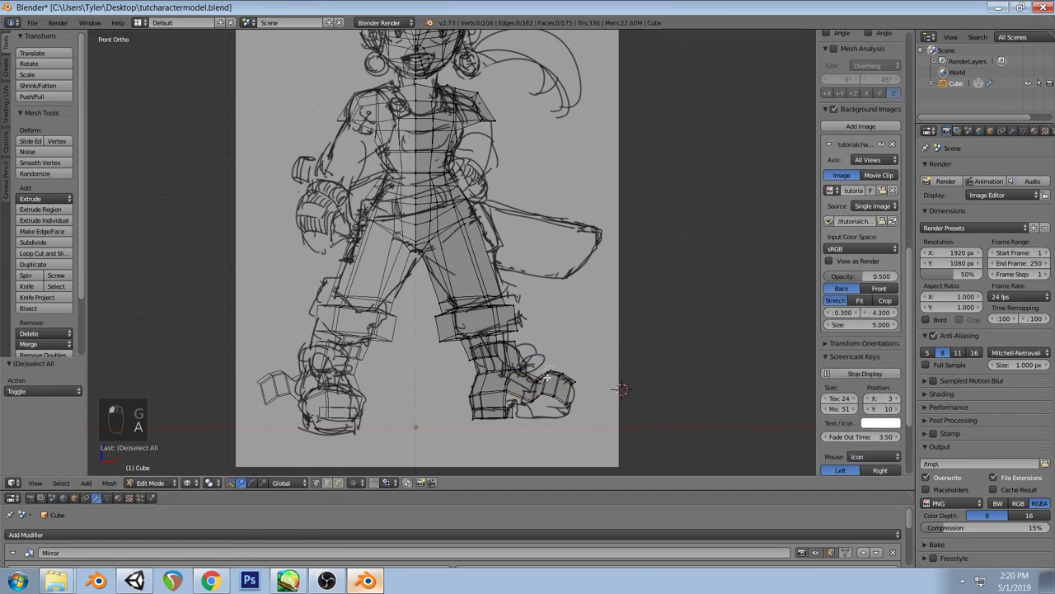
Try shifting the top vertices of the toe's inner loop about 0.11 inward, and return to solid shading
{"action": "right_click", "coordinate": [546, 377]}
{"action": "key", "text": "g"}
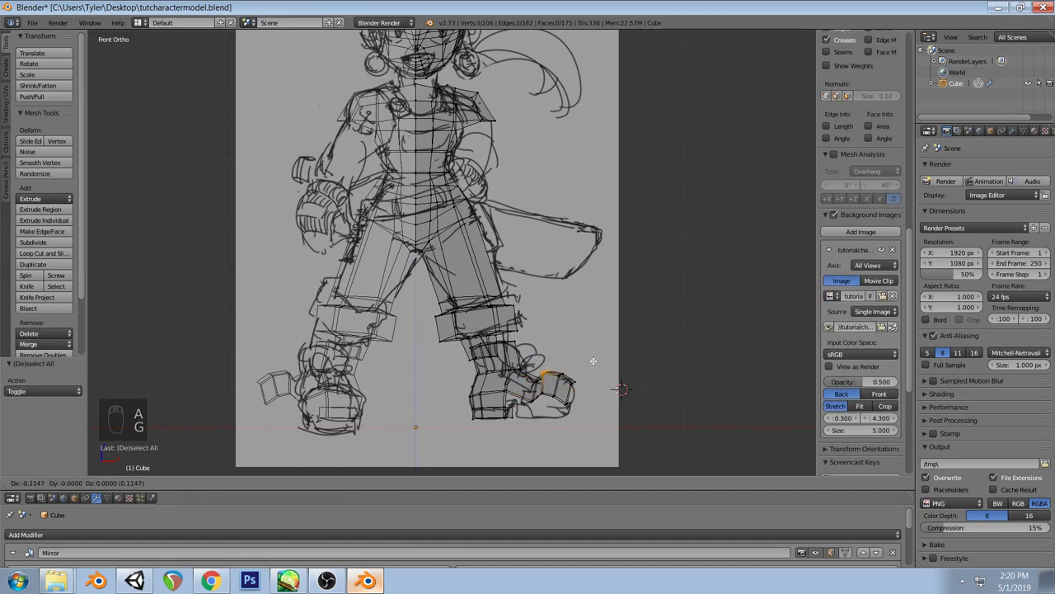
{"action": "right_click", "coordinate": [593, 360]}
{"action": "key", "text": "z"}
{"action": "mouse_move", "coordinate": [593, 360]}
{"action": "middle_mouse_down"}
{"action": "mouse_move", "coordinate": [579, 433]}
{"action": "mouse_move", "coordinate": [438, 346]}
{"action": "mouse_move", "coordinate": [588, 351]}
{"action": "middle_mouse_up"}
Undo the toe loop adjustments, the loop cuts and the long toe extrusion, back to the foot's open edge
{"action": "key", "text": "ctrl+z"}
{"action": "key", "text": "ctrl+z"}
{"action": "key", "text": "ctrl+z"}
{"action": "key", "text": "ctrl+z"}
{"action": "key", "text": "ctrl+z"}
{"action": "key", "text": "ctrl+z"}
{"action": "key", "text": "ctrl+z"}
{"action": "key", "text": "ctrl+z"}
{"action": "key", "text": "ctrl+z"}
{"action": "key", "text": "ctrl+z"}
{"action": "key", "text": "ctrl+z"}
{"action": "key", "text": "ctrl+z"}
{"action": "key", "text": "ctrl+z"}
{"action": "key", "text": "ctrl+z"}
{"action": "key", "text": "ctrl+z"}
{"action": "key", "text": "ctrl+z"}
{"action": "key", "text": "ctrl+z"}
{"action": "key", "text": "ctrl+z"}
{"action": "key", "text": "ctrl+z"}
{"action": "key", "text": "ctrl+z"}
{"action": "key", "text": "ctrl+z"}
{"action": "key", "text": "ctrl+z"}
{"action": "key", "text": "KP_1"}
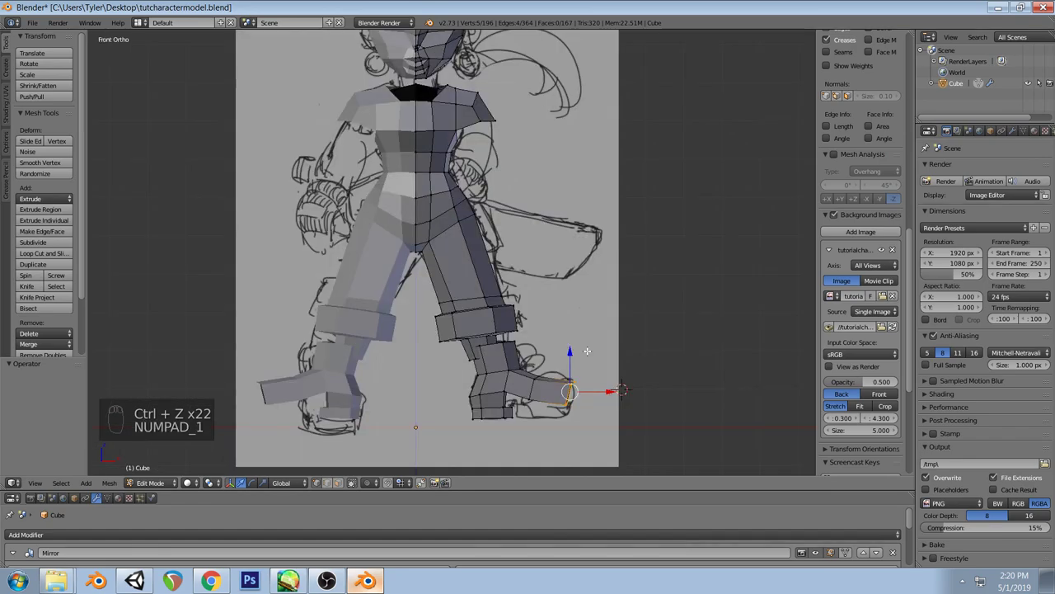
{"action": "key", "text": "a"}
{"action": "key", "text": "a"}
{"action": "key", "text": "ctrl+z"}
{"action": "key", "text": "ctrl+z"}
{"action": "key", "text": "ctrl+z"}
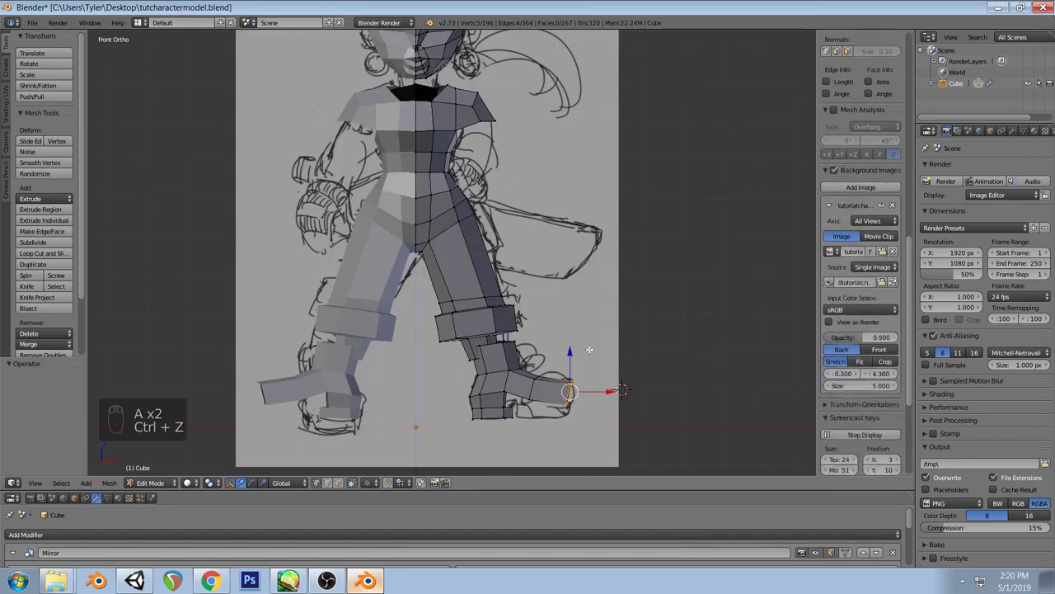
Extrude the foot's open edge 0.215 outward and 0.143 up, and again about 0.23 outward along the sketched toe
{"action": "key", "text": "e"}
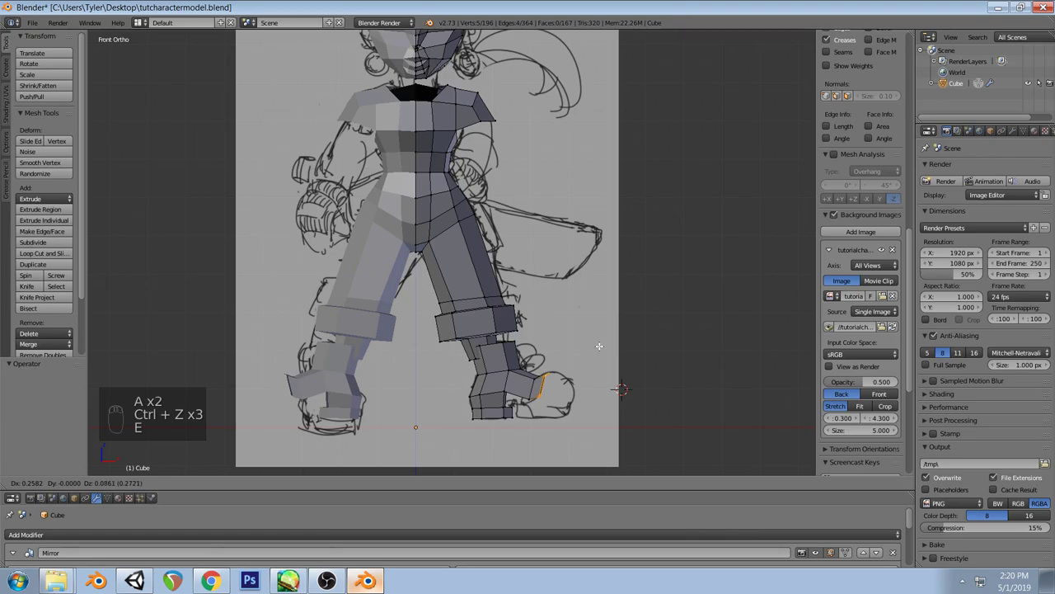
{"action": "left_click", "coordinate": [598, 344]}
{"action": "key", "text": "e"}
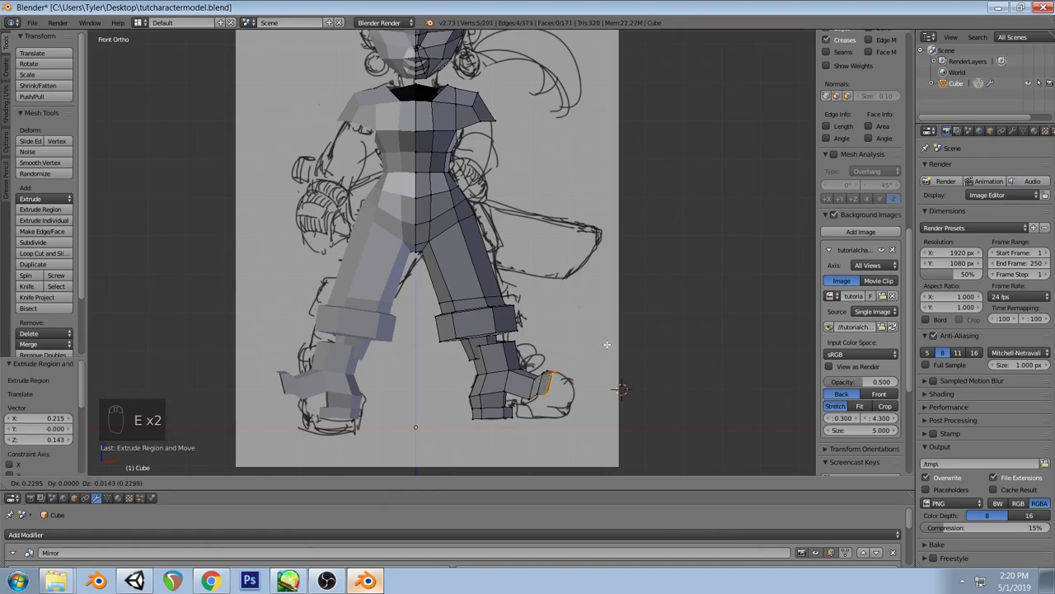
Try to form the toe with two extrusions of the foot's front edge, the last by 0.373 in X and -0.545 in Z
{"action": "left_click", "coordinate": [611, 344]}
{"action": "key", "text": "e"}
{"action": "left_click", "coordinate": [625, 366]}
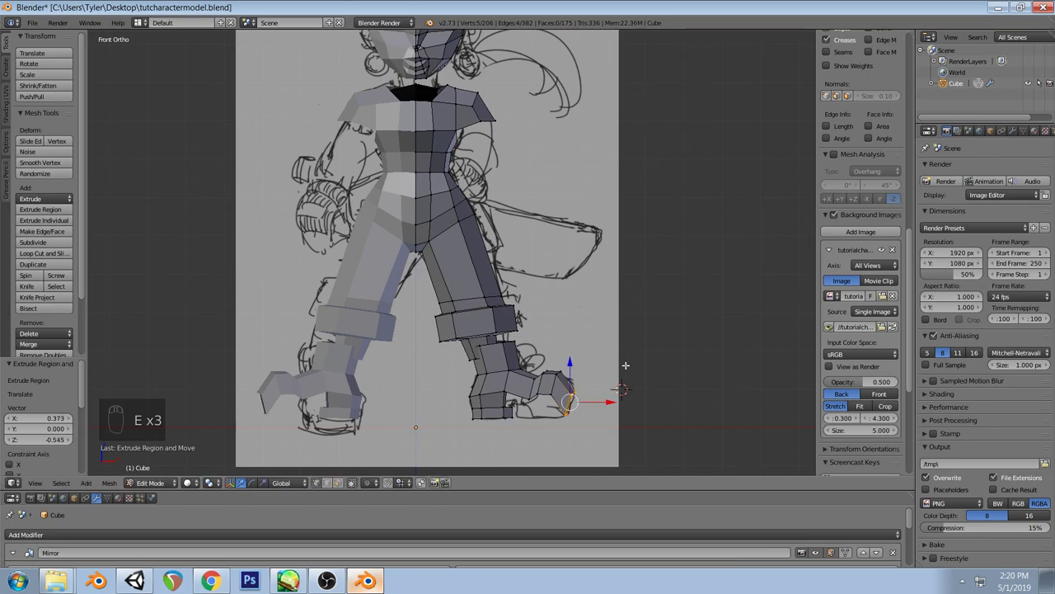
{"action": "scroll", "coordinate": [862, 247], "scroll_direction": "down", "scroll_amount": 3}
{"action": "key", "text": "a"}
Try to widen the toe's edge loops along Y by a factor of about 1.29
{"action": "key", "text": "z"}
{"action": "mouse_move", "coordinate": [578, 375]}
{"action": "middle_mouse_down"}
{"action": "mouse_move", "coordinate": [534, 380]}
{"action": "mouse_move", "coordinate": [527, 368]}
{"action": "middle_mouse_up"}
{"action": "key", "text": "z"}
{"action": "right_click", "coordinate": [515, 389], "text": "alt"}
{"action": "key", "text": "s"}
{"action": "key", "text": "y"}
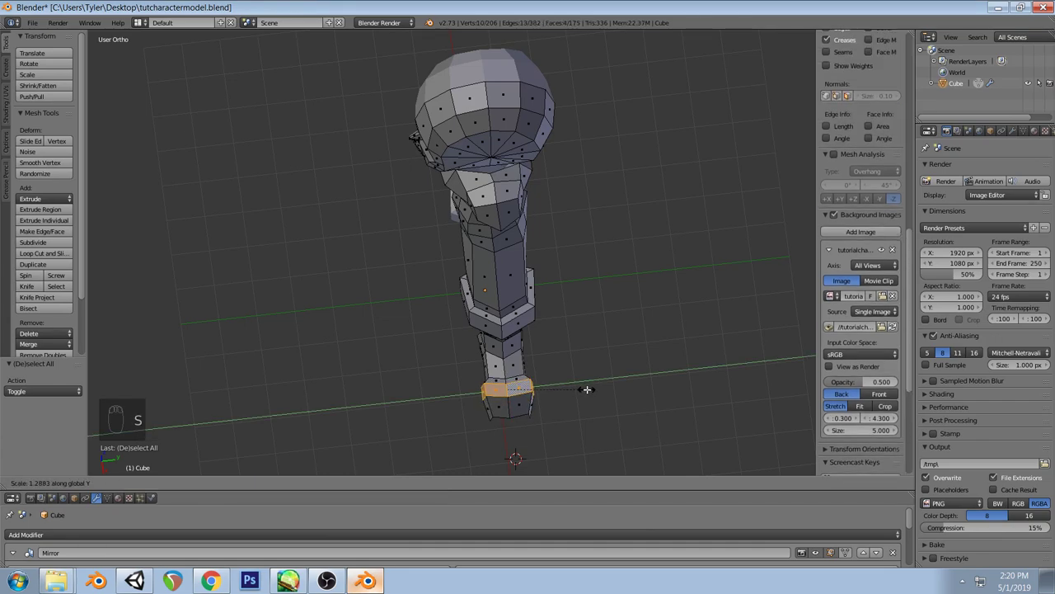
{"action": "left_click", "coordinate": [587, 389]}
{"action": "middle_click_drag", "start_coordinate": [587, 390], "coordinate": [666, 266]}
Undo the toe widening and the toe extrusions back to the short foot section
{"action": "key", "text": "a"}
{"action": "key", "text": "ctrl+z"}
{"action": "key", "text": "ctrl+z"}
{"action": "key", "text": "ctrl+z"}
{"action": "key", "text": "ctrl+z"}
{"action": "key", "text": "ctrl+z"}
{"action": "key", "text": "ctrl+z"}
{"action": "key", "text": "ctrl+z"}
{"action": "key", "text": "ctrl+z"}
{"action": "key", "text": "ctrl+z"}
{"action": "key", "text": "ctrl+z"}
{"action": "key", "text": "ctrl+z"}
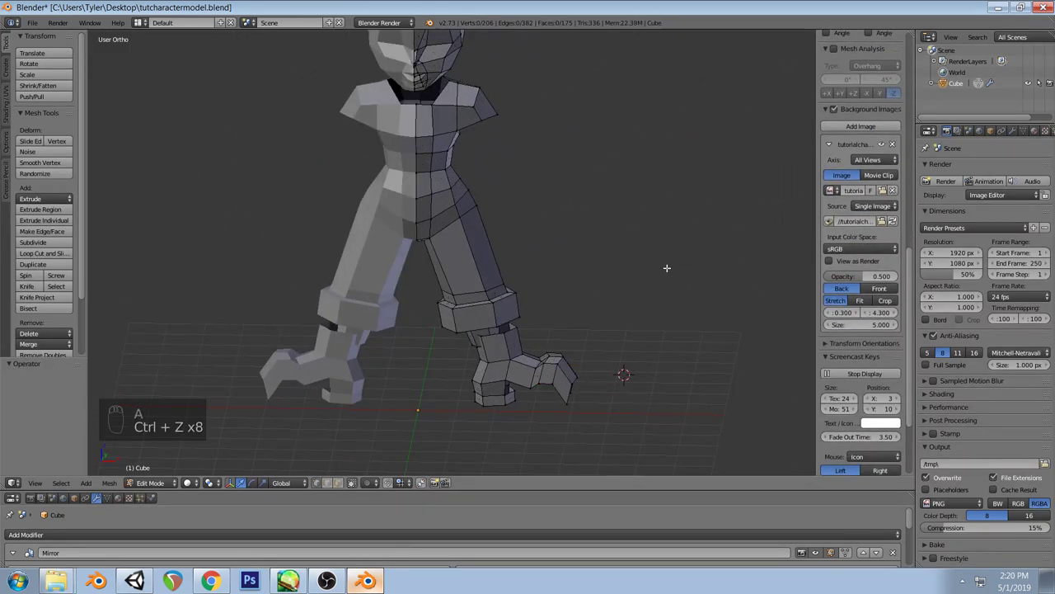
{"action": "key", "text": "ctrl+z"}
{"action": "key", "text": "ctrl+z"}
{"action": "key", "text": "ctrl+z"}
{"action": "key", "text": "ctrl+z"}
Extrude the foot's open front edge outward about 1.05 in X and slightly down to the end of the sketched toe
{"action": "key", "text": "KP_1"}
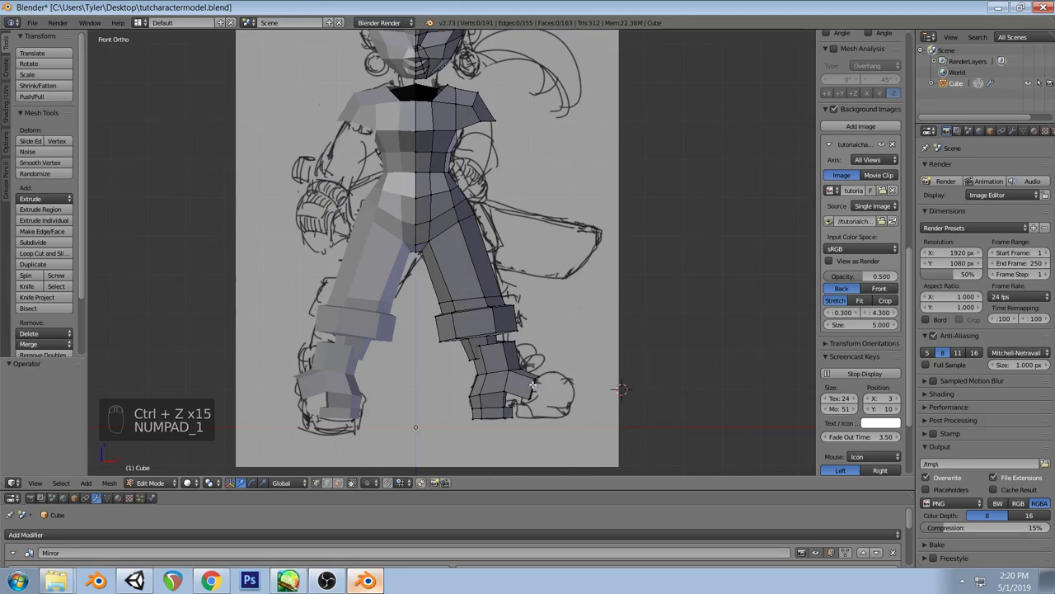
{"action": "key", "text": "KP_5"}
{"action": "key", "text": "b"}
{"action": "left_click_drag", "start_coordinate": [531, 381], "coordinate": [624, 394]}
{"action": "key", "text": "e"}
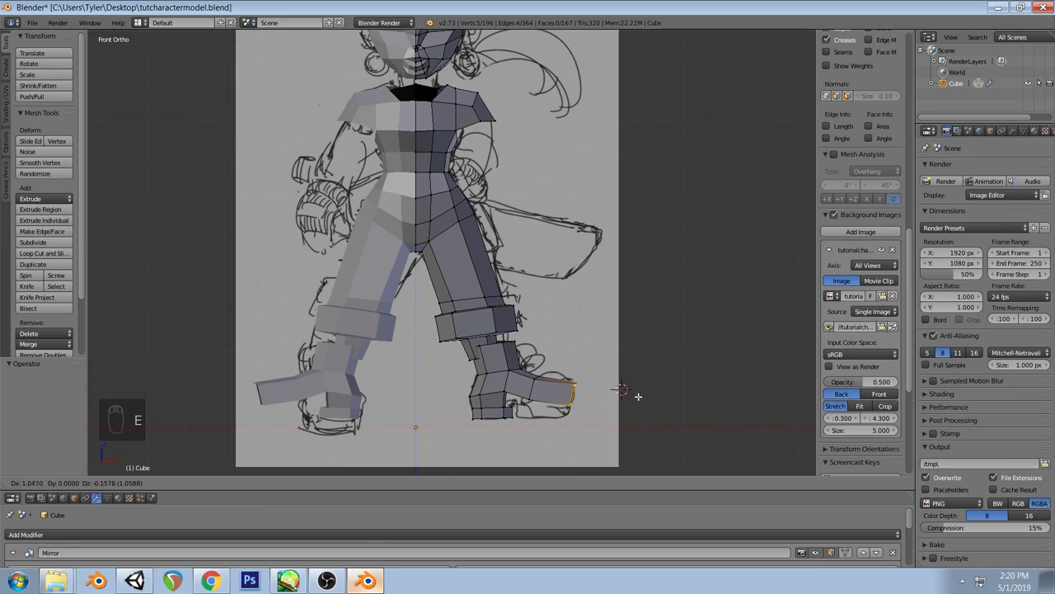
{"action": "left_click", "coordinate": [637, 396]}
{"action": "key", "text": "a"}
Move the two side edges of the toe's end along X to shape the tip
{"action": "middle_click_drag", "start_coordinate": [618, 392], "coordinate": [566, 388]}
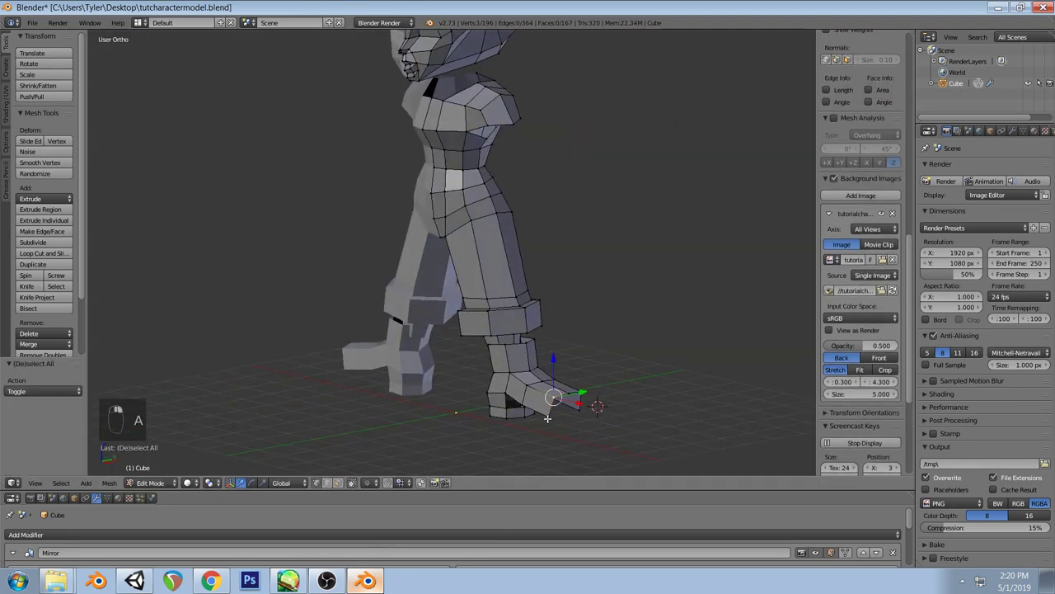
{"action": "right_click", "coordinate": [589, 411]}
{"action": "right_click", "coordinate": [592, 412]}
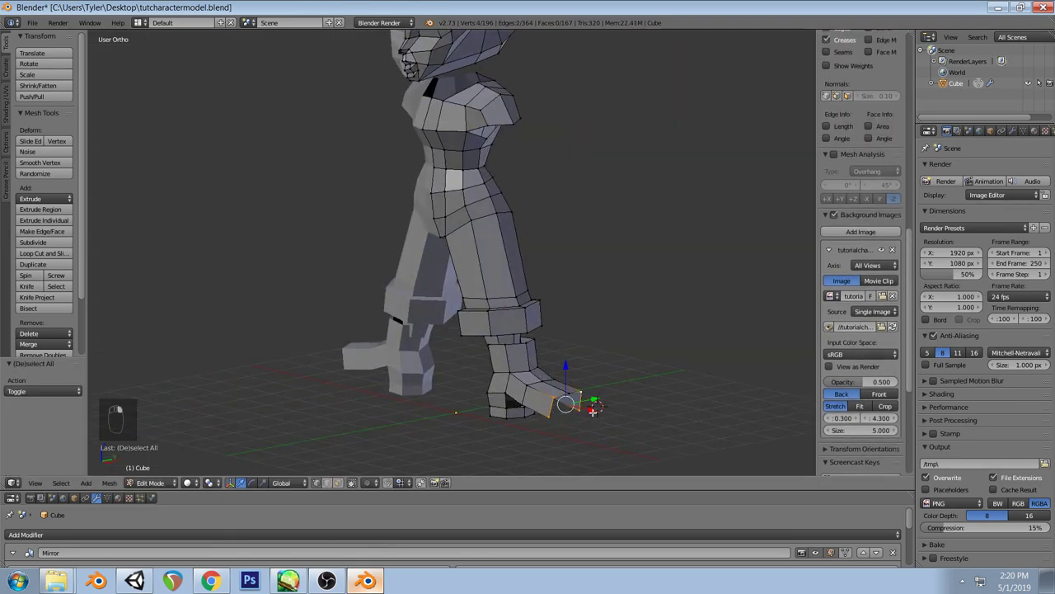
{"action": "key", "text": "g"}
{"action": "key", "text": "x"}
{"action": "left_click", "coordinate": [593, 409]}
{"action": "key", "text": "a"}
Add a centred loop cut across the toe section and scale it along Y by about 1.08
{"action": "middle_click_drag", "start_coordinate": [601, 337], "coordinate": [564, 416]}
{"action": "key", "text": "ctrl+r"}
{"action": "left_click", "coordinate": [534, 383]}
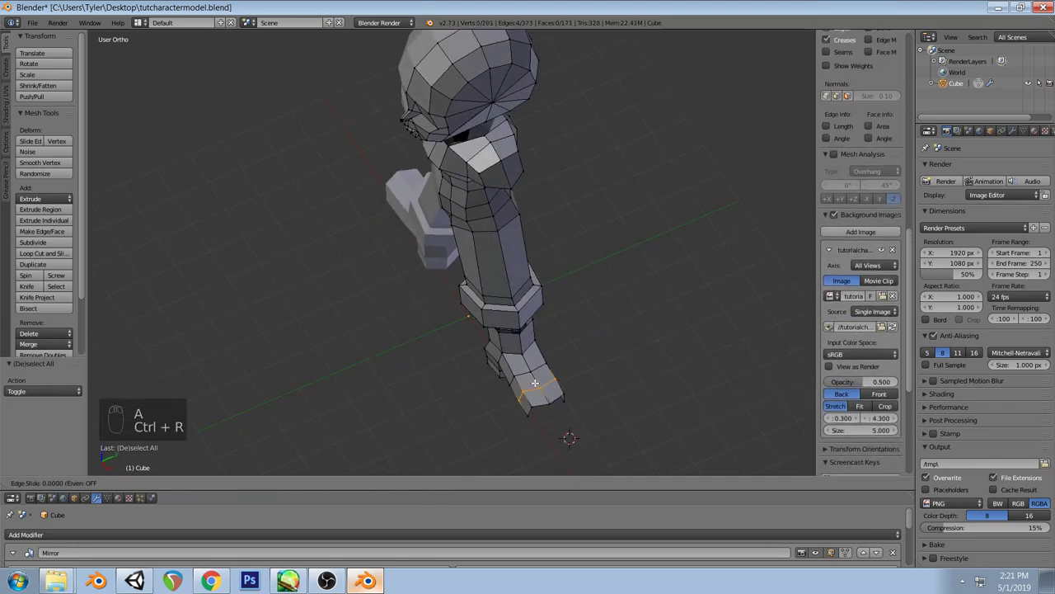
{"action": "right_click", "coordinate": [535, 382]}
{"action": "key", "text": "s"}
{"action": "key", "text": "y"}
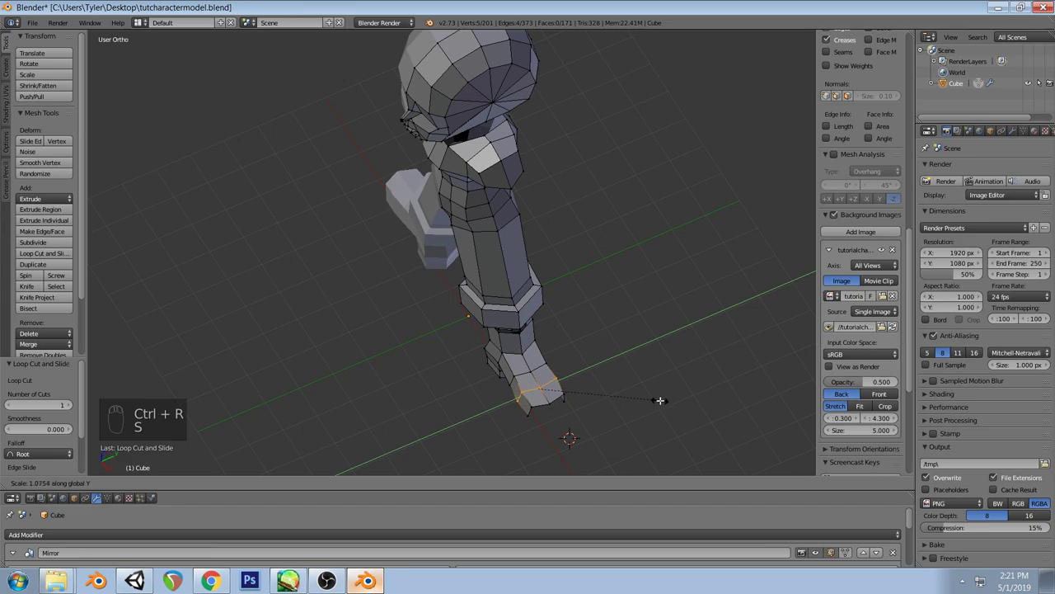
{"action": "left_click", "coordinate": [662, 400]}
{"action": "key", "text": "a"}
Select the side edges on both sides of the foot near the ankle and widen them slightly along Y
{"action": "middle_click_drag", "start_coordinate": [665, 398], "coordinate": [539, 369]}
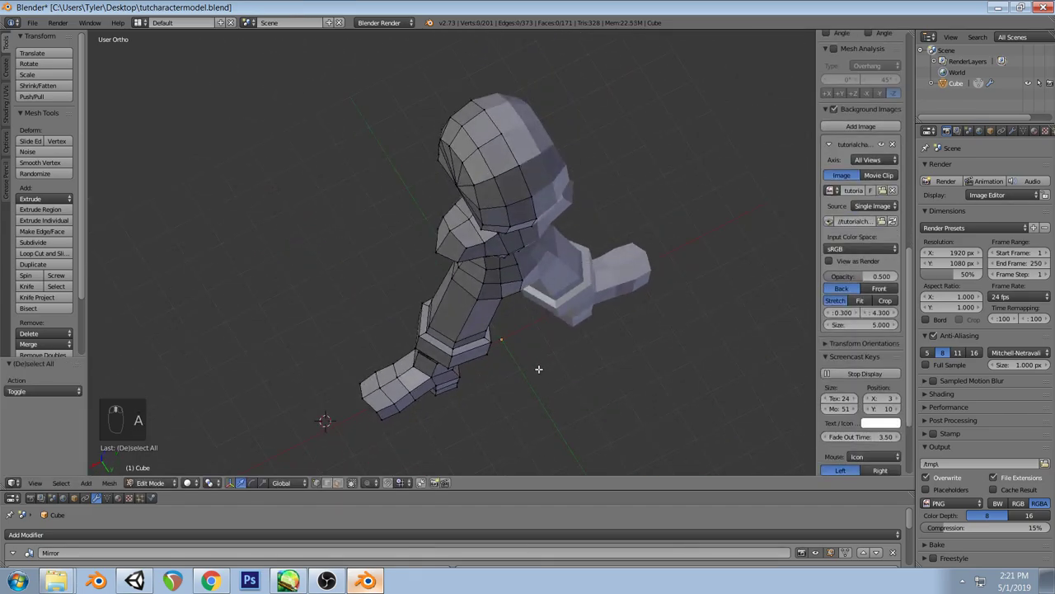
{"action": "right_click", "coordinate": [432, 381]}
{"action": "middle_click_drag", "start_coordinate": [432, 381], "coordinate": [547, 347]}
{"action": "right_click", "coordinate": [513, 305], "text": "shift"}
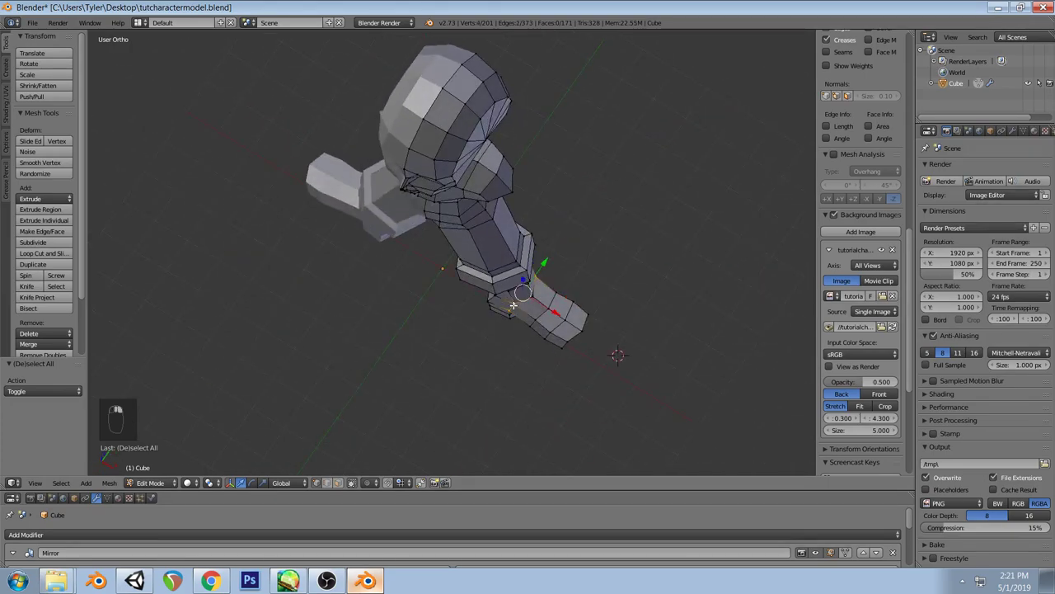
{"action": "key", "text": "s"}
{"action": "key", "text": "y"}
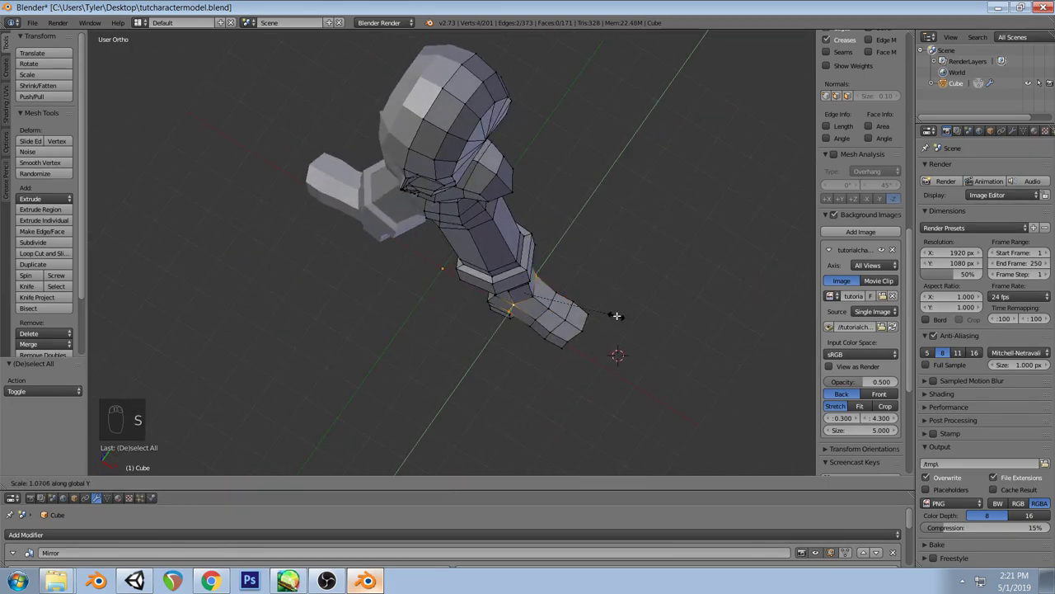
{"action": "left_click", "coordinate": [624, 312]}
{"action": "key", "text": "a"}
Try to scale an edge loop across the middle of the foot along Y, and undo back
{"action": "right_click", "coordinate": [641, 292]}
{"action": "middle_click_drag", "start_coordinate": [641, 291], "coordinate": [453, 266]}
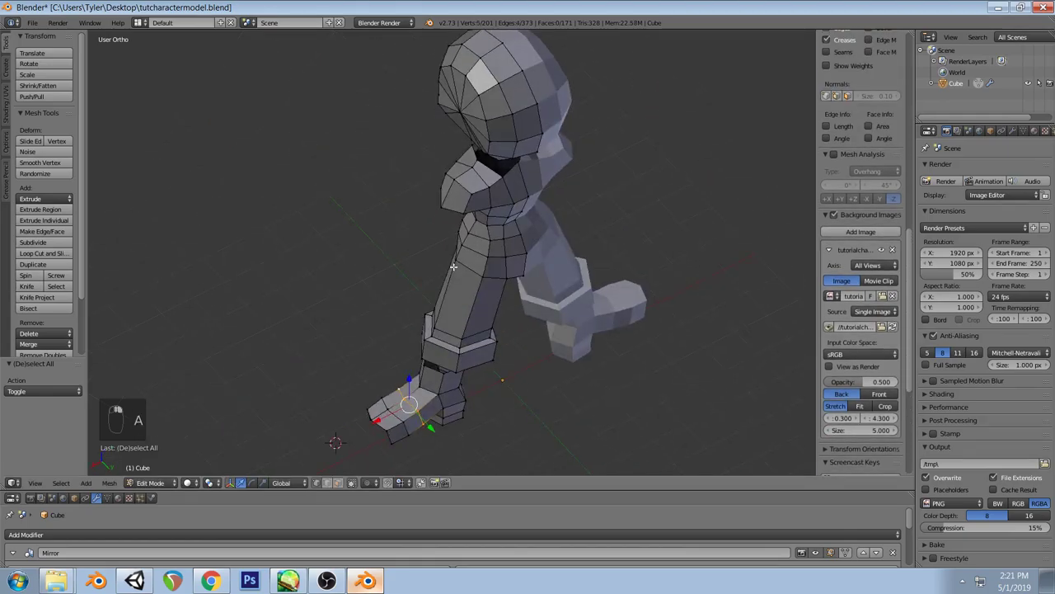
{"action": "key", "text": "s"}
{"action": "key", "text": "y"}
{"action": "right_click", "coordinate": [504, 432]}
{"action": "middle_click_drag", "start_coordinate": [504, 433], "coordinate": [654, 371]}
{"action": "key", "text": "ctrl+z"}
{"action": "key", "text": "ctrl+z"}
{"action": "key", "text": "ctrl+z"}
{"action": "key", "text": "ctrl+z"}
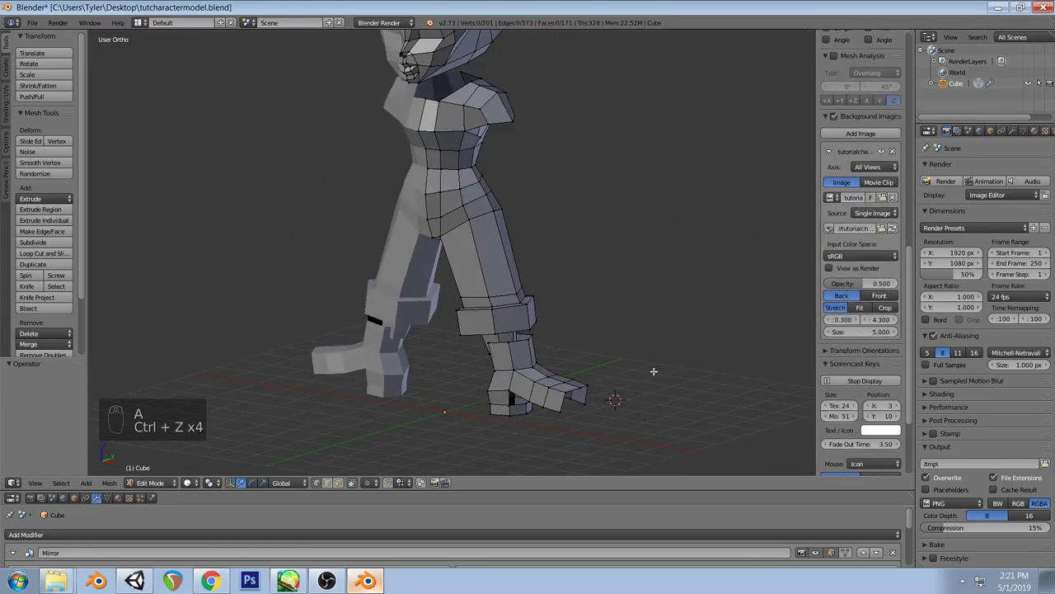
Select the open lower edges along both sides of the foot's toe section
{"action": "key", "text": "KP_1"}
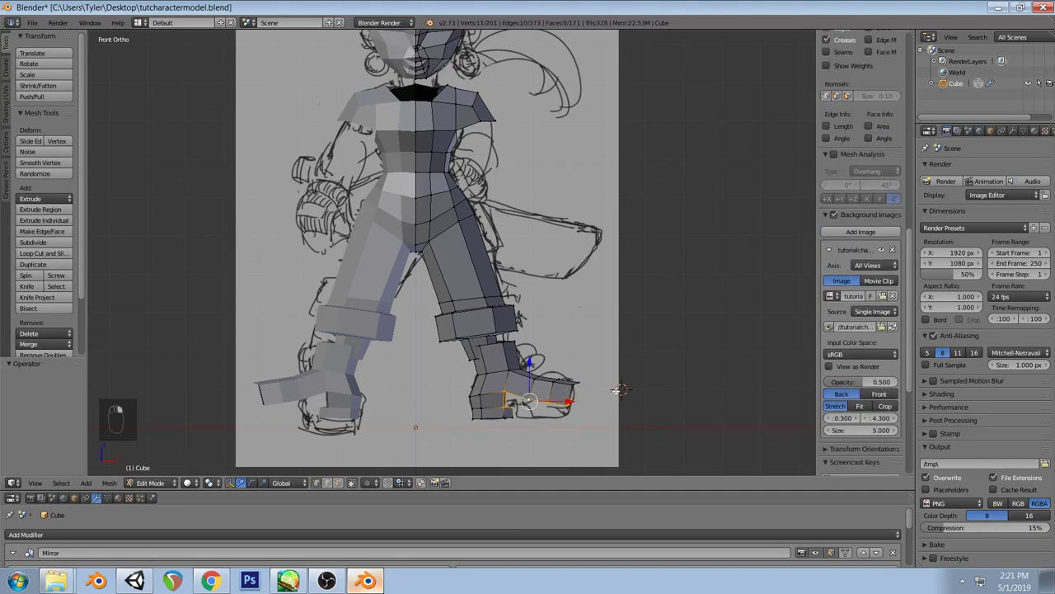
{"action": "key", "text": "a"}
{"action": "right_click", "coordinate": [540, 401]}
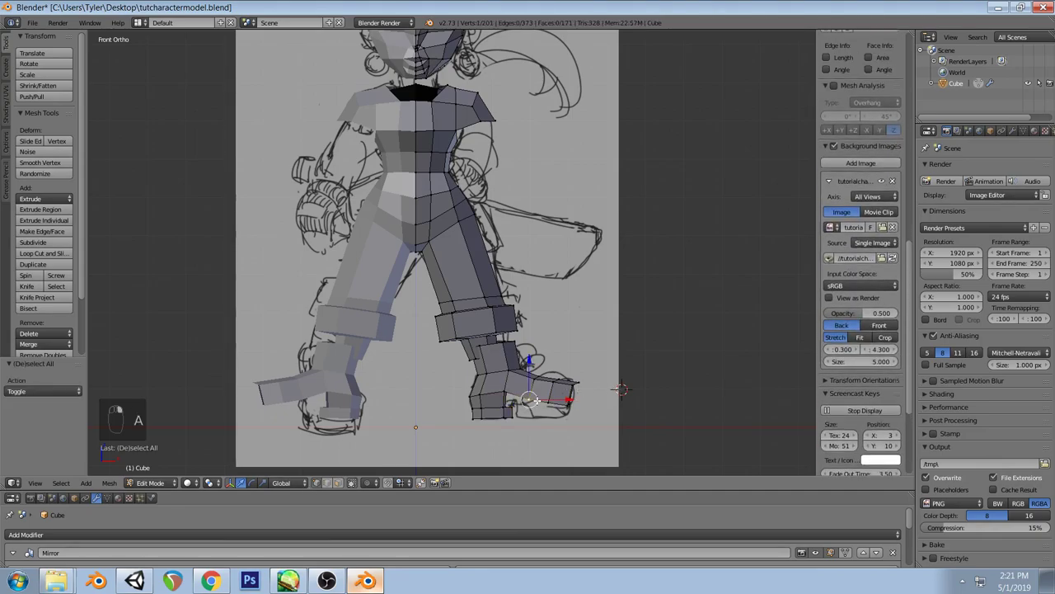
{"action": "middle_click_drag", "start_coordinate": [610, 375], "coordinate": [483, 427]}
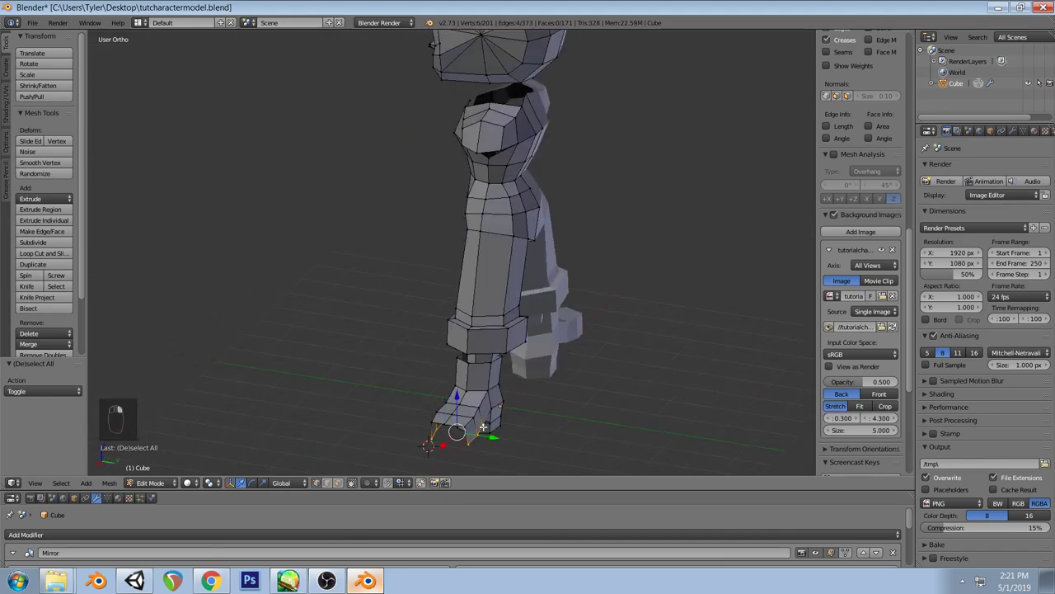
{"action": "key", "text": "KP_1"}
Try to extrude the selected edges down by 0.387, flatten them to 0.292 along Z and shift them slightly
{"action": "key", "text": "e"}
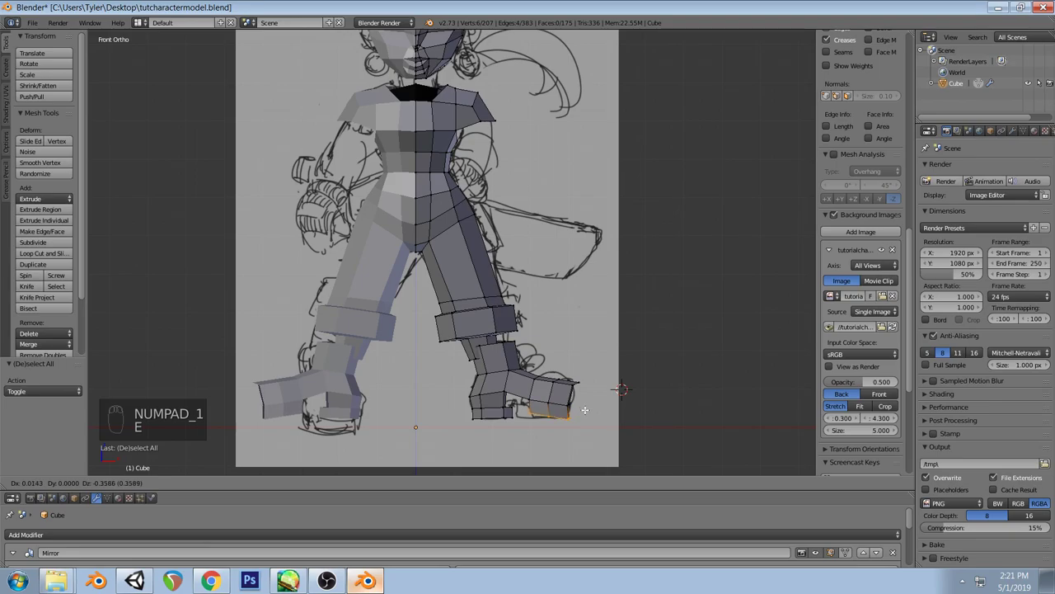
{"action": "left_click", "coordinate": [585, 410]}
{"action": "key", "text": "s"}
{"action": "key", "text": "z"}
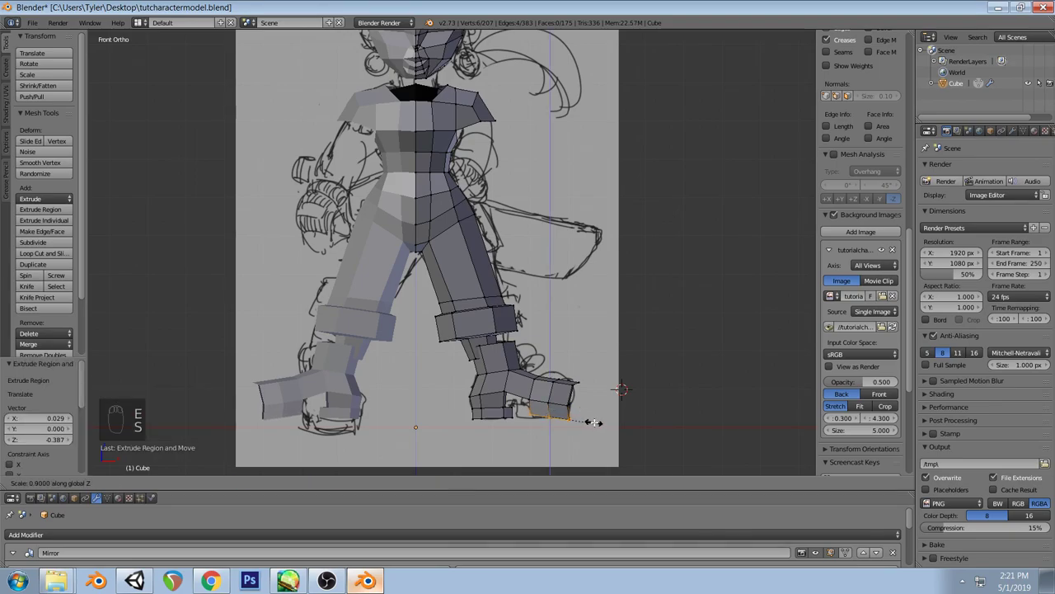
{"action": "left_click", "coordinate": [630, 413]}
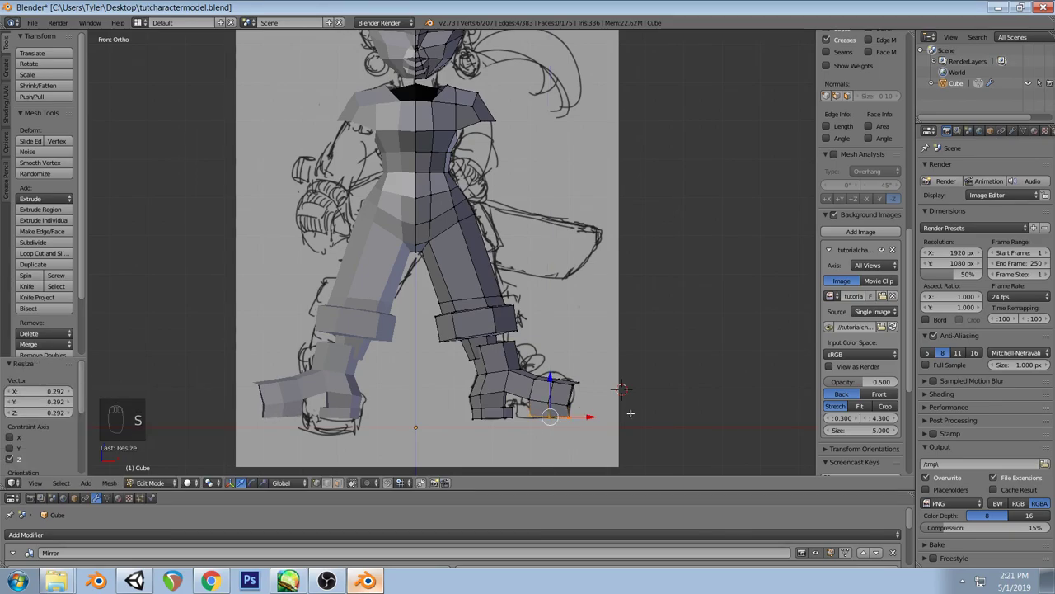
{"action": "key", "text": "g"}
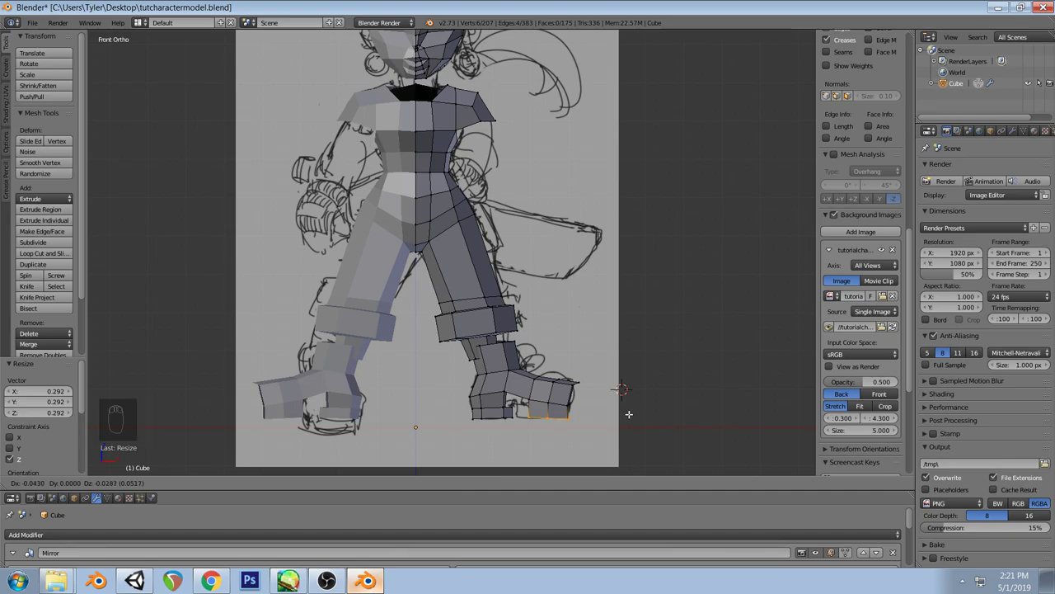
{"action": "left_click", "coordinate": [628, 414]}
{"action": "key", "text": "a"}
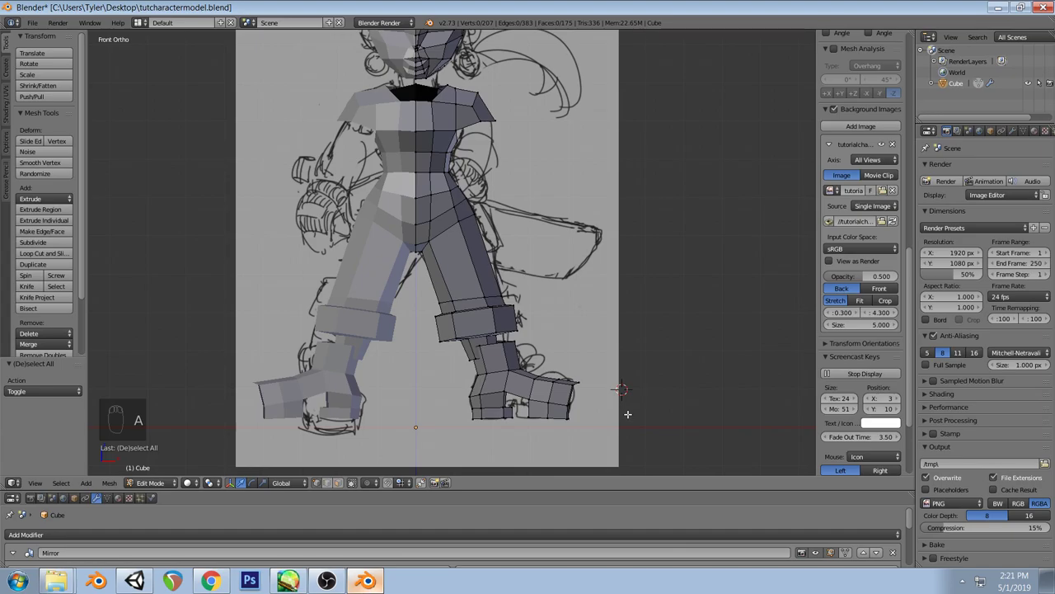
Undo the downward extrusion of the toe's side edges with its flattening and shift
{"action": "key", "text": "ctrl+z"}
{"action": "key", "text": "ctrl+z"}
{"action": "key", "text": "ctrl+z"}
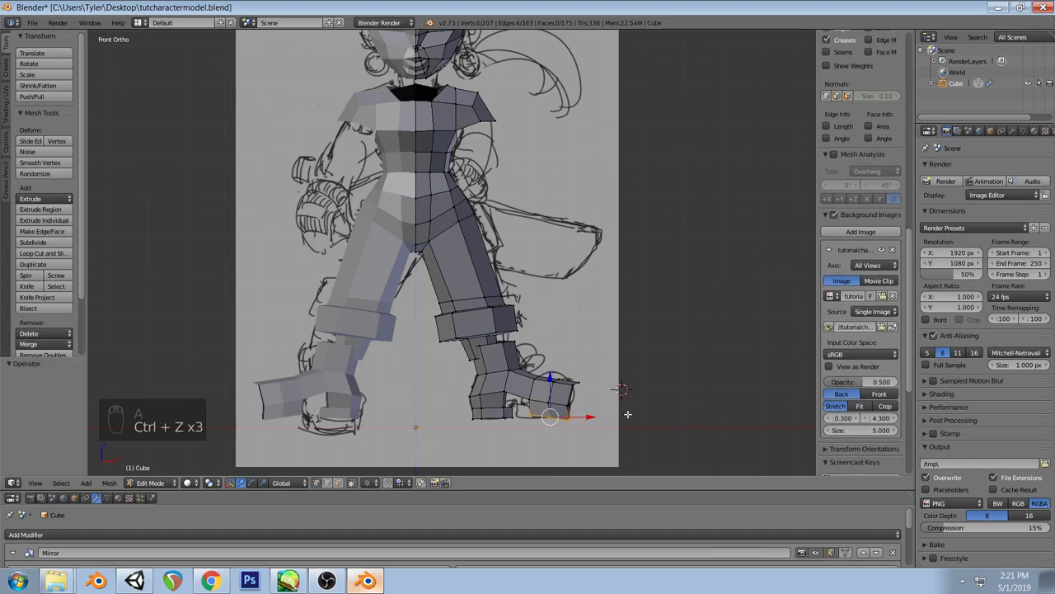
{"action": "key", "text": "ctrl+z"}
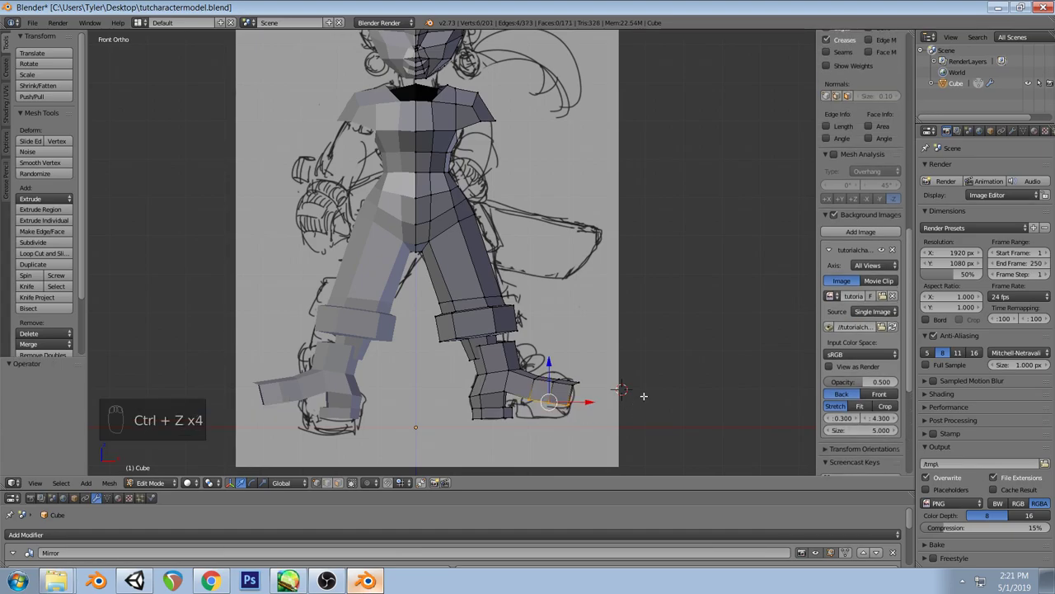
Extrude the toe's lower side edges down by 0.258 and scale them to about 0.62 along Z
{"action": "key", "text": "g"}
{"action": "key", "text": "e"}
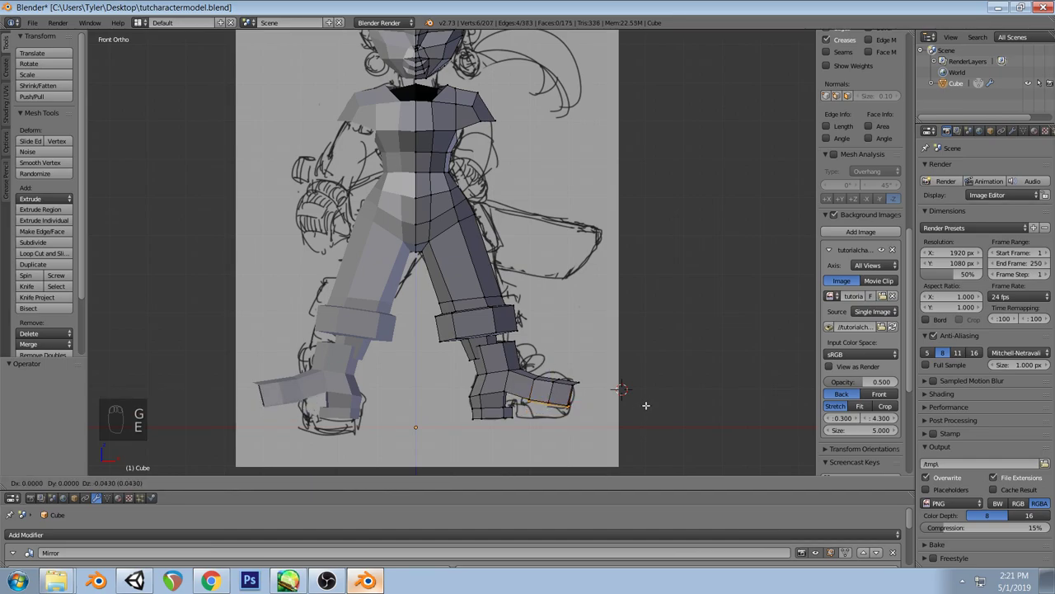
{"action": "left_click", "coordinate": [646, 411]}
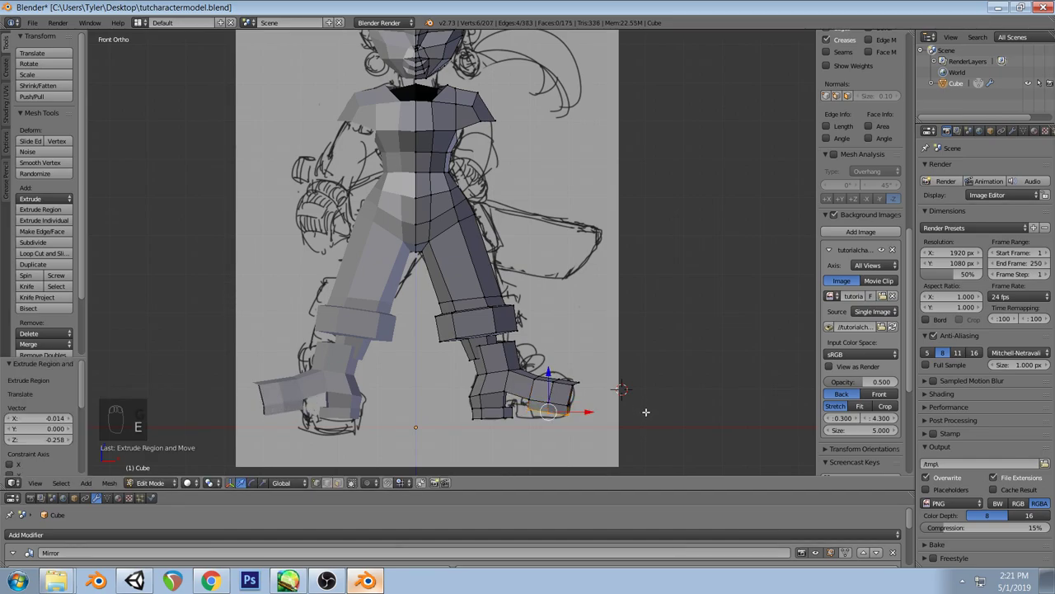
{"action": "key", "text": "s"}
{"action": "key", "text": "z"}
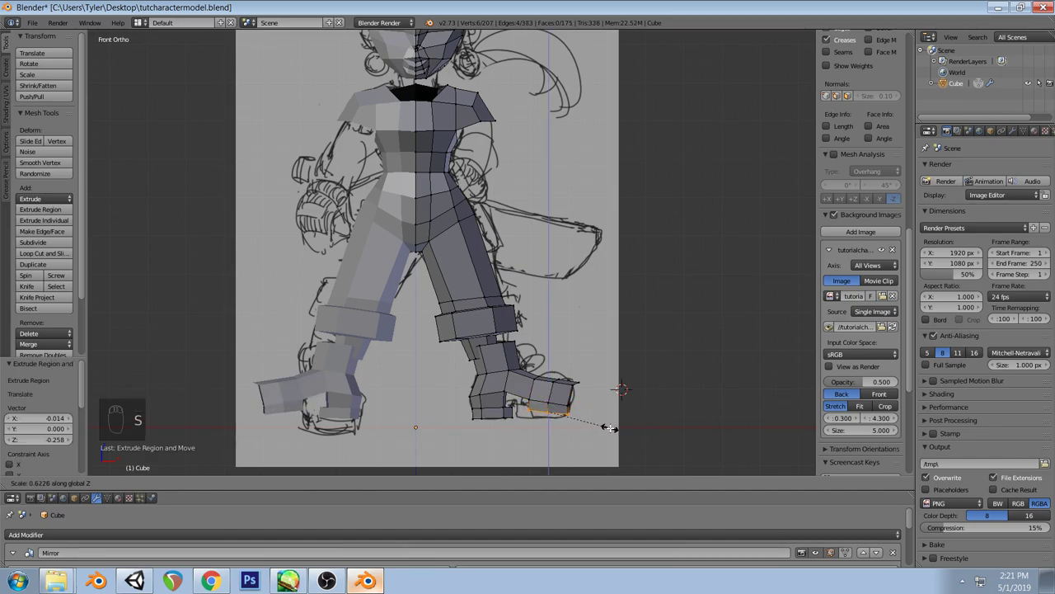
{"action": "left_click", "coordinate": [609, 428]}
{"action": "key", "text": "a"}
Select the side edges just above the new bottom row of the toe and rotate them by -5.633° in front view
{"action": "middle_click_drag", "start_coordinate": [595, 404], "coordinate": [444, 415]}
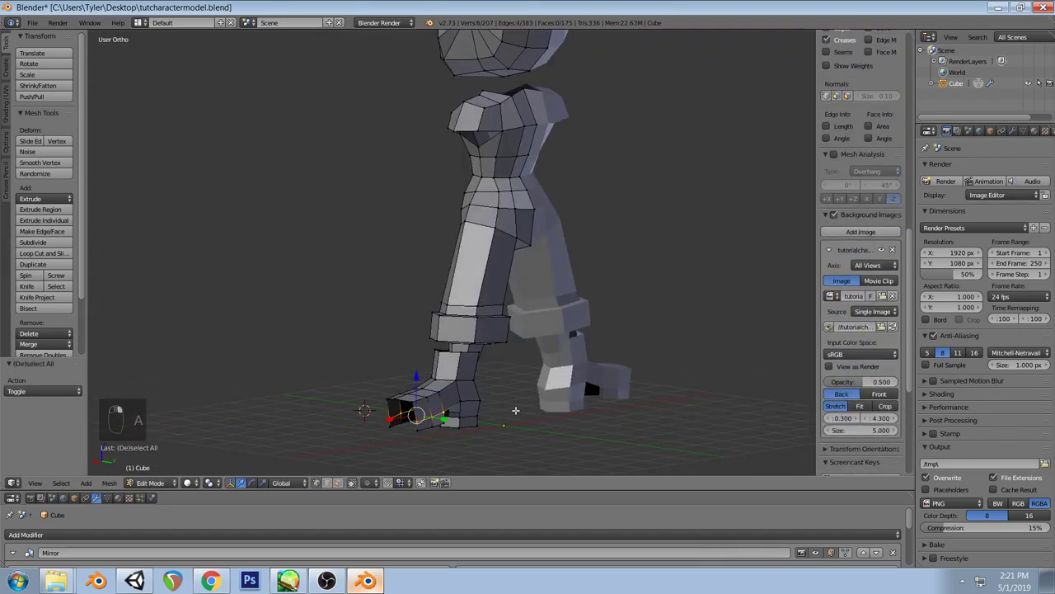
{"action": "key", "text": "KP_1"}
{"action": "key", "text": "r"}
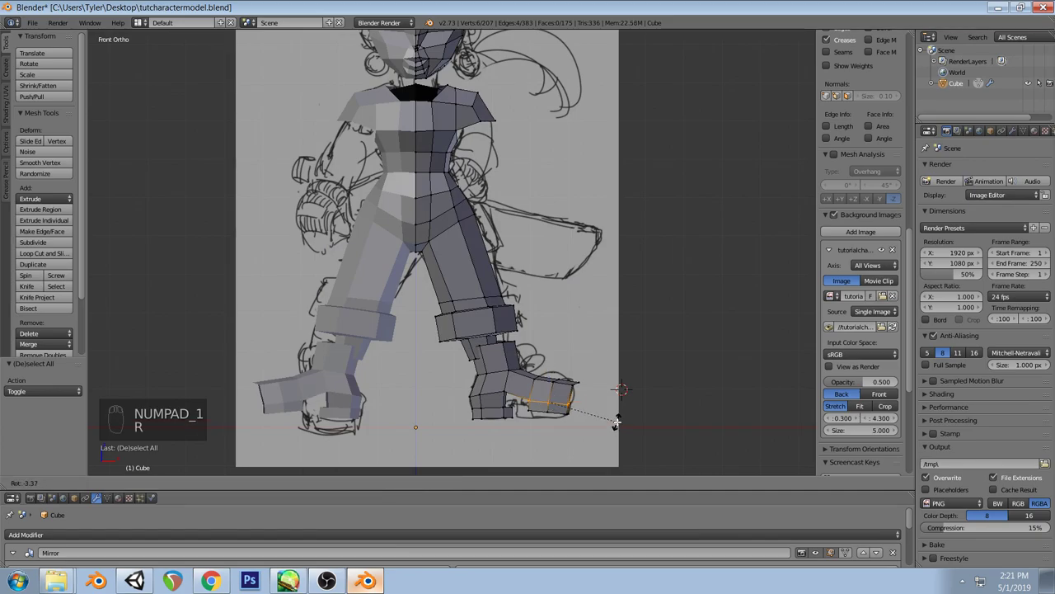
{"action": "left_click", "coordinate": [617, 419]}
{"action": "key", "text": "g"}
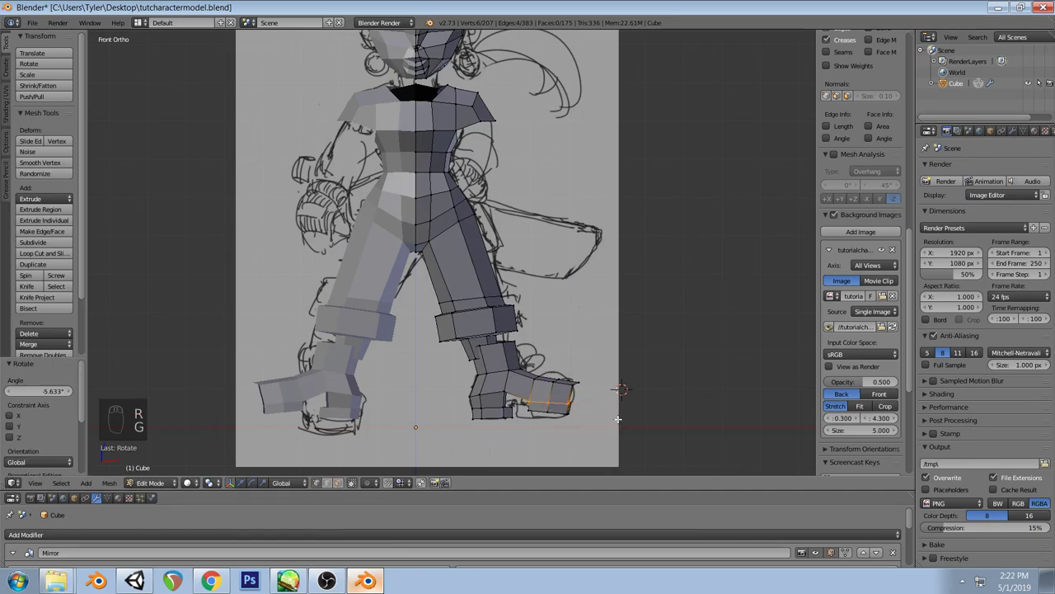
{"action": "left_click", "coordinate": [618, 419]}
{"action": "key", "text": "a"}
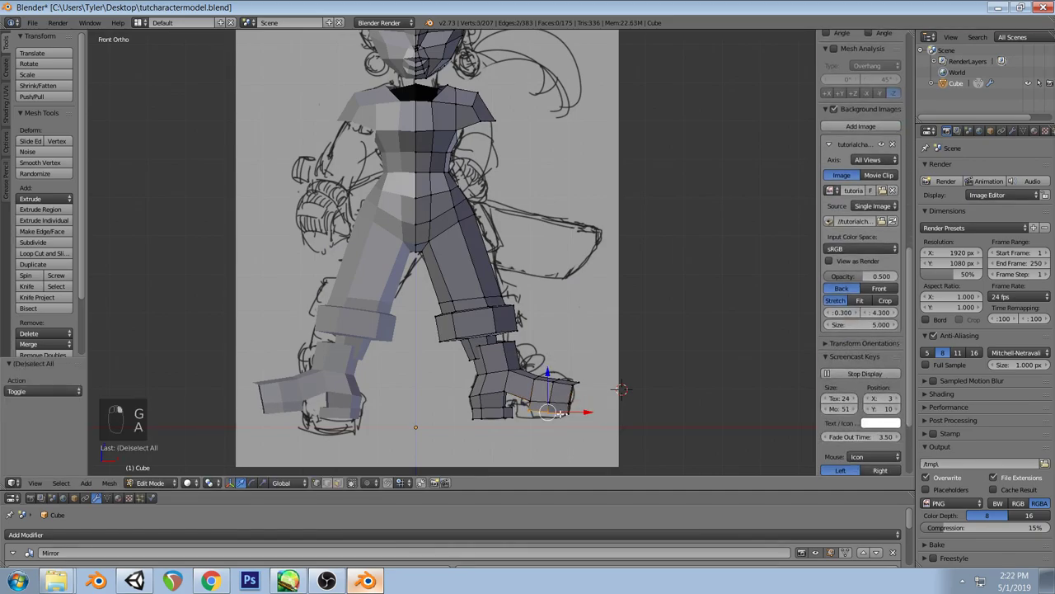
Flatten the toe's bottom side edges to 0.479 along Z and raise them by 0.043
{"action": "middle_click_drag", "start_coordinate": [564, 418], "coordinate": [516, 438]}
{"action": "right_click", "coordinate": [528, 445], "text": "shift"}
{"action": "key", "text": "s"}
{"action": "key", "text": "z"}
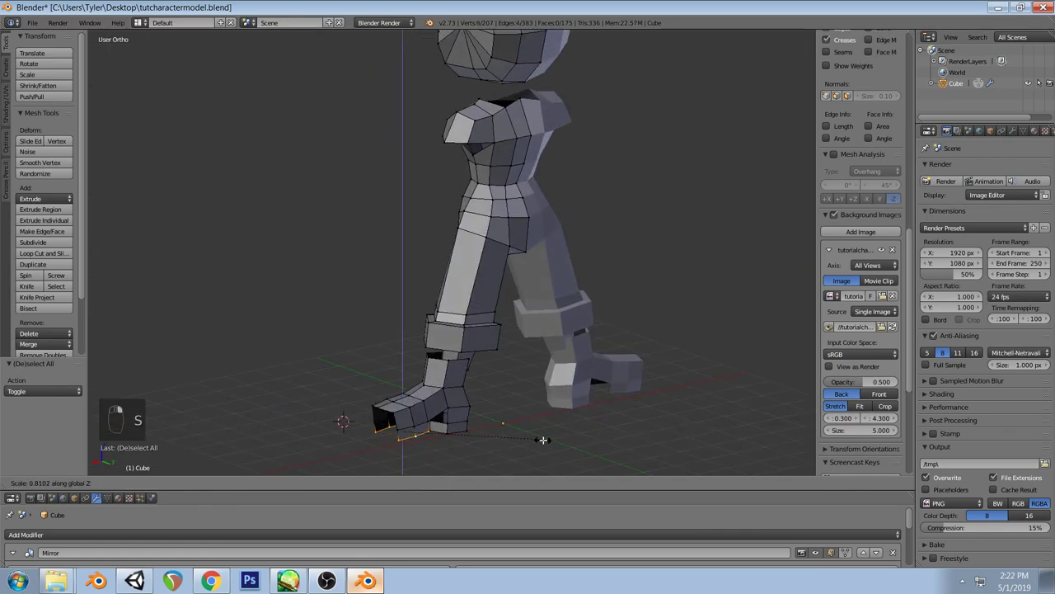
{"action": "left_click", "coordinate": [492, 435]}
{"action": "key", "text": "KP_1"}
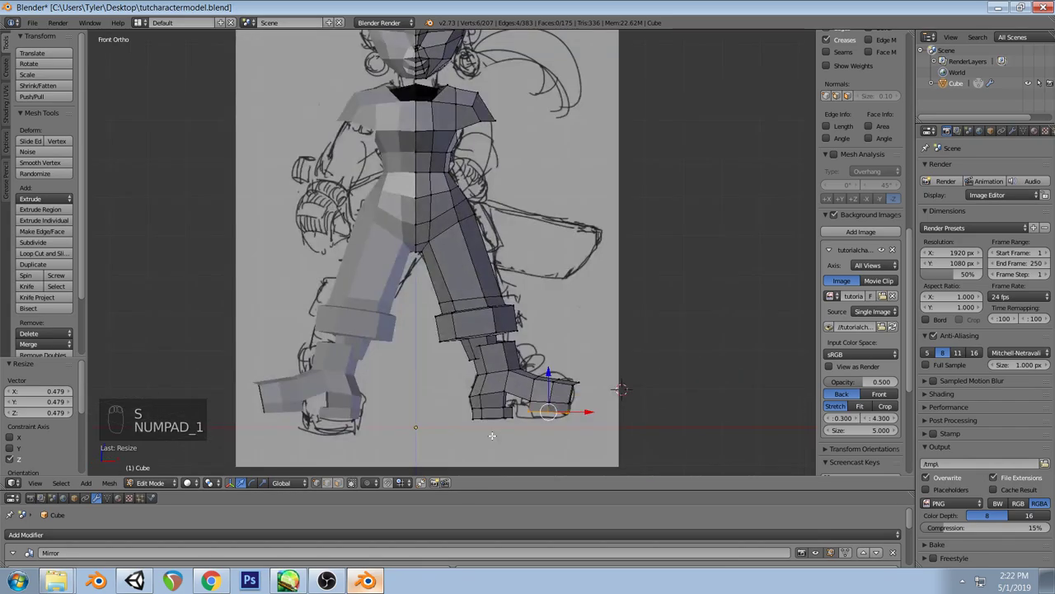
{"action": "left_click_drag", "start_coordinate": [548, 375], "coordinate": [548, 371]}
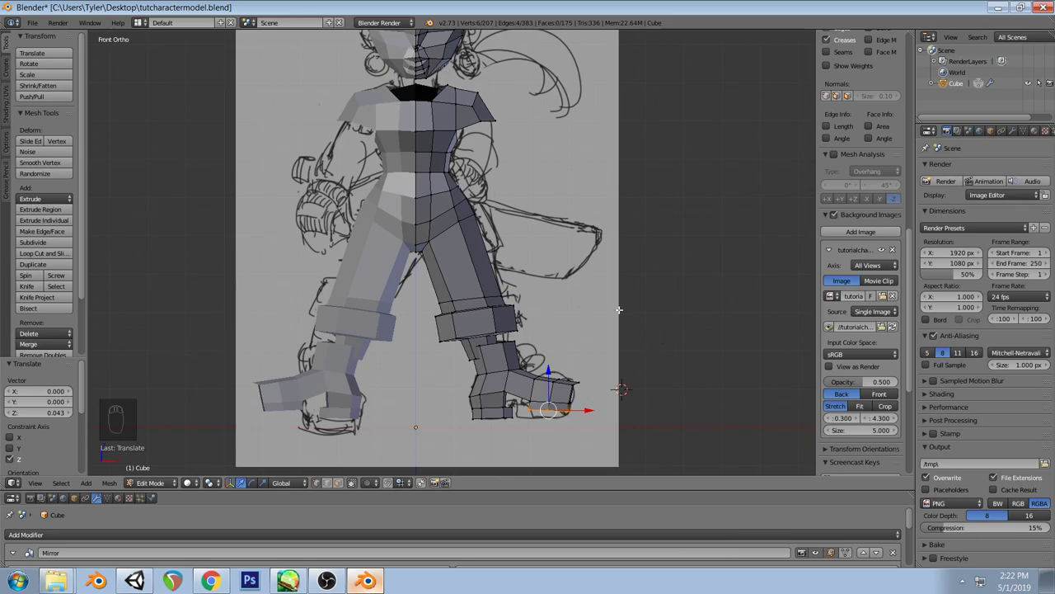
Extrude the toe's bottom side edges down by about 0.27 to form the sole strip
{"action": "key", "text": "e"}
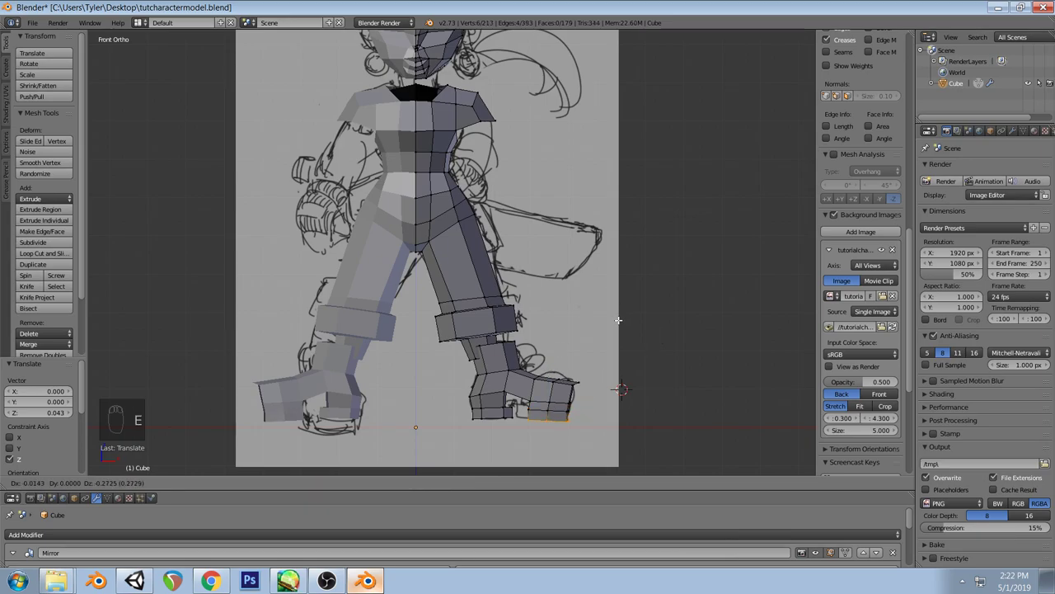
{"action": "left_click", "coordinate": [618, 317]}
{"action": "key", "text": "a"}
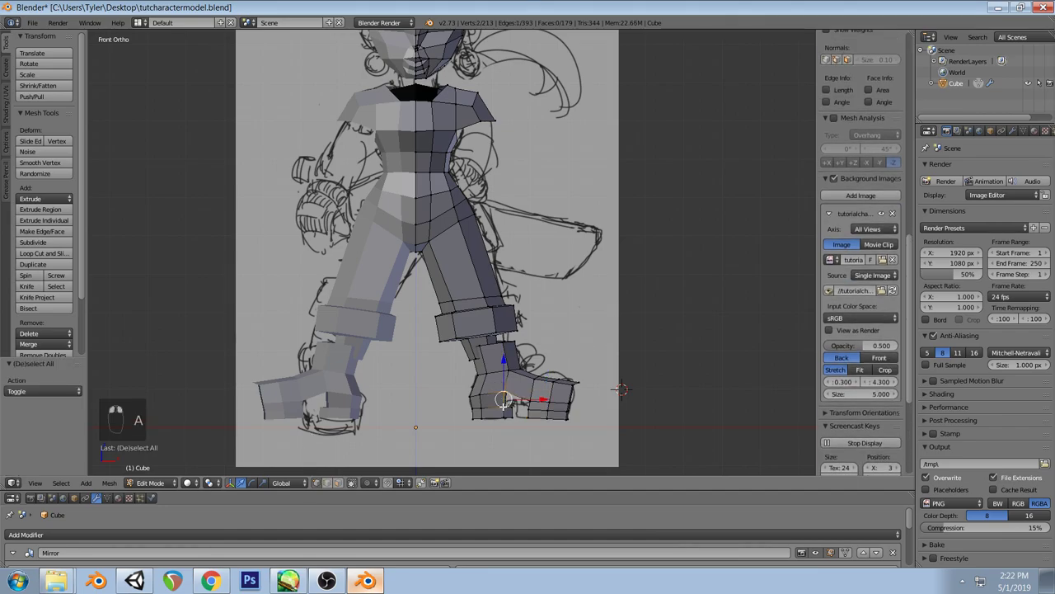
Fill a face between heel and toe on both the front and back sides of the foot
{"action": "right_click", "coordinate": [528, 404]}
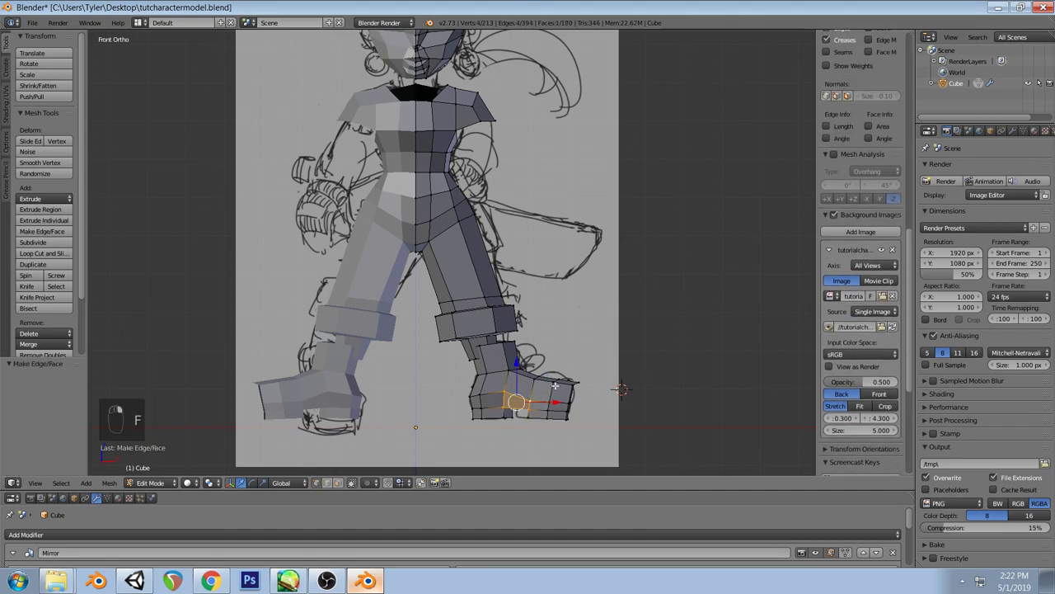
{"action": "key", "text": "a"}
{"action": "mouse_move", "coordinate": [587, 342]}
{"action": "middle_mouse_down"}
{"action": "mouse_move", "coordinate": [572, 321]}
{"action": "mouse_move", "coordinate": [489, 352]}
{"action": "mouse_move", "coordinate": [354, 341]}
{"action": "mouse_move", "coordinate": [328, 308]}
{"action": "middle_mouse_up"}
{"action": "right_click", "coordinate": [363, 402]}
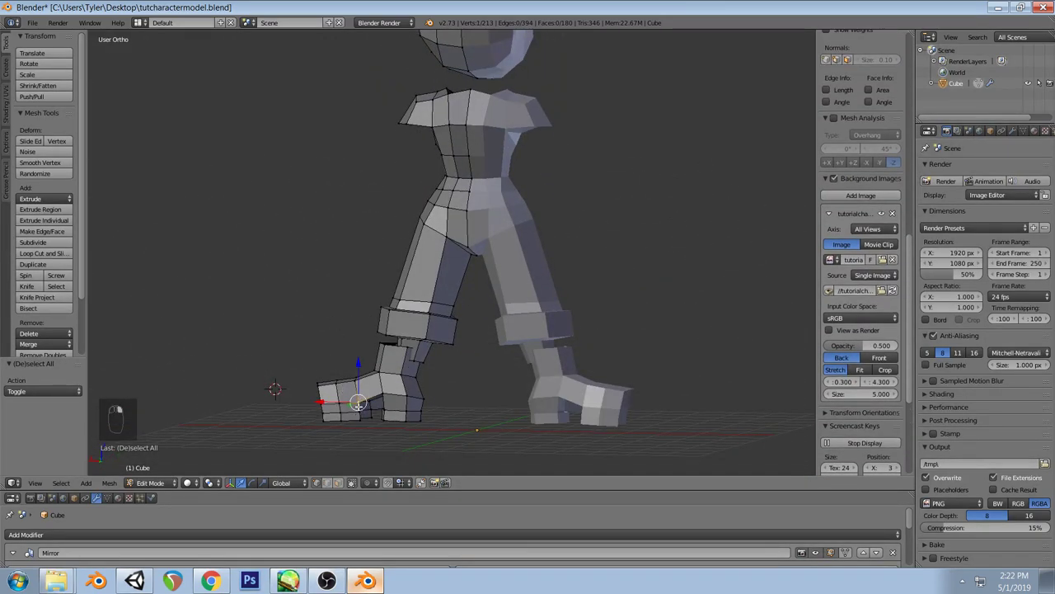
{"action": "right_click", "coordinate": [386, 398], "text": "shift"}
{"action": "key", "text": "f"}
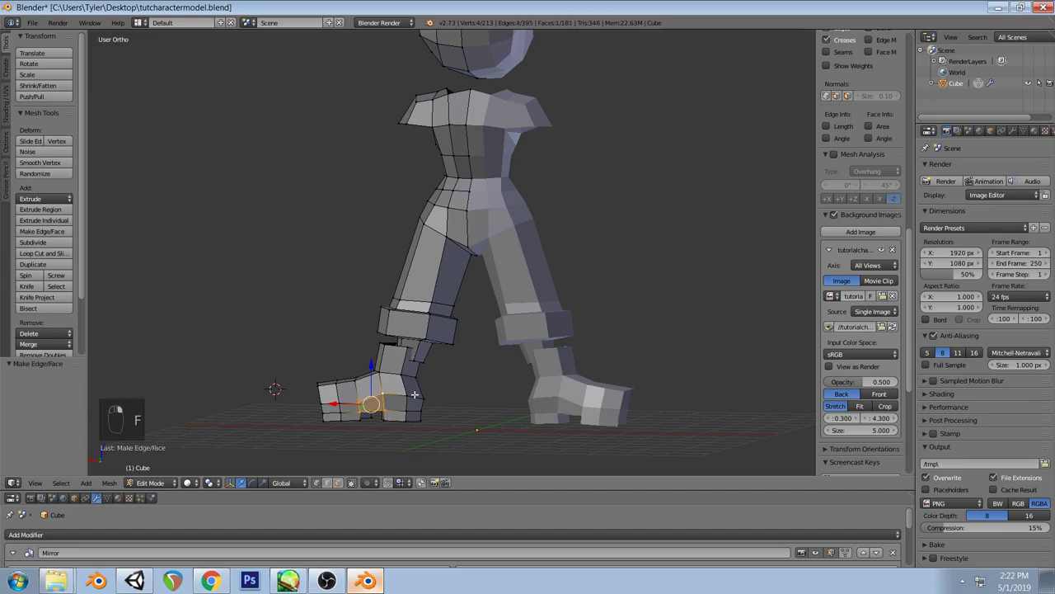
{"action": "key", "text": "a"}
Extrude one vertex from the arch edge between heel and toe in front view, following the reference sketch
{"action": "middle_click_drag", "start_coordinate": [415, 394], "coordinate": [485, 331]}
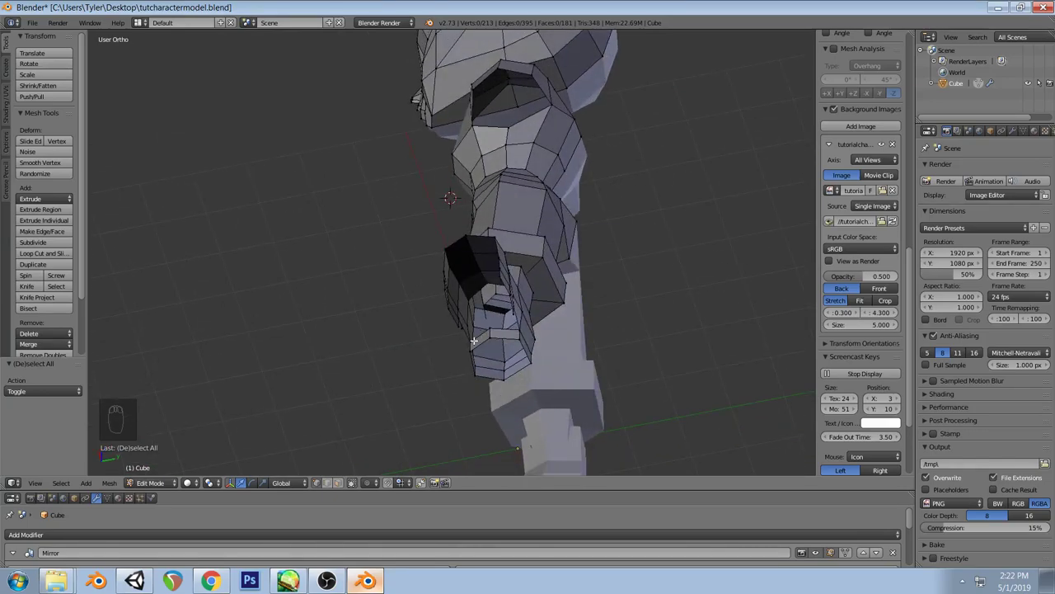
{"action": "right_click", "coordinate": [474, 340]}
{"action": "right_click", "coordinate": [489, 327]}
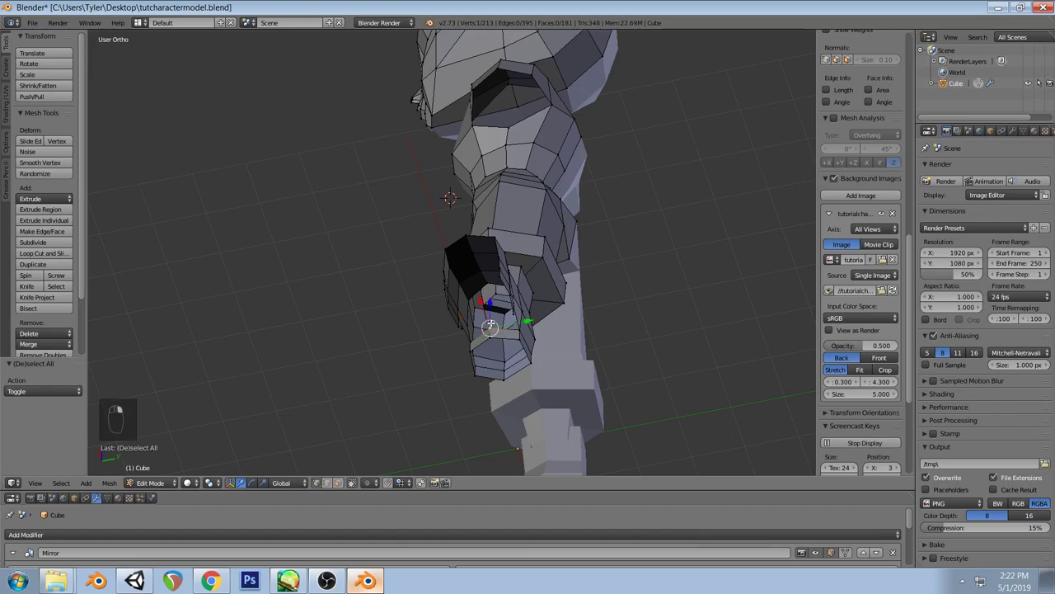
{"action": "key", "text": "KP_1"}
{"action": "key", "text": "z"}
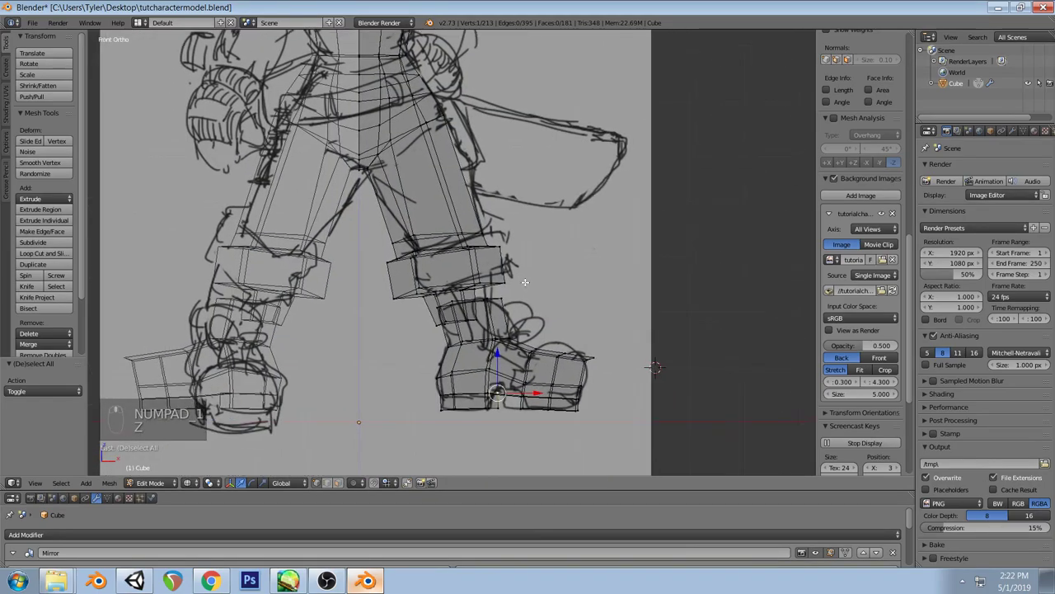
{"action": "key", "text": "e"}
{"action": "left_click", "coordinate": [563, 377]}
{"action": "key", "text": "a"}
{"action": "key", "text": "z"}
Fill two adjoining faces across the underside of the arch between heel and toe
{"action": "middle_click_drag", "start_coordinate": [563, 377], "coordinate": [606, 263]}
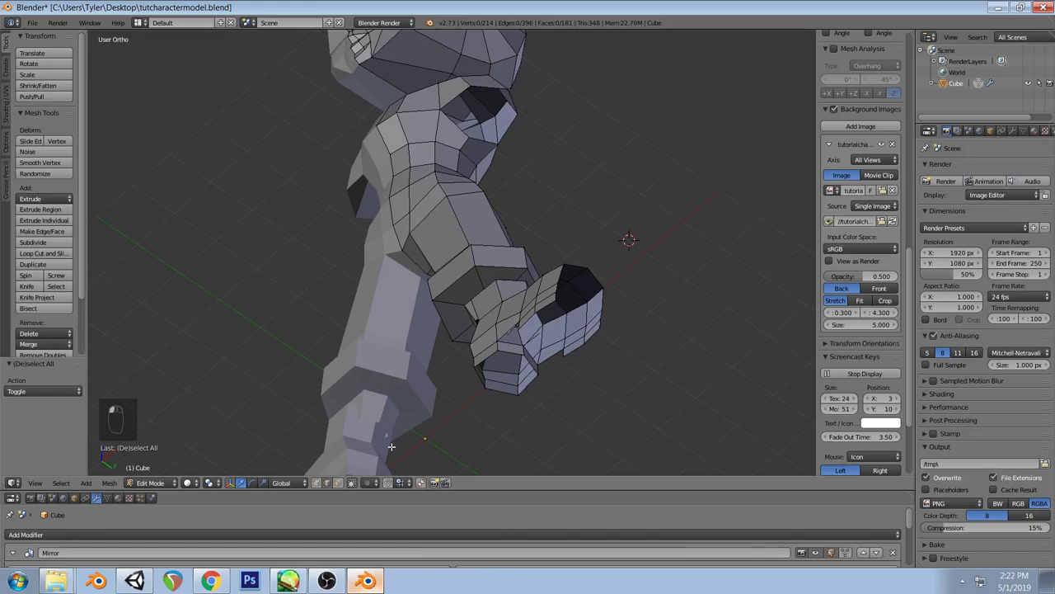
{"action": "right_click", "coordinate": [506, 331]}
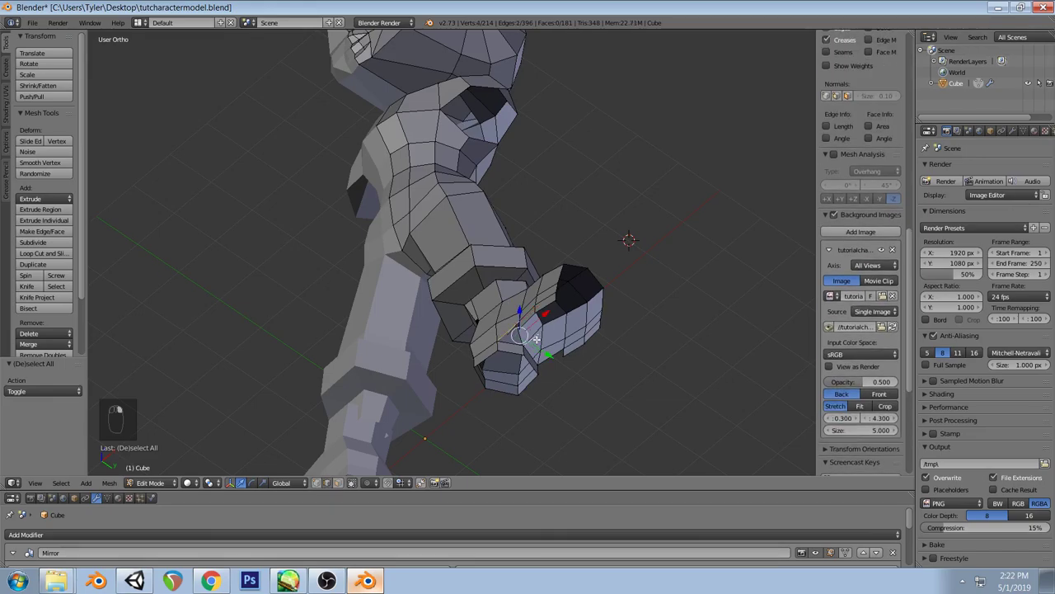
{"action": "key", "text": "f"}
{"action": "key", "text": "f"}
{"action": "key", "text": "a"}
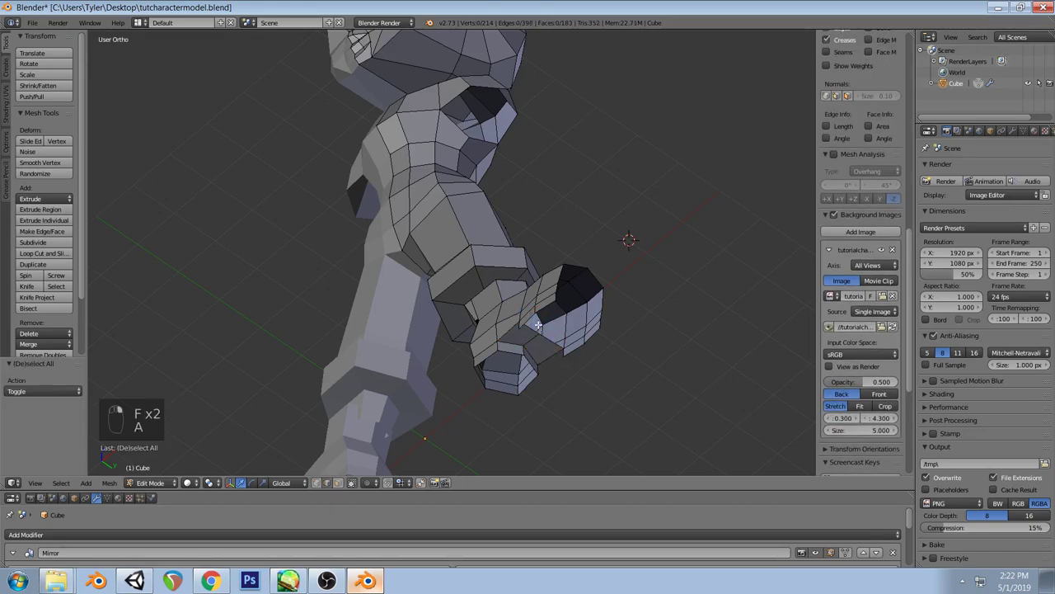
Connect the two sides of the toe with an edge across the underside and subdivide it with 1 cut
{"action": "middle_click_drag", "start_coordinate": [577, 346], "coordinate": [706, 292]}
{"action": "middle_click_drag", "start_coordinate": [316, 475], "coordinate": [351, 445]}
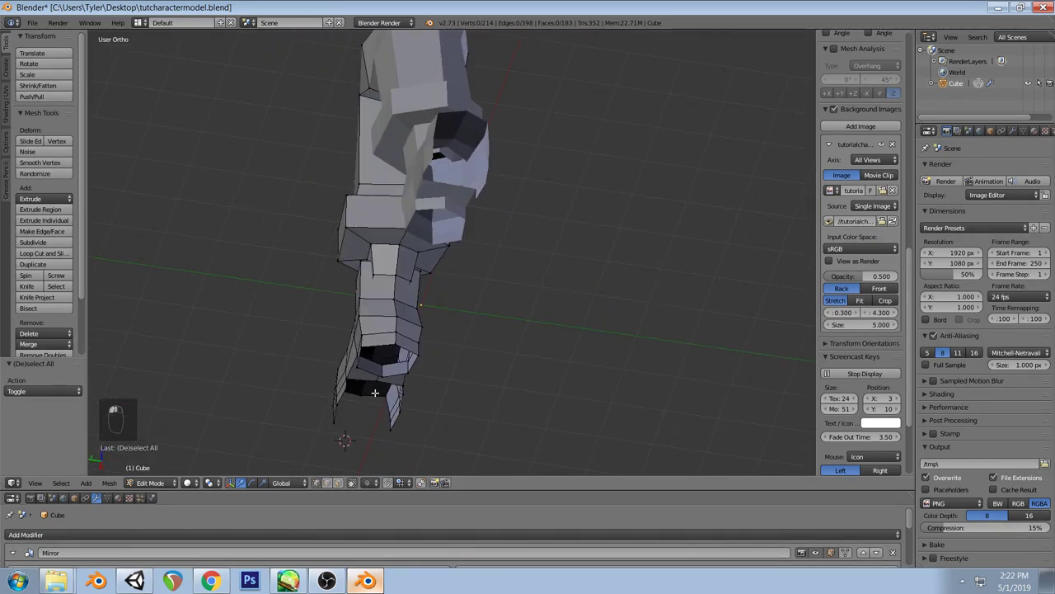
{"action": "right_click", "coordinate": [353, 391]}
{"action": "middle_click_drag", "start_coordinate": [353, 391], "coordinate": [415, 409]}
{"action": "right_click", "coordinate": [391, 389], "text": "shift"}
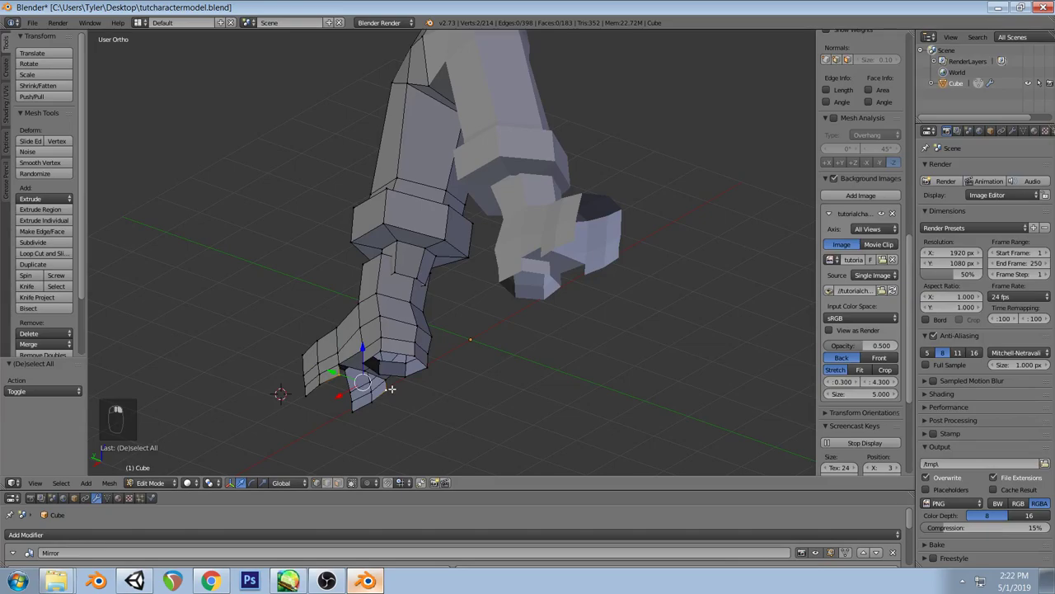
{"action": "key", "text": "f"}
{"action": "key", "text": "w"}
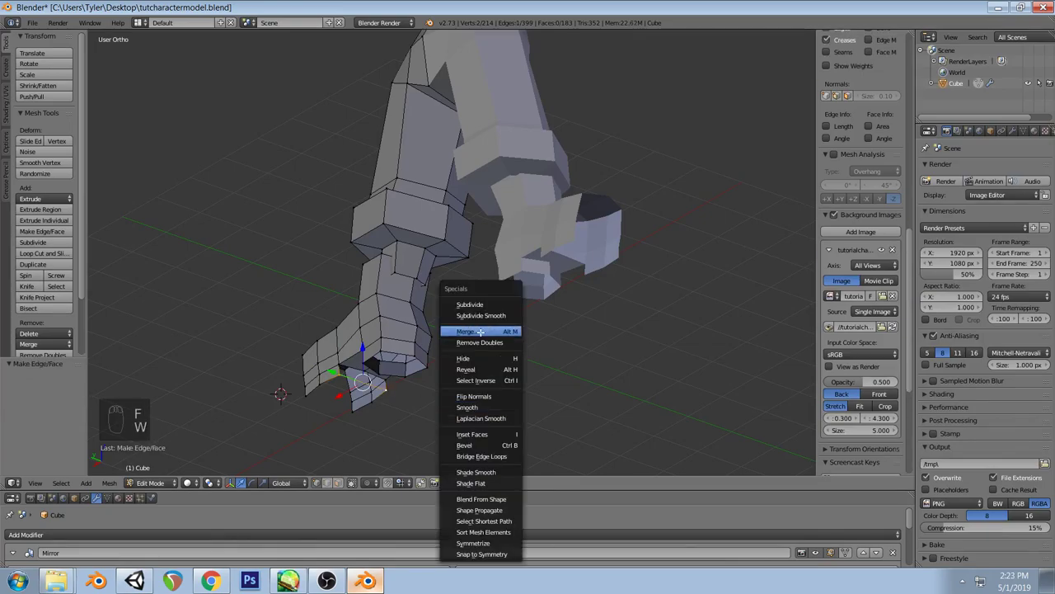
{"action": "left_click", "coordinate": [485, 303]}
Move the new edge's midpoint by about -0.05 along X
{"action": "key", "text": "g"}
{"action": "key", "text": "x"}
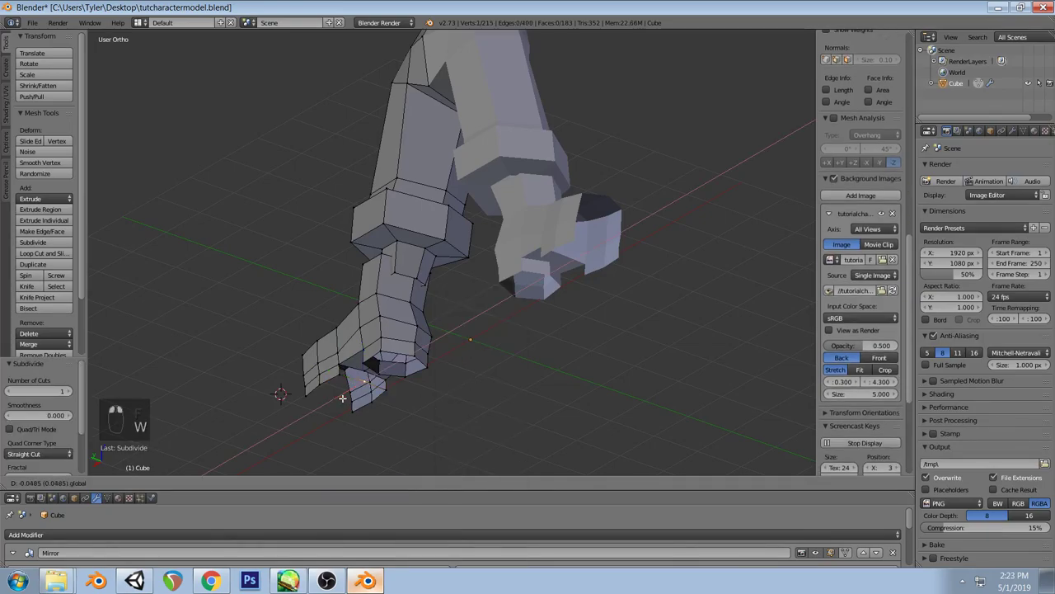
{"action": "left_click", "coordinate": [342, 398]}
{"action": "key", "text": "a"}
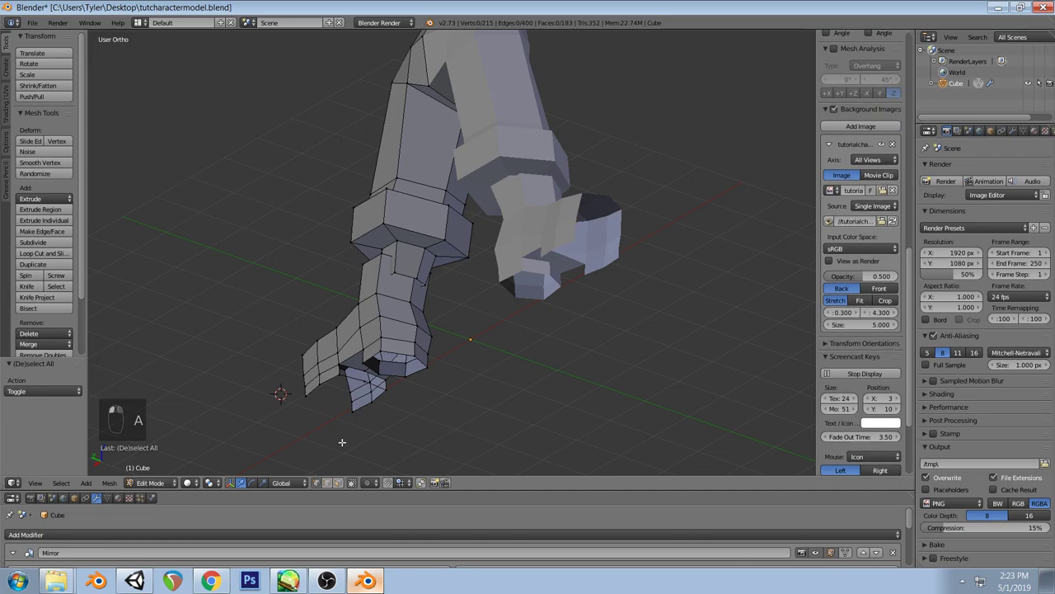
Fill two faces below the subdivided cross edge to close the back wall of the toe sole
{"action": "right_click", "coordinate": [347, 367]}
{"action": "key", "text": "f"}
{"action": "right_click", "coordinate": [379, 385]}
{"action": "right_click", "coordinate": [374, 376], "text": "shift"}
{"action": "key", "text": "f"}
{"action": "key", "text": "ctrl+z"}
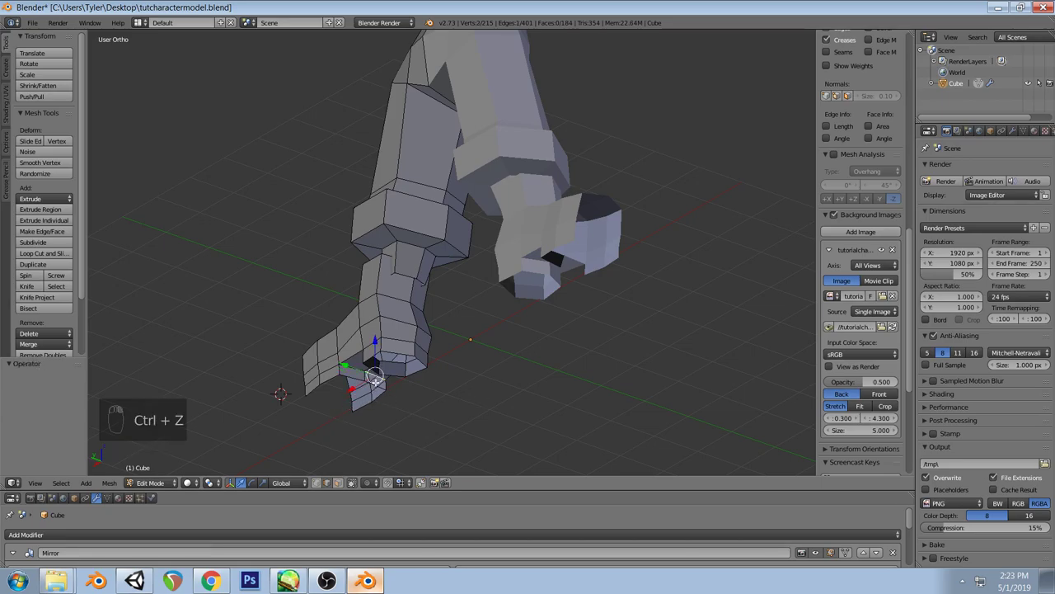
{"action": "right_click", "coordinate": [374, 378], "text": "shift"}
{"action": "key", "text": "f"}
{"action": "key", "text": "a"}
Select the two back wall faces of the toe sole and shift them slightly along X toward the heel
{"action": "middle_click_drag", "start_coordinate": [526, 380], "coordinate": [731, 342]}
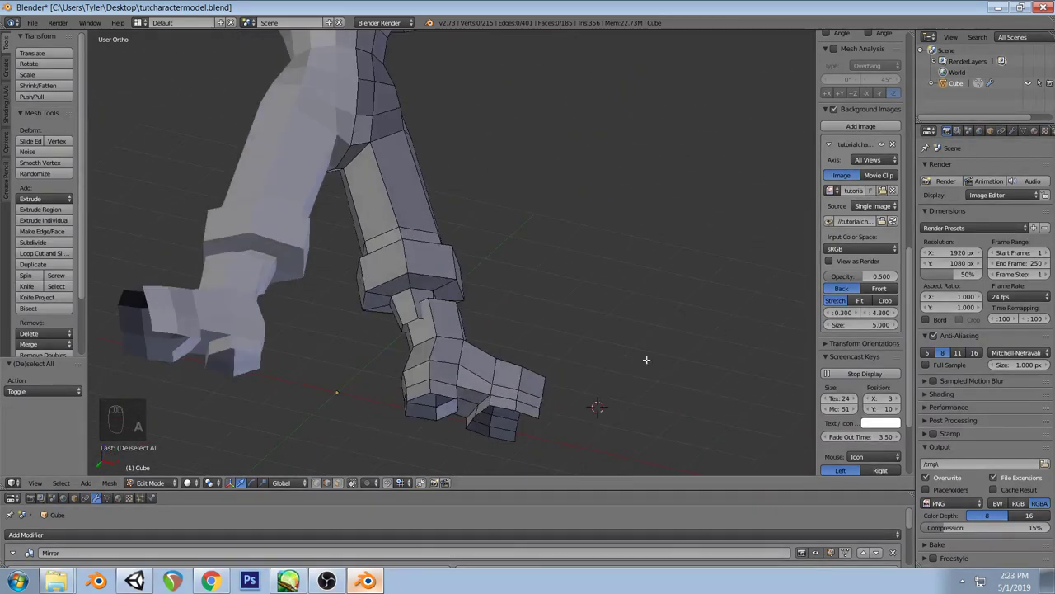
{"action": "right_click", "coordinate": [488, 408]}
{"action": "right_click", "coordinate": [478, 409], "text": "shift"}
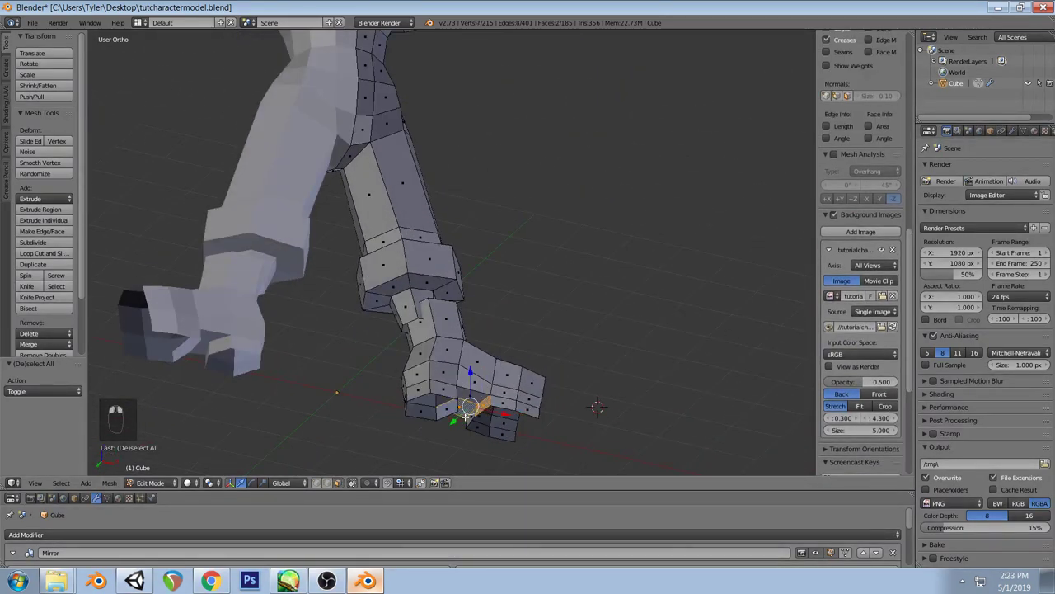
{"action": "key", "text": "ctrl+z"}
{"action": "key", "text": "KP_1"}
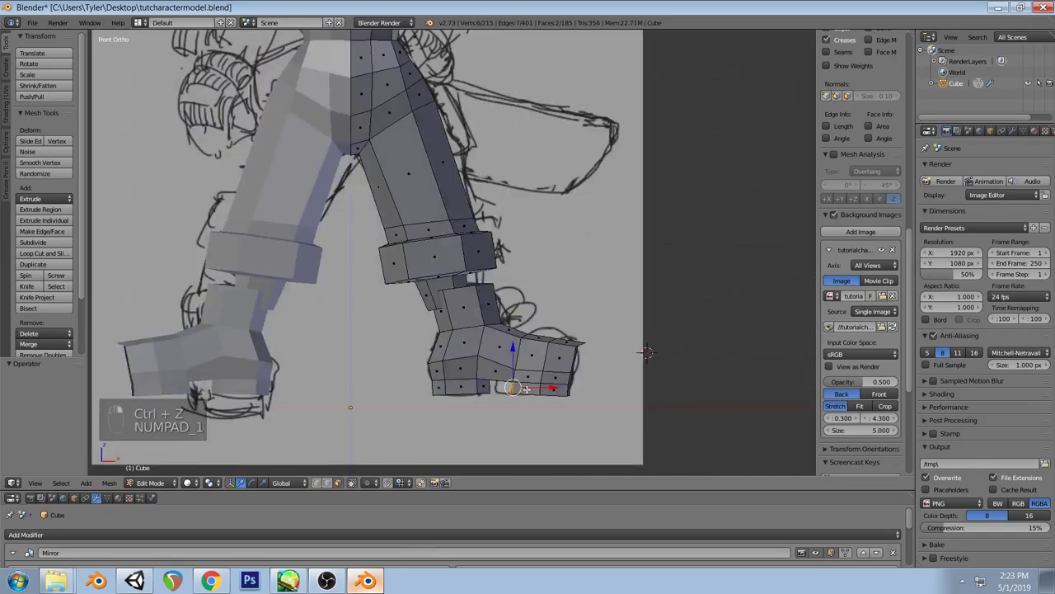
{"action": "left_click_drag", "start_coordinate": [554, 387], "coordinate": [550, 386]}
{"action": "key", "text": "a"}
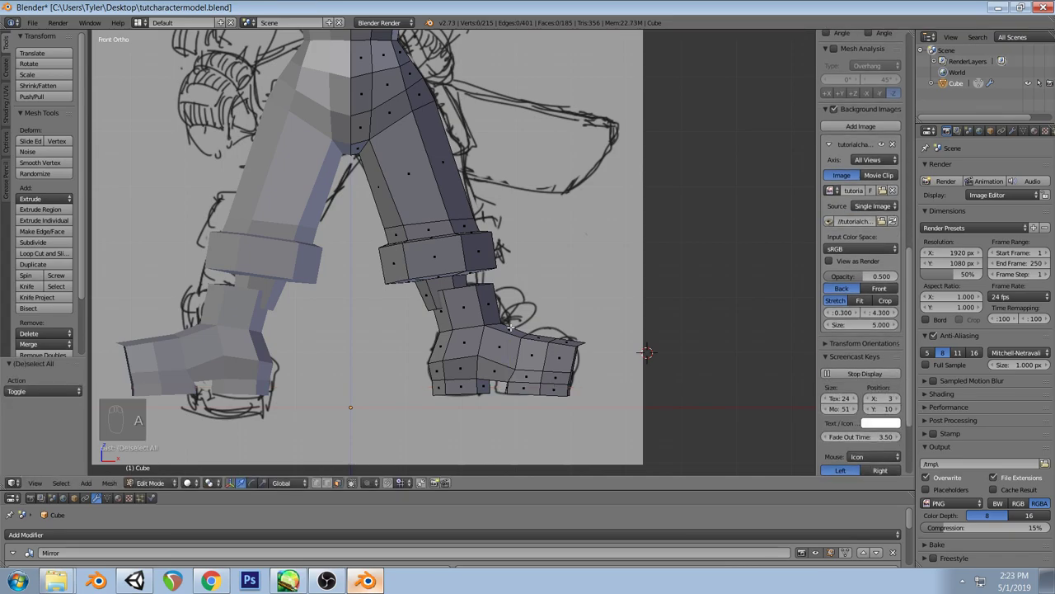
Move the ankle-to-instep edges in front view by about 0.11 along X and 0.04 up to fit the sketch
{"action": "key", "text": "z"}
{"action": "right_click", "coordinate": [495, 318]}
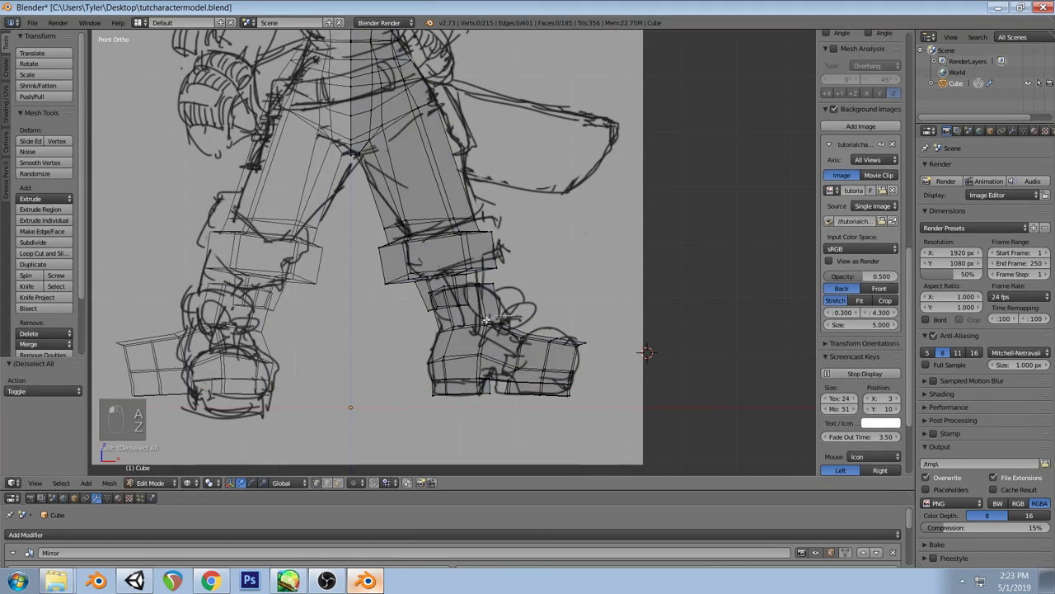
{"action": "key", "text": "z"}
{"action": "key", "text": "g"}
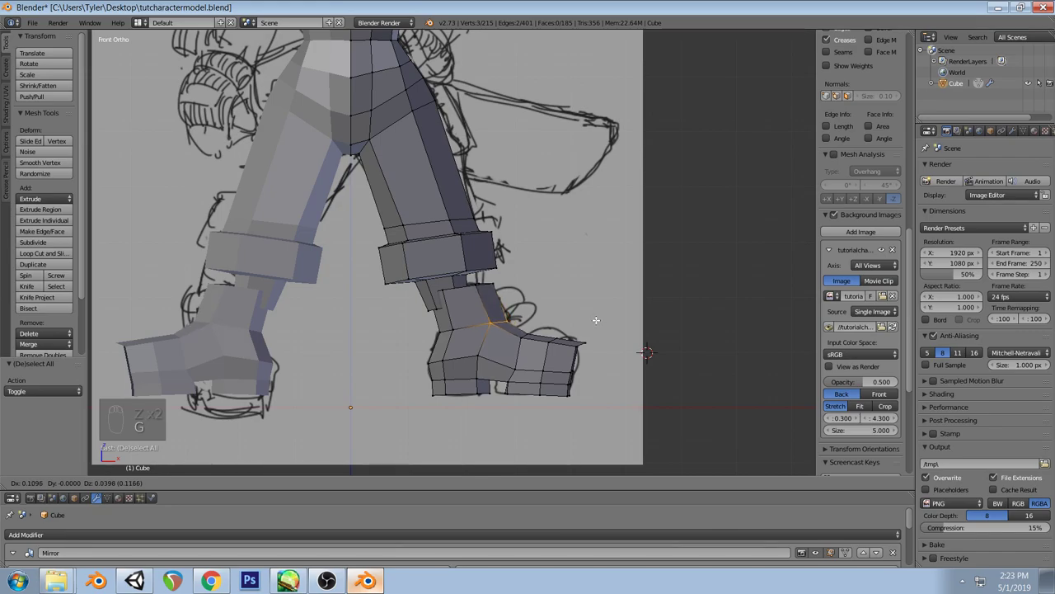
{"action": "left_click", "coordinate": [594, 319]}
{"action": "key", "text": "a"}
{"action": "key", "text": "z"}
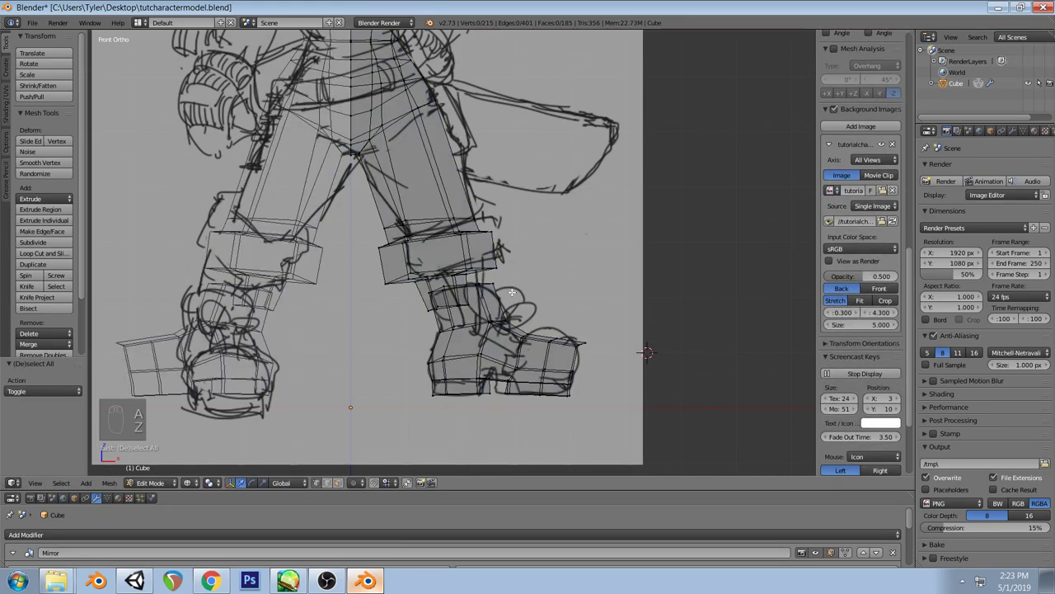
Switch to Chrome to check the work boot reference photo, and return to the Blender model in solid shading
{"action": "left_click", "coordinate": [211, 581]}
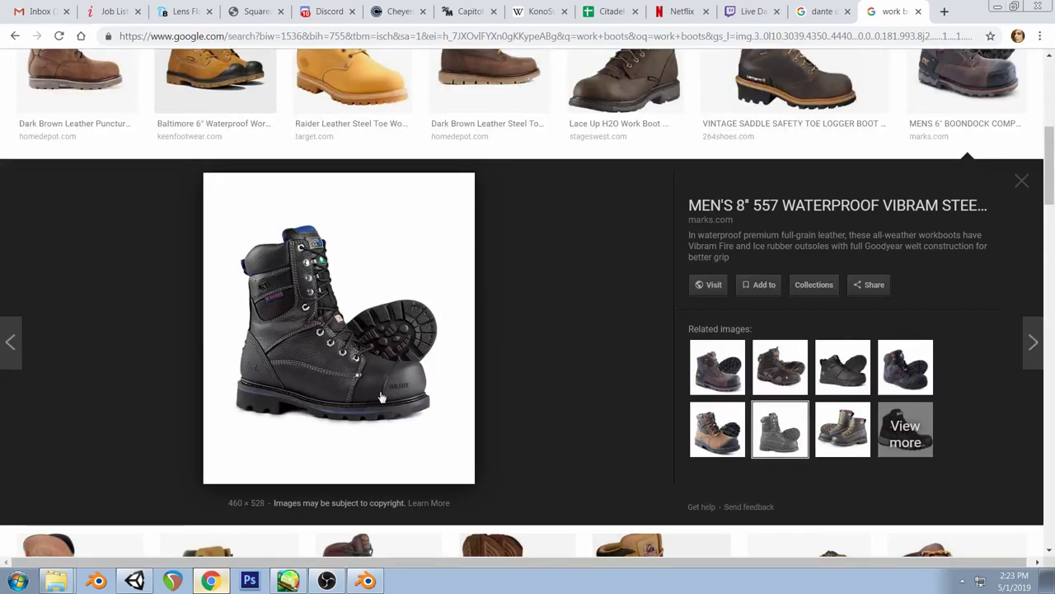
{"action": "left_click", "coordinate": [366, 580]}
{"action": "key", "text": "a"}
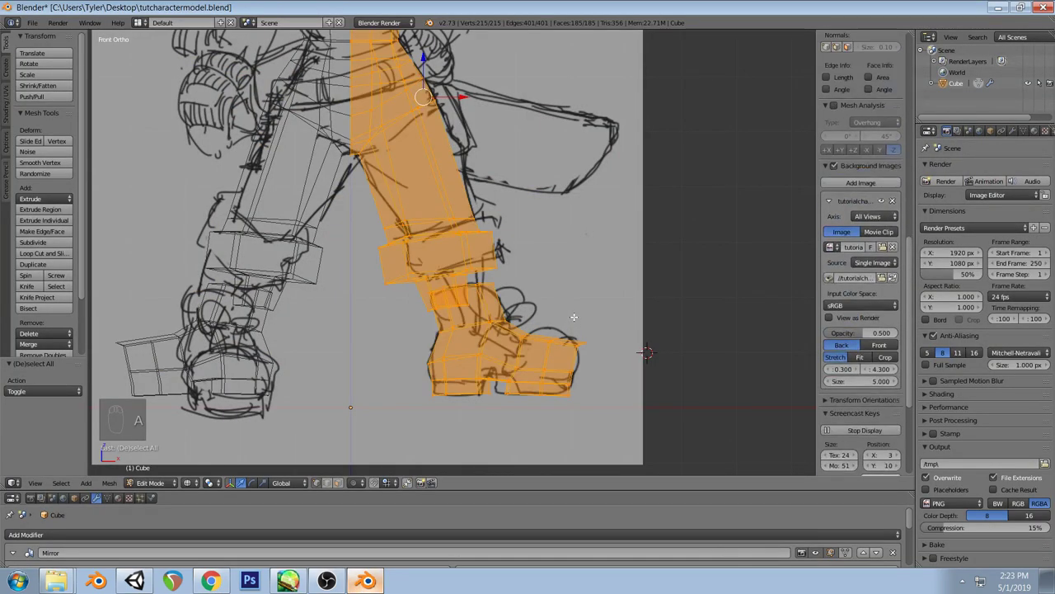
{"action": "key", "text": "z"}
{"action": "mouse_move", "coordinate": [572, 321]}
{"action": "middle_mouse_down"}
{"action": "mouse_move", "coordinate": [456, 349]}
{"action": "mouse_move", "coordinate": [515, 367]}
{"action": "mouse_move", "coordinate": [608, 353]}
{"action": "mouse_move", "coordinate": [586, 368]}
{"action": "mouse_move", "coordinate": [597, 372]}
{"action": "middle_mouse_up"}
{"action": "key", "text": "a"}
{"action": "right_click", "coordinate": [515, 367], "text": "alt"}
{"action": "key", "text": "s"}
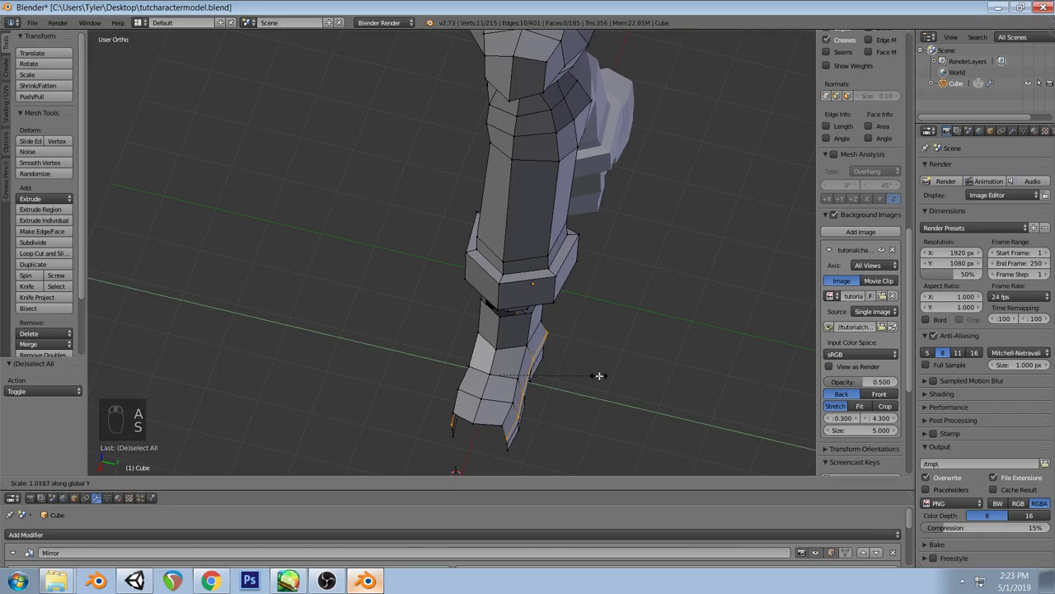
{"action": "right_click", "coordinate": [601, 377]}
{"action": "right_click", "coordinate": [551, 330]}
{"action": "key", "text": "a"}
{"action": "mouse_move", "coordinate": [561, 346]}
{"action": "middle_mouse_down"}
{"action": "mouse_move", "coordinate": [535, 352]}
{"action": "mouse_move", "coordinate": [591, 322]}
{"action": "middle_mouse_up"}
Try to extrude the upper toe faces around the whole toe cap and fatten them by about 0.08 along their normals
{"action": "key", "text": "KP_1"}
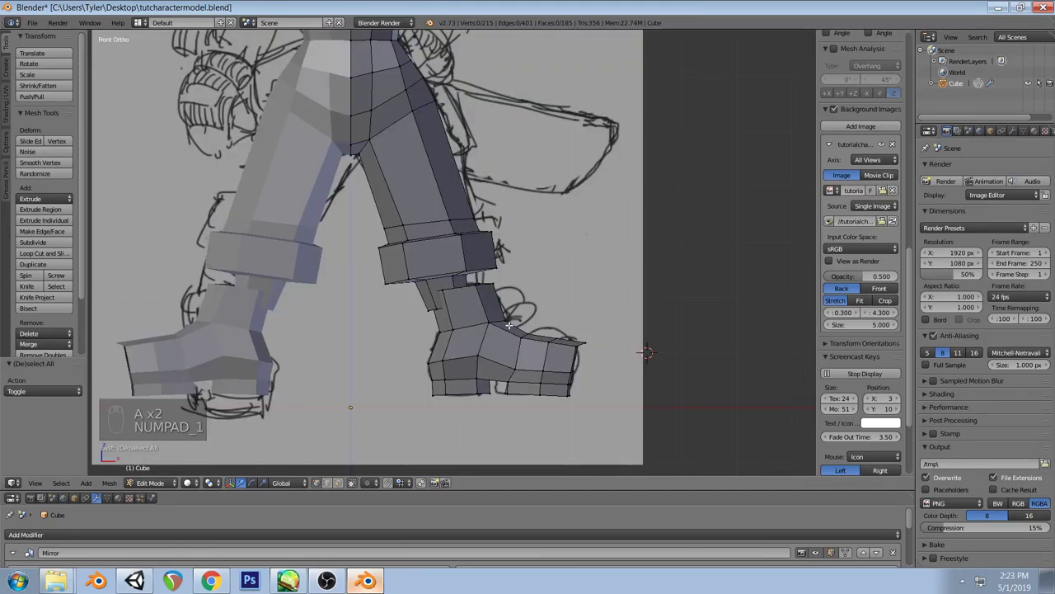
{"action": "key", "text": "a"}
{"action": "key", "text": "a"}
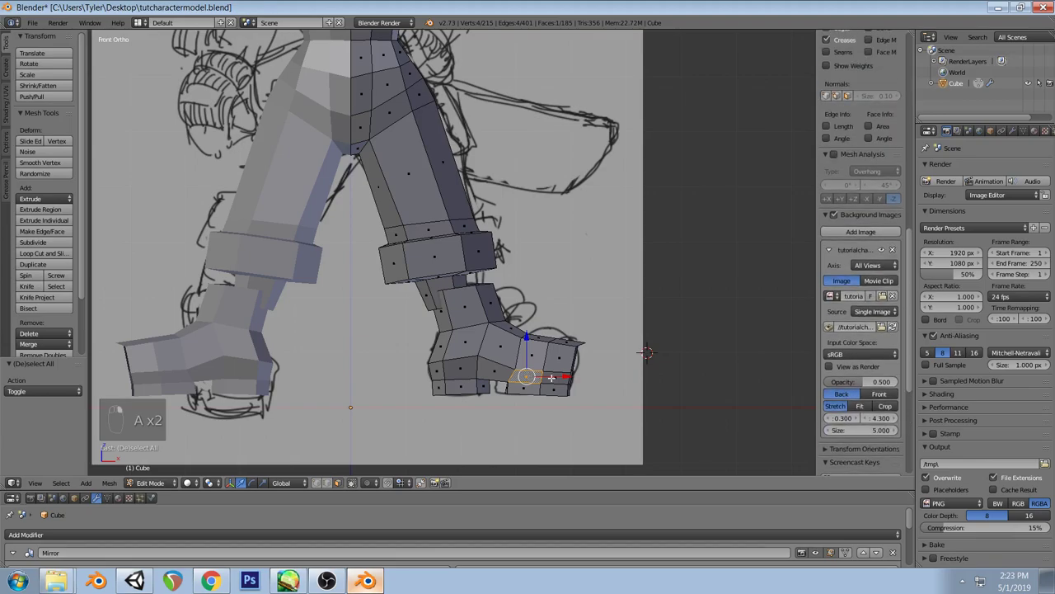
{"action": "right_click", "coordinate": [565, 363], "text": "shift"}
{"action": "right_click", "coordinate": [528, 371], "text": "shift"}
{"action": "right_click", "coordinate": [549, 347], "text": "shift"}
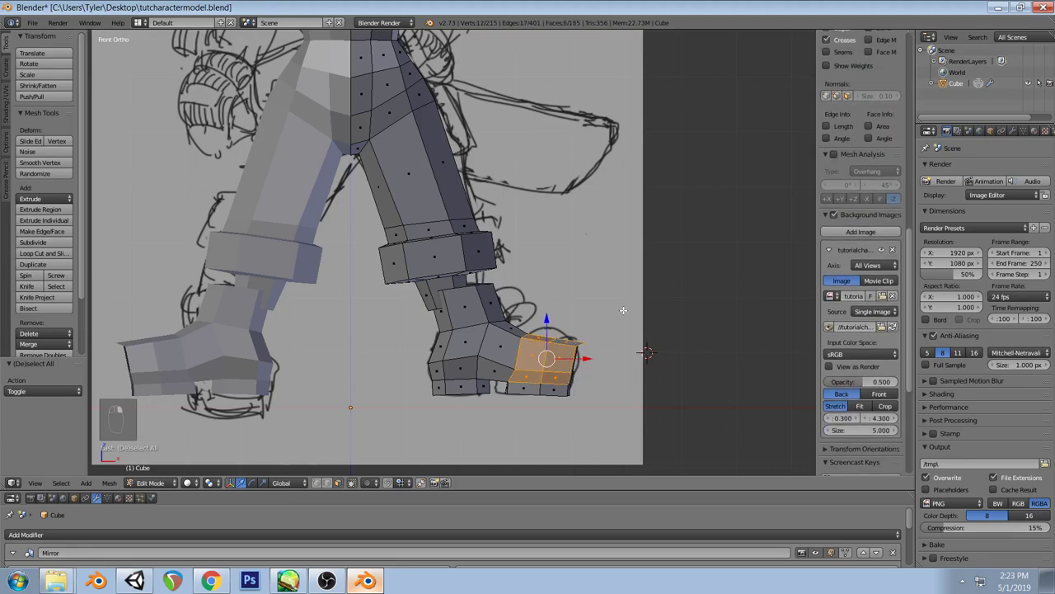
{"action": "middle_click_drag", "start_coordinate": [624, 304], "coordinate": [425, 387]}
{"action": "right_click", "coordinate": [425, 387], "text": "shift"}
{"action": "right_click", "coordinate": [443, 412], "text": "shift"}
{"action": "right_click", "coordinate": [429, 425], "text": "shift"}
{"action": "right_click", "coordinate": [421, 410], "text": "shift"}
{"action": "right_click", "coordinate": [434, 435], "text": "shift"}
{"action": "right_click", "coordinate": [458, 428], "text": "shift"}
{"action": "key", "text": "e"}
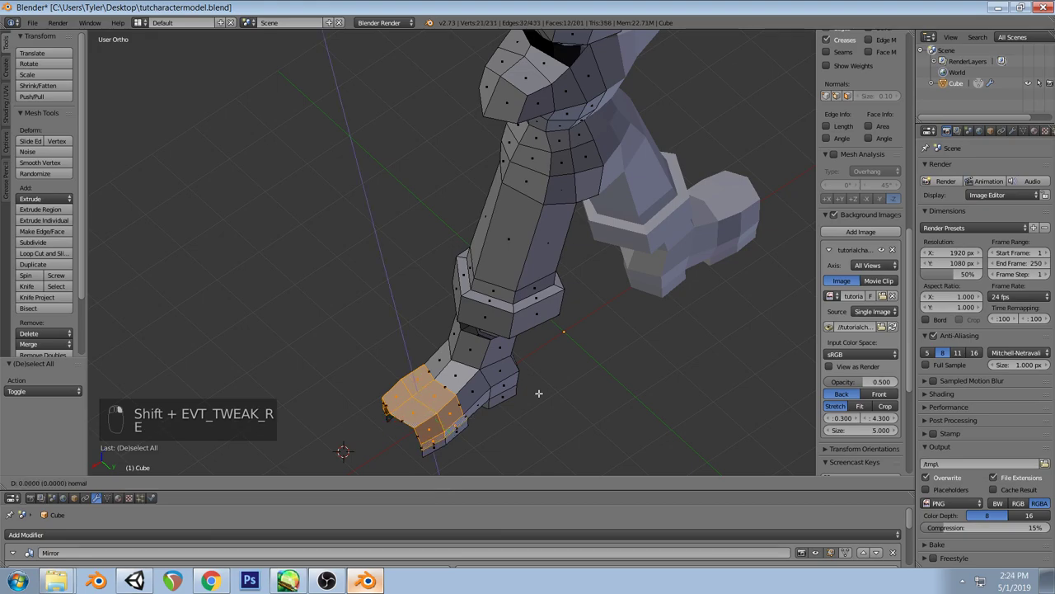
{"action": "right_click", "coordinate": [538, 393]}
{"action": "key", "text": "alt+s"}
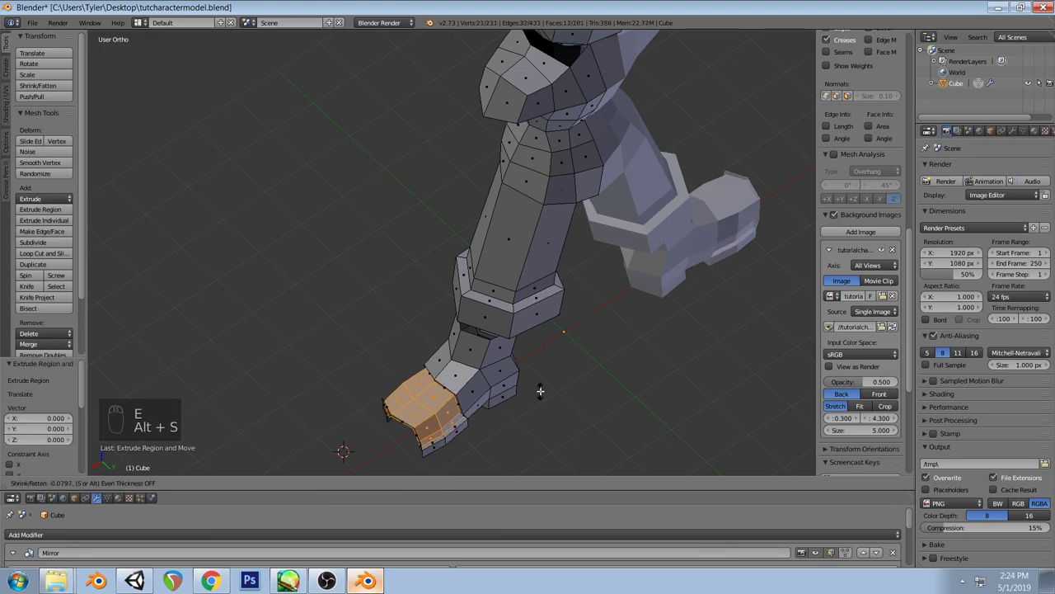
{"action": "left_click", "coordinate": [541, 391]}
{"action": "key", "text": "a"}
{"action": "middle_click_drag", "start_coordinate": [322, 358], "coordinate": [564, 293]}
Try Smooth Vertex on the extruded toe cap faces with smoothing 0.500 and 1 repeat
{"action": "key", "text": "ctrl+z"}
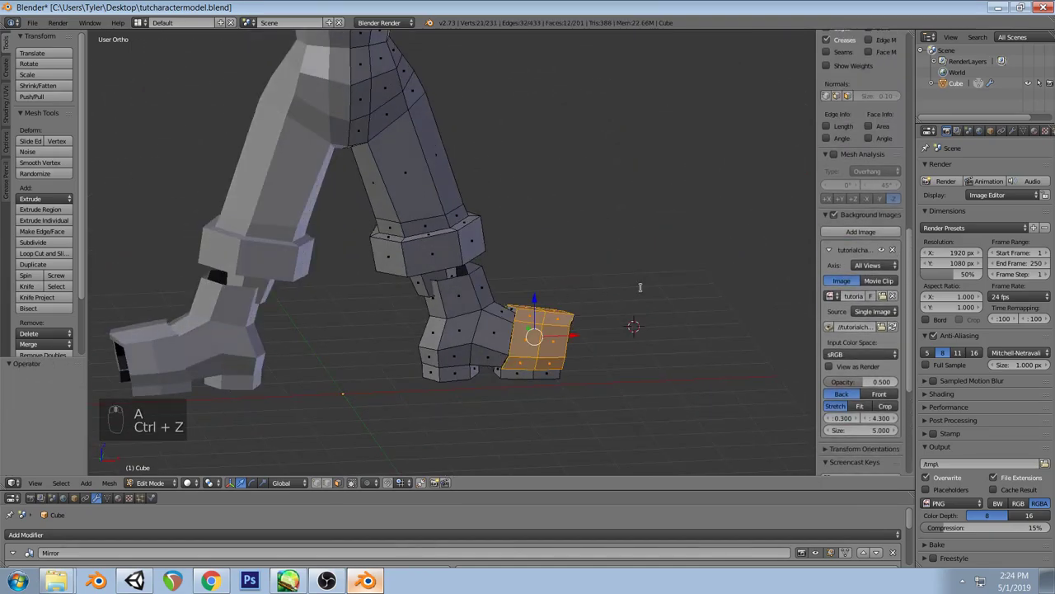
{"action": "key", "text": "space"}
{"action": "type", "text": "smoo"}
{"action": "key", "text": "space"}
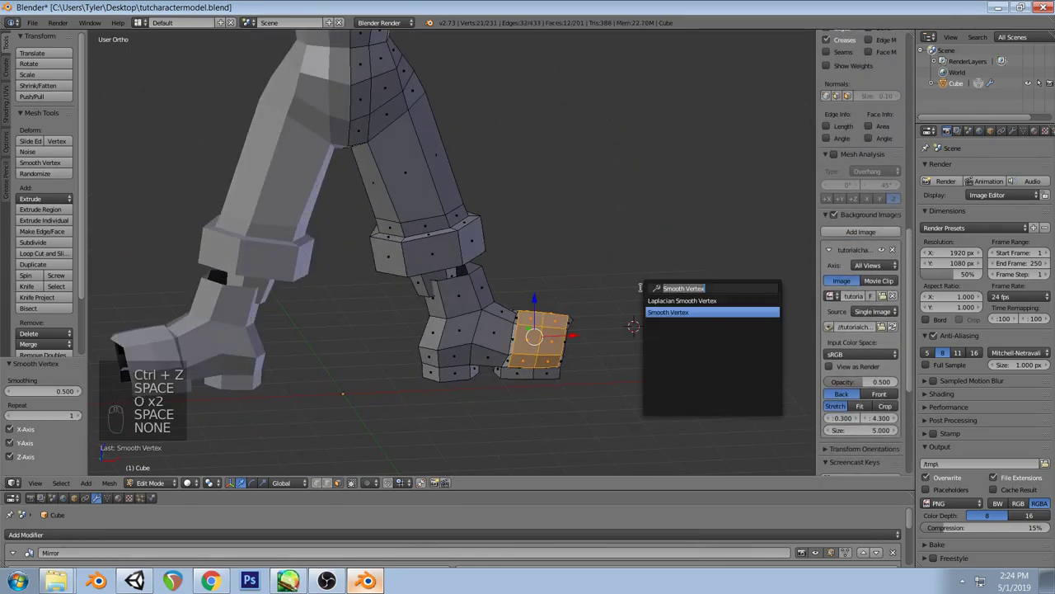
{"action": "key", "text": "a"}
Undo the toe cap smoothing, fattening and extrusion, going back to the partial selection of toe faces
{"action": "middle_click_drag", "start_coordinate": [641, 287], "coordinate": [576, 320]}
{"action": "key", "text": "ctrl+z"}
{"action": "key", "text": "ctrl+z"}
{"action": "key", "text": "ctrl+z"}
{"action": "key", "text": "ctrl+z"}
{"action": "key", "text": "ctrl+z"}
{"action": "key", "text": "ctrl+z"}
{"action": "key", "text": "ctrl+z"}
{"action": "key", "text": "ctrl+z"}
{"action": "key", "text": "ctrl+z"}
{"action": "key", "text": "ctrl+z"}
{"action": "key", "text": "ctrl+z"}
{"action": "key", "text": "ctrl+z"}
{"action": "key", "text": "ctrl+z"}
{"action": "key", "text": "ctrl+z"}
{"action": "key", "text": "ctrl+z"}
{"action": "key", "text": "ctrl+z"}
{"action": "key", "text": "ctrl+z"}
{"action": "key", "text": "ctrl+z"}
{"action": "key", "text": "ctrl+z"}
{"action": "key", "text": "ctrl+z"}
{"action": "key", "text": "ctrl+z"}
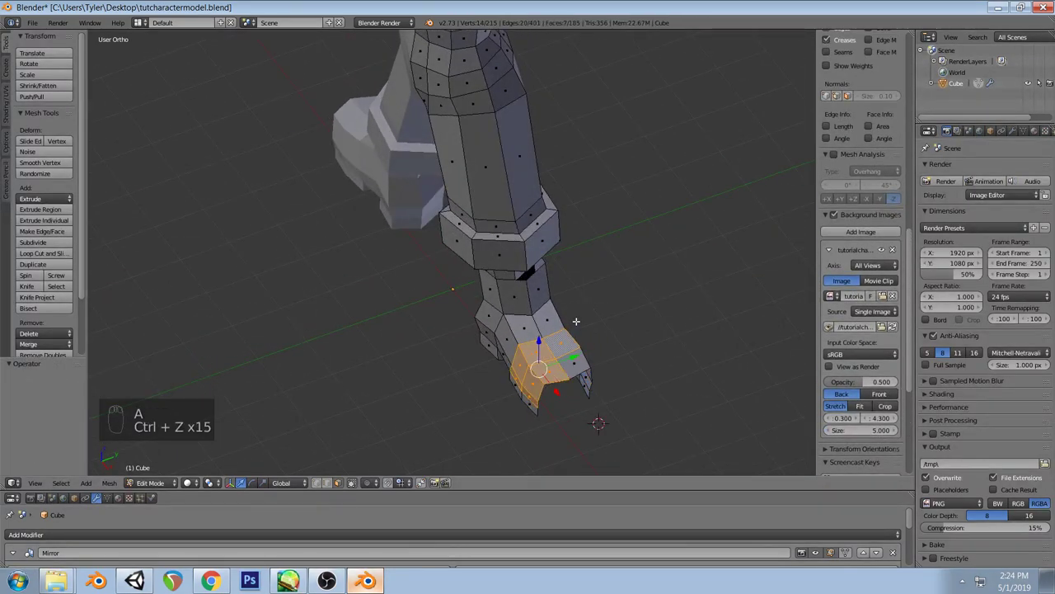
Undo the remaining toe face selection steps and deselect the whole mesh
{"action": "key", "text": "ctrl+z"}
{"action": "key", "text": "ctrl+z"}
{"action": "key", "text": "ctrl+z"}
{"action": "key", "text": "a"}
{"action": "mouse_move", "coordinate": [576, 321]}
{"action": "middle_mouse_down"}
{"action": "mouse_move", "coordinate": [651, 293]}
{"action": "mouse_move", "coordinate": [671, 303]}
{"action": "middle_mouse_up"}
{"action": "key", "text": "KP_1"}
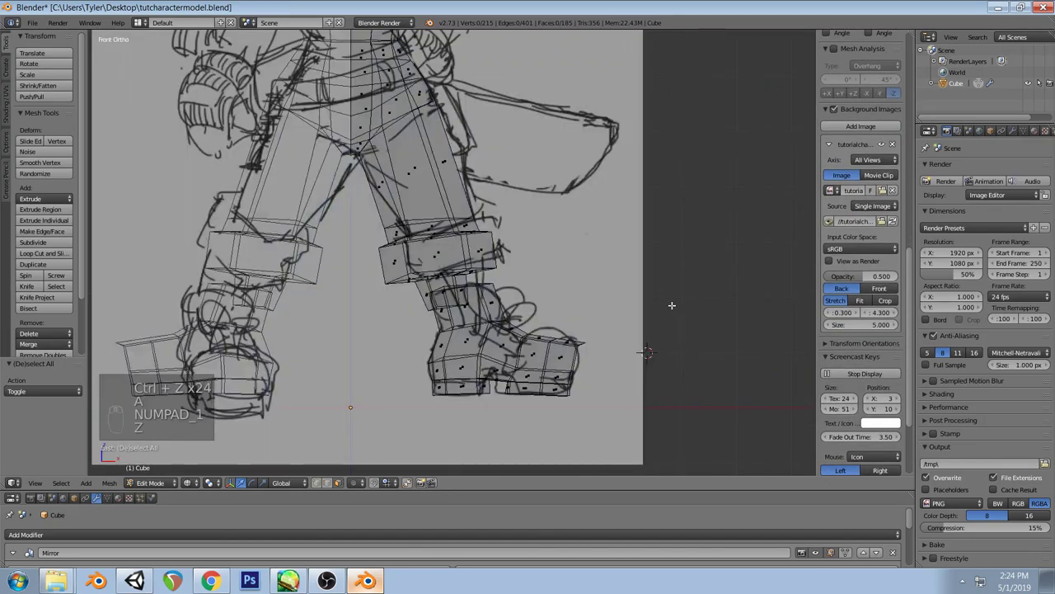
{"action": "key", "text": "z"}
{"action": "key", "text": "a"}
{"action": "key", "text": "z"}
{"action": "scroll", "coordinate": [531, 236], "scroll_direction": "down", "scroll_amount": 3}
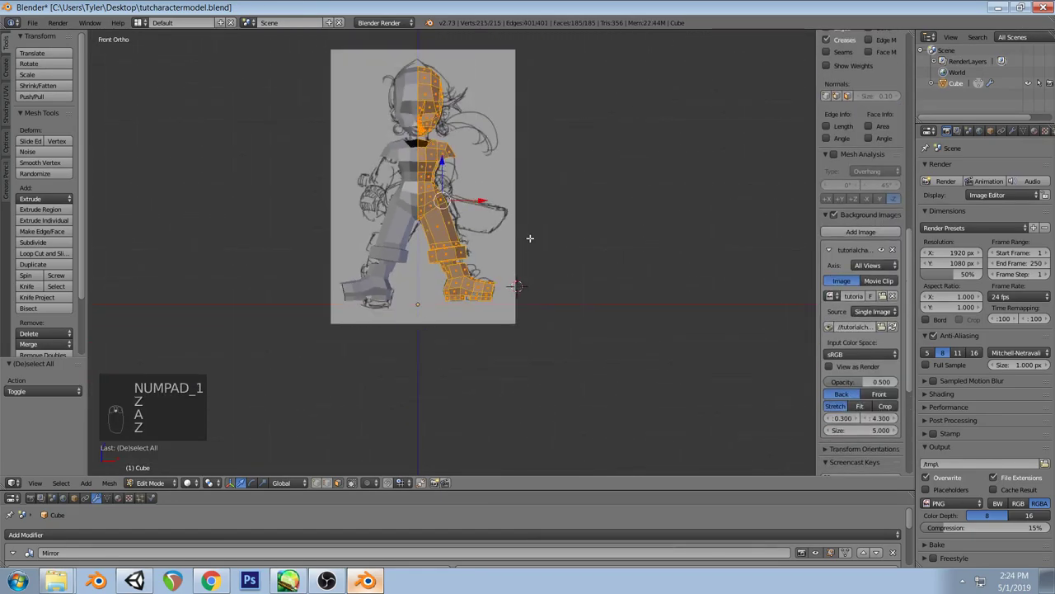
{"action": "key", "text": "g"}
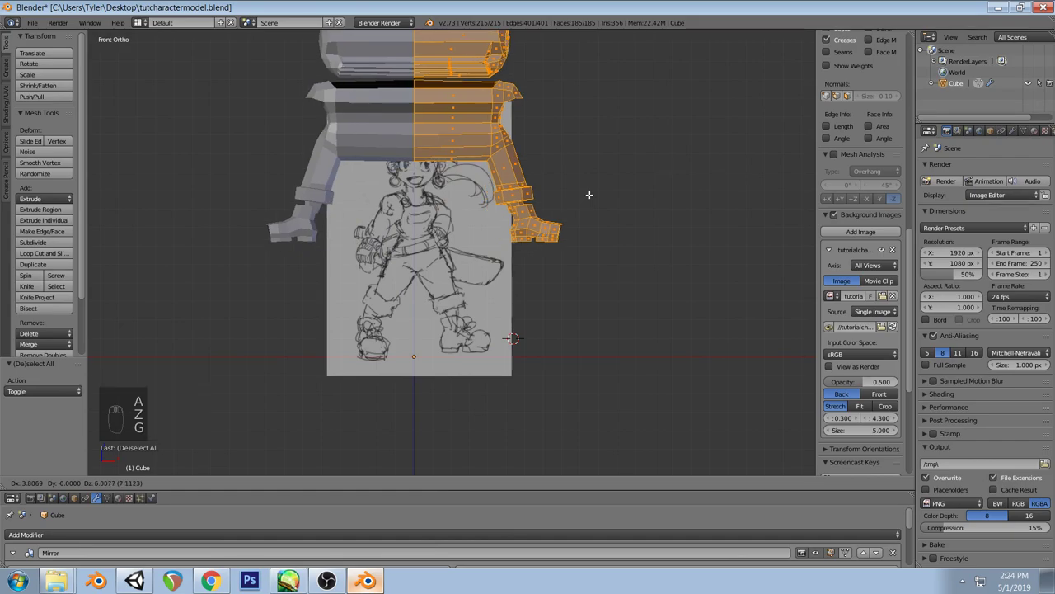
{"action": "right_click", "coordinate": [589, 195]}
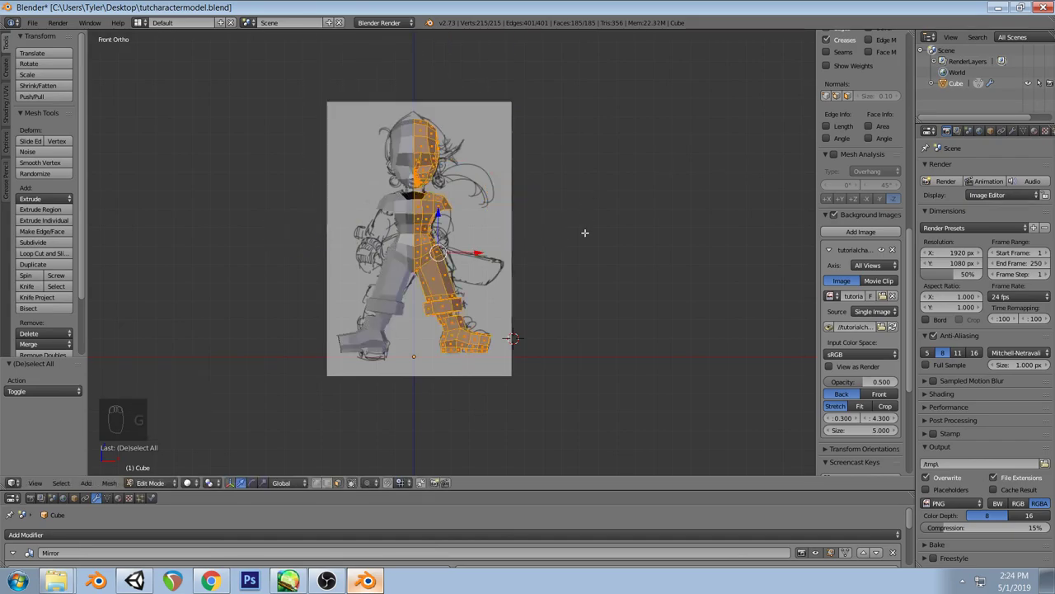
Switch to vertex selection and move the two instep vertices of the boot toward the sketched outline in wireframe front view
{"action": "key", "text": "KP_1"}
{"action": "scroll", "coordinate": [555, 370], "scroll_direction": "up", "scroll_amount": 2}
{"action": "left_click", "coordinate": [317, 482]}
{"action": "scroll", "coordinate": [487, 440], "scroll_direction": "up", "scroll_amount": 2}
{"action": "key", "text": "a"}
{"action": "key", "text": "z"}
{"action": "mouse_move", "coordinate": [492, 442]}
{"action": "left_mouse_down", "text": "ctrl"}
{"action": "mouse_move", "coordinate": [483, 437]}
{"action": "mouse_move", "coordinate": [493, 444]}
{"action": "left_mouse_up", "text": "ctrl"}
{"action": "key", "text": "g"}
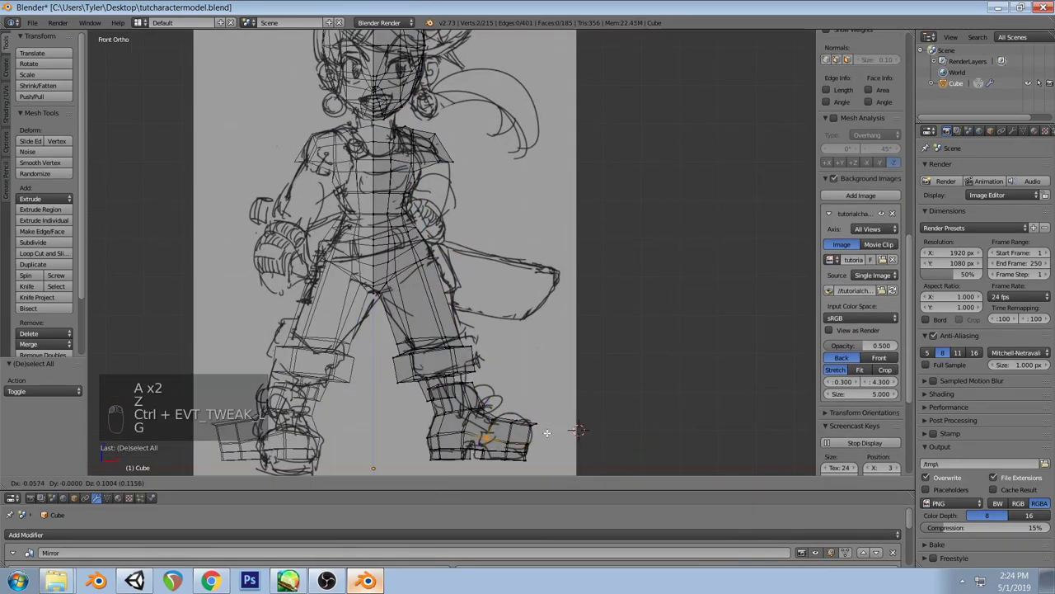
{"action": "left_click", "coordinate": [509, 410]}
{"action": "key", "text": "a"}
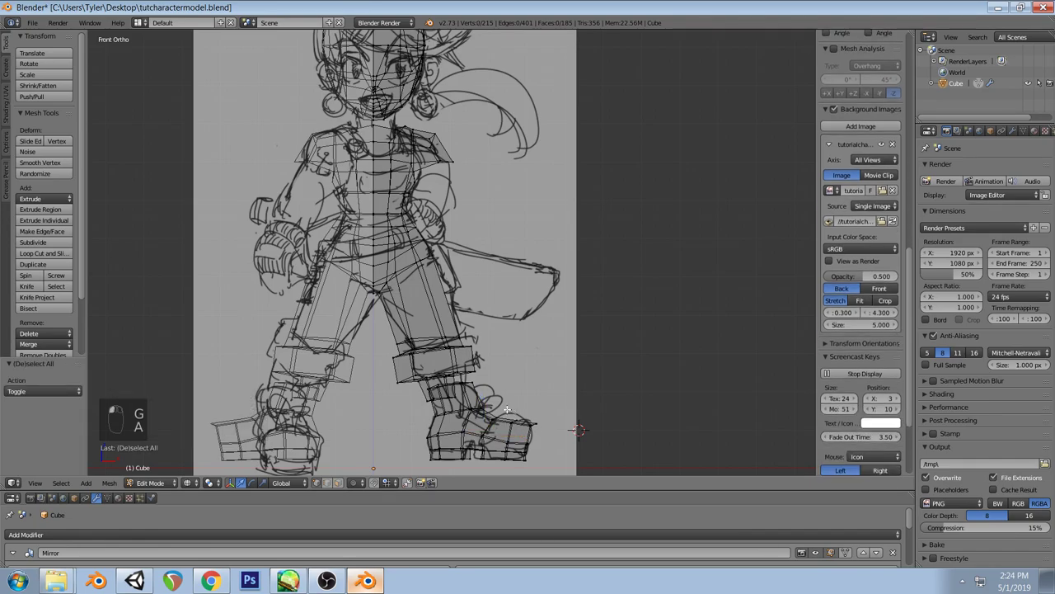
Shift the three upper instep vertices by about -0.09 in X and 0.10 in Z
{"action": "right_click", "coordinate": [489, 424]}
{"action": "key", "text": "g"}
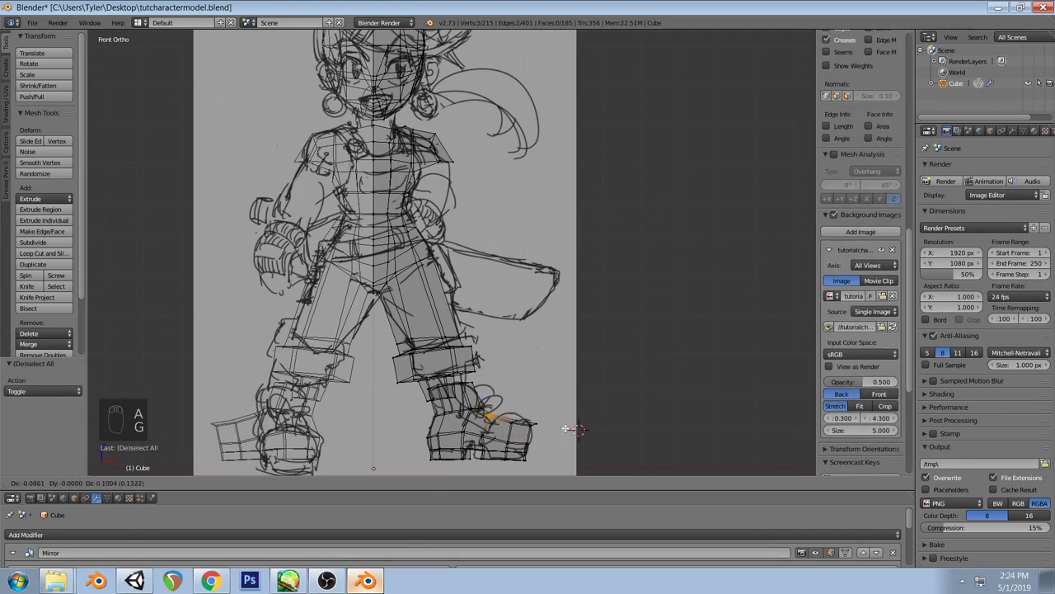
{"action": "left_click", "coordinate": [566, 428]}
{"action": "key", "text": "a"}
{"action": "key", "text": "z"}
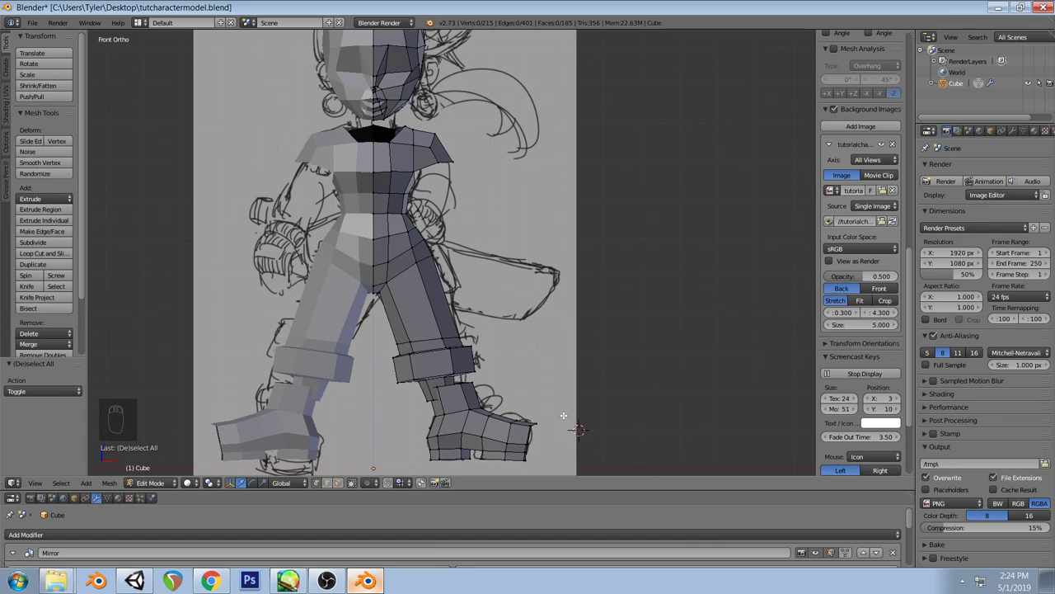
Raise the vertex at the back of the heel by about 0.14 in Z and 0.01 in X
{"action": "key", "text": "z"}
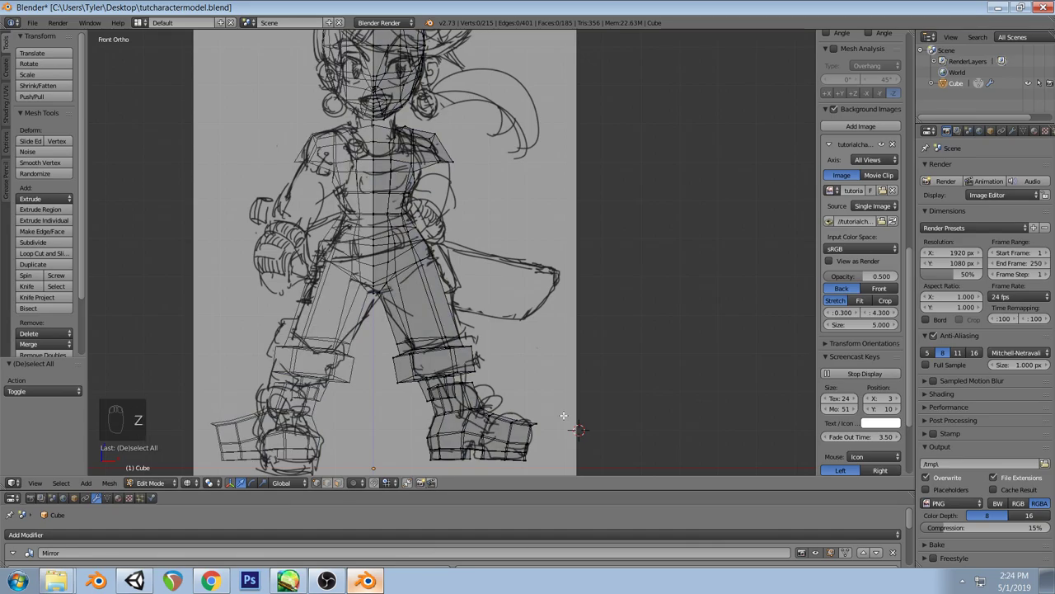
{"action": "right_click", "coordinate": [429, 438]}
{"action": "key", "text": "g"}
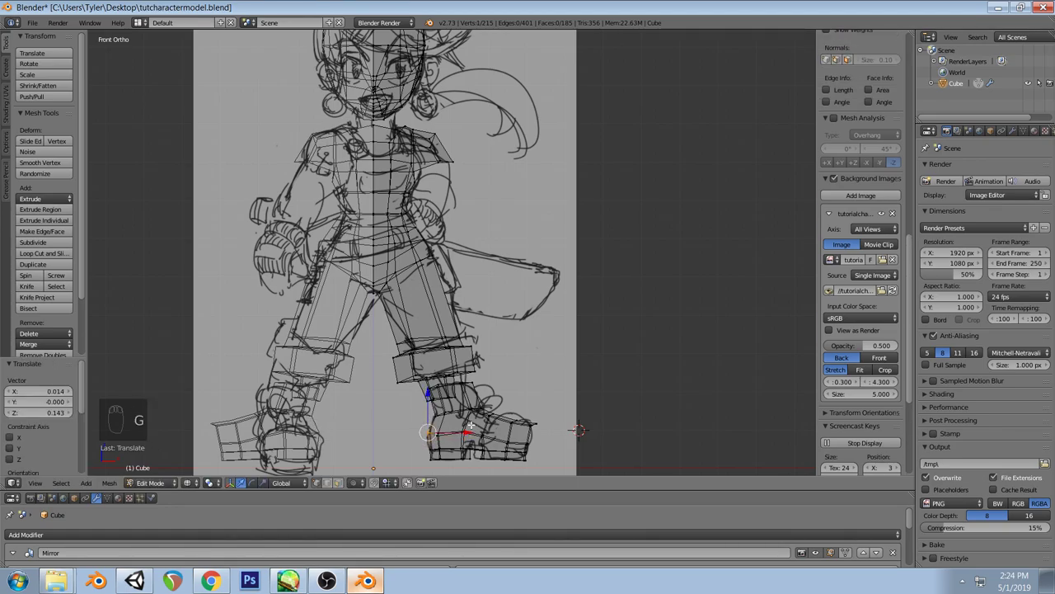
{"action": "left_click", "coordinate": [470, 426]}
{"action": "key", "text": "a"}
{"action": "key", "text": "z"}
{"action": "key", "text": "z"}
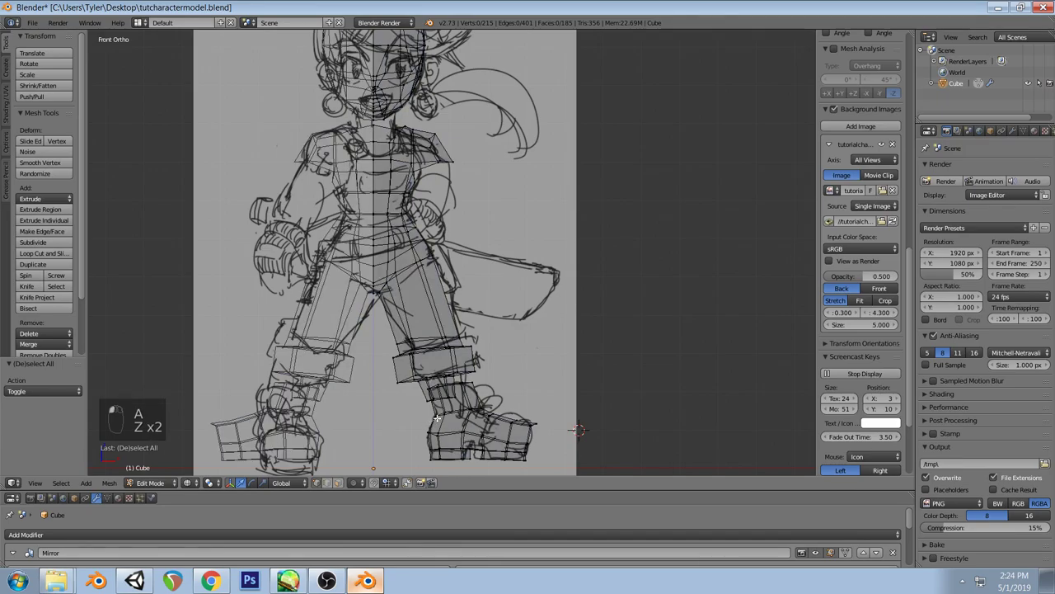
Move the vertex at the back of the ankle by about -0.04 in X and 0.04 in Z
{"action": "right_click", "coordinate": [433, 410]}
{"action": "key", "text": "g"}
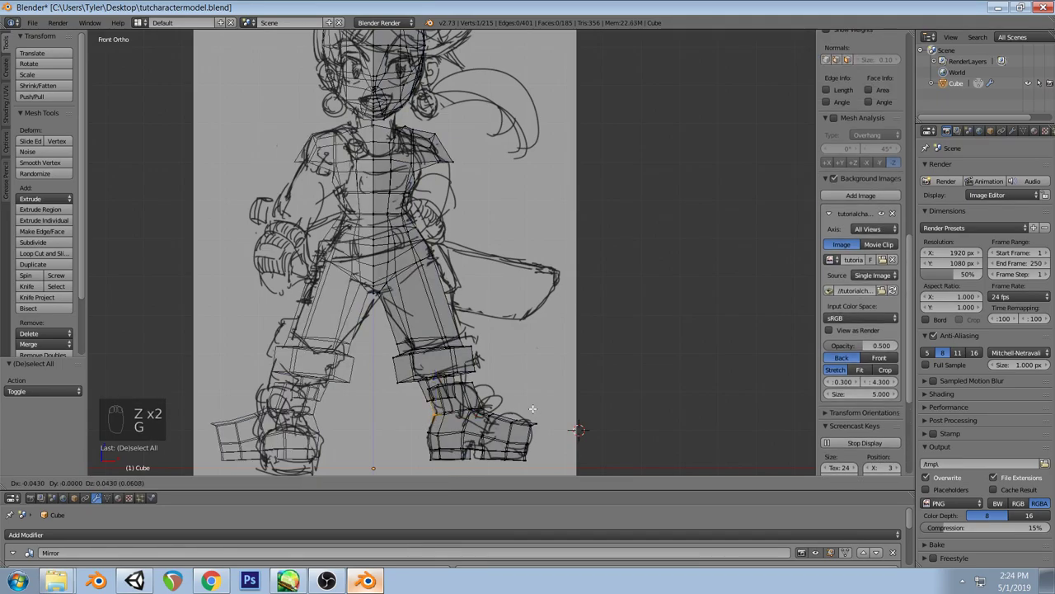
{"action": "left_click", "coordinate": [533, 409]}
{"action": "key", "text": "a"}
{"action": "key", "text": "z"}
Move the vertex at the front of the ankle by about -0.09 in X and 0.07 in Z in front view
{"action": "mouse_move", "coordinate": [533, 412]}
{"action": "middle_mouse_down"}
{"action": "mouse_move", "coordinate": [497, 358]}
{"action": "mouse_move", "coordinate": [460, 405]}
{"action": "mouse_move", "coordinate": [410, 401]}
{"action": "mouse_move", "coordinate": [377, 424]}
{"action": "mouse_move", "coordinate": [401, 434]}
{"action": "middle_mouse_up"}
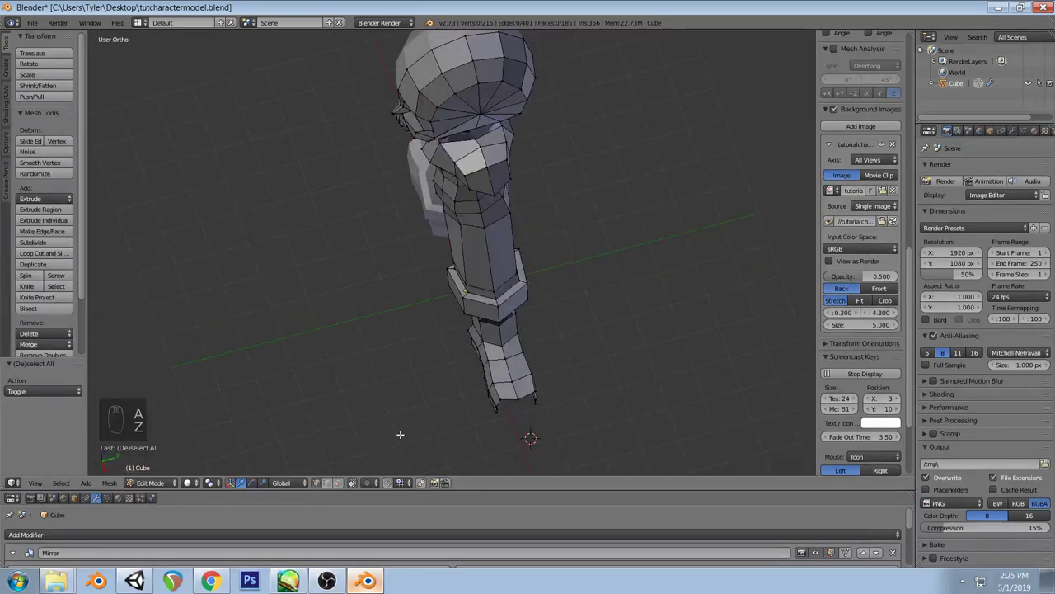
{"action": "right_click", "coordinate": [503, 344]}
{"action": "key", "text": "KP_1"}
{"action": "key", "text": "g"}
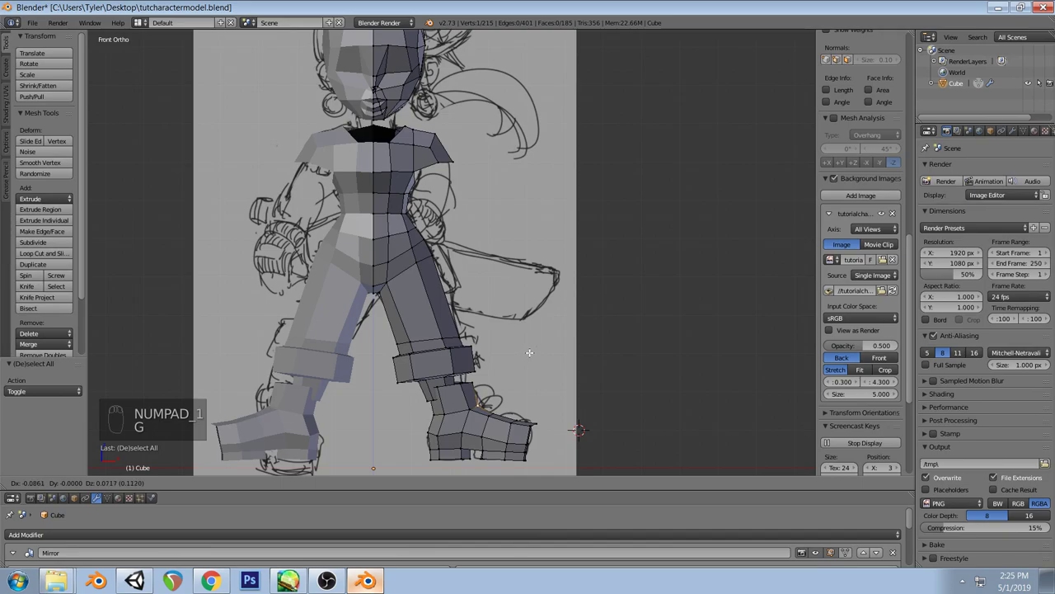
{"action": "left_click", "coordinate": [529, 352]}
Raise the vertex on top of the toe cap in two moves, about 0.04 and 0.32 in Z
{"action": "right_click", "coordinate": [498, 406]}
{"action": "key", "text": "g"}
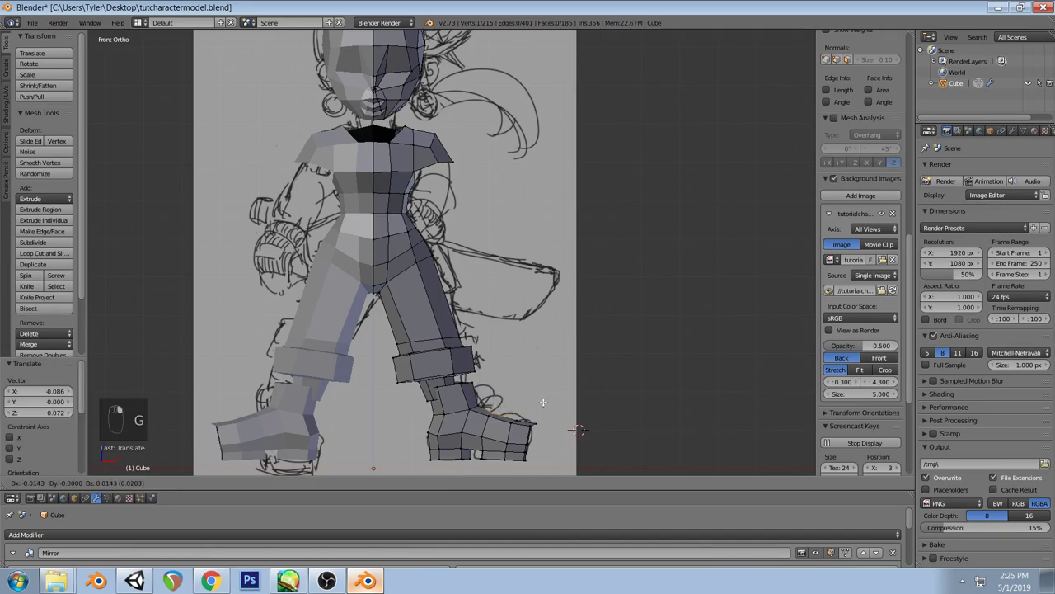
{"action": "left_click", "coordinate": [542, 401]}
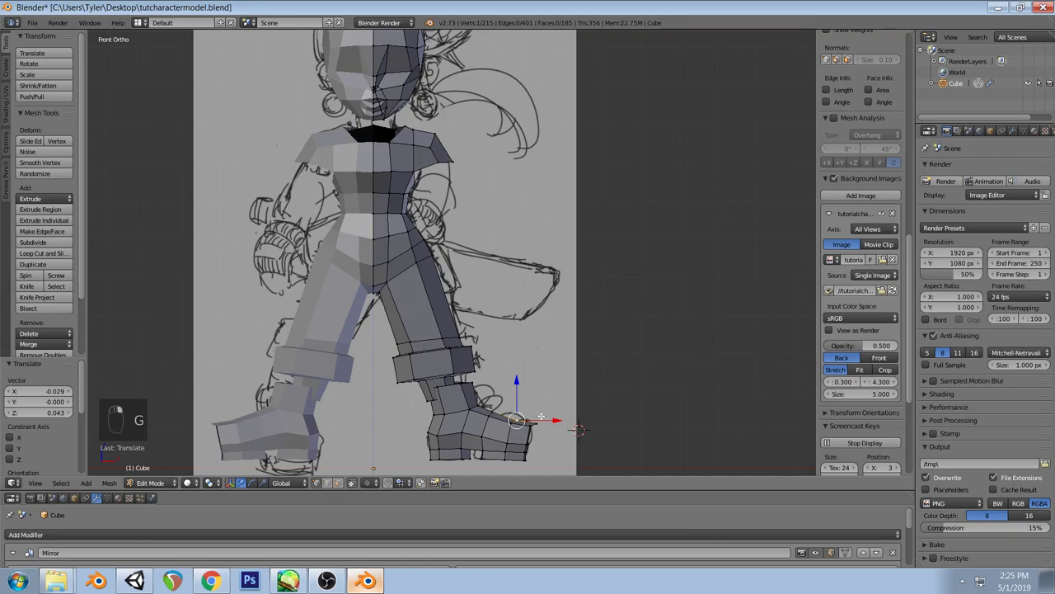
{"action": "key", "text": "g"}
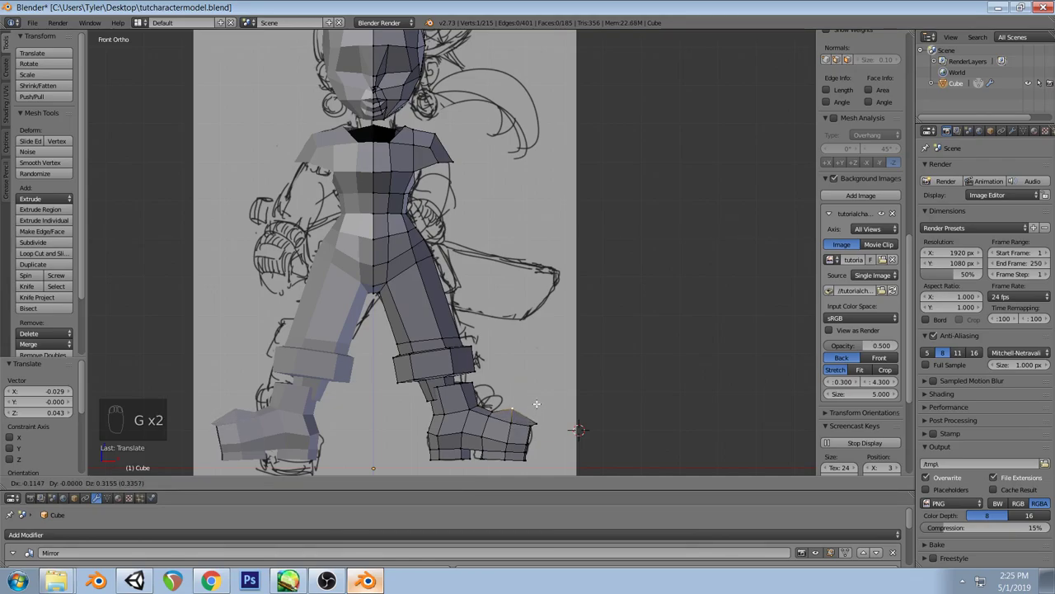
{"action": "left_click", "coordinate": [536, 403]}
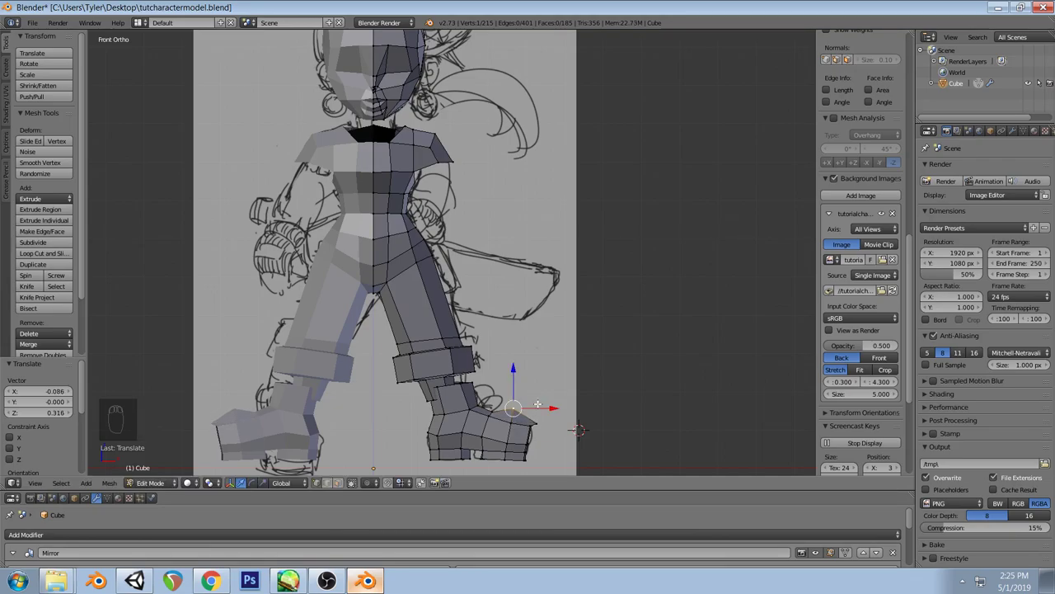
Move the neighbouring upper toe vertex by about -0.10 in X and 0.09 in Z
{"action": "key", "text": "a"}
{"action": "key", "text": "g"}
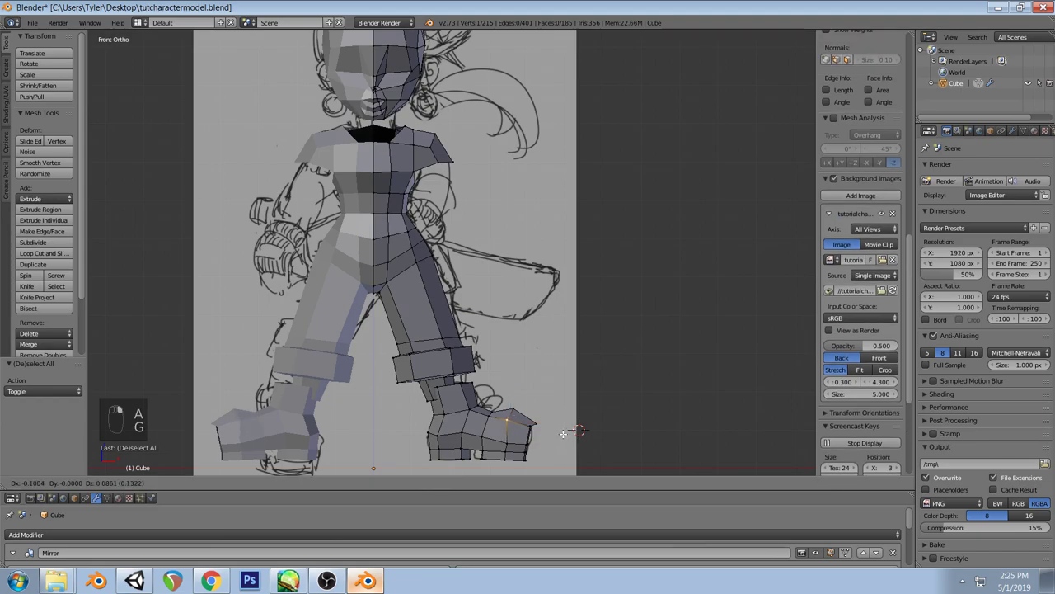
{"action": "left_click", "coordinate": [563, 433]}
{"action": "key", "text": "a"}
Reposition the upper toe cap vertex in depth, working in top view
{"action": "middle_click_drag", "start_coordinate": [566, 429], "coordinate": [324, 402]}
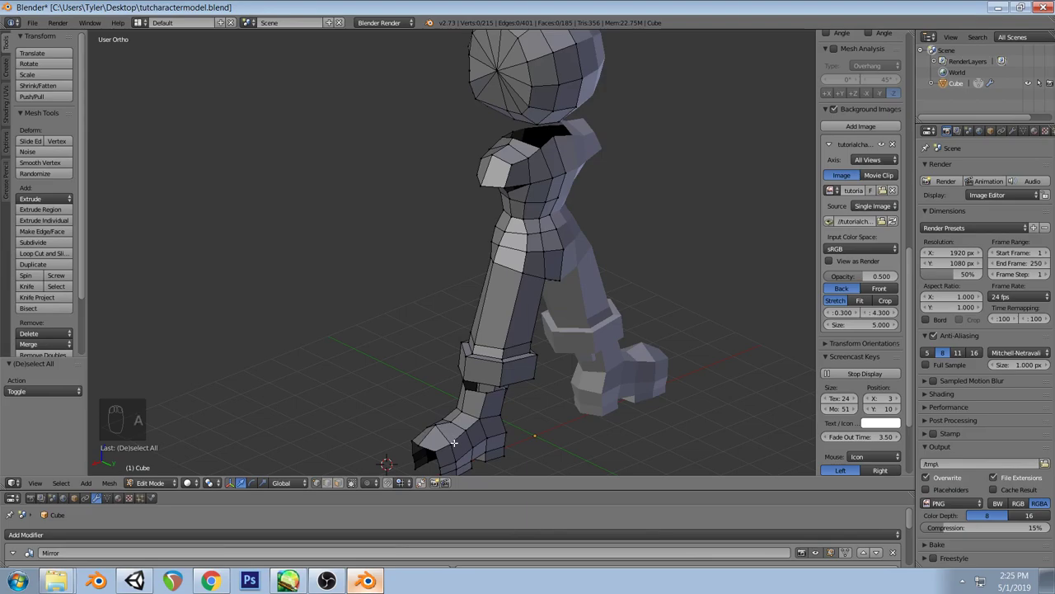
{"action": "key", "text": "KP_7"}
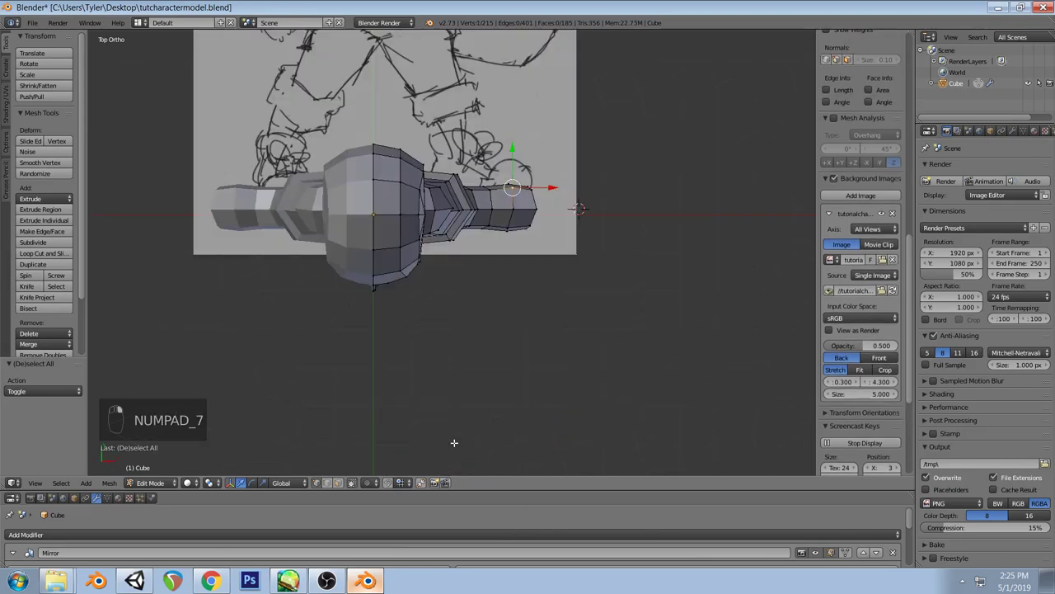
{"action": "key", "text": "g"}
{"action": "left_click", "coordinate": [514, 295]}
{"action": "key", "text": "a"}
{"action": "mouse_move", "coordinate": [523, 322]}
{"action": "middle_mouse_down"}
{"action": "mouse_move", "coordinate": [512, 311]}
{"action": "mouse_move", "coordinate": [520, 240]}
{"action": "middle_mouse_up"}
{"action": "key", "text": "KP_1"}
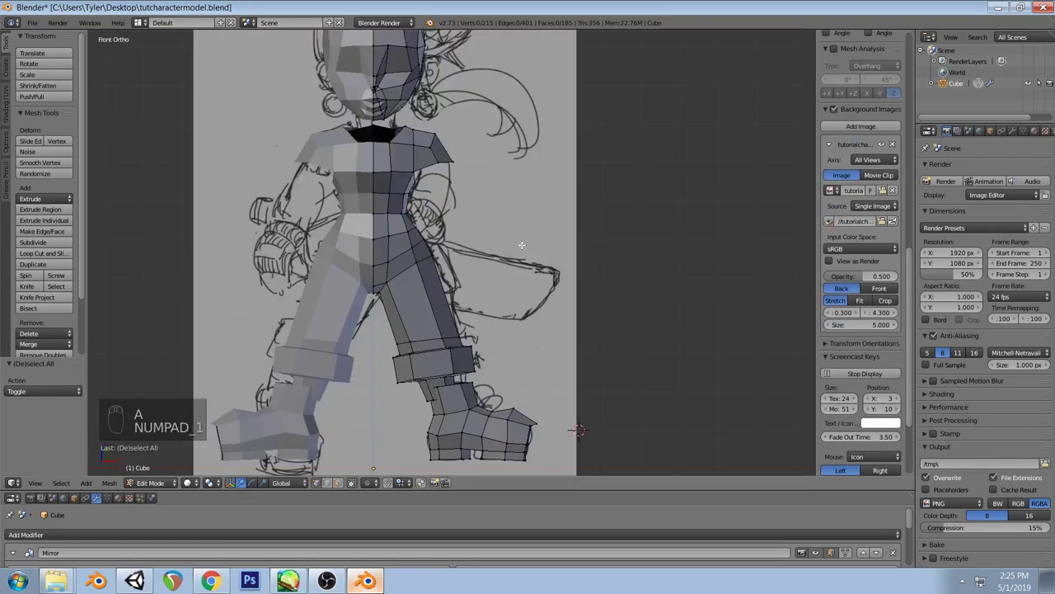
{"action": "mouse_move", "coordinate": [578, 429]}
{"action": "middle_mouse_down"}
{"action": "mouse_move", "coordinate": [546, 386]}
{"action": "mouse_move", "coordinate": [500, 385]}
{"action": "middle_mouse_up"}
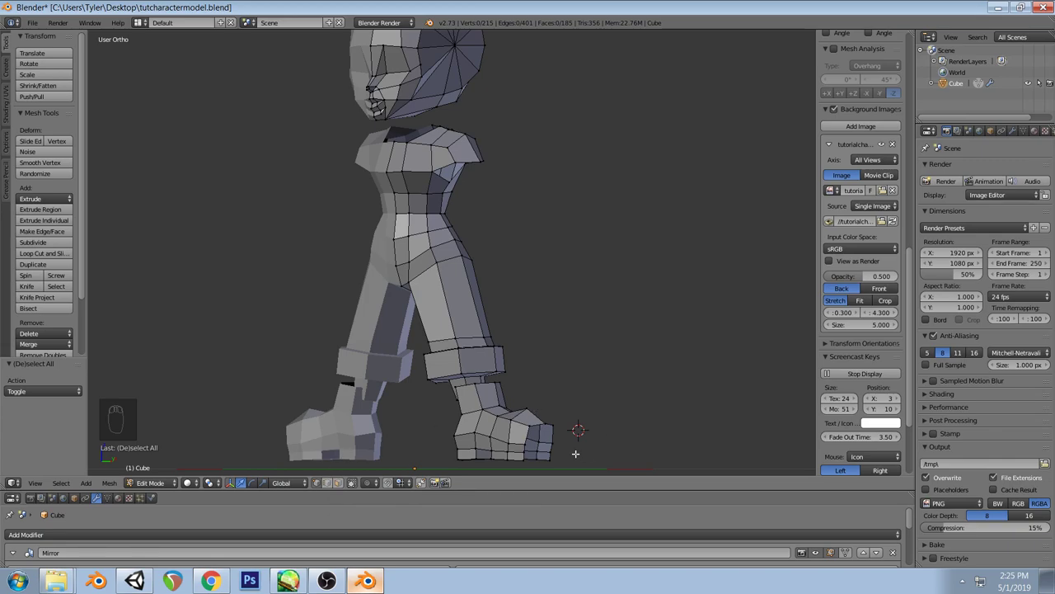
{"action": "middle_click_drag", "start_coordinate": [598, 437], "coordinate": [575, 362]}
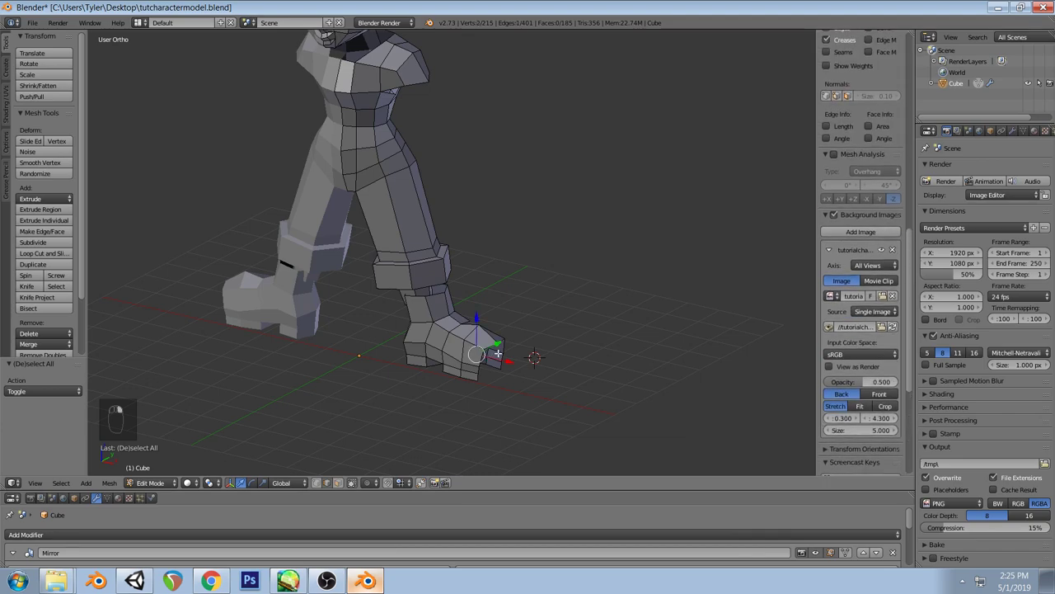
Extrude the toe tip vertex downward three times along the sketched toe outline to the bottom of the sole
{"action": "key", "text": "a"}
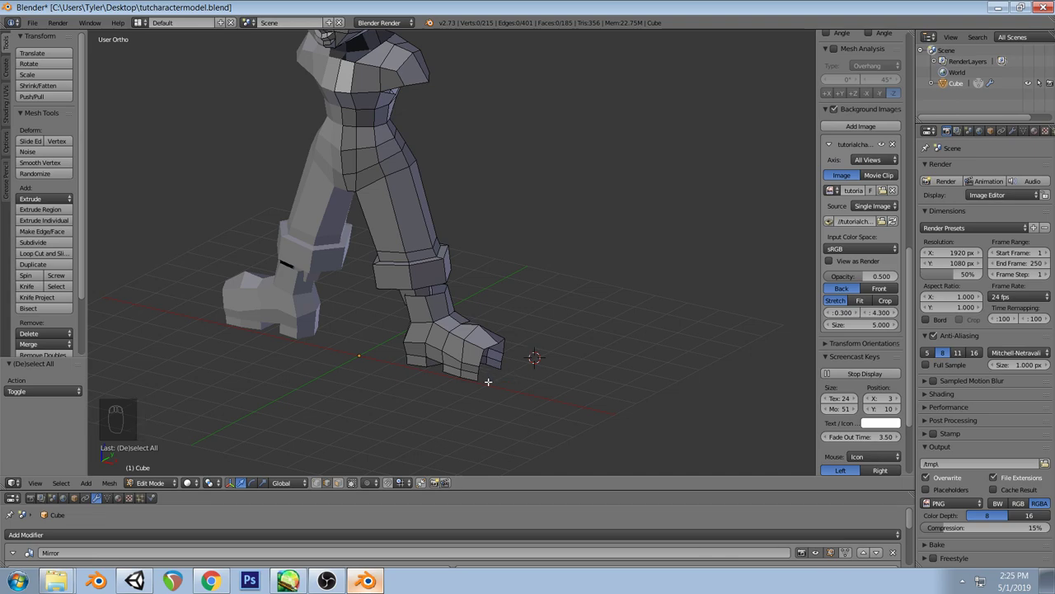
{"action": "left_click", "coordinate": [318, 486]}
{"action": "right_click", "coordinate": [499, 343]}
{"action": "key", "text": "KP_1"}
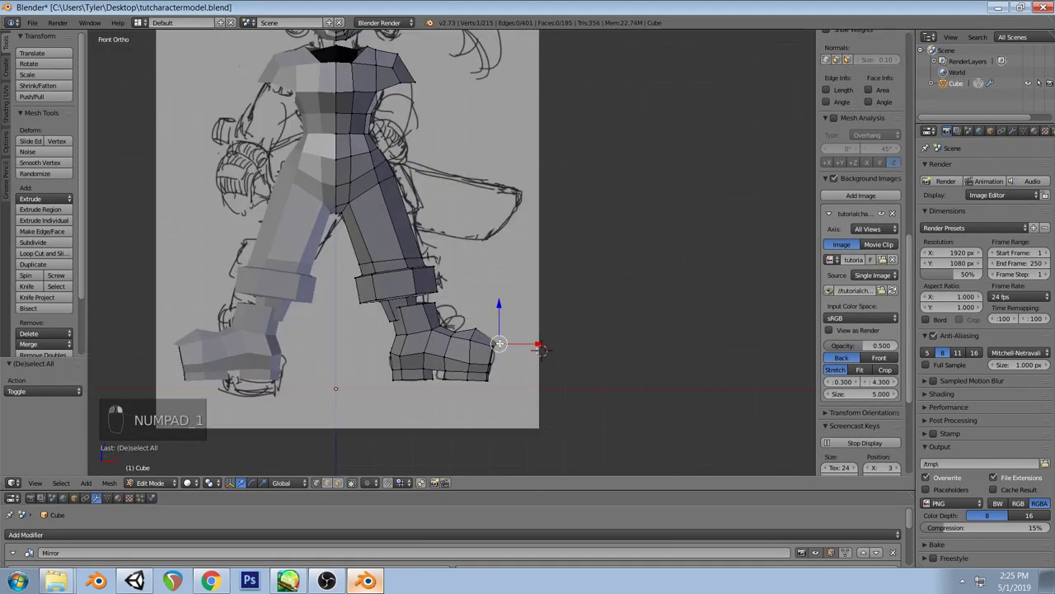
{"action": "key", "text": "e"}
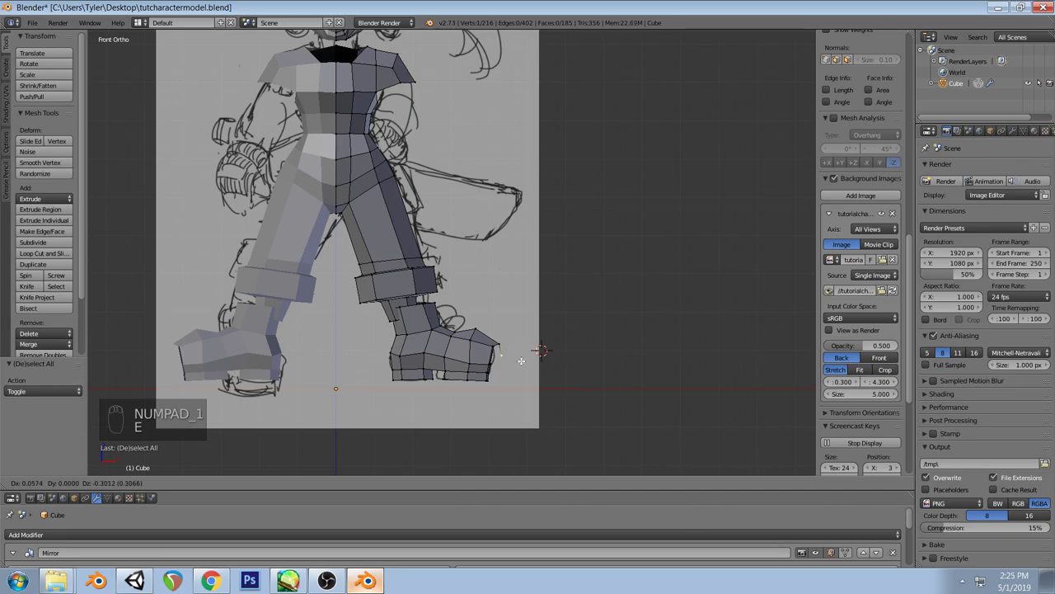
{"action": "left_click", "coordinate": [521, 366]}
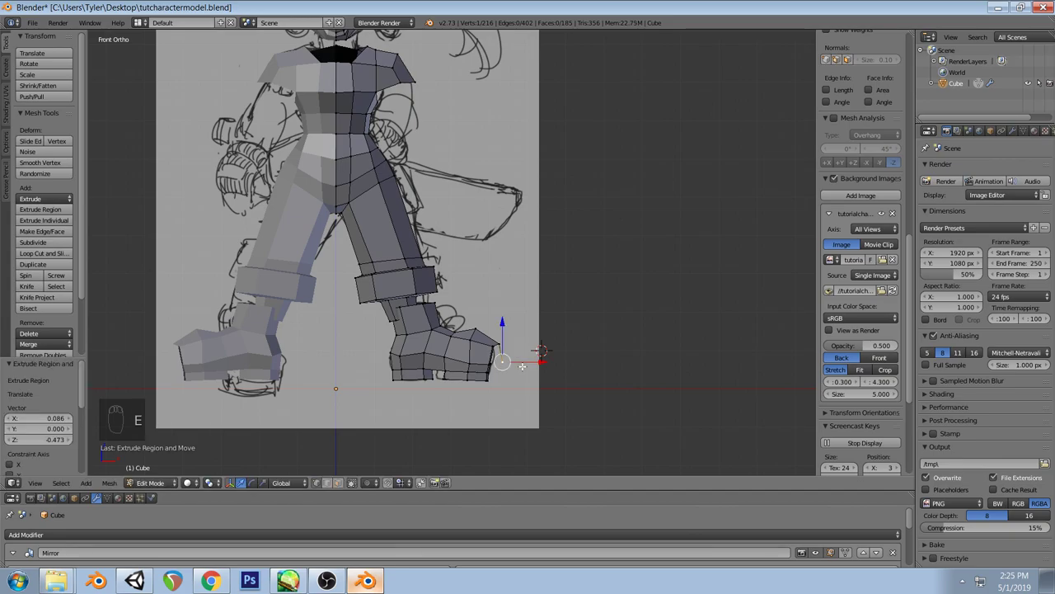
{"action": "key", "text": "e"}
{"action": "left_click", "coordinate": [514, 379]}
{"action": "key", "text": "e"}
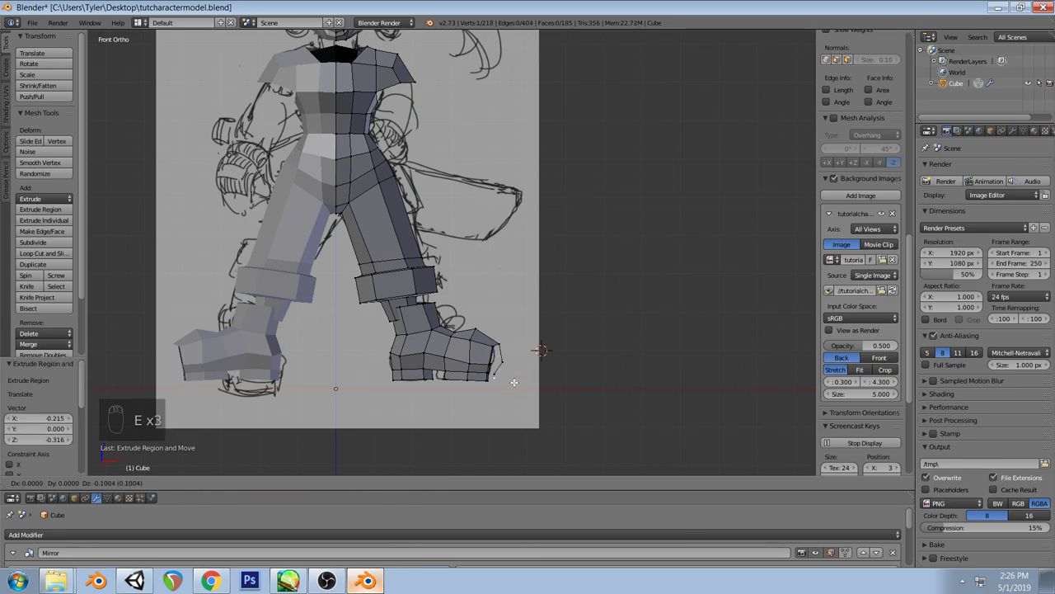
{"action": "left_click", "coordinate": [514, 387]}
{"action": "key", "text": "a"}
Fill the three faces between the front-facing side of the toe cap and the new vertex chain, from bottom to top
{"action": "key", "text": "z"}
{"action": "middle_click_drag", "start_coordinate": [517, 376], "coordinate": [497, 401]}
{"action": "key", "text": "z"}
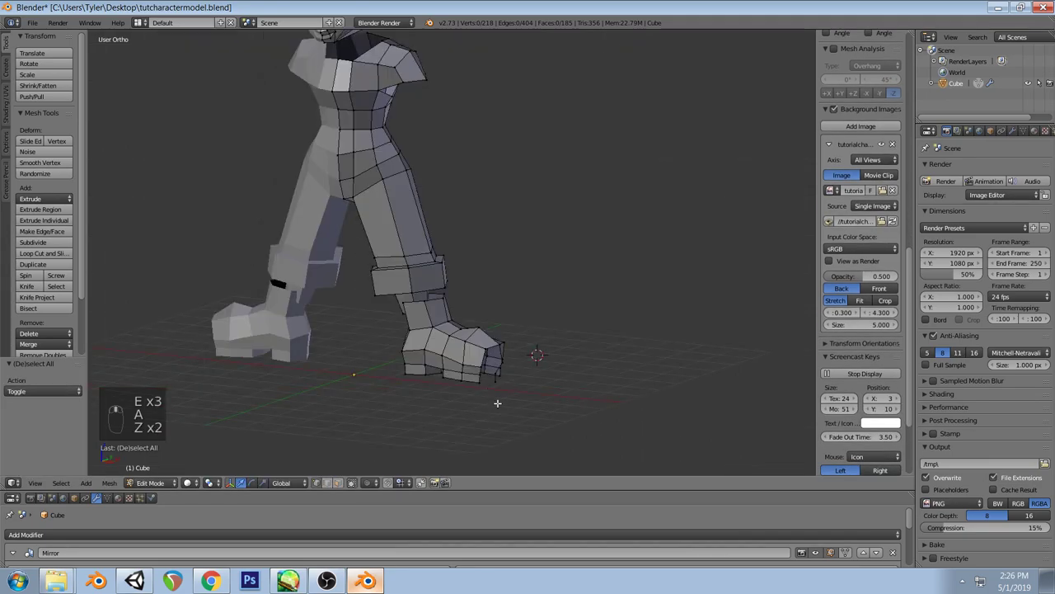
{"action": "scroll", "coordinate": [503, 403], "scroll_direction": "up", "scroll_amount": 3}
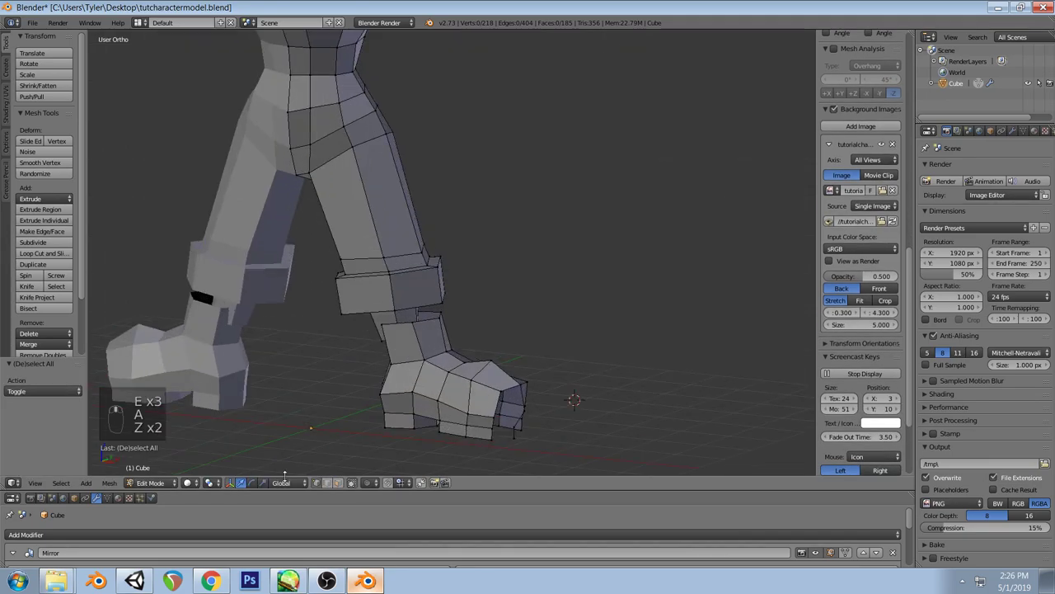
{"action": "right_click", "coordinate": [495, 429]}
{"action": "right_click", "coordinate": [515, 422], "text": "shift"}
{"action": "key", "text": "f"}
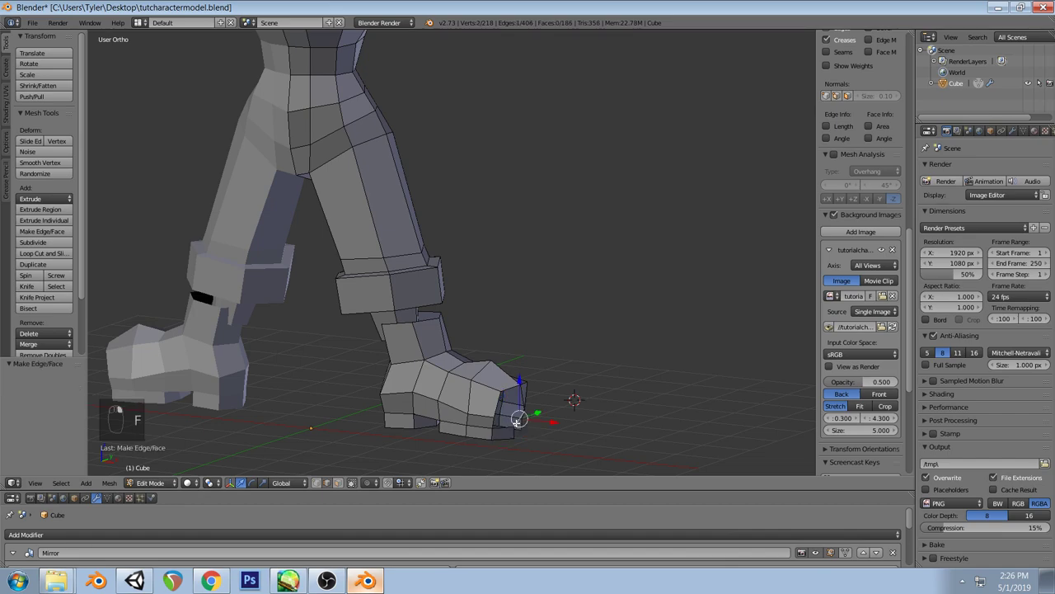
{"action": "right_click", "coordinate": [505, 424], "text": "shift"}
{"action": "right_click", "coordinate": [521, 425], "text": "shift"}
{"action": "key", "text": "f"}
{"action": "middle_click_drag", "start_coordinate": [562, 400], "coordinate": [507, 402]}
{"action": "right_click", "coordinate": [484, 404]}
{"action": "right_click", "coordinate": [515, 406], "text": "shift"}
{"action": "key", "text": "f"}
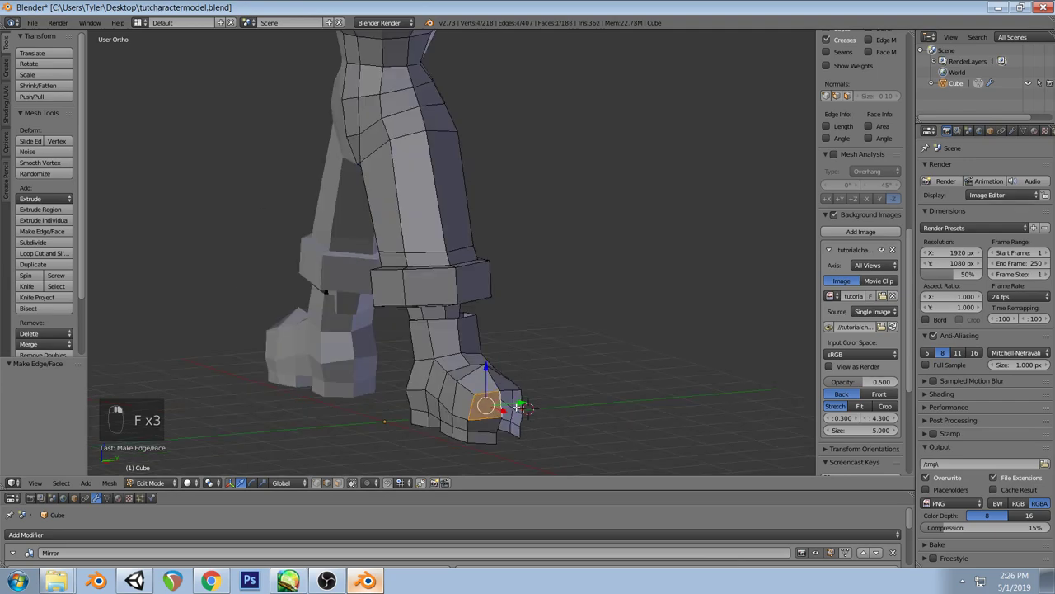
Fill the three faces on the opposite side of the toe, from top to bottom, to close the toe cap
{"action": "right_click", "coordinate": [518, 401], "text": "shift"}
{"action": "key", "text": "f"}
{"action": "right_click", "coordinate": [523, 419], "text": "shift"}
{"action": "key", "text": "a"}
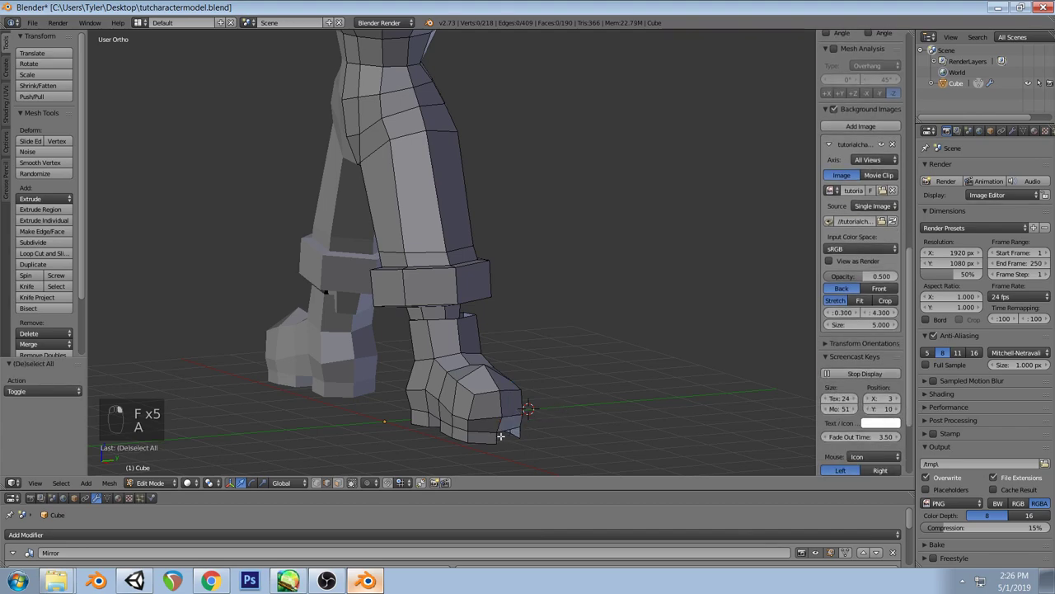
{"action": "right_click", "coordinate": [470, 407]}
{"action": "right_click", "coordinate": [445, 397]}
{"action": "right_click", "coordinate": [471, 408]}
{"action": "right_click", "coordinate": [498, 431]}
{"action": "right_click", "coordinate": [521, 435], "text": "shift"}
{"action": "key", "text": "f"}
{"action": "key", "text": "a"}
{"action": "middle_click_drag", "start_coordinate": [521, 435], "coordinate": [555, 331]}
{"action": "scroll", "coordinate": [495, 354], "scroll_direction": "down", "scroll_amount": 3}
{"action": "key", "text": "KP_1"}
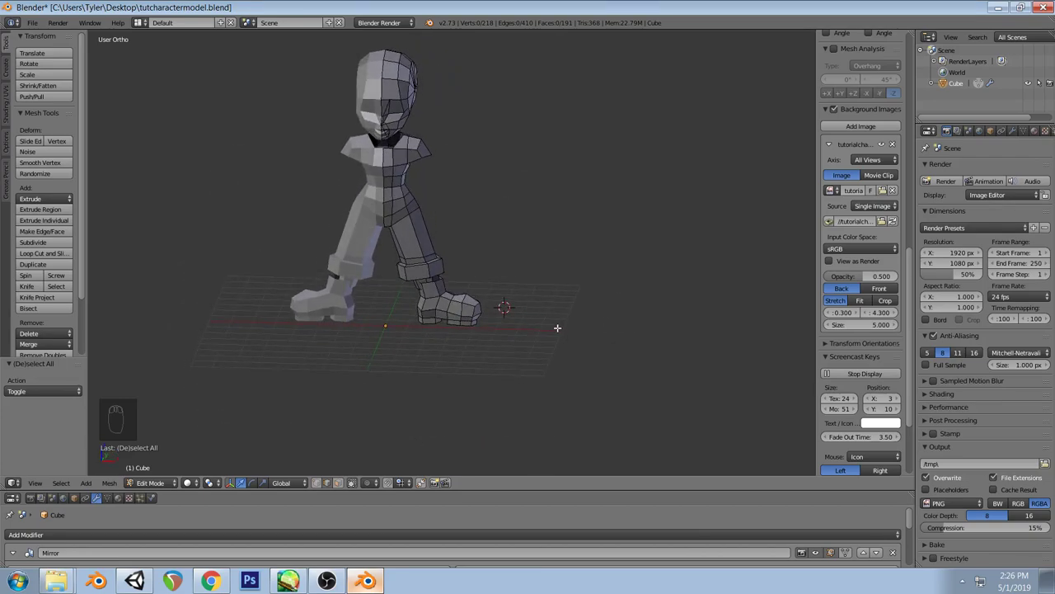
Add a loop cut across the boot's instep just ahead of the ankle and scale the new loop, working in front view
{"action": "scroll", "coordinate": [555, 331], "scroll_direction": "up", "scroll_amount": 4}
{"action": "scroll", "coordinate": [477, 320], "scroll_direction": "up", "scroll_amount": 2}
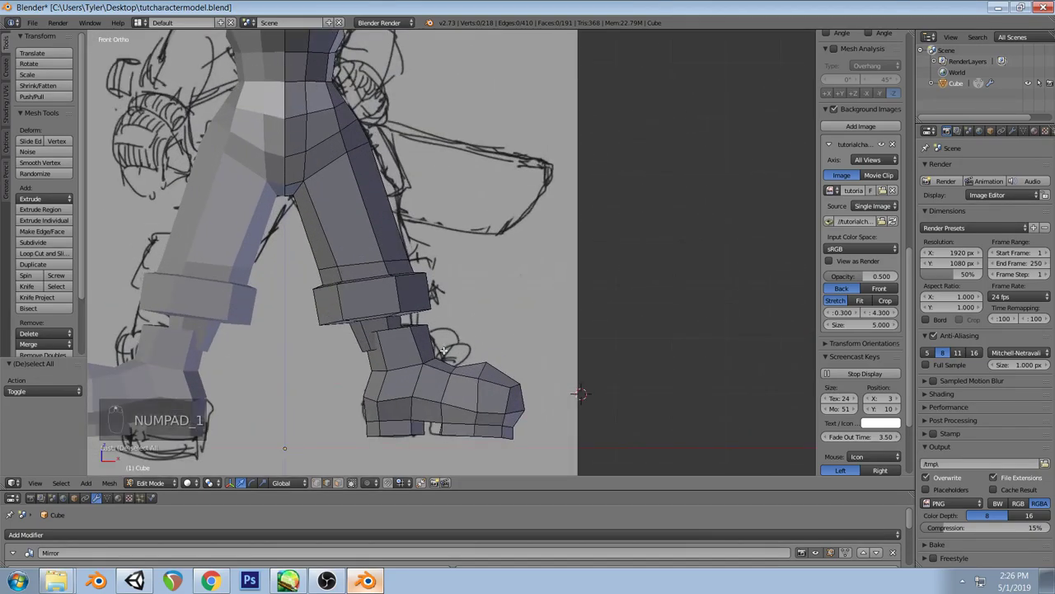
{"action": "key", "text": "a"}
{"action": "key", "text": "a"}
{"action": "key", "text": "a"}
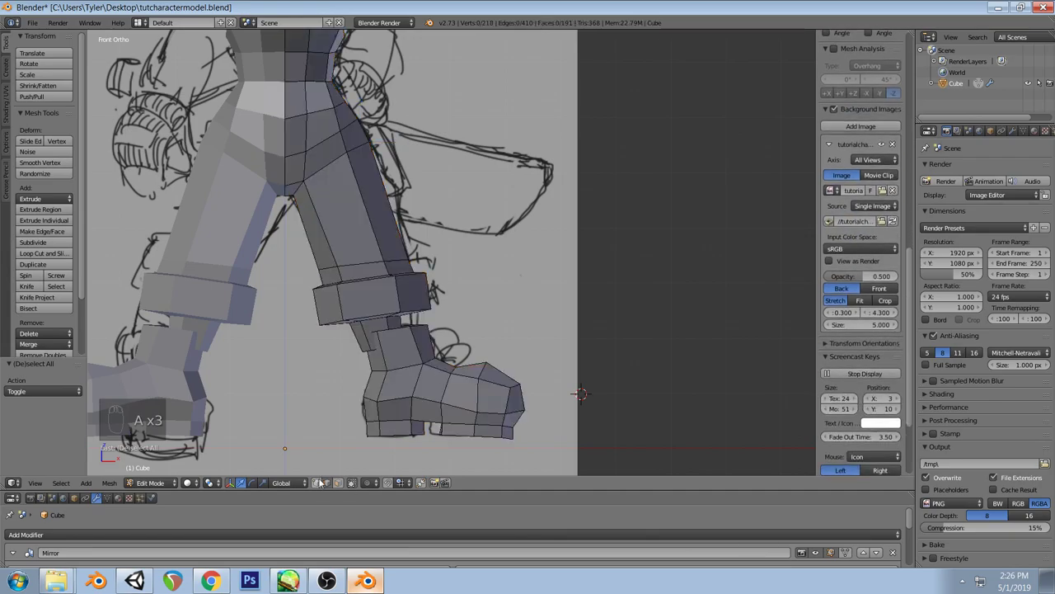
{"action": "key", "text": "z"}
{"action": "key", "text": "ctrl+r"}
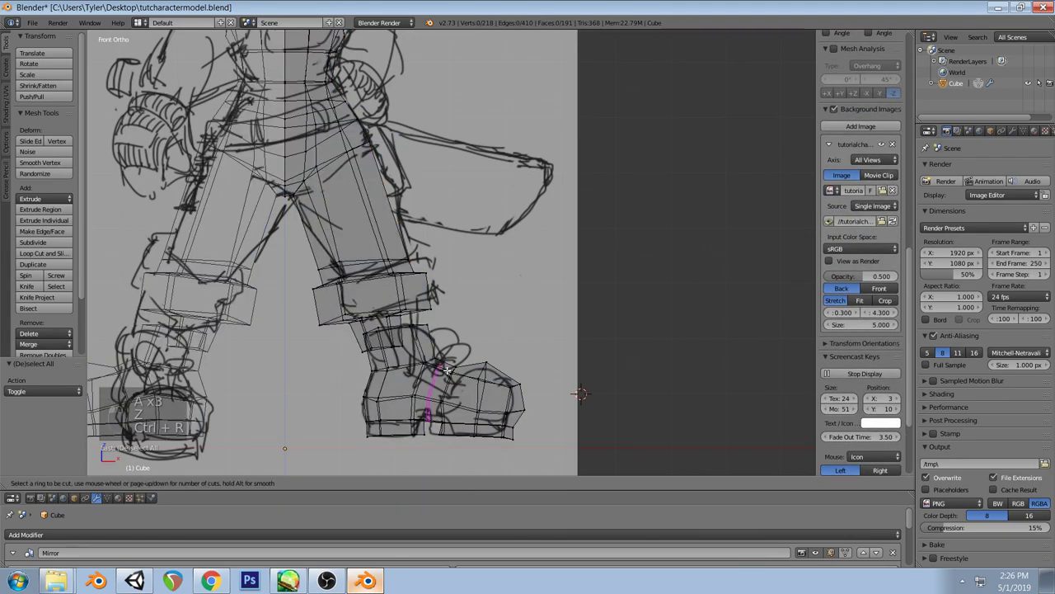
{"action": "left_click", "coordinate": [437, 367]}
{"action": "right_click", "coordinate": [577, 389]}
{"action": "key", "text": "s"}
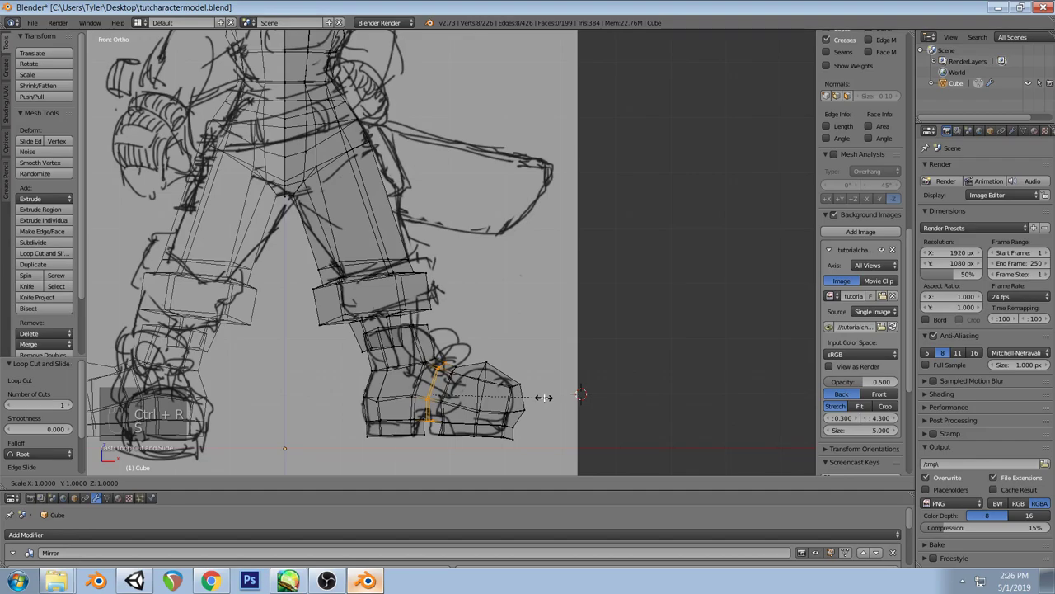
{"action": "left_click", "coordinate": [544, 397]}
{"action": "key", "text": "a"}
{"action": "key", "text": "z"}
Edge slide the two selected vertices on top of the boot's instep
{"action": "middle_click_drag", "start_coordinate": [538, 355], "coordinate": [435, 392]}
{"action": "right_click", "coordinate": [451, 368]}
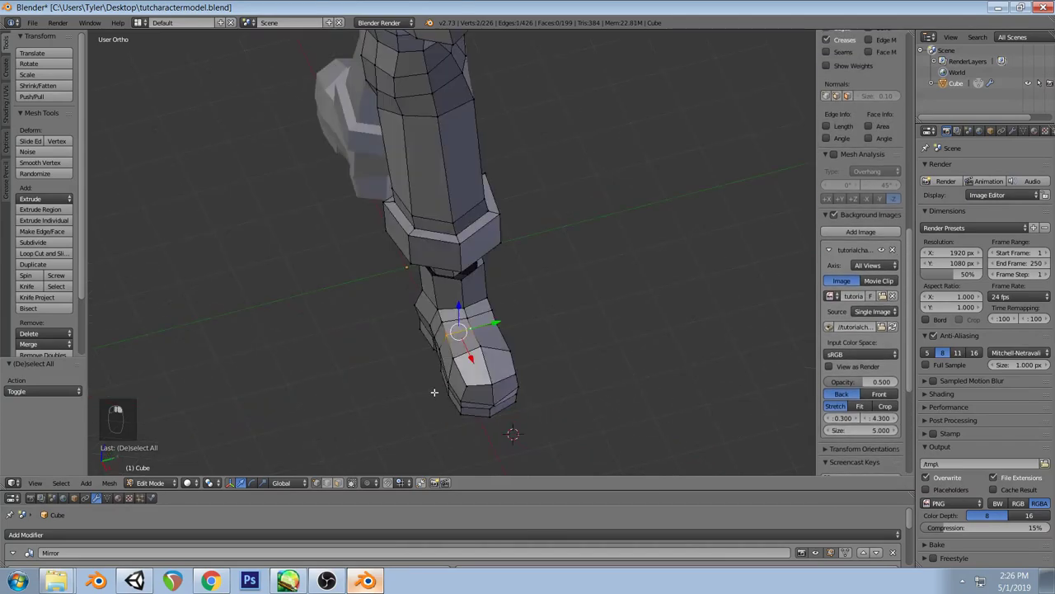
{"action": "right_click", "coordinate": [486, 323], "text": "shift"}
{"action": "key", "text": "space"}
{"action": "type", "text": "edge sl"}
{"action": "key", "text": "Return"}
{"action": "left_click", "coordinate": [560, 323]}
{"action": "key", "text": "a"}
Move the top vertex of the toe cap slightly forward and down in front view
{"action": "middle_click_drag", "start_coordinate": [558, 329], "coordinate": [448, 292]}
{"action": "key", "text": "KP_3"}
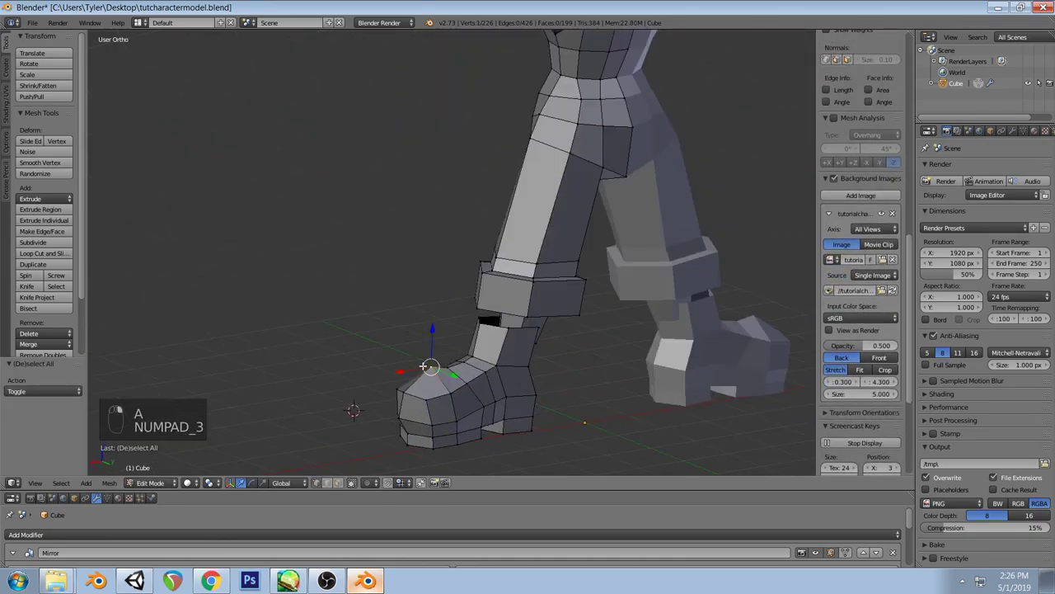
{"action": "key", "text": "KP_1"}
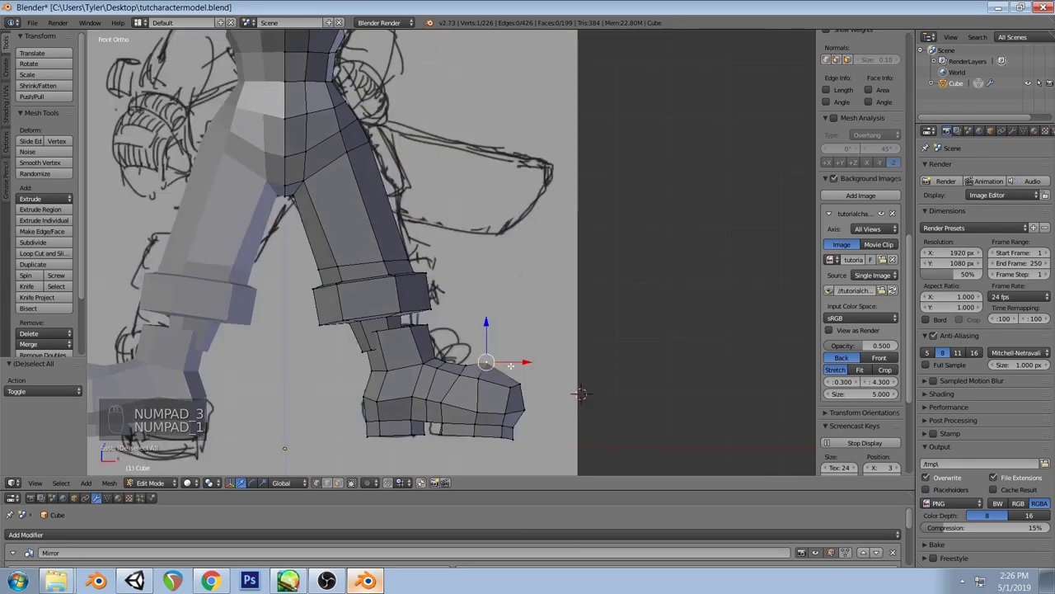
{"action": "key", "text": "g"}
{"action": "left_click", "coordinate": [505, 372]}
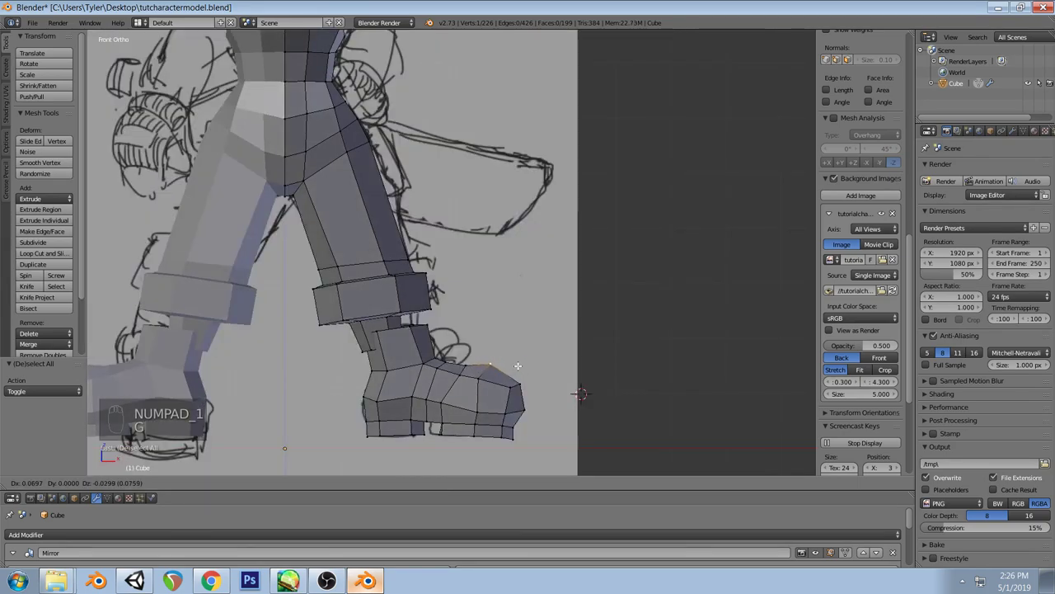
Move the upper side vertex of the toe cap slightly toward the toe tip and down, checking against the sketch in wireframe
{"action": "key", "text": "a"}
{"action": "right_click", "coordinate": [503, 378]}
{"action": "key", "text": "z"}
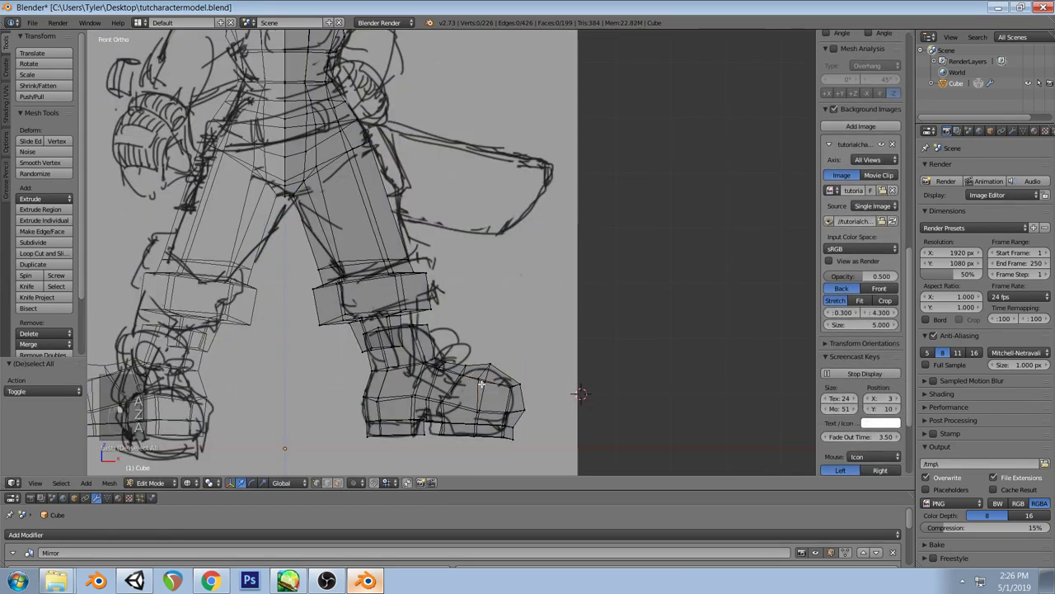
{"action": "key", "text": "a"}
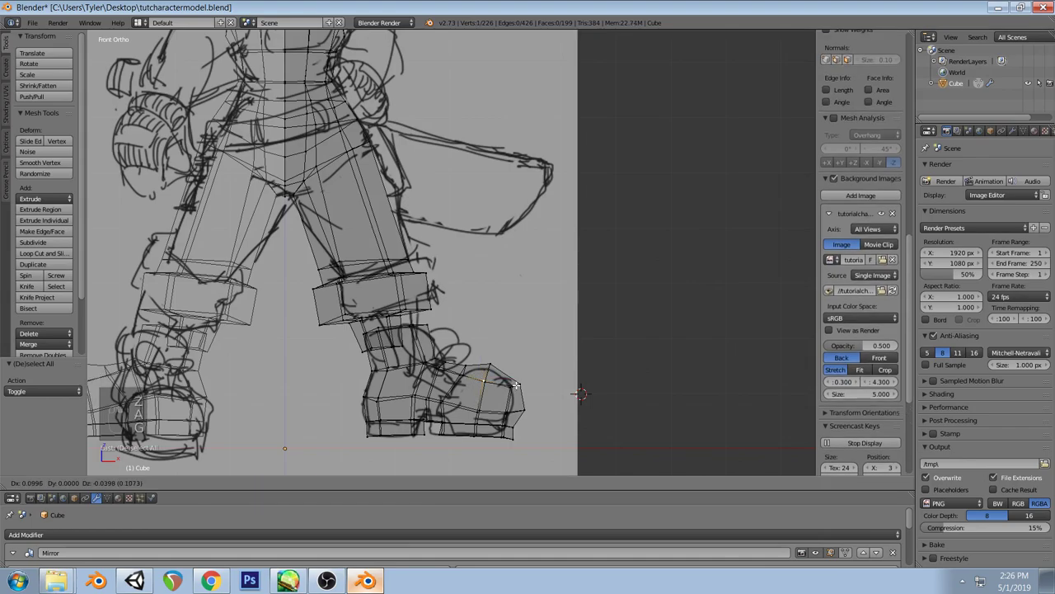
{"action": "key", "text": "z"}
Select the pair of side vertices on the upper instep behind the toe cap and reposition them slightly
{"action": "right_click", "coordinate": [467, 376]}
{"action": "key", "text": "z"}
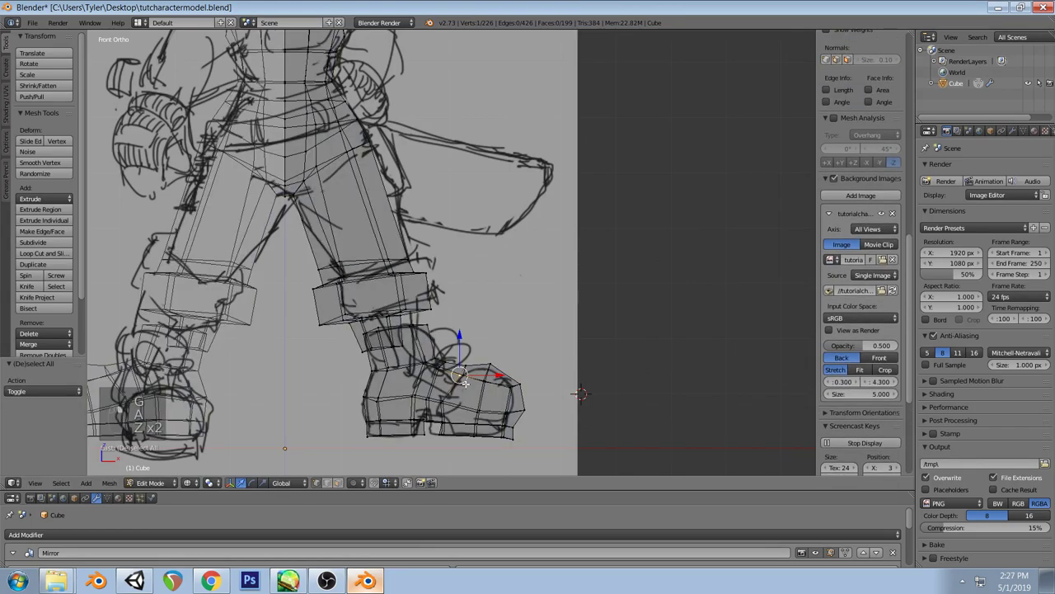
{"action": "key", "text": "a"}
{"action": "left_click_drag", "start_coordinate": [445, 362], "coordinate": [478, 387], "text": "ctrl"}
{"action": "key", "text": "z"}
{"action": "key", "text": "g"}
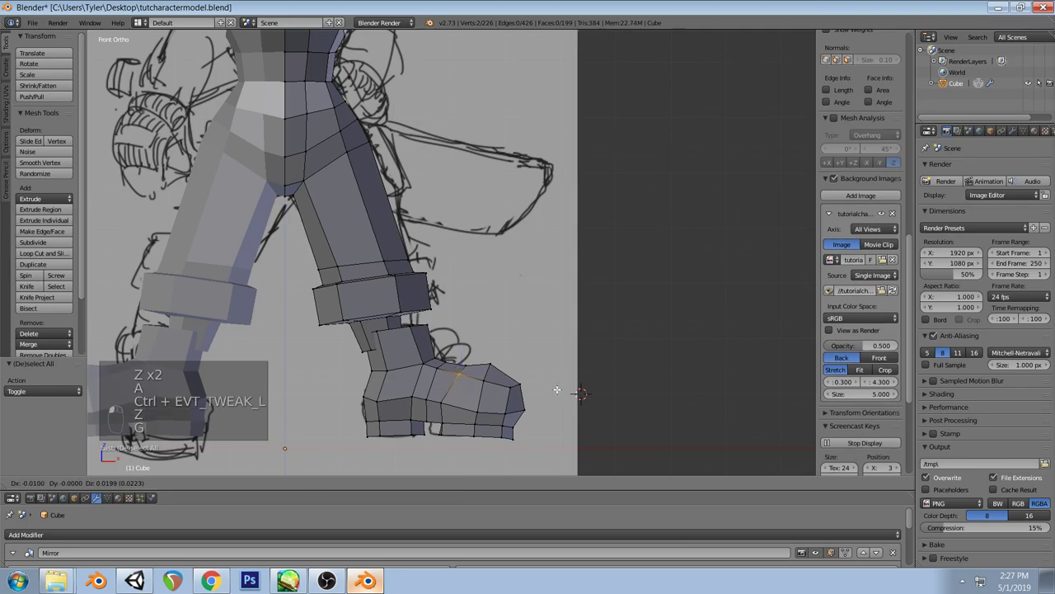
{"action": "right_click", "coordinate": [528, 421]}
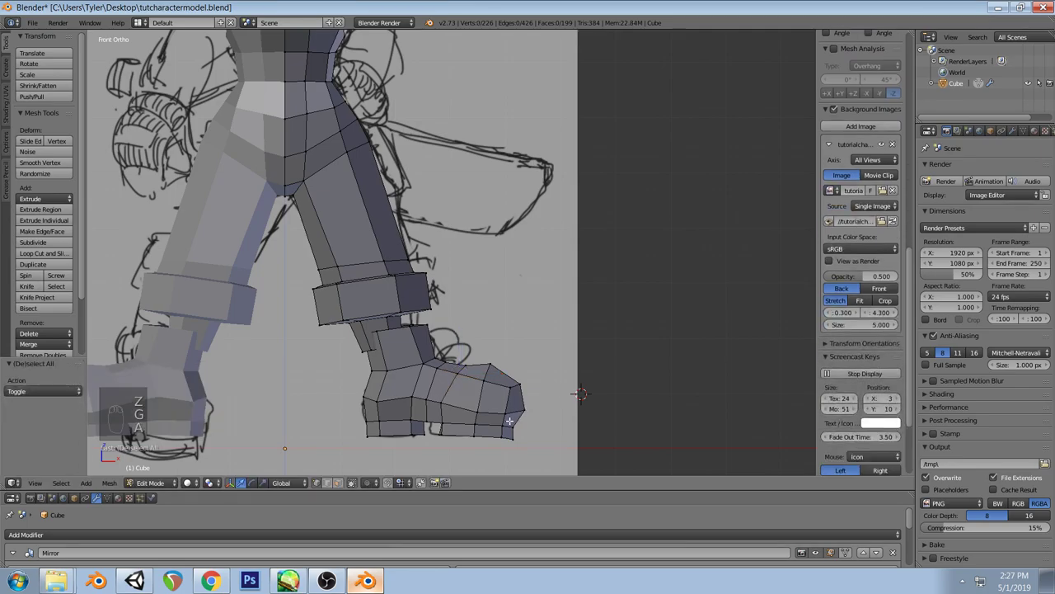
Select the lower toe tip vertices, move them about 0.02 in X and 0.05 in Z, and rotate them to follow the sketch
{"action": "key", "text": "a"}
{"action": "key", "text": "z"}
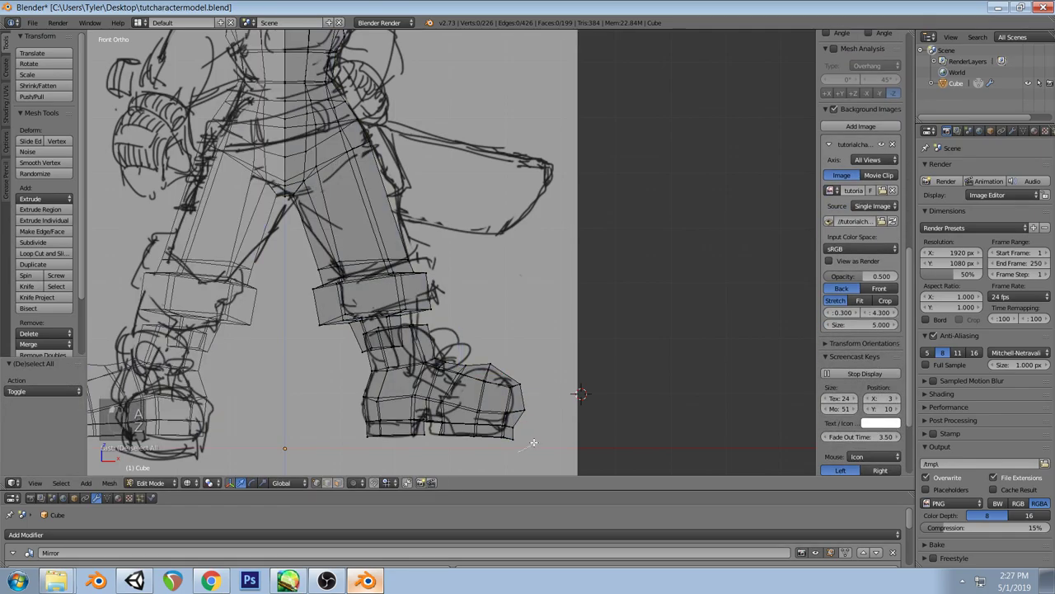
{"action": "key", "text": "b"}
{"action": "left_click_drag", "start_coordinate": [482, 375], "coordinate": [541, 459]}
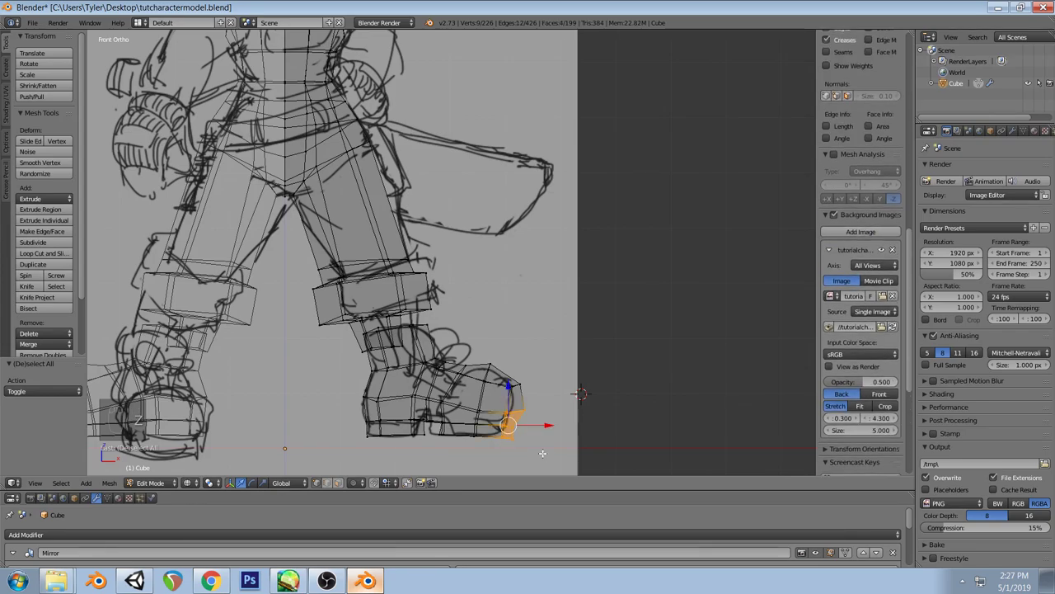
{"action": "key", "text": "g"}
{"action": "left_click", "coordinate": [543, 450]}
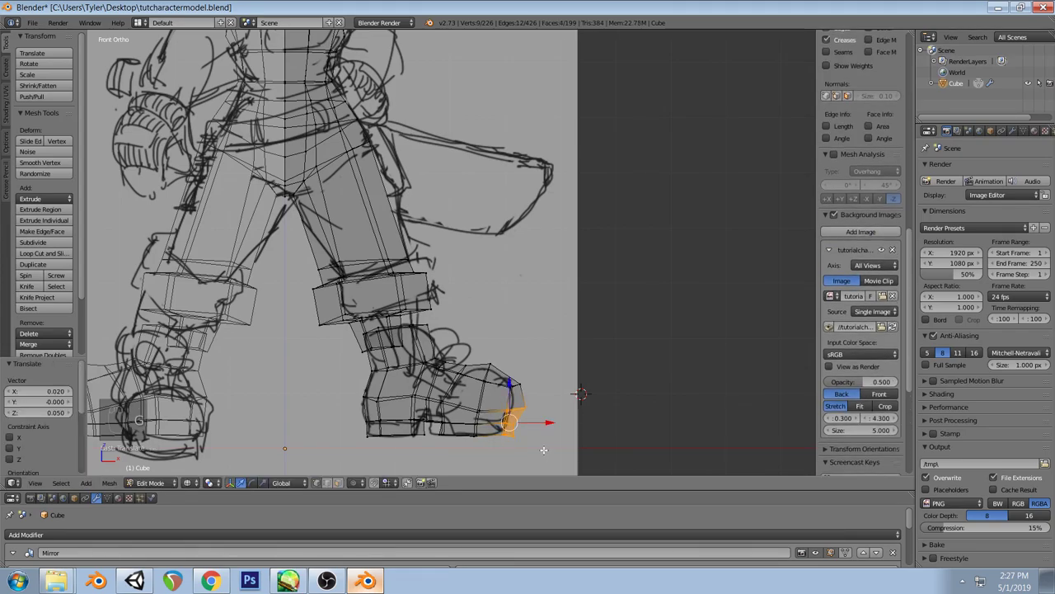
{"action": "key", "text": "r"}
{"action": "left_click", "coordinate": [568, 442]}
{"action": "key", "text": "a"}
{"action": "key", "text": "z"}
Scale the toe cap's edge loop slightly wider along Y in top view
{"action": "scroll", "coordinate": [526, 366], "scroll_direction": "down", "scroll_amount": 3}
{"action": "mouse_move", "coordinate": [559, 360]}
{"action": "middle_mouse_down"}
{"action": "mouse_move", "coordinate": [552, 377]}
{"action": "mouse_move", "coordinate": [408, 400]}
{"action": "mouse_move", "coordinate": [371, 432]}
{"action": "mouse_move", "coordinate": [514, 417]}
{"action": "middle_mouse_up"}
{"action": "key", "text": "KP_7"}
{"action": "scroll", "coordinate": [528, 228], "scroll_direction": "up", "scroll_amount": 1}
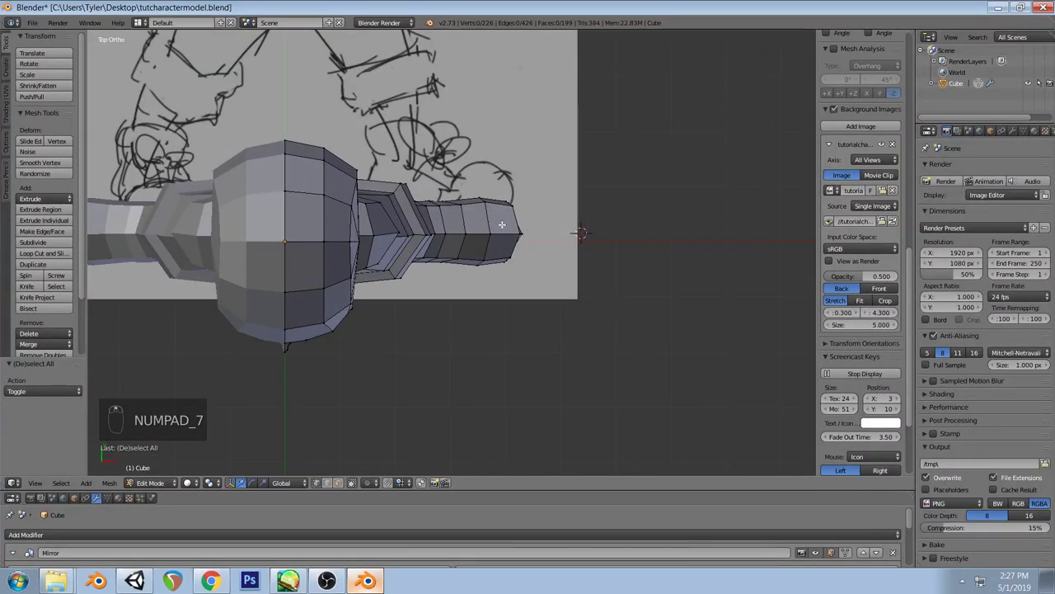
{"action": "right_click", "coordinate": [488, 216], "text": "alt"}
{"action": "key", "text": "z"}
{"action": "key", "text": "s"}
{"action": "key", "text": "y"}
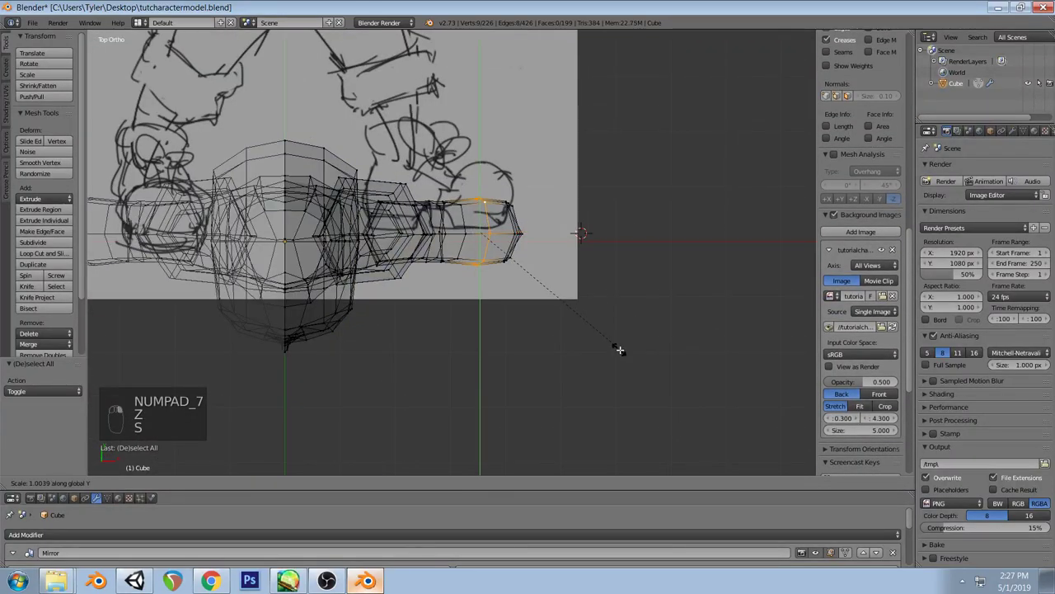
{"action": "key", "text": "Escape"}
Scale the instep edge loop behind the toe cap slightly along Y
{"action": "right_click", "coordinate": [458, 251], "text": "alt"}
{"action": "key", "text": "s"}
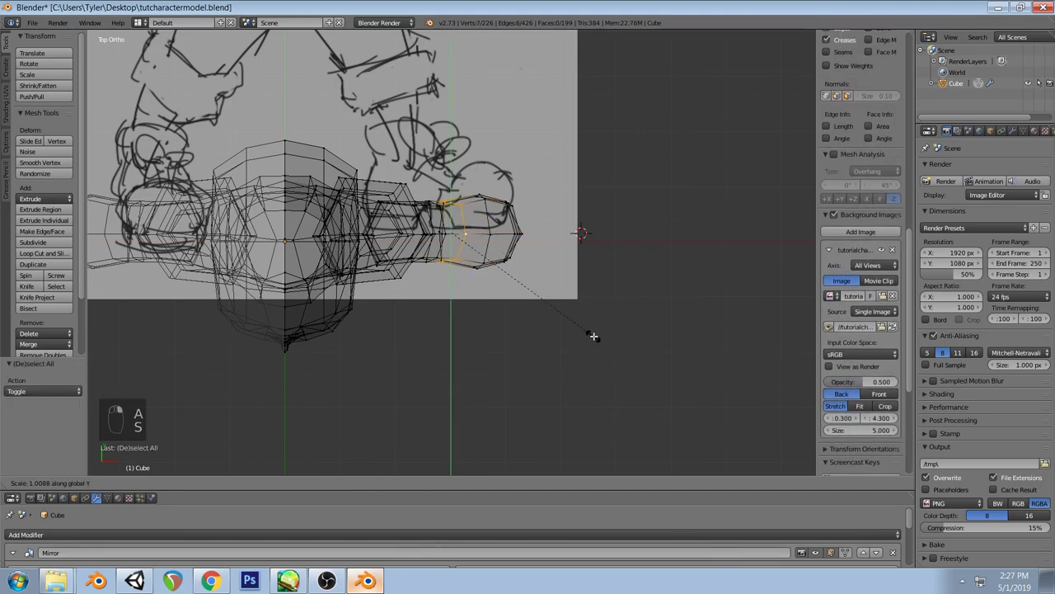
{"action": "left_click", "coordinate": [595, 336]}
{"action": "key", "text": "a"}
{"action": "key", "text": "z"}
Nudge the top vertex of the toe cap along Z in front view
{"action": "mouse_move", "coordinate": [597, 340]}
{"action": "middle_mouse_down"}
{"action": "mouse_move", "coordinate": [528, 313]}
{"action": "mouse_move", "coordinate": [495, 256]}
{"action": "mouse_move", "coordinate": [497, 242]}
{"action": "mouse_move", "coordinate": [532, 235]}
{"action": "mouse_move", "coordinate": [440, 283]}
{"action": "middle_mouse_up"}
{"action": "right_click", "coordinate": [488, 356]}
{"action": "key", "text": "KP_1"}
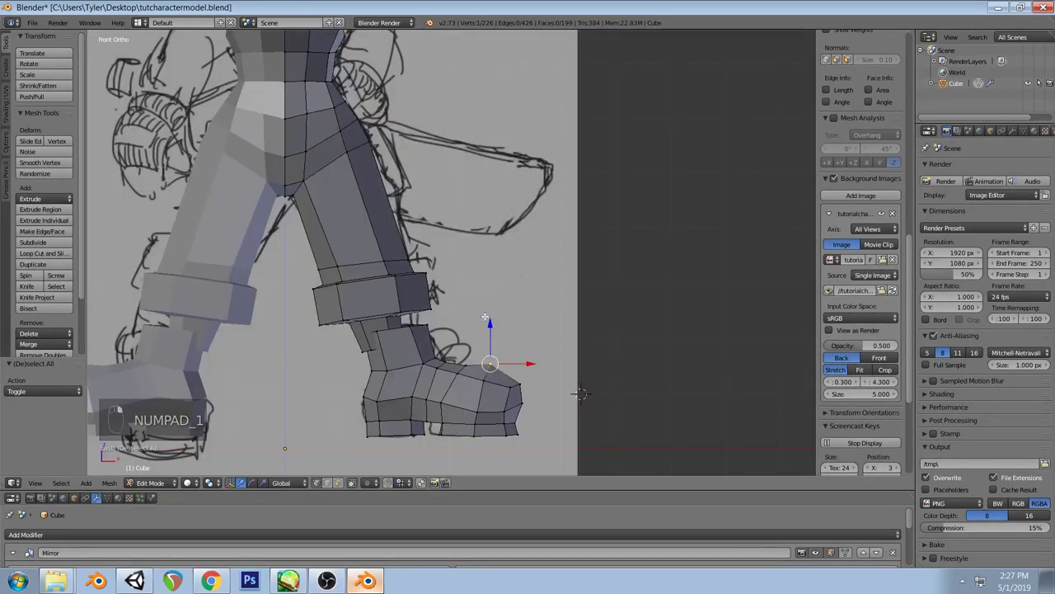
{"action": "left_click_drag", "start_coordinate": [491, 323], "coordinate": [492, 324]}
{"action": "key", "text": "a"}
{"action": "key", "text": "a"}
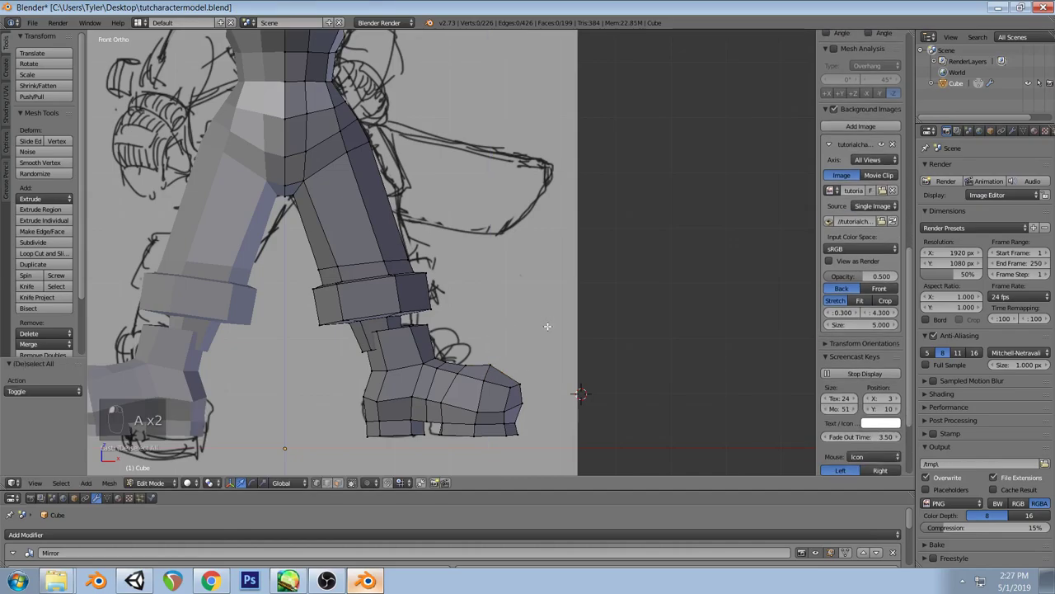
Add a loop cut around the boot's ankle shaft and scale it to about 0.968
{"action": "right_click", "coordinate": [437, 361]}
{"action": "key", "text": "a"}
{"action": "key", "text": "ctrl+r"}
{"action": "left_click", "coordinate": [415, 345]}
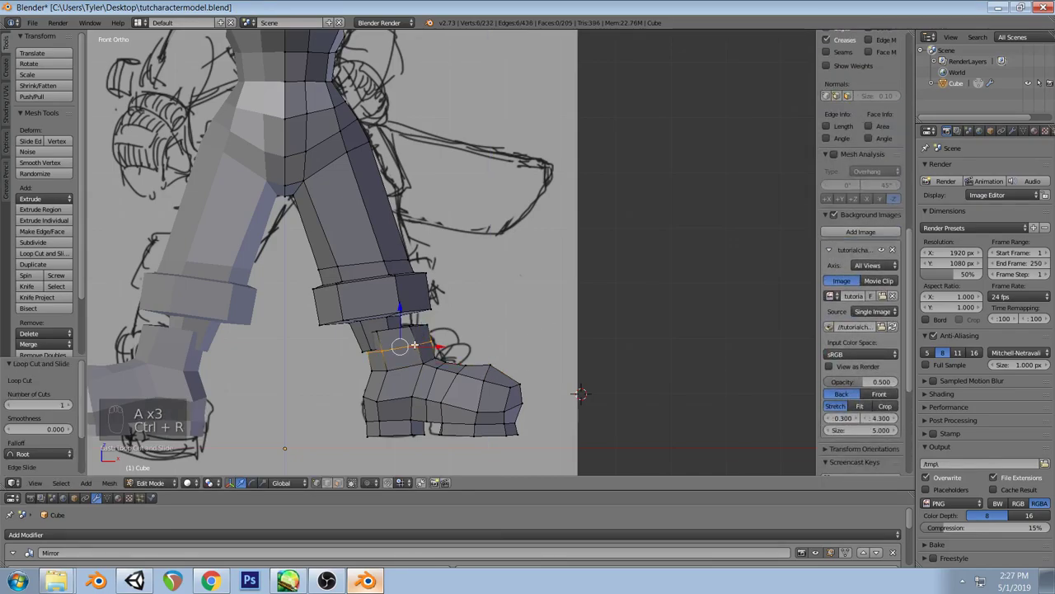
{"action": "key", "text": "s"}
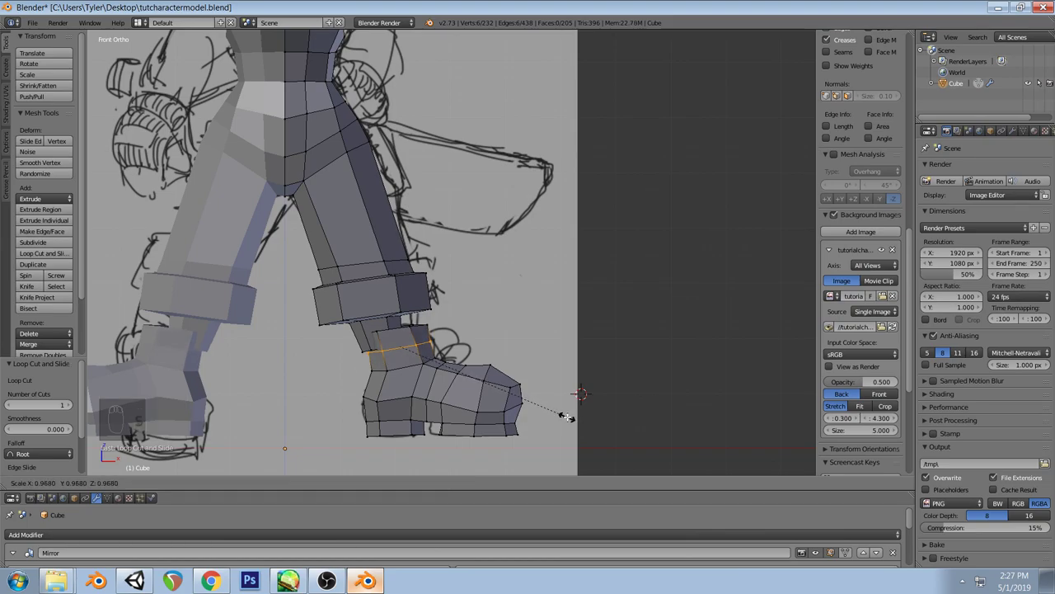
{"action": "left_click", "coordinate": [566, 417]}
{"action": "mouse_move", "coordinate": [566, 417]}
{"action": "middle_mouse_down"}
{"action": "mouse_move", "coordinate": [499, 338]}
{"action": "mouse_move", "coordinate": [429, 336]}
{"action": "mouse_move", "coordinate": [476, 325]}
{"action": "mouse_move", "coordinate": [527, 401]}
{"action": "mouse_move", "coordinate": [533, 349]}
{"action": "middle_mouse_up"}
{"action": "key", "text": "a"}
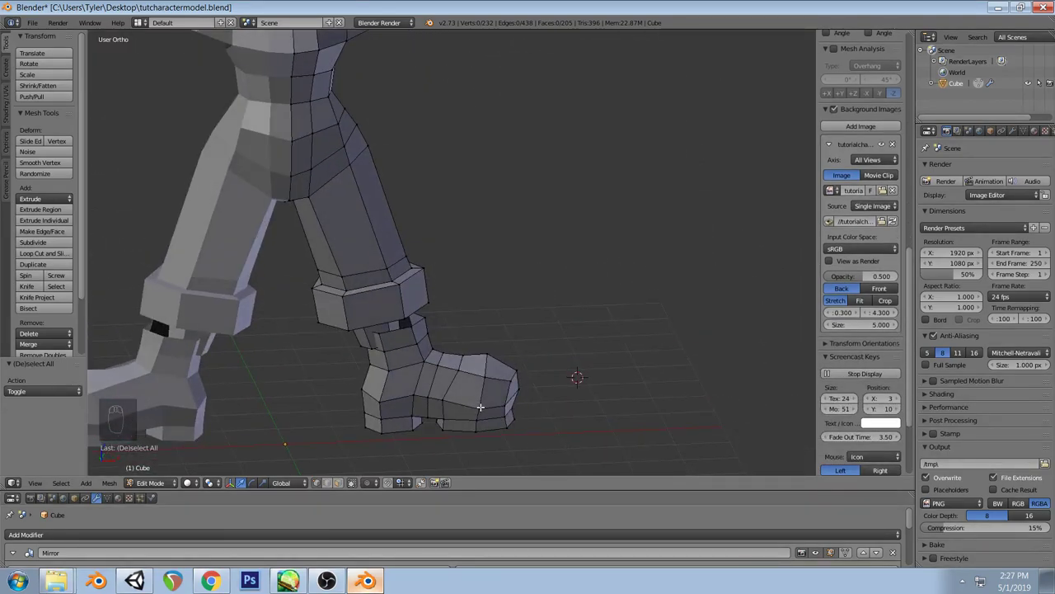
Select the whole linked boot mesh and rotate it 90° in top view so the toe faces the front
{"action": "key", "text": "l"}
{"action": "key", "text": "KP_1"}
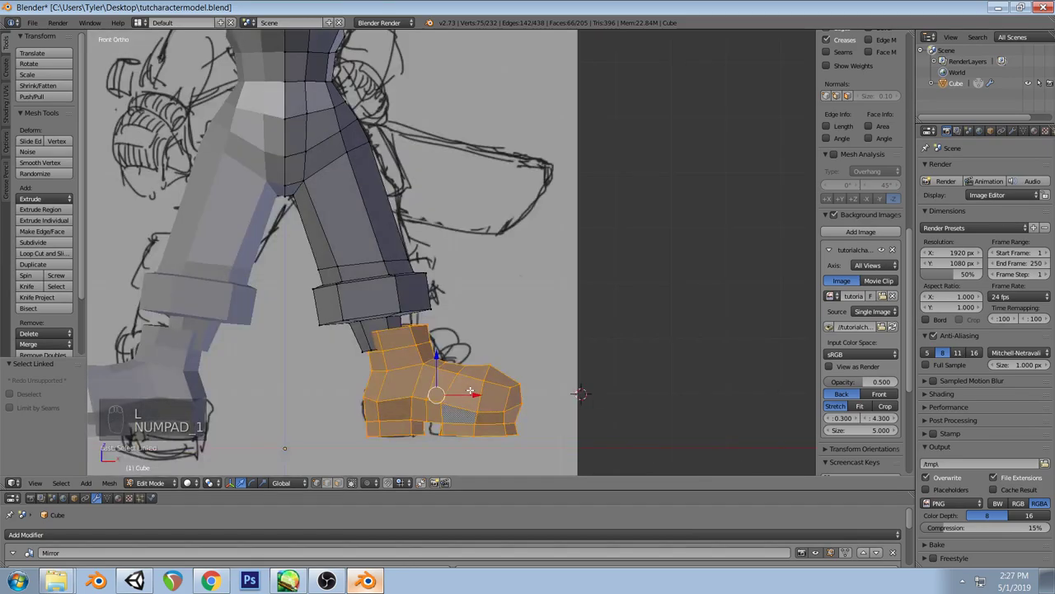
{"action": "key", "text": "KP_7"}
{"action": "key", "text": "r"}
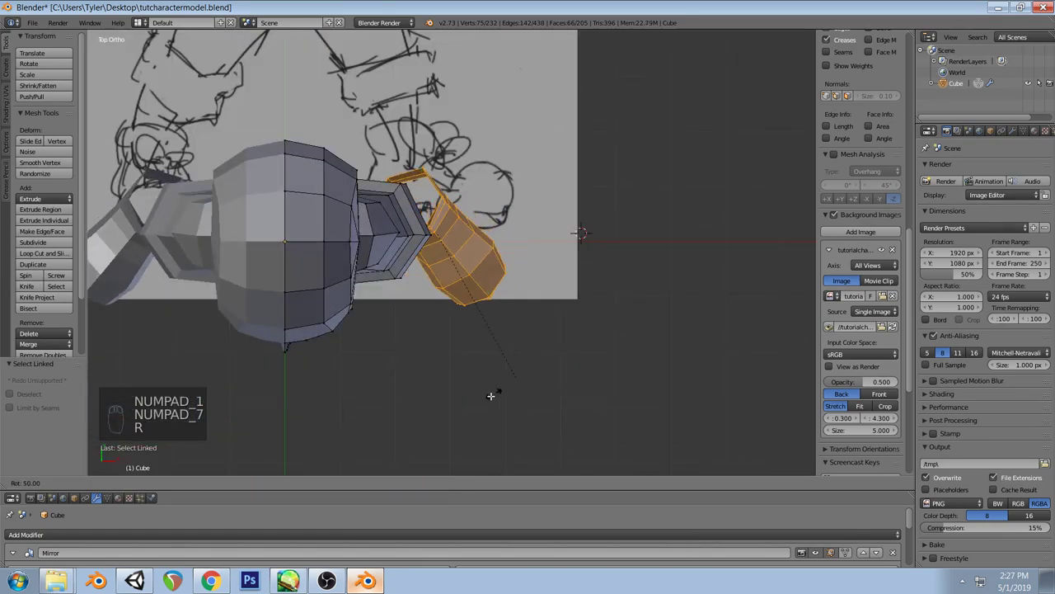
{"action": "left_click", "coordinate": [395, 418]}
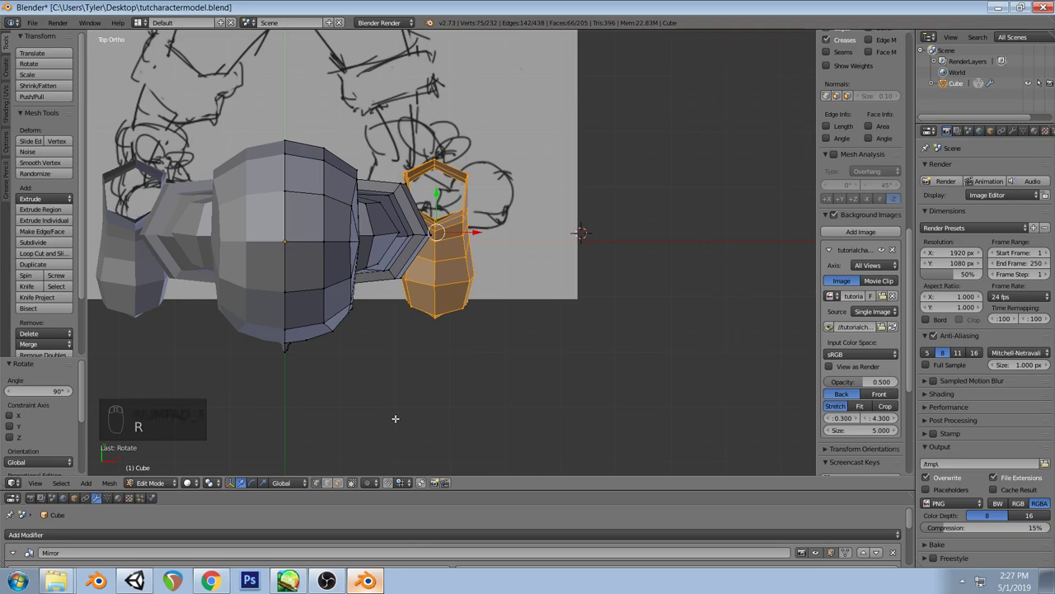
Move the boot −0.7 in Y in right view to place it under the leg
{"action": "key", "text": "KP_3"}
{"action": "key", "text": "g"}
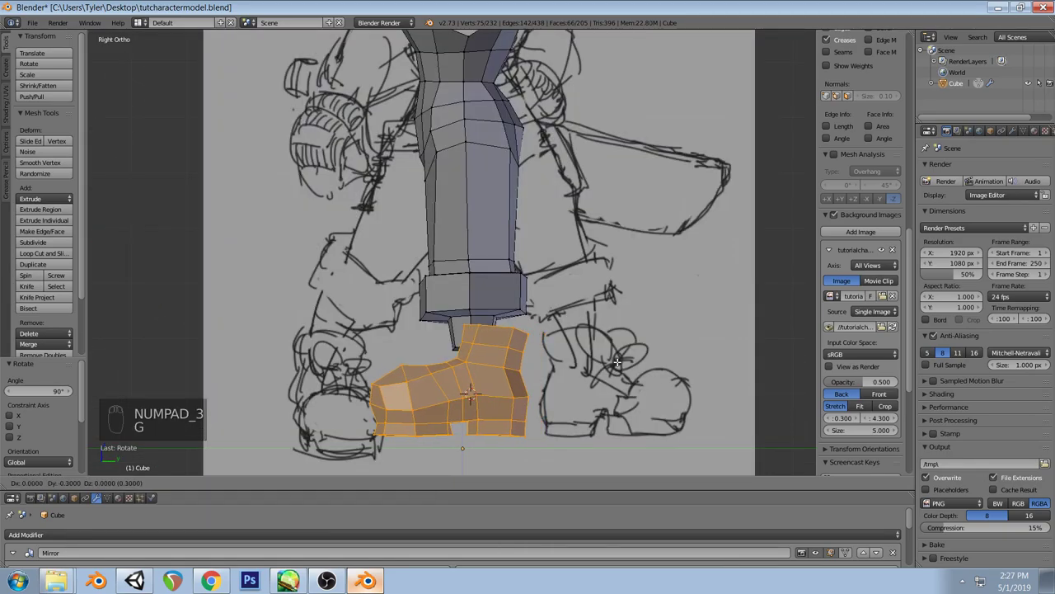
{"action": "left_click", "coordinate": [600, 363]}
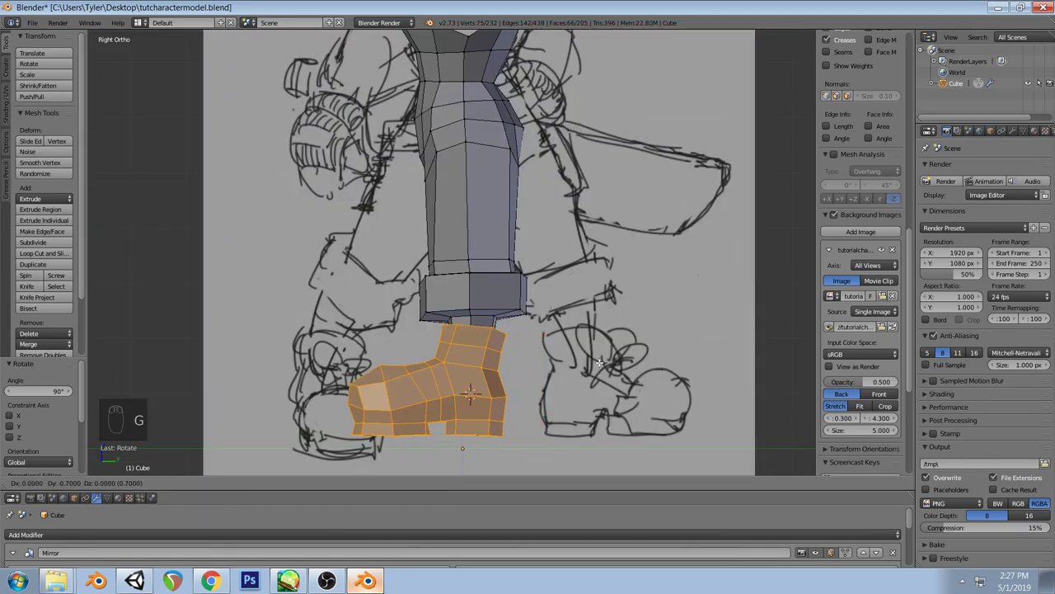
{"action": "scroll", "coordinate": [545, 255], "scroll_direction": "down", "scroll_amount": 6}
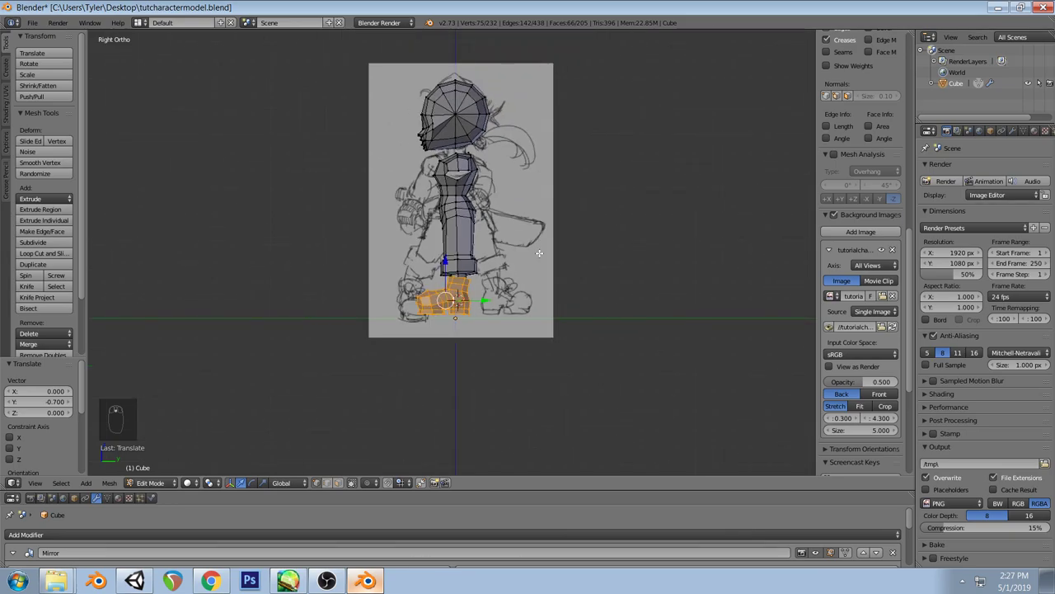
Restore the boot selection and move it about −1.1 along X beneath the trouser cuff, in front view
{"action": "key", "text": "z"}
{"action": "key", "text": "a"}
{"action": "key", "text": "z"}
{"action": "mouse_move", "coordinate": [518, 256]}
{"action": "middle_mouse_down"}
{"action": "mouse_move", "coordinate": [497, 255]}
{"action": "mouse_move", "coordinate": [532, 270]}
{"action": "mouse_move", "coordinate": [577, 266]}
{"action": "middle_mouse_up"}
{"action": "key", "text": "KP_1"}
{"action": "key", "text": "ctrl+z"}
{"action": "scroll", "coordinate": [553, 297], "scroll_direction": "up", "scroll_amount": 3}
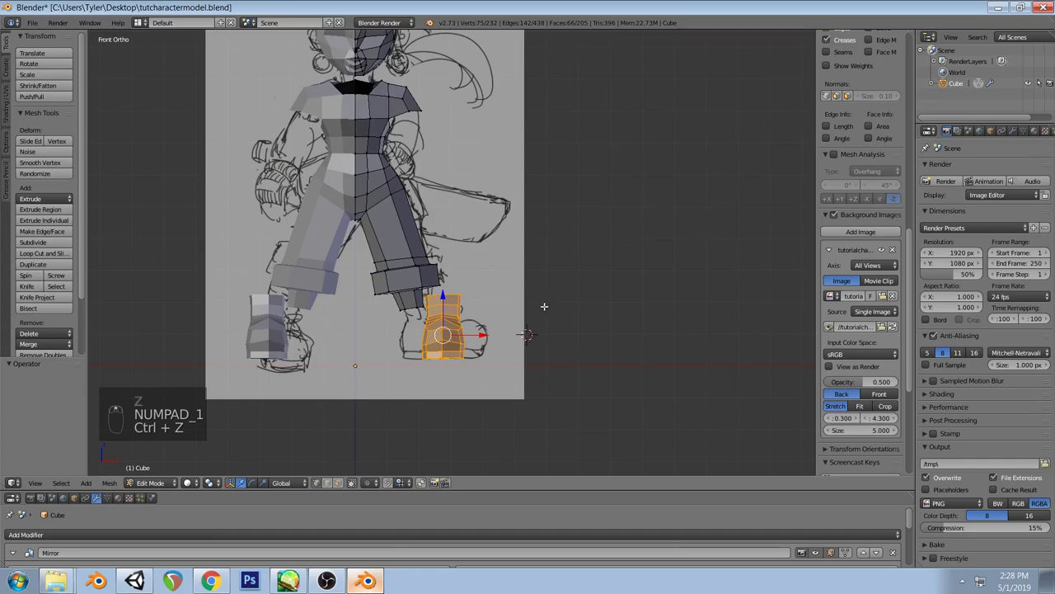
{"action": "left_click_drag", "start_coordinate": [482, 334], "coordinate": [449, 338]}
Align the boot with the leg by rotating it −12.261° and then 2.066°, and shift it 0.344 in X and −0.275 in Z
{"action": "key", "text": "r"}
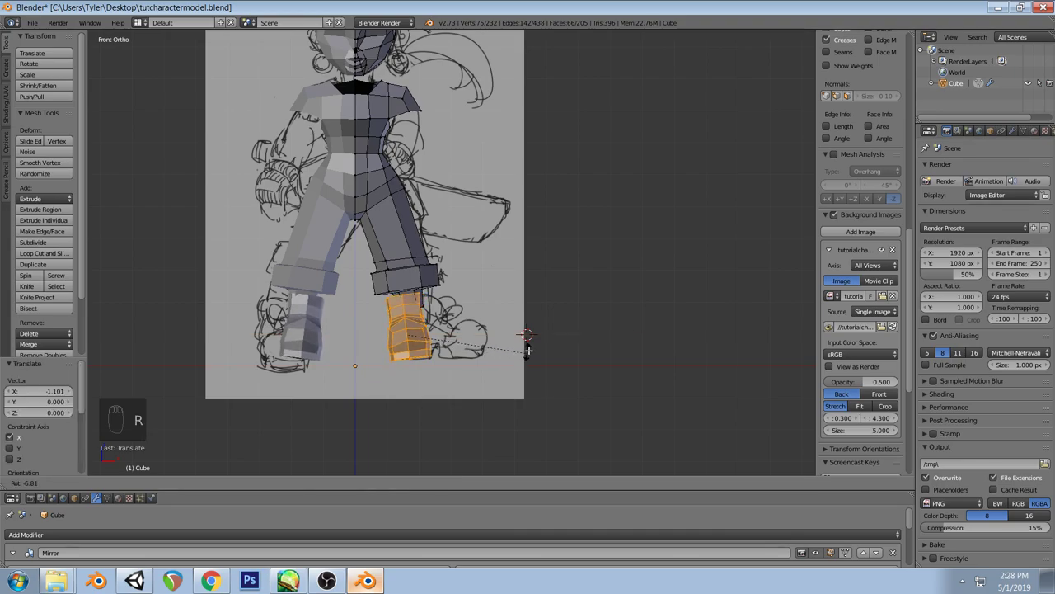
{"action": "left_click", "coordinate": [534, 341]}
{"action": "key", "text": "g"}
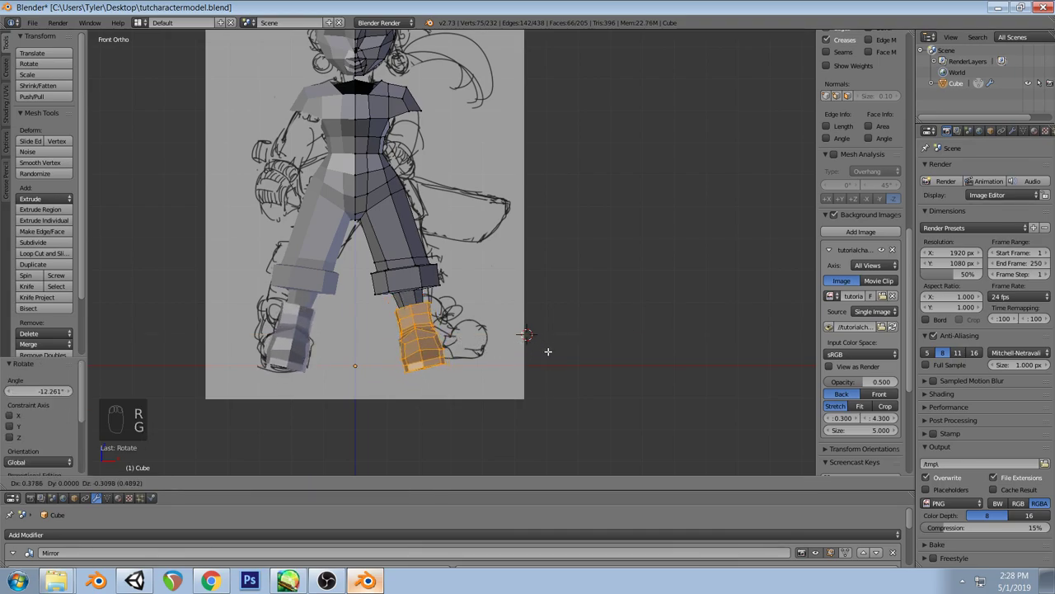
{"action": "left_click", "coordinate": [547, 351]}
{"action": "key", "text": "r"}
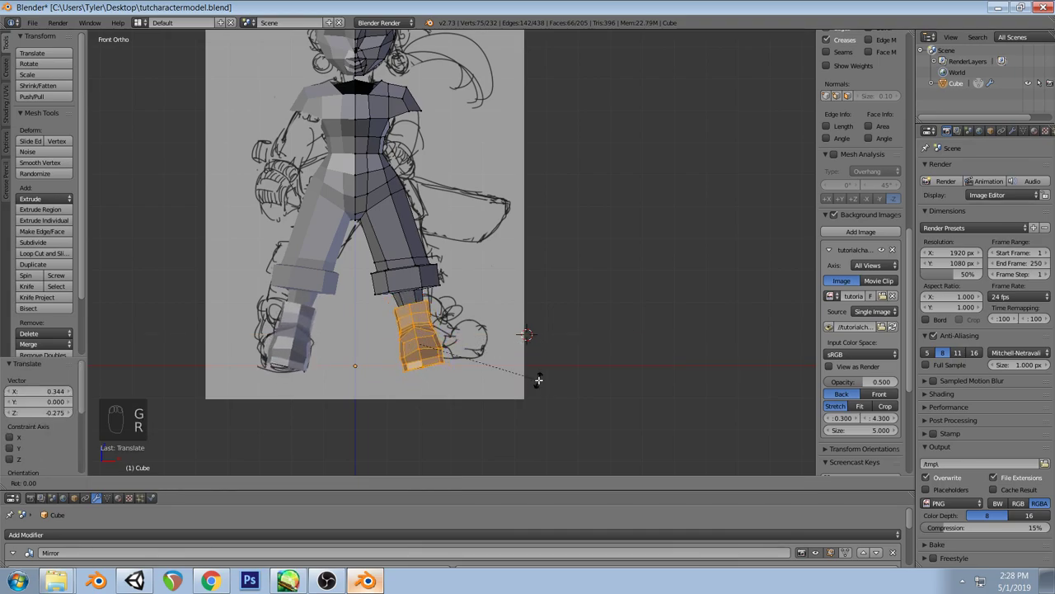
{"action": "left_click", "coordinate": [538, 383]}
{"action": "key", "text": "KP_3"}
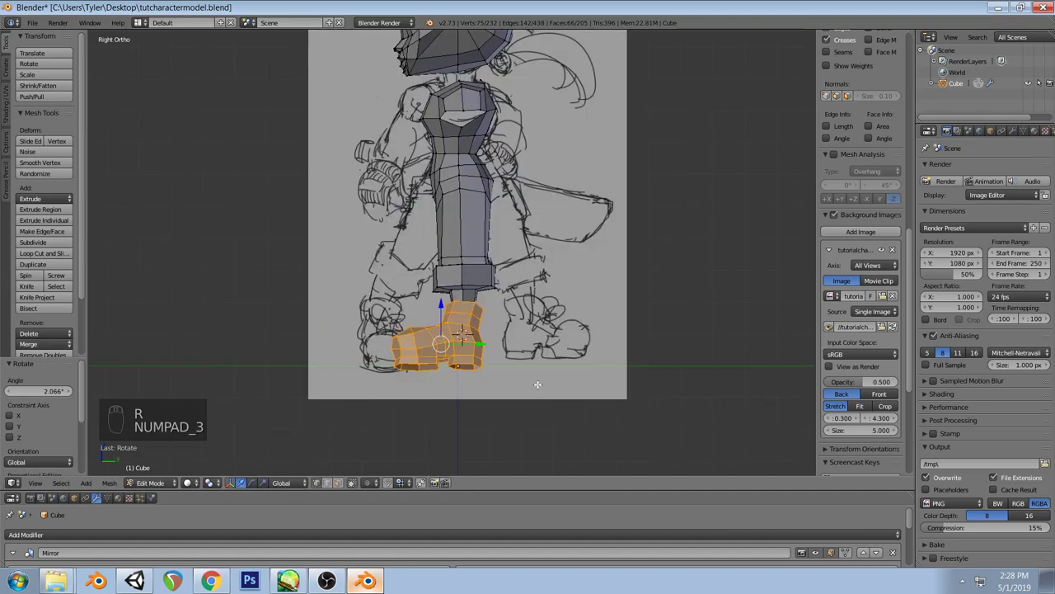
Undo the boot's last two rotations and the shift made with them, in front view
{"action": "middle_click_drag", "start_coordinate": [514, 343], "coordinate": [588, 345]}
{"action": "key", "text": "KP_1"}
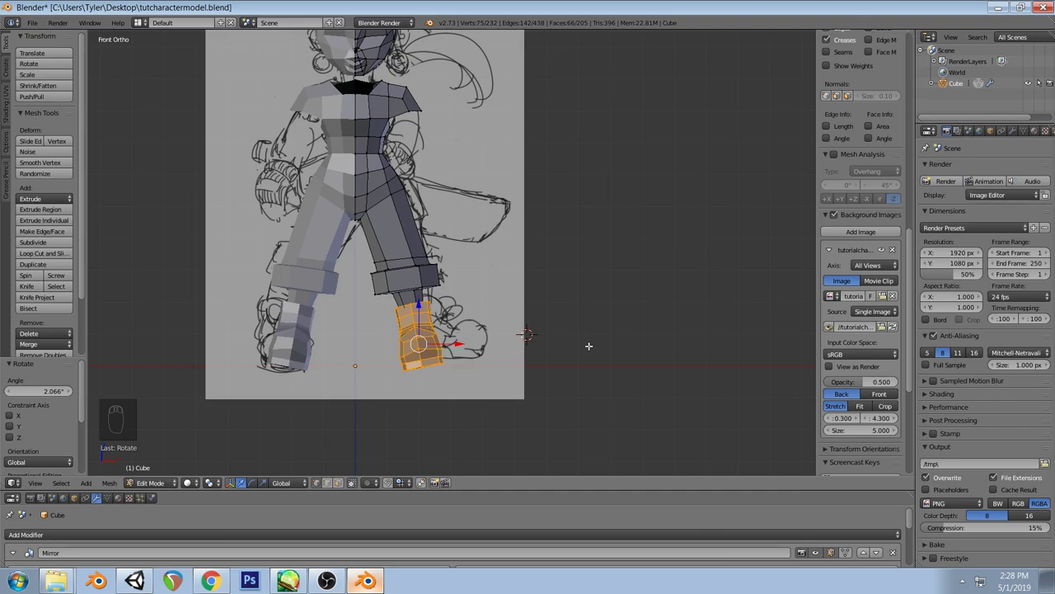
{"action": "key", "text": "ctrl+z"}
{"action": "key", "text": "ctrl+z"}
{"action": "key", "text": "ctrl+z"}
{"action": "key", "text": "ctrl+z"}
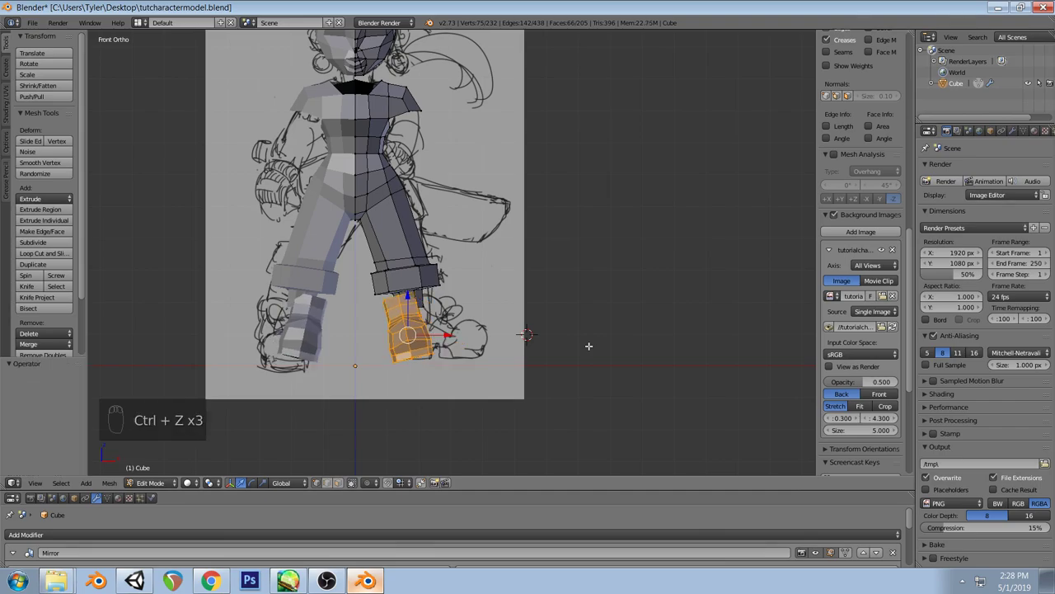
Move the upright boot 0.138 in X and −0.551 in Z beneath the lower leg in front view, and clear the selection
{"action": "key", "text": "g"}
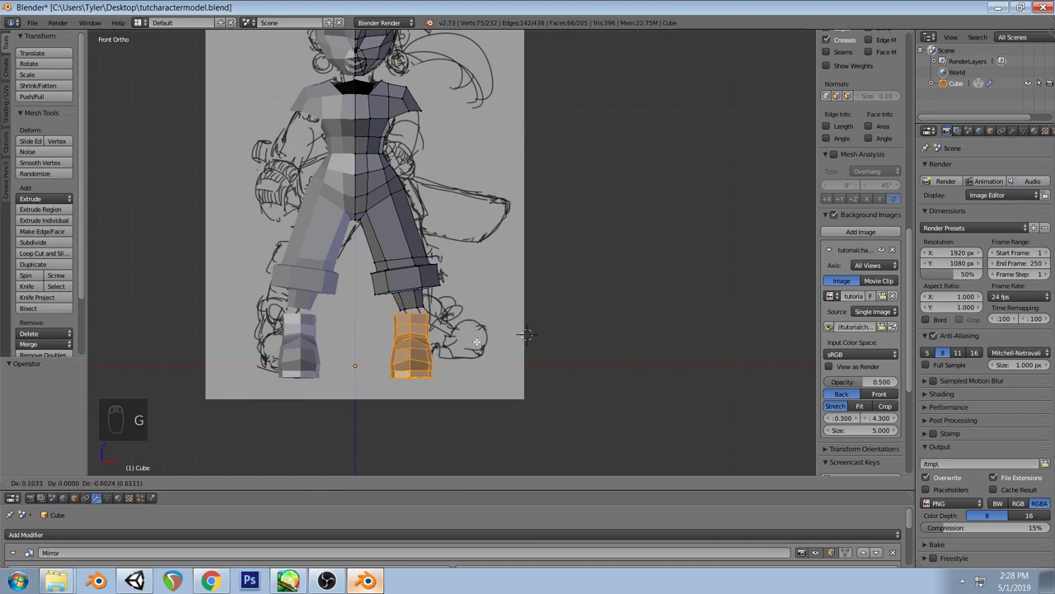
{"action": "left_click", "coordinate": [477, 340]}
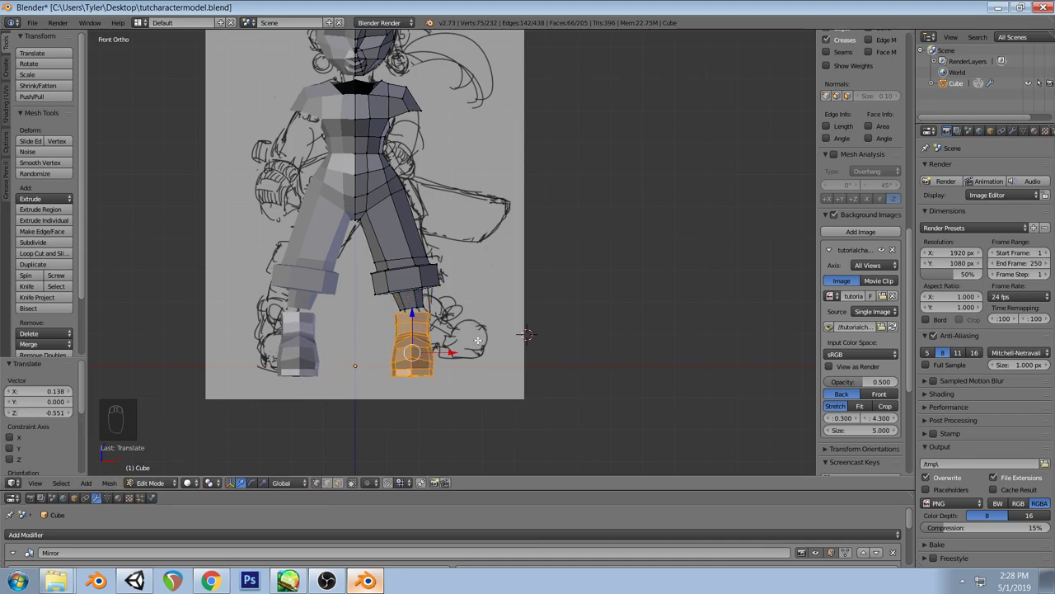
{"action": "scroll", "coordinate": [467, 285], "scroll_direction": "up", "scroll_amount": 3}
{"action": "key", "text": "a"}
{"action": "mouse_move", "coordinate": [465, 277]}
{"action": "middle_mouse_down"}
{"action": "mouse_move", "coordinate": [445, 308]}
{"action": "mouse_move", "coordinate": [403, 306]}
{"action": "mouse_move", "coordinate": [416, 312]}
{"action": "middle_mouse_up"}
{"action": "scroll", "coordinate": [421, 314], "scroll_direction": "up", "scroll_amount": 4}
{"action": "mouse_move", "coordinate": [392, 369]}
{"action": "middle_mouse_down"}
{"action": "mouse_move", "coordinate": [464, 356]}
{"action": "mouse_move", "coordinate": [530, 220]}
{"action": "middle_mouse_up"}
{"action": "key", "text": "KP_1"}
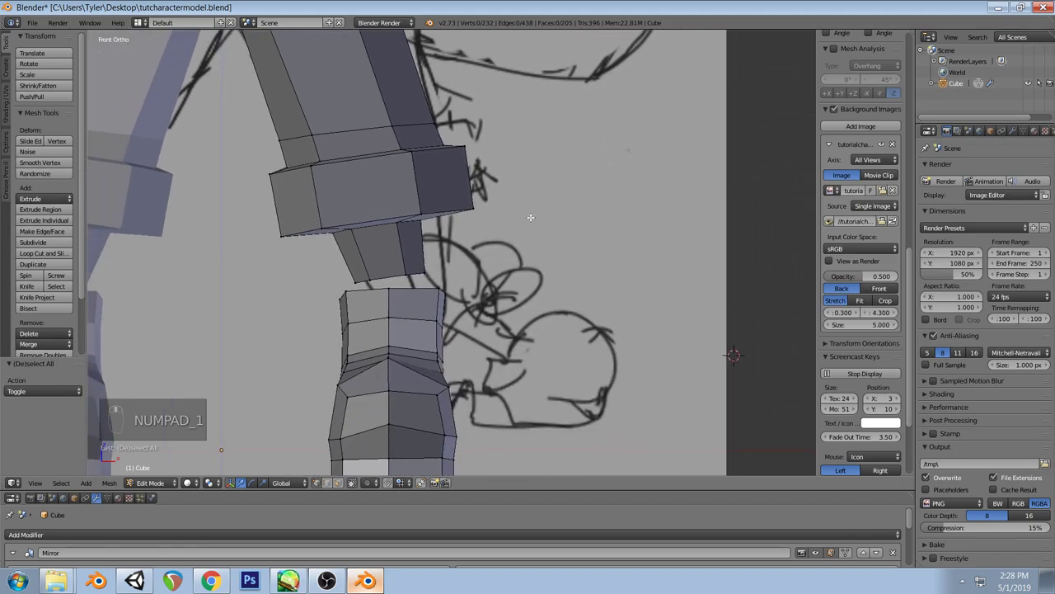
Lower the single vertex at the front centre of the boot's ankle by 0.072 along Z
{"action": "scroll", "coordinate": [522, 272], "scroll_direction": "down", "scroll_amount": 4}
{"action": "scroll", "coordinate": [521, 264], "scroll_direction": "up", "scroll_amount": 3, "text": "shift"}
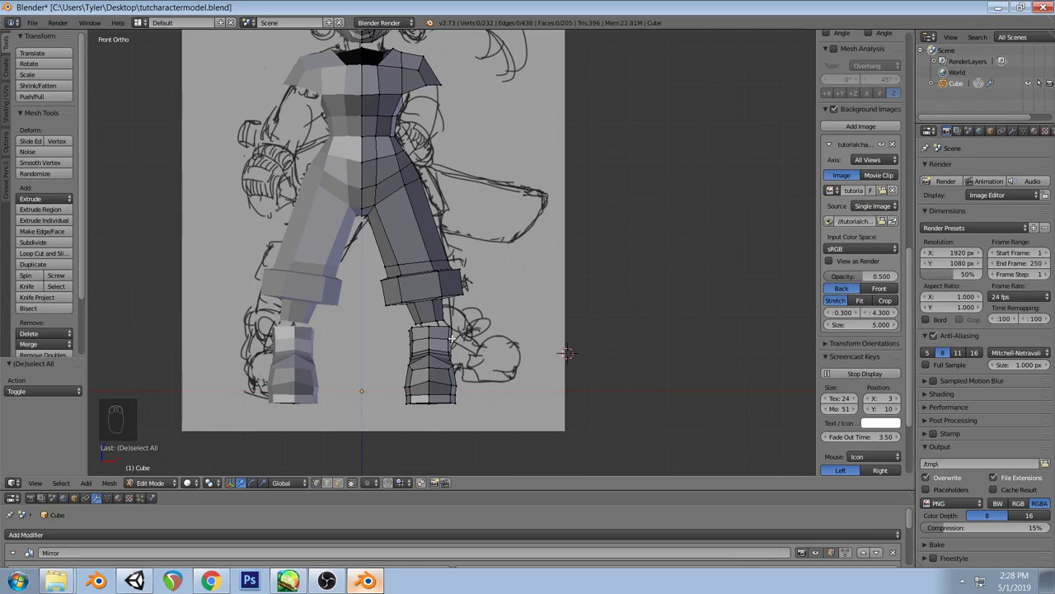
{"action": "right_click", "coordinate": [430, 355]}
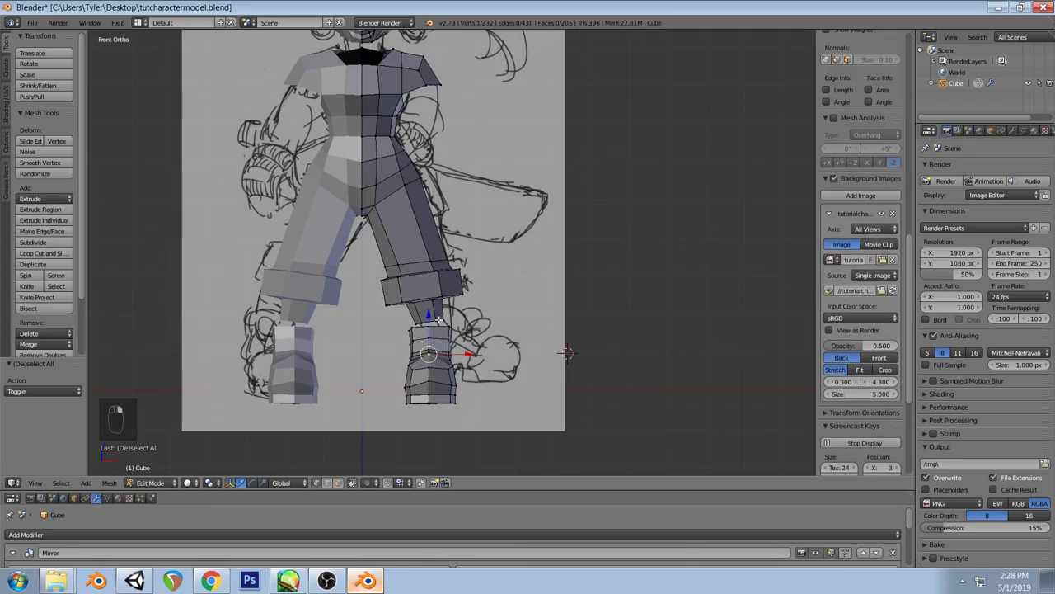
{"action": "left_click_drag", "start_coordinate": [432, 316], "coordinate": [434, 319]}
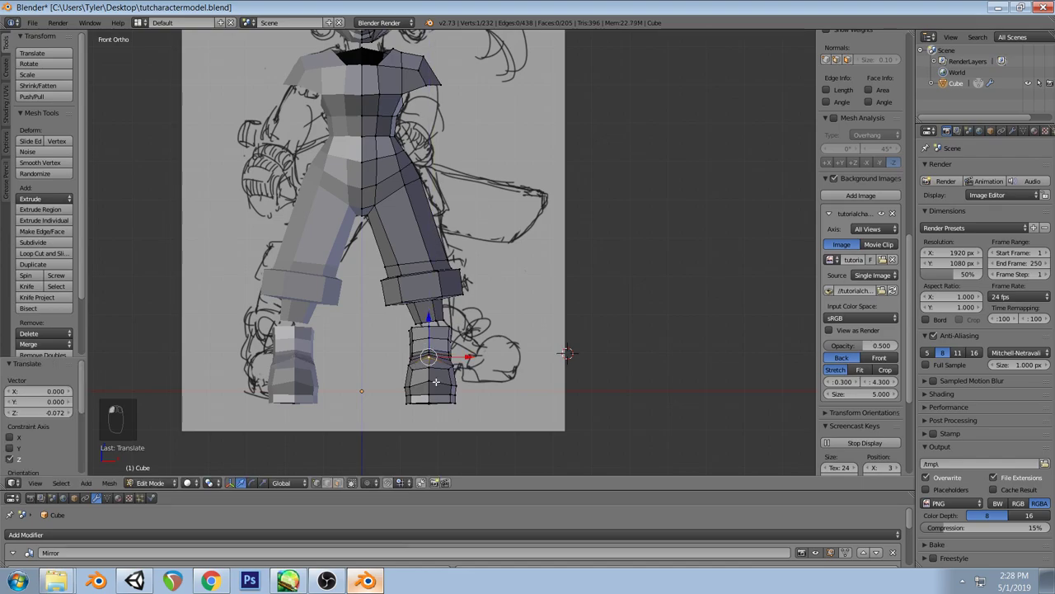
{"action": "scroll", "coordinate": [429, 316], "scroll_direction": "up", "scroll_amount": 2}
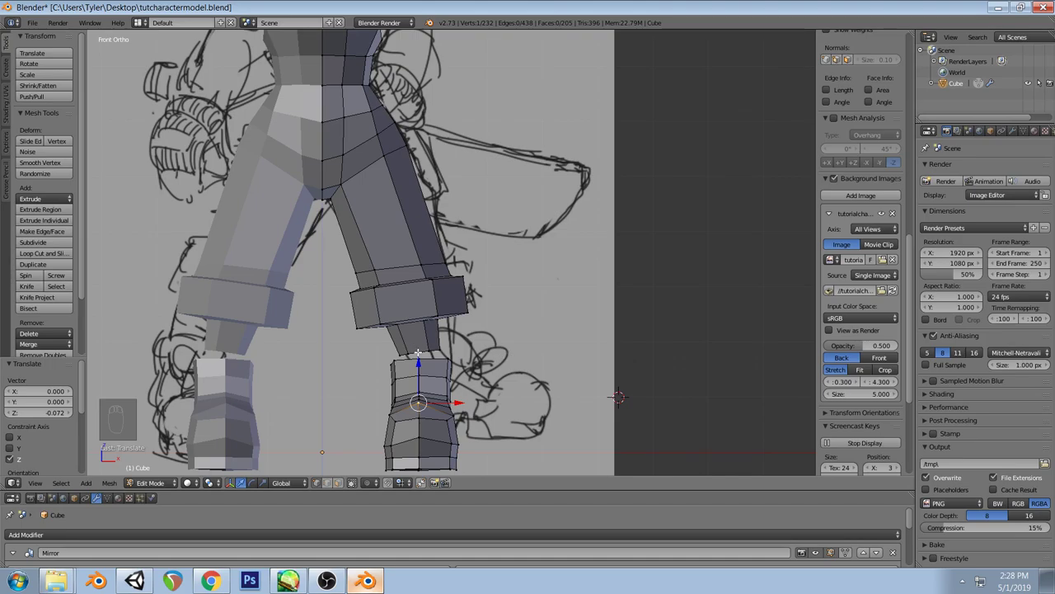
{"action": "right_click", "coordinate": [418, 351]}
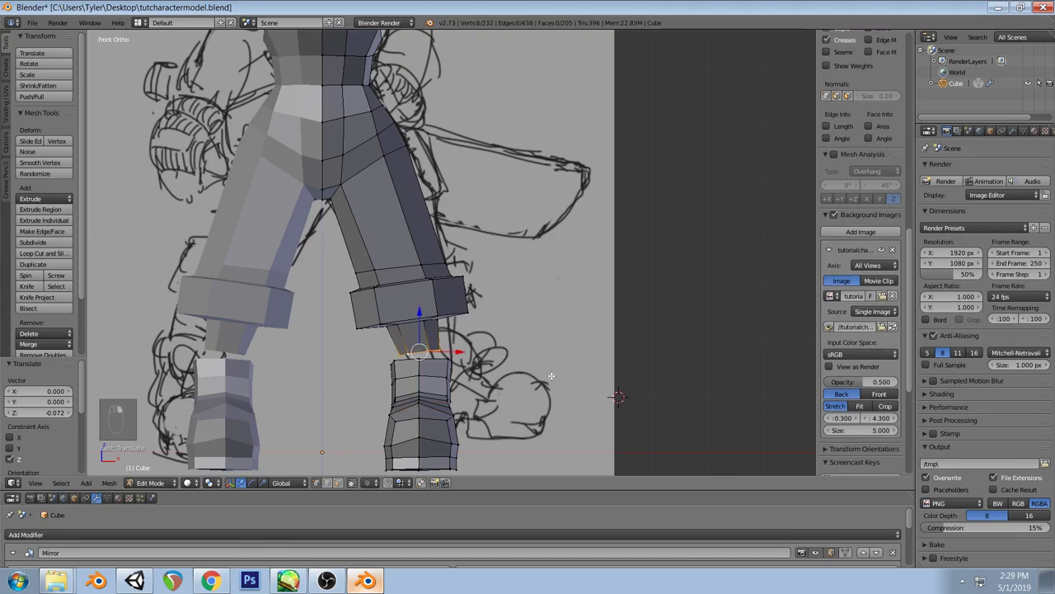
{"action": "key", "text": "a"}
{"action": "mouse_move", "coordinate": [537, 349]}
{"action": "middle_mouse_down"}
{"action": "mouse_move", "coordinate": [489, 370]}
{"action": "mouse_move", "coordinate": [462, 366]}
{"action": "middle_mouse_up"}
{"action": "key", "text": "l"}
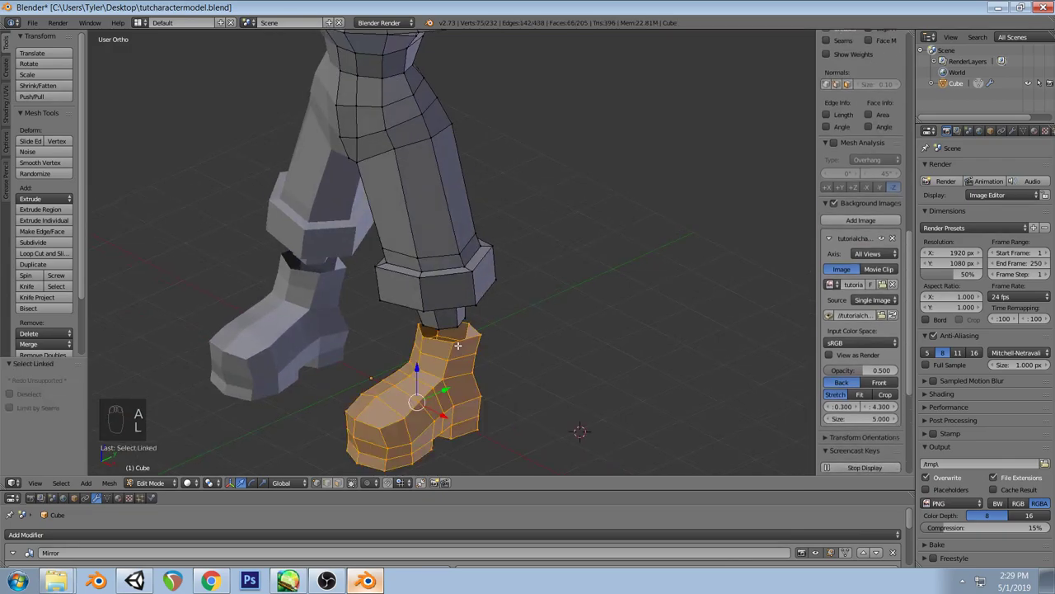
{"action": "key", "text": "KP_1"}
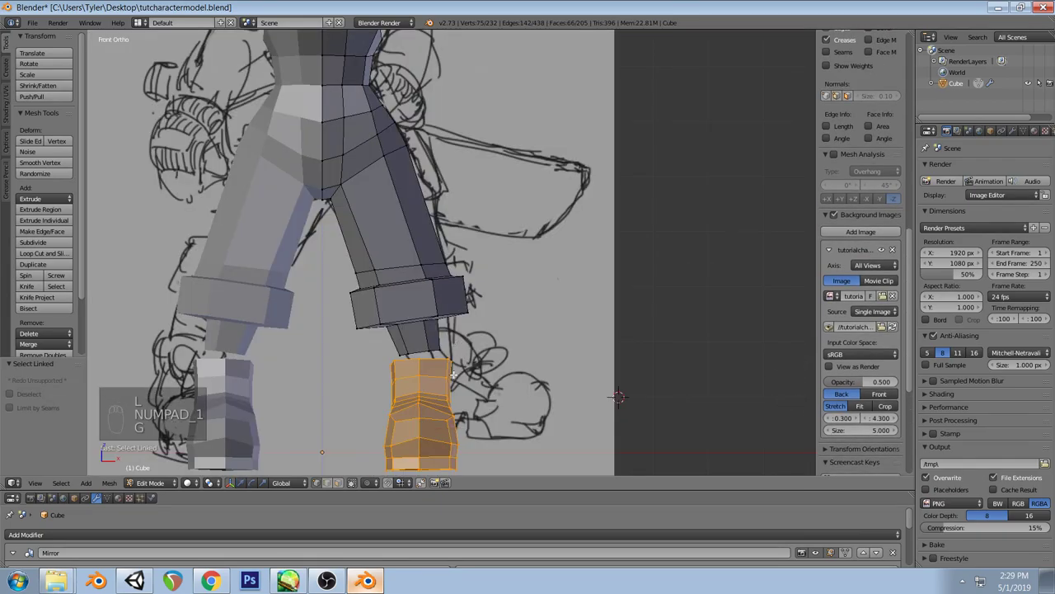
{"action": "key", "text": "g"}
{"action": "key", "text": "KP_1"}
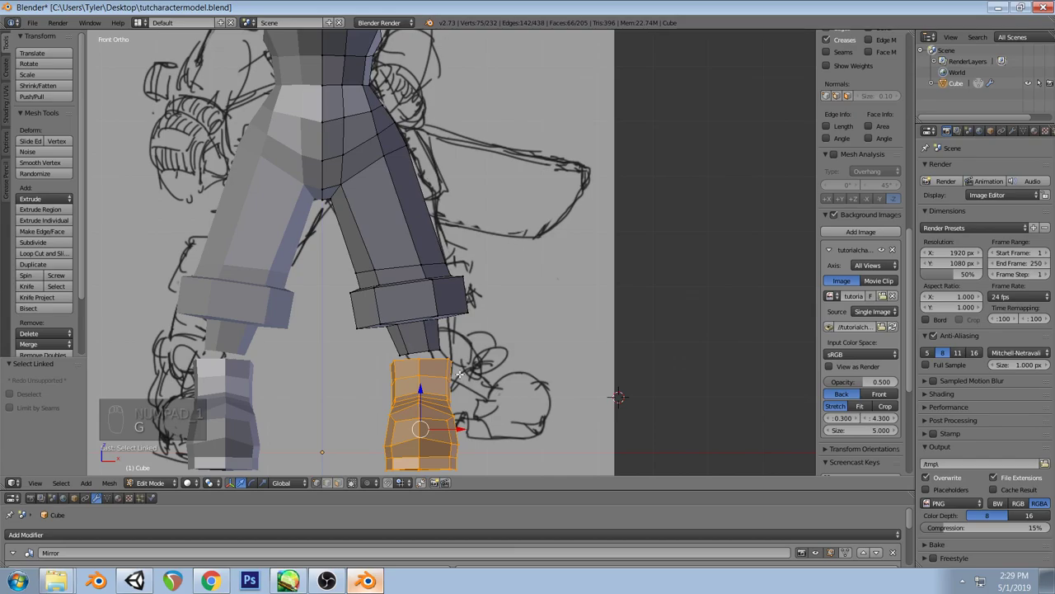
{"action": "scroll", "coordinate": [516, 314], "scroll_direction": "down", "scroll_amount": 2}
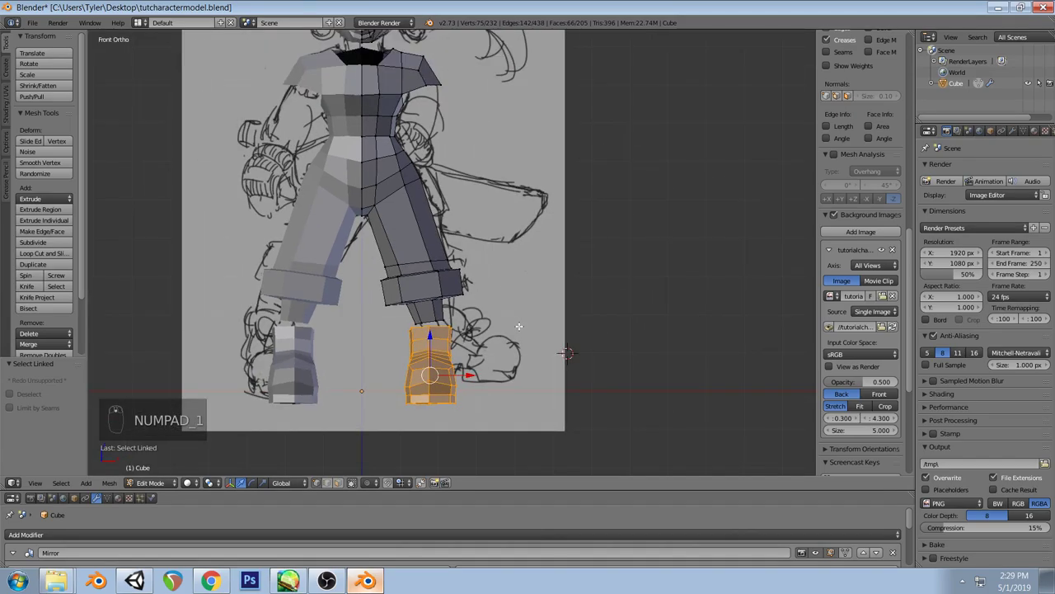
Try to raise the whole character mesh about 0.27 along Z in wireframe front view
{"action": "key", "text": "a"}
{"action": "key", "text": "a"}
{"action": "key", "text": "z"}
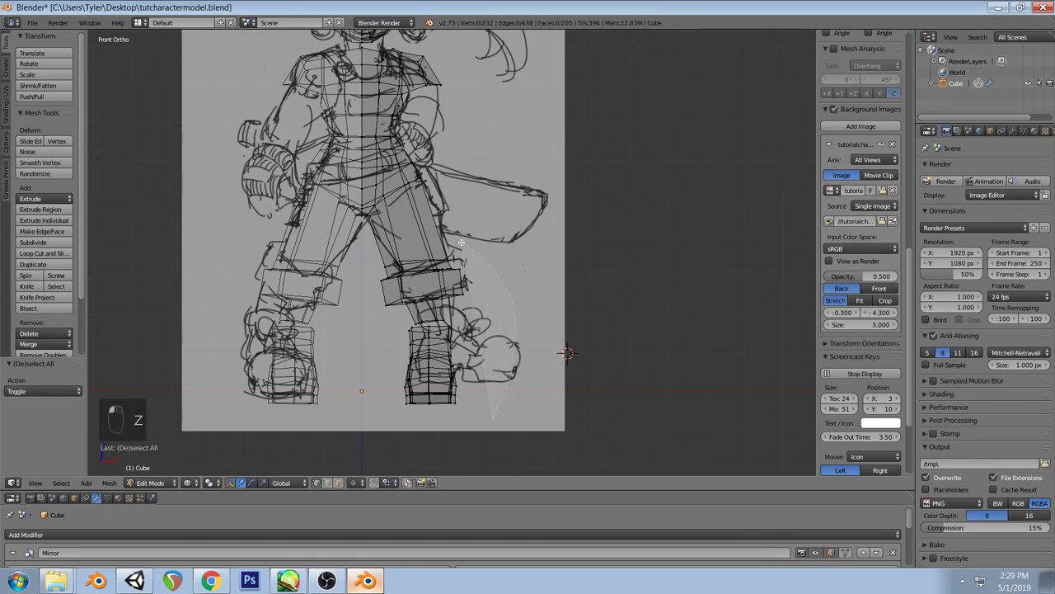
{"action": "key", "text": "a"}
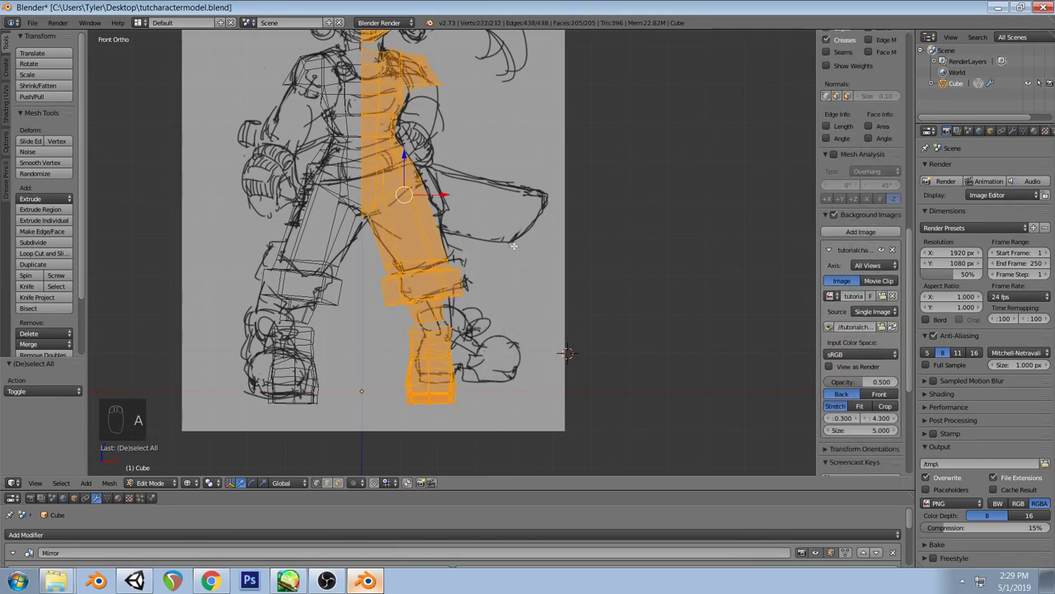
{"action": "key", "text": "g"}
{"action": "key", "text": "z"}
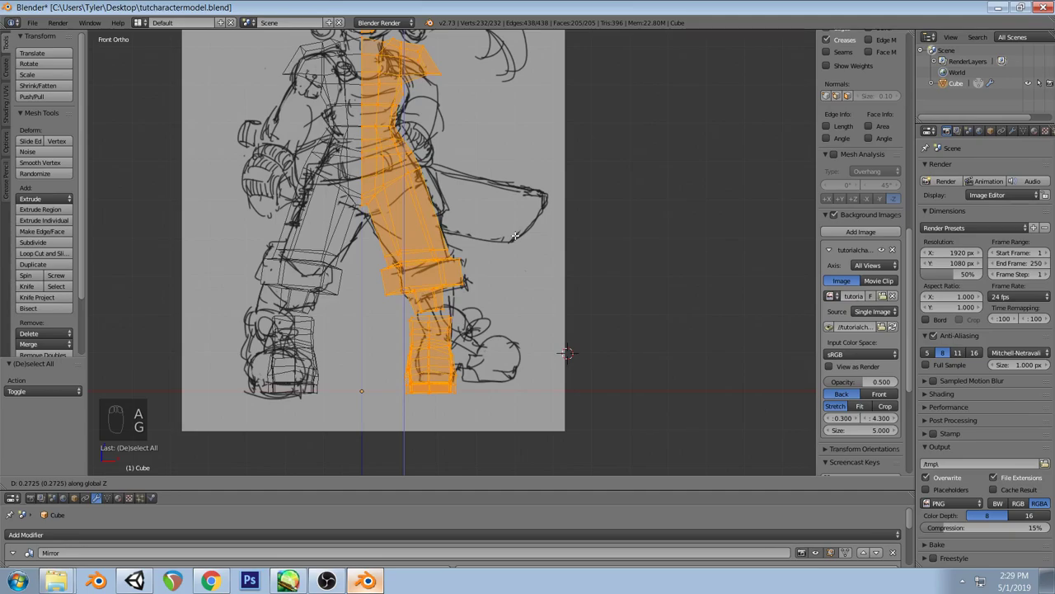
{"action": "left_click", "coordinate": [514, 236]}
{"action": "key", "text": "a"}
{"action": "key", "text": "z"}
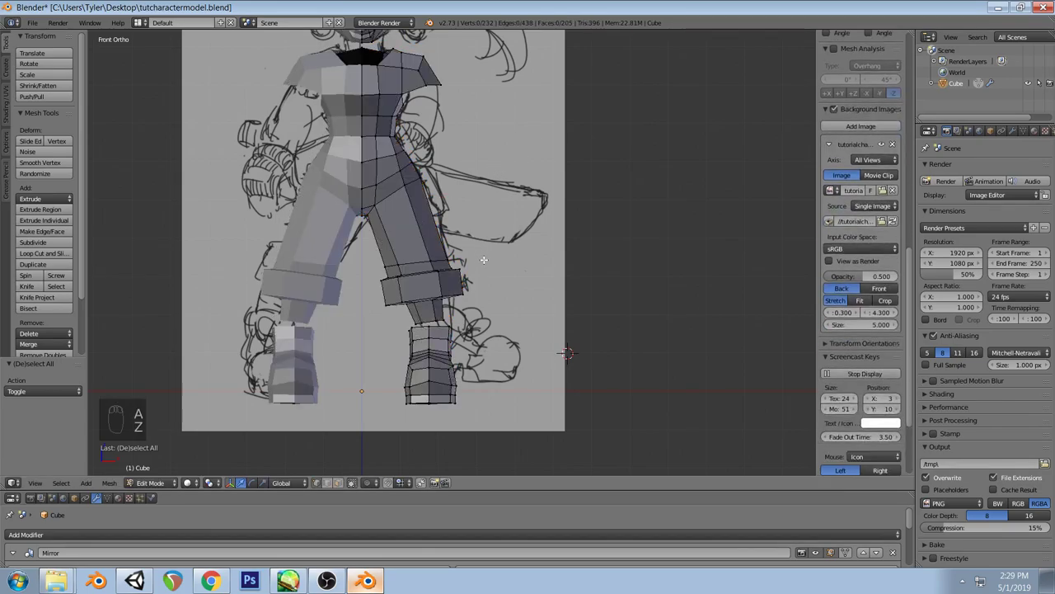
Extend the lower leg into the boot by moving its bottom edge loop 0.024 in X and −0.239 in Z
{"action": "scroll", "coordinate": [474, 277], "scroll_direction": "up", "scroll_amount": 2}
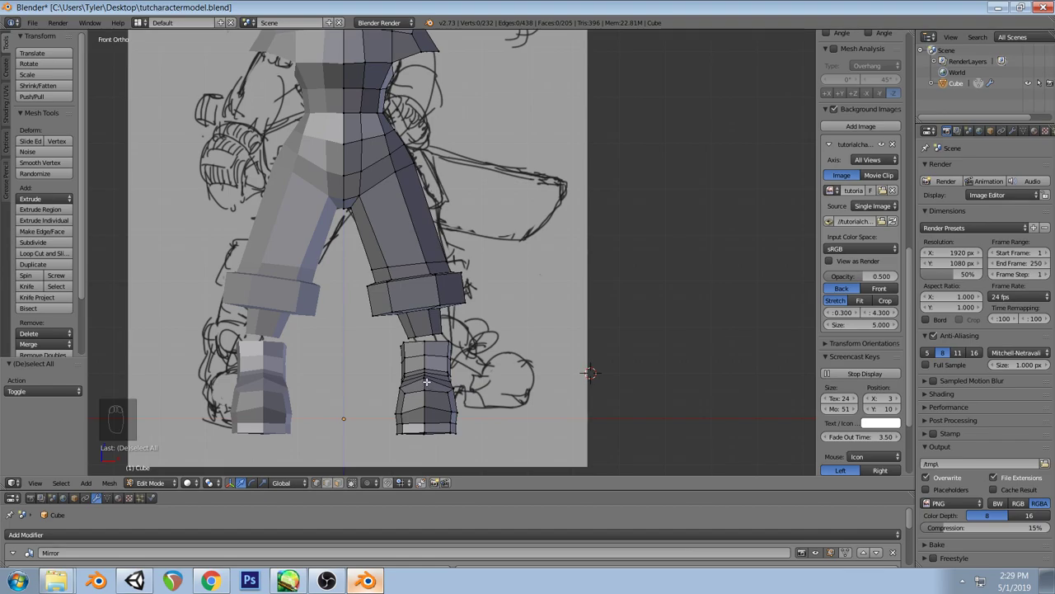
{"action": "key", "text": "l"}
{"action": "key", "text": "a"}
{"action": "right_click", "coordinate": [527, 338], "text": "alt"}
{"action": "key", "text": "g"}
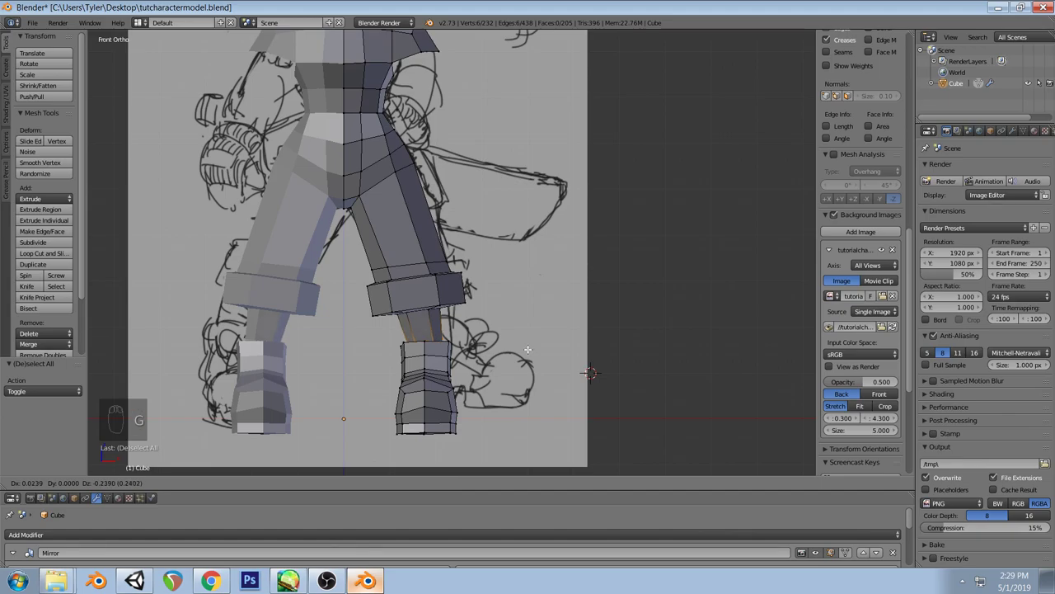
{"action": "left_click", "coordinate": [528, 348]}
Examine the whole character's proportions in perspective and front view, and clear the selection
{"action": "middle_click_drag", "start_coordinate": [546, 271], "coordinate": [457, 223]}
{"action": "key", "text": "KP_5"}
{"action": "middle_click_drag", "start_coordinate": [370, 210], "coordinate": [498, 221]}
{"action": "scroll", "coordinate": [453, 156], "scroll_direction": "down", "scroll_amount": 2}
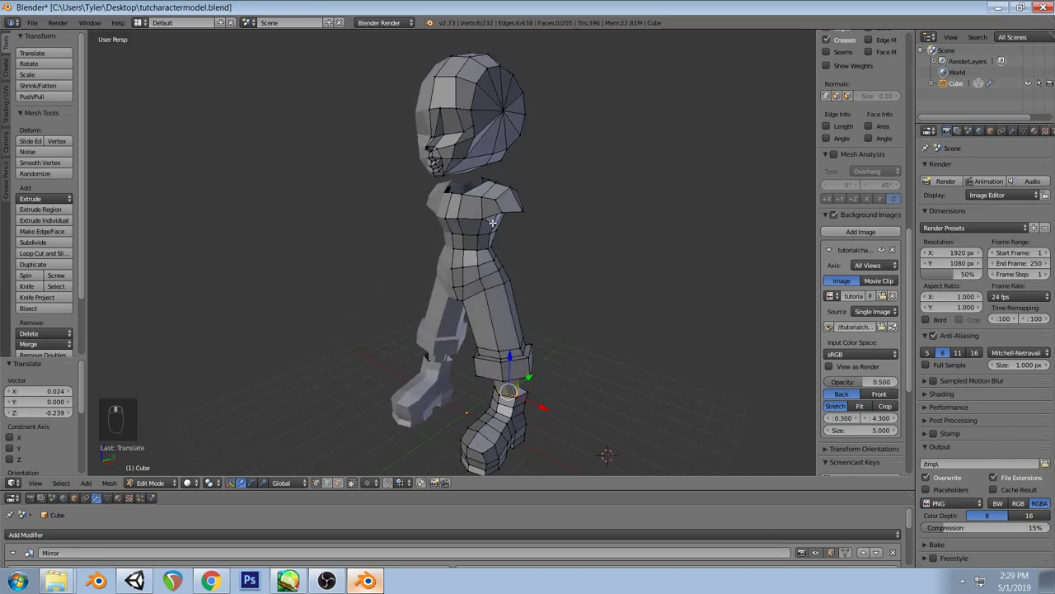
{"action": "key", "text": "KP_1"}
{"action": "key", "text": "KP_5"}
{"action": "scroll", "coordinate": [484, 202], "scroll_direction": "up", "scroll_amount": 4}
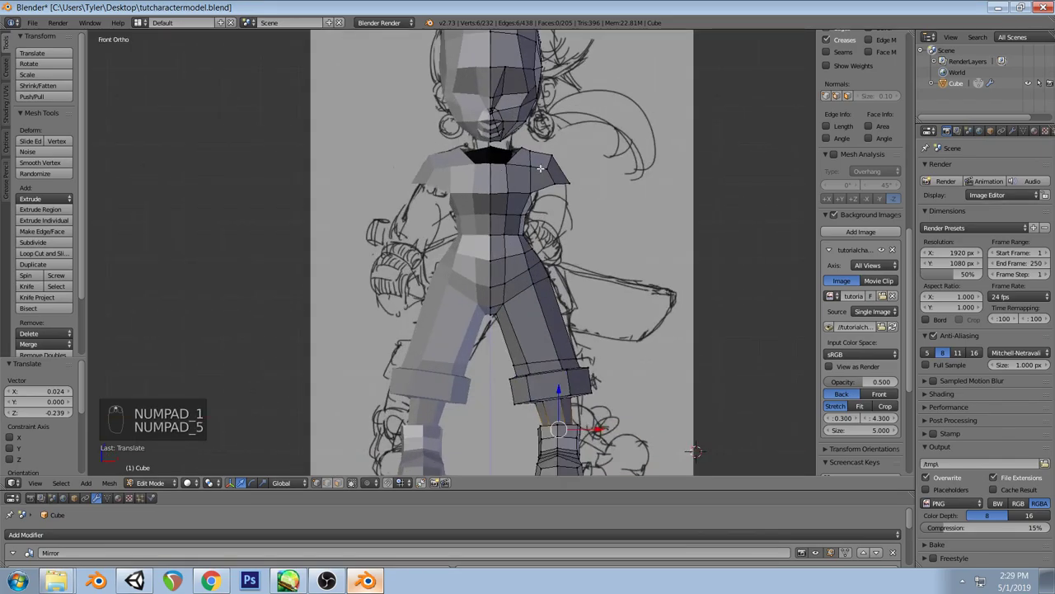
{"action": "key", "text": "a"}
{"action": "key", "text": "a"}
Select the leg's bottom edge loop inside the boot opening and check its fit in front view
{"action": "middle_click_drag", "start_coordinate": [520, 373], "coordinate": [493, 474]}
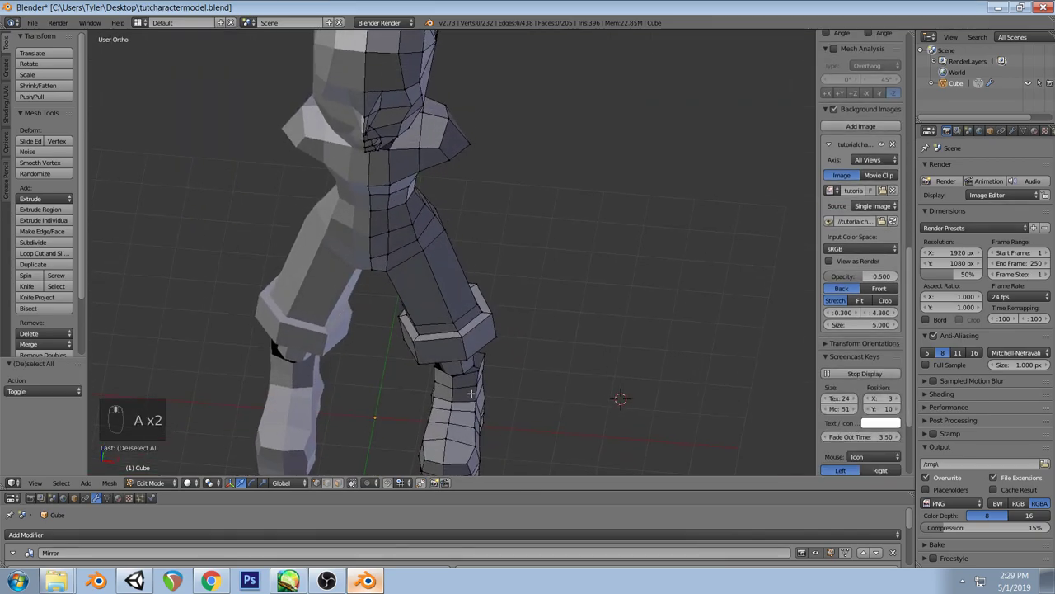
{"action": "scroll", "coordinate": [472, 335], "scroll_direction": "up", "scroll_amount": 3}
{"action": "middle_click_drag", "start_coordinate": [493, 329], "coordinate": [480, 335]}
{"action": "right_click", "coordinate": [480, 335]}
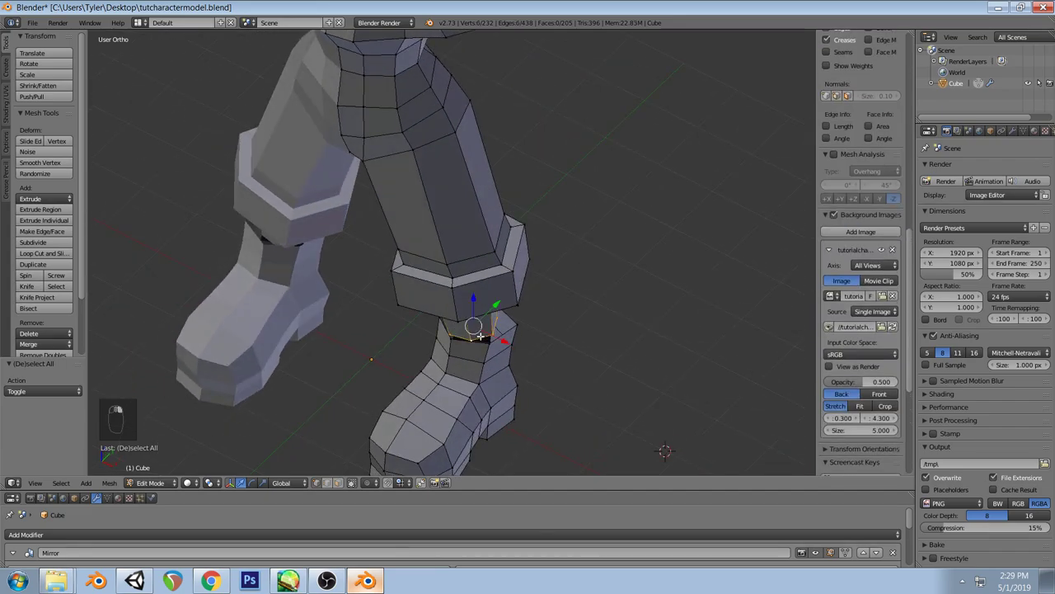
{"action": "key", "text": "KP_1"}
{"action": "key", "text": "z"}
{"action": "middle_click_drag", "start_coordinate": [551, 386], "coordinate": [540, 319], "text": "shift"}
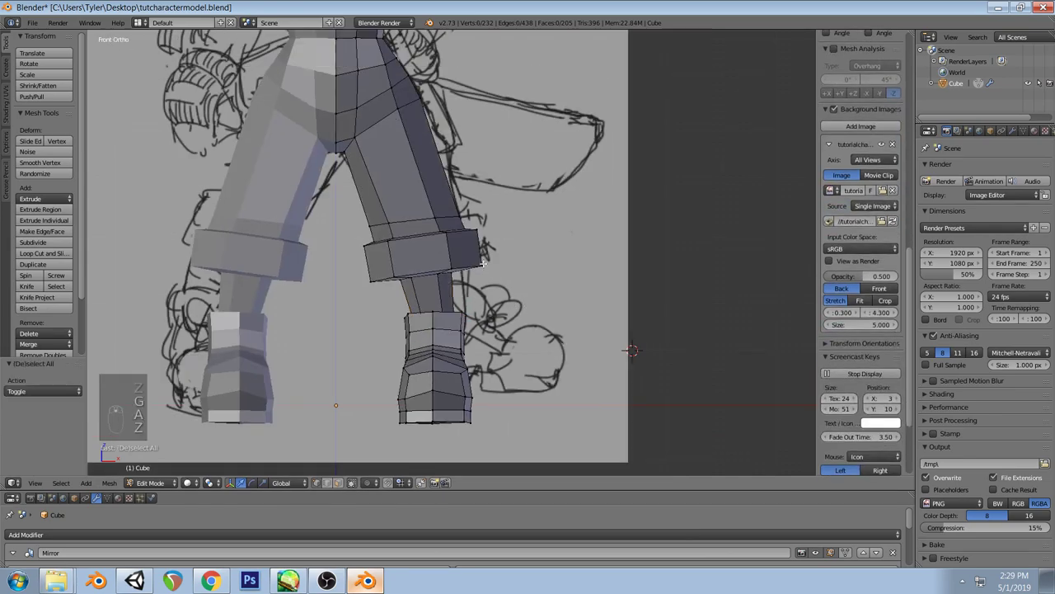
Review the full figure from the back and front, and save the character file
{"action": "middle_click_drag", "start_coordinate": [480, 287], "coordinate": [482, 316]}
{"action": "scroll", "coordinate": [573, 253], "scroll_direction": "down", "scroll_amount": 5}
{"action": "middle_click_drag", "start_coordinate": [572, 253], "coordinate": [532, 341]}
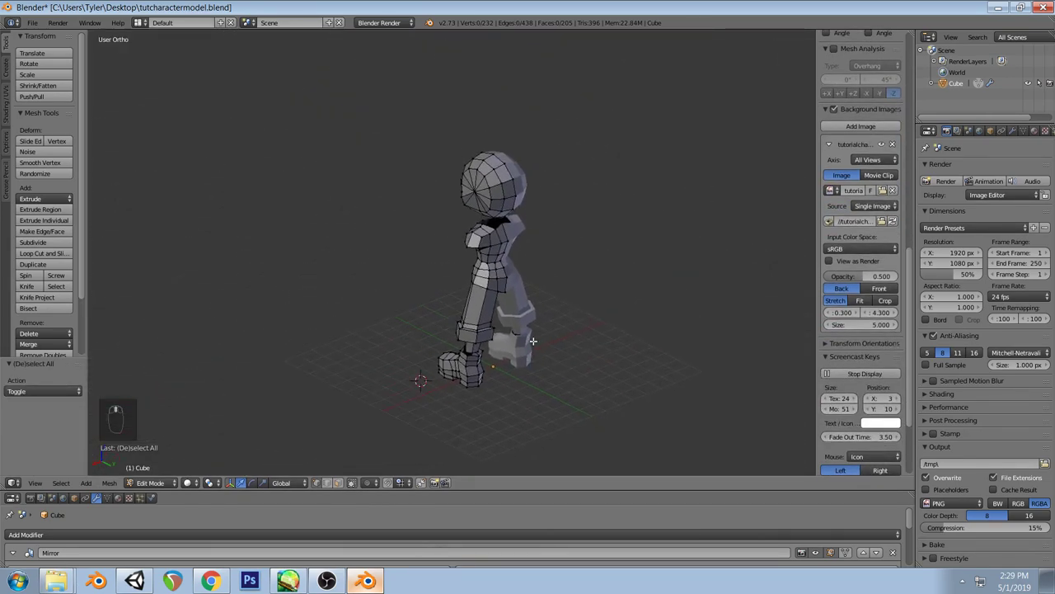
{"action": "key", "text": "KP_1"}
{"action": "key", "text": "KP_5"}
{"action": "key", "text": "KP_5"}
{"action": "scroll", "coordinate": [533, 341], "scroll_direction": "up", "scroll_amount": 5}
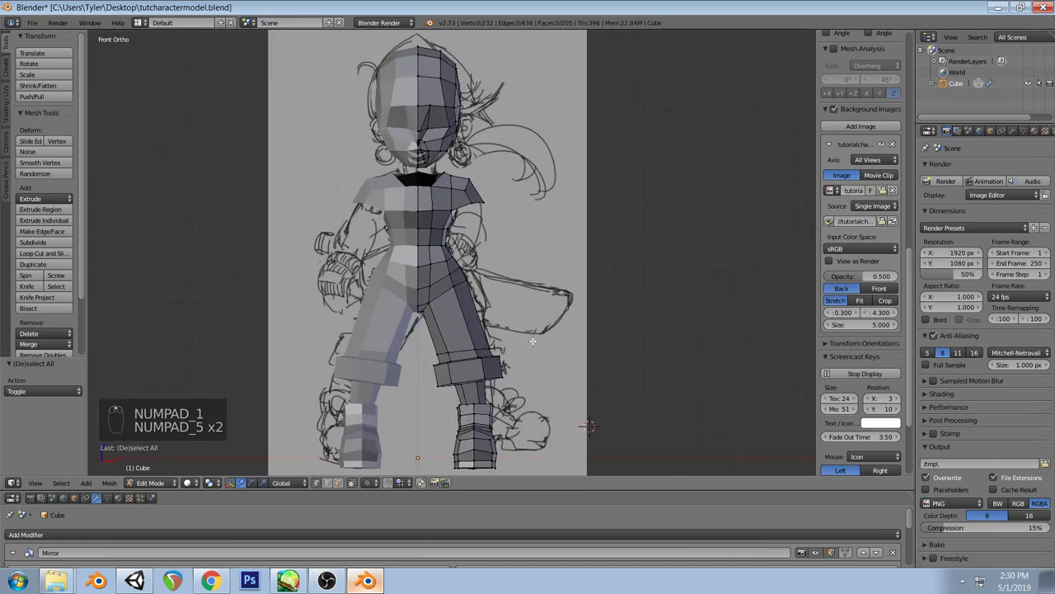
{"action": "key", "text": "ctrl+s"}
Try deleting the horizontal edge loop around the boot's shaft, and undo the deletion
{"action": "scroll", "coordinate": [533, 341], "scroll_direction": "up", "scroll_amount": 4}
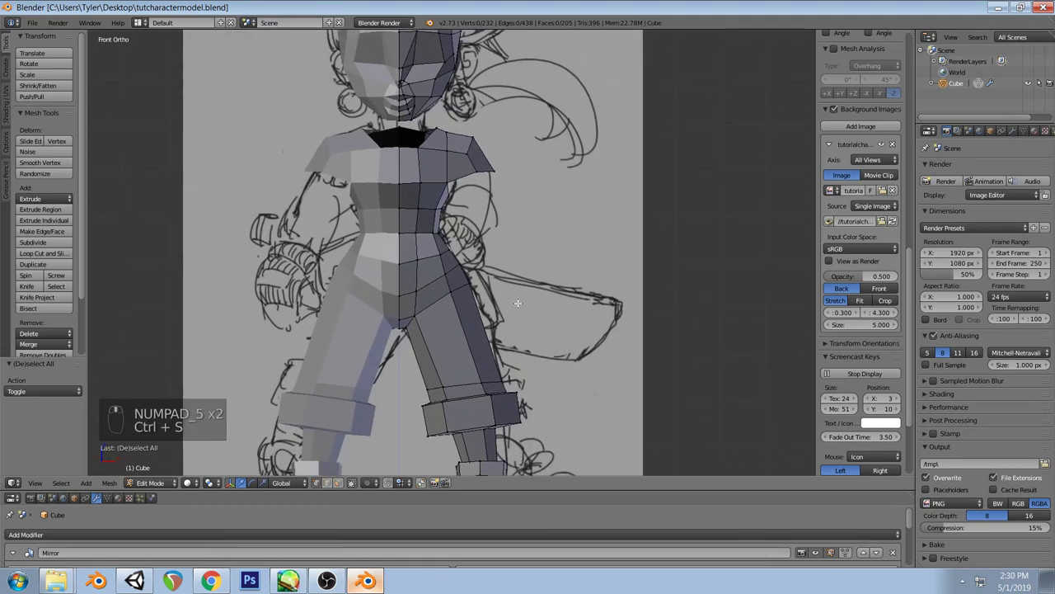
{"action": "middle_click_drag", "start_coordinate": [431, 323], "coordinate": [470, 362]}
{"action": "left_click", "coordinate": [388, 284], "text": "alt"}
{"action": "key", "text": "x"}
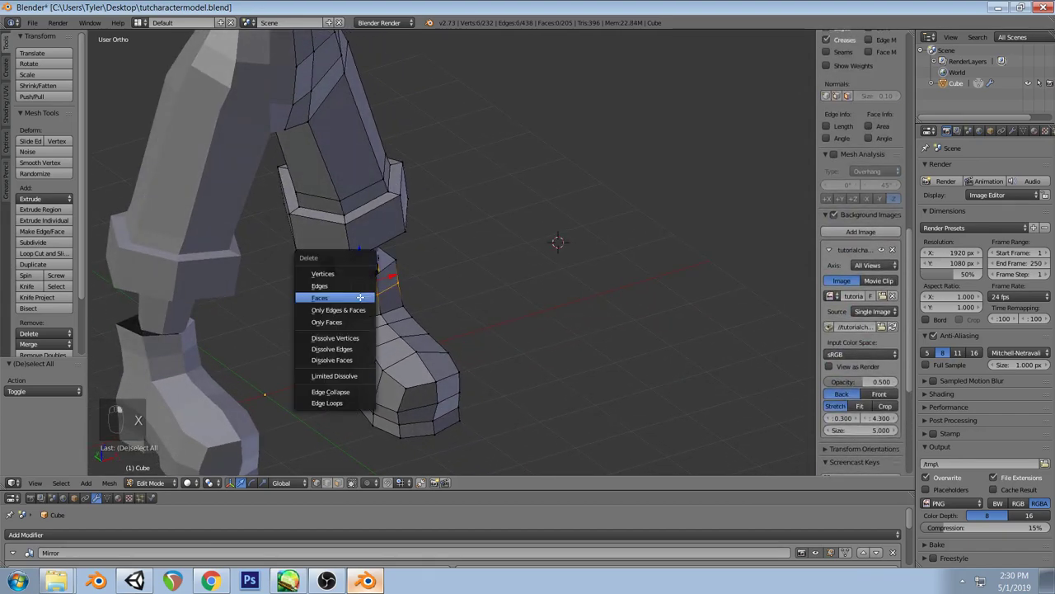
{"action": "left_click", "coordinate": [353, 402]}
{"action": "scroll", "coordinate": [531, 333], "scroll_direction": "down", "scroll_amount": 3}
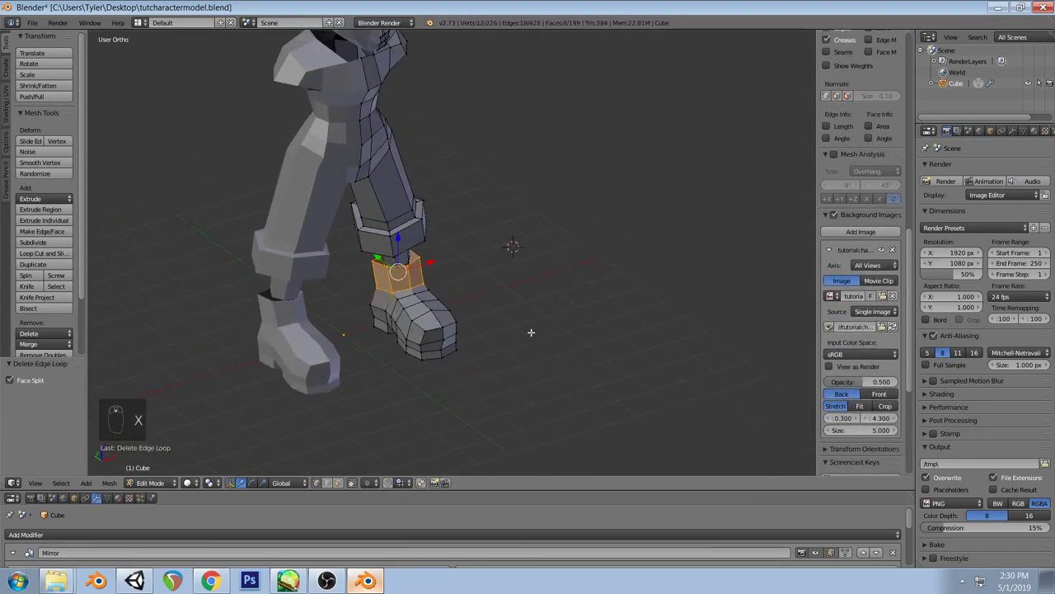
{"action": "key", "text": "ctrl+z"}
{"action": "key", "text": "a"}
{"action": "middle_click_drag", "start_coordinate": [530, 330], "coordinate": [622, 339]}
{"action": "right_click", "coordinate": [395, 327]}
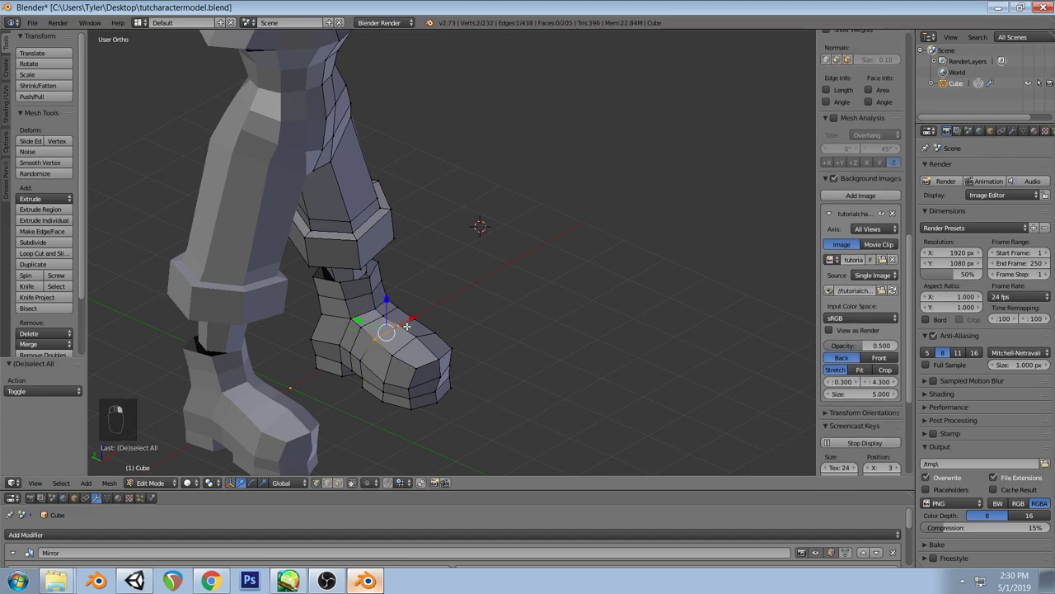
{"action": "key", "text": "KP_3"}
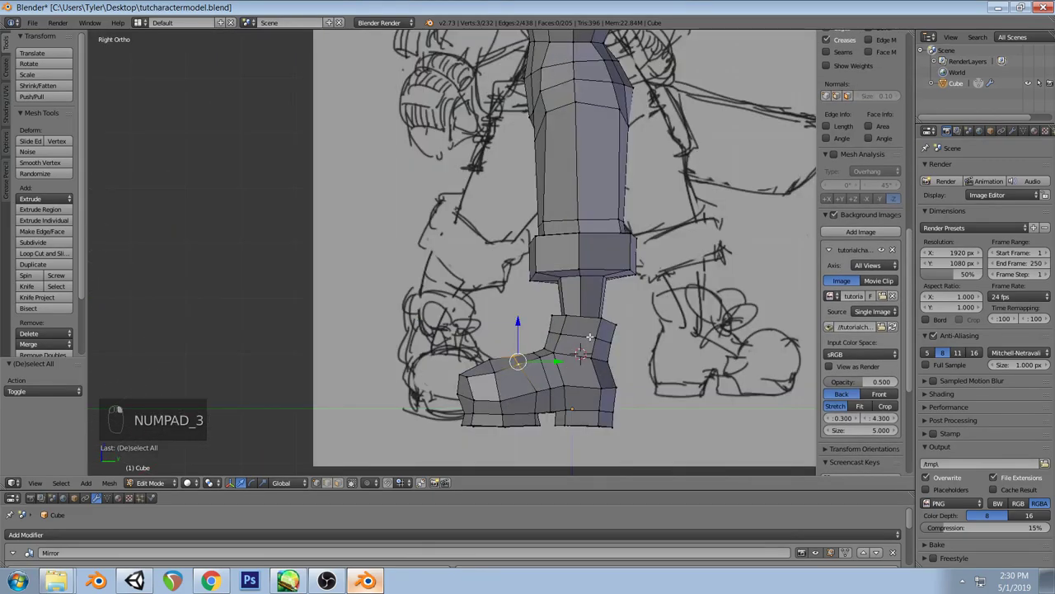
{"action": "key", "text": "g"}
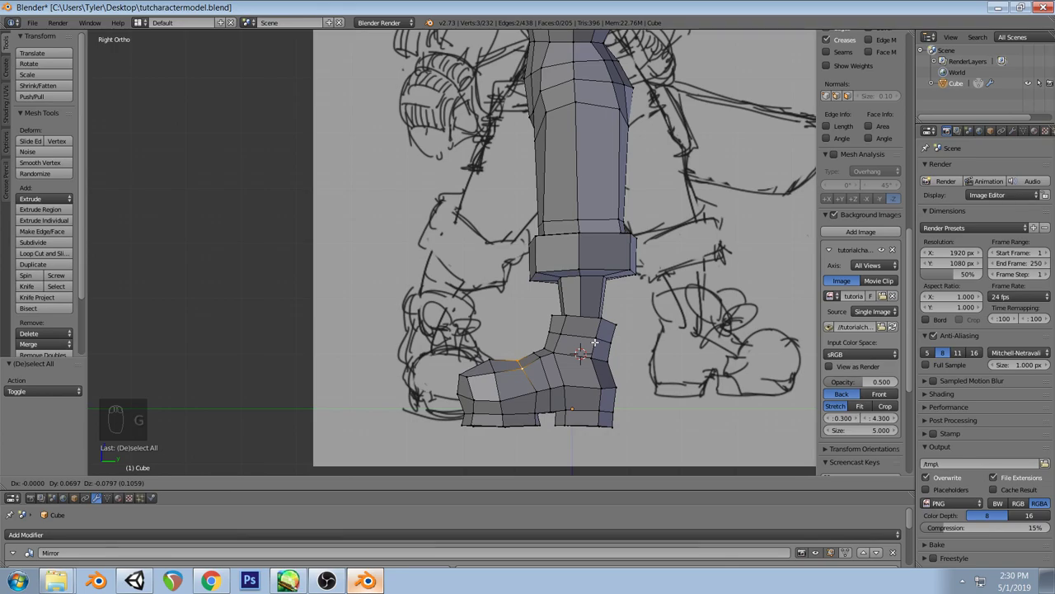
{"action": "key", "text": "Escape"}
{"action": "key", "text": "a"}
Select the vertices at the front of the boot's ankle bend in side view and lower them by about 0.08
{"action": "key", "text": "z"}
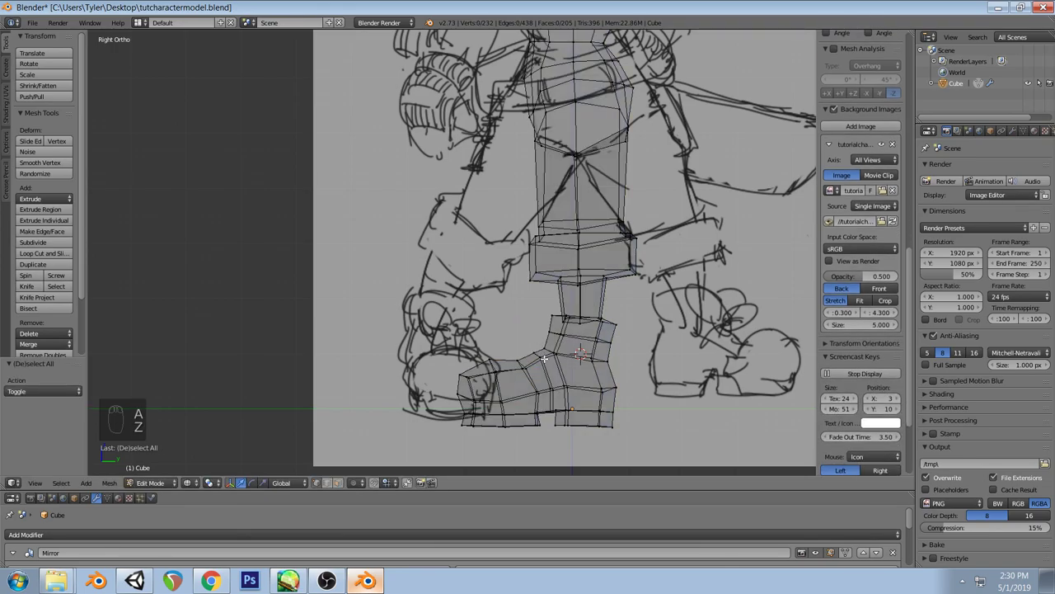
{"action": "left_click_drag", "start_coordinate": [544, 355], "coordinate": [536, 360], "text": "ctrl"}
{"action": "key", "text": "z"}
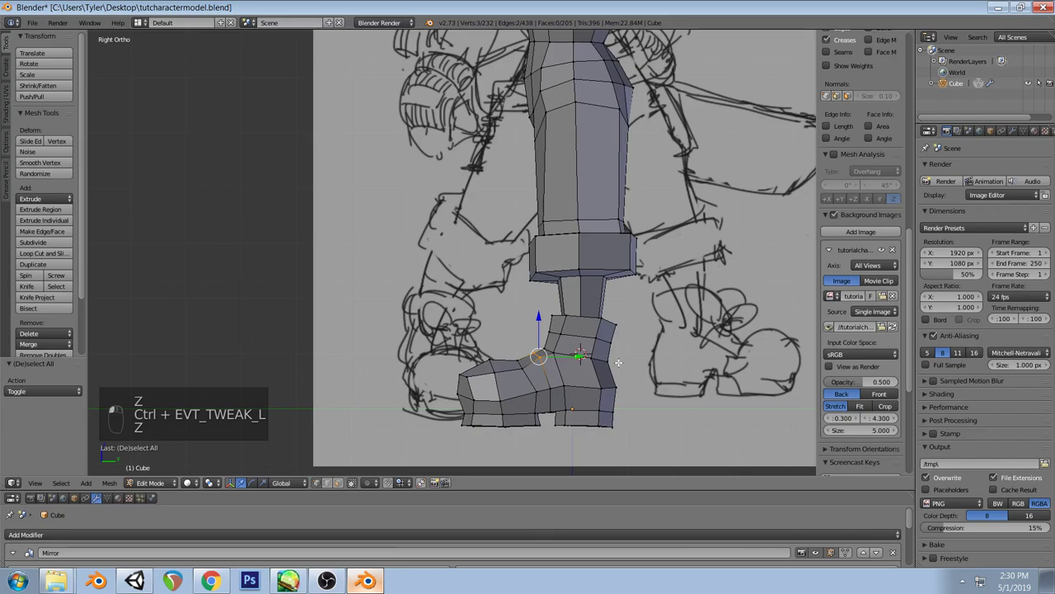
{"action": "key", "text": "g"}
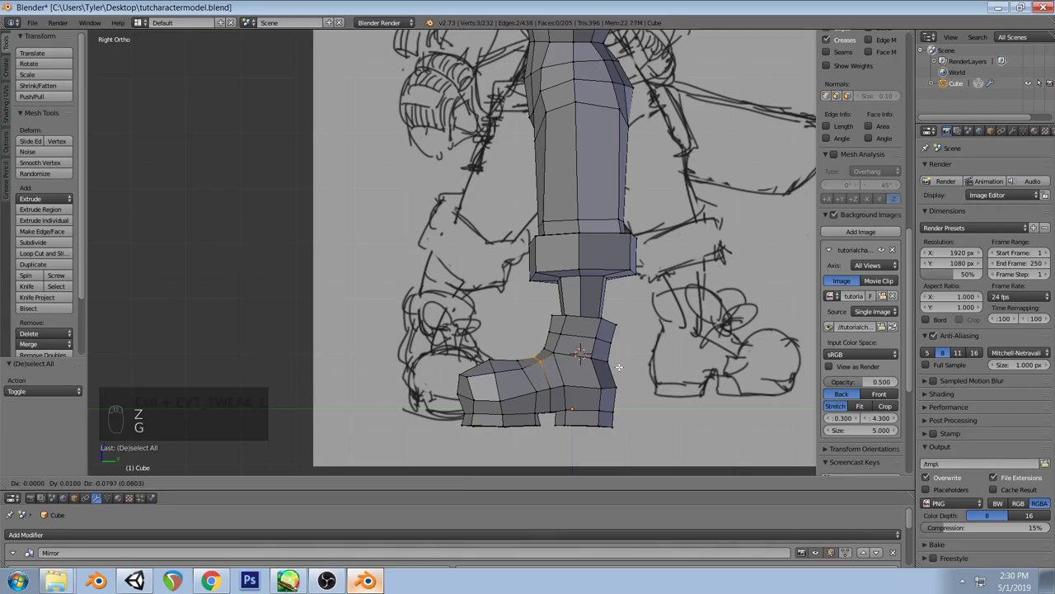
{"action": "left_click", "coordinate": [620, 366]}
{"action": "mouse_move", "coordinate": [620, 366]}
{"action": "middle_mouse_down"}
{"action": "mouse_move", "coordinate": [582, 362]}
{"action": "mouse_move", "coordinate": [633, 332]}
{"action": "mouse_move", "coordinate": [618, 330]}
{"action": "middle_mouse_up"}
{"action": "key", "text": "a"}
Scale the edge loop just below the boot's rim along the X axis in front view
{"action": "key", "text": "KP_1"}
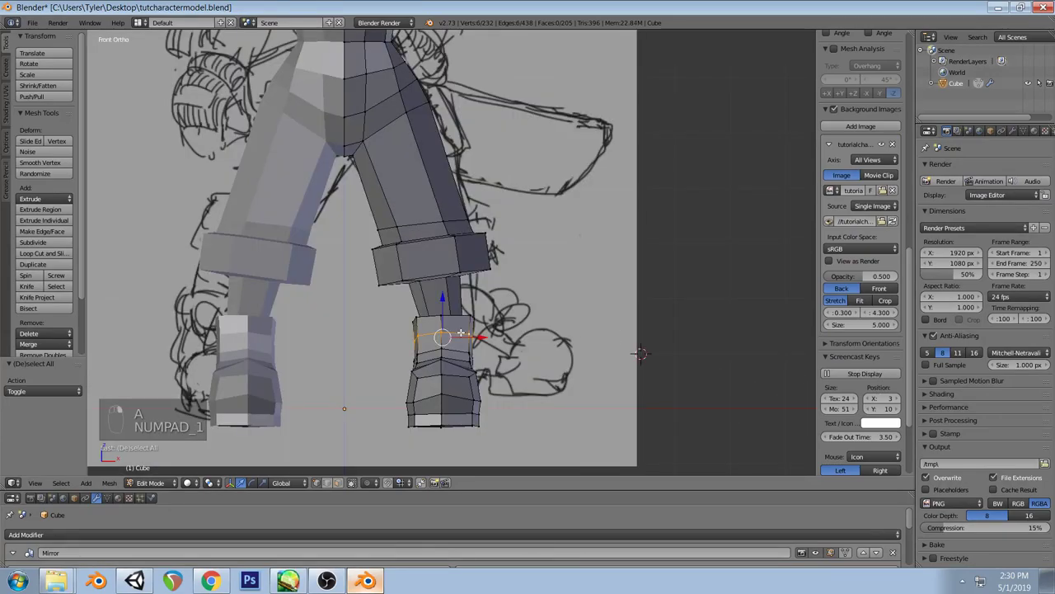
{"action": "right_click", "coordinate": [461, 332], "text": "alt"}
{"action": "key", "text": "s"}
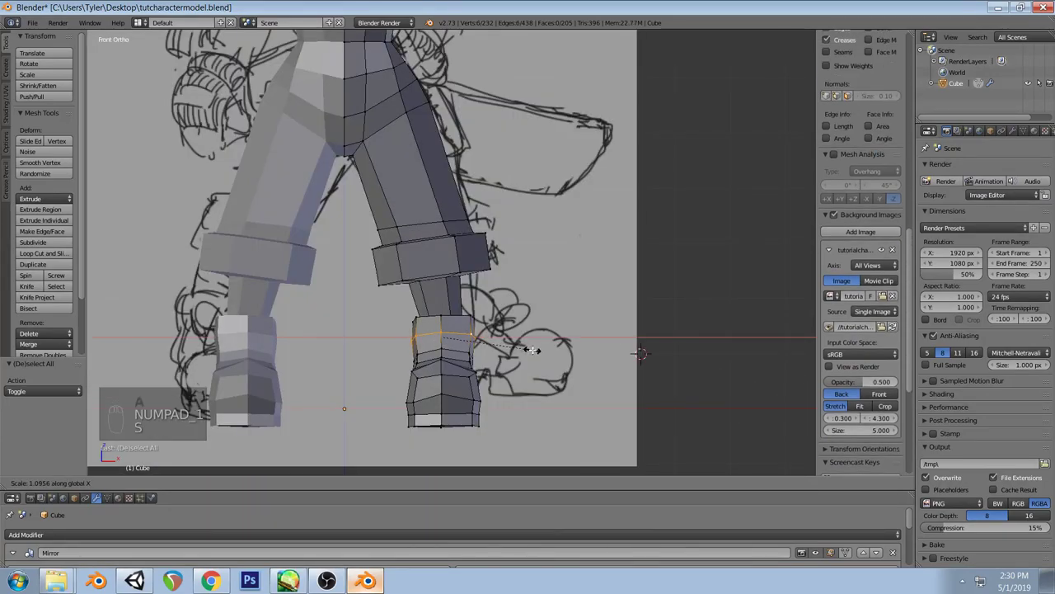
{"action": "left_click", "coordinate": [494, 349]}
{"action": "key", "text": "a"}
Enlarge the boot's top rim loop by a factor of about 1.12 and check the legs in front view
{"action": "middle_click_drag", "start_coordinate": [452, 304], "coordinate": [366, 299]}
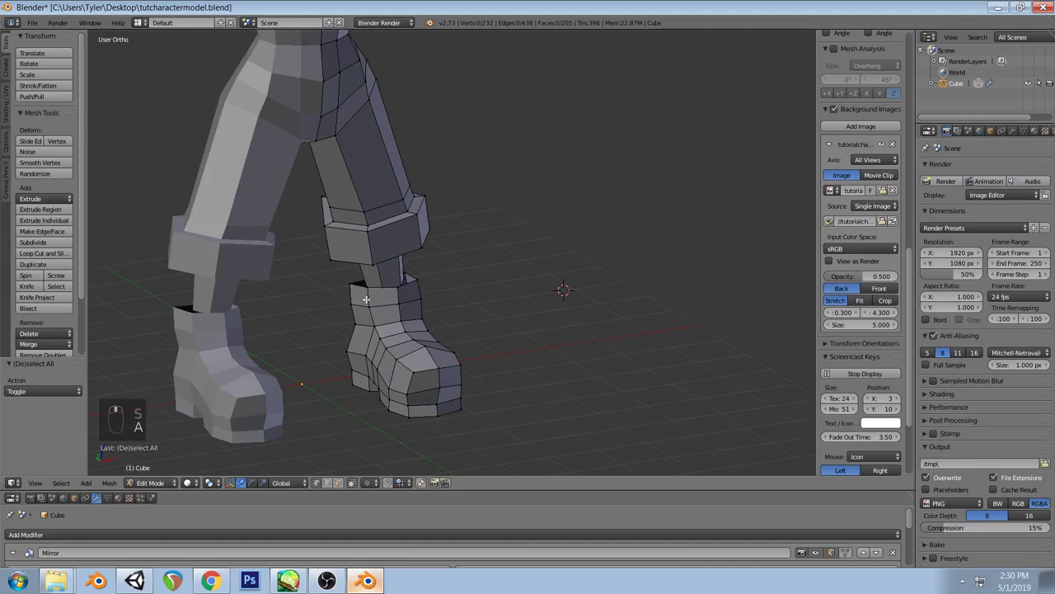
{"action": "right_click", "coordinate": [379, 288], "text": "alt"}
{"action": "key", "text": "s"}
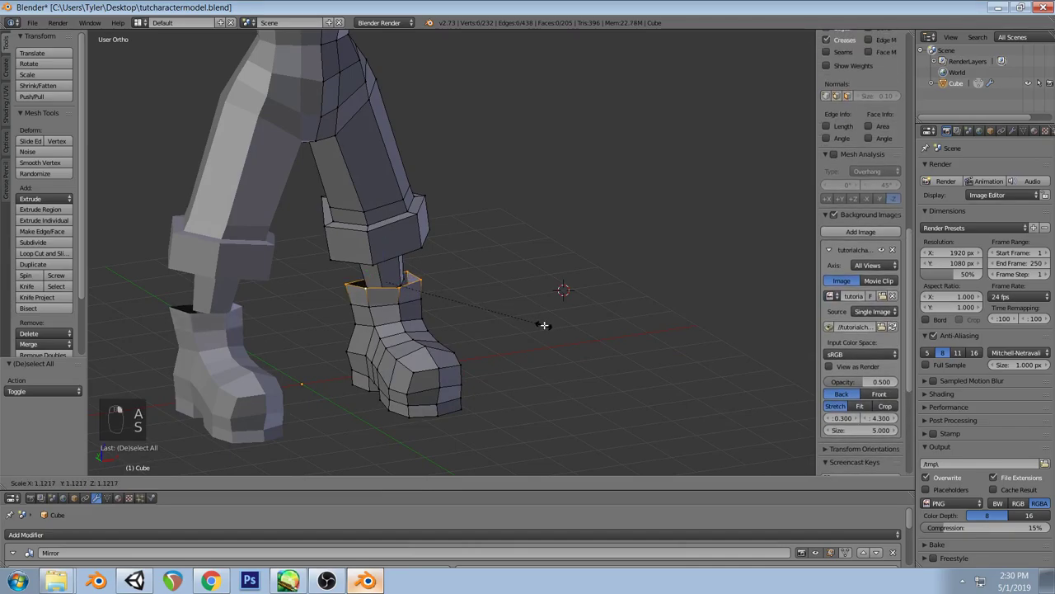
{"action": "left_click", "coordinate": [544, 325]}
{"action": "key", "text": "a"}
{"action": "middle_click_drag", "start_coordinate": [542, 330], "coordinate": [432, 291]}
{"action": "key", "text": "KP_1"}
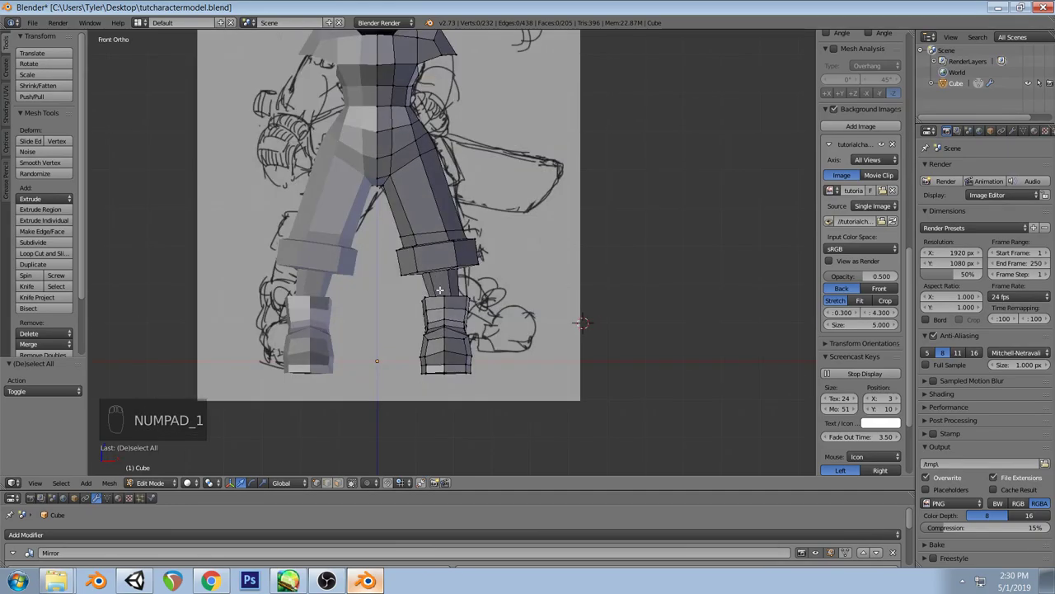
Select the lower leg's ring of faces and try rotating it by about -26.9° from a view along the leg
{"action": "scroll", "coordinate": [476, 303], "scroll_direction": "up", "scroll_amount": 4}
{"action": "middle_click_drag", "start_coordinate": [476, 303], "coordinate": [628, 345]}
{"action": "right_click", "coordinate": [599, 311], "text": "alt"}
{"action": "scroll", "coordinate": [540, 283], "scroll_direction": "up", "scroll_amount": 2}
{"action": "right_click", "coordinate": [521, 257], "text": "alt"}
{"action": "key", "text": "z"}
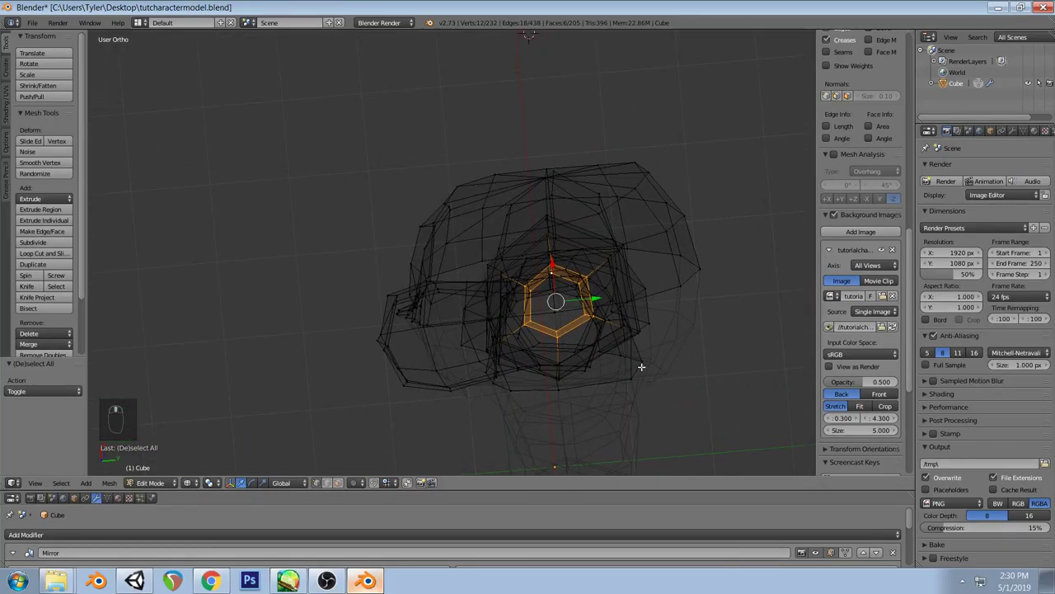
{"action": "key", "text": "r"}
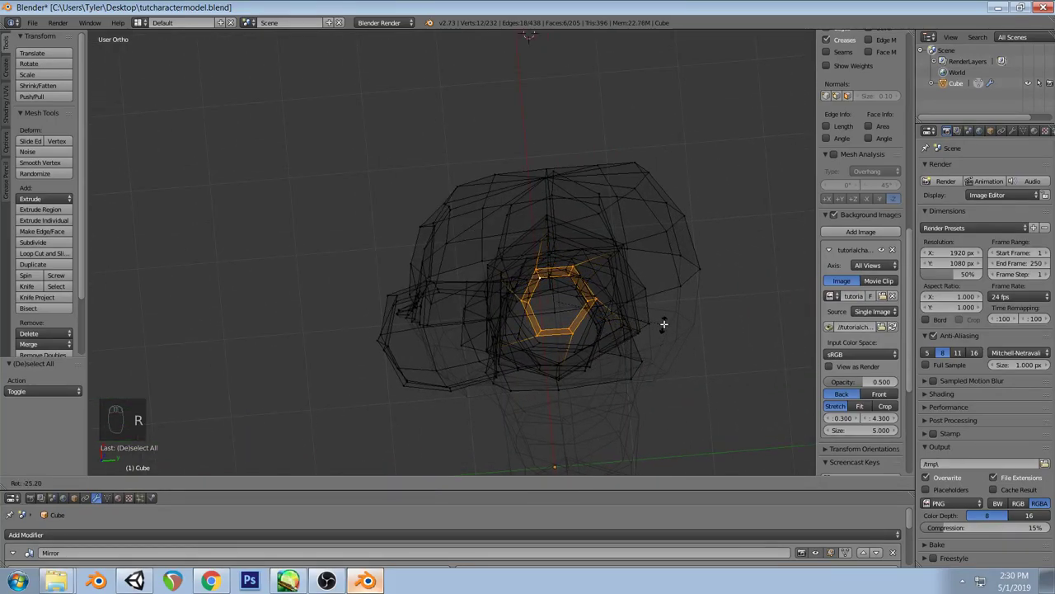
{"action": "left_click", "coordinate": [662, 320]}
Compare the lower leg with and without the rotation in front view, and undo the rotation
{"action": "key", "text": "KP_1"}
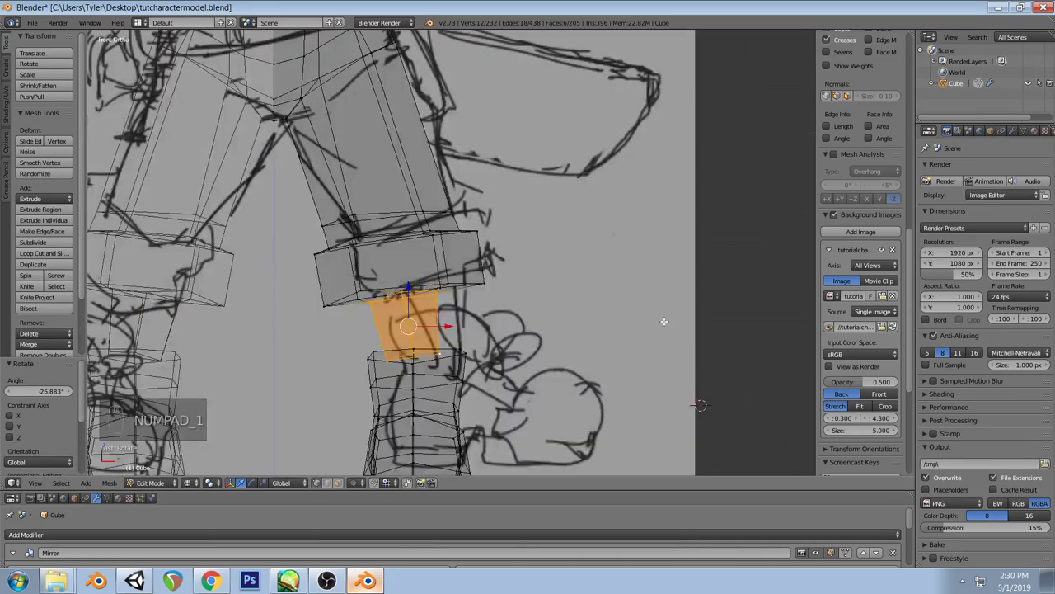
{"action": "key", "text": "z"}
{"action": "key", "text": "ctrl+z"}
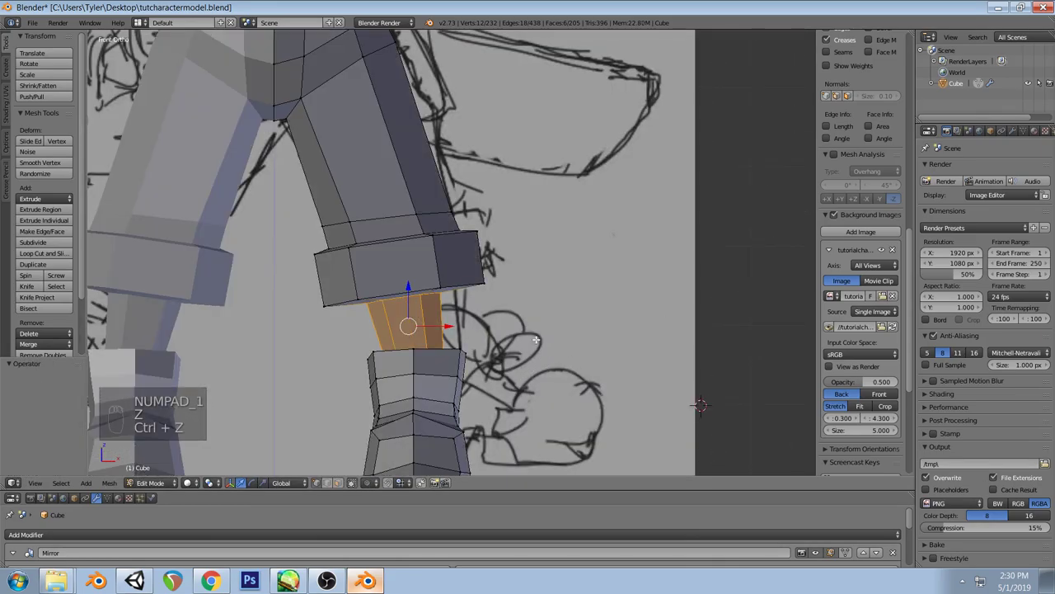
{"action": "key", "text": "ctrl+shift+z"}
{"action": "key", "text": "a"}
{"action": "mouse_move", "coordinate": [535, 332]}
{"action": "middle_mouse_down"}
{"action": "mouse_move", "coordinate": [528, 388]}
{"action": "mouse_move", "coordinate": [438, 301]}
{"action": "mouse_move", "coordinate": [497, 283]}
{"action": "mouse_move", "coordinate": [544, 302]}
{"action": "middle_mouse_up"}
{"action": "key", "text": "KP_1"}
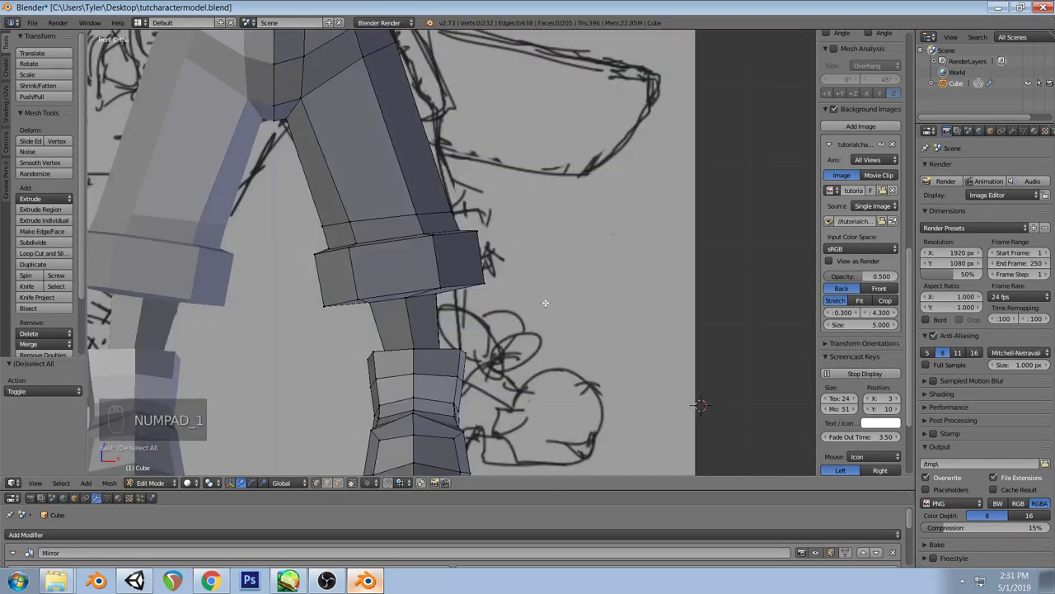
{"action": "key", "text": "ctrl+z"}
{"action": "key", "text": "ctrl+z"}
{"action": "key", "text": "ctrl+z"}
Rotate the lower leg's face ring slightly in two passes to align its corners with the boot opening
{"action": "middle_click_drag", "start_coordinate": [528, 340], "coordinate": [510, 395]}
{"action": "key", "text": "z"}
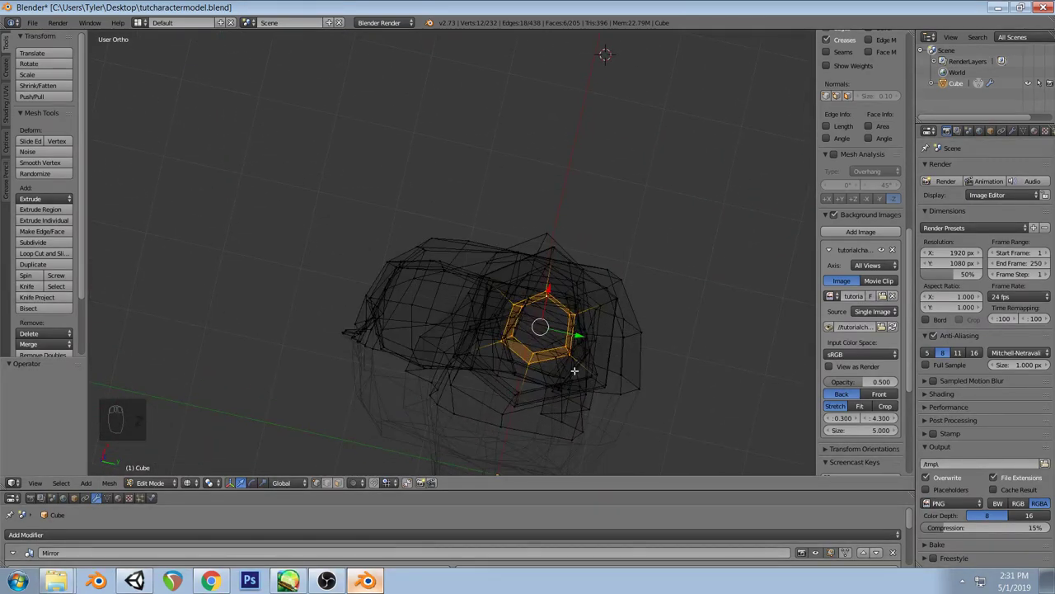
{"action": "middle_click_drag", "start_coordinate": [574, 371], "coordinate": [563, 372]}
{"action": "key", "text": "r"}
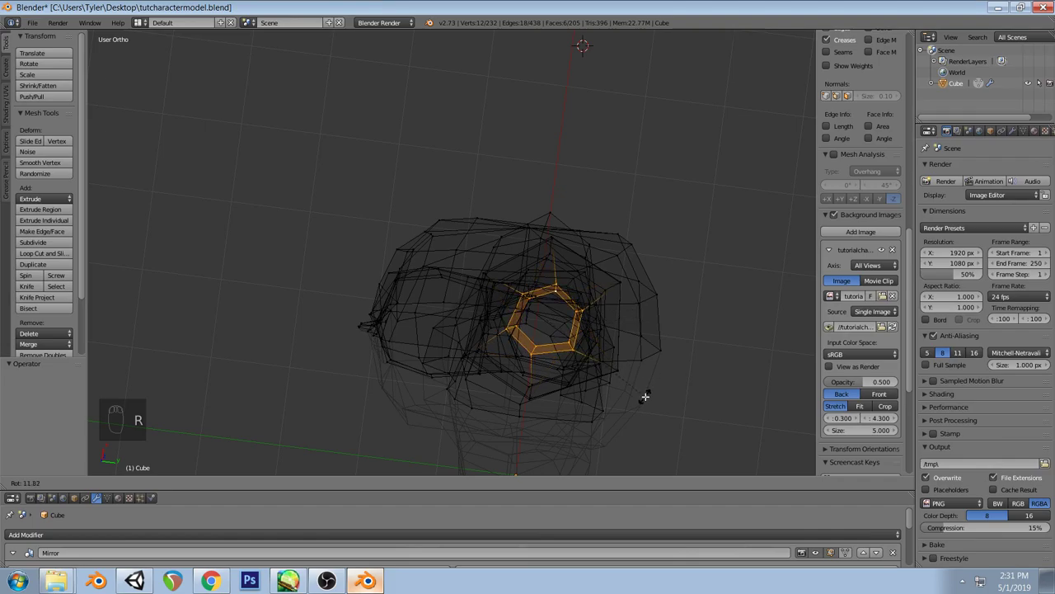
{"action": "left_click", "coordinate": [646, 387]}
{"action": "key", "text": "r"}
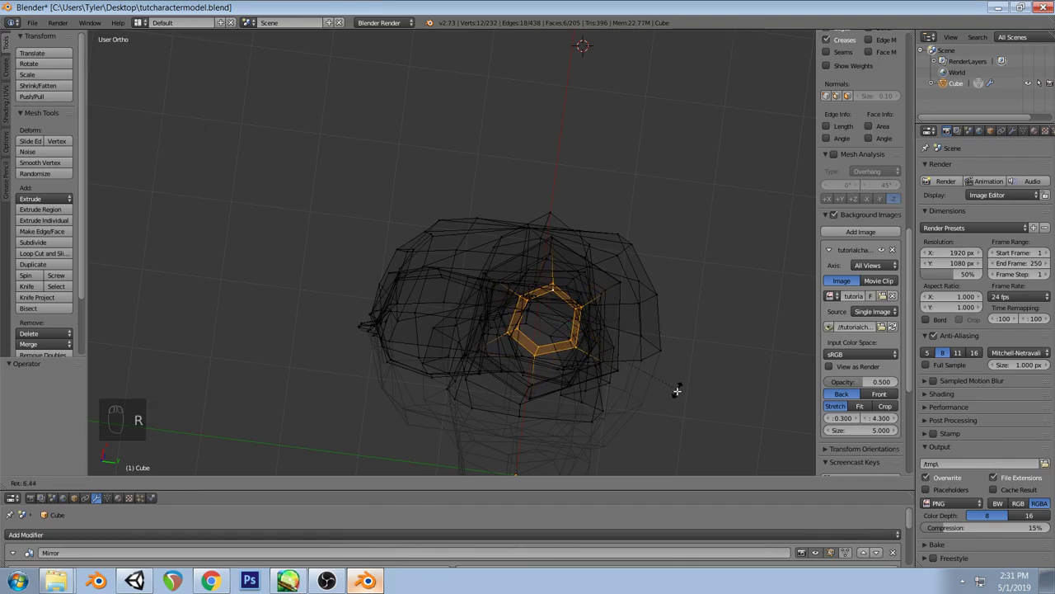
{"action": "left_click", "coordinate": [674, 401]}
Check the rotated lower leg against the boot, undo the last three edits, and restore one of them
{"action": "key", "text": "KP_1"}
{"action": "key", "text": "a"}
{"action": "key", "text": "a"}
{"action": "key", "text": "z"}
{"action": "middle_click_drag", "start_coordinate": [674, 400], "coordinate": [444, 402]}
{"action": "middle_click_drag", "start_coordinate": [441, 320], "coordinate": [438, 292]}
{"action": "key", "text": "ctrl+z"}
{"action": "key", "text": "ctrl+z"}
{"action": "key", "text": "ctrl+z"}
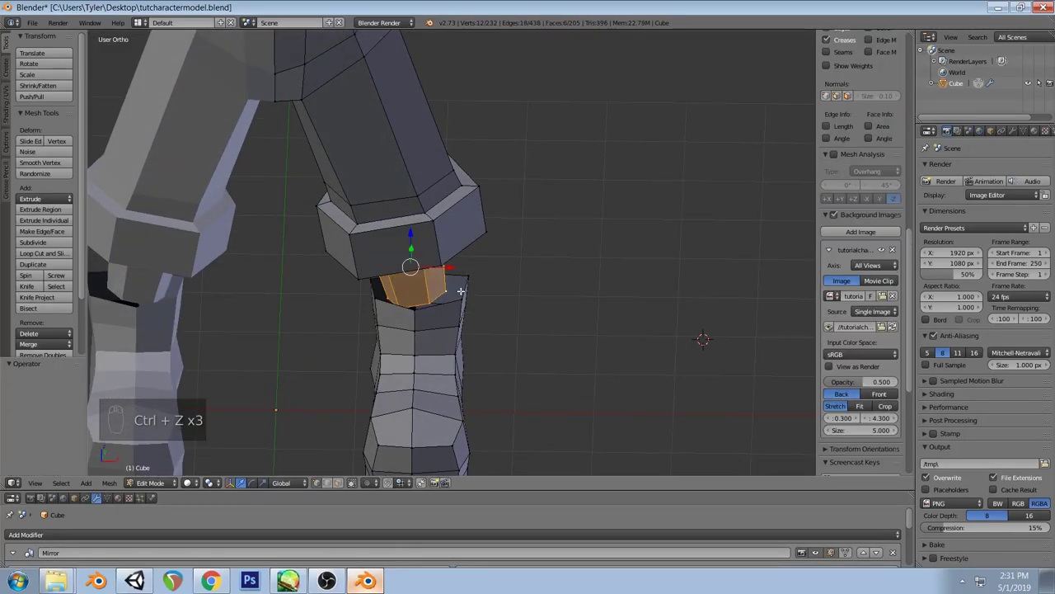
{"action": "key", "text": "ctrl+shift+z"}
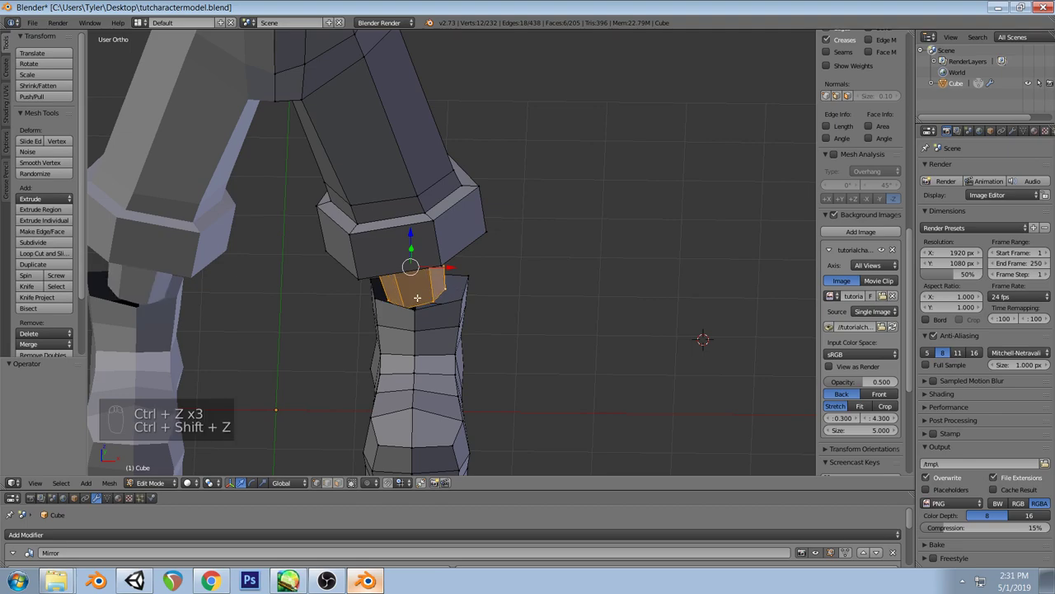
Flatten the leg's bottom edge loop along Z to a scale of 0.245 and raise it by about 0.12
{"action": "key", "text": "a"}
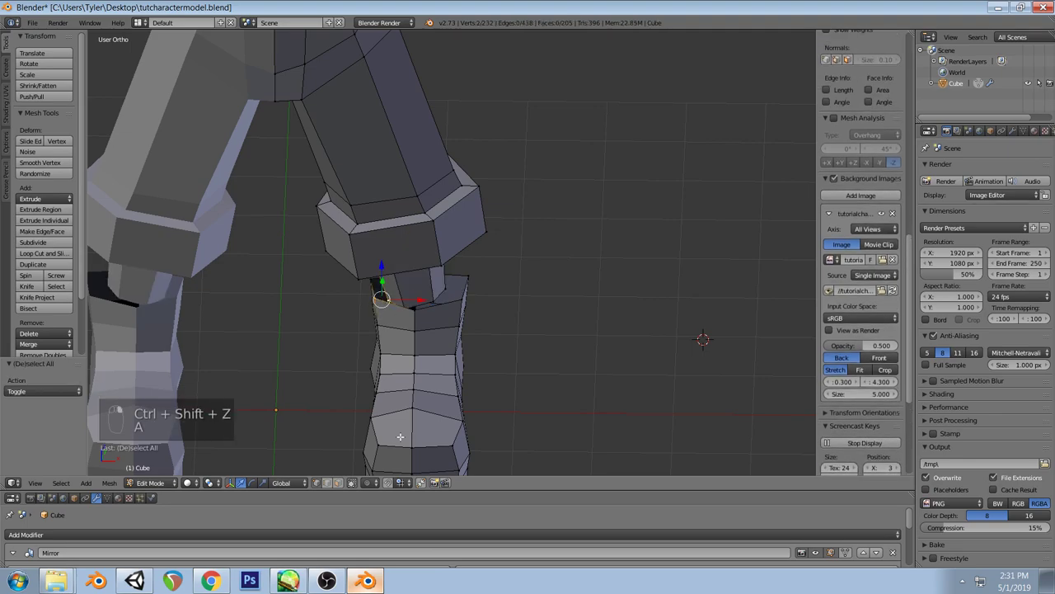
{"action": "key", "text": "a"}
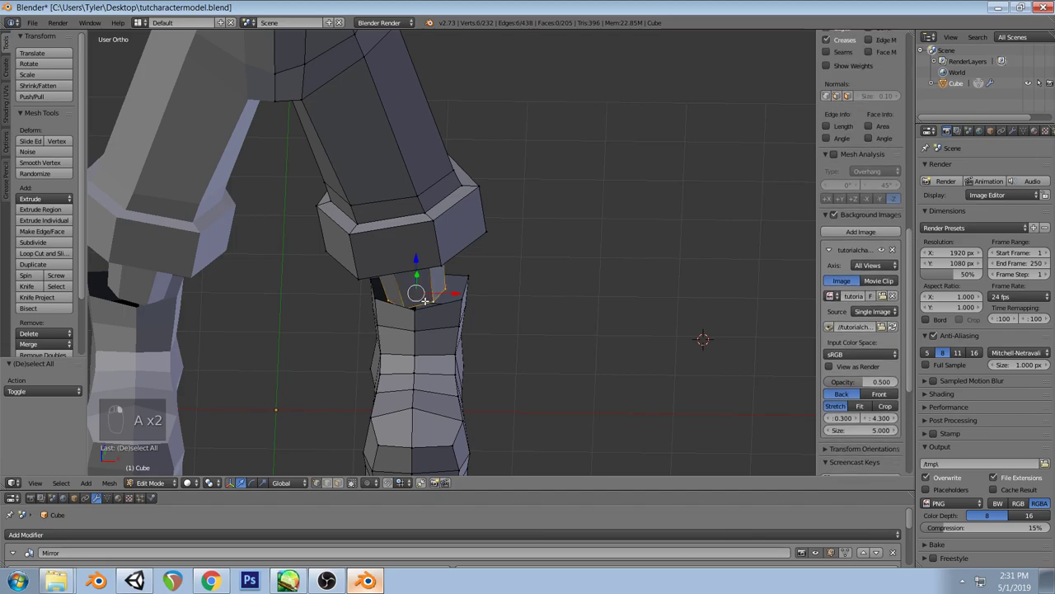
{"action": "key", "text": "KP_1"}
{"action": "key", "text": "z"}
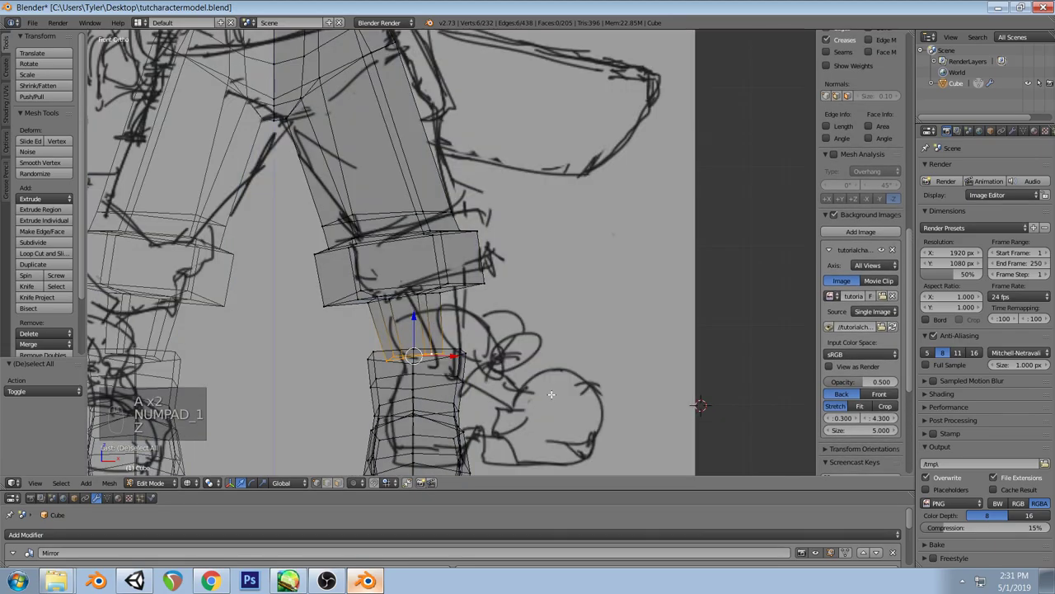
{"action": "key", "text": "s"}
{"action": "key", "text": "z"}
{"action": "left_click", "coordinate": [443, 374]}
{"action": "key", "text": "g"}
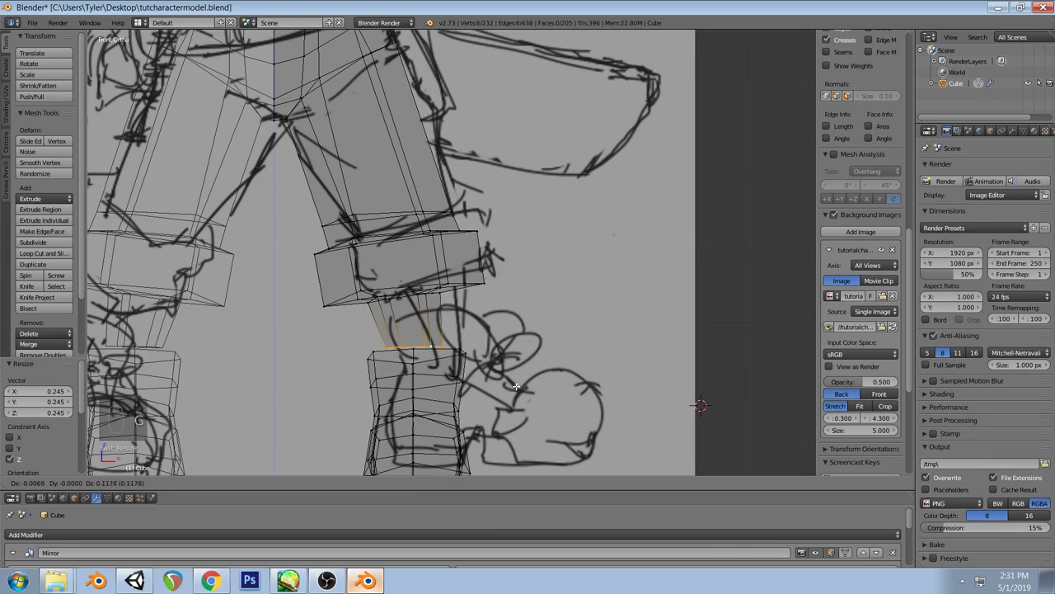
{"action": "left_click", "coordinate": [515, 386]}
{"action": "key", "text": "z"}
{"action": "key", "text": "a"}
Create three faces bridging the leg's bottom edges to the front half of the boot's rim
{"action": "middle_click_drag", "start_coordinate": [495, 371], "coordinate": [439, 345]}
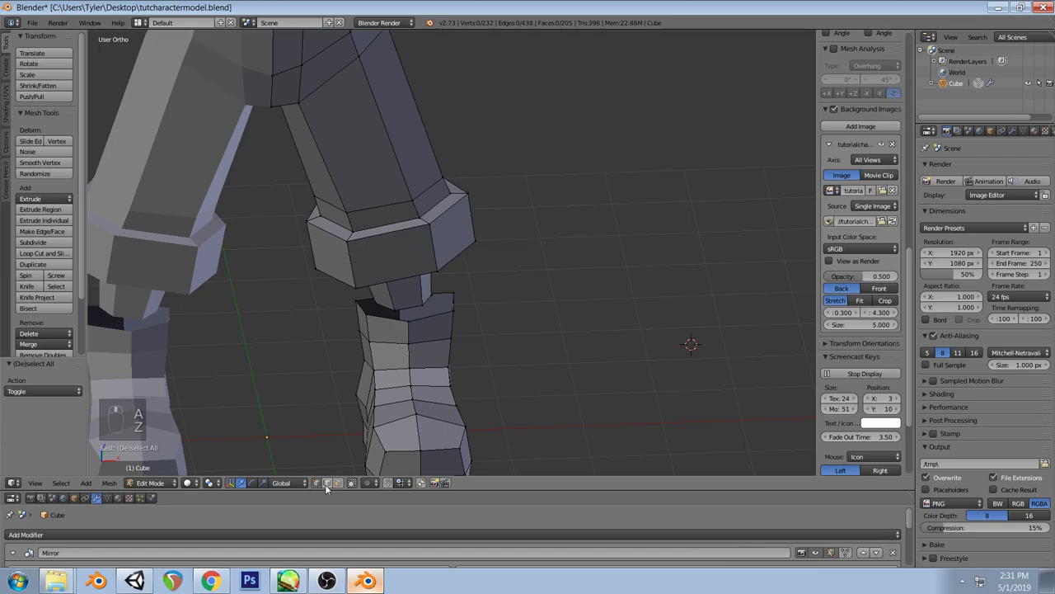
{"action": "right_click", "coordinate": [387, 312]}
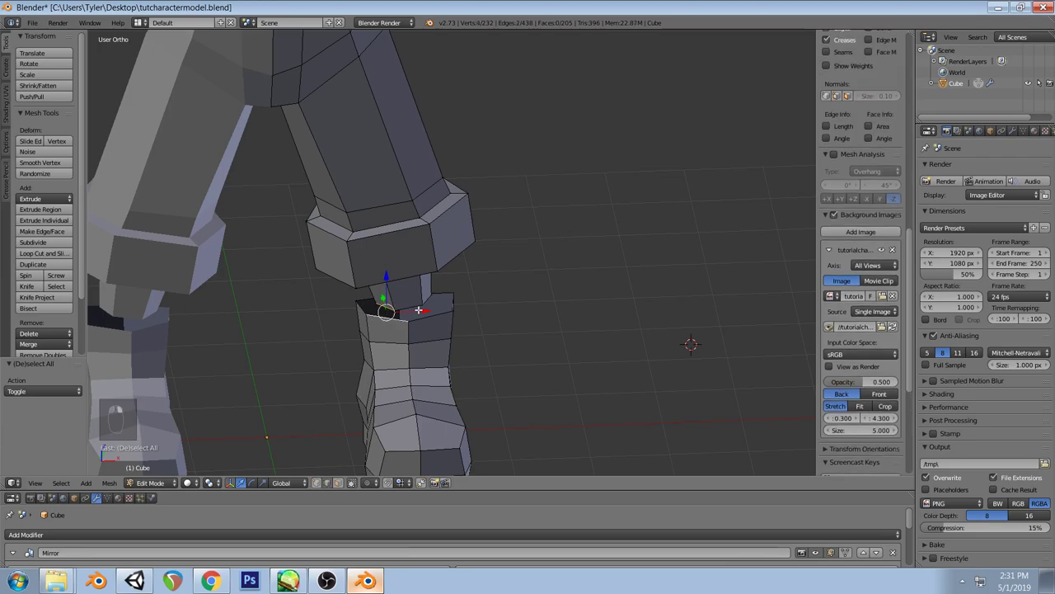
{"action": "key", "text": "f"}
{"action": "right_click", "coordinate": [420, 313], "text": "shift"}
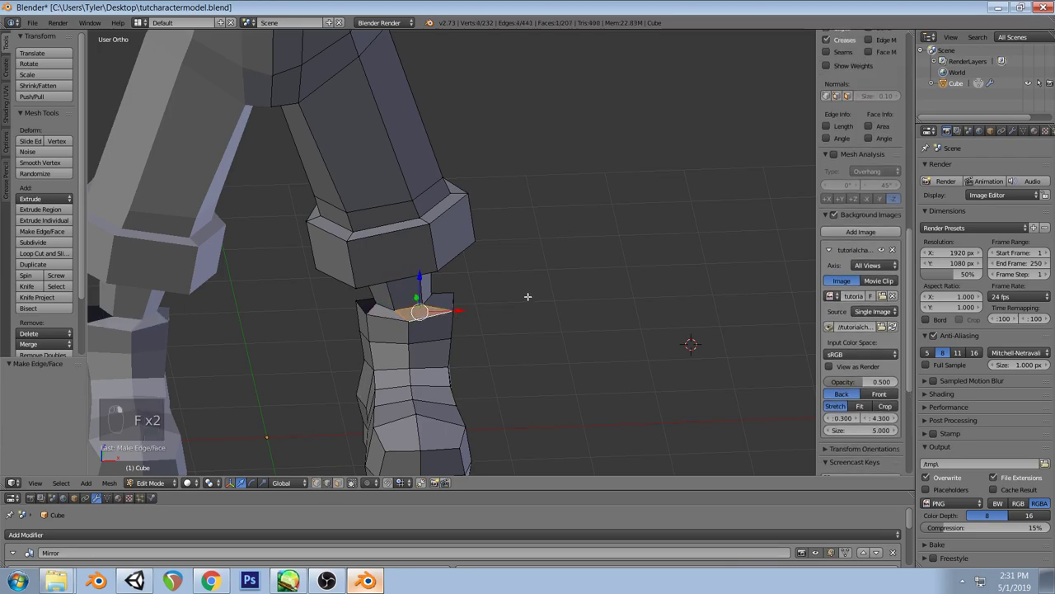
{"action": "middle_click_drag", "start_coordinate": [528, 296], "coordinate": [528, 309]}
{"action": "key", "text": "f"}
{"action": "key", "text": "f"}
Close the remaining gap between the leg and the boot's rim with three more faces, and clear the selection
{"action": "middle_click_drag", "start_coordinate": [605, 317], "coordinate": [563, 324]}
{"action": "right_click", "coordinate": [567, 341]}
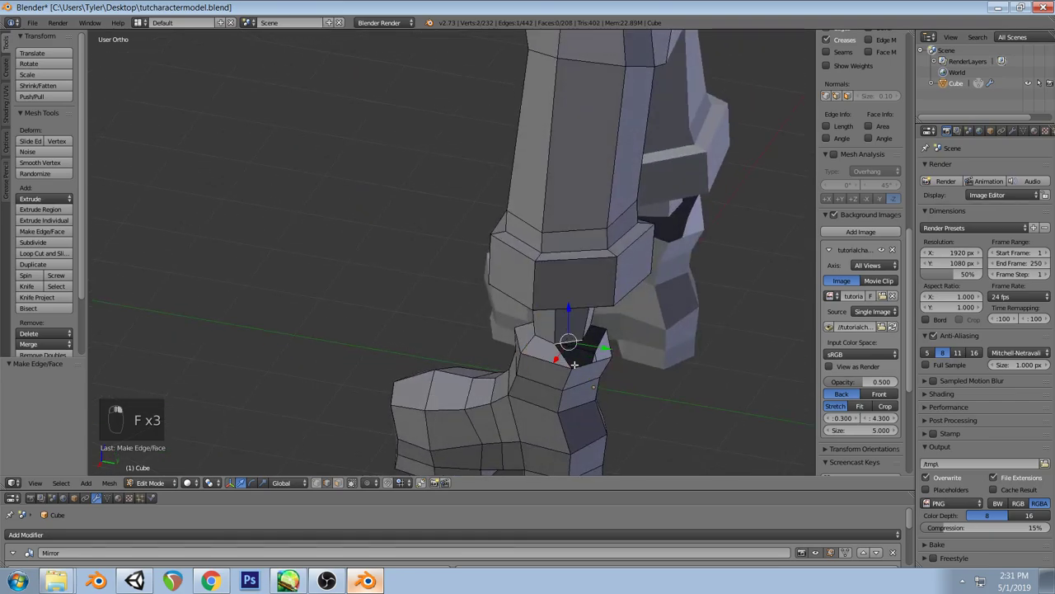
{"action": "key", "text": "f"}
{"action": "middle_click_drag", "start_coordinate": [591, 361], "coordinate": [445, 386]}
{"action": "right_click", "coordinate": [525, 397], "text": "shift"}
{"action": "key", "text": "f"}
{"action": "right_click", "coordinate": [441, 383]}
{"action": "right_click", "coordinate": [442, 387]}
{"action": "right_click", "coordinate": [463, 392], "text": "shift"}
{"action": "key", "text": "f"}
{"action": "key", "text": "a"}
Select the edge loop joining leg and boot and move it 0.021 in X and -0.124 in Z, into the boot
{"action": "middle_click_drag", "start_coordinate": [467, 392], "coordinate": [525, 328]}
{"action": "right_click", "coordinate": [526, 328], "text": "alt"}
{"action": "key", "text": "KP_1"}
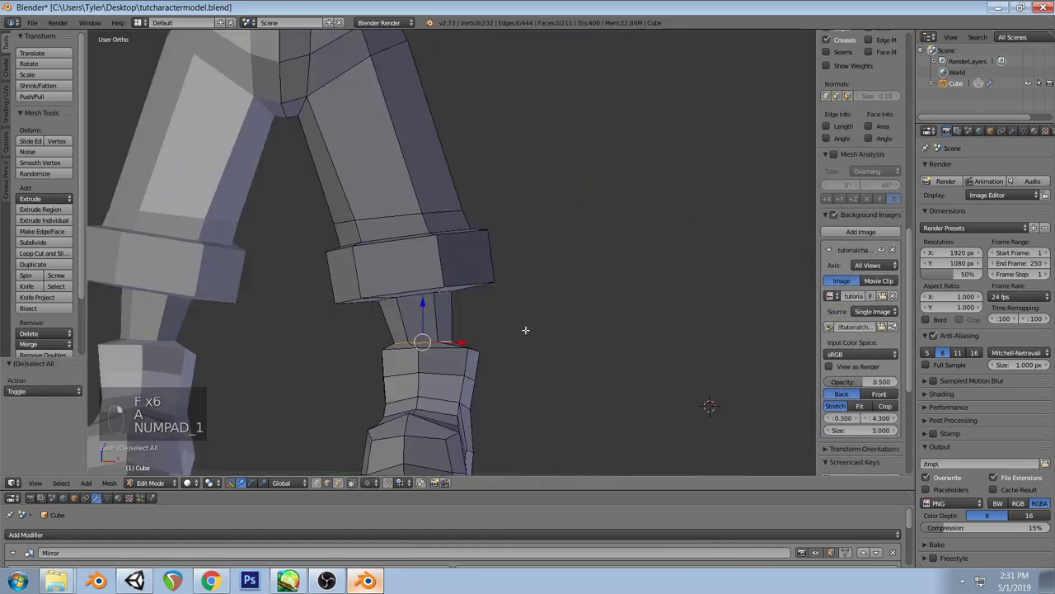
{"action": "key", "text": "g"}
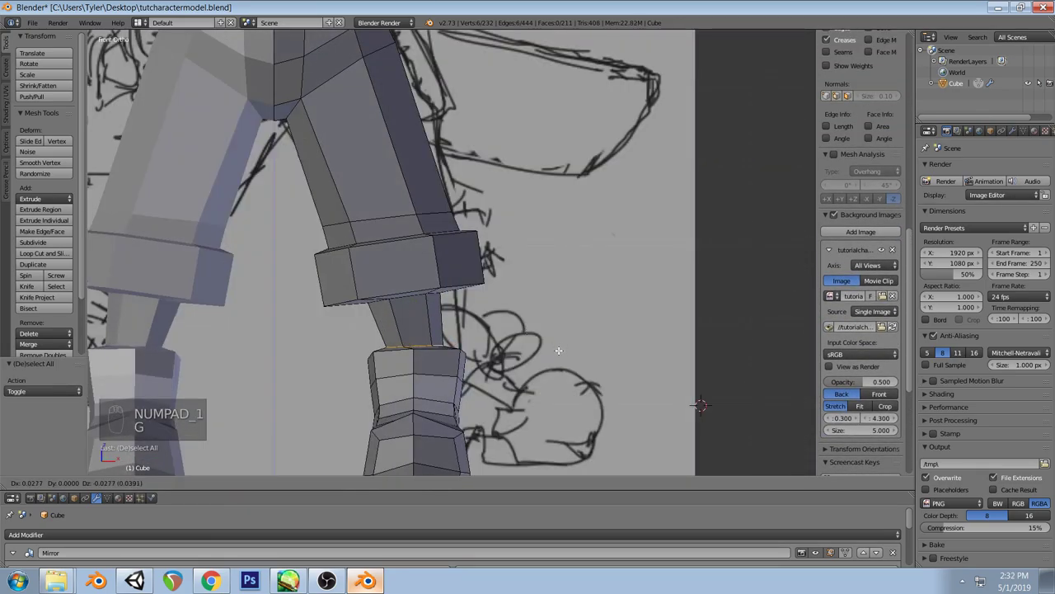
{"action": "left_click", "coordinate": [558, 353]}
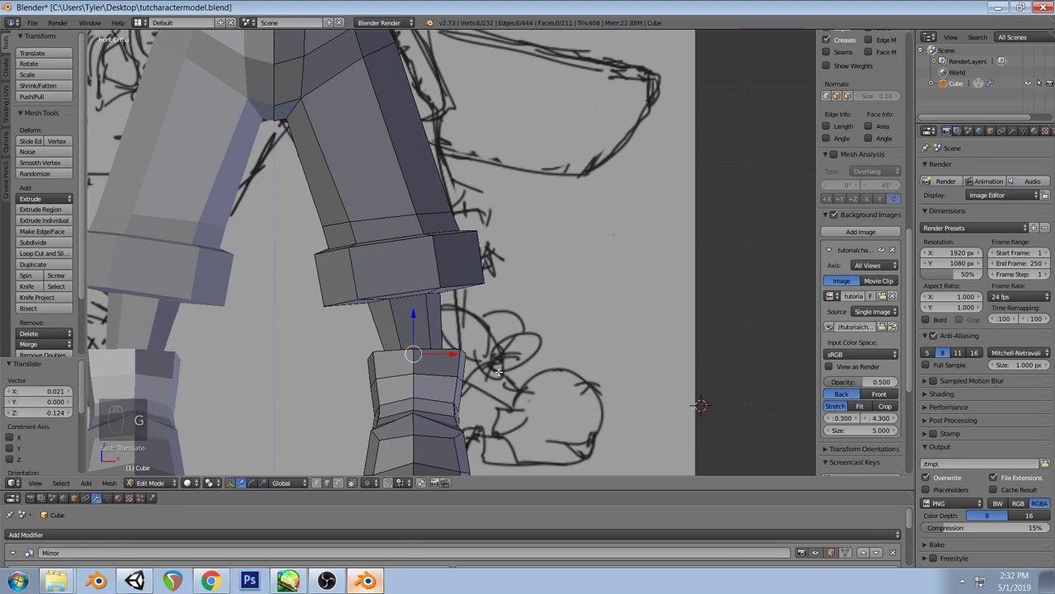
{"action": "scroll", "coordinate": [446, 396], "scroll_direction": "down", "scroll_amount": 2}
{"action": "key", "text": "a"}
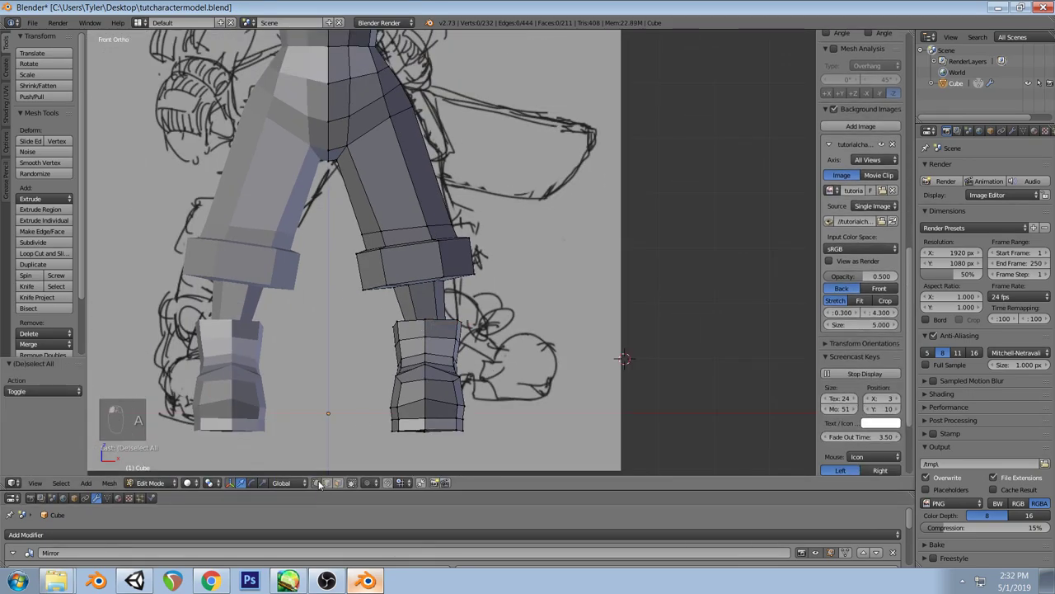
Delete the edge loop running around the boot's instep and clear the selection
{"action": "key", "text": "z"}
{"action": "key", "text": "z"}
{"action": "middle_click_drag", "start_coordinate": [461, 365], "coordinate": [429, 356]}
{"action": "key", "text": "x"}
{"action": "left_click", "coordinate": [460, 373]}
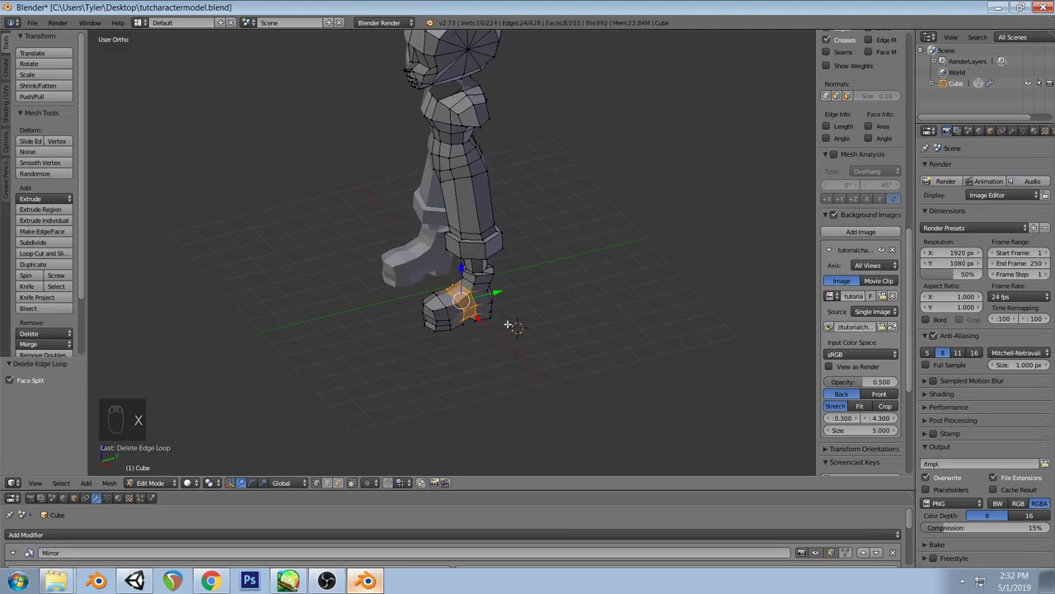
{"action": "key", "text": "a"}
Close the open underside of the boot's heel with two faces
{"action": "scroll", "coordinate": [471, 323], "scroll_direction": "up", "scroll_amount": 4}
{"action": "middle_click_drag", "start_coordinate": [566, 382], "coordinate": [643, 295]}
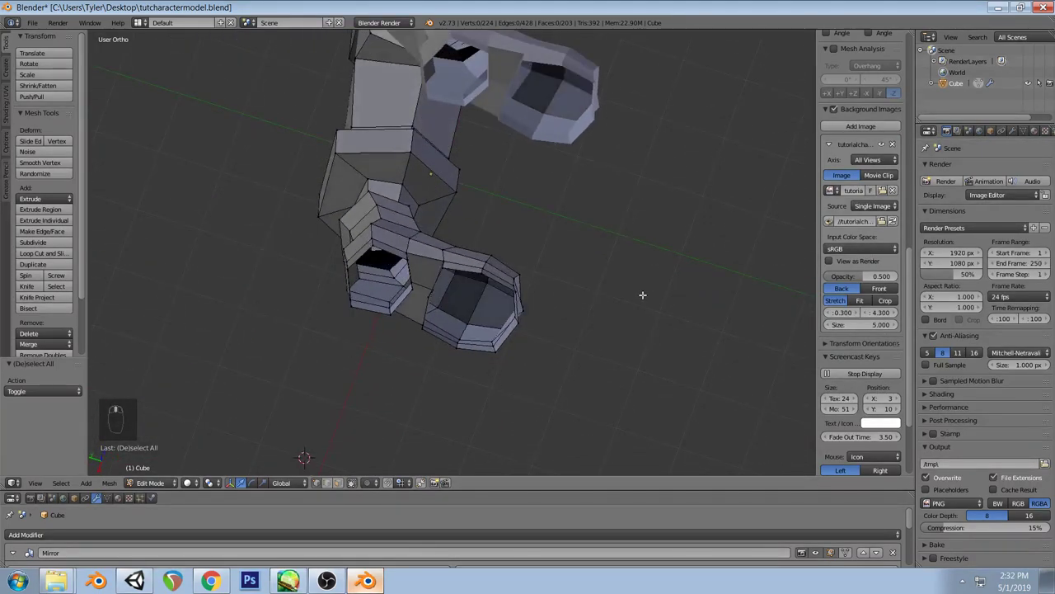
{"action": "middle_click_drag", "start_coordinate": [470, 308], "coordinate": [540, 314]}
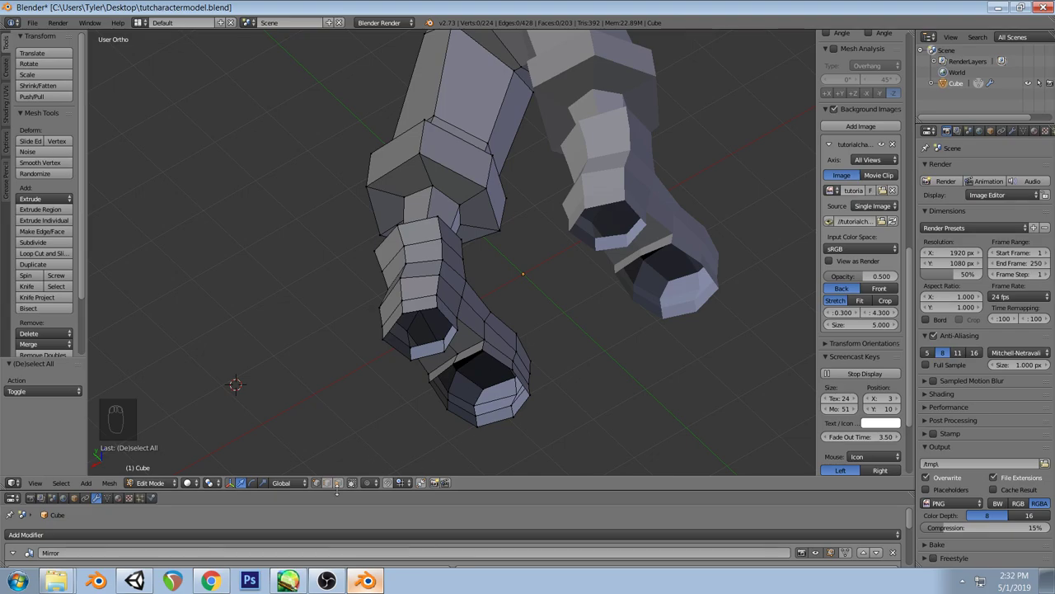
{"action": "right_click", "coordinate": [414, 311]}
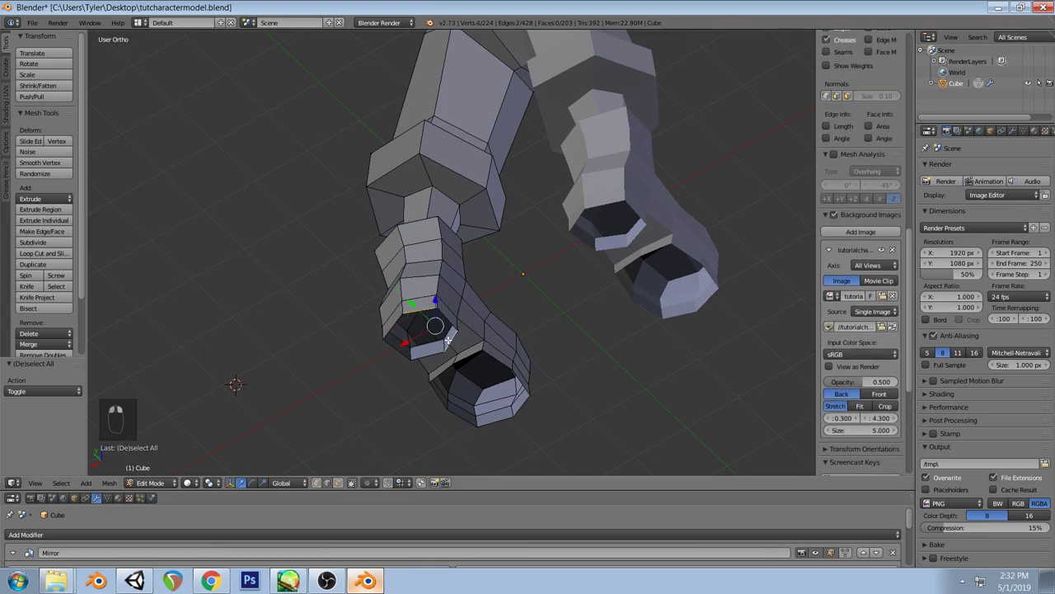
{"action": "key", "text": "f"}
{"action": "right_click", "coordinate": [394, 325]}
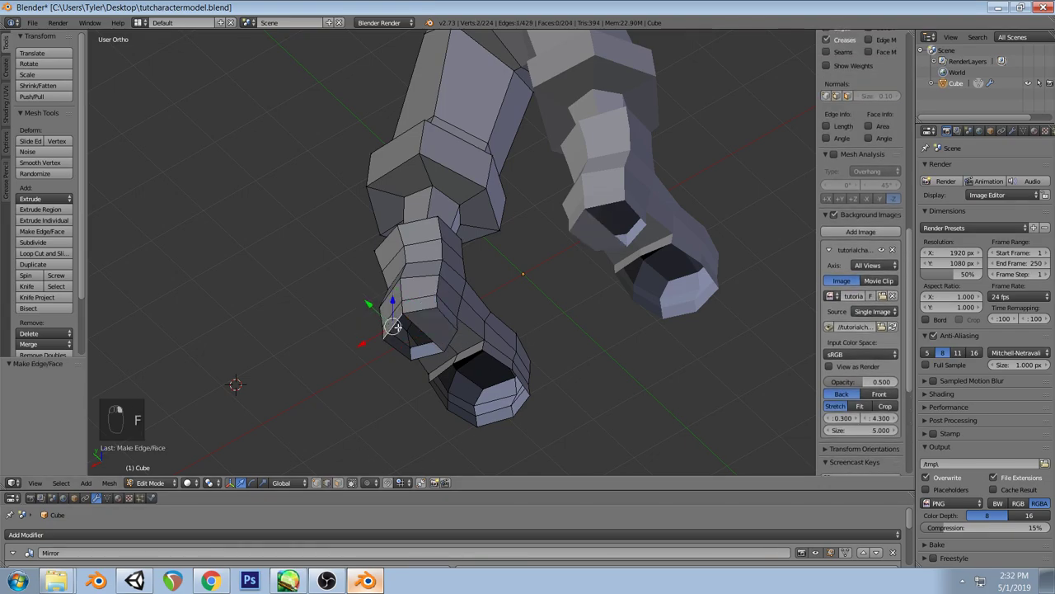
{"action": "key", "text": "f"}
Create two faces spanning the middle of the front sole's open underside, and clear the selection
{"action": "right_click", "coordinate": [537, 407]}
{"action": "right_click", "coordinate": [526, 403], "text": "shift"}
{"action": "key", "text": "f"}
{"action": "right_click", "coordinate": [443, 372]}
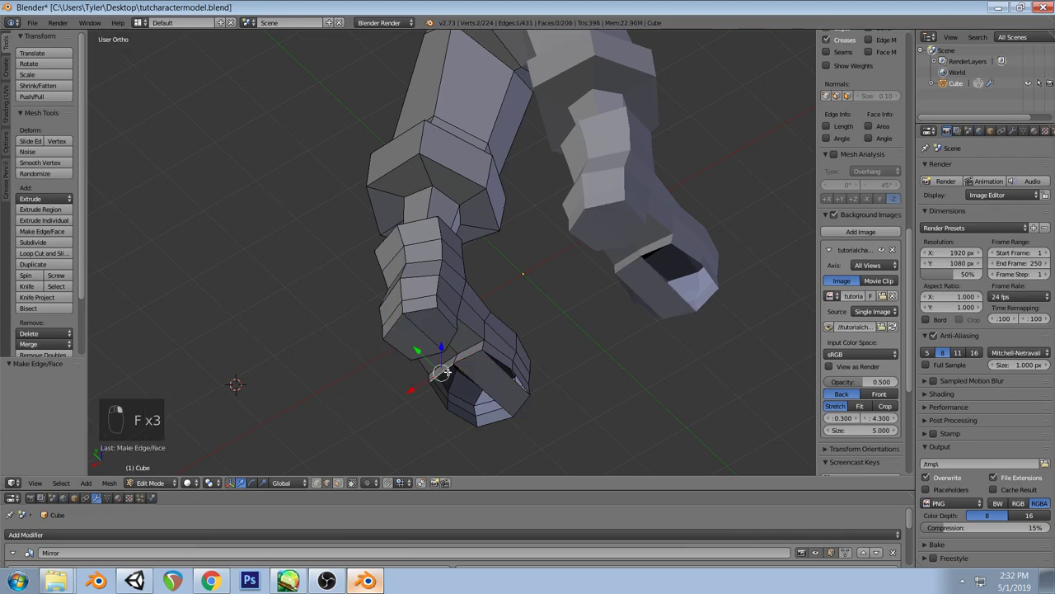
{"action": "right_click", "coordinate": [492, 421], "text": "shift"}
{"action": "right_click", "coordinate": [486, 373], "text": "shift"}
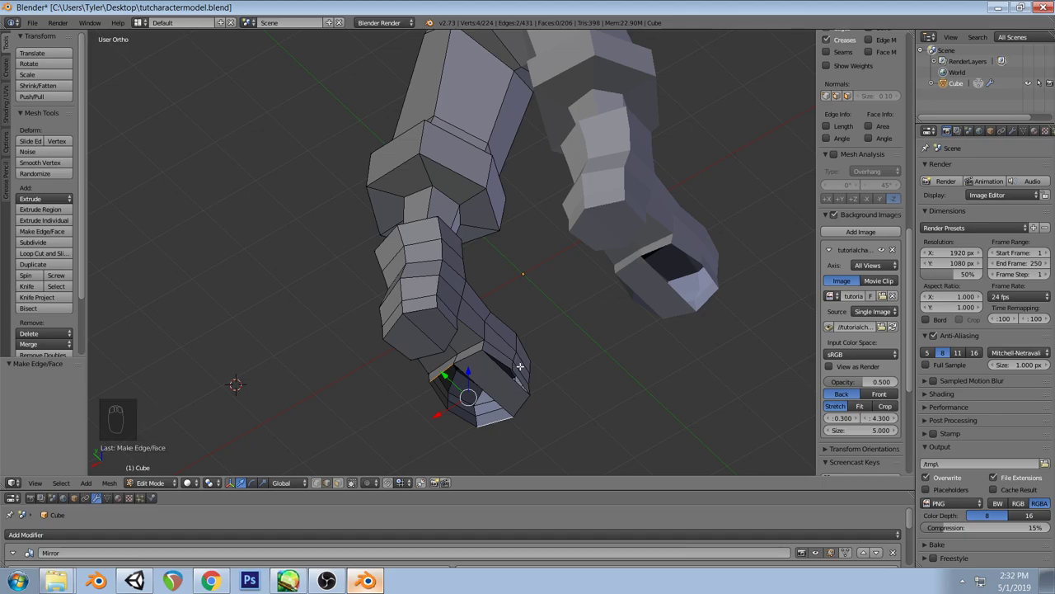
{"action": "key", "text": "f"}
{"action": "scroll", "coordinate": [536, 395], "scroll_direction": "up", "scroll_amount": 4}
{"action": "key", "text": "a"}
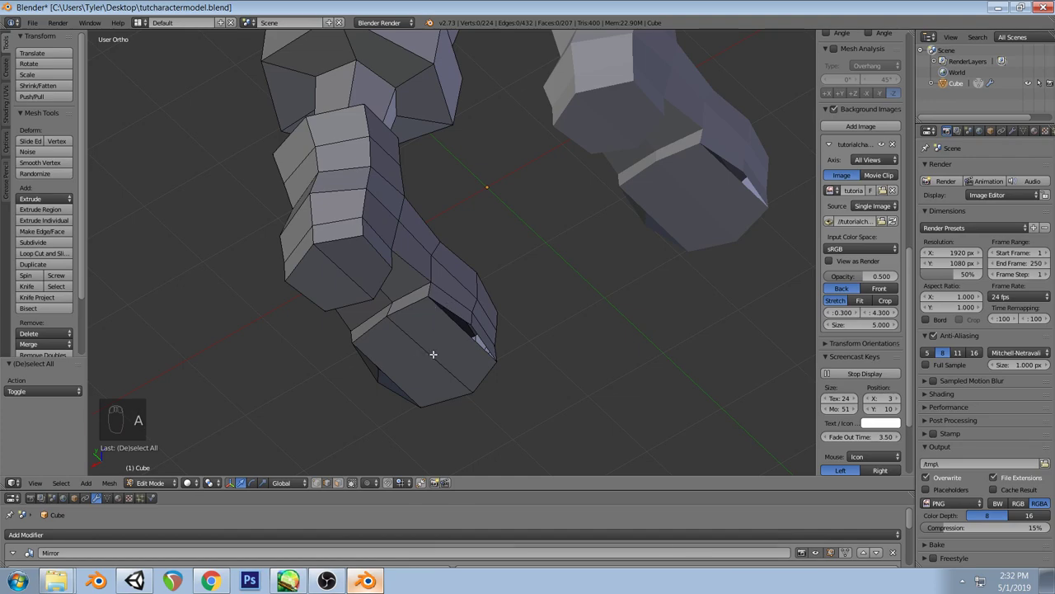
Fill the two remaining gaps along the sides of the front sole with triangular faces, and clear the selection
{"action": "right_click_drag", "start_coordinate": [460, 316], "coordinate": [489, 344]}
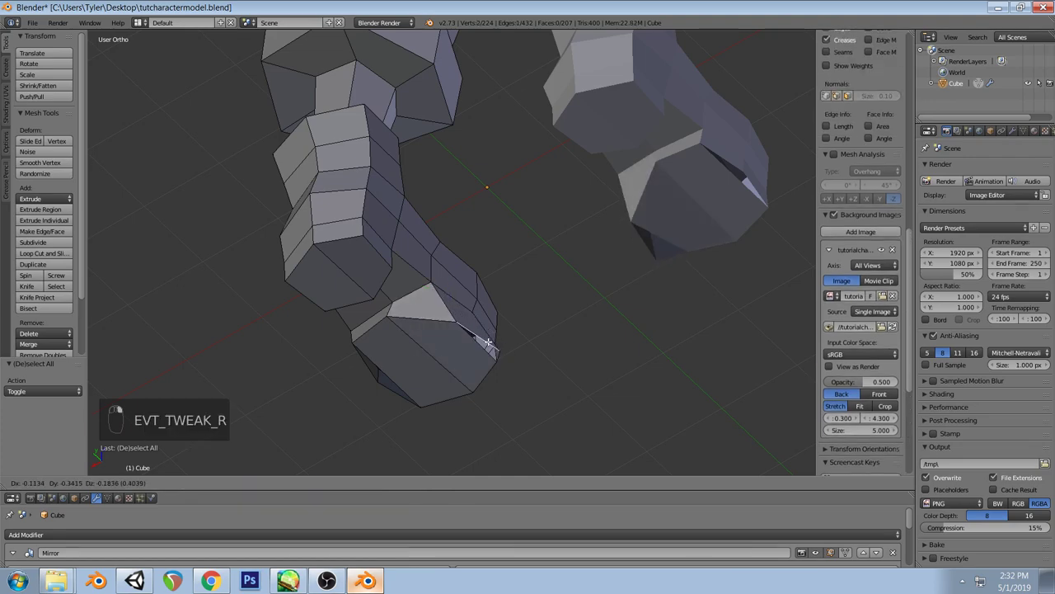
{"action": "key", "text": "f"}
{"action": "right_click_drag", "start_coordinate": [363, 350], "coordinate": [388, 386]}
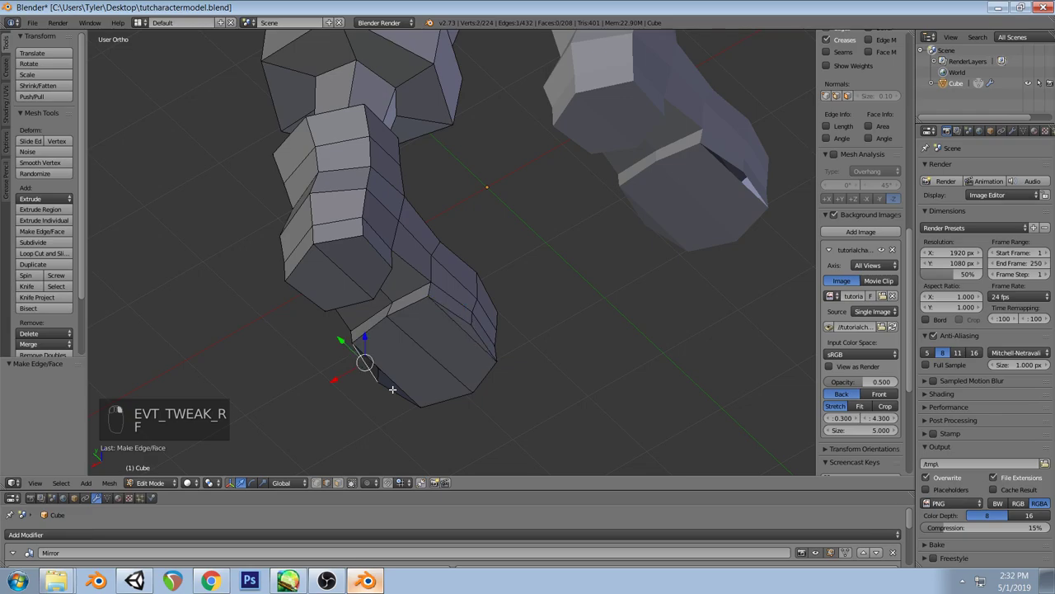
{"action": "key", "text": "f"}
{"action": "key", "text": "a"}
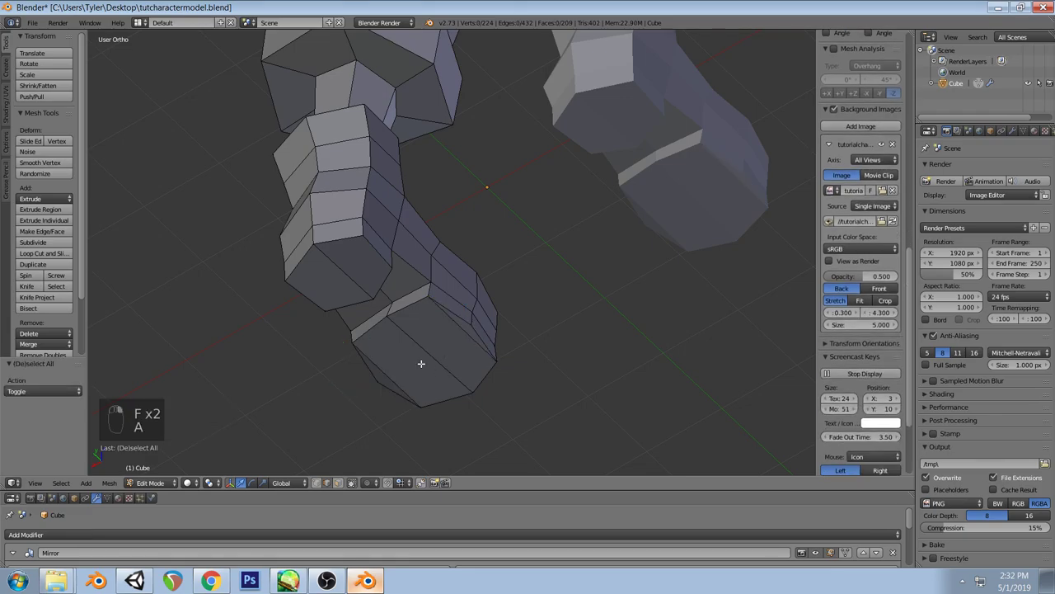
Cut an edge loop across the front sole and connect its ends to the sole's side corner vertices
{"action": "key", "text": "ctrl+r"}
{"action": "left_click", "coordinate": [434, 356]}
{"action": "key", "text": "a"}
{"action": "right_click", "coordinate": [377, 379]}
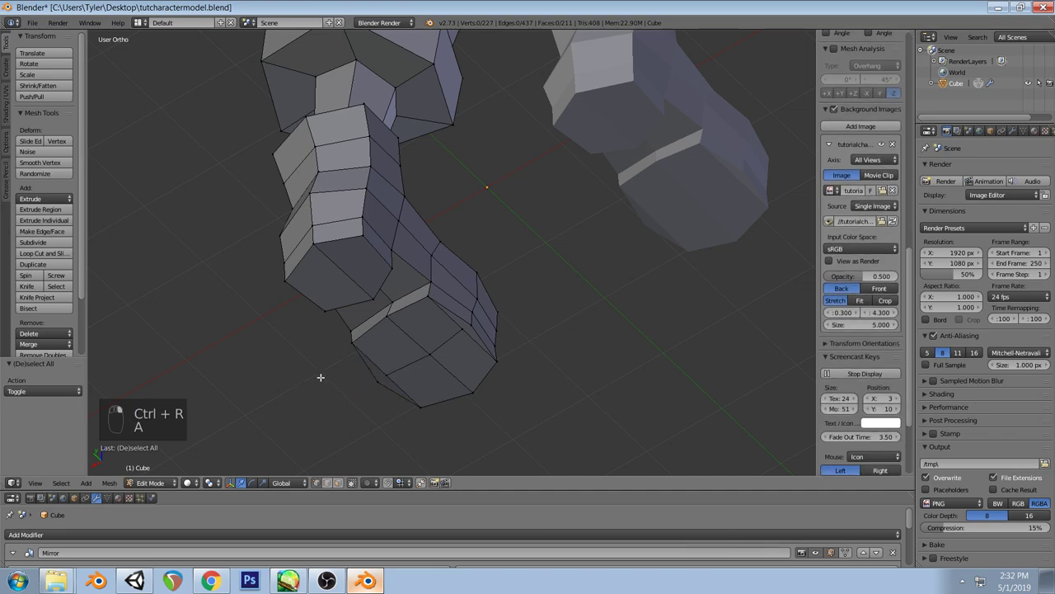
{"action": "right_click", "coordinate": [381, 377], "text": "shift"}
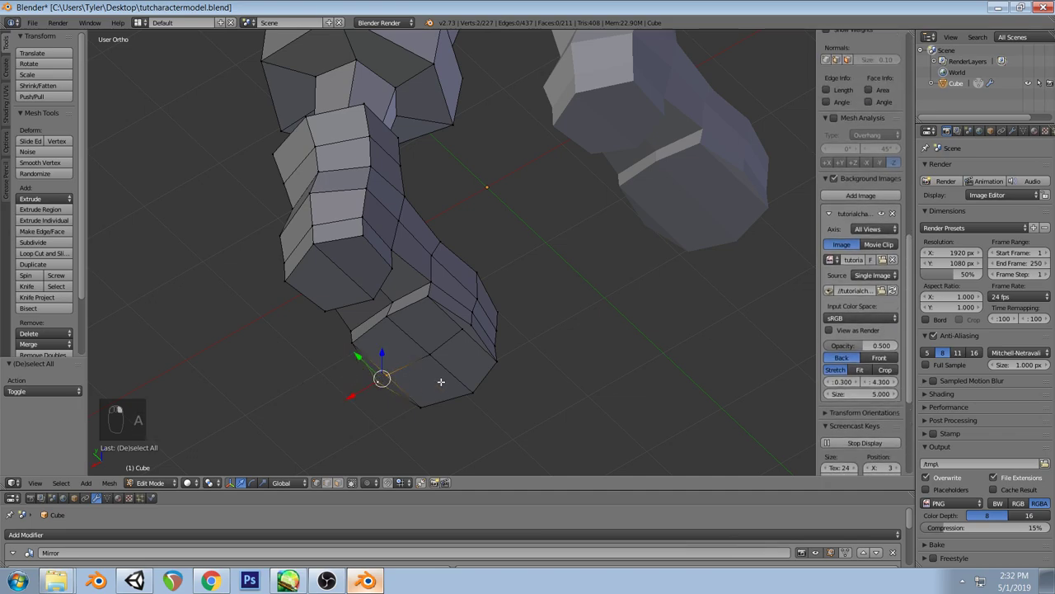
{"action": "key", "text": "j"}
{"action": "right_click", "coordinate": [462, 328]}
{"action": "right_click", "coordinate": [470, 327], "text": "shift"}
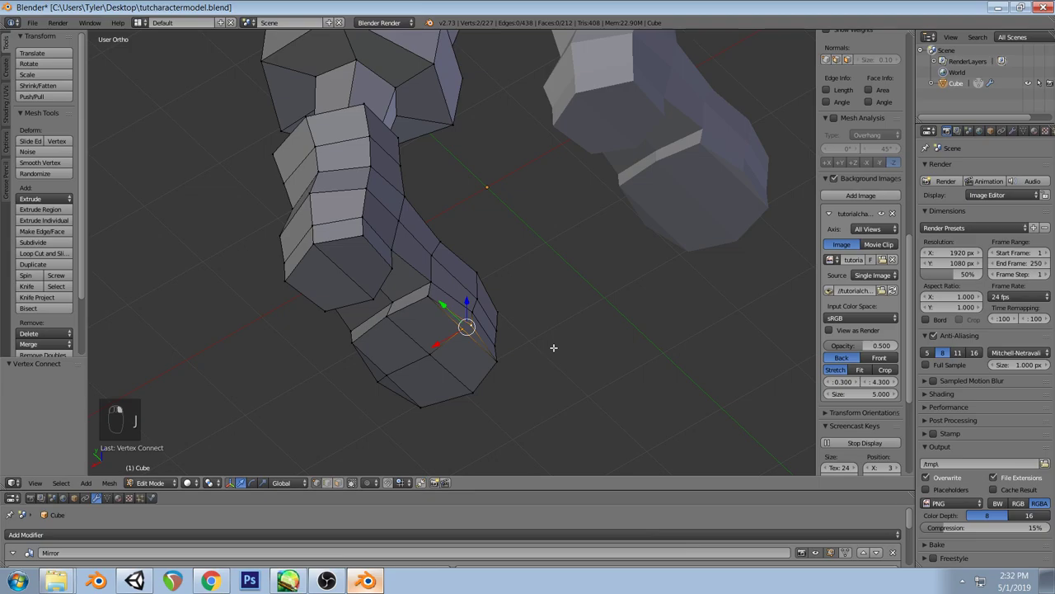
{"action": "key", "text": "j"}
{"action": "key", "text": "a"}
Select the mesh linked to the boot and run an operator found by searching "remove"
{"action": "middle_click_drag", "start_coordinate": [447, 384], "coordinate": [402, 392]}
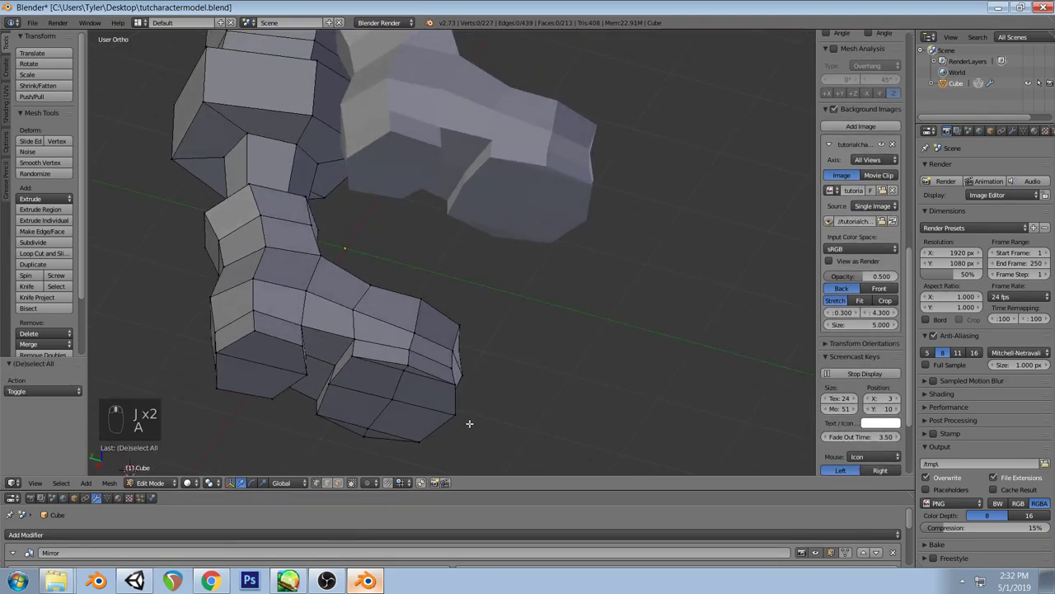
{"action": "key", "text": "l"}
{"action": "key", "text": "space"}
{"action": "type", "text": "remove"}
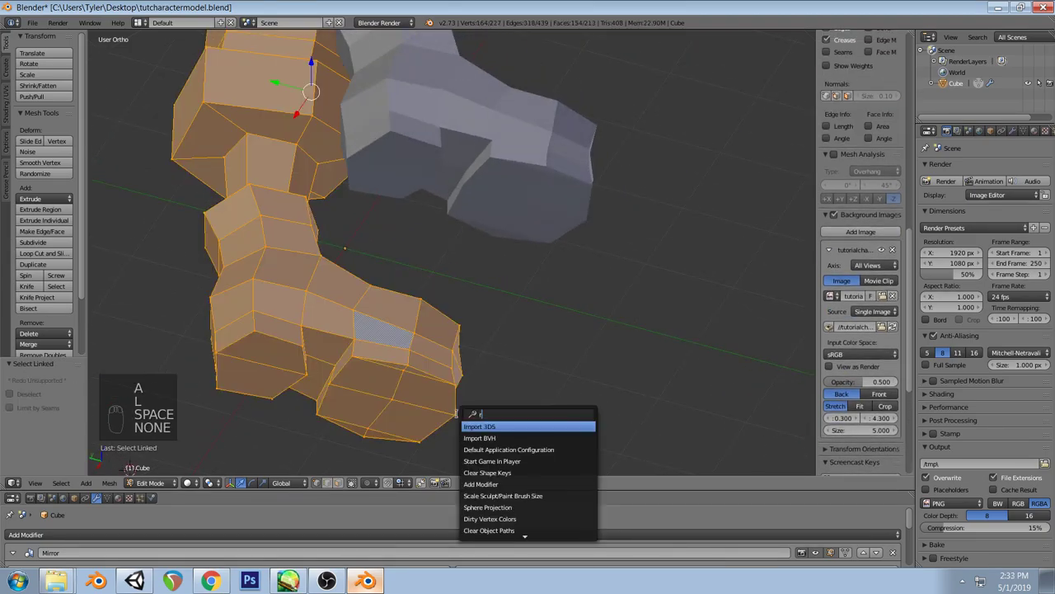
{"action": "left_click", "coordinate": [488, 495]}
{"action": "key", "text": "a"}
{"action": "key", "text": "a"}
{"action": "middle_click_drag", "start_coordinate": [435, 366], "coordinate": [549, 359]}
Undo the front sole's connections, loop cut and faces back to its open underside, keeping the closed heel
{"action": "key", "text": "ctrl+z"}
{"action": "key", "text": "ctrl+z"}
{"action": "key", "text": "ctrl+z"}
{"action": "key", "text": "ctrl+z"}
{"action": "key", "text": "ctrl+z"}
{"action": "key", "text": "ctrl+z"}
{"action": "key", "text": "ctrl+z"}
{"action": "key", "text": "ctrl+z"}
{"action": "key", "text": "ctrl+z"}
{"action": "key", "text": "ctrl+z"}
{"action": "key", "text": "ctrl+z"}
{"action": "key", "text": "ctrl+z"}
{"action": "key", "text": "ctrl+z"}
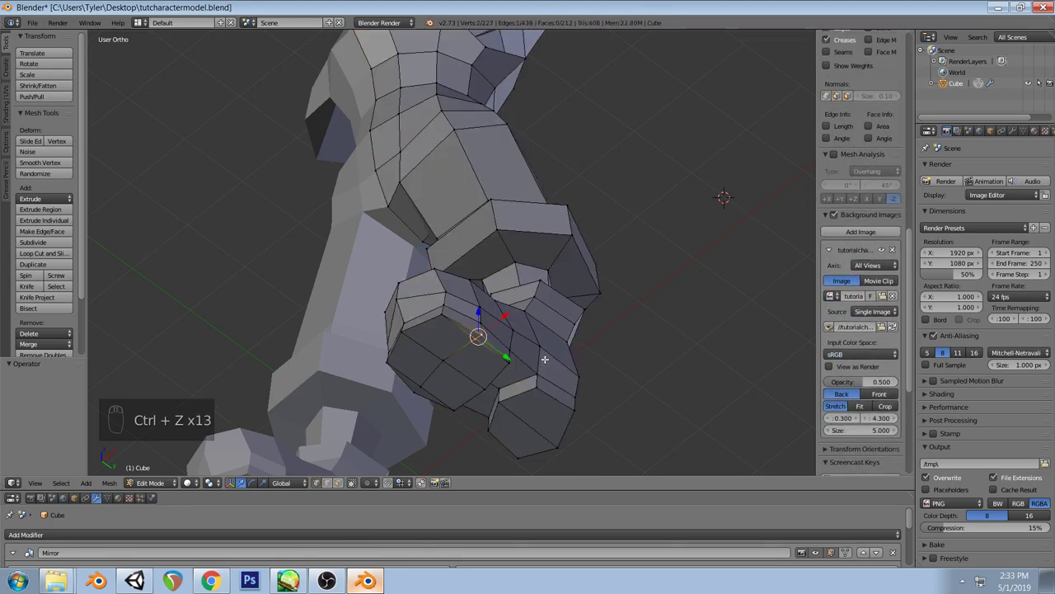
{"action": "key", "text": "ctrl+z"}
{"action": "key", "text": "a"}
{"action": "scroll", "coordinate": [505, 361], "scroll_direction": "up", "scroll_amount": 2}
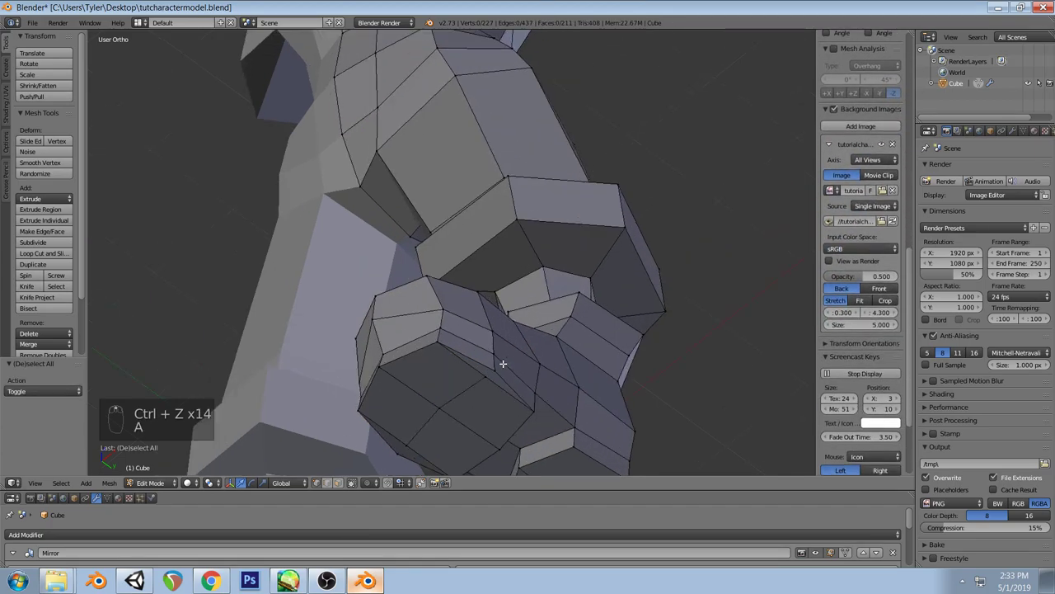
{"action": "key", "text": "ctrl+z"}
{"action": "key", "text": "ctrl+z"}
{"action": "key", "text": "ctrl+z"}
{"action": "key", "text": "ctrl+z"}
{"action": "key", "text": "ctrl+z"}
{"action": "key", "text": "ctrl+z"}
{"action": "key", "text": "ctrl+z"}
{"action": "key", "text": "ctrl+z"}
{"action": "key", "text": "ctrl+z"}
{"action": "key", "text": "ctrl+z"}
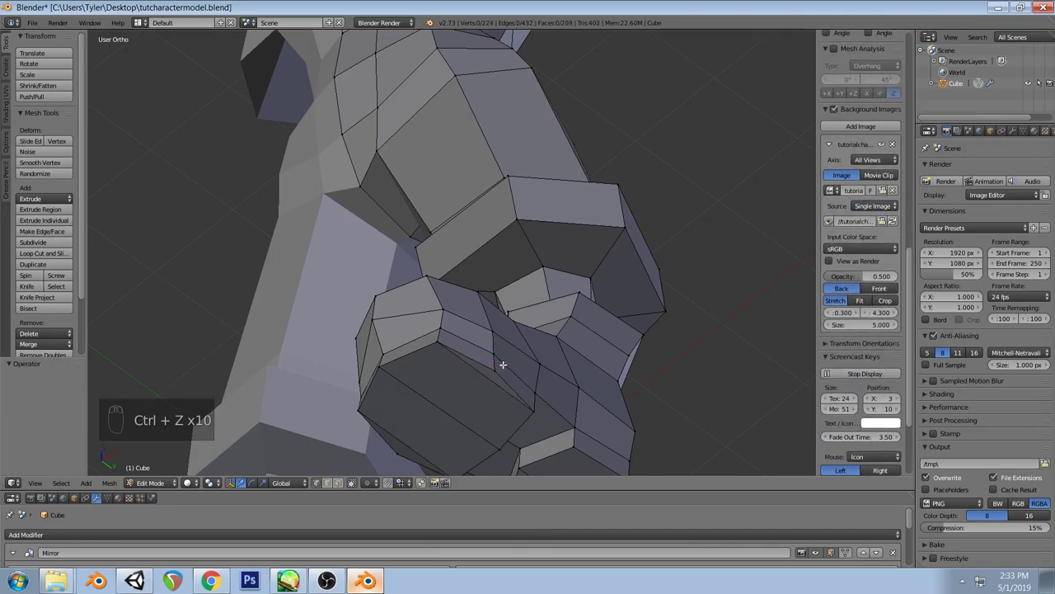
{"action": "key", "text": "ctrl+z"}
{"action": "key", "text": "ctrl+z"}
{"action": "key", "text": "ctrl+z"}
{"action": "key", "text": "ctrl+z"}
{"action": "key", "text": "ctrl+z"}
{"action": "key", "text": "ctrl+z"}
{"action": "key", "text": "ctrl+z"}
{"action": "key", "text": "ctrl+z"}
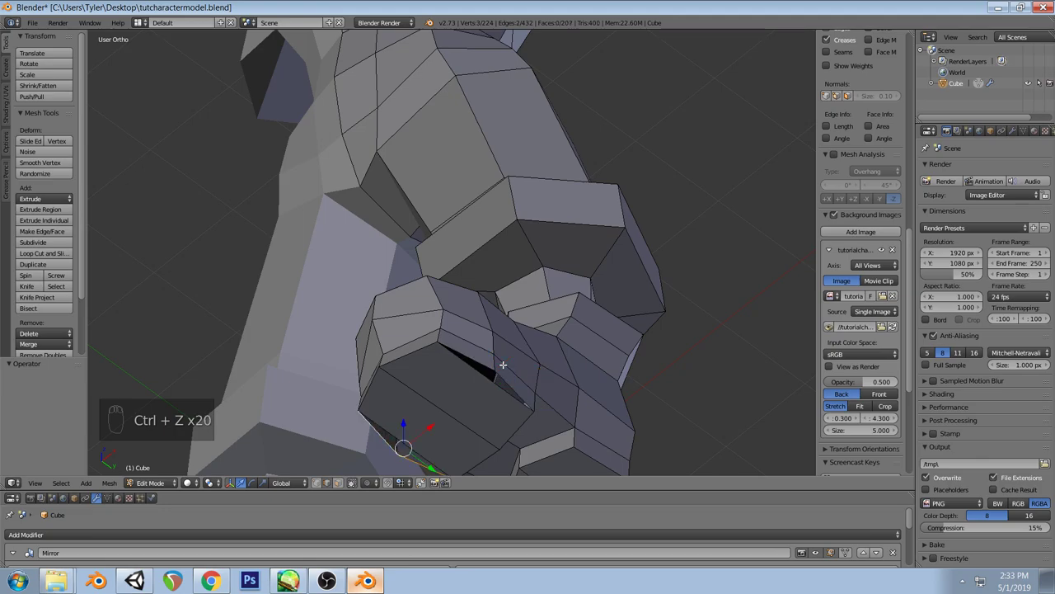
{"action": "key", "text": "ctrl+z"}
{"action": "key", "text": "ctrl+z"}
{"action": "key", "text": "ctrl+z"}
{"action": "key", "text": "ctrl+z"}
{"action": "key", "text": "ctrl+z"}
{"action": "key", "text": "ctrl+z"}
{"action": "key", "text": "ctrl+z"}
{"action": "key", "text": "ctrl+z"}
{"action": "key", "text": "ctrl+z"}
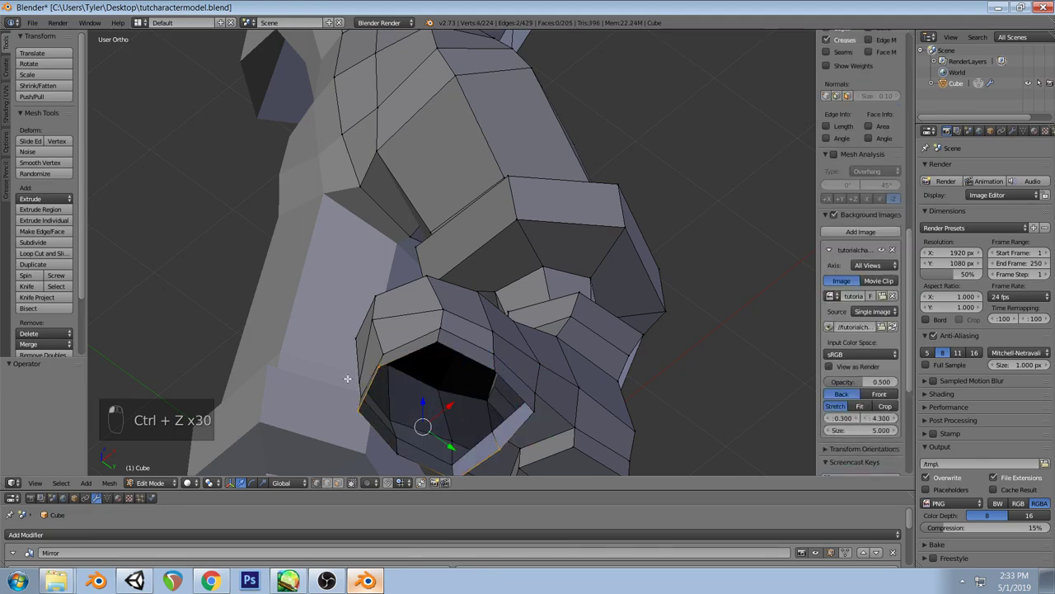
Create an edge between two opposite vertices of the front sole's opening and subdivide it with one cut
{"action": "right_click", "coordinate": [377, 366]}
{"action": "right_click", "coordinate": [495, 446], "text": "shift"}
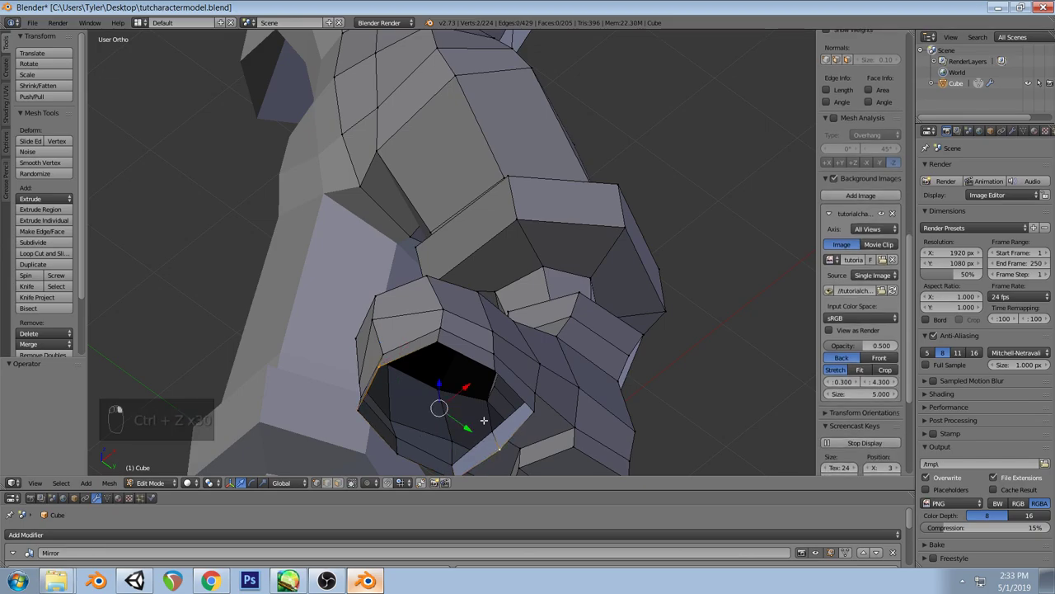
{"action": "key", "text": "w"}
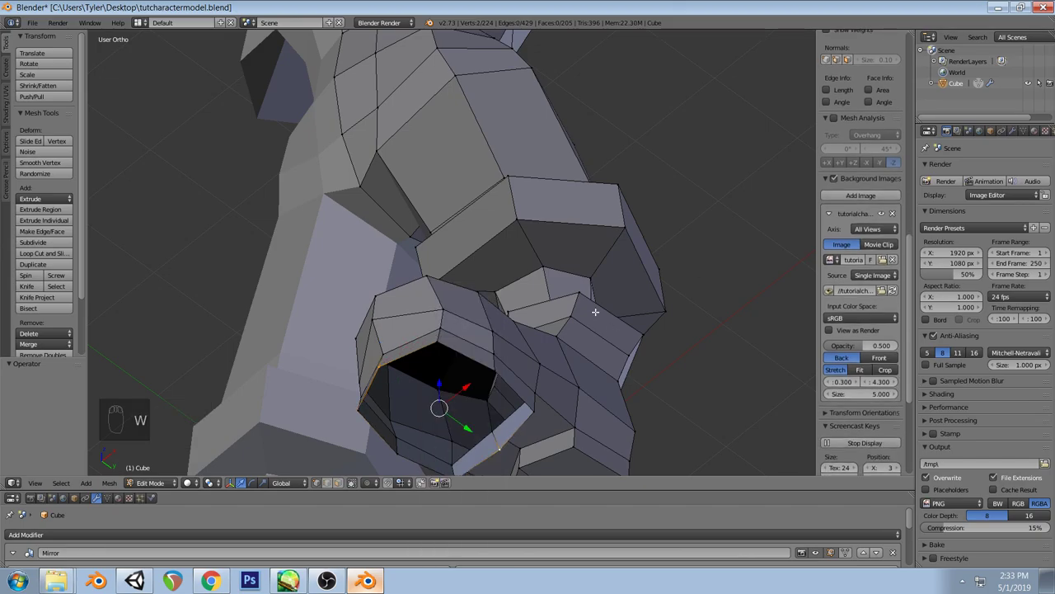
{"action": "key", "text": "f"}
{"action": "key", "text": "w"}
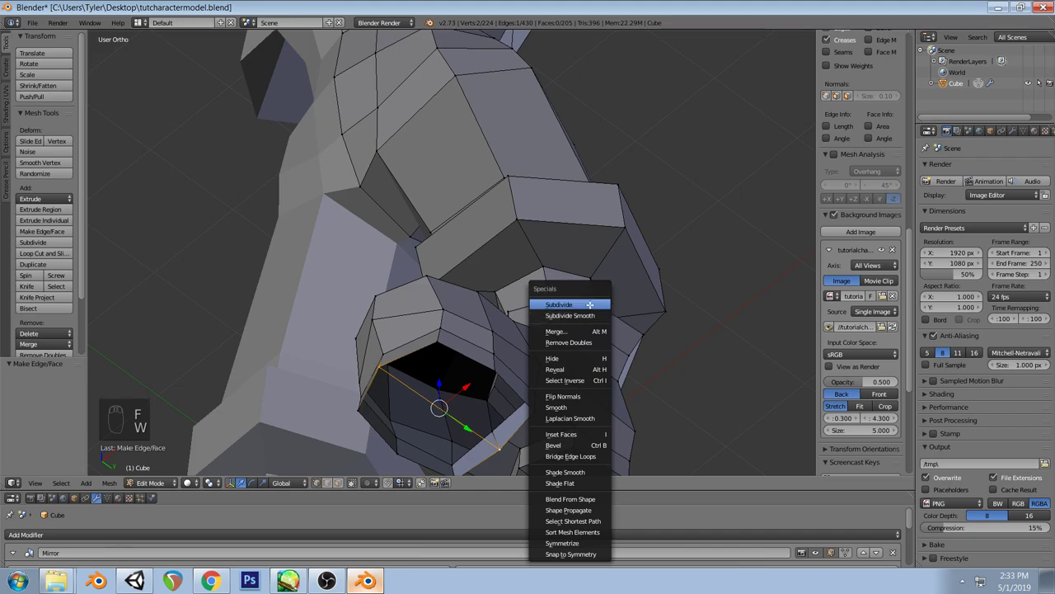
{"action": "left_click", "coordinate": [590, 305]}
Fill the front sole's opening with four faces around the subdivided edge, and clear the selection
{"action": "left_click", "coordinate": [329, 483]}
{"action": "left_click", "coordinate": [414, 387]}
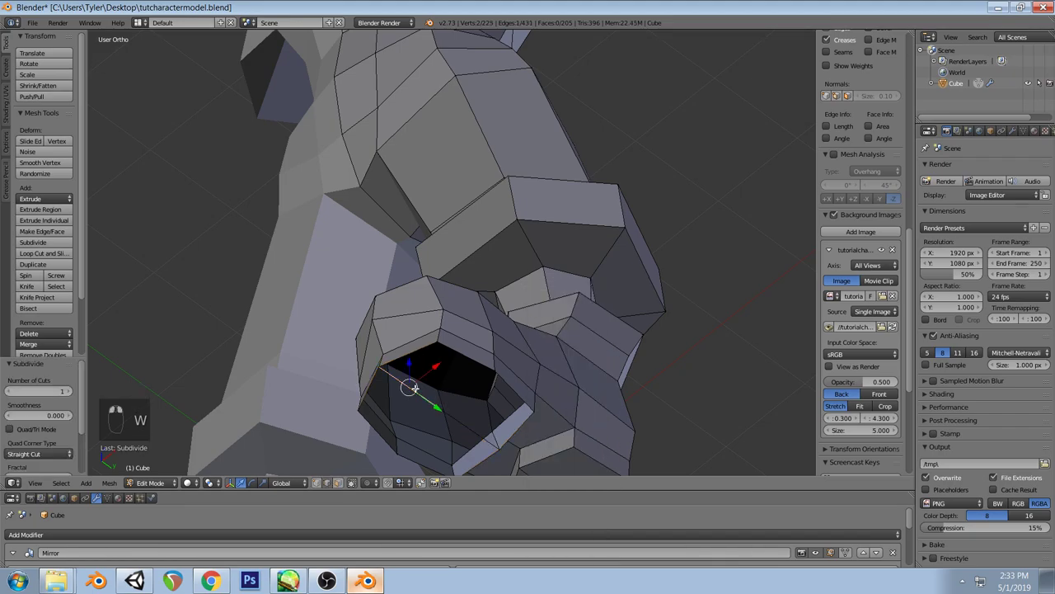
{"action": "left_click", "coordinate": [501, 376], "text": "shift"}
{"action": "key", "text": "f"}
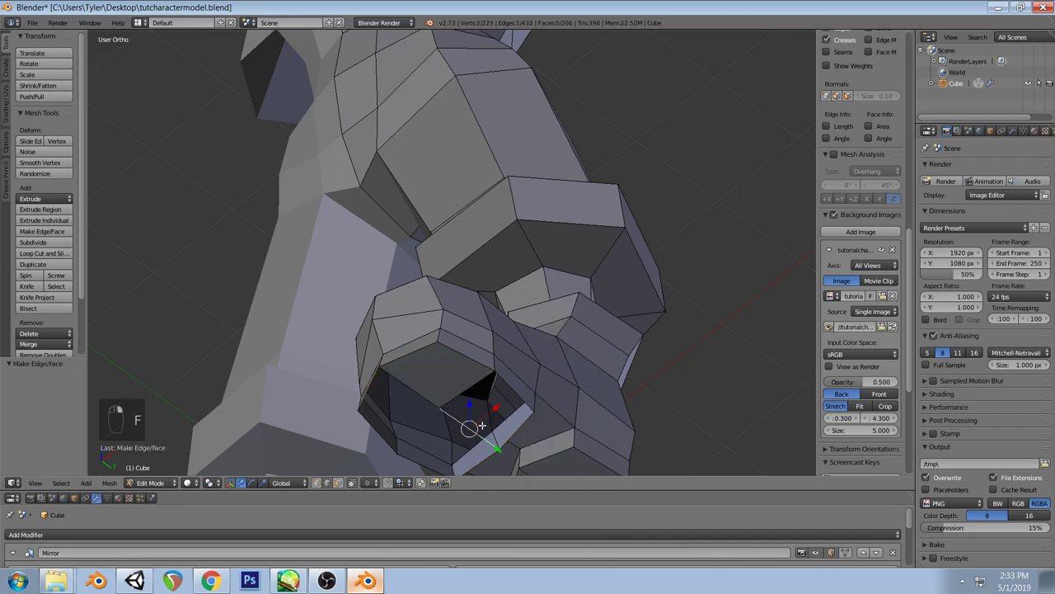
{"action": "key", "text": "f"}
{"action": "left_click", "coordinate": [395, 379]}
{"action": "left_click", "coordinate": [380, 432], "text": "shift"}
{"action": "key", "text": "f"}
{"action": "left_click", "coordinate": [462, 422]}
{"action": "key", "text": "f"}
{"action": "key", "text": "a"}
Move a vertex on the boot's inner side about -0.06 in X and 0.04 in Z in front view
{"action": "key", "text": "KP_1"}
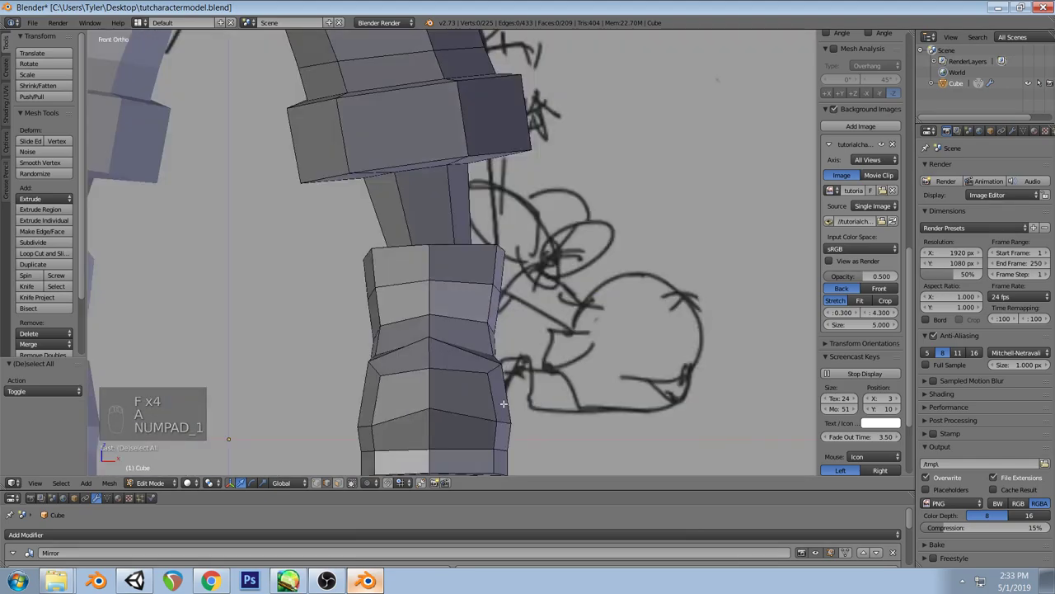
{"action": "scroll", "coordinate": [503, 403], "scroll_direction": "down", "scroll_amount": 5}
{"action": "scroll", "coordinate": [491, 285], "scroll_direction": "up", "scroll_amount": 2}
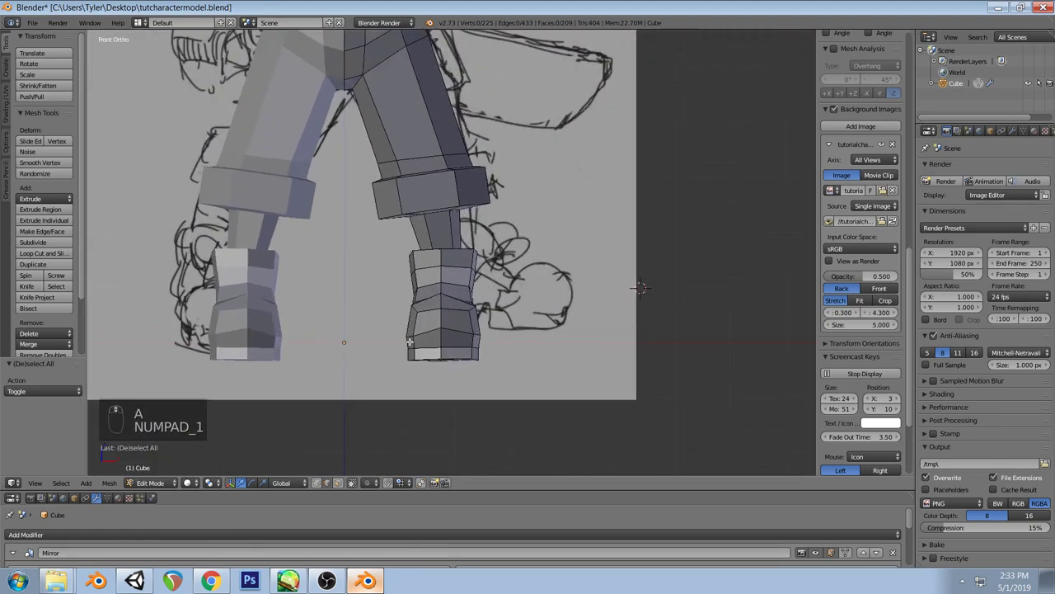
{"action": "key", "text": "z"}
{"action": "key", "text": "a"}
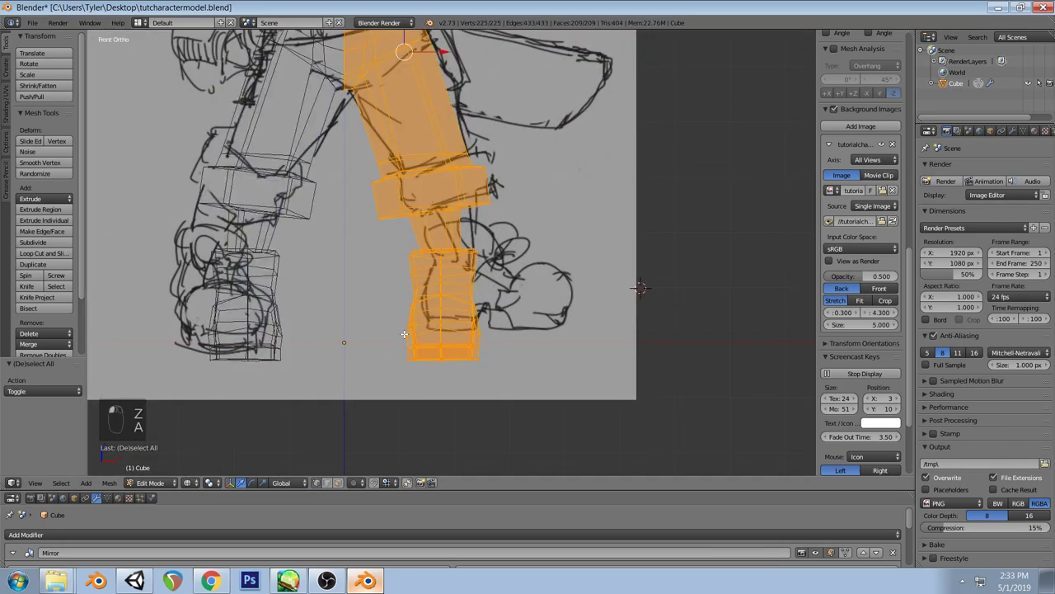
{"action": "key", "text": "a"}
{"action": "key", "text": "z"}
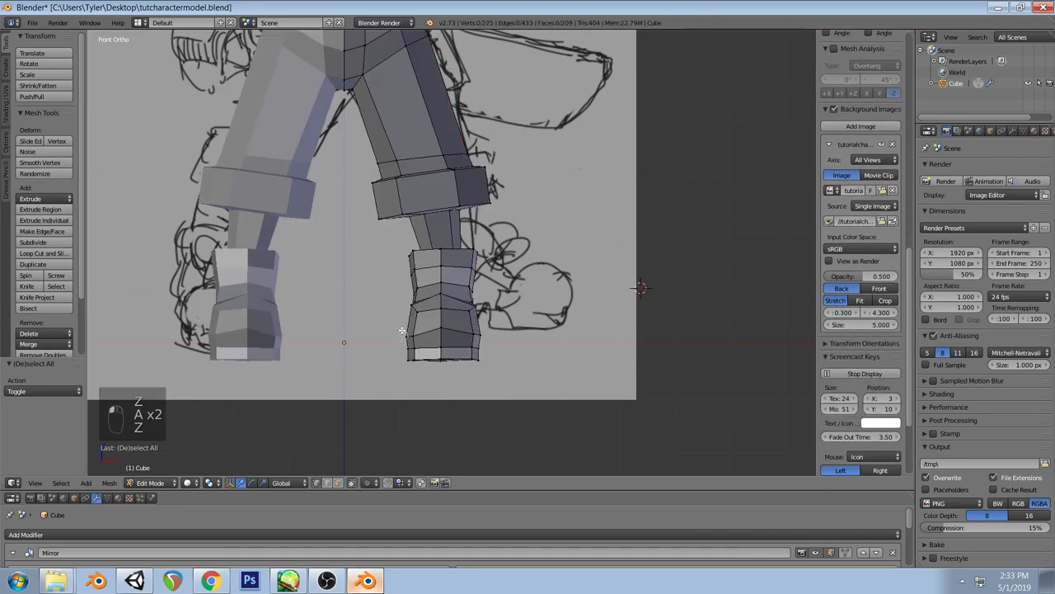
{"action": "right_click", "coordinate": [403, 332]}
{"action": "key", "text": "g"}
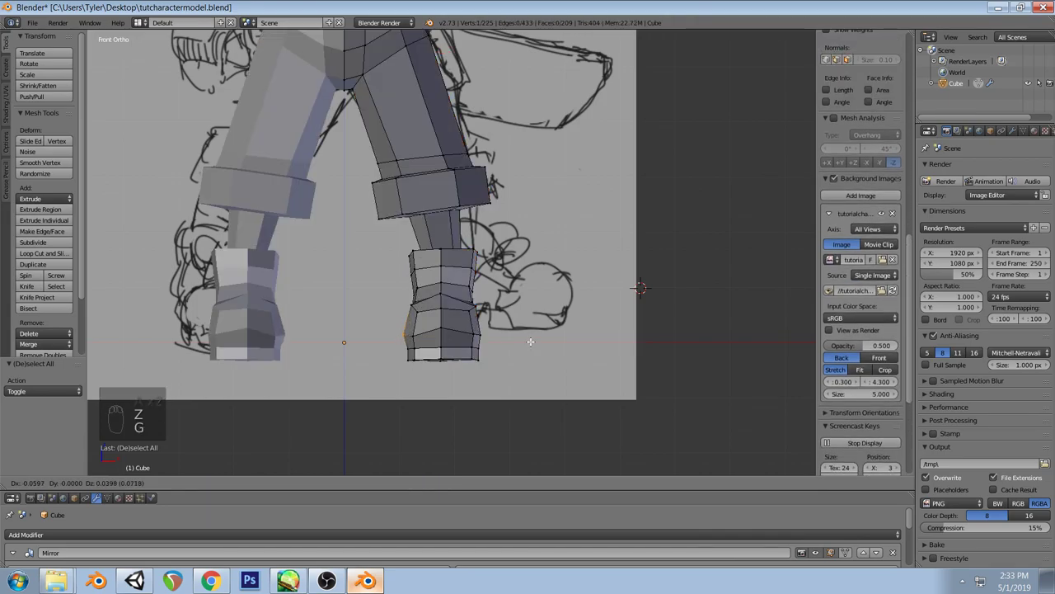
{"action": "left_click", "coordinate": [530, 340]}
{"action": "key", "text": "a"}
Select the whole boot through the mesh and rotate it by -3.928° in top view
{"action": "middle_click_drag", "start_coordinate": [442, 300], "coordinate": [462, 348]}
{"action": "key", "text": "KP_1"}
{"action": "key", "text": "z"}
{"action": "key", "text": "z"}
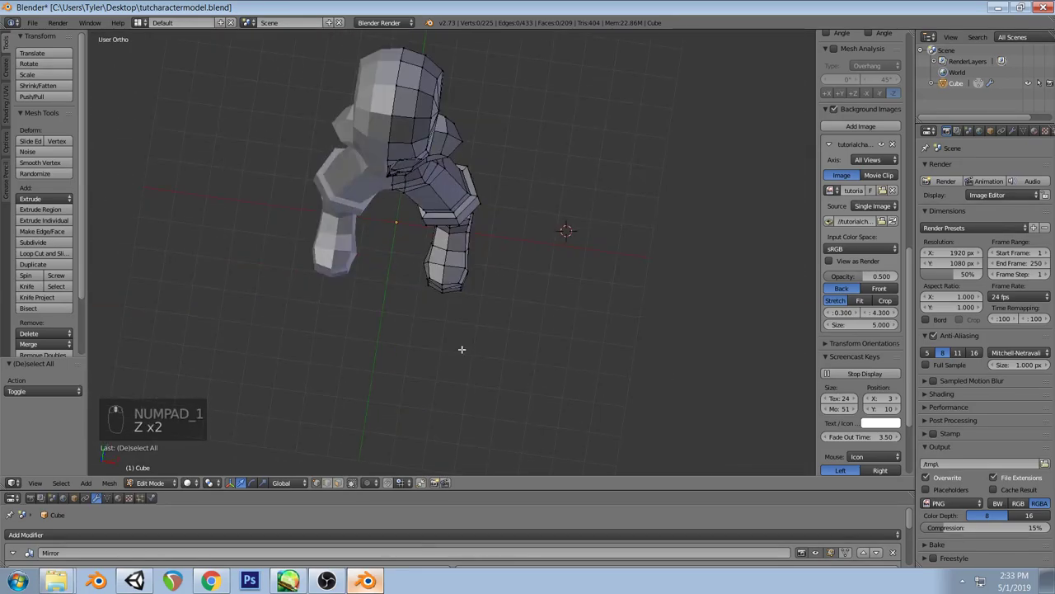
{"action": "key", "text": "KP_7"}
{"action": "scroll", "coordinate": [494, 289], "scroll_direction": "up", "scroll_amount": 1}
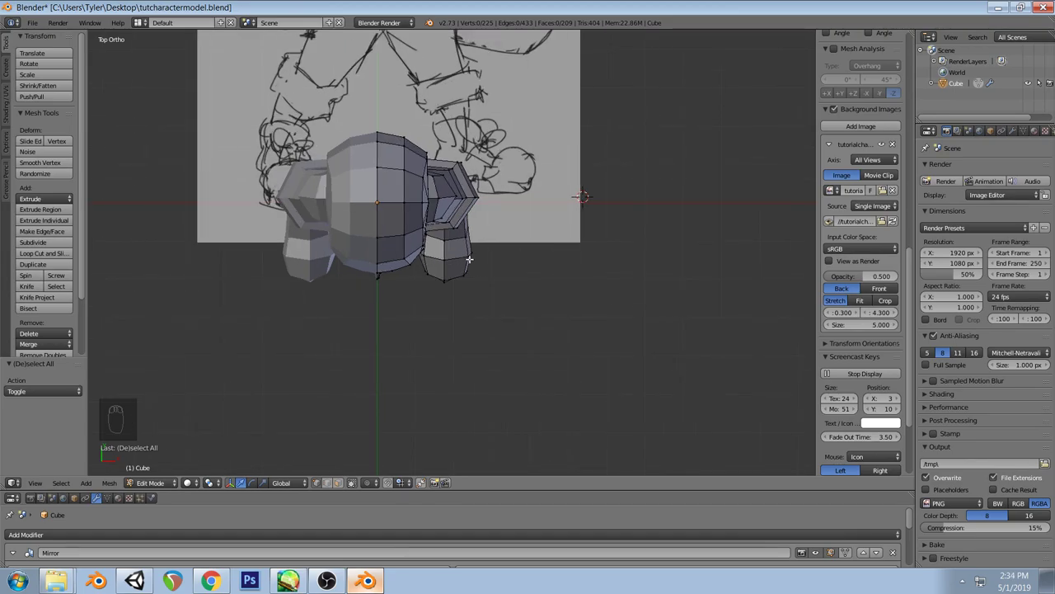
{"action": "key", "text": "KP_1"}
{"action": "key", "text": "z"}
{"action": "key", "text": "b"}
{"action": "left_click_drag", "start_coordinate": [550, 384], "coordinate": [399, 241]}
{"action": "key", "text": "KP_7"}
{"action": "key", "text": "z"}
{"action": "middle_click_drag", "start_coordinate": [531, 277], "coordinate": [506, 358], "text": "shift"}
{"action": "key", "text": "z"}
{"action": "scroll", "coordinate": [506, 357], "scroll_direction": "up", "scroll_amount": 2}
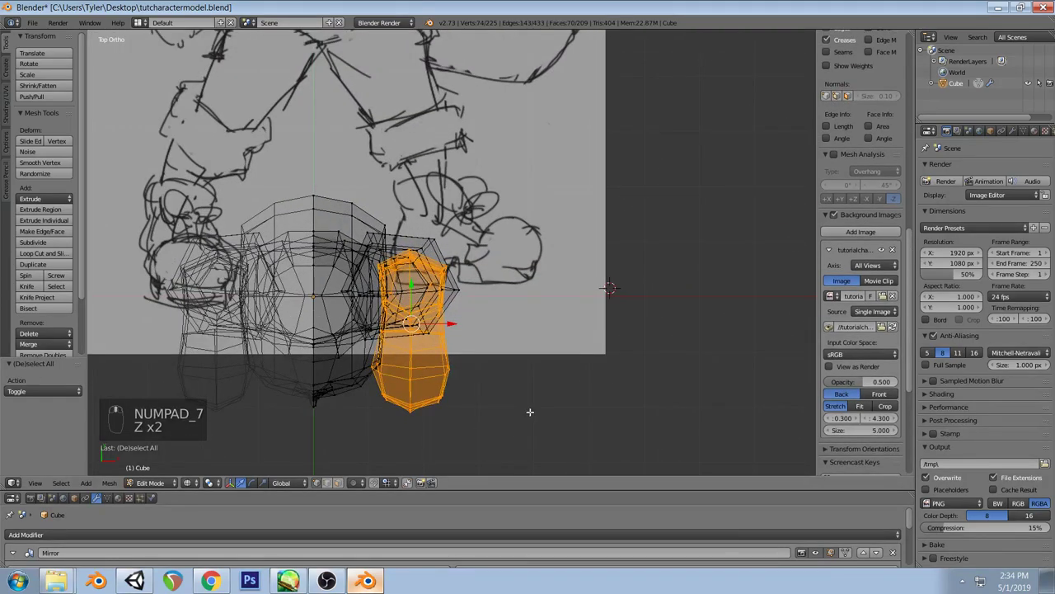
{"action": "key", "text": "r"}
{"action": "left_click", "coordinate": [539, 406]}
Move the selected boot 0.040 in X and 0.020 in Y, and return to front view
{"action": "key", "text": "g"}
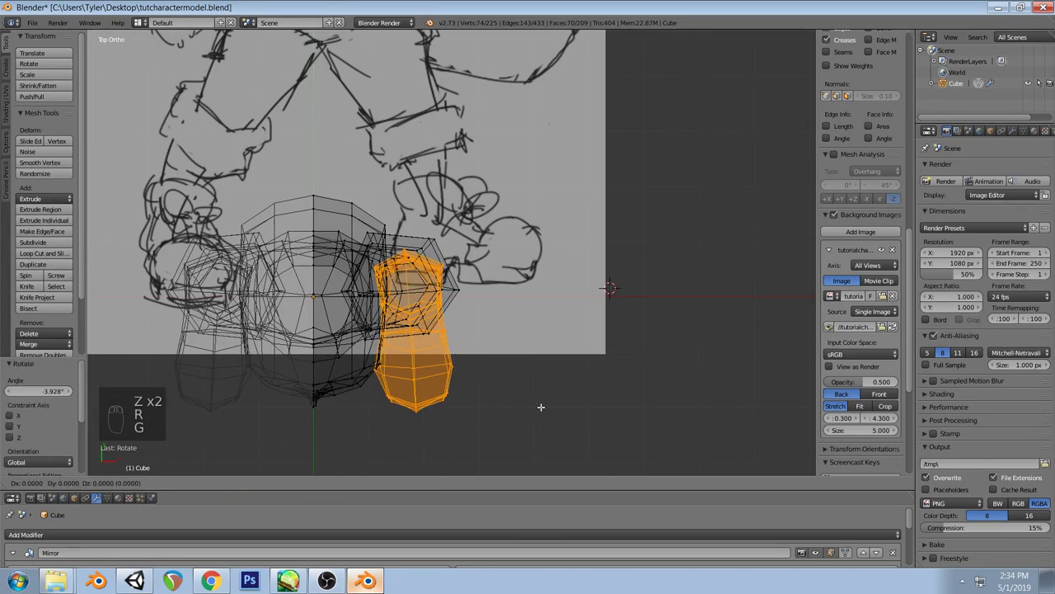
{"action": "left_click", "coordinate": [541, 406]}
{"action": "key", "text": "KP_1"}
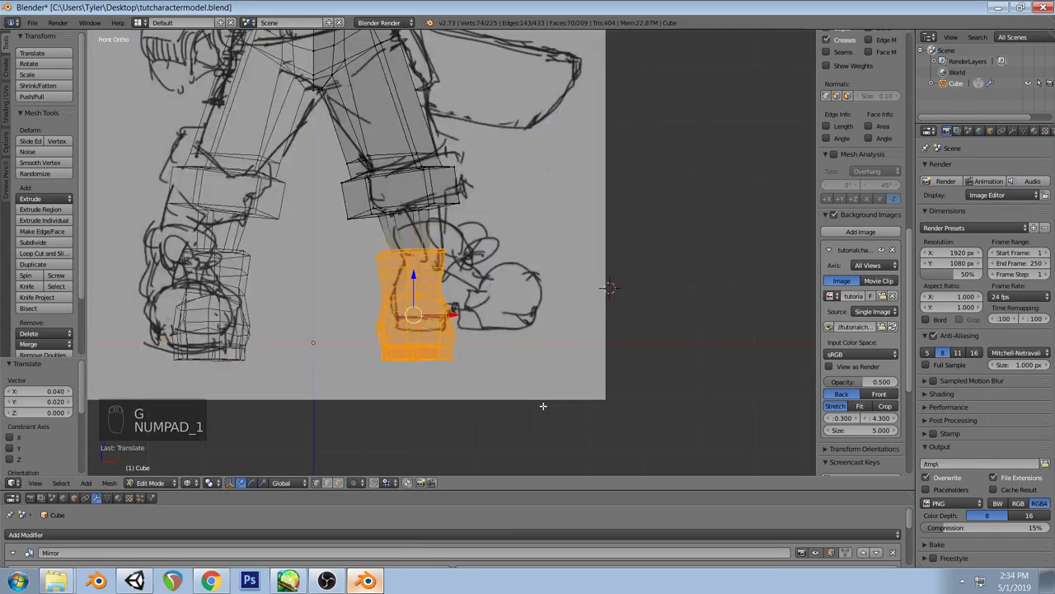
Undo the boot's last move while keeping its rotation, shift the boot slightly along X, and clear the selection
{"action": "key", "text": "ctrl+z"}
{"action": "key", "text": "ctrl+z"}
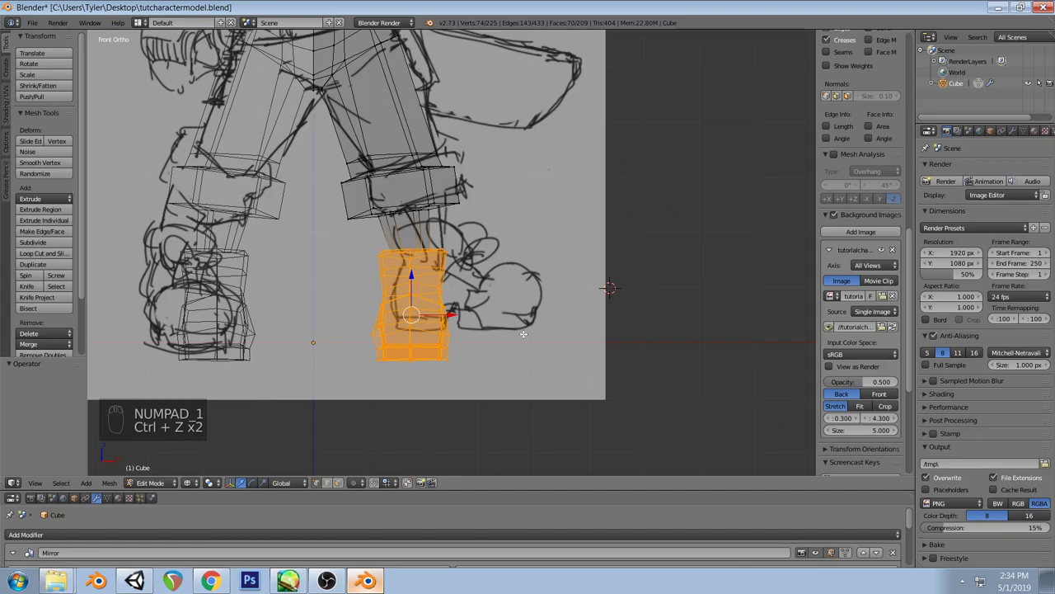
{"action": "key", "text": "ctrl+shift+z"}
{"action": "left_click_drag", "start_coordinate": [450, 315], "coordinate": [453, 315]}
{"action": "key", "text": "a"}
Move the lower leg's bottom edge loop -0.040 in X and 0.050 in Z in front view, with solid shading
{"action": "key", "text": "z"}
{"action": "mouse_move", "coordinate": [496, 215]}
{"action": "middle_mouse_down"}
{"action": "mouse_move", "coordinate": [483, 258]}
{"action": "mouse_move", "coordinate": [458, 266]}
{"action": "mouse_move", "coordinate": [496, 255]}
{"action": "middle_mouse_up"}
{"action": "right_click", "coordinate": [422, 265], "text": "alt"}
{"action": "key", "text": "KP_1"}
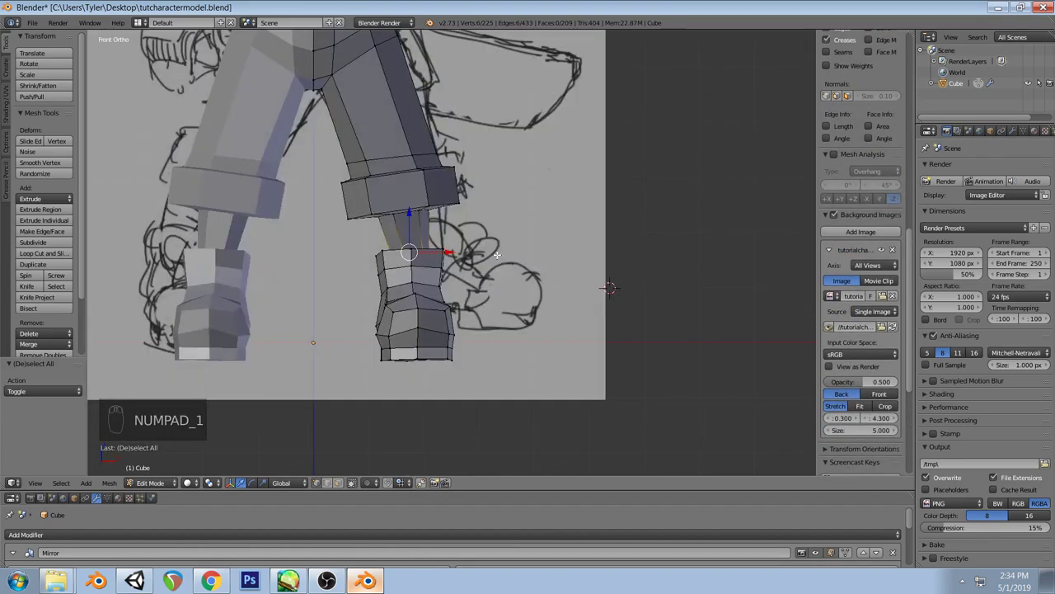
{"action": "key", "text": "g"}
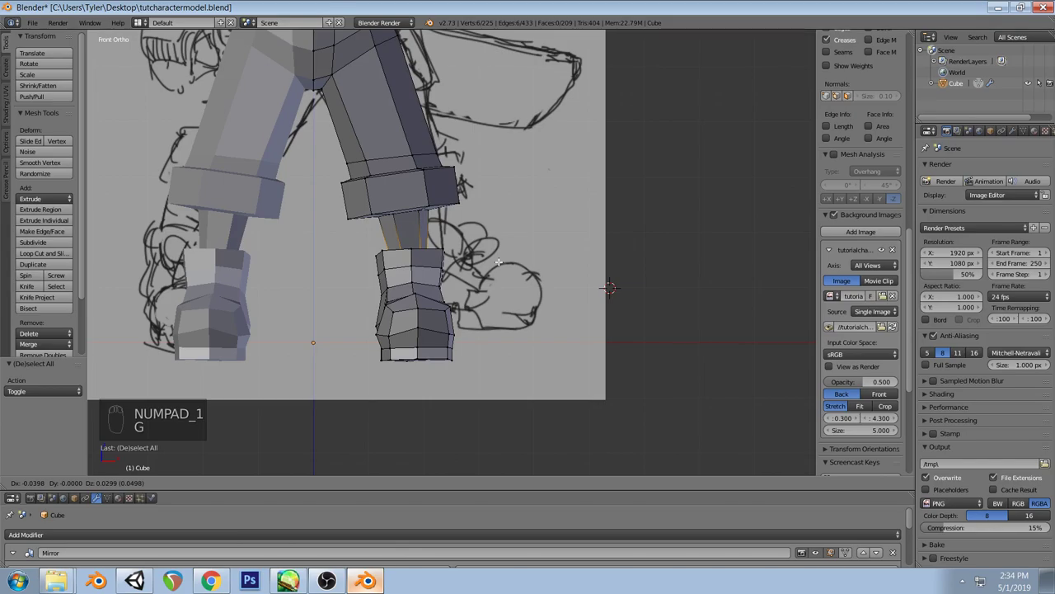
{"action": "right_click", "coordinate": [468, 283]}
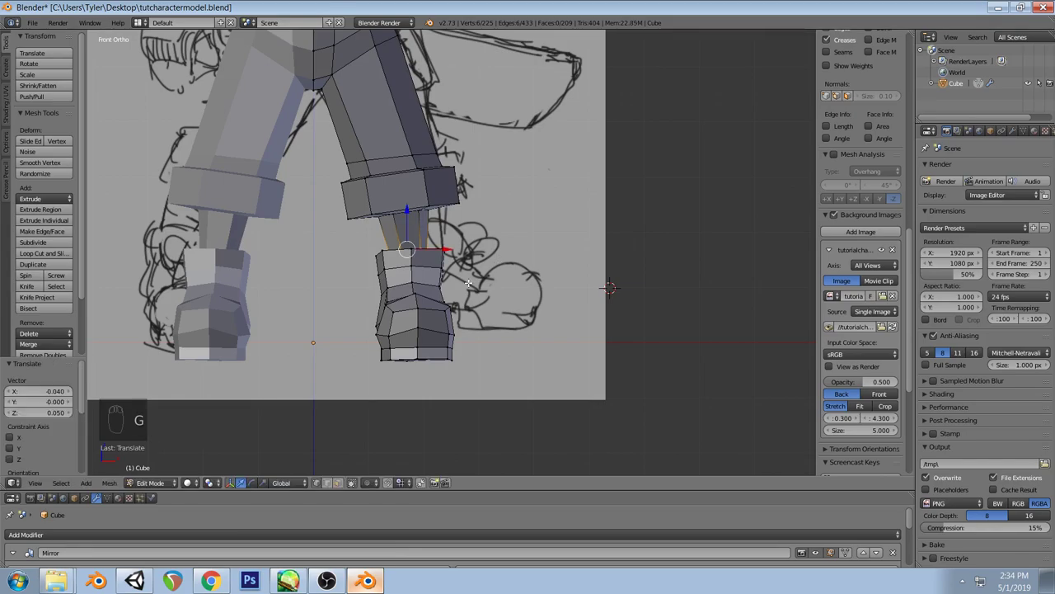
{"action": "key", "text": "a"}
{"action": "scroll", "coordinate": [460, 300], "scroll_direction": "down", "scroll_amount": 1}
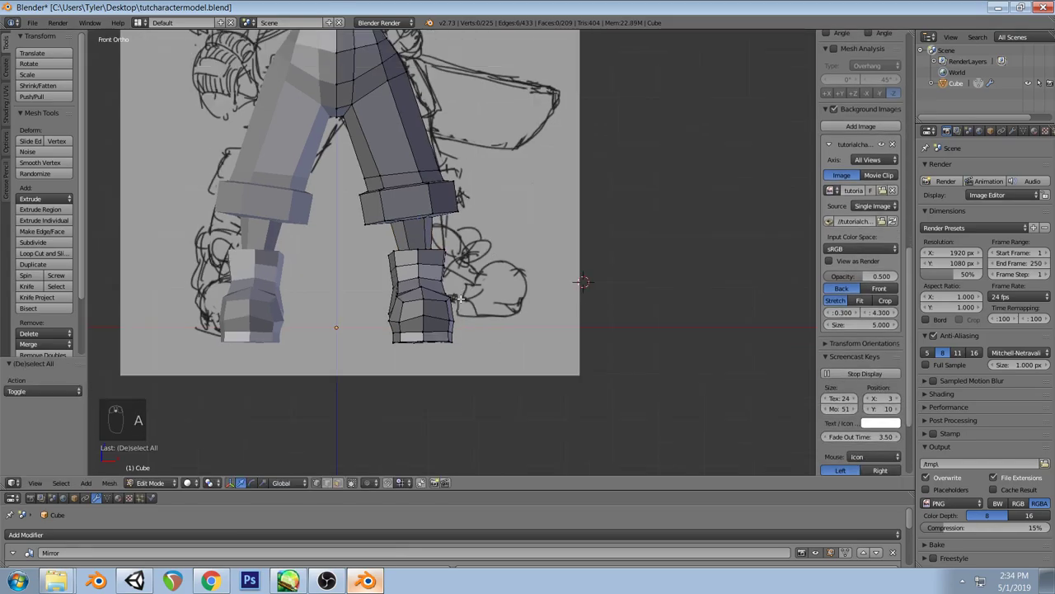
Scale the edge loop just below the boot's top rim to about 0.94 and clear the selection
{"action": "right_click", "coordinate": [405, 265], "text": "alt"}
{"action": "key", "text": "s"}
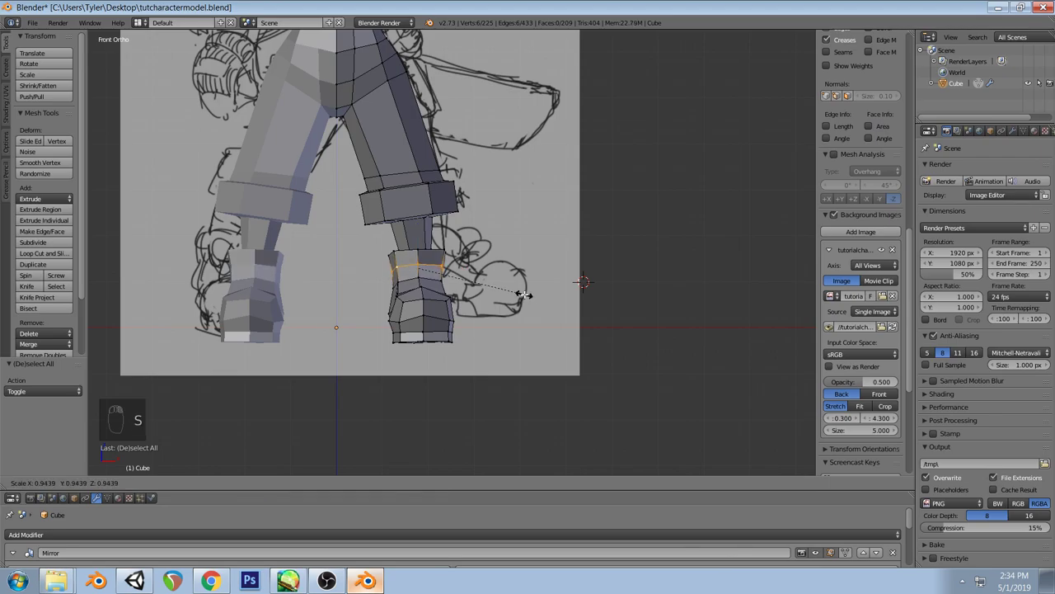
{"action": "left_click", "coordinate": [525, 295]}
{"action": "key", "text": "a"}
{"action": "mouse_move", "coordinate": [525, 295]}
{"action": "middle_mouse_down"}
{"action": "mouse_move", "coordinate": [500, 285]}
{"action": "mouse_move", "coordinate": [525, 273]}
{"action": "mouse_move", "coordinate": [518, 291]}
{"action": "middle_mouse_up"}
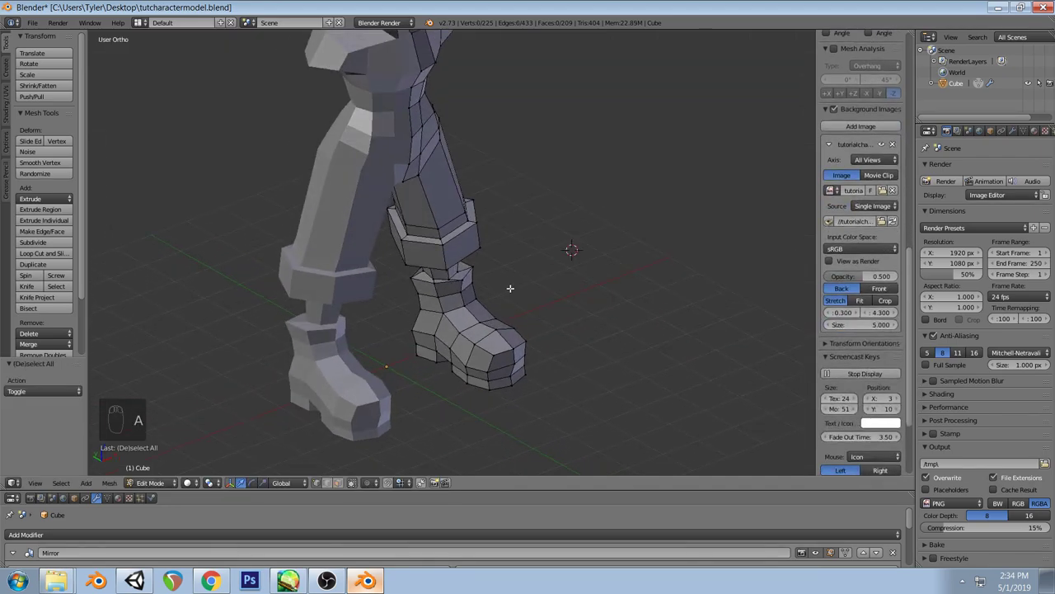
Shift the middle vertex of the boot's top rim slightly along X in front view
{"action": "right_click", "coordinate": [466, 281]}
{"action": "key", "text": "KP_1"}
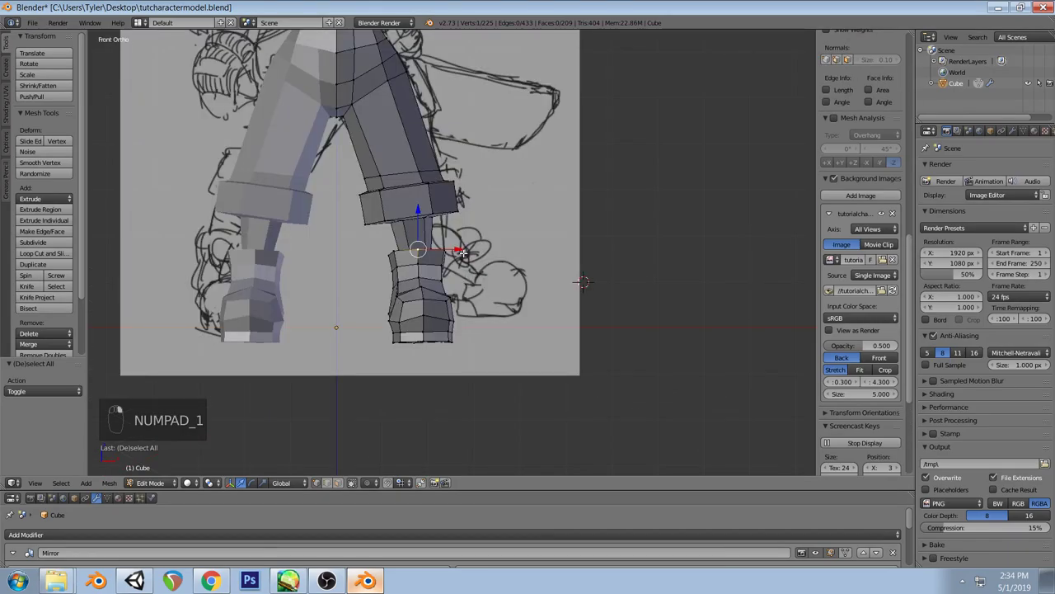
{"action": "left_click_drag", "start_coordinate": [459, 249], "coordinate": [461, 249]}
{"action": "key", "text": "a"}
{"action": "key", "text": "a"}
Examine the legs and boots from several angles and compare the whole figure with the reference sketch in wireframe
{"action": "middle_click_drag", "start_coordinate": [583, 282], "coordinate": [434, 273]}
{"action": "scroll", "coordinate": [442, 251], "scroll_direction": "down", "scroll_amount": 3}
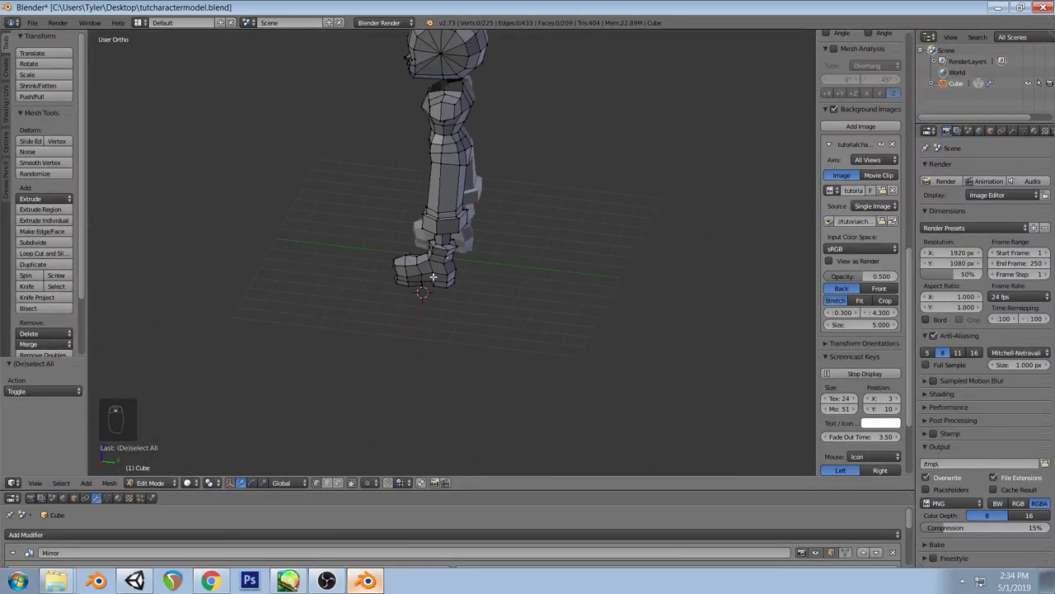
{"action": "scroll", "coordinate": [445, 241], "scroll_direction": "up", "scroll_amount": 3}
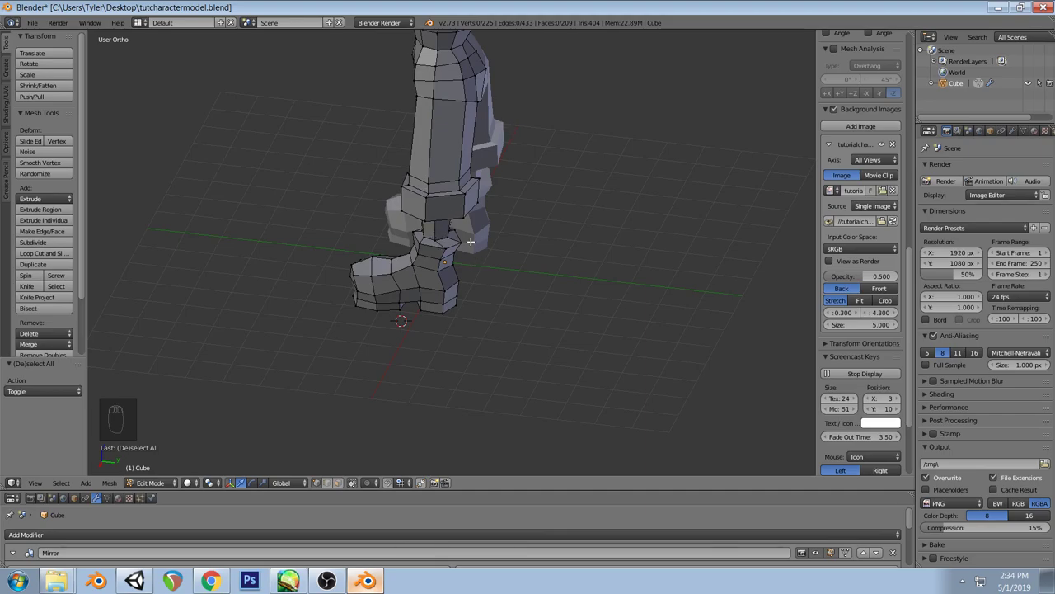
{"action": "middle_click_drag", "start_coordinate": [477, 258], "coordinate": [512, 261]}
{"action": "middle_click_drag", "start_coordinate": [363, 274], "coordinate": [491, 354]}
{"action": "key", "text": "KP_1"}
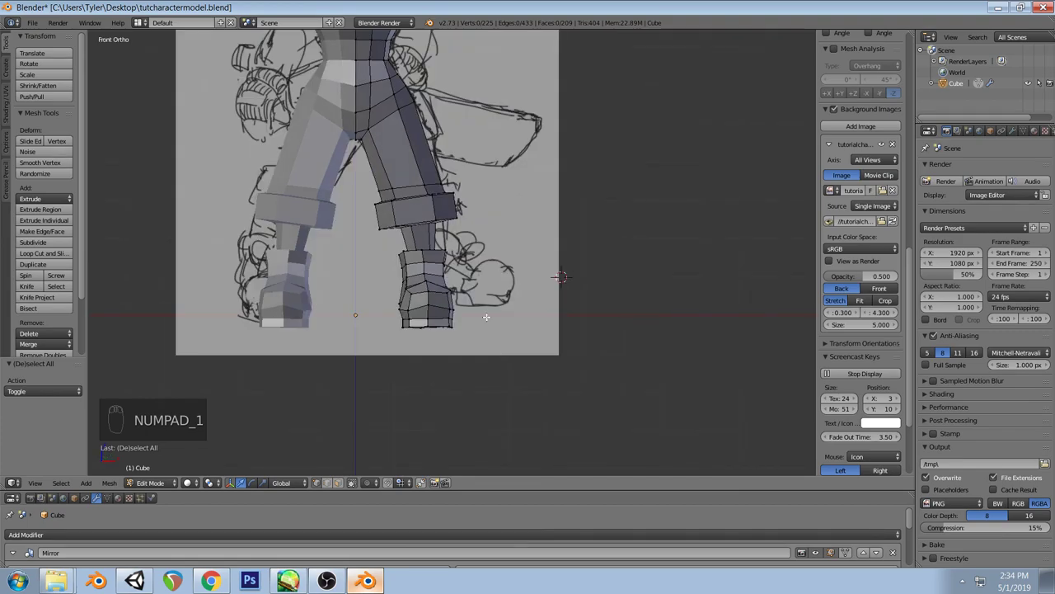
{"action": "scroll", "coordinate": [487, 317], "scroll_direction": "down", "scroll_amount": 2}
{"action": "scroll", "coordinate": [506, 323], "scroll_direction": "up", "scroll_amount": 1}
{"action": "key", "text": "z"}
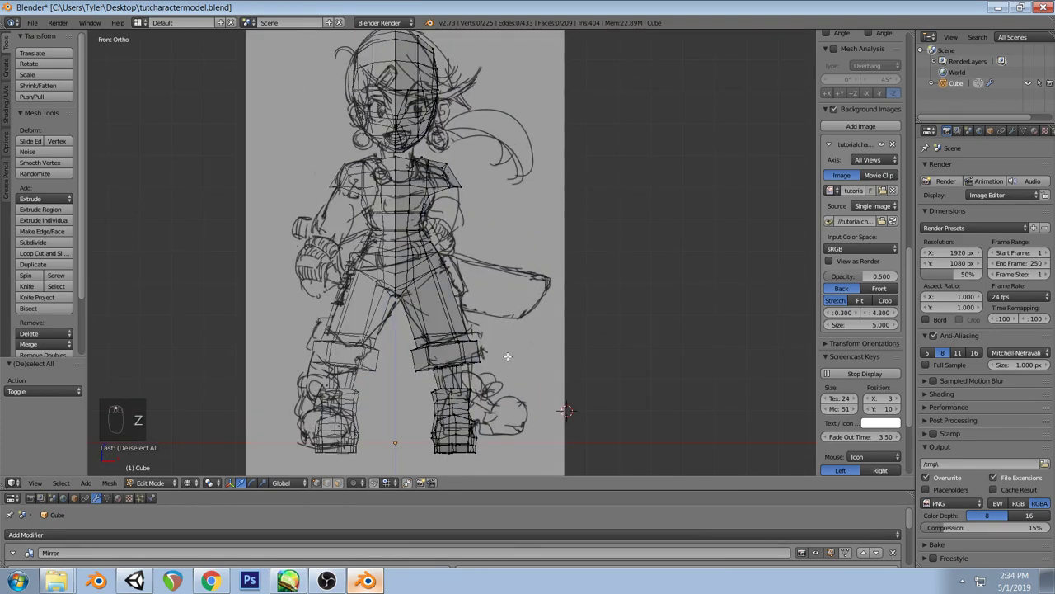
{"action": "key", "text": "z"}
{"action": "scroll", "coordinate": [506, 358], "scroll_direction": "up", "scroll_amount": 2}
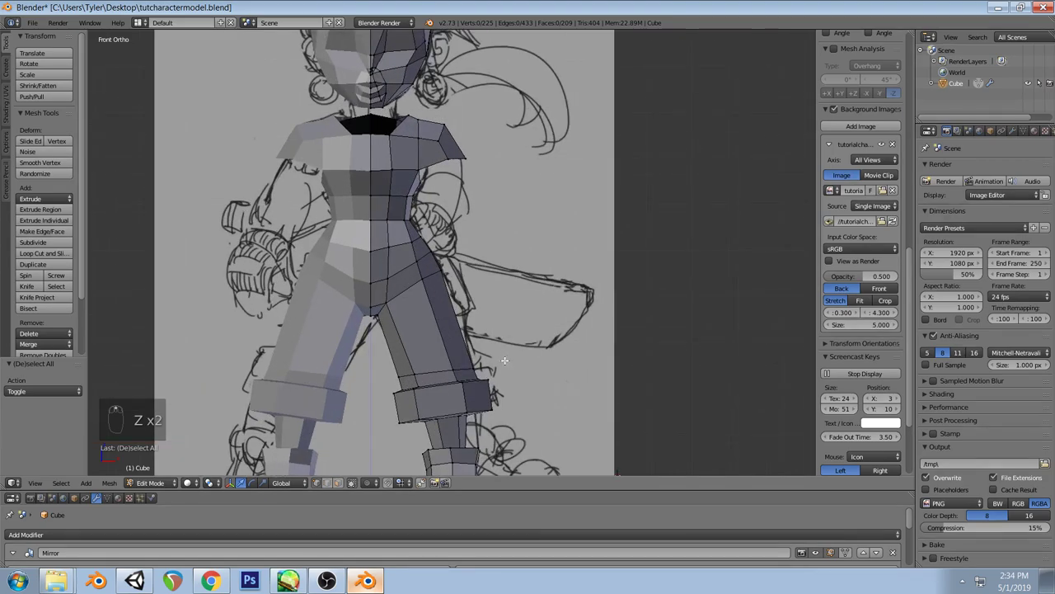
Move the trouser cuff's two bottom edge loops about 0.01 in X and -0.06 in Z in front view
{"action": "right_click", "coordinate": [453, 413], "text": "alt"}
{"action": "right_click", "coordinate": [477, 402], "text": "alt+shift"}
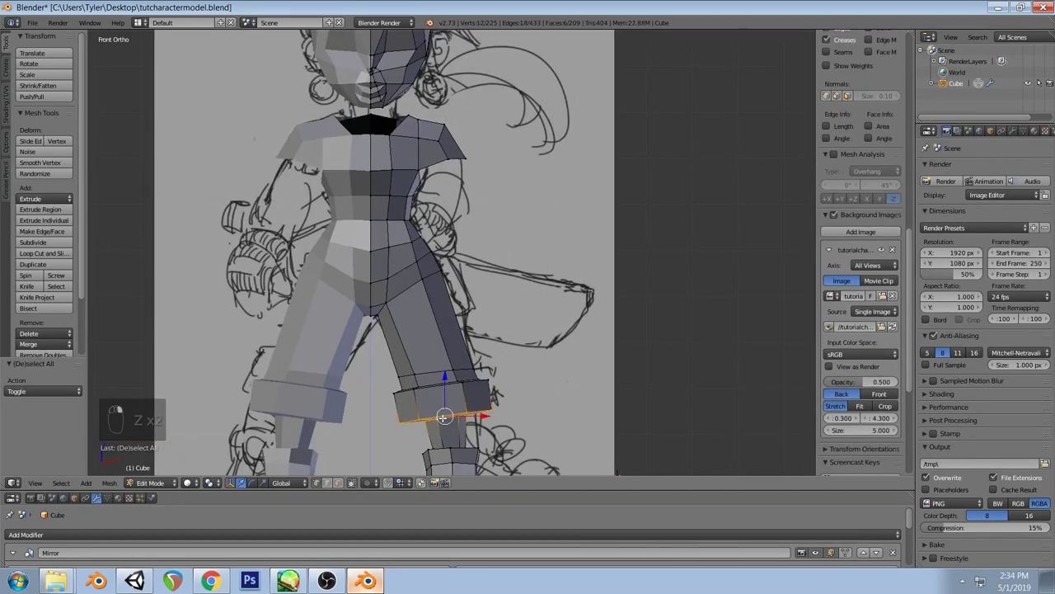
{"action": "key", "text": "g"}
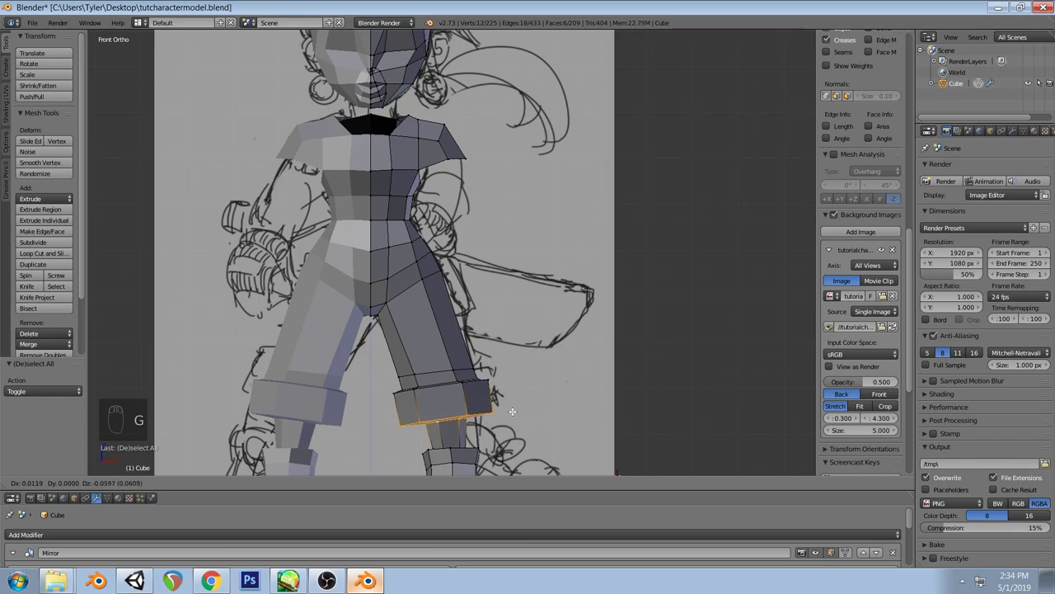
{"action": "left_click", "coordinate": [512, 414]}
{"action": "key", "text": "a"}
Scale the lower leg's top edge loop, just under the cuff, by about 1.06
{"action": "right_click", "coordinate": [494, 424], "text": "alt"}
{"action": "key", "text": "s"}
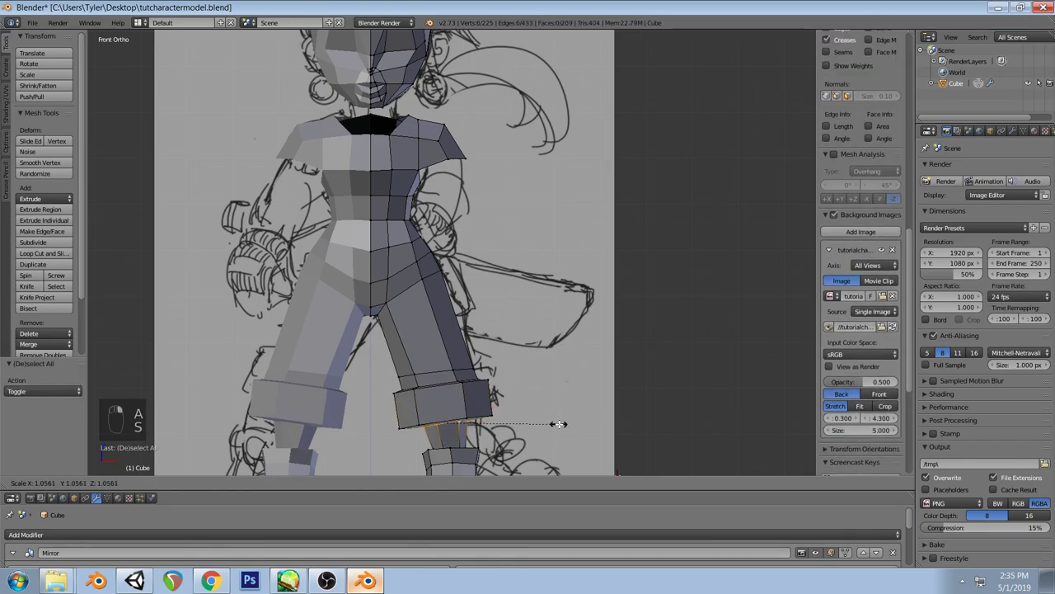
{"action": "right_click", "coordinate": [559, 424]}
Try scaling the lower leg's bottom edge loop by 1.025 and moving it 0.024 along X
{"action": "mouse_move", "coordinate": [450, 425]}
{"action": "middle_mouse_down"}
{"action": "mouse_move", "coordinate": [470, 388]}
{"action": "mouse_move", "coordinate": [440, 416]}
{"action": "middle_mouse_up"}
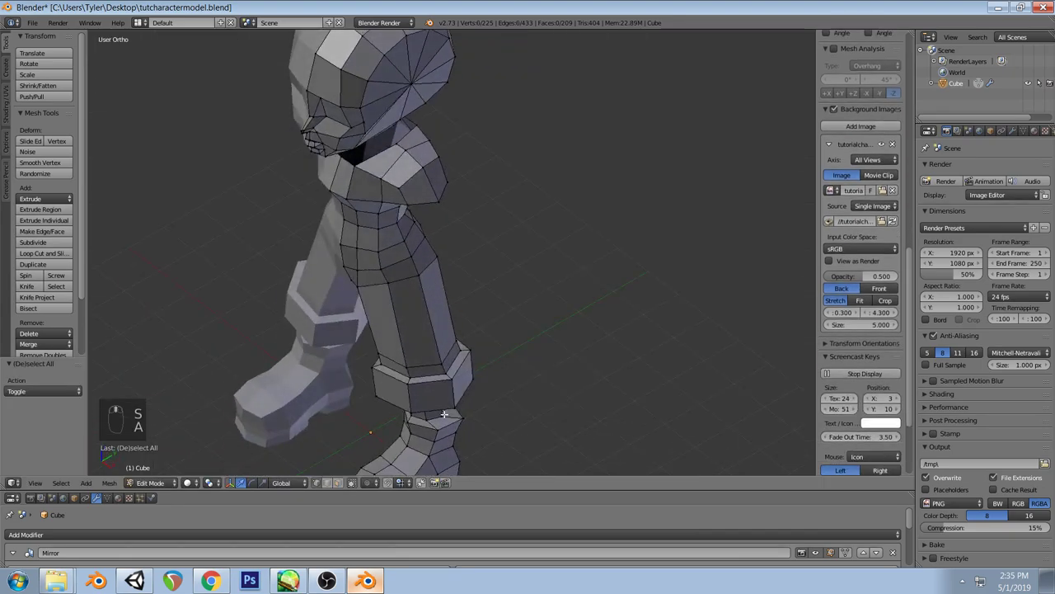
{"action": "key", "text": "s"}
{"action": "left_click", "coordinate": [491, 426]}
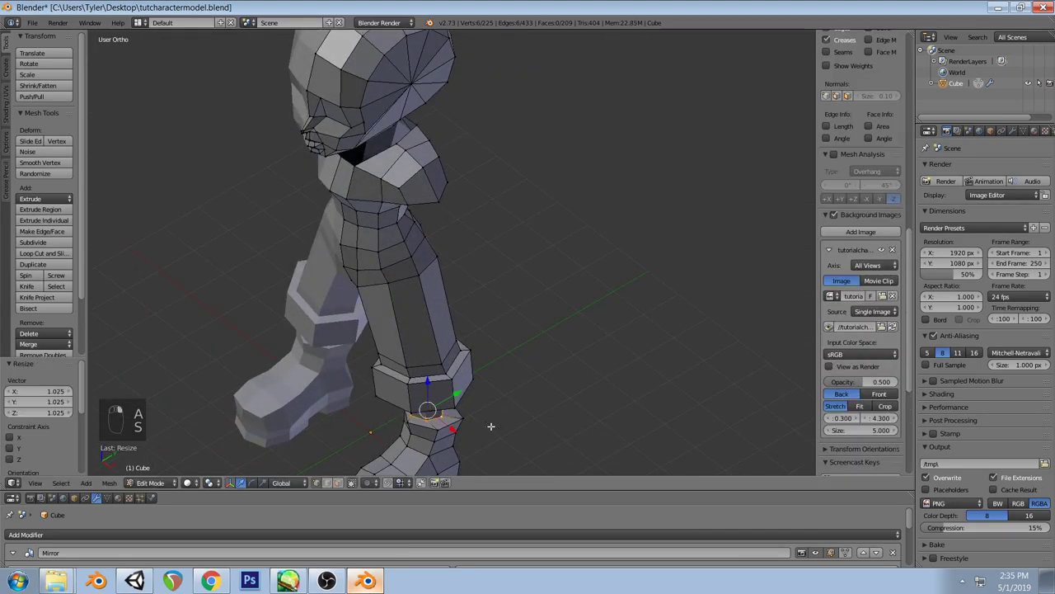
{"action": "key", "text": "KP_1"}
{"action": "key", "text": "z"}
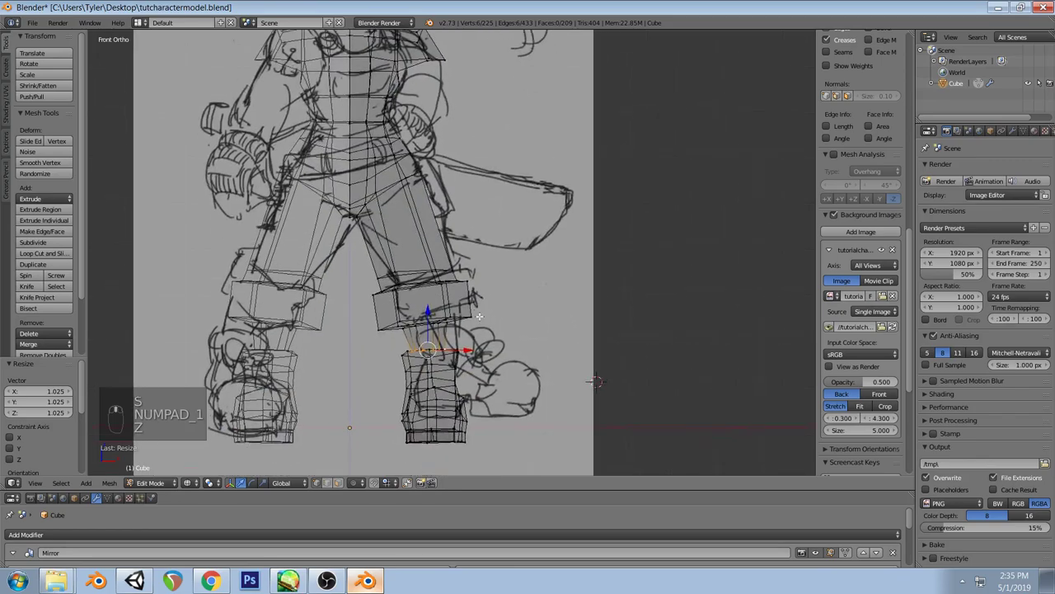
{"action": "key", "text": "g"}
{"action": "left_click", "coordinate": [471, 347]}
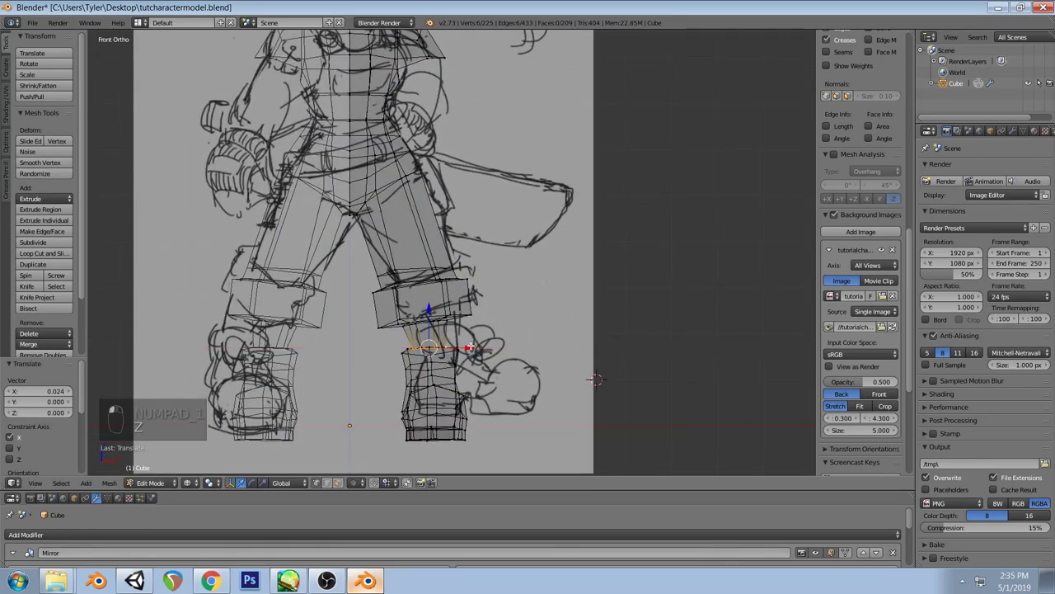
Undo the last scale and move of the lower leg's bottom loop, and clear the selection
{"action": "key", "text": "a"}
{"action": "key", "text": "z"}
{"action": "key", "text": "ctrl+z"}
{"action": "key", "text": "ctrl+z"}
{"action": "key", "text": "ctrl+z"}
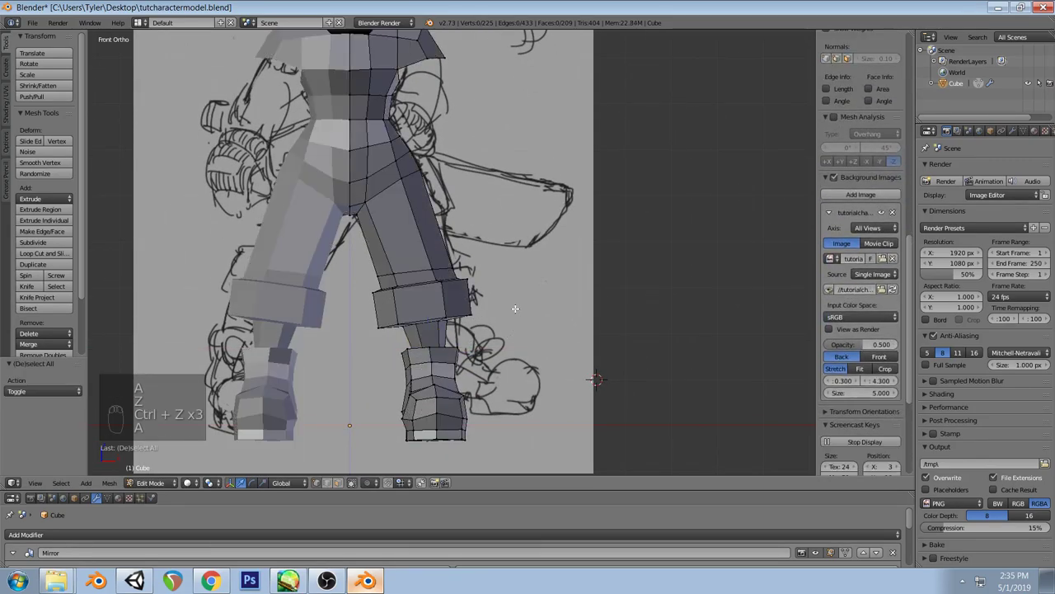
{"action": "key", "text": "a"}
Move the sleeve's outer vertex about -0.13 in X and 0.06 in Z in front wireframe view
{"action": "scroll", "coordinate": [511, 338], "scroll_direction": "down", "scroll_amount": 3}
{"action": "middle_click_drag", "start_coordinate": [511, 338], "coordinate": [459, 242]}
{"action": "key", "text": "KP_1"}
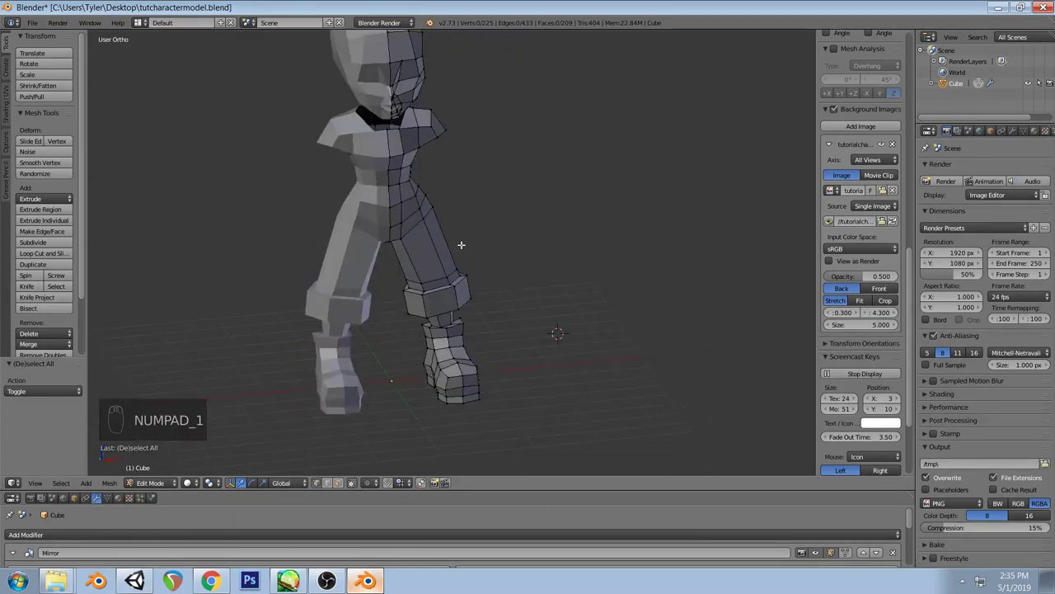
{"action": "scroll", "coordinate": [452, 225], "scroll_direction": "down", "scroll_amount": 2}
{"action": "scroll", "coordinate": [491, 266], "scroll_direction": "up", "scroll_amount": 2}
{"action": "key", "text": "z"}
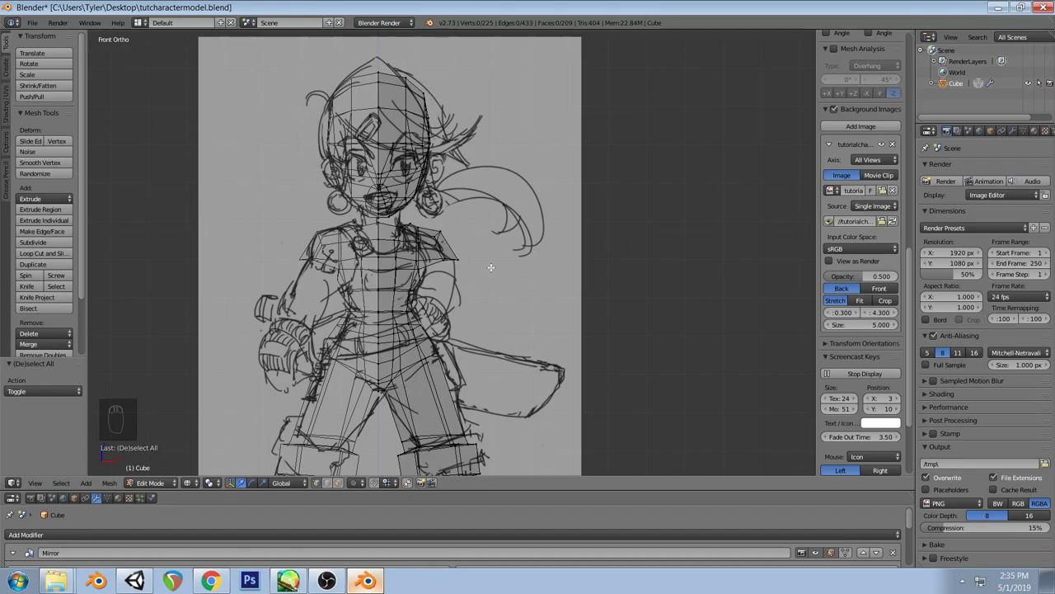
{"action": "right_click", "coordinate": [462, 259]}
{"action": "key", "text": "g"}
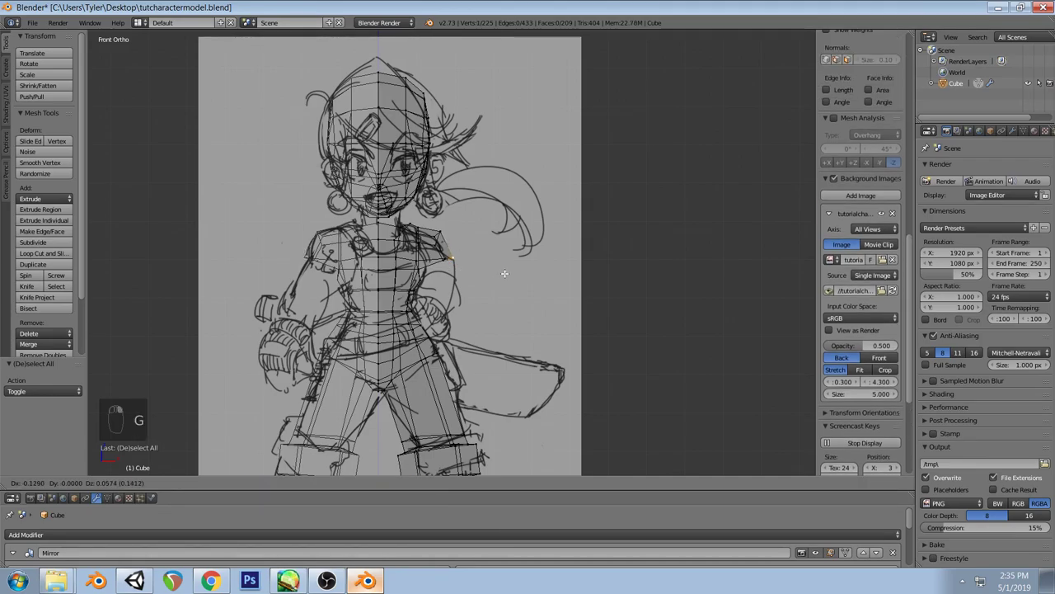
Switch to Chrome to check the stream chat on the Twitch live dashboard, and return to Blender
{"action": "key", "text": "alt+Tab"}
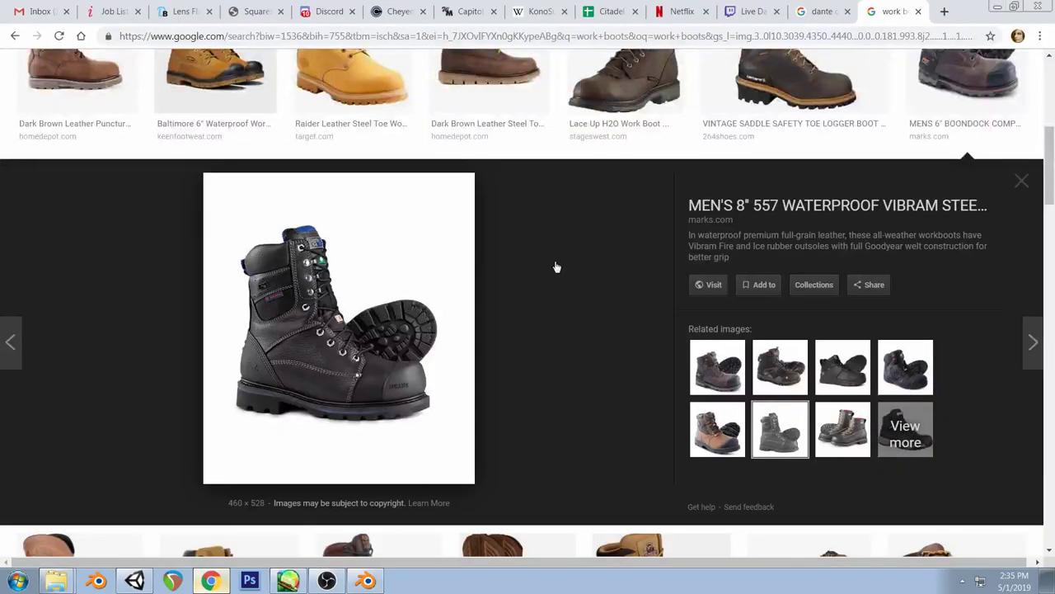
{"action": "left_click", "coordinate": [752, 12]}
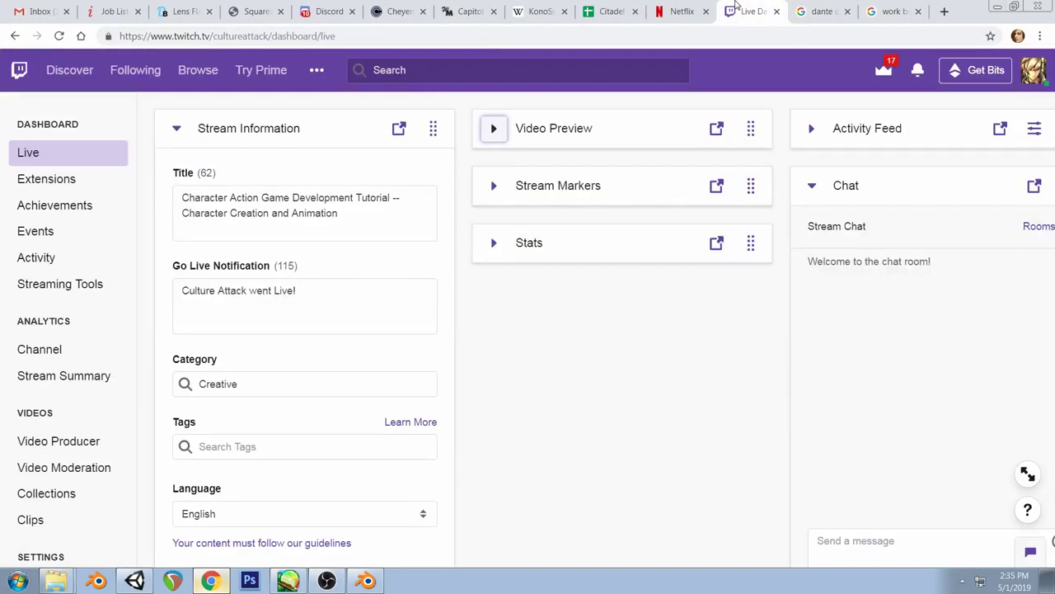
{"action": "left_click", "coordinate": [852, 550]}
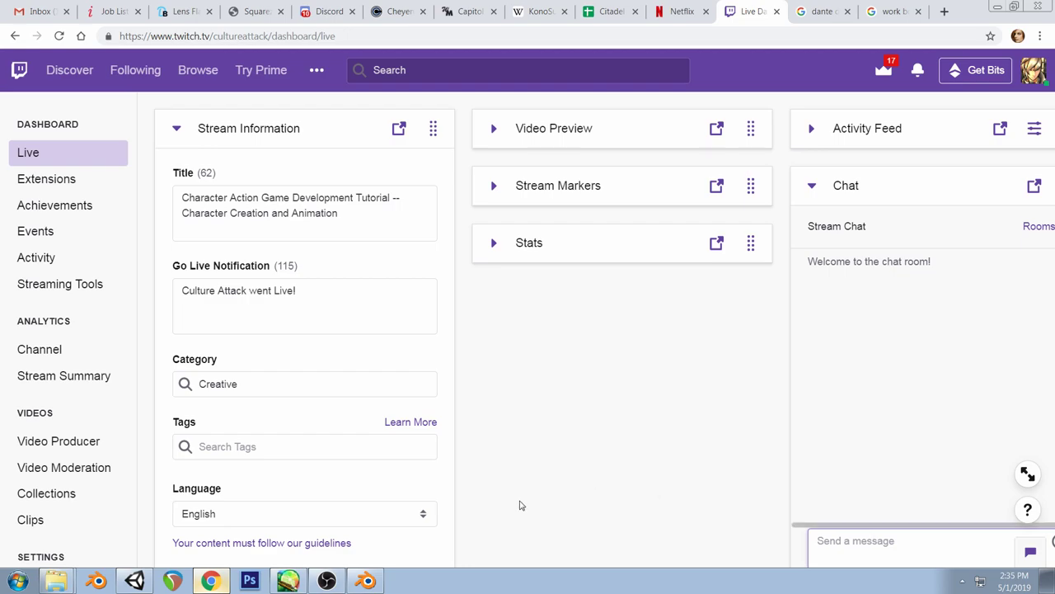
{"action": "left_click", "coordinate": [366, 581]}
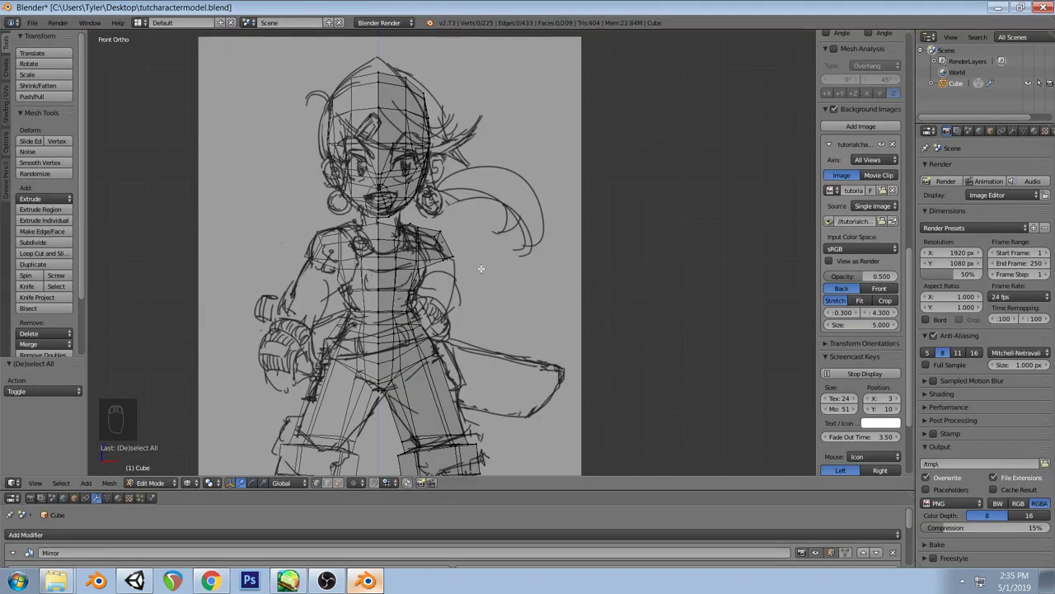
Adjust the position of the vertex at the neck opening's back corner in solid back view
{"action": "key", "text": "z"}
{"action": "scroll", "coordinate": [466, 272], "scroll_direction": "up", "scroll_amount": 3}
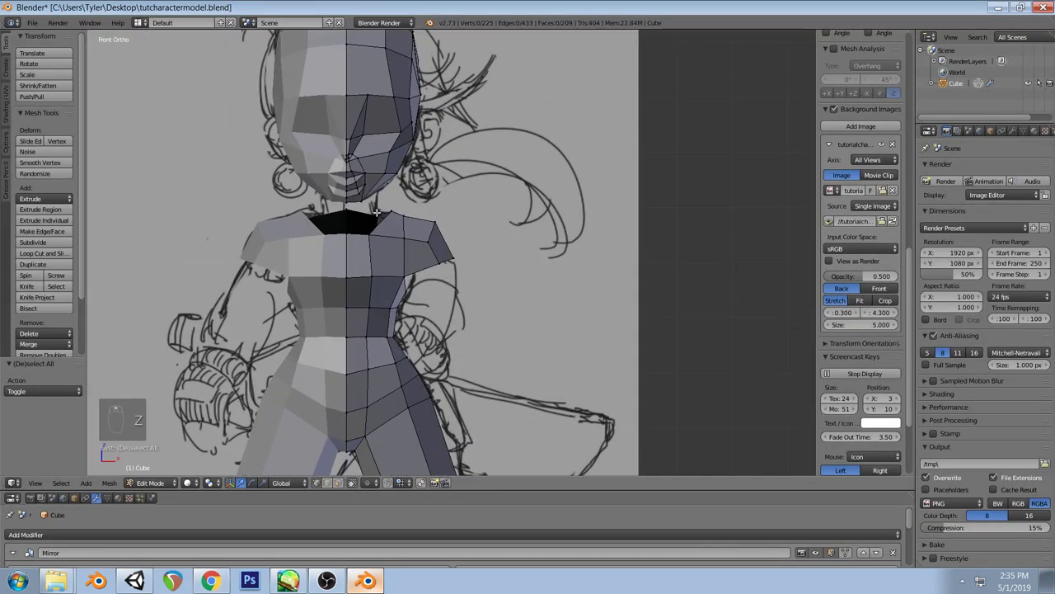
{"action": "right_click", "coordinate": [376, 212]}
{"action": "key", "text": "ctrl+KP_1"}
{"action": "middle_click_drag", "start_coordinate": [473, 228], "coordinate": [560, 246]}
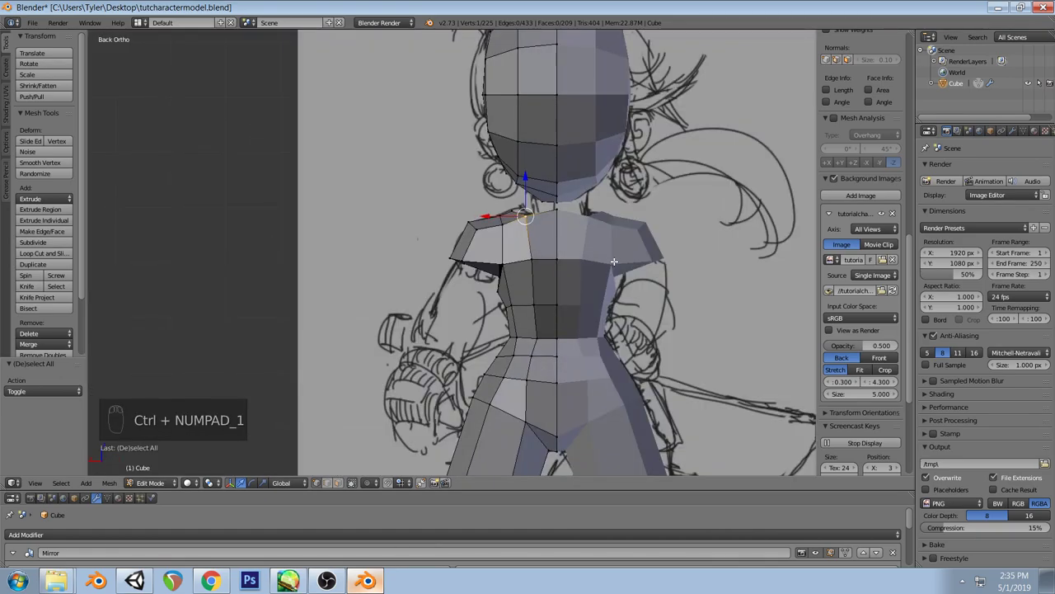
{"action": "key", "text": "g"}
{"action": "right_click", "coordinate": [611, 261]}
{"action": "key", "text": "a"}
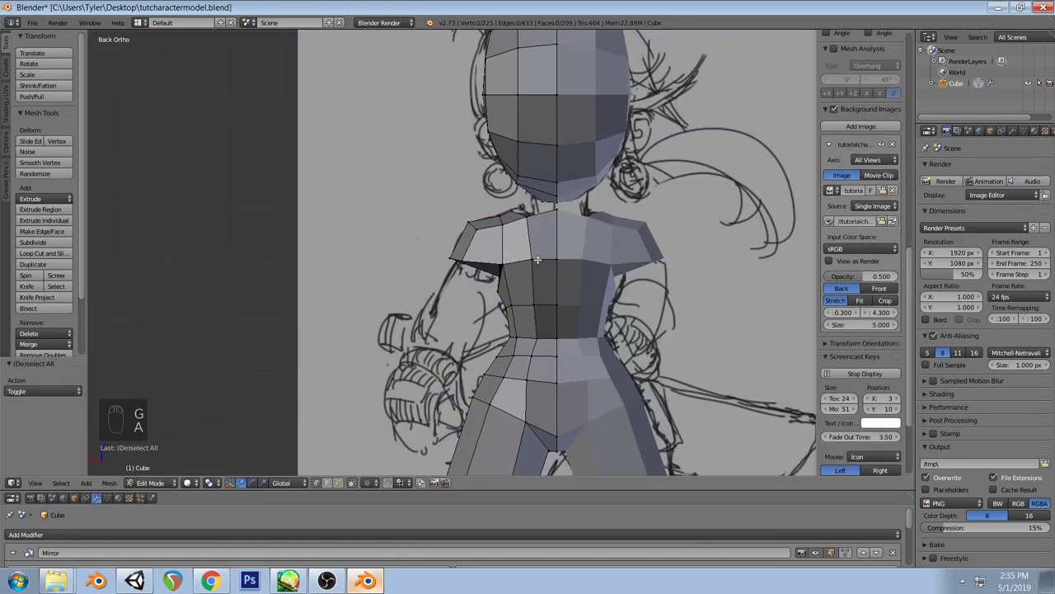
Move the upper-back vertex below the neck corner about 0.08 in X and -0.01 in Z
{"action": "key", "text": "g"}
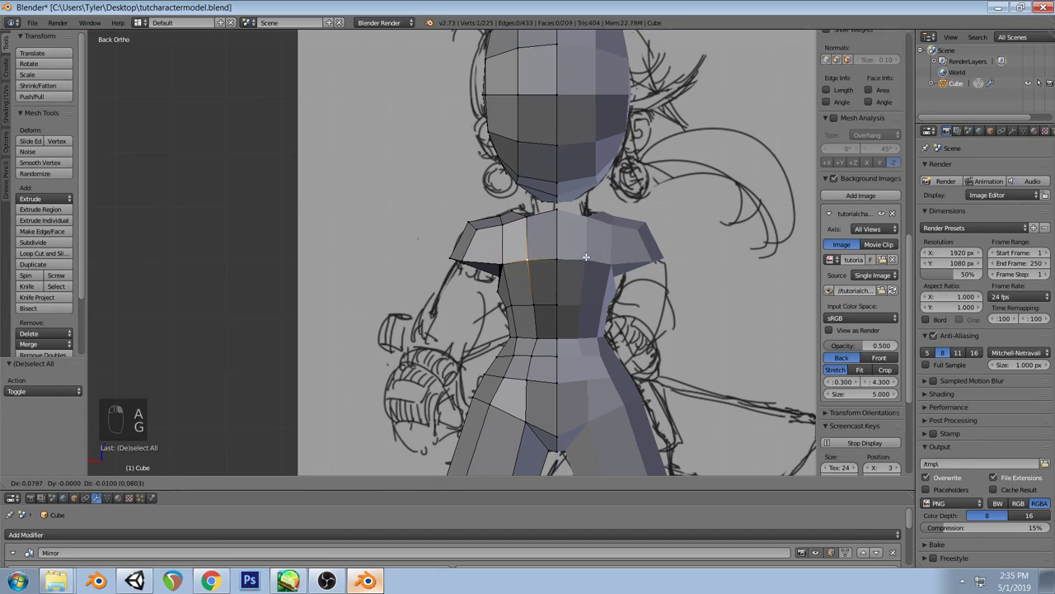
{"action": "right_click", "coordinate": [585, 257]}
{"action": "key", "text": "a"}
Move the edge on the torso's side below the armpit about 0.04 along X in back view
{"action": "right_click", "coordinate": [504, 306]}
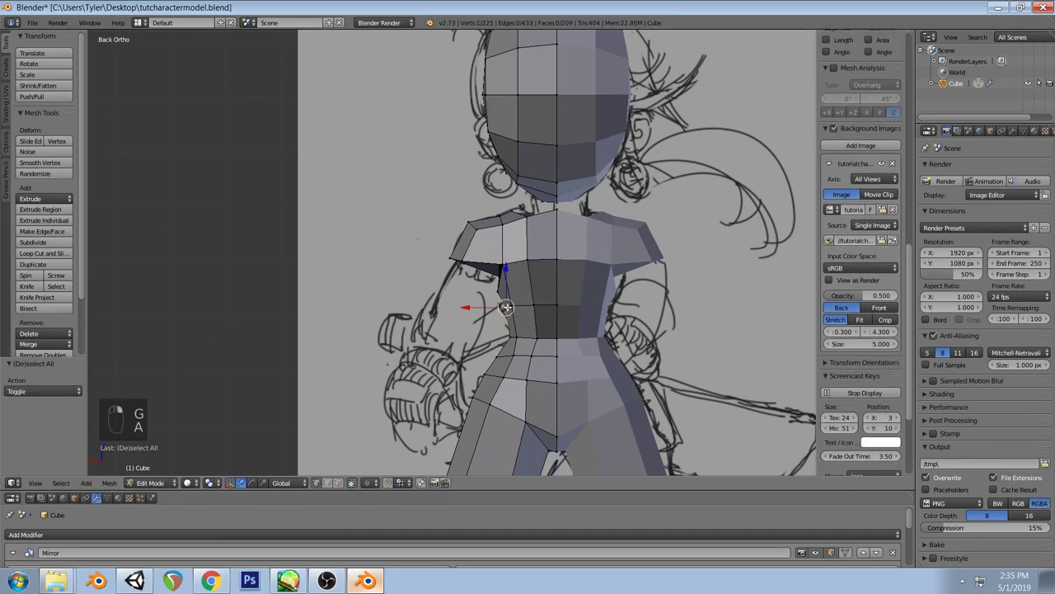
{"action": "key", "text": "g"}
{"action": "key", "text": "x"}
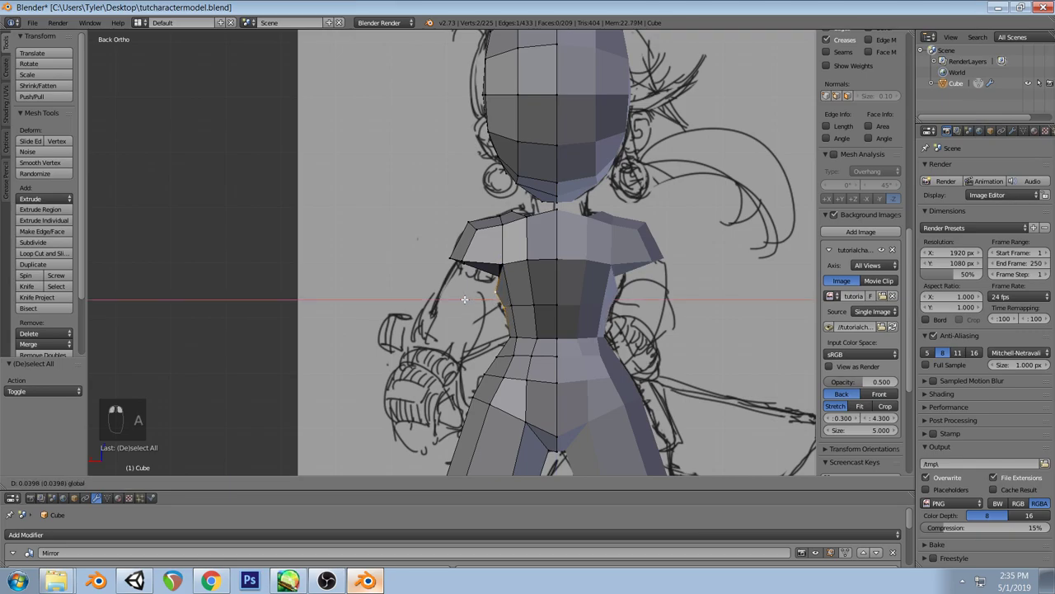
{"action": "right_click", "coordinate": [464, 299]}
{"action": "key", "text": "a"}
Move the back waist vertex -0.09 along X and the waist's side vertex about -0.06 along X in back view
{"action": "right_click", "coordinate": [517, 337]}
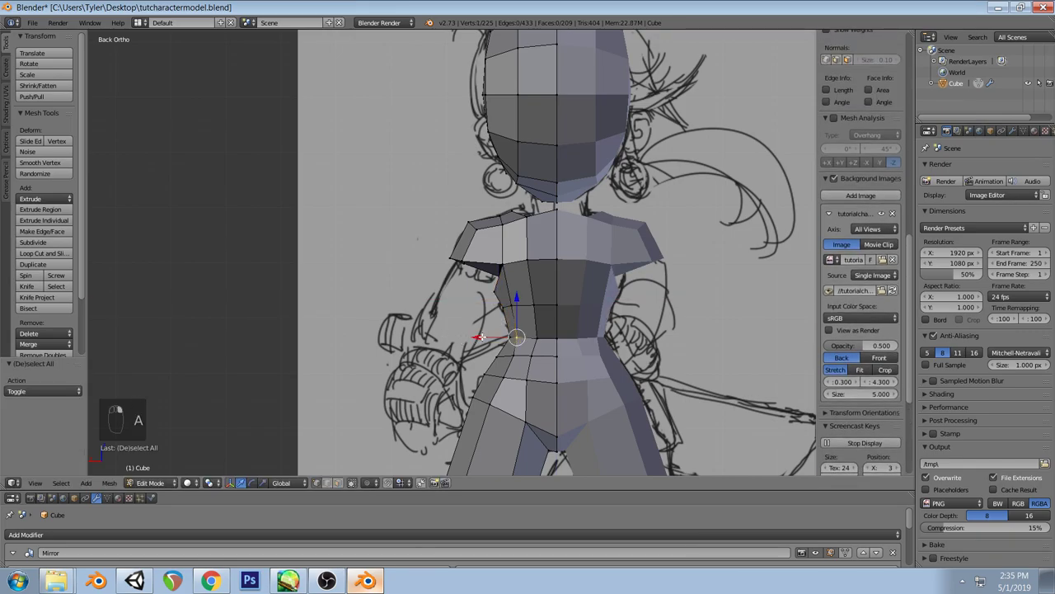
{"action": "key", "text": "g"}
{"action": "key", "text": "x"}
{"action": "left_click", "coordinate": [488, 337]}
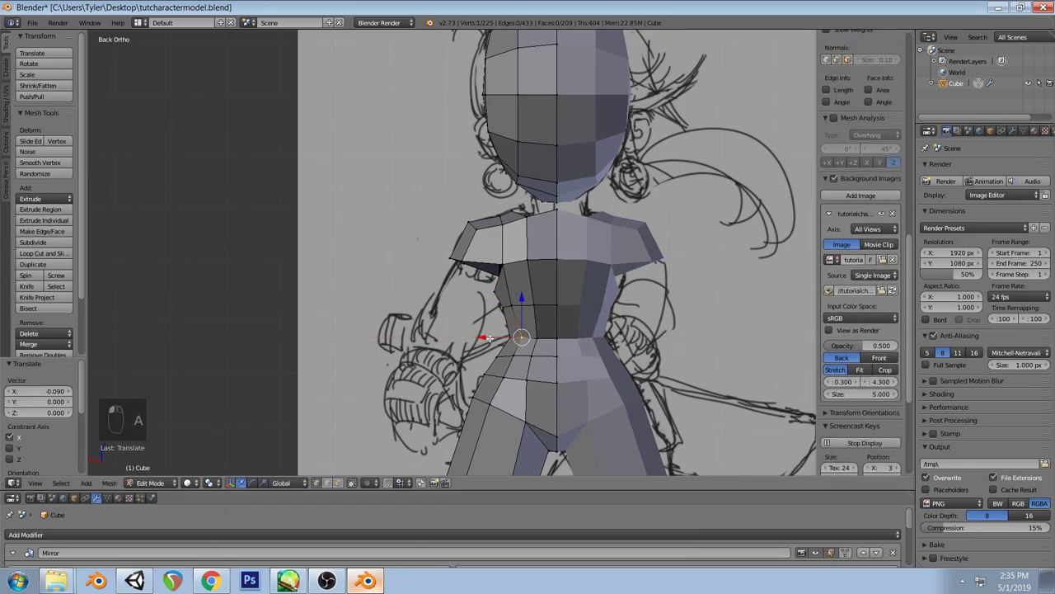
{"action": "key", "text": "g"}
{"action": "key", "text": "x"}
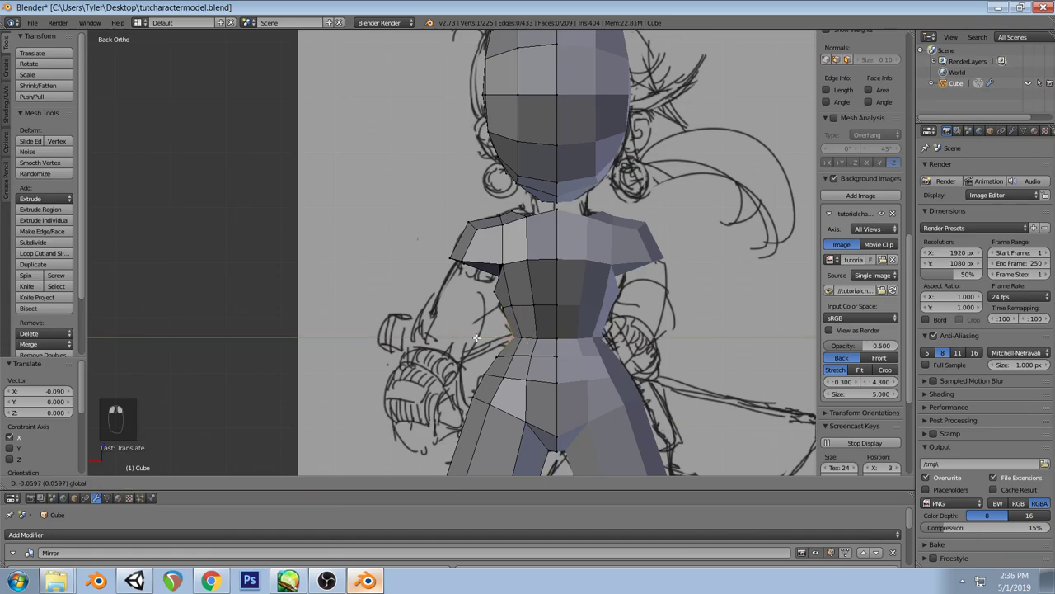
{"action": "left_click", "coordinate": [477, 338]}
{"action": "middle_click_drag", "start_coordinate": [477, 338], "coordinate": [636, 355]}
{"action": "key", "text": "a"}
{"action": "key", "text": "KP_1"}
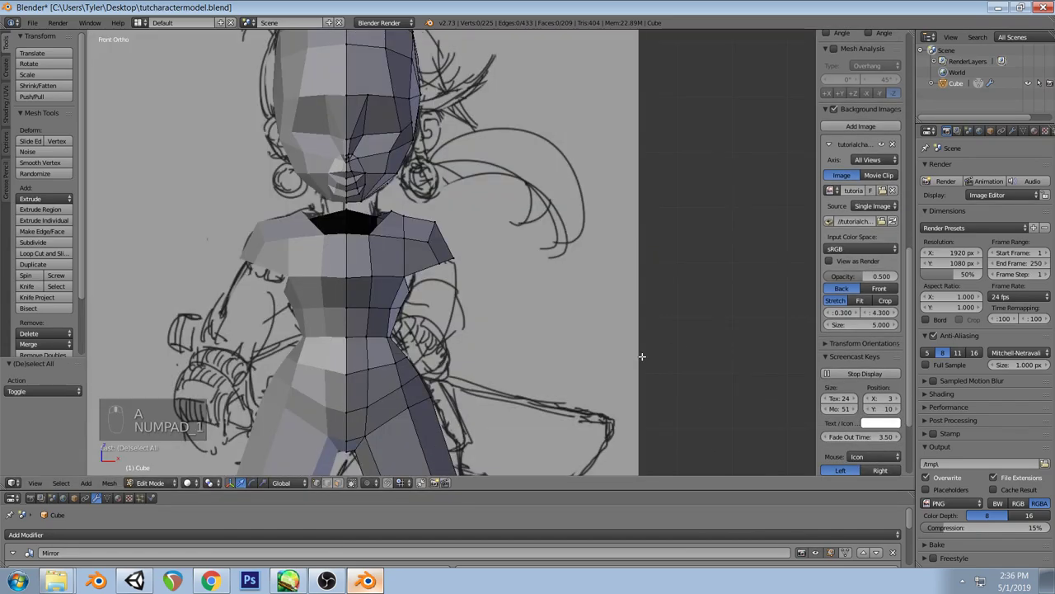
Compare the waist with the sketch, and try shifting the front waist vertex slightly along X
{"action": "key", "text": "z"}
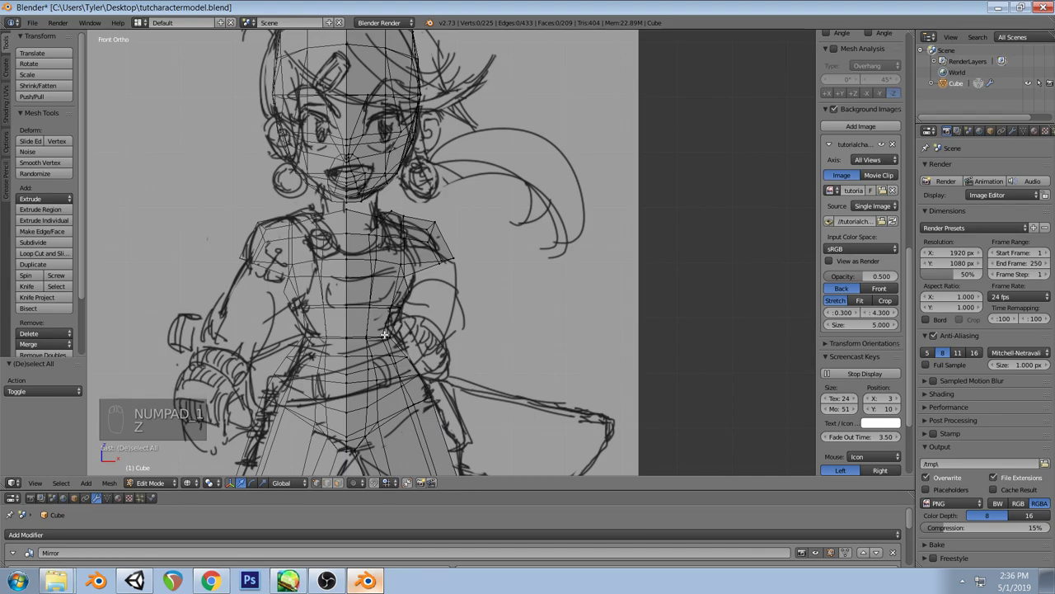
{"action": "key", "text": "z"}
{"action": "right_click", "coordinate": [387, 336]}
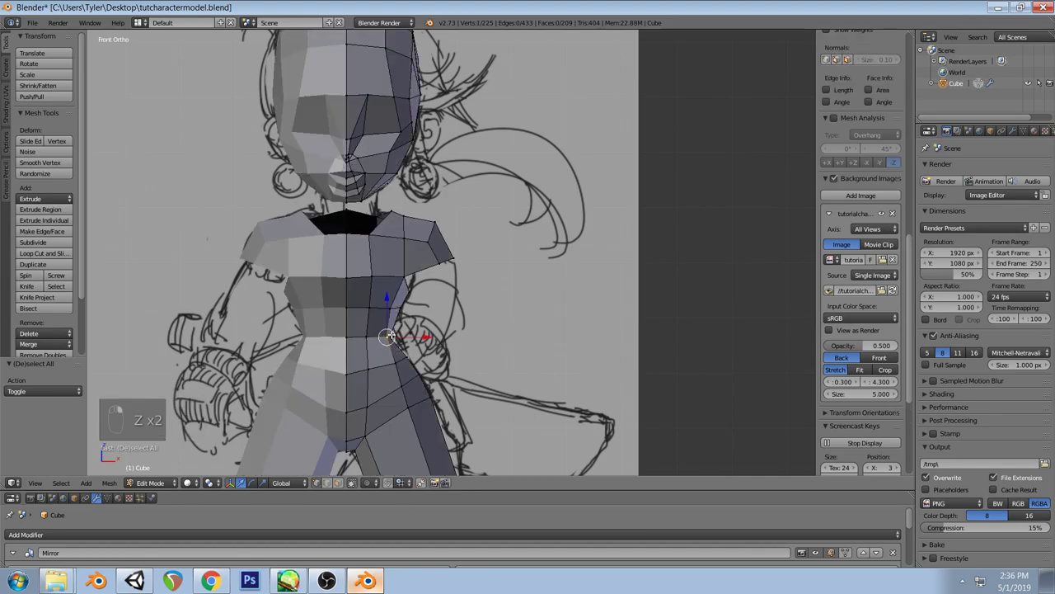
{"action": "left_click_drag", "start_coordinate": [425, 336], "coordinate": [431, 338]}
{"action": "key", "text": "a"}
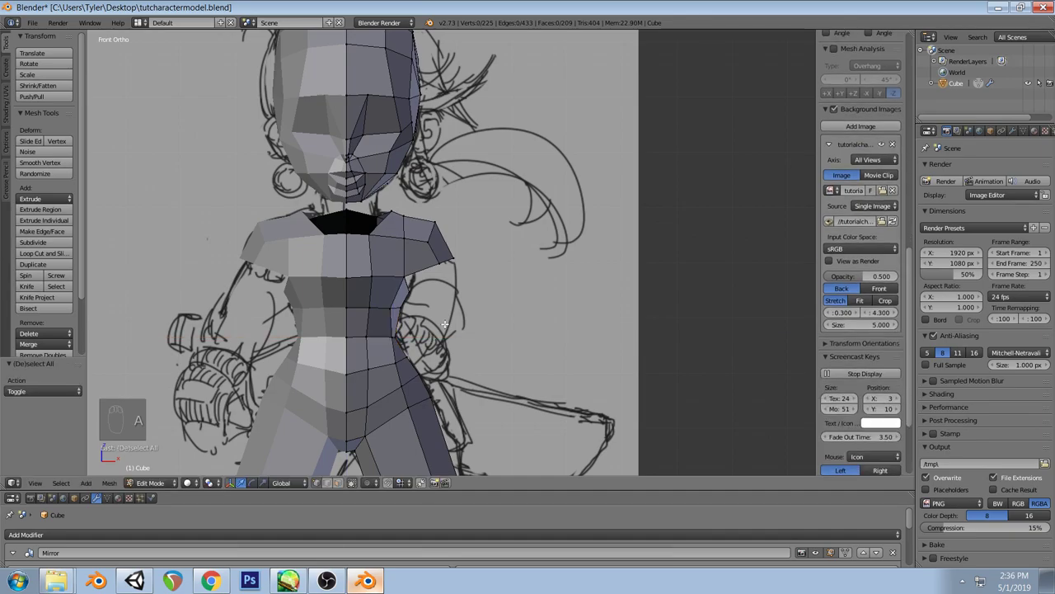
{"action": "key", "text": "ctrl+z"}
{"action": "key", "text": "ctrl+z"}
{"action": "key", "text": "ctrl+z"}
Move the front waist vertex slightly outward along X
{"action": "left_click_drag", "start_coordinate": [433, 337], "coordinate": [436, 336]}
{"action": "key", "text": "a"}
{"action": "mouse_move", "coordinate": [436, 336]}
{"action": "middle_mouse_down"}
{"action": "mouse_move", "coordinate": [426, 357]}
{"action": "mouse_move", "coordinate": [556, 379]}
{"action": "mouse_move", "coordinate": [556, 358]}
{"action": "mouse_move", "coordinate": [542, 360]}
{"action": "middle_mouse_up"}
{"action": "key", "text": "KP_1"}
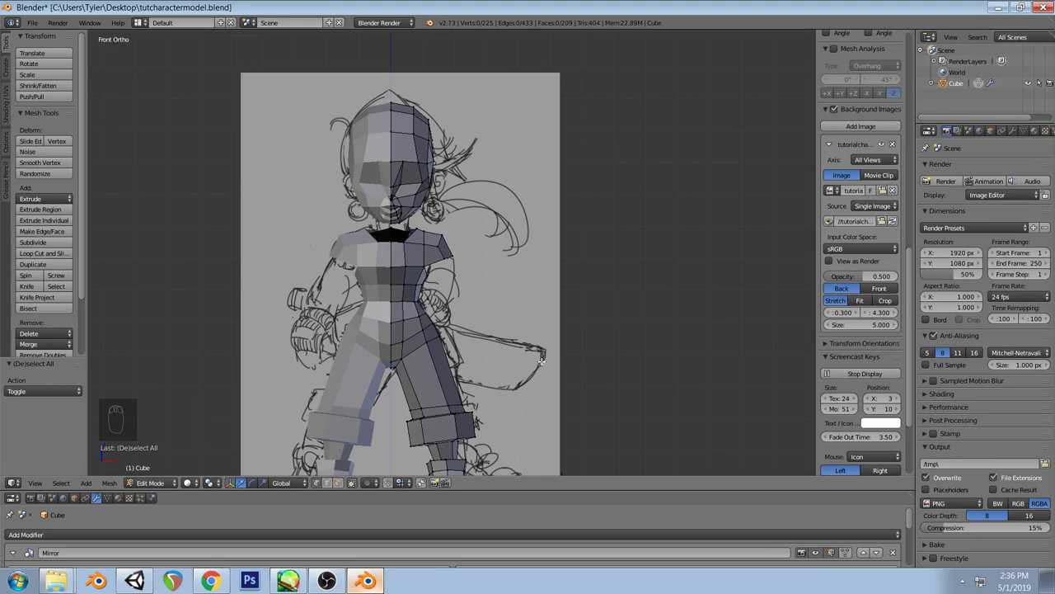
Move the armpit edge of the sleeve opening 0.167 in X and 0.012 in Z in front view
{"action": "mouse_move", "coordinate": [452, 251]}
{"action": "middle_mouse_down"}
{"action": "mouse_move", "coordinate": [429, 235]}
{"action": "mouse_move", "coordinate": [443, 257]}
{"action": "middle_mouse_up"}
{"action": "right_click", "coordinate": [439, 249]}
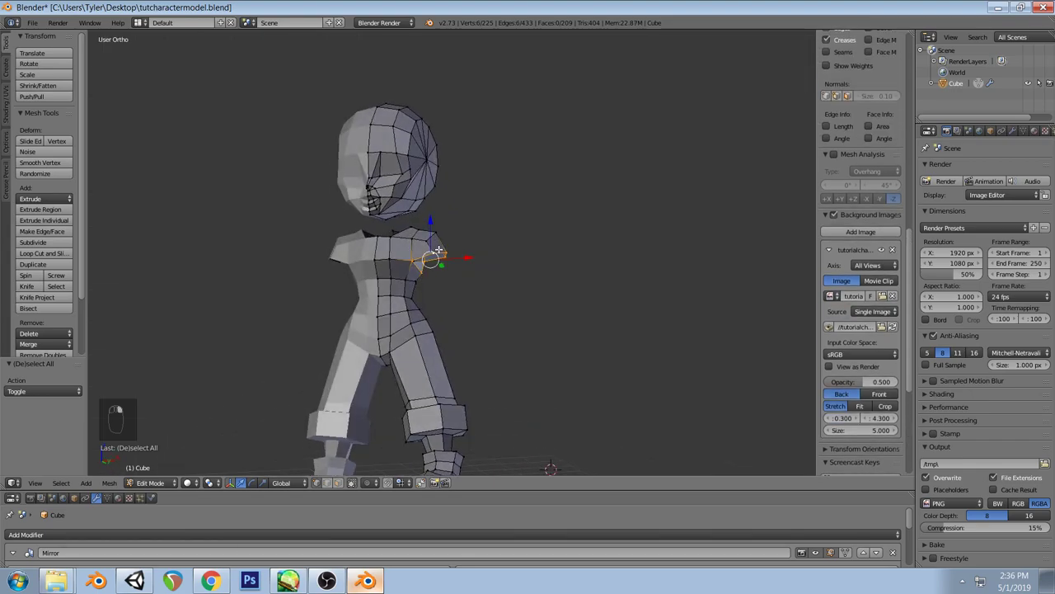
{"action": "key", "text": "KP_1"}
{"action": "scroll", "coordinate": [486, 284], "scroll_direction": "up", "scroll_amount": 2}
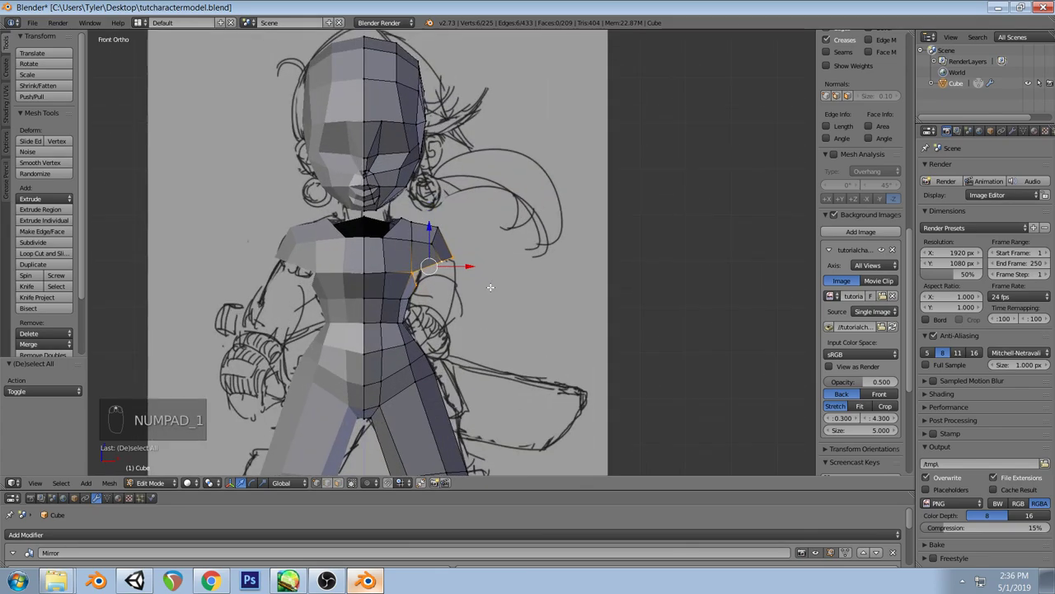
{"action": "key", "text": "z"}
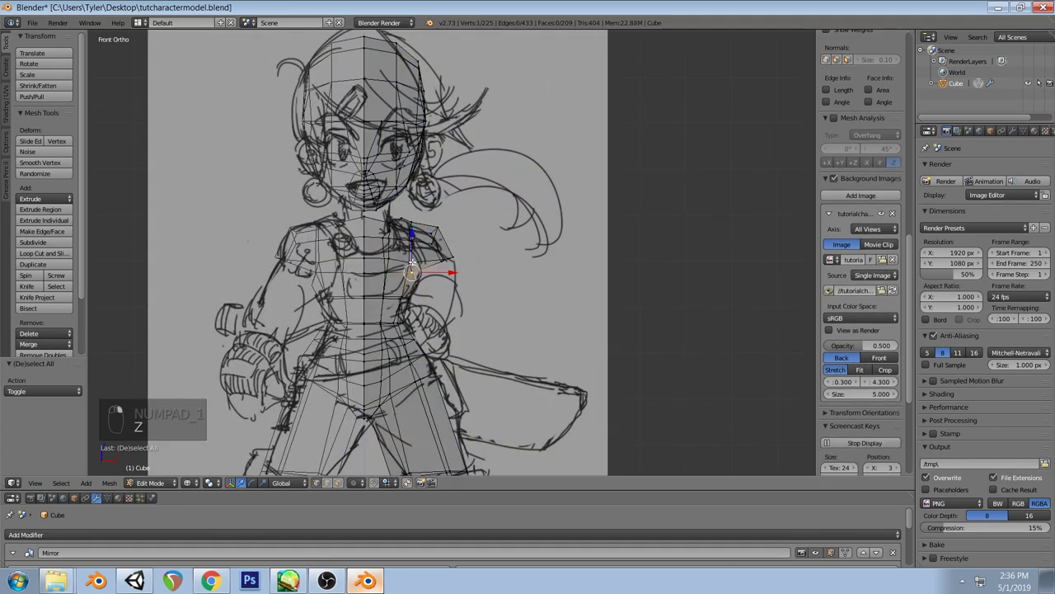
{"action": "key", "text": "g"}
{"action": "left_click", "coordinate": [493, 274]}
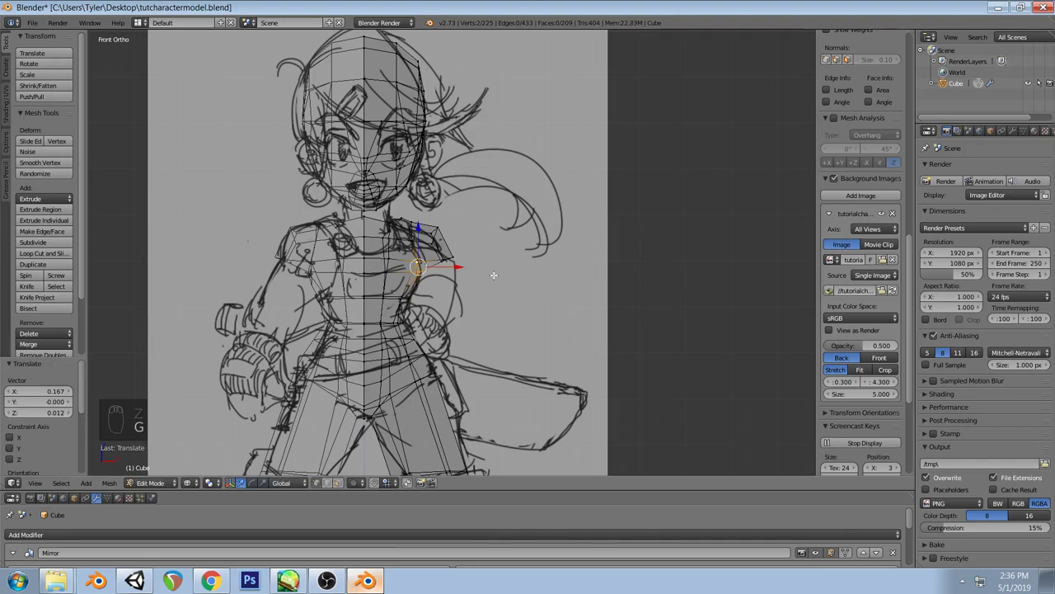
{"action": "key", "text": "a"}
{"action": "key", "text": "z"}
{"action": "key", "text": "ctrl+z"}
{"action": "key", "text": "ctrl+z"}
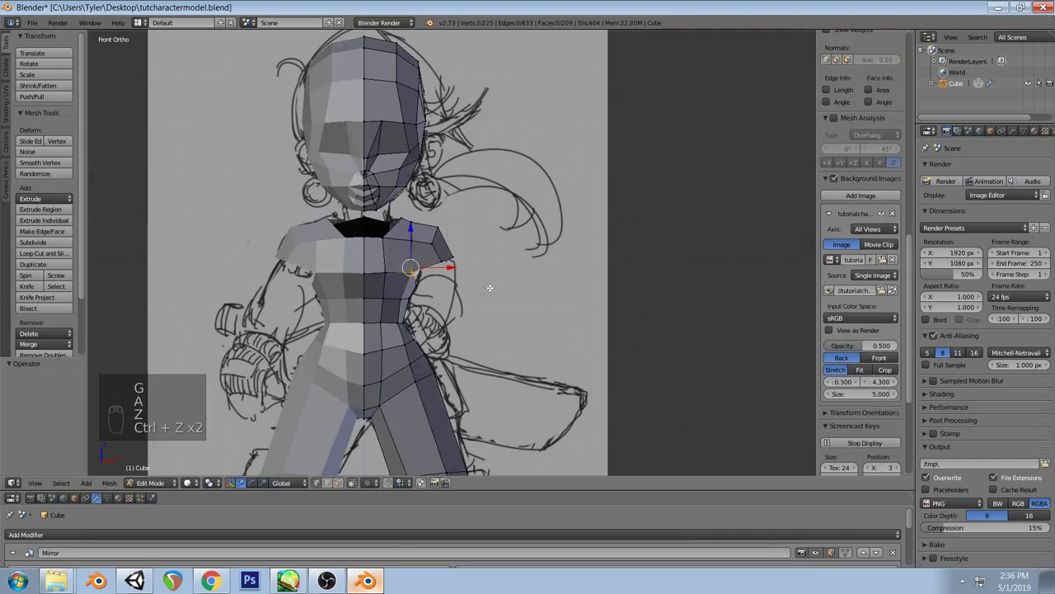
{"action": "key", "text": "ctrl+shift+z"}
{"action": "key", "text": "a"}
Extrude the sleeve opening's edge loop 0.562 in X and -0.813 in Z to begin the upper arm
{"action": "mouse_move", "coordinate": [490, 288]}
{"action": "middle_mouse_down"}
{"action": "mouse_move", "coordinate": [388, 228]}
{"action": "mouse_move", "coordinate": [396, 206]}
{"action": "middle_mouse_up"}
{"action": "right_click", "coordinate": [355, 329], "text": "alt"}
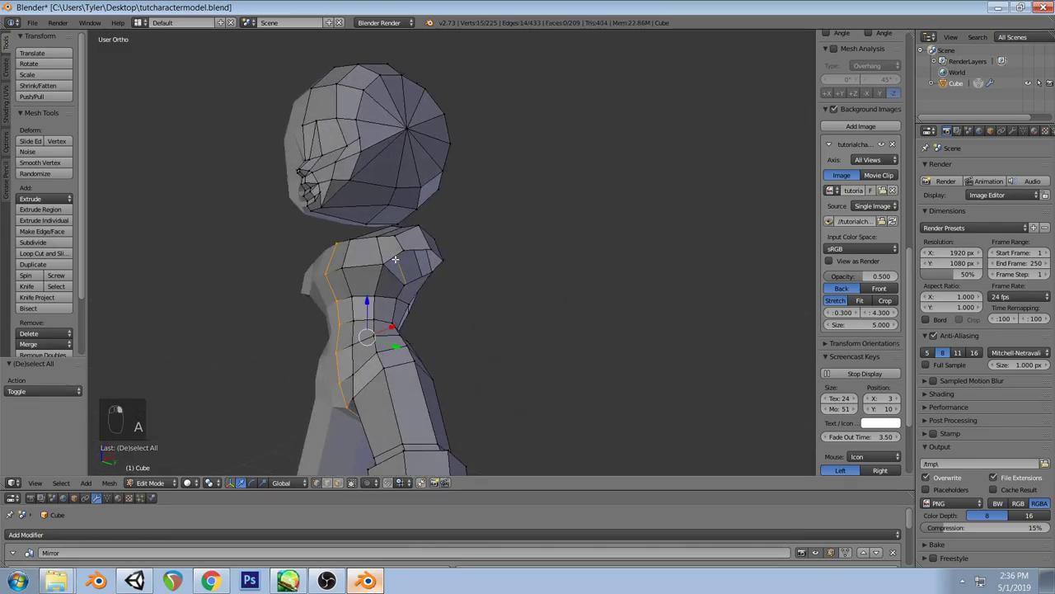
{"action": "right_click", "coordinate": [396, 254], "text": "alt"}
{"action": "key", "text": "KP_1"}
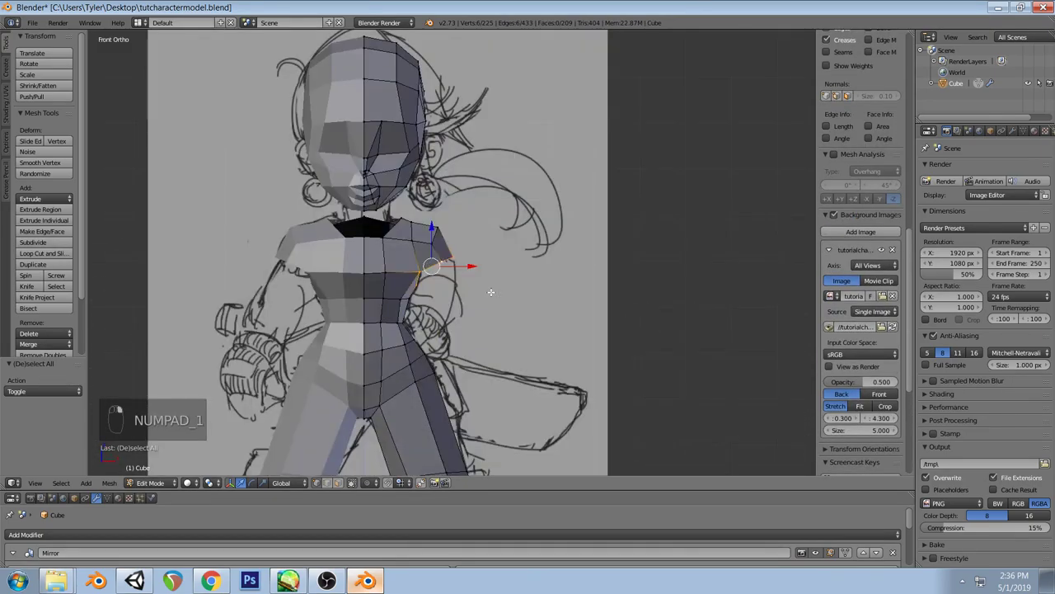
{"action": "key", "text": "e"}
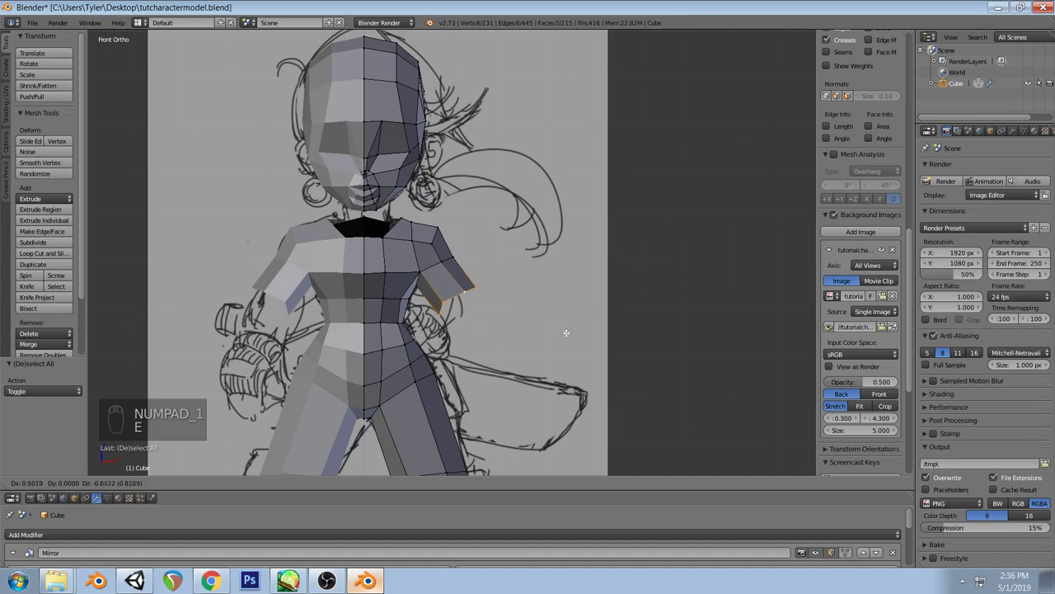
{"action": "left_click", "coordinate": [569, 339]}
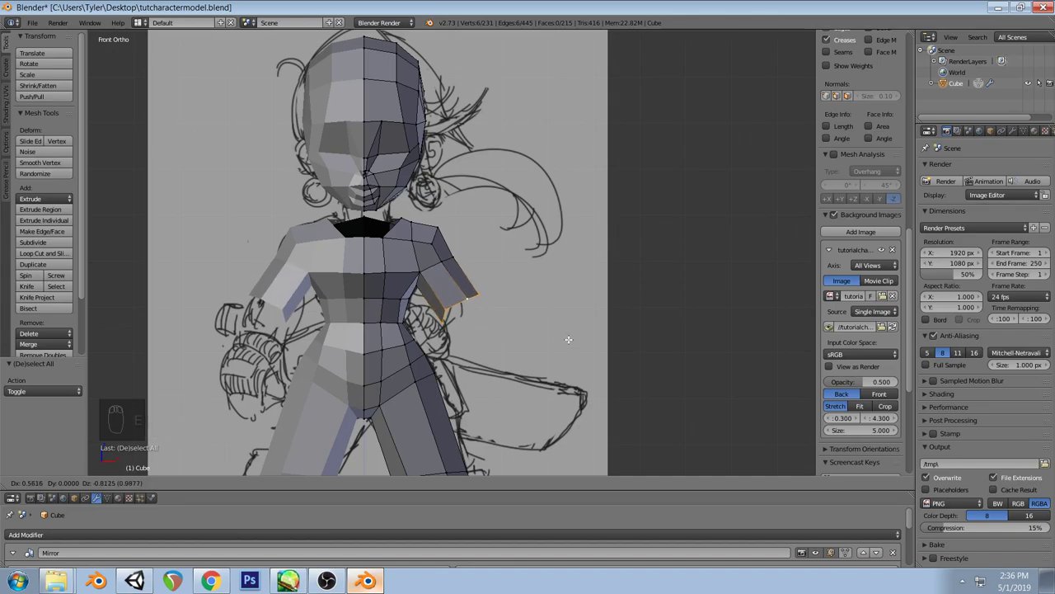
Apply Smooth Vertex three times to the extruded sleeve loop
{"action": "key", "text": "space"}
{"action": "type", "text": "smooth v"}
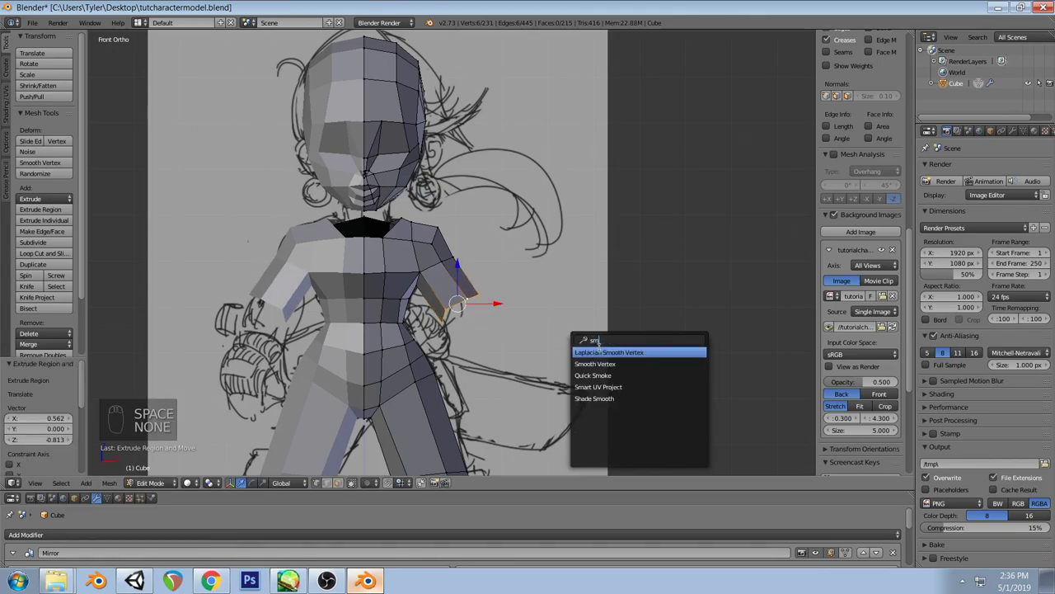
{"action": "key", "text": "Return"}
{"action": "key", "text": "space"}
{"action": "key", "text": "Return"}
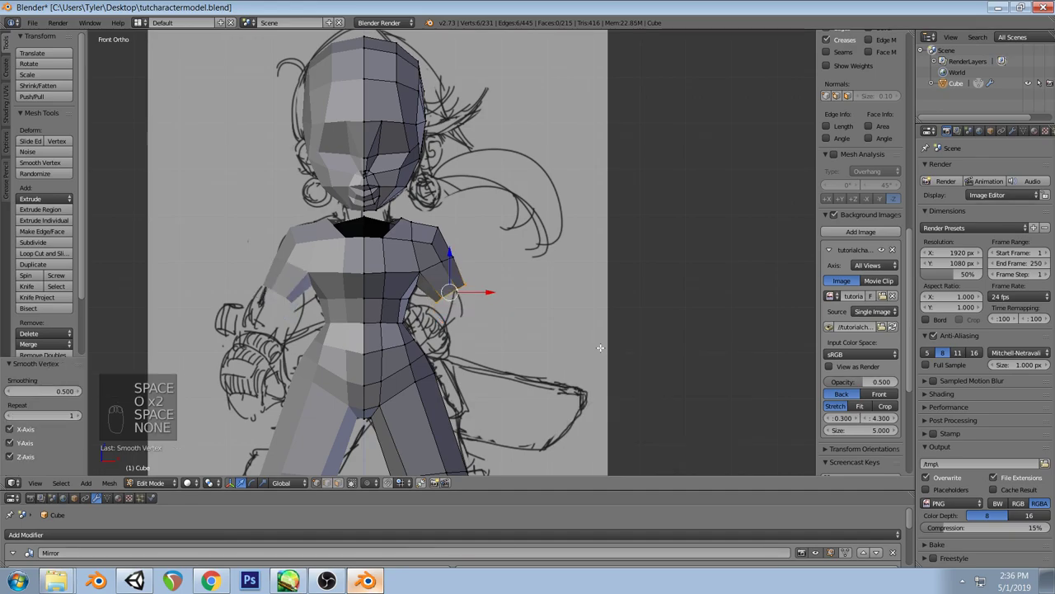
{"action": "key", "text": "space"}
{"action": "key", "text": "Return"}
Scale the smoothed sleeve loop up by about 1.49
{"action": "key", "text": "s"}
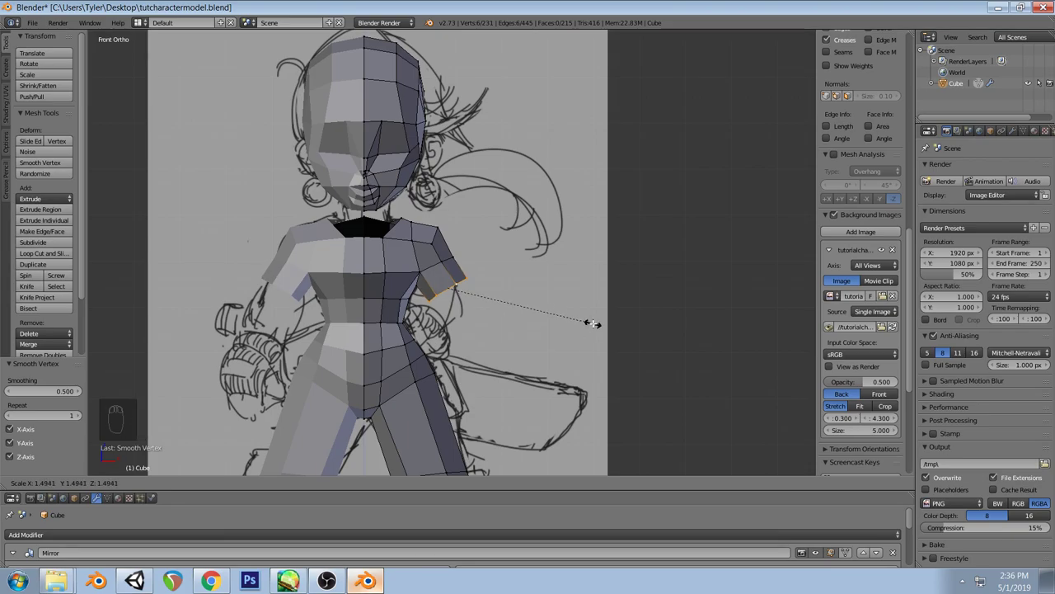
{"action": "left_click", "coordinate": [592, 323]}
{"action": "key", "text": "r"}
{"action": "right_click", "coordinate": [585, 330]}
{"action": "key", "text": "a"}
Move the outer shoulder's top vertex 0.119 in X and -0.119 in Z
{"action": "right_click", "coordinate": [434, 228]}
{"action": "key", "text": "g"}
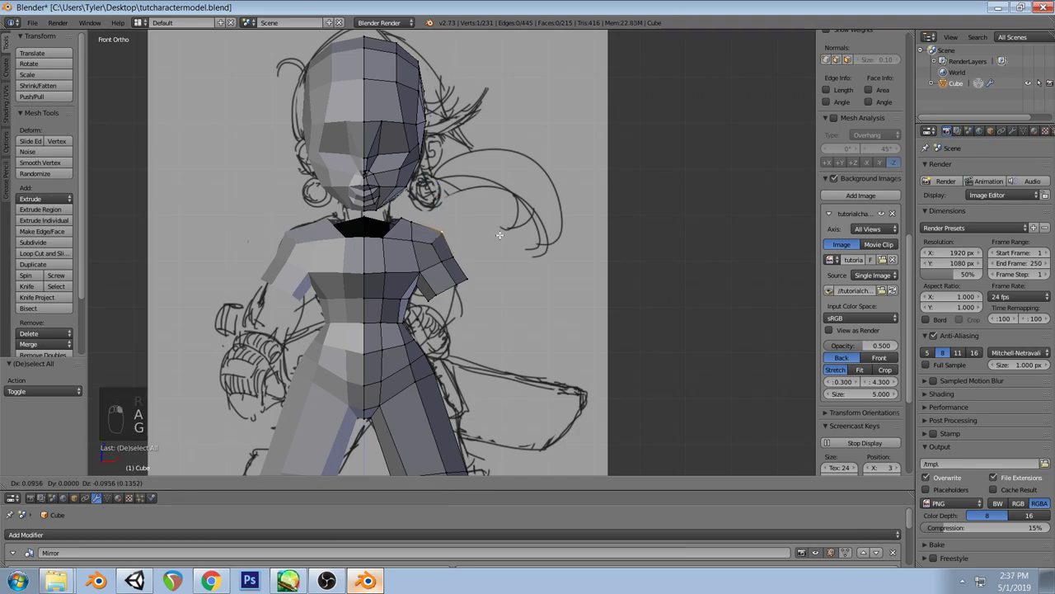
{"action": "left_click", "coordinate": [500, 235]}
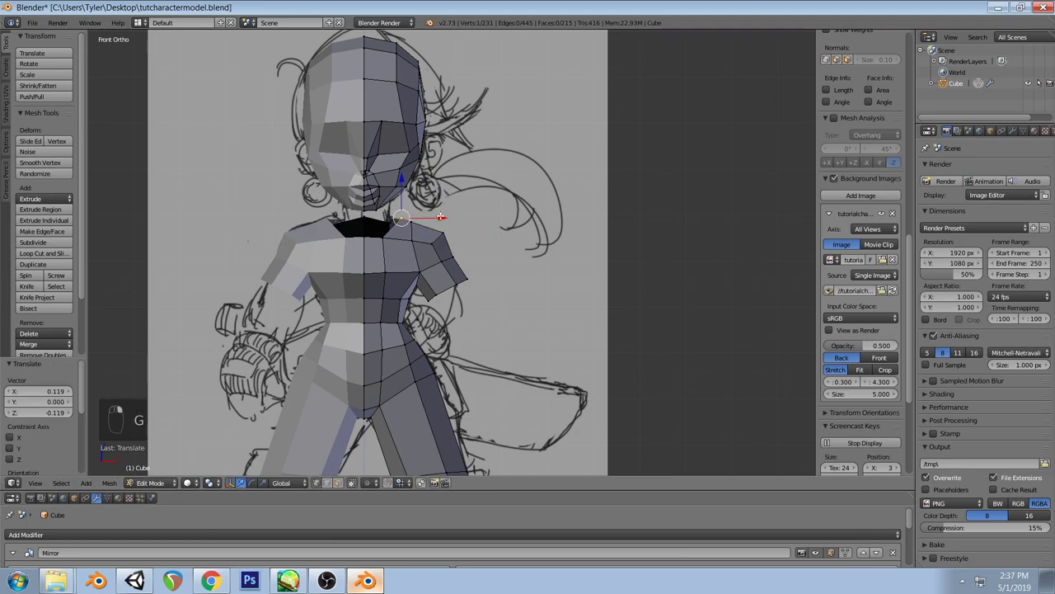
Move the neck opening's corner vertex -0.203 in X and 0.048 in Z, and the mid-shoulder vertex about 0.07 in X and -0.06 in Z
{"action": "key", "text": "g"}
{"action": "key", "text": "Return"}
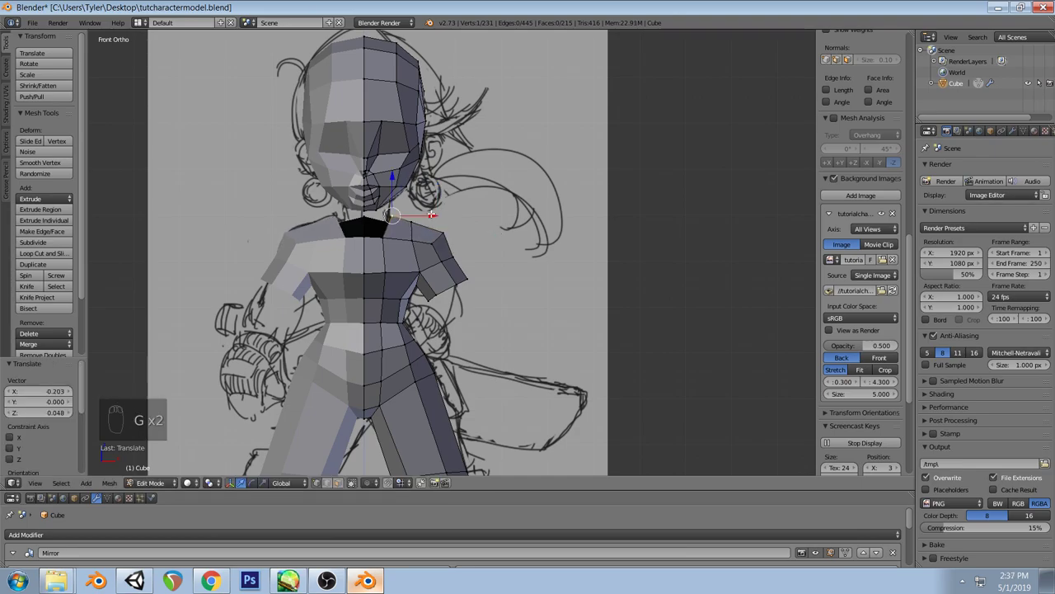
{"action": "key", "text": "g"}
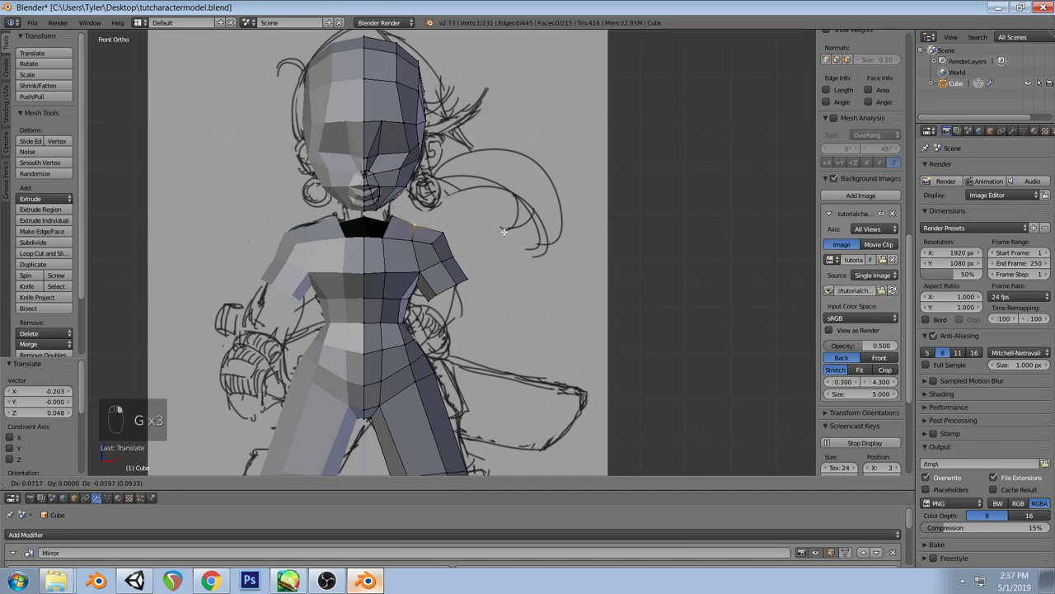
{"action": "left_click", "coordinate": [506, 233]}
{"action": "key", "text": "a"}
Move the edge behind the shoulder -0.027 along Y and the rear sleeve vertex about -0.04 along Y
{"action": "middle_click_drag", "start_coordinate": [506, 233], "coordinate": [391, 276]}
{"action": "right_click", "coordinate": [469, 224]}
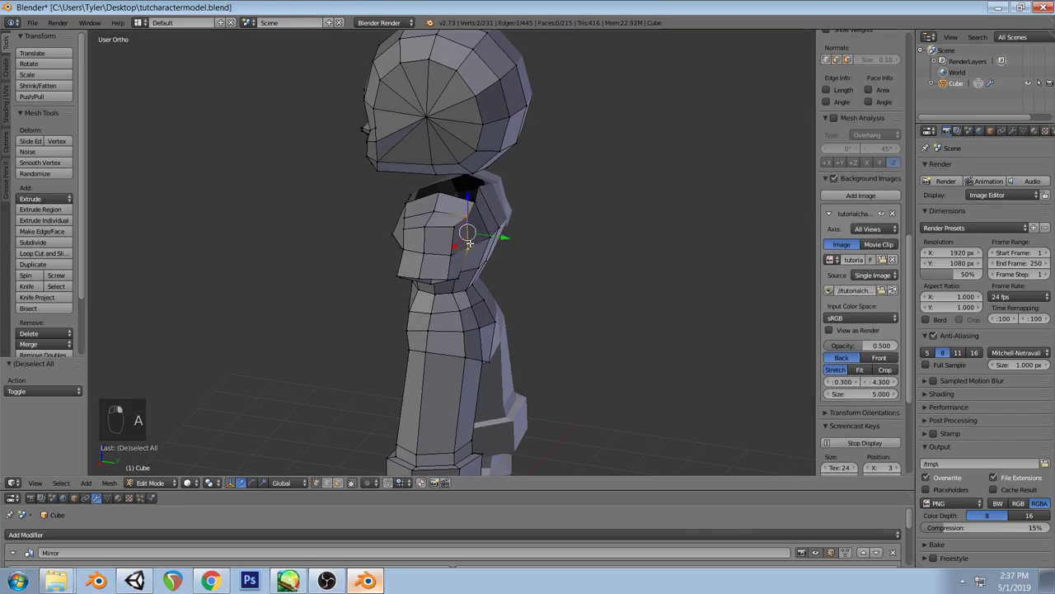
{"action": "left_click", "coordinate": [502, 237]}
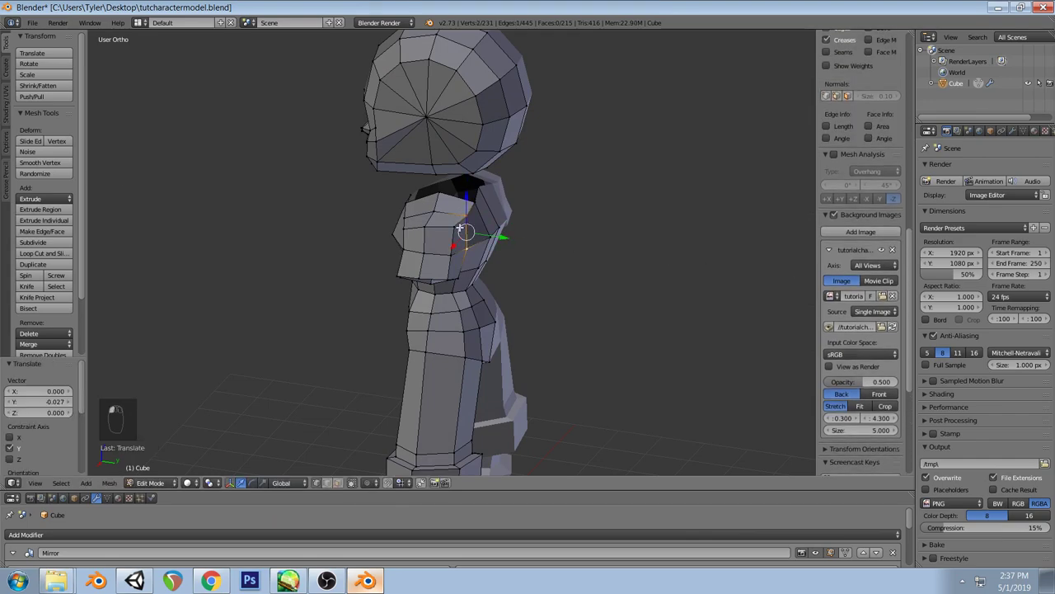
{"action": "left_click_drag", "start_coordinate": [497, 238], "coordinate": [494, 234]}
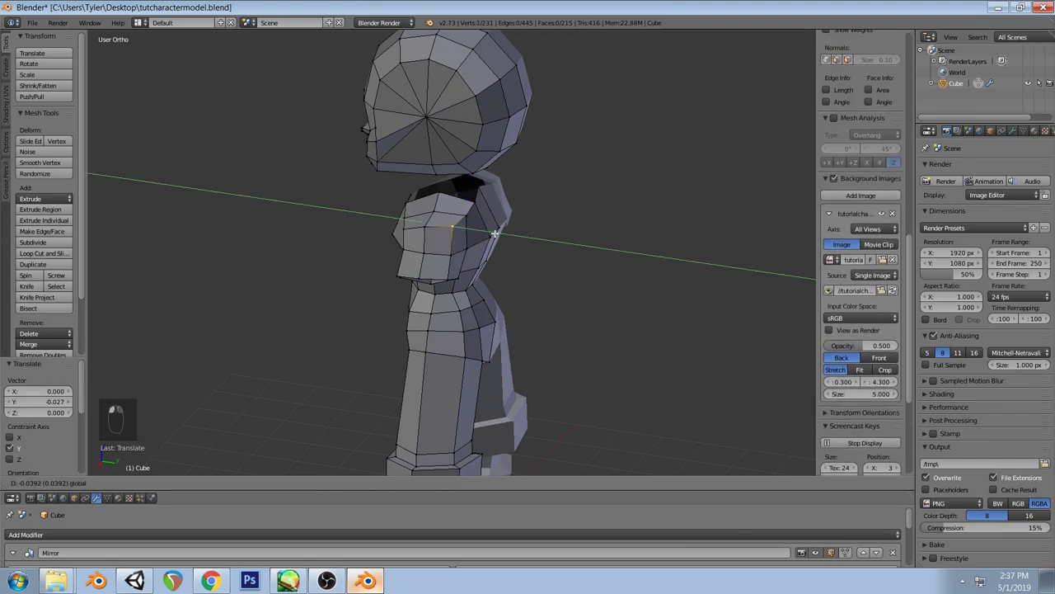
{"action": "left_click", "coordinate": [492, 233]}
Adjust two more vertices on the shoulder and sleeve, moving the sleeve vertex along Y
{"action": "right_click", "coordinate": [440, 237]}
{"action": "key", "text": "g"}
{"action": "key", "text": "y"}
{"action": "left_click", "coordinate": [440, 236]}
{"action": "key", "text": "a"}
{"action": "middle_click_drag", "start_coordinate": [440, 237], "coordinate": [414, 219]}
{"action": "right_click", "coordinate": [424, 216]}
{"action": "left_click_drag", "start_coordinate": [448, 209], "coordinate": [448, 211]}
{"action": "key", "text": "a"}
{"action": "mouse_move", "coordinate": [448, 211]}
{"action": "middle_mouse_down"}
{"action": "mouse_move", "coordinate": [461, 293]}
{"action": "mouse_move", "coordinate": [388, 261]}
{"action": "mouse_move", "coordinate": [382, 238]}
{"action": "mouse_move", "coordinate": [464, 229]}
{"action": "mouse_move", "coordinate": [558, 249]}
{"action": "middle_mouse_up"}
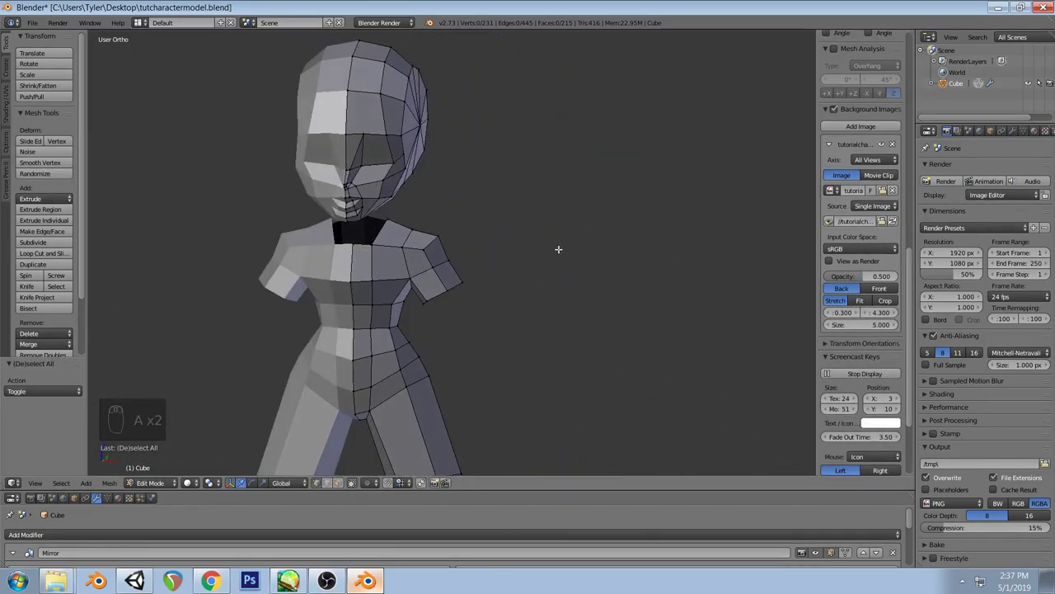
Extrude the sleeve's end loop about 0.08 in X and -0.17 in Z, and scale the new loop by 1.159
{"action": "key", "text": "KP_1"}
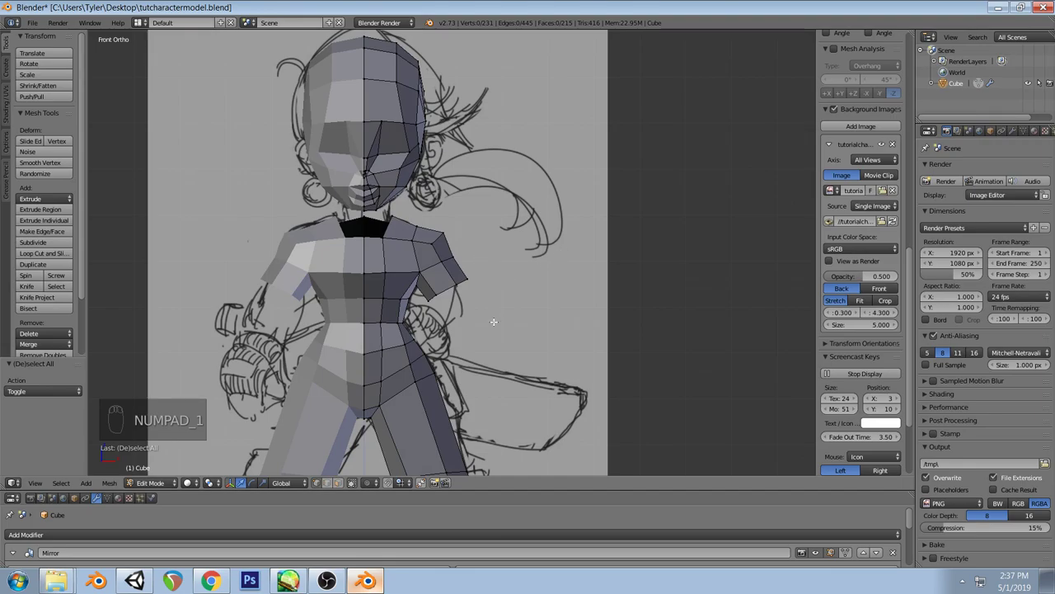
{"action": "right_click", "coordinate": [451, 286]}
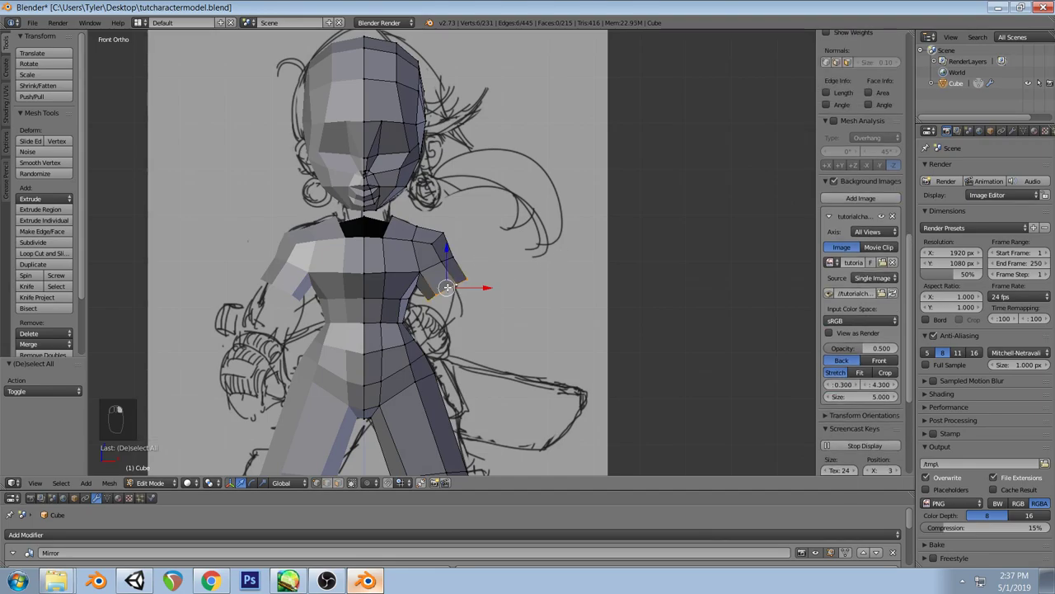
{"action": "key", "text": "e"}
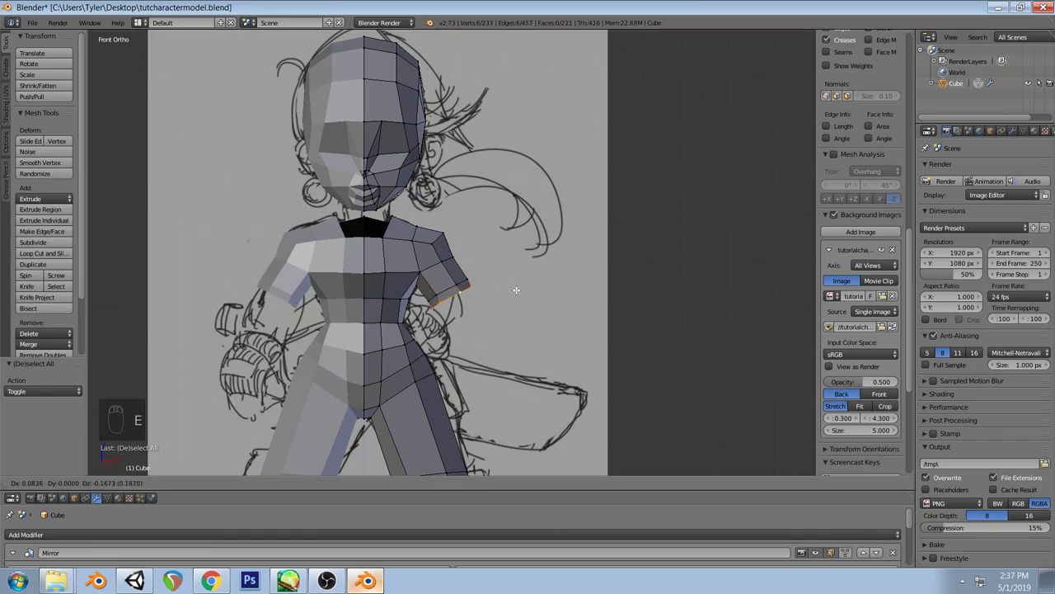
{"action": "left_click", "coordinate": [516, 289]}
{"action": "key", "text": "a"}
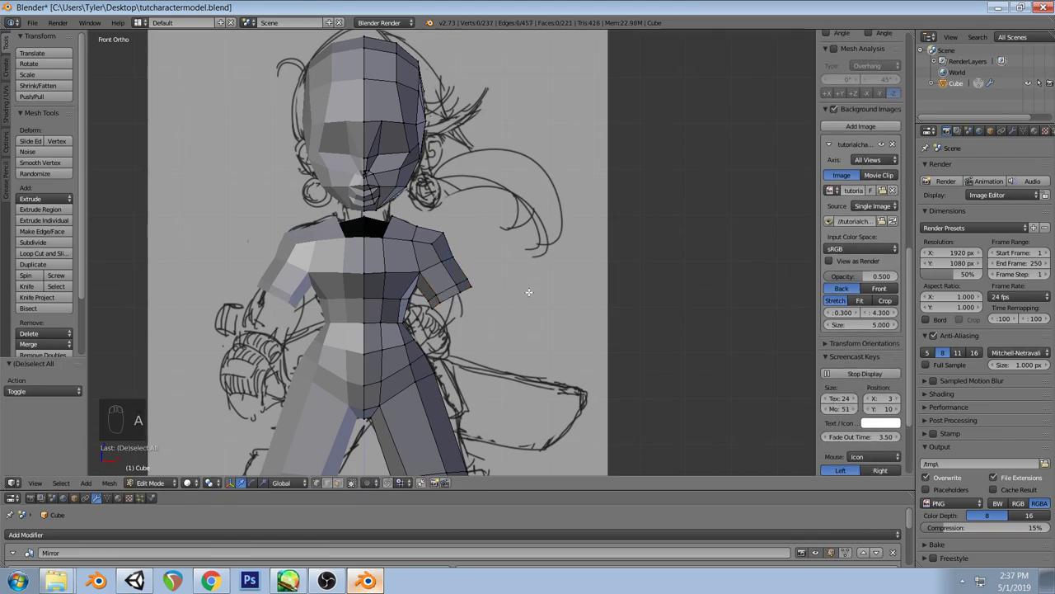
{"action": "key", "text": "ctrl+z"}
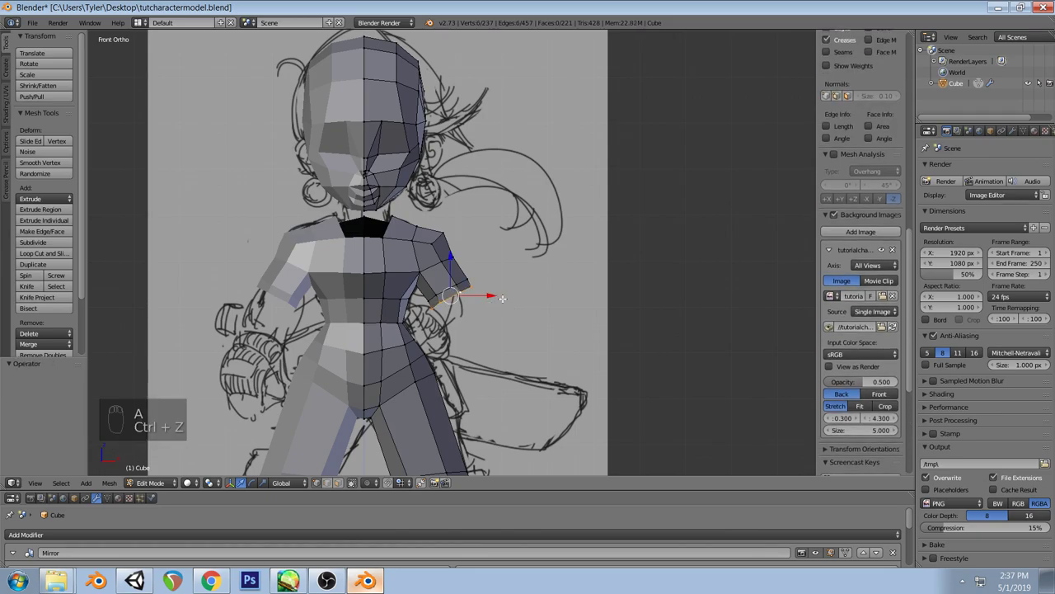
{"action": "key", "text": "s"}
{"action": "left_click", "coordinate": [499, 299]}
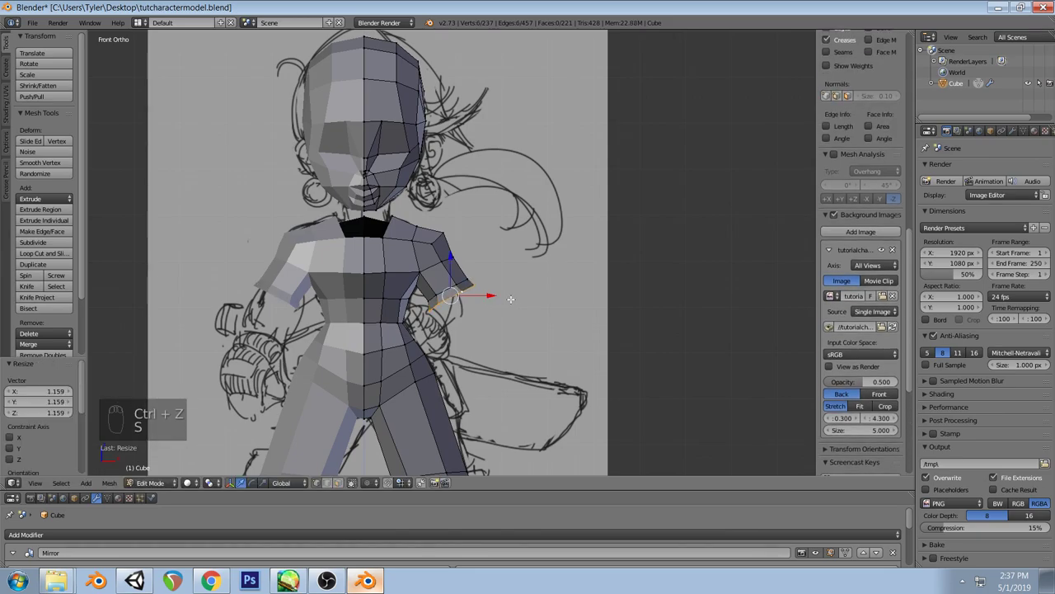
Extrude the sleeve's end loop 0.514 in X and -1.159 in Z to form the forearm, and scale the new loop down slightly
{"action": "key", "text": "e"}
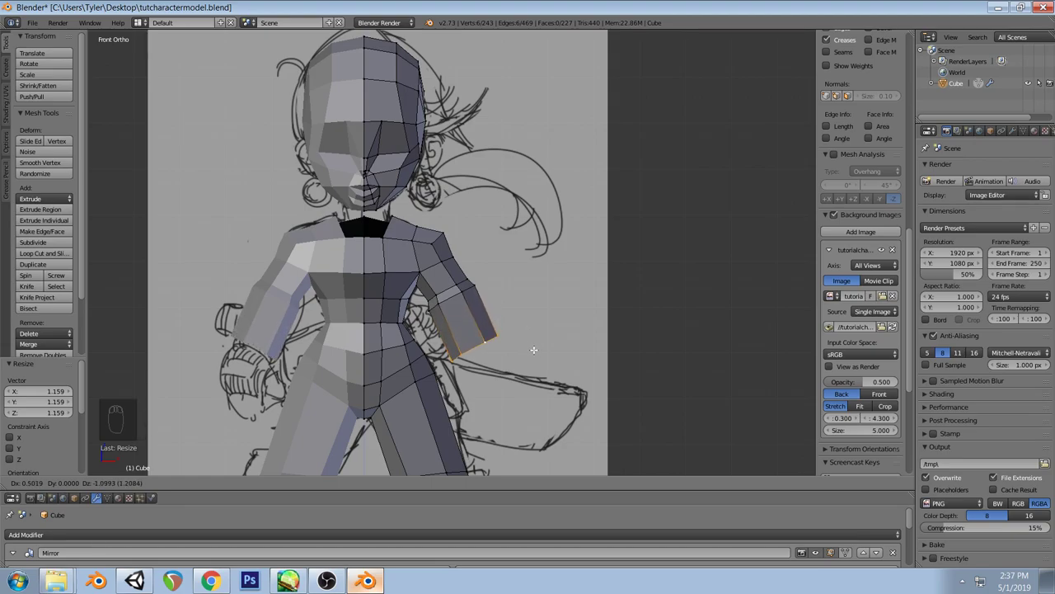
{"action": "left_click", "coordinate": [534, 352]}
{"action": "key", "text": "s"}
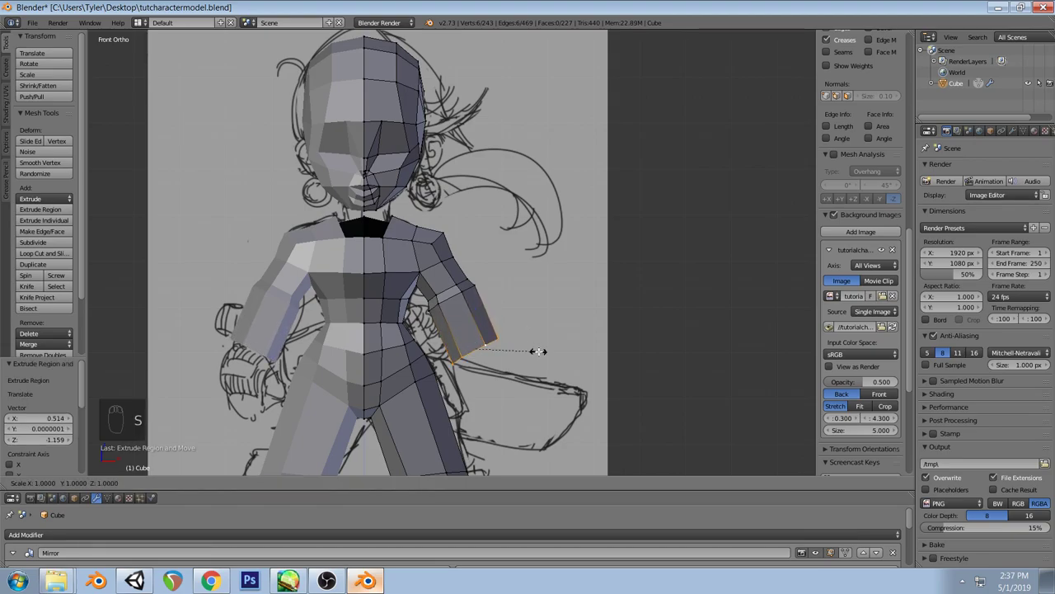
{"action": "left_click", "coordinate": [527, 350]}
{"action": "key", "text": "a"}
Move the loop at the top of the forearm about 0.04 in X and -0.10 in Z, and scale it slightly
{"action": "right_click", "coordinate": [483, 294]}
{"action": "key", "text": "g"}
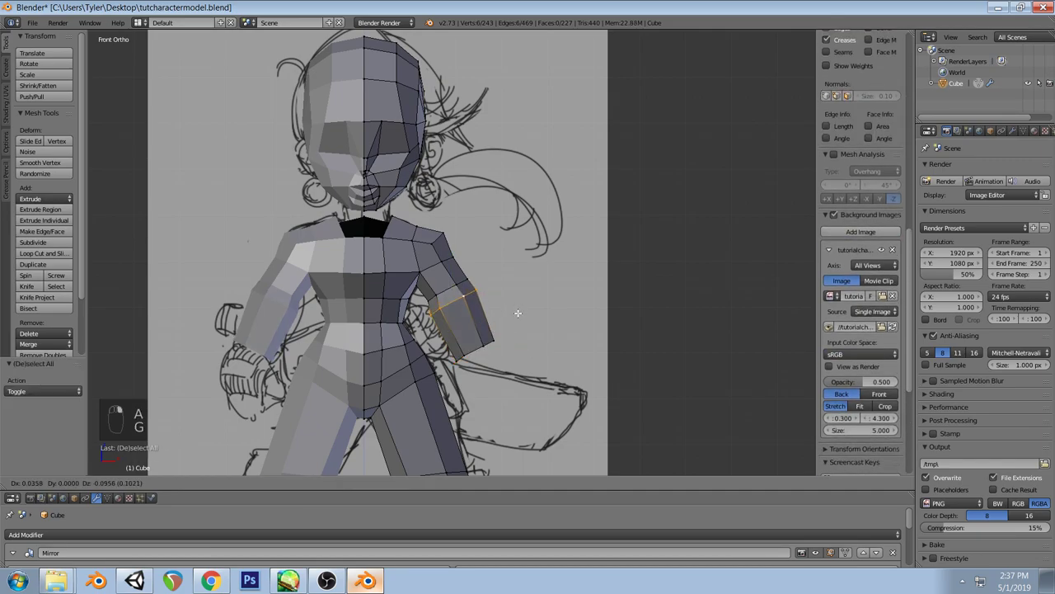
{"action": "left_click", "coordinate": [518, 313]}
{"action": "key", "text": "s"}
{"action": "left_click", "coordinate": [522, 311]}
{"action": "key", "text": "a"}
Move the six vertices along the front of the forearm about 0.08 along Y
{"action": "middle_click_drag", "start_coordinate": [521, 311], "coordinate": [286, 316]}
{"action": "mouse_move", "coordinate": [443, 297]}
{"action": "middle_mouse_down"}
{"action": "mouse_move", "coordinate": [514, 270]}
{"action": "mouse_move", "coordinate": [495, 262]}
{"action": "mouse_move", "coordinate": [451, 287]}
{"action": "middle_mouse_up"}
{"action": "right_click", "coordinate": [399, 287]}
{"action": "key", "text": "a"}
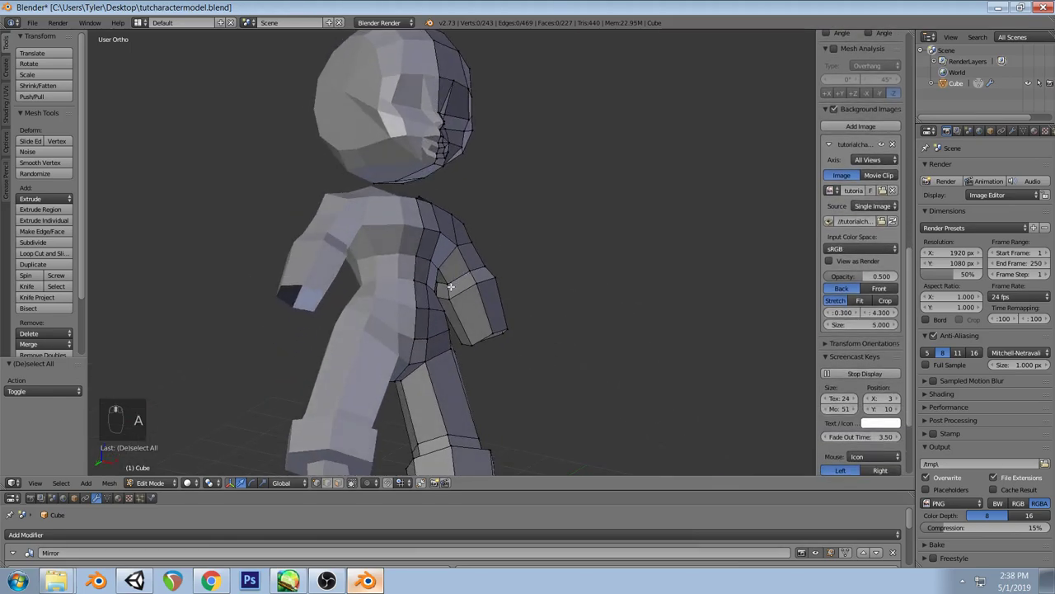
{"action": "right_click", "coordinate": [470, 270]}
{"action": "right_click", "coordinate": [494, 280], "text": "shift"}
{"action": "right_click", "coordinate": [500, 327], "text": "shift"}
{"action": "key", "text": "KP_3"}
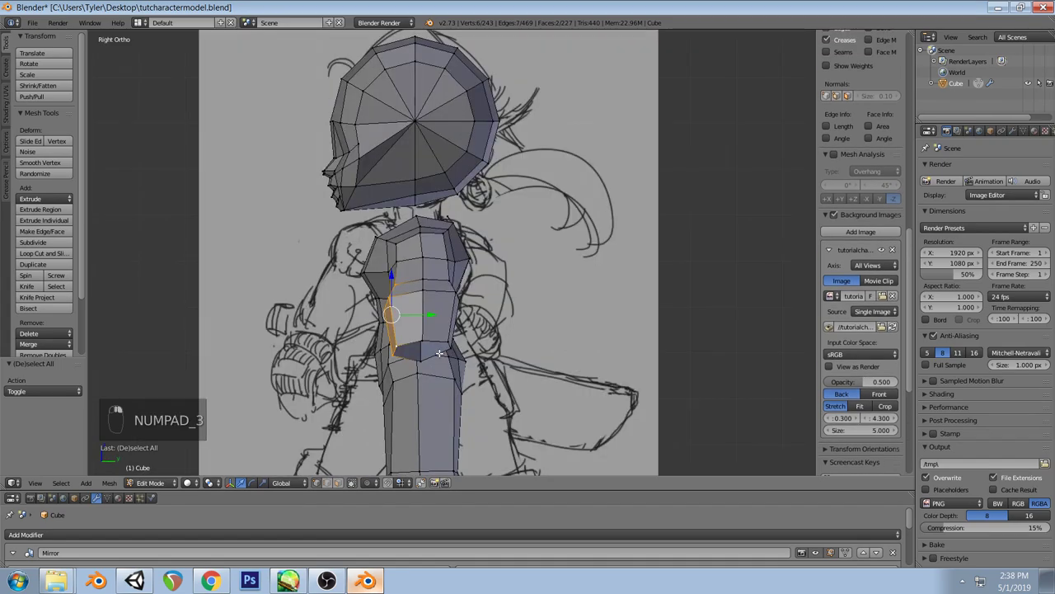
{"action": "key", "text": "g"}
{"action": "key", "text": "y"}
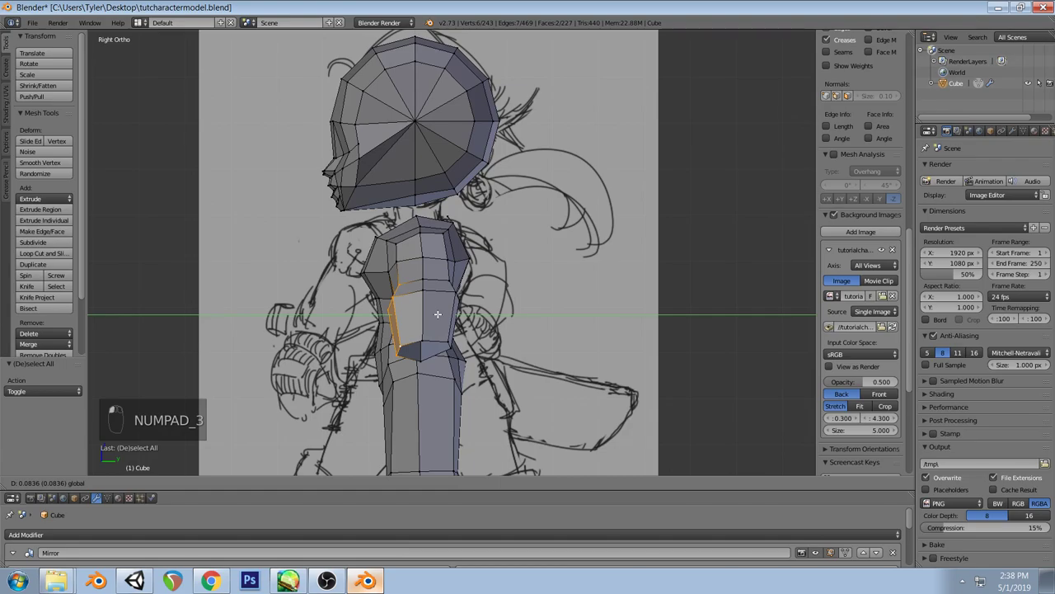
{"action": "left_click", "coordinate": [439, 314]}
{"action": "key", "text": "a"}
{"action": "key", "text": "a"}
Adjust the edge at the back of the elbow slightly along Y
{"action": "mouse_move", "coordinate": [438, 308]}
{"action": "middle_mouse_down"}
{"action": "mouse_move", "coordinate": [470, 313]}
{"action": "mouse_move", "coordinate": [407, 321]}
{"action": "mouse_move", "coordinate": [391, 283]}
{"action": "mouse_move", "coordinate": [341, 308]}
{"action": "middle_mouse_up"}
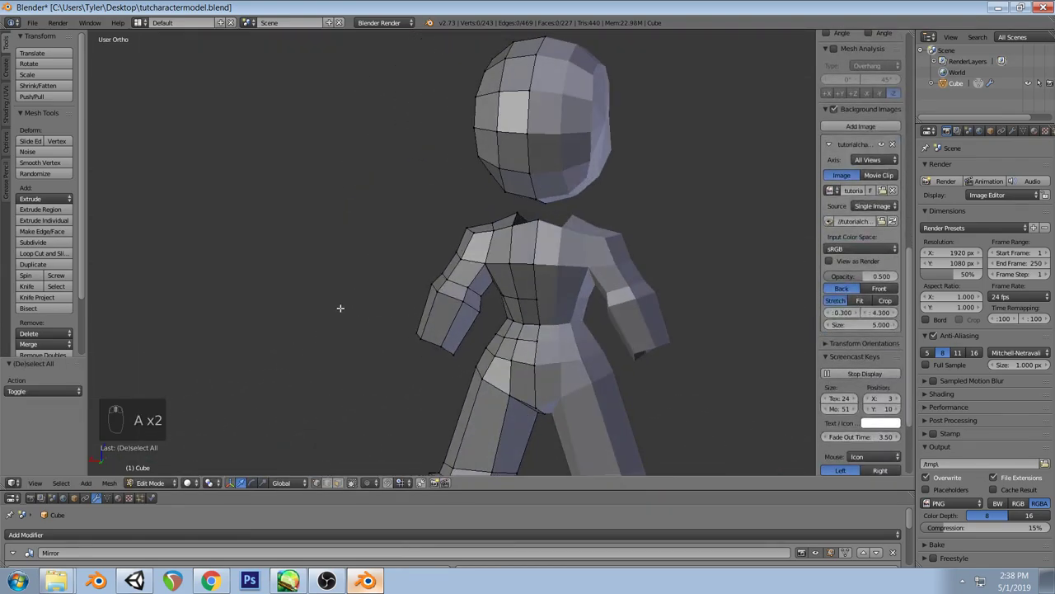
{"action": "right_click", "coordinate": [447, 275]}
{"action": "key", "text": "KP_3"}
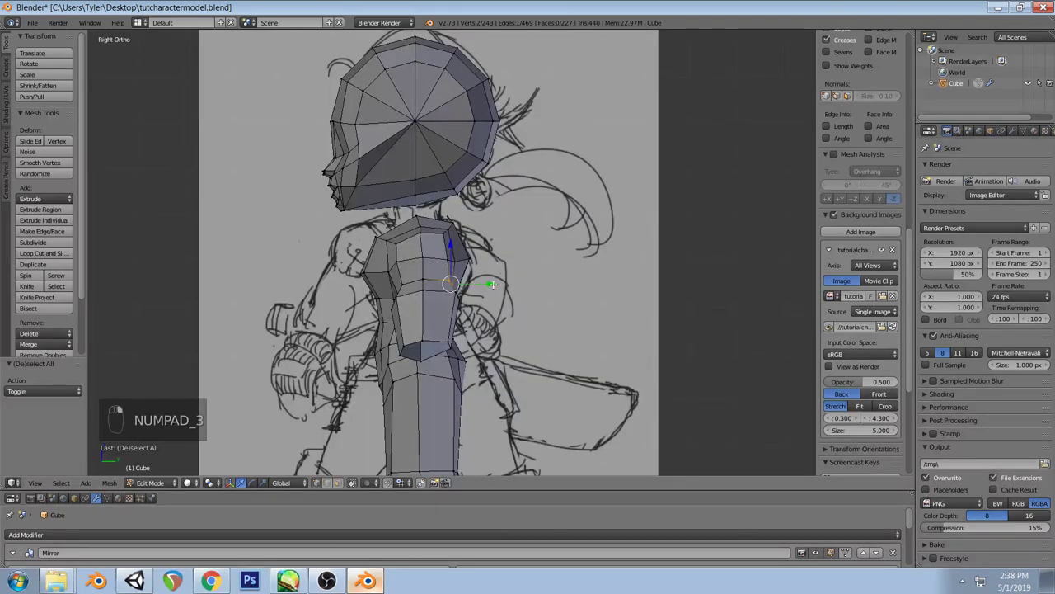
{"action": "left_click_drag", "start_coordinate": [491, 283], "coordinate": [490, 282]}
{"action": "key", "text": "a"}
{"action": "key", "text": "a"}
Move the rear face of the forearm about -0.11 along Y
{"action": "middle_click_drag", "start_coordinate": [488, 280], "coordinate": [445, 309]}
{"action": "right_click", "coordinate": [442, 315]}
{"action": "key", "text": "KP_3"}
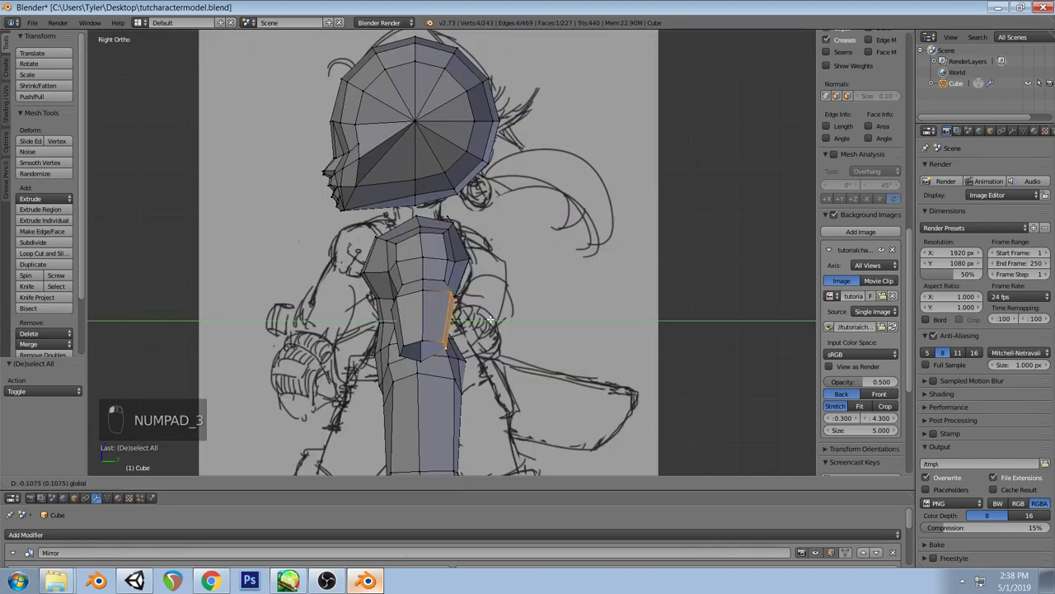
{"action": "key", "text": "a"}
Scale the open wrist loop to about 0.67 along X and rotate it 14.902° in the front view
{"action": "middle_click_drag", "start_coordinate": [488, 337], "coordinate": [500, 269]}
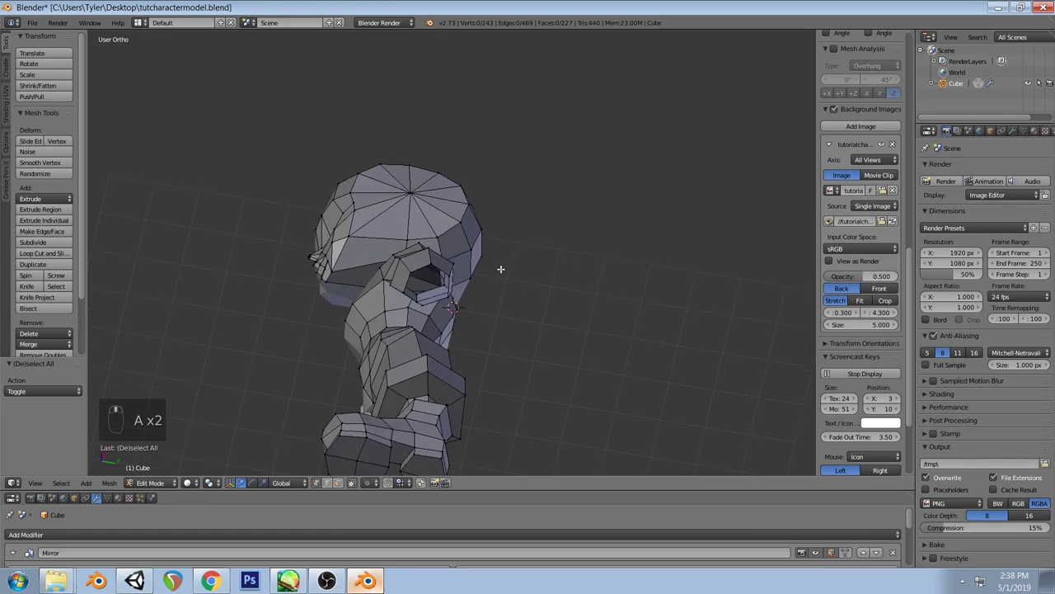
{"action": "right_click", "coordinate": [435, 263]}
{"action": "mouse_move", "coordinate": [506, 388]}
{"action": "middle_mouse_down"}
{"action": "mouse_move", "coordinate": [542, 420]}
{"action": "mouse_move", "coordinate": [494, 380]}
{"action": "middle_mouse_up"}
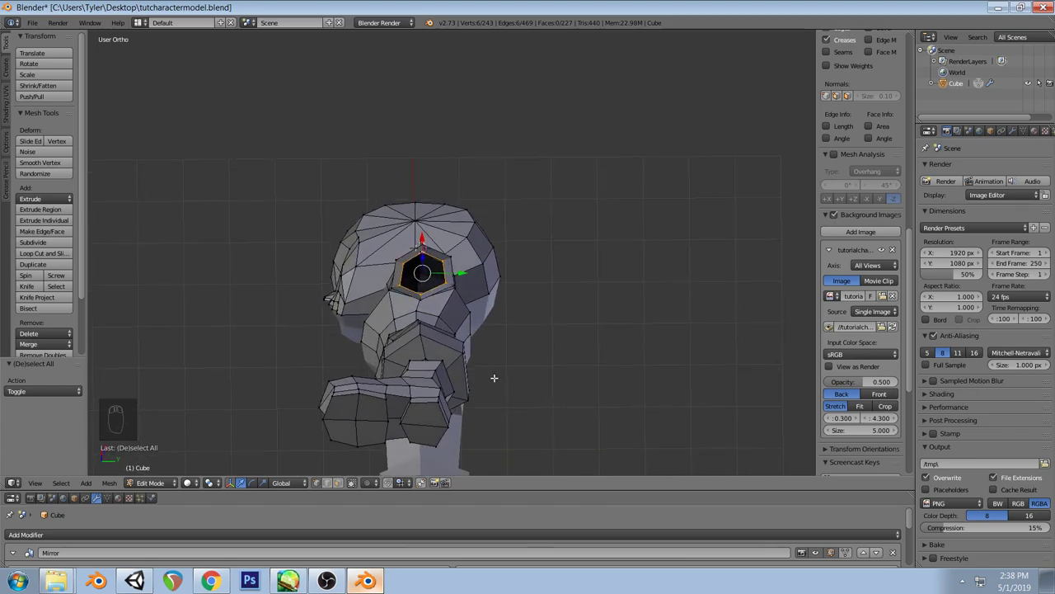
{"action": "key", "text": "KP_1"}
{"action": "key", "text": "s"}
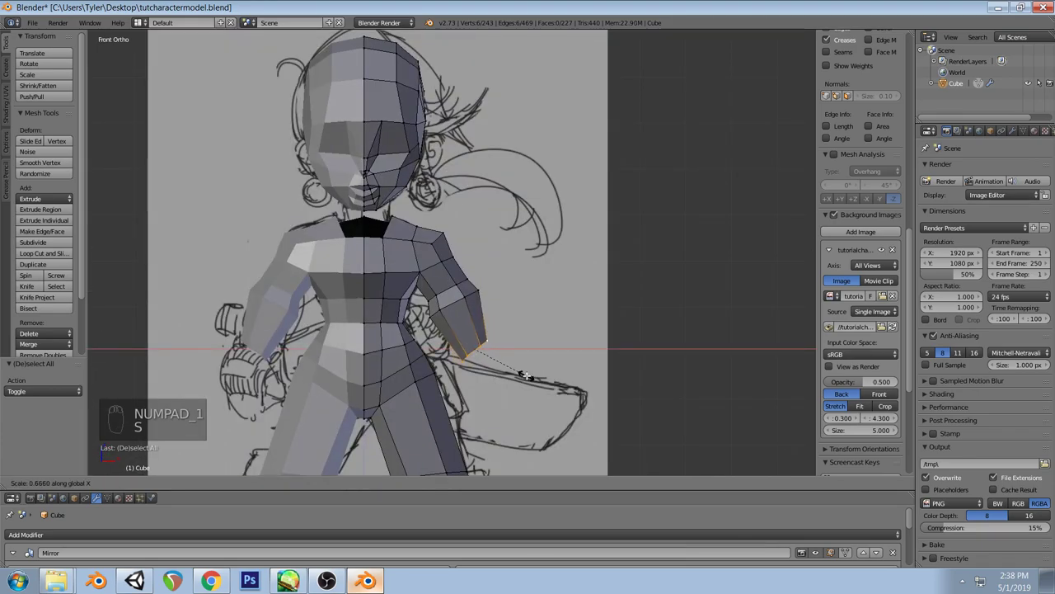
{"action": "left_click", "coordinate": [520, 375]}
{"action": "key", "text": "r"}
{"action": "left_click", "coordinate": [587, 365]}
{"action": "middle_click_drag", "start_coordinate": [587, 365], "coordinate": [523, 377]}
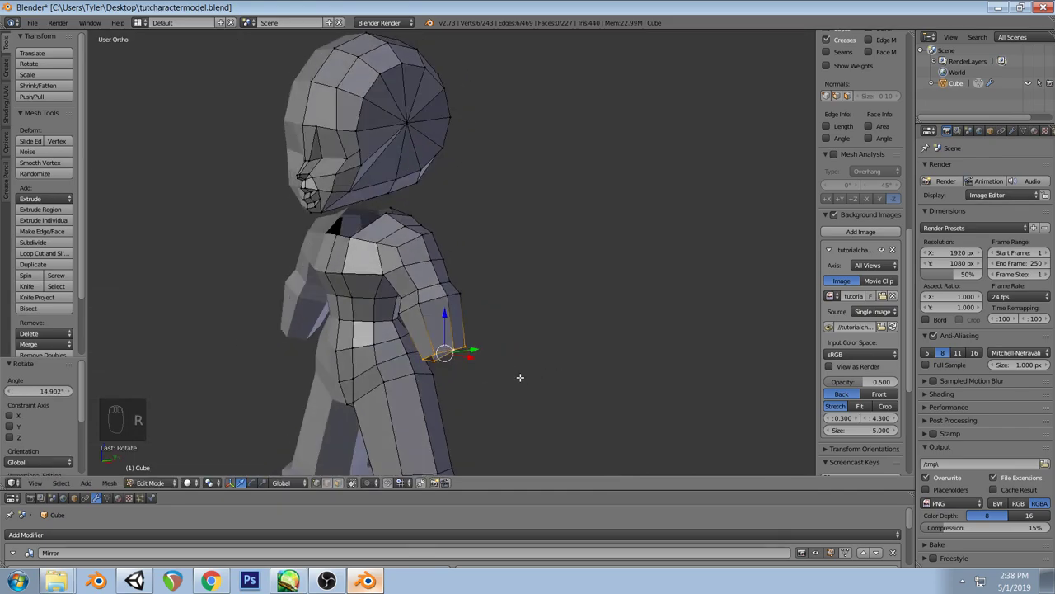
{"action": "key", "text": "KP_1"}
{"action": "key", "text": "a"}
Move the outer arm vertex just above the elbow about -0.05 along X
{"action": "key", "text": "a"}
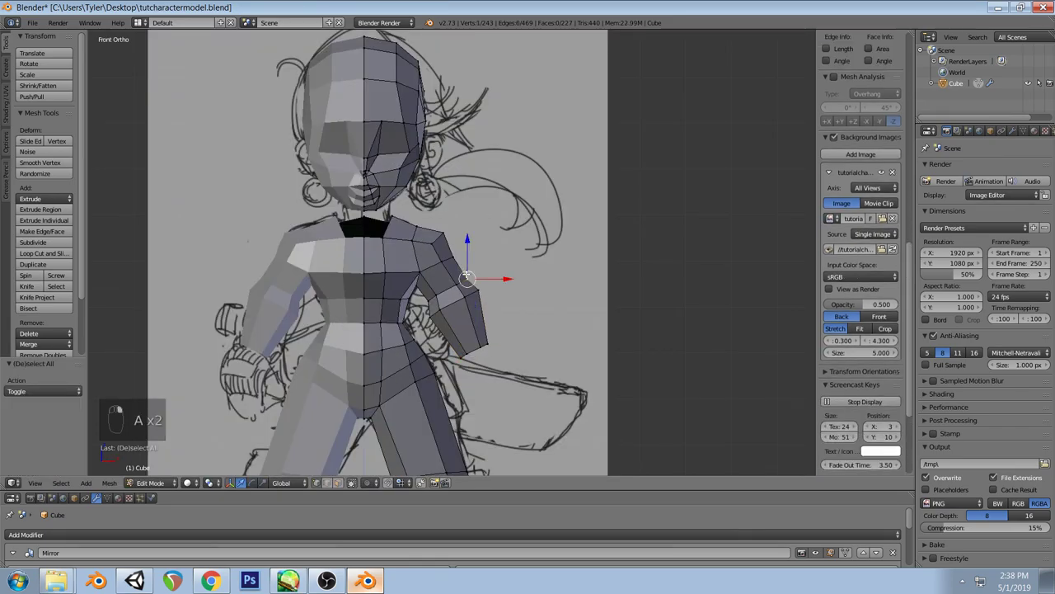
{"action": "key", "text": "g"}
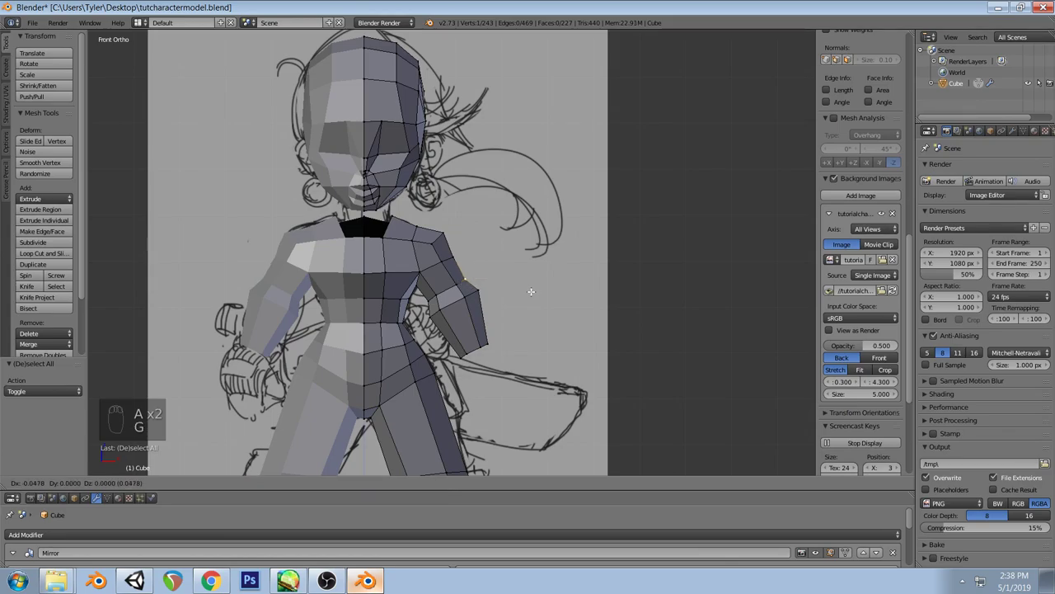
{"action": "right_click", "coordinate": [524, 292]}
{"action": "scroll", "coordinate": [551, 276], "scroll_direction": "down", "scroll_amount": 3}
{"action": "middle_click_drag", "start_coordinate": [551, 276], "coordinate": [528, 277]}
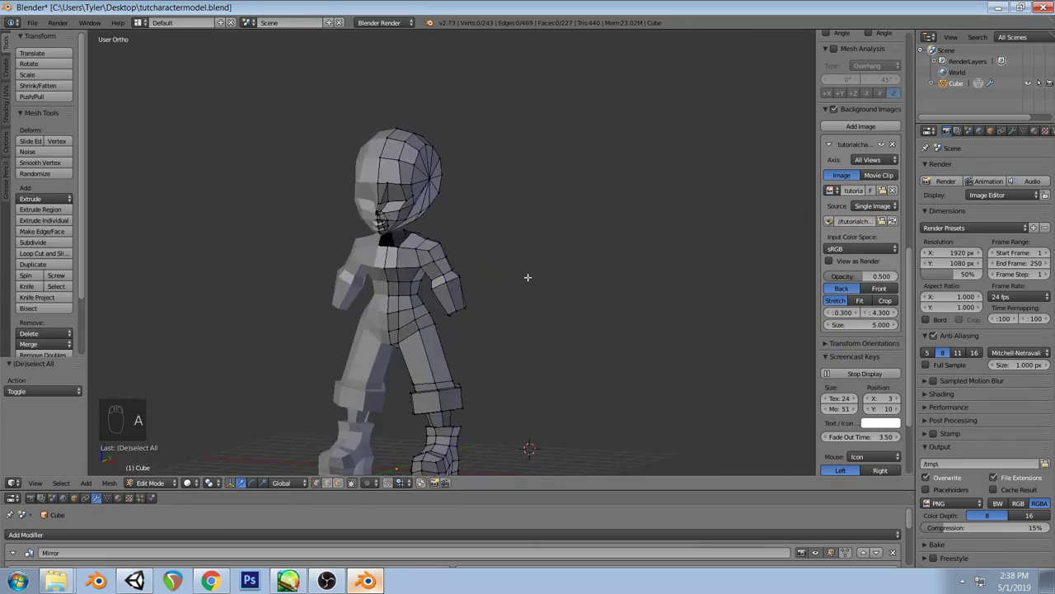
Extrude the wrist loop in place and scale the new loop by 1.481 to start the glove cuff
{"action": "key", "text": "KP_1"}
{"action": "scroll", "coordinate": [491, 349], "scroll_direction": "up", "scroll_amount": 2}
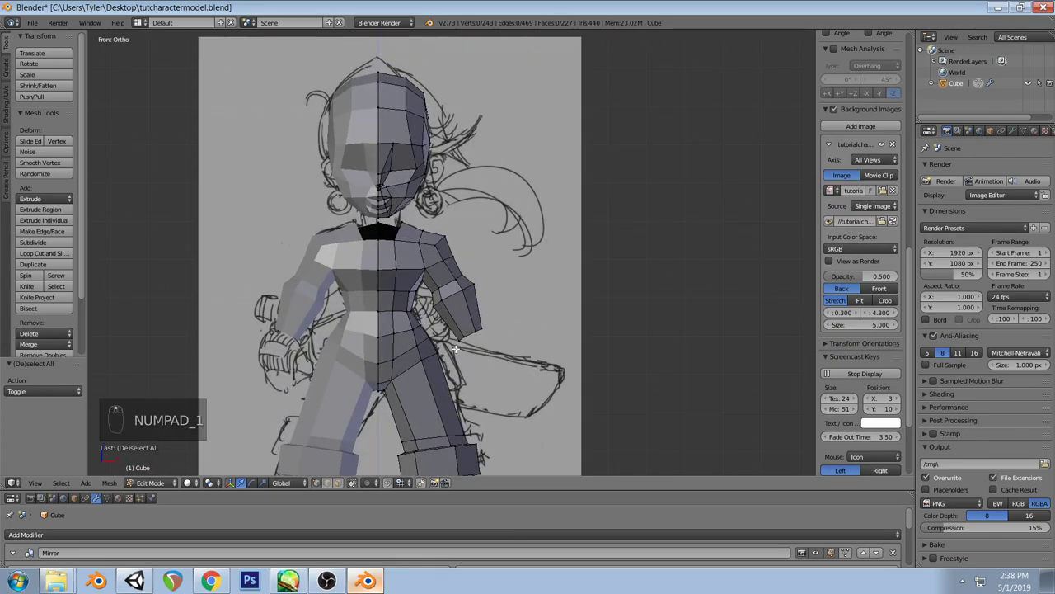
{"action": "right_click", "coordinate": [467, 331]}
{"action": "key", "text": "e"}
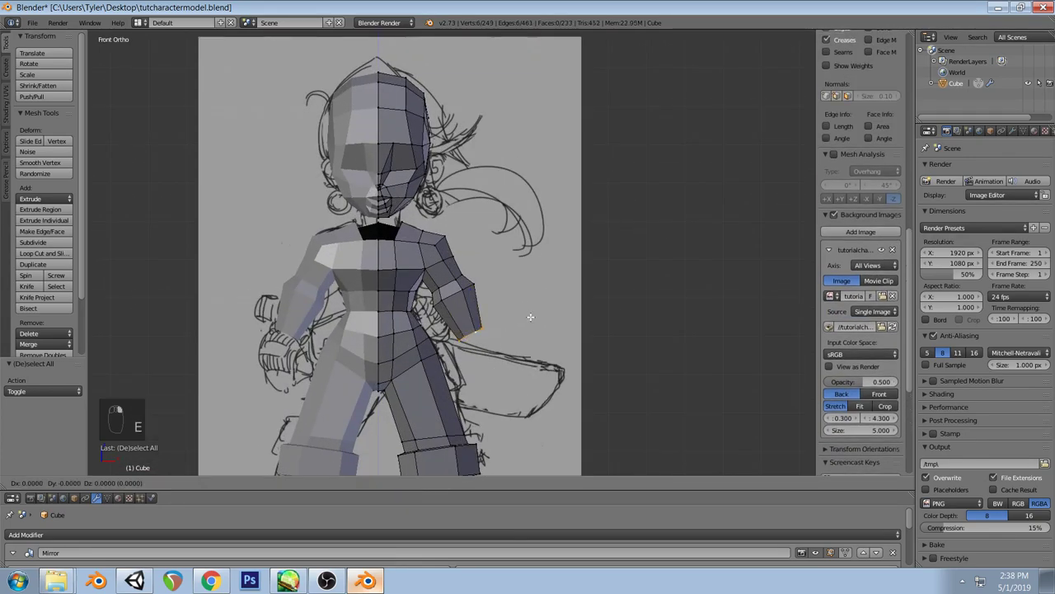
{"action": "right_click", "coordinate": [564, 336]}
{"action": "key", "text": "s"}
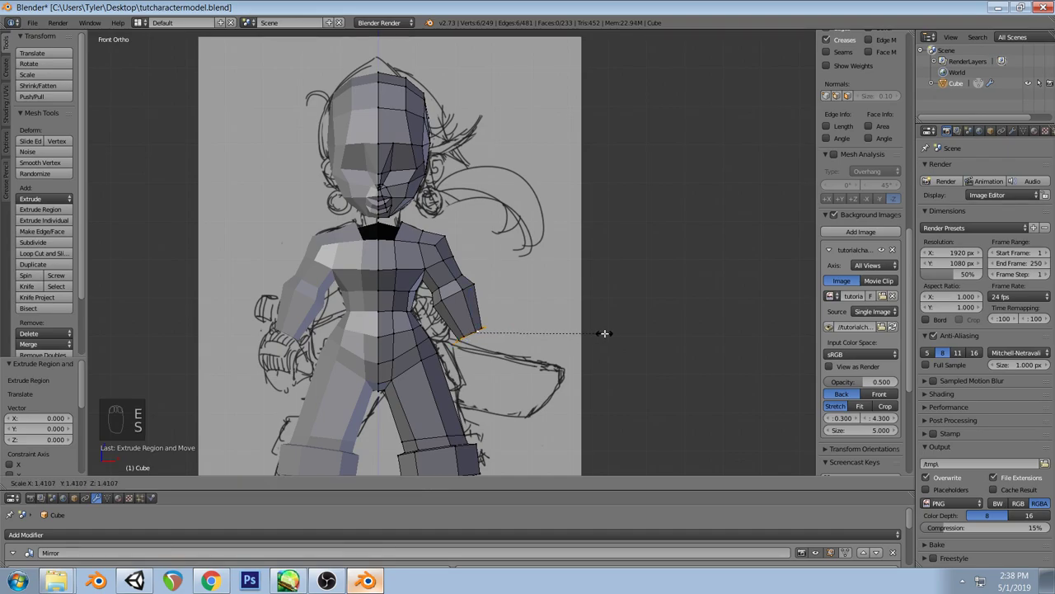
{"action": "left_click", "coordinate": [608, 333]}
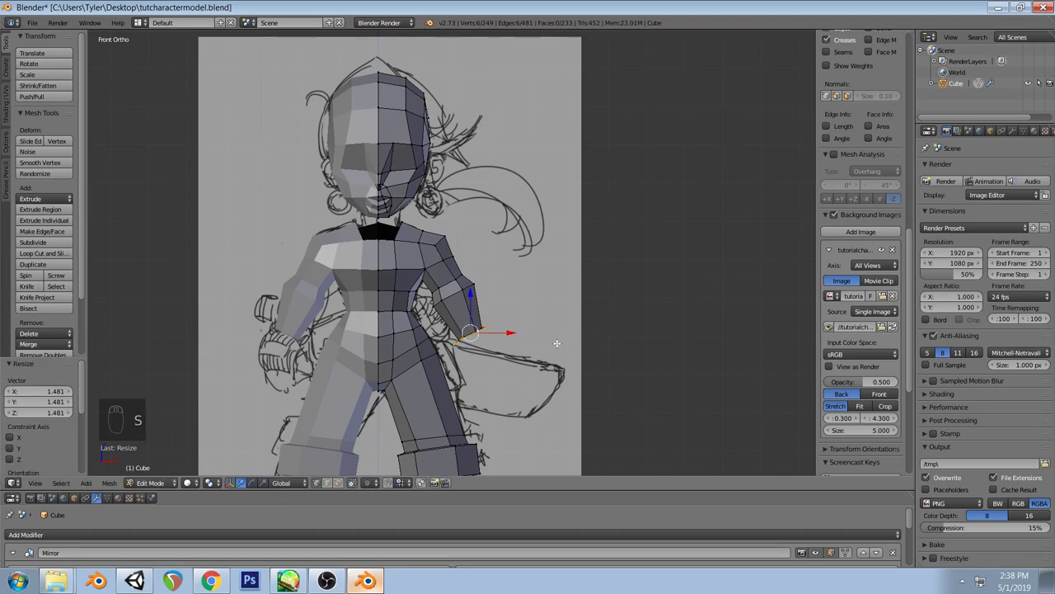
Try Smooth Vertex on the cuff loop in wireframe, and undo back to the unscaled extrusion in solid shading
{"action": "key", "text": "z"}
{"action": "key", "text": "space"}
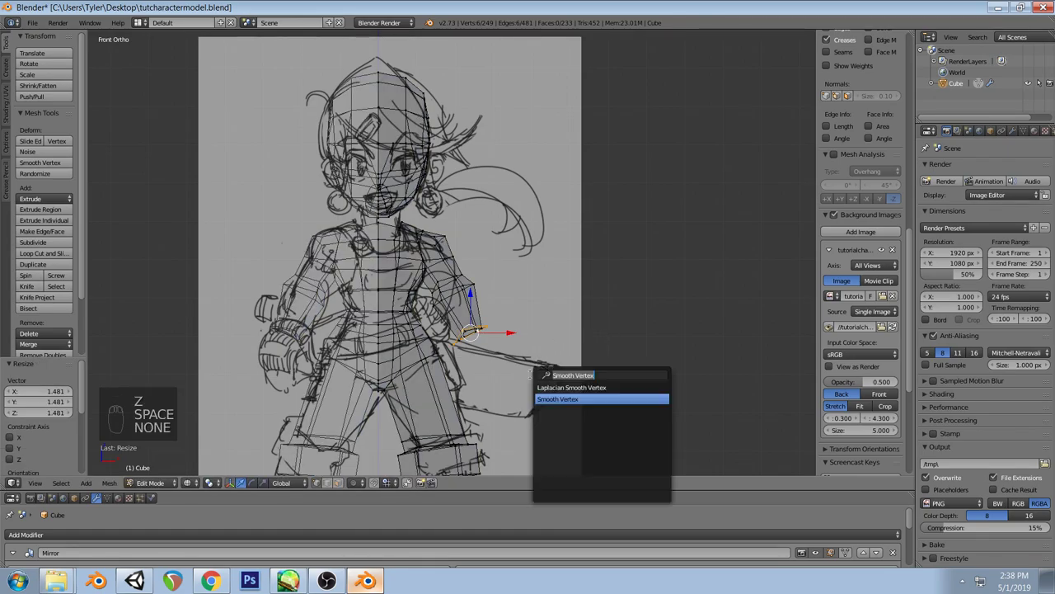
{"action": "left_click", "coordinate": [569, 401]}
{"action": "key", "text": "space"}
{"action": "left_click", "coordinate": [569, 401]}
{"action": "key", "text": "space"}
{"action": "key", "text": "Return"}
{"action": "key", "text": "ctrl+z"}
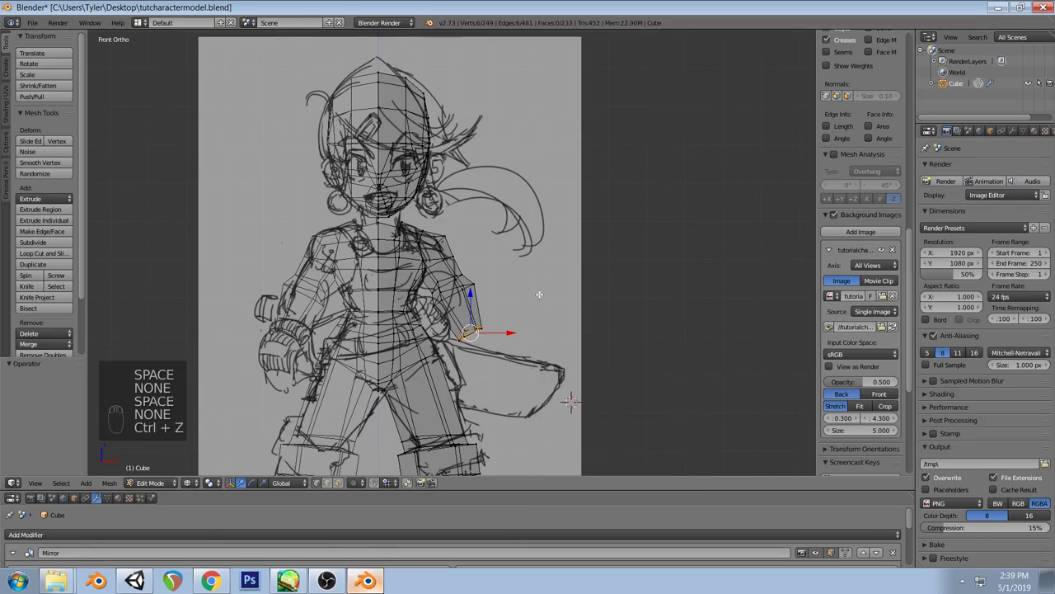
{"action": "key", "text": "ctrl+shift+z"}
{"action": "key", "text": "space"}
{"action": "key", "text": "z"}
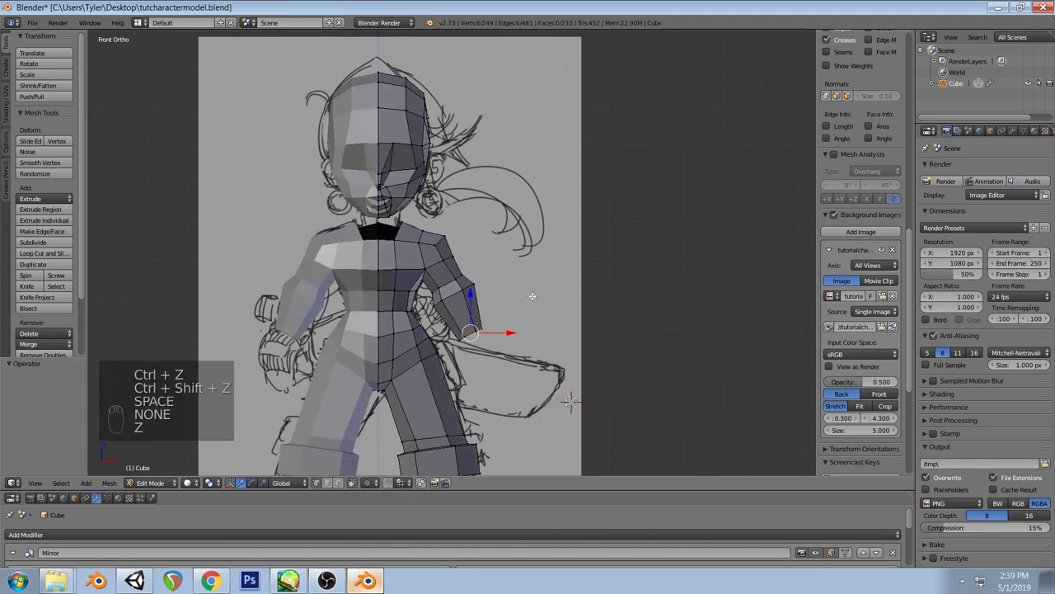
Scale the cuff loop by about 1.72, tilt it slightly, and move it about 0.04 in X and -0.01 in Z
{"action": "key", "text": "s"}
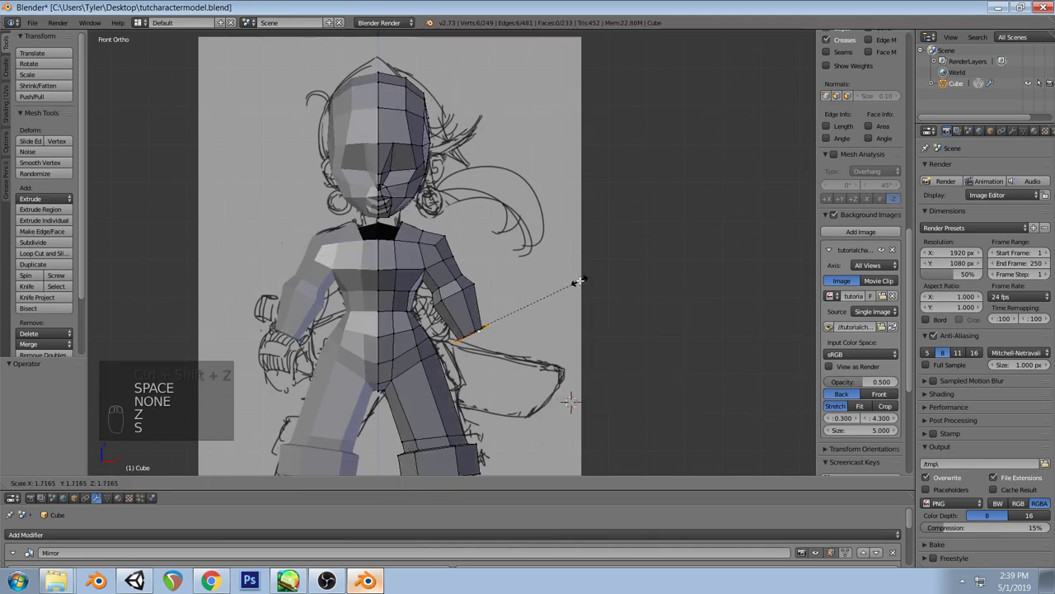
{"action": "left_click", "coordinate": [579, 280]}
{"action": "key", "text": "r"}
{"action": "key", "text": "r"}
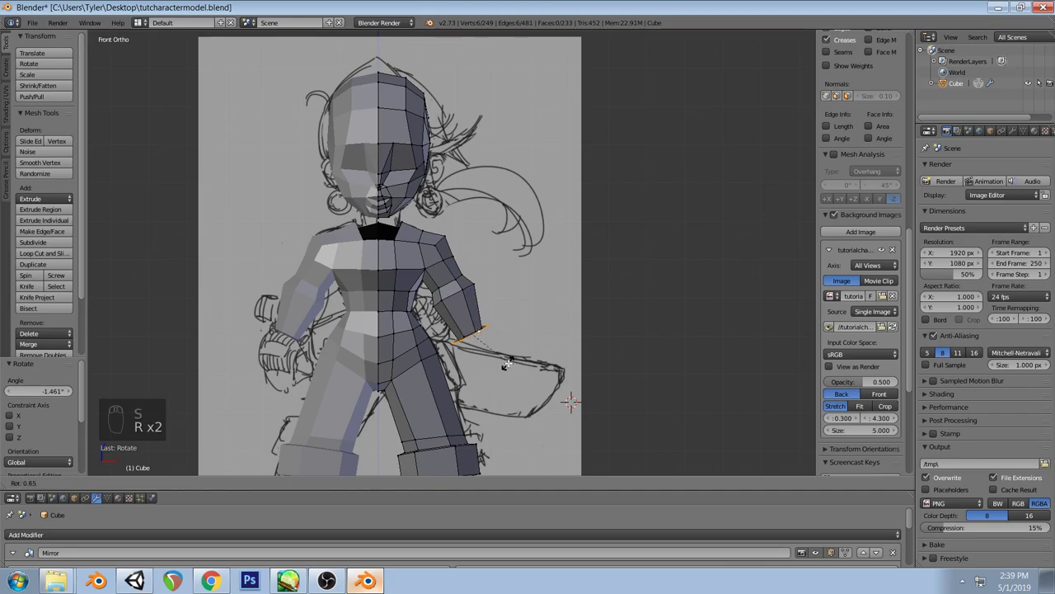
{"action": "left_click", "coordinate": [570, 401]}
{"action": "key", "text": "g"}
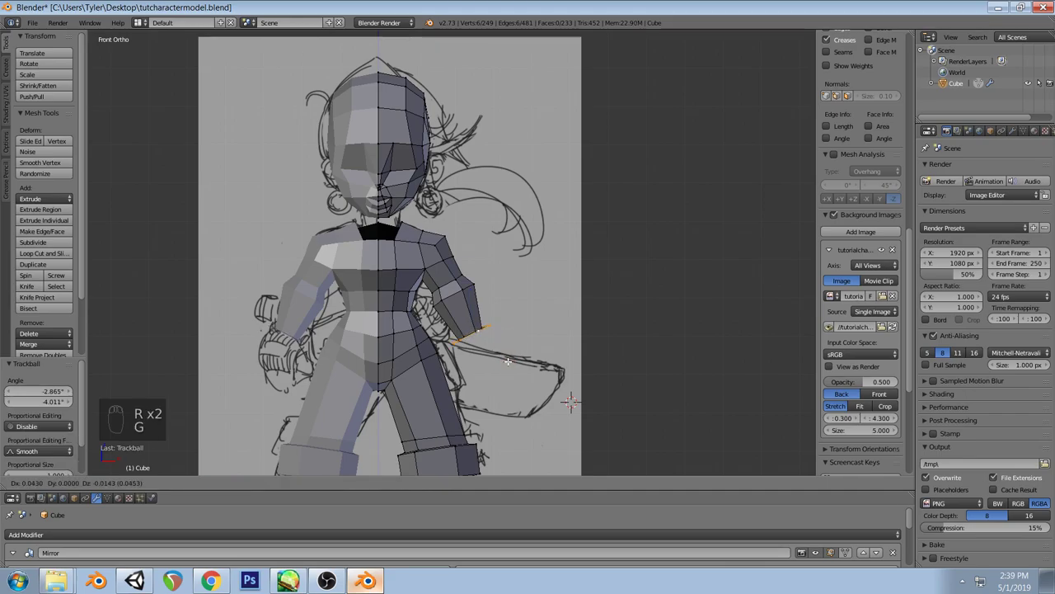
{"action": "left_click", "coordinate": [507, 360]}
Restore the cuff loop's selection and scale it by 0.856 along Y
{"action": "key", "text": "a"}
{"action": "middle_click_drag", "start_coordinate": [507, 360], "coordinate": [397, 371]}
{"action": "key", "text": "ctrl+z"}
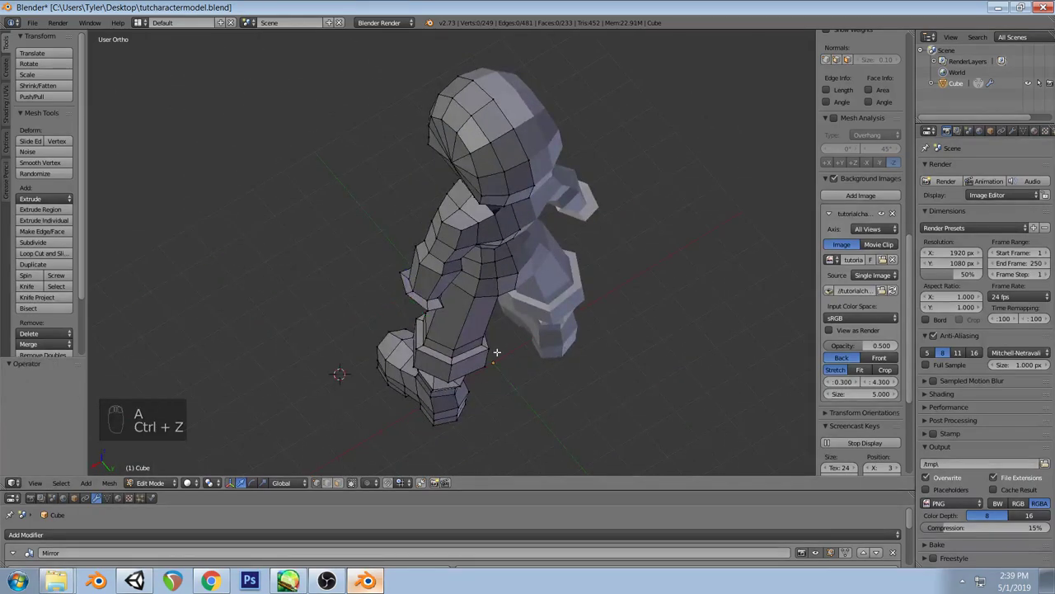
{"action": "key", "text": "ctrl+z"}
{"action": "key", "text": "s"}
{"action": "key", "text": "y"}
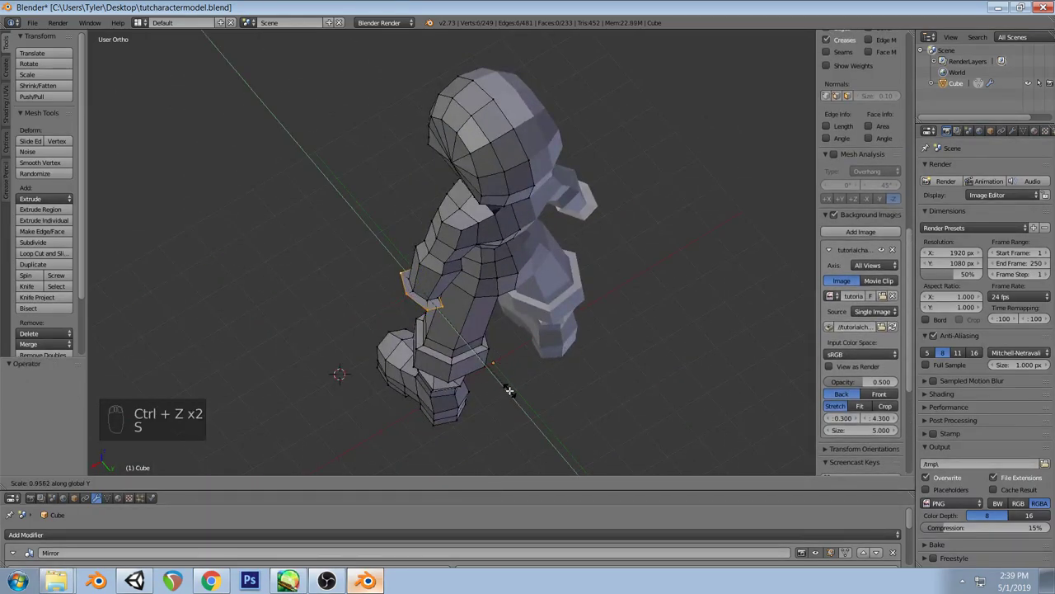
{"action": "left_click", "coordinate": [500, 372]}
Extrude the cuff loop 0.143 in X and -0.287 in Z, and scale the new loop by 1.009
{"action": "middle_click_drag", "start_coordinate": [499, 372], "coordinate": [534, 324]}
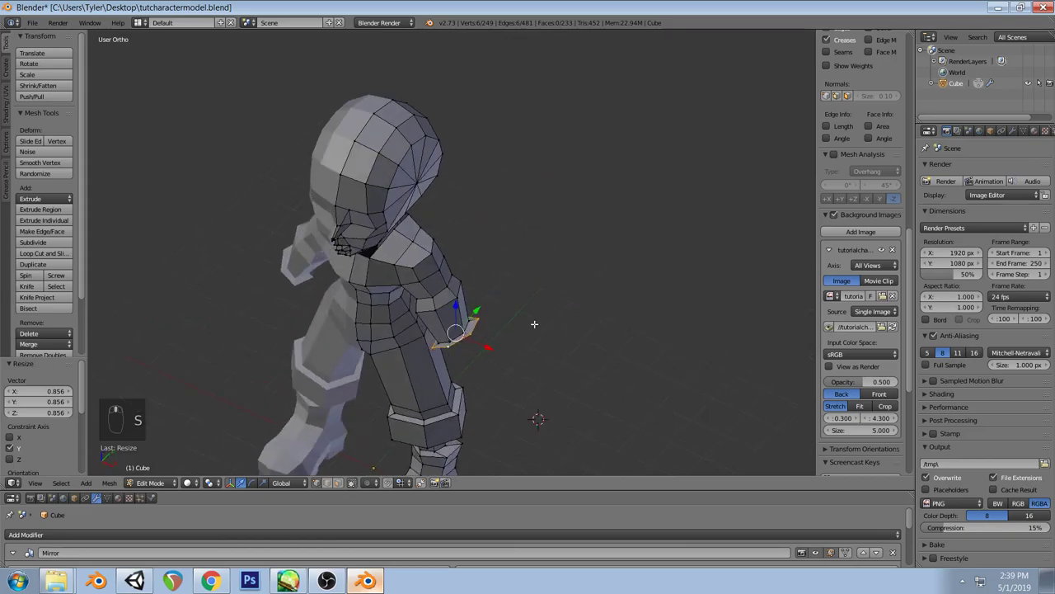
{"action": "key", "text": "KP_1"}
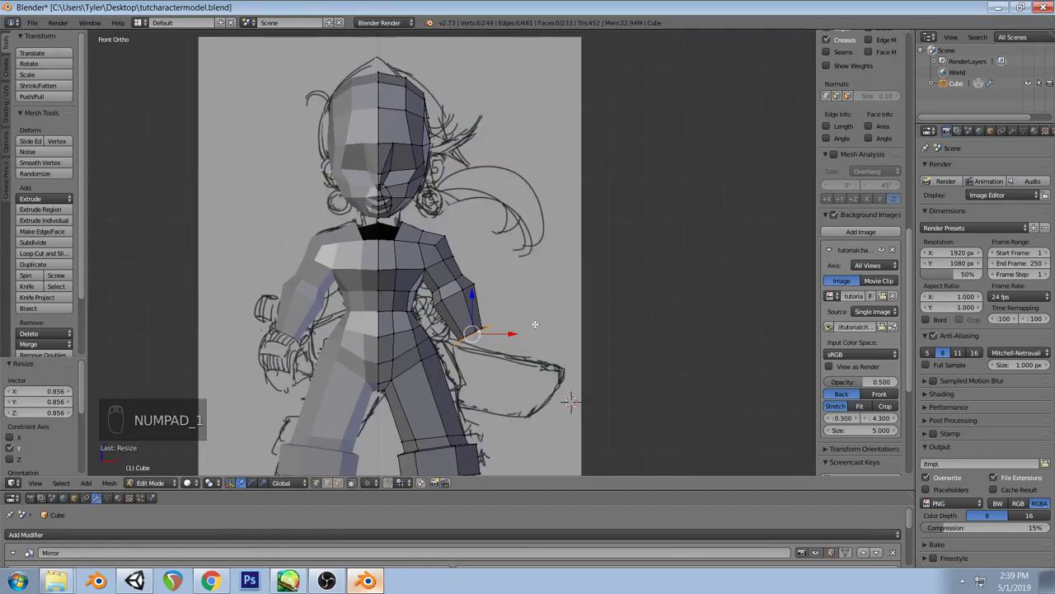
{"action": "key", "text": "e"}
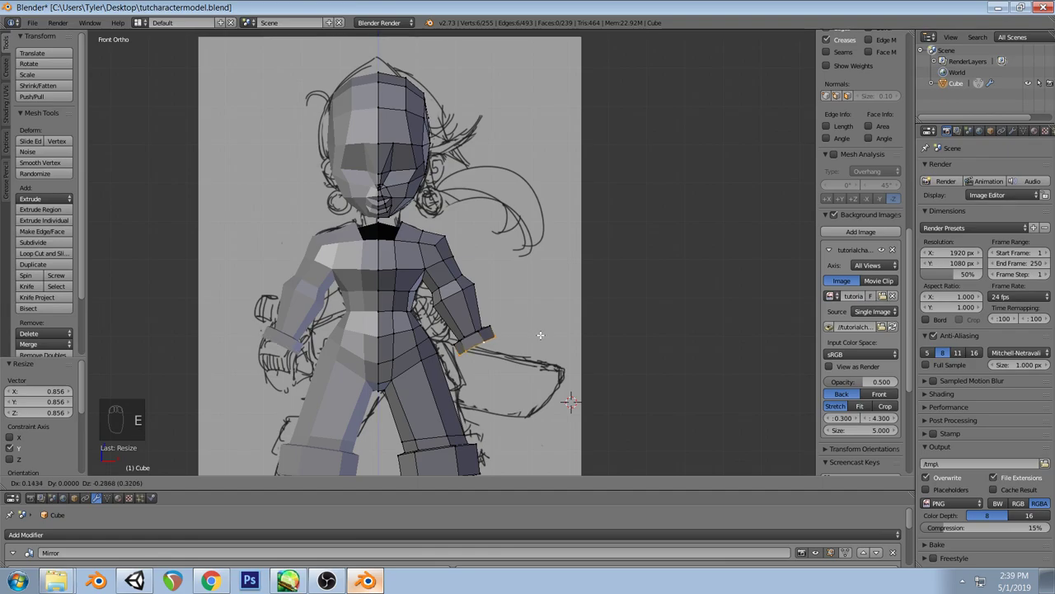
{"action": "left_click", "coordinate": [540, 334]}
{"action": "key", "text": "s"}
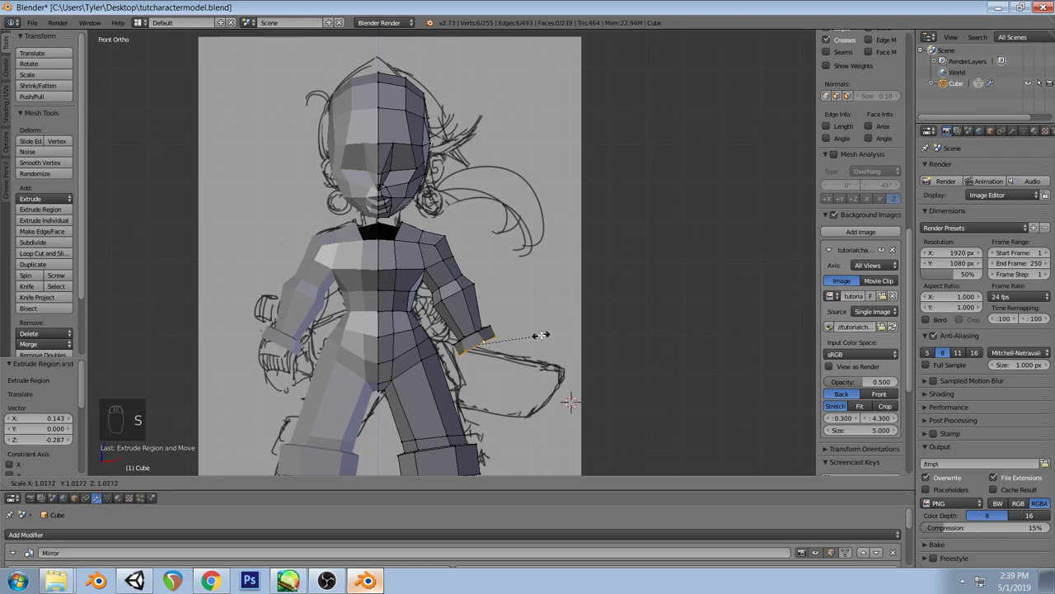
{"action": "left_click", "coordinate": [541, 335]}
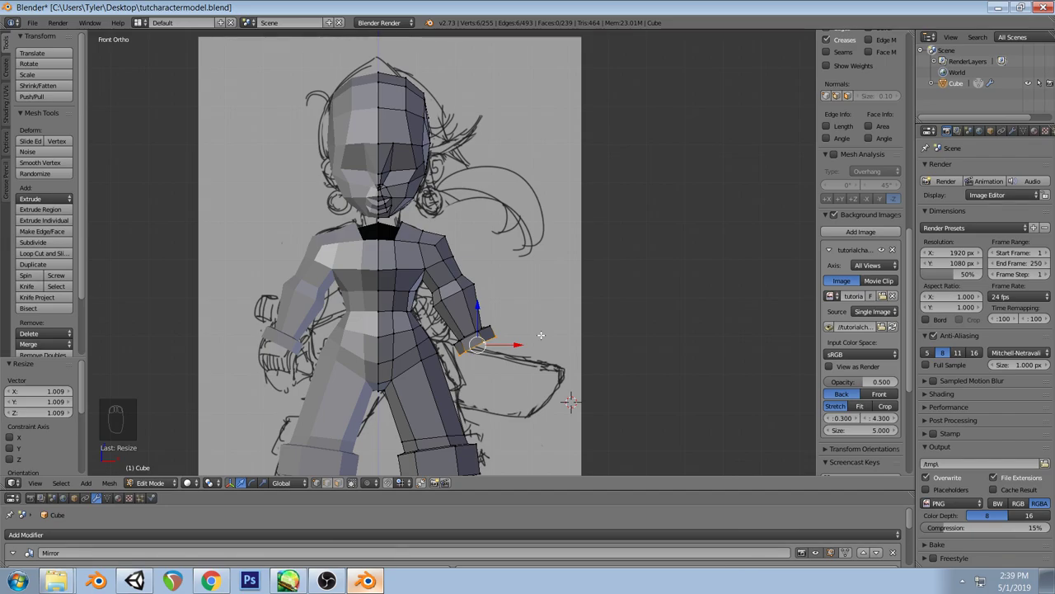
{"action": "mouse_move", "coordinate": [588, 318]}
{"action": "middle_mouse_down"}
{"action": "mouse_move", "coordinate": [532, 325]}
{"action": "mouse_move", "coordinate": [405, 420]}
{"action": "mouse_move", "coordinate": [410, 348]}
{"action": "mouse_move", "coordinate": [478, 348]}
{"action": "middle_mouse_up"}
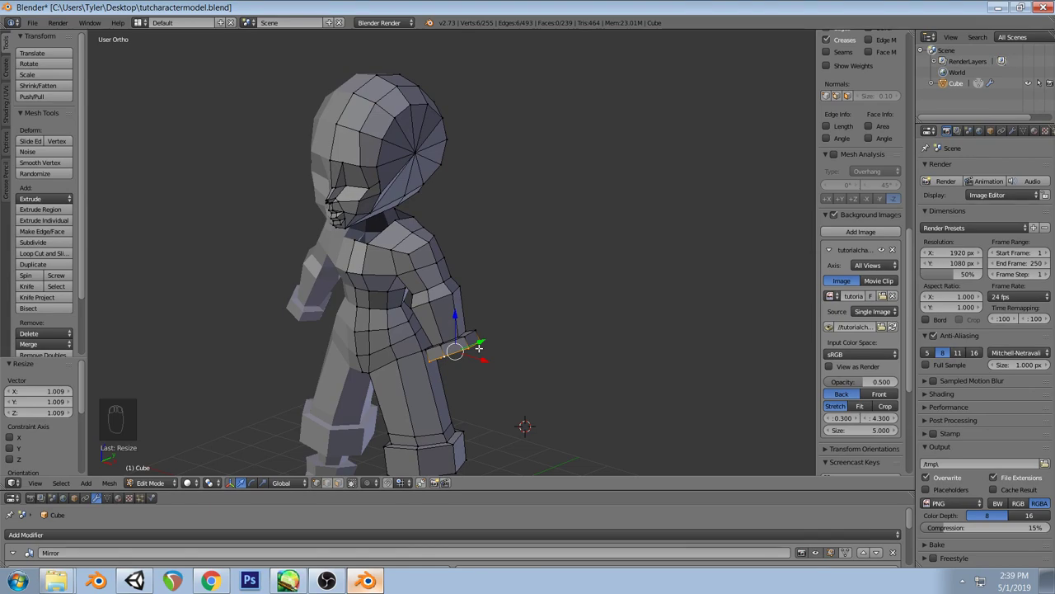
{"action": "key", "text": "KP_1"}
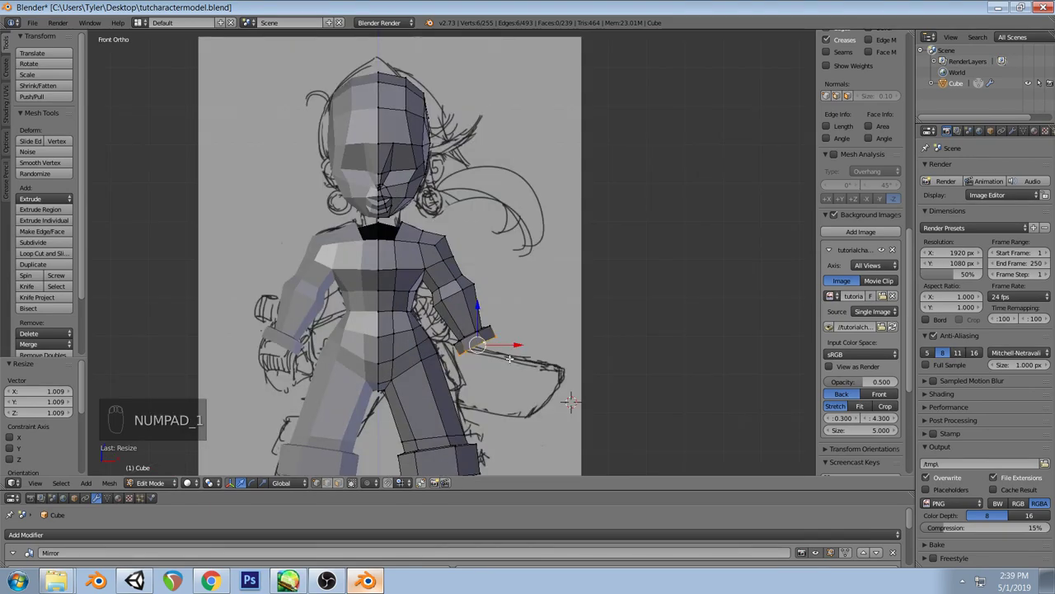
Extrude the cuff loop, scale the new loop by 0.914, and move it -0.029 in X and 0.014 in Z
{"action": "key", "text": "e"}
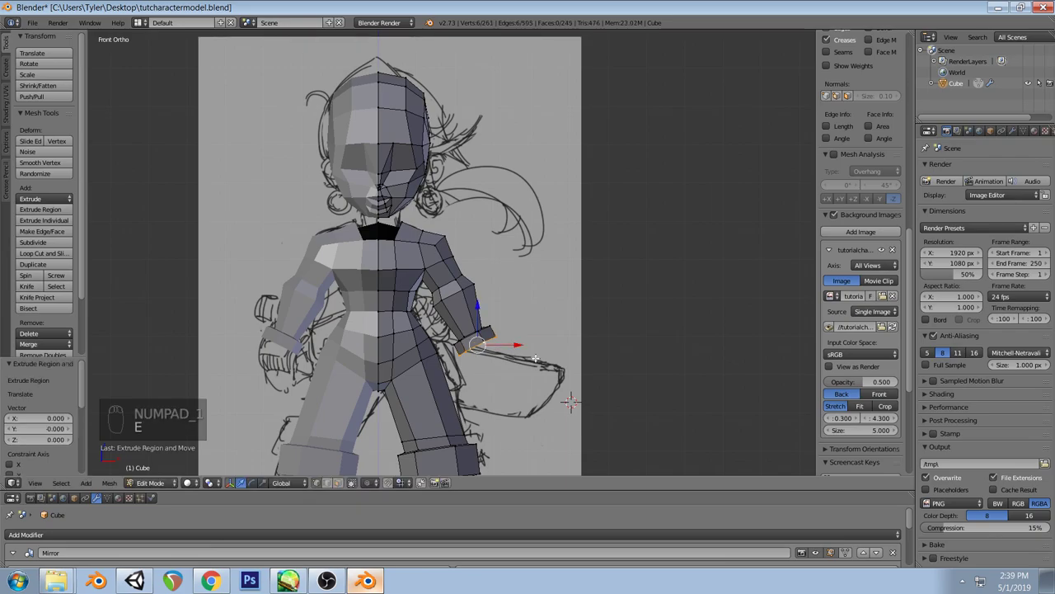
{"action": "key", "text": "g"}
{"action": "left_click", "coordinate": [537, 362]}
{"action": "key", "text": "s"}
{"action": "left_click", "coordinate": [533, 360]}
{"action": "key", "text": "g"}
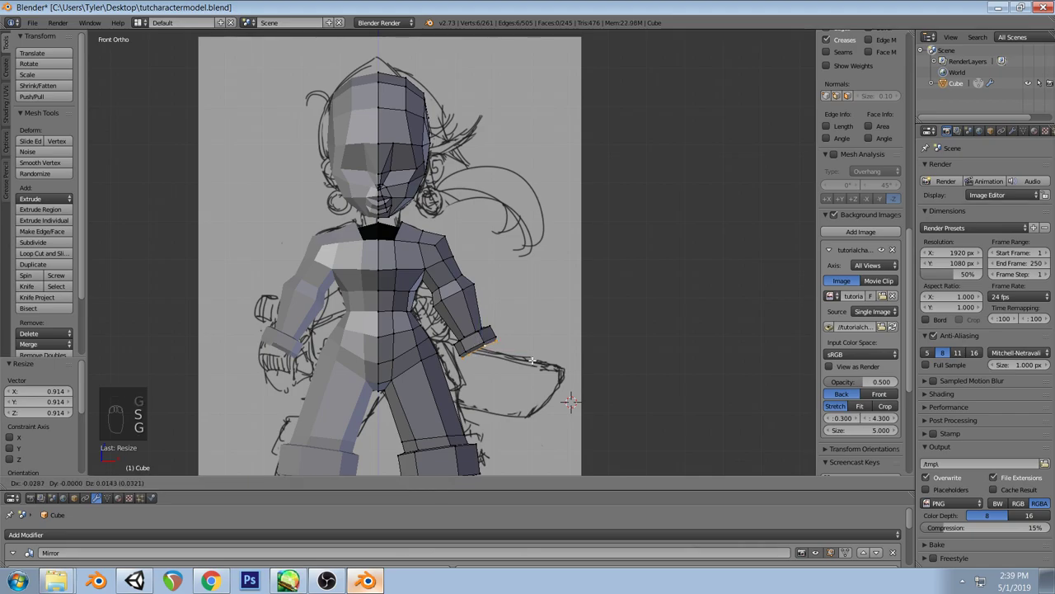
{"action": "left_click", "coordinate": [533, 361]}
Extrude the hand section 0.387 in X and -0.789 in Z, narrow its end loop along X, and scale it by 0.889
{"action": "key", "text": "e"}
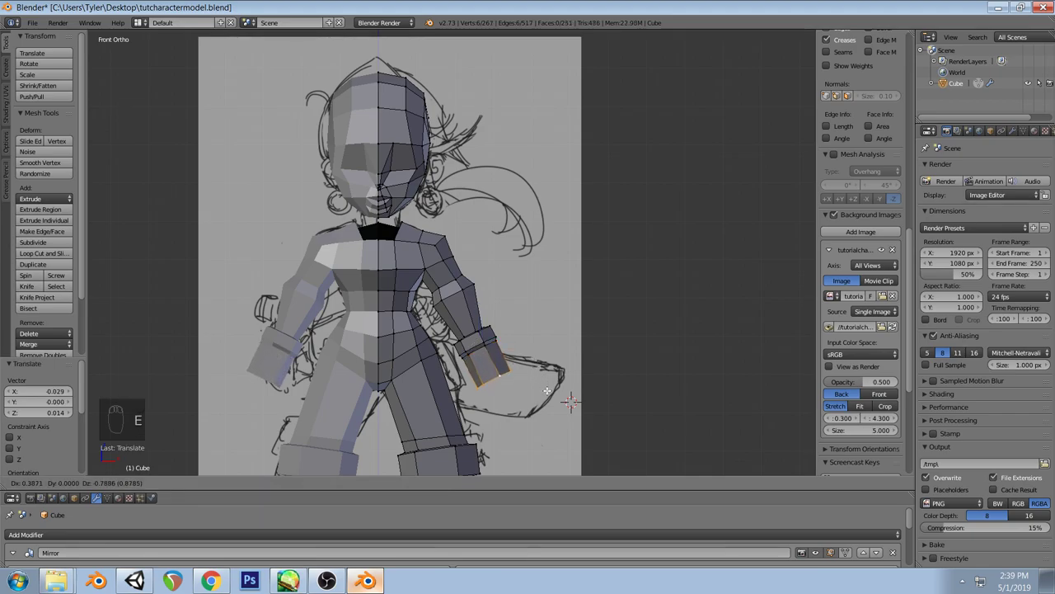
{"action": "left_click", "coordinate": [571, 401]}
{"action": "middle_click_drag", "start_coordinate": [571, 401], "coordinate": [423, 314]}
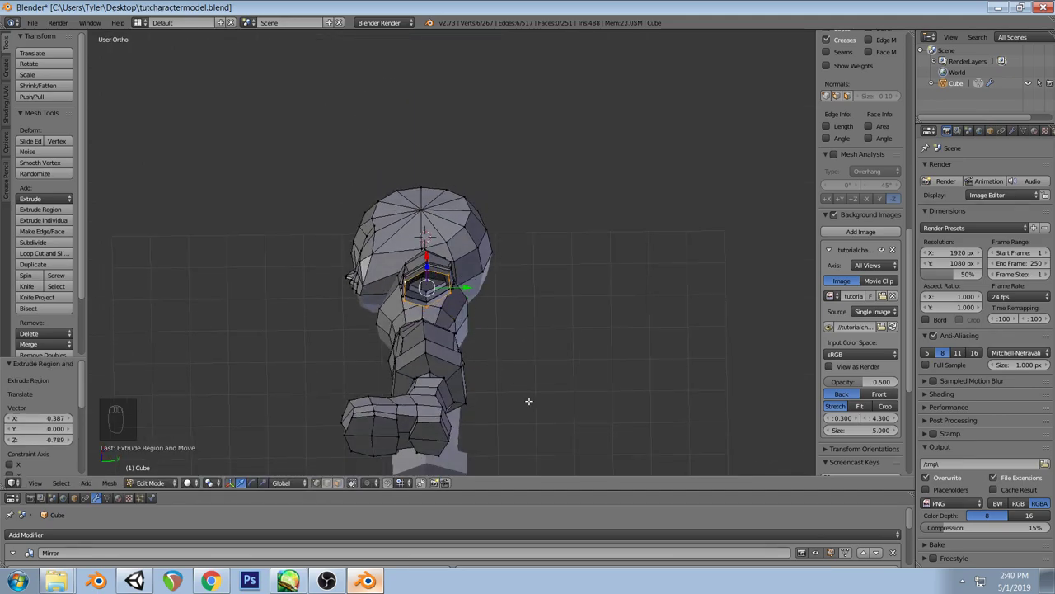
{"action": "key", "text": "s"}
{"action": "key", "text": "x"}
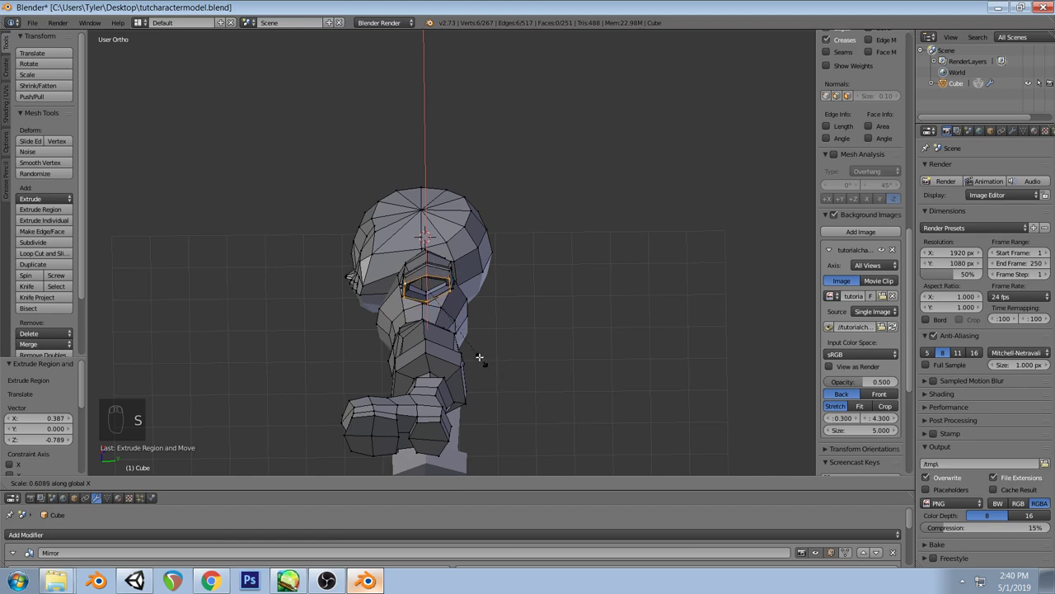
{"action": "left_click", "coordinate": [486, 361]}
{"action": "key", "text": "s"}
{"action": "left_click", "coordinate": [507, 371]}
Rotate the hand's end loop by about 15.3° in front view and move it -0.072 in X and 0.129 in Z
{"action": "mouse_move", "coordinate": [508, 371]}
{"action": "middle_mouse_down"}
{"action": "mouse_move", "coordinate": [506, 401]}
{"action": "mouse_move", "coordinate": [622, 434]}
{"action": "middle_mouse_up"}
{"action": "key", "text": "KP_1"}
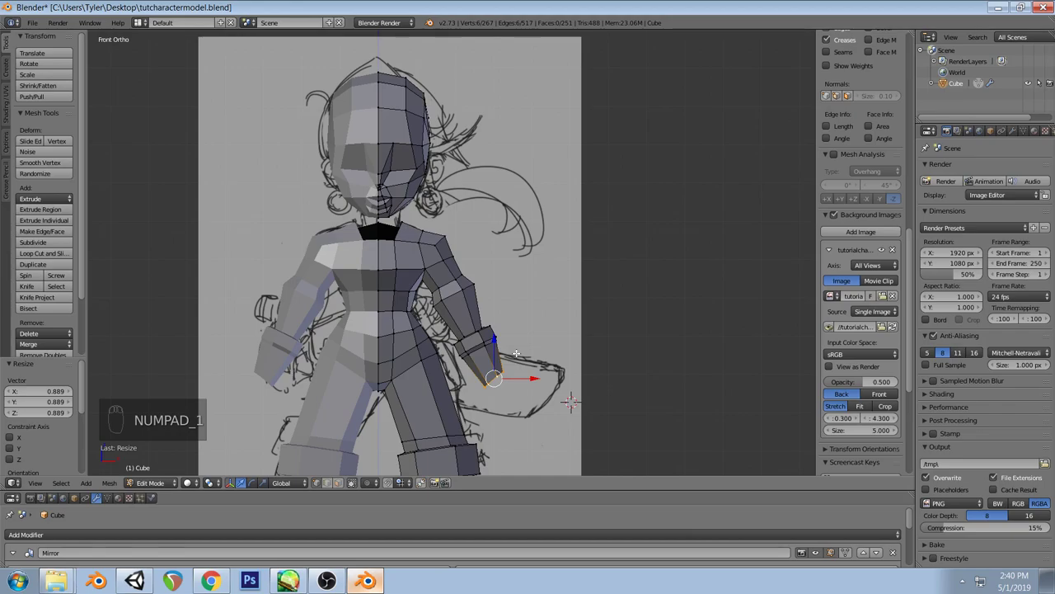
{"action": "key", "text": "r"}
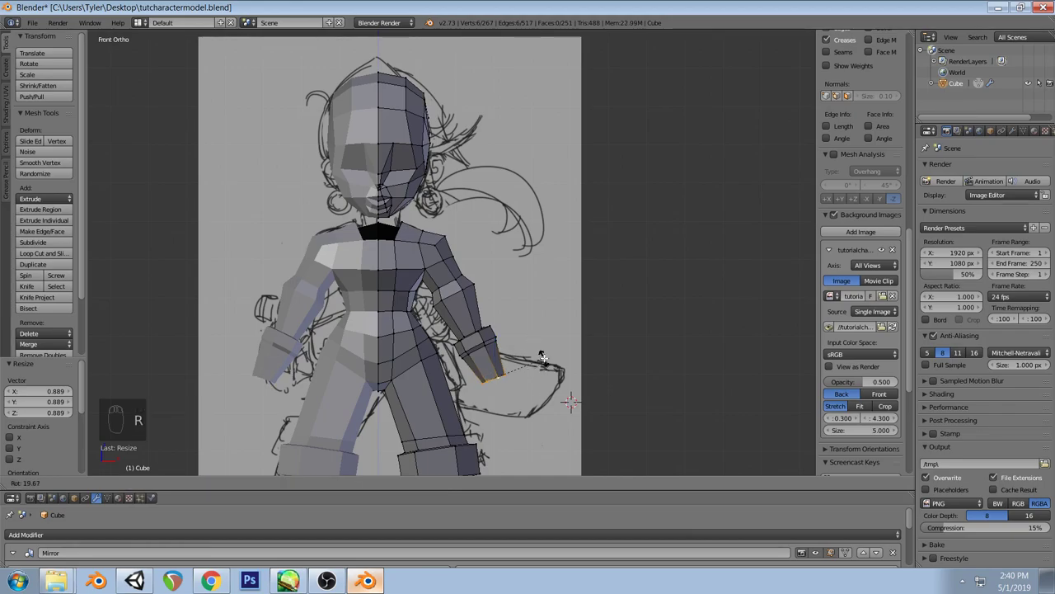
{"action": "left_click", "coordinate": [542, 355]}
{"action": "key", "text": "r"}
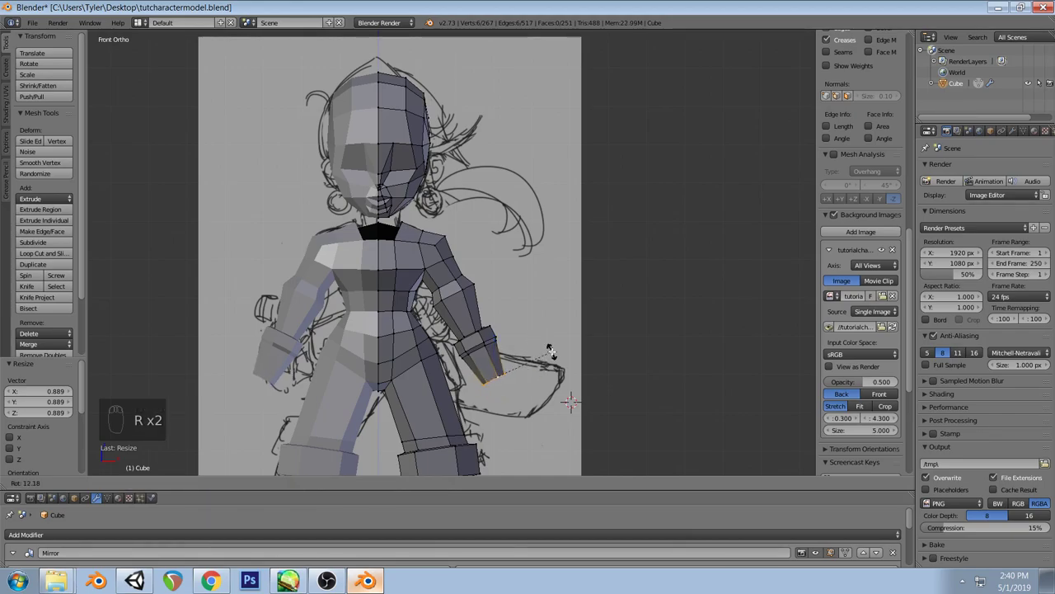
{"action": "left_click", "coordinate": [551, 353]}
{"action": "key", "text": "g"}
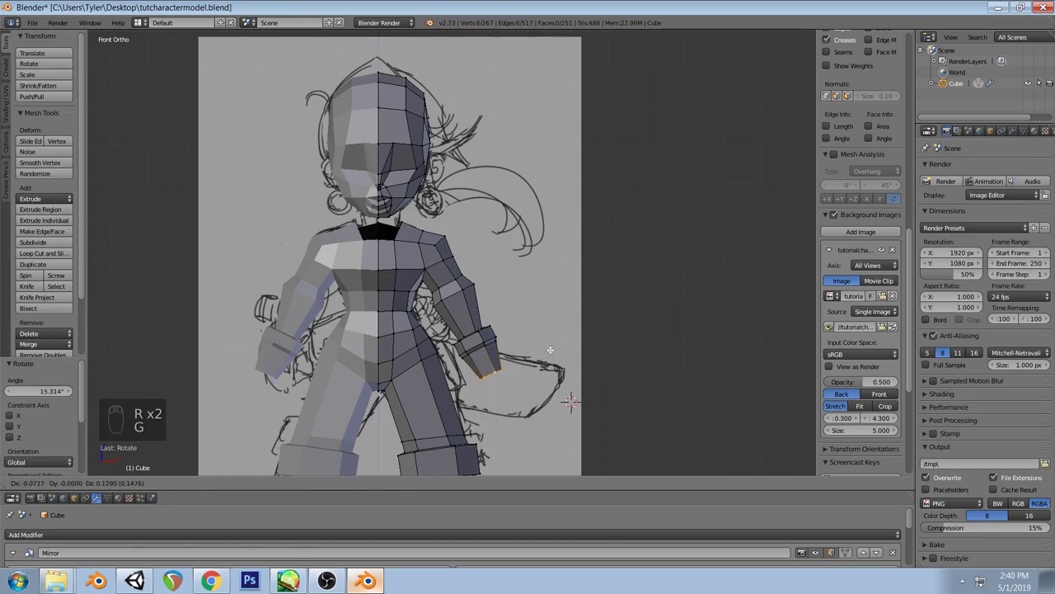
{"action": "left_click", "coordinate": [550, 350]}
Compare the hand with the reference sketch in wireframe and scale its end loop by 1.755 in solid shading
{"action": "mouse_move", "coordinate": [500, 320]}
{"action": "middle_mouse_down"}
{"action": "mouse_move", "coordinate": [297, 311]}
{"action": "mouse_move", "coordinate": [360, 322]}
{"action": "middle_mouse_up"}
{"action": "key", "text": "KP_1"}
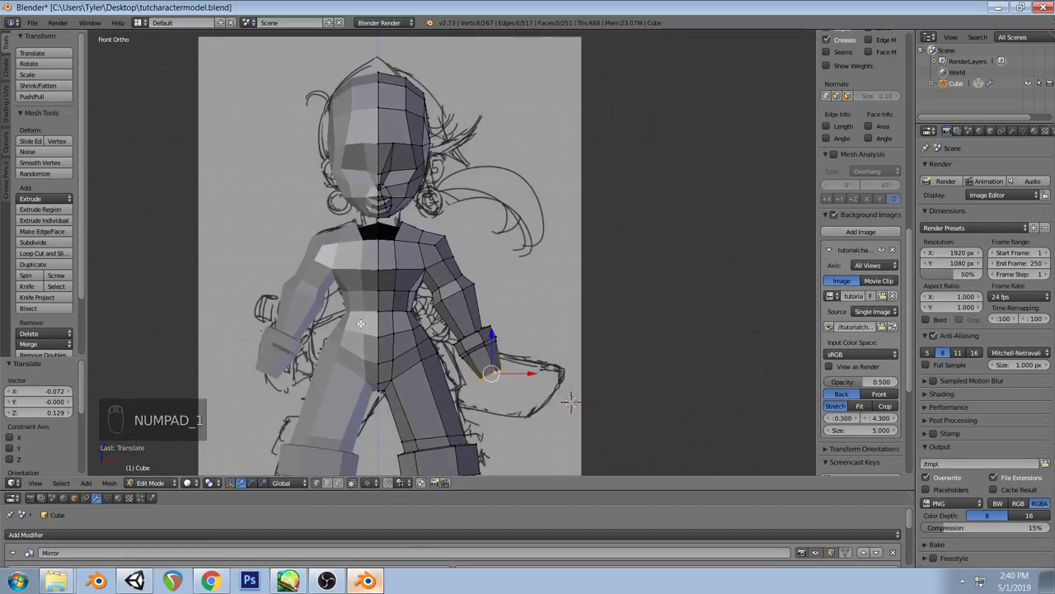
{"action": "key", "text": "z"}
{"action": "scroll", "coordinate": [504, 278], "scroll_direction": "down", "scroll_amount": 1}
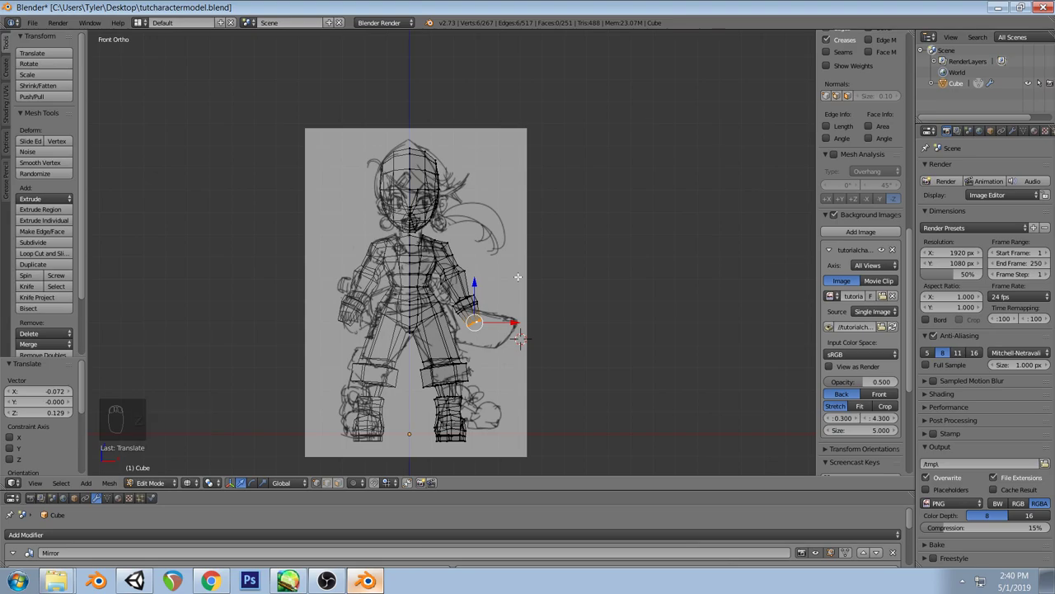
{"action": "key", "text": "z"}
{"action": "scroll", "coordinate": [517, 280], "scroll_direction": "up", "scroll_amount": 3}
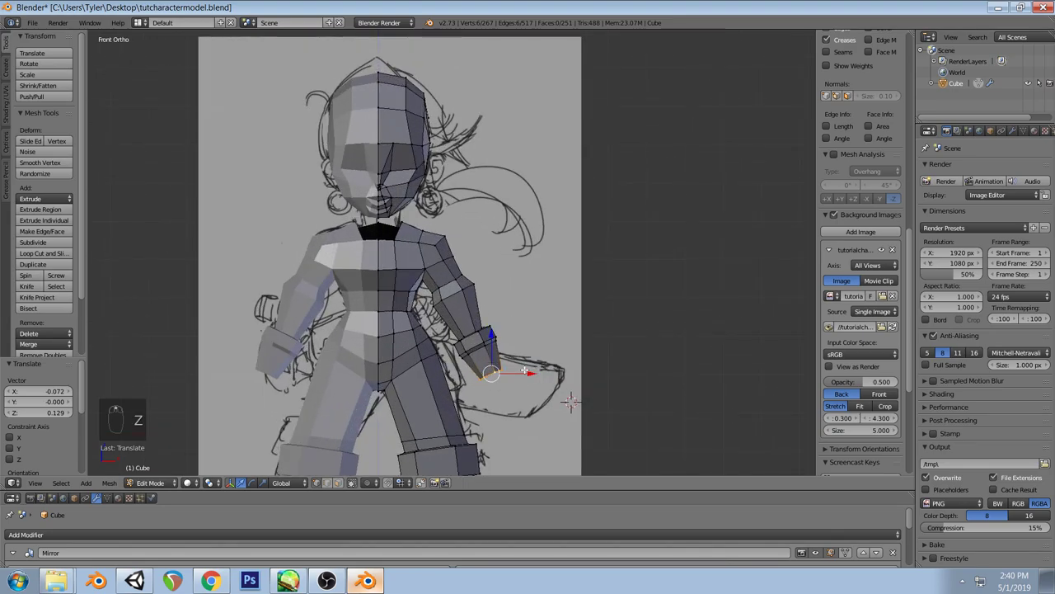
{"action": "key", "text": "s"}
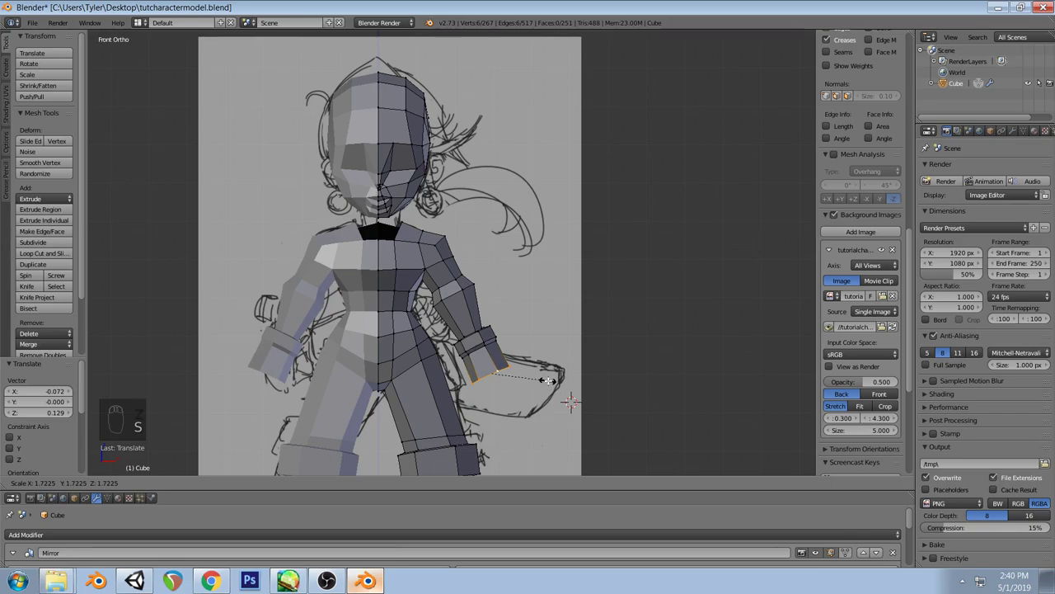
{"action": "left_click", "coordinate": [548, 381]}
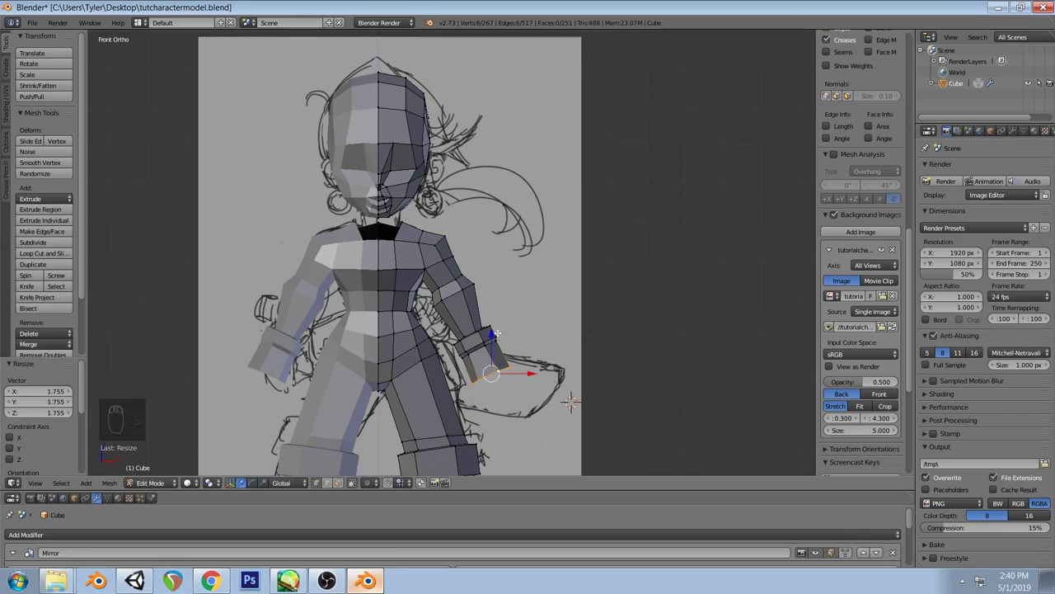
Add one loop cut around the middle of the hand section and scale the new loop up
{"action": "key", "text": "a"}
{"action": "key", "text": "ctrl+r"}
{"action": "left_click", "coordinate": [487, 355]}
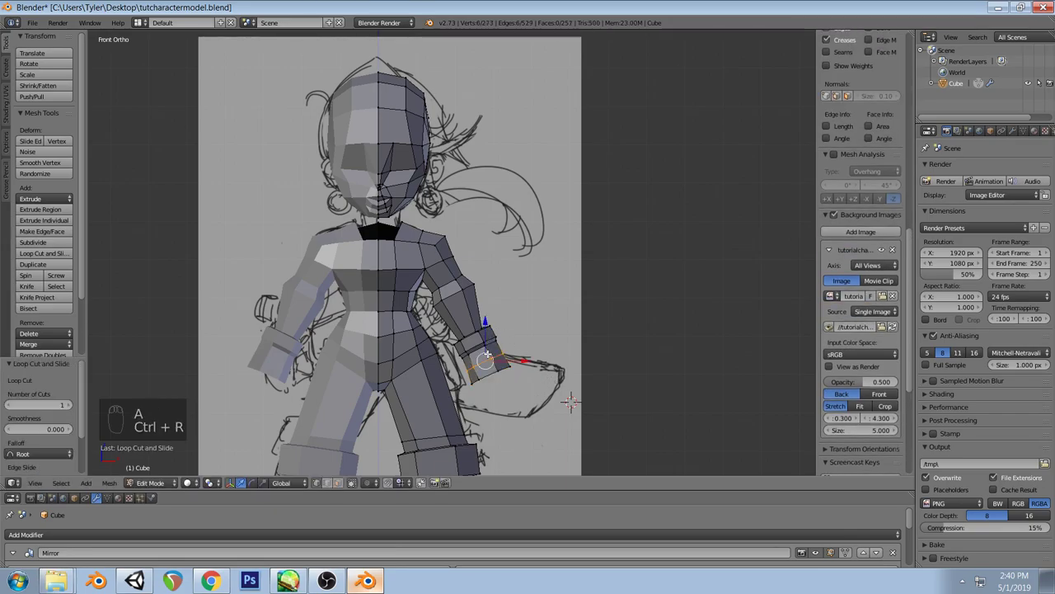
{"action": "key", "text": "s"}
{"action": "left_click", "coordinate": [569, 400]}
{"action": "key", "text": "a"}
Restore the hand loop's selection, add the adjacent loop, and scale both by about 0.84 along Y
{"action": "middle_click_drag", "start_coordinate": [569, 397], "coordinate": [439, 385]}
{"action": "key", "text": "ctrl+z"}
{"action": "middle_click_drag", "start_coordinate": [465, 332], "coordinate": [459, 377]}
{"action": "left_click", "coordinate": [454, 375], "text": "alt+shift"}
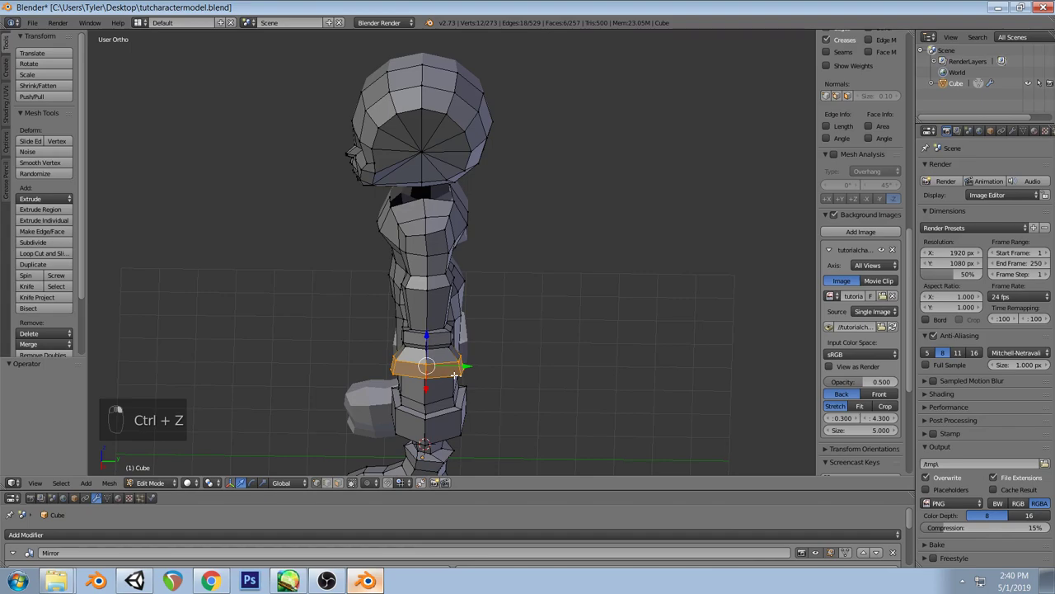
{"action": "key", "text": "s"}
{"action": "key", "text": "y"}
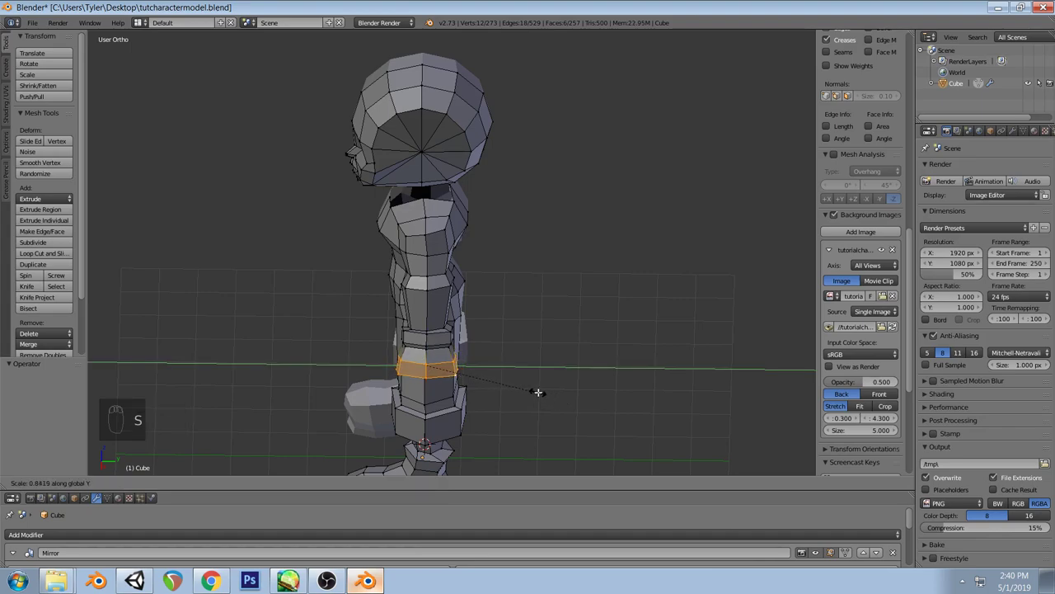
{"action": "left_click", "coordinate": [536, 392]}
{"action": "key", "text": "a"}
Select edges at the open end of the hand and scale them along X
{"action": "middle_click_drag", "start_coordinate": [540, 390], "coordinate": [569, 327]}
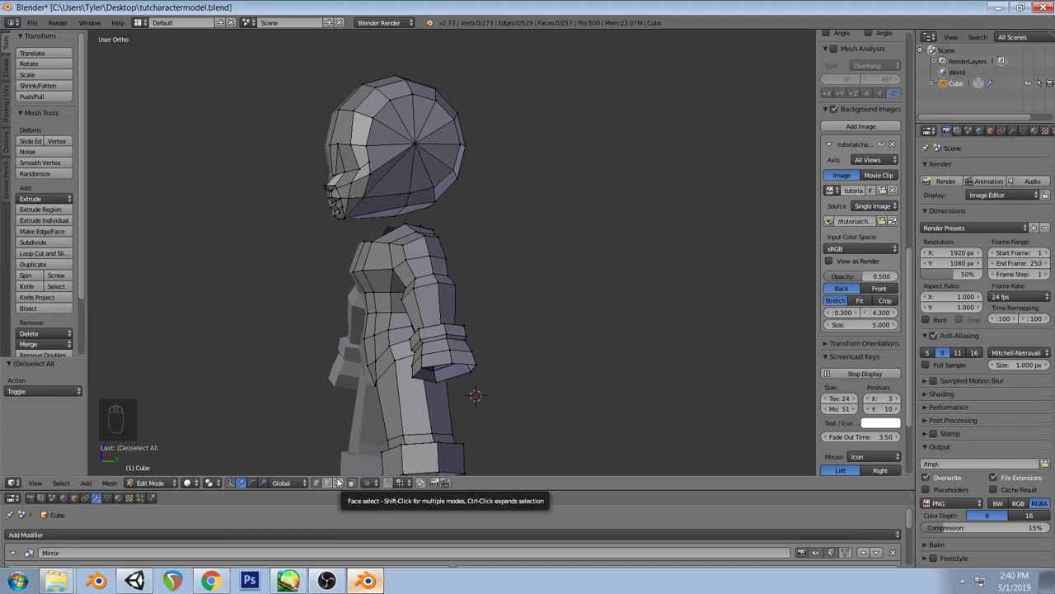
{"action": "middle_click_drag", "start_coordinate": [486, 388], "coordinate": [585, 313]}
{"action": "right_click", "coordinate": [478, 353], "text": "shift"}
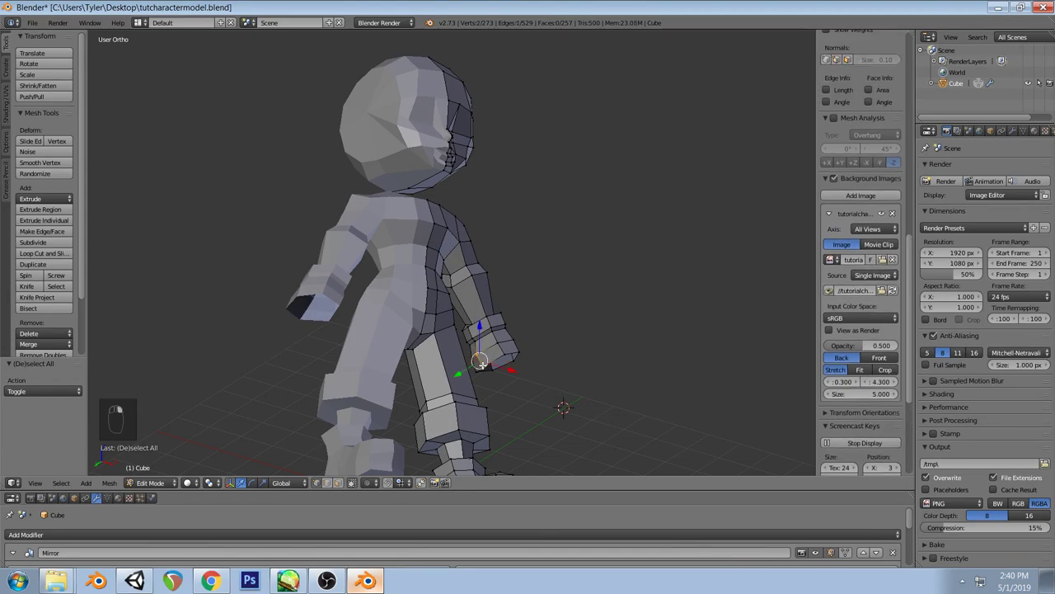
{"action": "left_click_drag", "start_coordinate": [510, 367], "coordinate": [514, 371]}
{"action": "left_click", "coordinate": [515, 371]}
{"action": "key", "text": "s"}
{"action": "key", "text": "x"}
{"action": "left_click", "coordinate": [540, 424]}
{"action": "key", "text": "a"}
Select two edges on the hand's front side and move them about 0.10 in Y and -0.06 in Z in side view
{"action": "middle_click_drag", "start_coordinate": [540, 424], "coordinate": [469, 353]}
{"action": "right_click", "coordinate": [473, 360]}
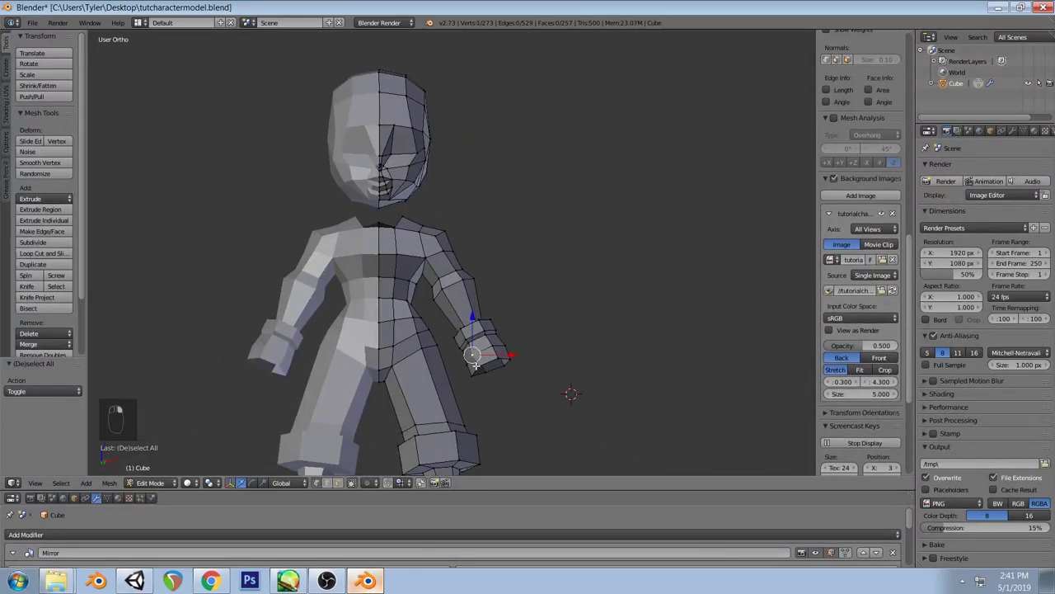
{"action": "right_click", "coordinate": [477, 363], "text": "shift"}
{"action": "key", "text": "KP_3"}
{"action": "key", "text": "z"}
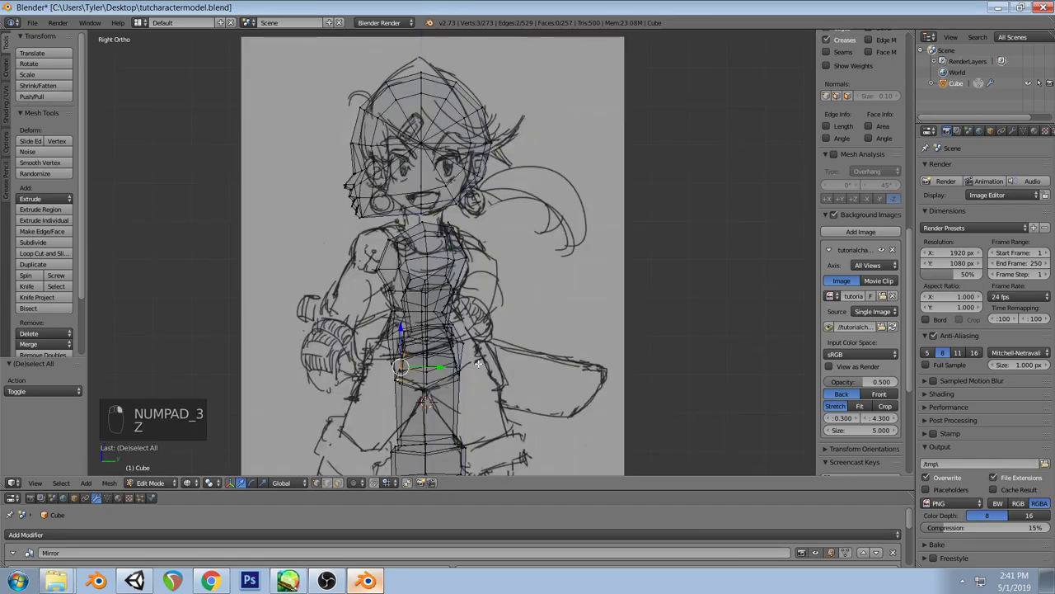
{"action": "key", "text": "g"}
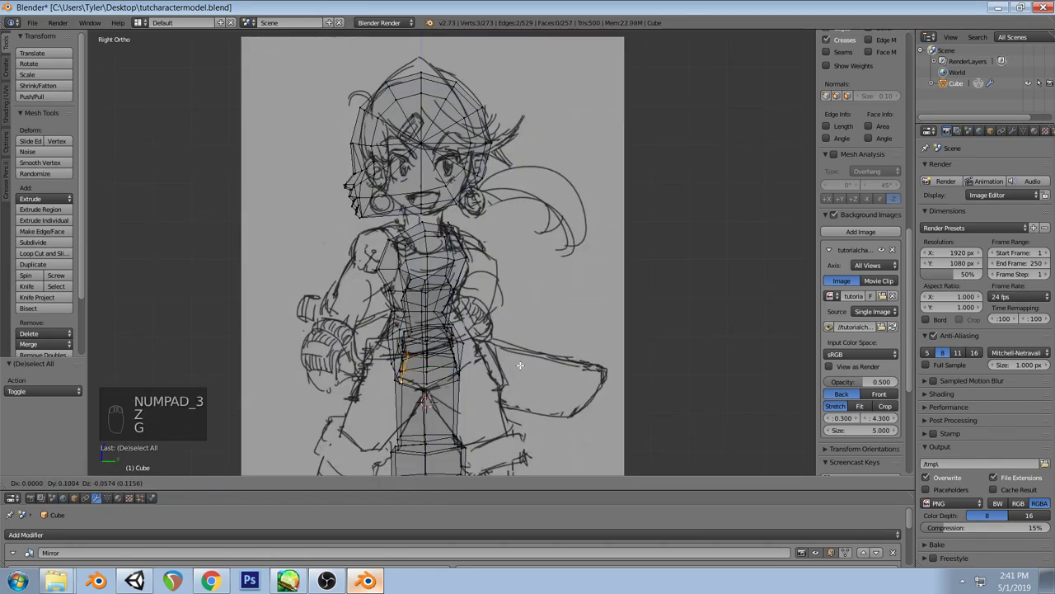
{"action": "left_click", "coordinate": [520, 365]}
{"action": "key", "text": "a"}
{"action": "key", "text": "z"}
Undo the last move of the hand's front edges and clear the selection
{"action": "mouse_move", "coordinate": [520, 365]}
{"action": "middle_mouse_down"}
{"action": "mouse_move", "coordinate": [556, 382]}
{"action": "mouse_move", "coordinate": [558, 292]}
{"action": "mouse_move", "coordinate": [501, 276]}
{"action": "mouse_move", "coordinate": [428, 320]}
{"action": "mouse_move", "coordinate": [367, 338]}
{"action": "mouse_move", "coordinate": [381, 367]}
{"action": "mouse_move", "coordinate": [478, 390]}
{"action": "mouse_move", "coordinate": [490, 384]}
{"action": "mouse_move", "coordinate": [371, 388]}
{"action": "mouse_move", "coordinate": [358, 351]}
{"action": "mouse_move", "coordinate": [496, 379]}
{"action": "middle_mouse_up"}
{"action": "key", "text": "ctrl+z"}
{"action": "key", "text": "ctrl+z"}
{"action": "key", "text": "ctrl+z"}
{"action": "key", "text": "ctrl+shift+z"}
{"action": "key", "text": "a"}
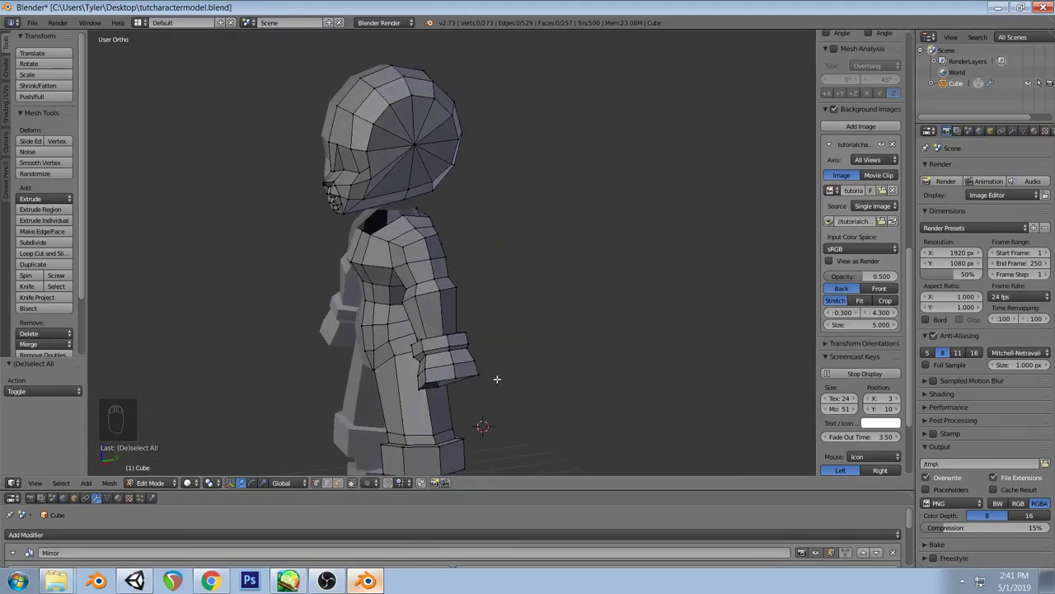
Add one loop cut to the upper arm just above the elbow and scale it by 0.913
{"action": "key", "text": "ctrl+r"}
{"action": "left_click", "coordinate": [437, 276]}
{"action": "left_click", "coordinate": [437, 276]}
{"action": "key", "text": "s"}
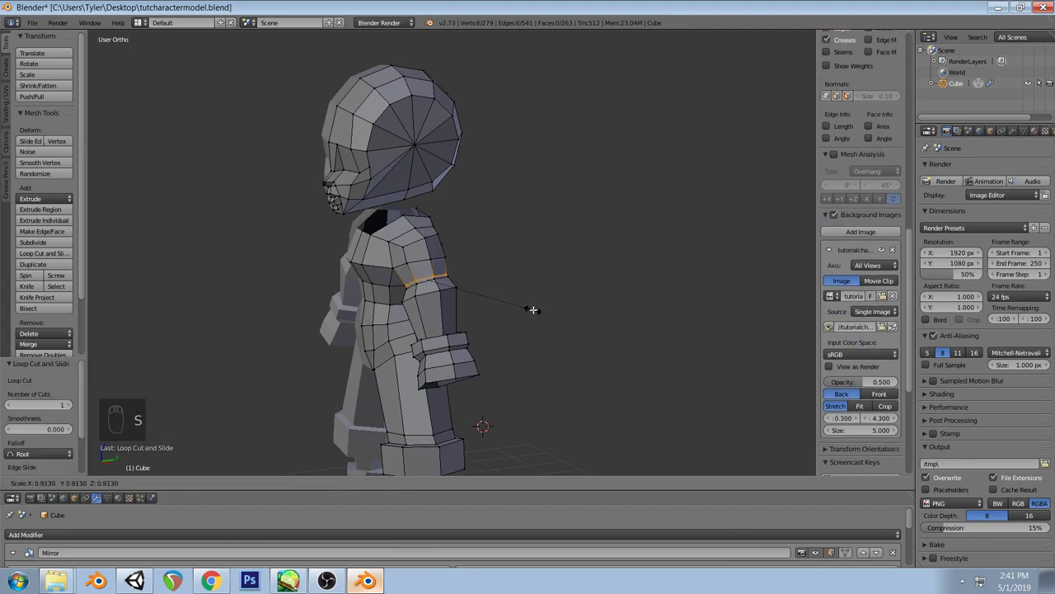
{"action": "left_click", "coordinate": [533, 309]}
{"action": "key", "text": "KP_1"}
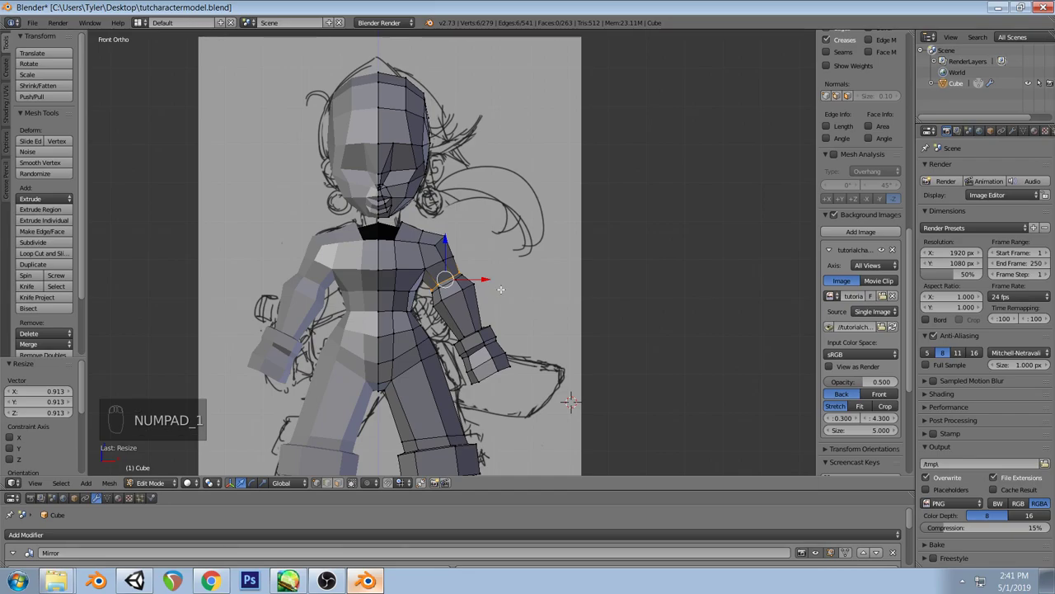
{"action": "key", "text": "a"}
Select all the elbow loops through the mesh in wireframe and move them about 0.07 in X and -0.22 in Z
{"action": "key", "text": "z"}
{"action": "key", "text": "z"}
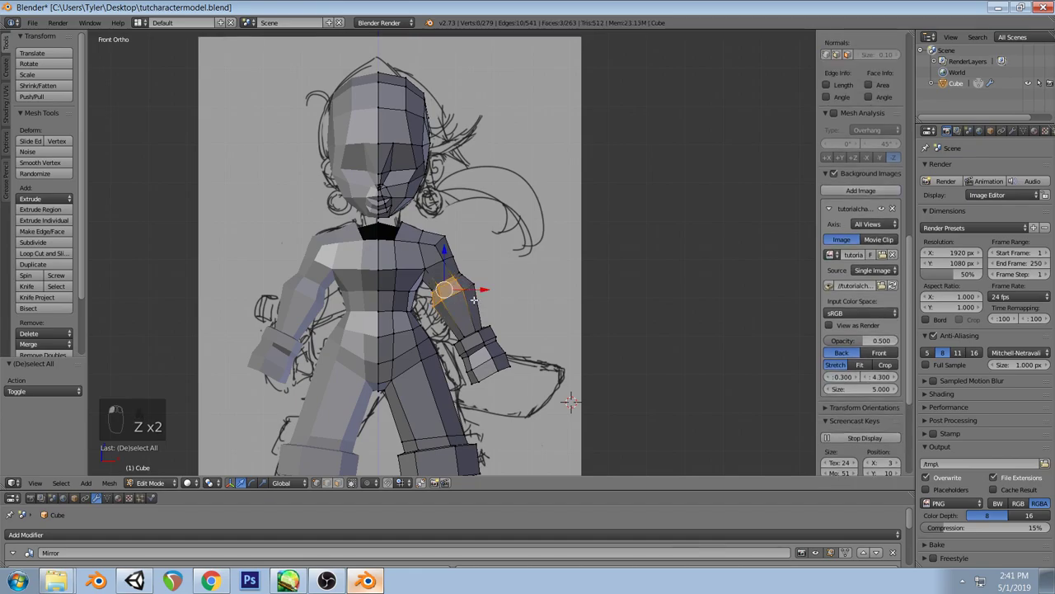
{"action": "key", "text": "z"}
{"action": "mouse_move", "coordinate": [495, 305]}
{"action": "left_mouse_down", "text": "ctrl"}
{"action": "mouse_move", "coordinate": [493, 276]}
{"action": "mouse_move", "coordinate": [445, 284]}
{"action": "left_mouse_up", "text": "ctrl"}
{"action": "key", "text": "z"}
{"action": "key", "text": "g"}
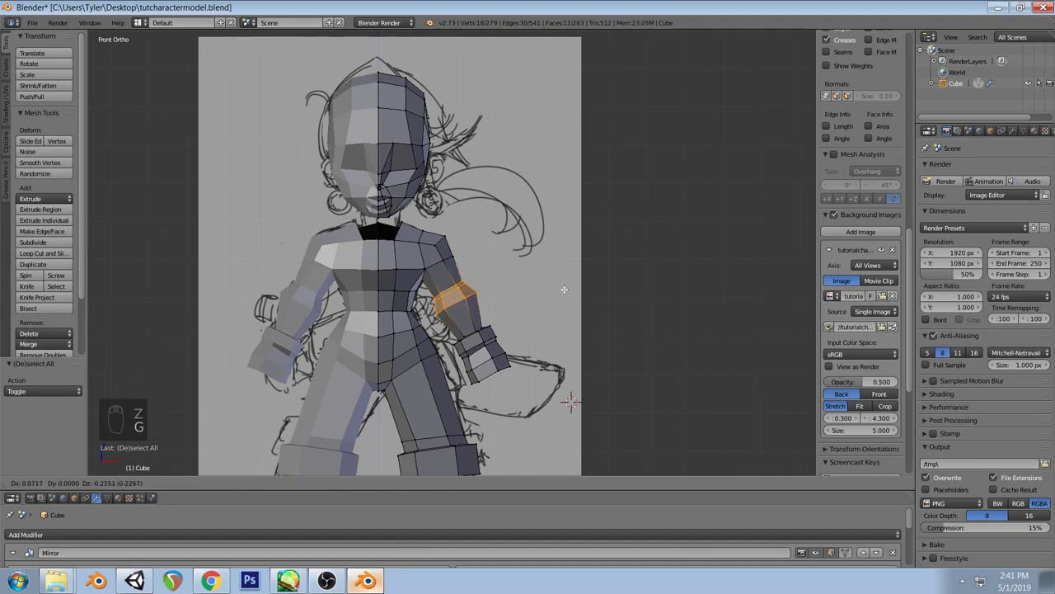
{"action": "right_click", "coordinate": [564, 288]}
{"action": "key", "text": "a"}
Add one loop cut to the upper arm, slide it towards the shoulder, and scale it by about 0.97
{"action": "key", "text": "ctrl+r"}
{"action": "left_click", "coordinate": [449, 268]}
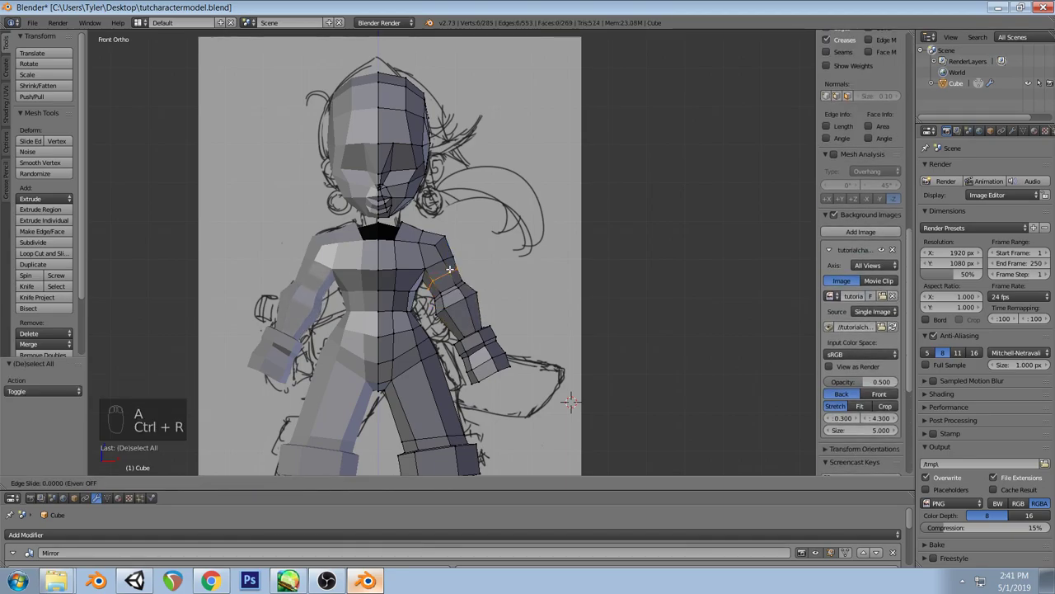
{"action": "left_click", "coordinate": [445, 262]}
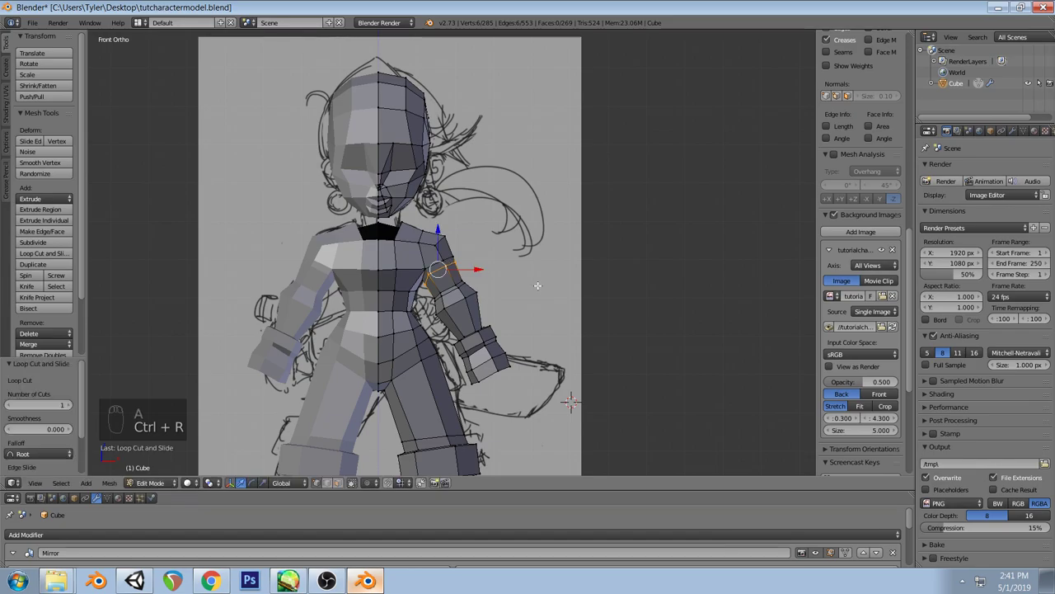
{"action": "key", "text": "s"}
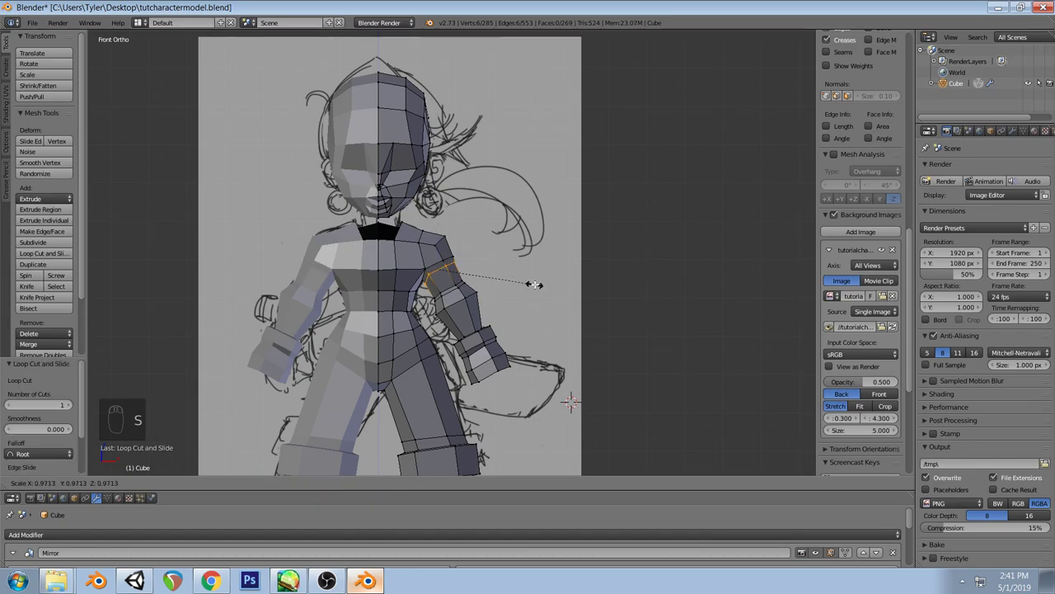
{"action": "left_click", "coordinate": [535, 283]}
{"action": "key", "text": "a"}
Select the outer edges of the new upper-arm loop and move them about 0.01 in X and Z in front view
{"action": "middle_click_drag", "start_coordinate": [547, 266], "coordinate": [443, 263]}
{"action": "right_click", "coordinate": [429, 258]}
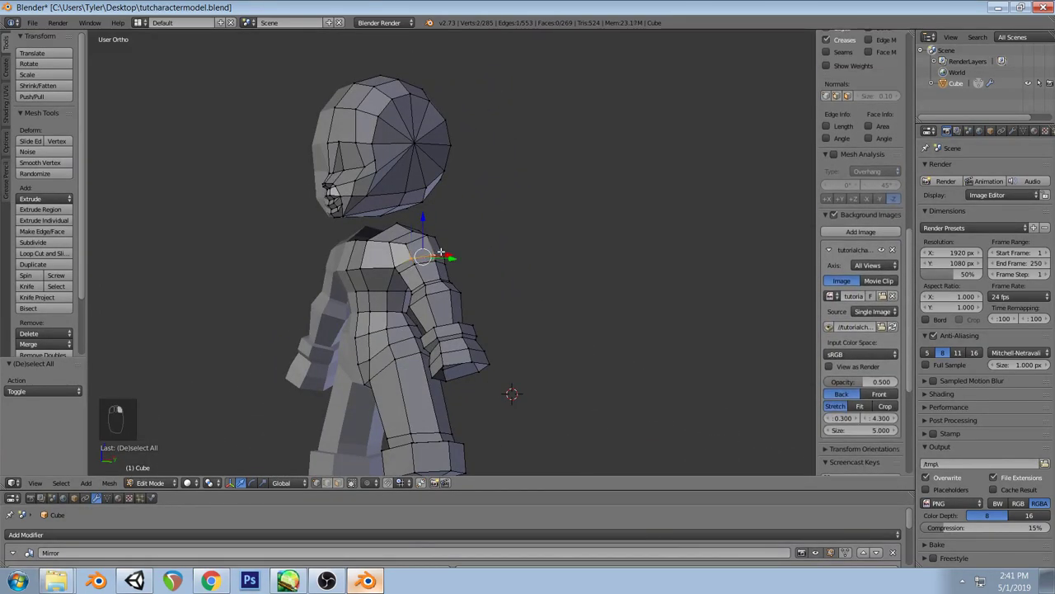
{"action": "key", "text": "KP_1"}
{"action": "key", "text": "g"}
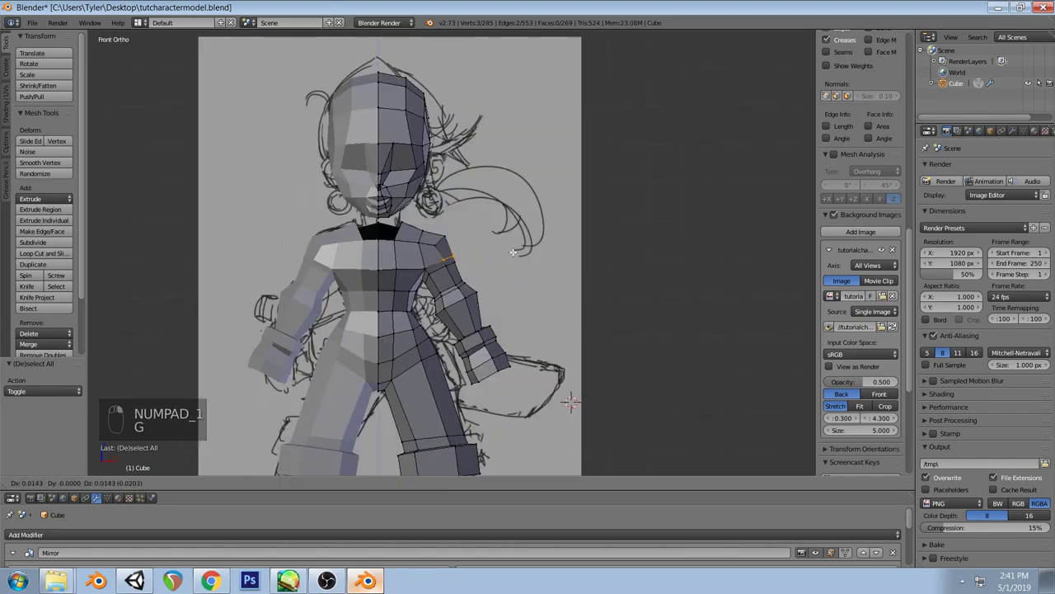
{"action": "right_click", "coordinate": [513, 249]}
{"action": "key", "text": "a"}
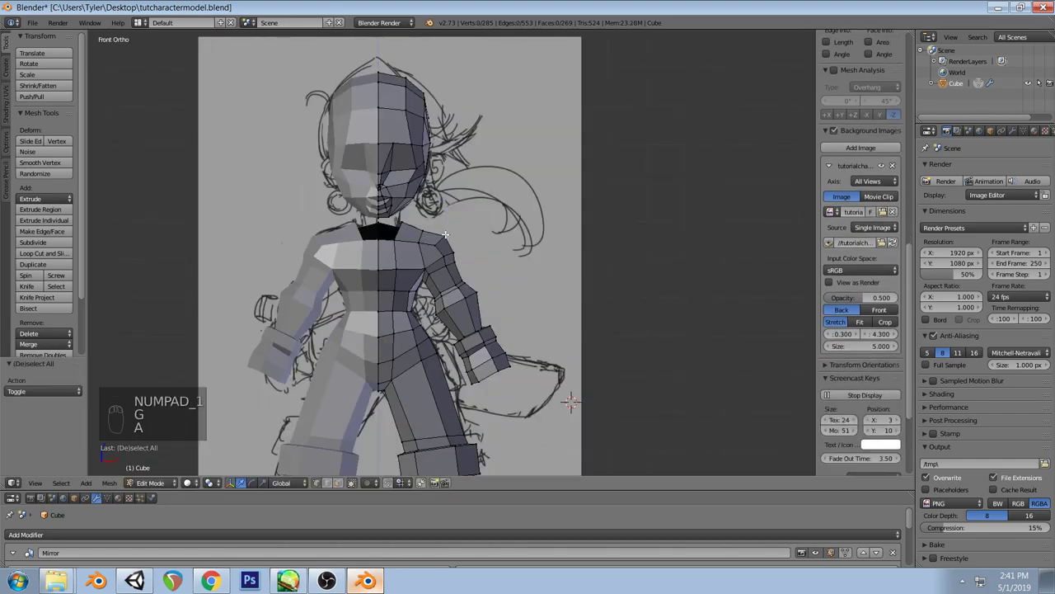
Select the edge loop at the arm's elbow and scale it slightly along the Y axis
{"action": "mouse_move", "coordinate": [461, 239]}
{"action": "middle_mouse_down"}
{"action": "mouse_move", "coordinate": [460, 315]}
{"action": "mouse_move", "coordinate": [421, 306]}
{"action": "middle_mouse_up"}
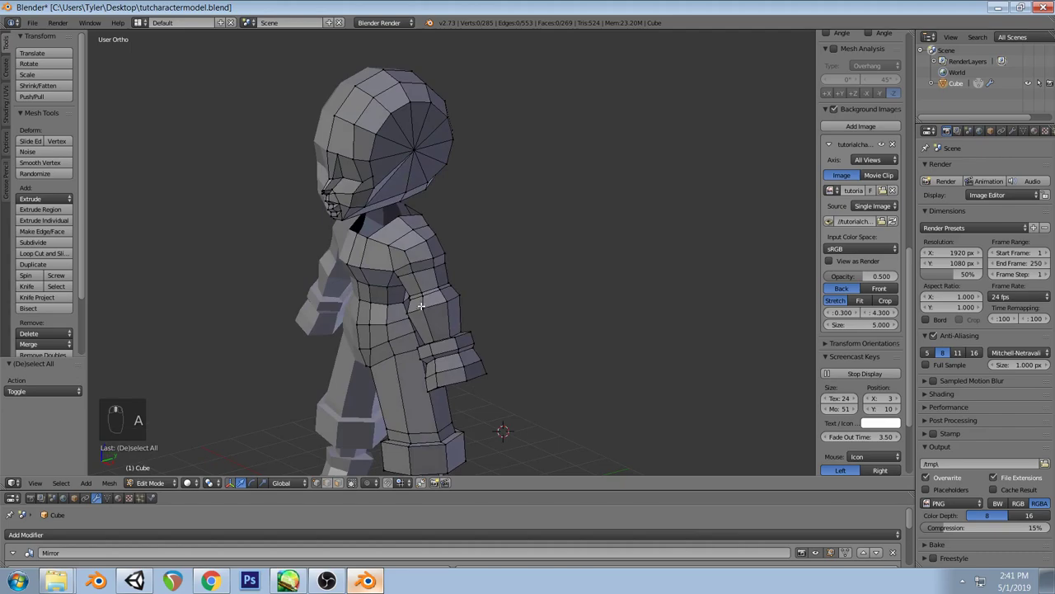
{"action": "right_click", "coordinate": [430, 292]}
{"action": "right_click", "coordinate": [439, 305], "text": "alt"}
{"action": "middle_click_drag", "start_coordinate": [544, 314], "coordinate": [488, 328]}
{"action": "key", "text": "s"}
{"action": "key", "text": "y"}
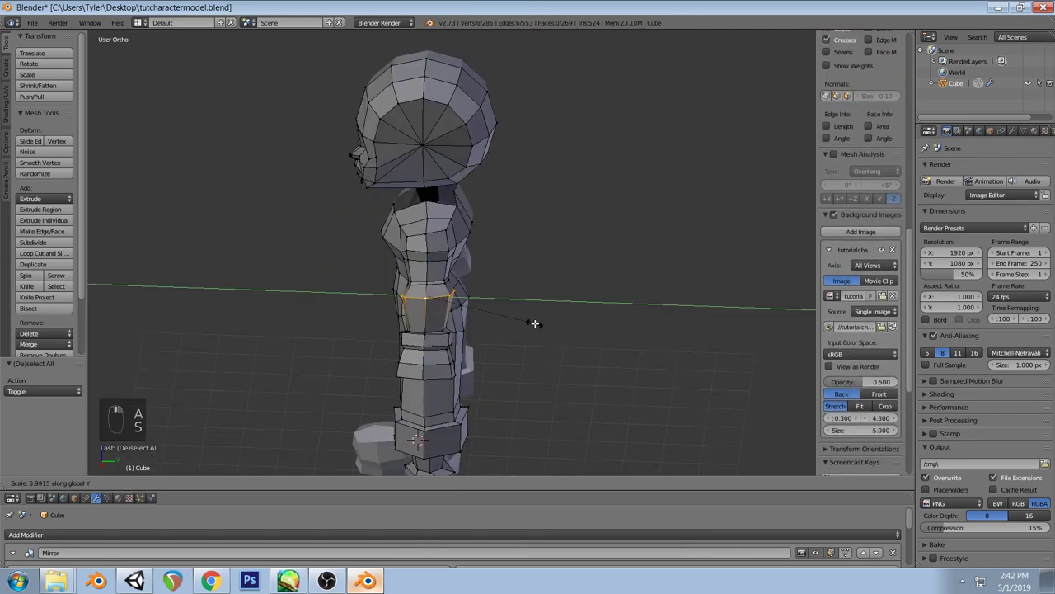
{"action": "left_click", "coordinate": [527, 320]}
{"action": "middle_click_drag", "start_coordinate": [528, 319], "coordinate": [545, 262]}
{"action": "key", "text": "a"}
{"action": "key", "text": "KP_1"}
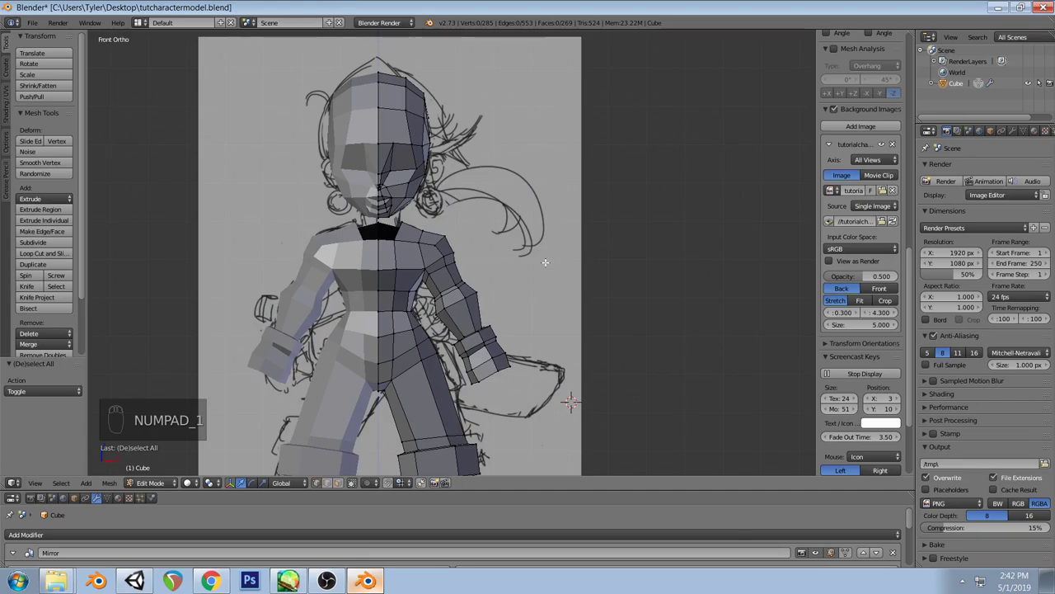
Smooth the vertices of the open end loop of the hand by 0.5 and rescale the loop
{"action": "right_click", "coordinate": [491, 371]}
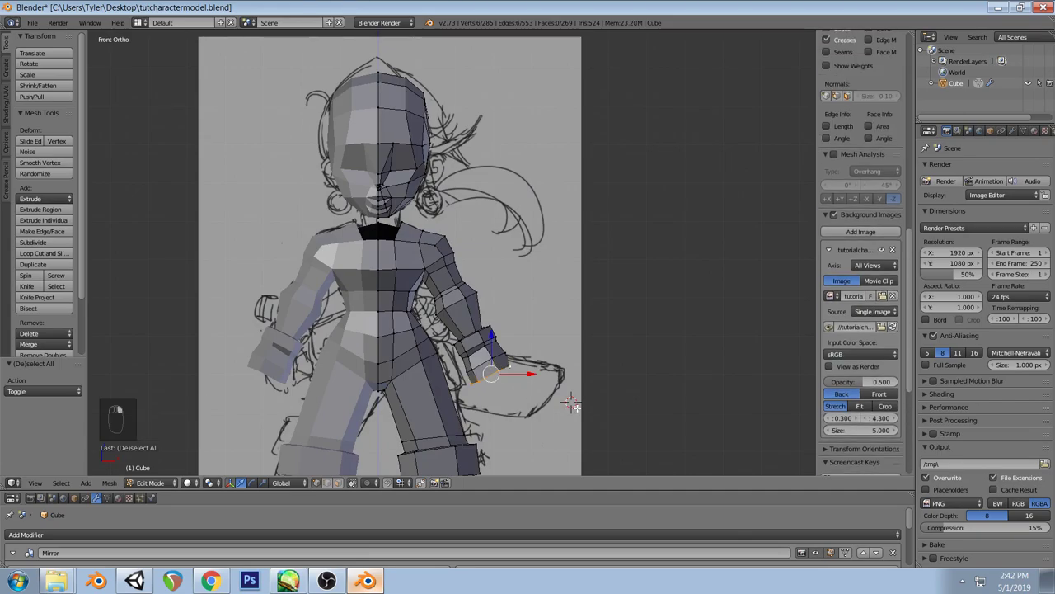
{"action": "key", "text": "space"}
{"action": "left_click", "coordinate": [660, 428]}
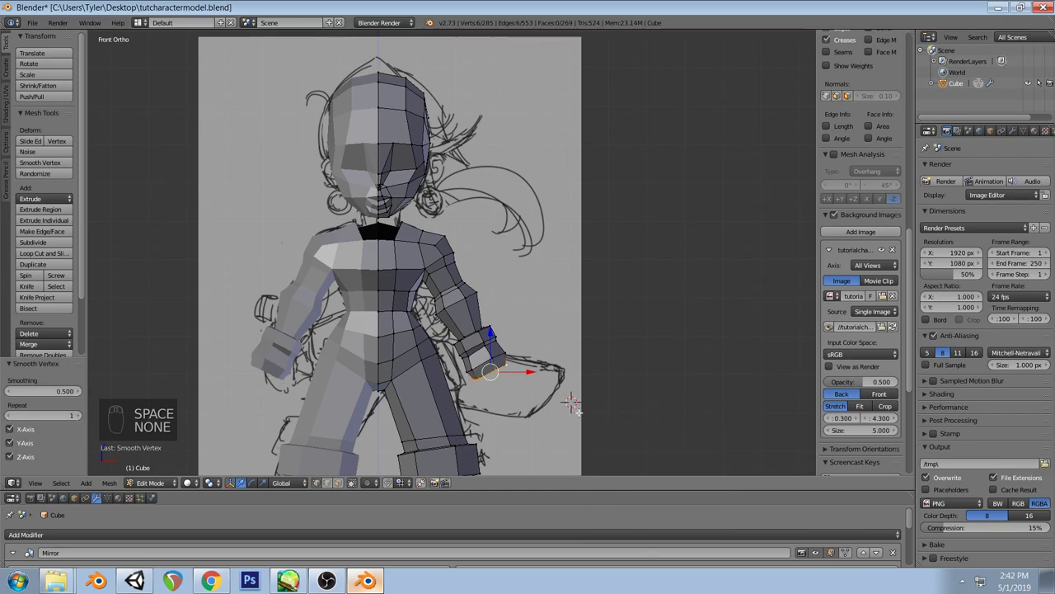
{"action": "key", "text": "s"}
{"action": "left_click", "coordinate": [588, 420]}
Undo and redo the smoothing and scaling of the hand's end loop to compare its shape, keeping the loop selected
{"action": "key", "text": "a"}
{"action": "middle_click_drag", "start_coordinate": [594, 419], "coordinate": [464, 377]}
{"action": "key", "text": "ctrl+z"}
{"action": "key", "text": "ctrl+z"}
{"action": "key", "text": "ctrl+z"}
{"action": "key", "text": "ctrl+z"}
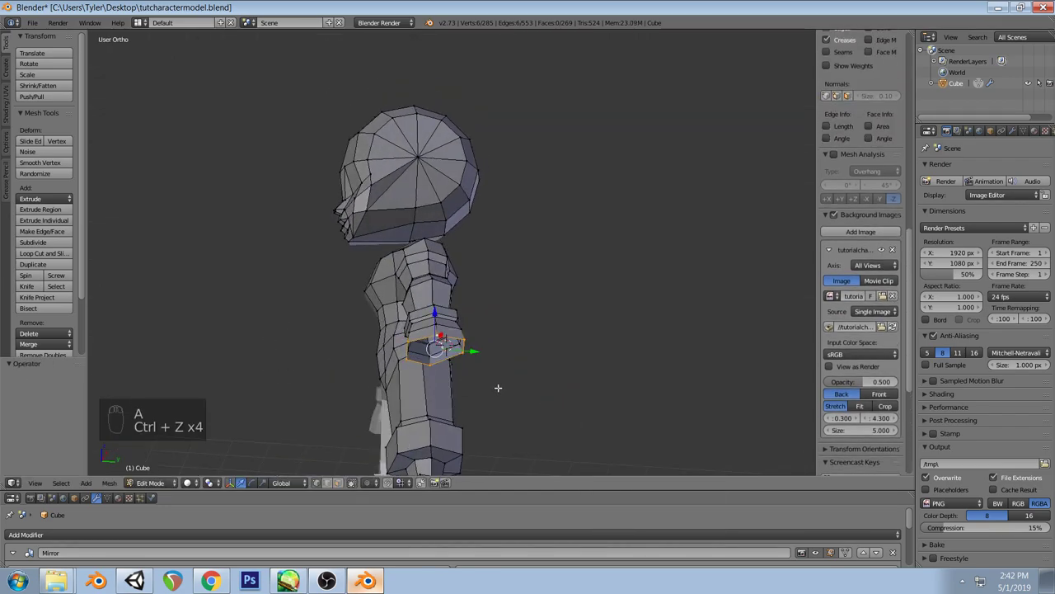
{"action": "key", "text": "ctrl+shift+z"}
{"action": "key", "text": "ctrl+shift+z"}
{"action": "key", "text": "ctrl+shift+z"}
{"action": "key", "text": "ctrl+shift+z"}
{"action": "key", "text": "ctrl+shift+z"}
{"action": "key", "text": "ctrl+z"}
{"action": "middle_click_drag", "start_coordinate": [490, 380], "coordinate": [507, 366]}
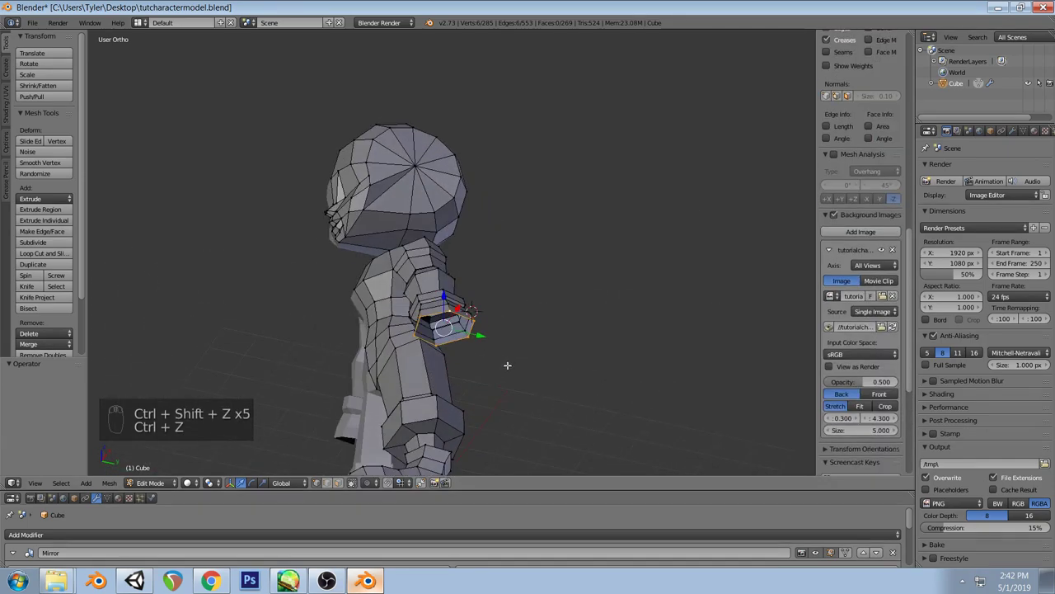
Extrude the hand's end loop by 0.244 in X and -0.602 in Z in front view, and scale it to 0.549
{"action": "key", "text": "KP_1"}
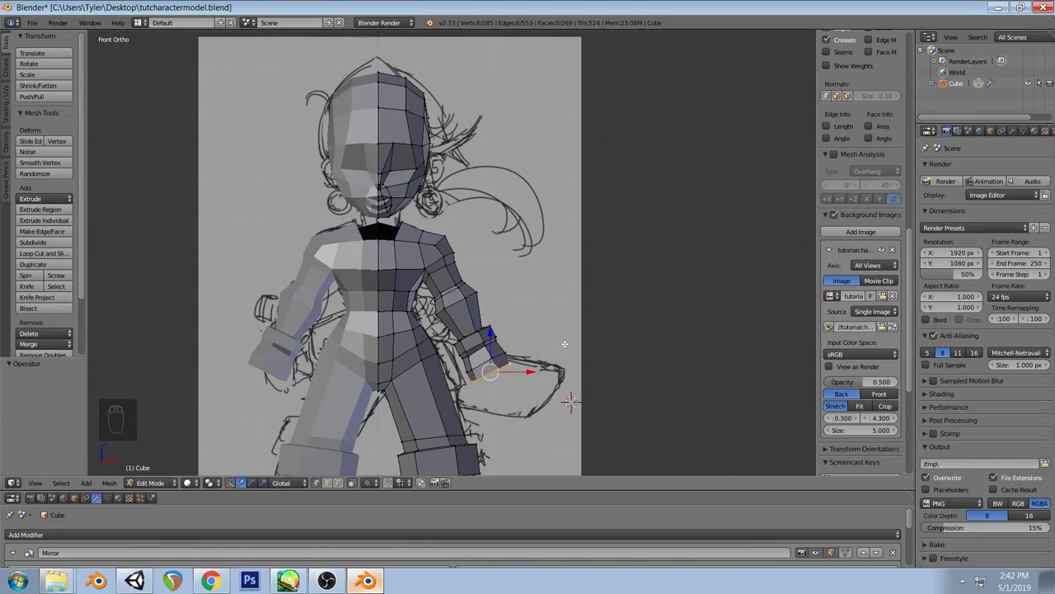
{"action": "key", "text": "e"}
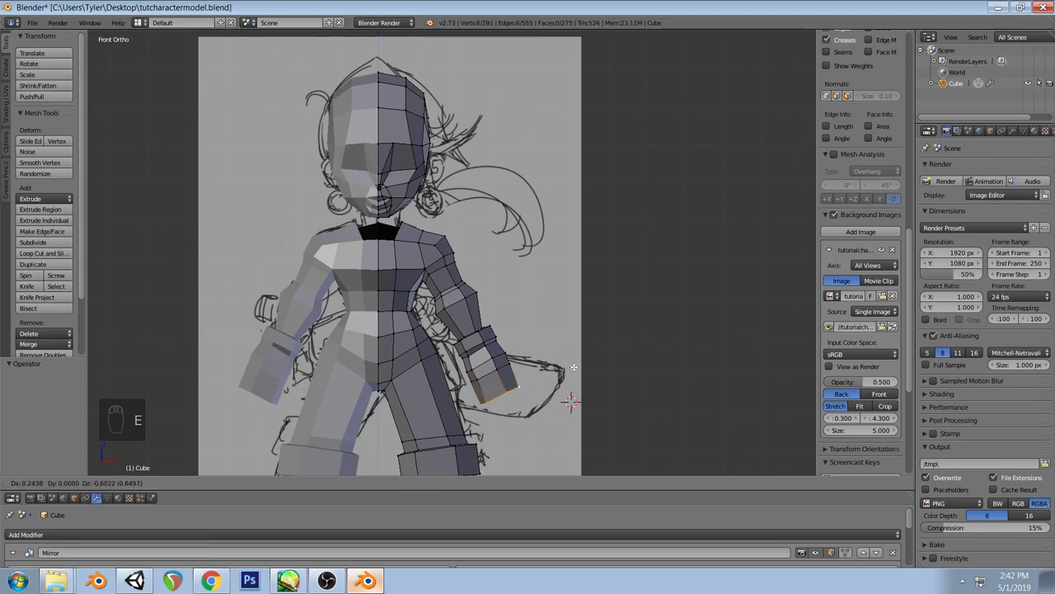
{"action": "left_click", "coordinate": [574, 366]}
{"action": "key", "text": "s"}
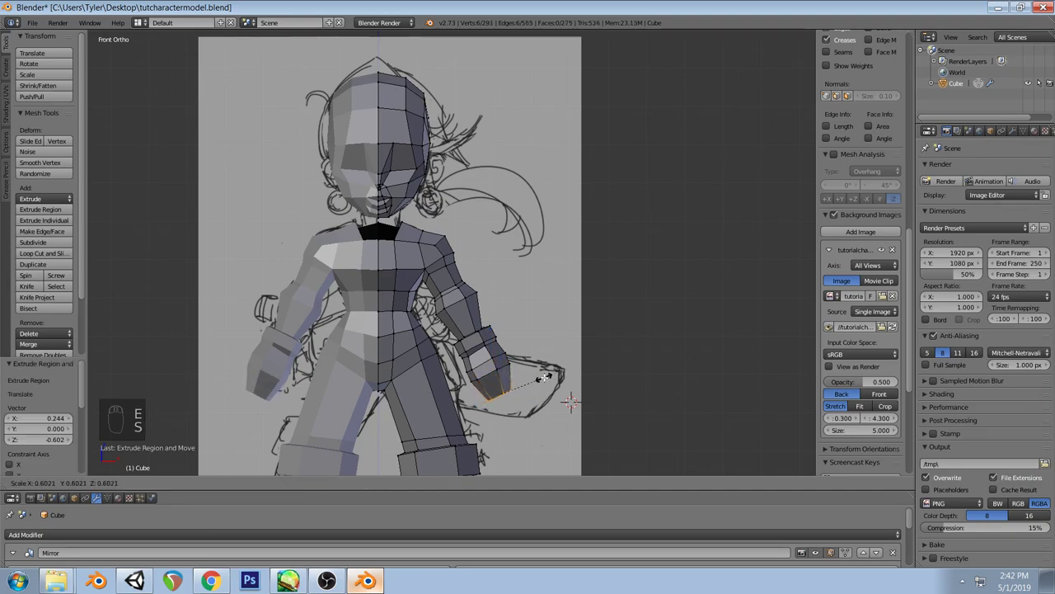
{"action": "left_click", "coordinate": [540, 378]}
Rotate the extruded hand-tip loop by about 13 degrees in front view and move it slightly
{"action": "key", "text": "r"}
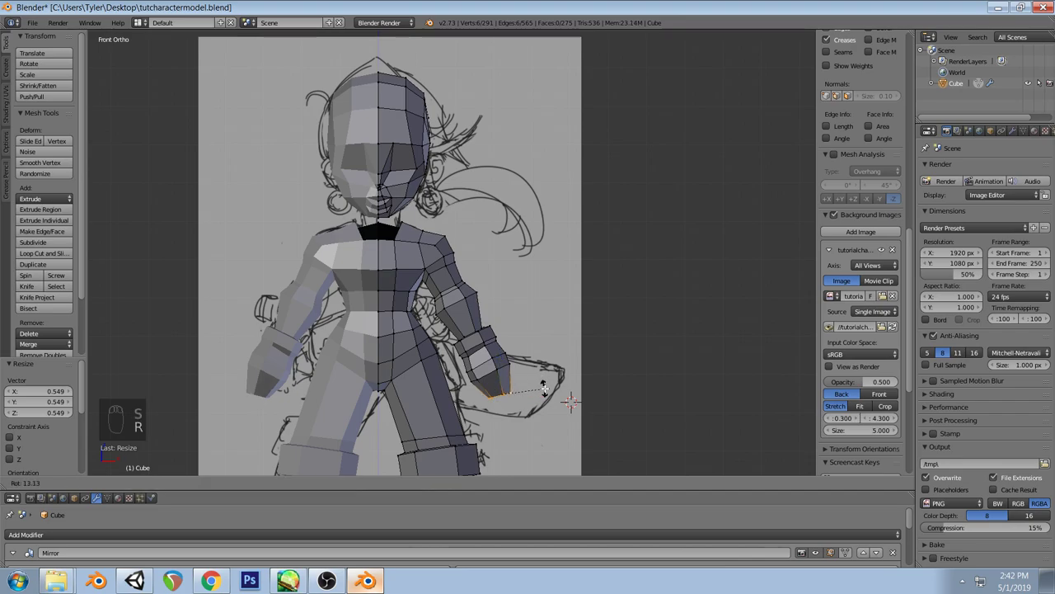
{"action": "left_click", "coordinate": [544, 388]}
{"action": "key", "text": "g"}
{"action": "left_click", "coordinate": [551, 392]}
Reselect the hand-tip loop and scale it along the Y axis, leaving the mesh deselected
{"action": "key", "text": "a"}
{"action": "middle_click_drag", "start_coordinate": [551, 392], "coordinate": [467, 339]}
{"action": "key", "text": "ctrl+z"}
{"action": "key", "text": "s"}
{"action": "key", "text": "y"}
{"action": "left_click", "coordinate": [546, 404]}
{"action": "key", "text": "a"}
Select the edge on the thigh-facing side of the middle hand loop and return to front view
{"action": "middle_click_drag", "start_coordinate": [556, 381], "coordinate": [487, 298]}
{"action": "right_click", "coordinate": [473, 322]}
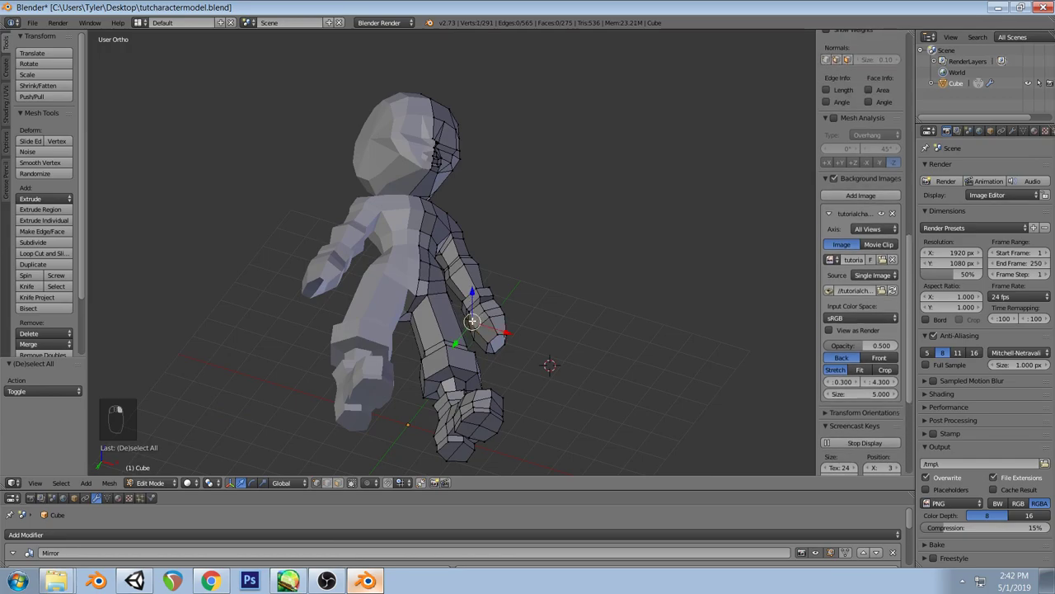
{"action": "key", "text": "KP_1"}
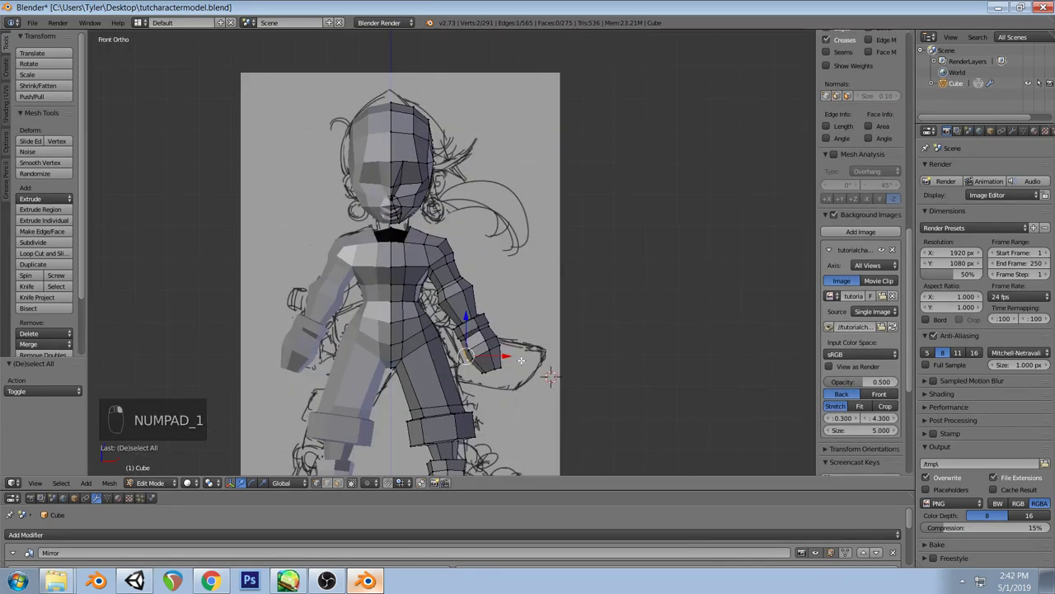
{"action": "key", "text": "a"}
{"action": "key", "text": "a"}
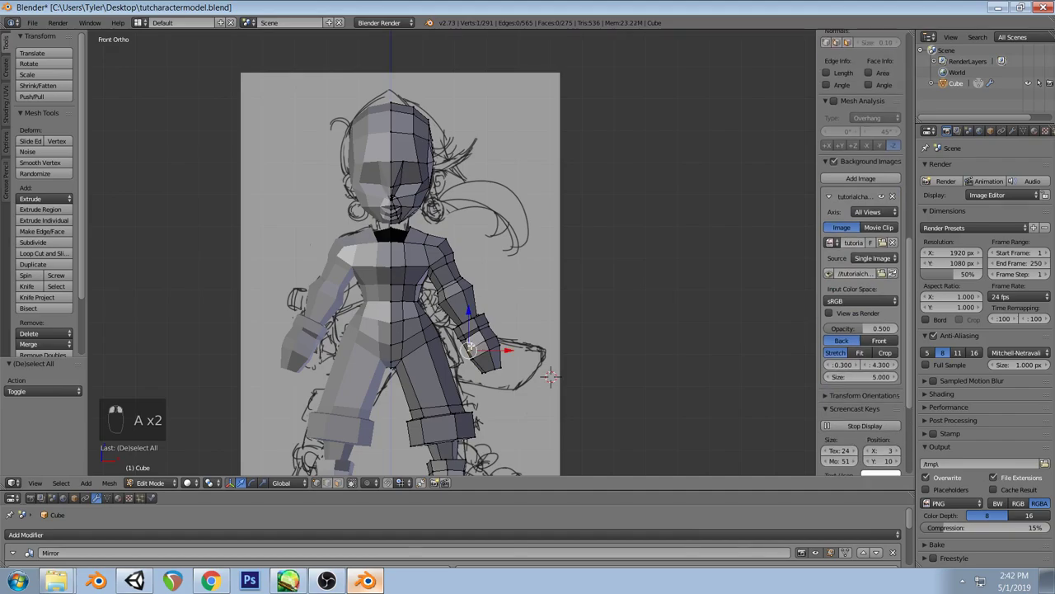
{"action": "key", "text": "g"}
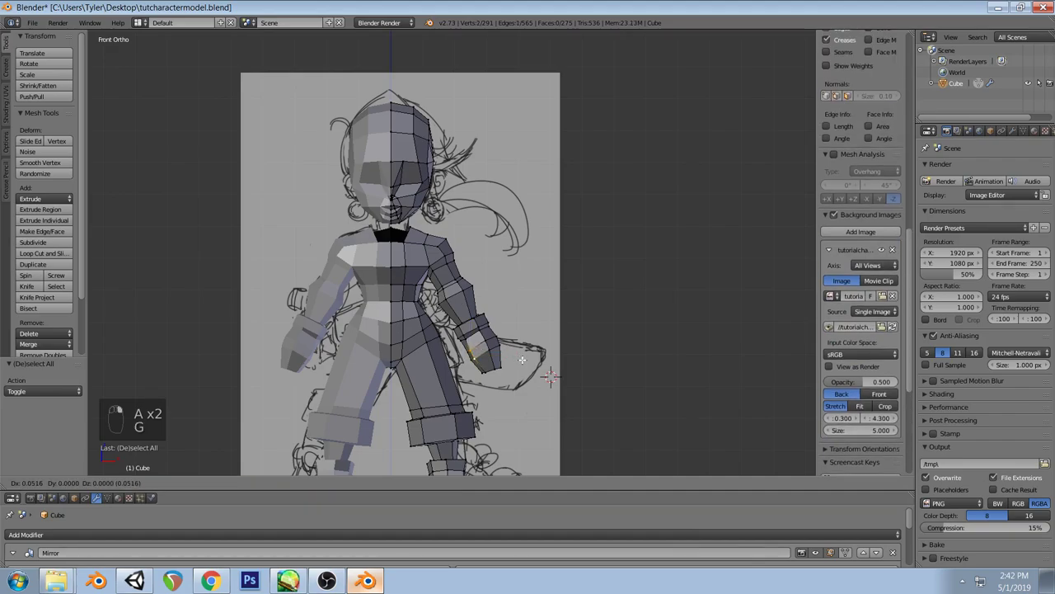
{"action": "right_click", "coordinate": [522, 359]}
{"action": "key", "text": "a"}
Select the edge loop at the end of the hand and scale it to 1.124 along the Y axis
{"action": "middle_click_drag", "start_coordinate": [522, 360], "coordinate": [498, 400]}
{"action": "right_click", "coordinate": [494, 372]}
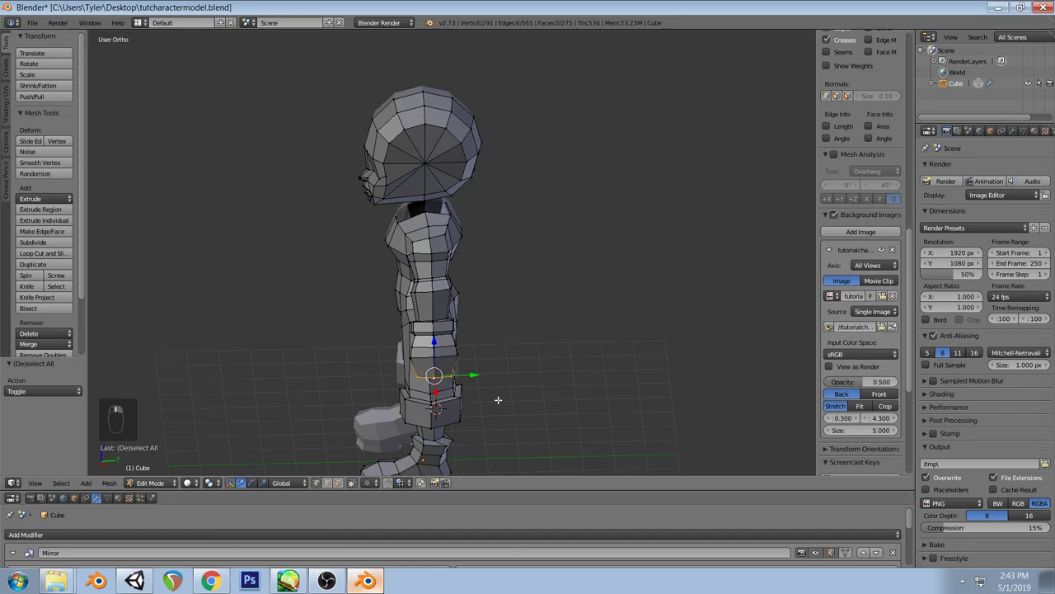
{"action": "key", "text": "s"}
{"action": "key", "text": "y"}
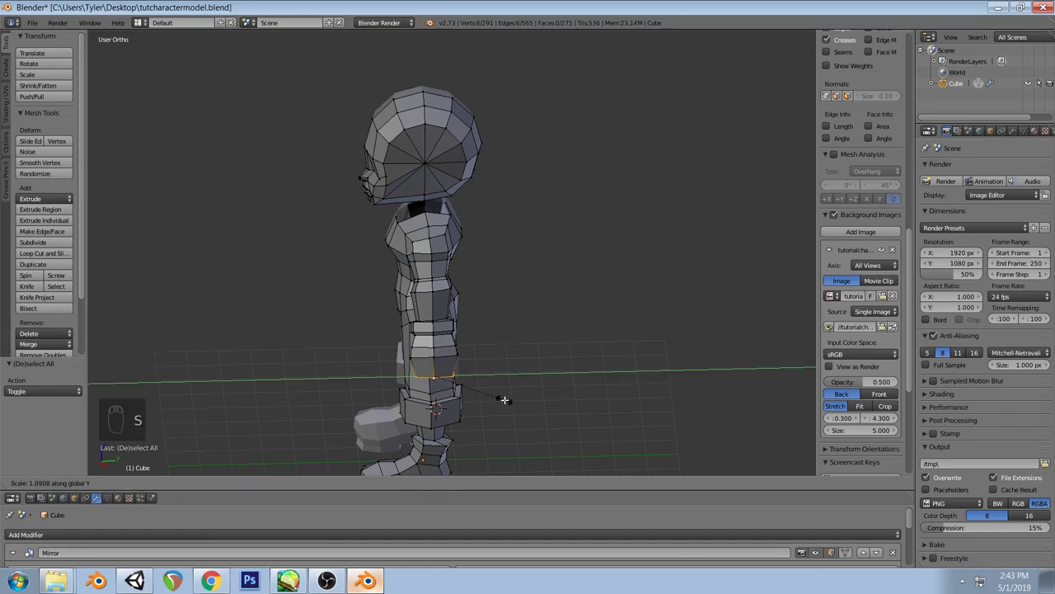
{"action": "left_click", "coordinate": [507, 400]}
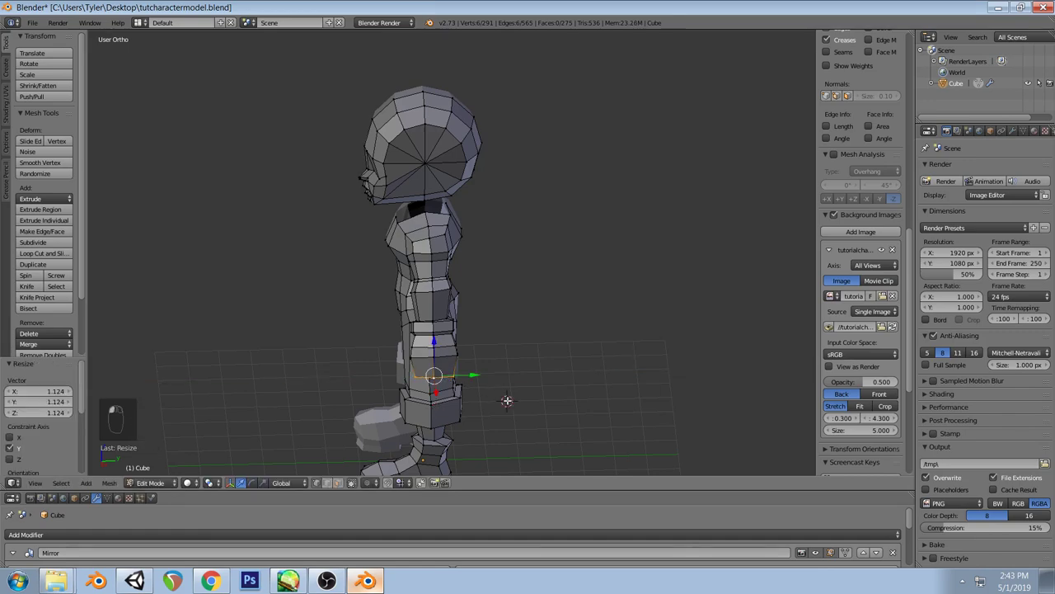
Extrude the hand's end loop by 0.172 in X and -0.602 in Z in front view, and scale it to 0.606
{"action": "key", "text": "KP_1"}
{"action": "key", "text": "e"}
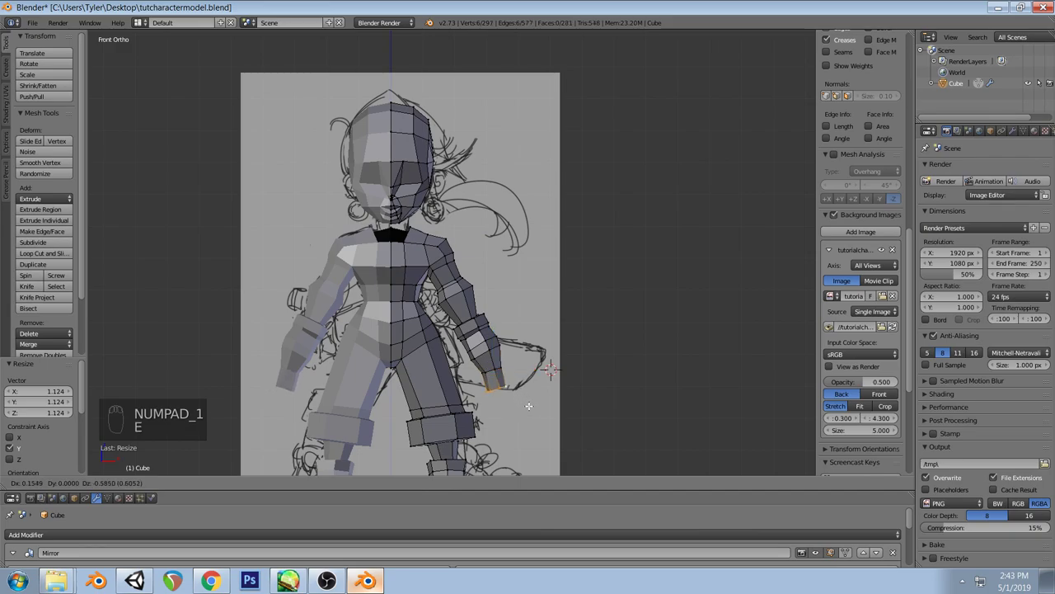
{"action": "left_click", "coordinate": [528, 405]}
{"action": "key", "text": "s"}
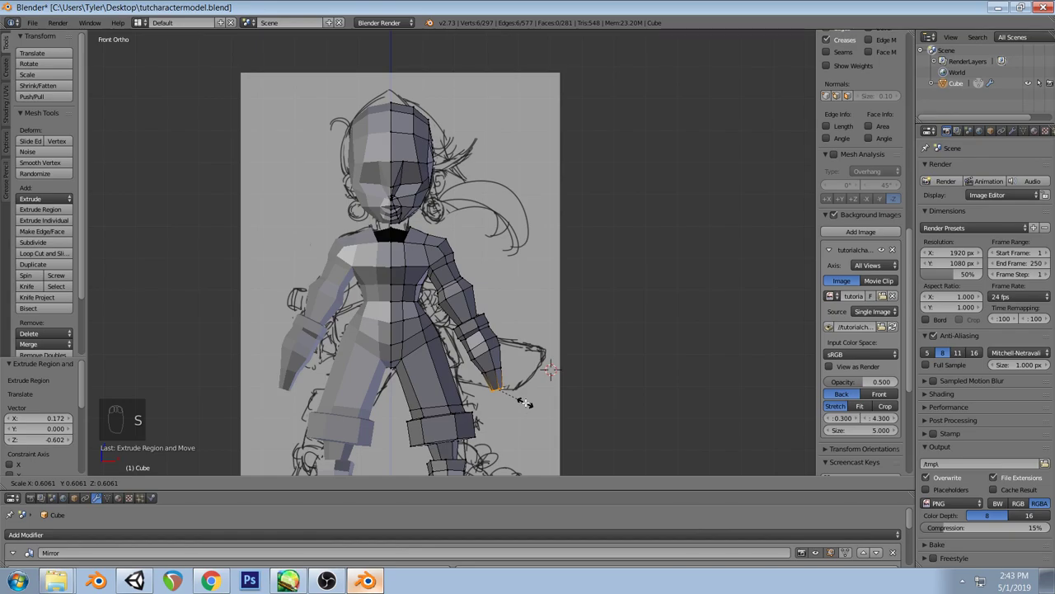
{"action": "left_click", "coordinate": [525, 402]}
Widen the extruded fingertip loop slightly along the Y axis in a side-facing view and clear the selection
{"action": "middle_click_drag", "start_coordinate": [525, 402], "coordinate": [446, 430]}
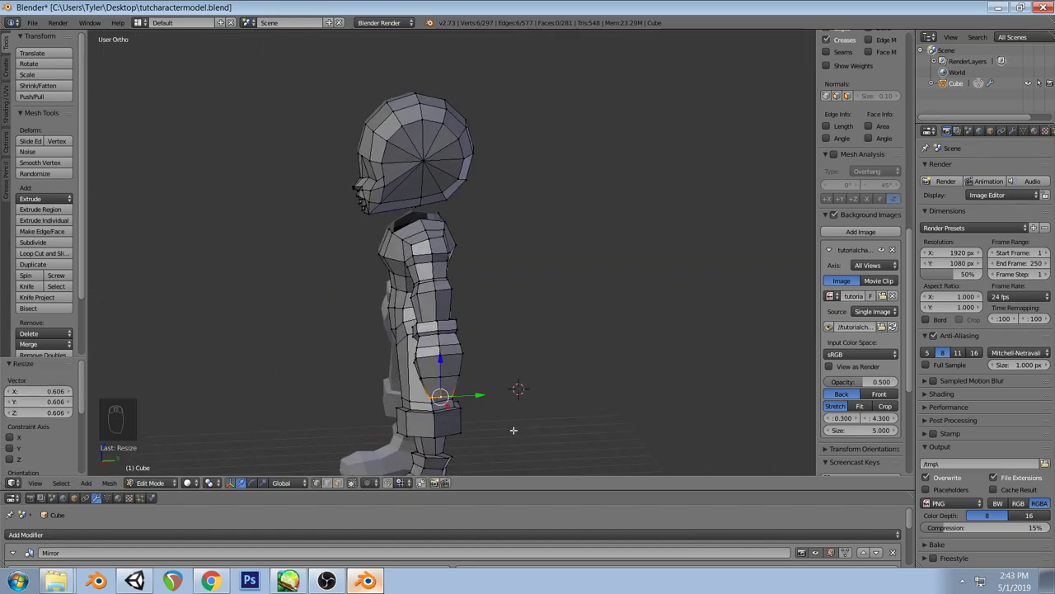
{"action": "key", "text": "s"}
{"action": "key", "text": "y"}
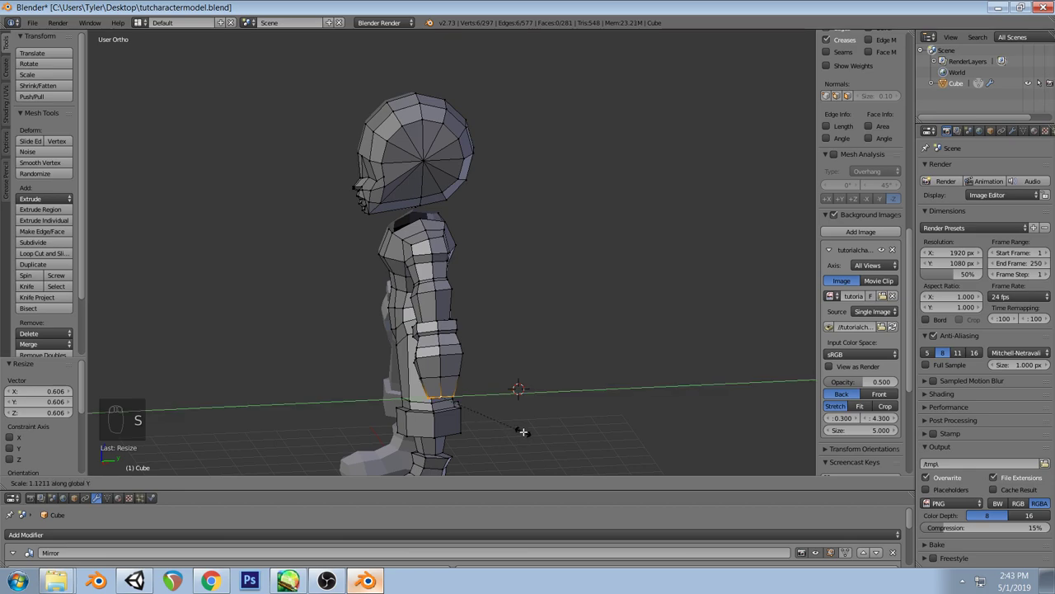
{"action": "left_click", "coordinate": [526, 431]}
{"action": "key", "text": "a"}
Delete the two faces on the front inner side of the hand, just below the wrist cuff
{"action": "middle_click_drag", "start_coordinate": [476, 349], "coordinate": [579, 356]}
{"action": "left_click", "coordinate": [337, 483]}
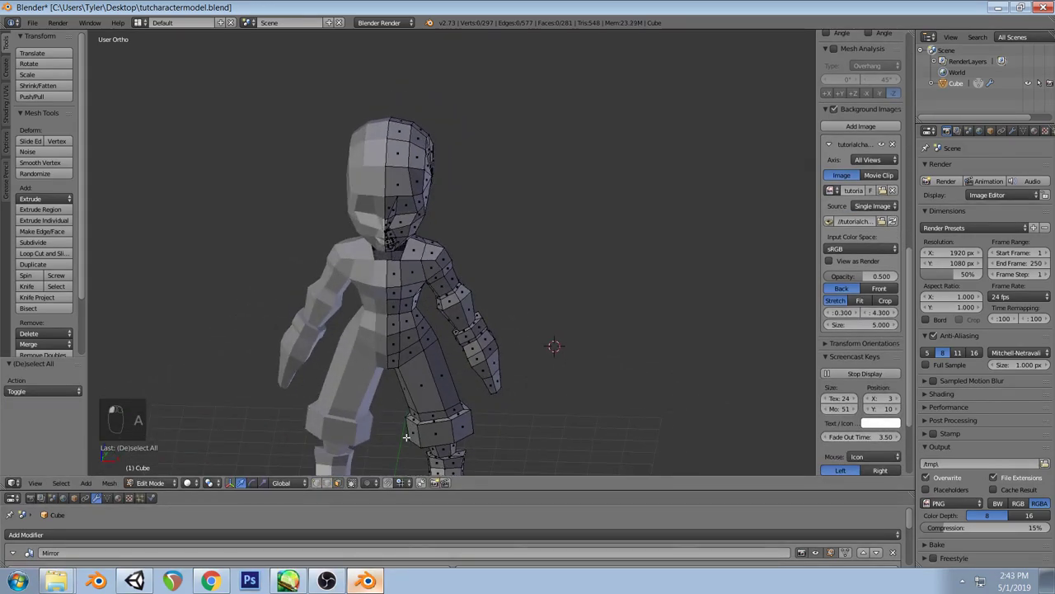
{"action": "middle_click_drag", "start_coordinate": [484, 335], "coordinate": [439, 350]}
{"action": "right_click", "coordinate": [443, 349]}
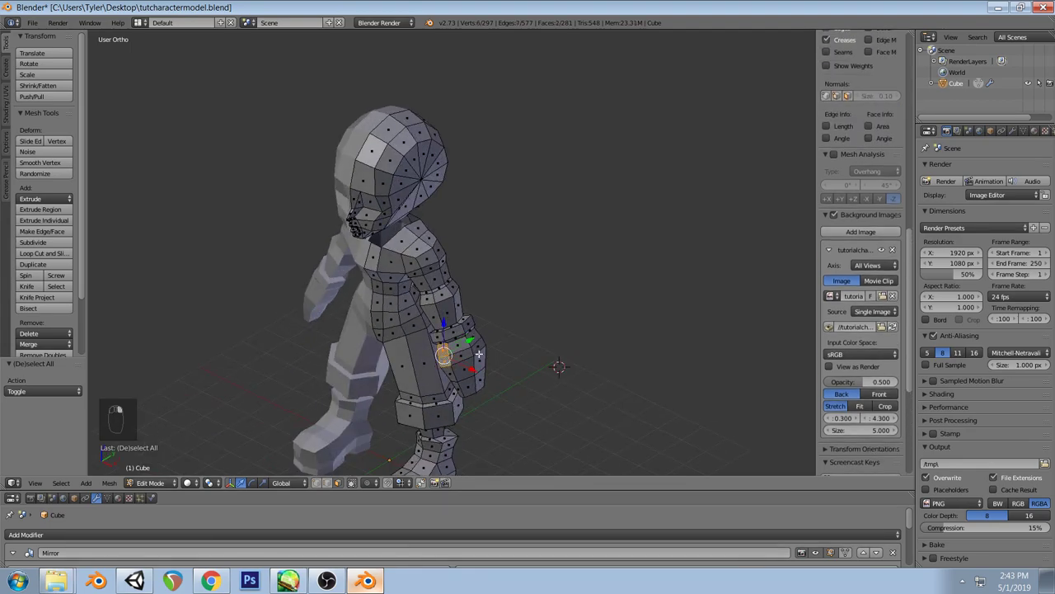
{"action": "key", "text": "x"}
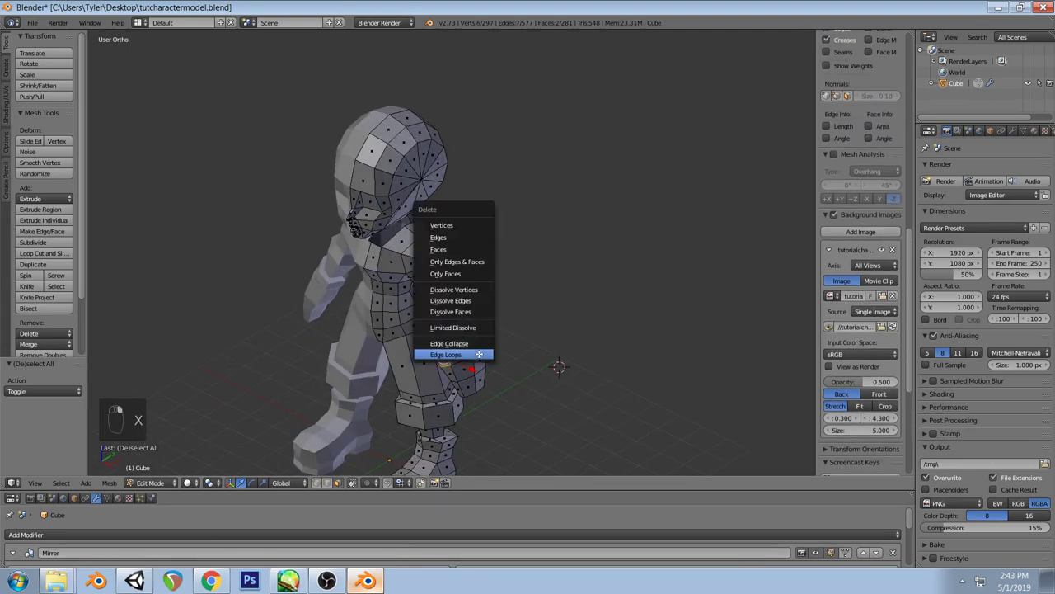
{"action": "left_click", "coordinate": [454, 248]}
{"action": "middle_click_drag", "start_coordinate": [462, 346], "coordinate": [358, 439]}
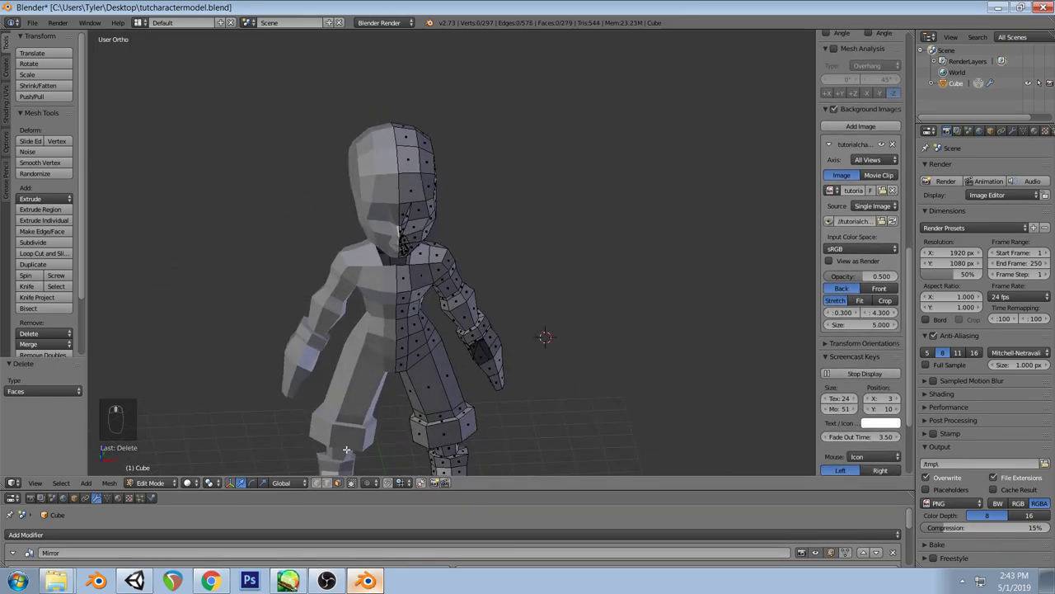
Extrude the front edge of the hand's opening twice in side view, by -0.430 in Y and -0.060 in Z, and by -0.287 and -0.442
{"action": "left_click", "coordinate": [326, 486]}
{"action": "mouse_move", "coordinate": [511, 355]}
{"action": "middle_mouse_down"}
{"action": "mouse_move", "coordinate": [544, 371]}
{"action": "mouse_move", "coordinate": [523, 345]}
{"action": "mouse_move", "coordinate": [499, 348]}
{"action": "mouse_move", "coordinate": [516, 350]}
{"action": "middle_mouse_up"}
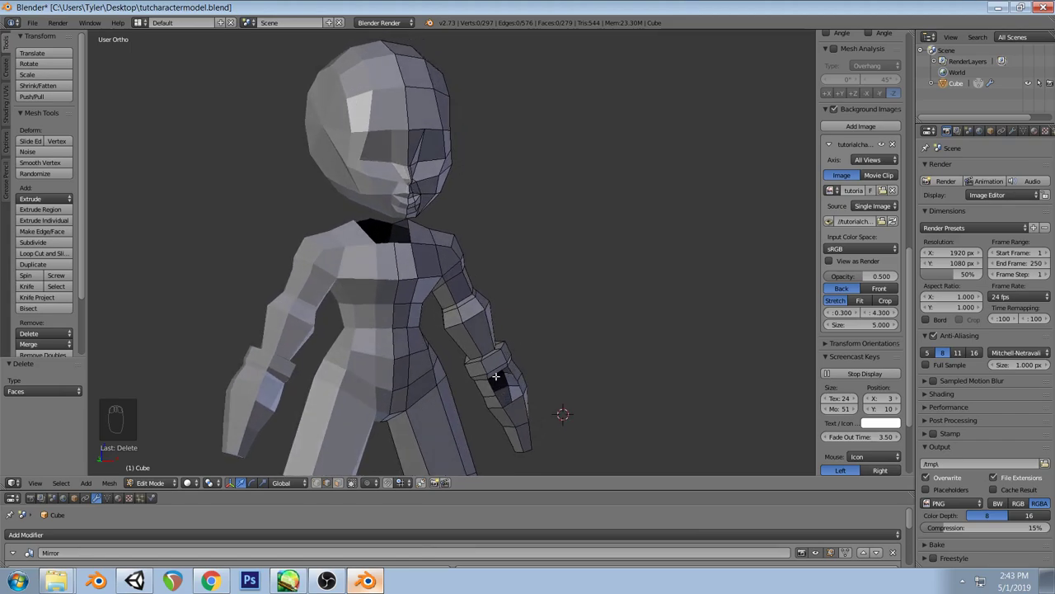
{"action": "right_click", "coordinate": [498, 374]}
{"action": "right_click", "coordinate": [504, 382], "text": "shift"}
{"action": "right_click", "coordinate": [504, 399], "text": "shift"}
{"action": "middle_click_drag", "start_coordinate": [521, 377], "coordinate": [478, 398]}
{"action": "right_click", "coordinate": [448, 385]}
{"action": "key", "text": "KP_3"}
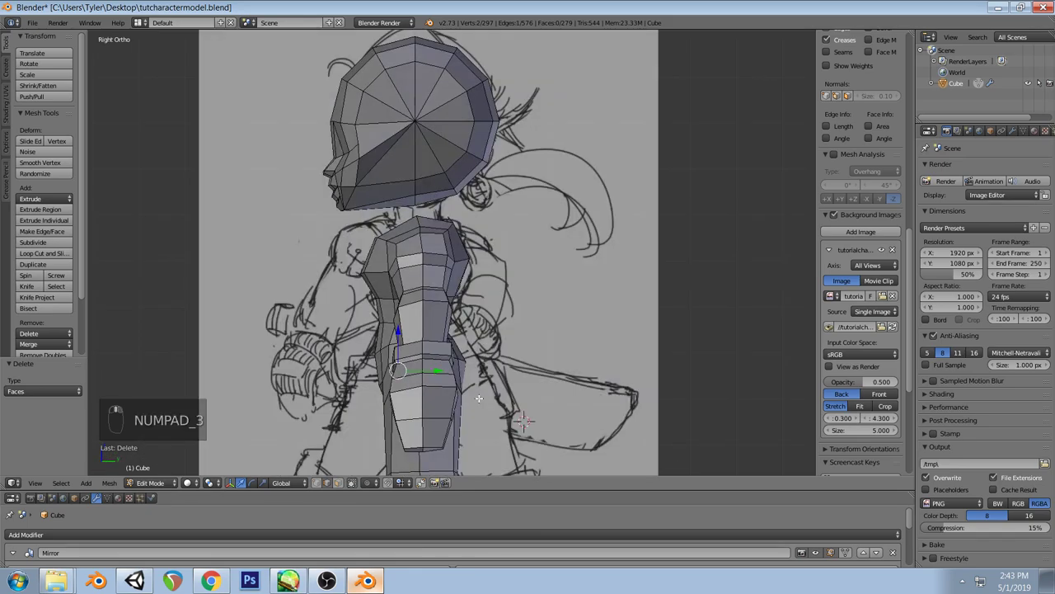
{"action": "key", "text": "e"}
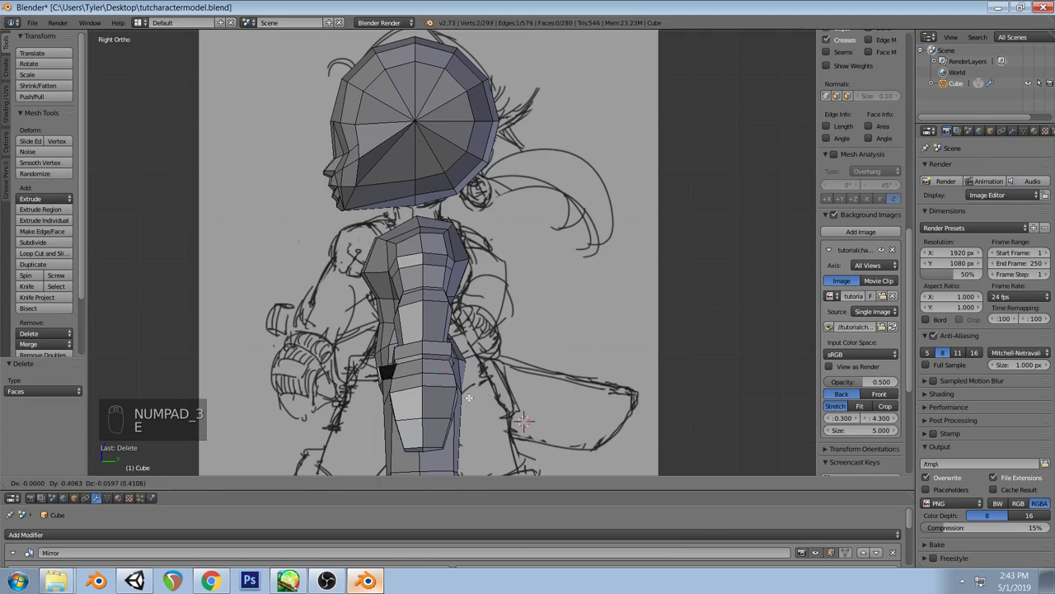
{"action": "left_click", "coordinate": [467, 400]}
{"action": "key", "text": "e"}
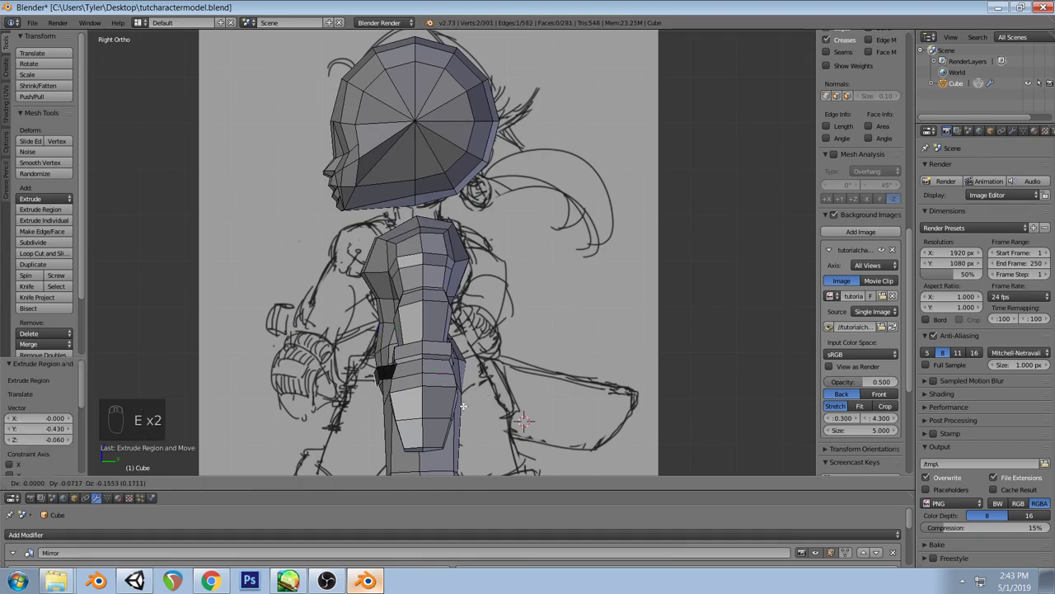
{"action": "left_click", "coordinate": [440, 406]}
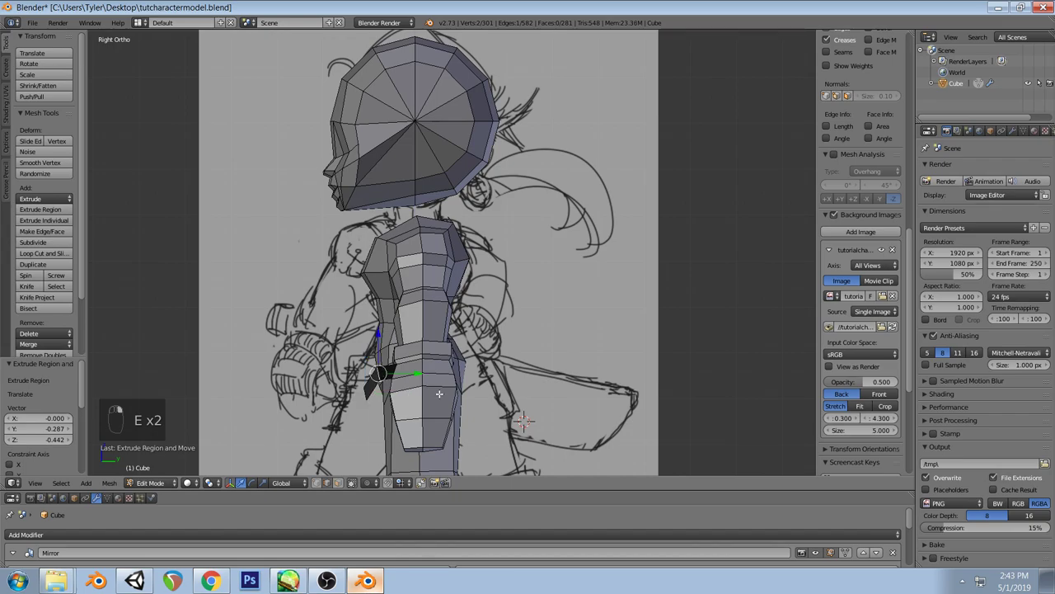
Undo the edge extrusions made at the hand's opening
{"action": "key", "text": "g"}
{"action": "mouse_move", "coordinate": [445, 377]}
{"action": "middle_mouse_down"}
{"action": "mouse_move", "coordinate": [593, 425]}
{"action": "mouse_move", "coordinate": [572, 394]}
{"action": "mouse_move", "coordinate": [583, 390]}
{"action": "mouse_move", "coordinate": [580, 339]}
{"action": "middle_mouse_up"}
{"action": "key", "text": "ctrl+z"}
{"action": "key", "text": "ctrl+z"}
{"action": "key", "text": "ctrl+z"}
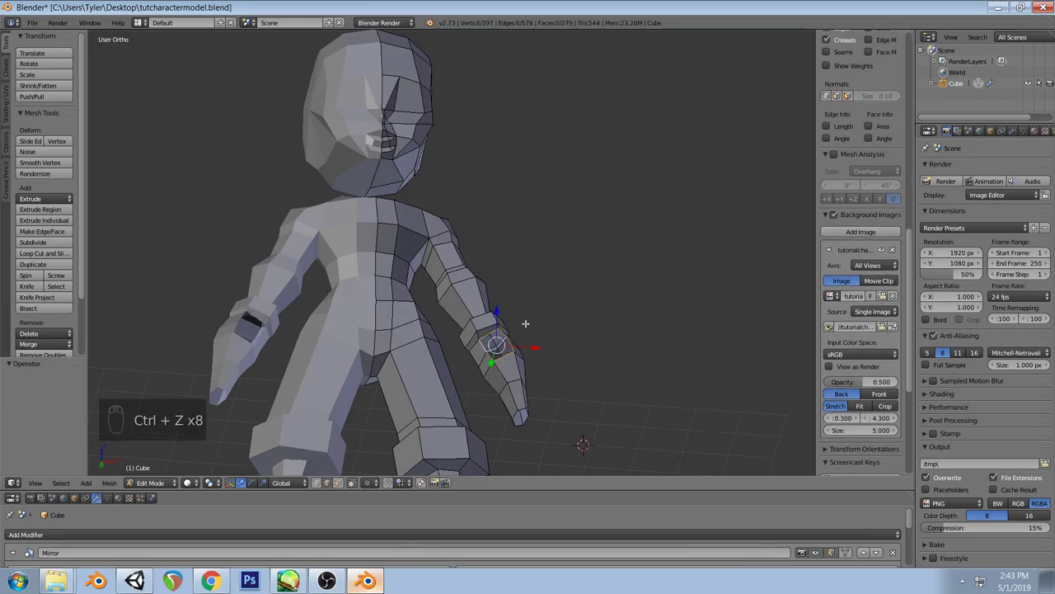
Undo further back until the two deleted hand faces are restored
{"action": "key", "text": "a"}
{"action": "middle_click_drag", "start_coordinate": [527, 323], "coordinate": [382, 460]}
{"action": "right_click", "coordinate": [489, 361]}
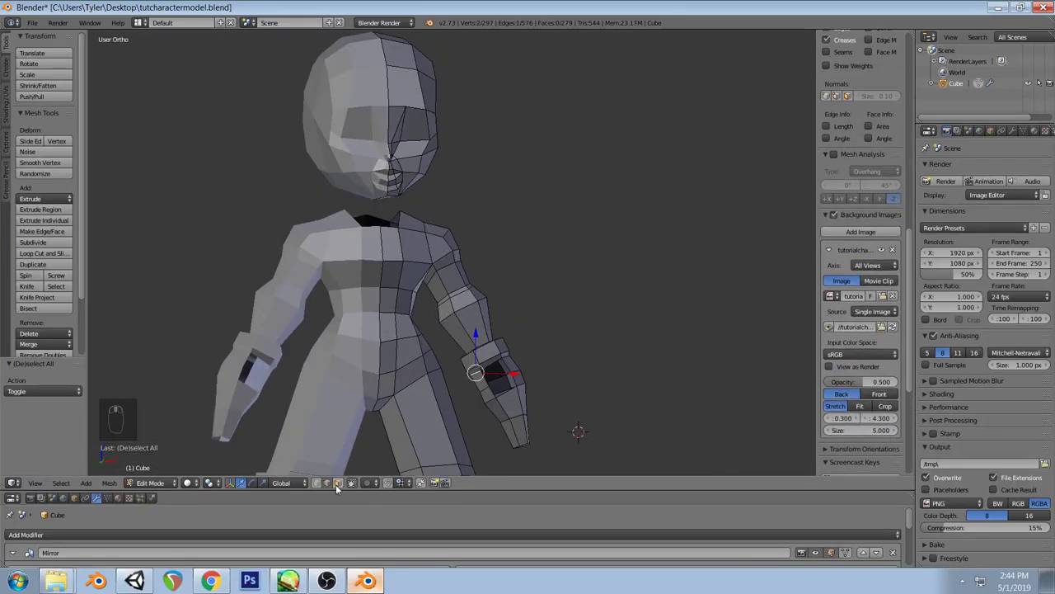
{"action": "key", "text": "ctrl+z"}
{"action": "key", "text": "ctrl+z"}
{"action": "key", "text": "ctrl+z"}
{"action": "key", "text": "ctrl+z"}
{"action": "key", "text": "ctrl+z"}
{"action": "key", "text": "ctrl+z"}
{"action": "key", "text": "ctrl+z"}
{"action": "key", "text": "ctrl+z"}
{"action": "key", "text": "ctrl+z"}
{"action": "key", "text": "ctrl+z"}
{"action": "key", "text": "ctrl+z"}
{"action": "key", "text": "ctrl+z"}
{"action": "key", "text": "ctrl+z"}
{"action": "key", "text": "ctrl+z"}
{"action": "key", "text": "ctrl+z"}
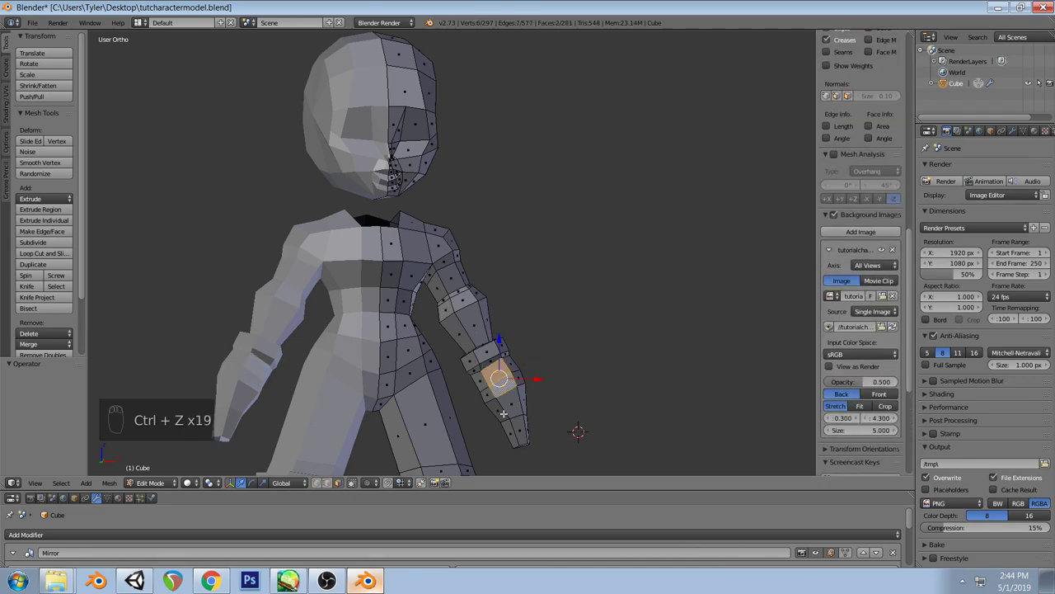
{"action": "key", "text": "a"}
{"action": "key", "text": "KP_1"}
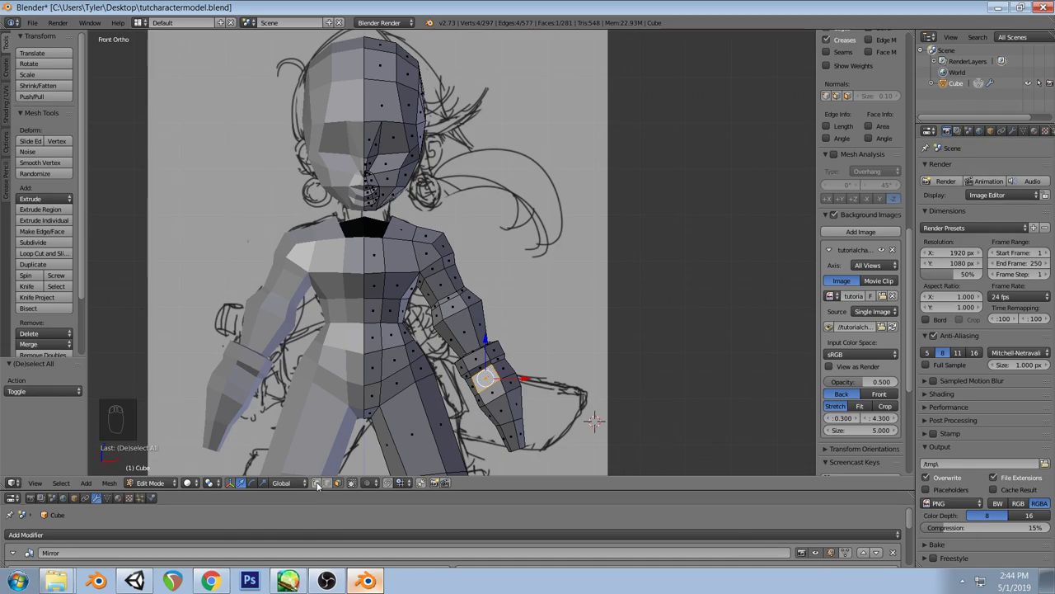
{"action": "right_click", "coordinate": [492, 364]}
{"action": "right_click", "coordinate": [498, 378], "text": "shift"}
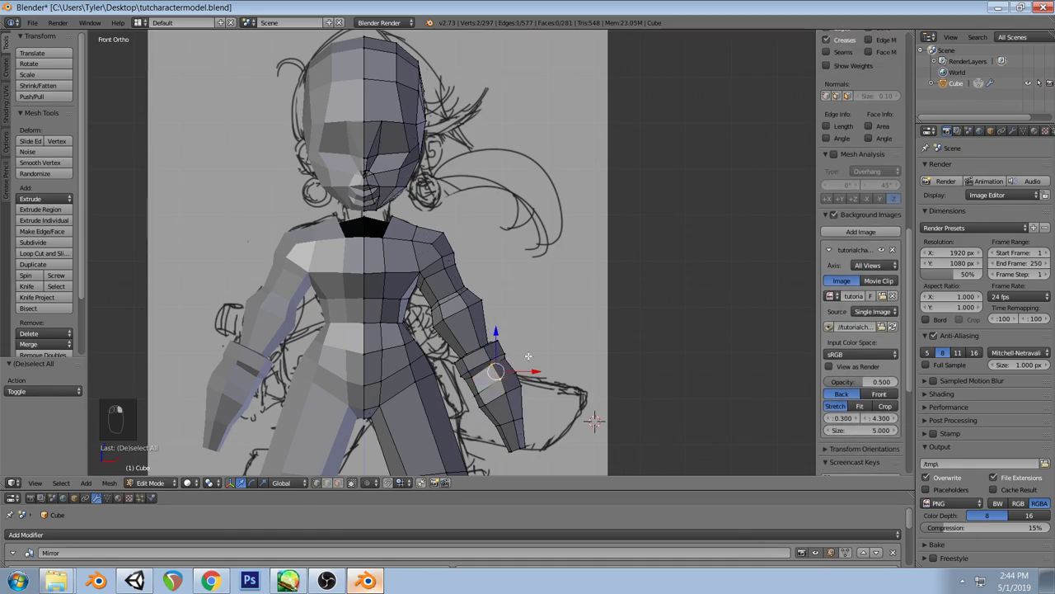
{"action": "key", "text": "g"}
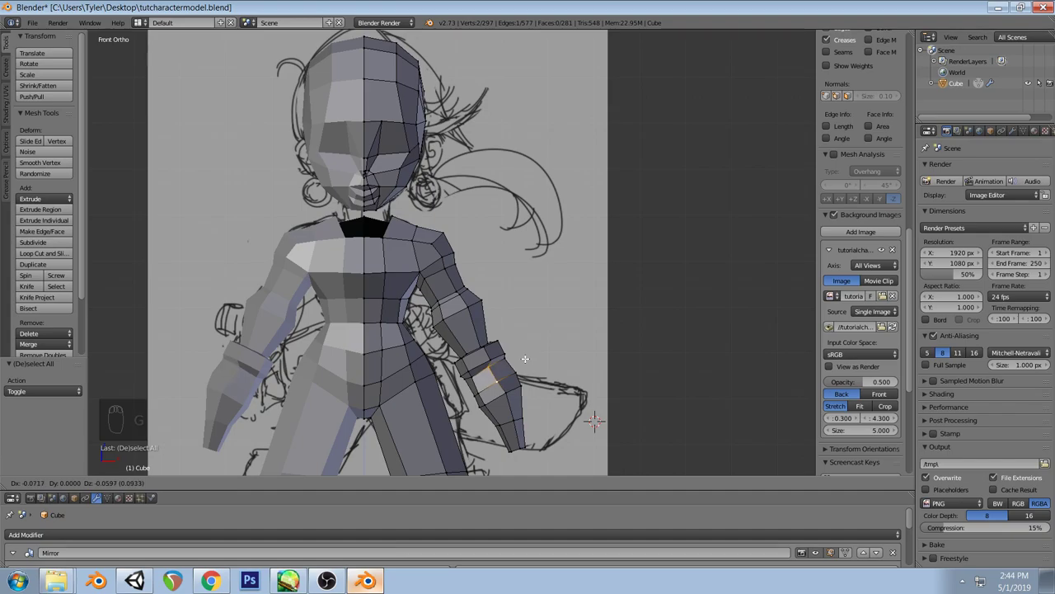
{"action": "key", "text": "Escape"}
{"action": "key", "text": "a"}
{"action": "middle_click_drag", "start_coordinate": [525, 359], "coordinate": [587, 387]}
{"action": "right_click", "coordinate": [497, 416]}
{"action": "key", "text": "KP_1"}
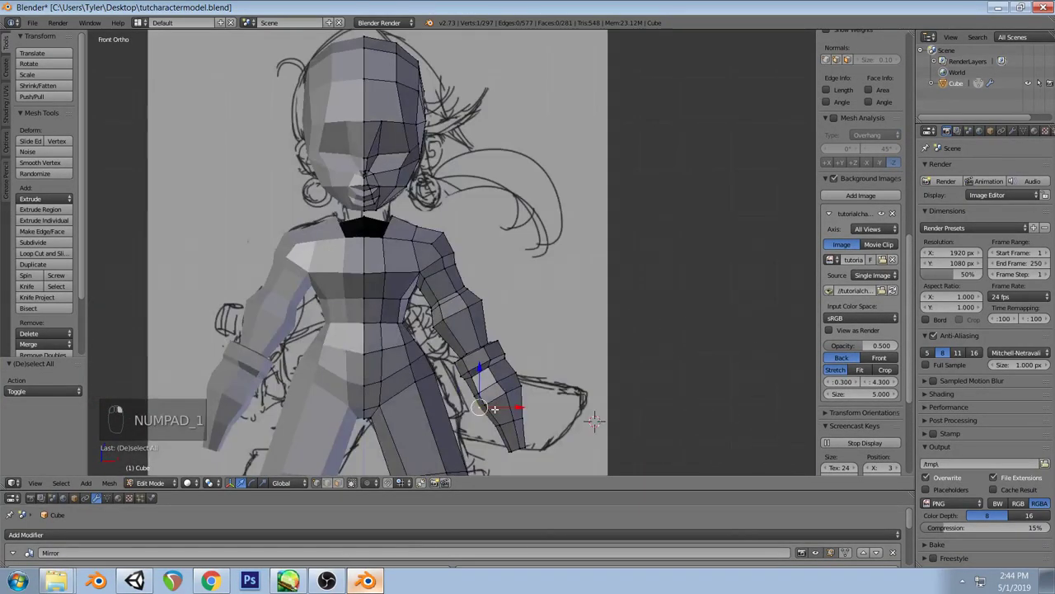
{"action": "left_click_drag", "start_coordinate": [517, 408], "coordinate": [518, 407]}
{"action": "key", "text": "a"}
{"action": "key", "text": "a"}
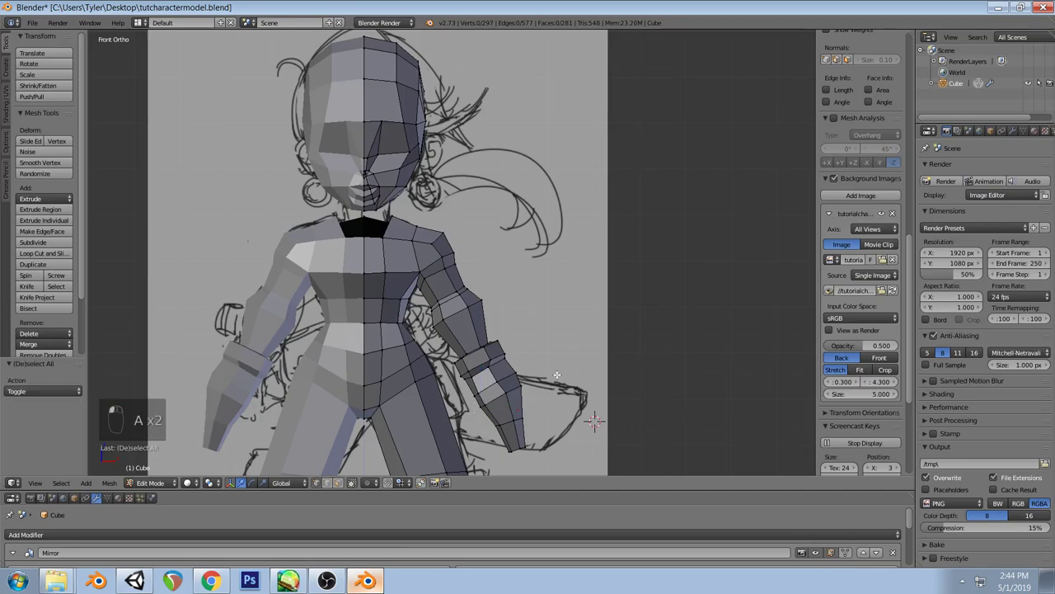
Delete the vertices of the loop at the tip of the hand, selecting them in wireframe shading
{"action": "key", "text": "z"}
{"action": "right_click", "coordinate": [511, 455]}
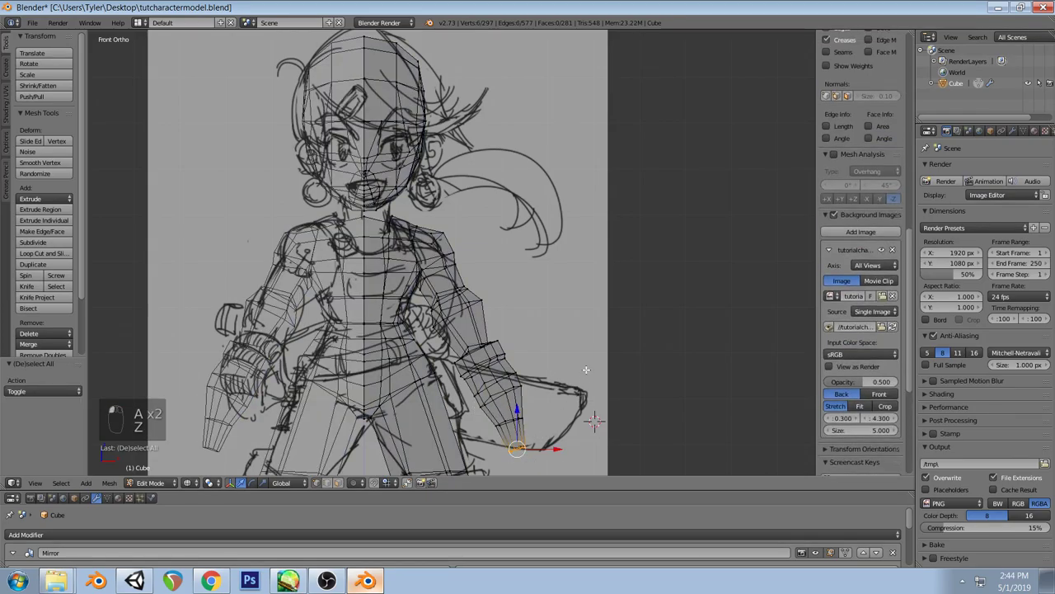
{"action": "key", "text": "x"}
{"action": "left_click", "coordinate": [573, 345]}
{"action": "key", "text": "z"}
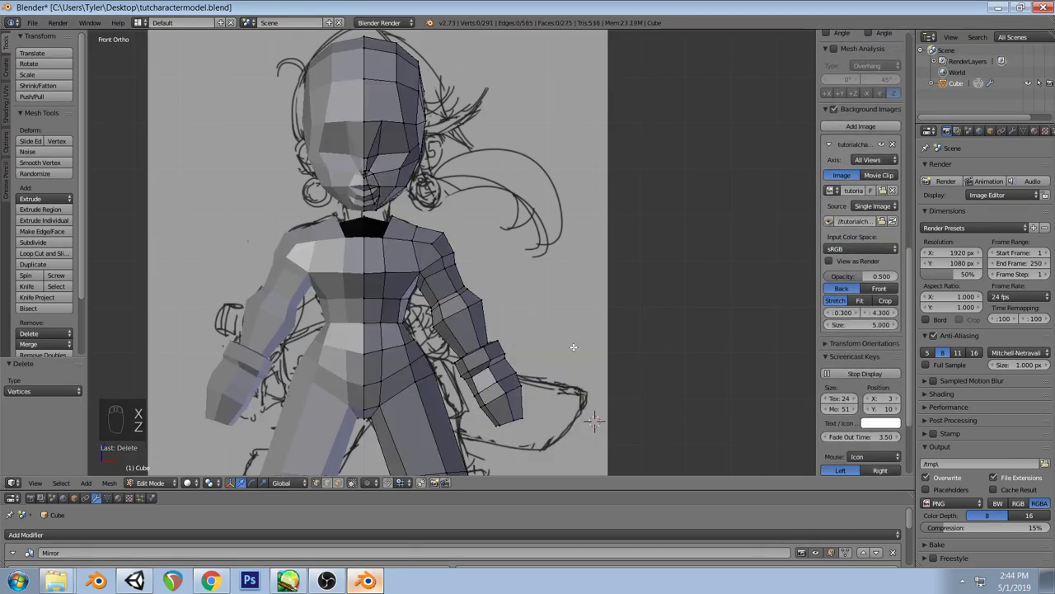
Extrude the face on the hand's inner side as a thumb and move it about -0.16 in X and -0.43 in Z in front view
{"action": "middle_click_drag", "start_coordinate": [550, 353], "coordinate": [464, 338]}
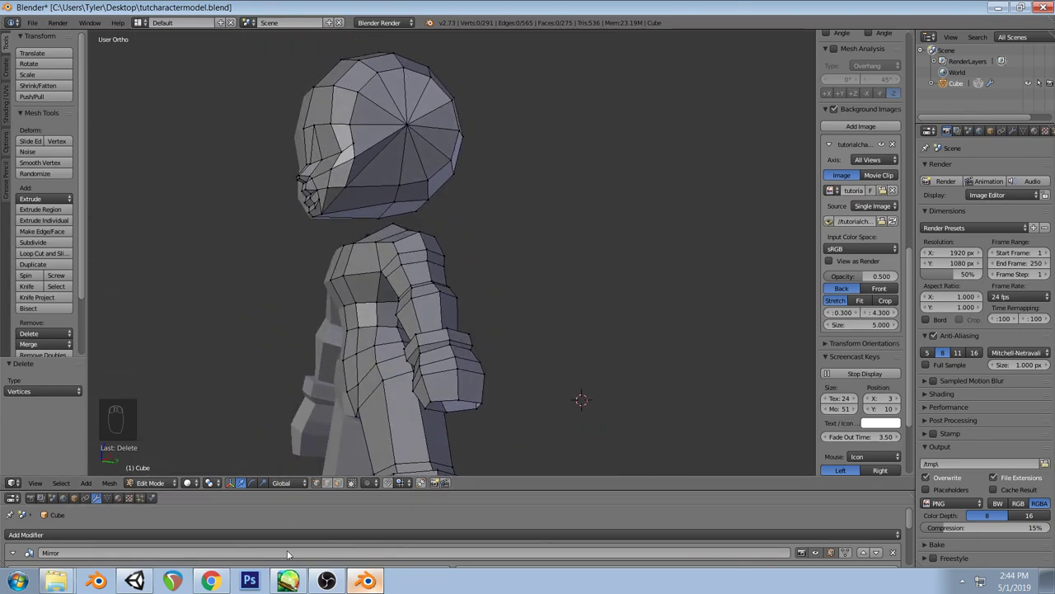
{"action": "left_click", "coordinate": [338, 482]}
{"action": "middle_click_drag", "start_coordinate": [424, 335], "coordinate": [478, 412]}
{"action": "right_click", "coordinate": [492, 389]}
{"action": "key", "text": "KP_1"}
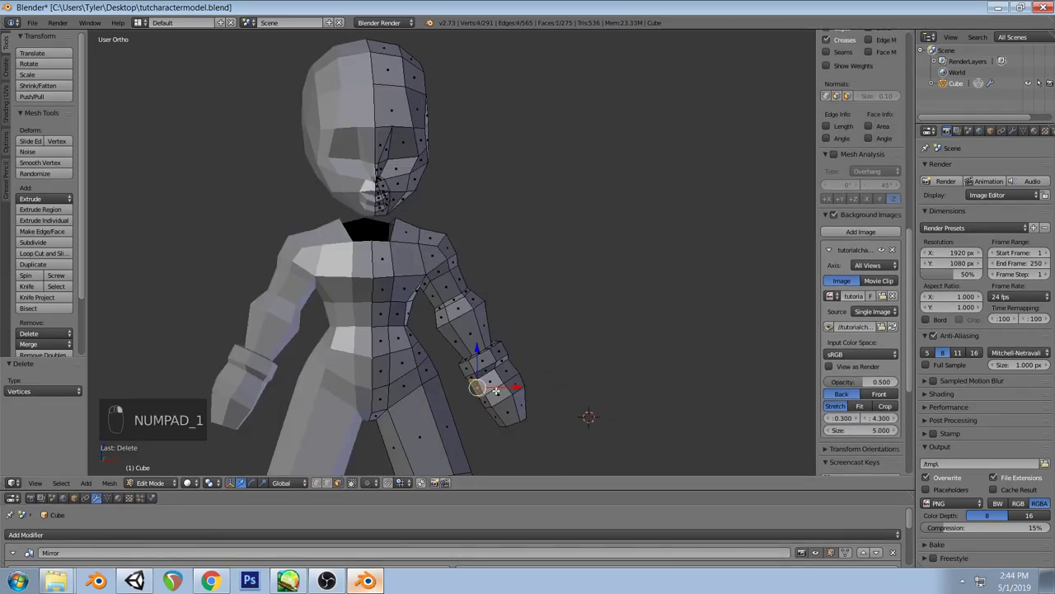
{"action": "key", "text": "e"}
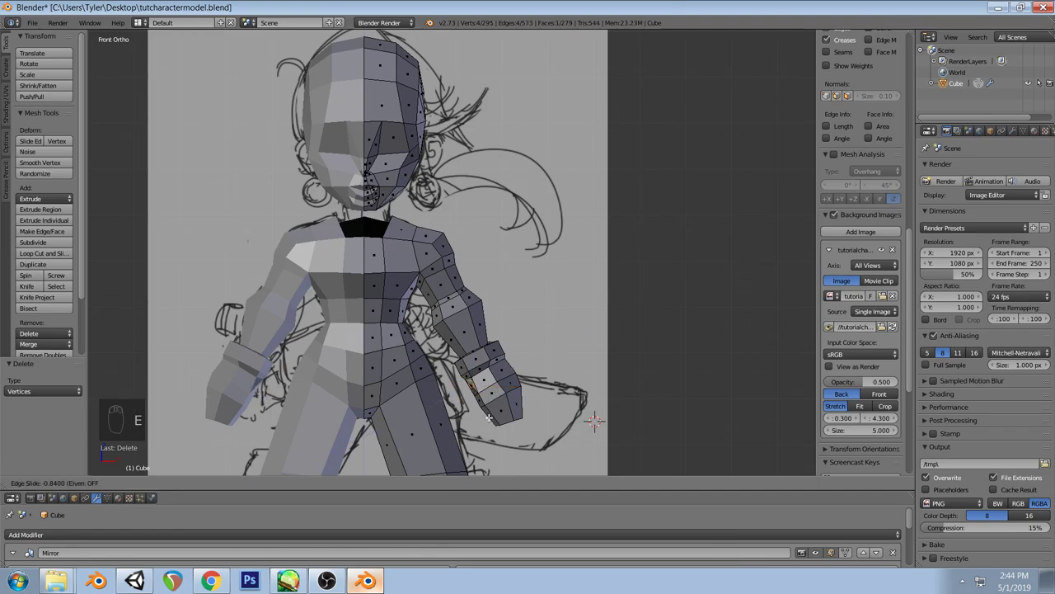
{"action": "left_click", "coordinate": [488, 416]}
{"action": "key", "text": "g"}
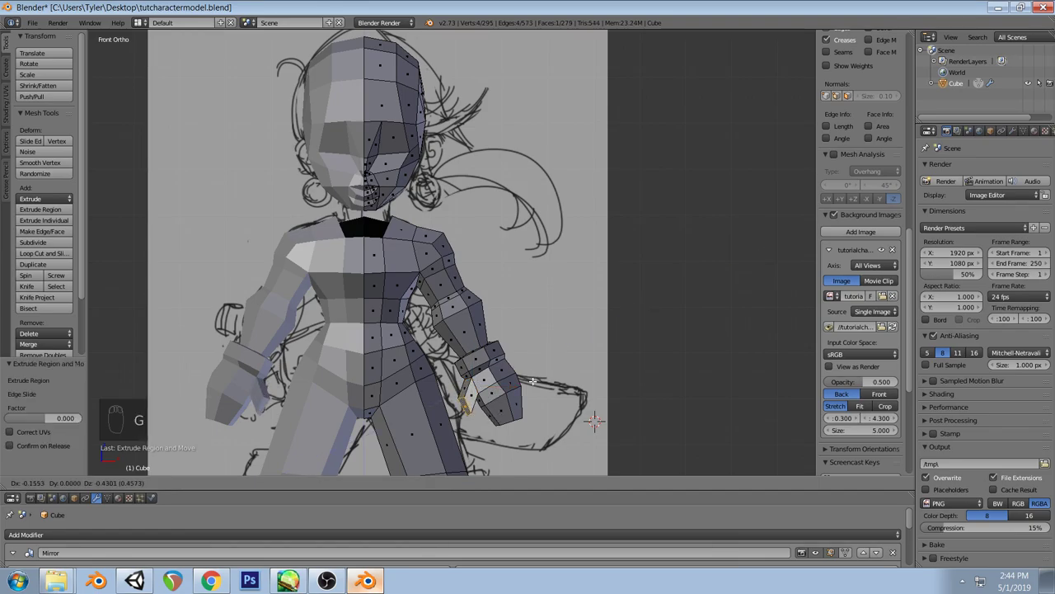
{"action": "left_click", "coordinate": [533, 381]}
Scale the thumb's end face and rotate it by -28.212°
{"action": "key", "text": "s"}
{"action": "left_click", "coordinate": [543, 405]}
{"action": "key", "text": "r"}
{"action": "left_click", "coordinate": [550, 379]}
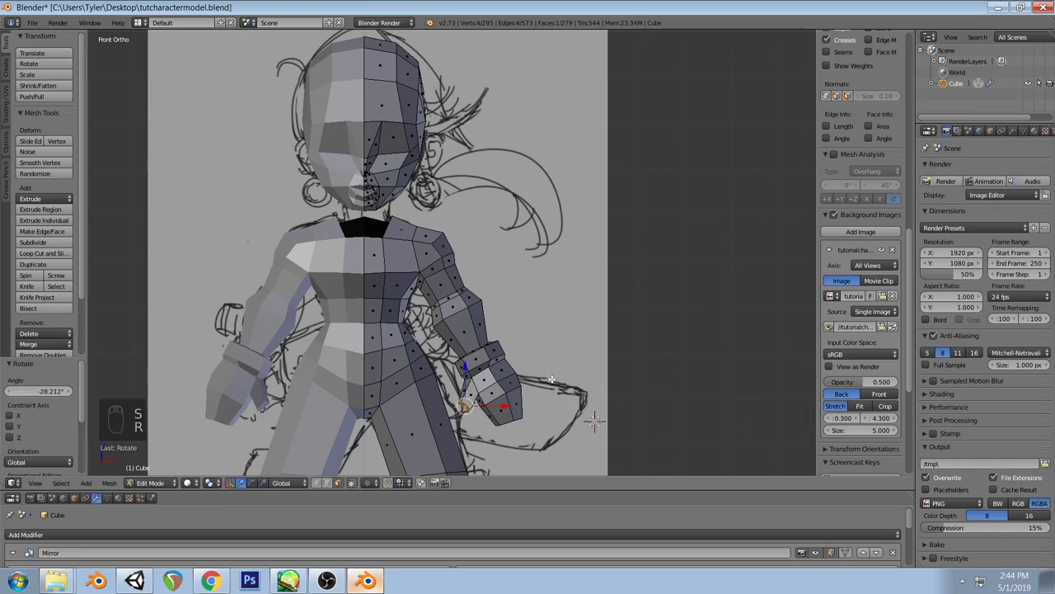
Rotate the thumb's end face with trackball rotation and by -13.414°, and move it about 0.02 in X and 0.20 in Z
{"action": "key", "text": "r"}
{"action": "key", "text": "r"}
{"action": "key", "text": "r"}
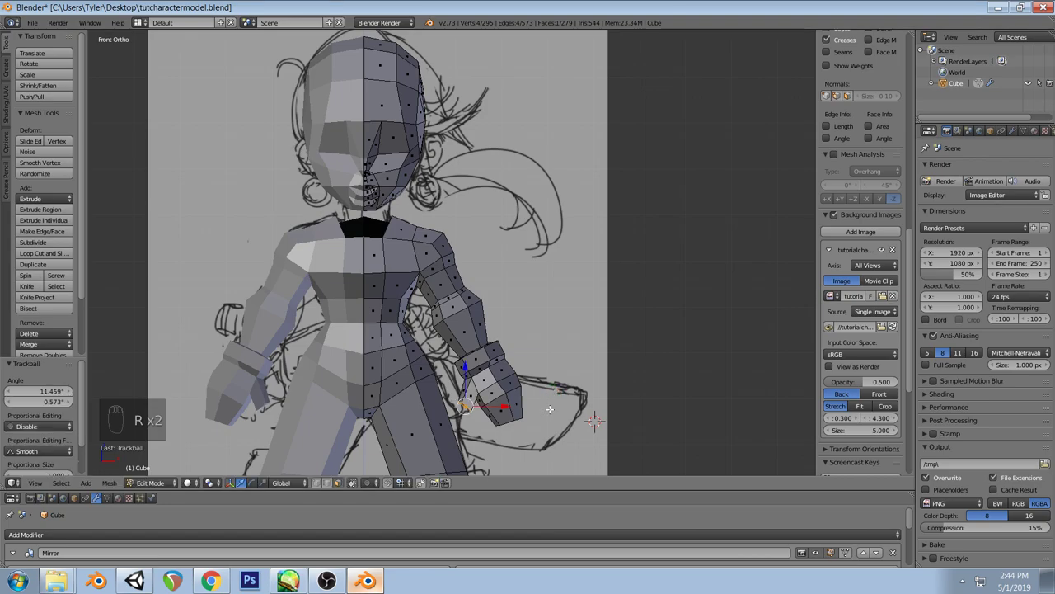
{"action": "left_click", "coordinate": [558, 380]}
{"action": "key", "text": "g"}
{"action": "right_click", "coordinate": [559, 379]}
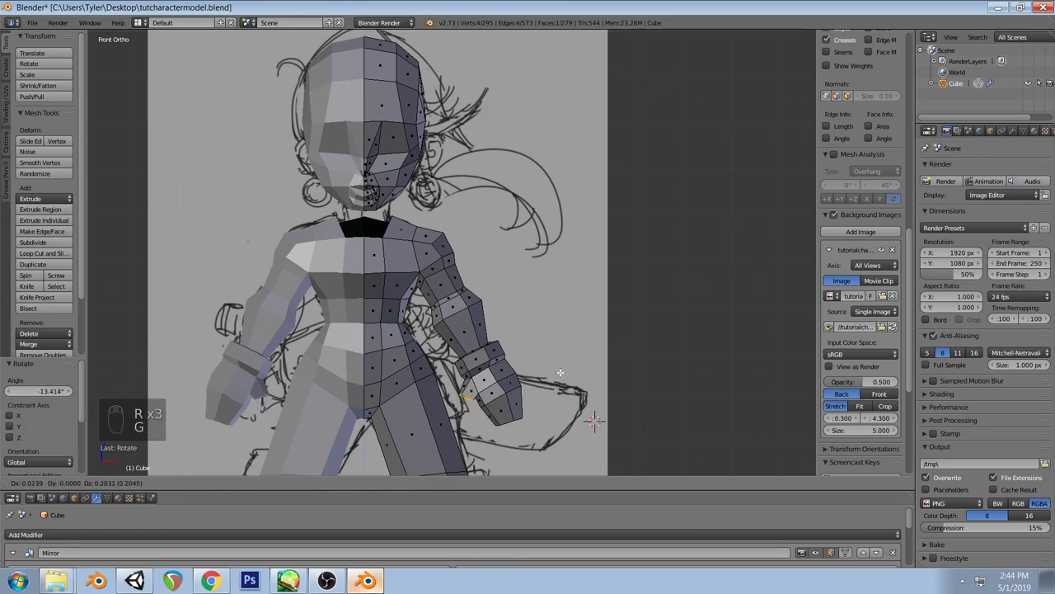
{"action": "key", "text": "a"}
Extrude the thumb's end face again in front view by about -0.178 in X, -0.033 in Y and -0.430 in Z
{"action": "mouse_move", "coordinate": [558, 379]}
{"action": "middle_mouse_down"}
{"action": "mouse_move", "coordinate": [570, 376]}
{"action": "mouse_move", "coordinate": [583, 320]}
{"action": "mouse_move", "coordinate": [544, 297]}
{"action": "mouse_move", "coordinate": [523, 354]}
{"action": "mouse_move", "coordinate": [530, 371]}
{"action": "mouse_move", "coordinate": [549, 339]}
{"action": "mouse_move", "coordinate": [586, 413]}
{"action": "middle_mouse_up"}
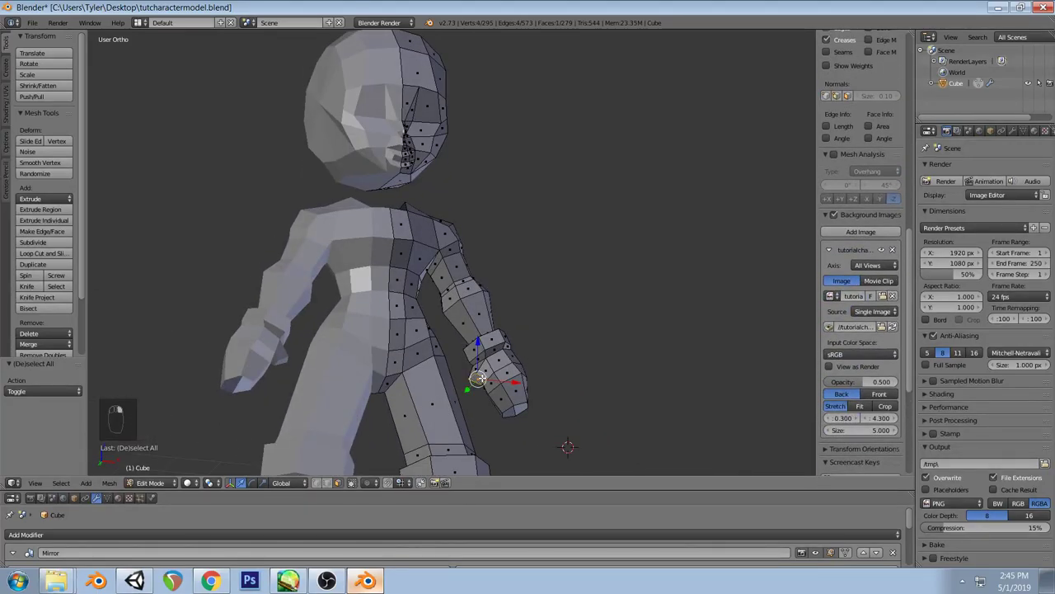
{"action": "key", "text": "KP_1"}
{"action": "key", "text": "e"}
{"action": "left_click", "coordinate": [477, 399]}
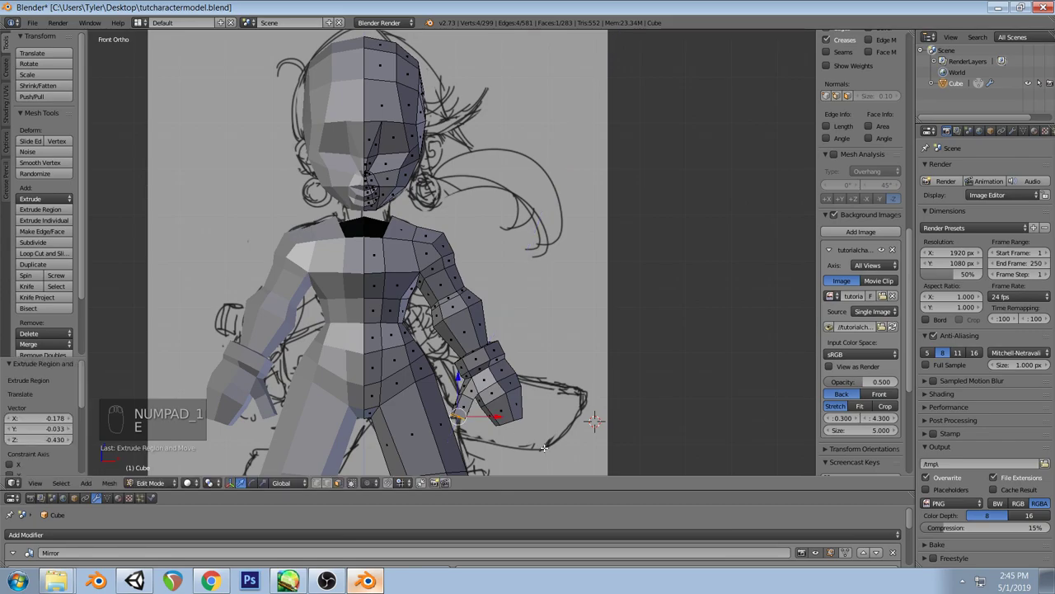
Rotate the newly extruded thumb tip by -49.527° and move it about 0.227 in X and 0.084 in Z
{"action": "key", "text": "r"}
{"action": "left_click", "coordinate": [544, 366]}
{"action": "key", "text": "g"}
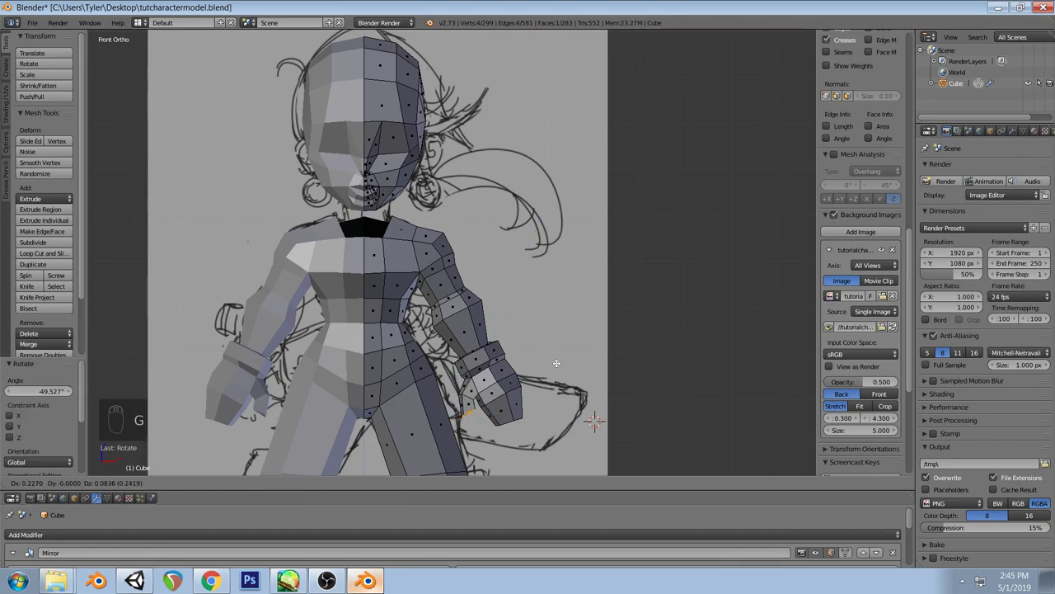
{"action": "left_click", "coordinate": [556, 363]}
Trackball-rotate the thumb's tip face by about 9.167° and 4.011°, and scale it to about 0.72
{"action": "key", "text": "r"}
{"action": "key", "text": "r"}
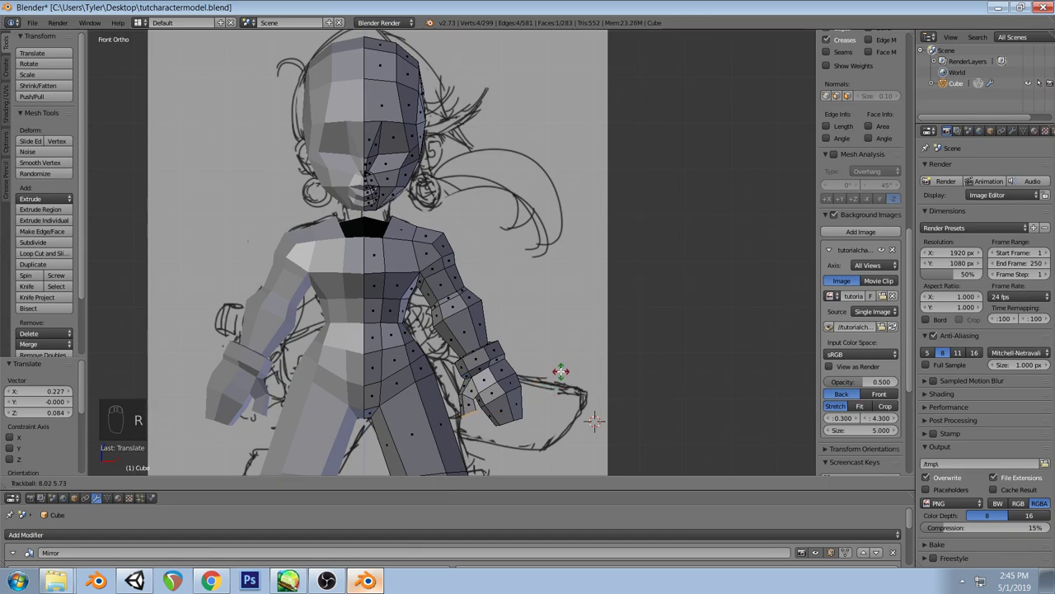
{"action": "left_click", "coordinate": [561, 371]}
{"action": "key", "text": "s"}
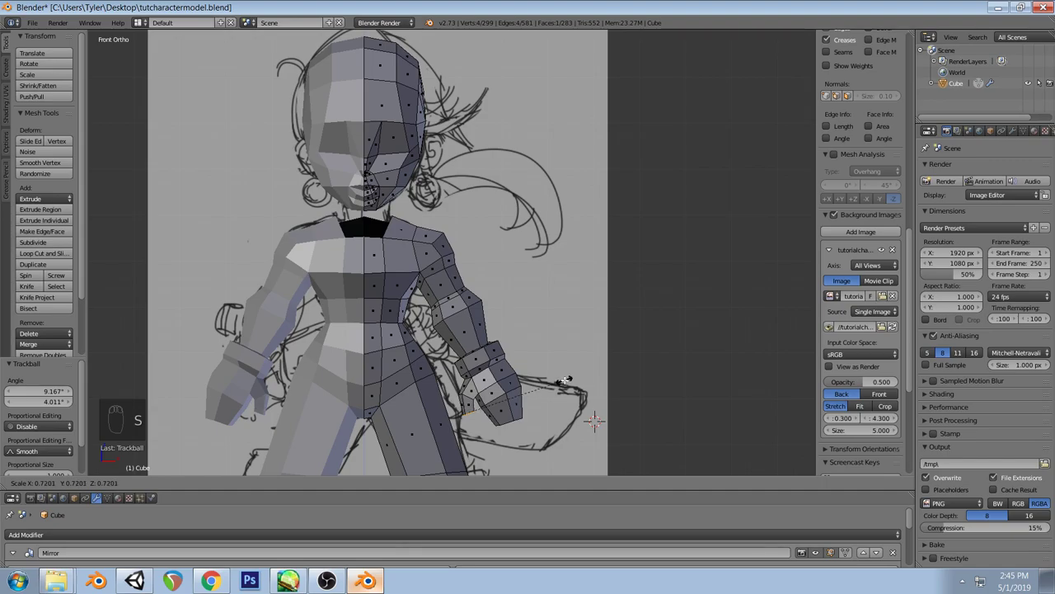
{"action": "left_click", "coordinate": [566, 380]}
{"action": "key", "text": "a"}
{"action": "middle_click_drag", "start_coordinate": [565, 380], "coordinate": [746, 375]}
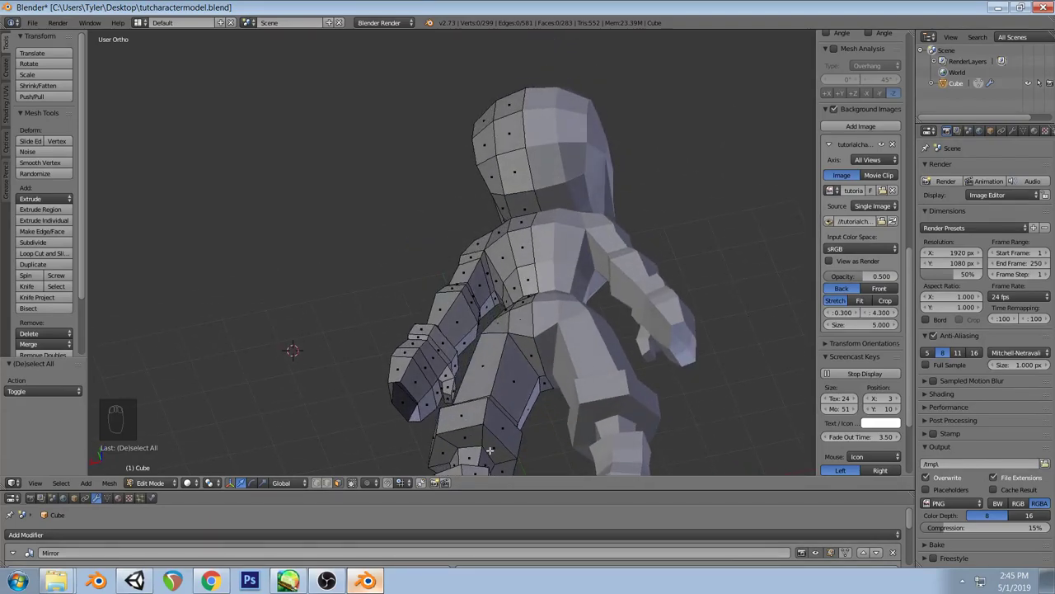
{"action": "right_click", "coordinate": [440, 373]}
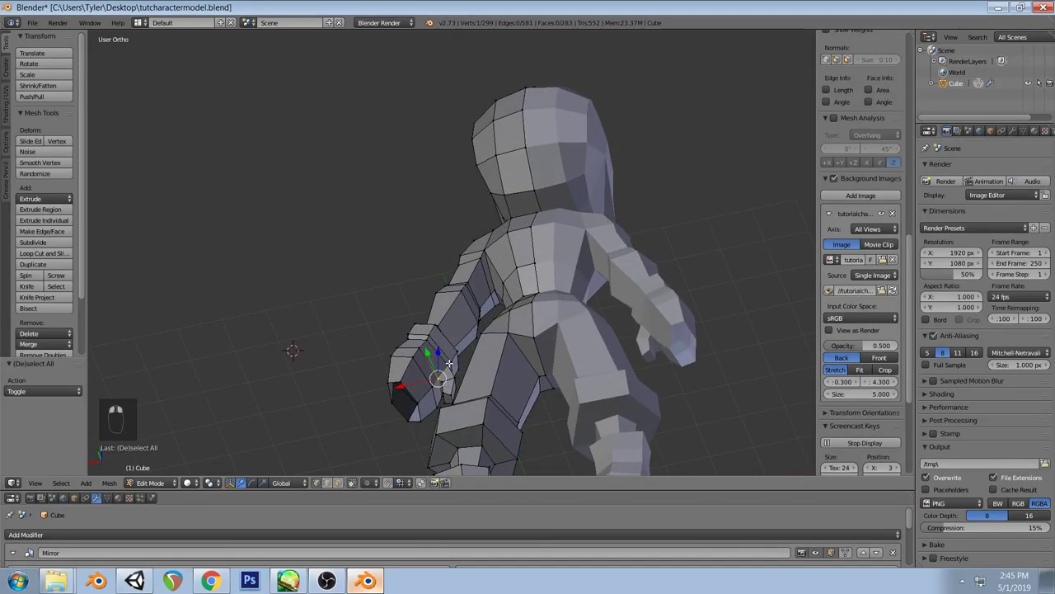
{"action": "key", "text": "ctrl+z"}
{"action": "middle_click_drag", "start_coordinate": [464, 352], "coordinate": [483, 428]}
{"action": "key", "text": "KP_3"}
{"action": "key", "text": "z"}
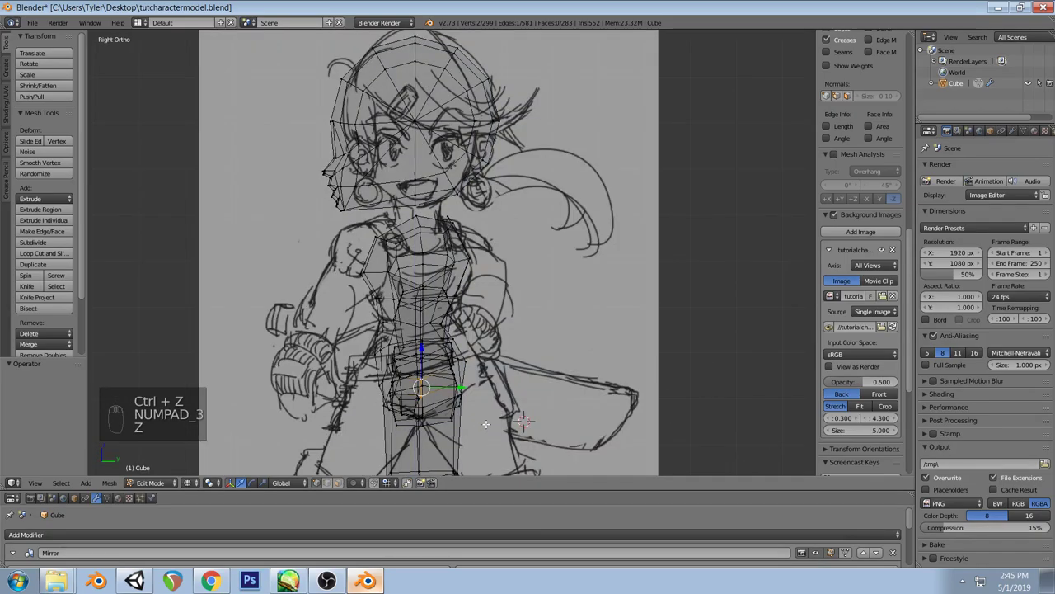
{"action": "key", "text": "a"}
{"action": "key", "text": "z"}
{"action": "middle_click_drag", "start_coordinate": [495, 388], "coordinate": [507, 308]}
Move three vertices on the palm side of the hand beside the thumb about 0.04 along X
{"action": "right_click", "coordinate": [453, 377]}
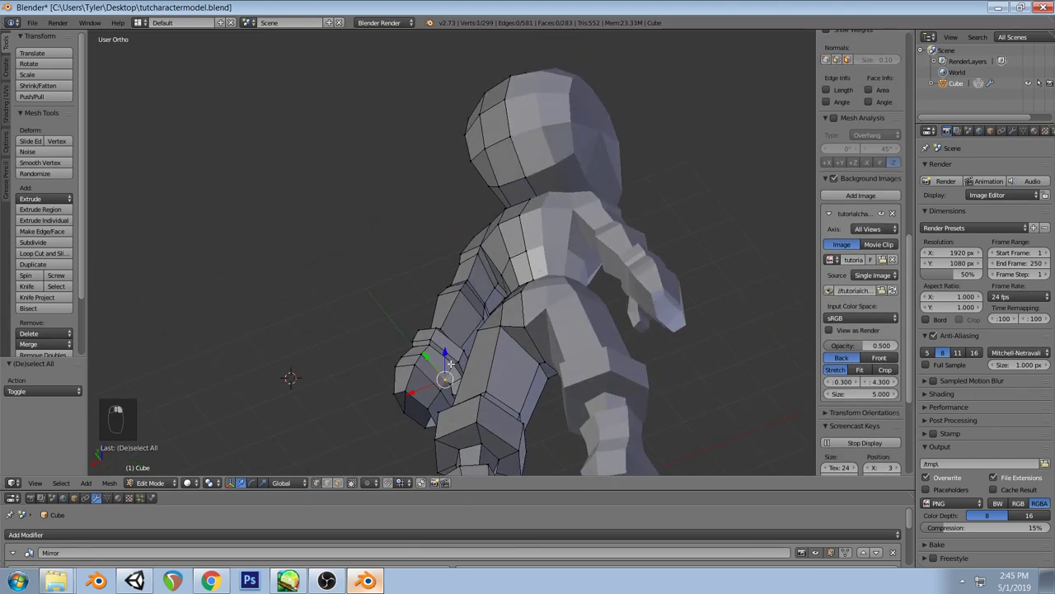
{"action": "key", "text": "g"}
{"action": "key", "text": "x"}
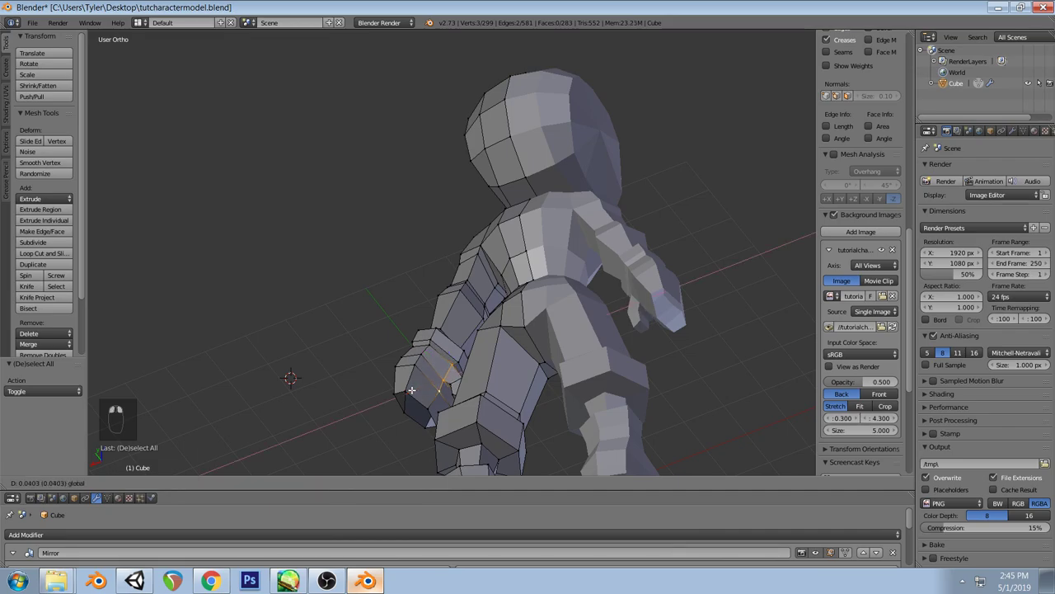
{"action": "right_click", "coordinate": [410, 388]}
{"action": "key", "text": "a"}
Move three vertices at the thumb's base near the wrist about 0.04 in X, -0.05 in Y and 0.06 in Z
{"action": "middle_click_drag", "start_coordinate": [411, 389], "coordinate": [372, 339]}
{"action": "right_click", "coordinate": [480, 332]}
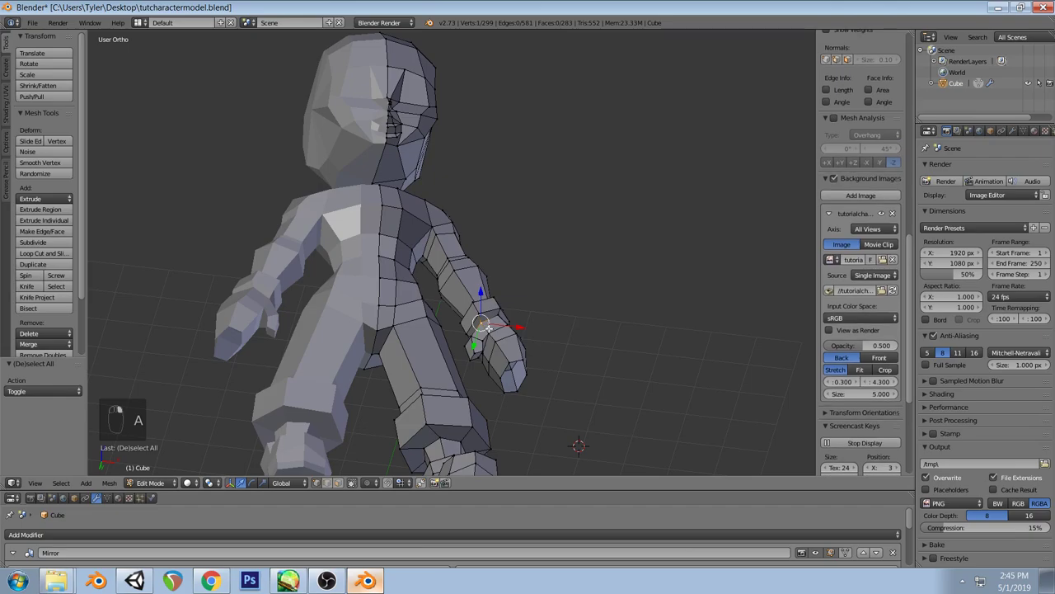
{"action": "middle_click_drag", "start_coordinate": [490, 337], "coordinate": [414, 349]}
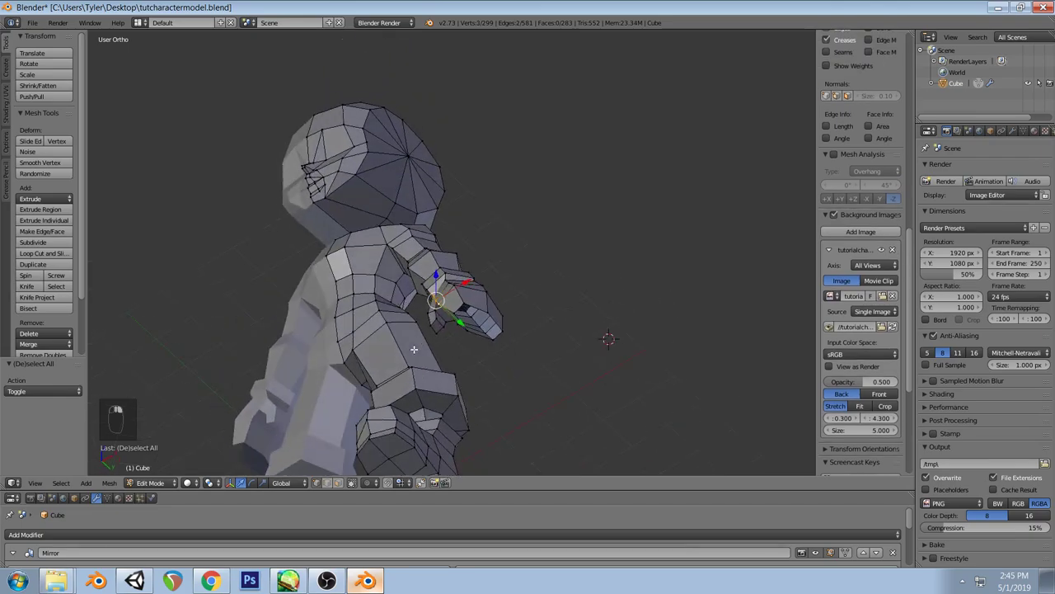
{"action": "key", "text": "g"}
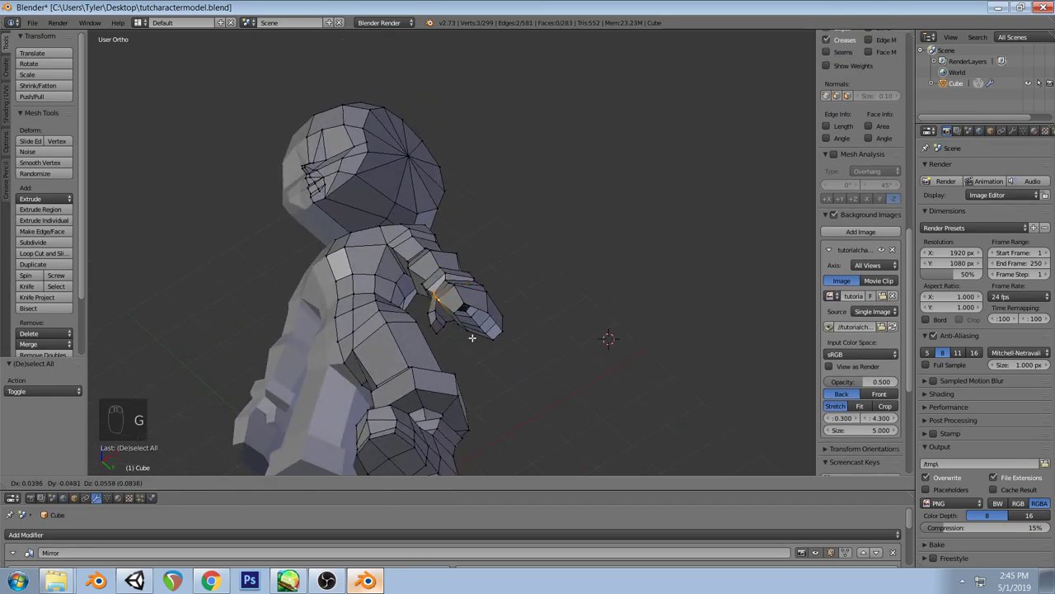
{"action": "right_click", "coordinate": [473, 337]}
{"action": "key", "text": "a"}
Move the four-vertex loop around the thumb's middle joint -0.123 along Y
{"action": "middle_click_drag", "start_coordinate": [464, 327], "coordinate": [556, 412]}
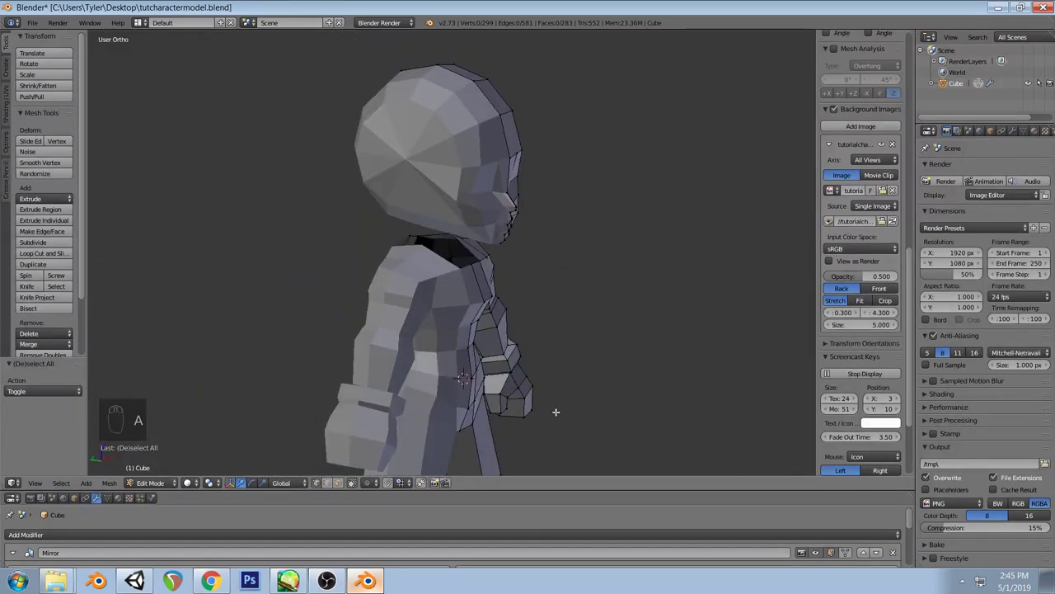
{"action": "right_click", "coordinate": [493, 395]}
{"action": "key", "text": "g"}
{"action": "key", "text": "y"}
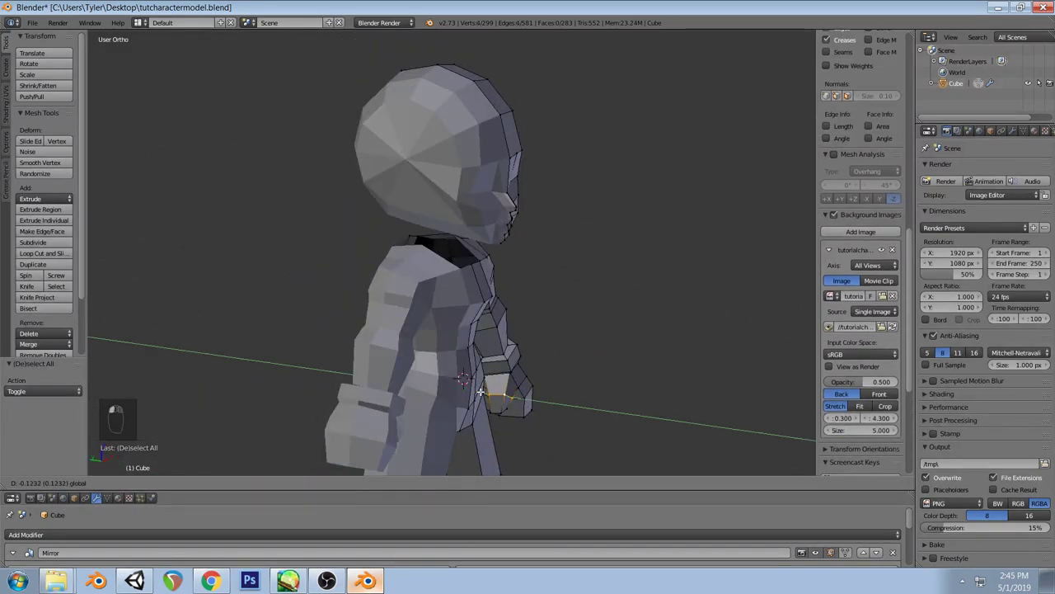
{"action": "left_click", "coordinate": [486, 392]}
Move the four vertices of the thumb's tip face about -0.171 along Y
{"action": "middle_click_drag", "start_coordinate": [547, 391], "coordinate": [441, 351]}
{"action": "right_click", "coordinate": [441, 350], "text": "shift"}
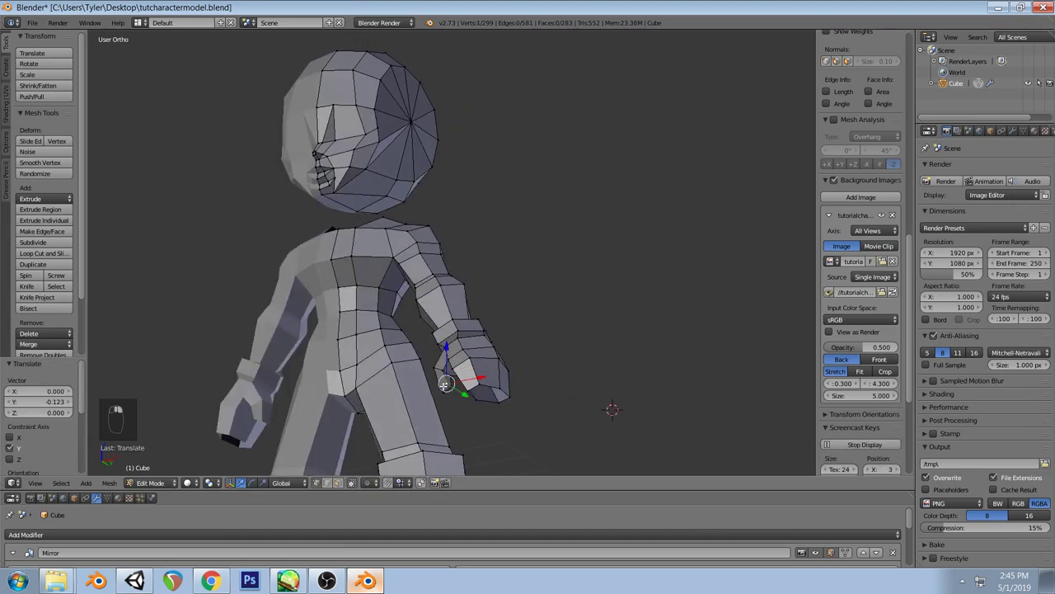
{"action": "right_click", "coordinate": [488, 352], "text": "shift"}
{"action": "middle_click_drag", "start_coordinate": [488, 352], "coordinate": [491, 407]}
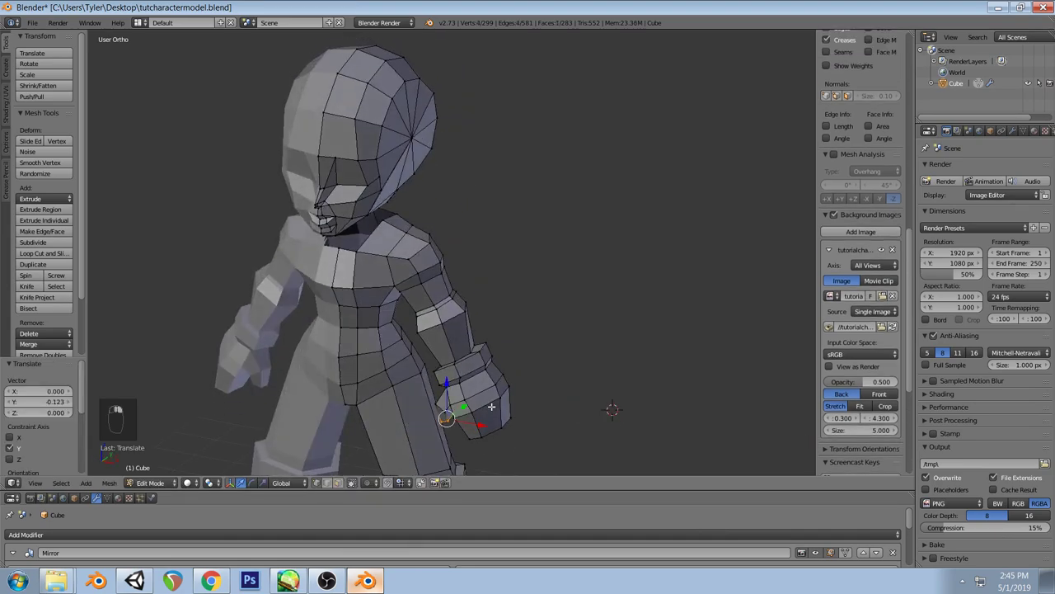
{"action": "key", "text": "g"}
{"action": "key", "text": "y"}
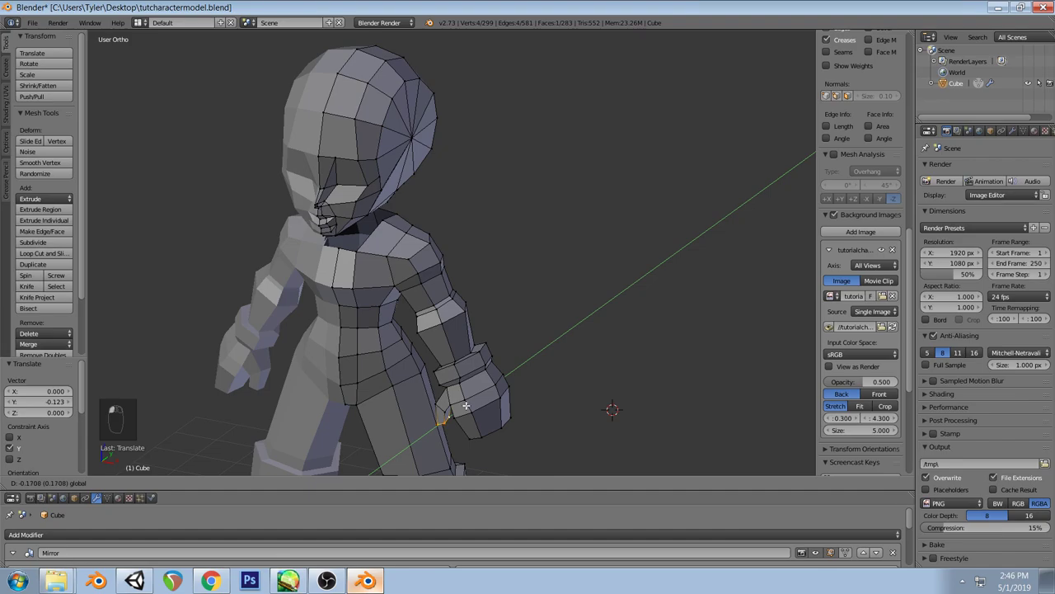
{"action": "left_click", "coordinate": [466, 406]}
{"action": "key", "text": "a"}
Adjust the position of the vertex selection at the middle of the hand in front view
{"action": "middle_click_drag", "start_coordinate": [466, 405], "coordinate": [518, 329]}
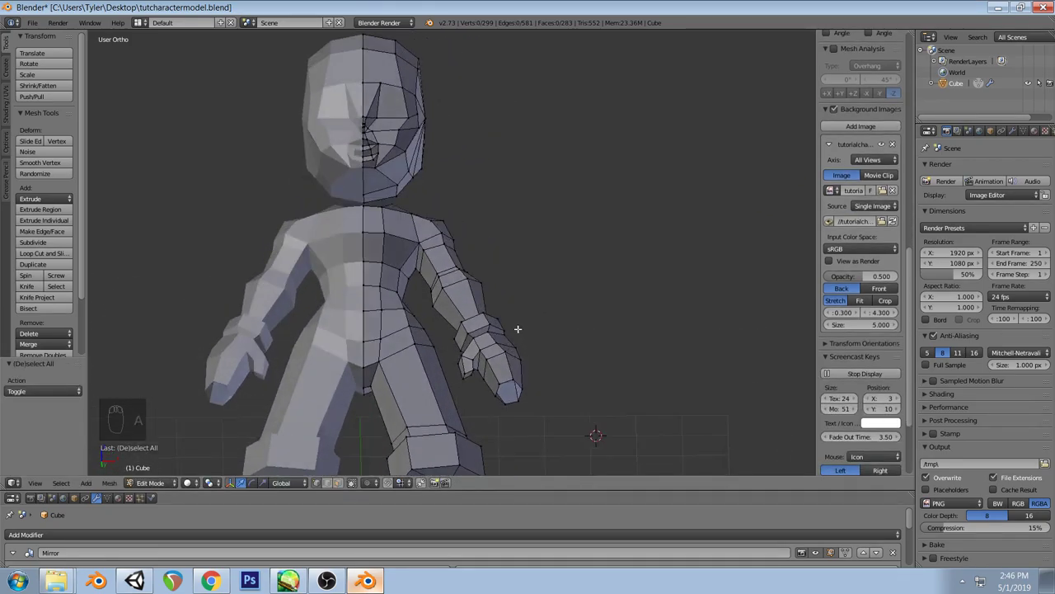
{"action": "key", "text": "KP_1"}
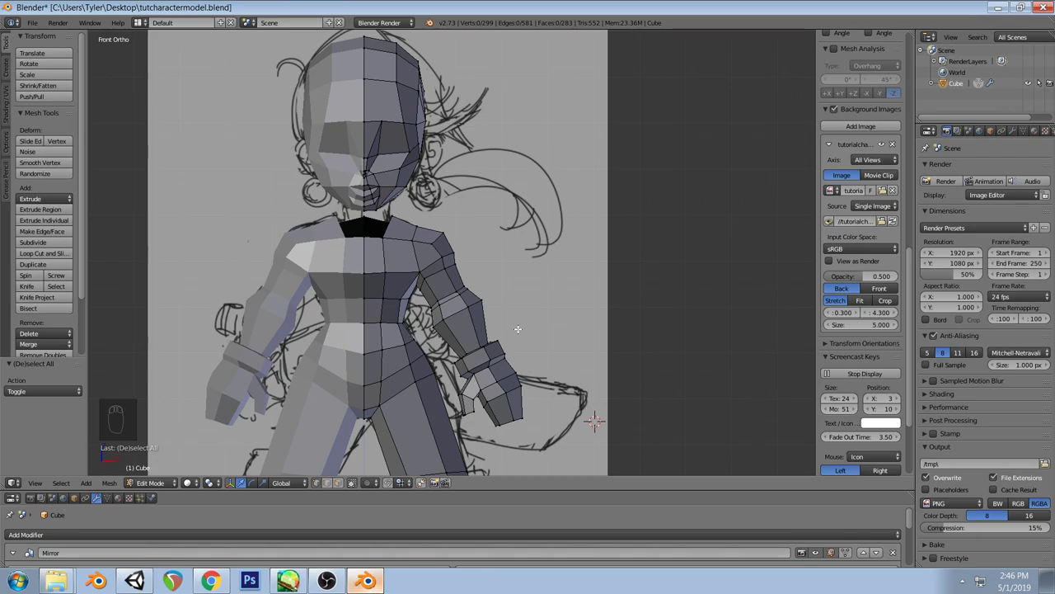
{"action": "right_click", "coordinate": [496, 379]}
{"action": "key", "text": "g"}
{"action": "left_click", "coordinate": [527, 371]}
{"action": "key", "text": "a"}
Move the two vertices on the hand's outer edge below the cuff about -0.06 in X and -0.02 in Z
{"action": "key", "text": "z"}
{"action": "right_click", "coordinate": [507, 360]}
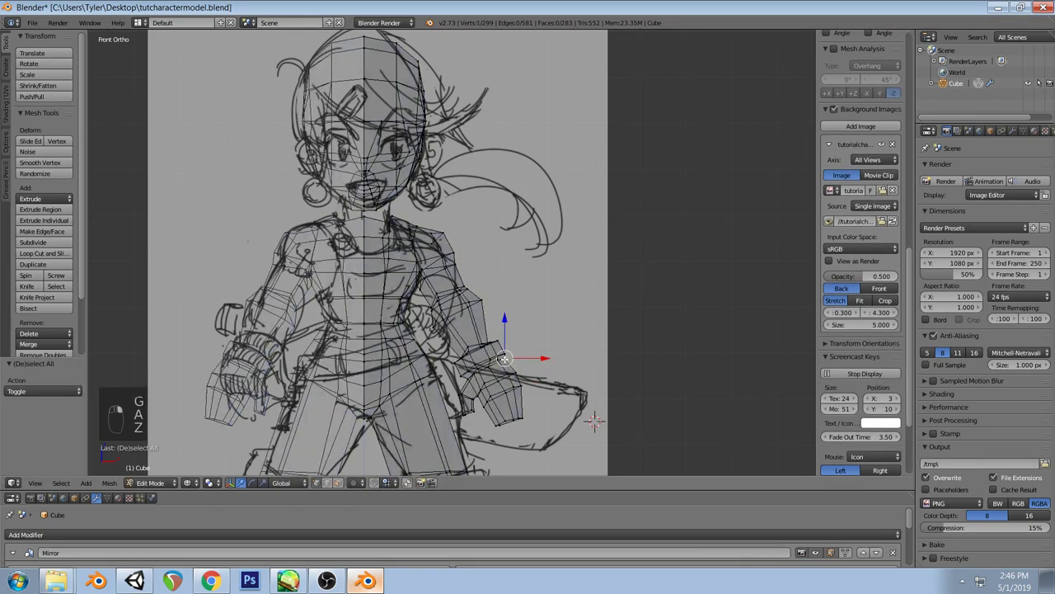
{"action": "key", "text": "z"}
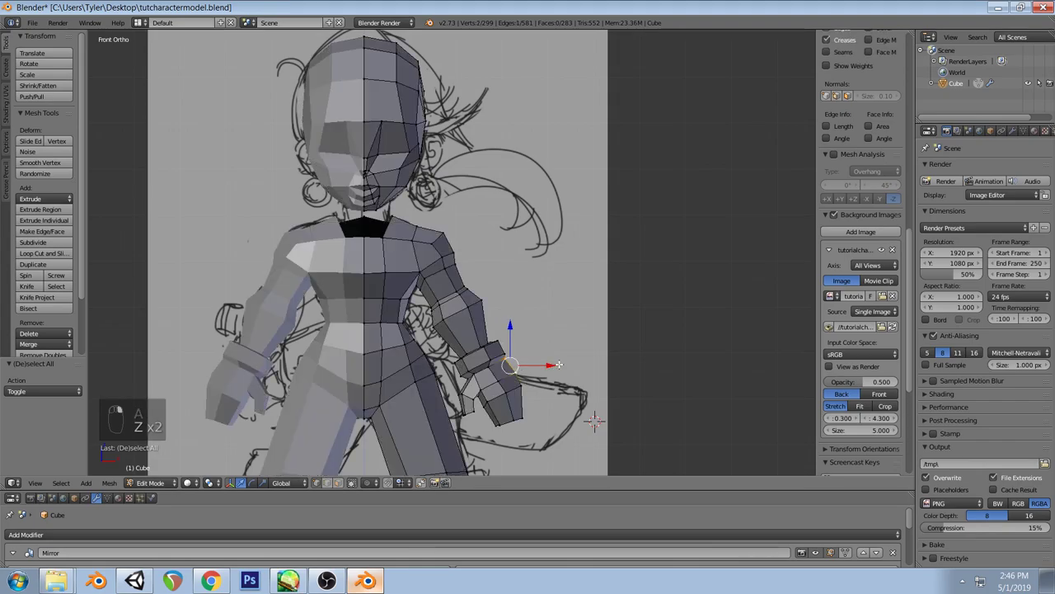
{"action": "key", "text": "g"}
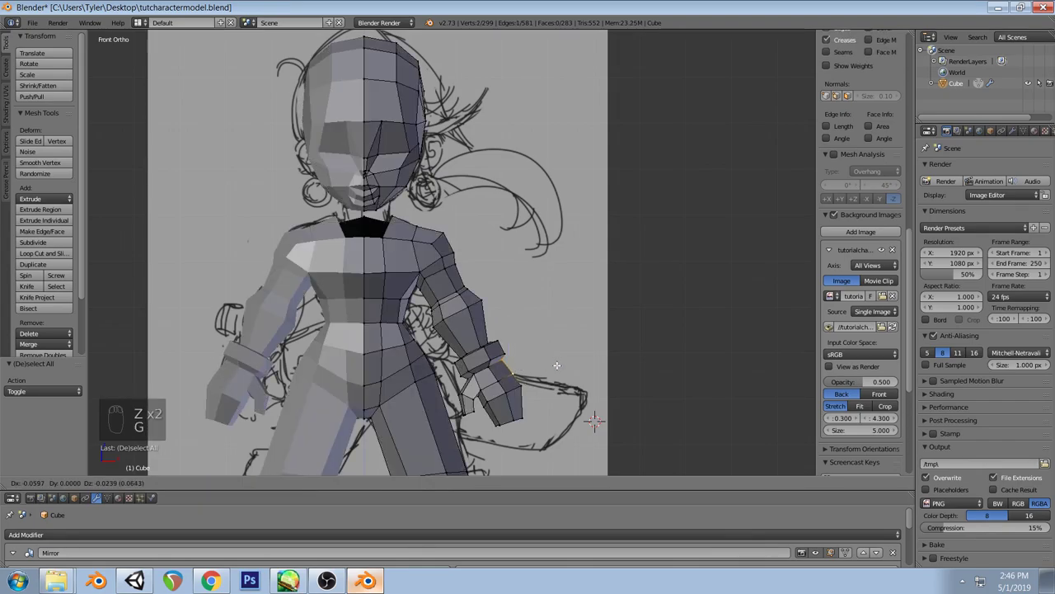
{"action": "right_click", "coordinate": [558, 366]}
{"action": "key", "text": "a"}
Examine the whole character and its hands from the side, front and back against the reference sketch
{"action": "middle_click_drag", "start_coordinate": [552, 371], "coordinate": [490, 376]}
{"action": "scroll", "coordinate": [489, 376], "scroll_direction": "down", "scroll_amount": 4}
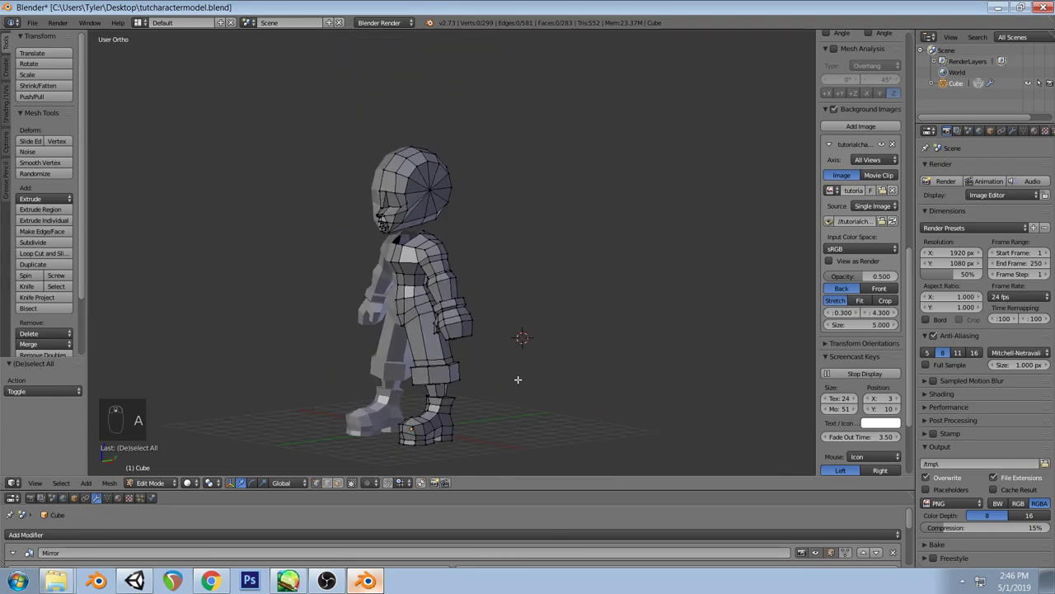
{"action": "key", "text": "l"}
{"action": "key", "text": "h"}
{"action": "middle_click_drag", "start_coordinate": [502, 280], "coordinate": [527, 322]}
{"action": "key", "text": "ctrl+z"}
{"action": "key", "text": "a"}
{"action": "key", "text": "KP_1"}
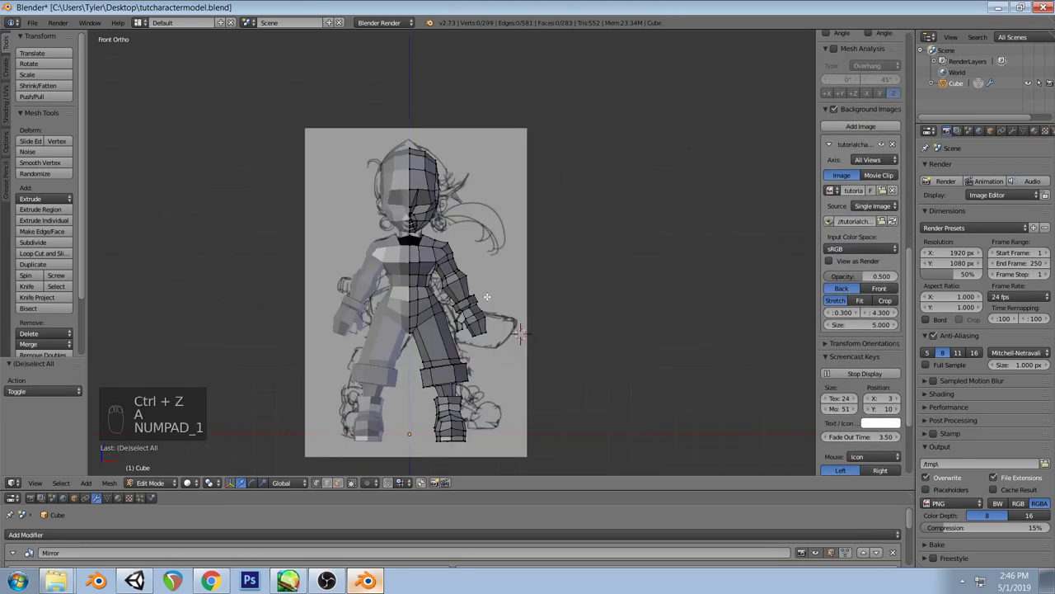
{"action": "scroll", "coordinate": [485, 303], "scroll_direction": "up", "scroll_amount": 2}
{"action": "middle_click_drag", "start_coordinate": [485, 304], "coordinate": [223, 425]}
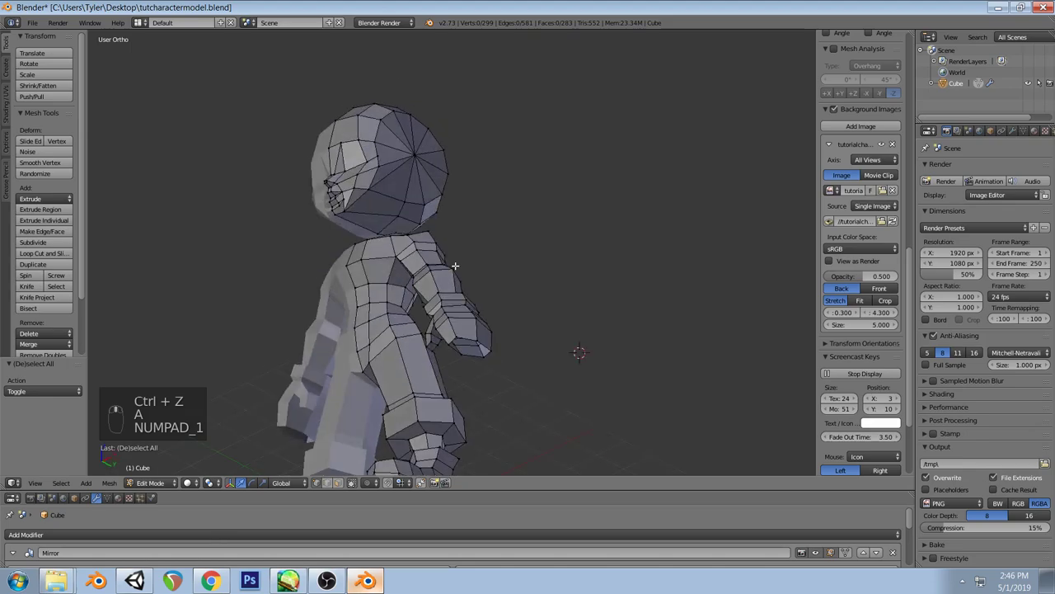
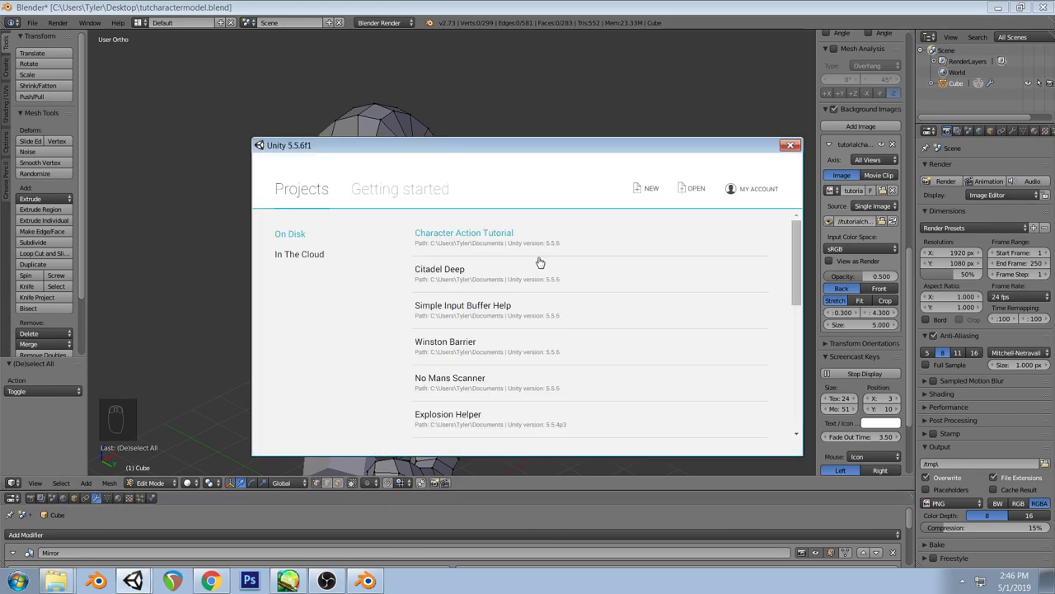
Switch to Unity, open the Citadel Deep project and select the Woodboi Prefab in the scene
{"action": "left_click", "coordinate": [452, 273]}
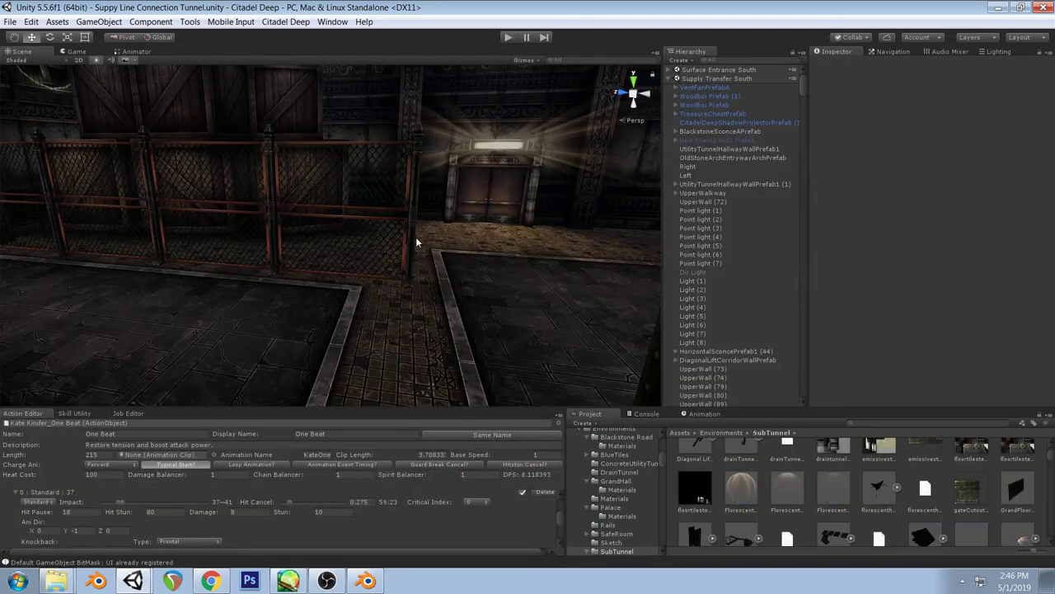
{"action": "right_click_drag", "start_coordinate": [416, 243], "coordinate": [476, 275]}
{"action": "left_click", "coordinate": [202, 253]}
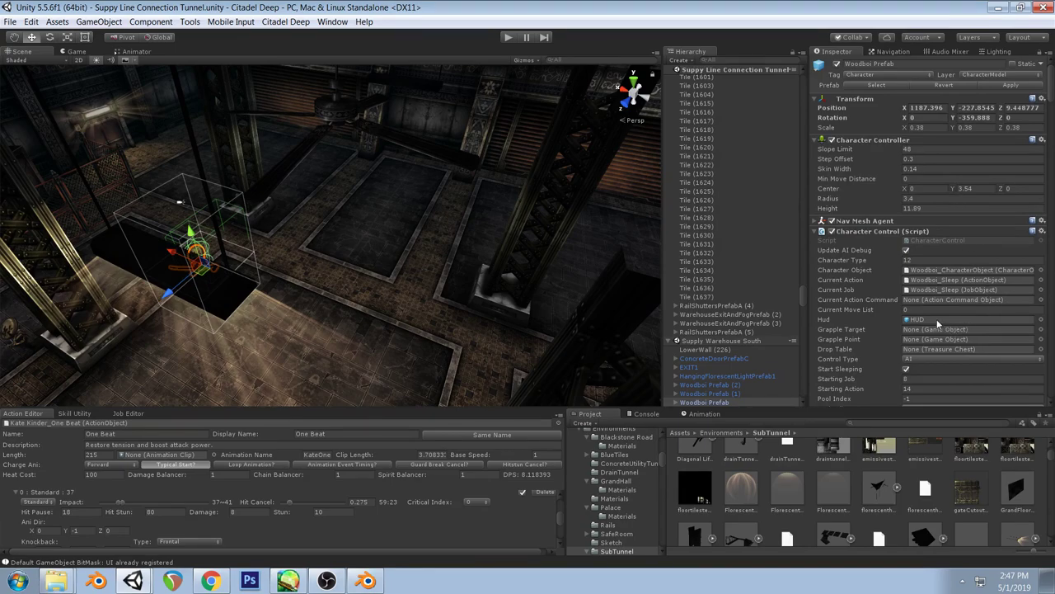
Select the Body object under the Woodboi Prefab's Character and Draw objects, and open its mesh source file woodman.blend in Blender
{"action": "left_click", "coordinate": [677, 402]}
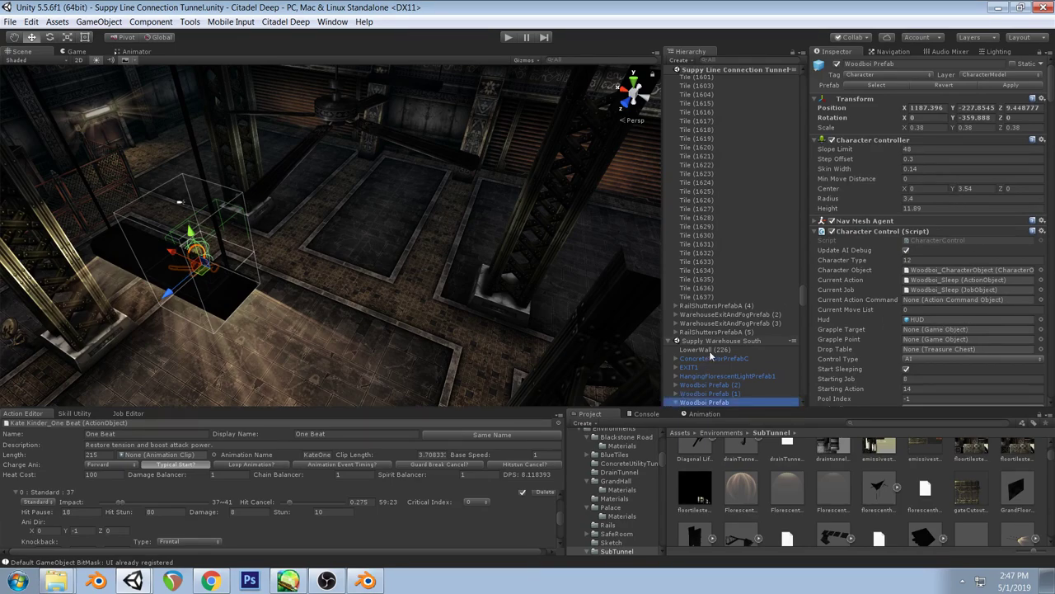
{"action": "left_click", "coordinate": [685, 280]}
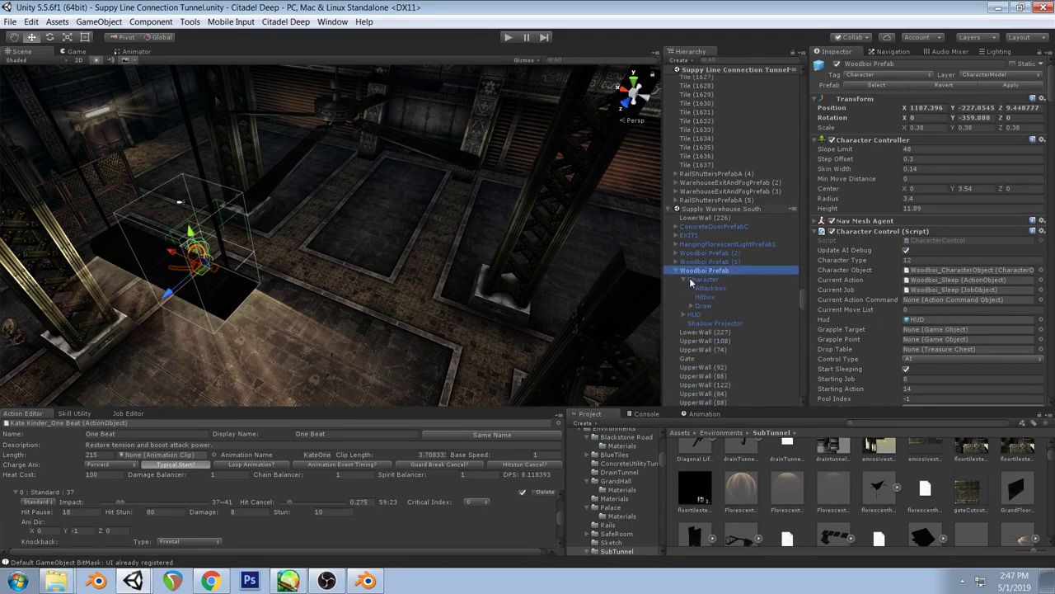
{"action": "left_click", "coordinate": [692, 306]}
{"action": "left_click", "coordinate": [711, 324]}
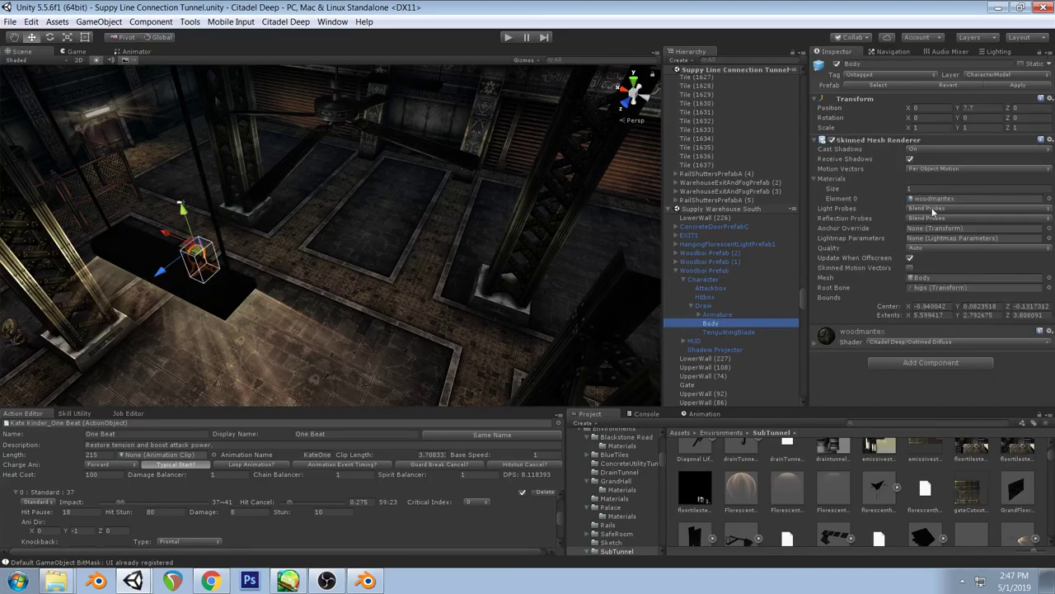
{"action": "double_click", "coordinate": [922, 278]}
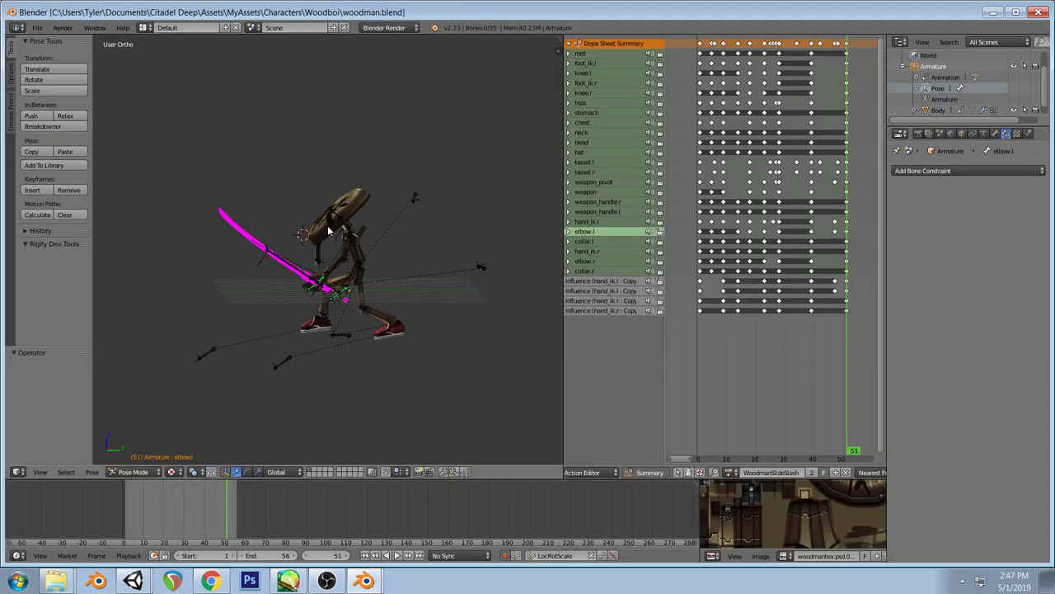
Put the Woodboi Body mesh into edit mode and examine its hand from the front and at an angle
{"action": "key", "text": "KP_3"}
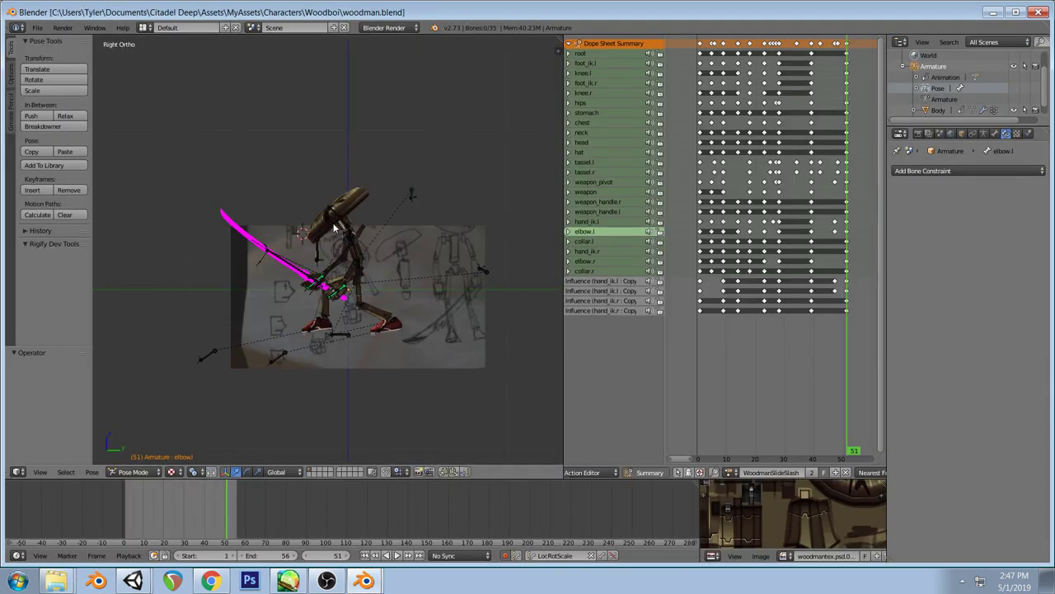
{"action": "scroll", "coordinate": [321, 279], "scroll_direction": "up", "scroll_amount": 3}
{"action": "right_click", "coordinate": [333, 286]}
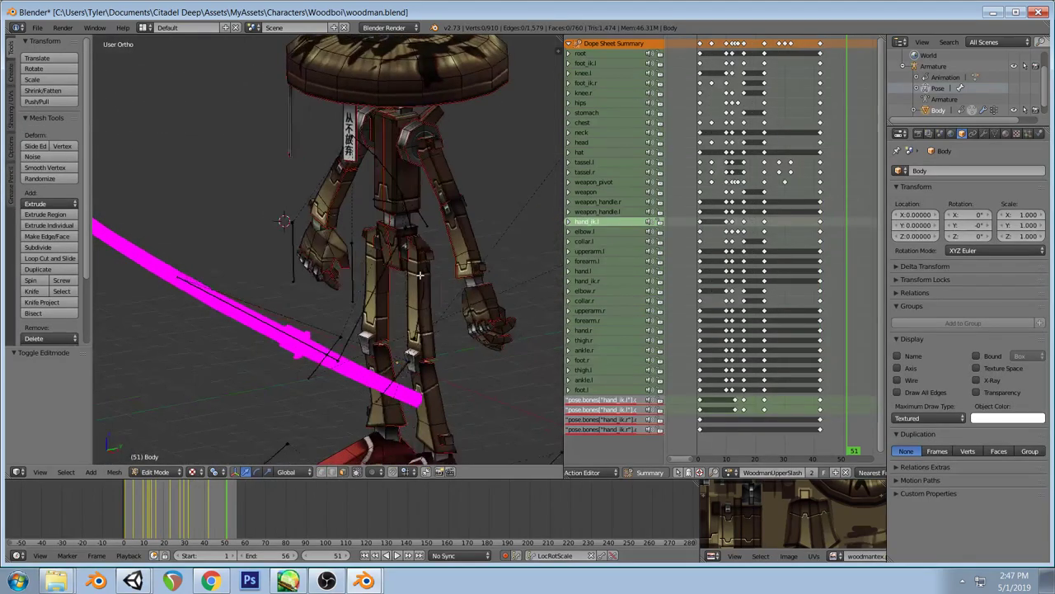
{"action": "mouse_move", "coordinate": [482, 248]}
{"action": "middle_mouse_down"}
{"action": "mouse_move", "coordinate": [497, 264]}
{"action": "mouse_move", "coordinate": [483, 256]}
{"action": "middle_mouse_up"}
{"action": "key", "text": "KP_1"}
{"action": "scroll", "coordinate": [427, 247], "scroll_direction": "up", "scroll_amount": 3}
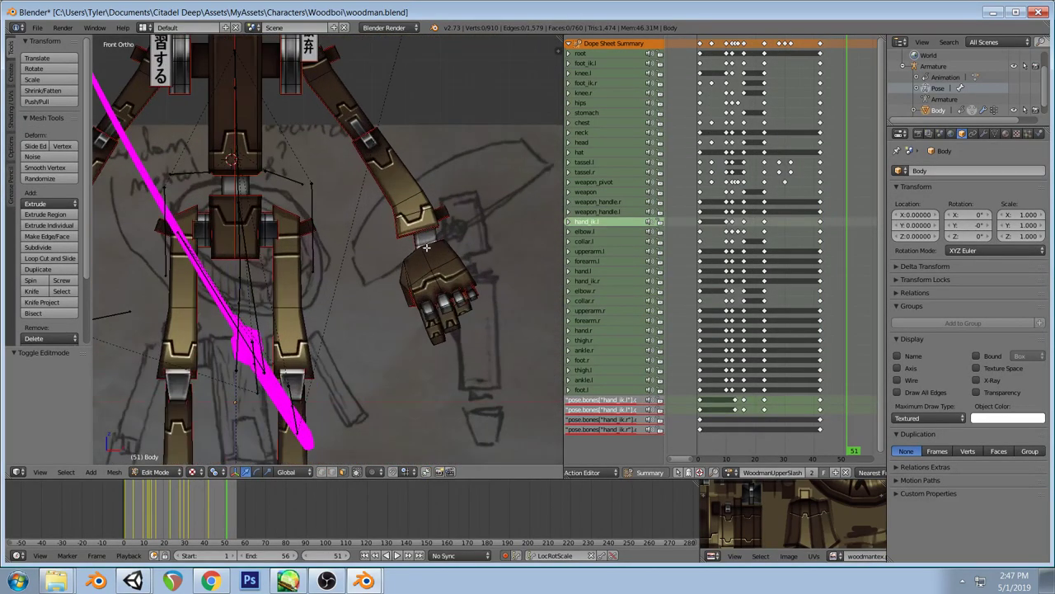
{"action": "scroll", "coordinate": [426, 248], "scroll_direction": "up", "scroll_amount": 3}
{"action": "mouse_move", "coordinate": [370, 242]}
{"action": "middle_mouse_down"}
{"action": "mouse_move", "coordinate": [321, 277]}
{"action": "mouse_move", "coordinate": [359, 268]}
{"action": "middle_mouse_up"}
{"action": "scroll", "coordinate": [300, 281], "scroll_direction": "down", "scroll_amount": 2}
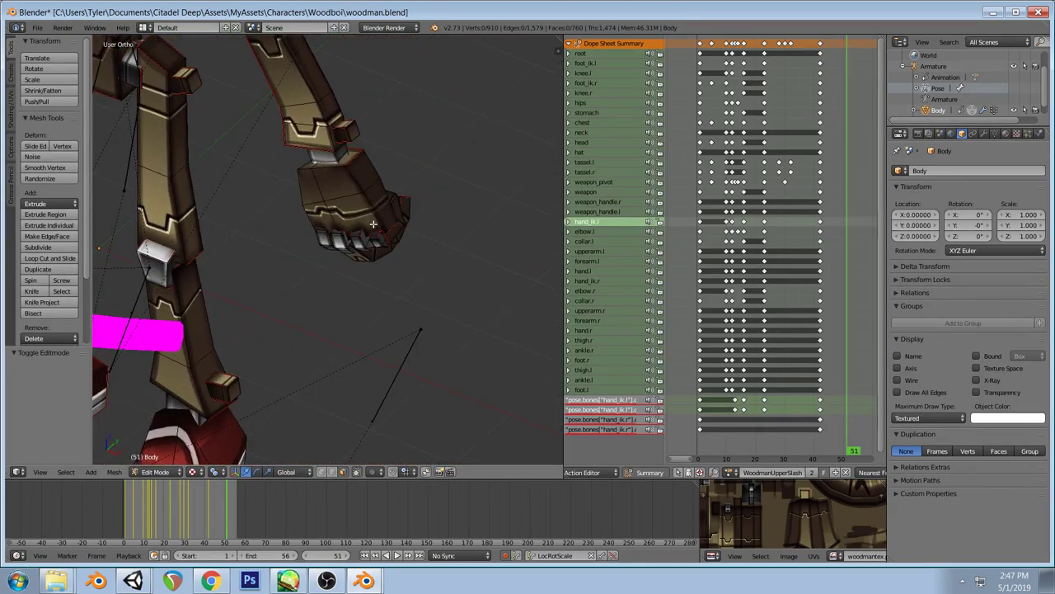
Copy the Woodboi Body object and paste it into the tutcharactermodel.blend scene in object mode
{"action": "key", "text": "Tab"}
{"action": "middle_click_drag", "start_coordinate": [373, 223], "coordinate": [361, 231]}
{"action": "key", "text": "ctrl+c"}
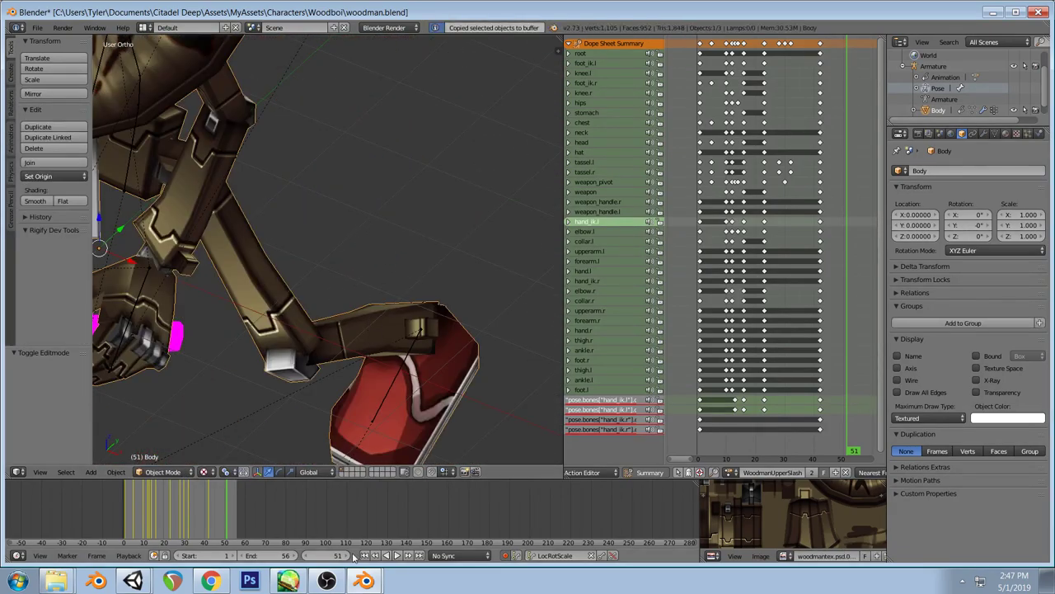
{"action": "key", "text": "alt+Tab"}
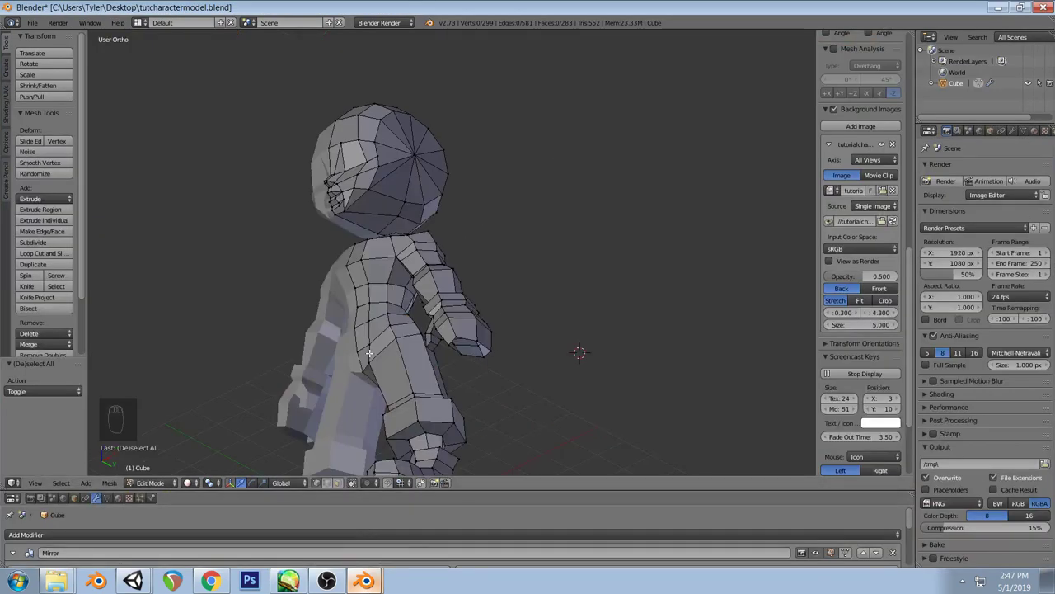
{"action": "key", "text": "KP_1"}
{"action": "scroll", "coordinate": [553, 280], "scroll_direction": "down", "scroll_amount": 5}
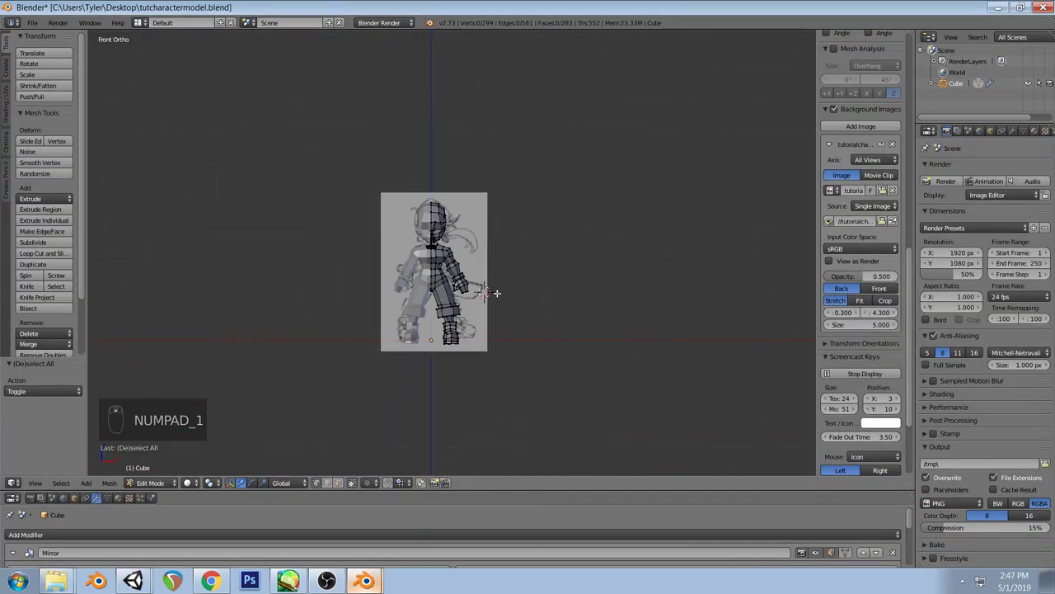
{"action": "key", "text": "Tab"}
{"action": "key", "text": "ctrl+v"}
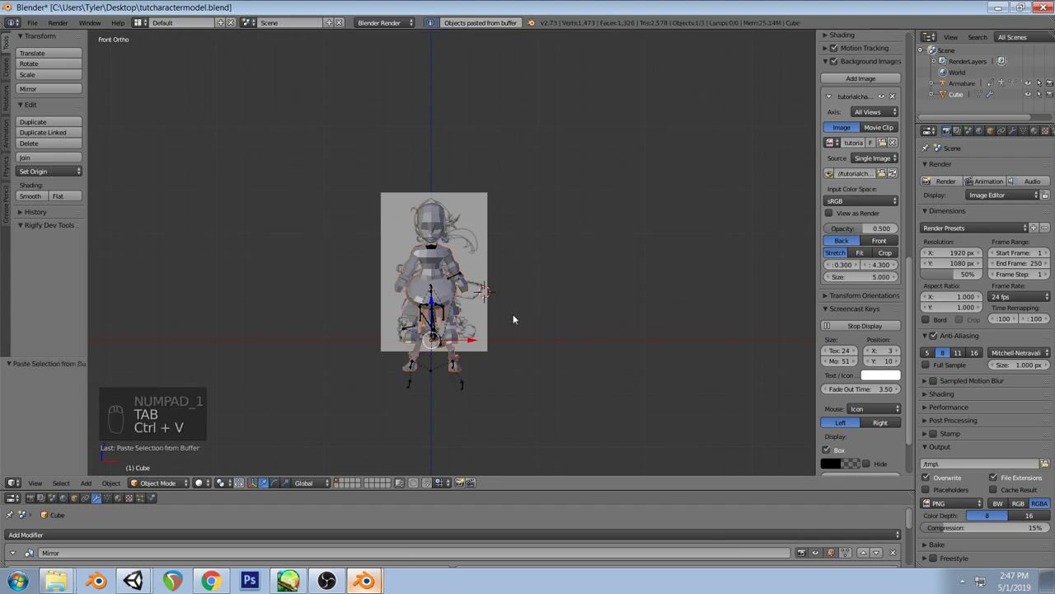
Move the pasted armature -9 in X and 3 in Z so it stands beside the character
{"action": "key", "text": "g"}
{"action": "right_click", "coordinate": [494, 312]}
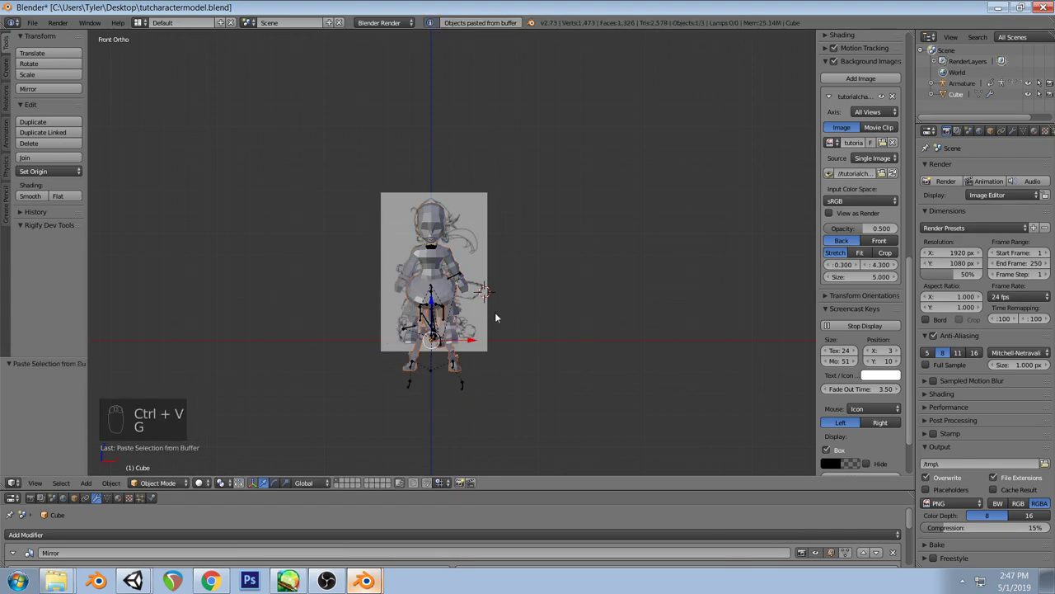
{"action": "left_click", "coordinate": [962, 83]}
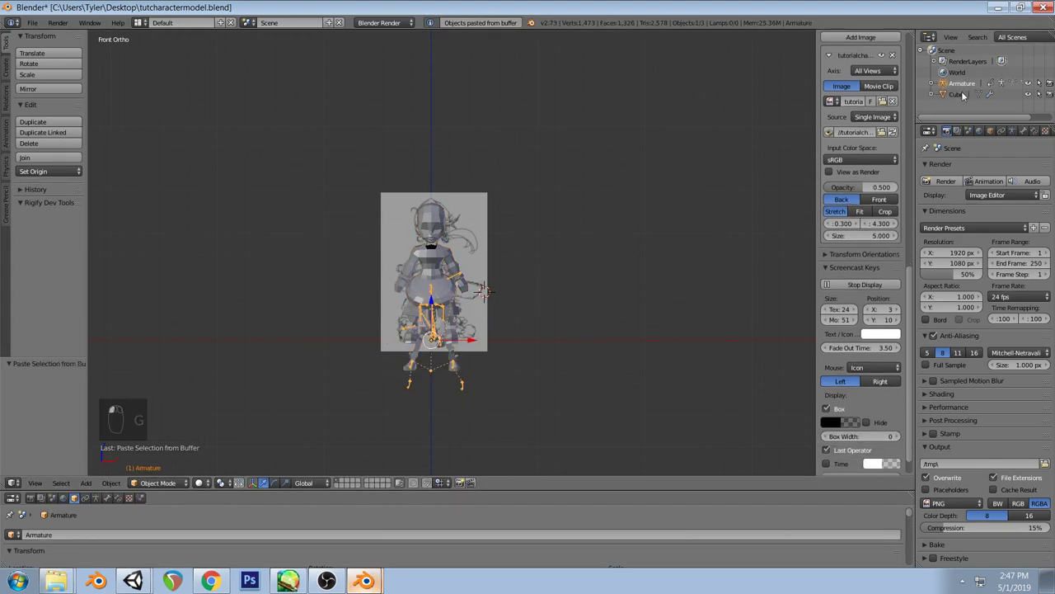
{"action": "key", "text": "g"}
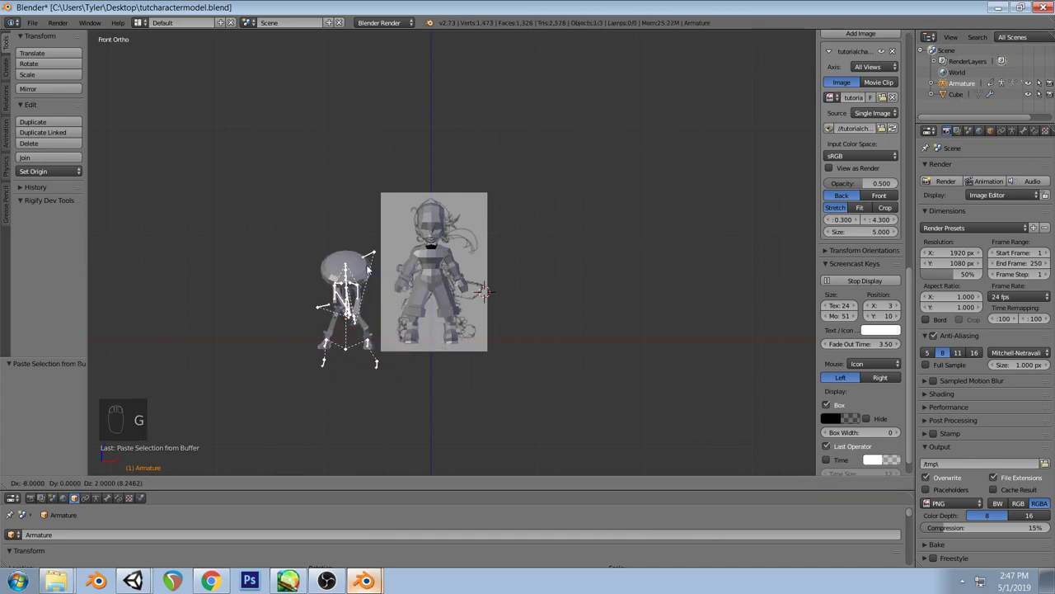
{"action": "left_click", "coordinate": [362, 259]}
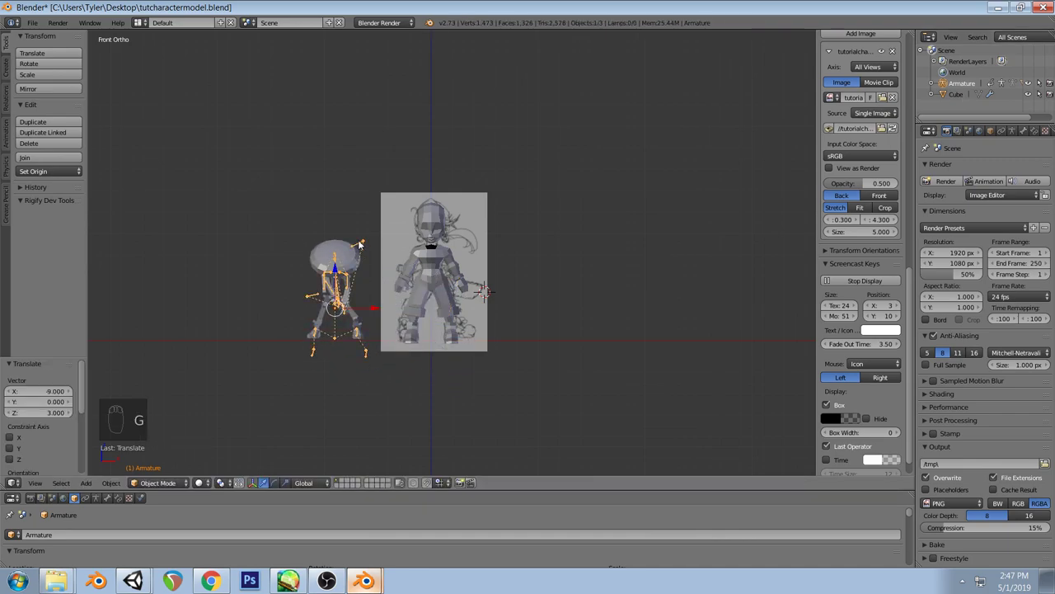
Clear the Woodboi Body mesh's parent so it is detached from the armature
{"action": "right_click", "coordinate": [351, 263]}
{"action": "key", "text": "Tab"}
{"action": "key", "text": "Tab"}
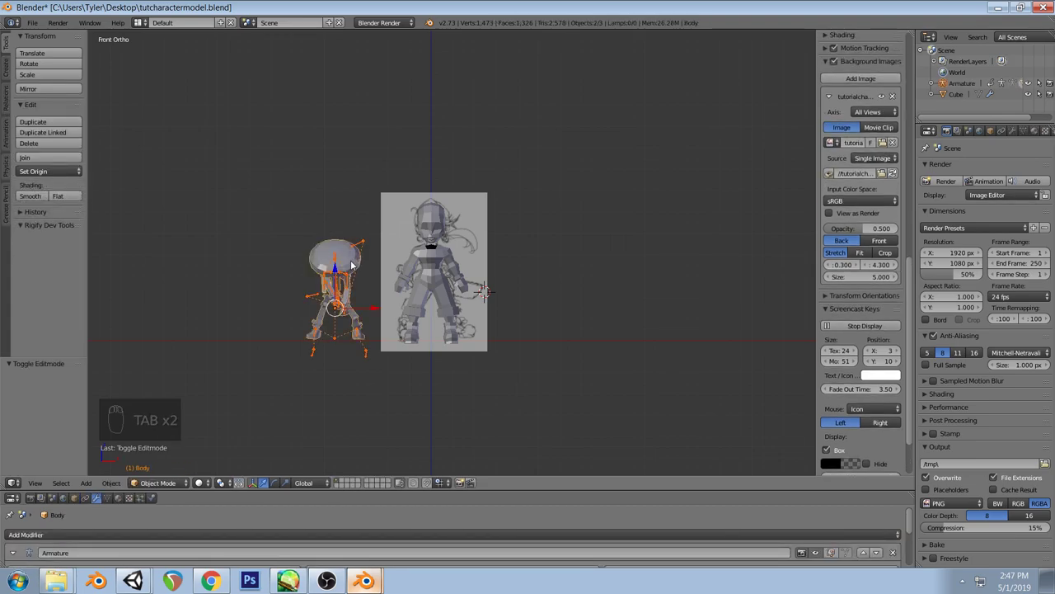
{"action": "right_click", "coordinate": [352, 263]}
{"action": "key", "text": "alt+p"}
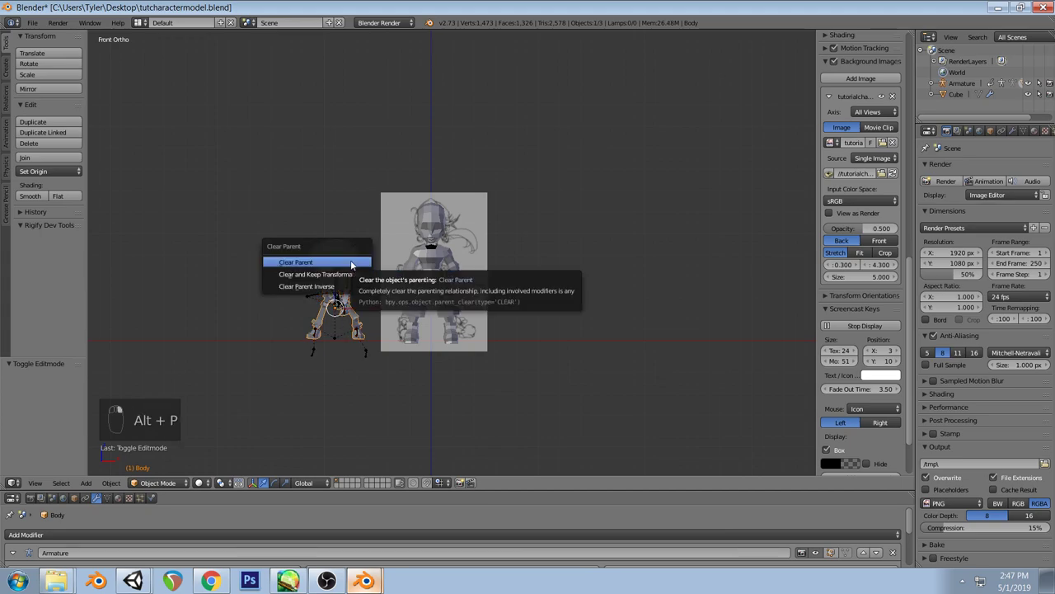
{"action": "left_click", "coordinate": [352, 262]}
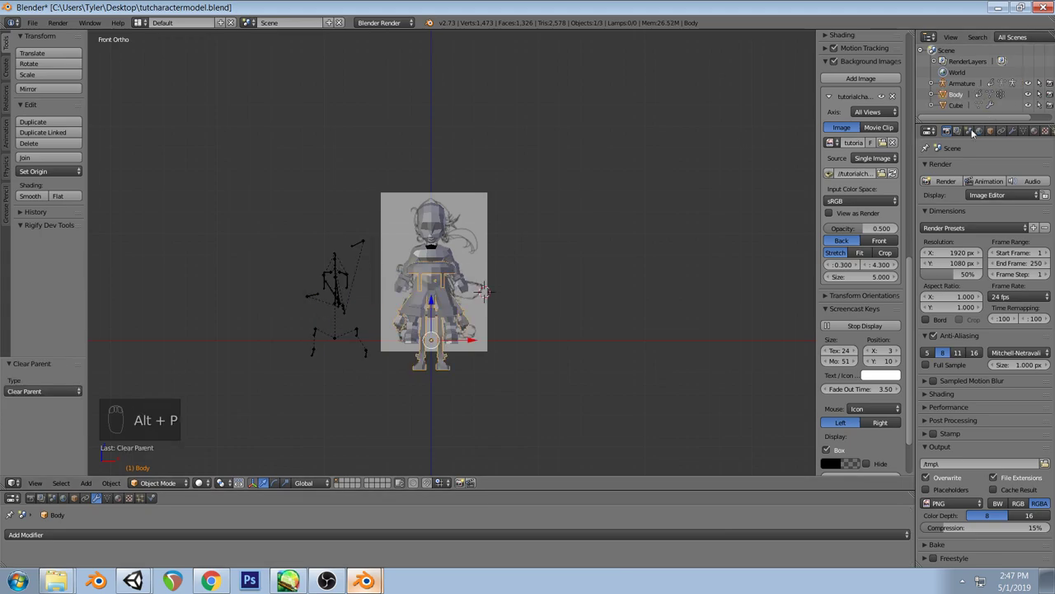
{"action": "key", "text": "ctrl+z"}
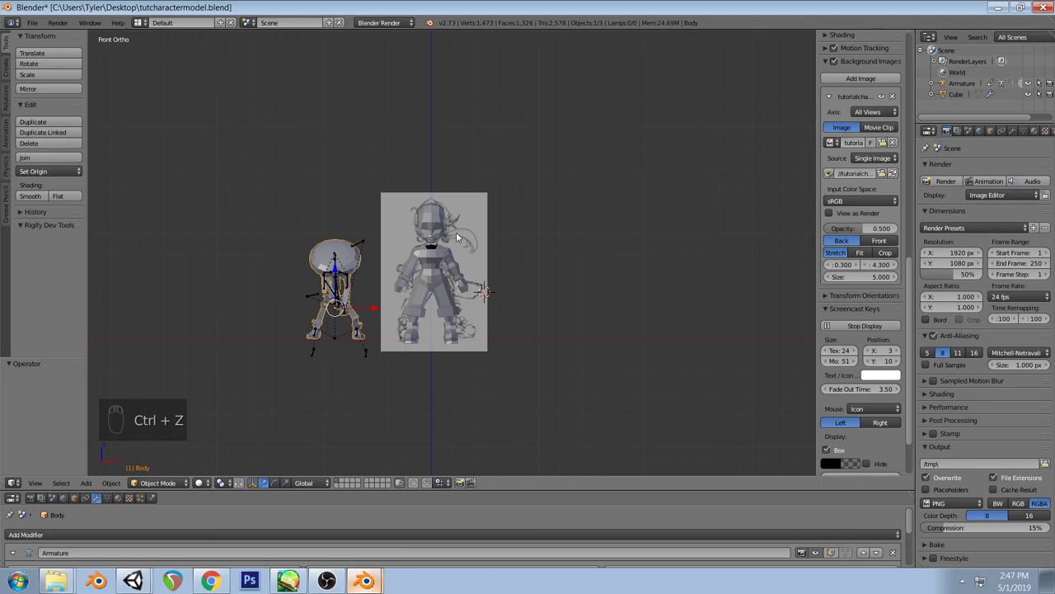
{"action": "key", "text": "ctrl+shift+z"}
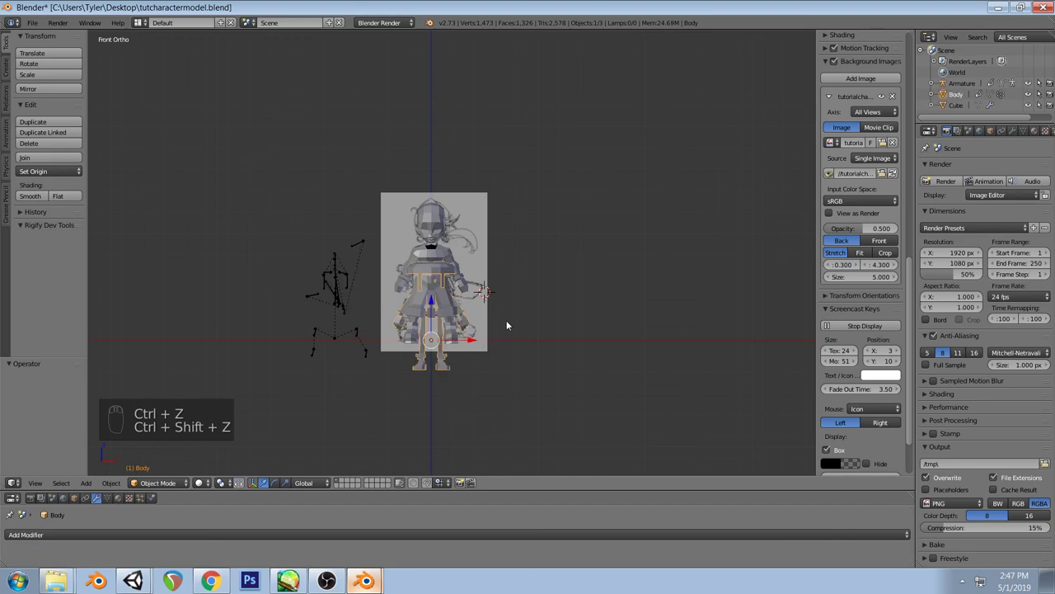
Move the Body mesh -15 in X and 3 in Z, and delete the pasted armature
{"action": "key", "text": "g"}
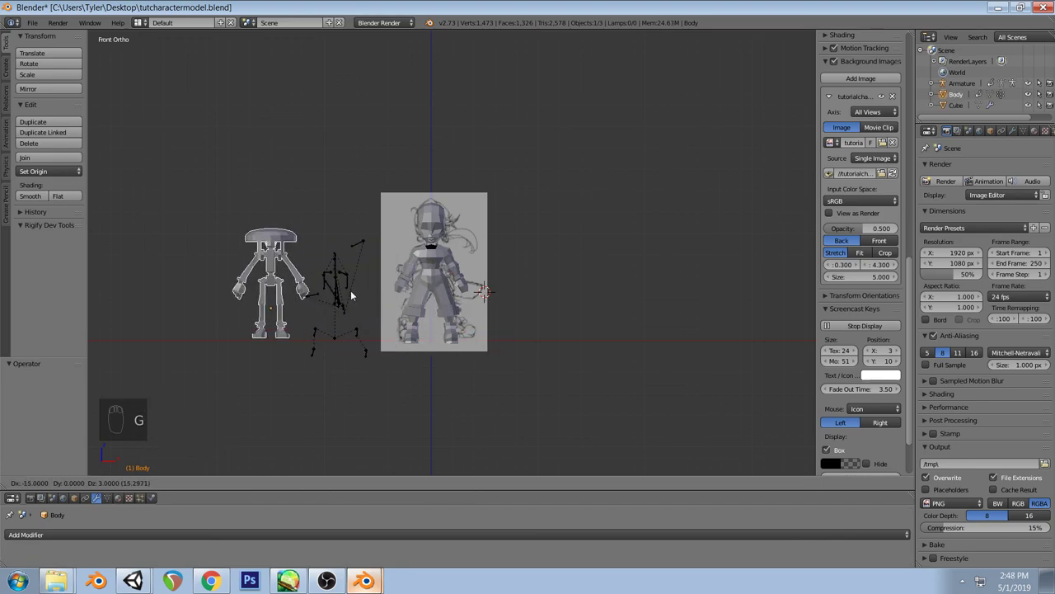
{"action": "left_click", "coordinate": [350, 291]}
{"action": "right_click", "coordinate": [365, 326]}
{"action": "right_click", "coordinate": [961, 85]}
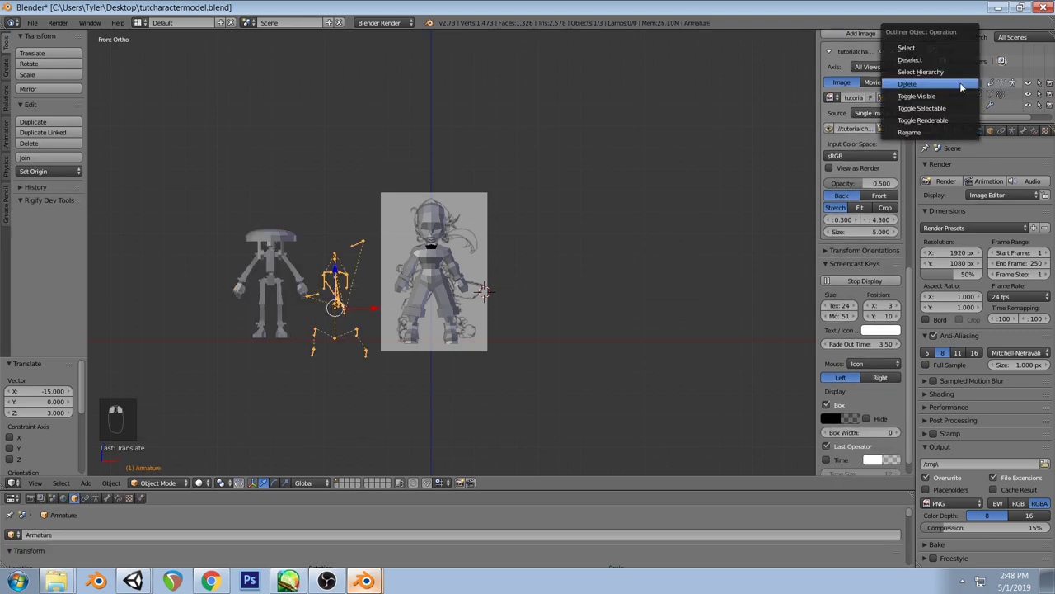
{"action": "left_click", "coordinate": [959, 86]}
Move the Body mesh 6 in X, closer to the character's reference sketch
{"action": "right_click", "coordinate": [277, 264]}
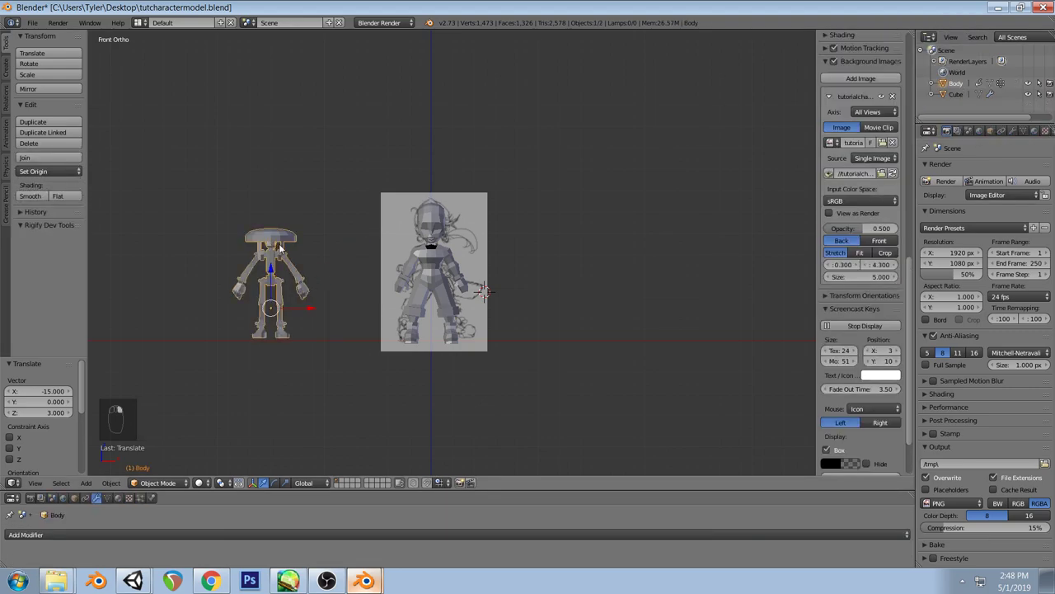
{"action": "key", "text": "g"}
{"action": "left_click", "coordinate": [345, 249]}
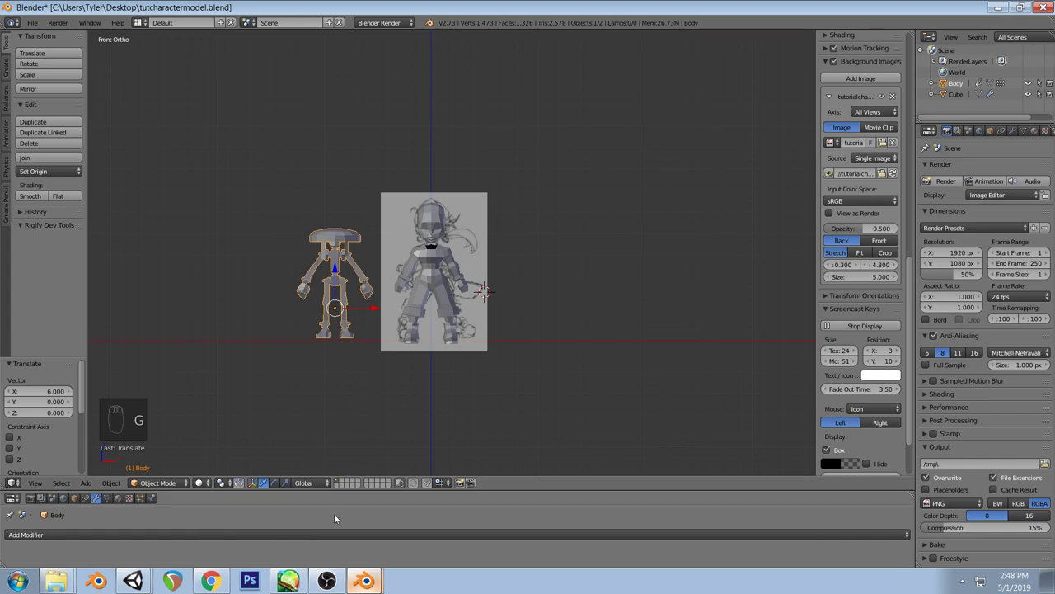
Compare the Woodboi mesh's hands with the character's hands from the front and several angles
{"action": "scroll", "coordinate": [427, 325], "scroll_direction": "up", "scroll_amount": 3}
{"action": "middle_click_drag", "start_coordinate": [427, 326], "coordinate": [445, 302]}
{"action": "key", "text": "KP_1"}
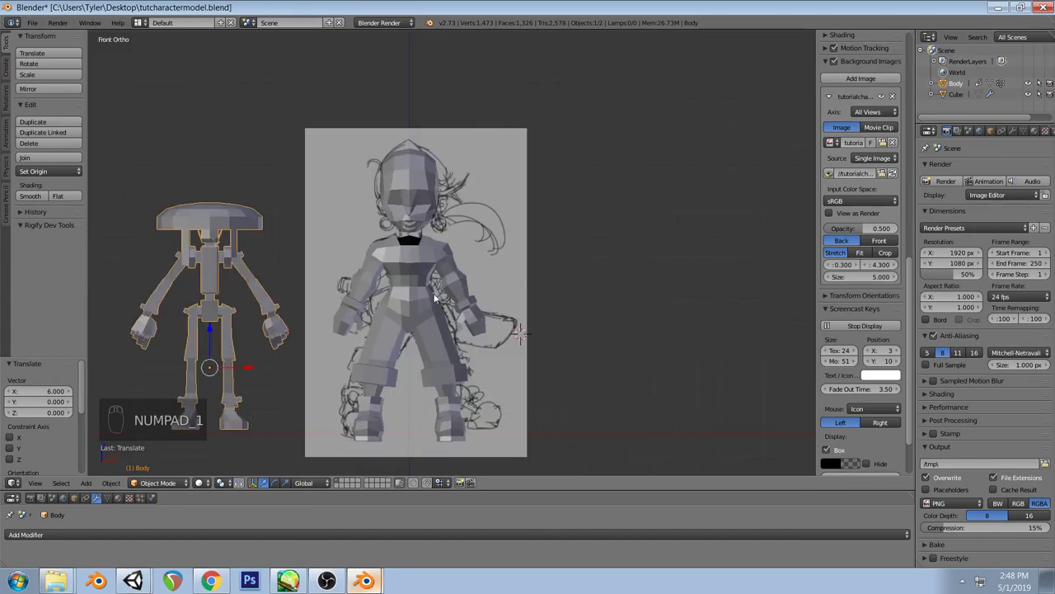
{"action": "key", "text": "Tab"}
{"action": "scroll", "coordinate": [443, 302], "scroll_direction": "up", "scroll_amount": 6}
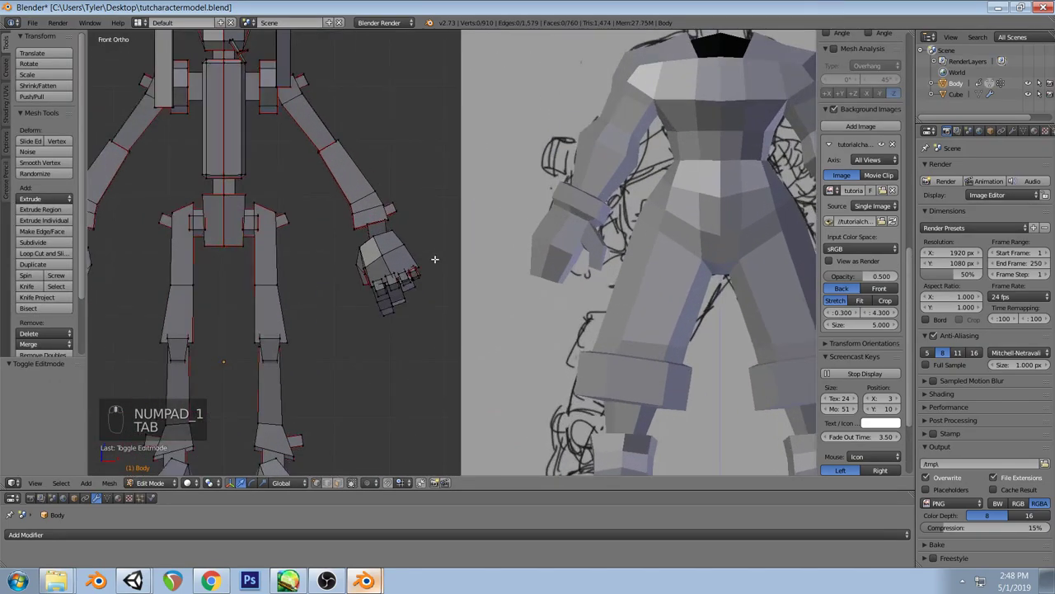
{"action": "scroll", "coordinate": [434, 259], "scroll_direction": "down", "scroll_amount": 3}
{"action": "middle_click_drag", "start_coordinate": [454, 228], "coordinate": [282, 268]}
{"action": "scroll", "coordinate": [491, 288], "scroll_direction": "up", "scroll_amount": 5}
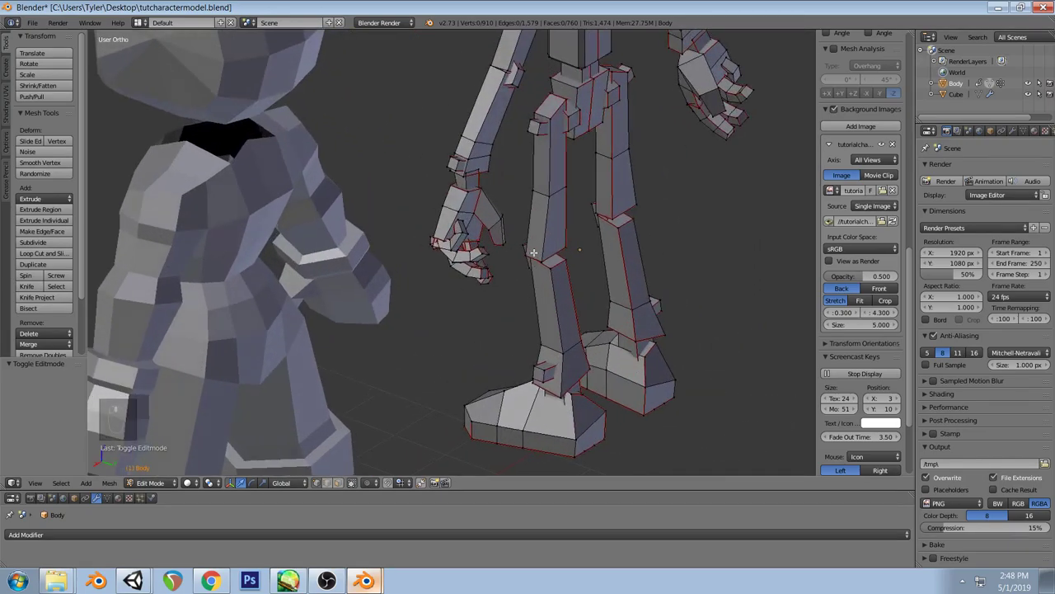
{"action": "middle_click_drag", "start_coordinate": [486, 219], "coordinate": [403, 229]}
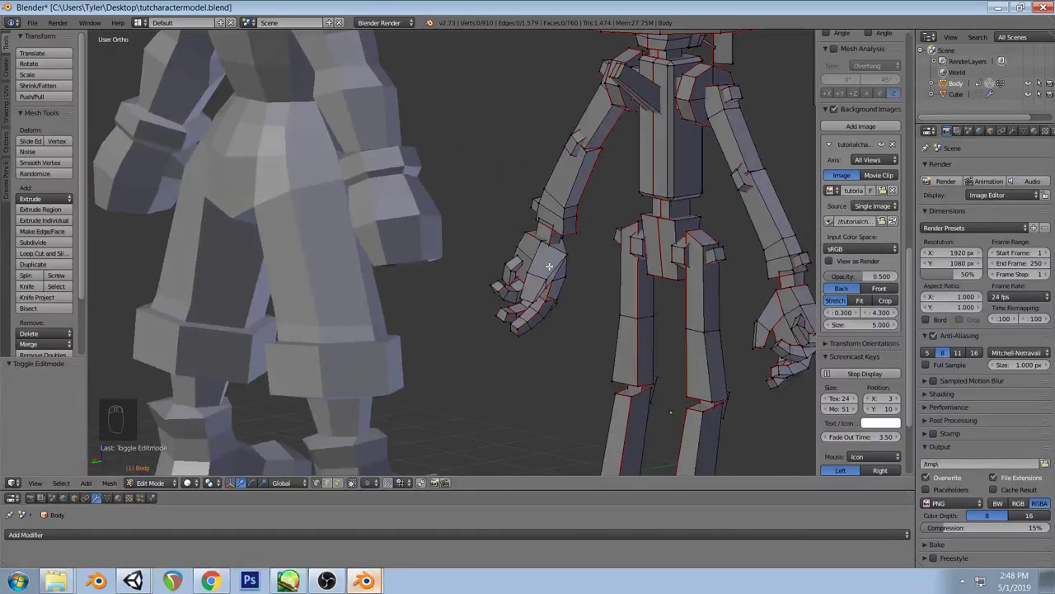
{"action": "middle_click_drag", "start_coordinate": [573, 263], "coordinate": [445, 269]}
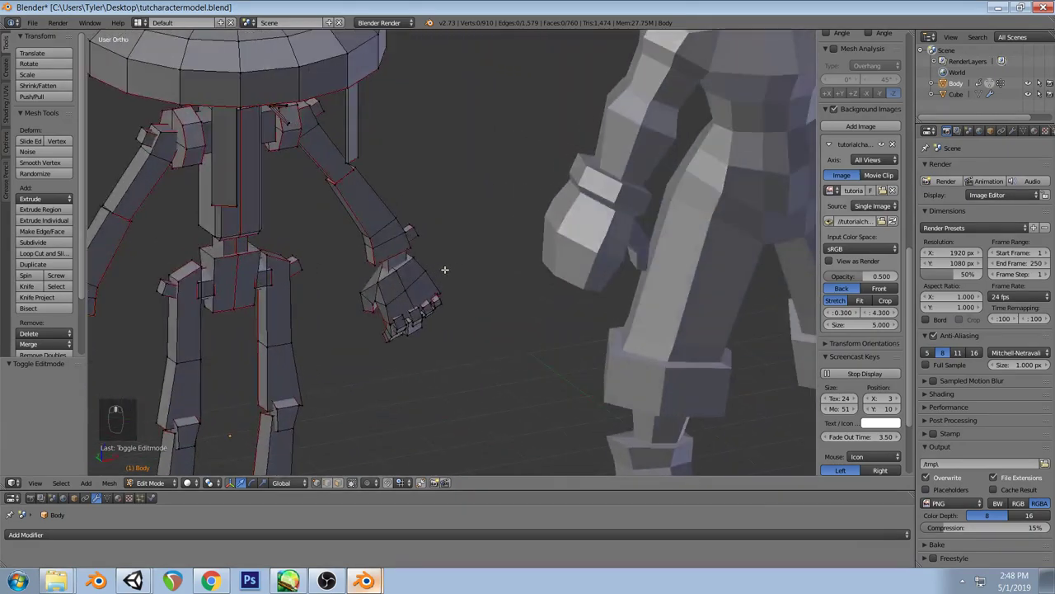
{"action": "scroll", "coordinate": [427, 311], "scroll_direction": "up", "scroll_amount": 3}
{"action": "middle_click_drag", "start_coordinate": [428, 311], "coordinate": [479, 238]}
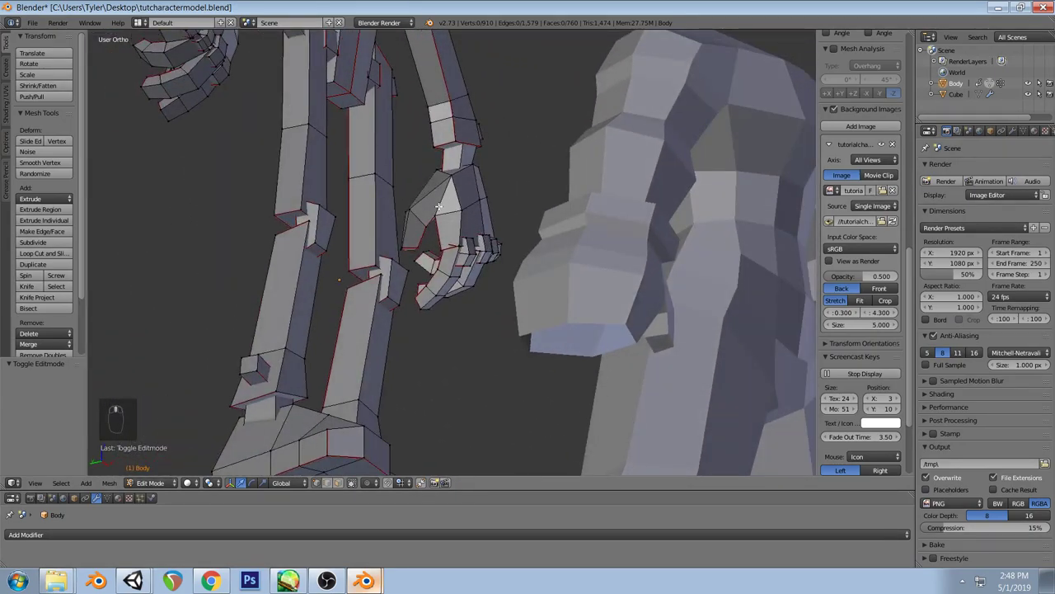
{"action": "scroll", "coordinate": [539, 244], "scroll_direction": "down", "scroll_amount": 3}
{"action": "middle_click_drag", "start_coordinate": [539, 244], "coordinate": [455, 276]}
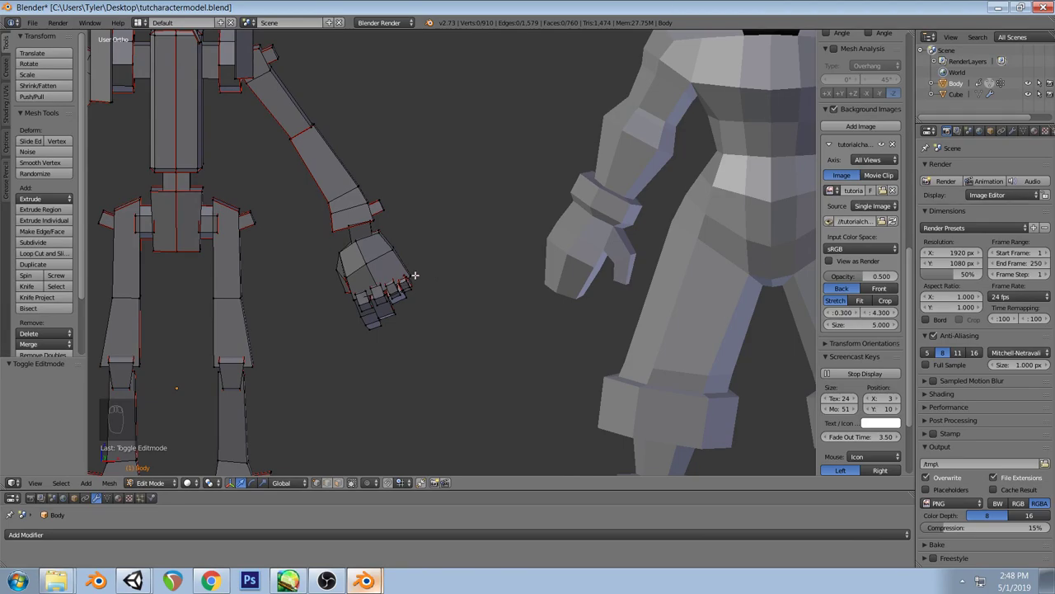
Select the entire Woodboi mesh in edit mode and move it 18 in X to the character's other side
{"action": "key", "text": "KP_1"}
{"action": "key", "text": "a"}
{"action": "key", "text": "a"}
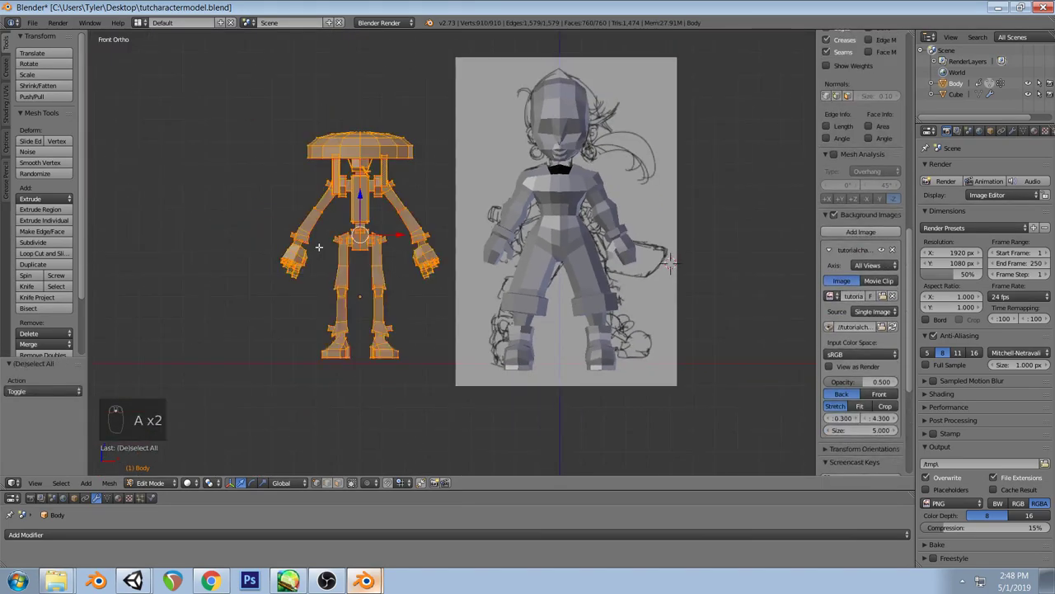
{"action": "key", "text": "g"}
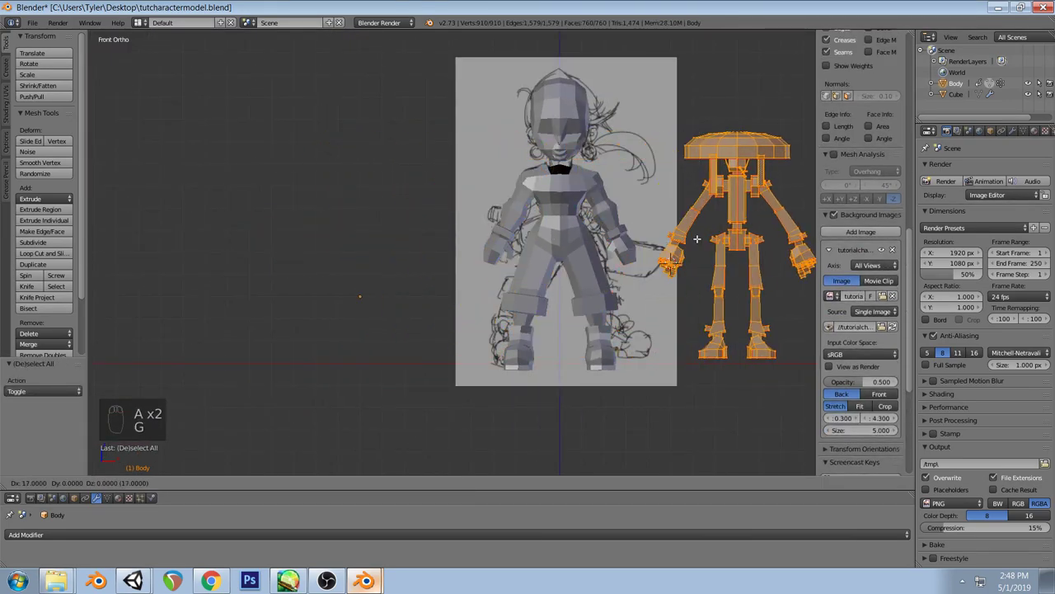
{"action": "left_click", "coordinate": [712, 255]}
{"action": "middle_click_drag", "start_coordinate": [711, 256], "coordinate": [543, 262], "text": "shift"}
{"action": "scroll", "coordinate": [587, 254], "scroll_direction": "up", "scroll_amount": 1}
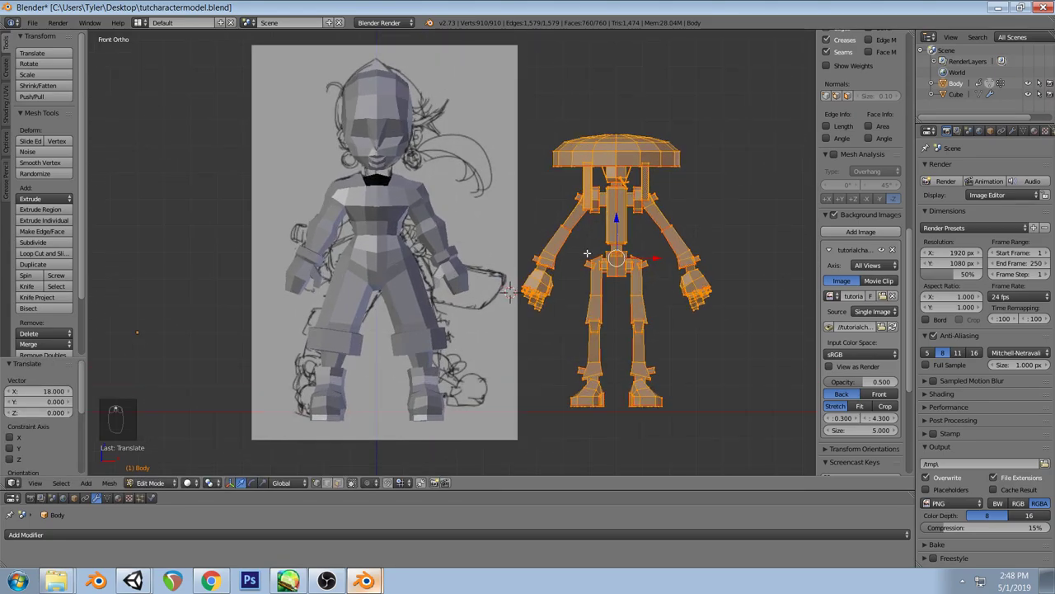
Join the Woodboi Body into the character's Cube object and enter edit mode on the combined mesh
{"action": "key", "text": "Tab"}
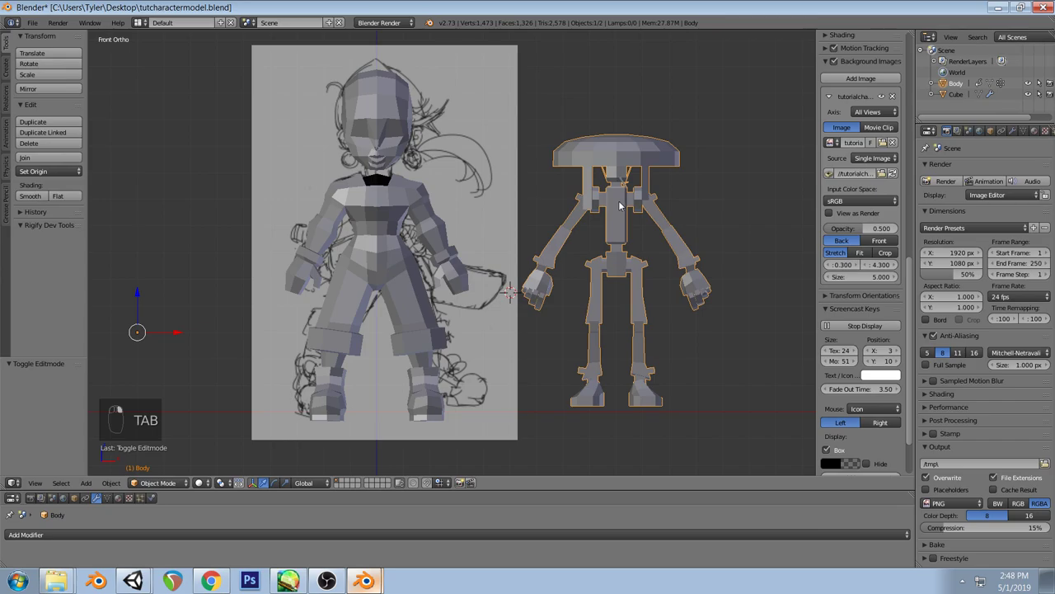
{"action": "right_click", "coordinate": [444, 245]}
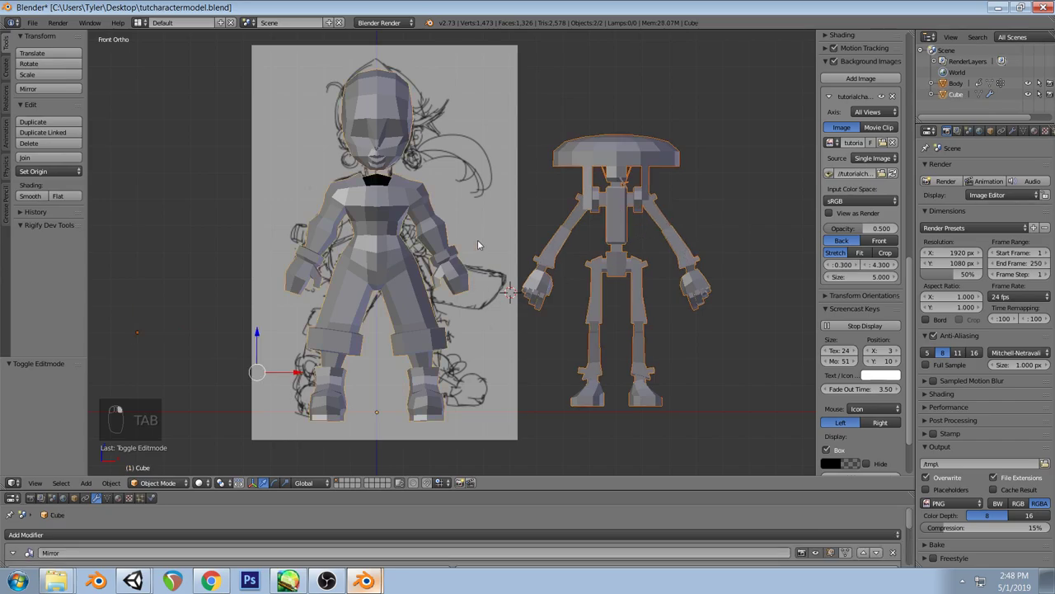
{"action": "key", "text": "ctrl+j"}
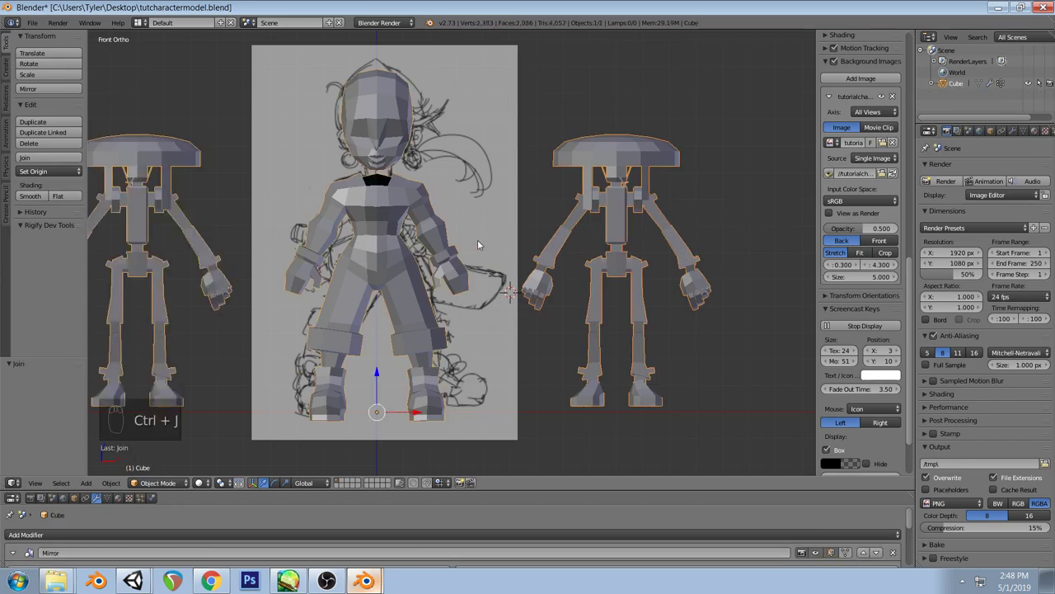
{"action": "key", "text": "Tab"}
Close the woodman.blend Blender window without saving its changes and return to the tutcharactermodel.blend window
{"action": "left_click", "coordinate": [366, 577]}
{"action": "left_click", "coordinate": [1040, 12]}
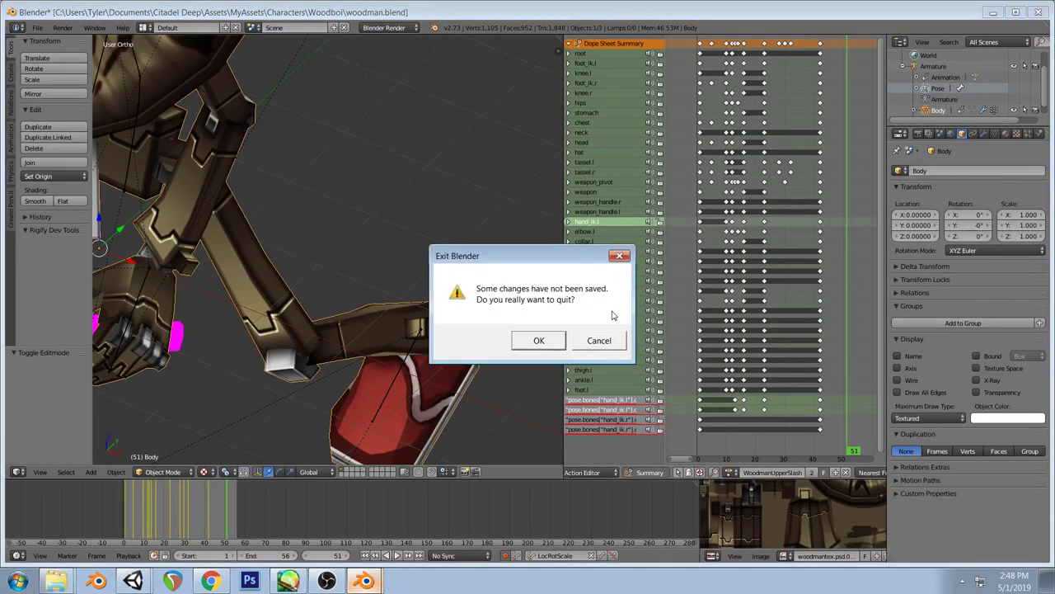
{"action": "left_click", "coordinate": [527, 347]}
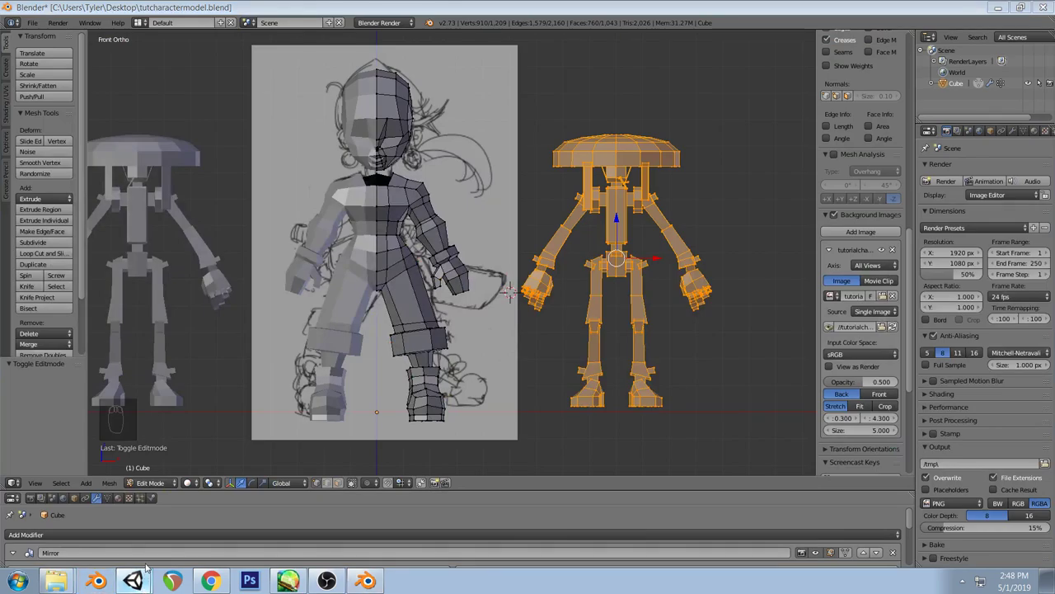
{"action": "left_click", "coordinate": [133, 581]}
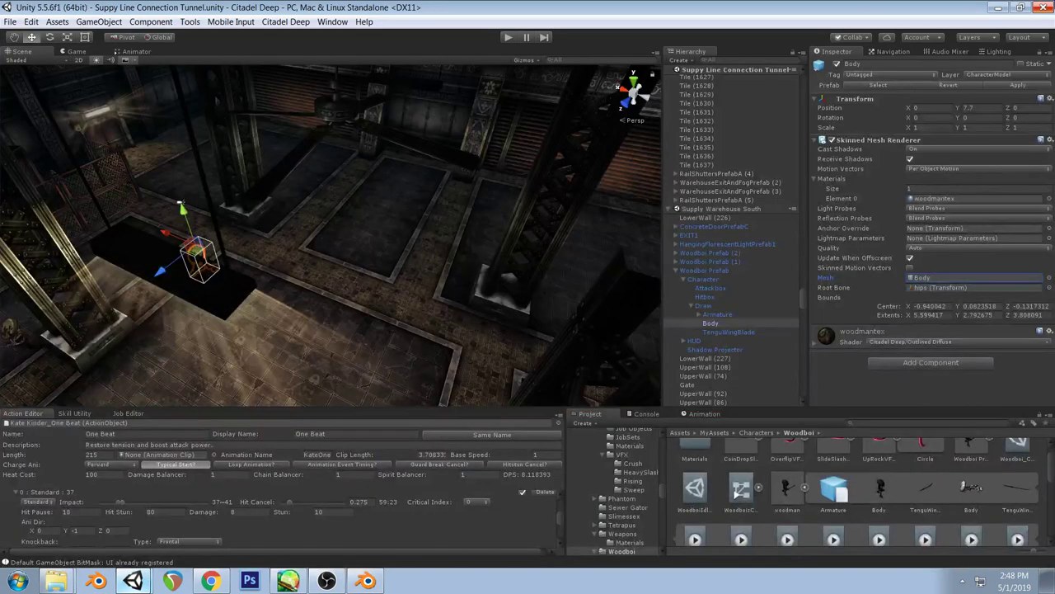
{"action": "key", "text": "alt+Tab"}
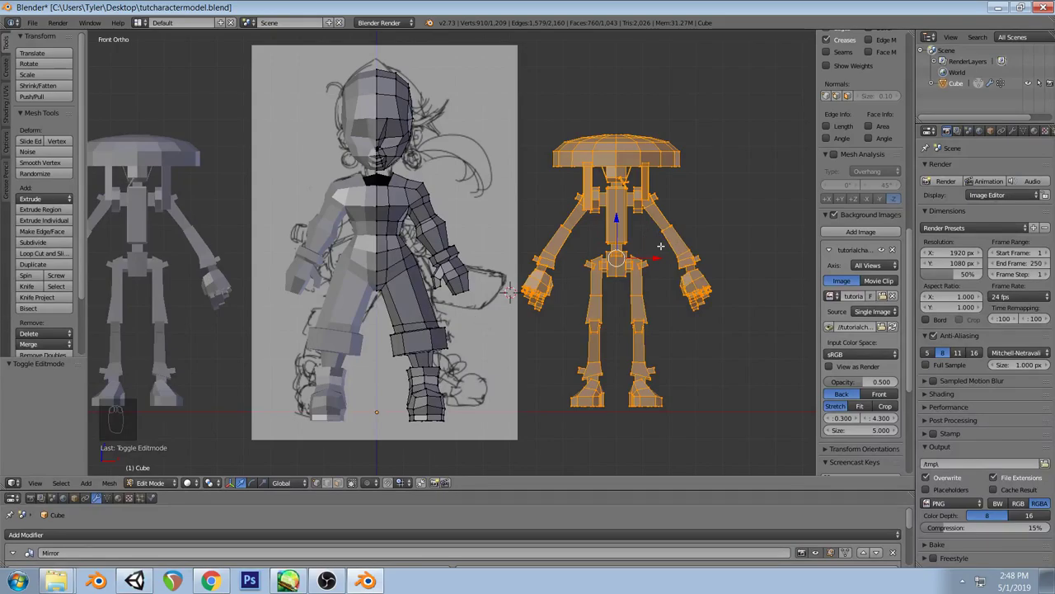
{"action": "key", "text": "a"}
{"action": "key", "text": "z"}
{"action": "key", "text": "z"}
{"action": "scroll", "coordinate": [647, 331], "scroll_direction": "up", "scroll_amount": 3}
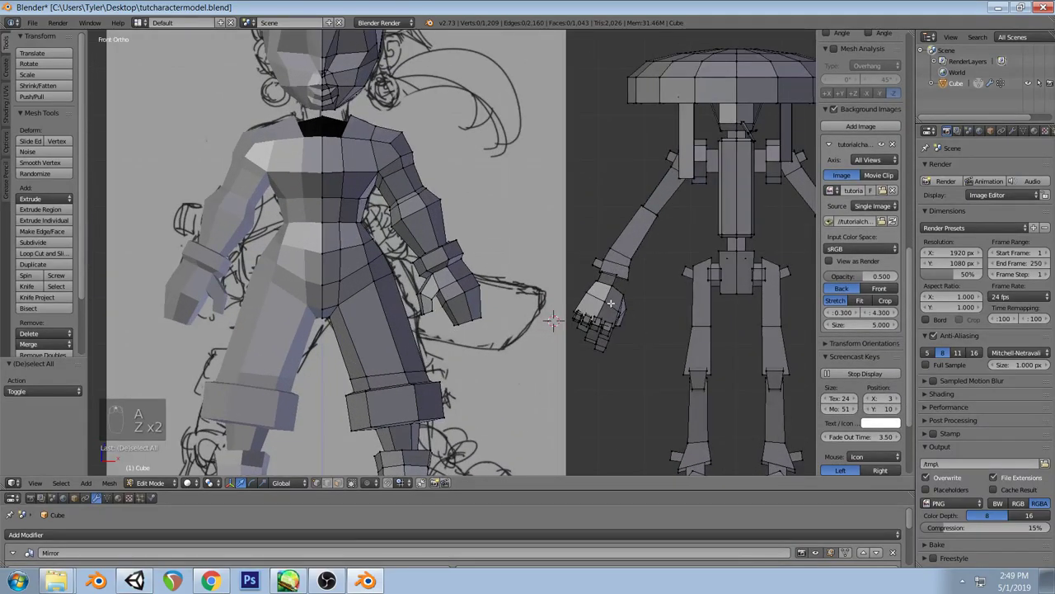
{"action": "key", "text": "l"}
{"action": "middle_click_drag", "start_coordinate": [609, 304], "coordinate": [558, 290]}
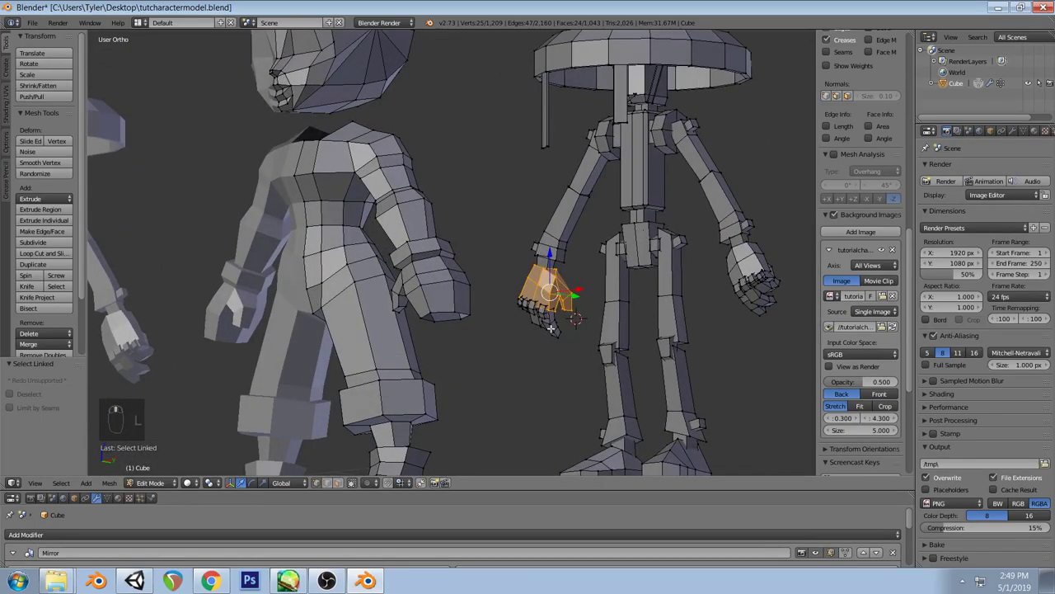
{"action": "key", "text": "l"}
{"action": "key", "text": "l"}
{"action": "key", "text": "l"}
{"action": "middle_click_drag", "start_coordinate": [553, 329], "coordinate": [576, 329]}
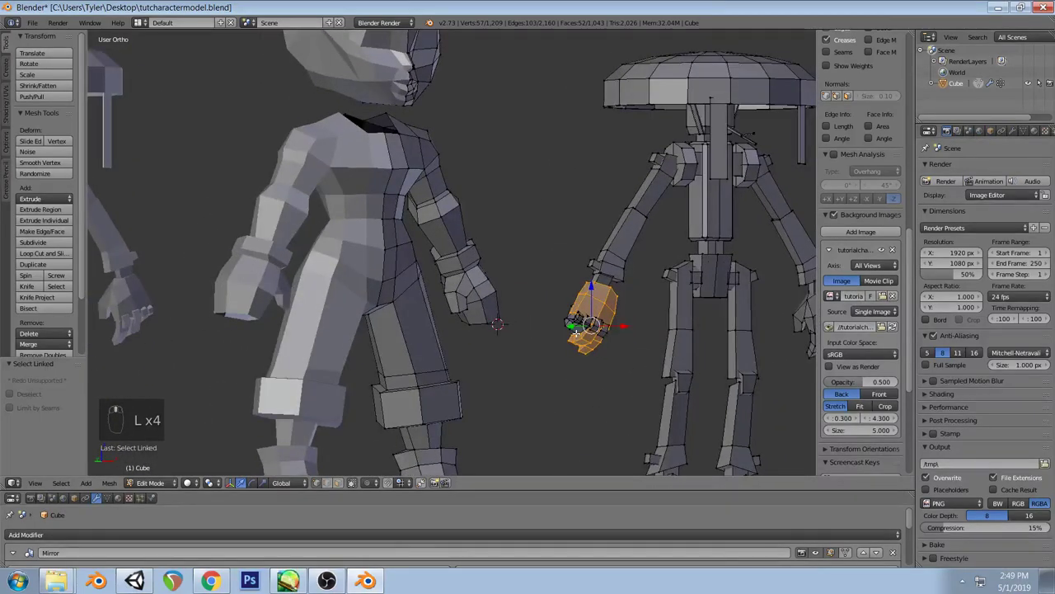
{"action": "key", "text": "a"}
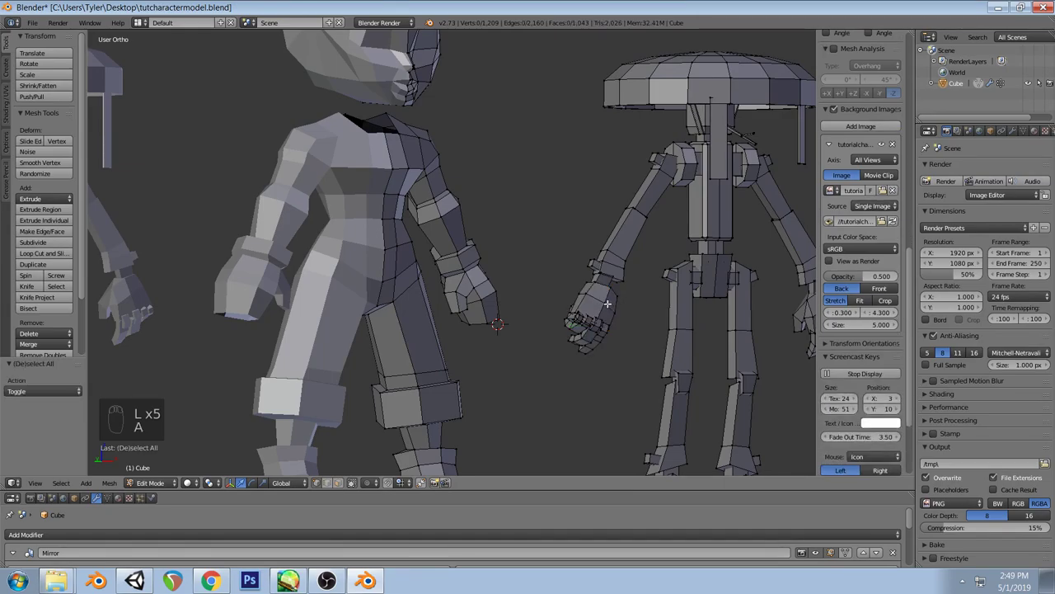
Duplicate the Woodboi's palm piece nearest the character and move the copy about -1.8 in X and 2.2 in Z
{"action": "key", "text": "l"}
{"action": "key", "text": "KP_1"}
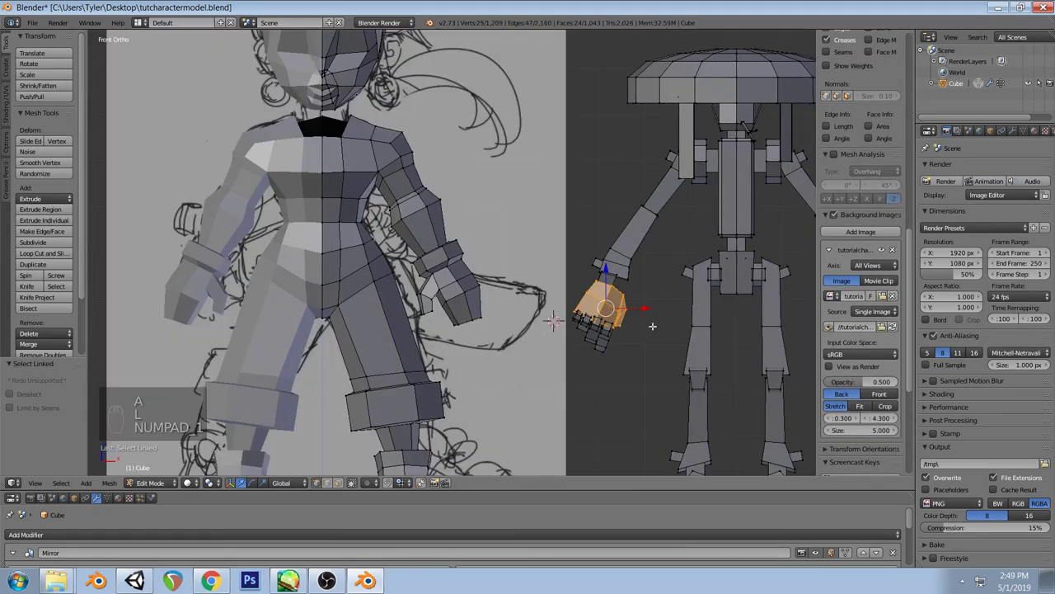
{"action": "key", "text": "shift+d"}
{"action": "left_click", "coordinate": [567, 221]}
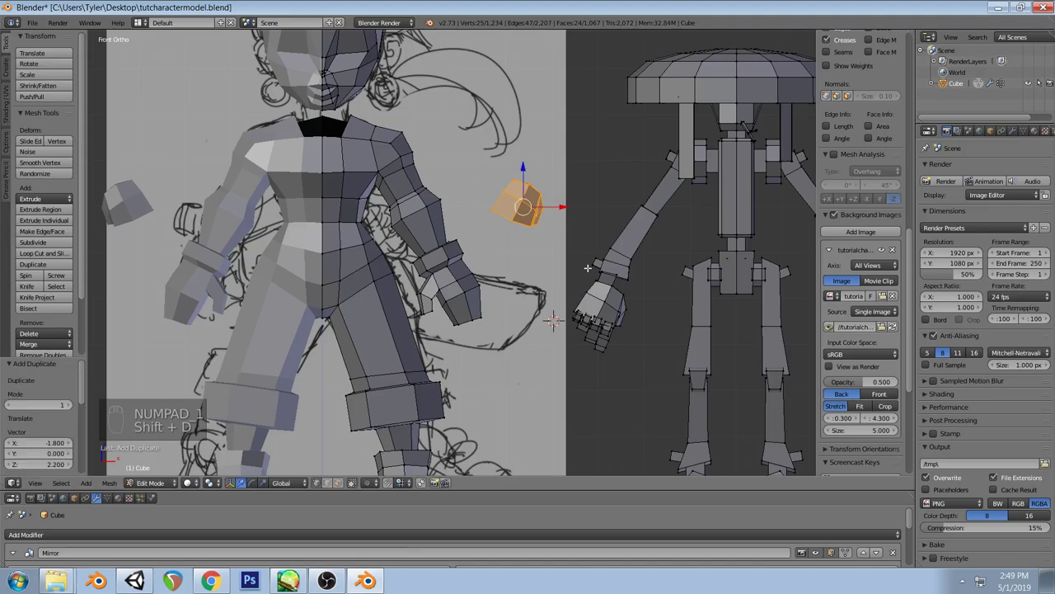
Rotate the palm copy -30° in front view, then trackball-rotate it by about -92° and 6° so it lies flat
{"action": "key", "text": "r"}
{"action": "left_click", "coordinate": [611, 227]}
{"action": "key", "text": "r"}
{"action": "key", "text": "r"}
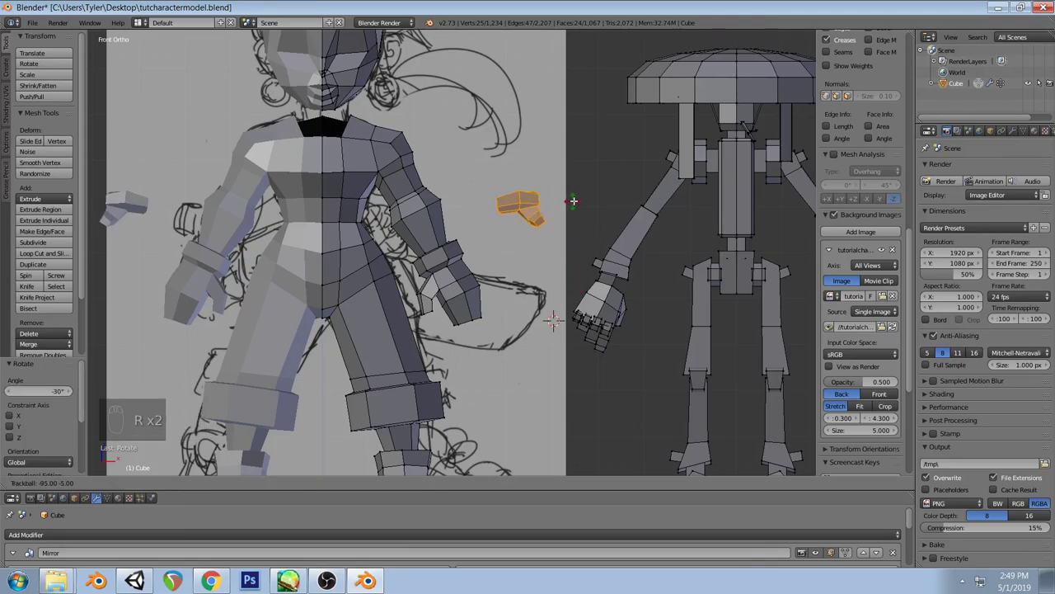
{"action": "left_click", "coordinate": [582, 204]}
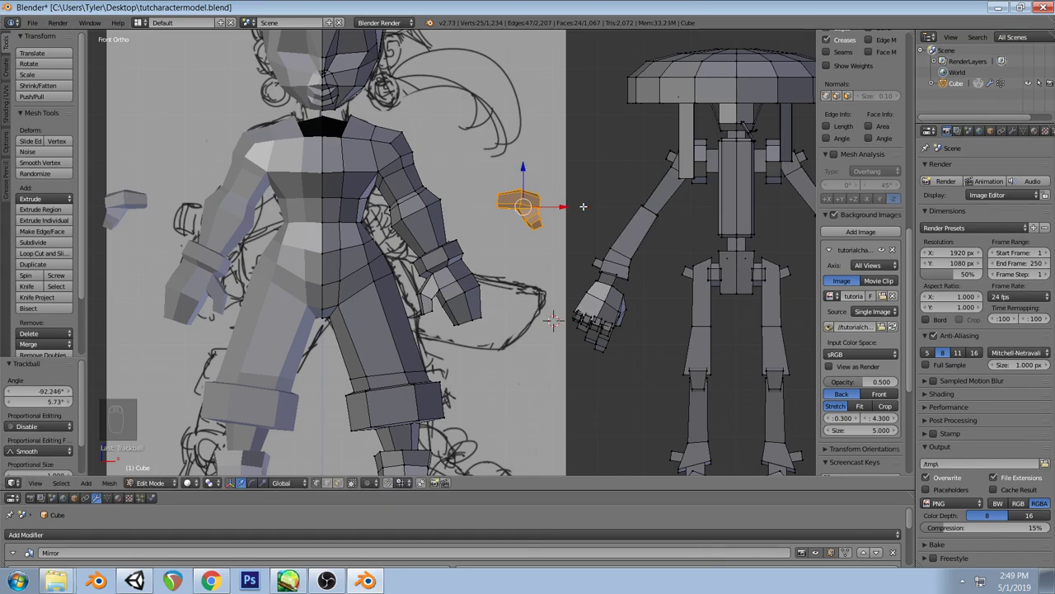
Mirror the palm copy by scaling it -1 along X and flip its normals
{"action": "key", "text": "s"}
{"action": "key", "text": "x"}
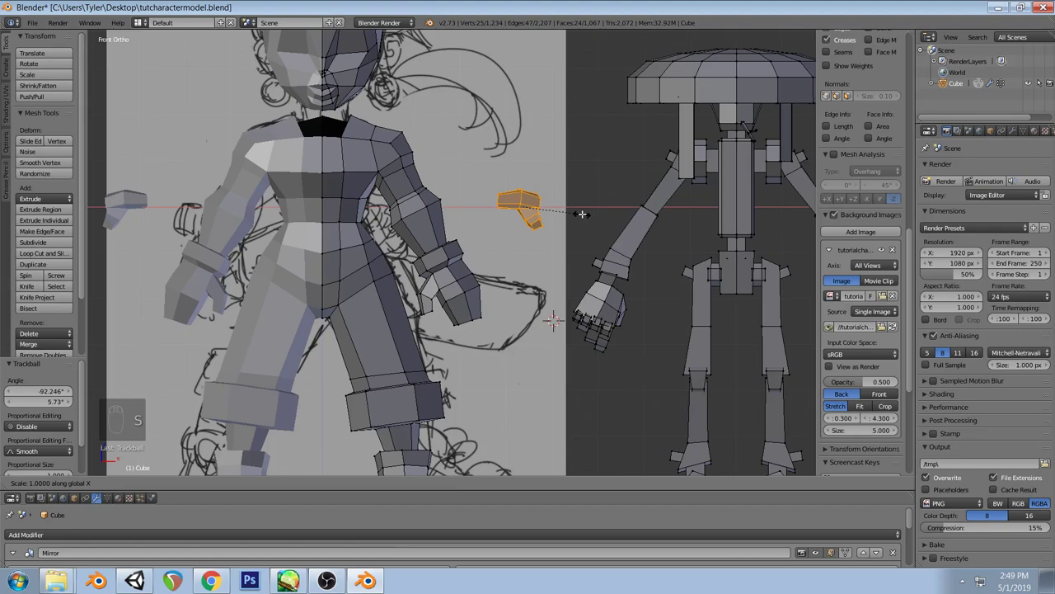
{"action": "key", "text": "minus"}
{"action": "key", "text": "1"}
{"action": "key", "text": "Return"}
{"action": "key", "text": "space"}
{"action": "type", "text": "flip"}
{"action": "key", "text": "Return"}
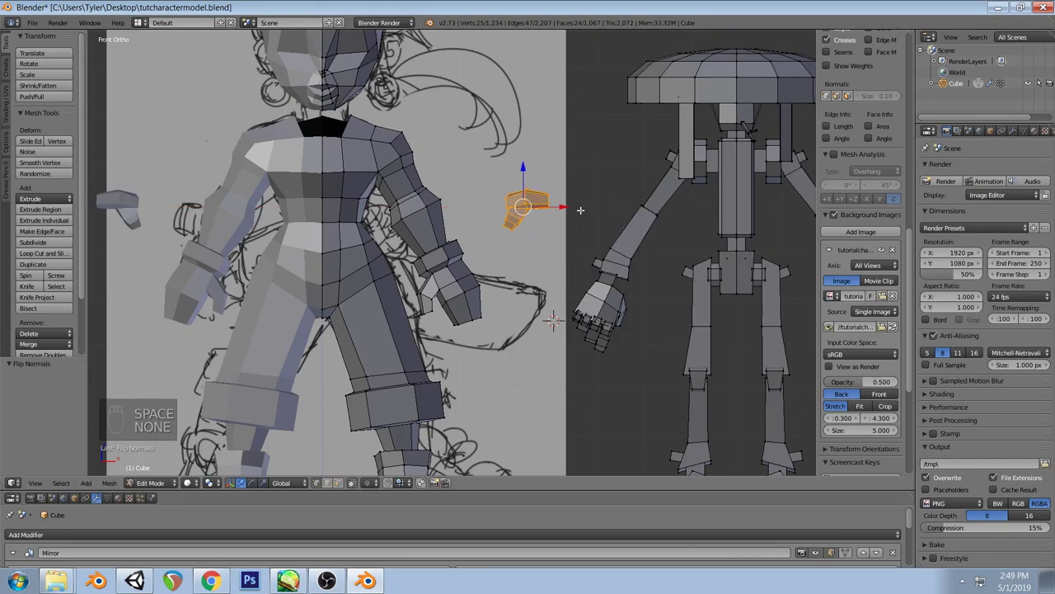
{"action": "mouse_move", "coordinate": [581, 213]}
{"action": "middle_mouse_down"}
{"action": "mouse_move", "coordinate": [629, 234]}
{"action": "mouse_move", "coordinate": [603, 229]}
{"action": "middle_mouse_up"}
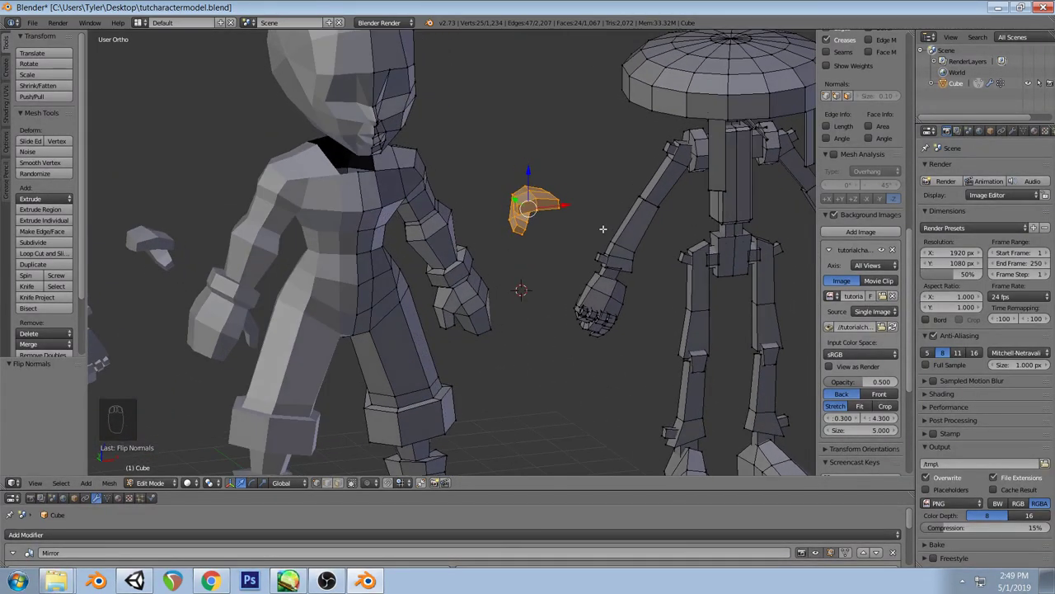
Separate the character's old blocky hand from the arm at the wrist loop and delete its vertices
{"action": "key", "text": "KP_1"}
{"action": "right_click", "coordinate": [461, 281], "text": "alt"}
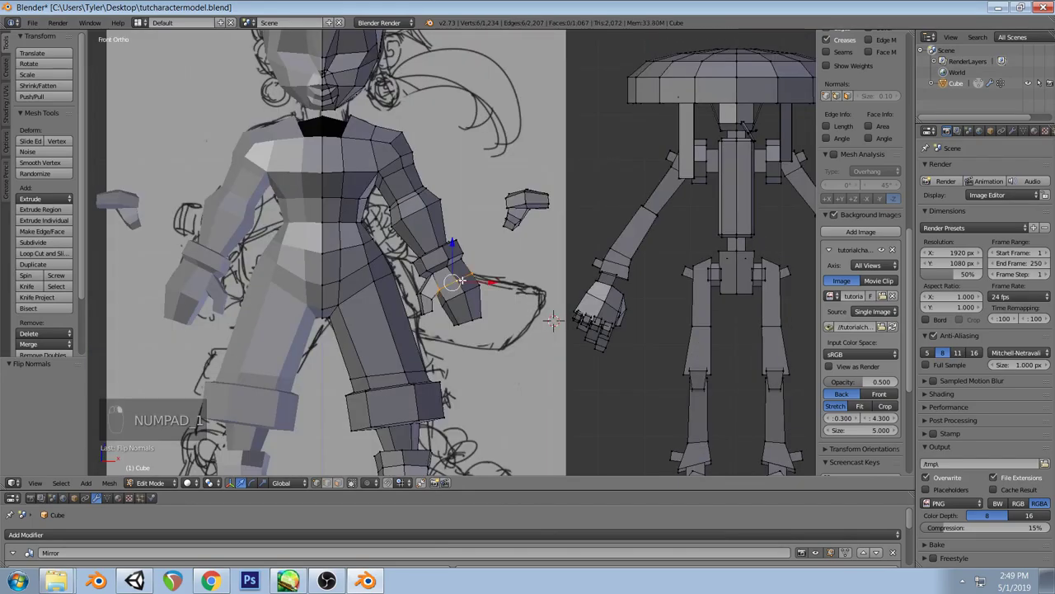
{"action": "key", "text": "a"}
{"action": "key", "text": "a"}
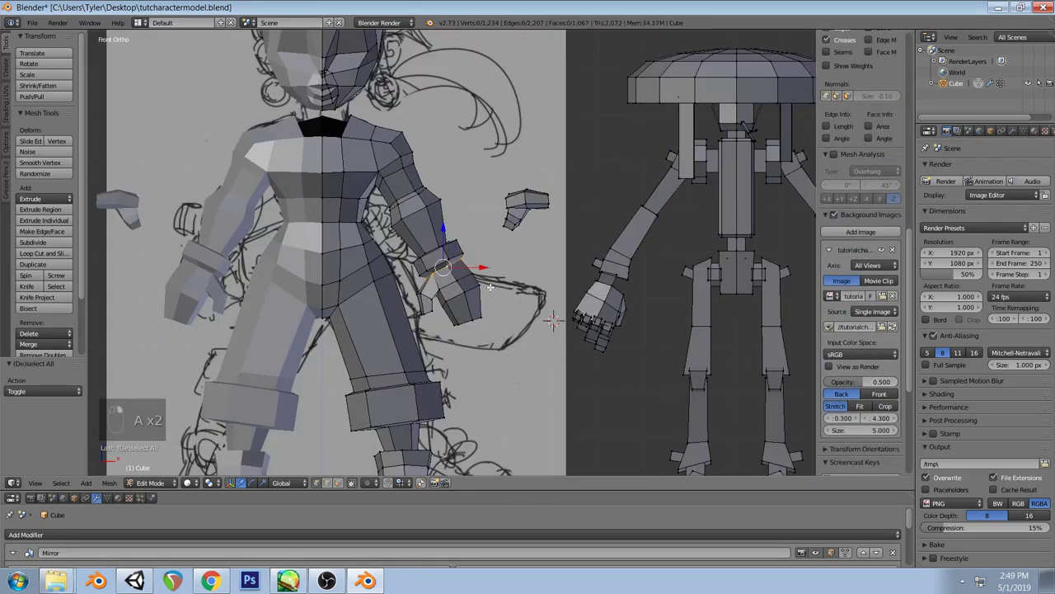
{"action": "key", "text": "l"}
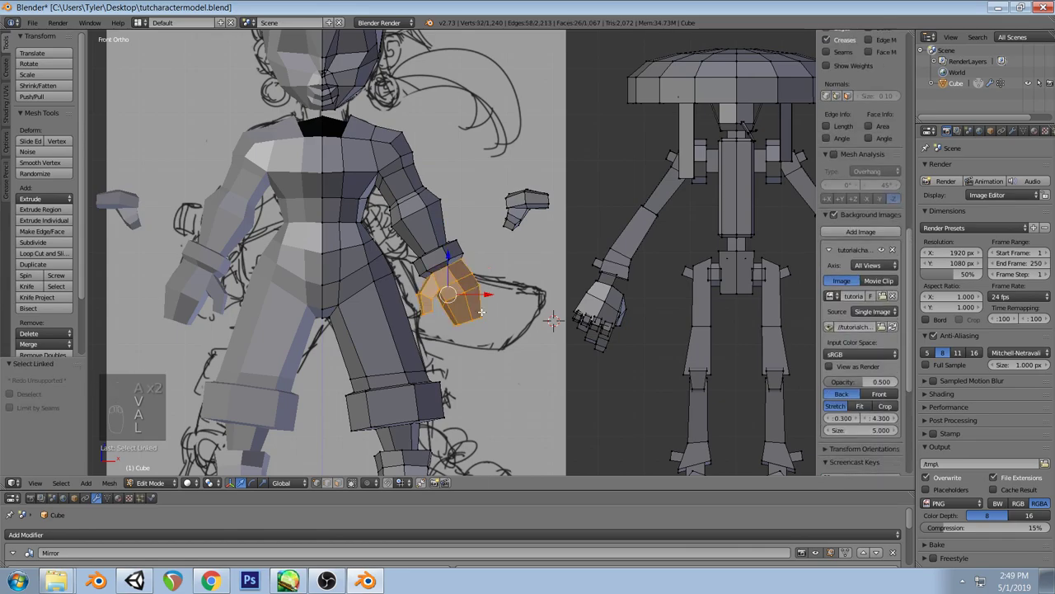
{"action": "key", "text": "x"}
{"action": "left_click", "coordinate": [481, 312]}
Select the linked palm copy and trackball-rotate it by about 87° and 5° so its back faces the front view
{"action": "scroll", "coordinate": [564, 360], "scroll_direction": "up", "scroll_amount": 2}
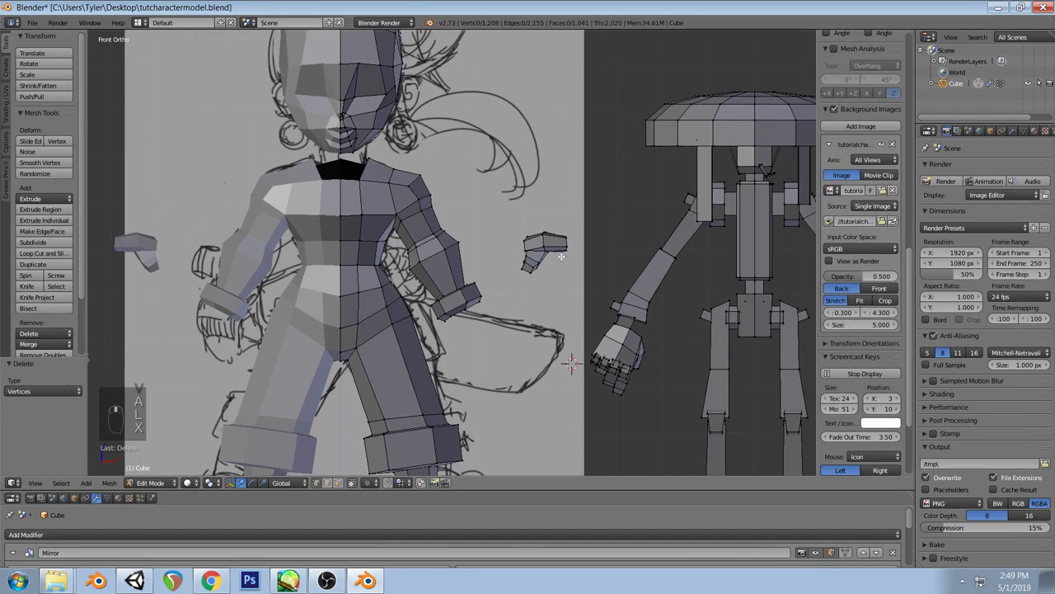
{"action": "key", "text": "l"}
{"action": "key", "text": "g"}
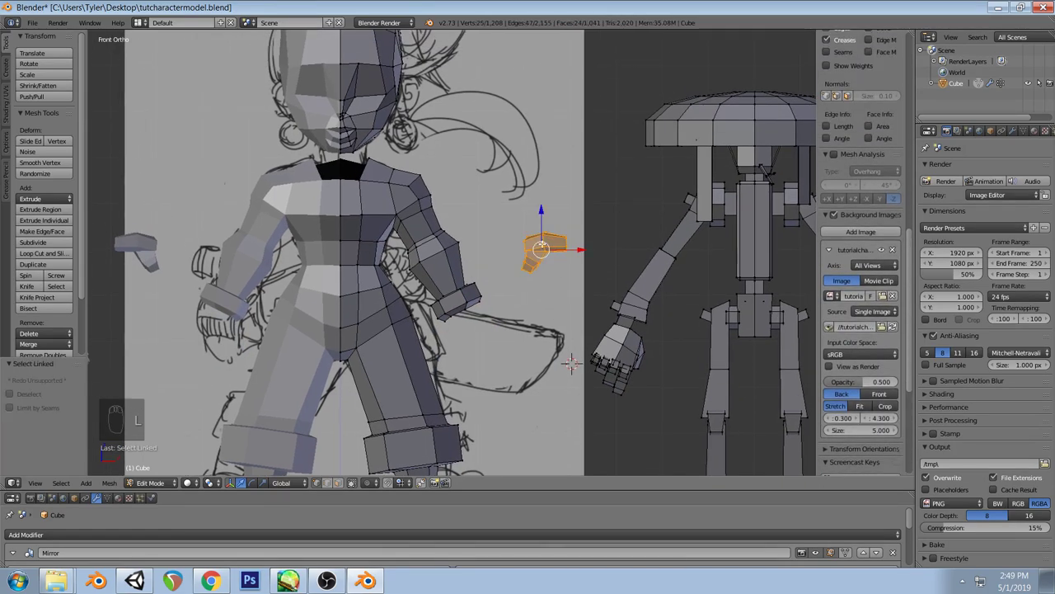
{"action": "key", "text": "r"}
{"action": "key", "text": "r"}
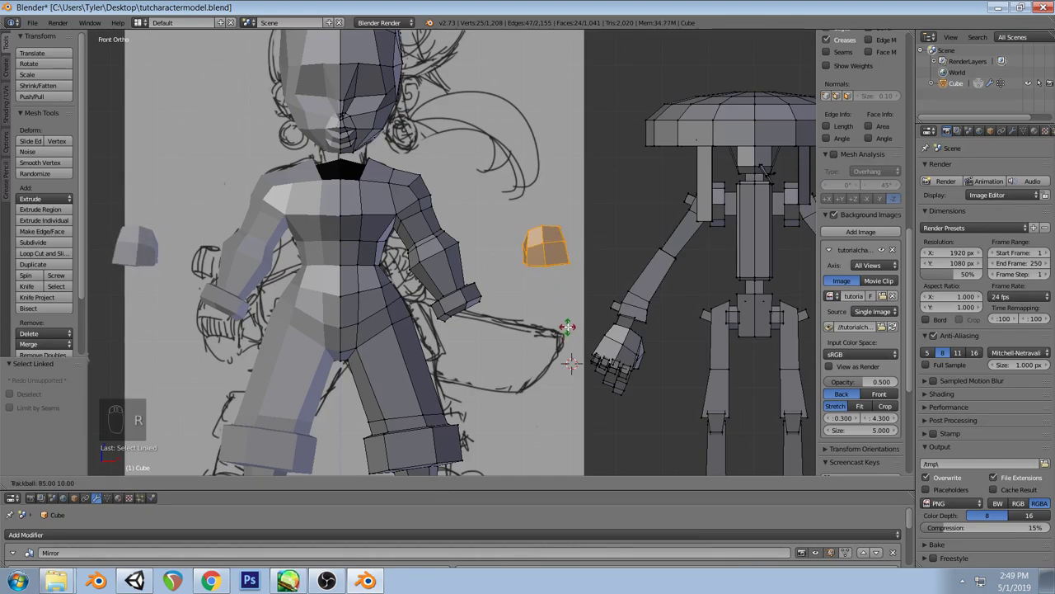
{"action": "left_click", "coordinate": [564, 328]}
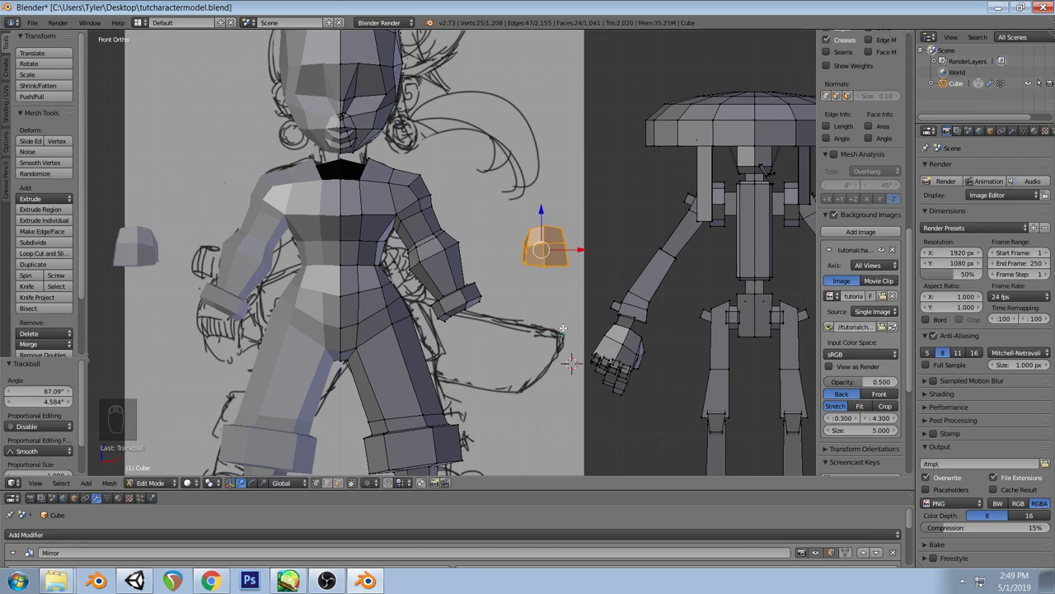
Snap the 3D cursor to the center of the edge loop at the character's wrist
{"action": "key", "text": "a"}
{"action": "right_click", "coordinate": [455, 313]}
{"action": "key", "text": "shift+s"}
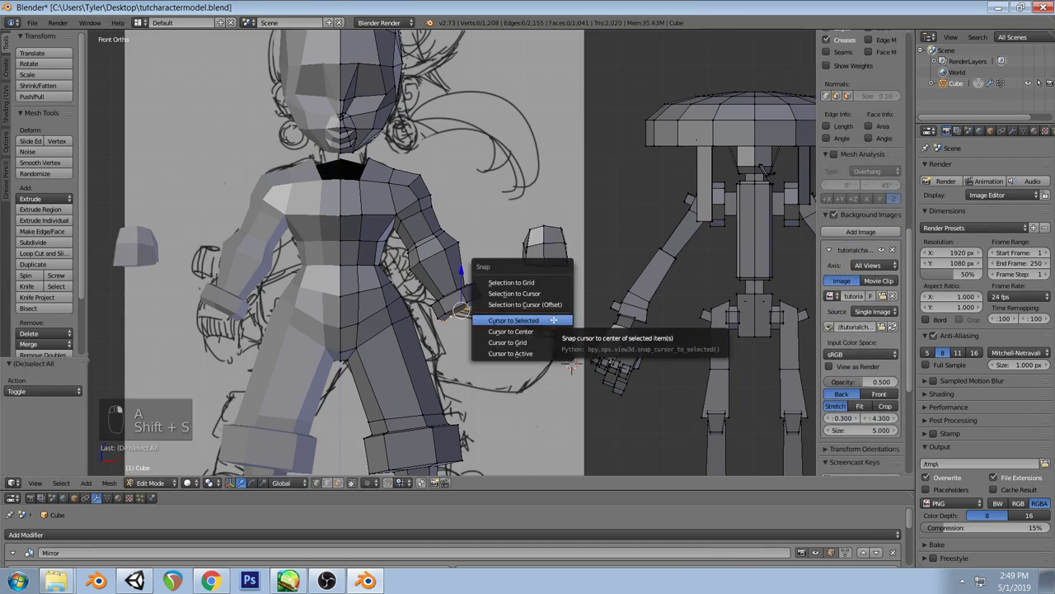
{"action": "left_click", "coordinate": [553, 320]}
Add a cube at the wrist, scale it to 0.4 and move it 1.8 in X and 0.2 in Z, beneath the palm copy
{"action": "key", "text": "shift+a"}
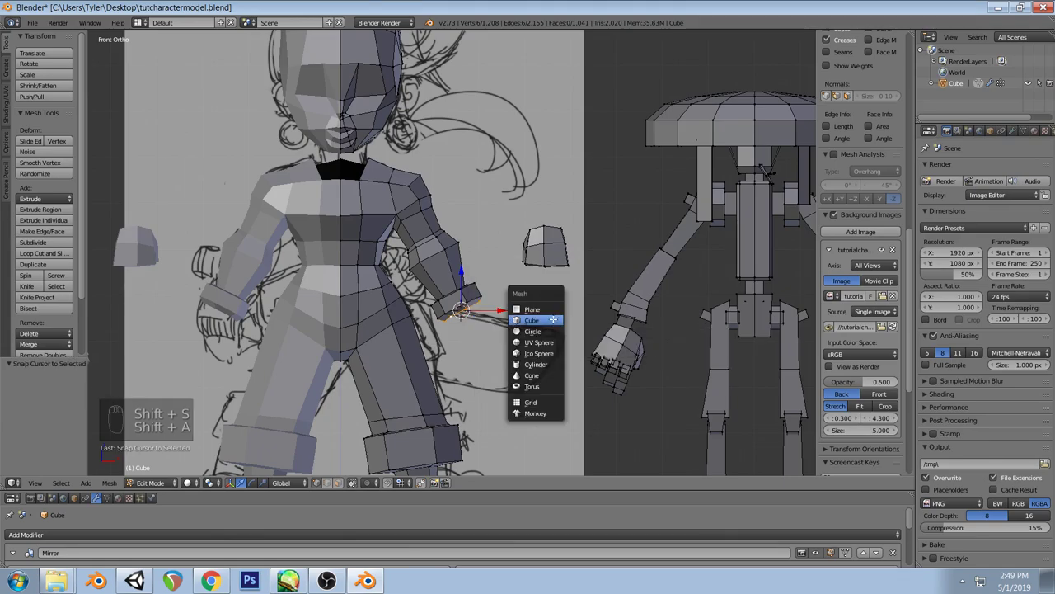
{"action": "left_click", "coordinate": [552, 320]}
{"action": "key", "text": "s"}
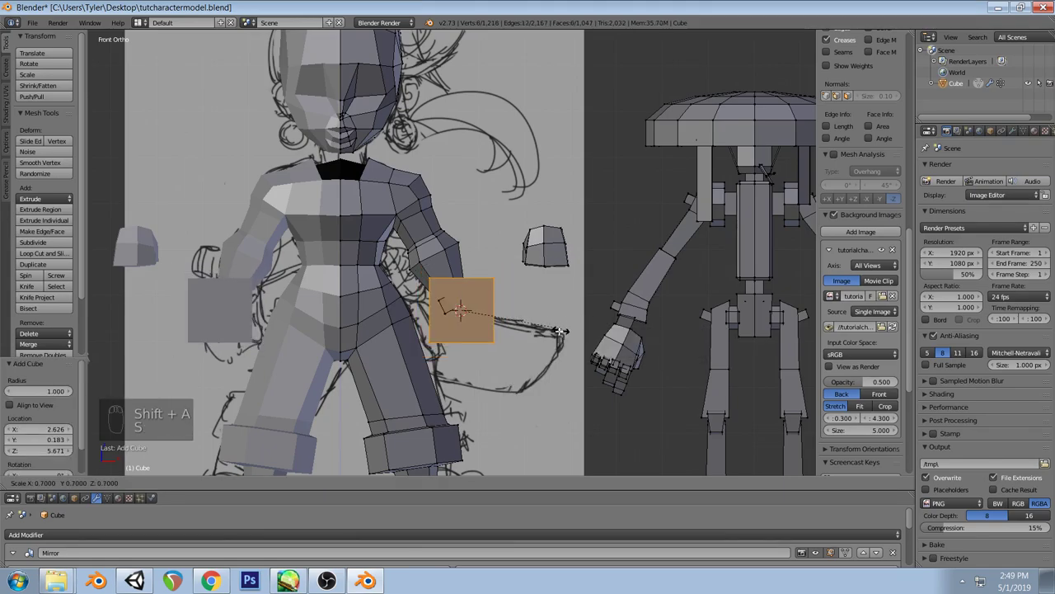
{"action": "left_click", "coordinate": [493, 330]}
{"action": "key", "text": "g"}
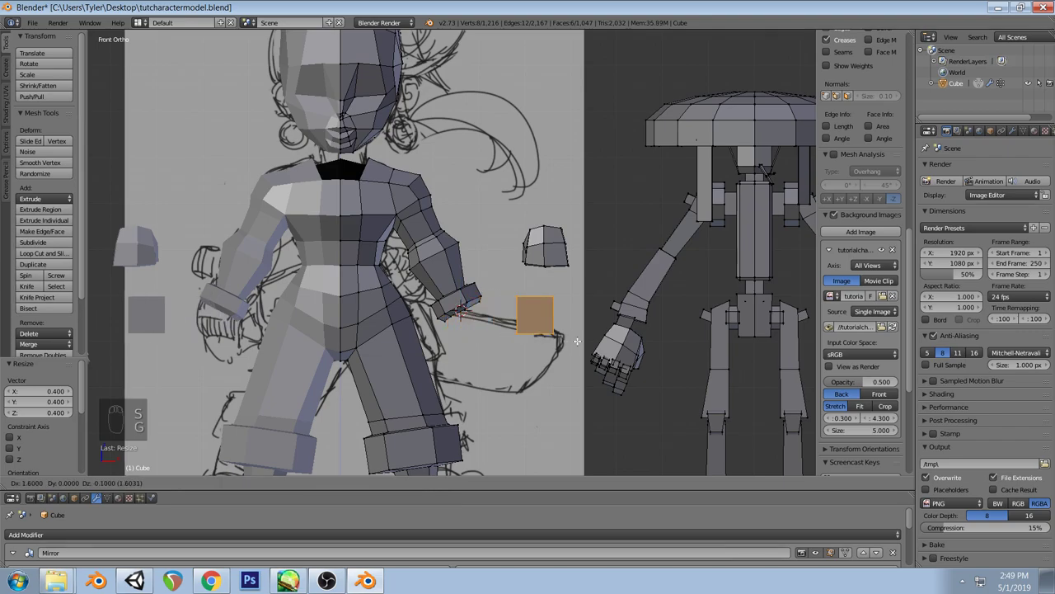
{"action": "left_click", "coordinate": [584, 329]}
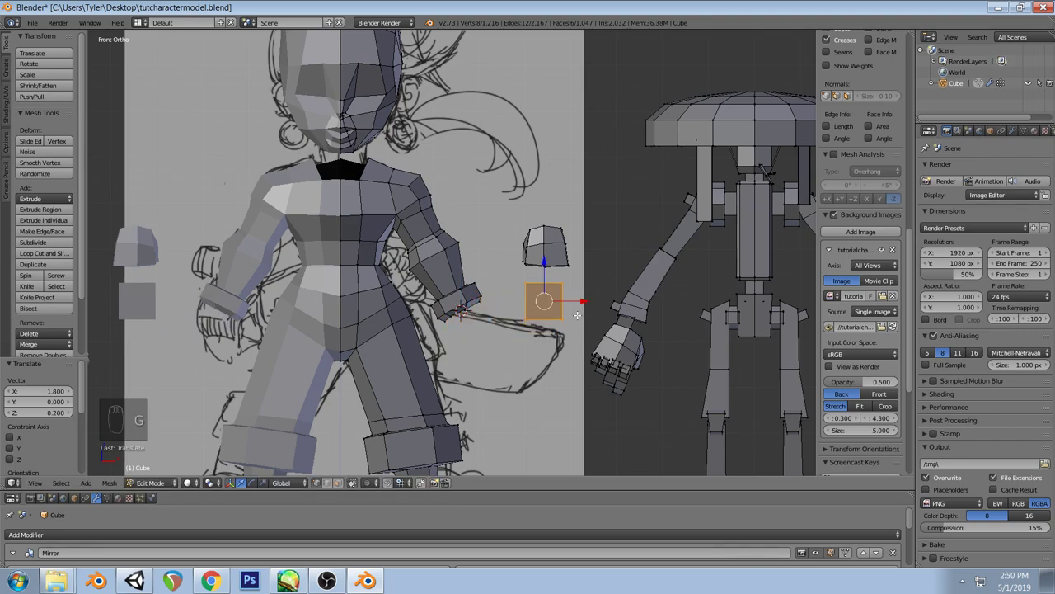
{"action": "key", "text": "a"}
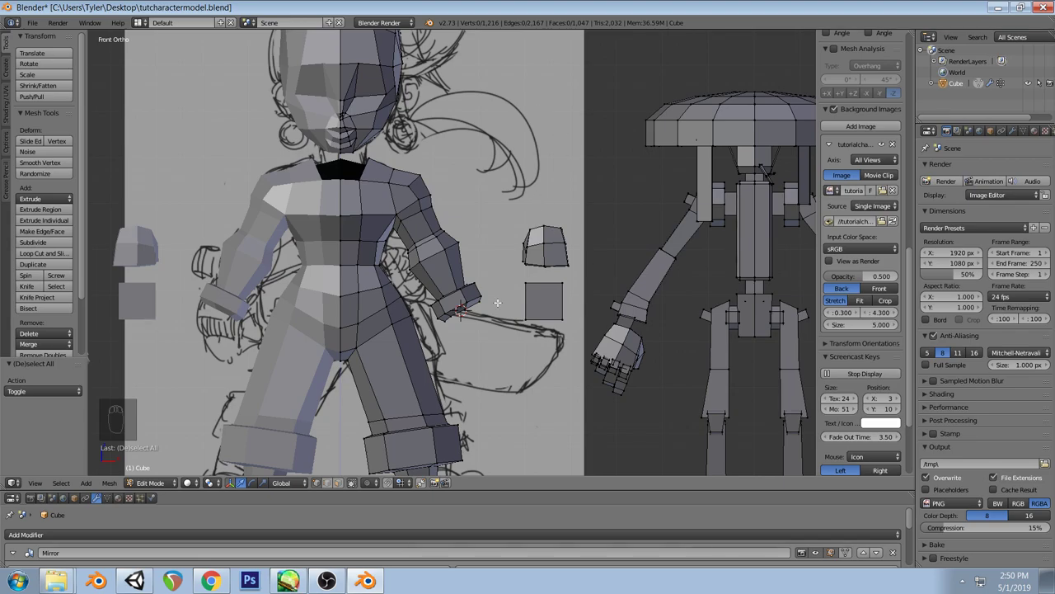
Taper the new cube by scaling its top face to about 0.81 along X
{"action": "key", "text": "z"}
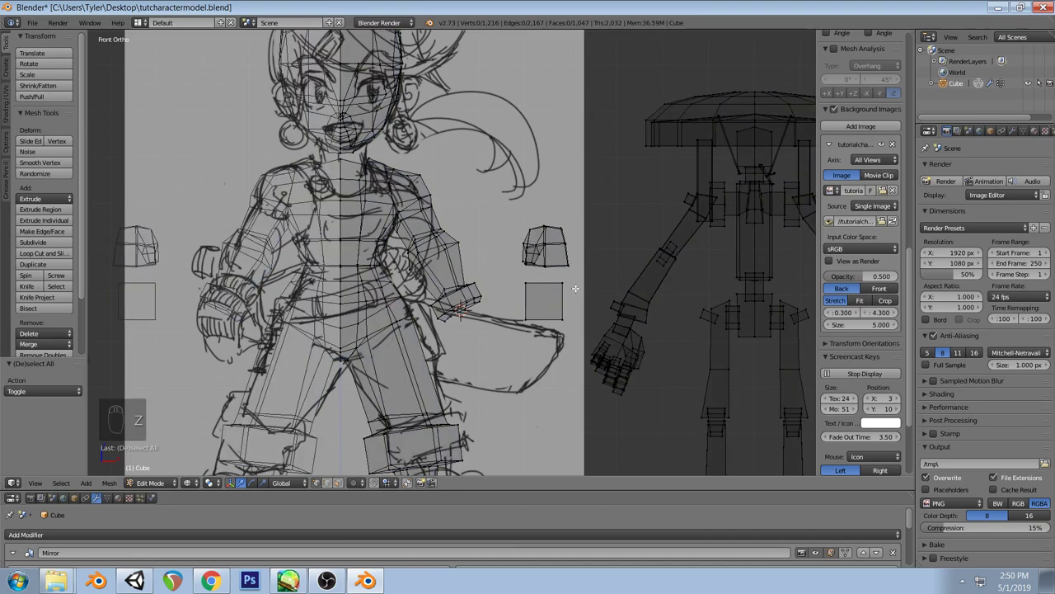
{"action": "right_click", "coordinate": [528, 283]}
{"action": "key", "text": "z"}
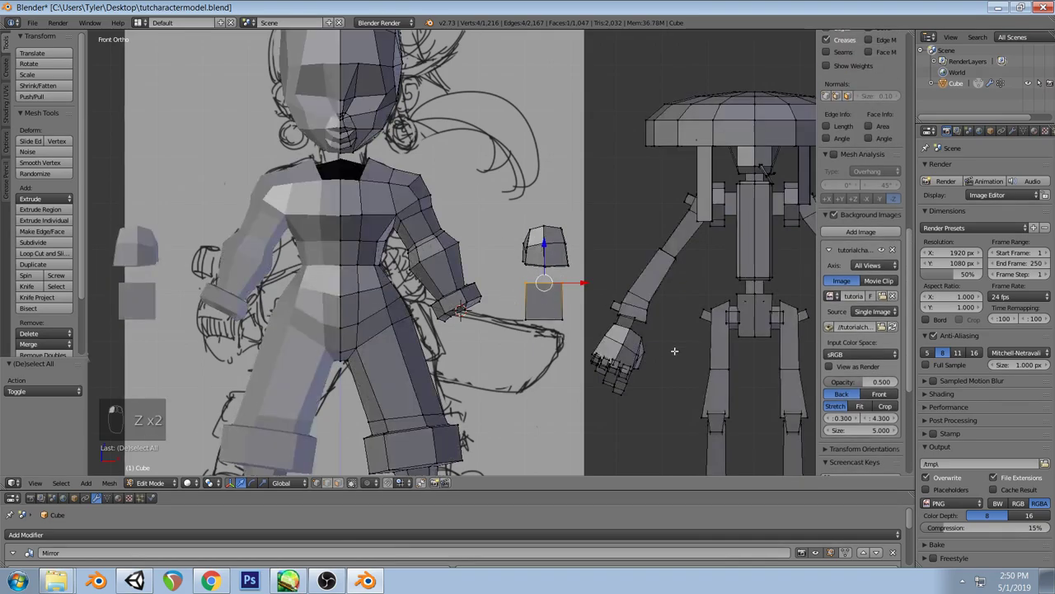
{"action": "key", "text": "s"}
{"action": "right_click", "coordinate": [674, 351]}
{"action": "key", "text": "s"}
{"action": "key", "text": "x"}
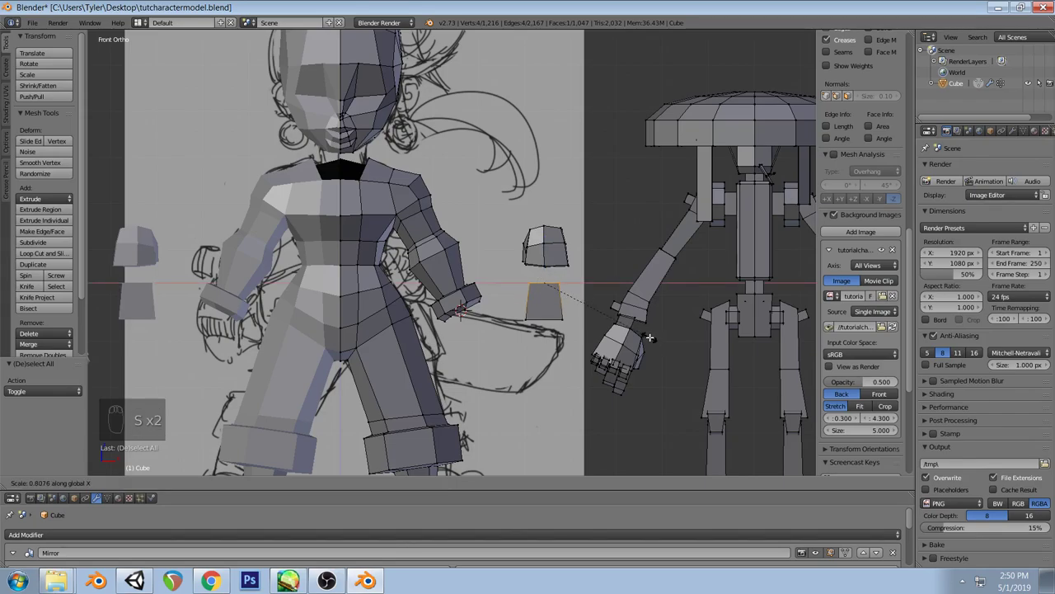
{"action": "left_click", "coordinate": [650, 337]}
{"action": "key", "text": "a"}
Flatten the whole tapered cube by scaling it to about 0.242 along Y
{"action": "middle_click_drag", "start_coordinate": [634, 307], "coordinate": [555, 319]}
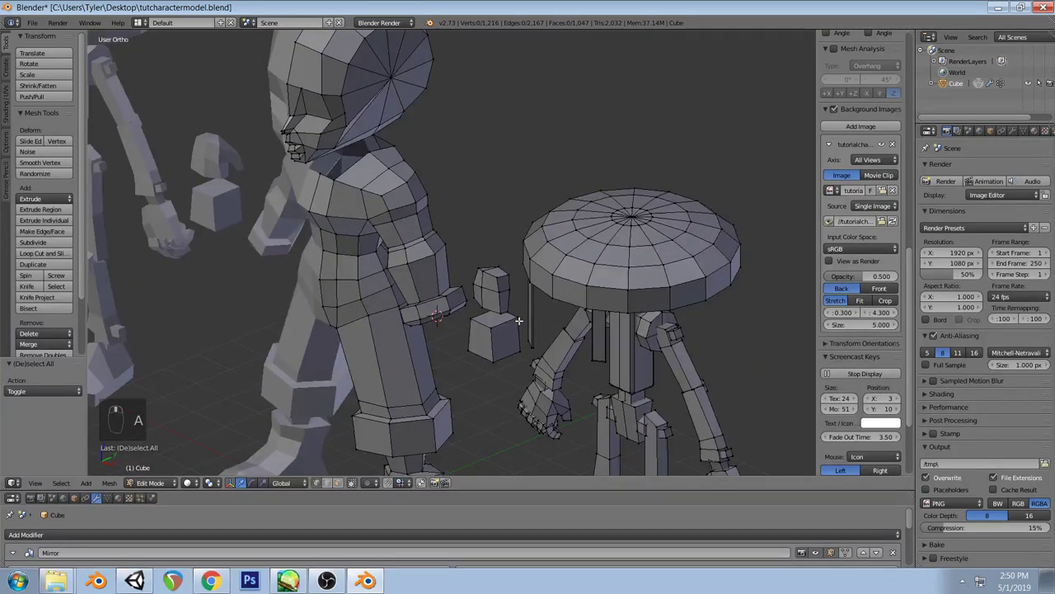
{"action": "key", "text": "ctrl+z"}
{"action": "key", "text": "a"}
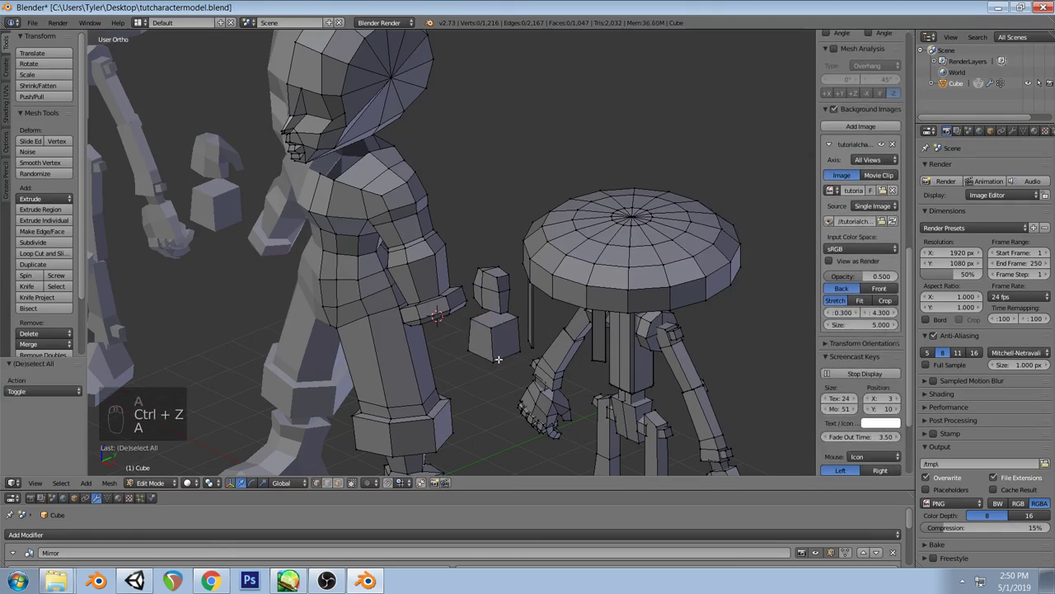
{"action": "key", "text": "l"}
{"action": "key", "text": "s"}
{"action": "key", "text": "y"}
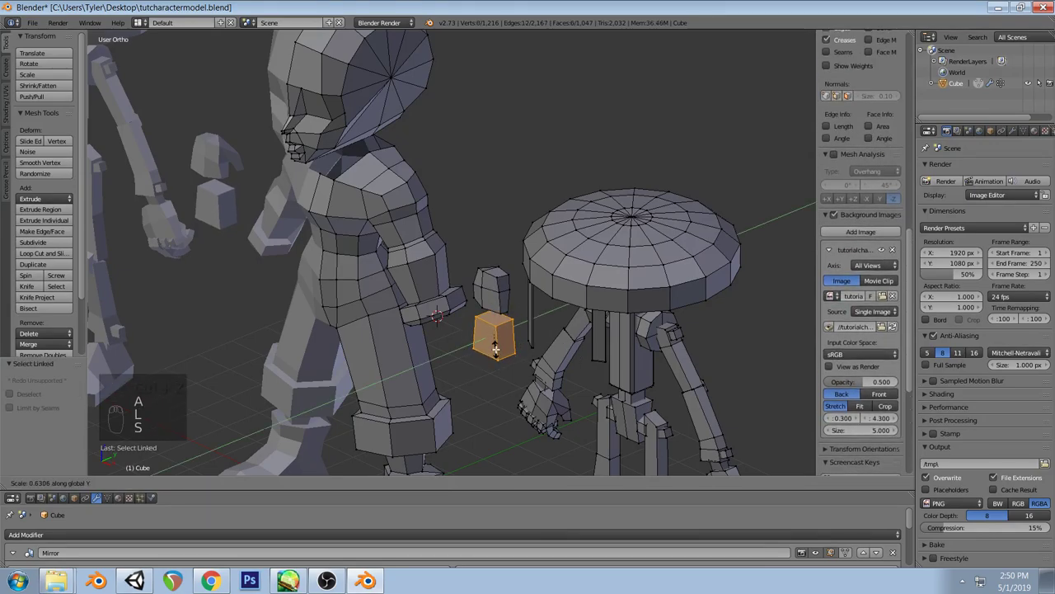
{"action": "left_click", "coordinate": [503, 348]}
{"action": "key", "text": "KP_1"}
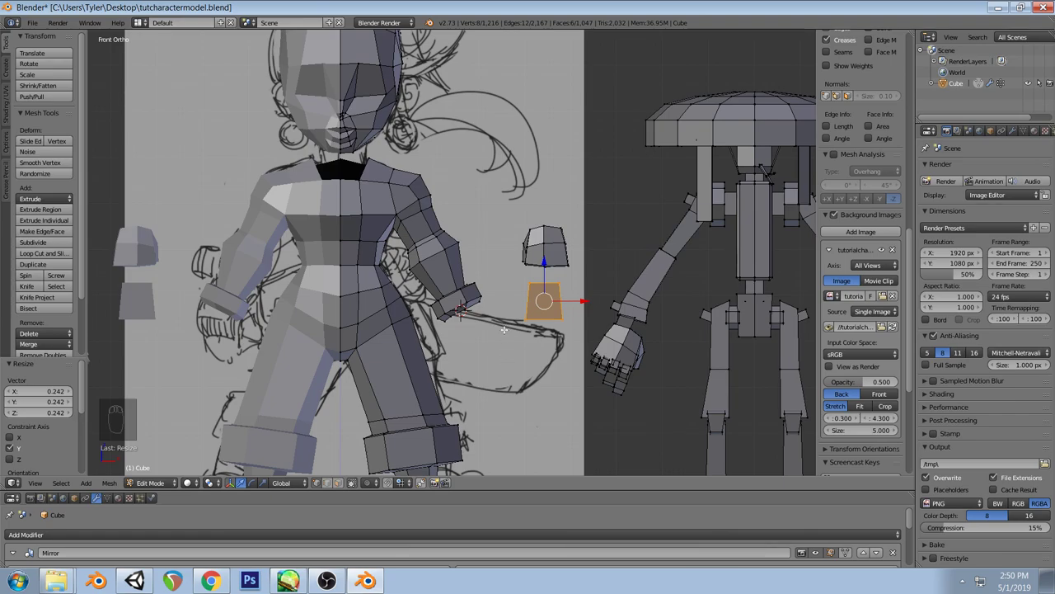
Try a trackball rotation of the palm copy by about -86.5 degrees to turn it end-on, and undo it
{"action": "key", "text": "a"}
{"action": "key", "text": "l"}
{"action": "key", "text": "r"}
{"action": "key", "text": "r"}
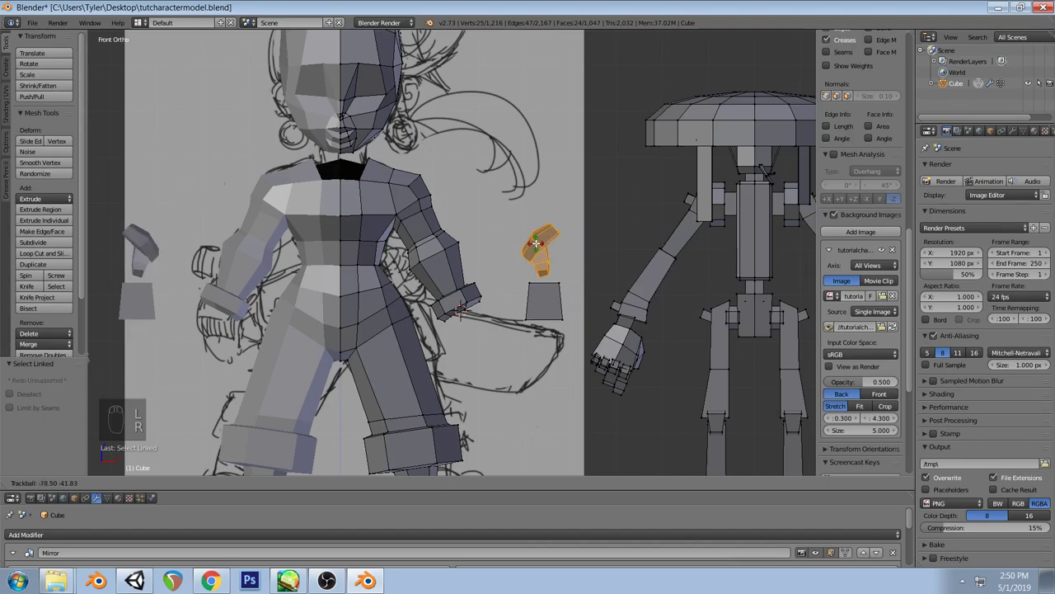
{"action": "key", "text": "r"}
{"action": "key", "text": "r"}
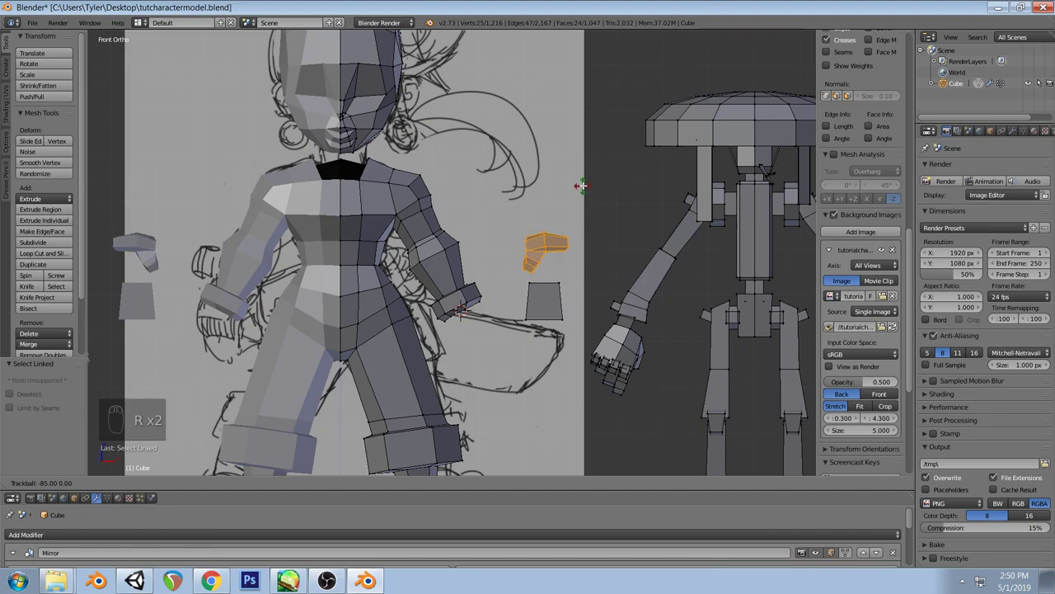
{"action": "left_click", "coordinate": [582, 186]}
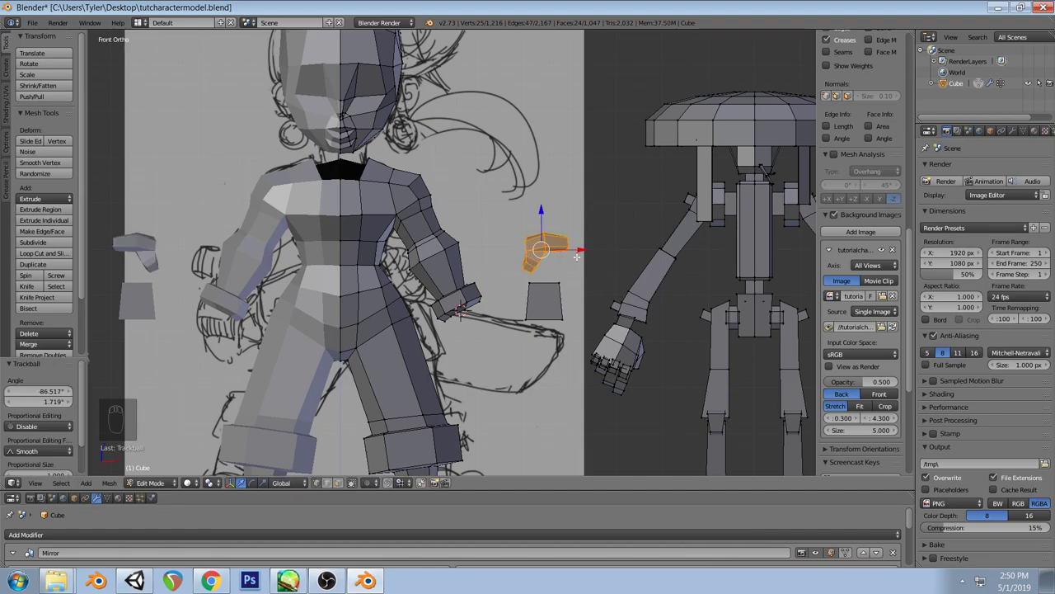
{"action": "key", "text": "a"}
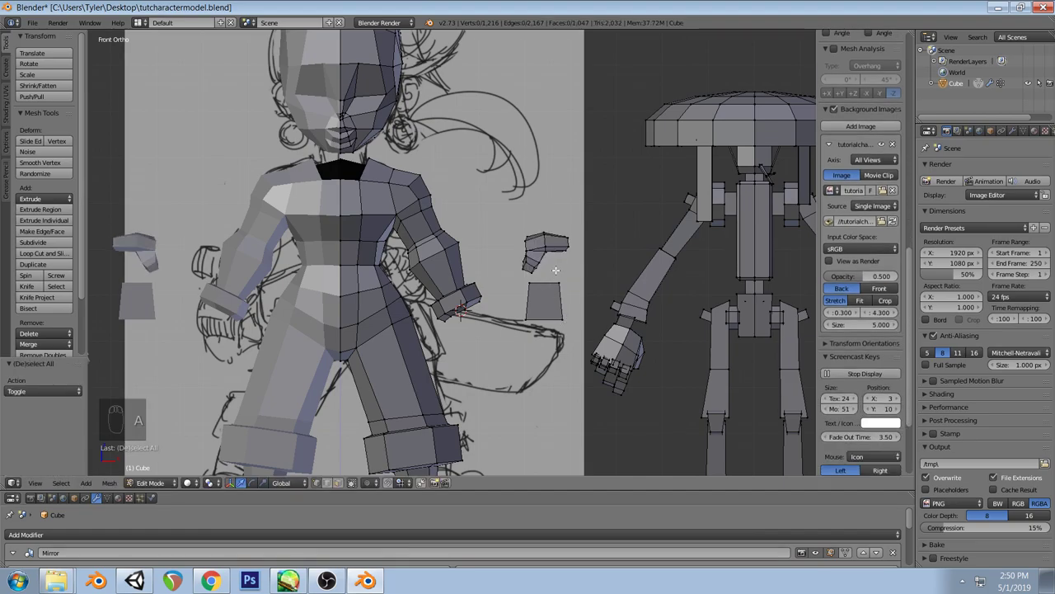
{"action": "key", "text": "ctrl+z"}
{"action": "key", "text": "ctrl+z"}
{"action": "key", "text": "ctrl+z"}
{"action": "key", "text": "a"}
Add a horizontal loop cut across the middle of the tapered cube and widen it slightly along X
{"action": "key", "text": "ctrl+r"}
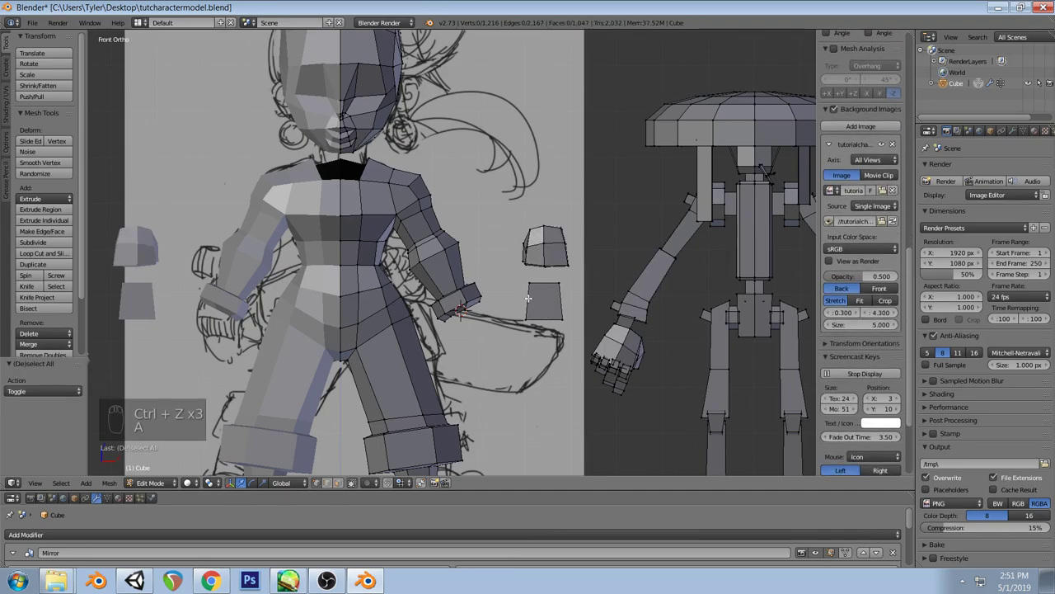
{"action": "left_click", "coordinate": [529, 299]}
{"action": "key", "text": "s"}
{"action": "right_click", "coordinate": [581, 393]}
{"action": "key", "text": "s"}
{"action": "key", "text": "x"}
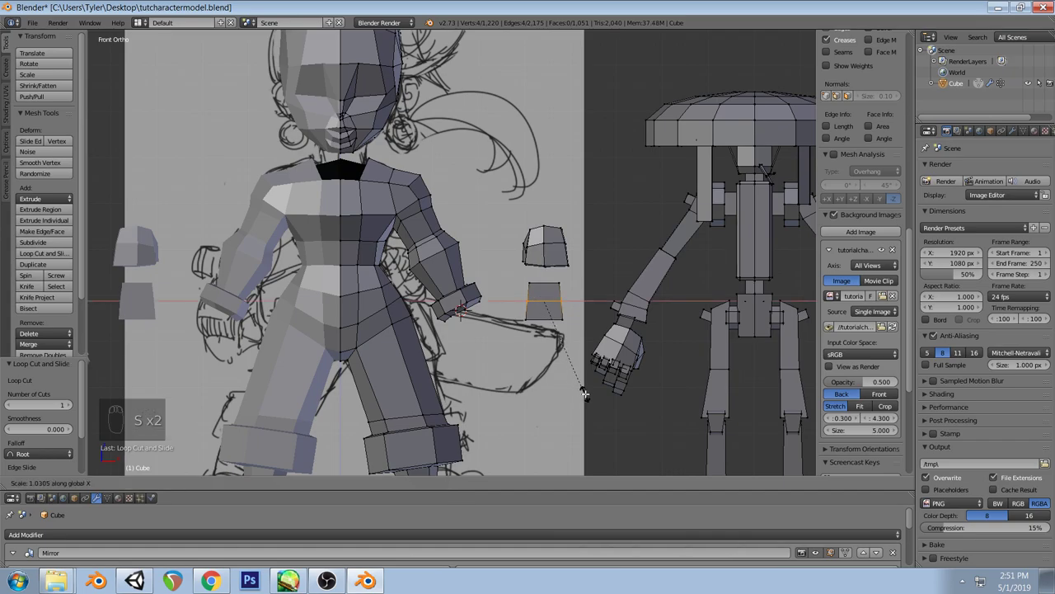
{"action": "left_click", "coordinate": [592, 394]}
{"action": "key", "text": "a"}
{"action": "key", "text": "z"}
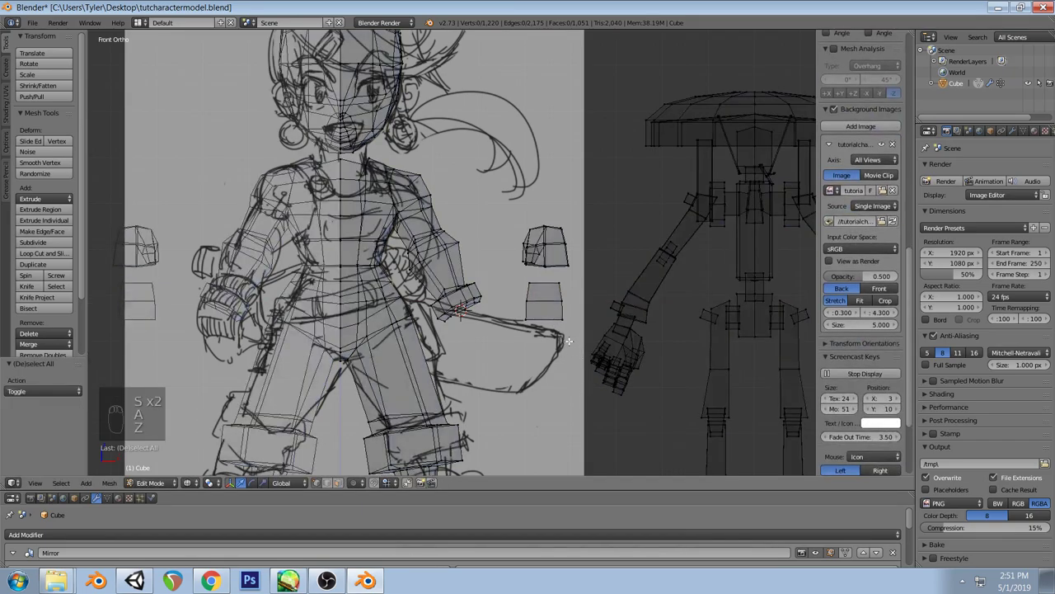
Scale the tapered cube's bottom vertices along X
{"action": "left_click_drag", "start_coordinate": [521, 306], "coordinate": [577, 331], "text": "ctrl"}
{"action": "key", "text": "z"}
{"action": "key", "text": "s"}
{"action": "key", "text": "x"}
{"action": "left_click", "coordinate": [582, 390]}
{"action": "key", "text": "a"}
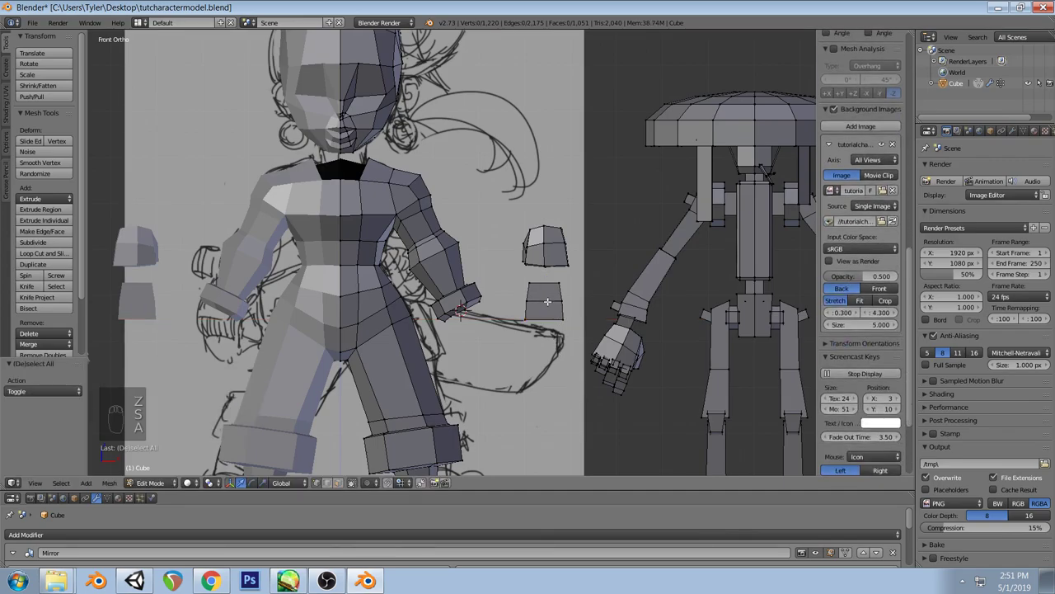
Add a vertical loop cut through the center of the tapered cube and scale it by about 1.159 along Z
{"action": "key", "text": "ctrl+r"}
{"action": "left_click", "coordinate": [546, 301]}
{"action": "left_click", "coordinate": [546, 301]}
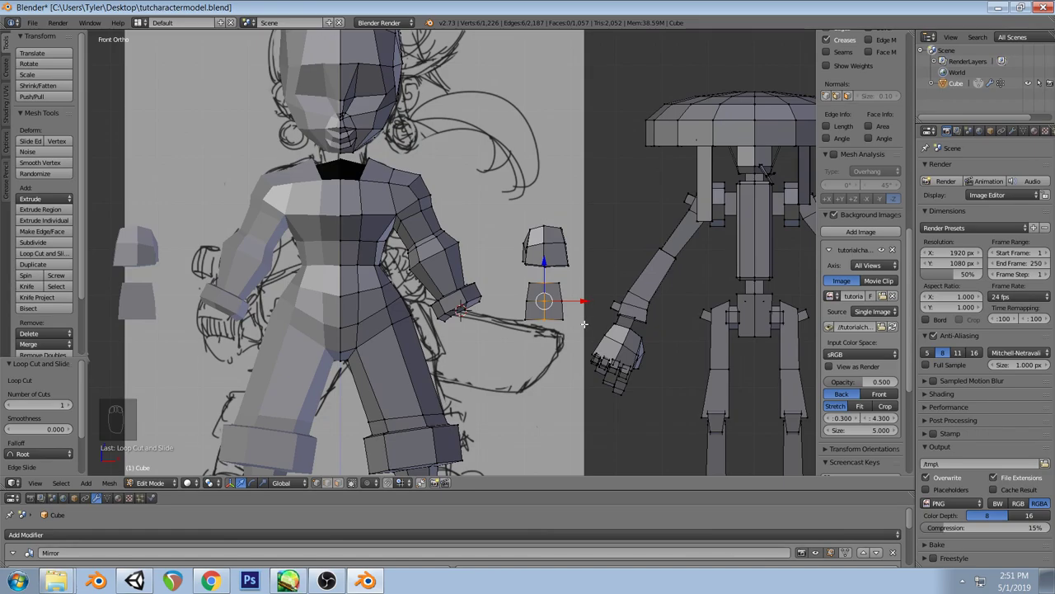
{"action": "key", "text": "s"}
{"action": "key", "text": "z"}
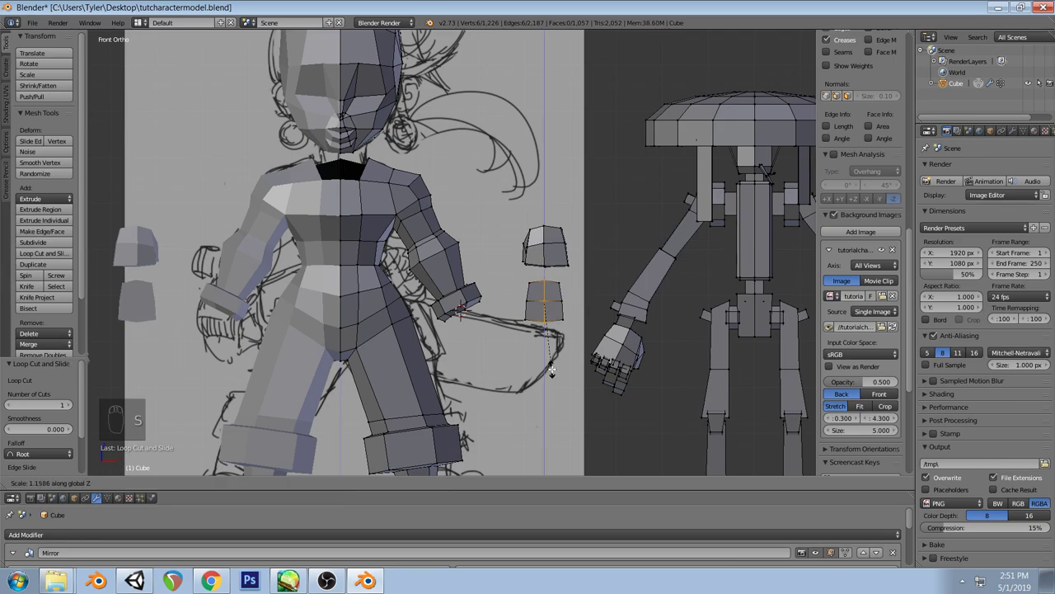
{"action": "left_click", "coordinate": [552, 371]}
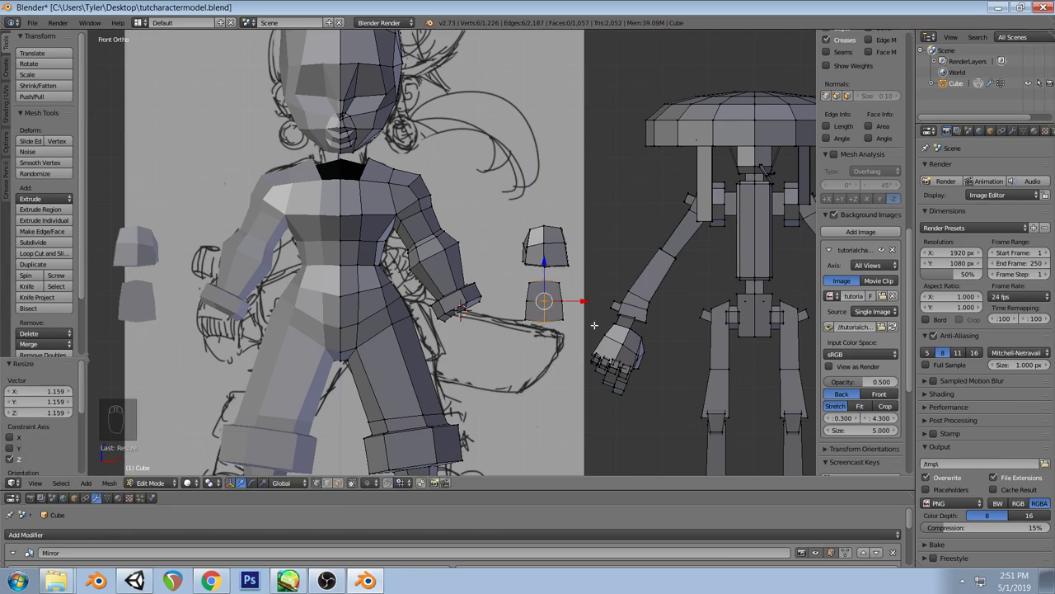
Try to edge slide the tapered cube's vertical center loop
{"action": "key", "text": "space"}
{"action": "key", "text": "e"}
{"action": "key", "text": "e"}
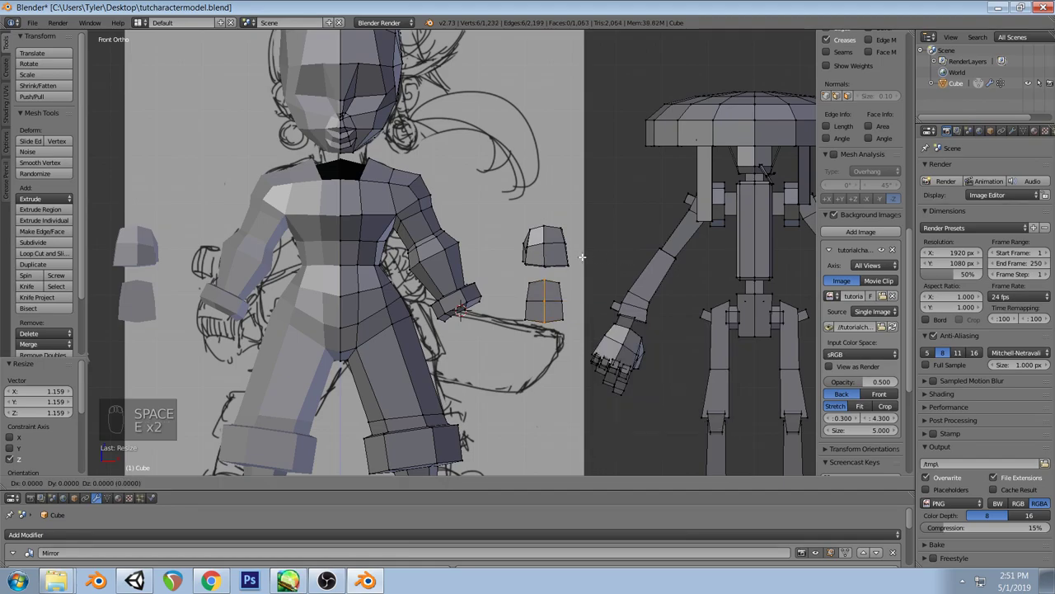
{"action": "key", "text": "space"}
{"action": "type", "text": "edge s"}
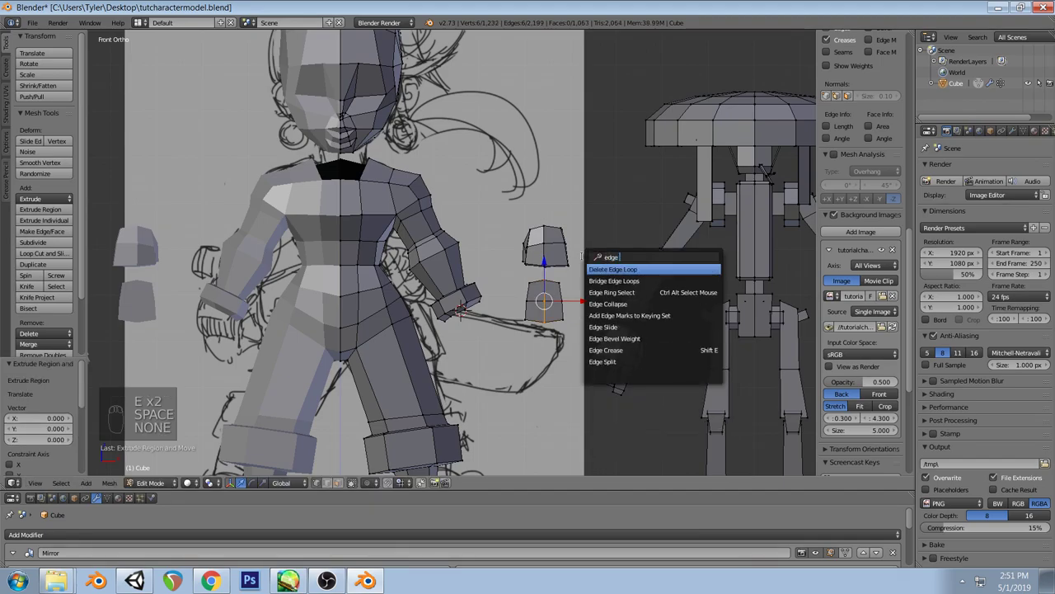
{"action": "left_click", "coordinate": [602, 270]}
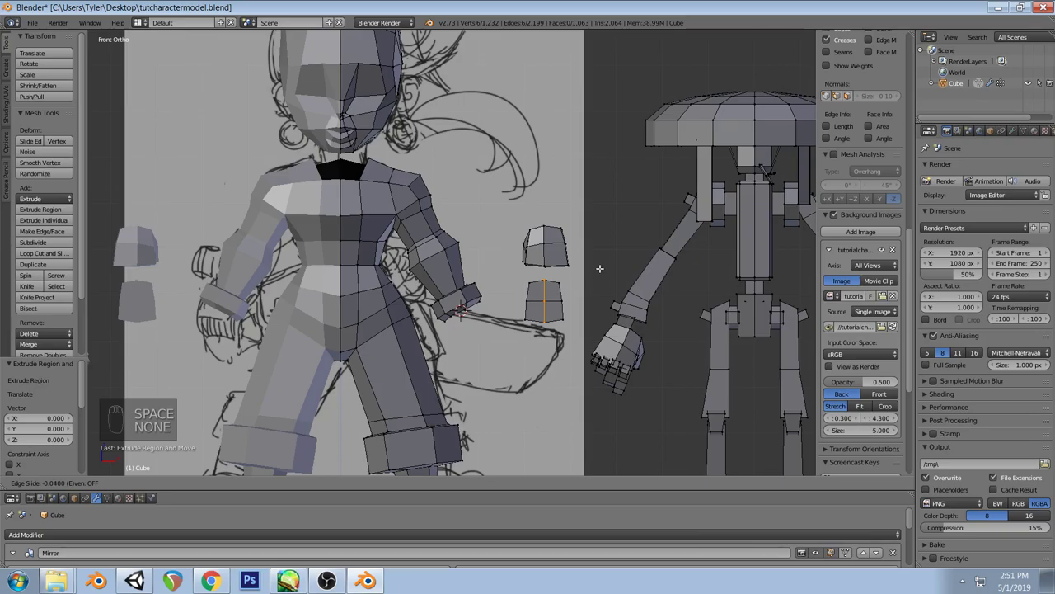
{"action": "right_click", "coordinate": [600, 268]}
{"action": "middle_click_drag", "start_coordinate": [538, 275], "coordinate": [448, 285]}
{"action": "key", "text": "space"}
{"action": "left_click", "coordinate": [448, 284]}
{"action": "right_click", "coordinate": [448, 284]}
Select the whole tapered cube and merge its overlapping vertices with Remove Doubles
{"action": "key", "text": "z"}
{"action": "scroll", "coordinate": [400, 278], "scroll_direction": "up", "scroll_amount": 4}
{"action": "key", "text": "a"}
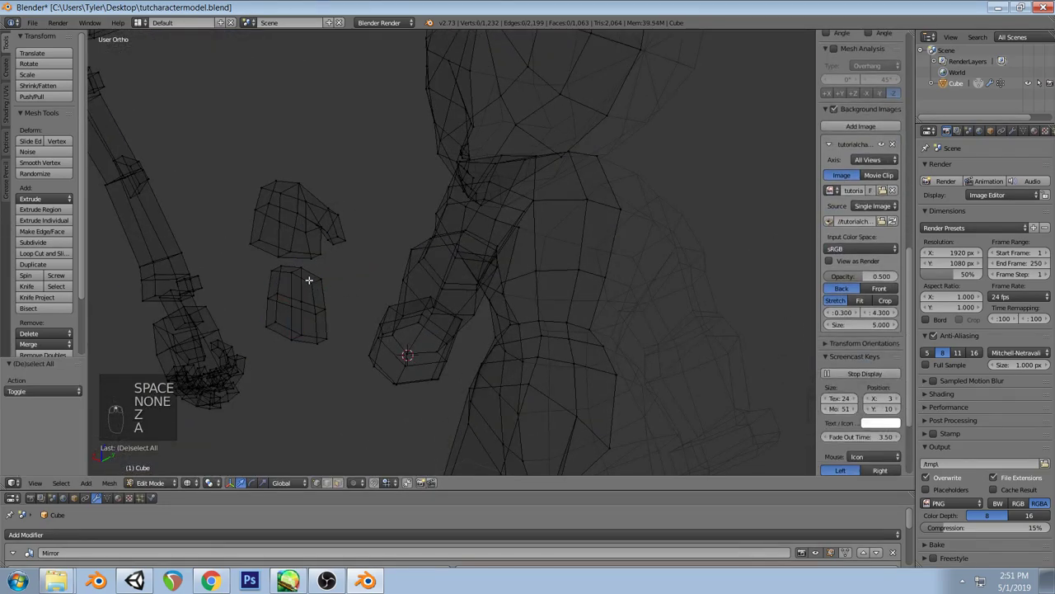
{"action": "scroll", "coordinate": [308, 280], "scroll_direction": "up", "scroll_amount": 1}
{"action": "right_click", "coordinate": [269, 292]}
{"action": "right_click", "coordinate": [270, 292]}
{"action": "key", "text": "a"}
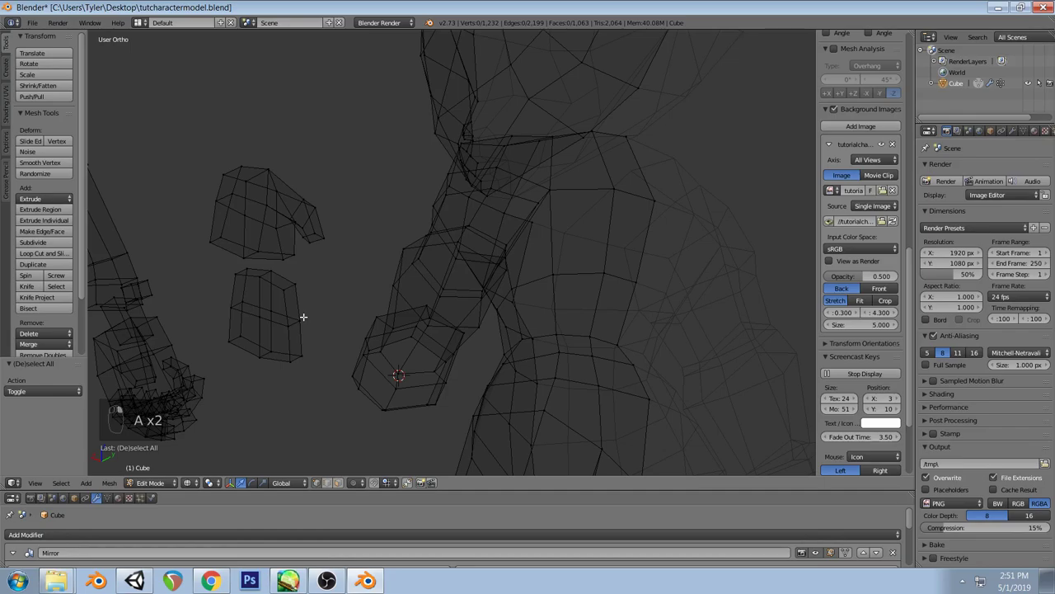
{"action": "key", "text": "l"}
{"action": "key", "text": "space"}
{"action": "type", "text": "remove d"}
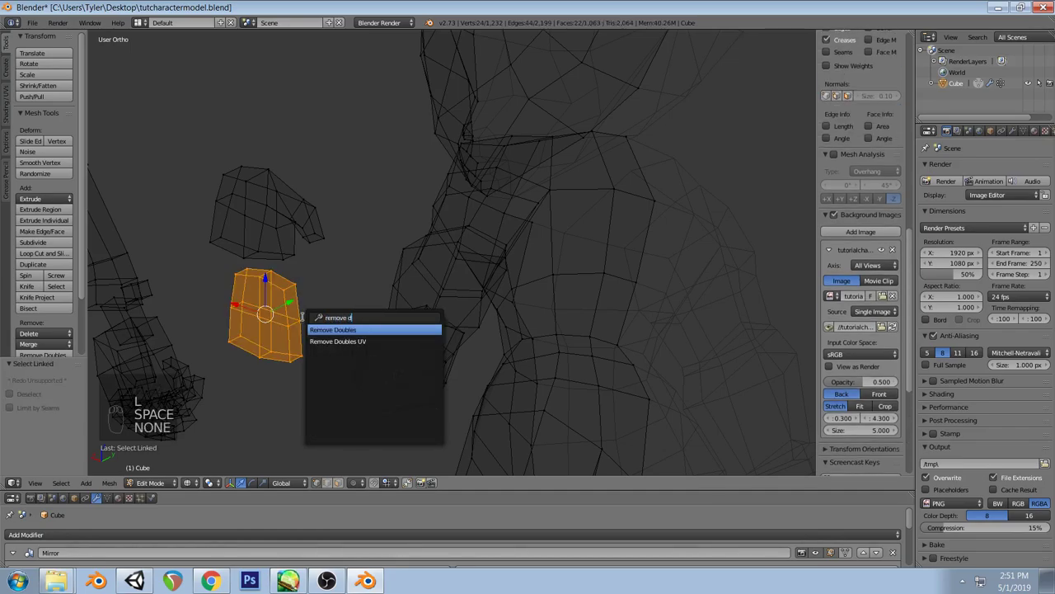
{"action": "key", "text": "Return"}
{"action": "key", "text": "a"}
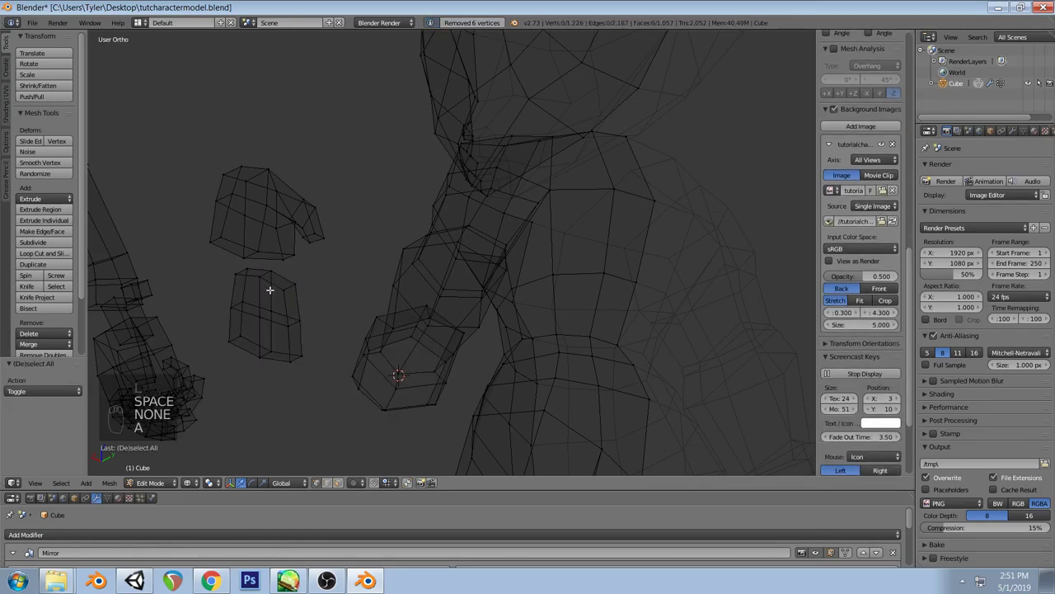
Edge slide the tapered cube's vertical center loop by about -0.193 in front view
{"action": "left_click", "coordinate": [338, 483]}
{"action": "left_click", "coordinate": [327, 483]}
{"action": "right_click", "coordinate": [276, 287], "text": "alt"}
{"action": "key", "text": "KP_1"}
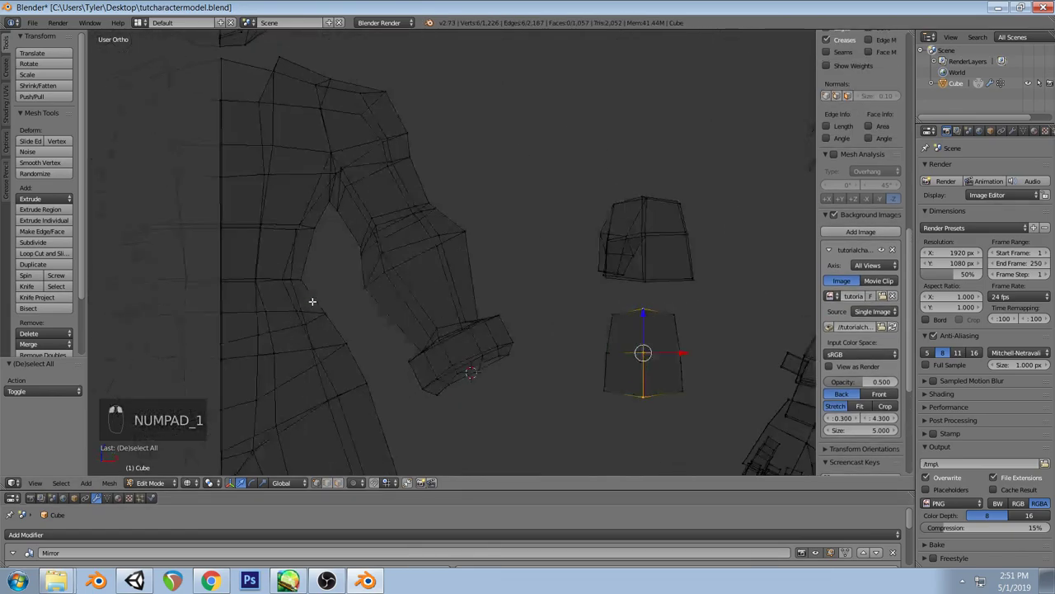
{"action": "key", "text": "space"}
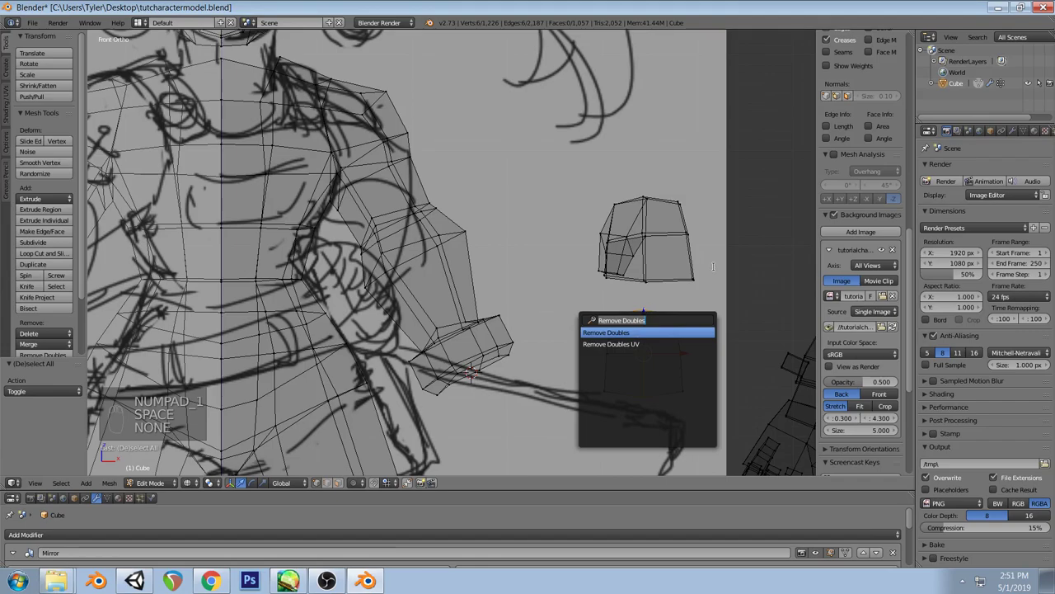
{"action": "key", "text": "space"}
{"action": "type", "text": "ed"}
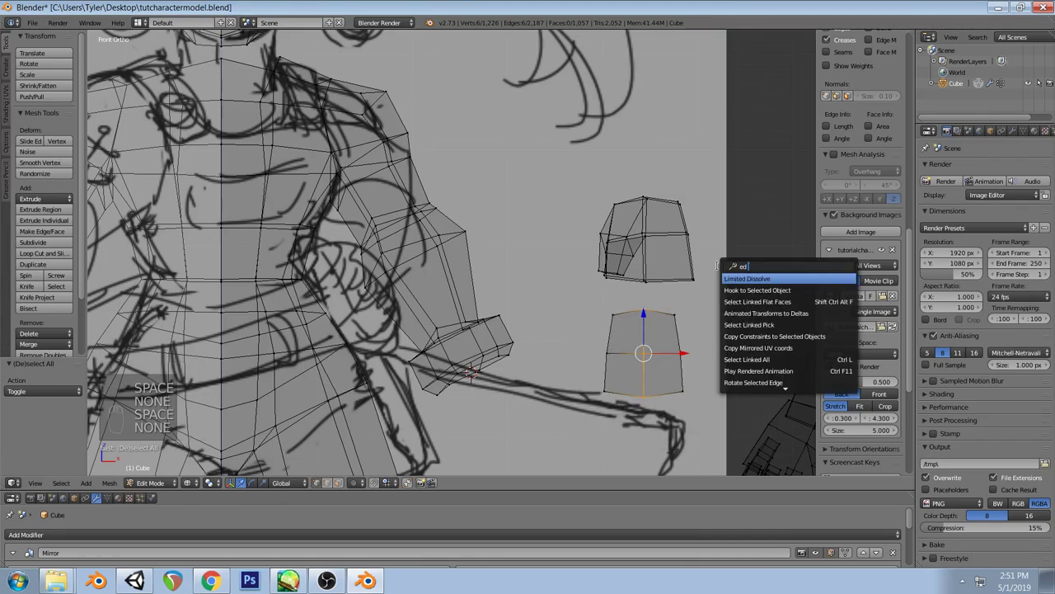
{"action": "type", "text": "ge"}
{"action": "key", "text": "Return"}
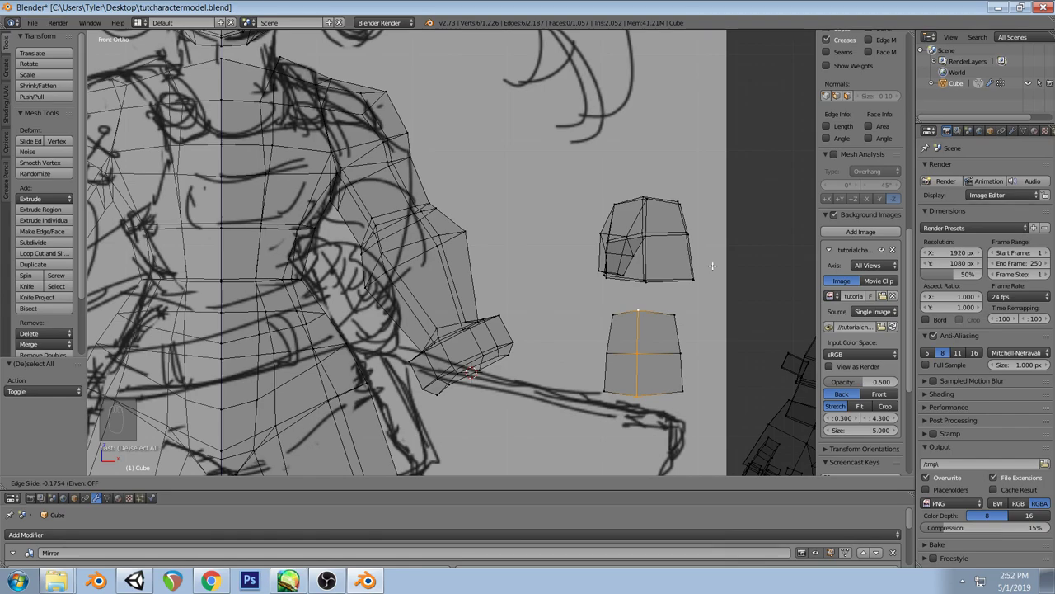
{"action": "left_click", "coordinate": [710, 265]}
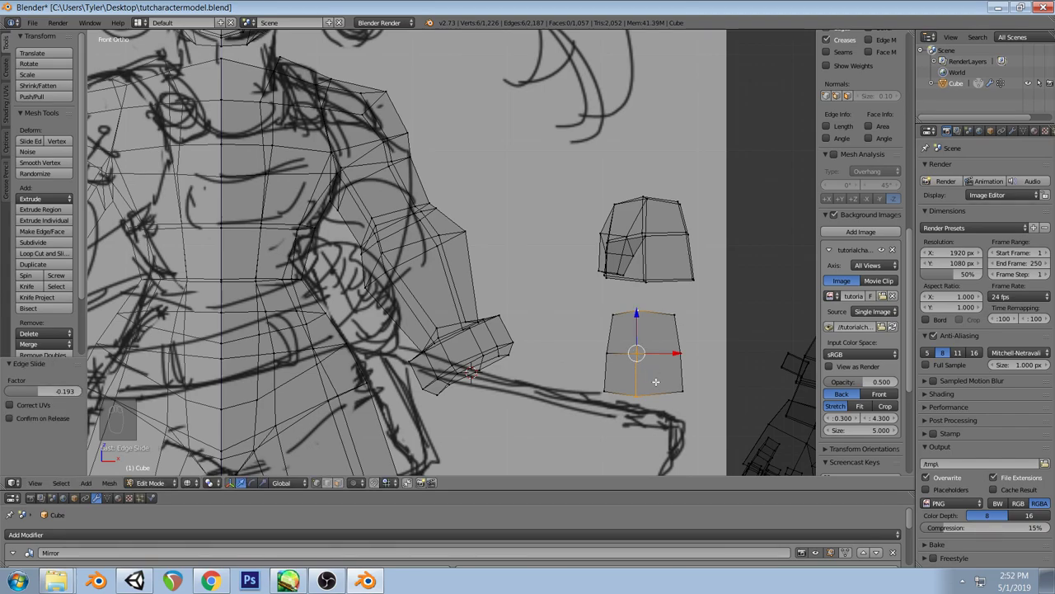
{"action": "key", "text": "a"}
{"action": "key", "text": "z"}
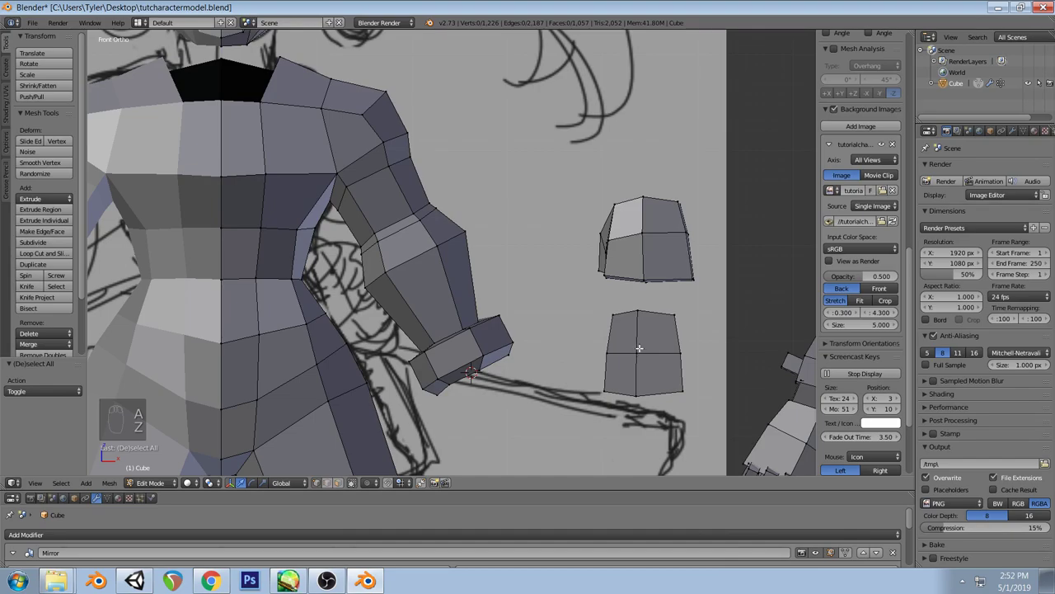
Rotate the whole tapered cube about -91 degrees with a trackball rotation so it is seen end-on
{"action": "key", "text": "l"}
{"action": "key", "text": "r"}
{"action": "key", "text": "r"}
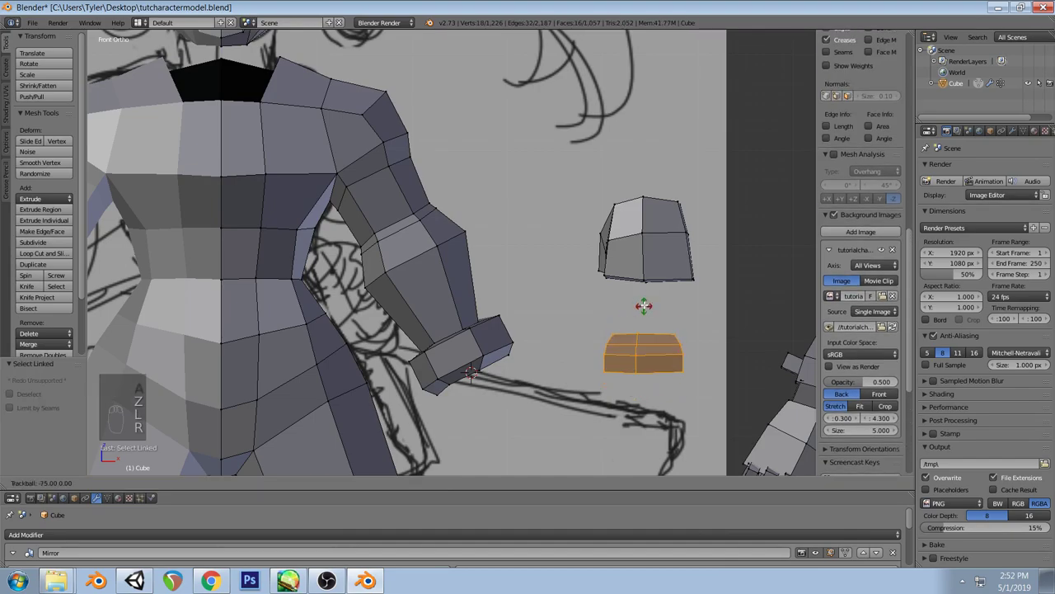
{"action": "left_click", "coordinate": [645, 295]}
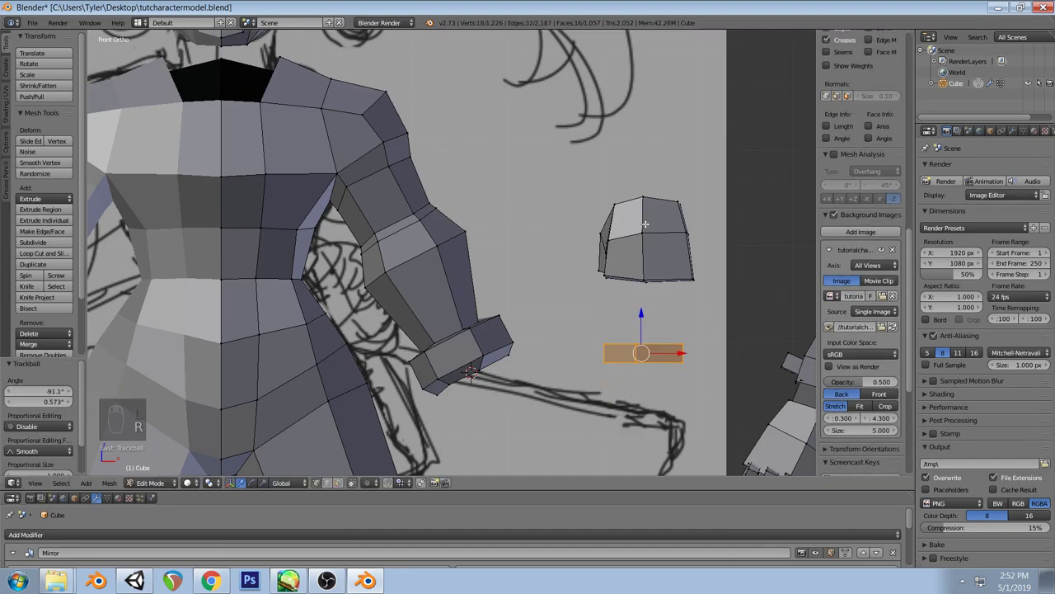
Rotate the palm copy above it about -88 degrees with a trackball rotation to match the cube's orientation
{"action": "key", "text": "a"}
{"action": "key", "text": "l"}
{"action": "key", "text": "r"}
{"action": "key", "text": "r"}
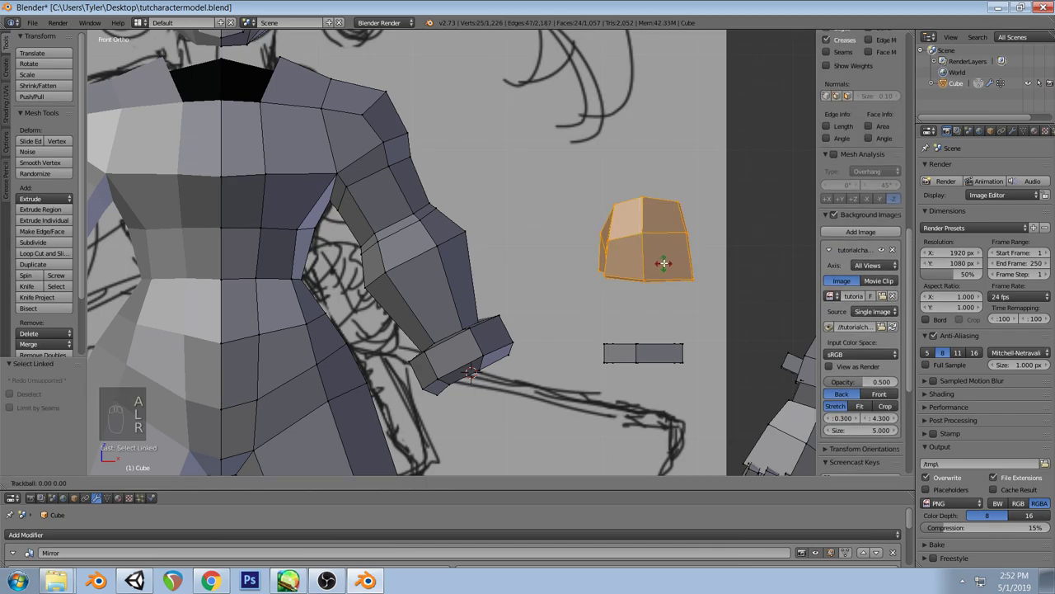
{"action": "left_click", "coordinate": [669, 178]}
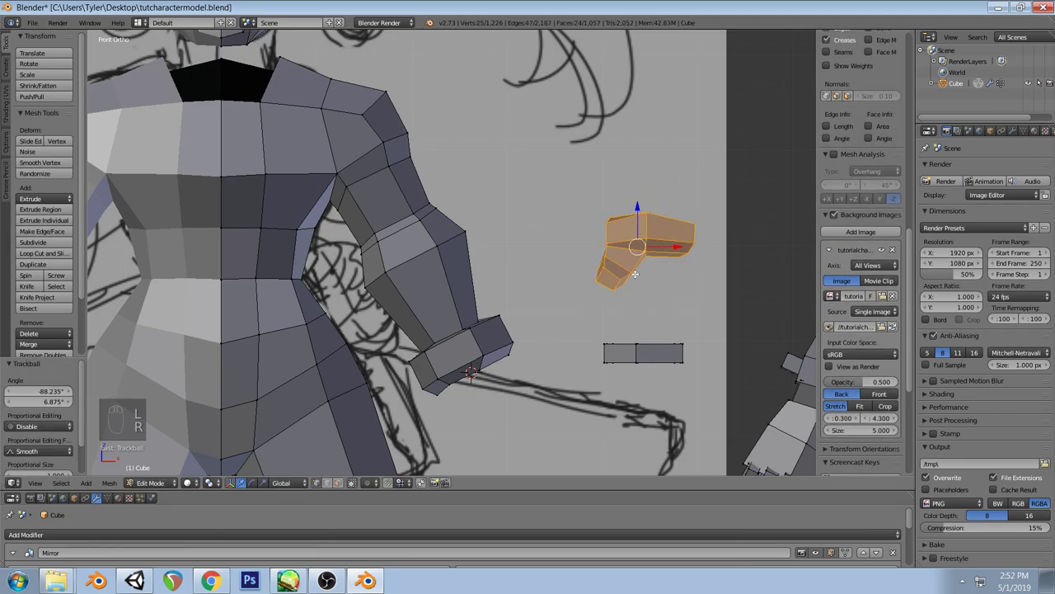
{"action": "key", "text": "a"}
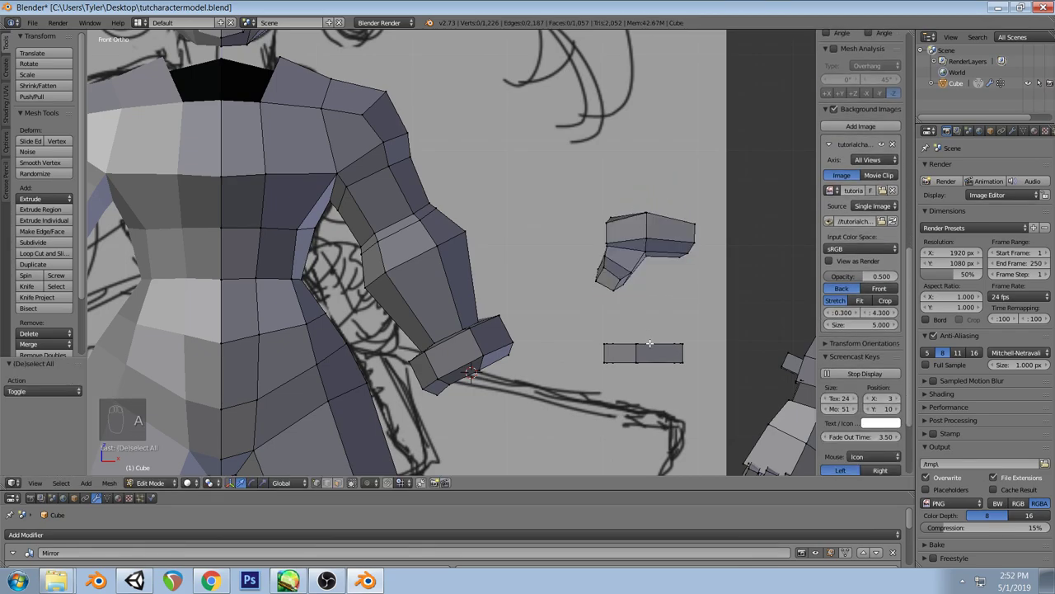
Thicken the middle of the flattened cube by scaling its center edge loop by about 1.73 along Z
{"action": "right_click", "coordinate": [638, 351]}
{"action": "left_click_drag", "start_coordinate": [636, 313], "coordinate": [638, 300]}
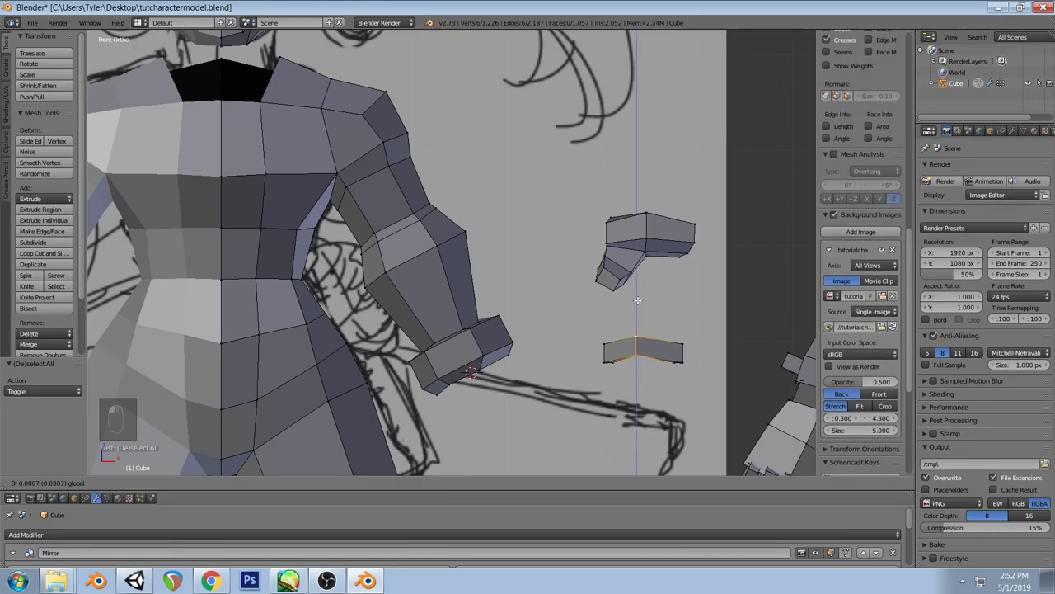
{"action": "key", "text": "ctrl+z"}
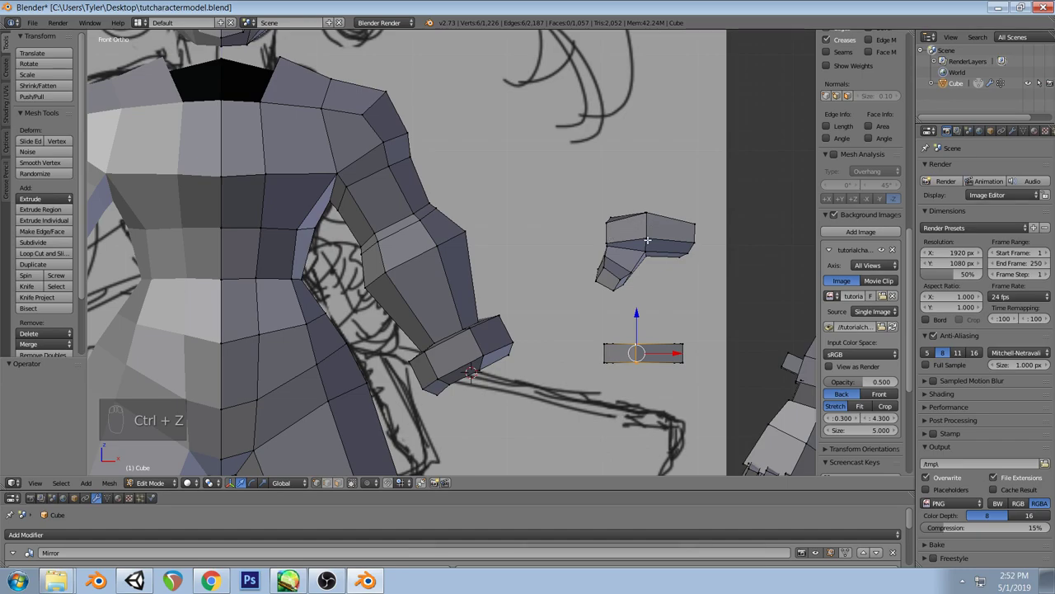
{"action": "key", "text": "a"}
{"action": "key", "text": "ctrl+z"}
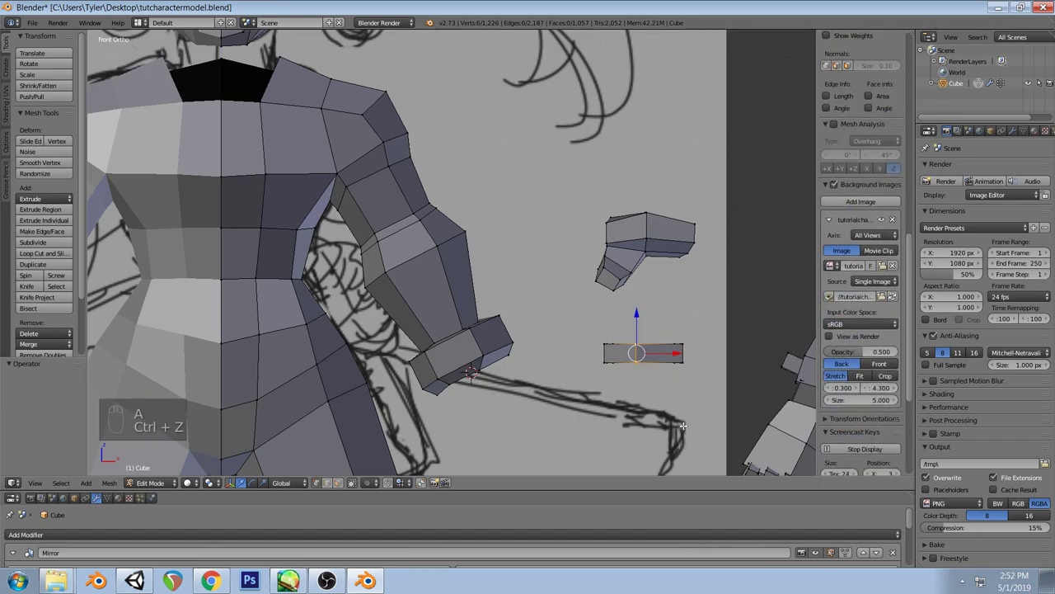
{"action": "key", "text": "s"}
{"action": "key", "text": "z"}
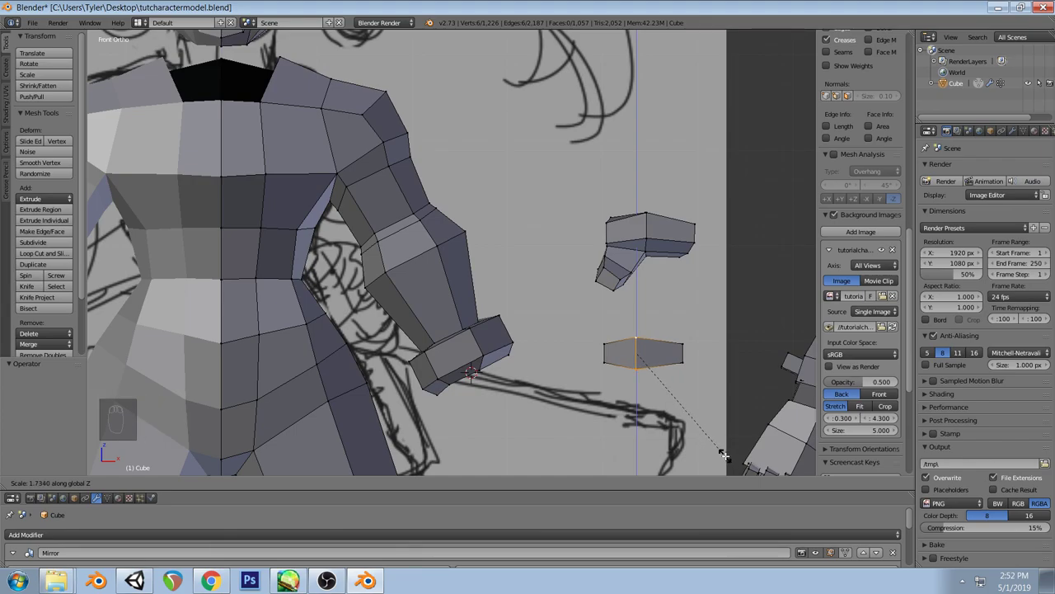
{"action": "left_click", "coordinate": [722, 454]}
{"action": "key", "text": "a"}
Adjust the edges at the new palm's wide end along X, moving the outer corner edge by about 0.017
{"action": "mouse_move", "coordinate": [722, 455]}
{"action": "middle_mouse_down"}
{"action": "mouse_move", "coordinate": [688, 335]}
{"action": "mouse_move", "coordinate": [667, 408]}
{"action": "mouse_move", "coordinate": [639, 412]}
{"action": "mouse_move", "coordinate": [645, 374]}
{"action": "mouse_move", "coordinate": [639, 401]}
{"action": "mouse_move", "coordinate": [676, 438]}
{"action": "mouse_move", "coordinate": [671, 417]}
{"action": "middle_mouse_up"}
{"action": "right_click", "coordinate": [671, 417]}
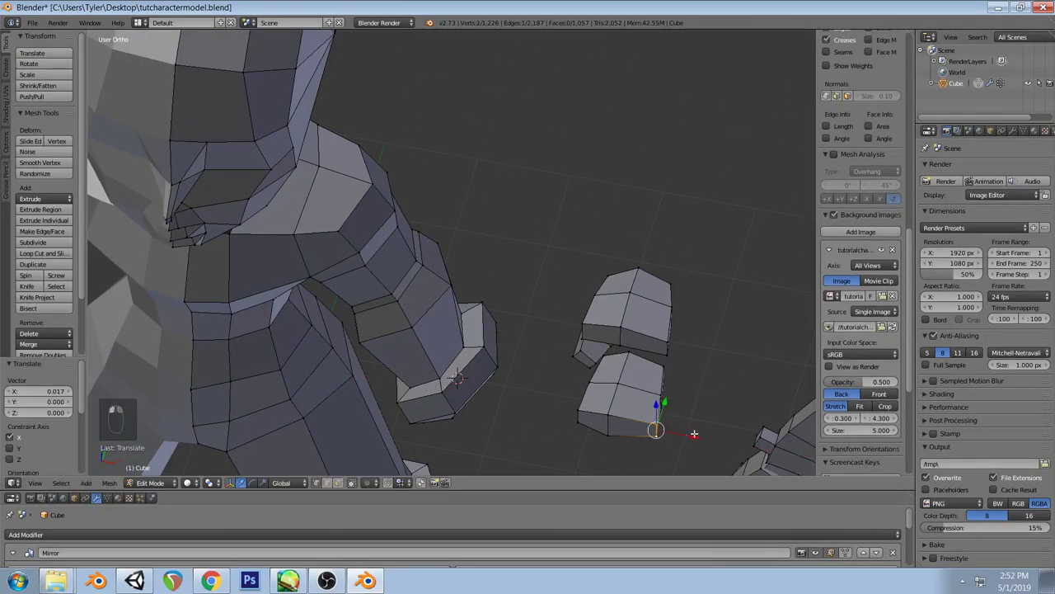
{"action": "key", "text": "a"}
{"action": "right_click", "coordinate": [614, 426]}
{"action": "left_click", "coordinate": [647, 431], "text": "shift"}
{"action": "key", "text": "g"}
{"action": "key", "text": "x"}
{"action": "left_click", "coordinate": [649, 431]}
{"action": "key", "text": "a"}
{"action": "middle_click_drag", "start_coordinate": [649, 431], "coordinate": [694, 337]}
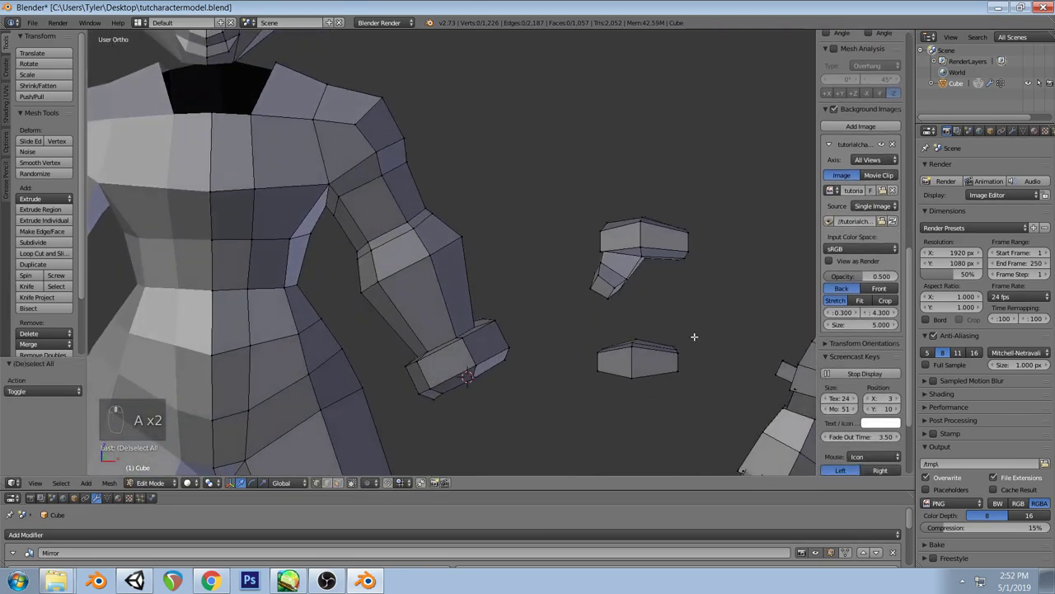
Nudge the edge at the new palm's outer end along Z to refine its profile
{"action": "right_click", "coordinate": [680, 356]}
{"action": "key", "text": "g"}
{"action": "key", "text": "z"}
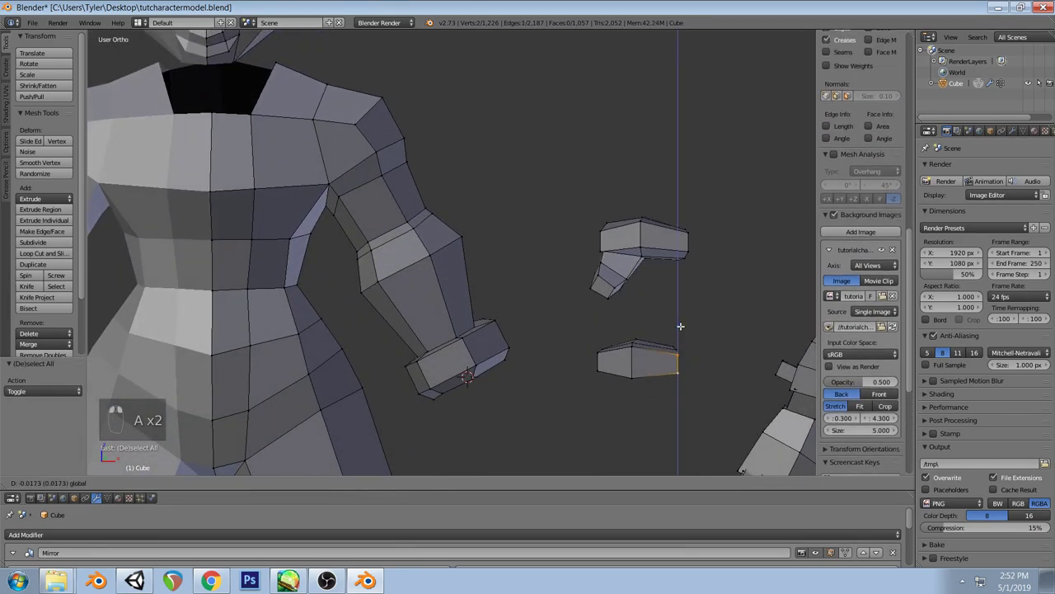
{"action": "left_click", "coordinate": [681, 332]}
{"action": "middle_click_drag", "start_coordinate": [683, 337], "coordinate": [596, 259]}
{"action": "key", "text": "a"}
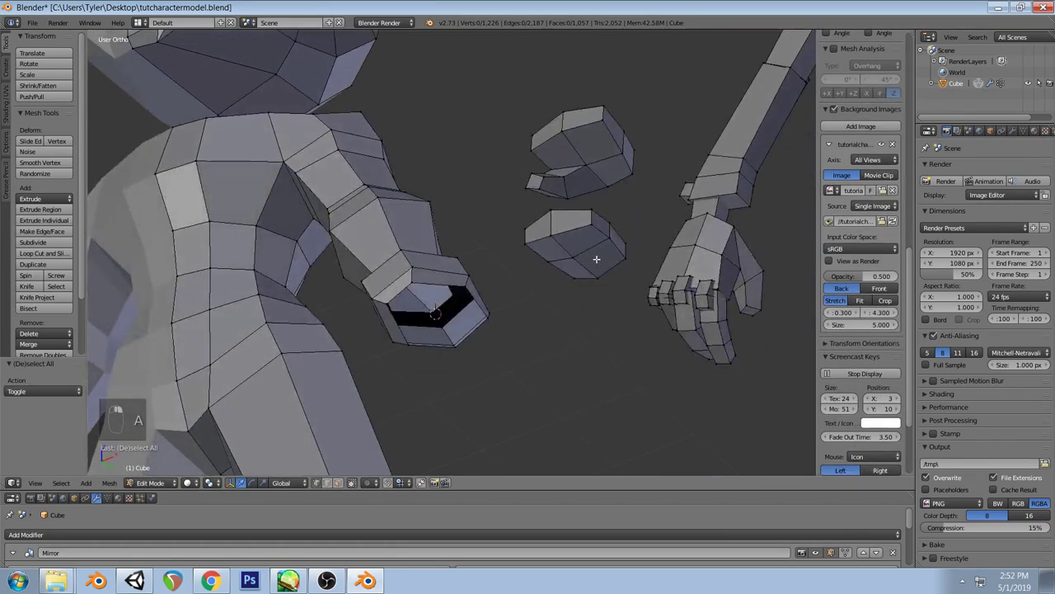
{"action": "right_click", "coordinate": [571, 260]}
{"action": "middle_click_drag", "start_coordinate": [618, 221], "coordinate": [721, 268]}
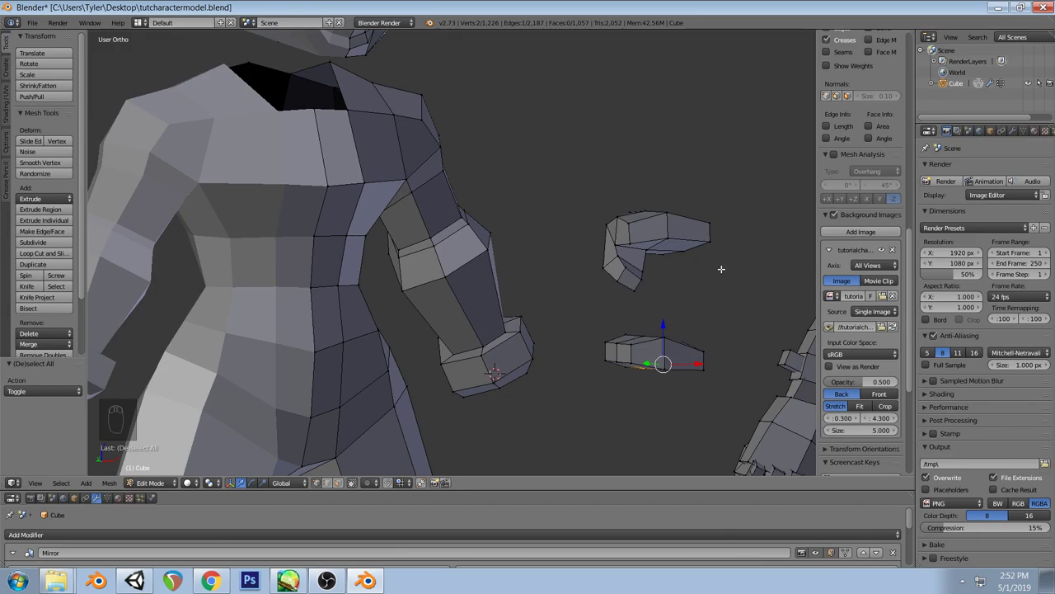
{"action": "middle_click_drag", "start_coordinate": [721, 269], "coordinate": [644, 282]}
{"action": "key", "text": "a"}
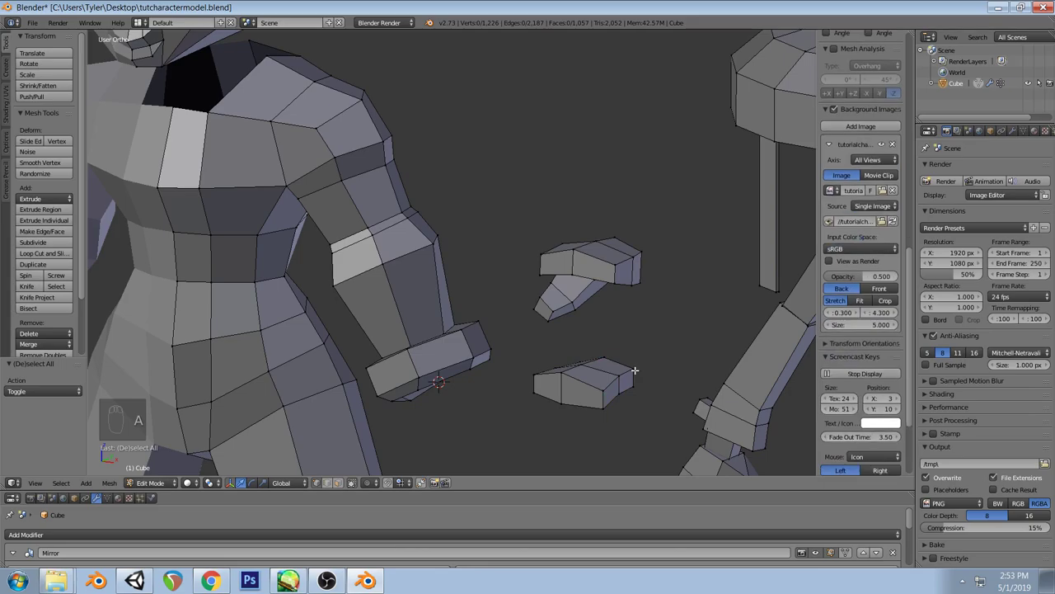
Delete all vertices of the Woodboi reference figure standing beside the character, keeping both palm pieces
{"action": "scroll", "coordinate": [648, 355], "scroll_direction": "down", "scroll_amount": 6}
{"action": "key", "text": "KP_1"}
{"action": "key", "text": "z"}
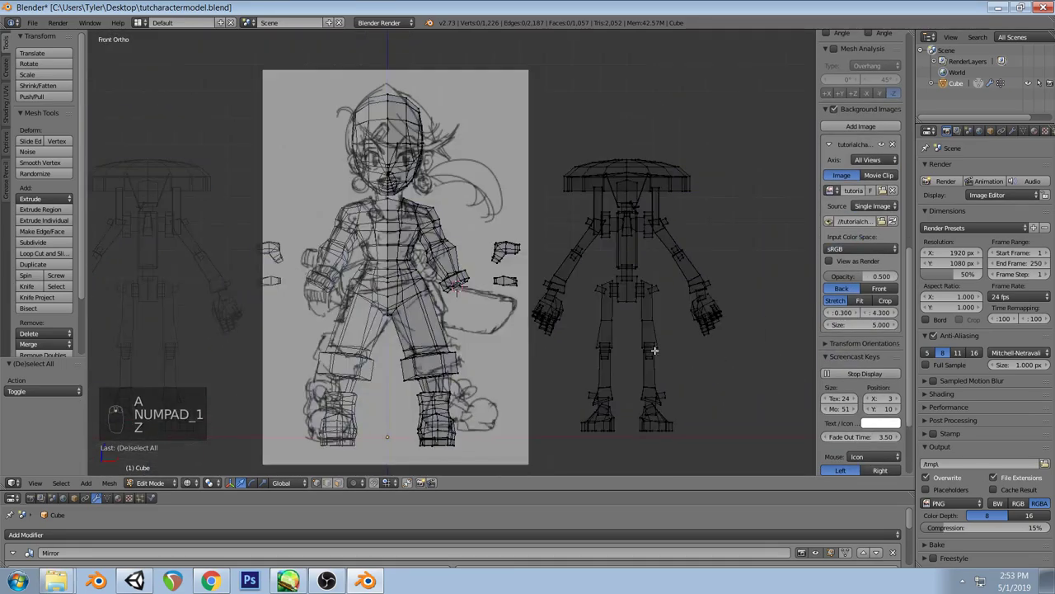
{"action": "key", "text": "b"}
{"action": "left_click_drag", "start_coordinate": [765, 108], "coordinate": [532, 459]}
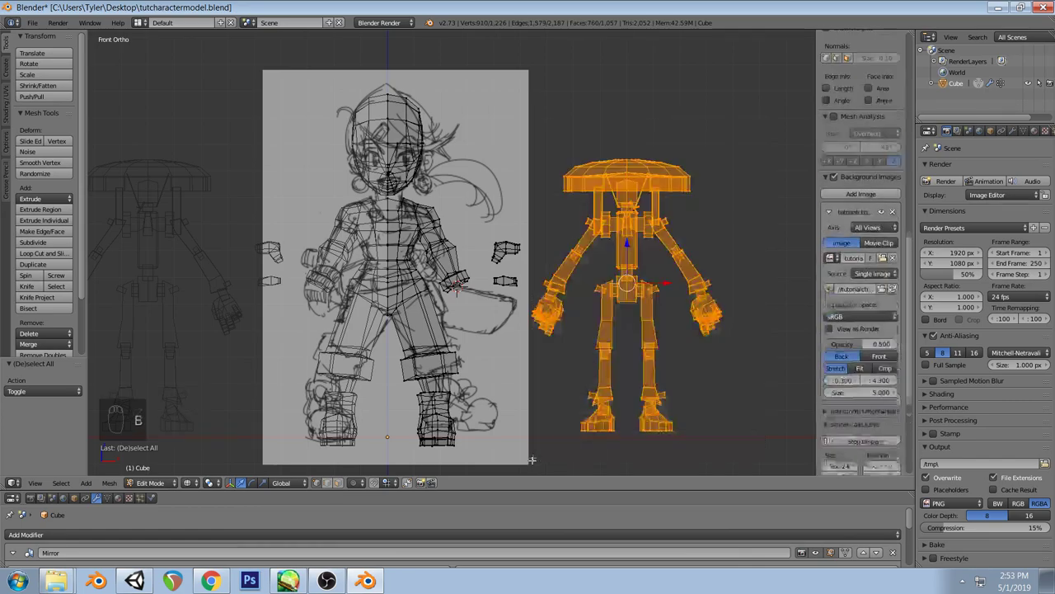
{"action": "key", "text": "x"}
{"action": "left_click", "coordinate": [606, 342]}
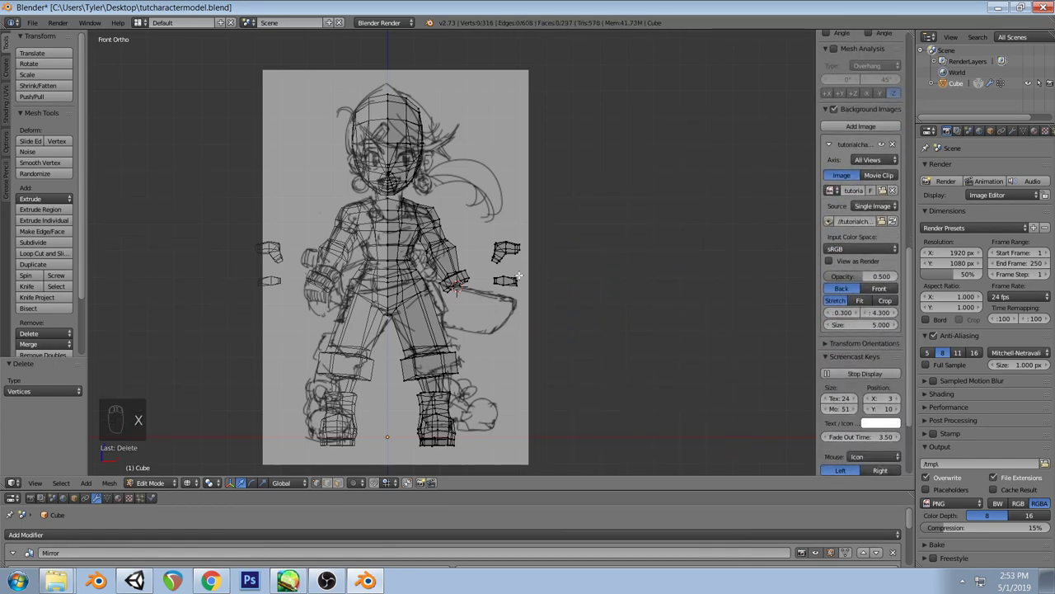
{"action": "key", "text": "z"}
{"action": "scroll", "coordinate": [602, 302], "scroll_direction": "up", "scroll_amount": 4}
{"action": "middle_click_drag", "start_coordinate": [597, 291], "coordinate": [544, 324]}
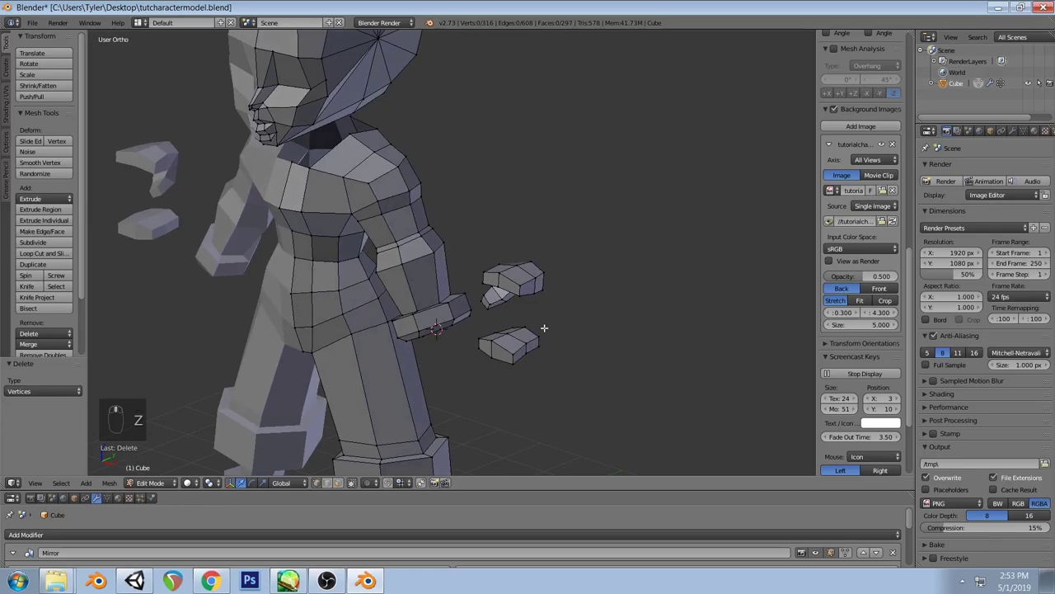
{"action": "key", "text": "ctrl+z"}
{"action": "key", "text": "ctrl+shift+z"}
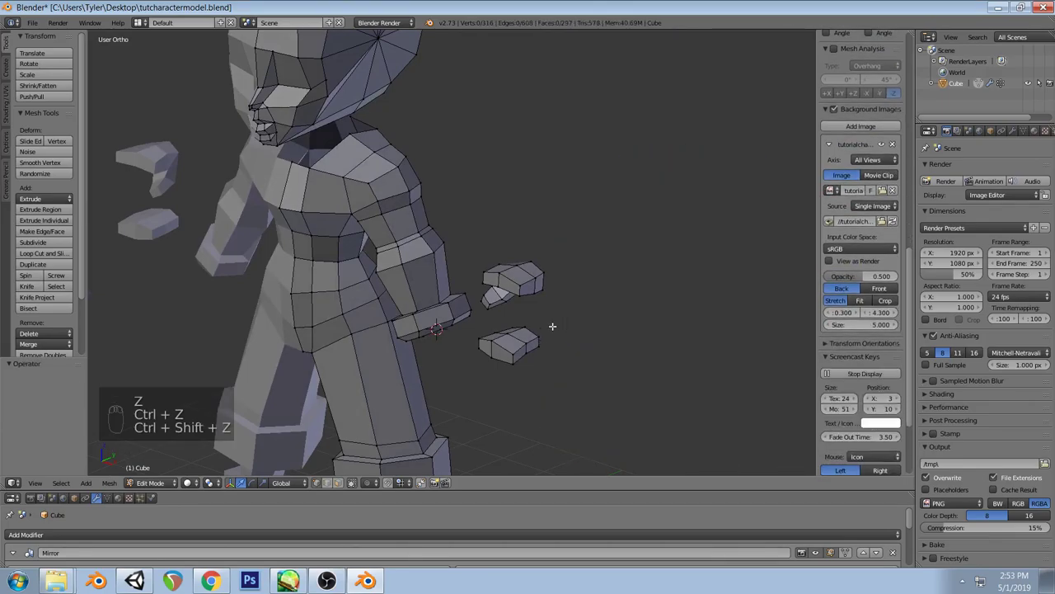
Move the whole new palm in the side view to the empty area behind the character's body
{"action": "right_click", "coordinate": [511, 354]}
{"action": "key", "text": "KP_3"}
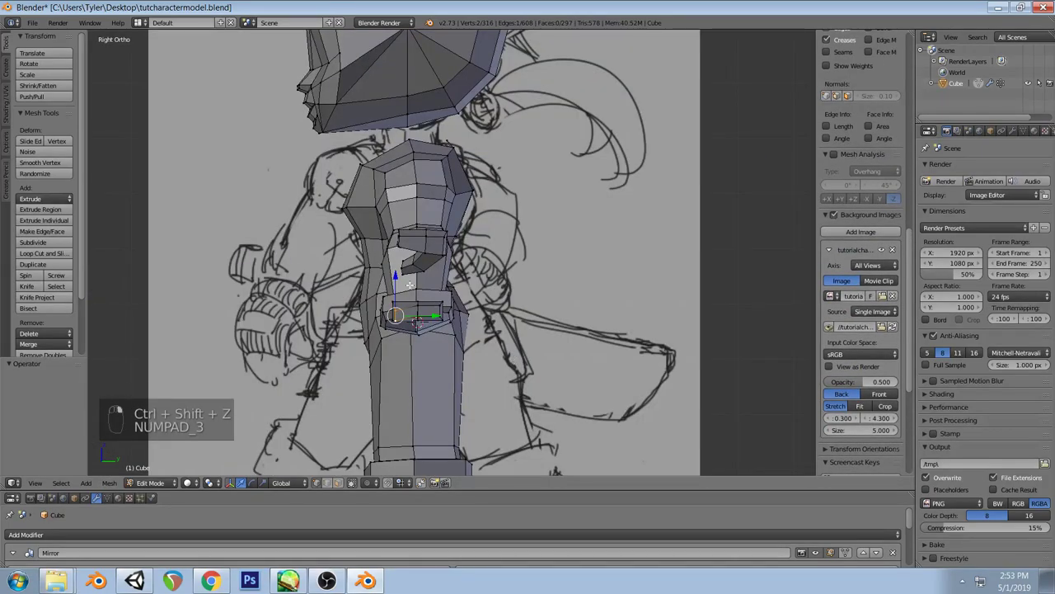
{"action": "right_click_drag", "start_coordinate": [401, 277], "coordinate": [398, 272]}
{"action": "key", "text": "a"}
{"action": "key", "text": "a"}
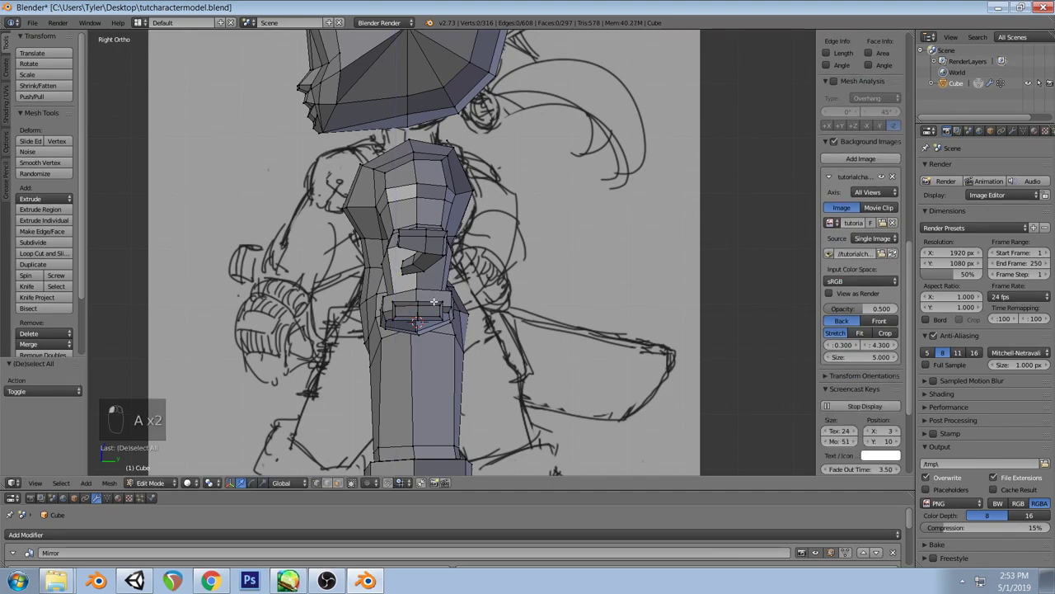
{"action": "scroll", "coordinate": [434, 302], "scroll_direction": "up", "scroll_amount": 2}
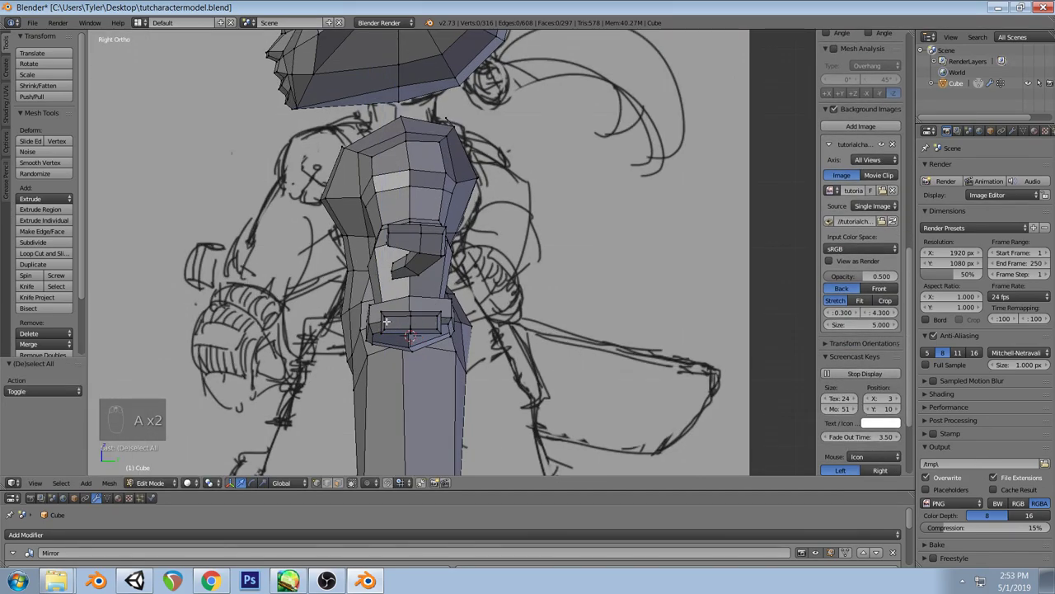
{"action": "key", "text": "z"}
{"action": "key", "text": "z"}
{"action": "key", "text": "l"}
{"action": "key", "text": "g"}
{"action": "left_click", "coordinate": [648, 280]}
{"action": "key", "text": "a"}
Scale down the vertices at the new palm's front end along Z in the side view to taper it
{"action": "key", "text": "z"}
{"action": "right_click", "coordinate": [596, 250]}
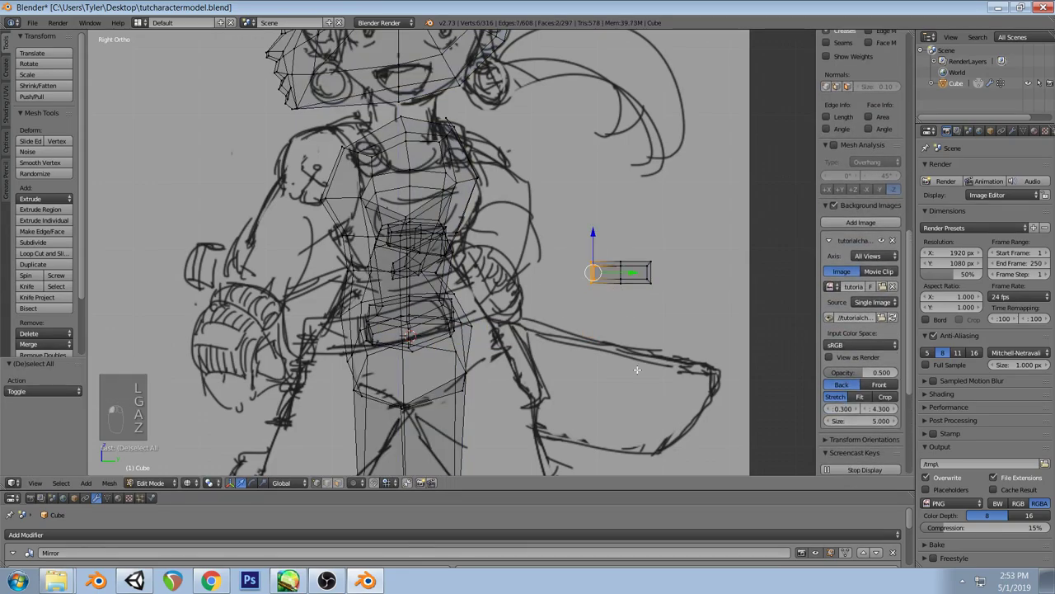
{"action": "key", "text": "s"}
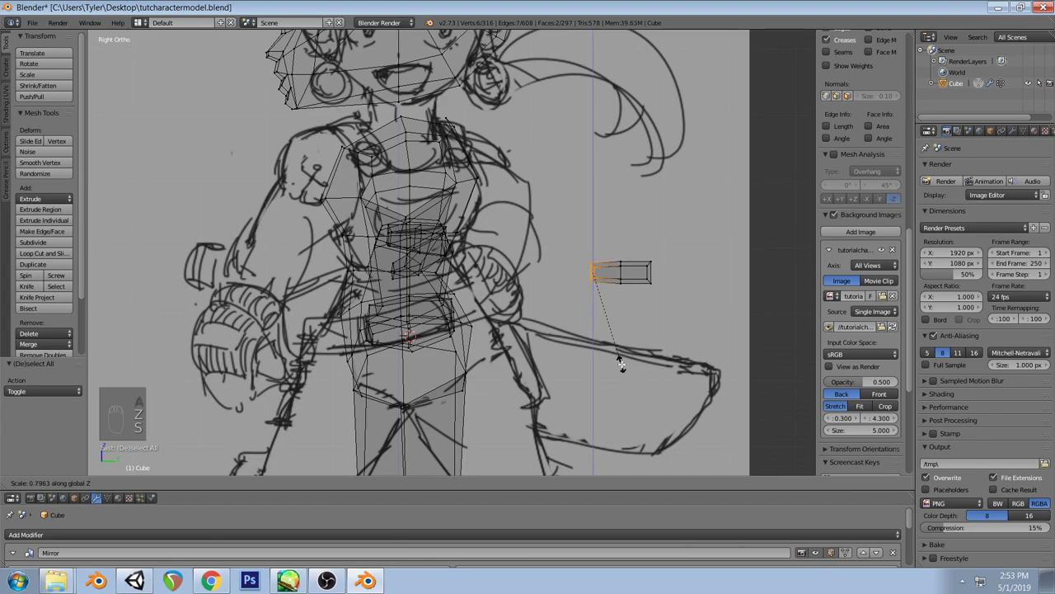
{"action": "left_click", "coordinate": [617, 346]}
{"action": "key", "text": "a"}
Scale the new palm's middle edge loop by 0.970 along Z
{"action": "key", "text": "a"}
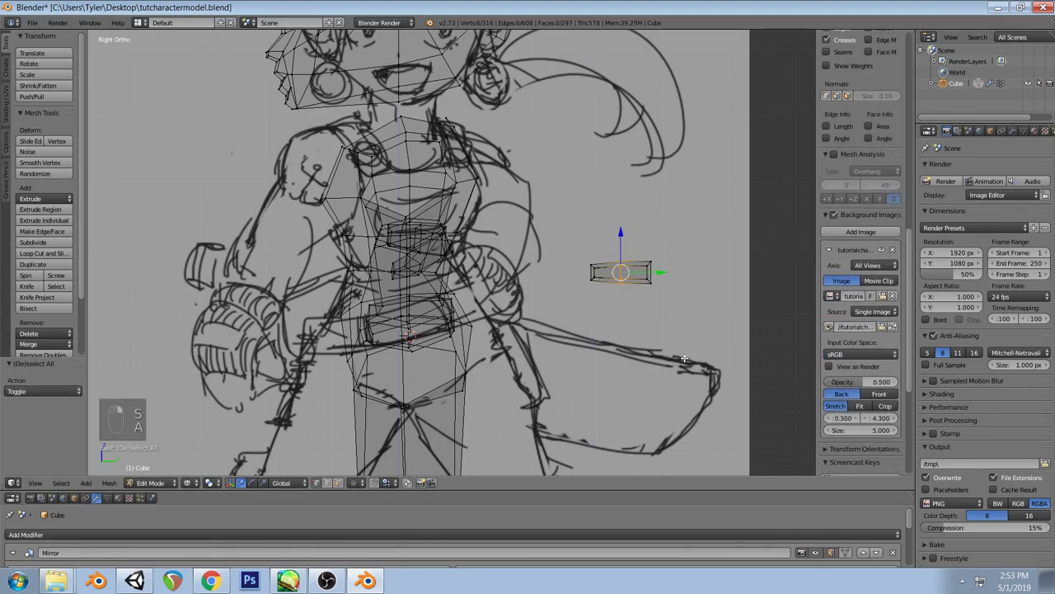
{"action": "key", "text": "s"}
{"action": "key", "text": "z"}
{"action": "left_click", "coordinate": [681, 355]}
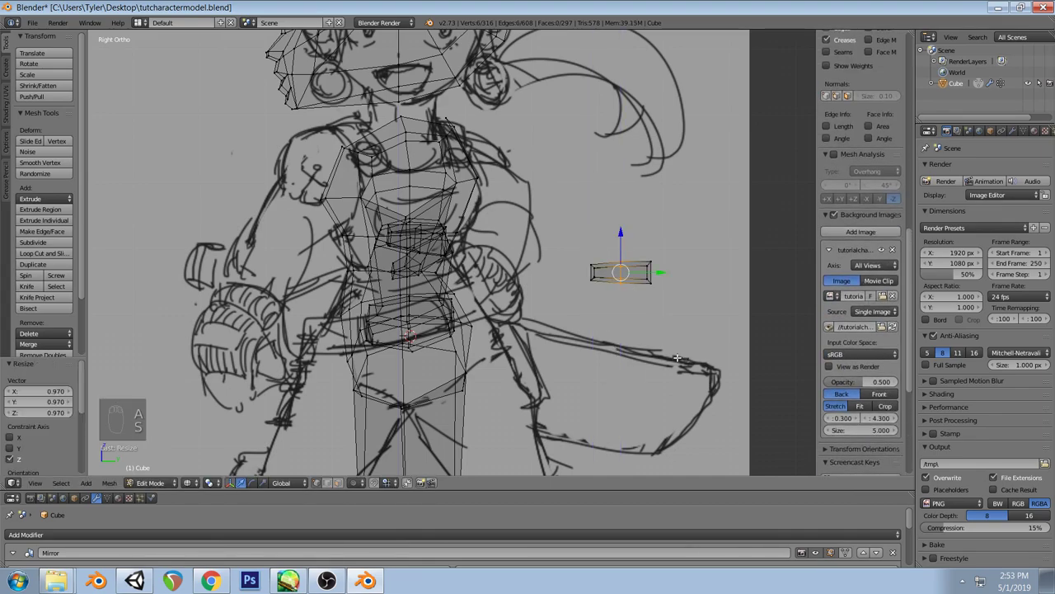
{"action": "key", "text": "a"}
Move the reference hand with the thumb by about 3.012 along Y and 0.456 along Z, just above the new palm
{"action": "key", "text": "l"}
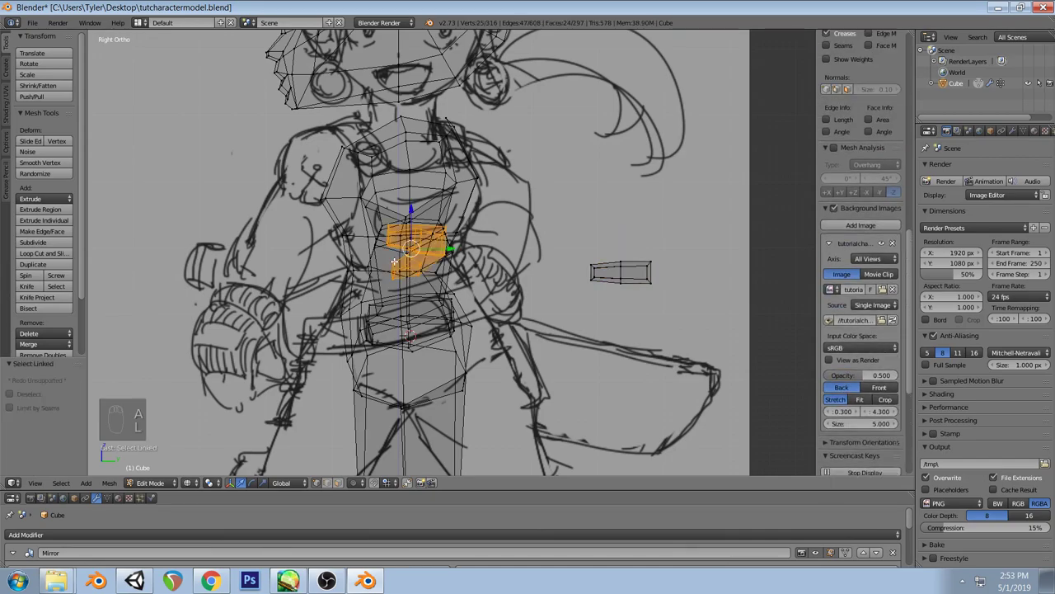
{"action": "key", "text": "g"}
{"action": "left_click", "coordinate": [594, 232]}
{"action": "key", "text": "z"}
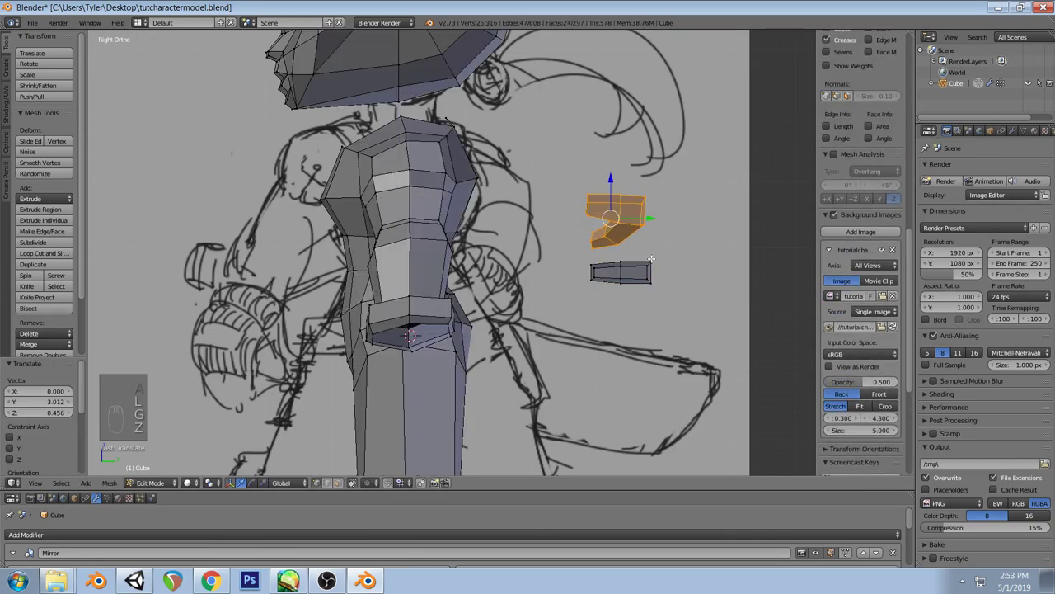
{"action": "key", "text": "a"}
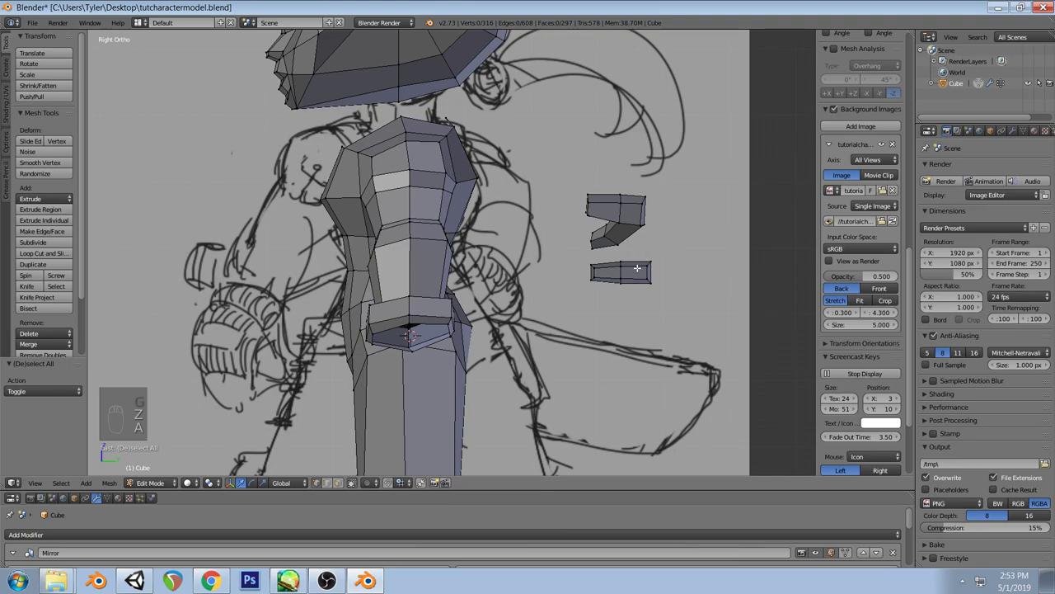
Lower the selected edge at the new palm's outer corner by about 0.0875 along Z
{"action": "mouse_move", "coordinate": [639, 268]}
{"action": "middle_mouse_down"}
{"action": "mouse_move", "coordinate": [703, 288]}
{"action": "mouse_move", "coordinate": [719, 274]}
{"action": "mouse_move", "coordinate": [692, 214]}
{"action": "middle_mouse_up"}
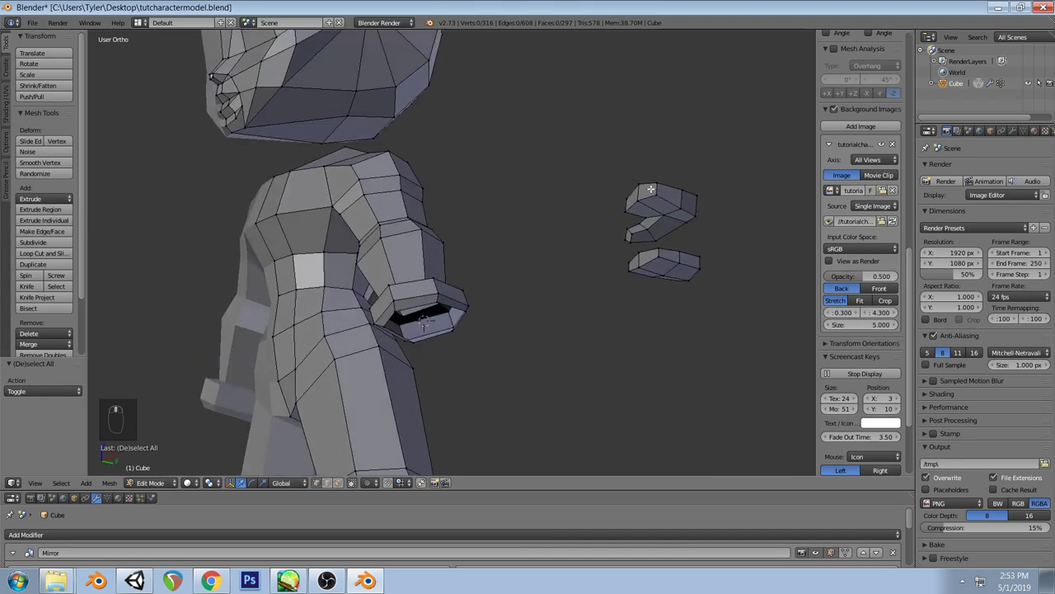
{"action": "right_click", "coordinate": [683, 263]}
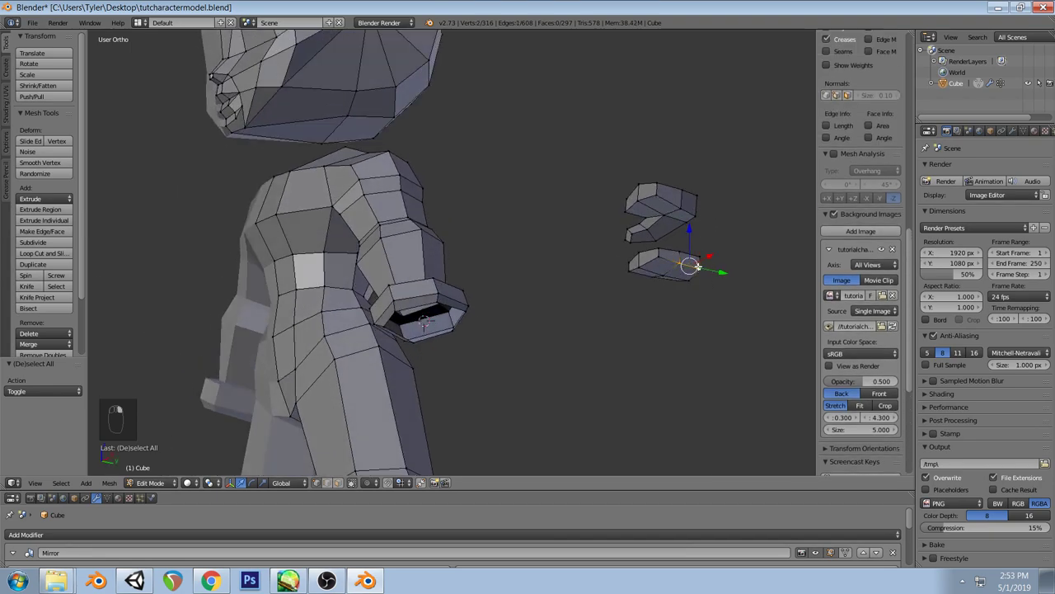
{"action": "key", "text": "g"}
{"action": "key", "text": "z"}
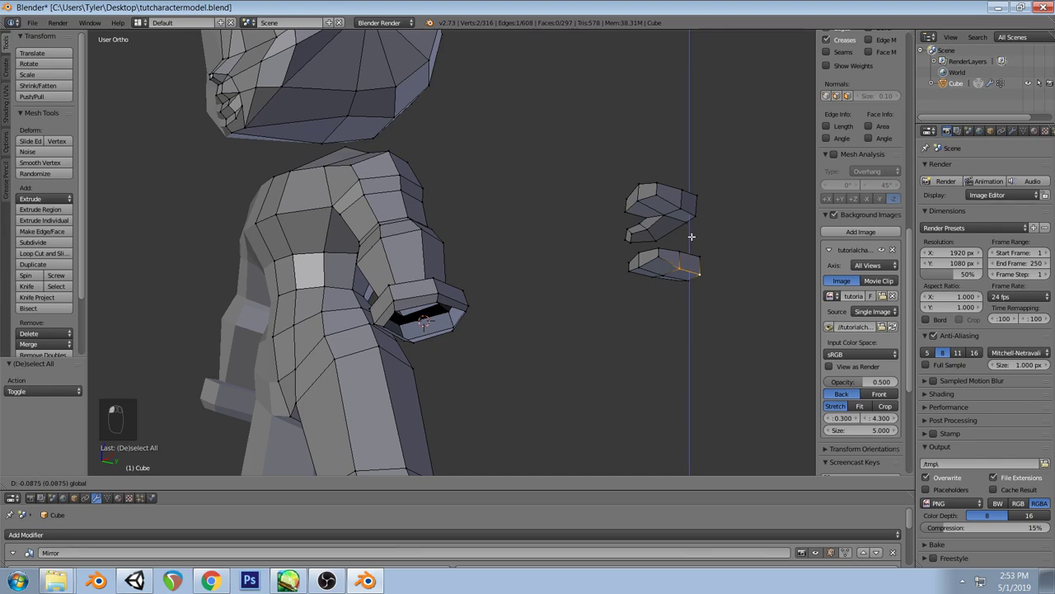
{"action": "left_click", "coordinate": [691, 237]}
{"action": "key", "text": "a"}
Raise the upper vertex on the new palm's body-facing side along Z in the front view
{"action": "middle_click_drag", "start_coordinate": [691, 237], "coordinate": [764, 230]}
{"action": "middle_click_drag", "start_coordinate": [789, 239], "coordinate": [777, 252]}
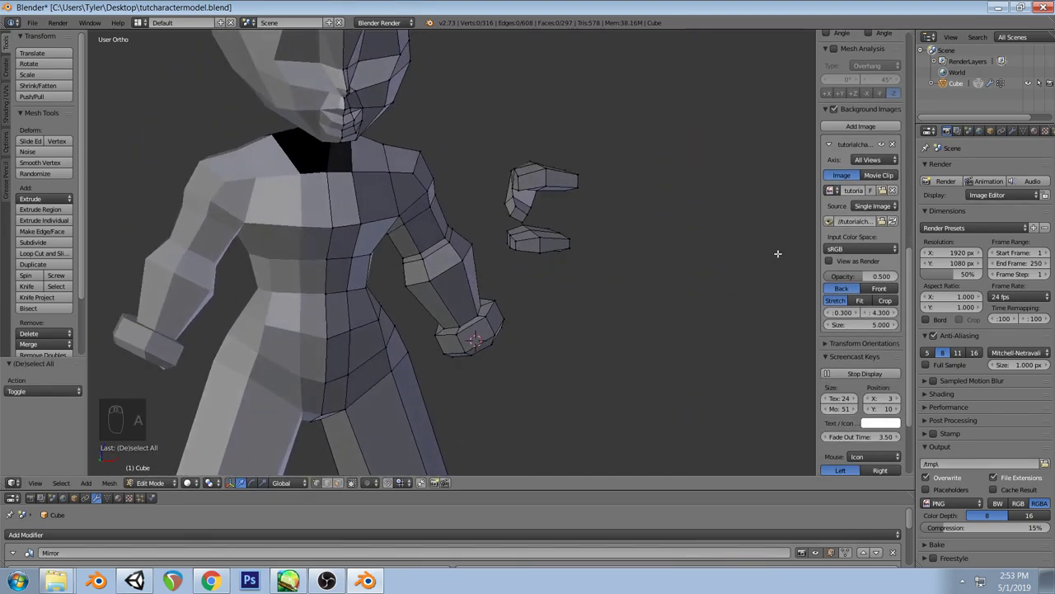
{"action": "scroll", "coordinate": [610, 253], "scroll_direction": "up", "scroll_amount": 2}
{"action": "middle_click_drag", "start_coordinate": [610, 252], "coordinate": [587, 286]}
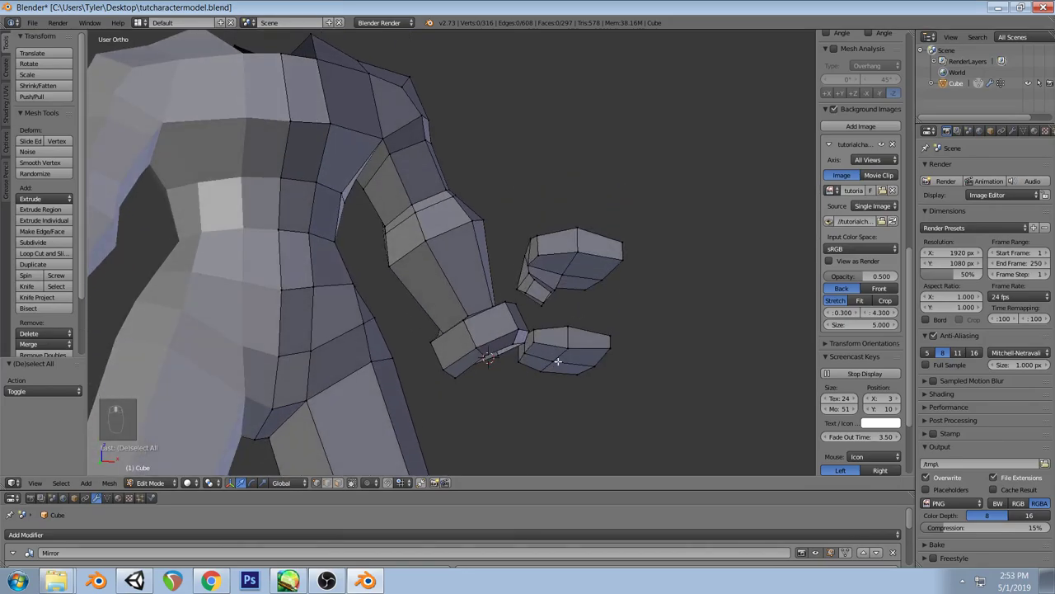
{"action": "right_click", "coordinate": [541, 338]}
{"action": "middle_click_drag", "start_coordinate": [540, 338], "coordinate": [576, 343]}
{"action": "key", "text": "KP_1"}
{"action": "left_click_drag", "start_coordinate": [604, 247], "coordinate": [607, 235]}
Lower the bottom vertex on the new palm's body-facing side by 0.079 along Z
{"action": "middle_click_drag", "start_coordinate": [606, 234], "coordinate": [631, 239]}
{"action": "key", "text": "a"}
{"action": "right_click", "coordinate": [604, 373]}
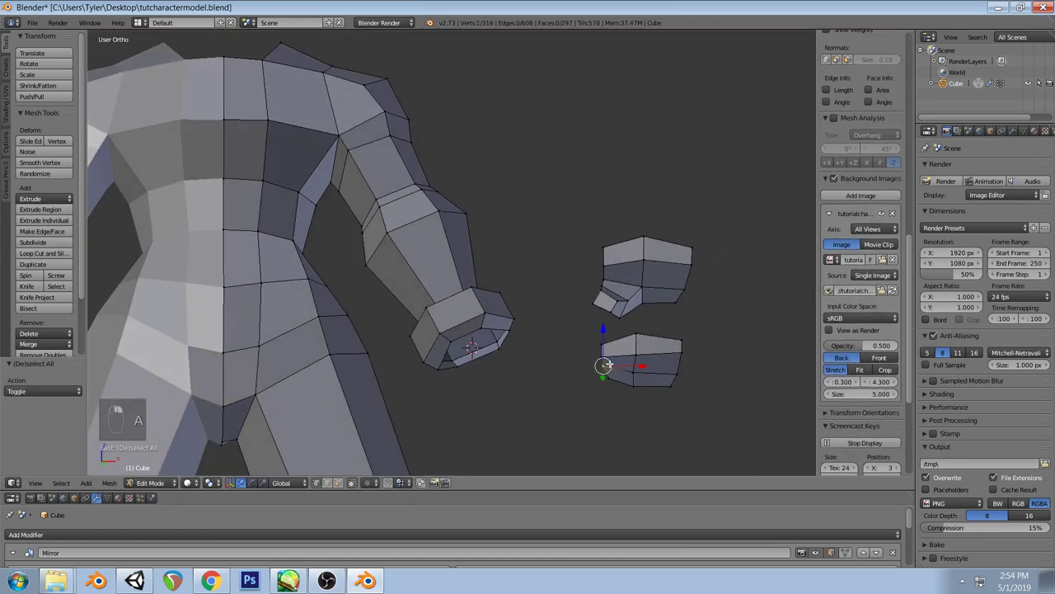
{"action": "left_click_drag", "start_coordinate": [605, 329], "coordinate": [608, 336]}
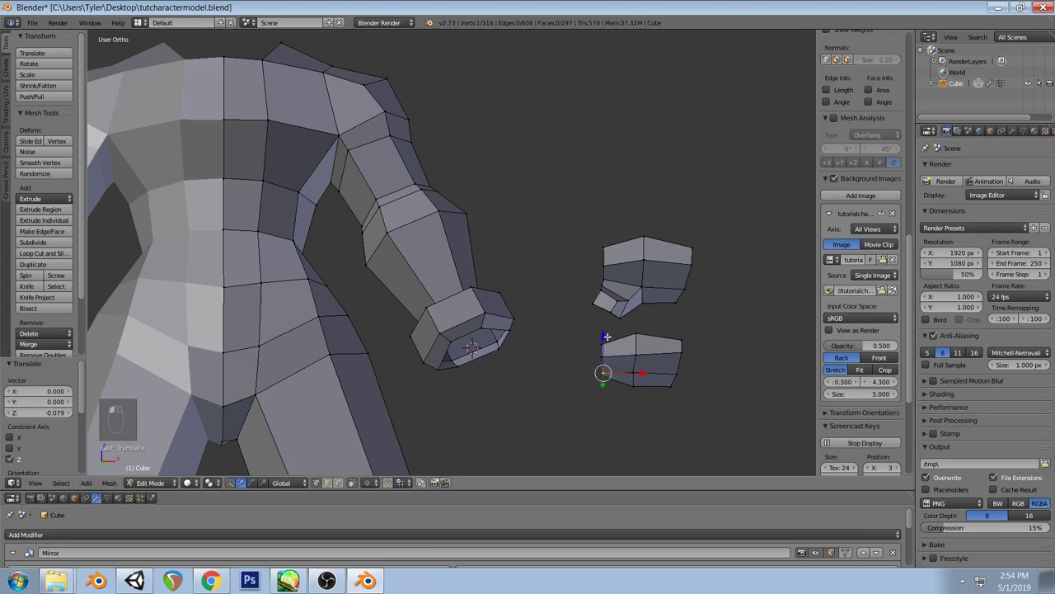
Raise the lower middle vertex of the new palm by 0.069 along Z in the front view
{"action": "key", "text": "KP_1"}
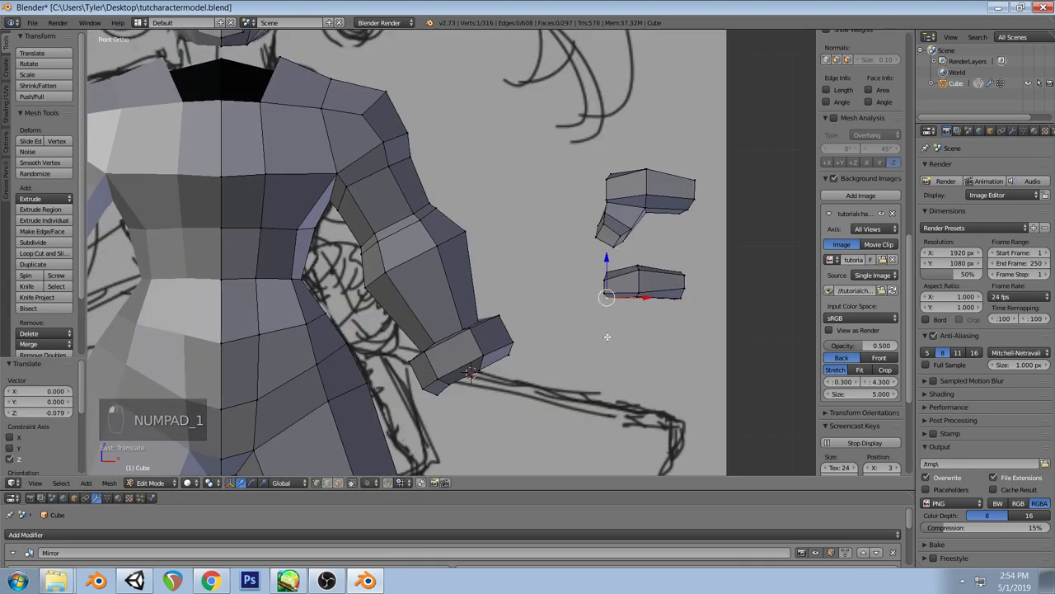
{"action": "key", "text": "a"}
{"action": "key", "text": "a"}
{"action": "right_click", "coordinate": [640, 288]}
{"action": "left_click_drag", "start_coordinate": [638, 252], "coordinate": [637, 248]}
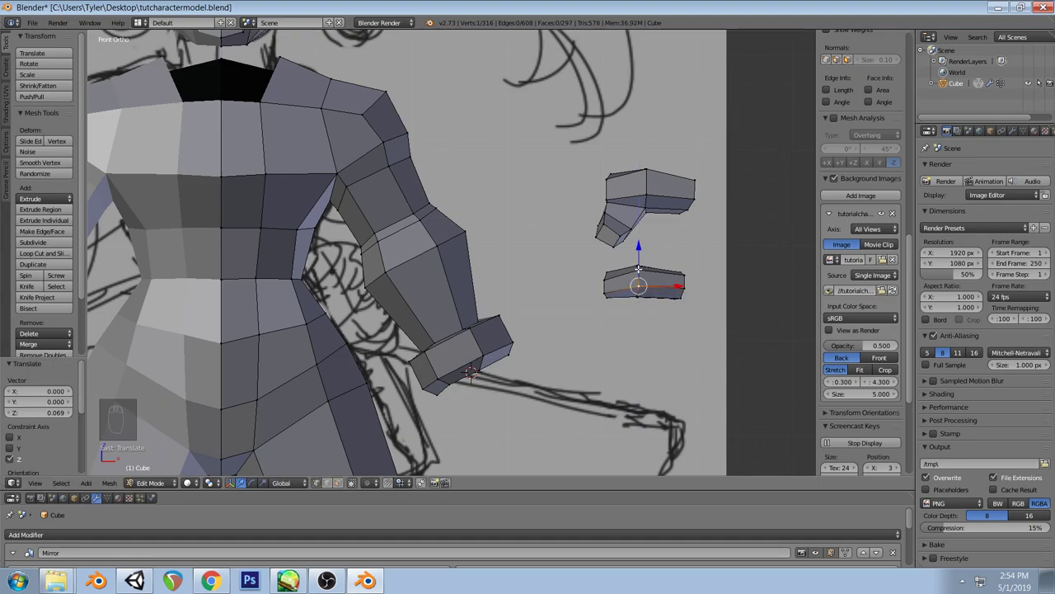
Thicken the whole new palm by scaling it about 1.31 along Z
{"action": "key", "text": "a"}
{"action": "key", "text": "l"}
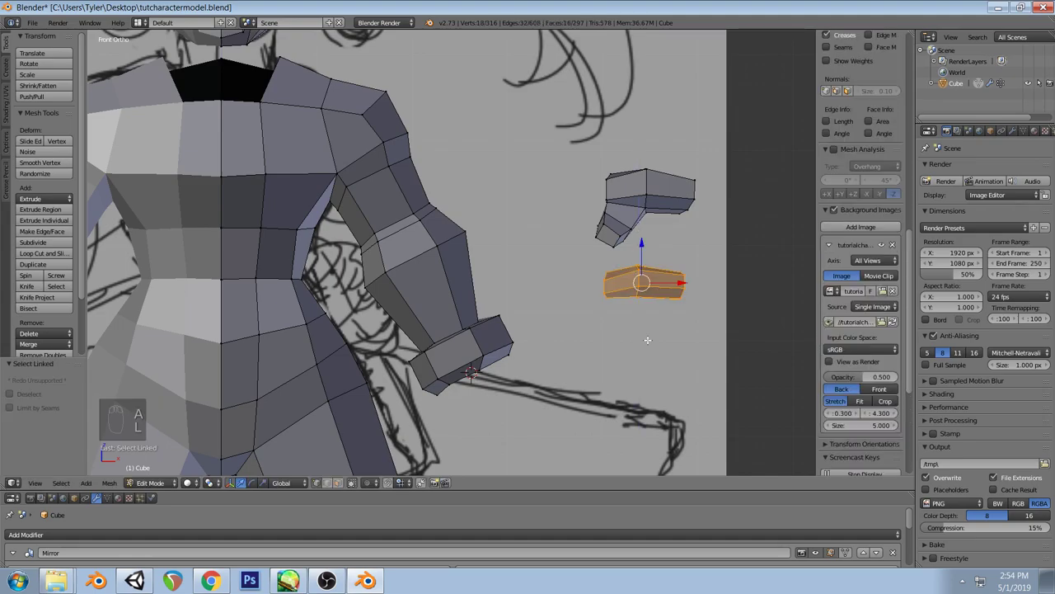
{"action": "key", "text": "s"}
{"action": "key", "text": "z"}
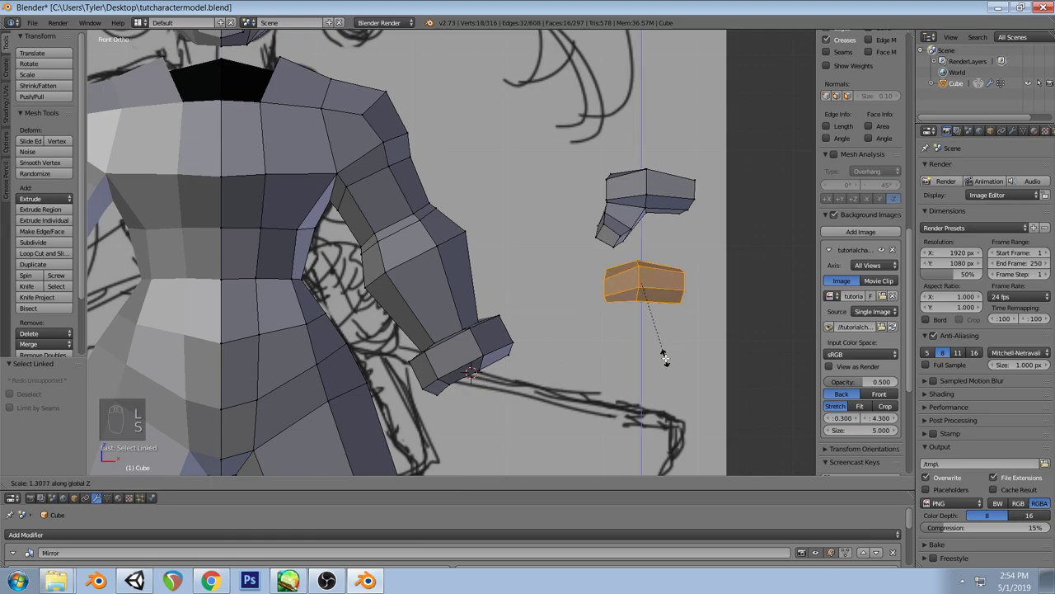
{"action": "left_click", "coordinate": [665, 356]}
{"action": "key", "text": "a"}
Connect the middle vertex on the new palm's body-facing side to the two bottom vertices beside it with new edges
{"action": "scroll", "coordinate": [861, 330], "scroll_direction": "down", "scroll_amount": 3}
{"action": "middle_click_drag", "start_coordinate": [665, 356], "coordinate": [443, 319]}
{"action": "scroll", "coordinate": [444, 319], "scroll_direction": "up", "scroll_amount": 1}
{"action": "scroll", "coordinate": [437, 318], "scroll_direction": "up", "scroll_amount": 1}
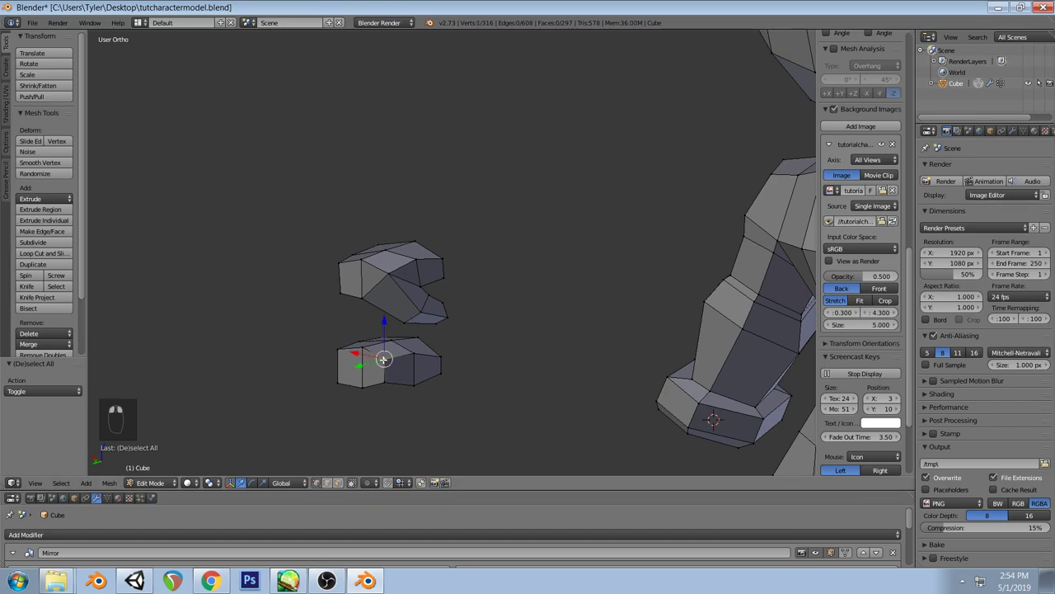
{"action": "right_click", "coordinate": [368, 376]}
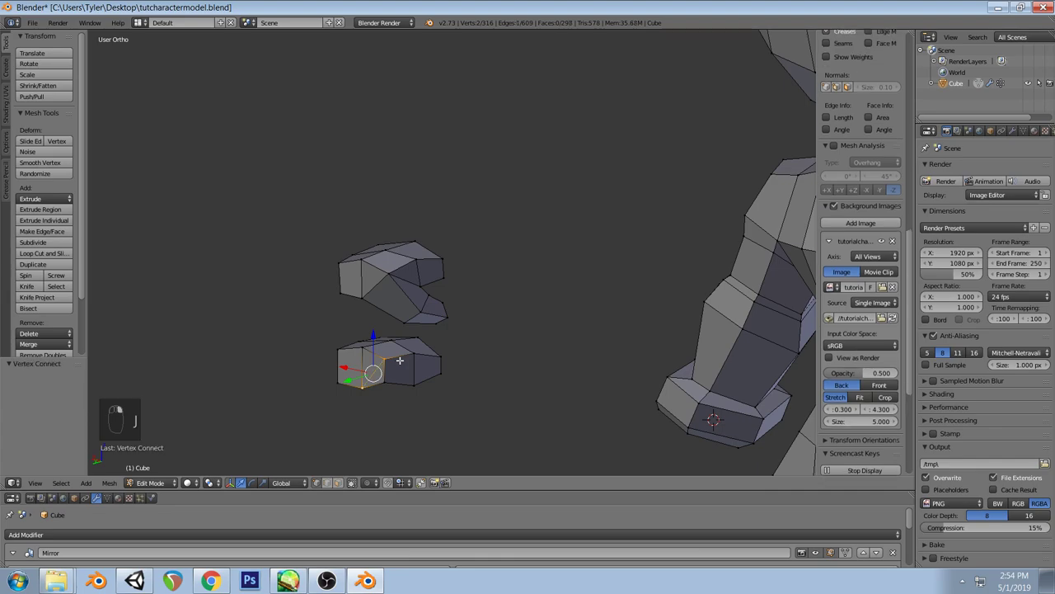
{"action": "key", "text": "j"}
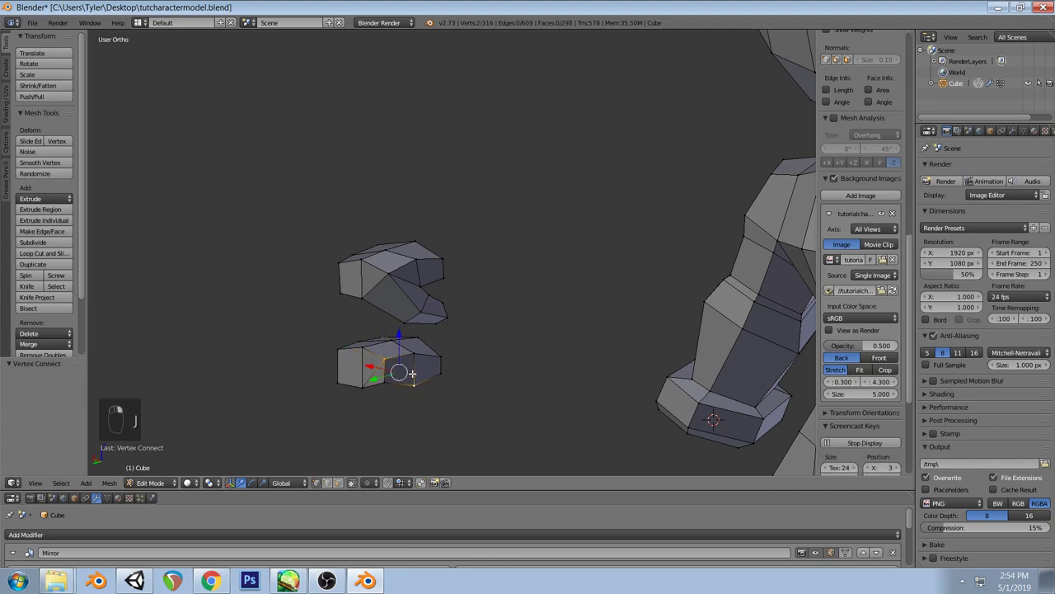
{"action": "key", "text": "j"}
{"action": "key", "text": "a"}
Delete the two adjacent triangular faces at the bottom of the new palm's body-facing side to open a hole for the thumb
{"action": "left_click", "coordinate": [340, 485]}
{"action": "right_click", "coordinate": [390, 372]}
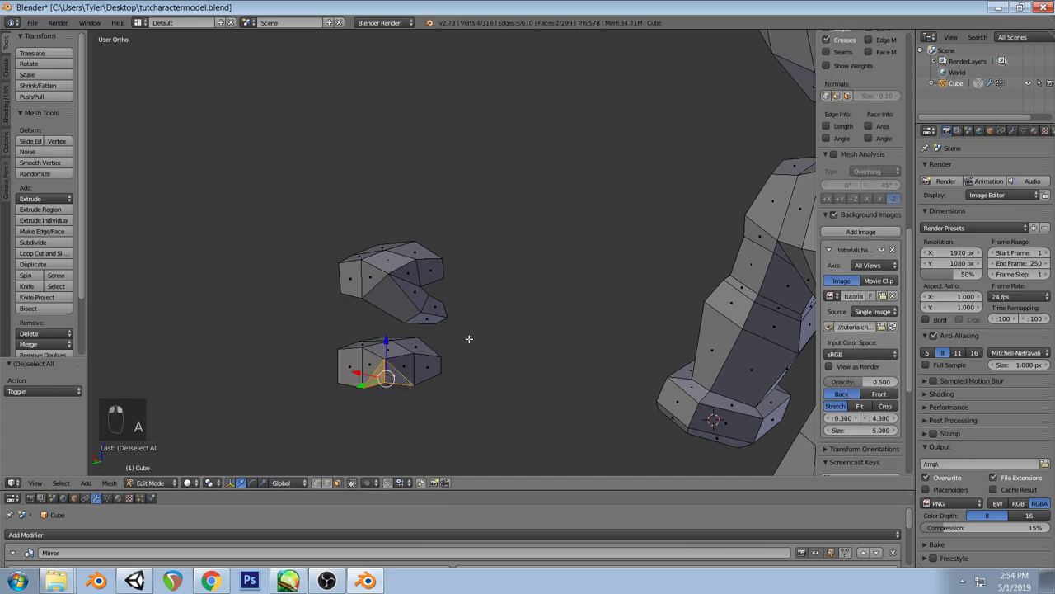
{"action": "key", "text": "x"}
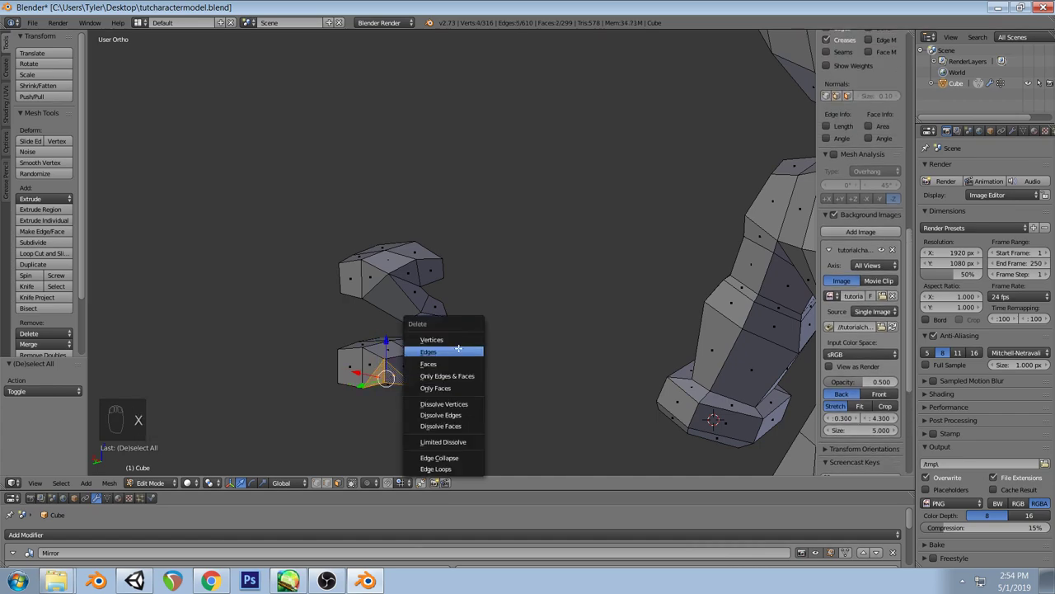
{"action": "left_click", "coordinate": [460, 362]}
{"action": "mouse_move", "coordinate": [472, 333]}
{"action": "middle_mouse_down"}
{"action": "mouse_move", "coordinate": [456, 351]}
{"action": "mouse_move", "coordinate": [420, 318]}
{"action": "middle_mouse_up"}
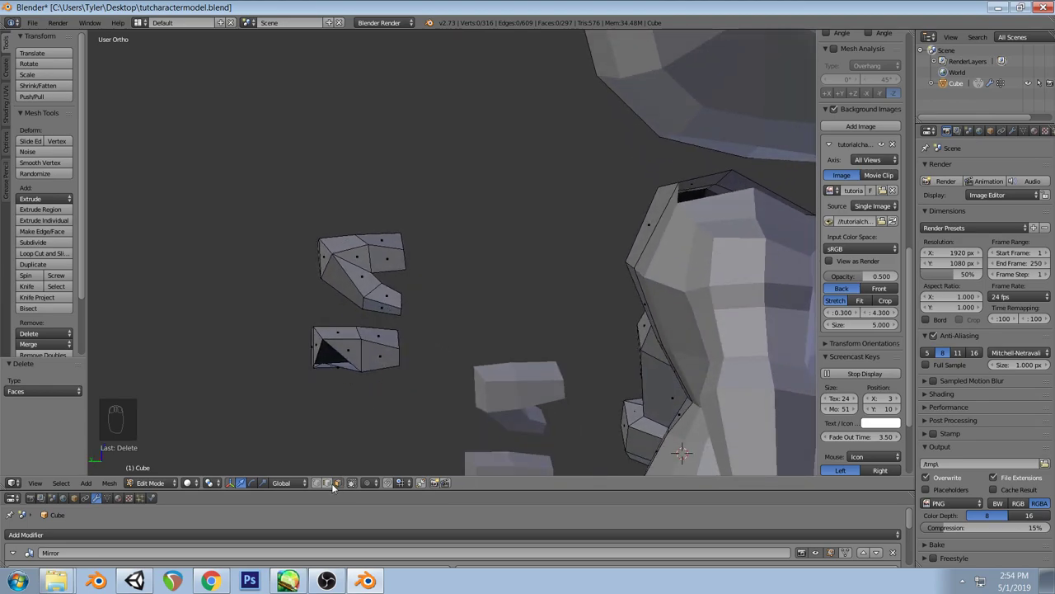
Reposition the bottom vertex at the corner of the new palm's thumb opening
{"action": "right_click", "coordinate": [367, 366]}
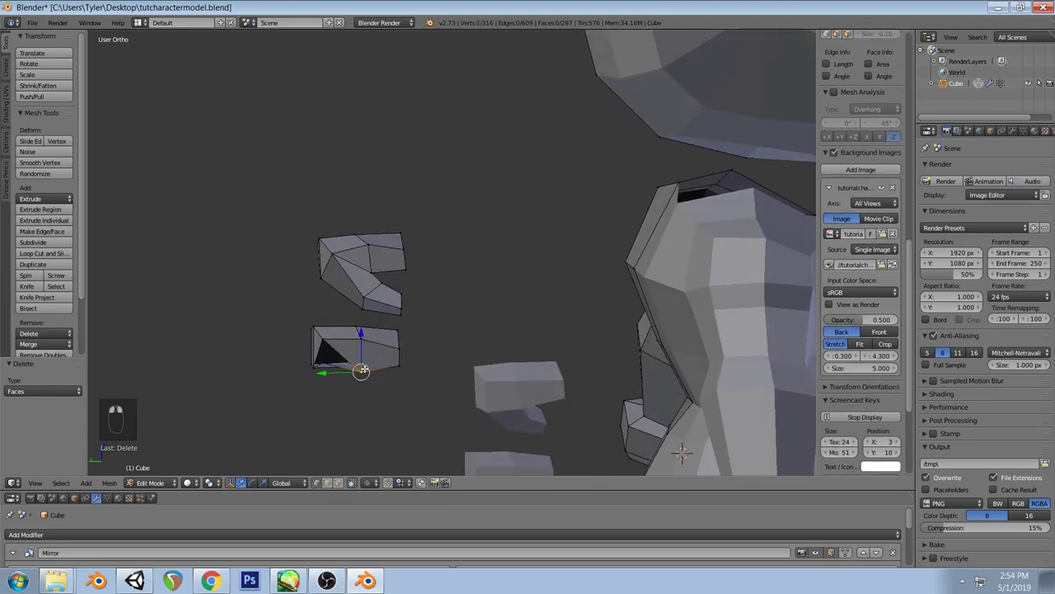
{"action": "key", "text": "g"}
{"action": "left_click", "coordinate": [406, 348]}
{"action": "middle_click_drag", "start_coordinate": [407, 347], "coordinate": [427, 333]}
Undo the vertex move, the face deletion and the earlier reshaping edits of the new palm
{"action": "key", "text": "ctrl+z"}
{"action": "key", "text": "ctrl+z"}
{"action": "key", "text": "ctrl+z"}
{"action": "key", "text": "ctrl+z"}
{"action": "key", "text": "ctrl+z"}
{"action": "key", "text": "ctrl+z"}
{"action": "key", "text": "ctrl+z"}
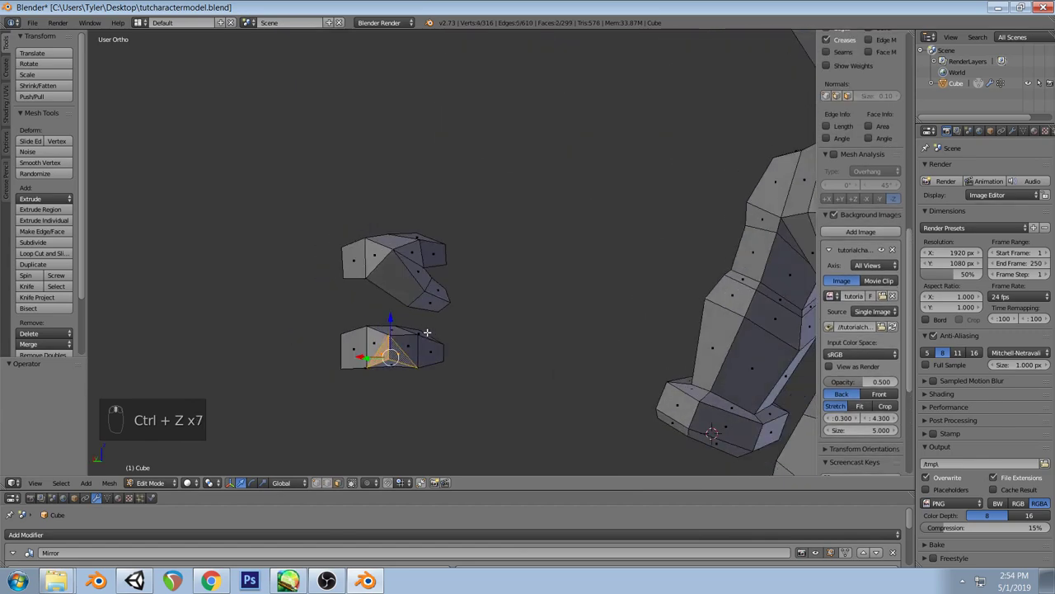
{"action": "key", "text": "ctrl+z"}
{"action": "key", "text": "ctrl+z"}
{"action": "key", "text": "ctrl+z"}
{"action": "key", "text": "ctrl+z"}
{"action": "key", "text": "ctrl+z"}
{"action": "key", "text": "ctrl+z"}
{"action": "key", "text": "ctrl+z"}
{"action": "key", "text": "ctrl+z"}
{"action": "key", "text": "ctrl+z"}
{"action": "key", "text": "ctrl+z"}
{"action": "key", "text": "ctrl+z"}
{"action": "key", "text": "ctrl+z"}
{"action": "key", "text": "ctrl+z"}
{"action": "key", "text": "ctrl+z"}
{"action": "key", "text": "ctrl+z"}
{"action": "middle_click_drag", "start_coordinate": [427, 333], "coordinate": [394, 342]}
{"action": "middle_click_drag", "start_coordinate": [439, 386], "coordinate": [454, 374]}
Redo all the undone palm edits, up to the opened thumb hole and its repositioned vertex
{"action": "key", "text": "ctrl+shift+z"}
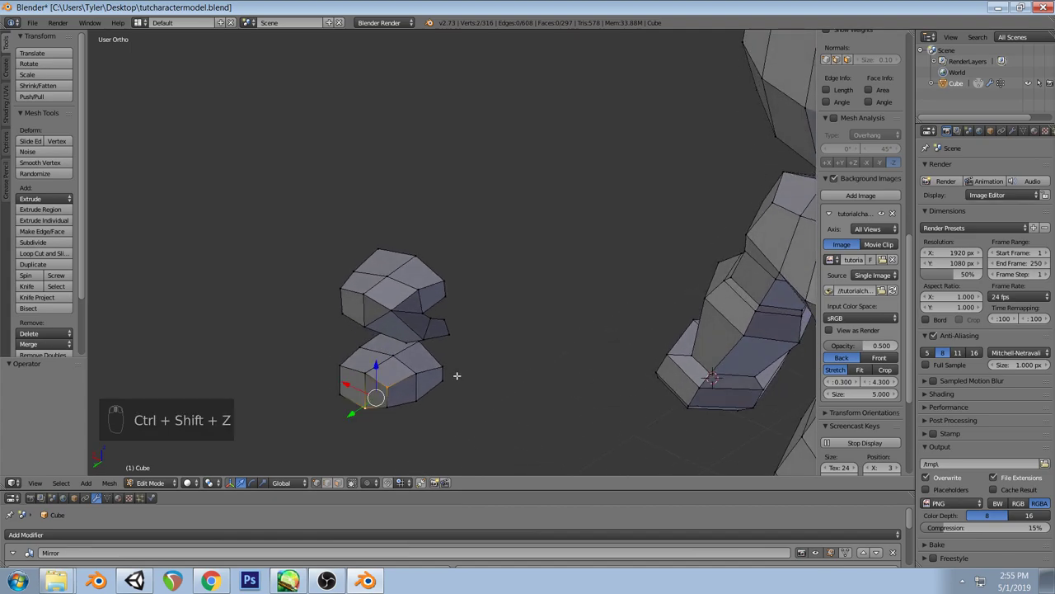
{"action": "key", "text": "ctrl+shift+z"}
{"action": "key", "text": "ctrl+shift+z"}
{"action": "key", "text": "ctrl+shift+z"}
{"action": "key", "text": "ctrl+shift+z"}
{"action": "key", "text": "ctrl+shift+z"}
{"action": "key", "text": "ctrl+shift+z"}
{"action": "key", "text": "ctrl+shift+z"}
{"action": "key", "text": "ctrl+shift+z"}
{"action": "key", "text": "ctrl+shift+z"}
{"action": "key", "text": "ctrl+shift+z"}
{"action": "key", "text": "ctrl+shift+z"}
{"action": "key", "text": "ctrl+shift+z"}
{"action": "key", "text": "ctrl+shift+z"}
{"action": "key", "text": "ctrl+shift+z"}
{"action": "key", "text": "ctrl+shift+z"}
{"action": "key", "text": "ctrl+shift+z"}
{"action": "key", "text": "ctrl+shift+z"}
{"action": "key", "text": "ctrl+shift+z"}
{"action": "key", "text": "ctrl+shift+z"}
{"action": "key", "text": "ctrl+shift+z"}
{"action": "middle_click_drag", "start_coordinate": [435, 366], "coordinate": [425, 275]}
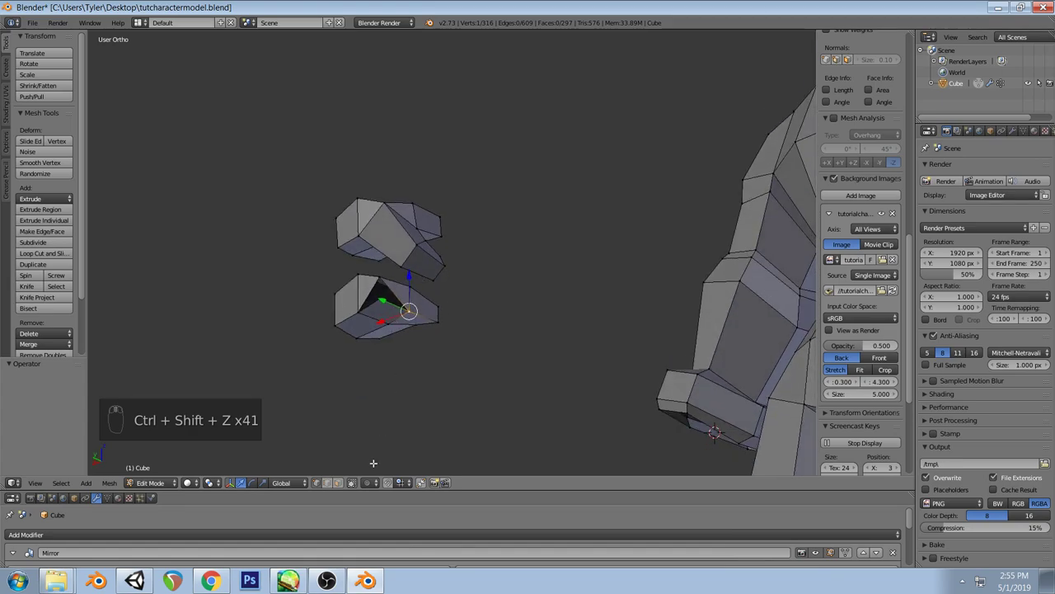
Delete the loose vertex on the bottom rim of the new palm's thumb opening, removing the vertex itself rather than faces
{"action": "middle_click_drag", "start_coordinate": [396, 347], "coordinate": [376, 182]}
{"action": "left_click", "coordinate": [379, 183]}
{"action": "key", "text": "x"}
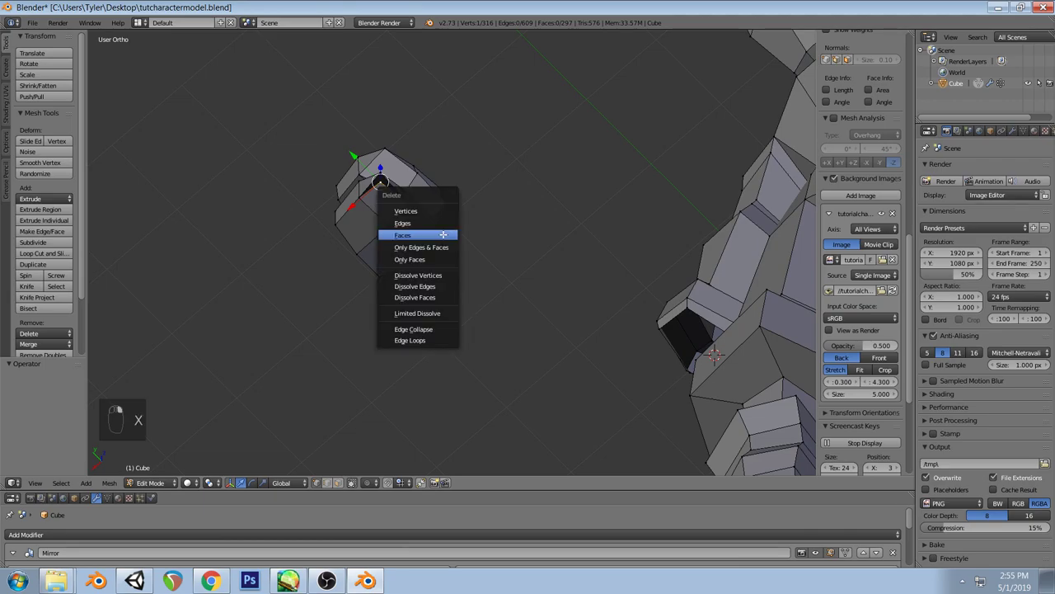
{"action": "left_click", "coordinate": [443, 234]}
{"action": "key", "text": "ctrl+z"}
{"action": "key", "text": "x"}
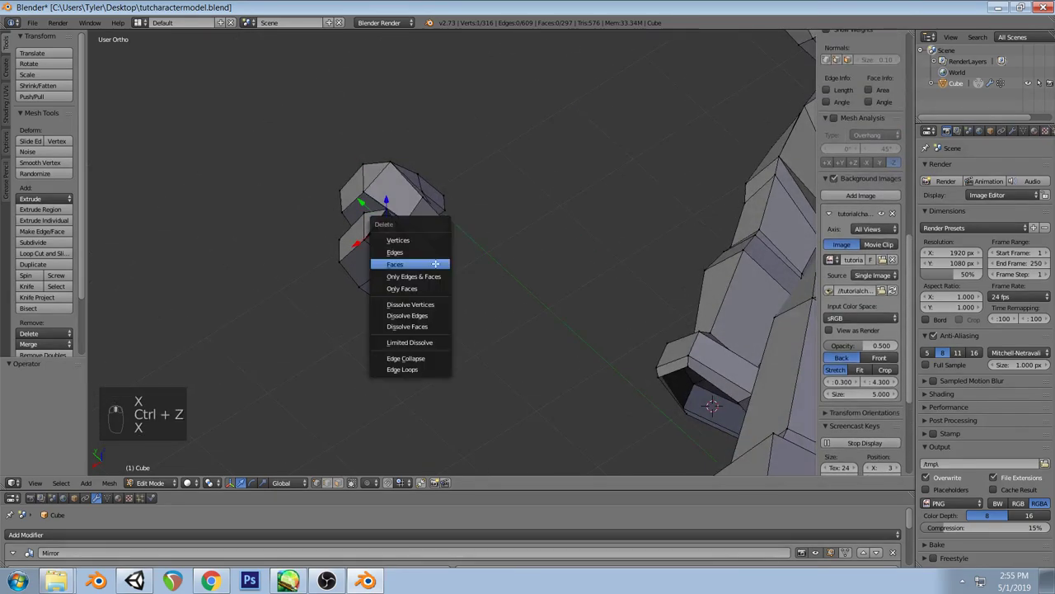
{"action": "left_click", "coordinate": [422, 242]}
{"action": "middle_click_drag", "start_coordinate": [424, 235], "coordinate": [582, 295]}
{"action": "middle_click_drag", "start_coordinate": [523, 313], "coordinate": [643, 353]}
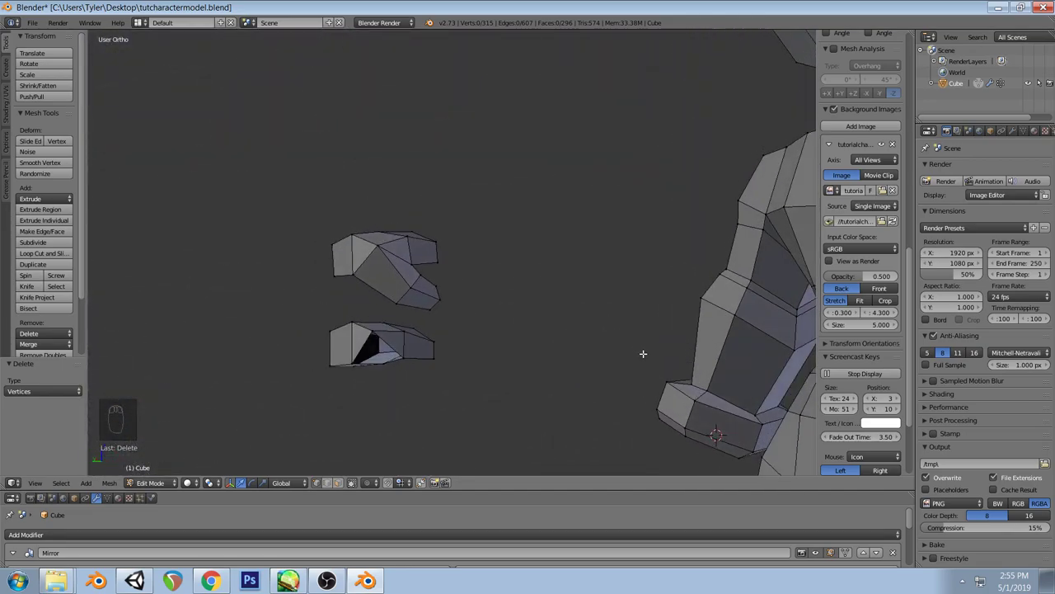
Extrude the thumb opening's four-edge rim by -0.144 along X and -0.254 along Z in the front view
{"action": "right_click", "coordinate": [383, 340]}
{"action": "middle_click_drag", "start_coordinate": [383, 341], "coordinate": [408, 335]}
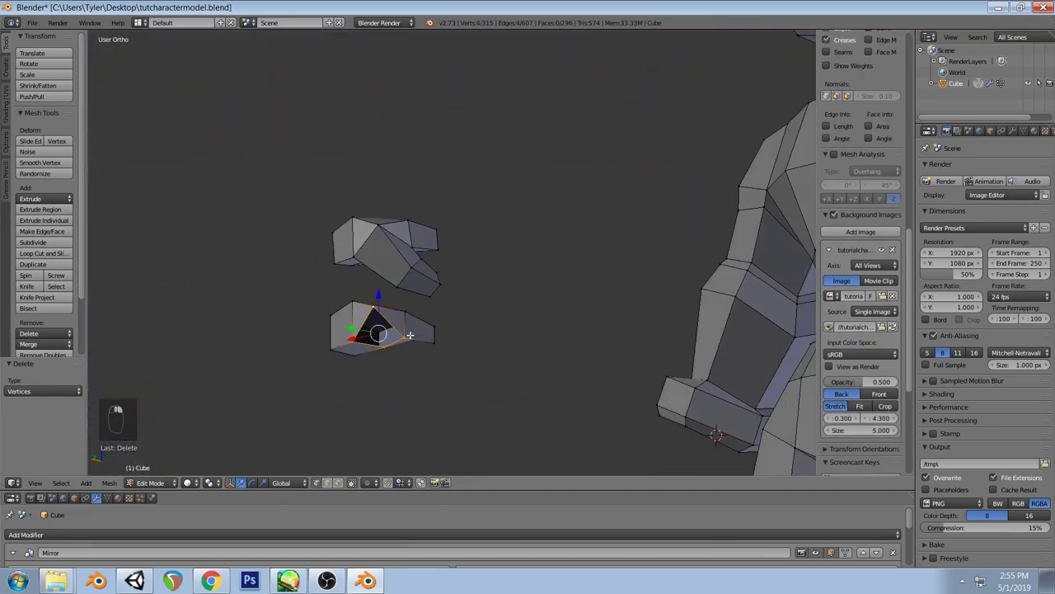
{"action": "key", "text": "KP_1"}
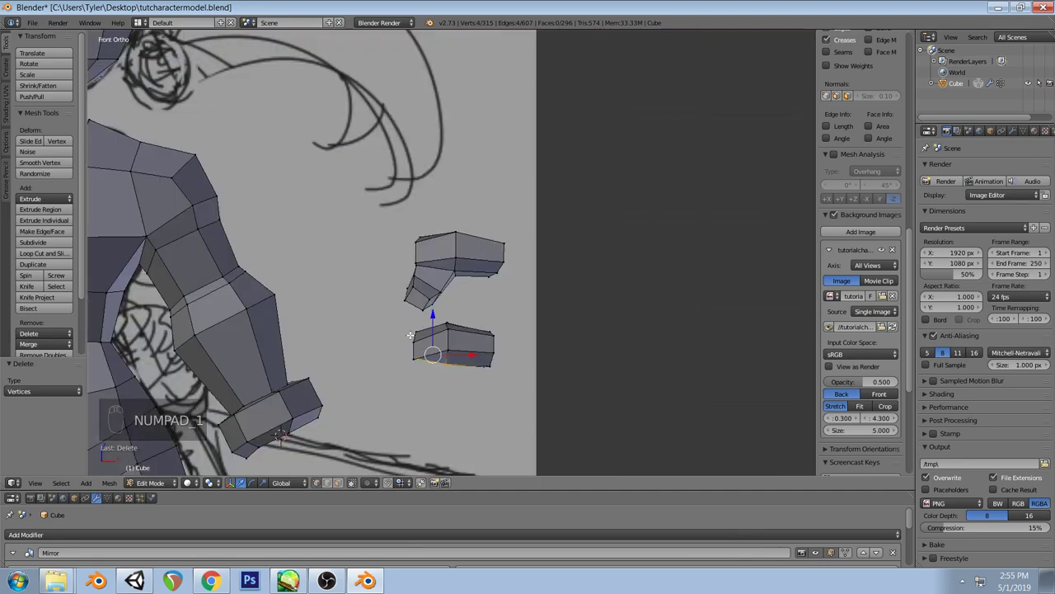
{"action": "key", "text": "e"}
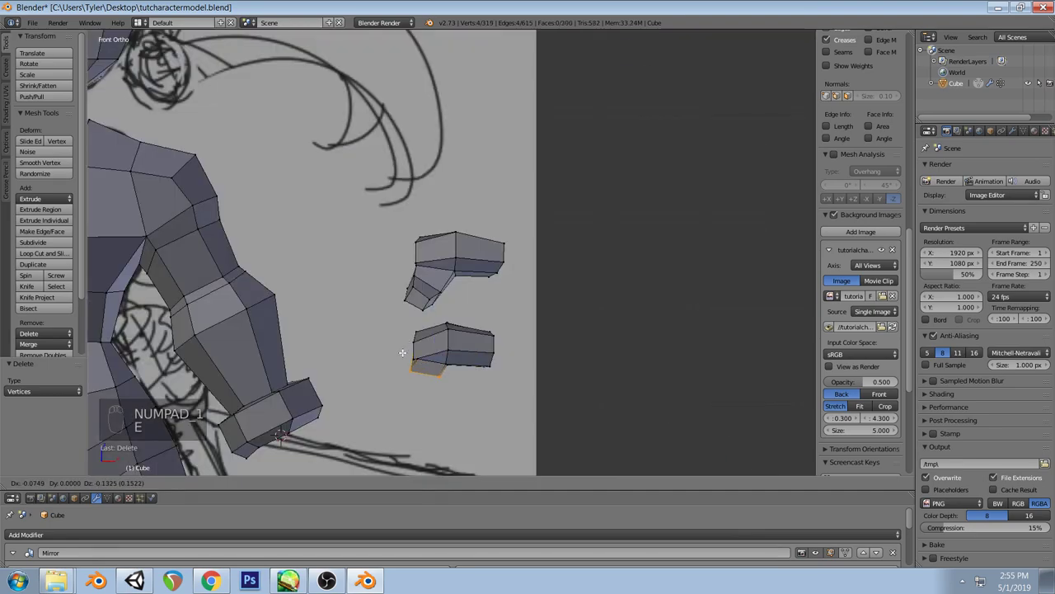
{"action": "left_click", "coordinate": [398, 359]}
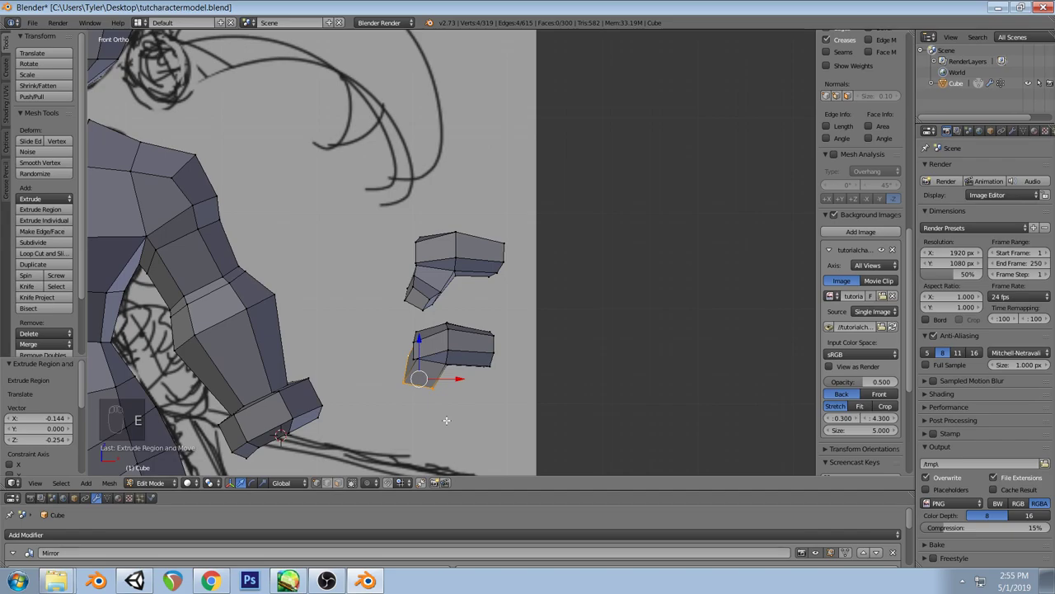
Trackball-rotate the extruded thumb rim by about -37.8° and 12.0°, and apply Smooth Vertex to it with 0.500 smoothing
{"action": "key", "text": "r"}
{"action": "key", "text": "r"}
{"action": "left_click", "coordinate": [457, 381]}
{"action": "key", "text": "space"}
{"action": "type", "text": "smooth"}
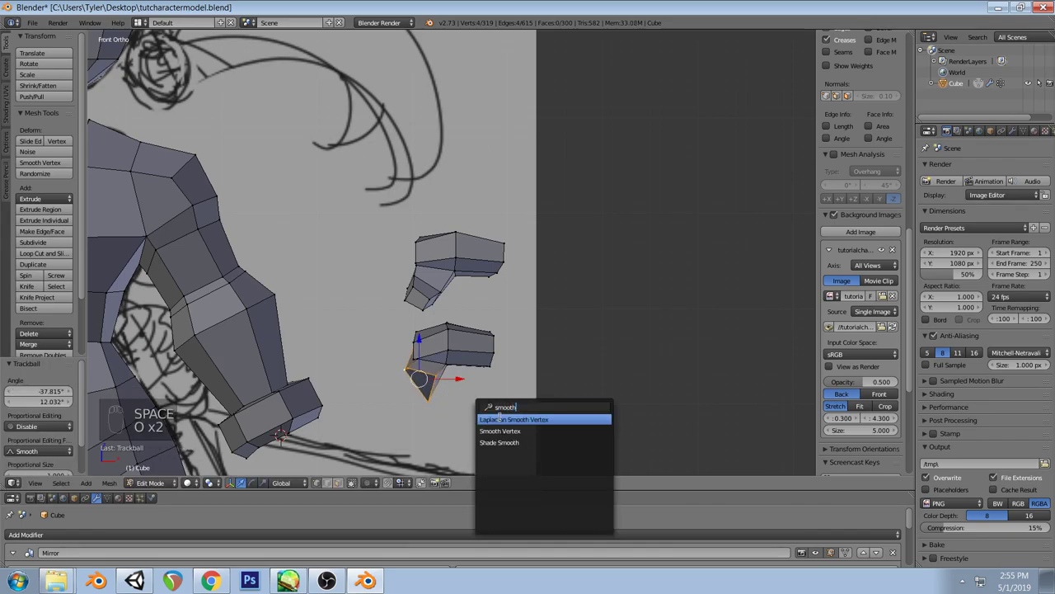
{"action": "left_click", "coordinate": [500, 431]}
{"action": "key", "text": "space"}
{"action": "key", "text": "Escape"}
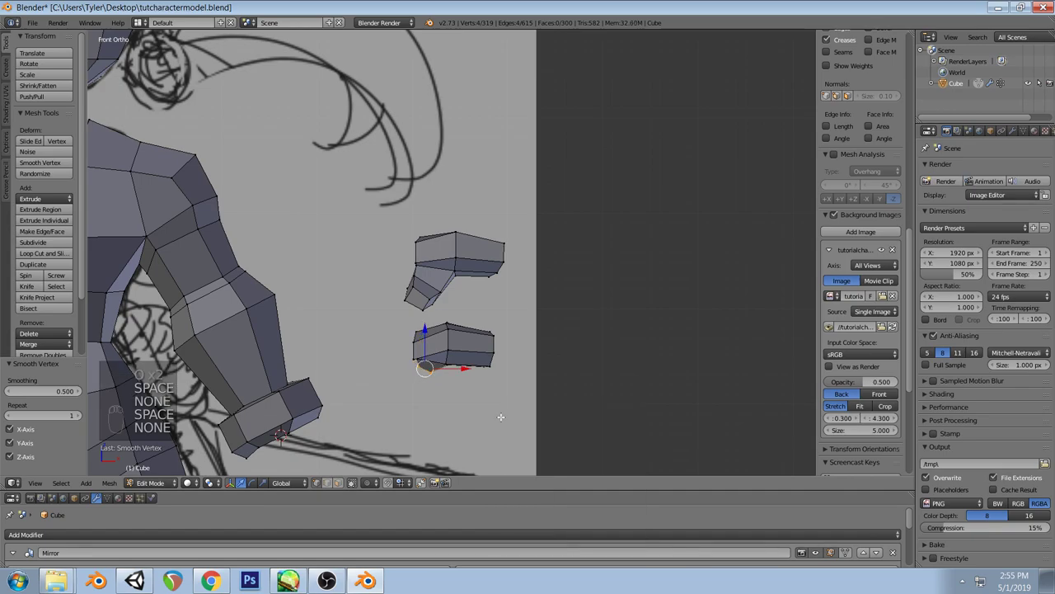
Trackball-rotate the smoothed thumb rim by about -21.2° and 5.7°, and scale it up by 1.496
{"action": "key", "text": "r"}
{"action": "key", "text": "r"}
{"action": "right_click", "coordinate": [505, 395]}
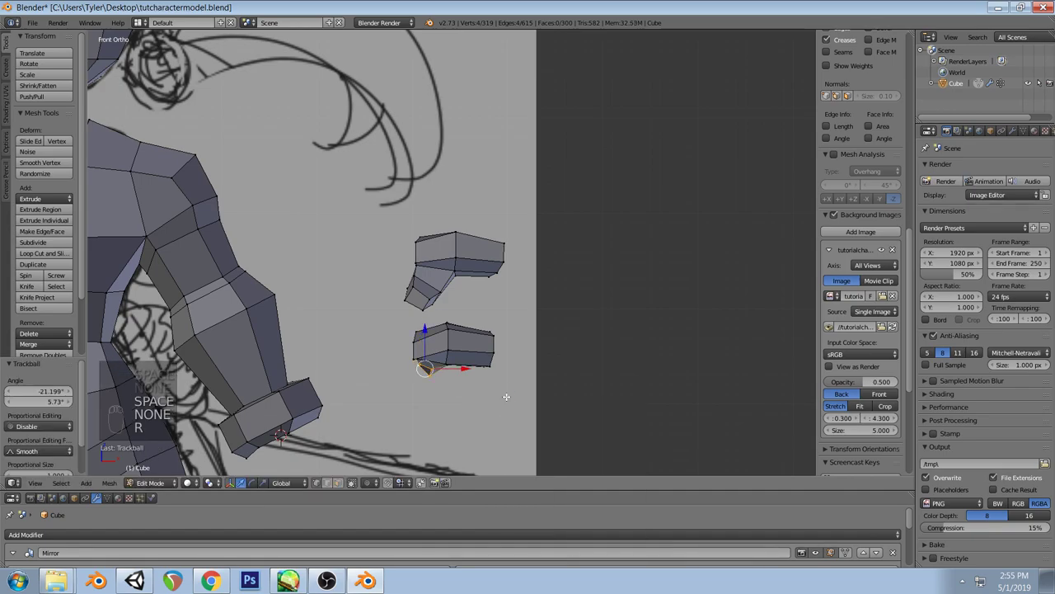
{"action": "key", "text": "s"}
{"action": "left_click", "coordinate": [546, 410]}
Rotate the thumb rim by -8.831° and move it 0.115 along X and -0.092 along Z in the front view
{"action": "key", "text": "g"}
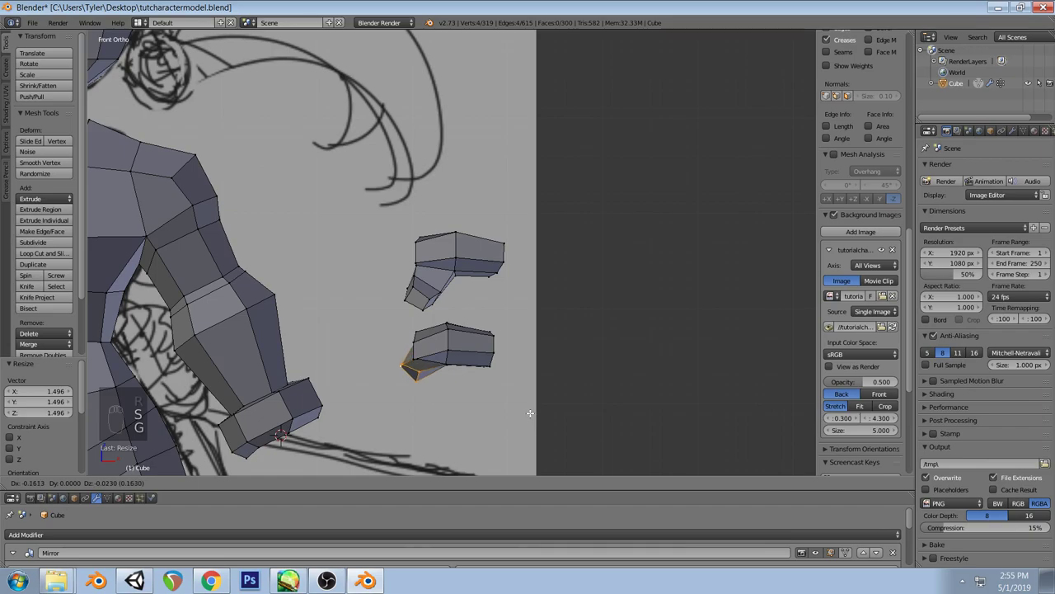
{"action": "right_click", "coordinate": [530, 415]}
{"action": "key", "text": "r"}
{"action": "left_click", "coordinate": [529, 415]}
{"action": "key", "text": "g"}
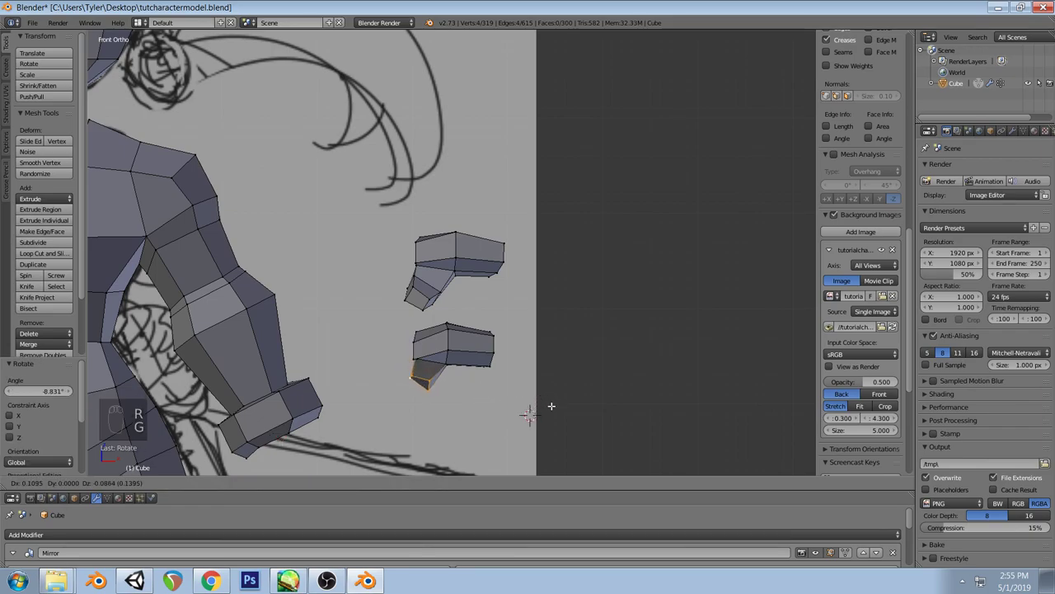
{"action": "left_click", "coordinate": [551, 405]}
Move the palm's vertical edge above the thumb by about 0.035 along X and 0.052 along Z
{"action": "right_click", "coordinate": [458, 337]}
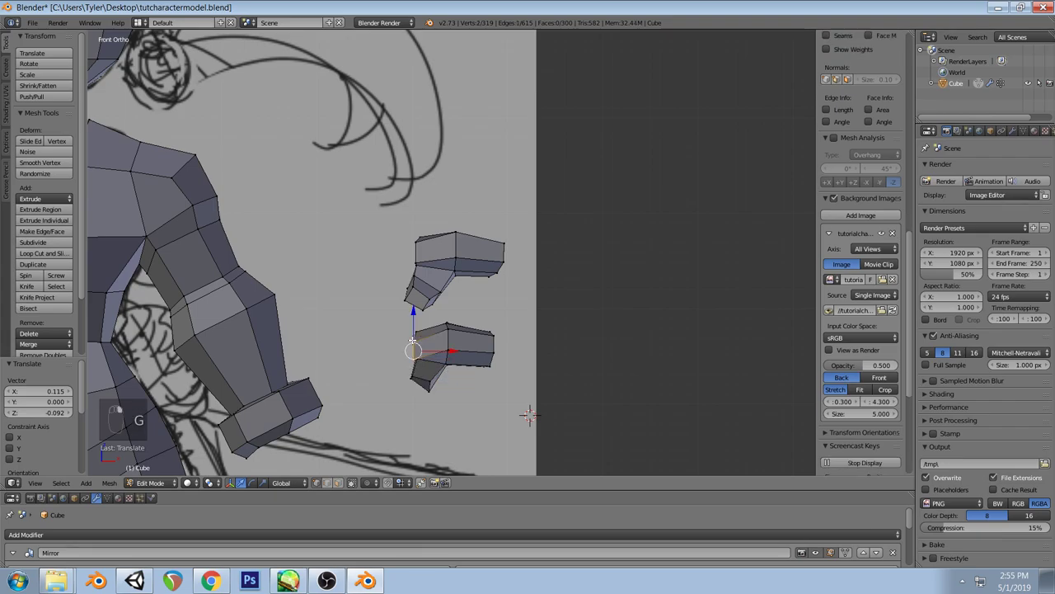
{"action": "key", "text": "g"}
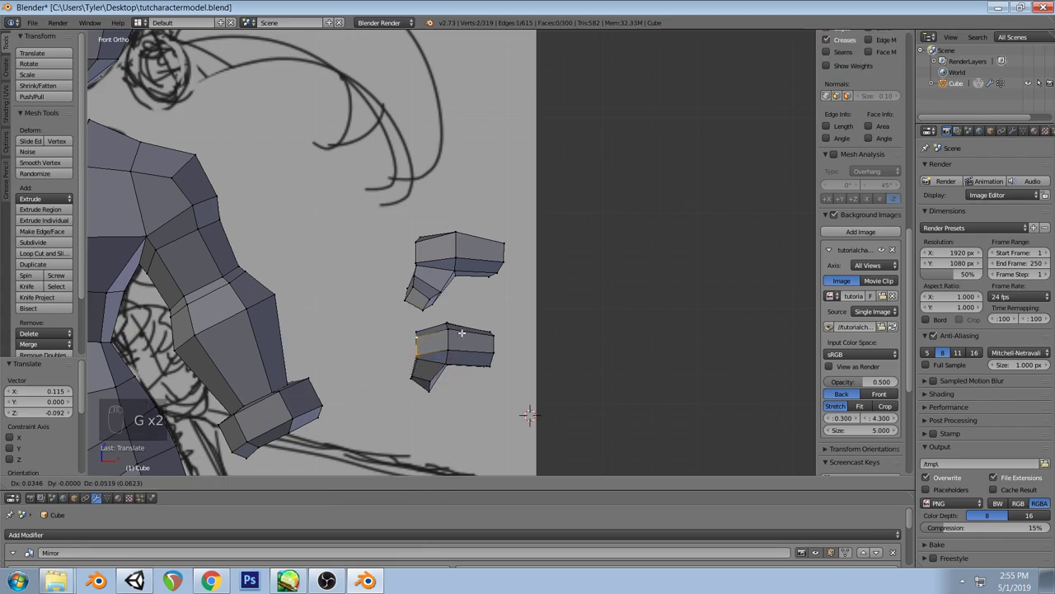
{"action": "left_click", "coordinate": [462, 332]}
Select the thumb's four-vertex end loop and move it -0.185 along Y
{"action": "key", "text": "a"}
{"action": "right_click", "coordinate": [412, 376]}
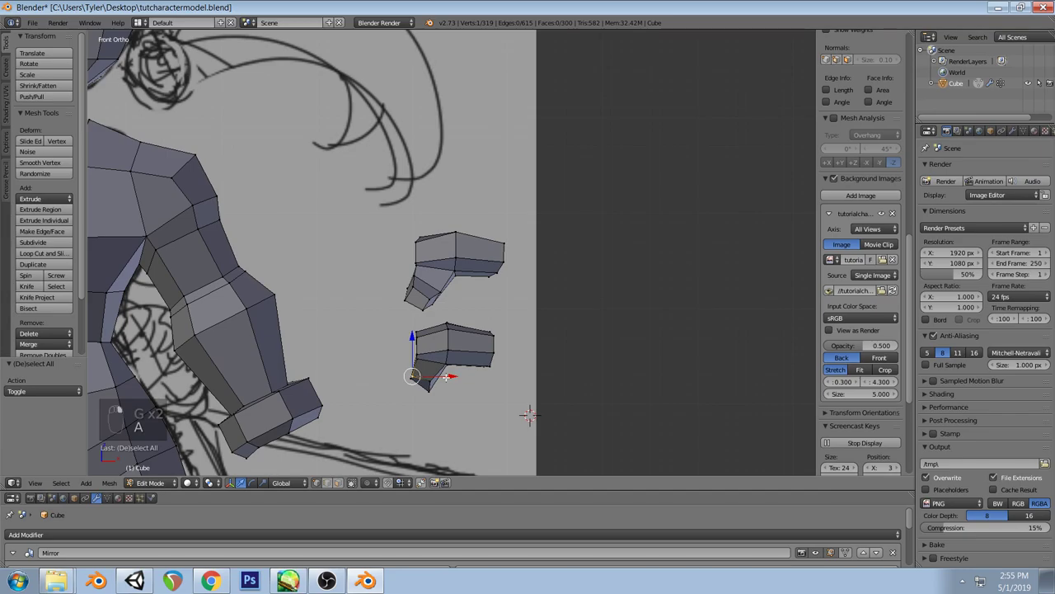
{"action": "middle_click_drag", "start_coordinate": [527, 418], "coordinate": [475, 312]}
{"action": "right_click", "coordinate": [323, 369]}
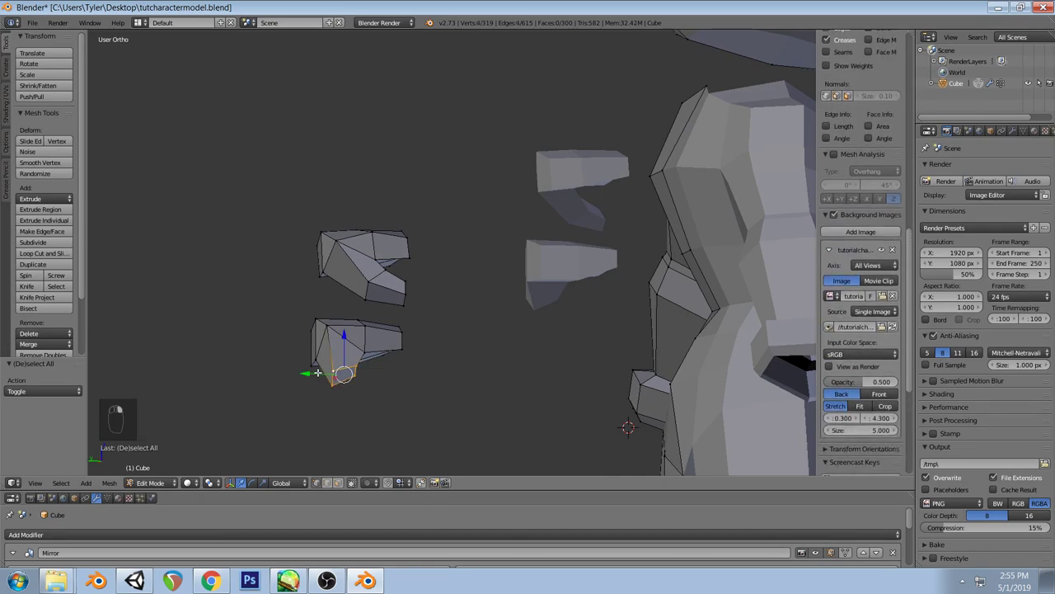
{"action": "left_click_drag", "start_coordinate": [306, 372], "coordinate": [329, 353]}
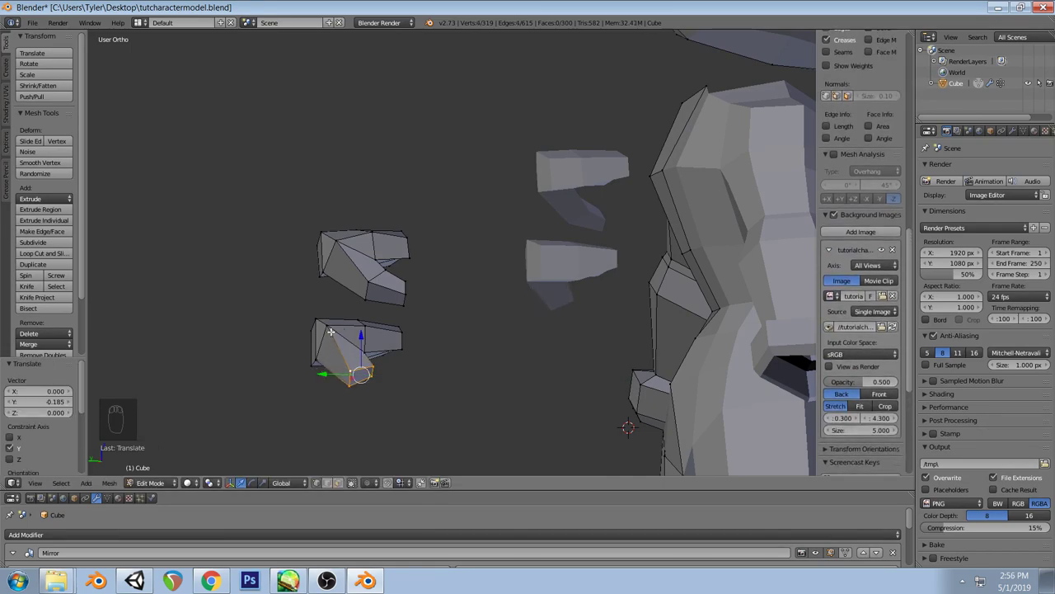
Switch to the left orthographic view and turn off the Mirror modifier's viewport display
{"action": "key", "text": "ctrl+KP_3"}
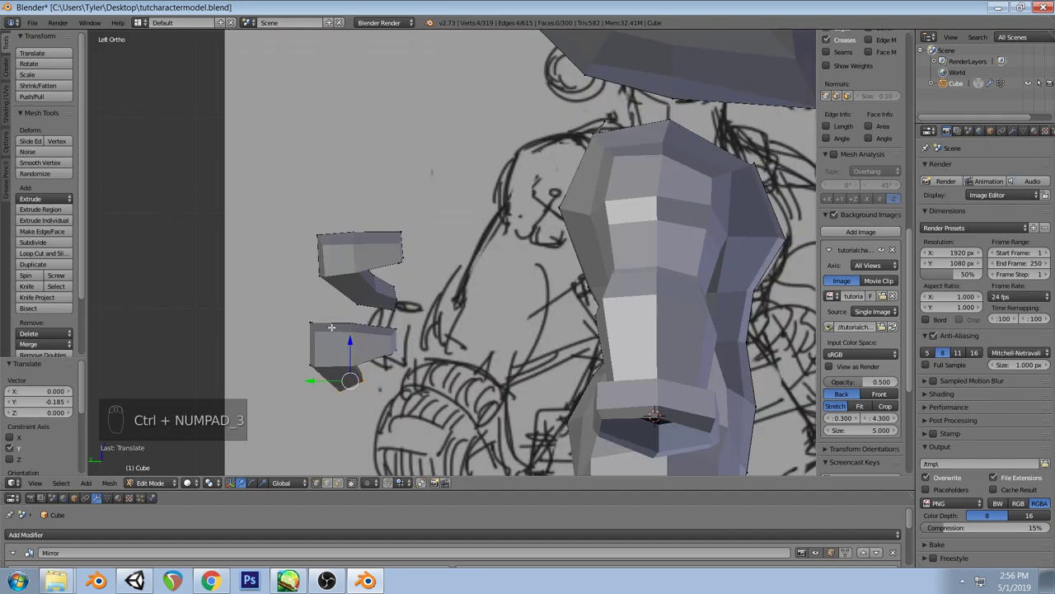
{"action": "key", "text": "KP_3"}
{"action": "key", "text": "ctrl+KP_3"}
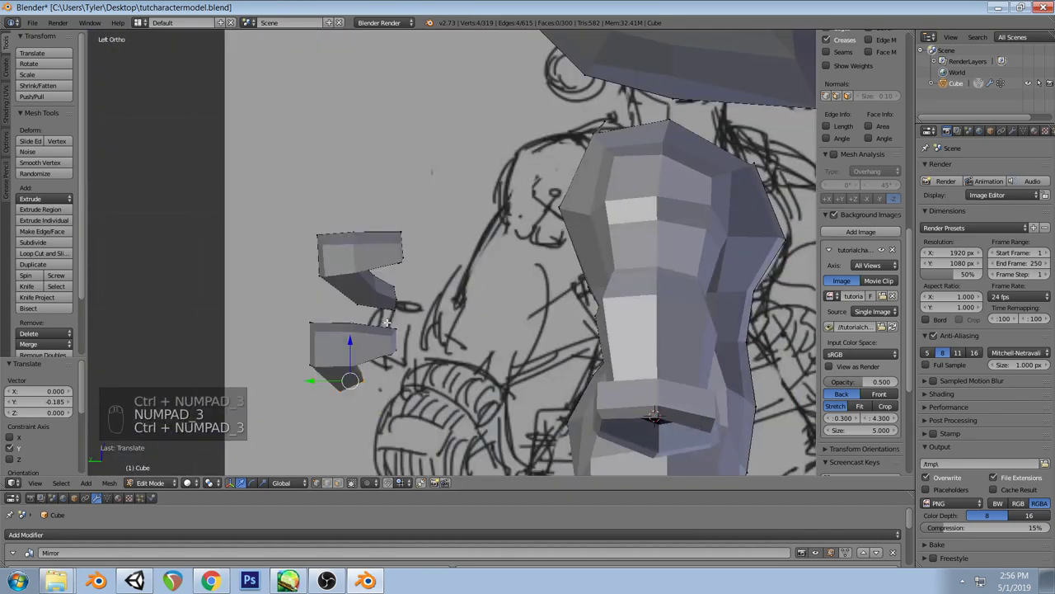
{"action": "left_click", "coordinate": [816, 553]}
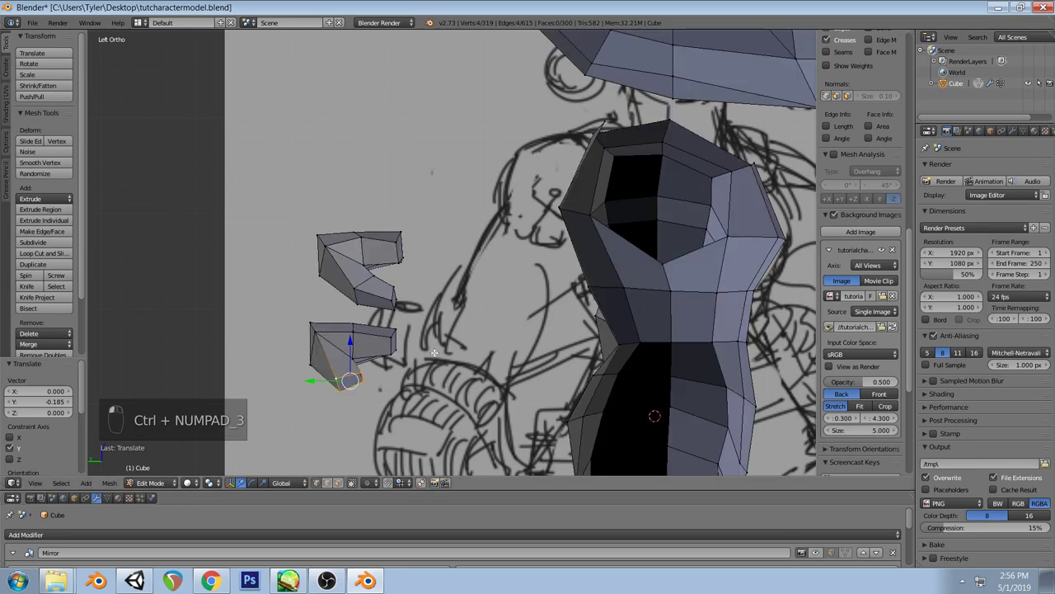
Reposition the palm's upper outer corner vertex, and move the vertex just inside it by -0.046 along Y and -0.063 along Z
{"action": "right_click", "coordinate": [314, 331]}
{"action": "right_click", "coordinate": [309, 323]}
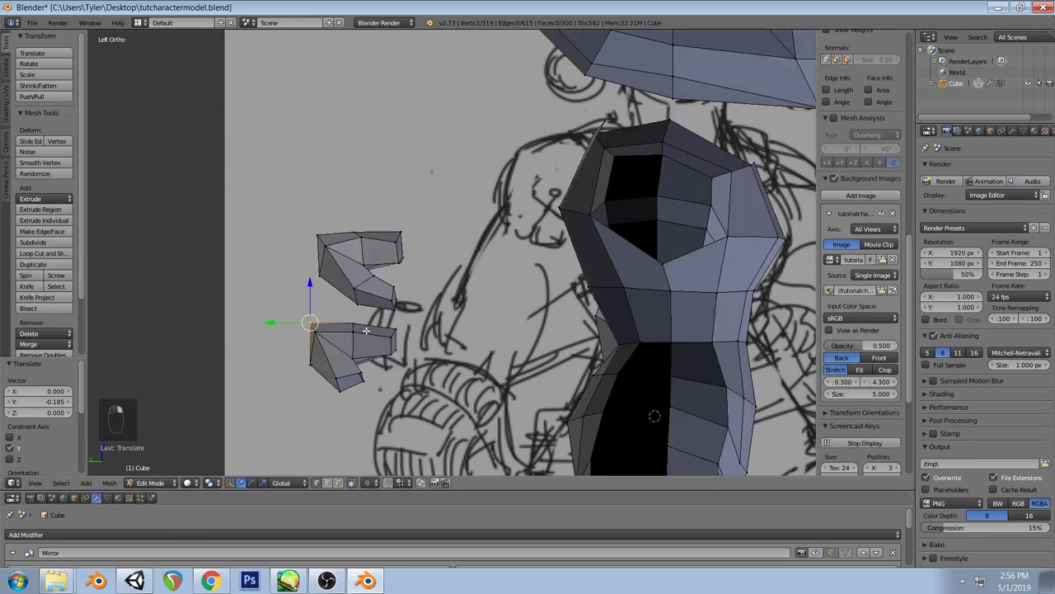
{"action": "key", "text": "g"}
{"action": "left_click", "coordinate": [371, 338]}
{"action": "key", "text": "g"}
{"action": "left_click", "coordinate": [373, 345]}
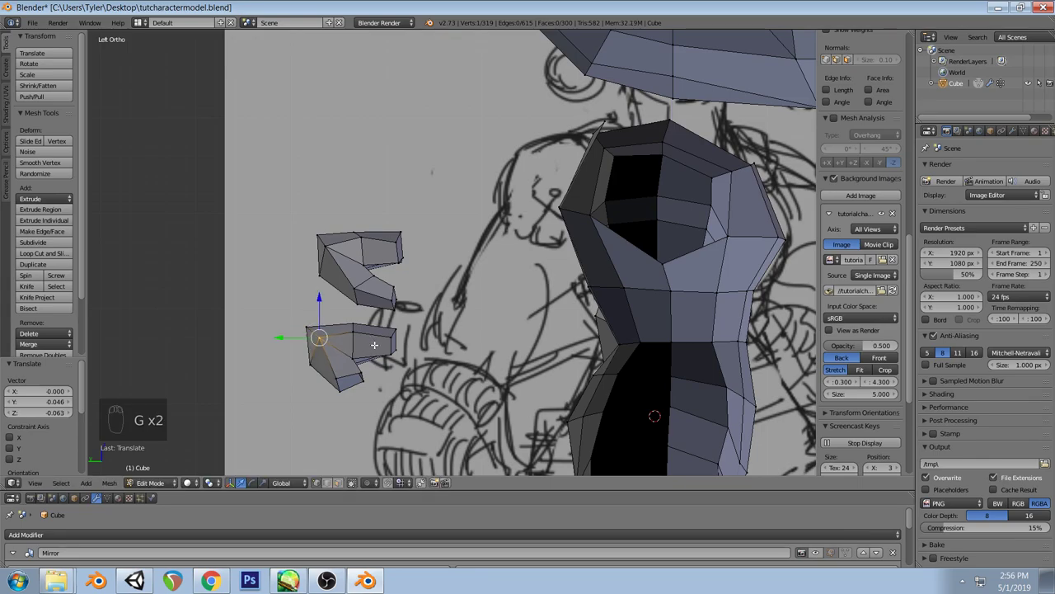
Move the palm's middle vertex above the thumb by 0.012 along Y and 0.052 along Z
{"action": "key", "text": "a"}
{"action": "key", "text": "g"}
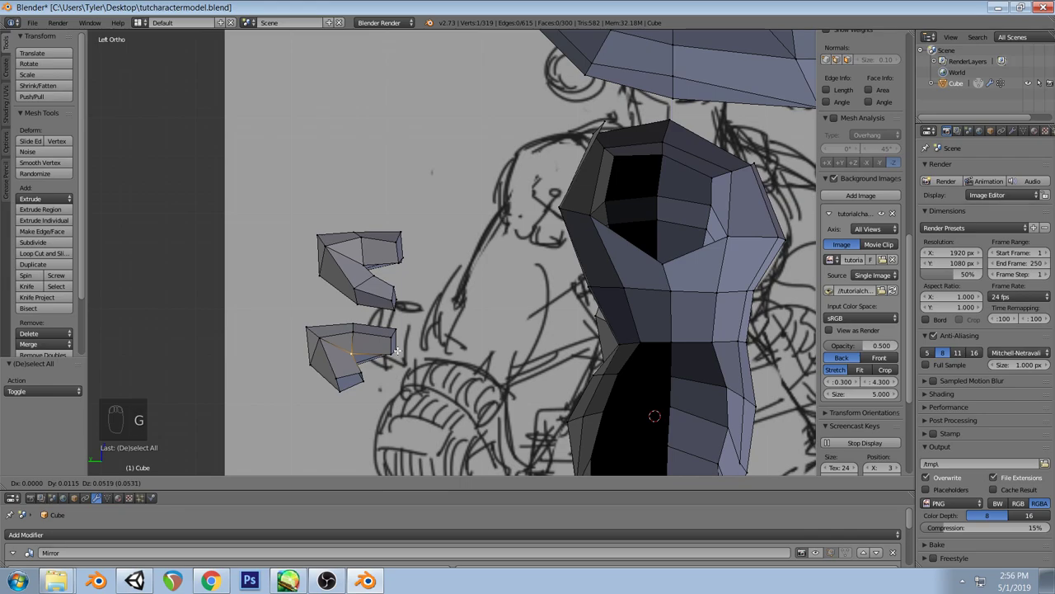
{"action": "left_click", "coordinate": [397, 351]}
Rotate the thumb's end loop by -23.105° in the left view
{"action": "right_click", "coordinate": [360, 375]}
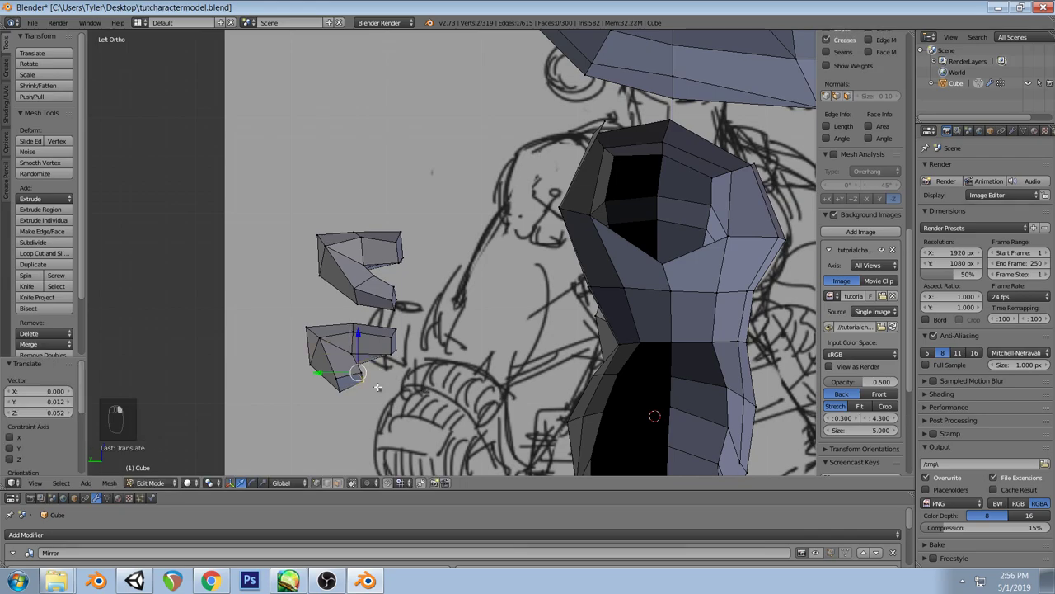
{"action": "key", "text": "r"}
{"action": "key", "text": "r"}
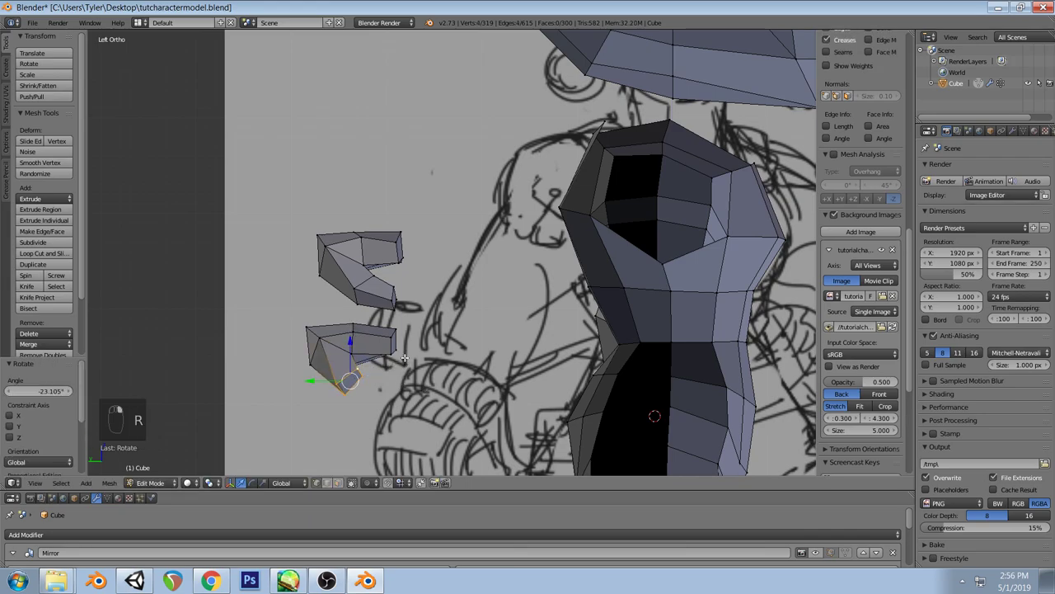
{"action": "key", "text": "g"}
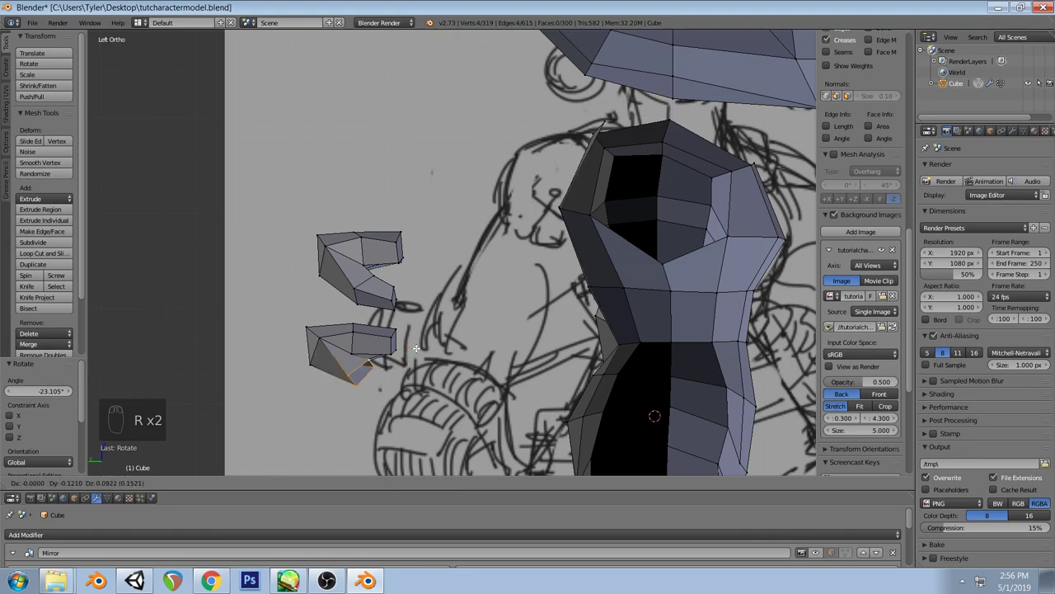
{"action": "left_click", "coordinate": [417, 348]}
Trackball-rotate the thumb's end loop by -10.886° and 14.897°, nudge it into place, and scale it to 0.919
{"action": "key", "text": "r"}
{"action": "key", "text": "r"}
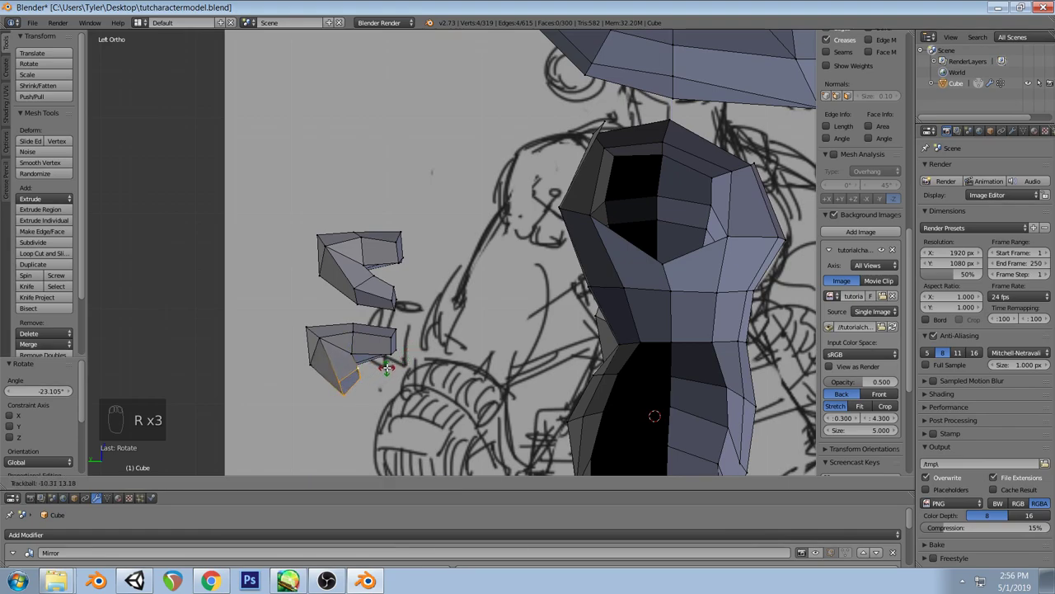
{"action": "left_click", "coordinate": [387, 366]}
{"action": "key", "text": "g"}
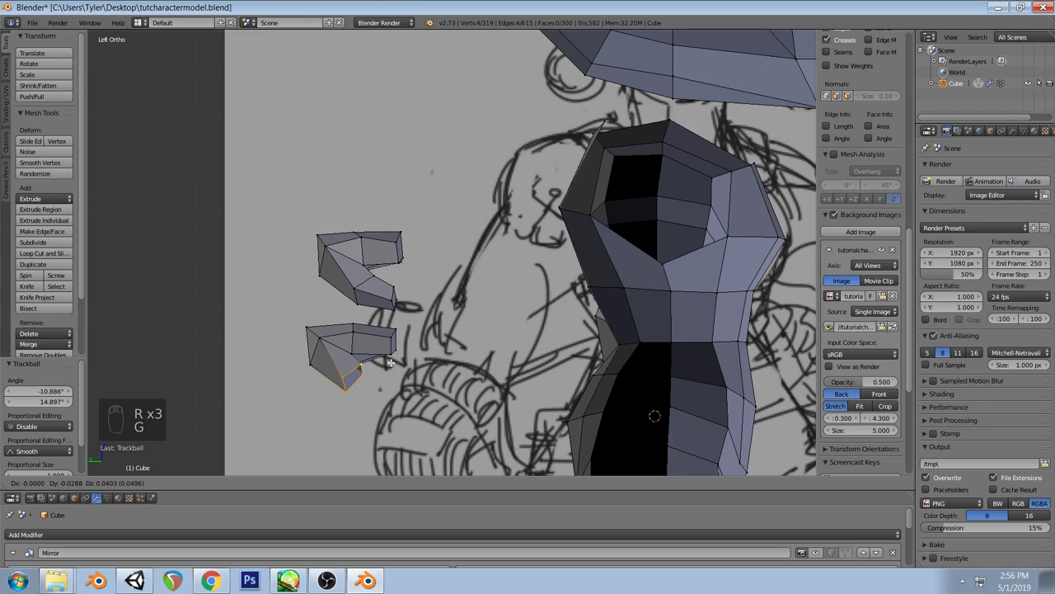
{"action": "left_click", "coordinate": [391, 361]}
{"action": "key", "text": "s"}
{"action": "left_click", "coordinate": [412, 361]}
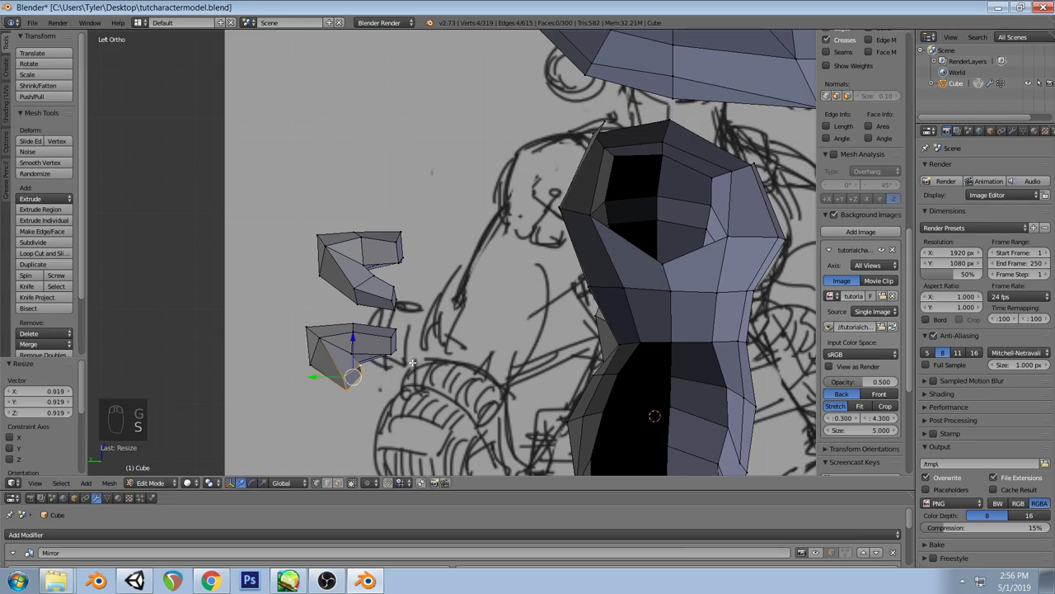
Move a pair of the thumb's end-loop vertices by -0.049 along X, 0.026 along Y and -0.054 along Z
{"action": "middle_click_drag", "start_coordinate": [494, 323], "coordinate": [424, 322]}
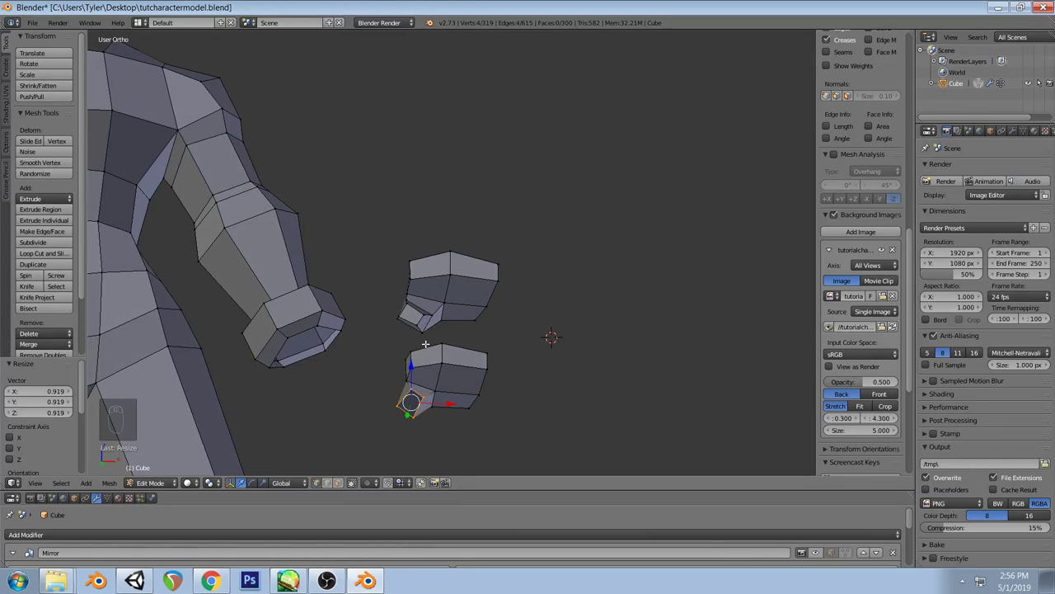
{"action": "middle_click_drag", "start_coordinate": [480, 389], "coordinate": [517, 434]}
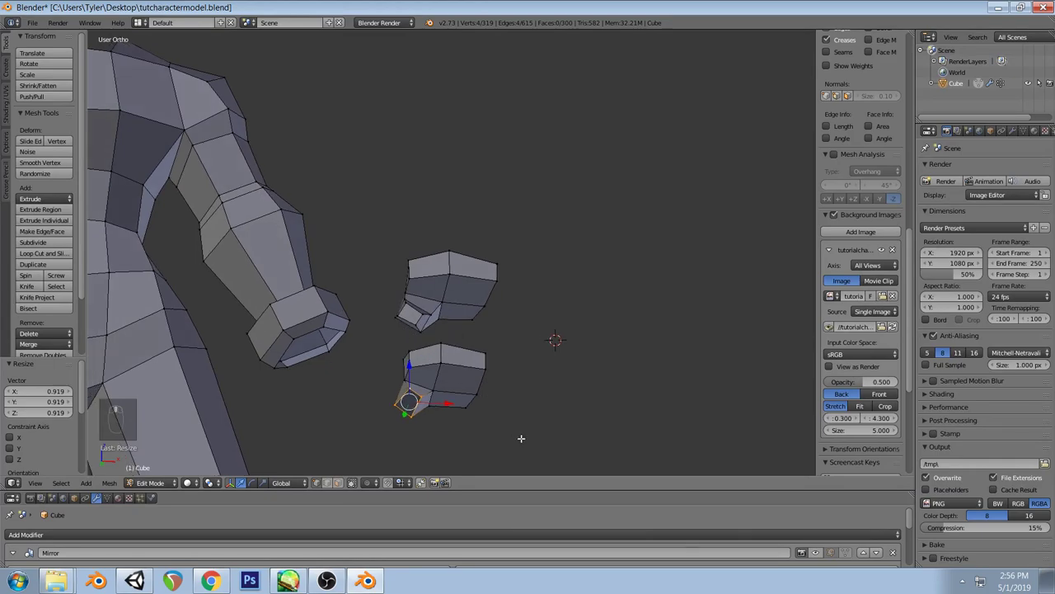
{"action": "right_click", "coordinate": [395, 406]}
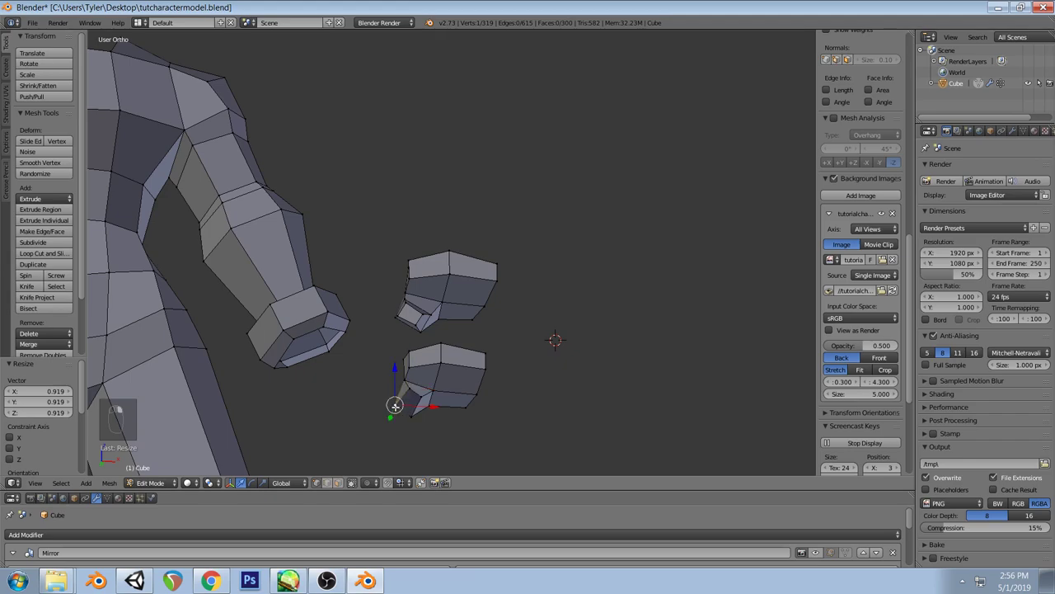
{"action": "right_click", "coordinate": [437, 382], "text": "shift"}
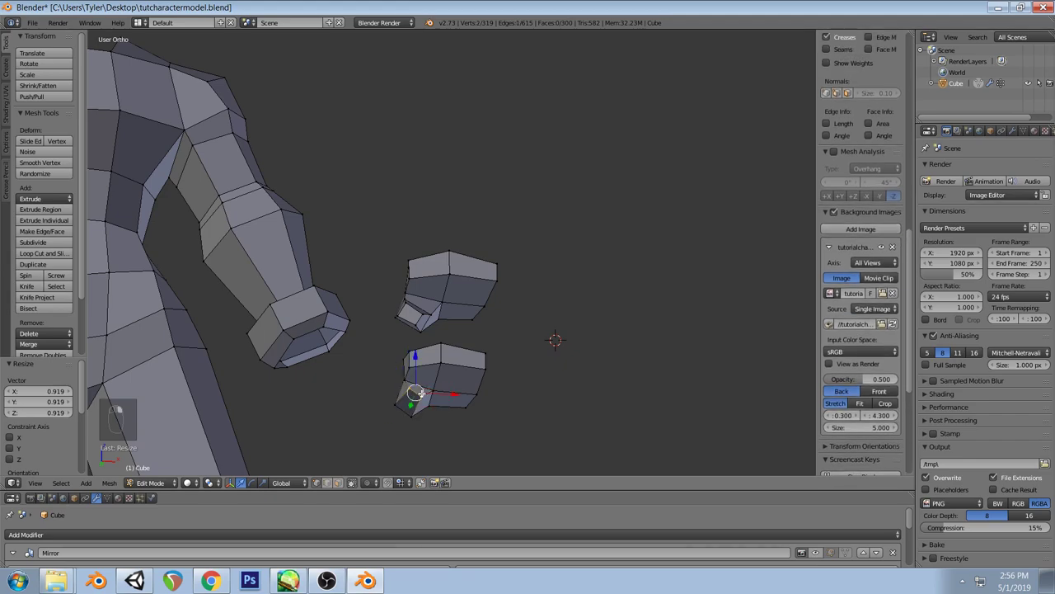
{"action": "key", "text": "g"}
{"action": "left_click", "coordinate": [439, 399]}
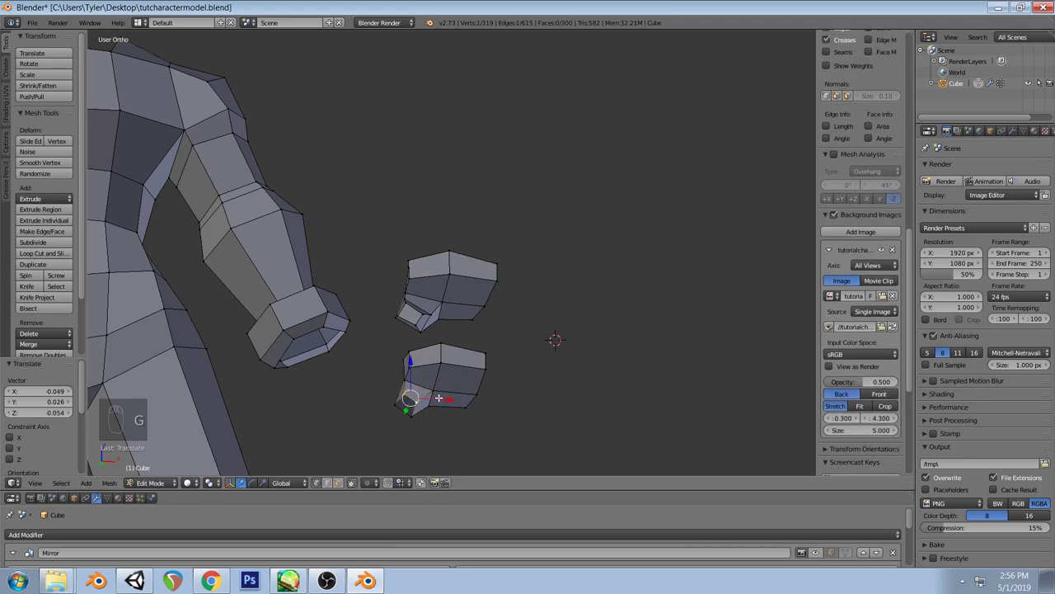
Move the thumb's end loop by 0.027, -0.015 and 0.032, and its two lower vertices by 0.023 along X and -0.011 along Z
{"action": "right_click", "coordinate": [398, 407]}
{"action": "right_click", "coordinate": [407, 396], "text": "shift"}
{"action": "key", "text": "g"}
{"action": "left_click", "coordinate": [453, 402]}
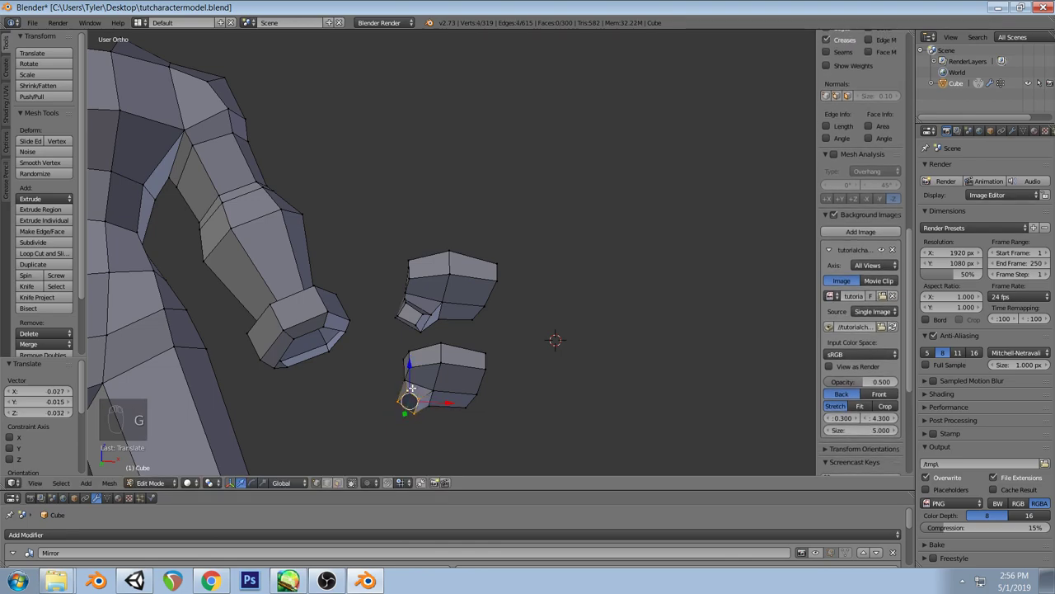
{"action": "right_click", "coordinate": [416, 394]}
{"action": "right_click", "coordinate": [427, 403], "text": "shift"}
{"action": "key", "text": "g"}
{"action": "left_click", "coordinate": [429, 395]}
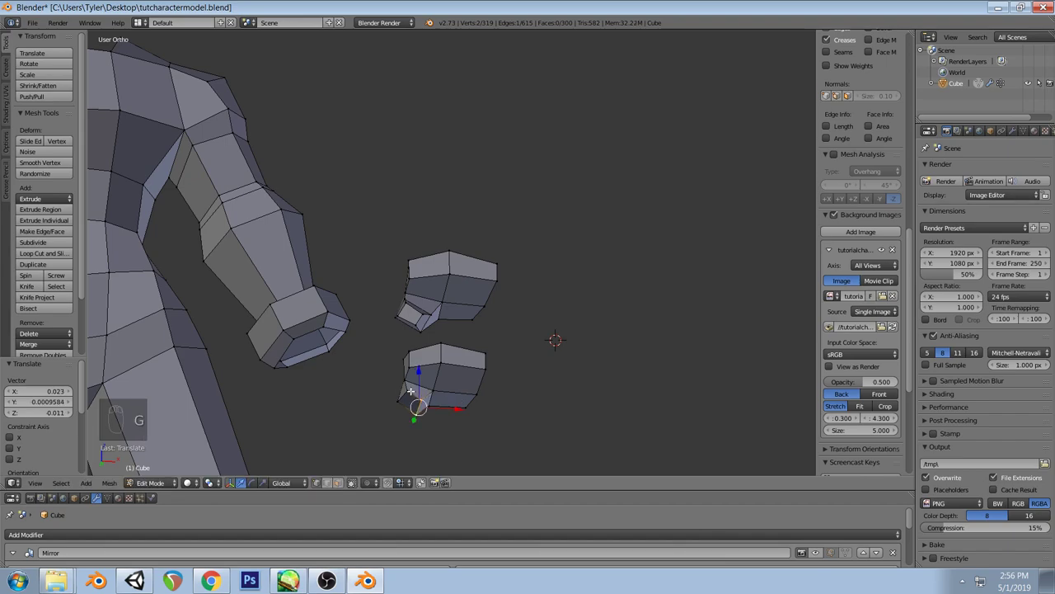
Reposition the outer corner vertex of the thumb's end loop
{"action": "right_click", "coordinate": [401, 397]}
{"action": "key", "text": "g"}
{"action": "left_click", "coordinate": [467, 402]}
{"action": "key", "text": "a"}
In the right orthographic view, extrude the thumb's end loop by -0.173 along Y and -0.092 along Z
{"action": "middle_click_drag", "start_coordinate": [418, 387], "coordinate": [542, 435]}
{"action": "key", "text": "KP_3"}
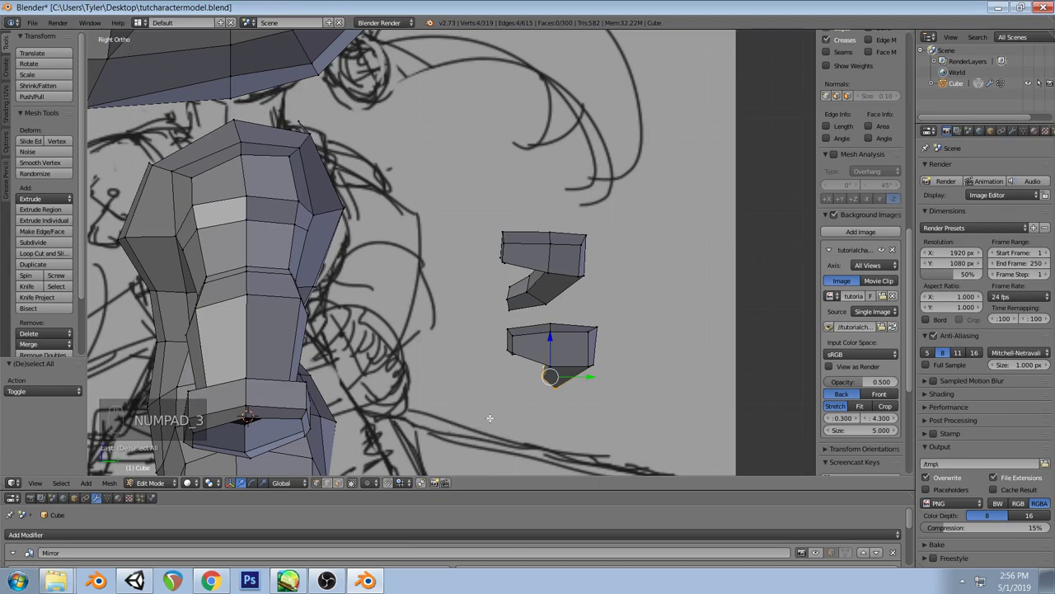
{"action": "key", "text": "e"}
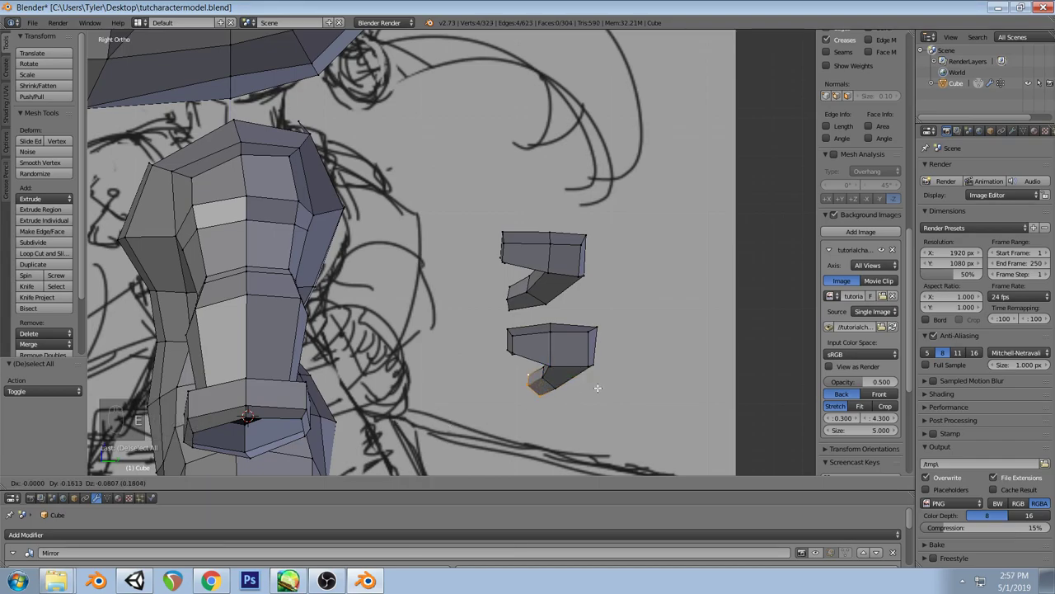
{"action": "left_click", "coordinate": [596, 389]}
Scale the extruded thumb end down to about 0.82 and close it with a face
{"action": "key", "text": "s"}
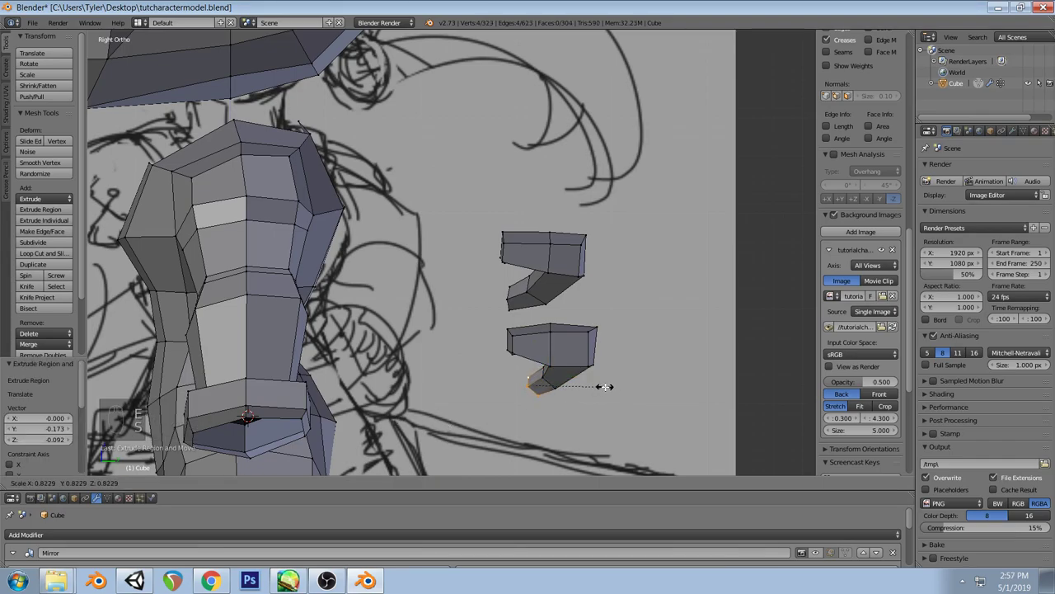
{"action": "left_click", "coordinate": [604, 386]}
{"action": "key", "text": "f"}
In the front orthographic view, nudge the thumb's tip face slightly inward and up
{"action": "mouse_move", "coordinate": [435, 347]}
{"action": "middle_mouse_down"}
{"action": "mouse_move", "coordinate": [554, 389]}
{"action": "mouse_move", "coordinate": [550, 354]}
{"action": "middle_mouse_up"}
{"action": "key", "text": "KP_1"}
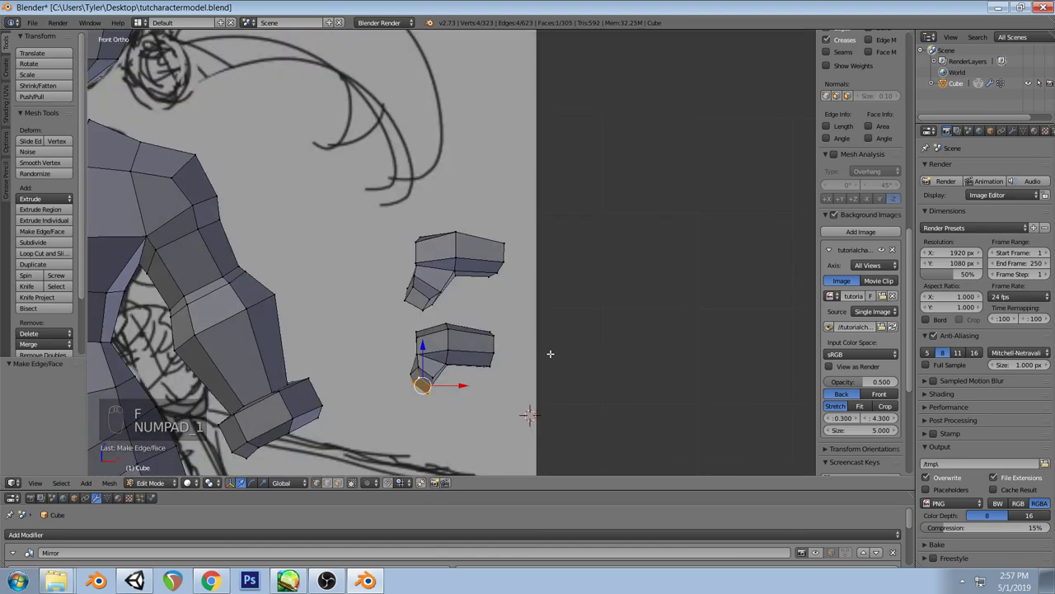
{"action": "key", "text": "g"}
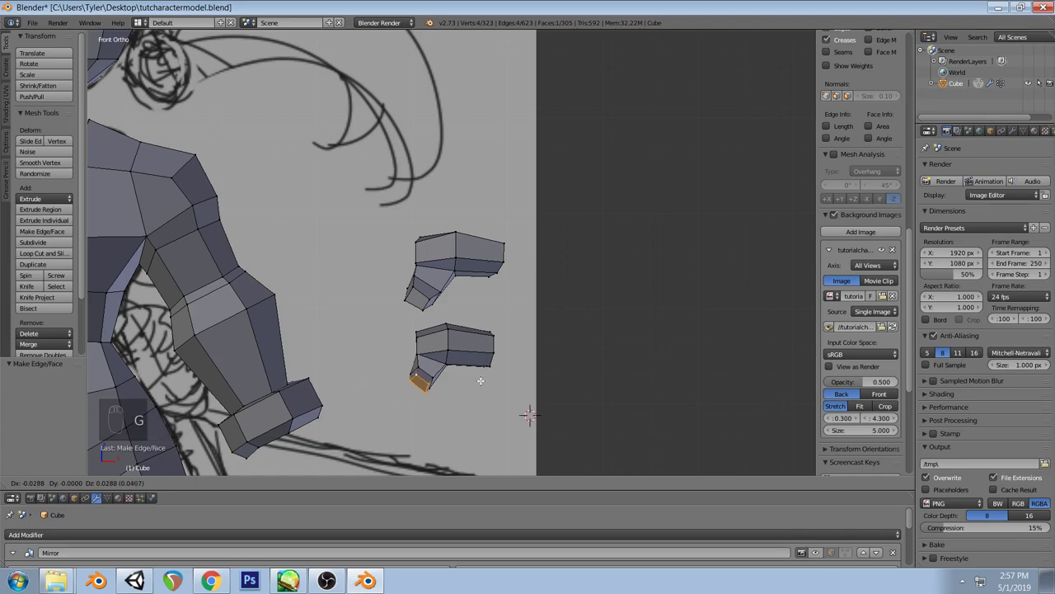
{"action": "key", "text": "a"}
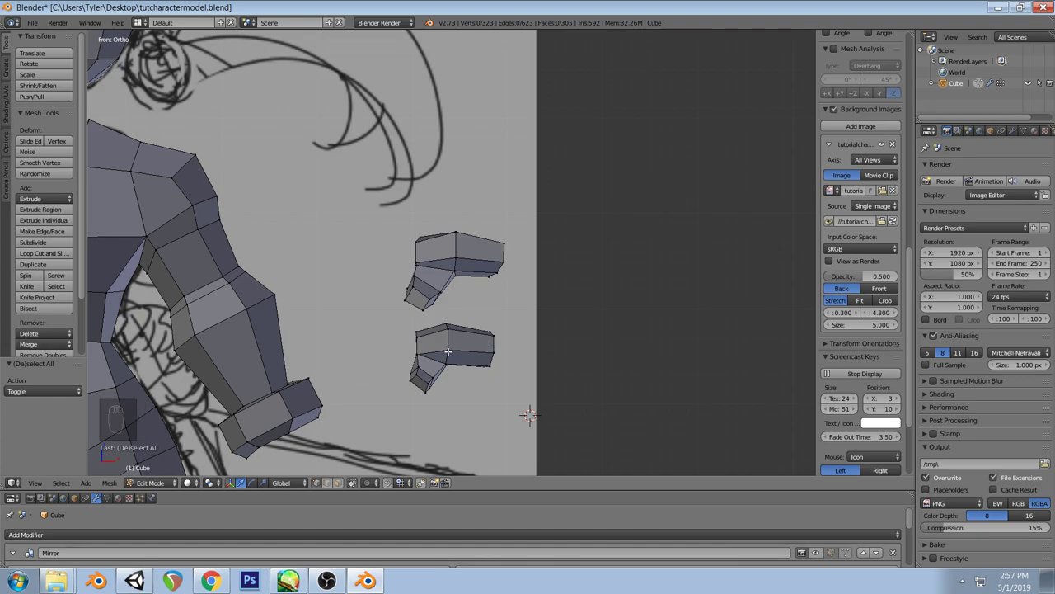
Subdivide the two long edges bordering the thumb's outer face, from the palm to the thumb's second joint, with one cut each
{"action": "middle_click_drag", "start_coordinate": [489, 285], "coordinate": [516, 294]}
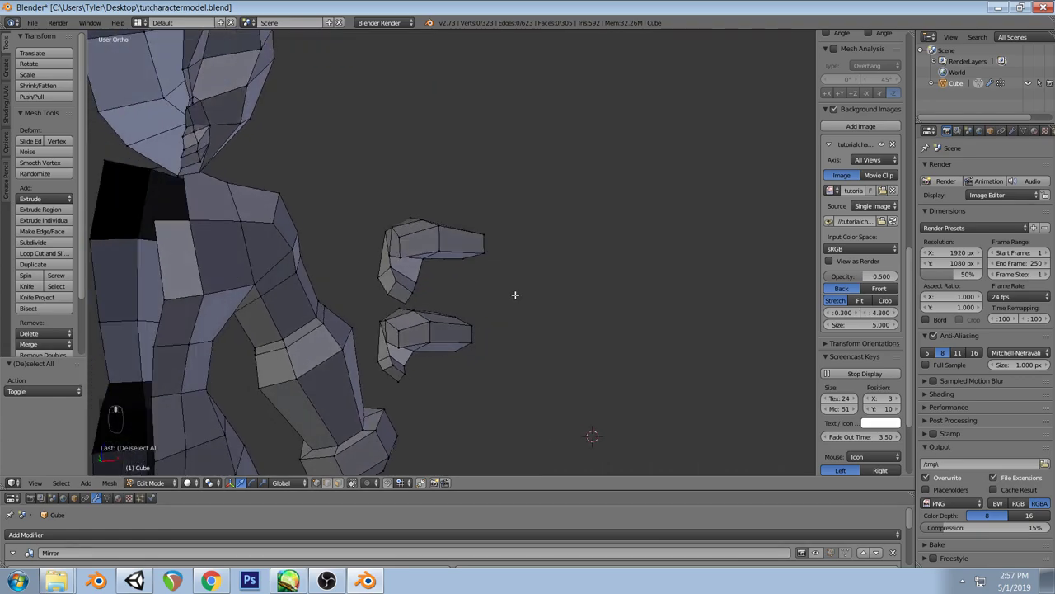
{"action": "middle_click_drag", "start_coordinate": [401, 321], "coordinate": [365, 332]}
{"action": "right_click", "coordinate": [350, 324]}
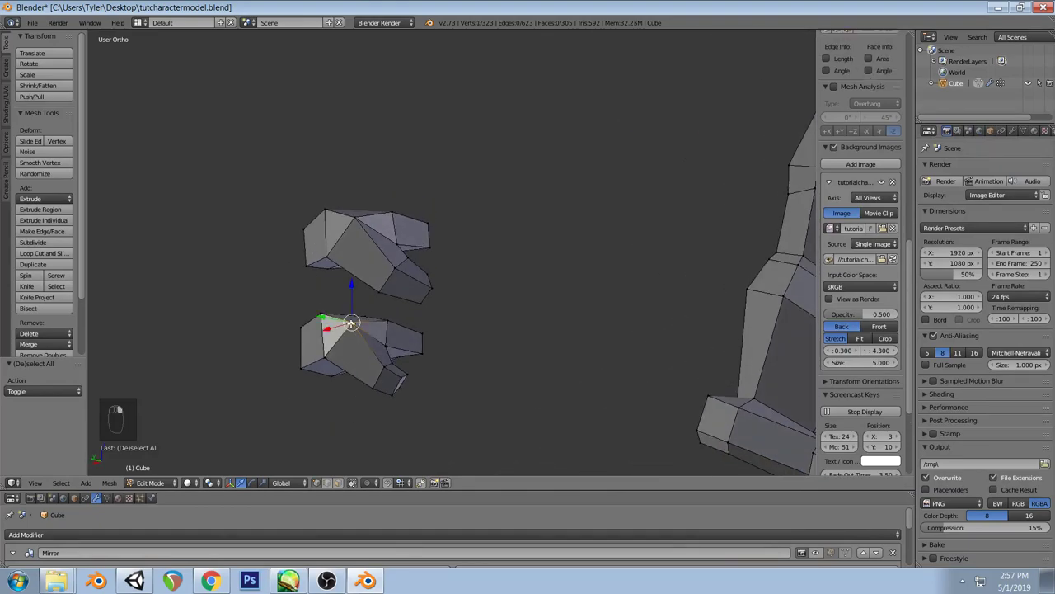
{"action": "right_click", "coordinate": [396, 363], "text": "shift"}
{"action": "key", "text": "w"}
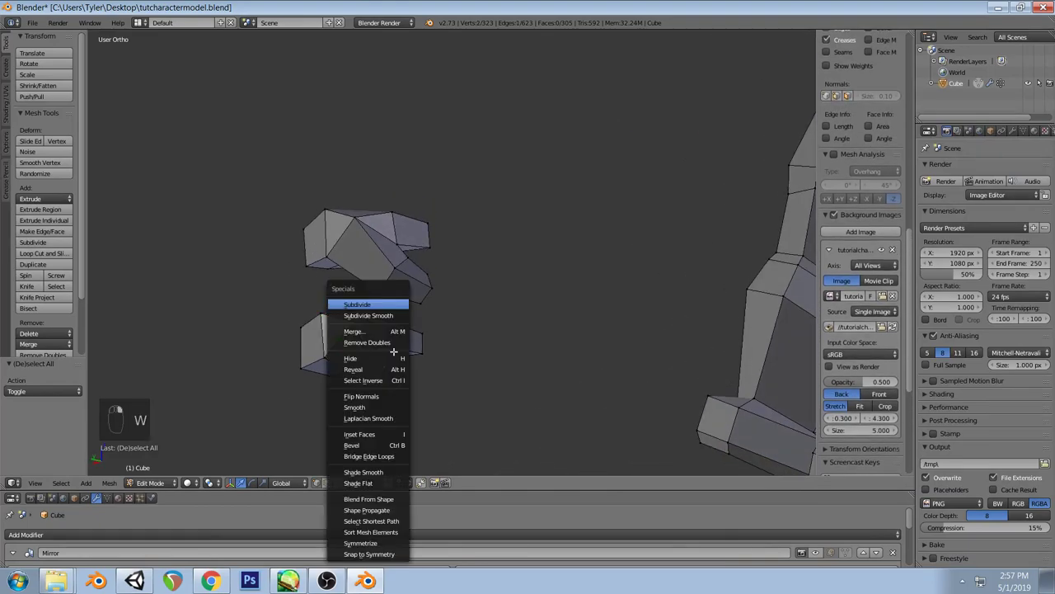
{"action": "left_click", "coordinate": [360, 304]}
{"action": "right_click", "coordinate": [372, 384], "text": "shift"}
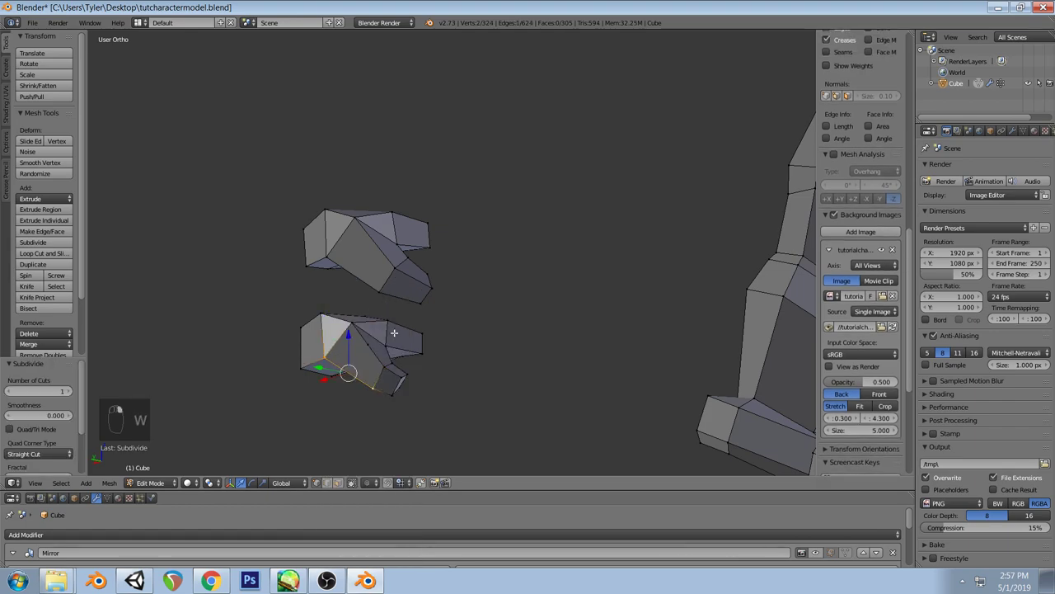
{"action": "key", "text": "w"}
{"action": "left_click", "coordinate": [388, 306]}
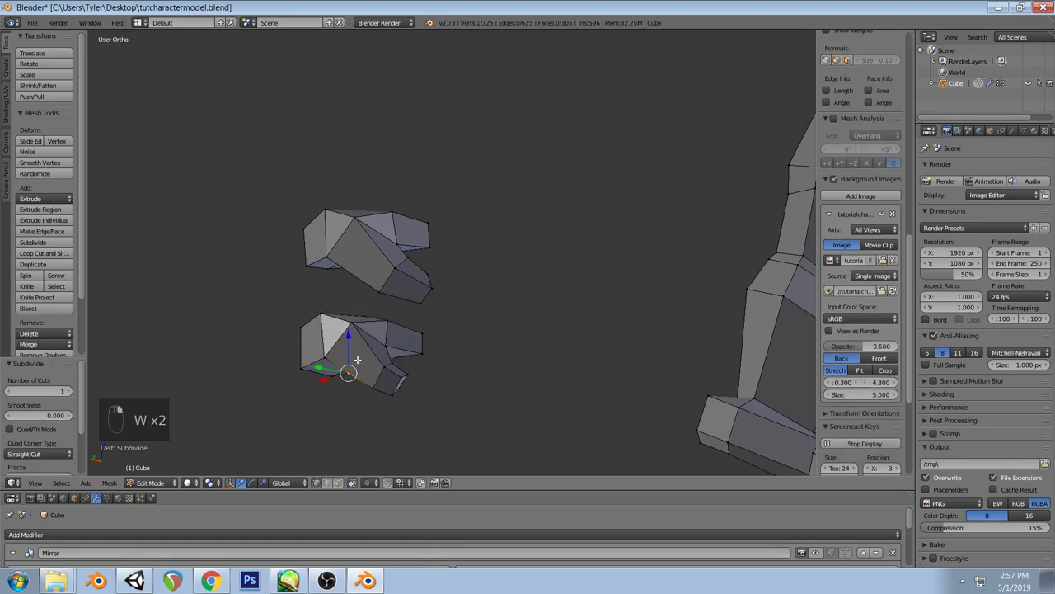
Connect the new midpoint vertices across the thumb's faces with edges
{"action": "middle_click_drag", "start_coordinate": [395, 349], "coordinate": [367, 383]}
{"action": "key", "text": "j"}
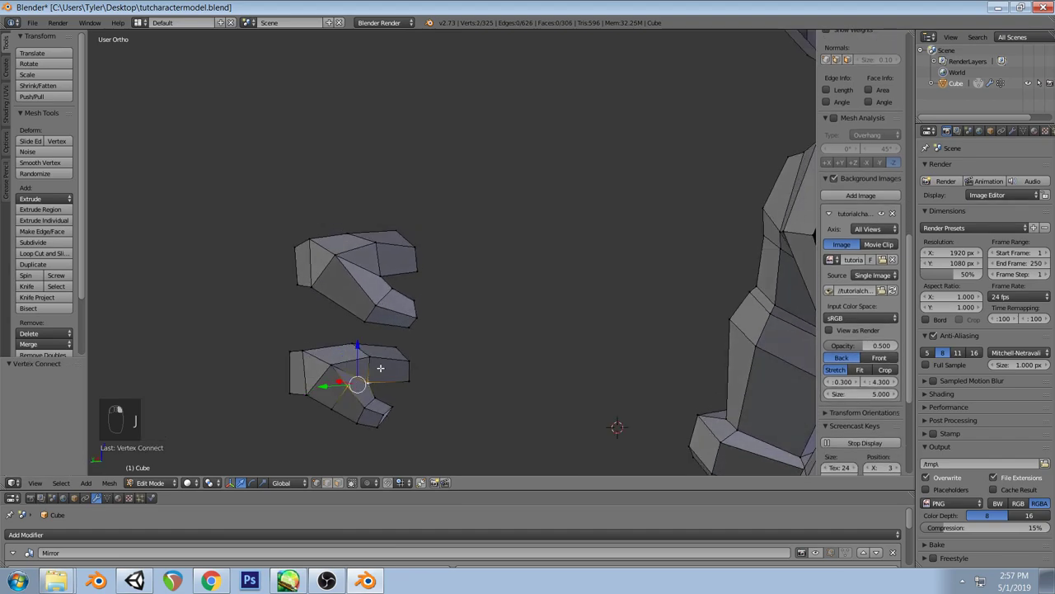
{"action": "key", "text": "j"}
{"action": "key", "text": "a"}
Reposition the subdivided thumb's lower middle vertex to round out its outer side
{"action": "mouse_move", "coordinate": [372, 365]}
{"action": "middle_mouse_down"}
{"action": "mouse_move", "coordinate": [333, 398]}
{"action": "mouse_move", "coordinate": [381, 391]}
{"action": "middle_mouse_up"}
{"action": "right_click", "coordinate": [334, 408], "text": "shift"}
{"action": "key", "text": "g"}
{"action": "left_click", "coordinate": [402, 377]}
{"action": "key", "text": "a"}
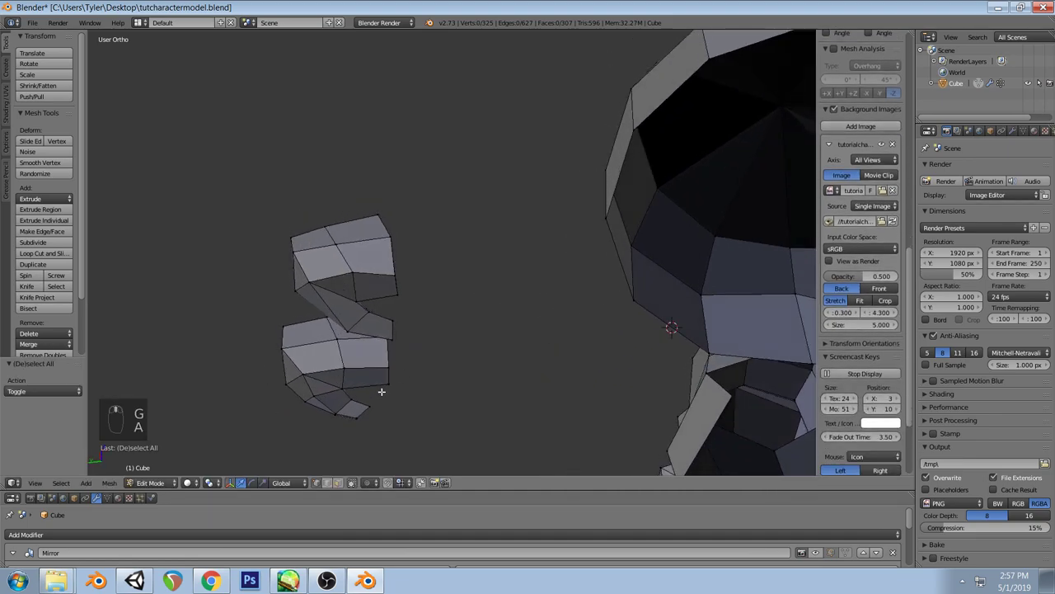
In wireframe, select the thumb's tip vertices, rotate them by -27.227°, and shift them into place
{"action": "key", "text": "z"}
{"action": "mouse_move", "coordinate": [382, 412]}
{"action": "left_mouse_down", "text": "ctrl"}
{"action": "mouse_move", "coordinate": [379, 402]}
{"action": "mouse_move", "coordinate": [351, 432]}
{"action": "mouse_move", "coordinate": [370, 403]}
{"action": "left_mouse_up", "text": "ctrl"}
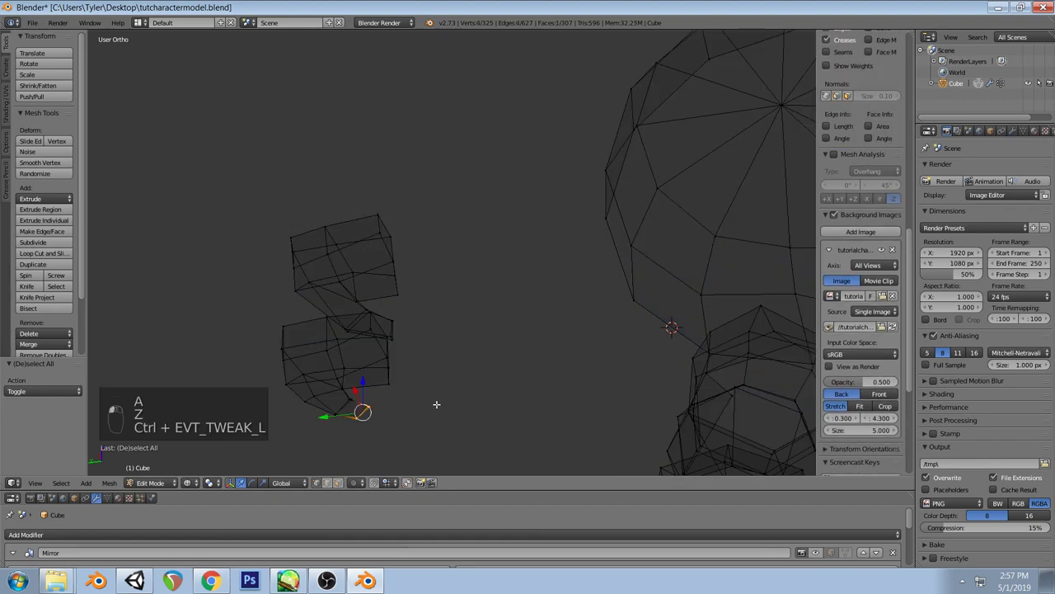
{"action": "key", "text": "r"}
{"action": "key", "text": "g"}
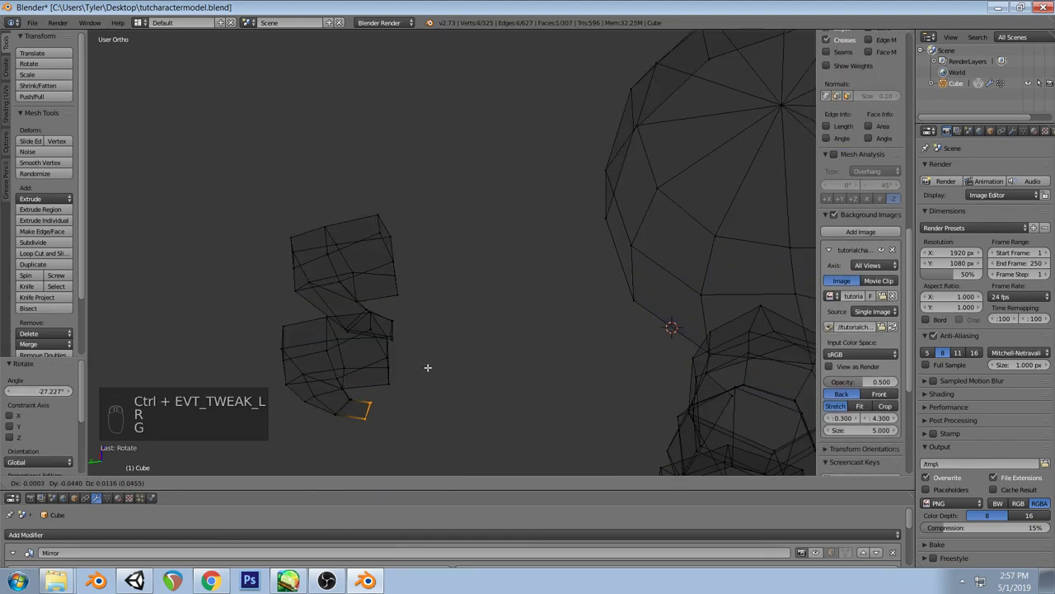
{"action": "left_click", "coordinate": [424, 368]}
{"action": "key", "text": "a"}
{"action": "key", "text": "z"}
{"action": "middle_click_drag", "start_coordinate": [444, 362], "coordinate": [437, 321]}
{"action": "right_click", "coordinate": [418, 397]}
{"action": "key", "text": "g"}
{"action": "right_click", "coordinate": [507, 346]}
{"action": "key", "text": "a"}
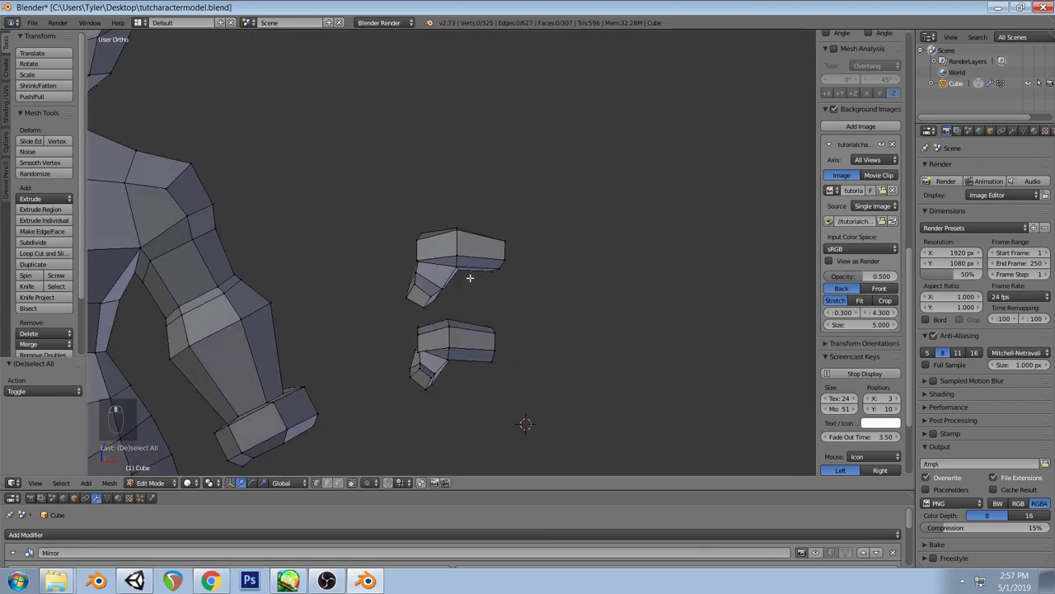
In the front orthographic view, move the entire upper reference hand up and outward, to the edge of the background sketch
{"action": "key", "text": "KP_1"}
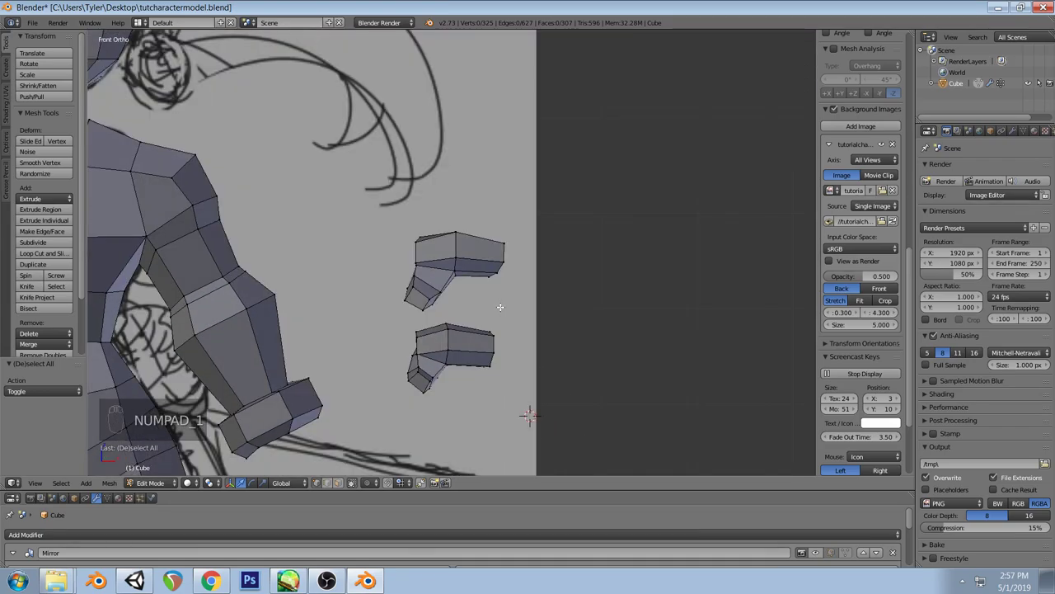
{"action": "key", "text": "l"}
{"action": "scroll", "coordinate": [462, 263], "scroll_direction": "down", "scroll_amount": 7}
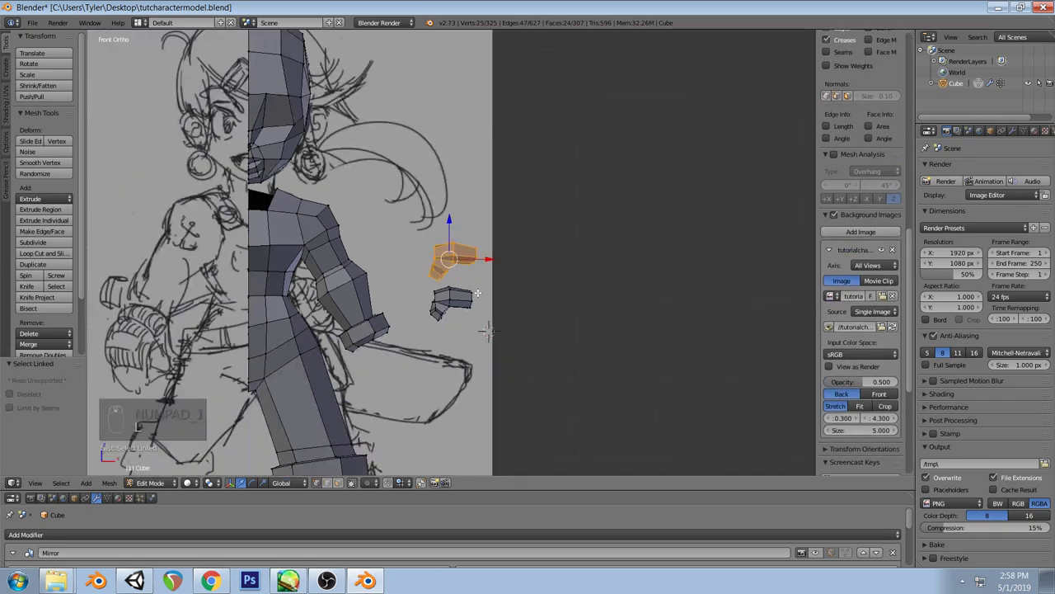
{"action": "key", "text": "g"}
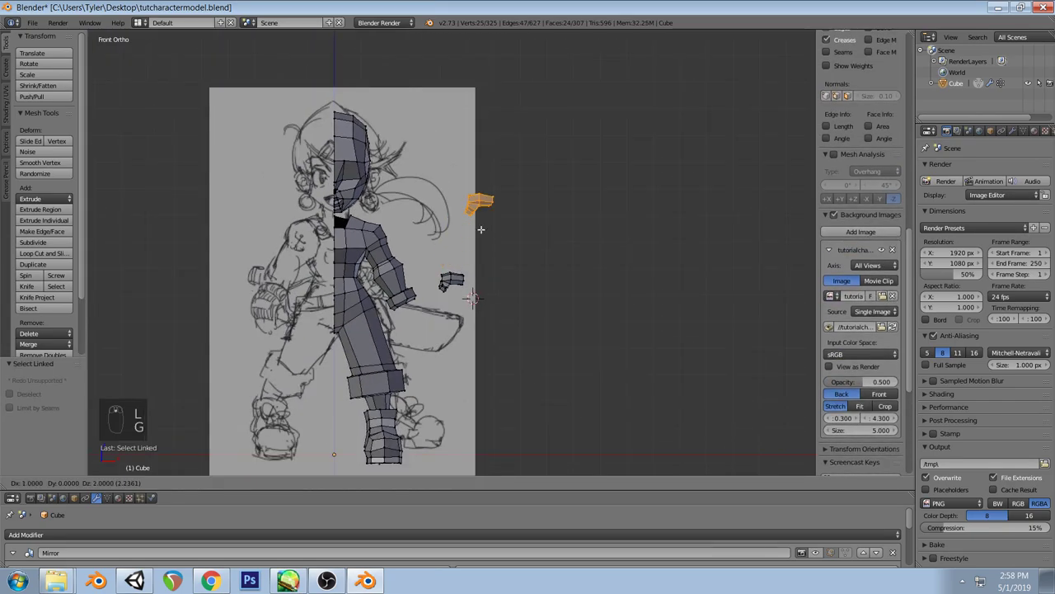
{"action": "left_click", "coordinate": [466, 243]}
{"action": "key", "text": "a"}
{"action": "scroll", "coordinate": [479, 260], "scroll_direction": "up", "scroll_amount": 3}
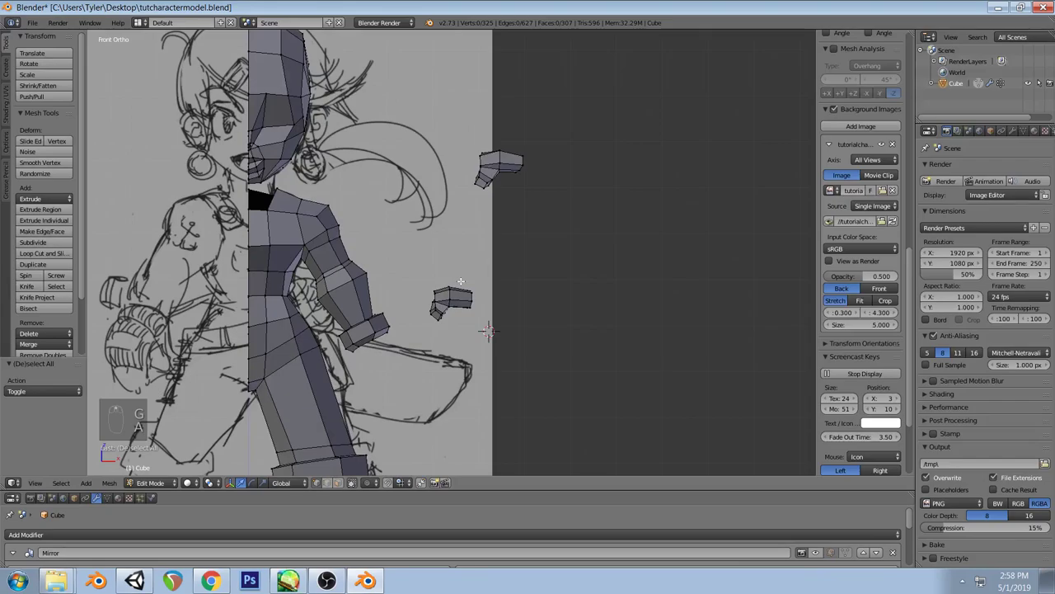
Move the entire new hand up and outward to just below the reference hand
{"action": "scroll", "coordinate": [488, 330], "scroll_direction": "up", "scroll_amount": 2}
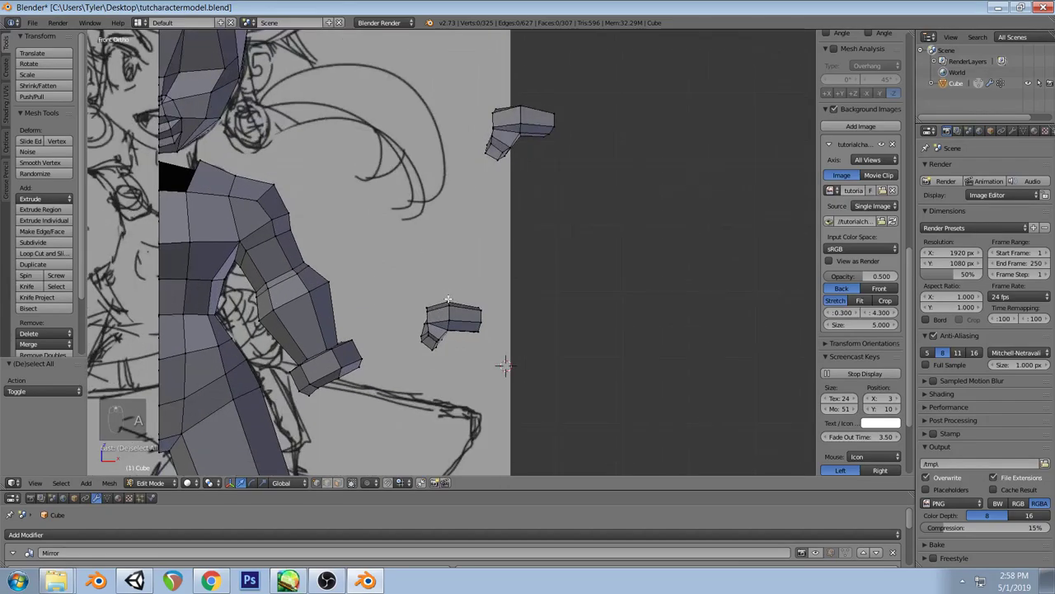
{"action": "key", "text": "l"}
{"action": "key", "text": "g"}
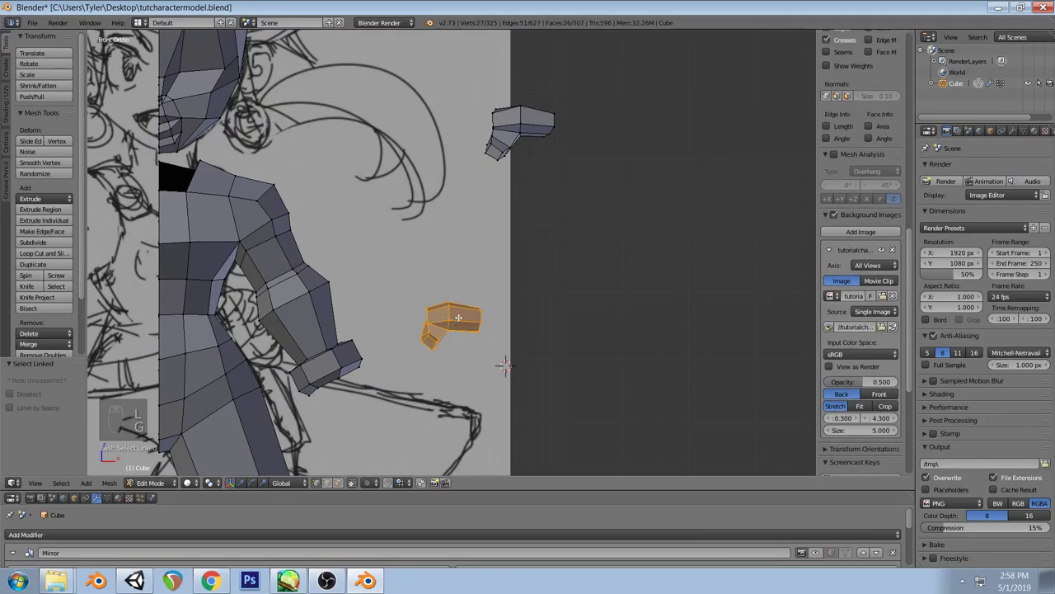
{"action": "left_click", "coordinate": [554, 201]}
Duplicate the new hand in place and move the copy by -3.000 along X and -3.100 along Z to the wrist
{"action": "key", "text": "shift+d"}
{"action": "right_click", "coordinate": [535, 154]}
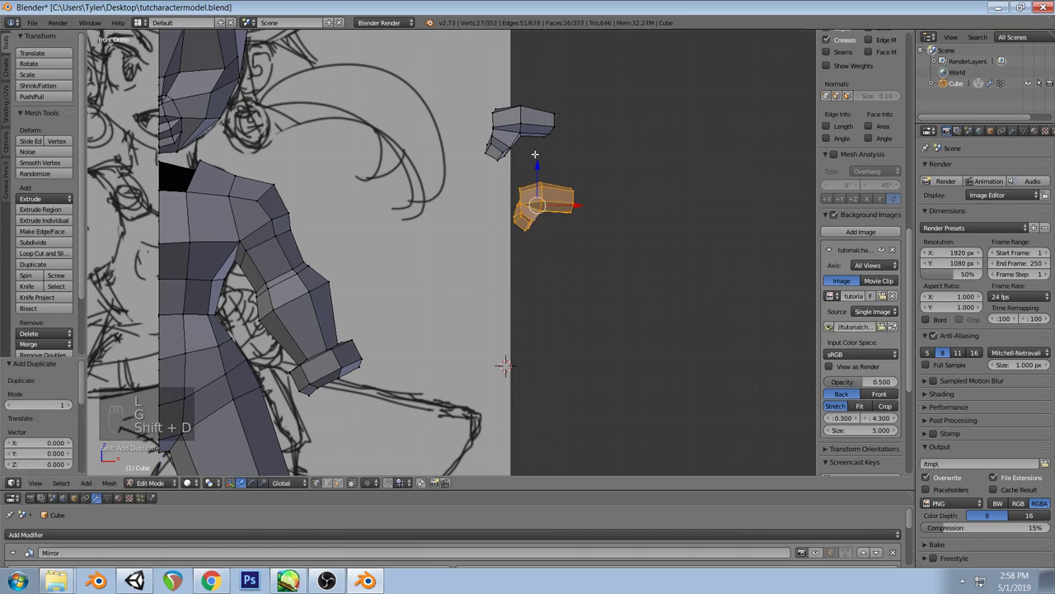
{"action": "key", "text": "g"}
{"action": "left_click", "coordinate": [364, 401]}
Rotate the copied hand freely by 89.954° and -9.74°, and rotate it by -35° in the front view to follow the forearm
{"action": "key", "text": "r"}
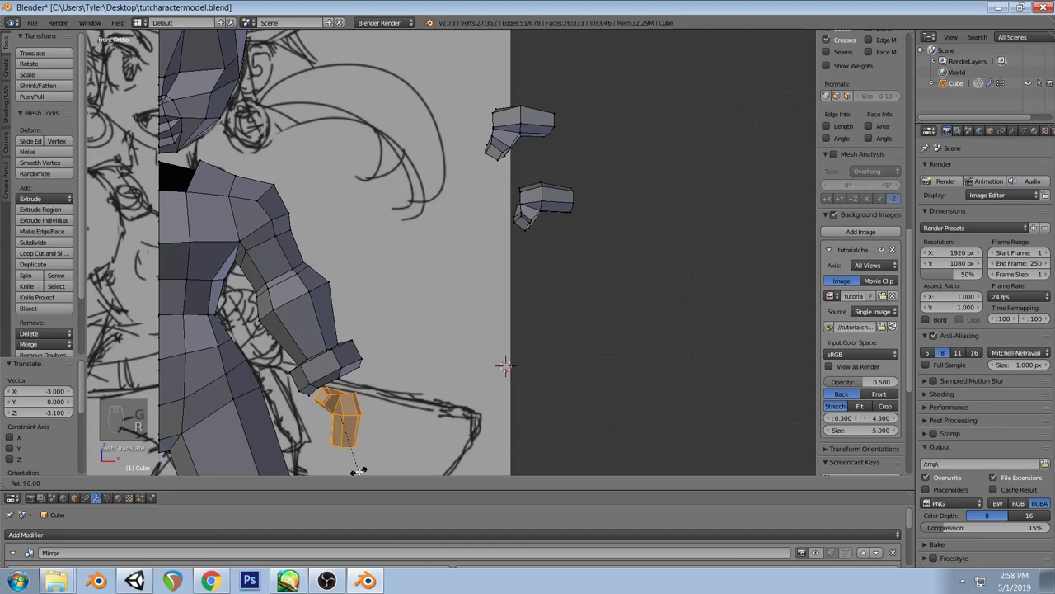
{"action": "key", "text": "r"}
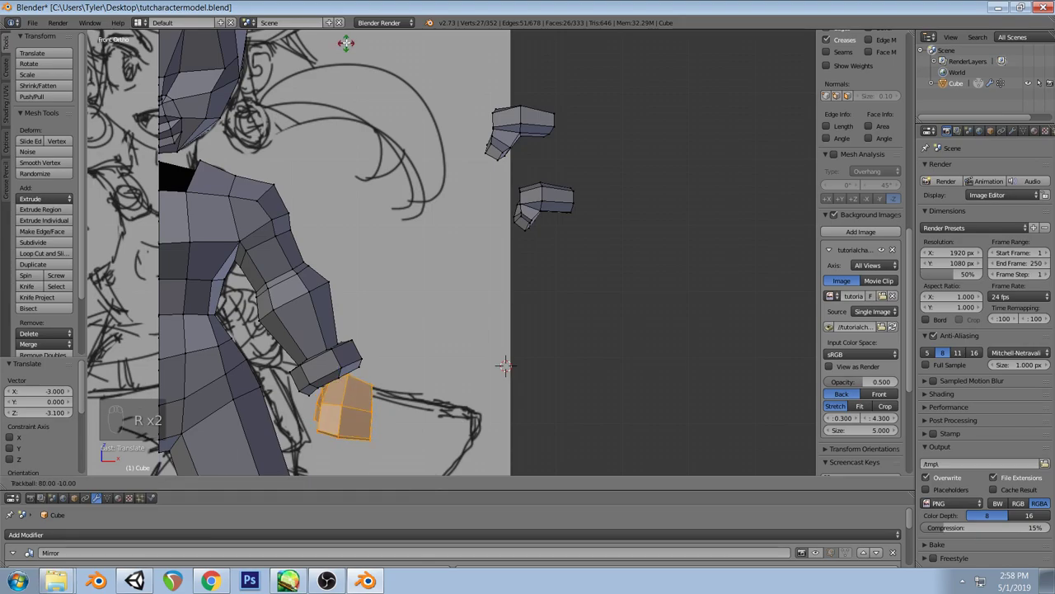
{"action": "left_click", "coordinate": [347, 53]}
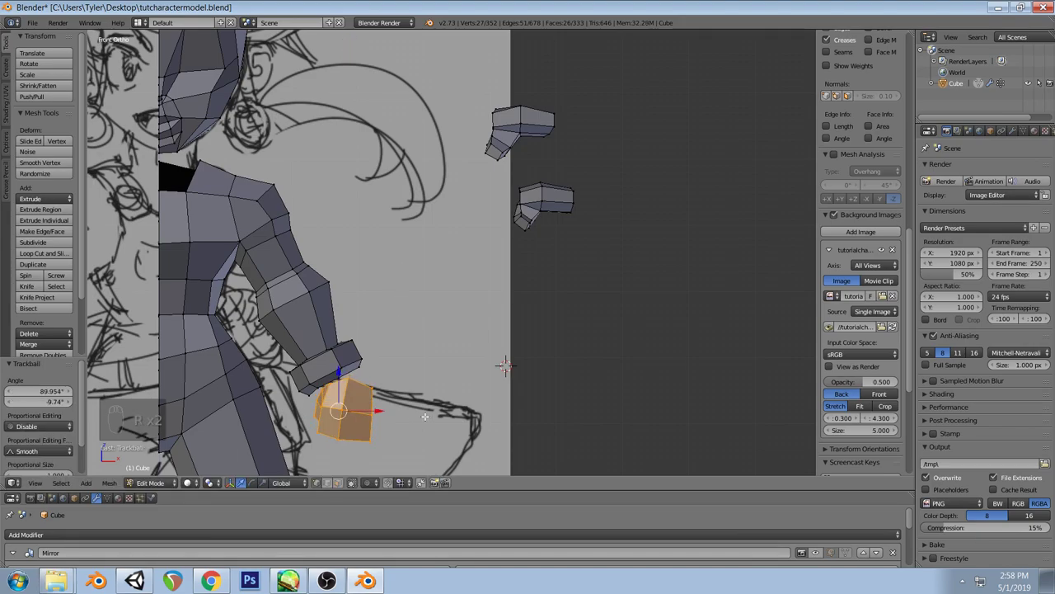
{"action": "key", "text": "r"}
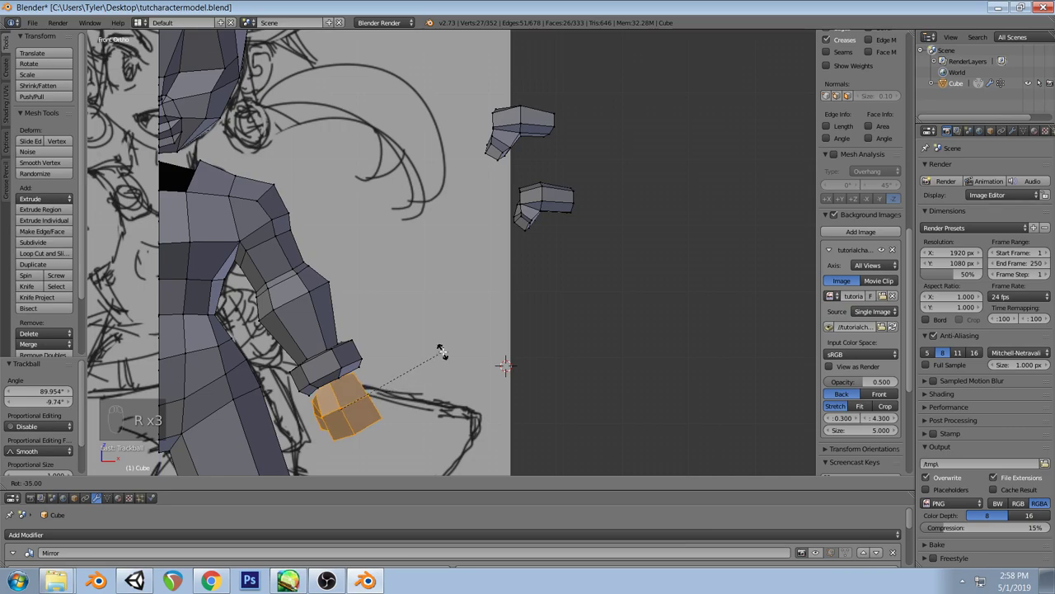
{"action": "left_click", "coordinate": [441, 352]}
Enlarge the copied hand and place it below the wrist with moves of X 0.083, Z -0.108 and X 0.014, Z -0.229
{"action": "key", "text": "g"}
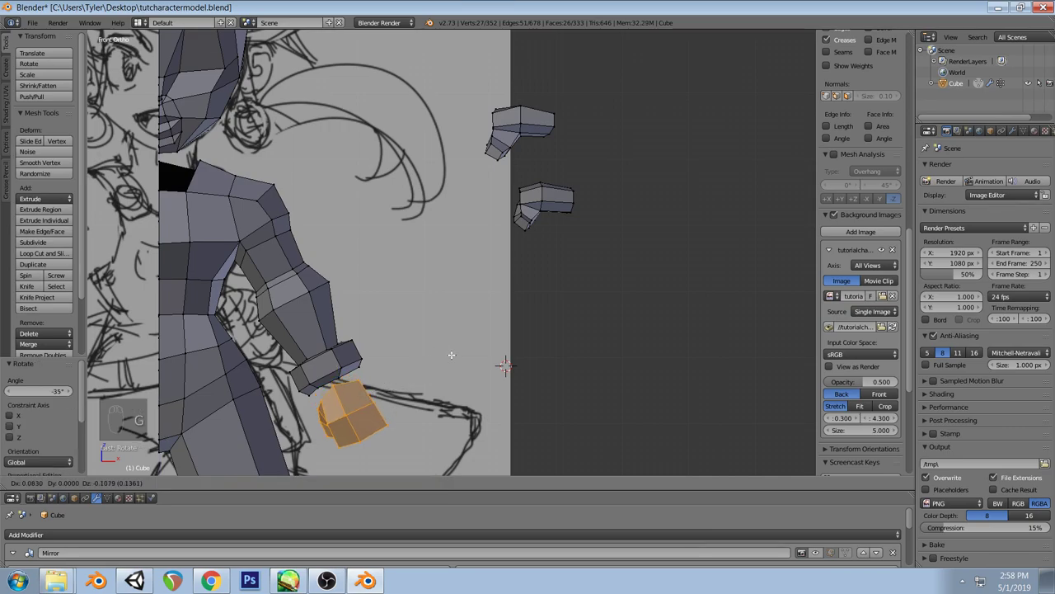
{"action": "left_click", "coordinate": [448, 355]}
{"action": "scroll", "coordinate": [450, 329], "scroll_direction": "down", "scroll_amount": 3}
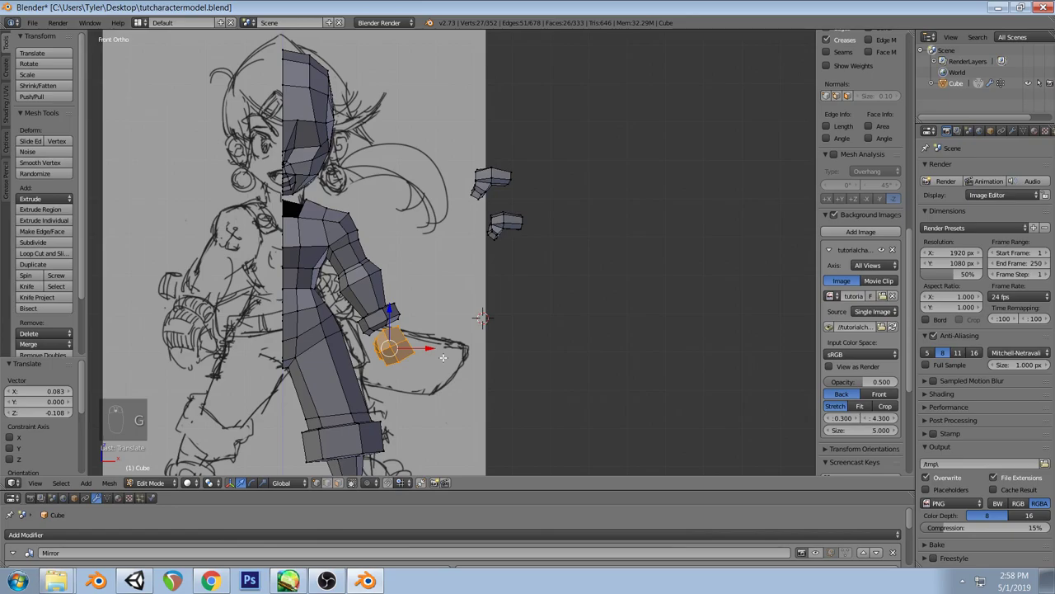
{"action": "key", "text": "s"}
{"action": "left_click", "coordinate": [473, 360]}
{"action": "key", "text": "g"}
{"action": "left_click", "coordinate": [469, 371]}
In the right orthographic view, move the copied hand by -2.997 along Y so it sits under the arm
{"action": "middle_click_drag", "start_coordinate": [495, 346], "coordinate": [355, 341]}
{"action": "key", "text": "KP_3"}
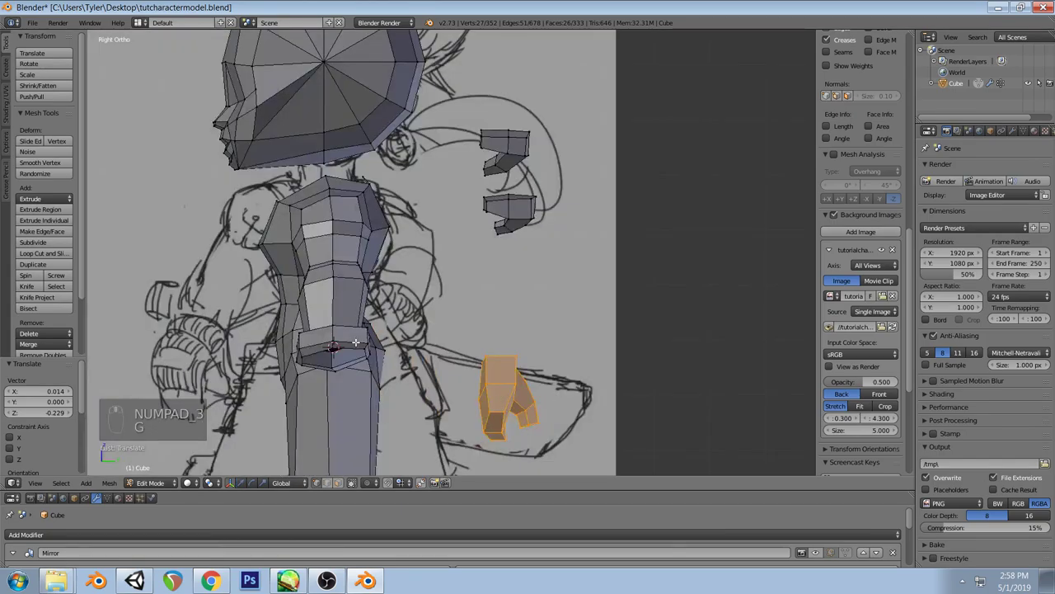
{"action": "key", "text": "g"}
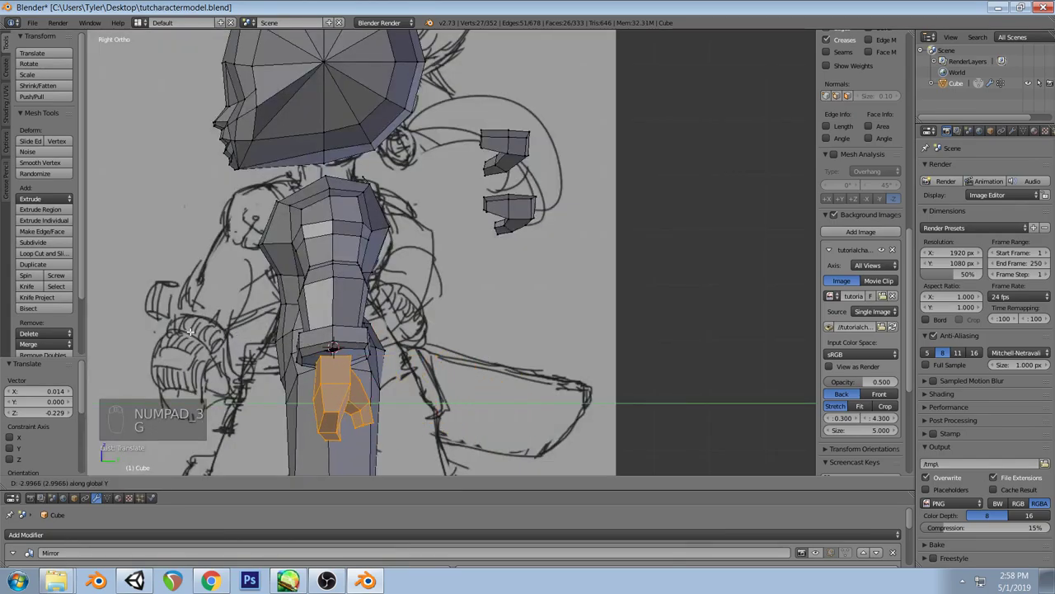
{"action": "left_click", "coordinate": [190, 331]}
In the front view, rotate the hand freely by -20.626° and 89.954°, turn it by -20.45°, and nudge it against the wrist
{"action": "mouse_move", "coordinate": [347, 346]}
{"action": "middle_mouse_down"}
{"action": "mouse_move", "coordinate": [393, 323]}
{"action": "mouse_move", "coordinate": [427, 283]}
{"action": "mouse_move", "coordinate": [478, 313]}
{"action": "mouse_move", "coordinate": [426, 358]}
{"action": "mouse_move", "coordinate": [394, 363]}
{"action": "middle_mouse_up"}
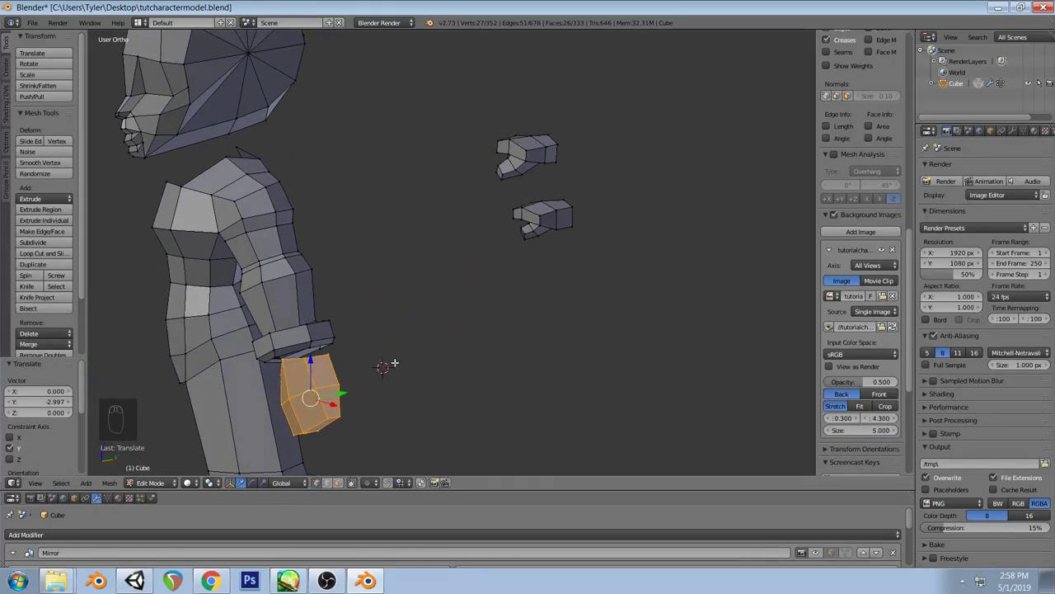
{"action": "key", "text": "KP_1"}
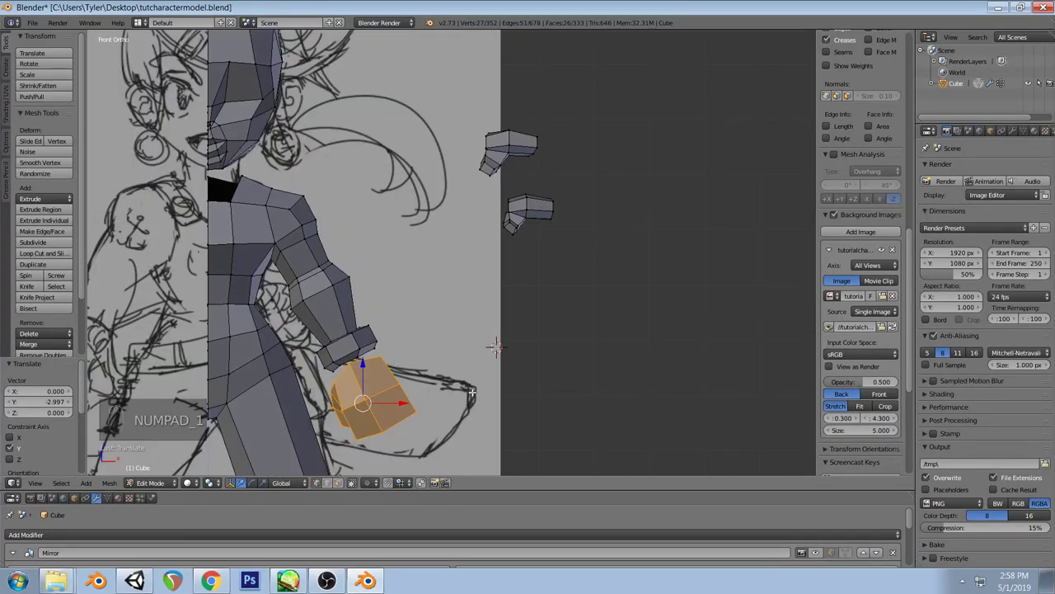
{"action": "key", "text": "r"}
{"action": "key", "text": "r"}
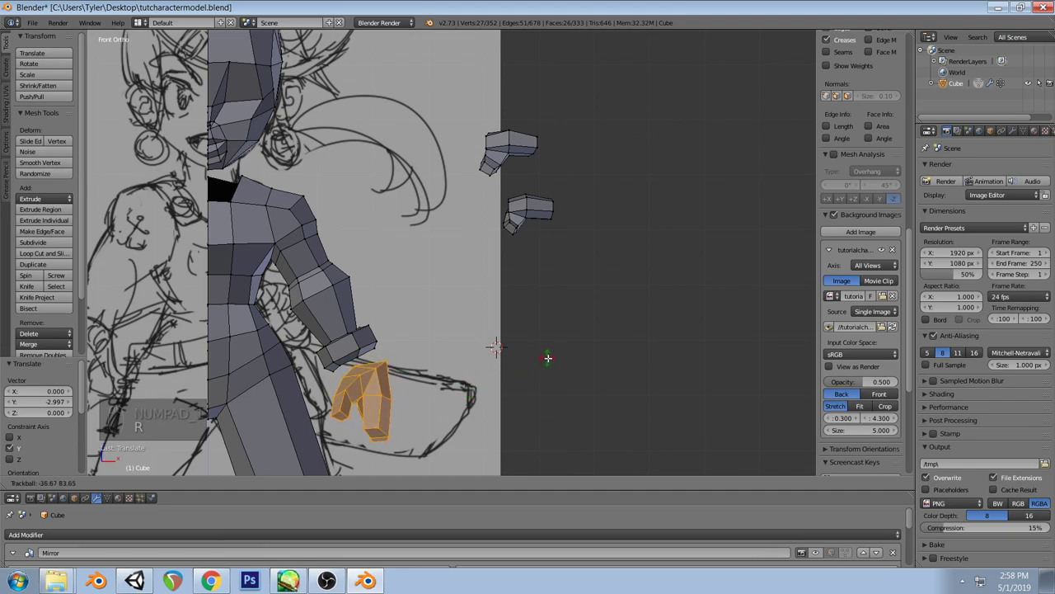
{"action": "left_click", "coordinate": [552, 375]}
{"action": "key", "text": "r"}
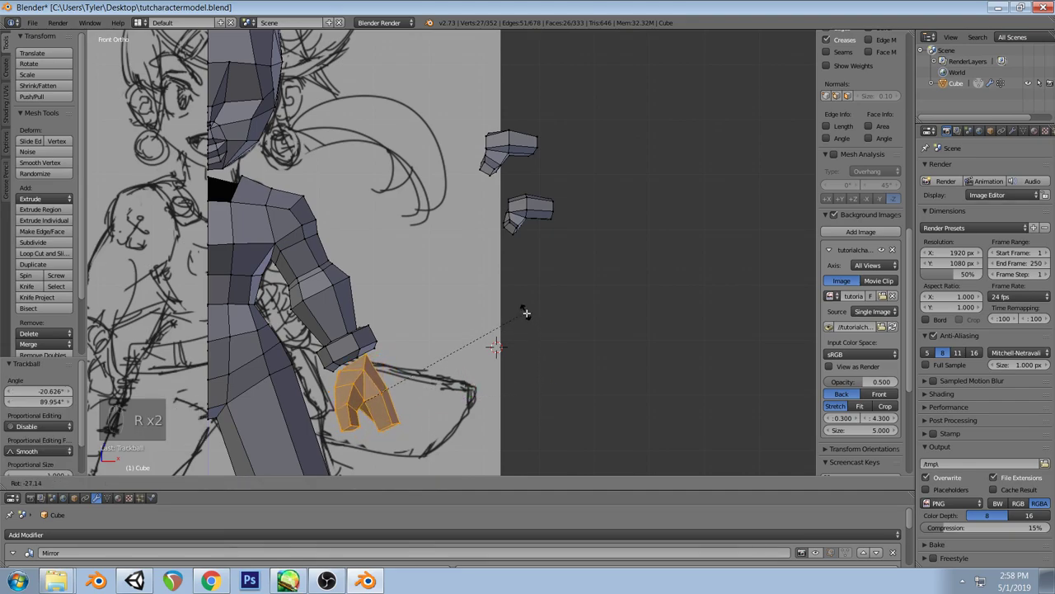
{"action": "left_click", "coordinate": [533, 332]}
{"action": "key", "text": "g"}
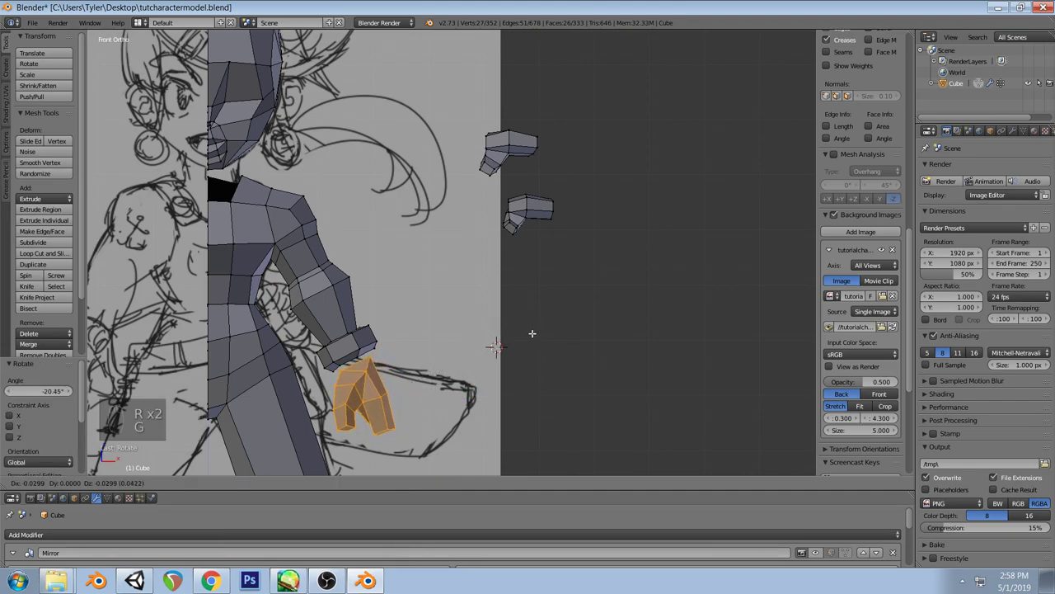
{"action": "left_click", "coordinate": [533, 330]}
In the right view, shift the whole hand along Y to centre it under the wrist cuff, and deselect it
{"action": "key", "text": "a"}
{"action": "middle_click_drag", "start_coordinate": [455, 386], "coordinate": [370, 420]}
{"action": "key", "text": "KP_3"}
{"action": "key", "text": "ctrl+z"}
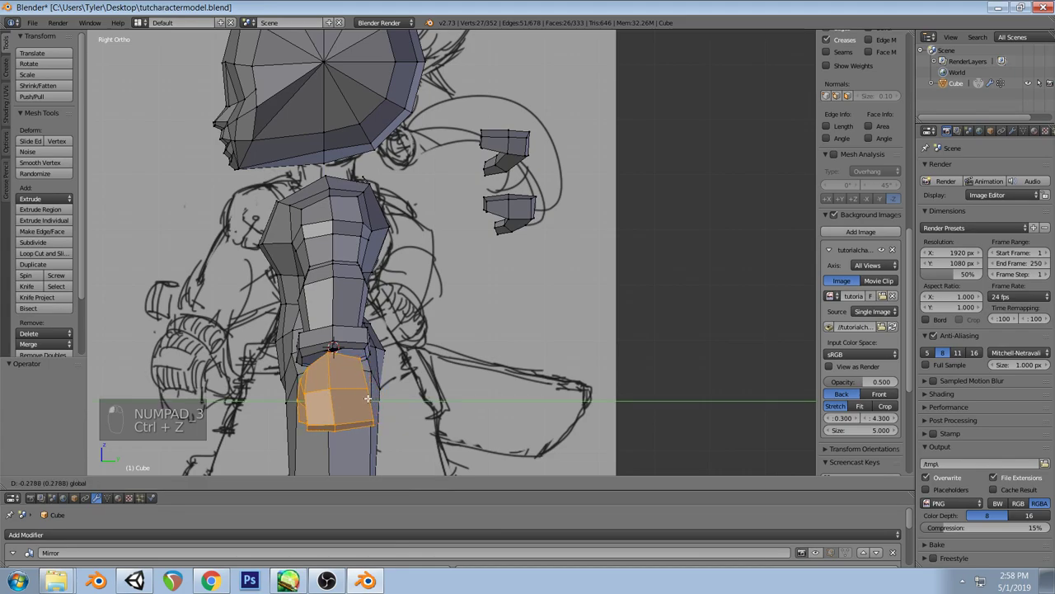
{"action": "key", "text": "a"}
Display the mirrored half of the body in Edit Mode and examine how the hands fit the arms from several angles
{"action": "mouse_move", "coordinate": [388, 363]}
{"action": "middle_mouse_down"}
{"action": "mouse_move", "coordinate": [375, 340]}
{"action": "mouse_move", "coordinate": [429, 344]}
{"action": "mouse_move", "coordinate": [467, 333]}
{"action": "mouse_move", "coordinate": [476, 348]}
{"action": "middle_mouse_up"}
{"action": "scroll", "coordinate": [476, 348], "scroll_direction": "down", "scroll_amount": 3}
{"action": "middle_click_drag", "start_coordinate": [626, 412], "coordinate": [502, 365]}
{"action": "scroll", "coordinate": [502, 366], "scroll_direction": "down", "scroll_amount": 2}
{"action": "scroll", "coordinate": [495, 358], "scroll_direction": "up", "scroll_amount": 4}
{"action": "key", "text": "KP_1"}
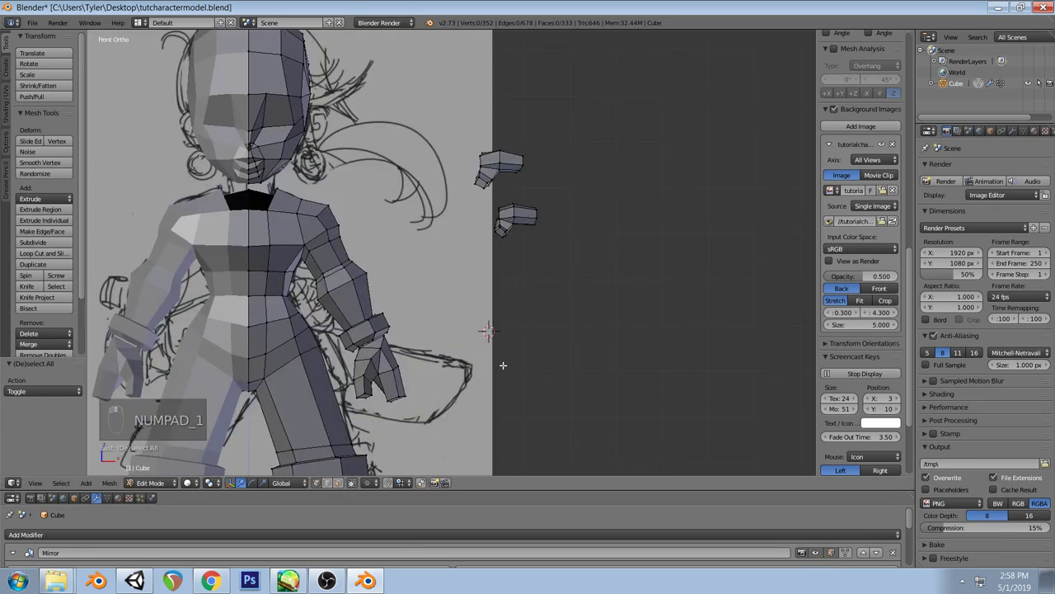
{"action": "scroll", "coordinate": [451, 382], "scroll_direction": "up", "scroll_amount": 1}
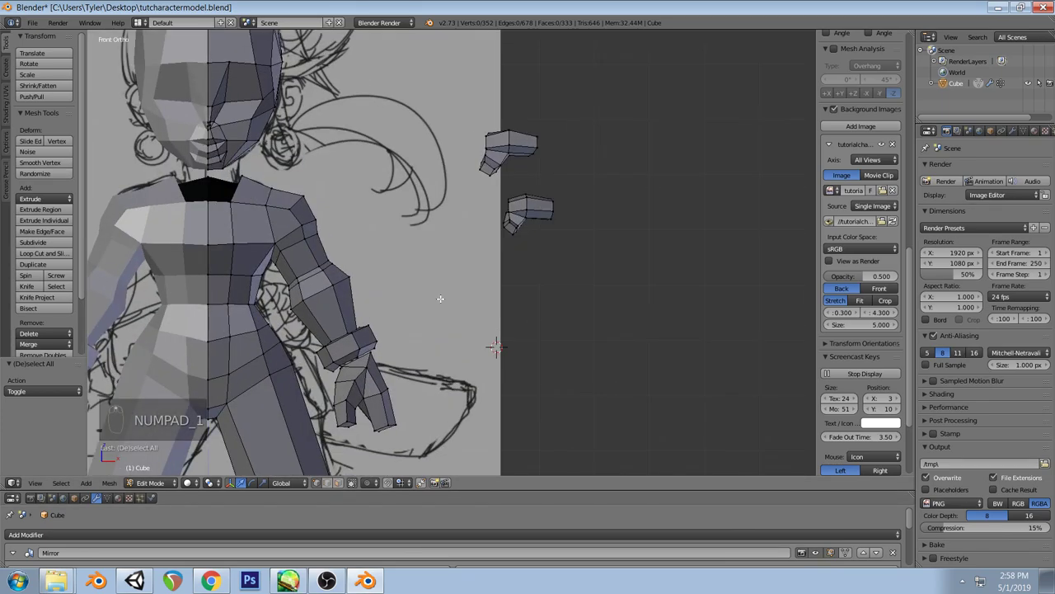
{"action": "mouse_move", "coordinate": [426, 385]}
{"action": "middle_mouse_down"}
{"action": "mouse_move", "coordinate": [344, 336]}
{"action": "mouse_move", "coordinate": [330, 313]}
{"action": "mouse_move", "coordinate": [344, 301]}
{"action": "mouse_move", "coordinate": [401, 302]}
{"action": "mouse_move", "coordinate": [422, 290]}
{"action": "middle_mouse_up"}
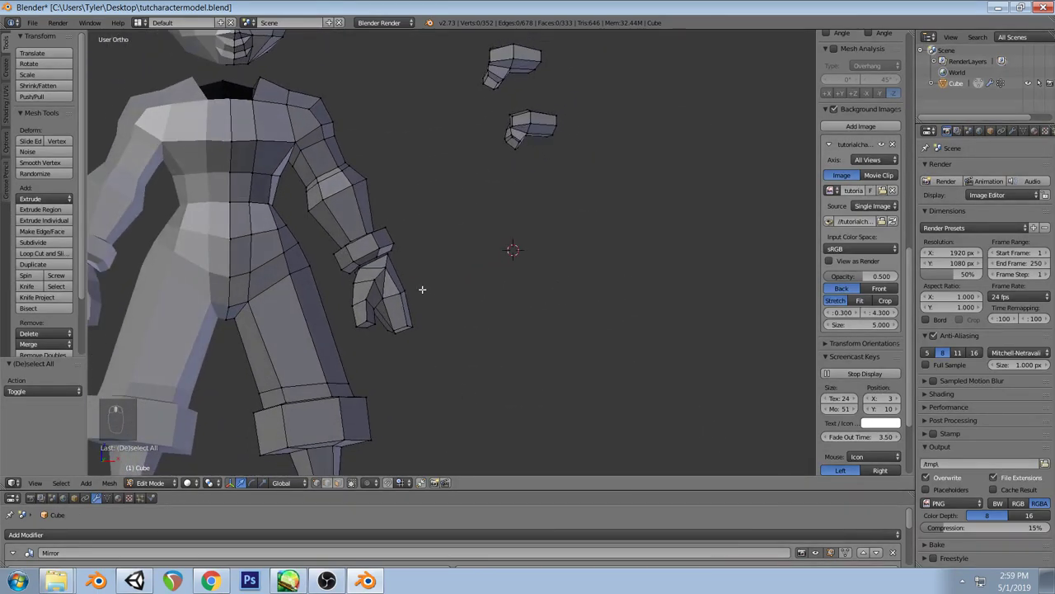
{"action": "key", "text": "KP_1"}
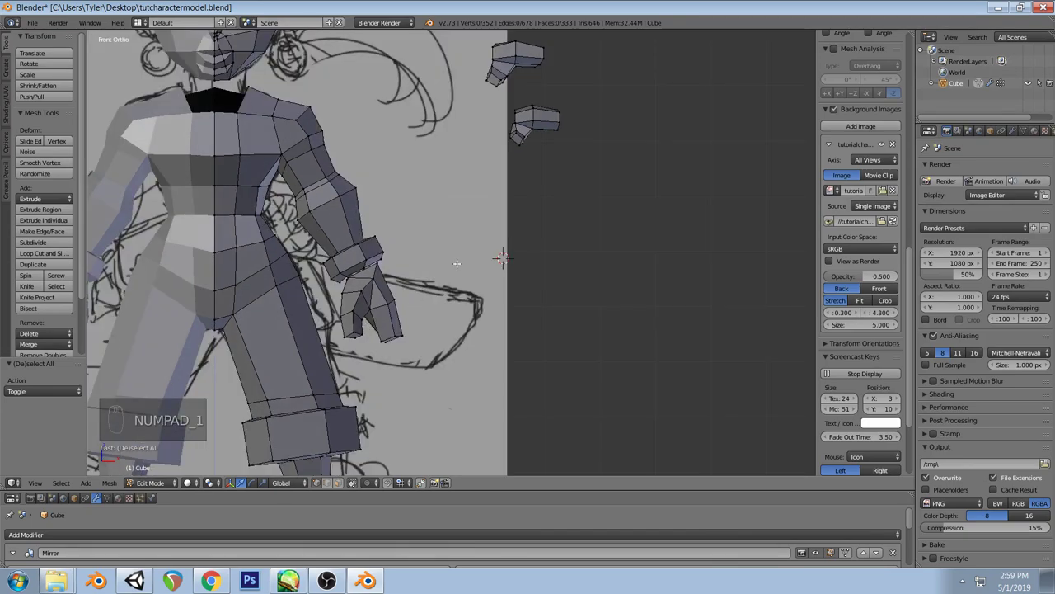
Try to rotate the end face of the thumb in the front view
{"action": "right_click", "coordinate": [350, 331]}
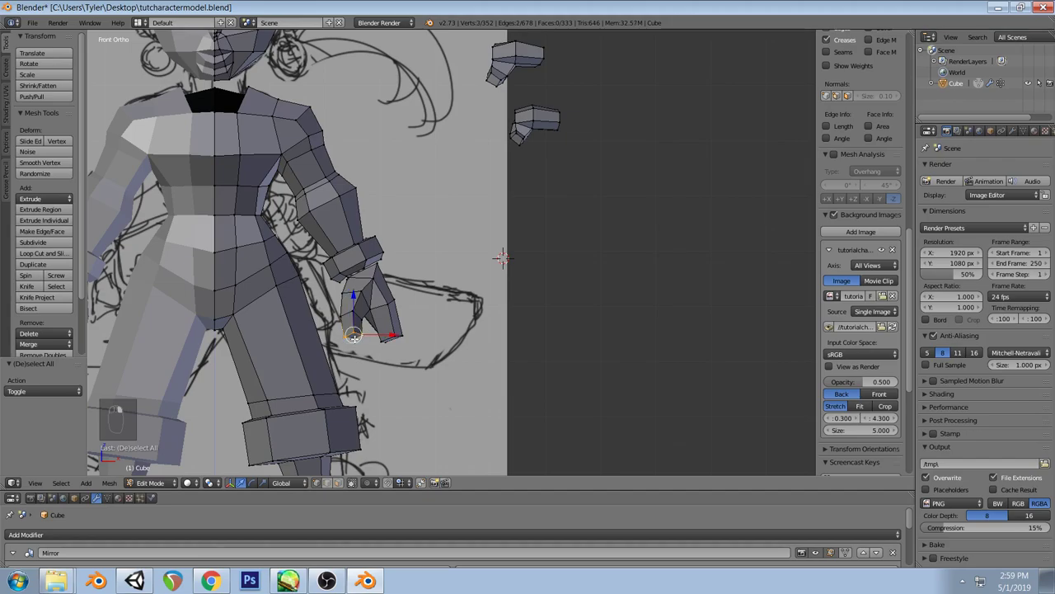
{"action": "key", "text": "r"}
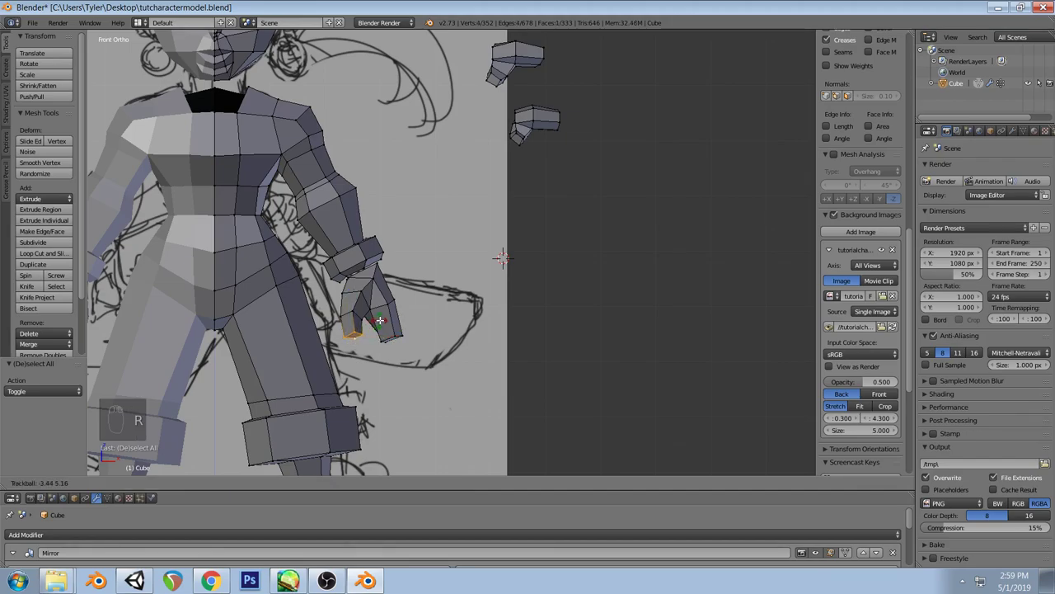
{"action": "key", "text": "r"}
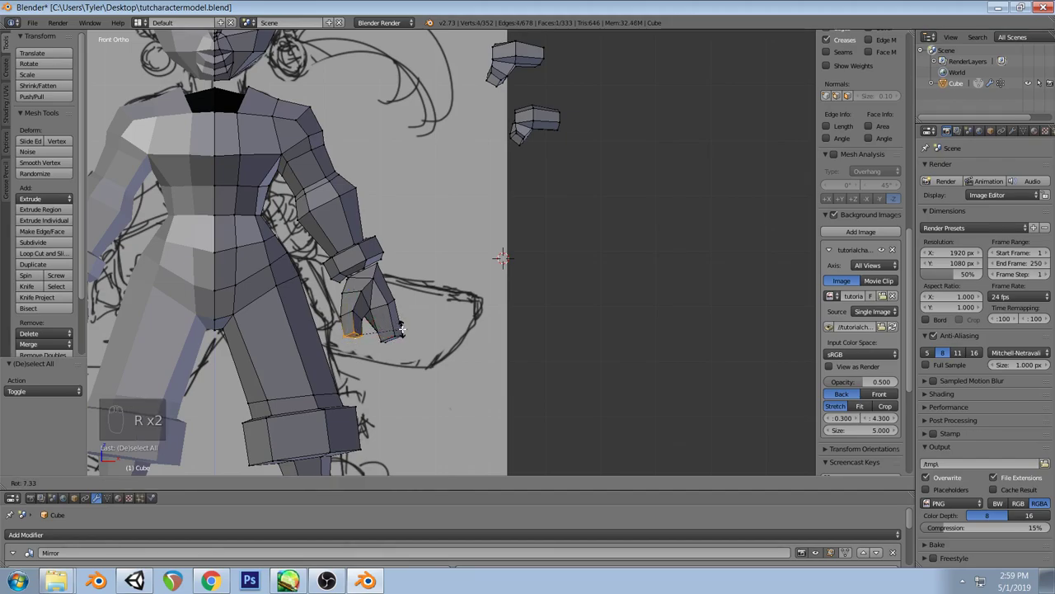
{"action": "left_click", "coordinate": [401, 329]}
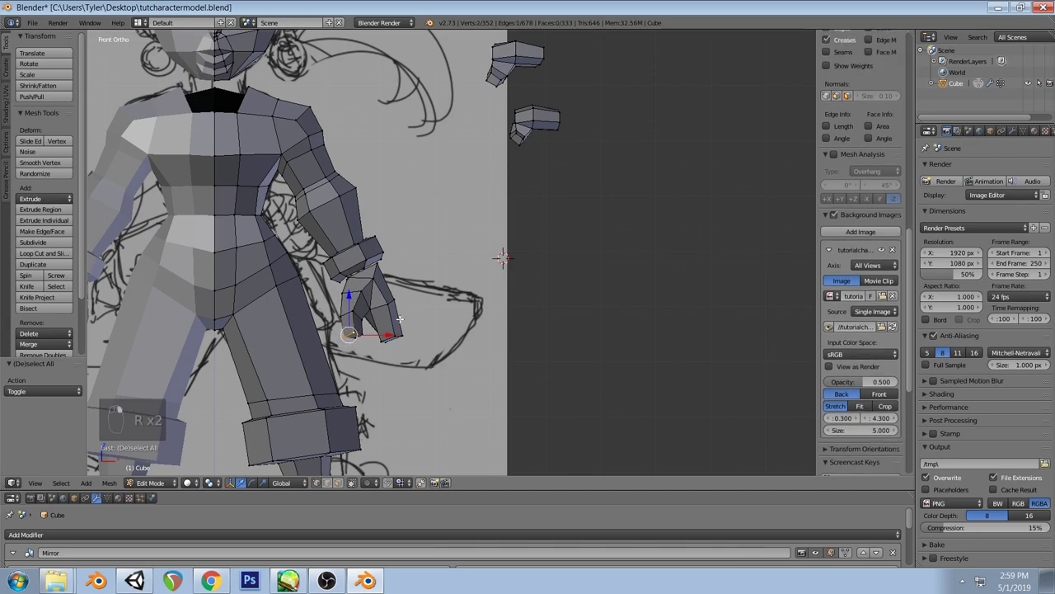
Nudge the end edge of the thumb slightly in the front view and deselect it
{"action": "right_click", "coordinate": [400, 319]}
{"action": "key", "text": "g"}
{"action": "left_click", "coordinate": [402, 318]}
{"action": "key", "text": "a"}
Try to shift the thumb's middle edge along X
{"action": "right_click", "coordinate": [355, 290]}
{"action": "left_click_drag", "start_coordinate": [384, 291], "coordinate": [387, 291]}
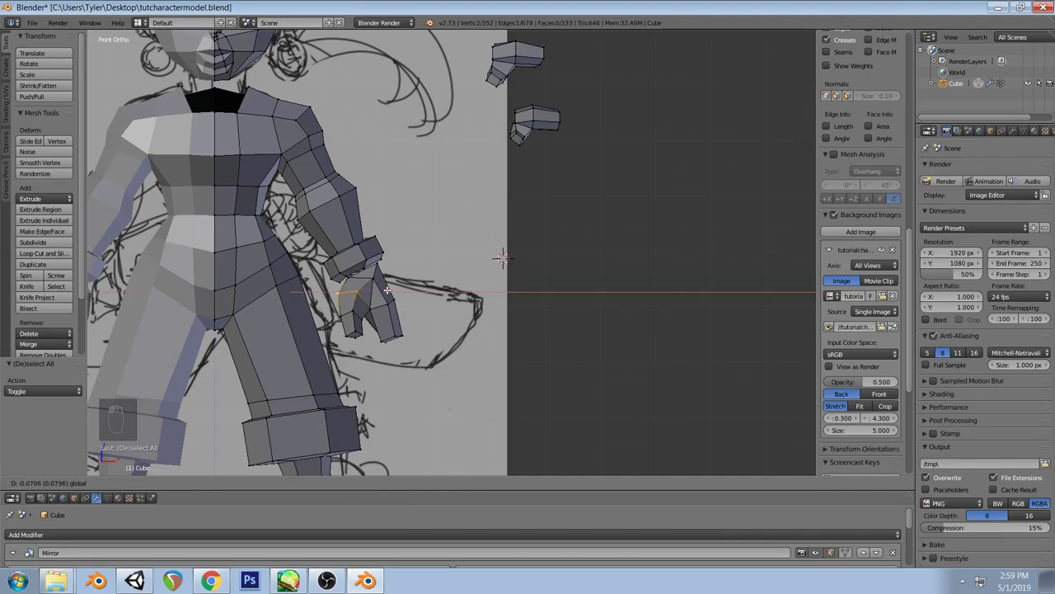
{"action": "right_click", "coordinate": [386, 290]}
Try moving the edge loop across the middle of the fingers along X, and undo the move
{"action": "middle_click_drag", "start_coordinate": [419, 329], "coordinate": [372, 292]}
{"action": "right_click", "coordinate": [364, 272]}
{"action": "key", "text": "KP_3"}
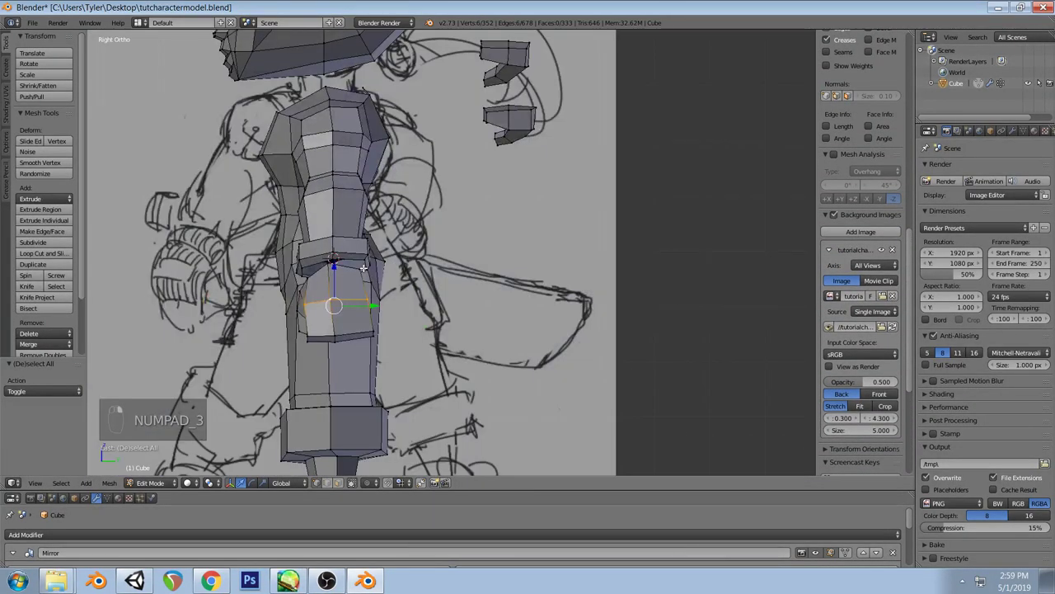
{"action": "key", "text": "KP_1"}
{"action": "key", "text": "z"}
{"action": "key", "text": "z"}
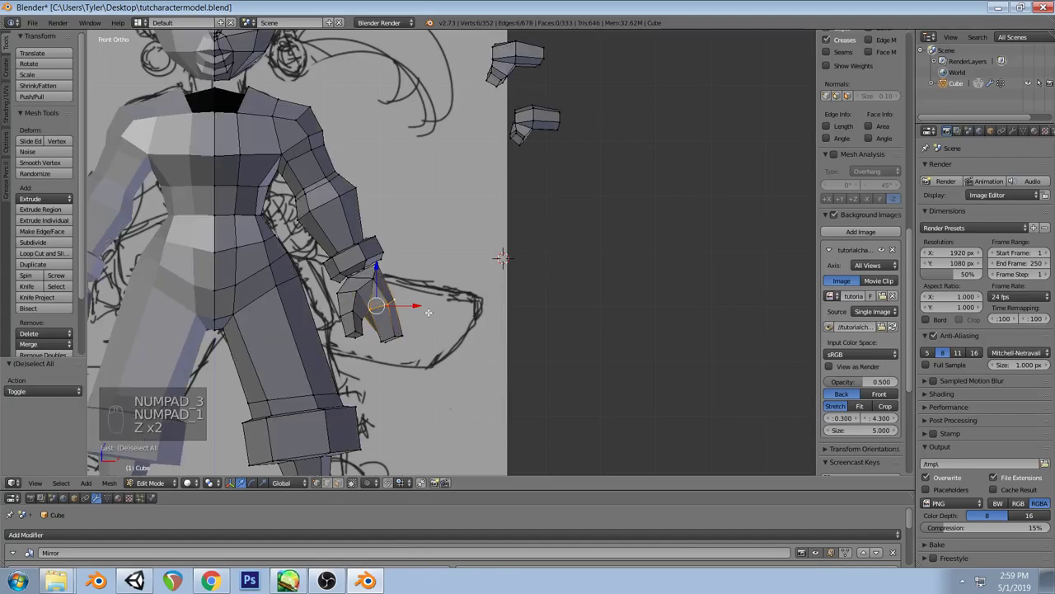
{"action": "key", "text": "g"}
{"action": "key", "text": "x"}
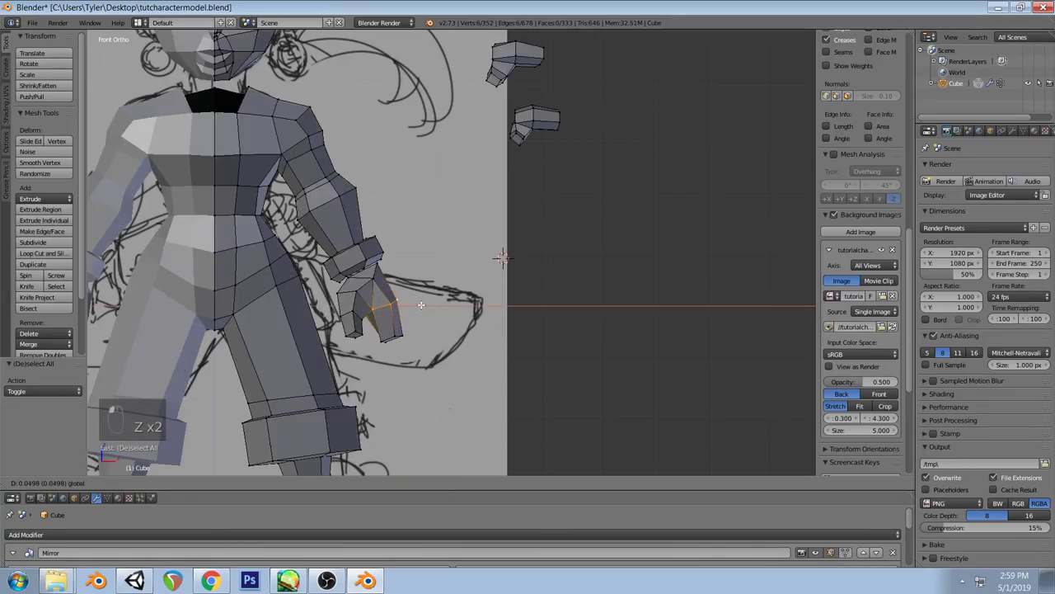
{"action": "left_click", "coordinate": [422, 303]}
{"action": "key", "text": "ctrl+z"}
{"action": "key", "text": "a"}
Examine the hand's proportions against the whole character in perspective, front and right orthographic views
{"action": "middle_click_drag", "start_coordinate": [449, 284], "coordinate": [378, 302]}
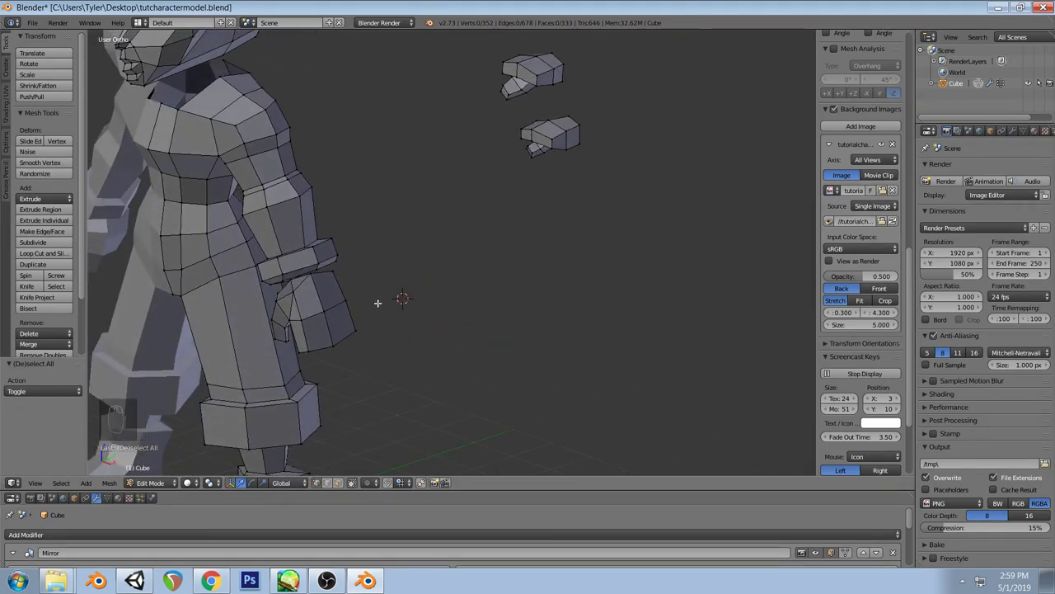
{"action": "key", "text": "KP_5"}
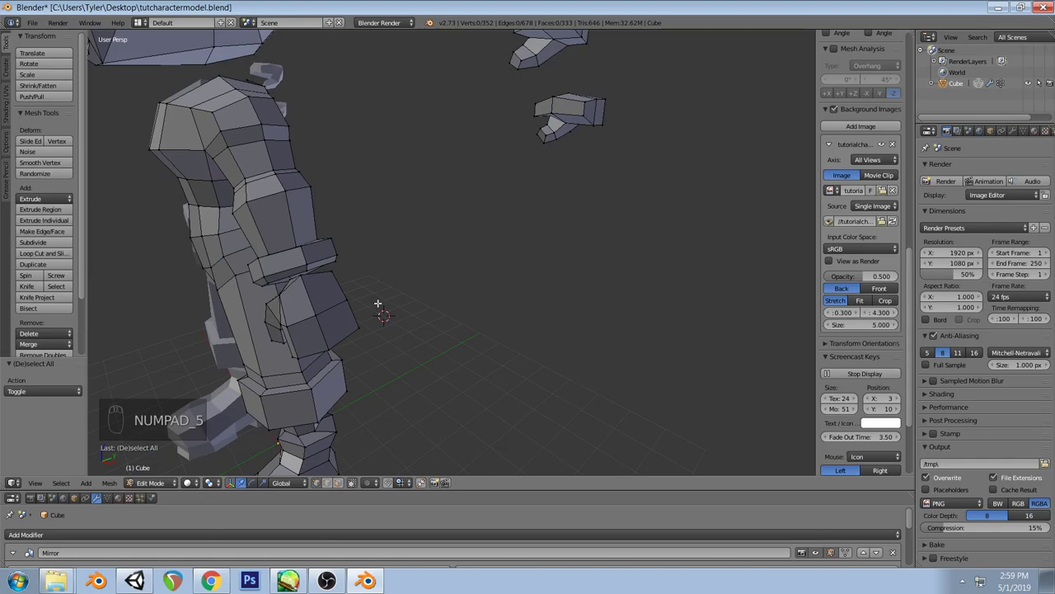
{"action": "scroll", "coordinate": [409, 292], "scroll_direction": "down", "scroll_amount": 5}
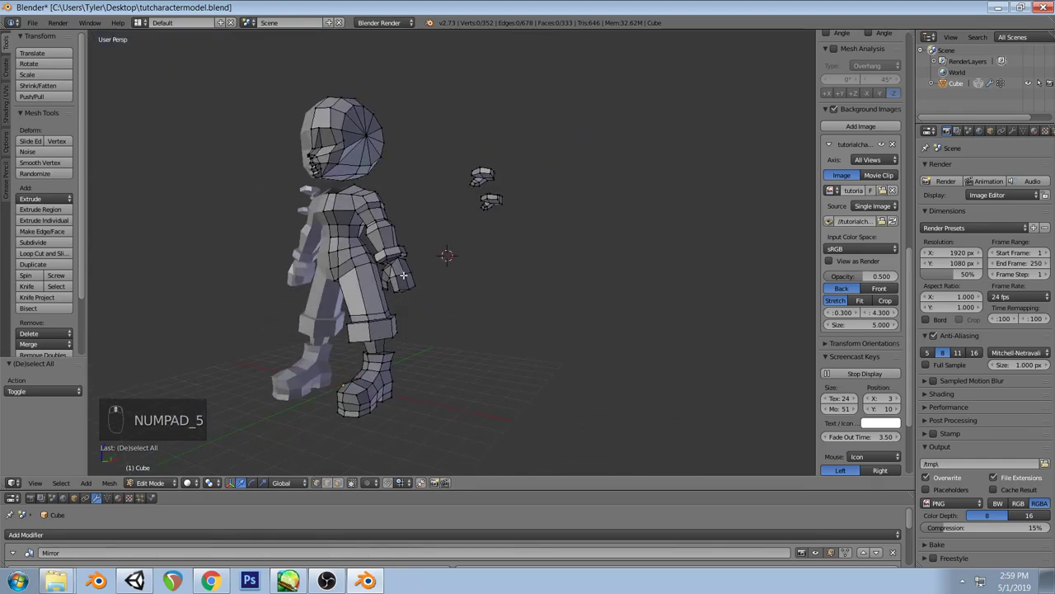
{"action": "key", "text": "KP_3"}
{"action": "key", "text": "KP_5"}
{"action": "scroll", "coordinate": [404, 277], "scroll_direction": "up", "scroll_amount": 2}
{"action": "key", "text": "KP_1"}
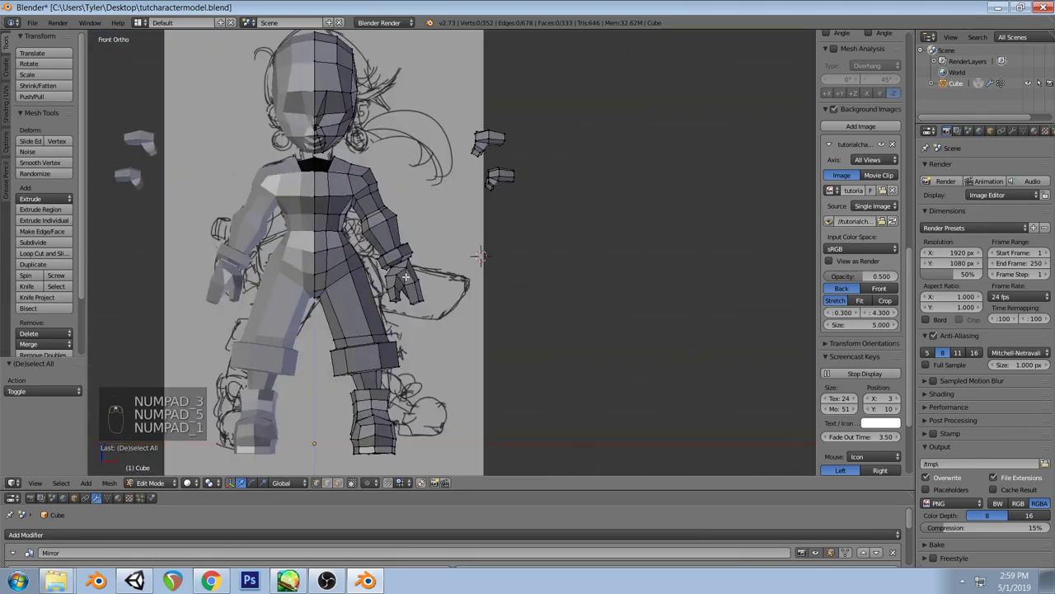
{"action": "key", "text": "KP_3"}
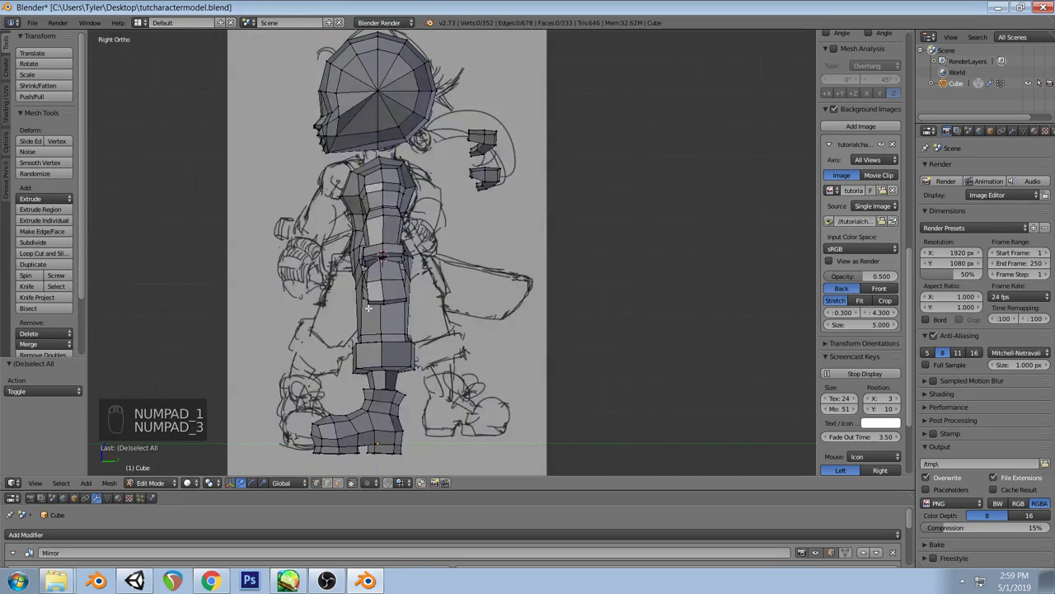
In the right view, scale the hand's middle edge loop along Y and shift it by 0.017 along Y
{"action": "scroll", "coordinate": [862, 247], "scroll_direction": "up", "scroll_amount": 5}
{"action": "key", "text": "s"}
{"action": "key", "text": "y"}
{"action": "left_click", "coordinate": [481, 309]}
{"action": "left_click_drag", "start_coordinate": [422, 283], "coordinate": [426, 282]}
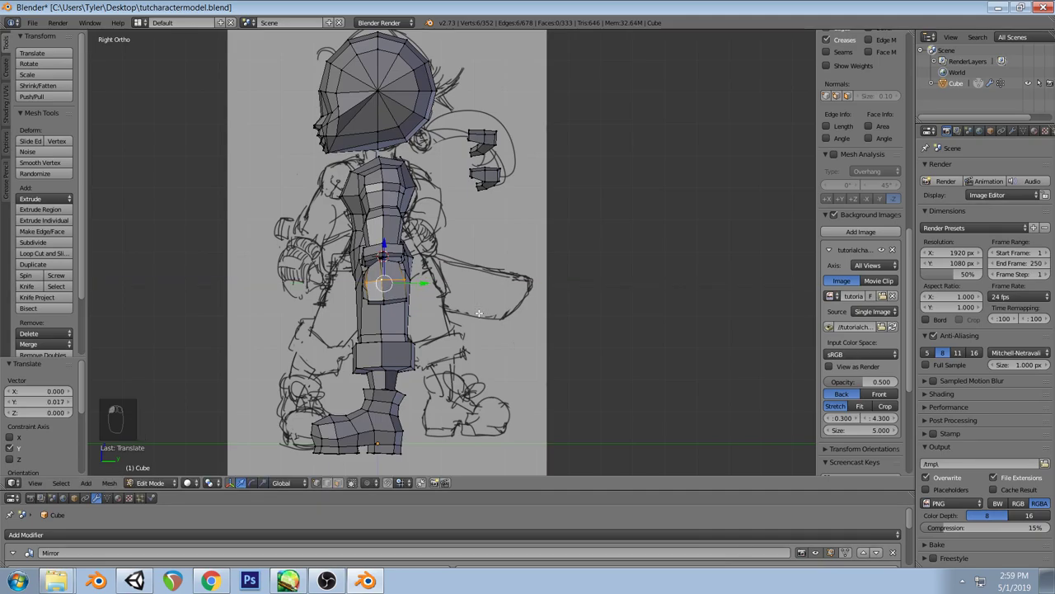
{"action": "key", "text": "s"}
{"action": "key", "text": "y"}
{"action": "left_click", "coordinate": [482, 314]}
{"action": "key", "text": "a"}
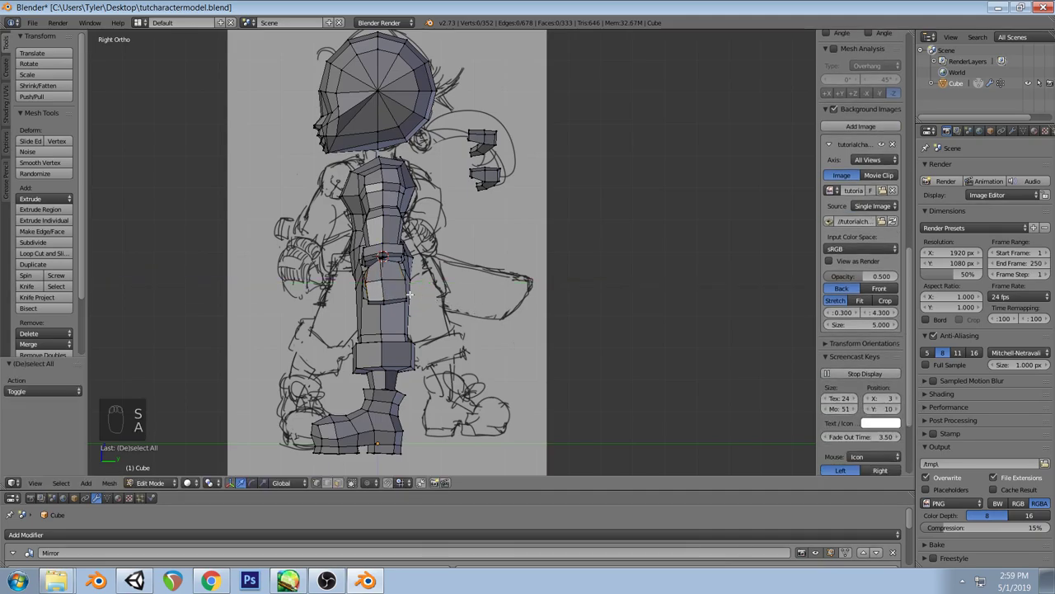
Select the entire attached hand, scale it uniformly by 1.106, and return to the front view
{"action": "key", "text": "l"}
{"action": "key", "text": "s"}
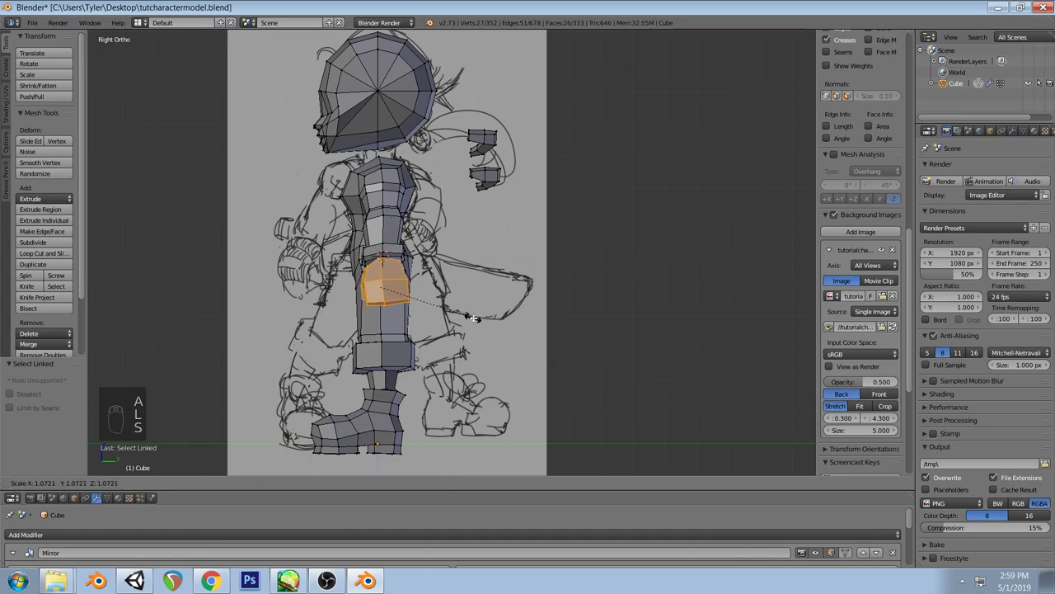
{"action": "left_click", "coordinate": [475, 320]}
{"action": "key", "text": "KP_1"}
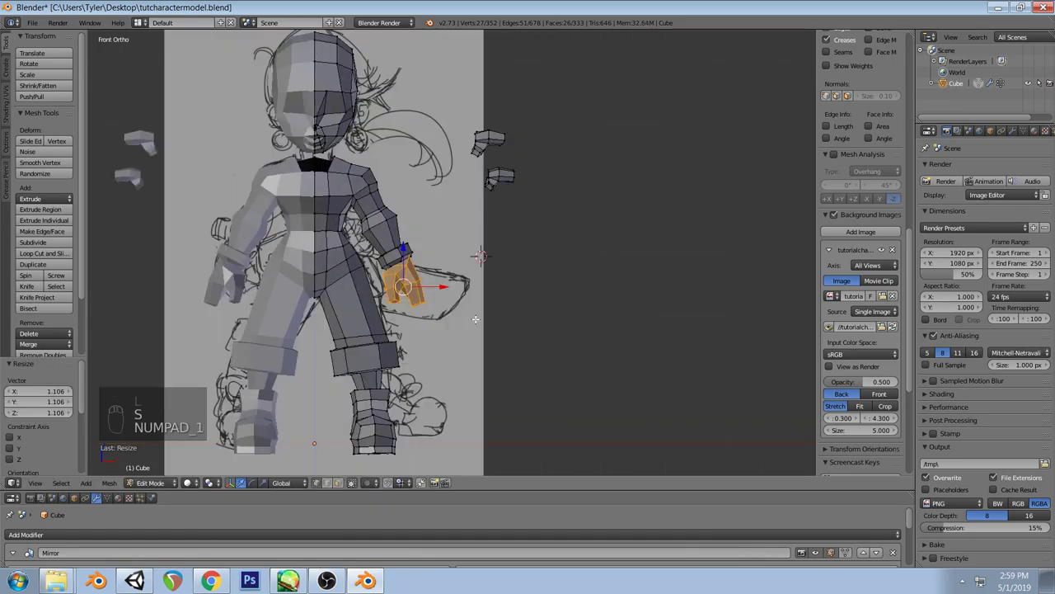
Move the whole hand by about 0.052 along X and -0.189 along Z below the wrist, and clear the selection
{"action": "key", "text": "g"}
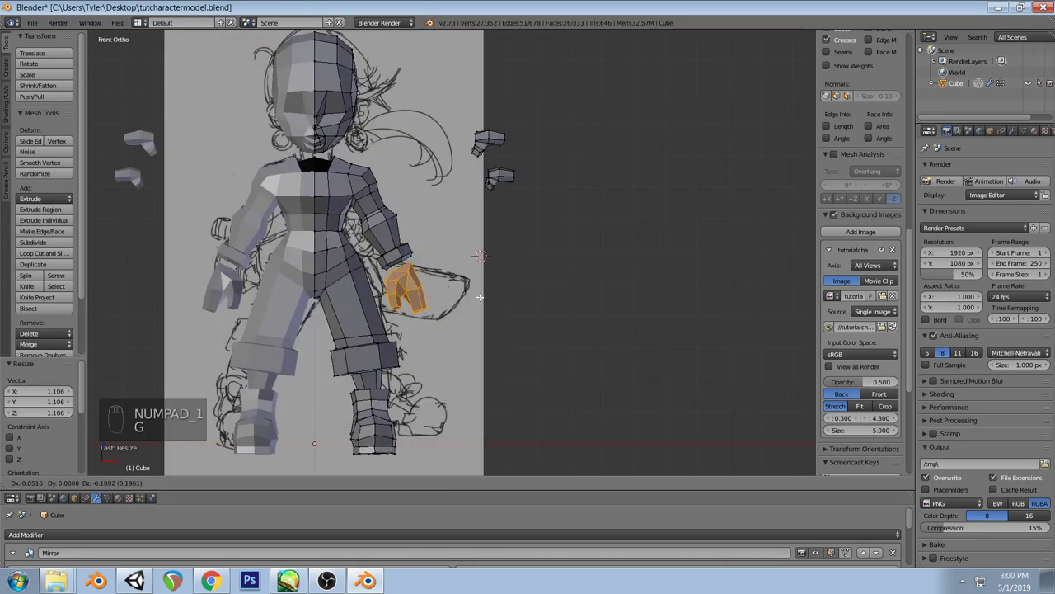
{"action": "left_click", "coordinate": [479, 296]}
{"action": "scroll", "coordinate": [480, 296], "scroll_direction": "up", "scroll_amount": 3}
{"action": "key", "text": "a"}
Select the inner edge at the top of the hand and move it 0.010 along X and 0.060 along Z in the front view
{"action": "middle_click_drag", "start_coordinate": [366, 277], "coordinate": [419, 281]}
{"action": "right_click", "coordinate": [429, 295]}
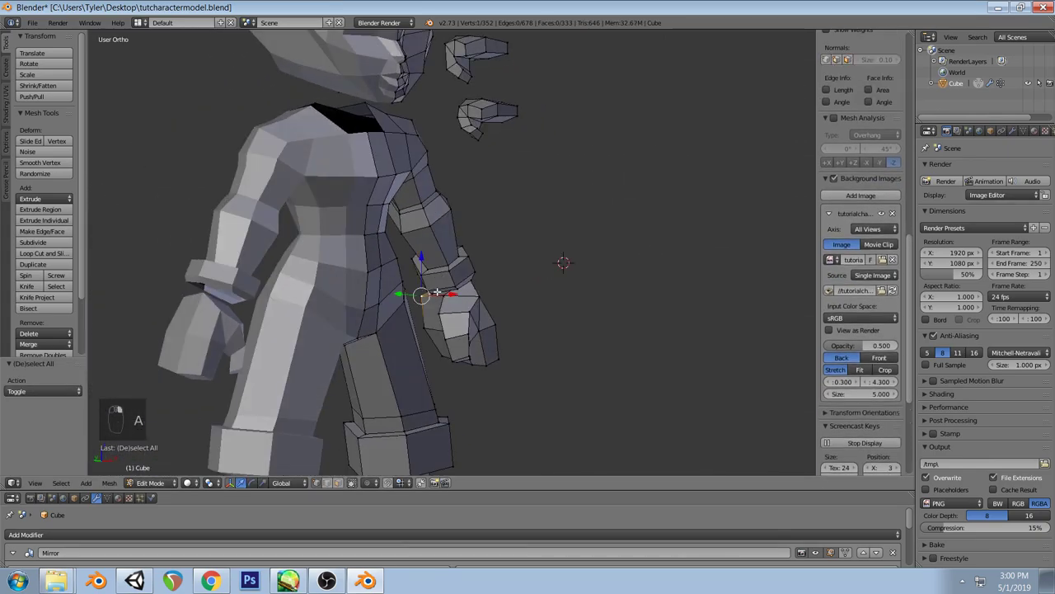
{"action": "key", "text": "KP_3"}
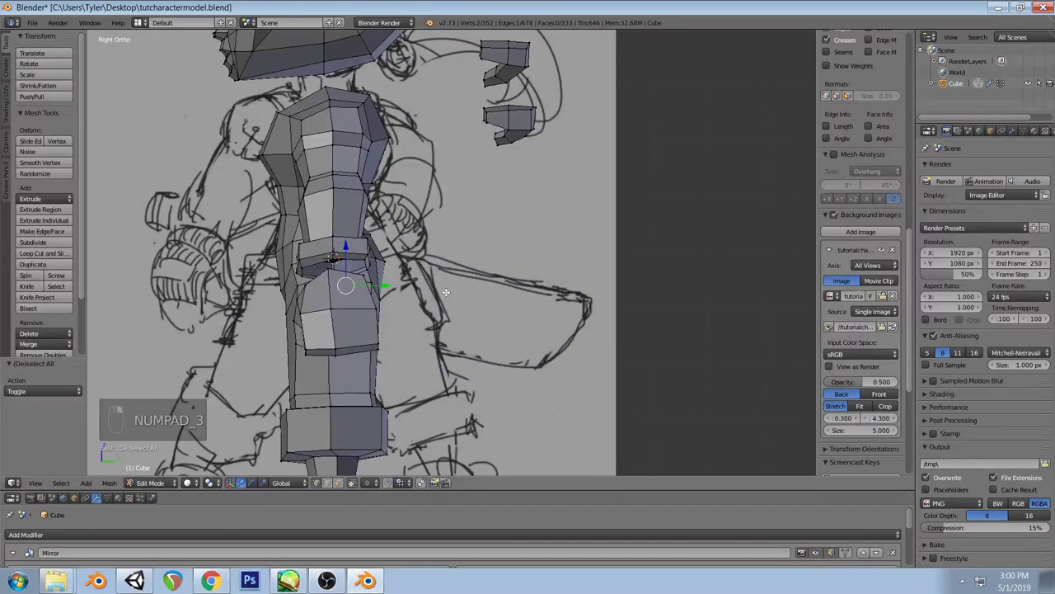
{"action": "key", "text": "KP_1"}
{"action": "key", "text": "g"}
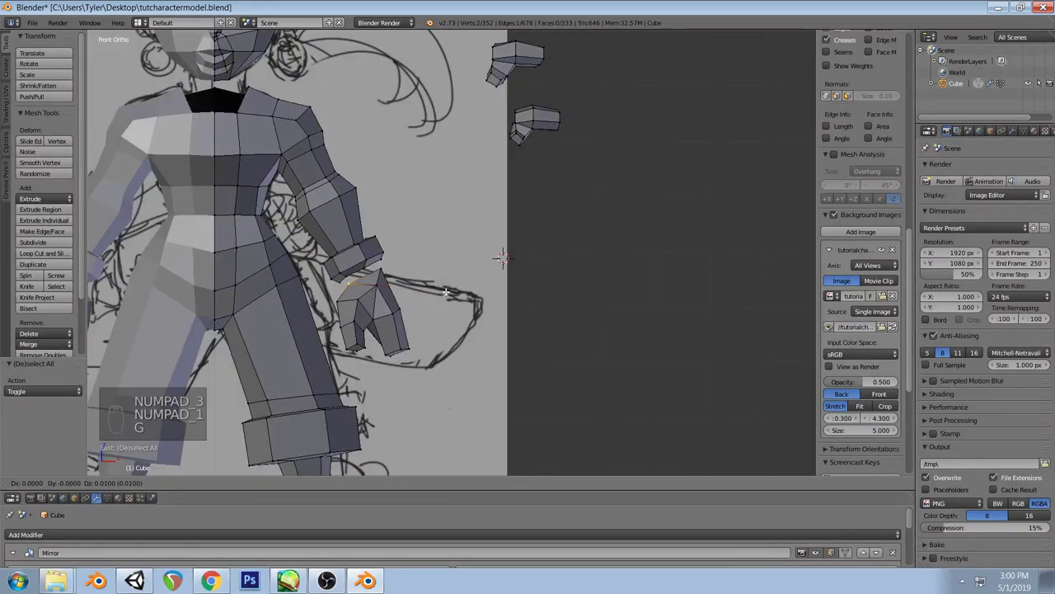
{"action": "left_click", "coordinate": [501, 258]}
Select the outer edge at the top of the hand and shift it by about -0.060 along X
{"action": "key", "text": "z"}
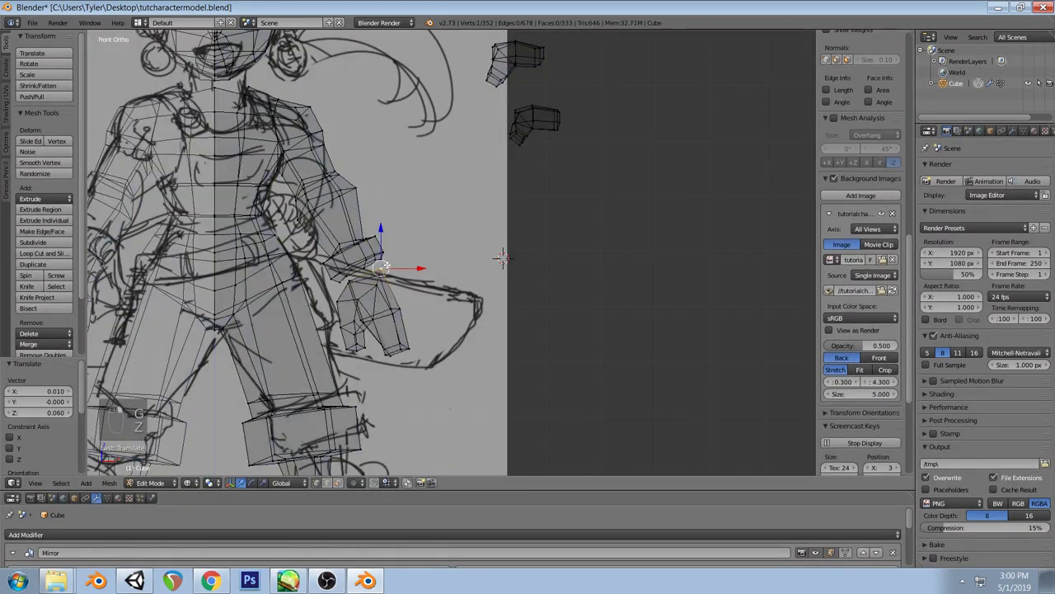
{"action": "key", "text": "z"}
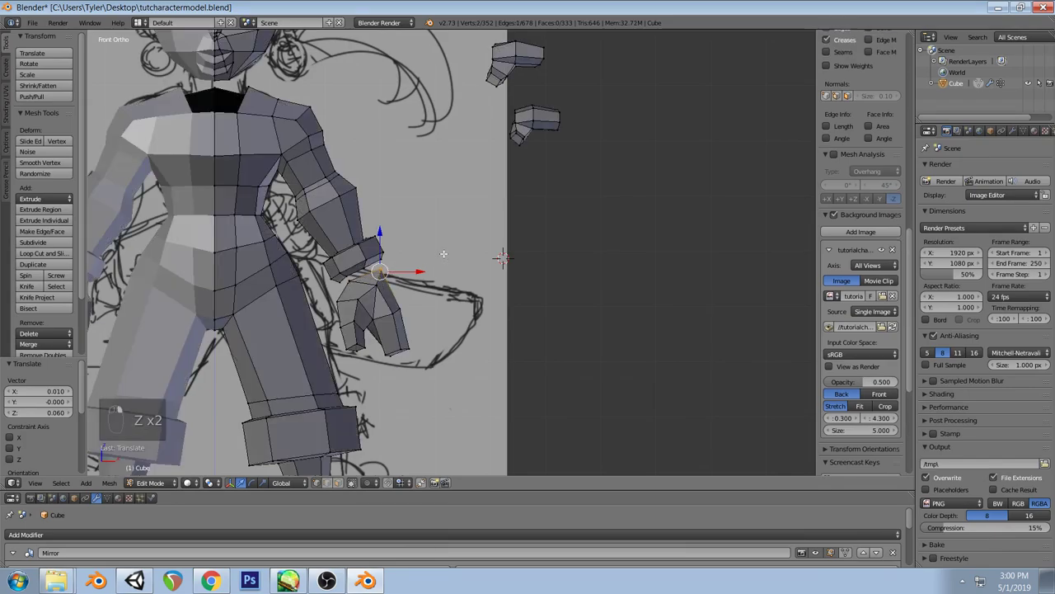
{"action": "key", "text": "g"}
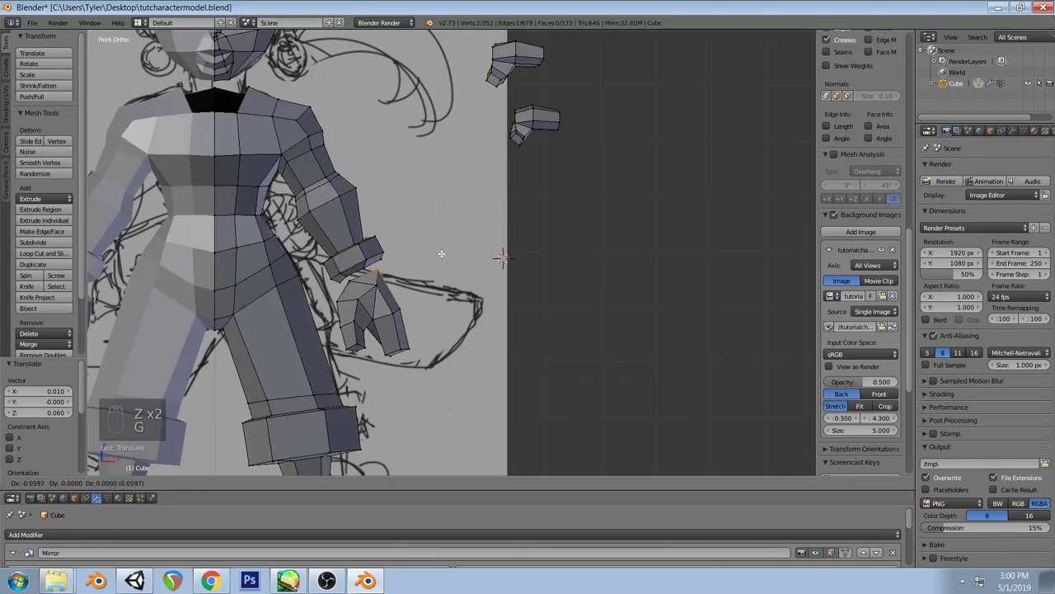
{"action": "left_click", "coordinate": [441, 254]}
{"action": "scroll", "coordinate": [426, 295], "scroll_direction": "down", "scroll_amount": 2}
{"action": "key", "text": "a"}
Select the edge loop around the thumb and reposition it slightly
{"action": "middle_click_drag", "start_coordinate": [426, 295], "coordinate": [384, 266]}
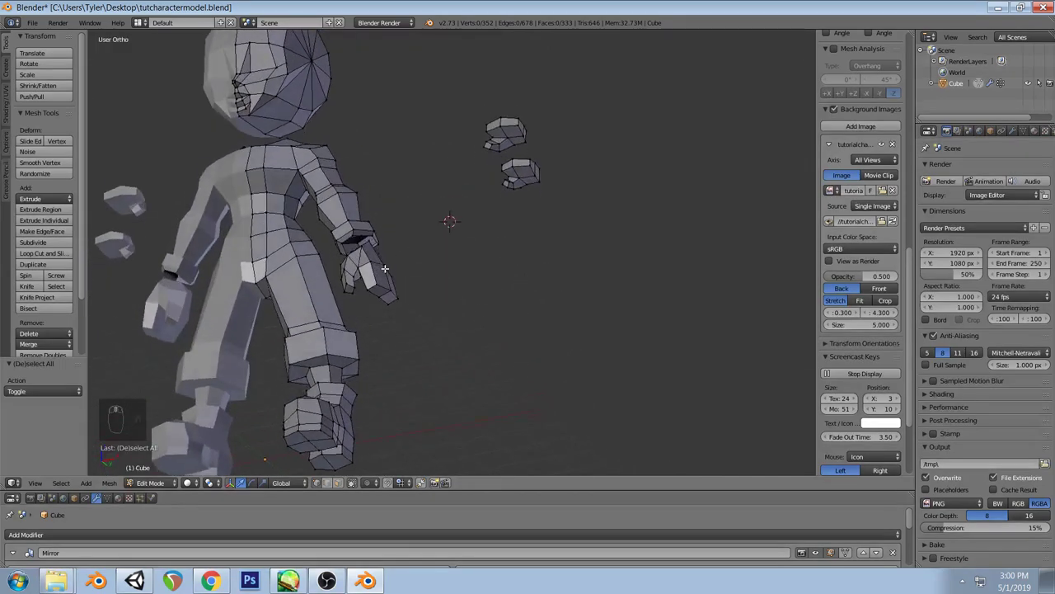
{"action": "right_click", "coordinate": [375, 279]}
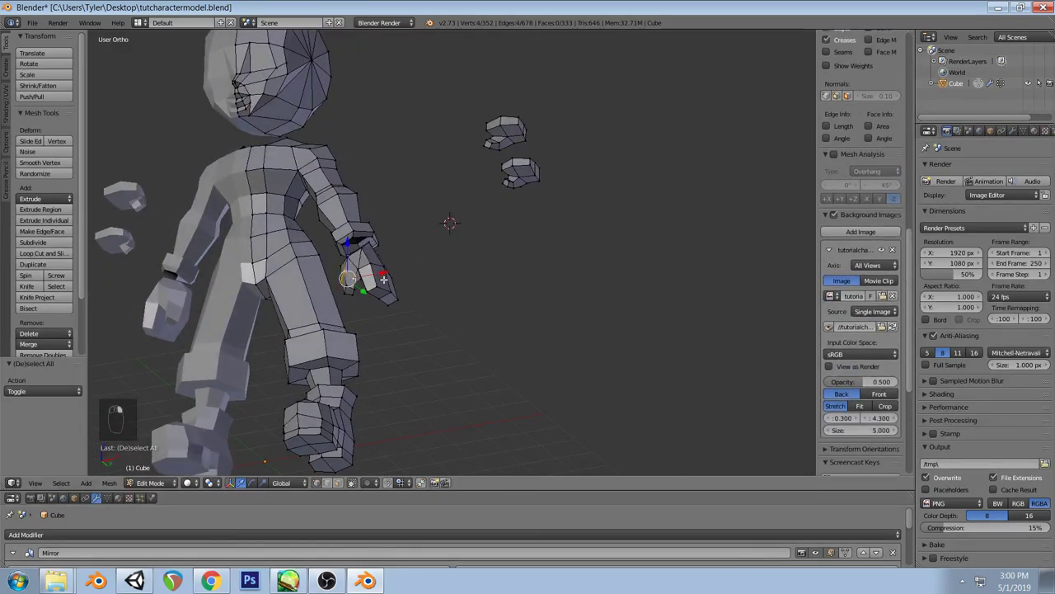
{"action": "key", "text": "g"}
{"action": "left_click", "coordinate": [382, 279]}
{"action": "key", "text": "a"}
Select the front edge at the hand's wrist end and reposition it in the right view
{"action": "middle_click_drag", "start_coordinate": [382, 278], "coordinate": [375, 307]}
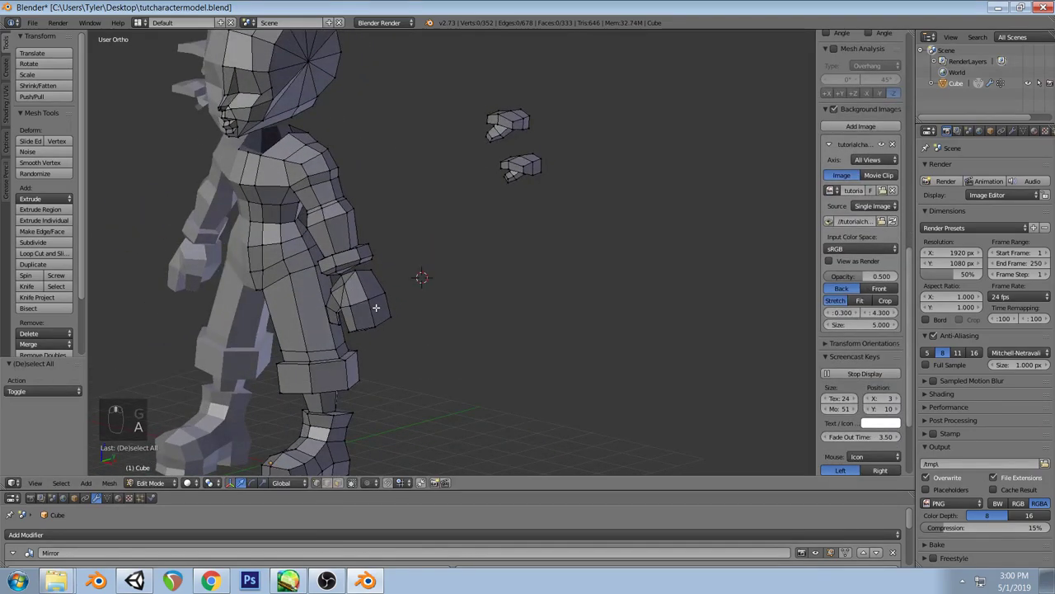
{"action": "right_click", "coordinate": [342, 282]}
{"action": "key", "text": "KP_3"}
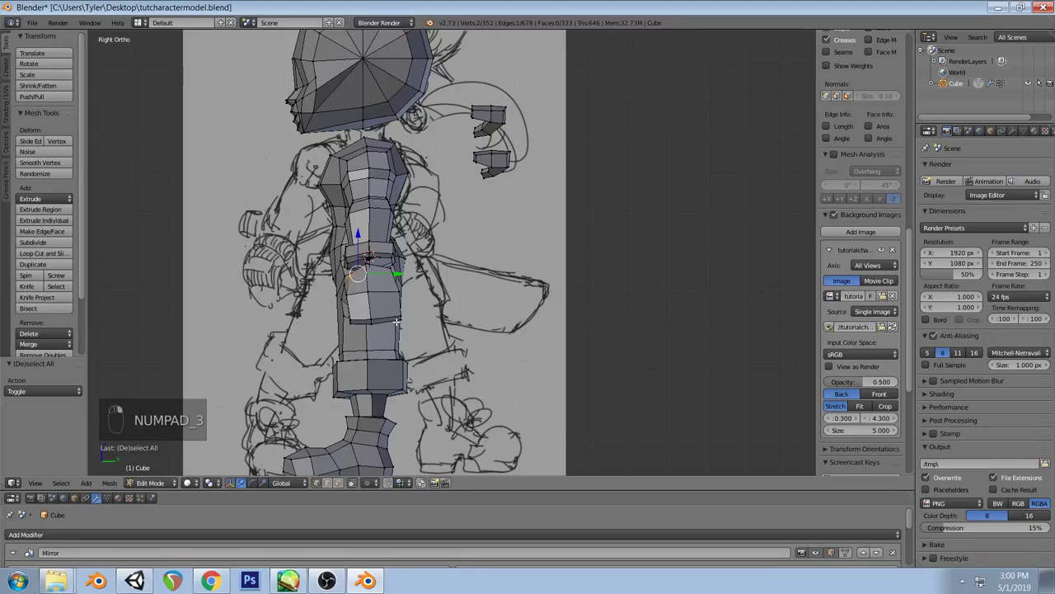
{"action": "key", "text": "g"}
{"action": "left_click", "coordinate": [396, 321]}
{"action": "key", "text": "a"}
Undo the last operation and clear the selection in the front view
{"action": "middle_click_drag", "start_coordinate": [396, 321], "coordinate": [475, 258]}
{"action": "middle_click_drag", "start_coordinate": [471, 223], "coordinate": [443, 328]}
{"action": "scroll", "coordinate": [436, 328], "scroll_direction": "up", "scroll_amount": 2}
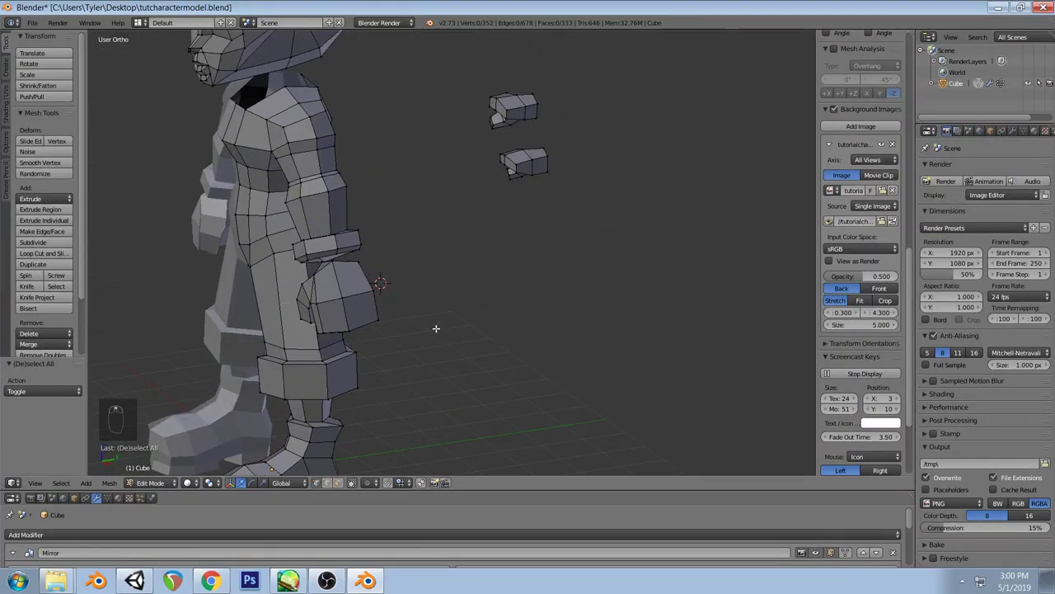
{"action": "key", "text": "KP_1"}
{"action": "key", "text": "ctrl+z"}
{"action": "key", "text": "a"}
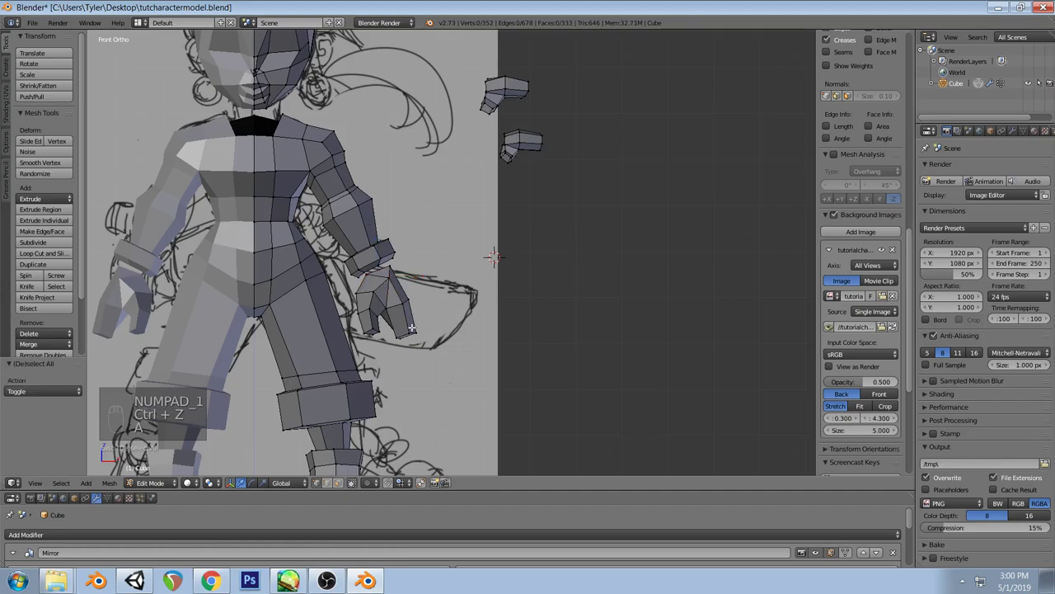
Select the entire hand, rotate it by 5.46°, and move it -0.119 along X and 0.084 along Z
{"action": "key", "text": "l"}
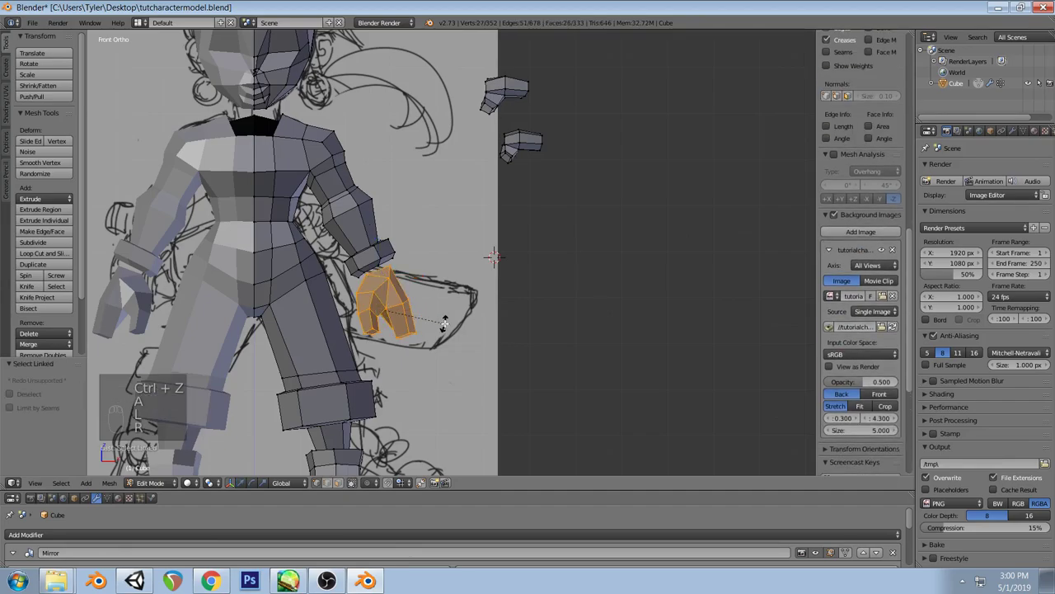
{"action": "key", "text": "r"}
{"action": "left_click", "coordinate": [436, 324]}
{"action": "key", "text": "g"}
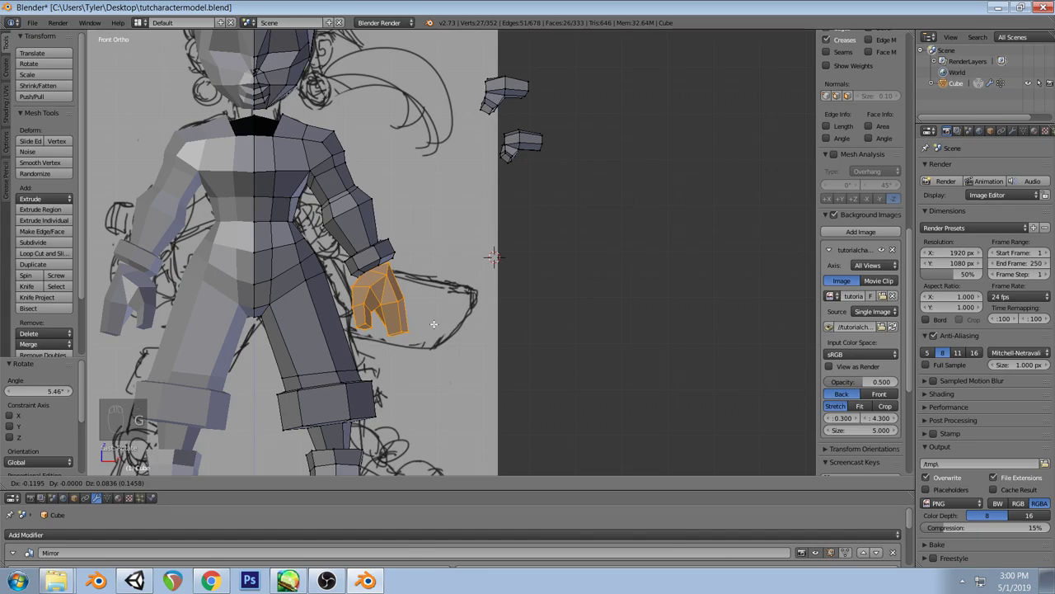
{"action": "left_click", "coordinate": [433, 324]}
Fine-tune the hand's rotation in the front view and nudge it 0.010 along X and -0.010 along Z
{"action": "scroll", "coordinate": [437, 330], "scroll_direction": "down", "scroll_amount": 5}
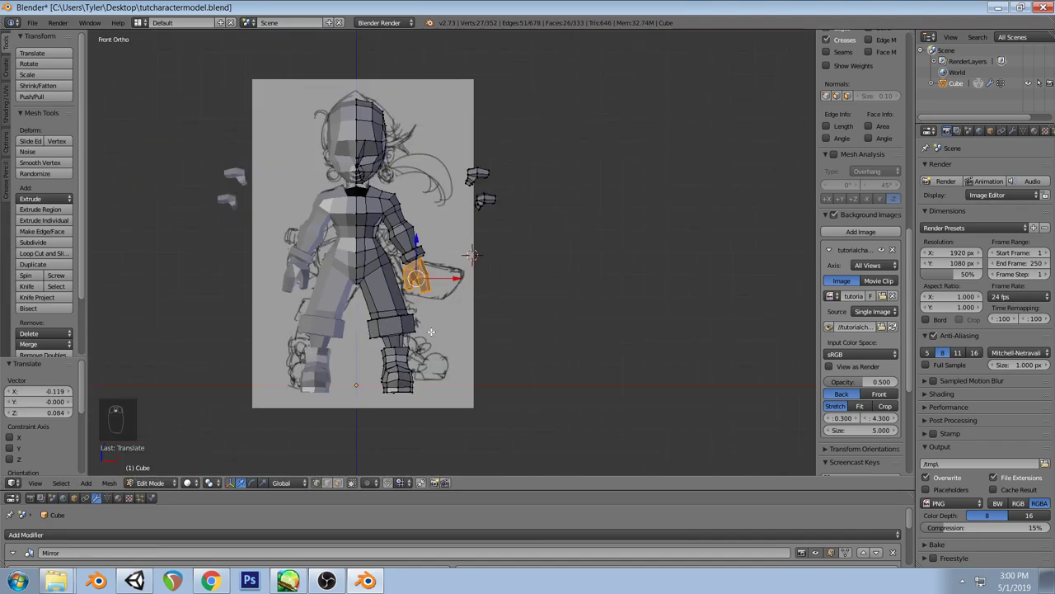
{"action": "scroll", "coordinate": [440, 324], "scroll_direction": "up", "scroll_amount": 2}
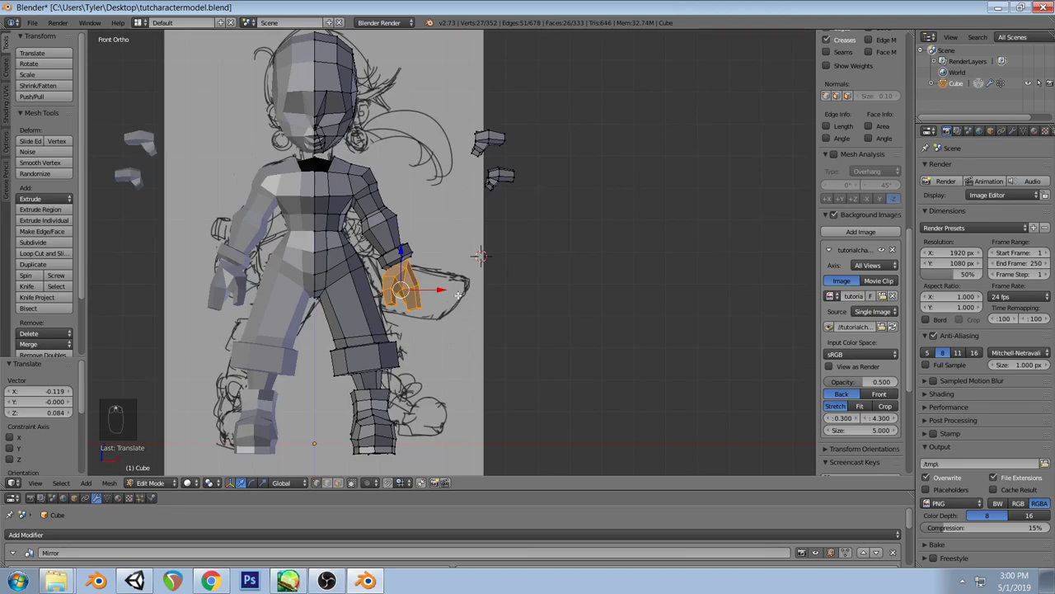
{"action": "scroll", "coordinate": [457, 295], "scroll_direction": "up", "scroll_amount": 2}
{"action": "mouse_move", "coordinate": [457, 295]}
{"action": "middle_mouse_down"}
{"action": "mouse_move", "coordinate": [401, 300]}
{"action": "mouse_move", "coordinate": [340, 258]}
{"action": "mouse_move", "coordinate": [365, 242]}
{"action": "middle_mouse_up"}
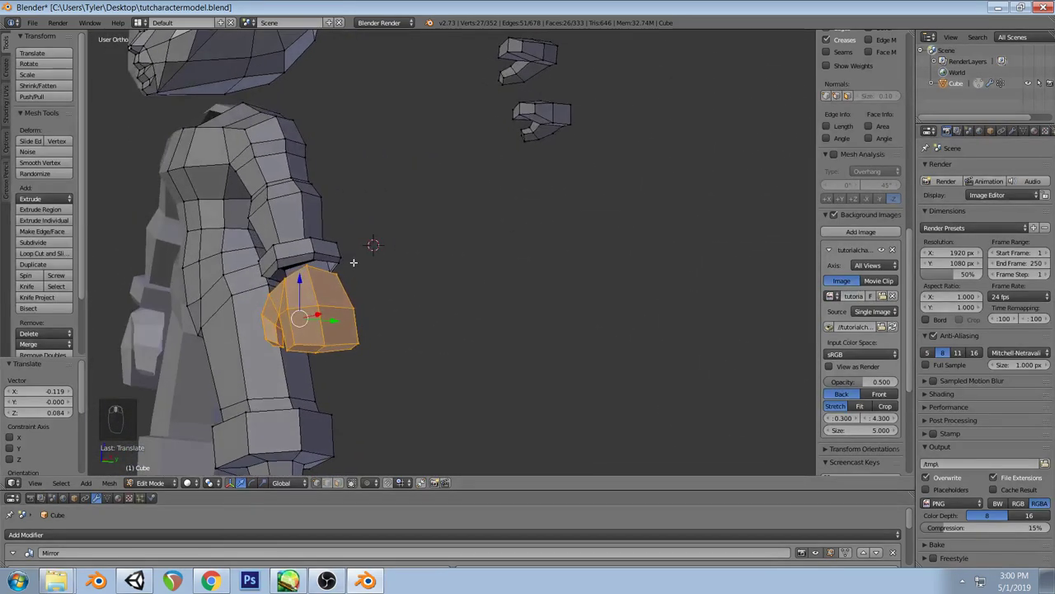
{"action": "key", "text": "KP_1"}
{"action": "key", "text": "r"}
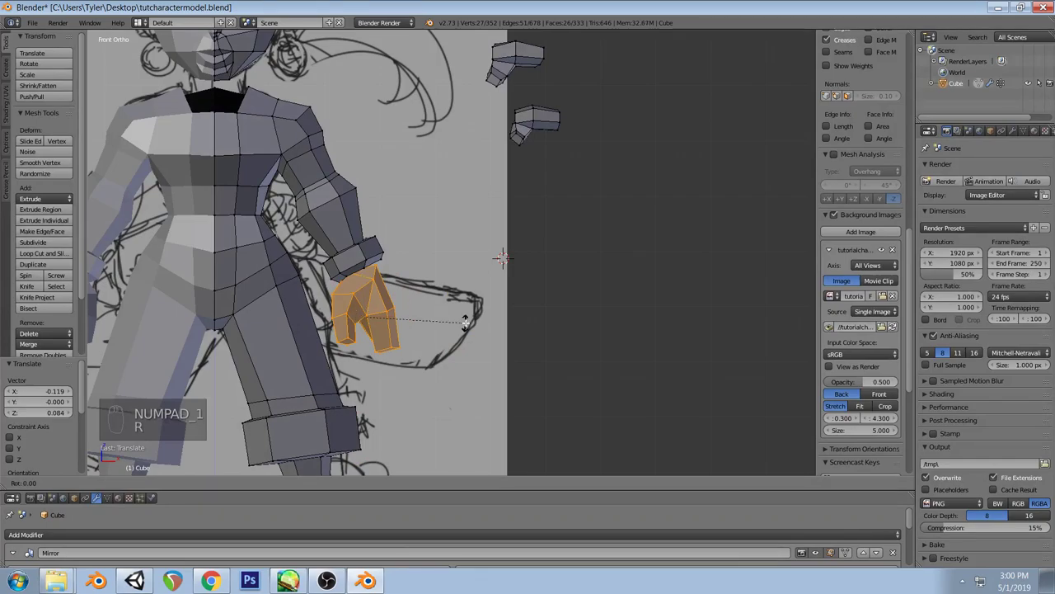
{"action": "left_click", "coordinate": [466, 324]}
{"action": "key", "text": "g"}
{"action": "left_click", "coordinate": [466, 324]}
{"action": "mouse_move", "coordinate": [678, 174]}
{"action": "middle_mouse_down"}
{"action": "mouse_move", "coordinate": [608, 226]}
{"action": "mouse_move", "coordinate": [566, 207]}
{"action": "mouse_move", "coordinate": [556, 174]}
{"action": "mouse_move", "coordinate": [651, 180]}
{"action": "mouse_move", "coordinate": [586, 174]}
{"action": "mouse_move", "coordinate": [561, 191]}
{"action": "mouse_move", "coordinate": [634, 203]}
{"action": "middle_mouse_up"}
{"action": "key", "text": "KP_1"}
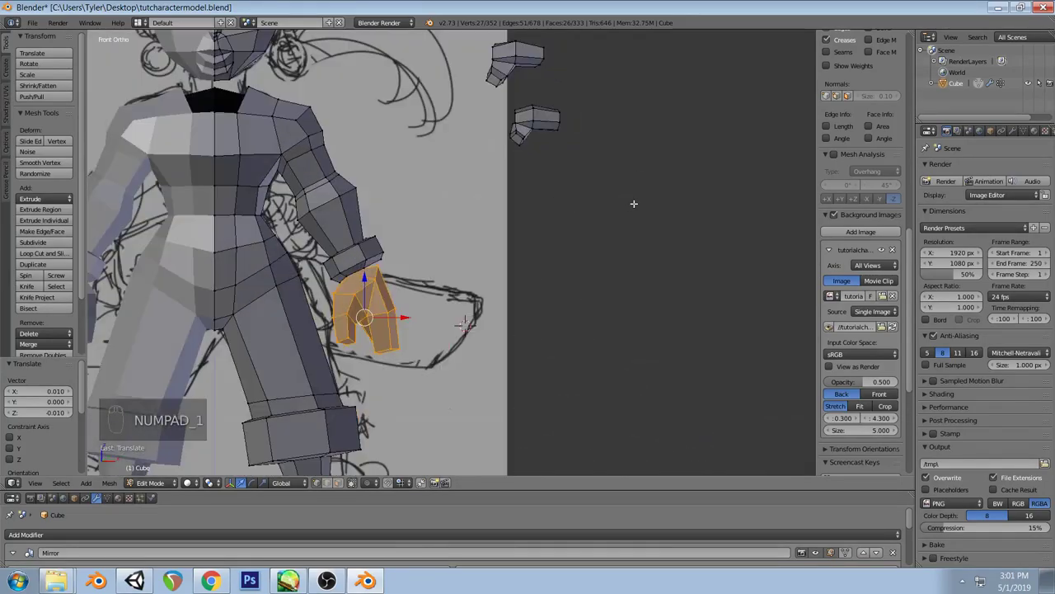
Select the fingertip vertices of the finger block and raise them by about 0.139 along Z in the front view
{"action": "middle_click_drag", "start_coordinate": [575, 137], "coordinate": [534, 210], "text": "shift"}
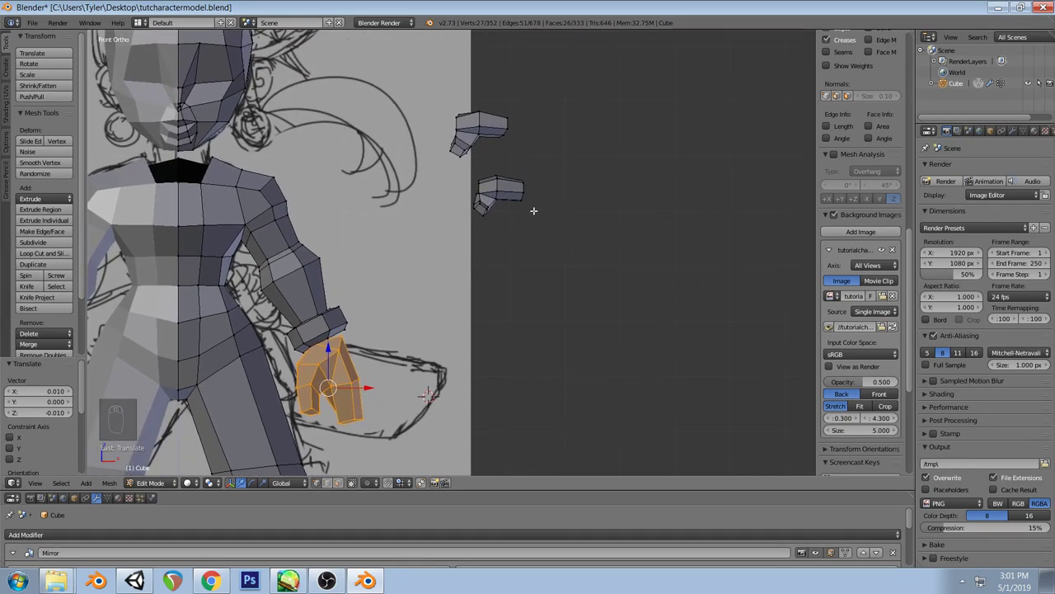
{"action": "mouse_move", "coordinate": [534, 210]}
{"action": "middle_mouse_down"}
{"action": "mouse_move", "coordinate": [453, 195]}
{"action": "mouse_move", "coordinate": [434, 239]}
{"action": "middle_mouse_up"}
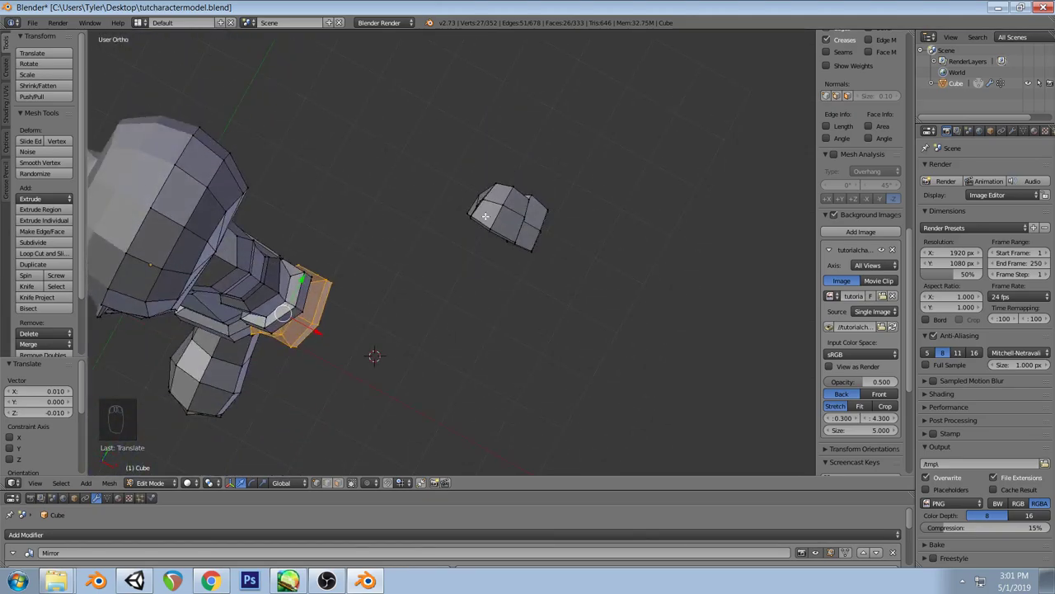
{"action": "key", "text": "KP_3"}
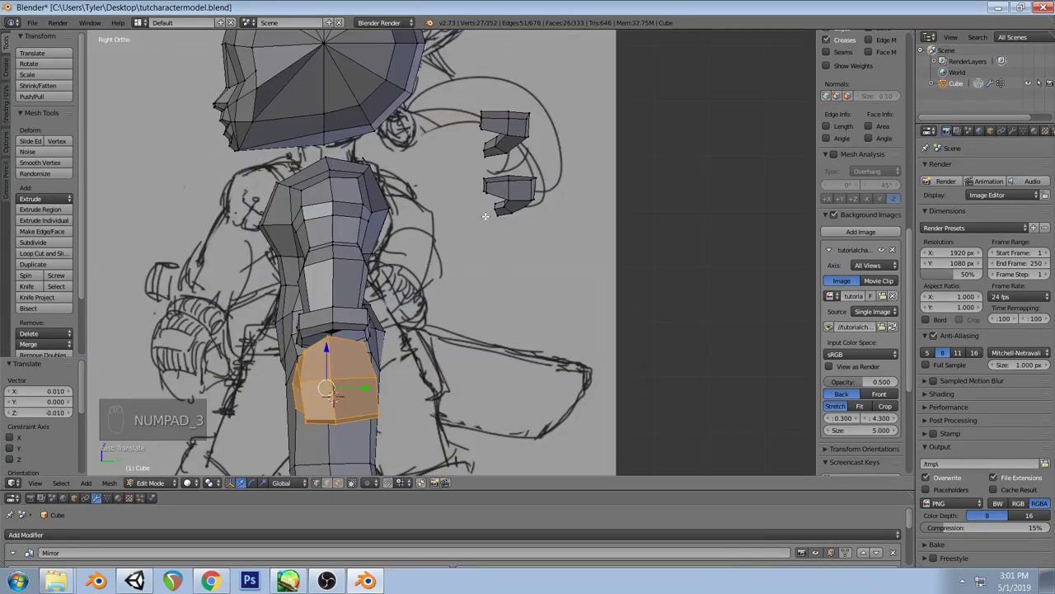
{"action": "key", "text": "KP_1"}
{"action": "key", "text": "a"}
{"action": "key", "text": "a"}
{"action": "key", "text": "z"}
{"action": "mouse_move", "coordinate": [371, 429]}
{"action": "left_mouse_down", "text": "ctrl"}
{"action": "mouse_move", "coordinate": [350, 407]}
{"action": "mouse_move", "coordinate": [332, 425]}
{"action": "mouse_move", "coordinate": [354, 439]}
{"action": "left_mouse_up", "text": "ctrl"}
{"action": "key", "text": "z"}
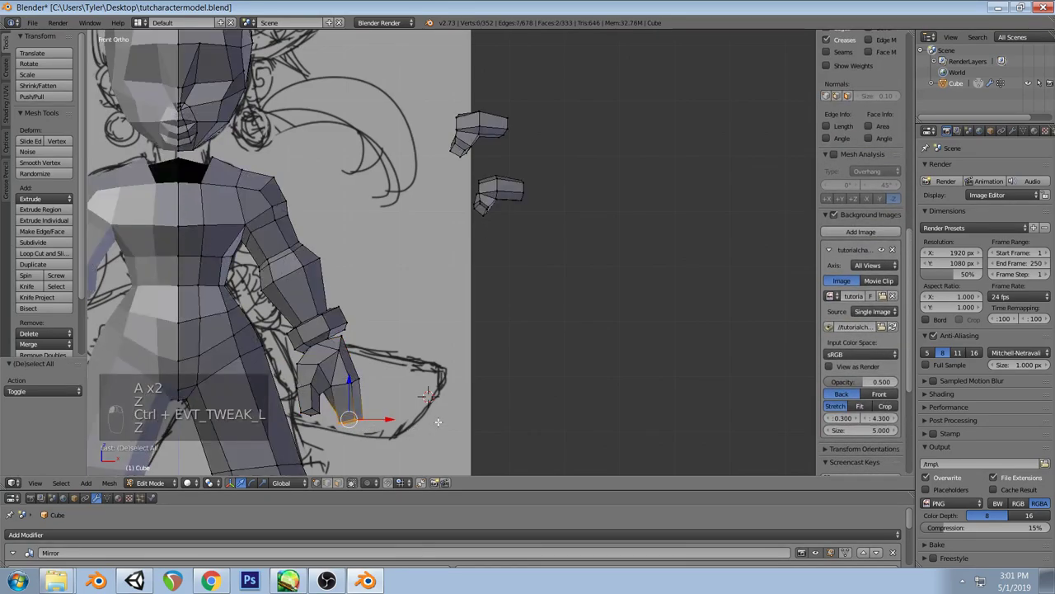
{"action": "key", "text": "g"}
{"action": "left_click", "coordinate": [424, 413]}
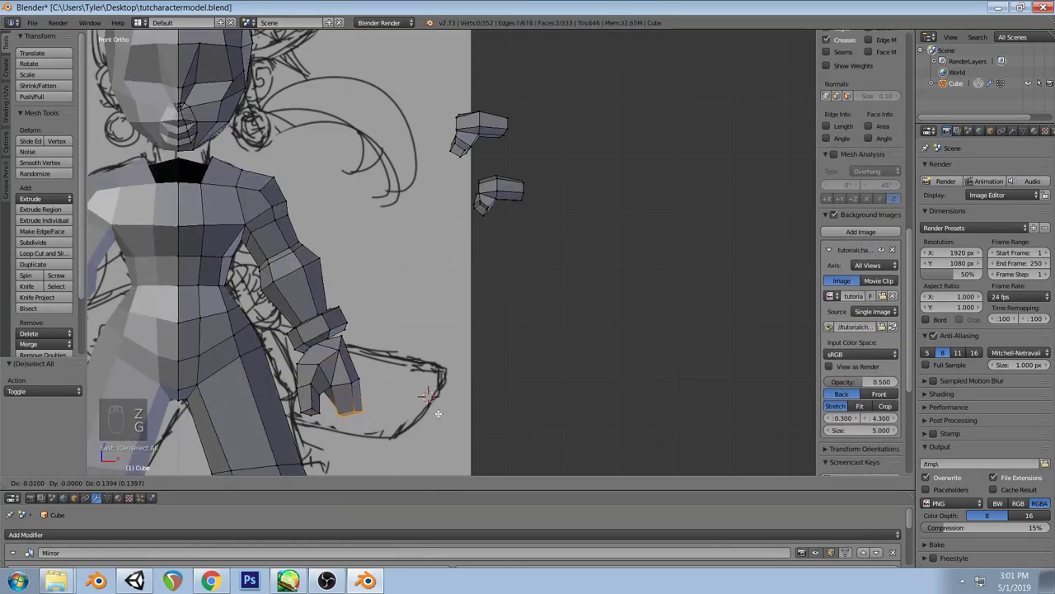
{"action": "key", "text": "a"}
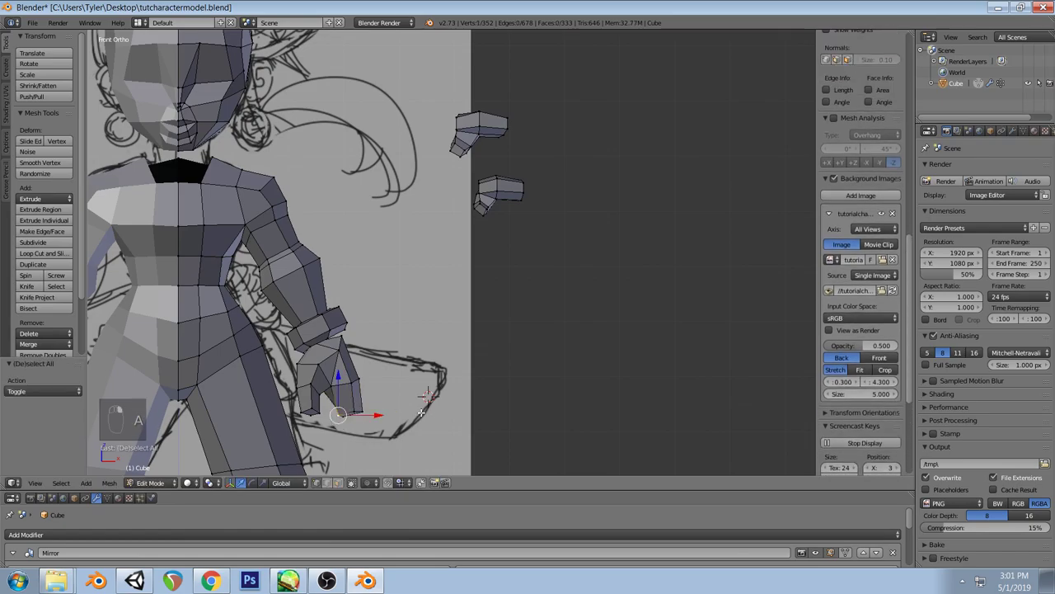
Move the inner fingertip vertex 0.070 along X and 0.010 along Z, and make another vertex move of about -0.05 along X and 0.02 along Z
{"action": "key", "text": "g"}
{"action": "left_click", "coordinate": [424, 413]}
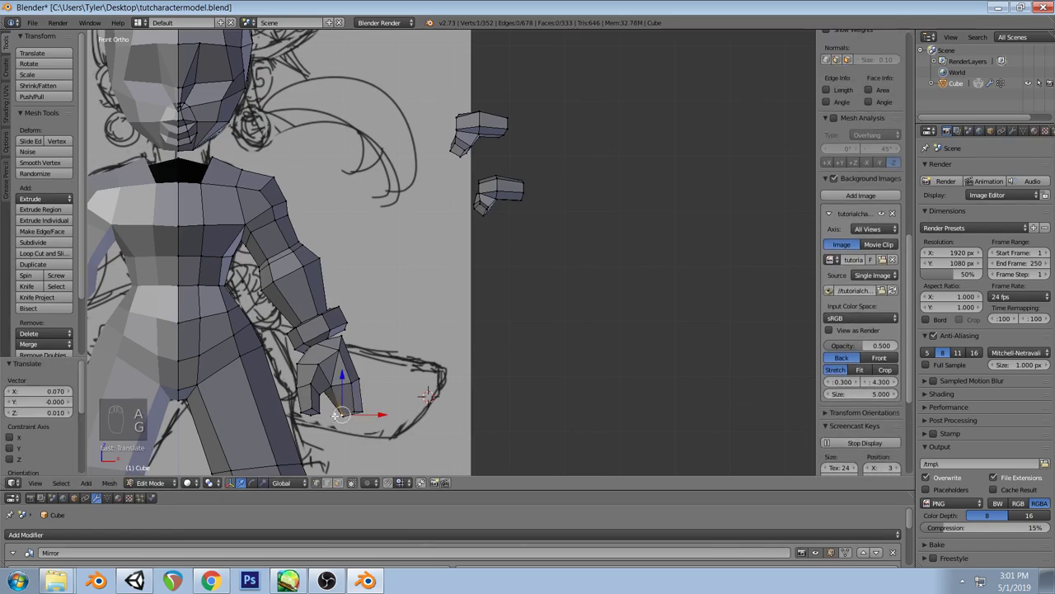
{"action": "key", "text": "g"}
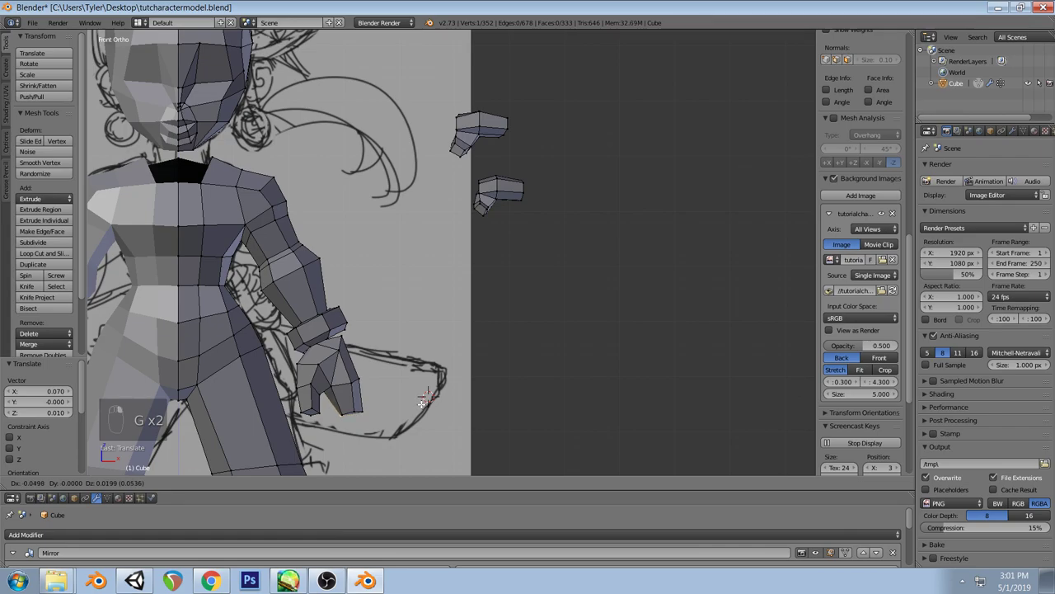
{"action": "left_click", "coordinate": [422, 402]}
{"action": "key", "text": "a"}
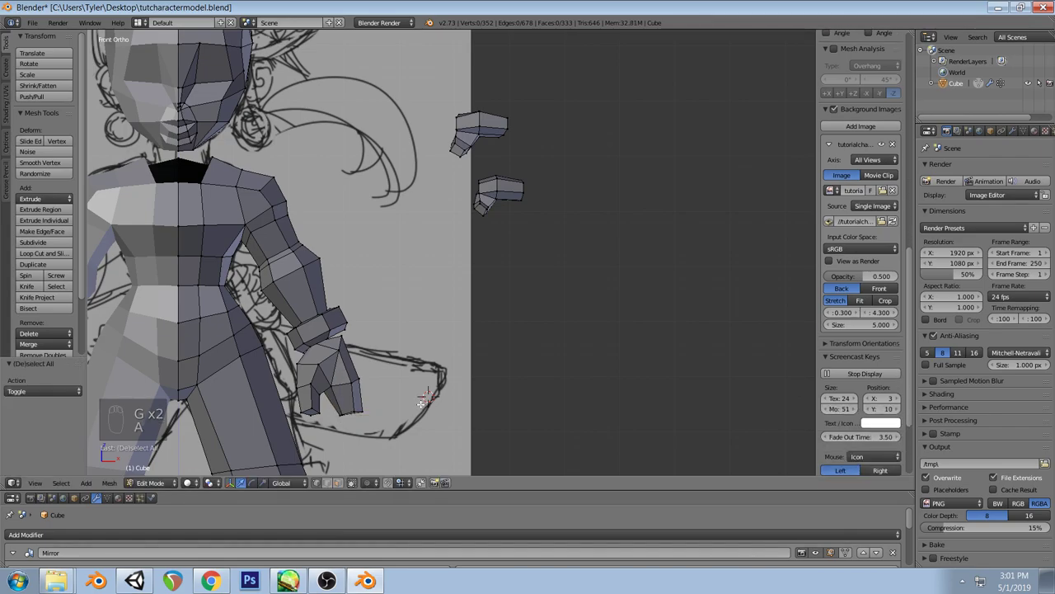
Move the vertex on the upper front of the hand by -0.060 along X and 0.060 along Z
{"action": "right_click", "coordinate": [334, 352]}
{"action": "key", "text": "g"}
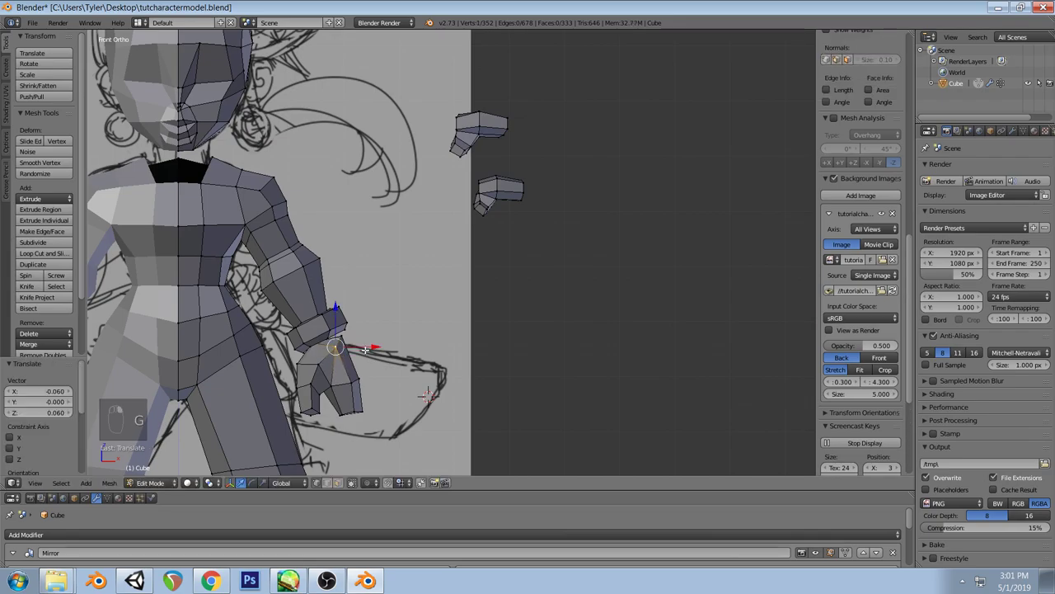
{"action": "left_click", "coordinate": [365, 350]}
{"action": "key", "text": "a"}
Select the lower inner edge on the back of the hand and move it 0.050 along X in the back view
{"action": "mouse_move", "coordinate": [365, 351]}
{"action": "middle_mouse_down"}
{"action": "mouse_move", "coordinate": [294, 295]}
{"action": "mouse_move", "coordinate": [307, 262]}
{"action": "mouse_move", "coordinate": [349, 302]}
{"action": "mouse_move", "coordinate": [378, 361]}
{"action": "middle_mouse_up"}
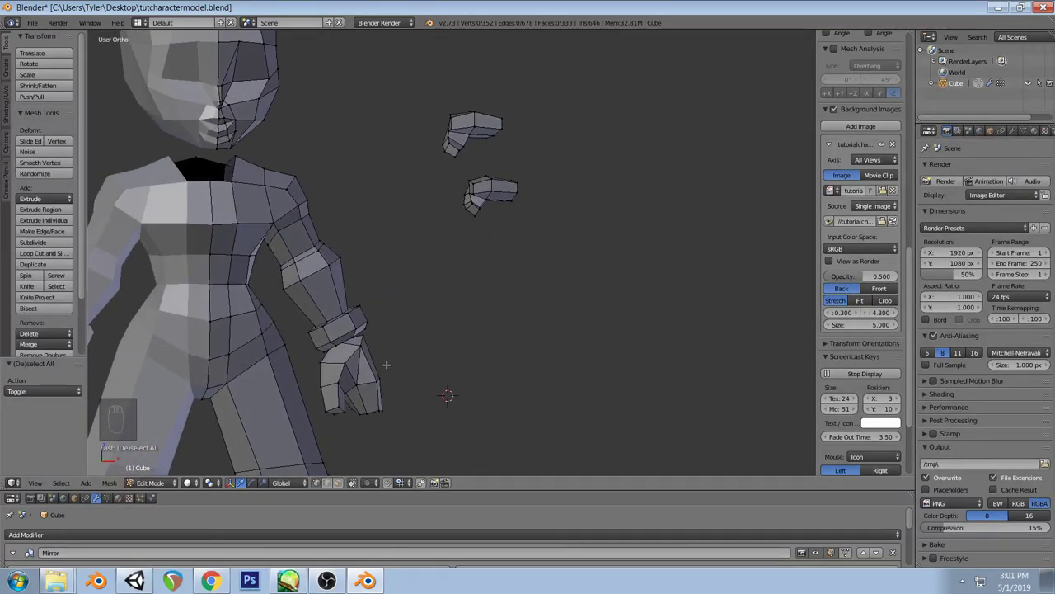
{"action": "middle_click_drag", "start_coordinate": [386, 364], "coordinate": [297, 373]}
{"action": "key", "text": "KP_1"}
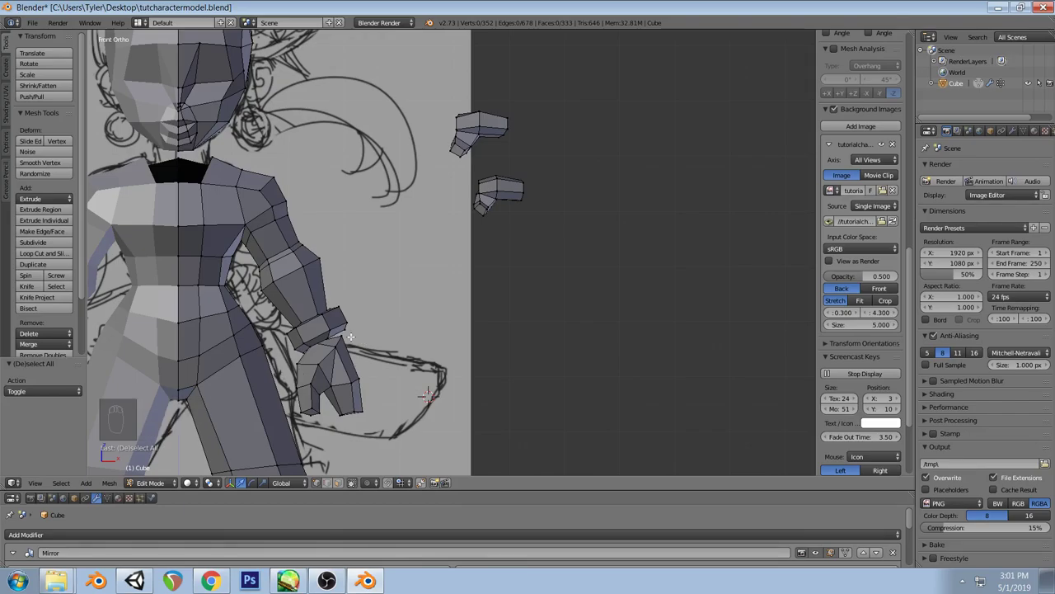
{"action": "key", "text": "a"}
{"action": "middle_click_drag", "start_coordinate": [397, 359], "coordinate": [552, 407]}
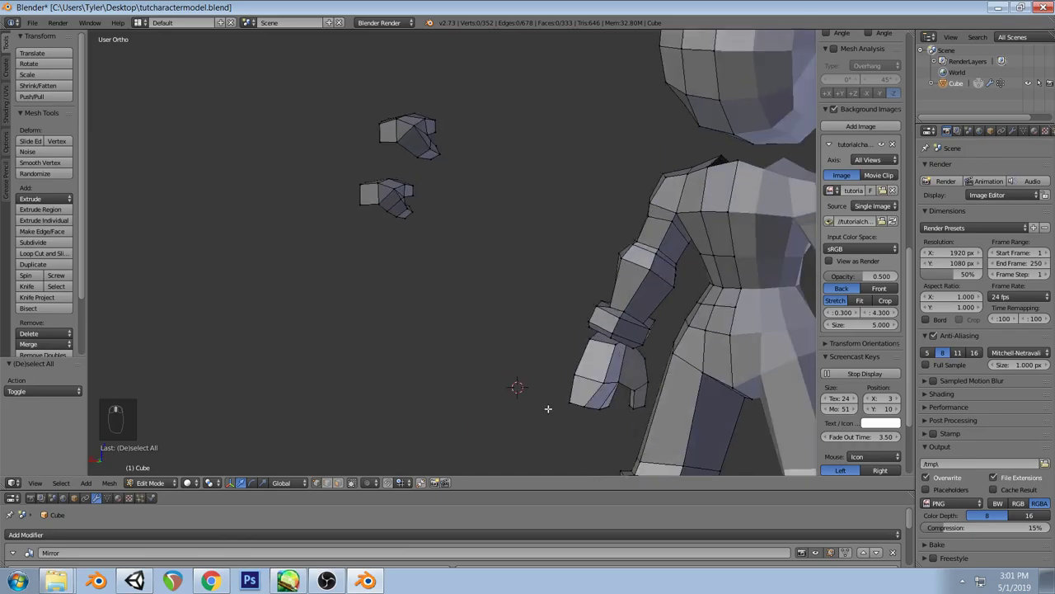
{"action": "right_click", "coordinate": [606, 378]}
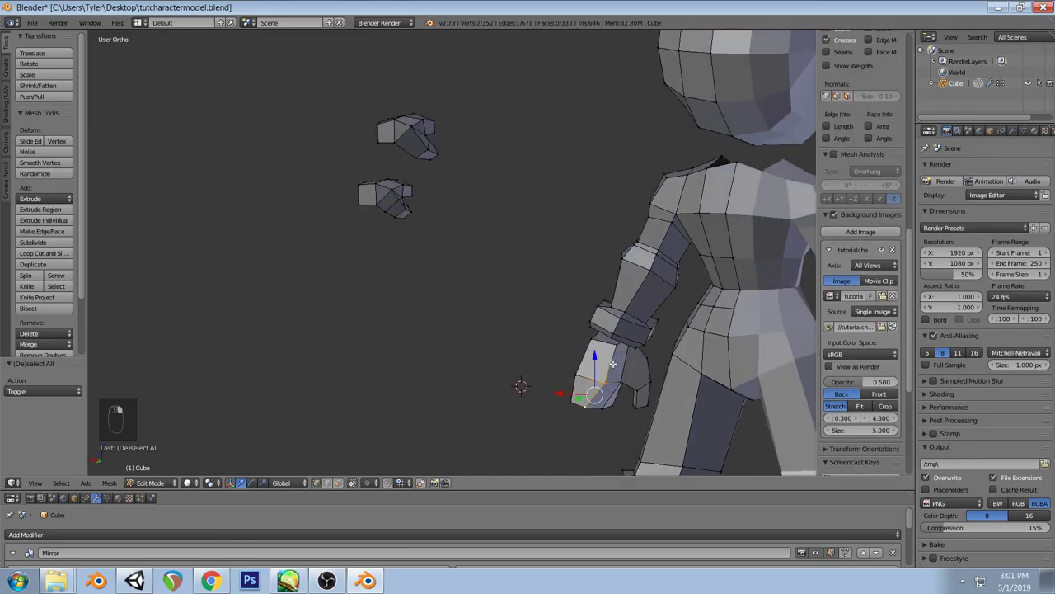
{"action": "key", "text": "KP_3"}
{"action": "key", "text": "ctrl+KP_1"}
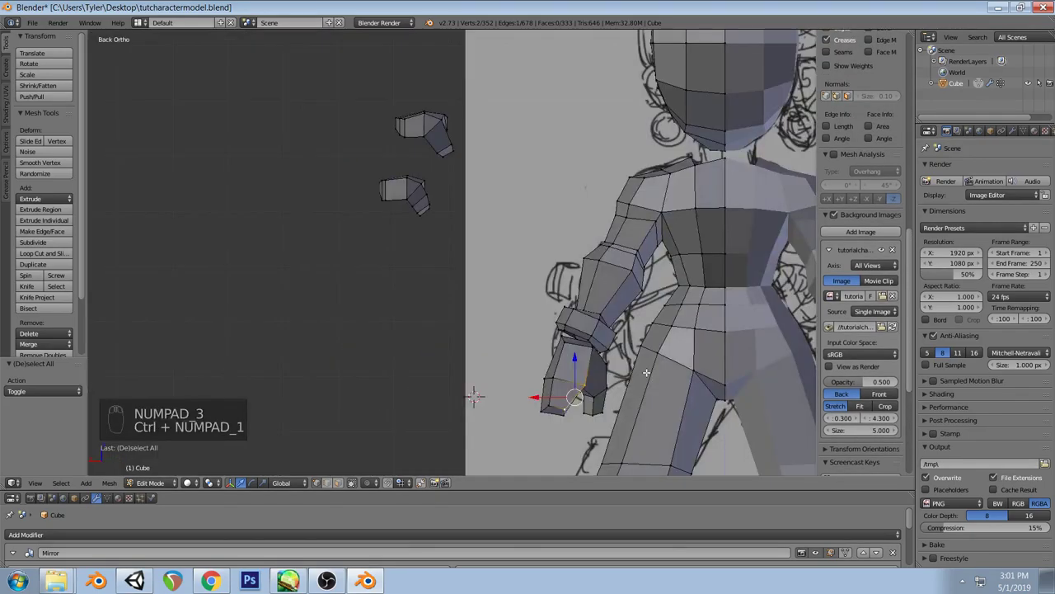
{"action": "key", "text": "g"}
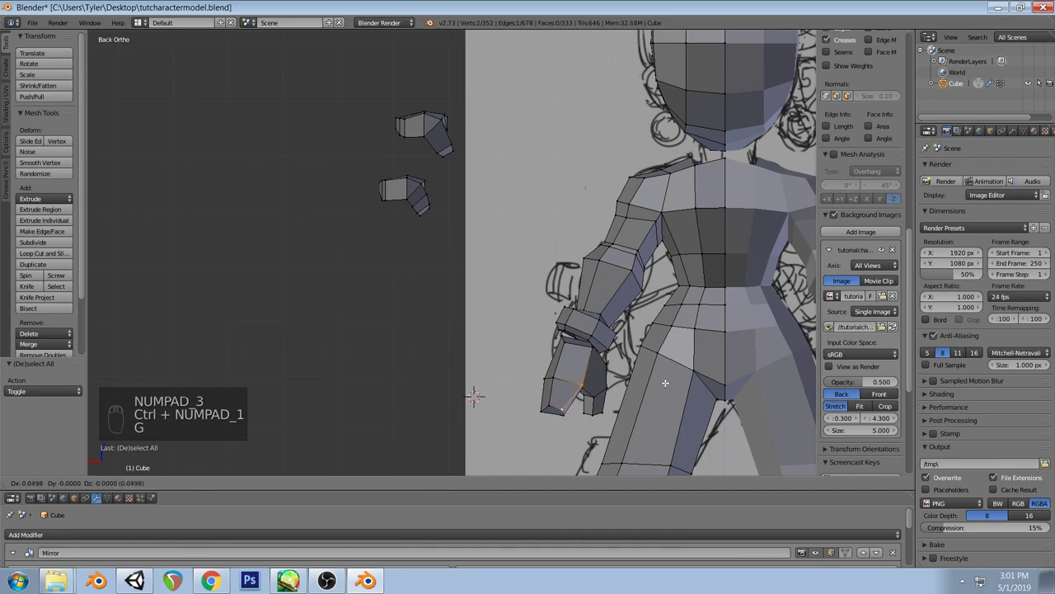
{"action": "left_click", "coordinate": [665, 383]}
Move the inner knuckle vertex on the back of the hand about 0.12 along X and 0.10 along Z
{"action": "left_click_drag", "start_coordinate": [580, 386], "coordinate": [596, 394]}
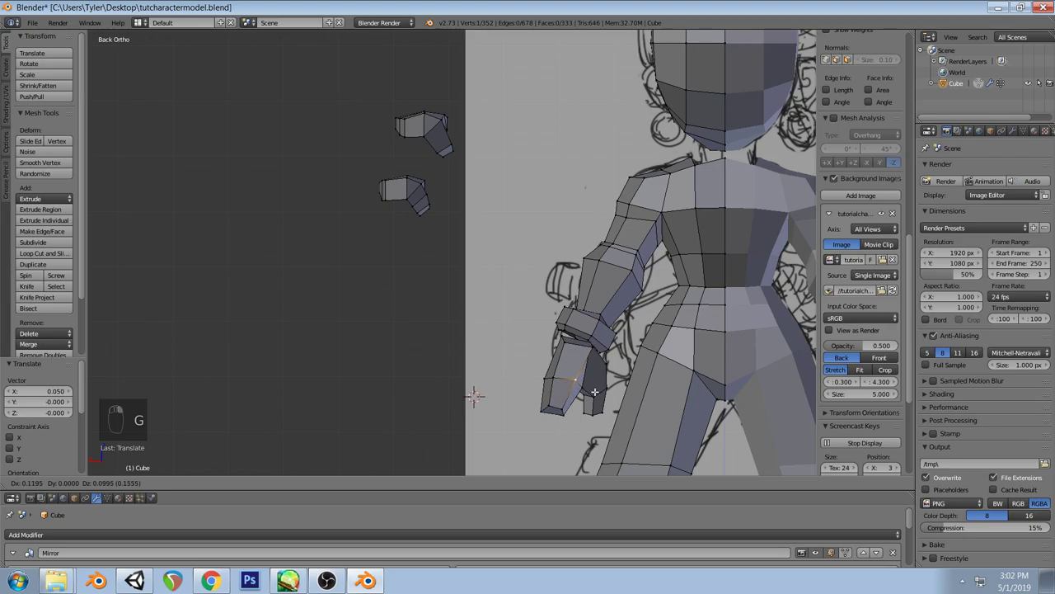
{"action": "left_click", "coordinate": [593, 391]}
{"action": "key", "text": "a"}
Check the reshaped hand from the side and against the whole body in the front view, and save the file
{"action": "middle_click_drag", "start_coordinate": [594, 391], "coordinate": [450, 373]}
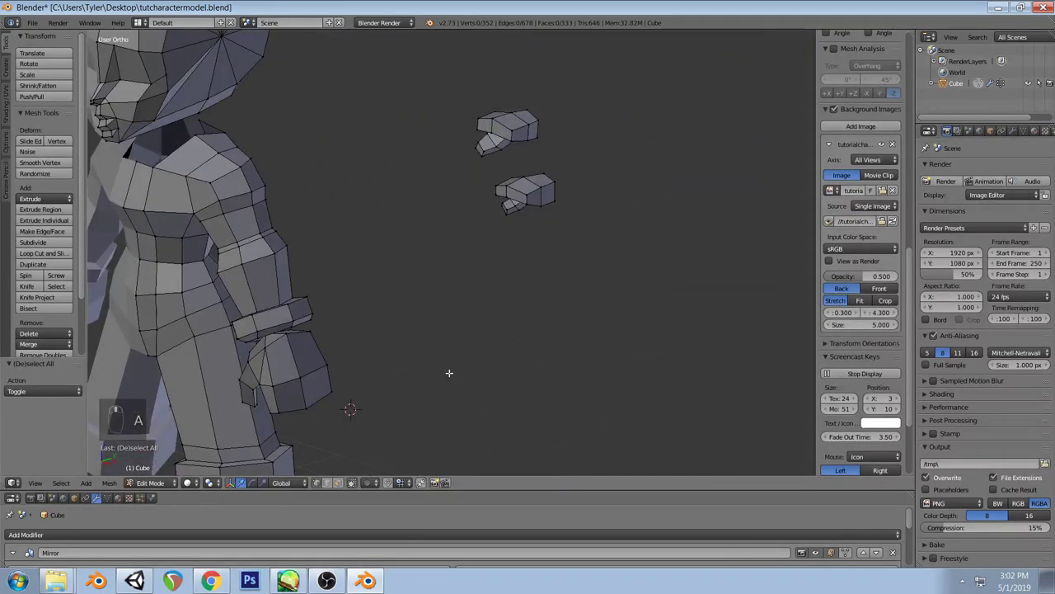
{"action": "key", "text": "KP_1"}
{"action": "scroll", "coordinate": [448, 373], "scroll_direction": "down", "scroll_amount": 3}
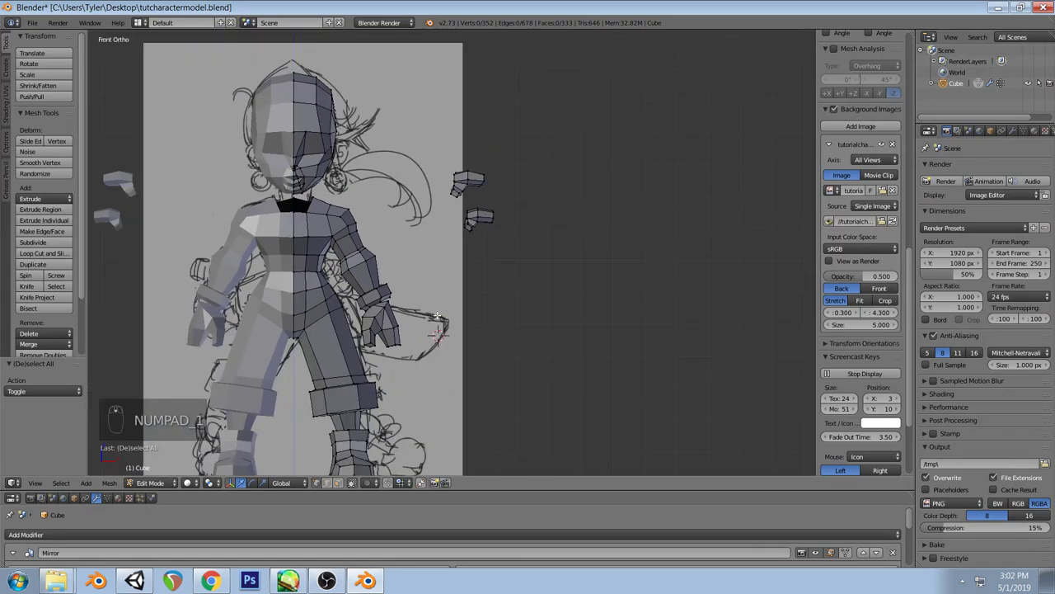
{"action": "middle_click_drag", "start_coordinate": [427, 292], "coordinate": [529, 307], "text": "shift"}
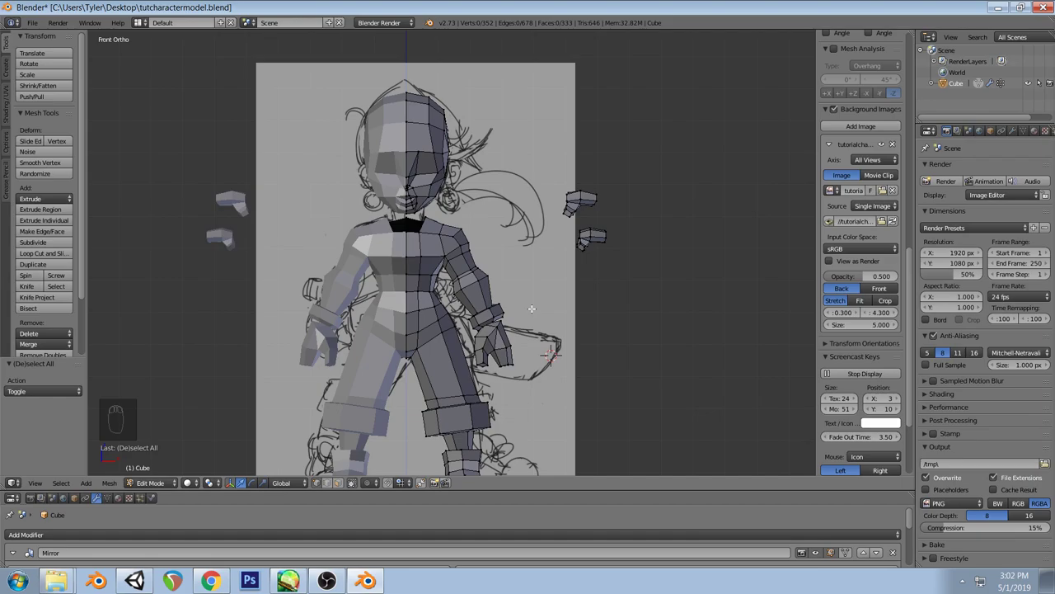
{"action": "key", "text": "ctrl+s"}
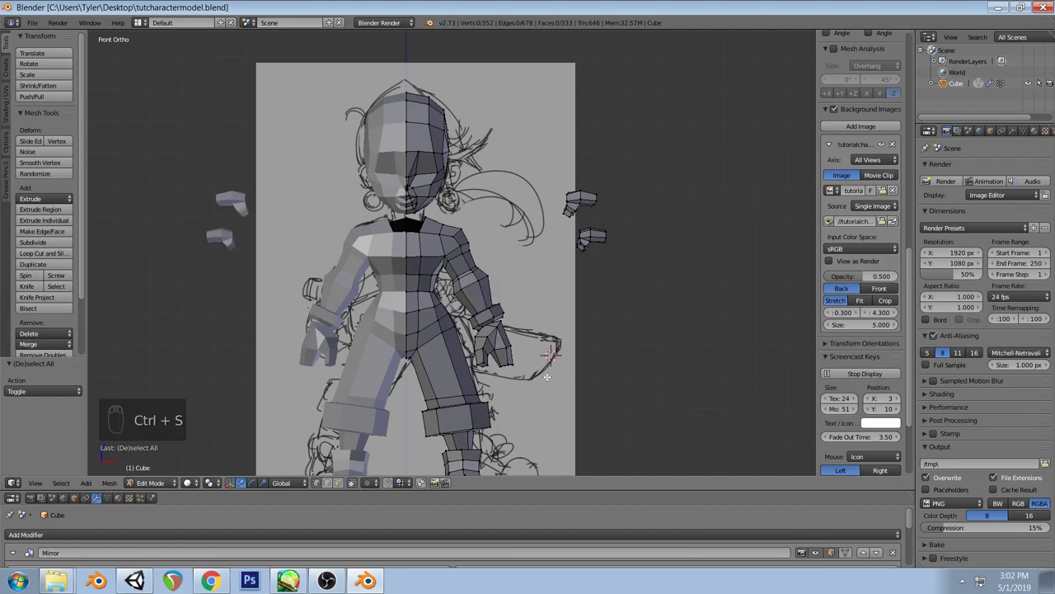
Select the finger block's tip faces, fine-tune their rotation, raise them 0.029 along Z and scale them by 1.037
{"action": "key", "text": "z"}
{"action": "scroll", "coordinate": [535, 382], "scroll_direction": "up", "scroll_amount": 1}
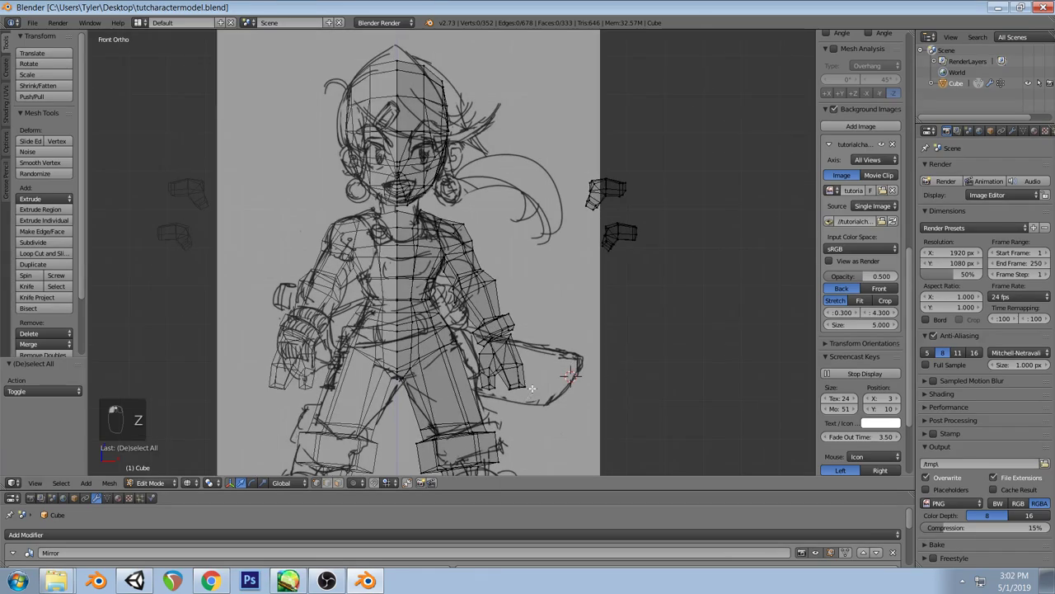
{"action": "right_click", "coordinate": [509, 380]}
{"action": "key", "text": "z"}
{"action": "key", "text": "r"}
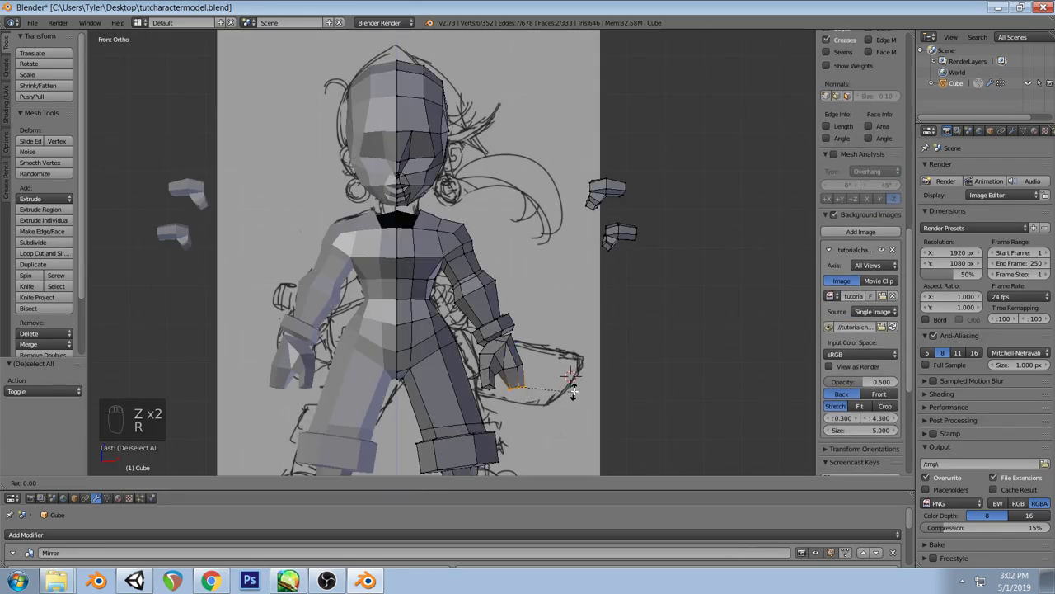
{"action": "left_click", "coordinate": [574, 384]}
{"action": "key", "text": "g"}
{"action": "left_click", "coordinate": [573, 384]}
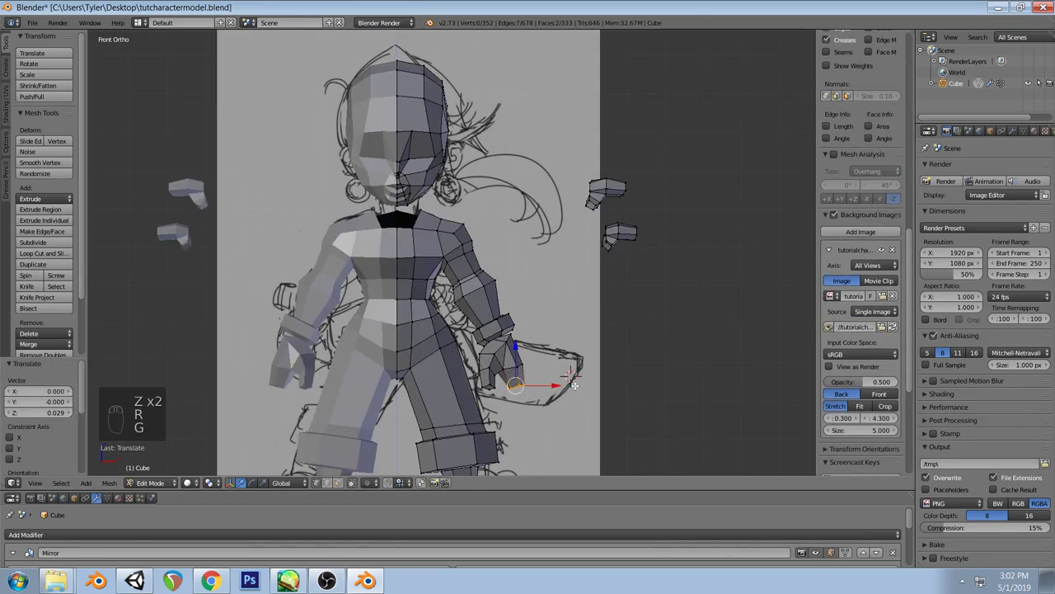
{"action": "key", "text": "s"}
{"action": "right_click", "coordinate": [528, 371]}
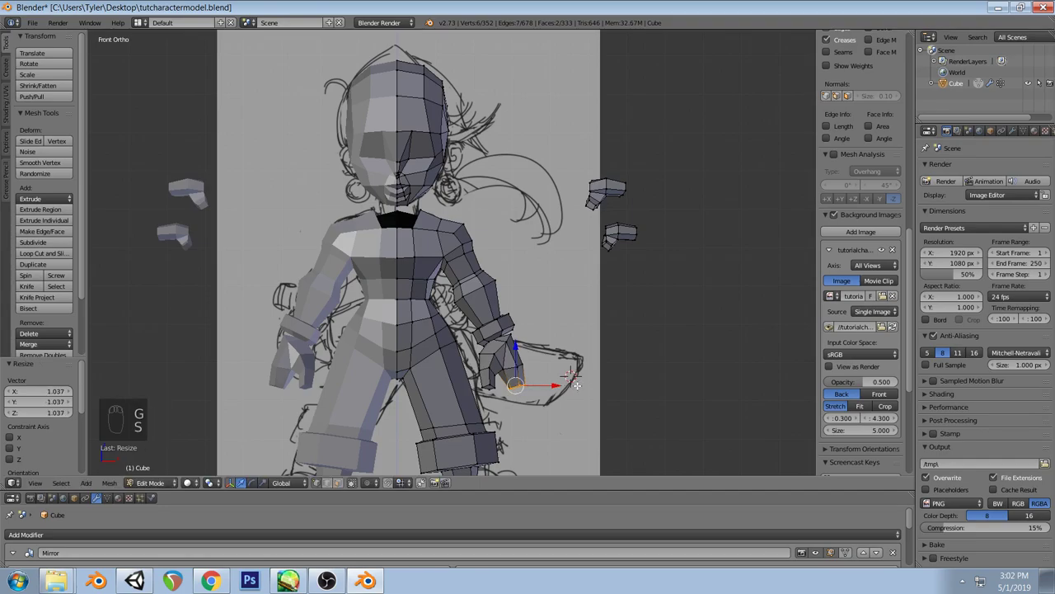
{"action": "key", "text": "a"}
Try raising the three vertices on the outer side of the finger block about 0.014 along Z
{"action": "key", "text": "z"}
{"action": "right_click", "coordinate": [515, 360]}
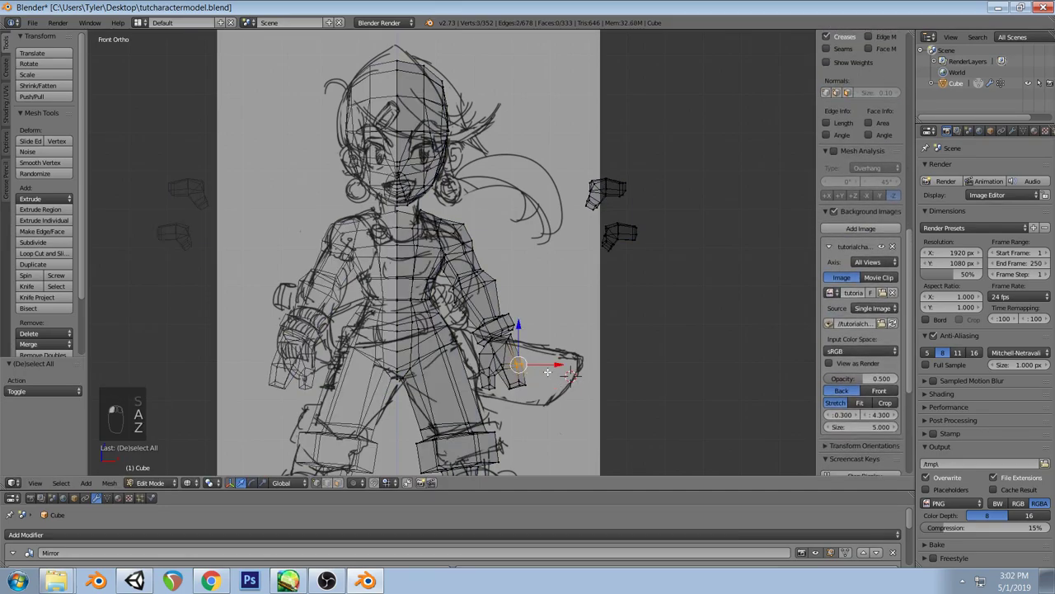
{"action": "key", "text": "z"}
{"action": "key", "text": "g"}
{"action": "right_click", "coordinate": [571, 375]}
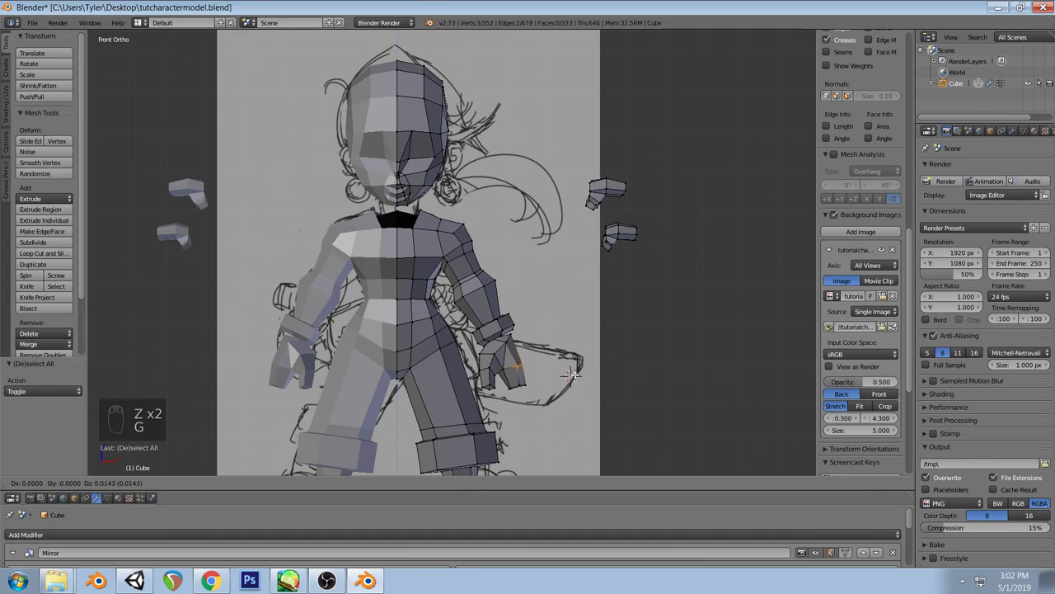
{"action": "key", "text": "a"}
{"action": "middle_click_drag", "start_coordinate": [577, 363], "coordinate": [476, 385]}
Step back and forth through the recent finger edits, undo the last vertex move and clear the selection
{"action": "key", "text": "ctrl+z"}
{"action": "key", "text": "ctrl+z"}
{"action": "key", "text": "ctrl+z"}
{"action": "key", "text": "ctrl+z"}
{"action": "key", "text": "ctrl+z"}
{"action": "key", "text": "ctrl+z"}
{"action": "key", "text": "ctrl+z"}
{"action": "key", "text": "ctrl+shift+z"}
{"action": "key", "text": "ctrl+shift+z"}
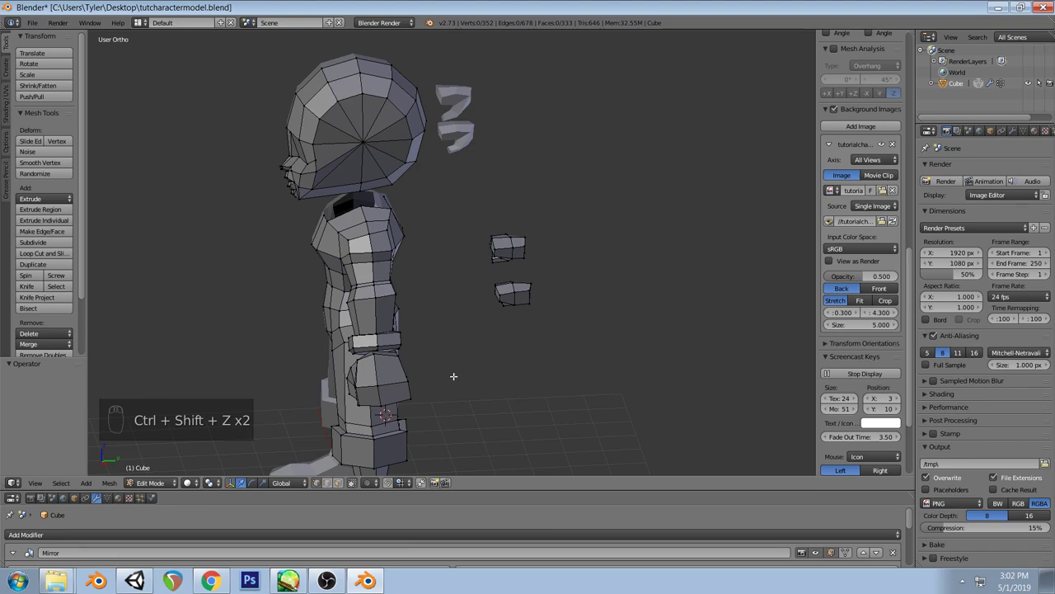
{"action": "key", "text": "KP_1"}
{"action": "key", "text": "ctrl+shift+z"}
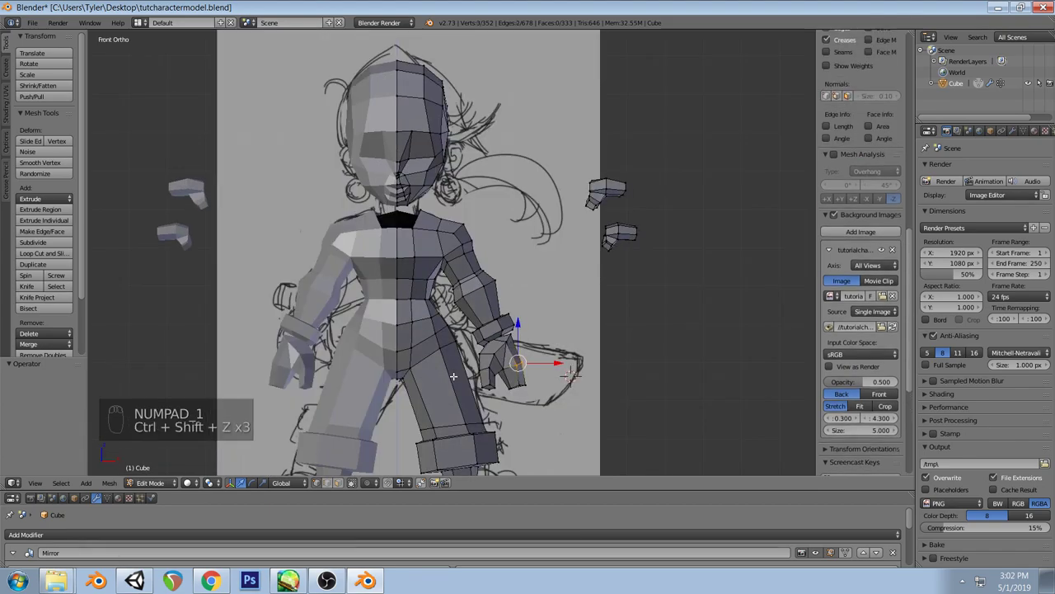
{"action": "key", "text": "ctrl+z"}
{"action": "key", "text": "a"}
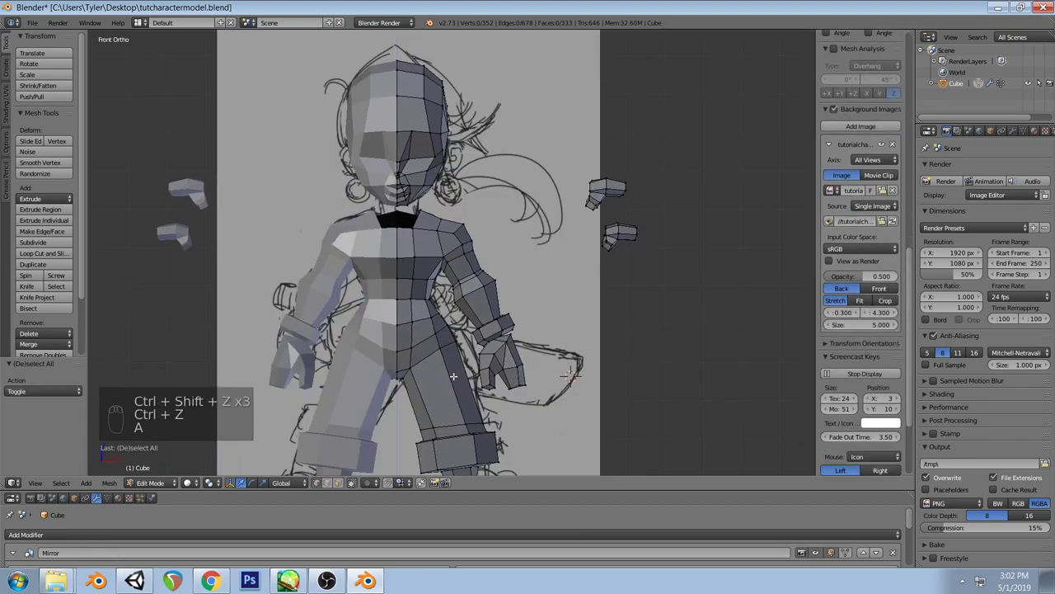
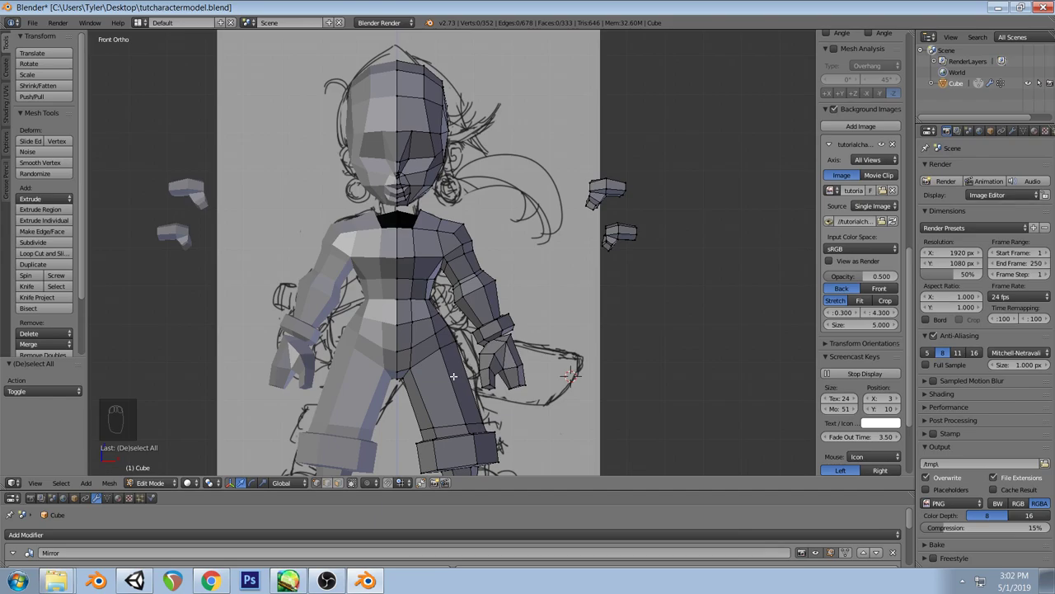
{"action": "middle_click_drag", "start_coordinate": [481, 369], "coordinate": [460, 376]}
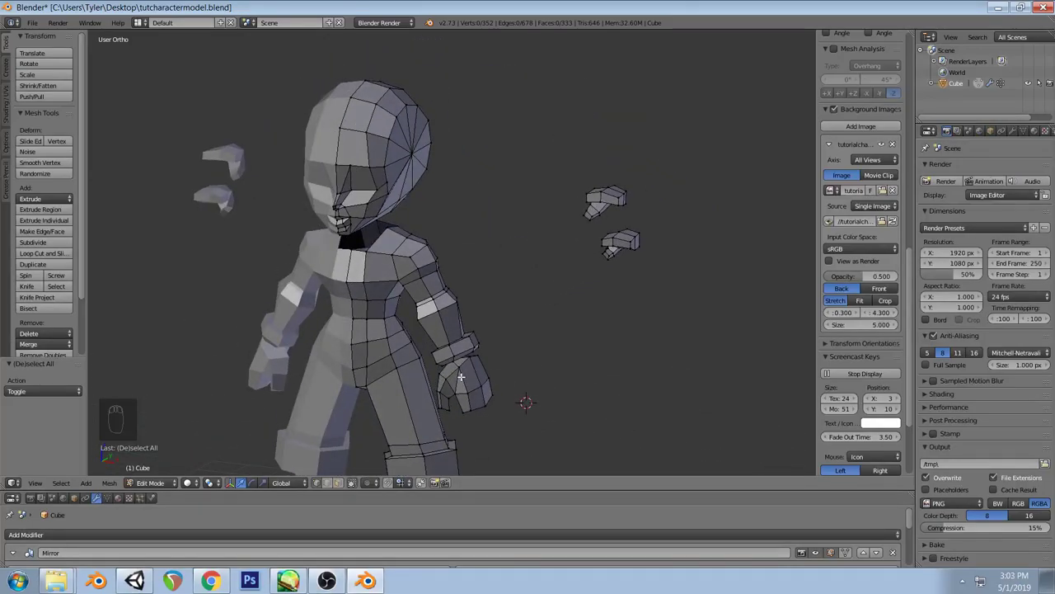
{"action": "key", "text": "KP_1"}
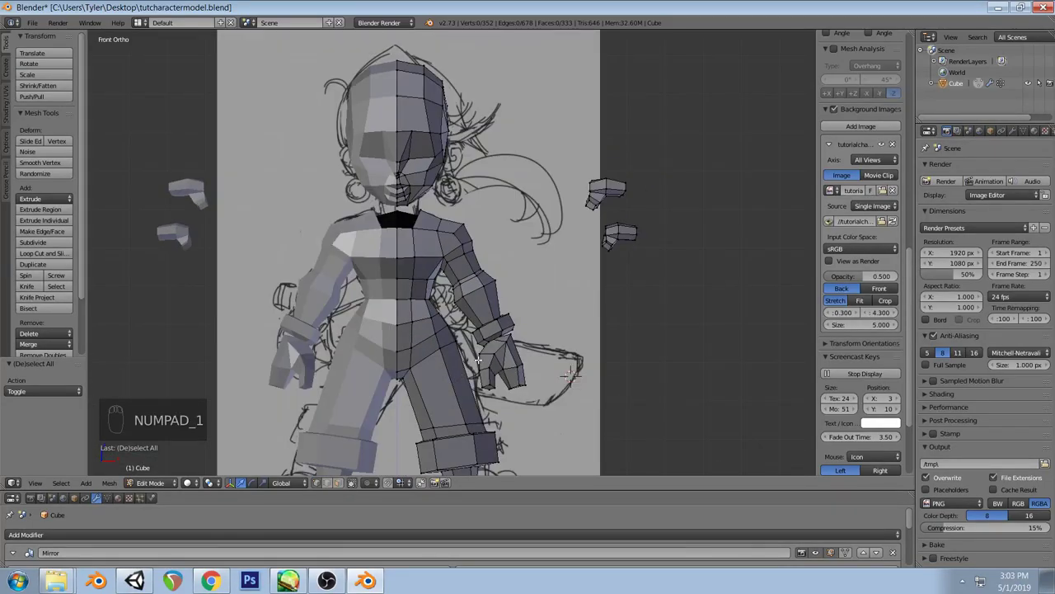
{"action": "key", "text": "z"}
{"action": "right_click", "coordinate": [526, 382]}
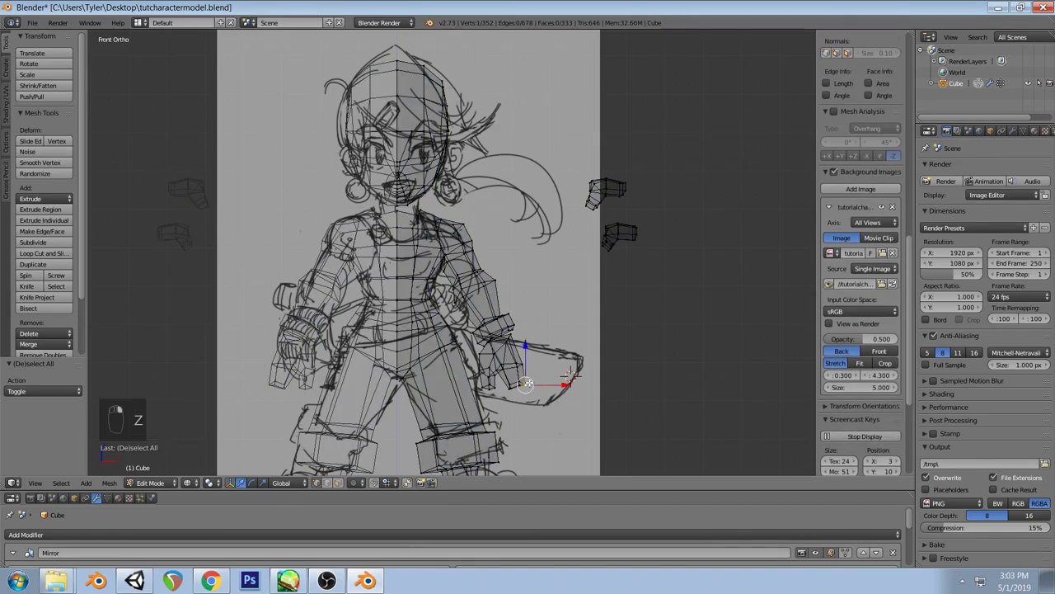
{"action": "key", "text": "z"}
{"action": "middle_click_drag", "start_coordinate": [603, 394], "coordinate": [486, 390]}
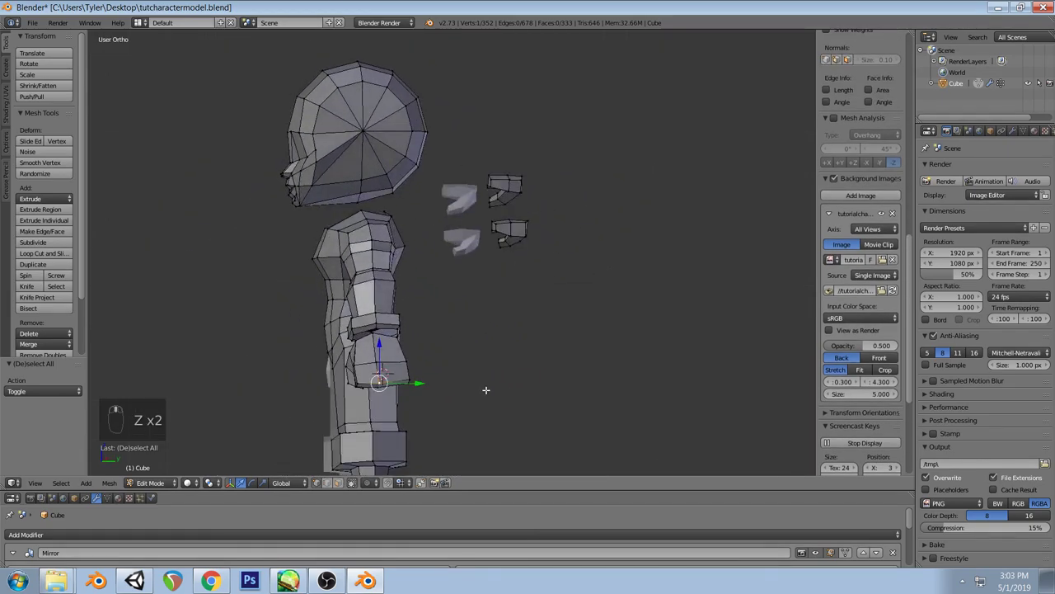
{"action": "key", "text": "KP_1"}
{"action": "key", "text": "a"}
{"action": "key", "text": "a"}
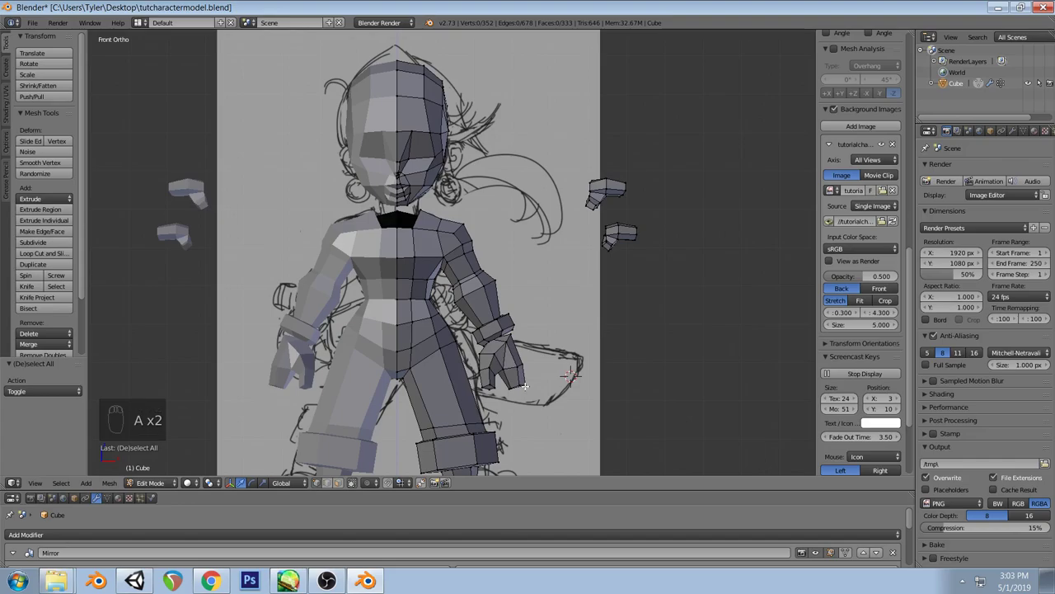
Snap the 3D cursor to the tip of the finger block and return to the front view with nothing selected
{"action": "middle_click_drag", "start_coordinate": [532, 393], "coordinate": [495, 354]}
{"action": "key", "text": "shift+s"}
{"action": "left_click", "coordinate": [529, 315]}
{"action": "key", "text": "a"}
{"action": "key", "text": "KP_1"}
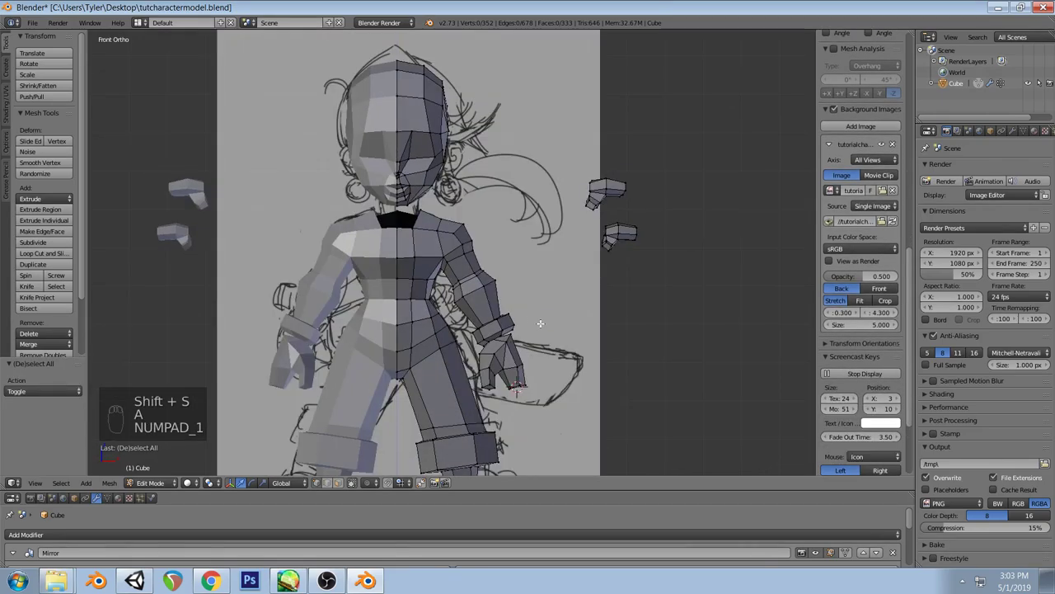
Add a cube at the 3D cursor by the fingertips and scale it to 0.200
{"action": "key", "text": "shift+s"}
{"action": "key", "text": "shift+a"}
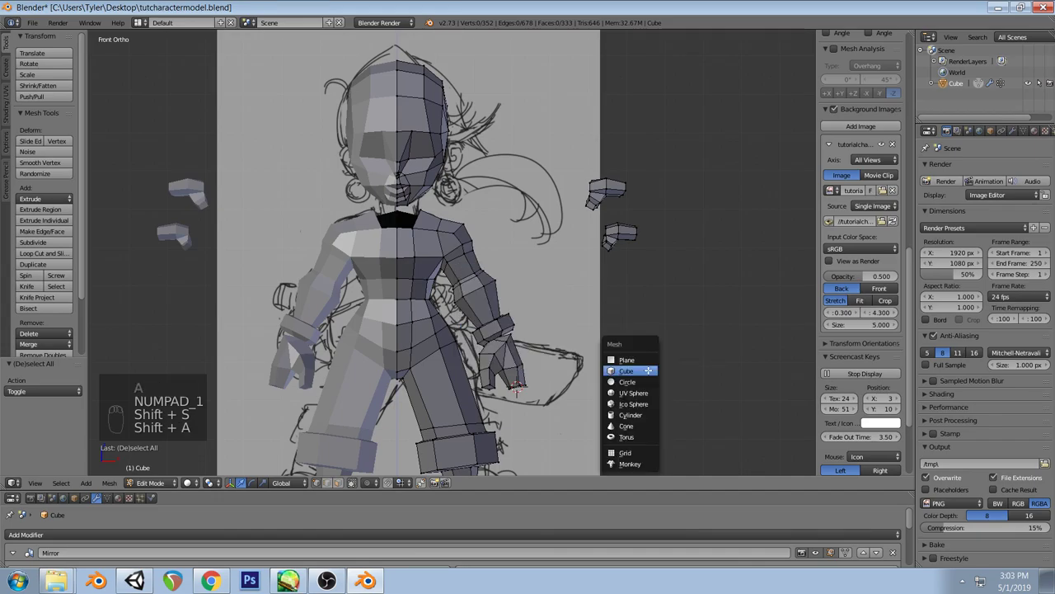
{"action": "left_click", "coordinate": [648, 370]}
{"action": "key", "text": "s"}
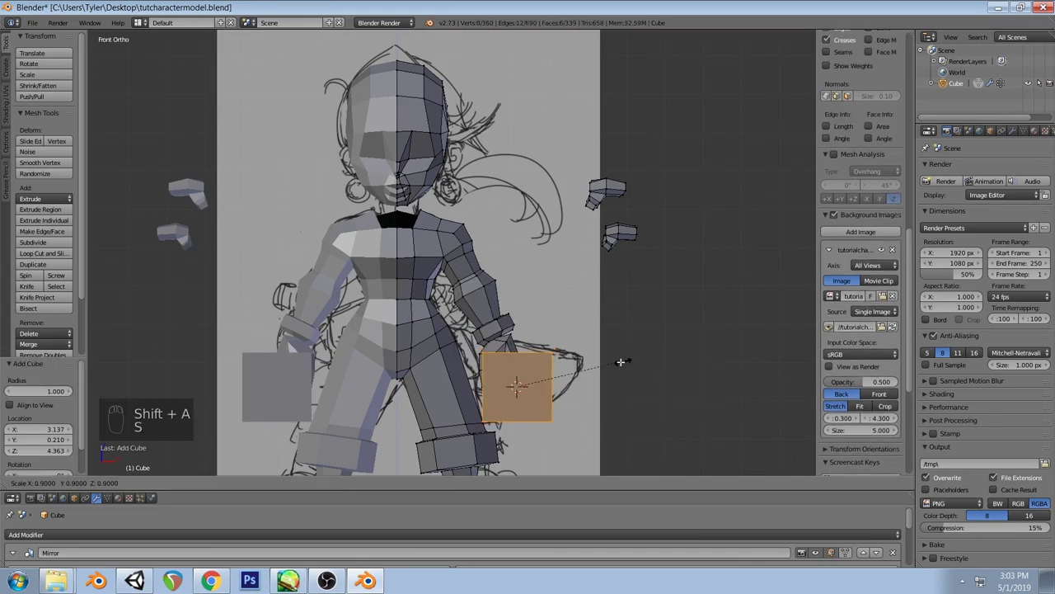
{"action": "left_click", "coordinate": [546, 386]}
Rotate the small cube 70° in the front view and move it 0.100 along X and -0.100 along Z
{"action": "key", "text": "r"}
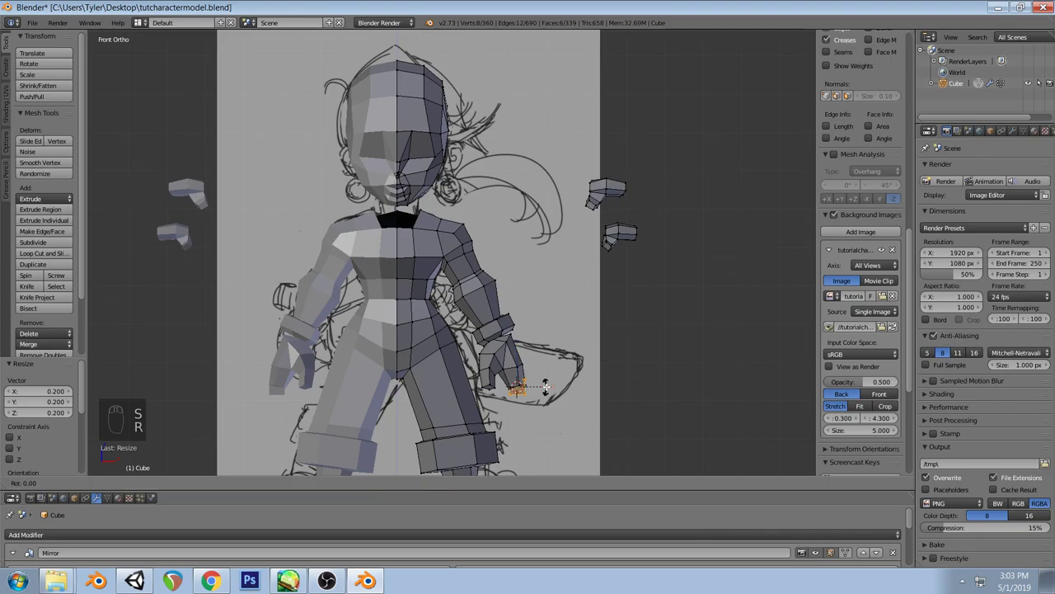
{"action": "left_click", "coordinate": [536, 440]}
{"action": "key", "text": "g"}
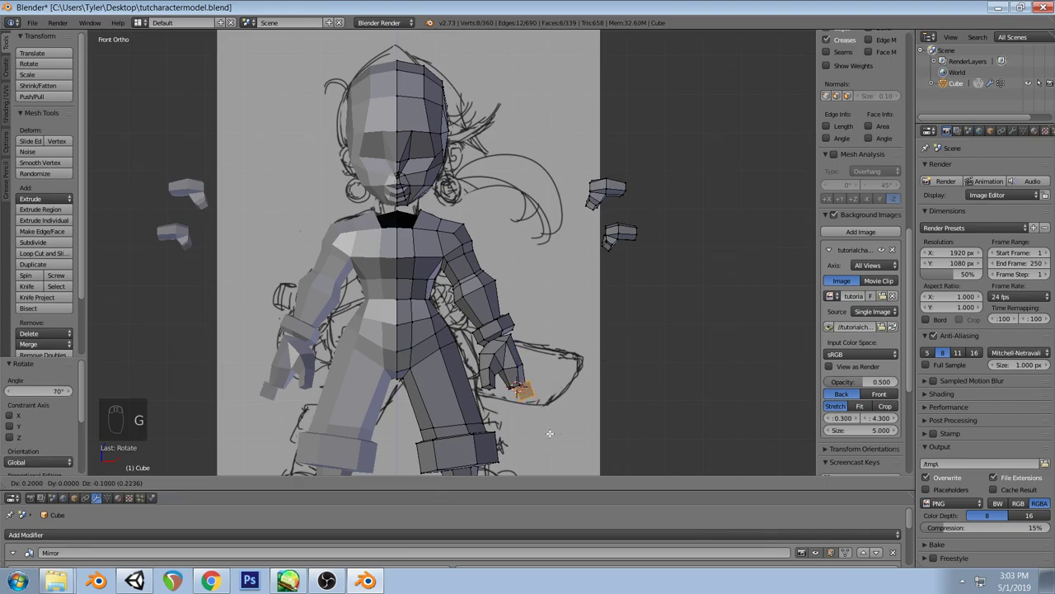
{"action": "left_click", "coordinate": [546, 433]}
Rotate the fingertip cube another 15° and shift it -0.072 along X
{"action": "key", "text": "r"}
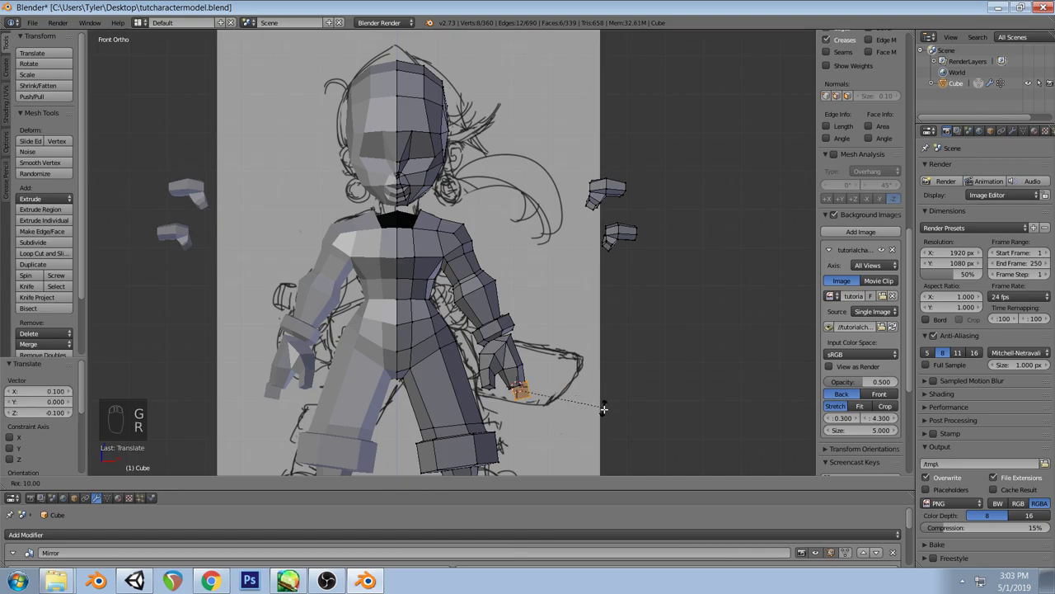
{"action": "left_click", "coordinate": [603, 415]}
{"action": "key", "text": "g"}
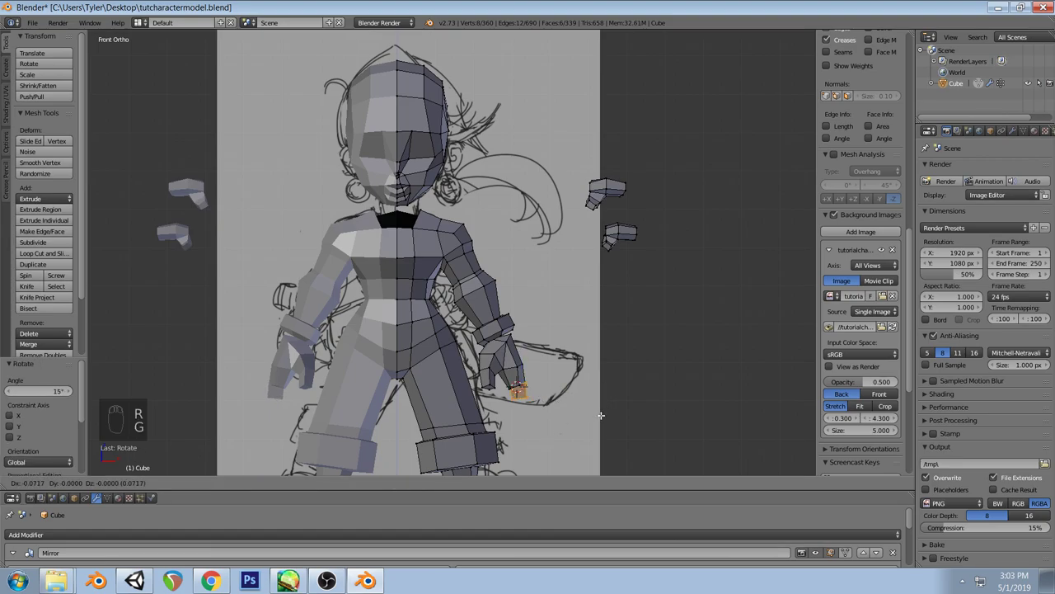
{"action": "left_click", "coordinate": [602, 415]}
{"action": "key", "text": "KP_3"}
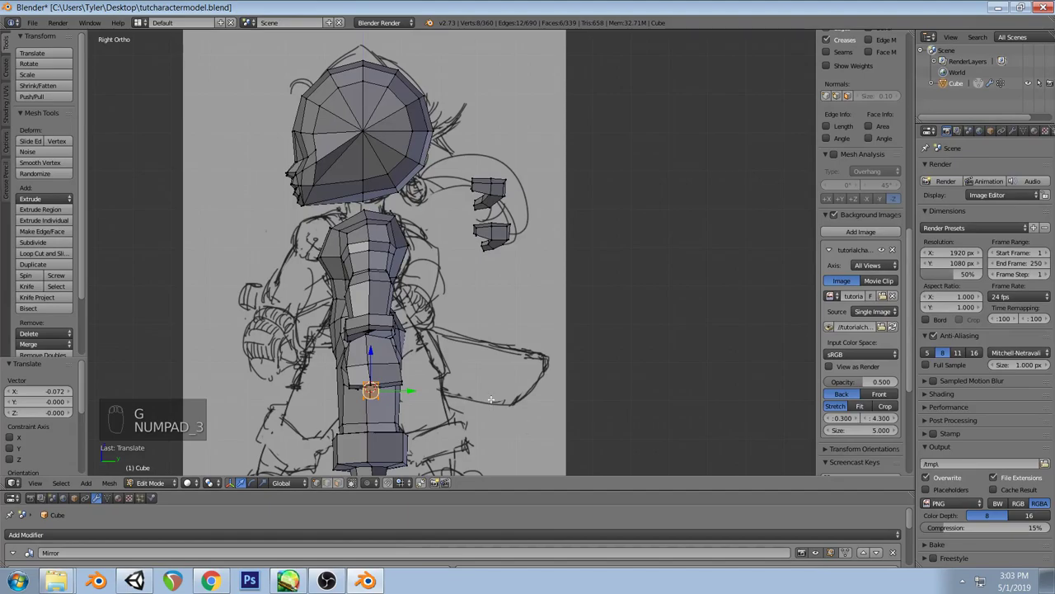
{"action": "key", "text": "r"}
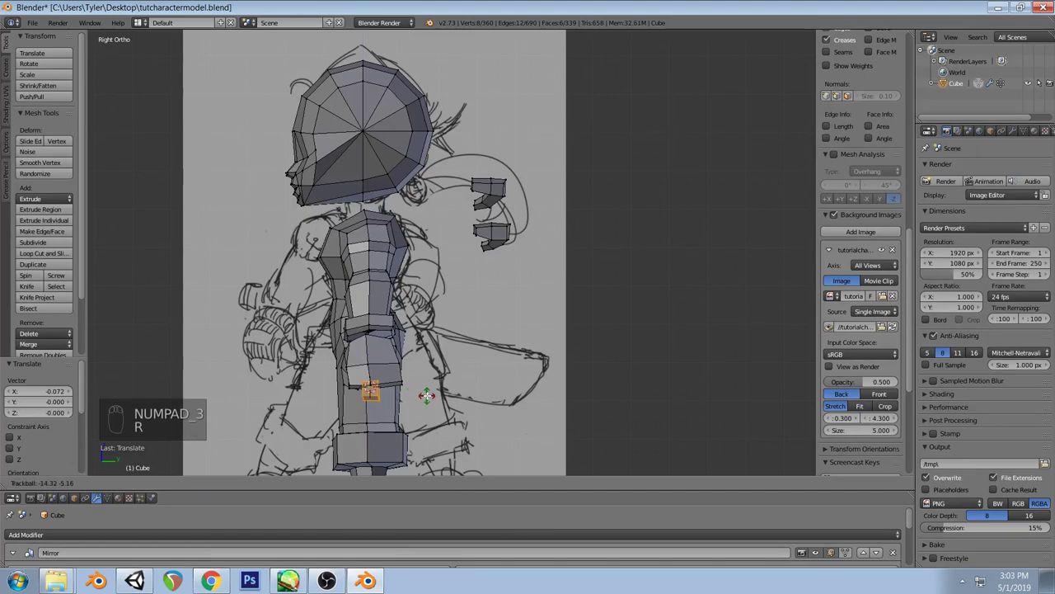
{"action": "key", "text": "r"}
{"action": "right_click", "coordinate": [428, 391]}
{"action": "key", "text": "r"}
{"action": "left_click", "coordinate": [476, 385]}
{"action": "key", "text": "ctrl+z"}
{"action": "key", "text": "ctrl+z"}
{"action": "key", "text": "ctrl+z"}
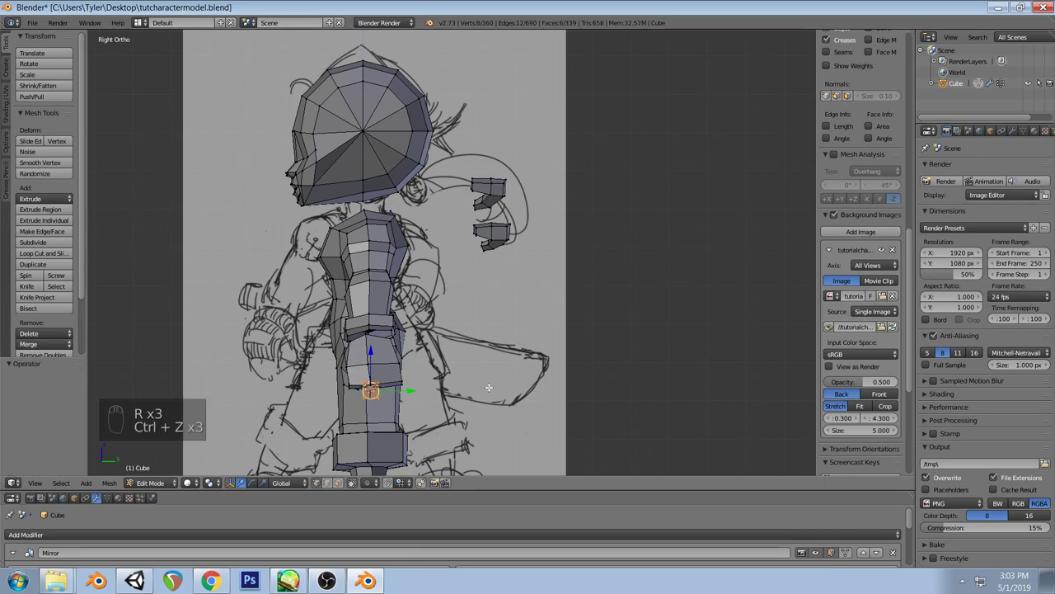
Tilt the fingertip cube with a trackball rotation of about -20° and -2°, and rotate it -4.681° in the right view
{"action": "key", "text": "r"}
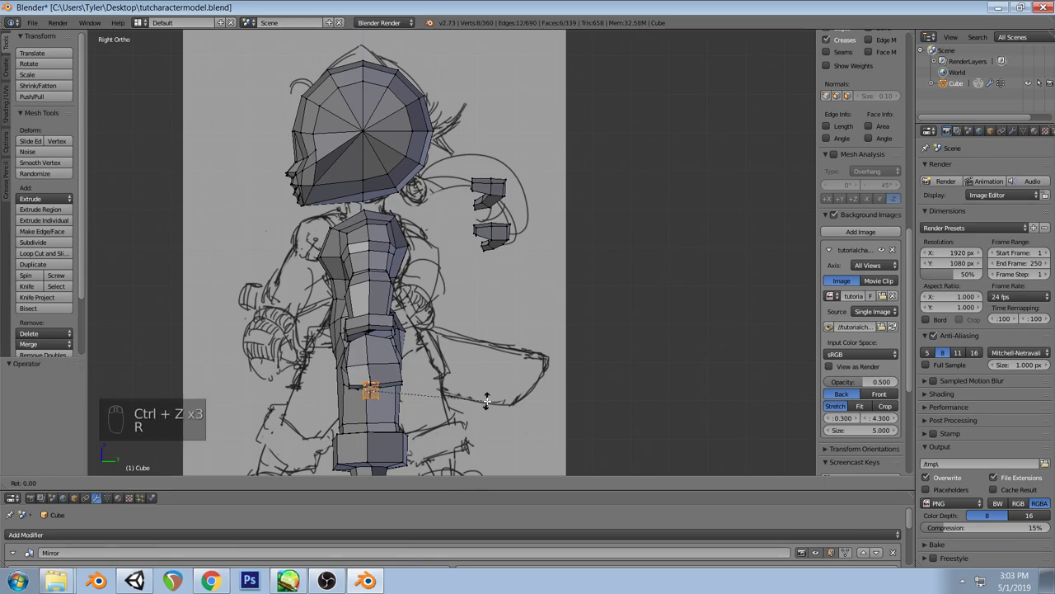
{"action": "key", "text": "r"}
{"action": "left_click", "coordinate": [484, 381]}
{"action": "key", "text": "r"}
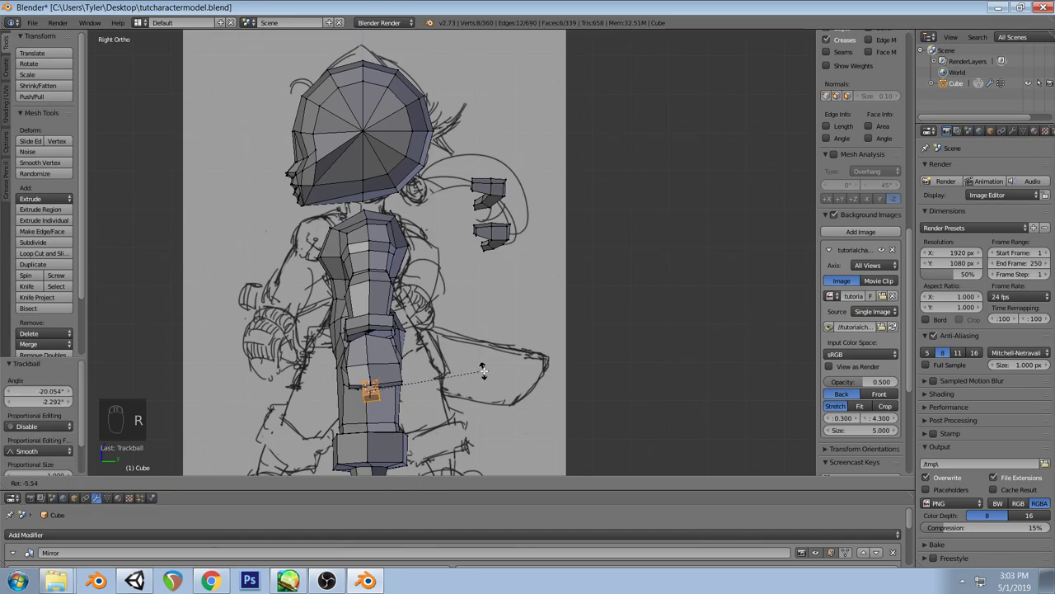
{"action": "left_click", "coordinate": [482, 369]}
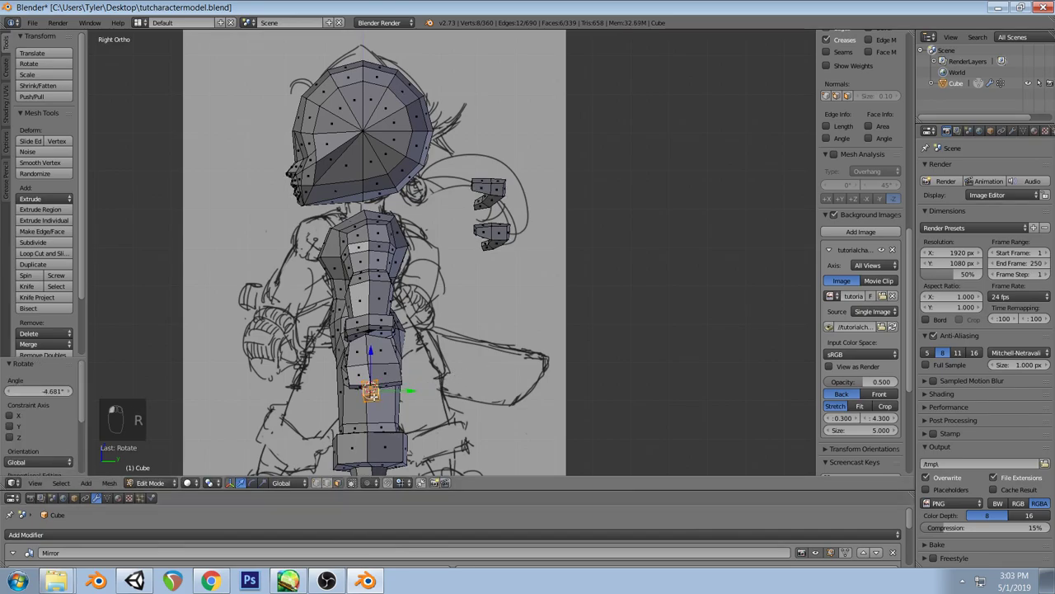
Select the whole linked fingertip cube in the front view and rotate it 14.395°
{"action": "key", "text": "KP_1"}
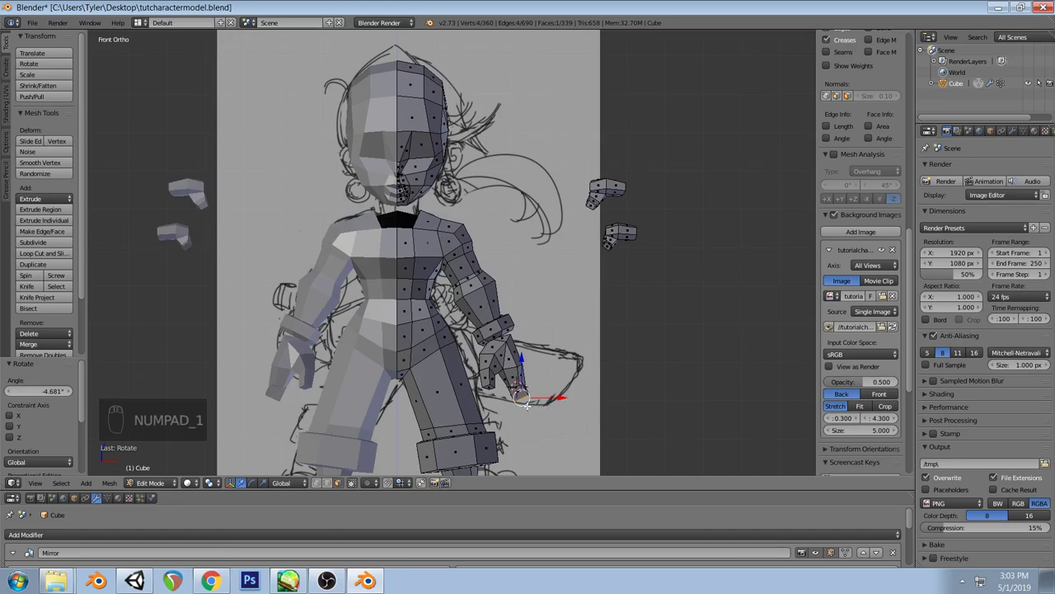
{"action": "key", "text": "a"}
{"action": "key", "text": "l"}
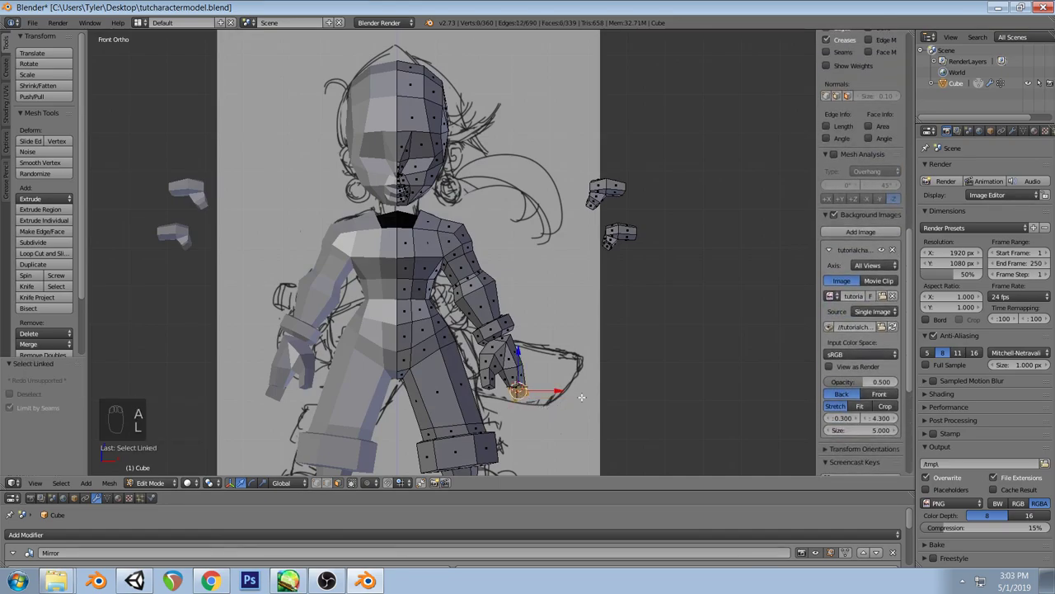
{"action": "key", "text": "r"}
{"action": "left_click", "coordinate": [568, 410]}
Shrink the fingertip cube's lower end face and move it 0.043 along X and -0.358 along Z
{"action": "key", "text": "z"}
{"action": "key", "text": "z"}
{"action": "key", "text": "s"}
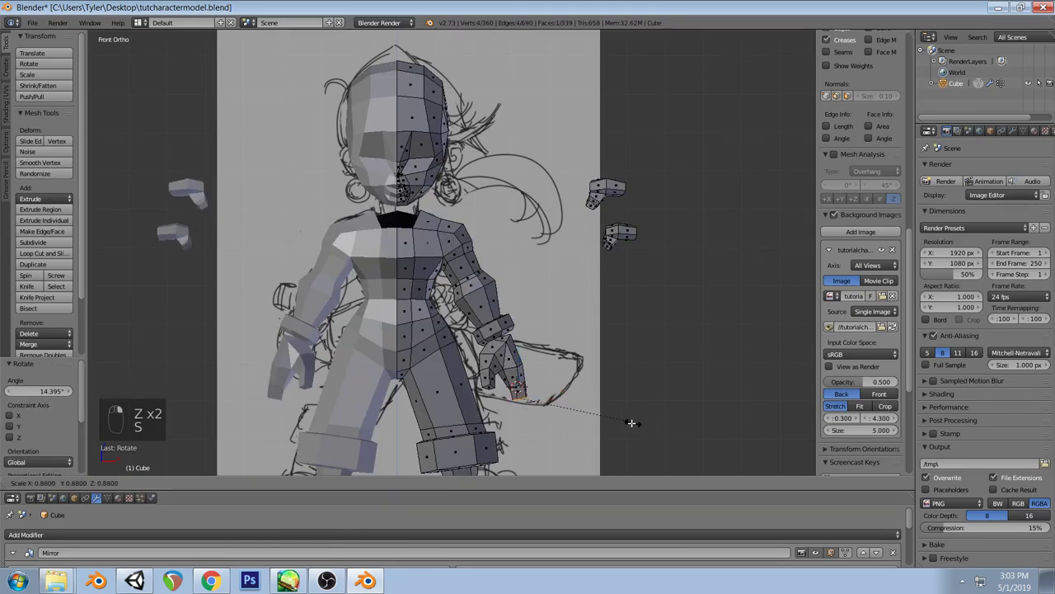
{"action": "left_click", "coordinate": [610, 425]}
{"action": "key", "text": "g"}
{"action": "left_click", "coordinate": [612, 441]}
Rotate the cube's lower end face 51.762° and move it -0.401 along X and 0.100 along Z
{"action": "key", "text": "r"}
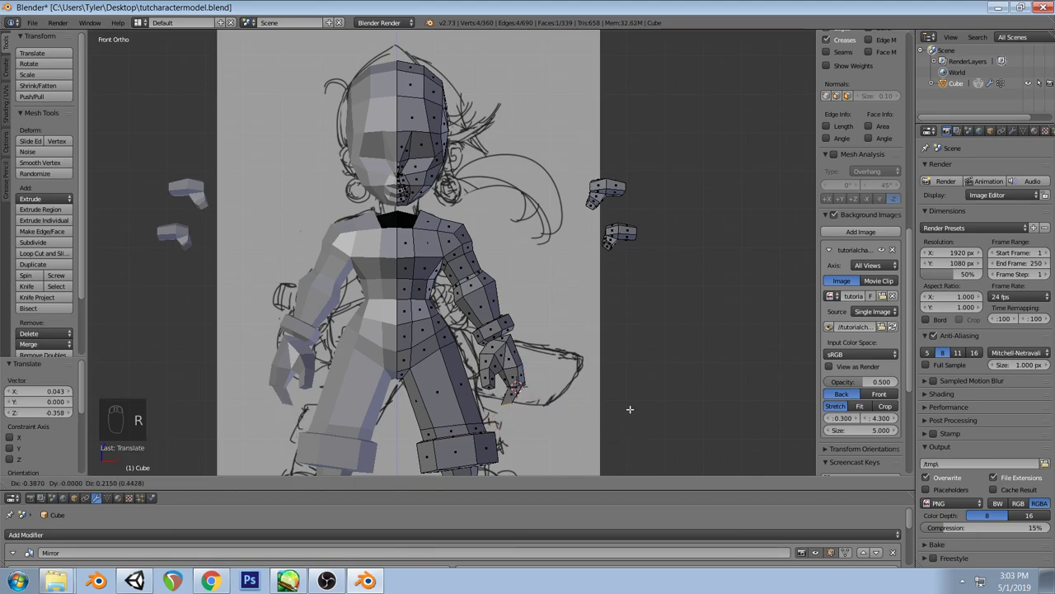
{"action": "key", "text": "r"}
{"action": "left_click", "coordinate": [592, 463]}
{"action": "key", "text": "g"}
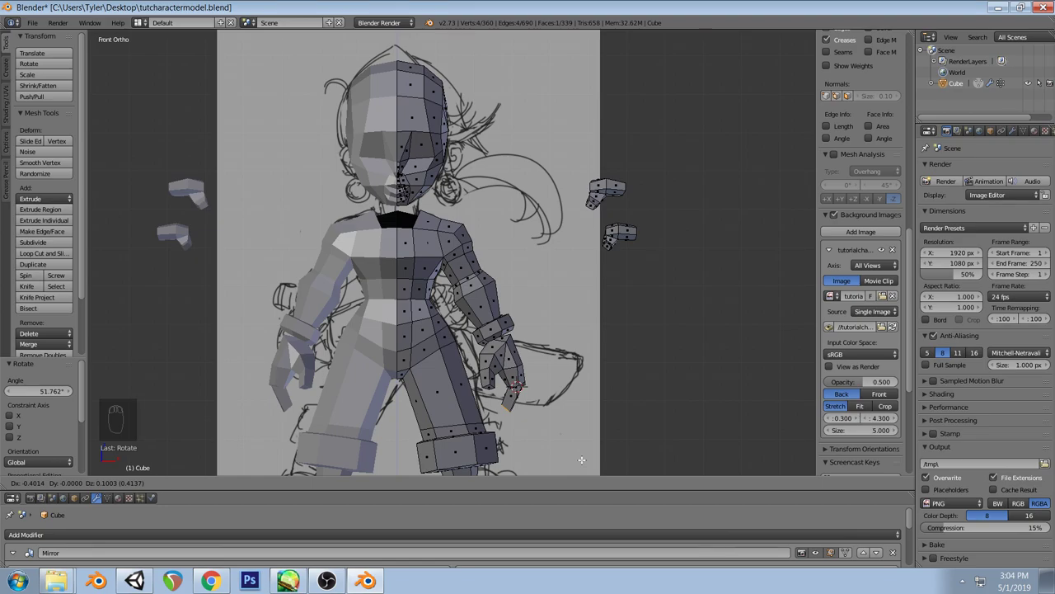
{"action": "left_click", "coordinate": [581, 459]}
Scale the lower end face by 3.334 along Y, shift it 0.100 along Y, and return to the front view with nothing selected
{"action": "middle_click_drag", "start_coordinate": [586, 394], "coordinate": [504, 399]}
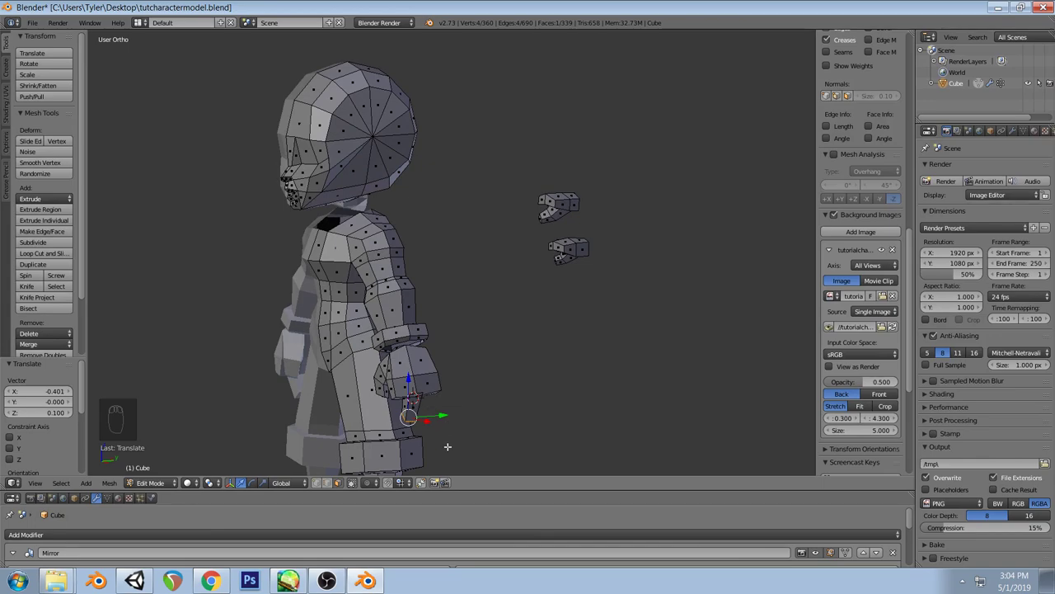
{"action": "key", "text": "KP_3"}
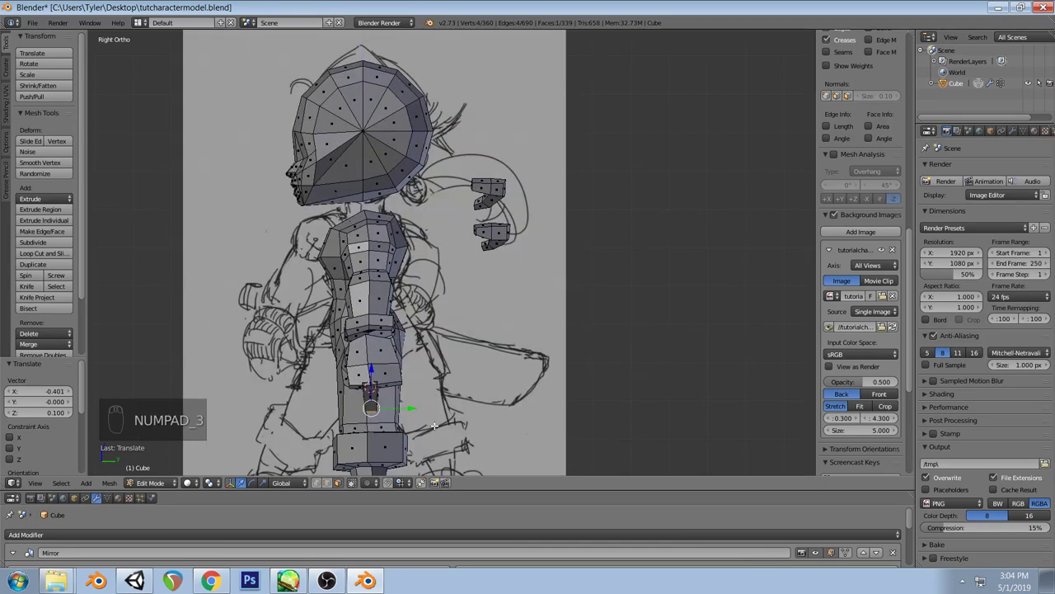
{"action": "key", "text": "s"}
{"action": "key", "text": "y"}
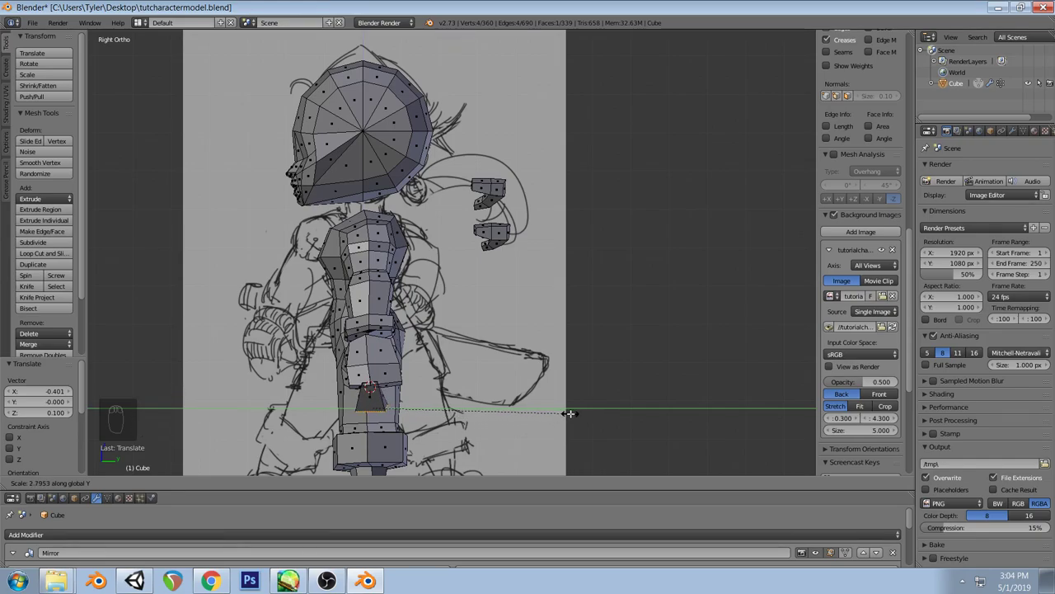
{"action": "left_click", "coordinate": [608, 410]}
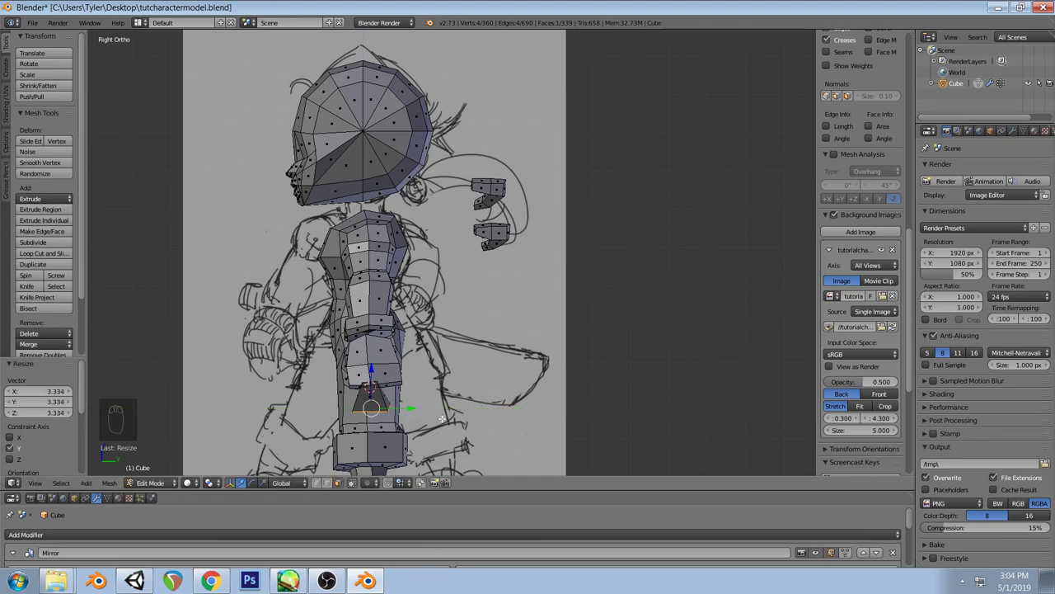
{"action": "key", "text": "a"}
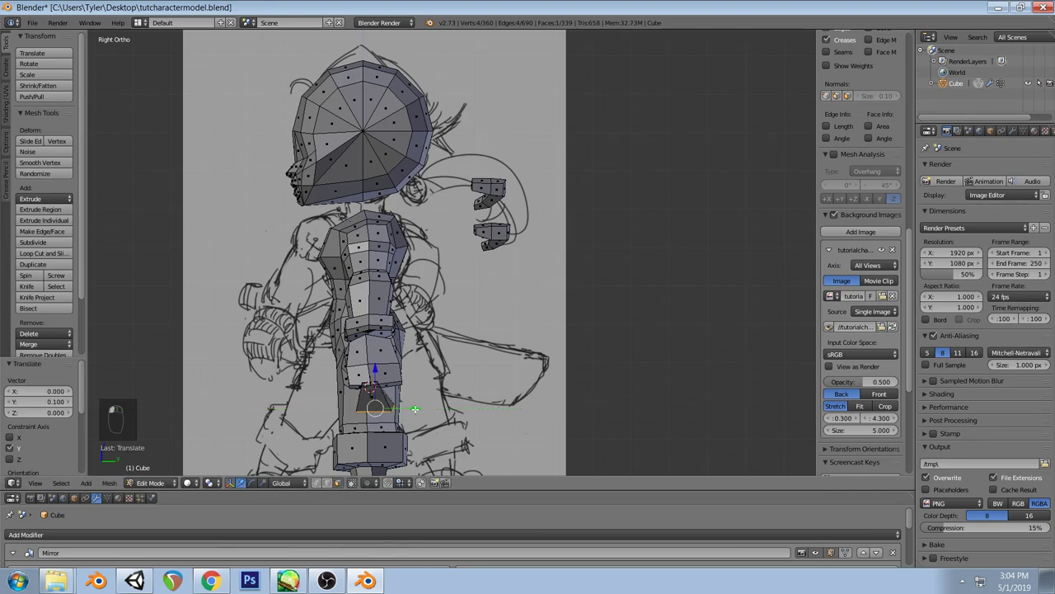
{"action": "mouse_move", "coordinate": [414, 409]}
{"action": "middle_mouse_down"}
{"action": "mouse_move", "coordinate": [487, 427]}
{"action": "mouse_move", "coordinate": [534, 421]}
{"action": "middle_mouse_up"}
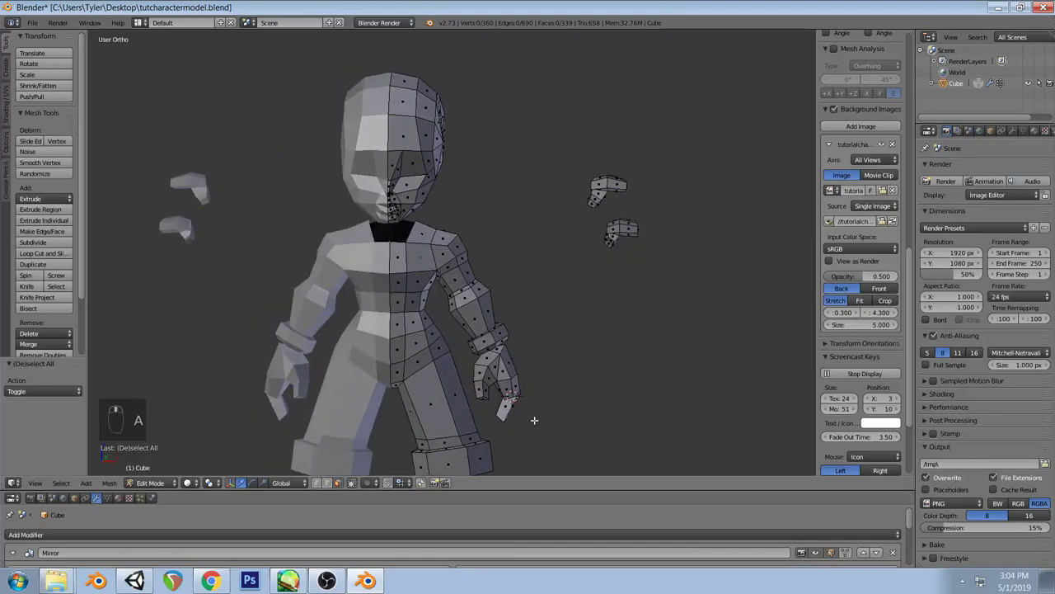
{"action": "key", "text": "KP_1"}
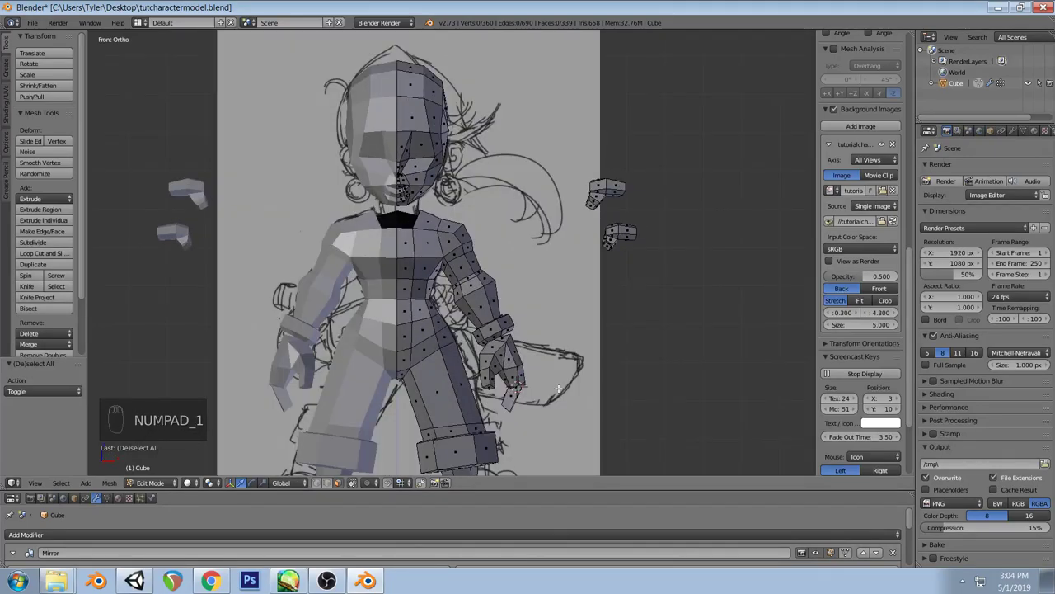
{"action": "key", "text": "ctrl+z"}
{"action": "key", "text": "ctrl+z"}
{"action": "key", "text": "ctrl+z"}
{"action": "key", "text": "ctrl+z"}
{"action": "key", "text": "ctrl+z"}
{"action": "key", "text": "ctrl+z"}
{"action": "key", "text": "ctrl+shift+z"}
{"action": "key", "text": "ctrl+shift+z"}
{"action": "key", "text": "ctrl+shift+z"}
{"action": "key", "text": "ctrl+shift+z"}
{"action": "key", "text": "ctrl+shift+z"}
{"action": "key", "text": "ctrl+shift+z"}
{"action": "key", "text": "ctrl+shift+z"}
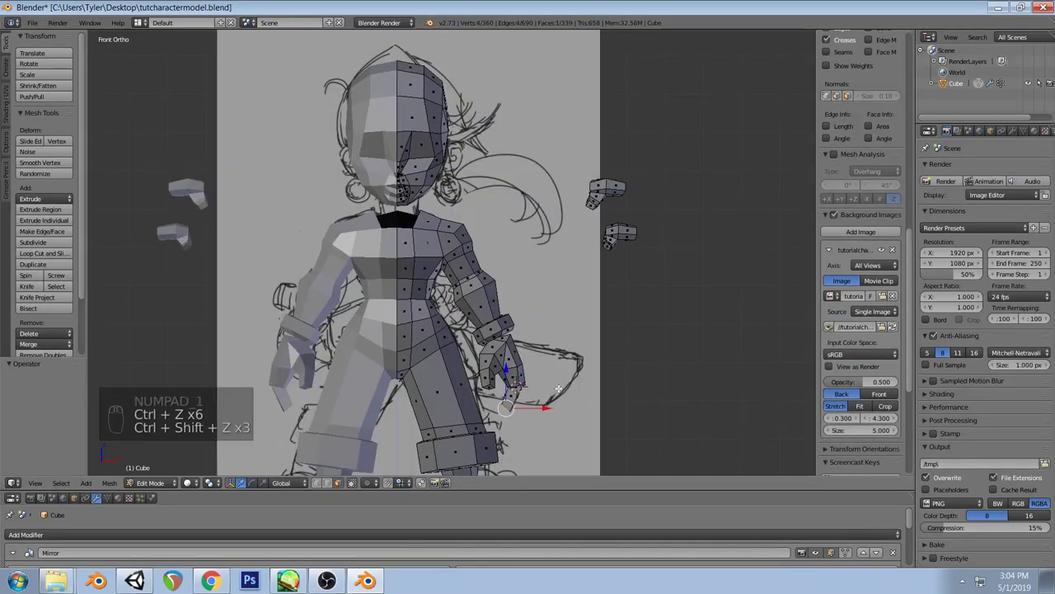
Move the selected face of the separate fingertip piece about -0.1 in X and -0.34 in Z, exposing the end of the hand
{"action": "key", "text": "z"}
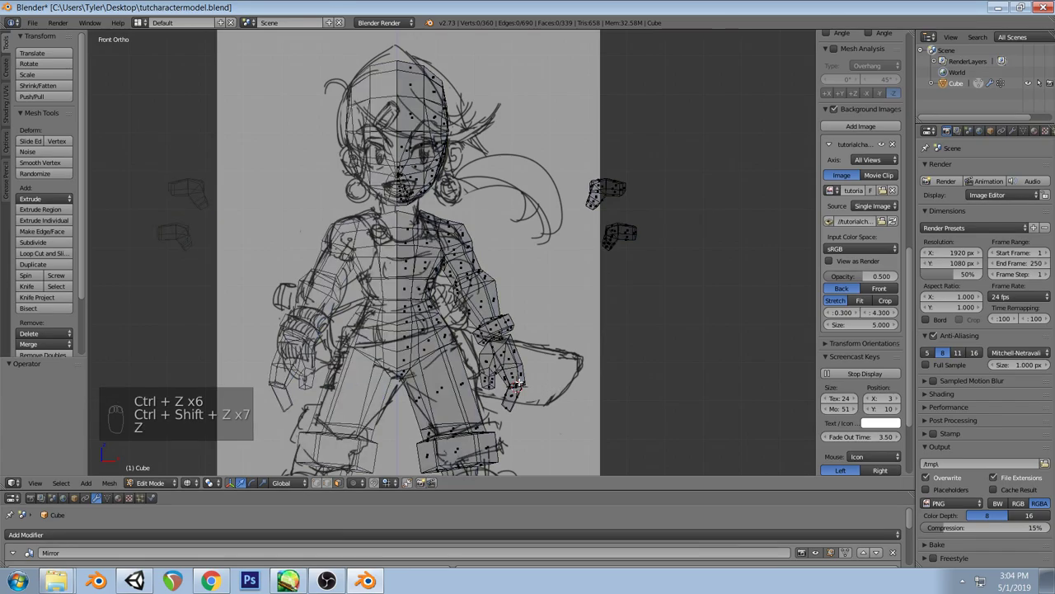
{"action": "key", "text": "z"}
{"action": "key", "text": "g"}
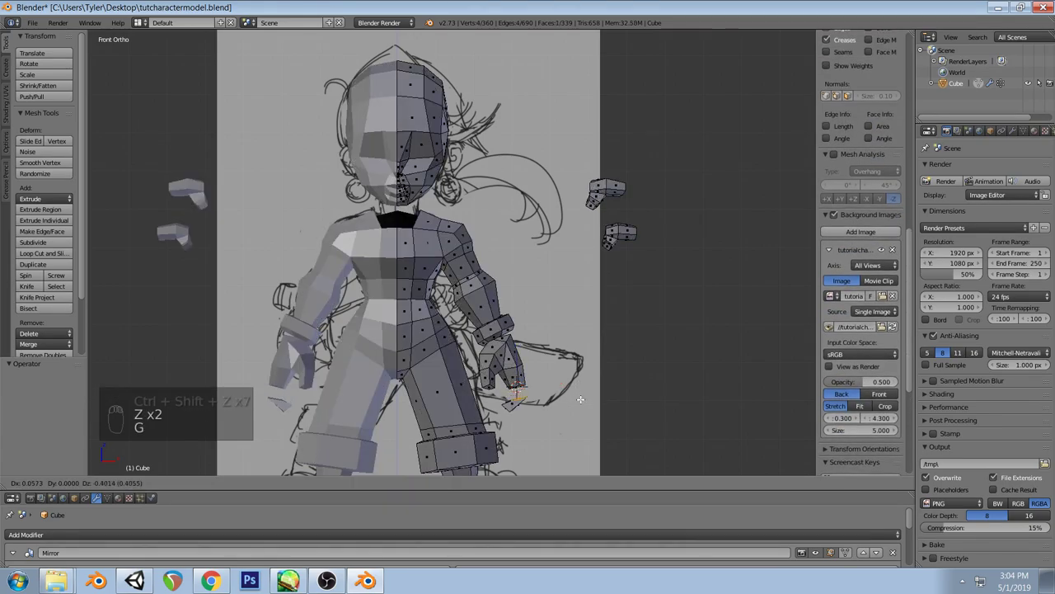
{"action": "left_click", "coordinate": [575, 398]}
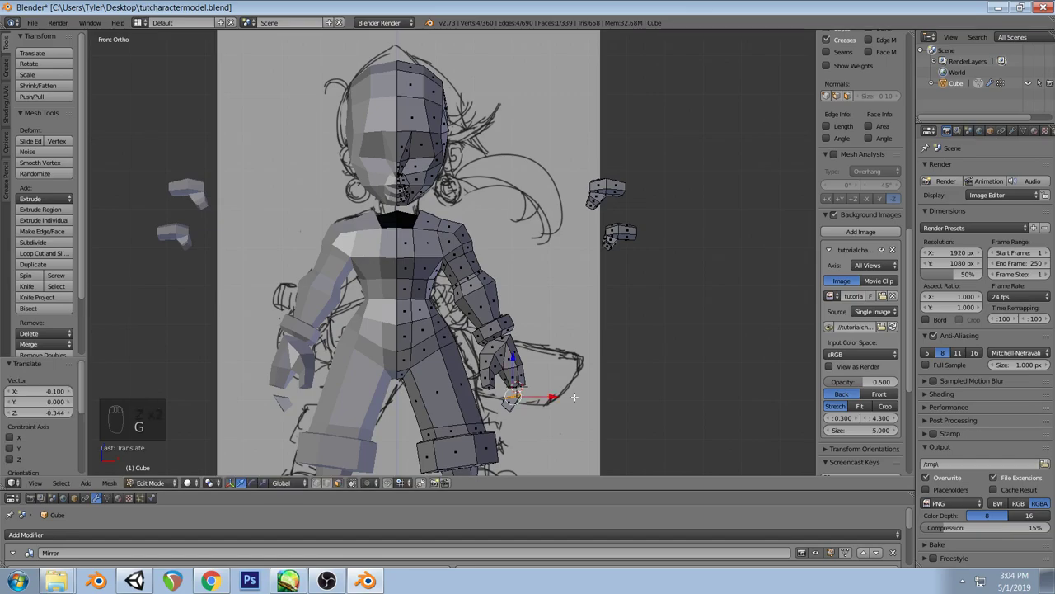
{"action": "key", "text": "a"}
Extrude the two end faces of the hand's fingers about 0.7 along their normal to start the fingertips
{"action": "scroll", "coordinate": [862, 330], "scroll_direction": "down", "scroll_amount": 3}
{"action": "middle_click_drag", "start_coordinate": [568, 388], "coordinate": [467, 379]}
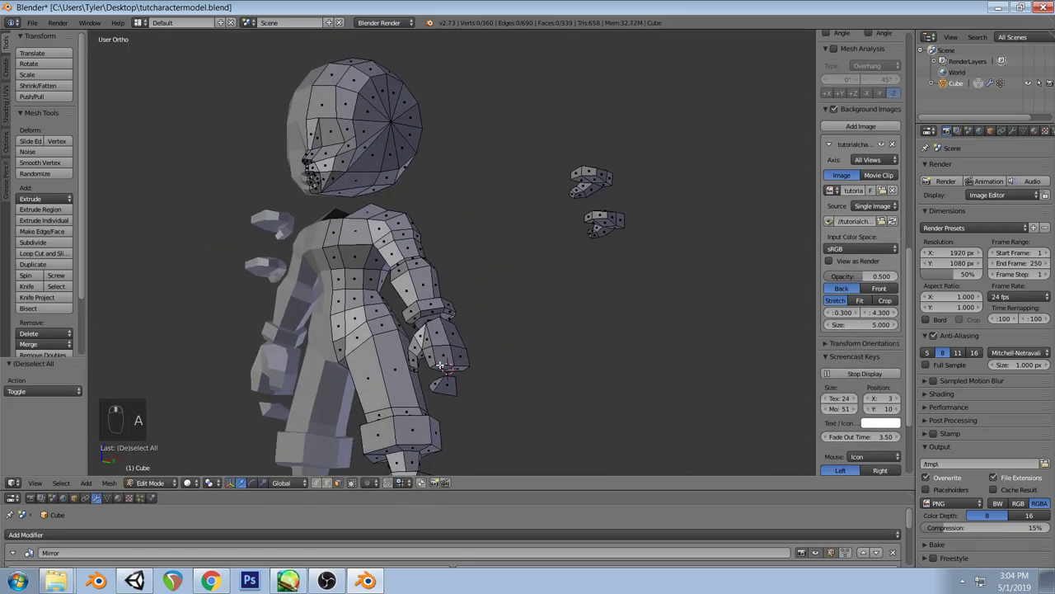
{"action": "right_click", "coordinate": [441, 366]}
{"action": "key", "text": "KP_1"}
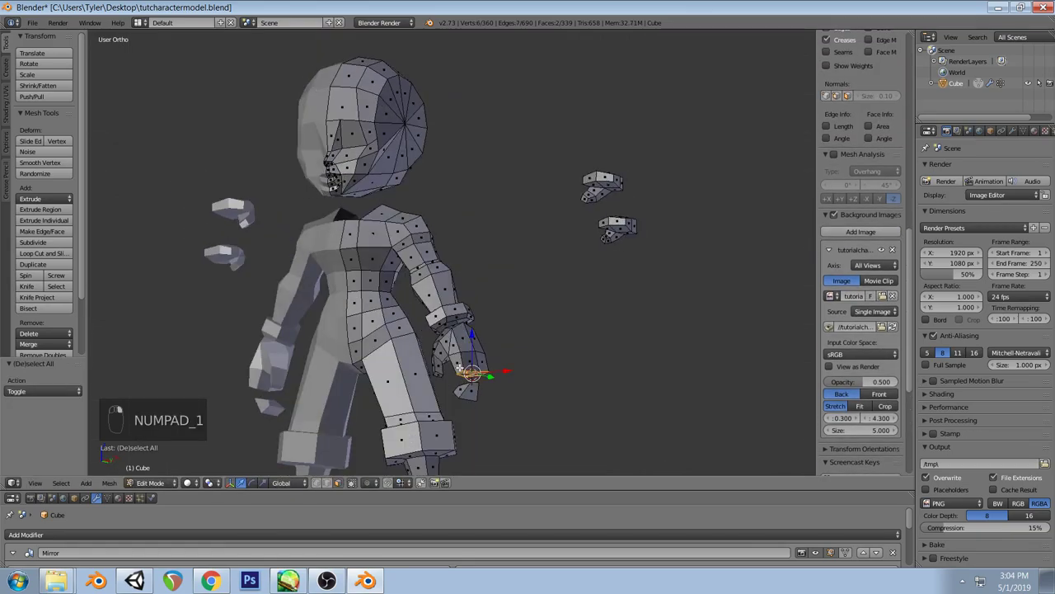
{"action": "key", "text": "e"}
{"action": "left_click", "coordinate": [634, 422]}
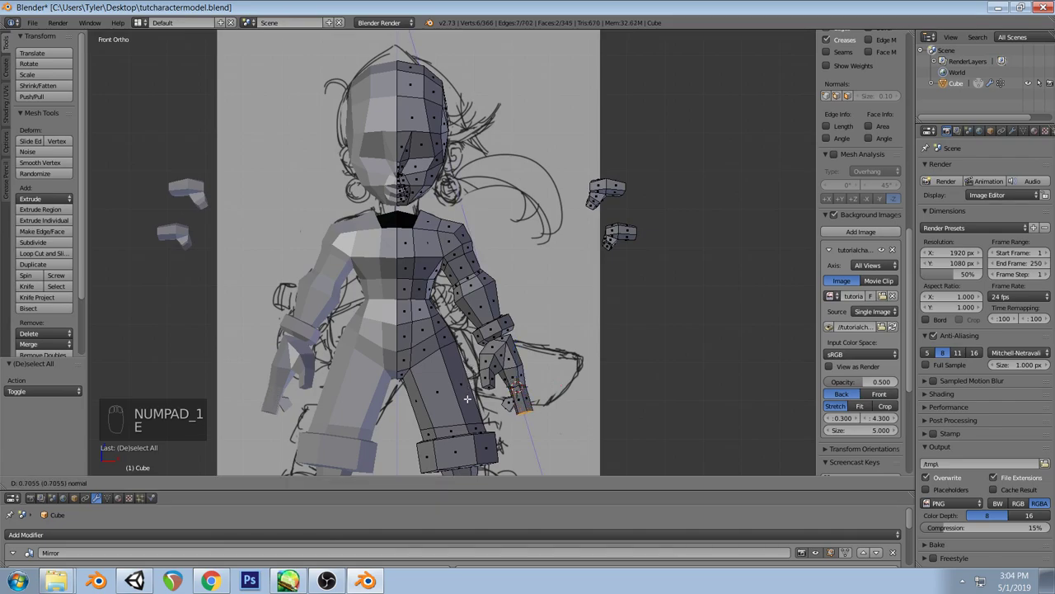
Rotate the extruded finger end inward and move it about -0.44 in X and 0.14 in Z to match the sketch
{"action": "key", "text": "r"}
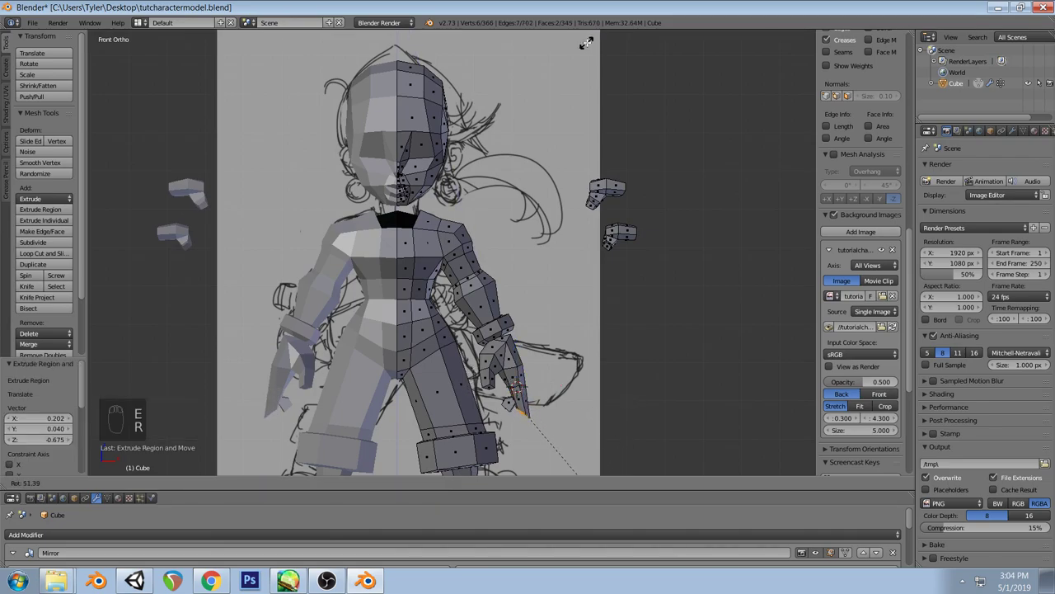
{"action": "left_click", "coordinate": [584, 38]}
{"action": "key", "text": "r"}
{"action": "left_click", "coordinate": [624, 404]}
{"action": "key", "text": "g"}
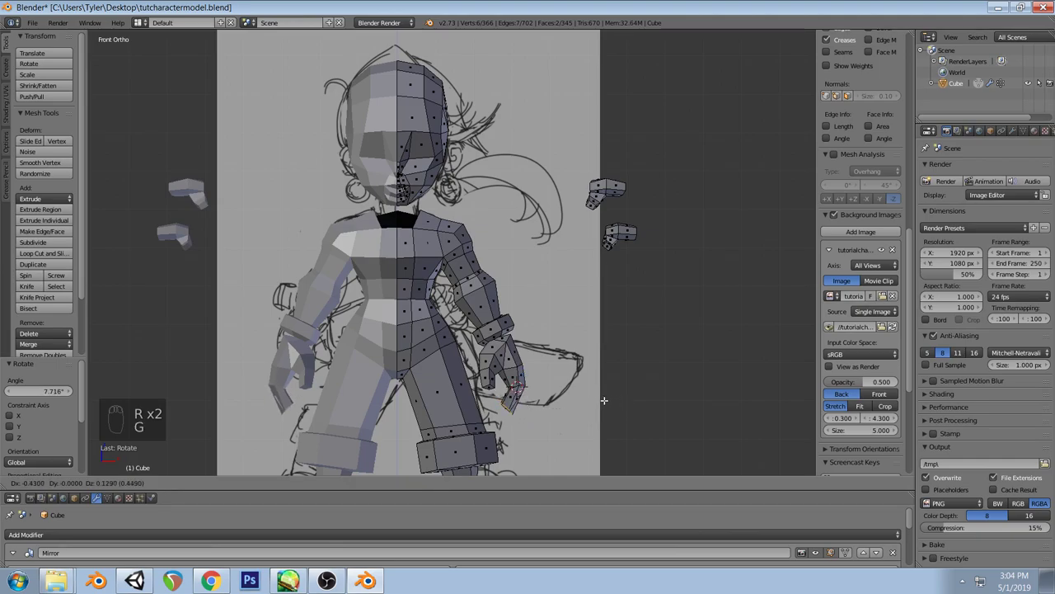
{"action": "left_click", "coordinate": [604, 399]}
Scale the finger end faces to about 0.765 to taper the fingertips
{"action": "key", "text": "s"}
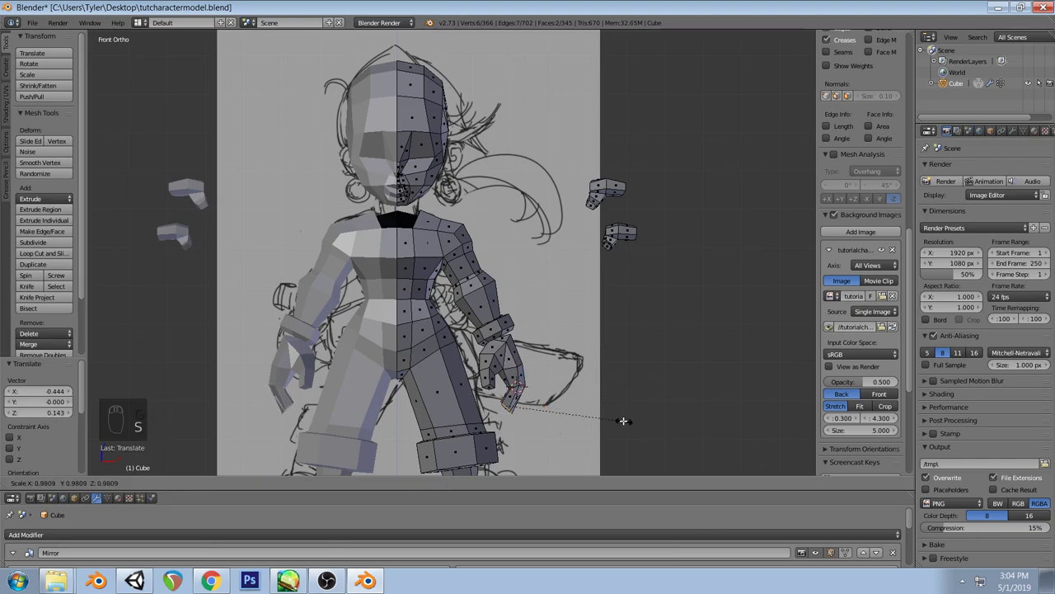
{"action": "left_click", "coordinate": [598, 421]}
{"action": "key", "text": "g"}
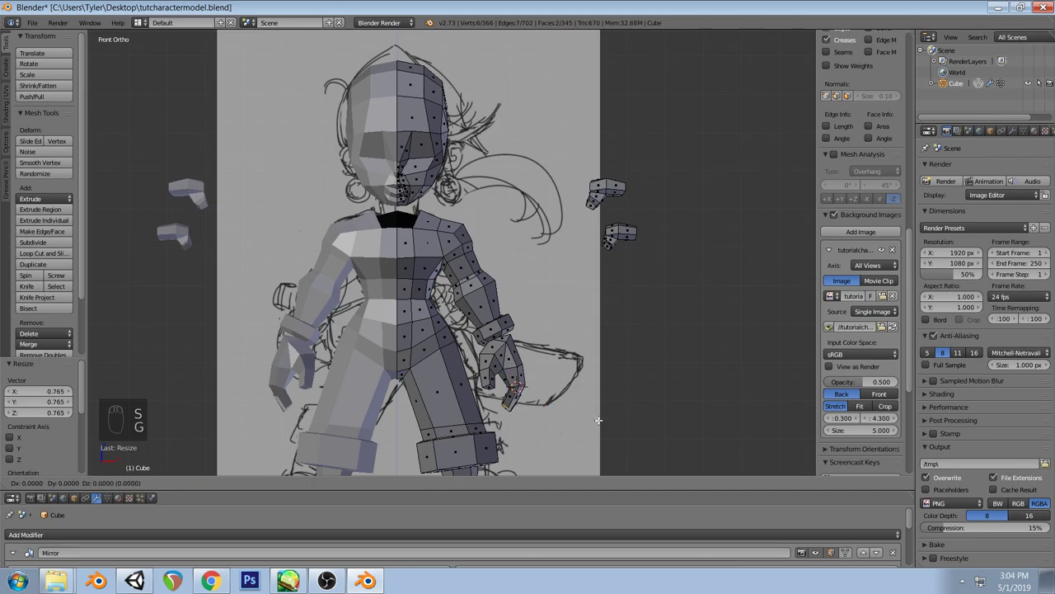
{"action": "left_click", "coordinate": [598, 420]}
{"action": "key", "text": "a"}
{"action": "key", "text": "l"}
{"action": "key", "text": "s"}
{"action": "key", "text": "s"}
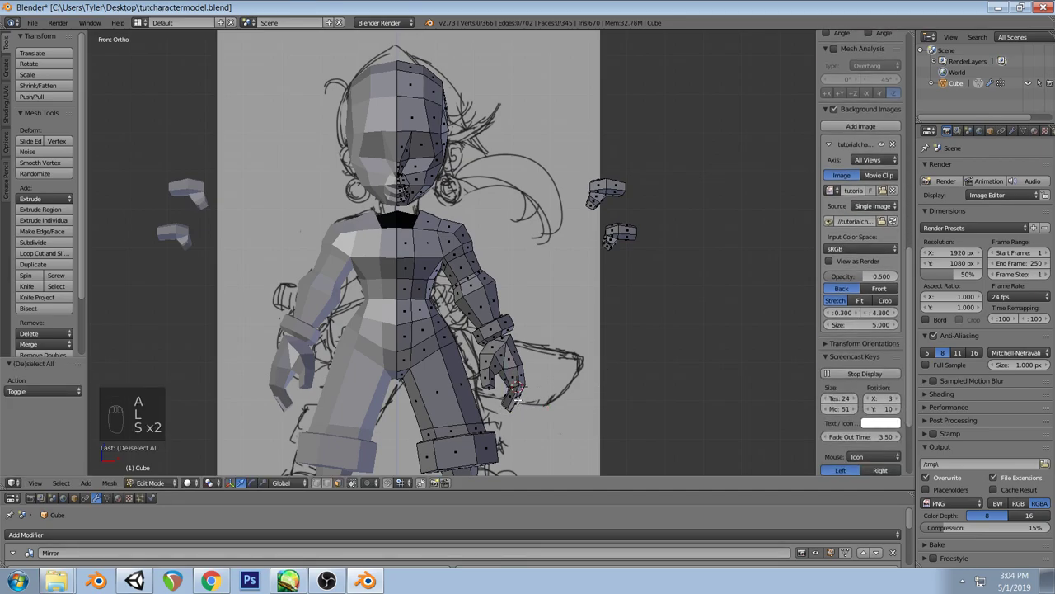
{"action": "key", "text": "a"}
{"action": "key", "text": "a"}
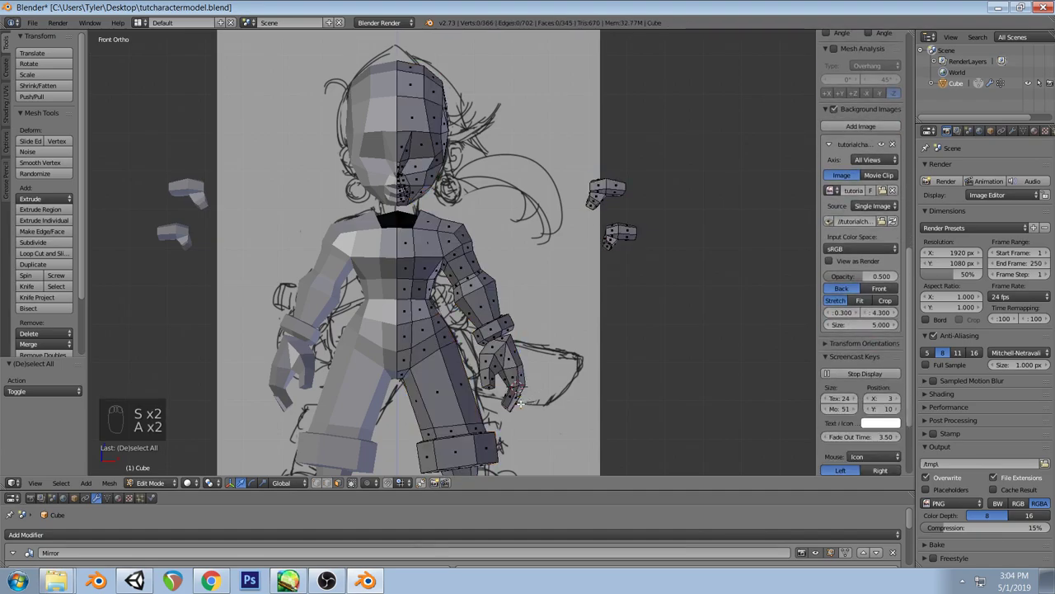
Move the whole detached old fingertip piece clear of the hand and delete its vertices
{"action": "key", "text": "l"}
{"action": "key", "text": "l"}
{"action": "key", "text": "l"}
{"action": "key", "text": "l"}
{"action": "key", "text": "l"}
{"action": "key", "text": "g"}
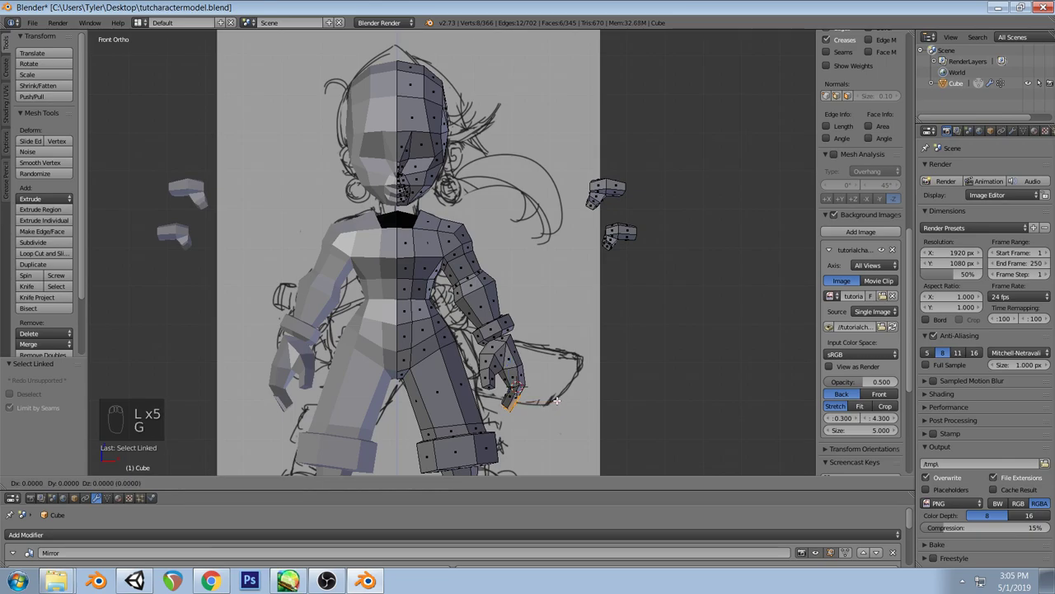
{"action": "left_click", "coordinate": [599, 384]}
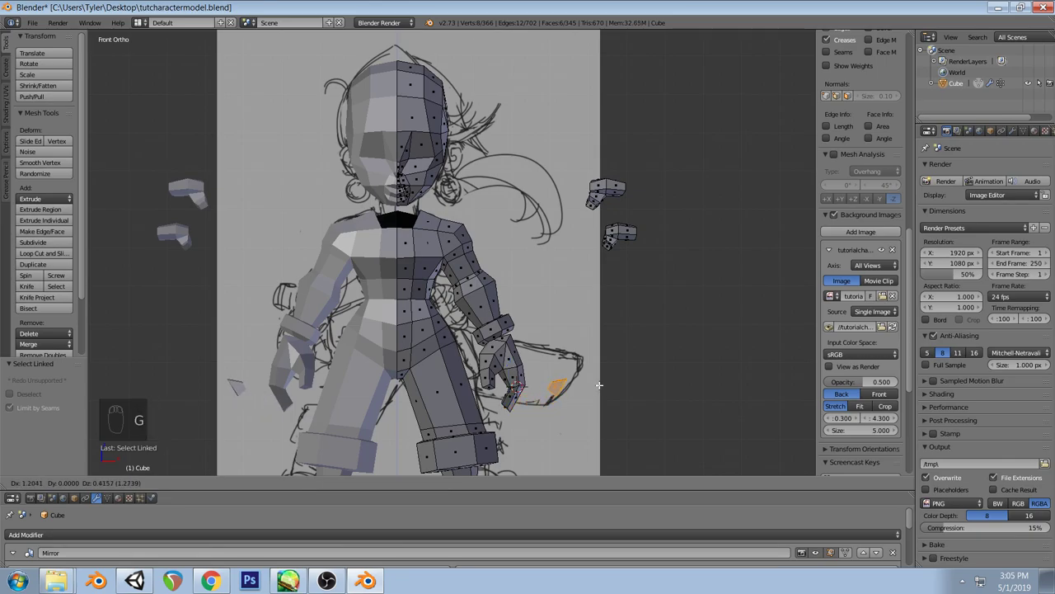
{"action": "key", "text": "a"}
{"action": "mouse_move", "coordinate": [578, 363]}
{"action": "middle_mouse_down"}
{"action": "mouse_move", "coordinate": [349, 328]}
{"action": "mouse_move", "coordinate": [368, 290]}
{"action": "mouse_move", "coordinate": [450, 297]}
{"action": "mouse_move", "coordinate": [545, 367]}
{"action": "mouse_move", "coordinate": [590, 363]}
{"action": "middle_mouse_up"}
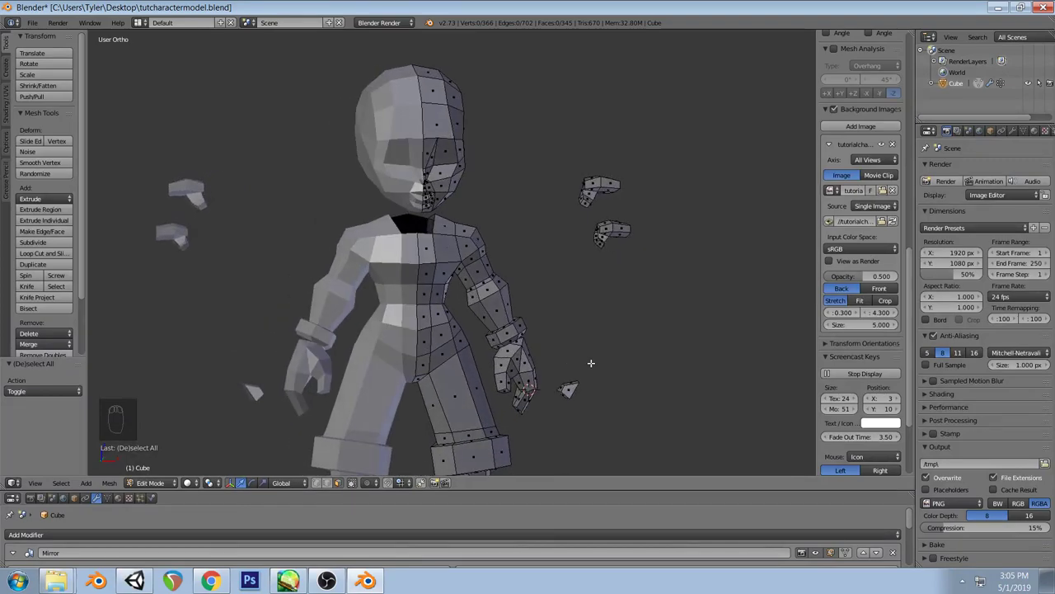
{"action": "key", "text": "l"}
{"action": "key", "text": "x"}
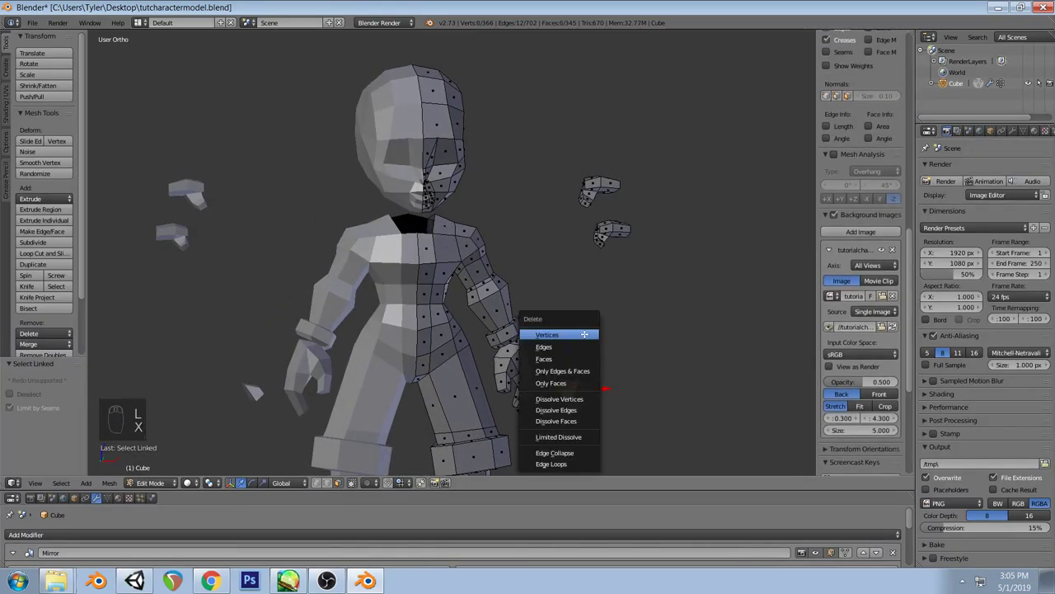
{"action": "left_click", "coordinate": [540, 333]}
Delete the vertices of the two spare hand meshes floating beside the head
{"action": "key", "text": "l"}
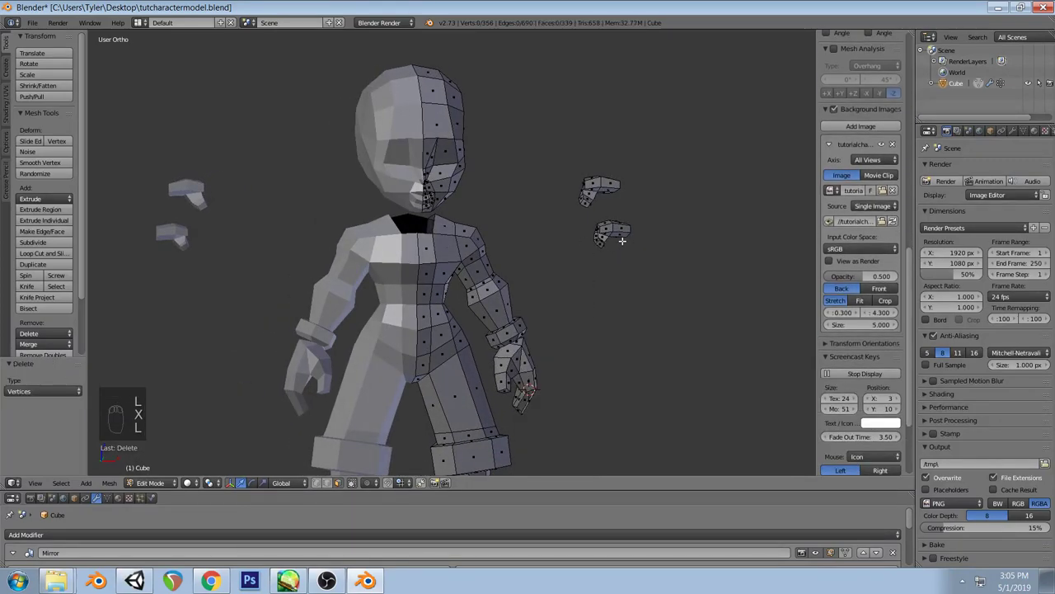
{"action": "key", "text": "l"}
{"action": "key", "text": "a"}
{"action": "key", "text": "a"}
{"action": "key", "text": "a"}
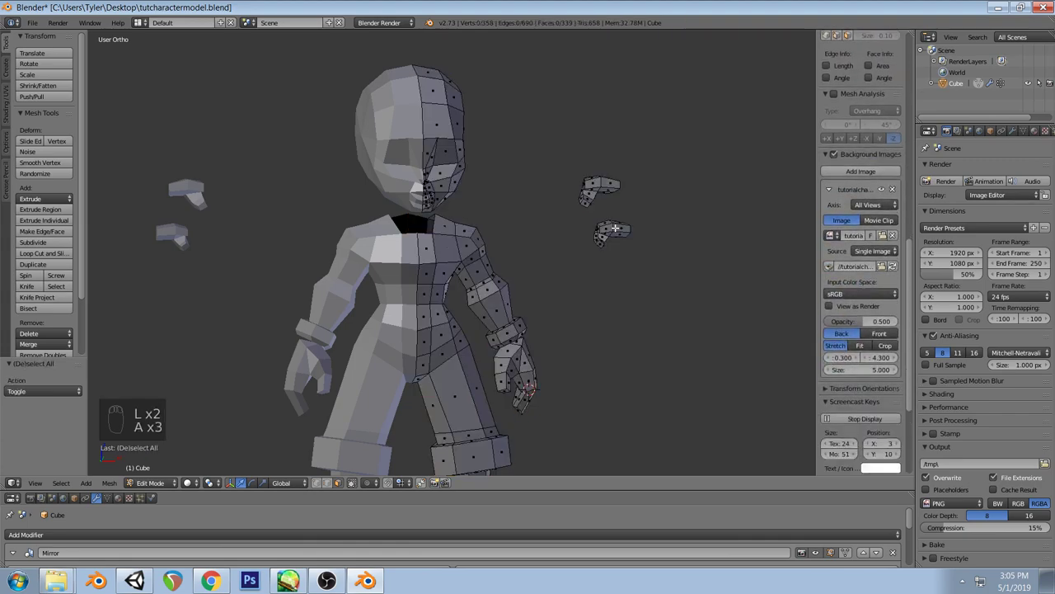
{"action": "key", "text": "l"}
{"action": "key", "text": "x"}
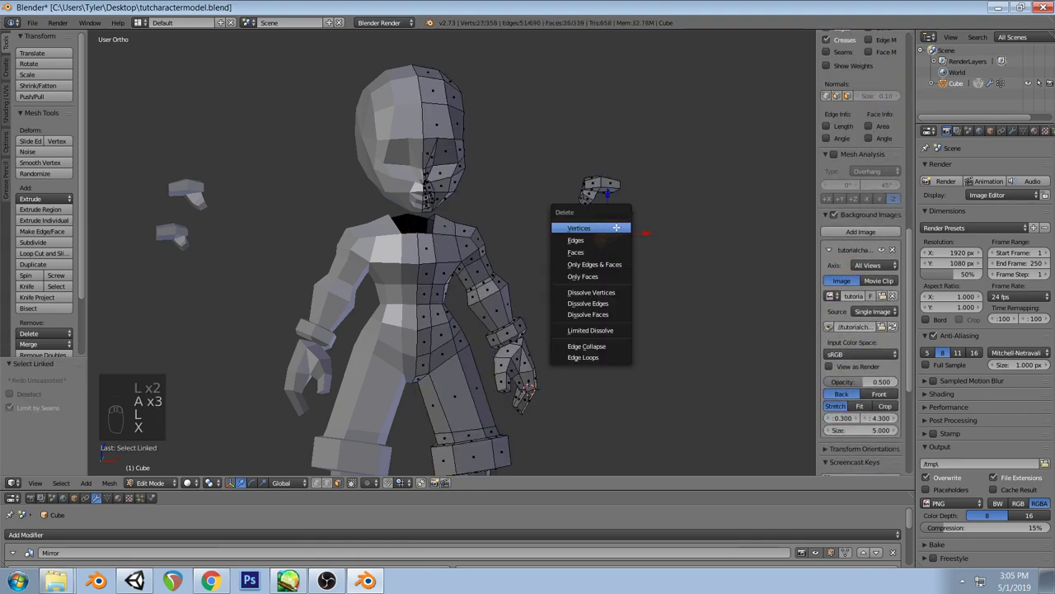
{"action": "left_click", "coordinate": [616, 227]}
{"action": "key", "text": "l"}
{"action": "key", "text": "x"}
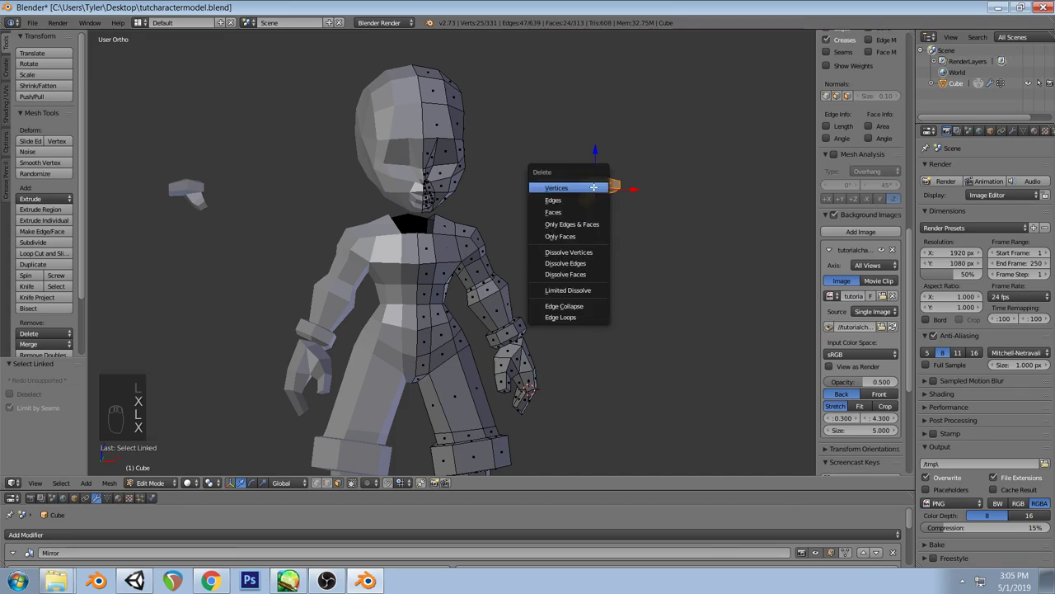
{"action": "left_click", "coordinate": [602, 250]}
{"action": "key", "text": "KP_1"}
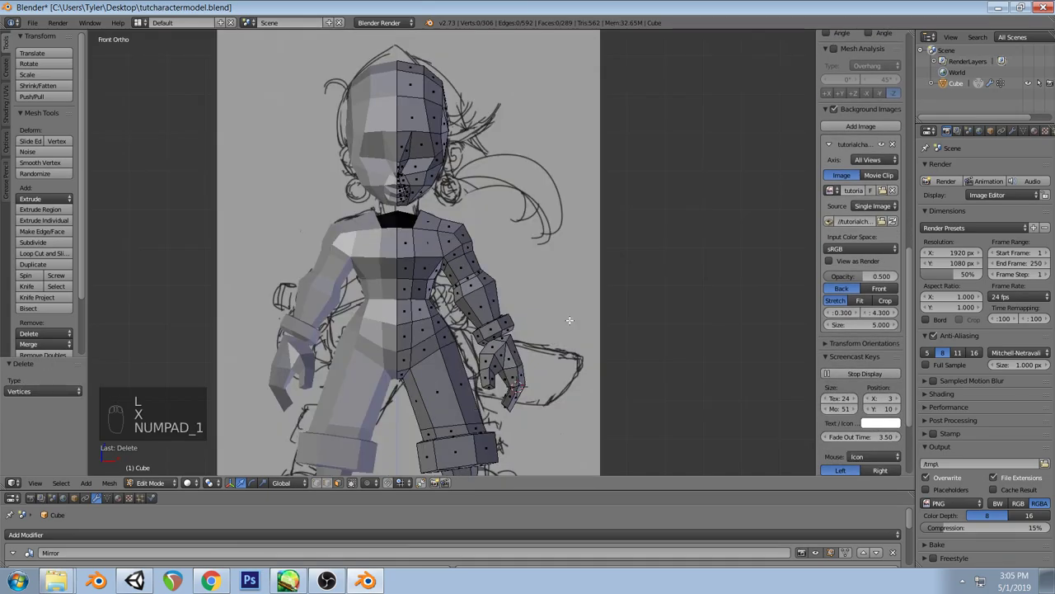
Switch the mesh out of face selection mode
{"action": "middle_click_drag", "start_coordinate": [569, 320], "coordinate": [560, 374]}
{"action": "scroll", "coordinate": [455, 316], "scroll_direction": "up", "scroll_amount": 2}
{"action": "scroll", "coordinate": [548, 372], "scroll_direction": "down", "scroll_amount": 5}
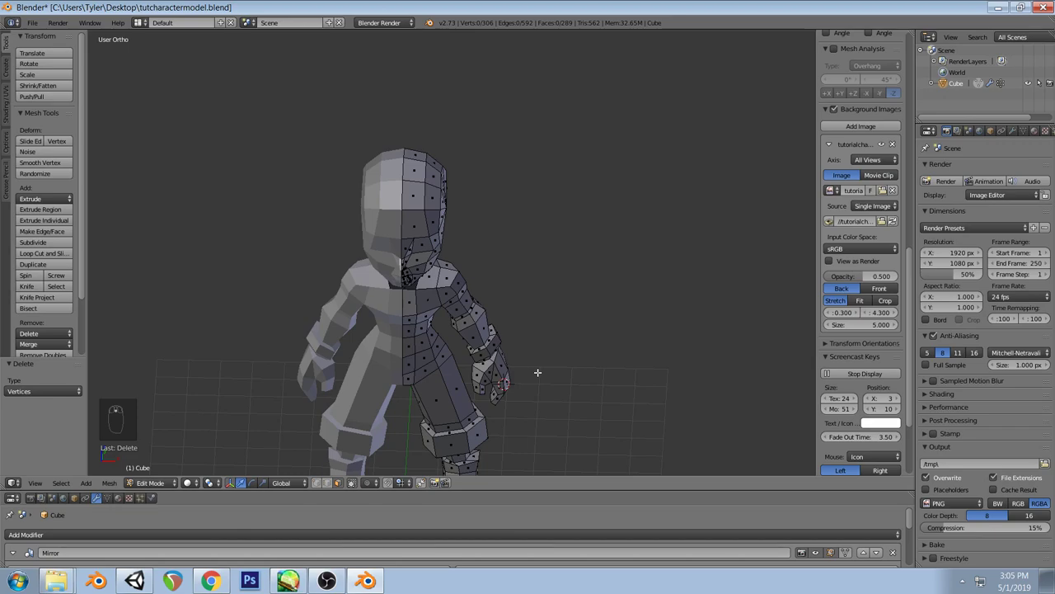
{"action": "key", "text": "KP_1"}
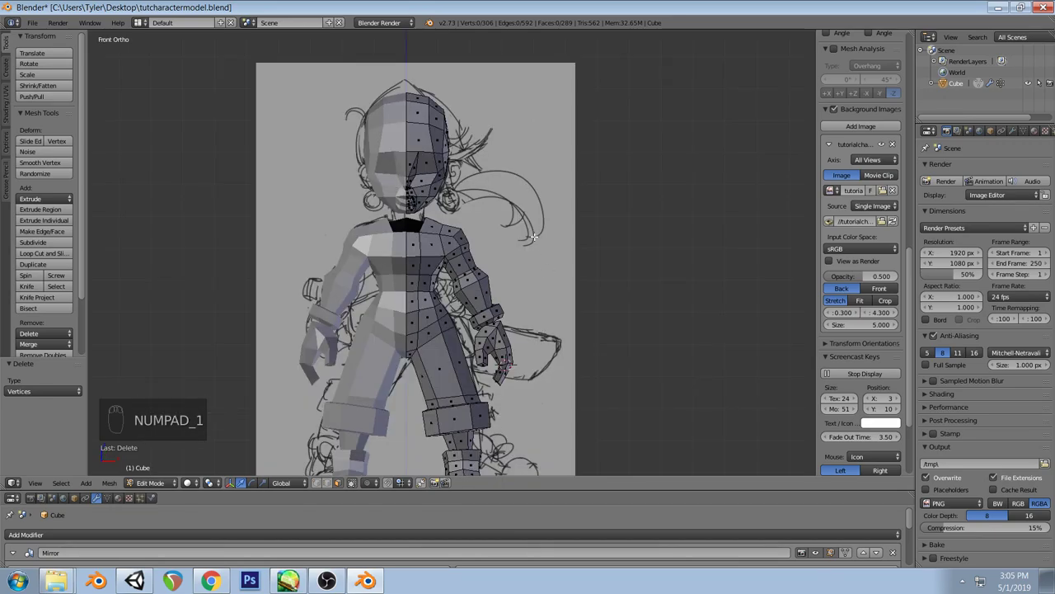
{"action": "left_click", "coordinate": [327, 482]}
Compare the head and hair outline of the front sketch with the mesh in wireframe
{"action": "scroll", "coordinate": [510, 321], "scroll_direction": "down", "scroll_amount": 2}
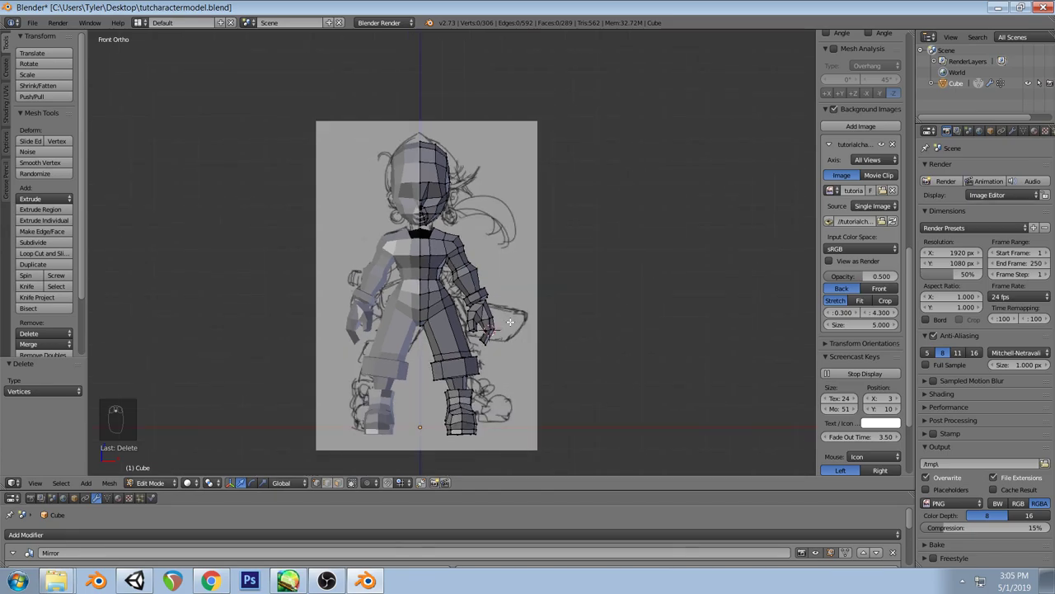
{"action": "scroll", "coordinate": [512, 310], "scroll_direction": "up", "scroll_amount": 1}
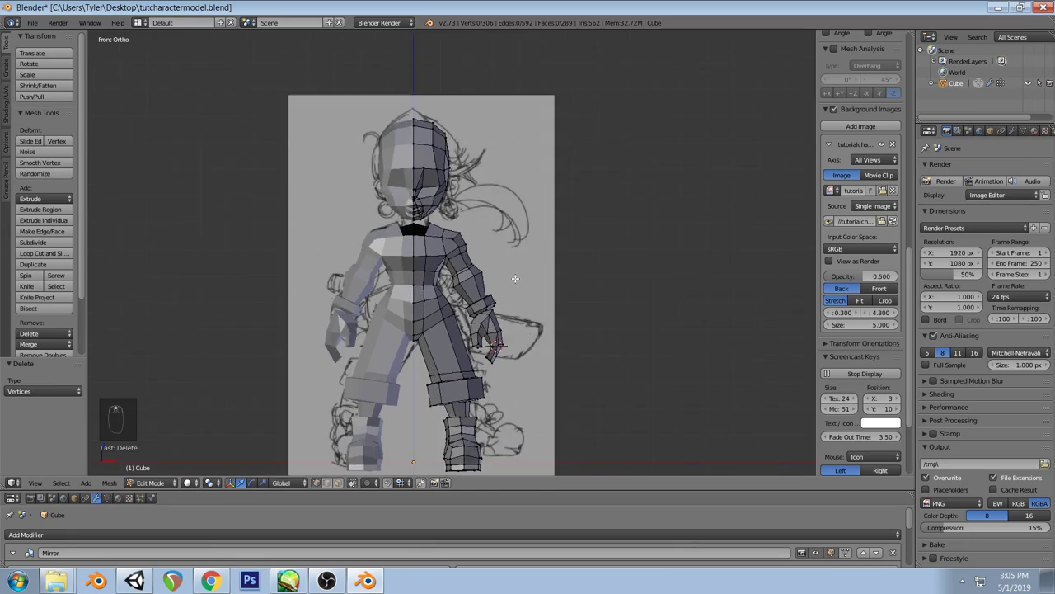
{"action": "scroll", "coordinate": [445, 211], "scroll_direction": "up", "scroll_amount": 1}
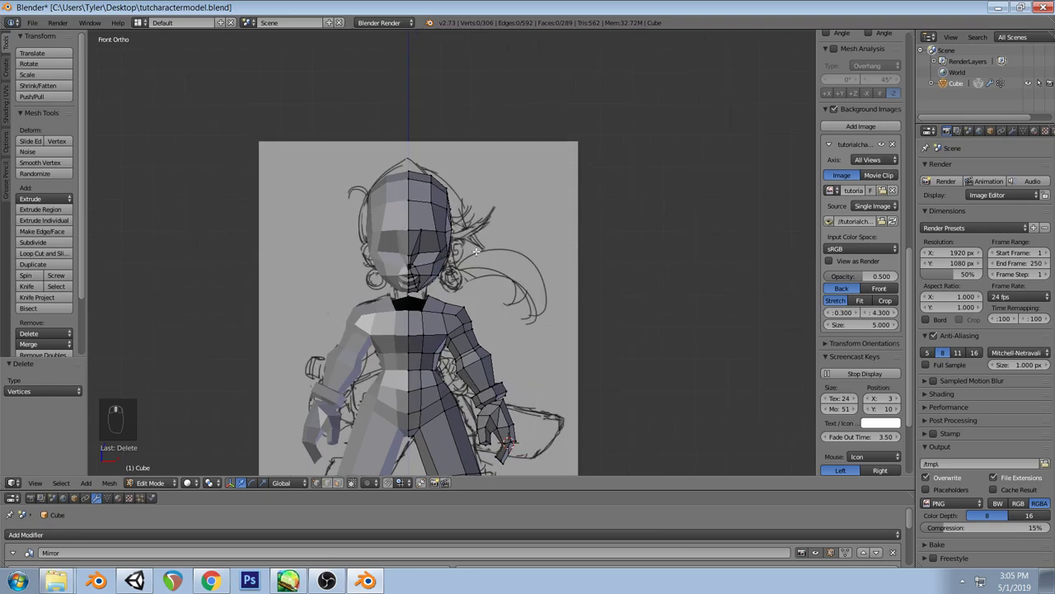
{"action": "key", "text": "z"}
{"action": "scroll", "coordinate": [443, 208], "scroll_direction": "up", "scroll_amount": 4}
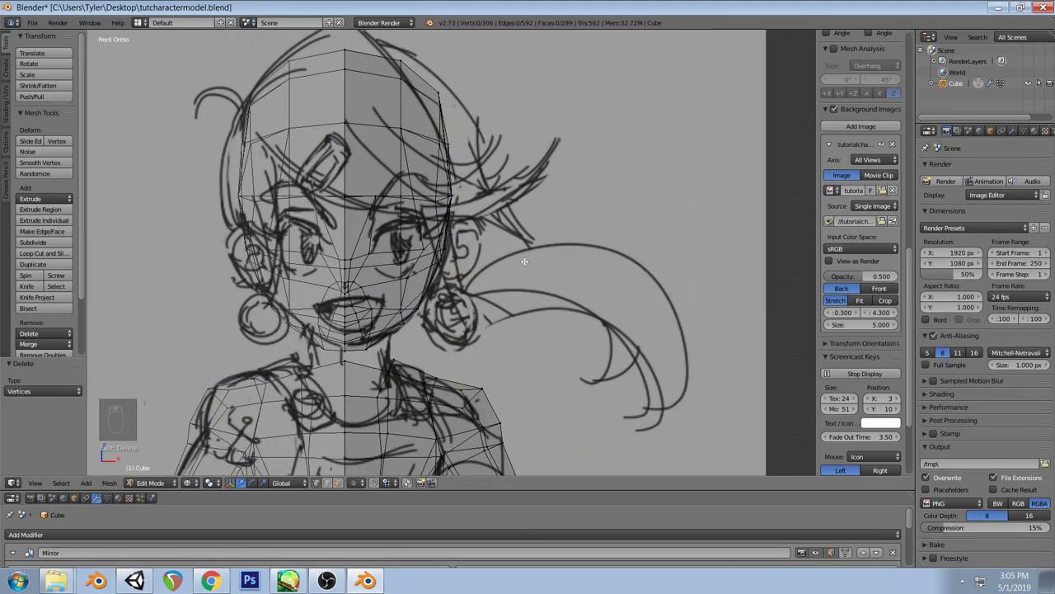
{"action": "scroll", "coordinate": [524, 263], "scroll_direction": "down", "scroll_amount": 2}
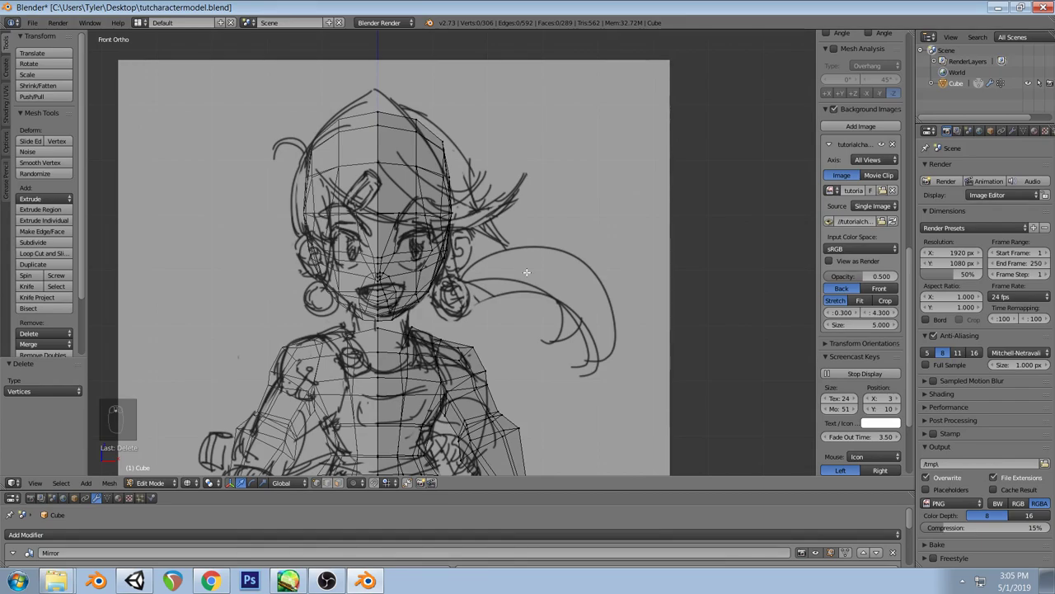
{"action": "scroll", "coordinate": [526, 273], "scroll_direction": "down", "scroll_amount": 2}
{"action": "key", "text": "z"}
Examine the character's head and neck from the side, in perspective and from the front against the background sketch
{"action": "scroll", "coordinate": [522, 272], "scroll_direction": "down", "scroll_amount": 2}
{"action": "mouse_move", "coordinate": [522, 271]}
{"action": "middle_mouse_down"}
{"action": "mouse_move", "coordinate": [442, 339]}
{"action": "mouse_move", "coordinate": [397, 294]}
{"action": "middle_mouse_up"}
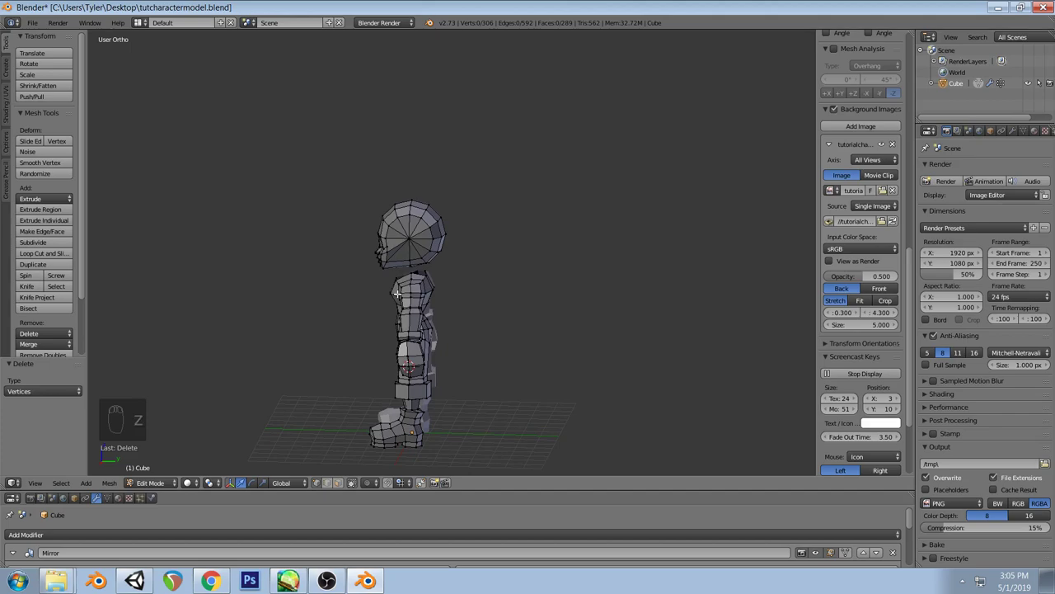
{"action": "key", "text": "KP_3"}
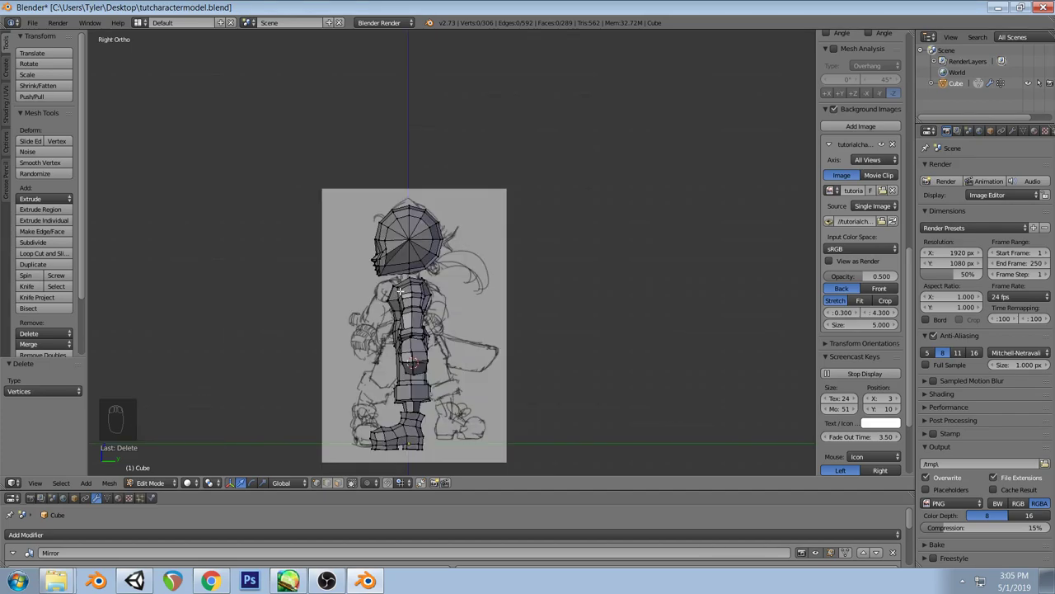
{"action": "scroll", "coordinate": [427, 345], "scroll_direction": "up", "scroll_amount": 2}
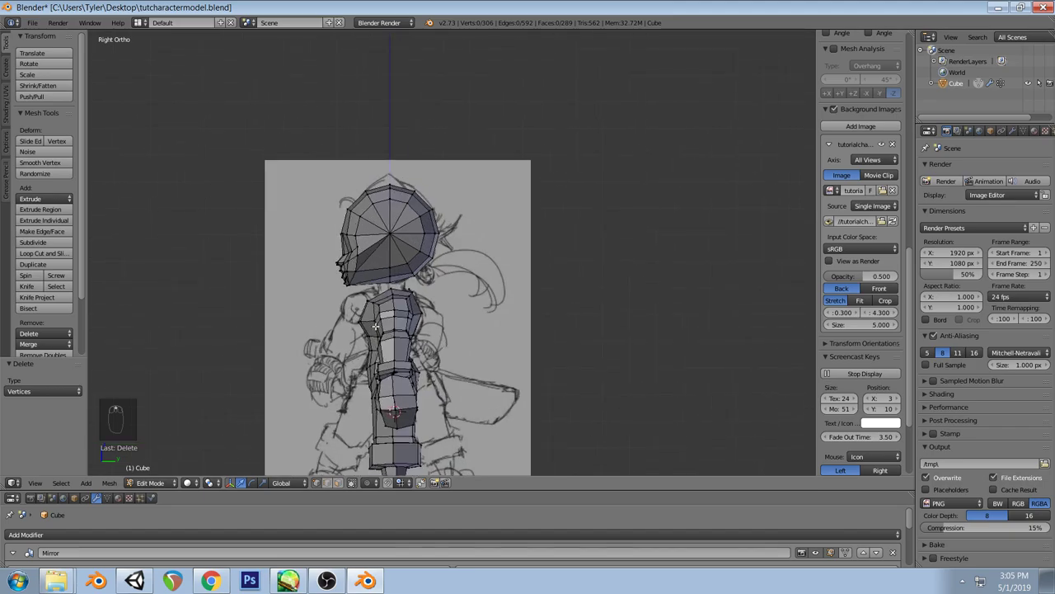
{"action": "middle_click_drag", "start_coordinate": [416, 332], "coordinate": [603, 344]}
{"action": "key", "text": "KP_5"}
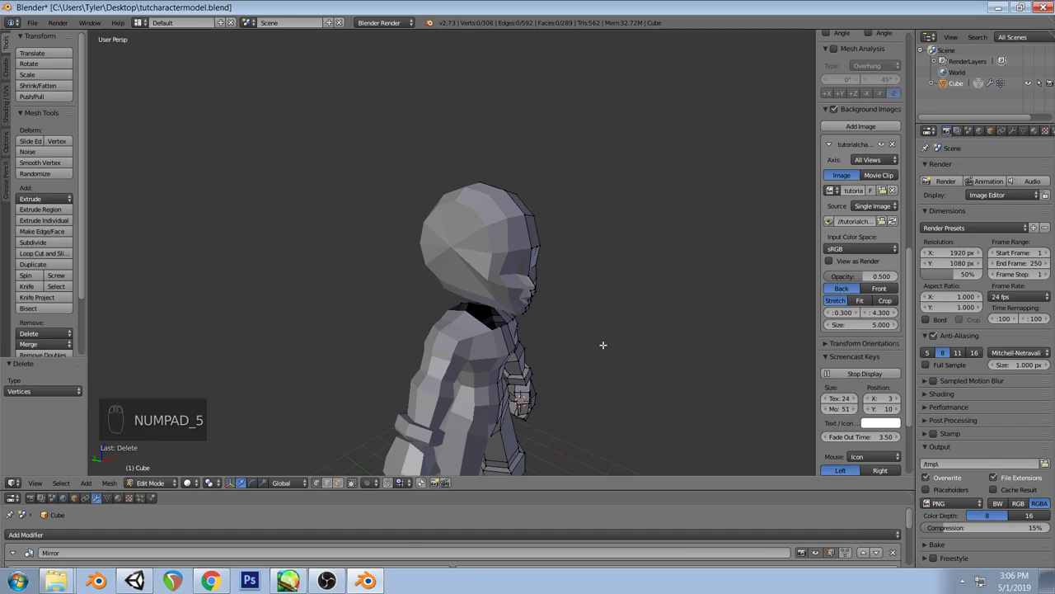
{"action": "key", "text": "KP_1"}
{"action": "key", "text": "KP_5"}
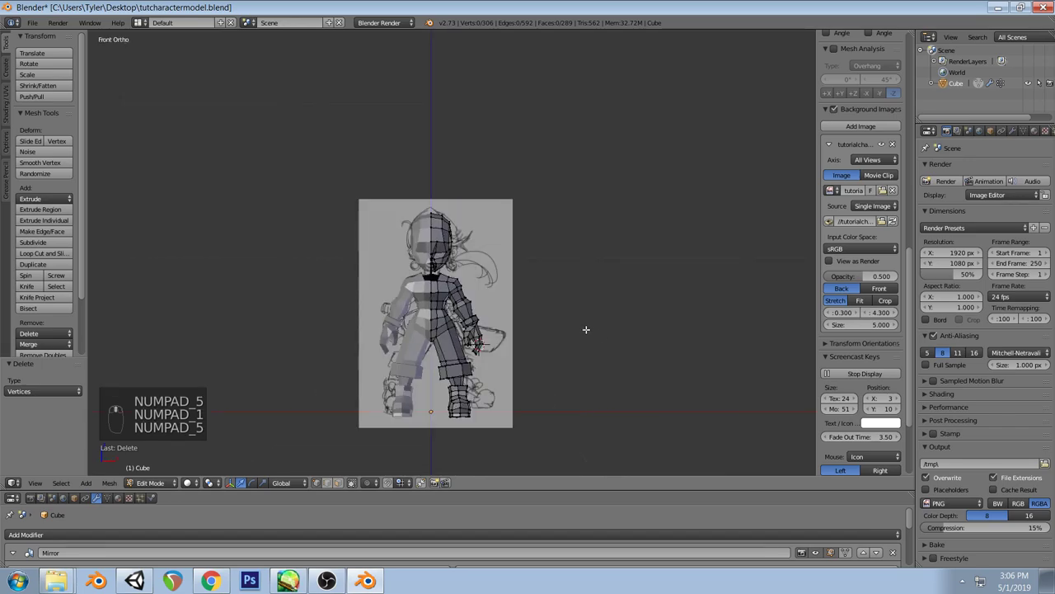
{"action": "scroll", "coordinate": [523, 321], "scroll_direction": "up", "scroll_amount": 2}
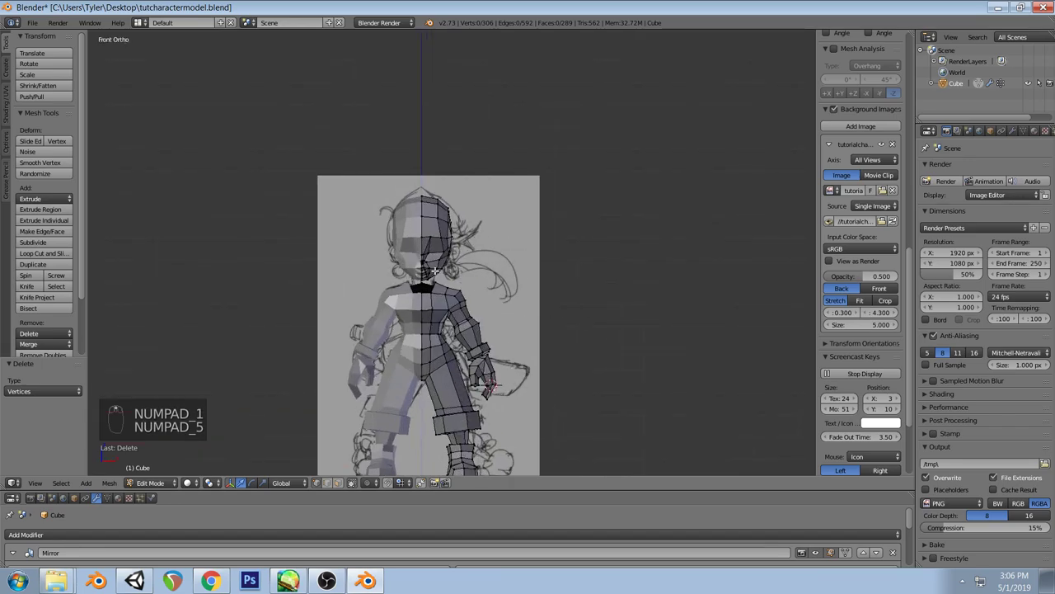
Extrude the sleeve cuff's lower edge loop and scale it to 0 to close off the cuff
{"action": "middle_click_drag", "start_coordinate": [343, 471], "coordinate": [327, 357], "text": "shift"}
{"action": "middle_click_drag", "start_coordinate": [504, 267], "coordinate": [462, 266]}
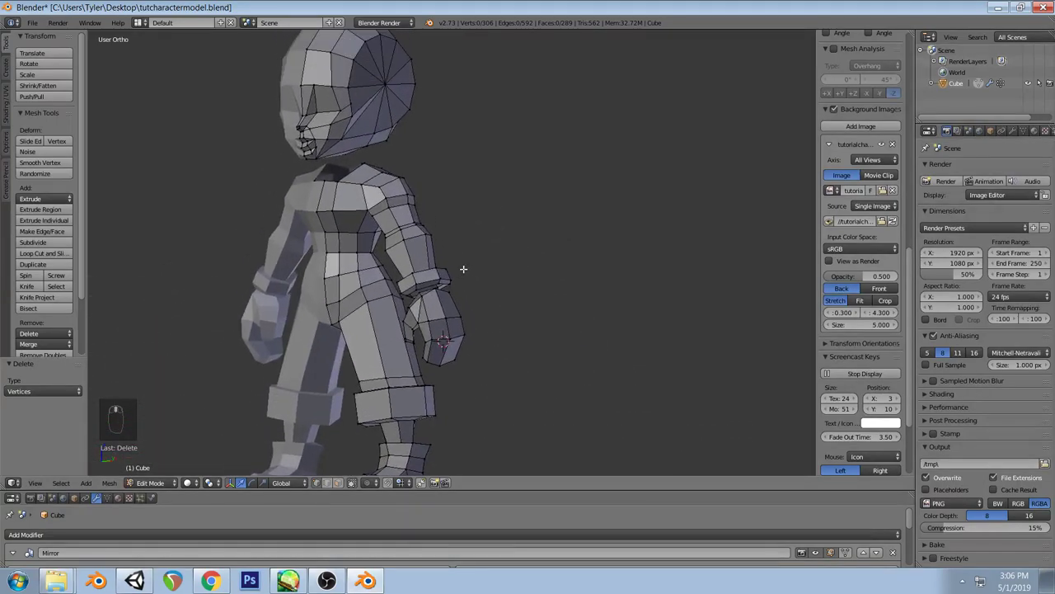
{"action": "scroll", "coordinate": [464, 279], "scroll_direction": "up", "scroll_amount": 3}
{"action": "right_click", "coordinate": [407, 328], "text": "alt"}
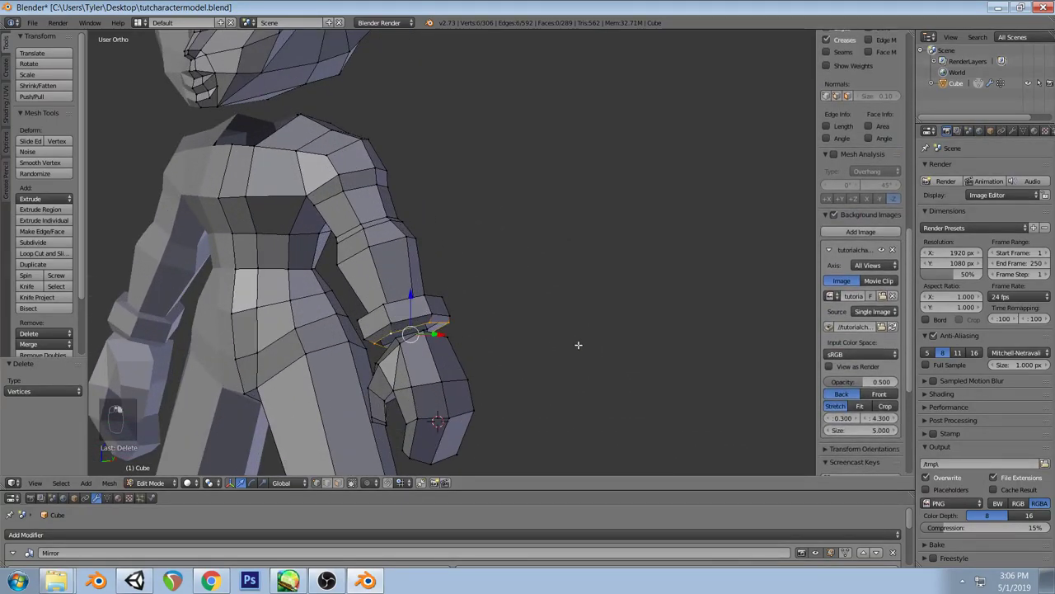
{"action": "key", "text": "s"}
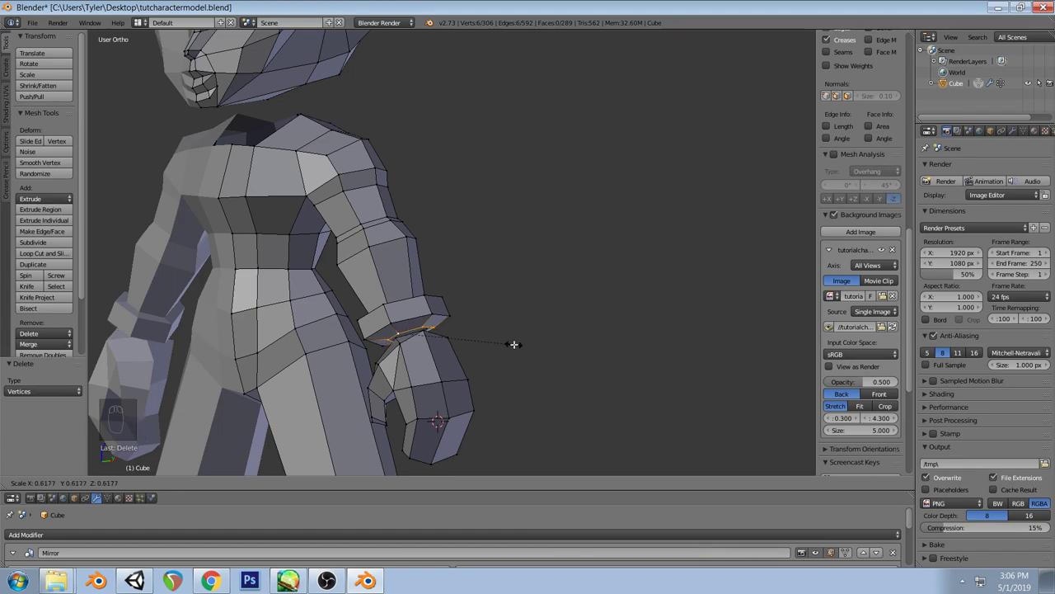
{"action": "right_click", "coordinate": [464, 344]}
{"action": "key", "text": "e"}
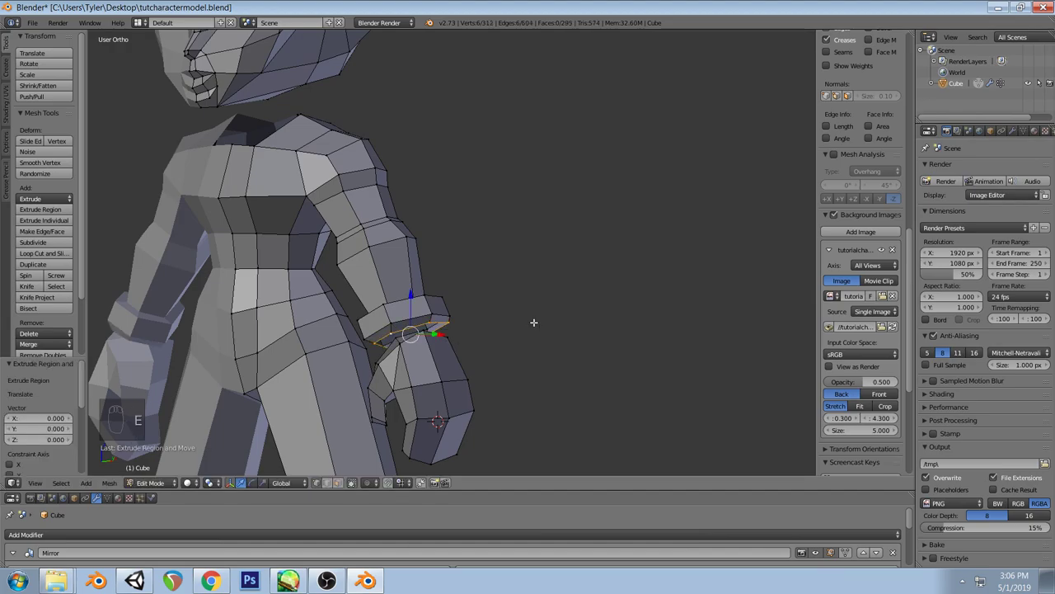
{"action": "key", "text": "s"}
{"action": "key", "text": "0"}
{"action": "key", "text": "Return"}
Nudge the collapsed cuff-end vertices slightly downward in the front view and adjust a single vertex at the wrist
{"action": "middle_click_drag", "start_coordinate": [534, 322], "coordinate": [506, 348]}
{"action": "key", "text": "a"}
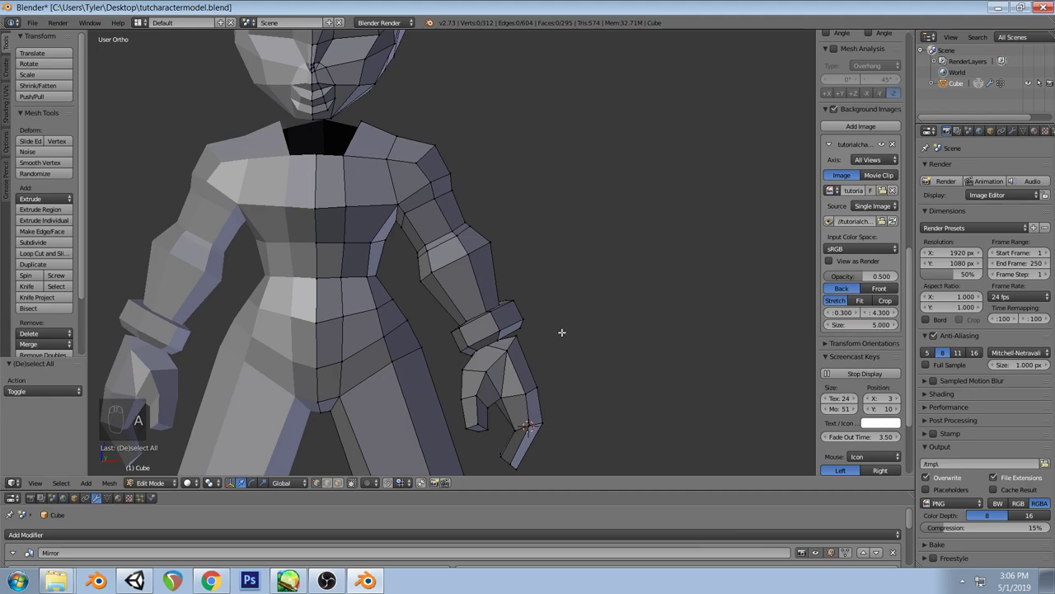
{"action": "key", "text": "ctrl+z"}
{"action": "key", "text": "KP_1"}
{"action": "key", "text": "g"}
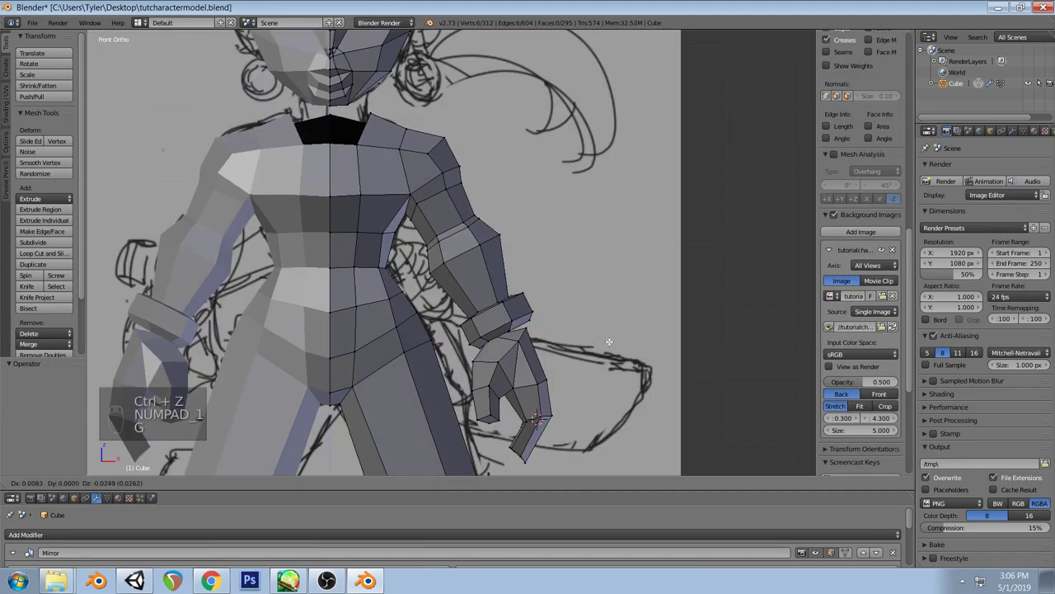
{"action": "left_click", "coordinate": [610, 344]}
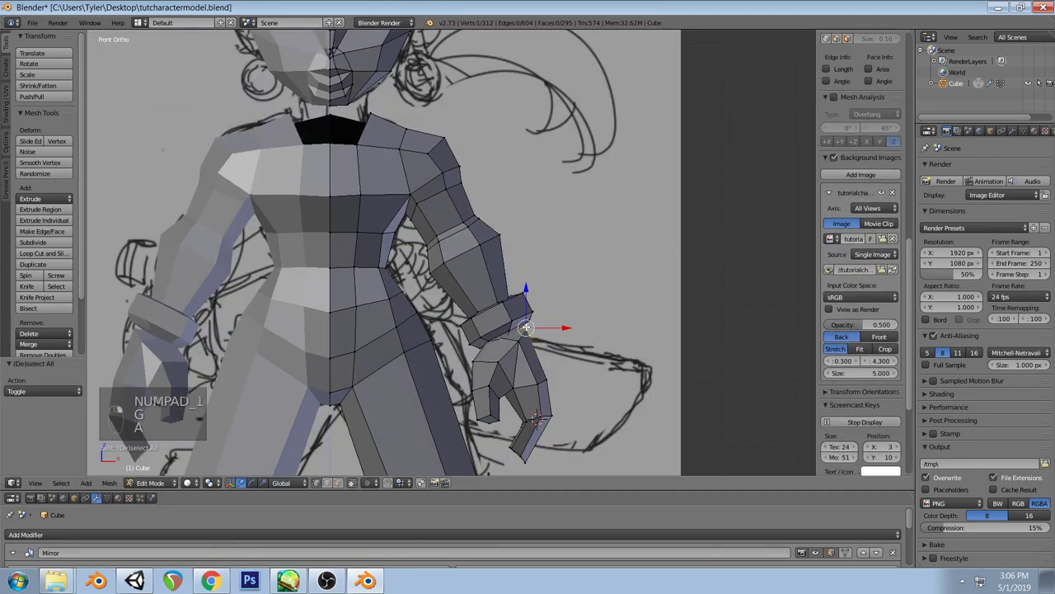
{"action": "key", "text": "a"}
{"action": "key", "text": "a"}
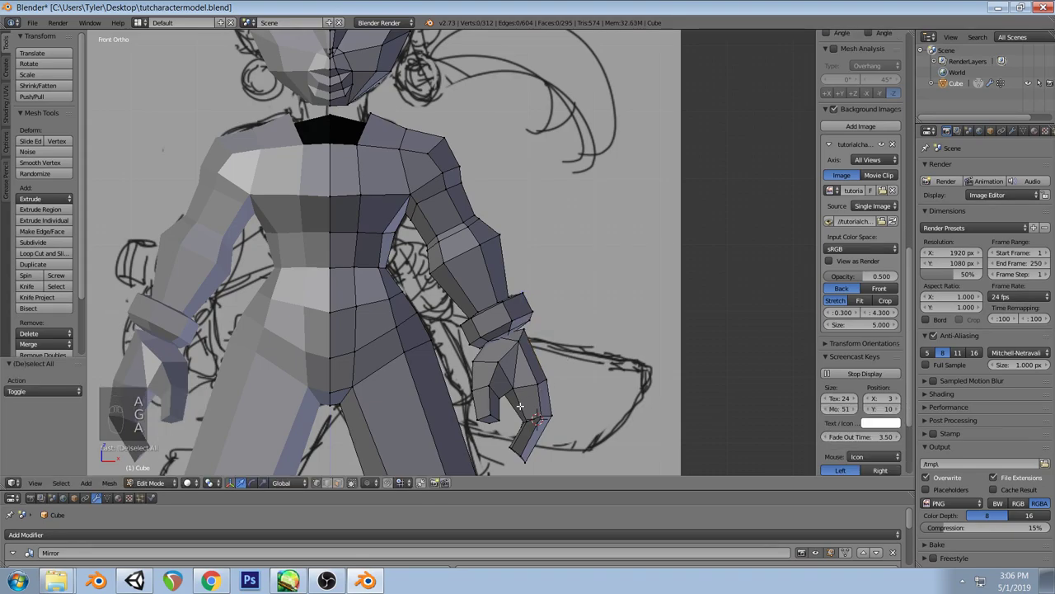
Select the whole linked hand mesh and move it outward by about 0.05 along X under the cuff
{"action": "key", "text": "l"}
{"action": "key", "text": "g"}
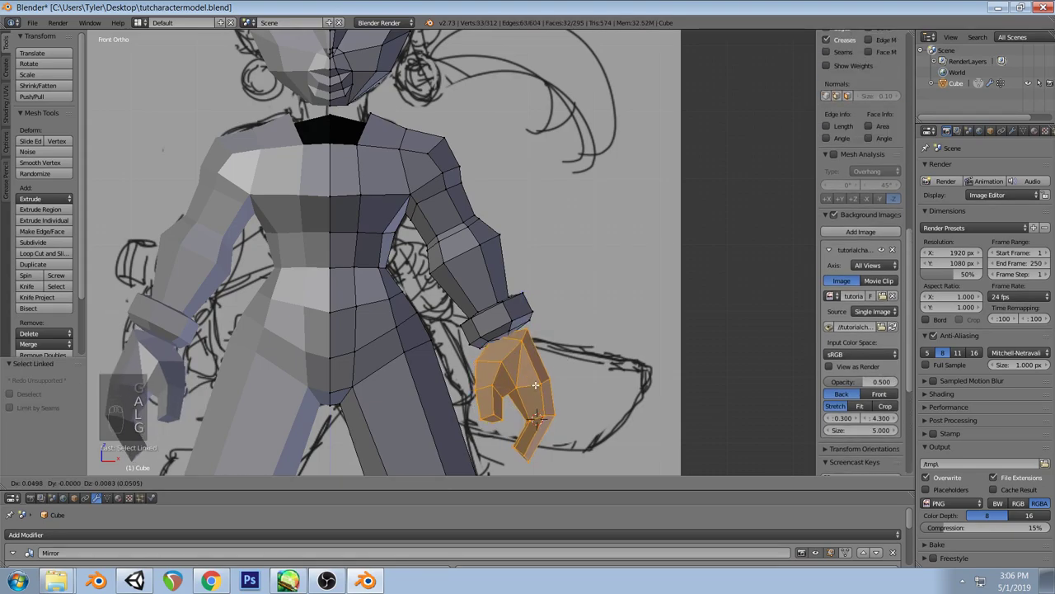
{"action": "left_click", "coordinate": [535, 382]}
{"action": "key", "text": "a"}
Examine how the hand and arm sit on the body from behind, from the side against the sketch, and in perspective
{"action": "scroll", "coordinate": [511, 371], "scroll_direction": "down", "scroll_amount": 3}
{"action": "middle_click_drag", "start_coordinate": [495, 363], "coordinate": [383, 367]}
{"action": "key", "text": "KP_1"}
{"action": "key", "text": "KP_3"}
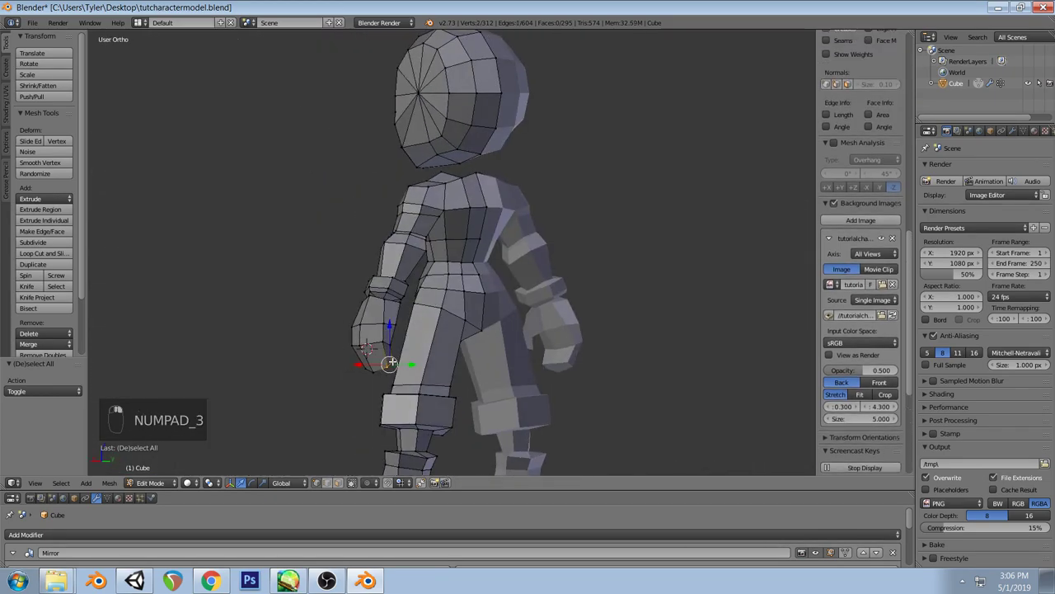
{"action": "key", "text": "KP_3"}
{"action": "key", "text": "a"}
{"action": "key", "text": "a"}
{"action": "key", "text": "a"}
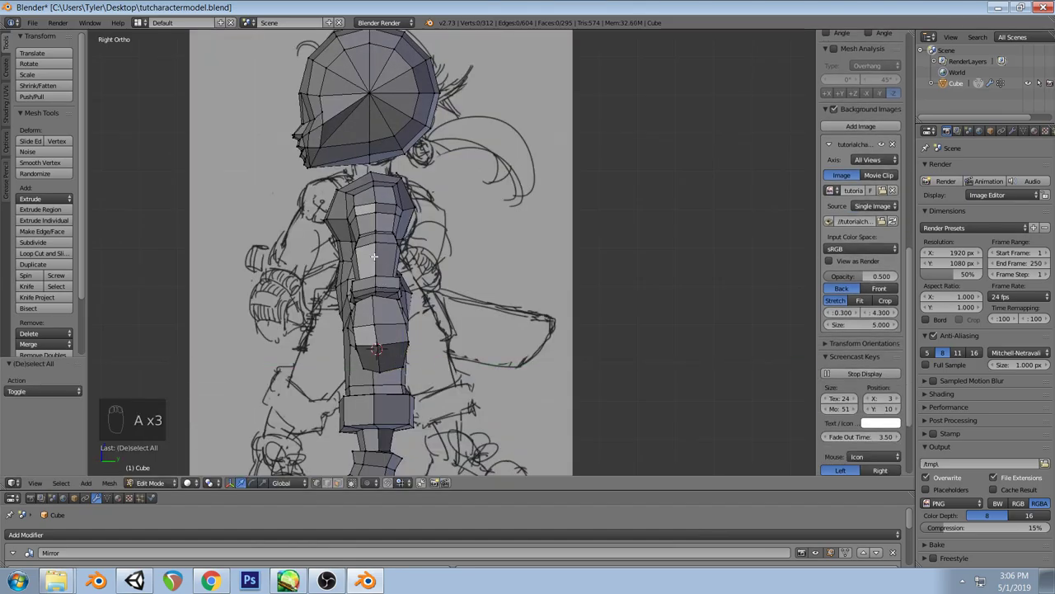
{"action": "mouse_move", "coordinate": [437, 303]}
{"action": "middle_mouse_down"}
{"action": "mouse_move", "coordinate": [363, 282]}
{"action": "mouse_move", "coordinate": [537, 294]}
{"action": "mouse_move", "coordinate": [497, 346]}
{"action": "middle_mouse_up"}
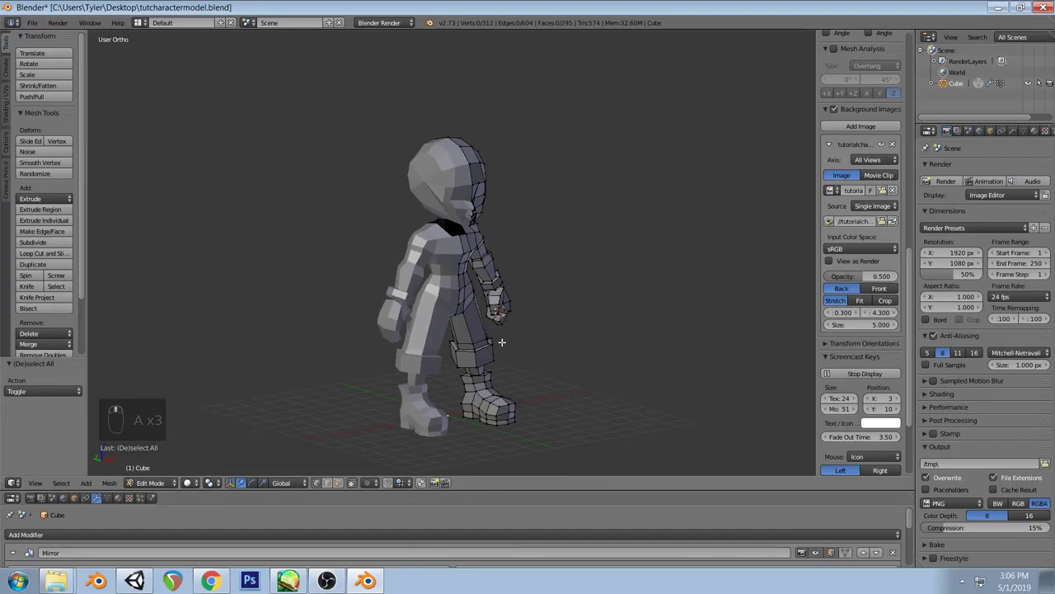
Shift the front neckline vertex outward along X in the front view
{"action": "middle_click_drag", "start_coordinate": [509, 267], "coordinate": [464, 319]}
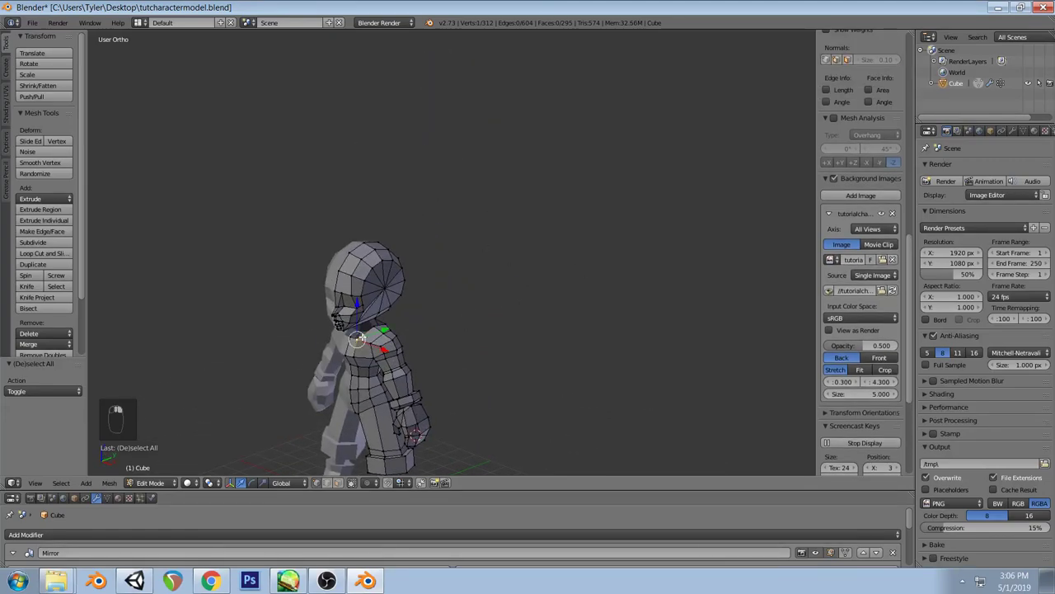
{"action": "key", "text": "KP_1"}
{"action": "left_click_drag", "start_coordinate": [469, 319], "coordinate": [469, 319]}
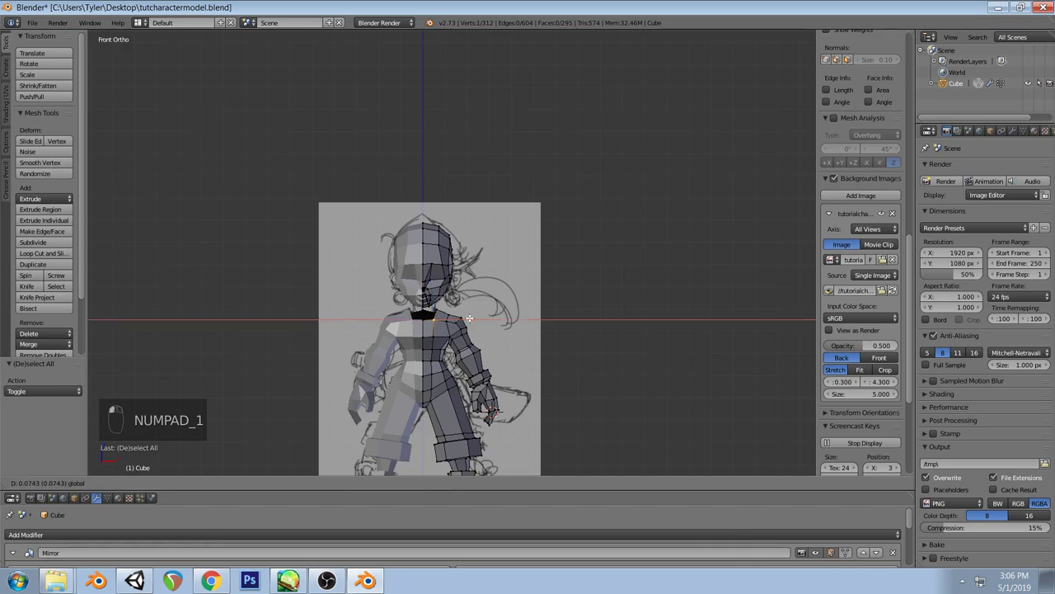
{"action": "key", "text": "a"}
{"action": "key", "text": "a"}
Reposition the neckline vertices at the top of the torso in the side view
{"action": "middle_click_drag", "start_coordinate": [470, 319], "coordinate": [385, 334]}
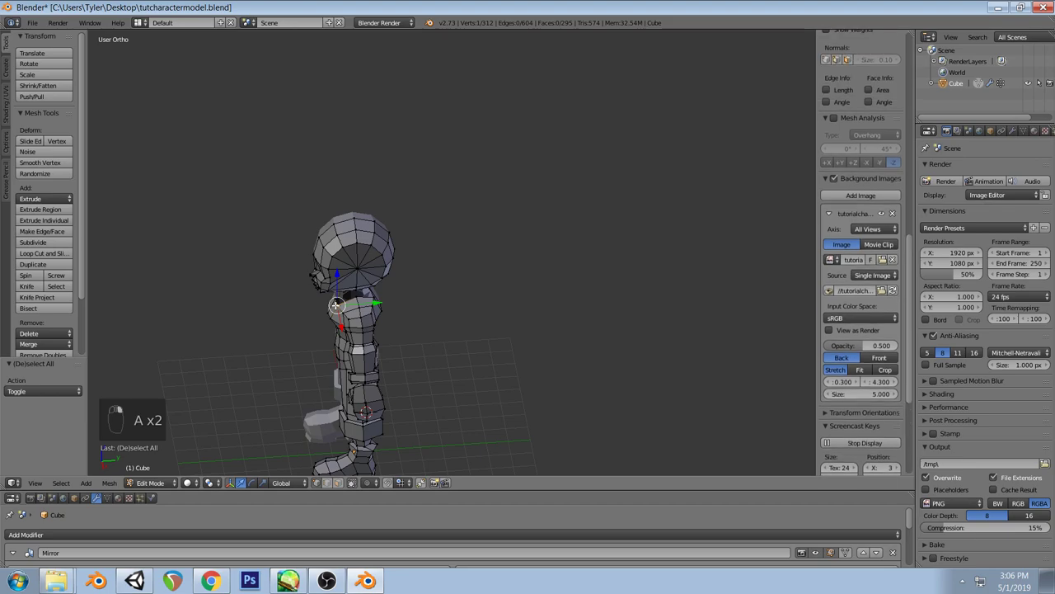
{"action": "key", "text": "KP_3"}
{"action": "scroll", "coordinate": [372, 351], "scroll_direction": "up", "scroll_amount": 3}
{"action": "key", "text": "g"}
{"action": "left_click", "coordinate": [370, 355]}
{"action": "key", "text": "a"}
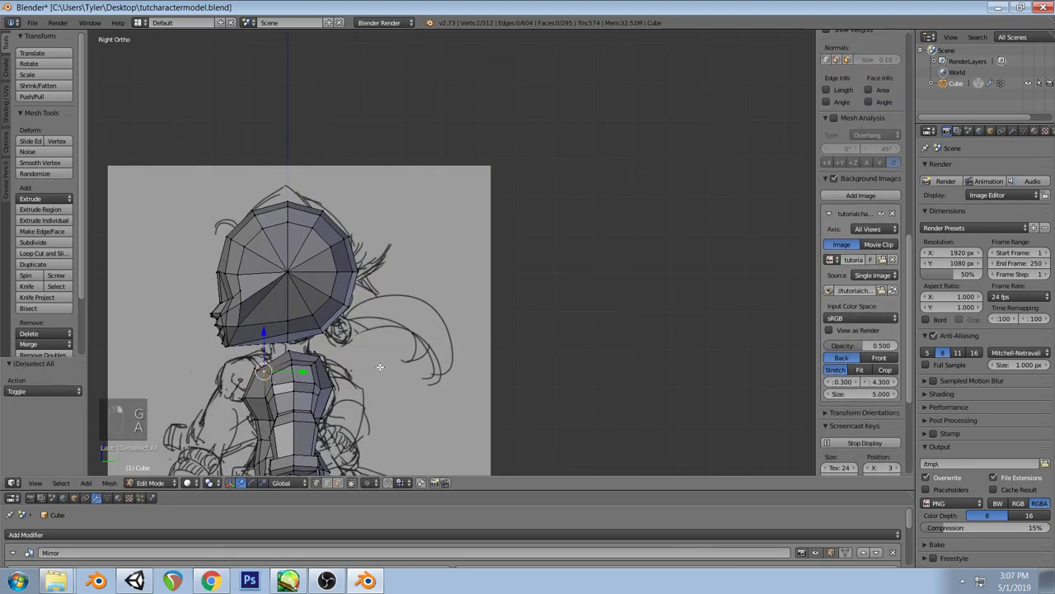
{"action": "key", "text": "g"}
{"action": "left_click", "coordinate": [329, 359]}
{"action": "key", "text": "a"}
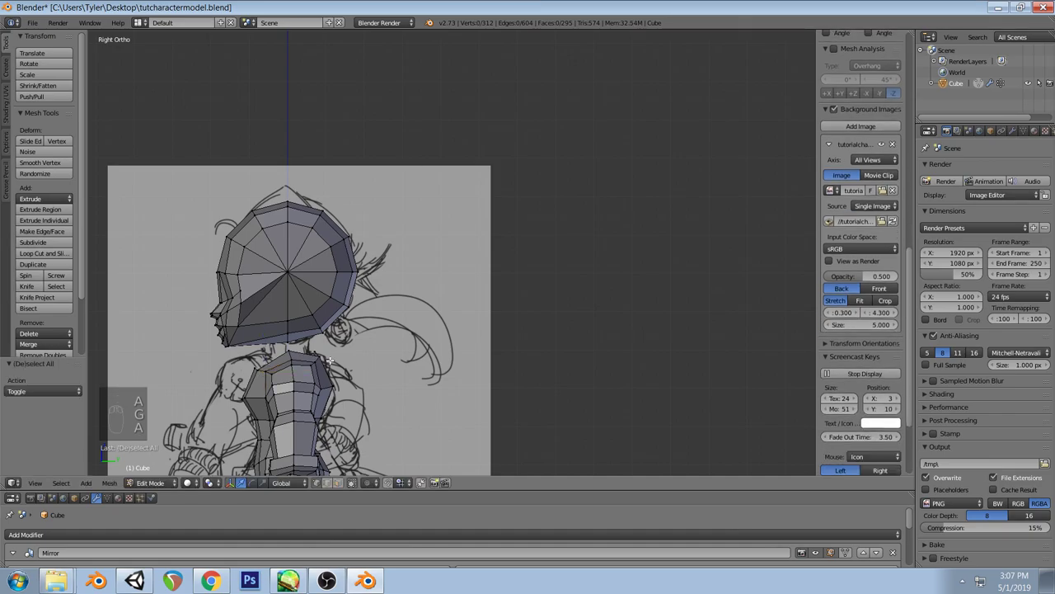
Examine the shoulders and neck opening from behind, in perspective and from the front against the sketch
{"action": "mouse_move", "coordinate": [317, 360]}
{"action": "middle_mouse_down"}
{"action": "mouse_move", "coordinate": [347, 366]}
{"action": "mouse_move", "coordinate": [292, 412]}
{"action": "mouse_move", "coordinate": [314, 414]}
{"action": "mouse_move", "coordinate": [263, 395]}
{"action": "middle_mouse_up"}
{"action": "scroll", "coordinate": [360, 327], "scroll_direction": "down", "scroll_amount": 4}
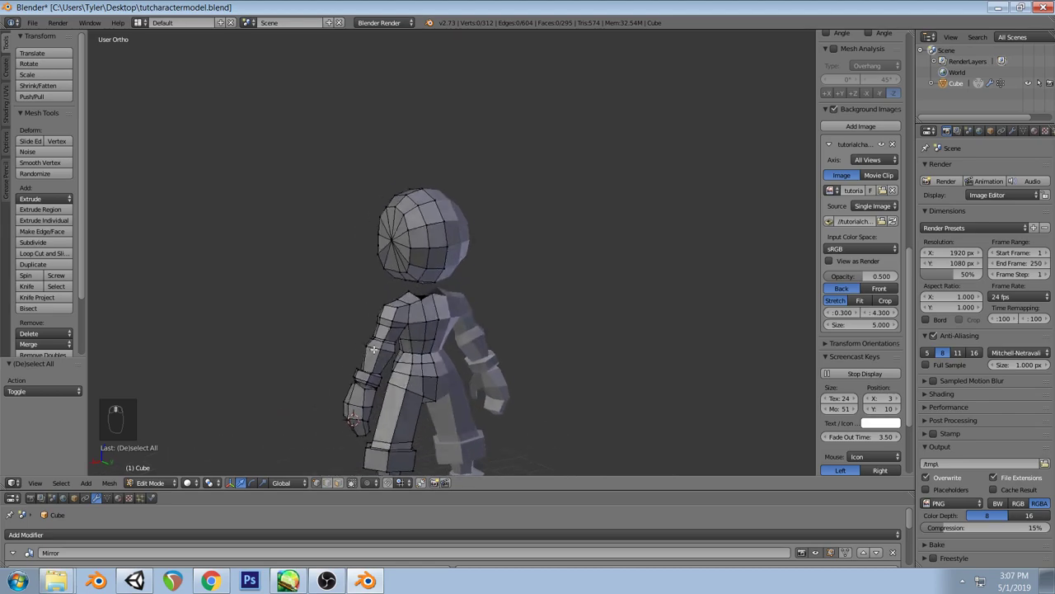
{"action": "middle_click_drag", "start_coordinate": [360, 328], "coordinate": [533, 350]}
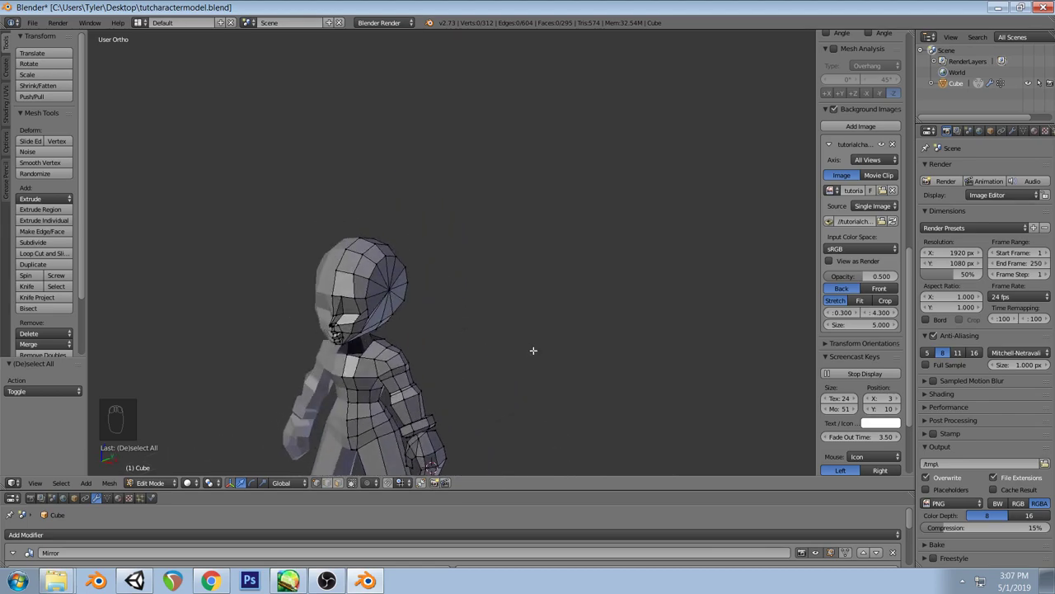
{"action": "key", "text": "KP_1"}
{"action": "scroll", "coordinate": [533, 350], "scroll_direction": "down", "scroll_amount": 2}
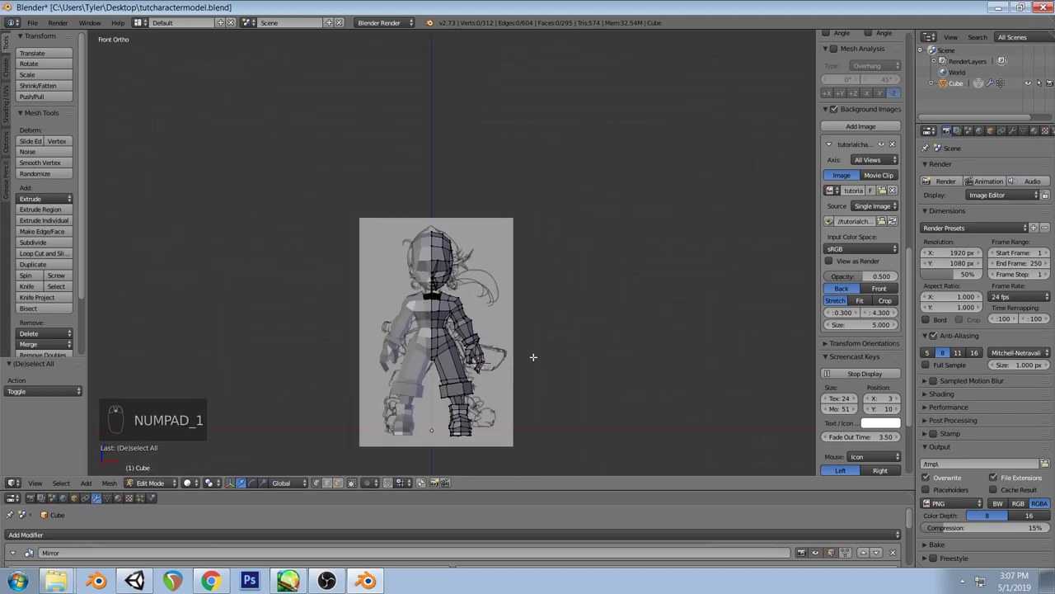
{"action": "scroll", "coordinate": [528, 356], "scroll_direction": "up", "scroll_amount": 5}
{"action": "middle_click_drag", "start_coordinate": [515, 358], "coordinate": [450, 377]}
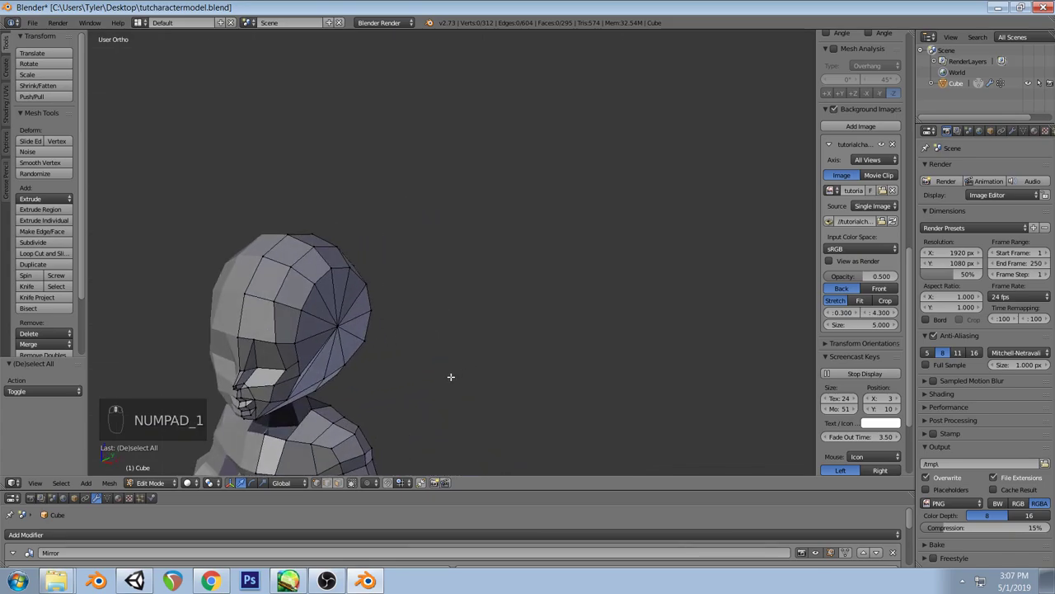
Switch to face selection, check the neck area in wireframe, and hide the mirrored half of the mesh
{"action": "right_click", "coordinate": [273, 434]}
{"action": "middle_click_drag", "start_coordinate": [317, 429], "coordinate": [356, 472]}
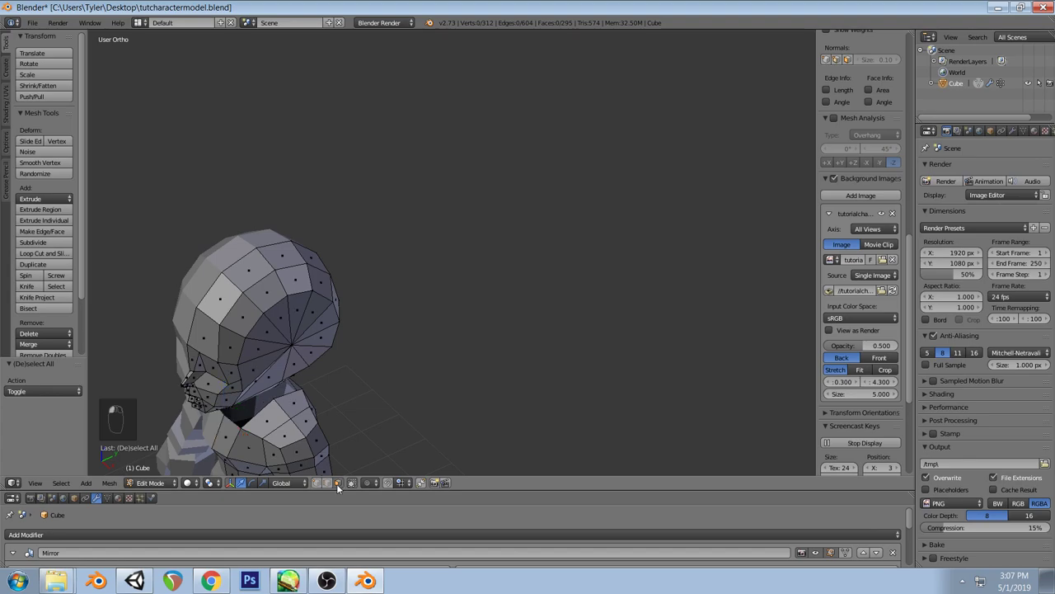
{"action": "key", "text": "a"}
{"action": "key", "text": "z"}
{"action": "mouse_move", "coordinate": [246, 411]}
{"action": "middle_mouse_down"}
{"action": "mouse_move", "coordinate": [464, 410]}
{"action": "mouse_move", "coordinate": [576, 360]}
{"action": "mouse_move", "coordinate": [743, 462]}
{"action": "middle_mouse_up"}
{"action": "key", "text": "z"}
{"action": "left_click", "coordinate": [823, 553]}
{"action": "key", "text": "z"}
{"action": "key", "text": "a"}
{"action": "key", "text": "z"}
Inspect the inside of the head and torso, the arm and the back, ending with the front view over the sketch
{"action": "scroll", "coordinate": [569, 272], "scroll_direction": "down", "scroll_amount": 3}
{"action": "middle_click_drag", "start_coordinate": [551, 308], "coordinate": [494, 376]}
{"action": "scroll", "coordinate": [597, 358], "scroll_direction": "up", "scroll_amount": 4}
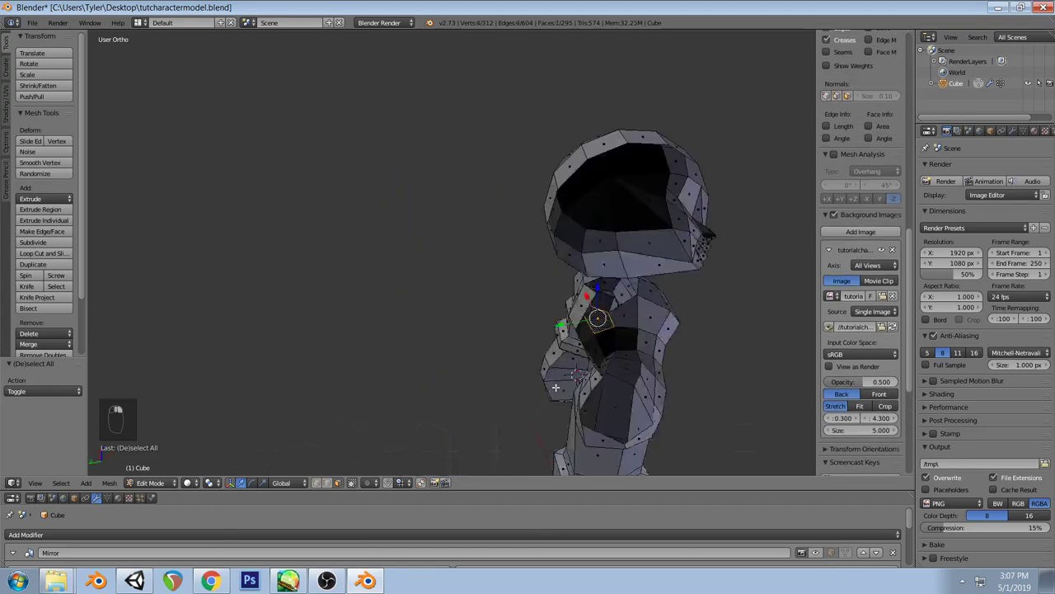
{"action": "middle_click_drag", "start_coordinate": [555, 387], "coordinate": [701, 334]}
{"action": "key", "text": "a"}
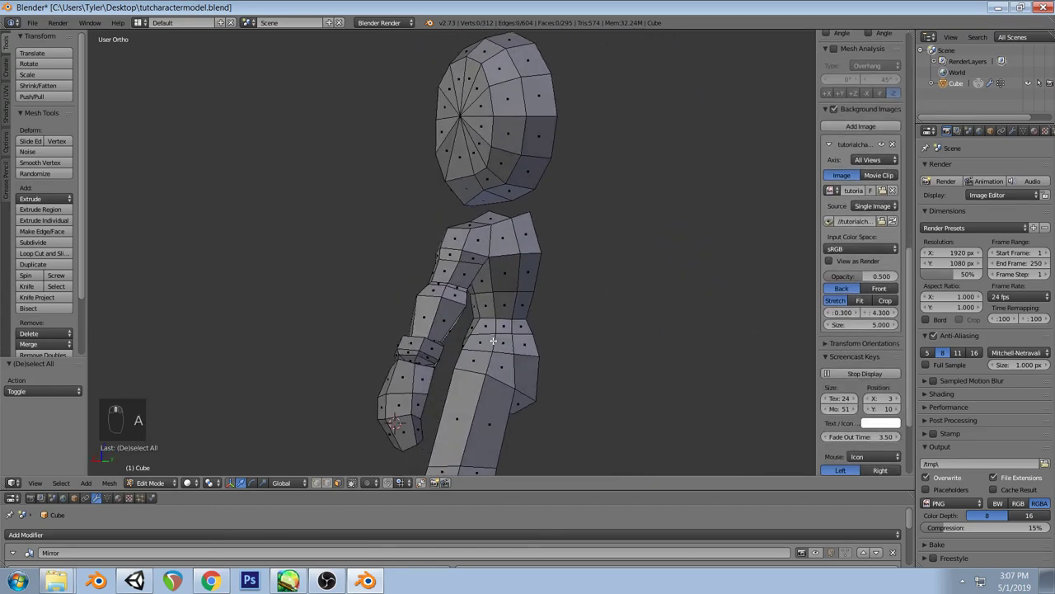
{"action": "scroll", "coordinate": [532, 359], "scroll_direction": "up", "scroll_amount": 2}
{"action": "middle_click_drag", "start_coordinate": [532, 358], "coordinate": [482, 273]}
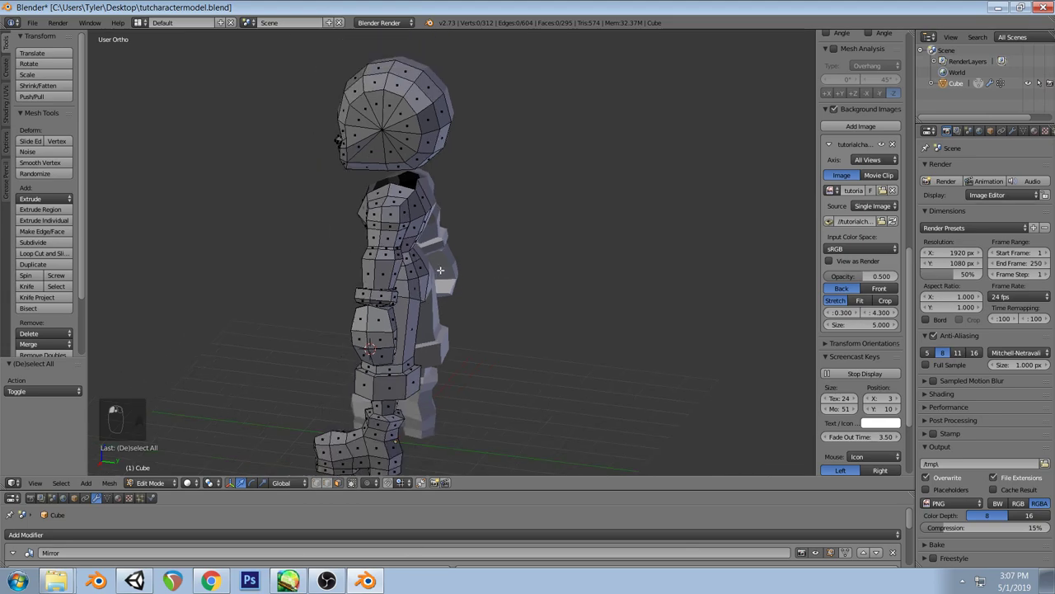
{"action": "key", "text": "KP_1"}
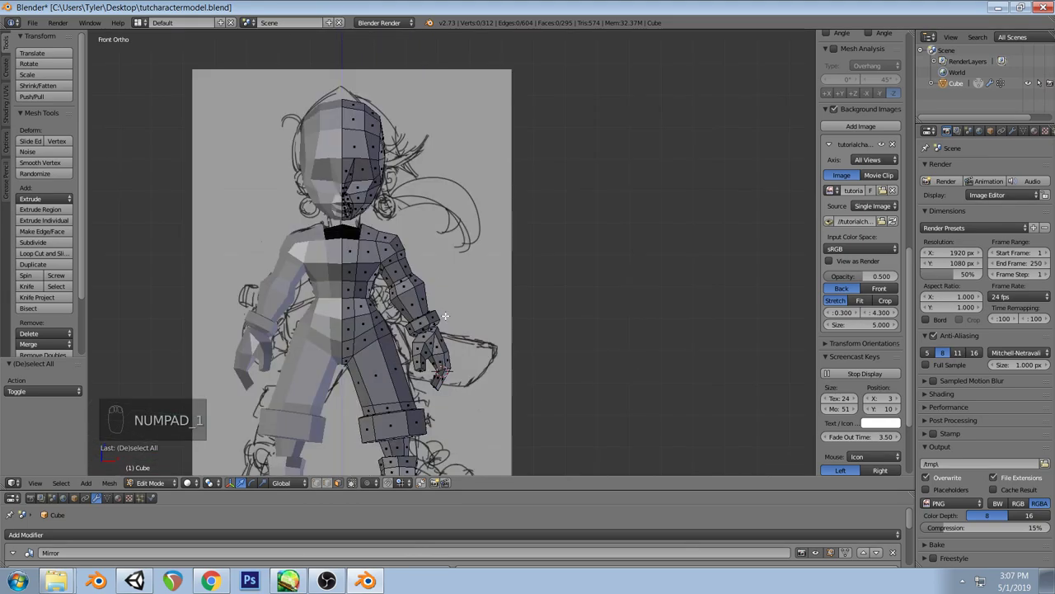
Switch to edge selection and select the edge loop around the torso's neck opening
{"action": "right_click", "coordinate": [353, 234]}
{"action": "middle_click_drag", "start_coordinate": [416, 229], "coordinate": [394, 241]}
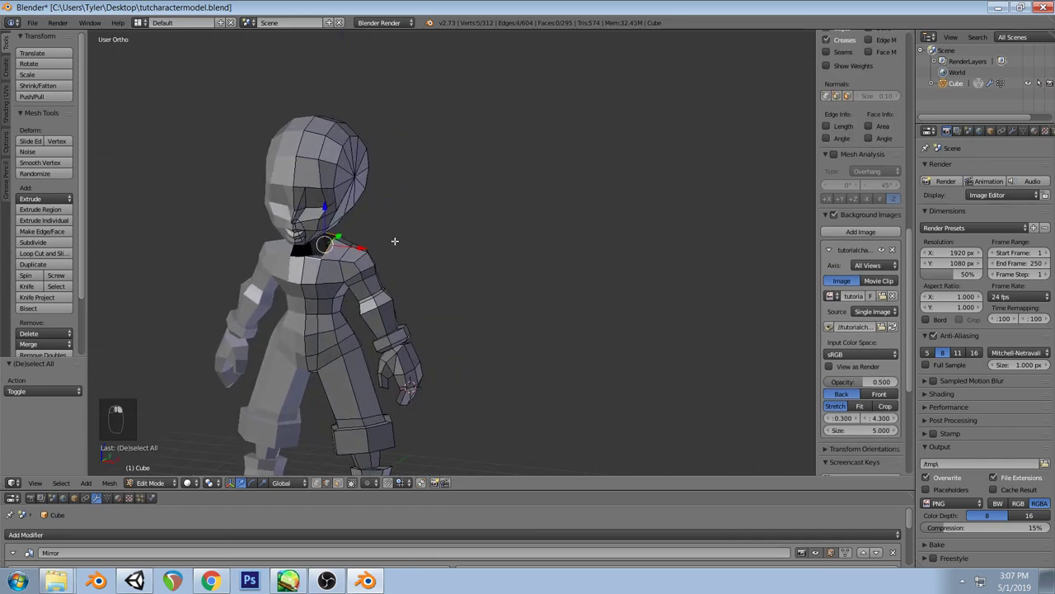
Try to extrude the neck opening's edge loop in the side view, scaling it to 0.593 and raising it toward the head
{"action": "key", "text": "e"}
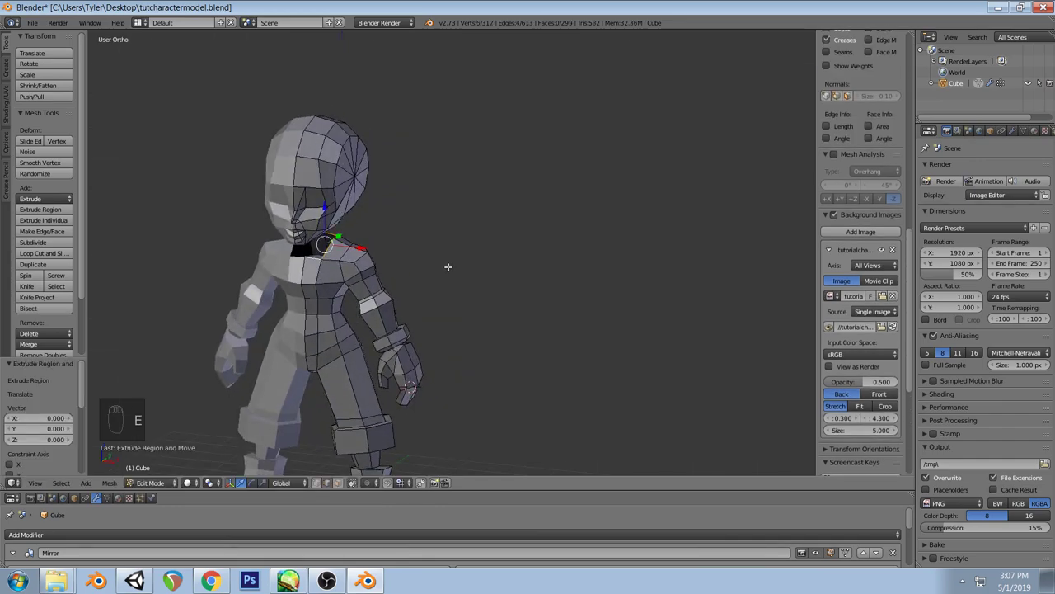
{"action": "key", "text": "KP_3"}
{"action": "key", "text": "s"}
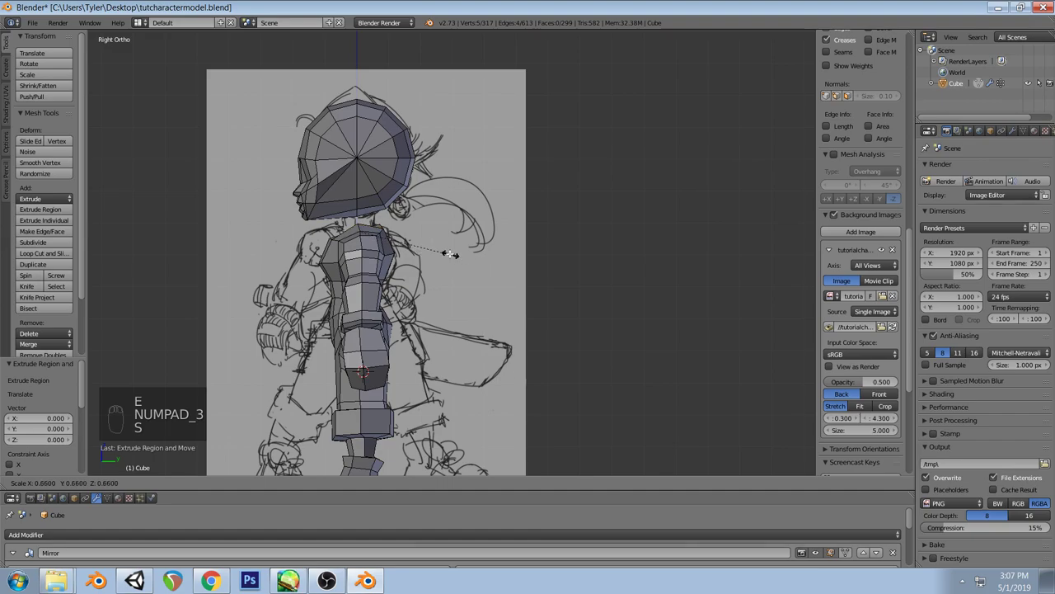
{"action": "left_click", "coordinate": [449, 254]}
{"action": "key", "text": "g"}
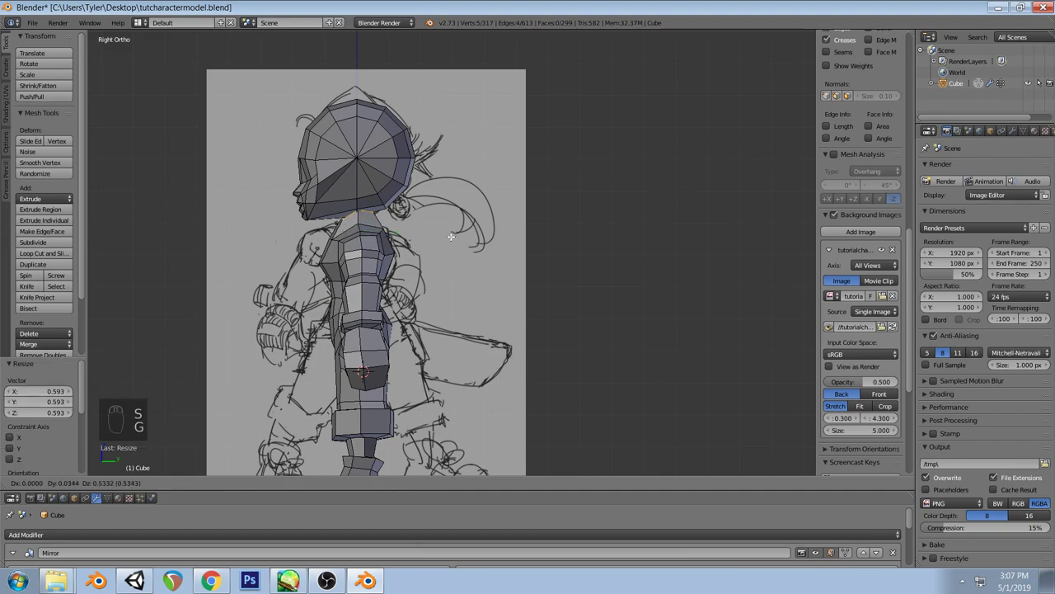
{"action": "left_click", "coordinate": [448, 249]}
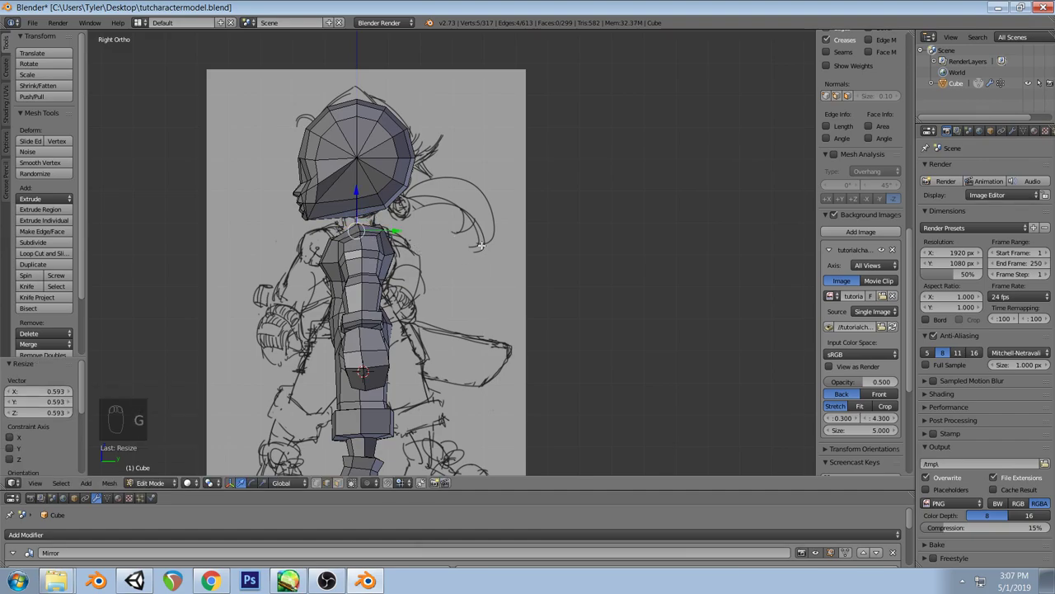
Undo the neck extrusion and its scaling, keeping the neck opening's edge loop selected
{"action": "key", "text": "ctrl+z"}
{"action": "key", "text": "ctrl+z"}
{"action": "key", "text": "ctrl+z"}
{"action": "middle_click_drag", "start_coordinate": [489, 250], "coordinate": [481, 264]}
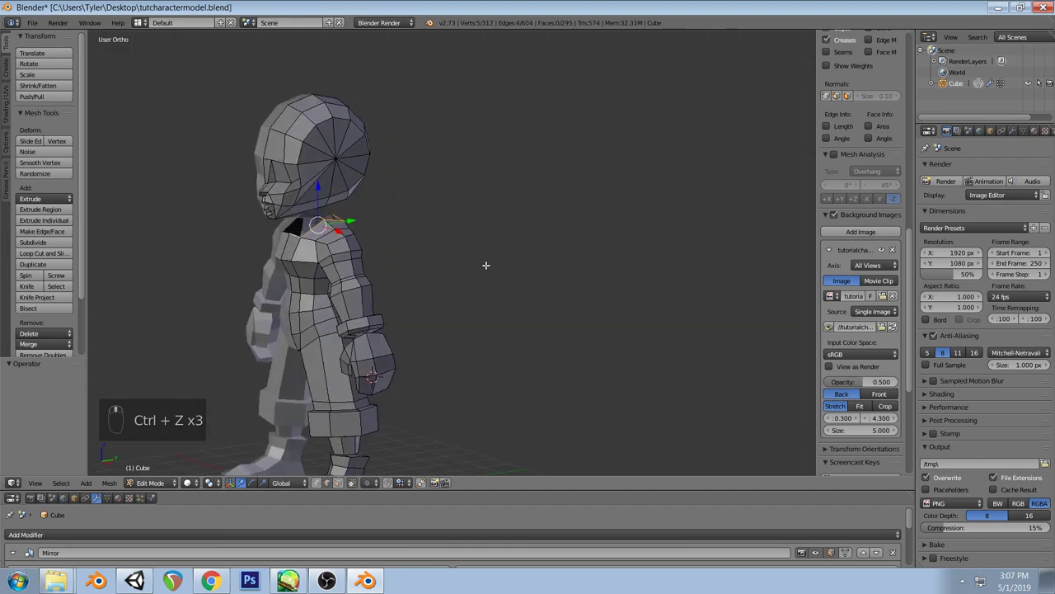
{"action": "key", "text": "ctrl+z"}
{"action": "key", "text": "ctrl+shift+z"}
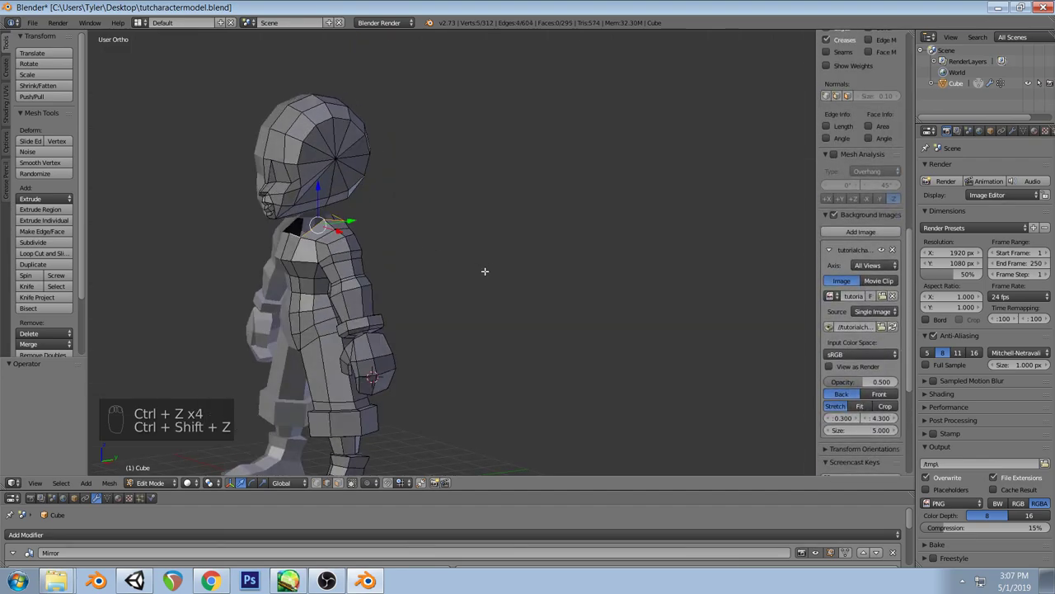
Extrude the neck opening's edge loop, scale it down, and move it by -0.060 in X, -0.023 in Y and 0.185 in Z
{"action": "key", "text": "e"}
{"action": "key", "text": "s"}
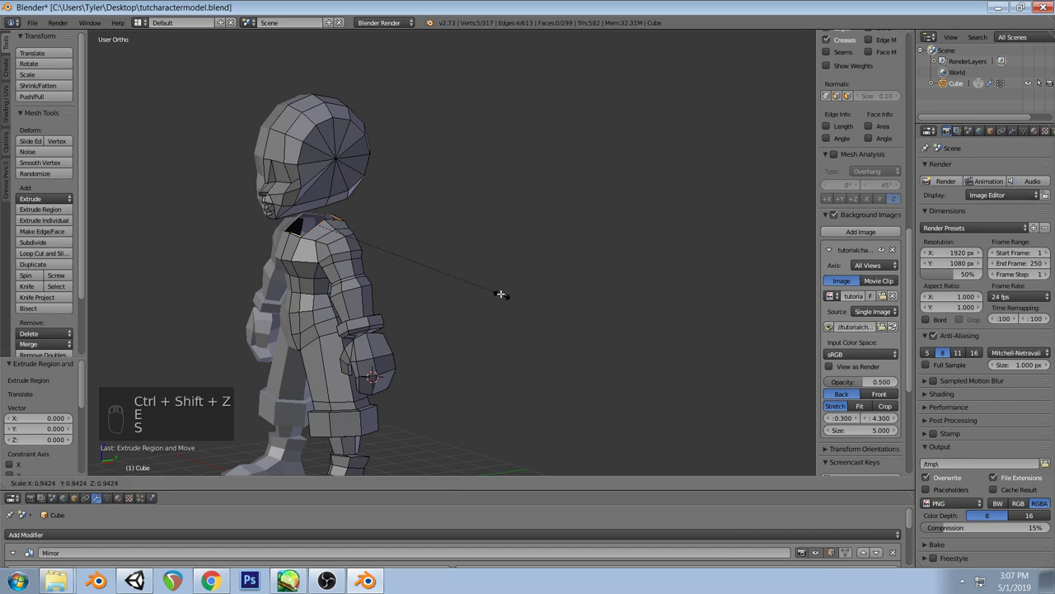
{"action": "left_click", "coordinate": [429, 272]}
{"action": "key", "text": "g"}
{"action": "left_click", "coordinate": [428, 266]}
{"action": "middle_click_drag", "start_coordinate": [433, 267], "coordinate": [642, 273]}
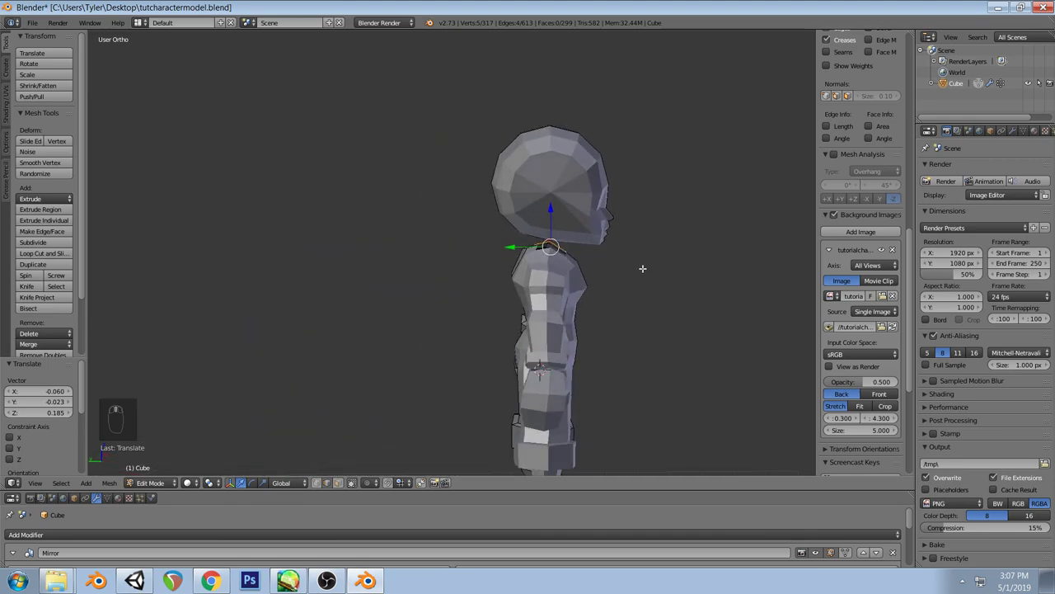
Extrude the neck's top edge loop in the side view, moving it about -0.10 in Y and 0.62 in Z toward the head
{"action": "key", "text": "KP_3"}
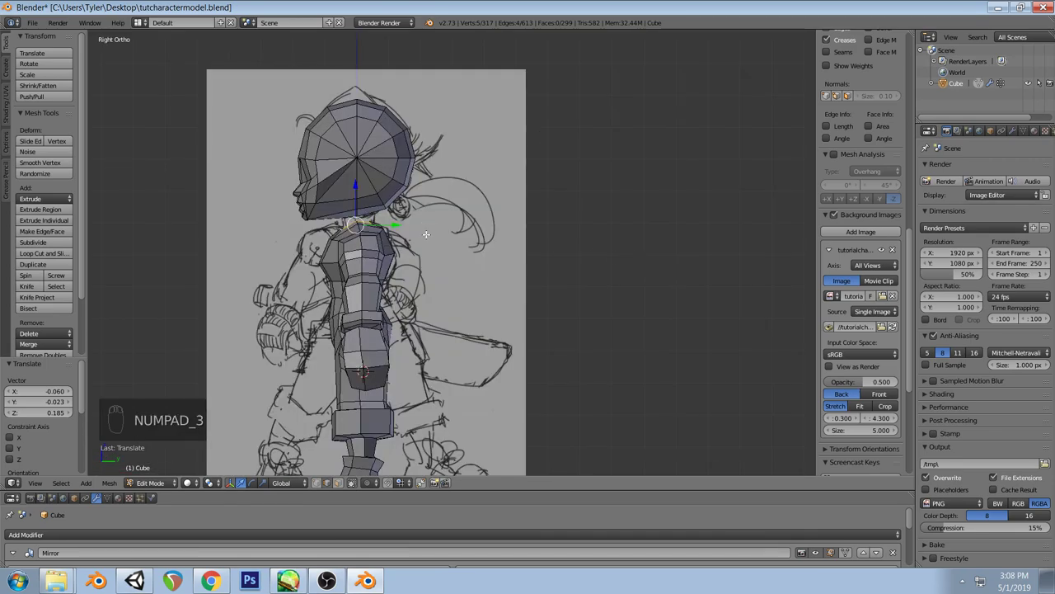
{"action": "key", "text": "e"}
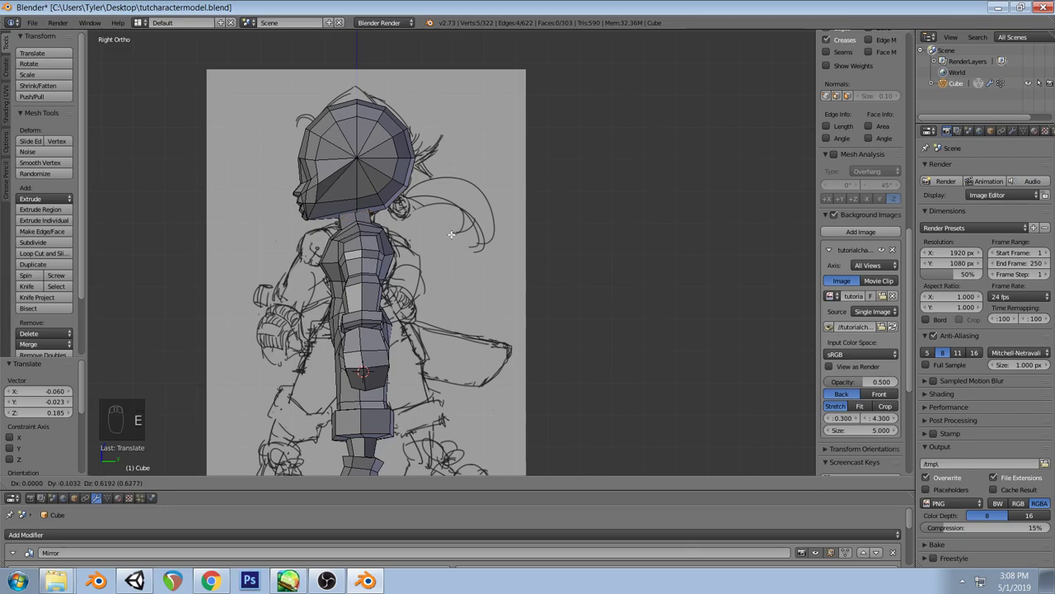
{"action": "left_click", "coordinate": [451, 234]}
{"action": "middle_click_drag", "start_coordinate": [451, 235], "coordinate": [424, 228]}
{"action": "key", "text": "ctrl+z"}
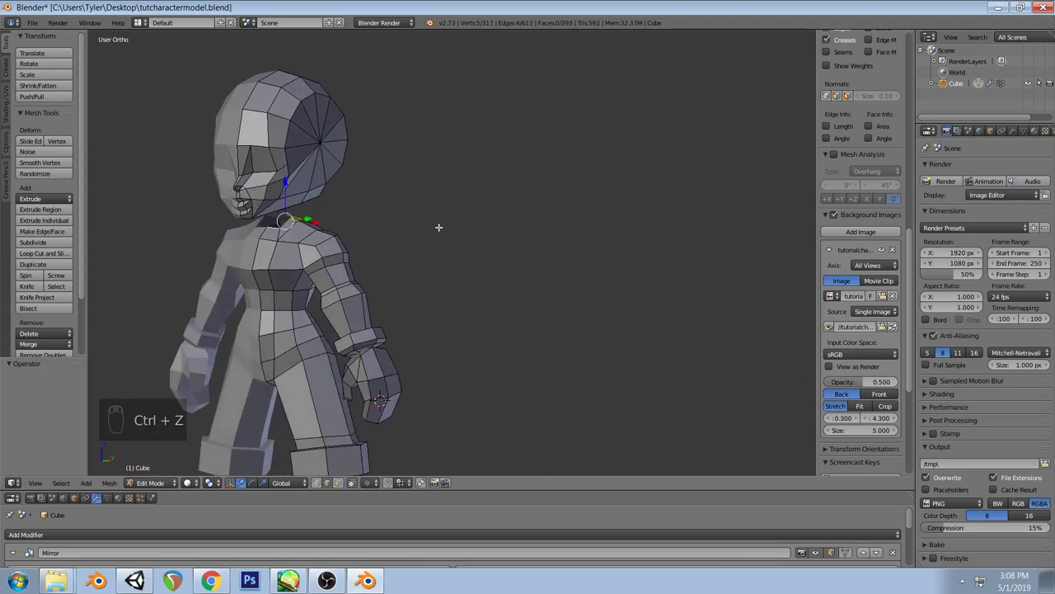
{"action": "key", "text": "ctrl+shift+z"}
Apply Smooth Vertex four times to the extruded neck loop and clear the selection
{"action": "key", "text": "space"}
{"action": "key", "text": "Return"}
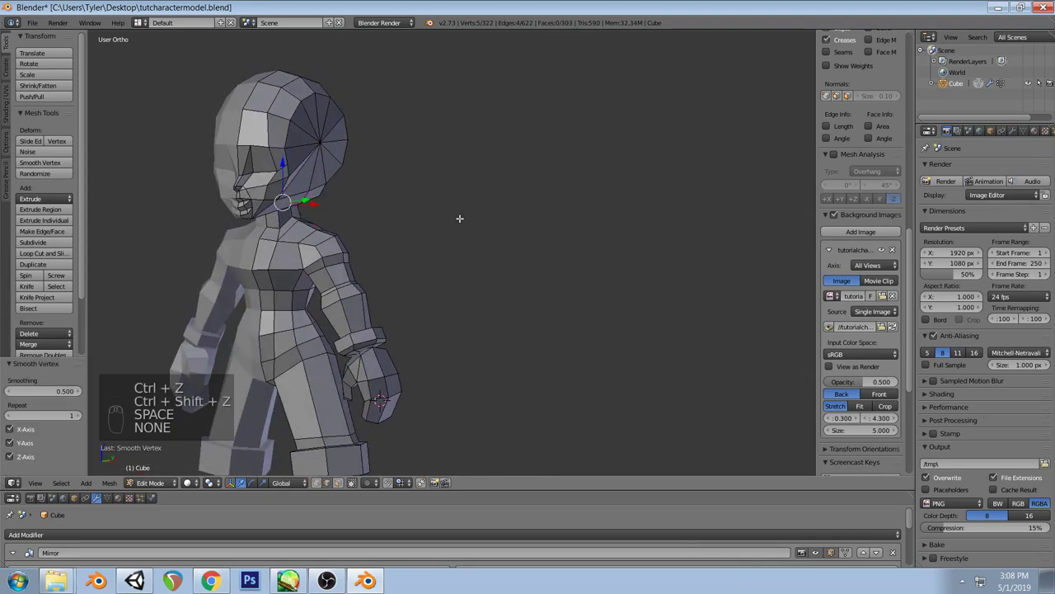
{"action": "key", "text": "space"}
{"action": "key", "text": "Return"}
{"action": "key", "text": "space"}
{"action": "key", "text": "Return"}
{"action": "key", "text": "space"}
{"action": "key", "text": "Return"}
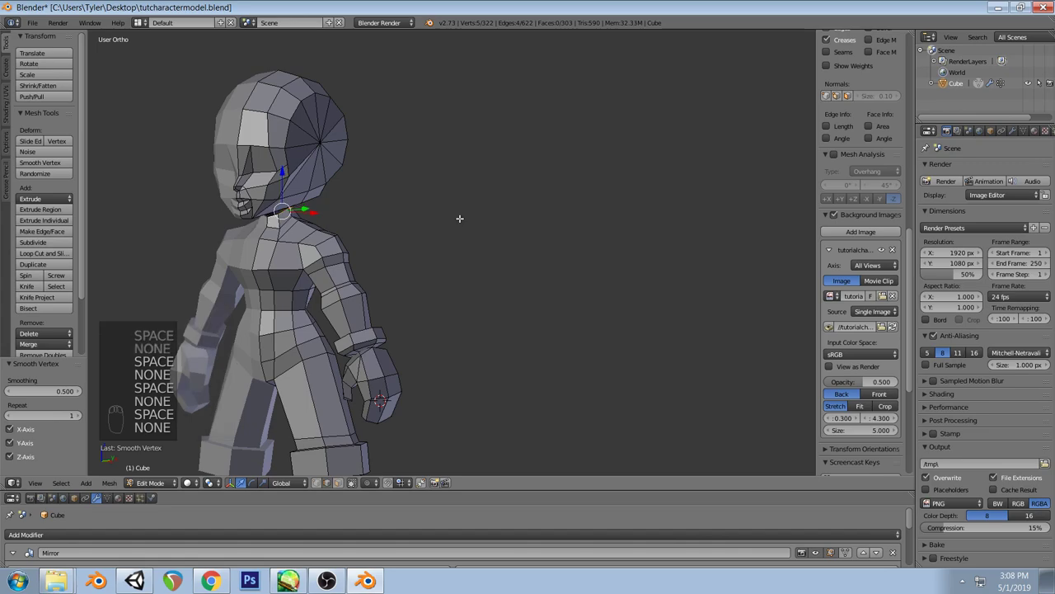
{"action": "key", "text": "a"}
{"action": "middle_click_drag", "start_coordinate": [460, 219], "coordinate": [384, 233]}
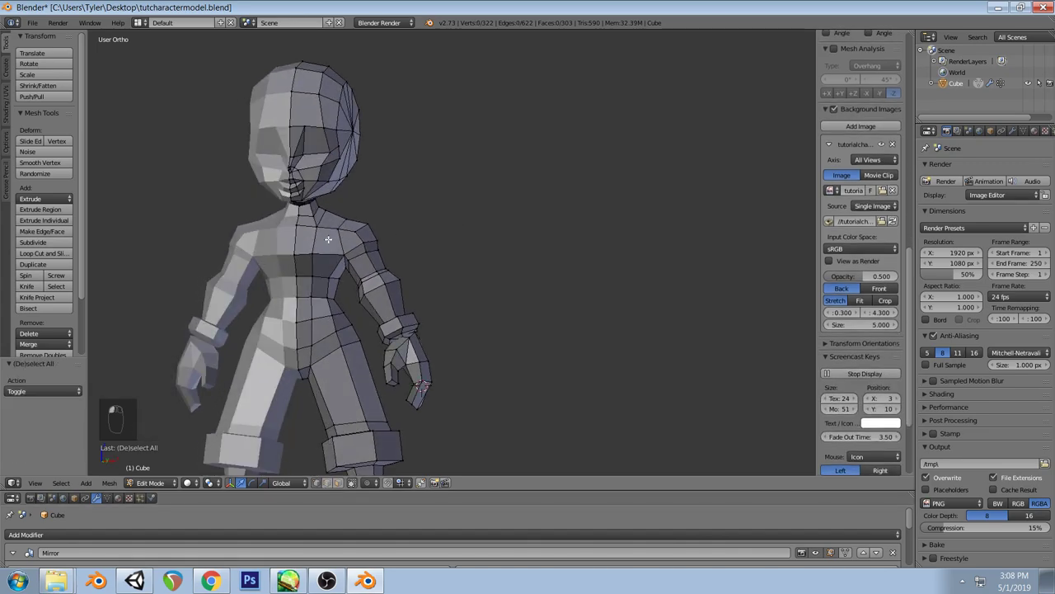
Select the edges beside the neck base on the shoulder and move them about 0.14 outward in X in the back view
{"action": "key", "text": "KP_1"}
{"action": "key", "text": "z"}
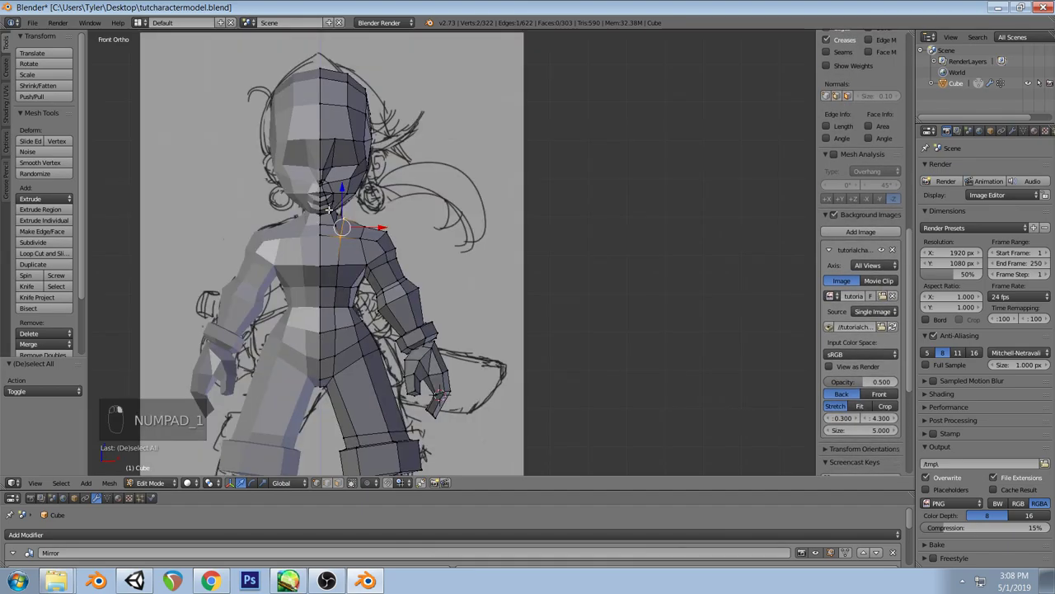
{"action": "middle_click_drag", "start_coordinate": [363, 218], "coordinate": [348, 189]}
{"action": "key", "text": "z"}
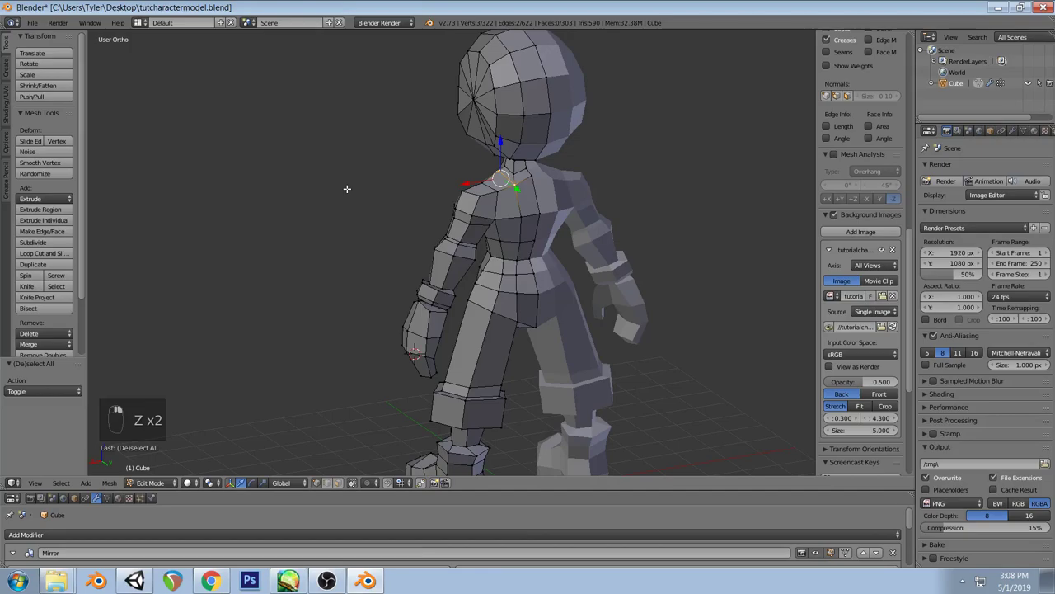
{"action": "key", "text": "ctrl+KP_1"}
{"action": "key", "text": "g"}
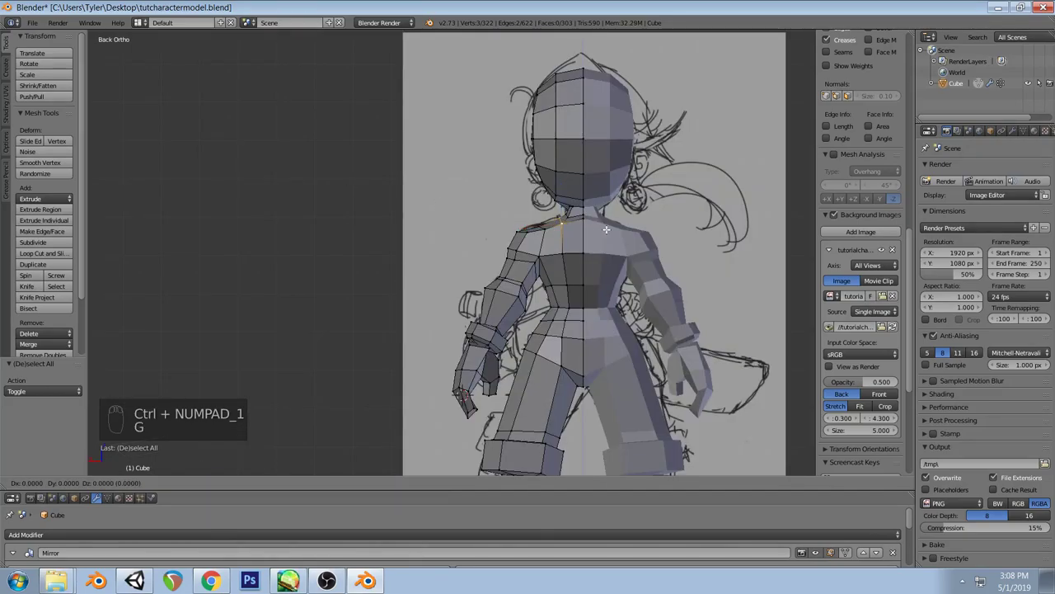
{"action": "left_click", "coordinate": [567, 213]}
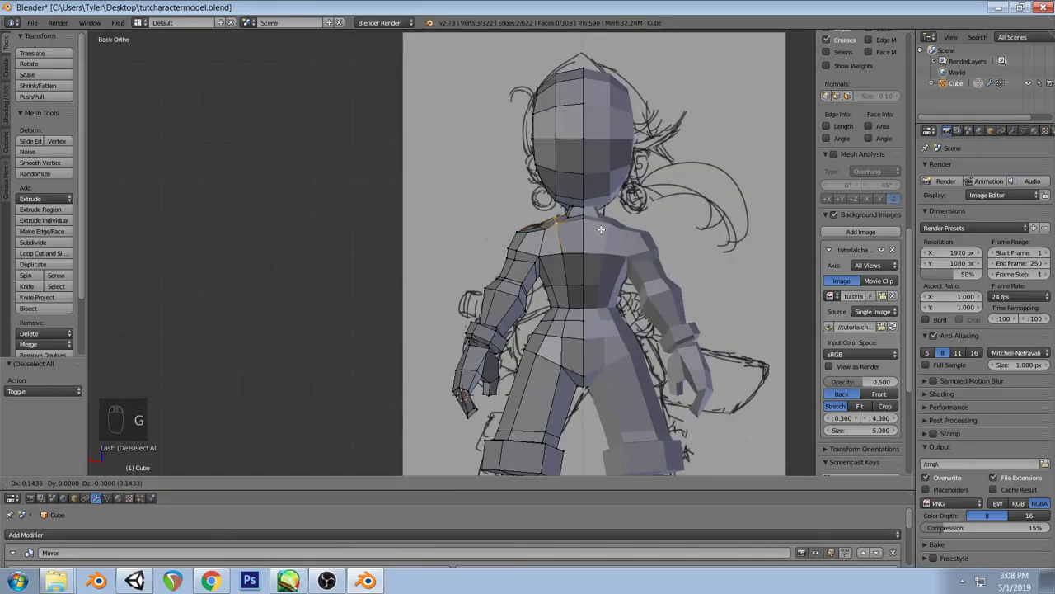
{"action": "key", "text": "a"}
Raise the single vertex at the side of the neck base about 0.07 in Z in the back view
{"action": "right_click", "coordinate": [583, 221]}
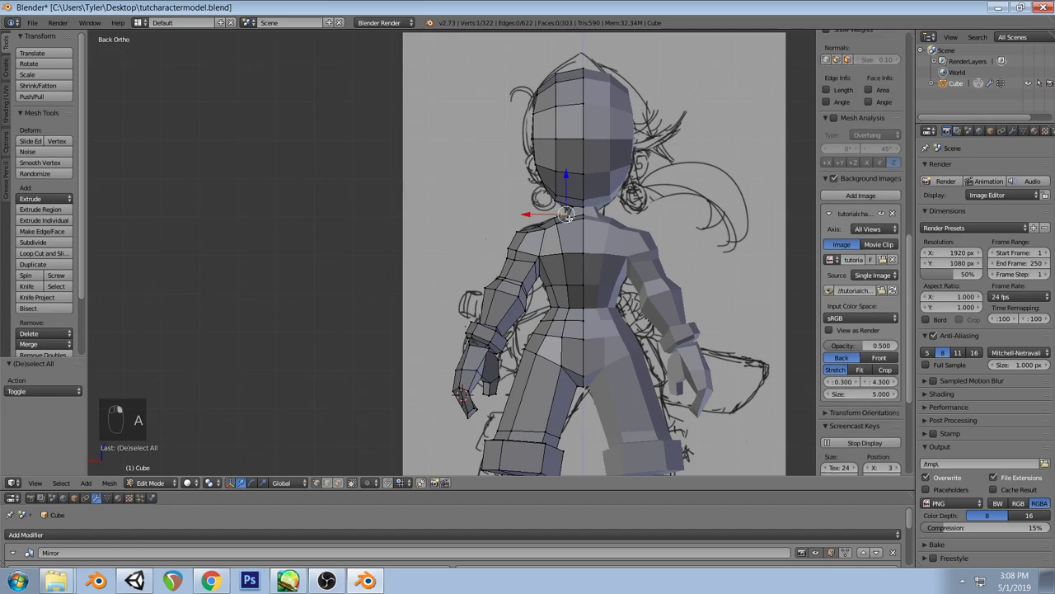
{"action": "right_click", "coordinate": [569, 215]}
{"action": "key", "text": "g"}
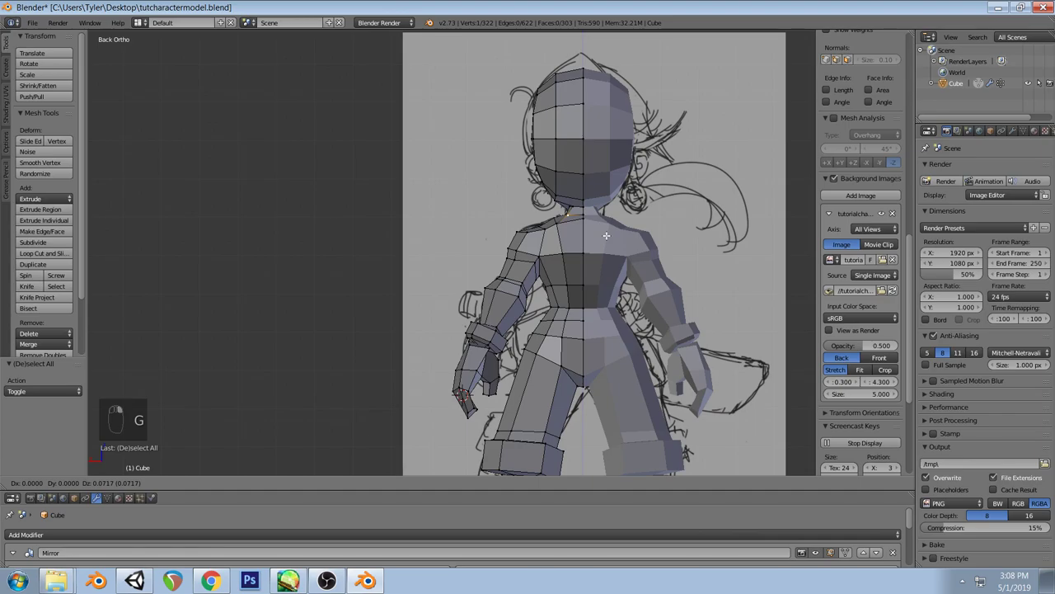
{"action": "right_click", "coordinate": [481, 219]}
{"action": "key", "text": "a"}
Shift a single vertex near the neck base about 0.03 in Y in the side view, and deselect it
{"action": "middle_click_drag", "start_coordinate": [481, 219], "coordinate": [598, 229]}
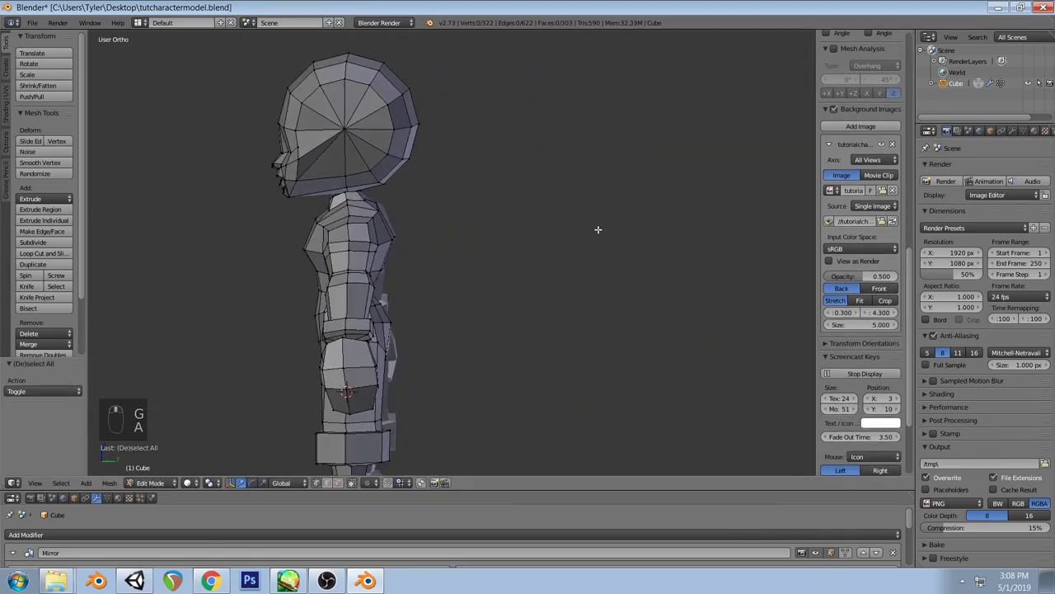
{"action": "right_click", "coordinate": [381, 207]}
{"action": "key", "text": "KP_3"}
{"action": "key", "text": "g"}
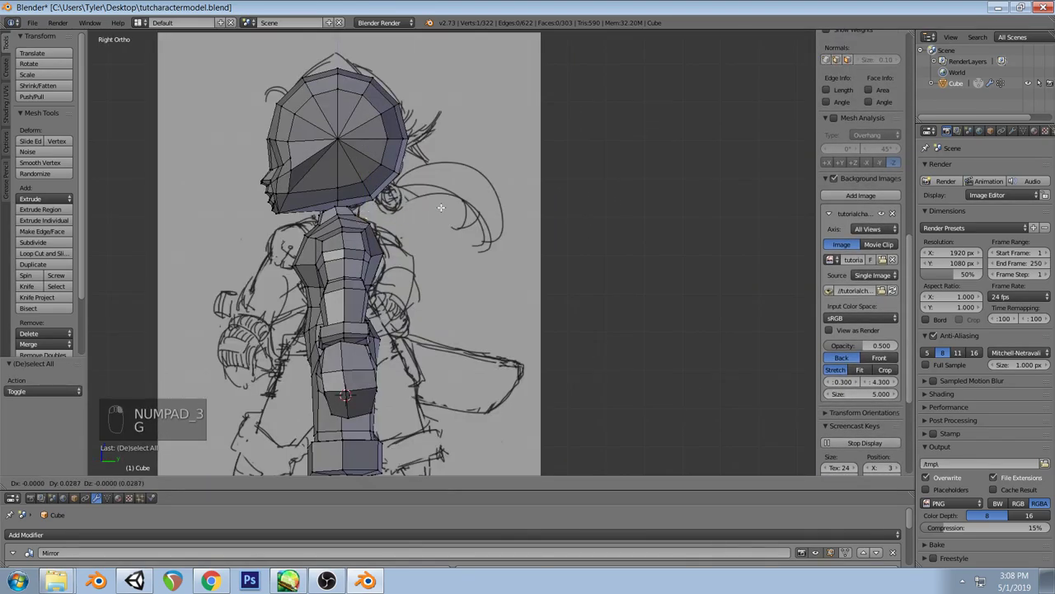
{"action": "right_click", "coordinate": [443, 208]}
{"action": "key", "text": "a"}
{"action": "mouse_move", "coordinate": [443, 208]}
{"action": "middle_mouse_down"}
{"action": "mouse_move", "coordinate": [396, 228]}
{"action": "mouse_move", "coordinate": [435, 223]}
{"action": "middle_mouse_up"}
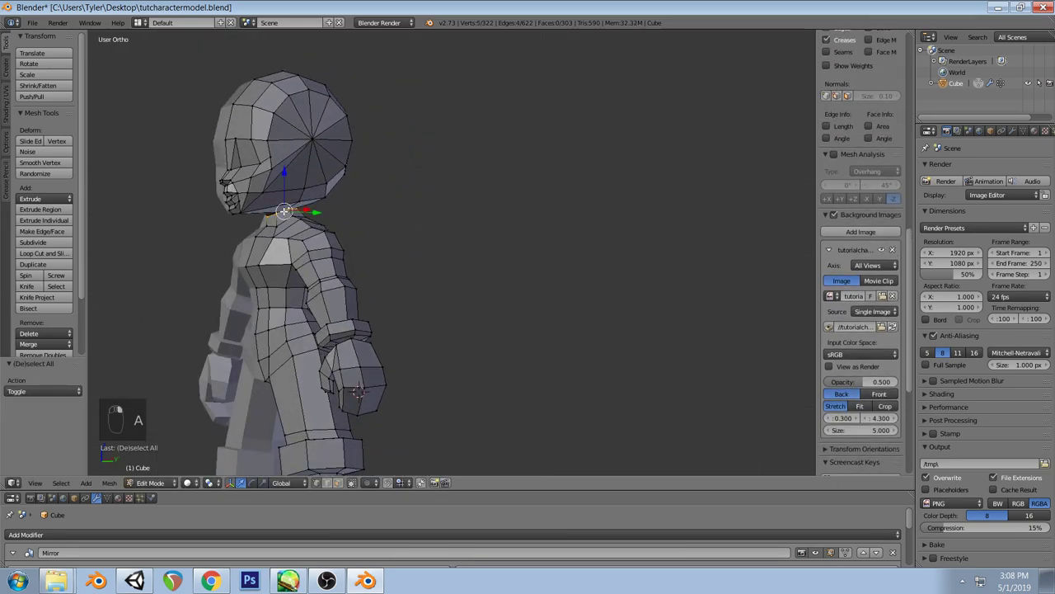
Raise the neck's top edge loop toward the head in the front view and clear the selection
{"action": "key", "text": "KP_1"}
{"action": "left_click_drag", "start_coordinate": [326, 174], "coordinate": [327, 161]}
{"action": "key", "text": "a"}
{"action": "key", "text": "a"}
{"action": "key", "text": "ctrl+z"}
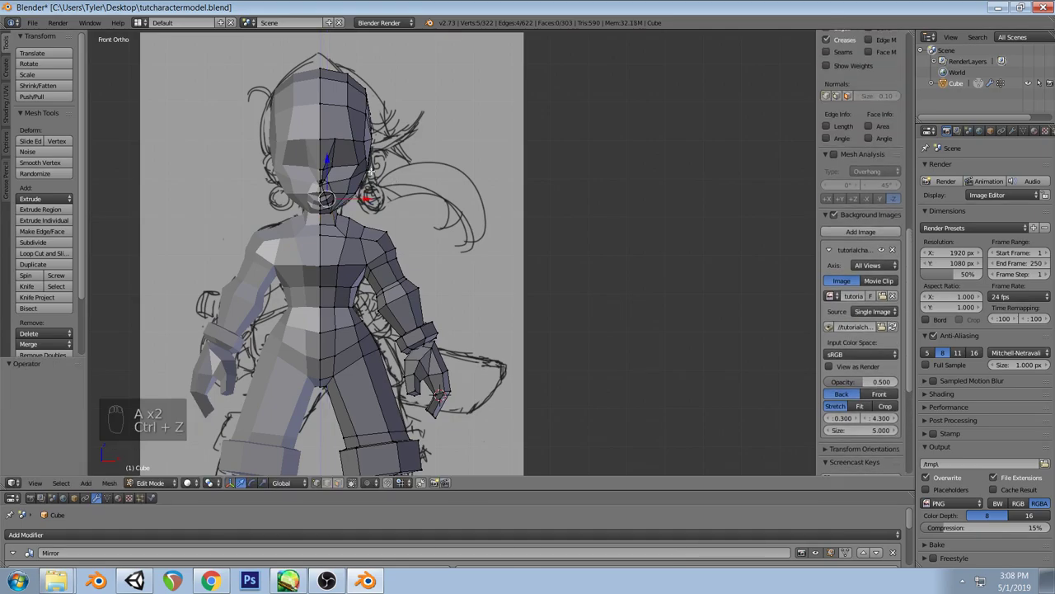
{"action": "key", "text": "z"}
{"action": "key", "text": "z"}
{"action": "scroll", "coordinate": [861, 288], "scroll_direction": "down", "scroll_amount": 3}
{"action": "key", "text": "a"}
{"action": "key", "text": "z"}
{"action": "mouse_move", "coordinate": [412, 206]}
{"action": "middle_mouse_down"}
{"action": "mouse_move", "coordinate": [336, 216]}
{"action": "mouse_move", "coordinate": [307, 206]}
{"action": "middle_mouse_up"}
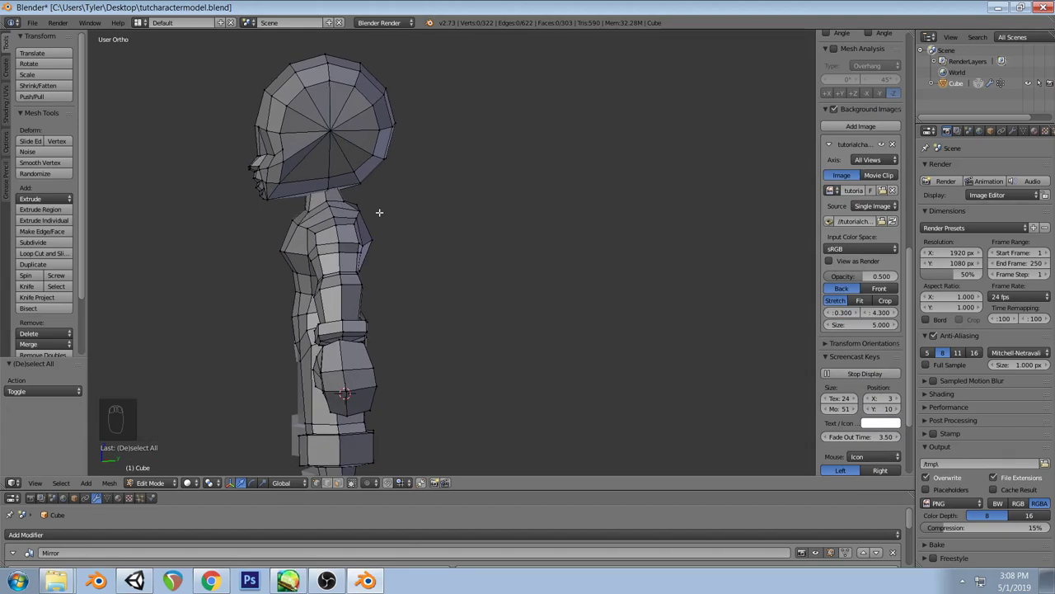
Move the vertex at the back of the neck base about 0.04 in Y and -0.03 in Z in the side view
{"action": "key", "text": "KP_3"}
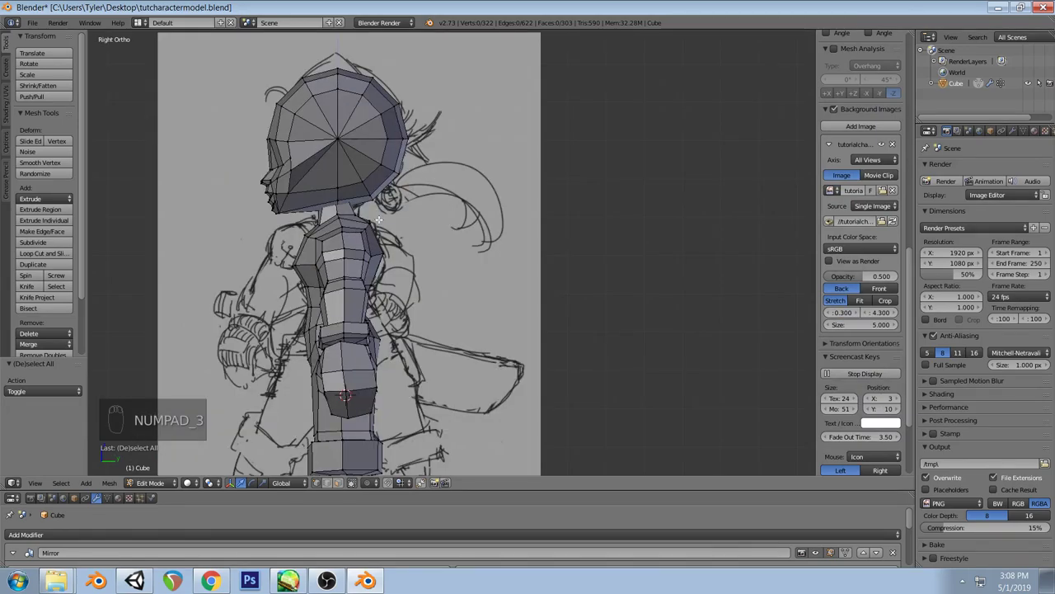
{"action": "right_click", "coordinate": [378, 219]}
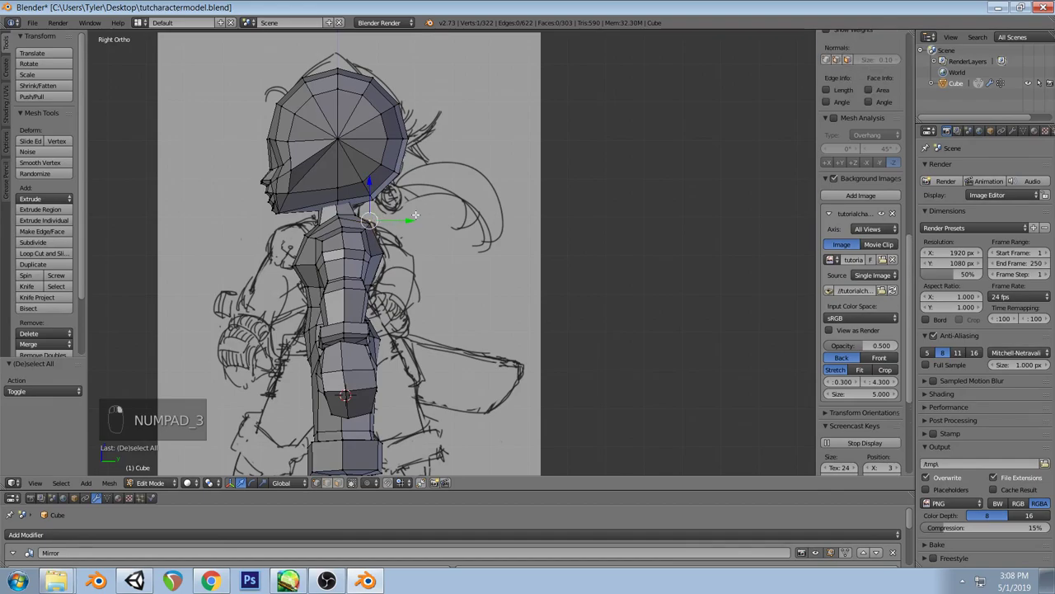
{"action": "key", "text": "g"}
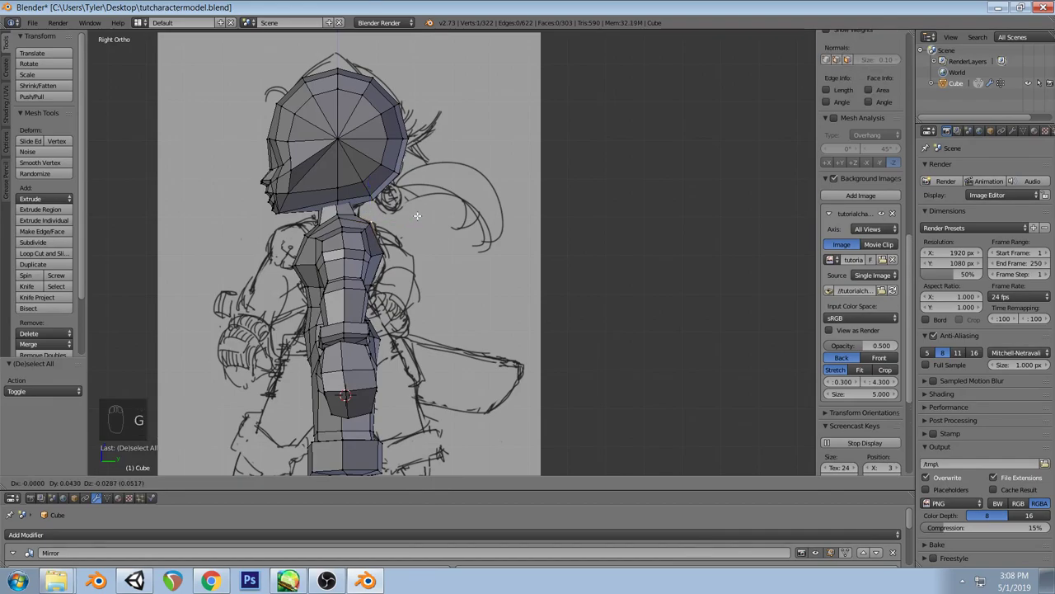
{"action": "left_click", "coordinate": [412, 220]}
{"action": "key", "text": "a"}
{"action": "key", "text": "z"}
{"action": "mouse_move", "coordinate": [397, 263]}
{"action": "left_mouse_down"}
{"action": "mouse_move", "coordinate": [396, 245]}
{"action": "mouse_move", "coordinate": [389, 257]}
{"action": "mouse_move", "coordinate": [381, 244]}
{"action": "mouse_move", "coordinate": [416, 252]}
{"action": "left_mouse_up"}
{"action": "key", "text": "a"}
{"action": "key", "text": "z"}
Select the neck's rear edge and move it by 0.129 in Y and 0.158 in Z in the side view
{"action": "middle_click_drag", "start_coordinate": [416, 251], "coordinate": [423, 185]}
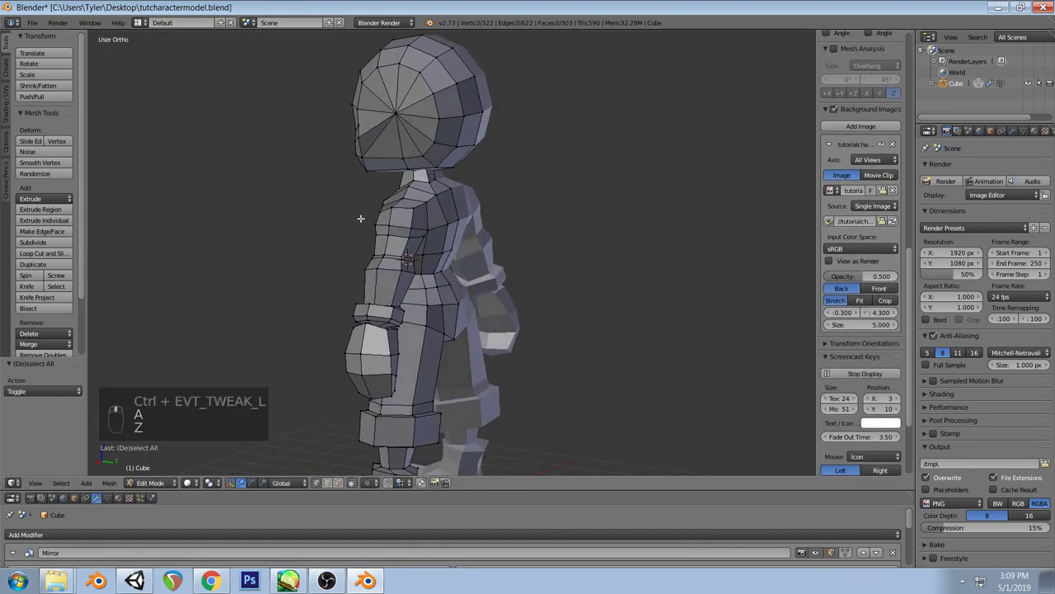
{"action": "right_click", "coordinate": [424, 185]}
{"action": "key", "text": "KP_3"}
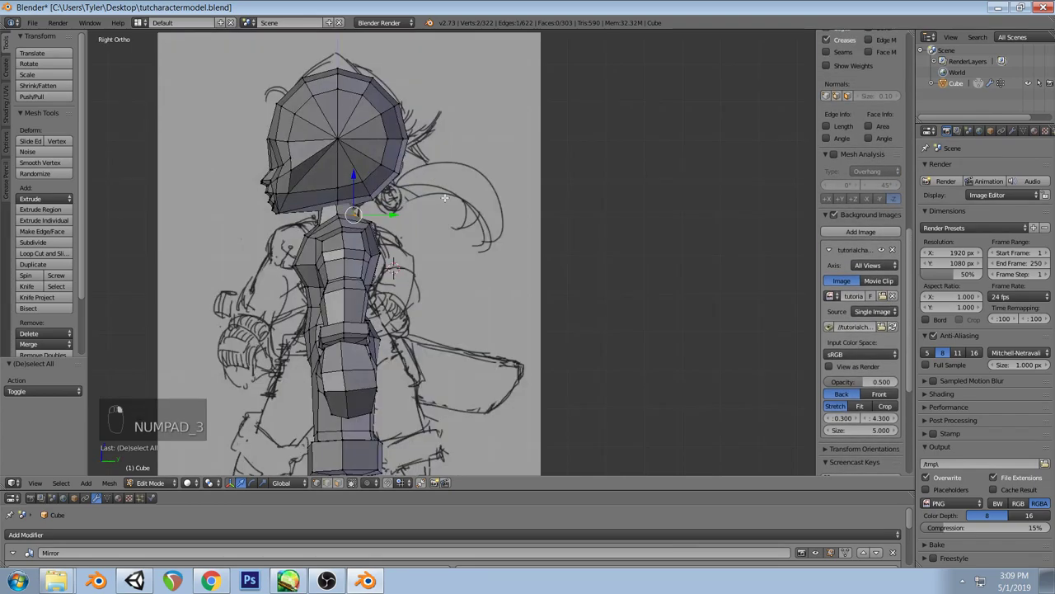
{"action": "key", "text": "g"}
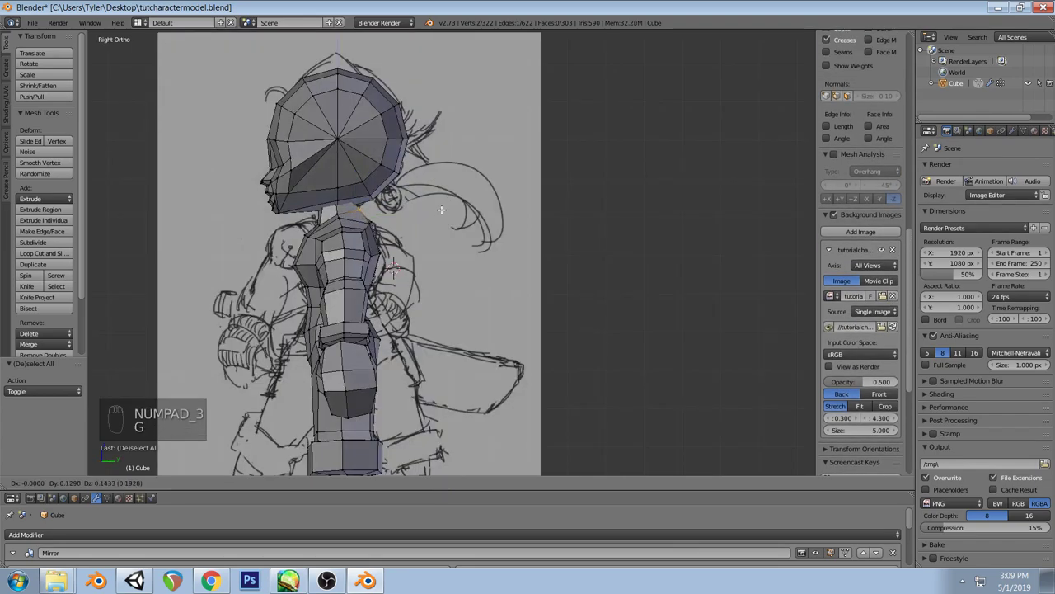
{"action": "left_click", "coordinate": [441, 209]}
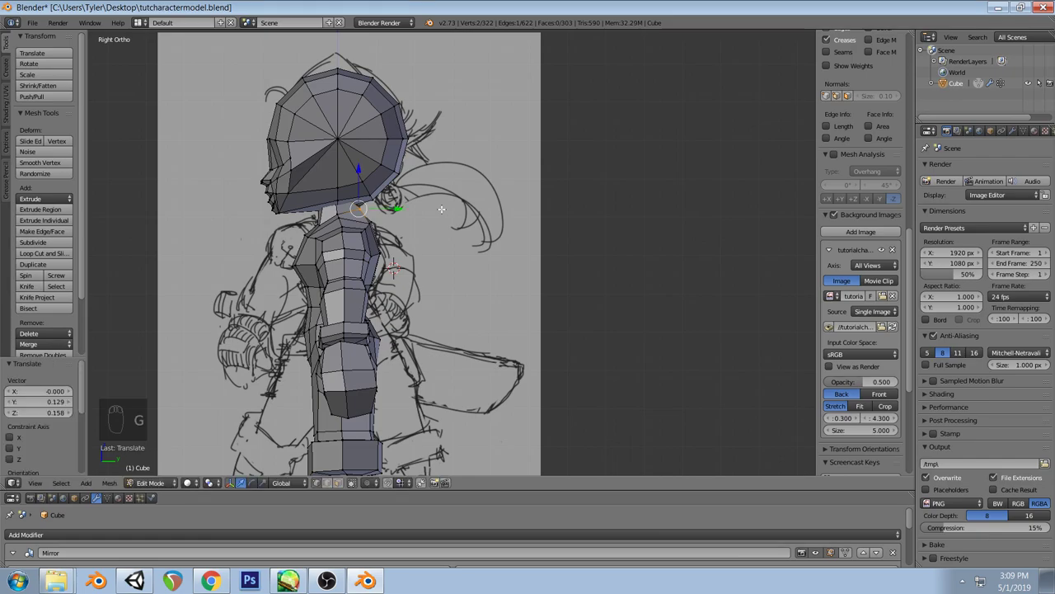
{"action": "key", "text": "a"}
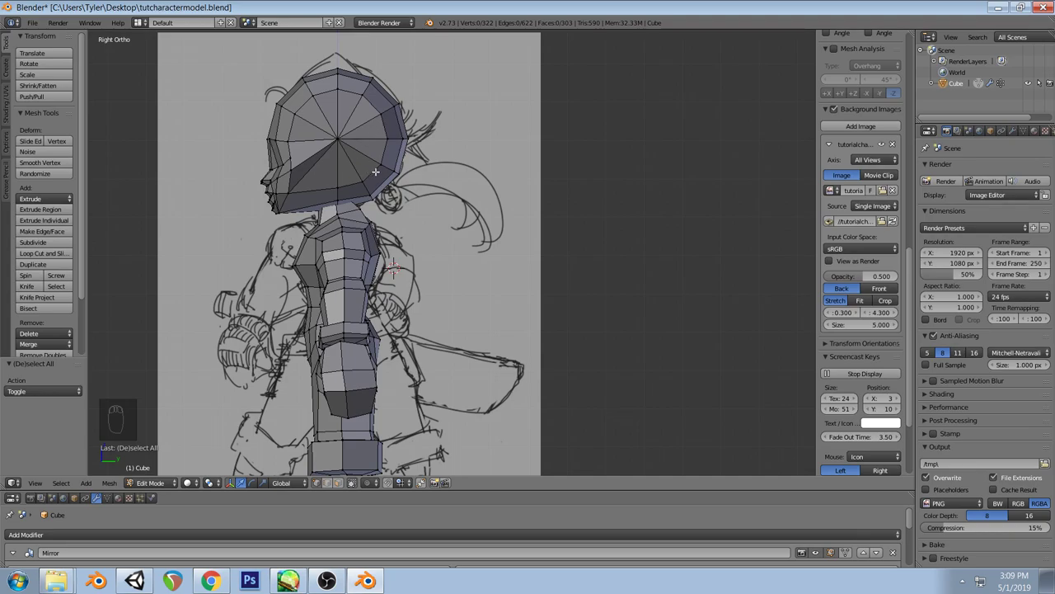
Select the whole linked head and raise it by 1.300 along Z, clear of the neck
{"action": "key", "text": "l"}
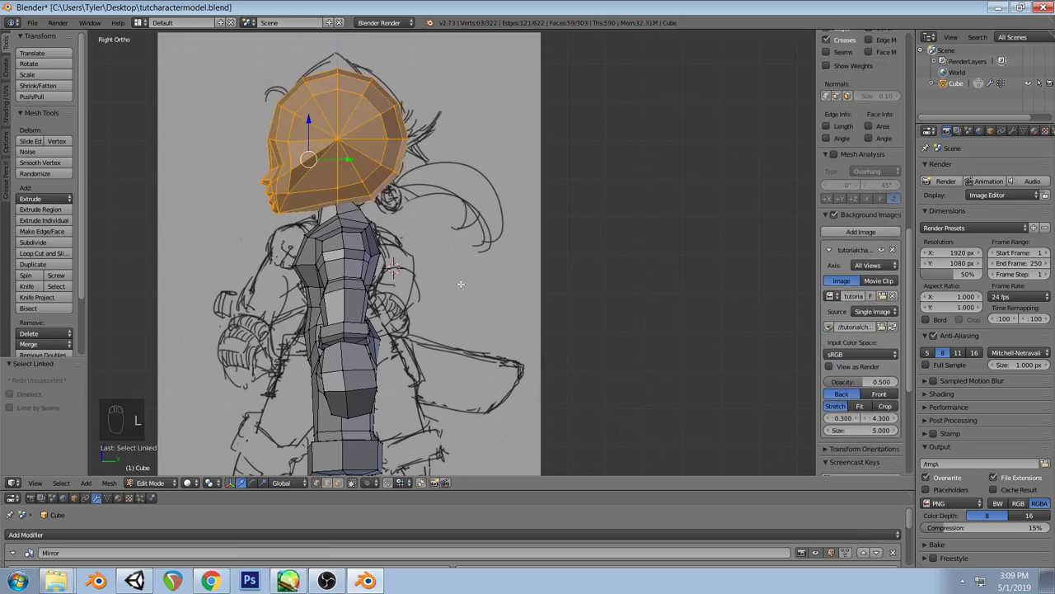
{"action": "key", "text": "g"}
{"action": "left_click", "coordinate": [462, 237]}
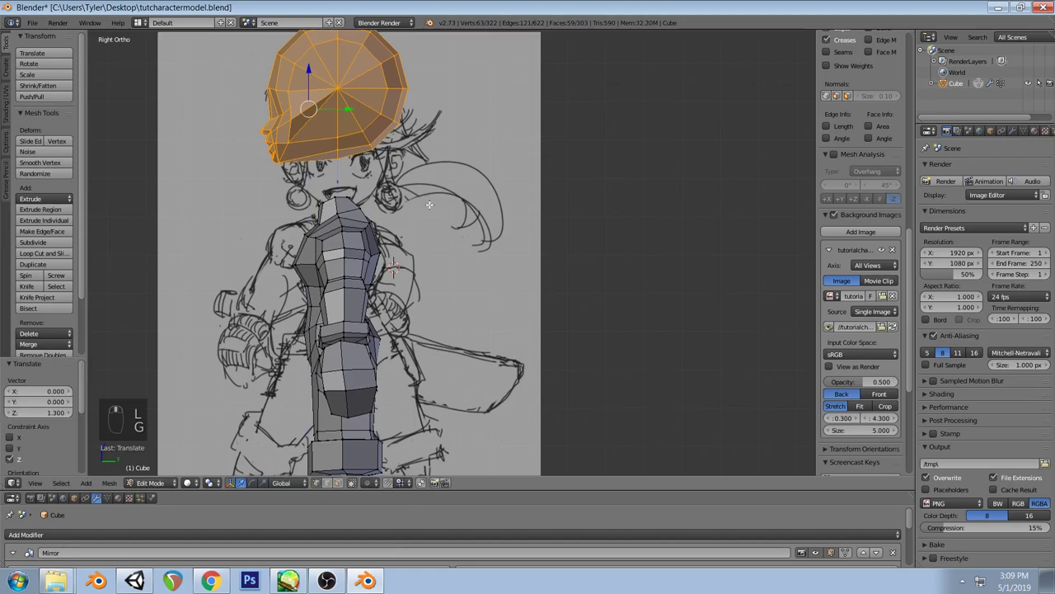
{"action": "scroll", "coordinate": [435, 256], "scroll_direction": "up", "scroll_amount": 3, "text": "shift"}
{"action": "key", "text": "a"}
Select the middle vertices of the head's underside, move them by -0.487 in Y and -0.100 in Z, and rotate them 7.347°
{"action": "mouse_move", "coordinate": [351, 261]}
{"action": "left_mouse_down", "text": "ctrl"}
{"action": "mouse_move", "coordinate": [342, 213]}
{"action": "mouse_move", "coordinate": [320, 248]}
{"action": "mouse_move", "coordinate": [359, 245]}
{"action": "left_mouse_up", "text": "ctrl"}
{"action": "key", "text": "z"}
{"action": "key", "text": "z"}
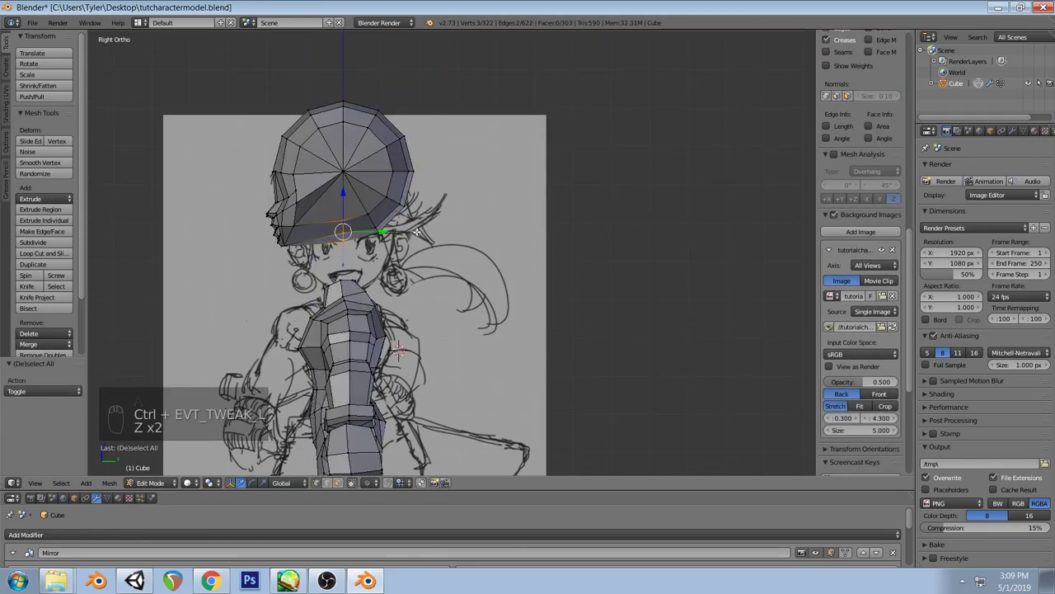
{"action": "key", "text": "g"}
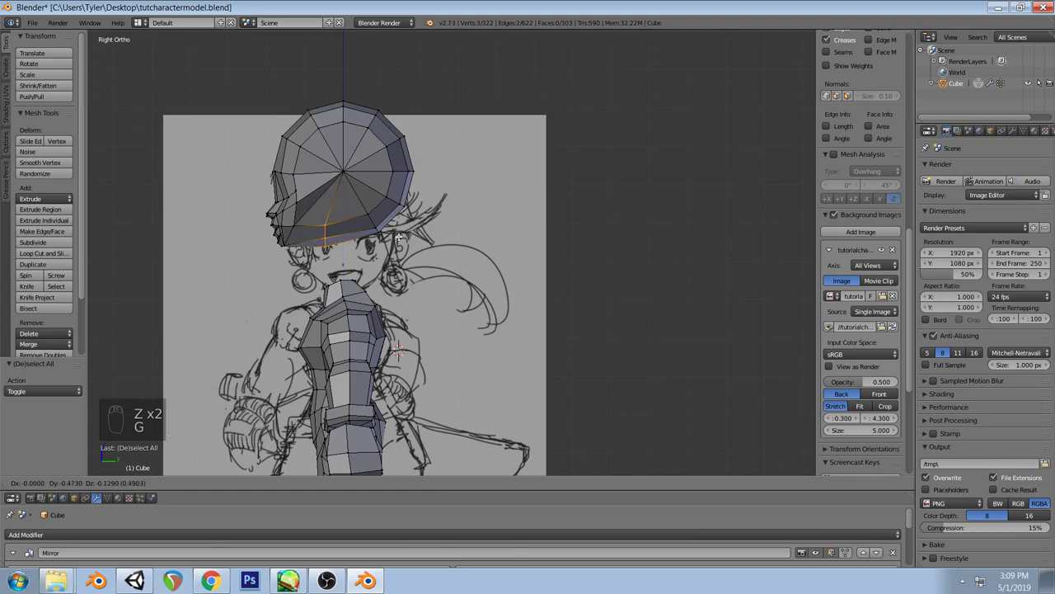
{"action": "left_click", "coordinate": [399, 236]}
{"action": "key", "text": "r"}
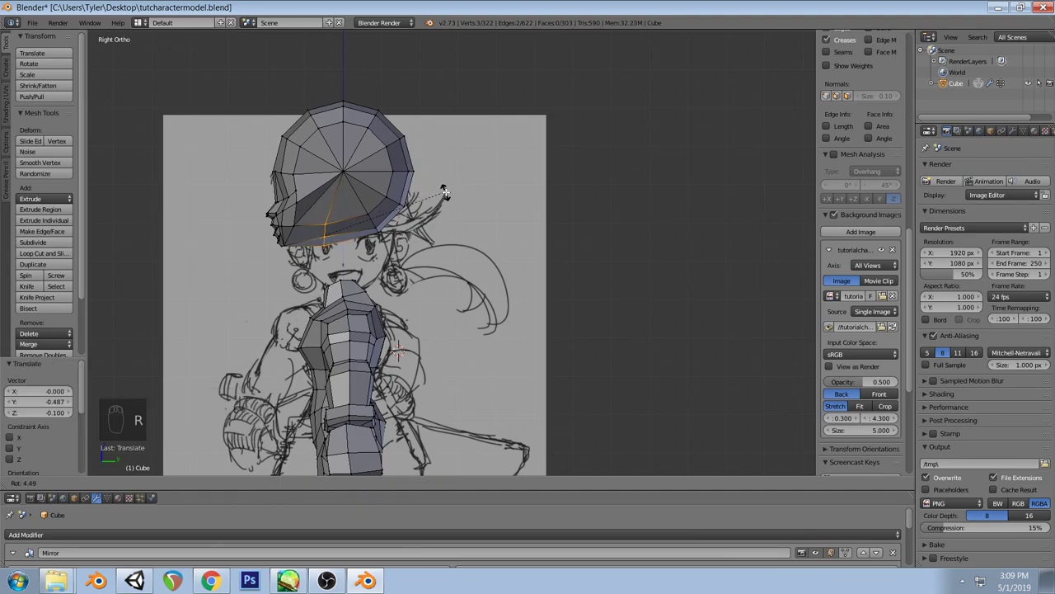
{"action": "left_click", "coordinate": [447, 198]}
Try to move the head's underside vertices farther toward the chin and compare the edits by undoing and redoing
{"action": "key", "text": "g"}
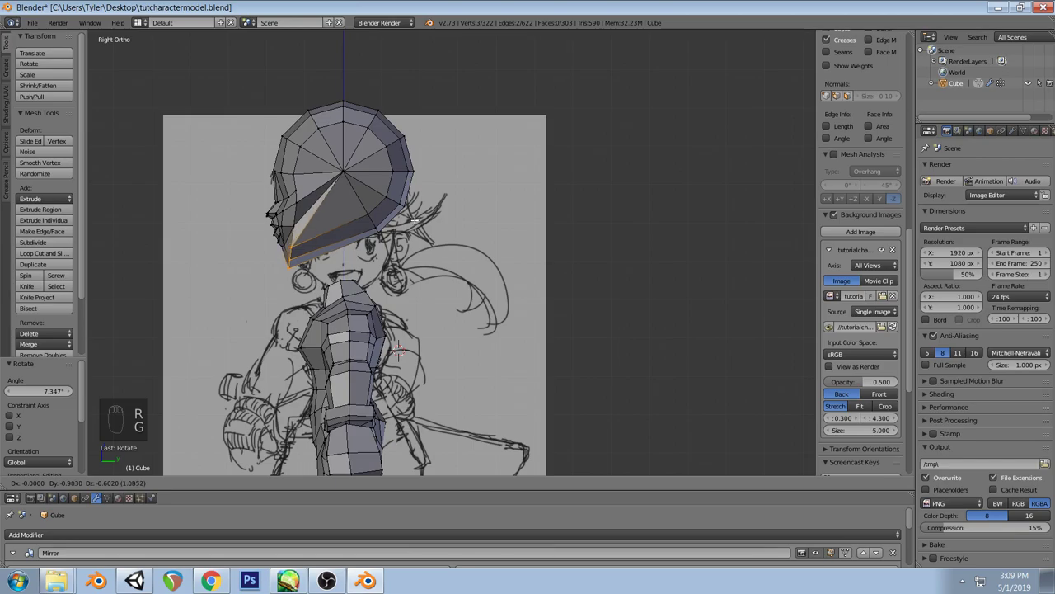
{"action": "right_click", "coordinate": [459, 229]}
{"action": "key", "text": "ctrl+z"}
{"action": "key", "text": "ctrl+z"}
{"action": "key", "text": "ctrl+shift+z"}
{"action": "key", "text": "ctrl+shift+z"}
{"action": "key", "text": "ctrl+shift+z"}
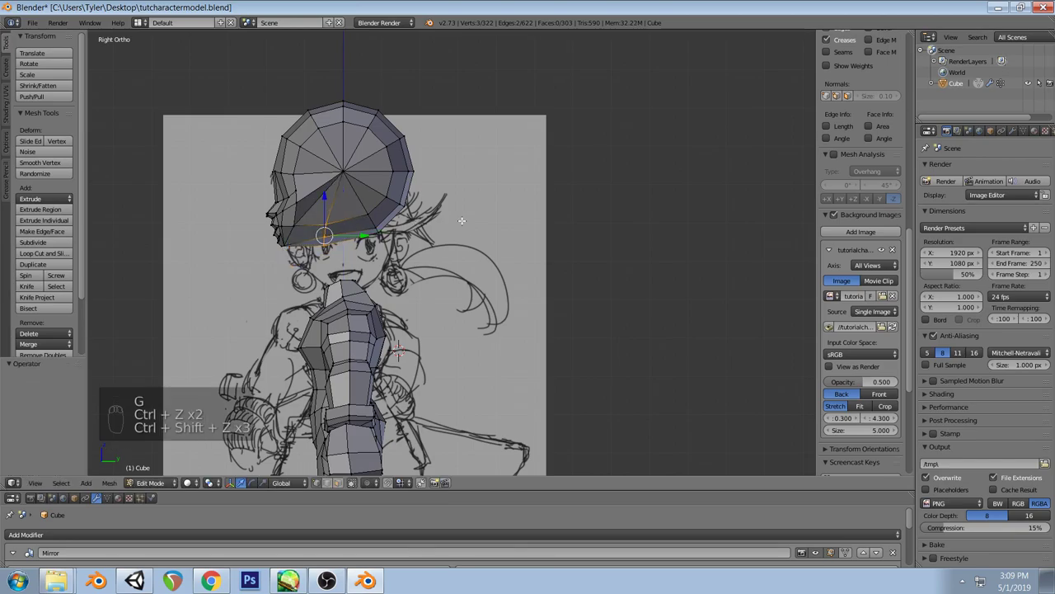
Select the vertices at the rear of the head's underside and move them slightly forward and up
{"action": "key", "text": "a"}
{"action": "mouse_move", "coordinate": [406, 252]}
{"action": "left_mouse_down", "text": "ctrl"}
{"action": "mouse_move", "coordinate": [366, 216]}
{"action": "mouse_move", "coordinate": [408, 239]}
{"action": "left_mouse_up", "text": "ctrl"}
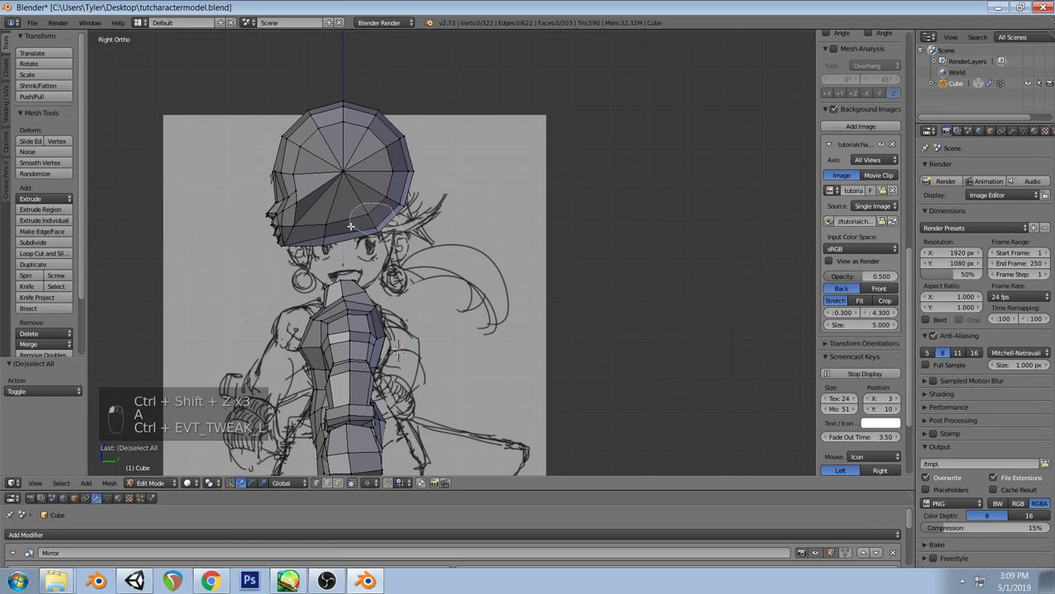
{"action": "key", "text": "g"}
{"action": "left_click", "coordinate": [483, 200]}
Nudge the lower vertices and the middle vertices at the back of the head slightly forward
{"action": "key", "text": "a"}
{"action": "mouse_move", "coordinate": [425, 231]}
{"action": "left_mouse_down", "text": "ctrl"}
{"action": "mouse_move", "coordinate": [367, 185]}
{"action": "mouse_move", "coordinate": [417, 216]}
{"action": "left_mouse_up", "text": "ctrl"}
{"action": "key", "text": "g"}
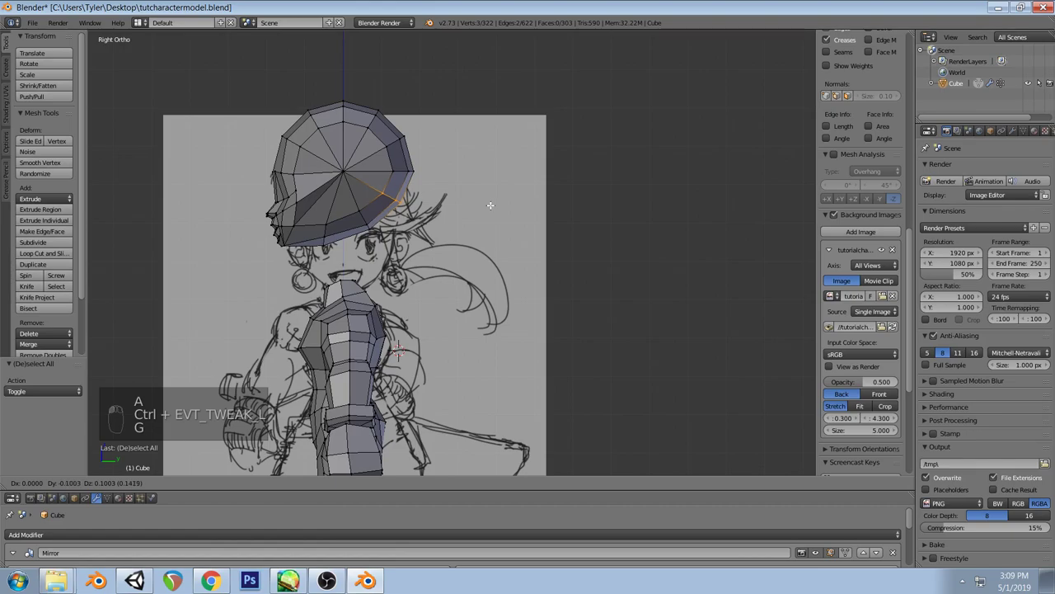
{"action": "key", "text": "a"}
{"action": "left_click", "coordinate": [428, 177]}
{"action": "key", "text": "g"}
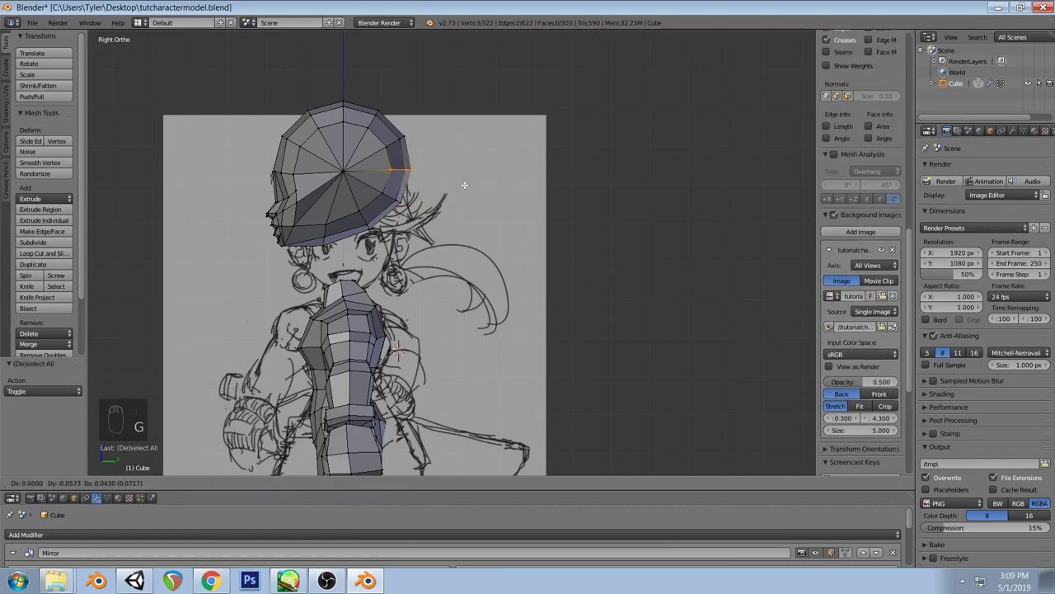
{"action": "left_click", "coordinate": [462, 181]}
{"action": "key", "text": "a"}
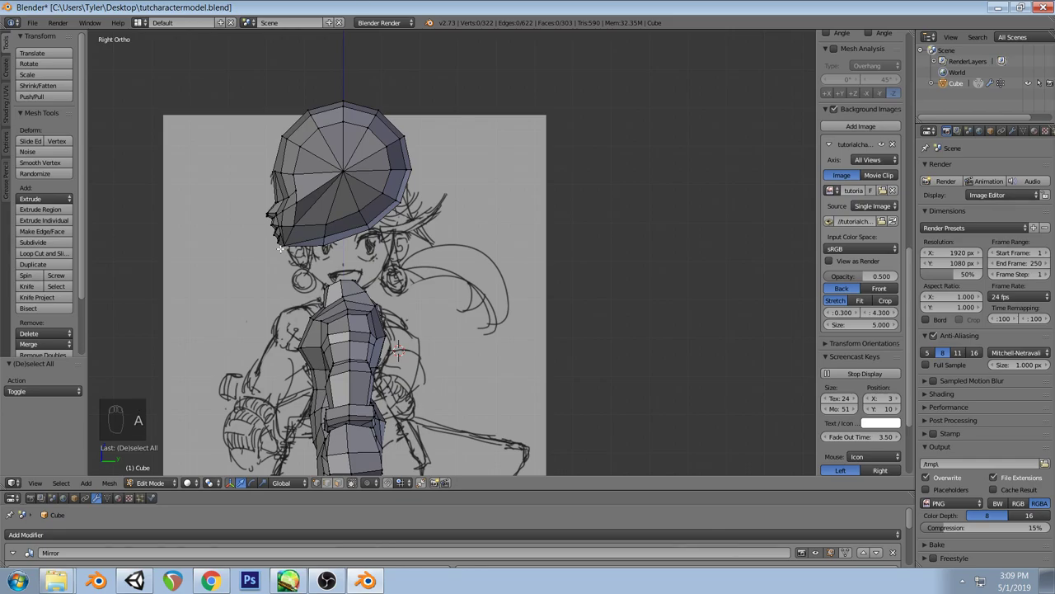
Select the lowest chin vertex and move it by 0.033 in Y and -0.041 in Z
{"action": "right_click", "coordinate": [280, 246]}
{"action": "scroll", "coordinate": [280, 247], "scroll_direction": "up", "scroll_amount": 3}
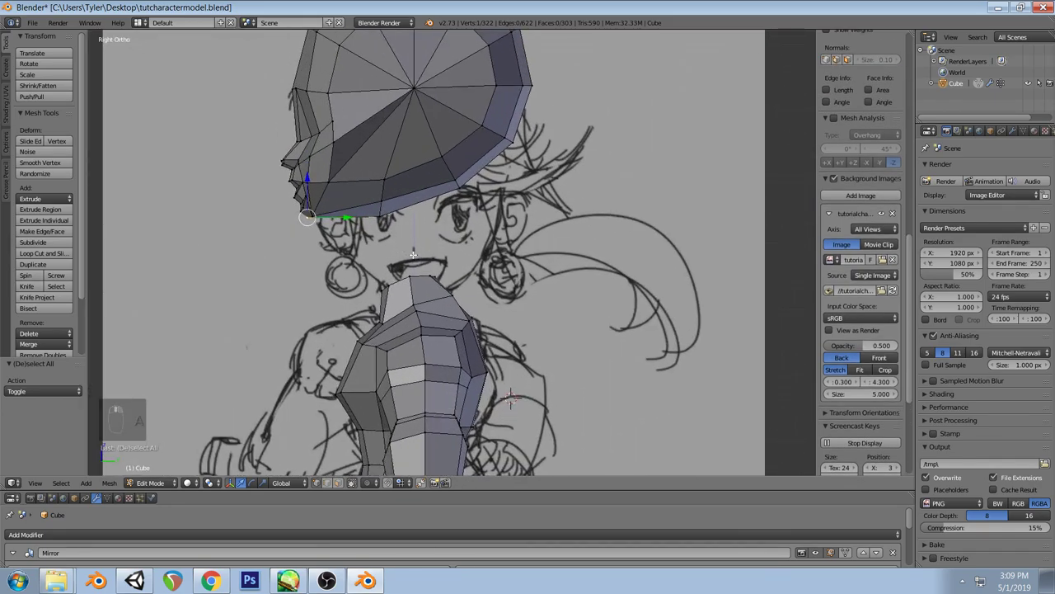
{"action": "key", "text": "g"}
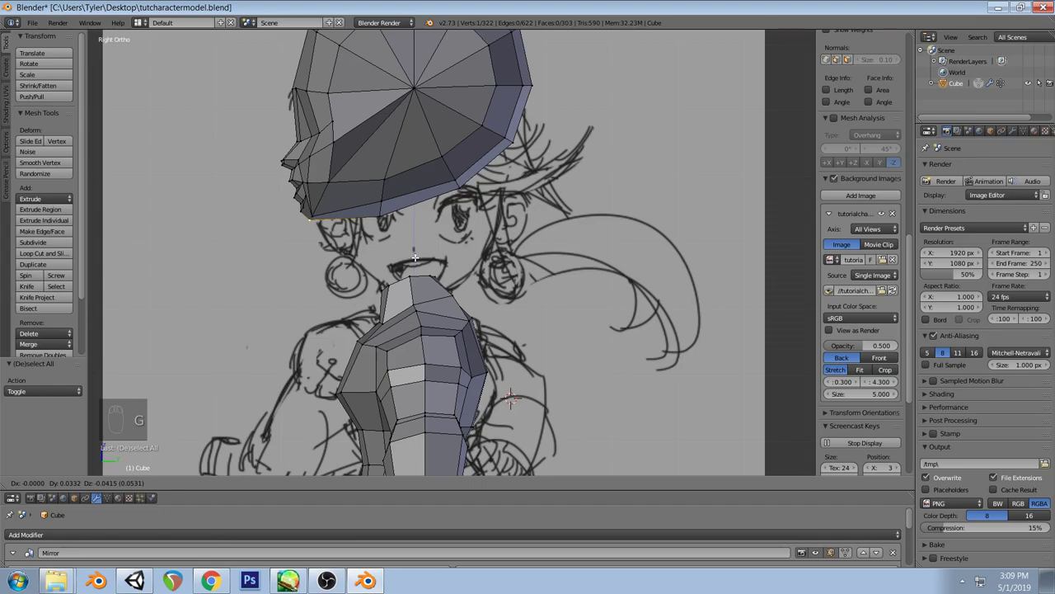
{"action": "left_click", "coordinate": [415, 259]}
Move the two vertices next to the chin tip slightly backward, one at a time, to refine the jawline
{"action": "right_click", "coordinate": [305, 194]}
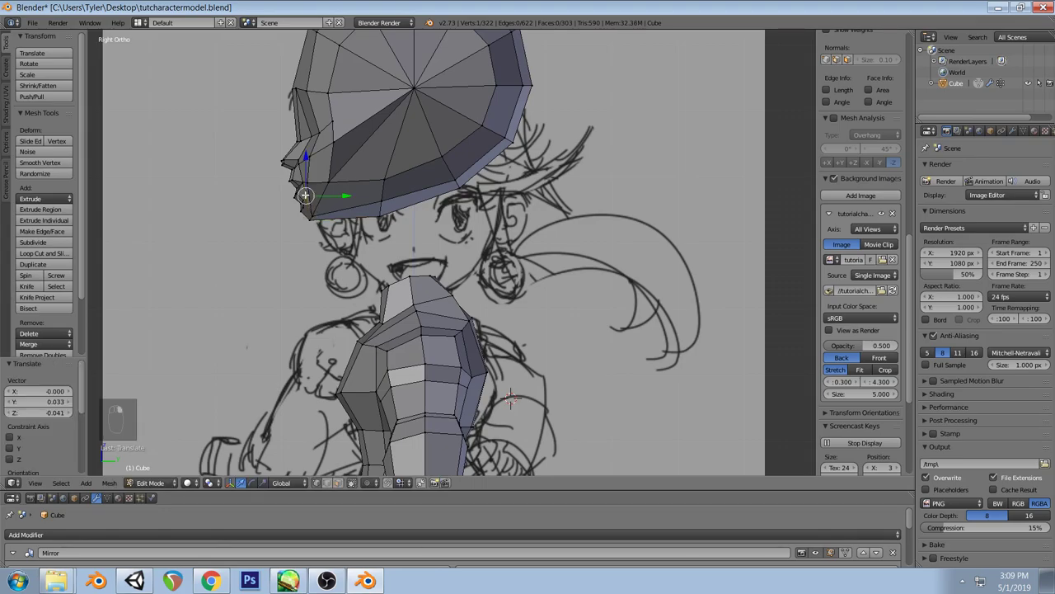
{"action": "key", "text": "g"}
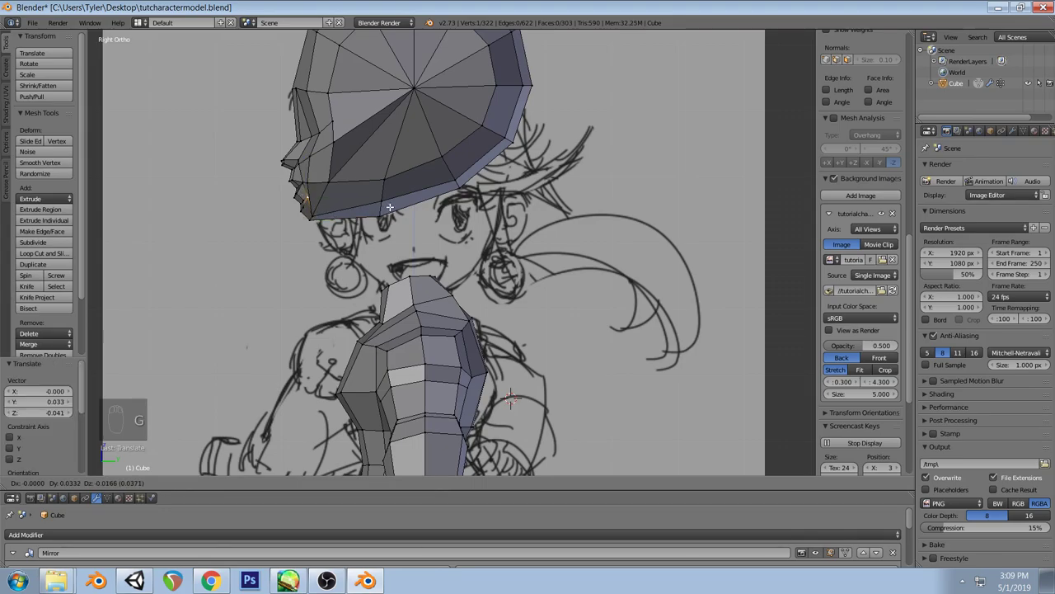
{"action": "left_click", "coordinate": [389, 206]}
{"action": "key", "text": "a"}
{"action": "right_click", "coordinate": [312, 214]}
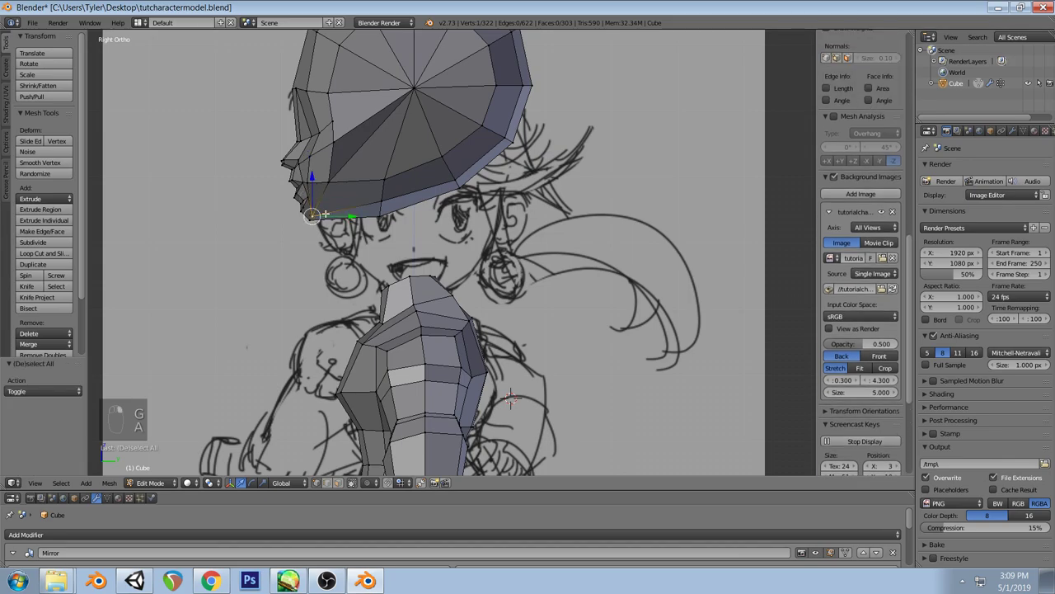
{"action": "key", "text": "g"}
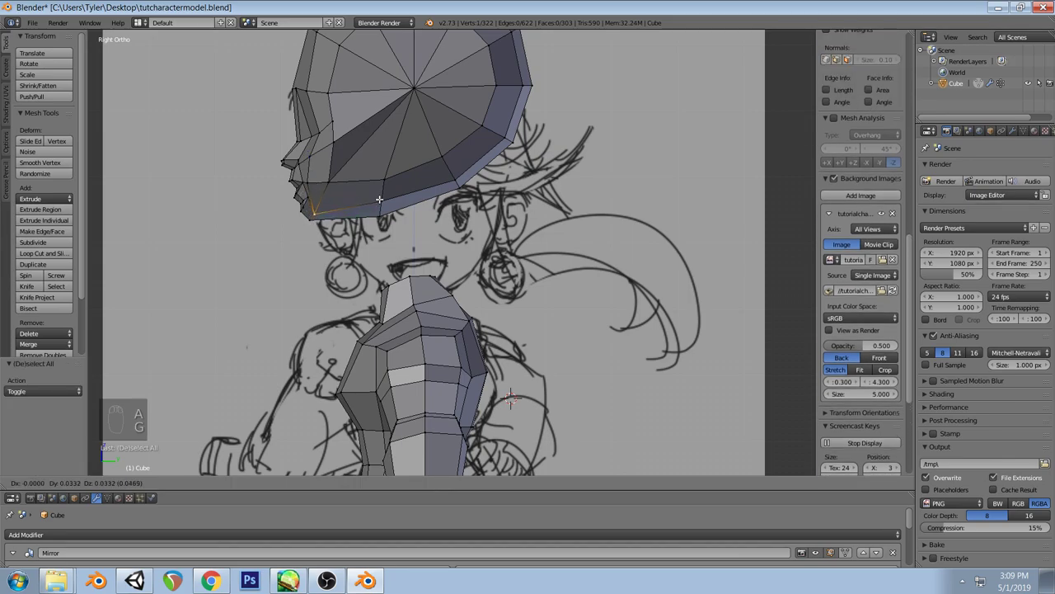
{"action": "left_click", "coordinate": [379, 199]}
{"action": "key", "text": "a"}
Select the whole linked head and lower it about 1.27 along Z onto the neck, matching the front sketch in wireframe
{"action": "middle_click_drag", "start_coordinate": [379, 198], "coordinate": [380, 175]}
{"action": "key", "text": "KP_1"}
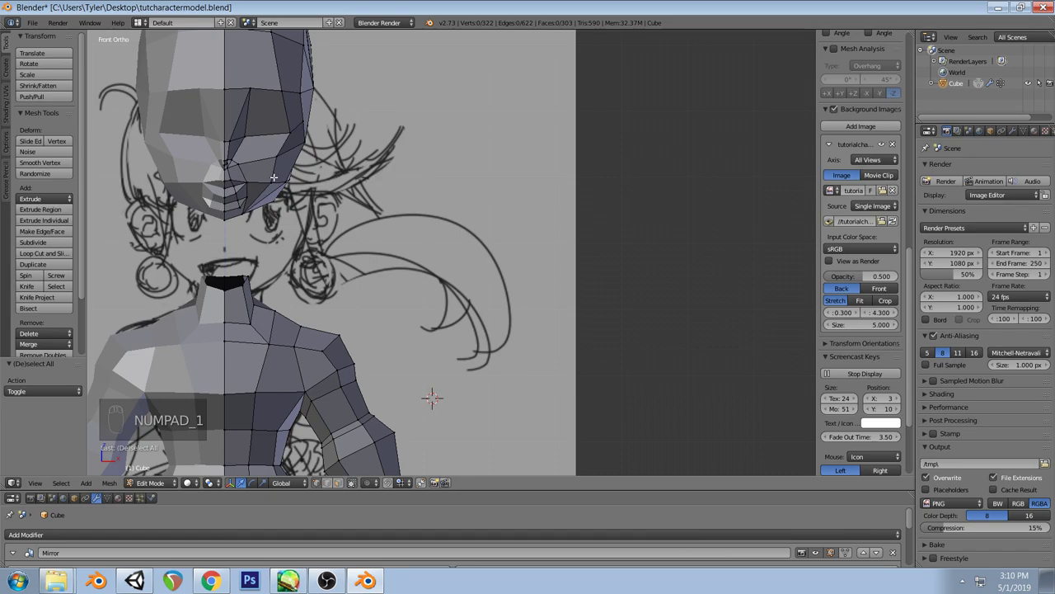
{"action": "key", "text": "l"}
{"action": "key", "text": "g"}
{"action": "key", "text": "z"}
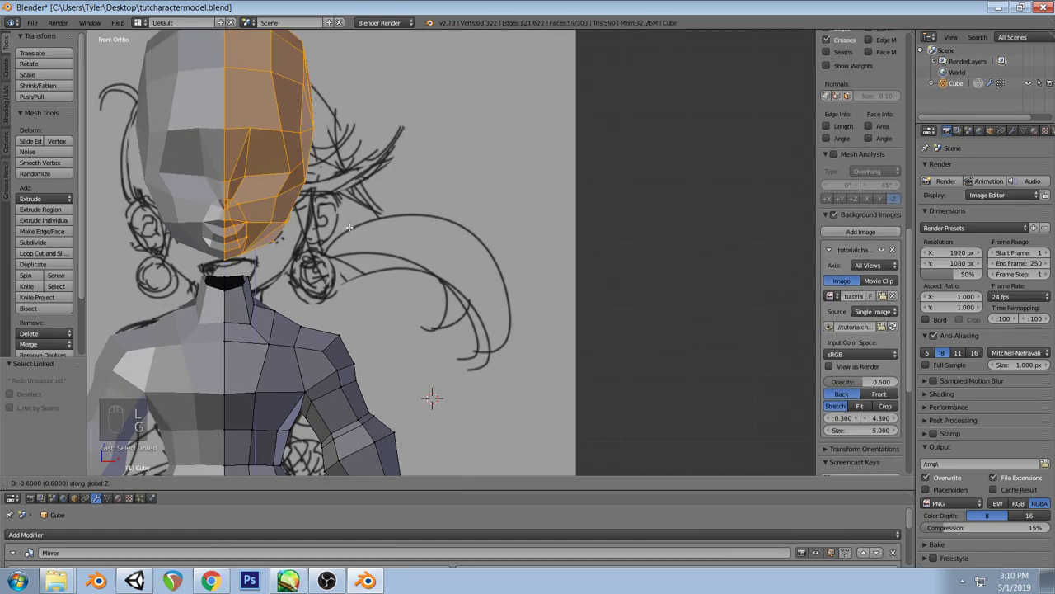
{"action": "left_click", "coordinate": [348, 234]}
{"action": "key", "text": "z"}
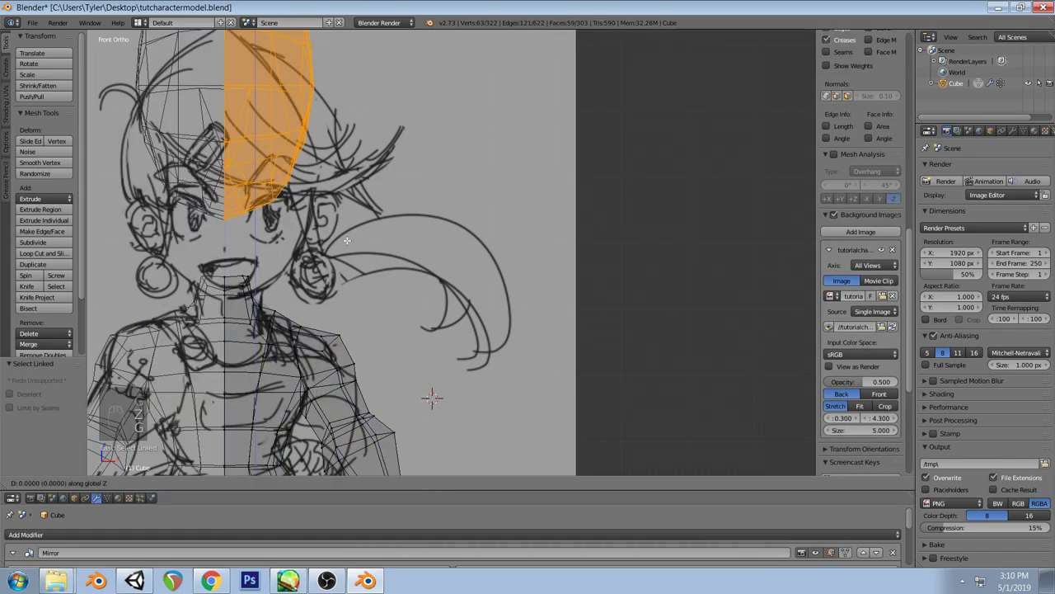
{"action": "key", "text": "g"}
{"action": "key", "text": "z"}
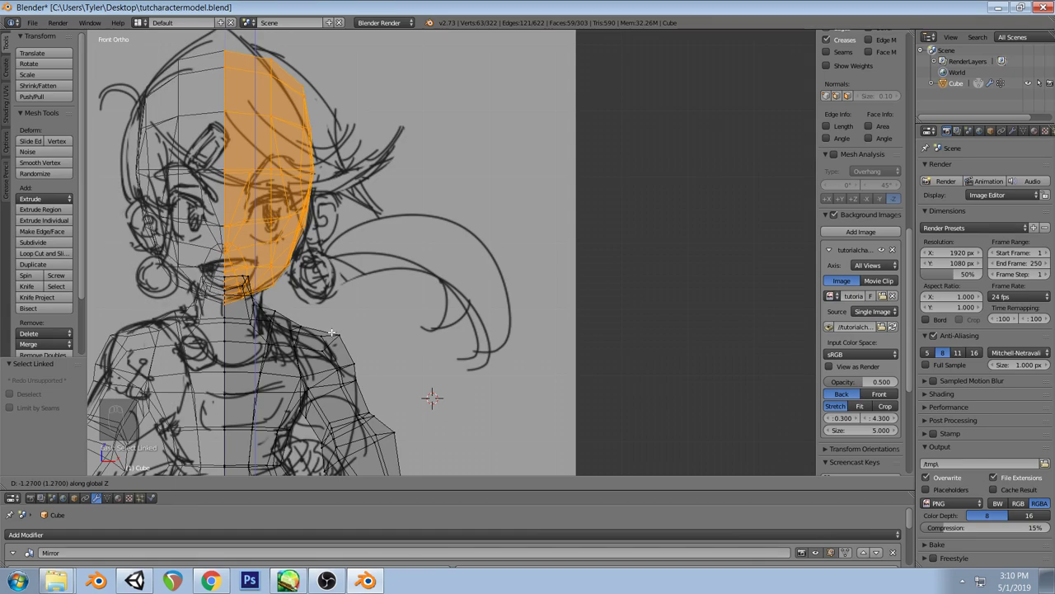
{"action": "left_click", "coordinate": [331, 336]}
{"action": "key", "text": "a"}
{"action": "key", "text": "z"}
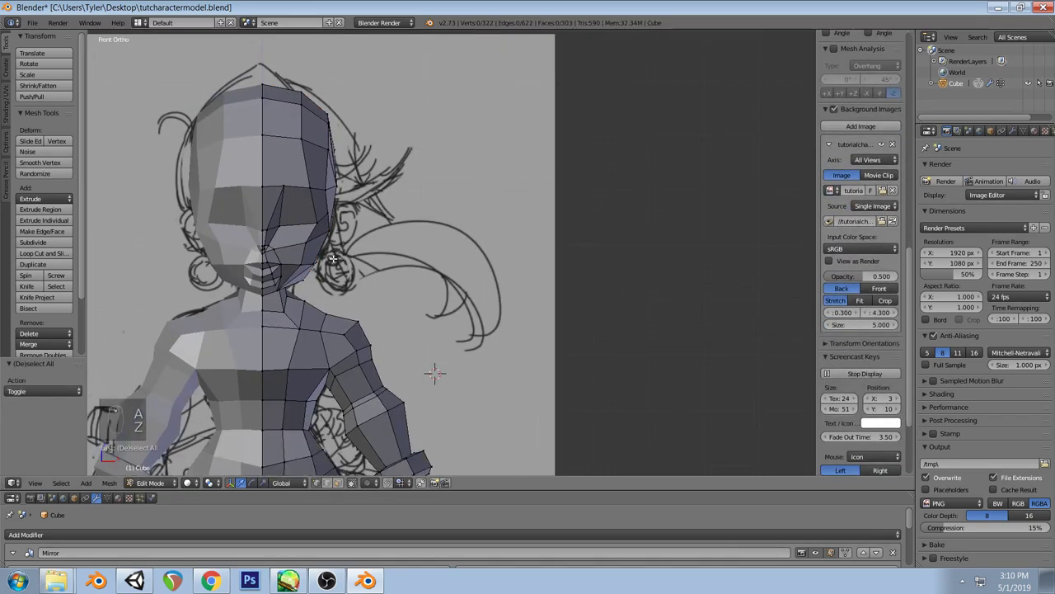
Inspect the whole character's proportions from the side and in perspective
{"action": "scroll", "coordinate": [333, 258], "scroll_direction": "down", "scroll_amount": 4}
{"action": "middle_click_drag", "start_coordinate": [379, 232], "coordinate": [298, 302]}
{"action": "scroll", "coordinate": [298, 302], "scroll_direction": "down", "scroll_amount": 5}
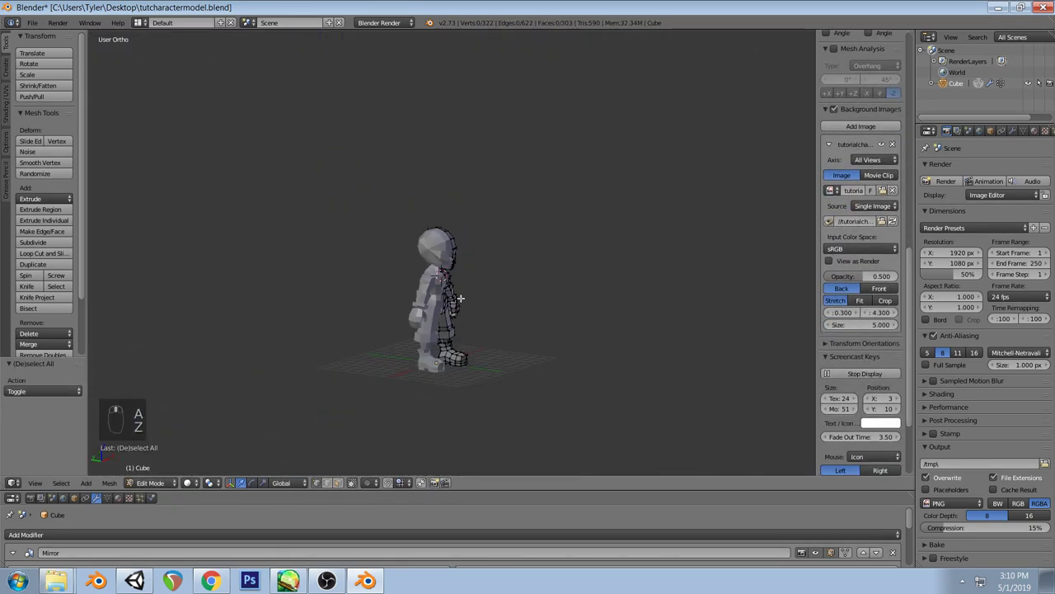
{"action": "scroll", "coordinate": [462, 290], "scroll_direction": "up", "scroll_amount": 5}
{"action": "scroll", "coordinate": [466, 294], "scroll_direction": "down", "scroll_amount": 2}
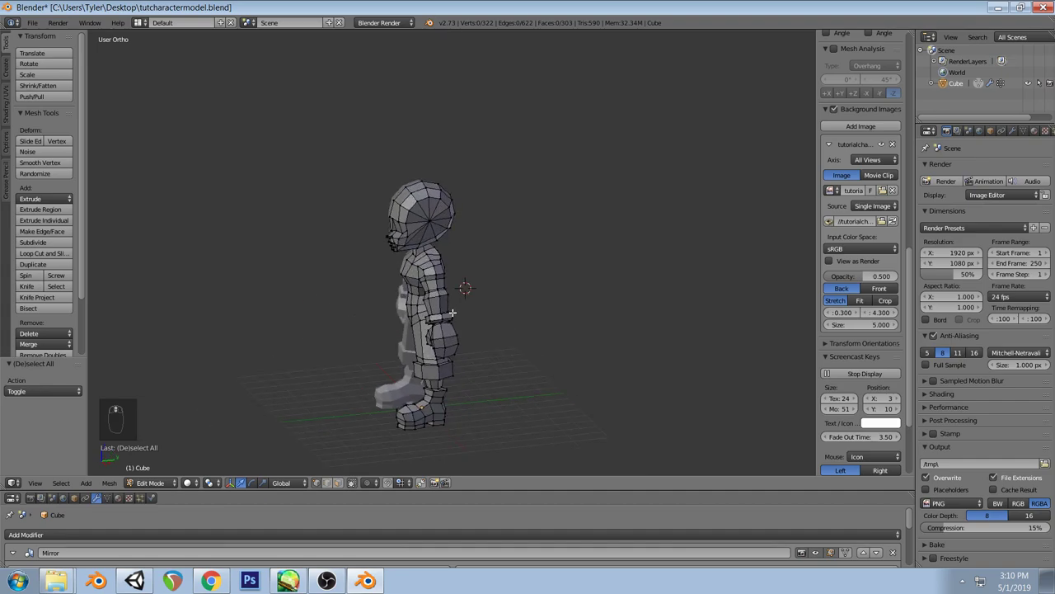
{"action": "key", "text": "KP_5"}
{"action": "middle_click_drag", "start_coordinate": [452, 313], "coordinate": [473, 321]}
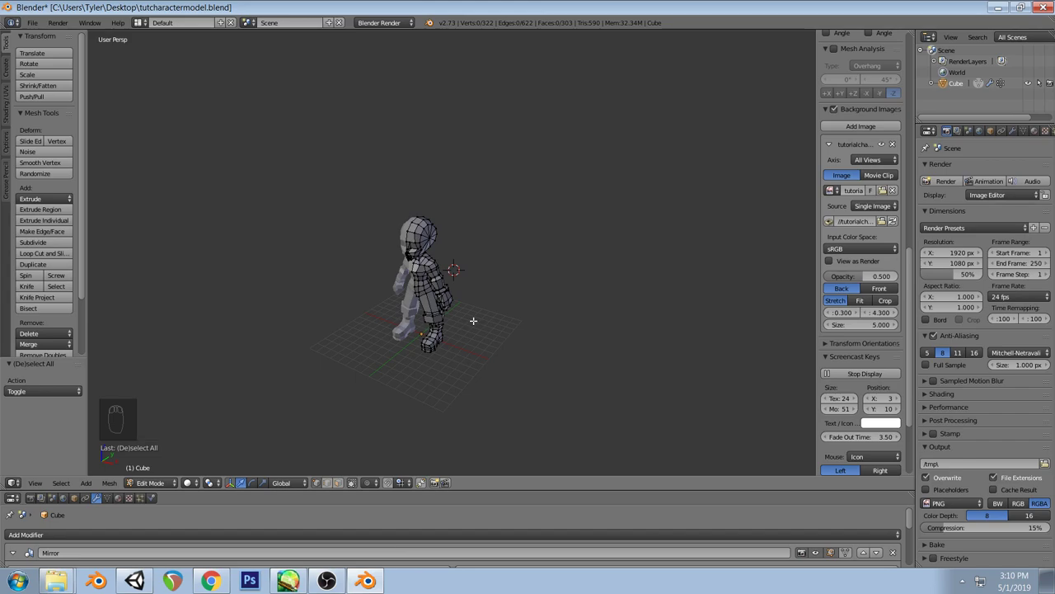
Save the character file from the front orthographic view
{"action": "key", "text": "KP_1"}
{"action": "key", "text": "KP_5"}
{"action": "scroll", "coordinate": [473, 321], "scroll_direction": "up", "scroll_amount": 6}
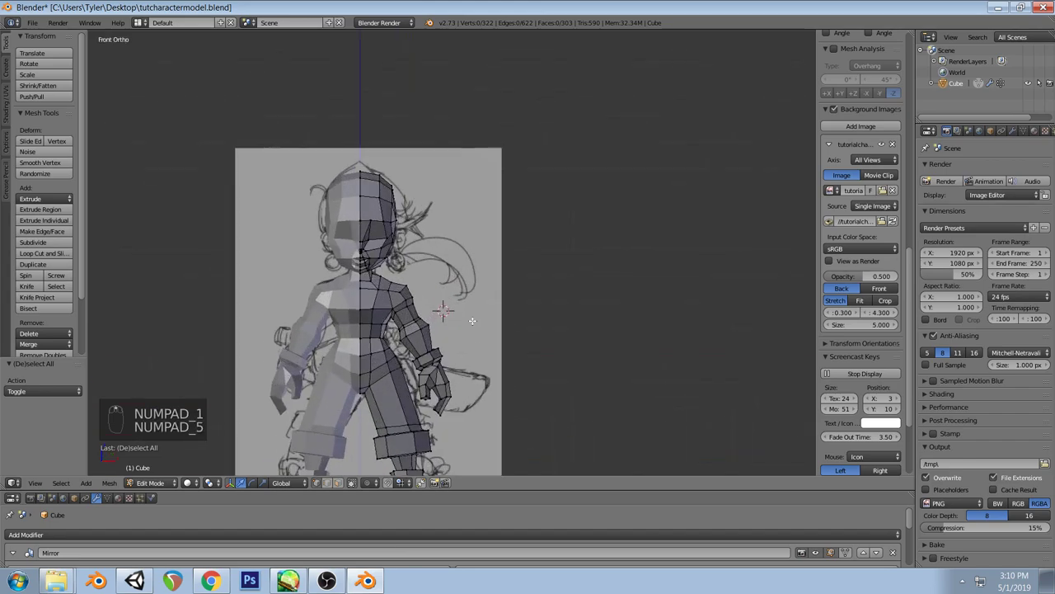
{"action": "key", "text": "ctrl+s"}
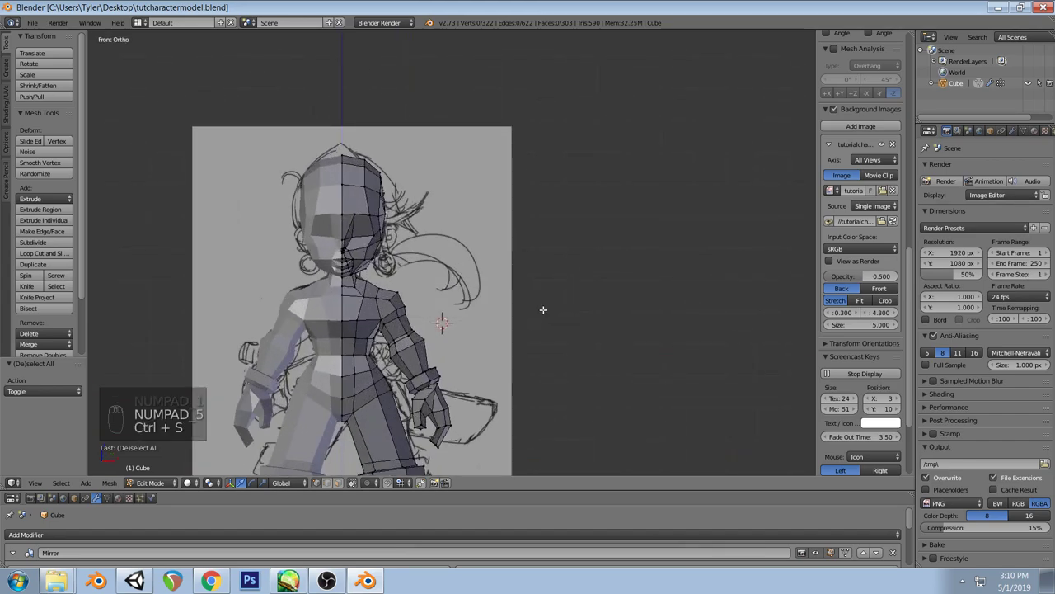
Examine the whole model, check the Twitch stream chat in Chrome, and return to Blender
{"action": "scroll", "coordinate": [539, 308], "scroll_direction": "down", "scroll_amount": 3}
{"action": "middle_click_drag", "start_coordinate": [536, 308], "coordinate": [429, 334]}
{"action": "middle_click_drag", "start_coordinate": [389, 340], "coordinate": [513, 332]}
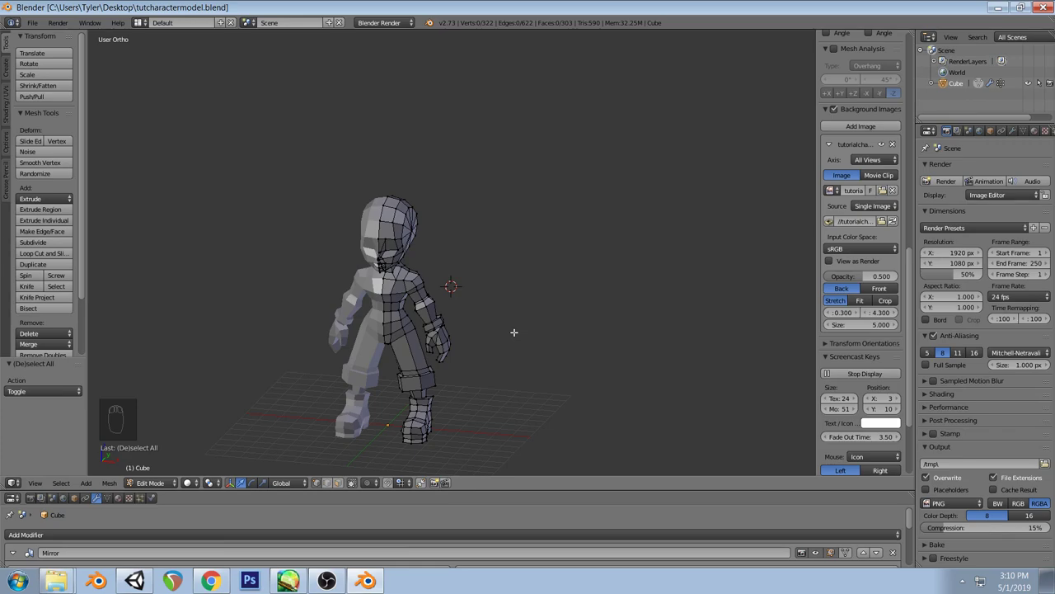
{"action": "left_click", "coordinate": [211, 581]}
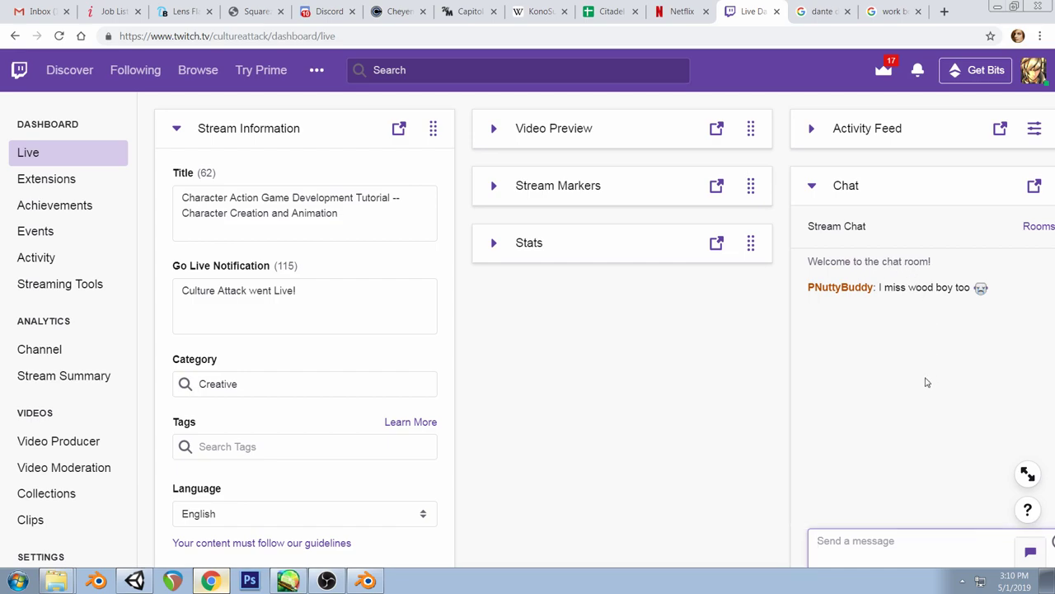
{"action": "left_click", "coordinate": [366, 581]}
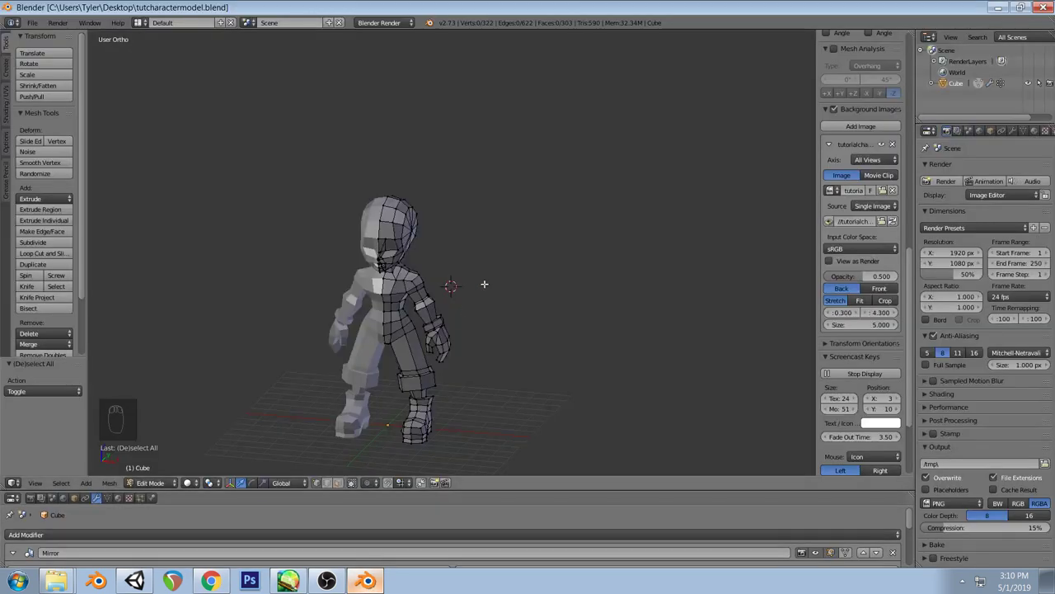
Try to lower the front vertex where the base of the neck meets the shoulder
{"action": "key", "text": "KP_1"}
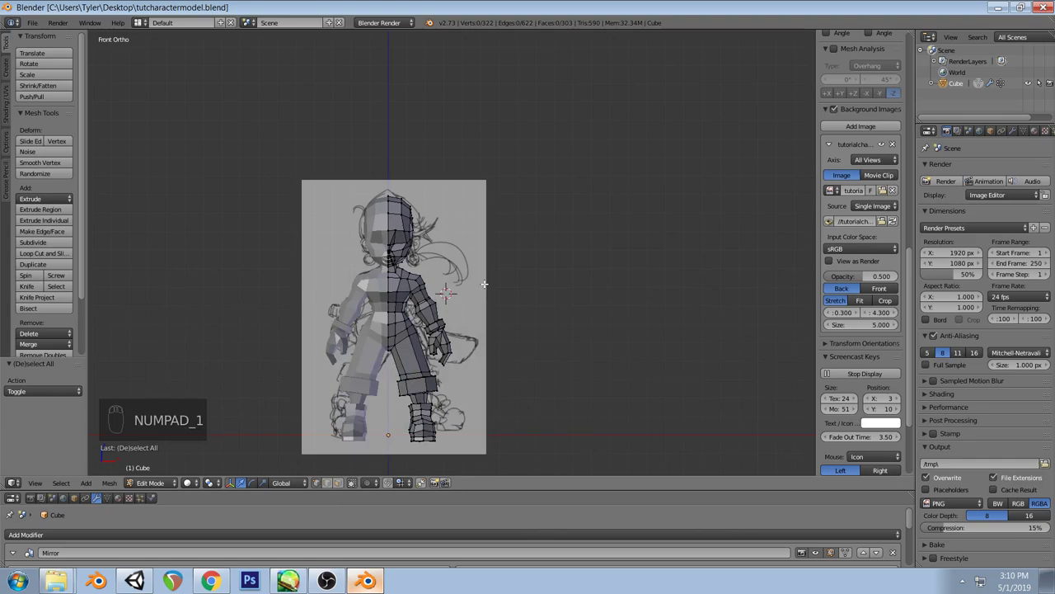
{"action": "scroll", "coordinate": [437, 332], "scroll_direction": "up", "scroll_amount": 4}
{"action": "key", "text": "z"}
{"action": "key", "text": "z"}
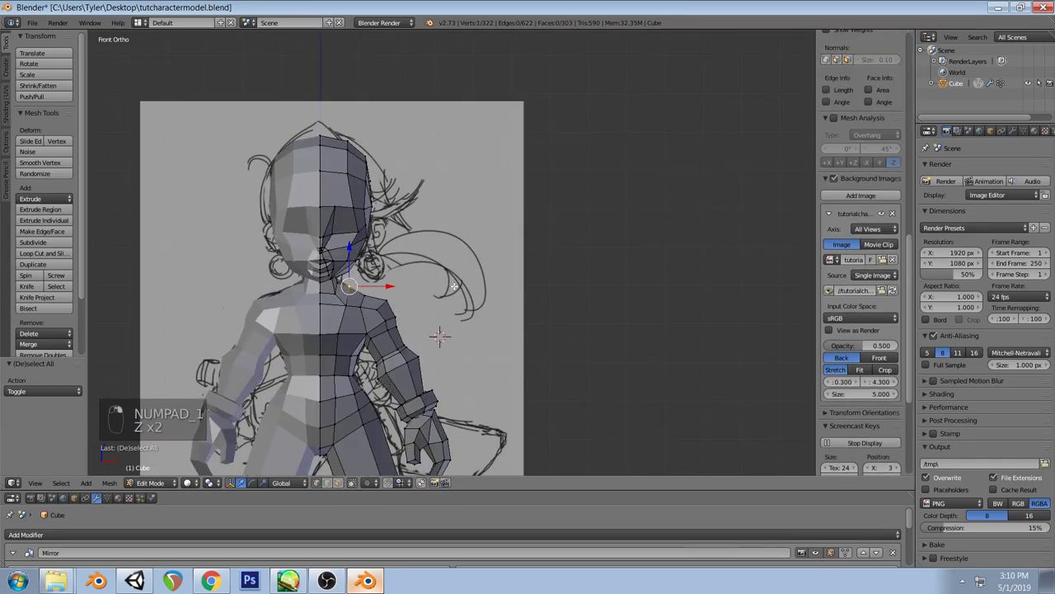
{"action": "key", "text": "g"}
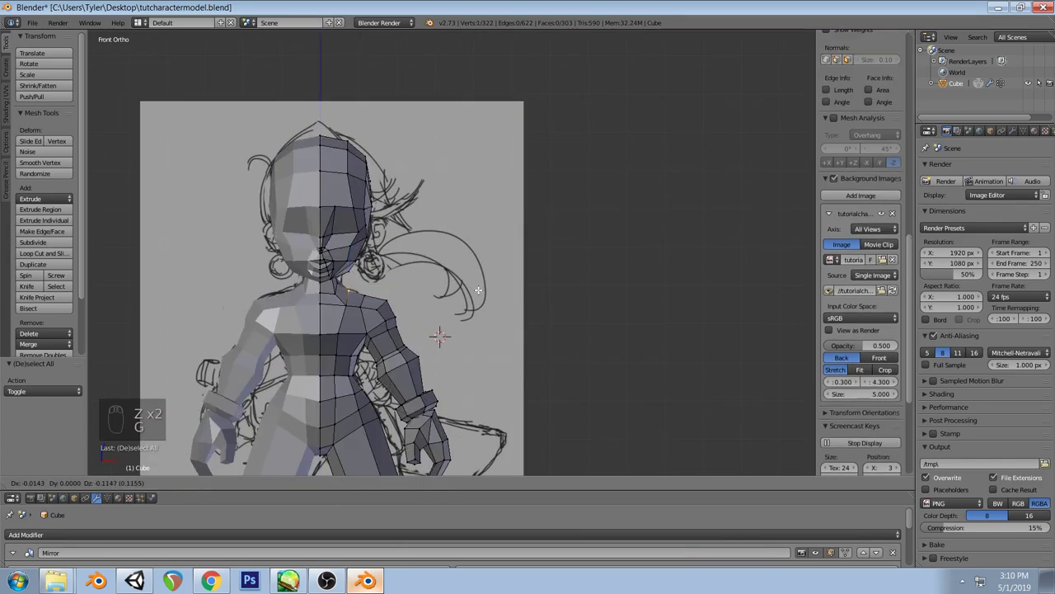
{"action": "right_click", "coordinate": [479, 289]}
{"action": "key", "text": "a"}
Select the rear vertex between the neck and shoulder and move it by -0.043 in X from the back view
{"action": "middle_click_drag", "start_coordinate": [388, 293], "coordinate": [335, 278]}
{"action": "right_click", "coordinate": [500, 251]}
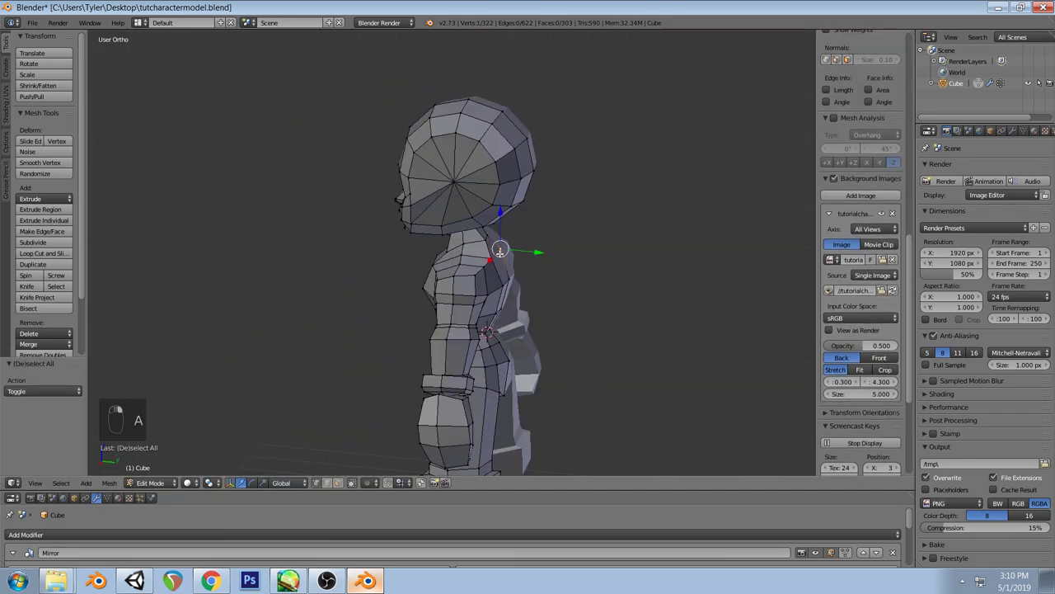
{"action": "key", "text": "ctrl+KP_1"}
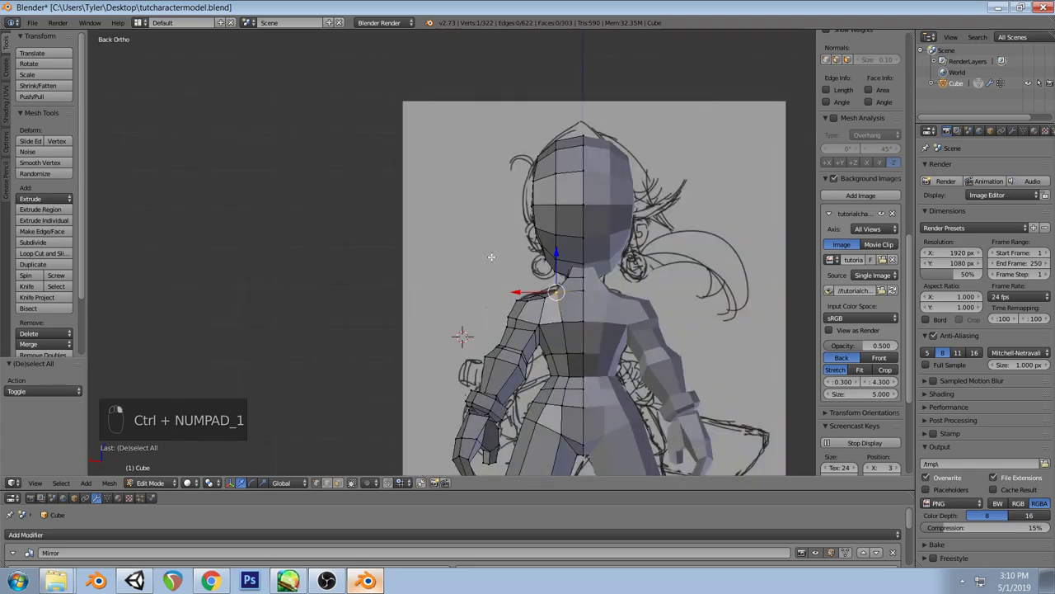
{"action": "key", "text": "g"}
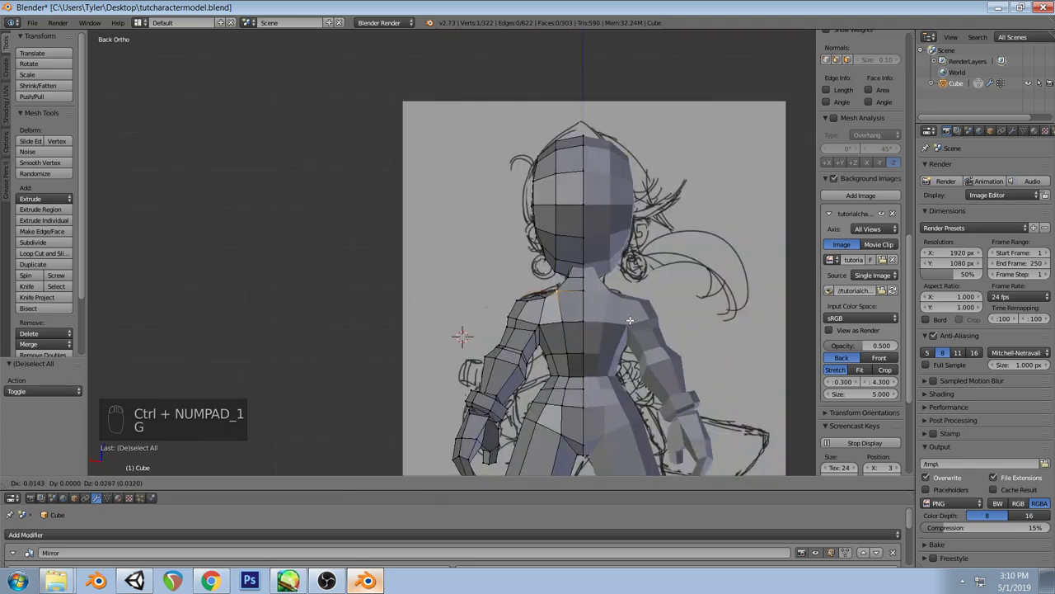
{"action": "left_click", "coordinate": [631, 322]}
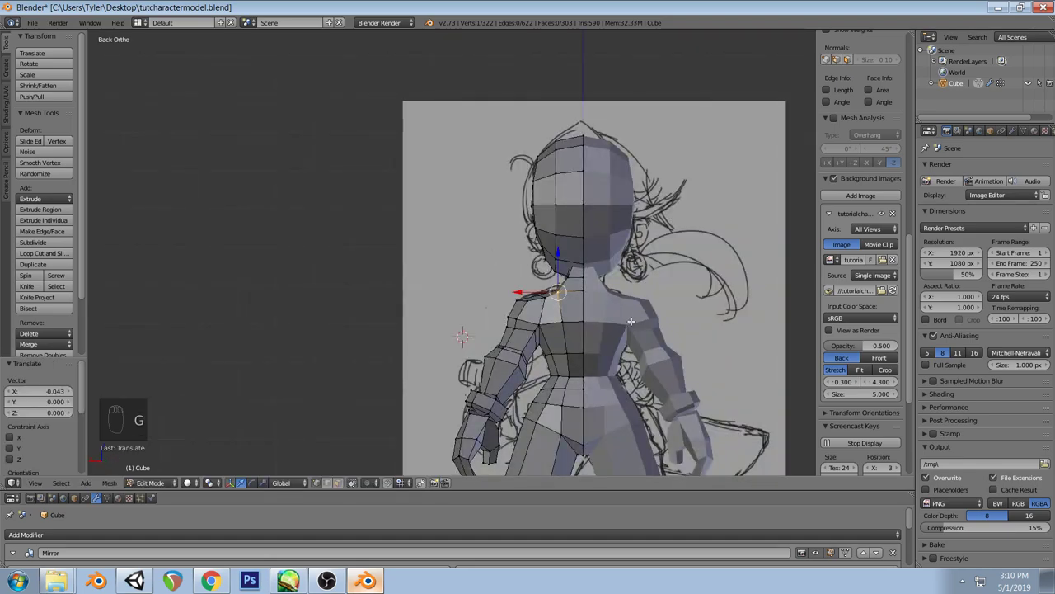
Move the side vertex at the back of the neck slightly inward and deselect it
{"action": "right_click", "coordinate": [574, 277]}
{"action": "key", "text": "g"}
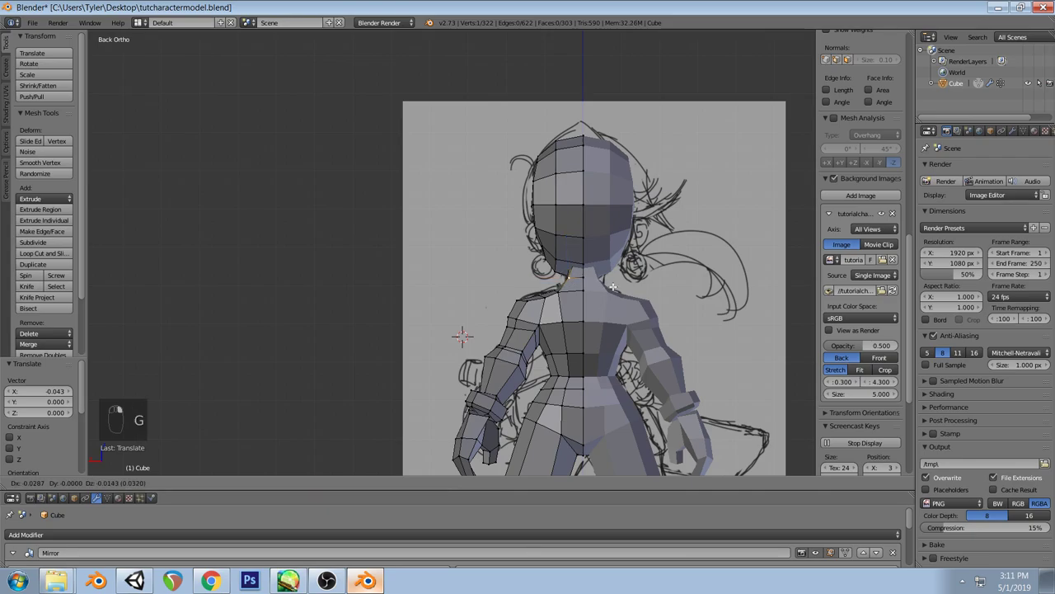
{"action": "left_click", "coordinate": [613, 287]}
{"action": "key", "text": "a"}
{"action": "middle_click_drag", "start_coordinate": [613, 287], "coordinate": [673, 283]}
{"action": "middle_click_drag", "start_coordinate": [464, 335], "coordinate": [438, 339]}
Select the two outer shoulder vertices in front view, rotate them by -2.758°, and raise them slightly
{"action": "key", "text": "KP_1"}
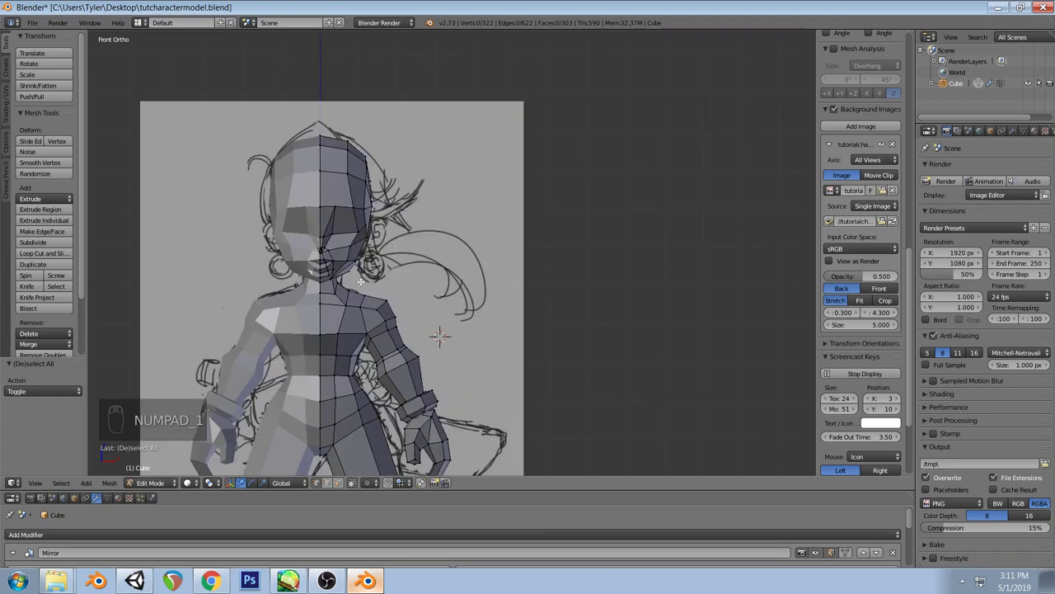
{"action": "right_click", "coordinate": [390, 294]}
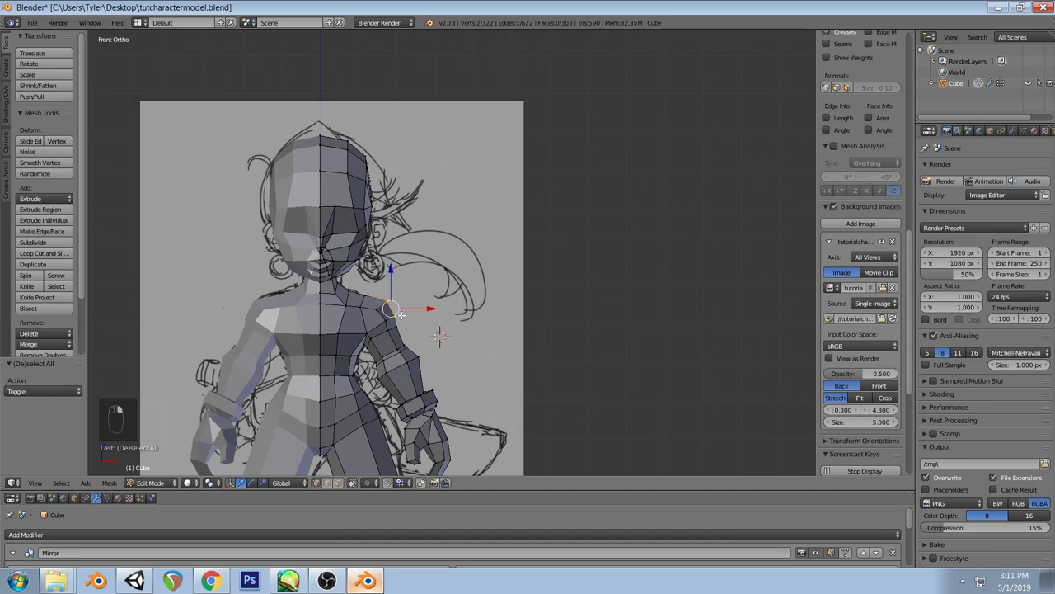
{"action": "key", "text": "r"}
{"action": "left_click", "coordinate": [495, 343]}
{"action": "key", "text": "g"}
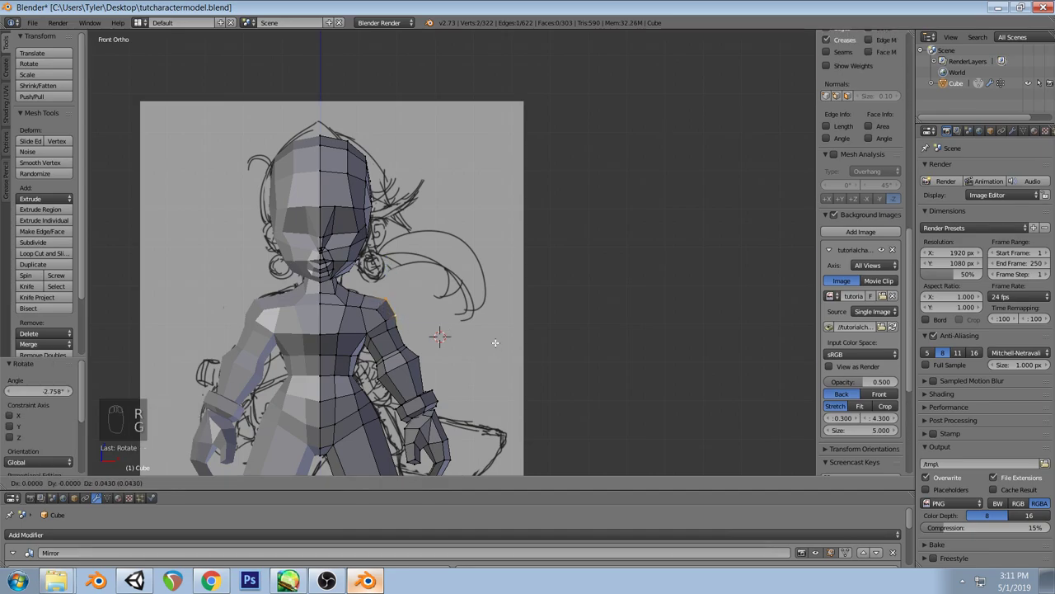
{"action": "left_click", "coordinate": [497, 342]}
Move the vertex on top of the shoulder by about 0.04 in X and 0.06 in Z, and deselect it
{"action": "key", "text": "a"}
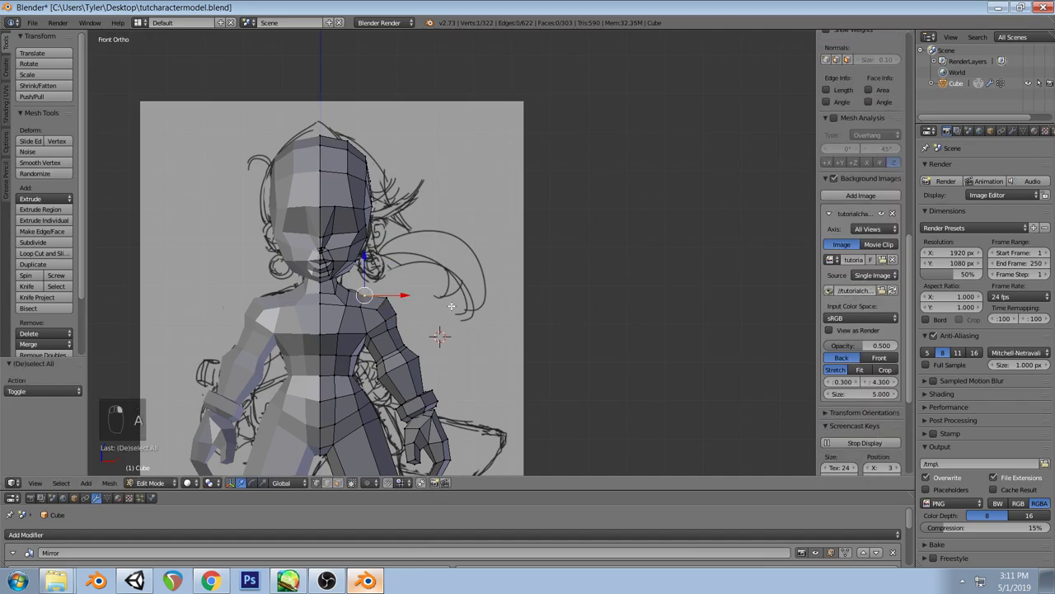
{"action": "key", "text": "g"}
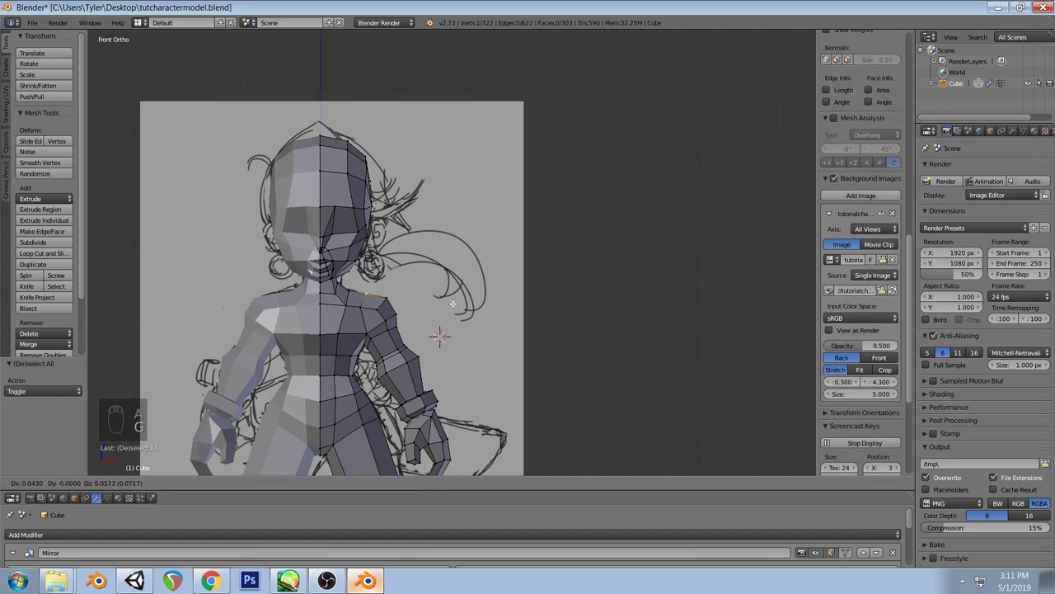
{"action": "left_click", "coordinate": [452, 305]}
{"action": "key", "text": "a"}
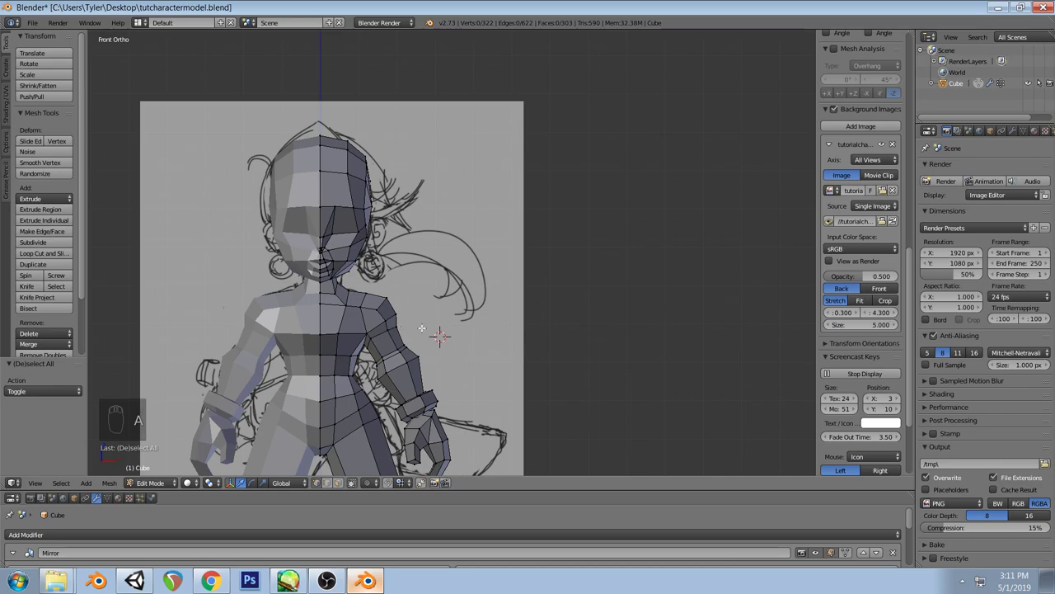
Select the edge loop around the upper arm, scale it by 1.052, move it by 0.043 in X and -0.029 in Z, and rescale it slightly
{"action": "right_click", "coordinate": [379, 333]}
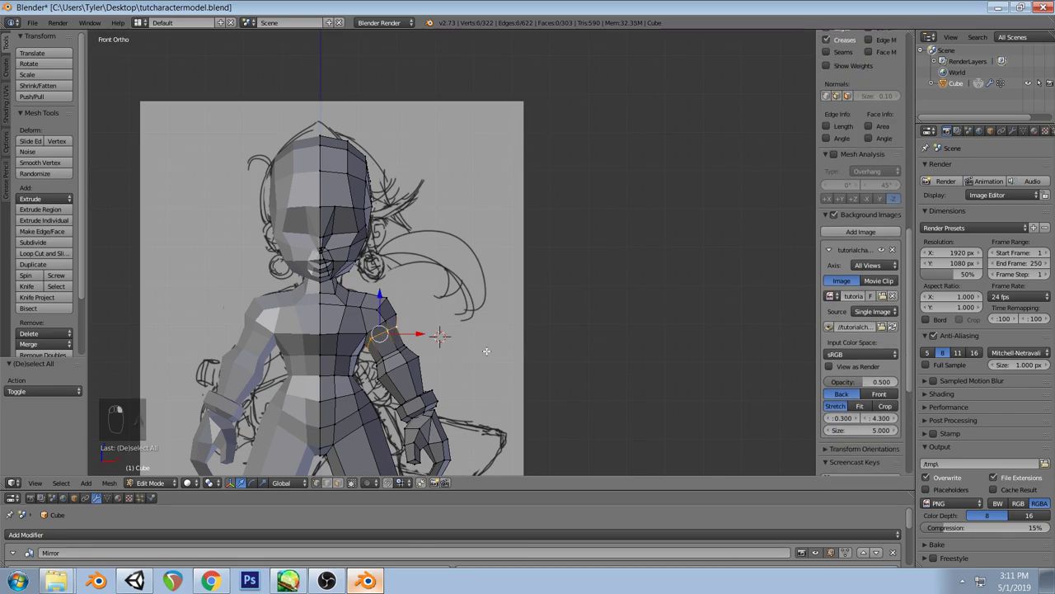
{"action": "key", "text": "s"}
{"action": "left_click", "coordinate": [492, 352]}
{"action": "key", "text": "g"}
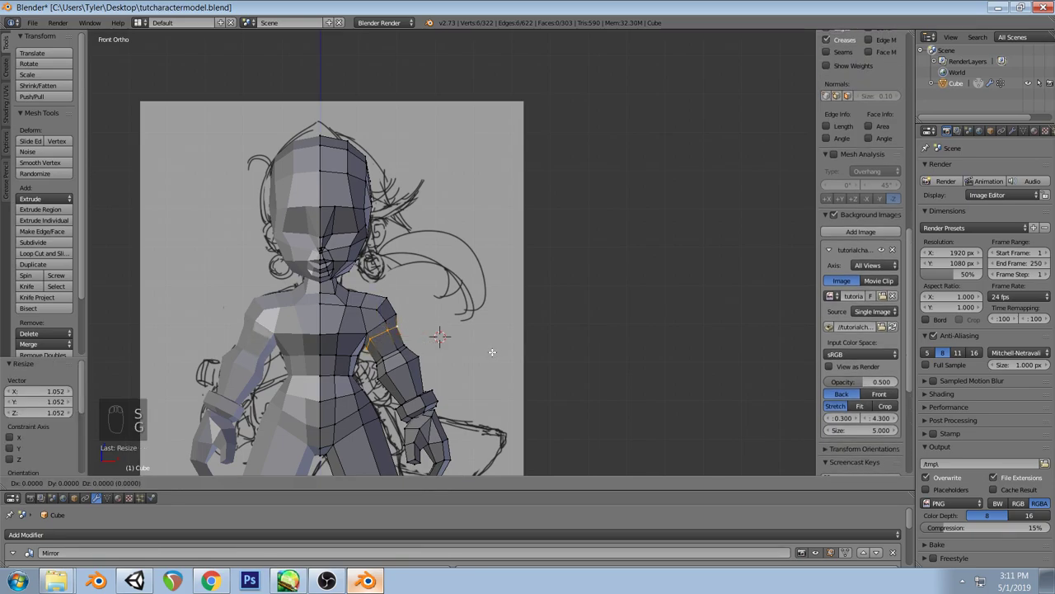
{"action": "left_click", "coordinate": [493, 353]}
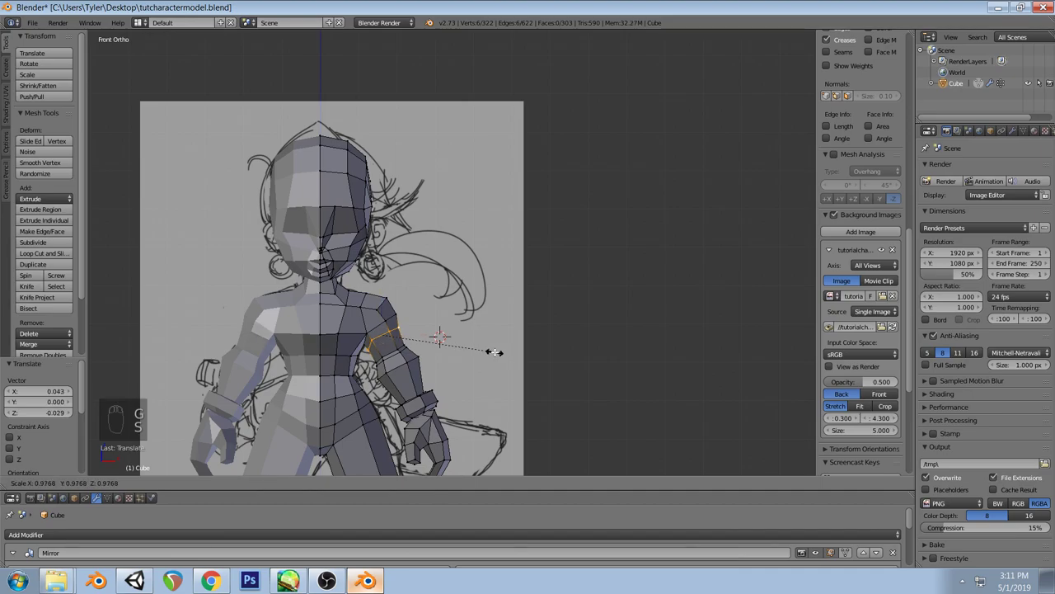
{"action": "key", "text": "a"}
Compare the arm and shoulder mesh with the sketch in wireframe, and save the file
{"action": "middle_click_drag", "start_coordinate": [497, 352], "coordinate": [471, 341]}
{"action": "key", "text": "KP_1"}
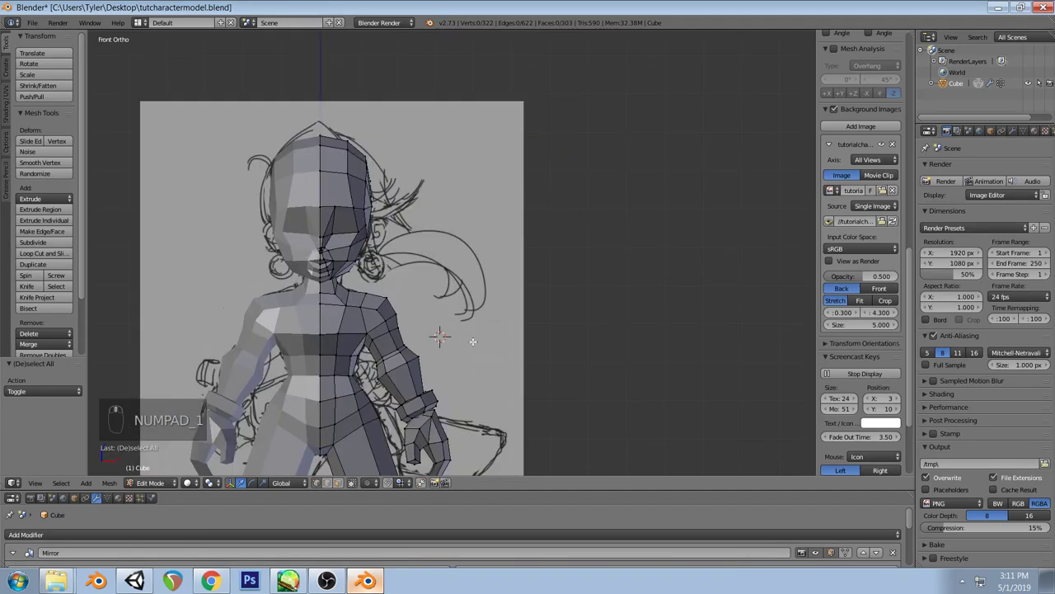
{"action": "key", "text": "z"}
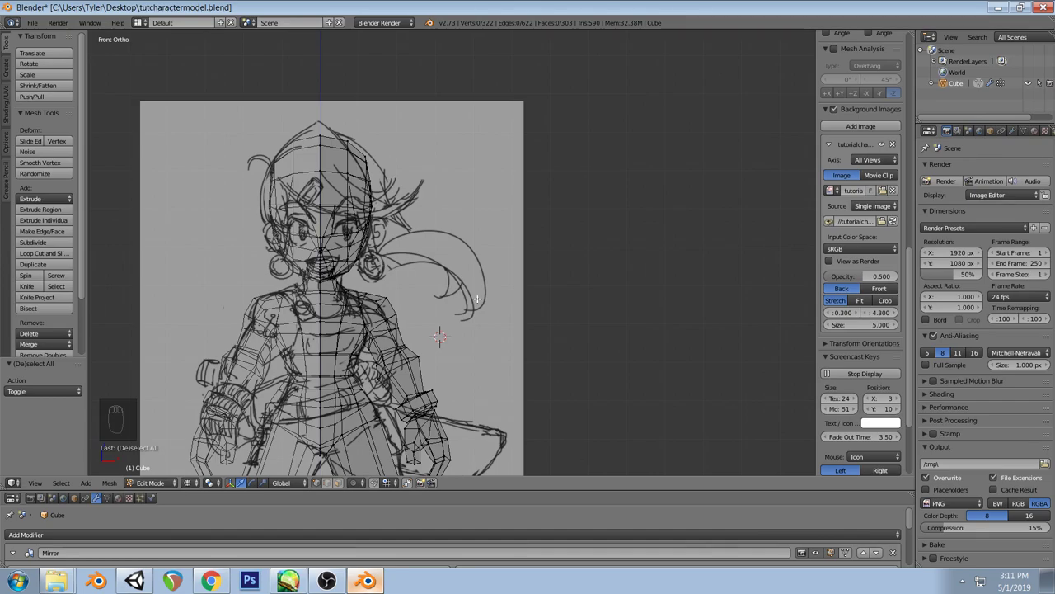
{"action": "key", "text": "z"}
{"action": "middle_click_drag", "start_coordinate": [474, 289], "coordinate": [579, 307]}
{"action": "key", "text": "ctrl+s"}
Add one edge loop around the thigh and slide it down close to the trouser cuff
{"action": "key", "text": "KP_3"}
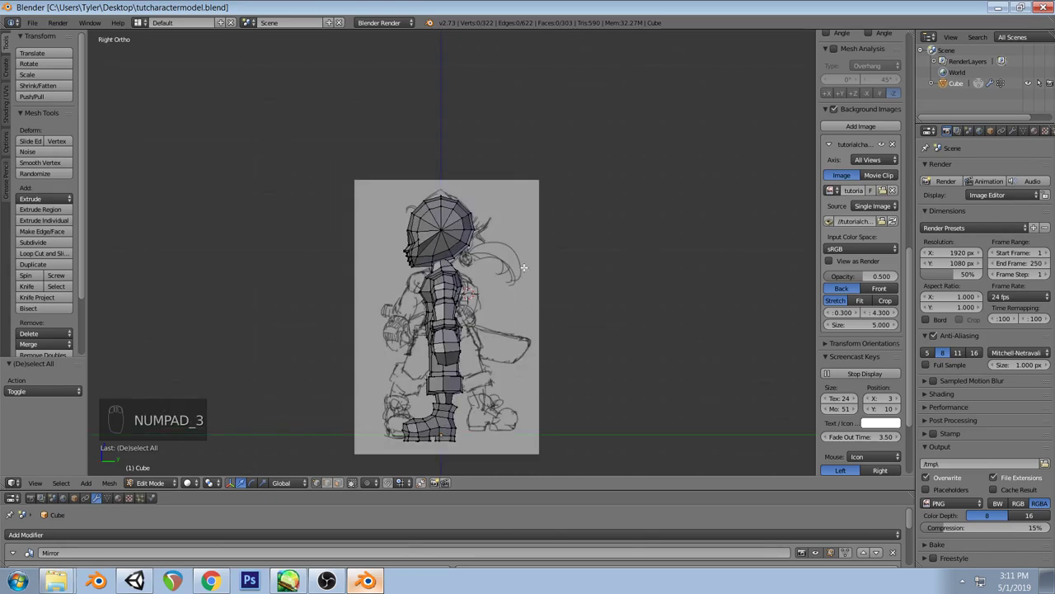
{"action": "scroll", "coordinate": [524, 267], "scroll_direction": "up", "scroll_amount": 1}
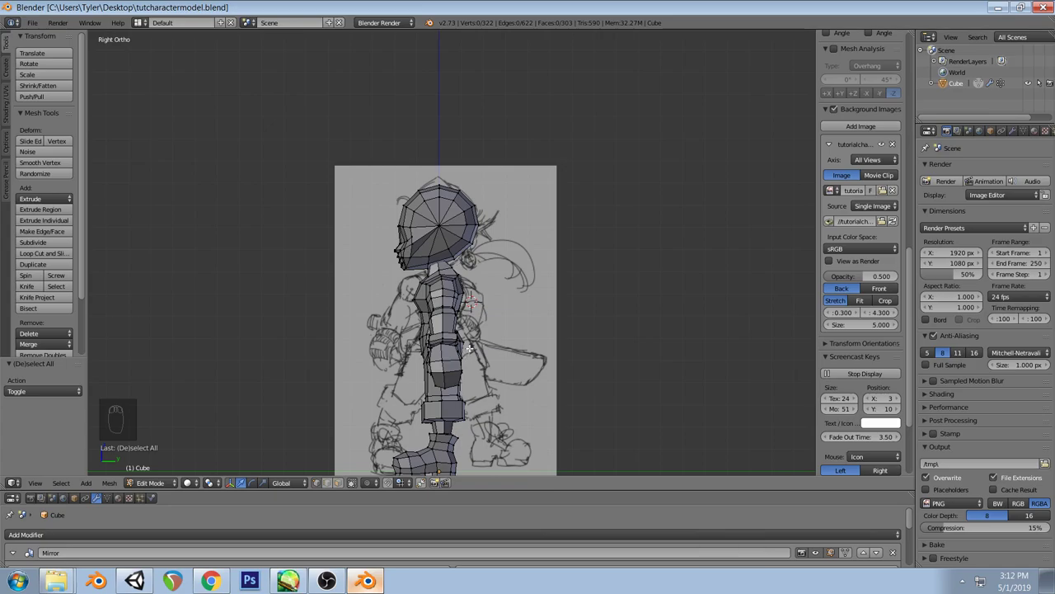
{"action": "middle_click_drag", "start_coordinate": [470, 348], "coordinate": [535, 382]}
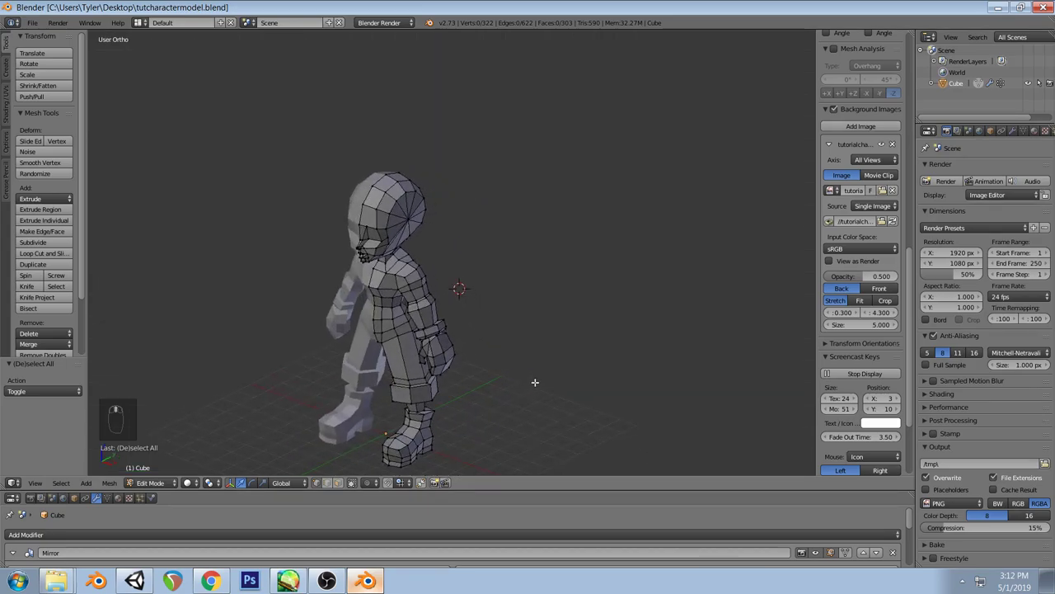
{"action": "key", "text": "ctrl+r"}
{"action": "left_click", "coordinate": [408, 376]}
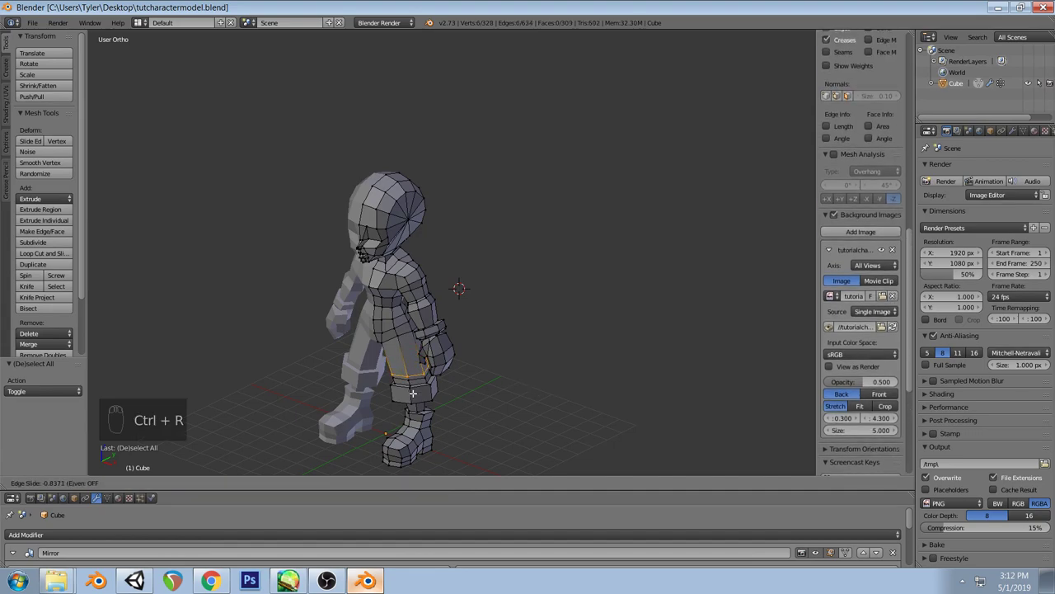
{"action": "left_click", "coordinate": [411, 392]}
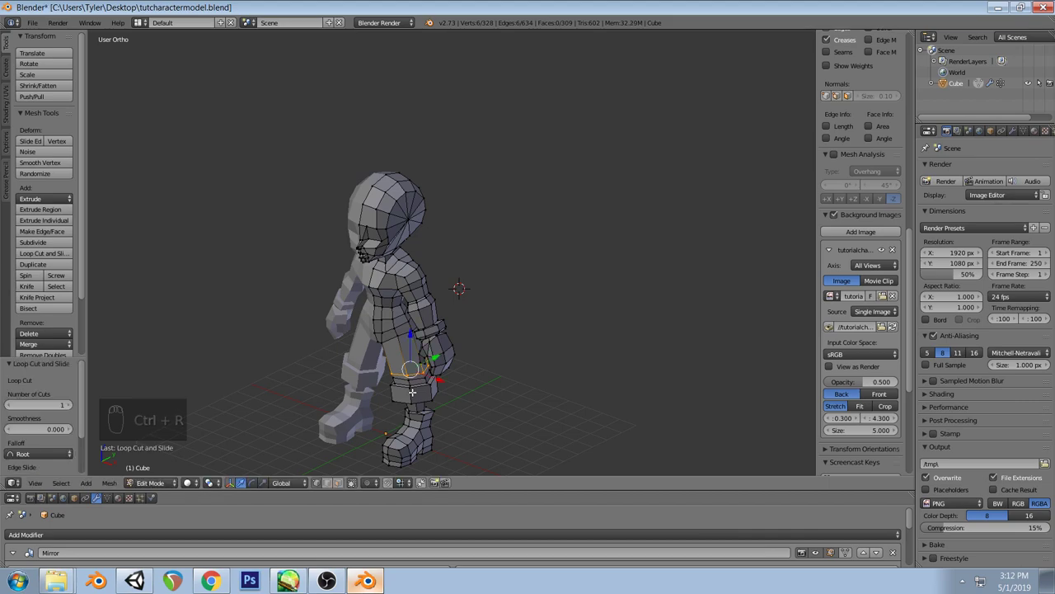
Select the lower leg from the new thigh loop down to the boot and shift it slightly backward along Y in side view
{"action": "key", "text": "KP_1"}
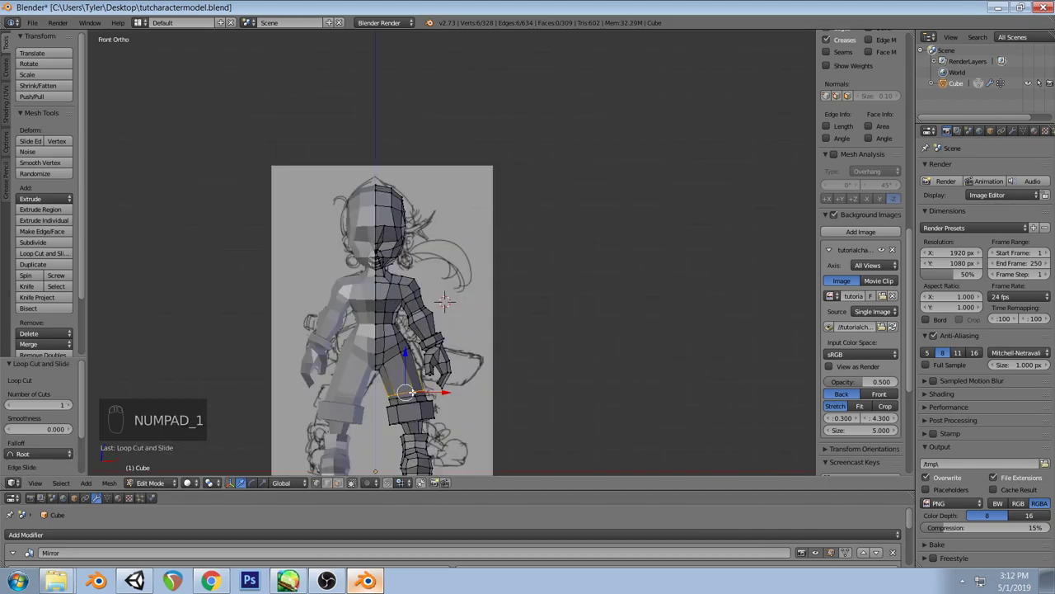
{"action": "key", "text": "z"}
{"action": "key", "text": "a"}
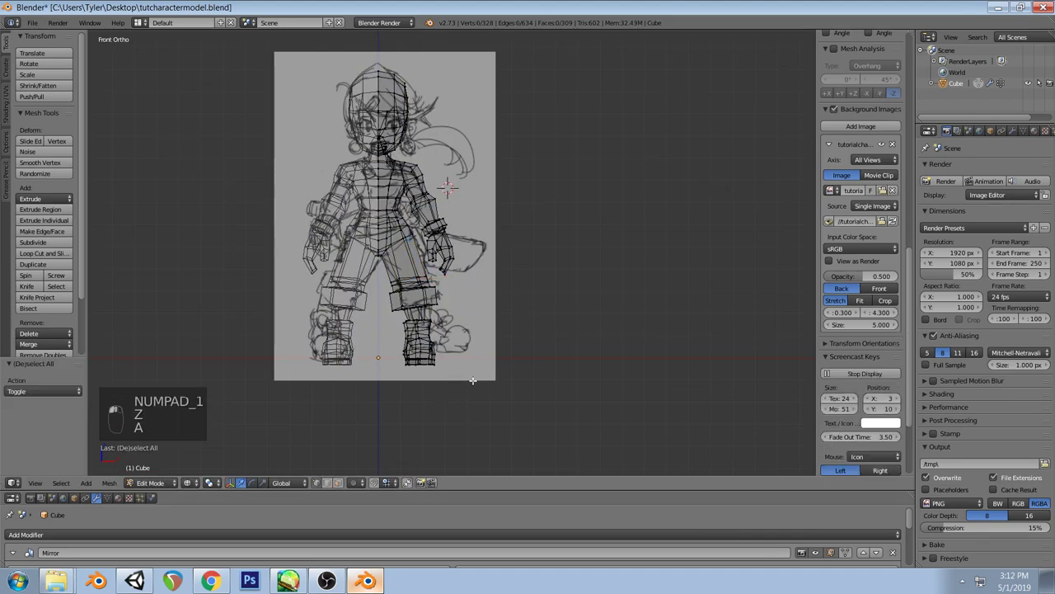
{"action": "key", "text": "l"}
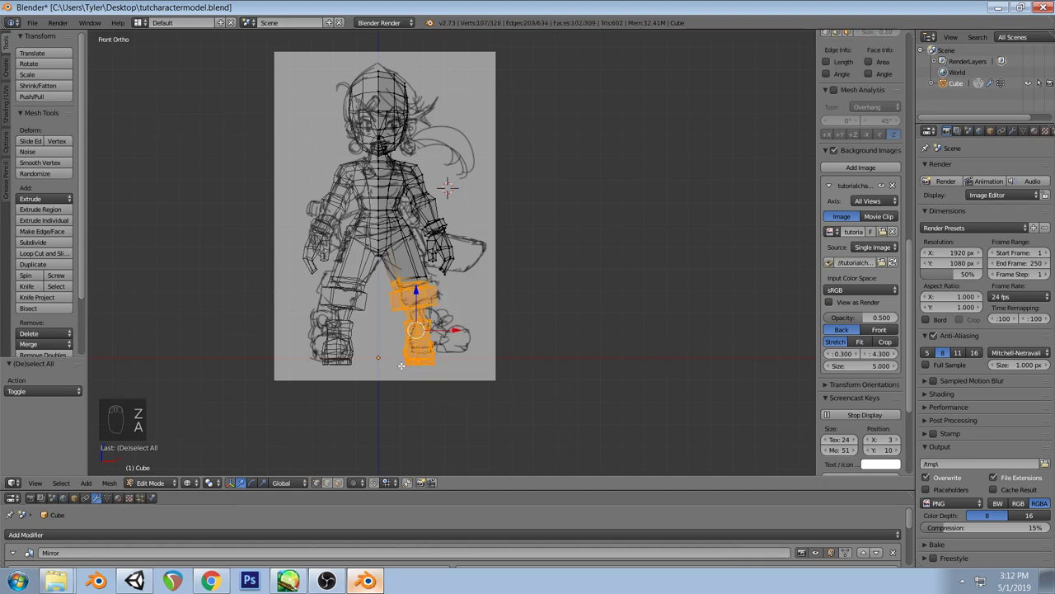
{"action": "right_click", "coordinate": [406, 278], "text": "alt+shift"}
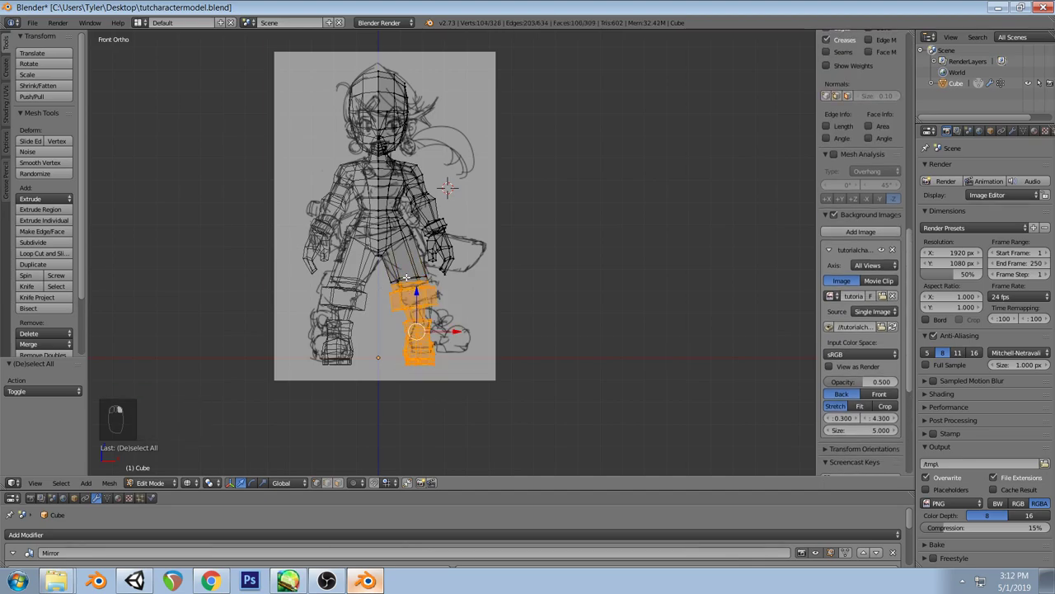
{"action": "key", "text": "KP_3"}
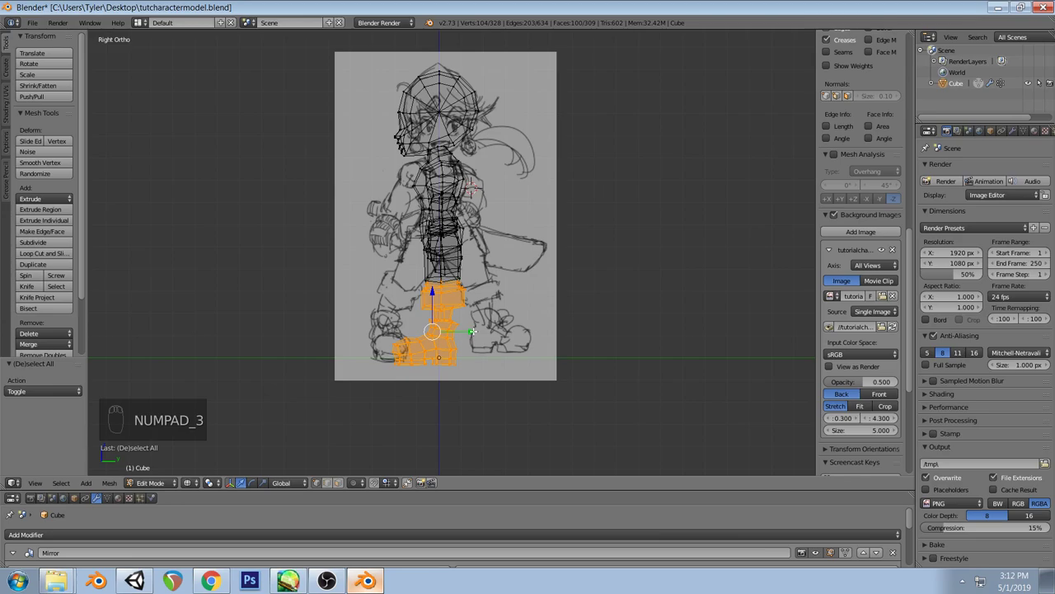
{"action": "left_click_drag", "start_coordinate": [474, 331], "coordinate": [483, 328]}
{"action": "key", "text": "z"}
{"action": "key", "text": "a"}
Nudge a vertex at the tip of the outer finger by about 0.02 in X and 0.02 in Z in front view
{"action": "middle_click_drag", "start_coordinate": [507, 298], "coordinate": [438, 258]}
{"action": "key", "text": "KP_1"}
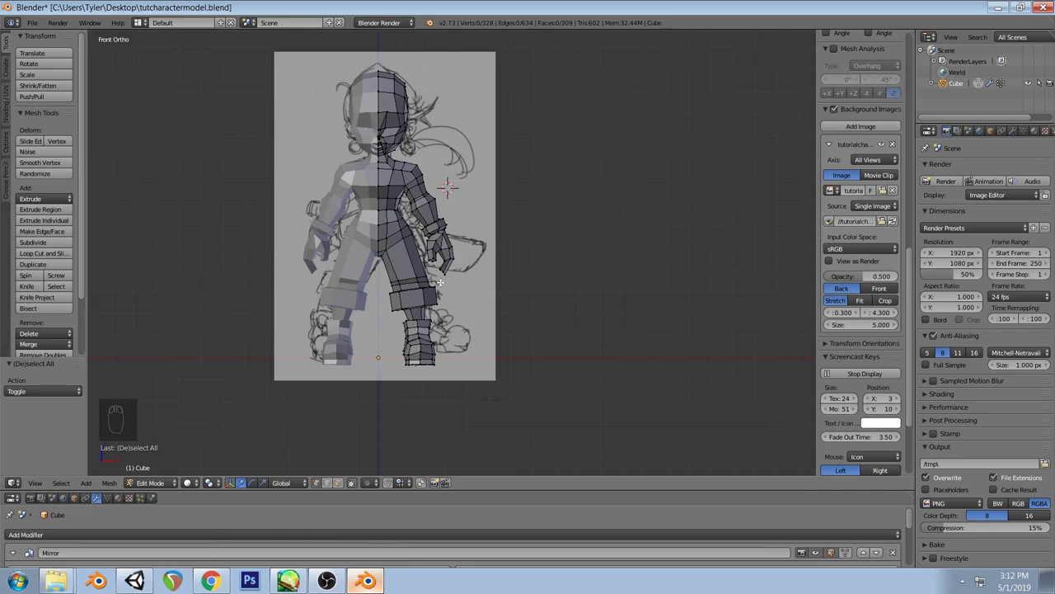
{"action": "middle_click_drag", "start_coordinate": [440, 282], "coordinate": [437, 338], "text": "shift"}
{"action": "scroll", "coordinate": [484, 324], "scroll_direction": "up", "scroll_amount": 1}
{"action": "right_click", "coordinate": [440, 346]}
{"action": "key", "text": "g"}
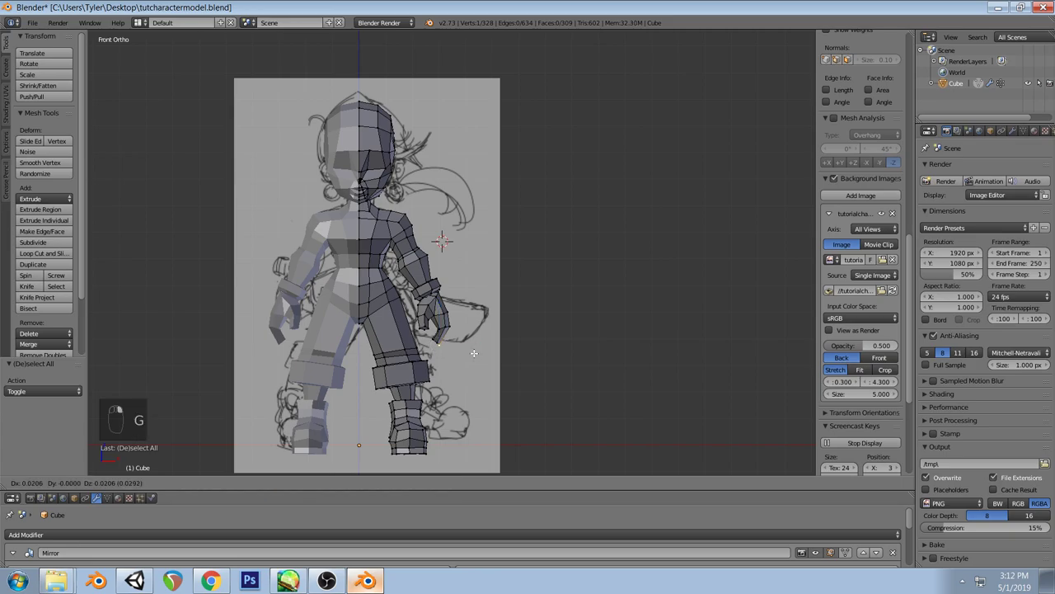
{"action": "key", "text": "a"}
Select the two-vertex edge at the fingertip, move it by -0.103 in X and -0.083 in Z, rotate it about -4.9°, and raise it 0.021
{"action": "middle_click_drag", "start_coordinate": [474, 352], "coordinate": [437, 302]}
{"action": "right_click", "coordinate": [437, 302]}
{"action": "key", "text": "KP_1"}
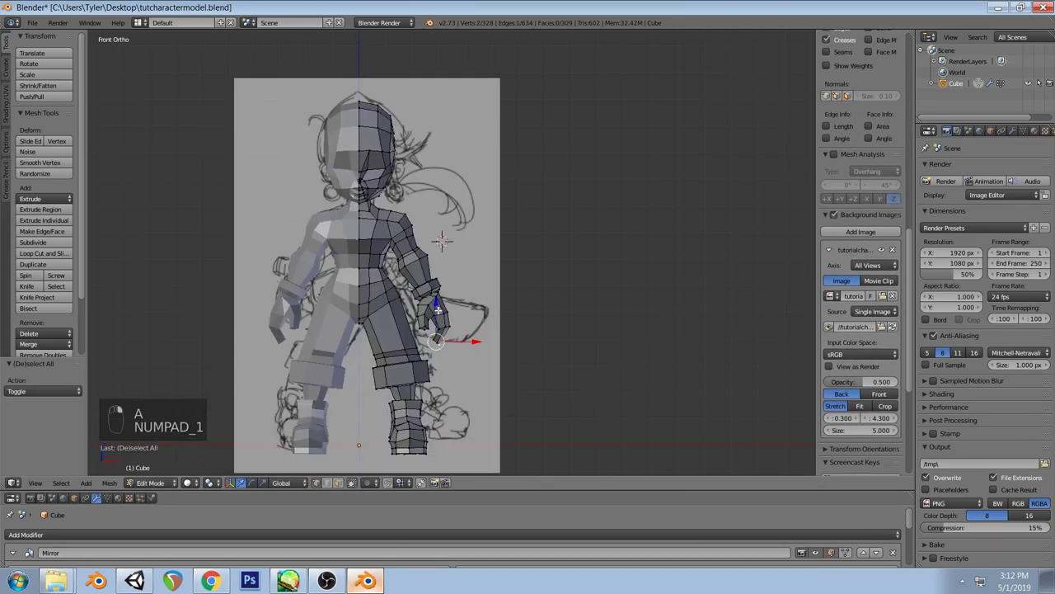
{"action": "key", "text": "g"}
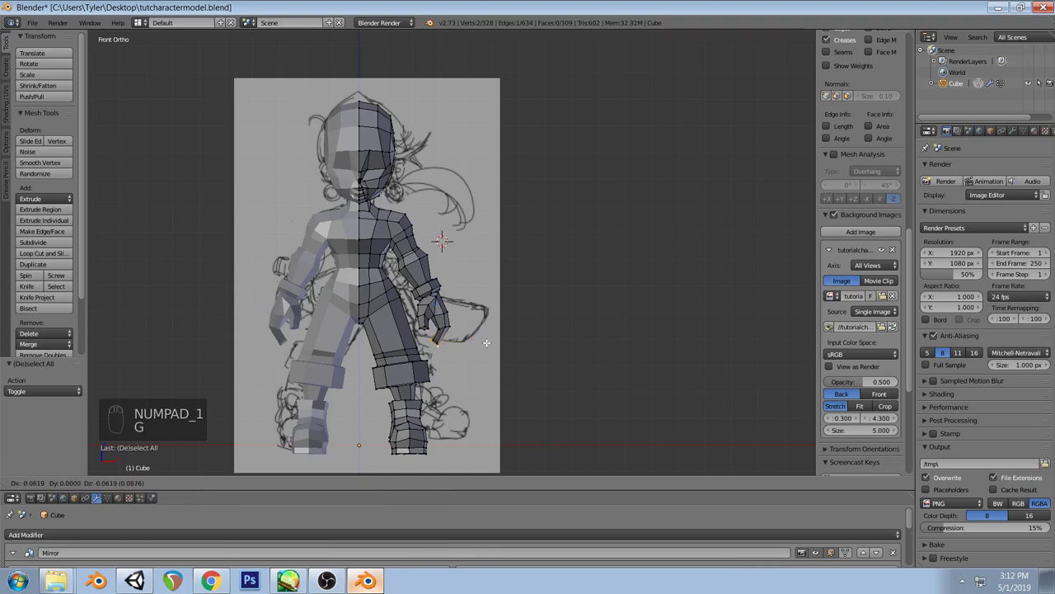
{"action": "left_click", "coordinate": [486, 343]}
{"action": "key", "text": "r"}
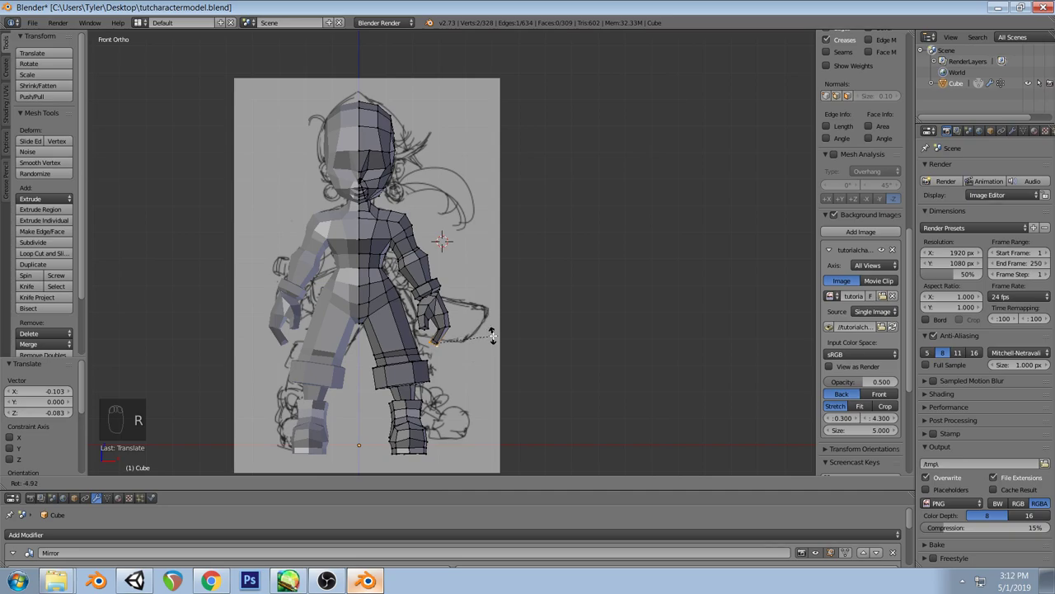
{"action": "left_click", "coordinate": [492, 334]}
{"action": "key", "text": "g"}
{"action": "left_click", "coordinate": [492, 335]}
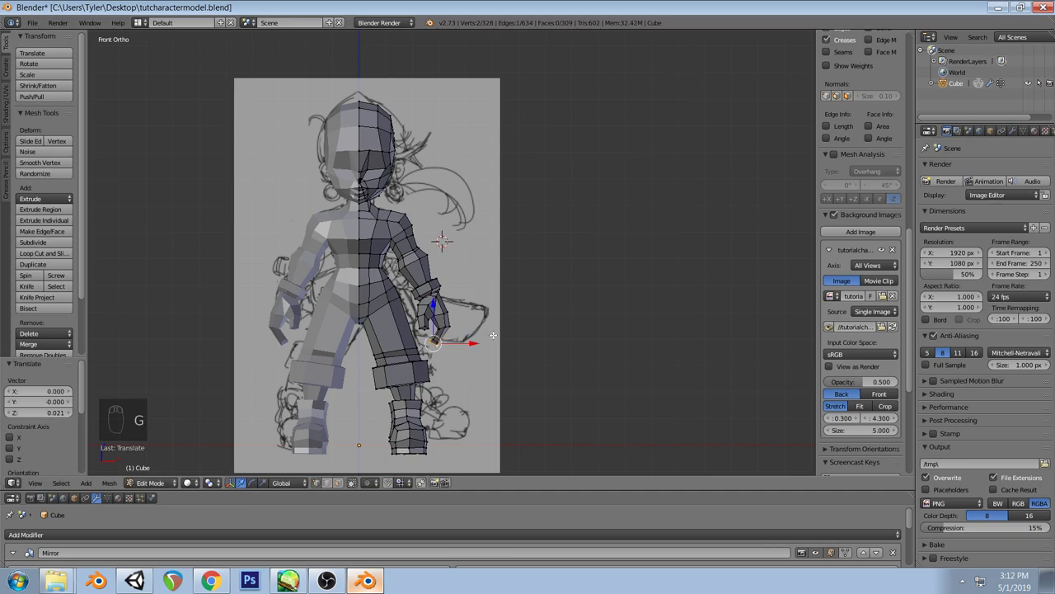
{"action": "key", "text": "a"}
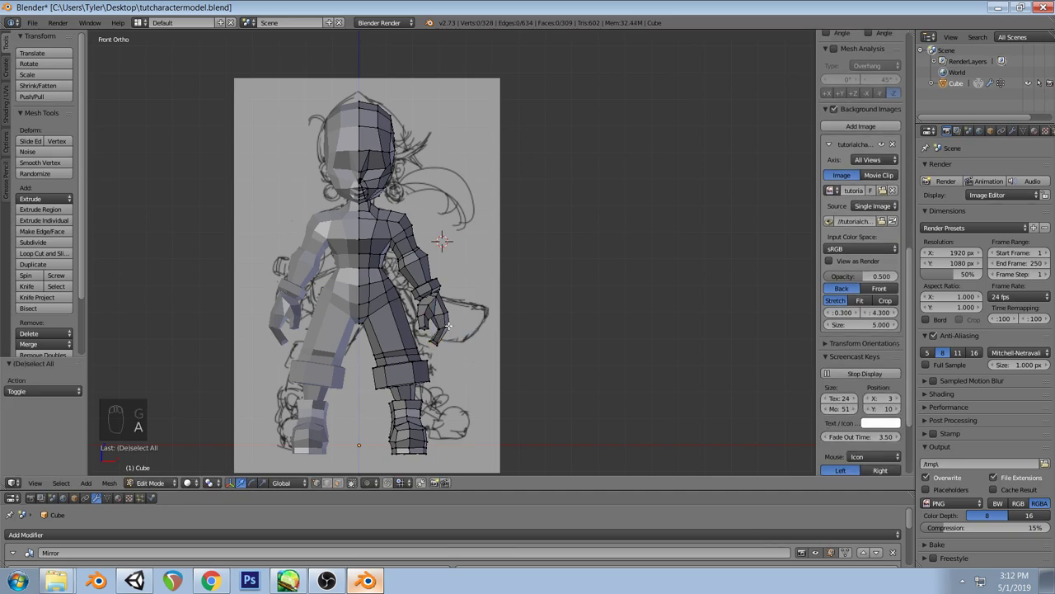
Select the edge loop around the middle of the finger, rotate it by 6.774°, and scale it by about 1.08
{"action": "right_click", "coordinate": [449, 325]}
{"action": "key", "text": "r"}
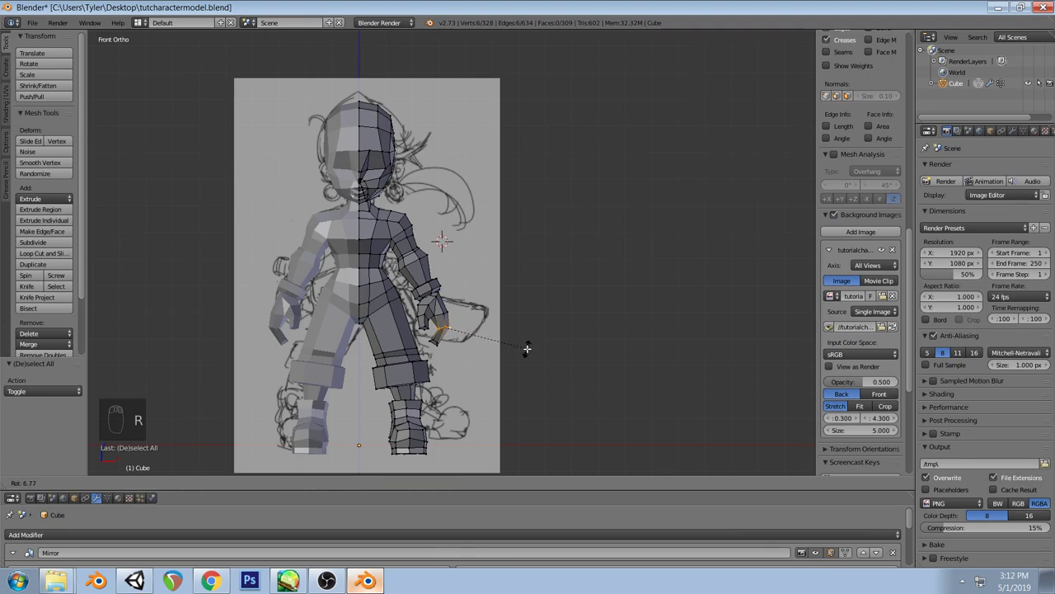
{"action": "left_click", "coordinate": [527, 348]}
{"action": "key", "text": "s"}
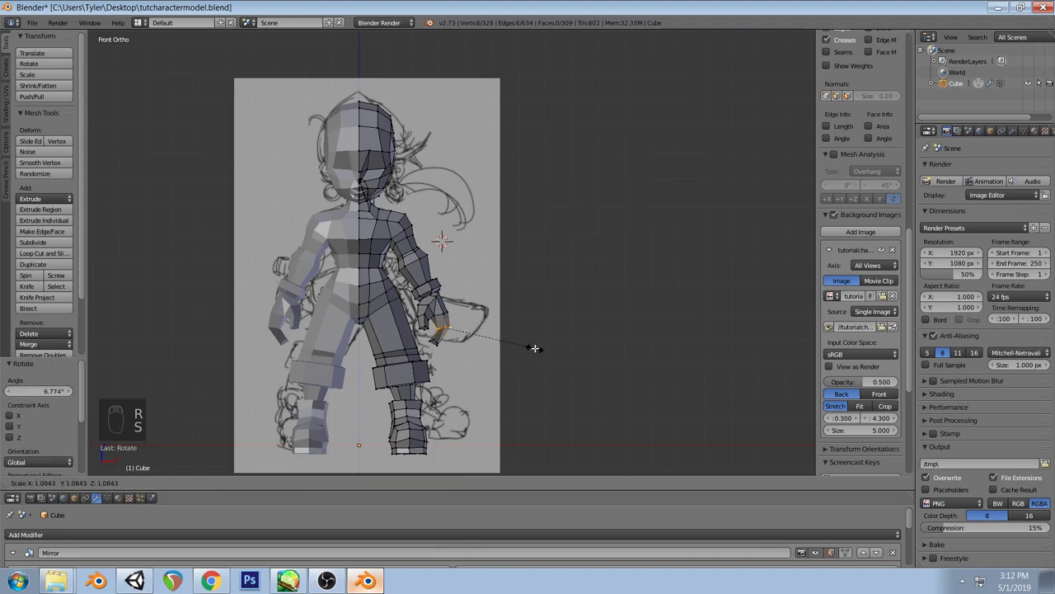
{"action": "left_click", "coordinate": [535, 348]}
{"action": "key", "text": "a"}
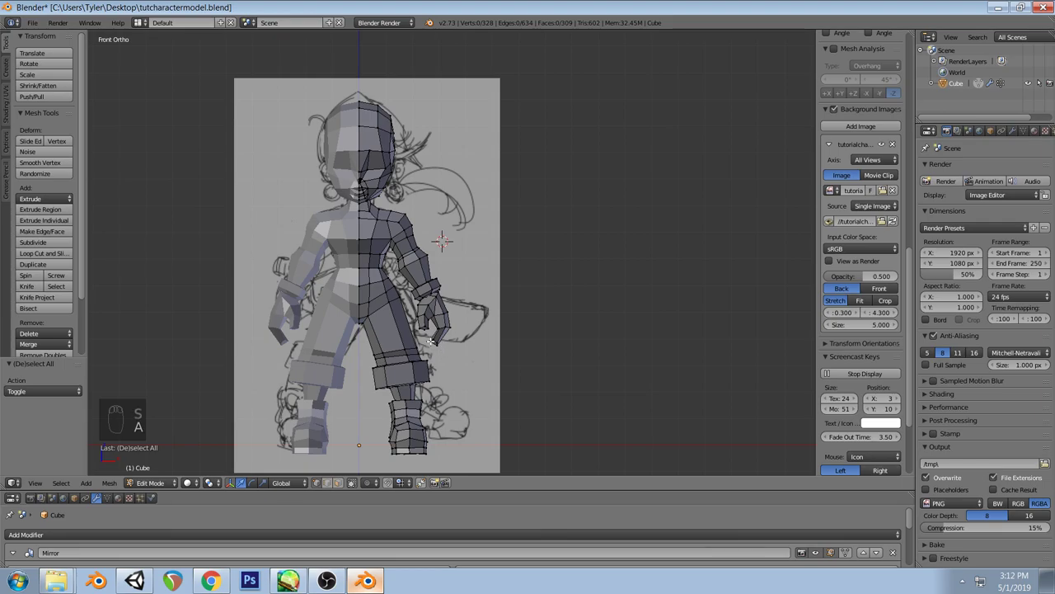
{"action": "right_click", "coordinate": [464, 337]}
{"action": "key", "text": "g"}
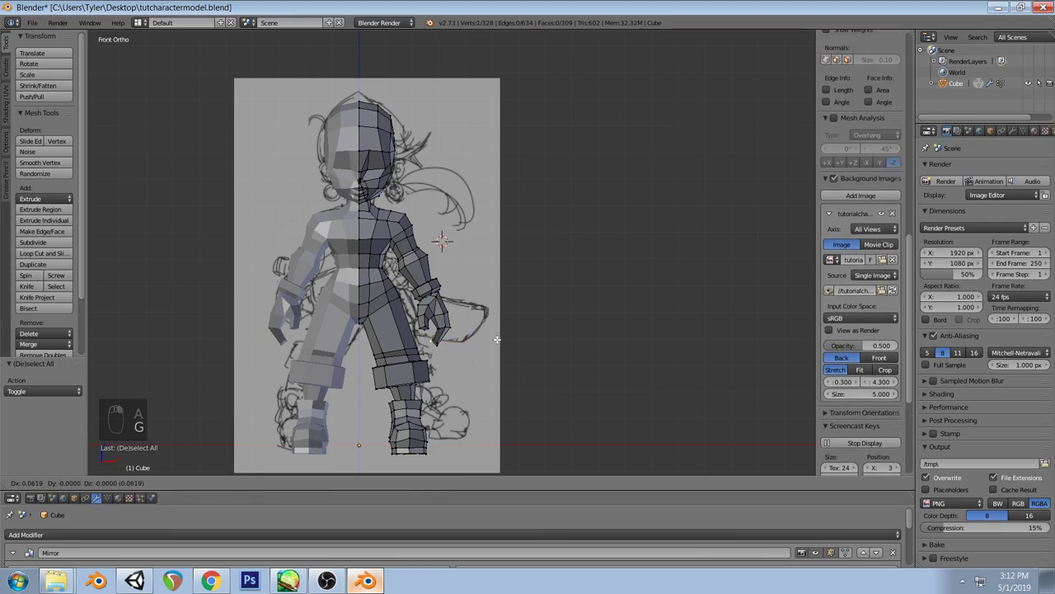
{"action": "right_click", "coordinate": [497, 339]}
{"action": "key", "text": "a"}
Lasso-select the fingertip vertices in wireframe, rotate them by -16.53°, and fine-tune the tip's position and angle in front view
{"action": "key", "text": "z"}
{"action": "mouse_move", "coordinate": [446, 361]}
{"action": "left_mouse_down", "text": "ctrl"}
{"action": "mouse_move", "coordinate": [440, 334]}
{"action": "mouse_move", "coordinate": [432, 341]}
{"action": "left_mouse_up", "text": "ctrl"}
{"action": "key", "text": "z"}
{"action": "key", "text": "r"}
{"action": "left_click", "coordinate": [482, 373]}
{"action": "key", "text": "g"}
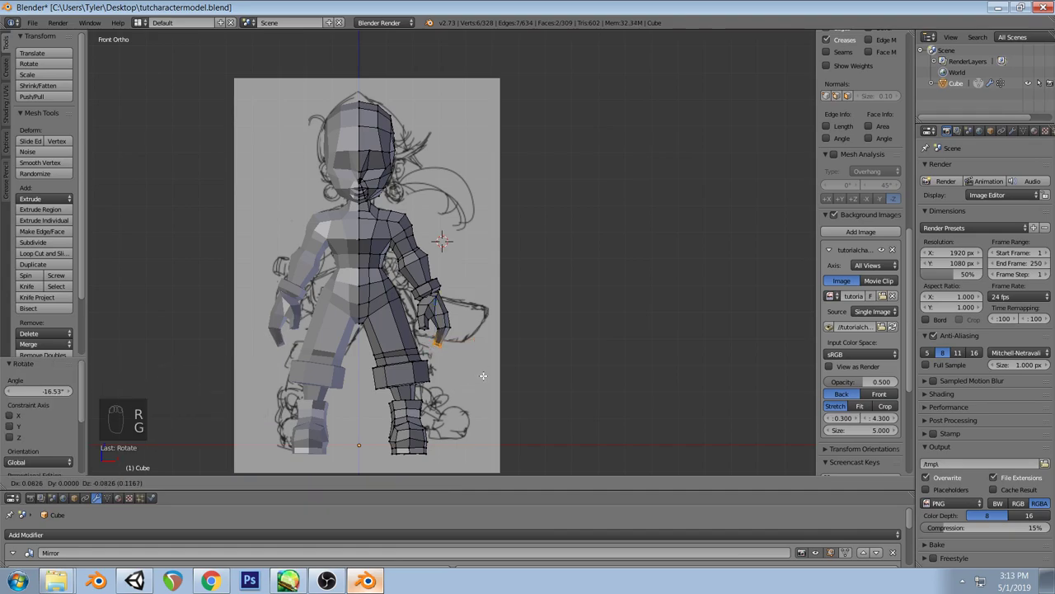
{"action": "left_click", "coordinate": [483, 375]}
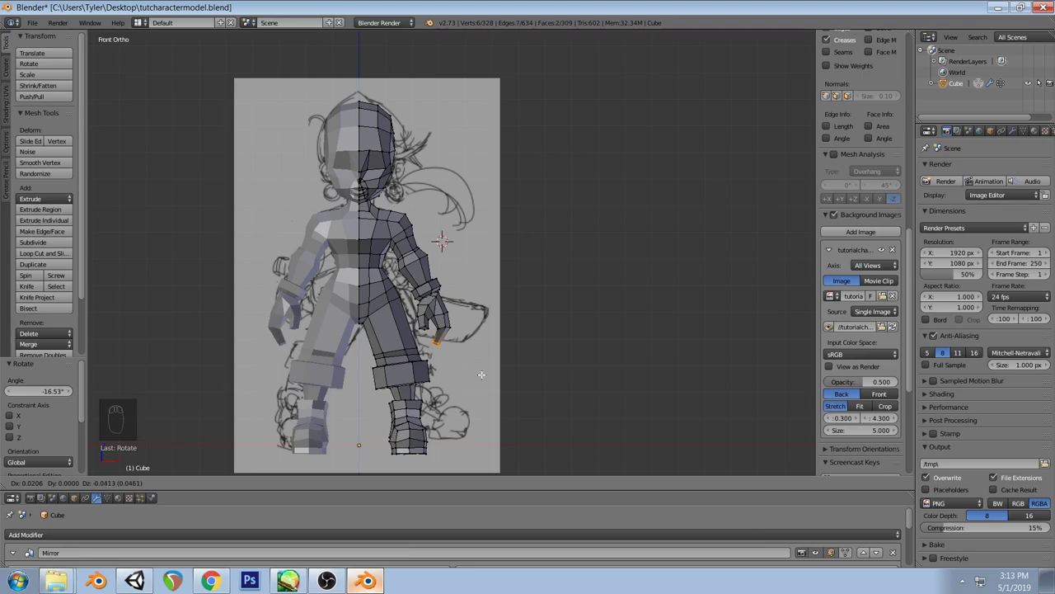
{"action": "key", "text": "r"}
{"action": "left_click", "coordinate": [472, 386]}
{"action": "key", "text": "g"}
{"action": "left_click", "coordinate": [481, 375]}
{"action": "key", "text": "a"}
Check the hand from another angle, undo the last operation, and clear the selection in front view
{"action": "middle_click_drag", "start_coordinate": [478, 372], "coordinate": [540, 376]}
{"action": "key", "text": "KP_1"}
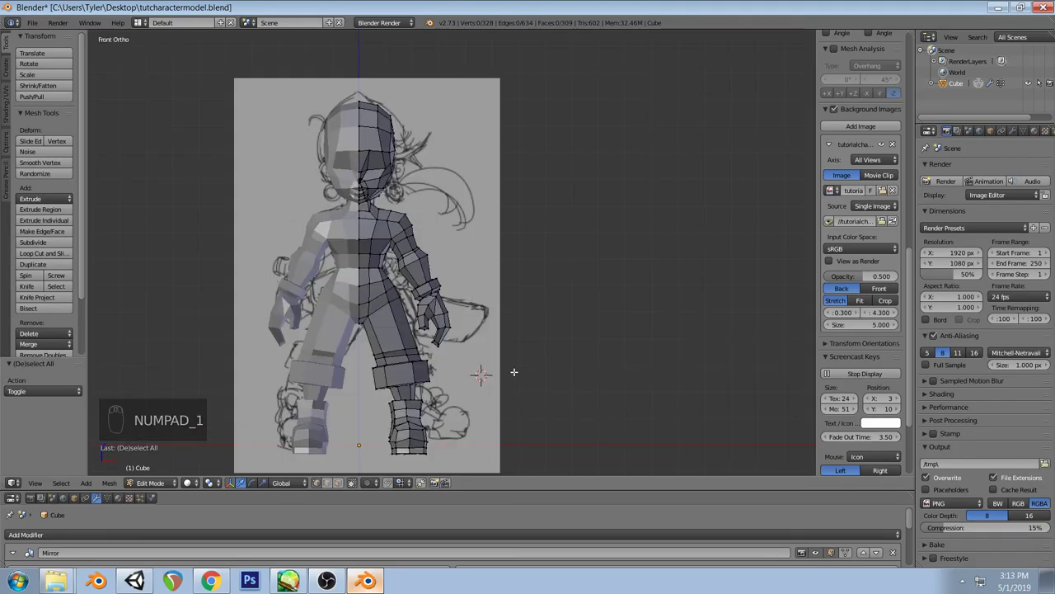
{"action": "scroll", "coordinate": [513, 371], "scroll_direction": "up", "scroll_amount": 1}
{"action": "key", "text": "ctrl+z"}
{"action": "key", "text": "a"}
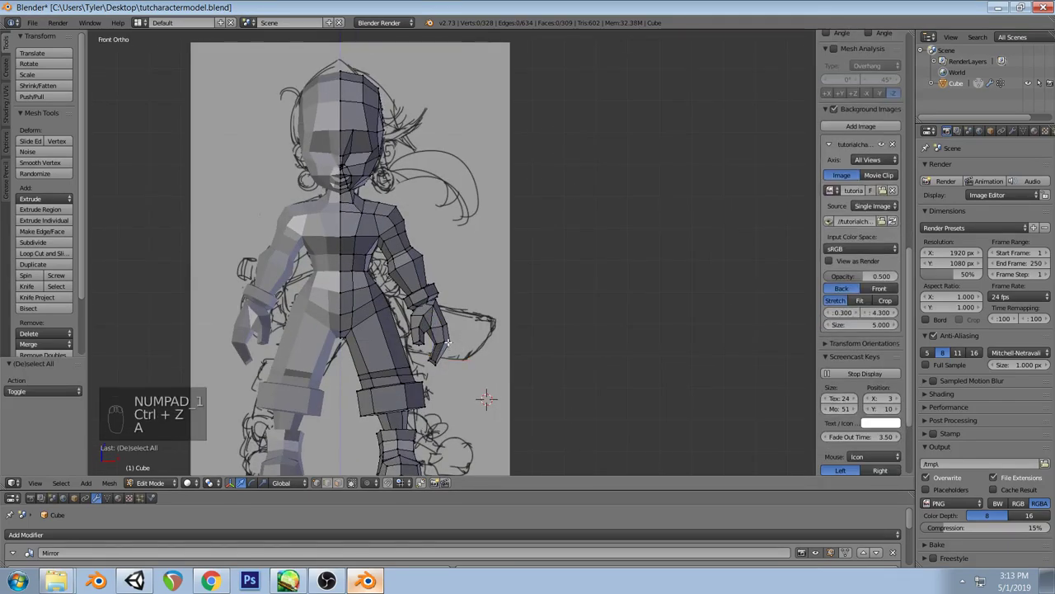
Select the whole hand as linked geometry and move it by 0.017 in X and 0.120 in Z toward the wrist cuff
{"action": "key", "text": "l"}
{"action": "key", "text": "g"}
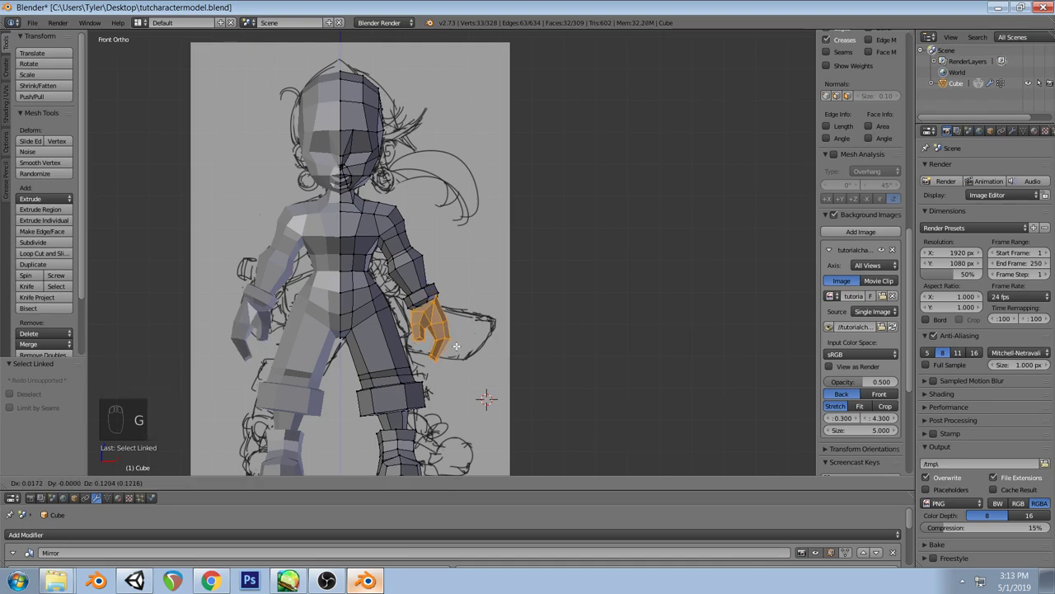
{"action": "left_click", "coordinate": [456, 348]}
{"action": "middle_click_drag", "start_coordinate": [456, 347], "coordinate": [358, 323]}
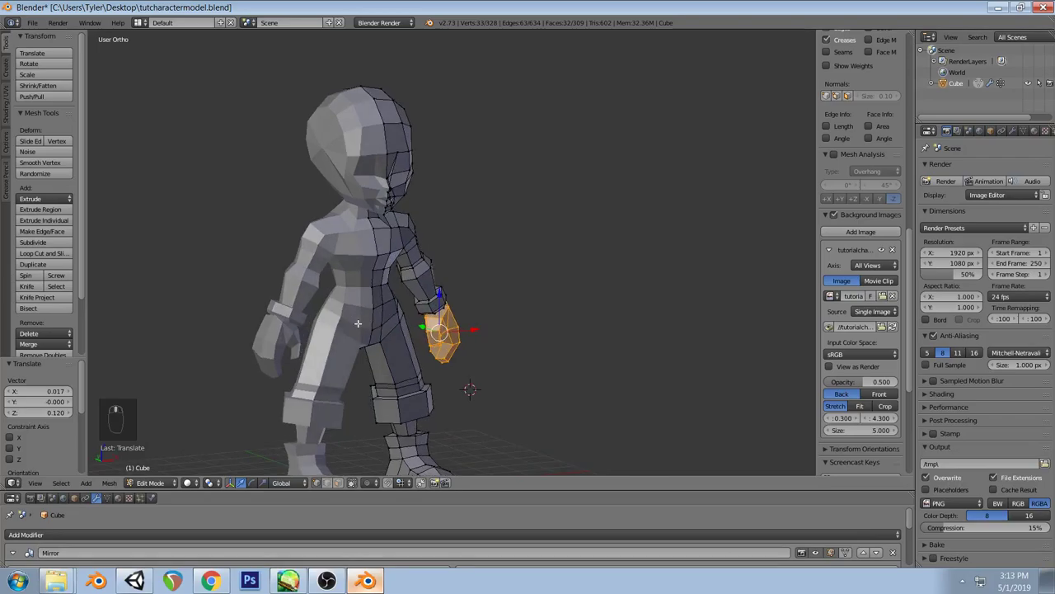
In front view, select the lower edge loop of the wrist cuff and move it by 0.024 in X and -0.048 in Z
{"action": "key", "text": "KP_1"}
{"action": "scroll", "coordinate": [358, 323], "scroll_direction": "up", "scroll_amount": 2}
{"action": "key", "text": "a"}
{"action": "key", "text": "a"}
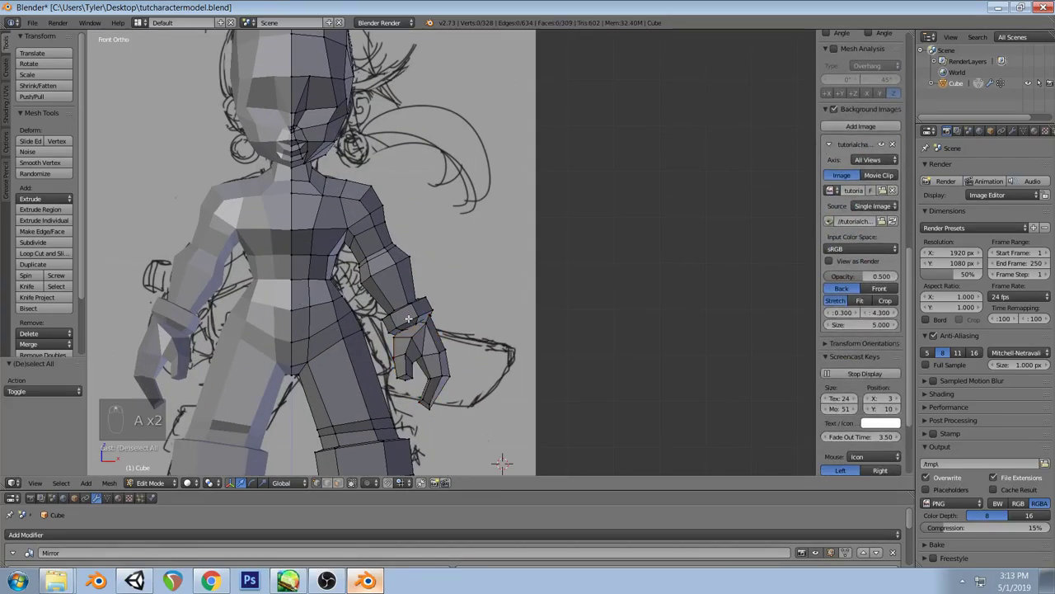
{"action": "right_click", "coordinate": [409, 319]}
{"action": "key", "text": "g"}
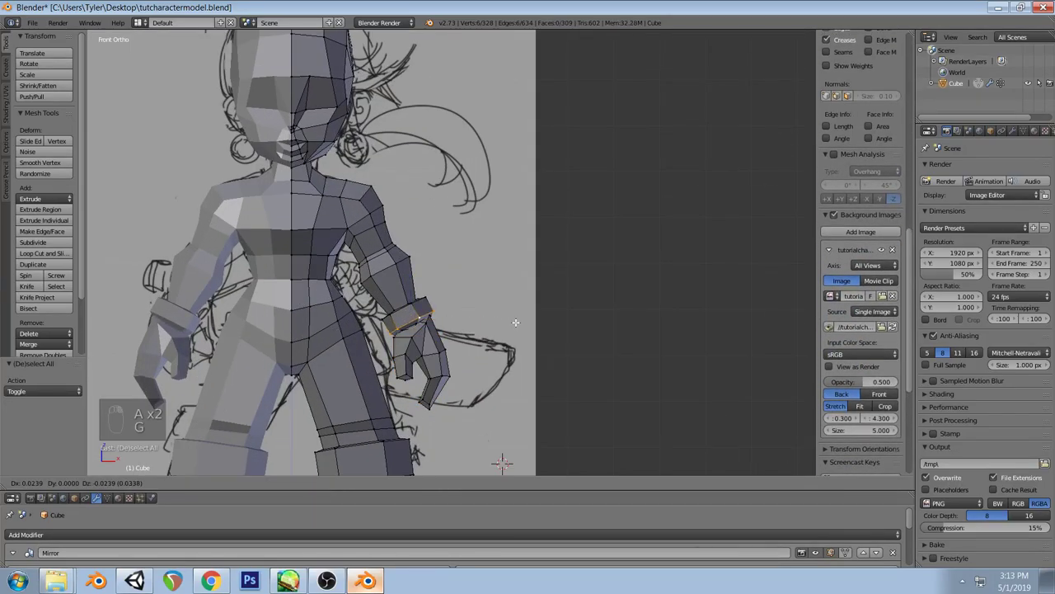
{"action": "left_click", "coordinate": [515, 322]}
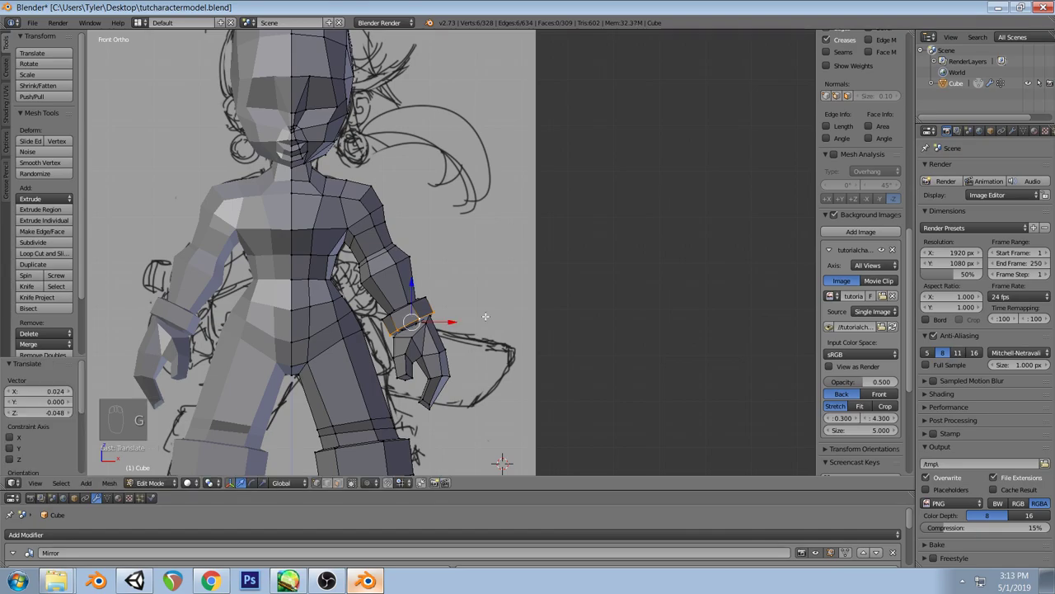
Add the cuff's upper edge loop to the selection, scale the whole cuff up slightly, clear the selection and save the file
{"action": "right_click", "coordinate": [400, 308], "text": "alt+shift"}
{"action": "key", "text": "s"}
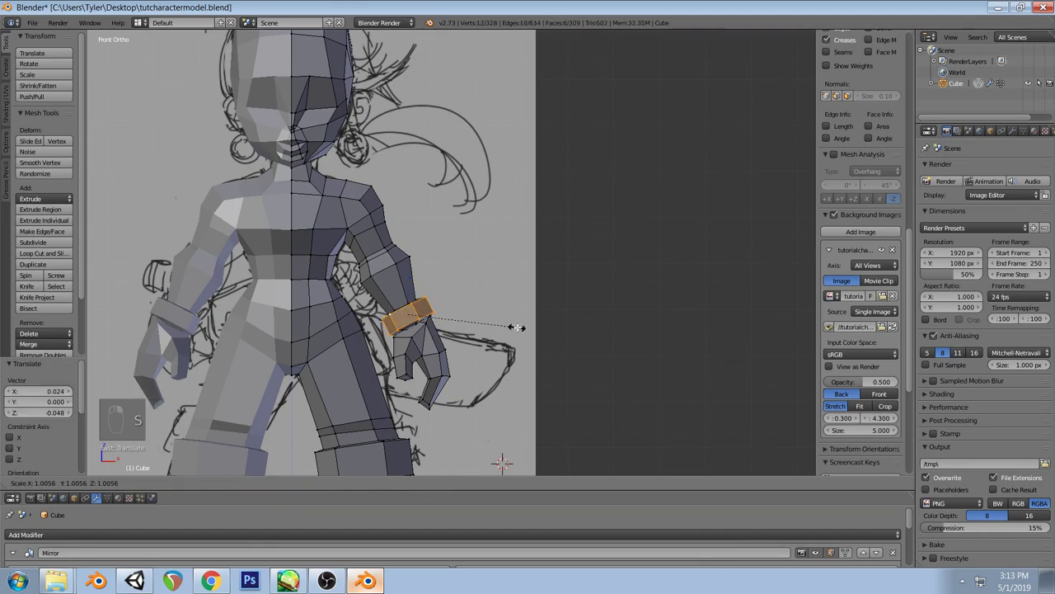
{"action": "left_click", "coordinate": [517, 327]}
{"action": "key", "text": "a"}
{"action": "middle_click_drag", "start_coordinate": [431, 292], "coordinate": [363, 306]}
{"action": "key", "text": "ctrl+s"}
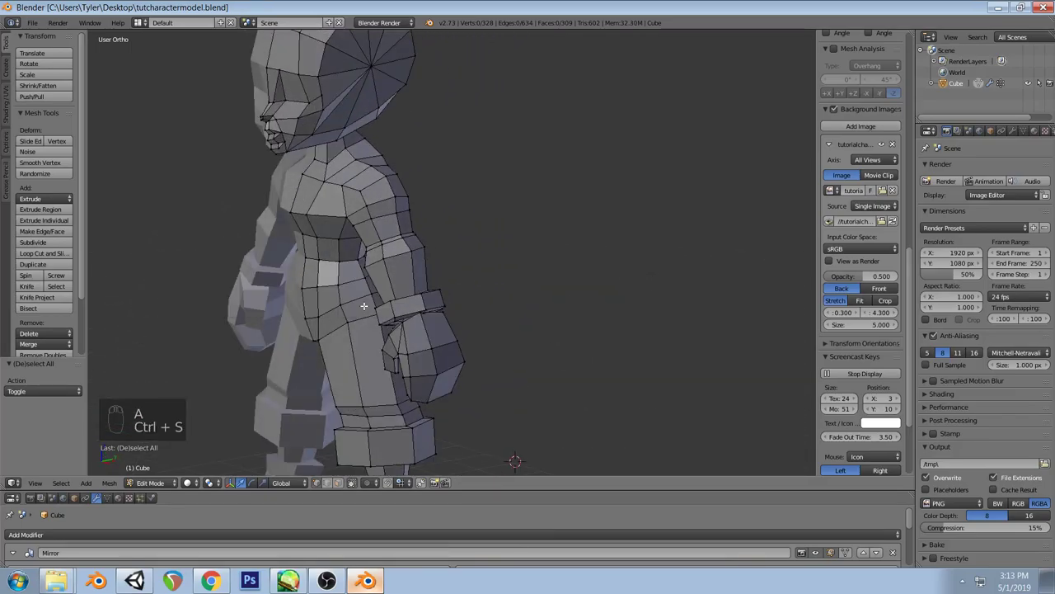
{"action": "scroll", "coordinate": [363, 306], "scroll_direction": "down", "scroll_amount": 3}
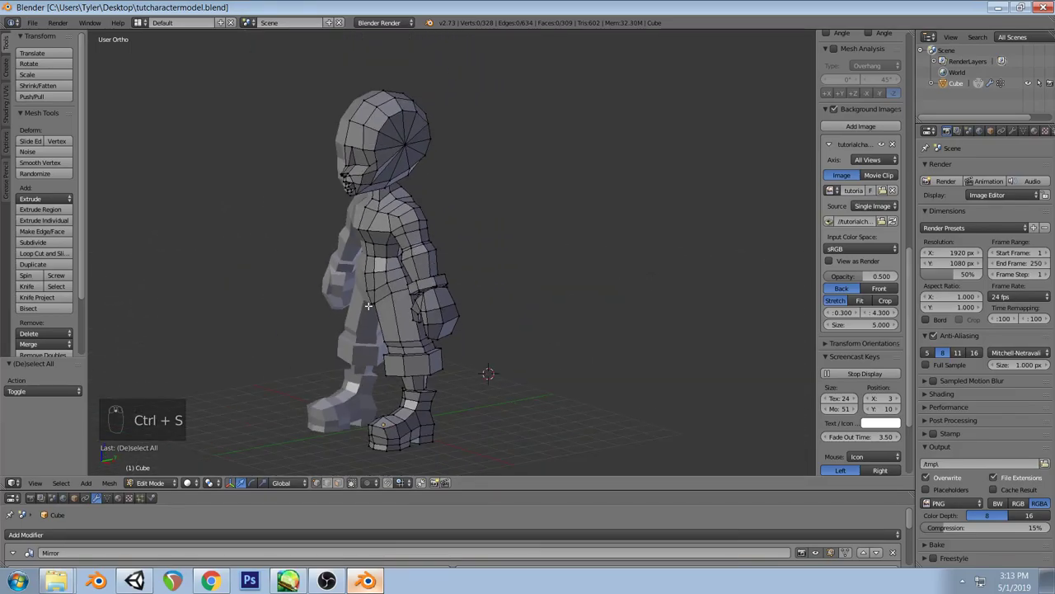
{"action": "left_click", "coordinate": [211, 581]}
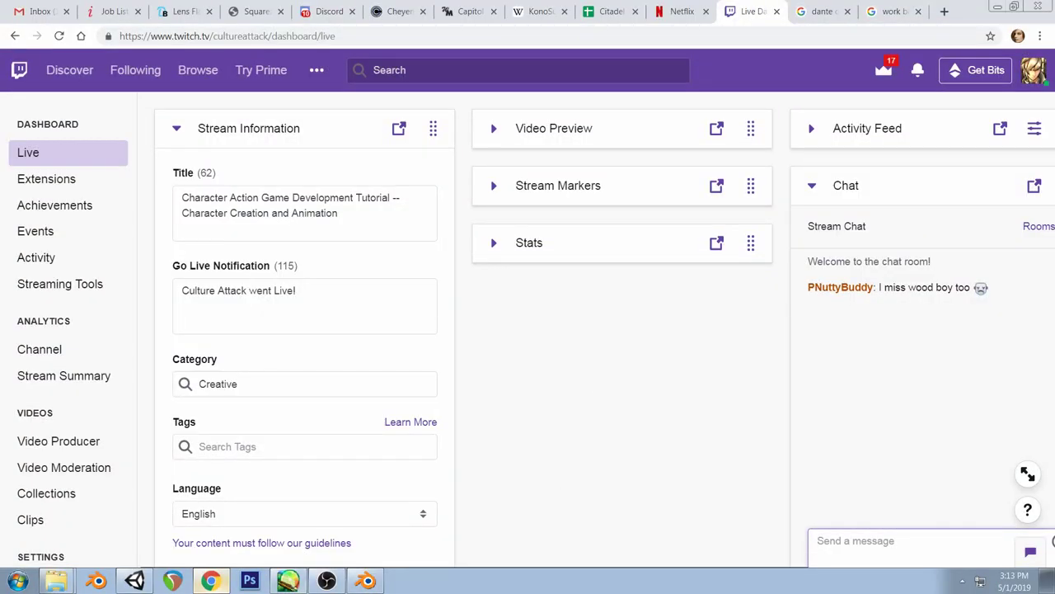
{"action": "left_click", "coordinate": [365, 582]}
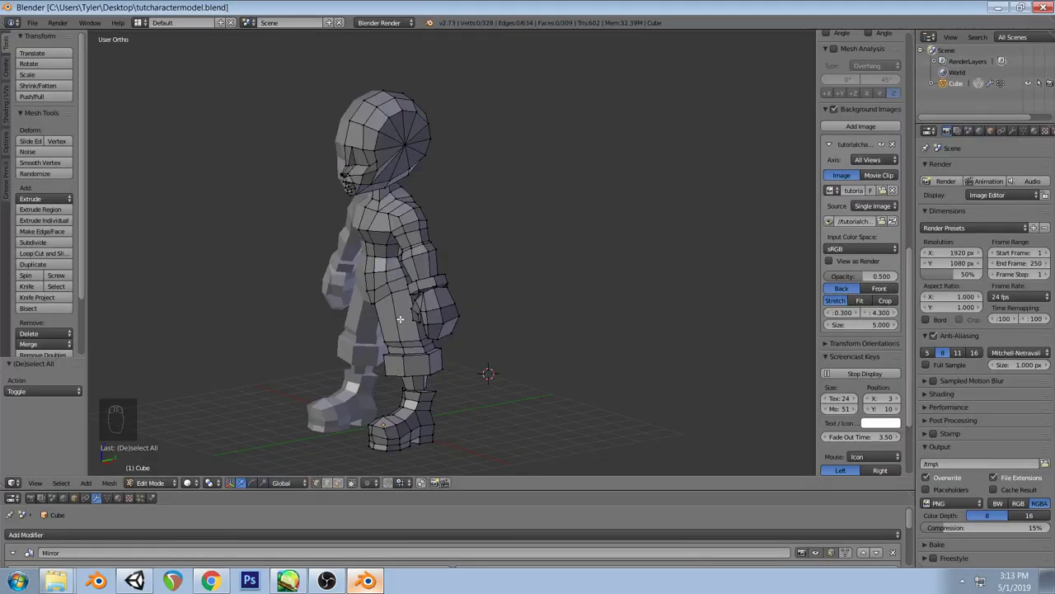
Save the character model again and close Blender
{"action": "key", "text": "KP_1"}
{"action": "middle_click_drag", "start_coordinate": [425, 171], "coordinate": [404, 191]}
{"action": "key", "text": "ctrl+s"}
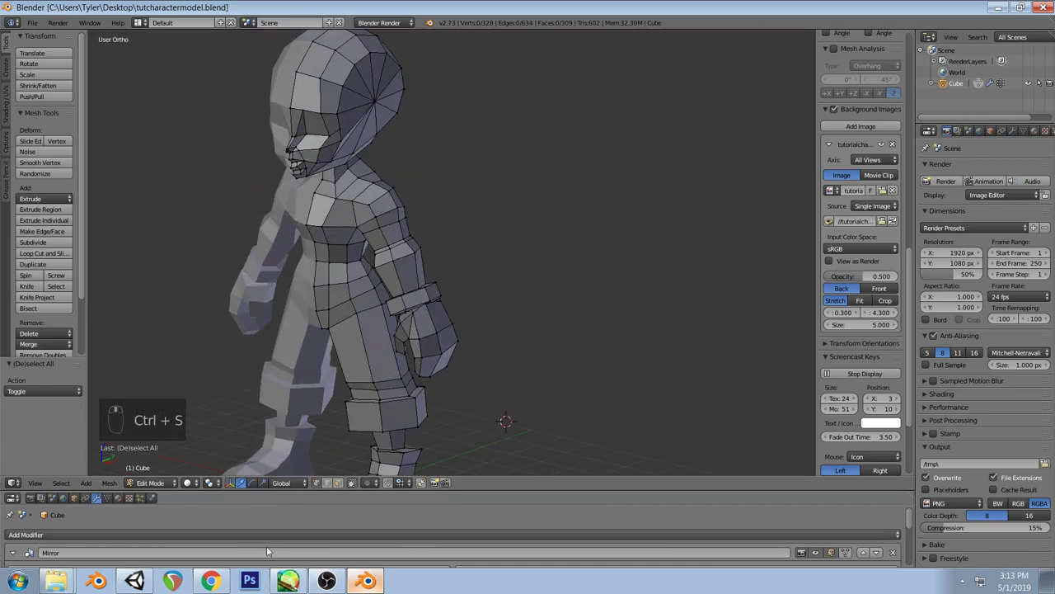
{"action": "left_click", "coordinate": [136, 579]}
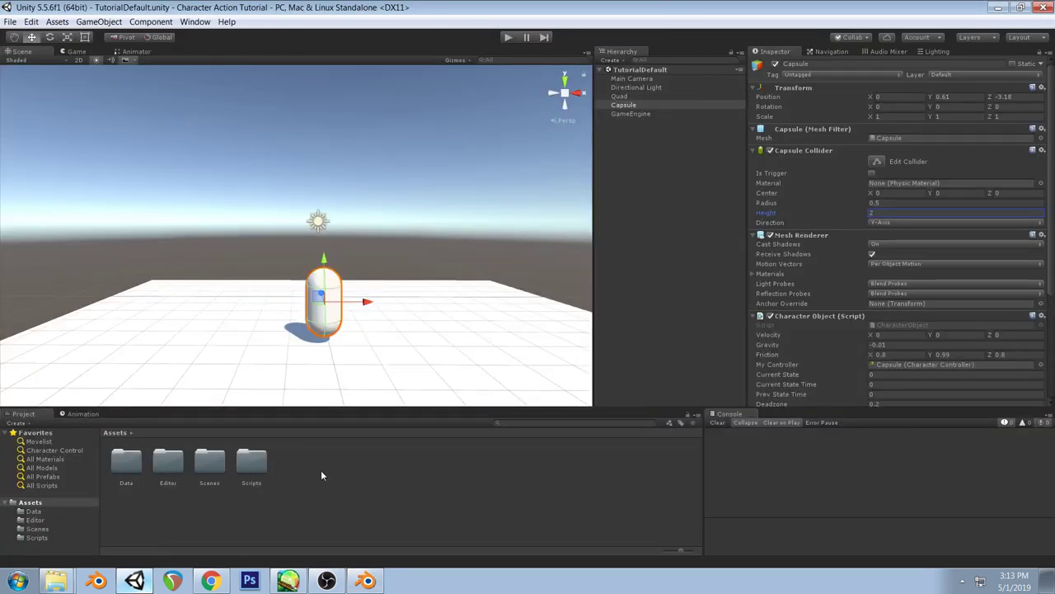
{"action": "left_click", "coordinate": [365, 581]}
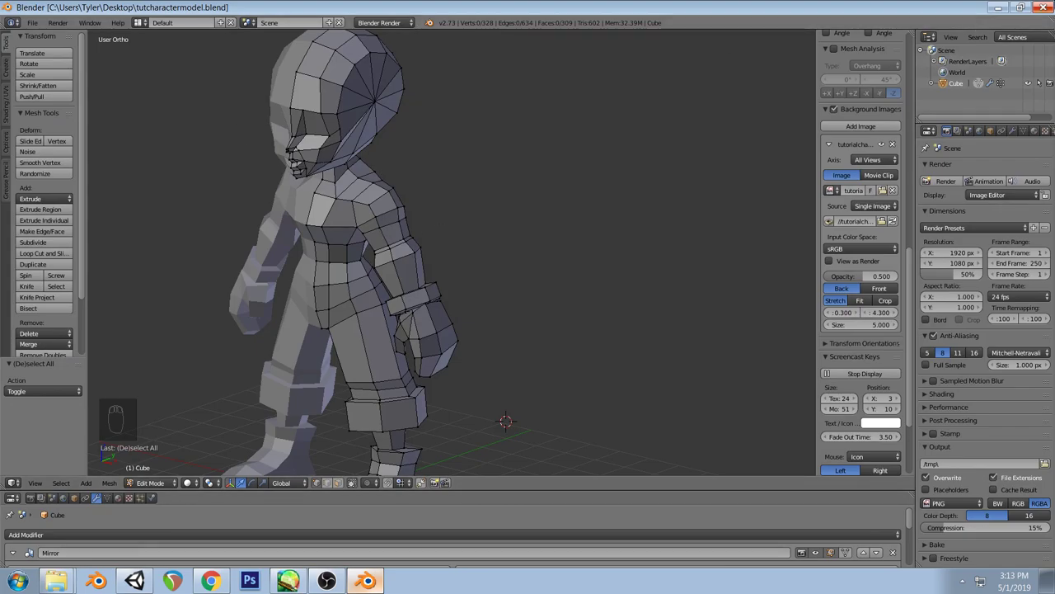
{"action": "left_click", "coordinate": [1048, 8]}
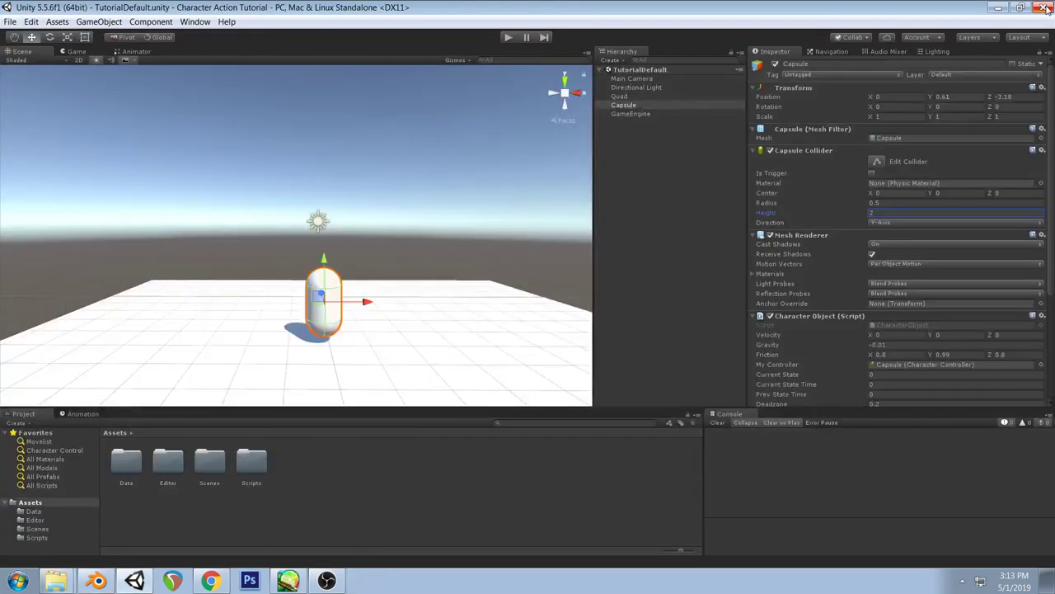
Switch to the file explorer and open the Assets folder of the Character Action Tutorial project in Documents
{"action": "left_click", "coordinate": [997, 8]}
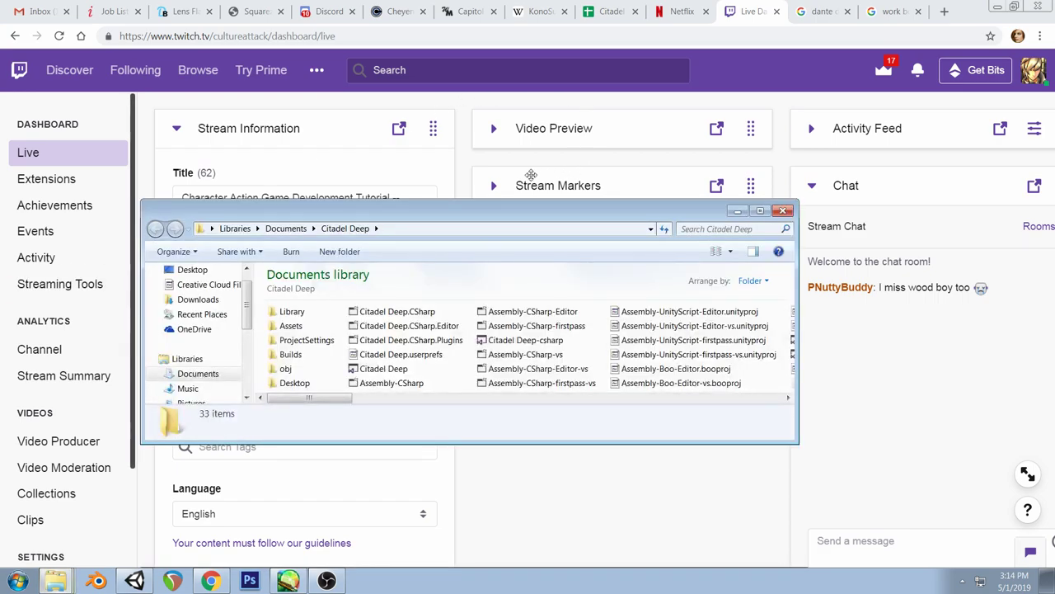
{"action": "left_click", "coordinate": [764, 216]}
{"action": "left_click", "coordinate": [141, 25]}
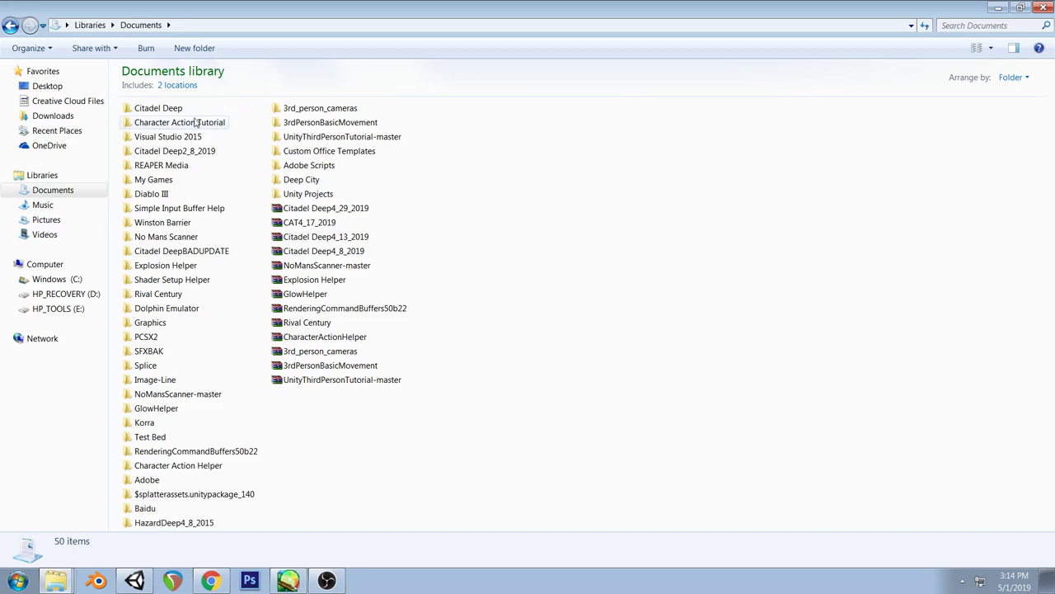
{"action": "double_click", "coordinate": [153, 124]}
{"action": "double_click", "coordinate": [147, 151]}
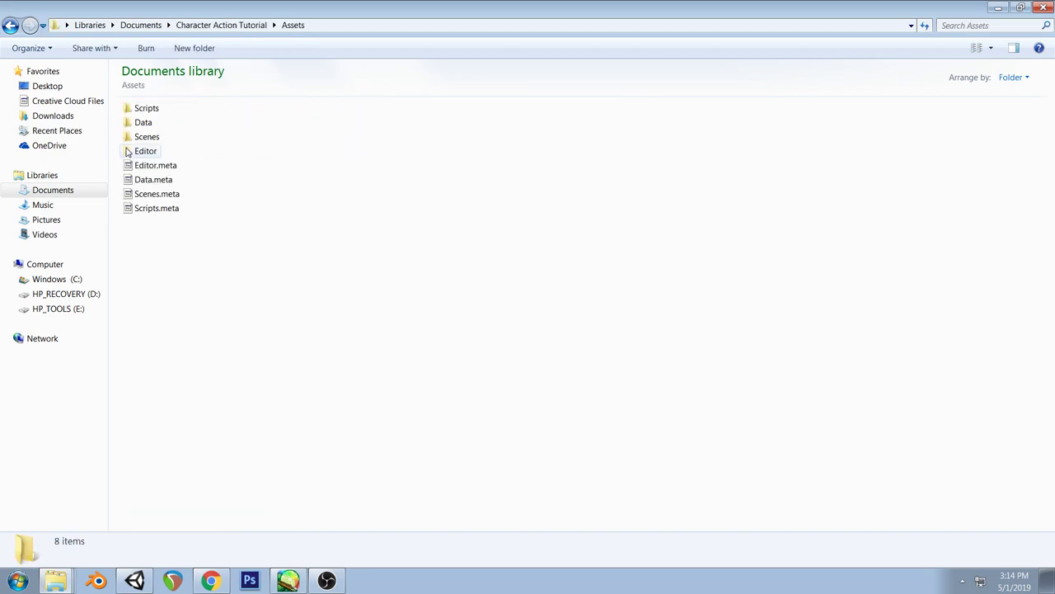
Create a new folder named Models inside the Assets folder
{"action": "right_click", "coordinate": [197, 240]}
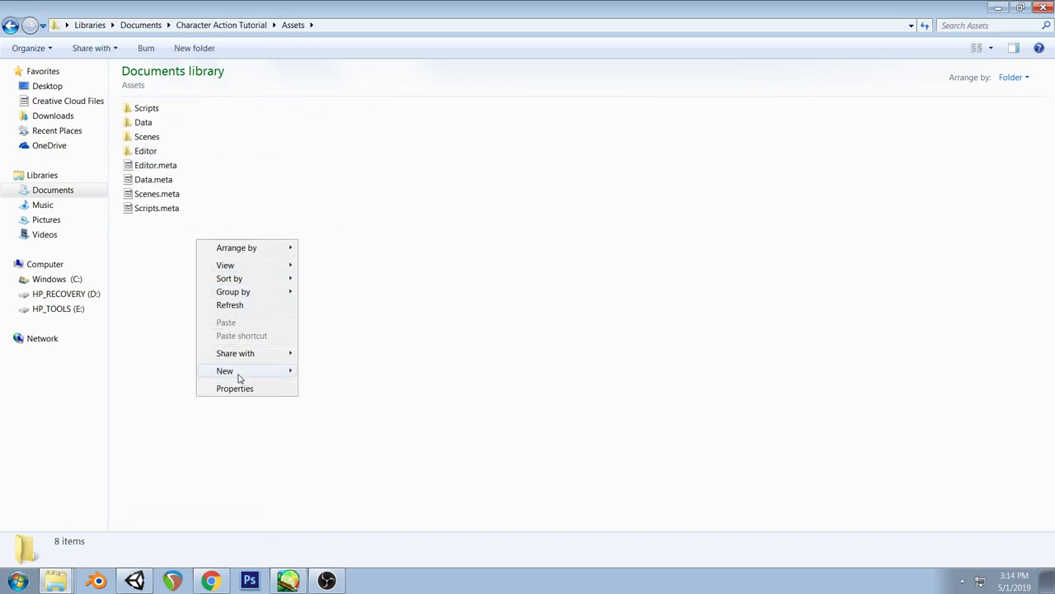
{"action": "mouse_move", "coordinate": [230, 373]}
{"action": "left_click", "coordinate": [113, 373]}
{"action": "type", "text": "MO"}
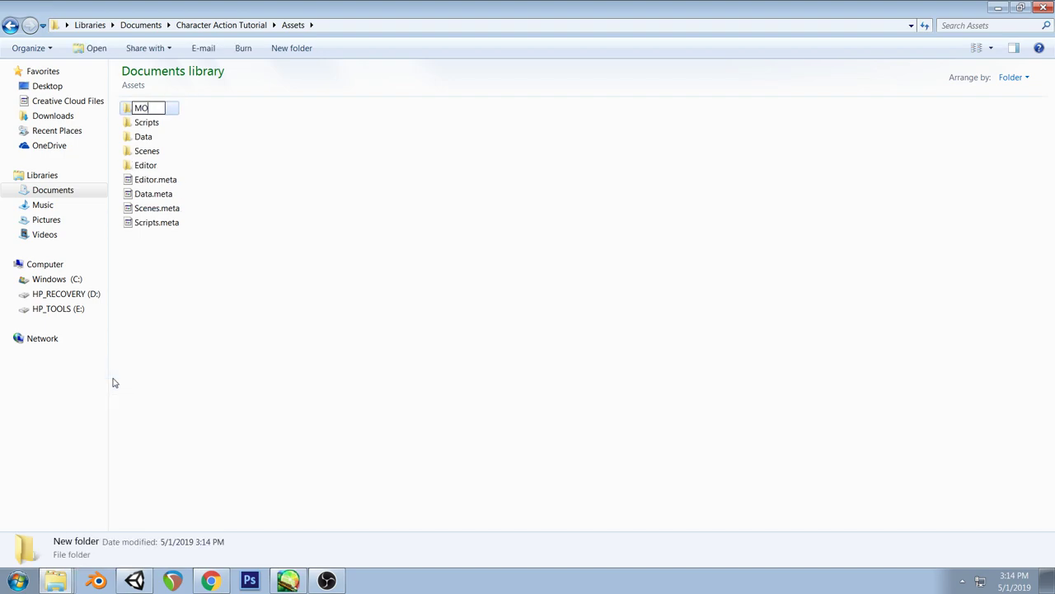
{"action": "type", "text": "dels"}
{"action": "key", "text": "Return"}
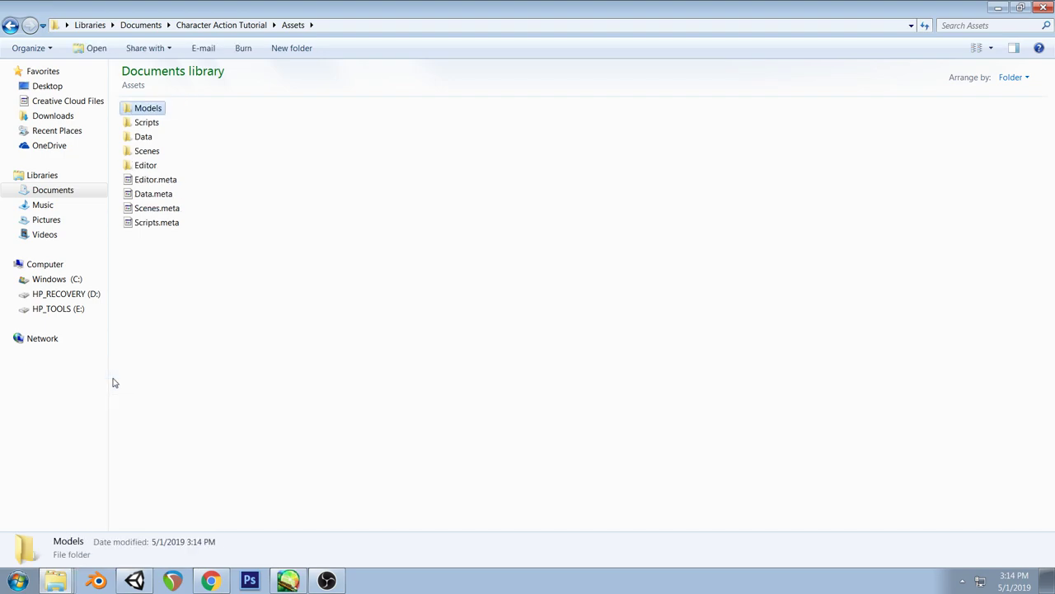
Shrink the explorer window, minimize the programs covering the desktop, and place the window so the desktop files stay accessible
{"action": "left_click", "coordinate": [1023, 7]}
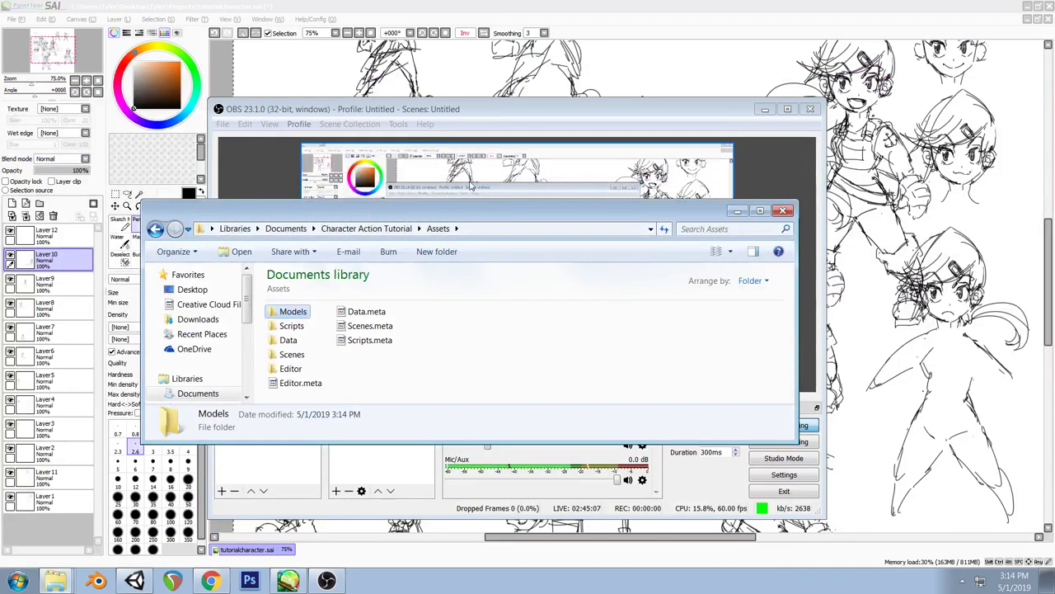
{"action": "left_click", "coordinate": [1007, 7]}
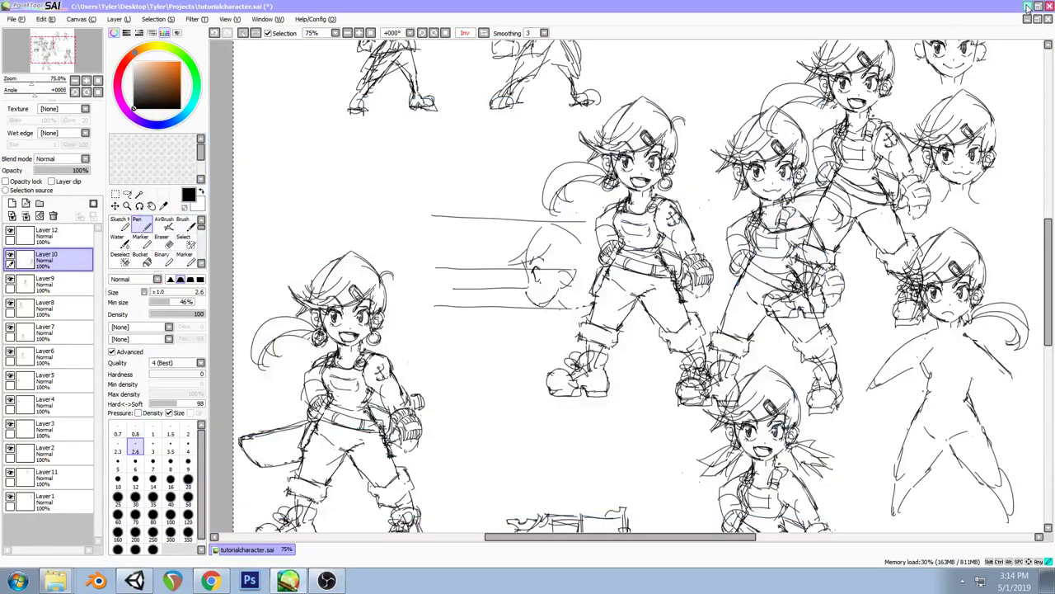
{"action": "left_click", "coordinate": [1025, 6]}
{"action": "left_click", "coordinate": [767, 110]}
{"action": "left_click_drag", "start_coordinate": [618, 217], "coordinate": [695, 253]}
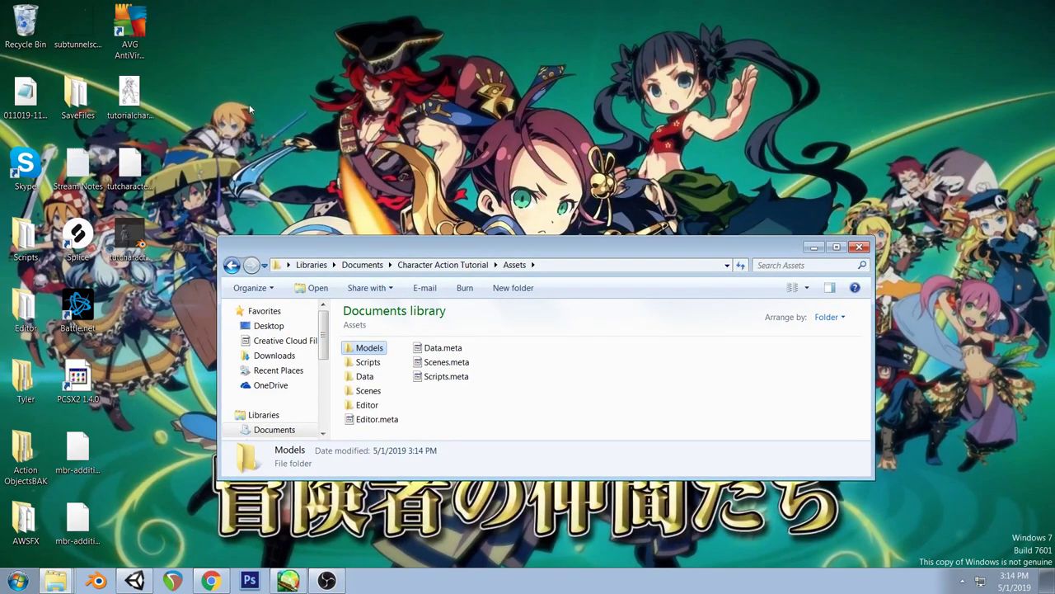
Move the tutcharactermodel Blender file from the desktop into the Models folder and open that folder maximized
{"action": "left_click", "coordinate": [132, 237]}
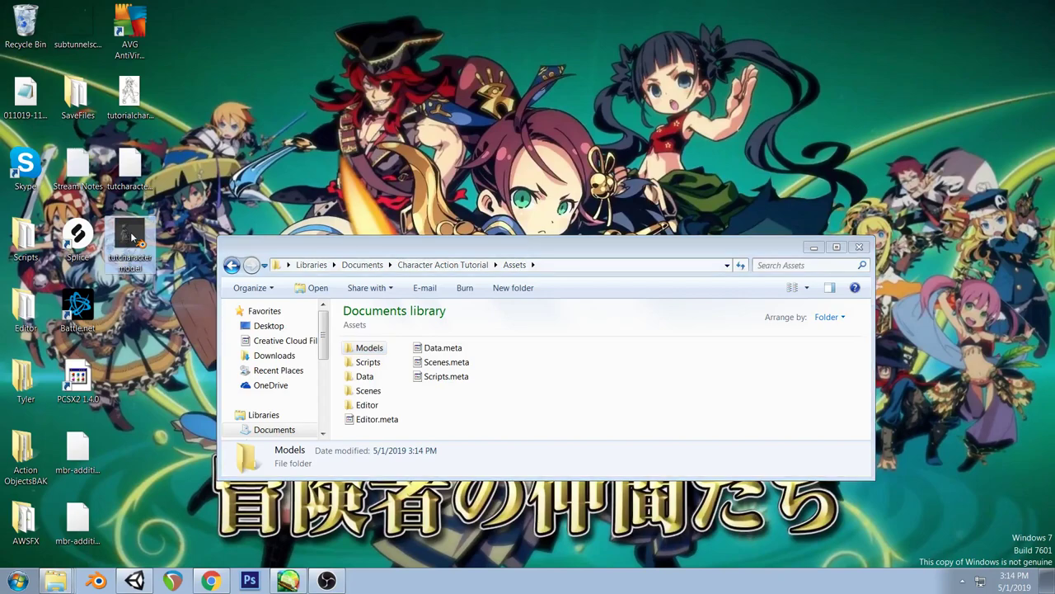
{"action": "left_click_drag", "start_coordinate": [132, 238], "coordinate": [361, 351]}
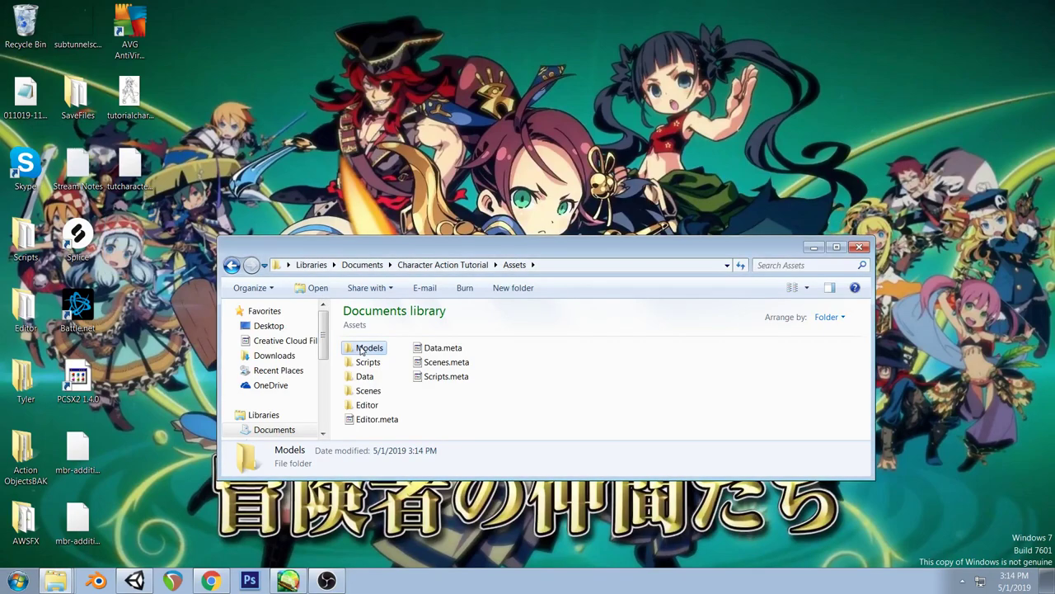
{"action": "double_click", "coordinate": [361, 349]}
{"action": "left_click", "coordinate": [836, 246]}
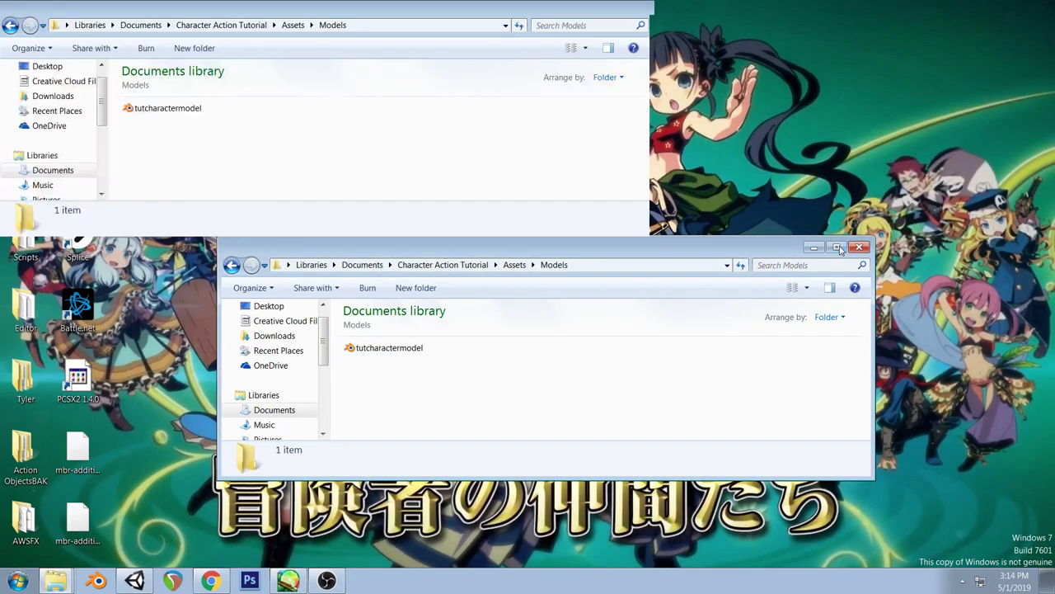
Switch to Unity, select the tutcharactermodel asset in the Models folder, and inspect the character in an enlarged, rotated preview
{"action": "left_click", "coordinate": [138, 582]}
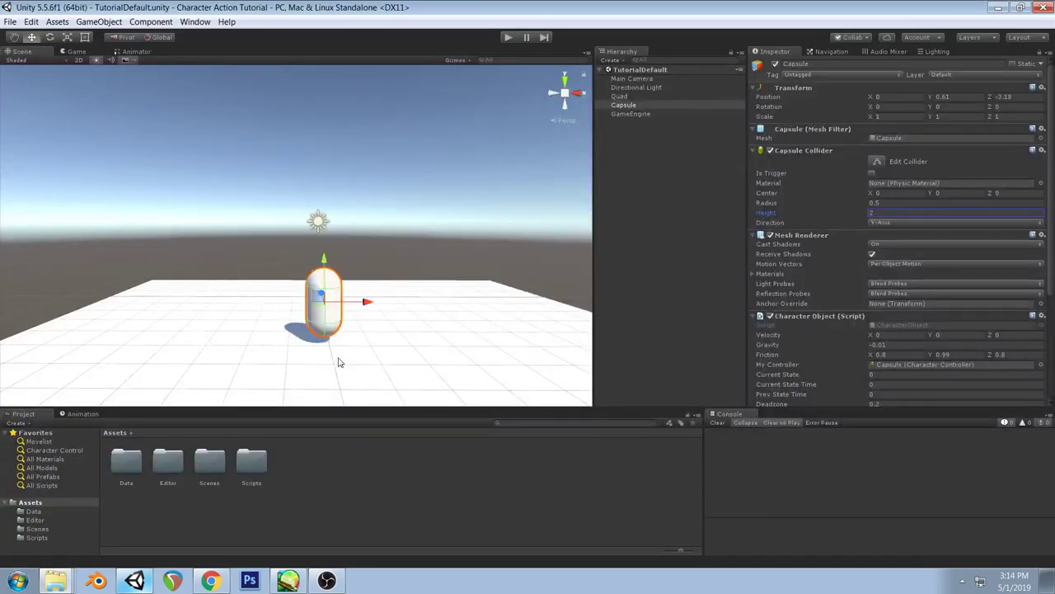
{"action": "double_click", "coordinate": [208, 461]}
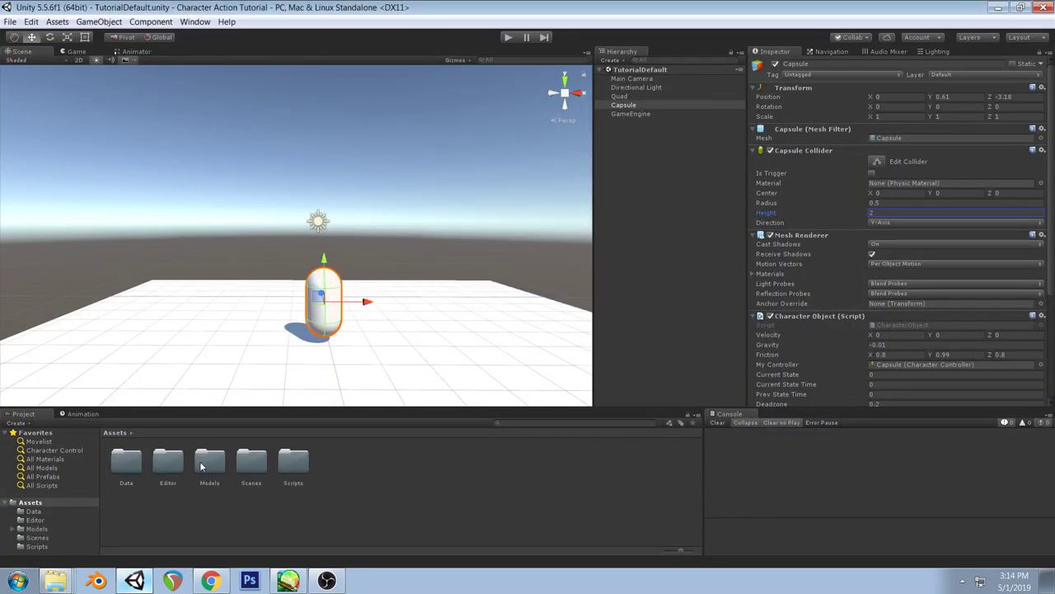
{"action": "left_click", "coordinate": [169, 462]}
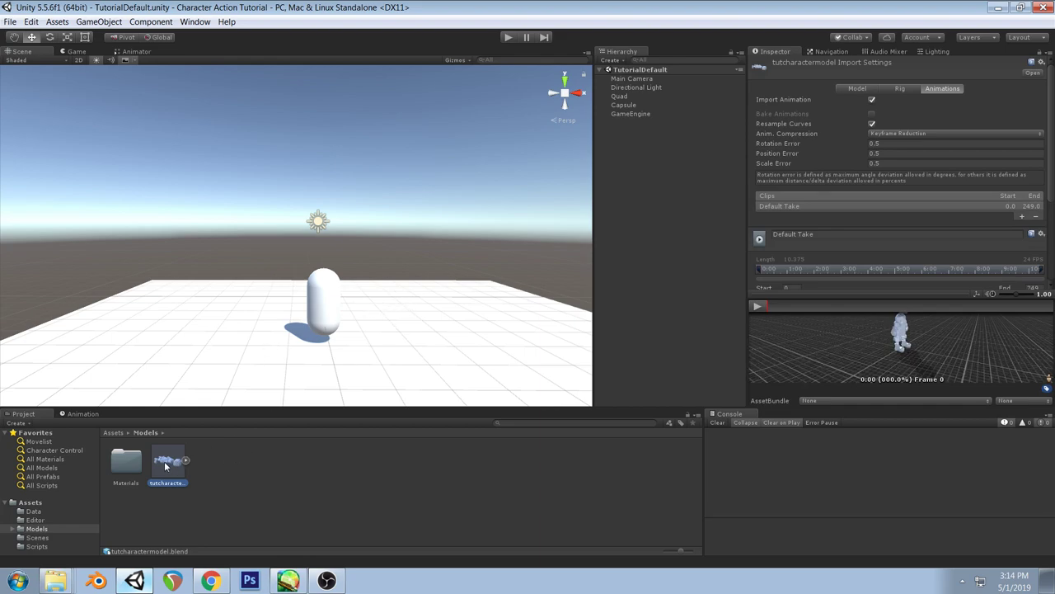
{"action": "left_click_drag", "start_coordinate": [788, 305], "coordinate": [794, 240]}
{"action": "left_click_drag", "start_coordinate": [874, 313], "coordinate": [887, 330]}
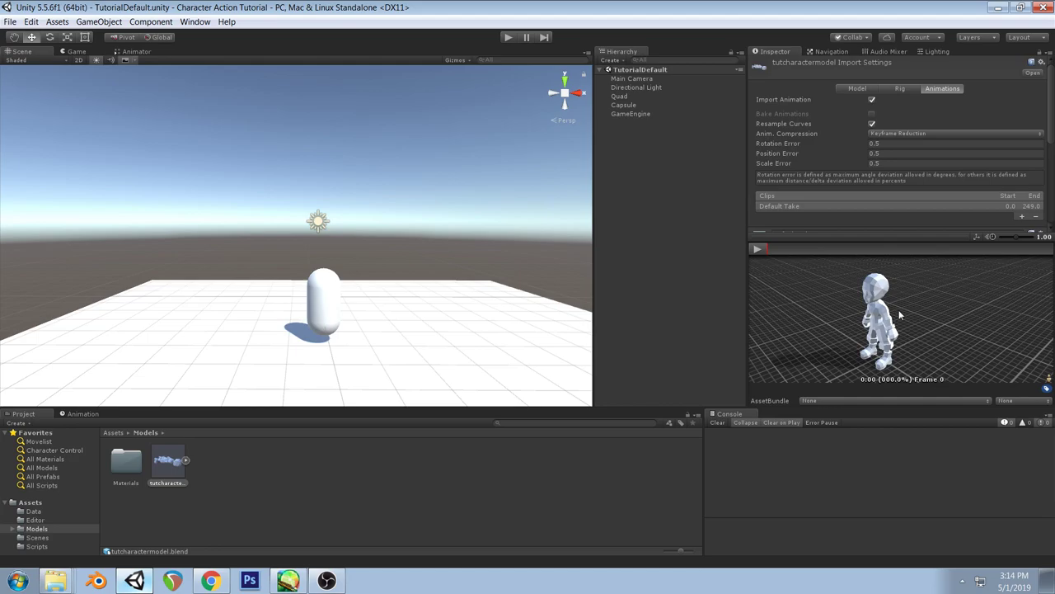
{"action": "left_click", "coordinate": [288, 581]}
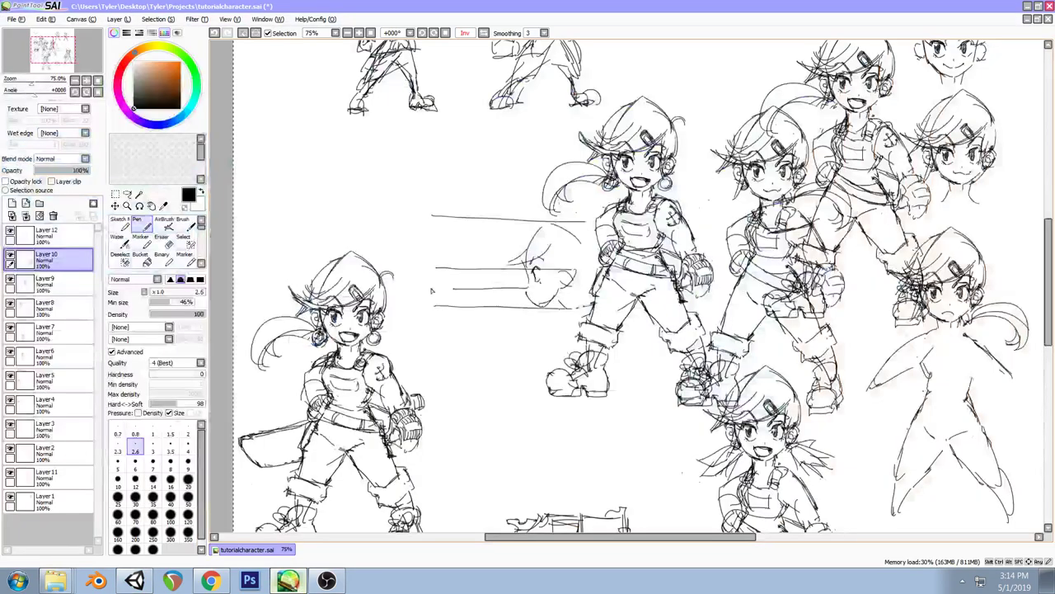
{"action": "left_click", "coordinate": [1027, 6]}
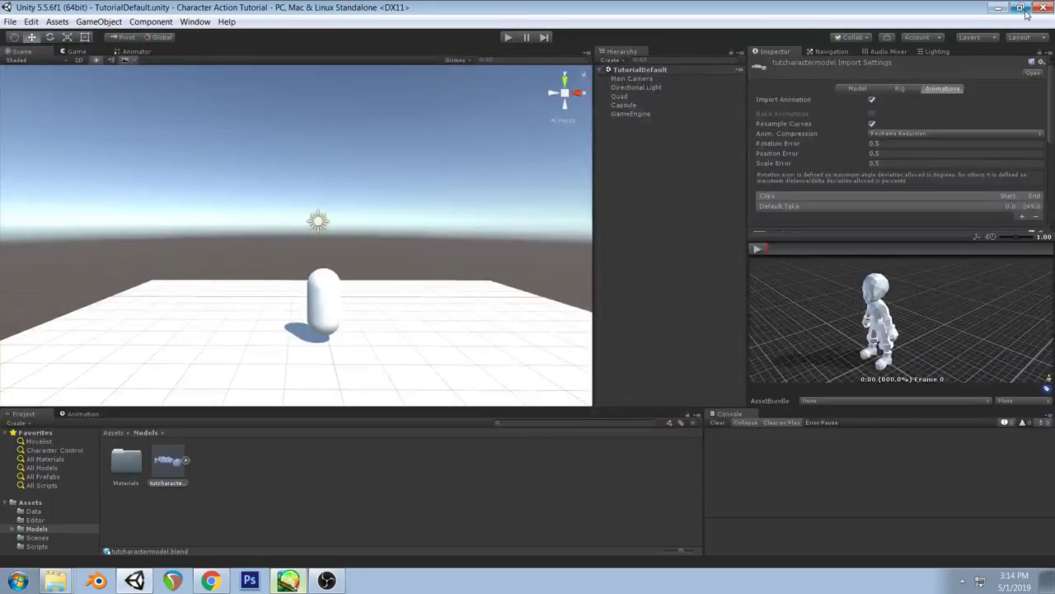
{"action": "left_click", "coordinate": [326, 580]}
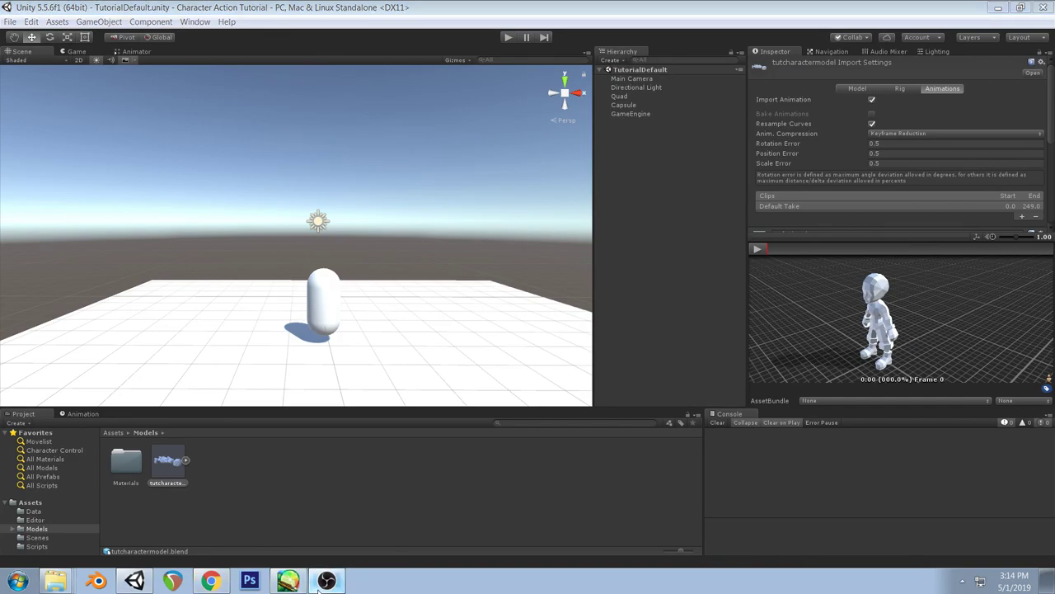
{"action": "left_click", "coordinate": [766, 109]}
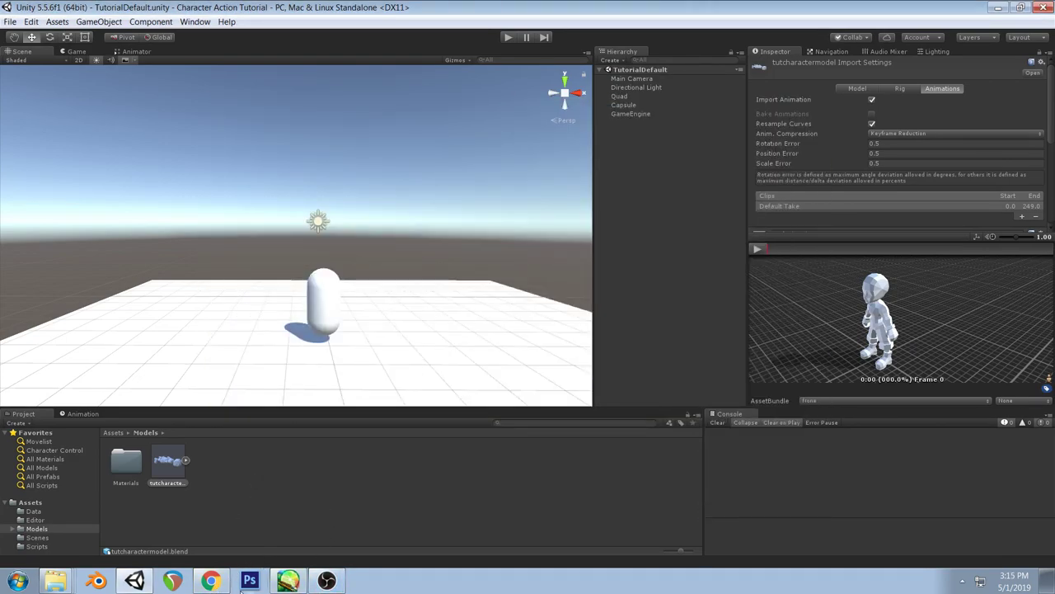
Close PaintTool SAI without saving the changes to tutorialcharacter.sai
{"action": "left_click", "coordinate": [134, 581]}
{"action": "left_click", "coordinate": [1049, 5]}
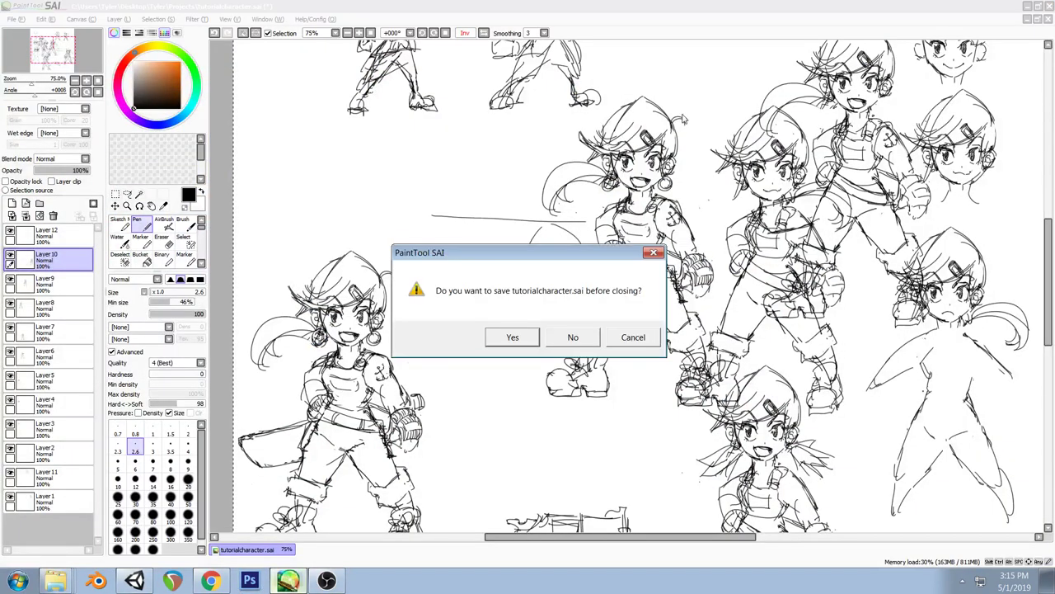
{"action": "left_click", "coordinate": [551, 341]}
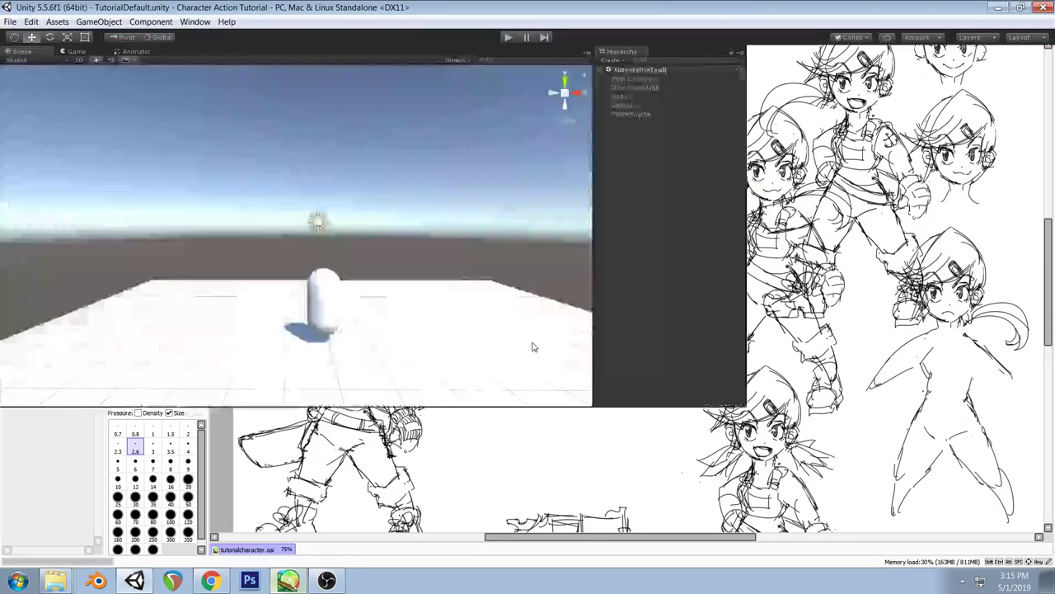
Open the tutcharactermodel asset from Unity's Models folder in Blender
{"action": "double_click", "coordinate": [169, 462]}
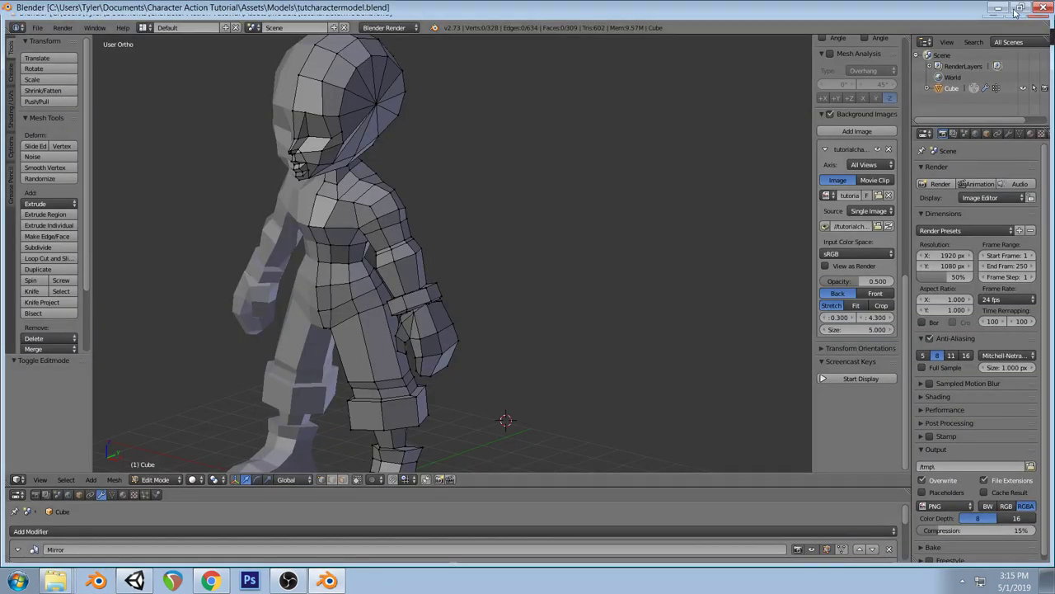
In the side-view wireframe, rotate the neck's top edge loop about -13.7° and move it about 0.07 along Y and 0.02 up
{"action": "key", "text": "KP_3"}
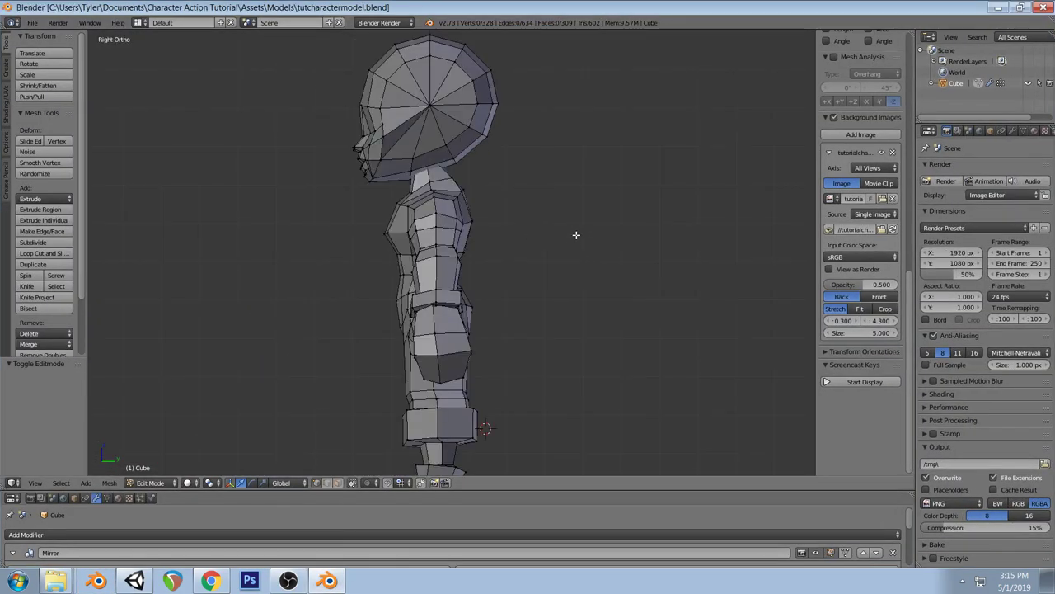
{"action": "middle_click_drag", "start_coordinate": [577, 235], "coordinate": [578, 274], "text": "shift"}
{"action": "key", "text": "z"}
{"action": "scroll", "coordinate": [489, 250], "scroll_direction": "up", "scroll_amount": 1}
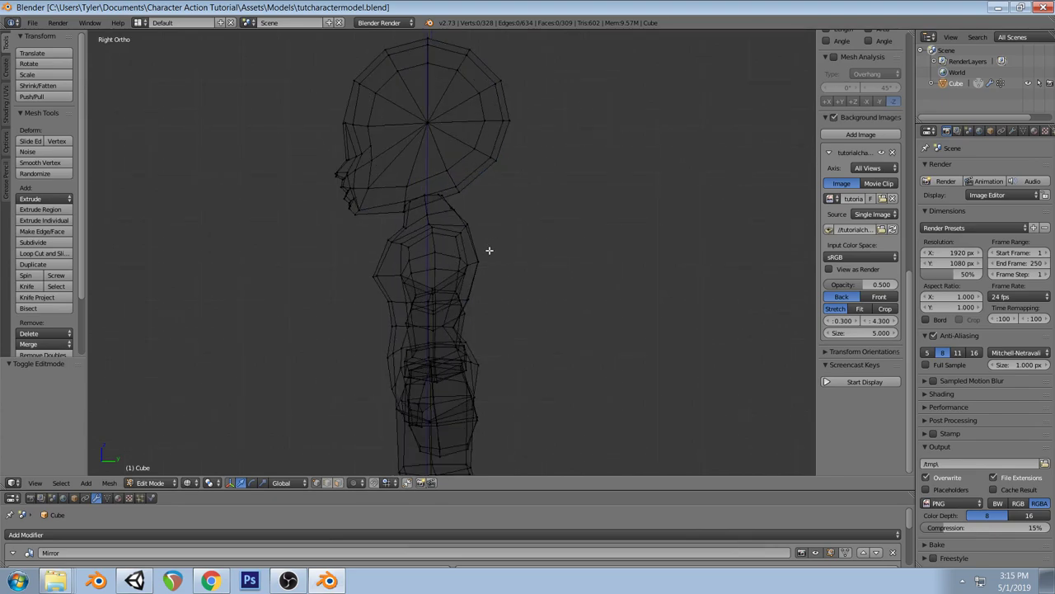
{"action": "right_click", "coordinate": [420, 197], "text": "alt"}
{"action": "key", "text": "a"}
{"action": "right_click", "coordinate": [418, 202], "text": "alt"}
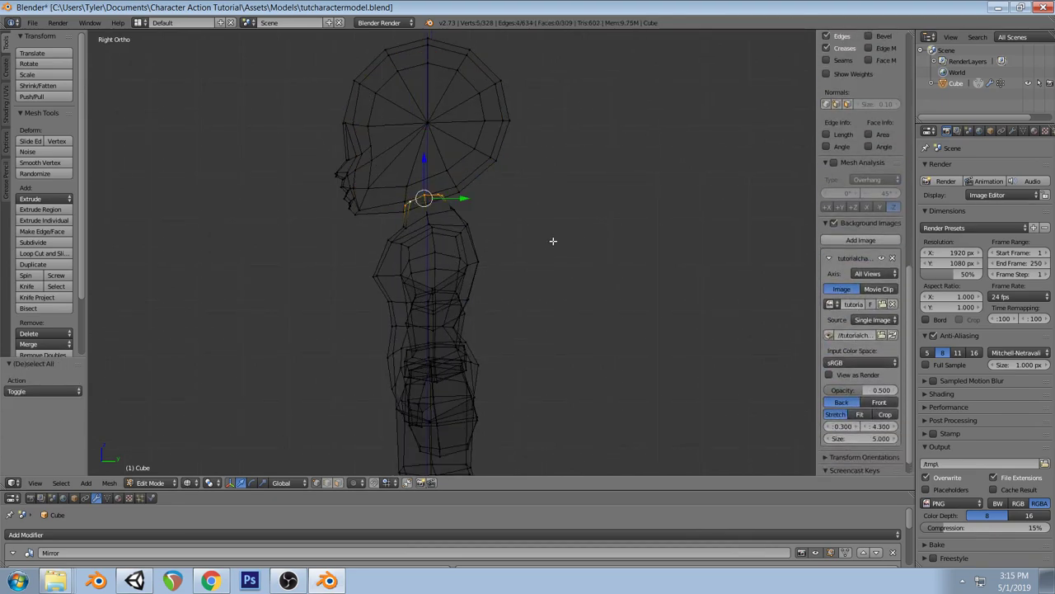
{"action": "key", "text": "r"}
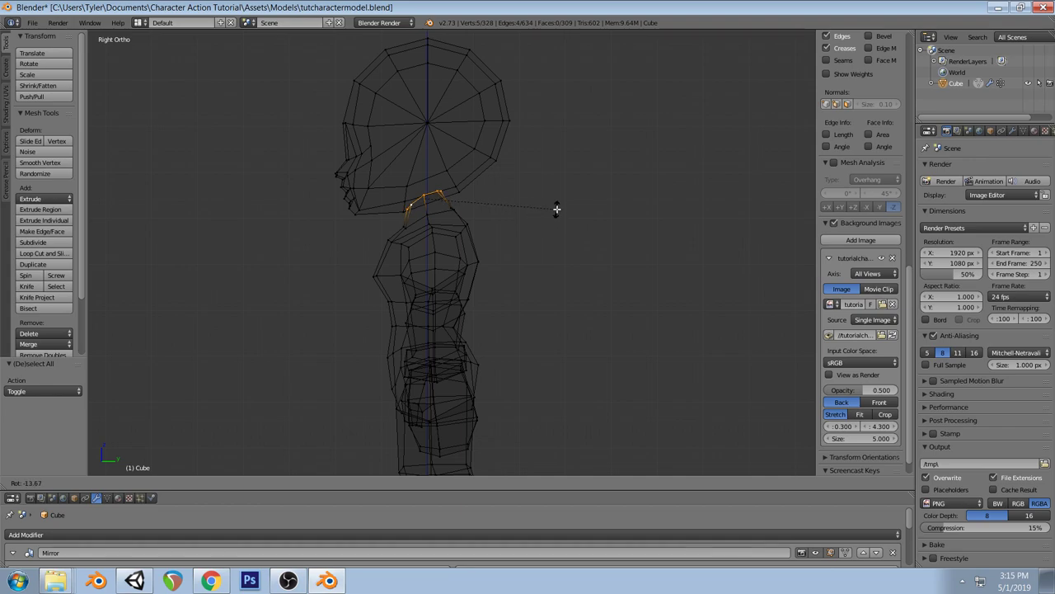
{"action": "left_click", "coordinate": [556, 209]}
{"action": "key", "text": "g"}
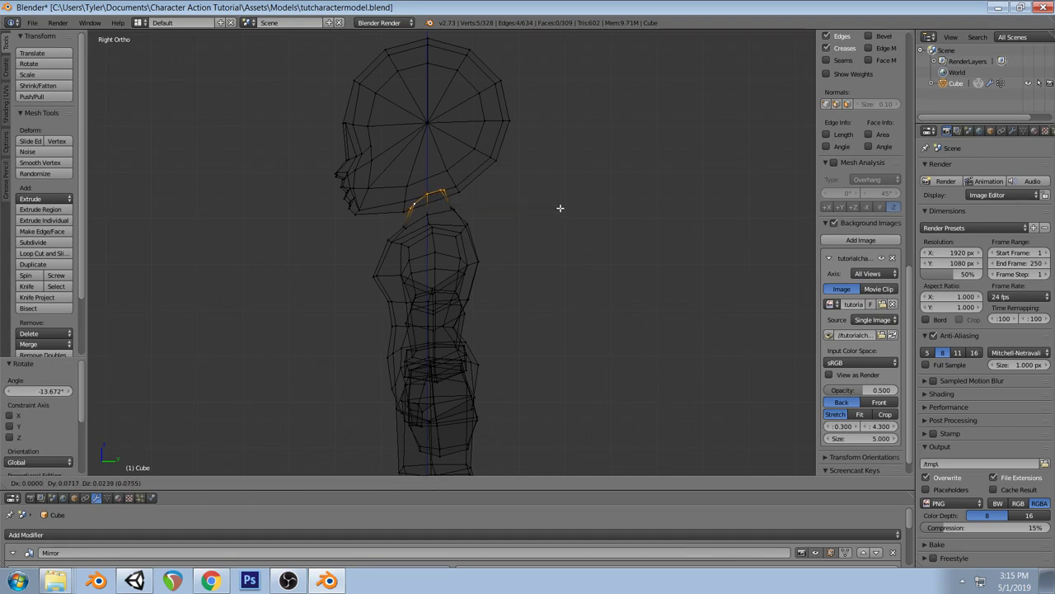
{"action": "left_click", "coordinate": [560, 208]}
Move the vertex at the back of the neck about 0.07 along Y and 0.06 up
{"action": "key", "text": "a"}
{"action": "right_click", "coordinate": [452, 204]}
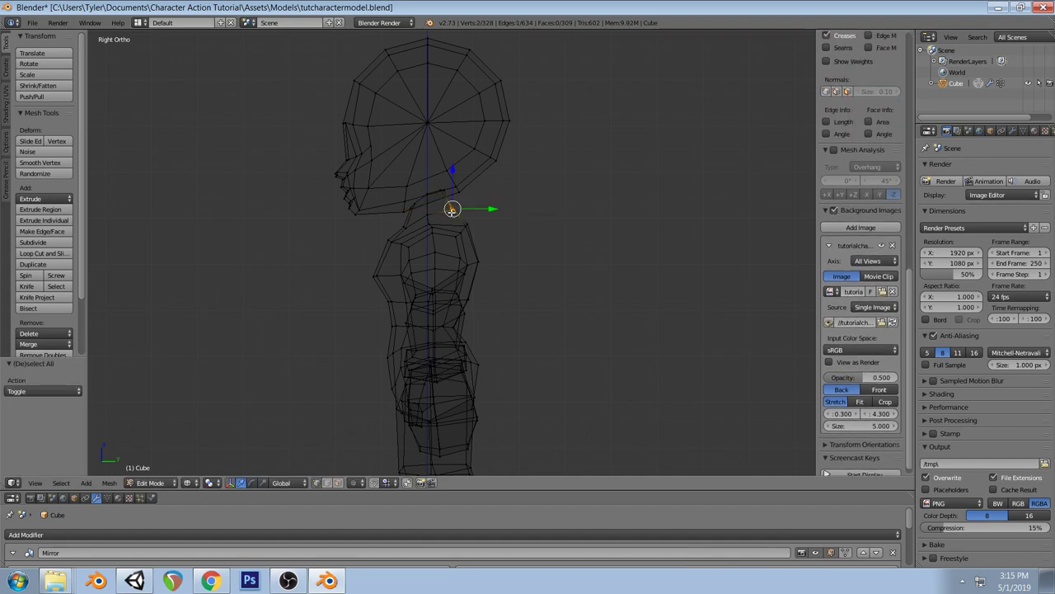
{"action": "key", "text": "g"}
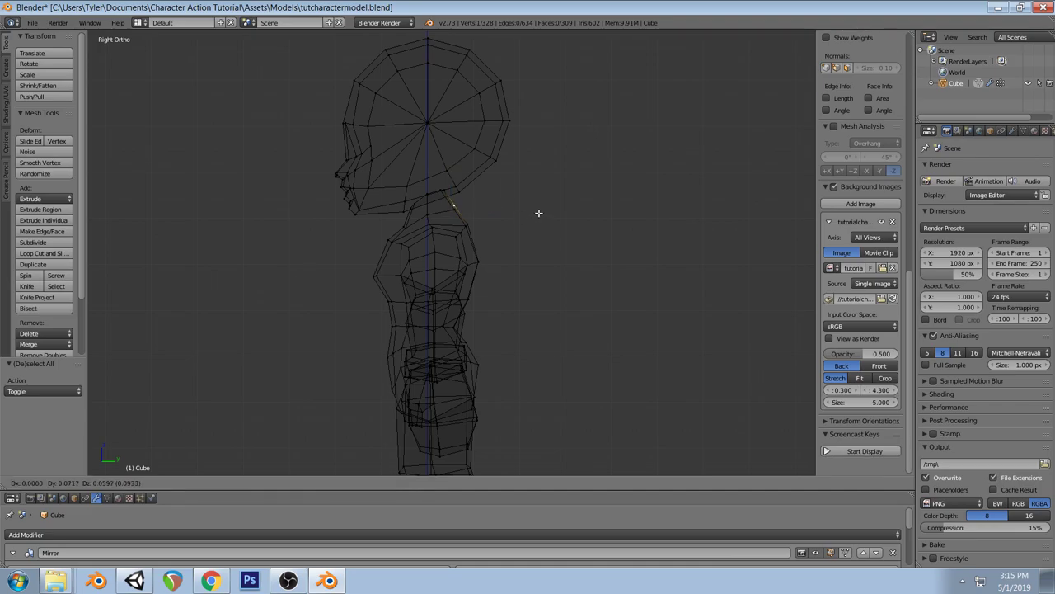
{"action": "left_click", "coordinate": [539, 212]}
{"action": "key", "text": "a"}
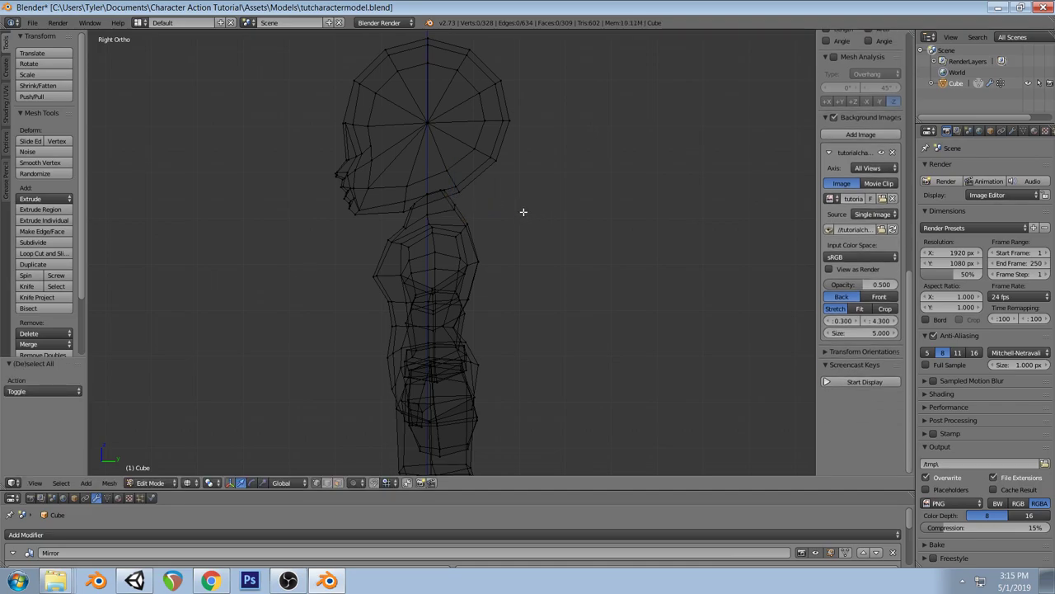
Try to reposition the whole linked head mesh above the neck
{"action": "middle_click_drag", "start_coordinate": [511, 168], "coordinate": [512, 201], "text": "shift"}
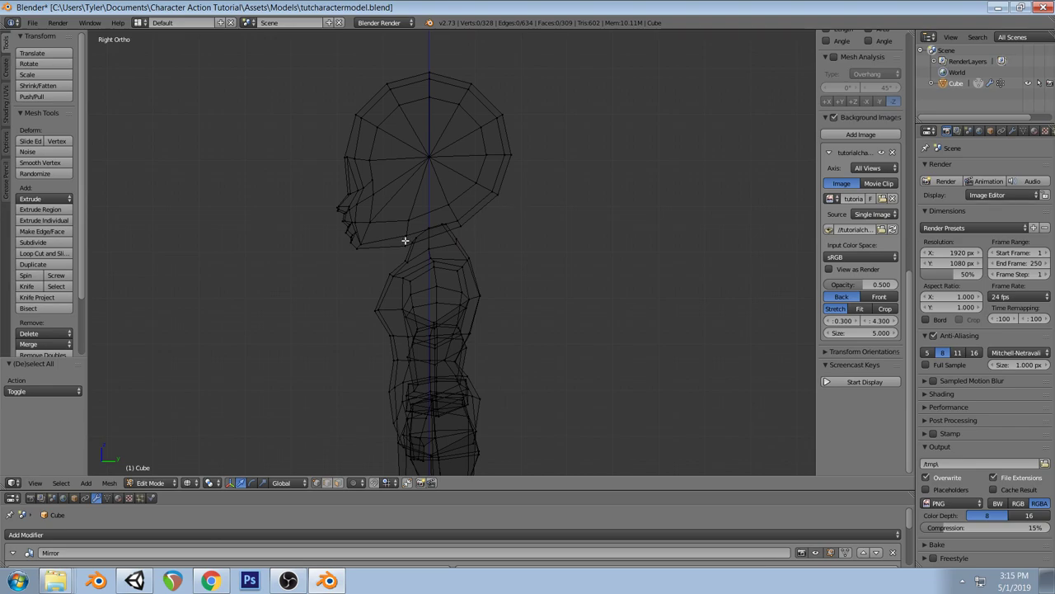
{"action": "key", "text": "l"}
{"action": "key", "text": "g"}
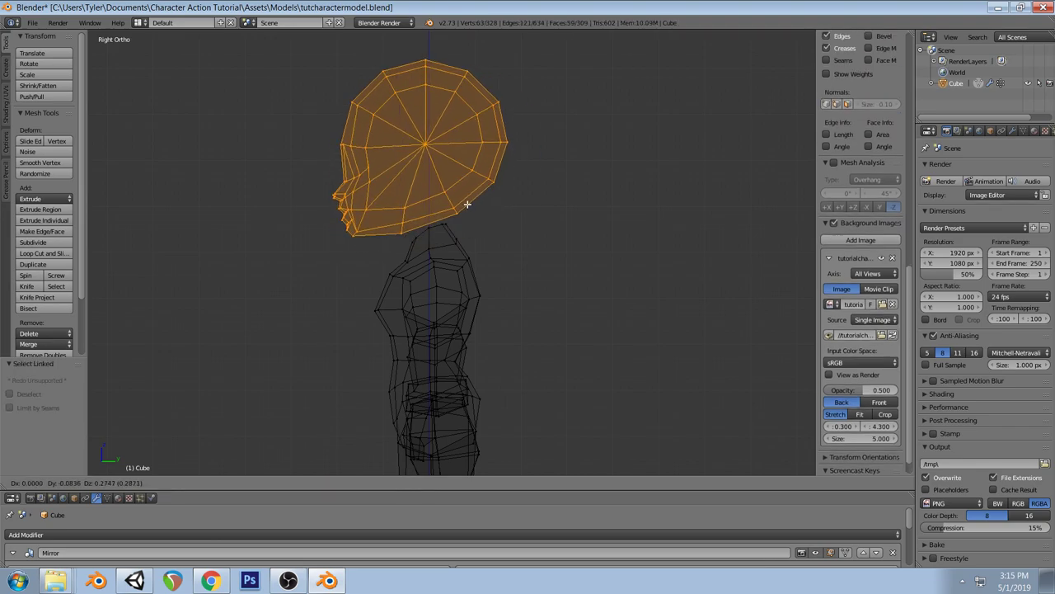
{"action": "left_click", "coordinate": [461, 209]}
{"action": "key", "text": "z"}
{"action": "middle_click_drag", "start_coordinate": [461, 208], "coordinate": [629, 228]}
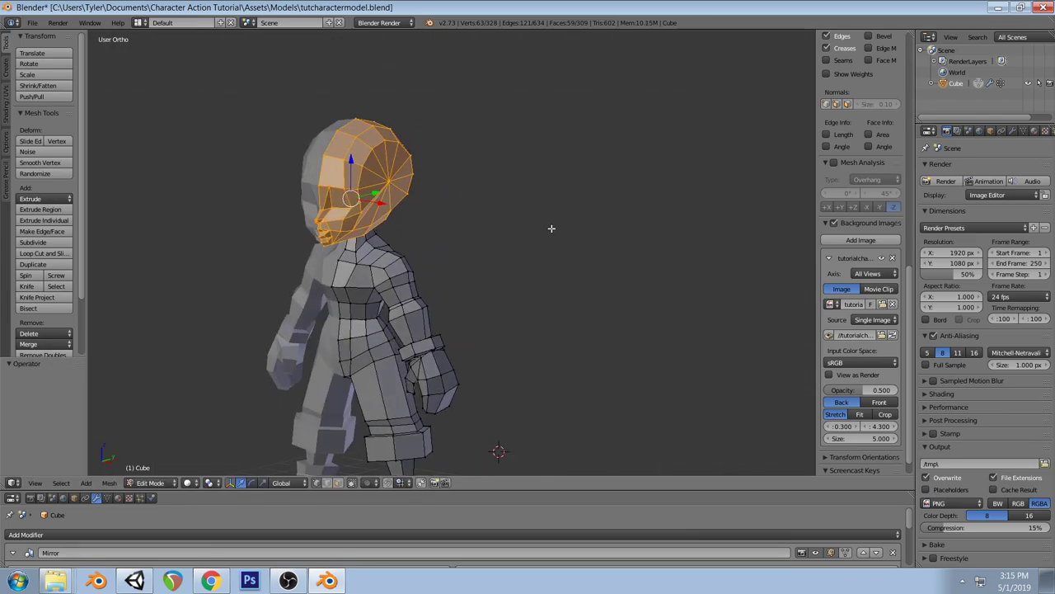
{"action": "key", "text": "KP_1"}
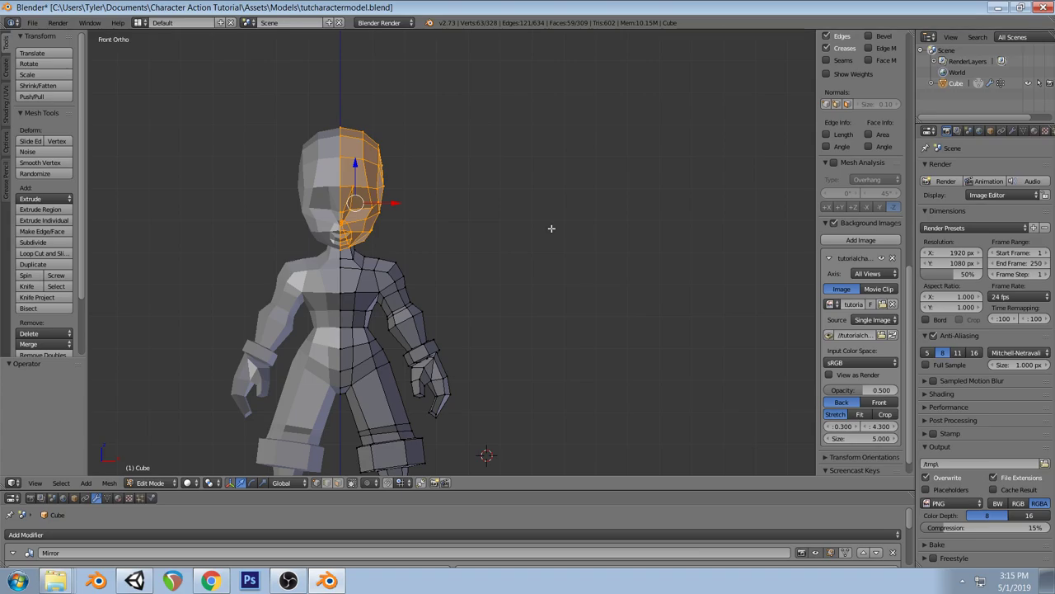
Raise the vertices on the underside of the head, directly above the neck, by about 0.14 along Z
{"action": "key", "text": "KP_3"}
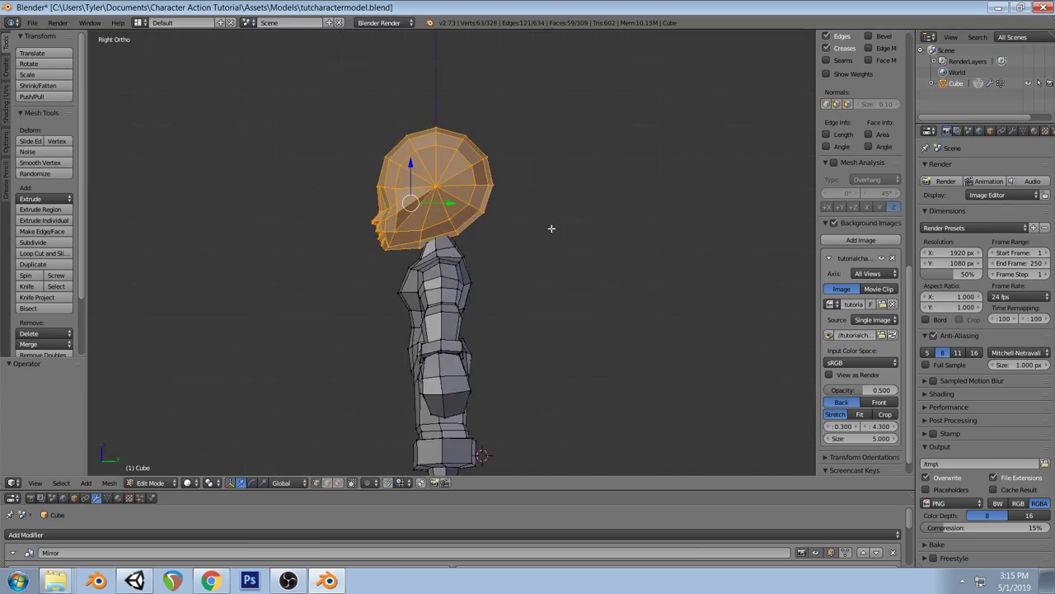
{"action": "right_click", "coordinate": [422, 246]}
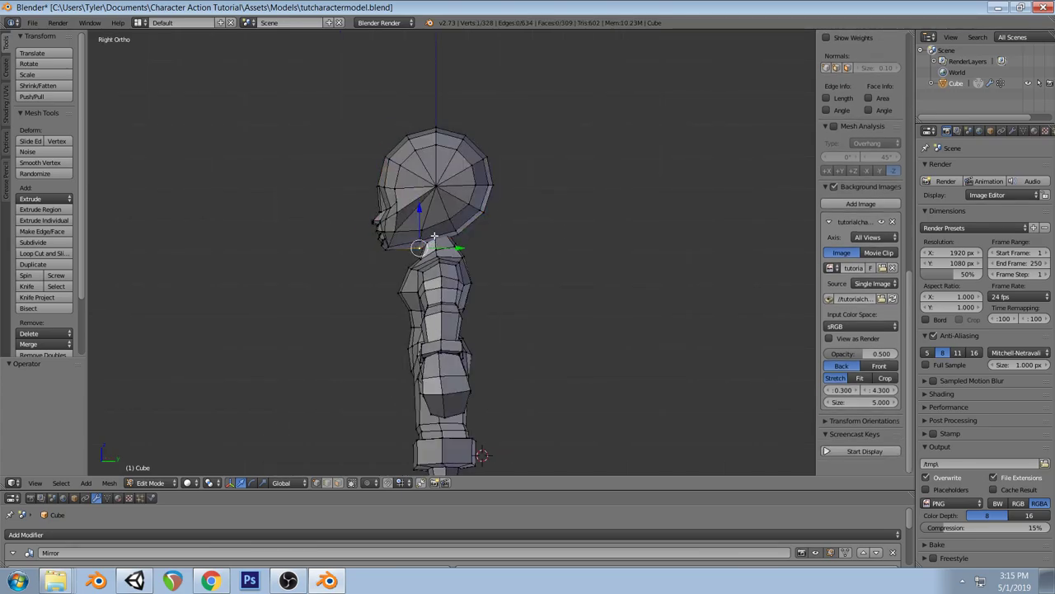
{"action": "scroll", "coordinate": [860, 330], "scroll_direction": "up", "scroll_amount": 2}
{"action": "right_click", "coordinate": [454, 231], "text": "ctrl"}
{"action": "right_click", "coordinate": [450, 216], "text": "ctrl"}
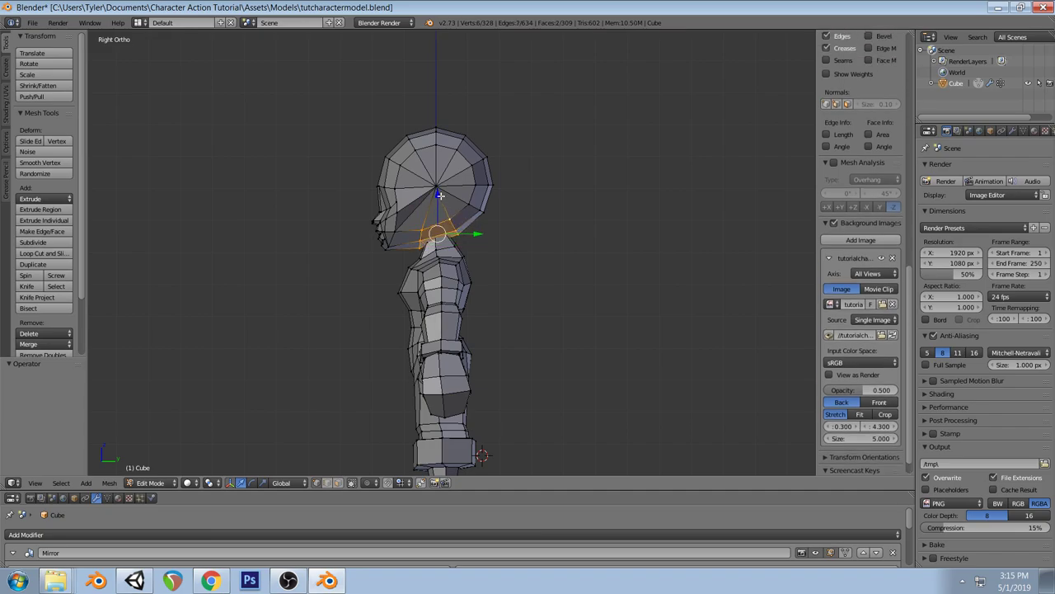
{"action": "key", "text": "g"}
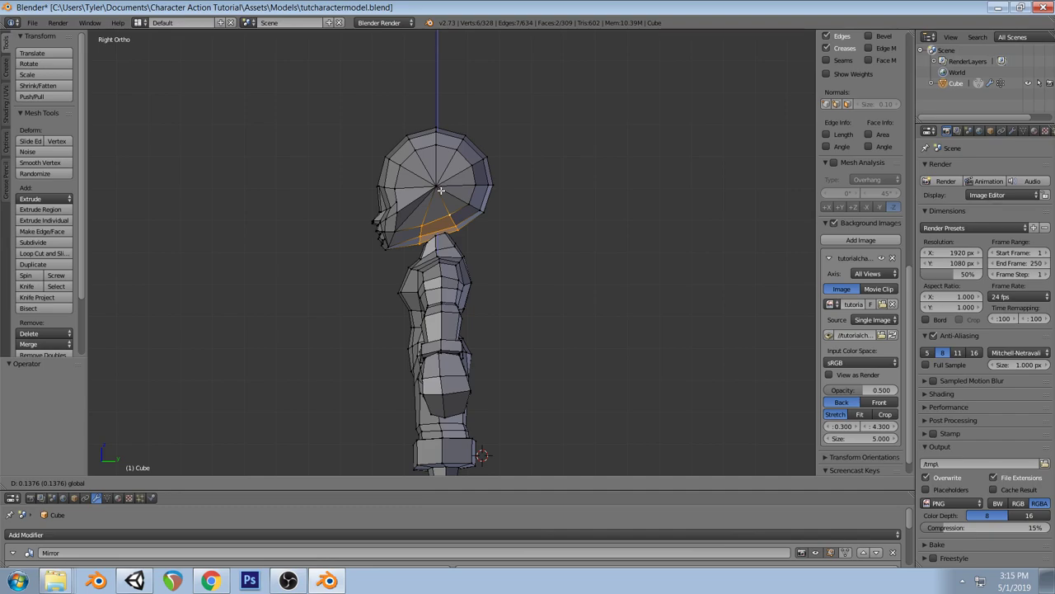
{"action": "left_click", "coordinate": [441, 190]}
{"action": "scroll", "coordinate": [861, 329], "scroll_direction": "down", "scroll_amount": 2}
{"action": "scroll", "coordinate": [437, 248], "scroll_direction": "up", "scroll_amount": 3}
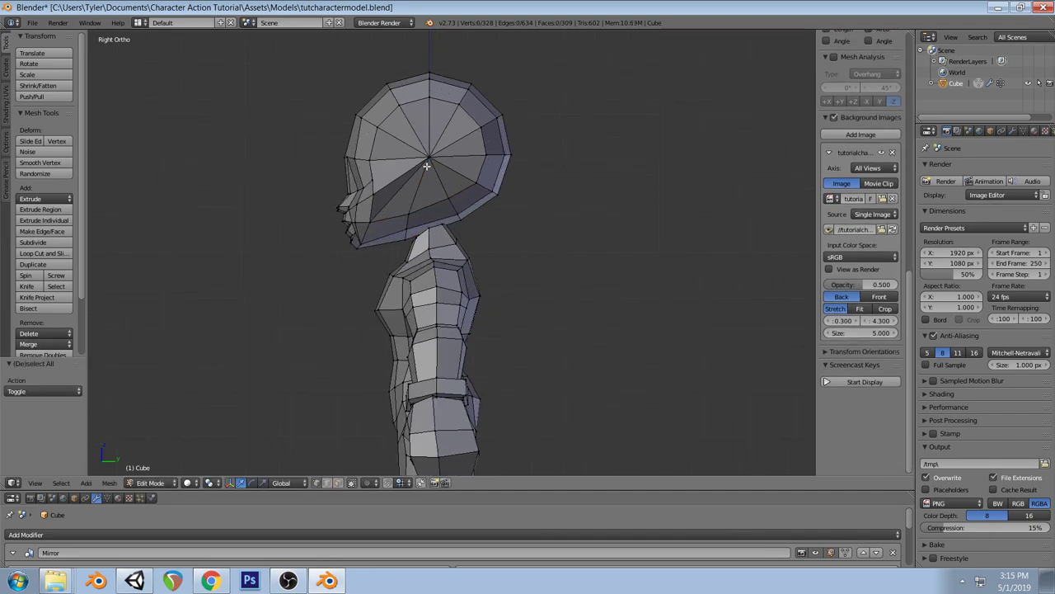
Shift the vertex on the side of the face about 0.036 along Y, and move the cheek vertex below it
{"action": "key", "text": "a"}
{"action": "right_click", "coordinate": [373, 179]}
{"action": "key", "text": "g"}
{"action": "key", "text": "y"}
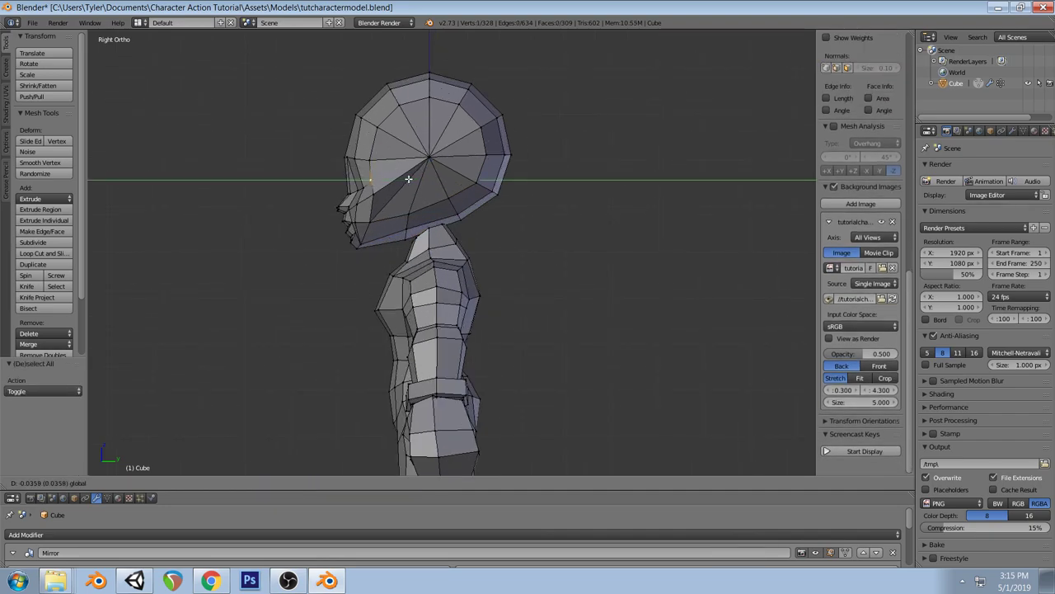
{"action": "left_click", "coordinate": [408, 179]}
{"action": "scroll", "coordinate": [861, 247], "scroll_direction": "down", "scroll_amount": 2}
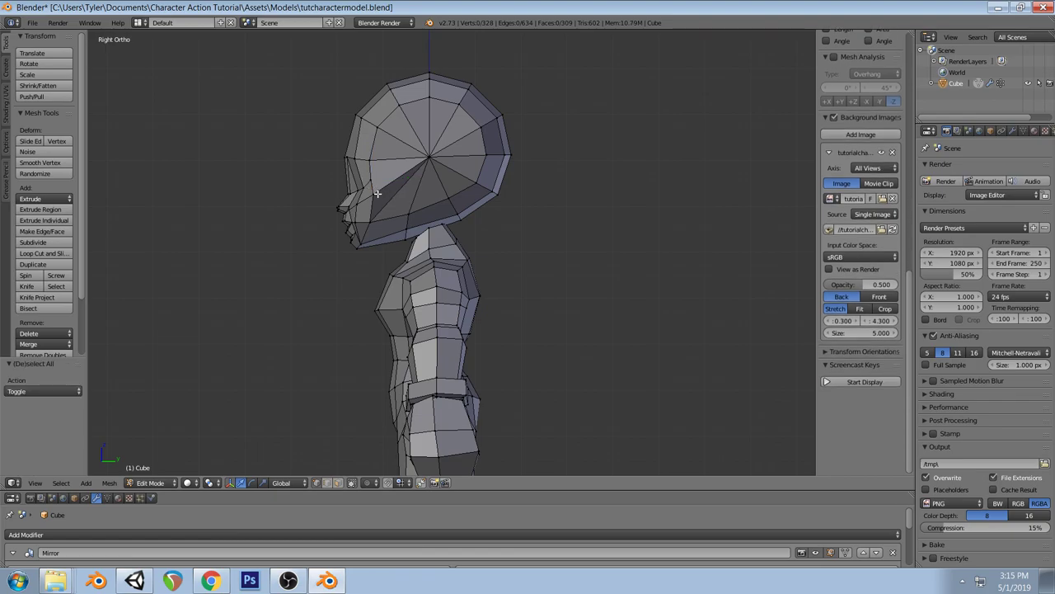
{"action": "key", "text": "g"}
{"action": "left_click", "coordinate": [434, 201]}
Examine the character's proportions at an angle and from the front in both wireframe and solid shading
{"action": "middle_click_drag", "start_coordinate": [435, 200], "coordinate": [471, 247]}
{"action": "key", "text": "KP_1"}
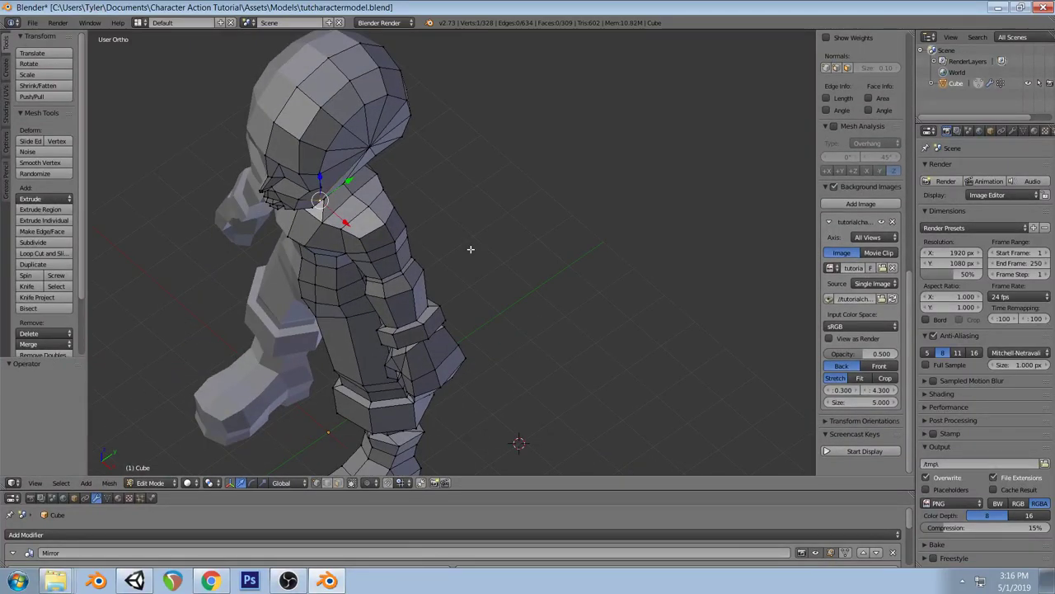
{"action": "key", "text": "z"}
{"action": "middle_click_drag", "start_coordinate": [455, 202], "coordinate": [511, 251], "text": "shift"}
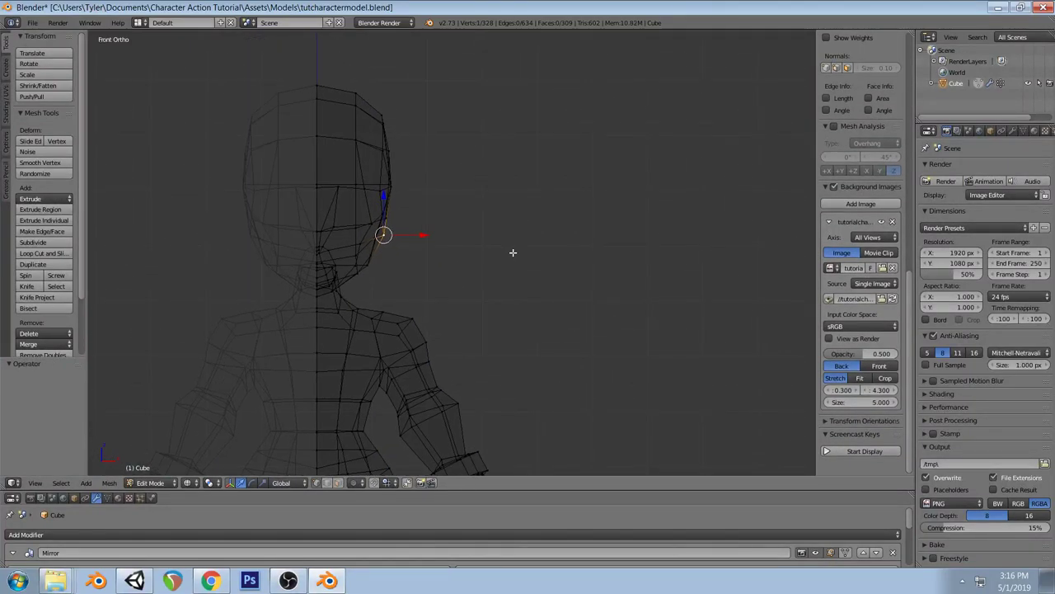
{"action": "scroll", "coordinate": [501, 326], "scroll_direction": "down", "scroll_amount": 4}
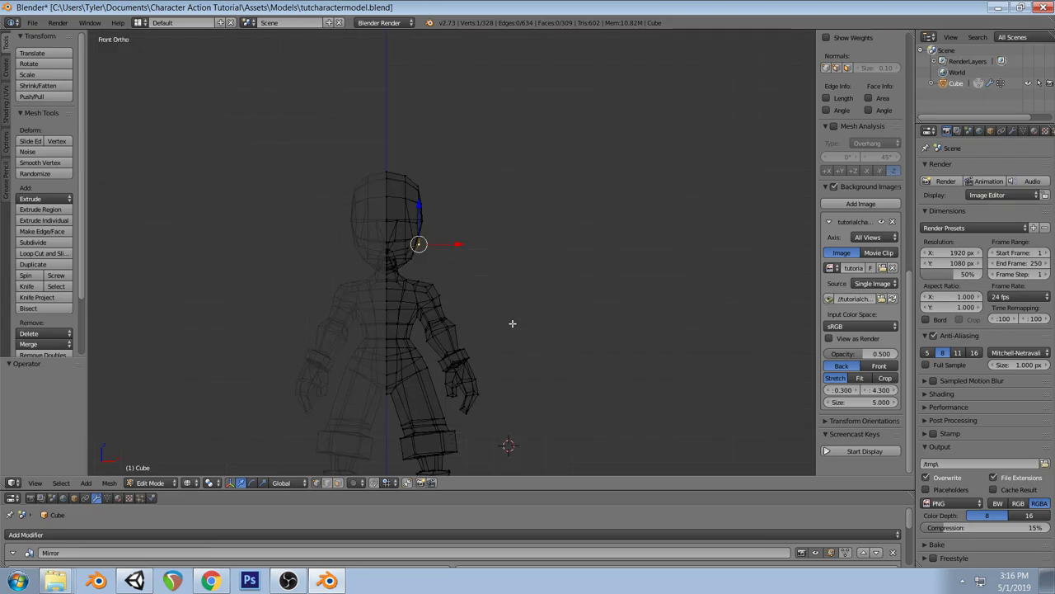
{"action": "key", "text": "z"}
{"action": "scroll", "coordinate": [512, 323], "scroll_direction": "down", "scroll_amount": 4}
{"action": "scroll", "coordinate": [512, 323], "scroll_direction": "up", "scroll_amount": 5}
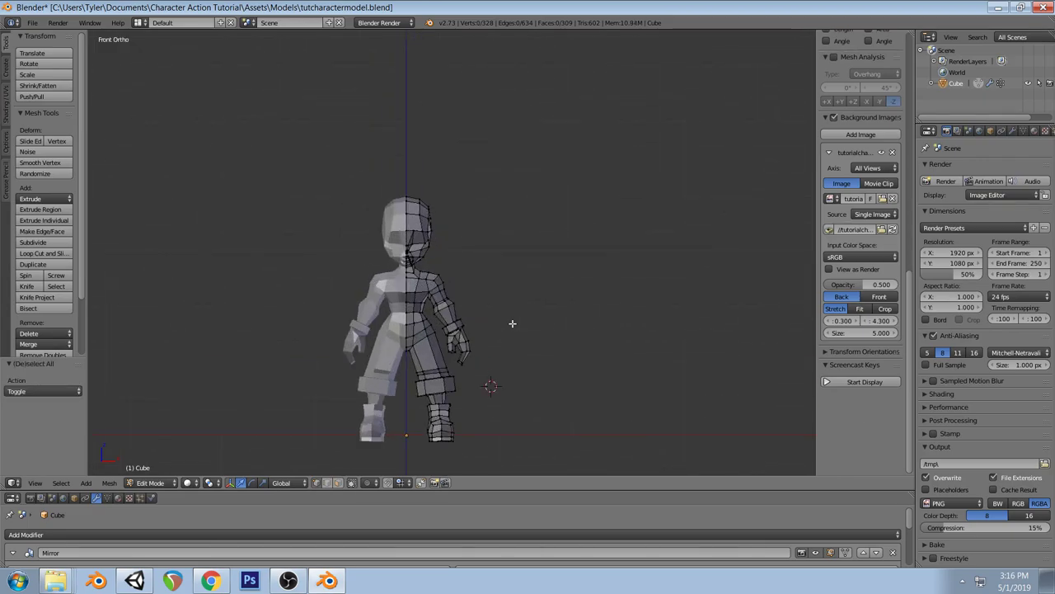
{"action": "key", "text": "a"}
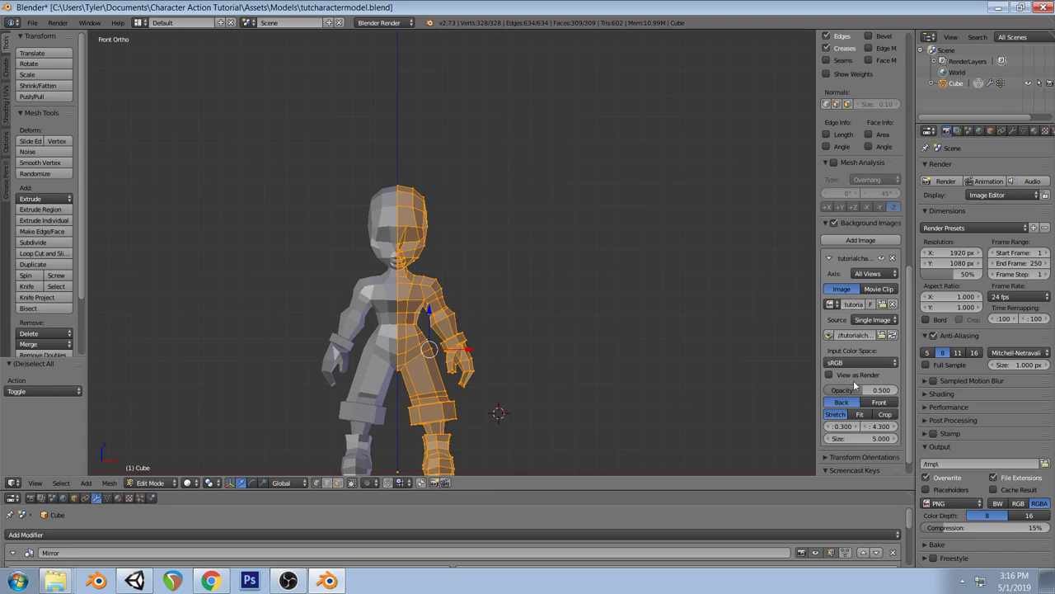
Replace the missing background image with tutorialcharacterblender.jpg from the Desktop folder
{"action": "scroll", "coordinate": [855, 385], "scroll_direction": "down", "scroll_amount": 1}
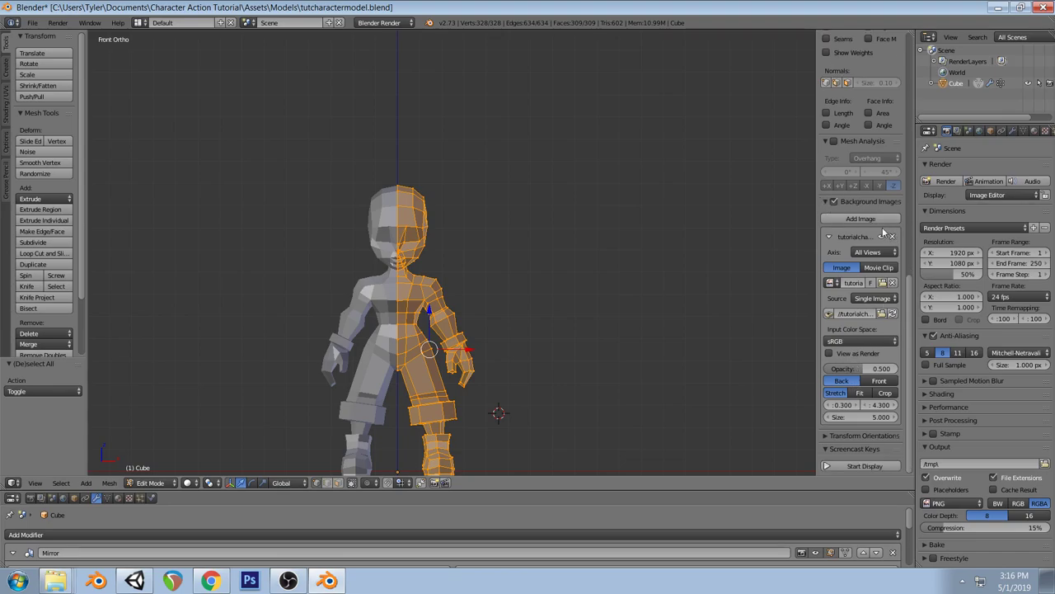
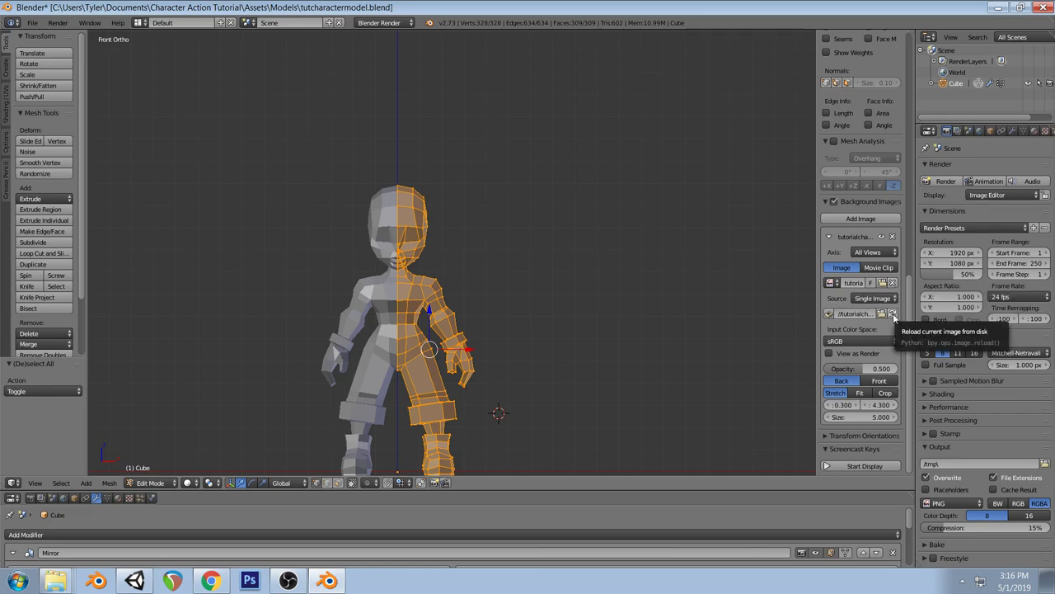
{"action": "left_click", "coordinate": [893, 316]}
{"action": "left_click", "coordinate": [893, 282]}
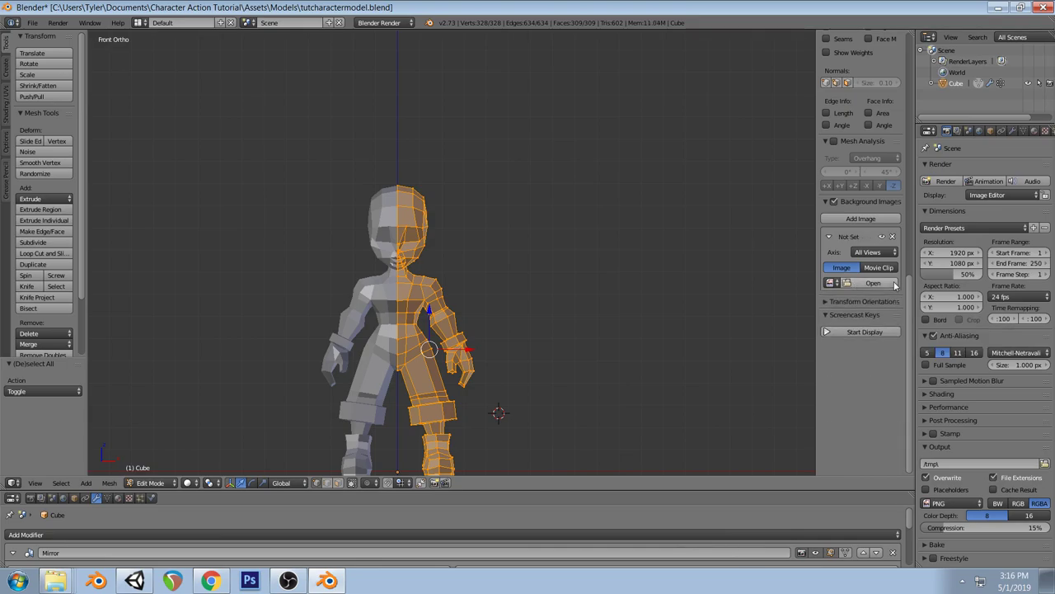
{"action": "left_click", "coordinate": [851, 284]}
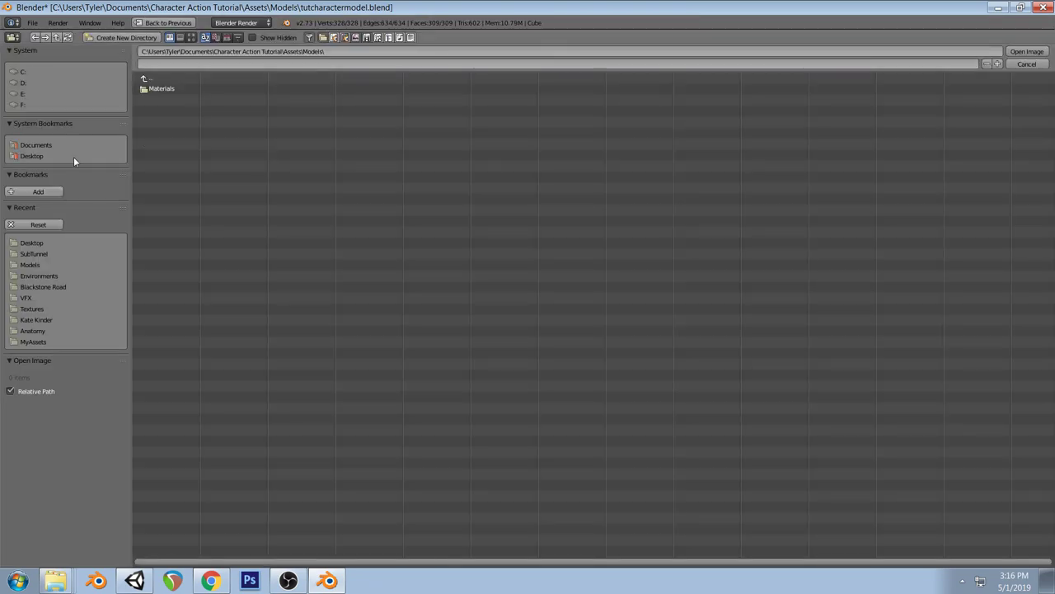
{"action": "left_click", "coordinate": [33, 243]}
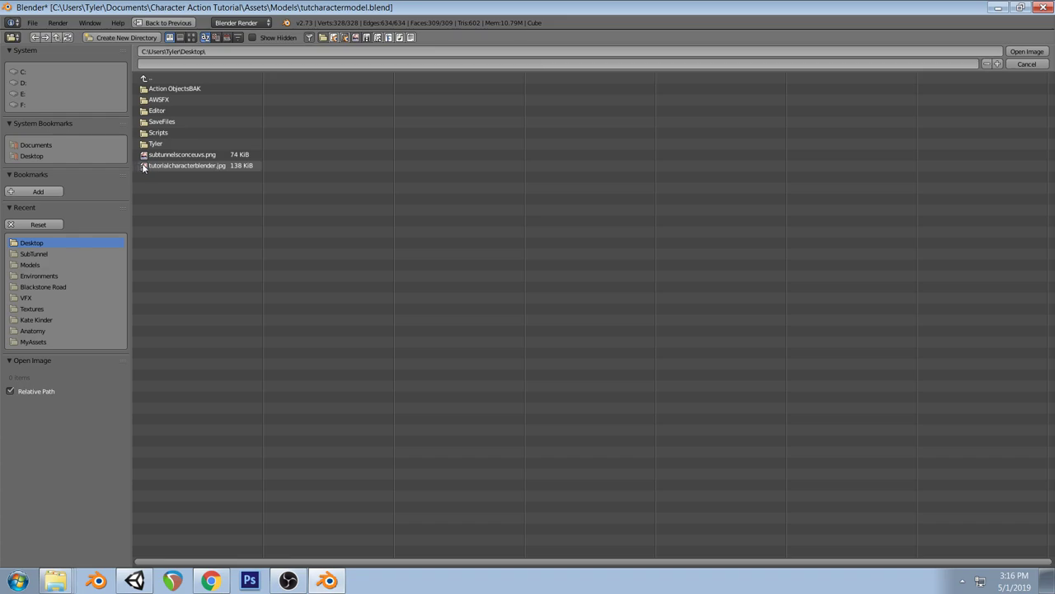
{"action": "left_click", "coordinate": [143, 167]}
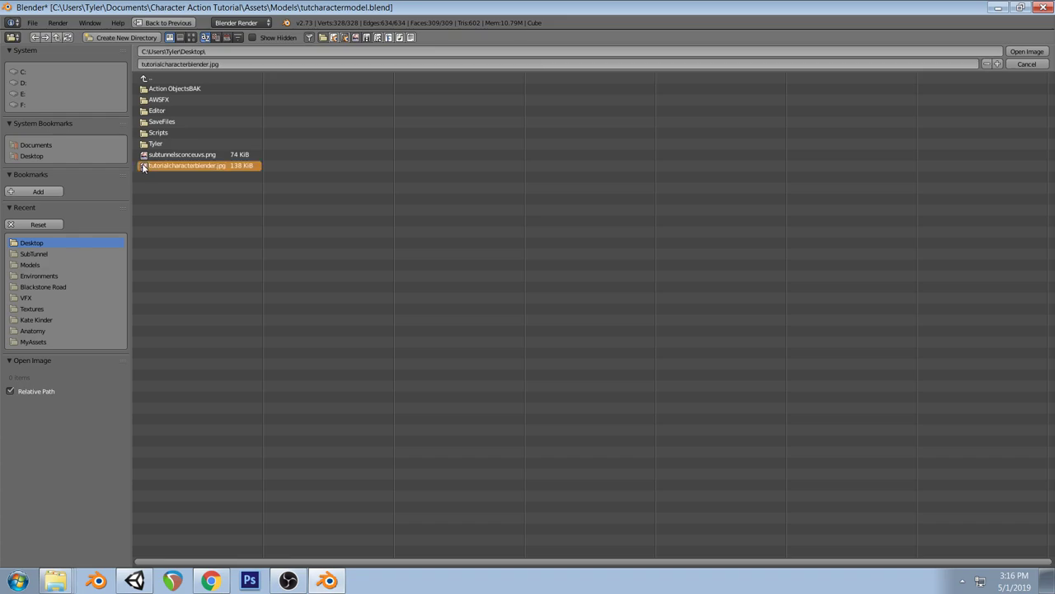
{"action": "double_click", "coordinate": [143, 167]}
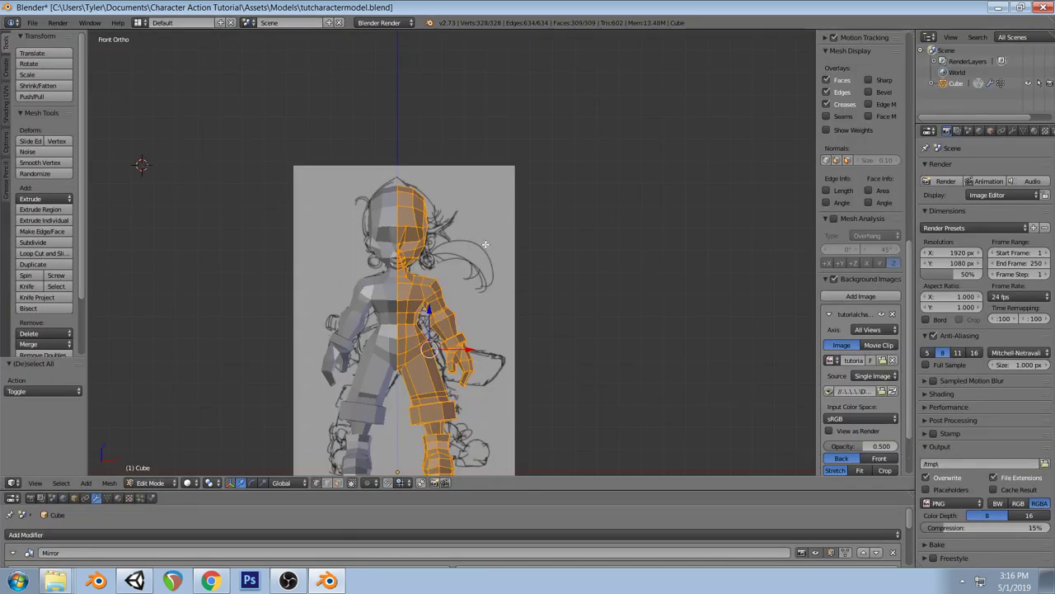
Clear the selection and move the centre vertex on the side of the head down about 0.3 to follow the sketch
{"action": "scroll", "coordinate": [486, 244], "scroll_direction": "up", "scroll_amount": 7}
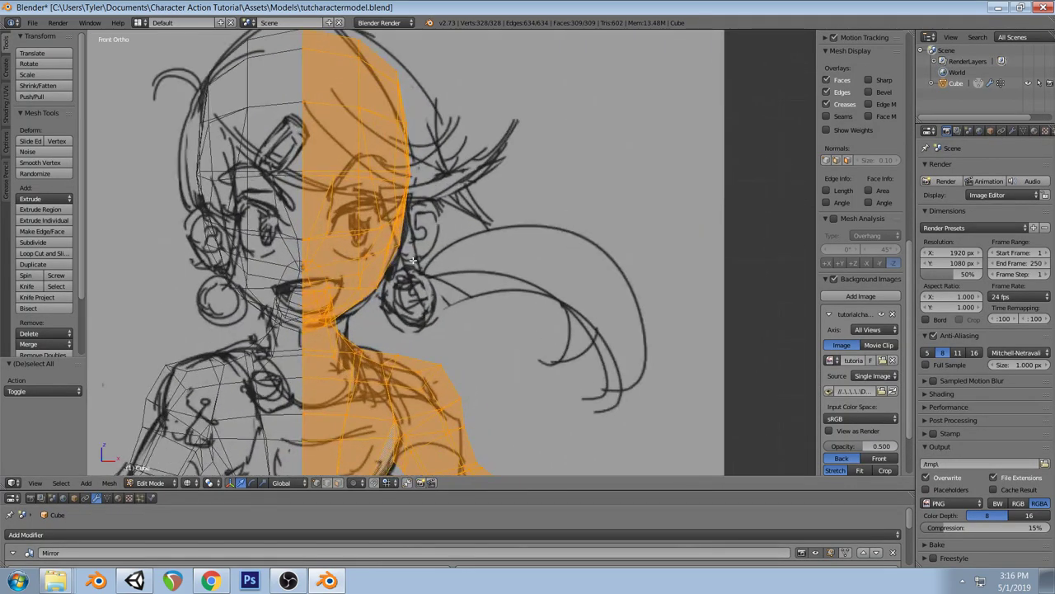
{"action": "key", "text": "z"}
{"action": "key", "text": "z"}
{"action": "right_click", "coordinate": [399, 243]}
{"action": "key", "text": "a"}
{"action": "key", "text": "z"}
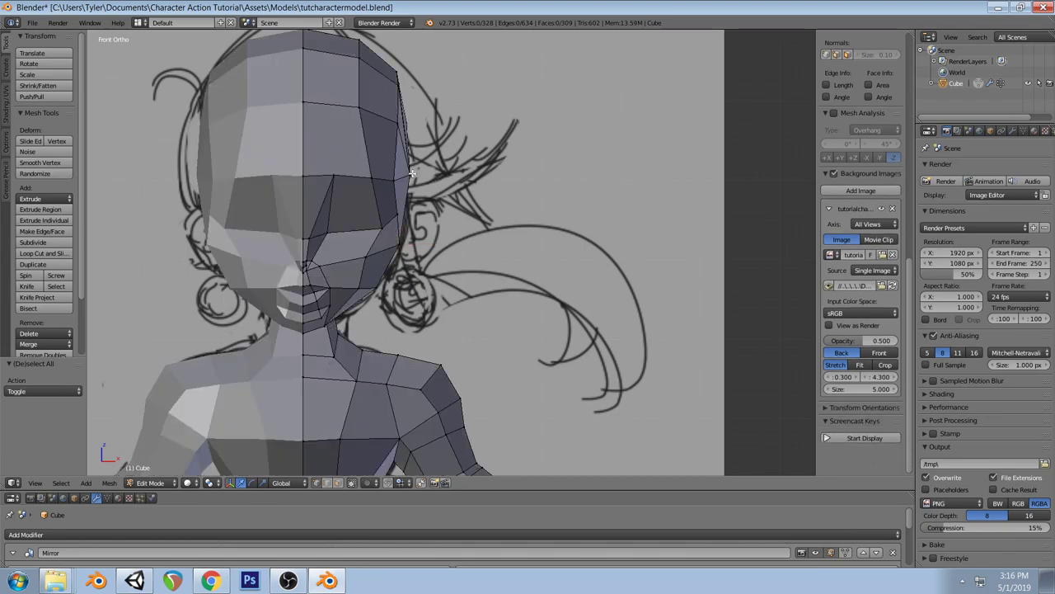
{"action": "key", "text": "KP_5"}
{"action": "right_click", "coordinate": [408, 174]}
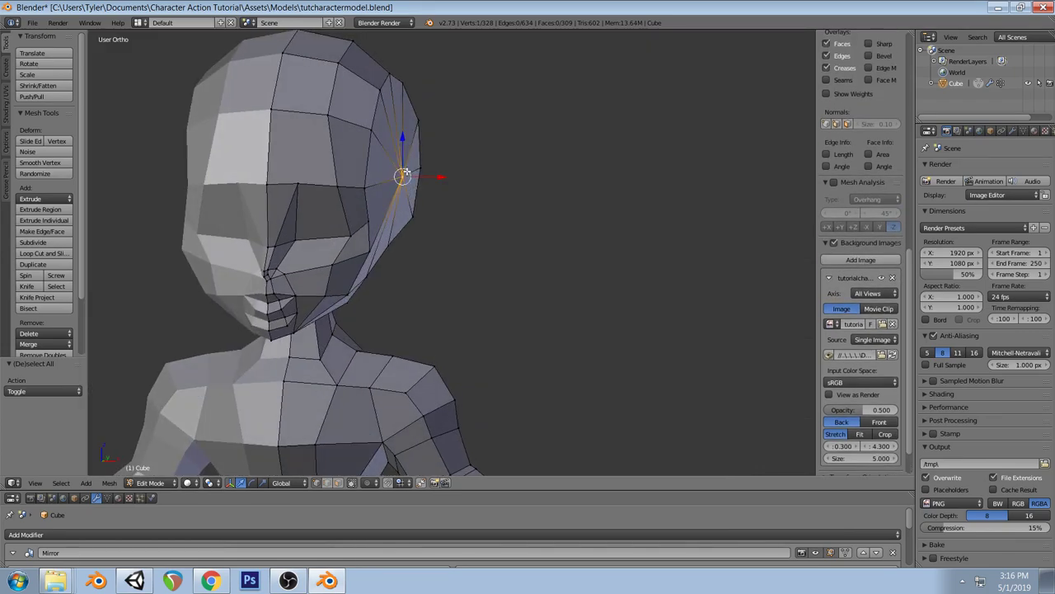
{"action": "key", "text": "KP_5"}
{"action": "key", "text": "z"}
{"action": "key", "text": "g"}
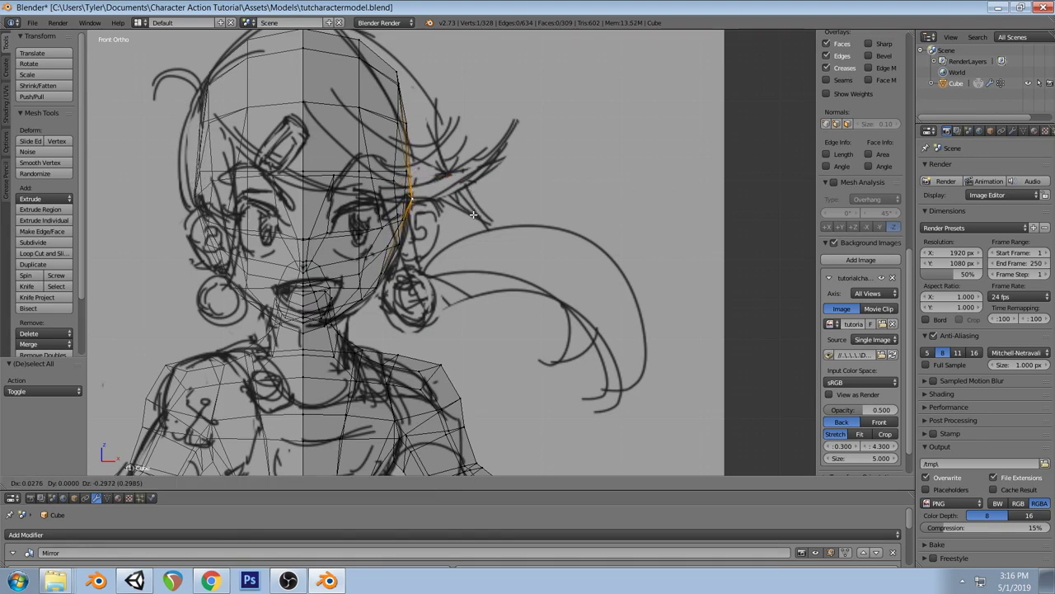
{"action": "left_click", "coordinate": [502, 203]}
Move the vertex at the outer edge of the cheek about -0.117 along X and -0.097 along Z
{"action": "key", "text": "z"}
{"action": "mouse_move", "coordinate": [502, 203]}
{"action": "middle_mouse_down"}
{"action": "mouse_move", "coordinate": [509, 190]}
{"action": "mouse_move", "coordinate": [462, 212]}
{"action": "mouse_move", "coordinate": [428, 170]}
{"action": "mouse_move", "coordinate": [461, 187]}
{"action": "middle_mouse_up"}
{"action": "key", "text": "KP_1"}
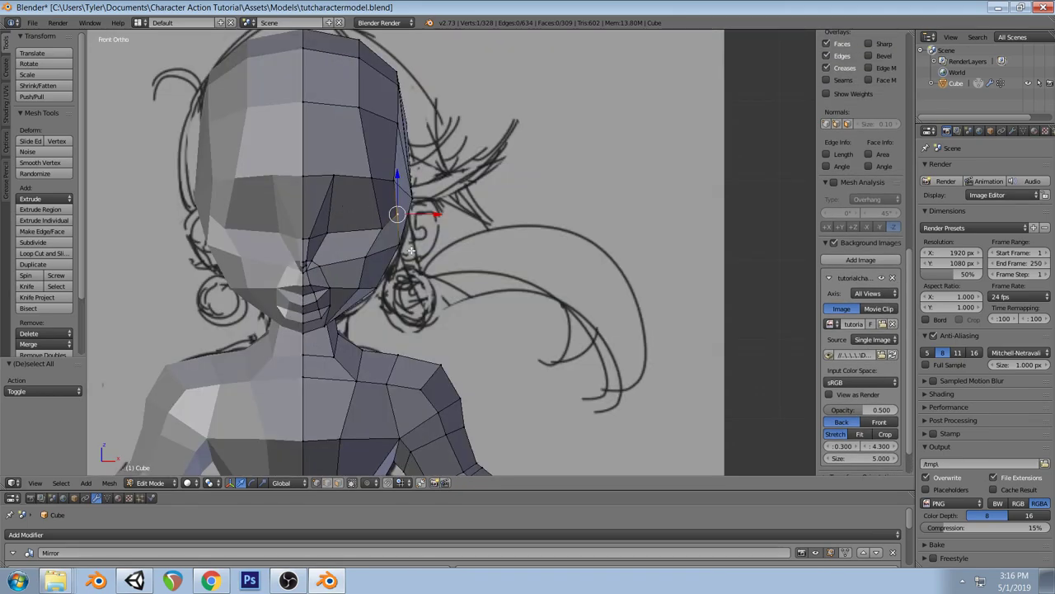
{"action": "right_click", "coordinate": [401, 245]}
{"action": "key", "text": "g"}
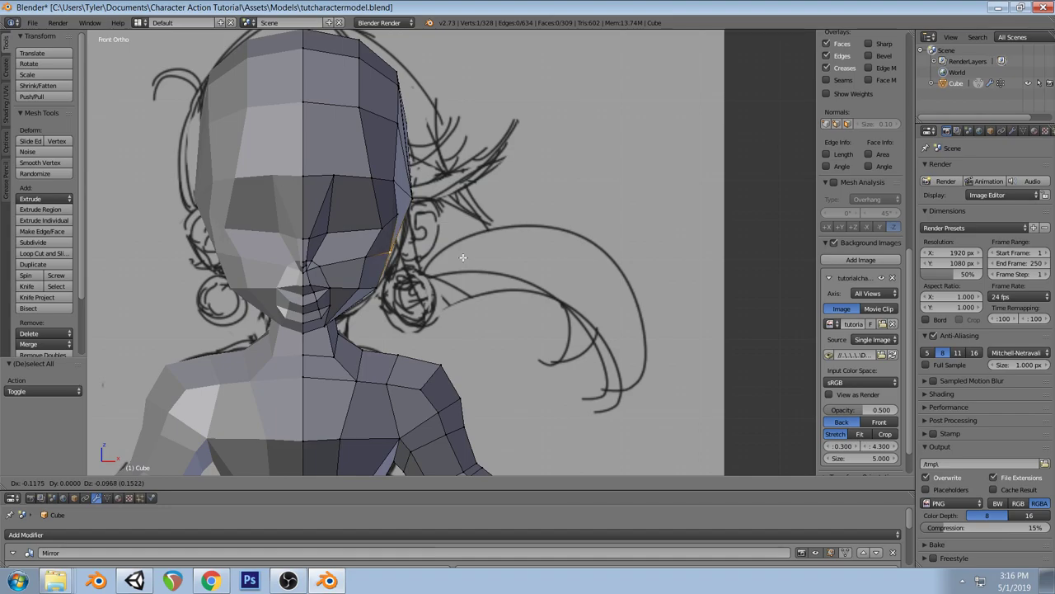
{"action": "left_click", "coordinate": [462, 257]}
Move the three connected vertices beside the eye and cheek about -0.069 along X
{"action": "right_click", "coordinate": [397, 213]}
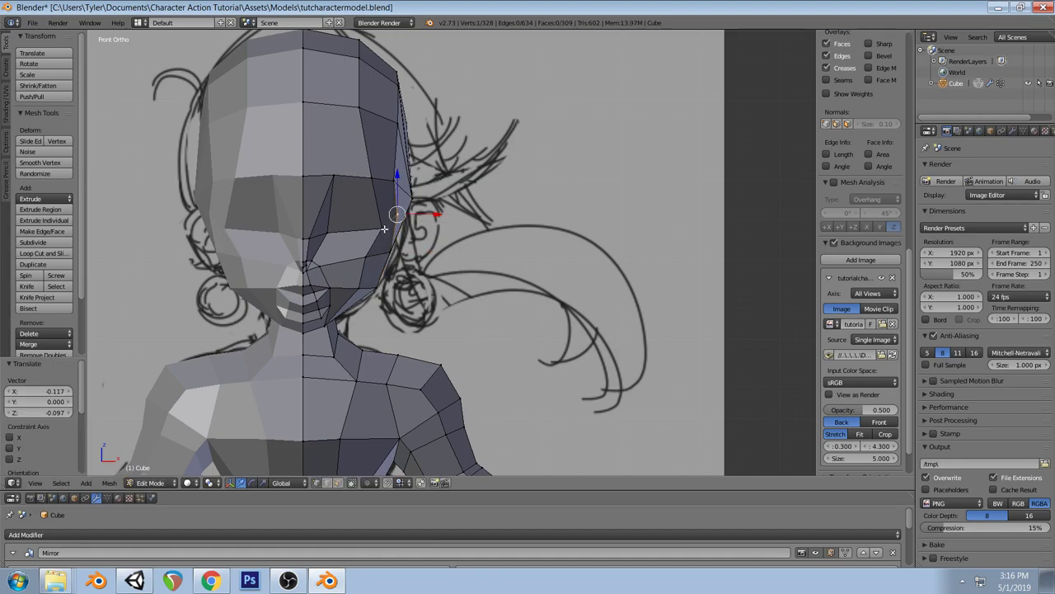
{"action": "right_click", "coordinate": [365, 255], "text": "shift"}
{"action": "key", "text": "g"}
{"action": "key", "text": "x"}
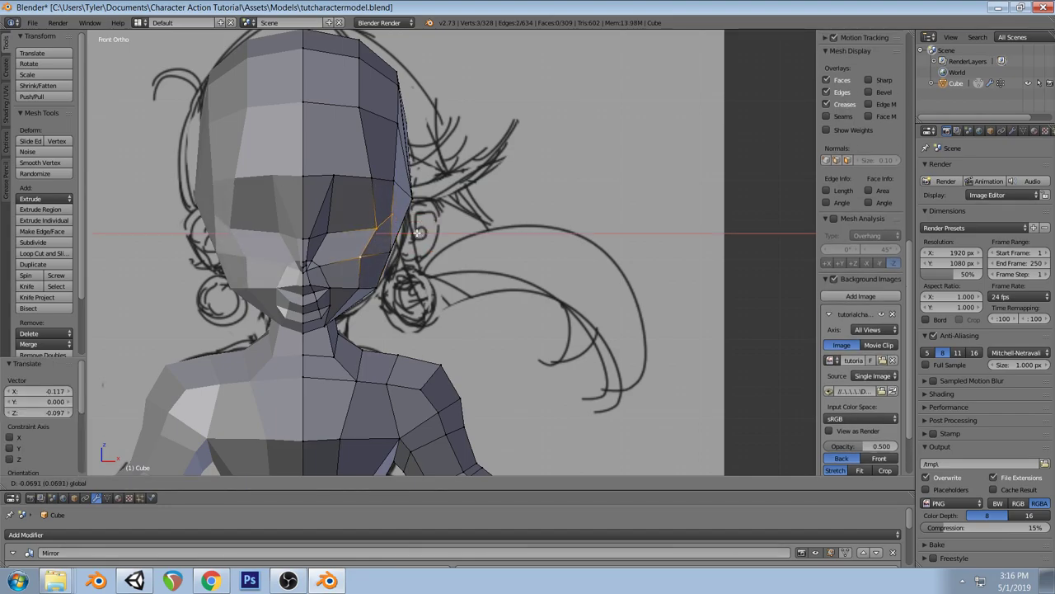
{"action": "left_click", "coordinate": [417, 234]}
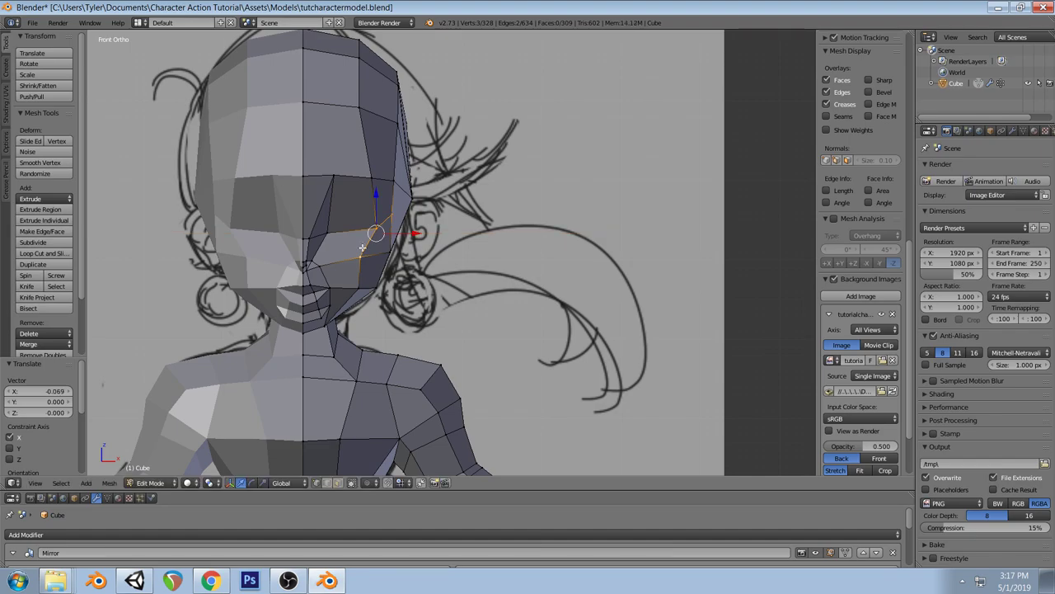
Shift the cheek vertex about 0.18 along X and the jaw vertex below it about -0.014 along X
{"action": "key", "text": "g"}
{"action": "key", "text": "x"}
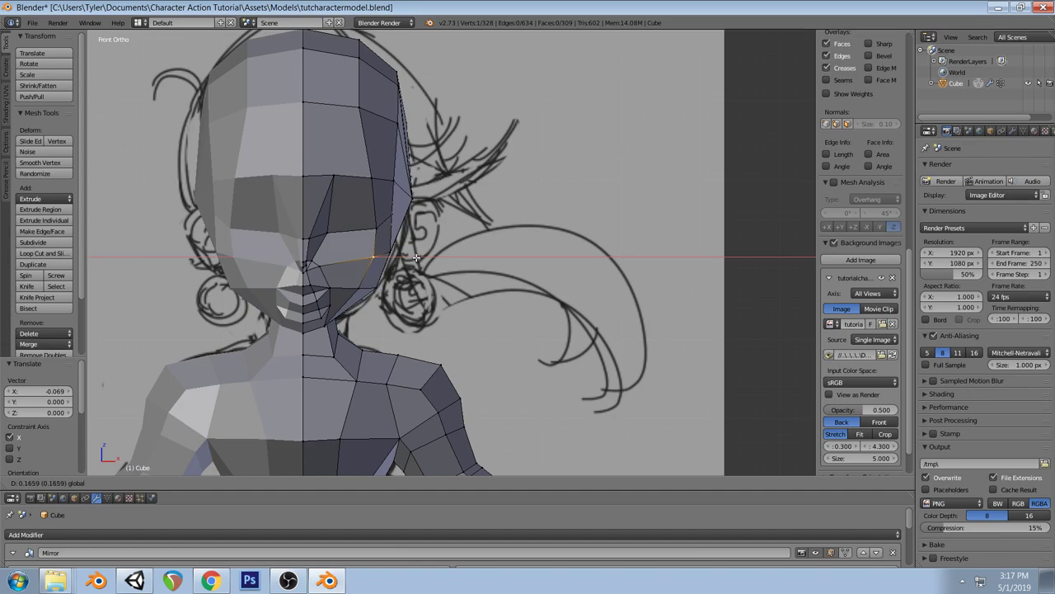
{"action": "left_click", "coordinate": [417, 259]}
{"action": "right_click", "coordinate": [395, 285]}
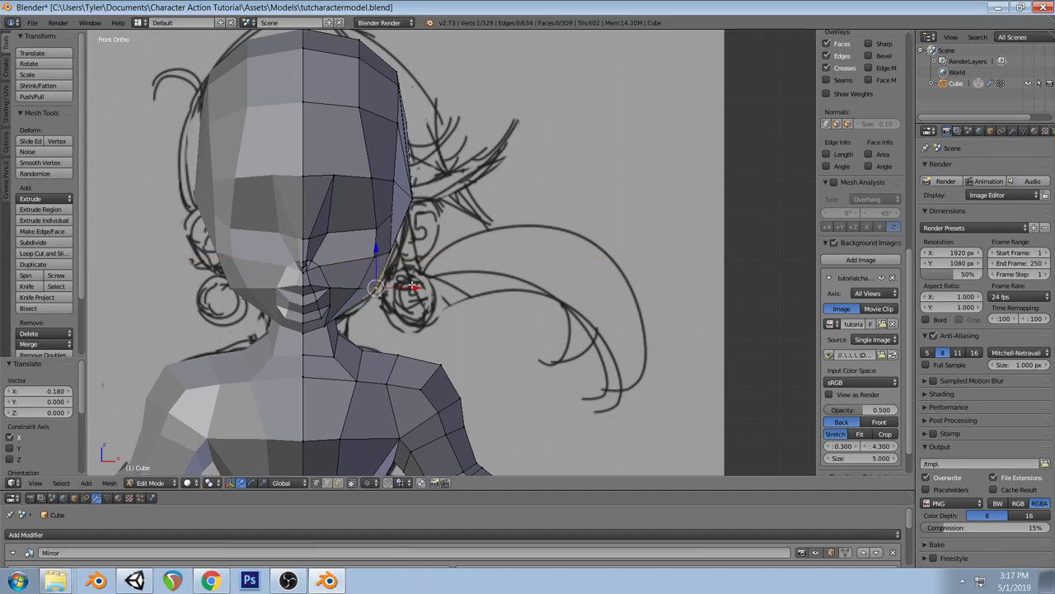
{"action": "key", "text": "g"}
{"action": "key", "text": "x"}
{"action": "left_click", "coordinate": [408, 287]}
Move the cheek and jaw vertices together about 0.041 along Y and 0.014 along Z in the side view
{"action": "right_click", "coordinate": [302, 332]}
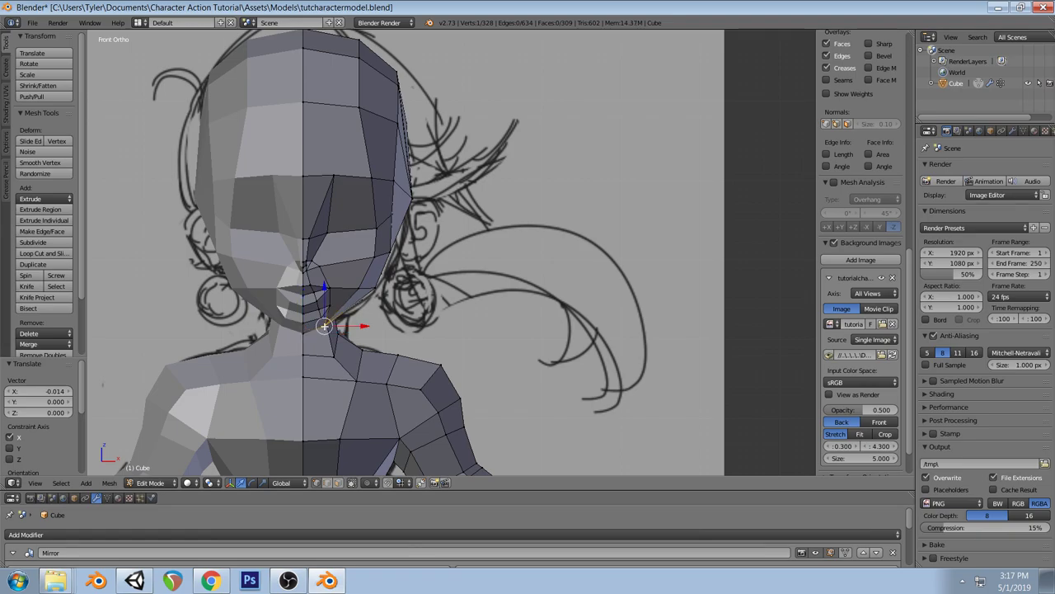
{"action": "key", "text": "a"}
{"action": "mouse_move", "coordinate": [474, 273]}
{"action": "middle_mouse_down"}
{"action": "mouse_move", "coordinate": [410, 296]}
{"action": "mouse_move", "coordinate": [371, 238]}
{"action": "mouse_move", "coordinate": [298, 272]}
{"action": "middle_mouse_up"}
{"action": "right_click", "coordinate": [298, 273]}
{"action": "key", "text": "KP_3"}
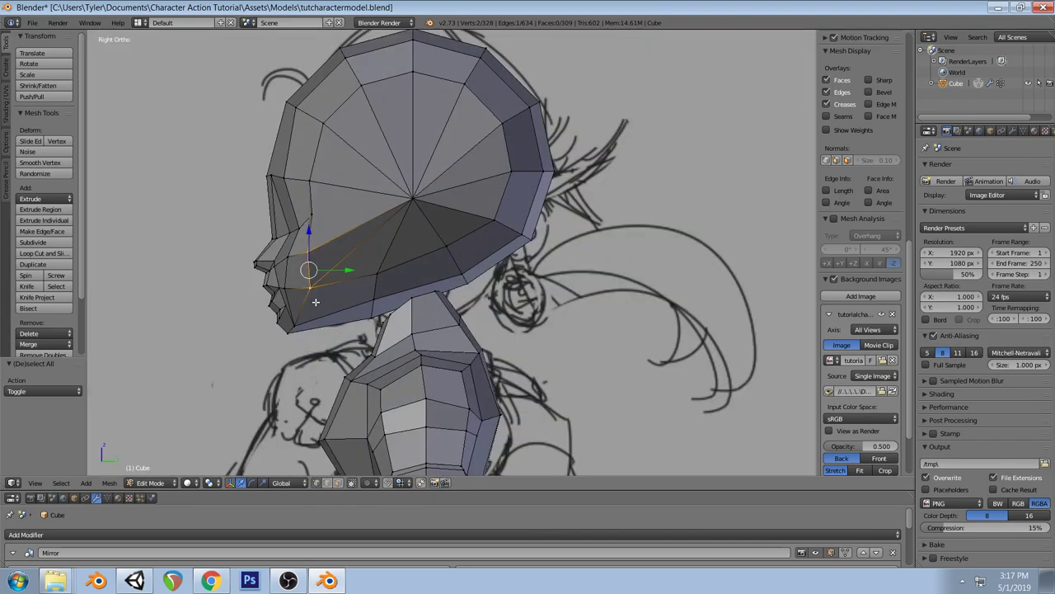
{"action": "key", "text": "g"}
{"action": "left_click", "coordinate": [365, 280]}
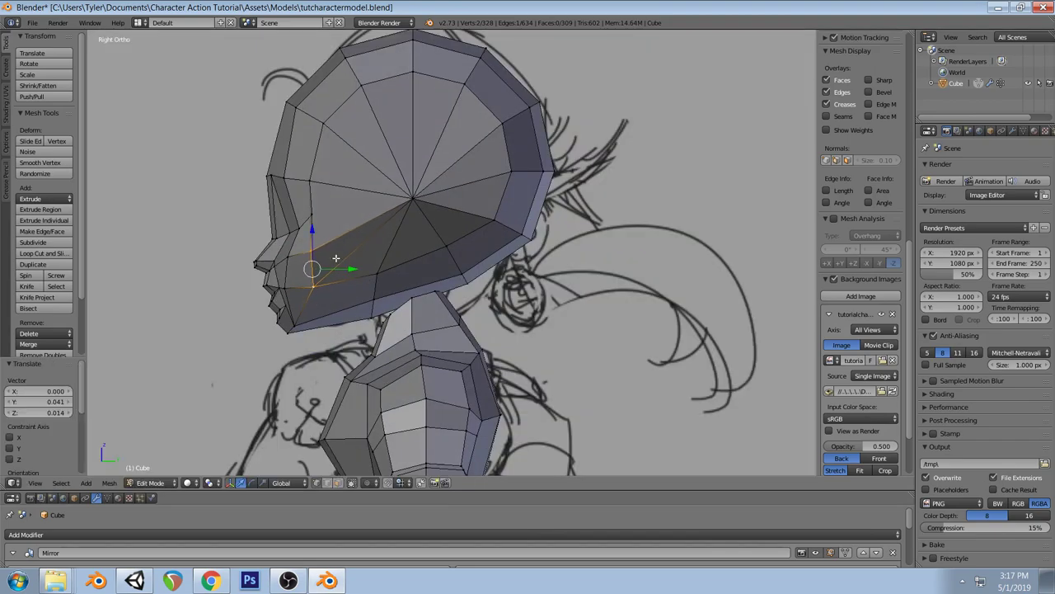
Move the vertex at the outer corner of the eye about -0.076 along Y and -0.055 along Z, and save the file
{"action": "key", "text": "g"}
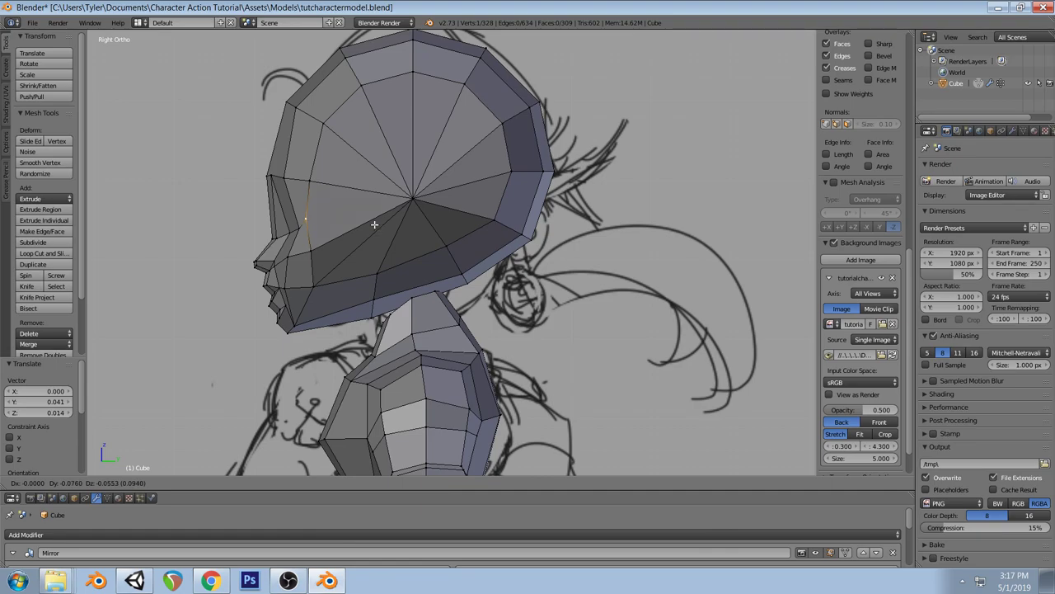
{"action": "left_click", "coordinate": [375, 225]}
{"action": "key", "text": "a"}
{"action": "middle_click_drag", "start_coordinate": [376, 235], "coordinate": [471, 253]}
{"action": "key", "text": "ctrl+s"}
{"action": "left_click", "coordinate": [471, 253]}
Switch to Unity and add tutcharactermodel to the scene as a child of the Capsule
{"action": "key", "text": "alt+Tab"}
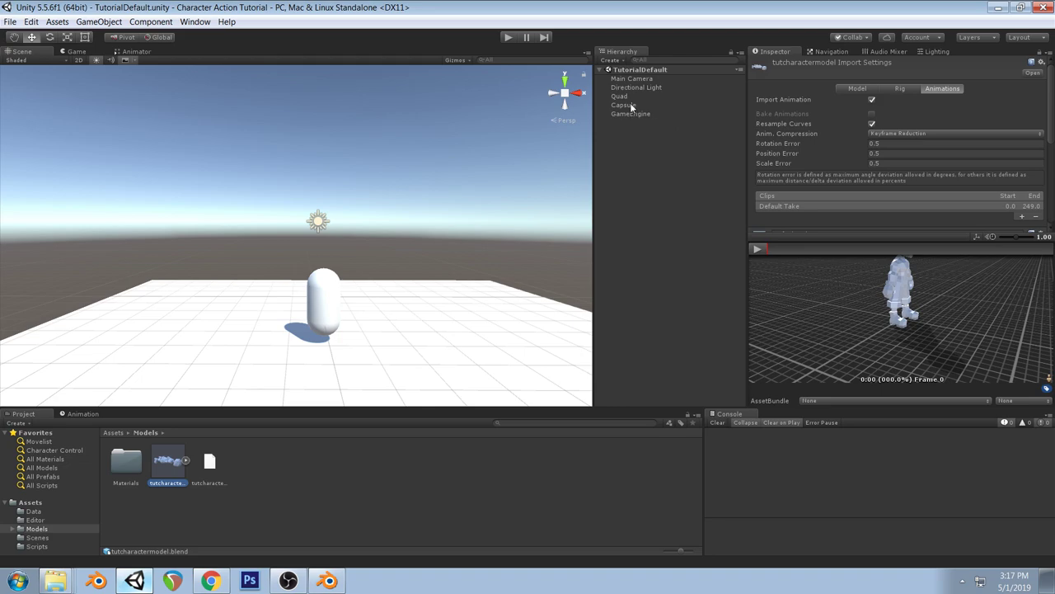
{"action": "left_click_drag", "start_coordinate": [162, 474], "coordinate": [624, 101]}
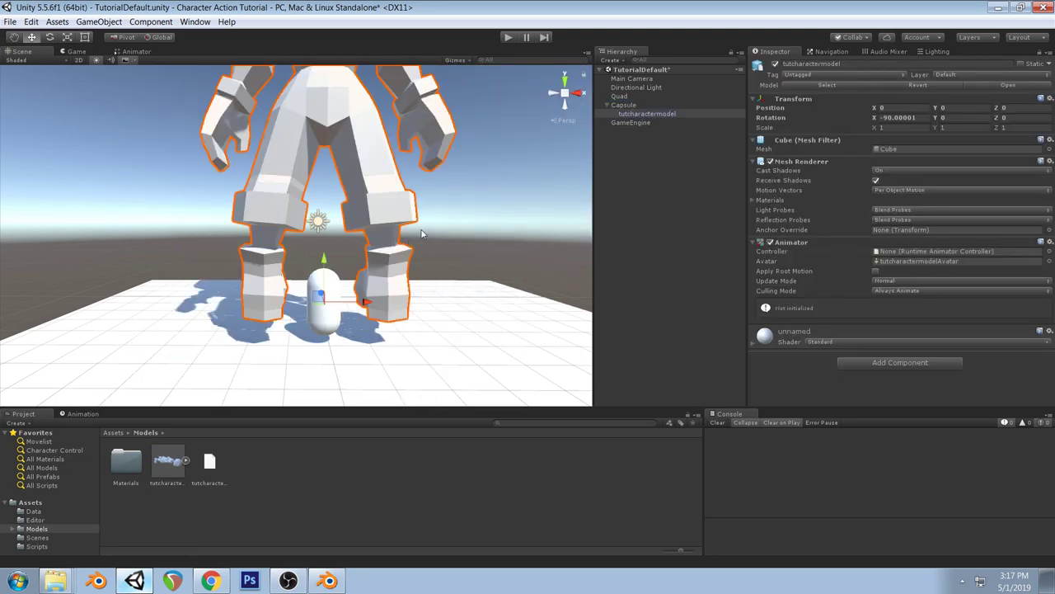
{"action": "scroll", "coordinate": [334, 235], "scroll_direction": "down", "scroll_amount": 5}
{"action": "scroll", "coordinate": [356, 229], "scroll_direction": "up", "scroll_amount": 2}
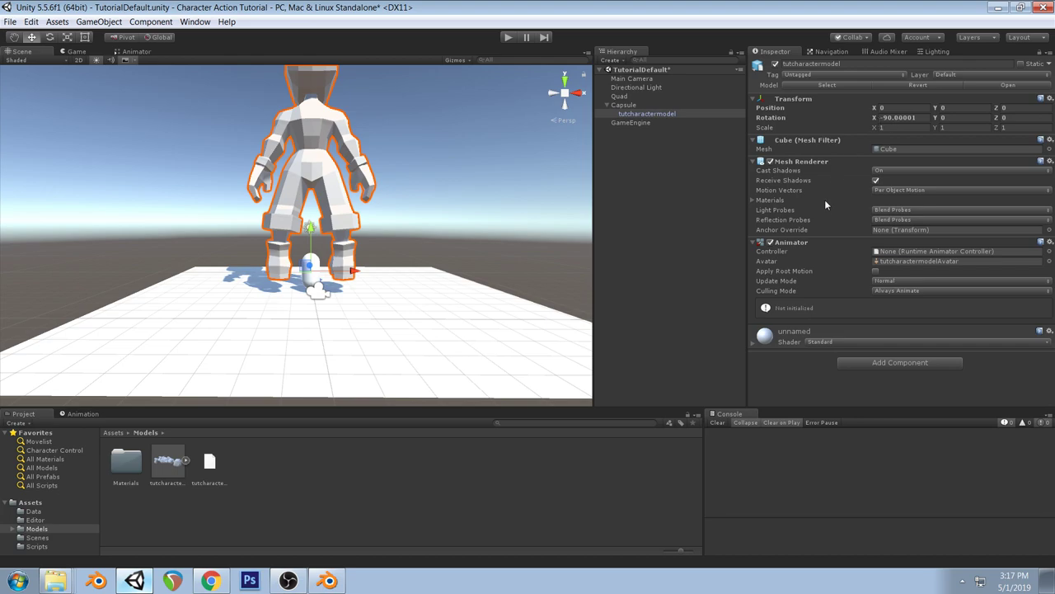
{"action": "left_click_drag", "start_coordinate": [364, 200], "coordinate": [392, 216], "text": "alt"}
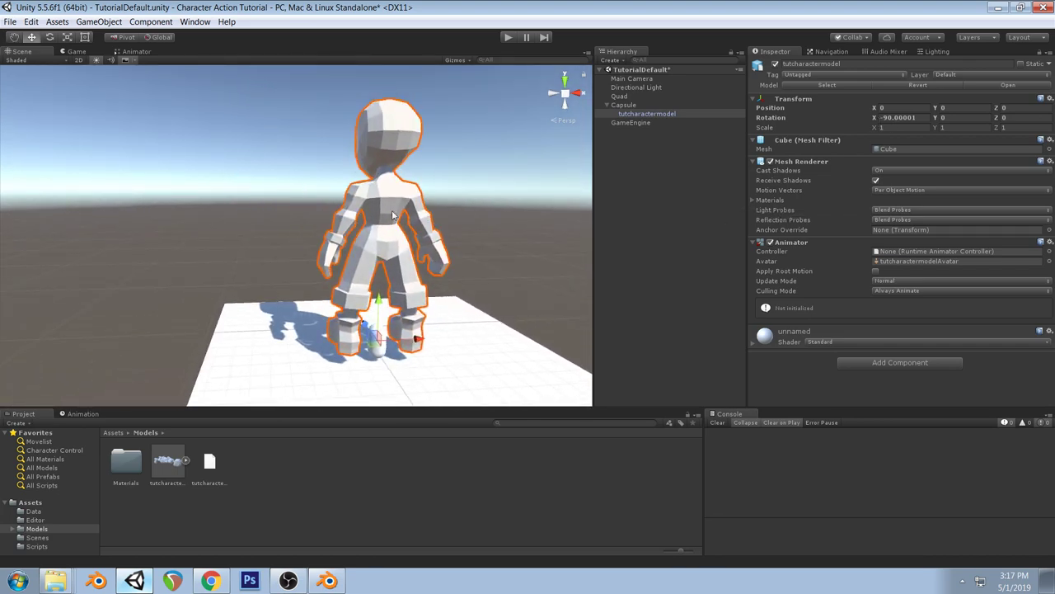
Rotate the Capsule to -180 degrees around Y so the character faces the other way
{"action": "left_click", "coordinate": [623, 105]}
{"action": "left_click", "coordinate": [49, 37]}
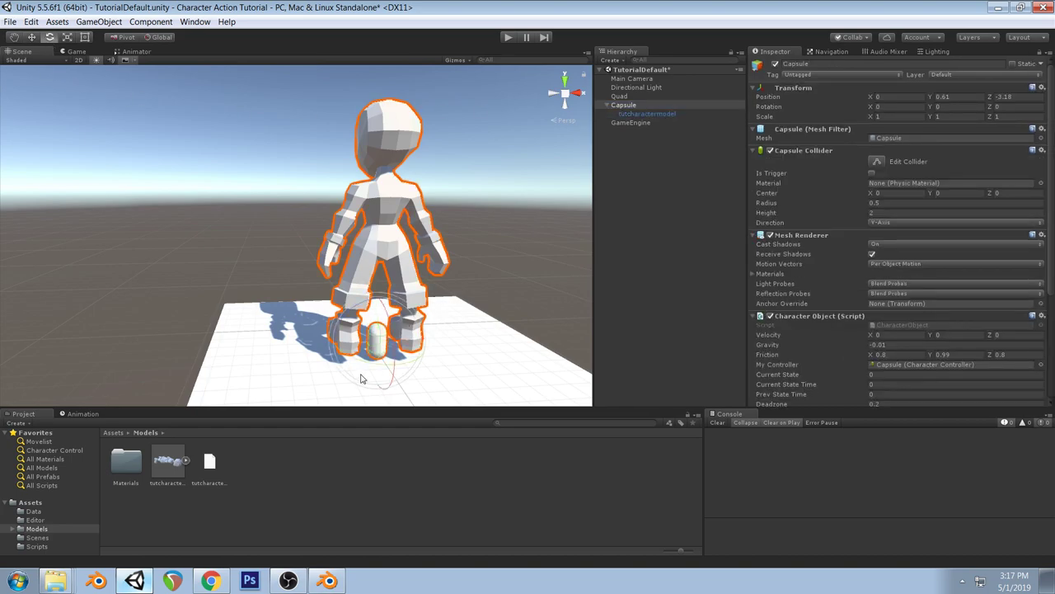
{"action": "left_click_drag", "start_coordinate": [371, 369], "coordinate": [662, 375]}
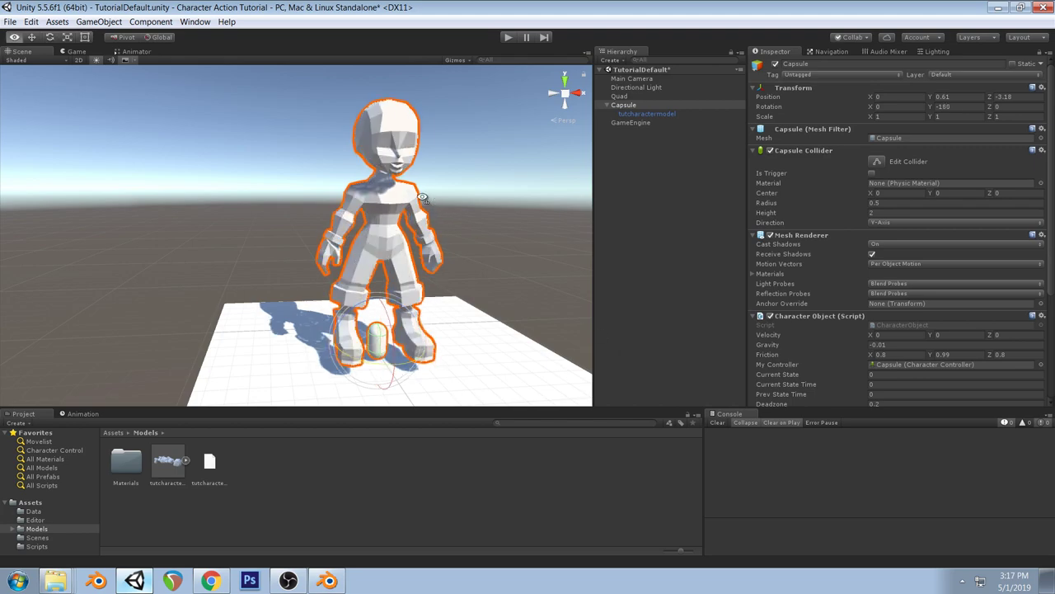
{"action": "scroll", "coordinate": [370, 176], "scroll_direction": "up", "scroll_amount": 3}
Set the Scale Factor in the tutcharactermodel import settings to .25 and apply it
{"action": "left_click", "coordinate": [168, 462]}
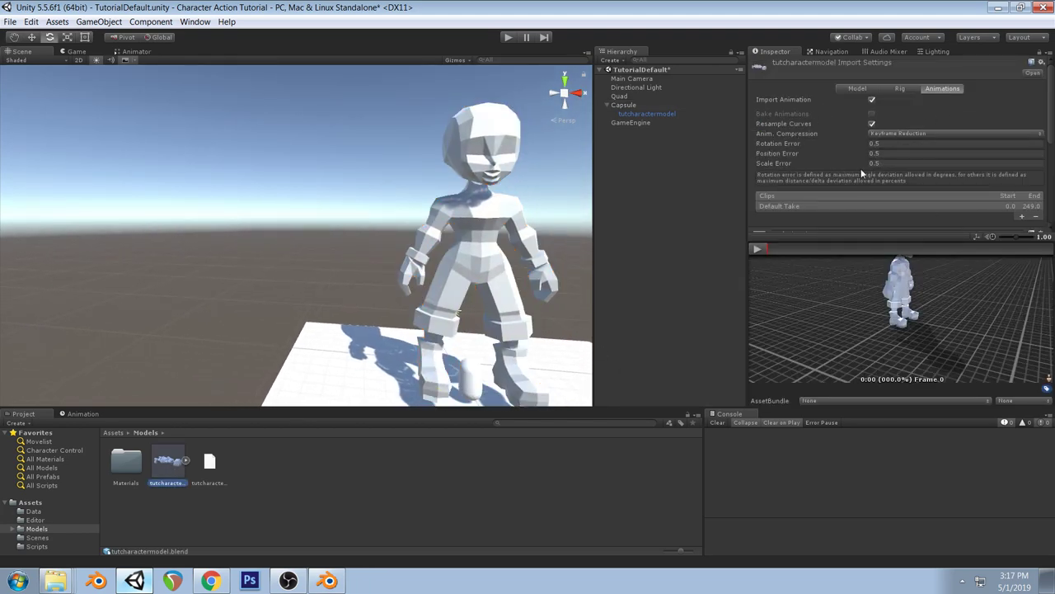
{"action": "left_click", "coordinate": [856, 89]}
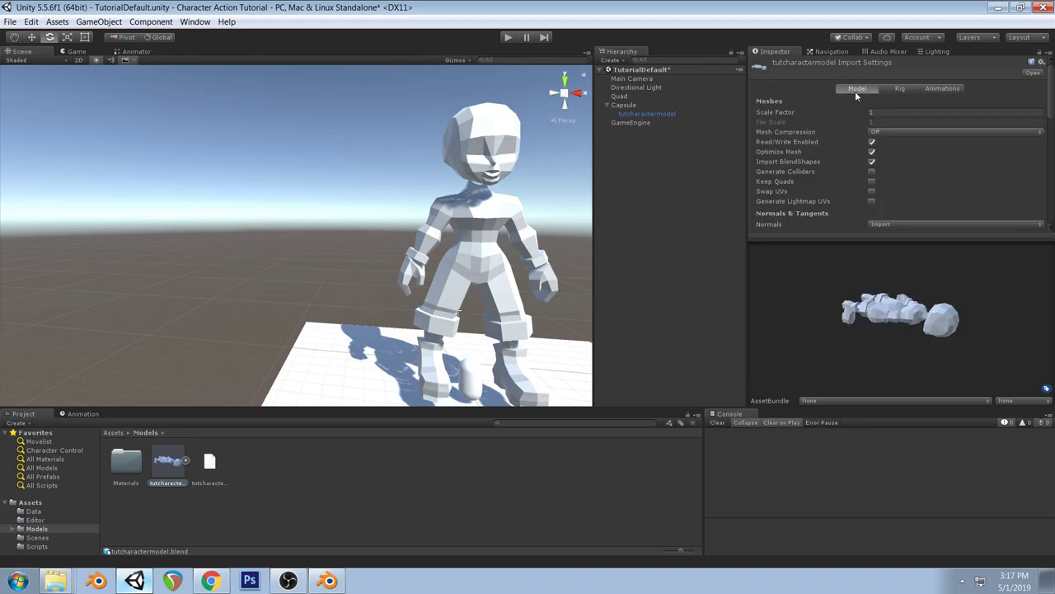
{"action": "left_click", "coordinate": [886, 112]}
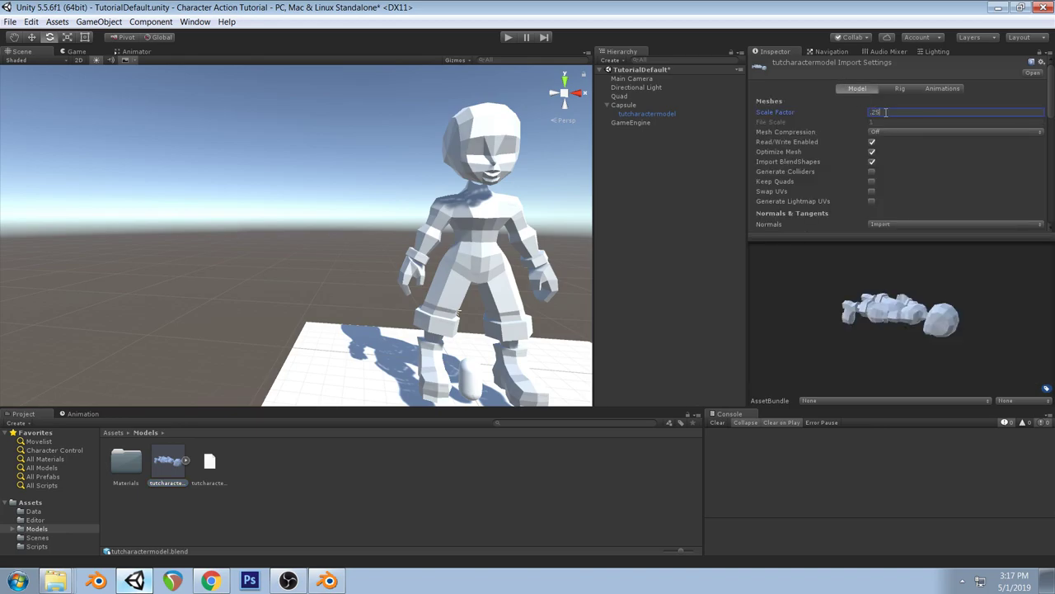
{"action": "type", "text": ".25"}
{"action": "scroll", "coordinate": [966, 158], "scroll_direction": "down", "scroll_amount": 3}
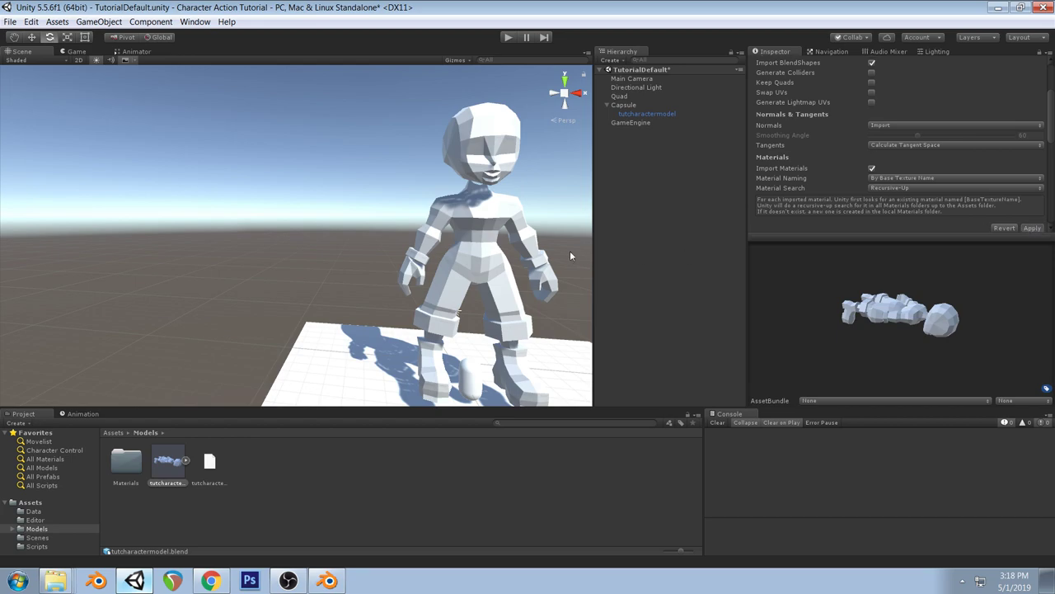
{"action": "scroll", "coordinate": [474, 211], "scroll_direction": "up", "scroll_amount": 5}
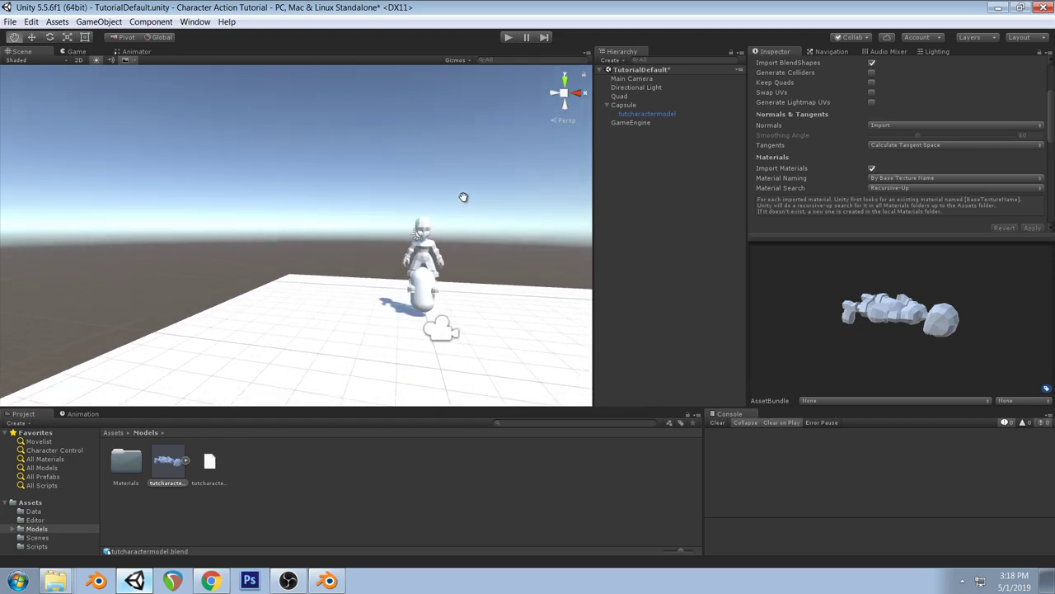
Examine the scaled character on the Capsule from several angles and compare it with the mesh in Blender
{"action": "left_click", "coordinate": [637, 115]}
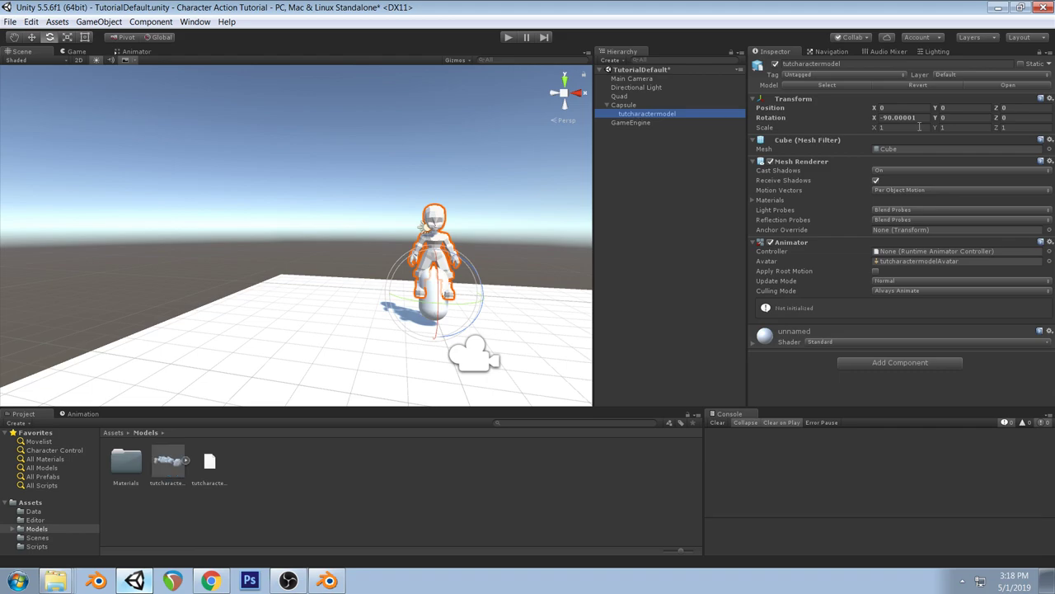
{"action": "left_click", "coordinate": [625, 105]}
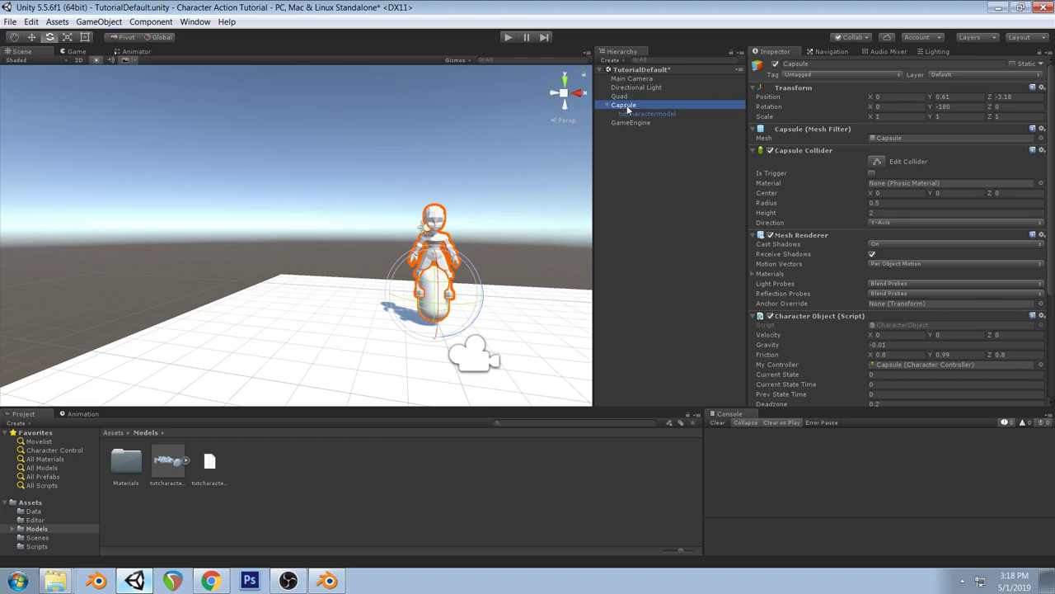
{"action": "left_click_drag", "start_coordinate": [488, 193], "coordinate": [306, 224], "text": "alt"}
{"action": "scroll", "coordinate": [375, 189], "scroll_direction": "up", "scroll_amount": 3}
{"action": "left_click_drag", "start_coordinate": [375, 190], "coordinate": [333, 244], "text": "alt"}
{"action": "scroll", "coordinate": [382, 215], "scroll_direction": "down", "scroll_amount": 2}
{"action": "key", "text": "e"}
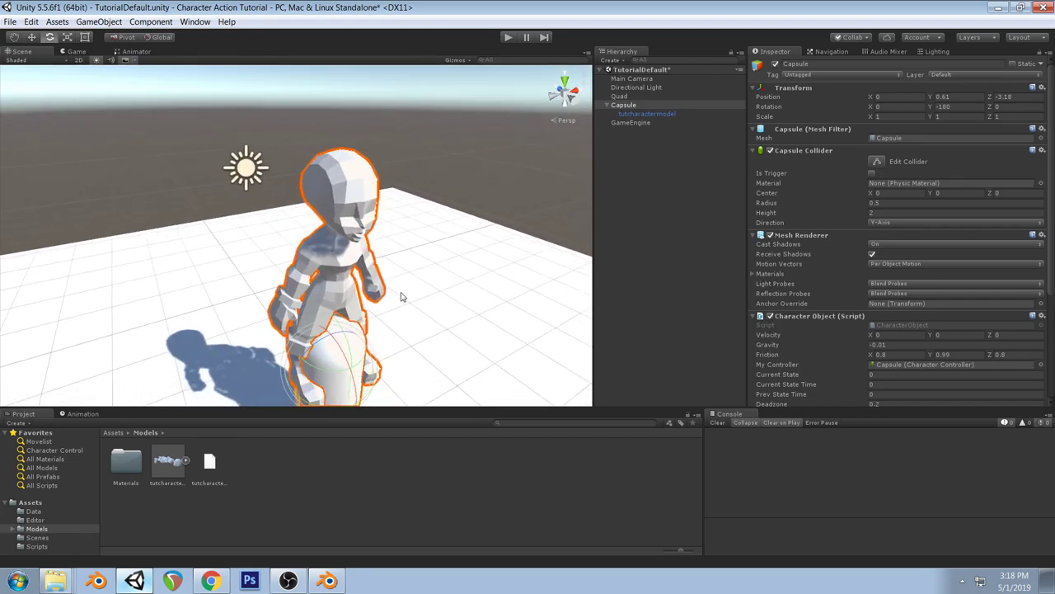
{"action": "left_click", "coordinate": [327, 581]}
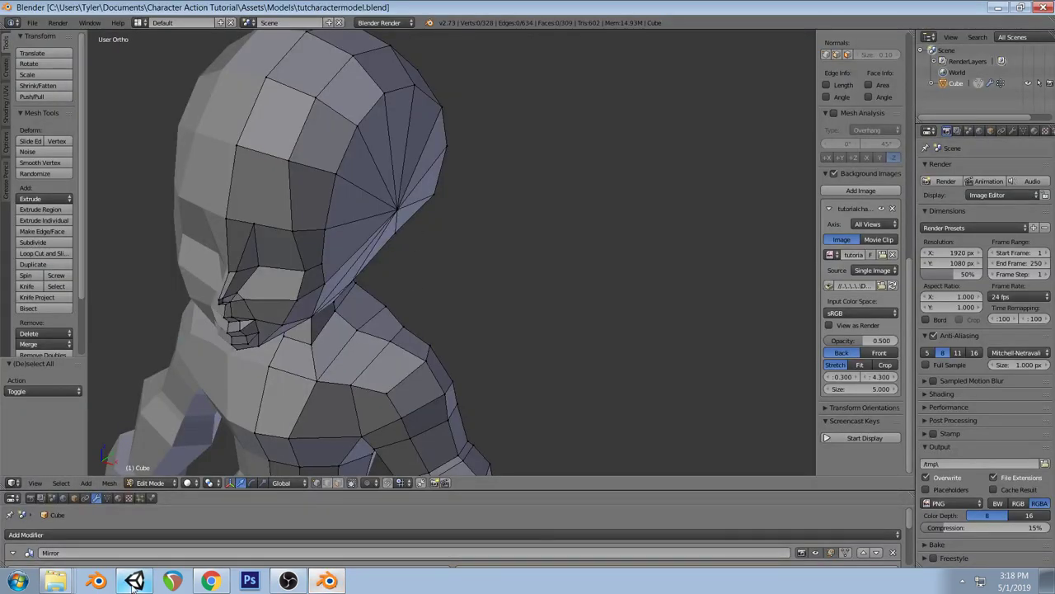
{"action": "left_click", "coordinate": [327, 582]}
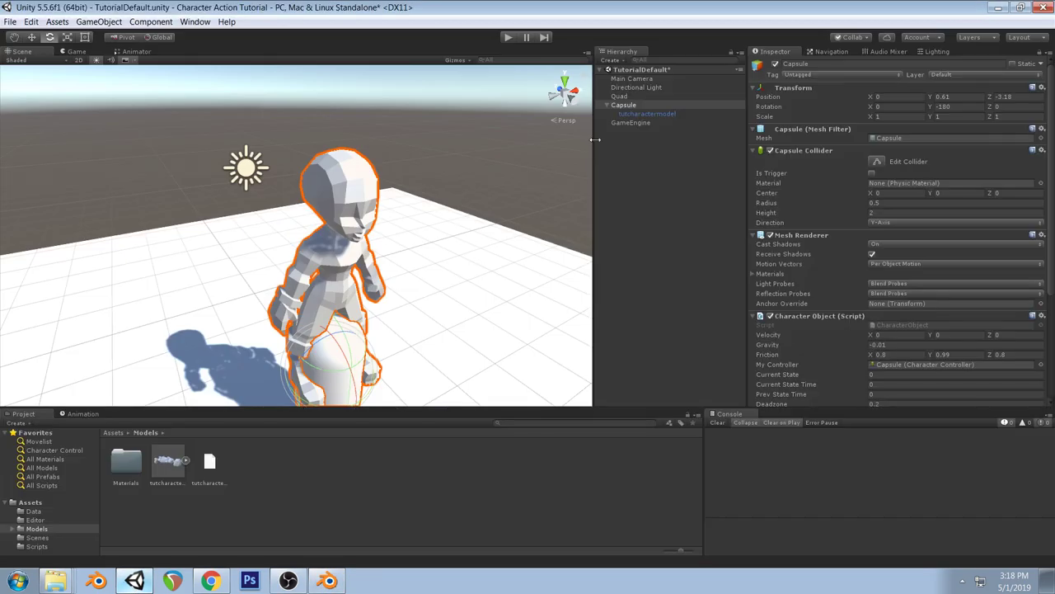
Check the Normals & Tangents options in the tutcharactermodel import settings
{"action": "left_click", "coordinate": [649, 115]}
{"action": "left_click", "coordinate": [169, 464]}
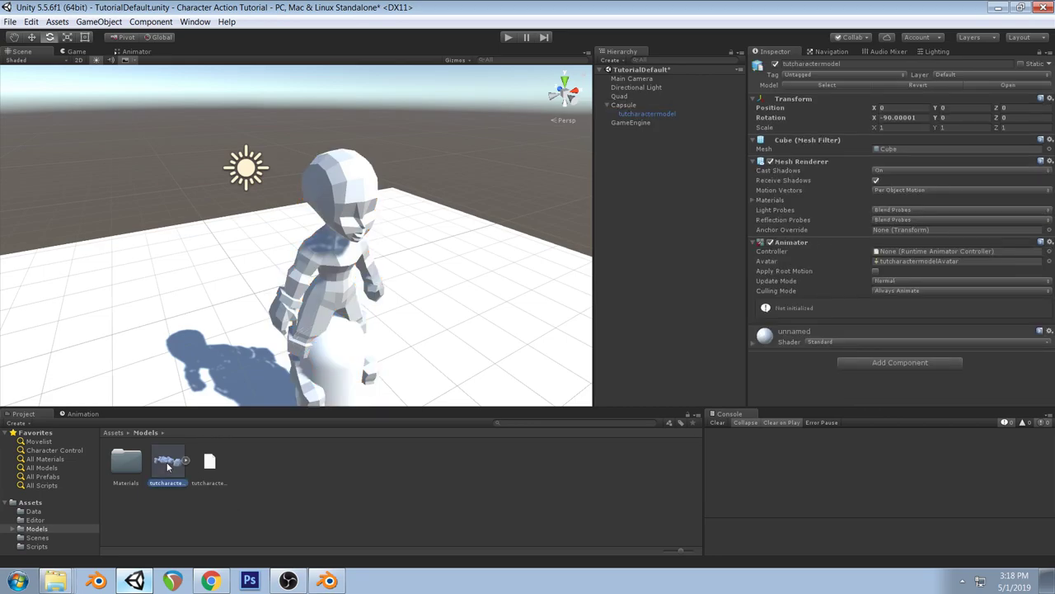
{"action": "scroll", "coordinate": [949, 132], "scroll_direction": "down", "scroll_amount": 3}
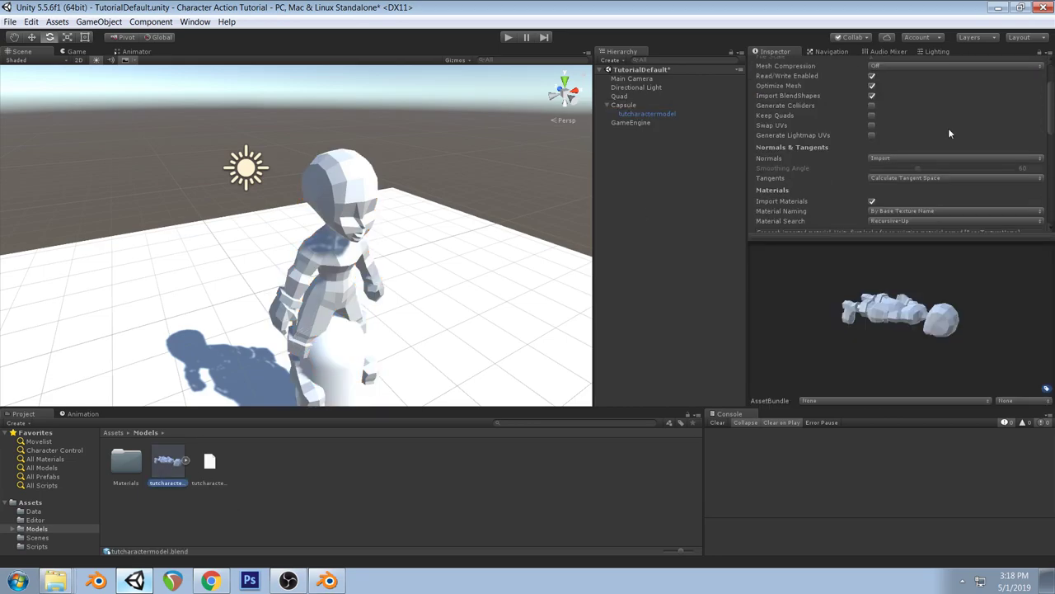
{"action": "left_click", "coordinate": [904, 179]}
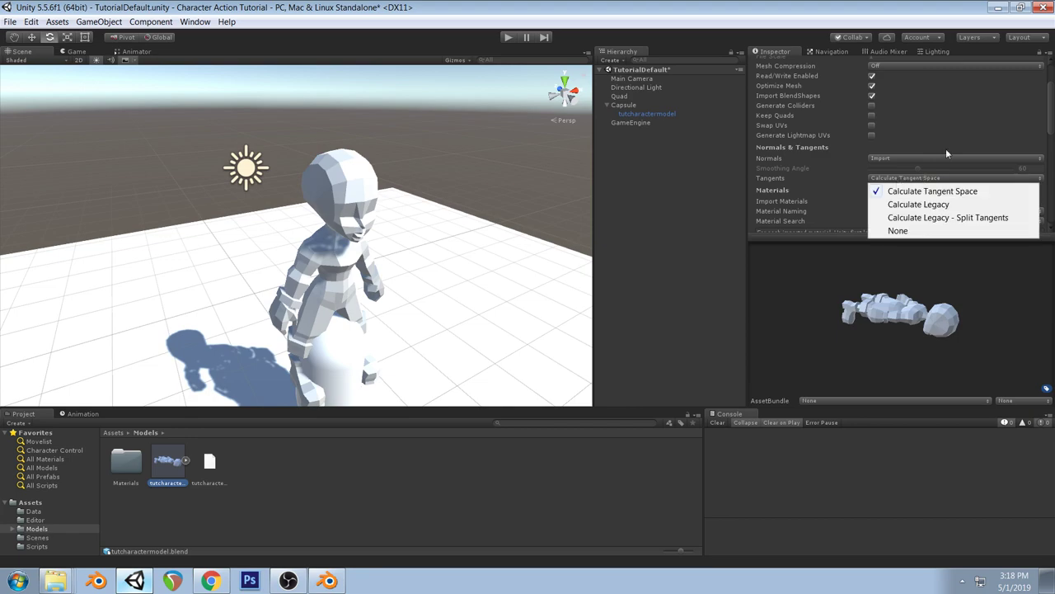
{"action": "left_click", "coordinate": [972, 126]}
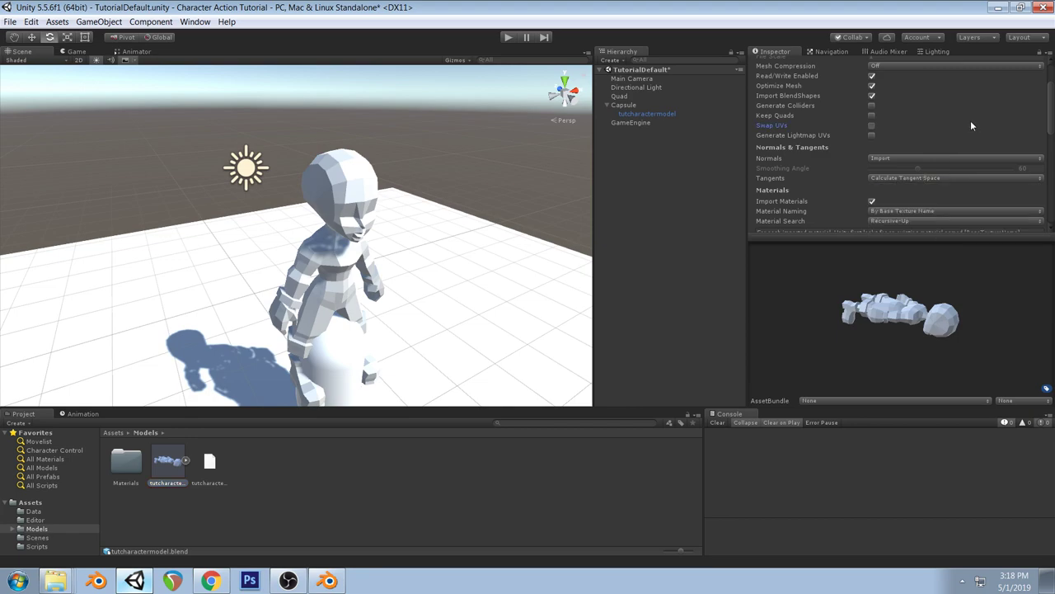
Set the Normals option in the tutcharactermodel import settings to Calculate and look over the character in the scene
{"action": "left_click", "coordinate": [897, 158]}
{"action": "left_click", "coordinate": [901, 180]}
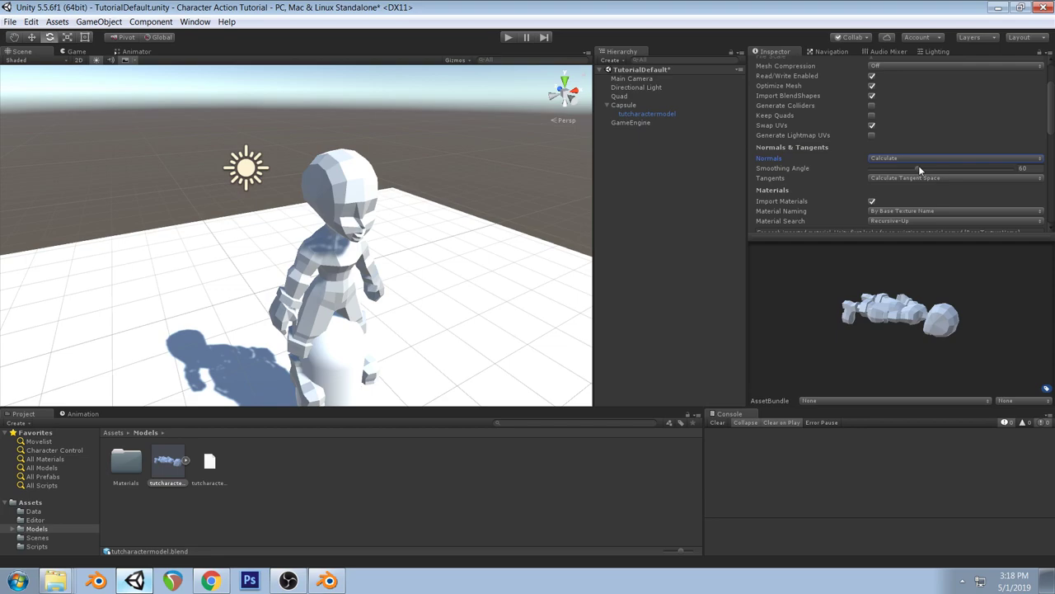
{"action": "scroll", "coordinate": [971, 176], "scroll_direction": "down", "scroll_amount": 5}
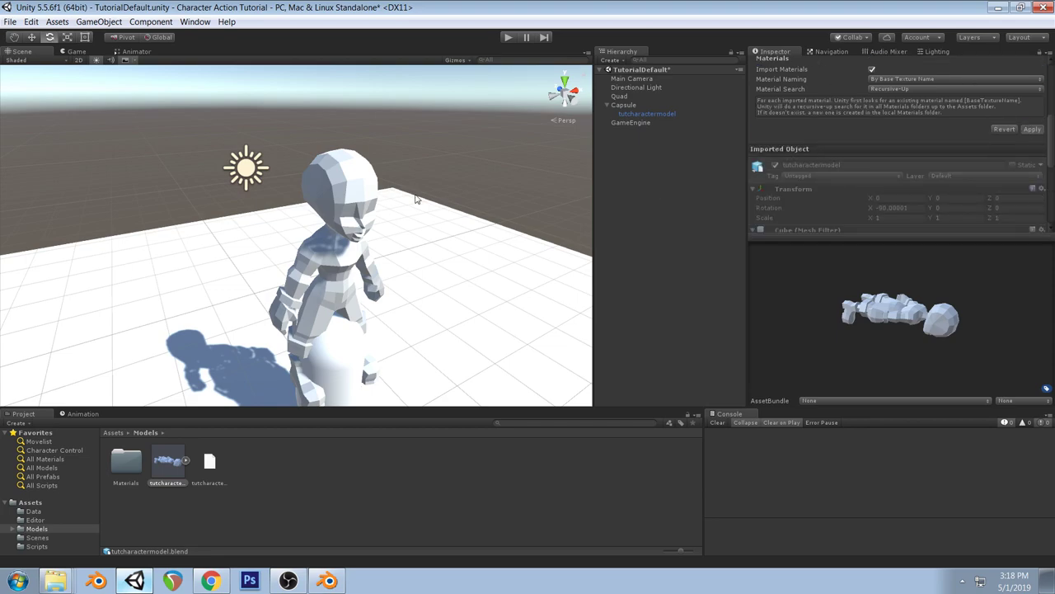
{"action": "mouse_move", "coordinate": [419, 193]}
{"action": "left_mouse_down", "text": "alt"}
{"action": "mouse_move", "coordinate": [349, 186]}
{"action": "mouse_move", "coordinate": [330, 170]}
{"action": "mouse_move", "coordinate": [412, 170]}
{"action": "mouse_move", "coordinate": [418, 152]}
{"action": "left_mouse_up", "text": "alt"}
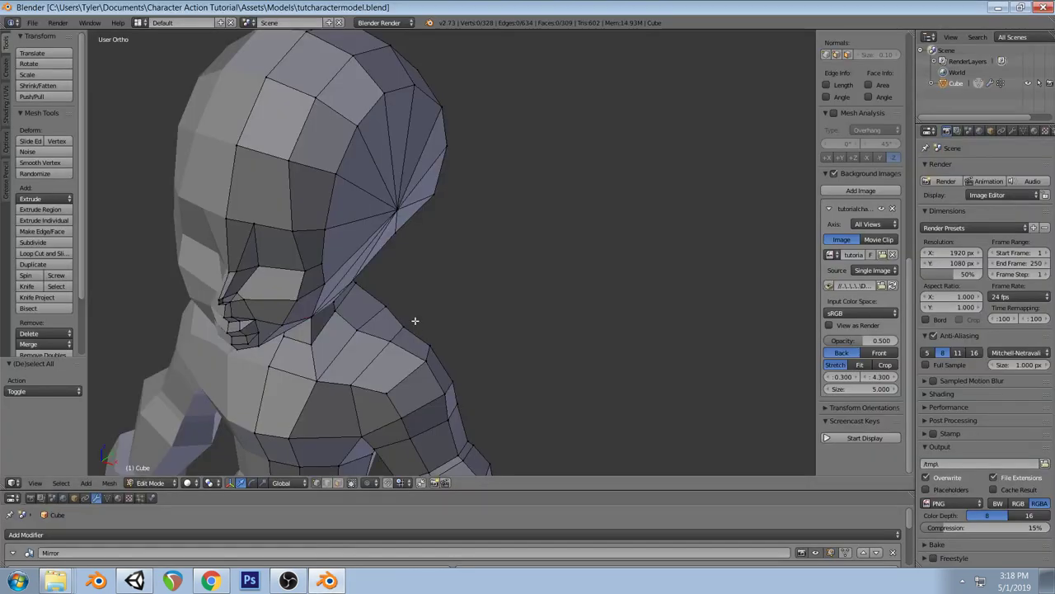
Switch to Blender and move the edge loop in the middle of the forearm down about 0.04 in front view
{"action": "key", "text": "KP_1"}
{"action": "scroll", "coordinate": [445, 280], "scroll_direction": "down", "scroll_amount": 3}
{"action": "scroll", "coordinate": [451, 271], "scroll_direction": "up", "scroll_amount": 5}
{"action": "right_click", "coordinate": [426, 279]}
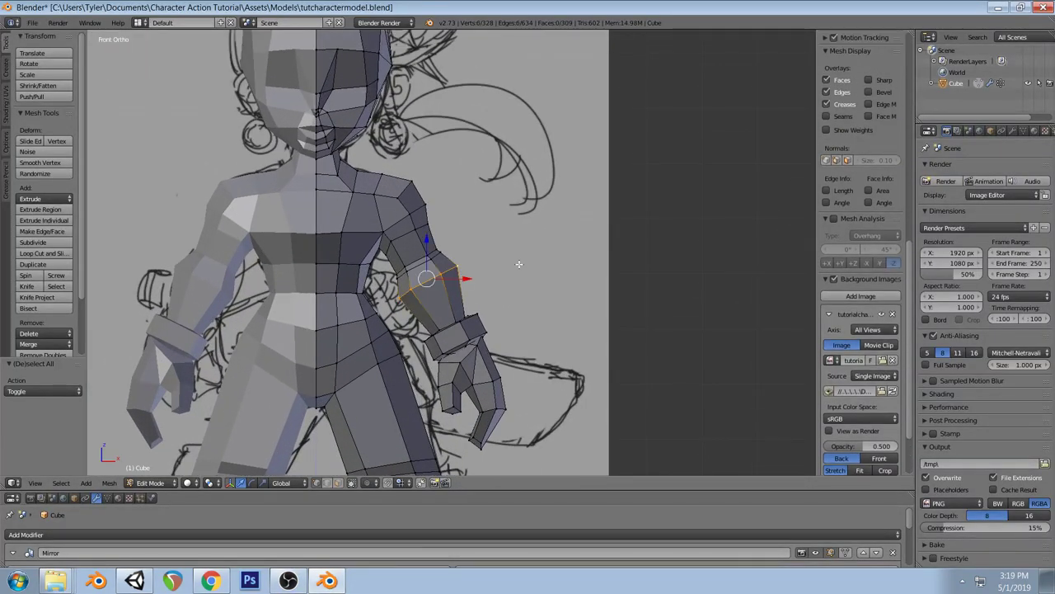
{"action": "key", "text": "g"}
{"action": "key", "text": "z"}
{"action": "left_click", "coordinate": [519, 264]}
Scale the mid-forearm edge loop to about 0.868 and nudge its position
{"action": "key", "text": "s"}
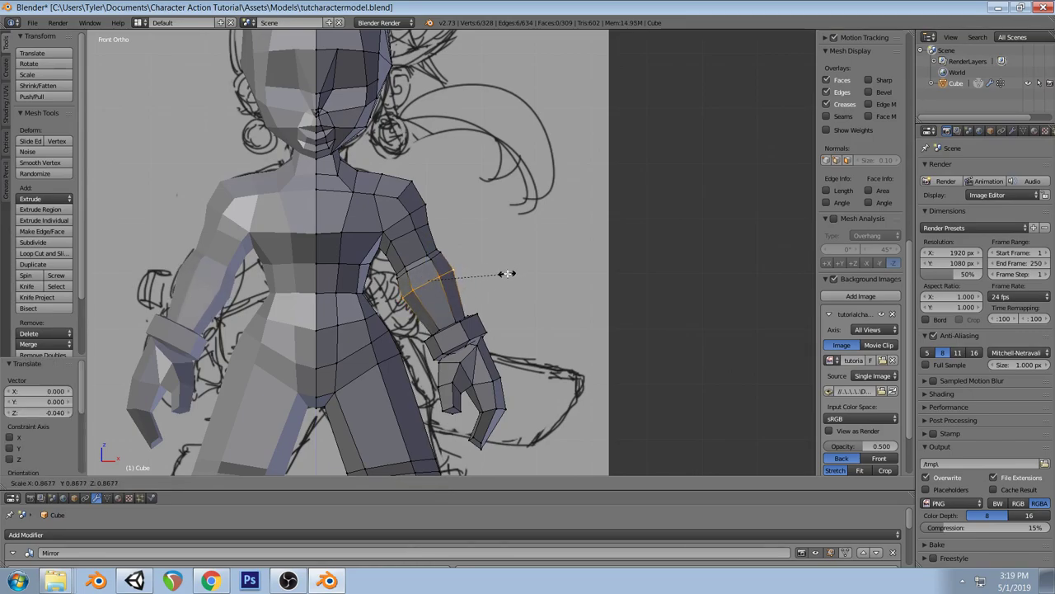
{"action": "left_click", "coordinate": [507, 274]}
{"action": "key", "text": "g"}
{"action": "key", "text": "z"}
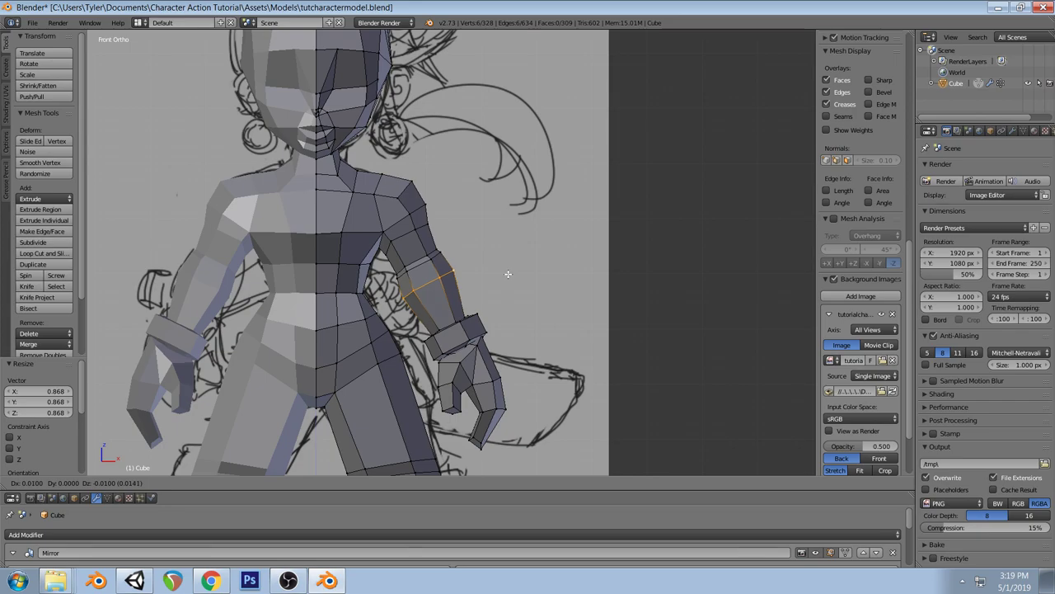
{"action": "left_click", "coordinate": [508, 273]}
{"action": "key", "text": "a"}
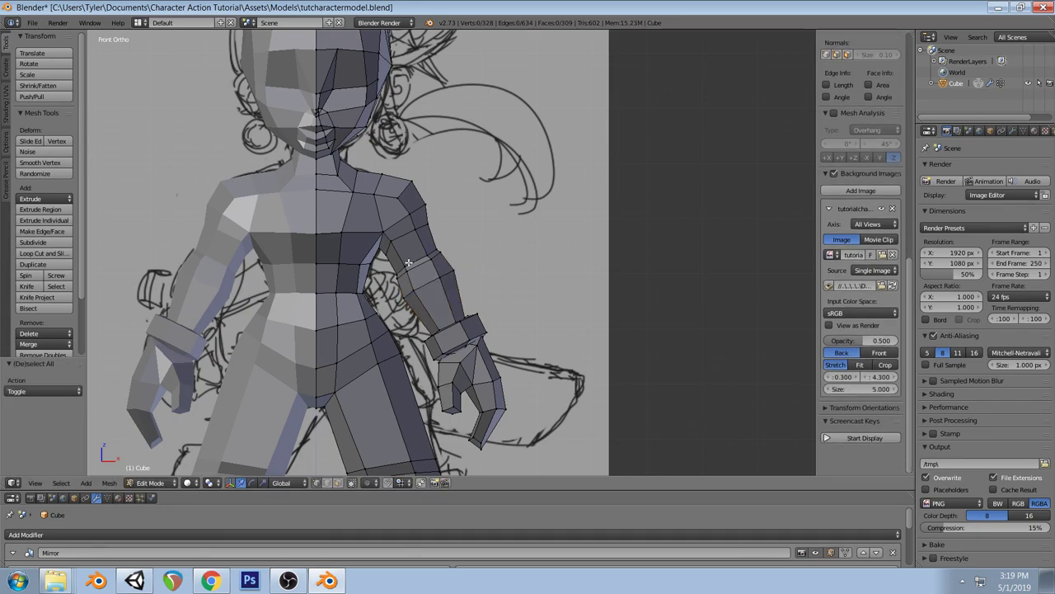
Scale the edges across the front of the elbow to about 0.813 and shift them slightly outward and down
{"action": "right_click", "coordinate": [430, 261]}
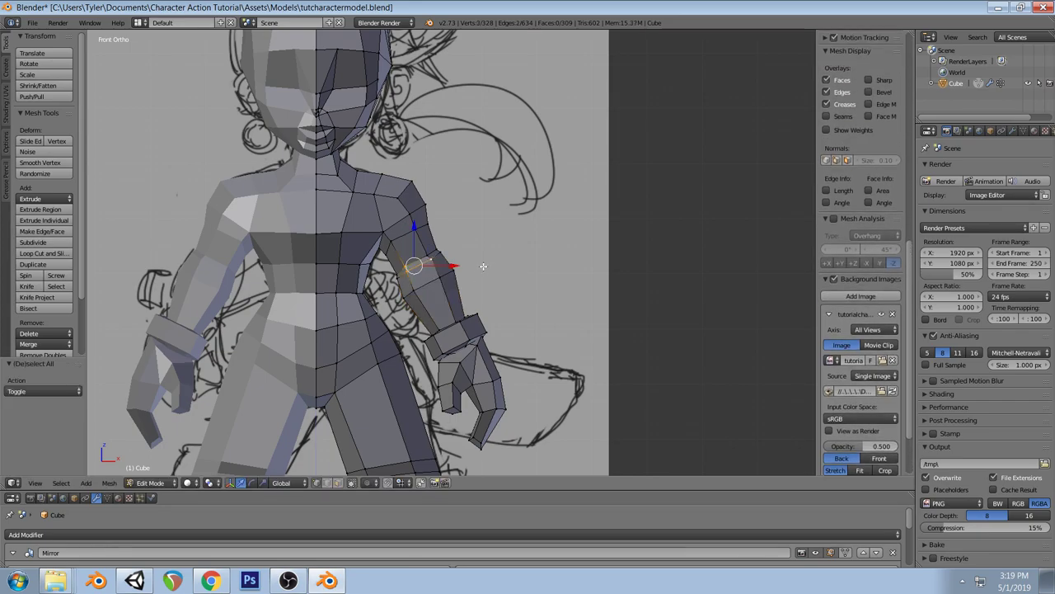
{"action": "right_click", "coordinate": [433, 257], "text": "shift"}
{"action": "key", "text": "s"}
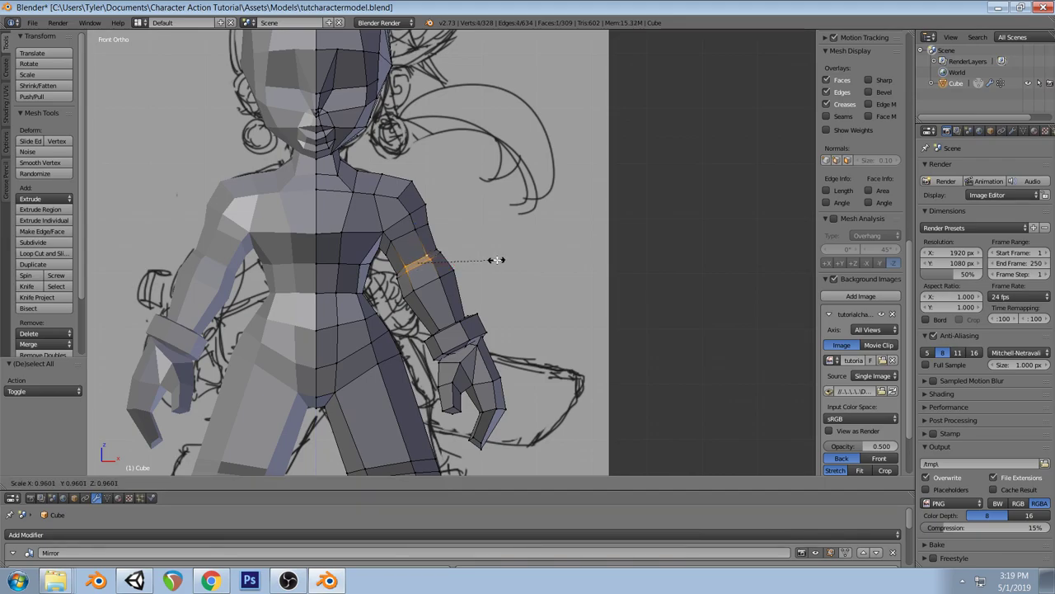
{"action": "left_click", "coordinate": [485, 262]}
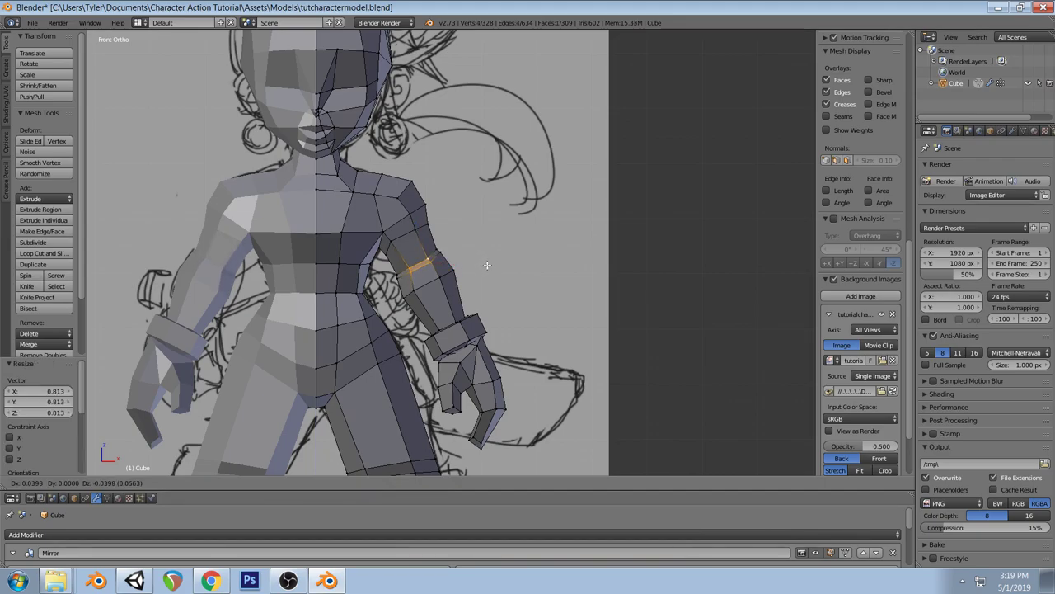
{"action": "key", "text": "a"}
Scale the front edge of the mid-forearm loop to about 0.946
{"action": "right_click", "coordinate": [438, 288]}
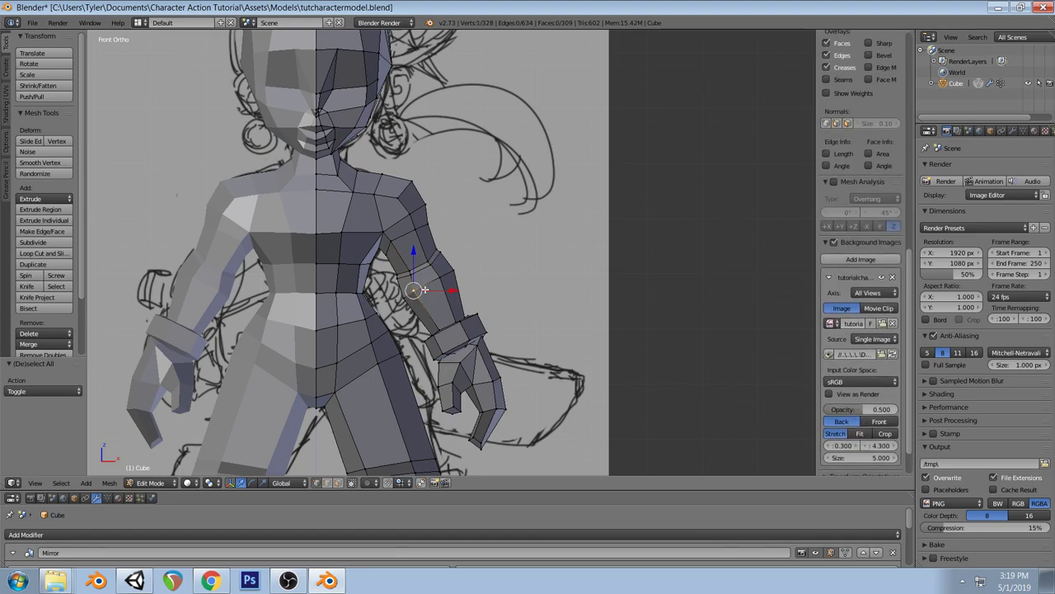
{"action": "key", "text": "g"}
{"action": "left_click", "coordinate": [525, 281]}
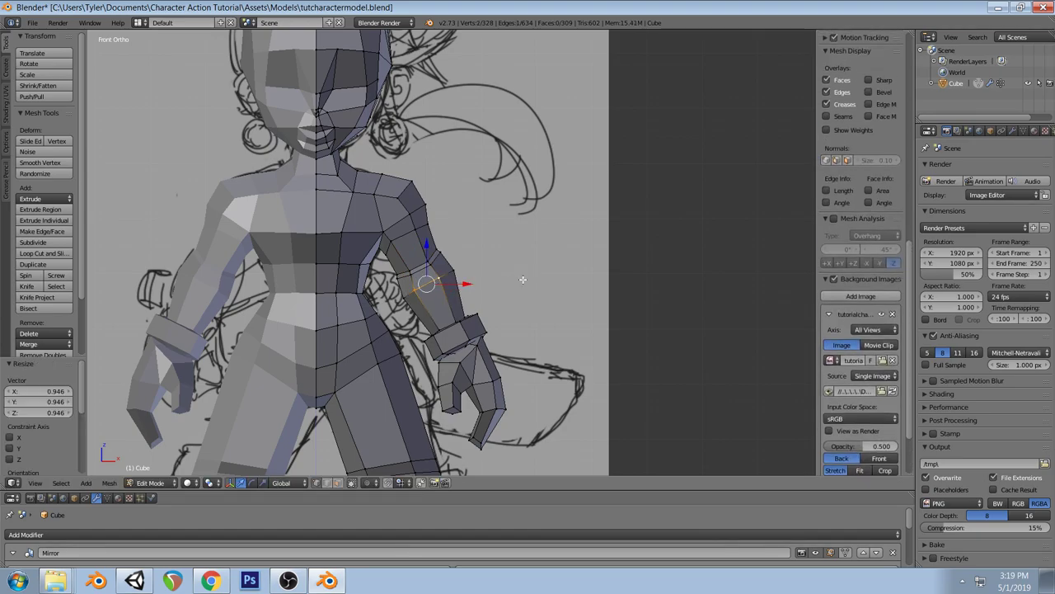
{"action": "key", "text": "a"}
Move the edges at the back of the elbow about 0.05 backward and 0.05 up
{"action": "middle_click_drag", "start_coordinate": [524, 281], "coordinate": [365, 277]}
{"action": "key", "text": "KP_3"}
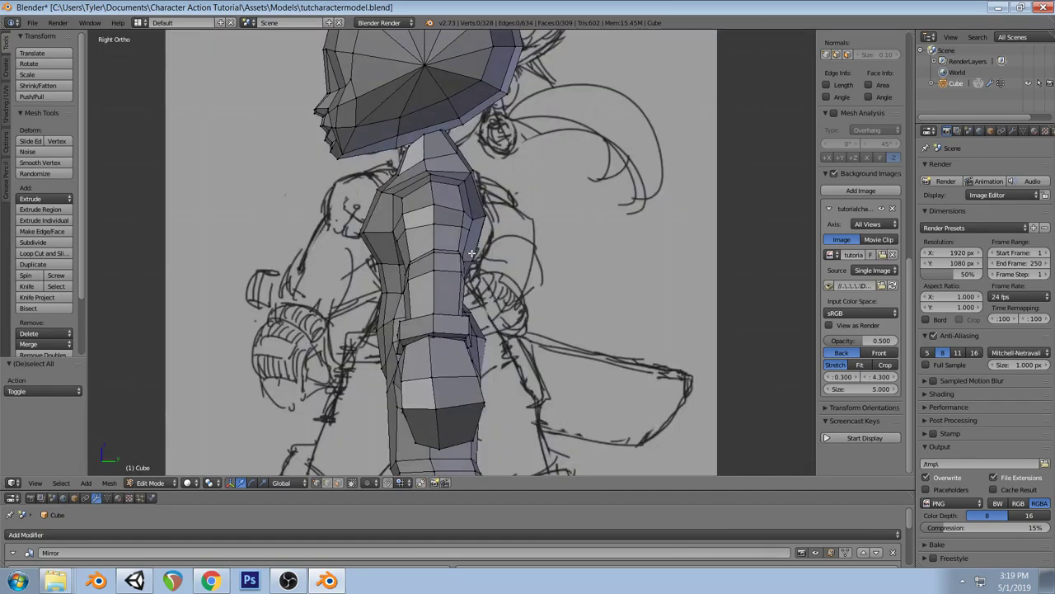
{"action": "middle_click_drag", "start_coordinate": [467, 253], "coordinate": [414, 286]}
{"action": "right_click", "coordinate": [466, 250]}
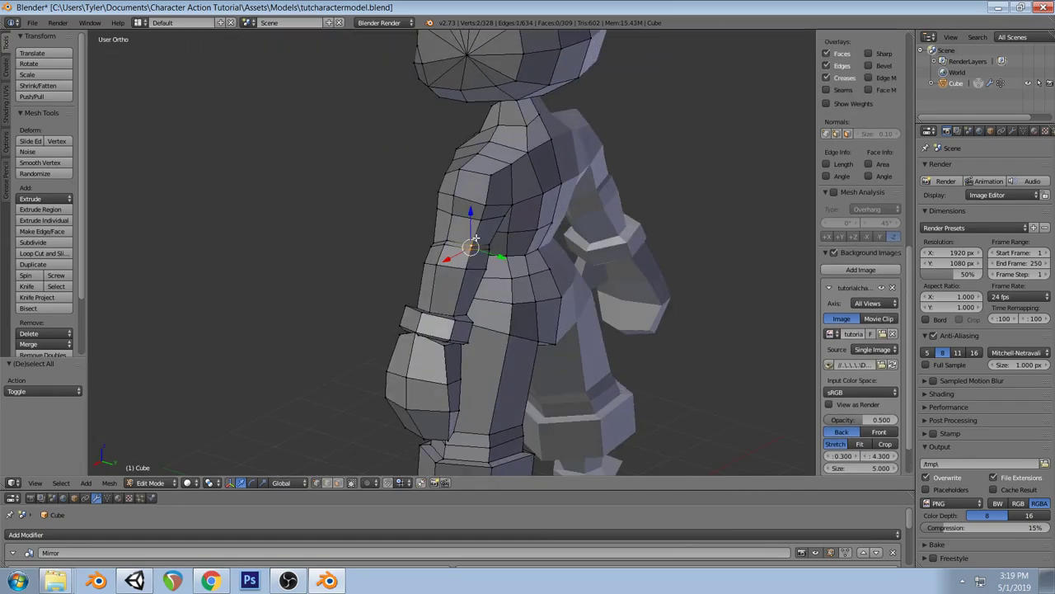
{"action": "middle_click_drag", "start_coordinate": [467, 247], "coordinate": [490, 244]}
{"action": "key", "text": "KP_3"}
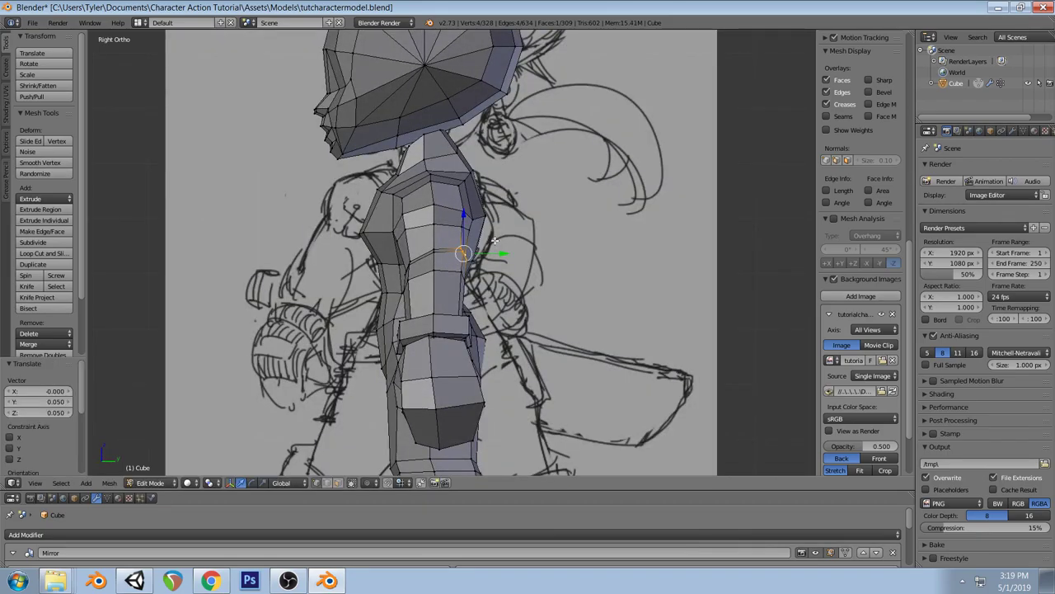
Check the neck and the whole figure from the side against the sketch, in both wireframe and solid shading
{"action": "key", "text": "z"}
{"action": "mouse_move", "coordinate": [455, 237]}
{"action": "middle_mouse_down"}
{"action": "mouse_move", "coordinate": [462, 255]}
{"action": "mouse_move", "coordinate": [490, 264]}
{"action": "mouse_move", "coordinate": [578, 232]}
{"action": "mouse_move", "coordinate": [546, 197]}
{"action": "mouse_move", "coordinate": [454, 219]}
{"action": "mouse_move", "coordinate": [401, 213]}
{"action": "mouse_move", "coordinate": [409, 204]}
{"action": "middle_mouse_up"}
{"action": "key", "text": "z"}
{"action": "right_click", "coordinate": [410, 205]}
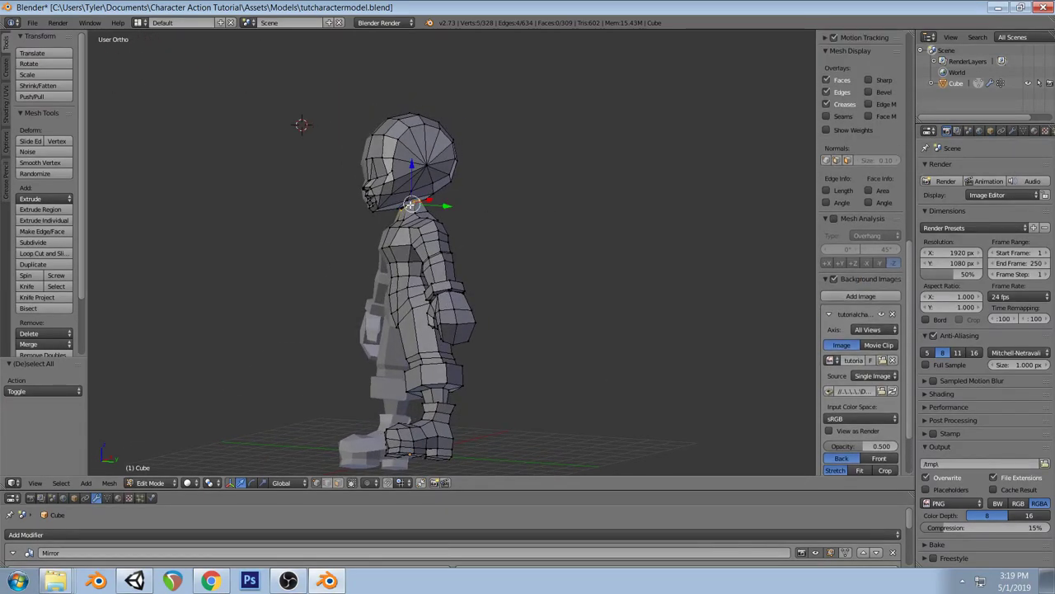
{"action": "key", "text": "KP_3"}
{"action": "key", "text": "z"}
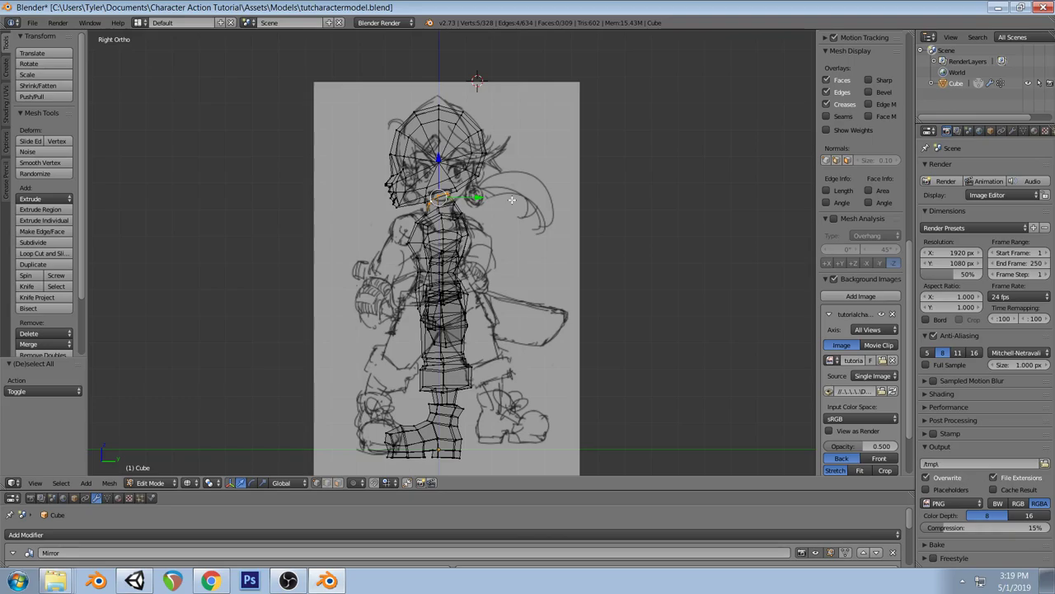
{"action": "key", "text": "a"}
{"action": "key", "text": "z"}
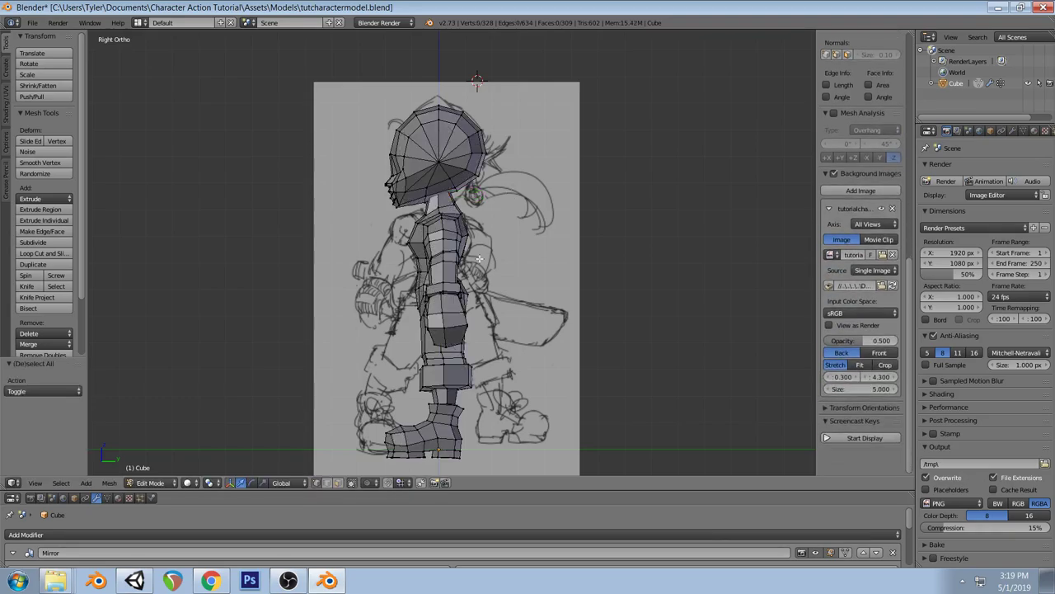
{"action": "middle_click_drag", "start_coordinate": [479, 259], "coordinate": [489, 306]}
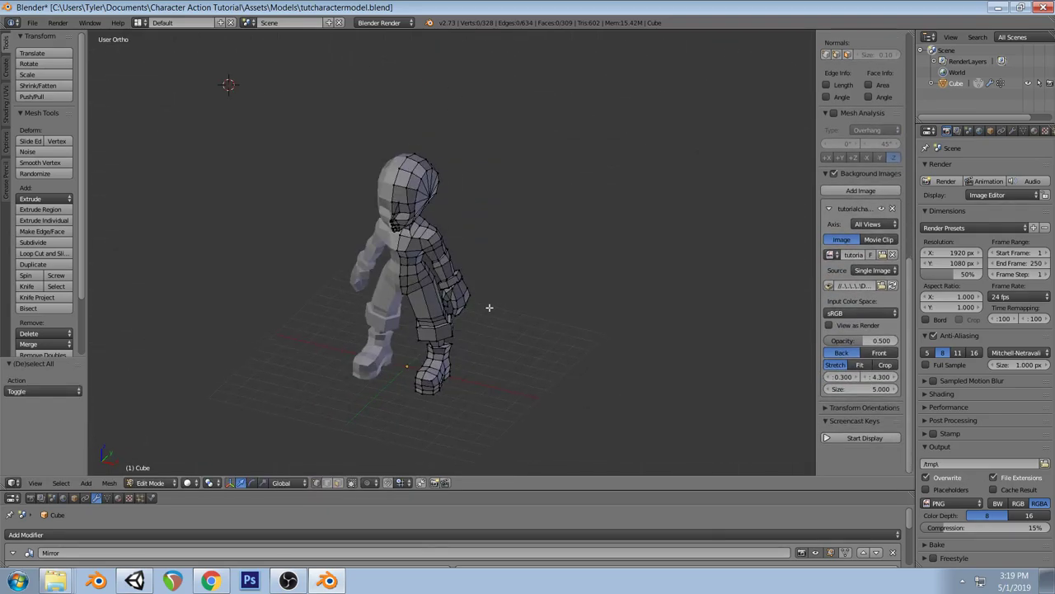
Return to the front view and save the model over the existing tutcharactermodel.blend file
{"action": "key", "text": "KP_1"}
{"action": "key", "text": "ctrl+s"}
{"action": "left_click", "coordinate": [490, 307]}
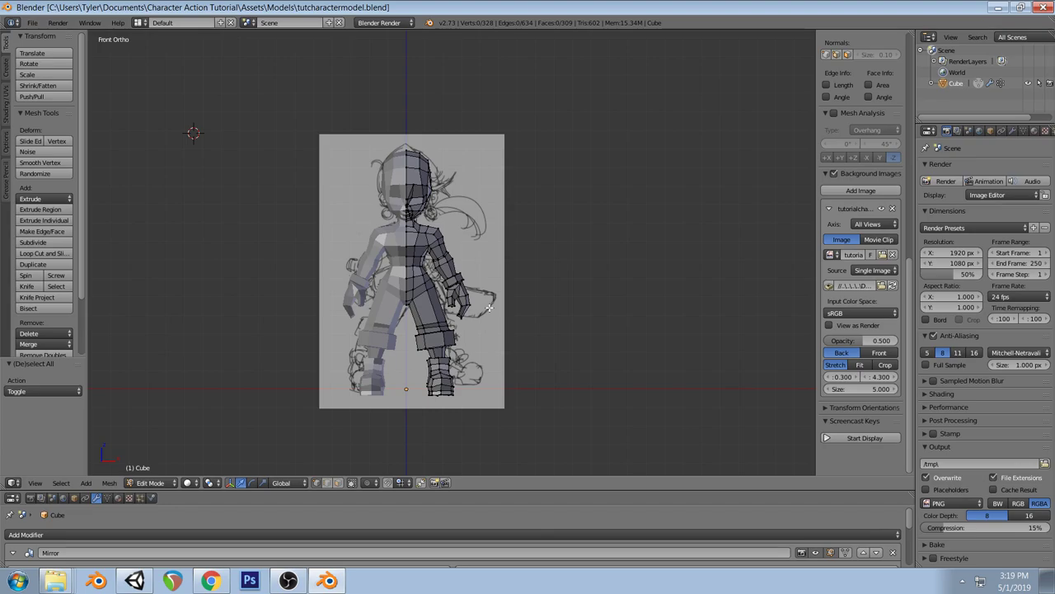
Select the whole hand as linked geometry and move it slightly in front view to fit the wrist cuff
{"action": "scroll", "coordinate": [490, 307], "scroll_direction": "up", "scroll_amount": 2}
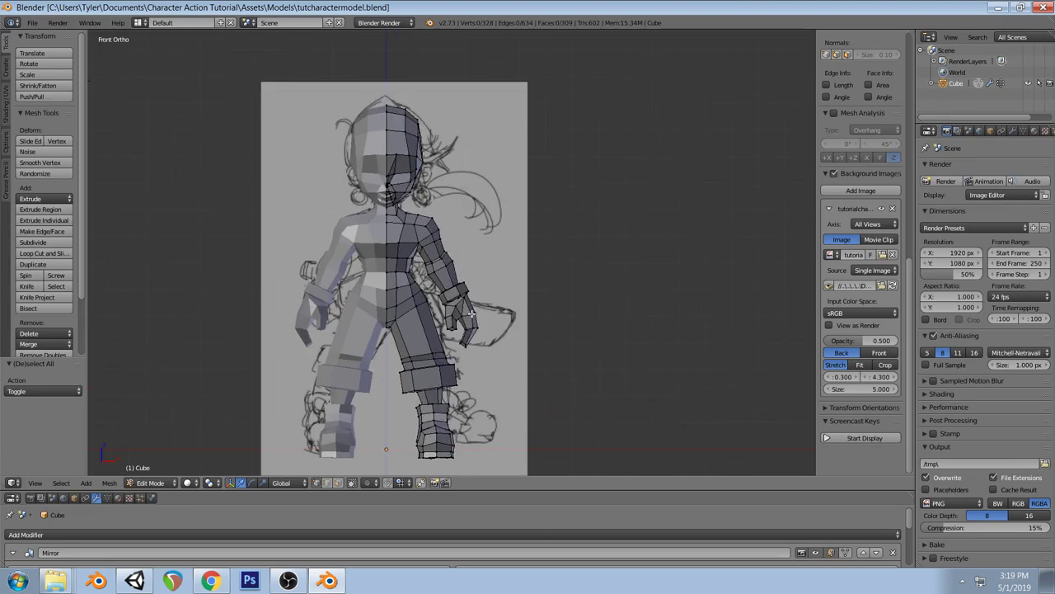
{"action": "key", "text": "l"}
{"action": "key", "text": "g"}
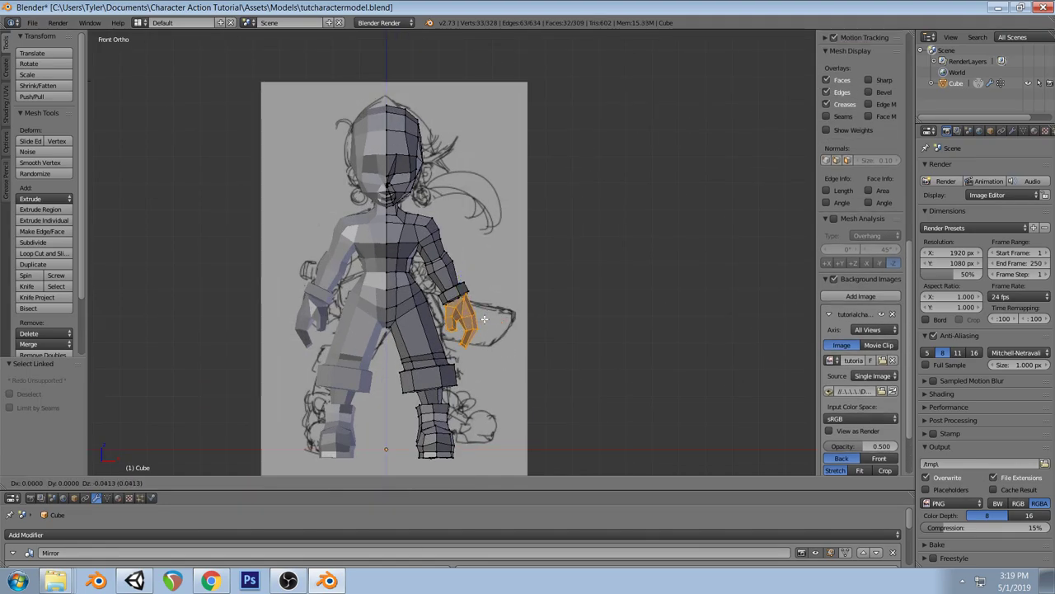
{"action": "left_click", "coordinate": [481, 321]}
{"action": "key", "text": "a"}
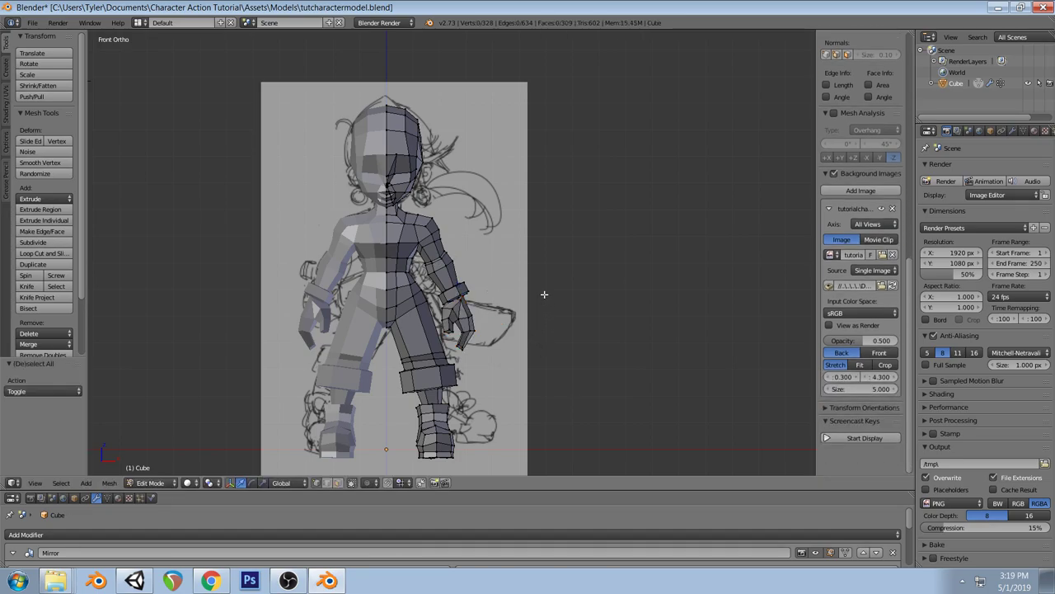
Select the elbow's ring of faces and move it about 0.021 backward along Y in side view
{"action": "middle_click_drag", "start_coordinate": [544, 294], "coordinate": [456, 303]}
{"action": "right_click", "coordinate": [435, 252]}
{"action": "right_click", "coordinate": [436, 257], "text": "alt"}
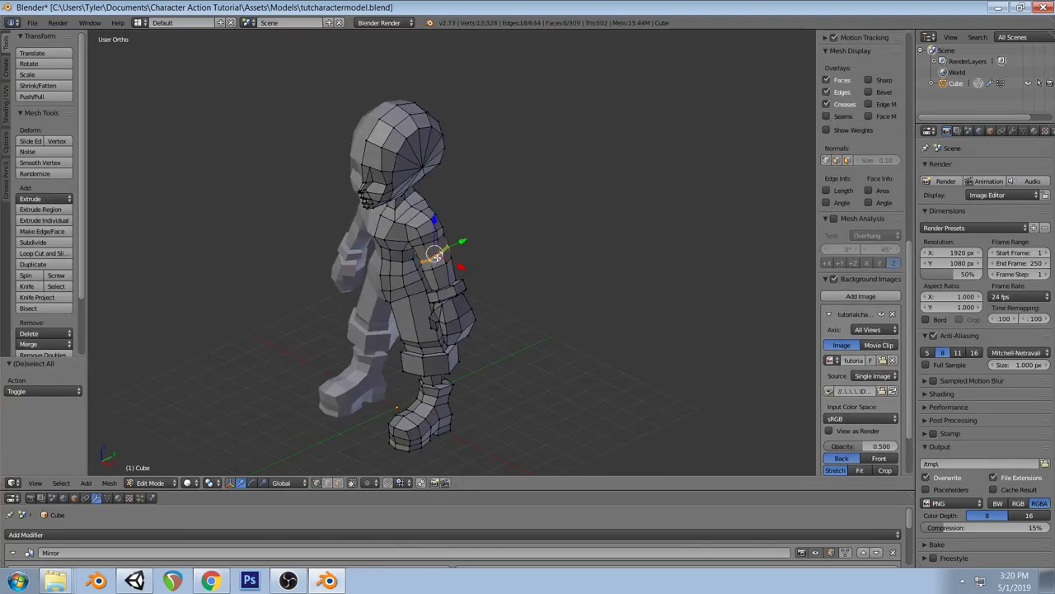
{"action": "key", "text": "KP_3"}
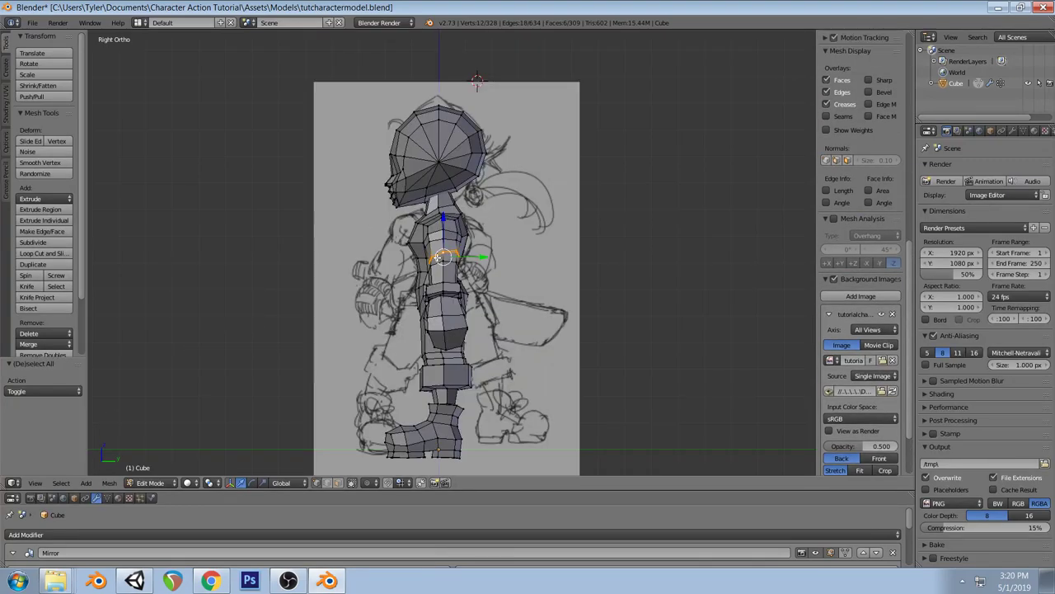
{"action": "left_click_drag", "start_coordinate": [484, 258], "coordinate": [484, 259]}
{"action": "left_click", "coordinate": [485, 258]}
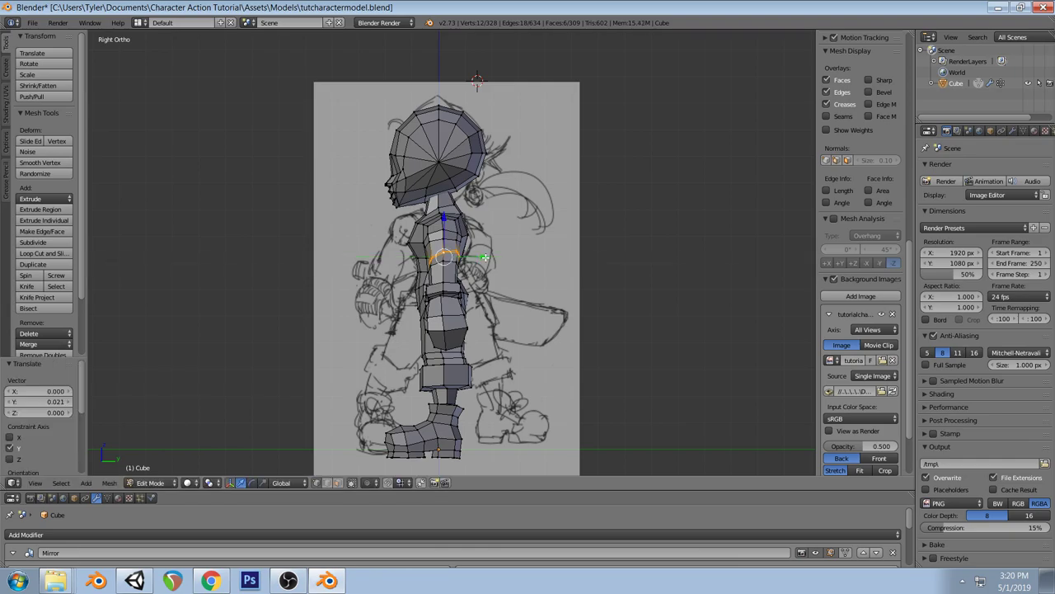
{"action": "key", "text": "a"}
{"action": "key", "text": "KP_1"}
{"action": "scroll", "coordinate": [861, 330], "scroll_direction": "down", "scroll_amount": 3}
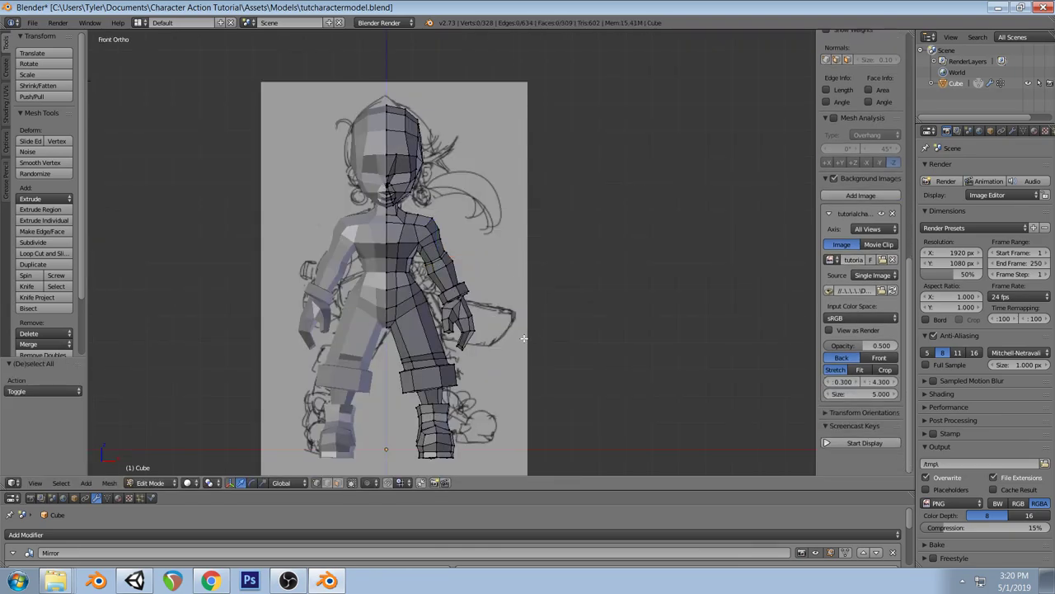
{"action": "key", "text": "z"}
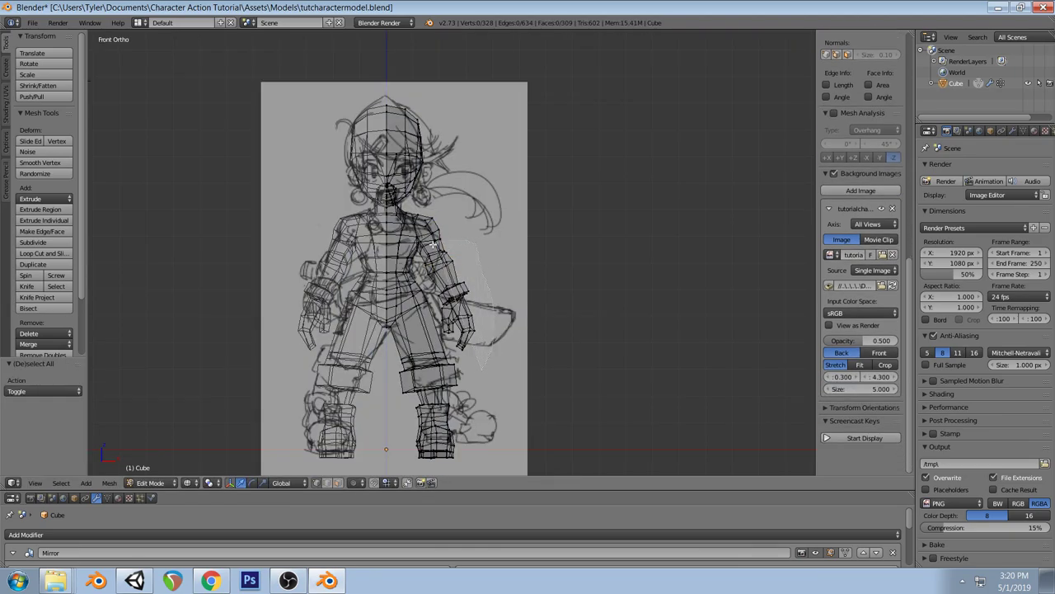
{"action": "key", "text": "l"}
{"action": "key", "text": "z"}
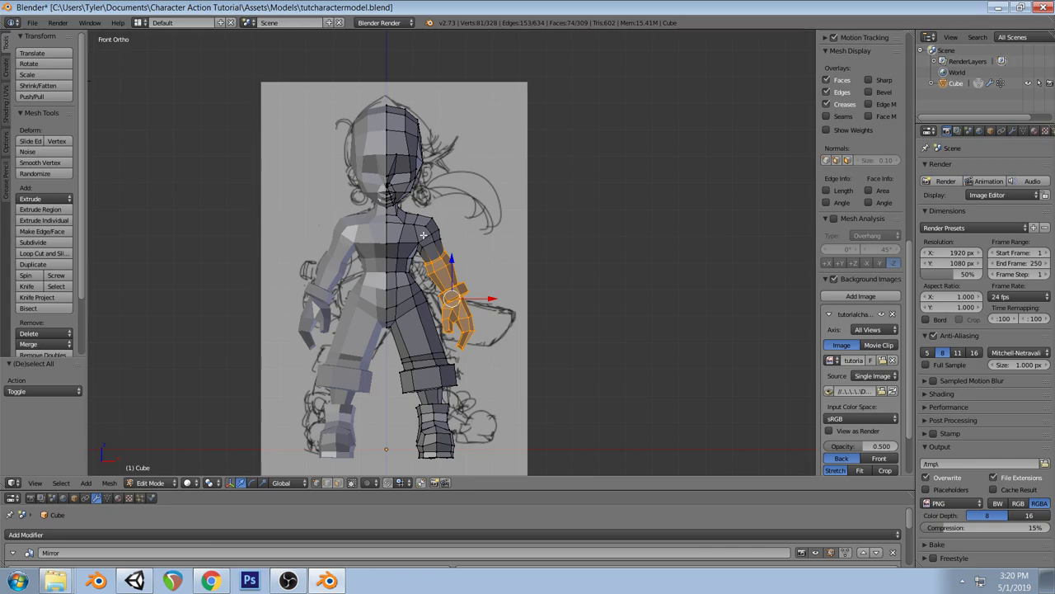
{"action": "key", "text": "l"}
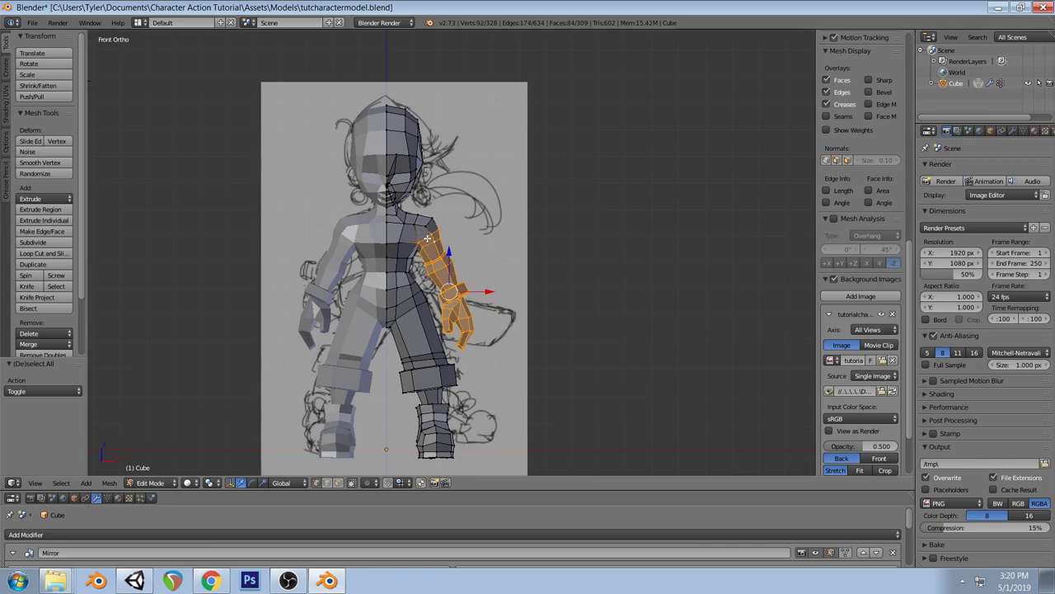
{"action": "key", "text": "a"}
Select the separate upper-arm piece below the shoulder and snap the 3D cursor to it
{"action": "key", "text": "l"}
{"action": "key", "text": "shift+s"}
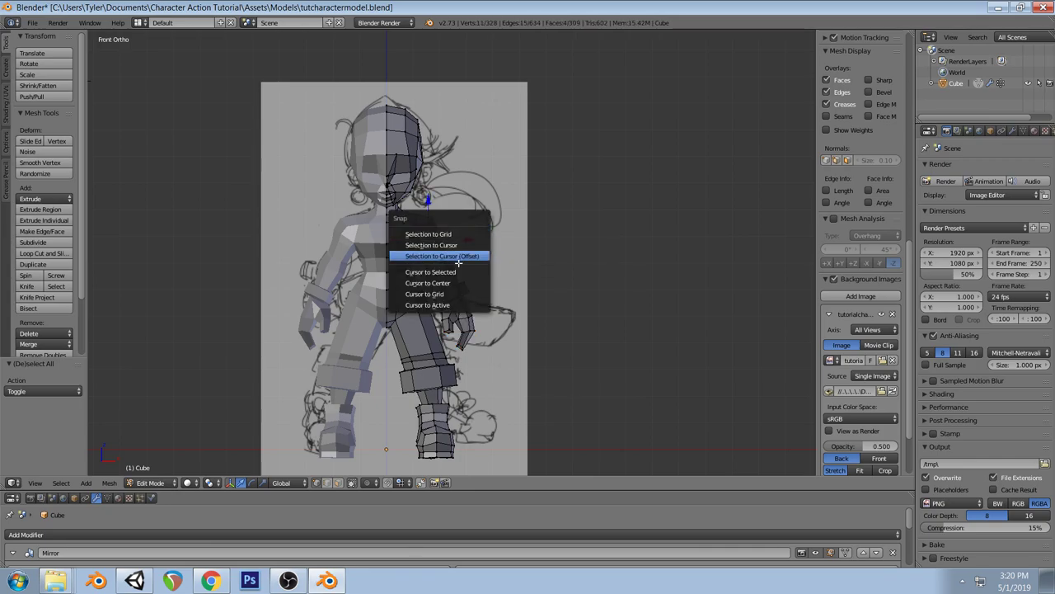
{"action": "left_click", "coordinate": [459, 261]}
{"action": "key", "text": "a"}
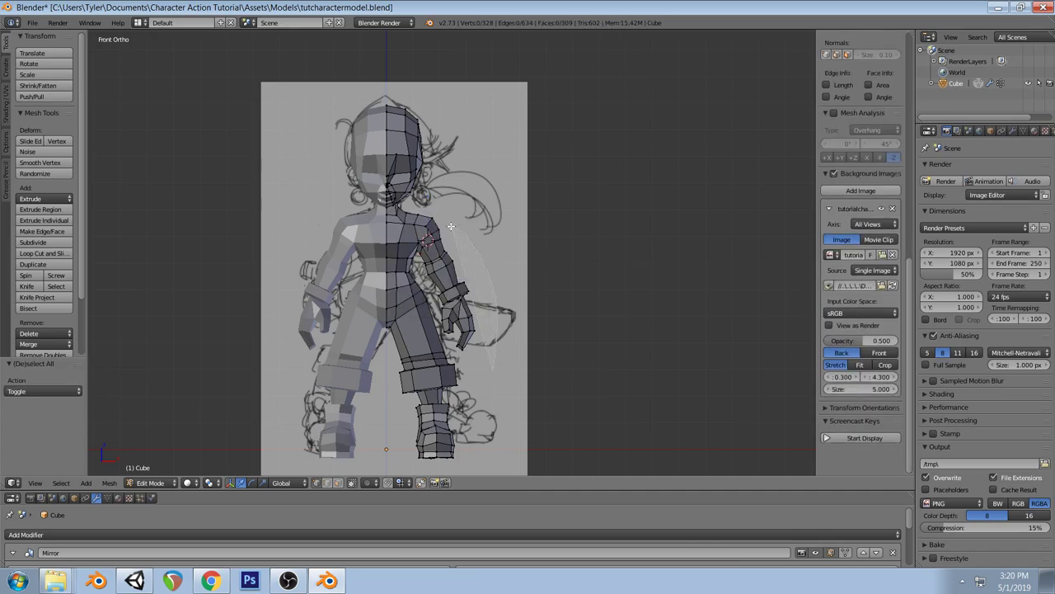
Select the whole arm below the shoulder, including the forearm, wrist cuff and hand
{"action": "key", "text": "l"}
{"action": "key", "text": "z"}
{"action": "mouse_move", "coordinate": [487, 236]}
{"action": "left_mouse_down", "text": "ctrl"}
{"action": "mouse_move", "coordinate": [438, 218]}
{"action": "mouse_move", "coordinate": [422, 240]}
{"action": "mouse_move", "coordinate": [423, 274]}
{"action": "mouse_move", "coordinate": [464, 350]}
{"action": "mouse_move", "coordinate": [502, 336]}
{"action": "left_mouse_up", "text": "ctrl"}
{"action": "key", "text": "z"}
{"action": "middle_click_drag", "start_coordinate": [409, 271], "coordinate": [410, 230]}
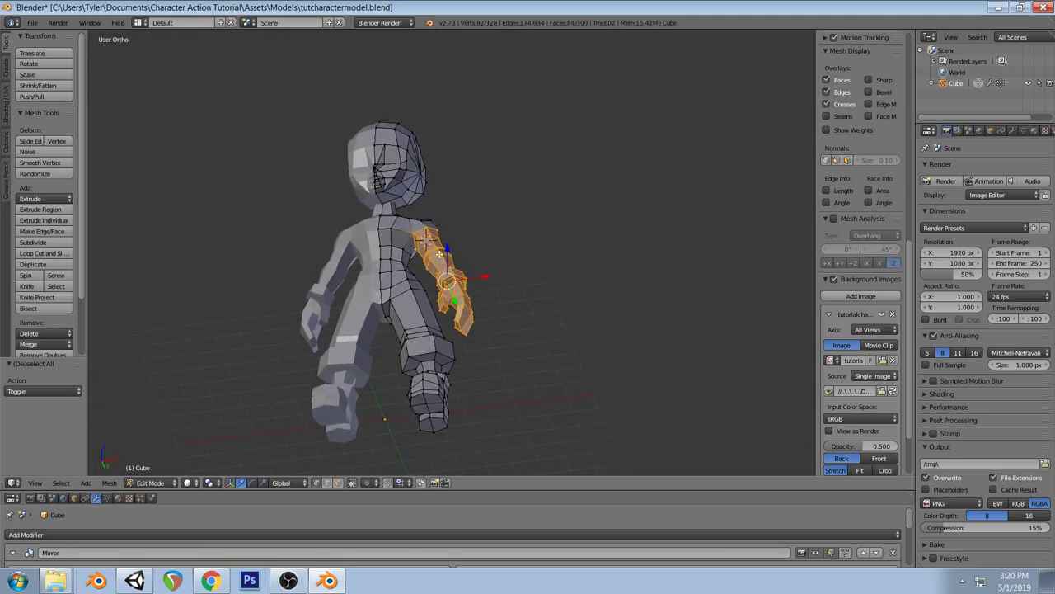
{"action": "key", "text": "KP_1"}
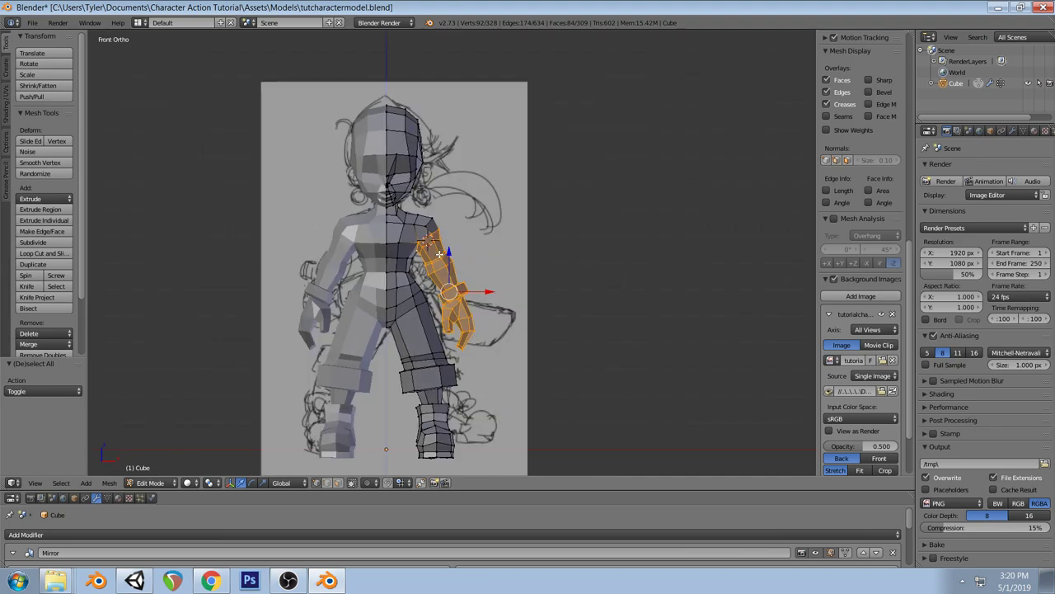
Set the pivot point to the 3D cursor and rotate the selected arm outward about 13.2° in front view
{"action": "left_click", "coordinate": [212, 484]}
{"action": "key", "text": "r"}
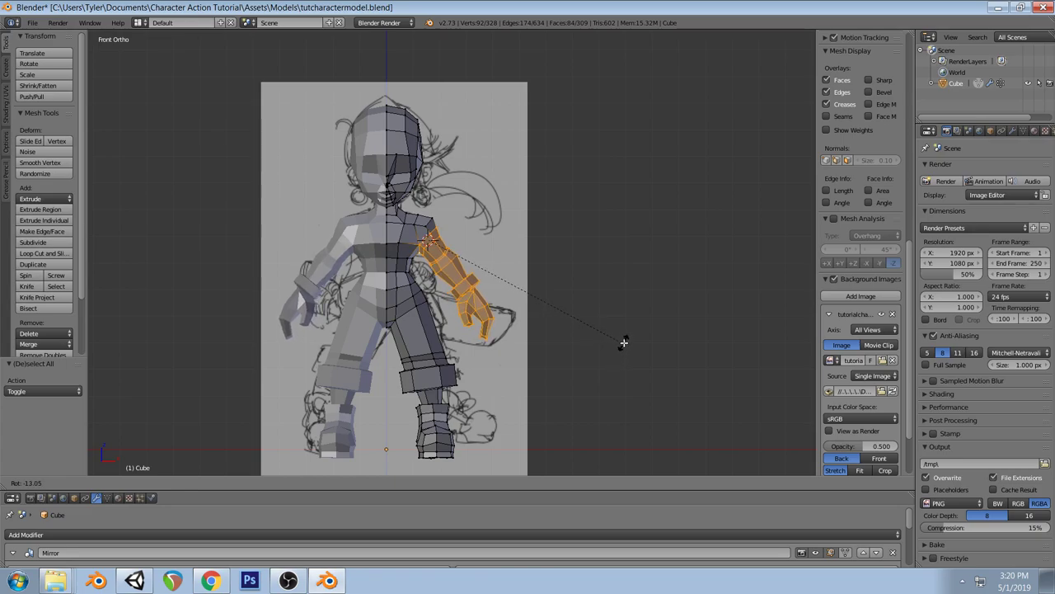
{"action": "left_click", "coordinate": [623, 342]}
Move the arm about 0.062 along X and 0.124 along Z, and fine-tune its rotation against the shoulder
{"action": "key", "text": "g"}
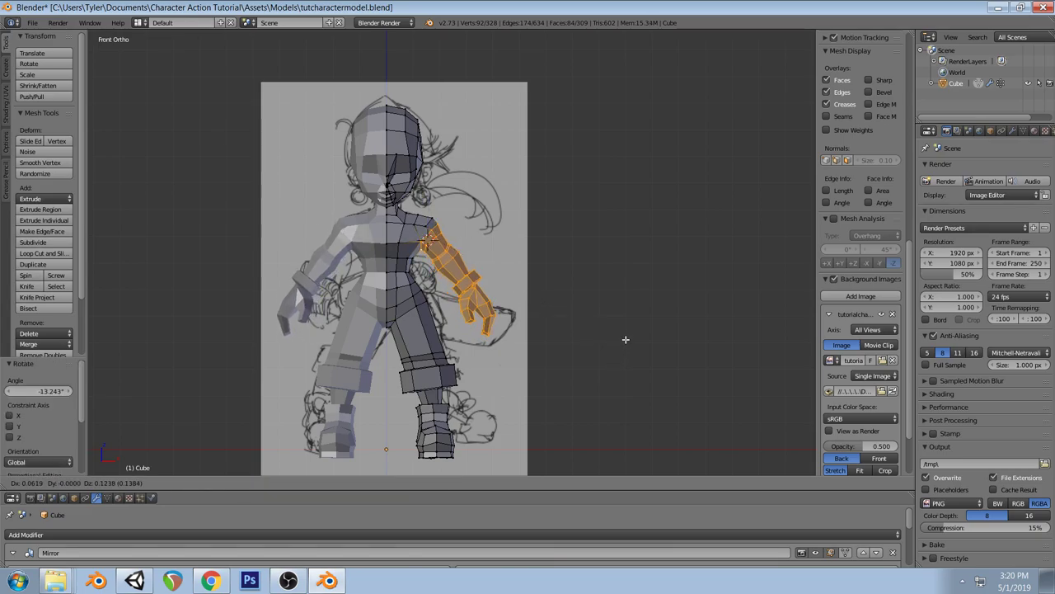
{"action": "key", "text": "Escape"}
{"action": "key", "text": "r"}
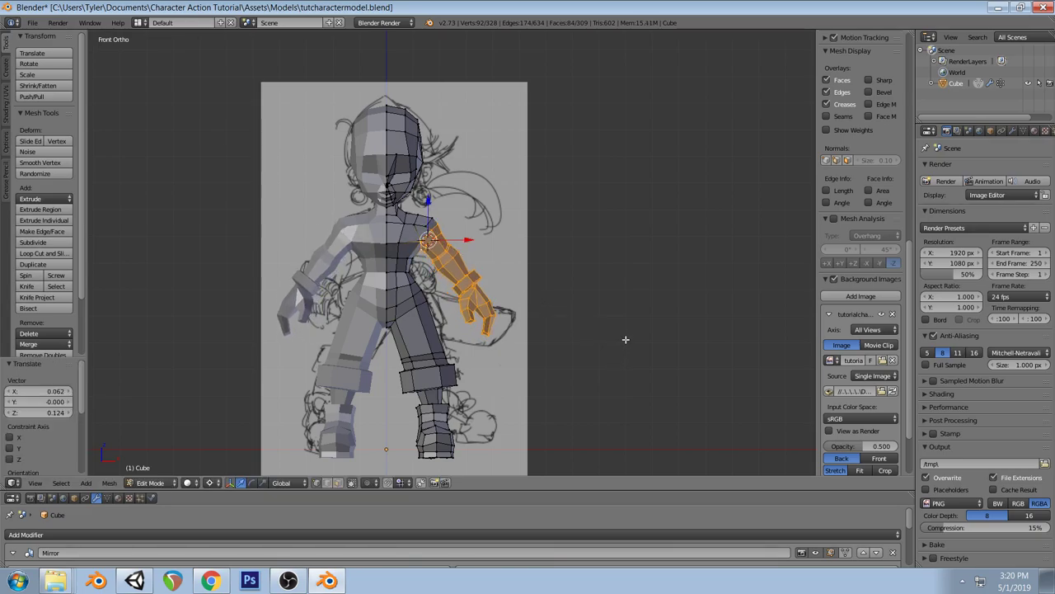
{"action": "left_click", "coordinate": [595, 325]}
Clear the selection, check the arm from an angle and save over the existing tutcharactermodel.blend file
{"action": "key", "text": "a"}
{"action": "middle_click_drag", "start_coordinate": [511, 272], "coordinate": [472, 251]}
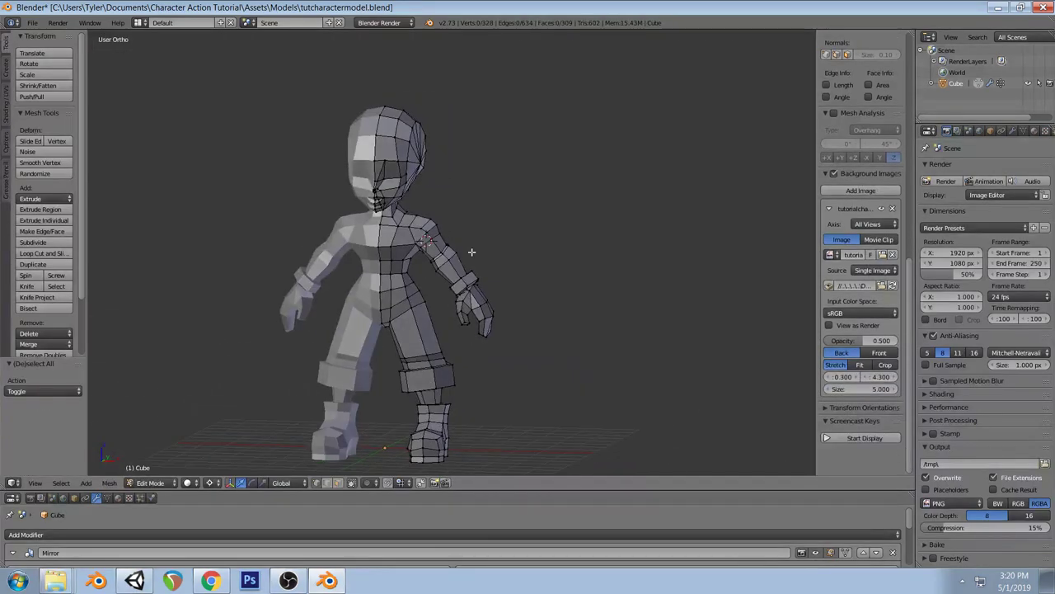
{"action": "key", "text": "KP_1"}
{"action": "key", "text": "ctrl+s"}
{"action": "left_click", "coordinate": [493, 273]}
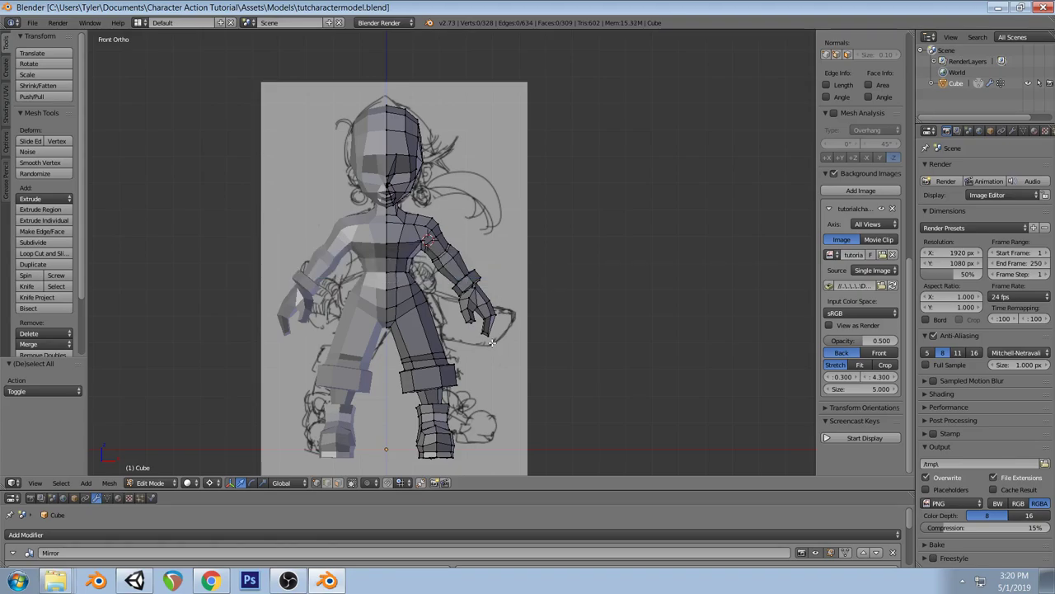
Select the face at the crotch and move it slightly down in front view
{"action": "key", "text": "z"}
{"action": "key", "text": "z"}
{"action": "scroll", "coordinate": [411, 341], "scroll_direction": "up", "scroll_amount": 1}
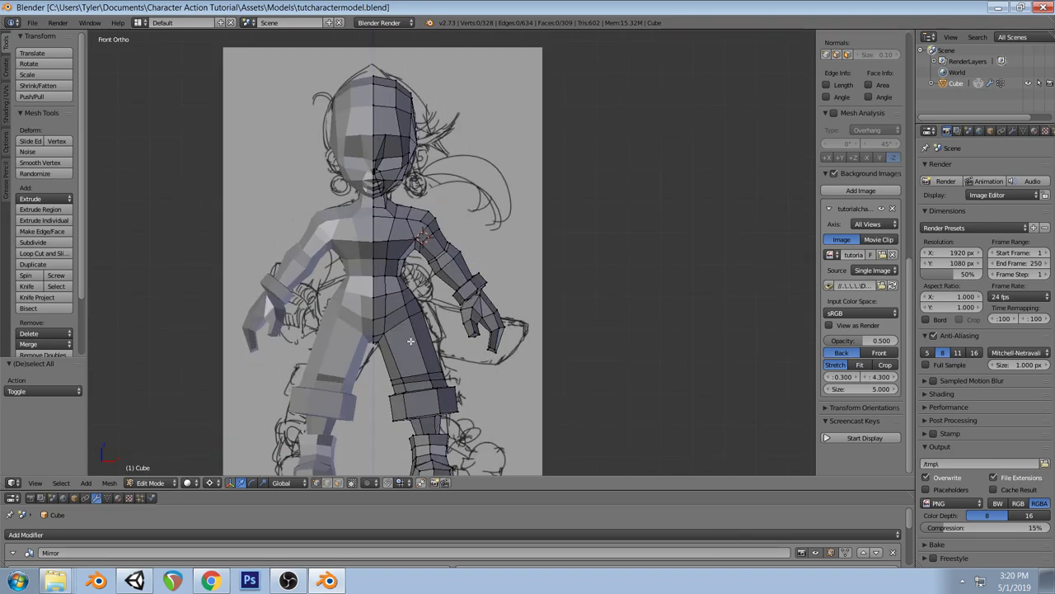
{"action": "scroll", "coordinate": [396, 338], "scroll_direction": "up", "scroll_amount": 1}
{"action": "key", "text": "z"}
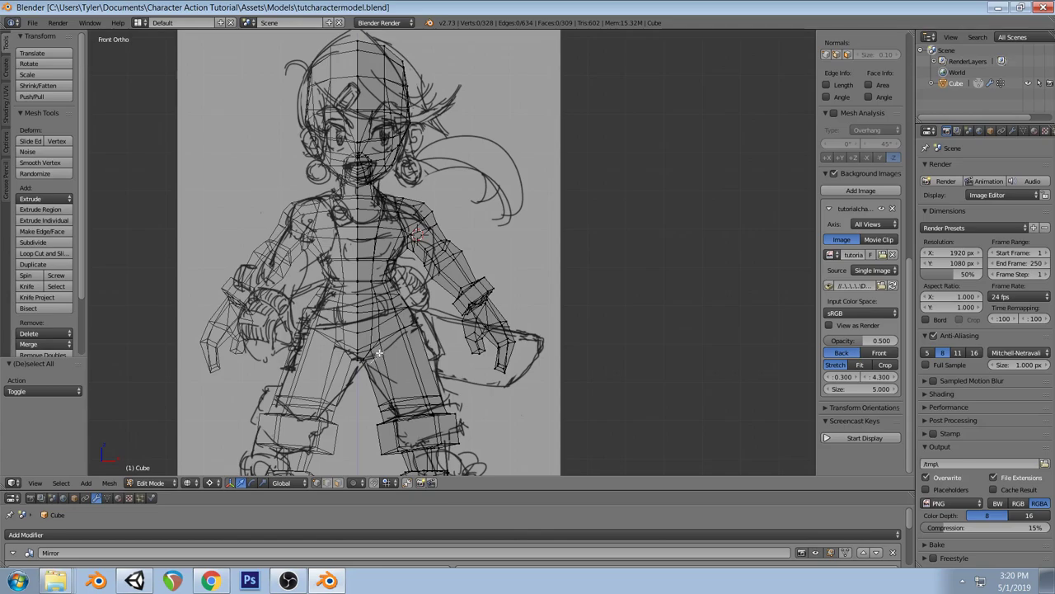
{"action": "right_click", "coordinate": [361, 354]}
{"action": "key", "text": "z"}
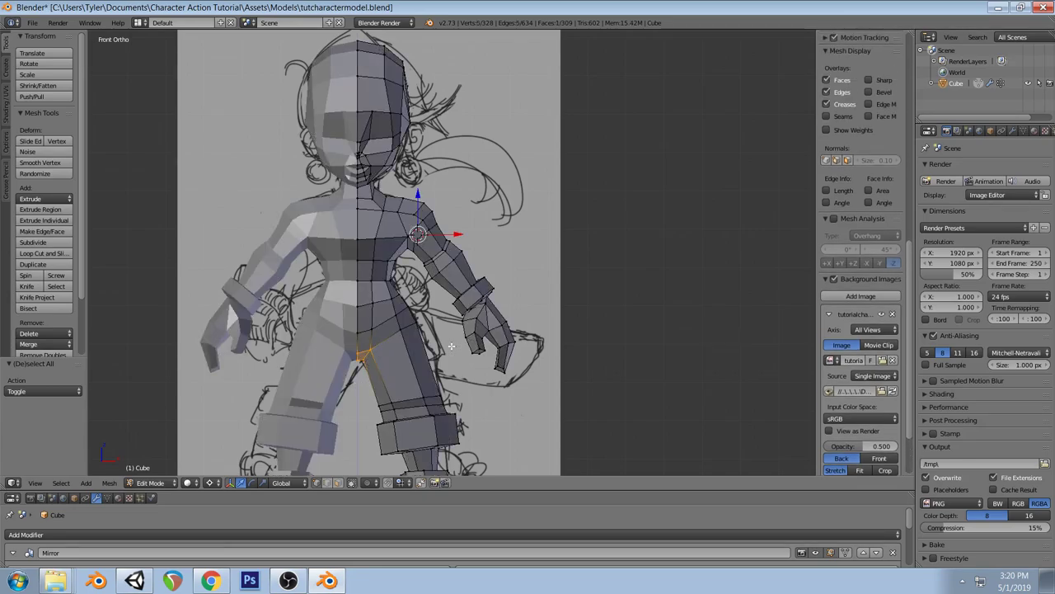
{"action": "key", "text": "g"}
{"action": "left_click", "coordinate": [449, 350]}
Select the vertex between buttock and inner thigh and move it about -0.043 along X and -0.129 along Z in back view
{"action": "mouse_move", "coordinate": [449, 351]}
{"action": "middle_mouse_down"}
{"action": "mouse_move", "coordinate": [311, 329]}
{"action": "mouse_move", "coordinate": [264, 314]}
{"action": "mouse_move", "coordinate": [252, 294]}
{"action": "middle_mouse_up"}
{"action": "scroll", "coordinate": [404, 342], "scroll_direction": "down", "scroll_amount": 3}
{"action": "scroll", "coordinate": [443, 330], "scroll_direction": "up", "scroll_amount": 5}
{"action": "middle_click_drag", "start_coordinate": [446, 281], "coordinate": [511, 344]}
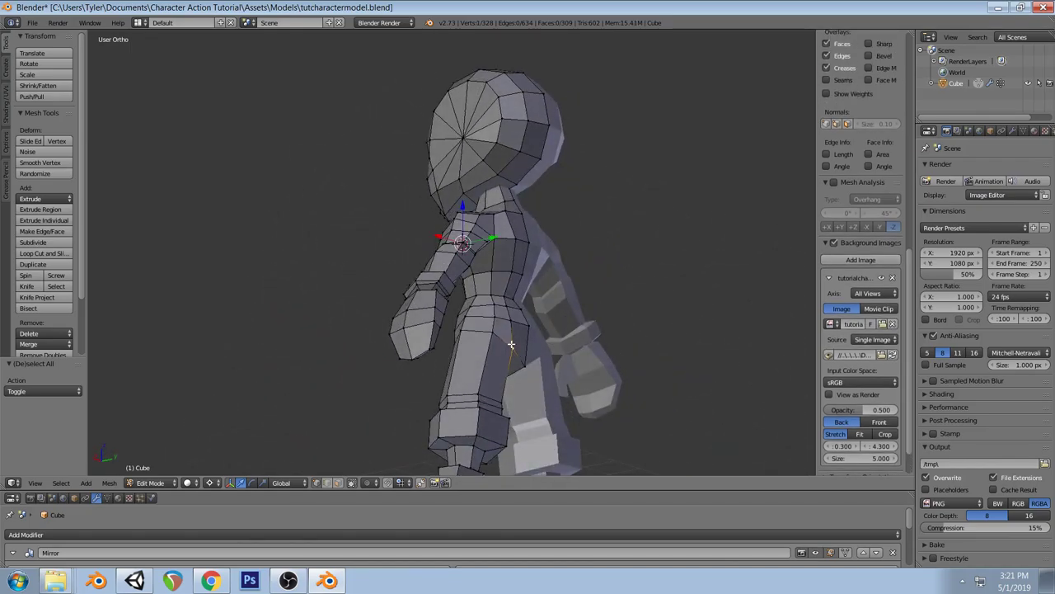
{"action": "key", "text": "ctrl+KP_1"}
{"action": "key", "text": "g"}
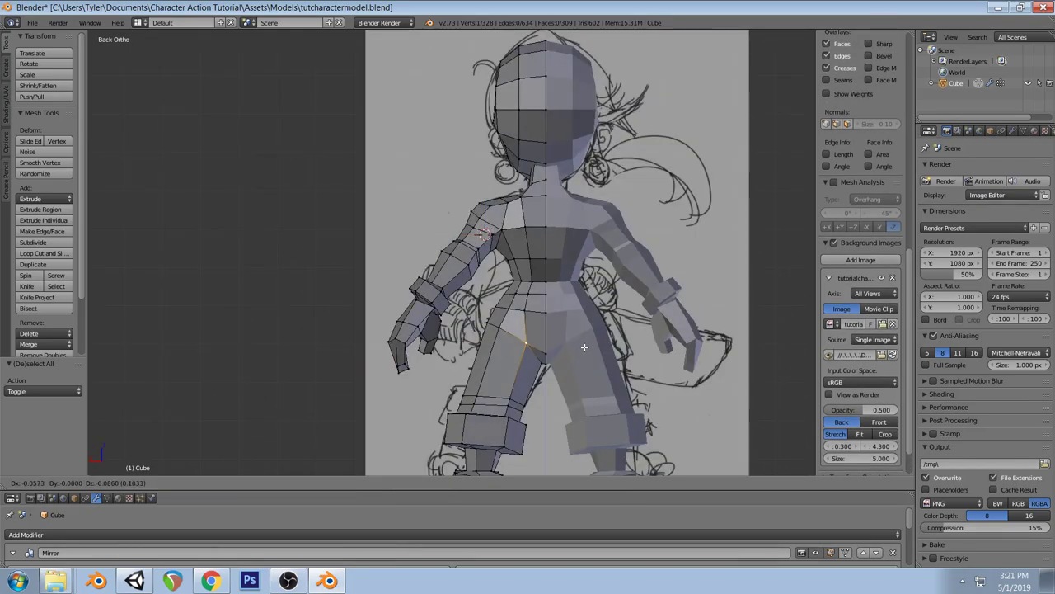
{"action": "left_click", "coordinate": [584, 349]}
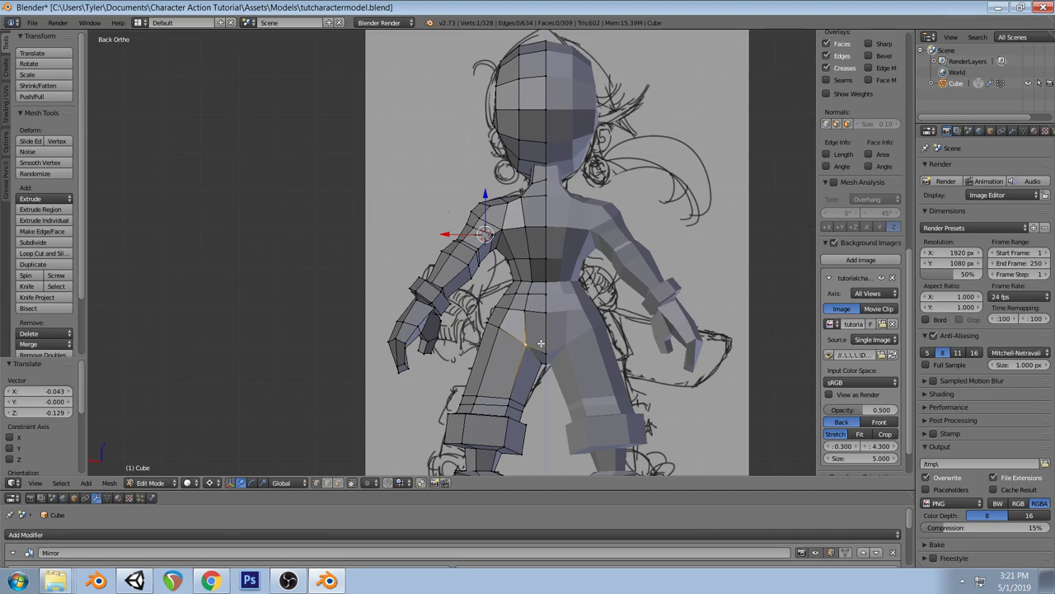
Raise the centre vertex at the back of the crotch about 0.14 along Z, and return to the front view
{"action": "key", "text": "a"}
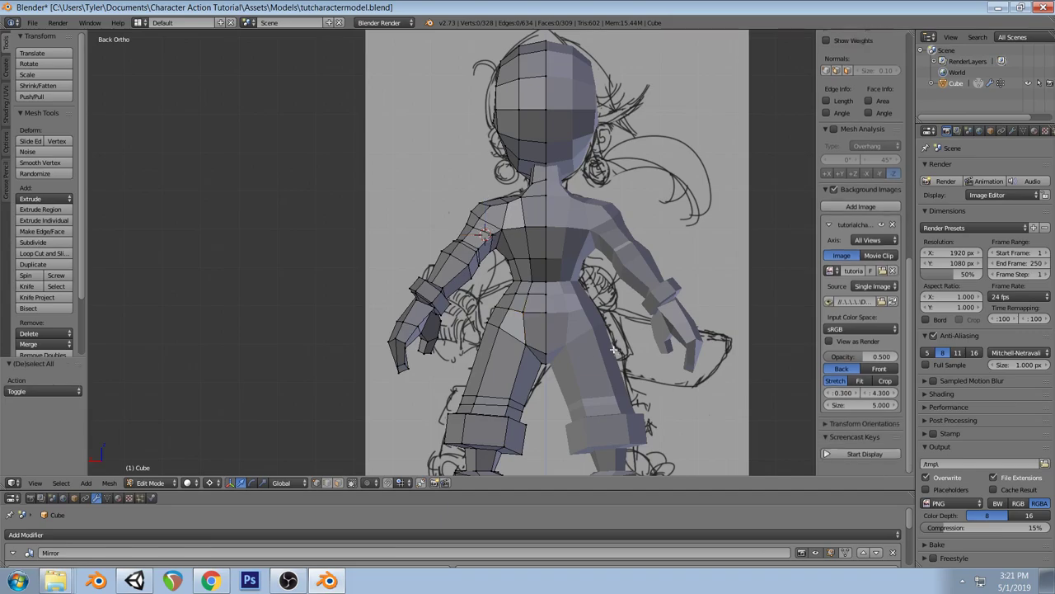
{"action": "right_click", "coordinate": [500, 238]}
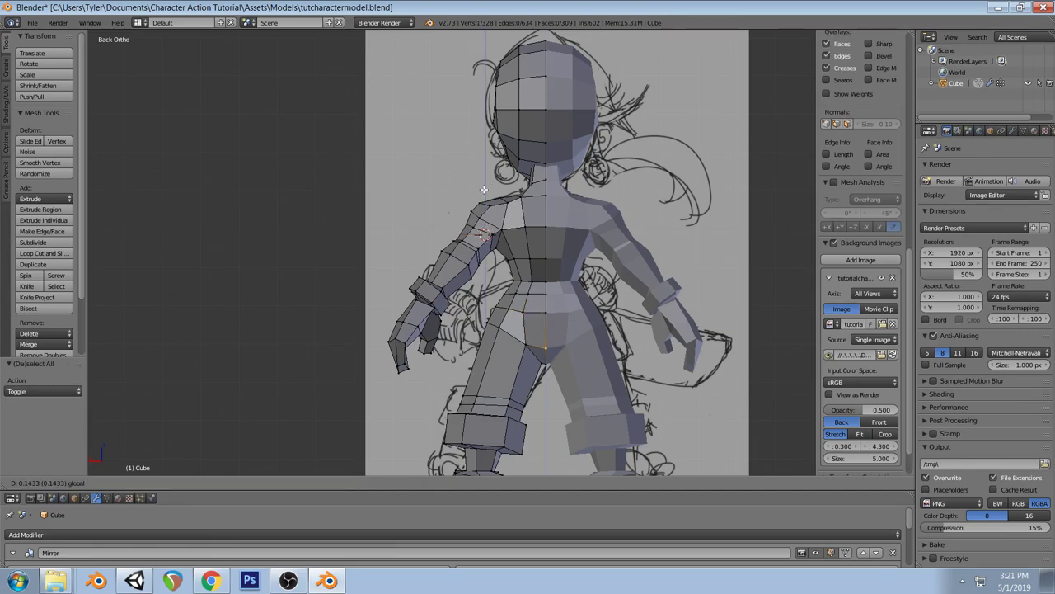
{"action": "middle_click_drag", "start_coordinate": [485, 195], "coordinate": [567, 337]}
{"action": "key", "text": "KP_1"}
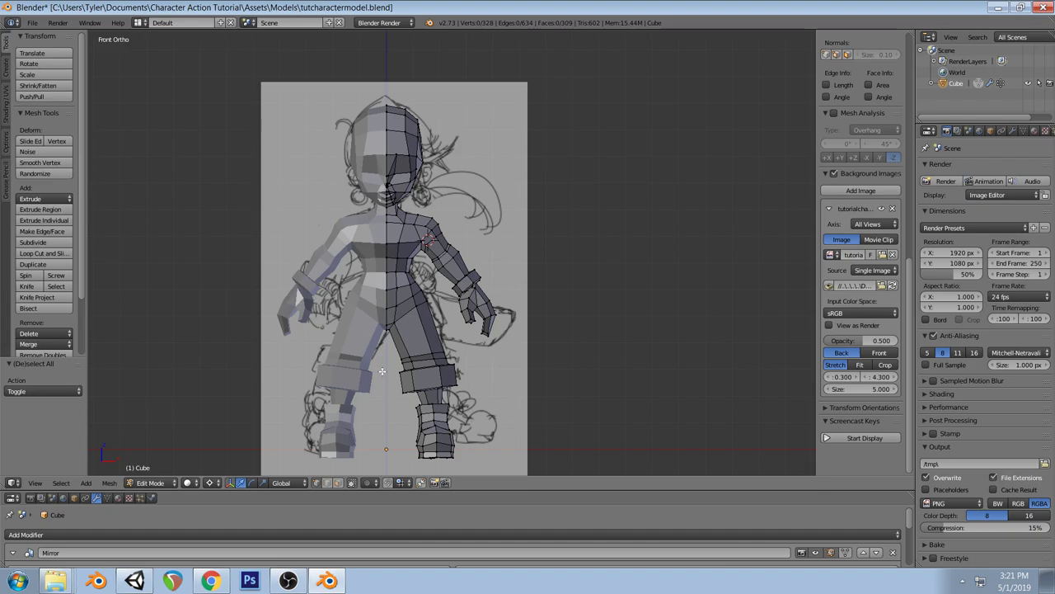
Select the three vertices at the side of the chest under the armpit and move them slightly inward along X
{"action": "scroll", "coordinate": [381, 372], "scroll_direction": "up", "scroll_amount": 6}
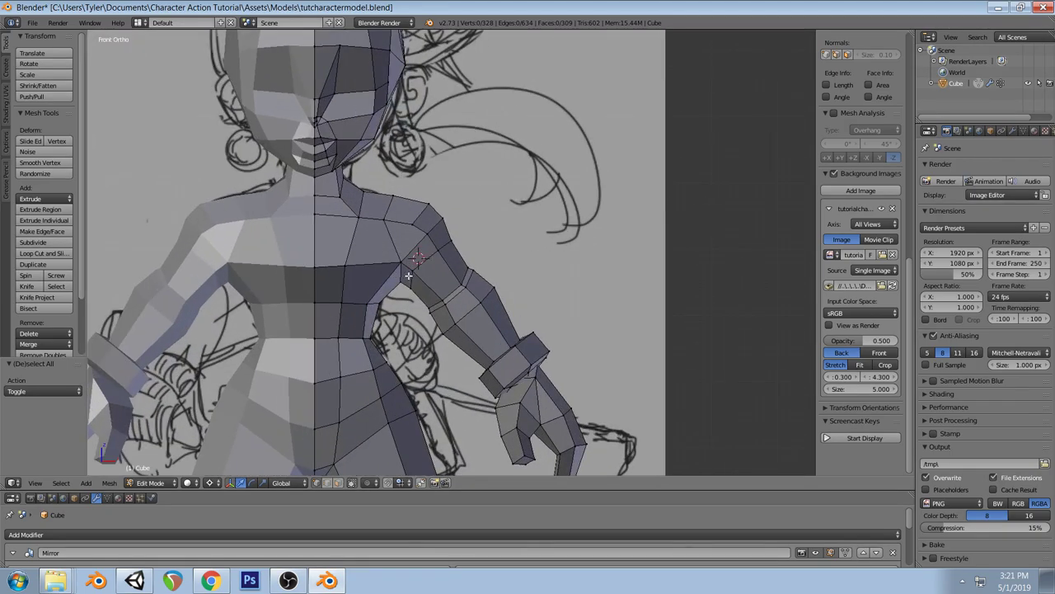
{"action": "right_click", "coordinate": [407, 276]}
{"action": "key", "text": "z"}
{"action": "right_click", "coordinate": [394, 254], "text": "shift"}
{"action": "key", "text": "z"}
{"action": "key", "text": "z"}
{"action": "key", "text": "z"}
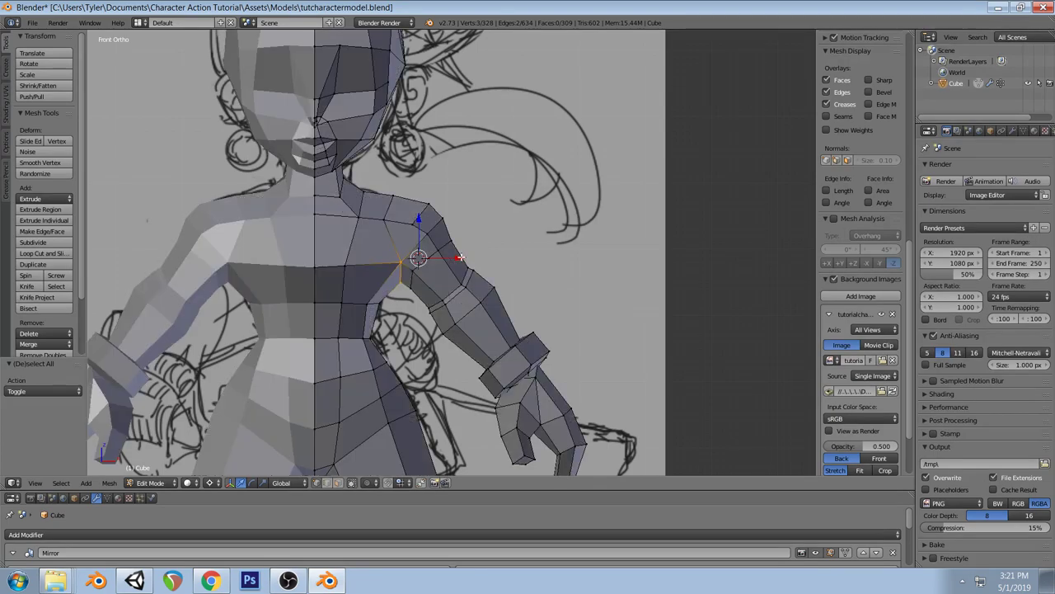
{"action": "key", "text": "a"}
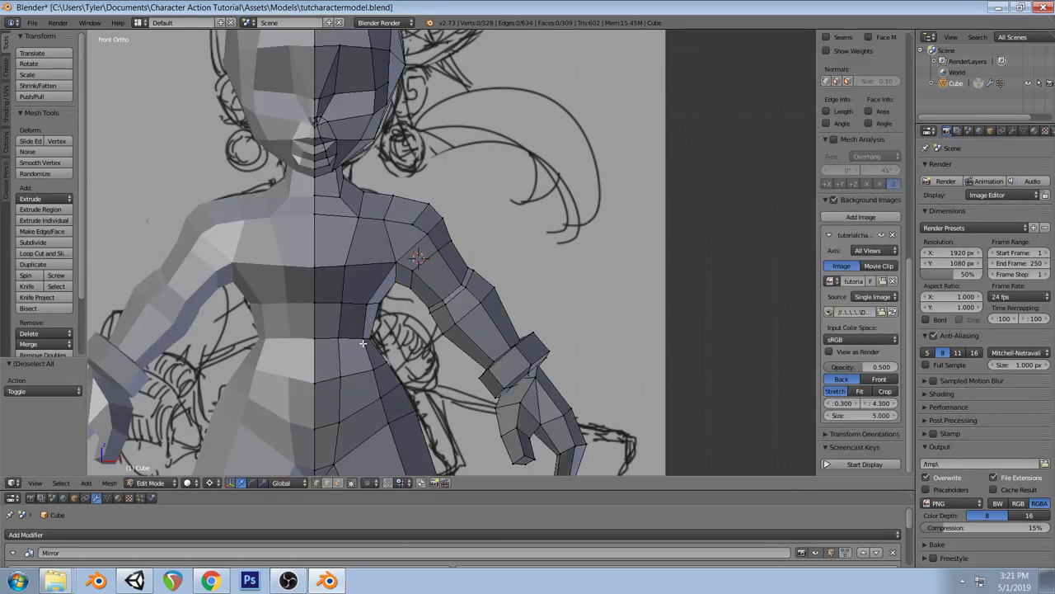
Select the edge loop at the side of the waist and shift it slightly inward along X
{"action": "right_click", "coordinate": [381, 336], "text": "alt"}
{"action": "left_click_drag", "start_coordinate": [465, 258], "coordinate": [463, 257]}
{"action": "key", "text": "a"}
{"action": "scroll", "coordinate": [861, 329], "scroll_direction": "down", "scroll_amount": 4}
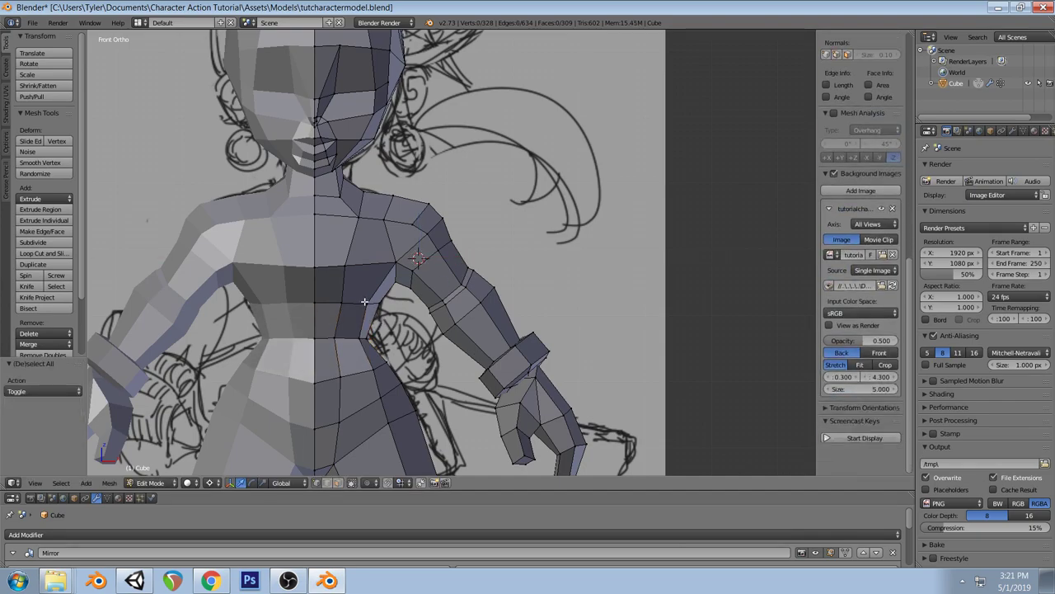
Select three waist vertices at the lower back and move them about 0.149 backward along Y in side view
{"action": "scroll", "coordinate": [359, 302], "scroll_direction": "down", "scroll_amount": 5}
{"action": "middle_click_drag", "start_coordinate": [380, 303], "coordinate": [697, 299]}
{"action": "scroll", "coordinate": [478, 293], "scroll_direction": "up", "scroll_amount": 2}
{"action": "scroll", "coordinate": [559, 302], "scroll_direction": "up", "scroll_amount": 3}
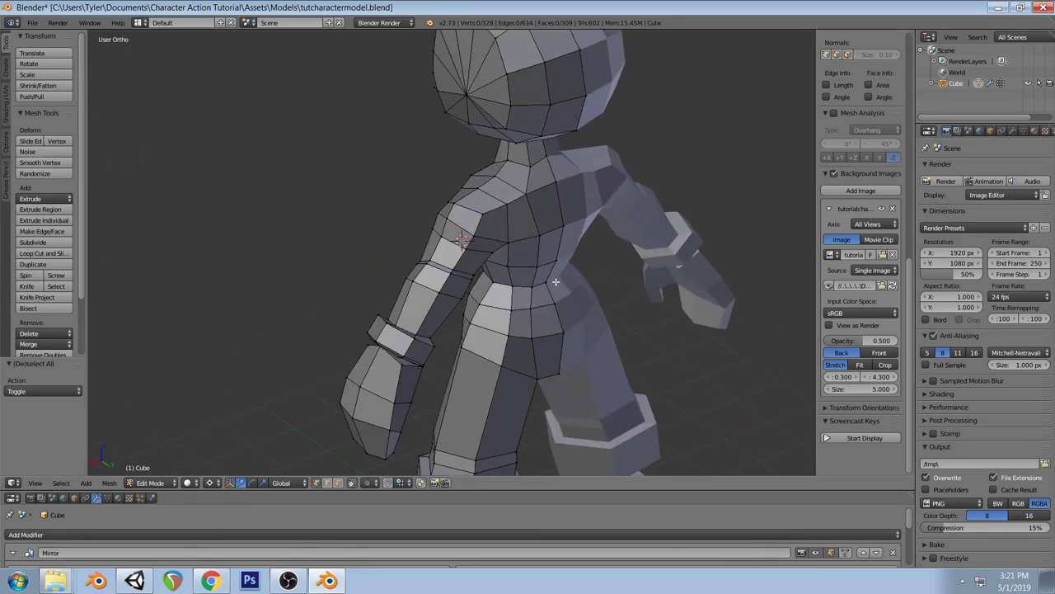
{"action": "left_click", "coordinate": [524, 284], "text": "alt"}
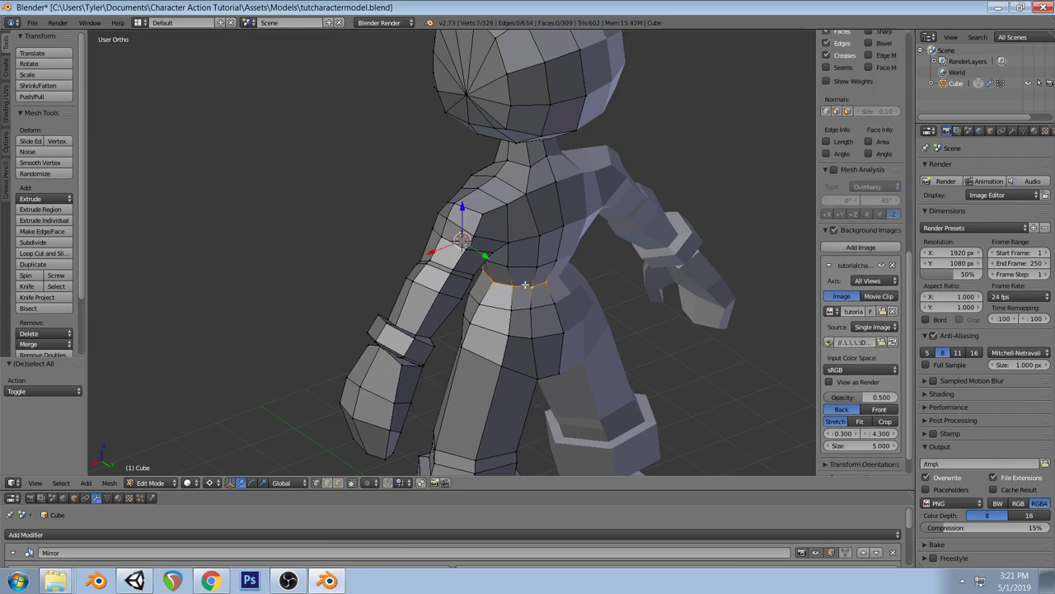
{"action": "left_click", "coordinate": [536, 282], "text": "alt"}
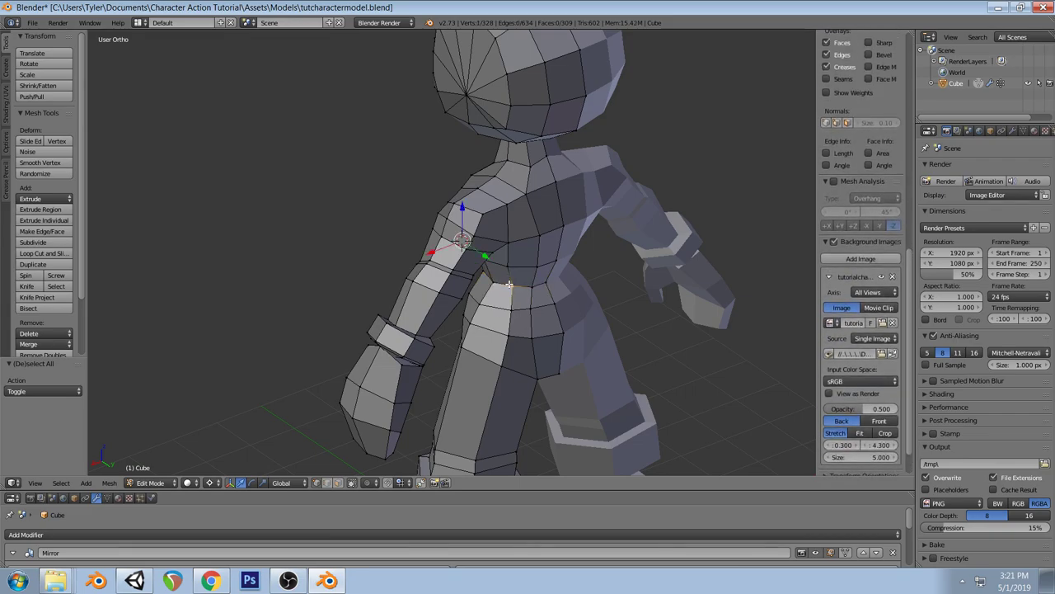
{"action": "key", "text": "KP_3"}
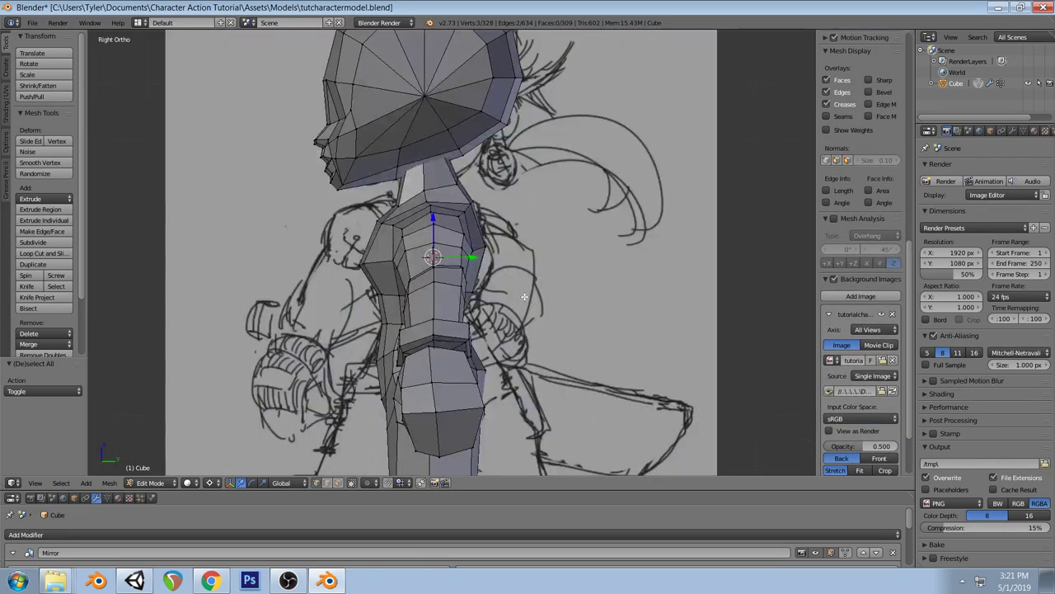
{"action": "key", "text": "z"}
{"action": "left_click_drag", "start_coordinate": [473, 259], "coordinate": [486, 263]}
{"action": "key", "text": "z"}
Shift the waist vertices at the lower back about 0.11 along Y in an angled back view
{"action": "middle_click_drag", "start_coordinate": [577, 302], "coordinate": [456, 236]}
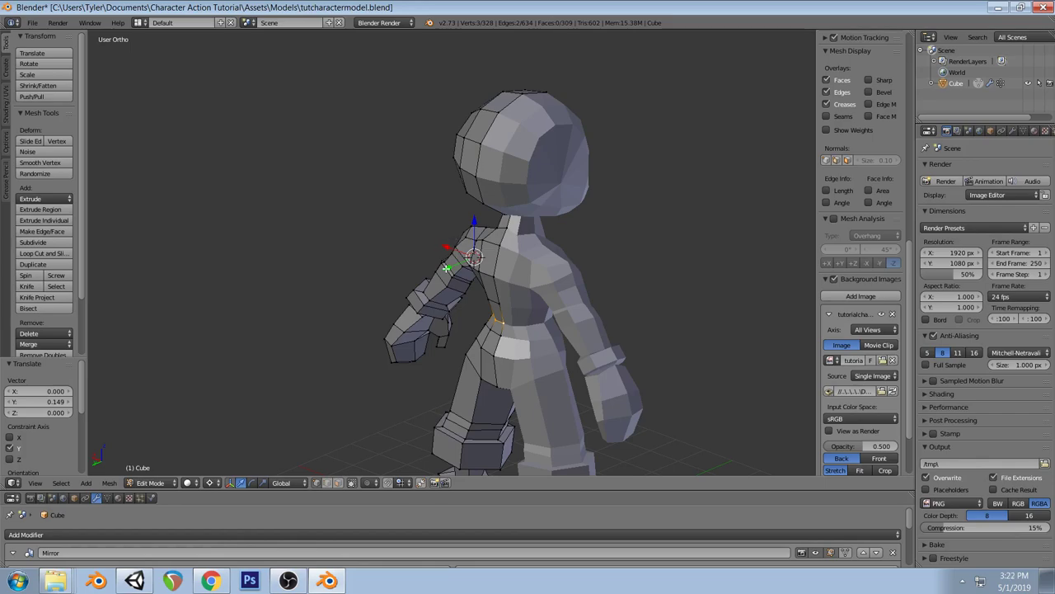
{"action": "key", "text": "g"}
{"action": "key", "text": "y"}
{"action": "left_click", "coordinate": [441, 268]}
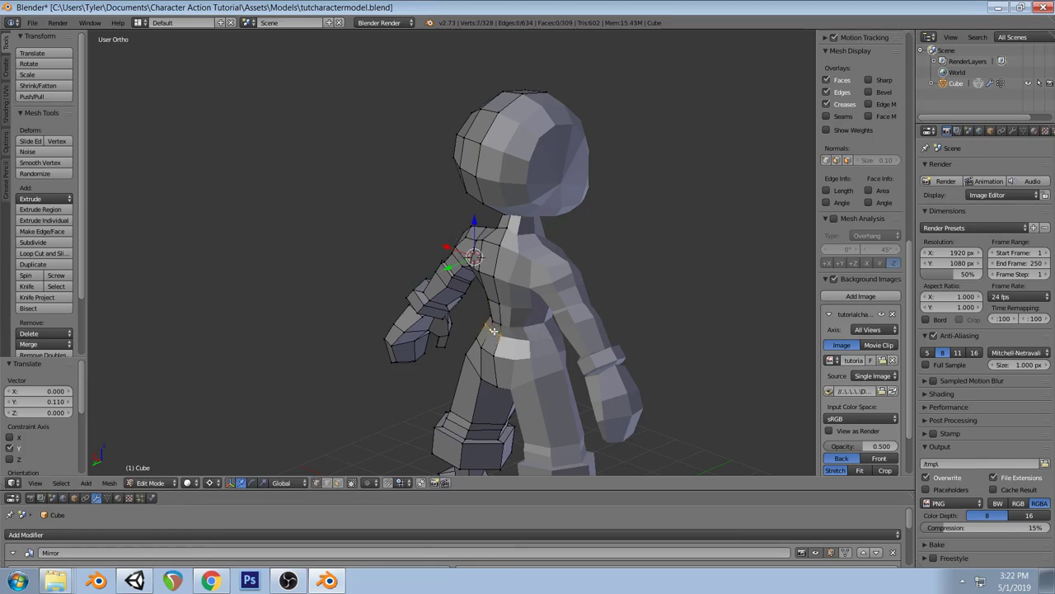
Select the neighbouring waist edge at the back of the hip and adjust it along Y
{"action": "middle_click_drag", "start_coordinate": [442, 265], "coordinate": [523, 298]}
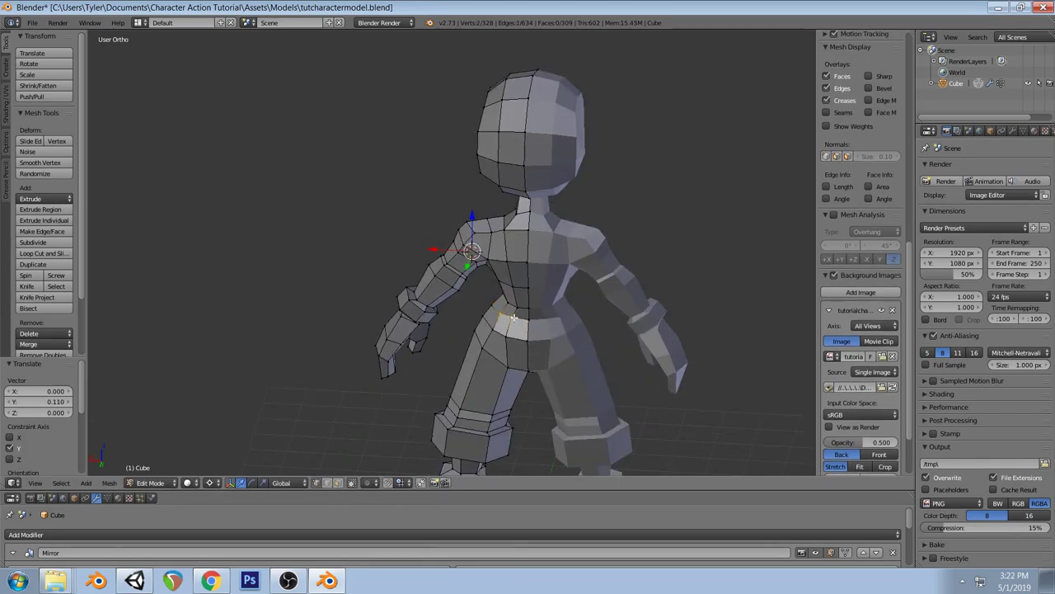
{"action": "middle_click_drag", "start_coordinate": [767, 280], "coordinate": [573, 319]}
{"action": "key", "text": "g"}
{"action": "key", "text": "y"}
{"action": "left_click", "coordinate": [555, 294]}
{"action": "key", "text": "a"}
{"action": "right_click", "coordinate": [575, 319]}
{"action": "key", "text": "a"}
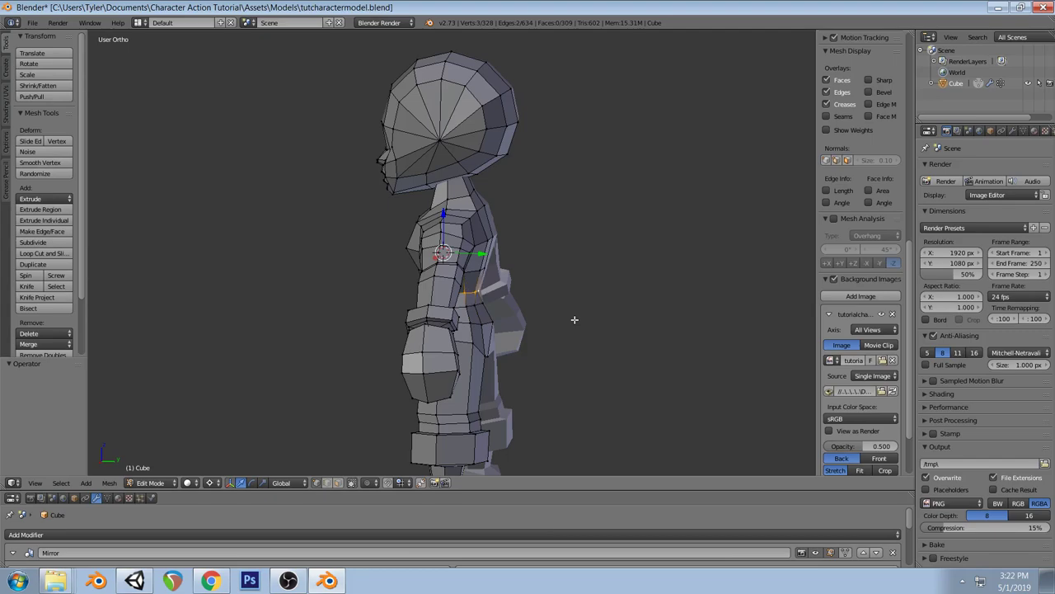
Save the model over the existing tutcharactermodel.blend file and return to the front view
{"action": "key", "text": "ctrl+s"}
{"action": "left_click", "coordinate": [575, 320]}
{"action": "middle_click_drag", "start_coordinate": [327, 314], "coordinate": [417, 320]}
{"action": "key", "text": "KP_1"}
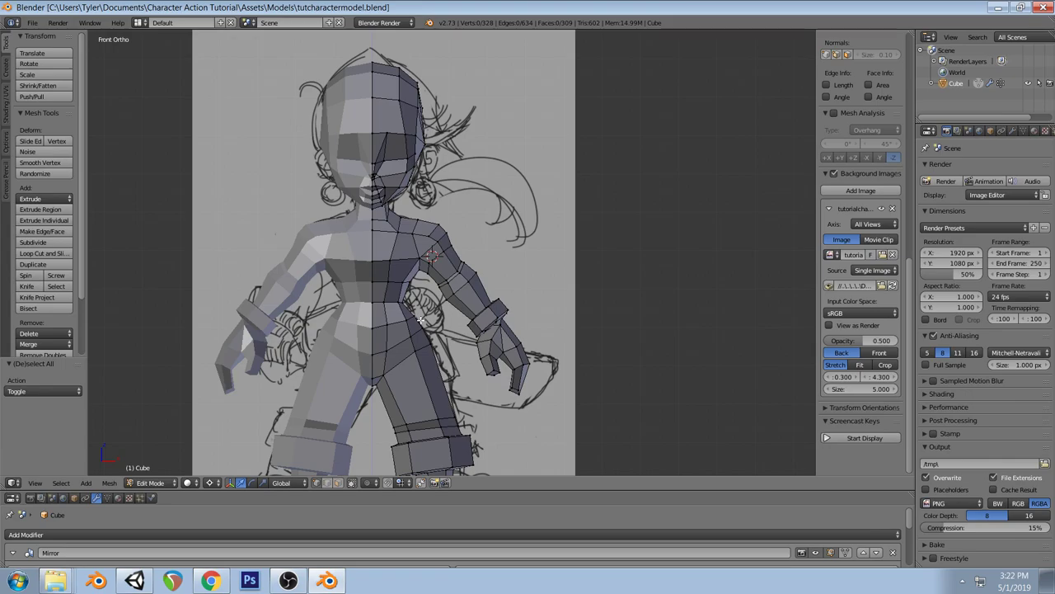
Select the upper chest's front edge below the neck and move it about 0.096 along Y and -0.036 along Z in side view
{"action": "scroll", "coordinate": [421, 320], "scroll_direction": "up", "scroll_amount": 2}
{"action": "middle_click_drag", "start_coordinate": [421, 320], "coordinate": [266, 292]}
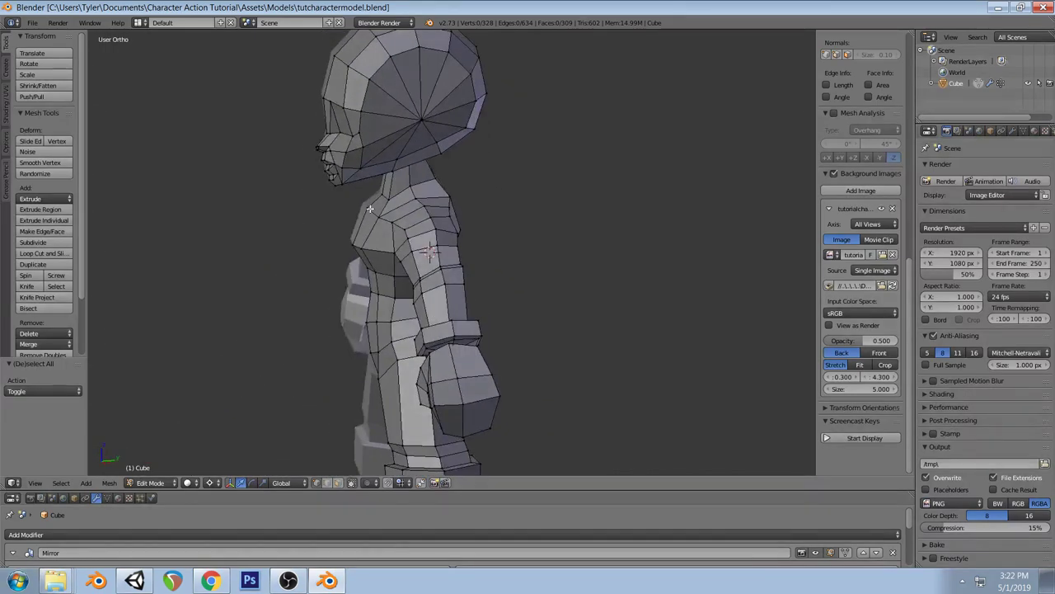
{"action": "key", "text": "KP_3"}
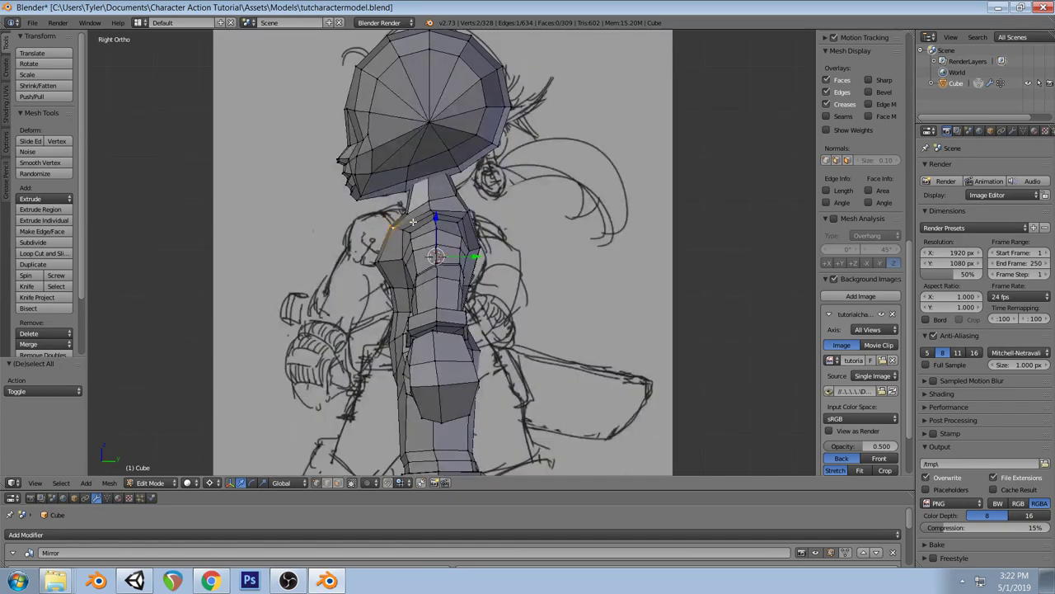
{"action": "key", "text": "g"}
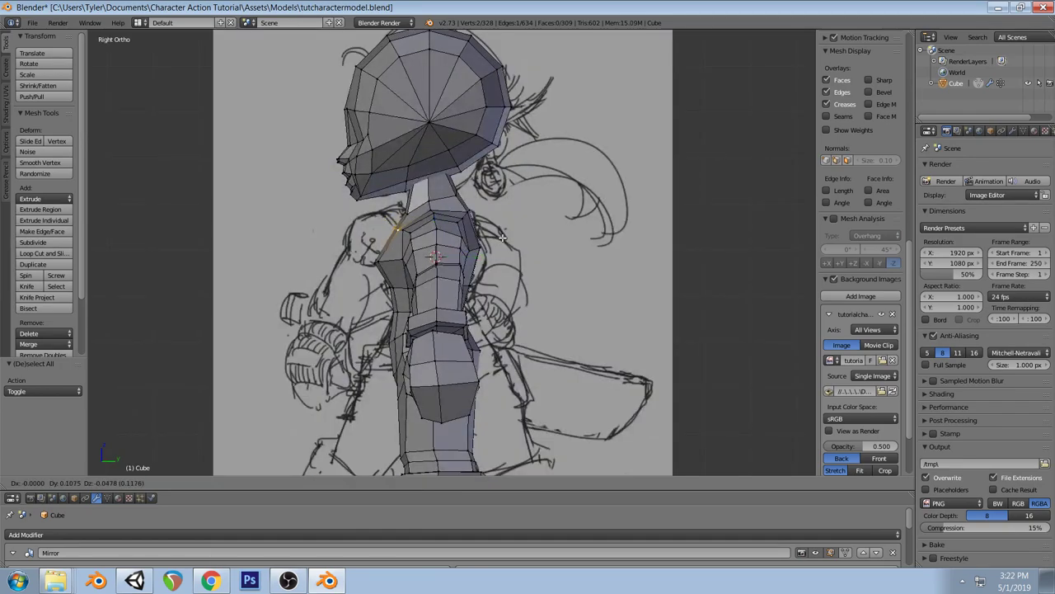
{"action": "left_click", "coordinate": [501, 237]}
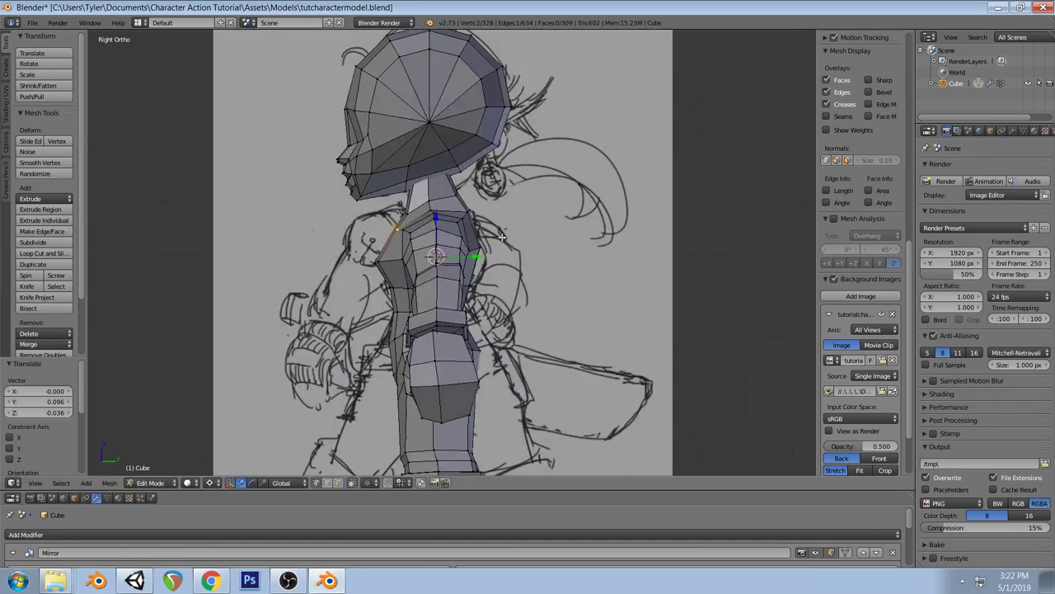
Select the front edge at the base of the neck and move it about 0.084 along Y and -0.024 along Z
{"action": "key", "text": "z"}
{"action": "key", "text": "z"}
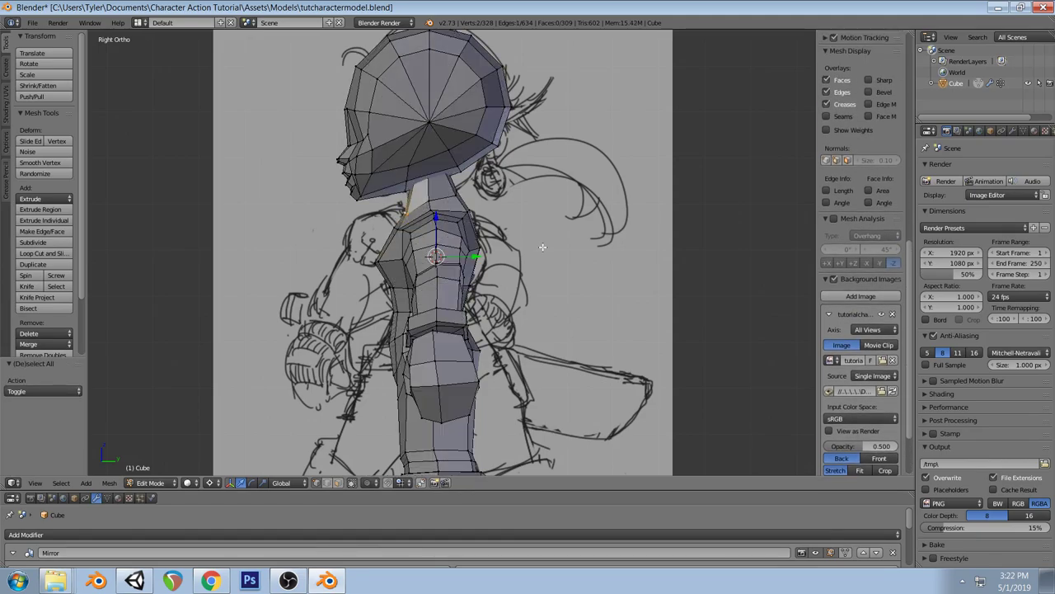
{"action": "key", "text": "g"}
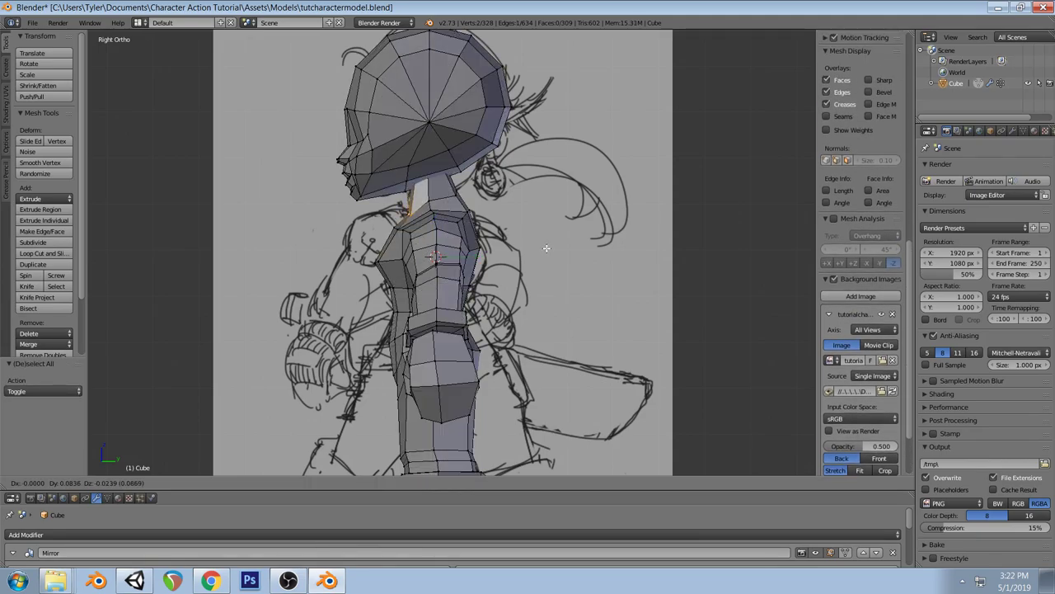
{"action": "left_click", "coordinate": [546, 249]}
Save the model over the existing tutcharactermodel.blend file and return to the front view
{"action": "mouse_move", "coordinate": [547, 249]}
{"action": "middle_mouse_down"}
{"action": "mouse_move", "coordinate": [527, 228]}
{"action": "mouse_move", "coordinate": [577, 224]}
{"action": "middle_mouse_up"}
{"action": "key", "text": "ctrl+s"}
{"action": "left_click", "coordinate": [577, 223]}
{"action": "key", "text": "KP_1"}
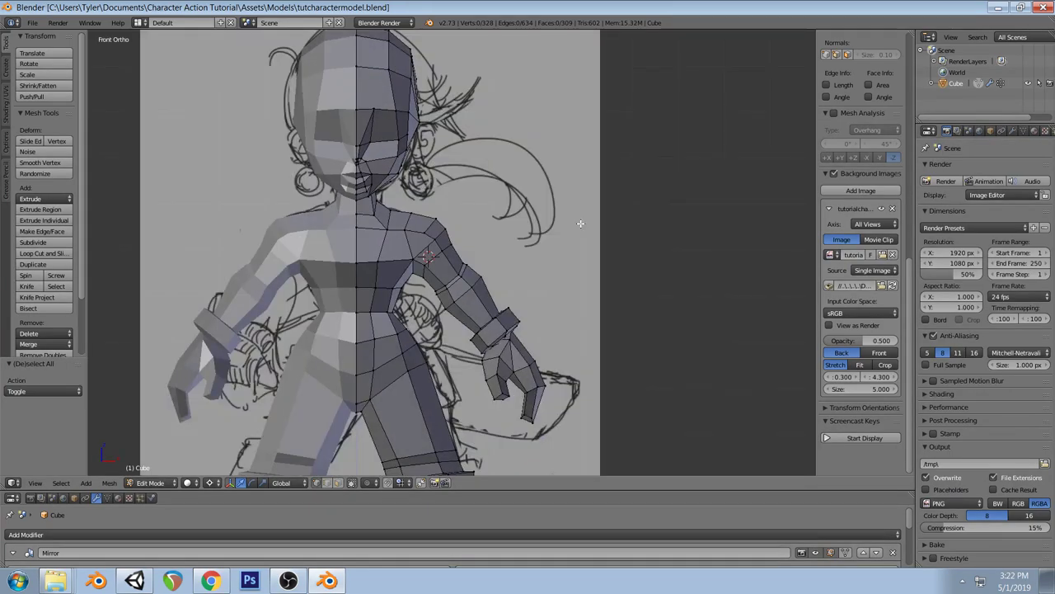
Leave mesh editing, snap the 3D cursor to the scene center and add a single-bone armature there
{"action": "scroll", "coordinate": [580, 222], "scroll_direction": "down", "scroll_amount": 3}
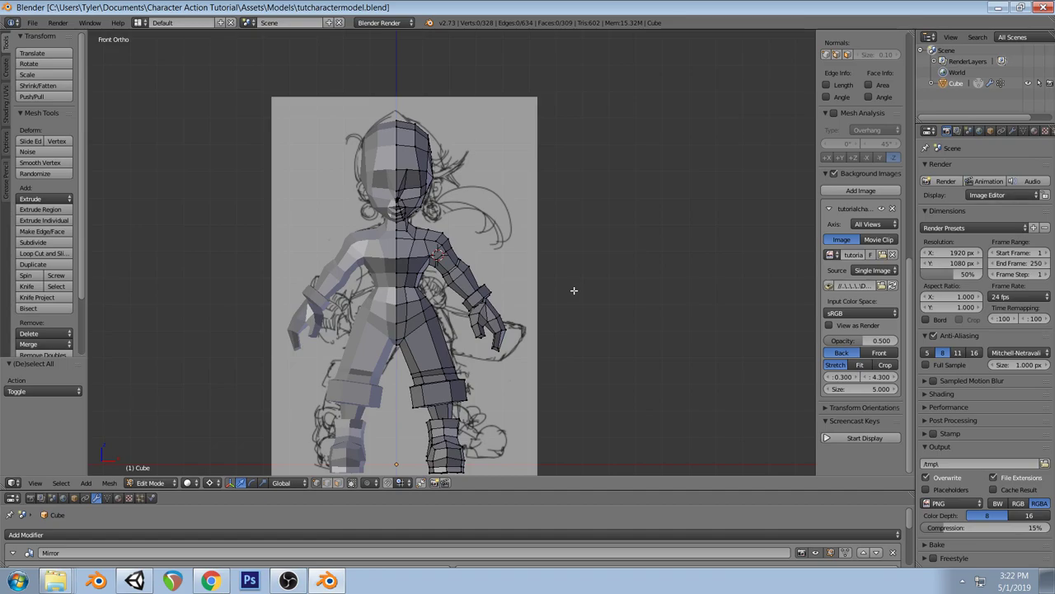
{"action": "key", "text": "Tab"}
{"action": "key", "text": "shift+s"}
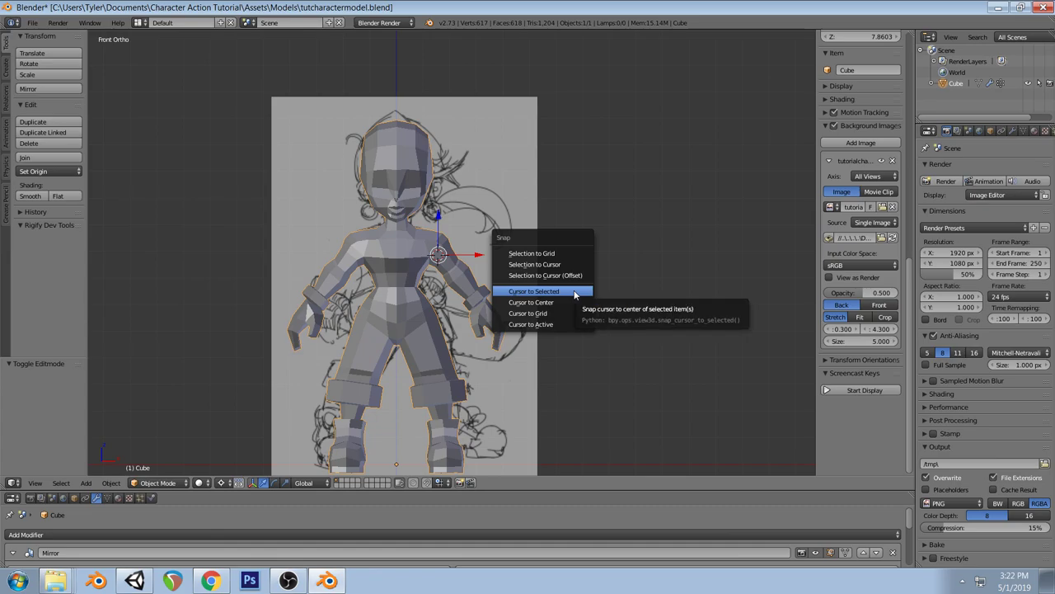
{"action": "left_click", "coordinate": [544, 303]}
{"action": "middle_click_drag", "start_coordinate": [558, 306], "coordinate": [555, 282], "text": "shift"}
{"action": "key", "text": "shift+a"}
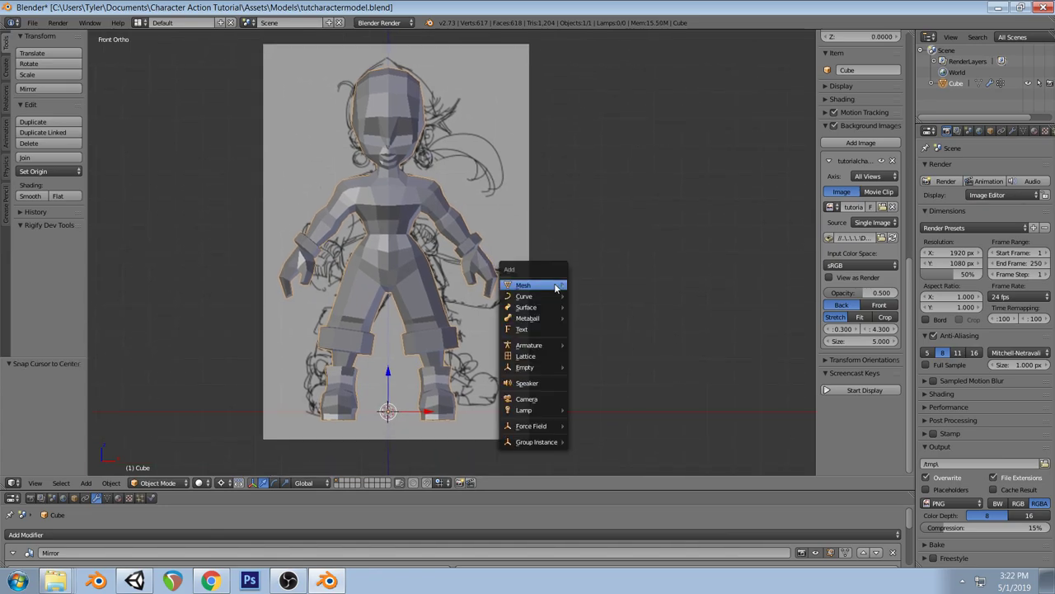
{"action": "mouse_move", "coordinate": [538, 346]}
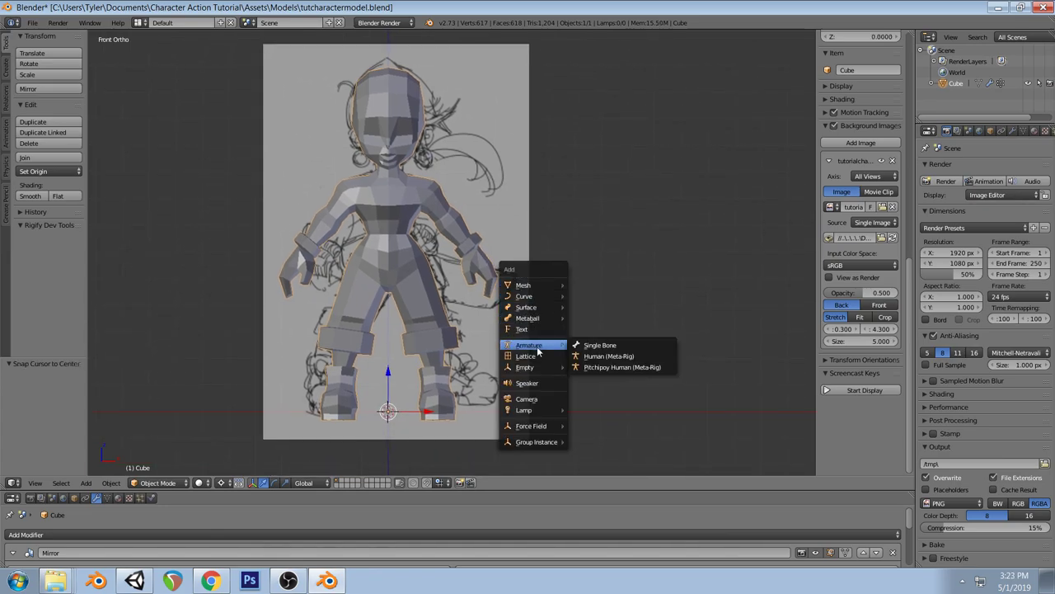
{"action": "left_click", "coordinate": [581, 345]}
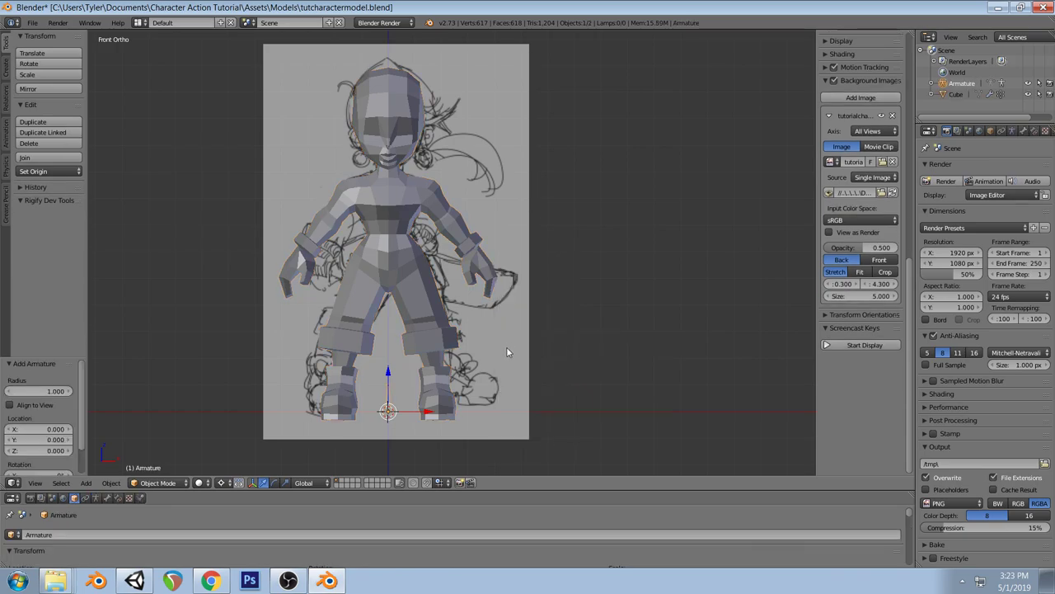
Rename the armature's bone to Root
{"action": "left_click", "coordinate": [1025, 132]}
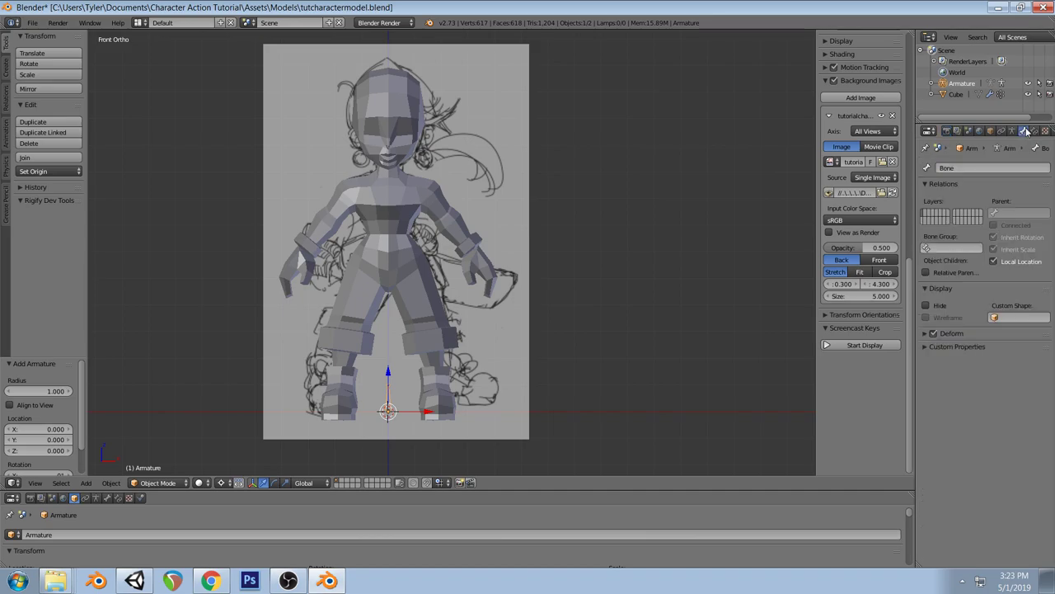
{"action": "left_click", "coordinate": [979, 165]}
{"action": "type", "text": "Root"}
{"action": "key", "text": "Return"}
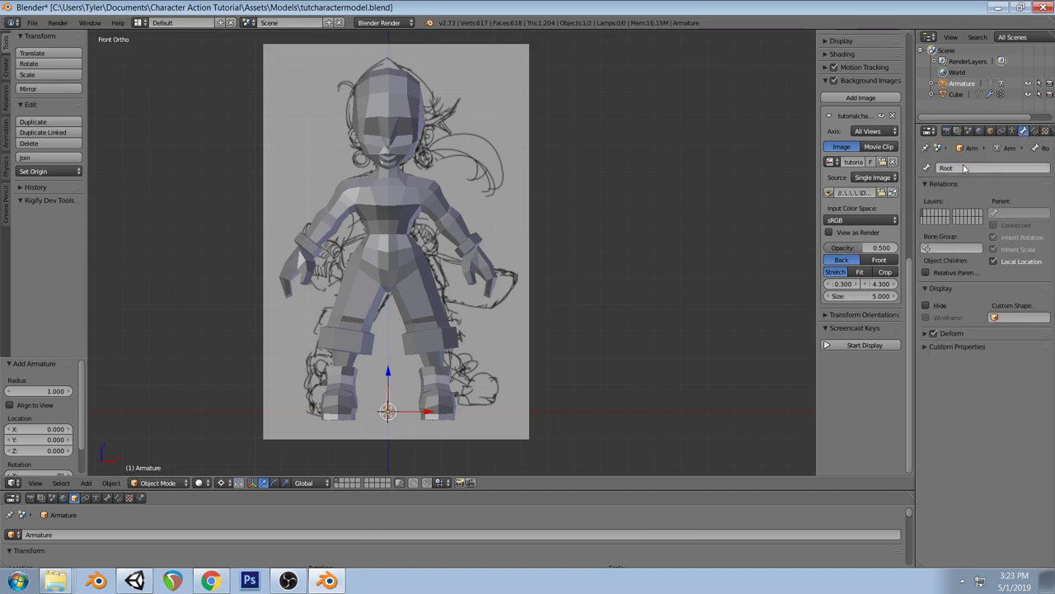
Put the armature in Edit Mode, switch to the right side view and enable X-Ray display for its bones
{"action": "left_click", "coordinate": [161, 482]}
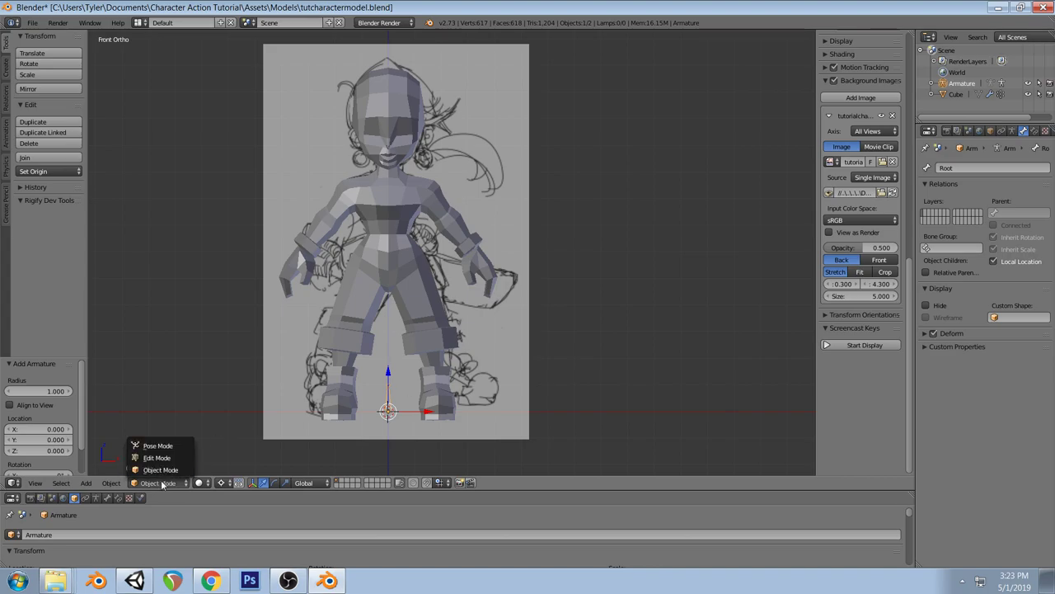
{"action": "left_click", "coordinate": [163, 456]}
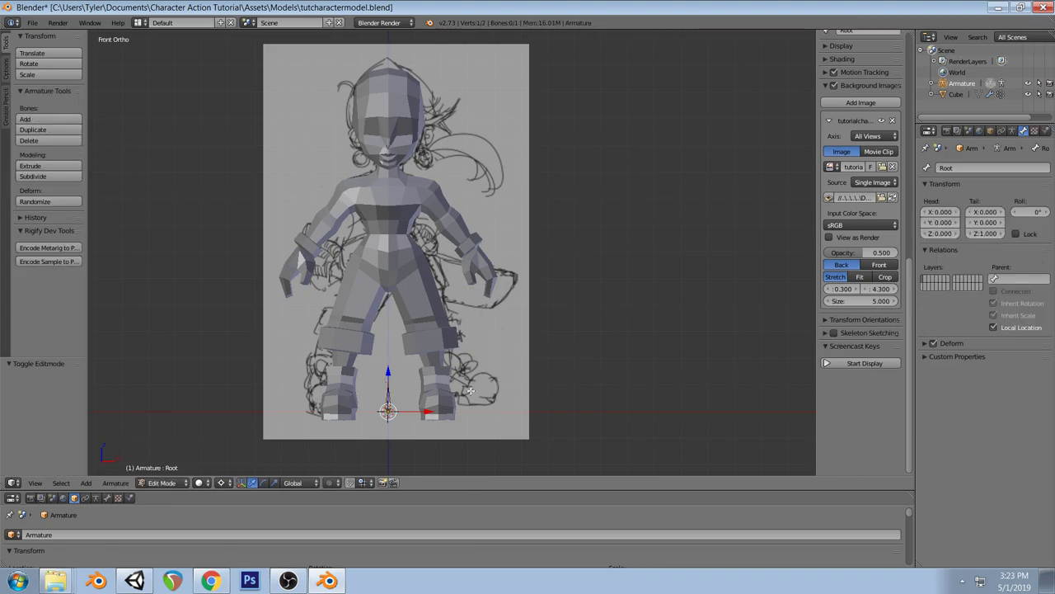
{"action": "key", "text": "KP_3"}
{"action": "left_click", "coordinate": [1013, 131]}
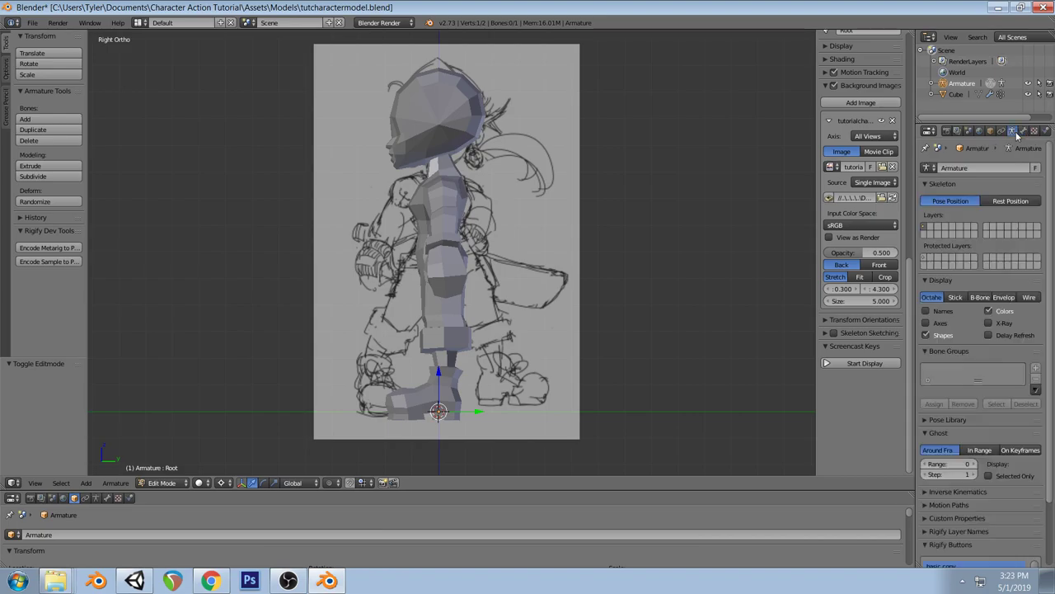
{"action": "left_click", "coordinate": [989, 323]}
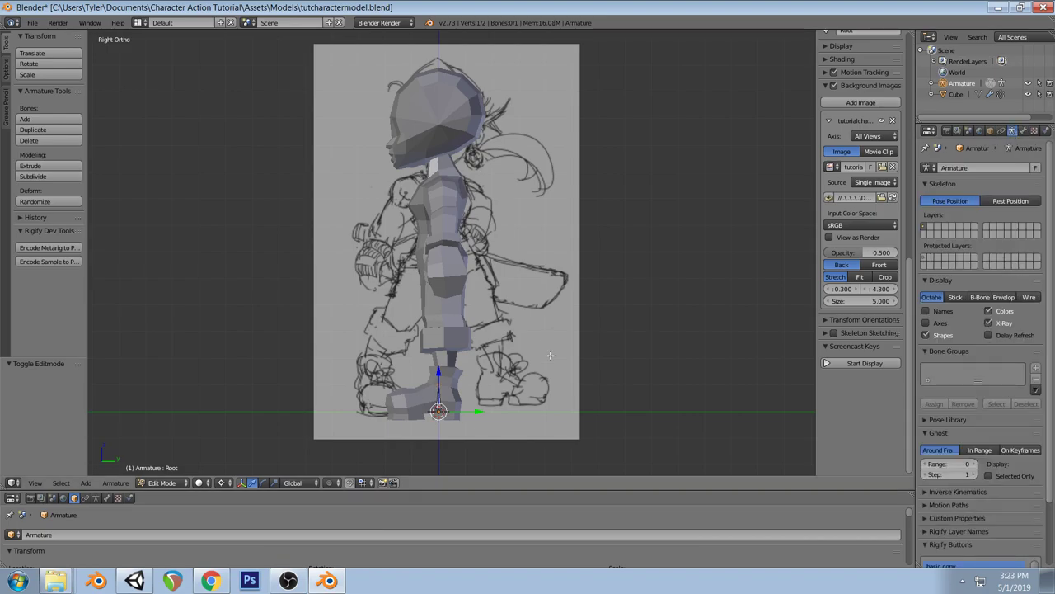
{"action": "key", "text": "z"}
{"action": "key", "text": "z"}
{"action": "scroll", "coordinate": [487, 344], "scroll_direction": "up", "scroll_amount": 1}
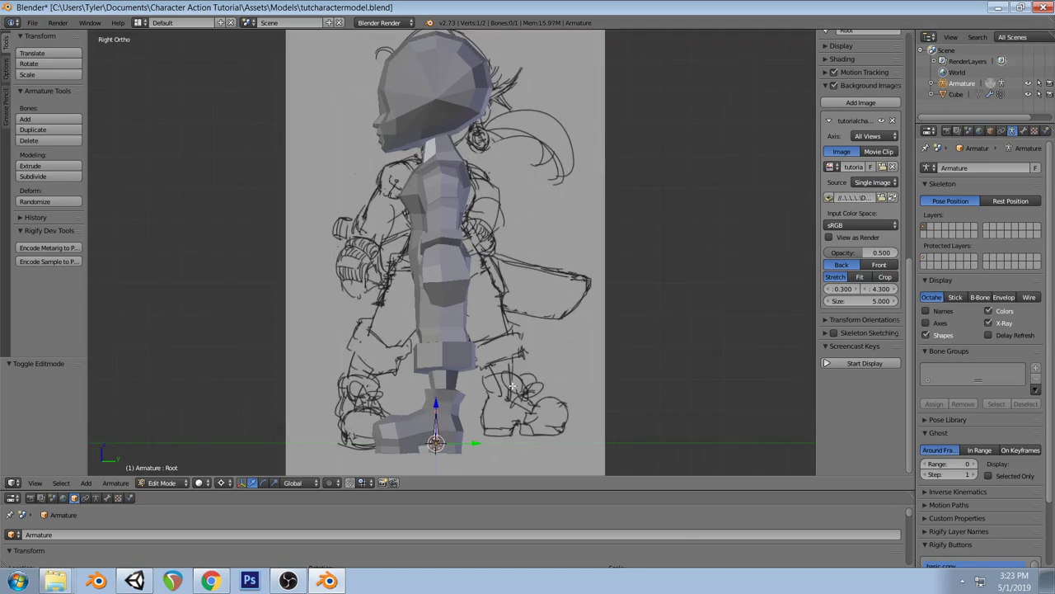
Lay the Root bone flat toward the toes by moving its tail -2 along Y and -1 along Z
{"action": "key", "text": "g"}
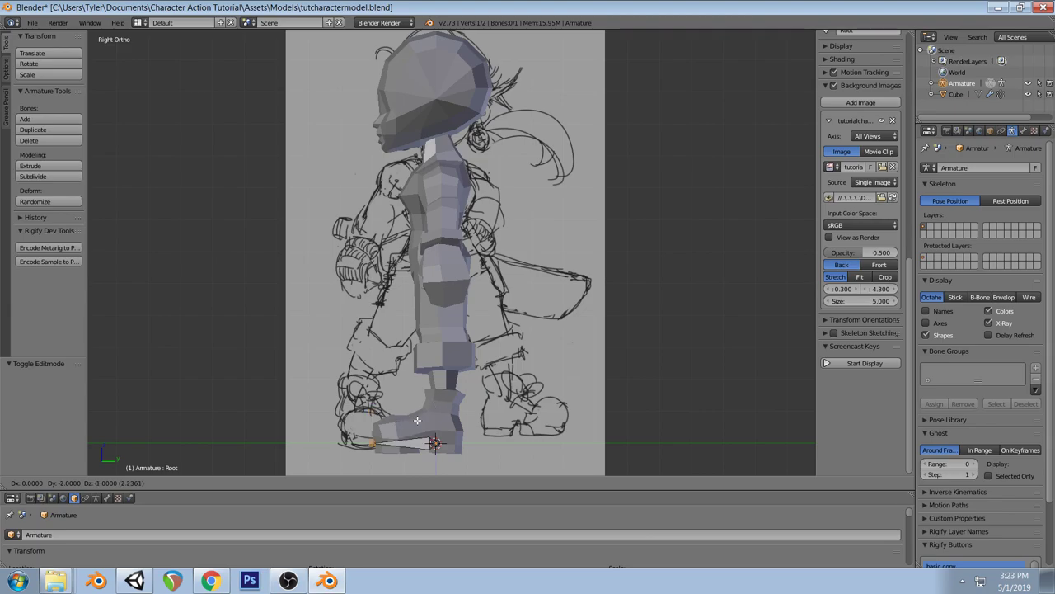
{"action": "left_click", "coordinate": [418, 420]}
{"action": "key", "text": "a"}
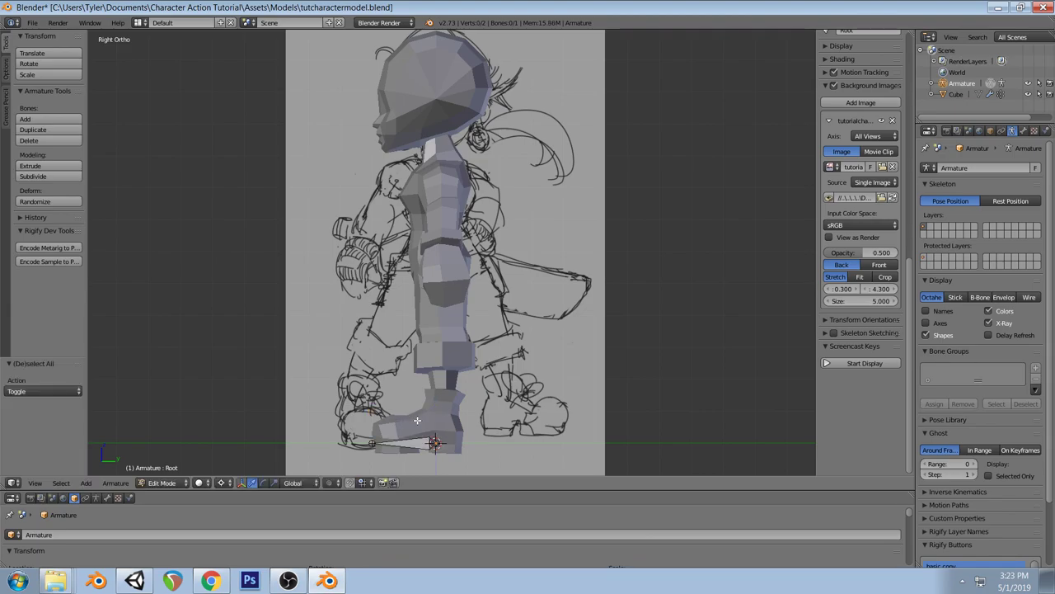
{"action": "right_click", "coordinate": [424, 443]}
{"action": "key", "text": "a"}
{"action": "key", "text": "g"}
{"action": "right_click", "coordinate": [417, 443]}
{"action": "right_click", "coordinate": [417, 443]}
{"action": "key", "text": "shift+d"}
{"action": "right_click", "coordinate": [487, 330]}
{"action": "key", "text": "ctrl+z"}
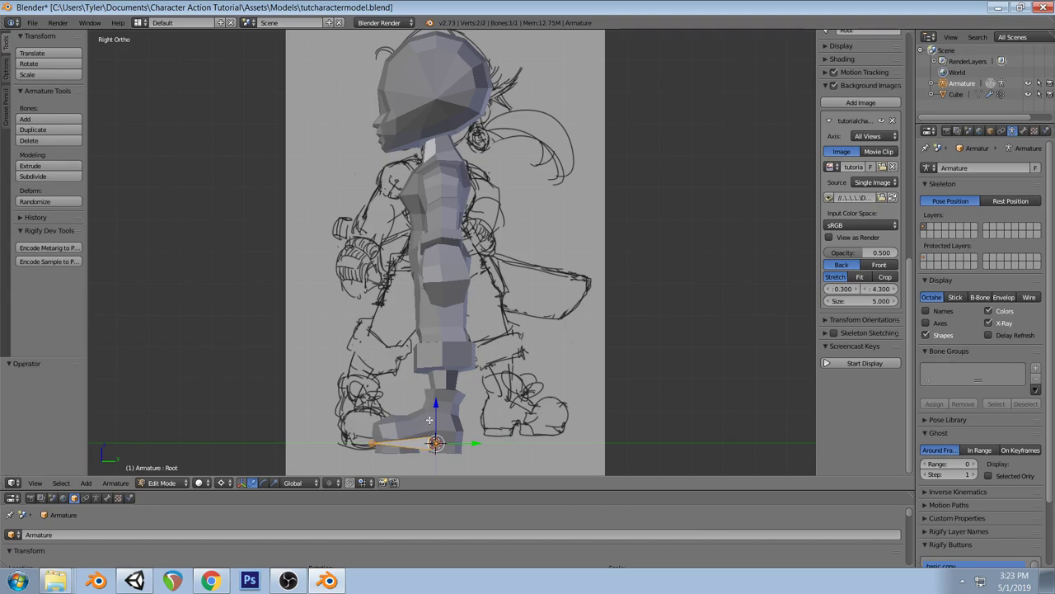
{"action": "key", "text": "e"}
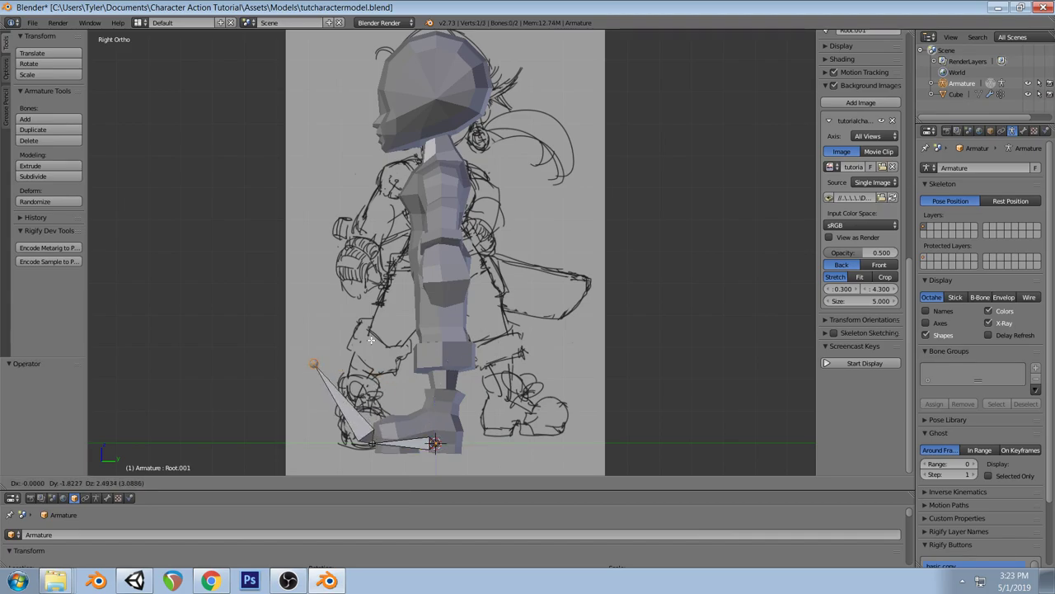
{"action": "right_click", "coordinate": [371, 340]}
{"action": "key", "text": "ctrl+z"}
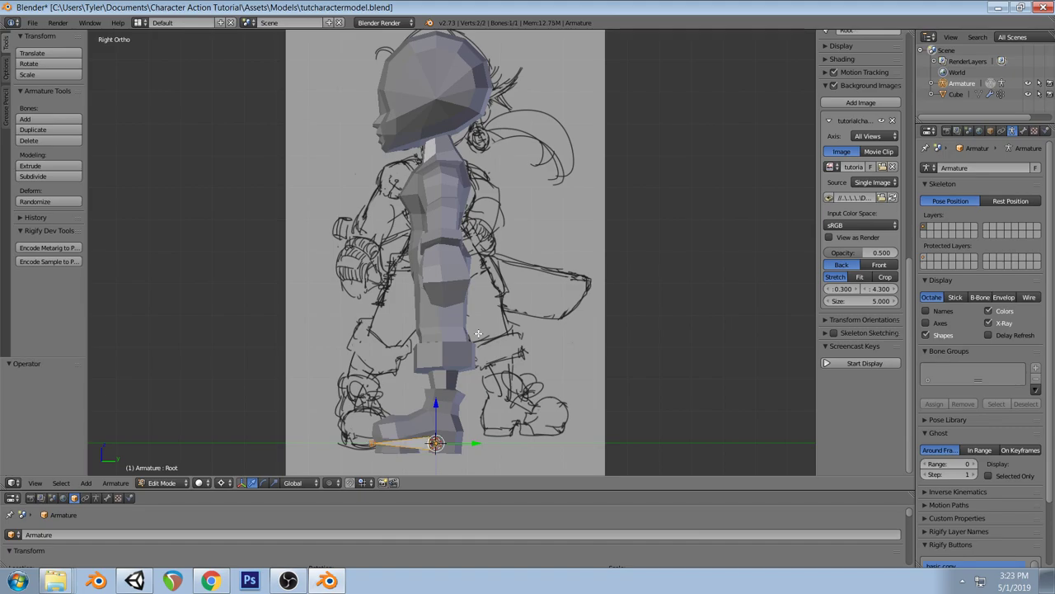
{"action": "key", "text": "a"}
{"action": "key", "text": "a"}
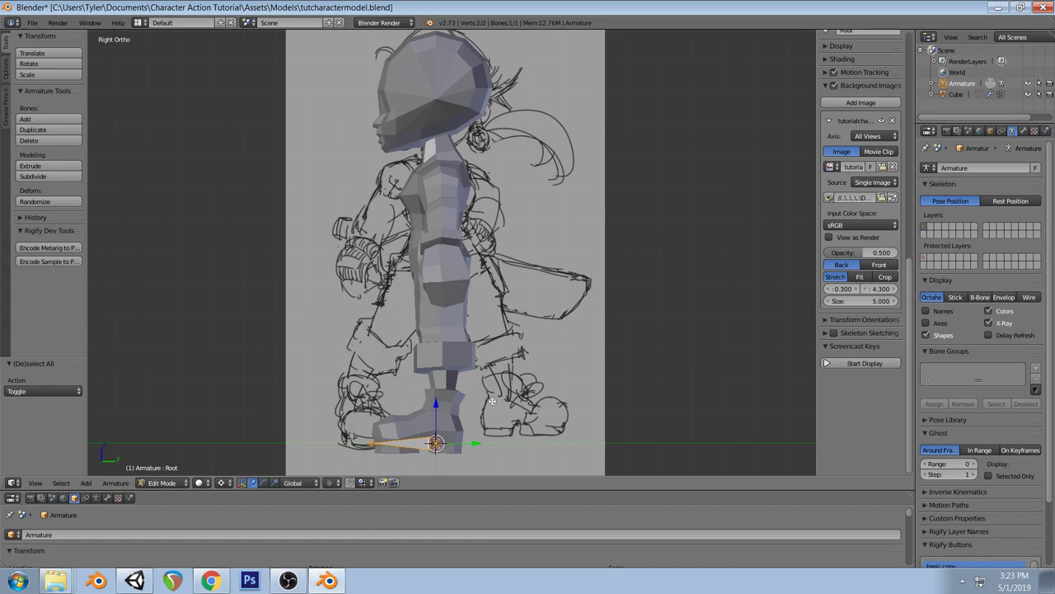
Extrude a new bone 2 units straight up along Z from the Root bone's head
{"action": "right_click", "coordinate": [438, 442]}
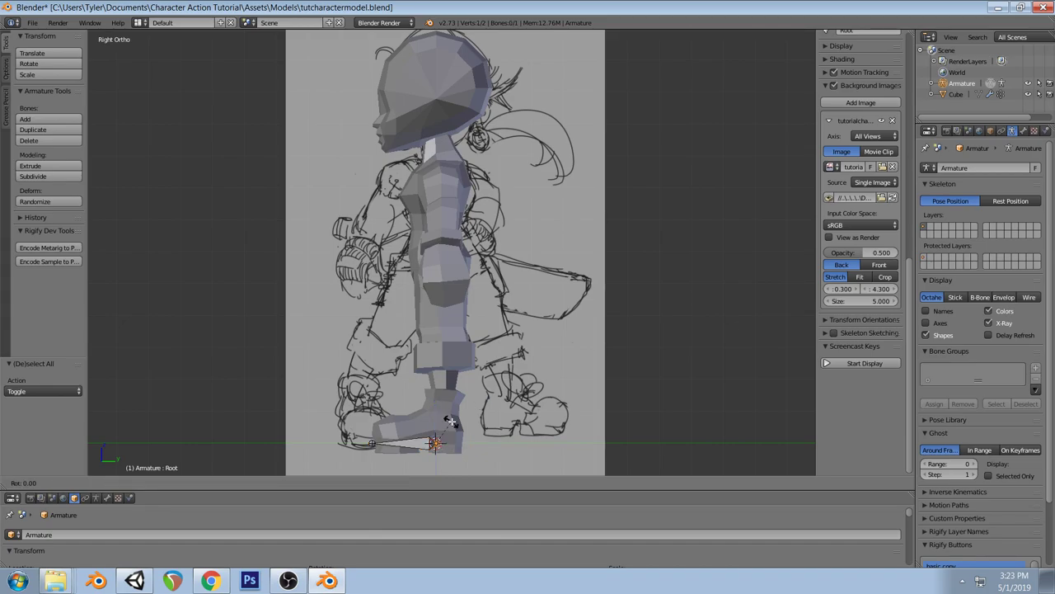
{"action": "key", "text": "e"}
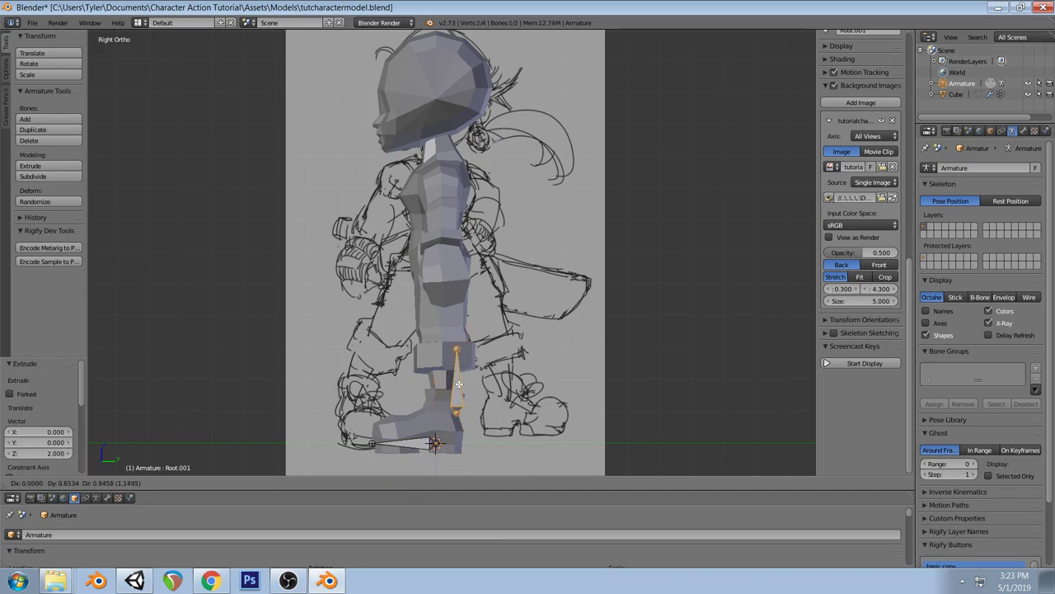
{"action": "left_click", "coordinate": [460, 384]}
Parent the upright bone to the Root bone with Keep Offset
{"action": "left_click", "coordinate": [414, 443], "text": "shift"}
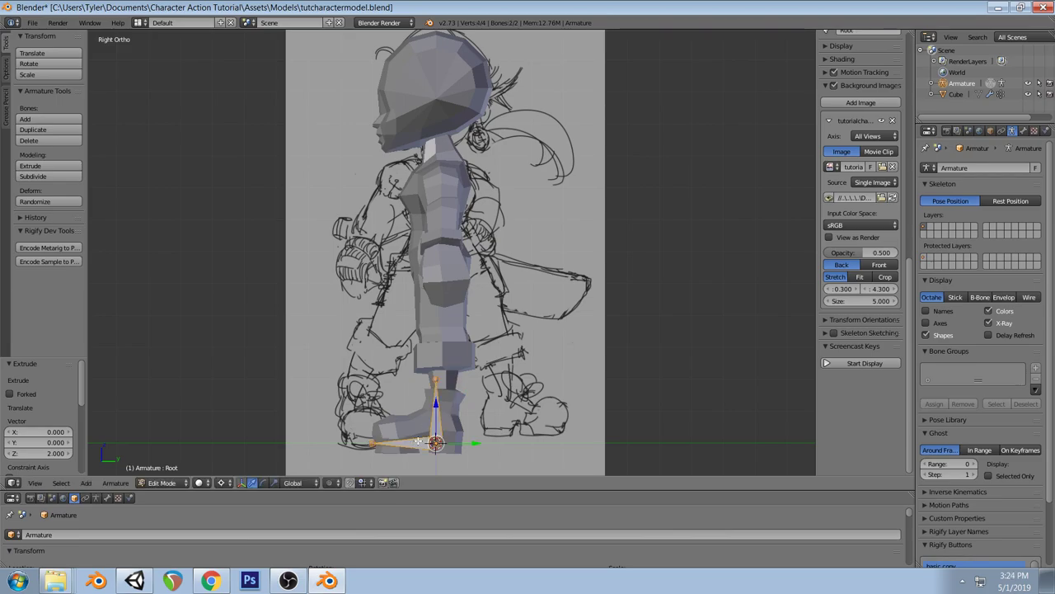
{"action": "key", "text": "ctrl+p"}
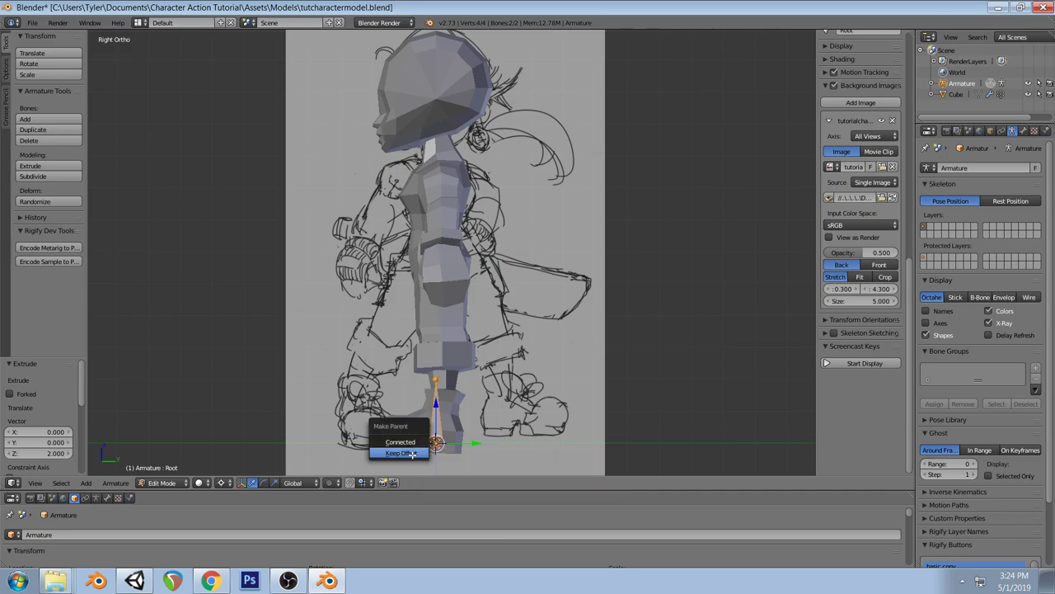
{"action": "left_click", "coordinate": [412, 453]}
Move the upright bone 5 units up along Z to the character's pelvis in front view
{"action": "left_click", "coordinate": [436, 421]}
{"action": "key", "text": "KP_1"}
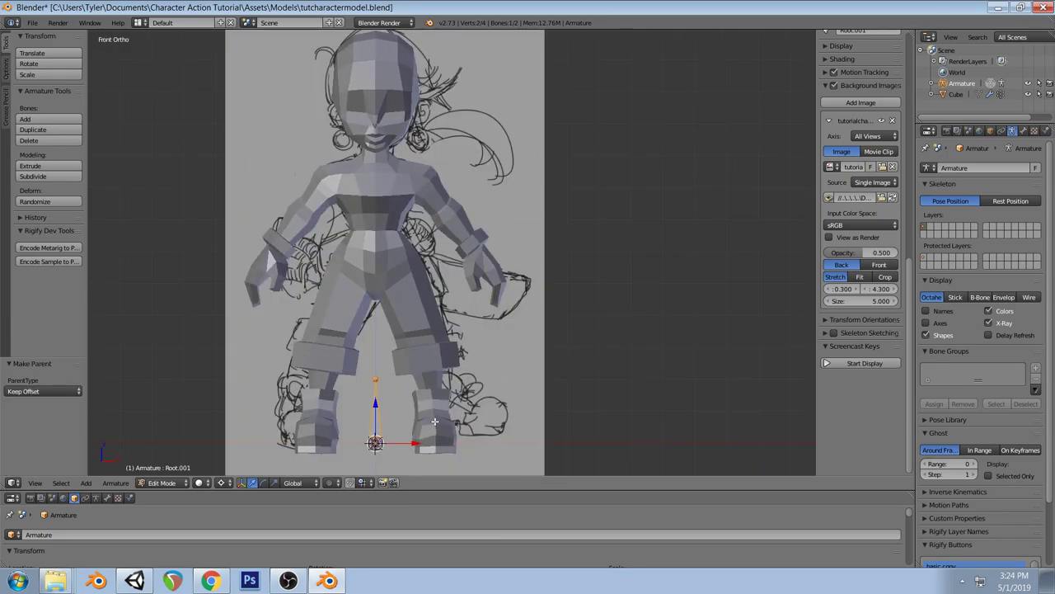
{"action": "key", "text": "g"}
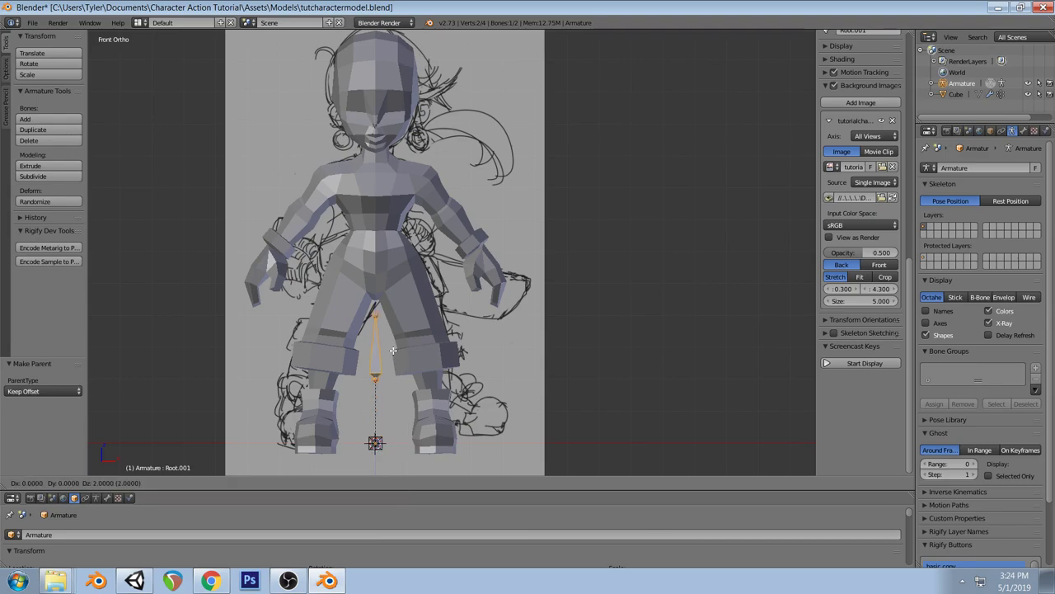
{"action": "key", "text": "Return"}
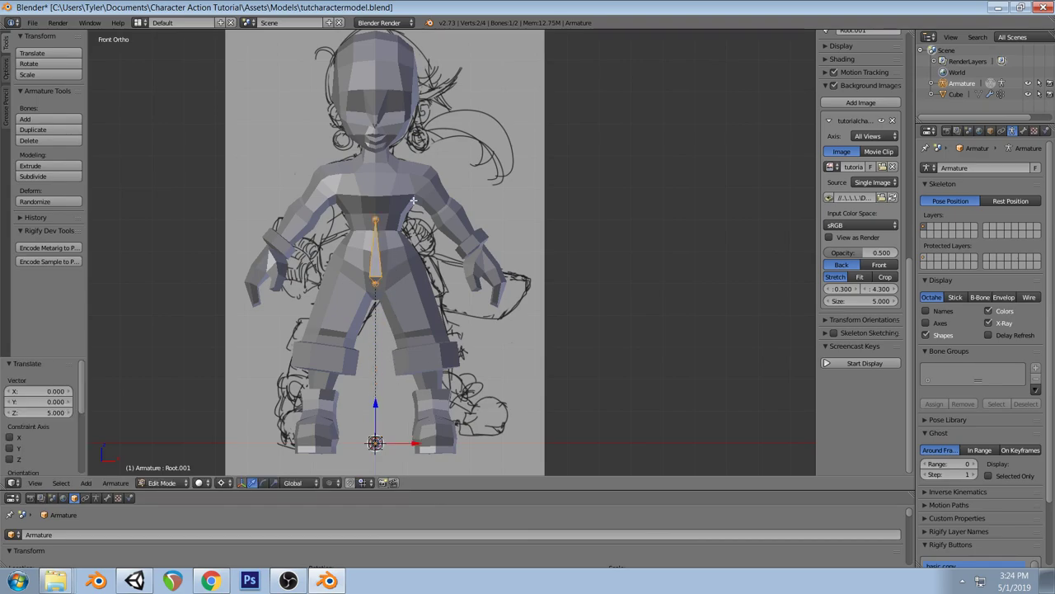
Set the pivot point to Median Point and try rotating the pelvis bone around its own middle
{"action": "left_click", "coordinate": [242, 482]}
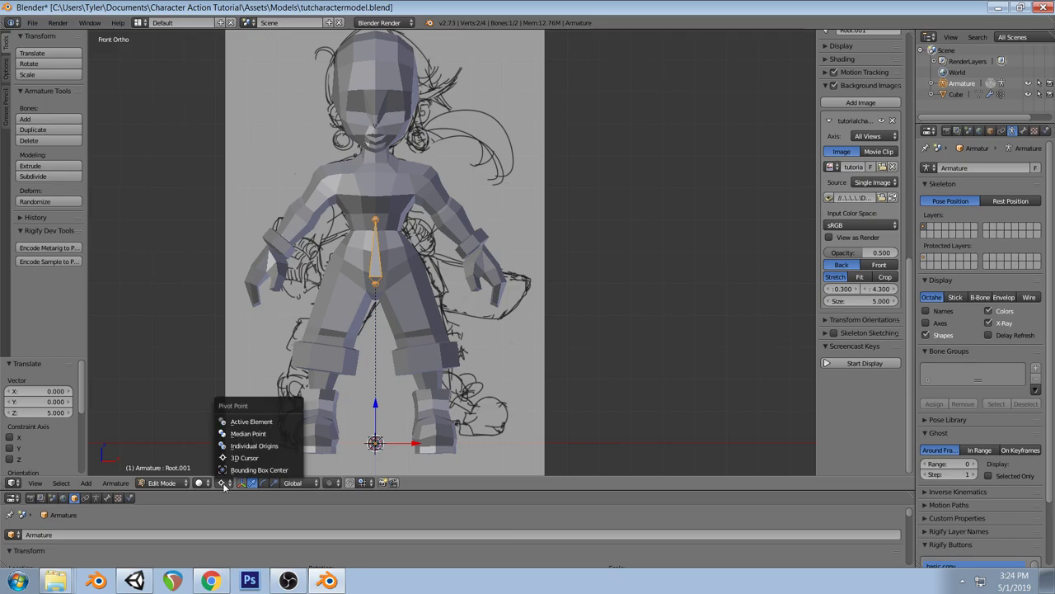
{"action": "left_click", "coordinate": [247, 434]}
{"action": "key", "text": "r"}
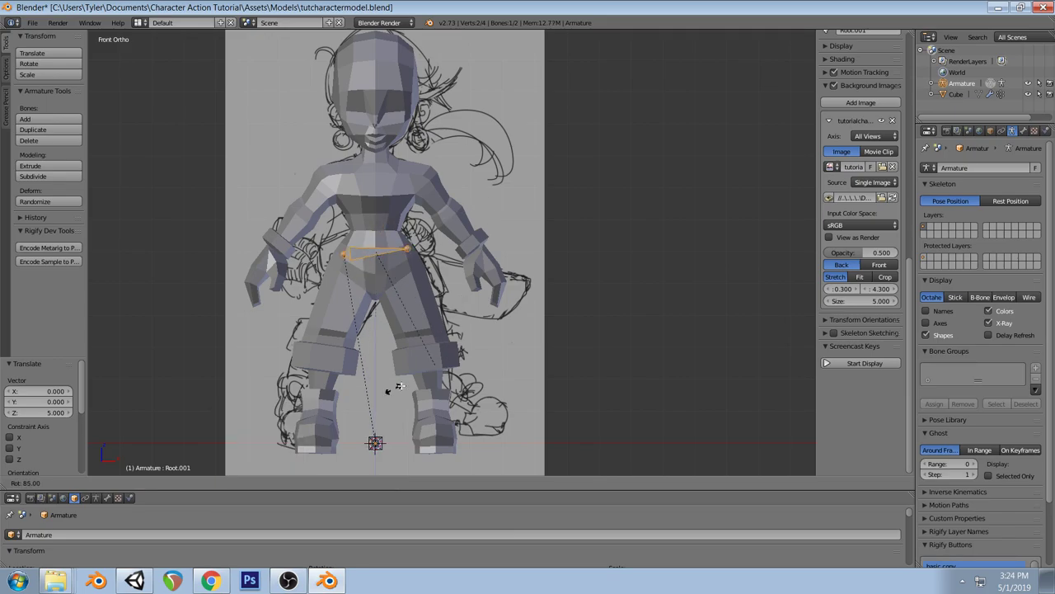
{"action": "left_click", "coordinate": [188, 359]}
Delete the pelvis bone and try adding a fresh bone to the armature at the 3D cursor
{"action": "key", "text": "x"}
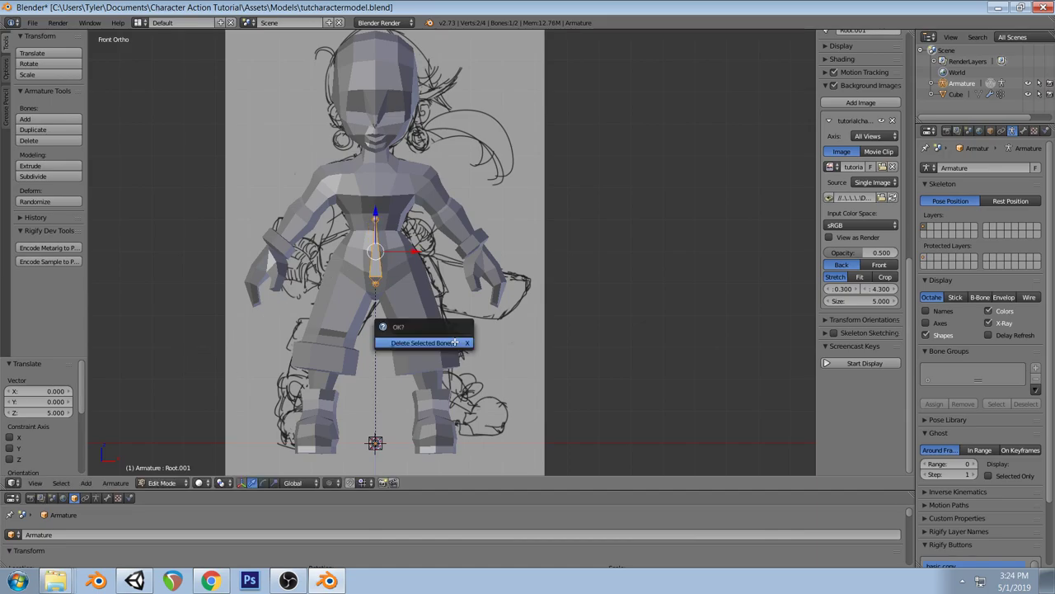
{"action": "left_click", "coordinate": [442, 341]}
{"action": "key", "text": "shift+a"}
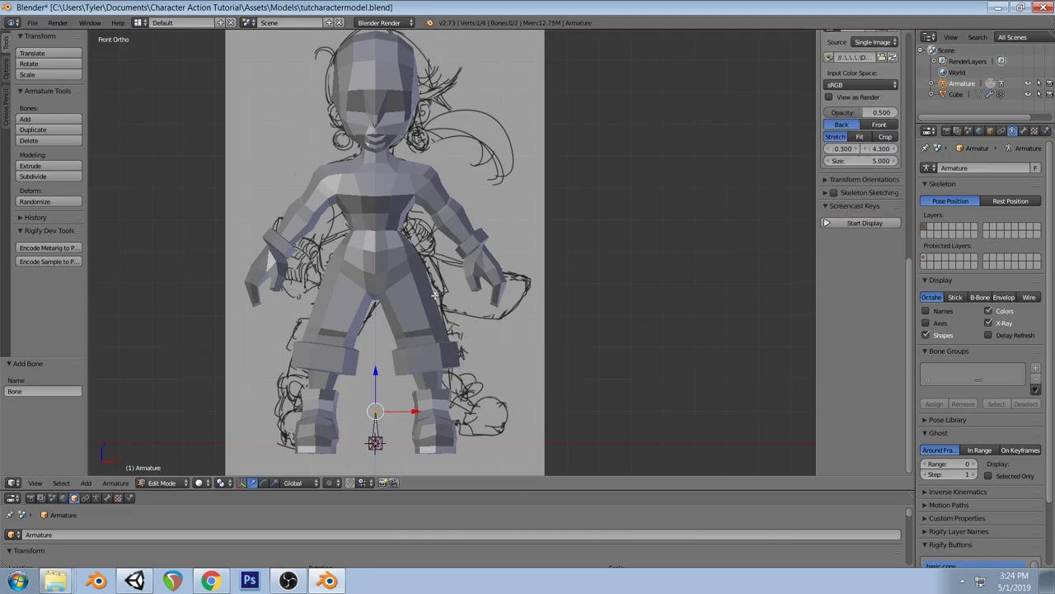
{"action": "key", "text": "ctrl+z"}
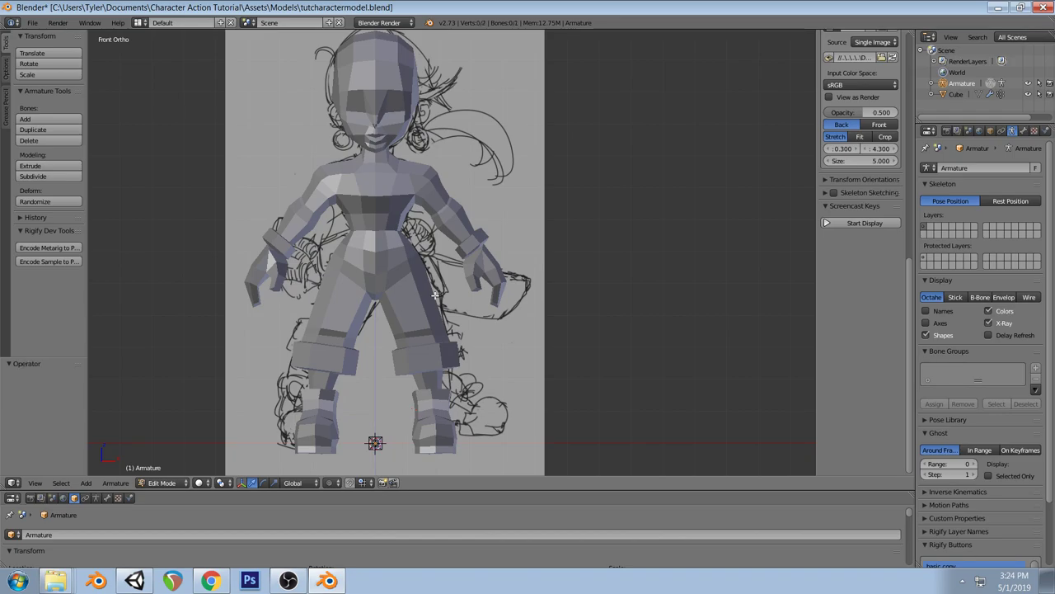
{"action": "key", "text": "shift+a"}
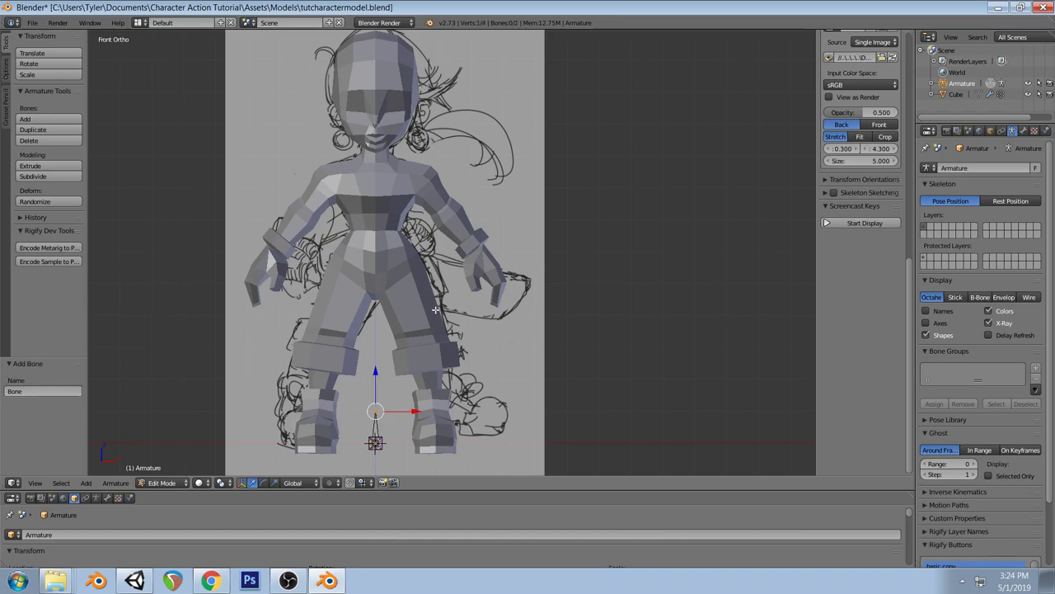
{"action": "key", "text": "ctrl+z"}
Add a new bone at the 3D cursor in front view and move its tip 3 units down along Z
{"action": "middle_click_drag", "start_coordinate": [429, 347], "coordinate": [412, 389]}
{"action": "right_click", "coordinate": [372, 396]}
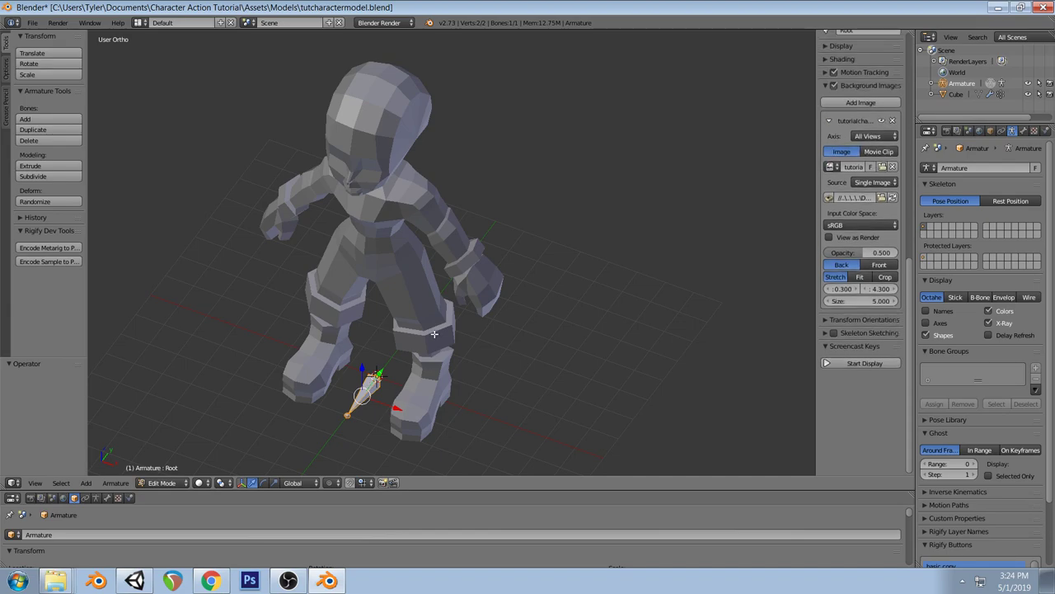
{"action": "key", "text": "KP_1"}
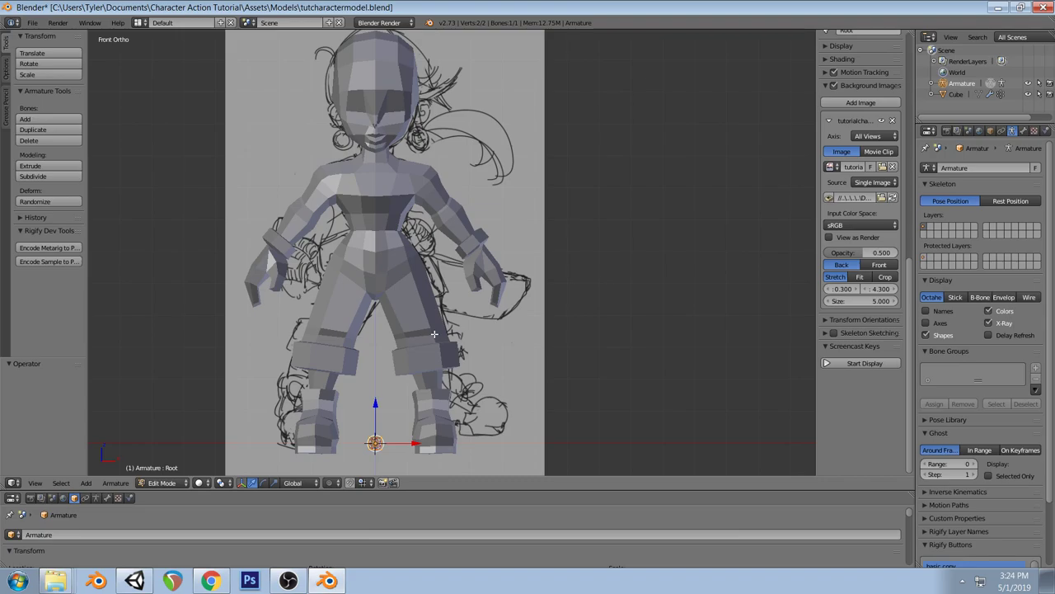
{"action": "key", "text": "shift+a"}
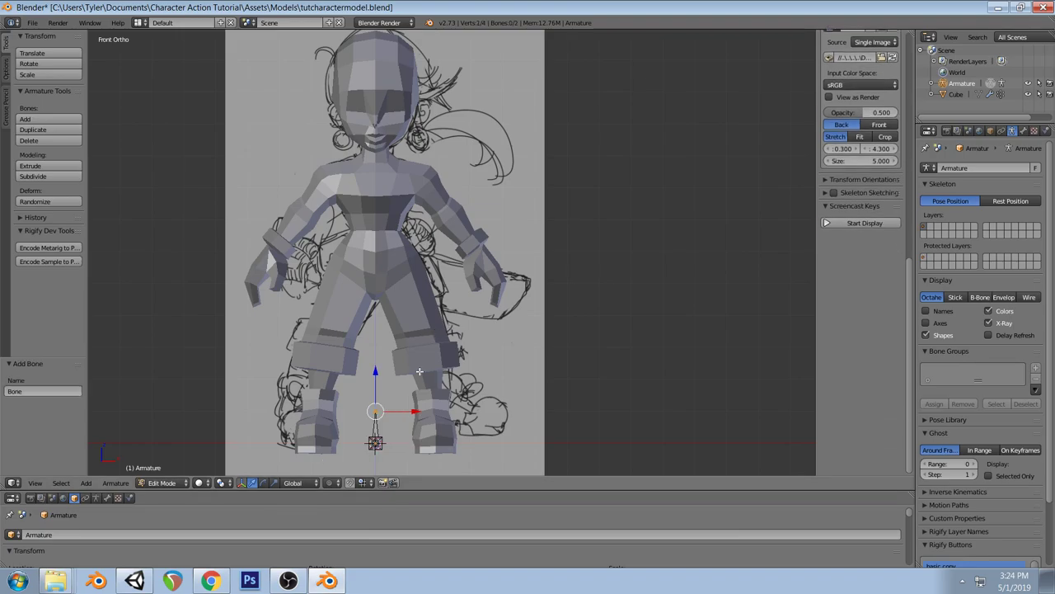
{"action": "type", "text": "gz-3"}
{"action": "key", "text": "Return"}
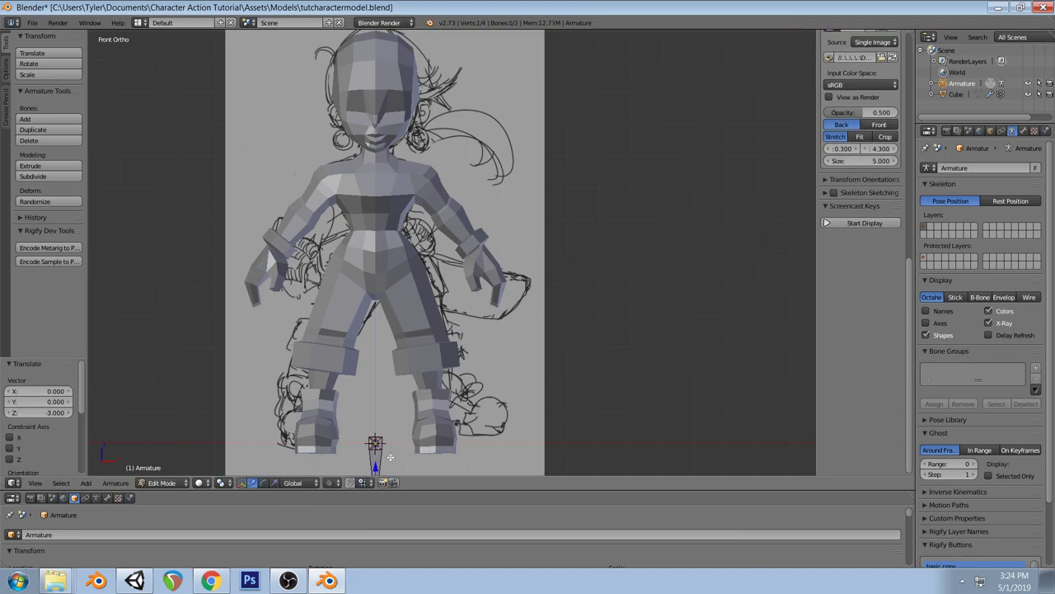
Move the whole new bone 6 units up along Z to the character's pelvis
{"action": "right_click", "coordinate": [389, 458]}
{"action": "key", "text": "g"}
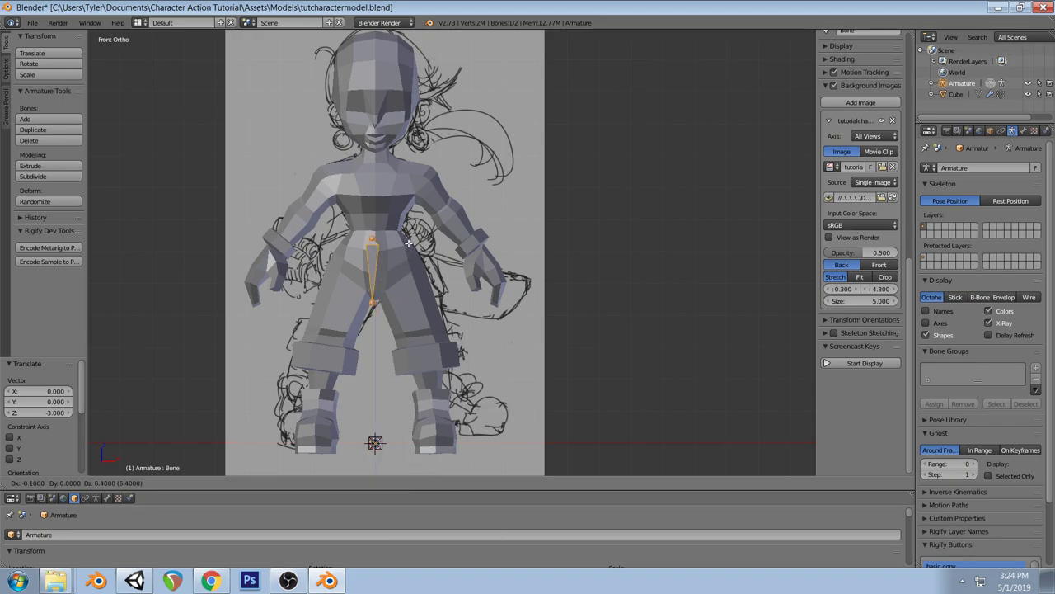
{"action": "right_click", "coordinate": [411, 243]}
{"action": "key", "text": "g"}
{"action": "key", "text": "z"}
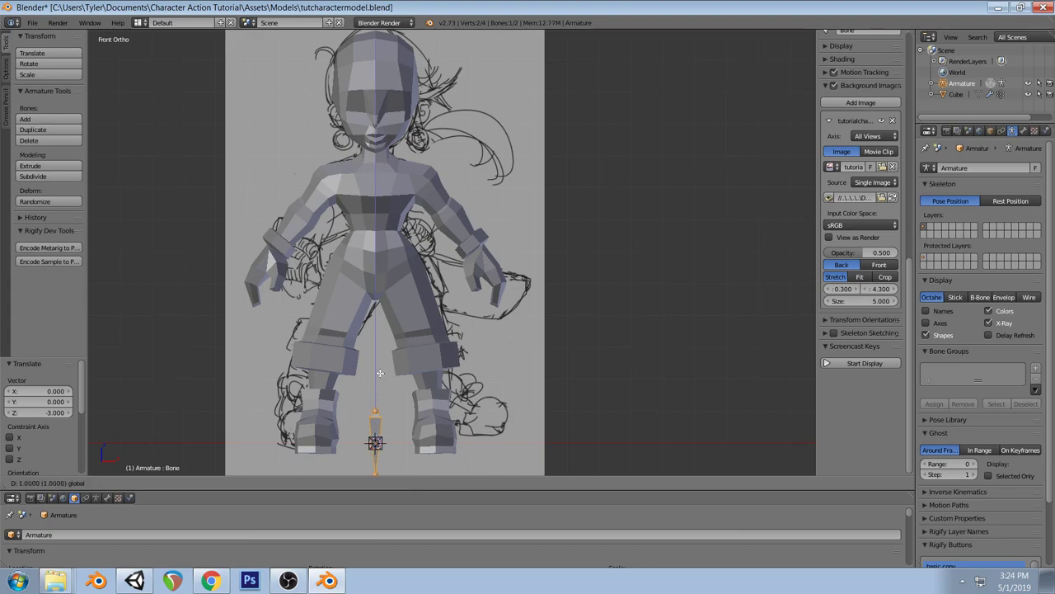
{"action": "left_click", "coordinate": [403, 234]}
Raise the pelvis bone's lower joint about 0.41 units along Z and shift the whole bone slightly higher
{"action": "left_click", "coordinate": [375, 313]}
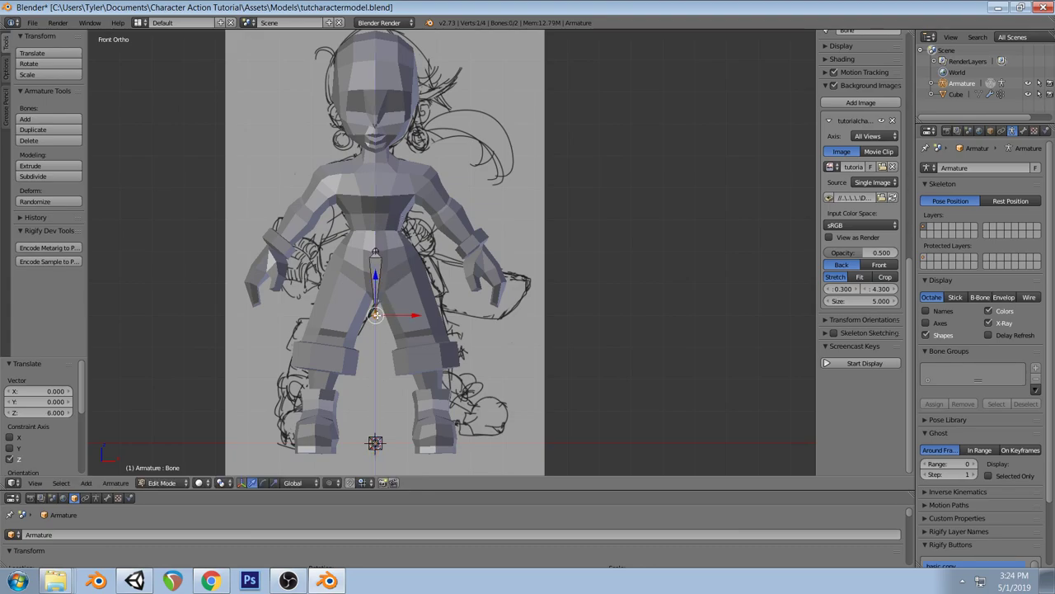
{"action": "key", "text": "g"}
{"action": "key", "text": "z"}
{"action": "left_click", "coordinate": [378, 268]}
{"action": "left_click", "coordinate": [376, 272]}
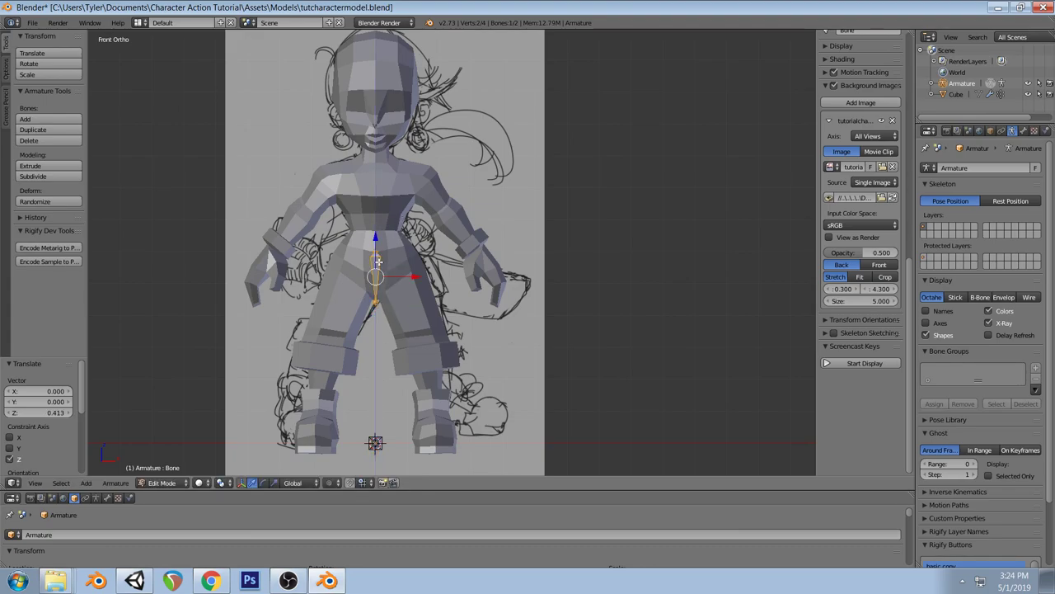
{"action": "key", "text": "g"}
{"action": "key", "text": "z"}
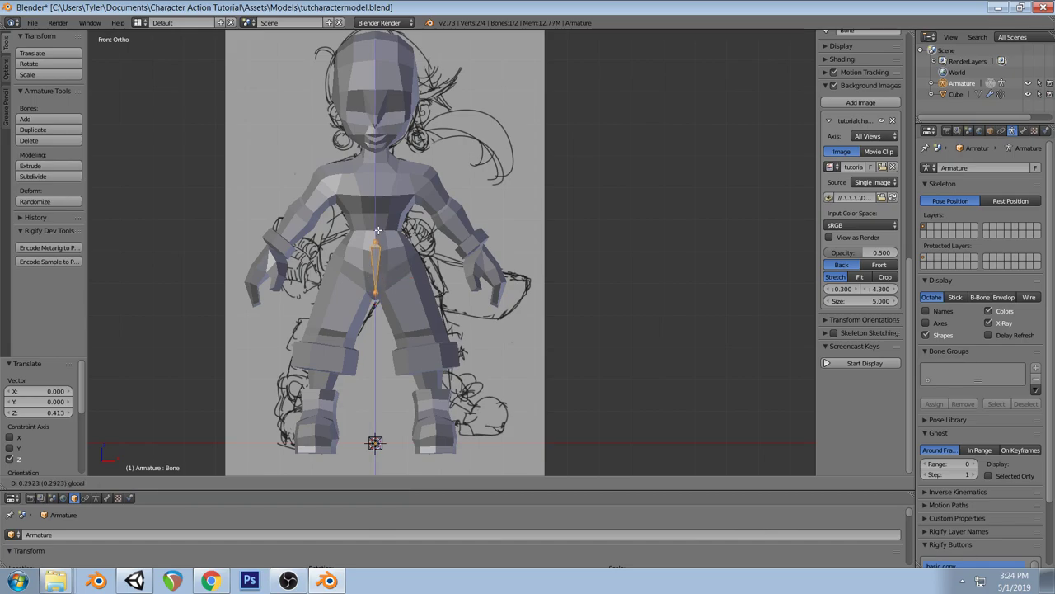
{"action": "left_click", "coordinate": [377, 240]}
Fine-tune the vertical placement of the pelvis bone's joints so its upper end sits near the waistline
{"action": "left_click", "coordinate": [376, 292]}
{"action": "left_click_drag", "start_coordinate": [377, 252], "coordinate": [378, 254]}
{"action": "left_click", "coordinate": [375, 241]}
{"action": "left_click_drag", "start_coordinate": [375, 208], "coordinate": [376, 203]}
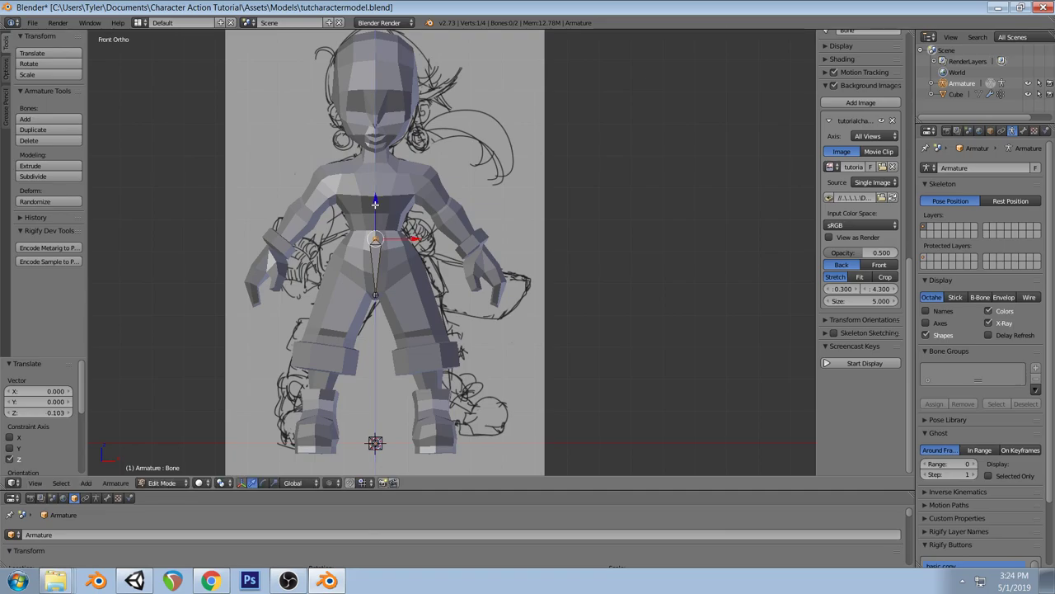
In right view, tilt the pelvis bone about -10 degrees and move it about 0.13 units along Y and 0.04 along Z to fit the hips
{"action": "left_click", "coordinate": [375, 260]}
{"action": "key", "text": "KP_3"}
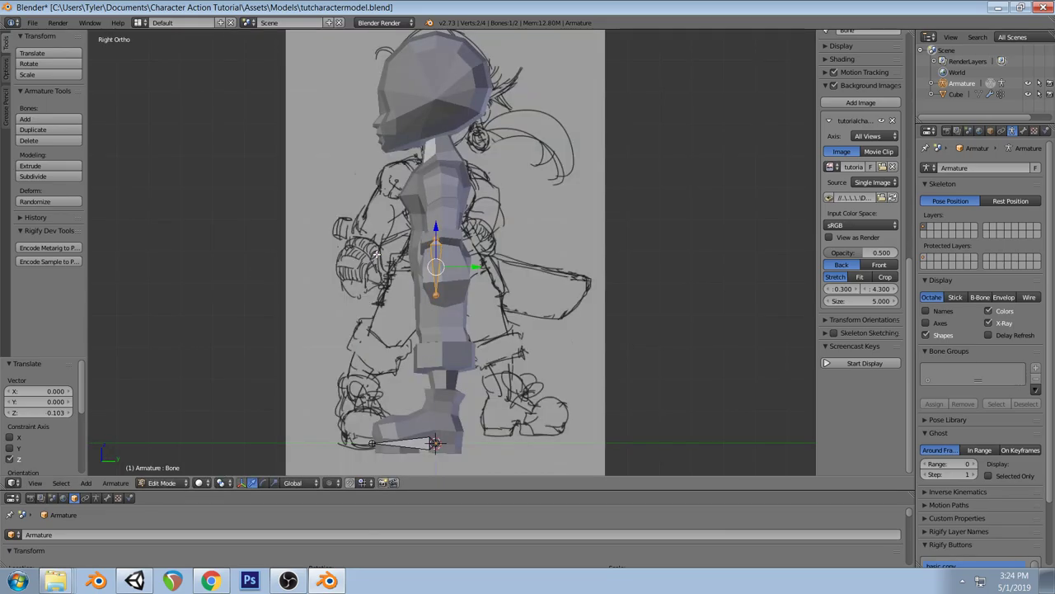
{"action": "scroll", "coordinate": [488, 254], "scroll_direction": "up", "scroll_amount": 1}
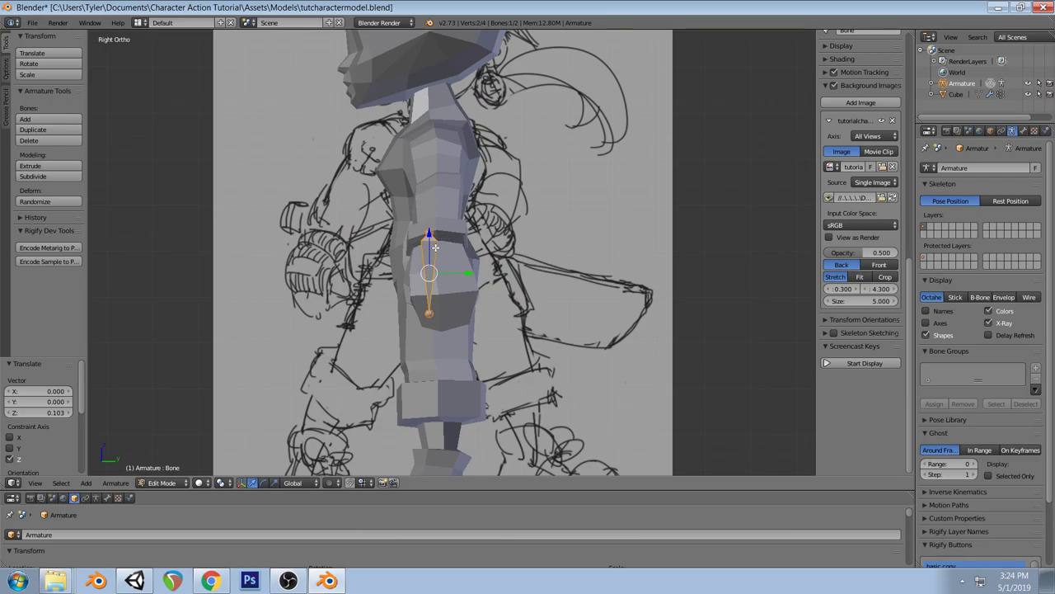
{"action": "key", "text": "r"}
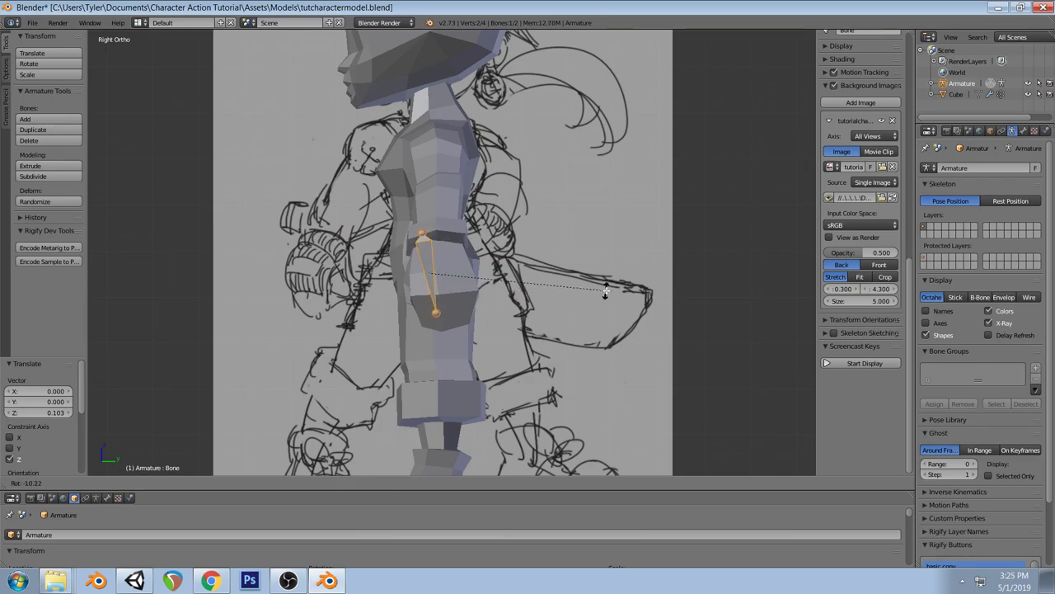
{"action": "left_click", "coordinate": [606, 290]}
{"action": "key", "text": "g"}
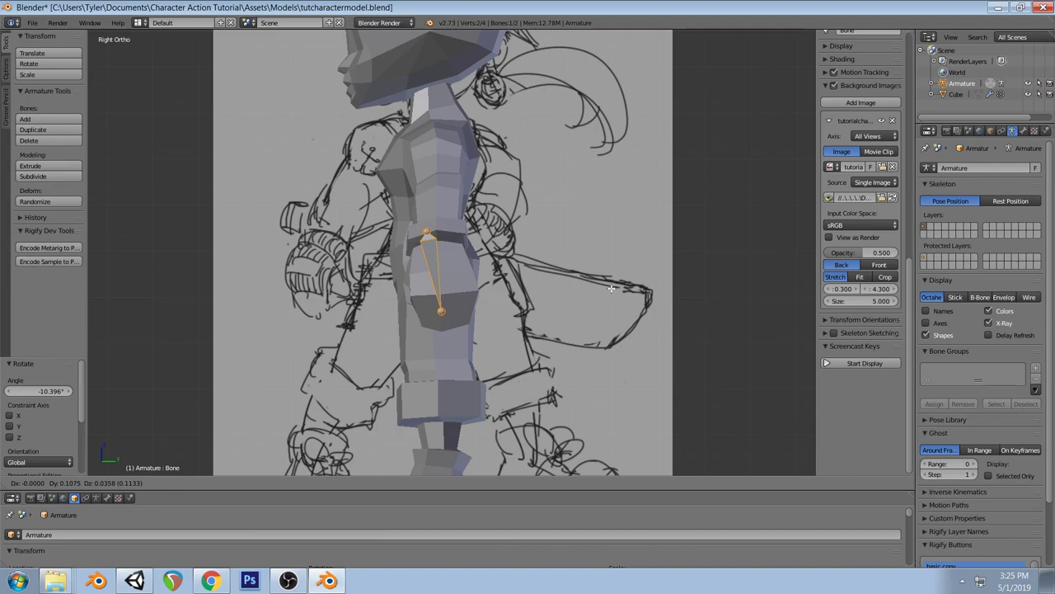
{"action": "left_click", "coordinate": [611, 288]}
{"action": "key", "text": "r"}
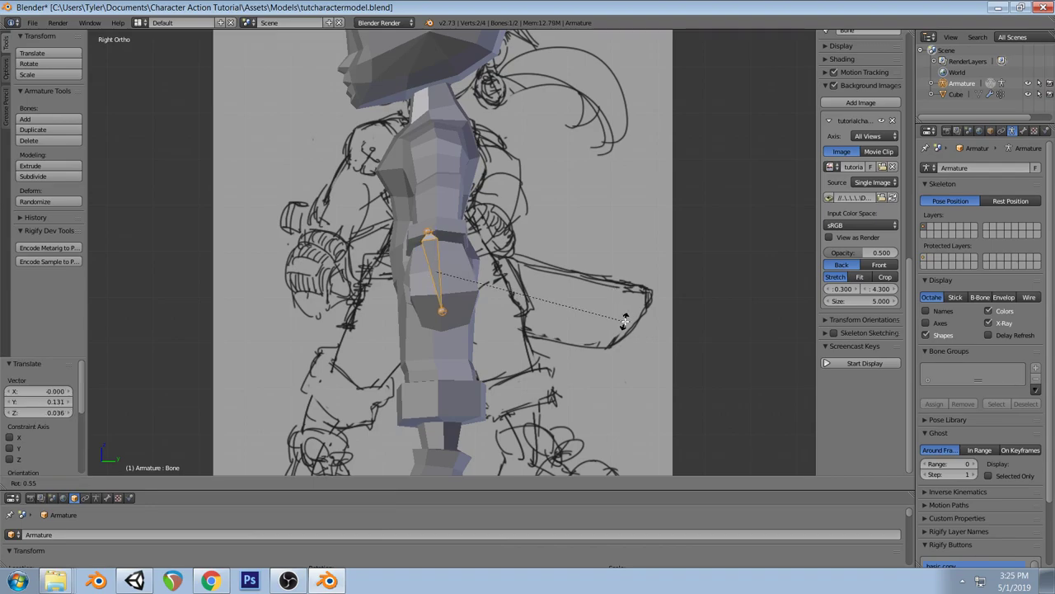
{"action": "left_click", "coordinate": [625, 320]}
Lower the pelvis bone's upper joint slightly along Z in front view
{"action": "middle_click_drag", "start_coordinate": [625, 320], "coordinate": [488, 338]}
{"action": "key", "text": "KP_1"}
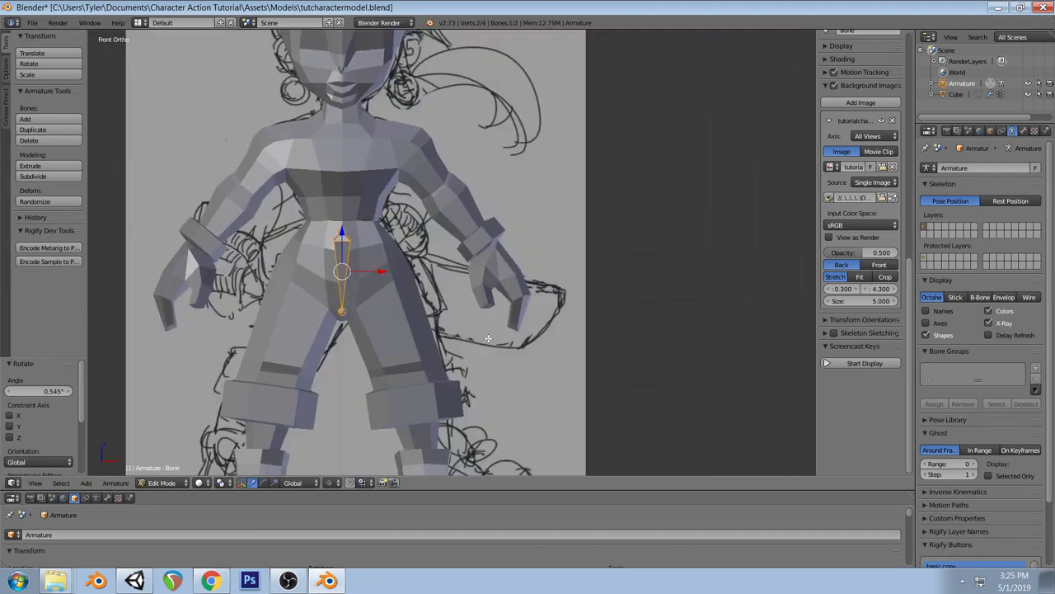
{"action": "left_click", "coordinate": [341, 231]}
{"action": "key", "text": "g"}
{"action": "key", "text": "z"}
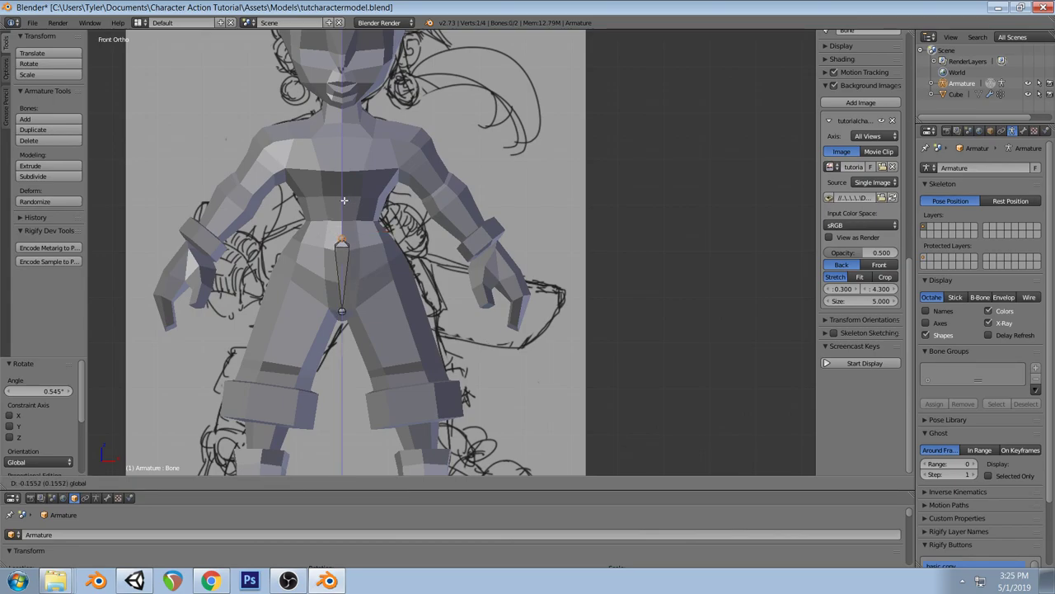
Lower the pelvis bone's upper end about 0.3 units along Z and rotate the whole bone -180 degrees in front view
{"action": "left_click", "coordinate": [344, 206]}
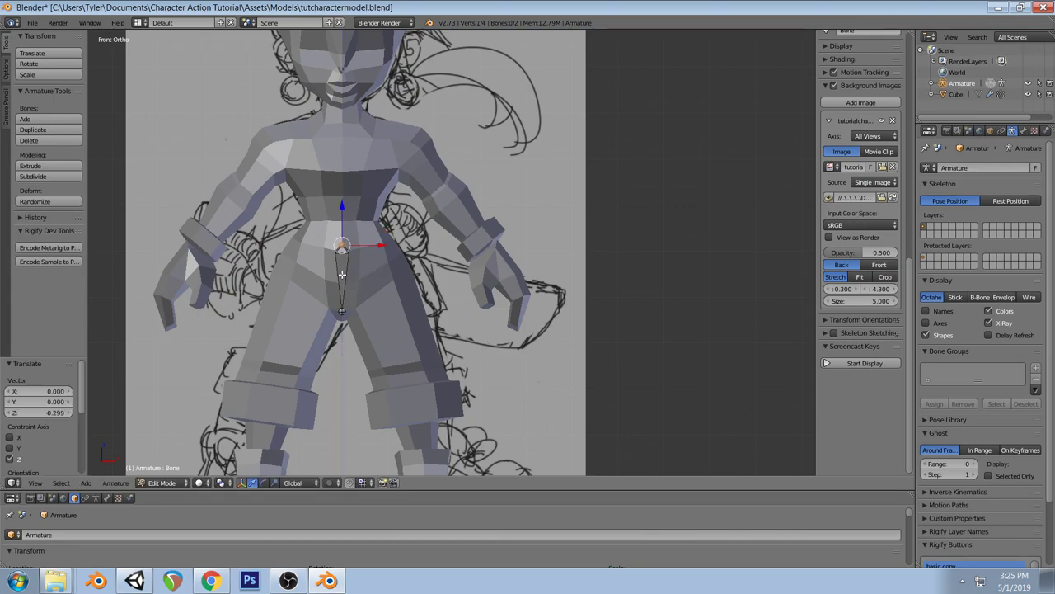
{"action": "left_click", "coordinate": [344, 272]}
{"action": "key", "text": "r"}
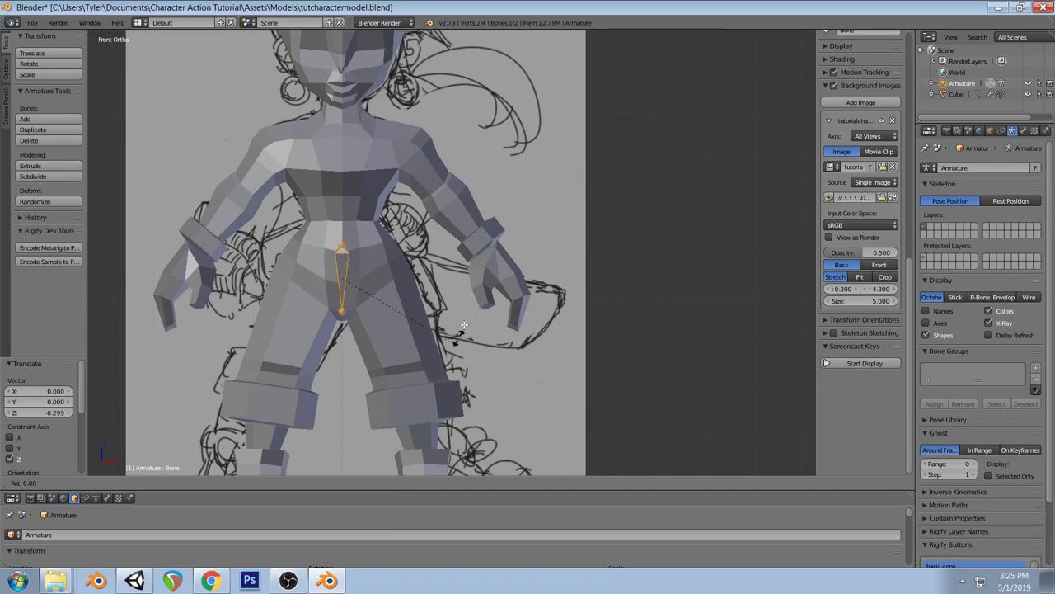
{"action": "left_click", "coordinate": [255, 219]}
In the right side view, rotate the pelvis bone -25 degrees to tilt it within the hips
{"action": "key", "text": "KP_3"}
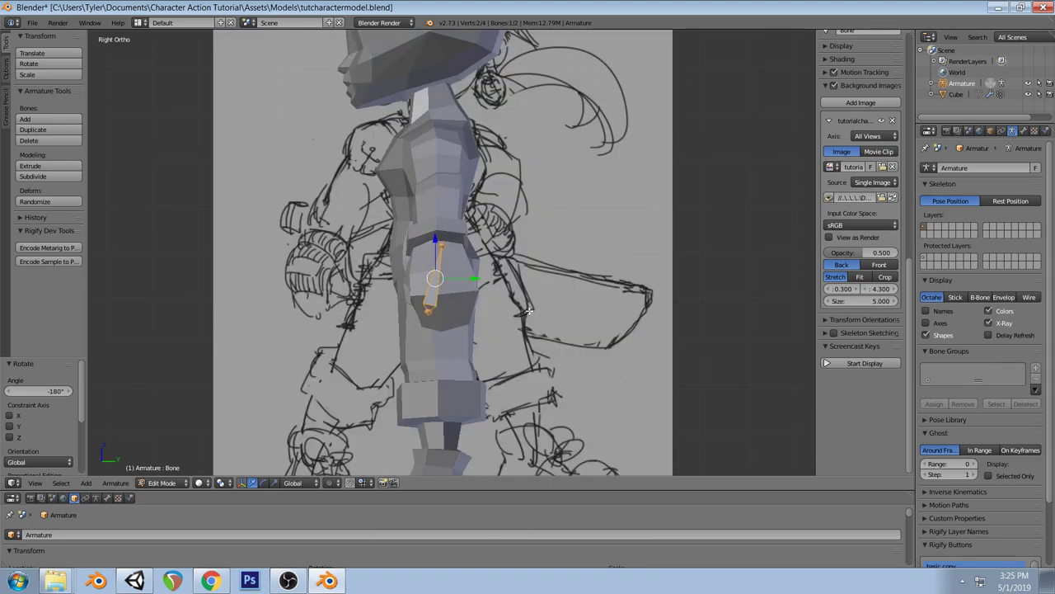
{"action": "key", "text": "r"}
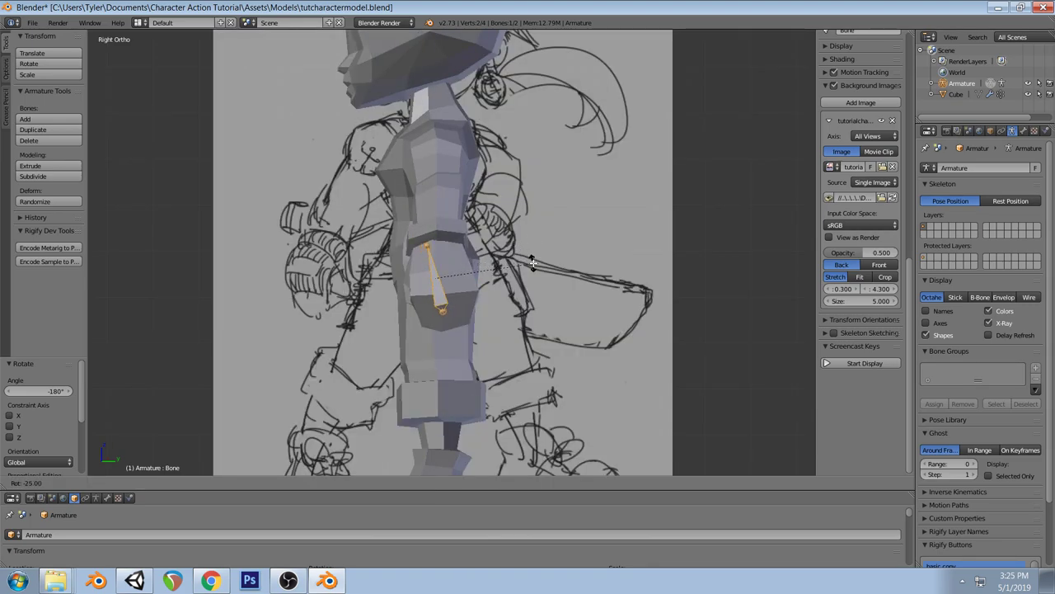
{"action": "left_click", "coordinate": [533, 262]}
In front view, lower the pelvis bone's upper tip about 0.12 units and extrude two spine bones straight up, 1 and 1.7 units long
{"action": "key", "text": "KP_1"}
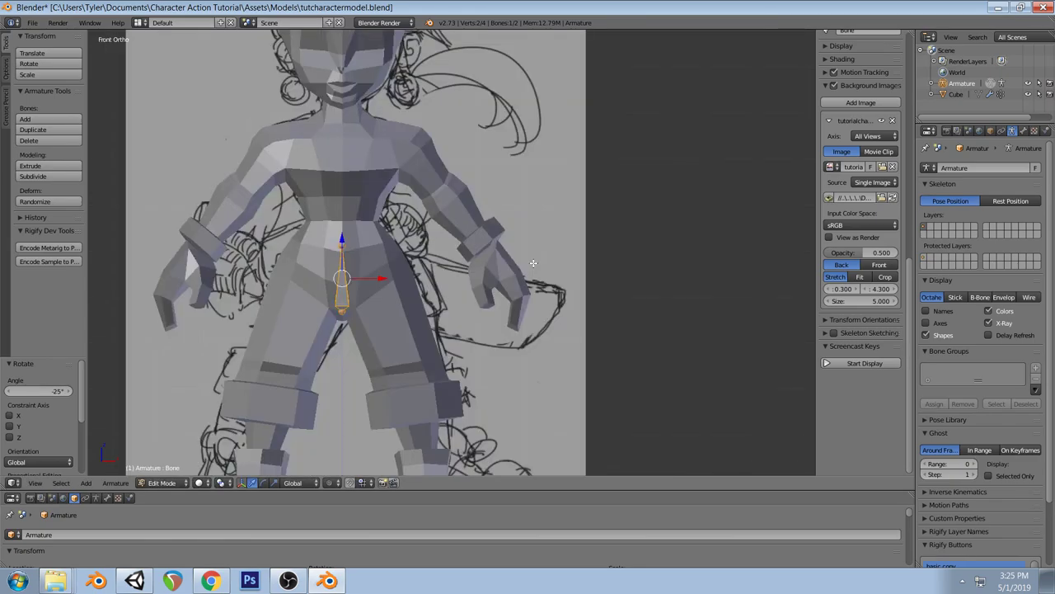
{"action": "right_click", "coordinate": [343, 244]}
{"action": "middle_click_drag", "start_coordinate": [356, 216], "coordinate": [426, 301], "text": "shift"}
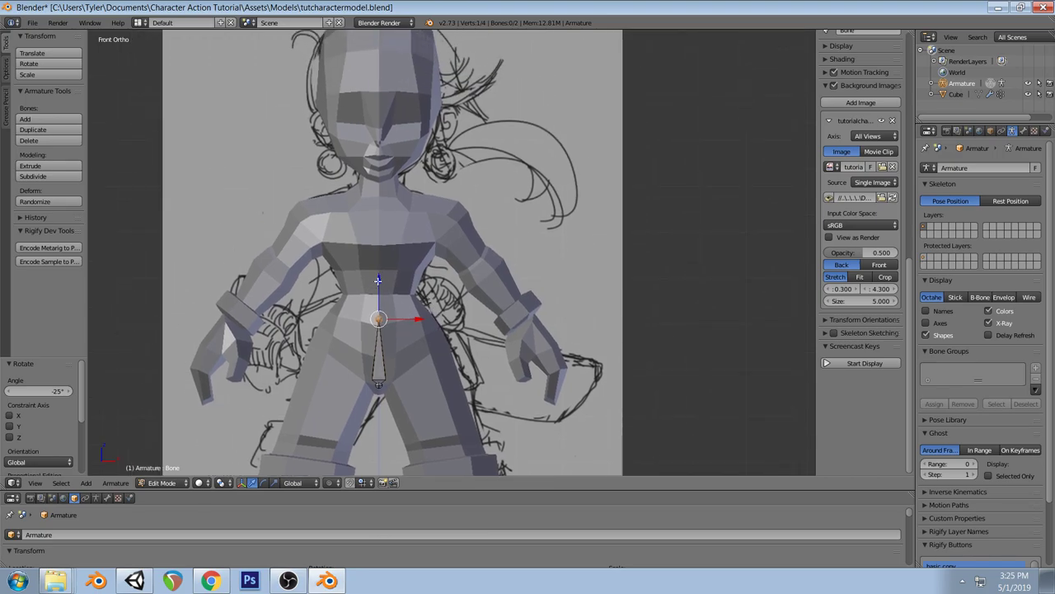
{"action": "key", "text": "e"}
{"action": "left_click", "coordinate": [377, 280]}
{"action": "key", "text": "g"}
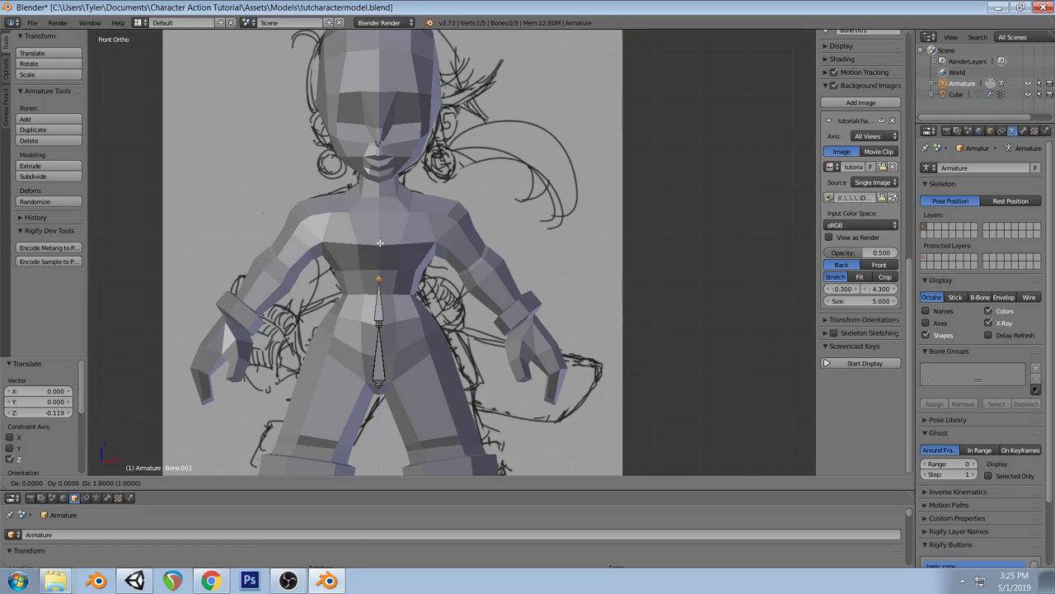
{"action": "left_click", "coordinate": [379, 243]}
{"action": "key", "text": "e"}
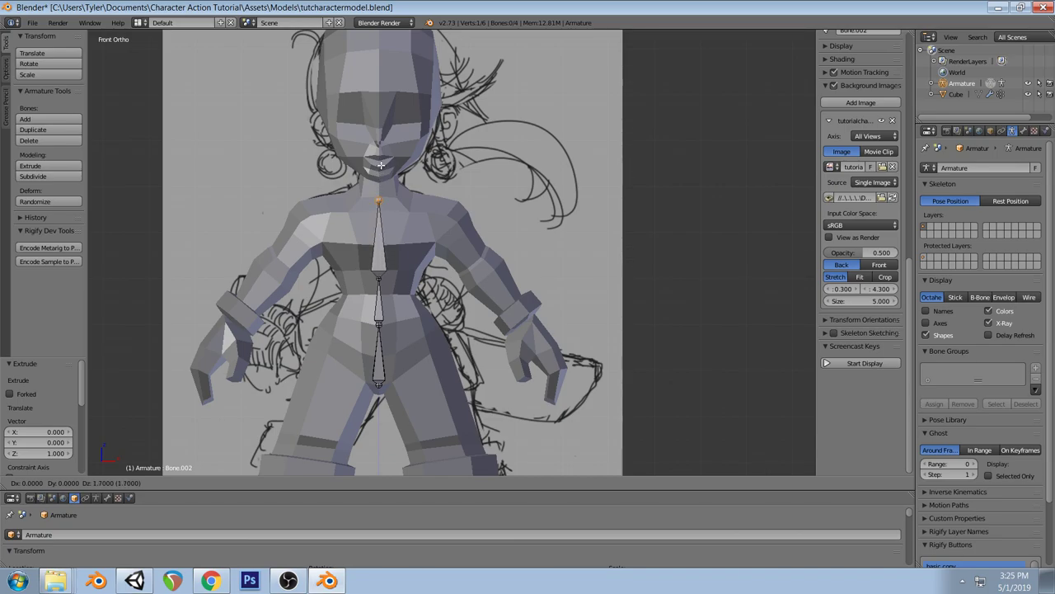
{"action": "left_click", "coordinate": [381, 165]}
In side view, extrude a neck bone 0.9 units upward and a head bone offset -0.3 in Y and 1.2 in Z
{"action": "key", "text": "KP_3"}
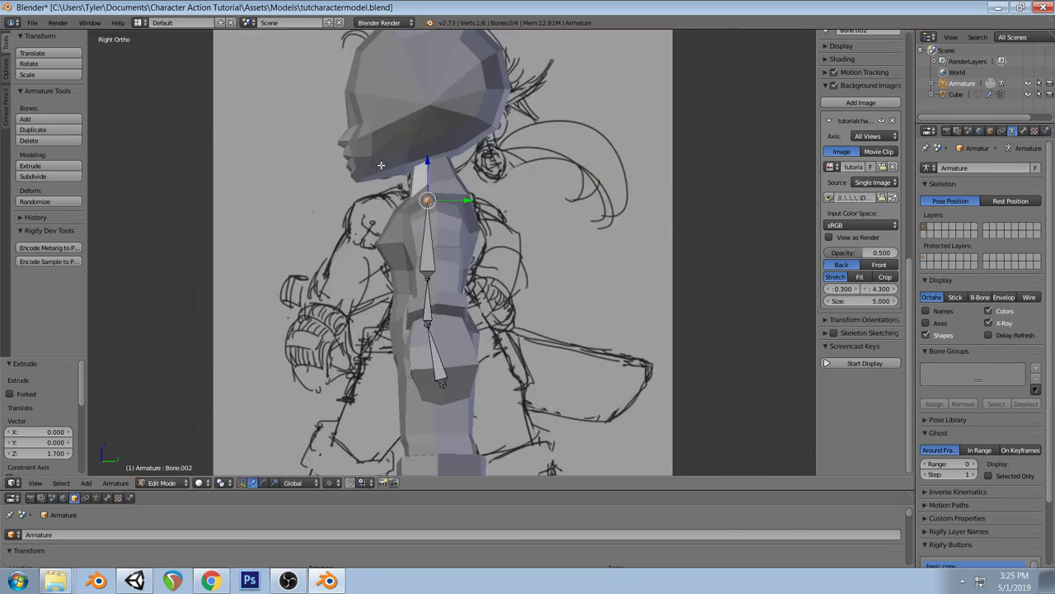
{"action": "middle_click_drag", "start_coordinate": [461, 198], "coordinate": [470, 251], "text": "shift"}
{"action": "key", "text": "e"}
{"action": "left_click", "coordinate": [470, 251]}
{"action": "key", "text": "e"}
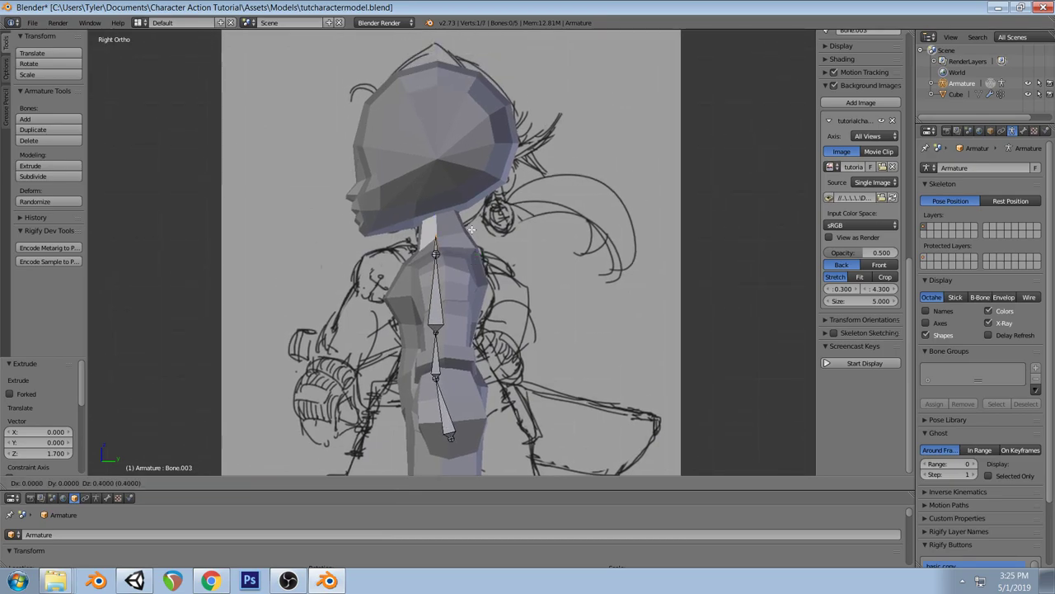
{"action": "left_click", "coordinate": [472, 211]}
{"action": "key", "text": "e"}
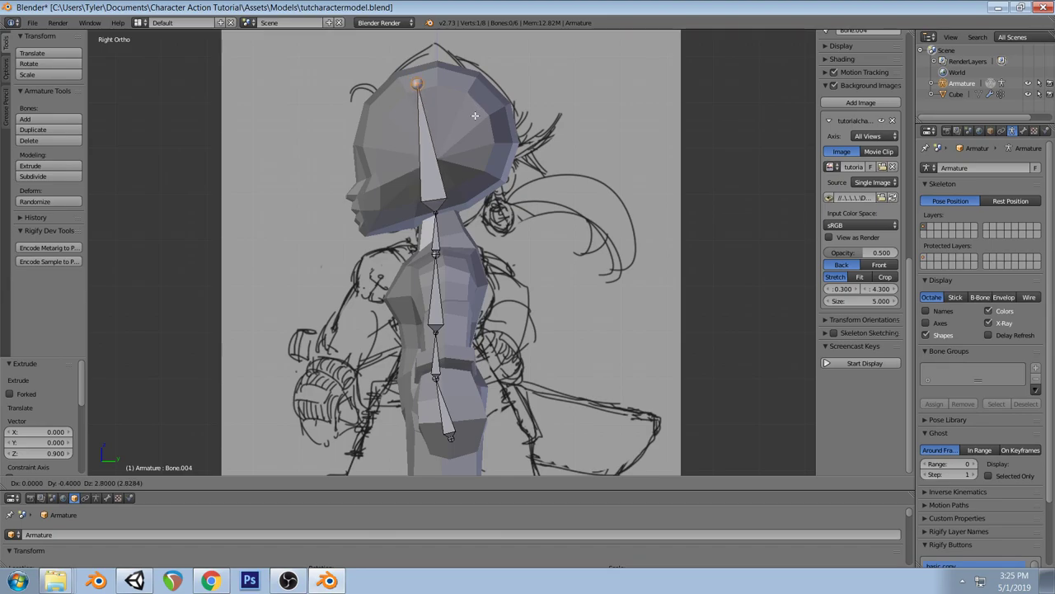
{"action": "left_click", "coordinate": [482, 192]}
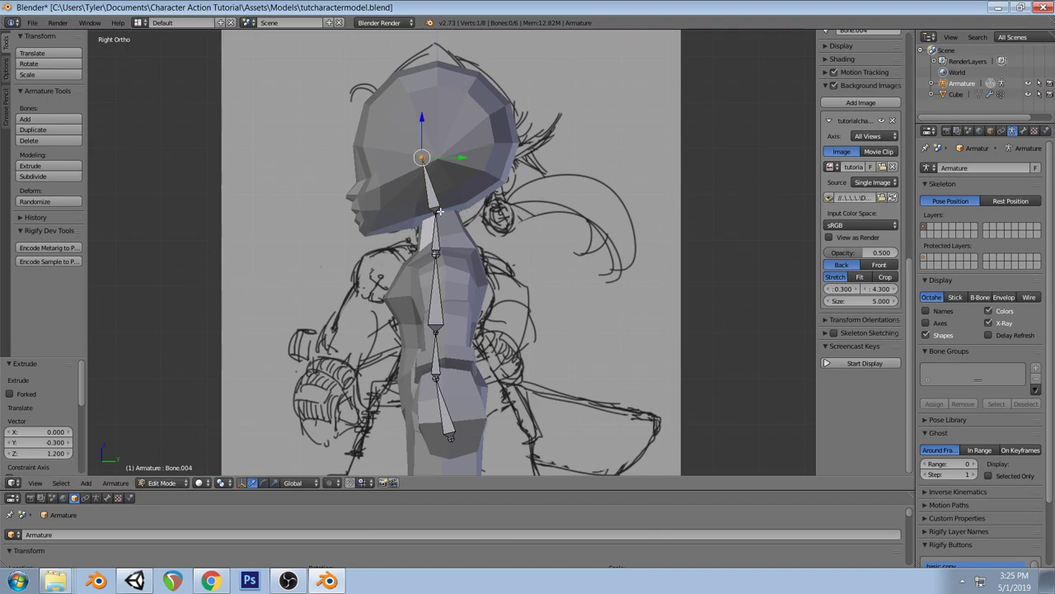
Shift the pelvis-stomach joint by -0.06 Y, 0.036 Z and the stomach-chest joint by 0.119 Y, 0.048 Z to curve the spine
{"action": "right_click", "coordinate": [435, 379]}
{"action": "key", "text": "g"}
{"action": "left_click", "coordinate": [430, 375]}
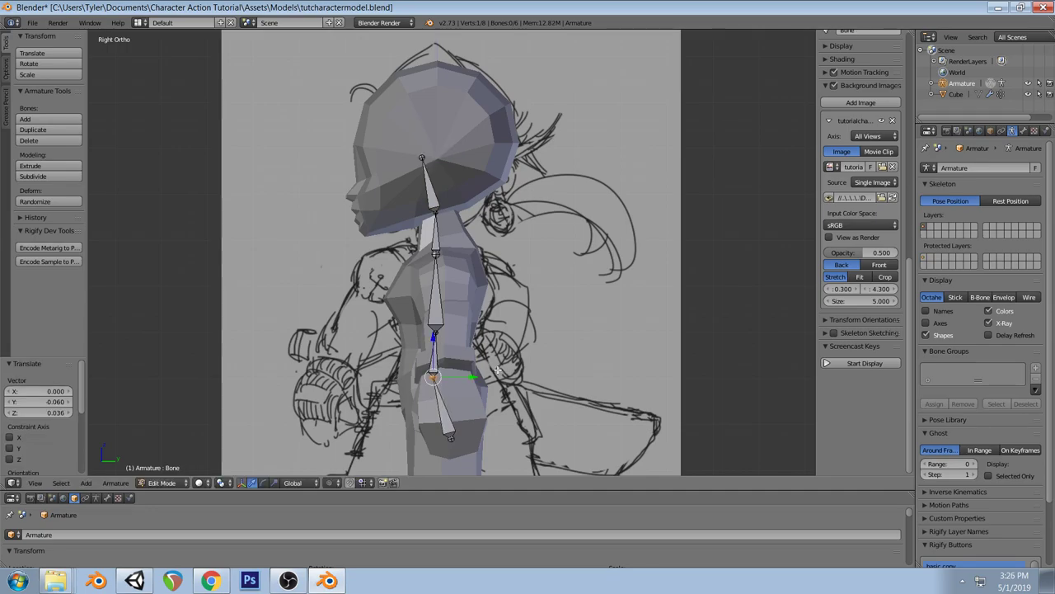
{"action": "right_click", "coordinate": [434, 335]}
{"action": "key", "text": "g"}
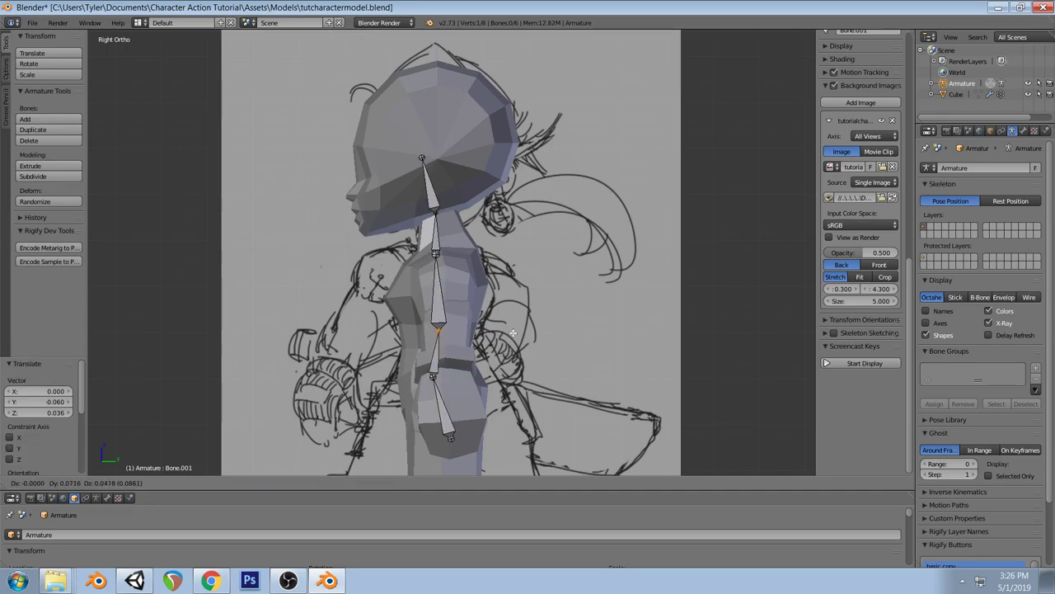
{"action": "left_click", "coordinate": [476, 353]}
In front view, rename the lowest bone in the pelvis as Hips
{"action": "middle_click_drag", "start_coordinate": [477, 353], "coordinate": [419, 337]}
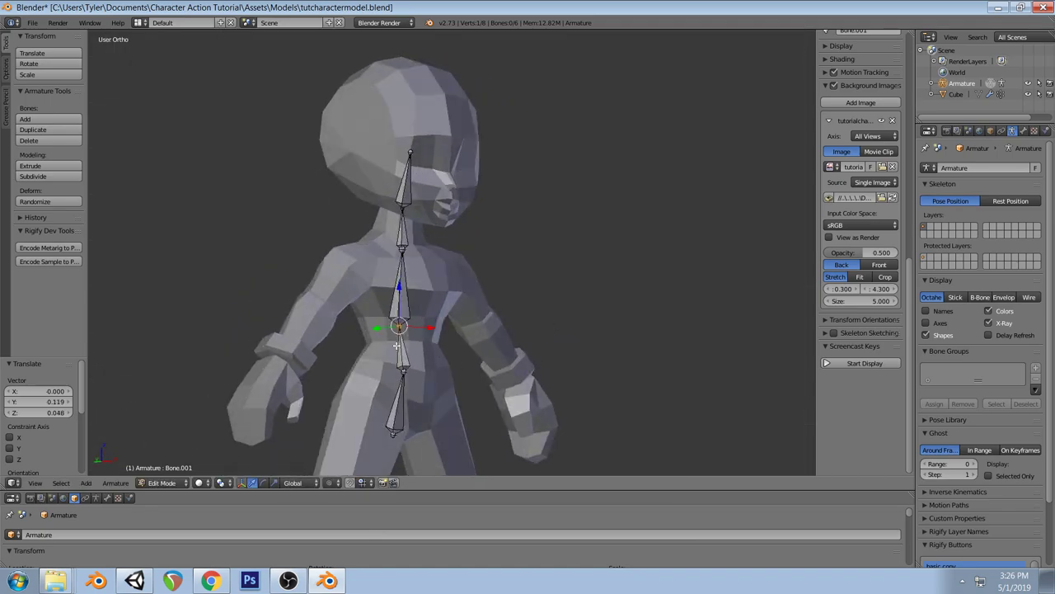
{"action": "middle_click_drag", "start_coordinate": [434, 380], "coordinate": [620, 397]}
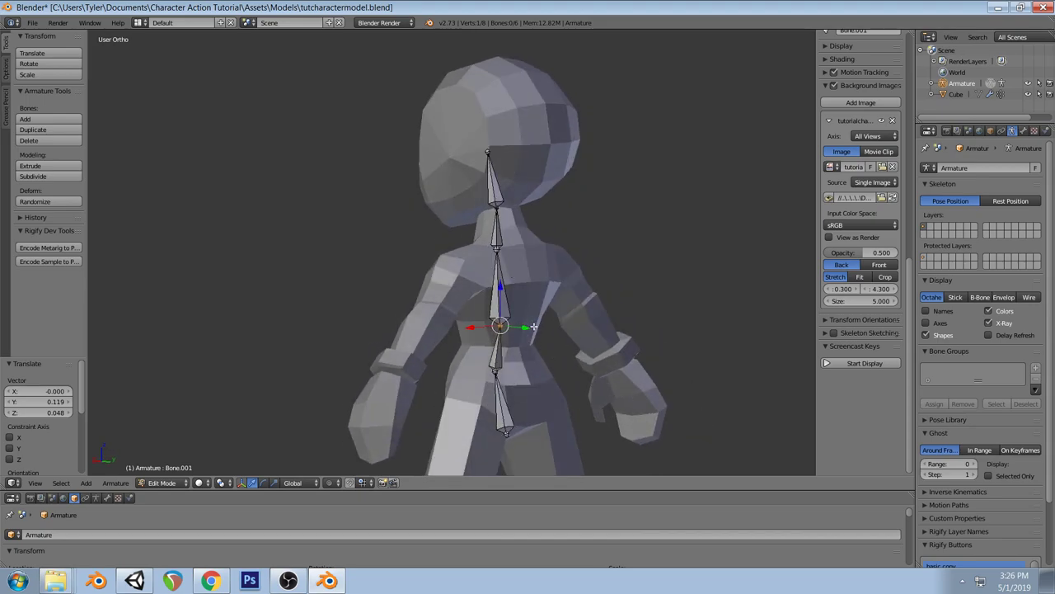
{"action": "key", "text": "KP_1"}
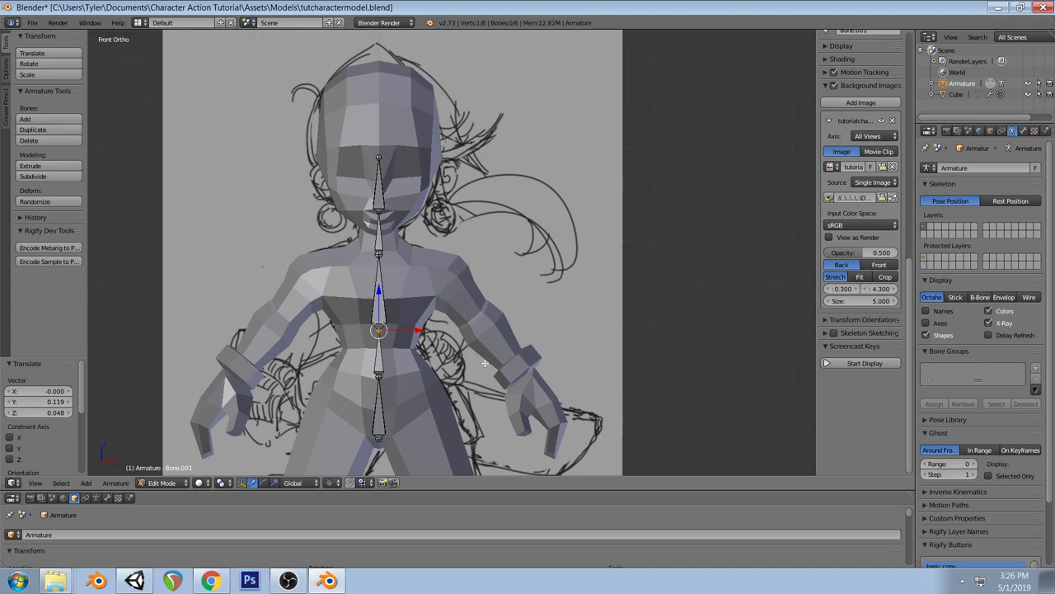
{"action": "scroll", "coordinate": [485, 363], "scroll_direction": "down", "scroll_amount": 2}
{"action": "scroll", "coordinate": [464, 334], "scroll_direction": "up", "scroll_amount": 1}
{"action": "key", "text": "a"}
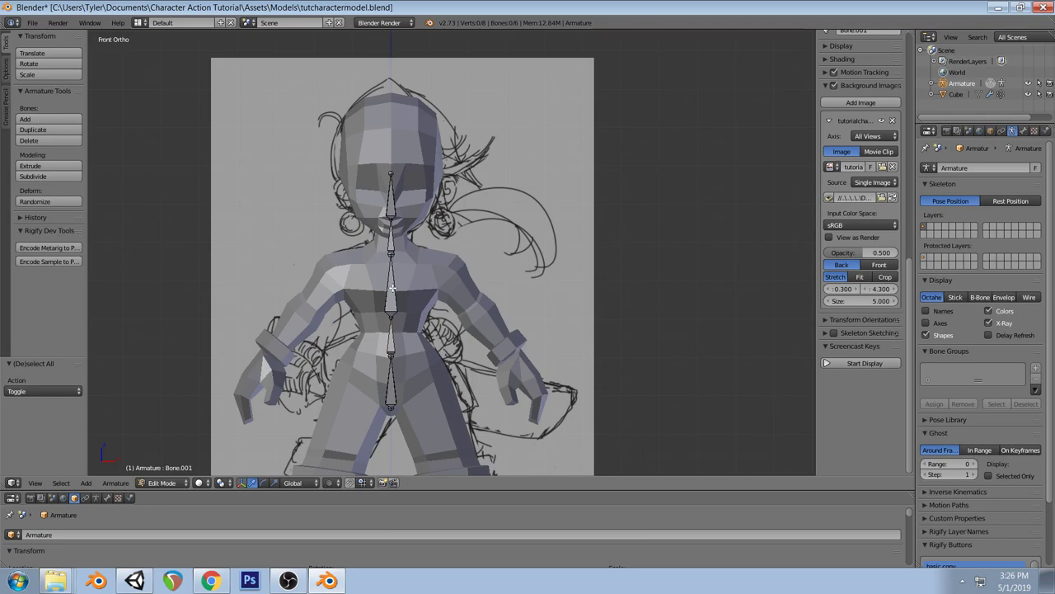
{"action": "right_click", "coordinate": [394, 397]}
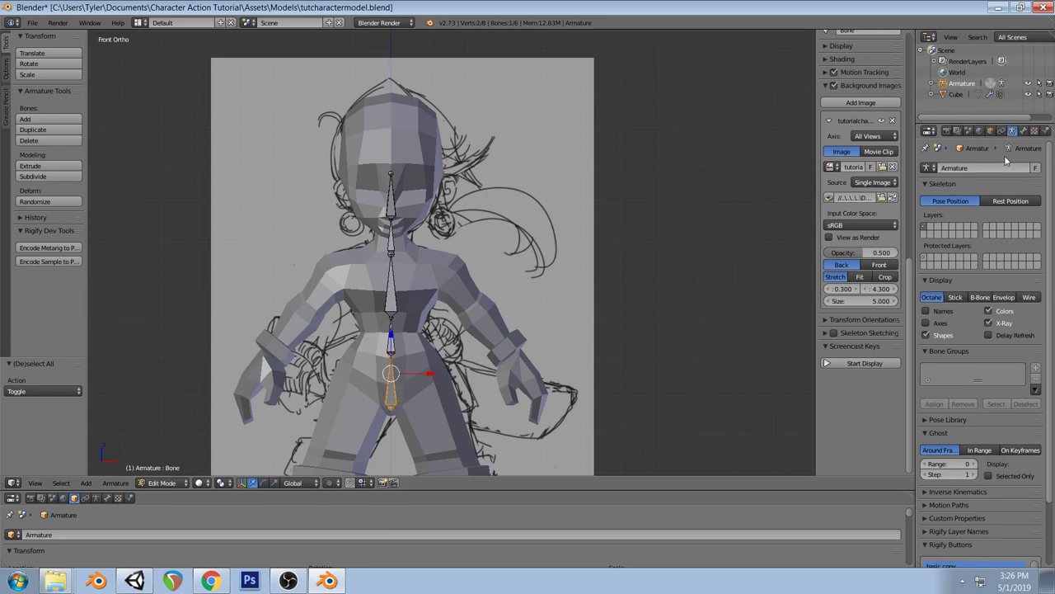
{"action": "left_click", "coordinate": [1024, 130]}
{"action": "left_click", "coordinate": [983, 167]}
{"action": "type", "text": "Hips"}
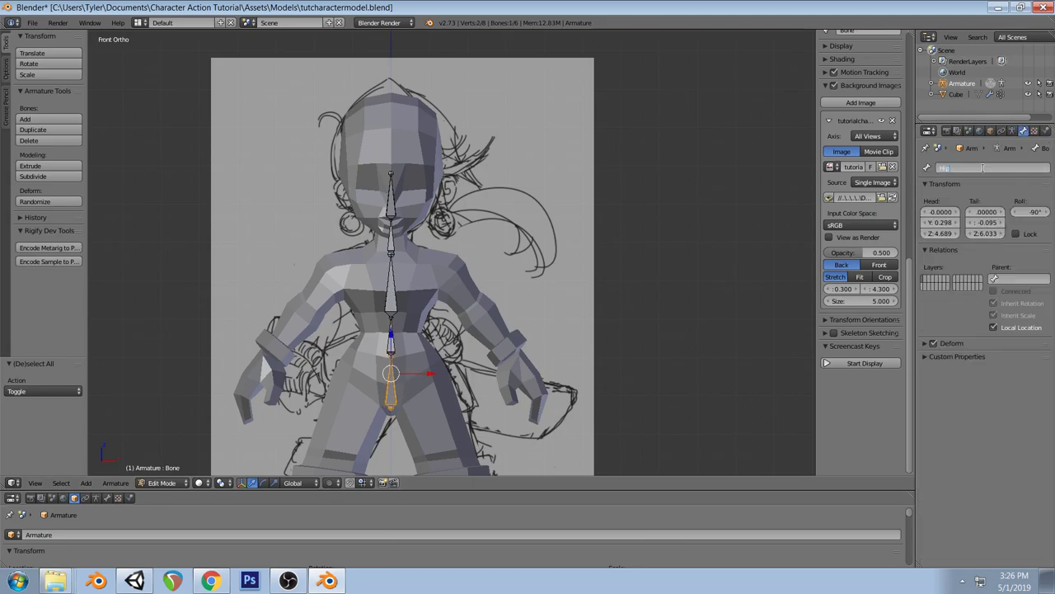
{"action": "key", "text": "Return"}
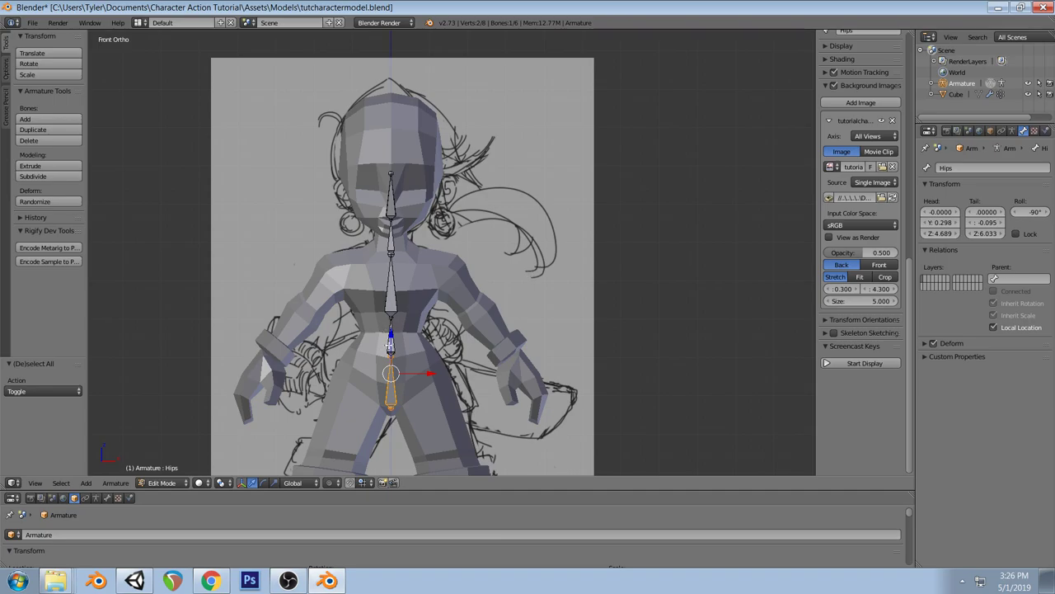
Rename the bone above Hips as stomach and the bone above it as chest
{"action": "right_click", "coordinate": [390, 345]}
{"action": "left_click", "coordinate": [977, 166]}
{"action": "key", "text": "Return"}
{"action": "right_click", "coordinate": [392, 302]}
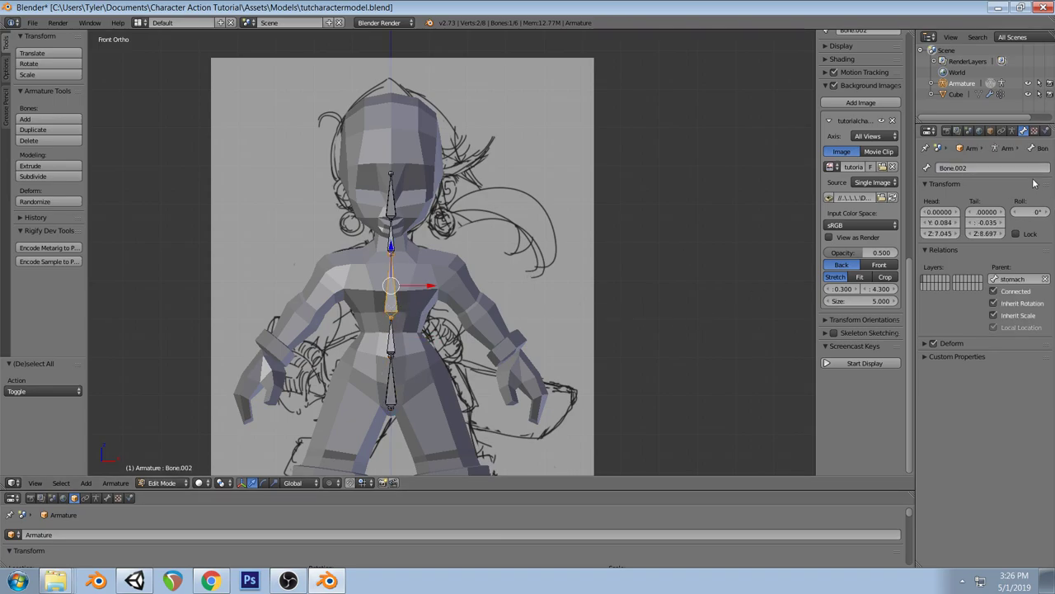
{"action": "left_click", "coordinate": [1001, 169]}
{"action": "type", "text": "chest"}
{"action": "key", "text": "Return"}
Rename the bone above the chest as neck and the topmost bone as head
{"action": "right_click", "coordinate": [387, 239]}
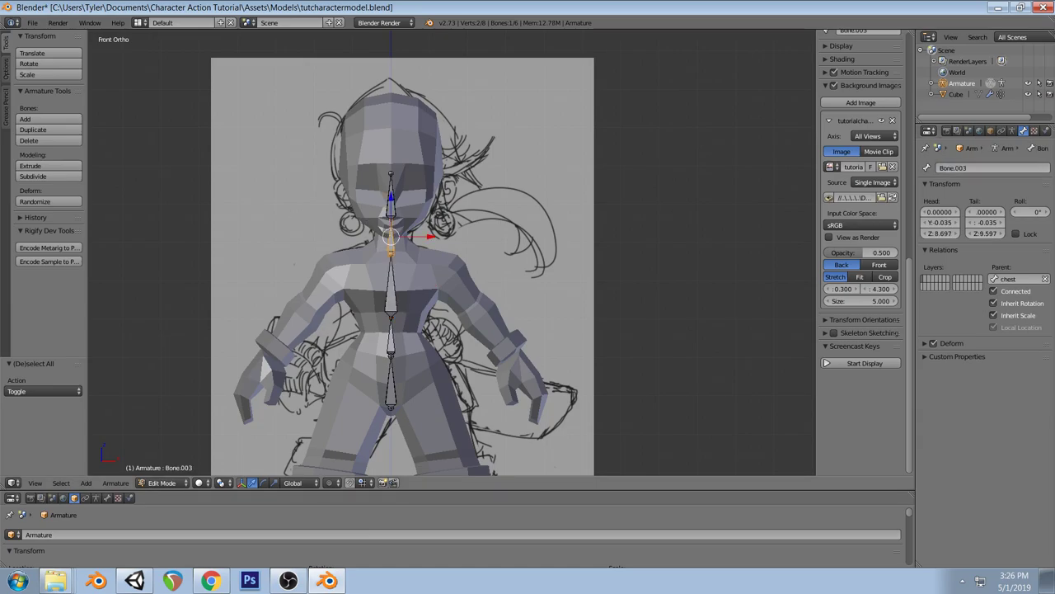
{"action": "left_click", "coordinate": [986, 169]}
{"action": "type", "text": "neck"}
{"action": "key", "text": "Return"}
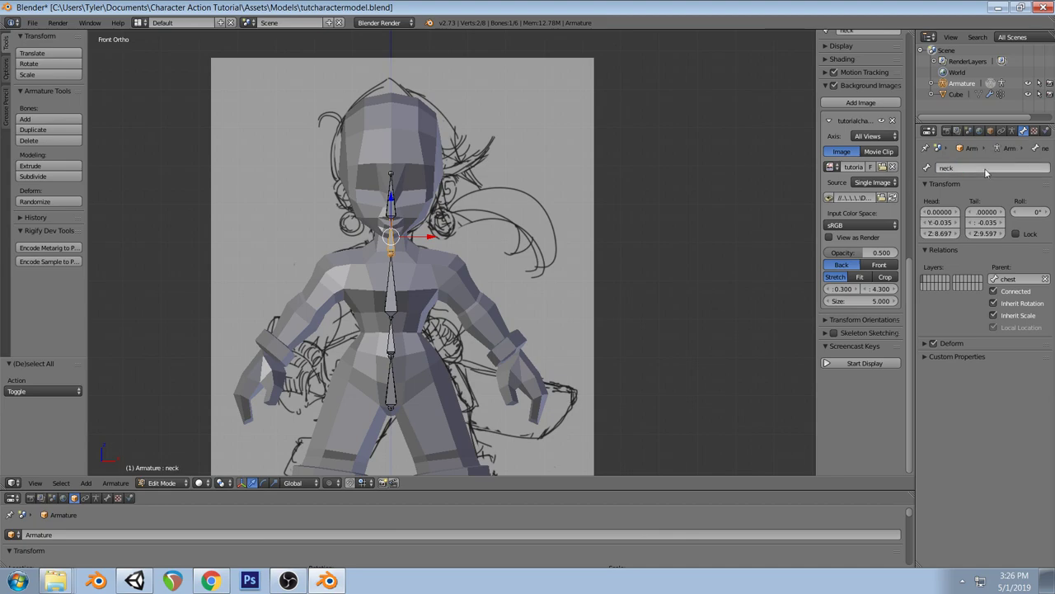
{"action": "right_click", "coordinate": [391, 183]}
{"action": "left_click", "coordinate": [984, 167]}
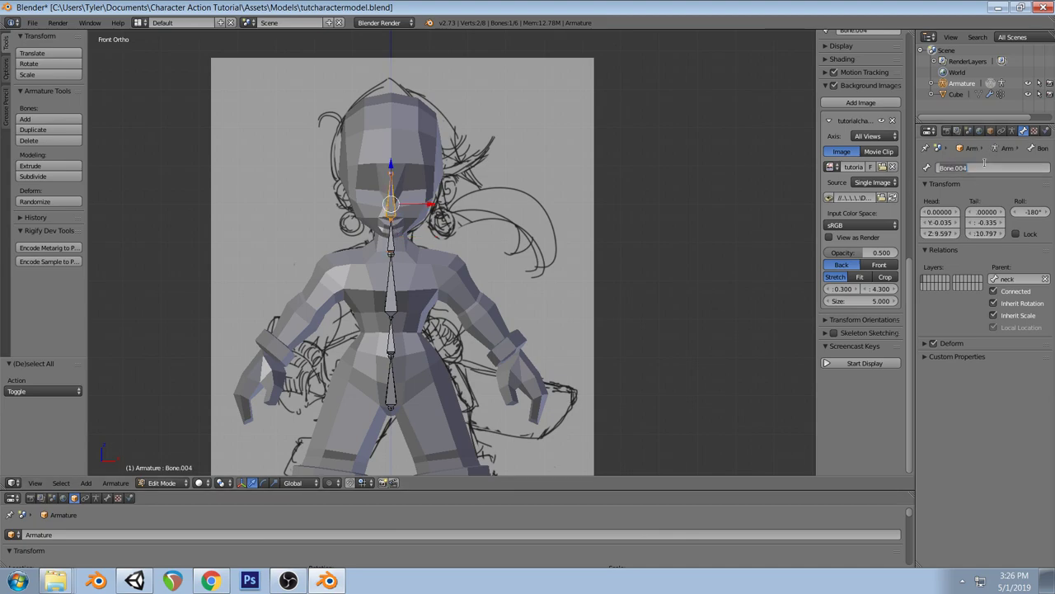
{"action": "type", "text": "head"}
{"action": "key", "text": "Return"}
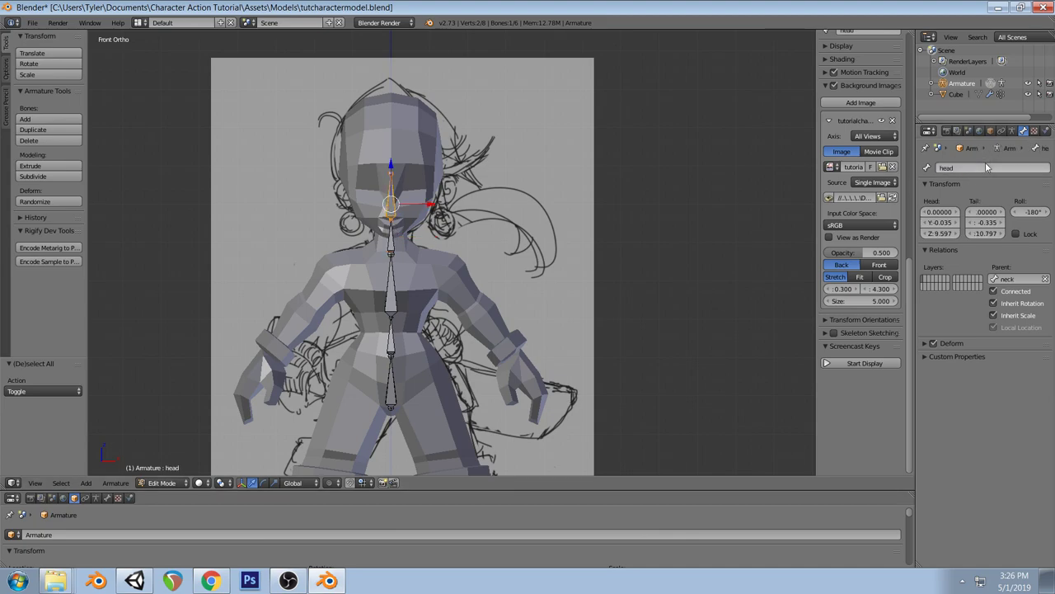
In side view, move the joint between chest and neck by 0.244 in Y and 0.115 in Z
{"action": "right_click", "coordinate": [391, 253]}
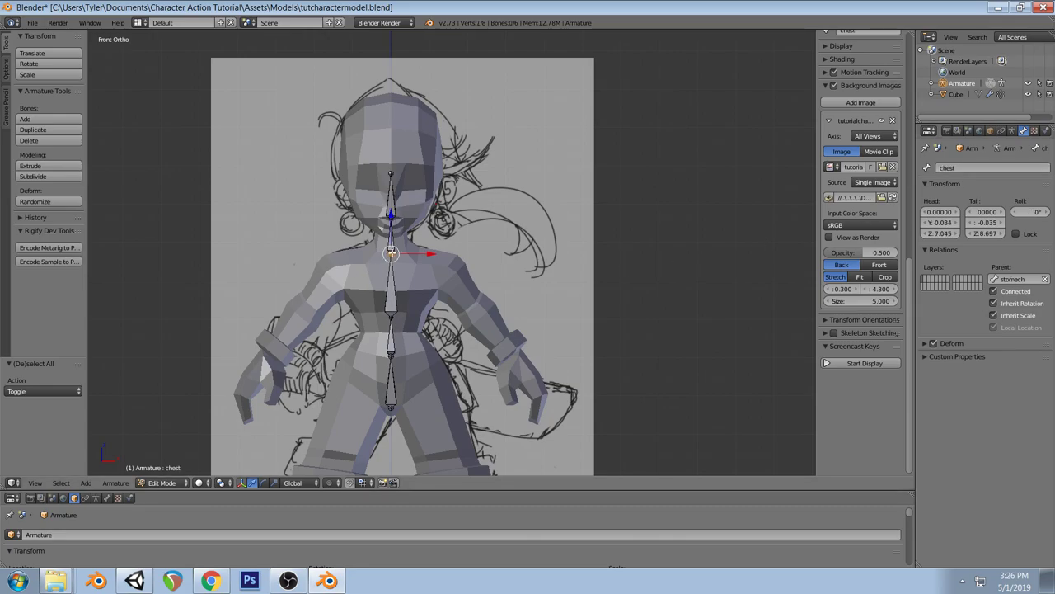
{"action": "key", "text": "KP_3"}
{"action": "key", "text": "g"}
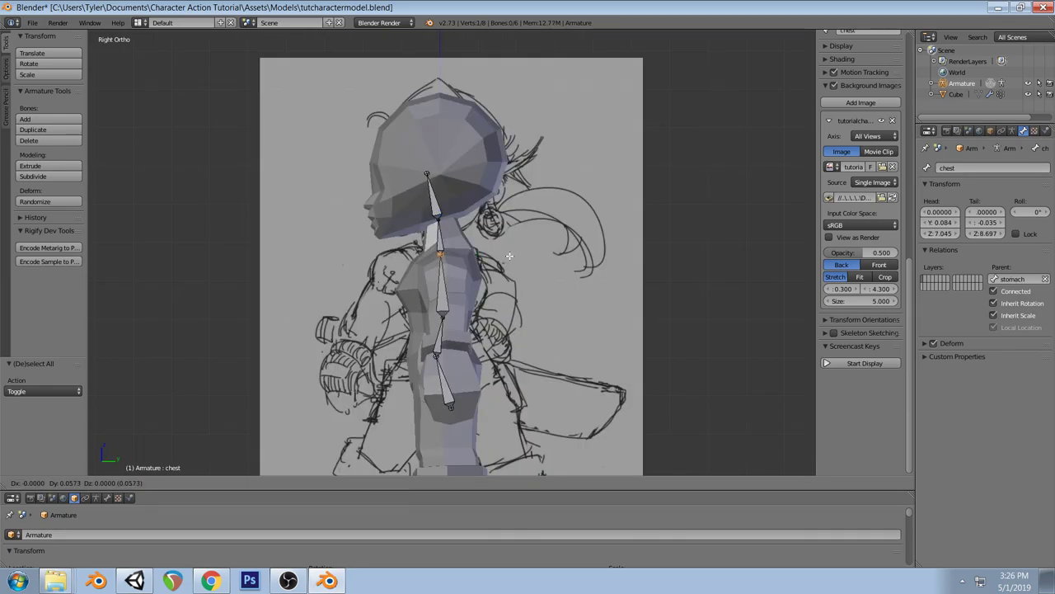
{"action": "left_click", "coordinate": [517, 251]}
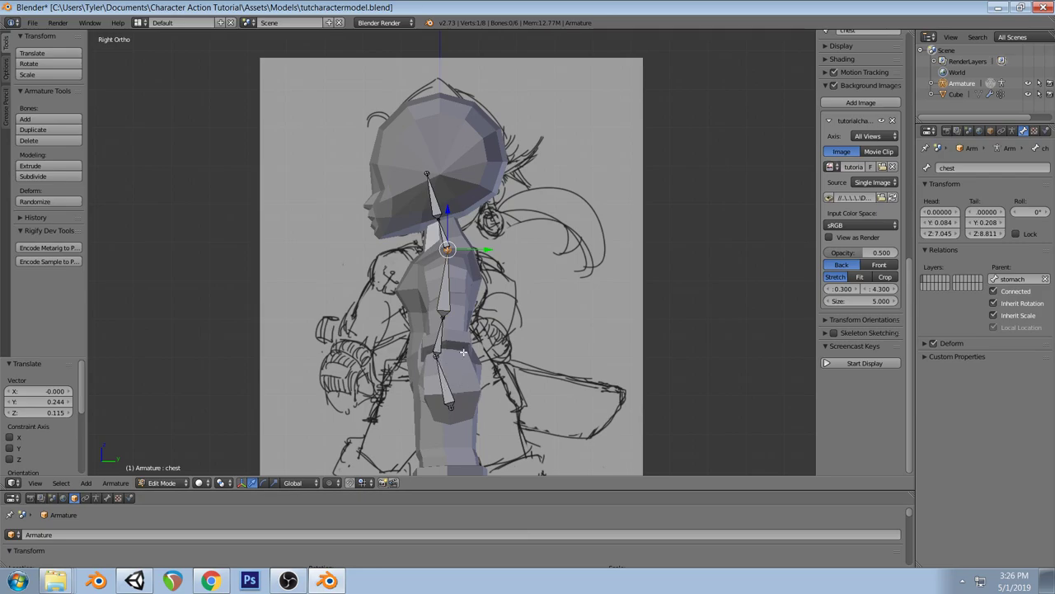
{"action": "right_click", "coordinate": [441, 337]}
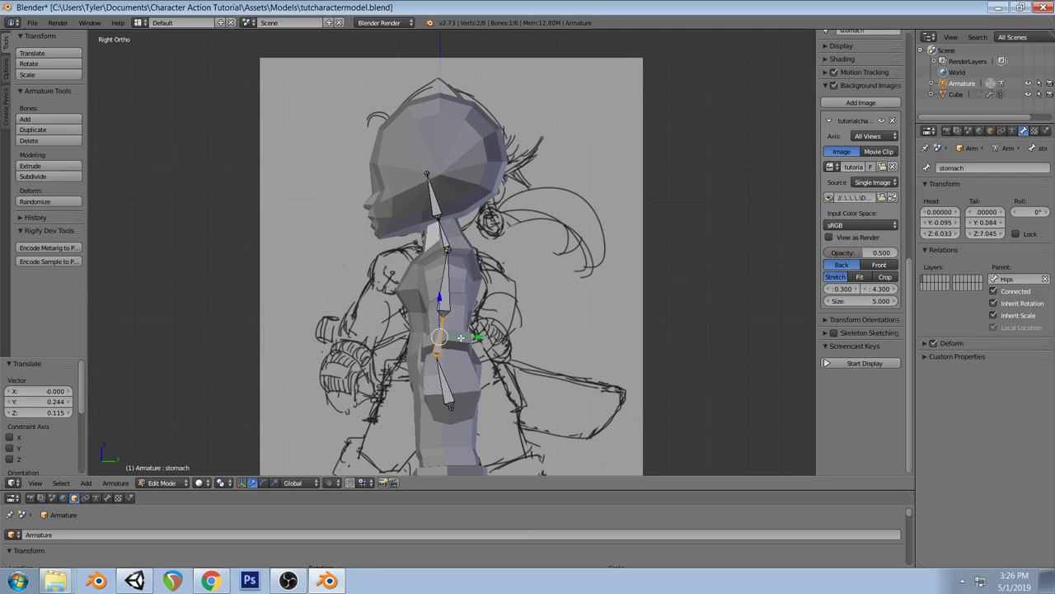
{"action": "right_click", "coordinate": [449, 397]}
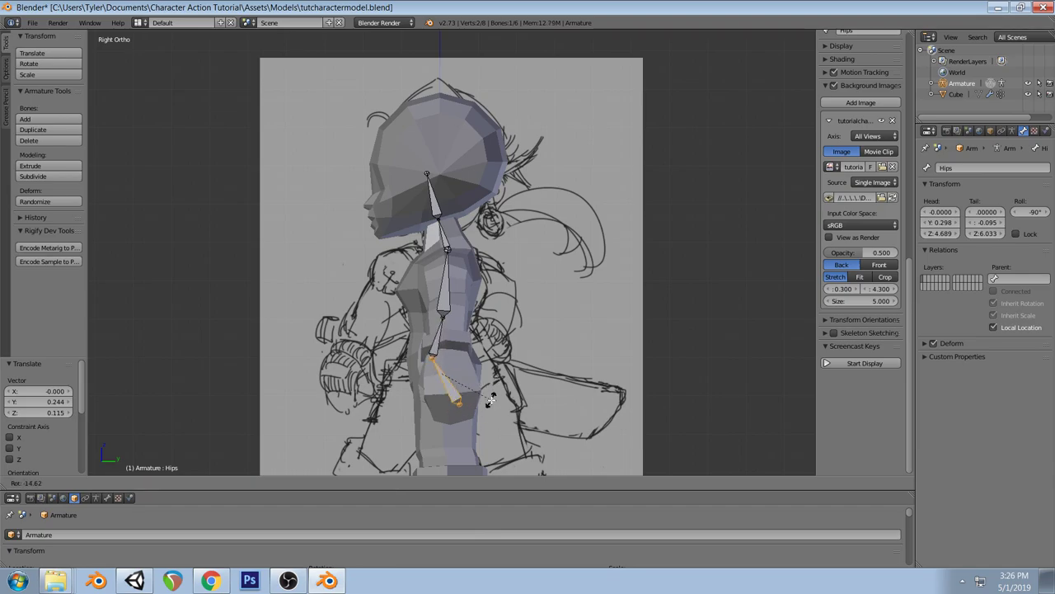
{"action": "key", "text": "a"}
Duplicate the Hips bone in front view and place the copy 0.8 units along X
{"action": "scroll", "coordinate": [481, 376], "scroll_direction": "down", "scroll_amount": 2, "text": "shift"}
{"action": "right_click", "coordinate": [452, 360]}
{"action": "key", "text": "KP_1"}
{"action": "key", "text": "shift+d"}
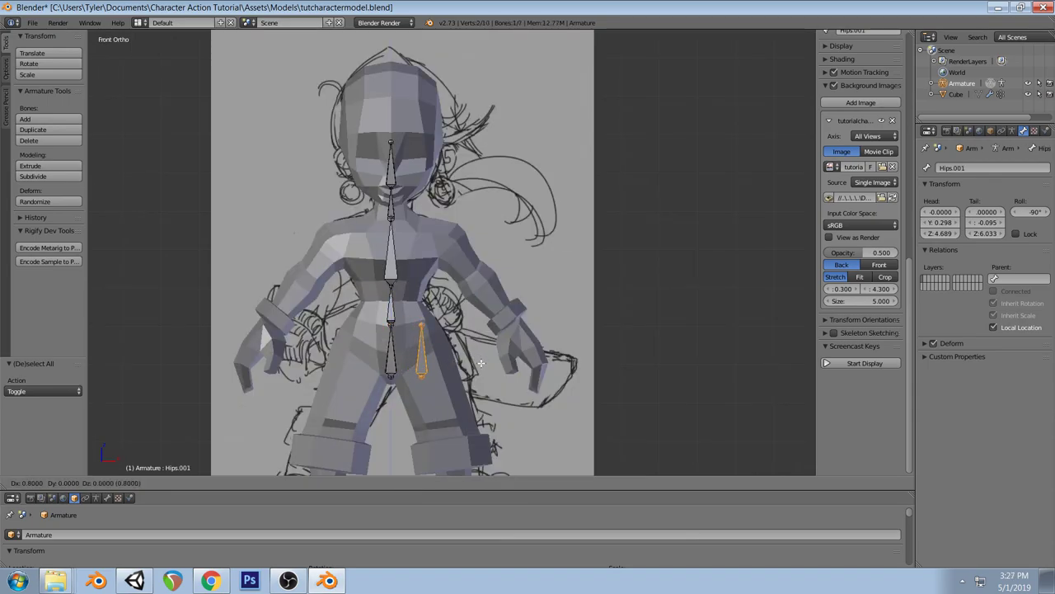
{"action": "left_click", "coordinate": [480, 361]}
Fit the duplicated bone to the thigh, moving its tip 0.6 X, -2.7 Z and its other end -0.2 X, 0.8 Z
{"action": "key", "text": "r"}
{"action": "right_click", "coordinate": [493, 405]}
{"action": "right_click", "coordinate": [422, 324]}
{"action": "key", "text": "g"}
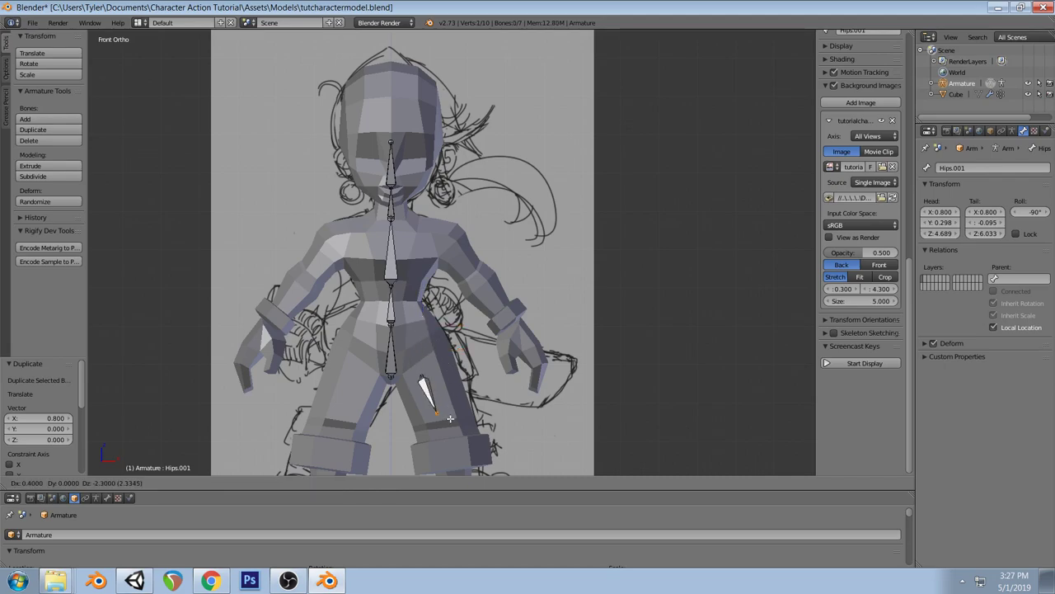
{"action": "left_click", "coordinate": [442, 411]}
{"action": "right_click", "coordinate": [420, 376]}
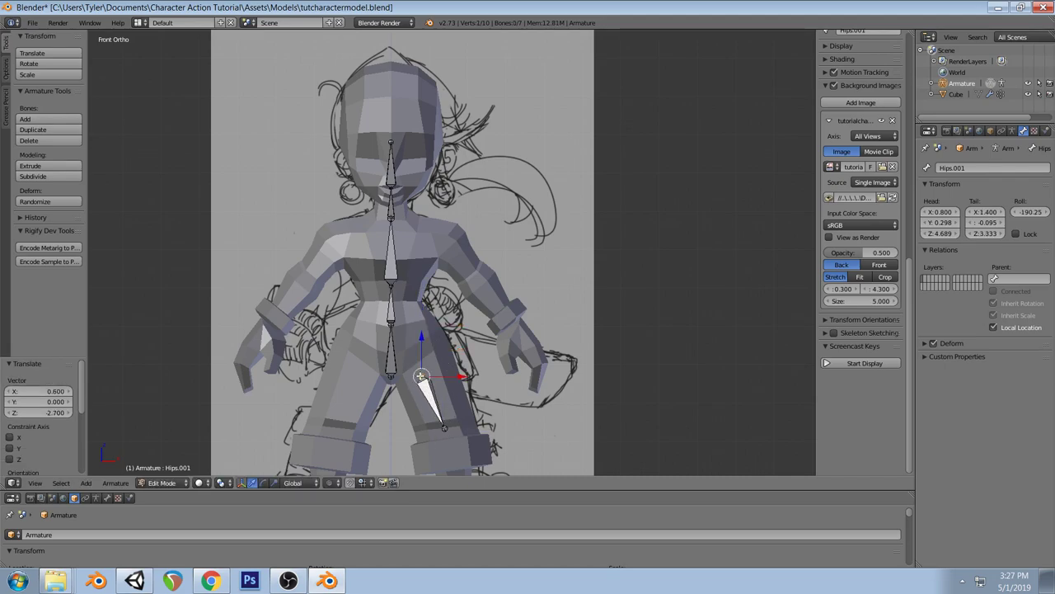
{"action": "key", "text": "g"}
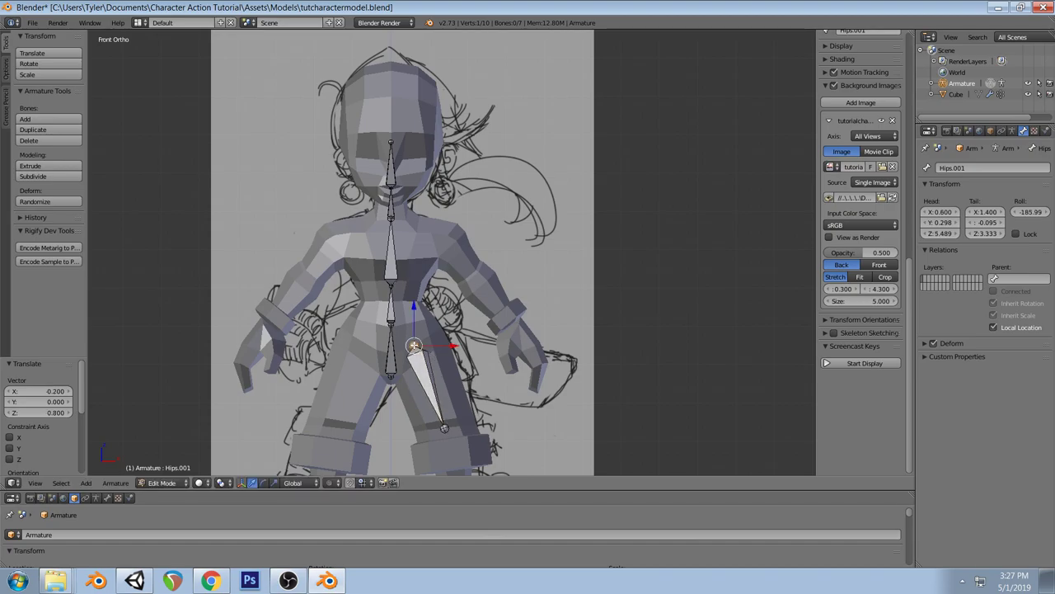
Delete the duplicated Hips bone from the thigh
{"action": "key", "text": "KP_3"}
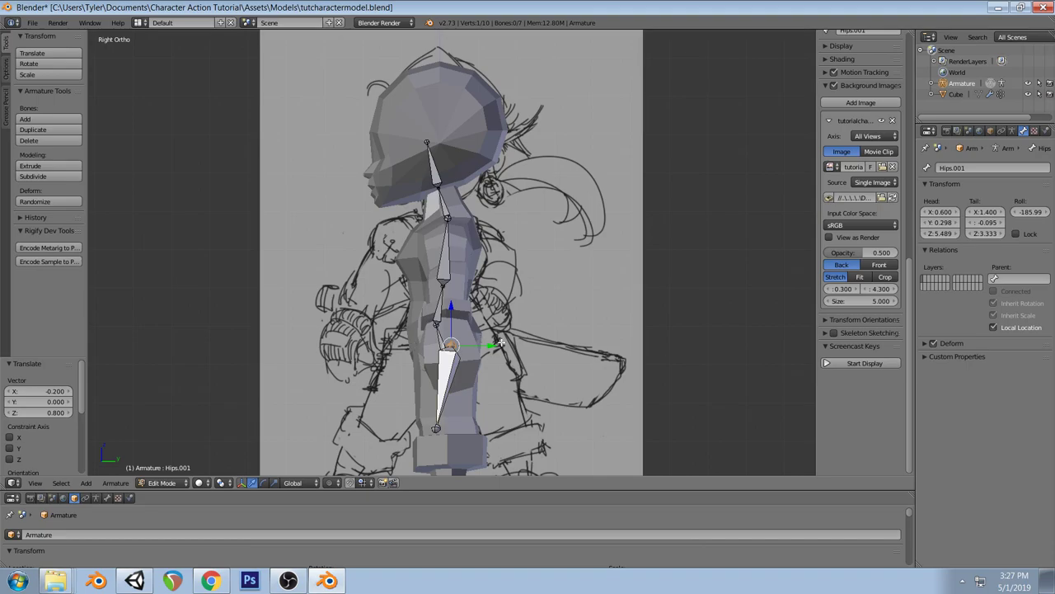
{"action": "key", "text": "KP_1"}
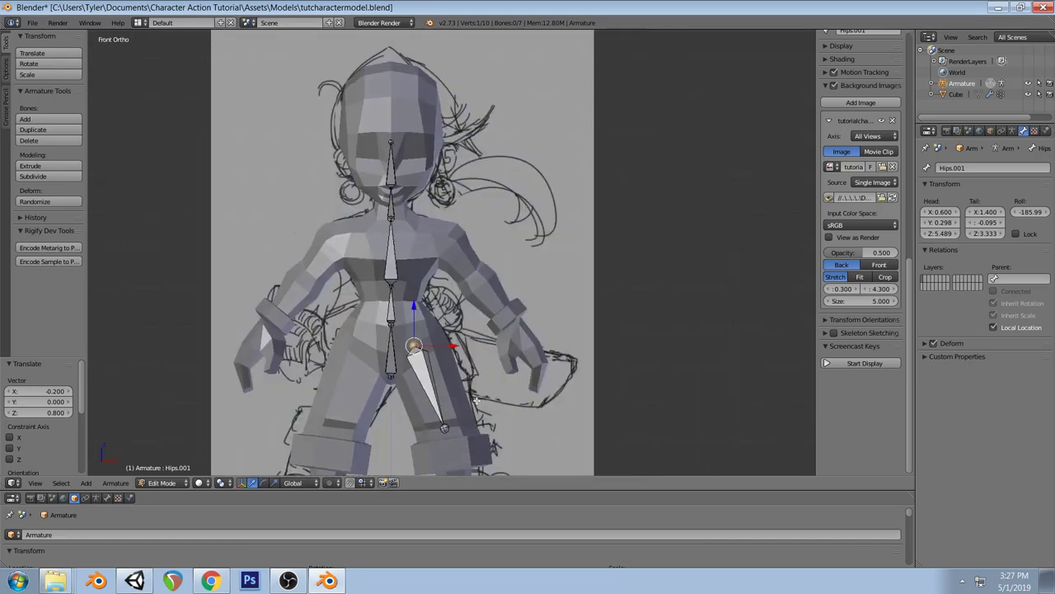
{"action": "right_click", "coordinate": [439, 388]}
{"action": "key", "text": "g"}
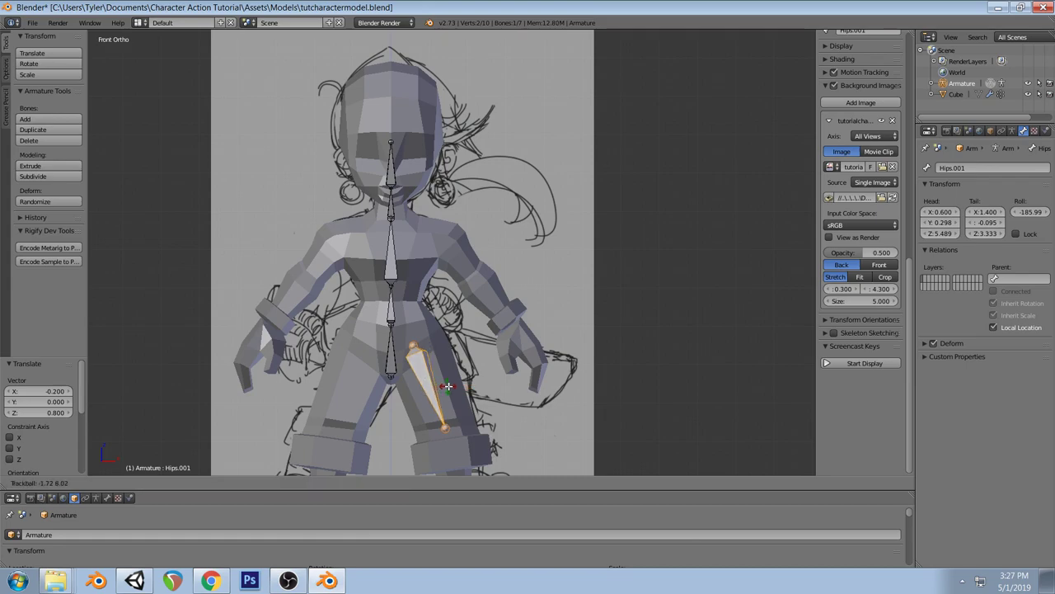
{"action": "key", "text": "Escape"}
{"action": "key", "text": "x"}
{"action": "left_click", "coordinate": [493, 361]}
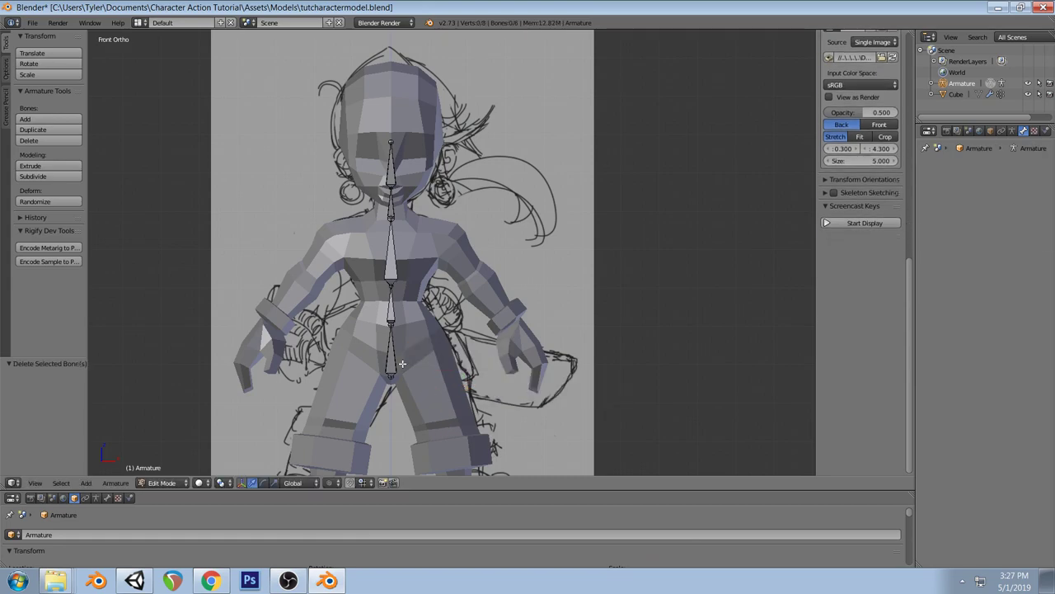
Add a new bone in front view, move it 0.5 in X and 5.4 in Z, and rotate it 155°
{"action": "middle_click_drag", "start_coordinate": [465, 413], "coordinate": [471, 273], "text": "shift"}
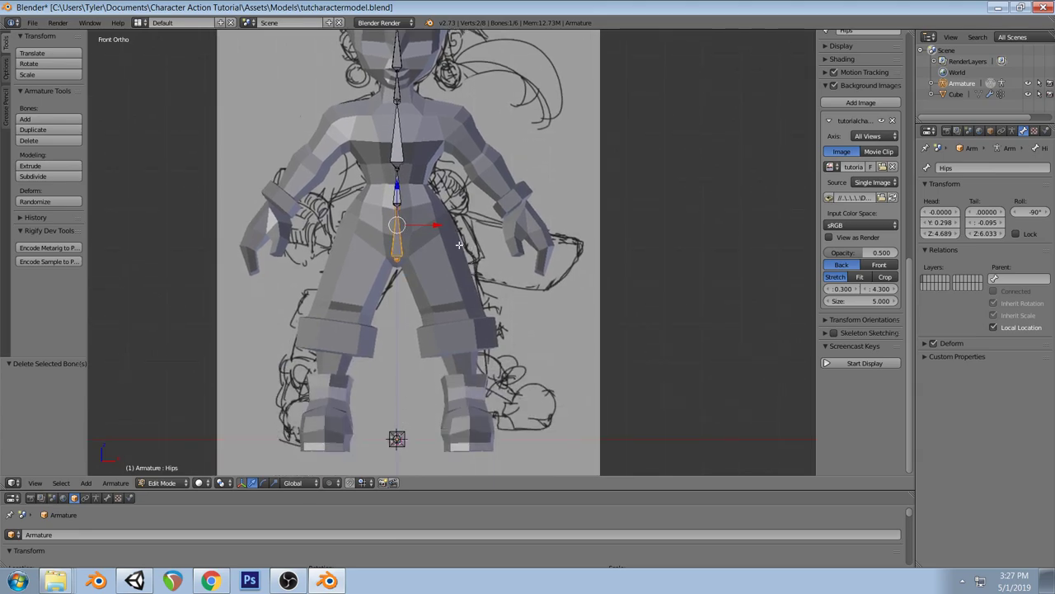
{"action": "key", "text": "shift+a"}
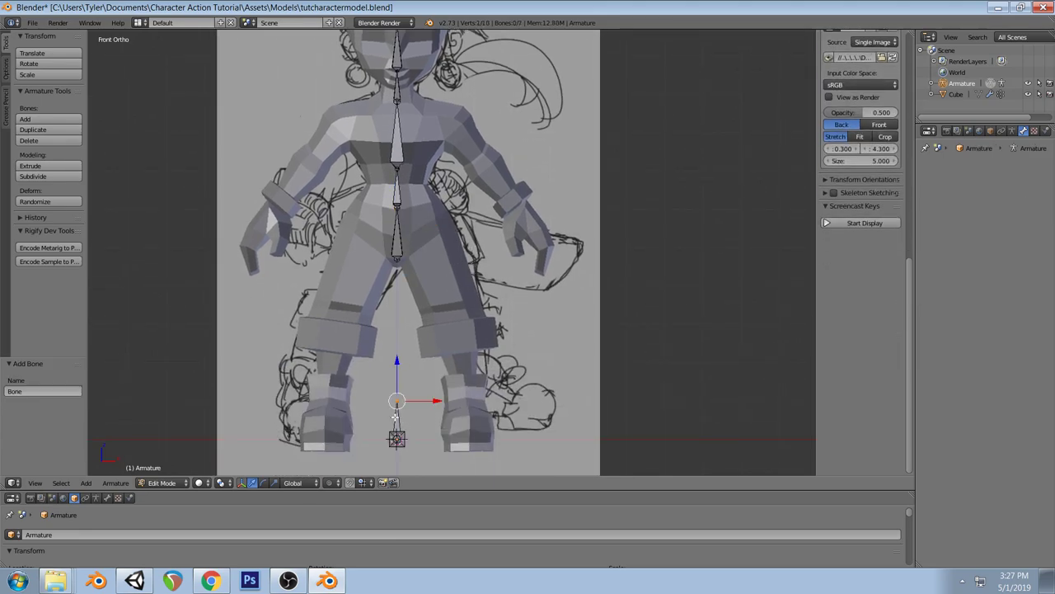
{"action": "key", "text": "g"}
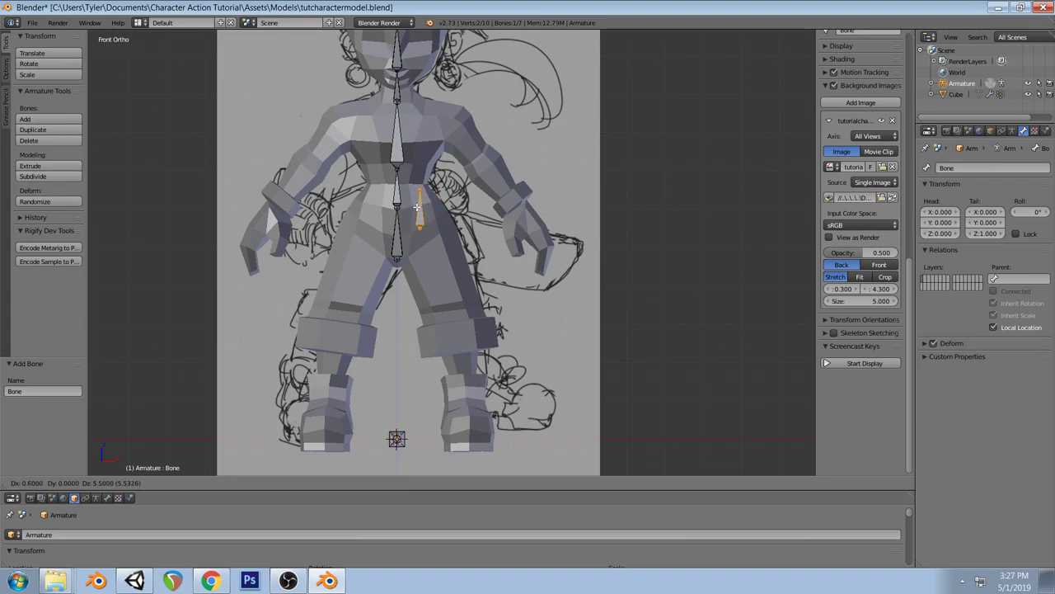
{"action": "left_click", "coordinate": [418, 206]}
{"action": "key", "text": "r"}
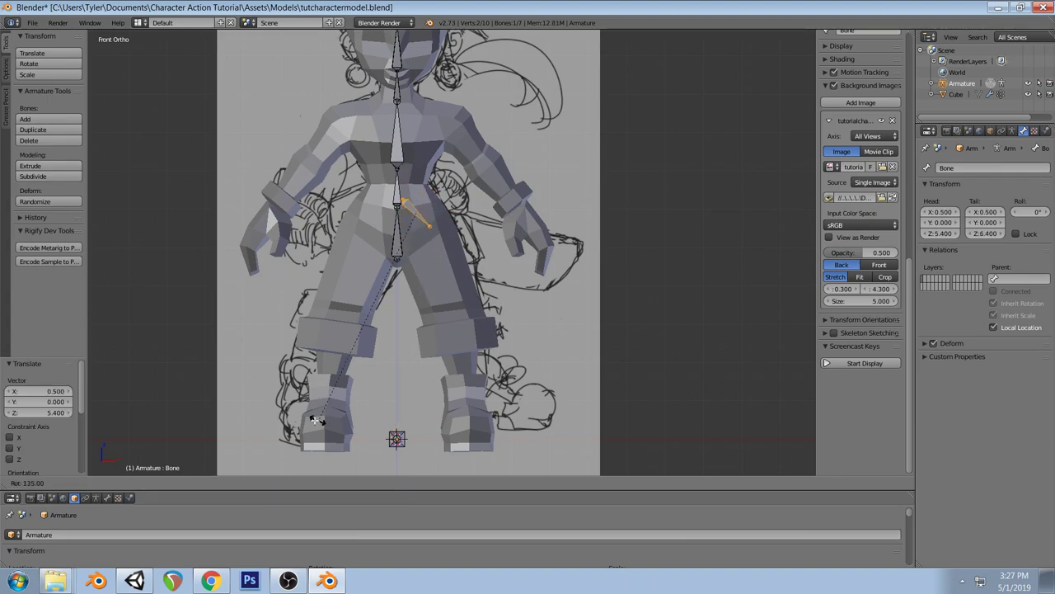
{"action": "left_click", "coordinate": [199, 426]}
Fit the new bone to the thigh by moving it 0.7 X, -2.0 Z and its upper end -0.3 X, 1.1 Z
{"action": "key", "text": "g"}
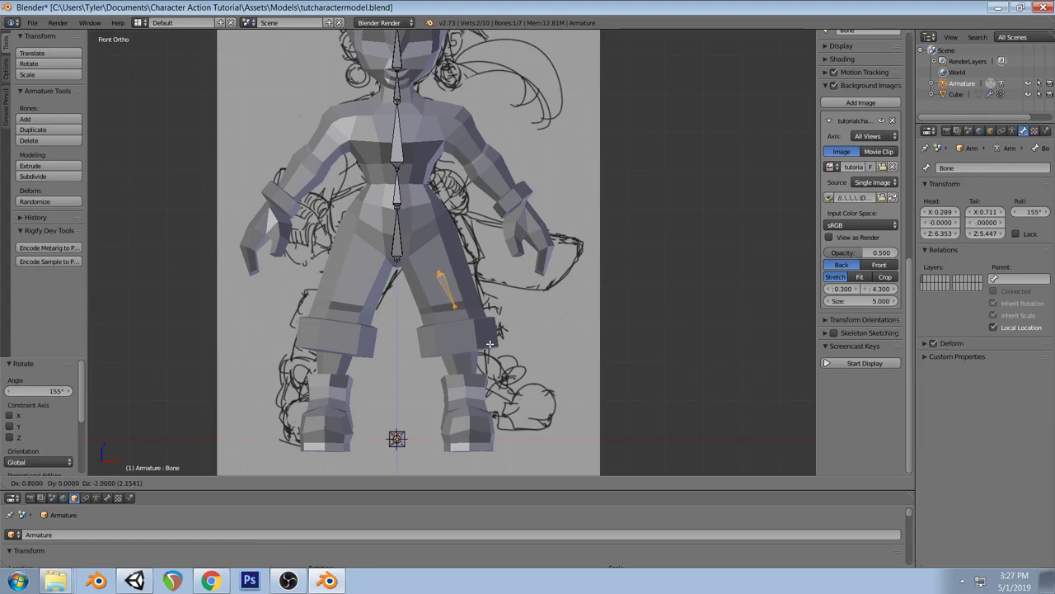
{"action": "left_click", "coordinate": [489, 343]}
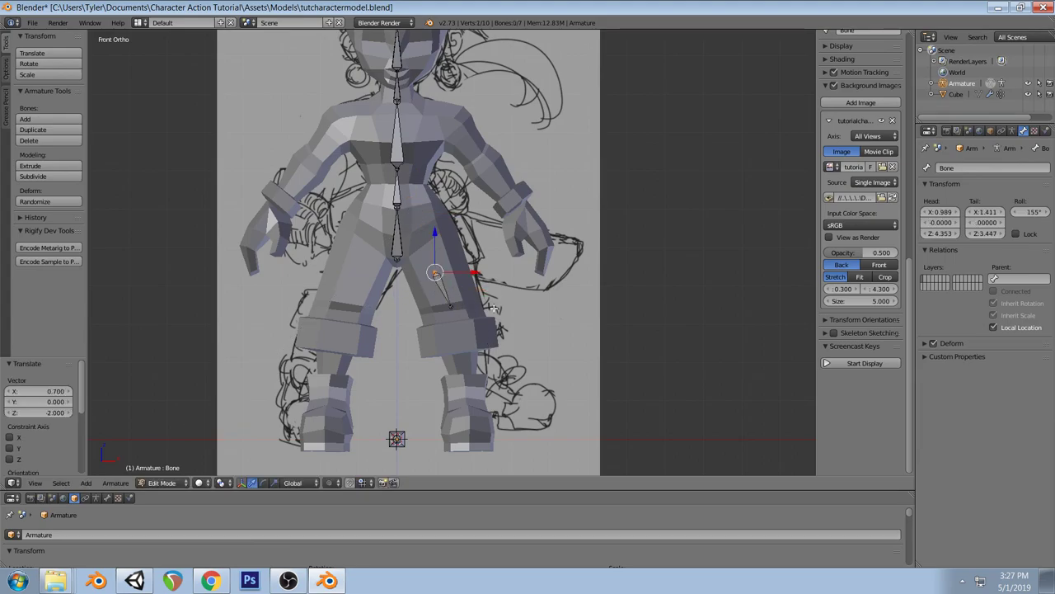
{"action": "key", "text": "g"}
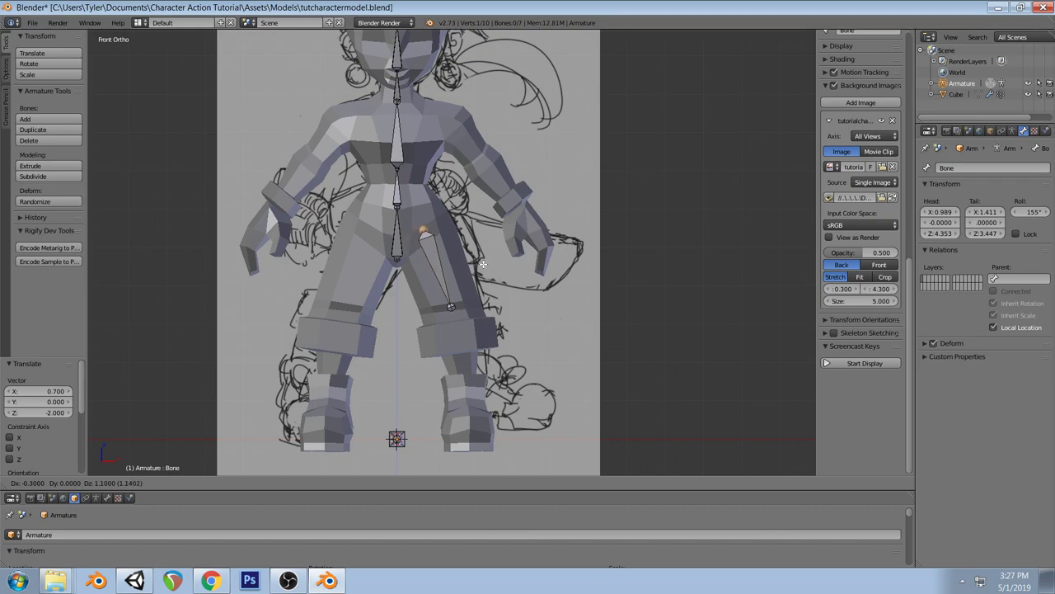
{"action": "left_click", "coordinate": [483, 264]}
Parent the thigh bone to the Hips bone with Keep Offset
{"action": "right_click", "coordinate": [437, 270]}
{"action": "right_click", "coordinate": [402, 239], "text": "shift"}
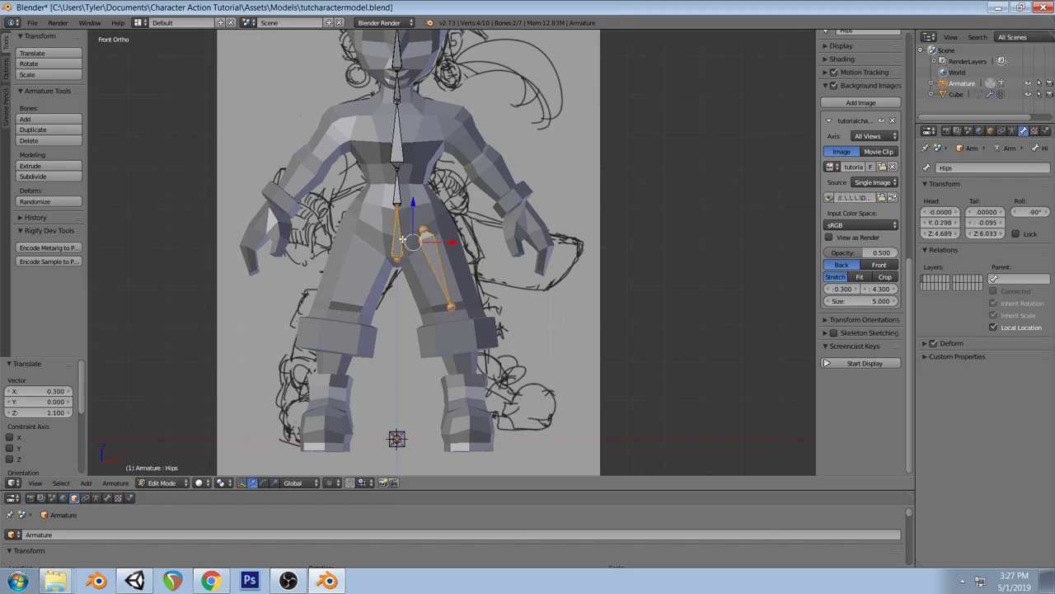
{"action": "key", "text": "ctrl+p"}
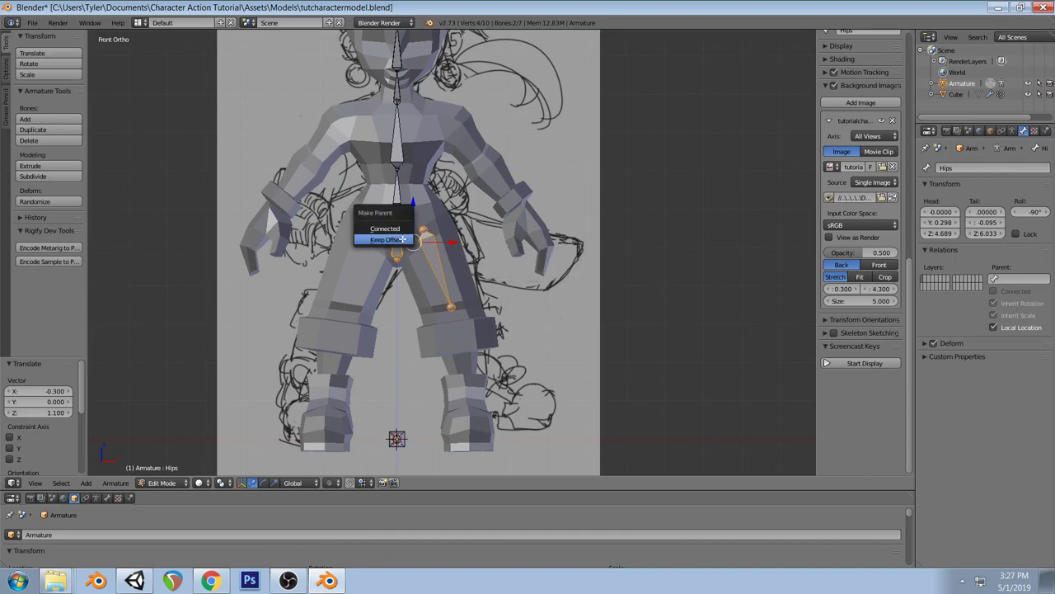
{"action": "left_click", "coordinate": [404, 239]}
{"action": "right_click", "coordinate": [429, 246]}
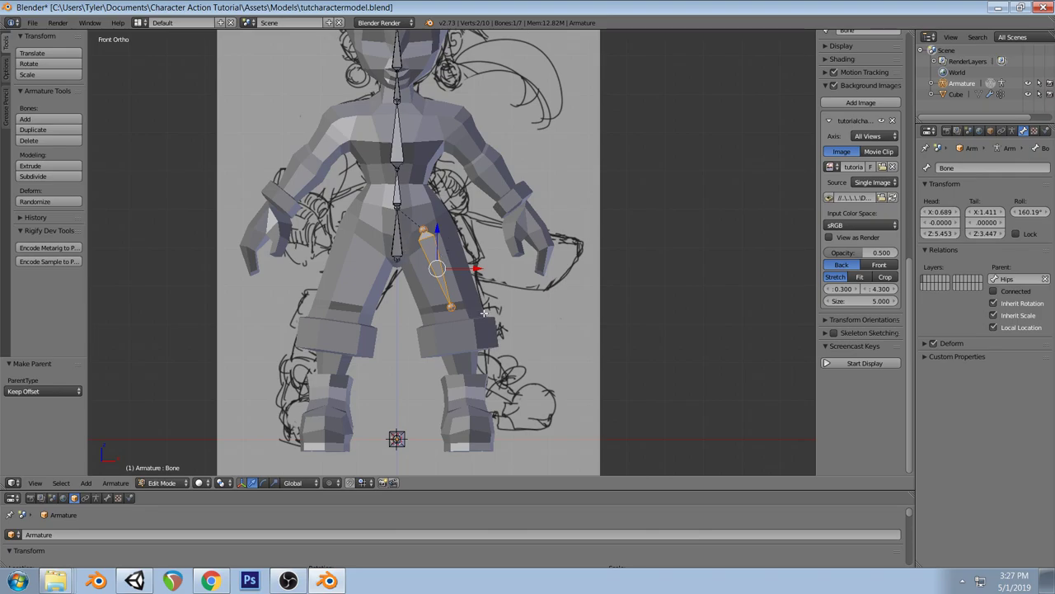
{"action": "key", "text": "e"}
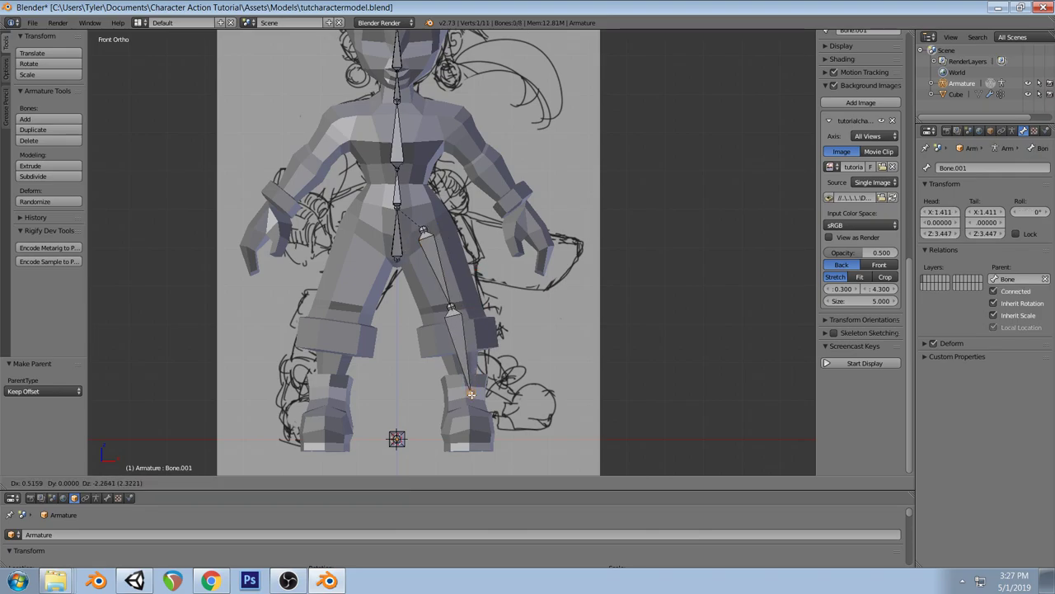
{"action": "right_click", "coordinate": [471, 394]}
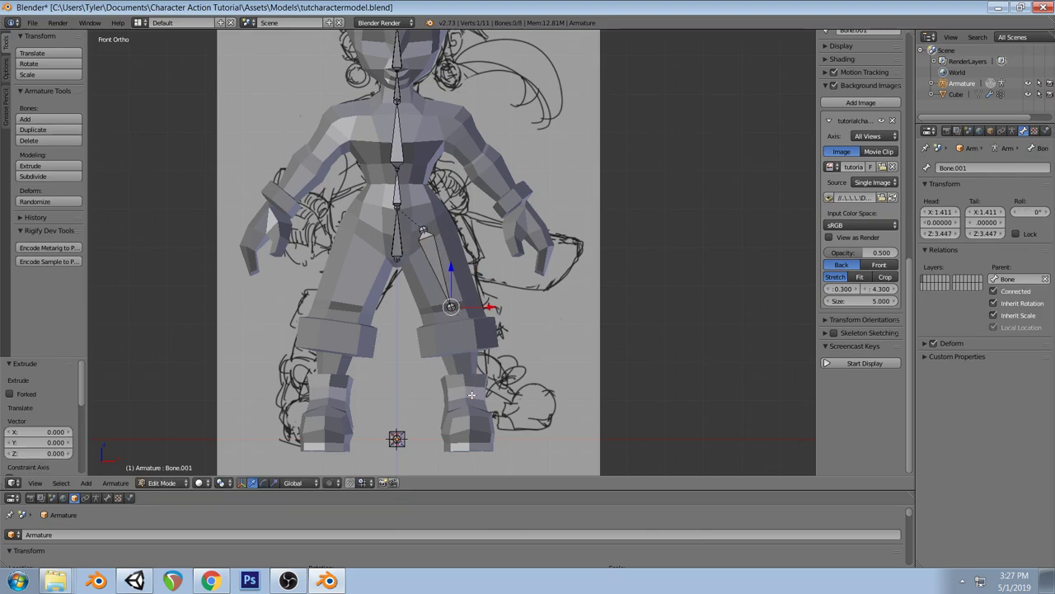
{"action": "key", "text": "ctrl+z"}
In side view, move the thigh bone's upper end 0.322 along Y
{"action": "key", "text": "KP_3"}
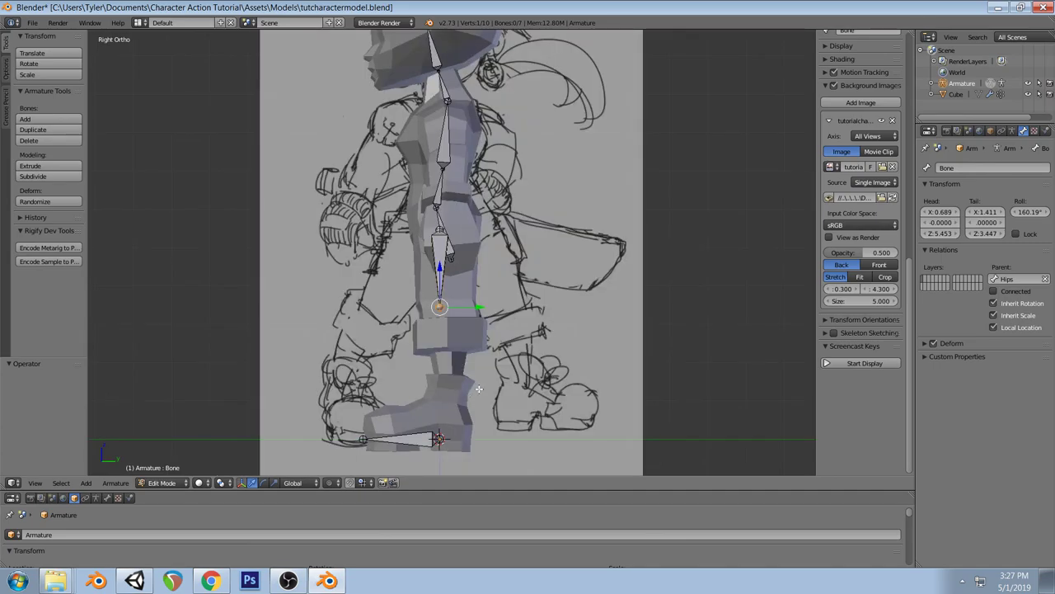
{"action": "scroll", "coordinate": [478, 389], "scroll_direction": "up", "scroll_amount": 1}
{"action": "right_click", "coordinate": [437, 225]}
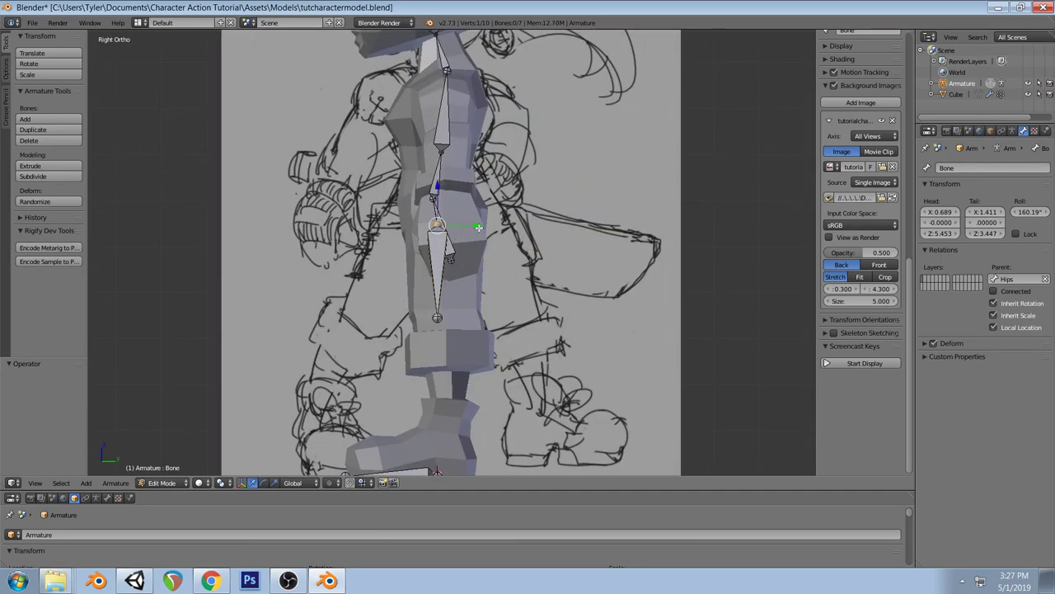
{"action": "key", "text": "g"}
{"action": "key", "text": "y"}
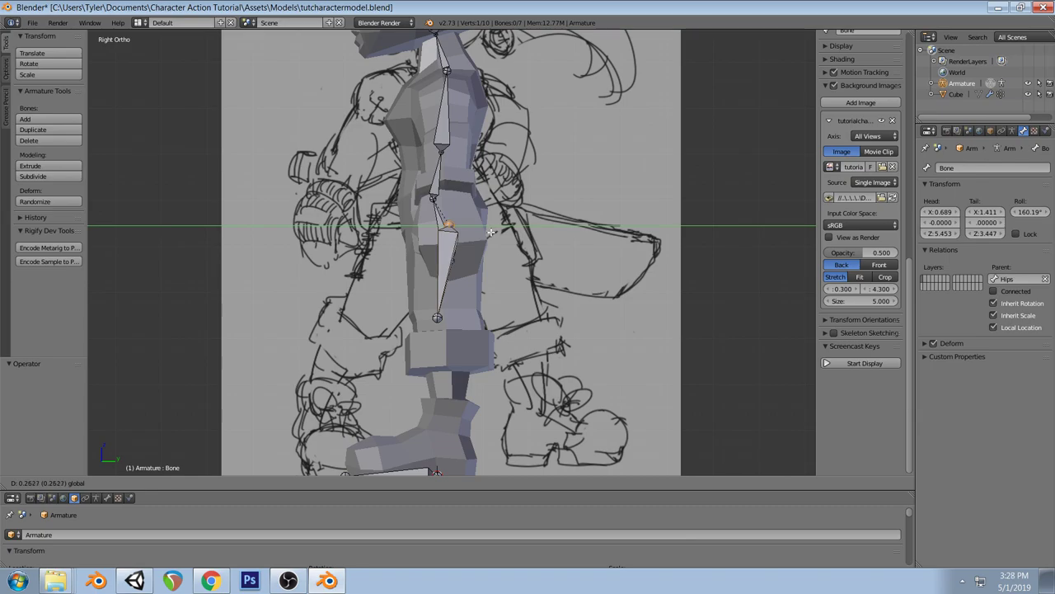
{"action": "left_click", "coordinate": [495, 234]}
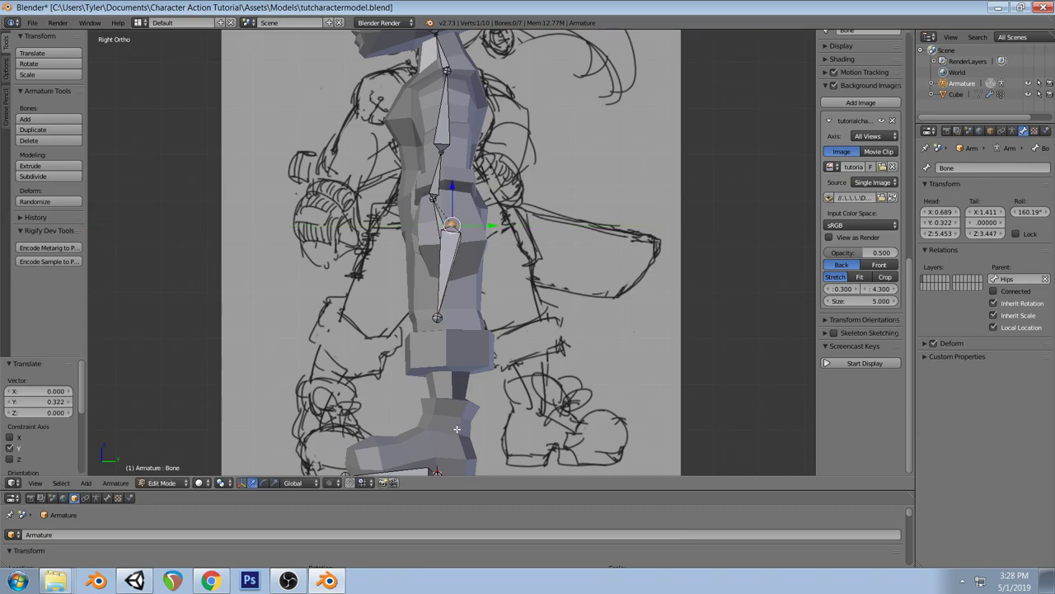
Extrude a shin bone from the knee joint down to the ankle by 0.239 in Y and -2.567 in Z
{"action": "right_click", "coordinate": [437, 318]}
{"action": "middle_click_drag", "start_coordinate": [437, 318], "coordinate": [440, 281], "text": "shift"}
{"action": "key", "text": "e"}
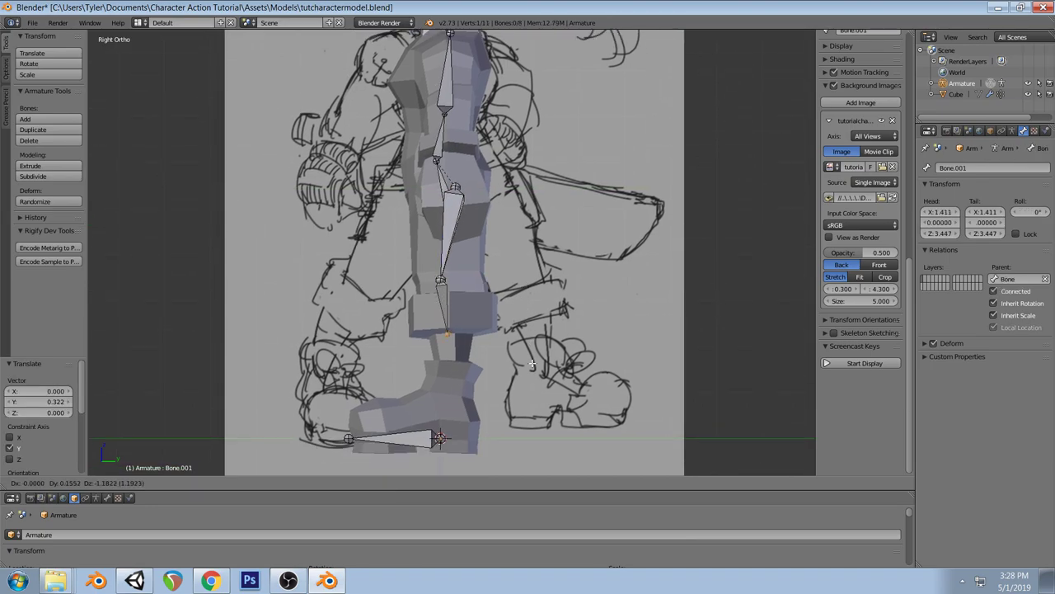
{"action": "left_click", "coordinate": [536, 421]}
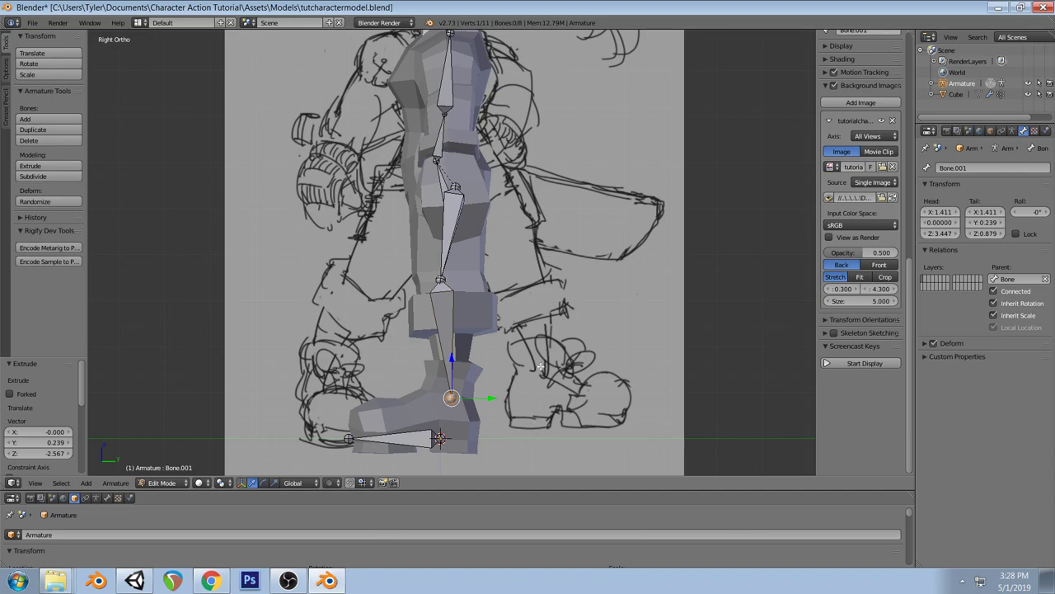
Align the shin bone's ankle end with the boot by moving it 0.478 along X and 0.052 along Y
{"action": "key", "text": "KP_1"}
{"action": "left_click_drag", "start_coordinate": [492, 398], "coordinate": [516, 400]}
{"action": "middle_click_drag", "start_coordinate": [503, 388], "coordinate": [455, 305]}
{"action": "key", "text": "KP_3"}
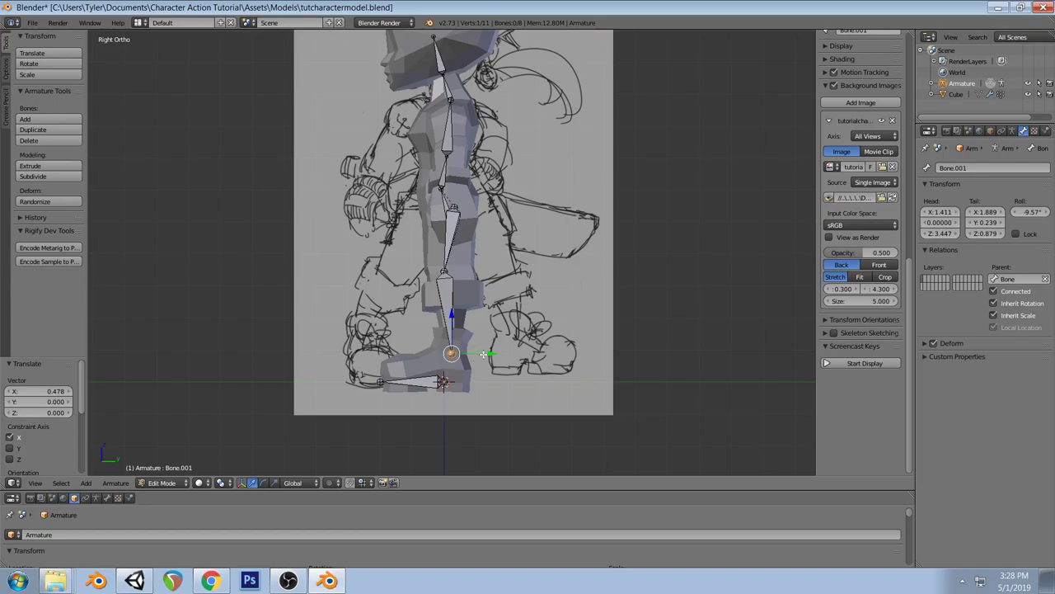
{"action": "left_click_drag", "start_coordinate": [485, 354], "coordinate": [486, 353]}
Adjust the thigh bone along Y in side view, placing its upper end at 0.202 and its knee end at 0.017
{"action": "right_click", "coordinate": [453, 217]}
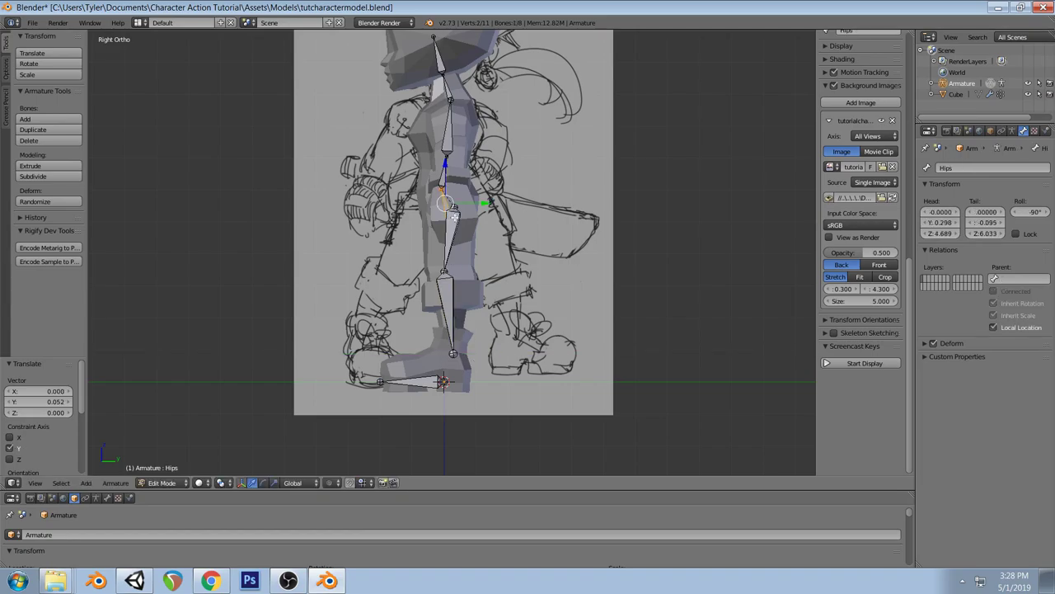
{"action": "right_click", "coordinate": [455, 213]}
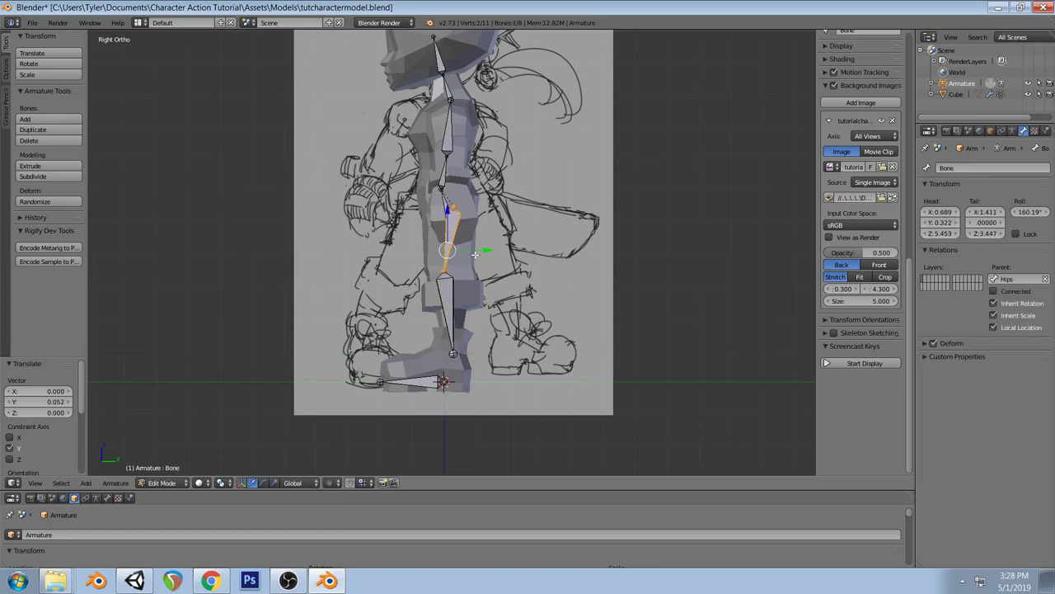
{"action": "left_click_drag", "start_coordinate": [486, 250], "coordinate": [483, 273]}
{"action": "right_click", "coordinate": [438, 271]}
{"action": "right_click", "coordinate": [441, 271]}
{"action": "key", "text": "a"}
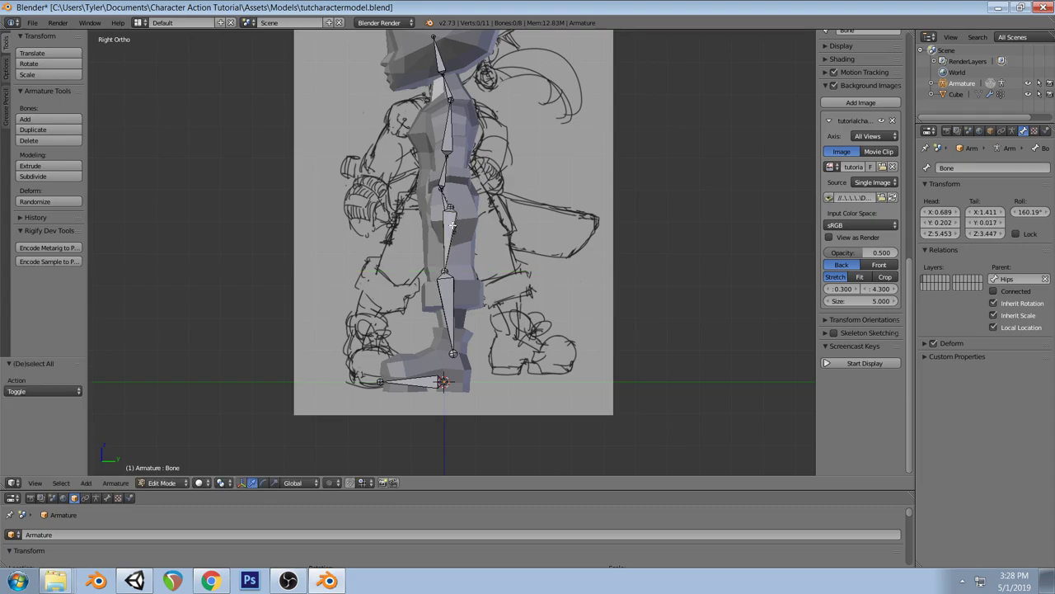
Add another bone to the armature and move it 8 units up along Z to the chest in front view
{"action": "mouse_move", "coordinate": [466, 278]}
{"action": "middle_mouse_down"}
{"action": "mouse_move", "coordinate": [506, 314]}
{"action": "mouse_move", "coordinate": [558, 316]}
{"action": "mouse_move", "coordinate": [562, 296]}
{"action": "middle_mouse_up"}
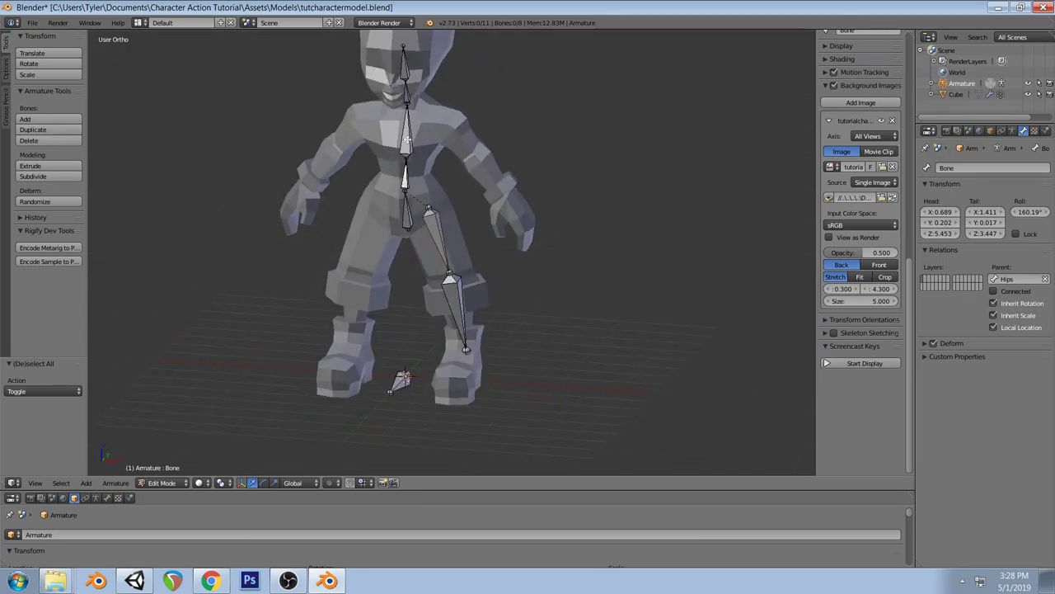
{"action": "key", "text": "shift+a"}
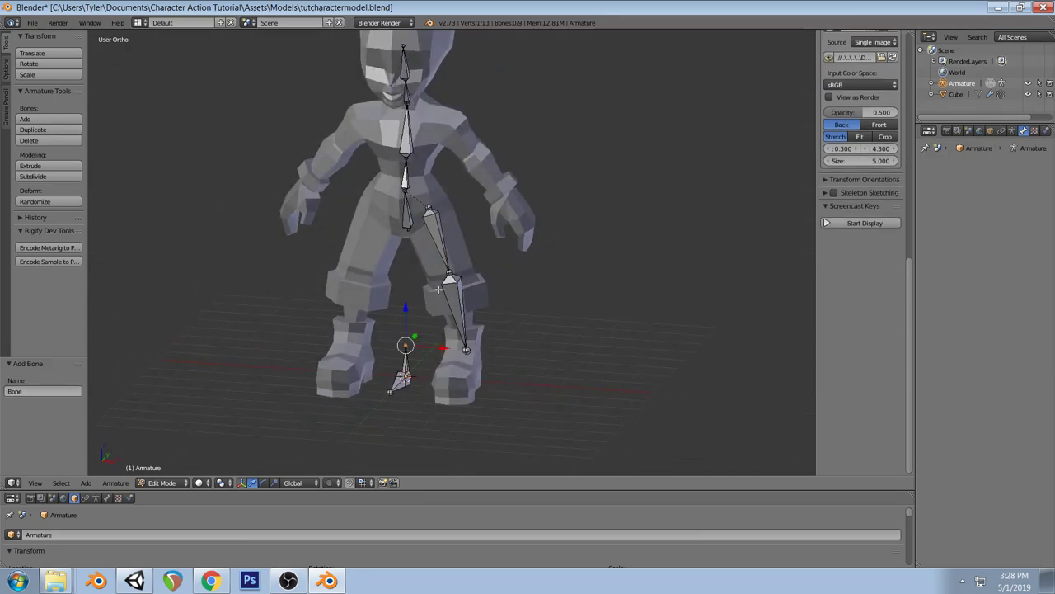
{"action": "right_click", "coordinate": [409, 363]}
{"action": "key", "text": "KP_1"}
{"action": "key", "text": "g"}
{"action": "key", "text": "z"}
{"action": "left_click", "coordinate": [429, 108]}
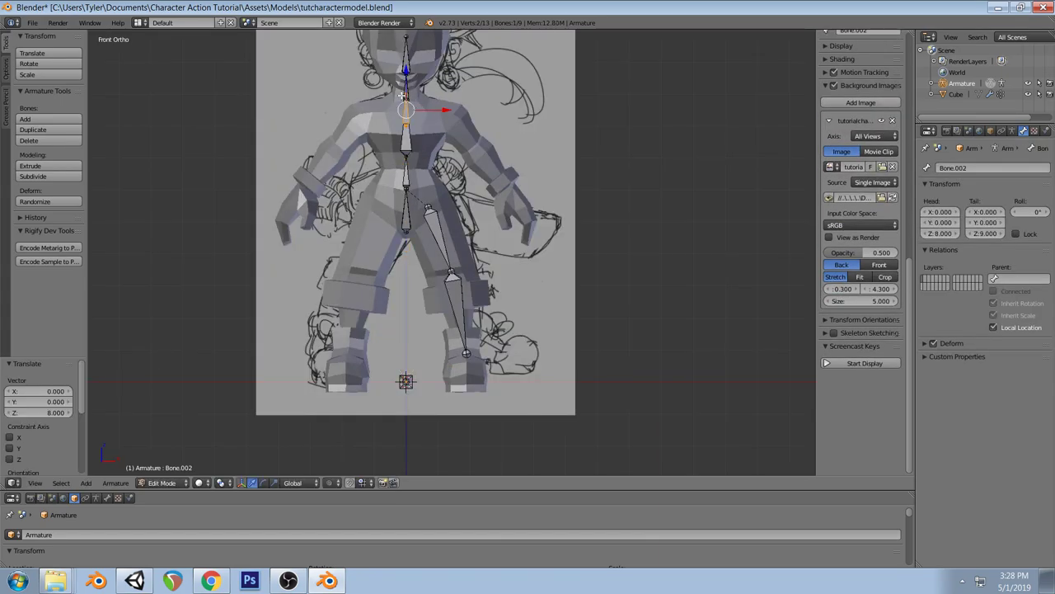
Shape the new bone into a shoulder bone, moving its tip about 1.03 X, -0.5 Z and its base 0.172 X, 0.224 Z
{"action": "right_click", "coordinate": [407, 94]}
{"action": "right_click", "coordinate": [406, 94]}
{"action": "key", "text": "g"}
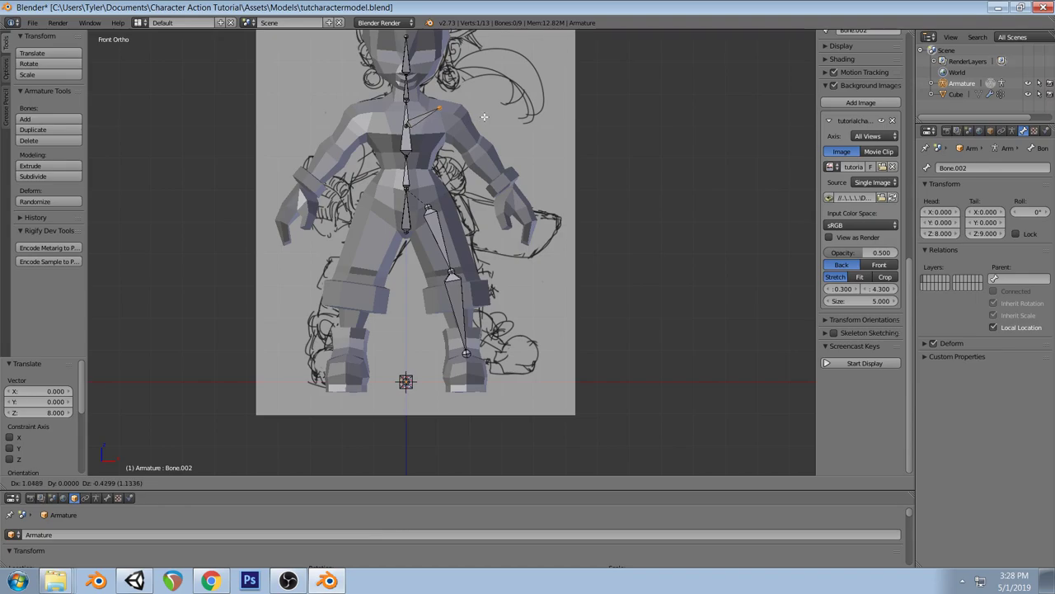
{"action": "left_click", "coordinate": [484, 117]}
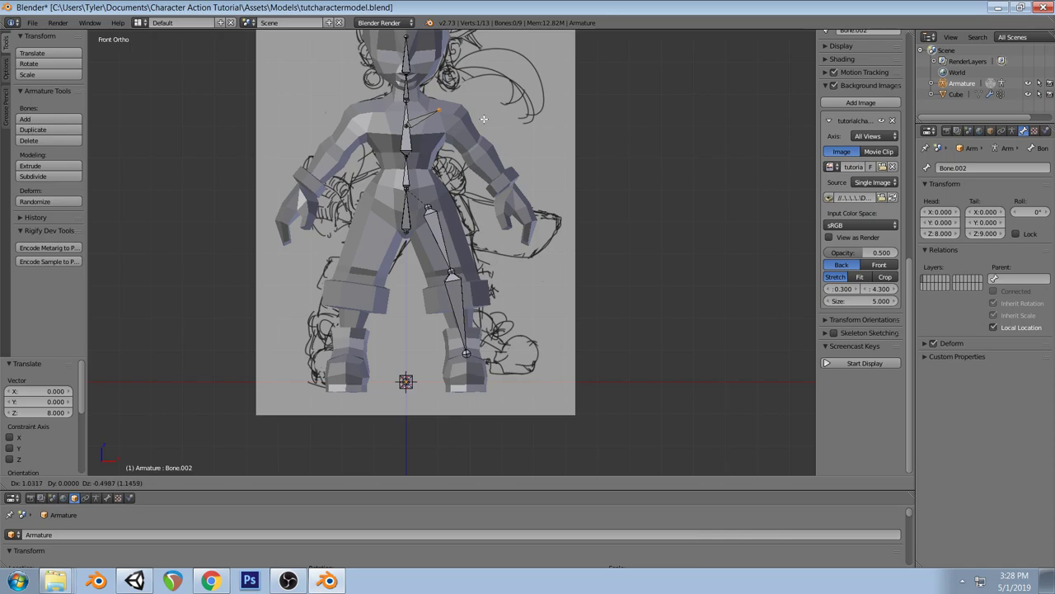
{"action": "right_click", "coordinate": [404, 126]}
{"action": "key", "text": "g"}
{"action": "left_click", "coordinate": [465, 150]}
{"action": "right_click", "coordinate": [406, 139]}
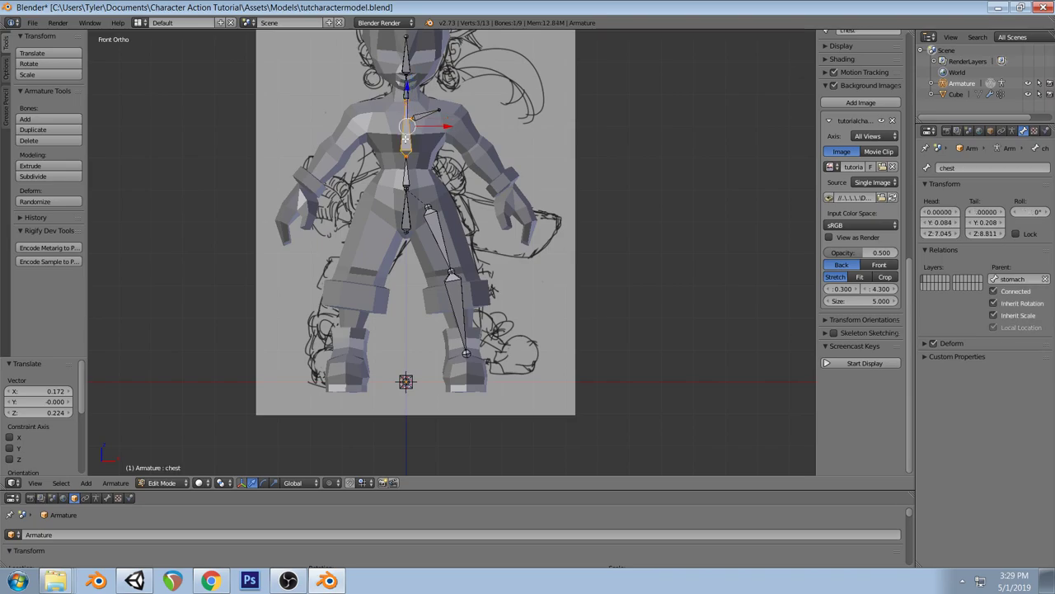
{"action": "key", "text": "ctrl+p"}
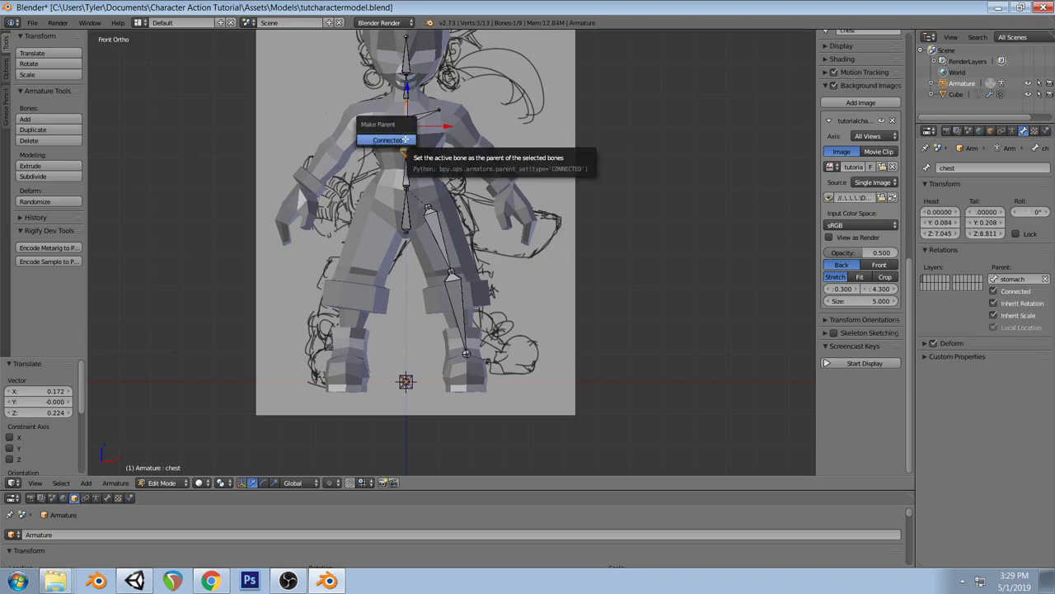
{"action": "left_click", "coordinate": [404, 139]}
Parent the shoulder bone to the chest bone, keeping its offset, and clear the selection
{"action": "right_click", "coordinate": [424, 114]}
{"action": "right_click", "coordinate": [408, 136], "text": "shift"}
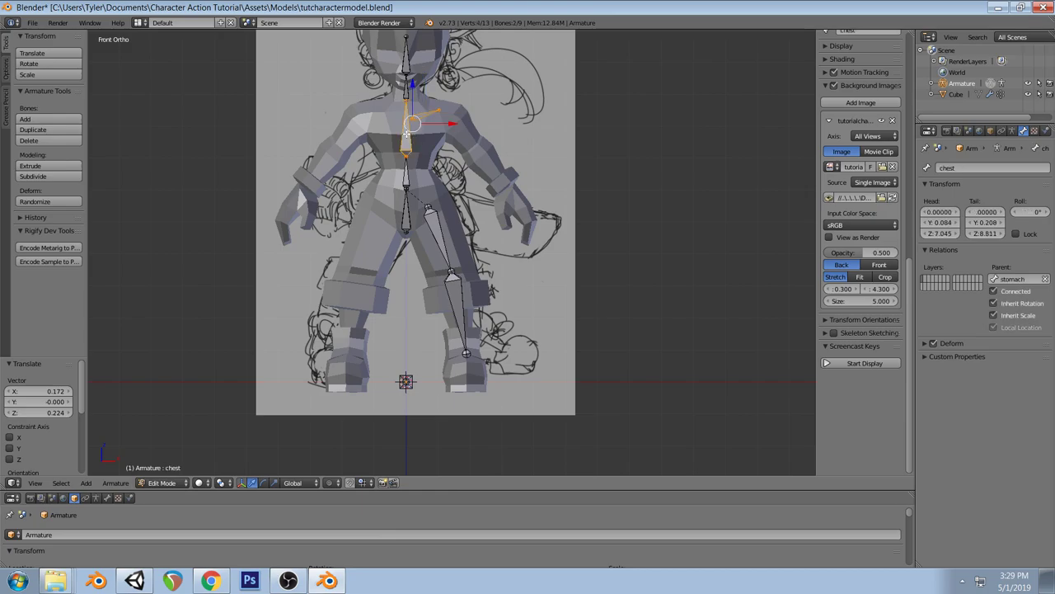
{"action": "key", "text": "ctrl+p"}
{"action": "left_click", "coordinate": [406, 135]}
{"action": "key", "text": "a"}
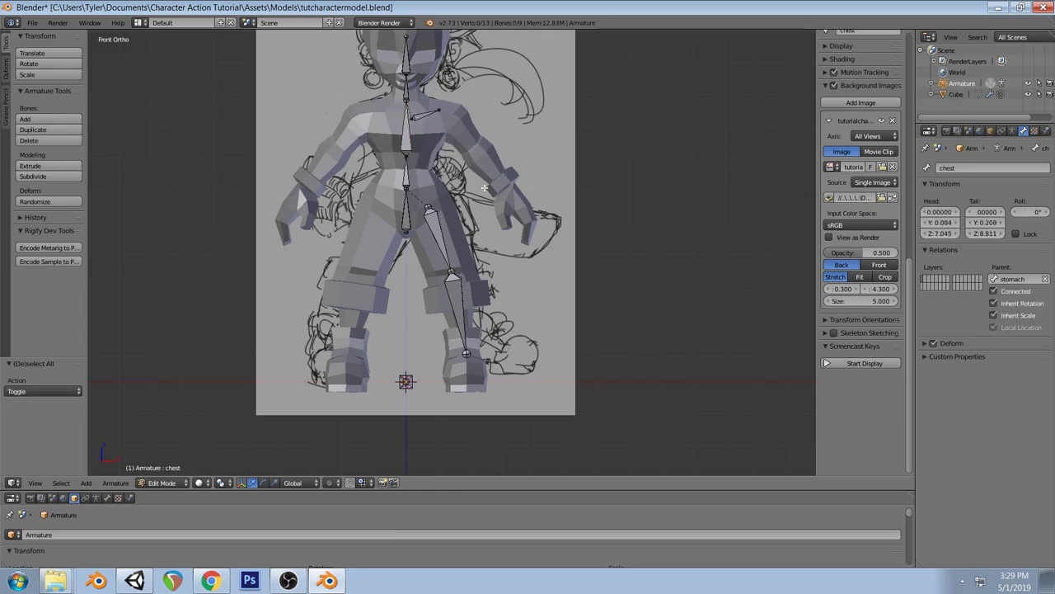
Parent the thigh bone to the hips bone, keeping its offset, and clear the selection
{"action": "right_click", "coordinate": [437, 224]}
{"action": "right_click", "coordinate": [405, 218], "text": "shift"}
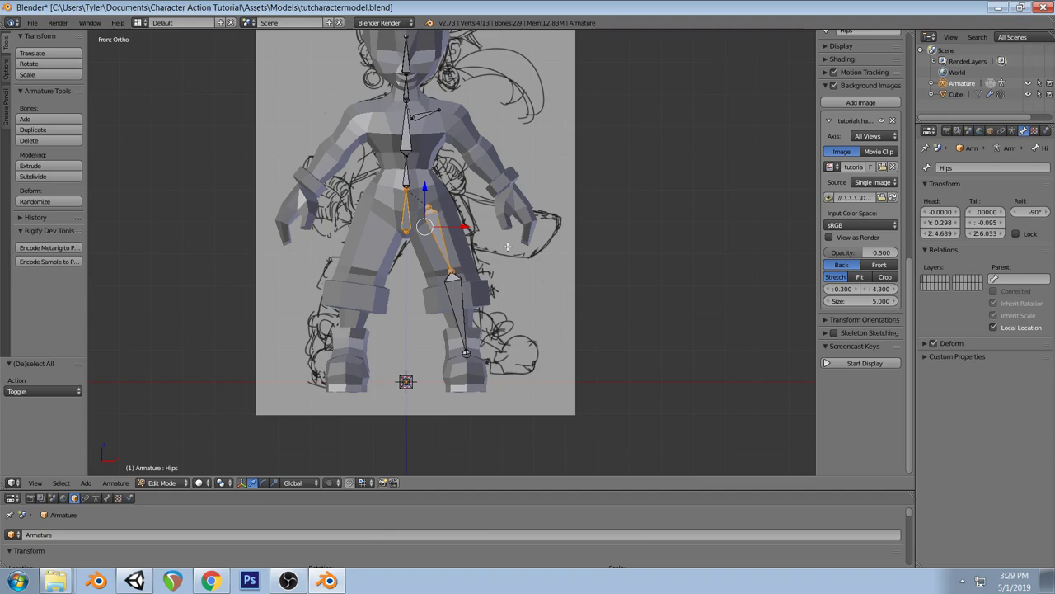
{"action": "key", "text": "a"}
Raise the base joint of the shoulder bone about 0.189 along Z in front view
{"action": "right_click", "coordinate": [412, 116]}
{"action": "scroll", "coordinate": [412, 116], "scroll_direction": "up", "scroll_amount": 2}
{"action": "scroll", "coordinate": [414, 119], "scroll_direction": "down", "scroll_amount": 2}
{"action": "key", "text": "g"}
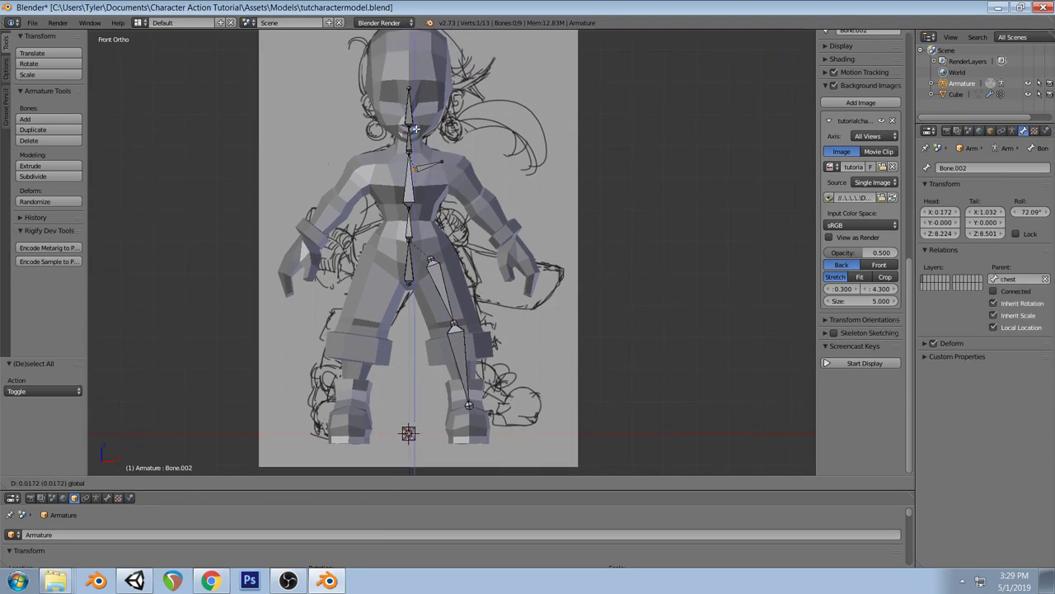
{"action": "left_click", "coordinate": [429, 162]}
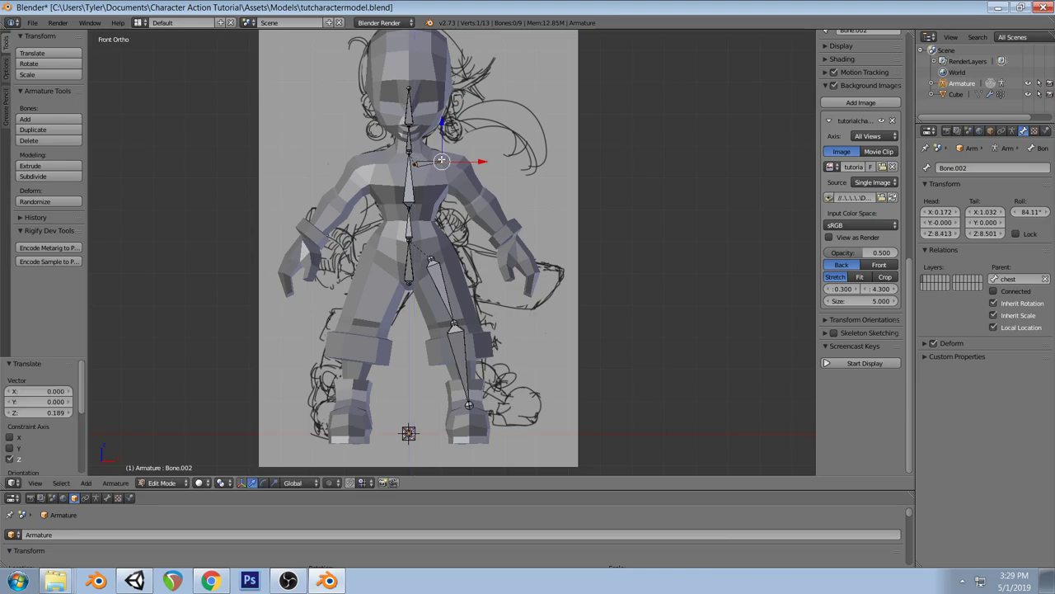
In side view, move the shoulder bone's tip about 0.086 Y and 0.017 Z, and its base about -0.567 Y and 0.052 Z
{"action": "key", "text": "KP_3"}
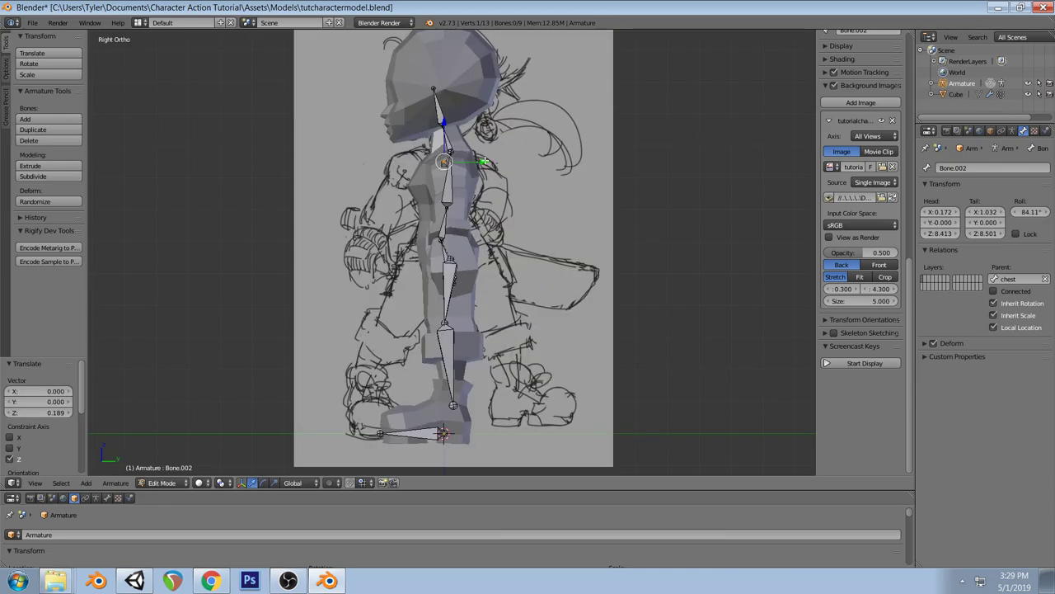
{"action": "key", "text": "g"}
{"action": "left_click", "coordinate": [488, 160]}
{"action": "mouse_move", "coordinate": [488, 160]}
{"action": "middle_mouse_down"}
{"action": "mouse_move", "coordinate": [379, 165]}
{"action": "mouse_move", "coordinate": [463, 172]}
{"action": "middle_mouse_up"}
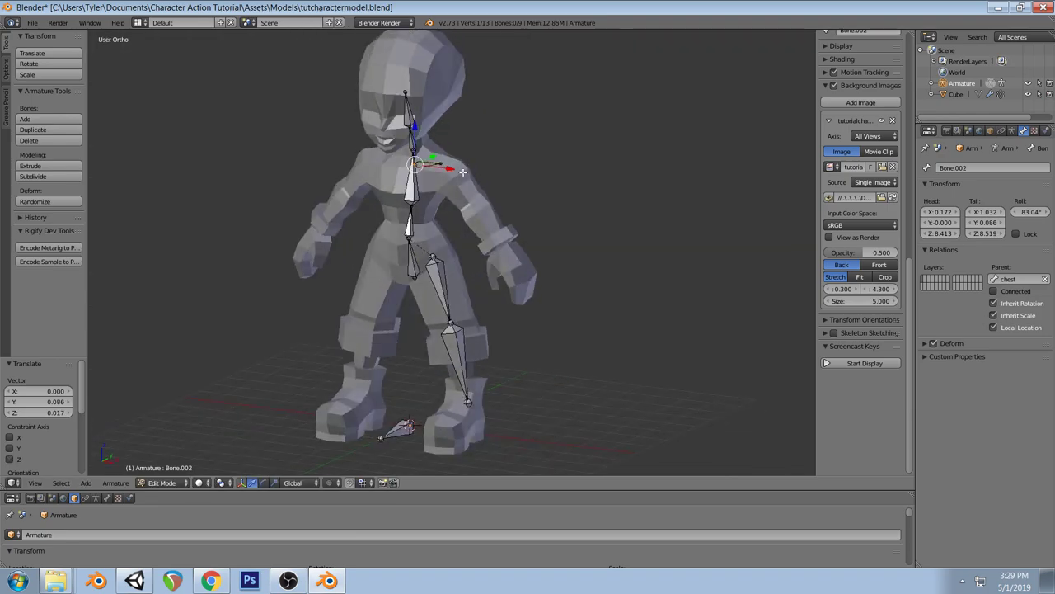
{"action": "key", "text": "KP_3"}
{"action": "key", "text": "g"}
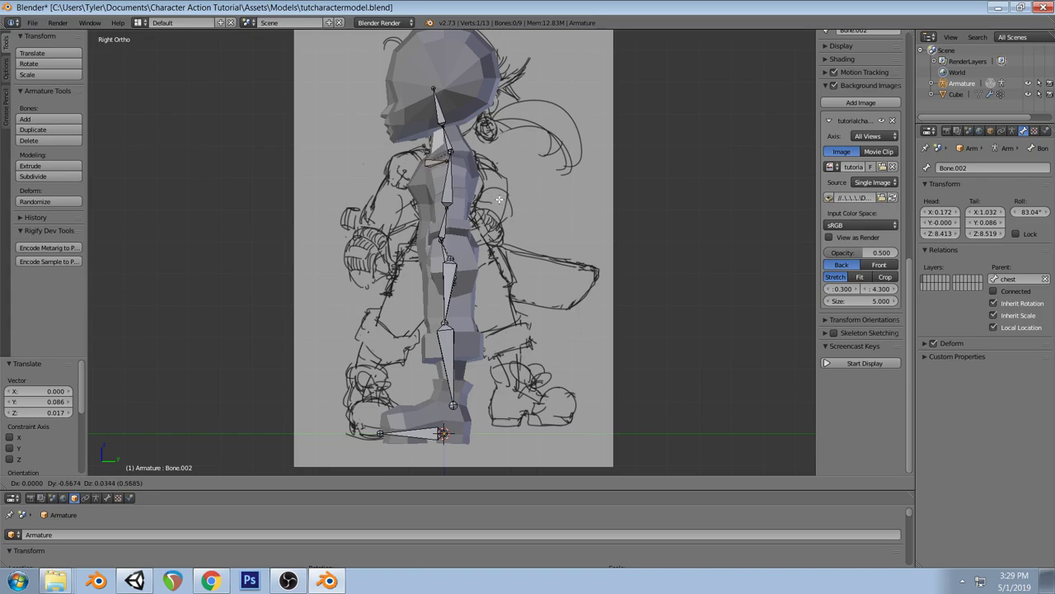
{"action": "left_click", "coordinate": [499, 198]}
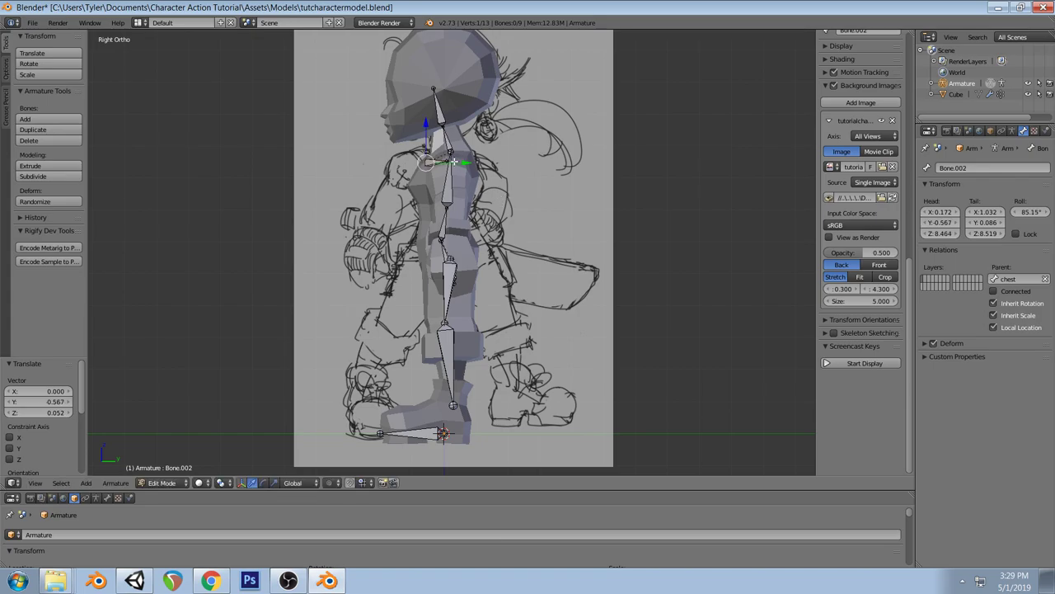
Raise the shoulder bone's tip about 0.258 along Z and return to front view
{"action": "right_click", "coordinate": [447, 161]}
{"action": "left_click_drag", "start_coordinate": [446, 122], "coordinate": [446, 111]}
{"action": "middle_click_drag", "start_coordinate": [323, 200], "coordinate": [463, 196]}
{"action": "key", "text": "KP_1"}
{"action": "key", "text": "KP_1"}
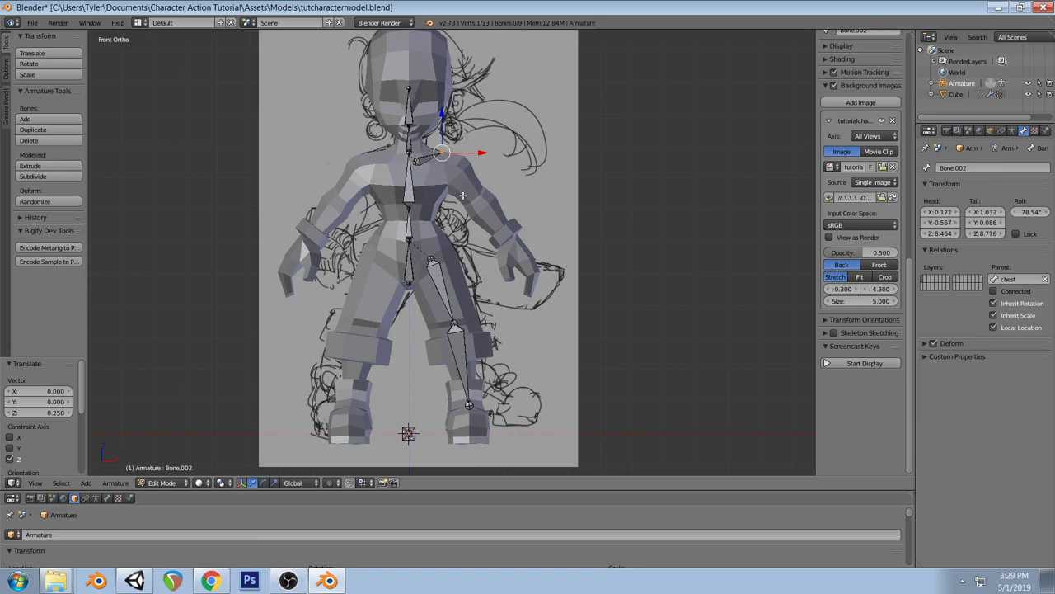
Switch to Chrome, look up reference images for "clavicle" in a new tab, and return to Blender
{"action": "left_click", "coordinate": [211, 581]}
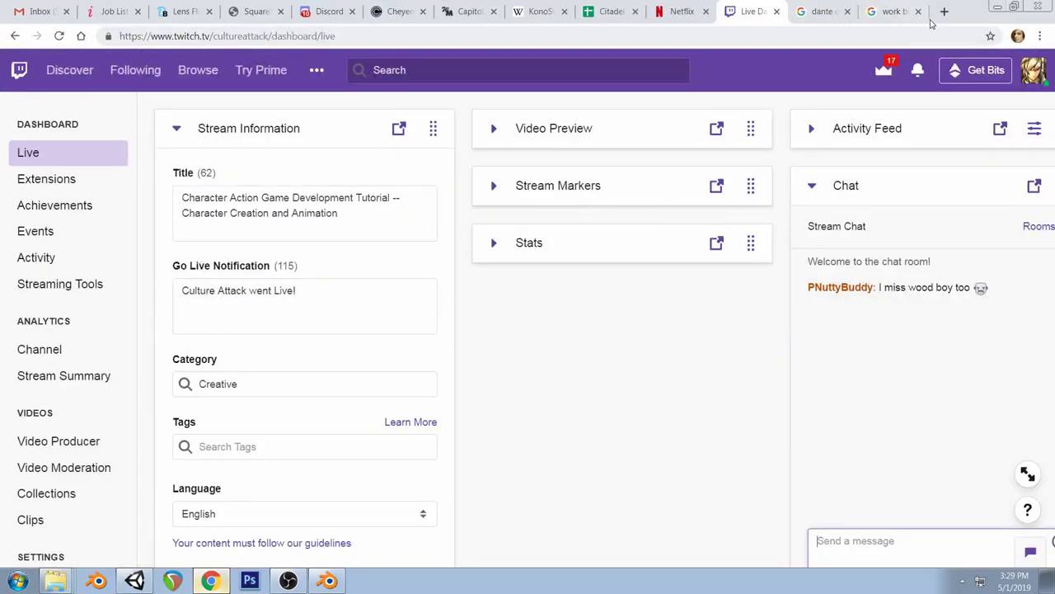
{"action": "left_click", "coordinate": [944, 12]}
{"action": "type", "text": "clavicle"}
{"action": "key", "text": "Return"}
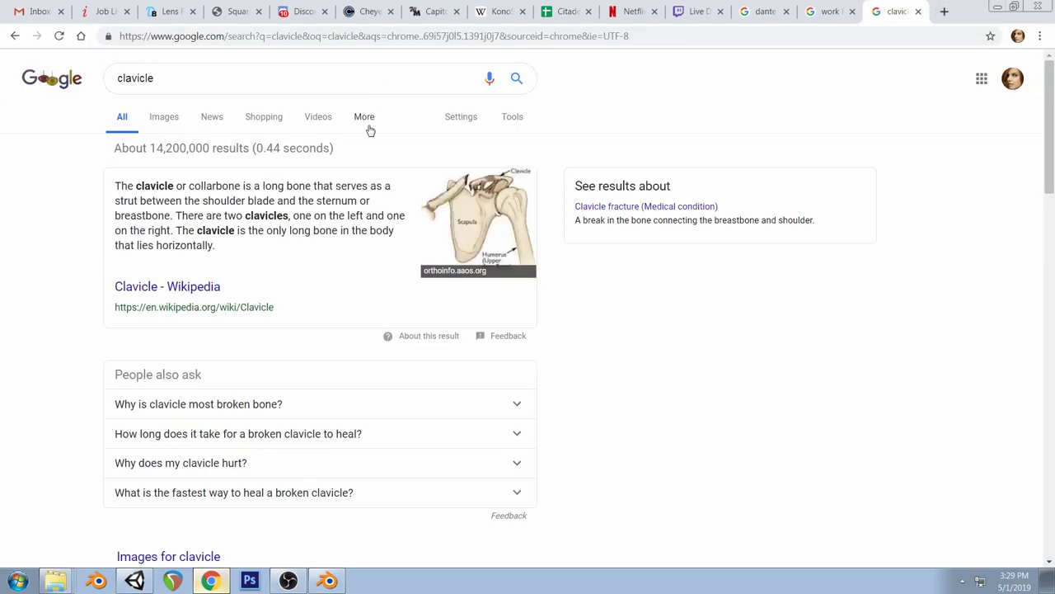
{"action": "left_click", "coordinate": [169, 119]}
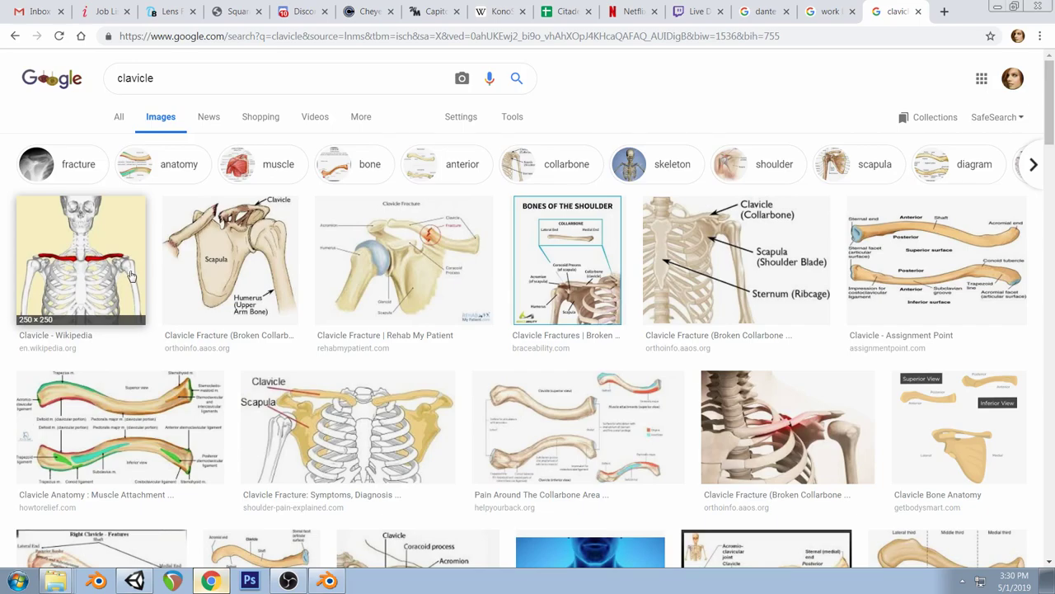
{"action": "left_click", "coordinate": [327, 580]}
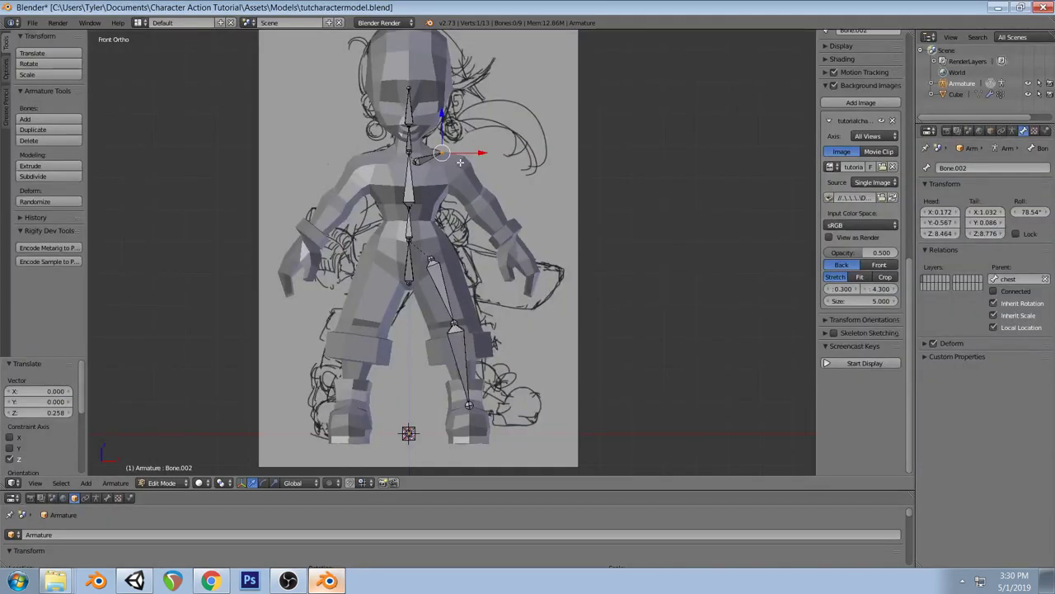
Lower the shoulder tip about 0.155 along Z and extrude an upper arm bone to the elbow, about 1.066 X and -1.272 Z
{"action": "key", "text": "g"}
{"action": "left_click", "coordinate": [494, 171]}
{"action": "key", "text": "e"}
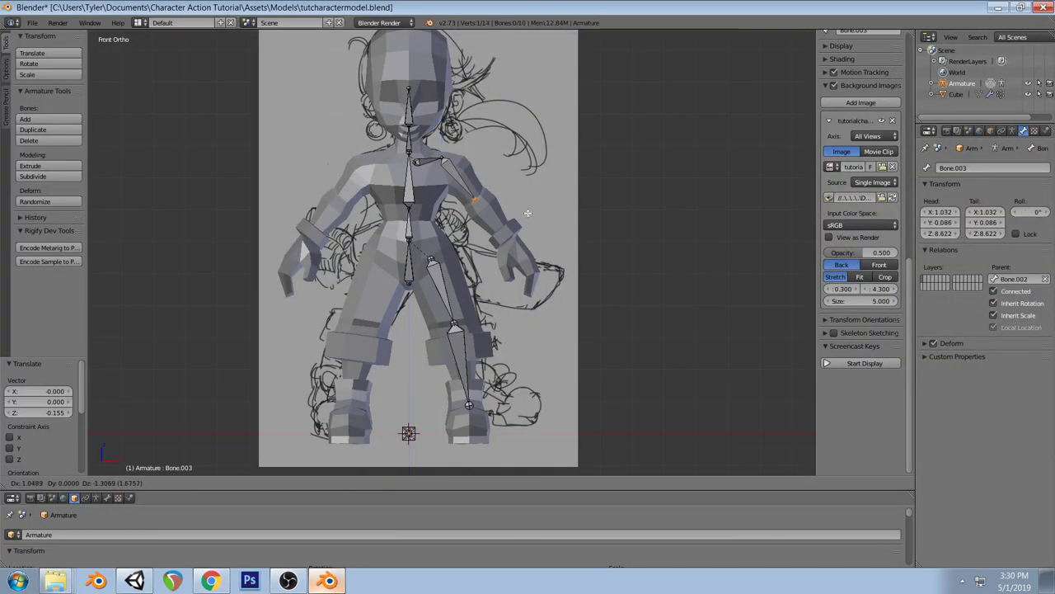
{"action": "left_click", "coordinate": [529, 212]}
Extrude a forearm bone about 1.03 X and -1.255 Z to the wrist, and a hand bone about 0.55 X and -0.808 Z
{"action": "key", "text": "e"}
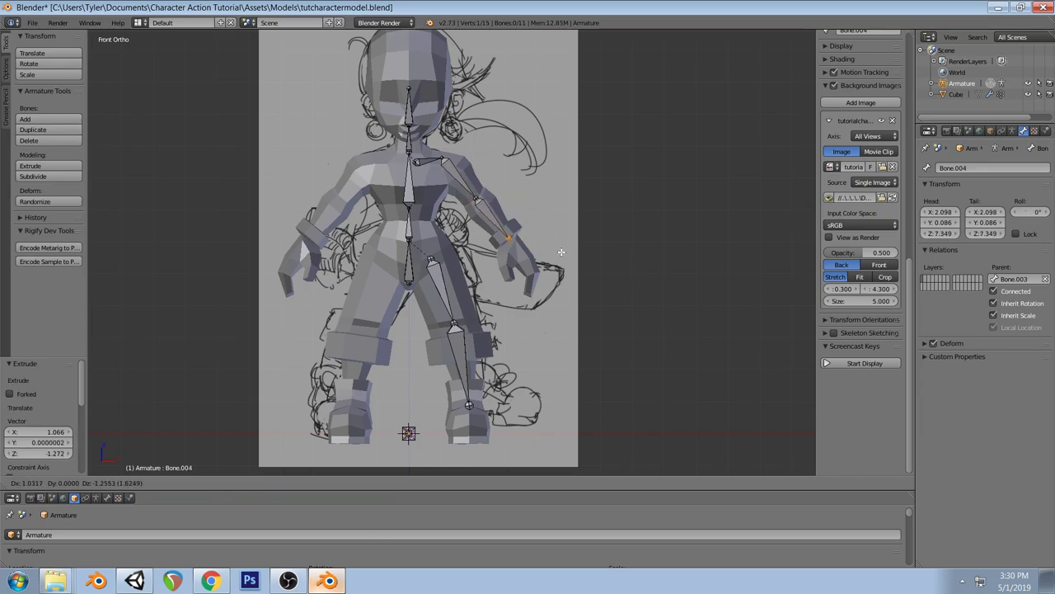
{"action": "left_click", "coordinate": [561, 252]}
{"action": "key", "text": "e"}
{"action": "left_click", "coordinate": [578, 278]}
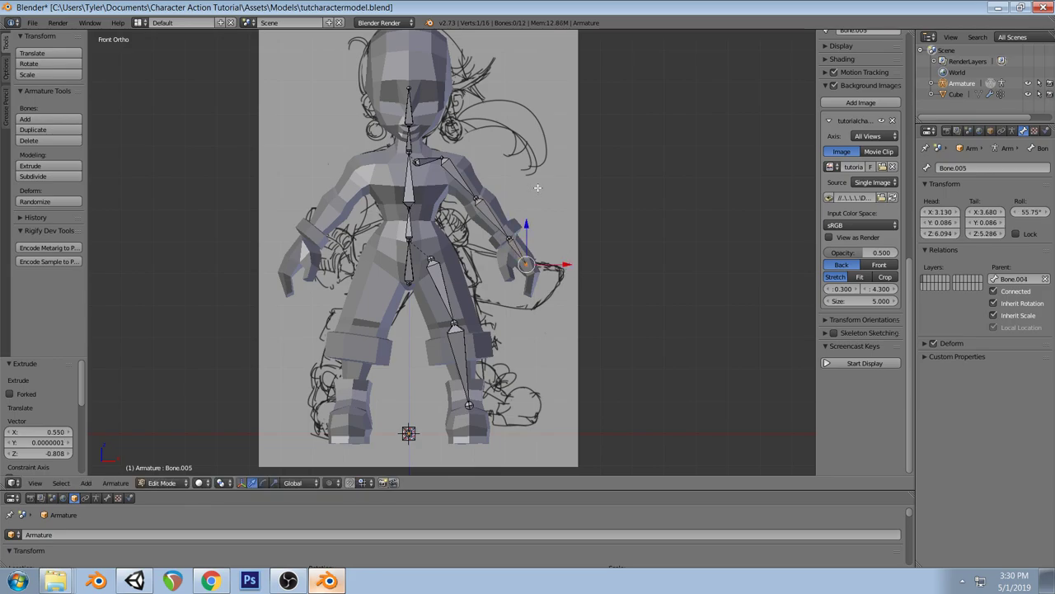
{"action": "middle_click_drag", "start_coordinate": [567, 204], "coordinate": [532, 266]}
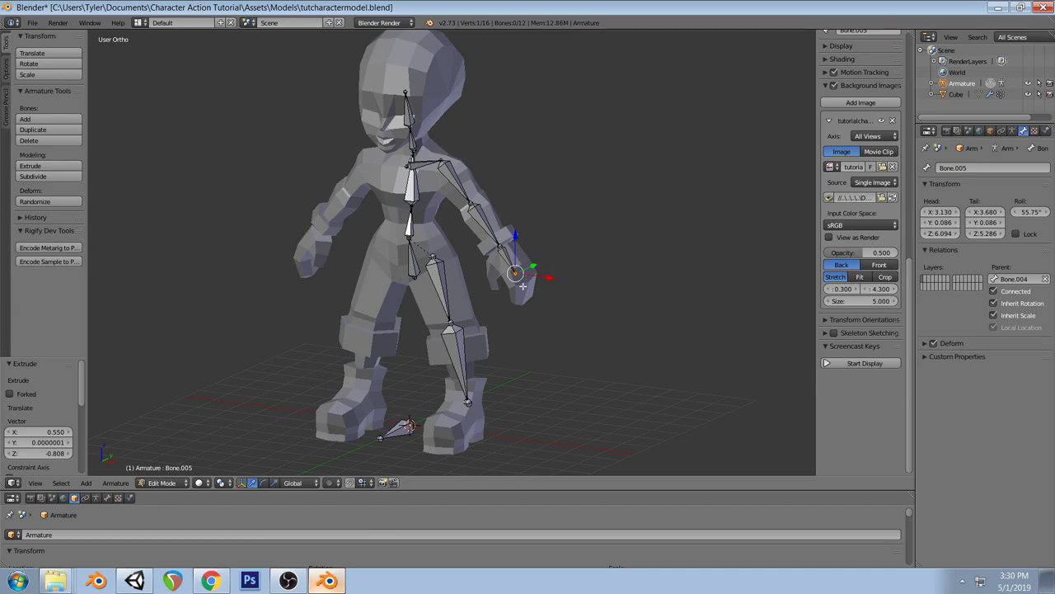
{"action": "key", "text": "KP_1"}
{"action": "key", "text": "g"}
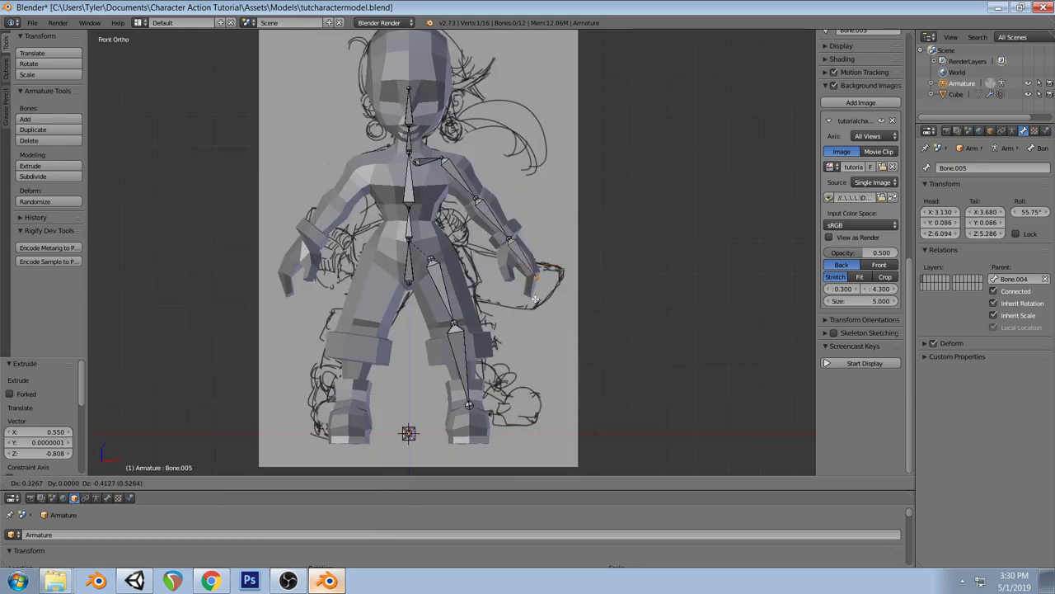
{"action": "left_click", "coordinate": [538, 307]}
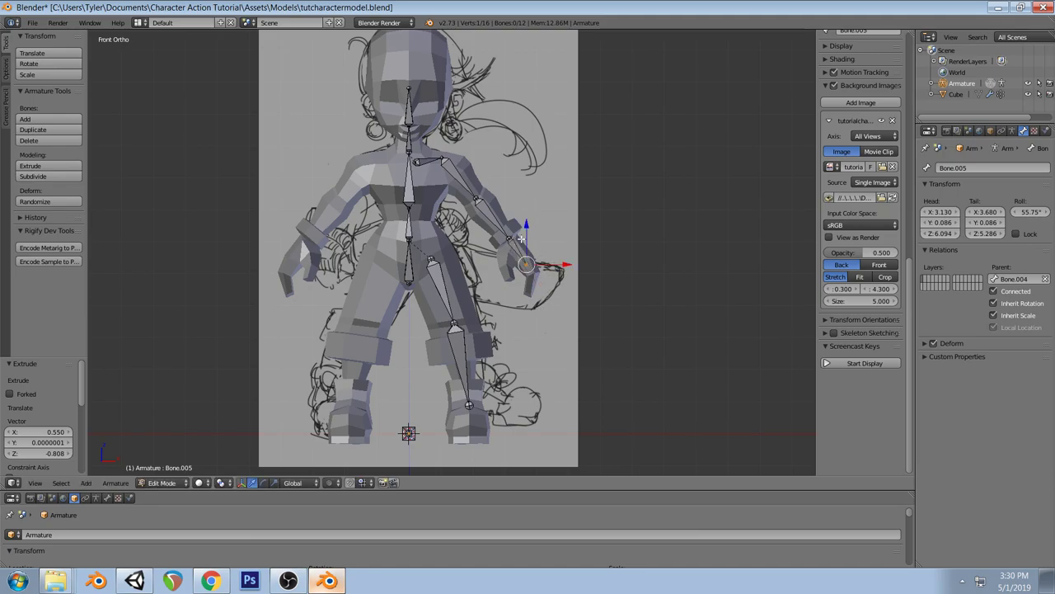
In side view, move the wrist joint about 0.086 and the elbow joint about 0.206 back along Y
{"action": "right_click", "coordinate": [508, 236]}
{"action": "key", "text": "KP_3"}
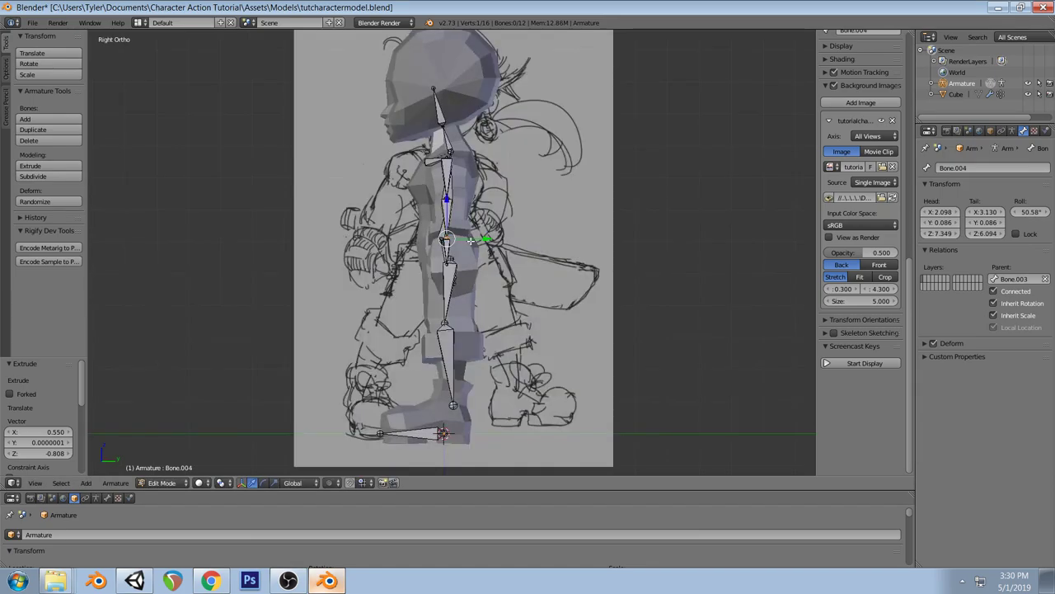
{"action": "key", "text": "g"}
{"action": "key", "text": "y"}
{"action": "left_click", "coordinate": [486, 239]}
{"action": "right_click", "coordinate": [446, 196]}
{"action": "key", "text": "g"}
{"action": "key", "text": "y"}
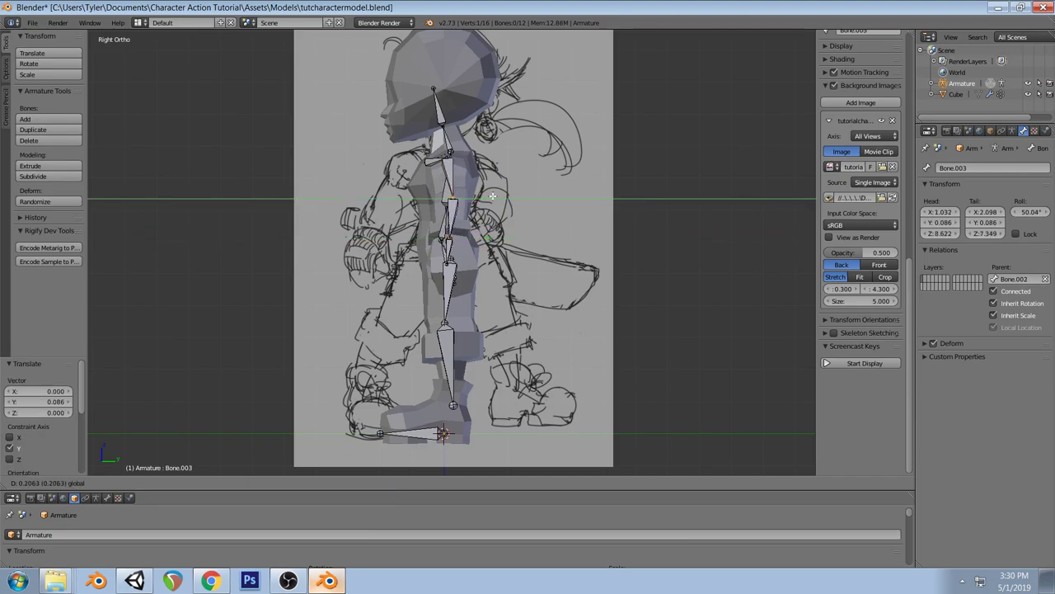
{"action": "left_click", "coordinate": [492, 195]}
{"action": "middle_click_drag", "start_coordinate": [492, 196], "coordinate": [472, 181]}
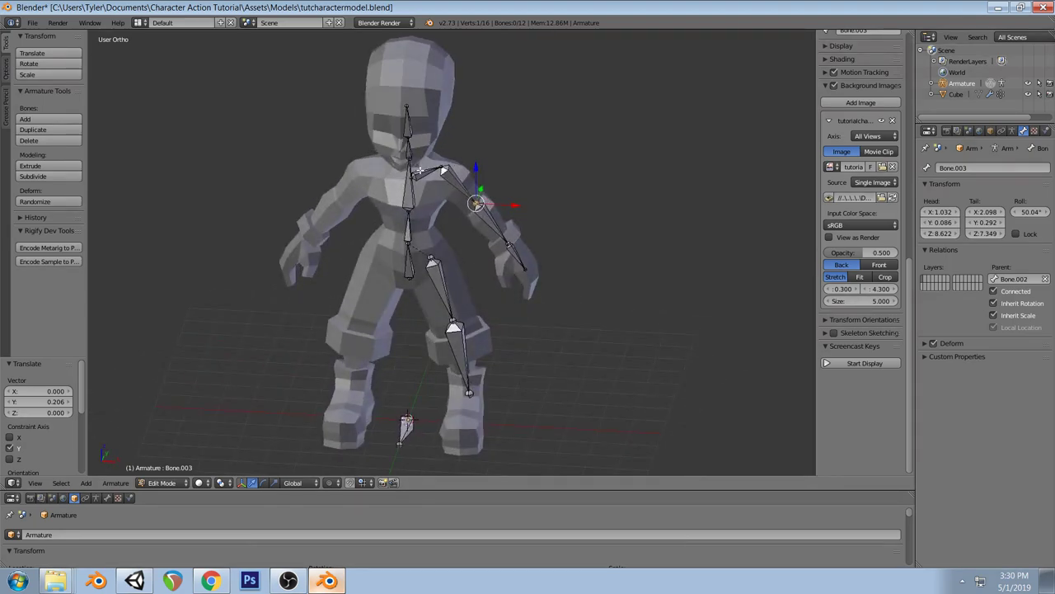
{"action": "key", "text": "KP_1"}
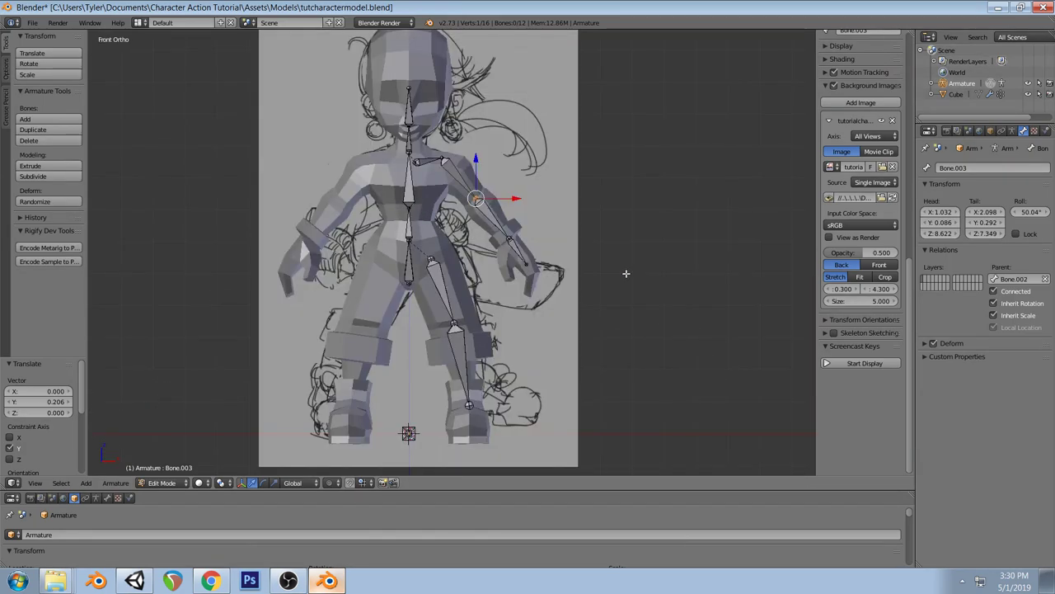
Extrude a foot bone from the ankle, about -1.066 Y and -0.619 Z, and a toe bone about -1.049 Y and -0.052 Z
{"action": "key", "text": "KP_3"}
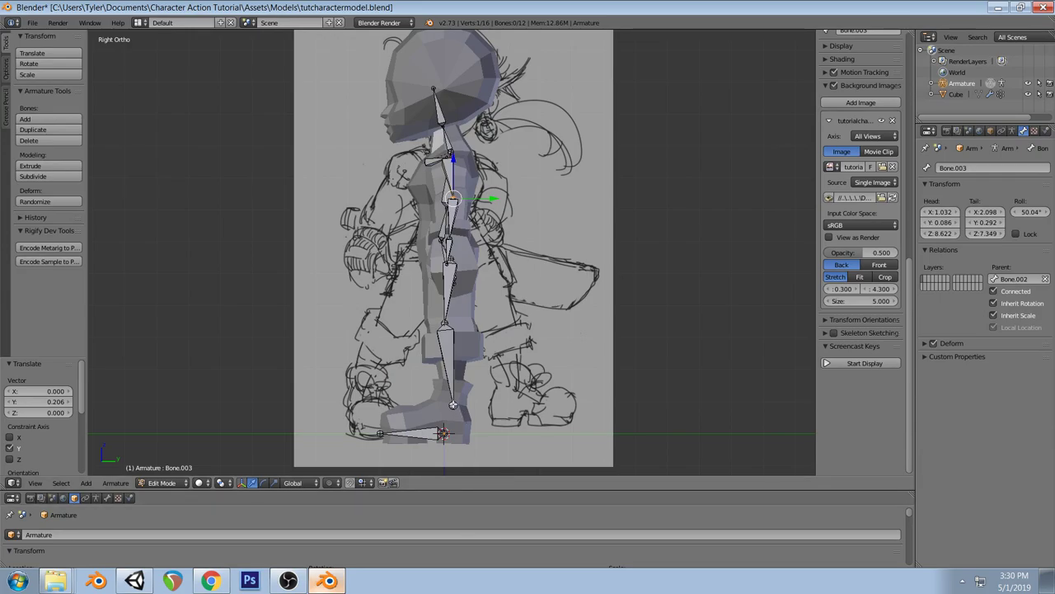
{"action": "right_click", "coordinate": [452, 405]}
{"action": "key", "text": "e"}
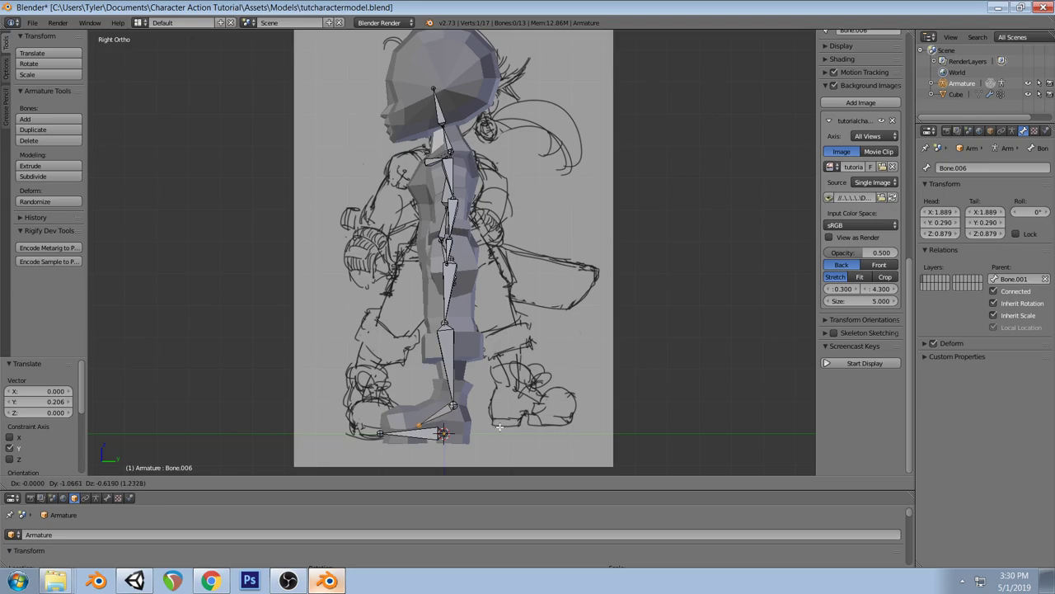
{"action": "left_click", "coordinate": [500, 426]}
{"action": "key", "text": "e"}
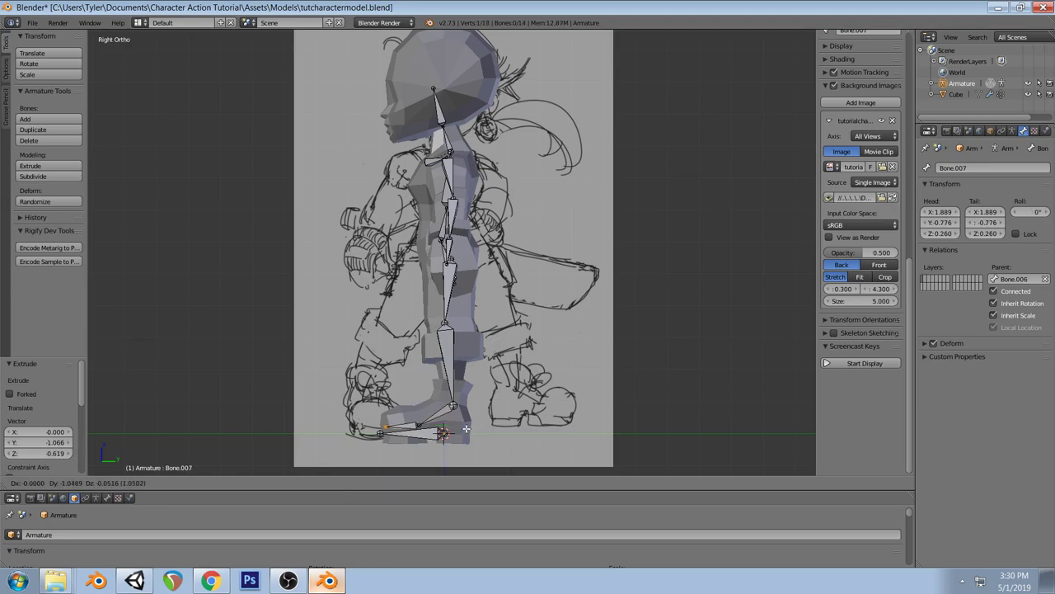
{"action": "left_click", "coordinate": [466, 429]}
{"action": "key", "text": "a"}
Move the ankle joint about -0.034 Y and -0.224 Z, and lower it another 0.172 along Z
{"action": "right_click", "coordinate": [453, 405]}
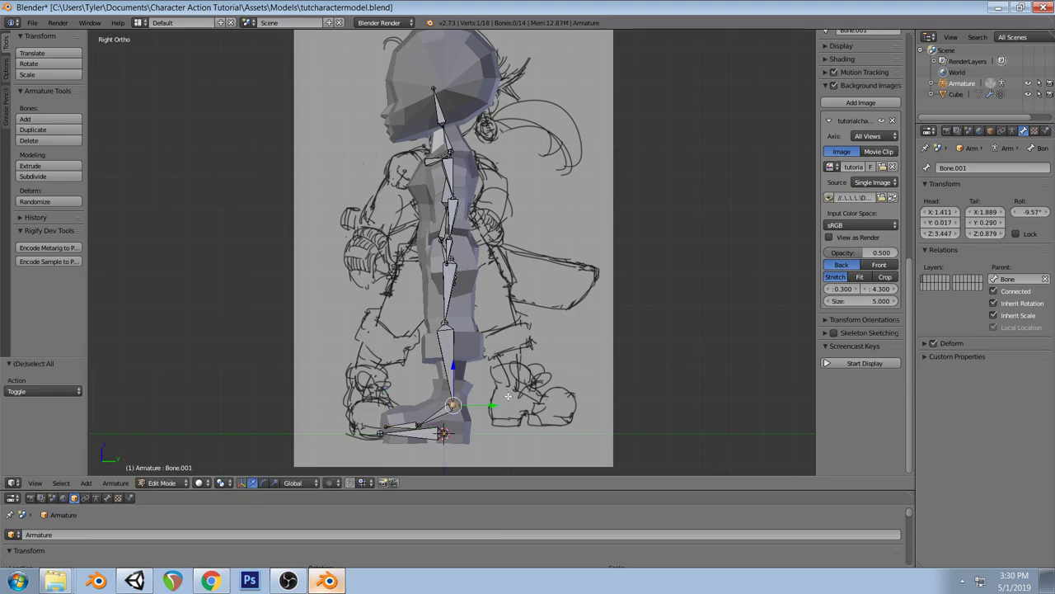
{"action": "key", "text": "g"}
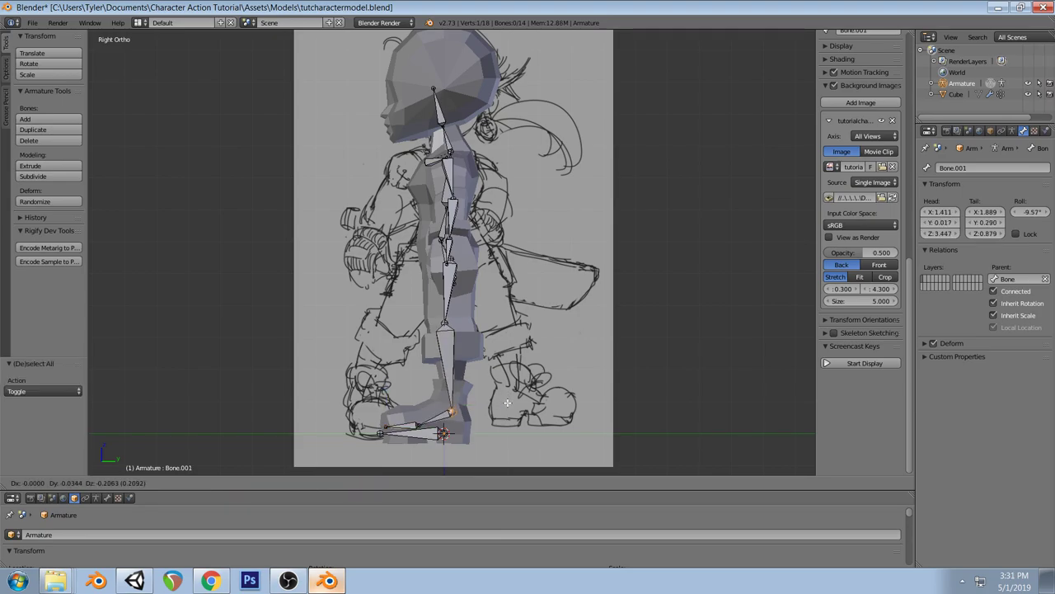
{"action": "left_click", "coordinate": [507, 402]}
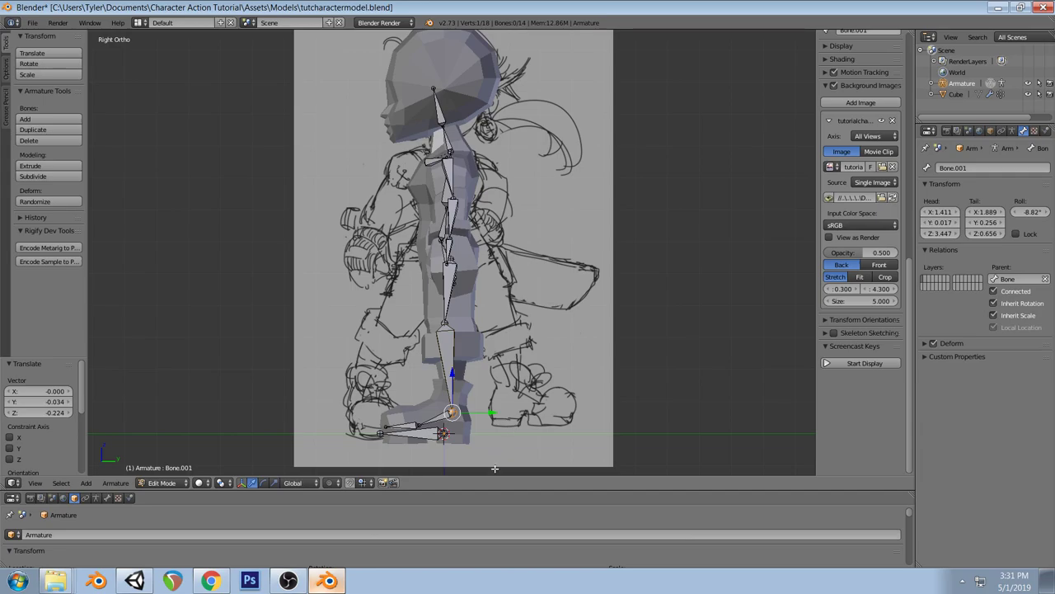
{"action": "key", "text": "g"}
{"action": "key", "text": "z"}
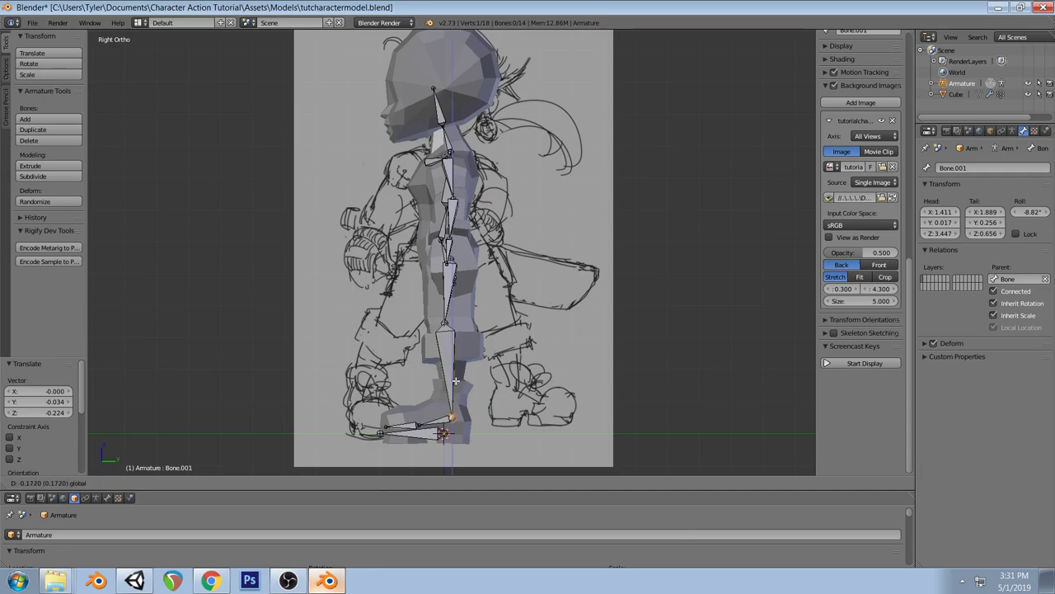
{"action": "left_click", "coordinate": [455, 380]}
{"action": "key", "text": "KP_1"}
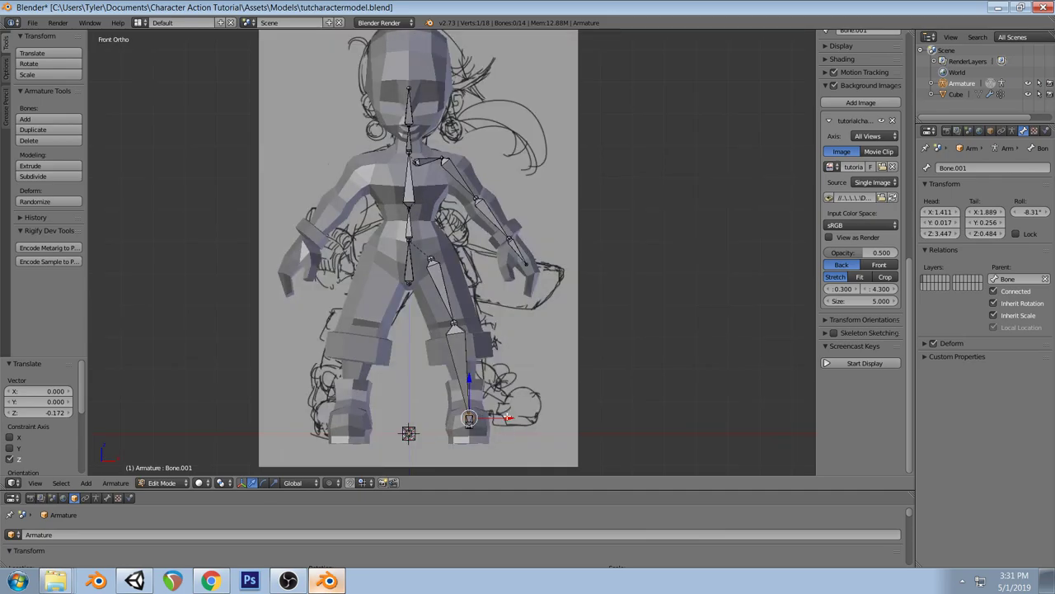
{"action": "key", "text": "KP_3"}
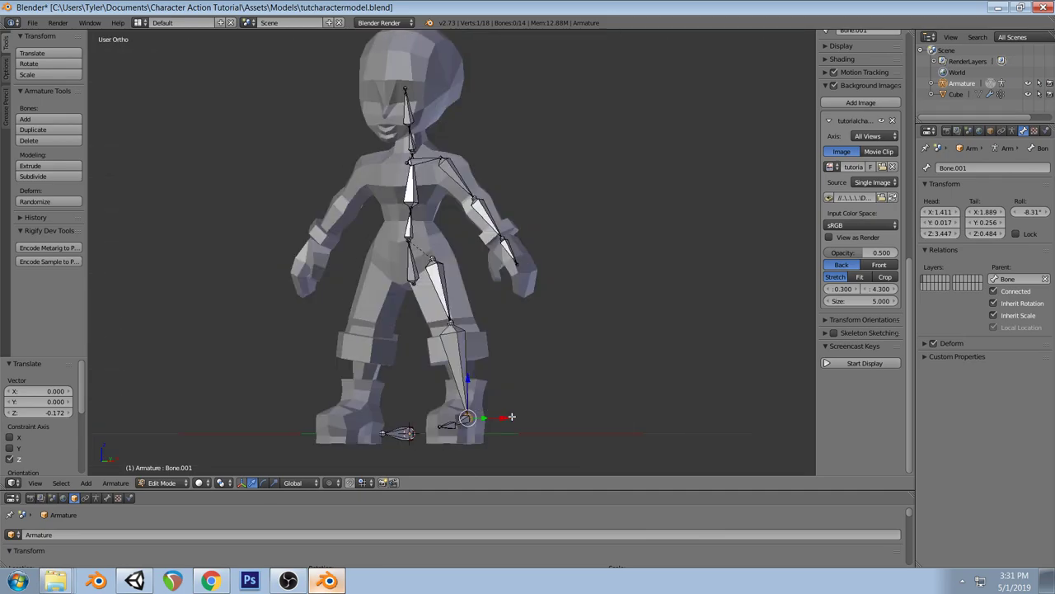
Move the toe bone about 0.034 Y and -0.086 Z, shift it -0.052 along Y, and select the joint between foot and toe
{"action": "right_click", "coordinate": [411, 423]}
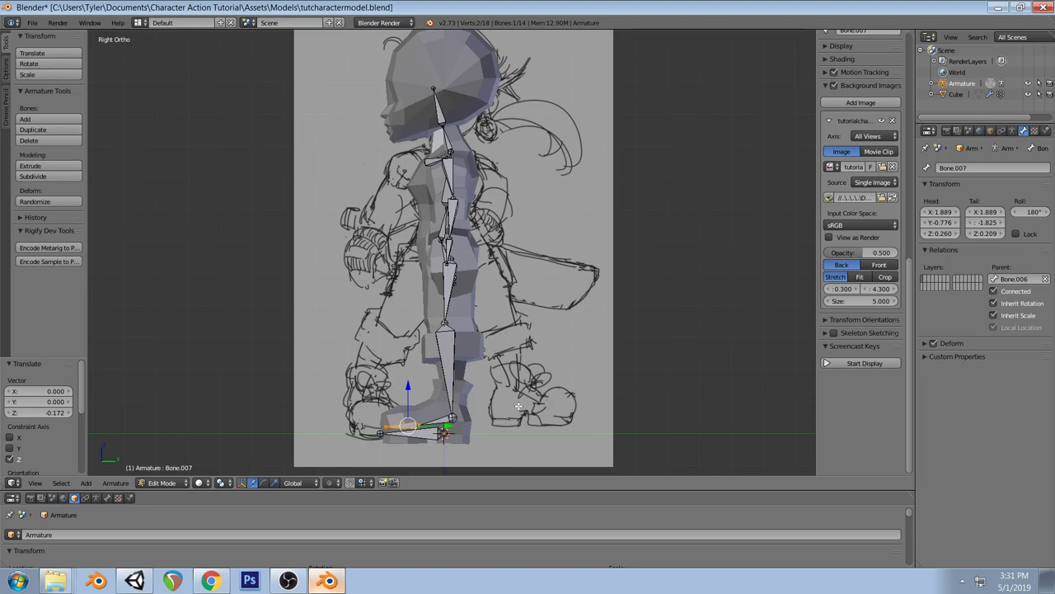
{"action": "key", "text": "g"}
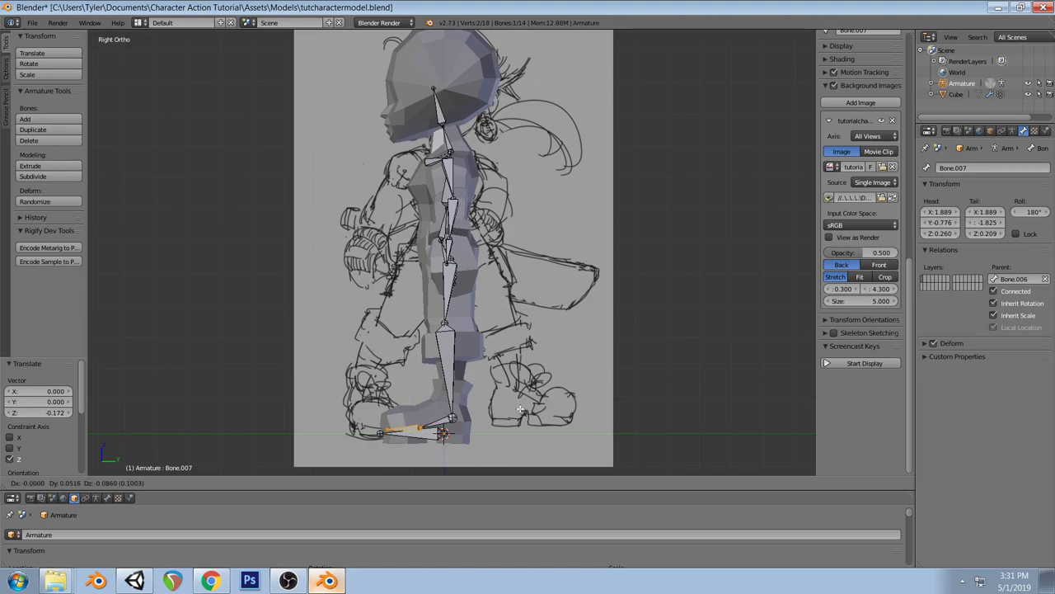
{"action": "left_click", "coordinate": [520, 409]}
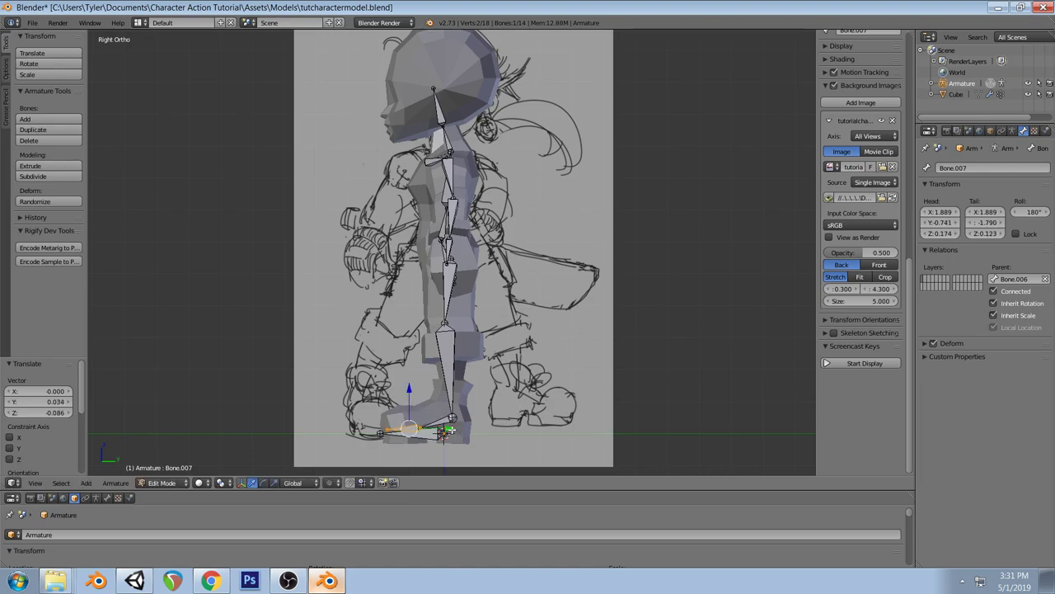
{"action": "key", "text": "g"}
{"action": "key", "text": "y"}
{"action": "left_click", "coordinate": [420, 425]}
{"action": "right_click", "coordinate": [419, 426]}
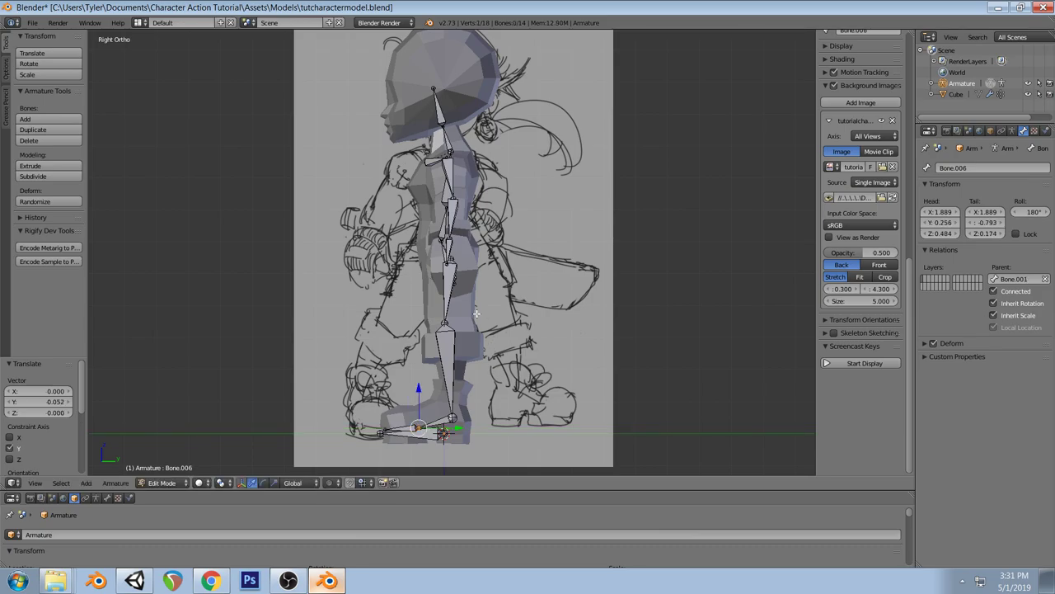
In front view, edit the body mesh and move the vertex at the side of the head about 0.100 X and -0.100 Z
{"action": "mouse_move", "coordinate": [423, 269]}
{"action": "middle_mouse_down"}
{"action": "mouse_move", "coordinate": [404, 270]}
{"action": "mouse_move", "coordinate": [500, 293]}
{"action": "mouse_move", "coordinate": [499, 280]}
{"action": "middle_mouse_up"}
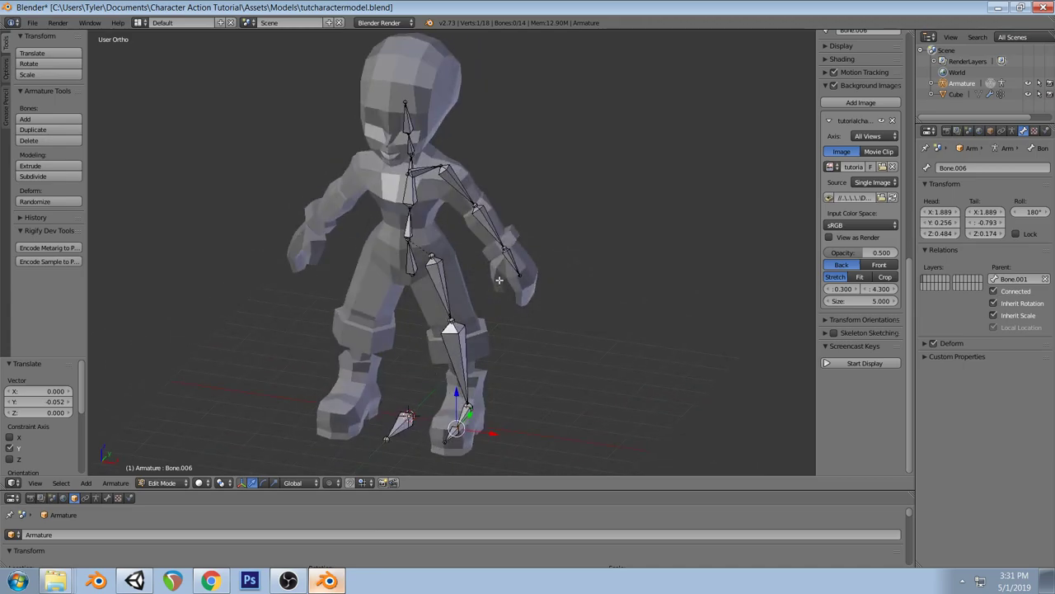
{"action": "key", "text": "KP_1"}
{"action": "mouse_move", "coordinate": [510, 128]}
{"action": "middle_mouse_down", "text": "shift"}
{"action": "mouse_move", "coordinate": [476, 251]}
{"action": "mouse_move", "coordinate": [456, 247]}
{"action": "middle_mouse_up", "text": "shift"}
{"action": "scroll", "coordinate": [380, 176], "scroll_direction": "up", "scroll_amount": 1}
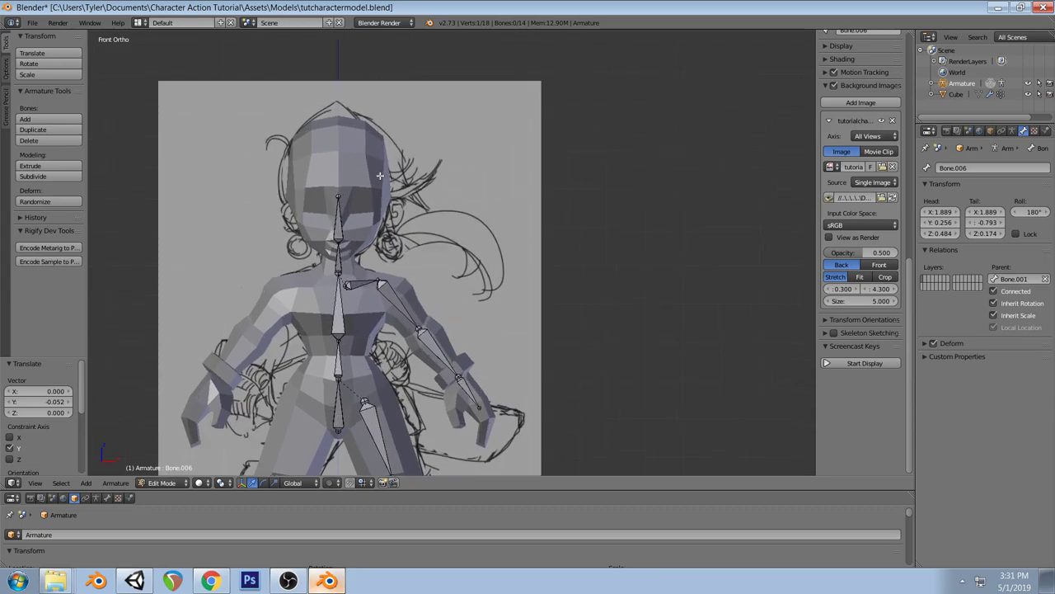
{"action": "key", "text": "Tab"}
{"action": "right_click", "coordinate": [379, 188]}
{"action": "key", "text": "Tab"}
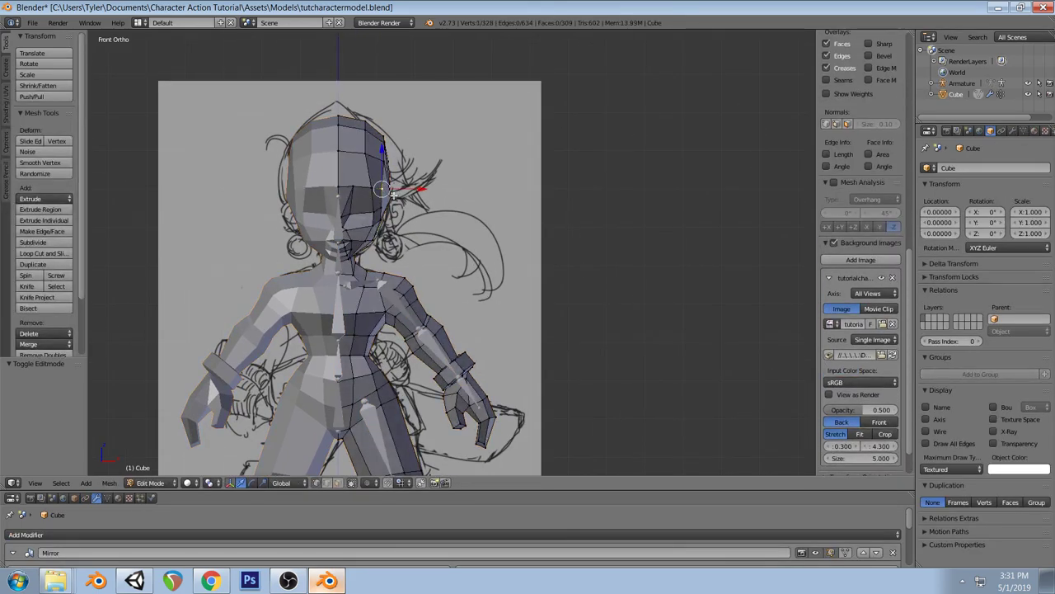
{"action": "key", "text": "g"}
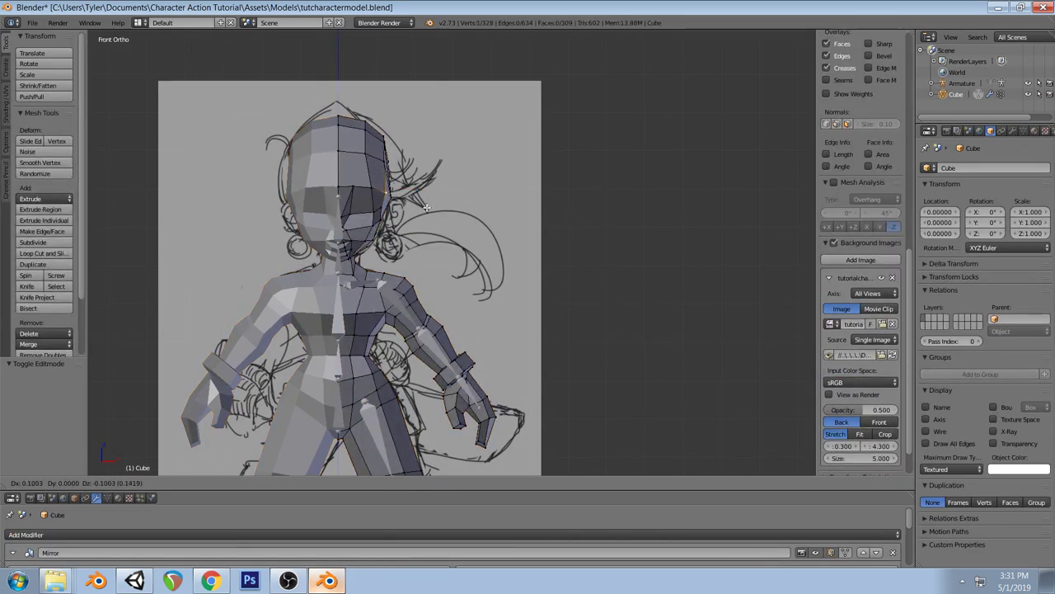
{"action": "left_click", "coordinate": [427, 208]}
Nudge the neighbouring head-side vertex slightly outward along X, deselect everything and save the file
{"action": "right_click", "coordinate": [380, 206]}
{"action": "key", "text": "g"}
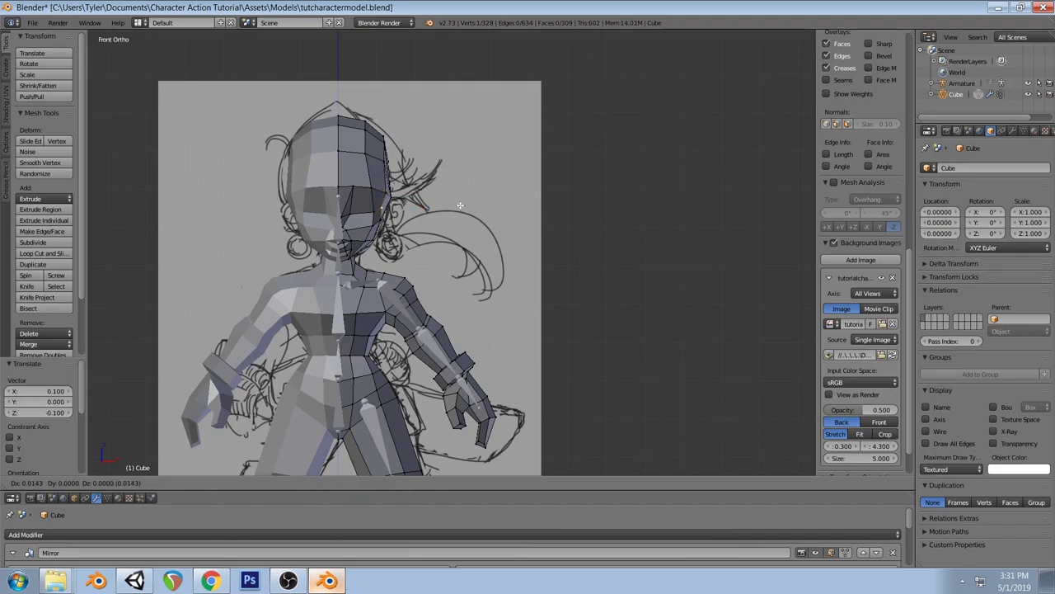
{"action": "left_click", "coordinate": [463, 205]}
{"action": "key", "text": "a"}
{"action": "middle_click_drag", "start_coordinate": [454, 157], "coordinate": [473, 230]}
{"action": "key", "text": "ctrl+s"}
{"action": "left_click", "coordinate": [473, 230]}
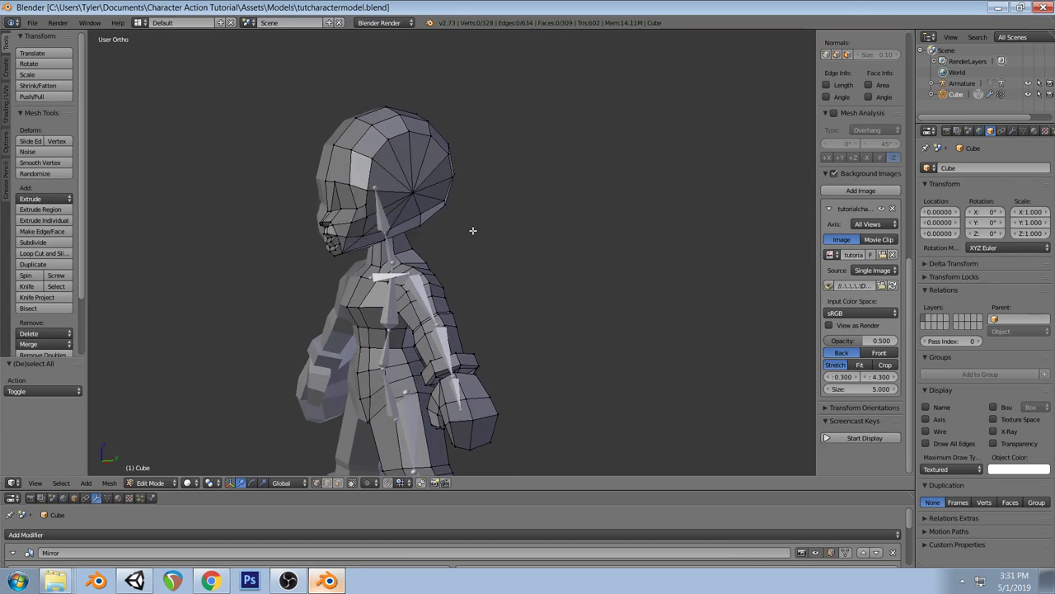
Undo the head vertex moves and go back to editing the armature
{"action": "key", "text": "KP_1"}
{"action": "key", "text": "ctrl+z"}
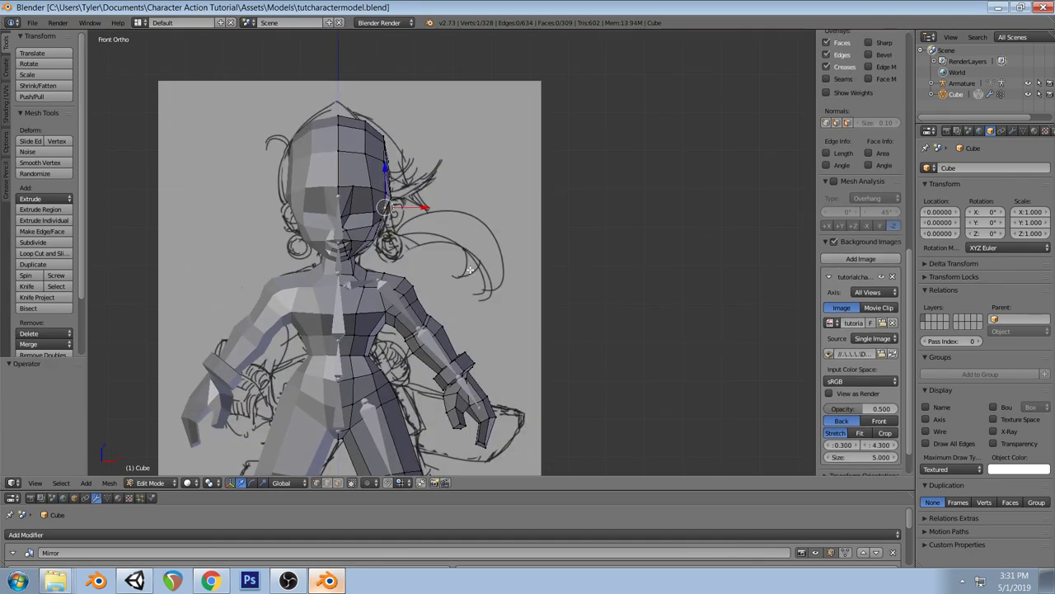
{"action": "key", "text": "ctrl+z"}
{"action": "key", "text": "ctrl+shift+z"}
{"action": "key", "text": "ctrl+z"}
{"action": "key", "text": "ctrl+shift+z"}
{"action": "key", "text": "ctrl+z"}
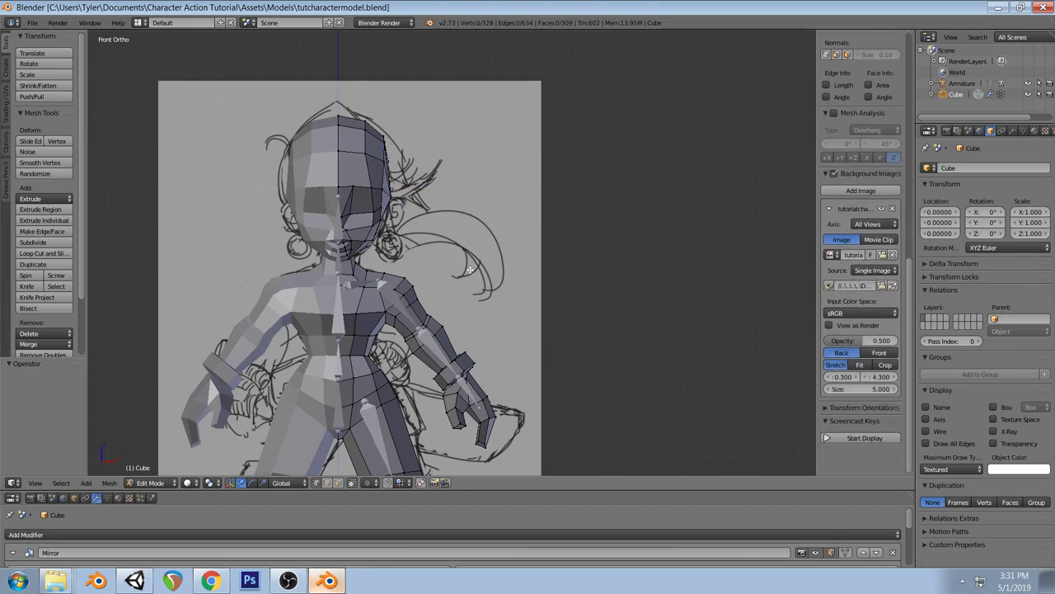
{"action": "key", "text": "ctrl+z"}
{"action": "key", "text": "ctrl+z"}
{"action": "key", "text": "ctrl+z"}
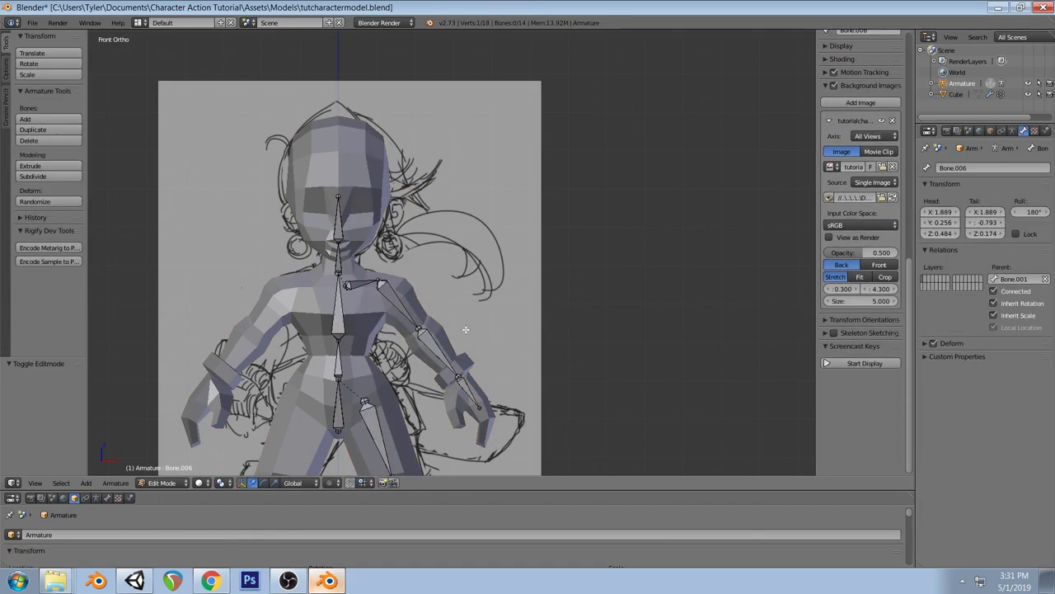
{"action": "key", "text": "ctrl+shift+z"}
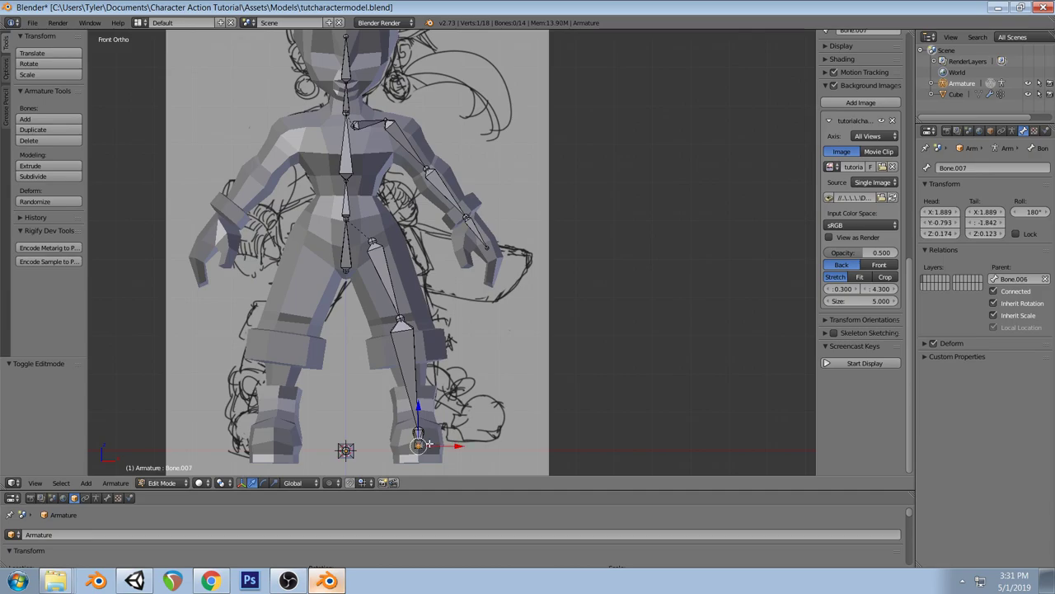
Rename the toe bone, and name the foot bone foot.l
{"action": "middle_click_drag", "start_coordinate": [479, 169], "coordinate": [429, 190]}
{"action": "left_click", "coordinate": [399, 448]}
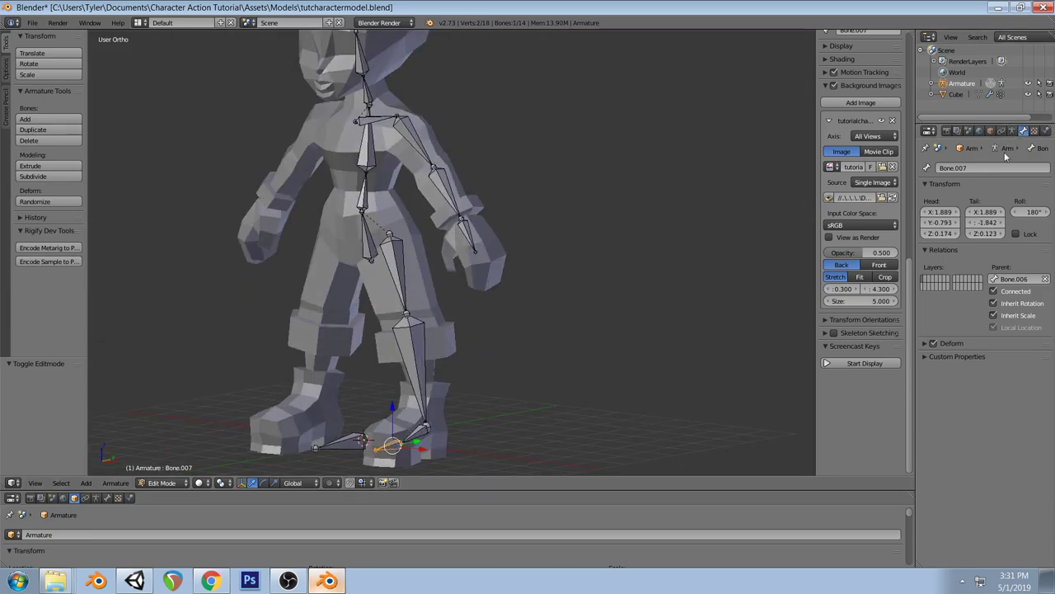
{"action": "left_click", "coordinate": [979, 169]}
{"action": "key", "text": "Return"}
{"action": "right_click", "coordinate": [406, 435]}
{"action": "left_click", "coordinate": [983, 168]}
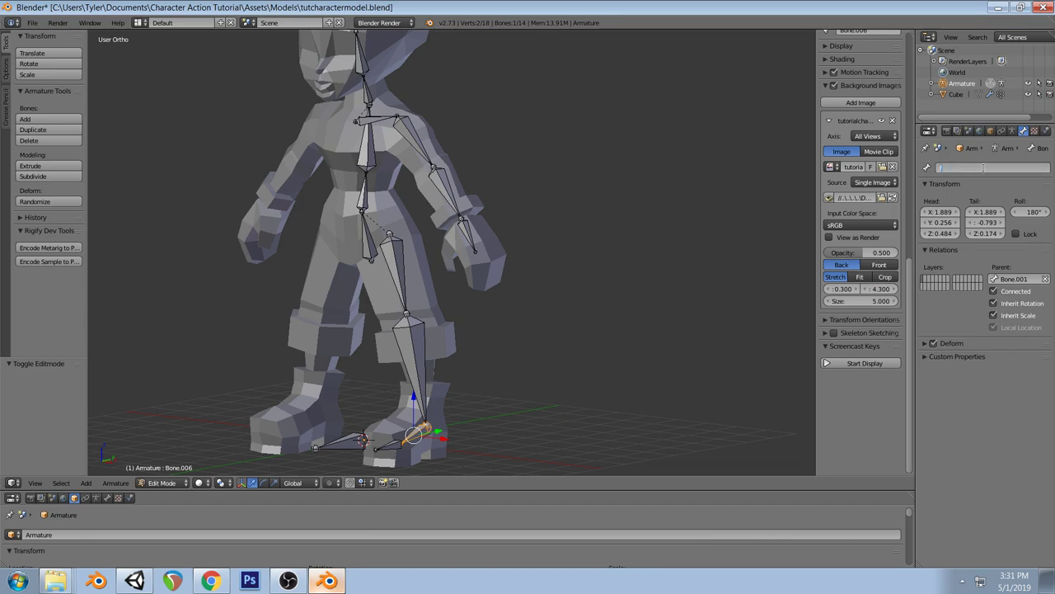
{"action": "type", "text": "foot"}
{"action": "key", "text": "Return"}
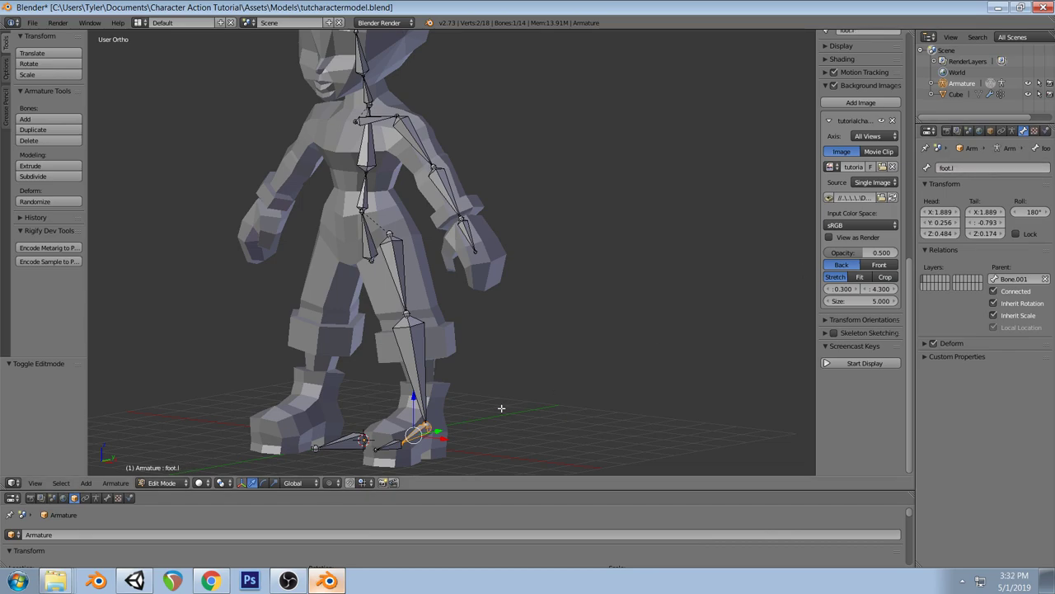
Rename the lower-leg bone, and name the upper-leg bone thigh.l
{"action": "right_click", "coordinate": [399, 337]}
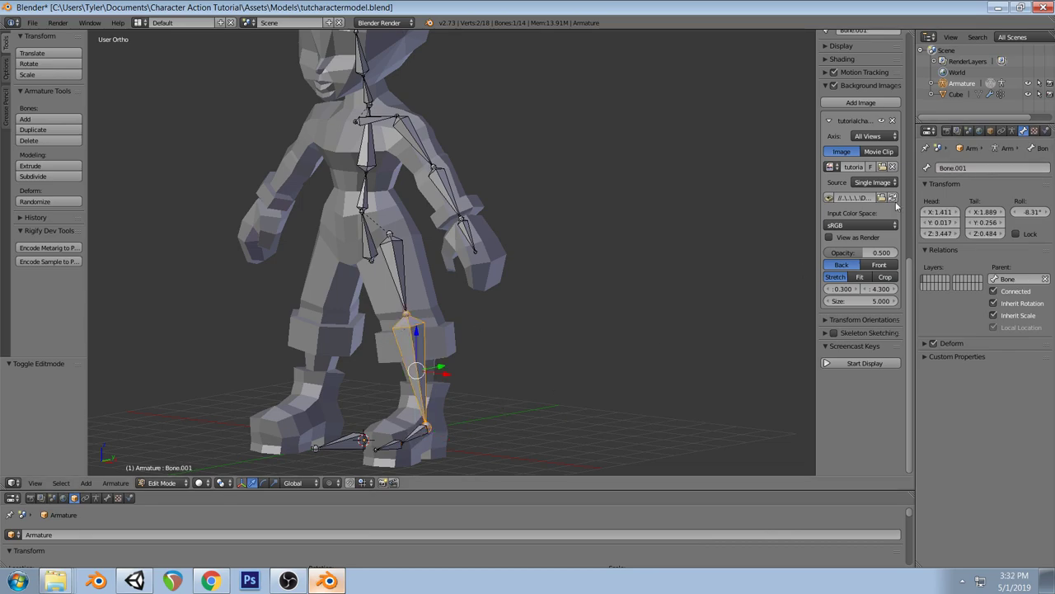
{"action": "left_click", "coordinate": [984, 169]}
{"action": "key", "text": "BackSpace"}
{"action": "key", "text": "Return"}
{"action": "right_click", "coordinate": [401, 277]}
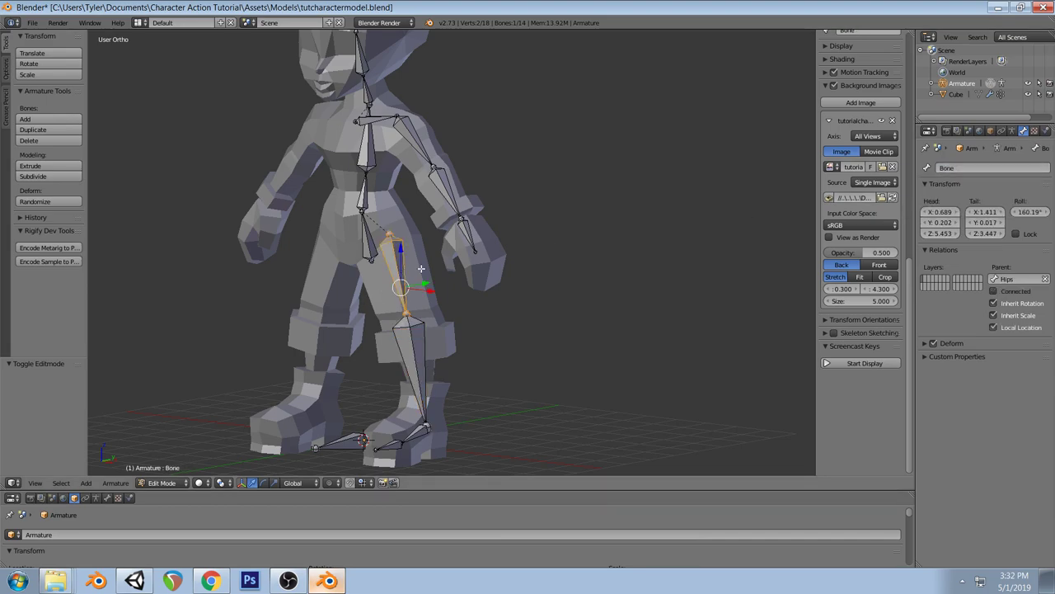
{"action": "left_click", "coordinate": [971, 167]}
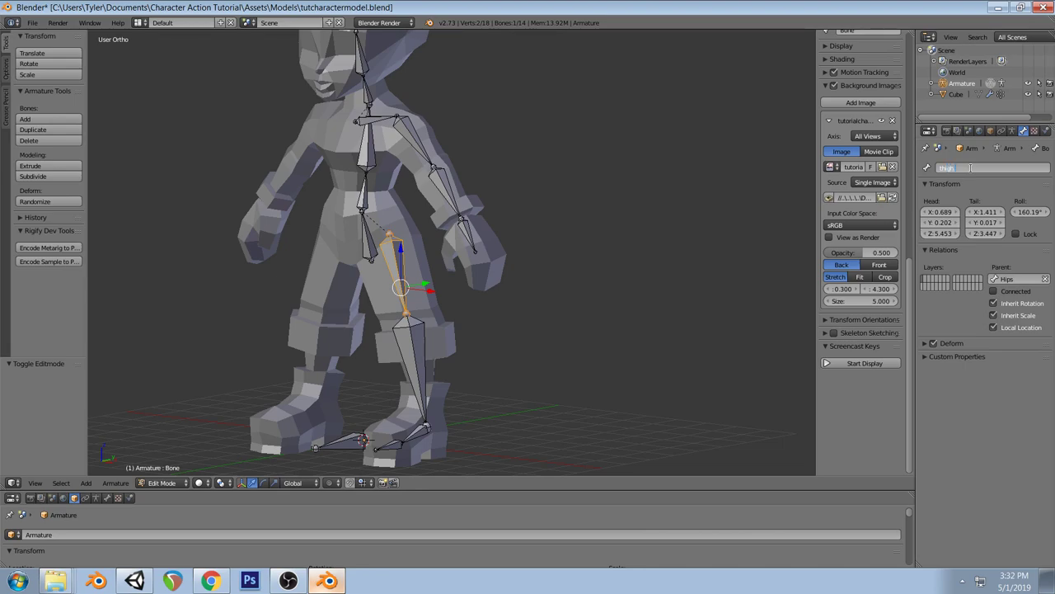
{"action": "type", "text": "thigh.l"}
{"action": "key", "text": "Return"}
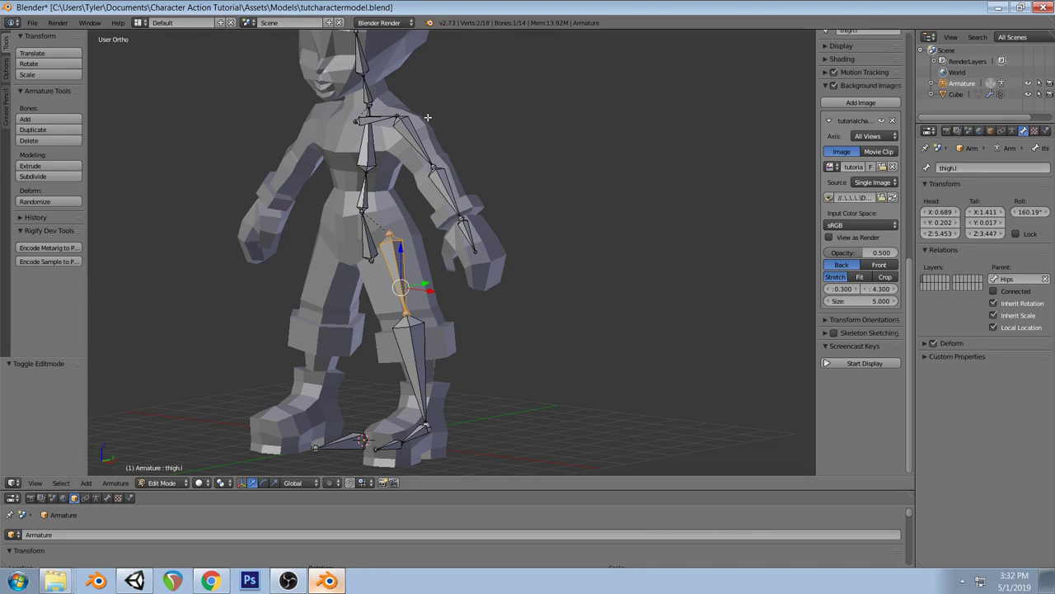
Name the shoulder bone collar.l and the upper arm bone upperarm.l
{"action": "right_click", "coordinate": [387, 114]}
{"action": "left_click", "coordinate": [977, 165]}
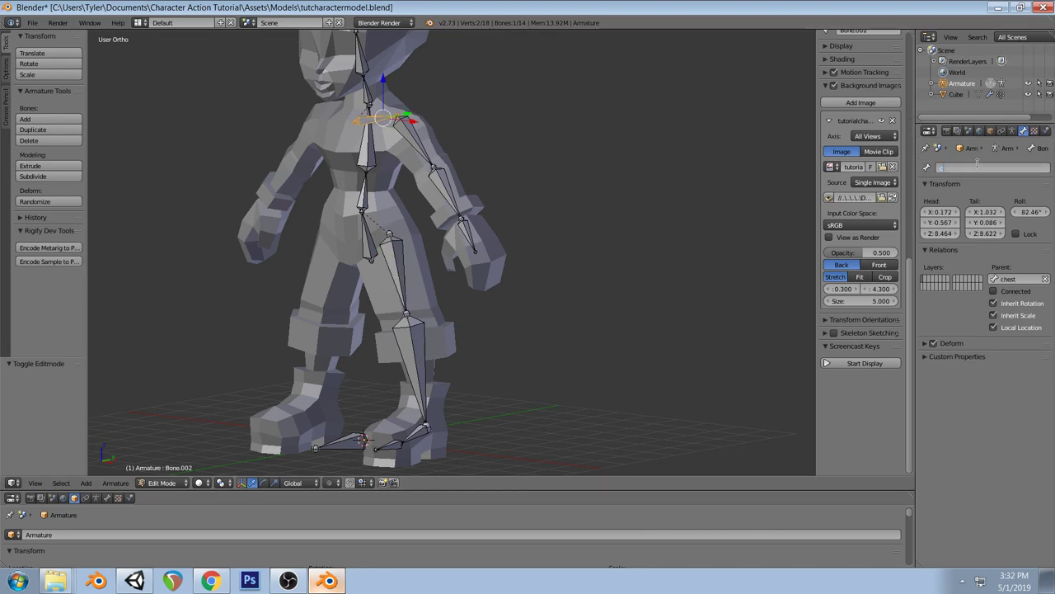
{"action": "type", "text": "ches"}
{"action": "key", "text": "Return"}
{"action": "right_click", "coordinate": [425, 146]}
{"action": "left_click", "coordinate": [986, 165]}
{"action": "key", "text": "BackSpace"}
{"action": "type", "text": "upperarm.l"}
{"action": "key", "text": "Return"}
Name the lower arm bone forearm.l and the hand bone hand.l, and deselect all bones in front view
{"action": "right_click", "coordinate": [441, 196]}
{"action": "left_click", "coordinate": [981, 169]}
{"action": "key", "text": "BackSpace"}
{"action": "type", "text": "forearm.l"}
{"action": "key", "text": "Return"}
{"action": "right_click", "coordinate": [467, 233]}
{"action": "left_click", "coordinate": [998, 168]}
{"action": "key", "text": "BackSpace"}
{"action": "type", "text": "hand.l"}
{"action": "key", "text": "Return"}
{"action": "key", "text": "KP_1"}
{"action": "key", "text": "a"}
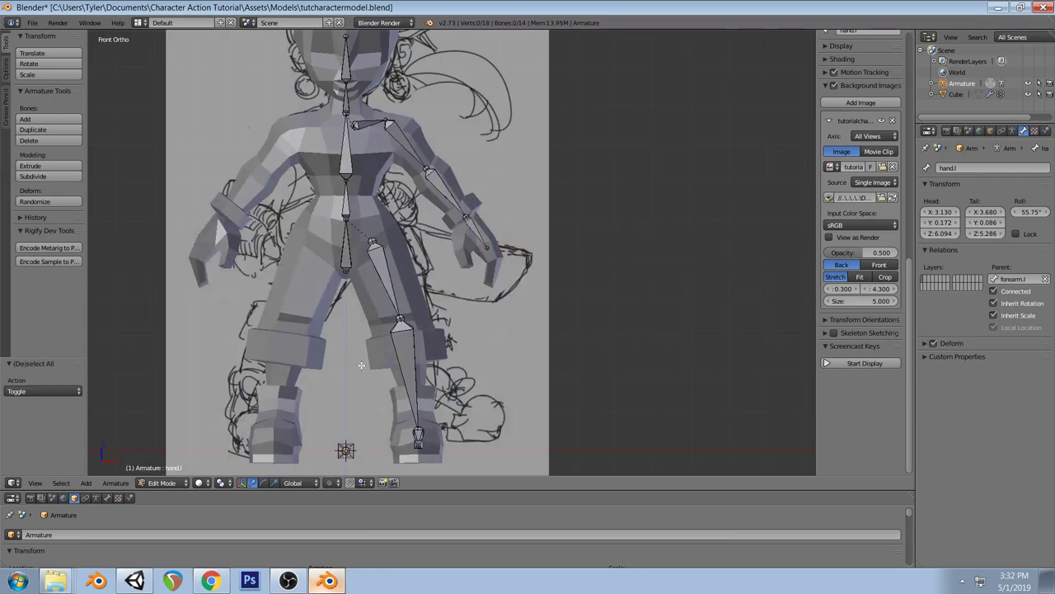
{"action": "scroll", "coordinate": [445, 308], "scroll_direction": "down", "scroll_amount": 1}
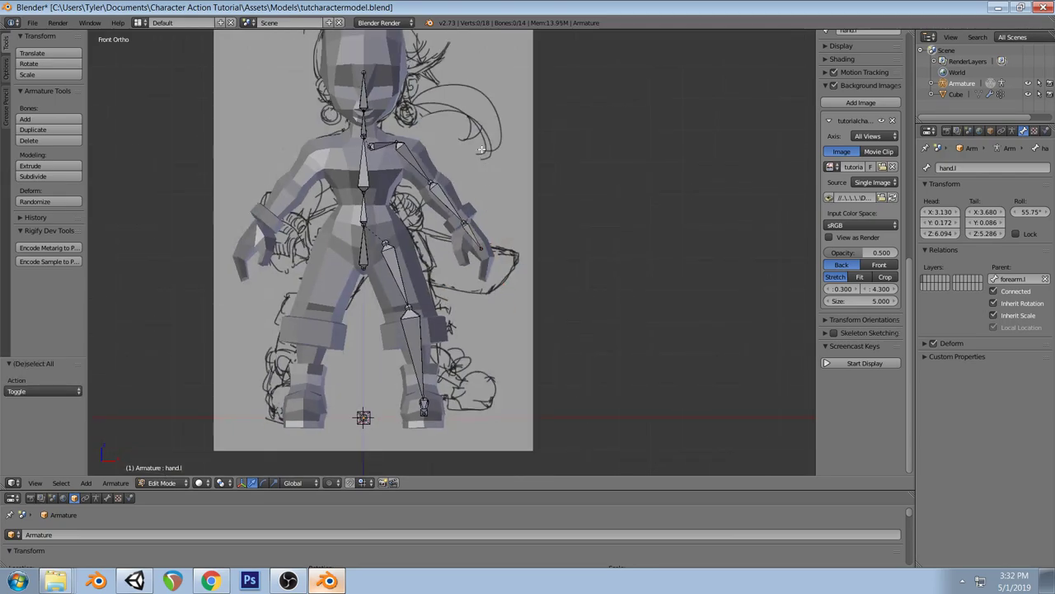
{"action": "middle_click_drag", "start_coordinate": [481, 149], "coordinate": [404, 178]}
{"action": "scroll", "coordinate": [404, 179], "scroll_direction": "down", "scroll_amount": 1}
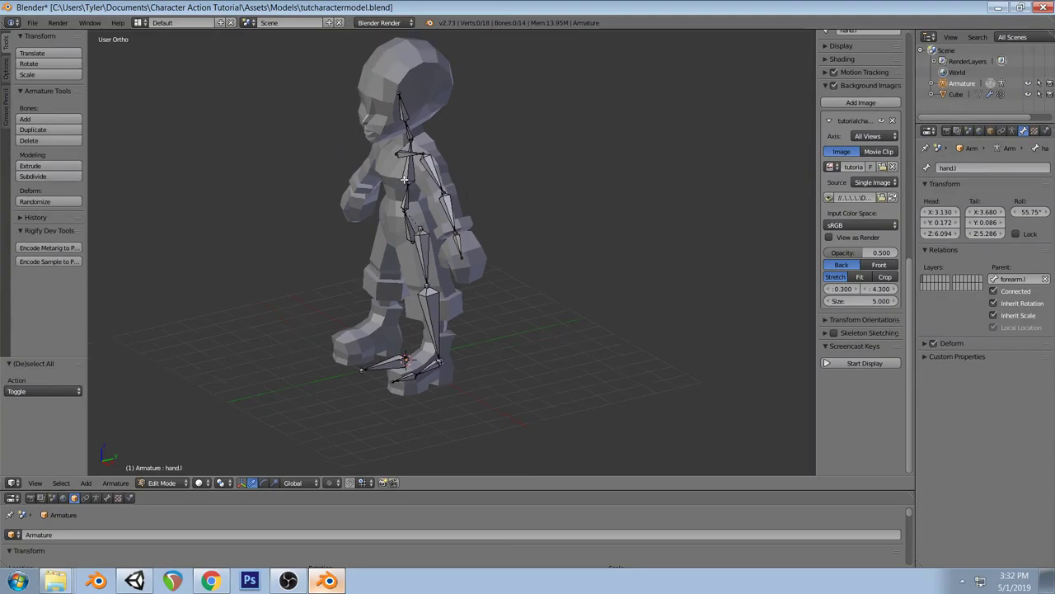
{"action": "key", "text": "KP_5"}
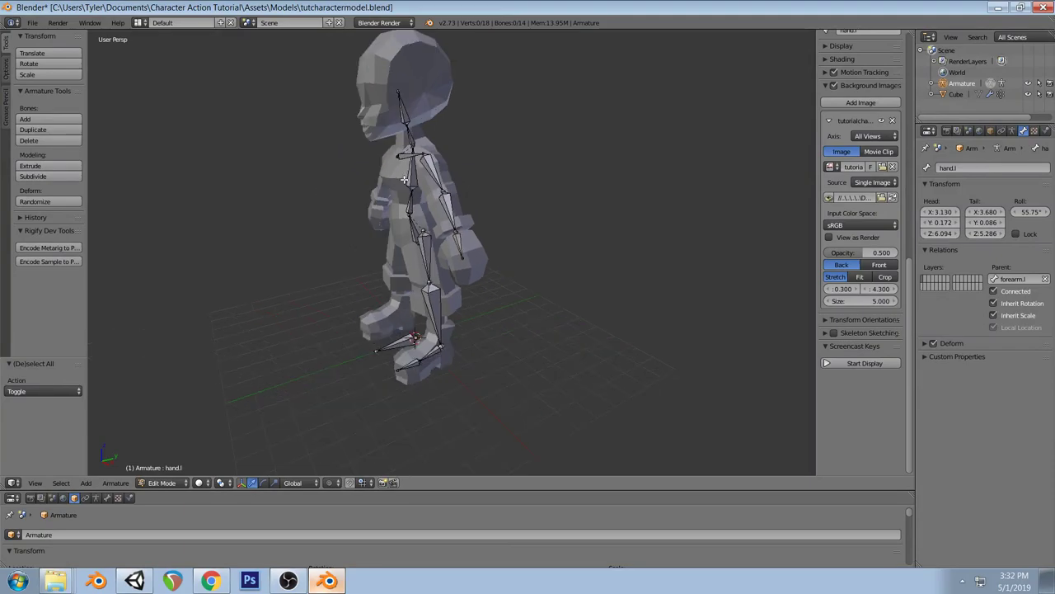
{"action": "middle_click_drag", "start_coordinate": [404, 180], "coordinate": [456, 224]}
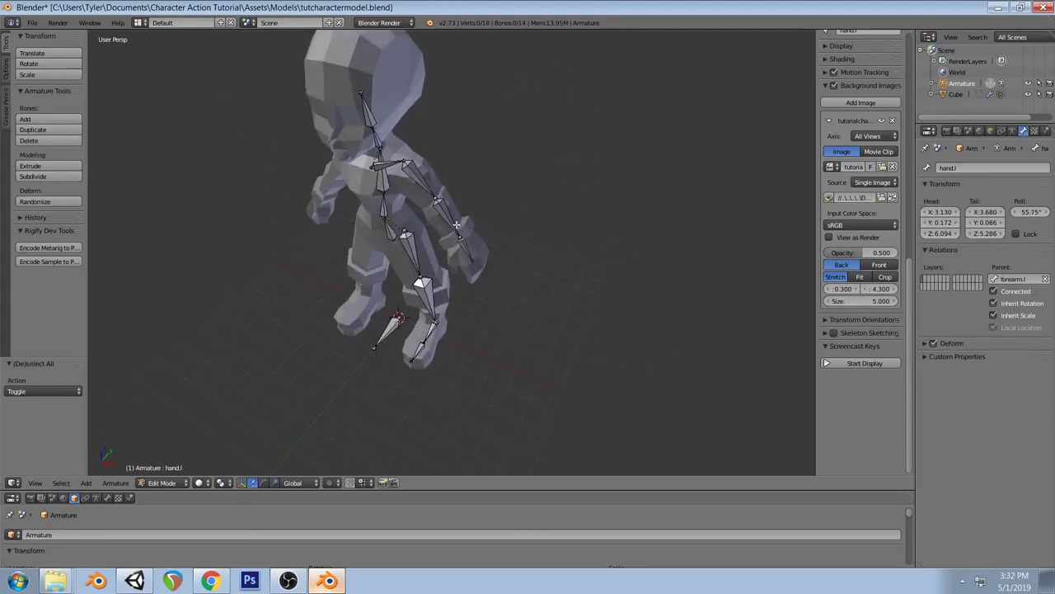
{"action": "key", "text": "KP_1"}
{"action": "key", "text": "KP_5"}
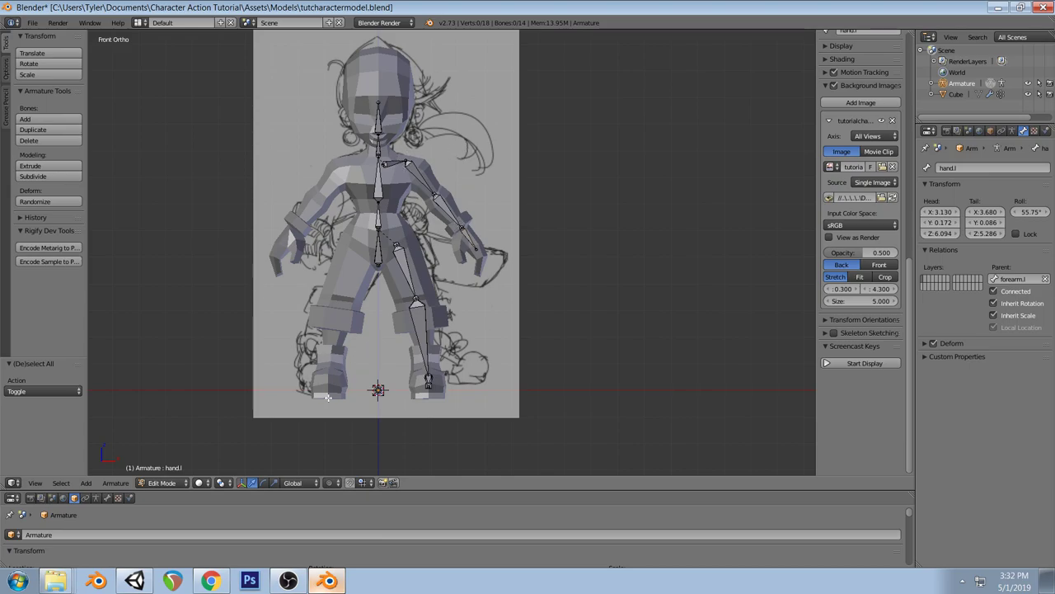
Check the names of the collar and spine bones, and rename the lowest spine bone hips
{"action": "right_click", "coordinate": [399, 164]}
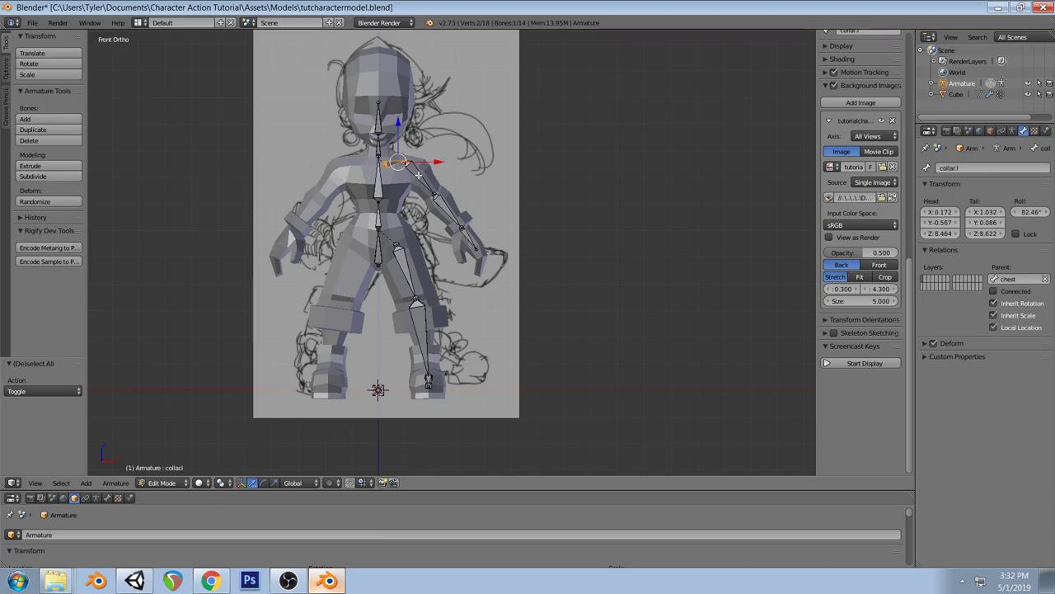
{"action": "right_click", "coordinate": [380, 149]}
{"action": "right_click", "coordinate": [377, 175]}
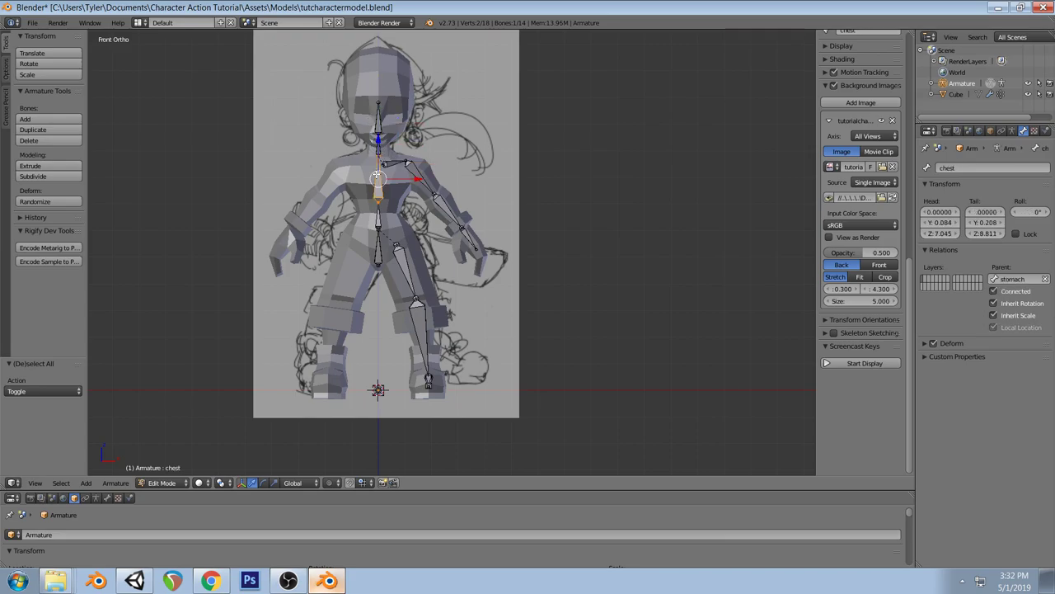
{"action": "right_click", "coordinate": [377, 213]}
{"action": "right_click", "coordinate": [383, 248]}
{"action": "left_click", "coordinate": [975, 168]}
{"action": "type", "text": "hips"}
{"action": "key", "text": "Return"}
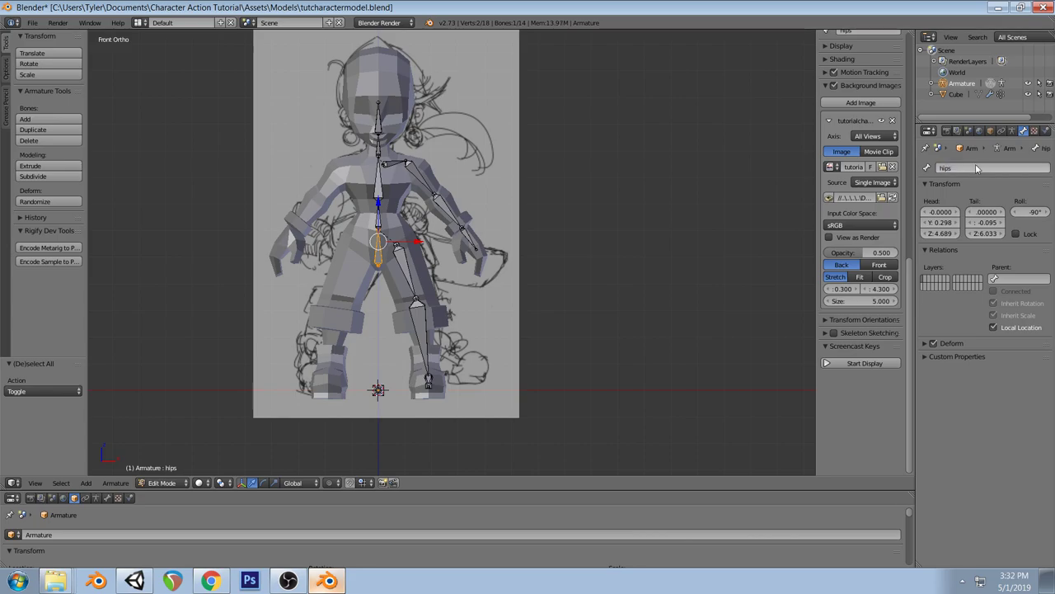
Parent the hips bone to the Root bone with Keep Offset
{"action": "right_click", "coordinate": [377, 389]}
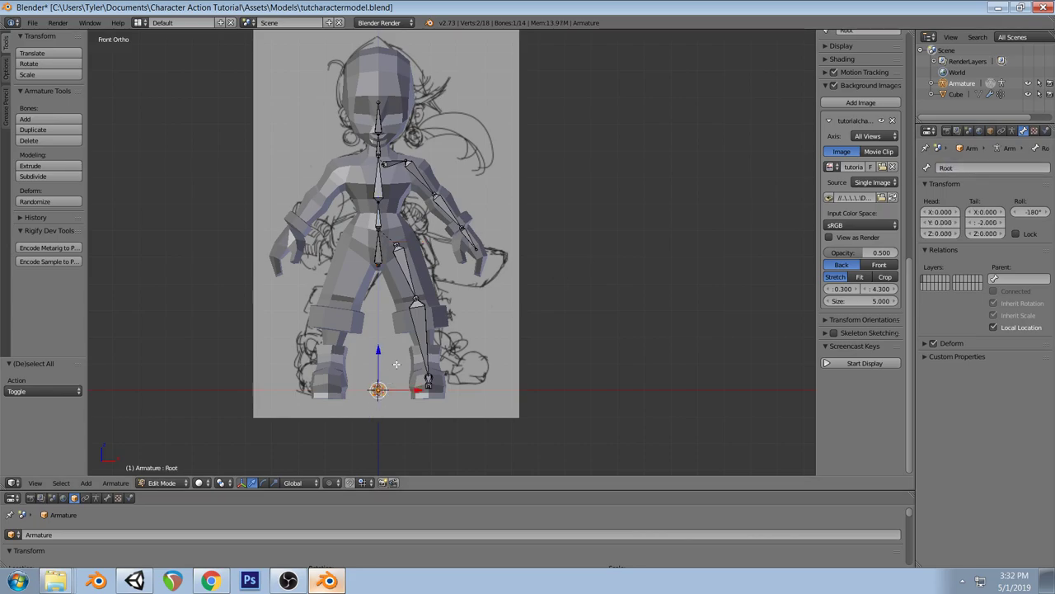
{"action": "right_click", "coordinate": [382, 253]}
{"action": "right_click", "coordinate": [379, 391], "text": "shift"}
{"action": "key", "text": "ctrl+p"}
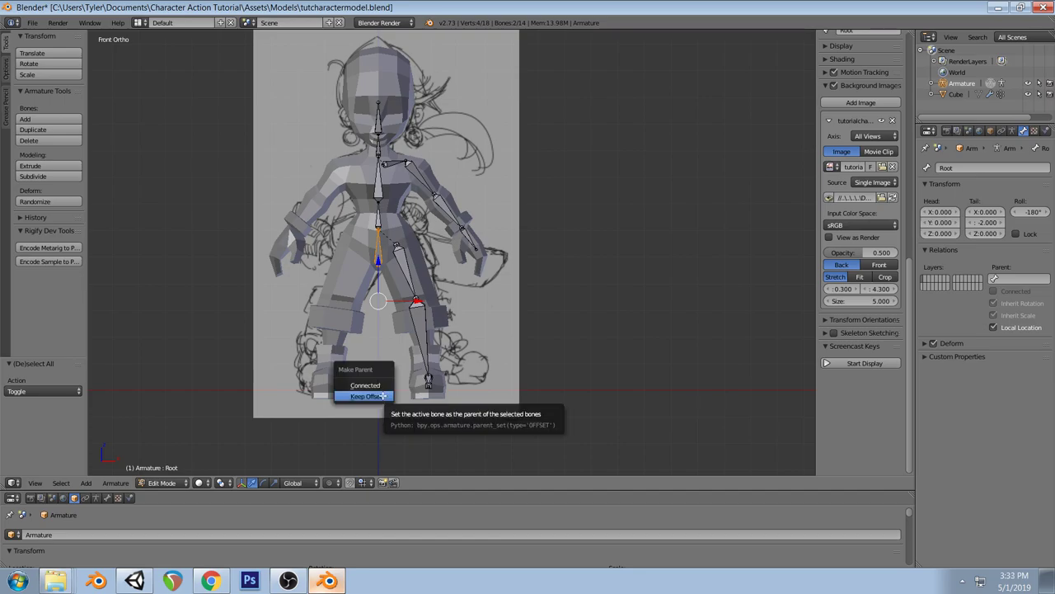
{"action": "left_click", "coordinate": [376, 394]}
Inspect the relations of the hips and Root bones to check the new parenting
{"action": "middle_click_drag", "start_coordinate": [449, 308], "coordinate": [404, 264]}
{"action": "right_click", "coordinate": [398, 251]}
{"action": "left_click", "coordinate": [1013, 130]}
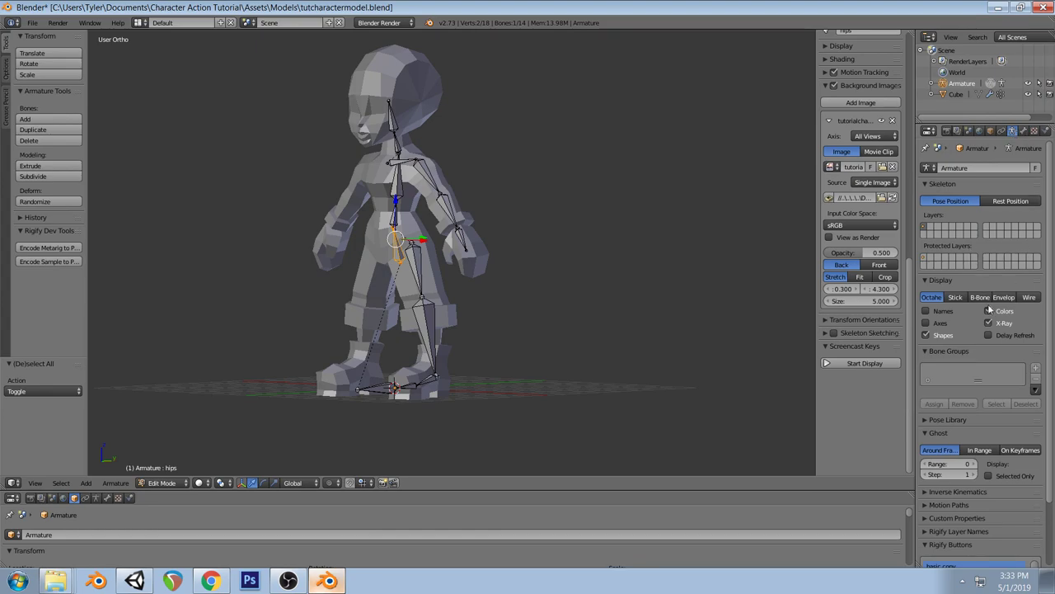
{"action": "left_click", "coordinate": [1024, 130]}
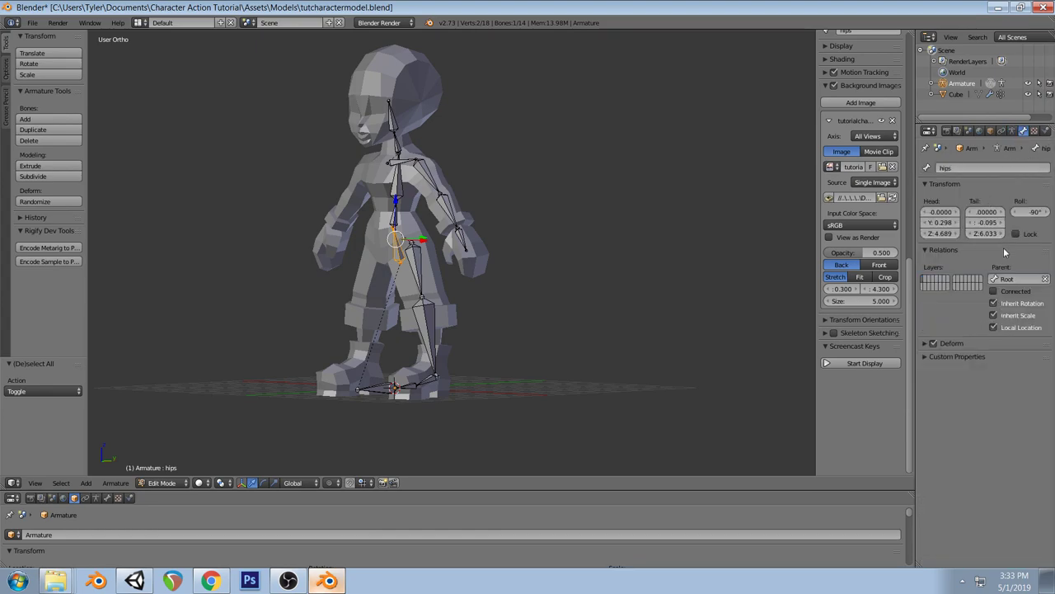
{"action": "right_click", "coordinate": [375, 390]}
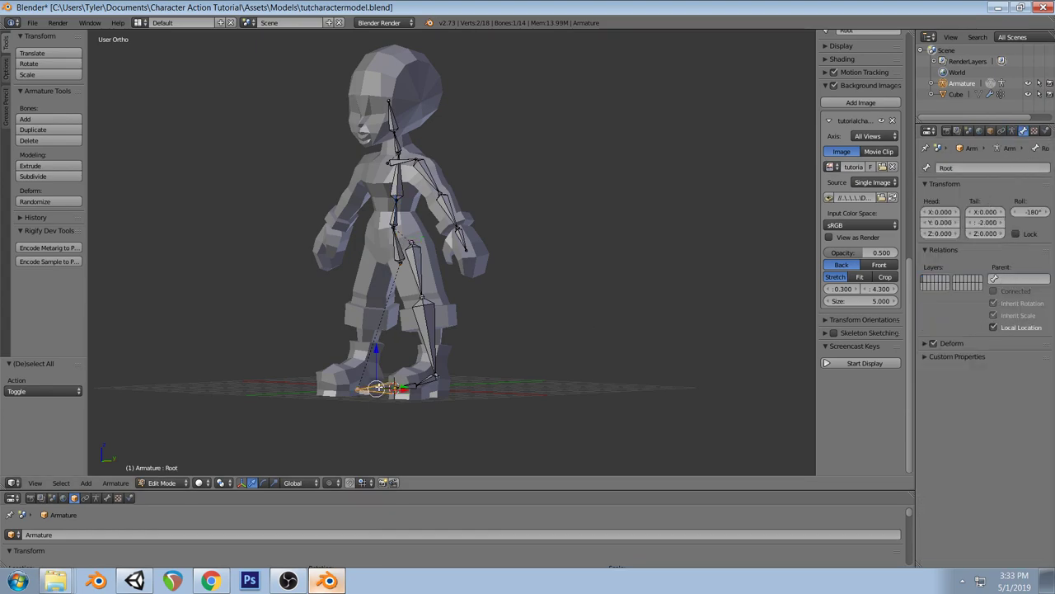
{"action": "middle_click_drag", "start_coordinate": [434, 291], "coordinate": [396, 285]}
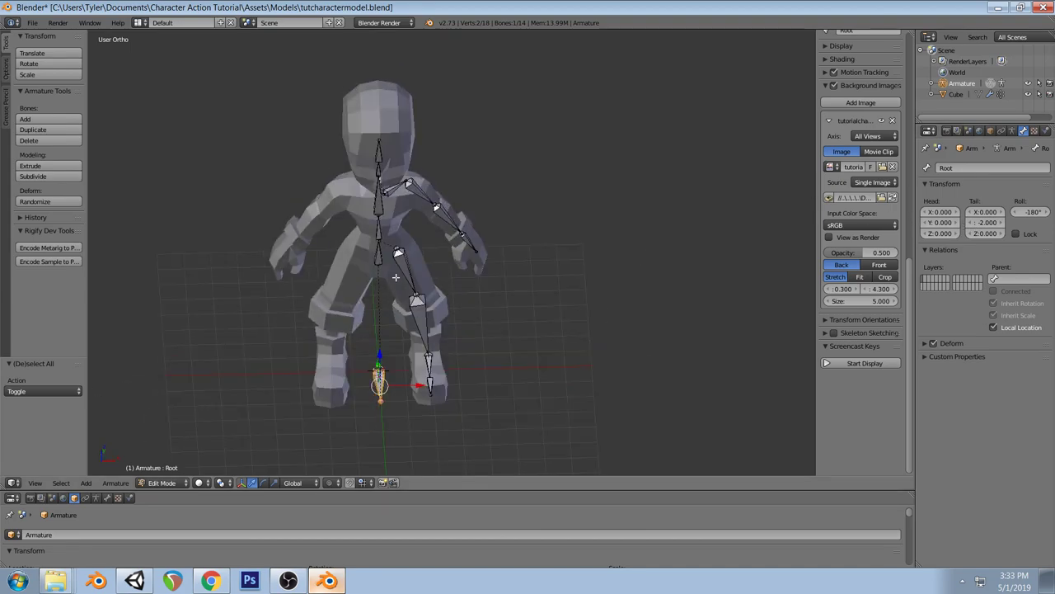
{"action": "right_click", "coordinate": [380, 257]}
{"action": "key", "text": "KP_1"}
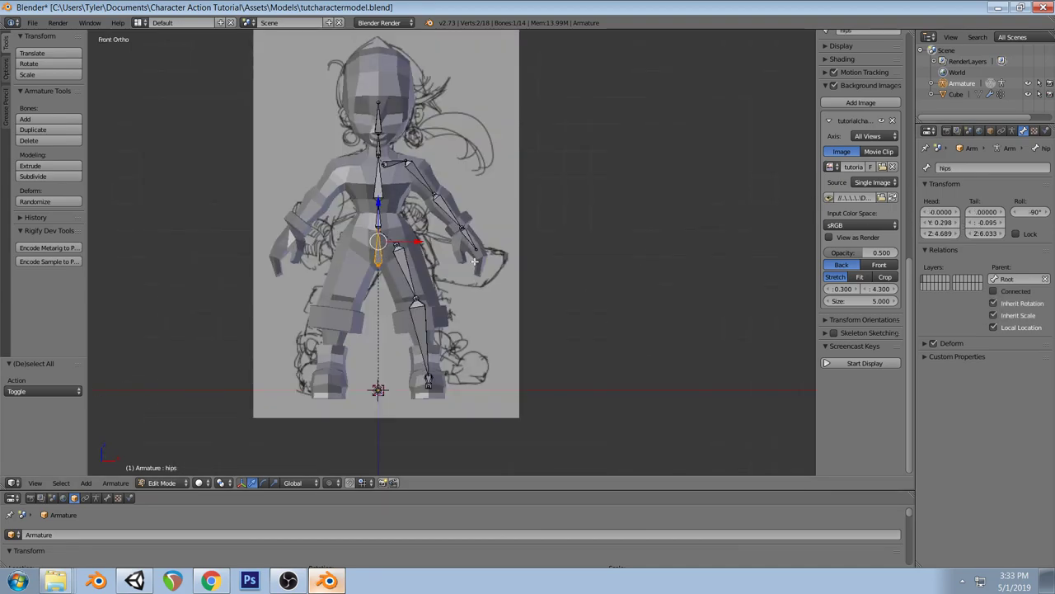
{"action": "key", "text": "r"}
{"action": "right_click", "coordinate": [510, 280]}
{"action": "key", "text": "a"}
{"action": "middle_click_drag", "start_coordinate": [510, 281], "coordinate": [581, 288]}
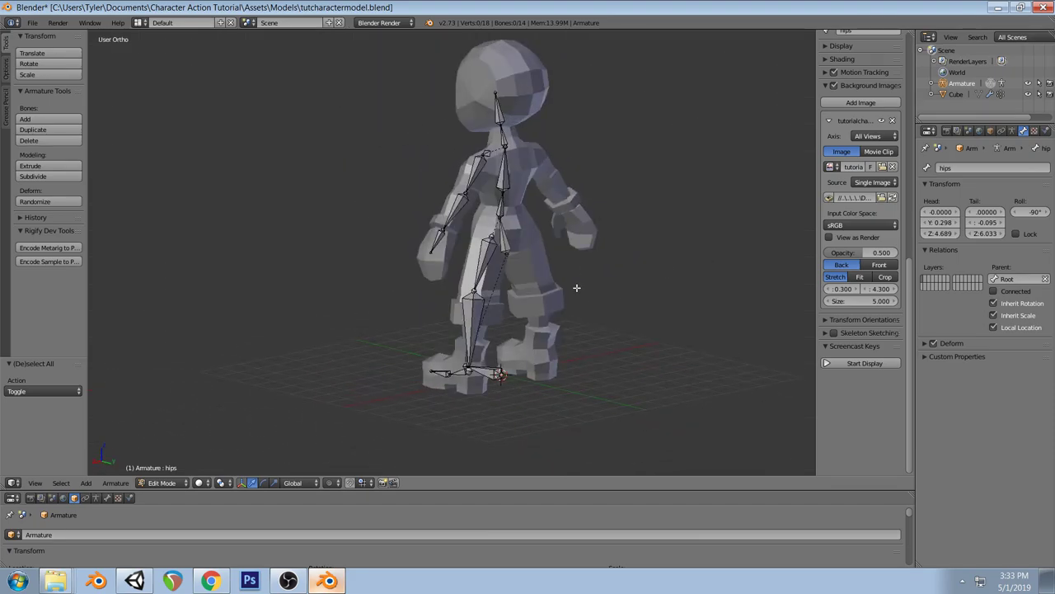
Raise the joint at the top of the stomach bone by about 0.165 along Z, then deselect all bones
{"action": "key", "text": "KP_3"}
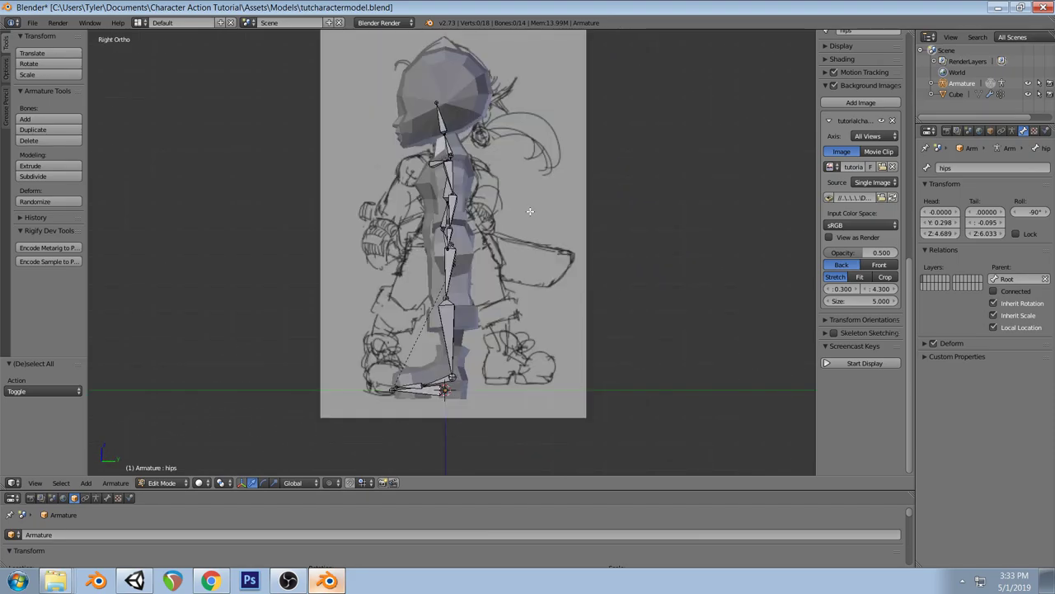
{"action": "right_click", "coordinate": [447, 203]}
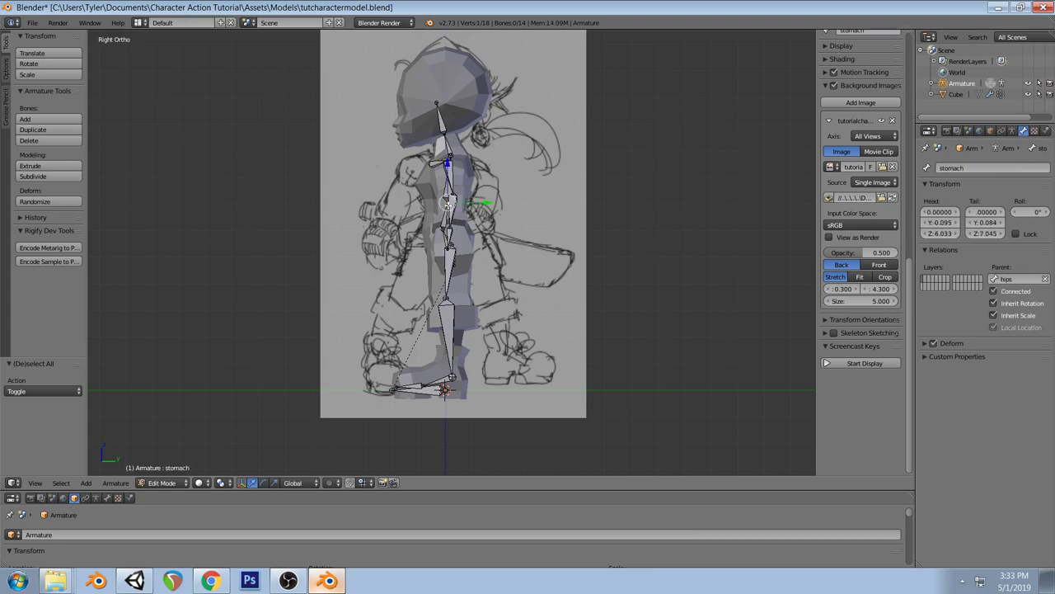
{"action": "key", "text": "KP_1"}
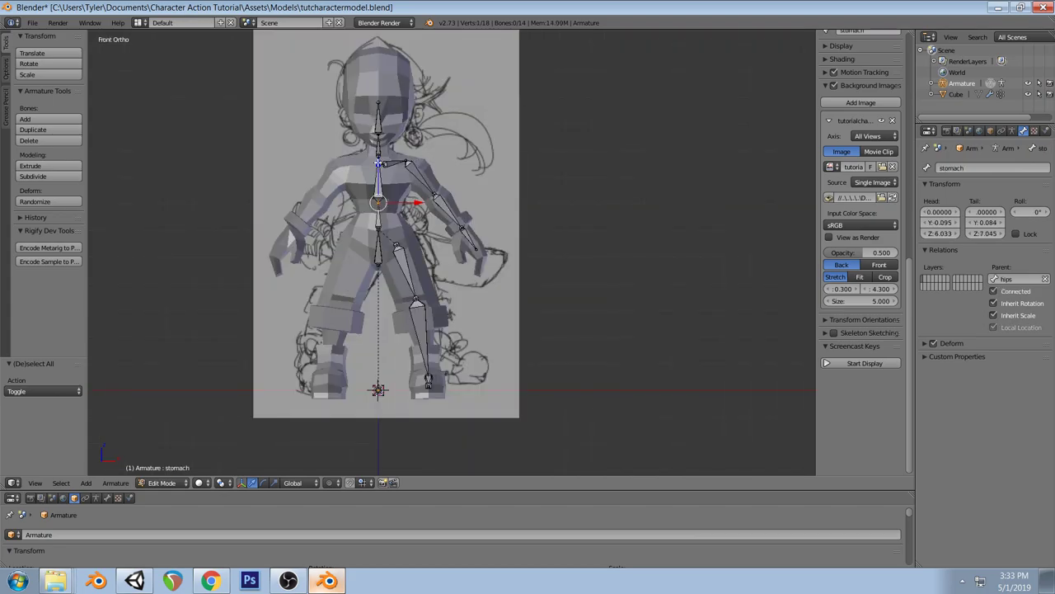
{"action": "key", "text": "g"}
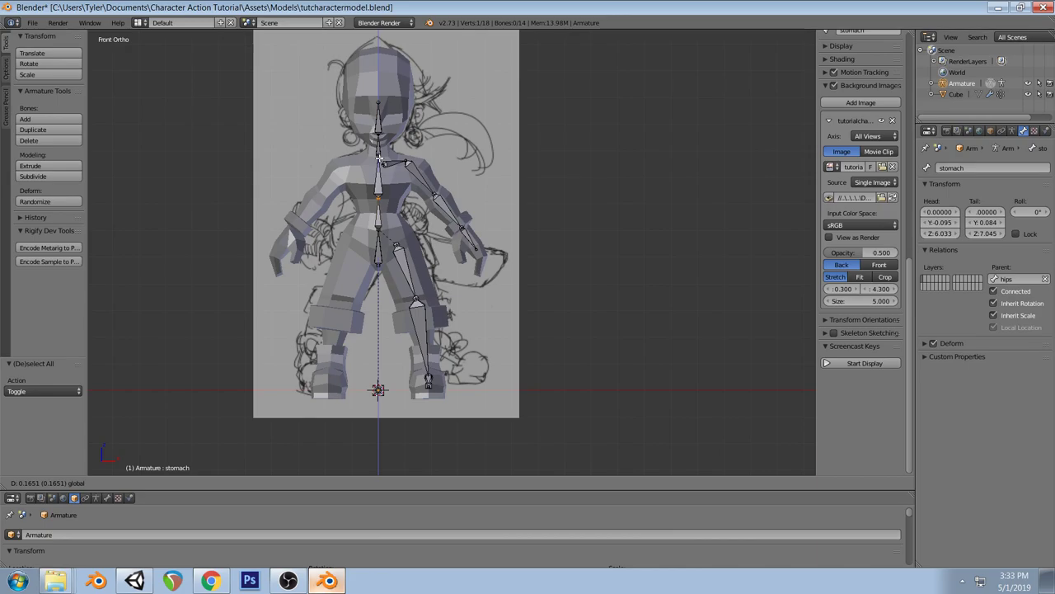
{"action": "left_click", "coordinate": [379, 158]}
{"action": "middle_click_drag", "start_coordinate": [371, 178], "coordinate": [453, 193]}
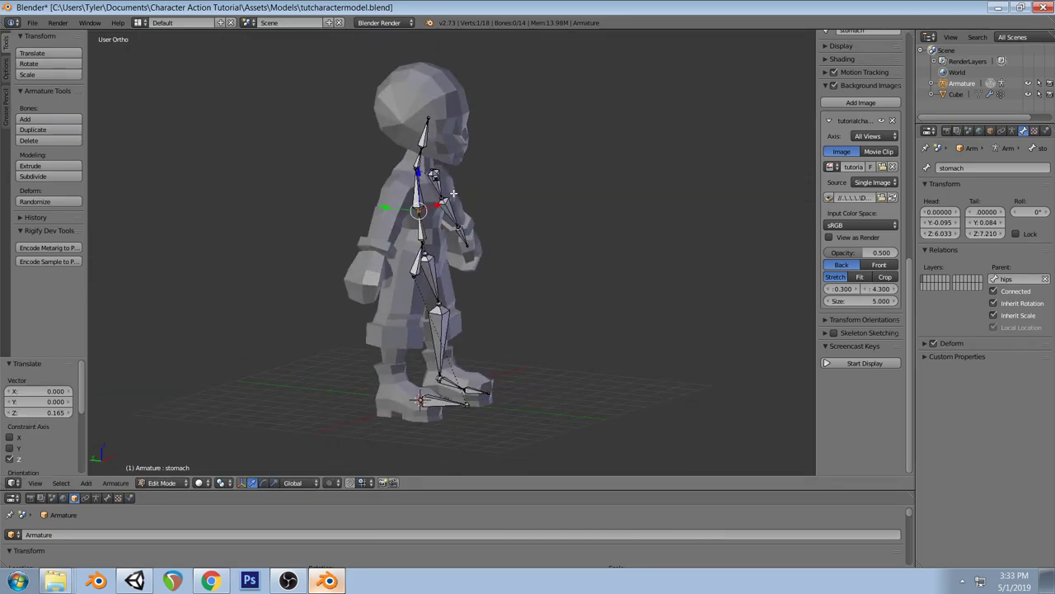
{"action": "key", "text": "KP_3"}
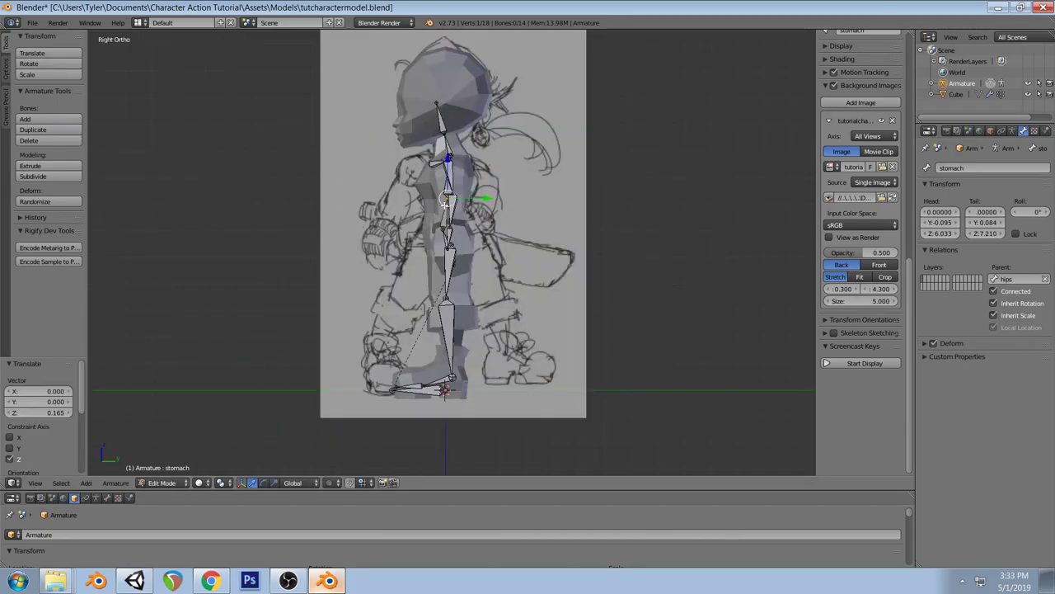
{"action": "key", "text": "KP_1"}
{"action": "key", "text": "a"}
Try lowering the joint at the top of the stomach bone by about 0.334 along Z
{"action": "middle_click_drag", "start_coordinate": [425, 222], "coordinate": [372, 230]}
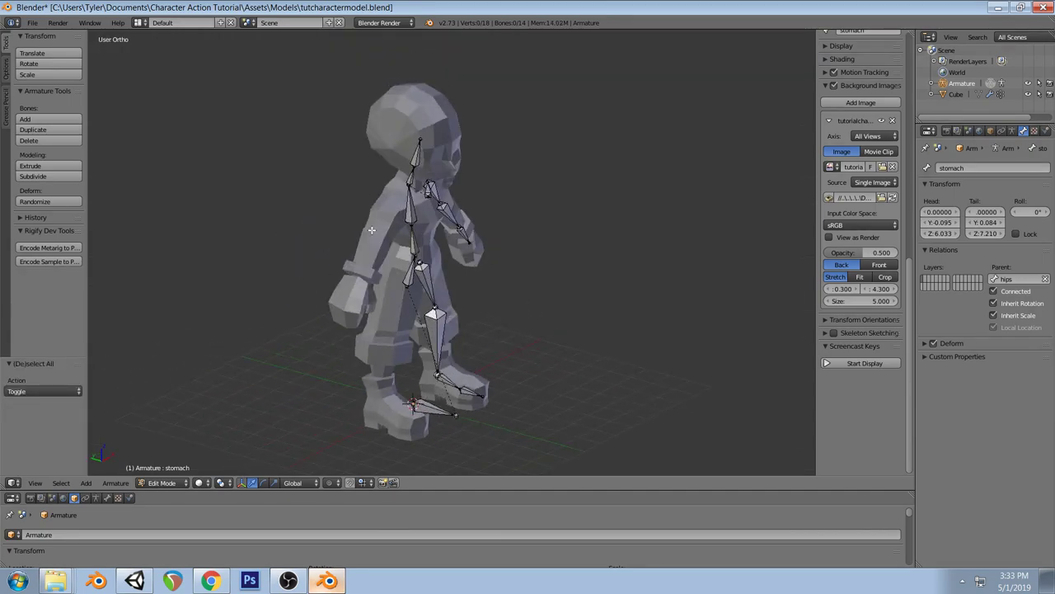
{"action": "right_click", "coordinate": [410, 213]}
{"action": "right_click", "coordinate": [412, 240], "text": "shift"}
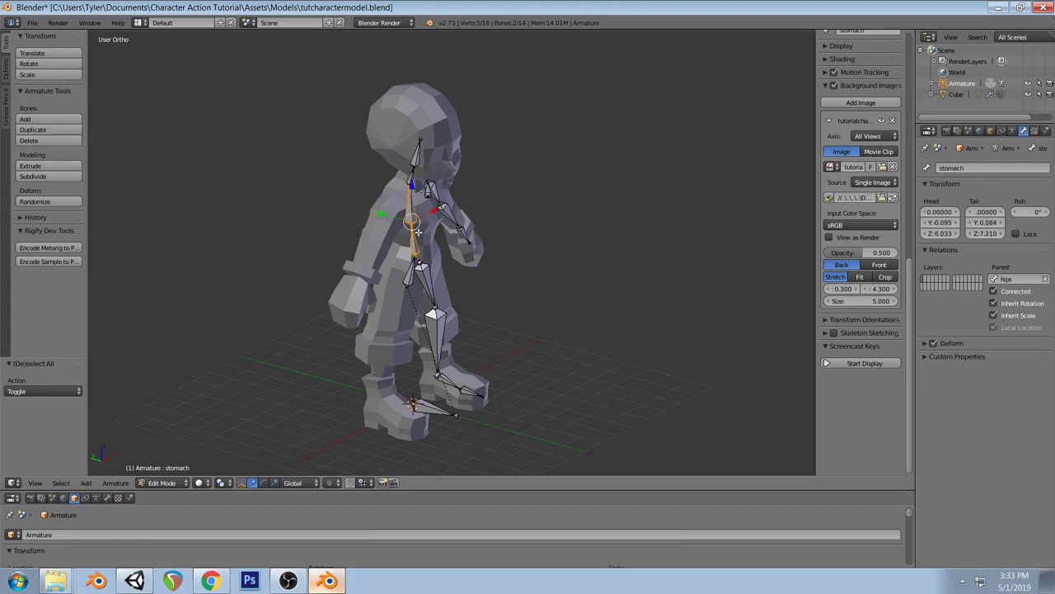
{"action": "right_click", "coordinate": [431, 214]}
{"action": "key", "text": "g"}
{"action": "key", "text": "z"}
{"action": "left_click", "coordinate": [431, 221]}
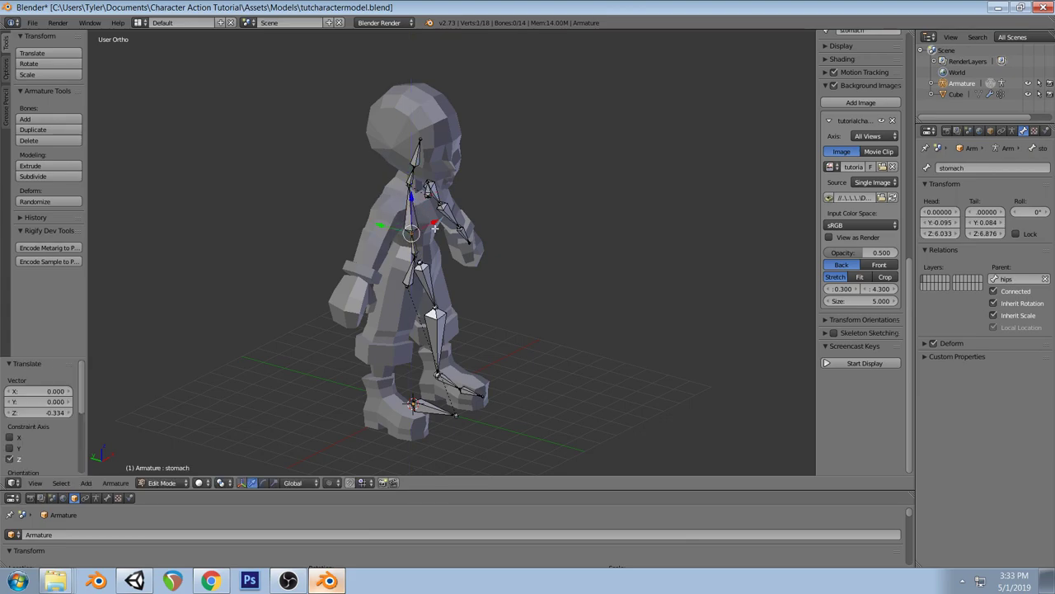
{"action": "key", "text": "a"}
In front view, move the left knee joint by about -0.041 in X and -0.248 in Z
{"action": "key", "text": "KP_1"}
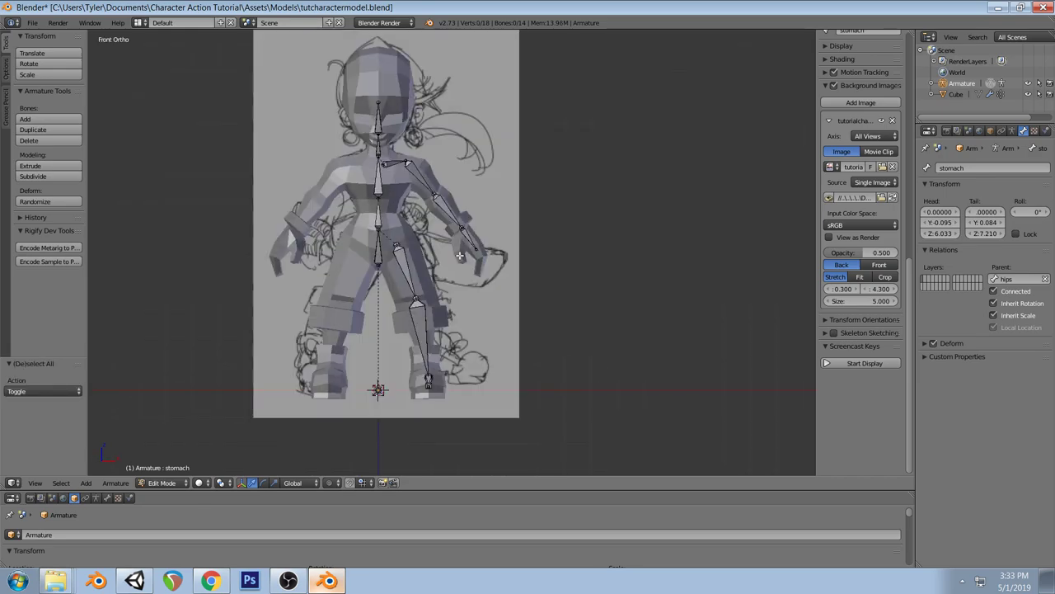
{"action": "right_click", "coordinate": [418, 298]}
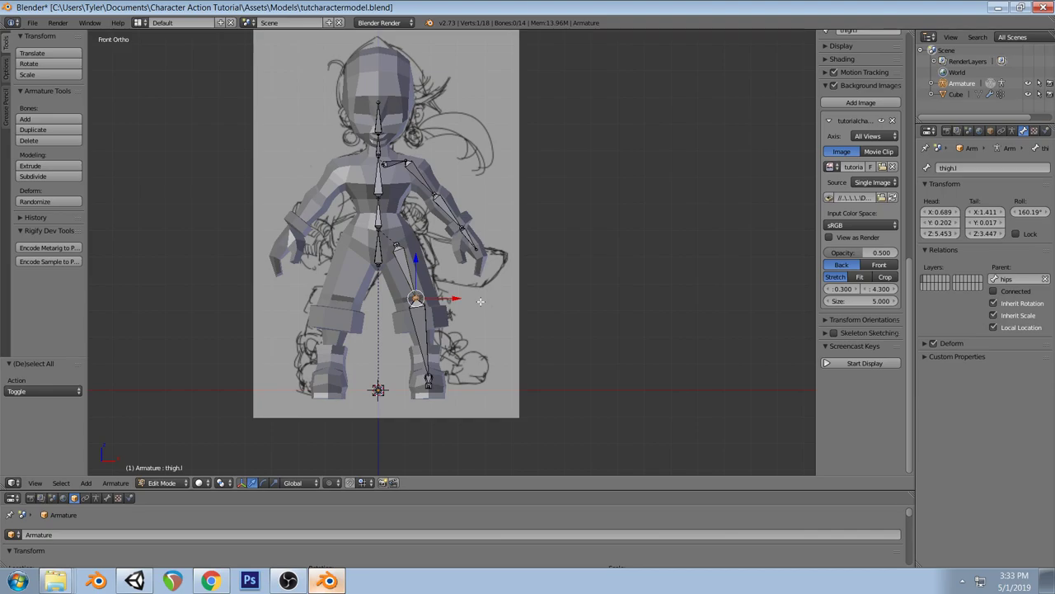
{"action": "key", "text": "g"}
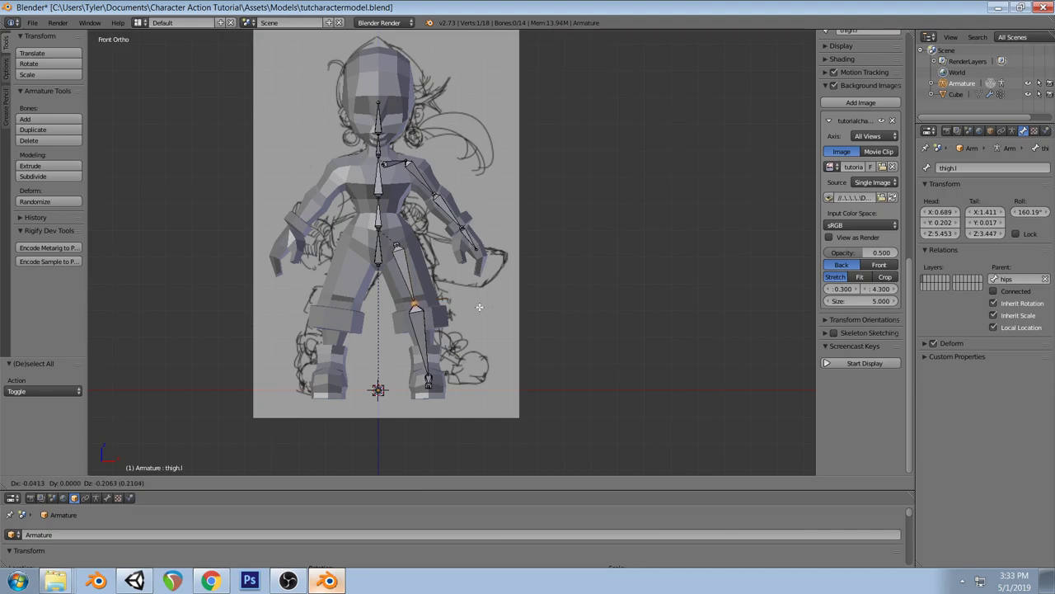
{"action": "left_click", "coordinate": [479, 307]}
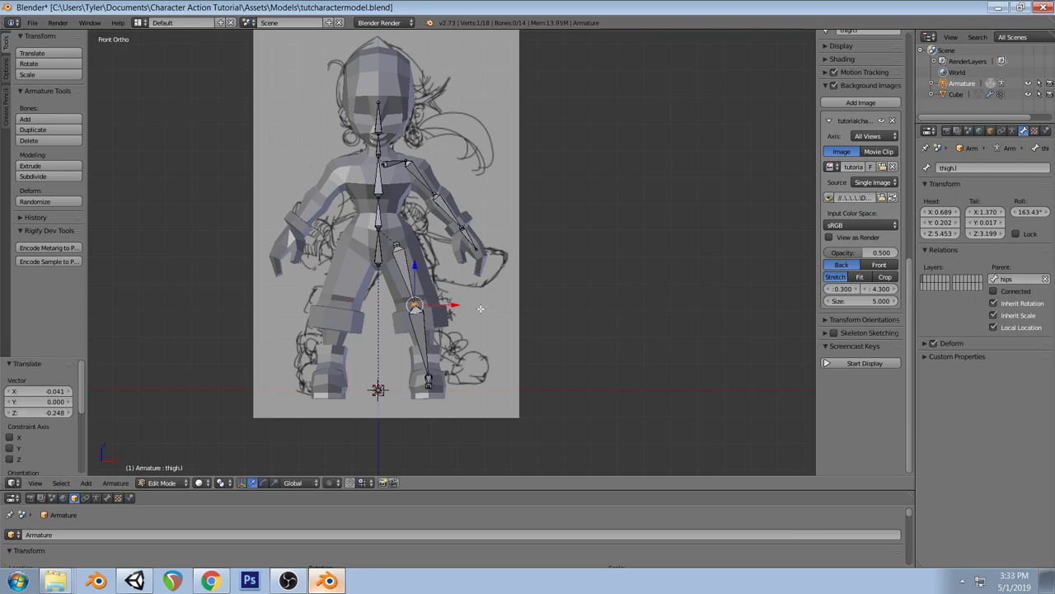
In side view, move the left ankle joint by about -0.021 in Y and 0.165 in Z
{"action": "key", "text": "KP_3"}
{"action": "right_click", "coordinate": [453, 377]}
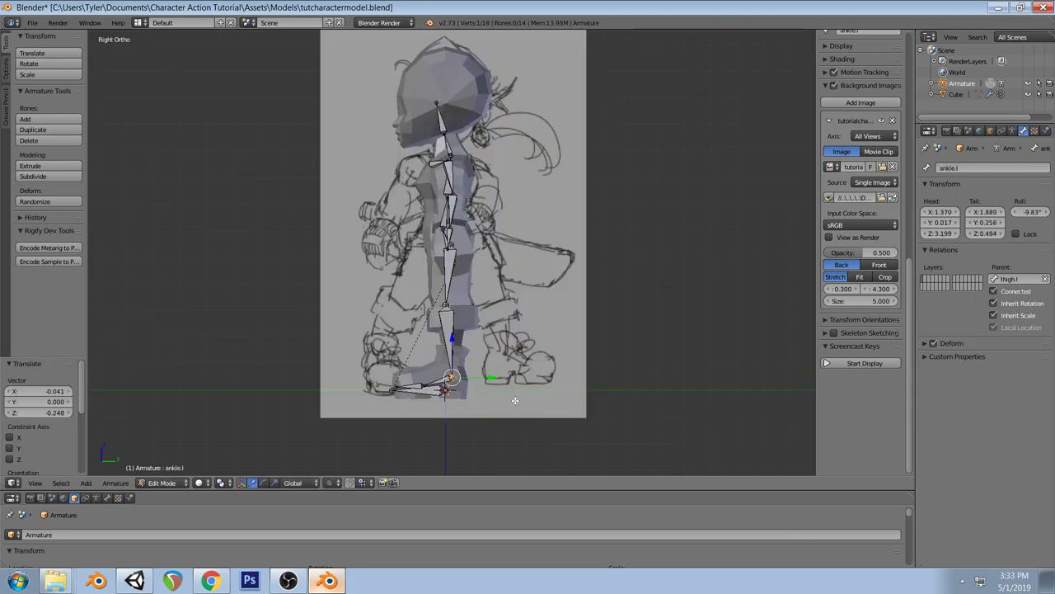
{"action": "key", "text": "g"}
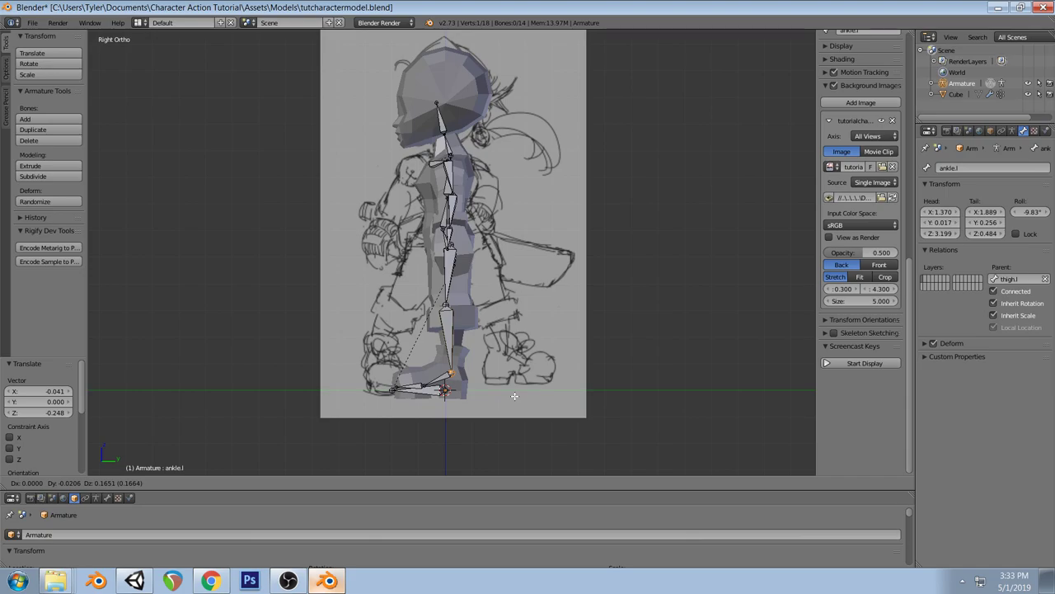
{"action": "left_click", "coordinate": [514, 396]}
In front view, lower the left wrist joint by about 0.062 along Z, then deselect all bones
{"action": "key", "text": "KP_1"}
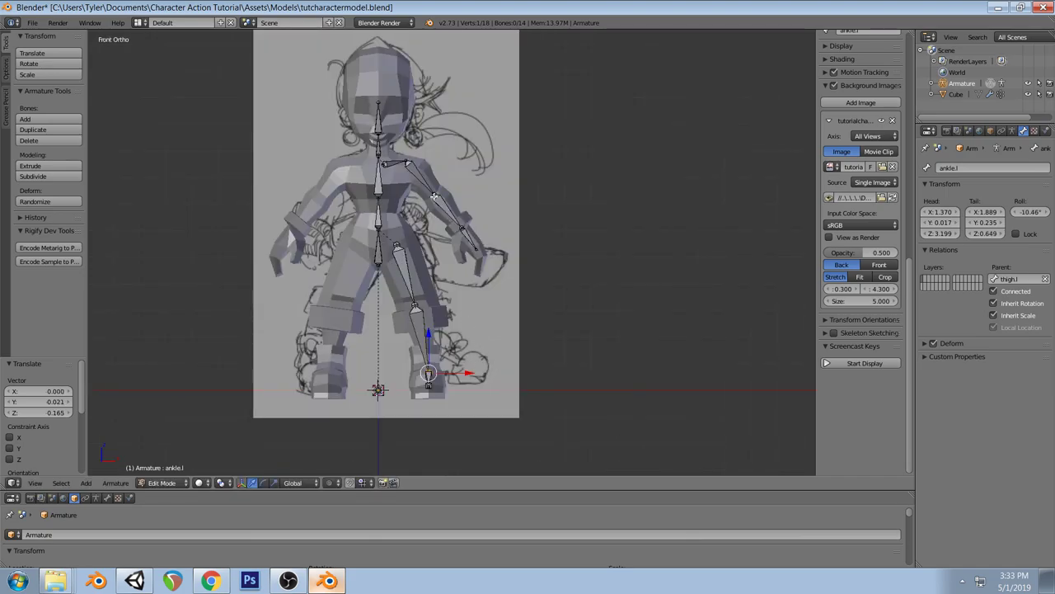
{"action": "right_click", "coordinate": [463, 229]}
{"action": "key", "text": "g"}
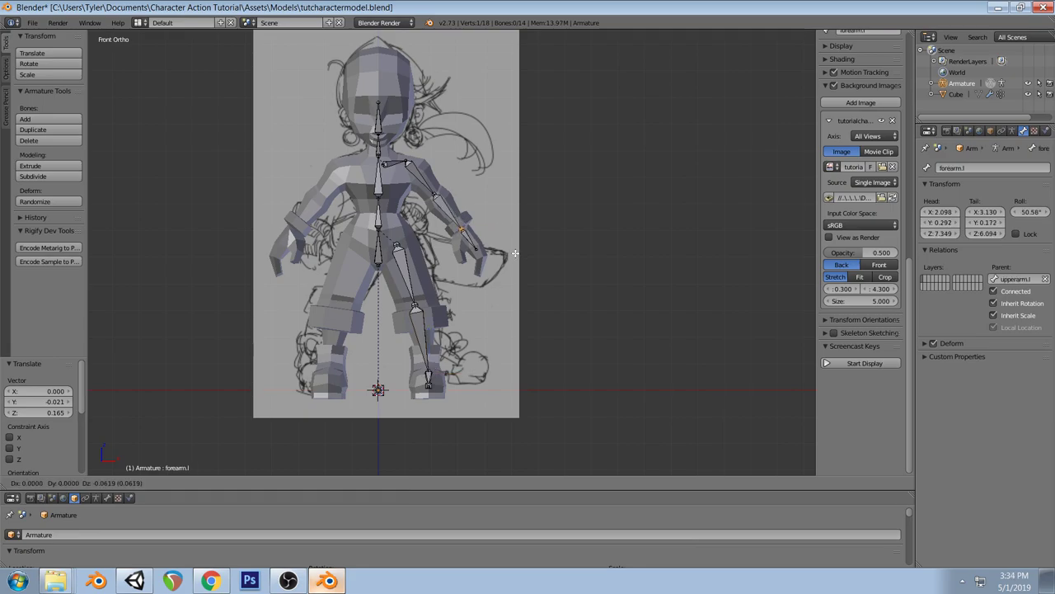
{"action": "left_click", "coordinate": [514, 254]}
{"action": "key", "text": "a"}
In side view, shift the left knee joint forward by about 0.124 along Y and deselect it
{"action": "middle_click_drag", "start_coordinate": [514, 254], "coordinate": [462, 273]}
{"action": "right_click", "coordinate": [442, 287]}
{"action": "key", "text": "KP_3"}
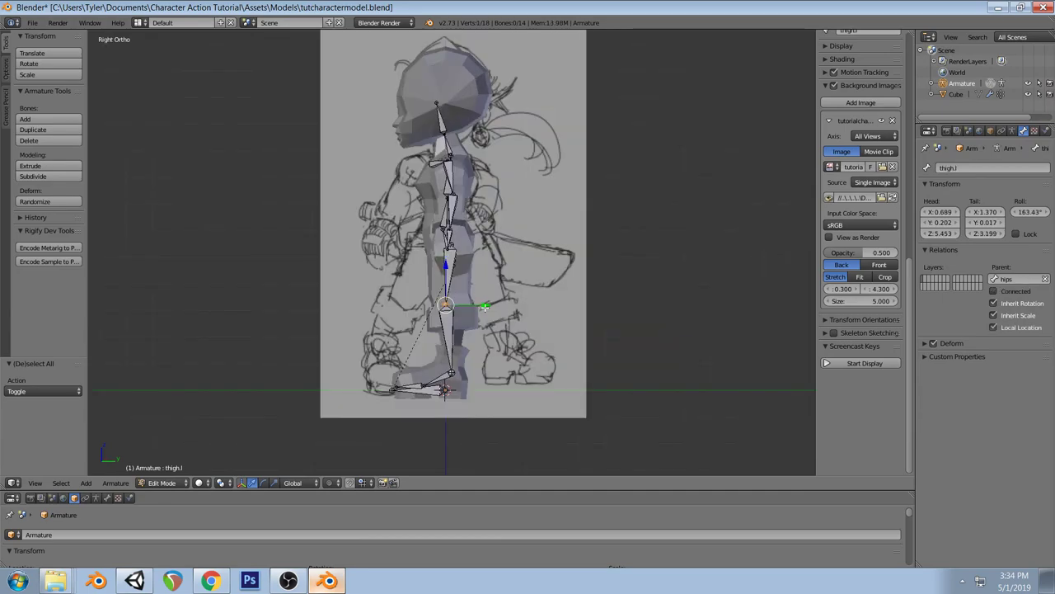
{"action": "key", "text": "g"}
{"action": "key", "text": "y"}
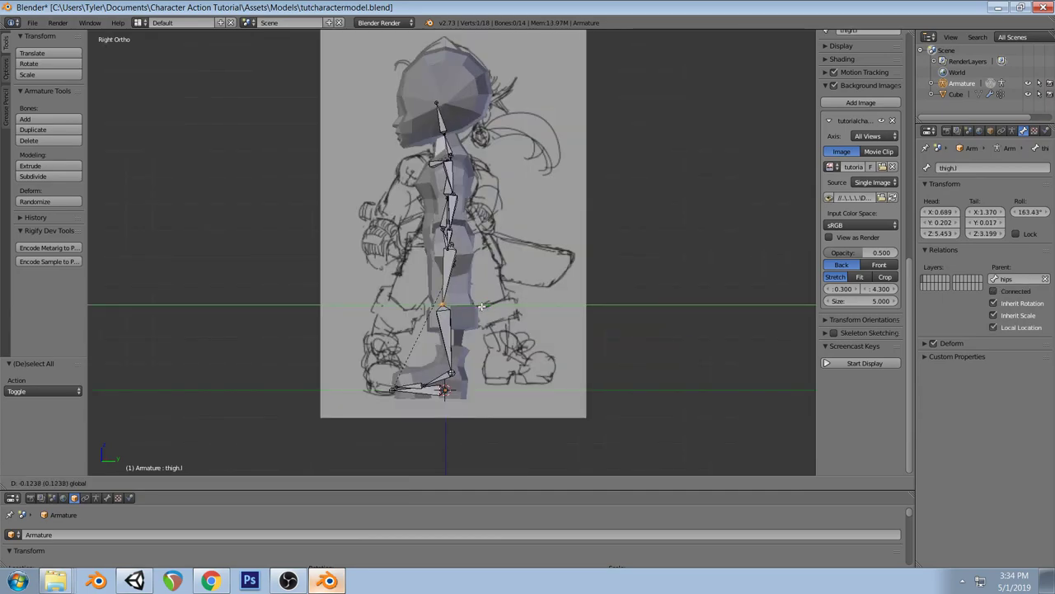
{"action": "left_click", "coordinate": [481, 306]}
{"action": "middle_click_drag", "start_coordinate": [487, 284], "coordinate": [469, 236]}
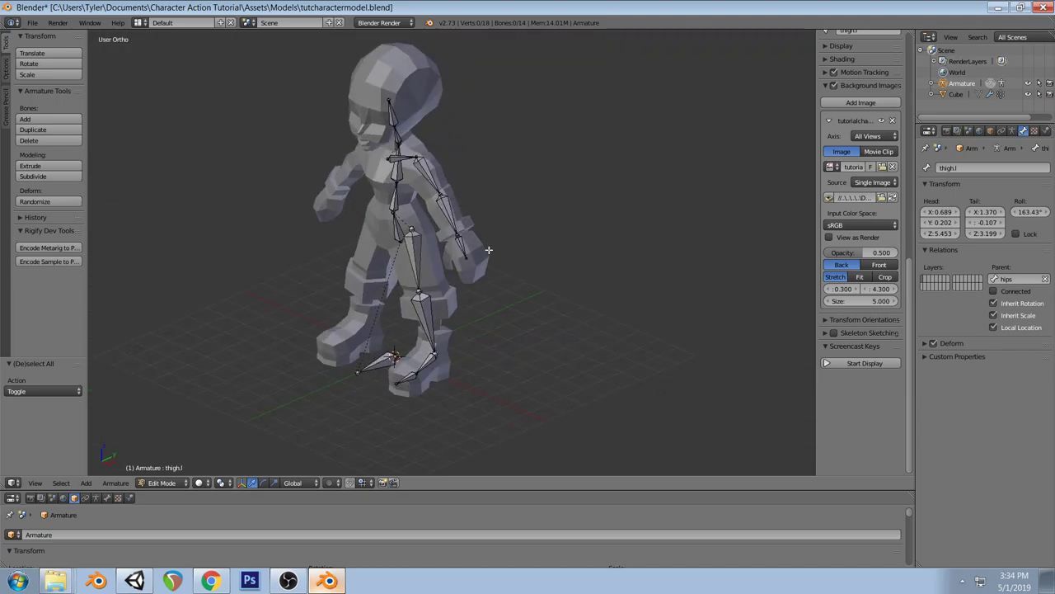
Select all left collar, arm, hand, leg, foot and toe bones in front view and duplicate them in place
{"action": "key", "text": "KP_1"}
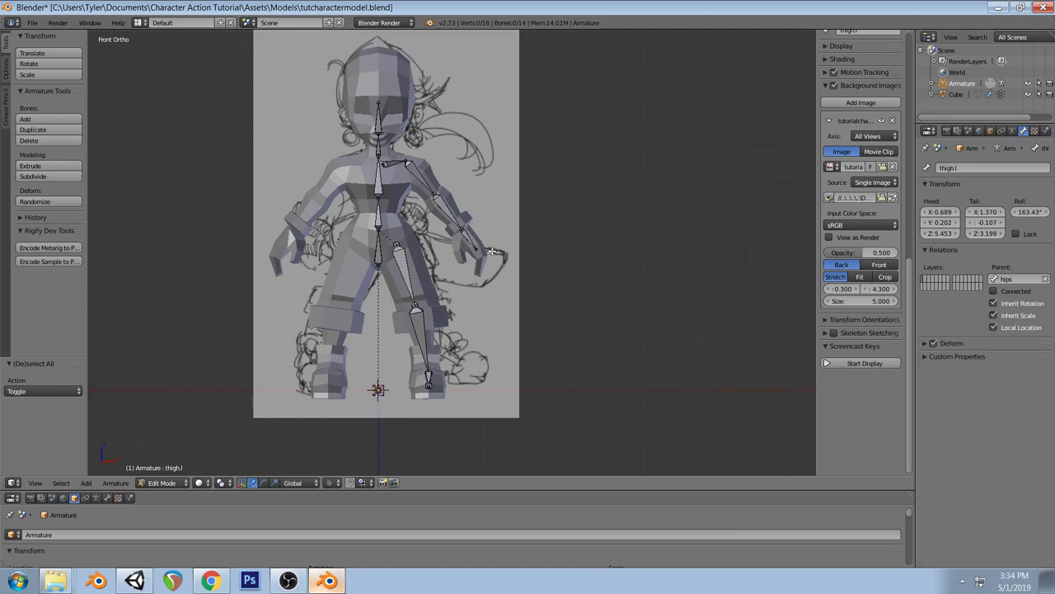
{"action": "right_click", "coordinate": [396, 163]}
{"action": "right_click", "coordinate": [418, 173], "text": "shift"}
{"action": "right_click", "coordinate": [439, 197], "text": "shift"}
{"action": "right_click", "coordinate": [464, 240], "text": "shift"}
{"action": "right_click", "coordinate": [403, 266], "text": "shift"}
{"action": "right_click", "coordinate": [420, 326], "text": "shift"}
{"action": "right_click", "coordinate": [431, 372], "text": "shift"}
{"action": "right_click", "coordinate": [429, 384], "text": "shift"}
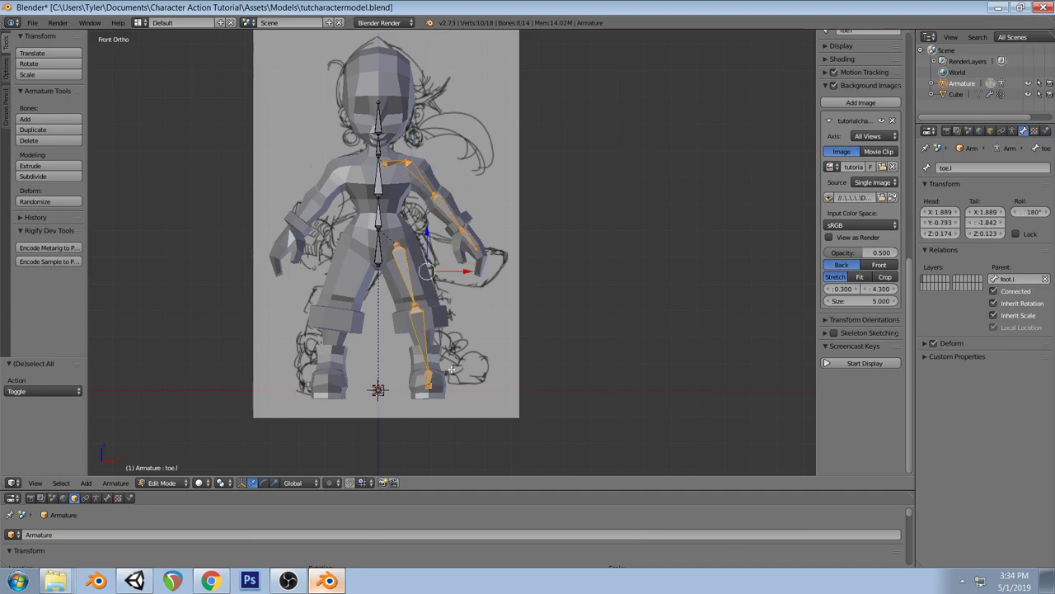
{"action": "key", "text": "shift+d"}
{"action": "right_click", "coordinate": [499, 350]}
Try the Mirror command on the duplicated left-side bones, then delete the duplicates
{"action": "key", "text": "space"}
{"action": "type", "text": "mirror"}
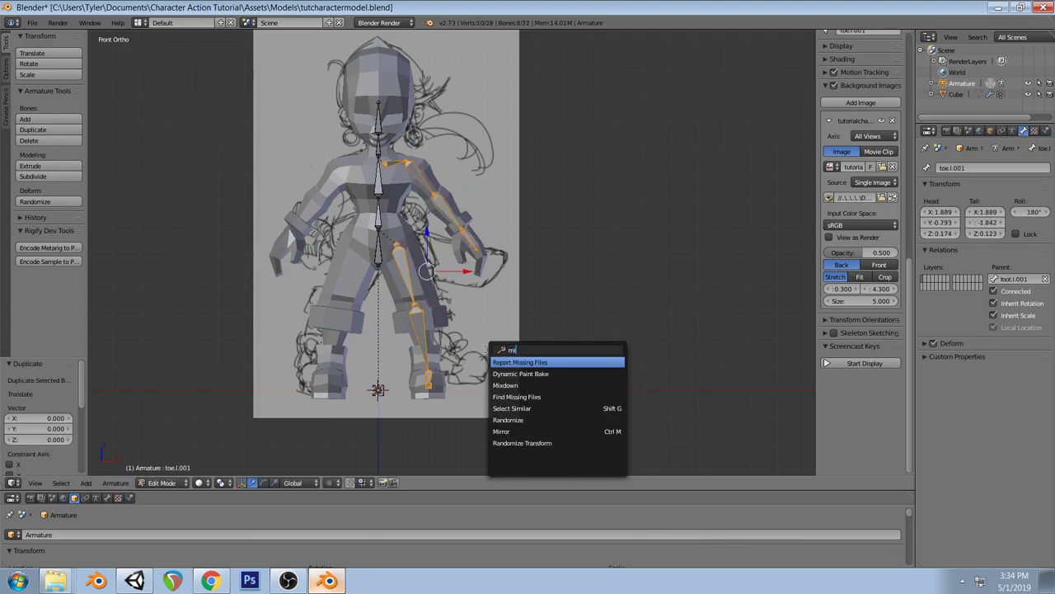
{"action": "key", "text": "Return"}
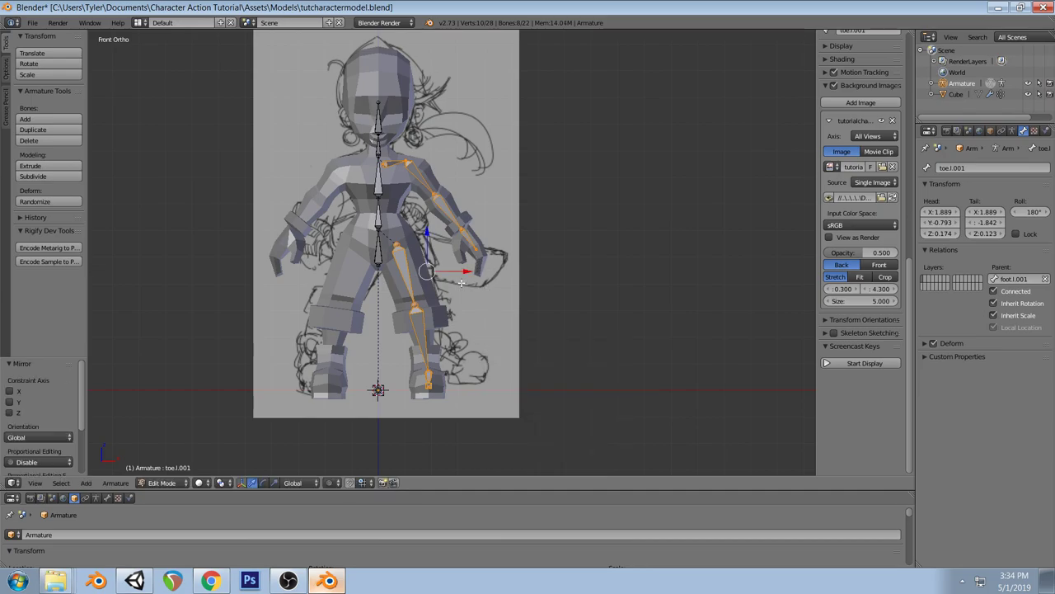
{"action": "key", "text": "x"}
{"action": "left_click", "coordinate": [425, 279]}
{"action": "key", "text": "x"}
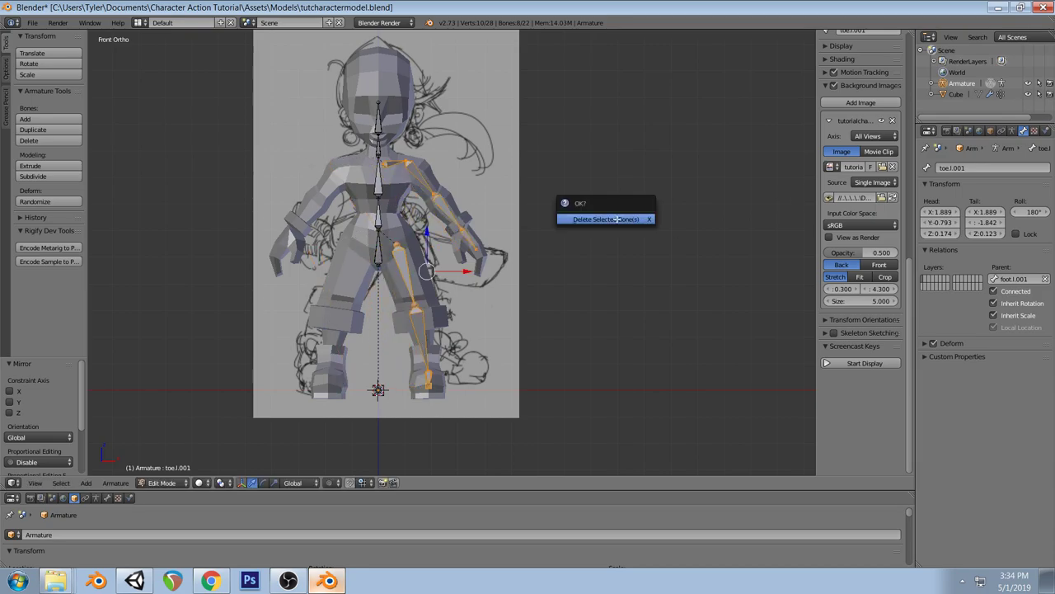
{"action": "left_click", "coordinate": [616, 219]}
Select the original left collar, arm, hand, leg, foot and toe bones in front view
{"action": "right_click", "coordinate": [427, 316]}
{"action": "right_click", "coordinate": [422, 342], "text": "shift"}
{"action": "right_click", "coordinate": [417, 175], "text": "shift"}
{"action": "right_click", "coordinate": [454, 219], "text": "shift"}
{"action": "right_click", "coordinate": [465, 239], "text": "shift"}
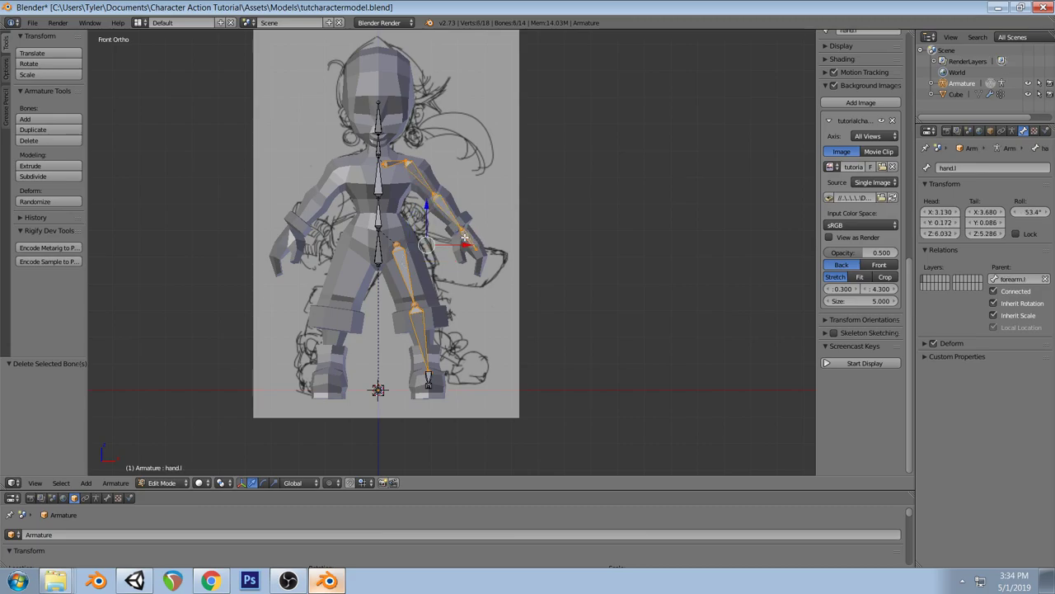
{"action": "right_click", "coordinate": [429, 384], "text": "shift"}
{"action": "right_click", "coordinate": [422, 334], "text": "shift"}
{"action": "right_click", "coordinate": [428, 381], "text": "shift"}
Try interactively mirroring the selected left-side bones along the Y and Z axes, then undo the mirror
{"action": "key", "text": "space"}
{"action": "type", "text": "Mirro"}
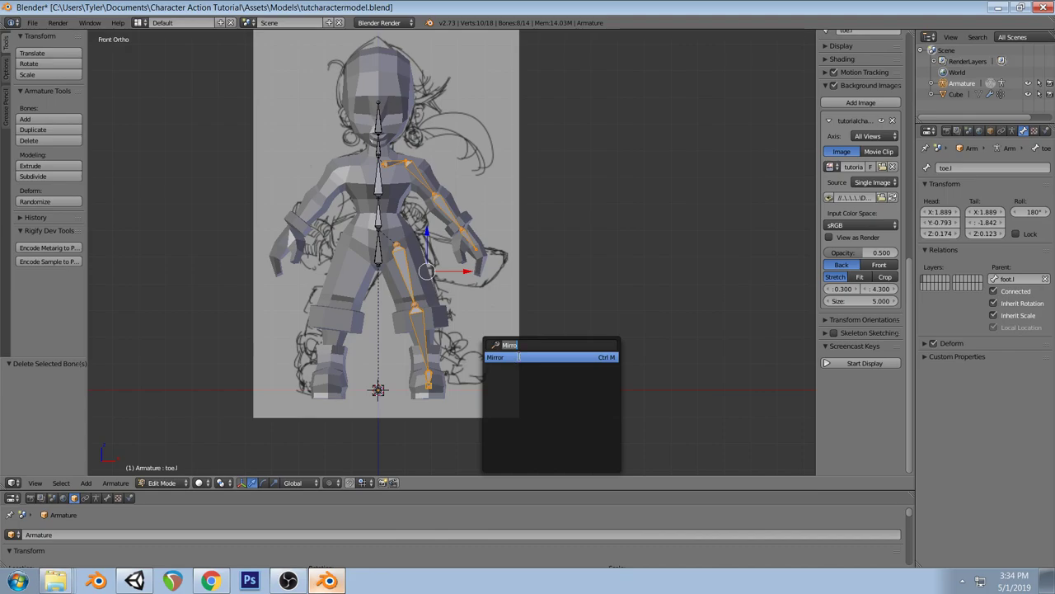
{"action": "left_click", "coordinate": [519, 357]}
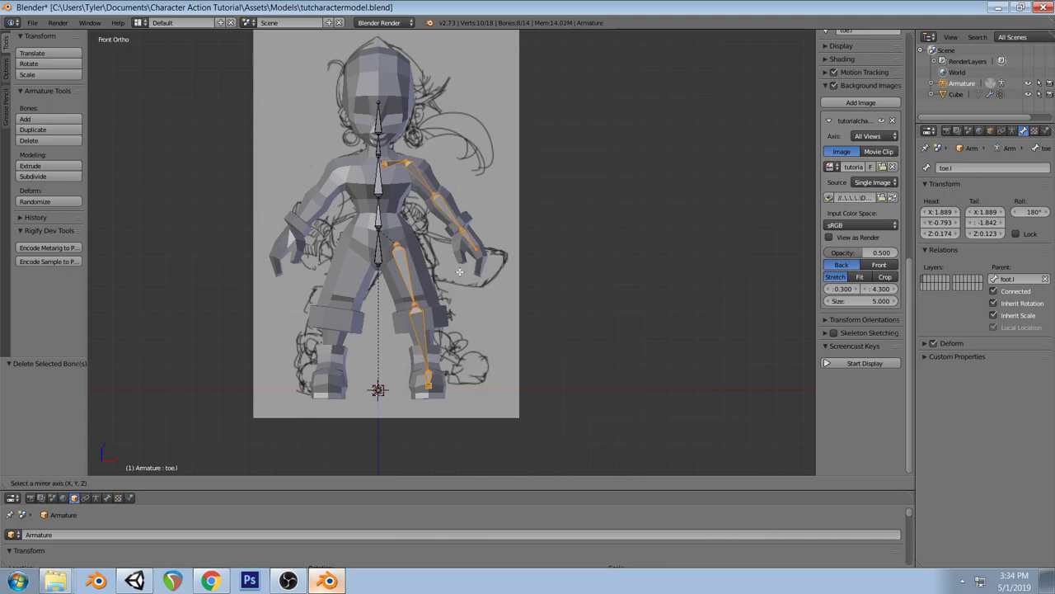
{"action": "key", "text": "z"}
{"action": "key", "text": "z"}
{"action": "key", "text": "z"}
{"action": "key", "text": "z"}
{"action": "key", "text": "z"}
{"action": "key", "text": "y"}
{"action": "key", "text": "y"}
{"action": "key", "text": "y"}
{"action": "key", "text": "z"}
{"action": "key", "text": "z"}
{"action": "key", "text": "z"}
{"action": "key", "text": "z"}
{"action": "key", "text": "Return"}
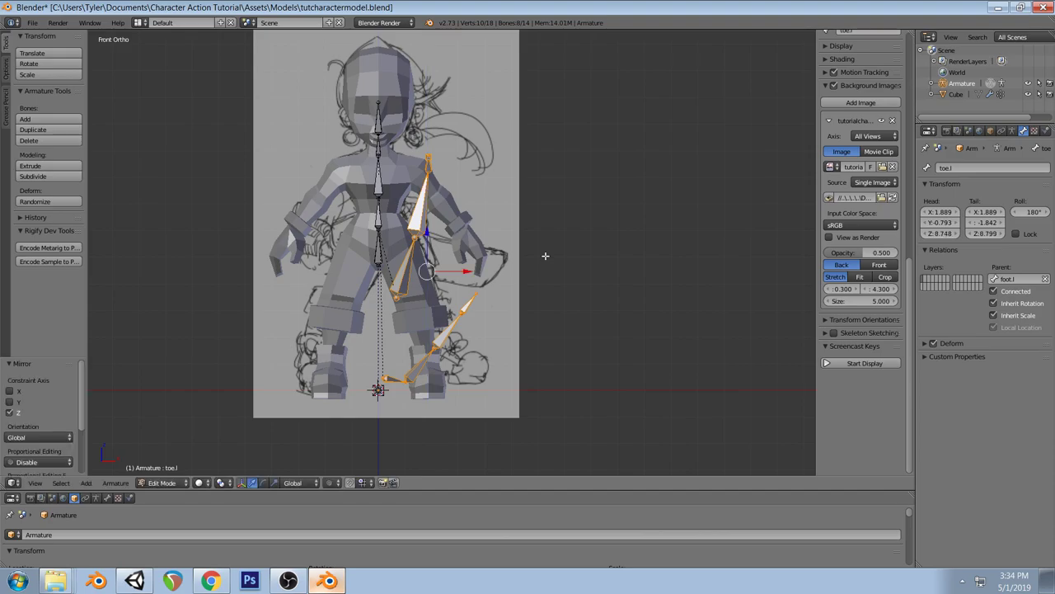
{"action": "key", "text": "ctrl+z"}
Clear the selection and select the left collar, arm, hand, leg, foot and toe bones in an angled view
{"action": "key", "text": "a"}
{"action": "middle_click_drag", "start_coordinate": [545, 256], "coordinate": [488, 295]}
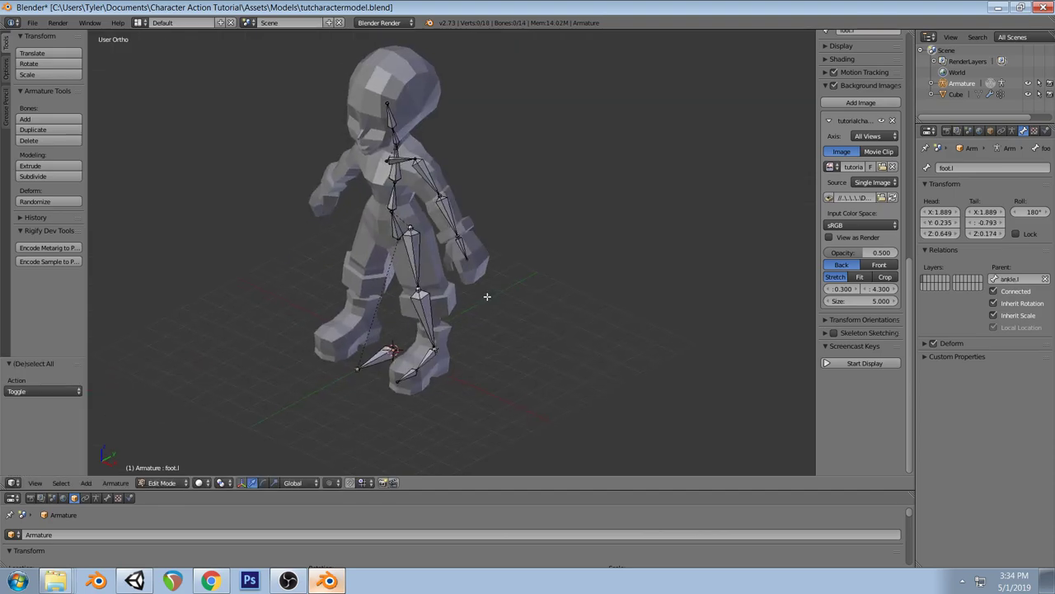
{"action": "right_click", "coordinate": [418, 252]}
{"action": "right_click", "coordinate": [405, 162], "text": "shift"}
{"action": "right_click", "coordinate": [427, 174], "text": "shift"}
{"action": "right_click", "coordinate": [441, 202], "text": "shift"}
{"action": "right_click", "coordinate": [462, 250], "text": "shift"}
{"action": "right_click", "coordinate": [426, 323], "text": "shift"}
{"action": "right_click", "coordinate": [421, 363], "text": "shift"}
{"action": "right_click", "coordinate": [411, 366], "text": "shift"}
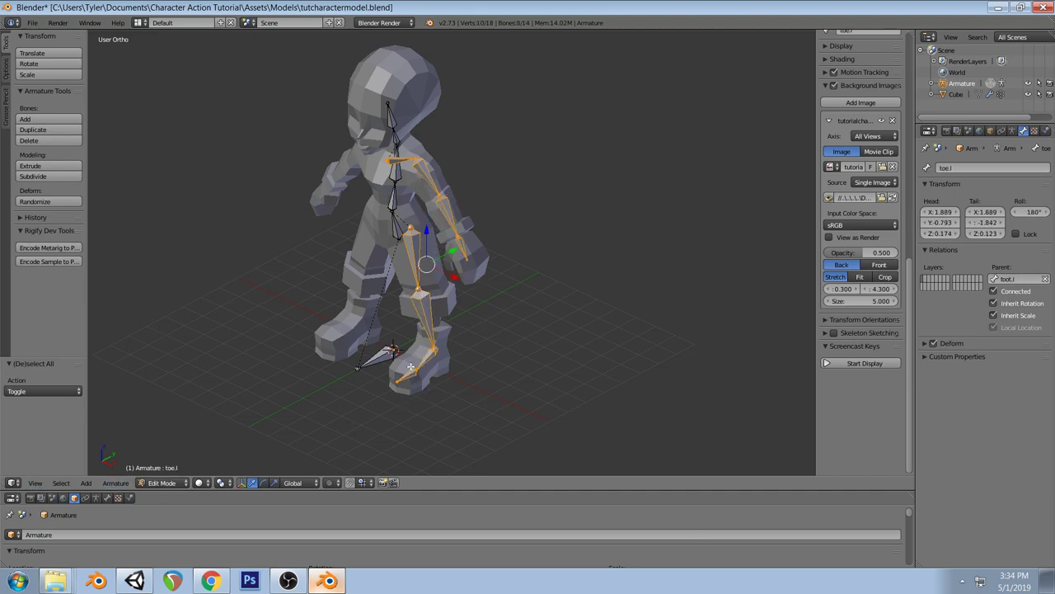
Try mirroring the selected left-side bones along global X
{"action": "left_click", "coordinate": [117, 483]}
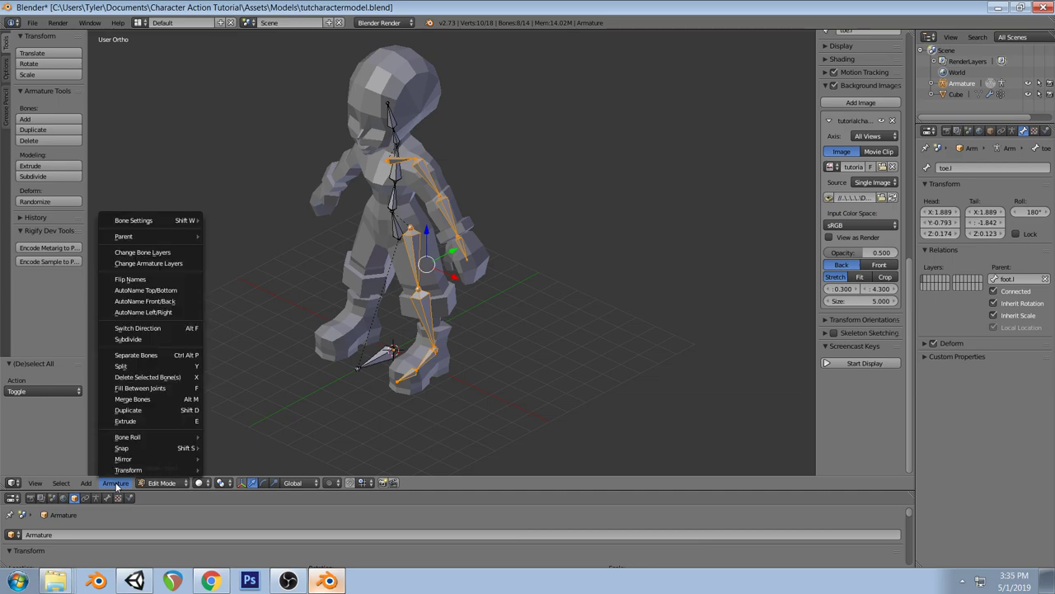
{"action": "mouse_move", "coordinate": [131, 464]}
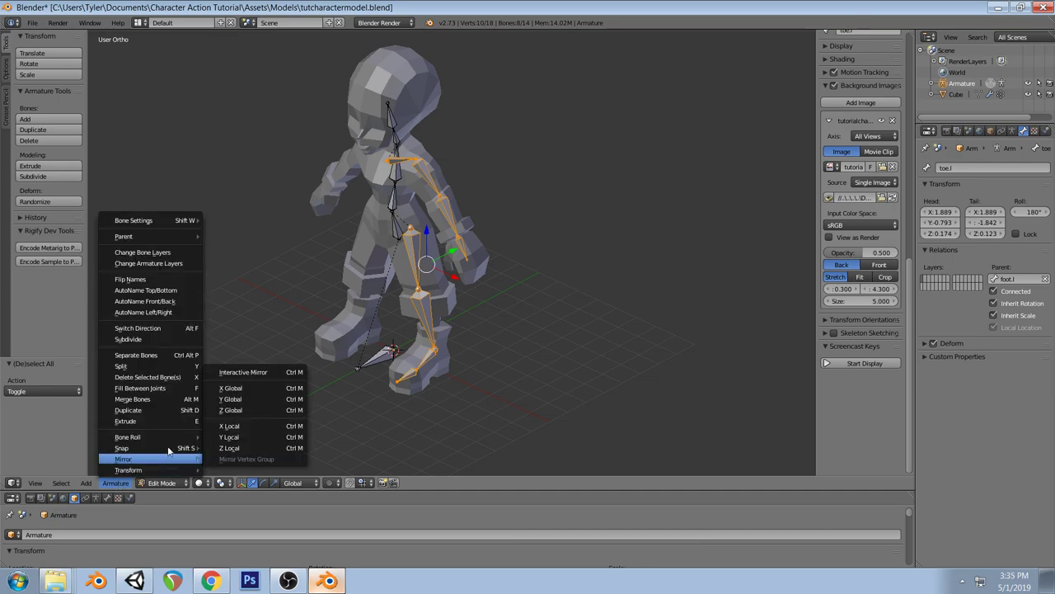
{"action": "left_click", "coordinate": [243, 387]}
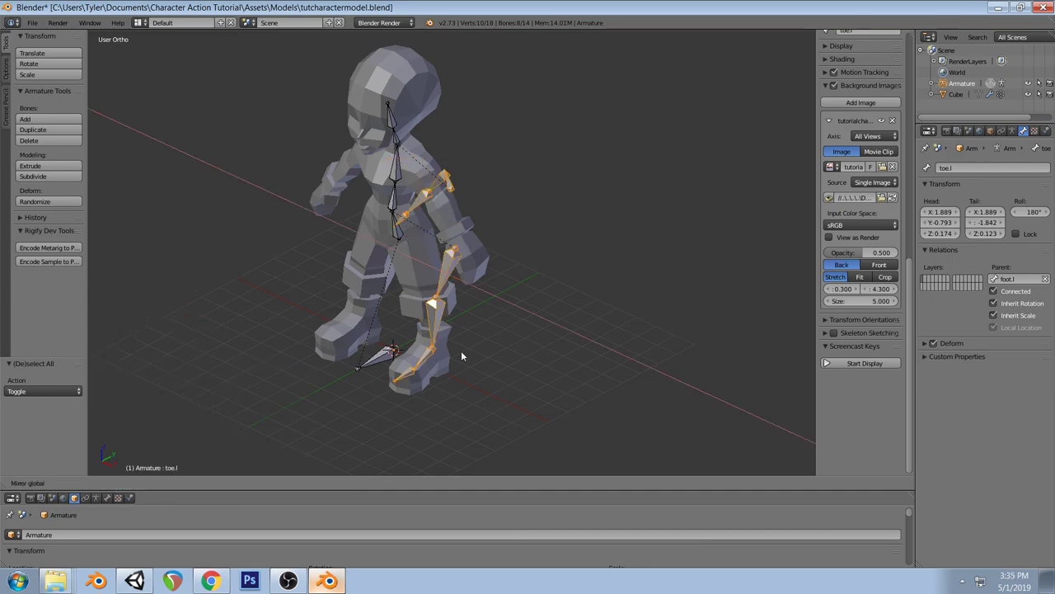
{"action": "left_click", "coordinate": [552, 247]}
Duplicate the selected left arm and leg bones in place
{"action": "key", "text": "shift+d"}
{"action": "key", "text": "Escape"}
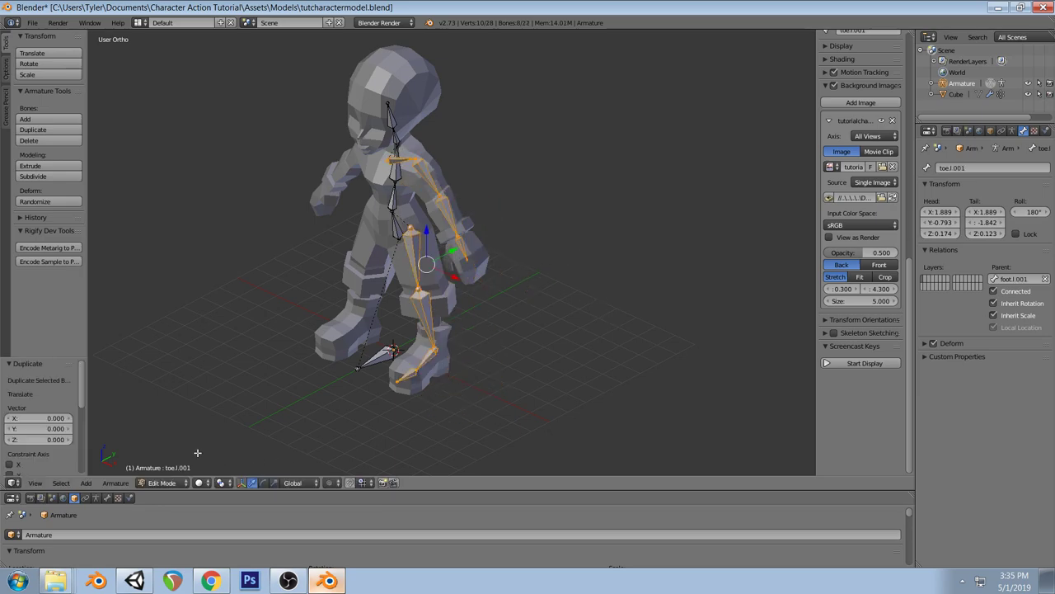
Mirror the duplicated left arm and leg bones along global X
{"action": "left_click", "coordinate": [115, 483]}
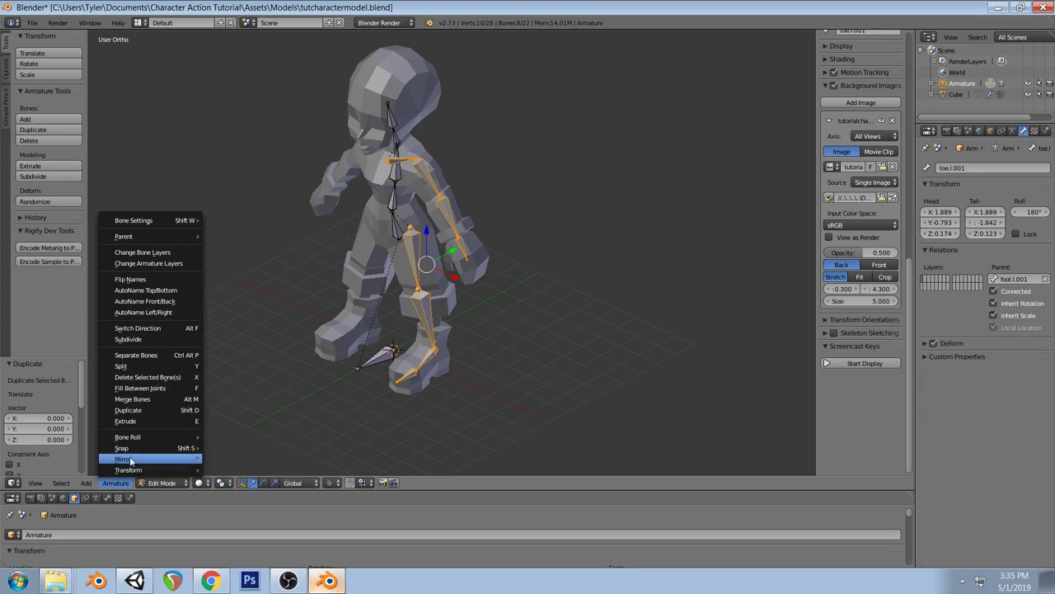
{"action": "mouse_move", "coordinate": [130, 460]}
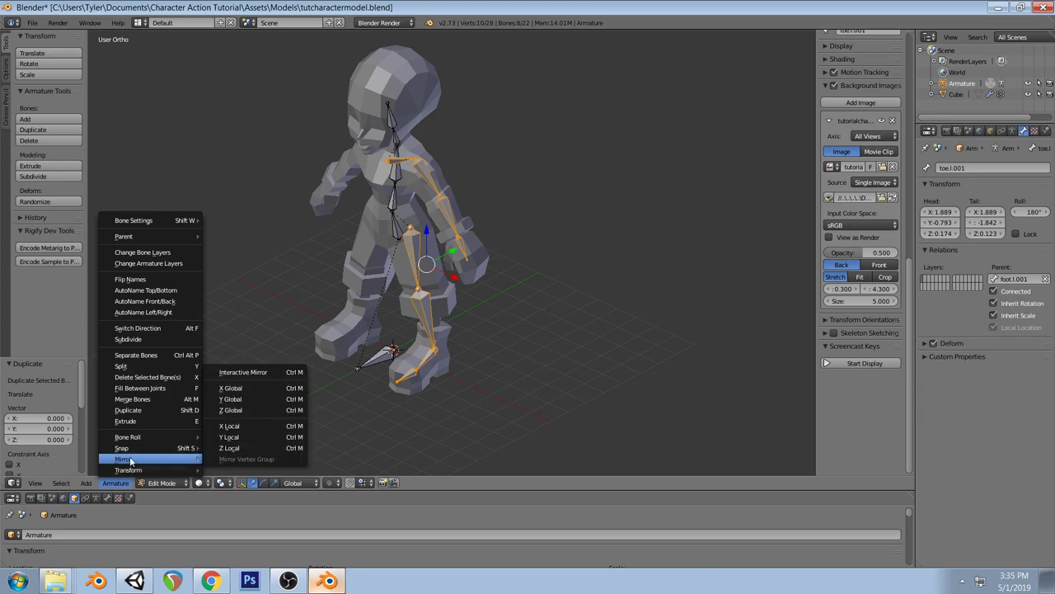
{"action": "left_click", "coordinate": [235, 387]}
{"action": "left_click", "coordinate": [543, 372]}
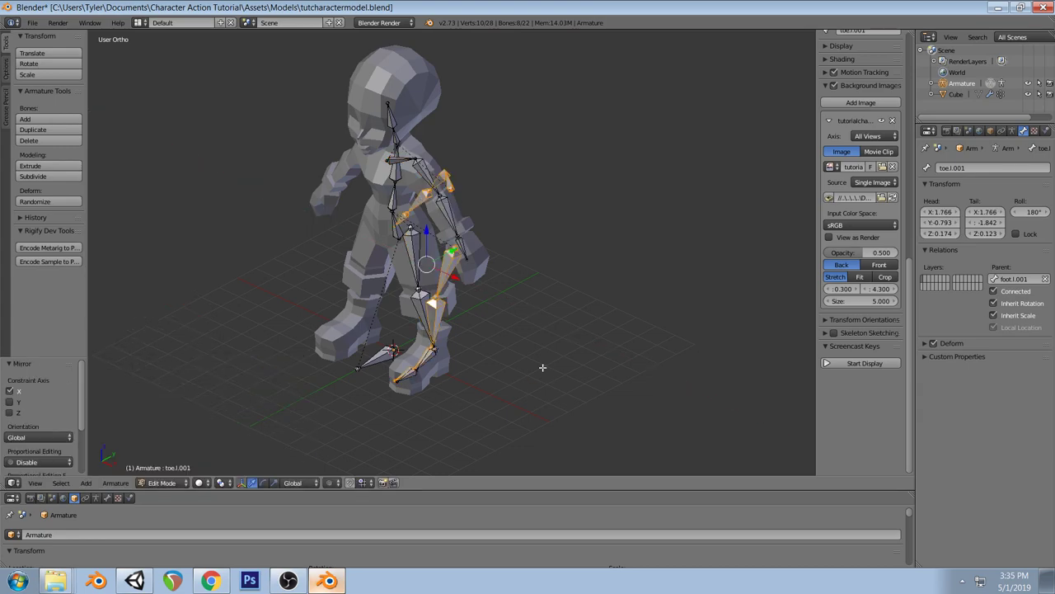
In the front view, move the mirrored bones -3.7 along X onto the character's right side and clear the selection
{"action": "key", "text": "KP_1"}
{"action": "key", "text": "g"}
{"action": "key", "text": "x"}
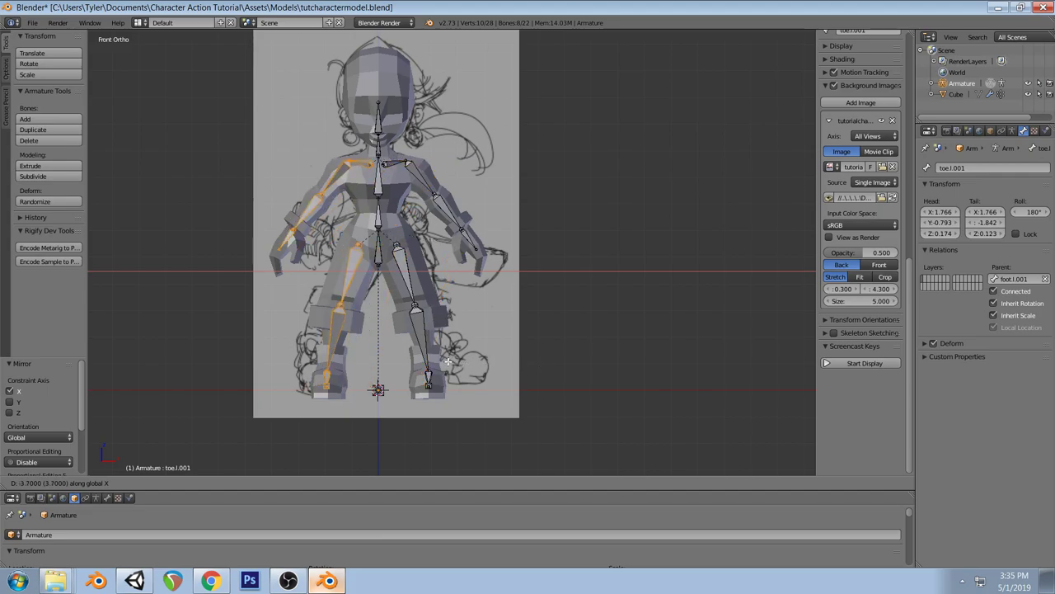
{"action": "left_click", "coordinate": [448, 360]}
{"action": "key", "text": "a"}
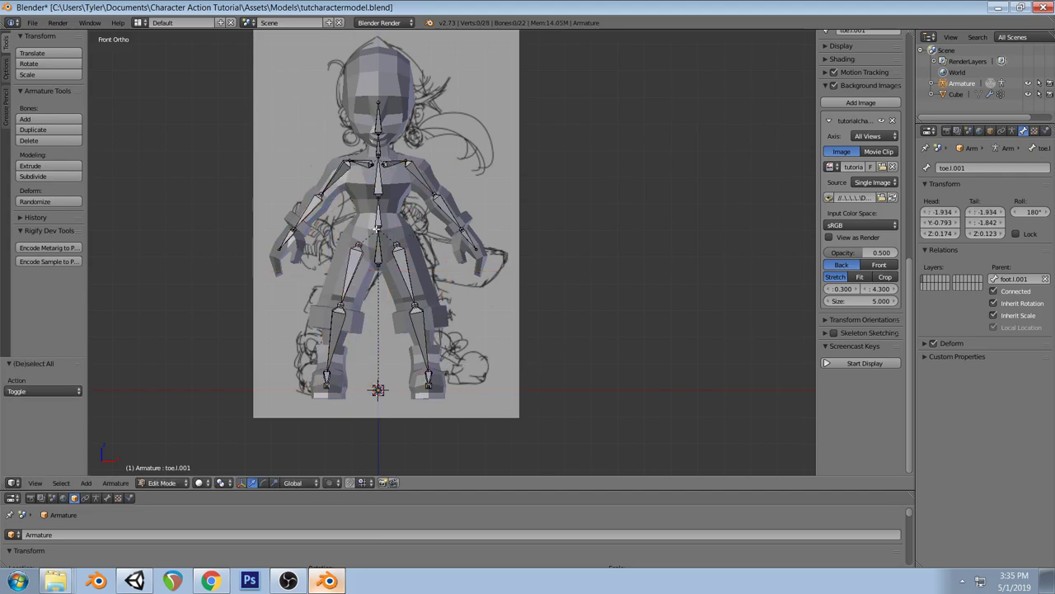
{"action": "scroll", "coordinate": [367, 254], "scroll_direction": "up", "scroll_amount": 3}
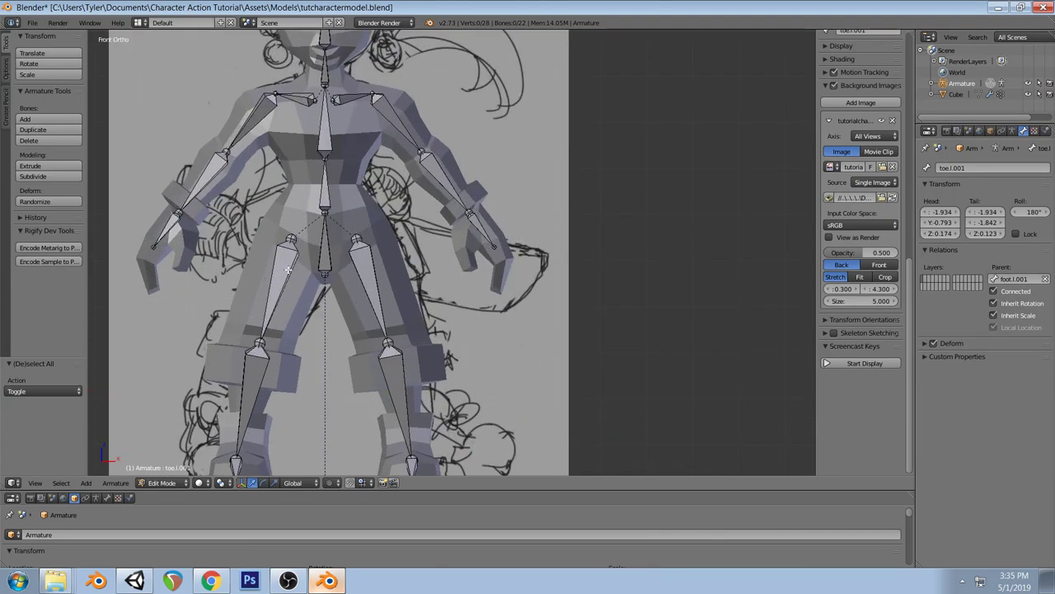
{"action": "middle_click_drag", "start_coordinate": [411, 299], "coordinate": [480, 307], "text": "shift"}
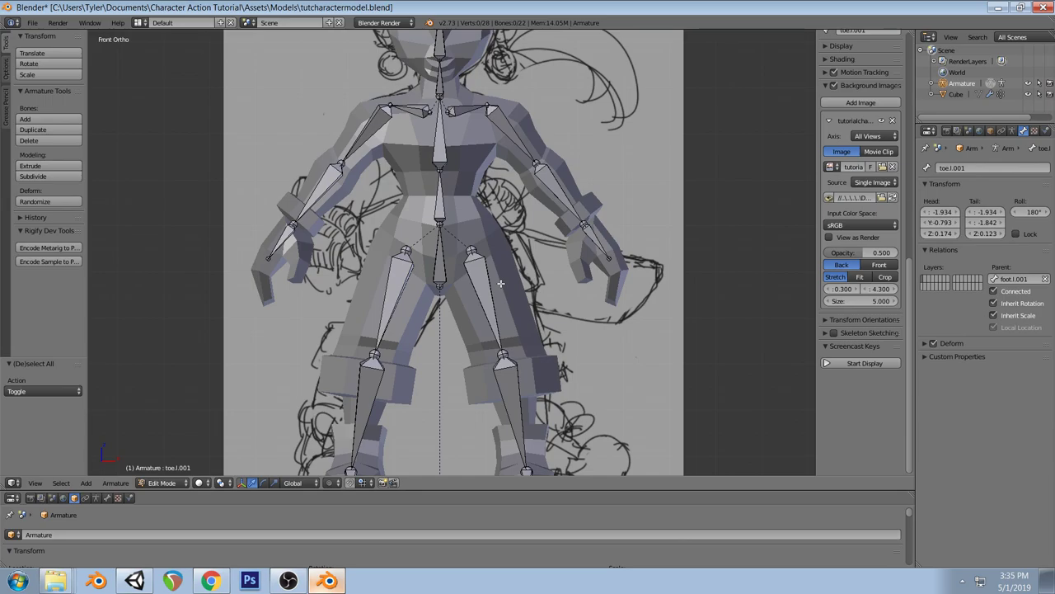
Remove the mirrored duplicate bones and restore the selection of the original left arm and leg bones
{"action": "key", "text": "ctrl+z"}
{"action": "key", "text": "x"}
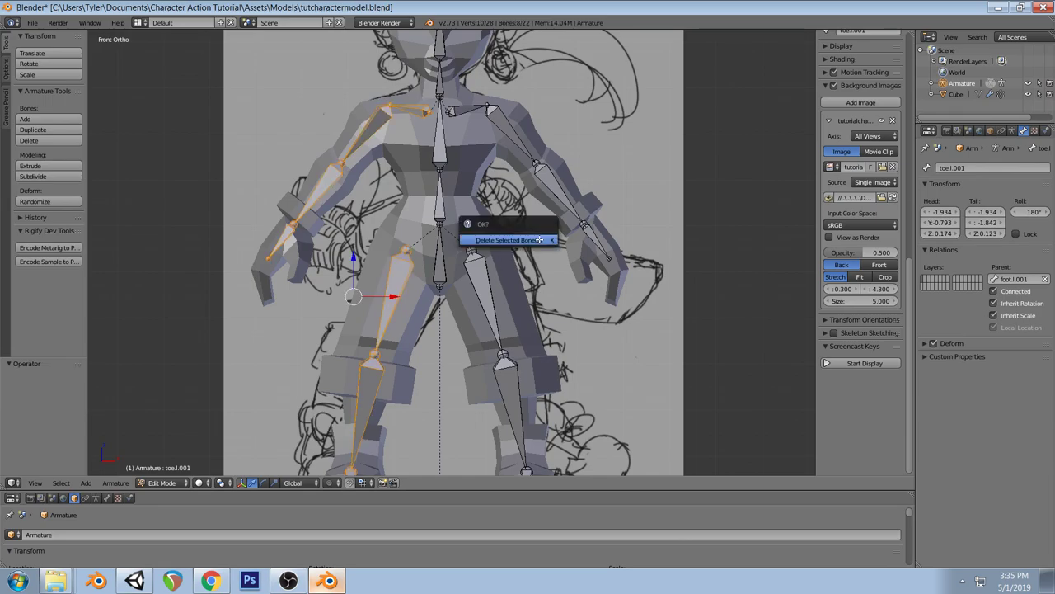
{"action": "key", "text": "ctrl+z"}
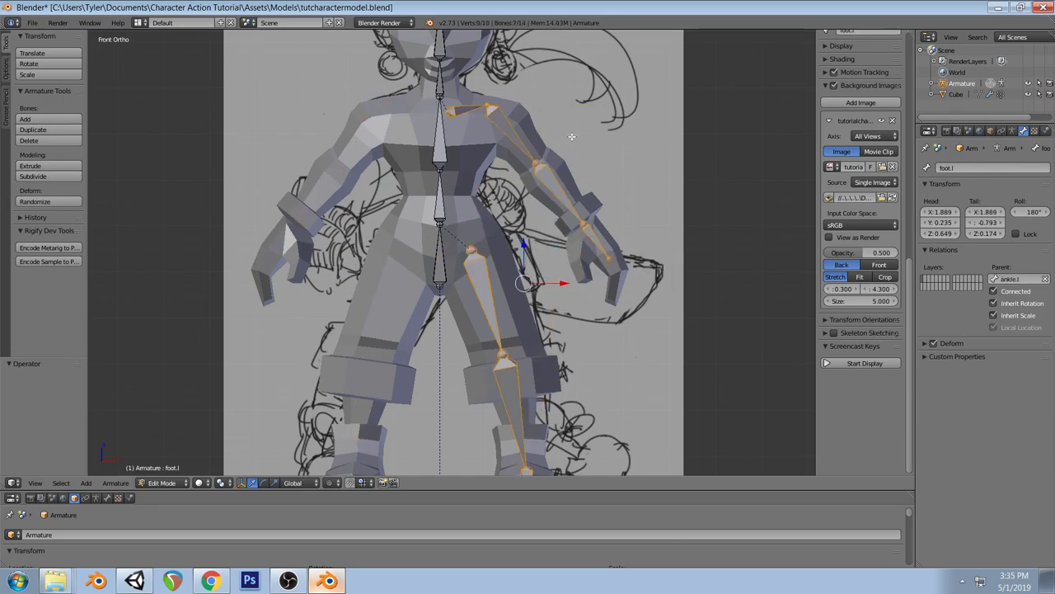
{"action": "scroll", "coordinate": [573, 194], "scroll_direction": "down", "scroll_amount": 1}
{"action": "key", "text": "shift+bracketright"}
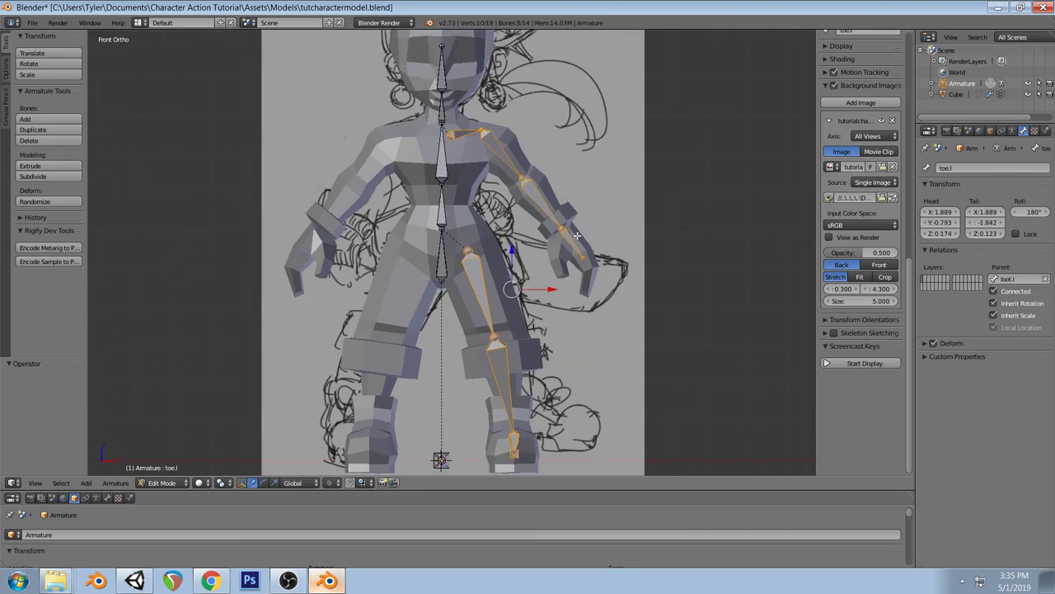
Duplicate the selected left arm and leg bones in place and scale the copies by -1 along X
{"action": "key", "text": "shift+d"}
{"action": "key", "text": "Escape"}
{"action": "key", "text": "s"}
{"action": "key", "text": "x"}
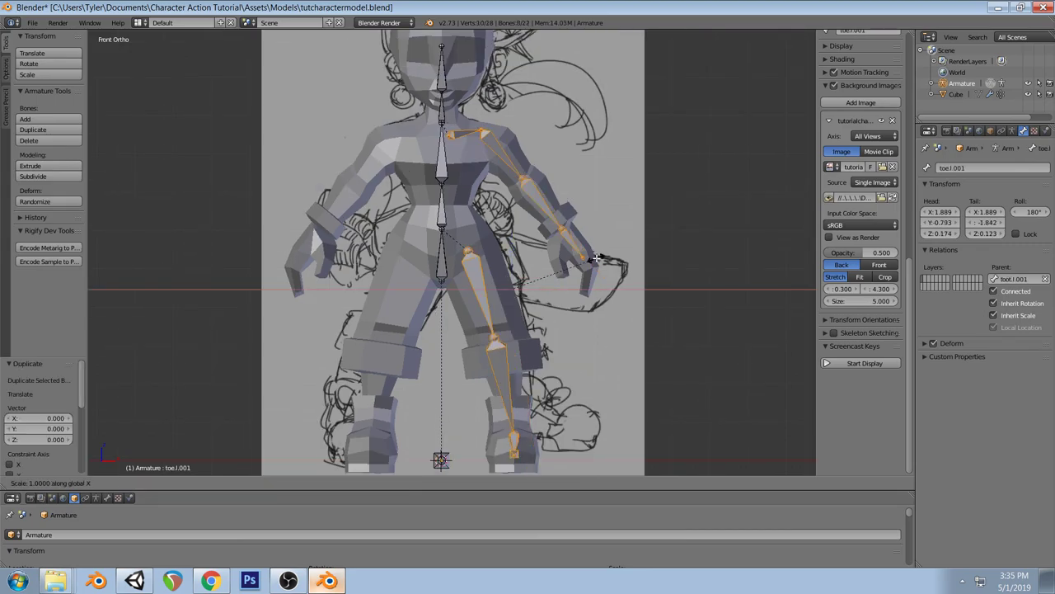
{"action": "key", "text": "minus"}
{"action": "key", "text": "1"}
{"action": "key", "text": "Return"}
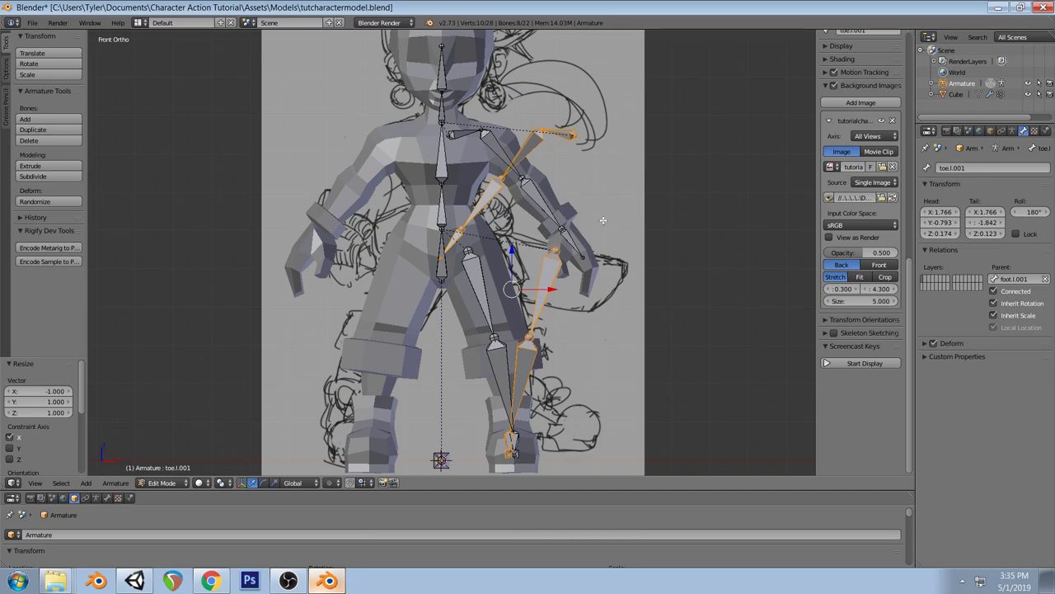
Move the flipped bone copies along X onto the character's right arm and leg, and clear the selection
{"action": "key", "text": "space"}
{"action": "key", "text": "Escape"}
{"action": "key", "text": "g"}
{"action": "key", "text": "x"}
{"action": "left_click", "coordinate": [499, 154]}
{"action": "key", "text": "a"}
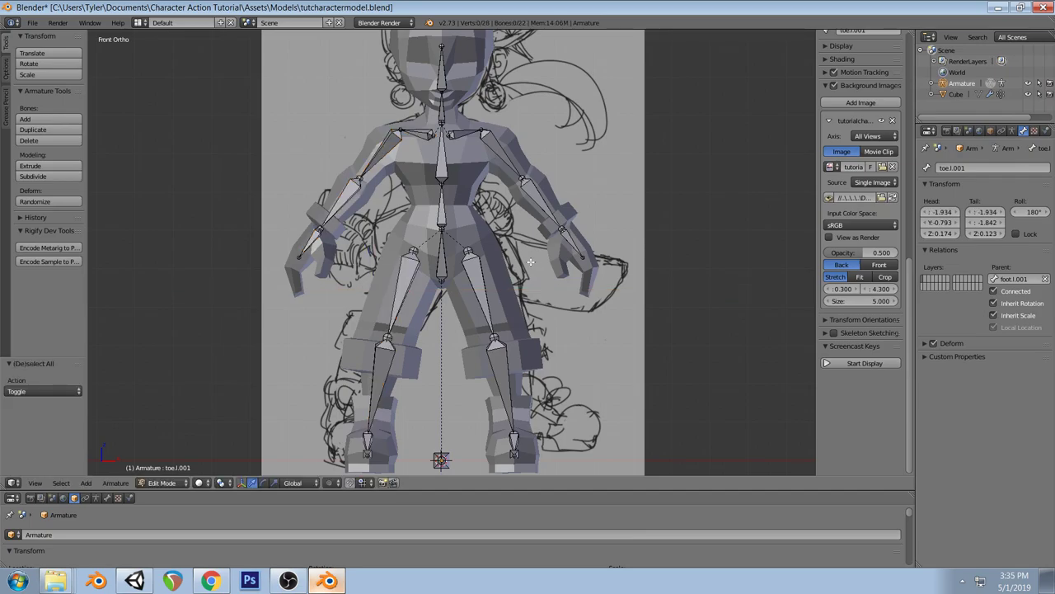
Undo the move, the scaling and the duplication, back to the selected left-side bones
{"action": "key", "text": "ctrl+z"}
{"action": "key", "text": "ctrl+z"}
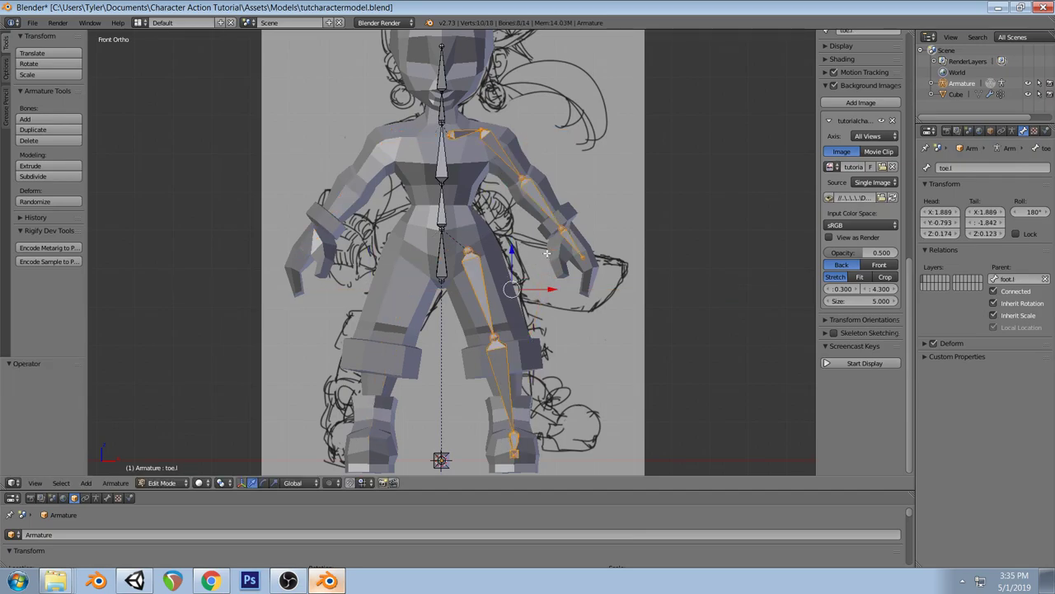
{"action": "key", "text": "ctrl+z"}
{"action": "key", "text": "ctrl+shift+z"}
Try duplicating the left-side bones, mirroring them along global X and moving them along X, then undo the duplication
{"action": "key", "text": "shift+d"}
{"action": "right_click", "coordinate": [575, 279]}
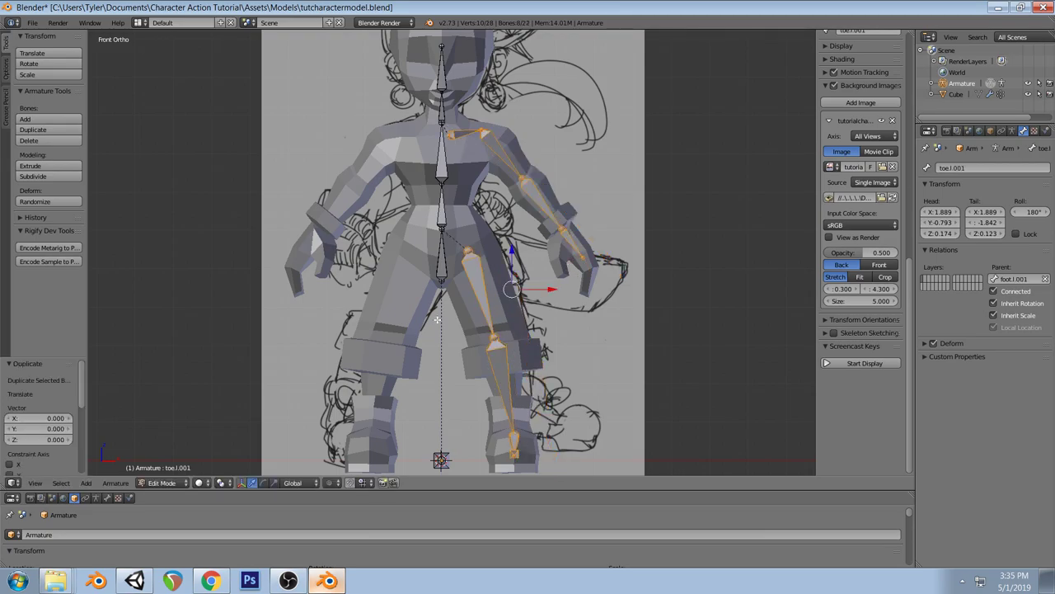
{"action": "left_click", "coordinate": [115, 482]}
{"action": "mouse_move", "coordinate": [136, 460]}
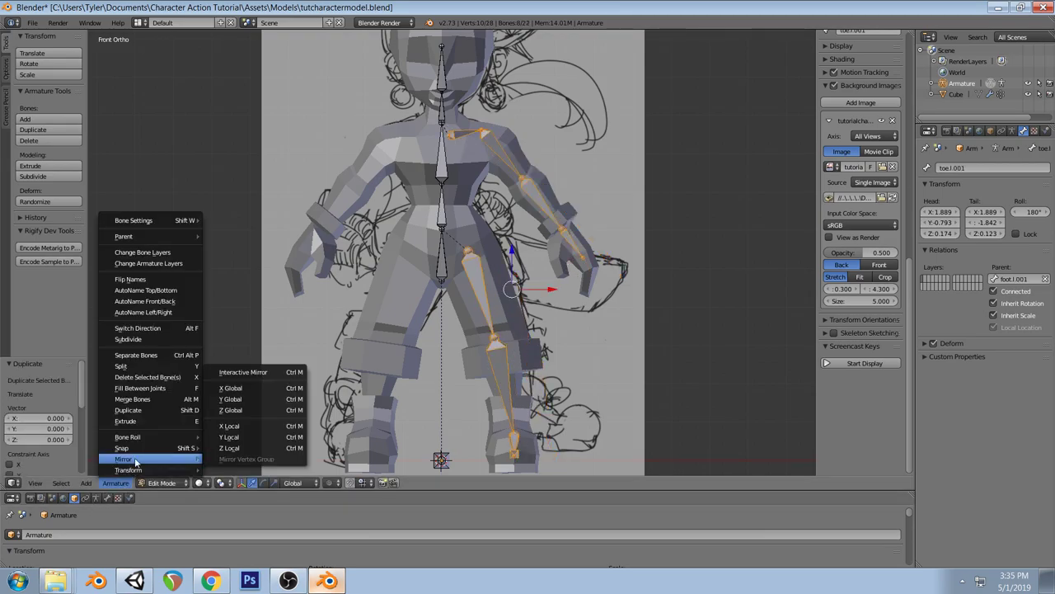
{"action": "left_click", "coordinate": [233, 387]}
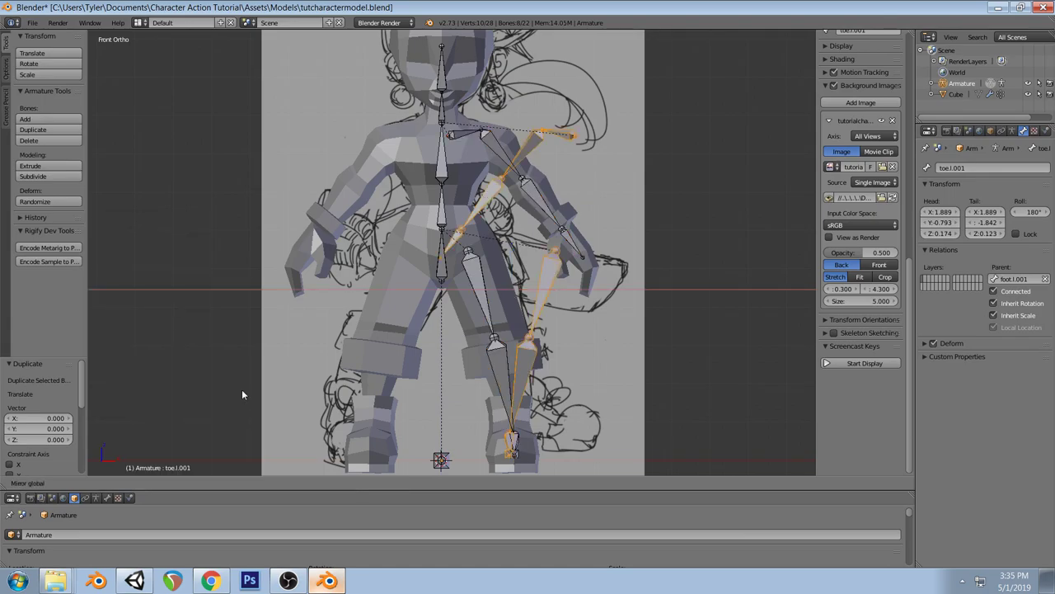
{"action": "left_click", "coordinate": [565, 304]}
{"action": "key", "text": "ctrl+m"}
{"action": "key", "text": "x"}
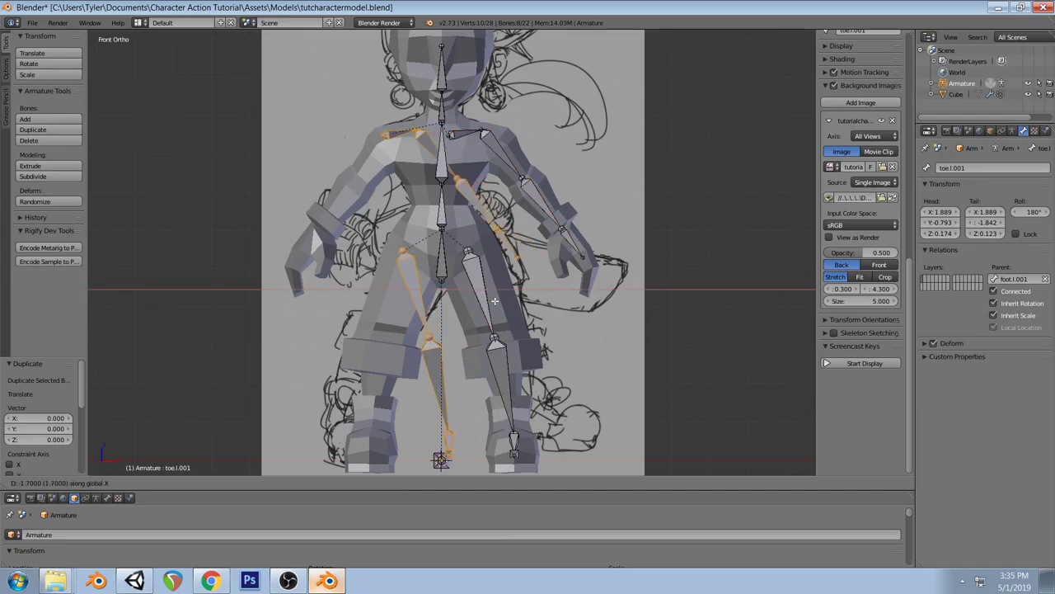
{"action": "key", "text": "Escape"}
{"action": "key", "text": "ctrl+z"}
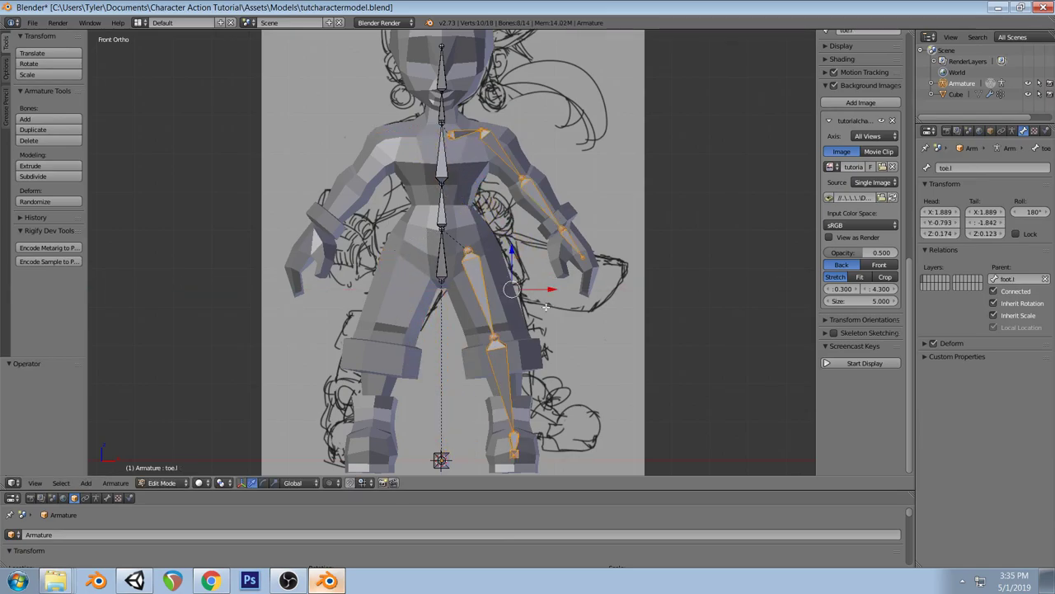
Duplicate the left arm and leg bones in place and mirror the copies along global X
{"action": "key", "text": "shift+d"}
{"action": "key", "text": "Escape"}
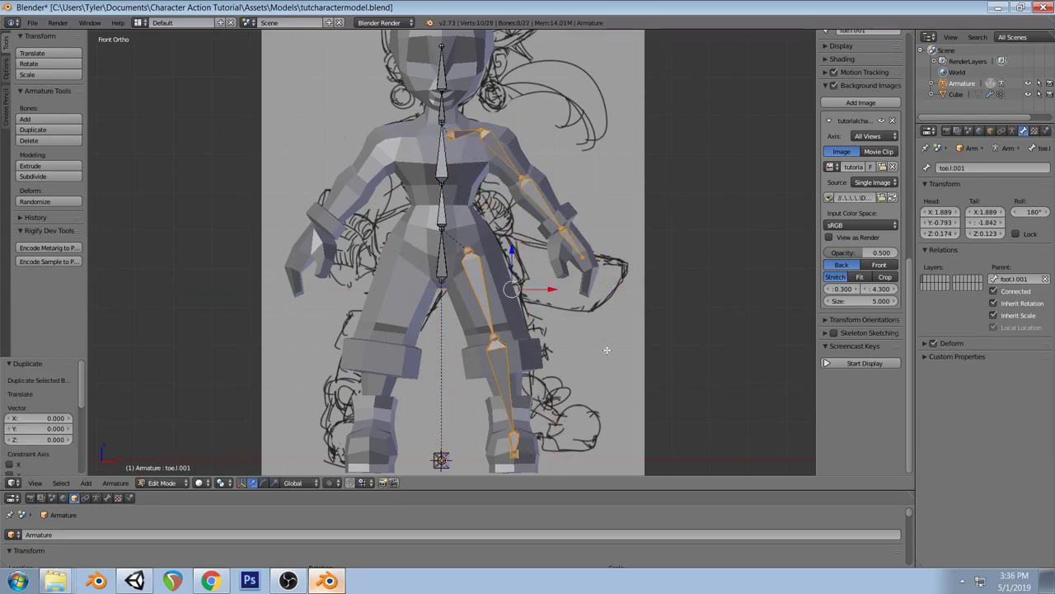
{"action": "left_click", "coordinate": [115, 483]}
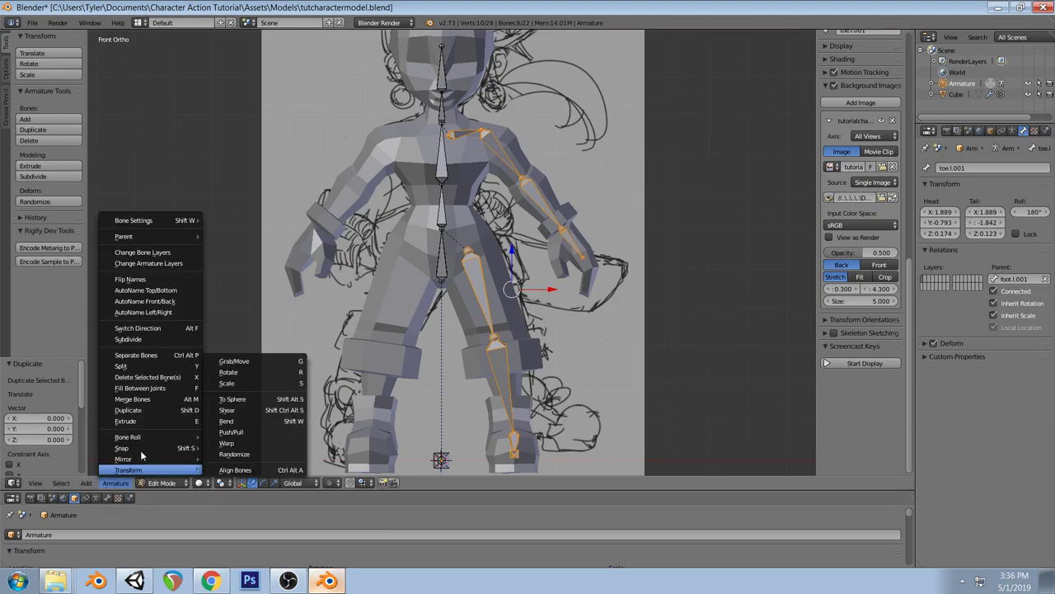
{"action": "mouse_move", "coordinate": [134, 459]}
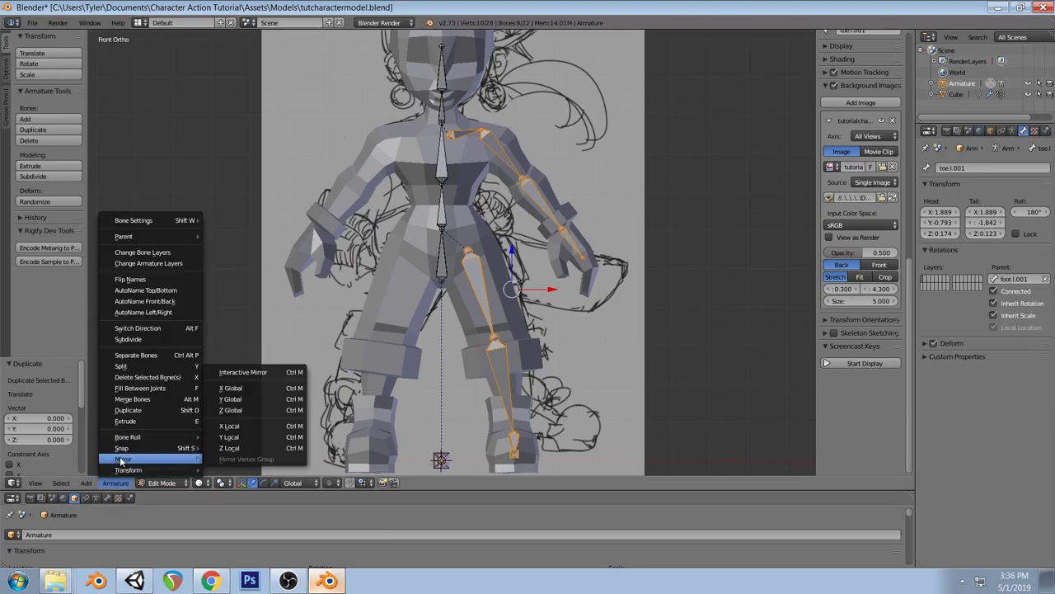
{"action": "left_click", "coordinate": [256, 389]}
Move the mirrored bones -3.7 along X onto the character's right arm and leg, and clear the selection
{"action": "key", "text": "g"}
{"action": "key", "text": "x"}
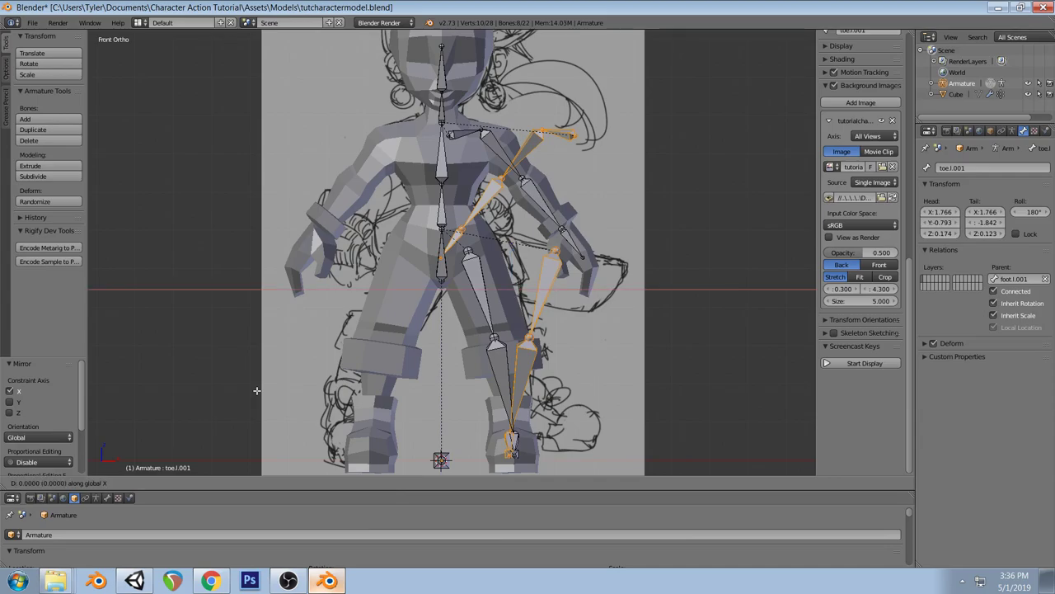
{"action": "left_click", "coordinate": [116, 369]}
{"action": "key", "text": "a"}
{"action": "scroll", "coordinate": [441, 276], "scroll_direction": "down", "scroll_amount": 2}
{"action": "middle_click_drag", "start_coordinate": [481, 231], "coordinate": [418, 253]}
{"action": "key", "text": "KP_1"}
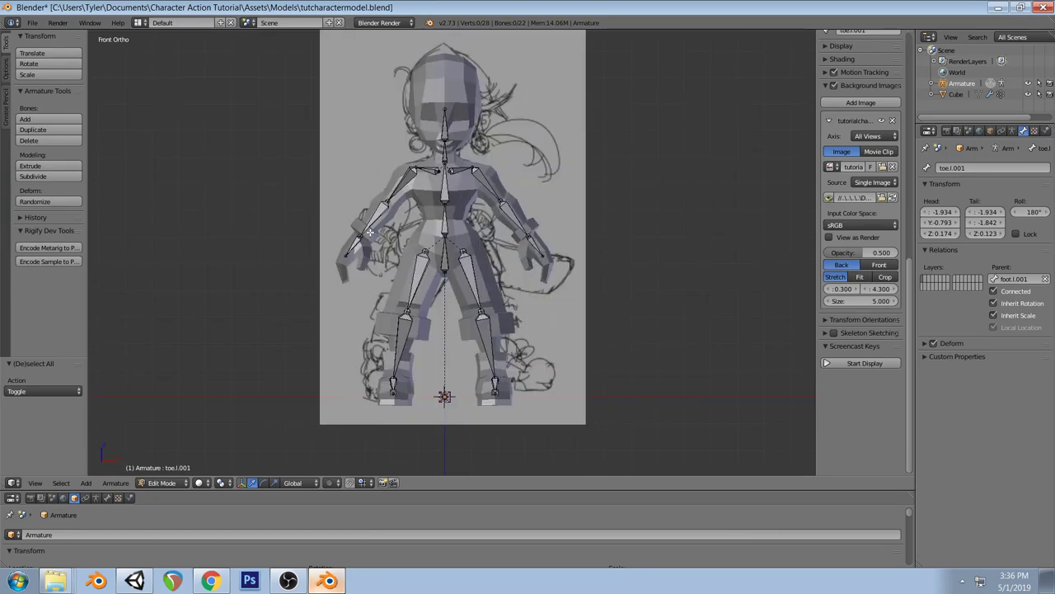
Select all the copied right-side arm and leg bones and flip their names to the right-side suffix
{"action": "key", "text": "Tab"}
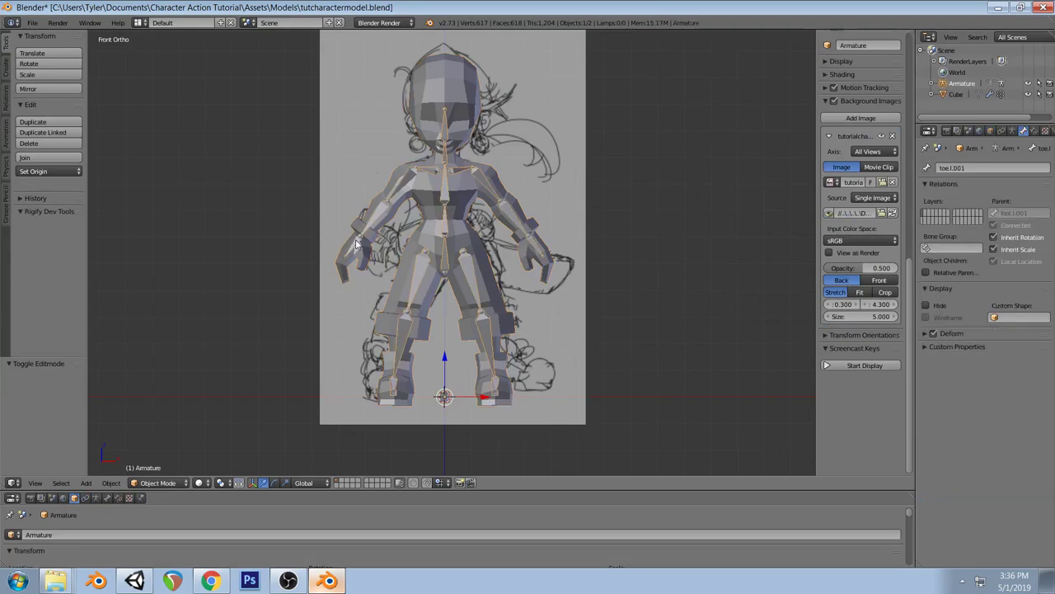
{"action": "key", "text": "Tab"}
{"action": "right_click", "coordinate": [357, 240]}
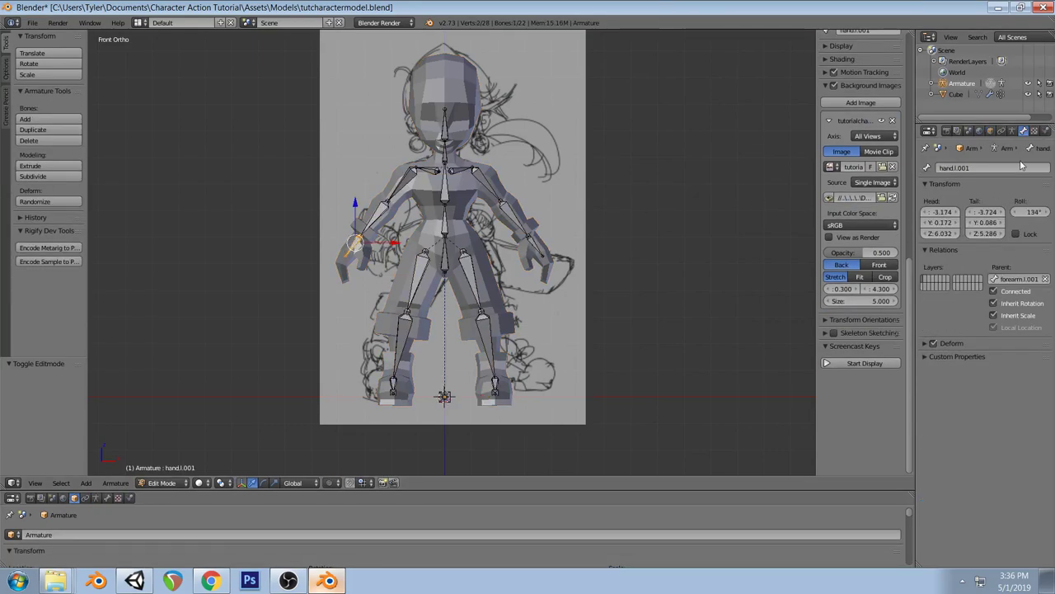
{"action": "key", "text": "a"}
{"action": "key", "text": "l"}
{"action": "key", "text": "space"}
{"action": "type", "text": "Mirro"}
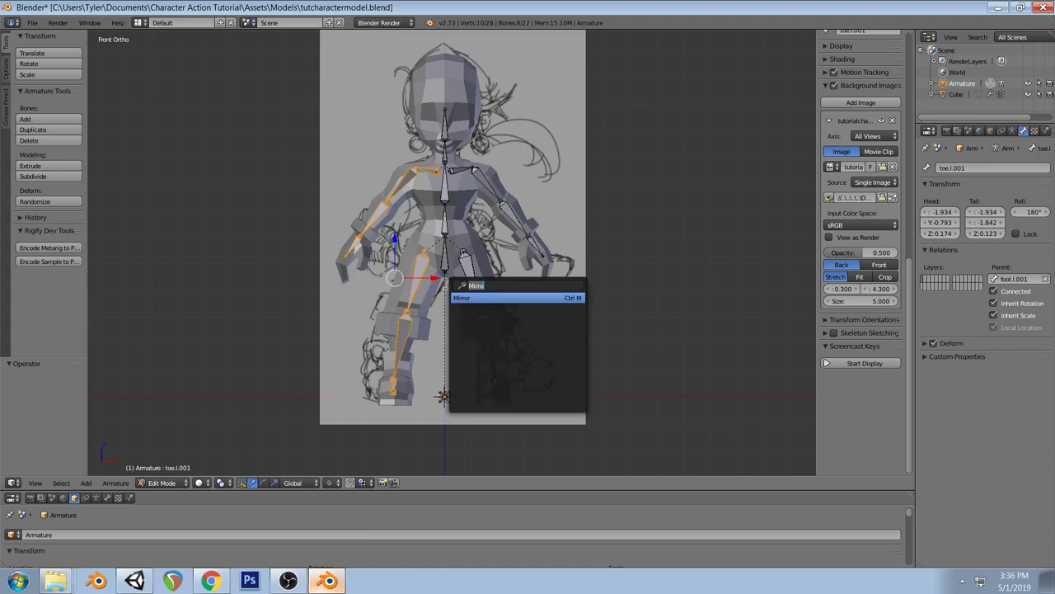
{"action": "left_click", "coordinate": [116, 482]}
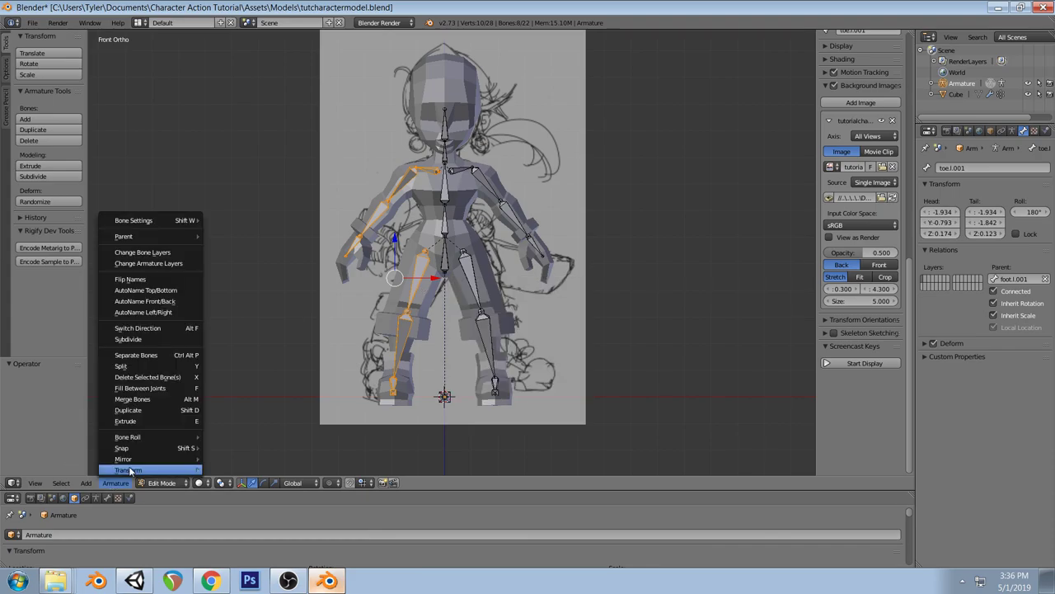
{"action": "mouse_move", "coordinate": [132, 462]}
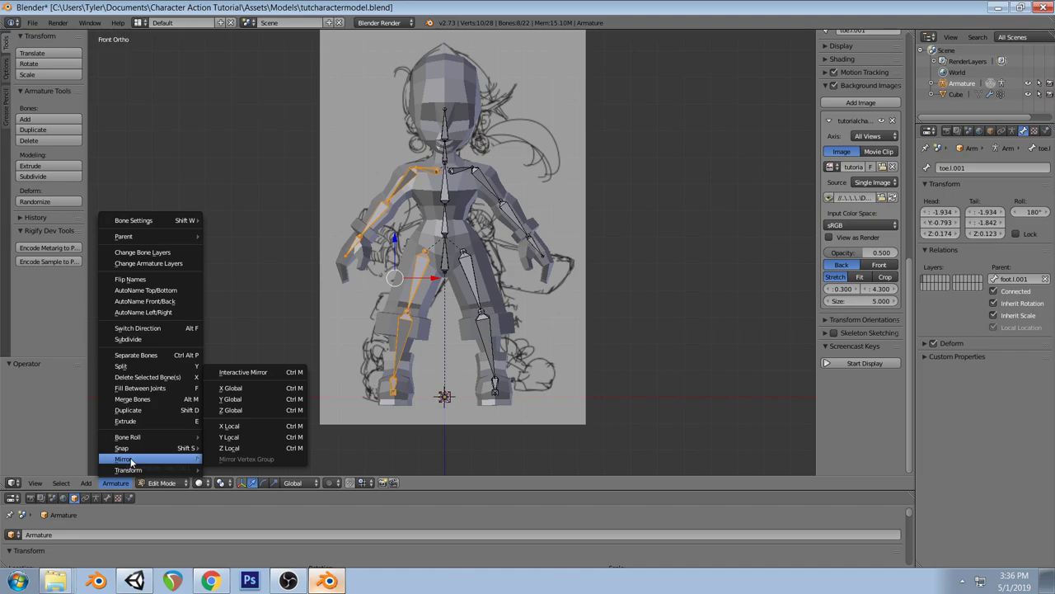
{"action": "left_click", "coordinate": [133, 281]}
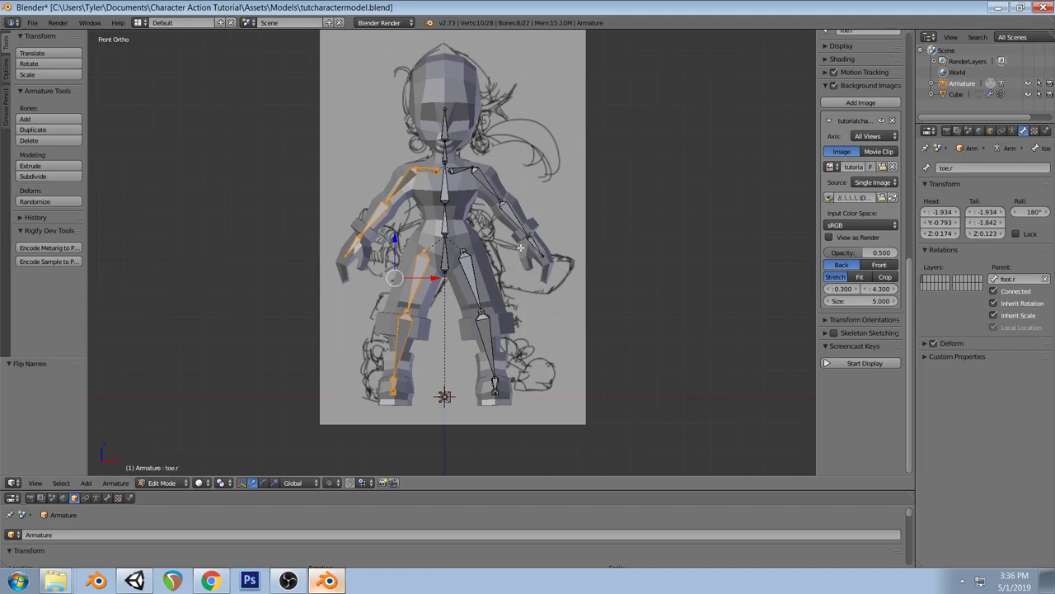
Check the names of the right foot, ankle and thigh bones, and view the whole armature from an angle
{"action": "key", "text": "a"}
{"action": "right_click", "coordinate": [394, 384]}
{"action": "right_click", "coordinate": [394, 393]}
{"action": "right_click", "coordinate": [393, 391]}
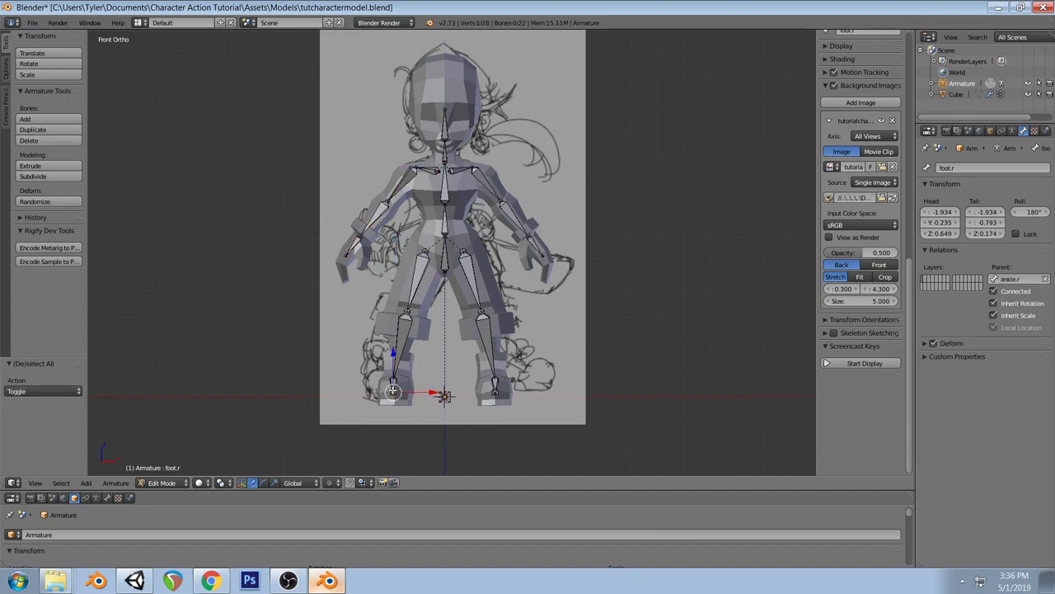
{"action": "right_click", "coordinate": [393, 380]}
{"action": "right_click", "coordinate": [400, 351]}
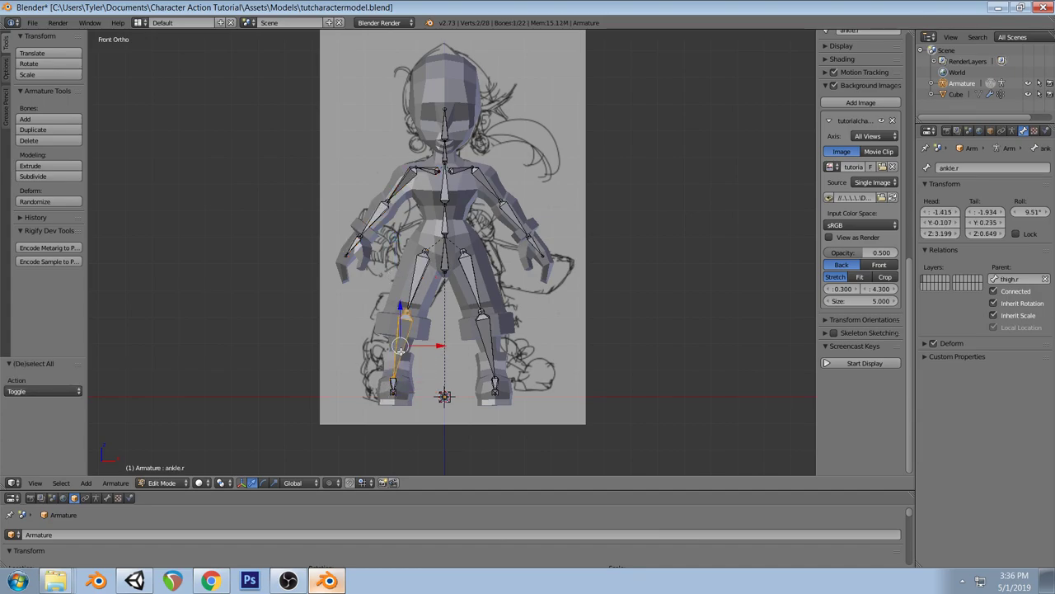
{"action": "right_click", "coordinate": [423, 271]}
{"action": "key", "text": "a"}
{"action": "middle_click_drag", "start_coordinate": [503, 265], "coordinate": [474, 296]}
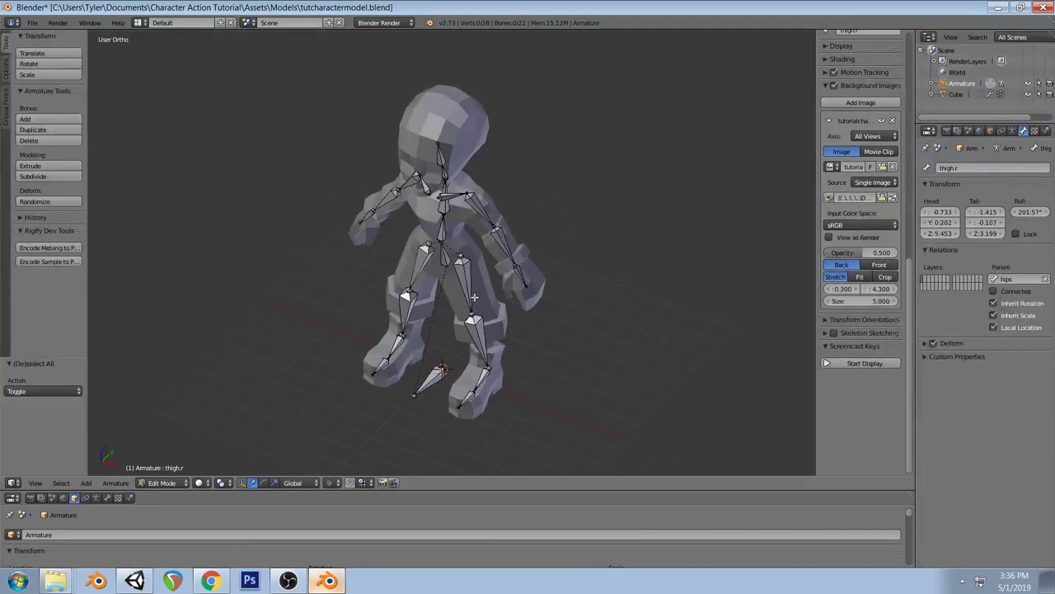
Nudge the joint between the foot and toe bones slightly along global Y in the side view, and clear the selection
{"action": "key", "text": "KP_1"}
{"action": "key", "text": "KP_3"}
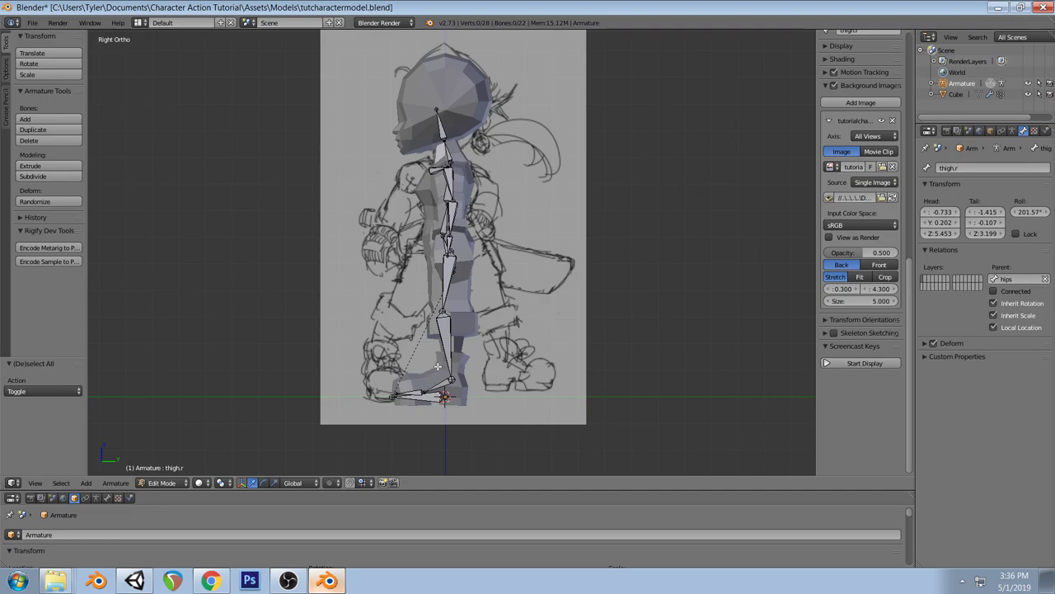
{"action": "scroll", "coordinate": [456, 377], "scroll_direction": "up", "scroll_amount": 3}
{"action": "key", "text": "z"}
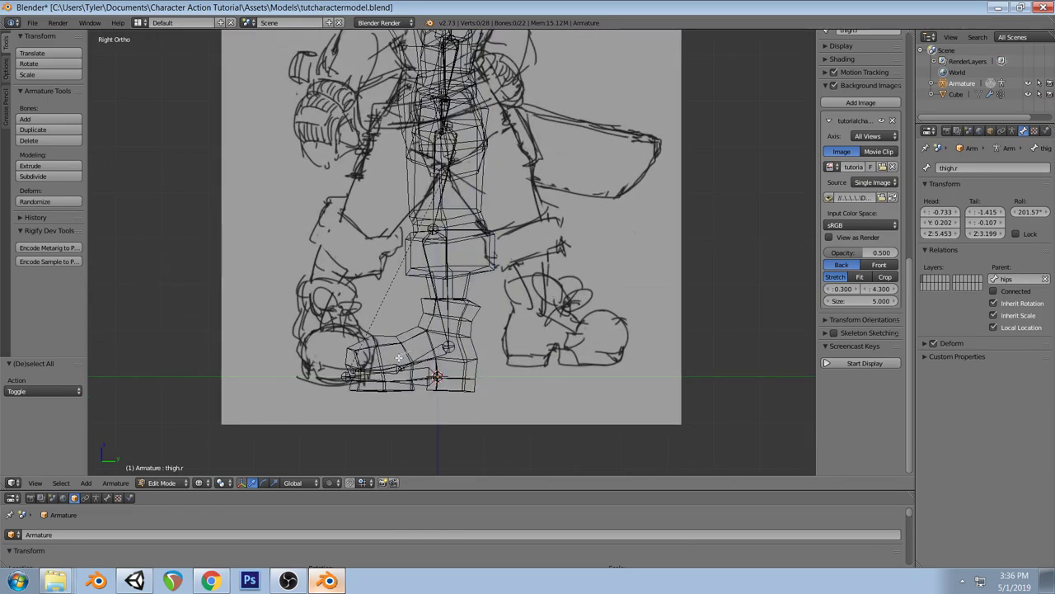
{"action": "right_click", "coordinate": [403, 371]}
{"action": "key", "text": "z"}
{"action": "key", "text": "g"}
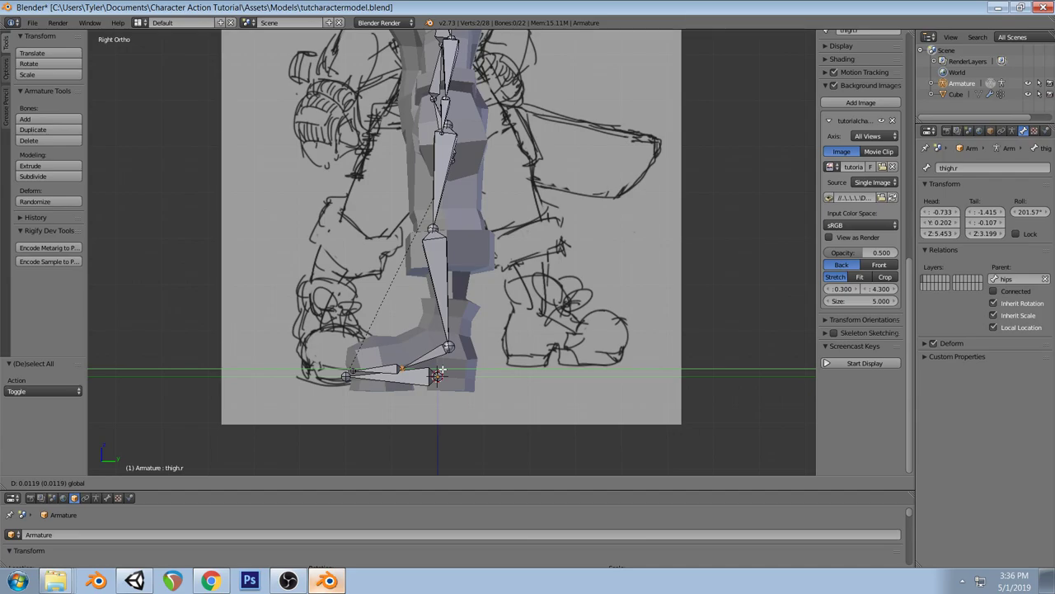
{"action": "left_click", "coordinate": [440, 373]}
{"action": "key", "text": "a"}
Parent the character mesh Cube to the armature using Armature Deform with automatic weights
{"action": "key", "text": "z"}
{"action": "key", "text": "z"}
{"action": "middle_click_drag", "start_coordinate": [440, 373], "coordinate": [487, 304]}
{"action": "key", "text": "KP_1"}
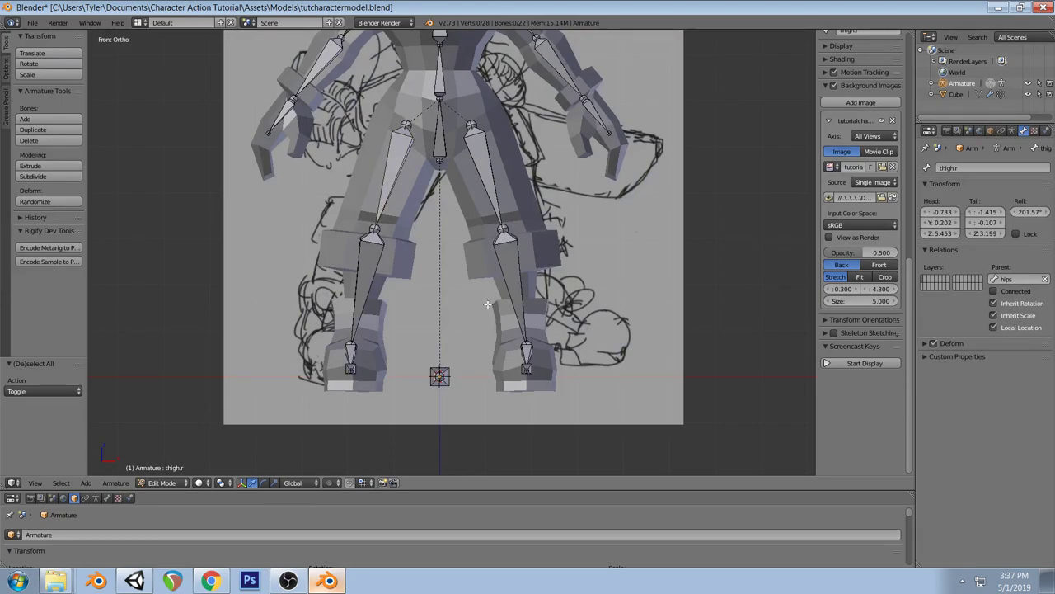
{"action": "scroll", "coordinate": [591, 207], "scroll_direction": "down", "scroll_amount": 3}
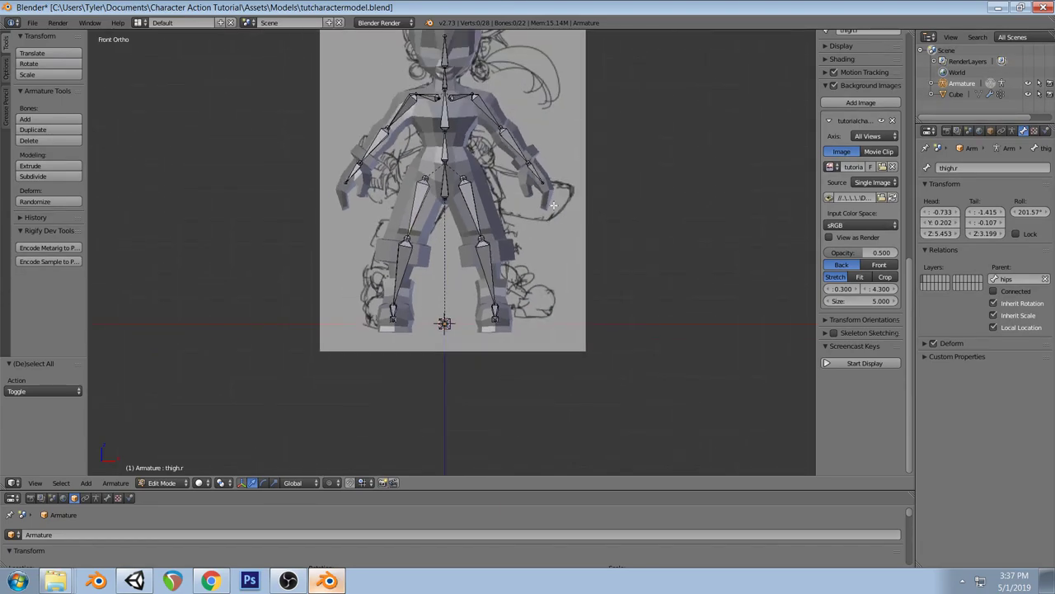
{"action": "middle_click_drag", "start_coordinate": [549, 214], "coordinate": [533, 316], "text": "shift"}
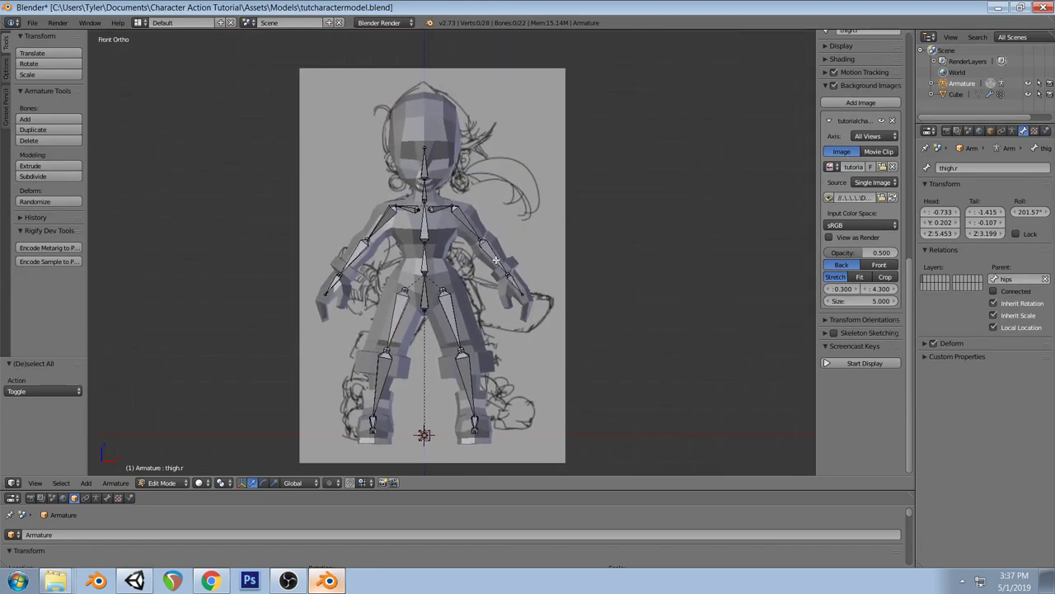
{"action": "key", "text": "Tab"}
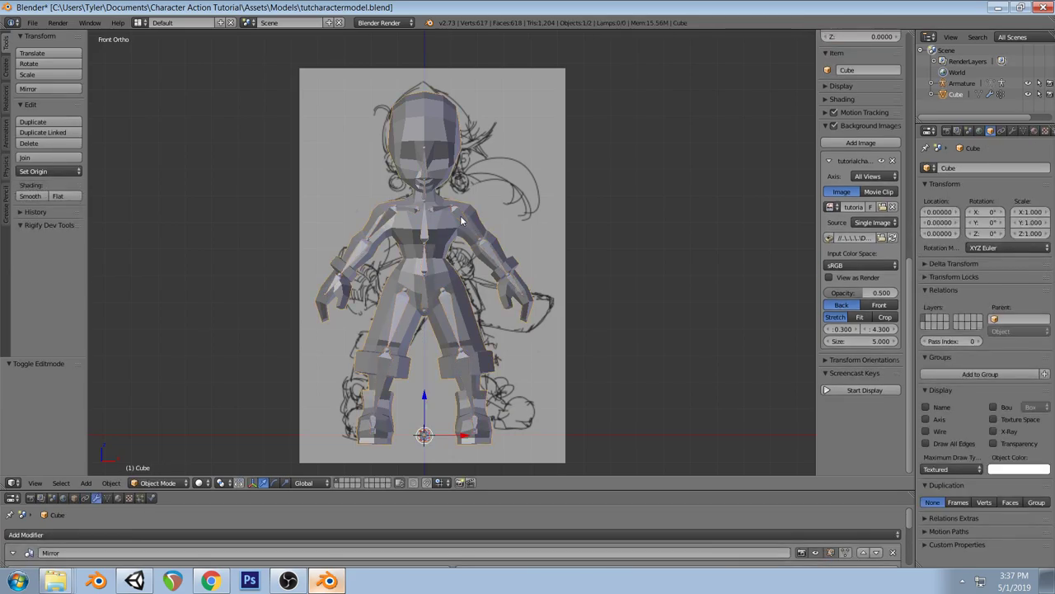
{"action": "right_click", "coordinate": [432, 138]}
{"action": "right_click", "coordinate": [460, 219]}
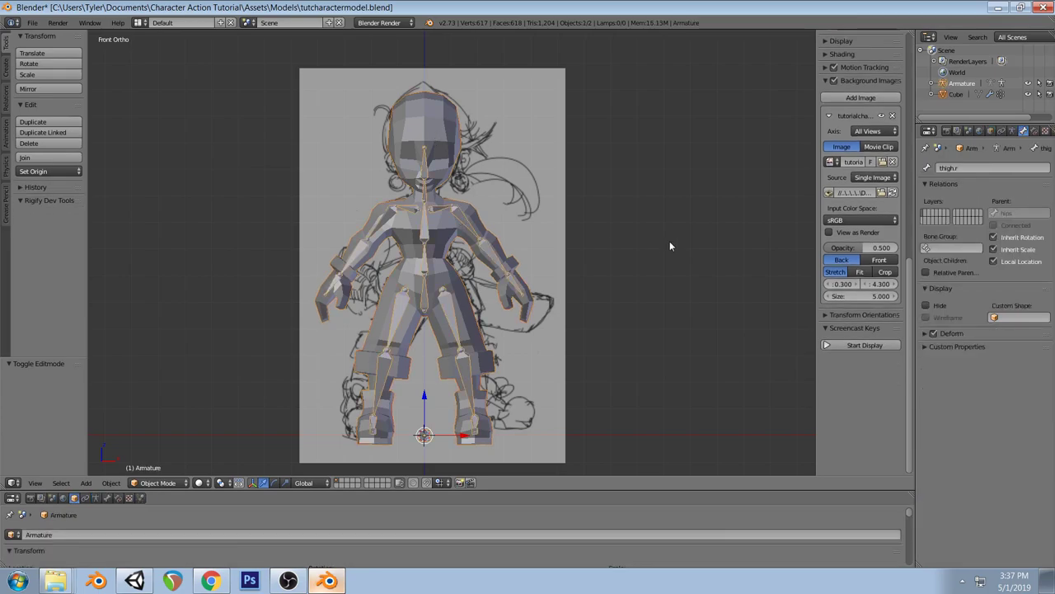
{"action": "key", "text": "ctrl+p"}
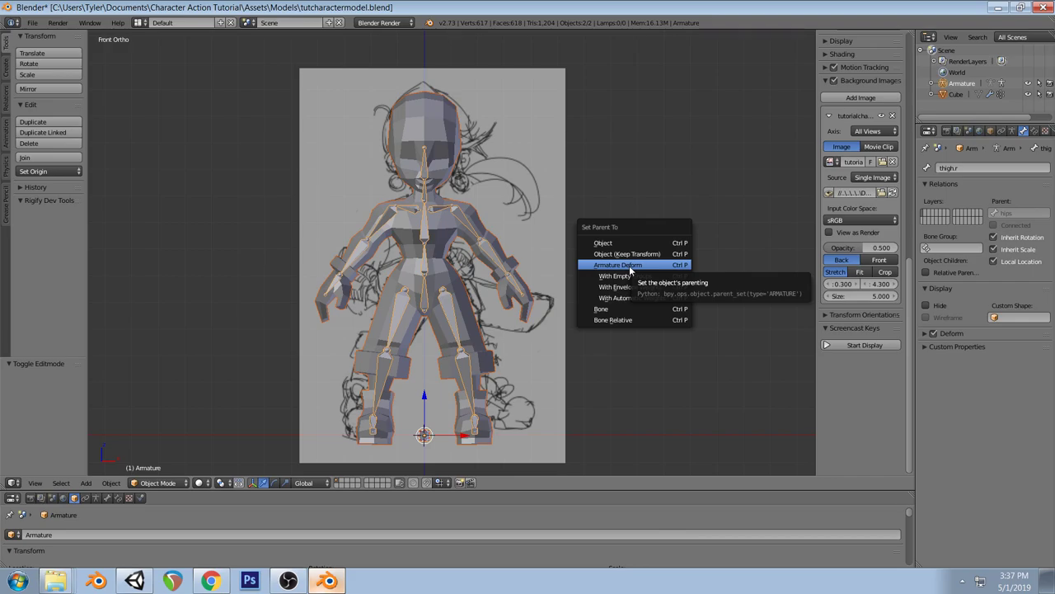
{"action": "left_click", "coordinate": [615, 298]}
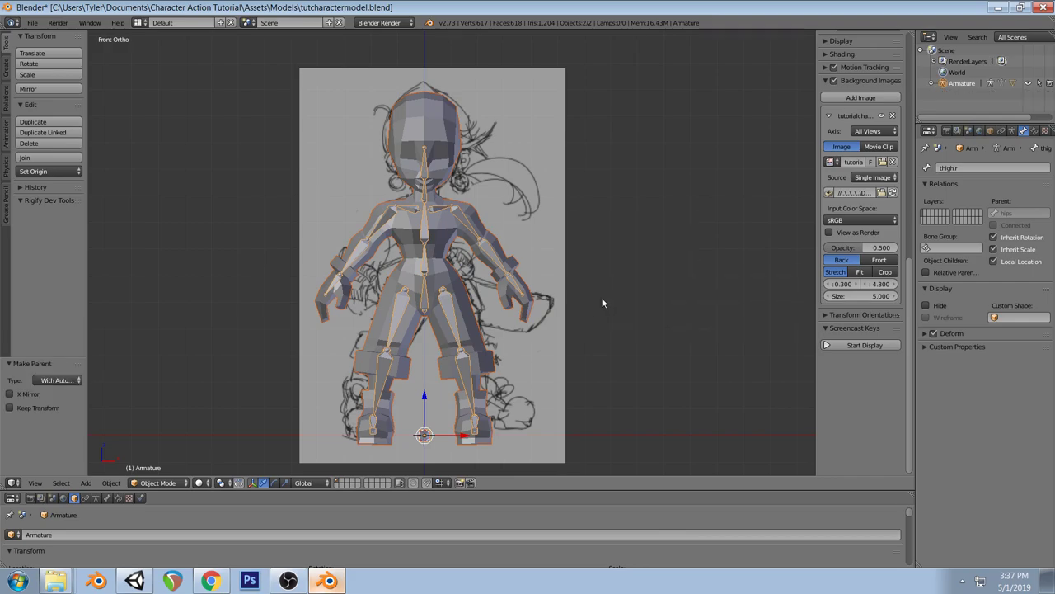
Switch the armature to Pose Mode
{"action": "key", "text": "Tab"}
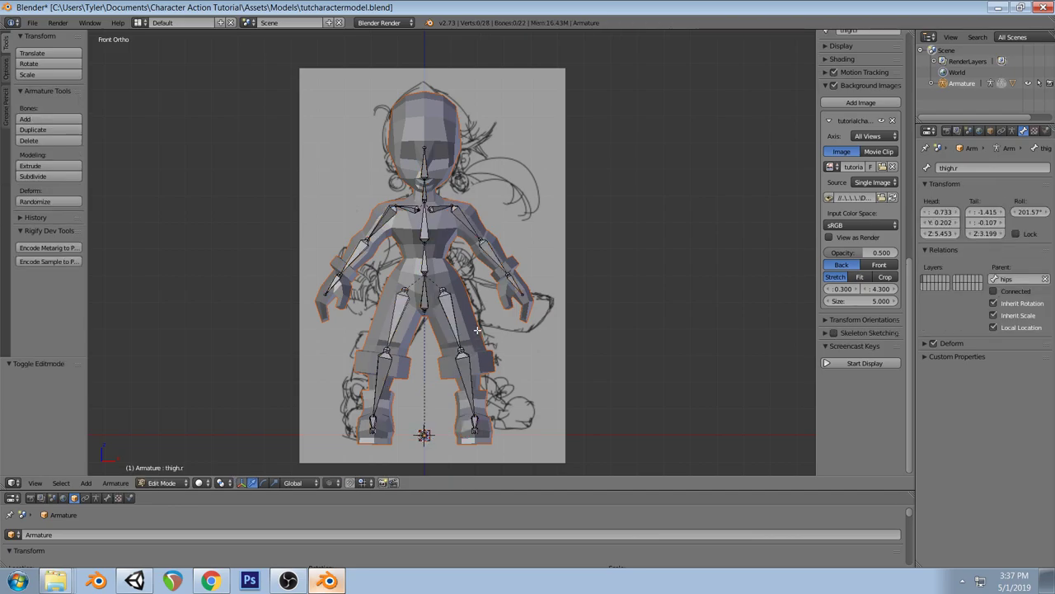
{"action": "key", "text": "Tab"}
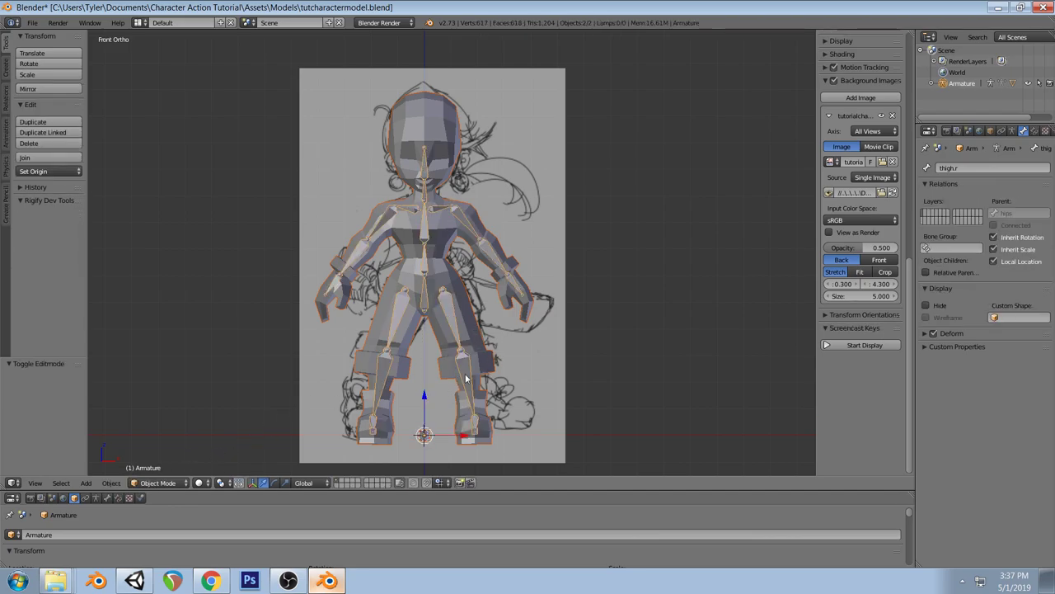
{"action": "key", "text": "Tab"}
{"action": "key", "text": "Tab"}
{"action": "key", "text": "Tab"}
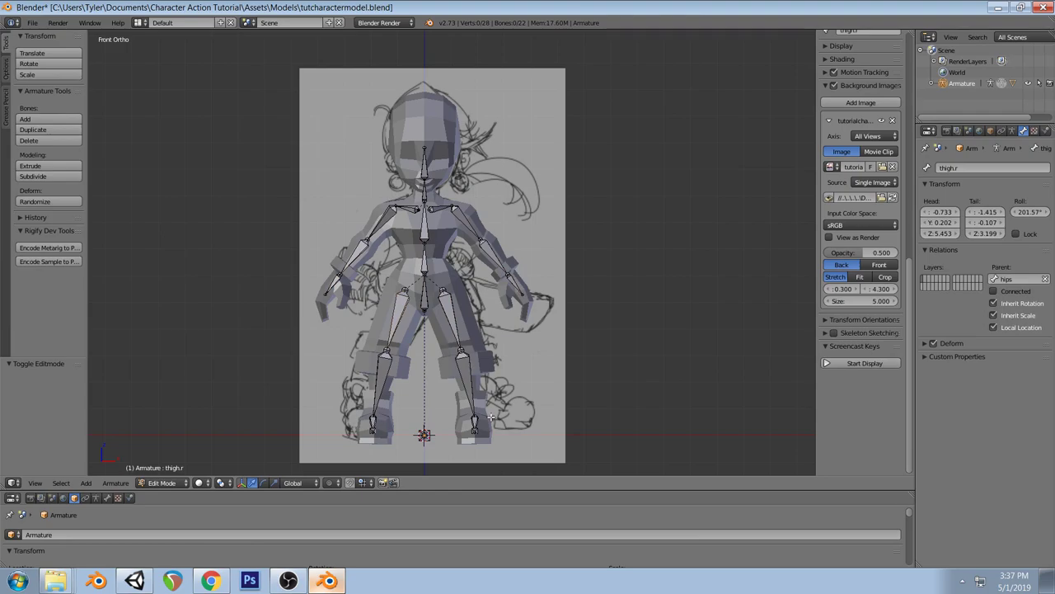
{"action": "left_click", "coordinate": [180, 483]}
{"action": "left_click", "coordinate": [166, 446]}
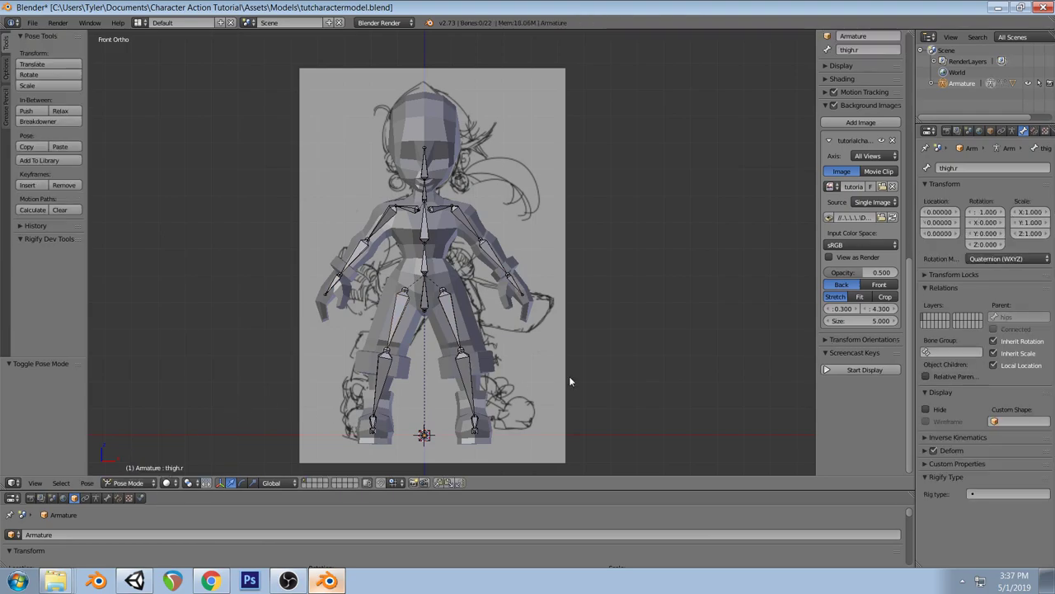
Test the ankle.l bone by rotating it about -81° in the side view, then clear its rotation
{"action": "right_click", "coordinate": [476, 425]}
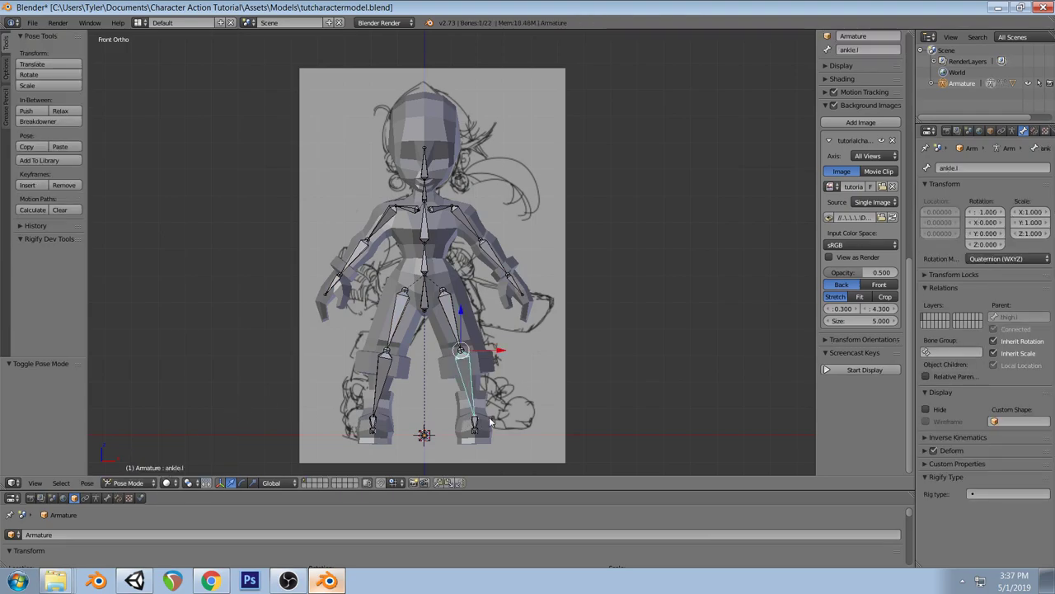
{"action": "key", "text": "KP_3"}
{"action": "key", "text": "r"}
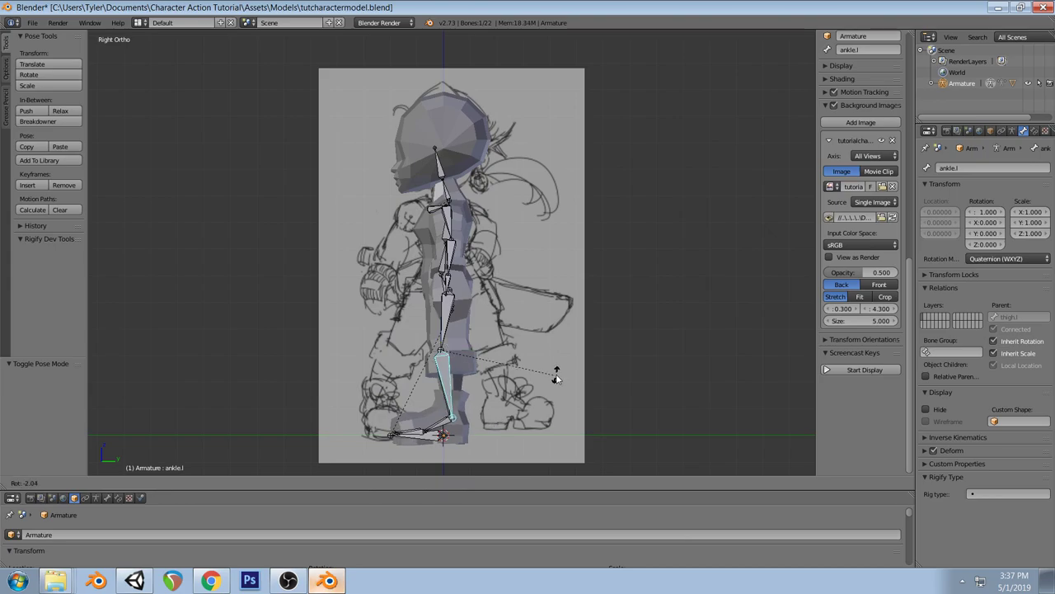
{"action": "left_click", "coordinate": [497, 225]}
{"action": "middle_click_drag", "start_coordinate": [496, 221], "coordinate": [522, 360]}
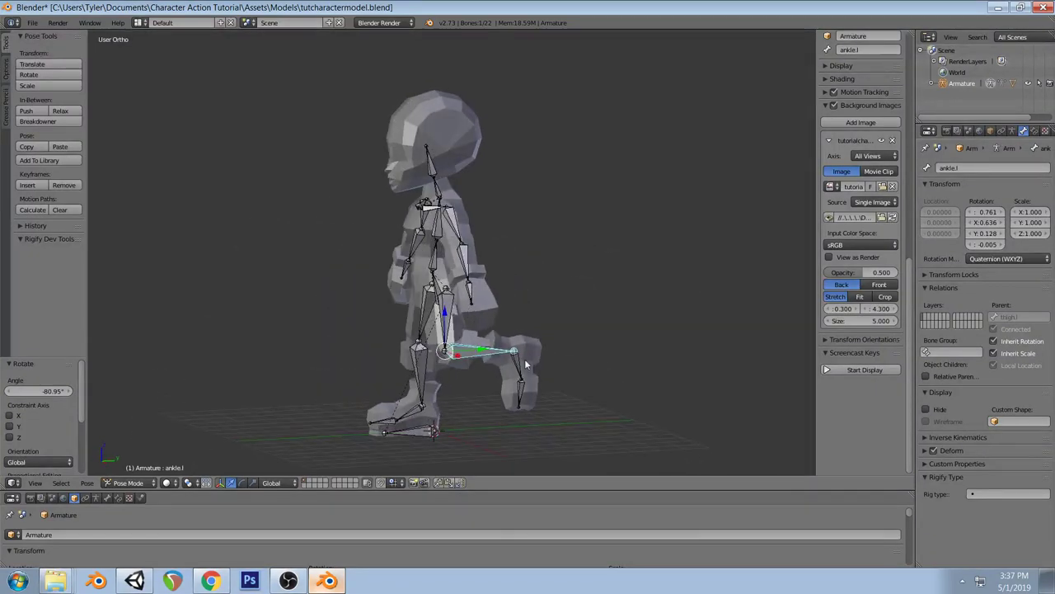
{"action": "key", "text": "alt+r"}
Rotate the ankle.l bone about -87° in the side view and check the leg's deformation from other angles
{"action": "key", "text": "KP_3"}
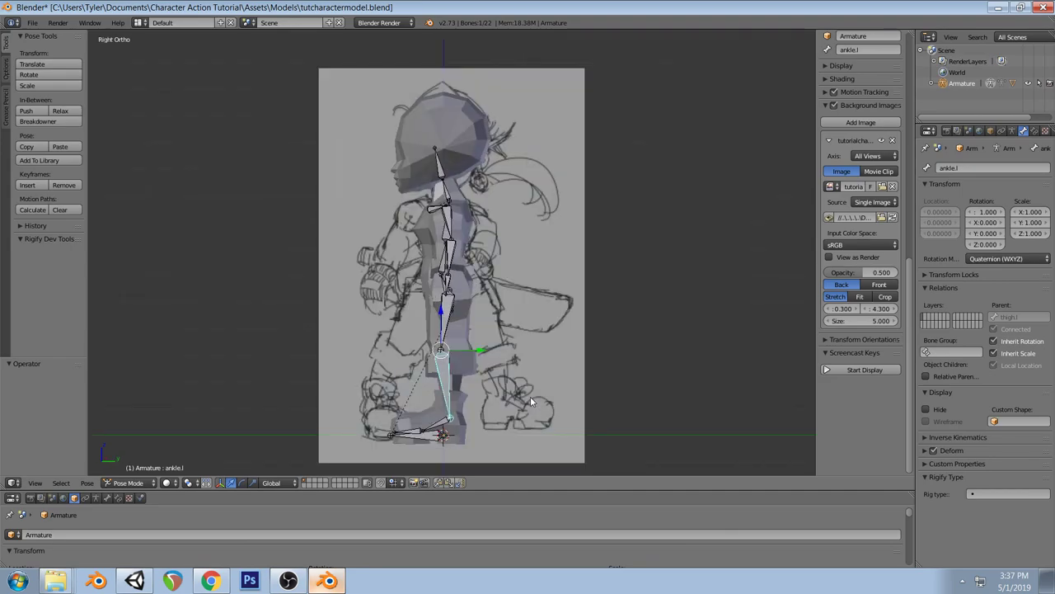
{"action": "key", "text": "r"}
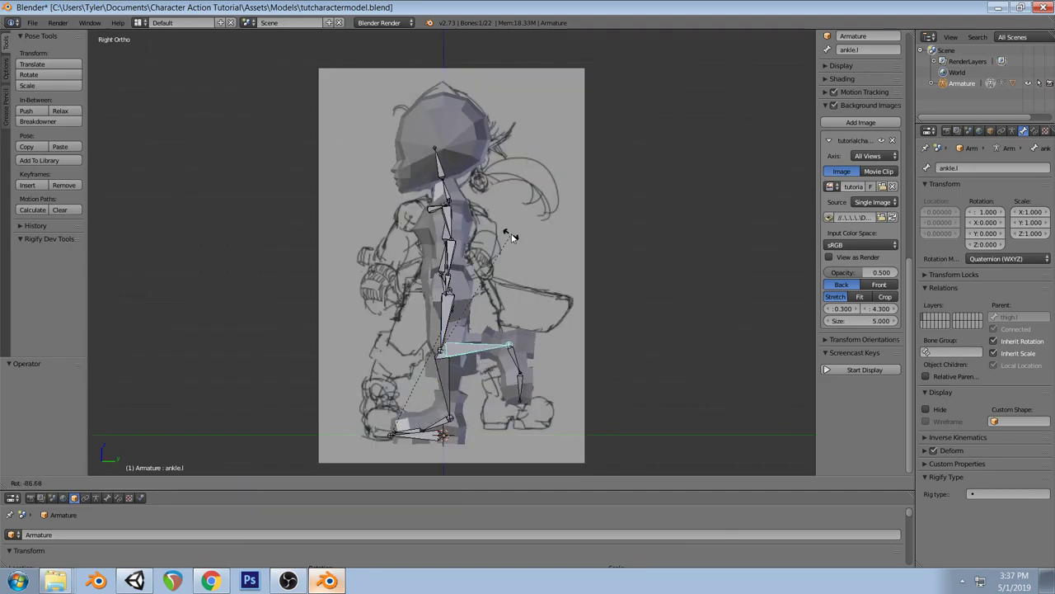
{"action": "left_click", "coordinate": [511, 238]}
{"action": "mouse_move", "coordinate": [512, 238]}
{"action": "middle_mouse_down"}
{"action": "mouse_move", "coordinate": [397, 320]}
{"action": "mouse_move", "coordinate": [498, 344]}
{"action": "mouse_move", "coordinate": [554, 329]}
{"action": "mouse_move", "coordinate": [617, 364]}
{"action": "mouse_move", "coordinate": [639, 321]}
{"action": "mouse_move", "coordinate": [620, 346]}
{"action": "mouse_move", "coordinate": [636, 355]}
{"action": "middle_mouse_up"}
{"action": "key", "text": "KP_1"}
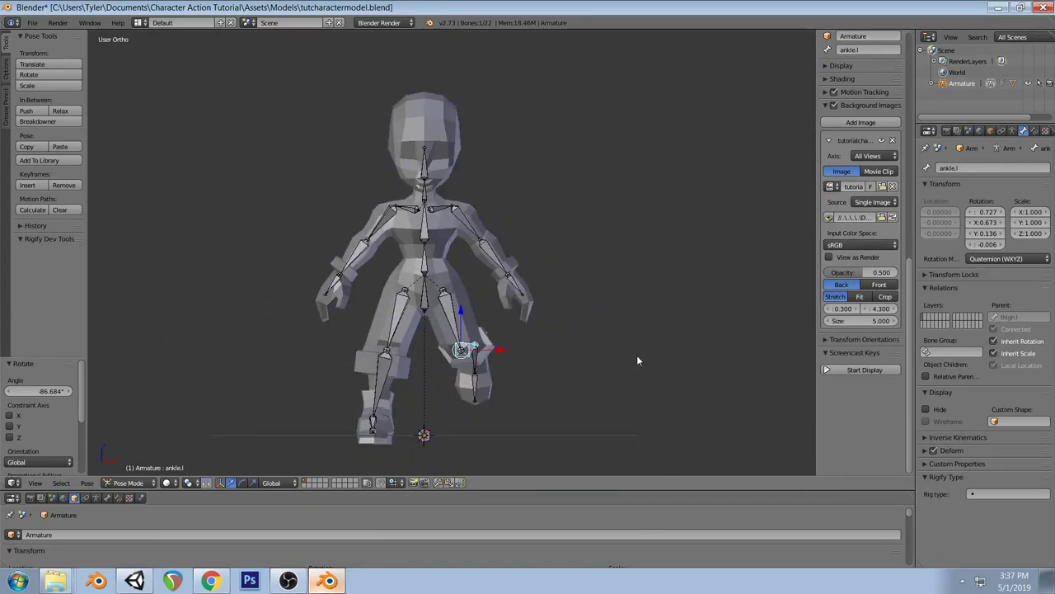
Save the file over the existing one and clear the ankle.l bone's rotation
{"action": "key", "text": "ctrl+s"}
{"action": "left_click", "coordinate": [636, 355]}
{"action": "key", "text": "alt+r"}
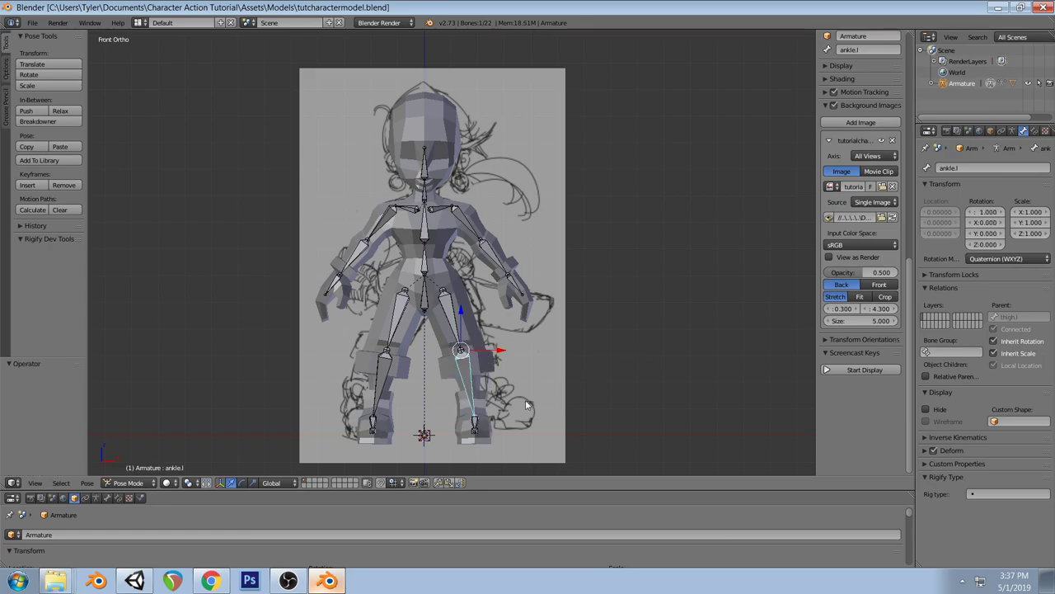
{"action": "middle_click_drag", "start_coordinate": [560, 368], "coordinate": [486, 403]}
{"action": "right_click", "coordinate": [459, 420]}
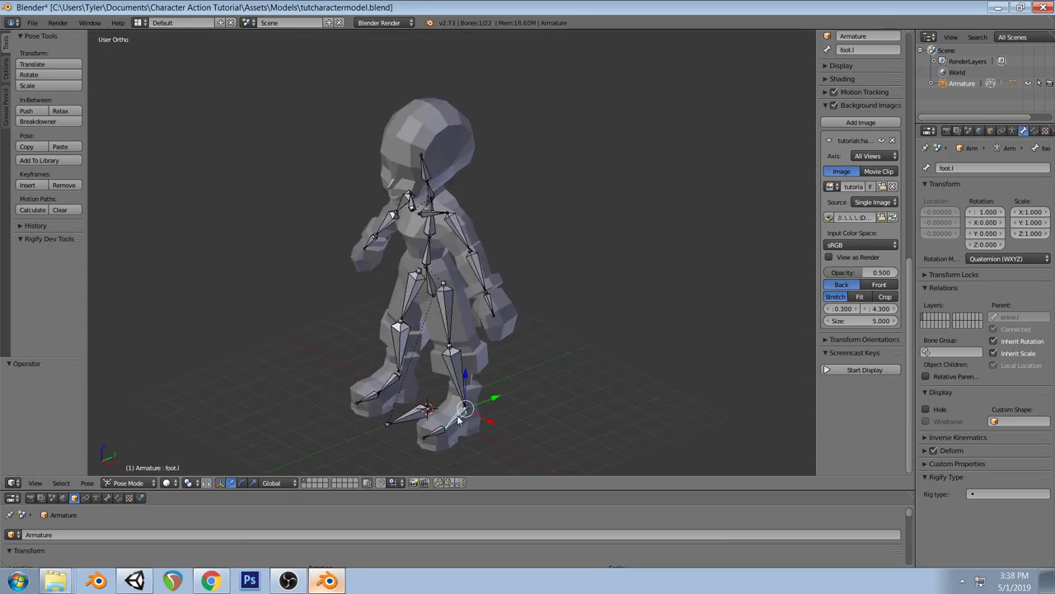
{"action": "key", "text": "KP_3"}
{"action": "key", "text": "r"}
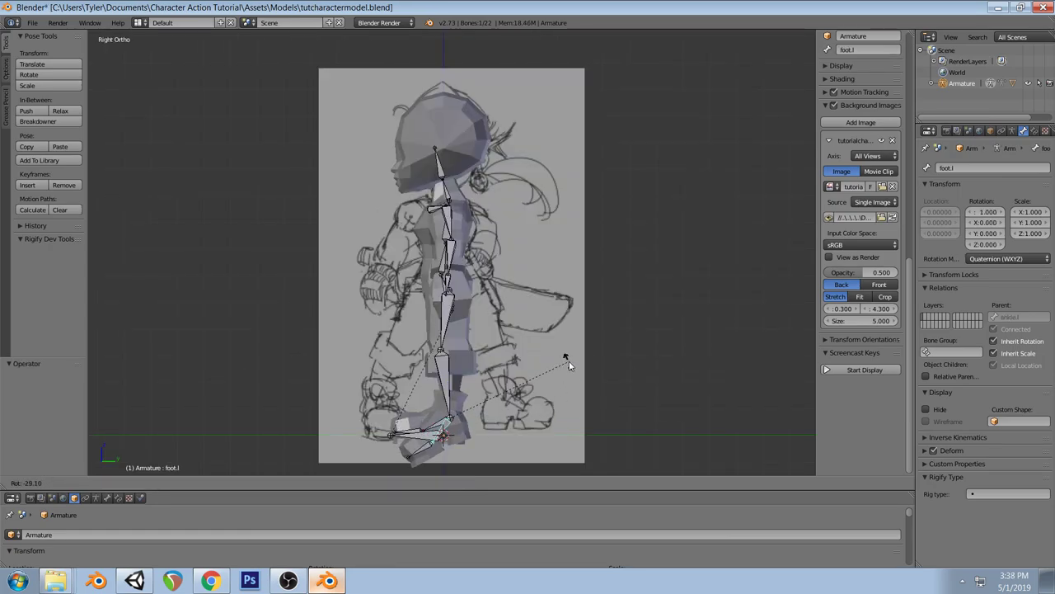
{"action": "right_click", "coordinate": [514, 419]}
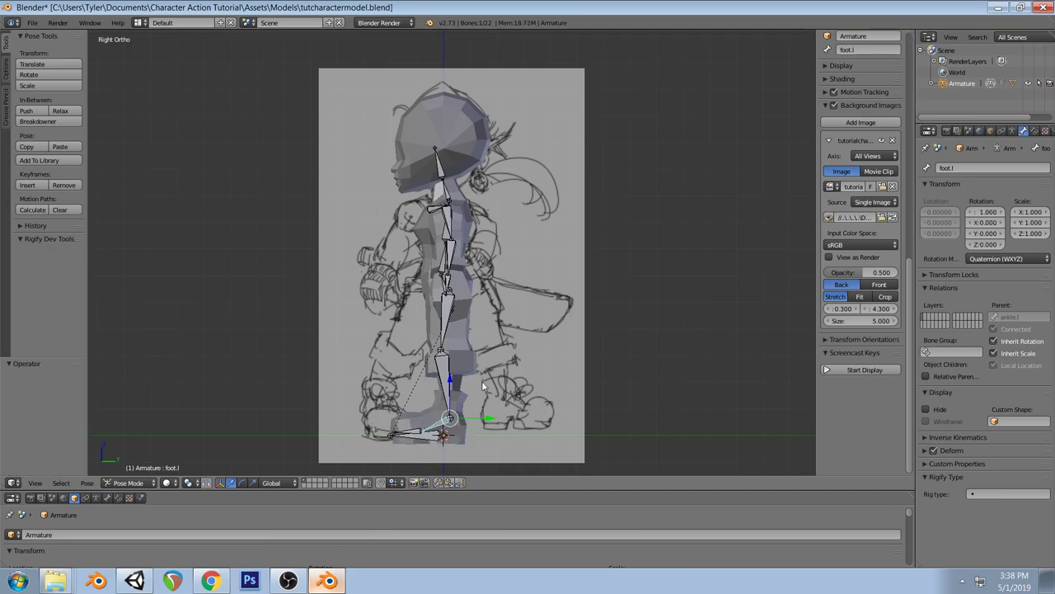
Raise the left leg in the side view by rotating ankle.l about -70° and thigh.l about 62°, and inspect the deformation
{"action": "right_click", "coordinate": [446, 376]}
{"action": "key", "text": "r"}
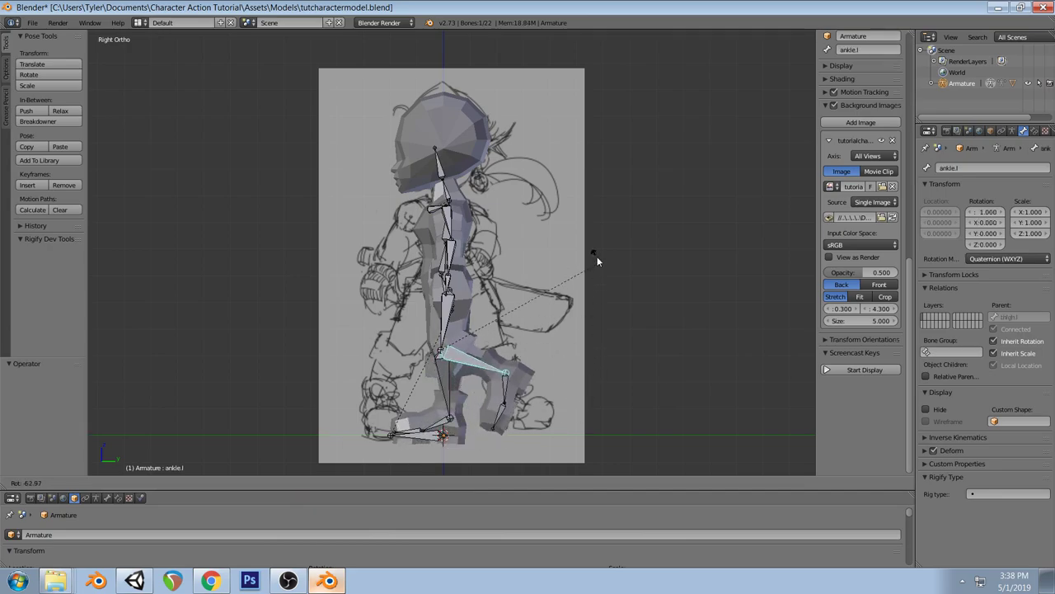
{"action": "left_click", "coordinate": [454, 321]}
{"action": "right_click", "coordinate": [449, 326]}
{"action": "key", "text": "r"}
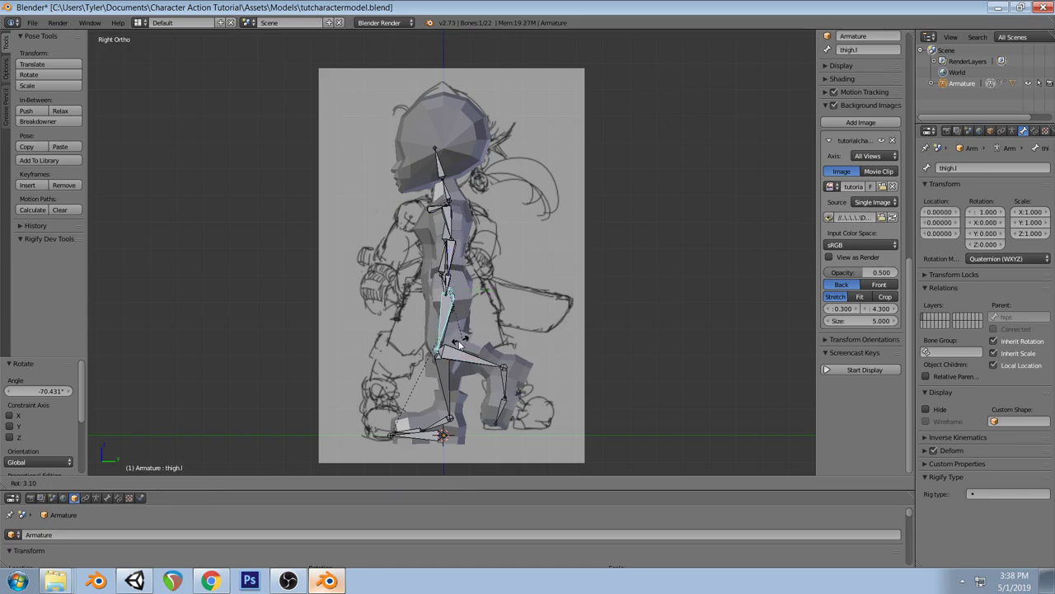
{"action": "left_click", "coordinate": [393, 352]}
{"action": "middle_click_drag", "start_coordinate": [392, 353], "coordinate": [358, 299]}
{"action": "middle_click_drag", "start_coordinate": [479, 272], "coordinate": [559, 380]}
{"action": "scroll", "coordinate": [535, 321], "scroll_direction": "up", "scroll_amount": 3}
{"action": "key", "text": "KP_1"}
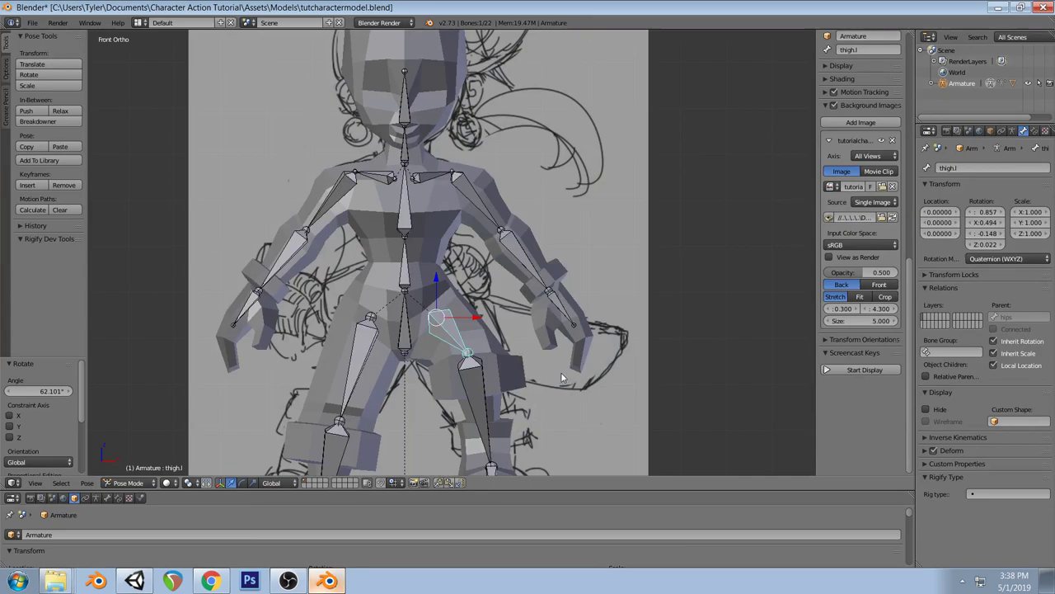
{"action": "right_click", "coordinate": [577, 321]}
{"action": "key", "text": "r"}
{"action": "key", "text": "r"}
{"action": "right_click", "coordinate": [626, 372]}
{"action": "key", "text": "r"}
{"action": "key", "text": "r"}
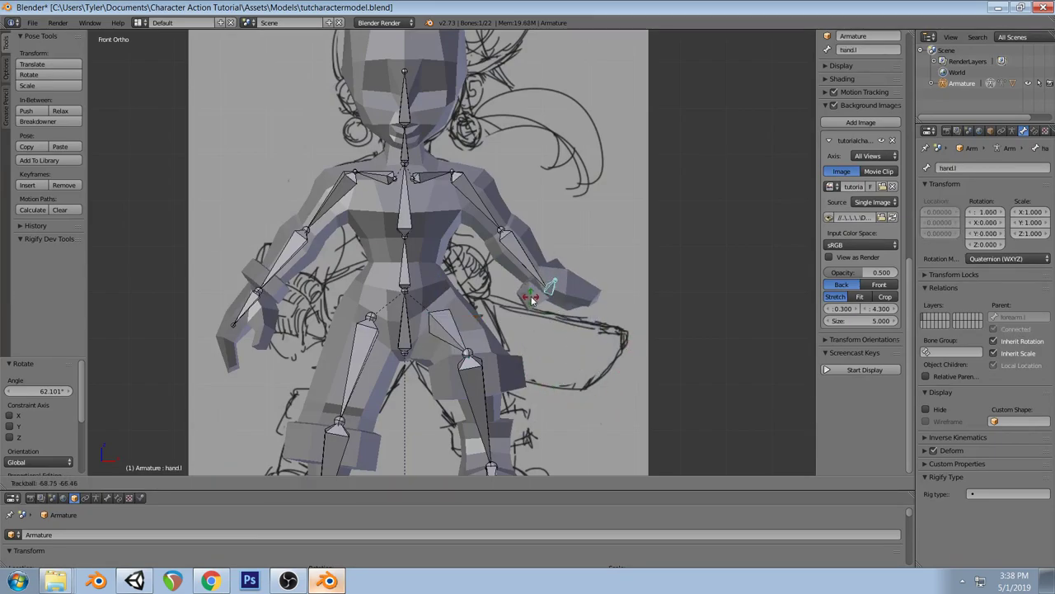
{"action": "right_click", "coordinate": [645, 377]}
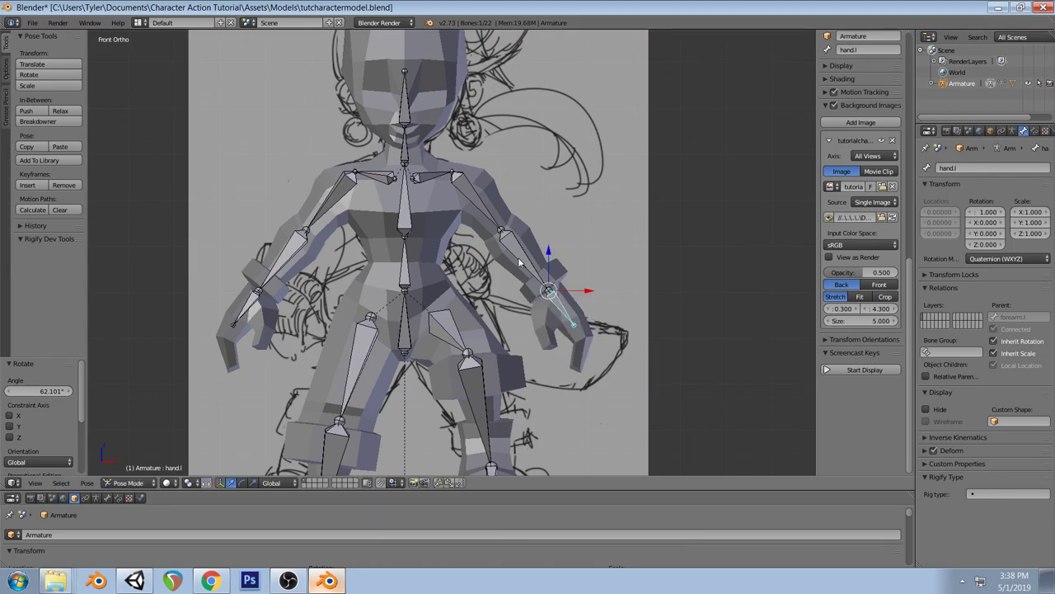
Try bending the forearm.l bone in the front view with trackball and plain rotations
{"action": "right_click", "coordinate": [519, 262]}
{"action": "key", "text": "r"}
{"action": "key", "text": "r"}
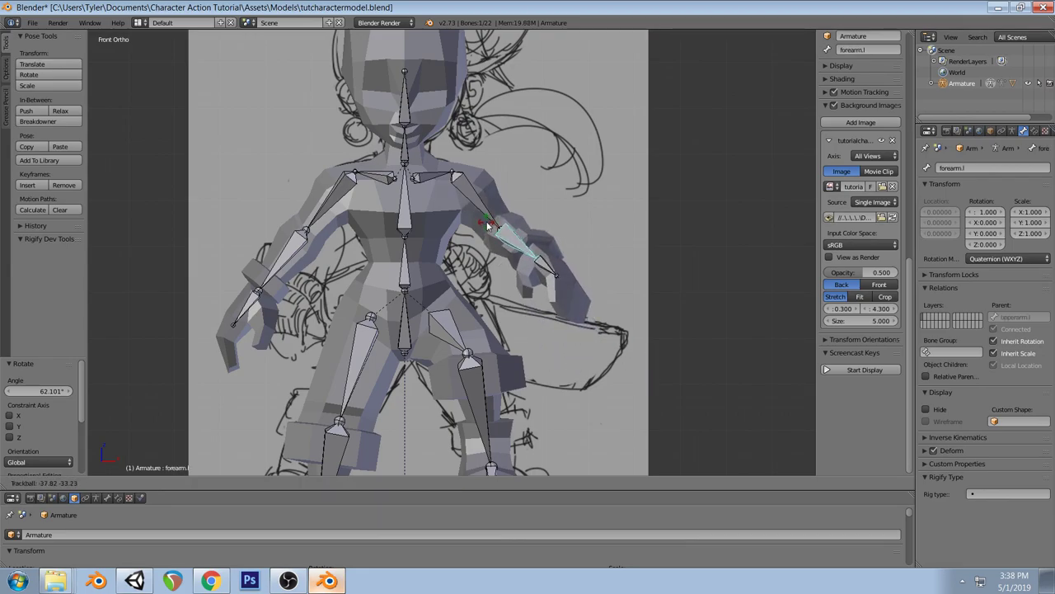
{"action": "left_click", "coordinate": [477, 209]}
{"action": "key", "text": "r"}
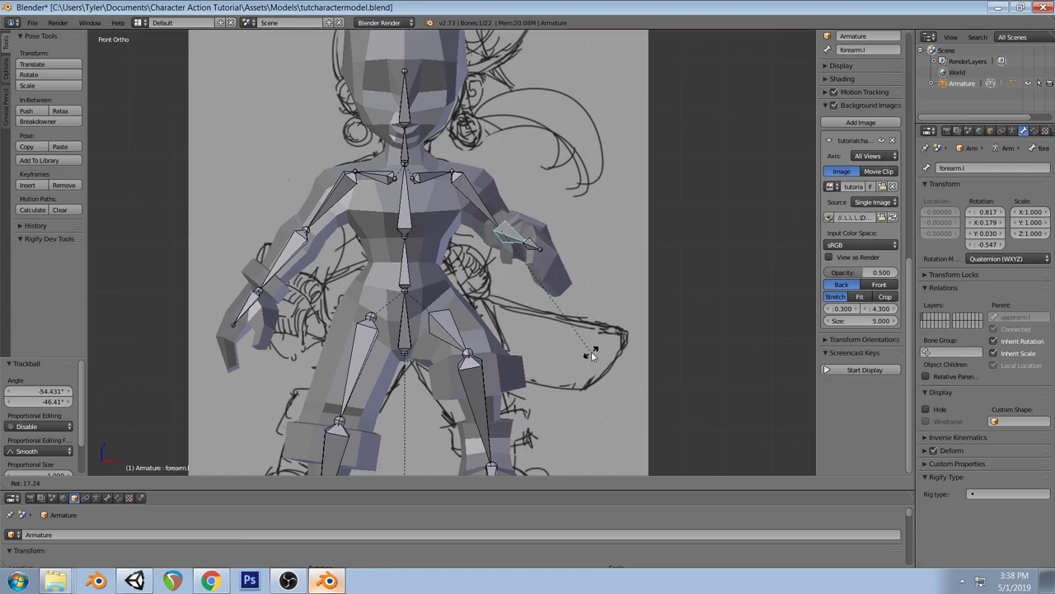
{"action": "left_click", "coordinate": [591, 351]}
{"action": "key", "text": "r"}
{"action": "key", "text": "r"}
{"action": "left_click", "coordinate": [572, 340]}
Inspect the bent left arm from the side, undo and clear the forearm.l rotation, and deselect the bone
{"action": "middle_click_drag", "start_coordinate": [572, 340], "coordinate": [451, 280]}
{"action": "middle_click_drag", "start_coordinate": [452, 236], "coordinate": [530, 239]}
{"action": "key", "text": "ctrl+z"}
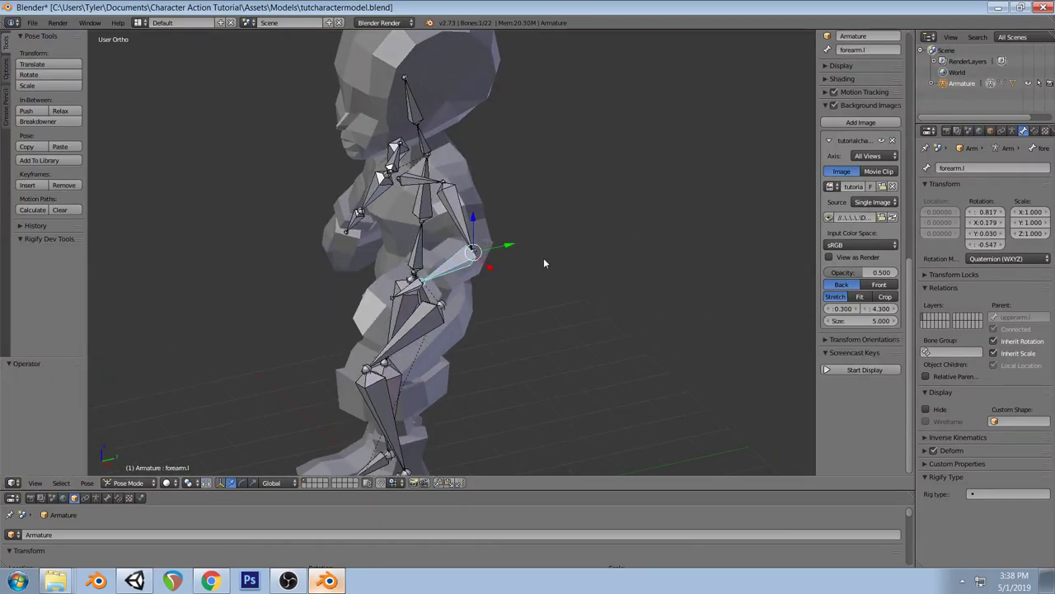
{"action": "key", "text": "alt+r"}
{"action": "key", "text": "KP_1"}
{"action": "key", "text": "a"}
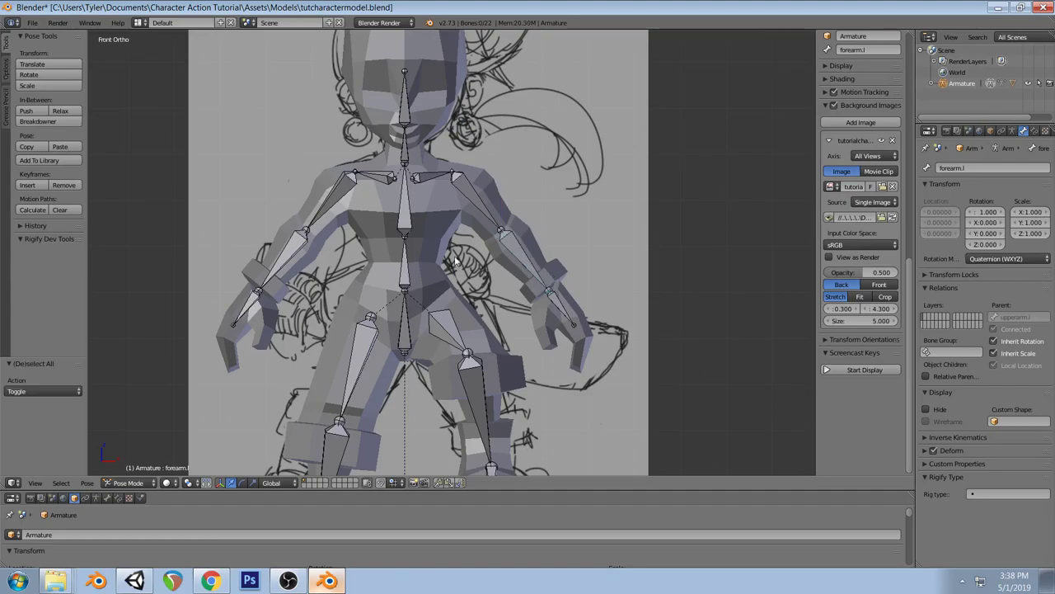
{"action": "right_click", "coordinate": [454, 328]}
{"action": "key", "text": "a"}
{"action": "key", "text": "a"}
{"action": "key", "text": "space"}
{"action": "type", "text": "Mirro"}
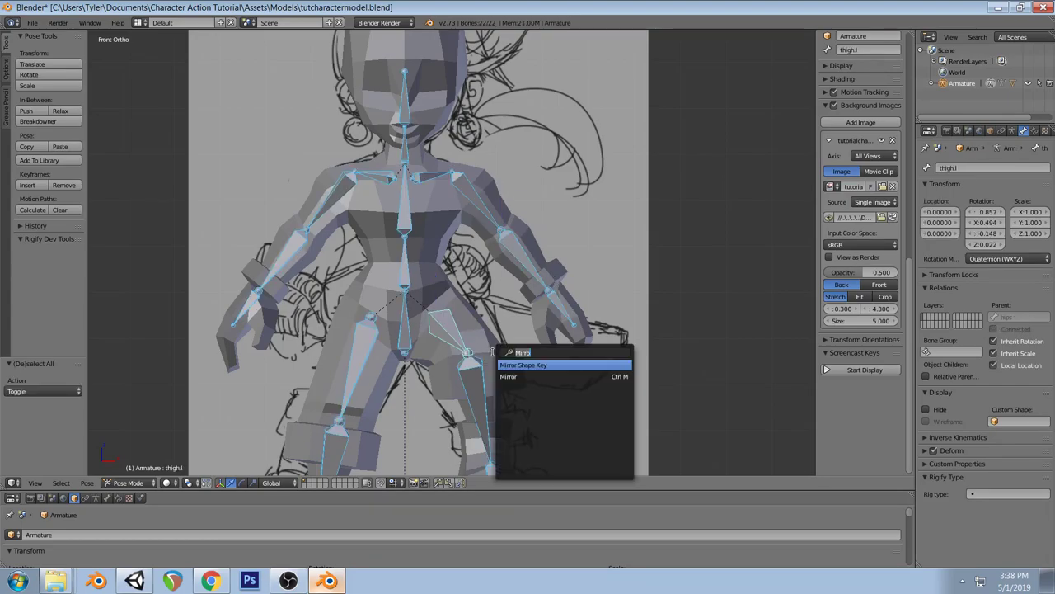
{"action": "type", "text": "clear"}
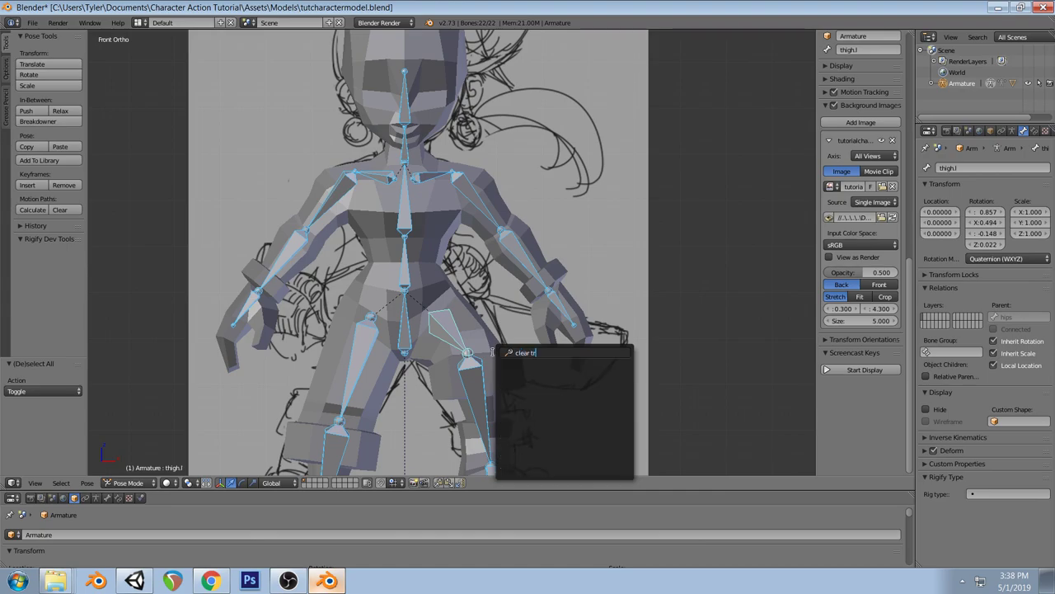
{"action": "type", "text": " t"}
{"action": "key", "text": "Escape"}
{"action": "key", "text": "space"}
{"action": "type", "text": "trans"}
{"action": "key", "text": "ctrl+BackSpace"}
{"action": "type", "text": "clear t"}
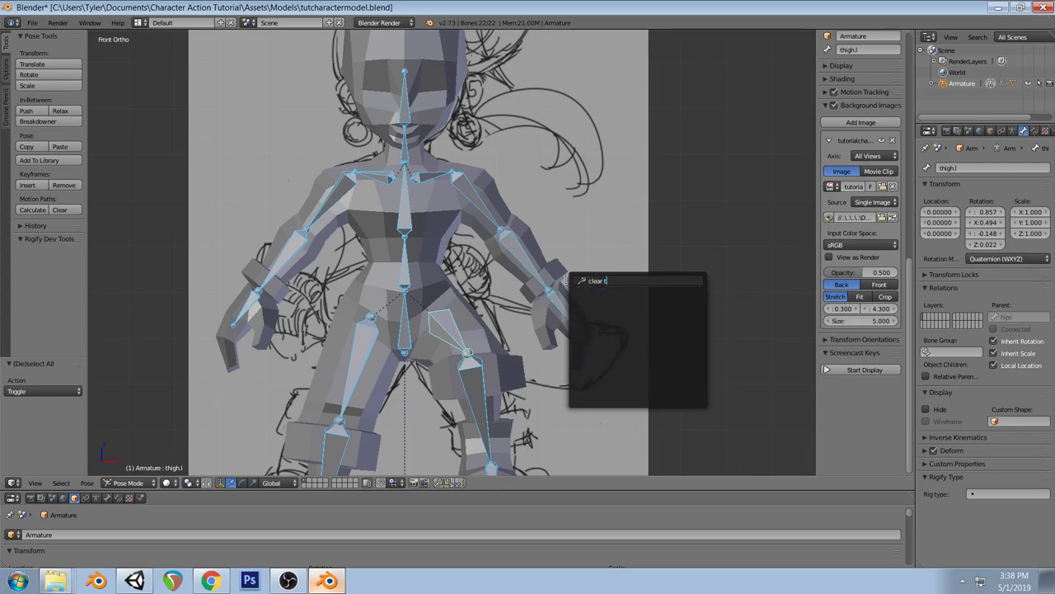
{"action": "key", "text": "Escape"}
Select only the Root bone and search the available commands for the clear-pose operations
{"action": "scroll", "coordinate": [575, 208], "scroll_direction": "down", "scroll_amount": 3}
{"action": "middle_click_drag", "start_coordinate": [575, 208], "coordinate": [527, 282]}
{"action": "key", "text": "a"}
{"action": "right_click", "coordinate": [421, 389]}
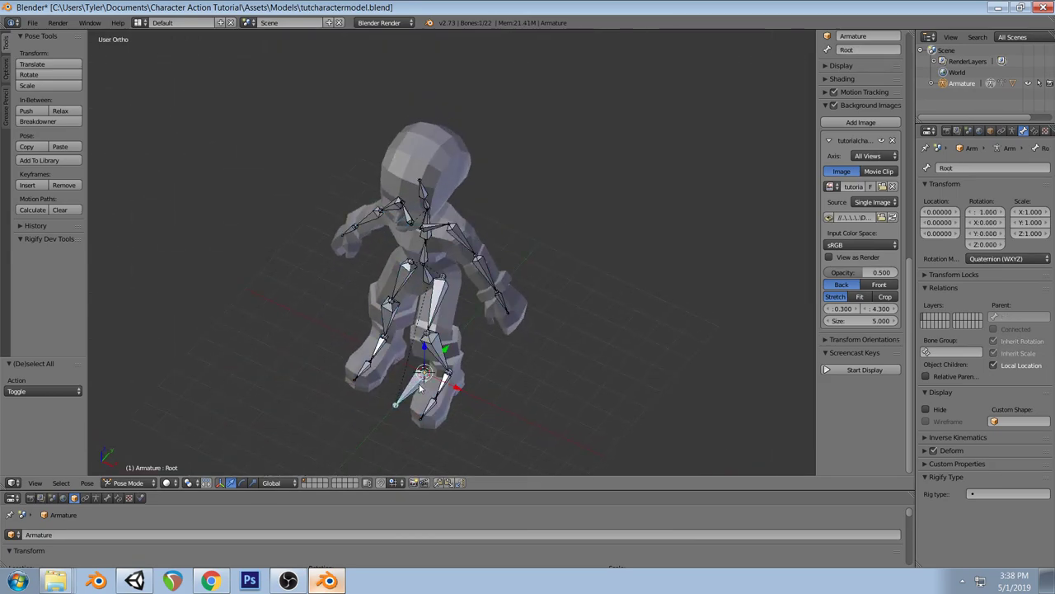
{"action": "key", "text": "space"}
{"action": "type", "text": "clear p"}
{"action": "key", "text": "BackSpace"}
{"action": "key", "text": "BackSpace"}
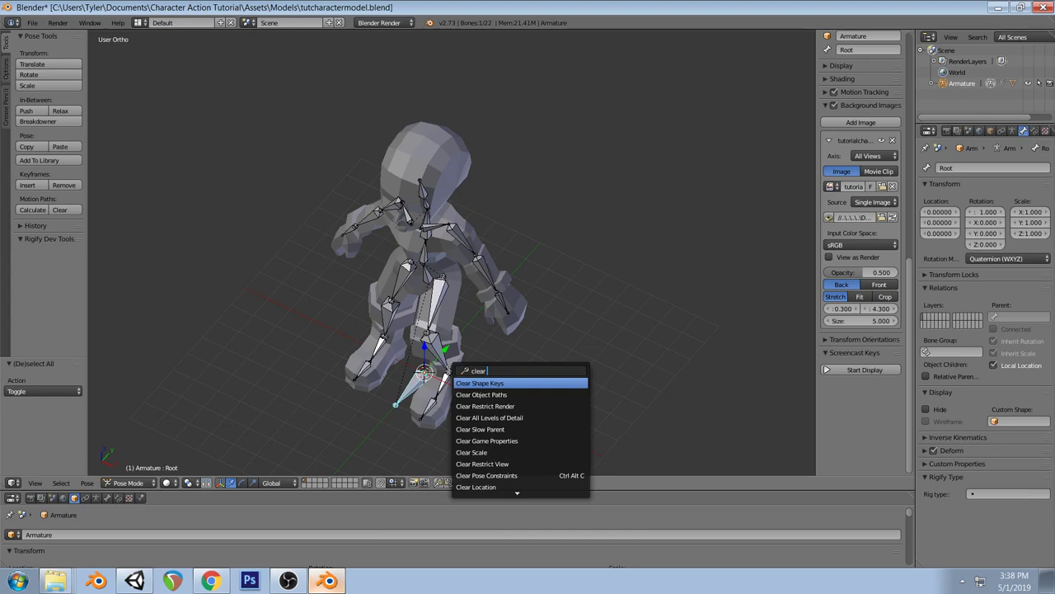
{"action": "type", "text": "p"}
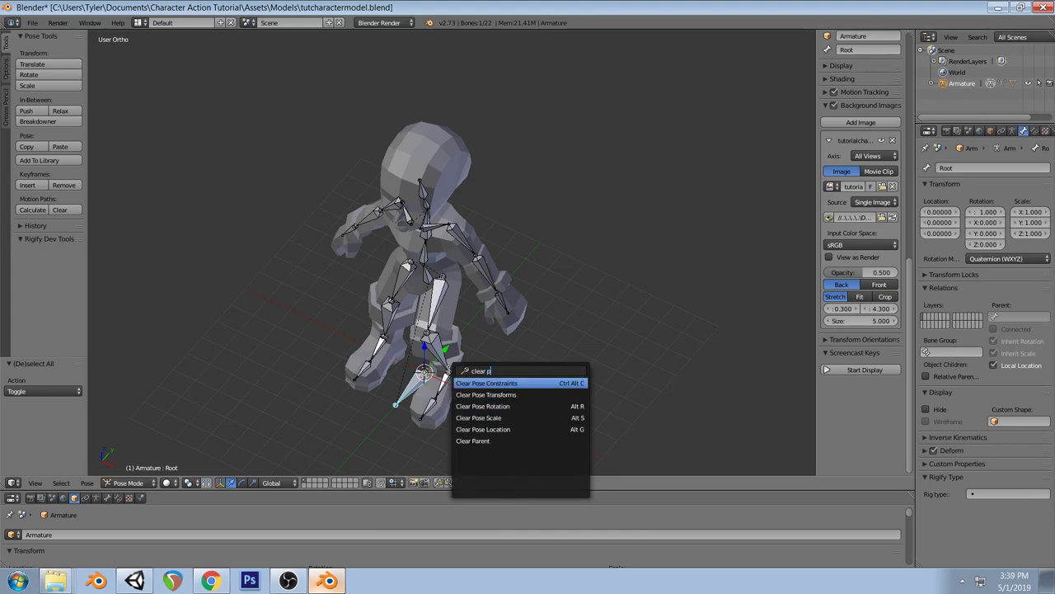
{"action": "key", "text": "Return"}
Clear the pose transforms of all bones, deselect them and save over the existing file
{"action": "key", "text": "a"}
{"action": "key", "text": "a"}
{"action": "key", "text": "space"}
{"action": "type", "text": "clear p"}
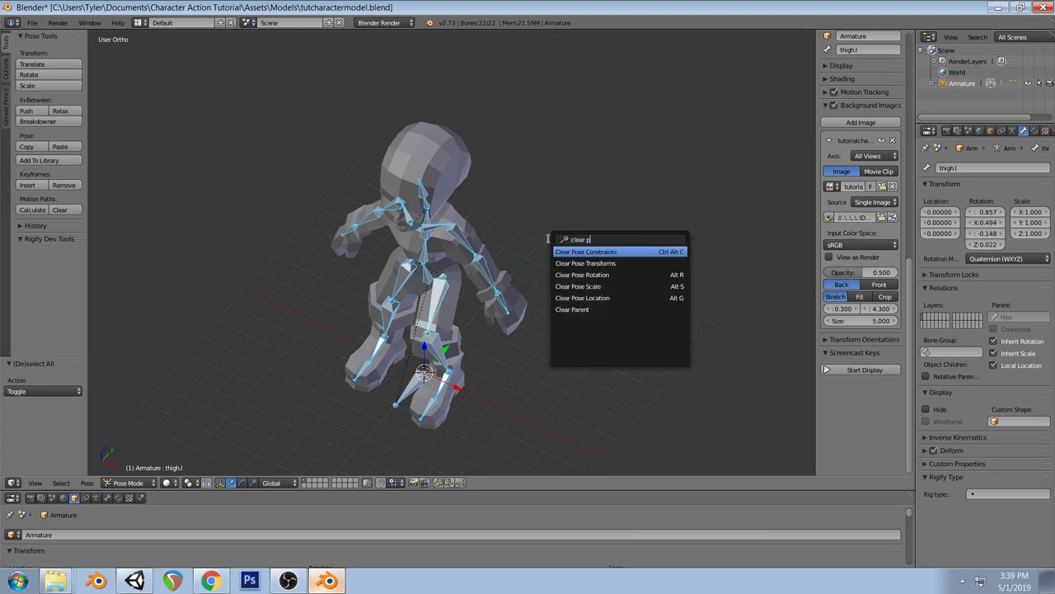
{"action": "key", "text": "Down"}
{"action": "key", "text": "Return"}
{"action": "key", "text": "a"}
{"action": "key", "text": "ctrl+s"}
{"action": "left_click", "coordinate": [550, 242]}
Turn off Deform for the Root bone after a cancelled trial rotation, and save over the existing file
{"action": "middle_click_drag", "start_coordinate": [431, 351], "coordinate": [433, 309]}
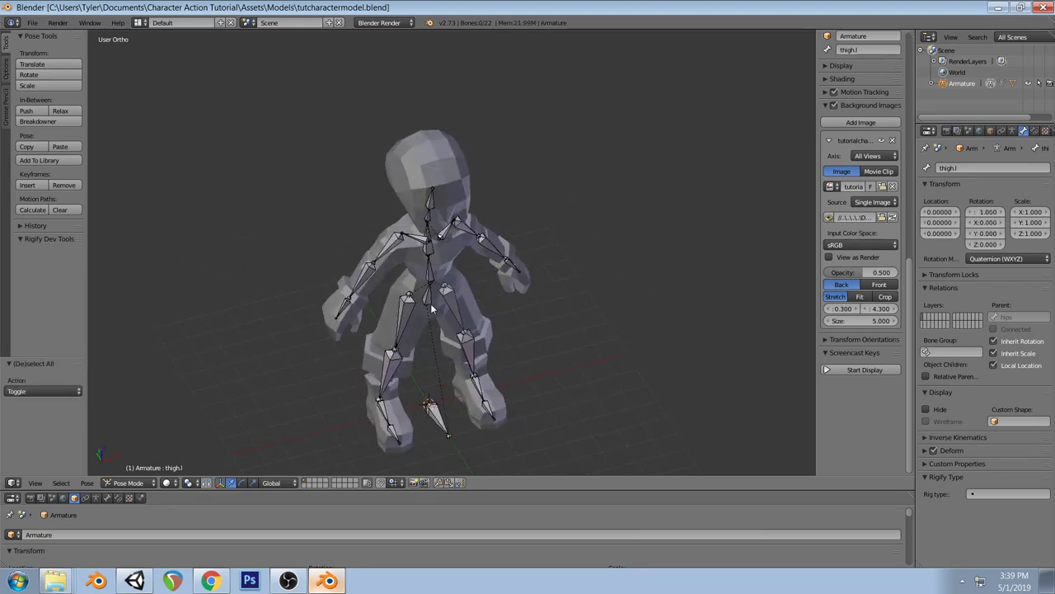
{"action": "right_click", "coordinate": [441, 421]}
{"action": "key", "text": "r"}
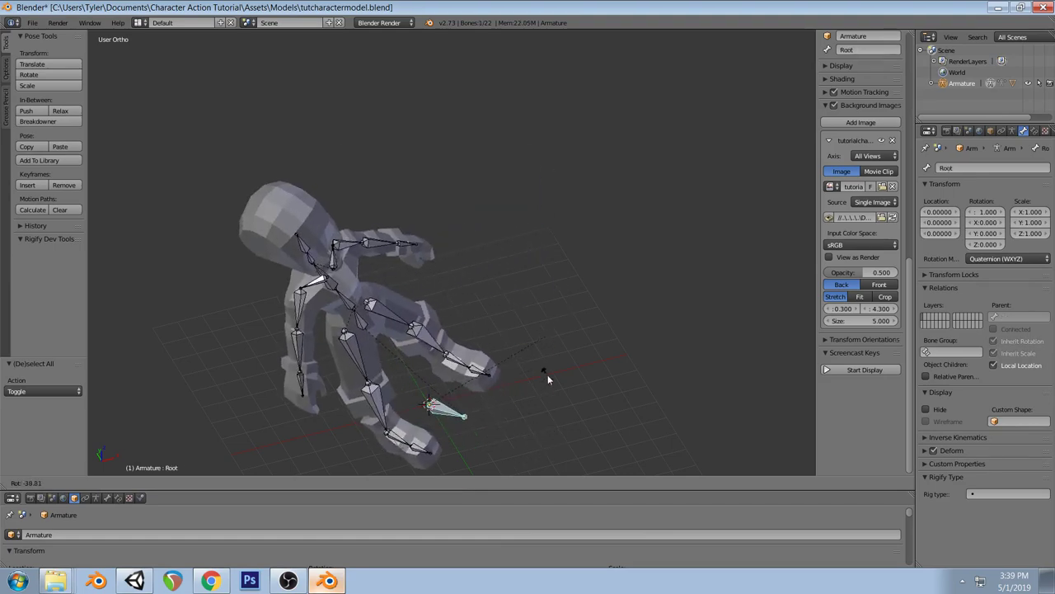
{"action": "key", "text": "Escape"}
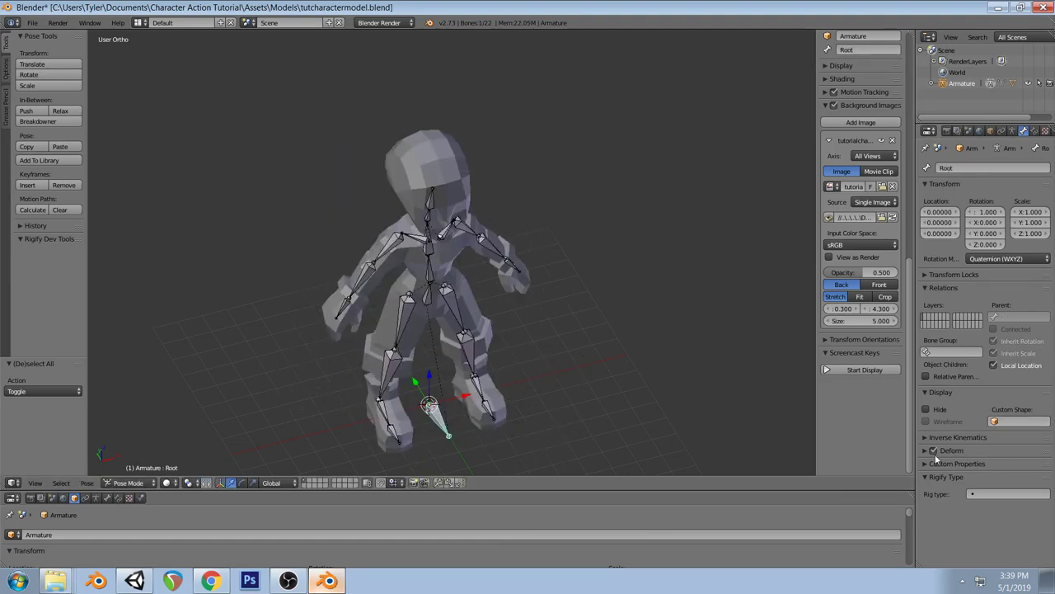
{"action": "key", "text": "ctrl+s"}
{"action": "left_click", "coordinate": [557, 366]}
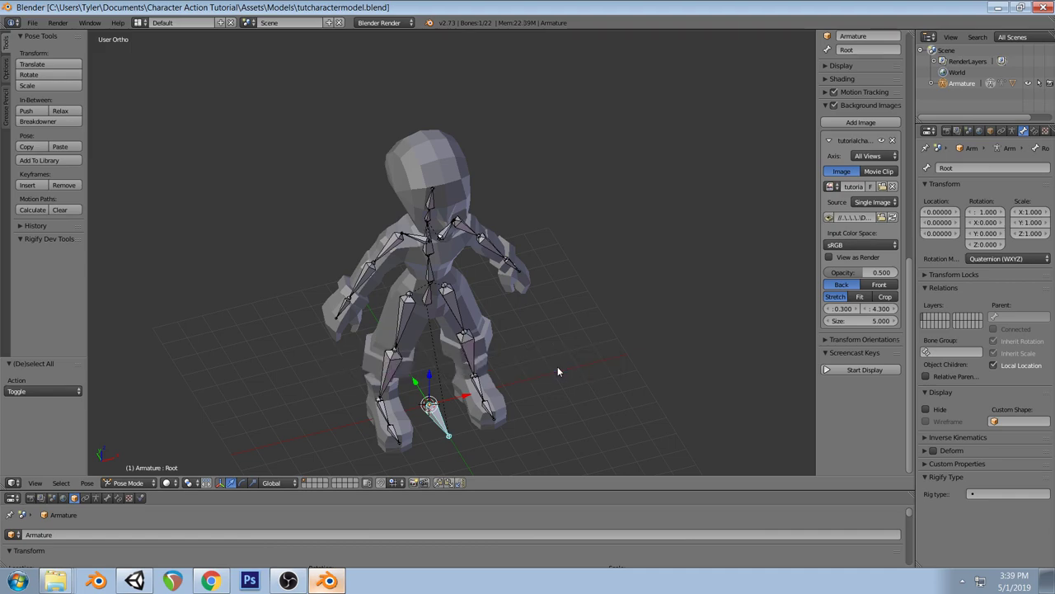
Check the two collar bones and recalculate the roll of all bones in Edit Mode to the Global Y Axis
{"action": "key", "text": "KP_1"}
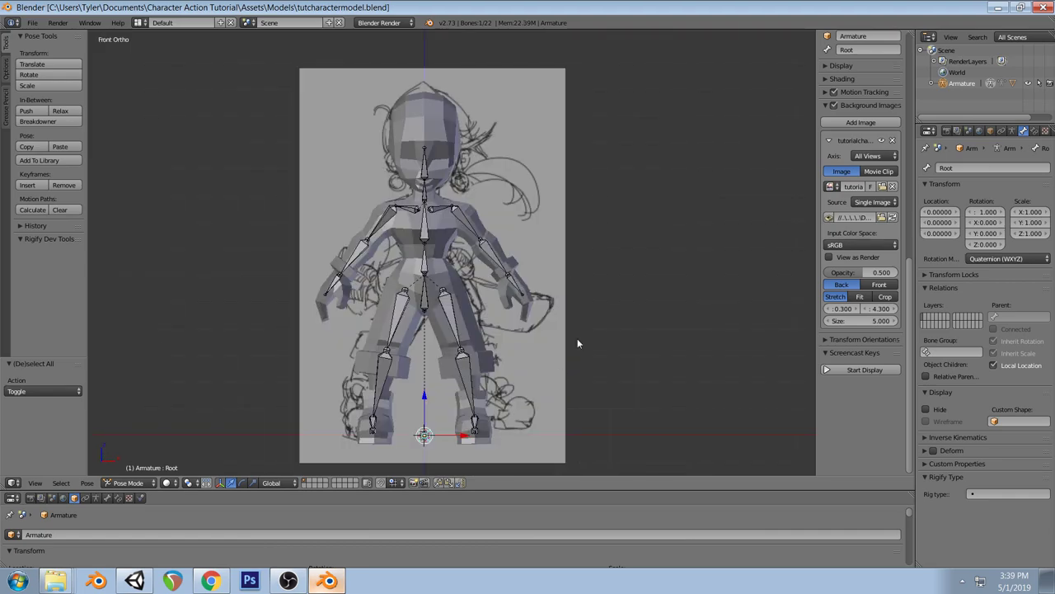
{"action": "scroll", "coordinate": [500, 274], "scroll_direction": "up", "scroll_amount": 5}
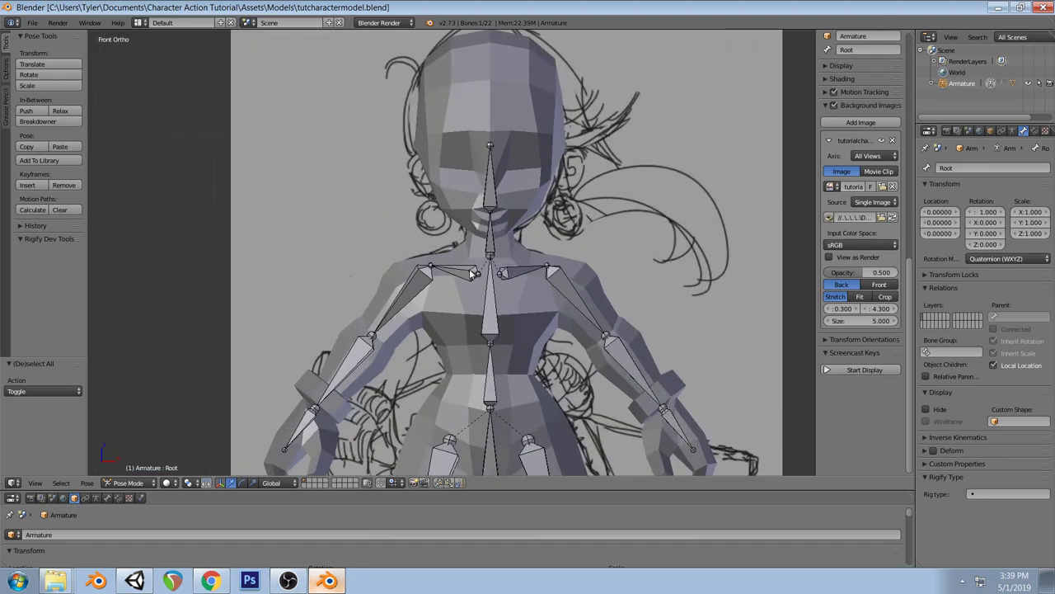
{"action": "right_click", "coordinate": [468, 275]}
{"action": "right_click", "coordinate": [518, 273]}
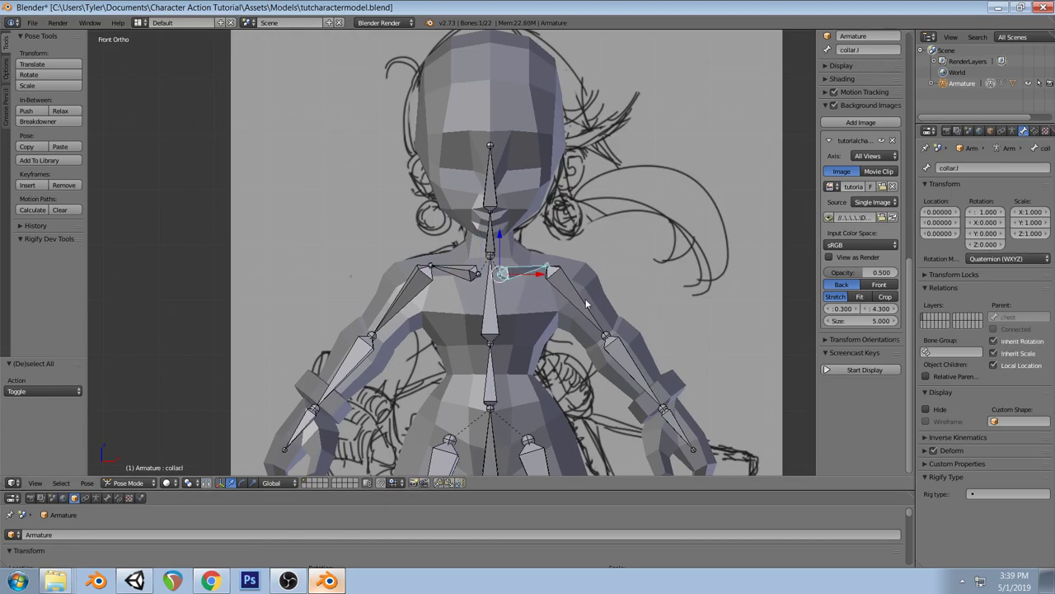
{"action": "right_click", "coordinate": [464, 278]}
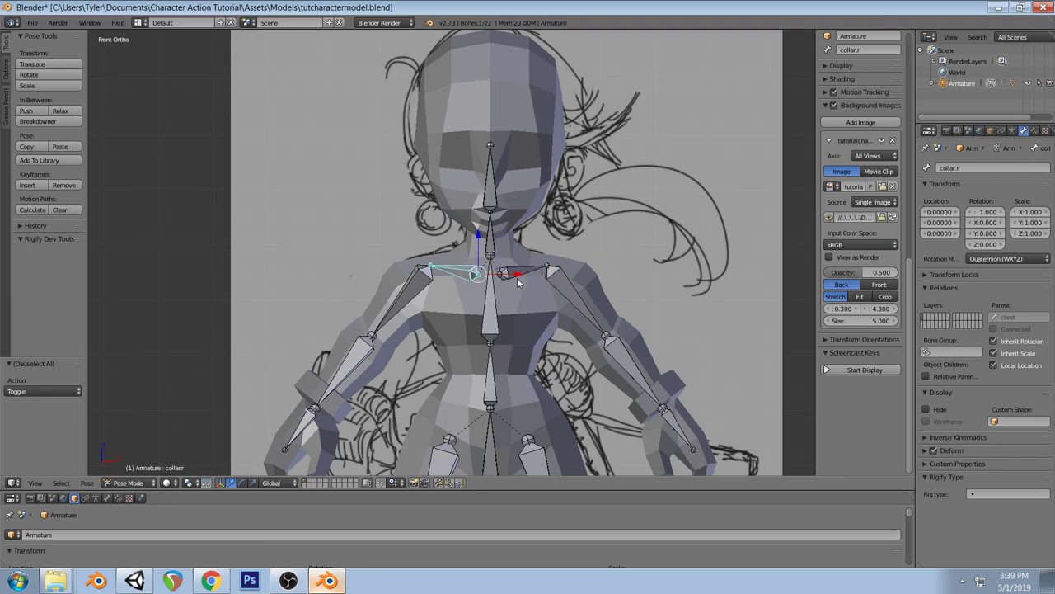
{"action": "key", "text": "Tab"}
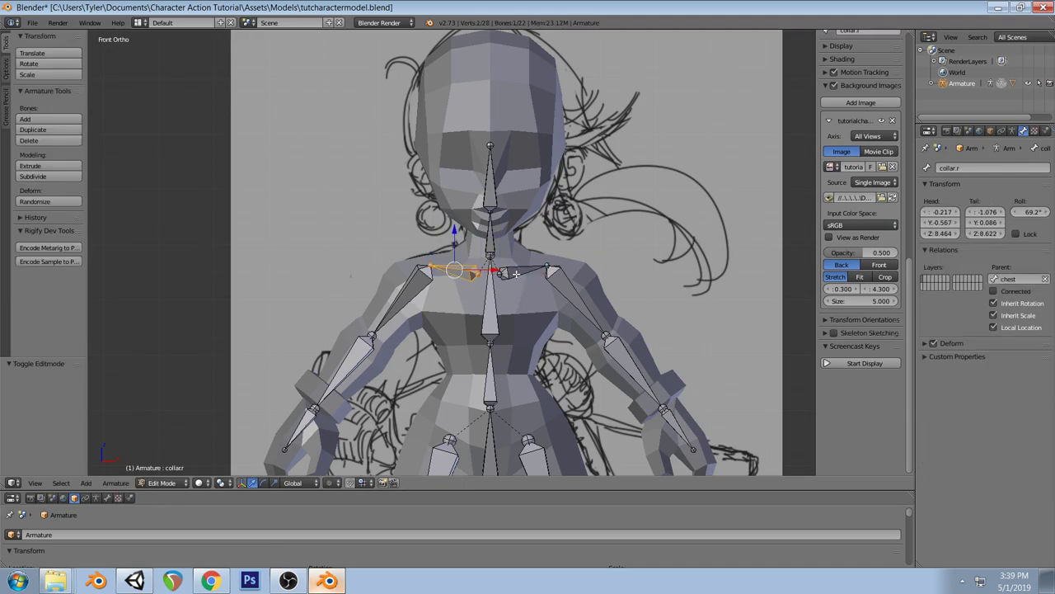
{"action": "key", "text": "a"}
{"action": "key", "text": "a"}
{"action": "scroll", "coordinate": [561, 307], "scroll_direction": "down", "scroll_amount": 4}
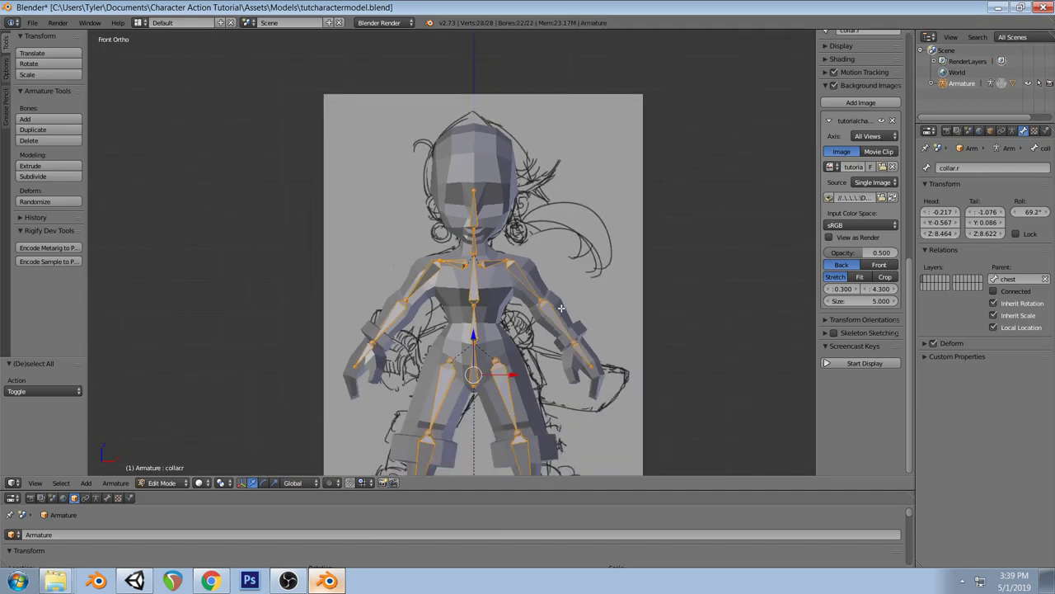
{"action": "key", "text": "ctrl+n"}
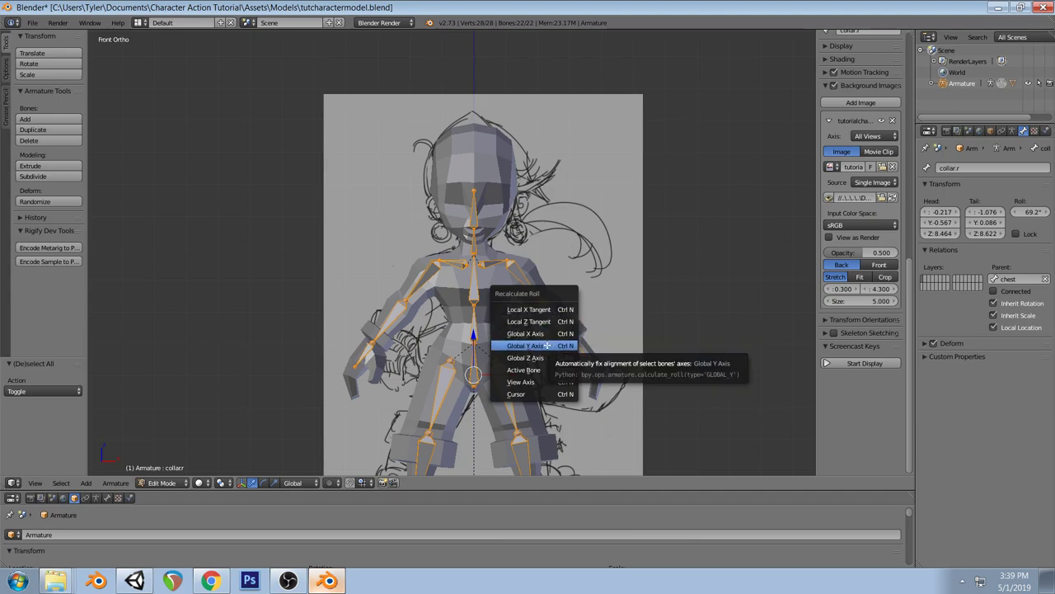
{"action": "left_click", "coordinate": [547, 346]}
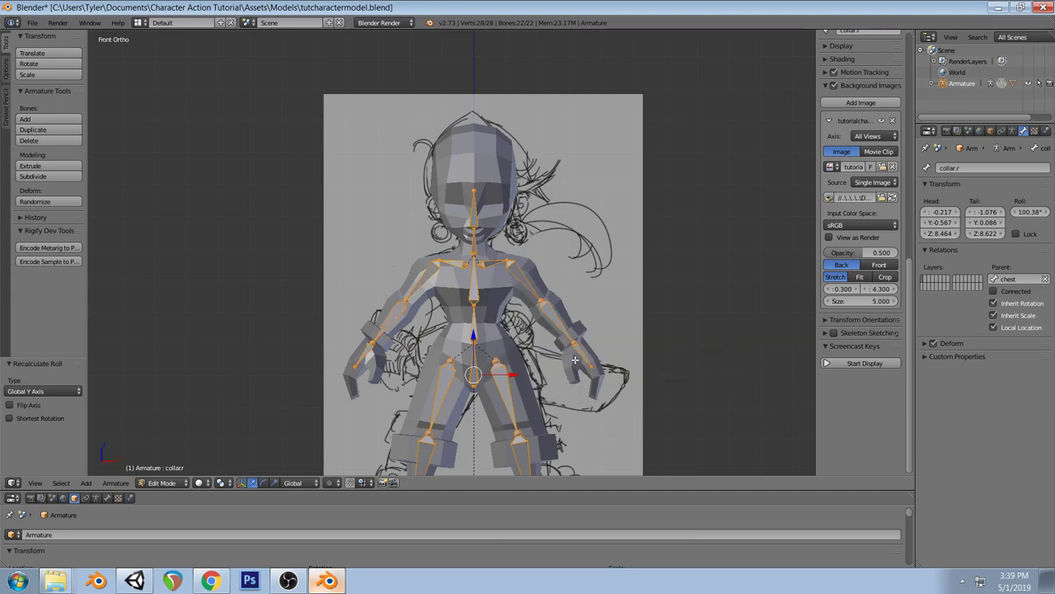
Deselect all bones, save over the existing file and return the armature to Pose Mode
{"action": "middle_click_drag", "start_coordinate": [465, 306], "coordinate": [528, 369]}
{"action": "key", "text": "KP_1"}
{"action": "scroll", "coordinate": [525, 369], "scroll_direction": "down", "scroll_amount": 1}
{"action": "left_click", "coordinate": [469, 418]}
{"action": "key", "text": "a"}
{"action": "key", "text": "ctrl+s"}
{"action": "left_click", "coordinate": [530, 354]}
{"action": "key", "text": "ctrl+Tab"}
Test the leg deformation in the front view by rotating thigh.l about -70° and thigh.r about 72°, clearing each rotation
{"action": "right_click", "coordinate": [499, 305]}
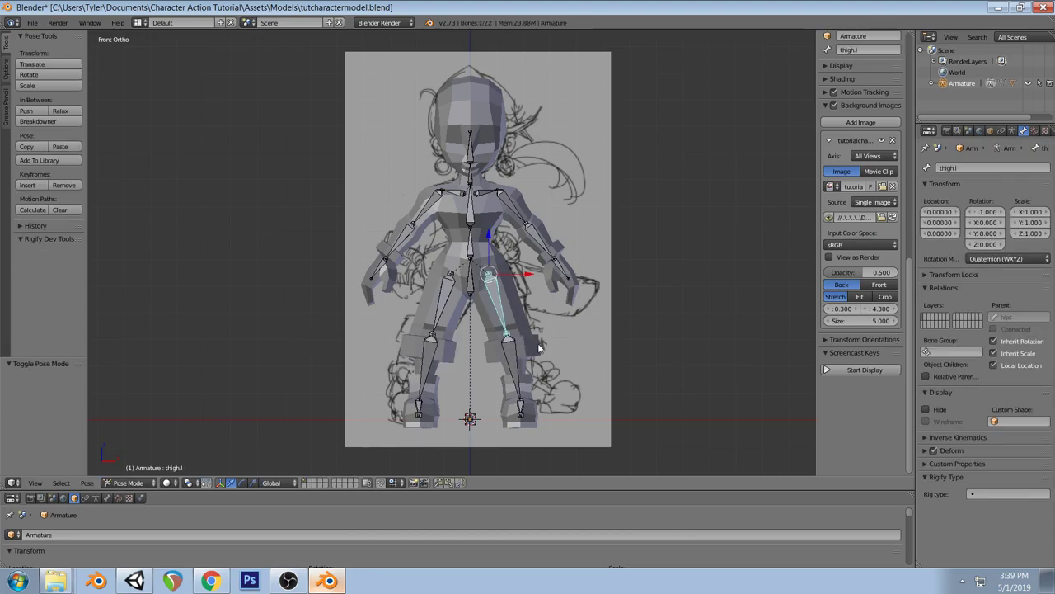
{"action": "key", "text": "r"}
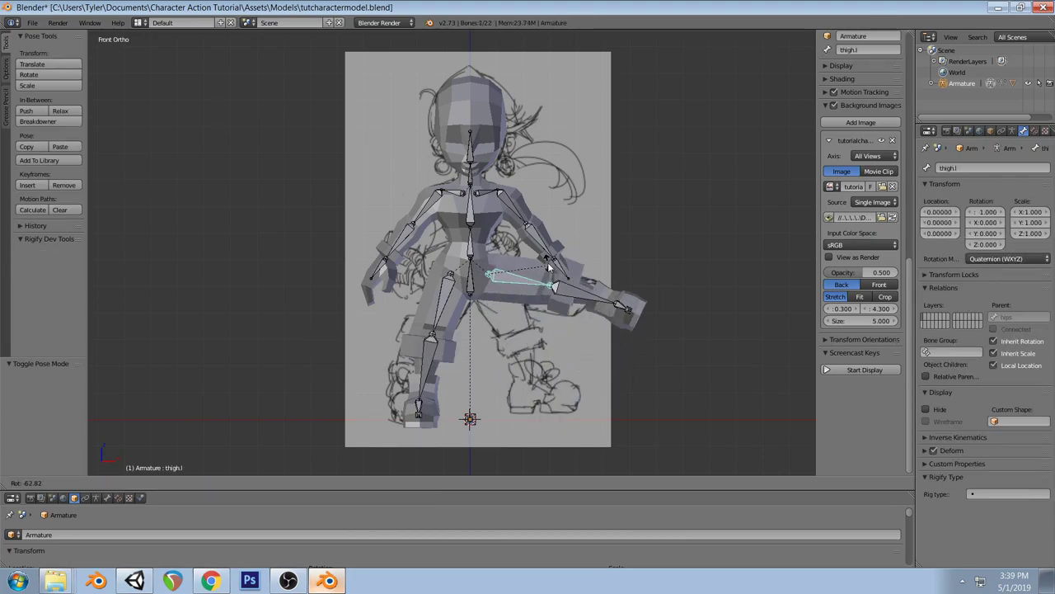
{"action": "left_click", "coordinate": [551, 261]}
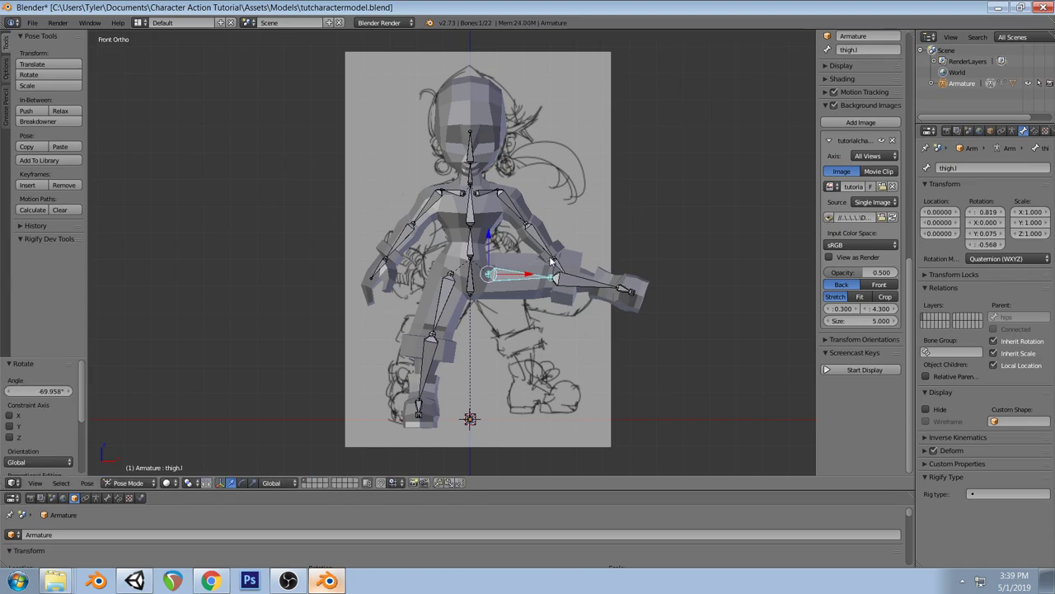
{"action": "key", "text": "alt+r"}
{"action": "right_click", "coordinate": [446, 291]}
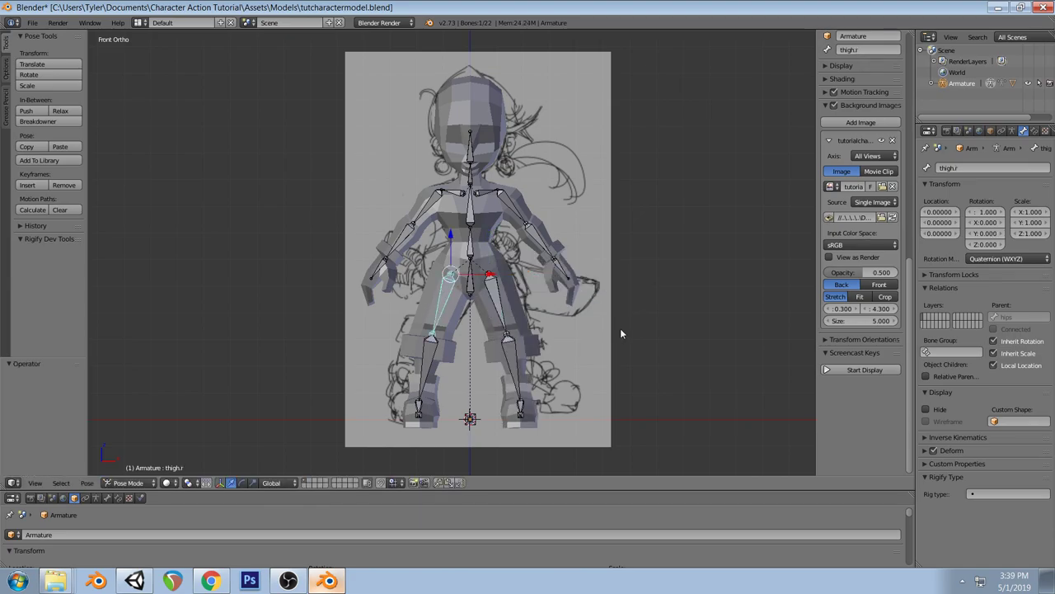
{"action": "key", "text": "r"}
{"action": "left_click", "coordinate": [452, 415]}
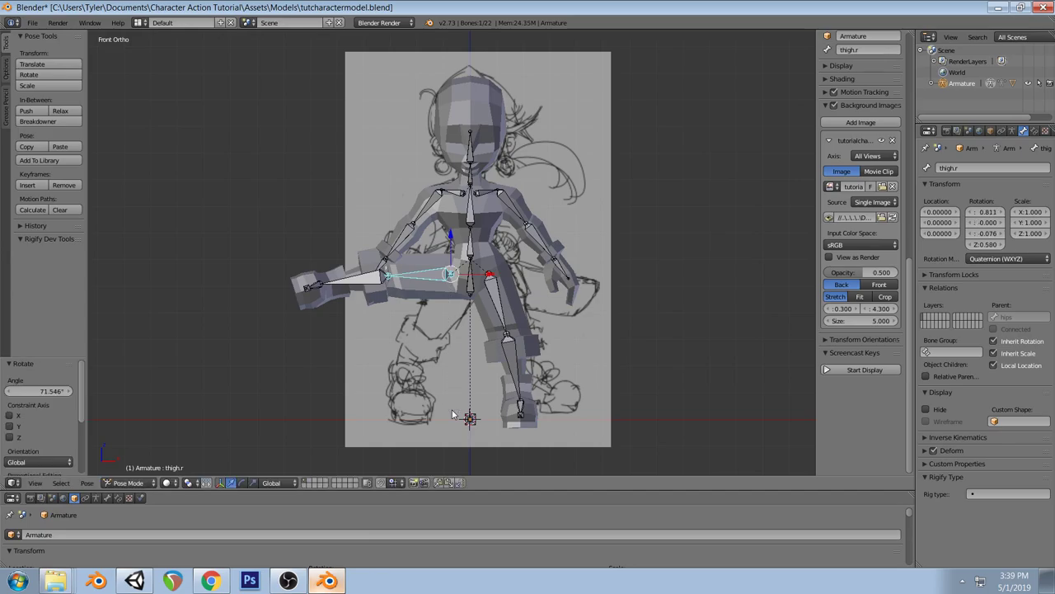
{"action": "key", "text": "alt+r"}
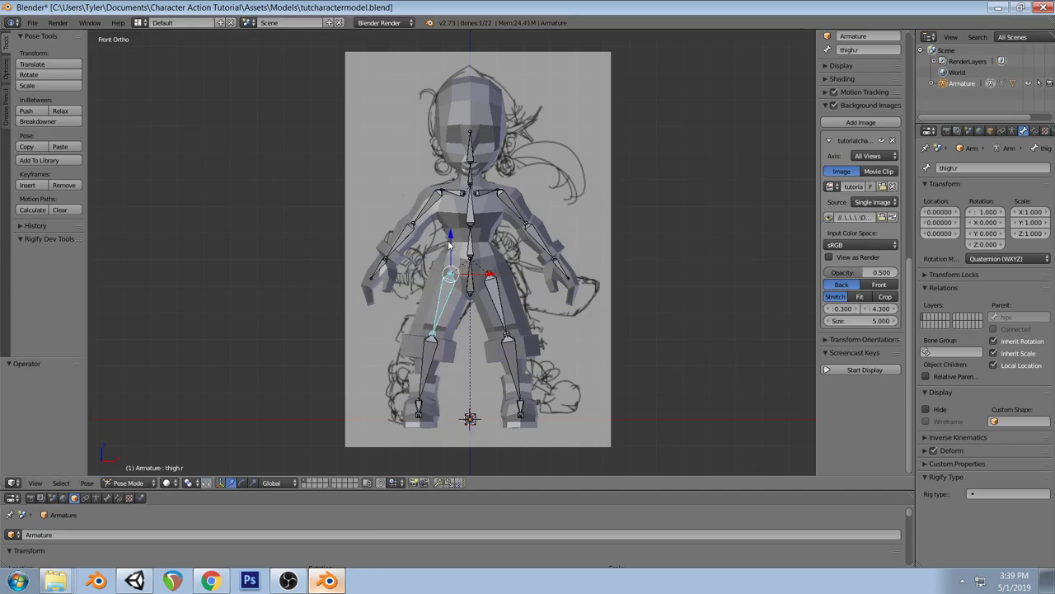
Select the hips bone and set the armature's bone display type to Stick
{"action": "right_click", "coordinate": [471, 292]}
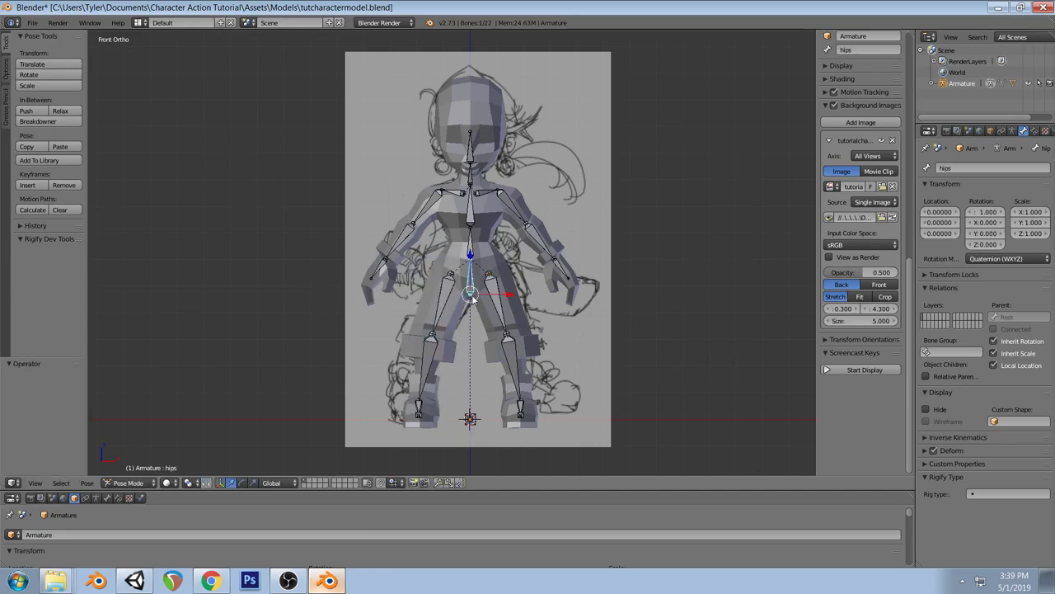
{"action": "right_click", "coordinate": [472, 245]}
{"action": "key", "text": "KP_3"}
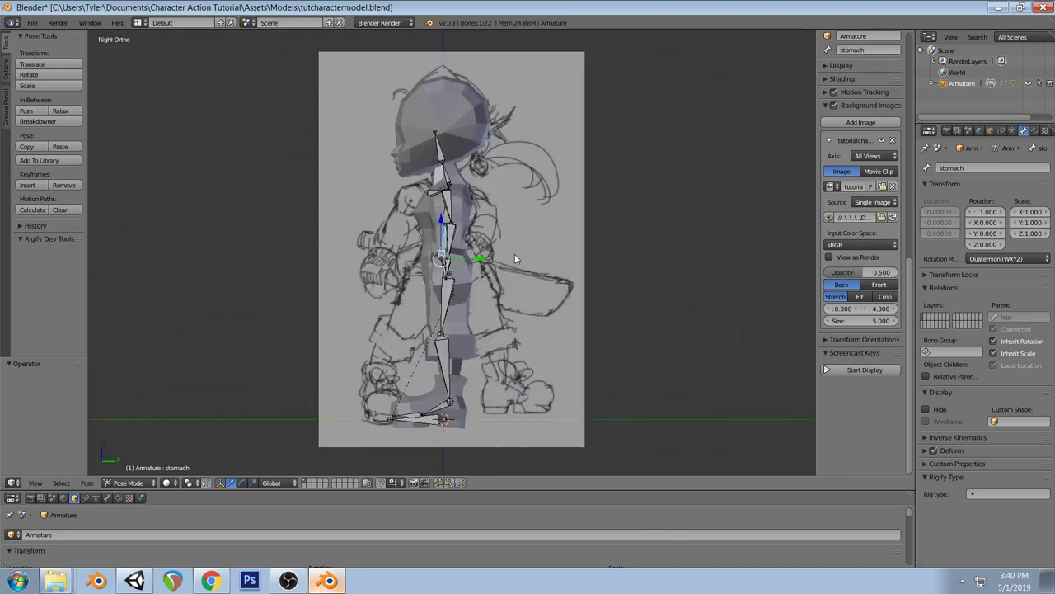
{"action": "mouse_move", "coordinate": [458, 286]}
{"action": "middle_mouse_down"}
{"action": "mouse_move", "coordinate": [445, 283]}
{"action": "mouse_move", "coordinate": [459, 281]}
{"action": "middle_mouse_up"}
{"action": "right_click", "coordinate": [459, 280]}
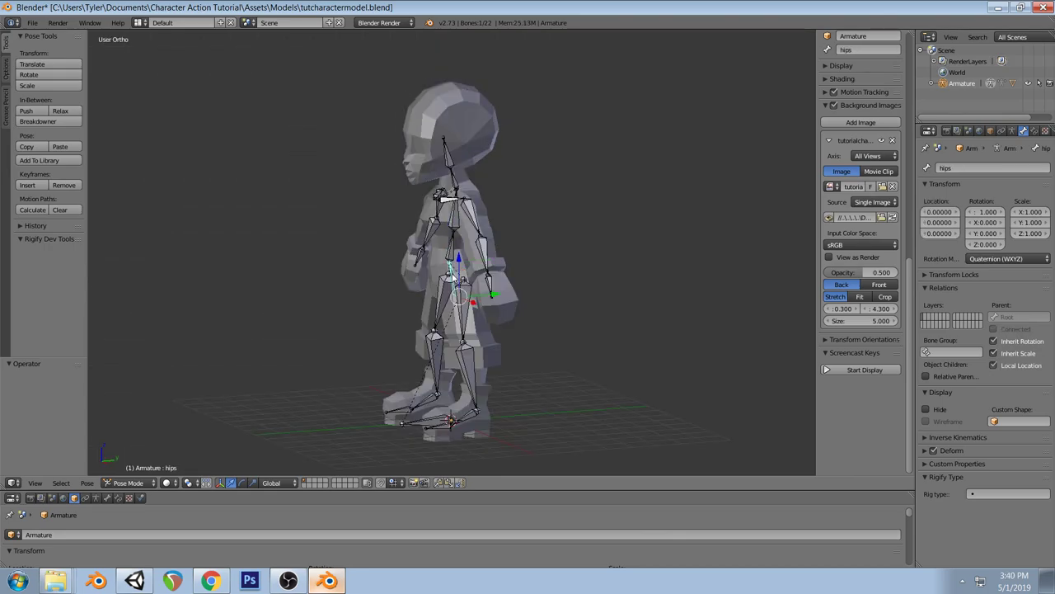
{"action": "key", "text": "KP_3"}
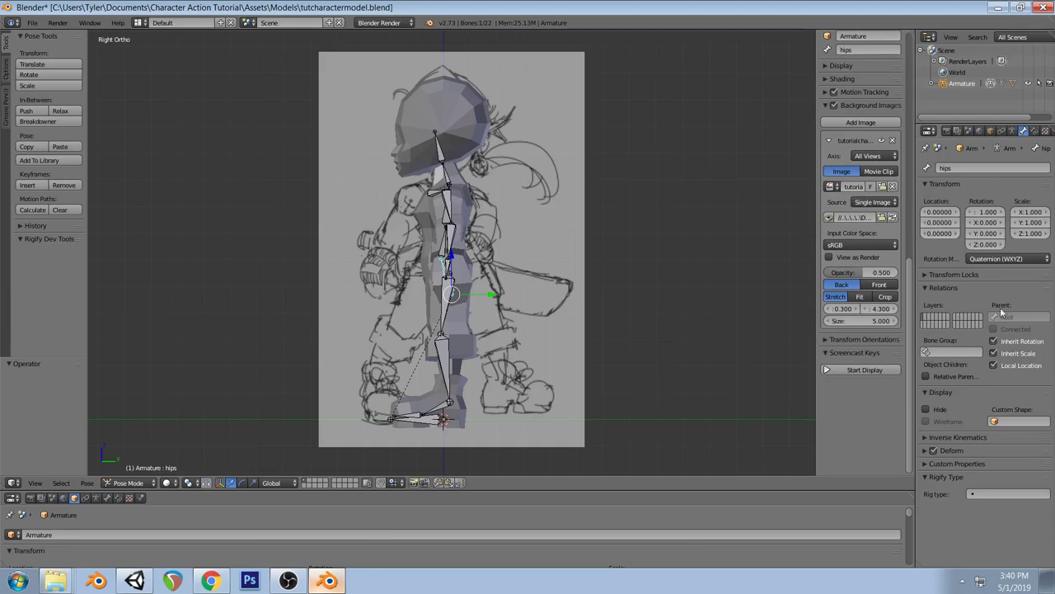
{"action": "left_click", "coordinate": [1013, 132]}
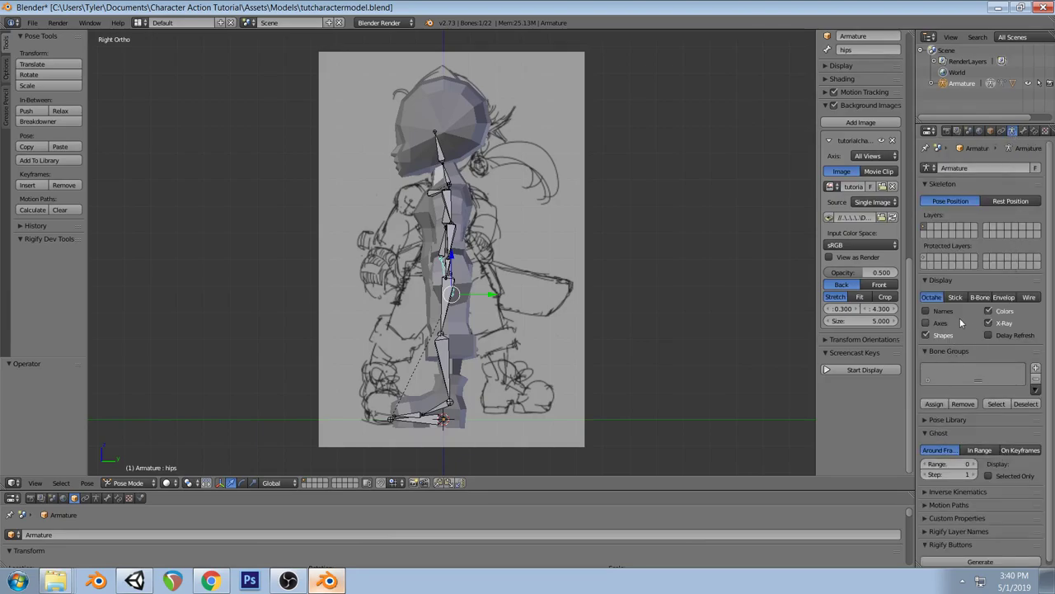
{"action": "scroll", "coordinate": [976, 394], "scroll_direction": "down", "scroll_amount": 1}
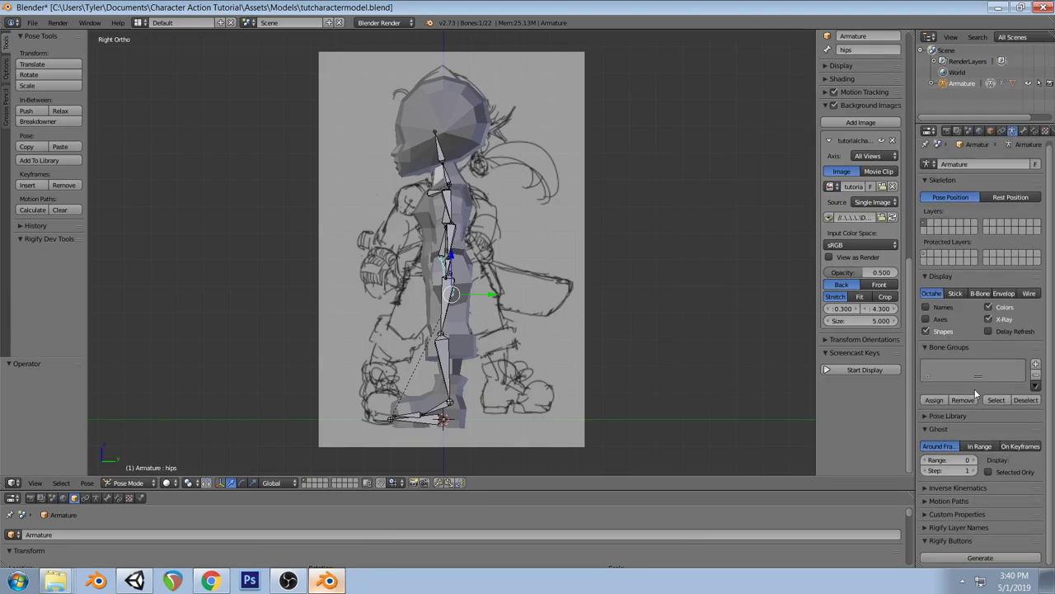
{"action": "left_click", "coordinate": [955, 293]}
{"action": "scroll", "coordinate": [451, 291], "scroll_direction": "up", "scroll_amount": 2}
{"action": "middle_click_drag", "start_coordinate": [413, 290], "coordinate": [486, 285]}
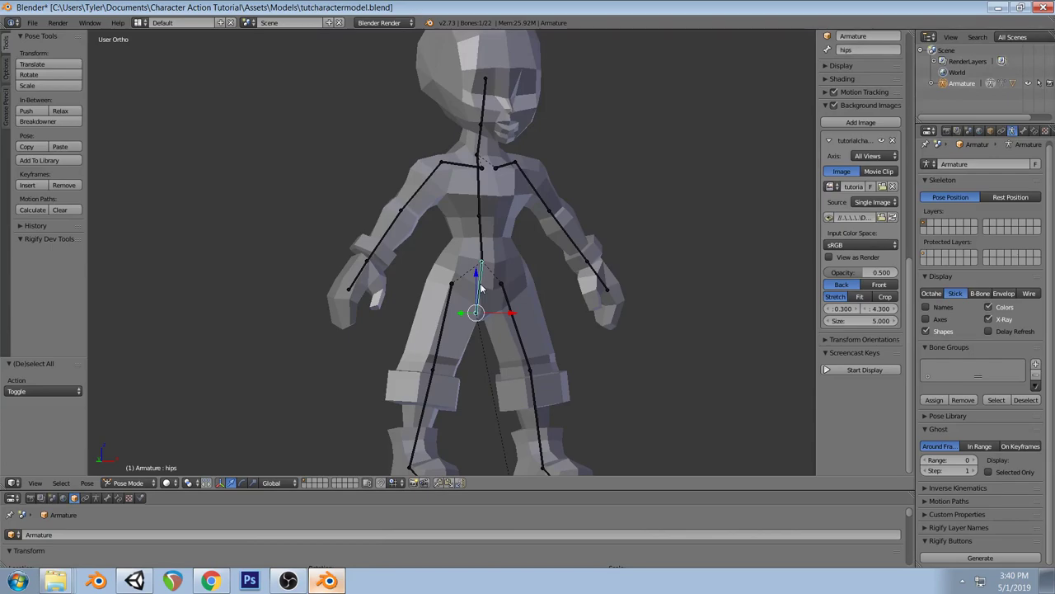
Try rotating the hips and stomach bones in the side view, cancelling each rotation
{"action": "key", "text": "KP_3"}
{"action": "key", "text": "r"}
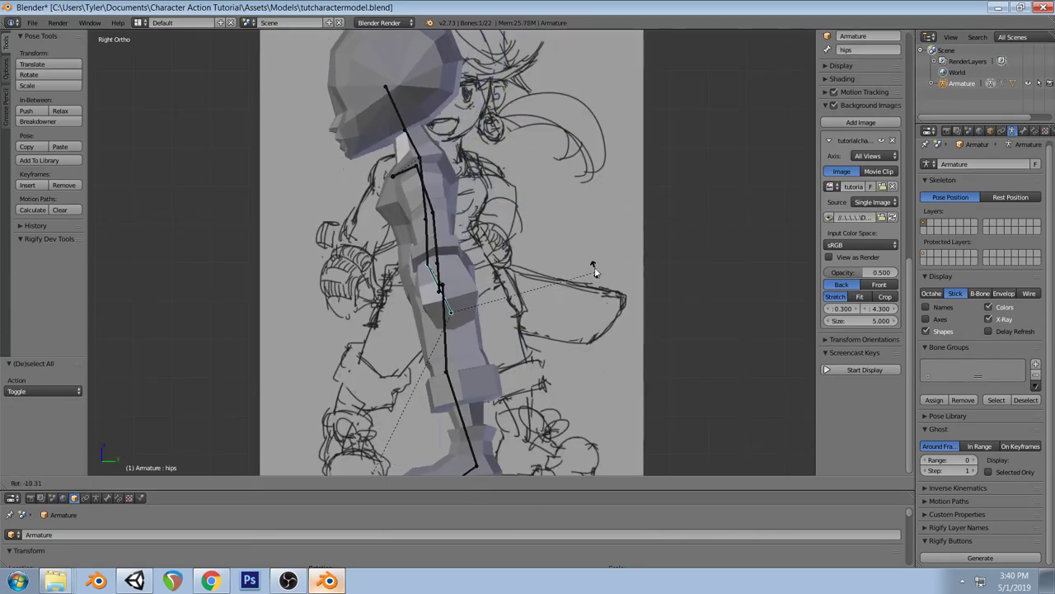
{"action": "key", "text": "Escape"}
{"action": "right_click", "coordinate": [441, 241]}
{"action": "key", "text": "r"}
{"action": "key", "text": "Escape"}
{"action": "right_click", "coordinate": [445, 288]}
{"action": "key", "text": "r"}
{"action": "key", "text": "Escape"}
Bend the torso forward in the side view by rotating the stomach bone and the chest bone, the latter about -45°
{"action": "right_click", "coordinate": [439, 239]}
{"action": "key", "text": "r"}
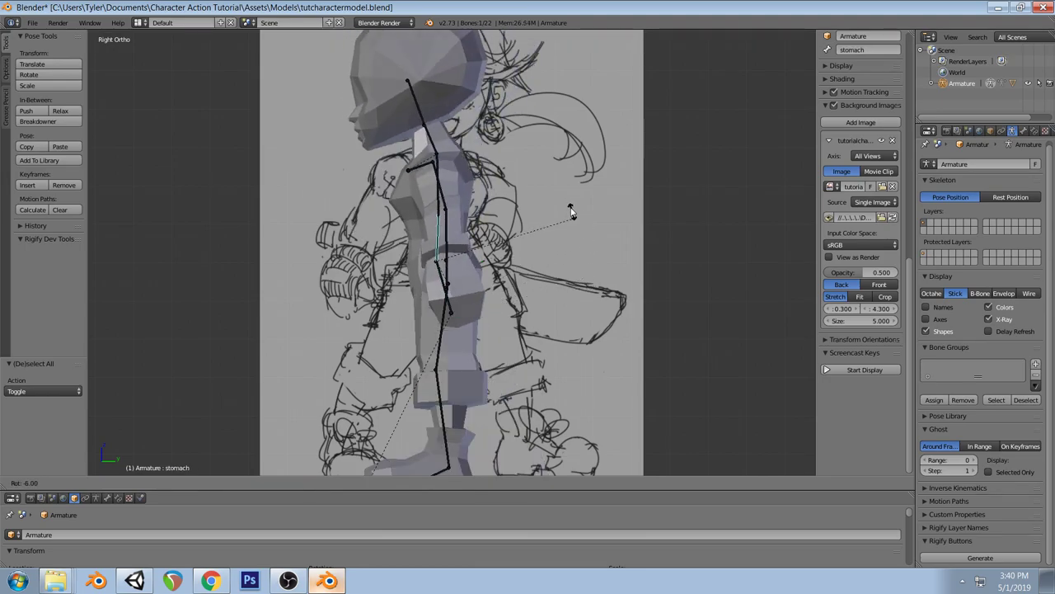
{"action": "left_click", "coordinate": [396, 225]}
{"action": "right_click", "coordinate": [396, 224]}
{"action": "key", "text": "r"}
{"action": "left_click", "coordinate": [507, 171]}
Bend the neck bone about -31° and the head bone about -26° in the side view and inspect the deformation
{"action": "middle_click_drag", "start_coordinate": [507, 172], "coordinate": [553, 319]}
{"action": "right_click", "coordinate": [351, 261]}
{"action": "key", "text": "KP_3"}
{"action": "key", "text": "r"}
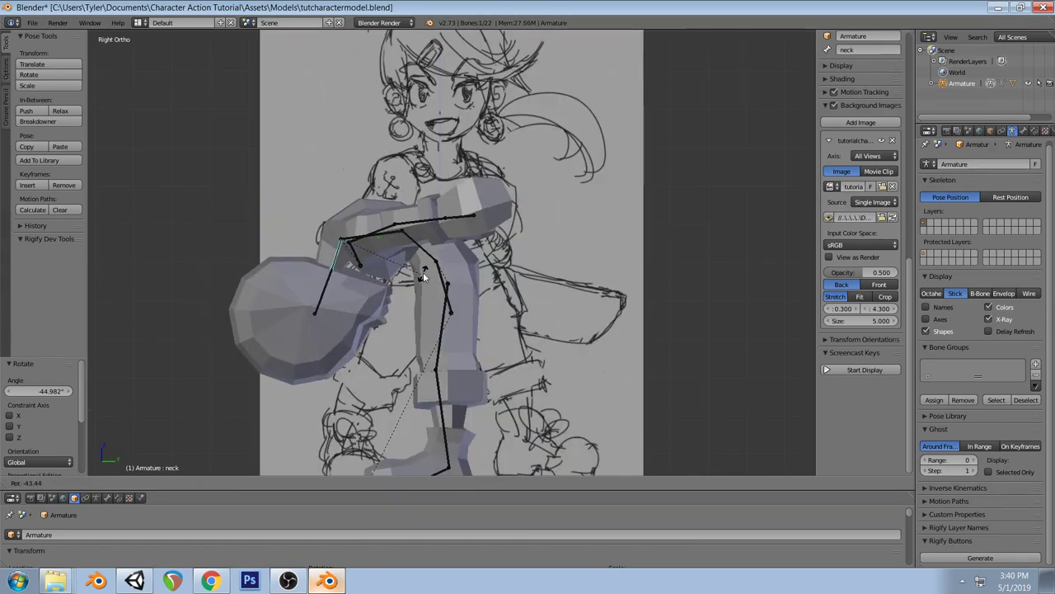
{"action": "left_click", "coordinate": [420, 296]}
{"action": "right_click", "coordinate": [326, 285]}
{"action": "key", "text": "r"}
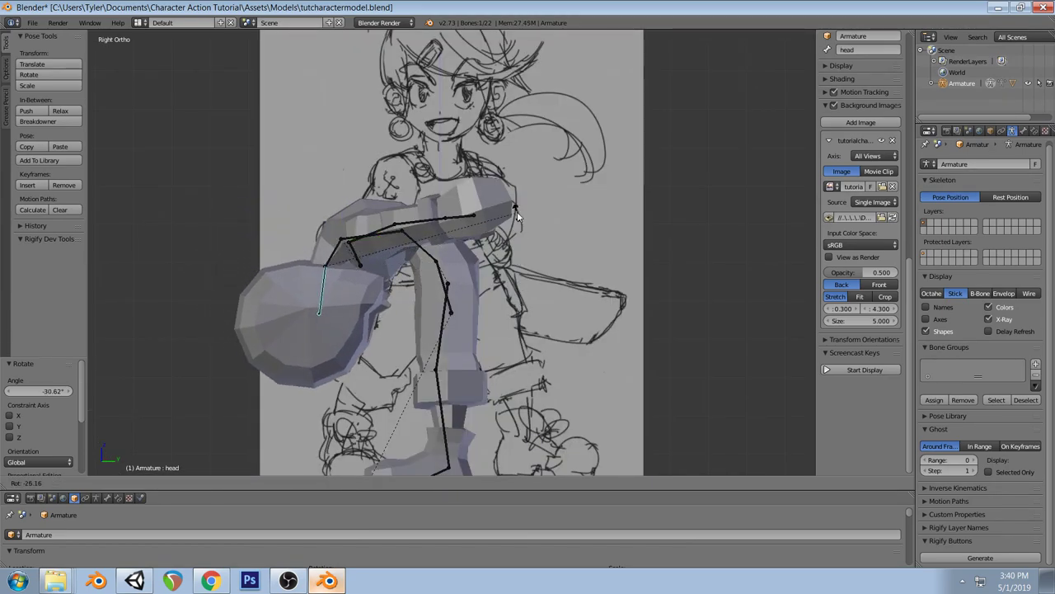
{"action": "left_click", "coordinate": [517, 211]}
{"action": "middle_click_drag", "start_coordinate": [517, 211], "coordinate": [483, 364]}
{"action": "scroll", "coordinate": [483, 364], "scroll_direction": "down", "scroll_amount": 3}
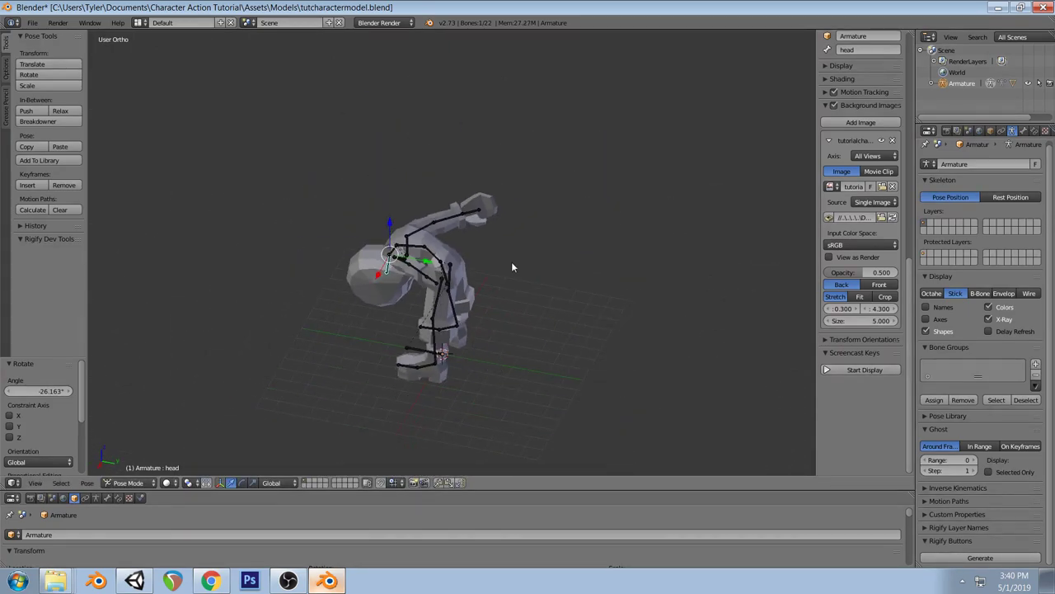
Clear the test pose from all bones and save the file over the existing one
{"action": "key", "text": "a"}
{"action": "key", "text": "space"}
{"action": "key", "text": "Return"}
{"action": "key", "text": "a"}
{"action": "key", "text": "KP_1"}
{"action": "scroll", "coordinate": [511, 264], "scroll_direction": "up", "scroll_amount": 3}
{"action": "mouse_move", "coordinate": [541, 296]}
{"action": "middle_mouse_down"}
{"action": "mouse_move", "coordinate": [514, 302]}
{"action": "mouse_move", "coordinate": [547, 291]}
{"action": "middle_mouse_up"}
{"action": "key", "text": "ctrl+s"}
{"action": "left_click", "coordinate": [547, 288]}
{"action": "scroll", "coordinate": [447, 212], "scroll_direction": "up", "scroll_amount": 6}
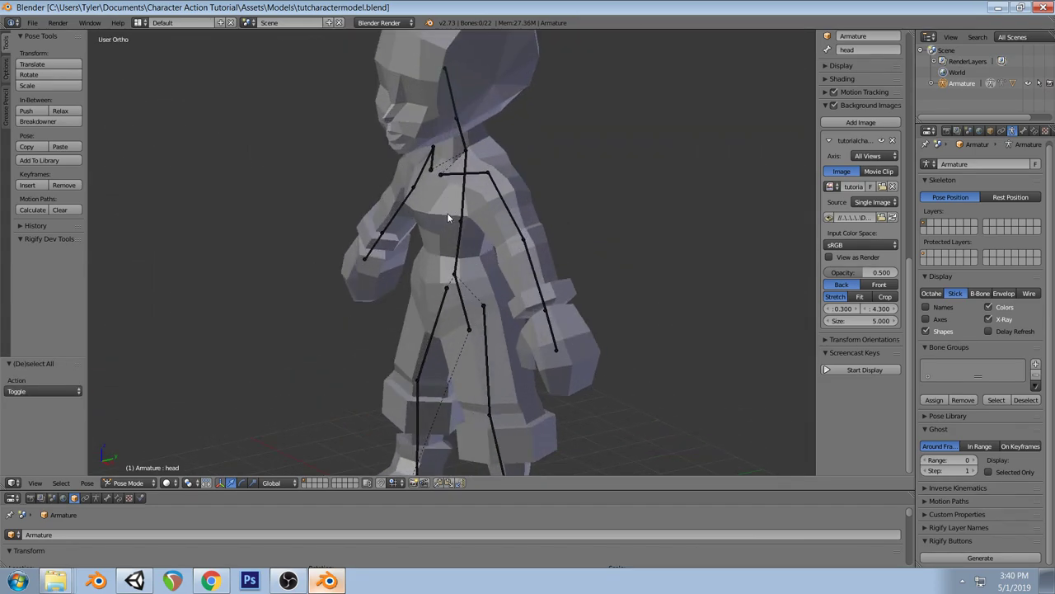
{"action": "middle_click_drag", "start_coordinate": [417, 244], "coordinate": [441, 237]}
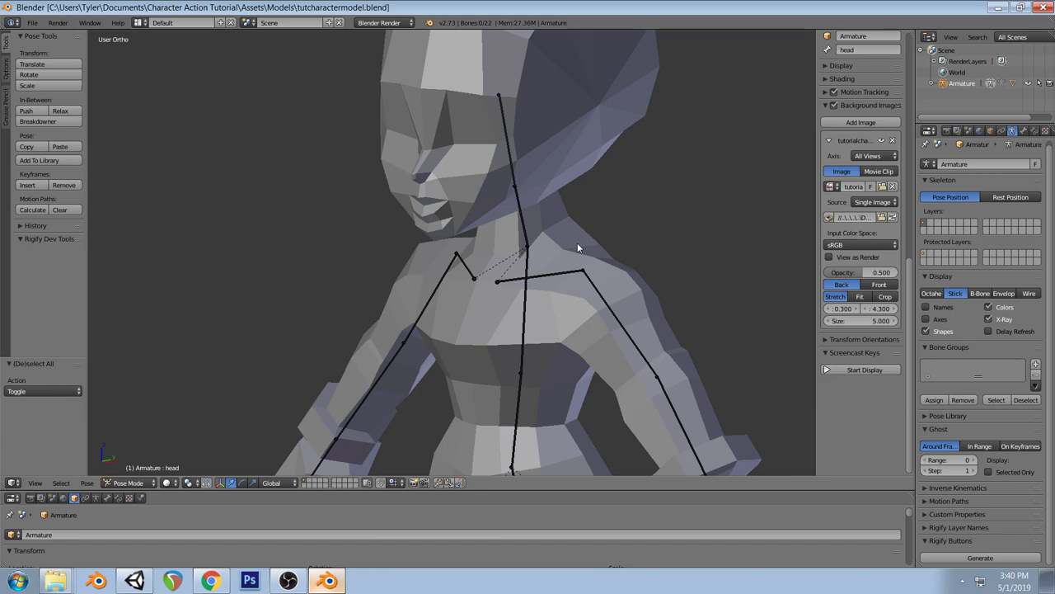
Switch to Chrome to read the chat on the Twitch live dashboard, and return to Blender
{"action": "left_click", "coordinate": [211, 580]}
{"action": "left_click", "coordinate": [686, 12]}
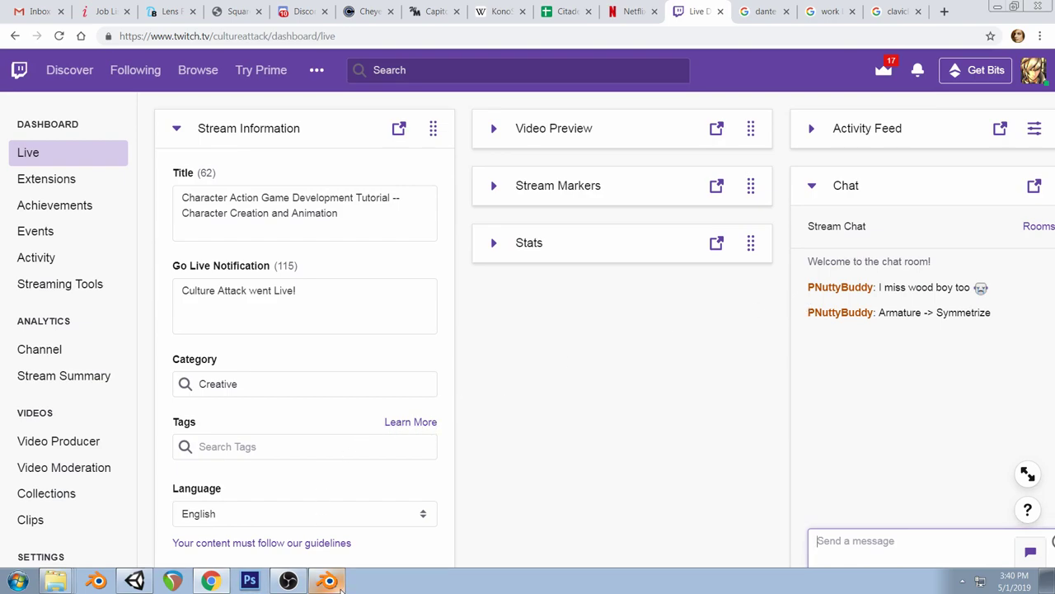
{"action": "left_click", "coordinate": [327, 581]}
Try rotating the hips bone in the front view, cancelling the rotation
{"action": "middle_click_drag", "start_coordinate": [422, 385], "coordinate": [483, 389]}
{"action": "right_click", "coordinate": [487, 403]}
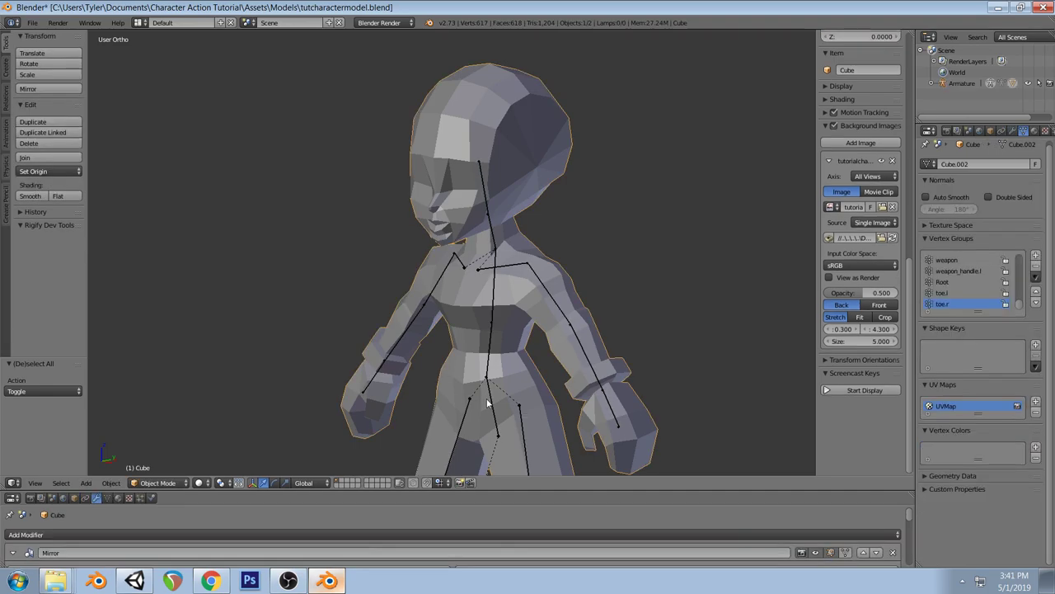
{"action": "right_click", "coordinate": [492, 403]}
{"action": "key", "text": "KP_1"}
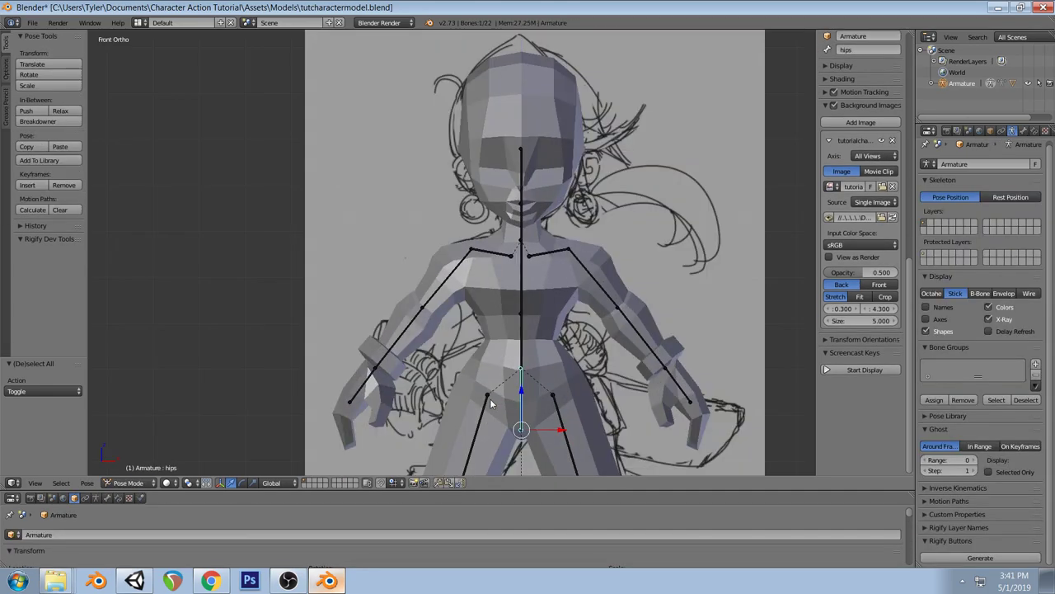
{"action": "key", "text": "r"}
{"action": "right_click", "coordinate": [631, 345]}
{"action": "right_click", "coordinate": [647, 314]}
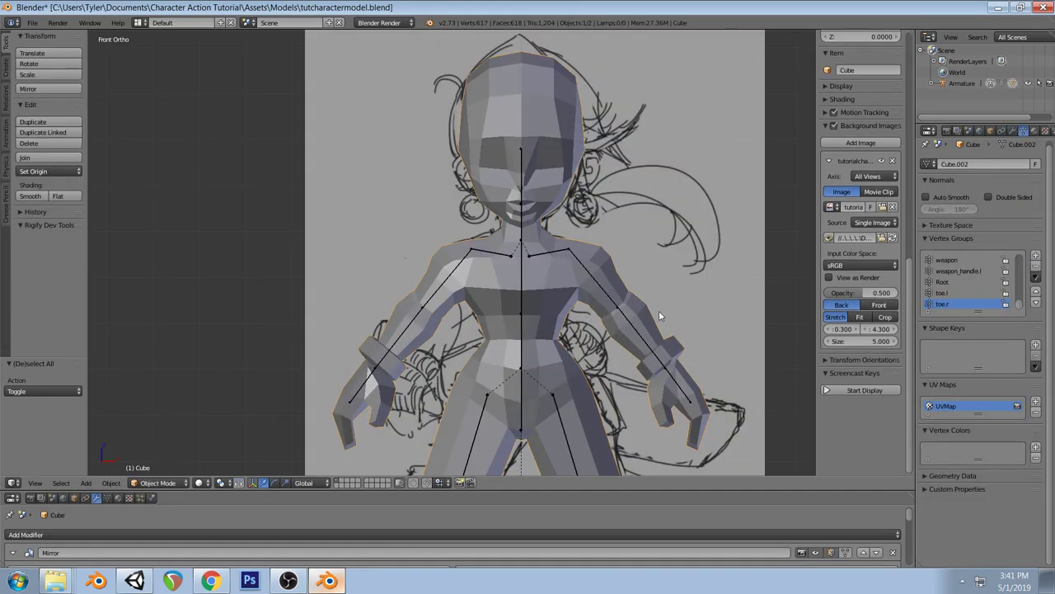
Bend the torso sideways in the front view by rotating the stomach bone and the chest bone, the latter about 34°
{"action": "right_click", "coordinate": [541, 329]}
{"action": "key", "text": "r"}
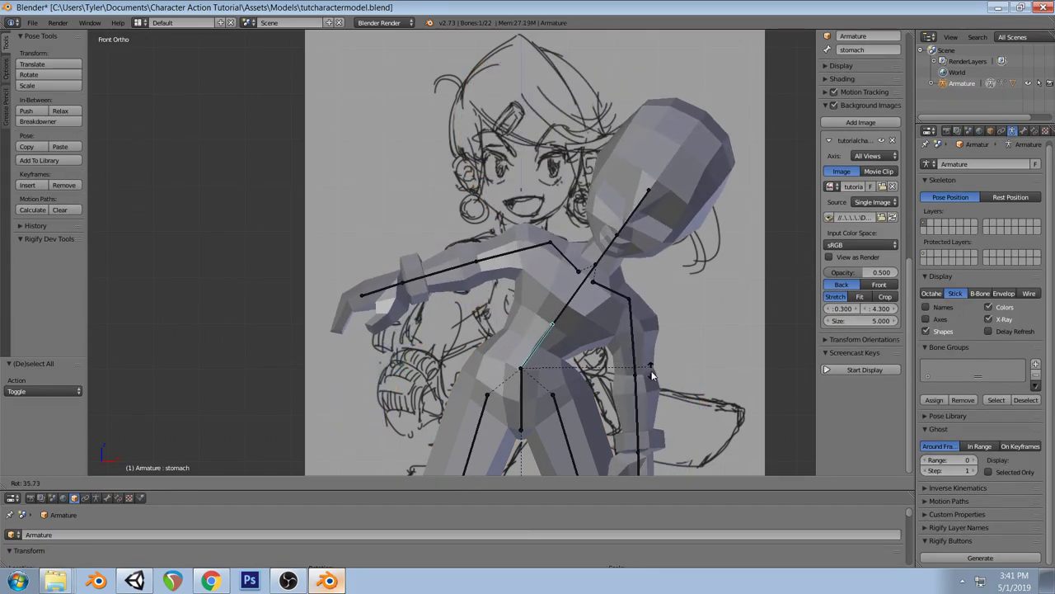
{"action": "left_click", "coordinate": [613, 362]}
{"action": "right_click", "coordinate": [587, 328]}
{"action": "key", "text": "r"}
{"action": "left_click", "coordinate": [668, 347]}
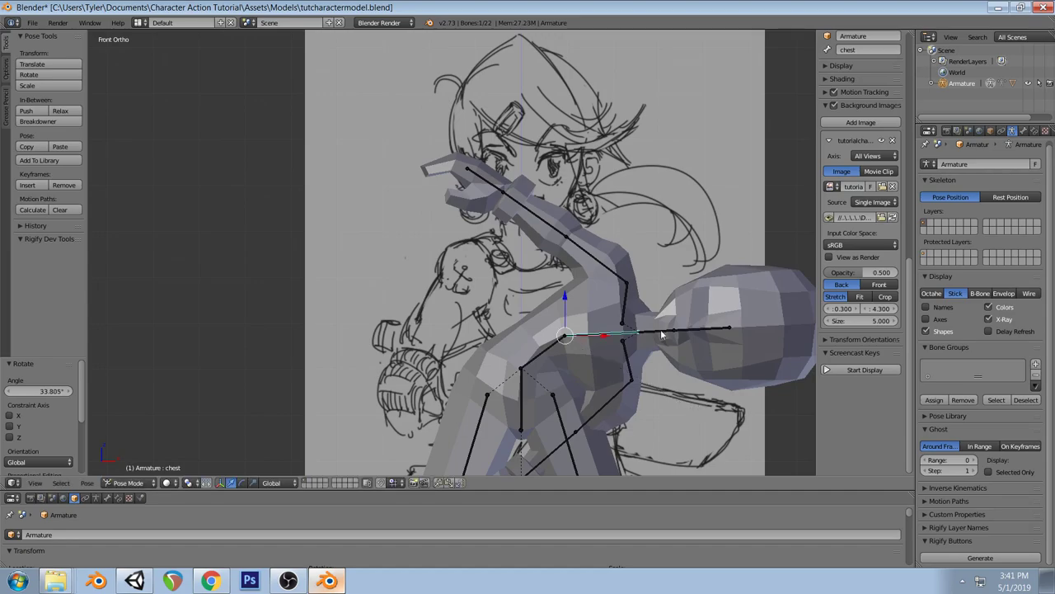
Raise the right arm by rotating collar.r about 30°, upperarm.r, and forearm.r about 27°, and inspect the shoulder deformation
{"action": "right_click", "coordinate": [620, 302]}
{"action": "key", "text": "r"}
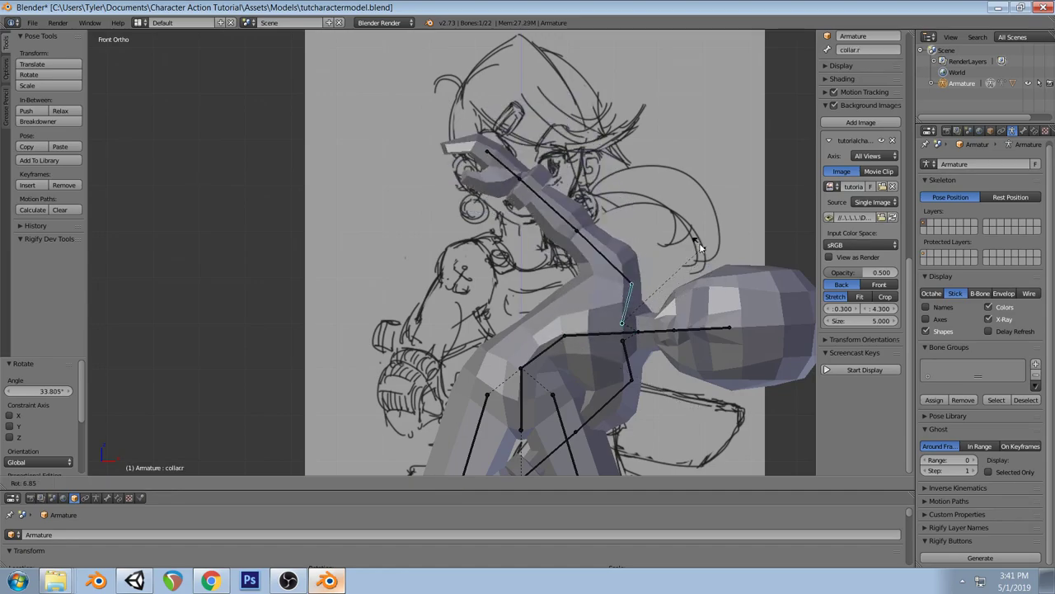
{"action": "left_click", "coordinate": [719, 291]}
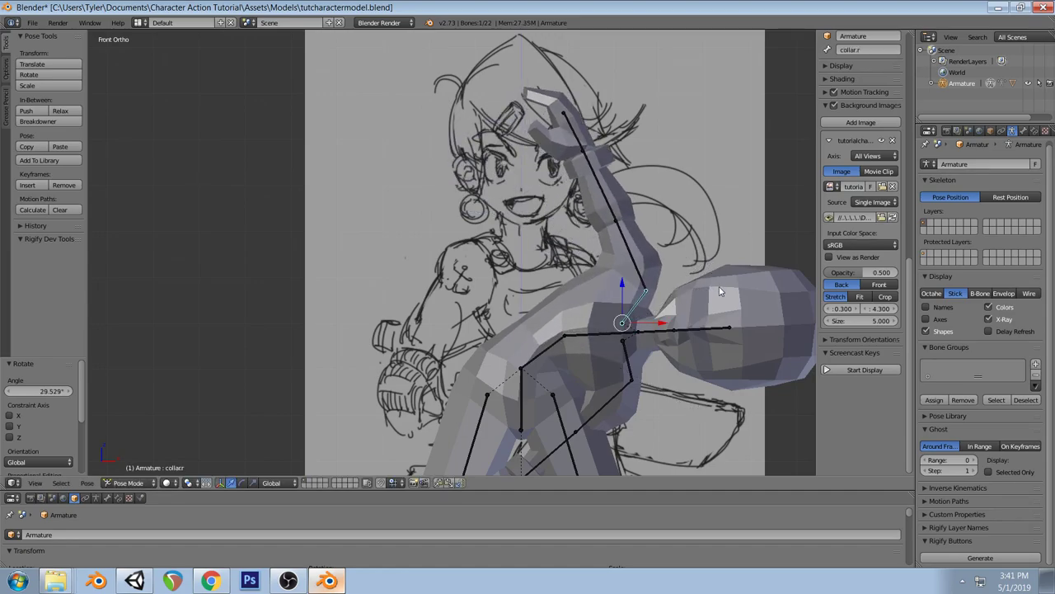
{"action": "right_click", "coordinate": [632, 257]}
{"action": "key", "text": "r"}
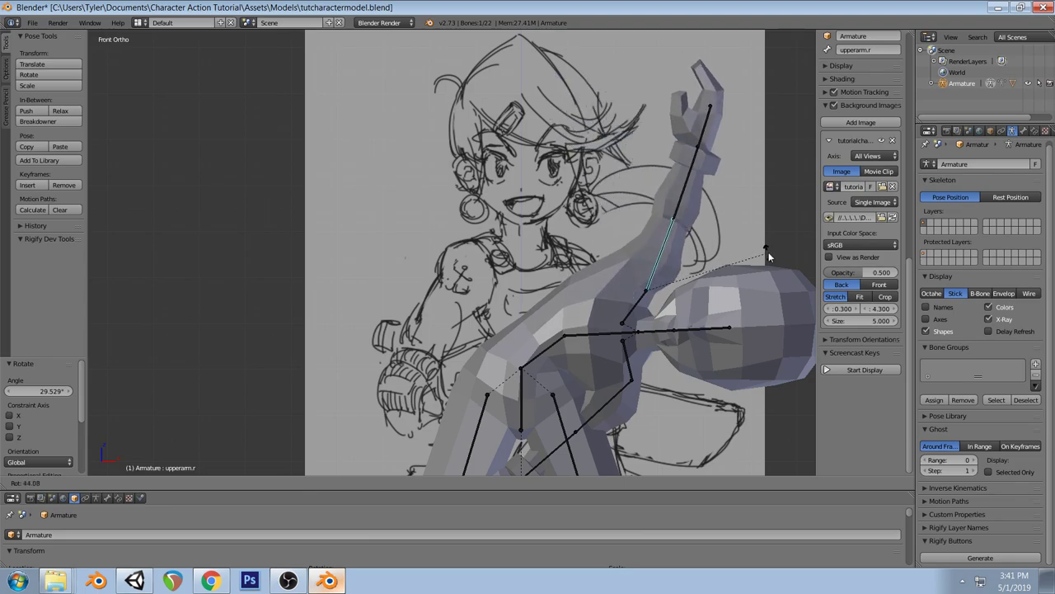
{"action": "left_click", "coordinate": [766, 254]}
{"action": "right_click", "coordinate": [692, 165]}
{"action": "key", "text": "r"}
{"action": "left_click", "coordinate": [739, 238]}
{"action": "middle_click_drag", "start_coordinate": [739, 239], "coordinate": [522, 274]}
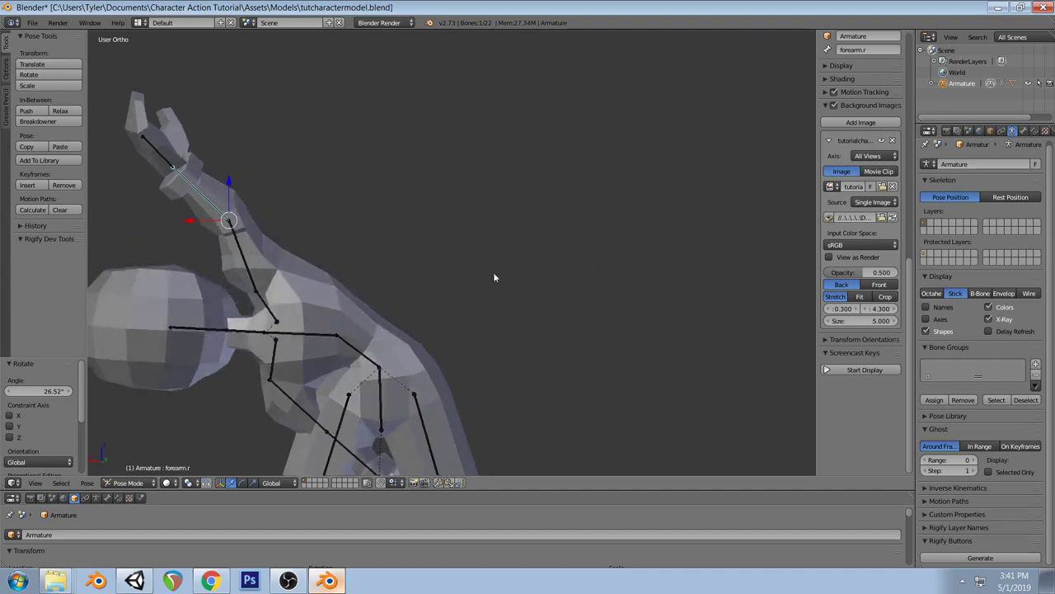
Undo the right arm and sideways torso rotations in the front view and deselect all bones
{"action": "right_click", "coordinate": [264, 302]}
{"action": "middle_click_drag", "start_coordinate": [264, 302], "coordinate": [263, 303]}
{"action": "key", "text": "KP_1"}
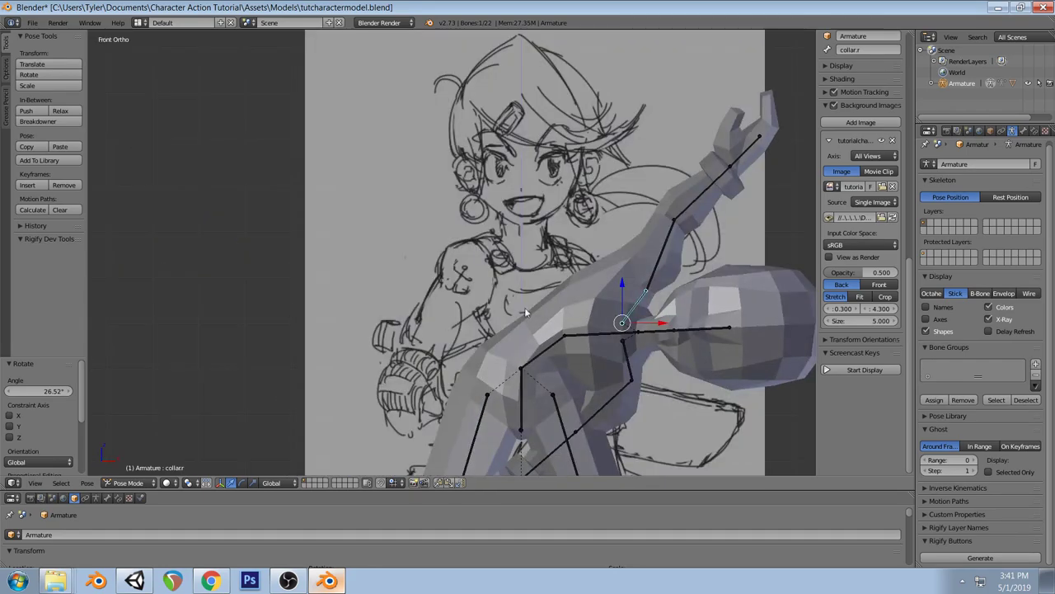
{"action": "key", "text": "ctrl+z"}
{"action": "key", "text": "ctrl+z"}
{"action": "key", "text": "ctrl+z"}
{"action": "key", "text": "ctrl+z"}
{"action": "key", "text": "ctrl+z"}
{"action": "key", "text": "ctrl+z"}
{"action": "key", "text": "ctrl+z"}
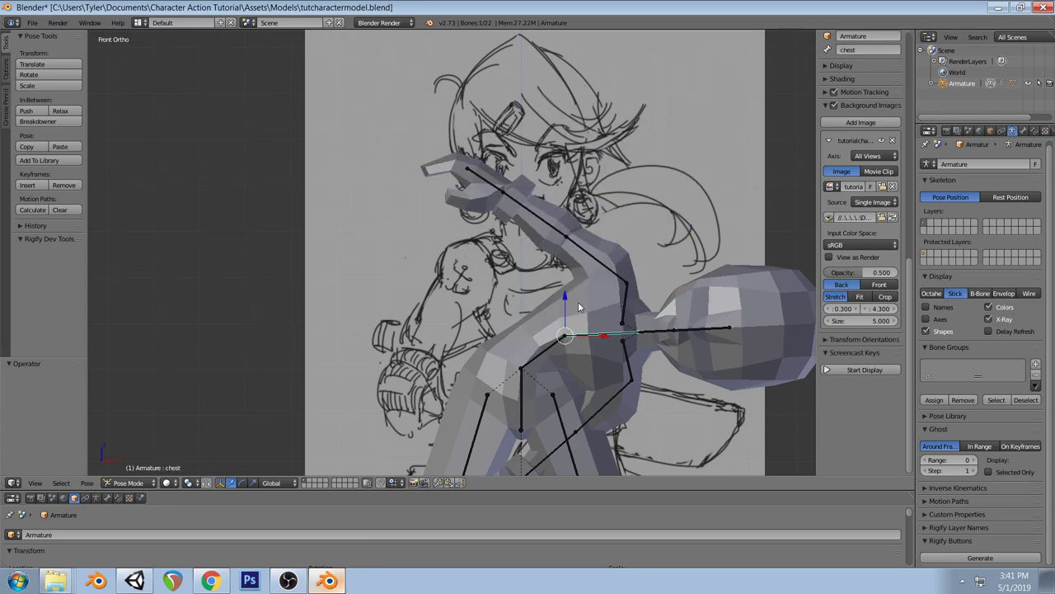
{"action": "key", "text": "a"}
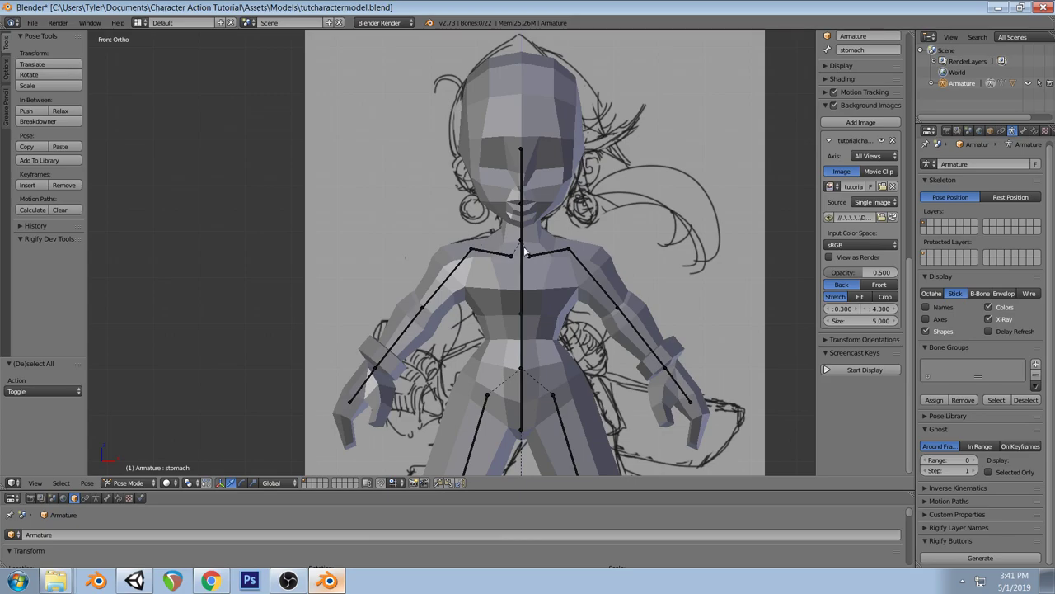
Rotate the character mesh's upper shoulder edge about -9° in Edit Mode and move it slightly inward toward the neck
{"action": "key", "text": "Tab"}
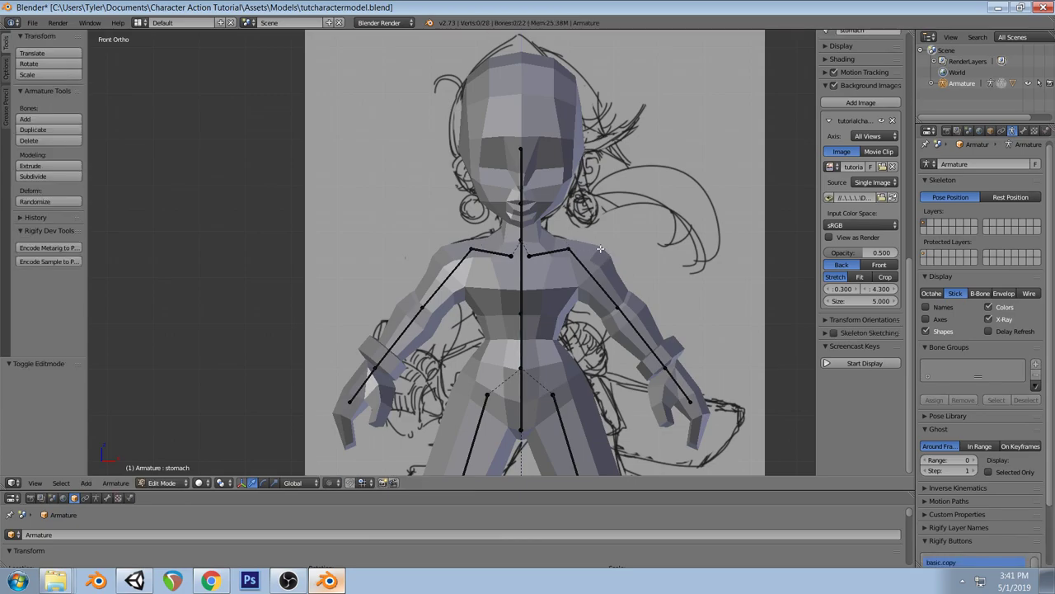
{"action": "key", "text": "Tab"}
{"action": "right_click", "coordinate": [597, 254]}
{"action": "key", "text": "Tab"}
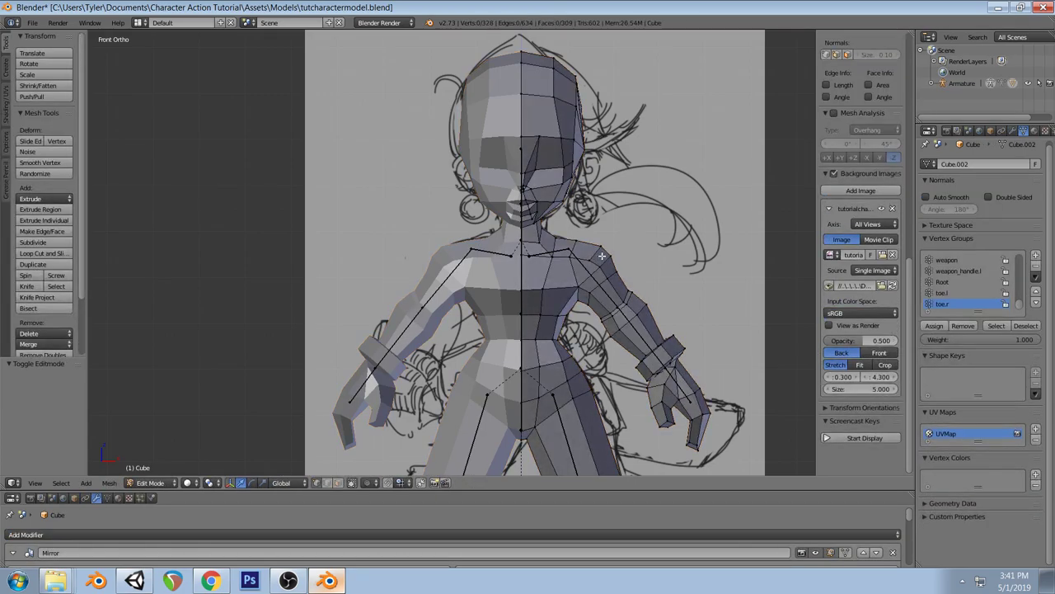
{"action": "key", "text": "z"}
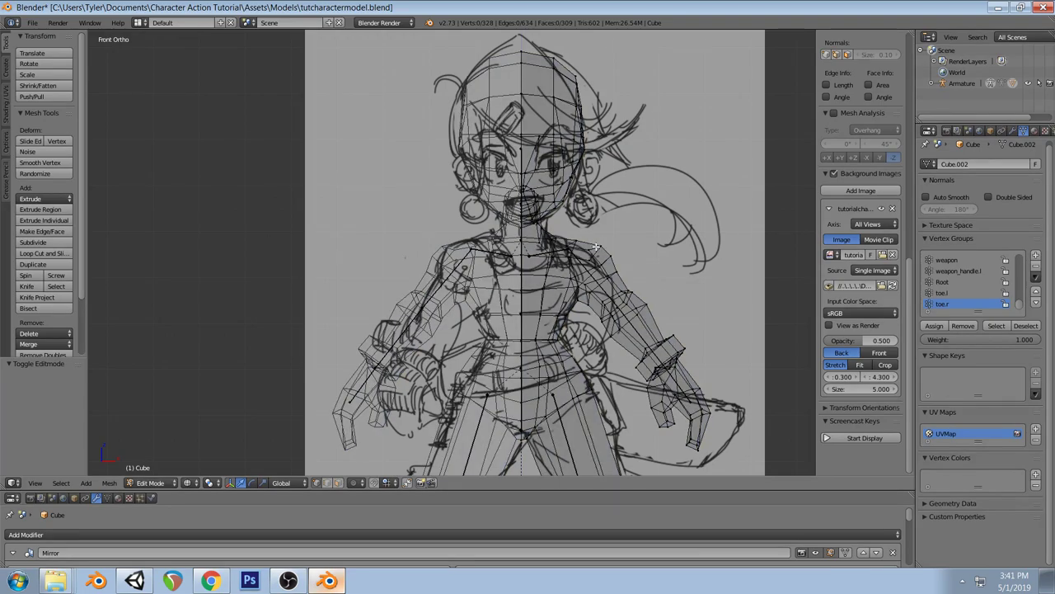
{"action": "right_click", "coordinate": [594, 256]}
{"action": "key", "text": "z"}
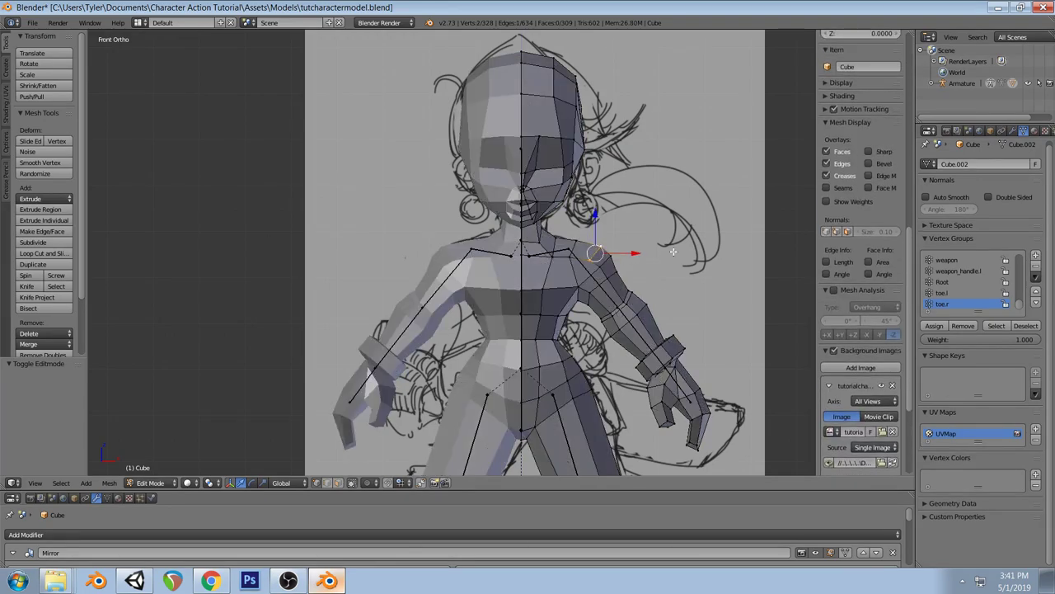
{"action": "key", "text": "r"}
{"action": "left_click", "coordinate": [668, 239]}
{"action": "key", "text": "g"}
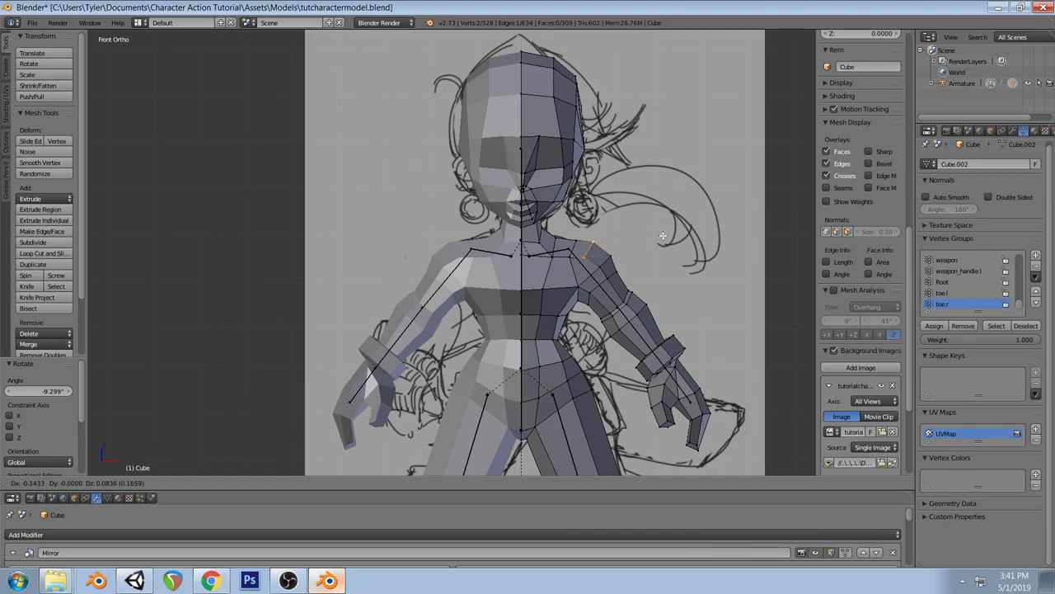
{"action": "left_click", "coordinate": [653, 243]}
{"action": "key", "text": "a"}
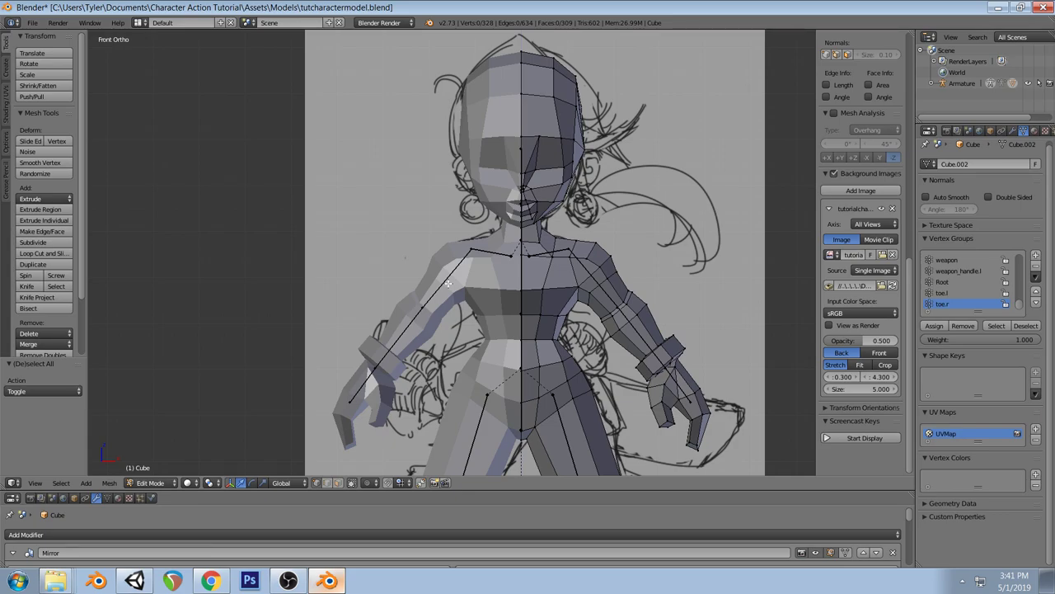
Leave mesh editing and rotate the collar.l bone about -41° in Pose Mode in the front view
{"action": "middle_click_drag", "start_coordinate": [404, 317], "coordinate": [461, 303]}
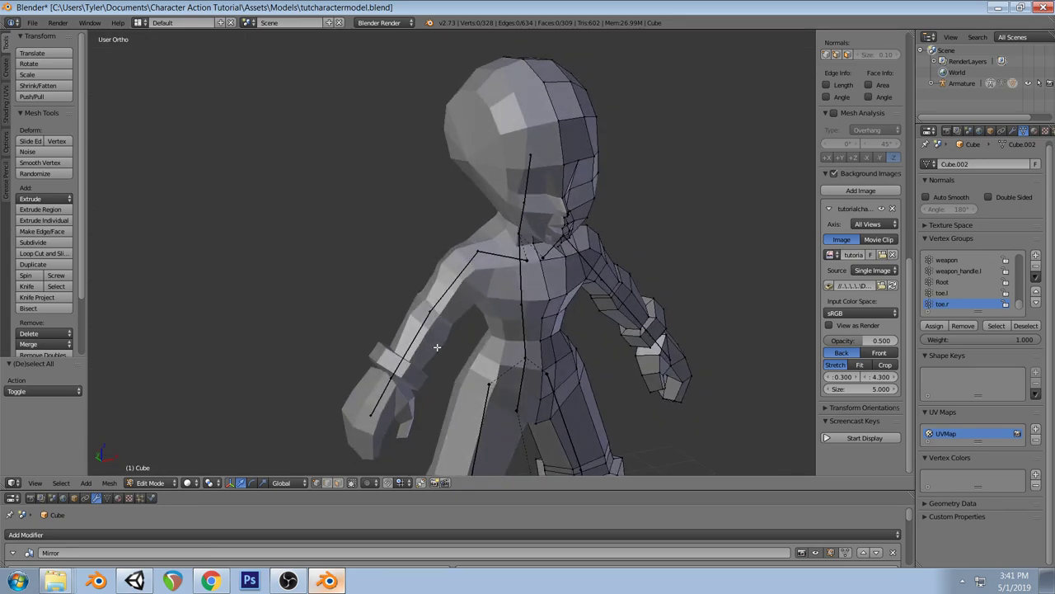
{"action": "key", "text": "KP_1"}
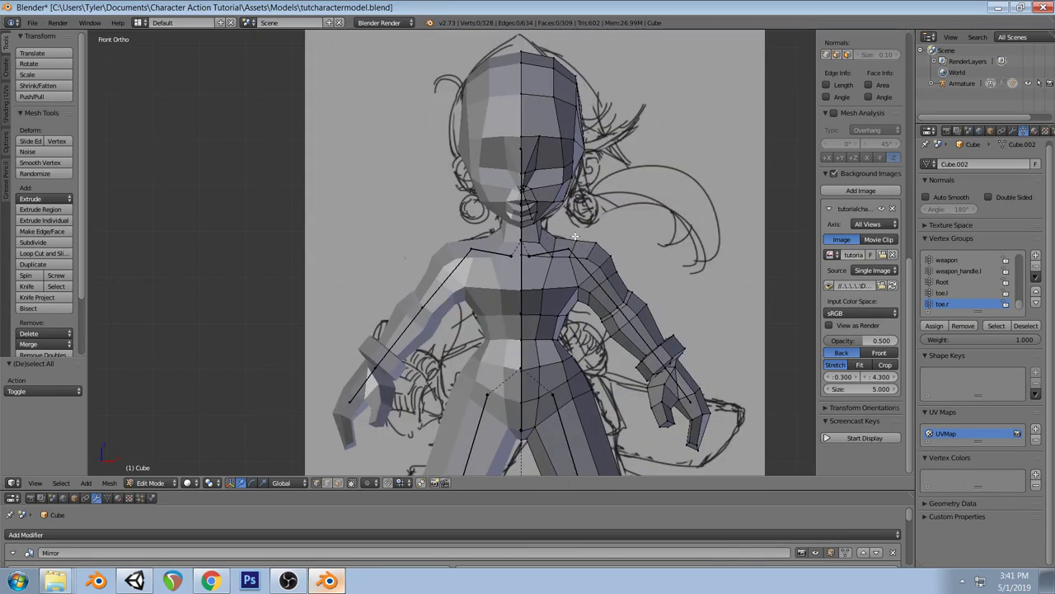
{"action": "key", "text": "Tab"}
{"action": "right_click", "coordinate": [556, 256]}
{"action": "key", "text": "Tab"}
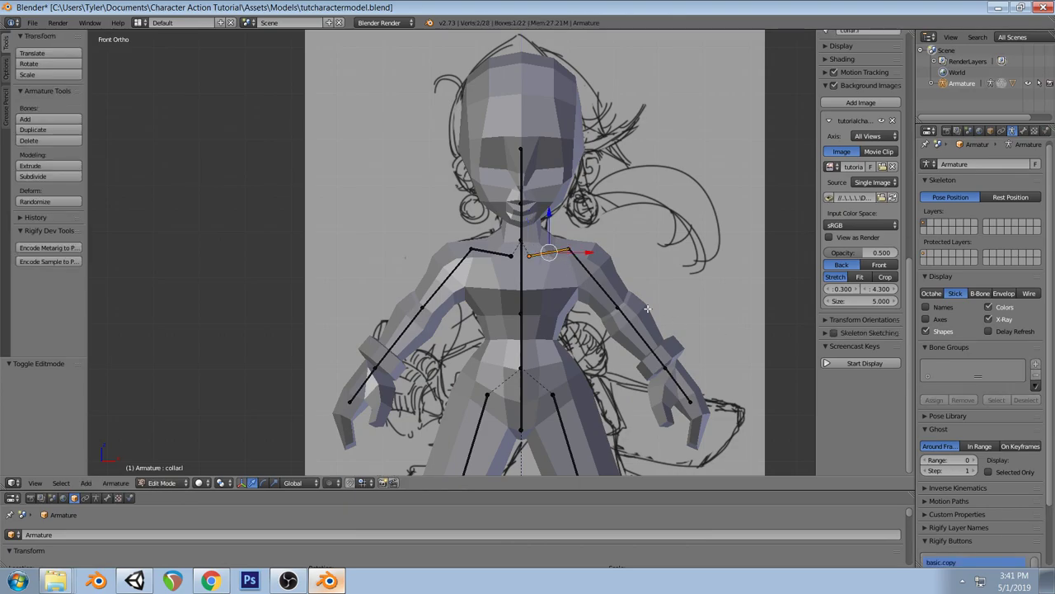
{"action": "key", "text": "ctrl+Tab"}
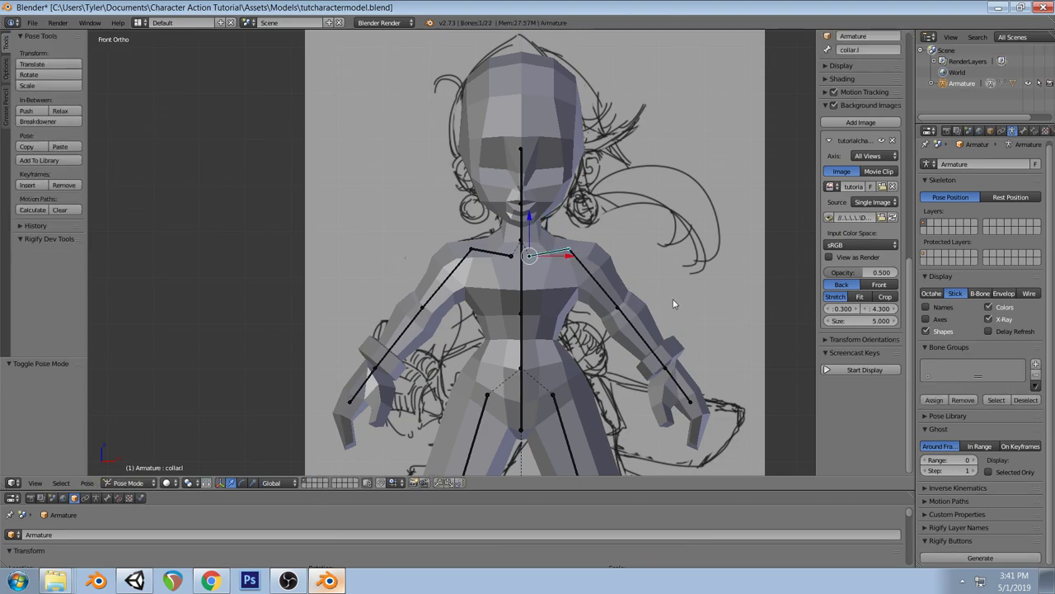
{"action": "key", "text": "r"}
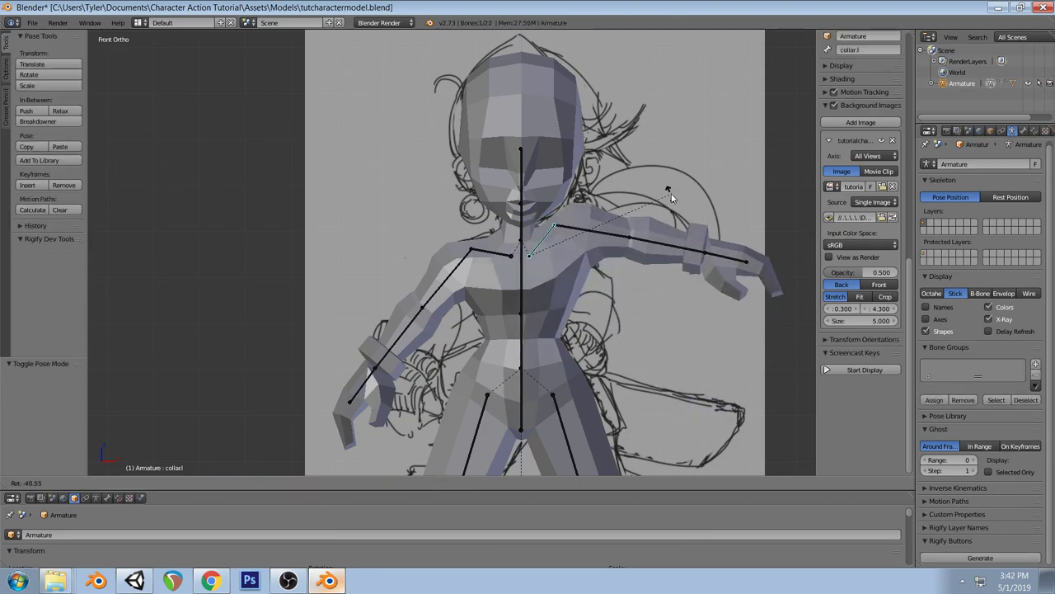
{"action": "left_click", "coordinate": [670, 197]}
Raise the left arm overhead by rotating the upperarm.l bone about -65°
{"action": "right_click", "coordinate": [611, 237]}
{"action": "right_click", "coordinate": [626, 241]}
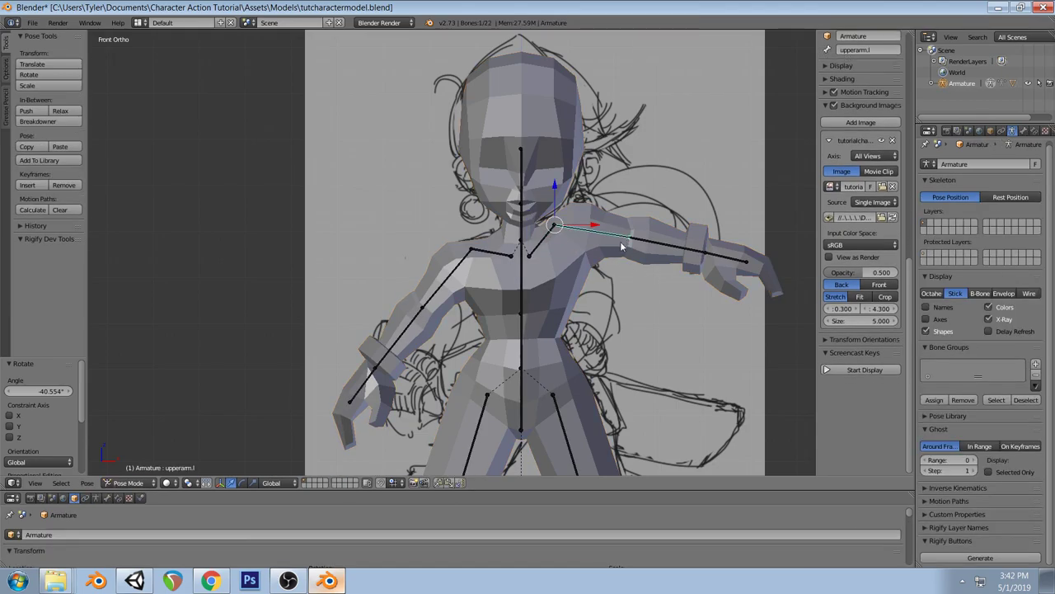
{"action": "key", "text": "r"}
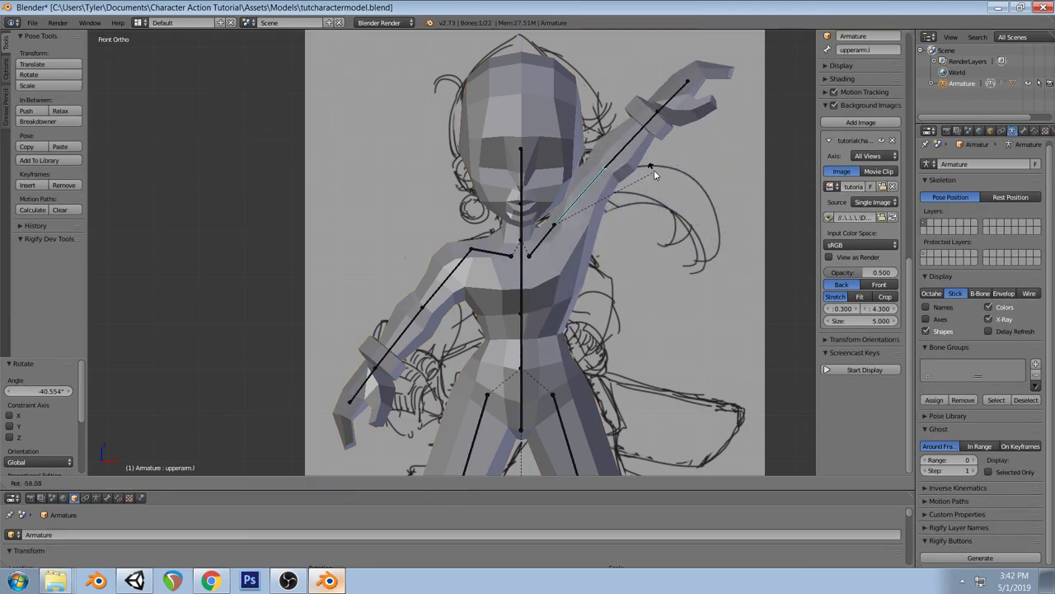
{"action": "left_click", "coordinate": [656, 161]}
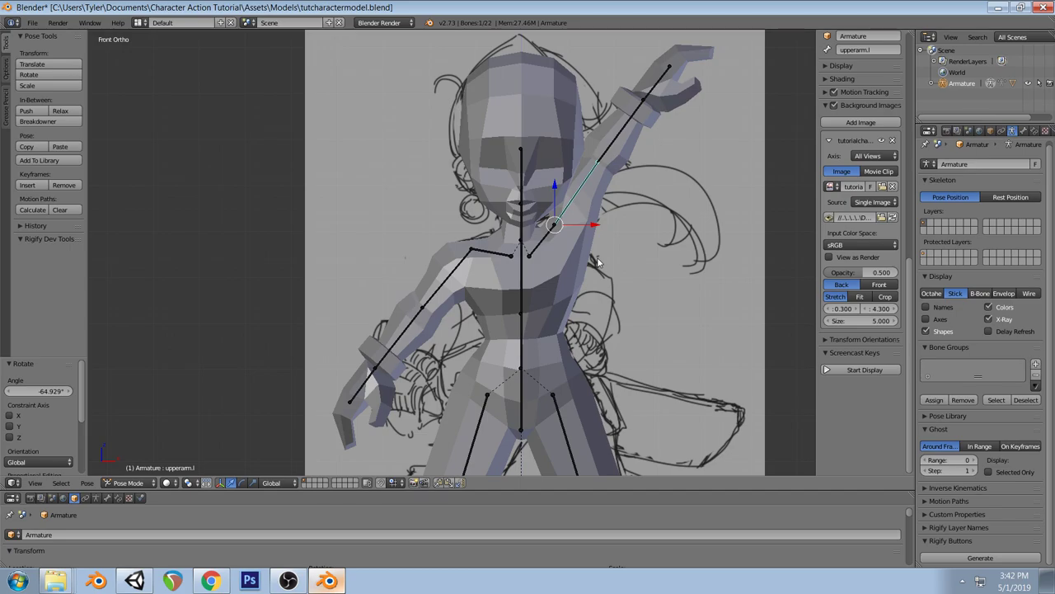
Raise the right shoulder by rotating the collar.r bone about 43°
{"action": "right_click", "coordinate": [491, 254]}
{"action": "key", "text": "r"}
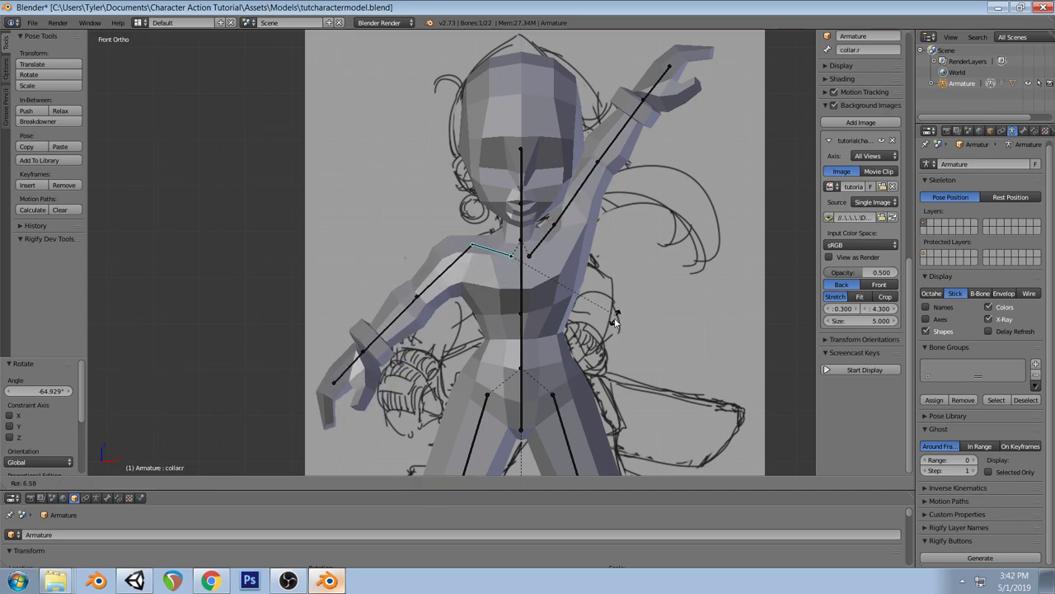
{"action": "left_click", "coordinate": [555, 354]}
Try rotating the upperarm.r bone overhead by about 60°, cancelling the rotation and restoring the collar.r selection
{"action": "right_click", "coordinate": [476, 236]}
{"action": "key", "text": "r"}
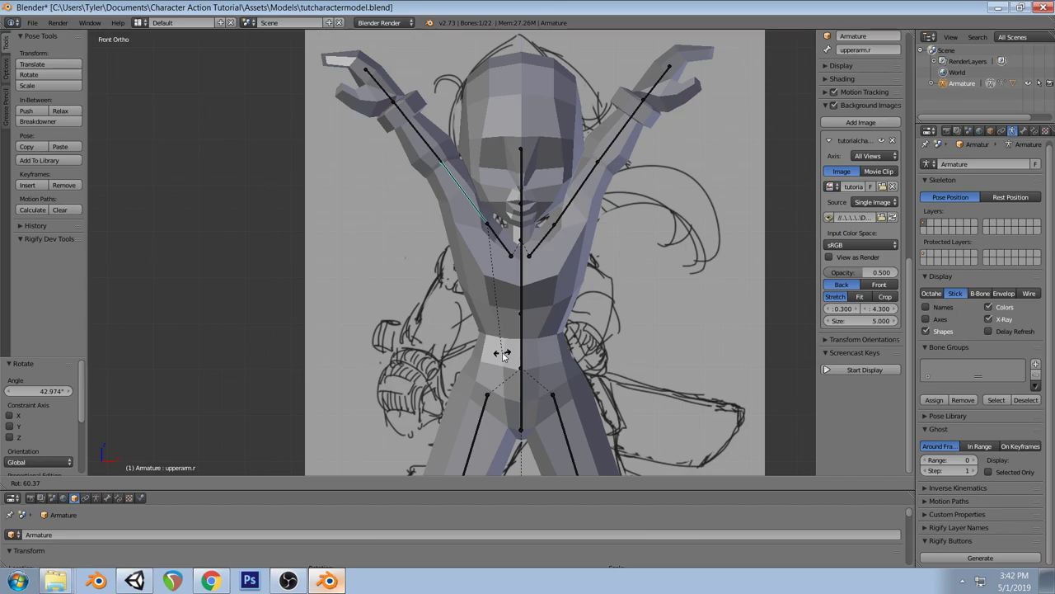
{"action": "right_click", "coordinate": [550, 321]}
{"action": "key", "text": "ctrl+z"}
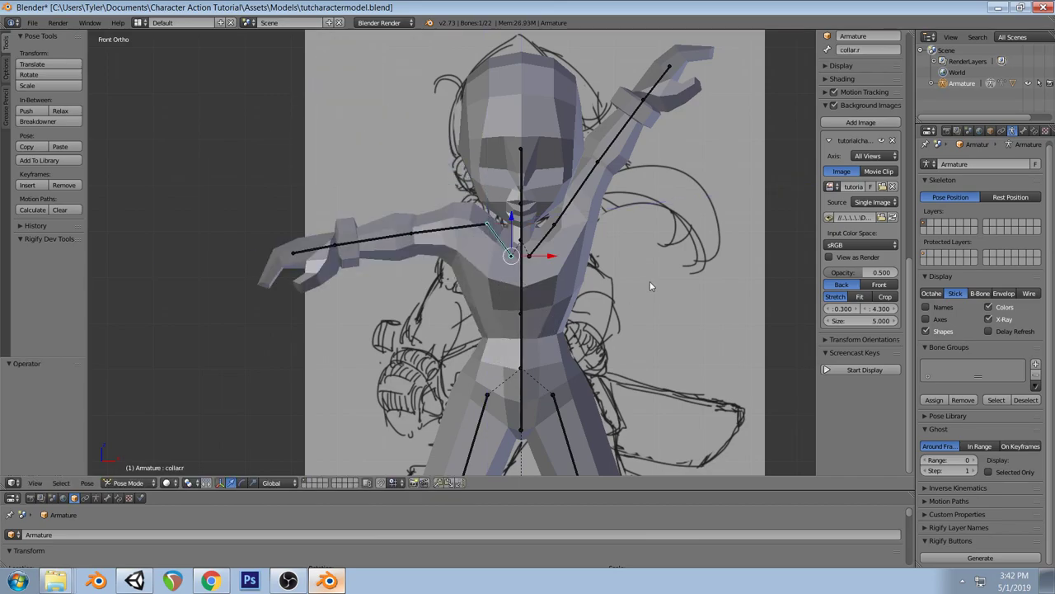
Undo the shoulder and arm test rotations back to the mesh's Edit Mode
{"action": "key", "text": "ctrl+z"}
{"action": "key", "text": "ctrl+z"}
{"action": "key", "text": "ctrl+z"}
{"action": "key", "text": "ctrl+z"}
{"action": "key", "text": "ctrl+z"}
{"action": "key", "text": "ctrl+z"}
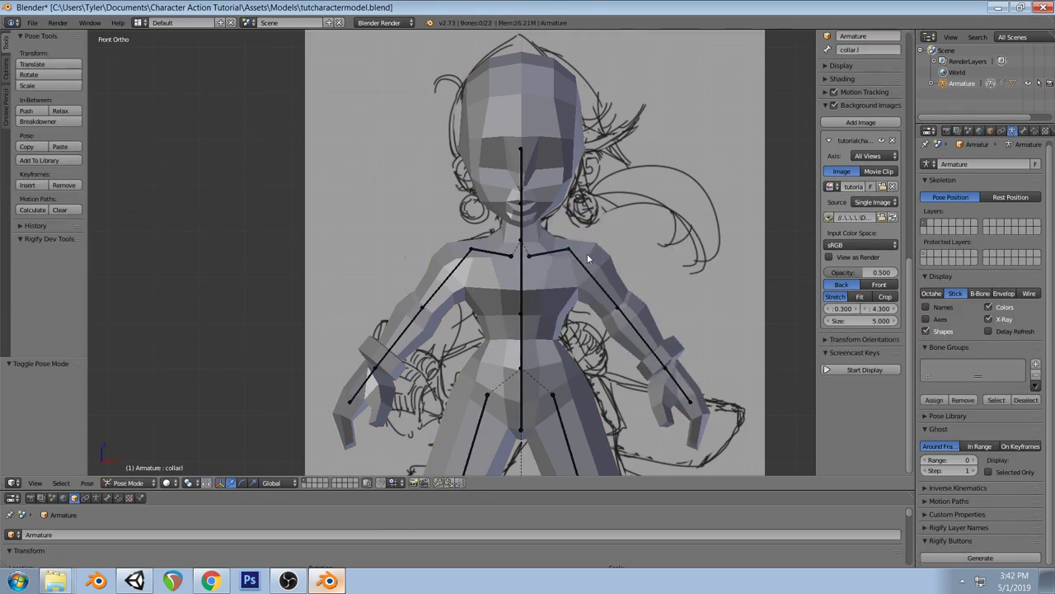
{"action": "key", "text": "ctrl+z"}
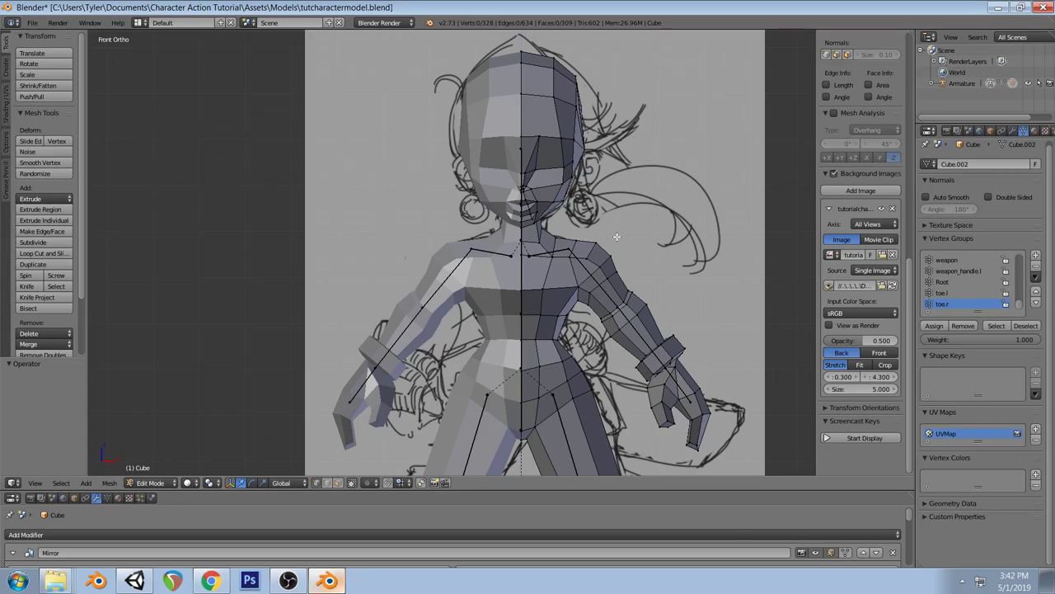
Move the vertices along the underside of the chest about -0.03 in Y and -0.08 in Z in the side view
{"action": "mouse_move", "coordinate": [611, 233]}
{"action": "middle_mouse_down"}
{"action": "mouse_move", "coordinate": [514, 247]}
{"action": "mouse_move", "coordinate": [544, 229]}
{"action": "mouse_move", "coordinate": [515, 281]}
{"action": "middle_mouse_up"}
{"action": "right_click", "coordinate": [482, 302]}
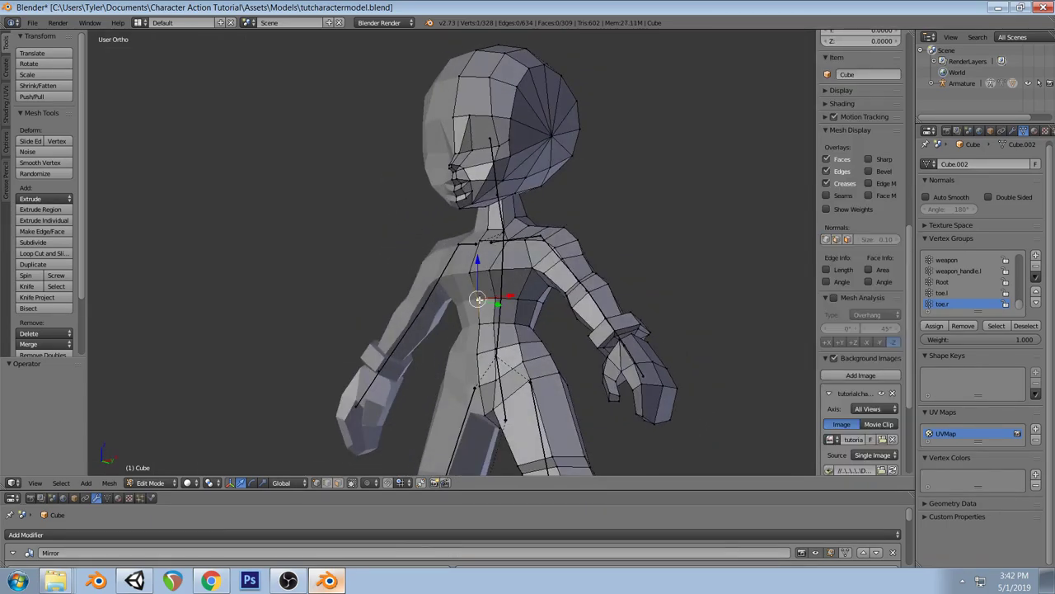
{"action": "key", "text": "KP_3"}
{"action": "scroll", "coordinate": [536, 267], "scroll_direction": "up", "scroll_amount": 1}
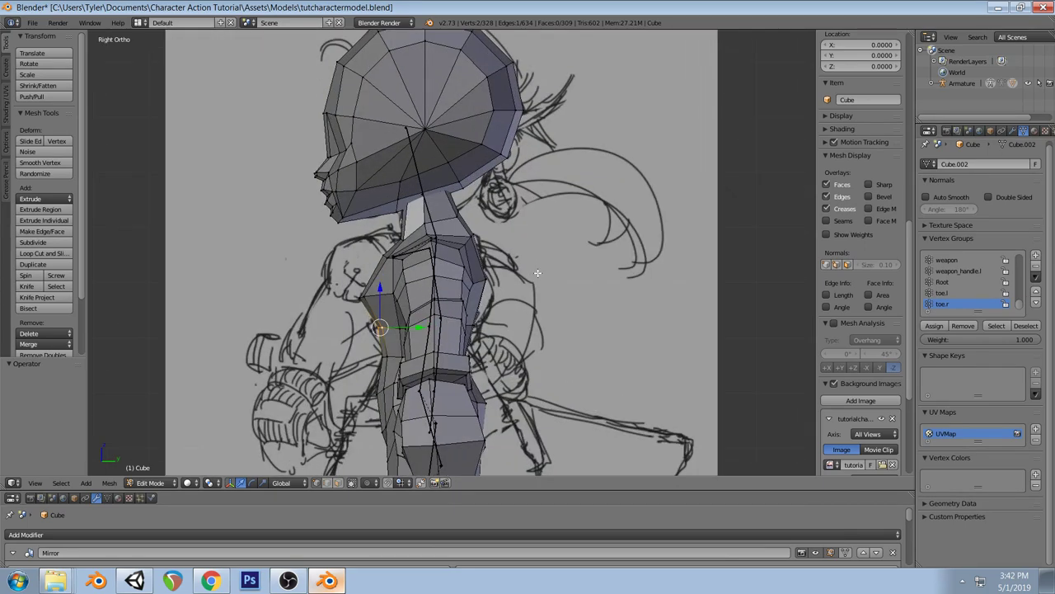
{"action": "right_click_drag", "start_coordinate": [369, 285], "coordinate": [365, 296]}
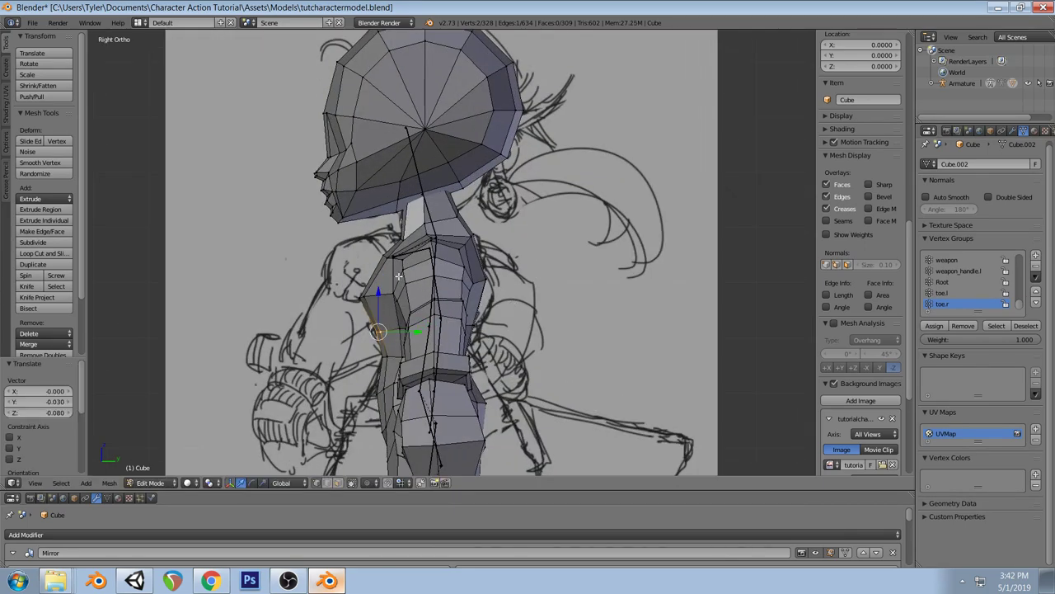
Move the front chest point back about 0.08 in Y and up about 0.04 in Z, and clear the selection
{"action": "left_click", "coordinate": [386, 256], "text": "shift"}
{"action": "key", "text": "g"}
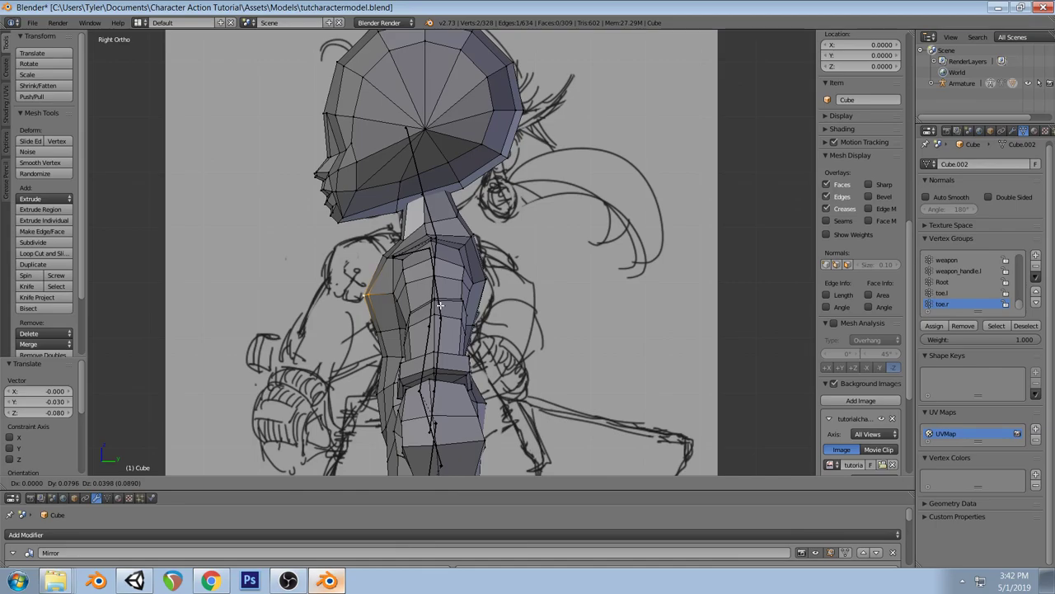
{"action": "left_click", "coordinate": [440, 305]}
{"action": "key", "text": "a"}
Select the left armpit vertices in the front view and move them inward about -0.09 along X
{"action": "mouse_move", "coordinate": [440, 305]}
{"action": "middle_mouse_down"}
{"action": "mouse_move", "coordinate": [649, 280]}
{"action": "mouse_move", "coordinate": [594, 270]}
{"action": "middle_mouse_up"}
{"action": "key", "text": "KP_1"}
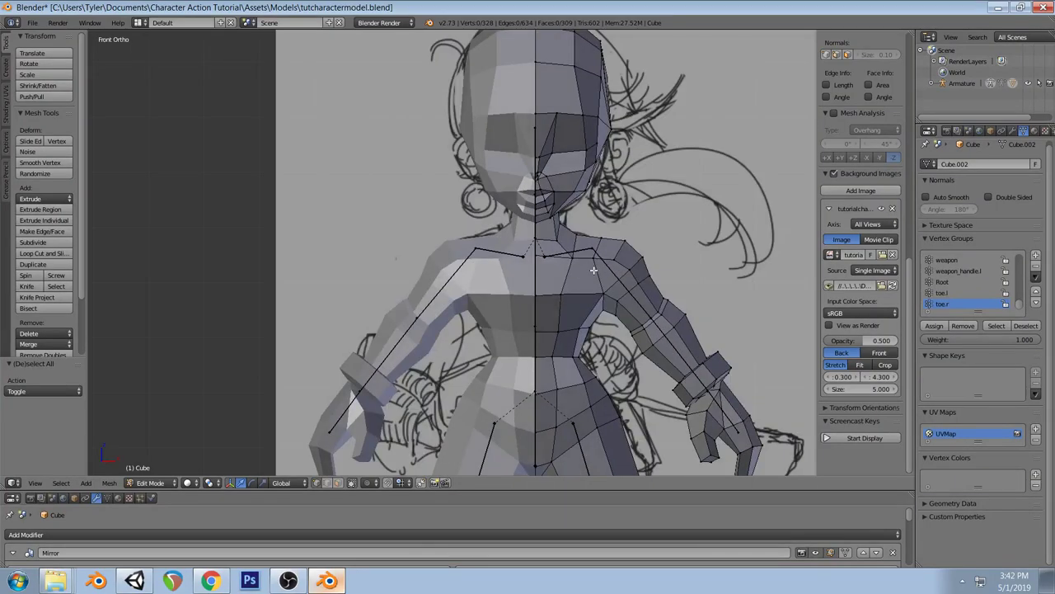
{"action": "key", "text": "z"}
{"action": "key", "text": "z"}
{"action": "right_click", "coordinate": [604, 293]}
{"action": "key", "text": "z"}
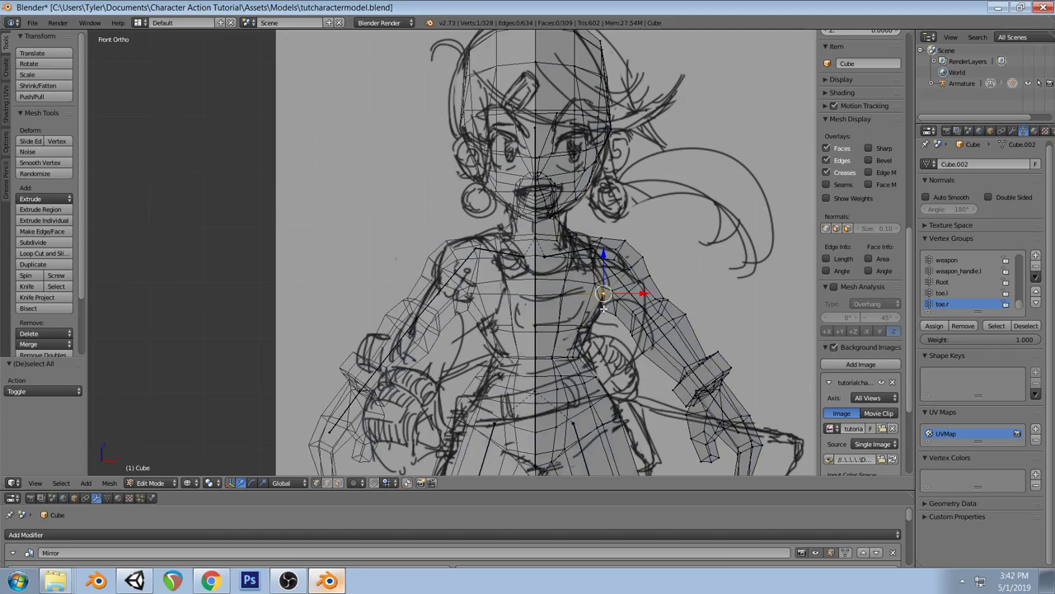
{"action": "right_click", "coordinate": [602, 305], "text": "shift"}
{"action": "right_click", "coordinate": [600, 305], "text": "shift"}
{"action": "key", "text": "z"}
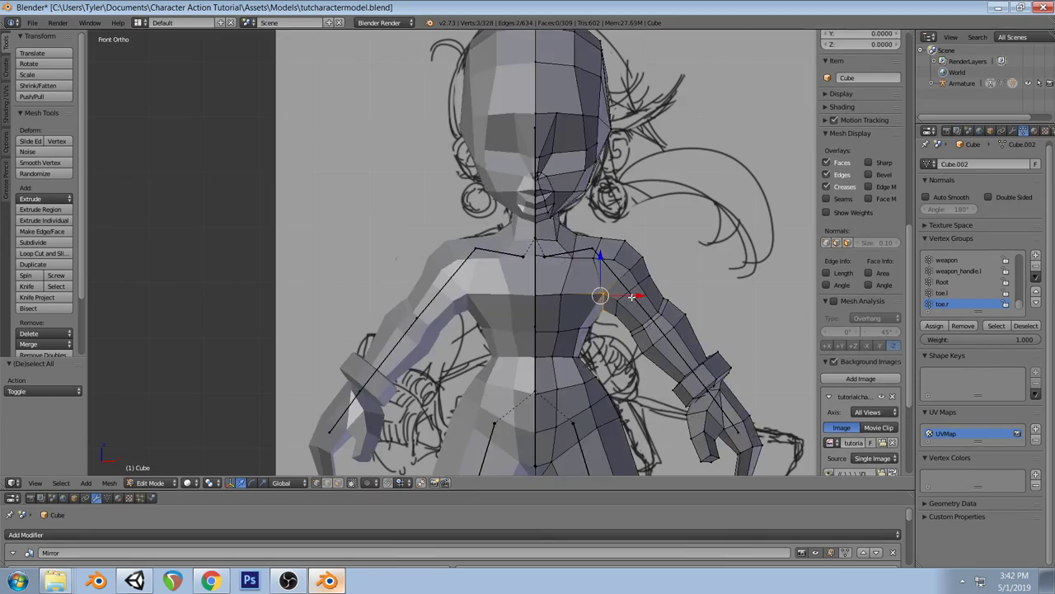
{"action": "key", "text": "g"}
{"action": "key", "text": "x"}
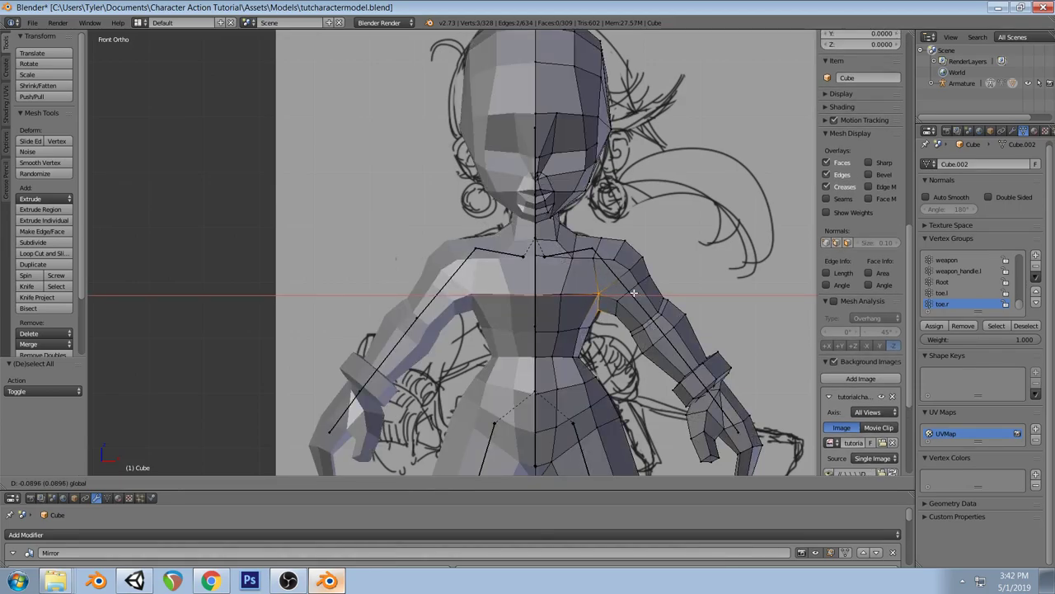
{"action": "left_click", "coordinate": [634, 294]}
{"action": "key", "text": "a"}
Move the torso side vertices below the left armpit inward about -0.02 along X
{"action": "key", "text": "z"}
{"action": "right_click", "coordinate": [577, 328]}
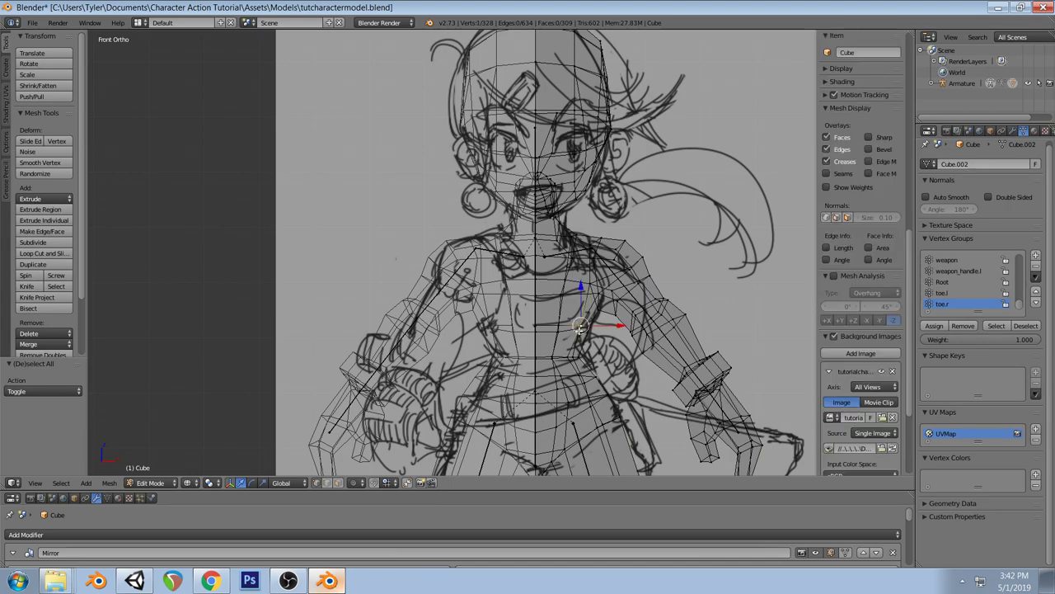
{"action": "key", "text": "z"}
{"action": "key", "text": "g"}
{"action": "key", "text": "x"}
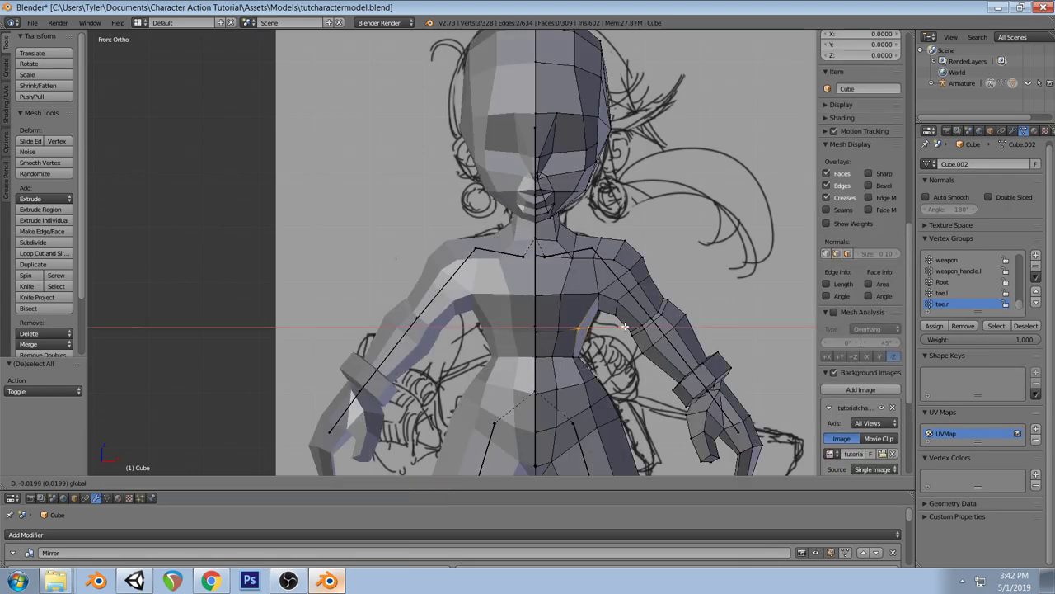
{"action": "left_click", "coordinate": [624, 327]}
{"action": "key", "text": "a"}
Move the left waist side vertices outward about 0.02 along X and save the file over the existing one
{"action": "middle_click_drag", "start_coordinate": [652, 306], "coordinate": [606, 357]}
{"action": "right_click", "coordinate": [575, 363]}
{"action": "key", "text": "z"}
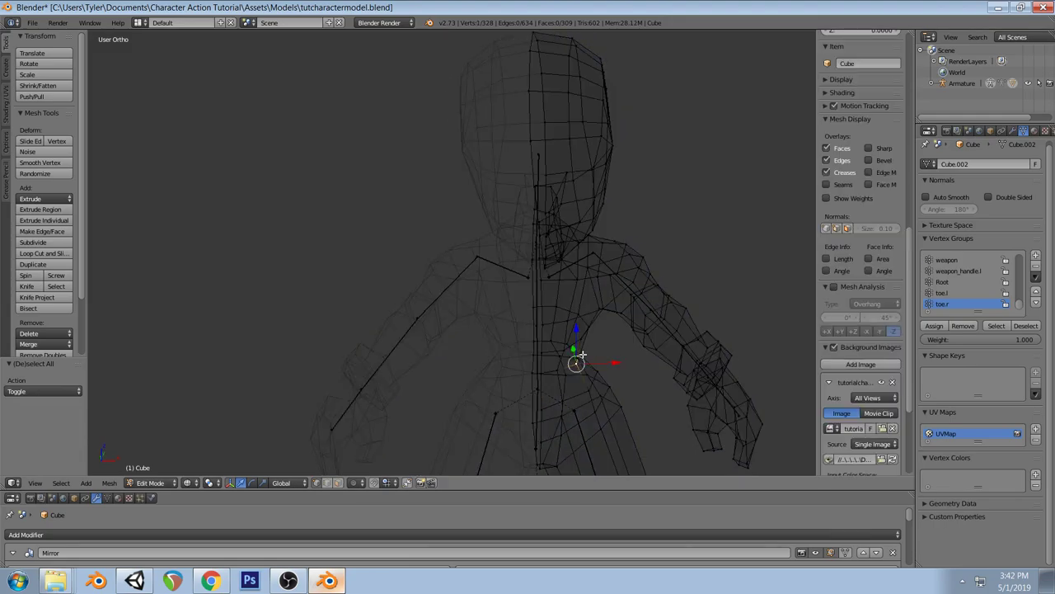
{"action": "key", "text": "KP_1"}
{"action": "key", "text": "z"}
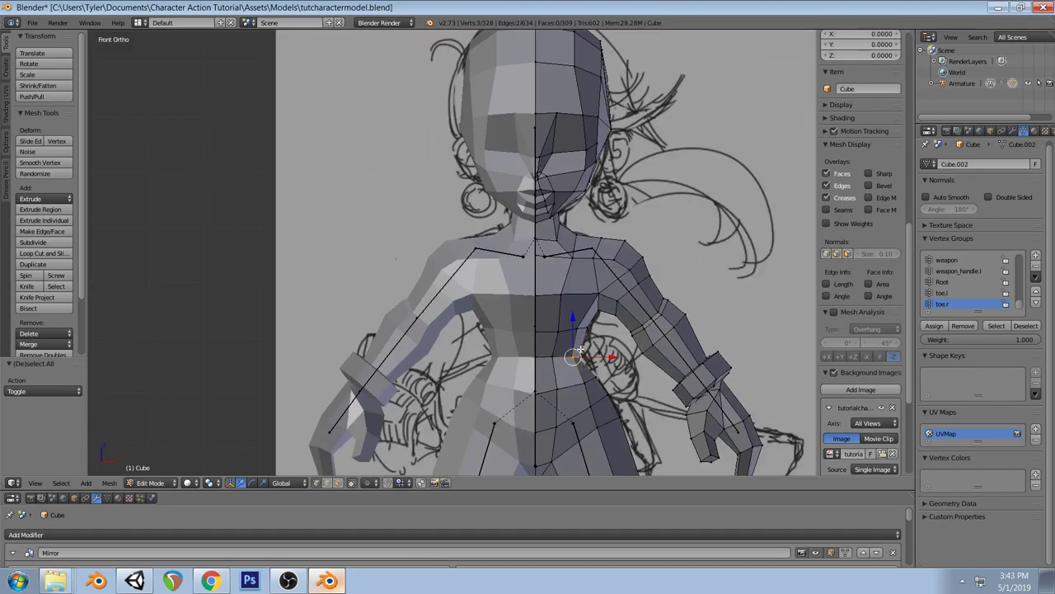
{"action": "left_click_drag", "start_coordinate": [612, 356], "coordinate": [614, 356]}
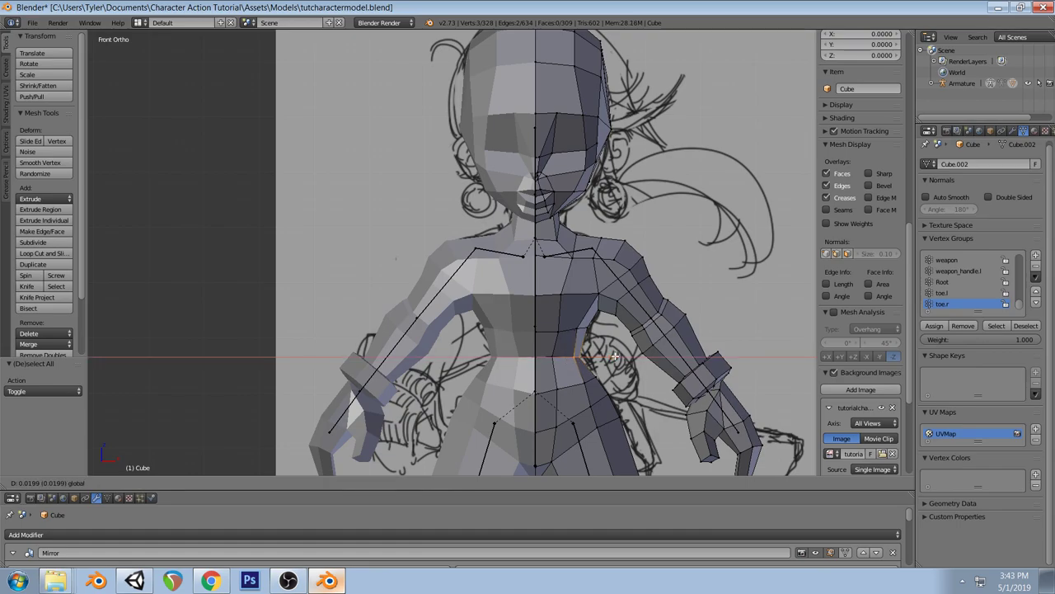
{"action": "left_click", "coordinate": [614, 356]}
{"action": "mouse_move", "coordinate": [615, 356]}
{"action": "middle_mouse_down"}
{"action": "mouse_move", "coordinate": [632, 294]}
{"action": "mouse_move", "coordinate": [645, 330]}
{"action": "mouse_move", "coordinate": [505, 329]}
{"action": "mouse_move", "coordinate": [520, 321]}
{"action": "middle_mouse_up"}
{"action": "key", "text": "ctrl+s"}
{"action": "left_click", "coordinate": [645, 330]}
{"action": "key", "text": "KP_1"}
{"action": "key", "text": "KP_3"}
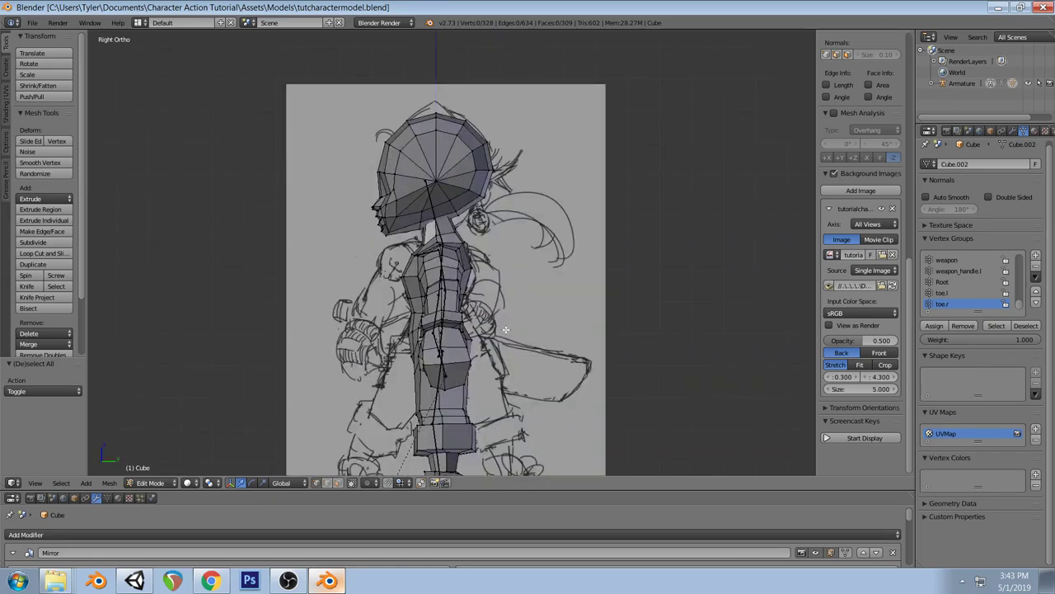
{"action": "scroll", "coordinate": [550, 298], "scroll_direction": "up", "scroll_amount": 3}
{"action": "scroll", "coordinate": [550, 298], "scroll_direction": "up", "scroll_amount": 3}
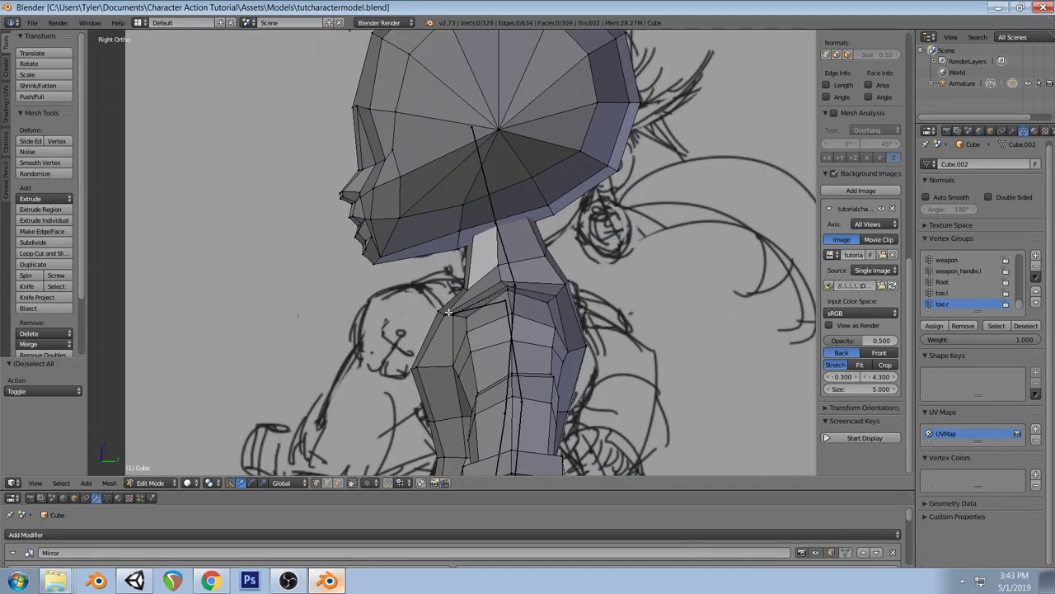
{"action": "right_click", "coordinate": [442, 313]}
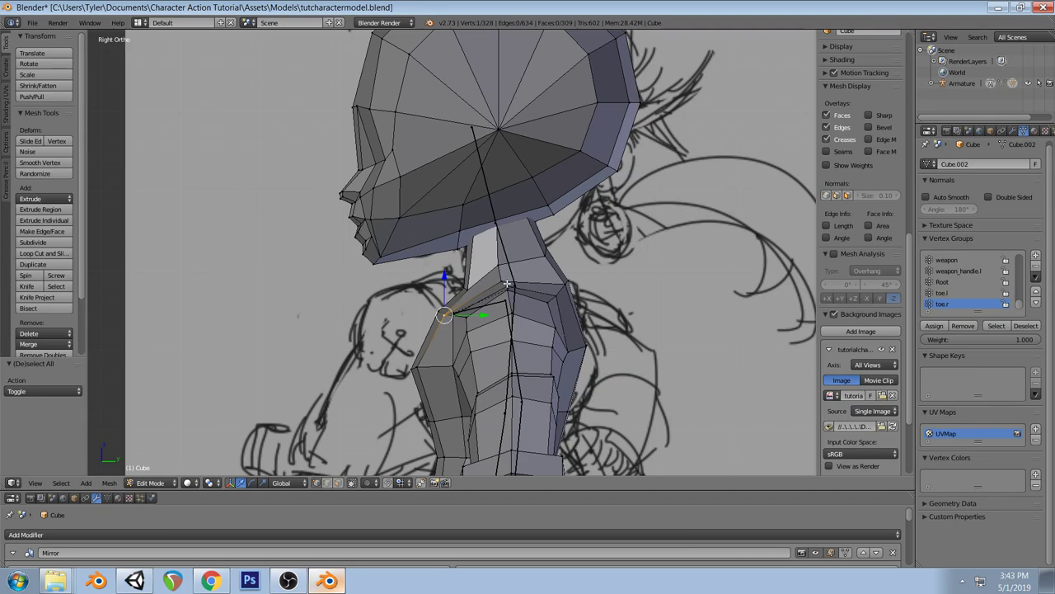
{"action": "key", "text": "g"}
{"action": "key", "text": "Escape"}
{"action": "key", "text": "a"}
Move the back armpit vertex about 0.12 in X and 0.08 in Z in the back view, and return to Pose Mode
{"action": "mouse_move", "coordinate": [534, 320]}
{"action": "middle_mouse_down"}
{"action": "mouse_move", "coordinate": [631, 318]}
{"action": "mouse_move", "coordinate": [625, 307]}
{"action": "mouse_move", "coordinate": [643, 304]}
{"action": "mouse_move", "coordinate": [579, 344]}
{"action": "mouse_move", "coordinate": [495, 281]}
{"action": "mouse_move", "coordinate": [466, 241]}
{"action": "mouse_move", "coordinate": [495, 311]}
{"action": "mouse_move", "coordinate": [516, 291]}
{"action": "middle_mouse_up"}
{"action": "key", "text": "ctrl+KP_1"}
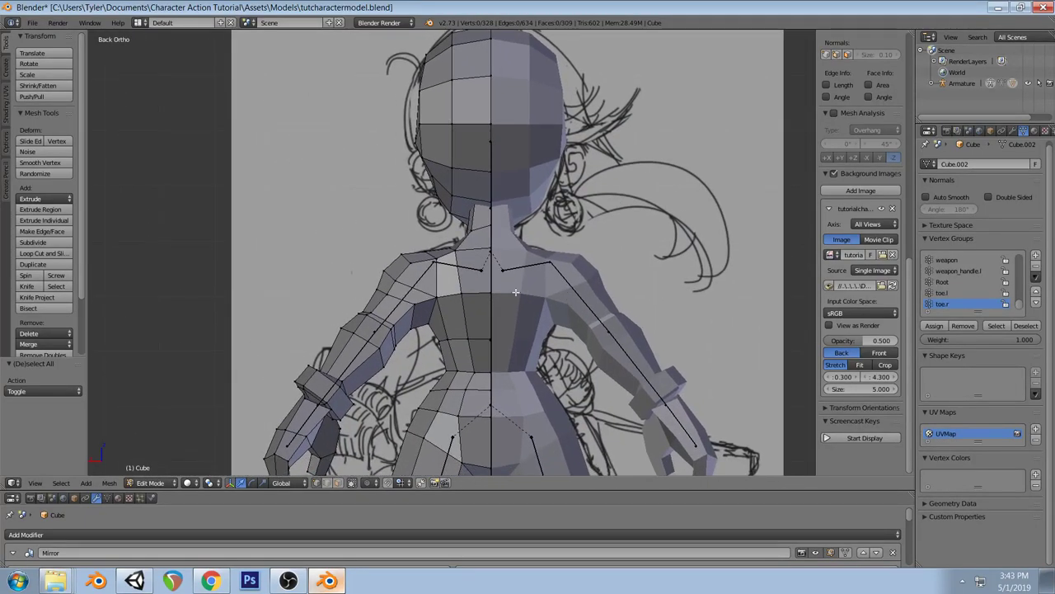
{"action": "right_click", "coordinate": [438, 297]}
{"action": "key", "text": "g"}
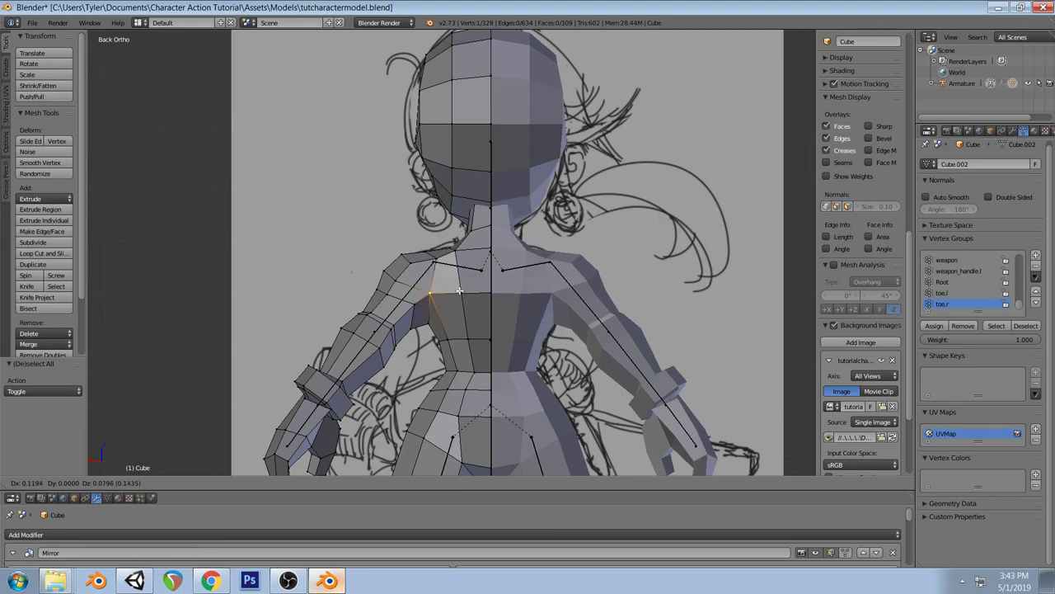
{"action": "left_click", "coordinate": [459, 290]}
{"action": "middle_click_drag", "start_coordinate": [459, 290], "coordinate": [391, 287]}
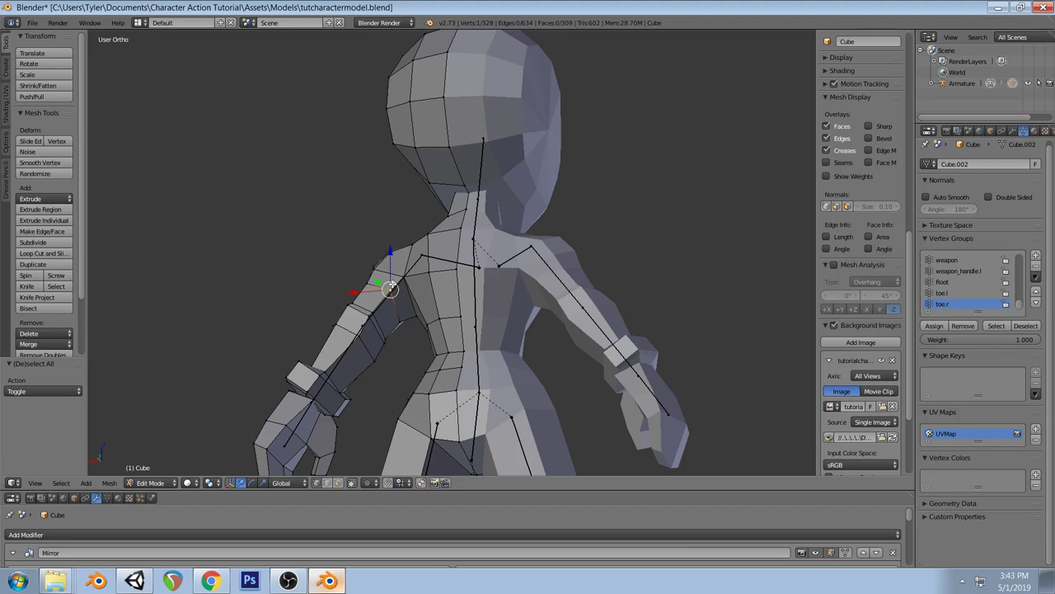
{"action": "key", "text": "ctrl+KP_1"}
{"action": "key", "text": "a"}
{"action": "key", "text": "Tab"}
Try raising the left arm by rotating the upperarm.l bone about 24°
{"action": "right_click", "coordinate": [431, 267]}
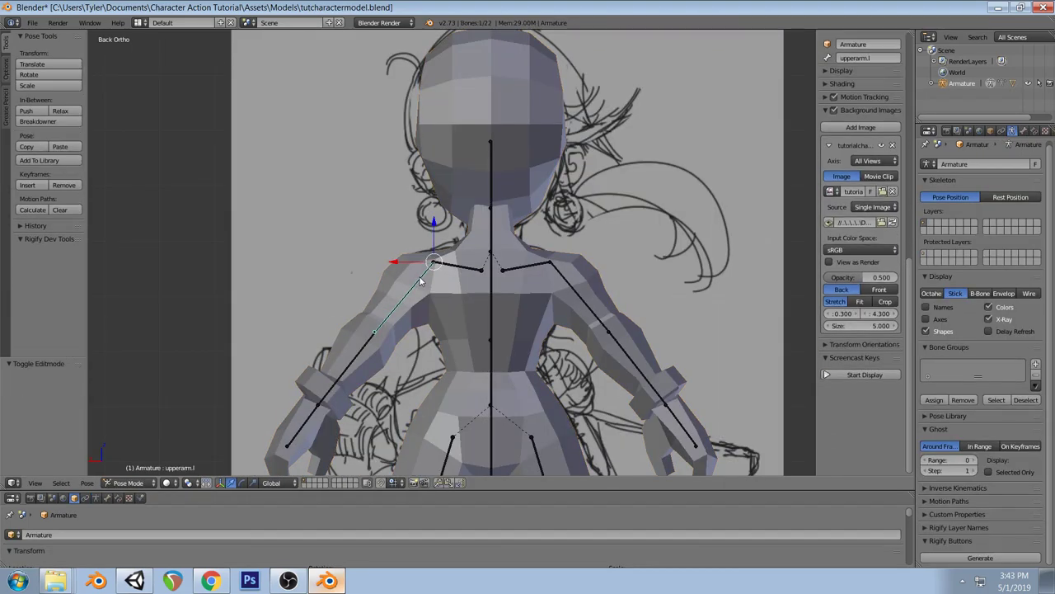
{"action": "key", "text": "ctrl+Tab"}
{"action": "key", "text": "r"}
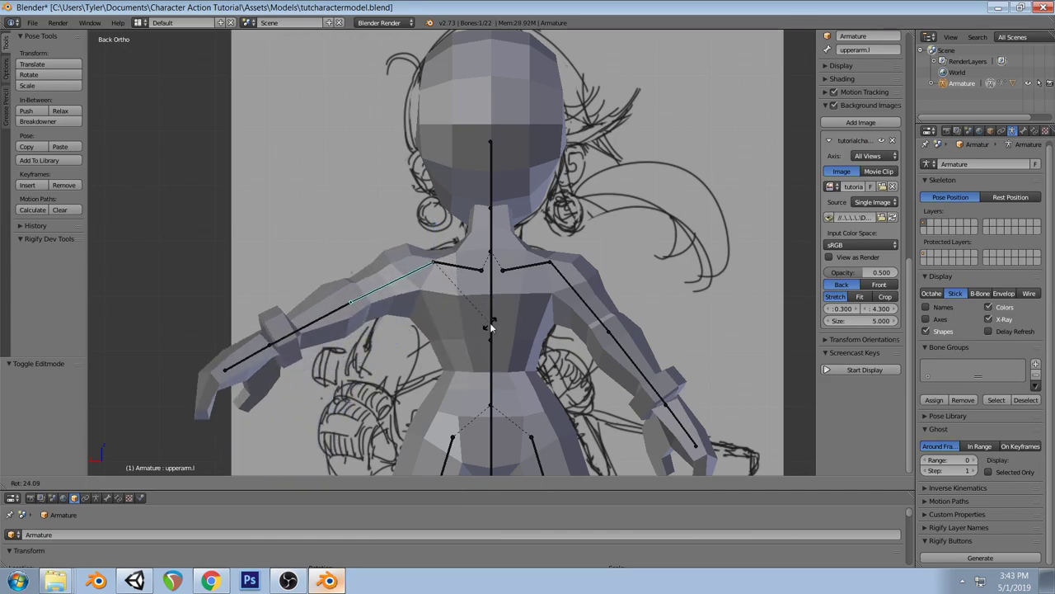
{"action": "right_click", "coordinate": [490, 322]}
Try rotating the thigh.r bone about 20° and the hips bone in the front view, cancelling both rotations
{"action": "key", "text": "KP_3"}
{"action": "key", "text": "KP_1"}
{"action": "middle_click_drag", "start_coordinate": [562, 420], "coordinate": [608, 309], "text": "shift"}
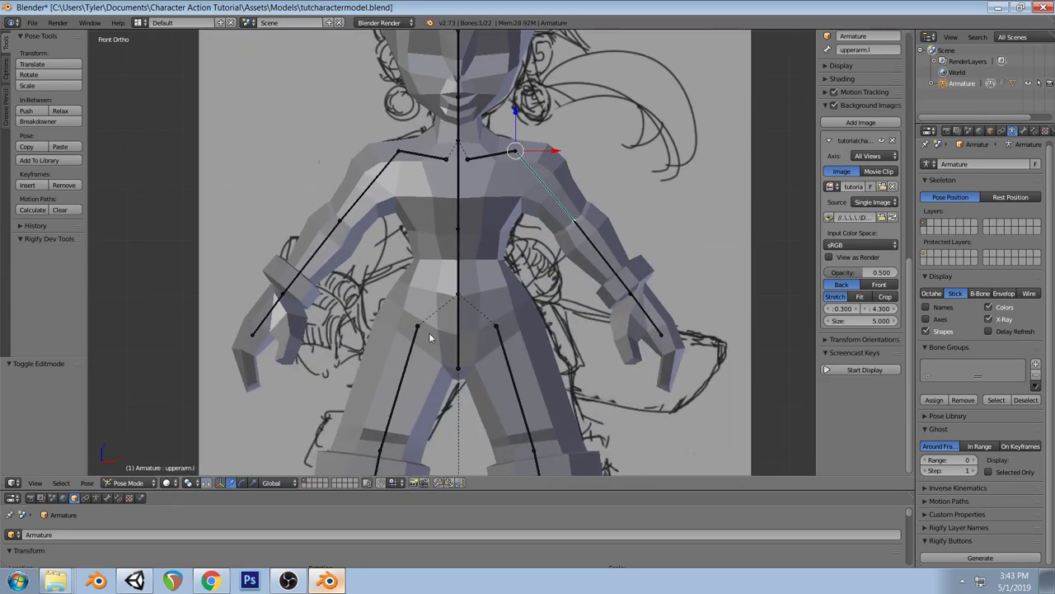
{"action": "right_click", "coordinate": [414, 344]}
{"action": "key", "text": "r"}
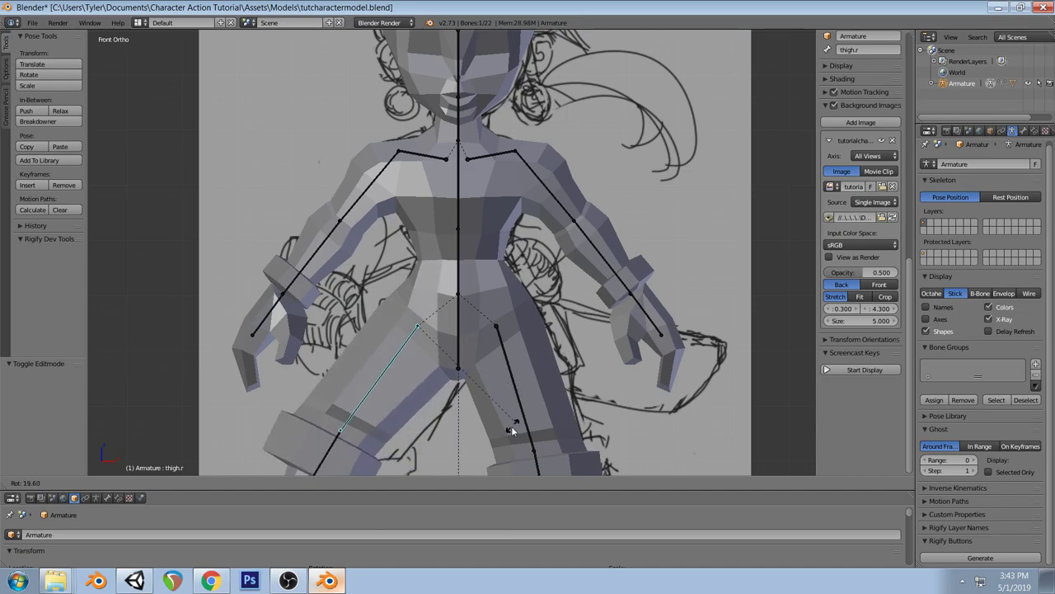
{"action": "right_click", "coordinate": [490, 398]}
{"action": "right_click", "coordinate": [459, 342]}
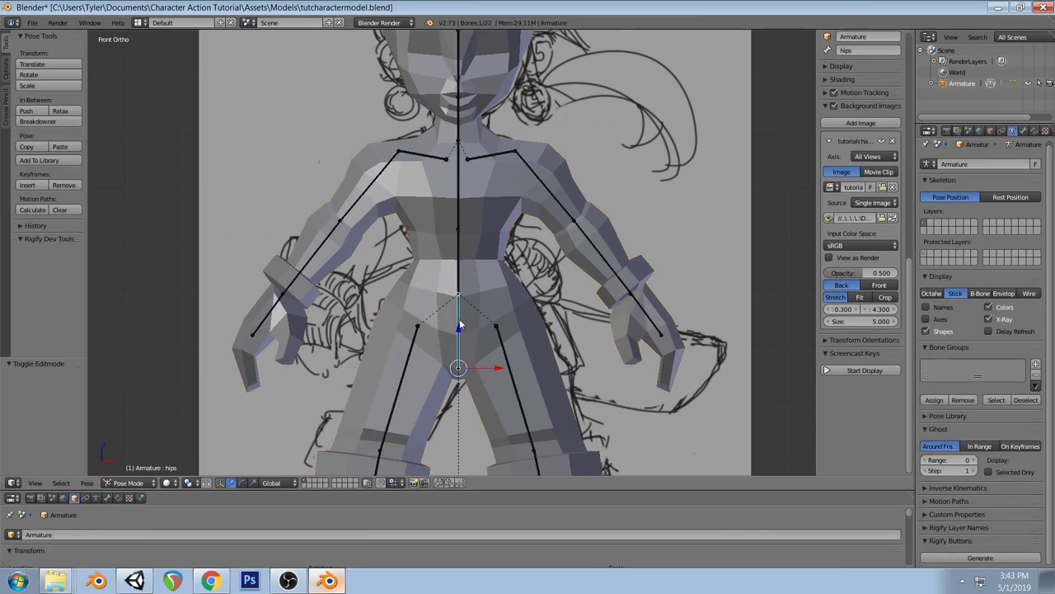
{"action": "key", "text": "r"}
{"action": "right_click", "coordinate": [613, 262]}
Raise the right leg sideways by rotating the thigh.r bone about 56°
{"action": "right_click", "coordinate": [405, 381]}
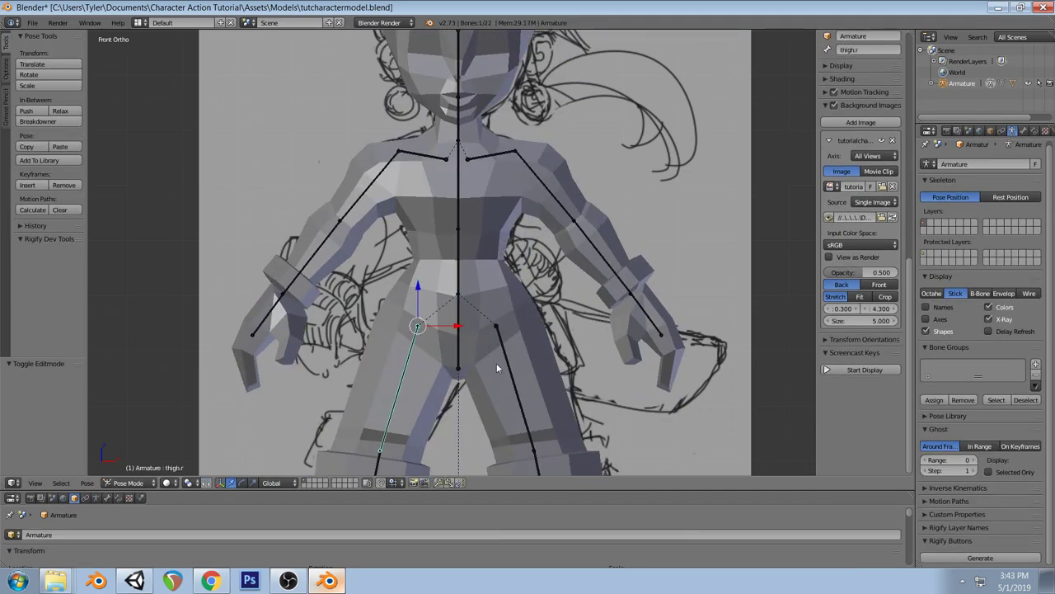
{"action": "key", "text": "r"}
{"action": "left_click", "coordinate": [433, 416]}
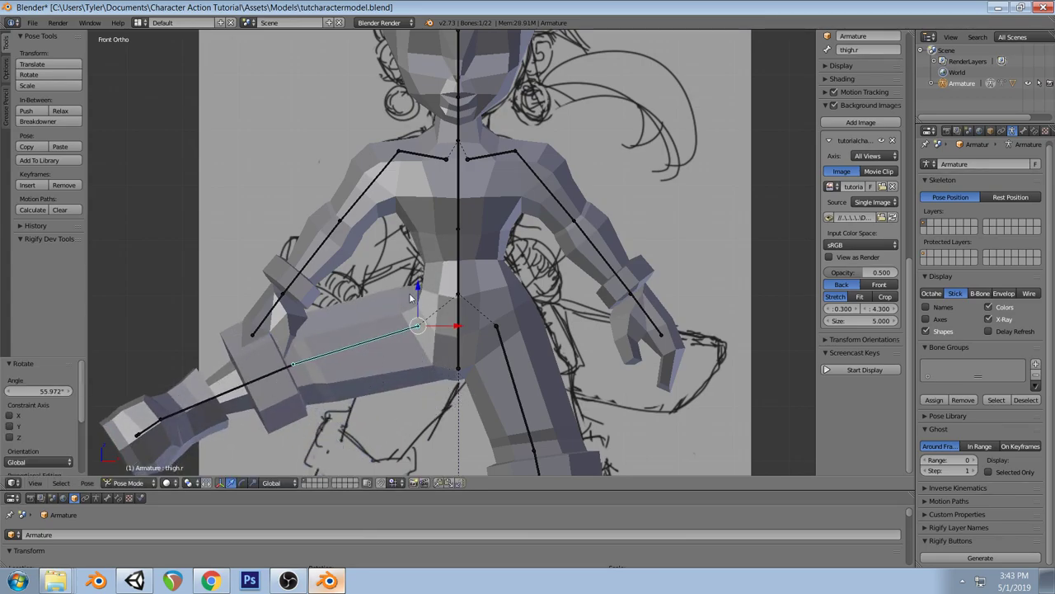
Try bending the upper body sideways by rotating the stomach bone about 46°
{"action": "right_click", "coordinate": [460, 283]}
{"action": "key", "text": "r"}
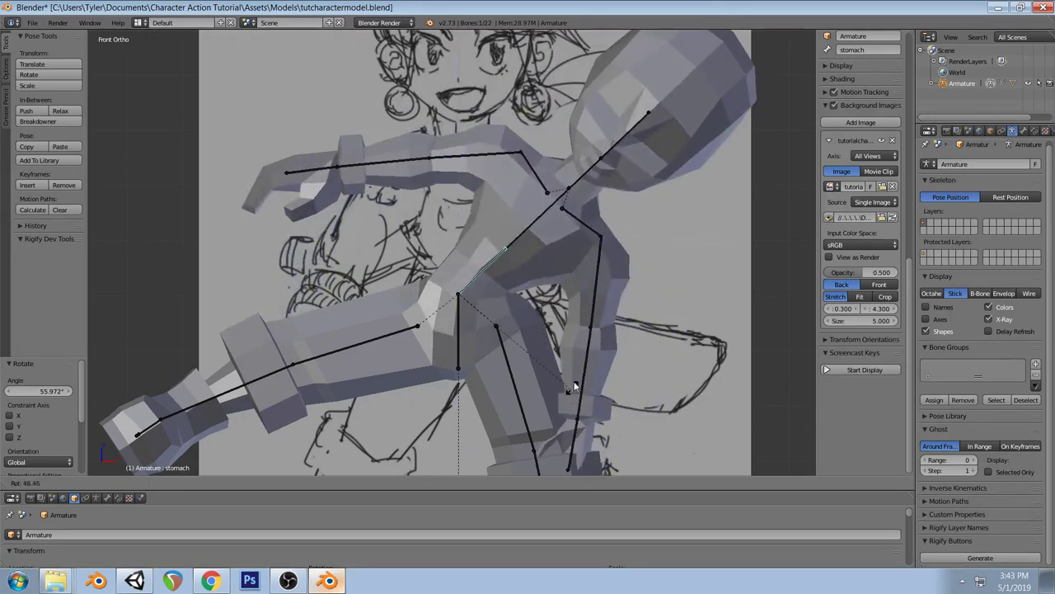
{"action": "key", "text": "Escape"}
Return the thigh.r bone to its rest rotation and deselect all bones
{"action": "right_click", "coordinate": [431, 345]}
{"action": "key", "text": "a"}
{"action": "scroll", "coordinate": [431, 344], "scroll_direction": "down", "scroll_amount": 3}
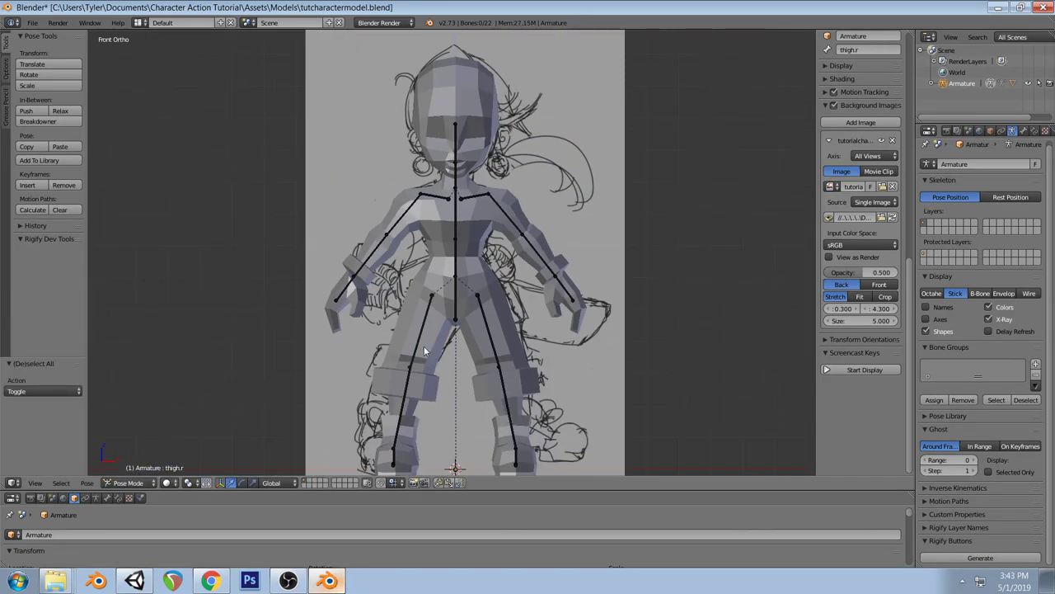
Check the whole rigged model in wireframe and from an angle, and save the file in the front view
{"action": "key", "text": "z"}
{"action": "key", "text": "z"}
{"action": "mouse_move", "coordinate": [487, 247]}
{"action": "middle_mouse_down"}
{"action": "mouse_move", "coordinate": [518, 229]}
{"action": "mouse_move", "coordinate": [535, 322]}
{"action": "mouse_move", "coordinate": [435, 319]}
{"action": "mouse_move", "coordinate": [474, 312]}
{"action": "middle_mouse_up"}
{"action": "key", "text": "space"}
{"action": "key", "text": "Escape"}
{"action": "key", "text": "KP_1"}
{"action": "key", "text": "space"}
{"action": "key", "text": "Escape"}
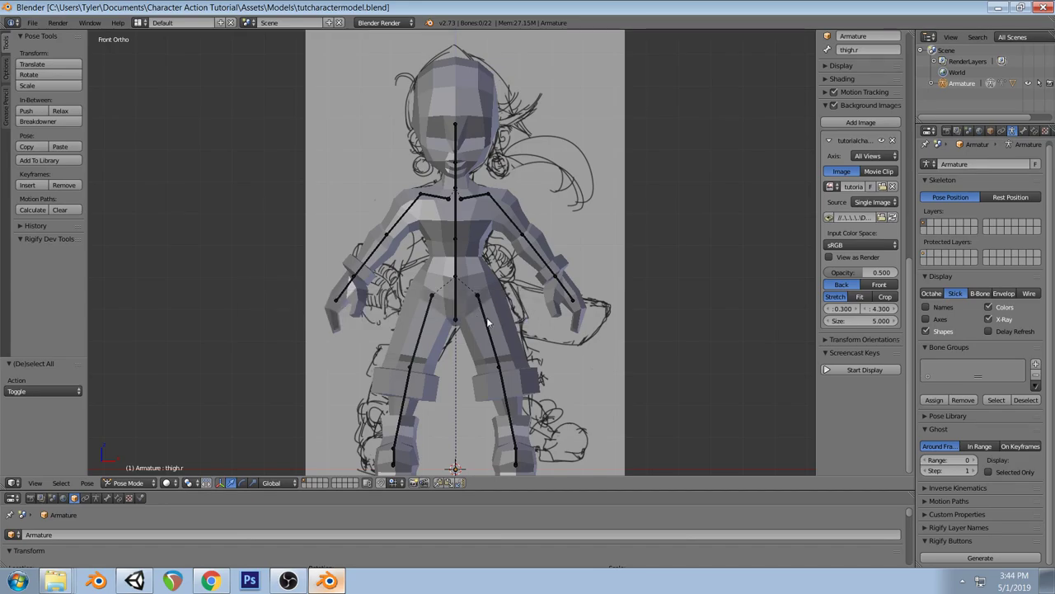
Duplicate the toe.l bone in place in the armature's Edit Mode and show it from the side
{"action": "scroll", "coordinate": [487, 317], "scroll_direction": "down", "scroll_amount": 1}
{"action": "middle_click_drag", "start_coordinate": [487, 316], "coordinate": [493, 381]}
{"action": "right_click", "coordinate": [507, 389]}
{"action": "right_click", "coordinate": [486, 430]}
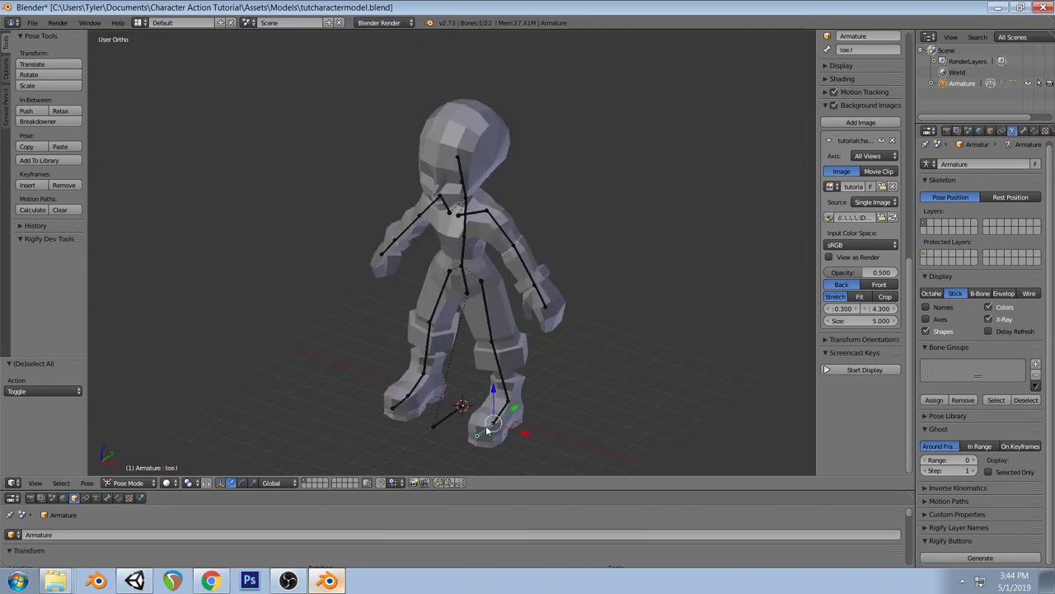
{"action": "key", "text": "Tab"}
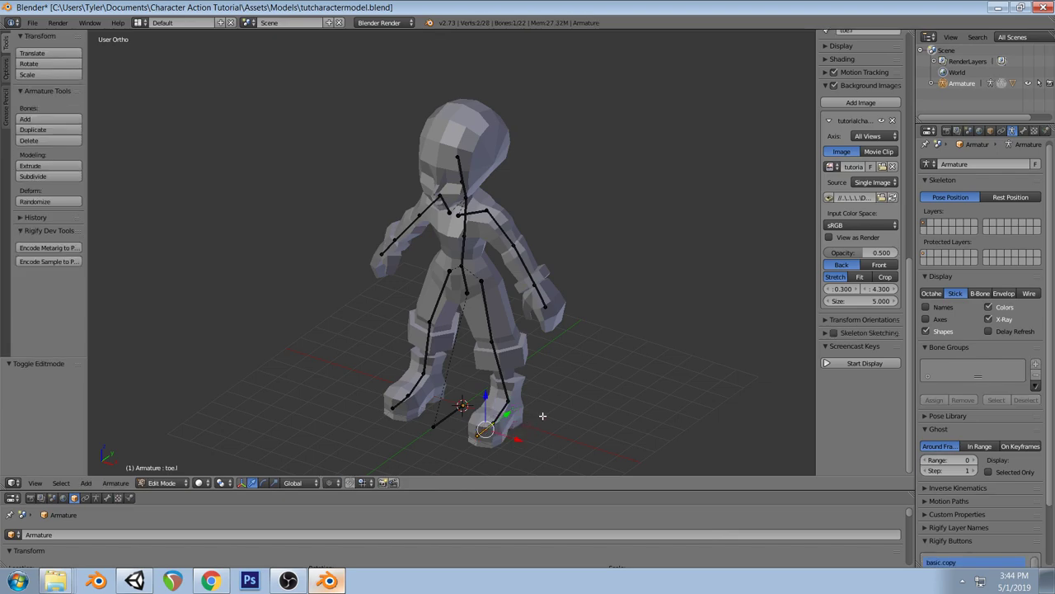
{"action": "key", "text": "shift+d"}
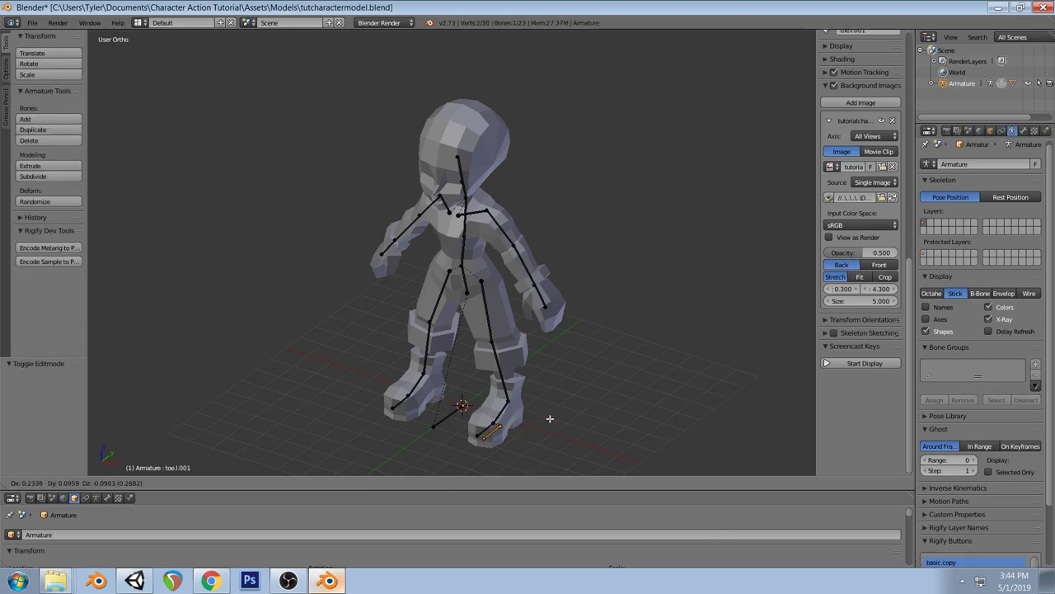
{"action": "key", "text": "Escape"}
{"action": "key", "text": "KP_3"}
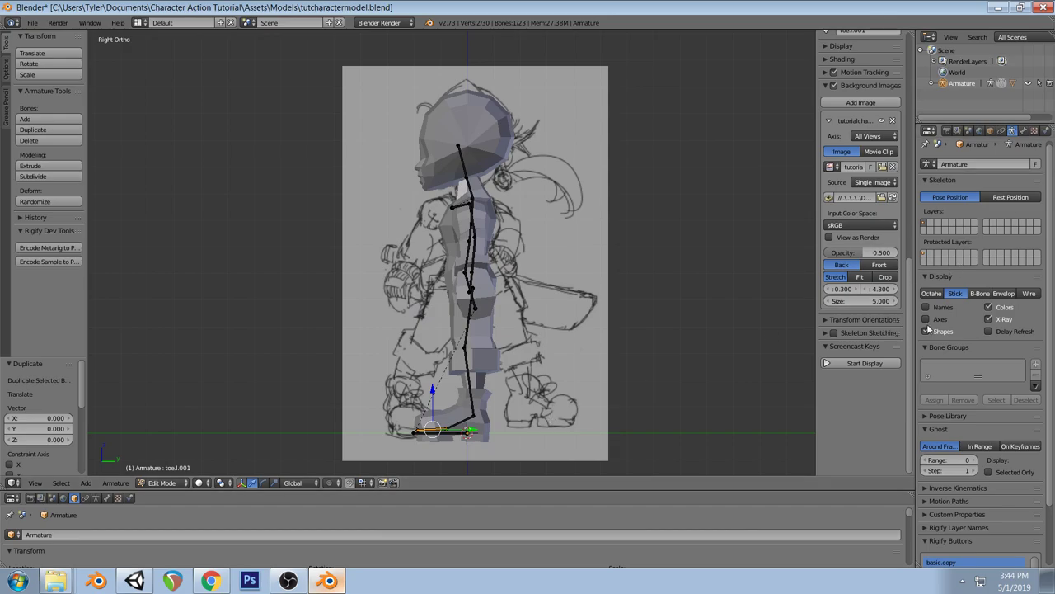
Switch the armature's bone display from Stick to Octahedral around the feet
{"action": "left_click", "coordinate": [934, 295]}
{"action": "scroll", "coordinate": [456, 346], "scroll_direction": "up", "scroll_amount": 2}
{"action": "middle_click_drag", "start_coordinate": [456, 420], "coordinate": [456, 307], "text": "shift"}
{"action": "scroll", "coordinate": [456, 306], "scroll_direction": "up", "scroll_amount": 1}
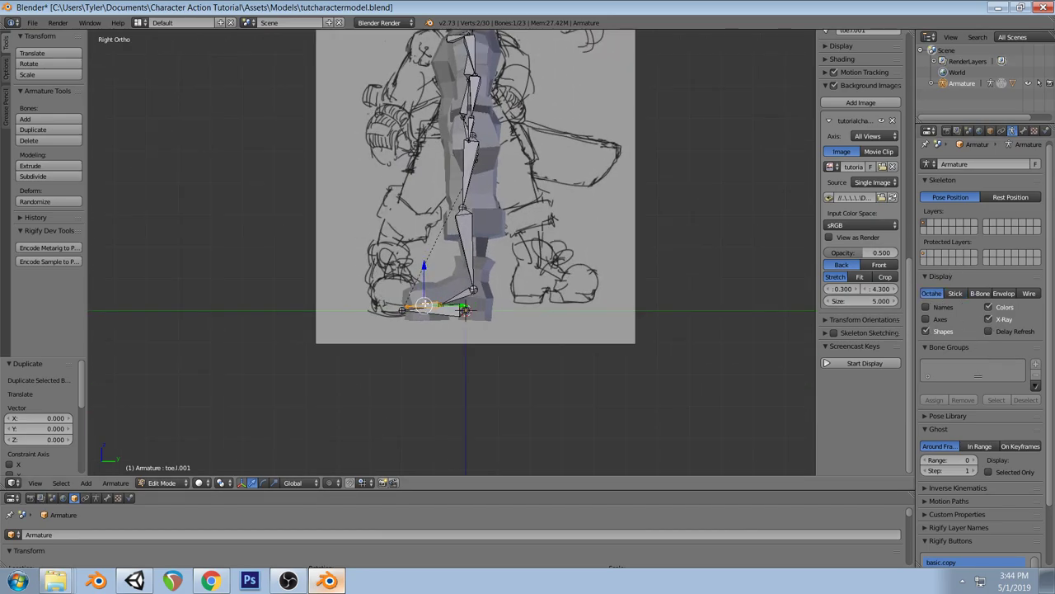
Try moving the tip of the toe.l bone by 1 unit on Y and -1 unit on Z
{"action": "right_click", "coordinate": [406, 307]}
{"action": "key", "text": "g"}
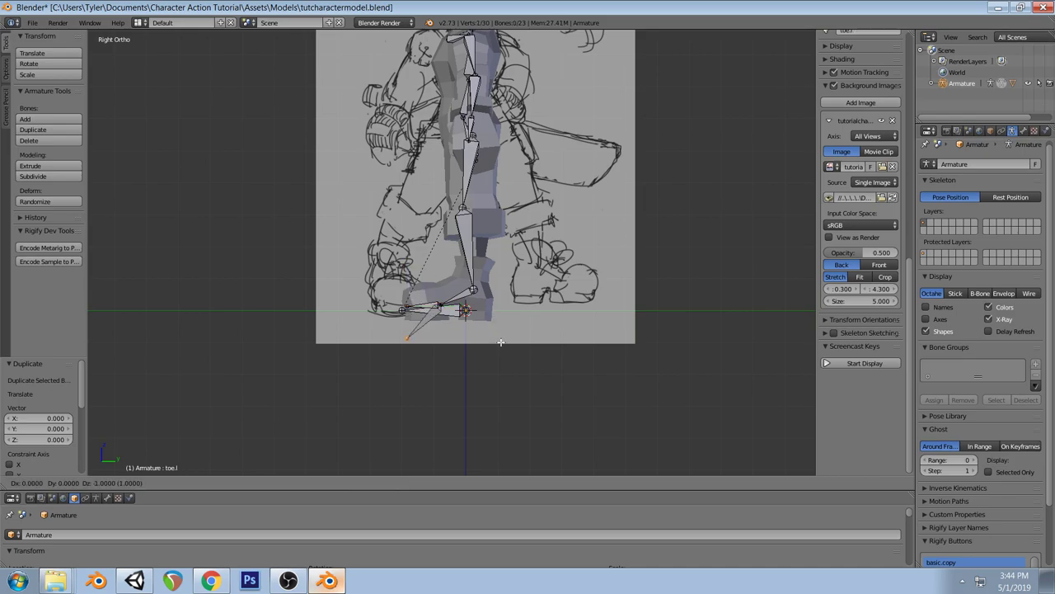
{"action": "left_click", "coordinate": [506, 358]}
{"action": "middle_click_drag", "start_coordinate": [506, 358], "coordinate": [553, 325]}
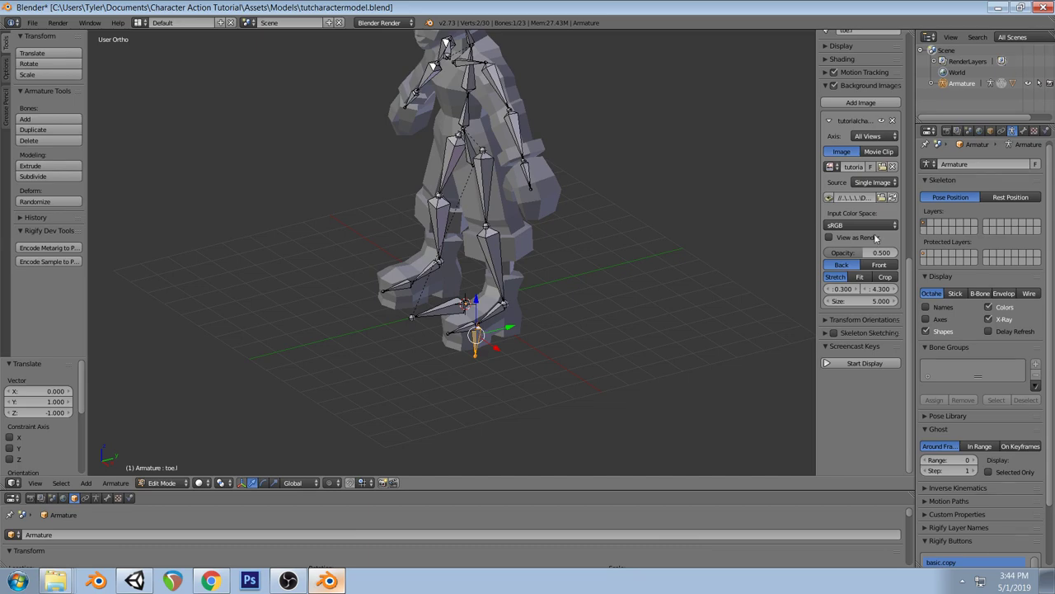
{"action": "left_click", "coordinate": [1024, 131]}
{"action": "right_click", "coordinate": [520, 325]}
{"action": "key", "text": "e"}
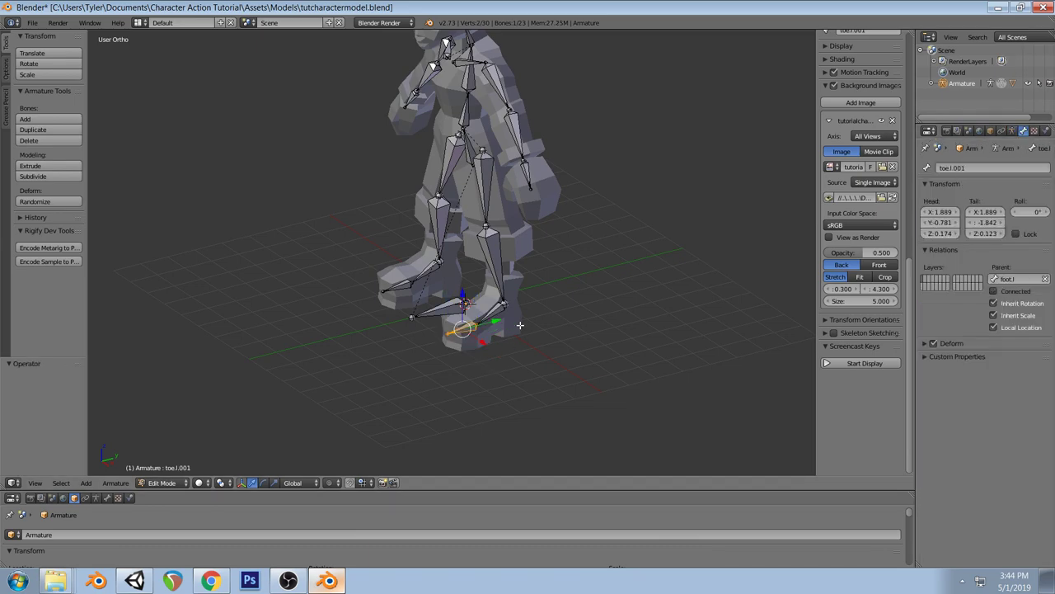
{"action": "right_click", "coordinate": [521, 326]}
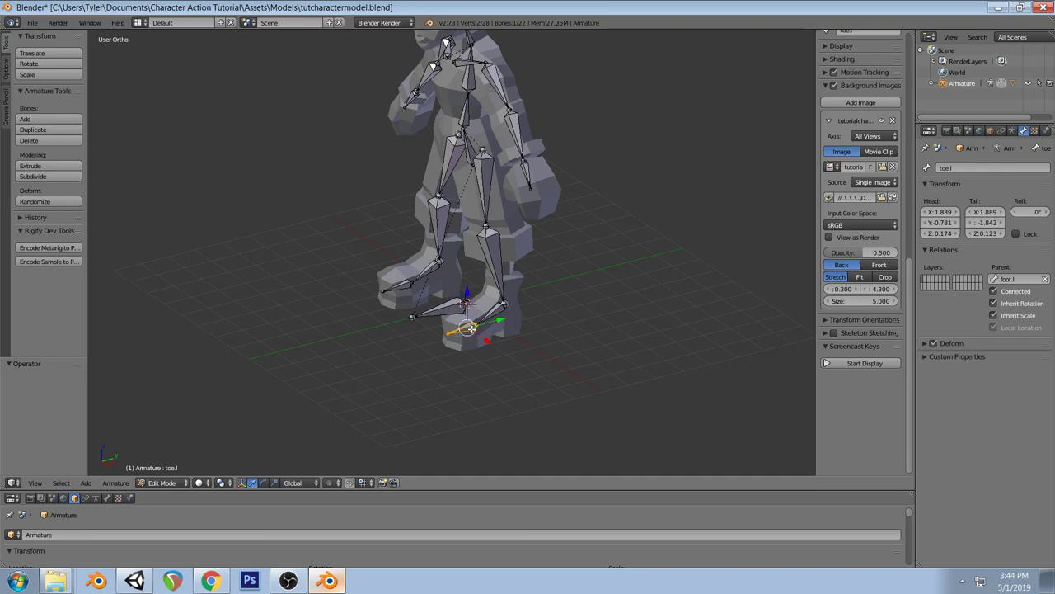
Duplicate the toe.l bone with an offset of 1 on Y and -1 on Z, and name the copy footIK
{"action": "middle_click_drag", "start_coordinate": [468, 330], "coordinate": [475, 329]}
{"action": "key", "text": "KP_3"}
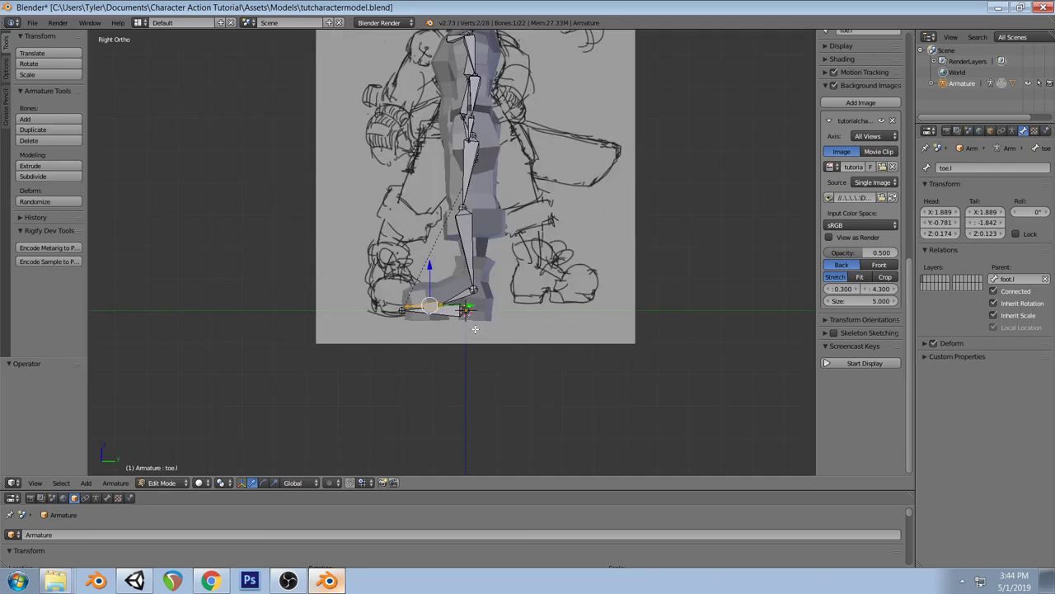
{"action": "key", "text": "shift+d"}
{"action": "left_click", "coordinate": [494, 358]}
{"action": "left_click", "coordinate": [978, 169]}
{"action": "type", "text": "footIK"}
{"action": "key", "text": "Return"}
Try to point the footIK bone downwards by moving only its tip below its head
{"action": "left_click", "coordinate": [471, 336]}
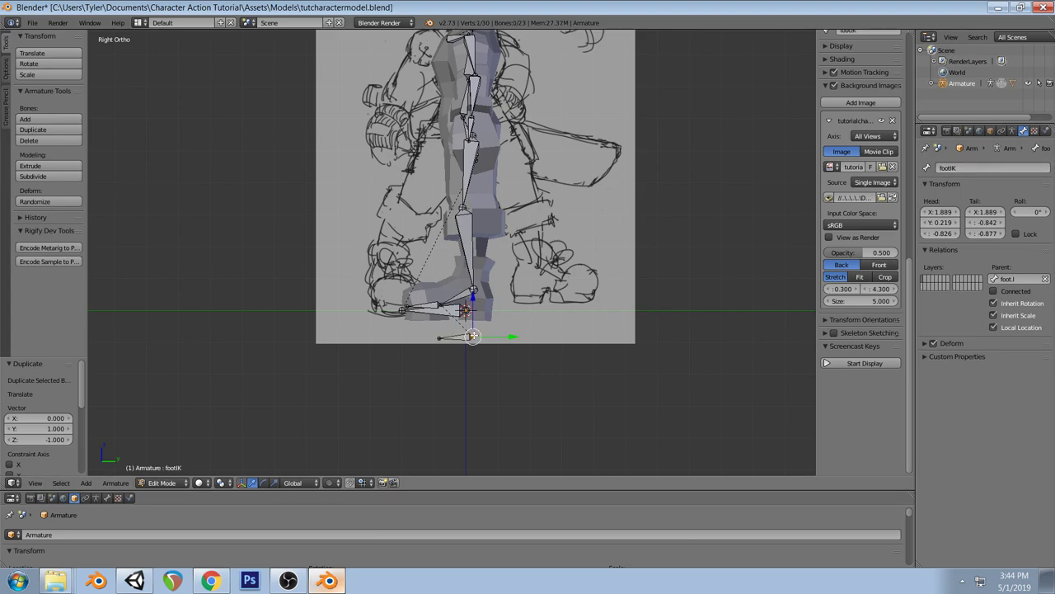
{"action": "left_click", "coordinate": [441, 337]}
{"action": "key", "text": "g"}
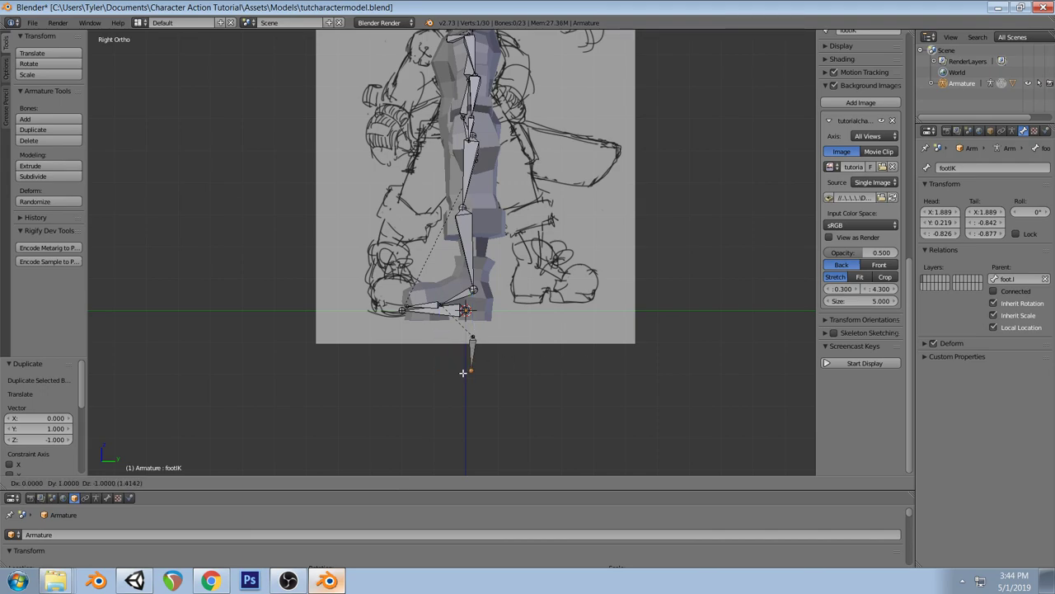
{"action": "left_click", "coordinate": [468, 384]}
{"action": "scroll", "coordinate": [468, 383], "scroll_direction": "up", "scroll_amount": 1}
Rotate the whole footIK bone by about -86.7° in the side view so it points straight down
{"action": "left_click", "coordinate": [455, 357]}
{"action": "key", "text": "r"}
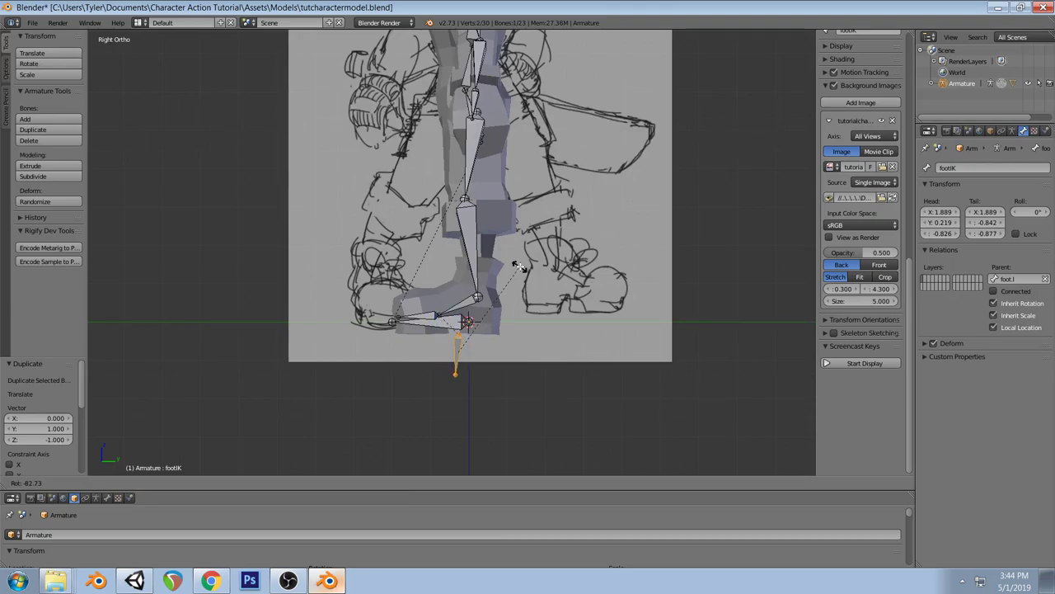
{"action": "left_click", "coordinate": [505, 245]}
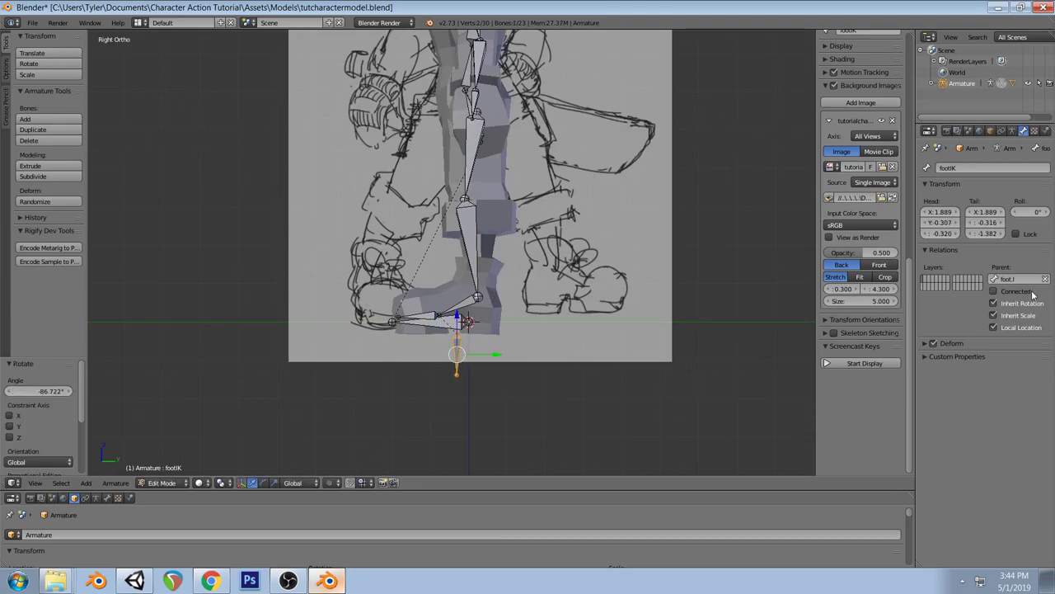
Clear the footIK bone's parent and turn off its Deform option
{"action": "left_click", "coordinate": [1045, 280]}
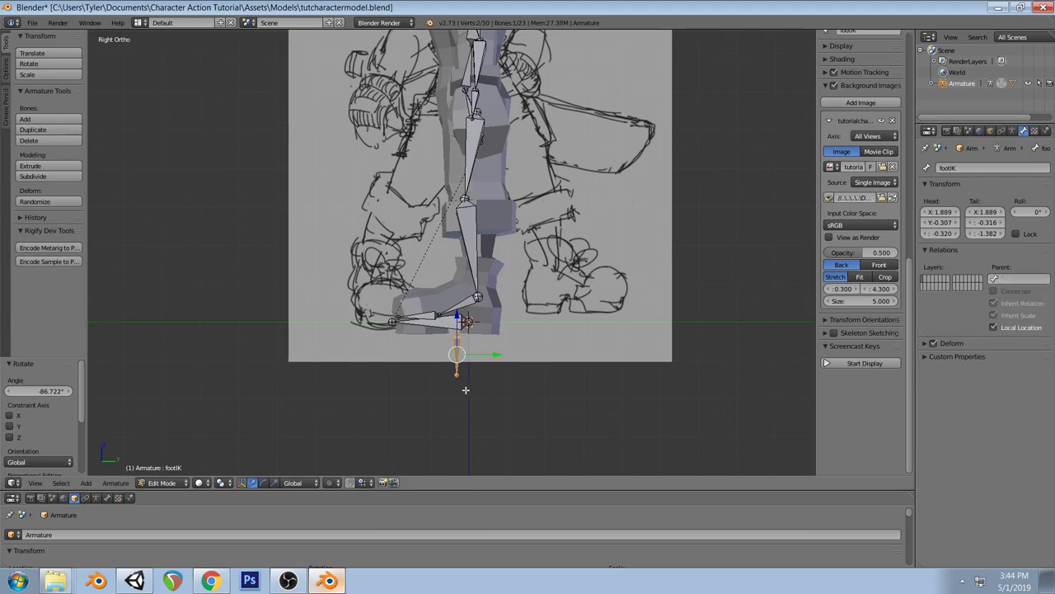
{"action": "key", "text": "KP_1"}
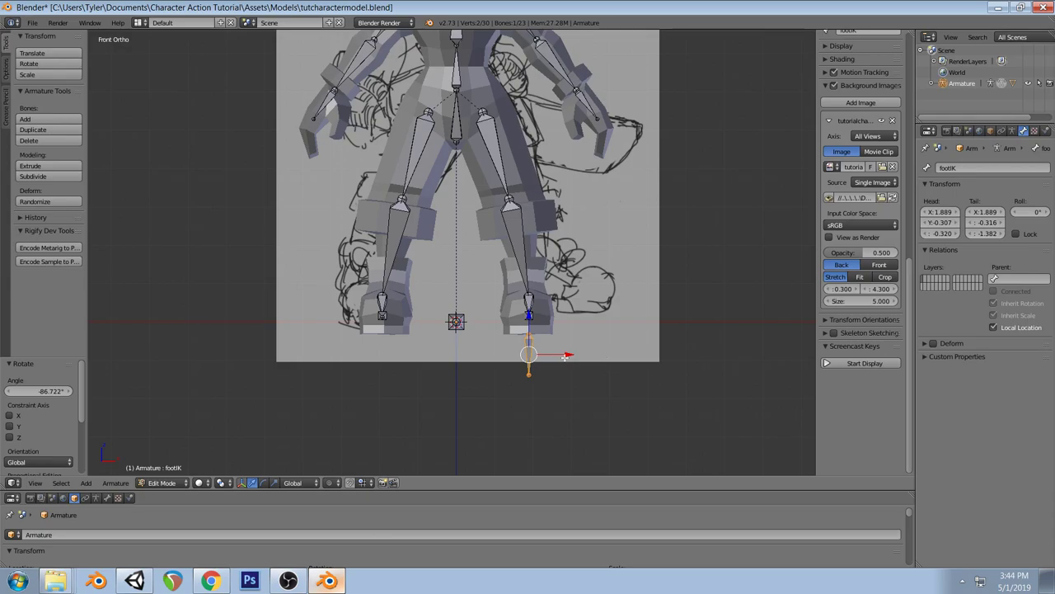
Move the footIK bone under the left ankle, about 0.50 units on Y and 0.52 units on Z
{"action": "key", "text": "KP_3"}
{"action": "key", "text": "g"}
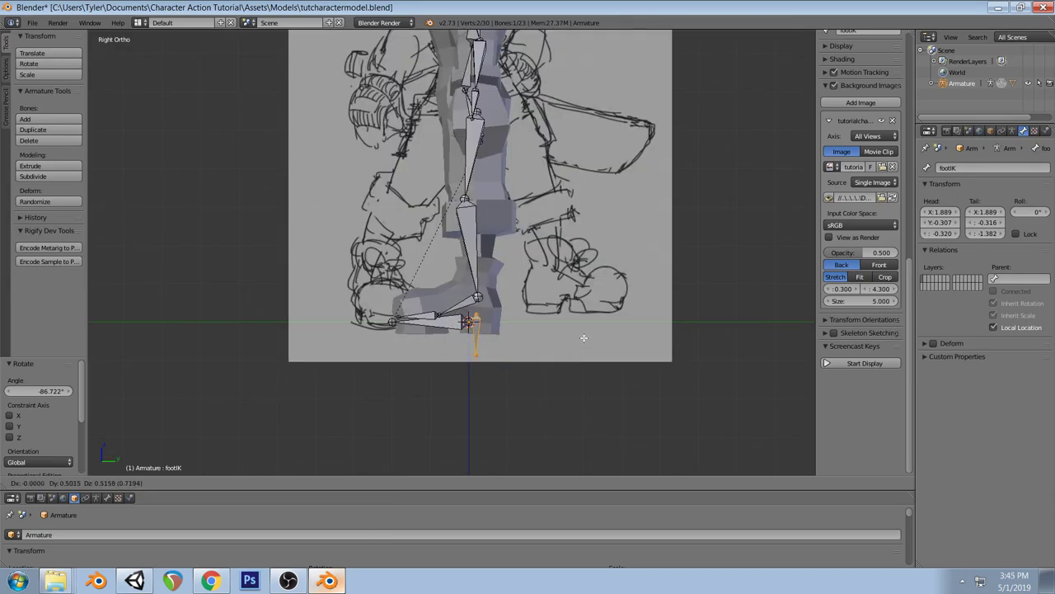
{"action": "left_click", "coordinate": [584, 337]}
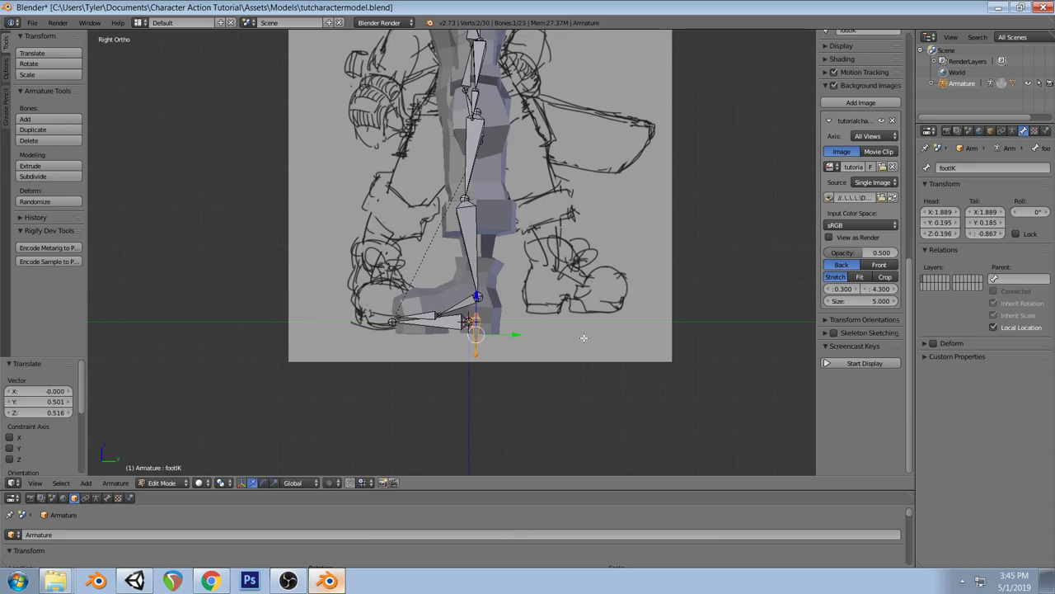
Add an Inverse Kinematics bone constraint to the ankle.l bone in Pose Mode
{"action": "middle_click_drag", "start_coordinate": [510, 287], "coordinate": [548, 297]}
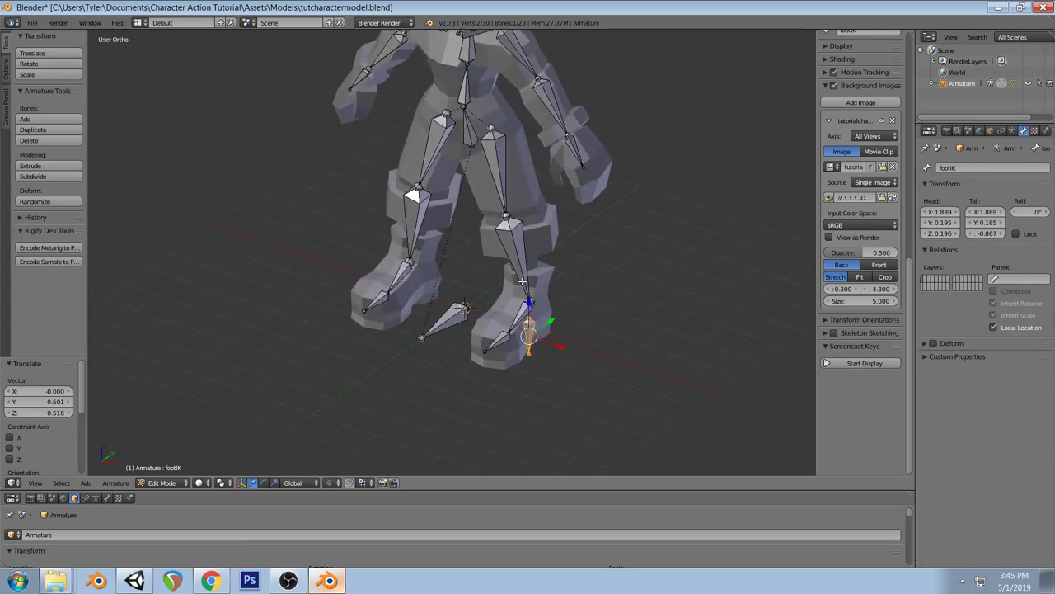
{"action": "right_click", "coordinate": [522, 282]}
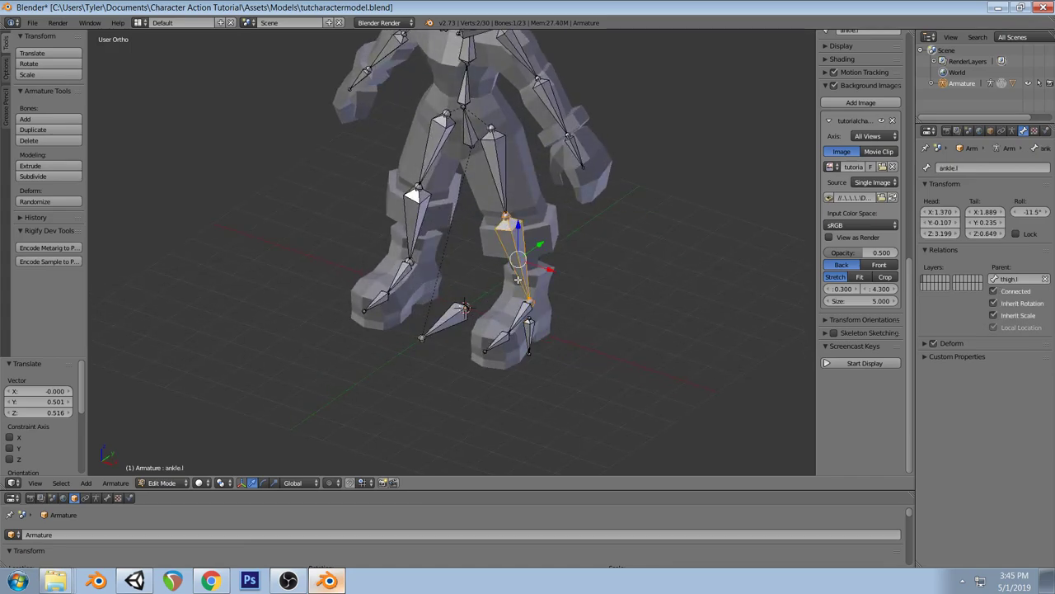
{"action": "key", "text": "KP_1"}
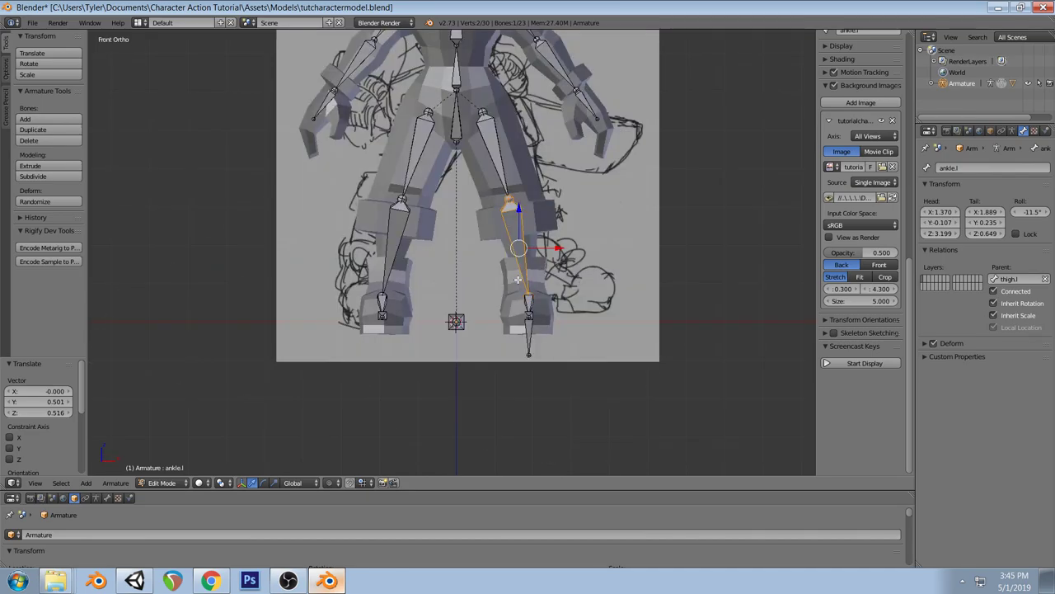
{"action": "left_click", "coordinate": [1015, 134]}
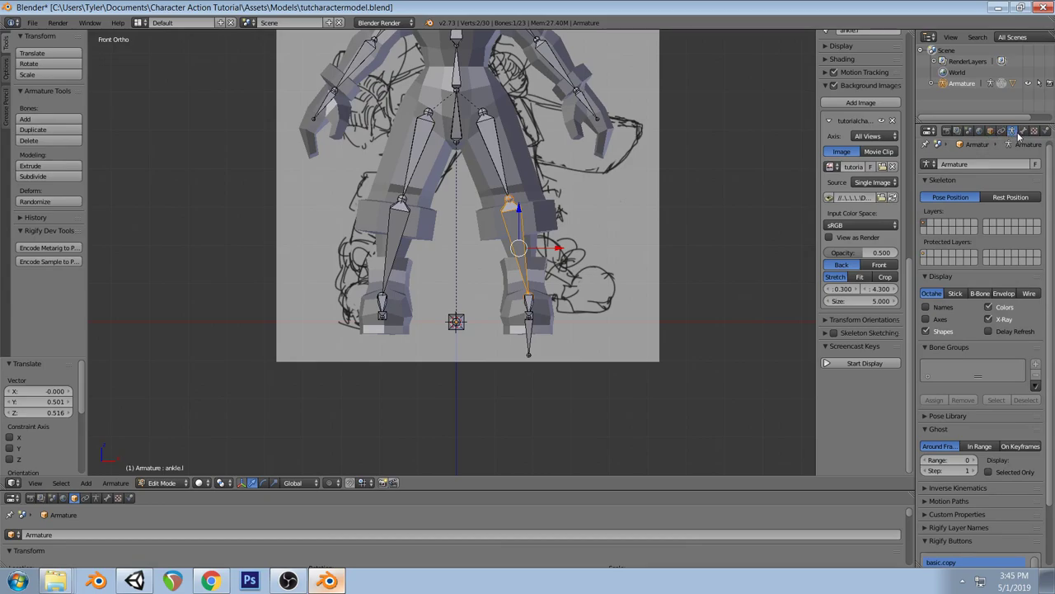
{"action": "left_click", "coordinate": [1025, 132]}
{"action": "key", "text": "ctrl+Tab"}
{"action": "middle_click_drag", "start_coordinate": [525, 268], "coordinate": [526, 241]}
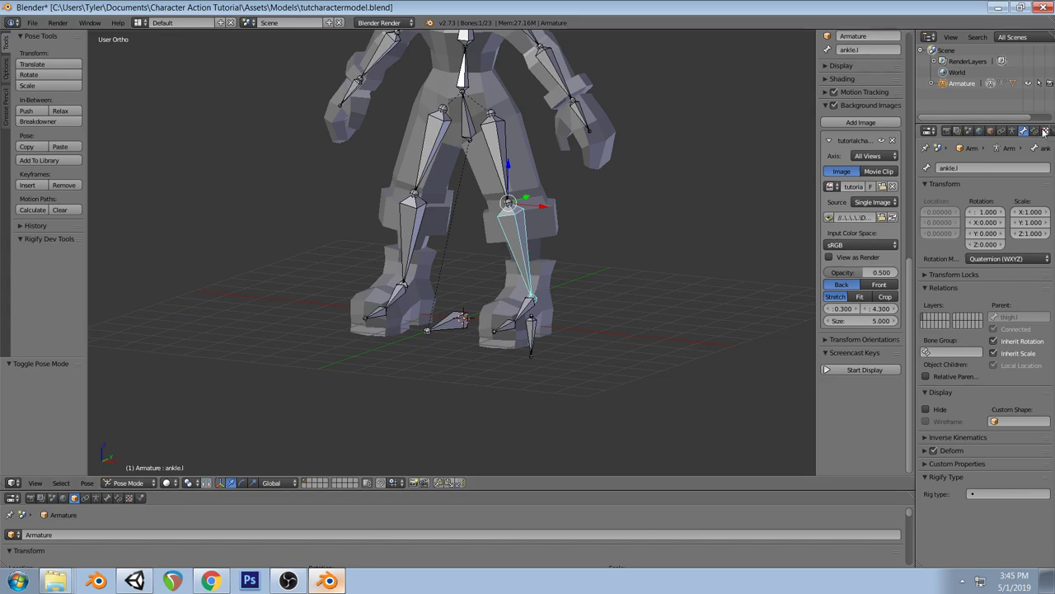
{"action": "left_click", "coordinate": [1035, 131]}
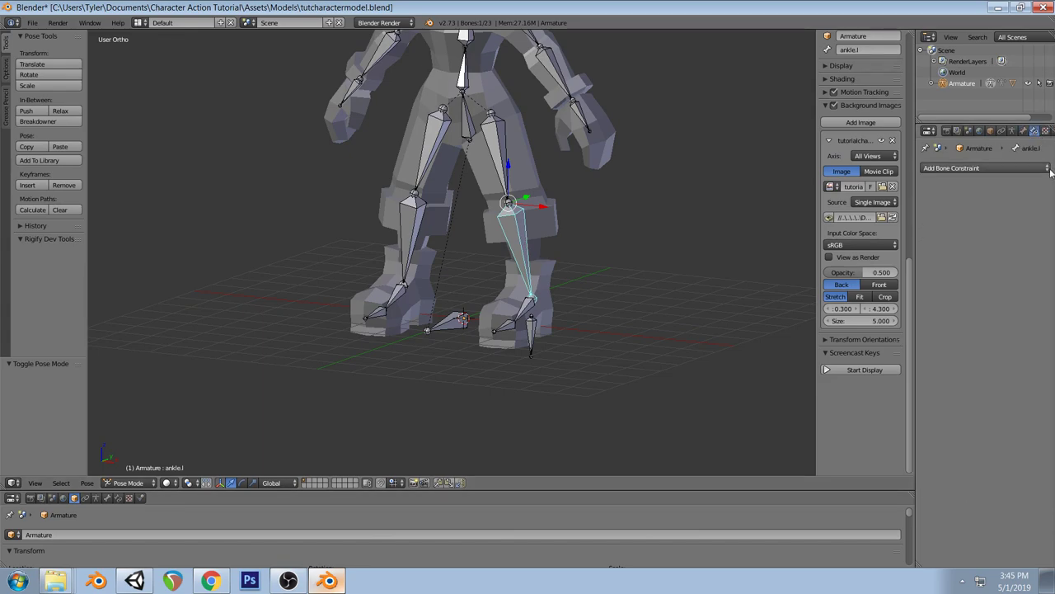
{"action": "left_click", "coordinate": [1041, 169]}
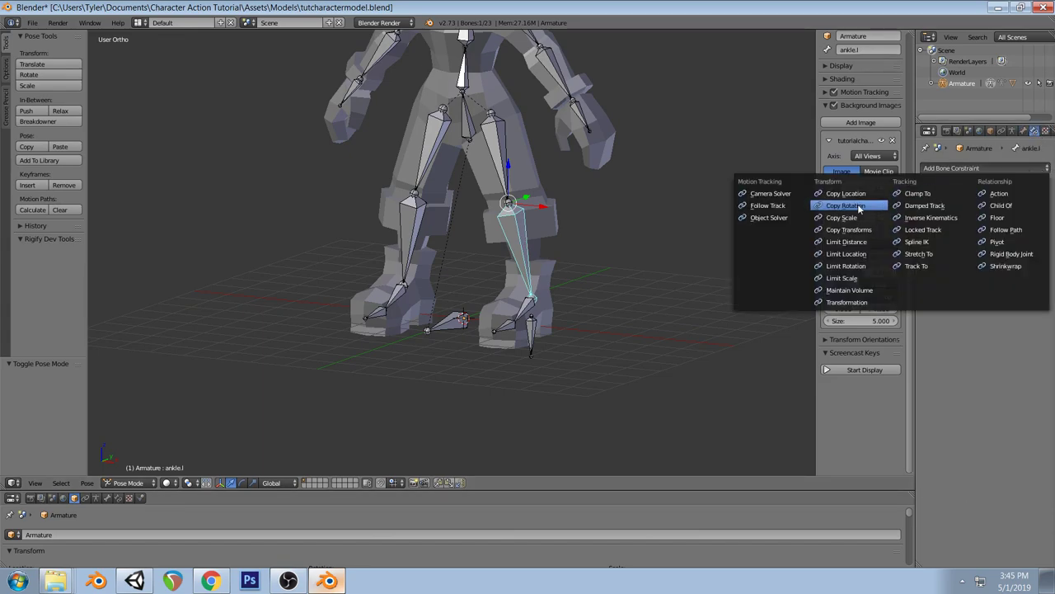
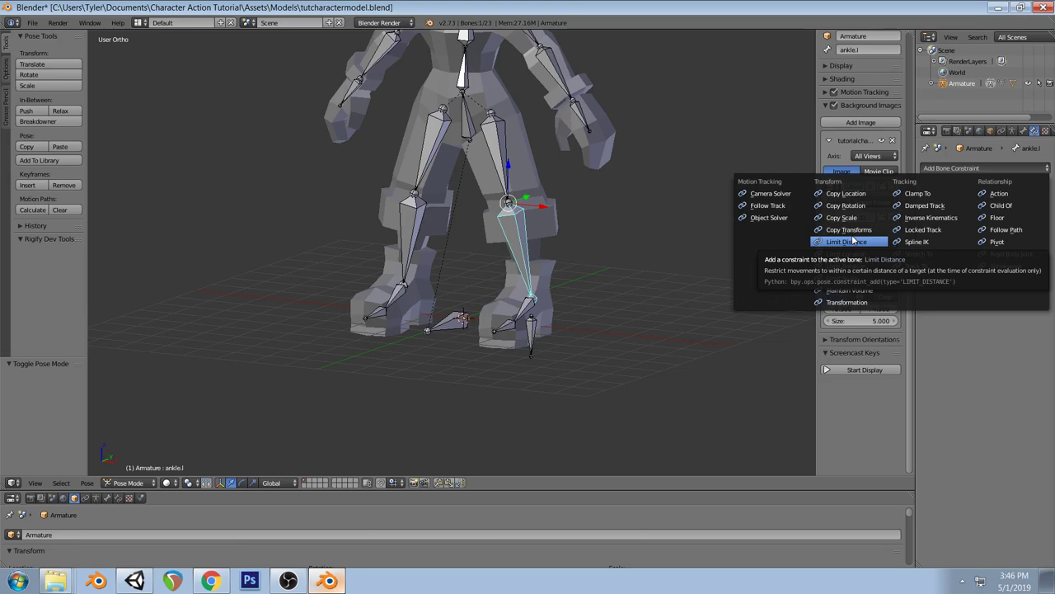
{"action": "left_click", "coordinate": [928, 218]}
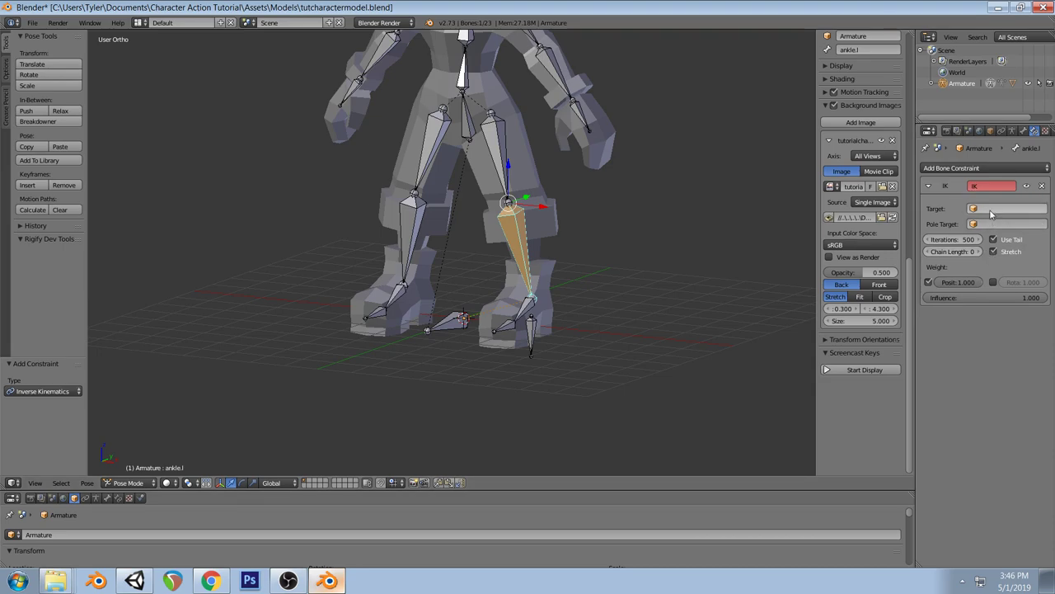
Duplicate footIK in Edit Mode and place the copy in front of the leg, offset -7.5 on Y and 2.8 on Z
{"action": "right_click", "coordinate": [533, 335]}
{"action": "left_click", "coordinate": [138, 484]}
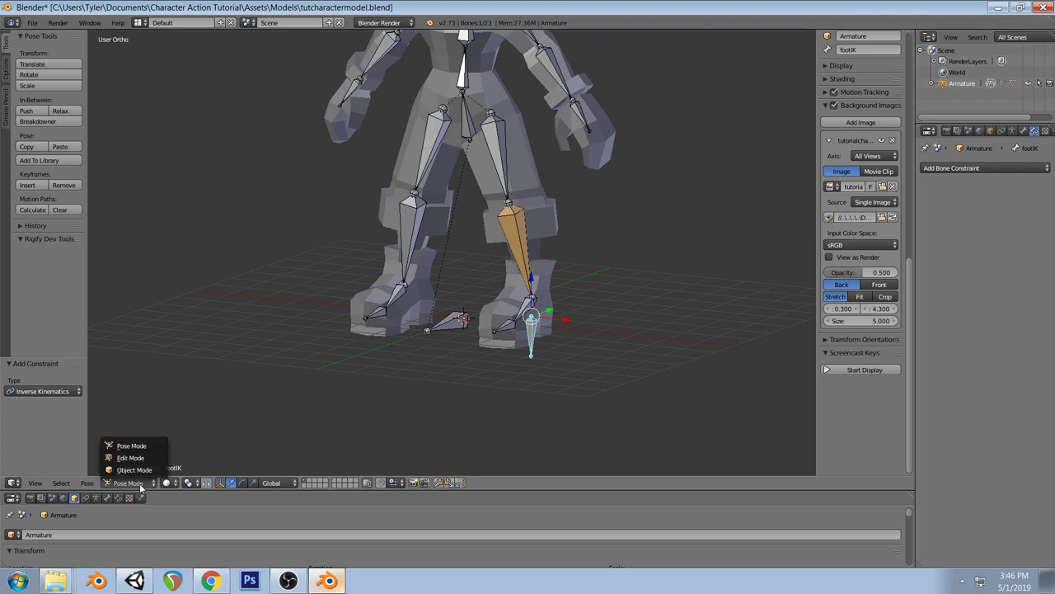
{"action": "left_click", "coordinate": [136, 460]}
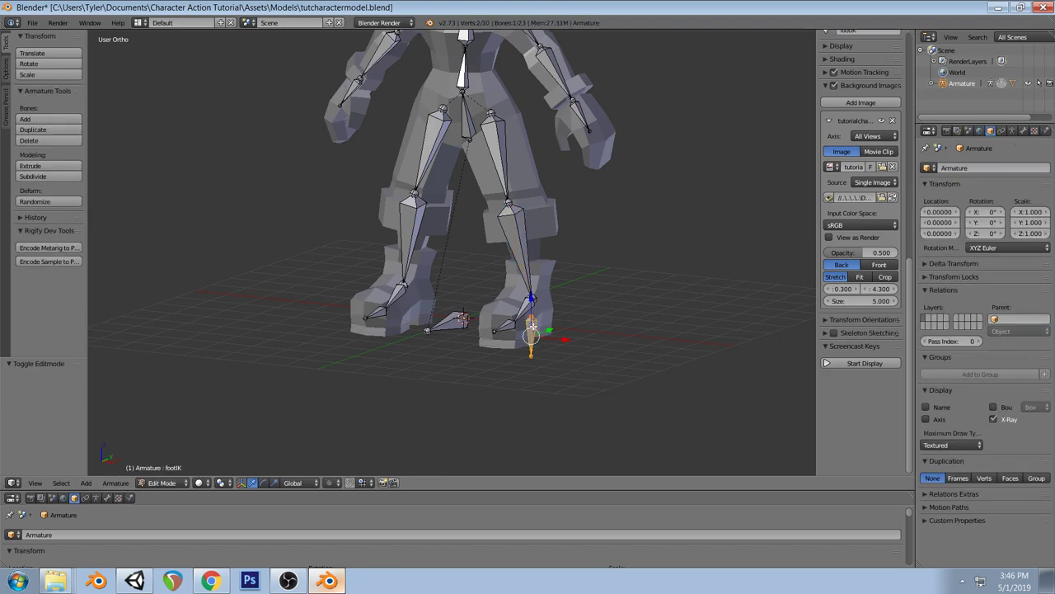
{"action": "key", "text": "KP_3"}
{"action": "key", "text": "shift+d"}
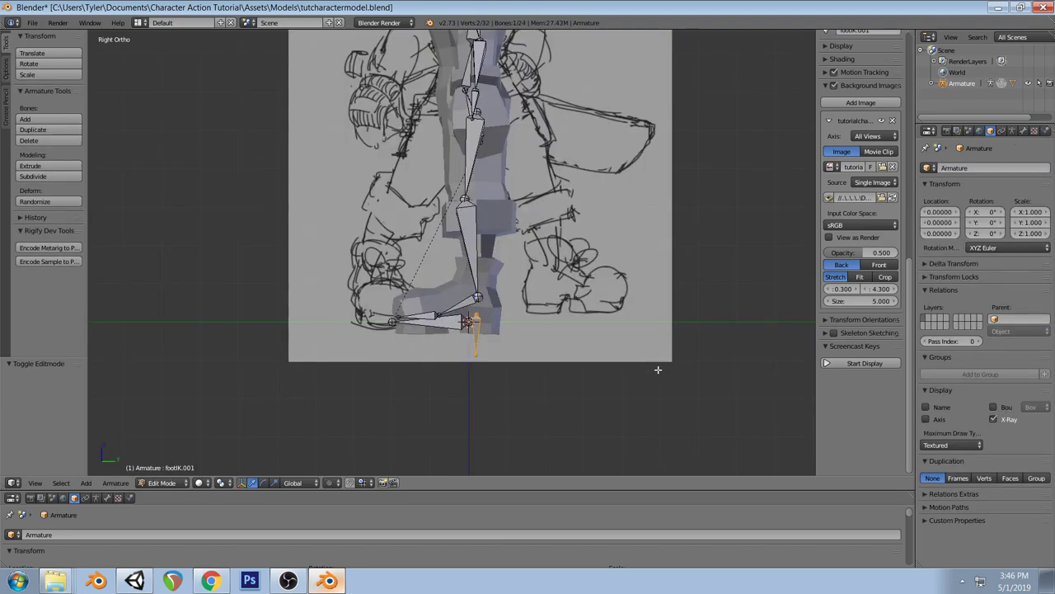
{"action": "left_click", "coordinate": [371, 262]}
{"action": "middle_click_drag", "start_coordinate": [451, 291], "coordinate": [679, 322], "text": "shift"}
Move the copied bone's tip by -2.2 on Y and 1 on Z so the bone points horizontally away from the leg
{"action": "left_click", "coordinate": [416, 278]}
{"action": "key", "text": "g"}
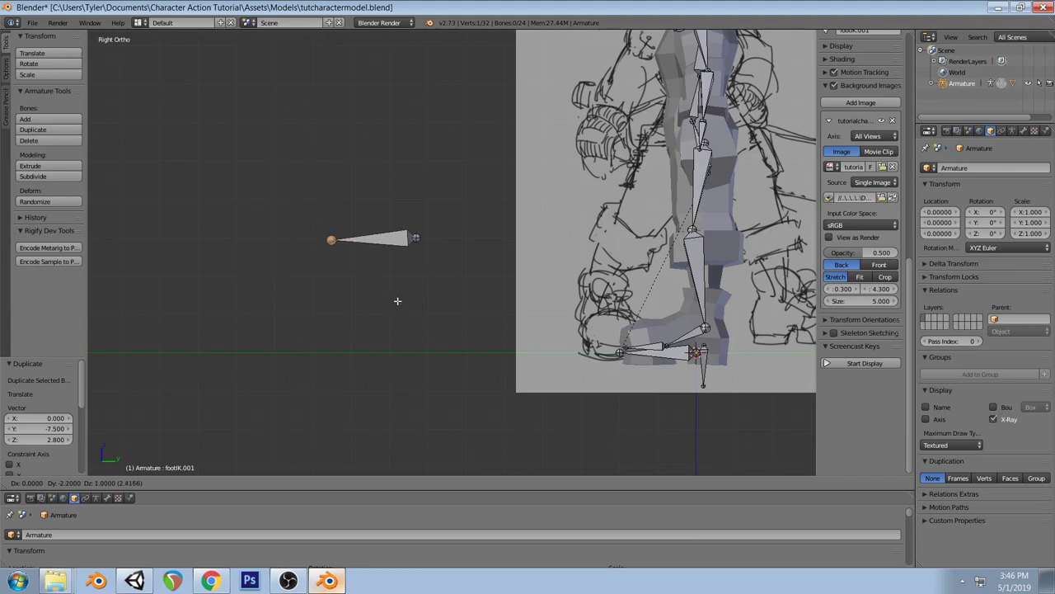
{"action": "left_click", "coordinate": [398, 301]}
Rename the duplicated bone in front of the leg as knee.l
{"action": "left_click", "coordinate": [1024, 130]}
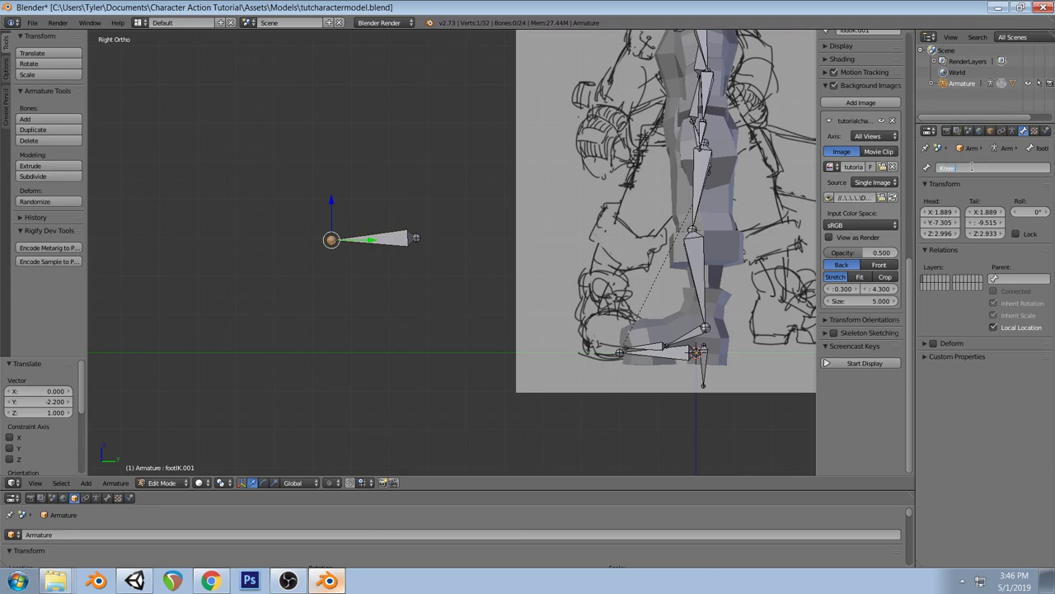
{"action": "key", "text": "BackSpace"}
{"action": "key", "text": "BackSpace"}
{"action": "key", "text": "BackSpace"}
{"action": "key", "text": "BackSpace"}
{"action": "type", "text": "l"}
{"action": "key", "text": "Return"}
Move the knee.l bone about 3.24 units farther forward along the negative Y axis
{"action": "middle_click_drag", "start_coordinate": [368, 294], "coordinate": [435, 318]}
{"action": "key", "text": "KP_3"}
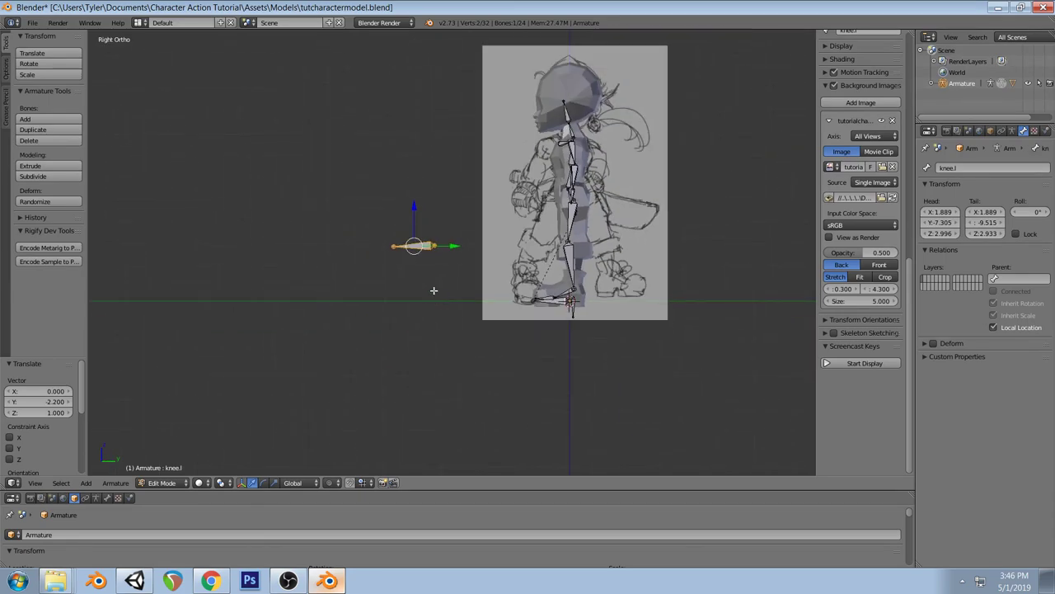
{"action": "key", "text": "g"}
{"action": "key", "text": "y"}
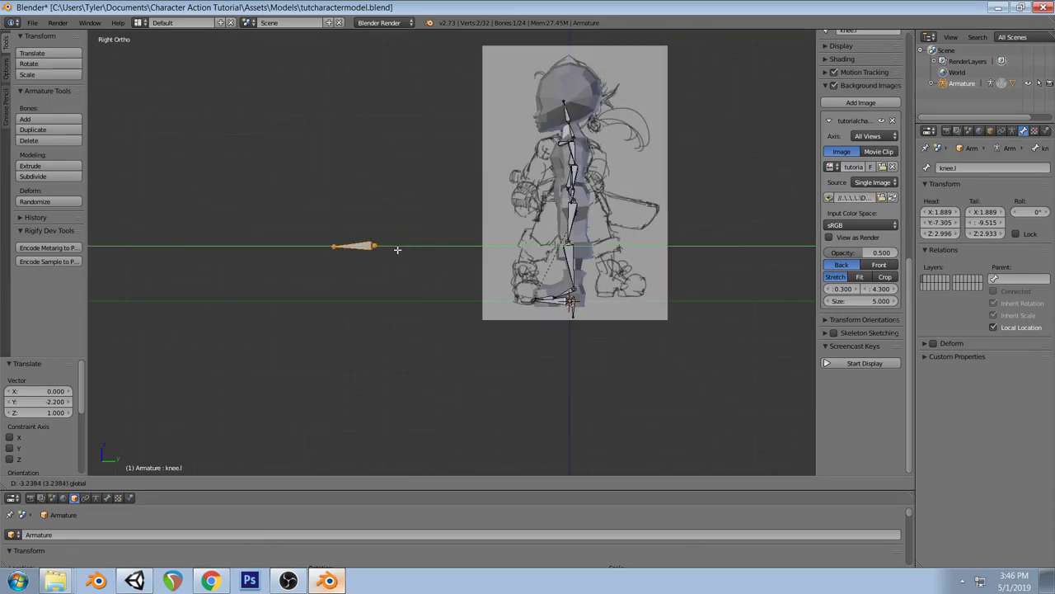
{"action": "left_click", "coordinate": [396, 247]}
Line up the knee.l bone with the left knee in the front view, placing its head at X 1.443 and Z 3.085
{"action": "key", "text": "KP_1"}
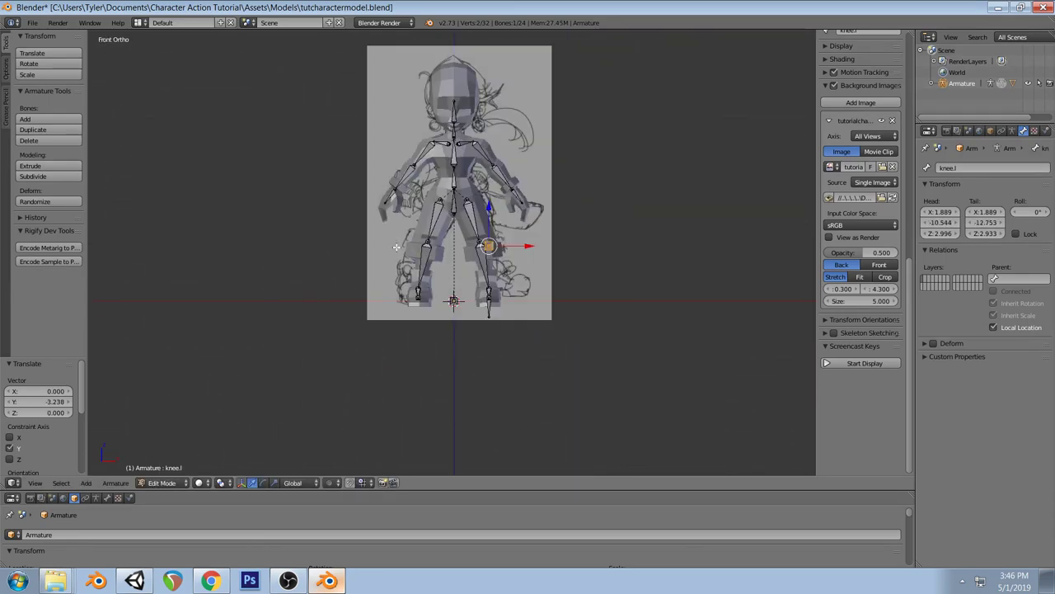
{"action": "key", "text": "g"}
{"action": "key", "text": "x"}
{"action": "left_click", "coordinate": [519, 247]}
{"action": "key", "text": "g"}
{"action": "key", "text": "z"}
{"action": "left_click", "coordinate": [482, 208]}
{"action": "key", "text": "g"}
{"action": "key", "text": "x"}
{"action": "left_click", "coordinate": [519, 245]}
{"action": "key", "text": "g"}
{"action": "key", "text": "x"}
{"action": "left_click", "coordinate": [522, 245]}
Move the knee.l bone another 1.575 units forward along the negative Y axis
{"action": "key", "text": "KP_3"}
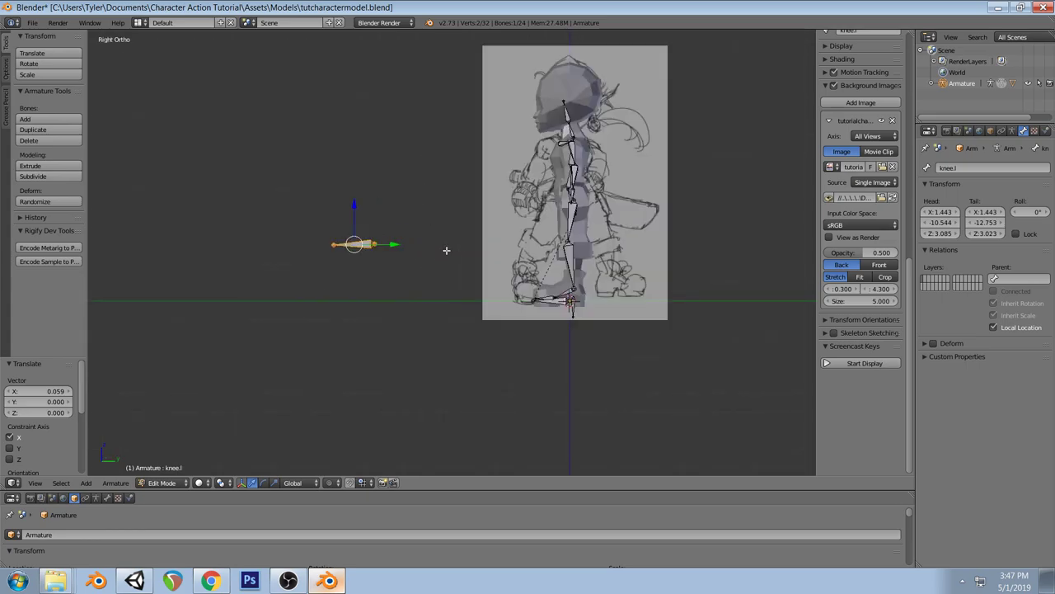
{"action": "key", "text": "g"}
{"action": "key", "text": "y"}
{"action": "middle_click_drag", "start_coordinate": [547, 280], "coordinate": [503, 268]}
{"action": "scroll", "coordinate": [503, 268], "scroll_direction": "up", "scroll_amount": 3}
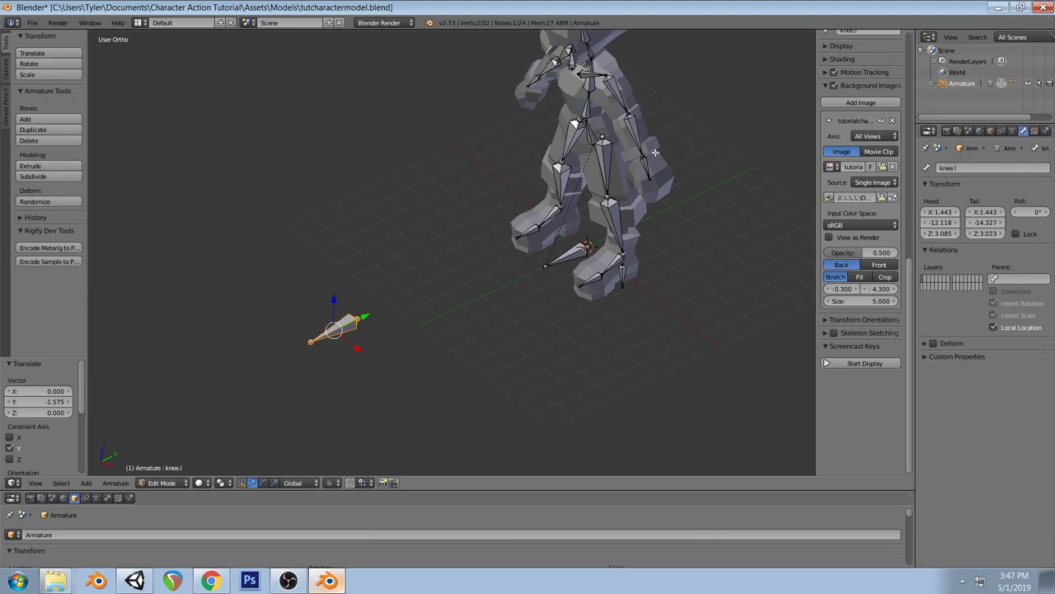
{"action": "key", "text": "KP_5"}
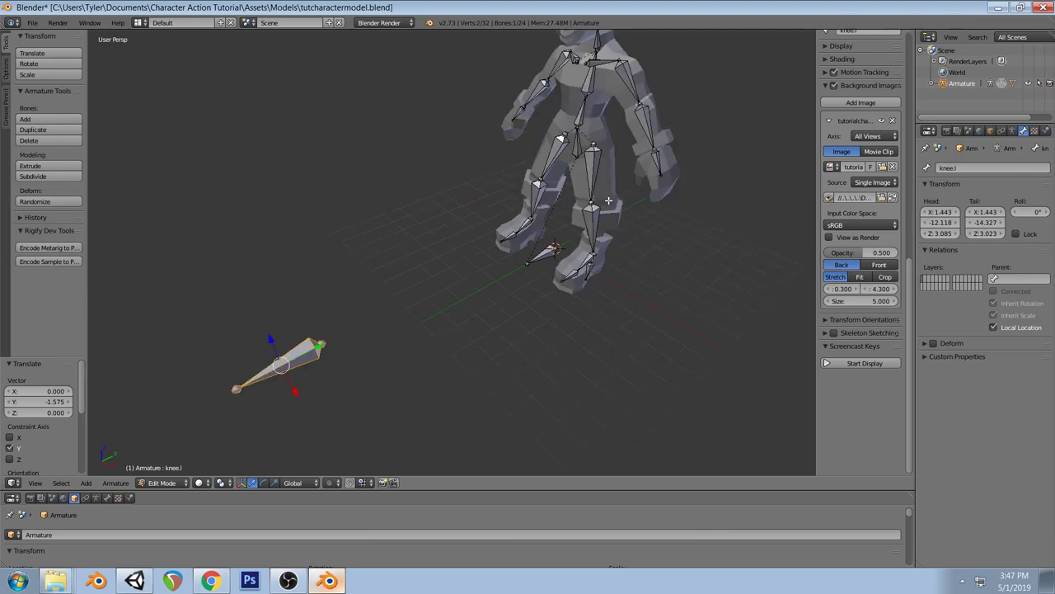
{"action": "key", "text": "KP_1"}
{"action": "key", "text": "KP_5"}
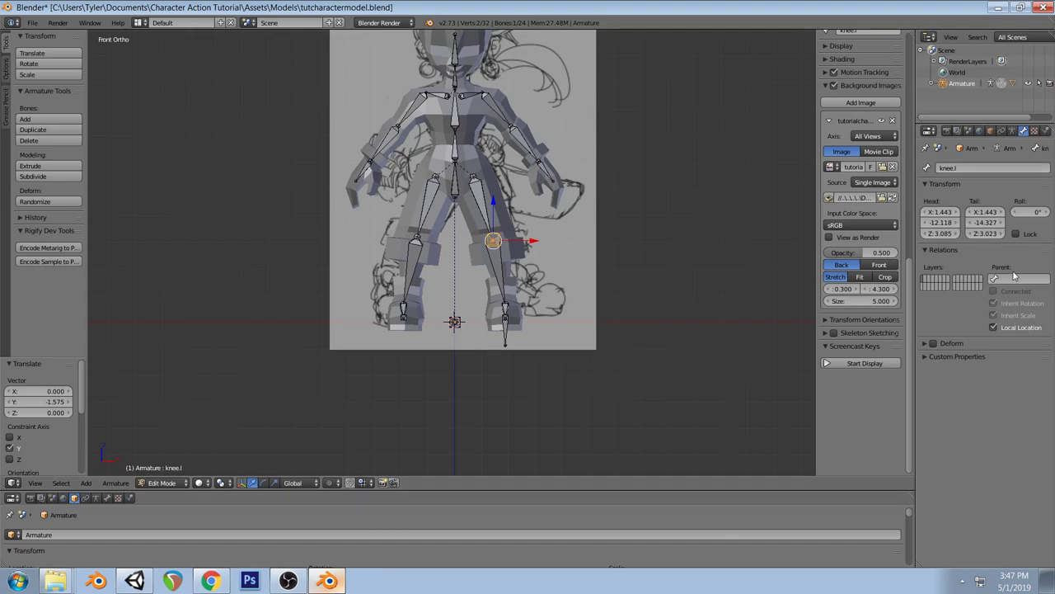
Parent the knee.l bone to the hips bone with its offset kept, and clear the bone selection
{"action": "right_click", "coordinate": [455, 186], "text": "shift"}
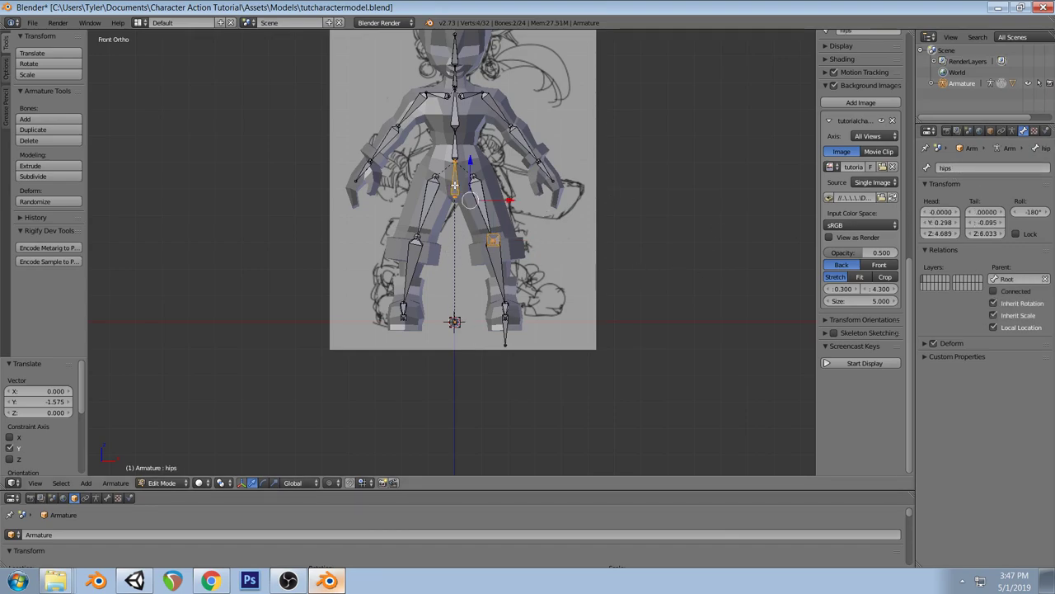
{"action": "key", "text": "ctrl+p"}
{"action": "left_click", "coordinate": [455, 185]}
{"action": "middle_click_drag", "start_coordinate": [585, 226], "coordinate": [546, 267]}
{"action": "key", "text": "a"}
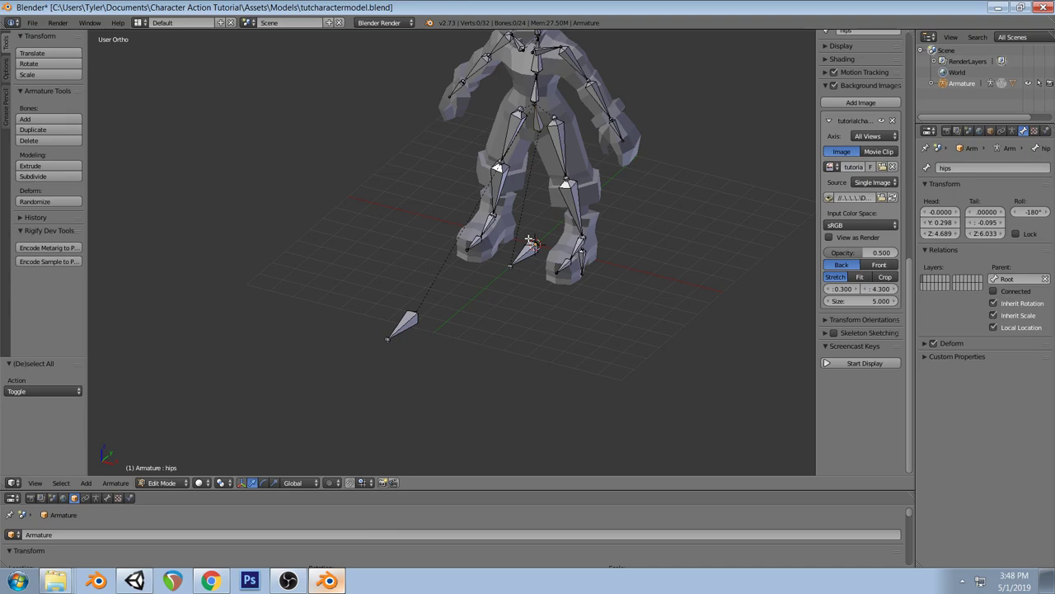
Switch the armature from Edit Mode to Pose Mode and select the ankle.l bone in the left lower leg
{"action": "key", "text": "KP_1"}
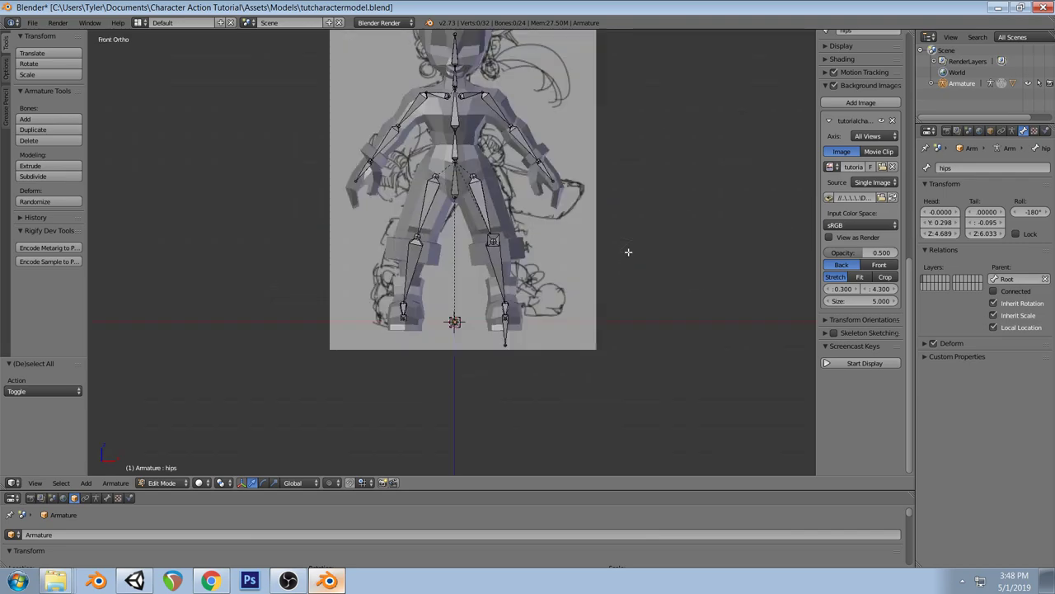
{"action": "scroll", "coordinate": [629, 252], "scroll_direction": "up", "scroll_amount": 2}
{"action": "middle_click_drag", "start_coordinate": [628, 252], "coordinate": [664, 291]}
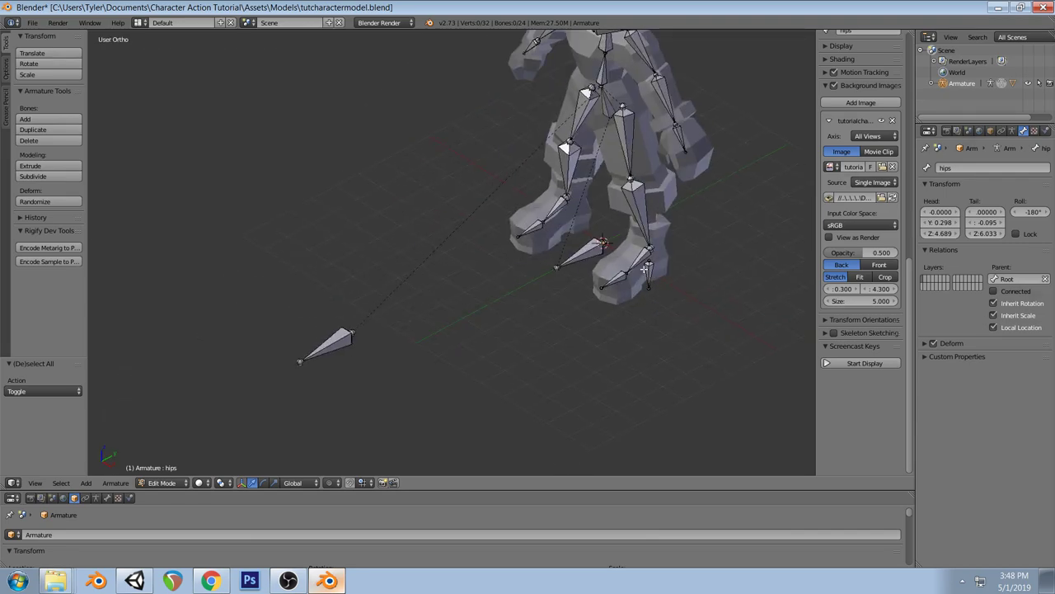
{"action": "key", "text": "Tab"}
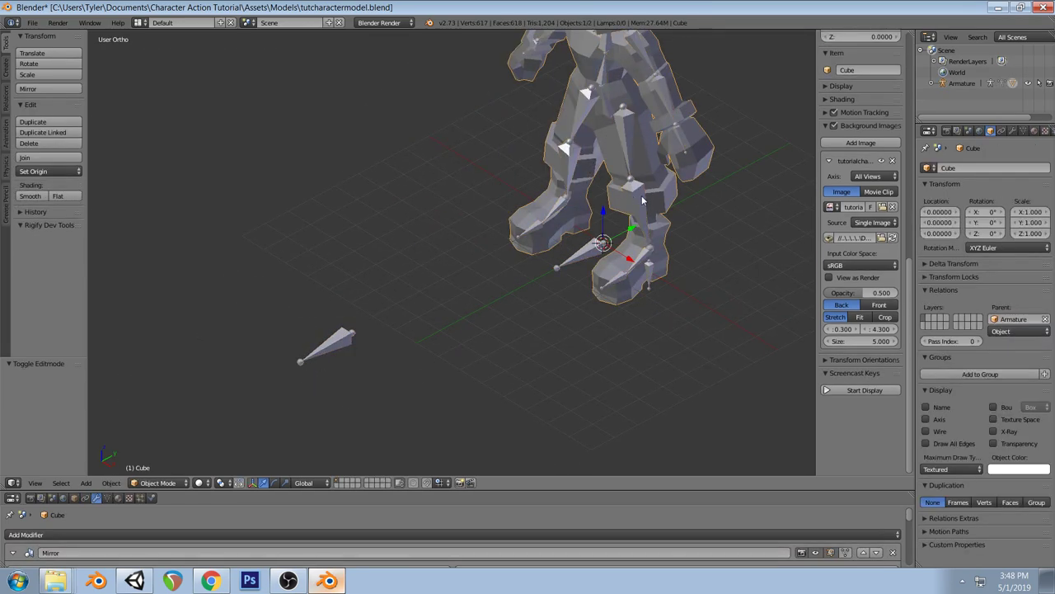
{"action": "left_click", "coordinate": [152, 482]}
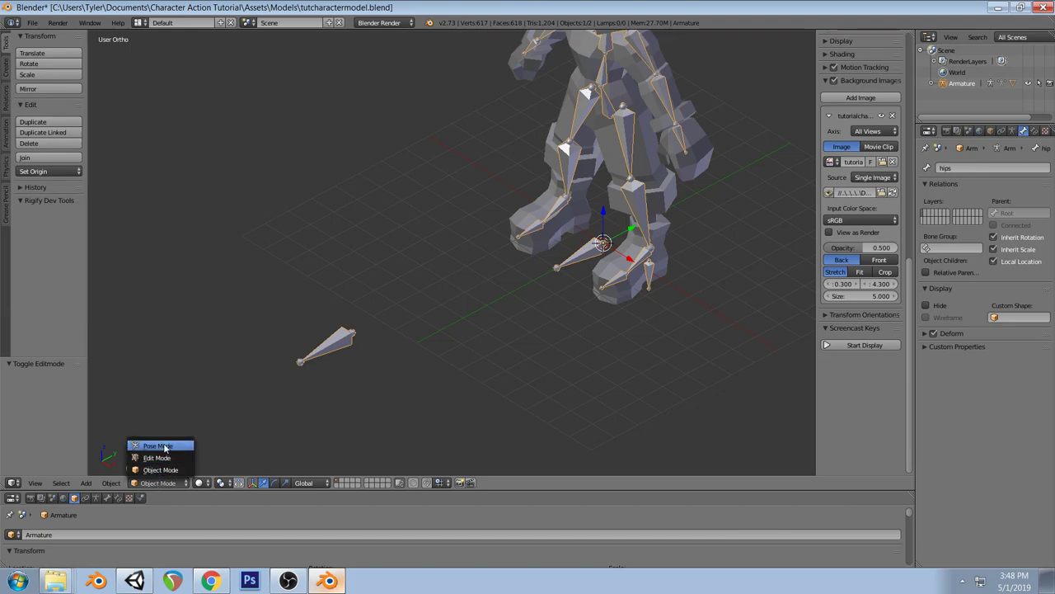
{"action": "left_click", "coordinate": [152, 442]}
{"action": "right_click", "coordinate": [642, 205]}
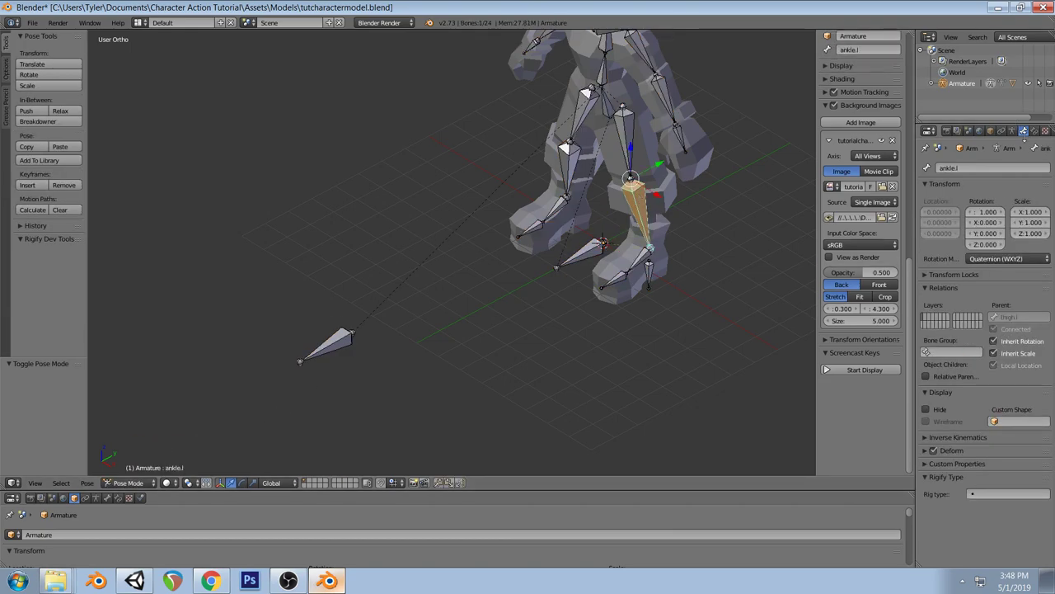
Add an Inverse Kinematics constraint to the ankle.l bone and set its target to Armature
{"action": "left_click", "coordinate": [1034, 133]}
{"action": "left_click", "coordinate": [1002, 208]}
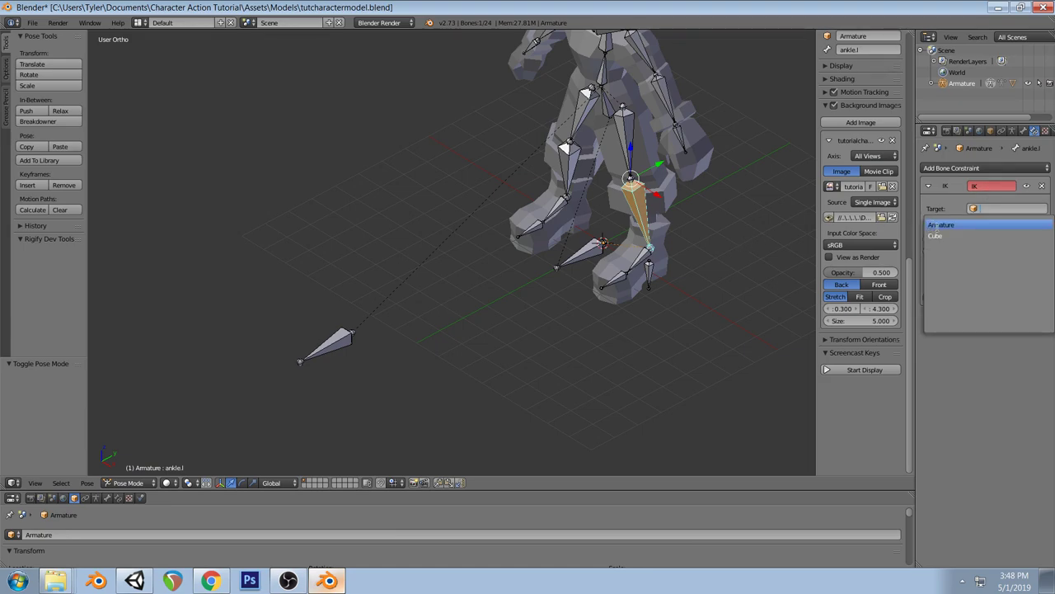
{"action": "left_click", "coordinate": [938, 226]}
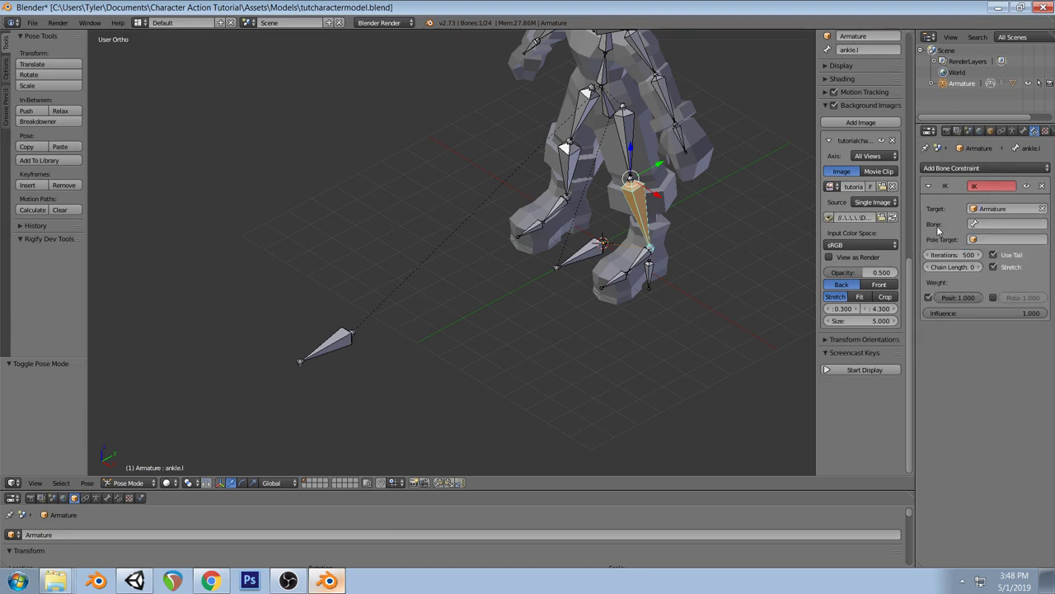
{"action": "left_click", "coordinate": [979, 225]}
{"action": "type", "text": "knee"}
{"action": "left_click", "coordinate": [981, 240]}
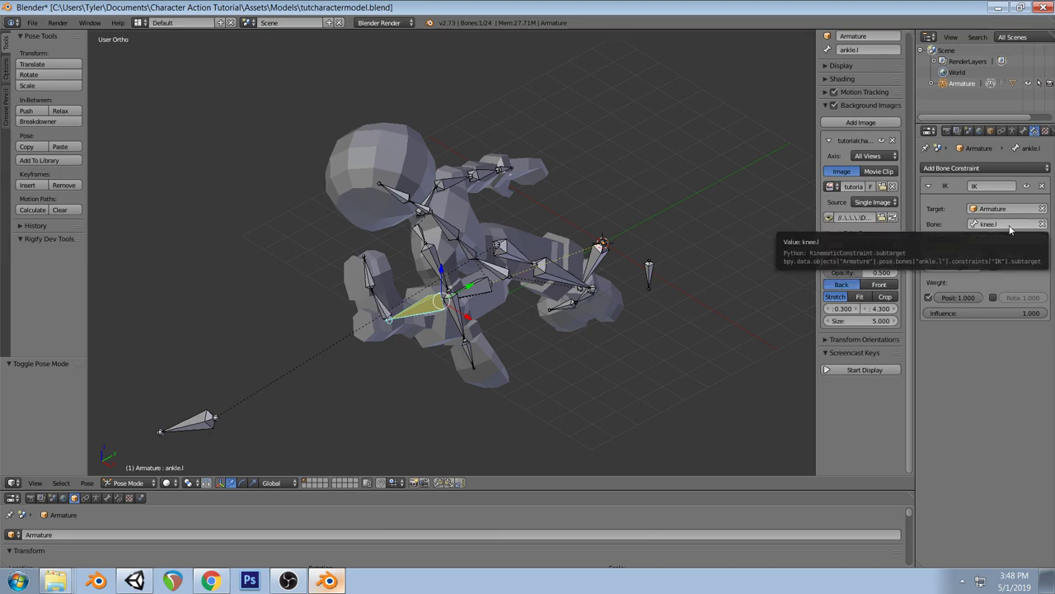
{"action": "left_click", "coordinate": [1041, 224]}
Set the target bone of the ankle.l IK constraint to footIK
{"action": "left_click", "coordinate": [1019, 224]}
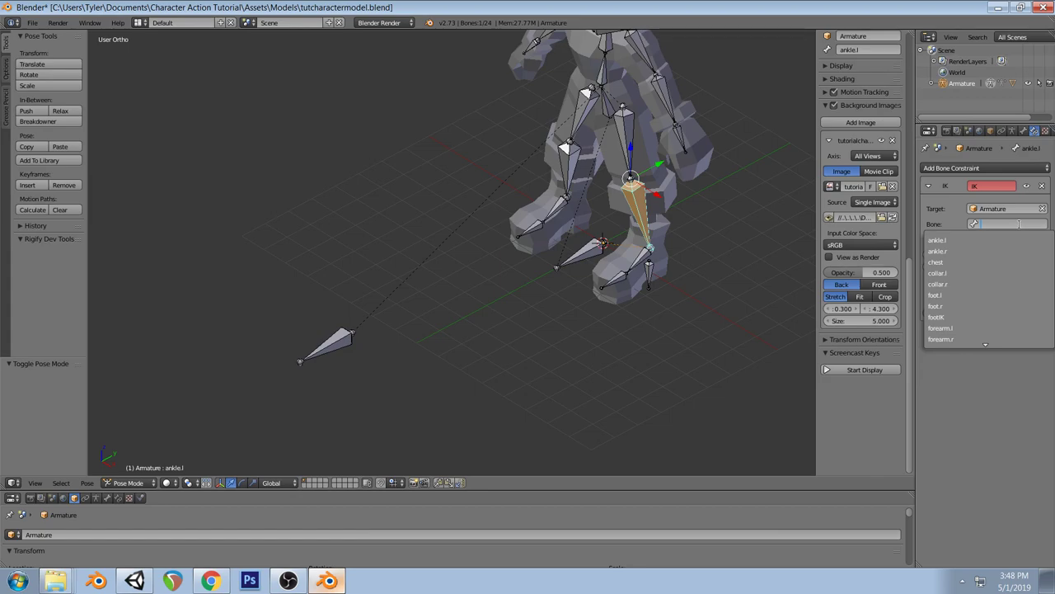
{"action": "type", "text": "foo"}
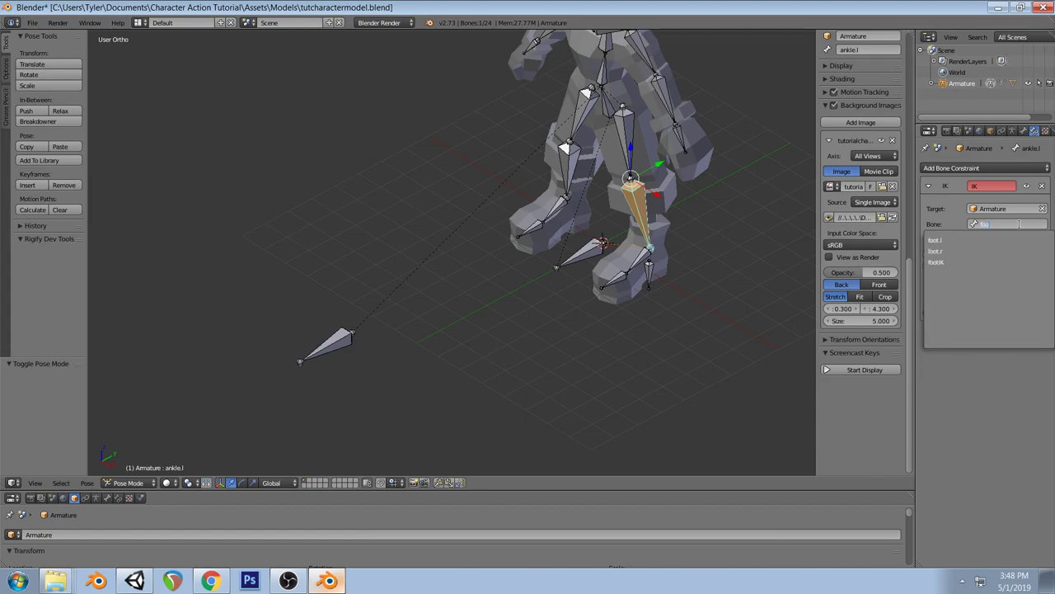
{"action": "left_click", "coordinate": [938, 261]}
Set the IK constraint's pole target to Armature with bone knee.l, and set its chain length to 2
{"action": "left_click", "coordinate": [993, 239]}
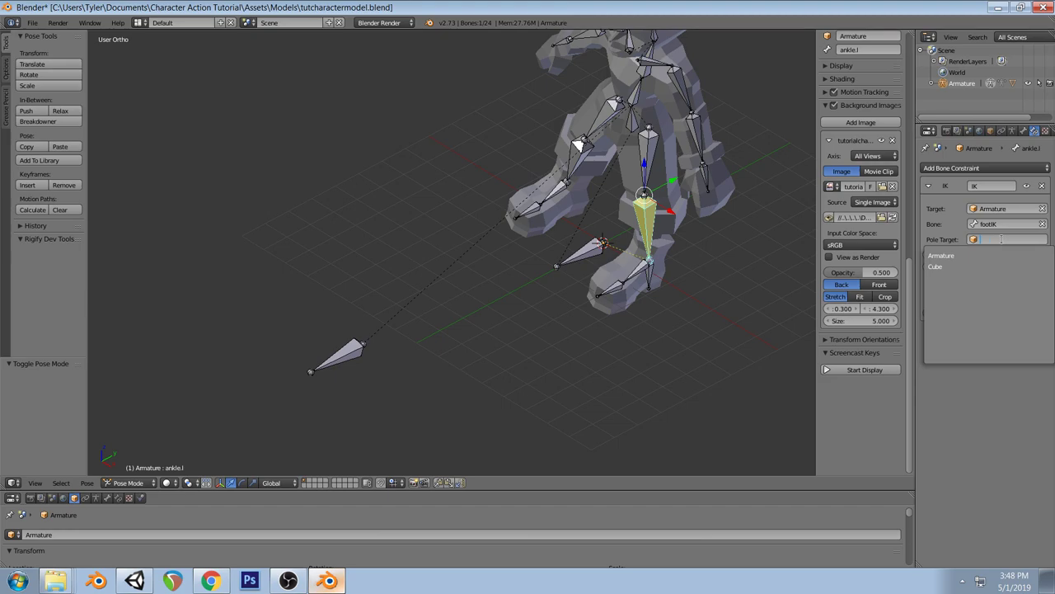
{"action": "left_click", "coordinate": [952, 256]}
{"action": "left_click", "coordinate": [993, 255]}
{"action": "type", "text": "kn"}
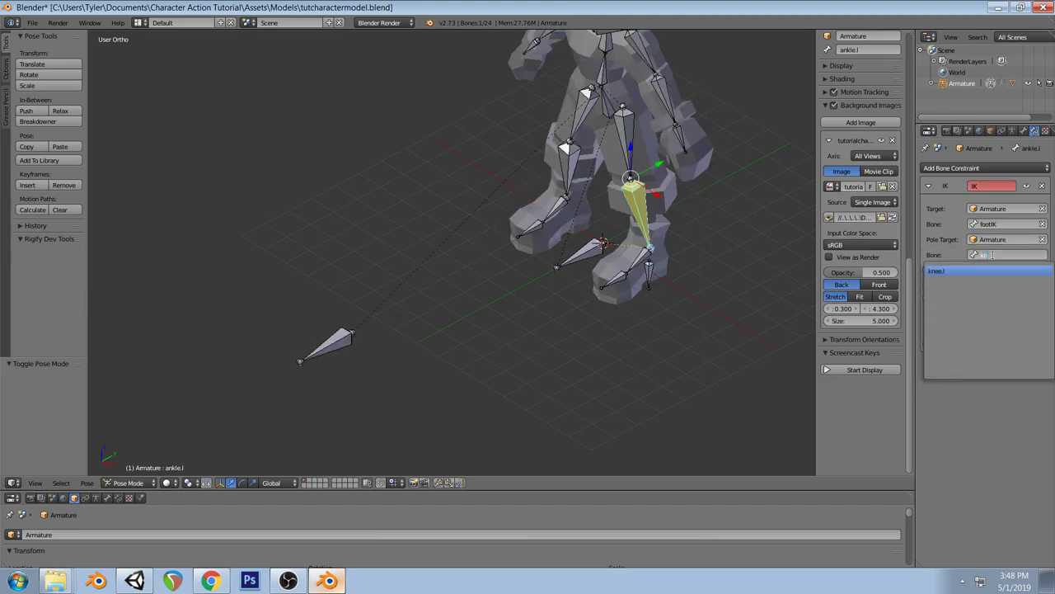
{"action": "left_click", "coordinate": [977, 271]}
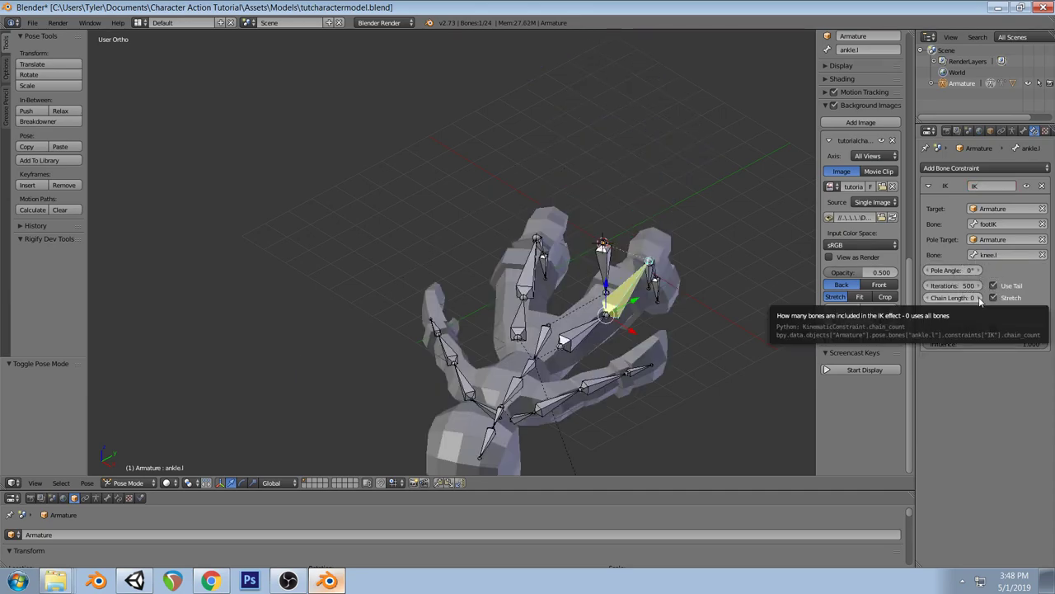
{"action": "left_click", "coordinate": [979, 299]}
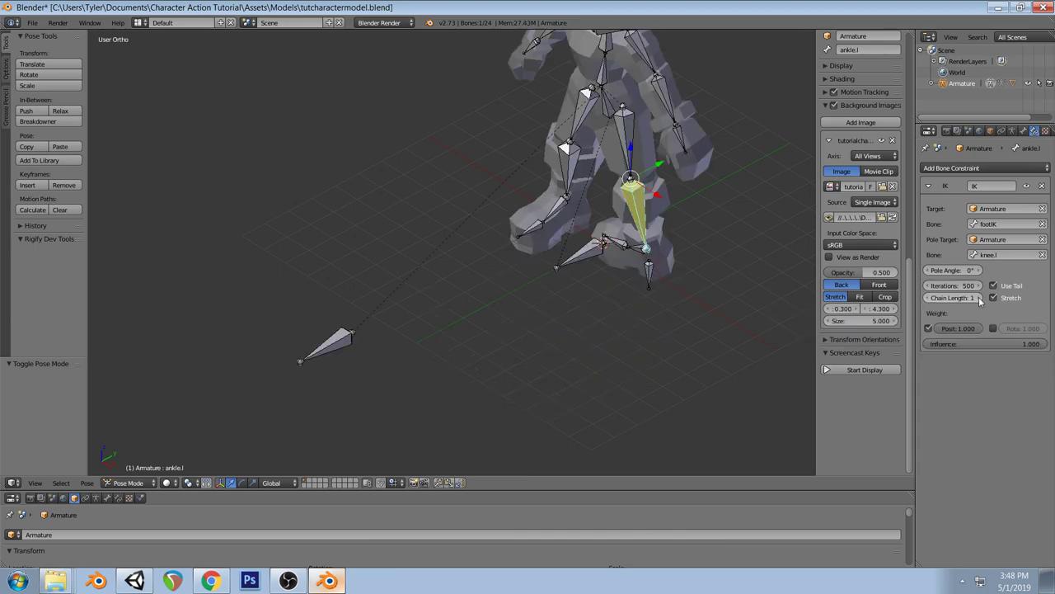
{"action": "left_click", "coordinate": [979, 299]}
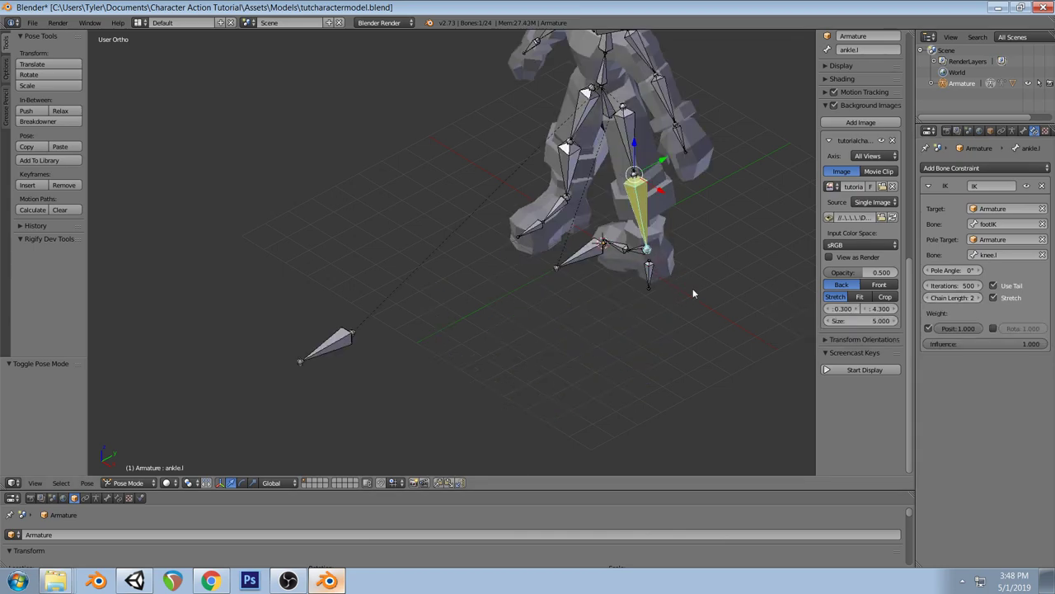
Test the leg IK by moving the footIK bone in the front view, and cancel the move
{"action": "right_click", "coordinate": [650, 278]}
{"action": "key", "text": "KP_1"}
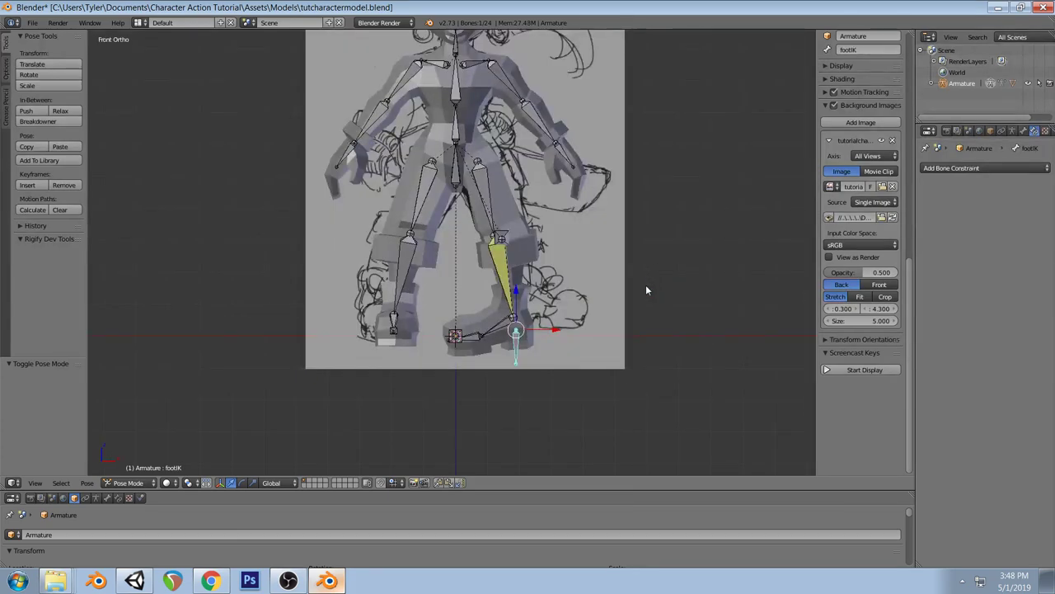
{"action": "key", "text": "g"}
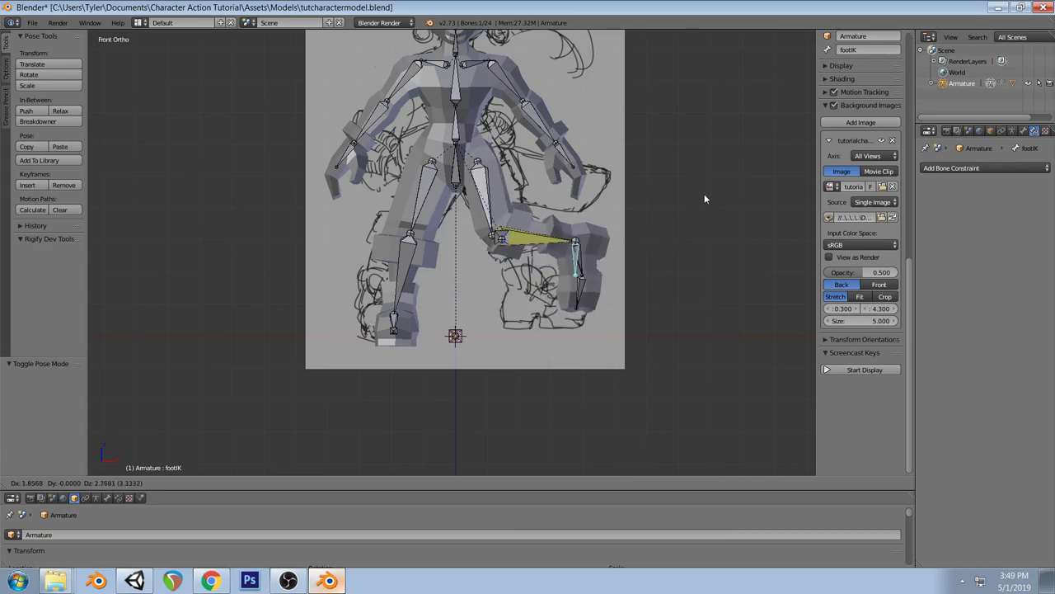
{"action": "right_click", "coordinate": [673, 197]}
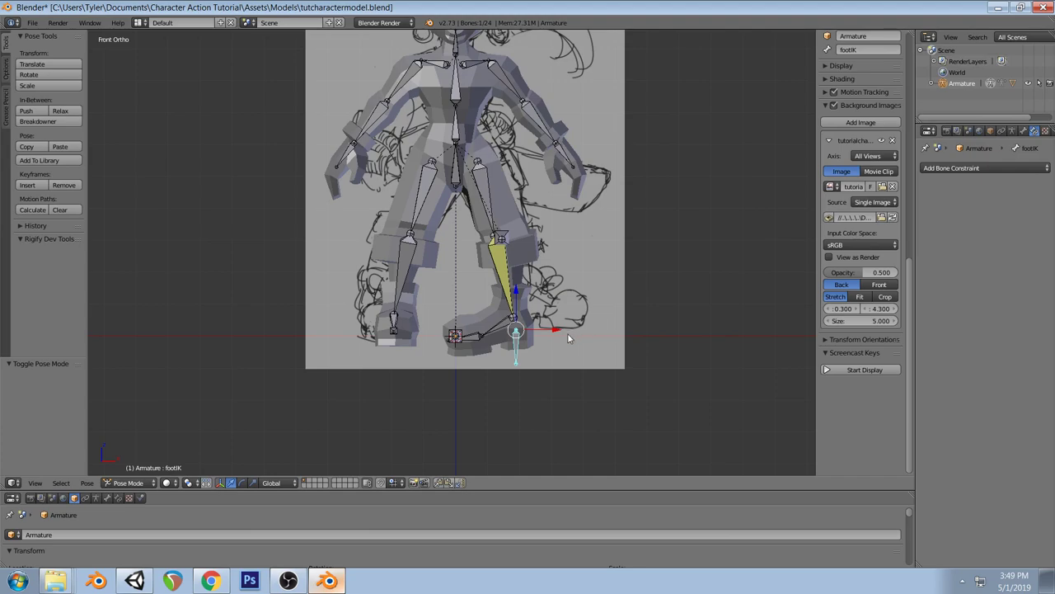
Set the pole angle of the ankle.l IK constraint to -90°
{"action": "right_click", "coordinate": [507, 279]}
{"action": "left_click_drag", "start_coordinate": [952, 269], "coordinate": [861, 270]}
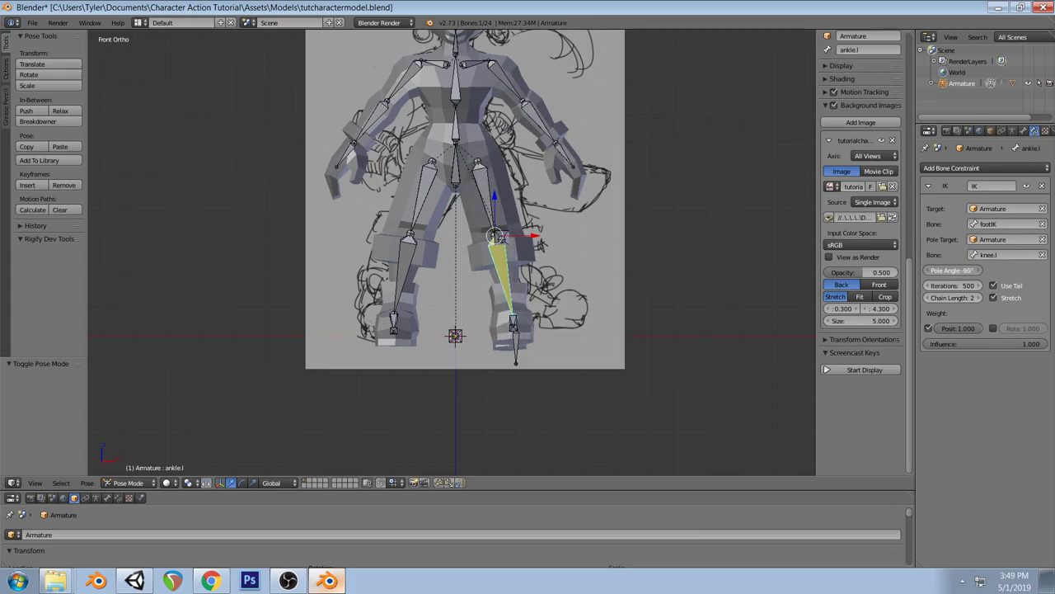
{"action": "left_click_drag", "start_coordinate": [860, 270], "coordinate": [861, 270]}
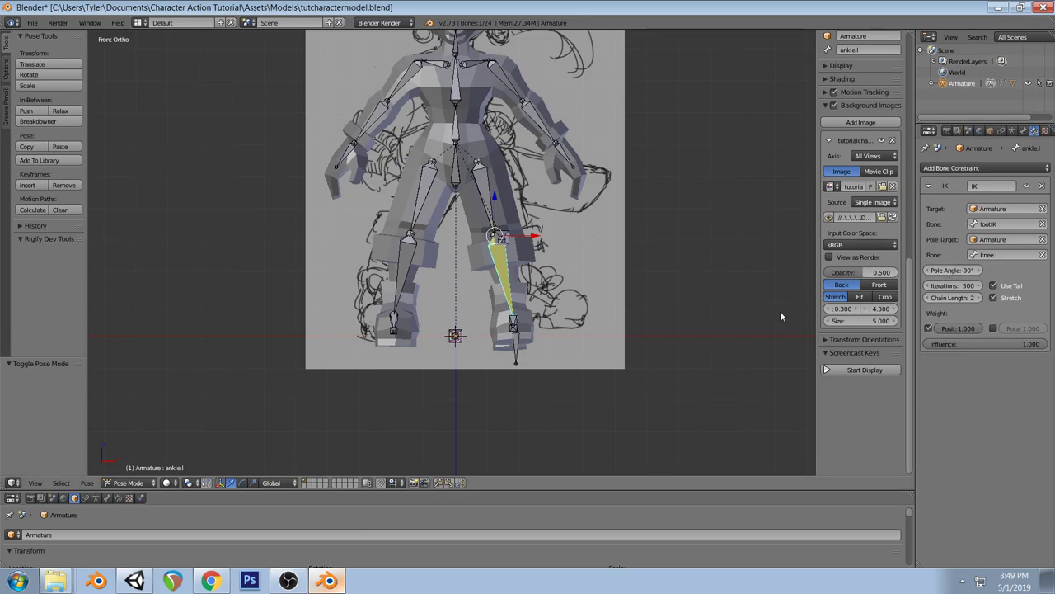
Test the knee bend by moving the footIK bone about 2.57 in Y and 2.66 in Z in the side view
{"action": "middle_click_drag", "start_coordinate": [688, 286], "coordinate": [597, 261]}
{"action": "key", "text": "KP_3"}
{"action": "scroll", "coordinate": [712, 305], "scroll_direction": "up", "scroll_amount": 4}
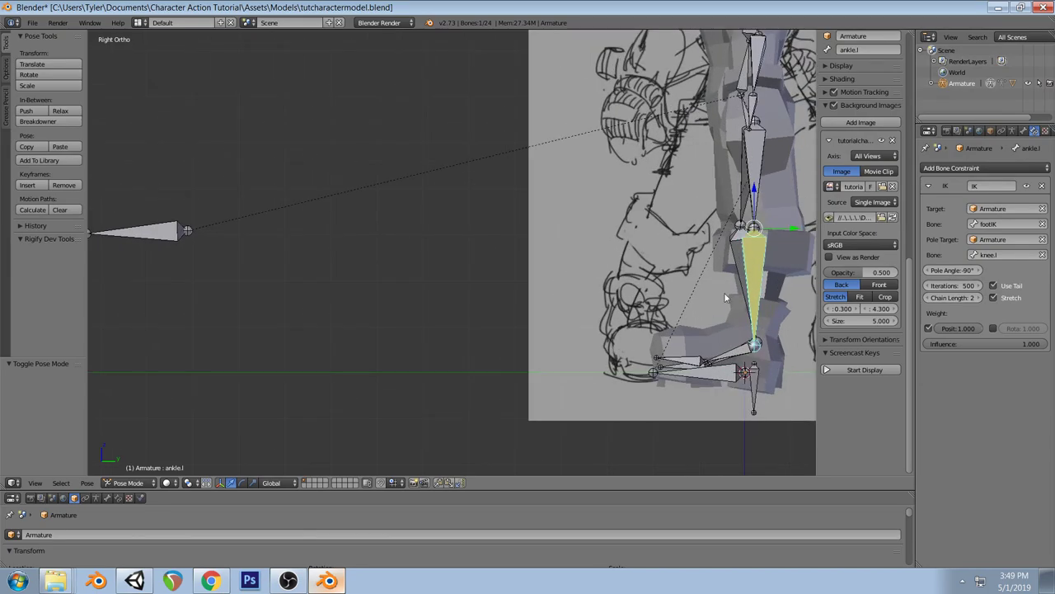
{"action": "middle_click_drag", "start_coordinate": [665, 320], "coordinate": [697, 342]}
{"action": "right_click", "coordinate": [678, 353]}
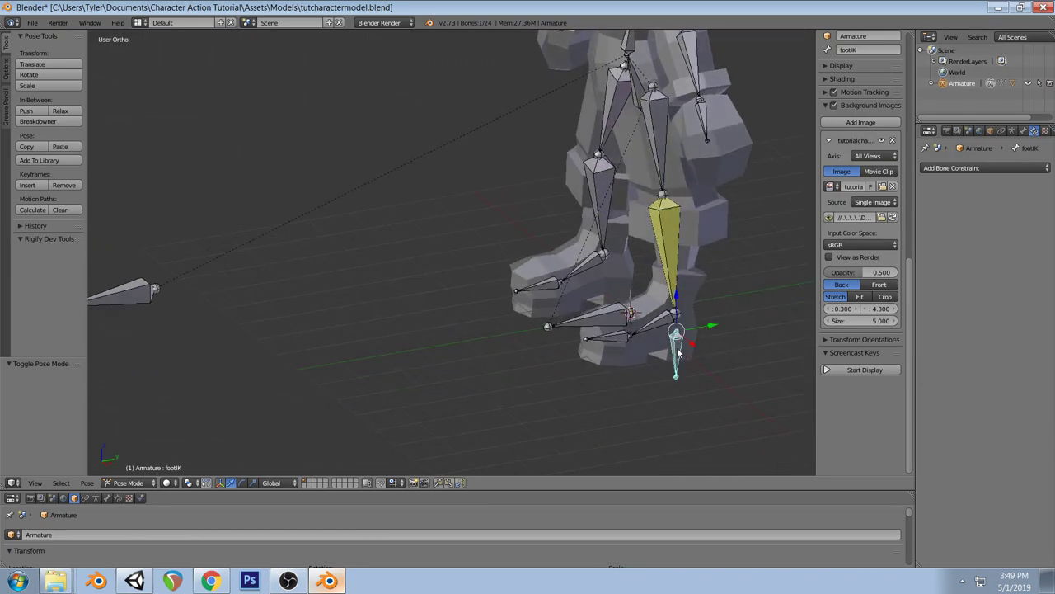
{"action": "key", "text": "KP_3"}
{"action": "key", "text": "g"}
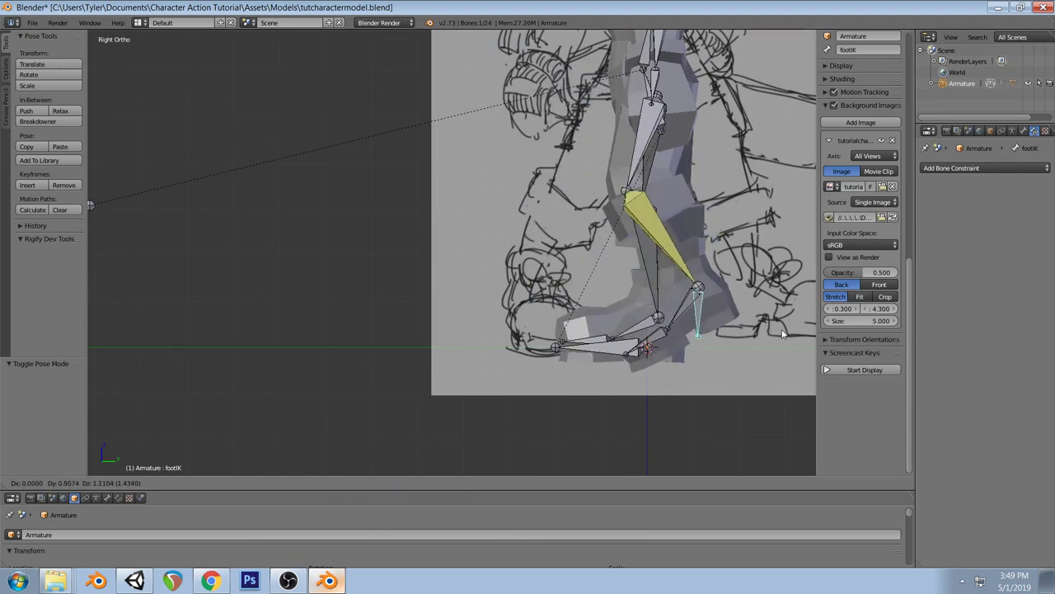
{"action": "left_click", "coordinate": [137, 261]}
Rotate the footIK bone by about -83° to test its effect on the foot, and select the foot.l bone
{"action": "middle_click_drag", "start_coordinate": [429, 356], "coordinate": [399, 361], "text": "shift"}
{"action": "key", "text": "r"}
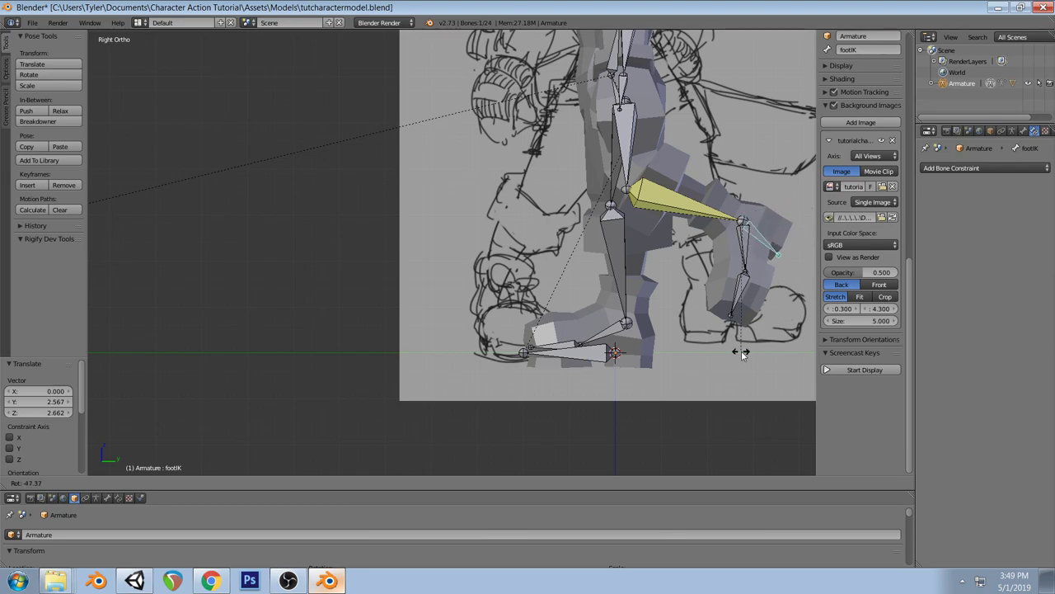
{"action": "left_click", "coordinate": [775, 268]}
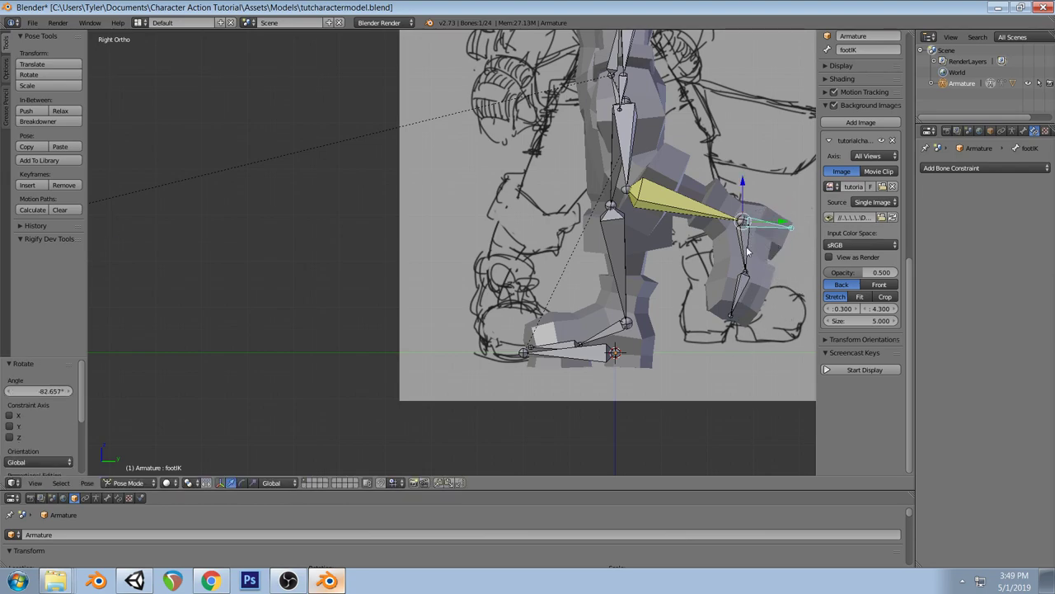
{"action": "right_click", "coordinate": [747, 251]}
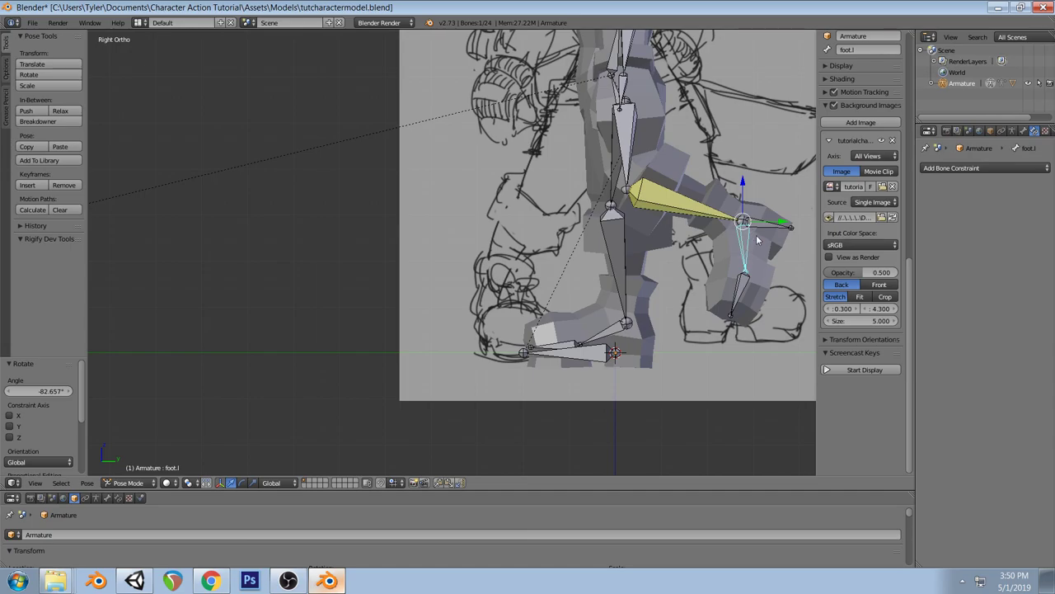
Undo the test move and rotation of the footIK bone, and return to the front view
{"action": "right_click", "coordinate": [765, 248]}
{"action": "key", "text": "KP_1"}
{"action": "middle_click_drag", "start_coordinate": [707, 295], "coordinate": [695, 303]}
{"action": "key", "text": "KP_1"}
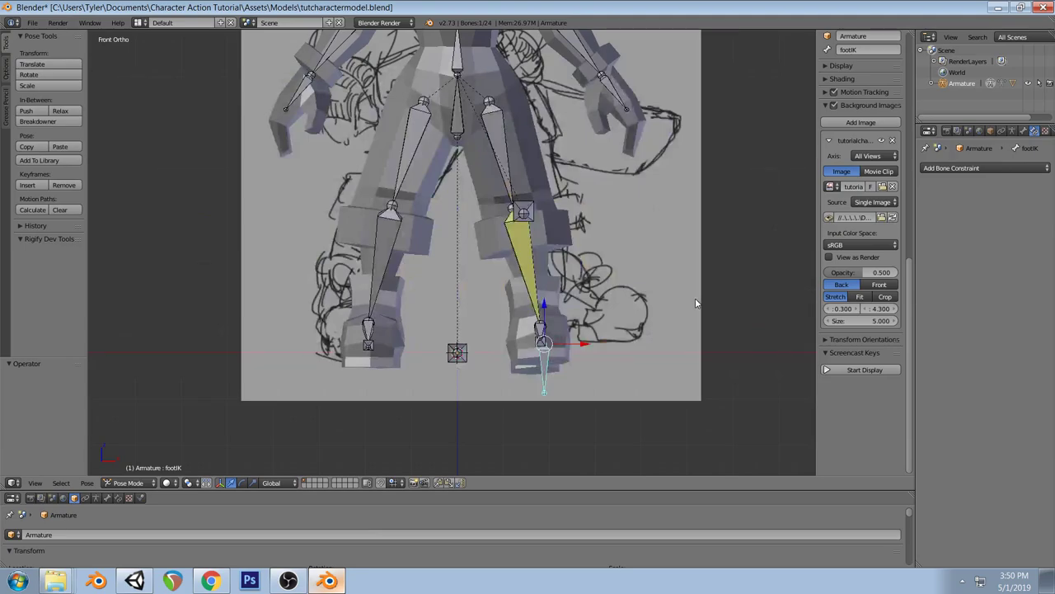
Try moving the footIK bone up to the ankle joint in Pose Mode from the side view, and cancel the move
{"action": "middle_click_drag", "start_coordinate": [499, 337], "coordinate": [594, 349]}
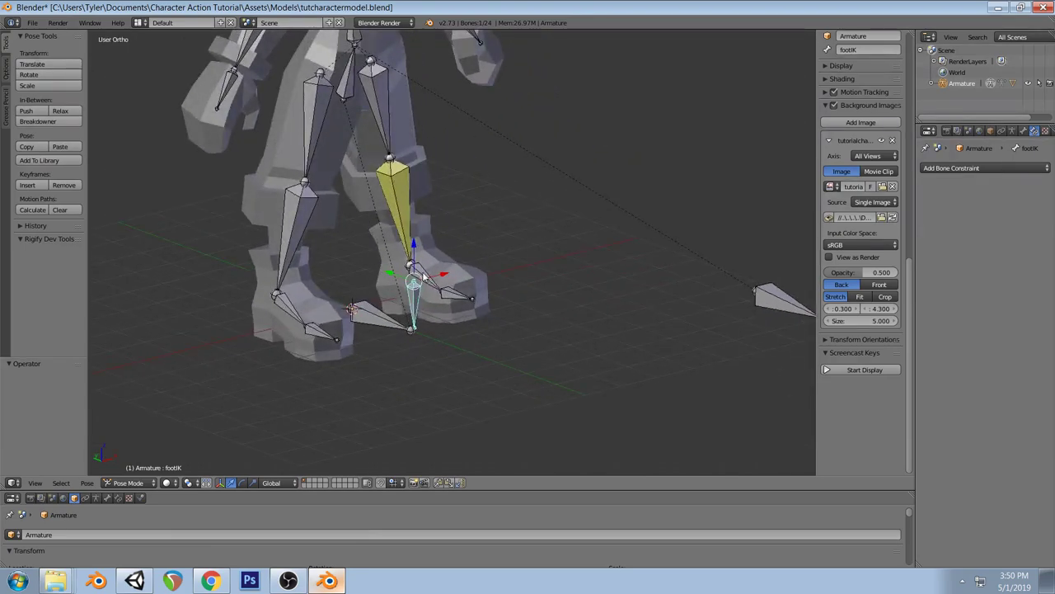
{"action": "right_click", "coordinate": [423, 277]}
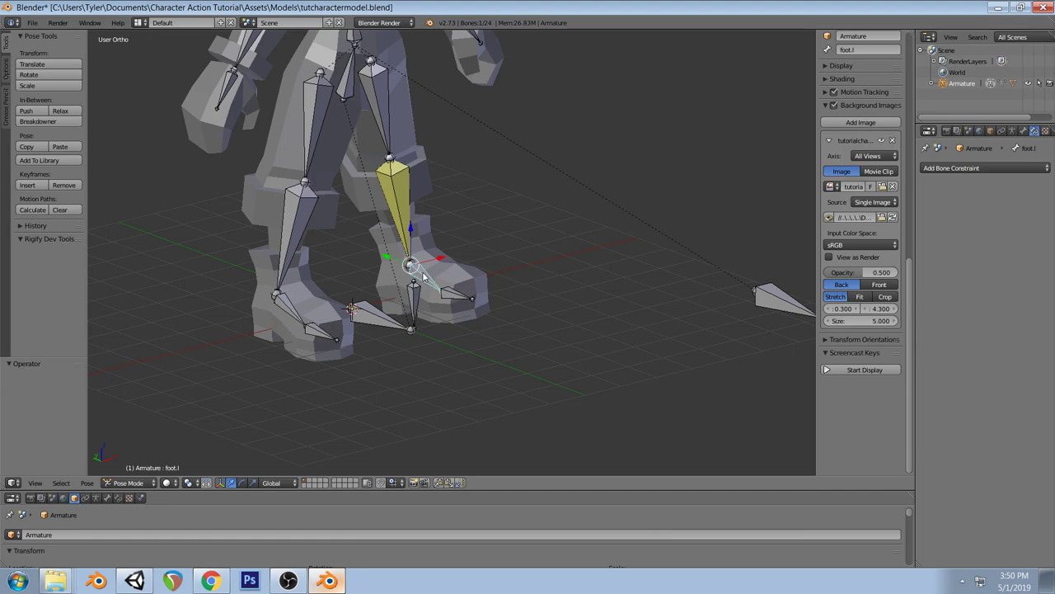
{"action": "key", "text": "KP_1"}
{"action": "key", "text": "KP_3"}
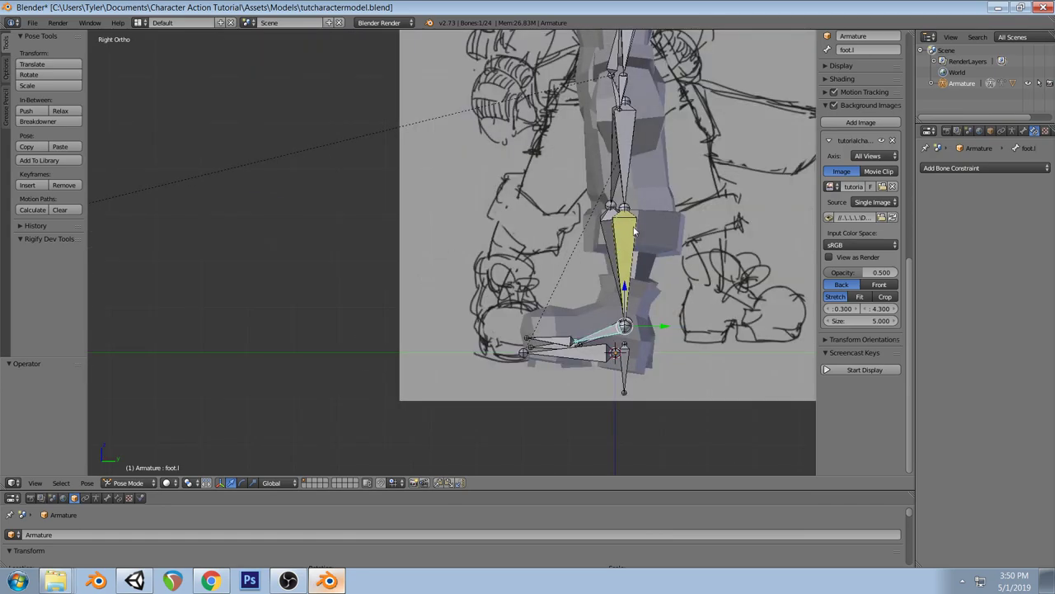
{"action": "right_click", "coordinate": [625, 373]}
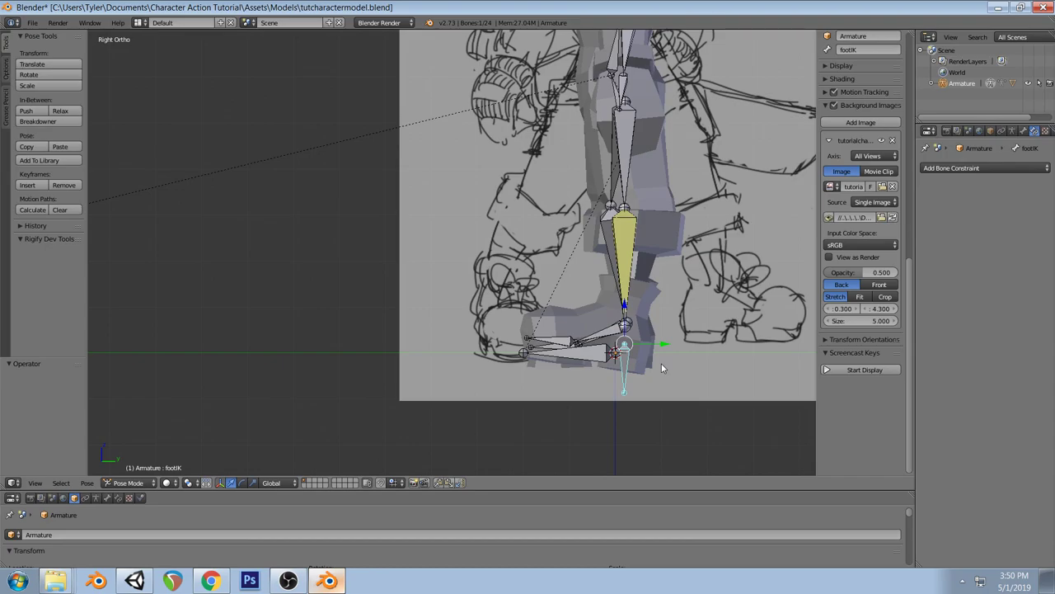
{"action": "key", "text": "g"}
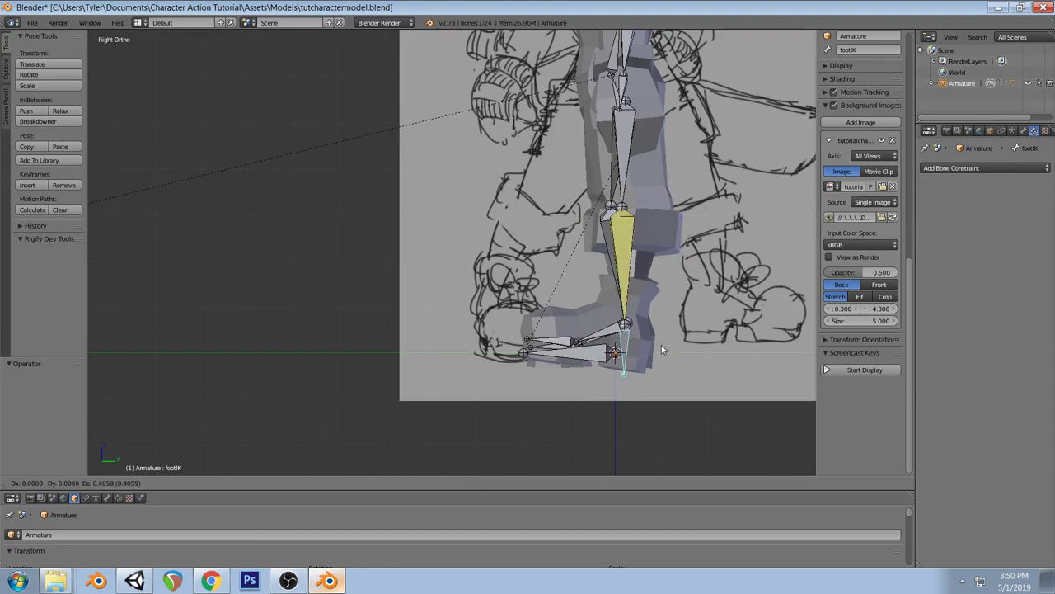
{"action": "right_click", "coordinate": [662, 347]}
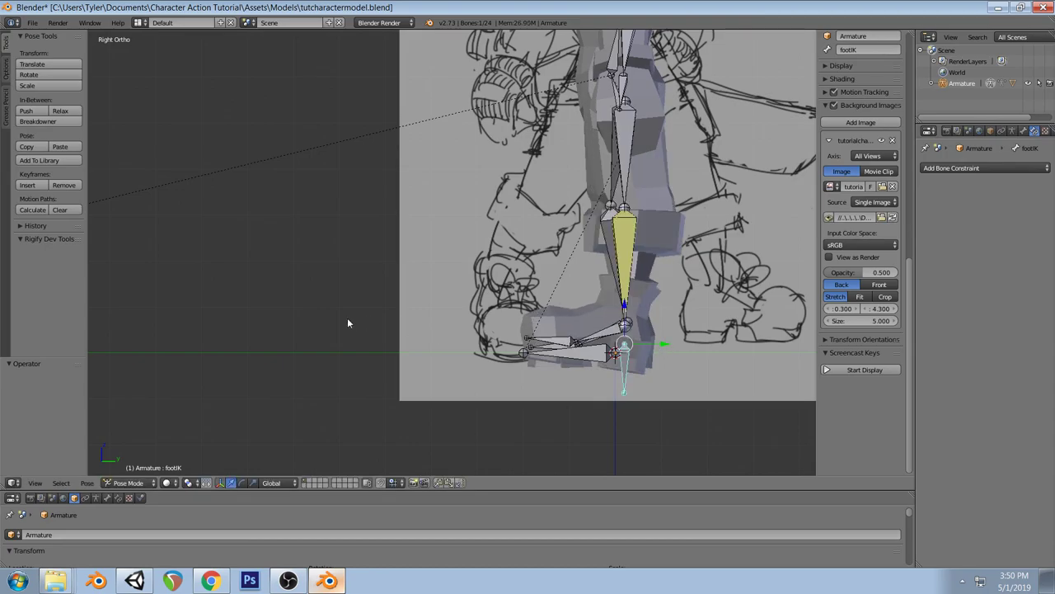
In Edit Mode, raise the head of the footIK bone about 0.478 in Z to the ankle joint in the side view
{"action": "key", "text": "Tab"}
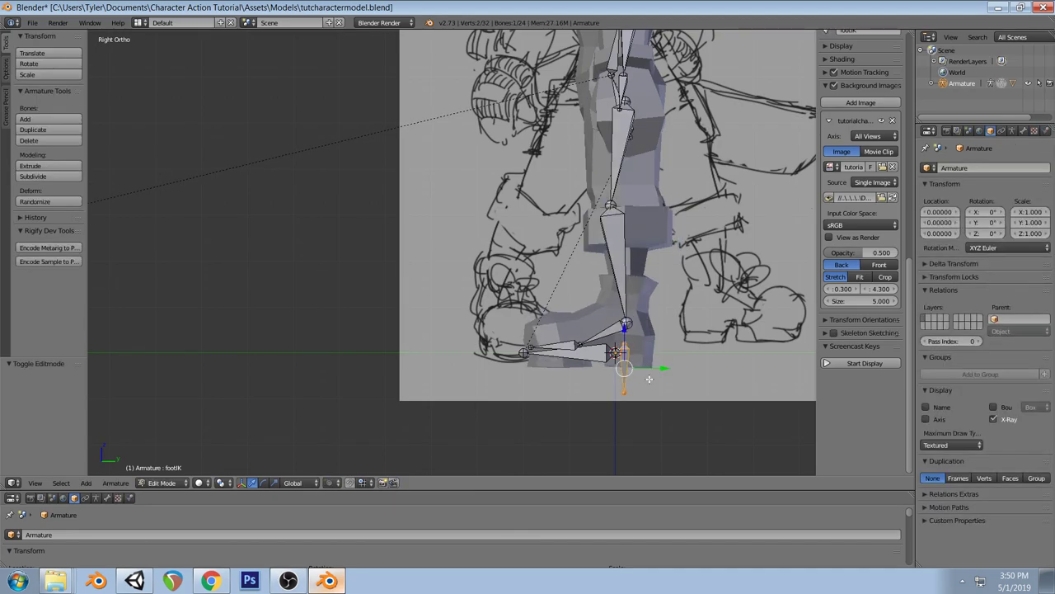
{"action": "left_click", "coordinate": [161, 482]}
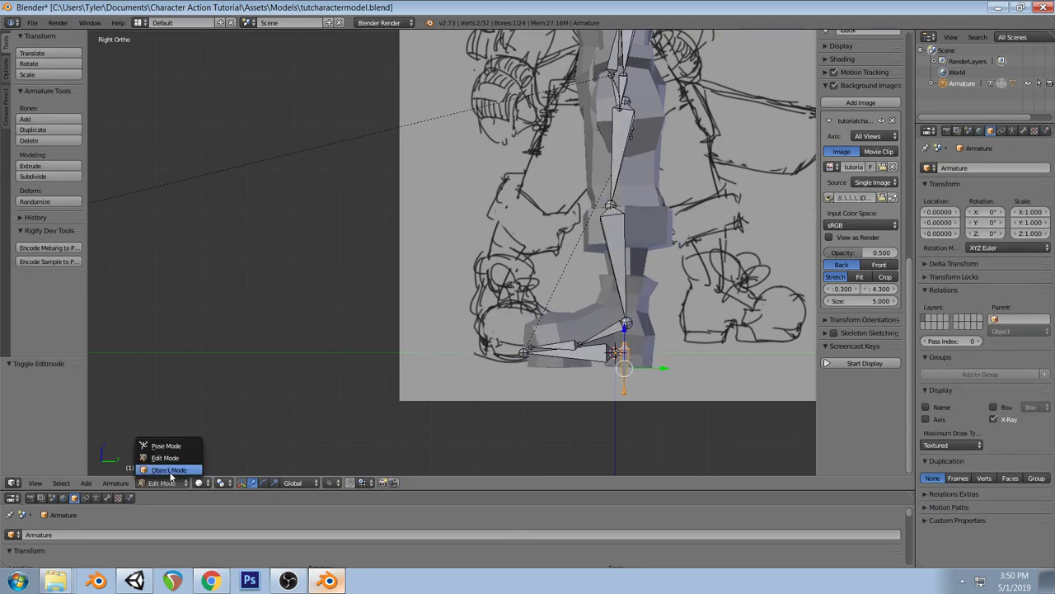
{"action": "key", "text": "Tab"}
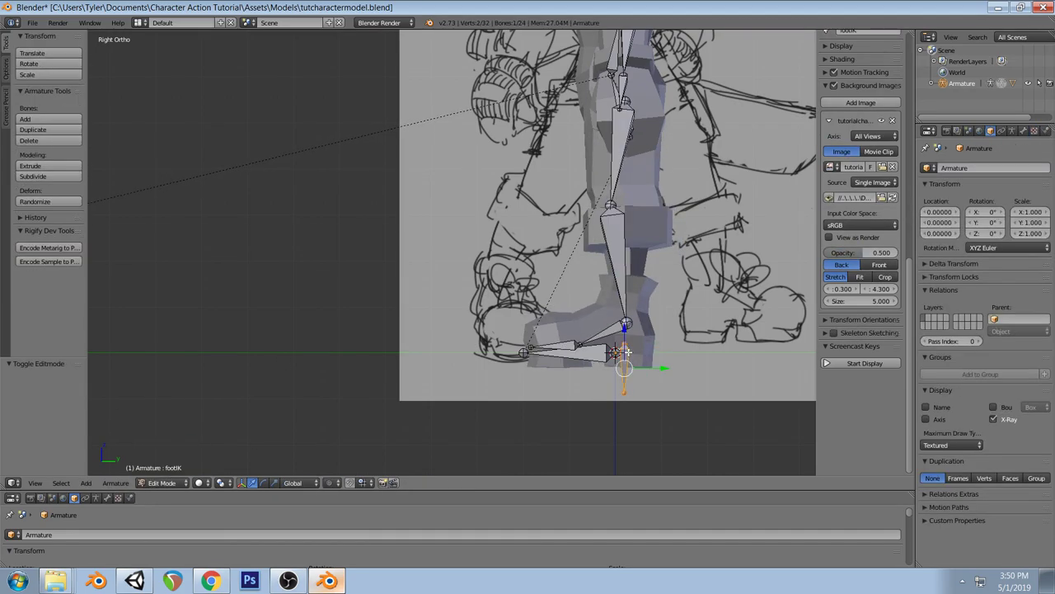
{"action": "key", "text": "KP_1"}
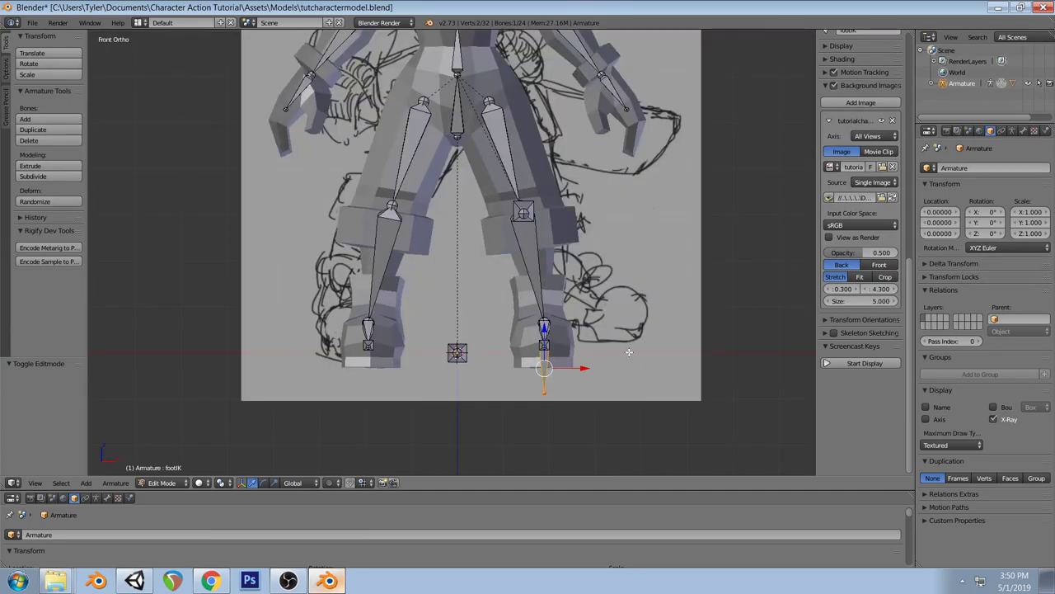
{"action": "key", "text": "KP_3"}
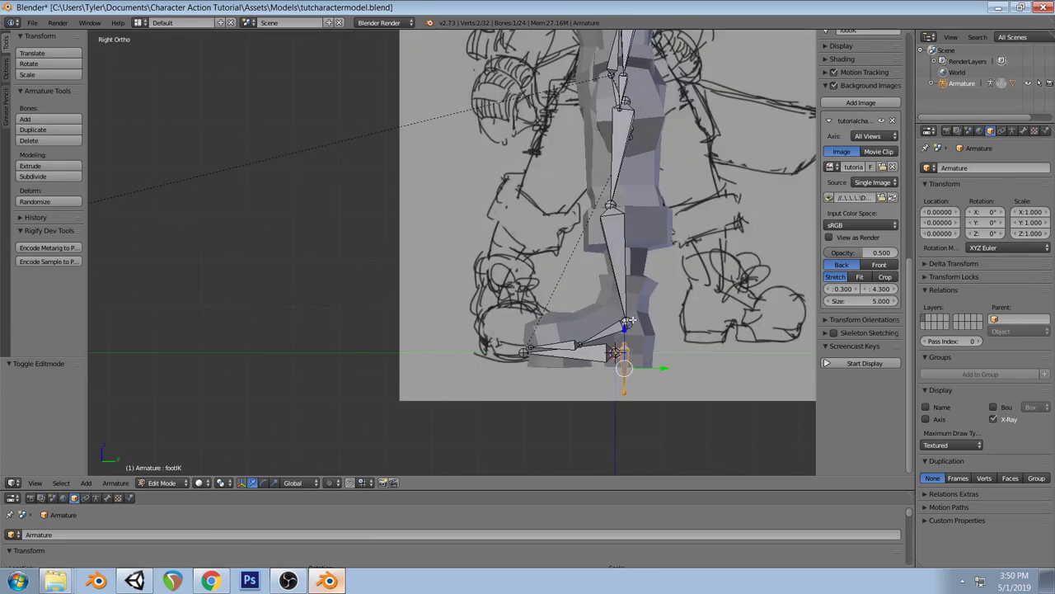
{"action": "right_click", "coordinate": [624, 343]}
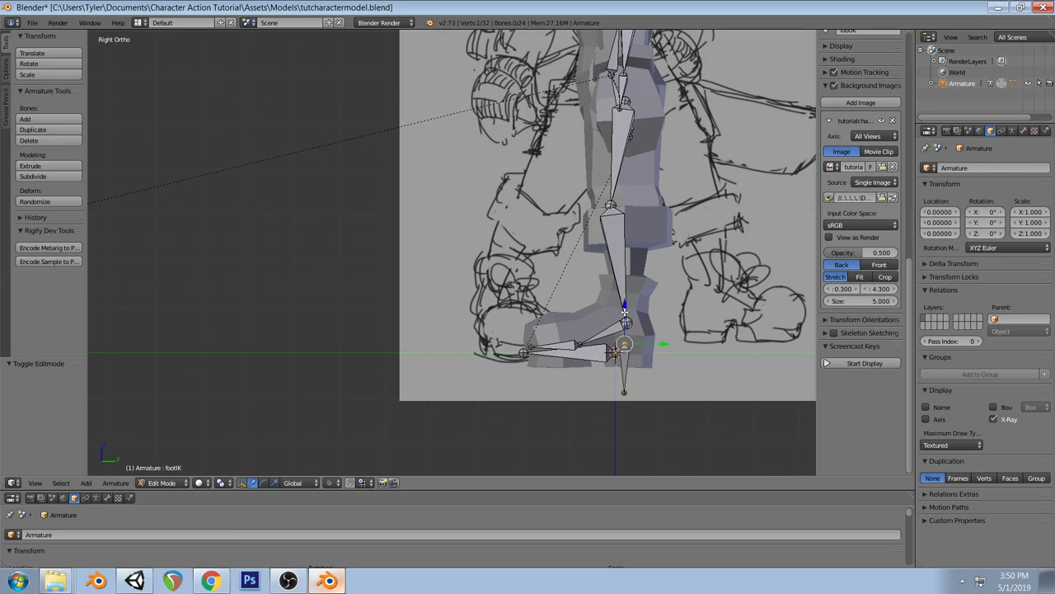
{"action": "key", "text": "g"}
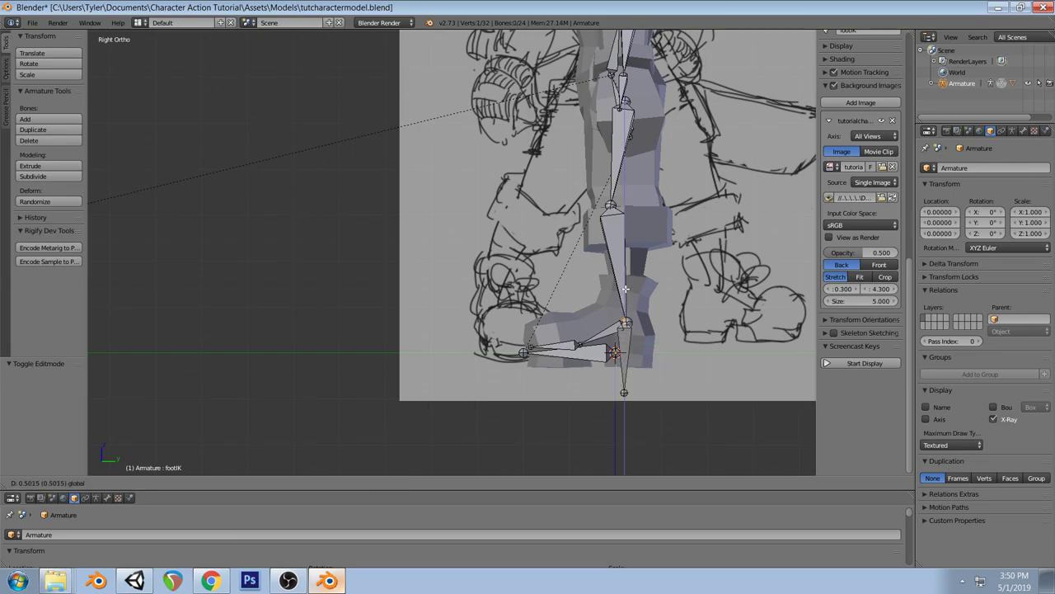
{"action": "key", "text": "z"}
{"action": "left_click", "coordinate": [626, 290]}
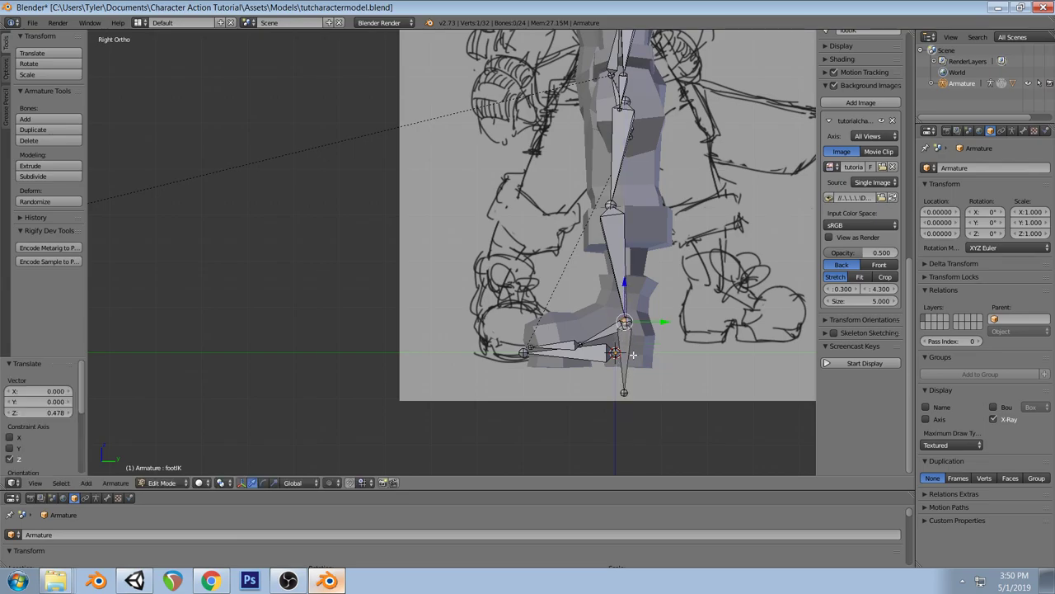
{"action": "right_click", "coordinate": [626, 340]}
{"action": "right_click", "coordinate": [627, 323]}
{"action": "key", "text": "e"}
{"action": "right_click", "coordinate": [658, 377]}
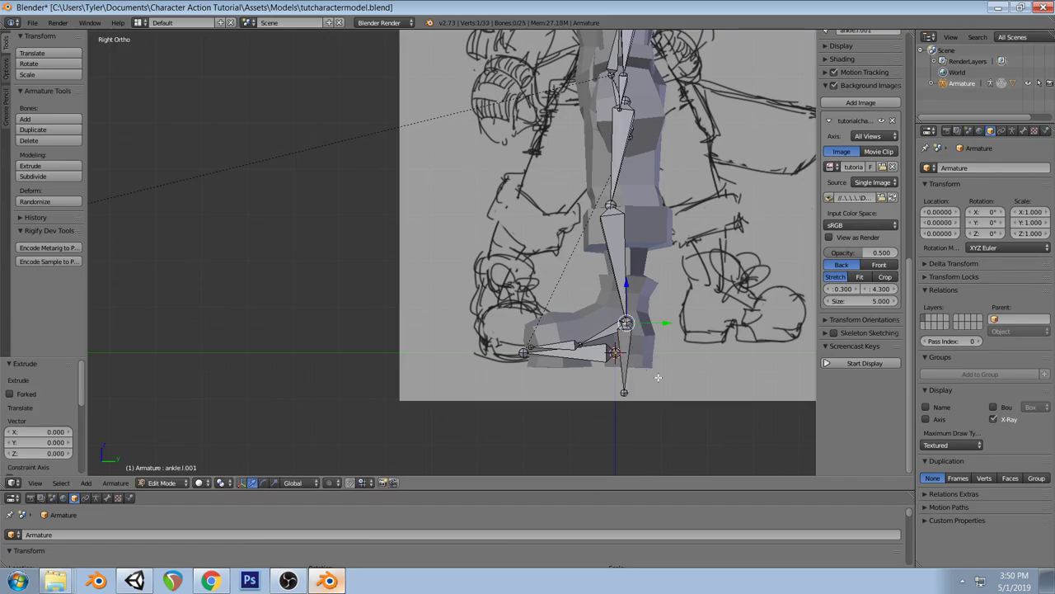
{"action": "key", "text": "ctrl+z"}
{"action": "key", "text": "ctrl+z"}
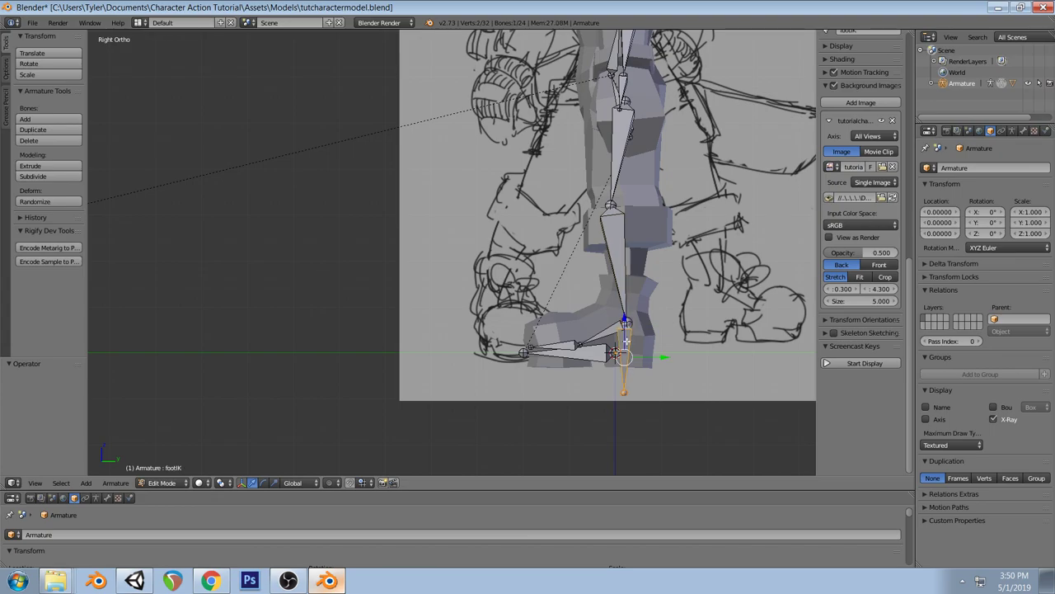
{"action": "key", "text": "a"}
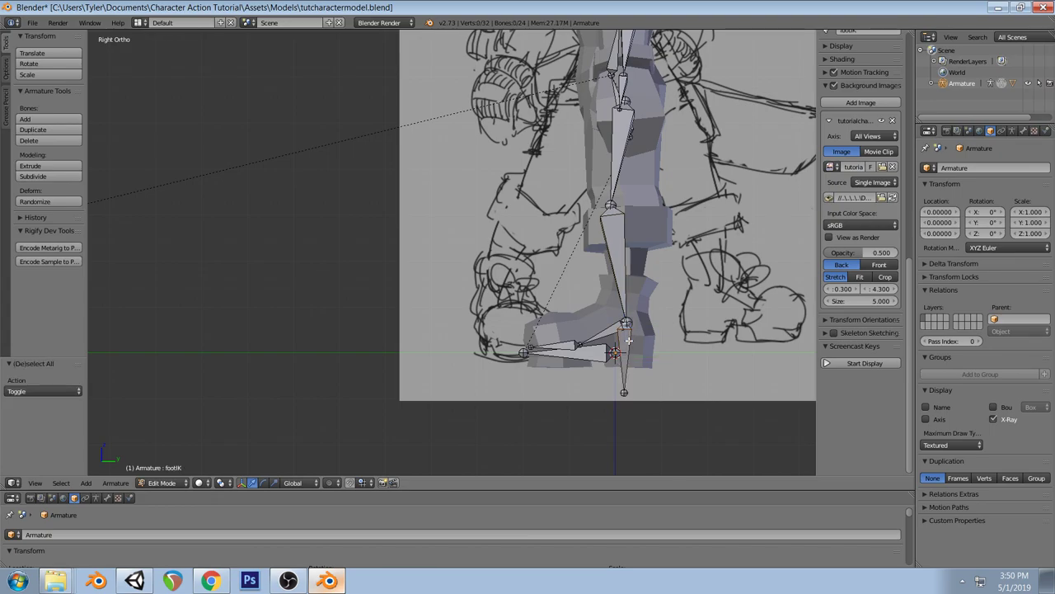
Select the footIK bone, switch to Pose Mode, and examine its placement at the ankle in perspective and side views
{"action": "key", "text": "KP_1"}
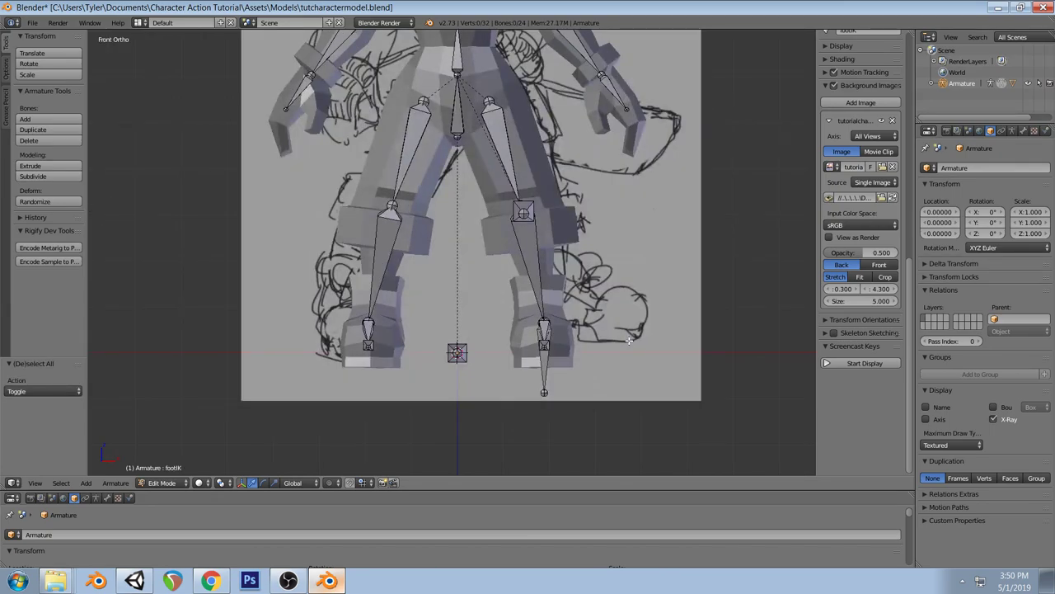
{"action": "middle_click_drag", "start_coordinate": [629, 340], "coordinate": [598, 313]}
{"action": "right_click", "coordinate": [605, 305]}
{"action": "key", "text": "ctrl+Tab"}
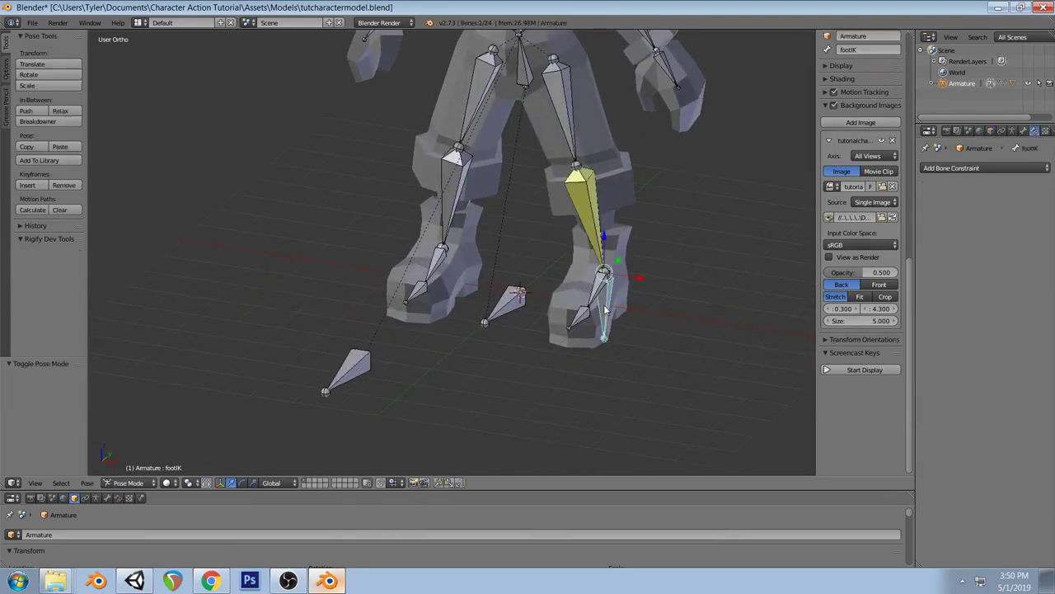
{"action": "key", "text": "KP_1"}
{"action": "key", "text": "KP_3"}
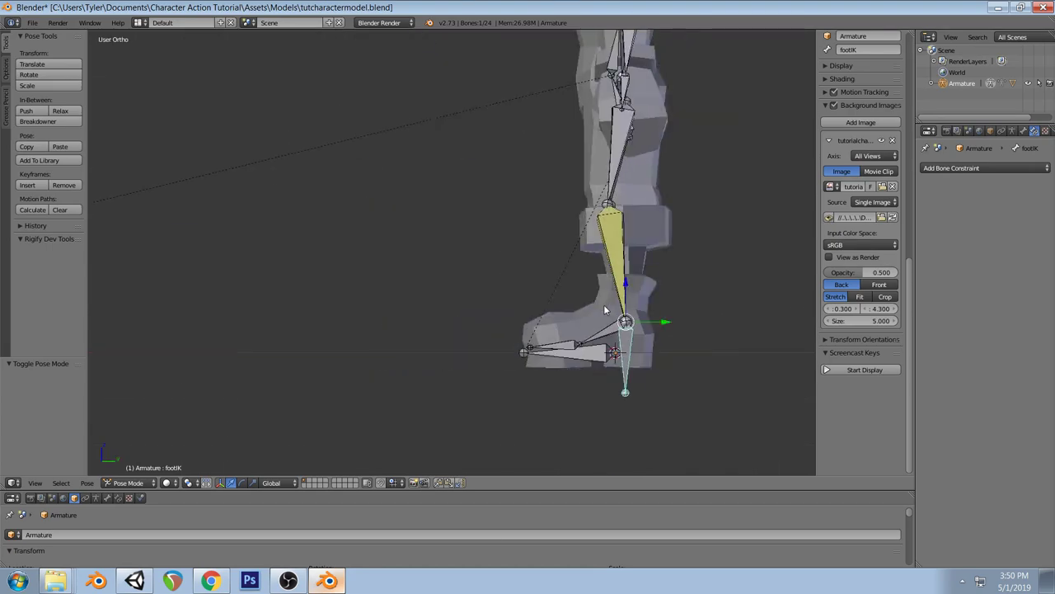
In Edit Mode, shift the footIK bone slightly along Y so its head lines up with the ankle joint
{"action": "key", "text": "Tab"}
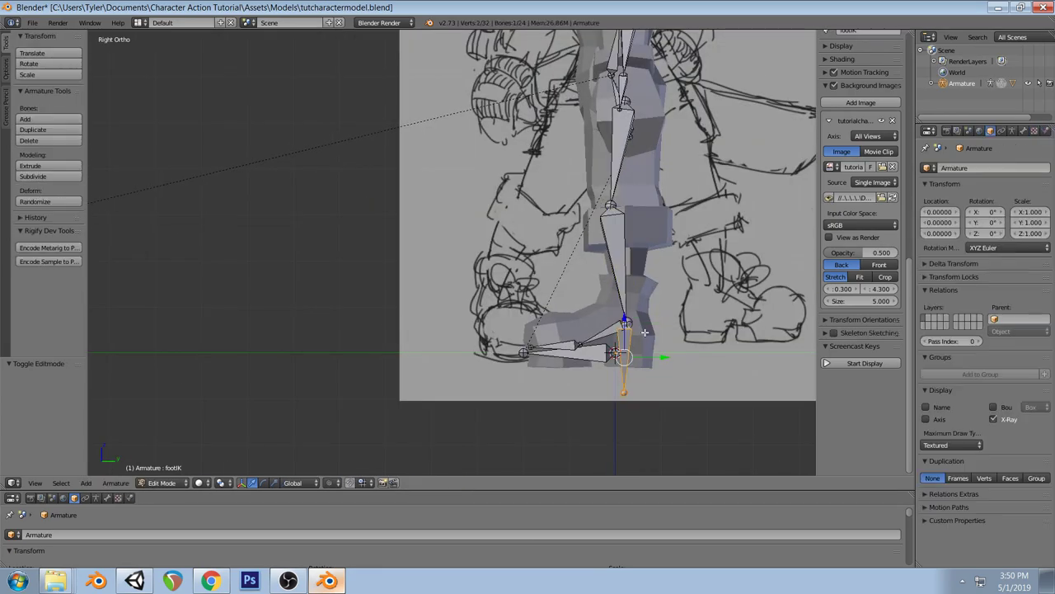
{"action": "key", "text": "ctrl+Tab"}
{"action": "key", "text": "Tab"}
{"action": "key", "text": "g"}
{"action": "key", "text": "y"}
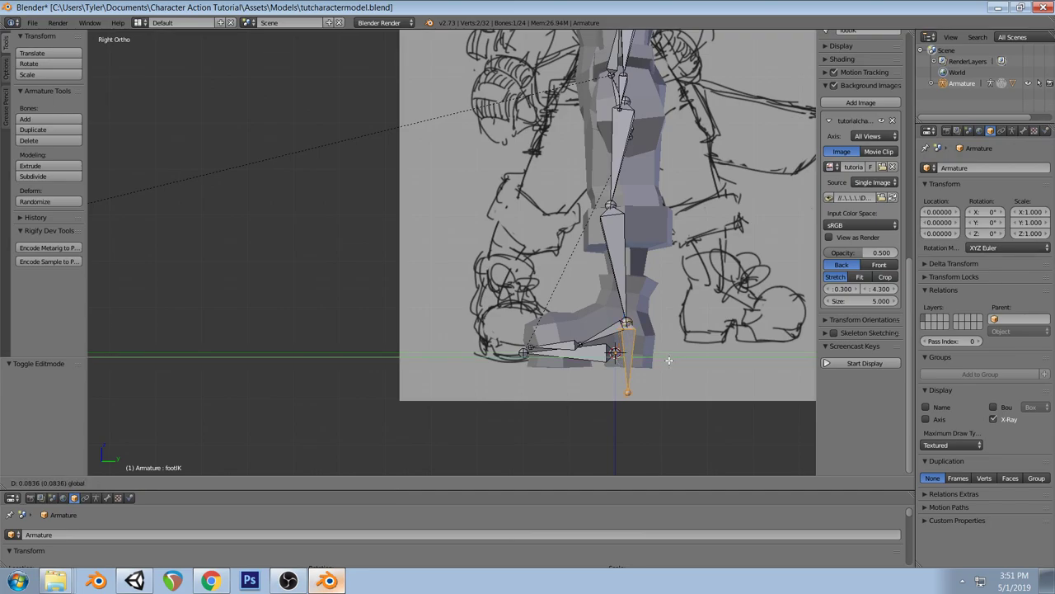
{"action": "left_click", "coordinate": [670, 361]}
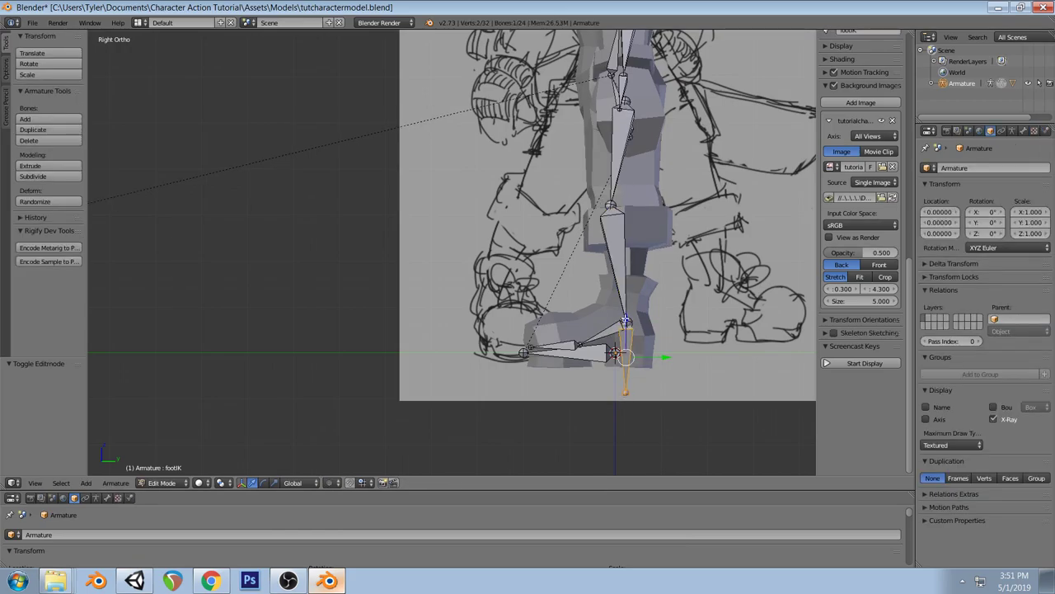
{"action": "key", "text": "ctrl+Tab"}
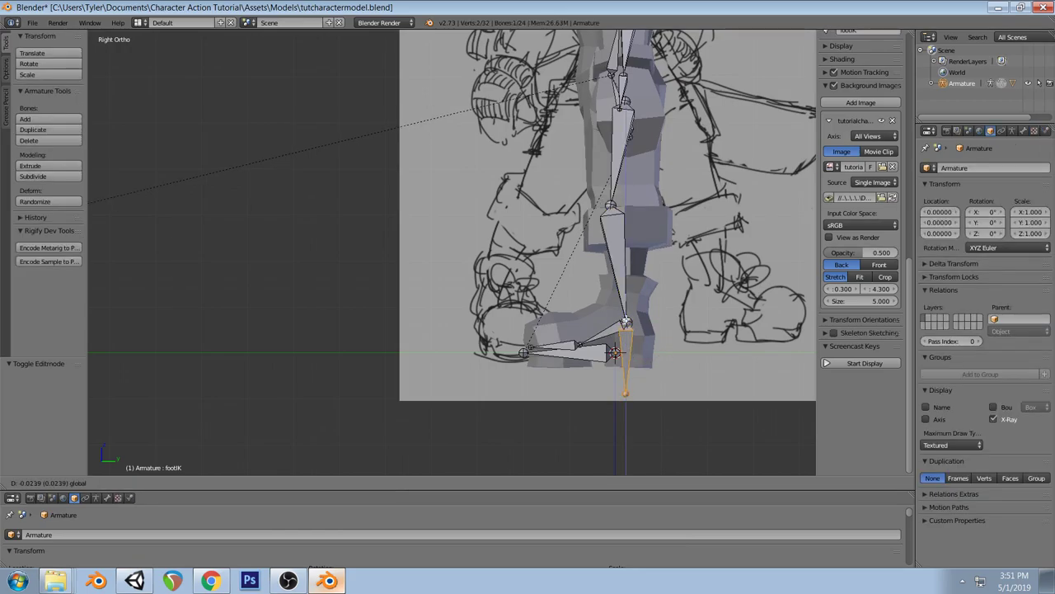
{"action": "key", "text": "Tab"}
Save the character model file over the existing tutcharactermodel.blend
{"action": "middle_click_drag", "start_coordinate": [681, 310], "coordinate": [594, 327]}
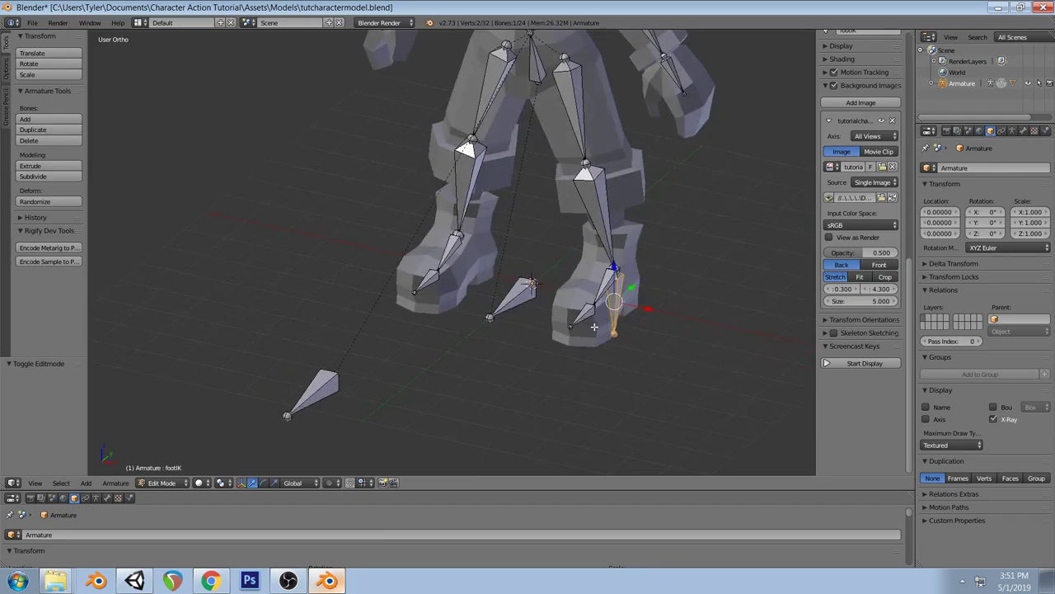
{"action": "key", "text": "KP_1"}
{"action": "key", "text": "ctrl+s"}
{"action": "left_click", "coordinate": [594, 329]}
Test the left leg's bend in Pose Mode by moving the footIK bone in perspective and front views, cancelling each move
{"action": "middle_click_drag", "start_coordinate": [598, 297], "coordinate": [640, 329]}
{"action": "scroll", "coordinate": [626, 292], "scroll_direction": "up", "scroll_amount": 2}
{"action": "key", "text": "Tab"}
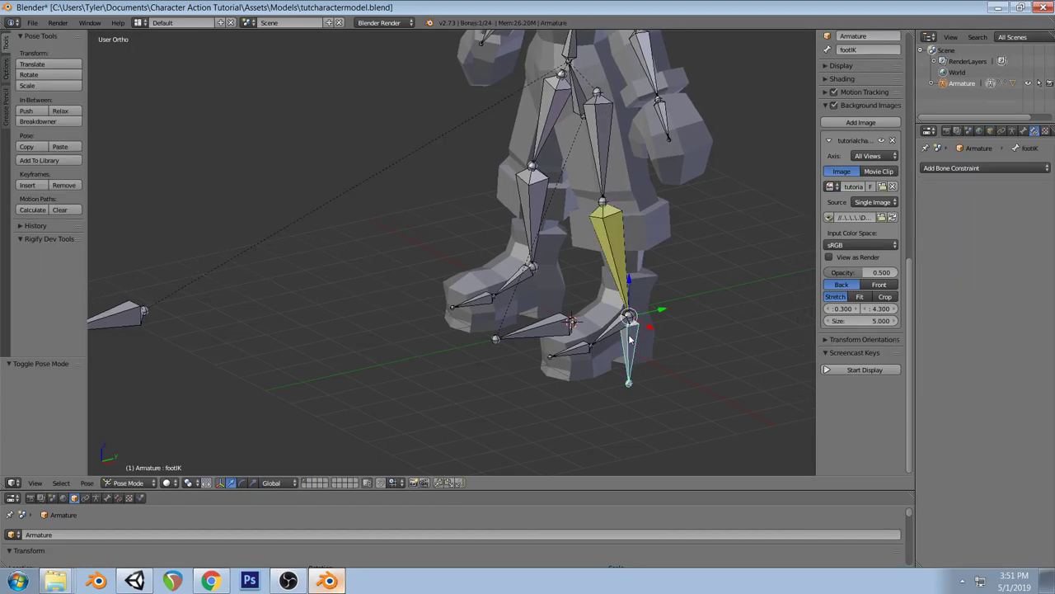
{"action": "key", "text": "g"}
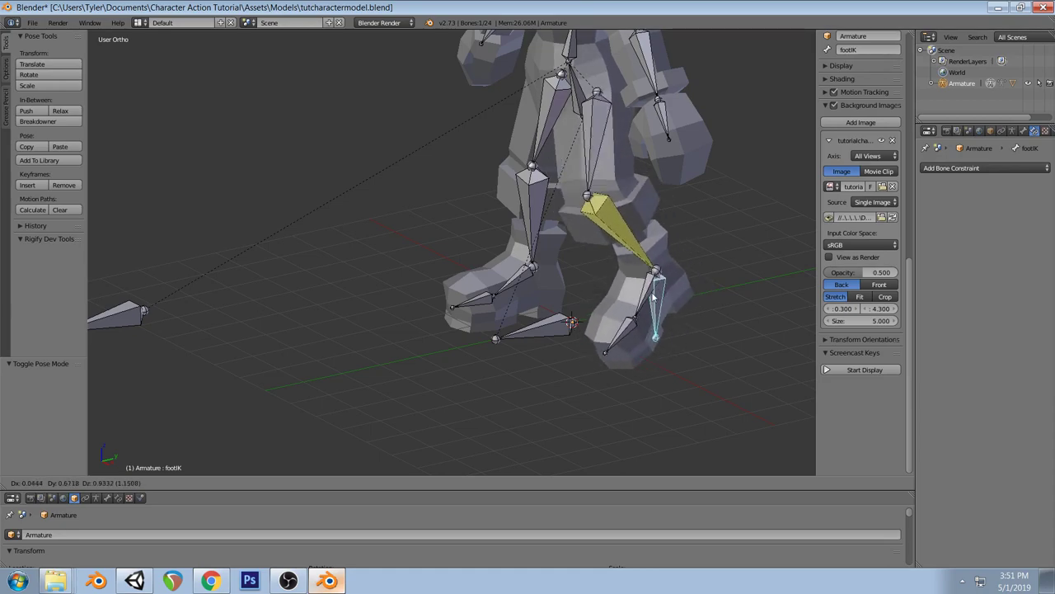
{"action": "left_click", "coordinate": [652, 298]}
{"action": "key", "text": "KP_1"}
{"action": "key", "text": "g"}
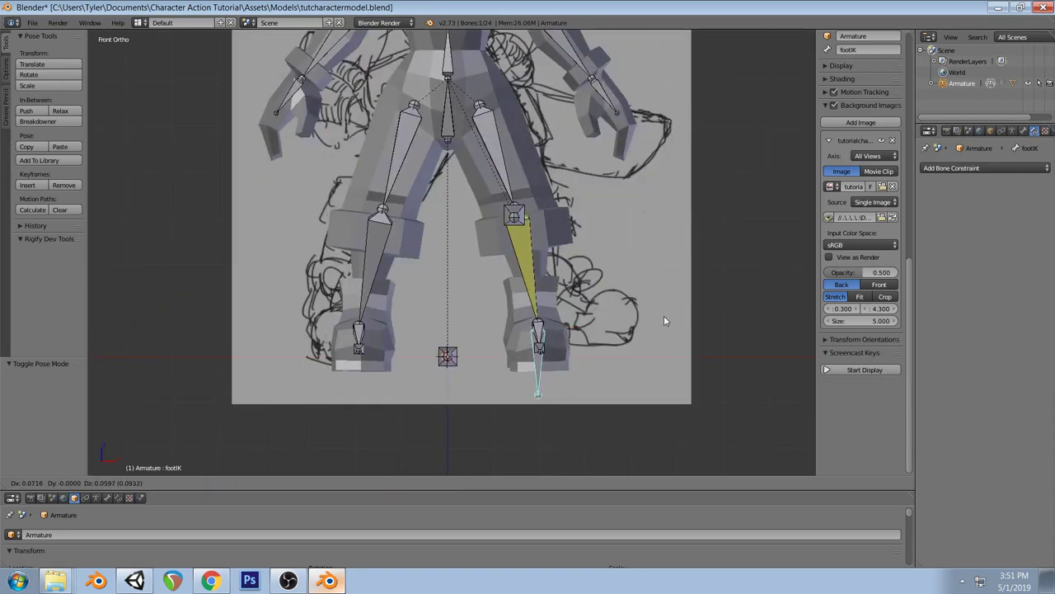
{"action": "right_click", "coordinate": [629, 305]}
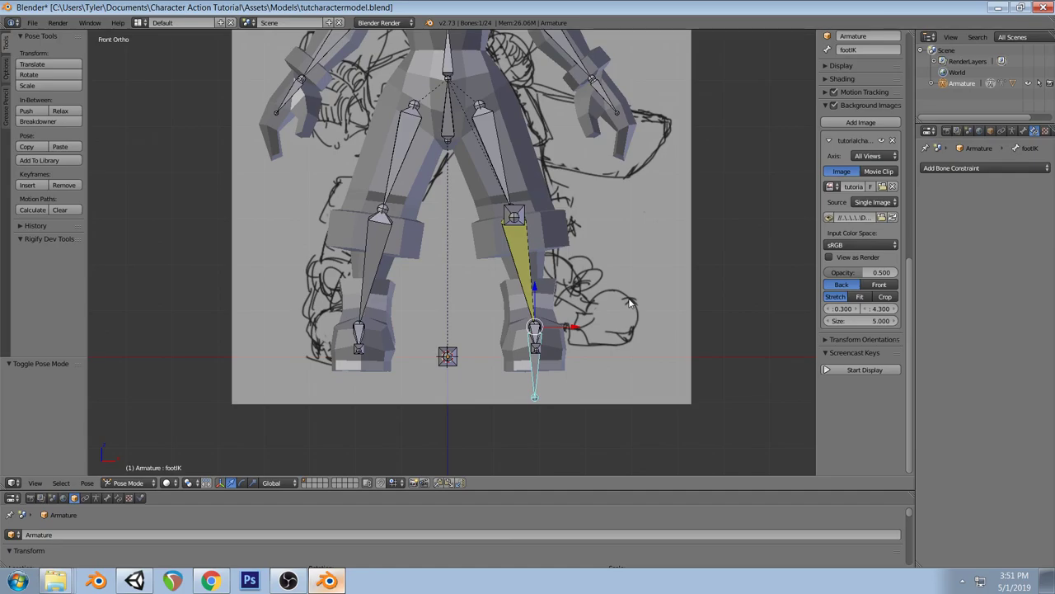
{"action": "key", "text": "g"}
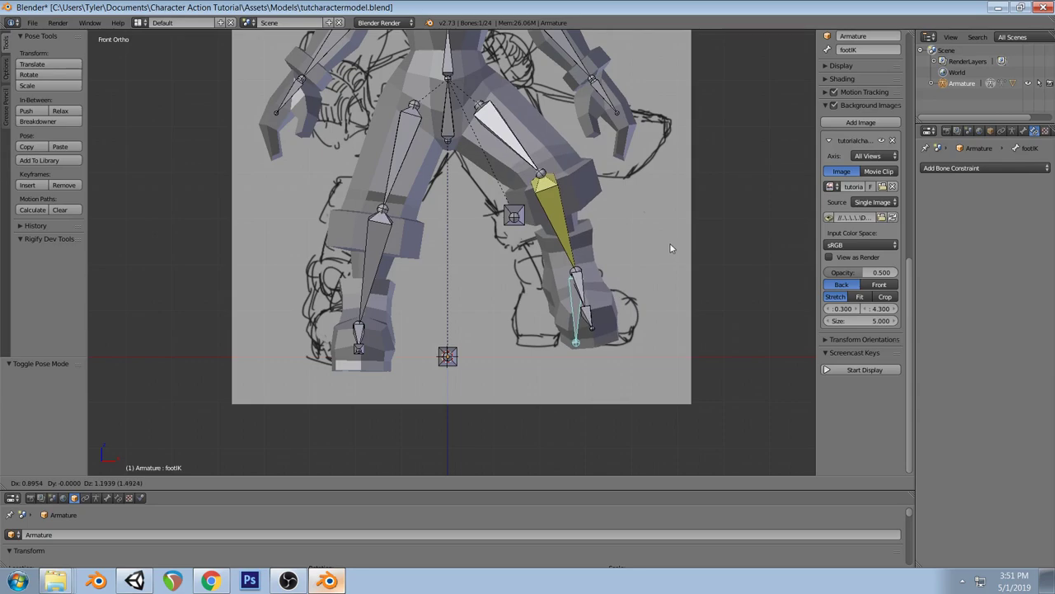
{"action": "key", "text": "Escape"}
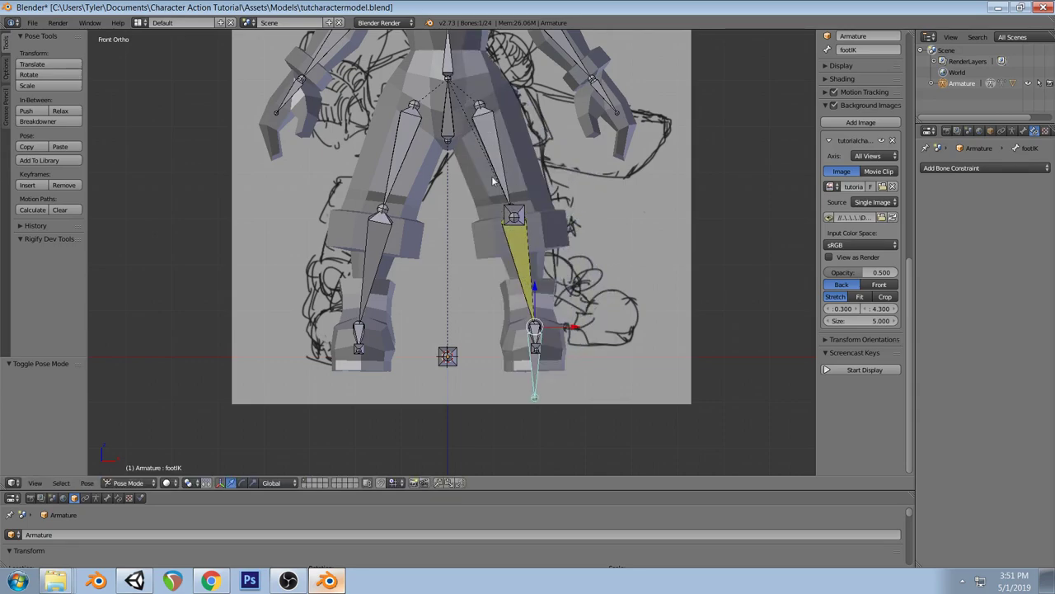
Move the footIK bone about -0.263 in X and 0.728 in Z, and try a -79° pole angle on ankle.l's IK constraint
{"action": "key", "text": "g"}
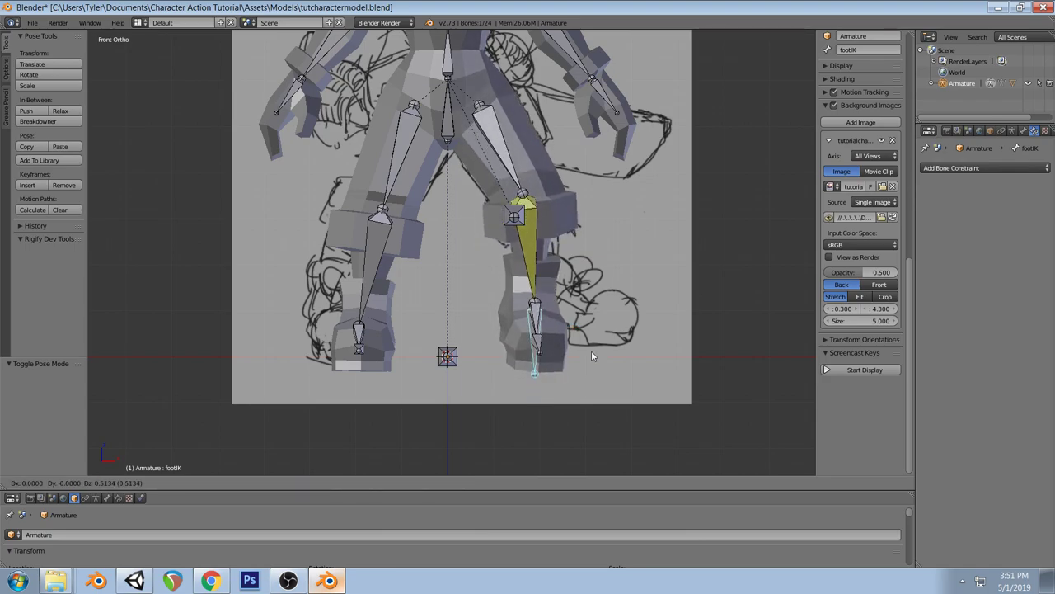
{"action": "left_click", "coordinate": [582, 347]}
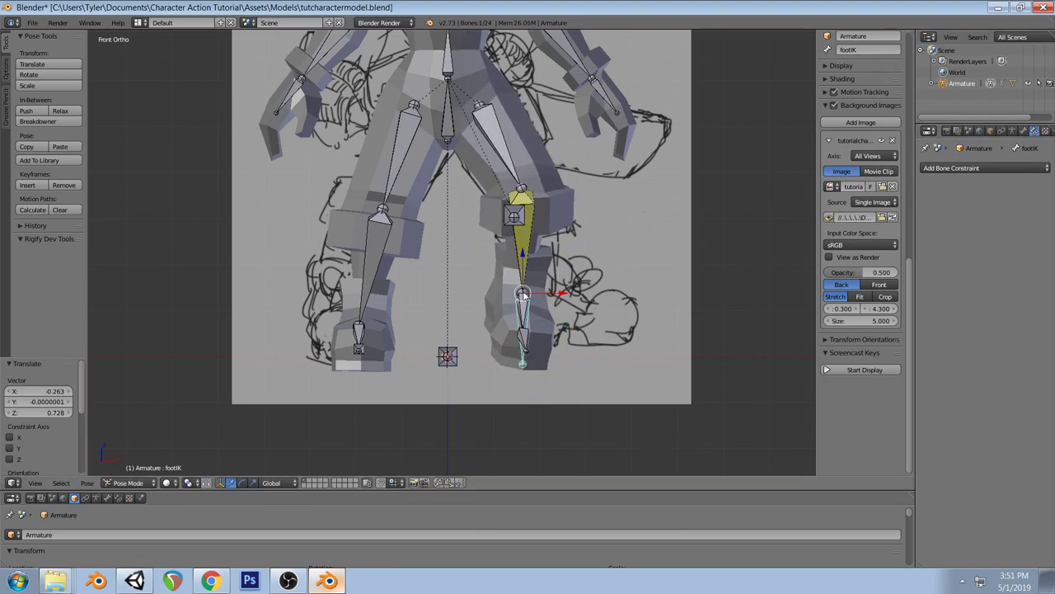
{"action": "right_click", "coordinate": [526, 246]}
{"action": "left_click_drag", "start_coordinate": [952, 270], "coordinate": [981, 269]}
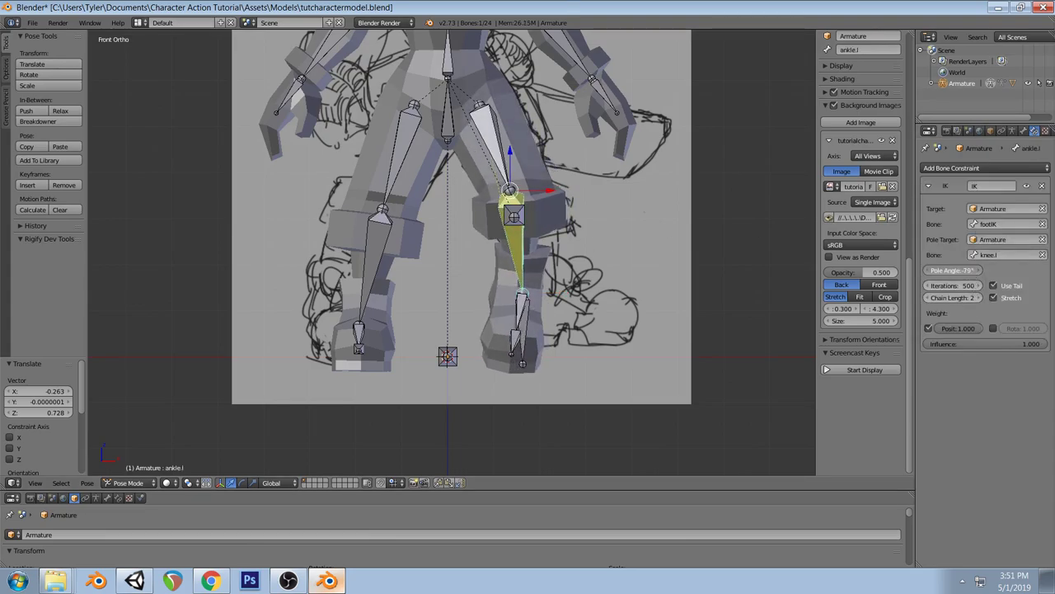
{"action": "mouse_move", "coordinate": [956, 270]}
{"action": "left_mouse_down"}
{"action": "mouse_move", "coordinate": [933, 270]}
{"action": "mouse_move", "coordinate": [956, 269]}
{"action": "left_mouse_up"}
Clear the footIK bone's pose transforms, return to the front view, and deselect all bones
{"action": "middle_click_drag", "start_coordinate": [528, 338], "coordinate": [545, 325]}
{"action": "key", "text": "space"}
{"action": "type", "text": "clear pose"}
{"action": "left_click", "coordinate": [607, 333]}
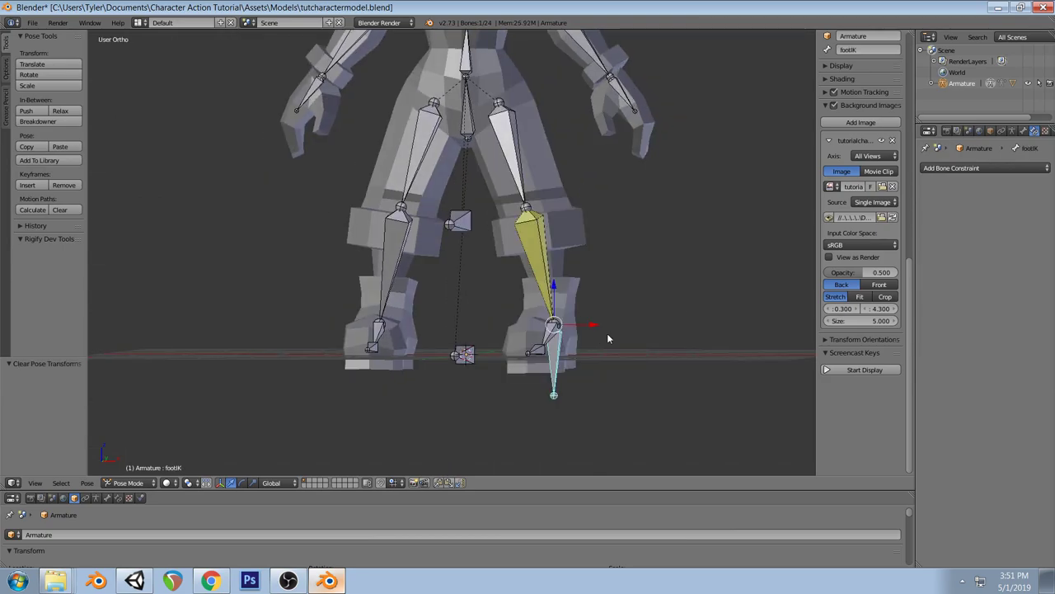
{"action": "key", "text": "KP_1"}
{"action": "key", "text": "a"}
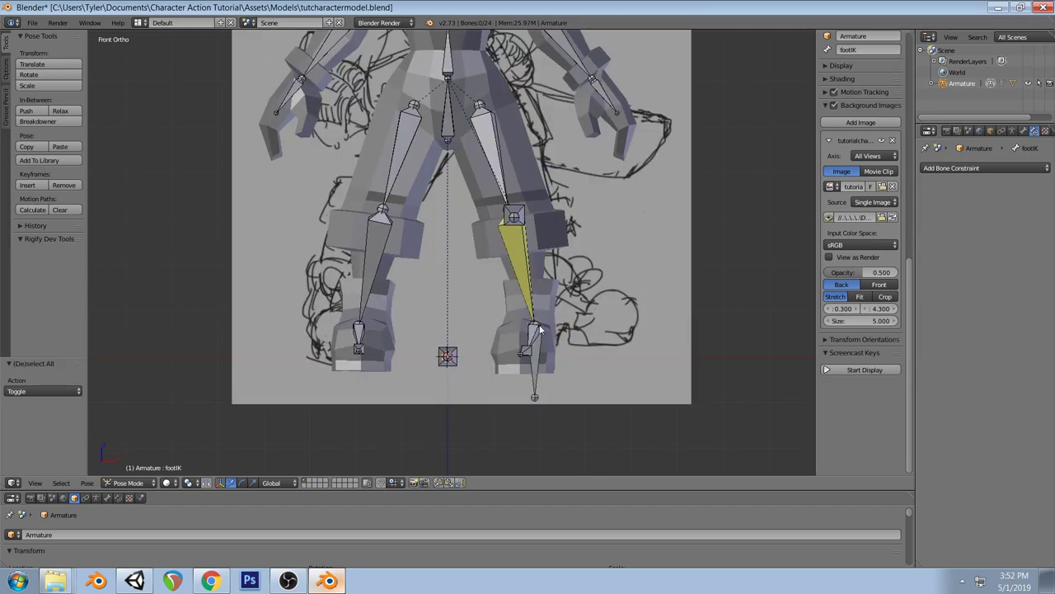
Undo the deselection and pose clearing, and redo both to compare the left leg's alignment
{"action": "scroll", "coordinate": [590, 322], "scroll_direction": "down", "scroll_amount": 1}
{"action": "key", "text": "ctrl+z"}
{"action": "key", "text": "ctrl+z"}
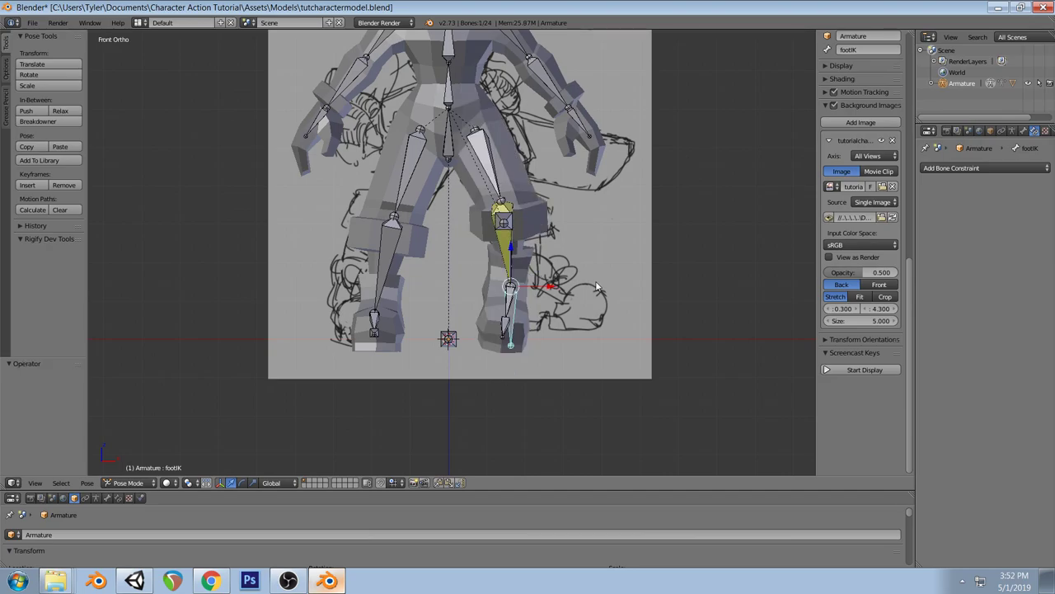
{"action": "key", "text": "ctrl+shift+z"}
{"action": "key", "text": "ctrl+shift+z"}
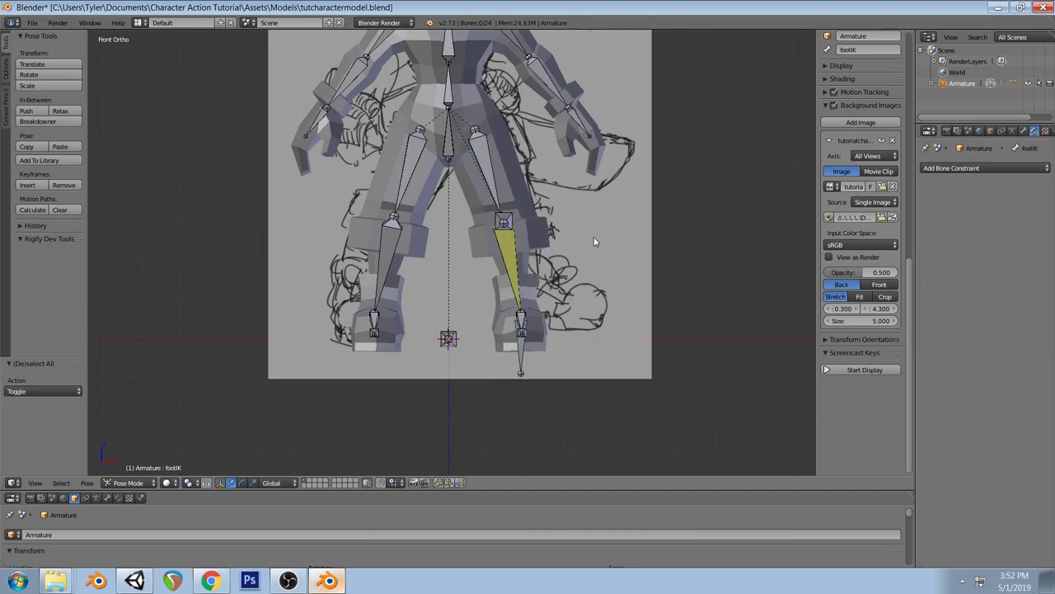
Select the footIK bone and test moving it about -0.917 in X and 0.516 in Z in the front view
{"action": "middle_click_drag", "start_coordinate": [593, 242], "coordinate": [566, 280]}
{"action": "right_click", "coordinate": [567, 285]}
{"action": "key", "text": "KP_1"}
{"action": "key", "text": "g"}
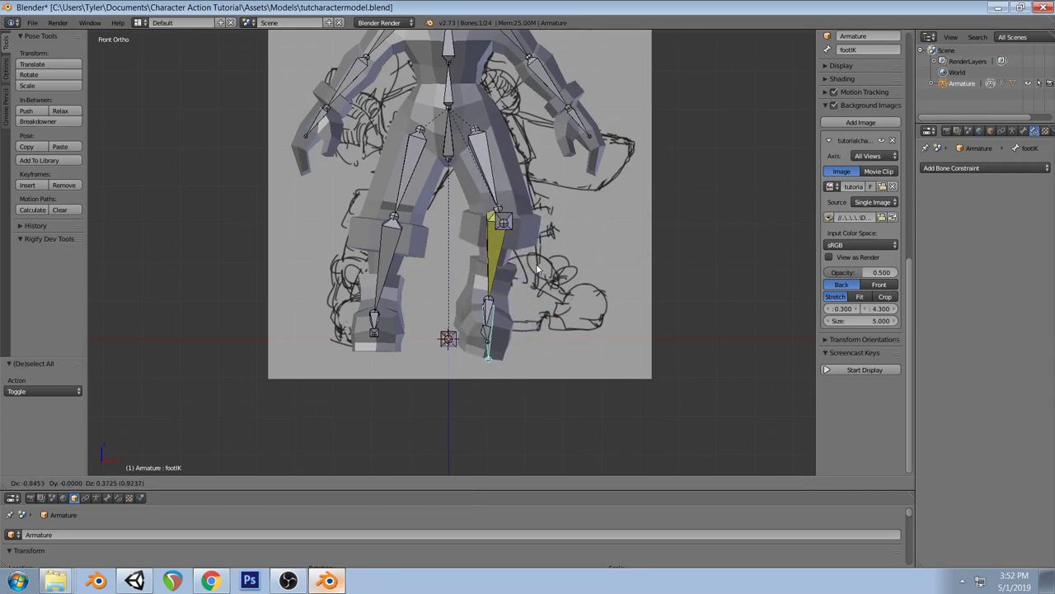
{"action": "left_click", "coordinate": [523, 224]}
{"action": "key", "text": "ctrl+z"}
Try moving the knee.l pole target about -3.17 in X, cancel it, and undo the footIK bone's test move
{"action": "right_click", "coordinate": [498, 216]}
{"action": "key", "text": "g"}
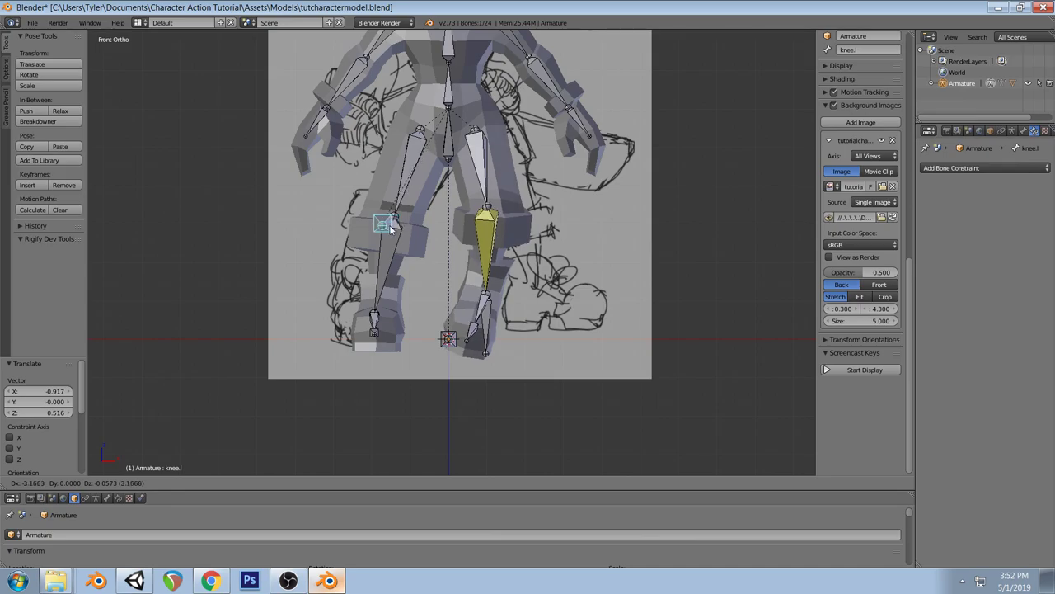
{"action": "right_click", "coordinate": [402, 233]}
{"action": "key", "text": "a"}
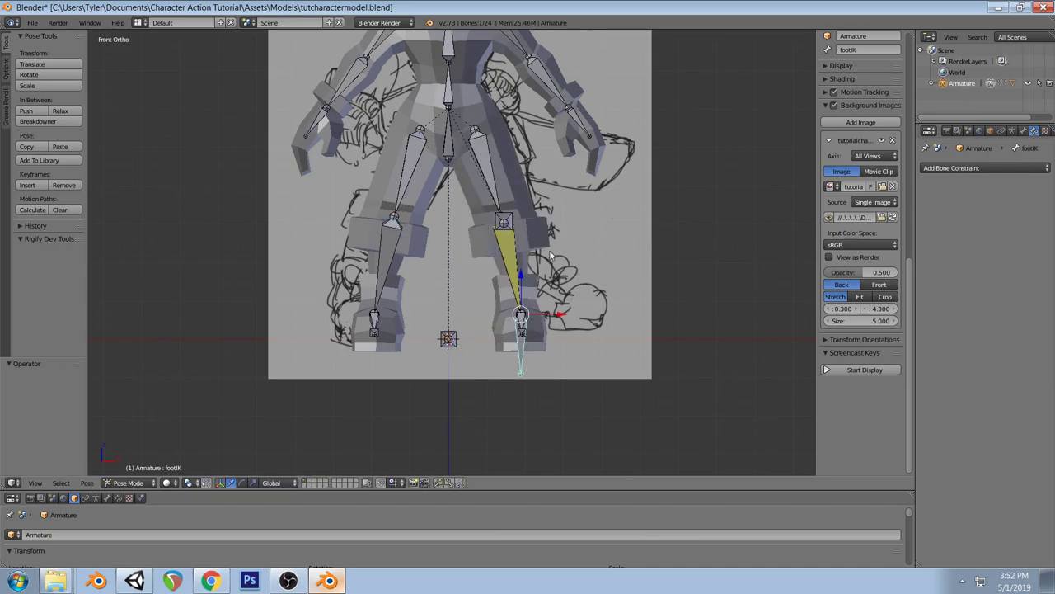
Select the ankle.l bone and examine its IK constraint settings and the left leg in the front view
{"action": "middle_click_drag", "start_coordinate": [581, 217], "coordinate": [606, 308]}
{"action": "right_click", "coordinate": [605, 307]}
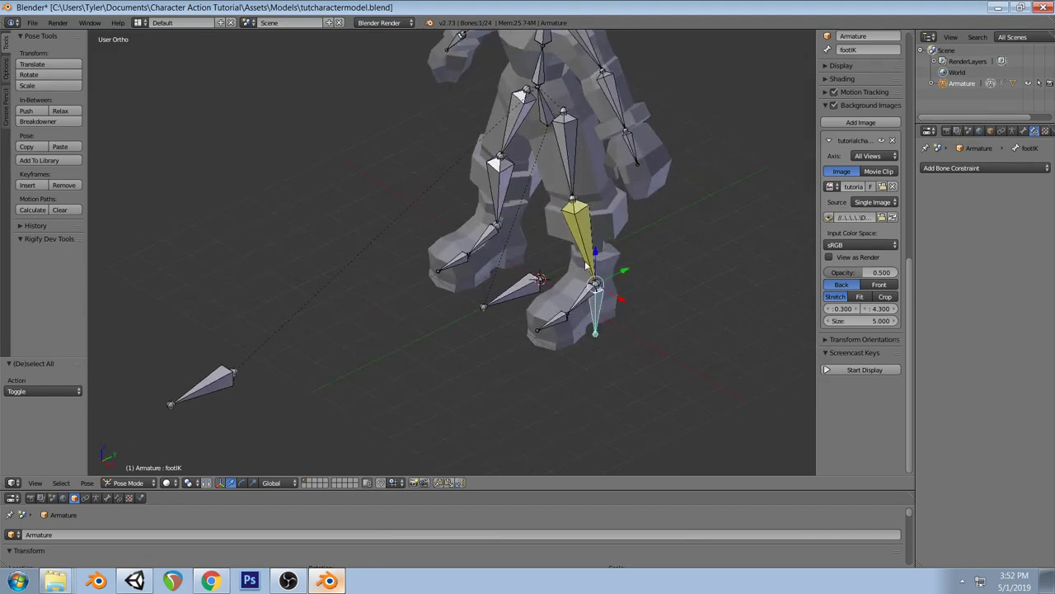
{"action": "right_click", "coordinate": [584, 239]}
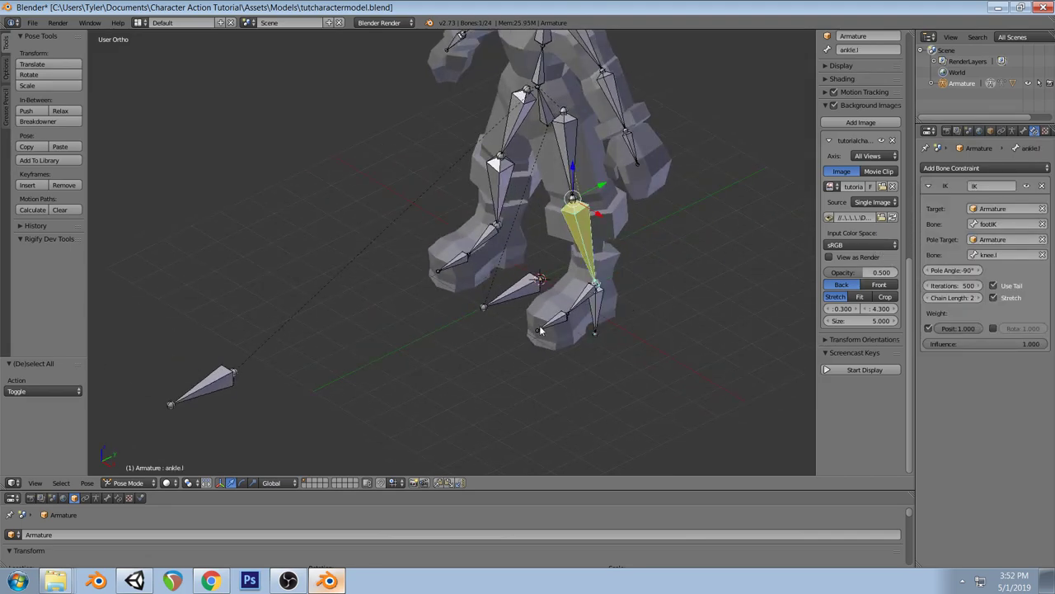
{"action": "key", "text": "KP_1"}
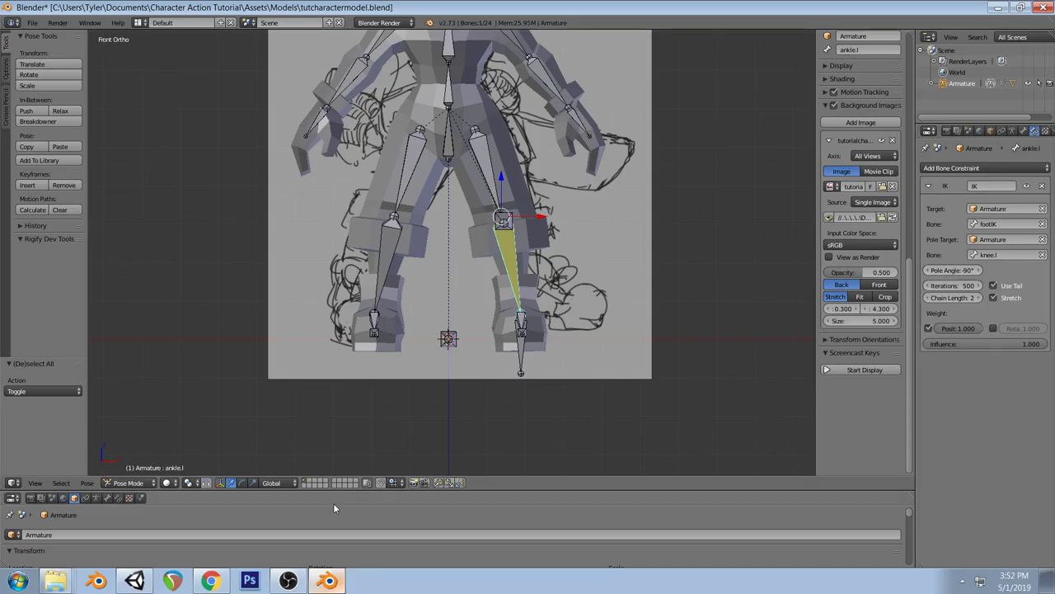
{"action": "left_click", "coordinate": [211, 581]}
{"action": "left_click", "coordinate": [327, 580]}
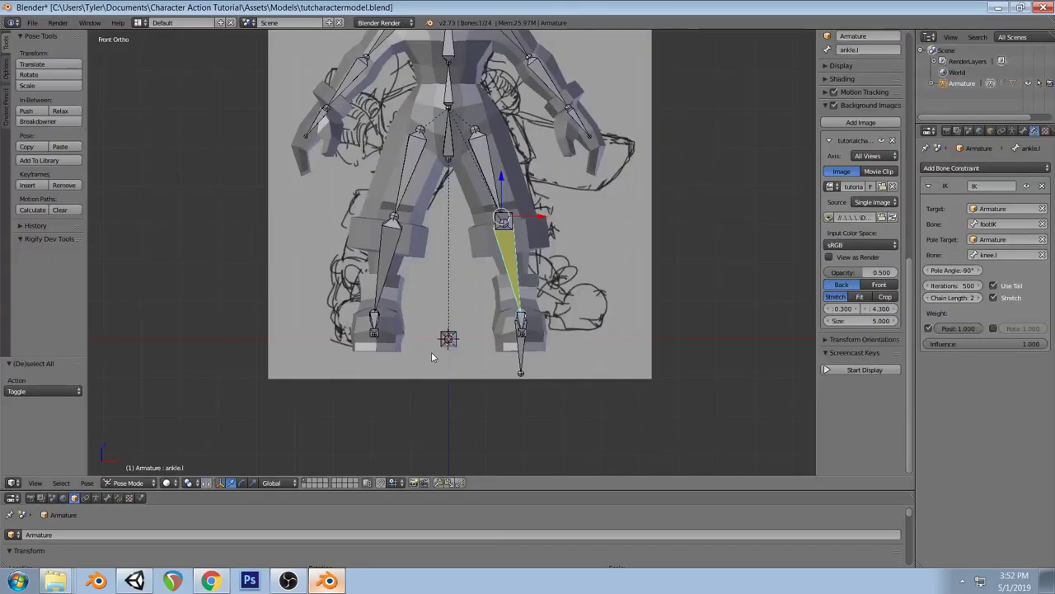
Select the footIK bone and test moving it -1.633 in Y and 2.894 in Z in the right view
{"action": "right_click", "coordinate": [519, 357]}
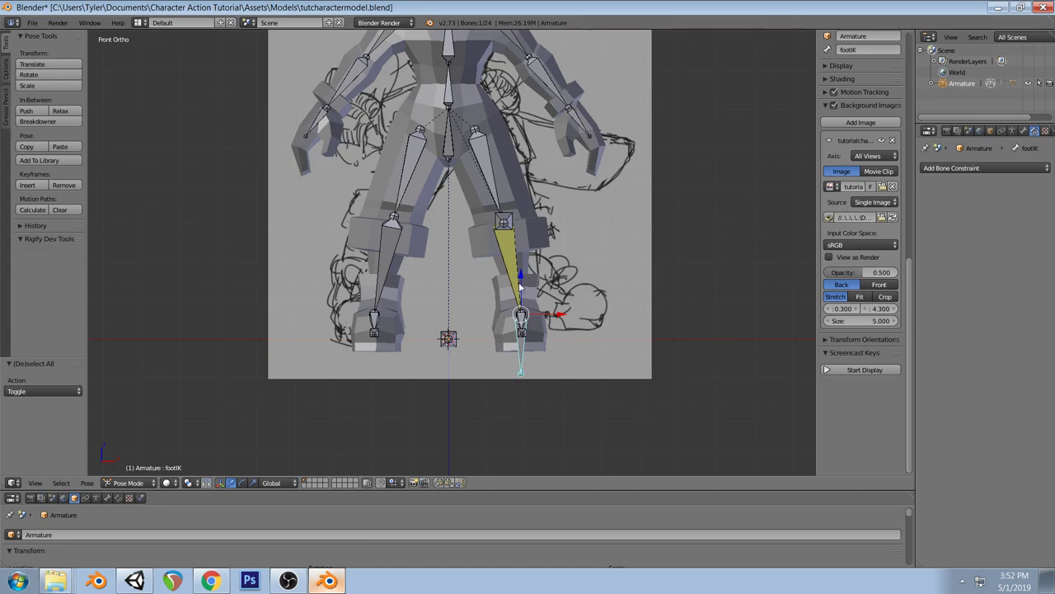
{"action": "mouse_move", "coordinate": [555, 245]}
{"action": "middle_mouse_down"}
{"action": "mouse_move", "coordinate": [567, 261]}
{"action": "mouse_move", "coordinate": [617, 253]}
{"action": "mouse_move", "coordinate": [558, 254]}
{"action": "middle_mouse_up"}
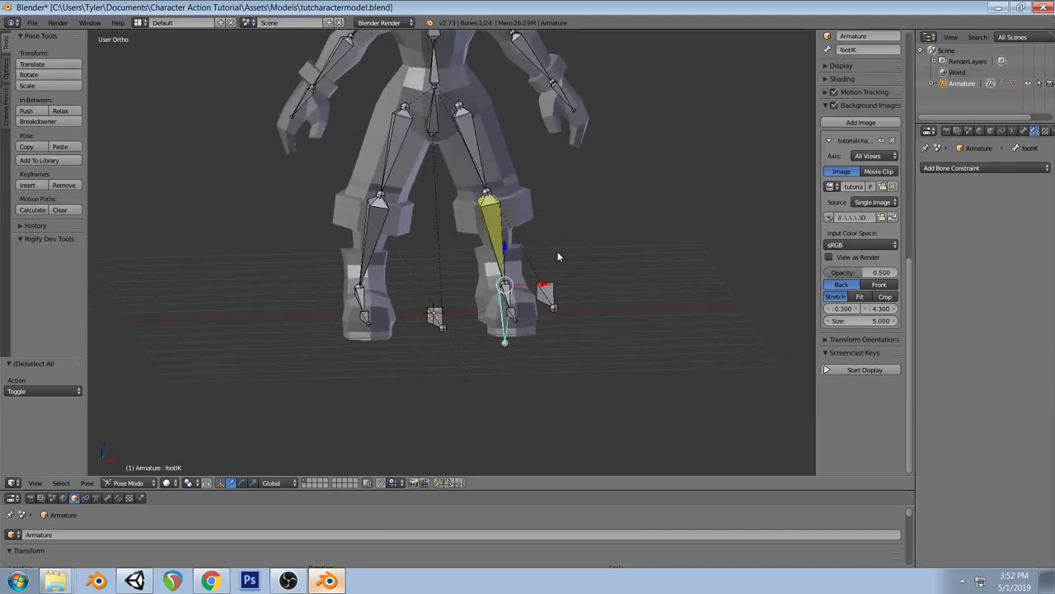
{"action": "key", "text": "KP_3"}
{"action": "key", "text": "g"}
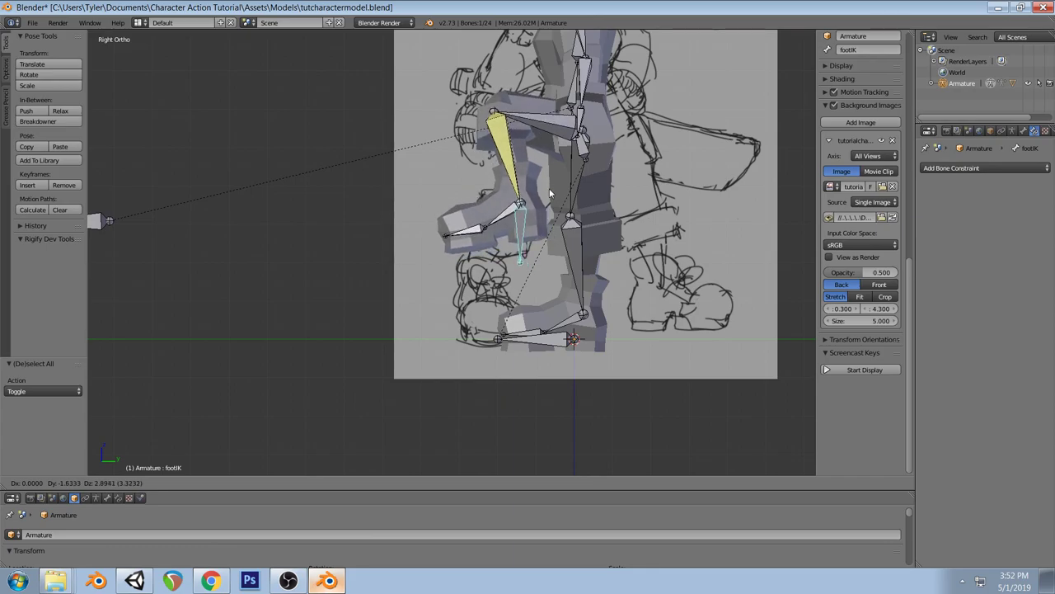
{"action": "left_click", "coordinate": [551, 193]}
{"action": "middle_click_drag", "start_coordinate": [551, 193], "coordinate": [580, 222]}
{"action": "key", "text": "KP_1"}
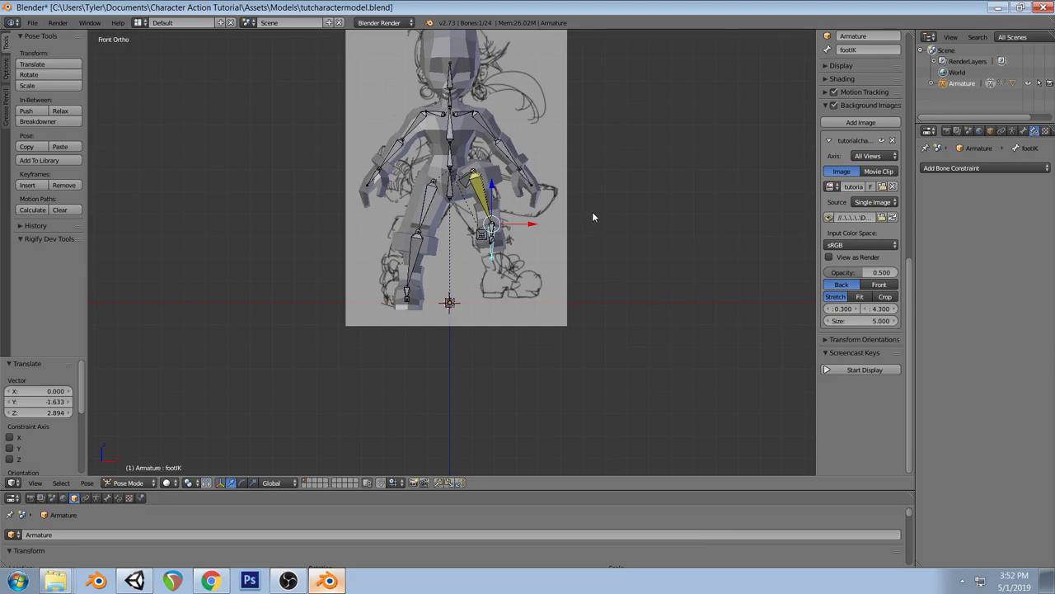
Select the hips bone and test rotating it 35.433° in the right view
{"action": "middle_click_drag", "start_coordinate": [602, 218], "coordinate": [528, 213]}
{"action": "right_click", "coordinate": [512, 221]}
{"action": "key", "text": "KP_3"}
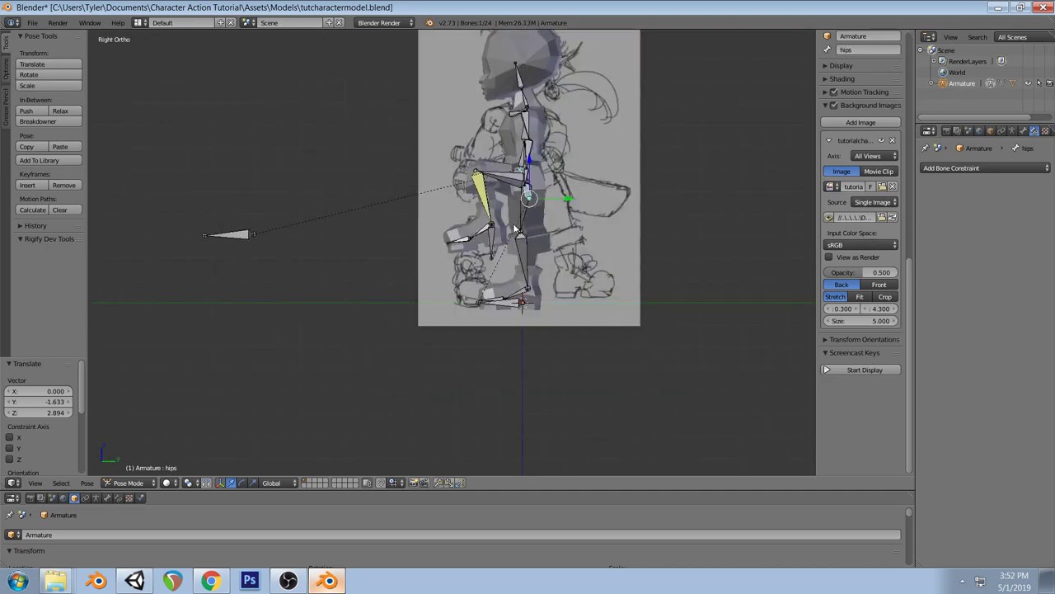
{"action": "key", "text": "r"}
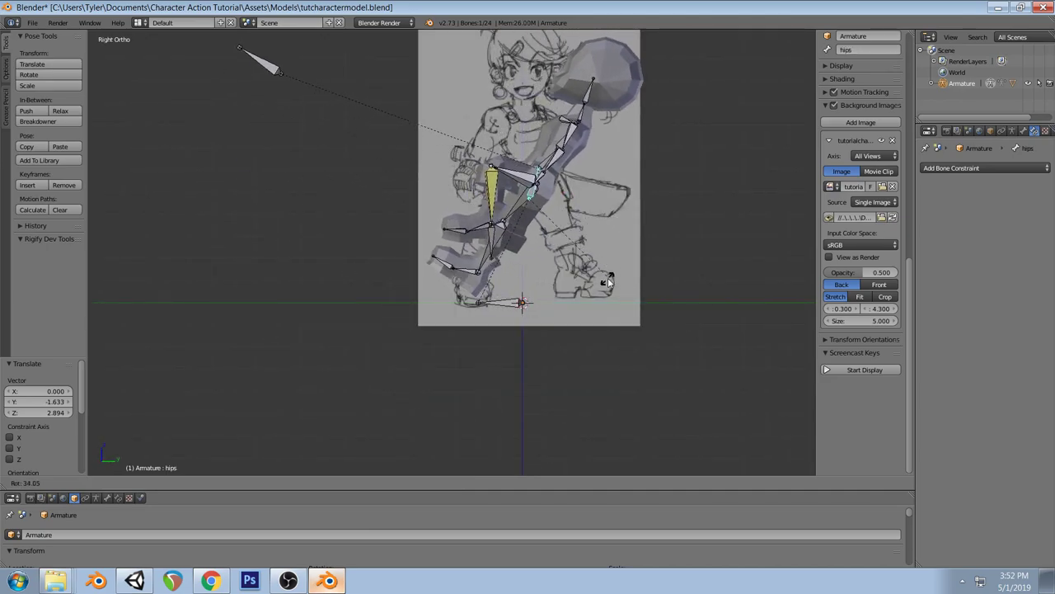
{"action": "left_click", "coordinate": [607, 278]}
Select the stomach bone and rotate it -30.422°, followed by a further -3.275°, to straighten the torso
{"action": "right_click", "coordinate": [492, 239]}
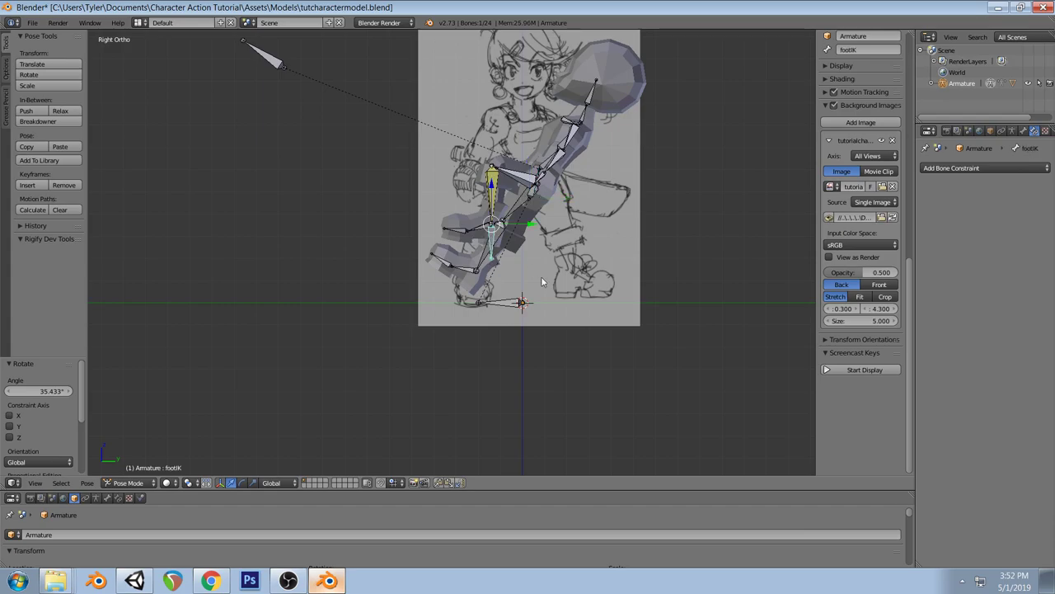
{"action": "right_click", "coordinate": [555, 164]}
{"action": "key", "text": "r"}
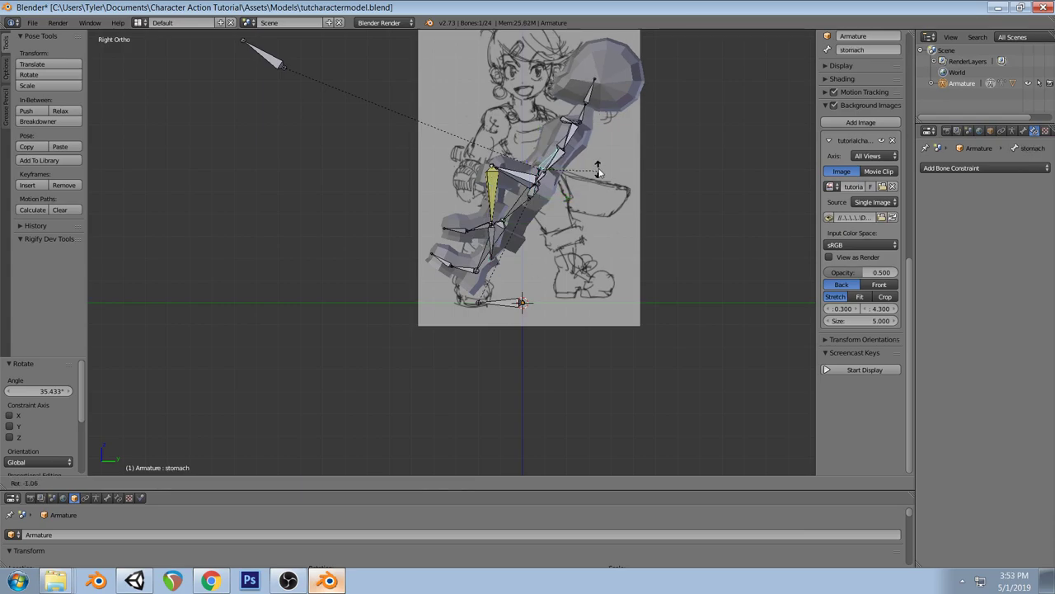
{"action": "left_click", "coordinate": [590, 146]}
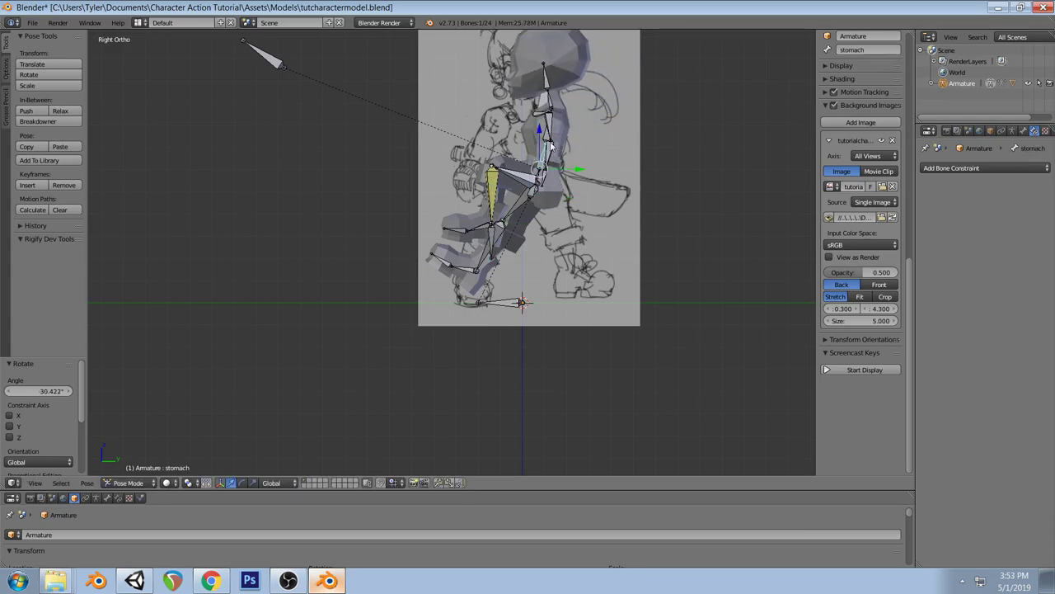
{"action": "key", "text": "r"}
{"action": "left_click", "coordinate": [594, 157]}
Select the footIK bone and test moving it -0.371 in Y and 1.188 in Z
{"action": "right_click", "coordinate": [492, 237]}
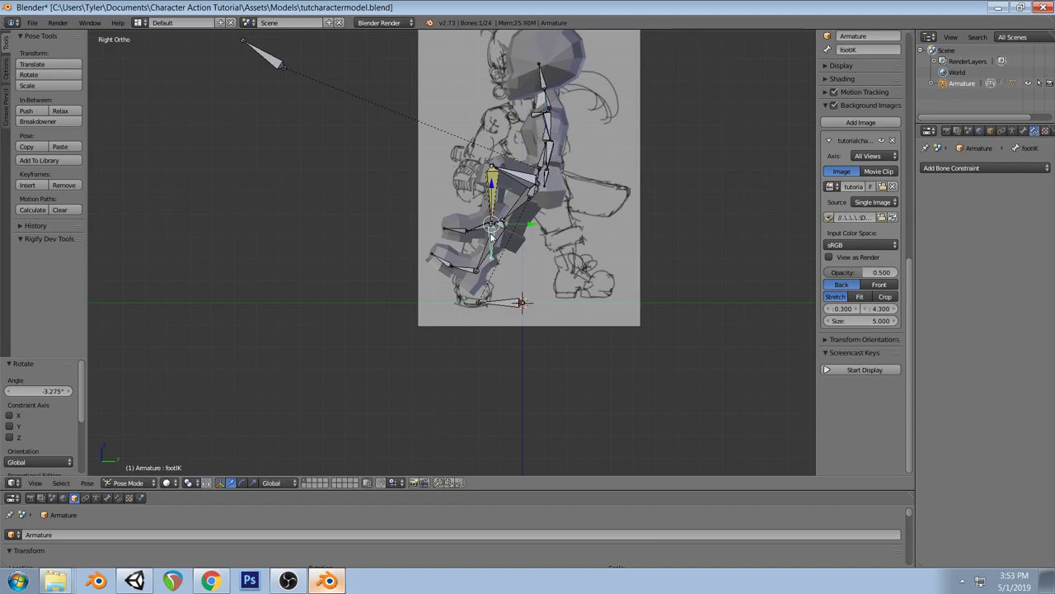
{"action": "key", "text": "g"}
{"action": "left_click", "coordinate": [566, 246]}
{"action": "middle_click_drag", "start_coordinate": [565, 246], "coordinate": [547, 245]}
Return to the front view, clear the pose transforms of all bones, and deselect them
{"action": "key", "text": "KP_1"}
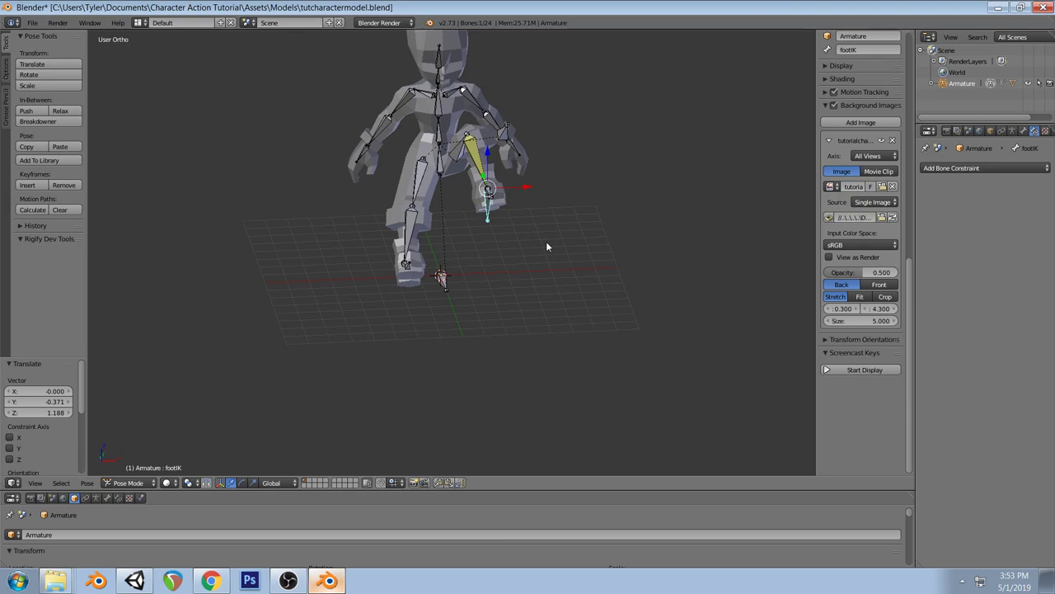
{"action": "key", "text": "a"}
{"action": "key", "text": "a"}
{"action": "key", "text": "space"}
{"action": "key", "text": "Return"}
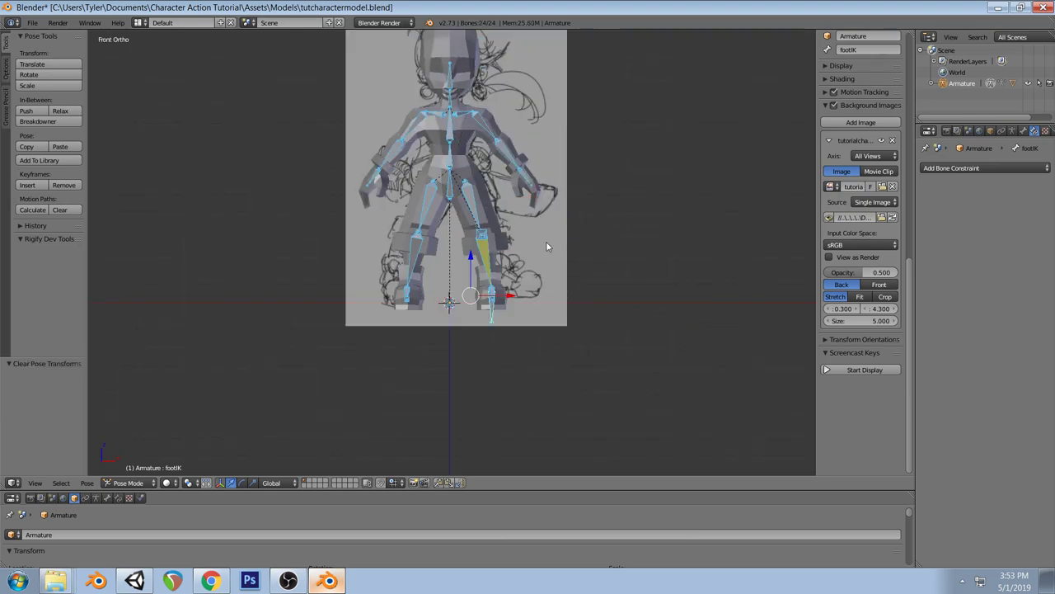
{"action": "key", "text": "a"}
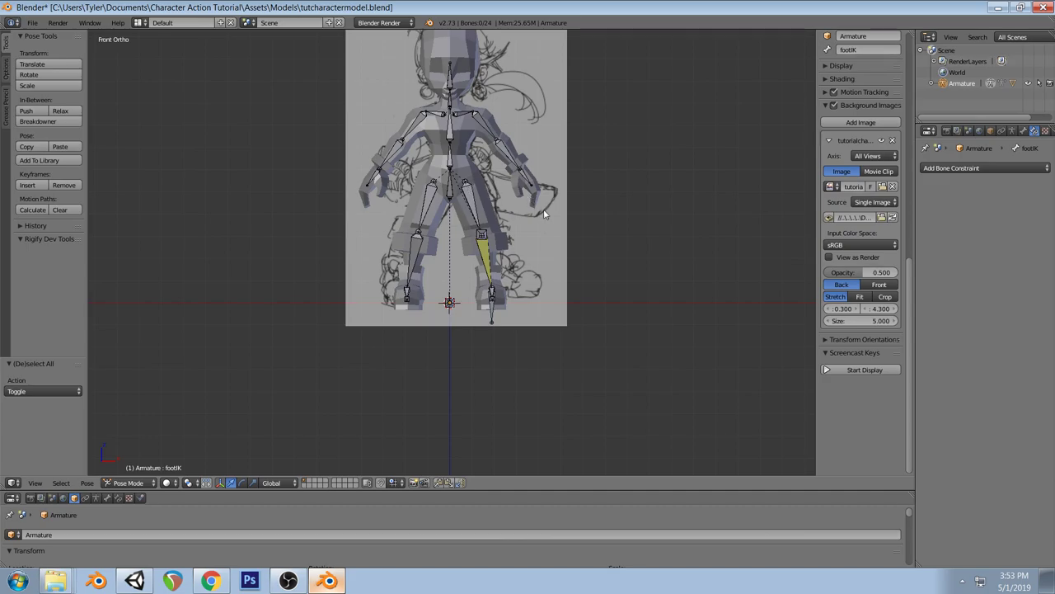
Select the footIK bone and test moving it -0.550 in X, 1.377 in Y and 2.363 in Z in an angled view
{"action": "middle_click_drag", "start_coordinate": [543, 209], "coordinate": [572, 229]}
{"action": "key", "text": "z"}
{"action": "key", "text": "z"}
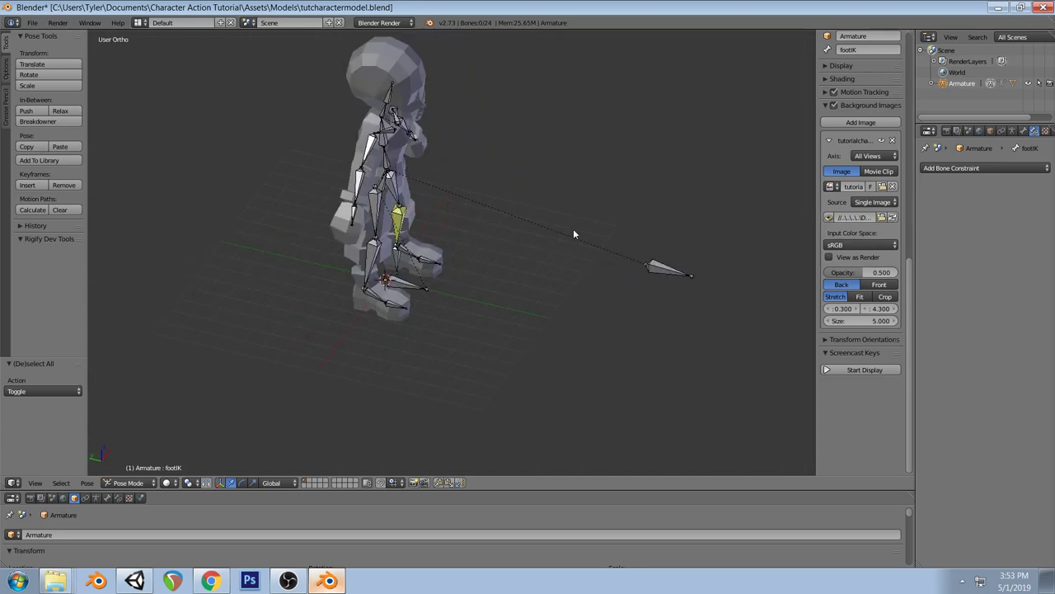
{"action": "key", "text": "KP_3"}
{"action": "middle_click_drag", "start_coordinate": [566, 202], "coordinate": [573, 285]}
{"action": "right_click", "coordinate": [543, 363]}
{"action": "key", "text": "g"}
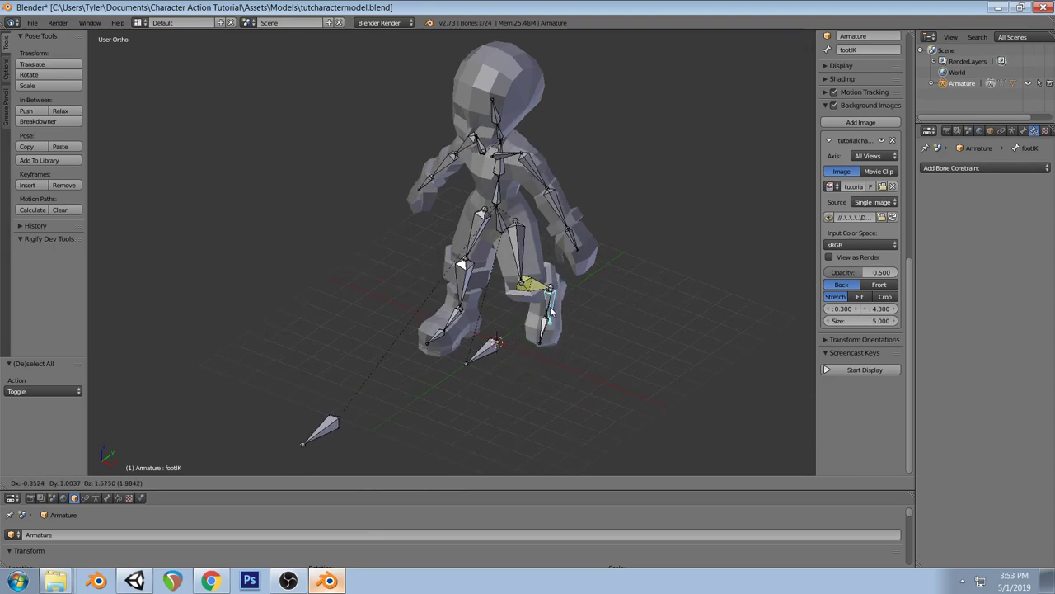
{"action": "left_click", "coordinate": [531, 312]}
Compare the bent left leg in front perspective and orthographic views, and undo the footIK bone's test move
{"action": "middle_click_drag", "start_coordinate": [531, 311], "coordinate": [570, 312]}
{"action": "key", "text": "KP_1"}
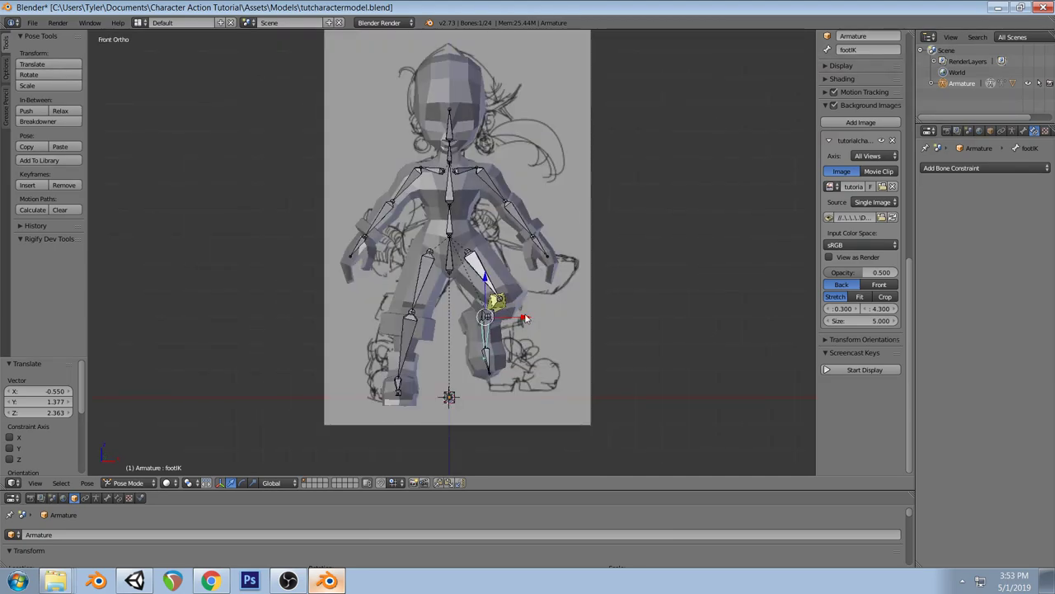
{"action": "key", "text": "KP_5"}
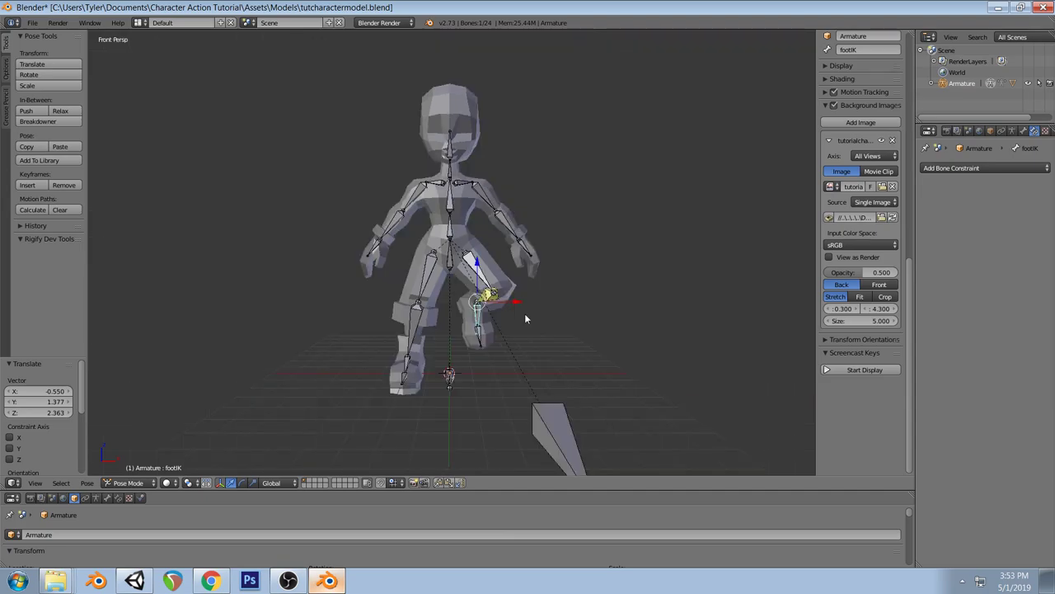
{"action": "key", "text": "KP_5"}
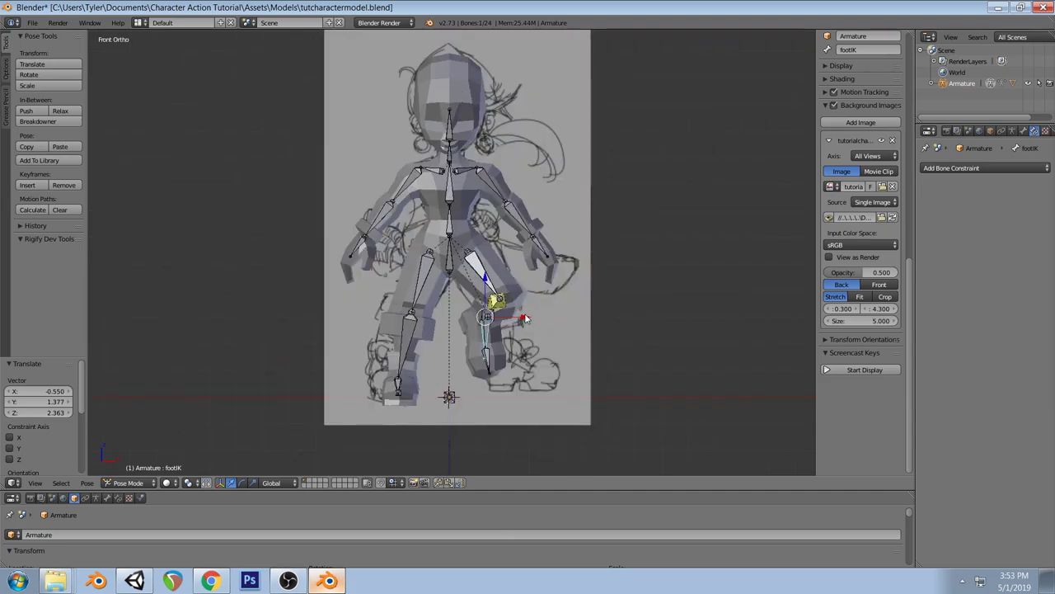
{"action": "key", "text": "ctrl+z"}
Test moving footIK -1.547 in X and 1.547 in Z, and the knee.l pole target -4.580 in X and 0.330 in Z
{"action": "key", "text": "g"}
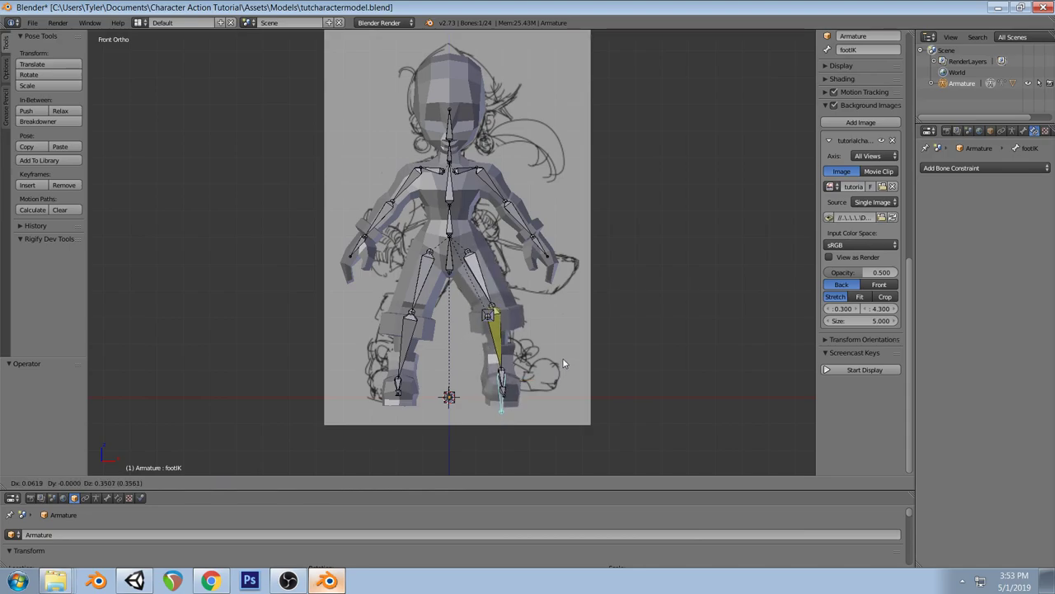
{"action": "left_click", "coordinate": [520, 327]}
{"action": "right_click", "coordinate": [488, 316]}
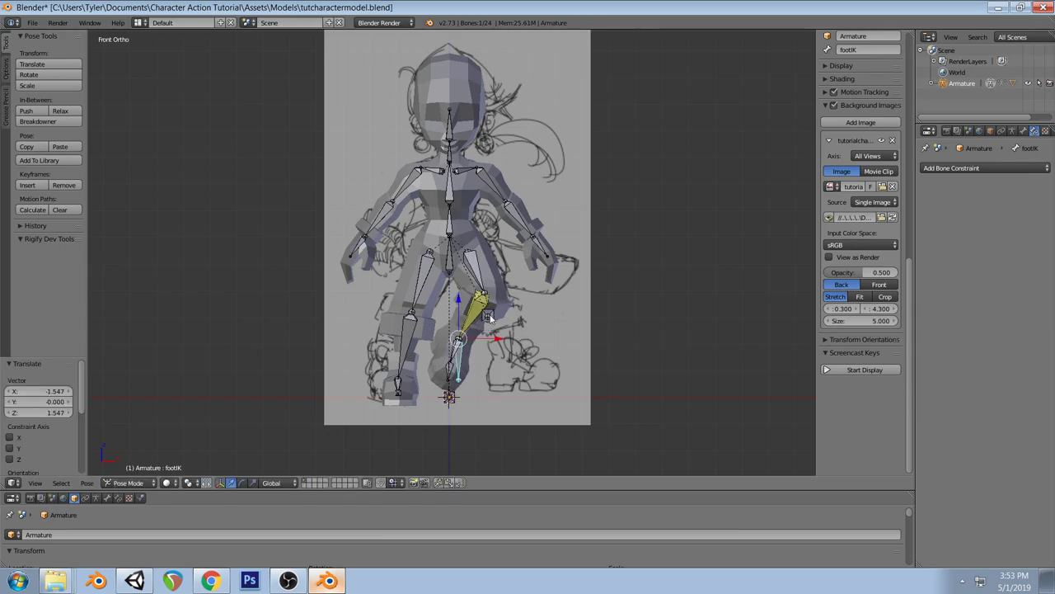
{"action": "key", "text": "g"}
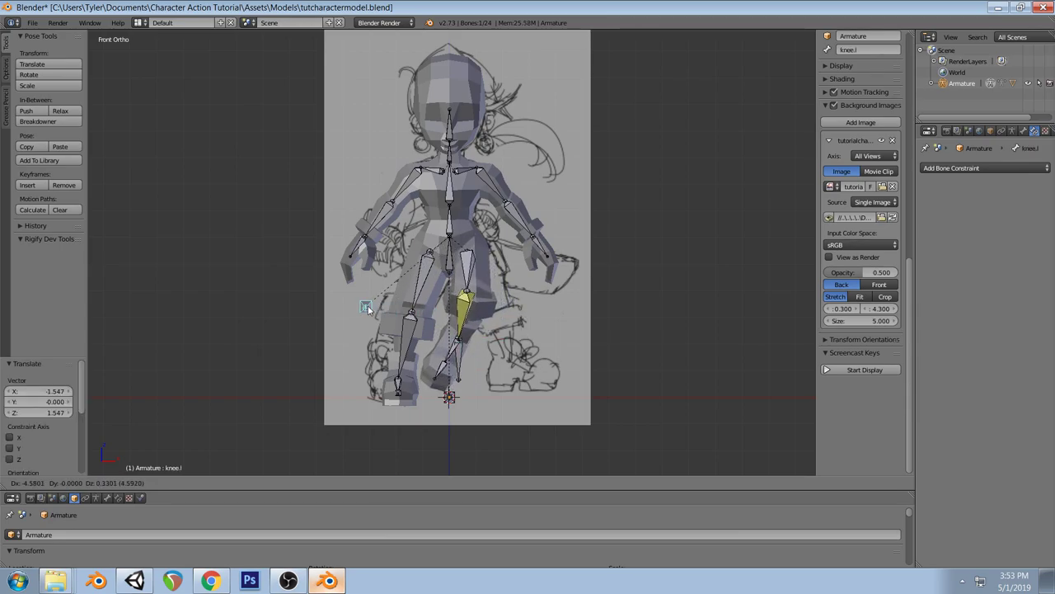
{"action": "left_click", "coordinate": [368, 308]}
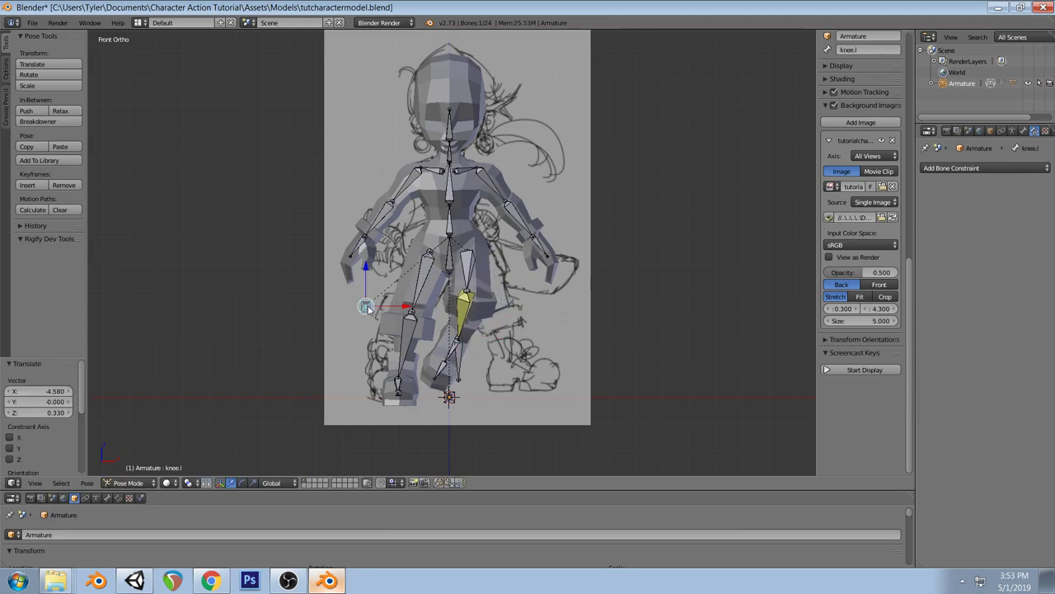
Move the footIK bone 1.093 in X and 0.021 in Z, and rotate the foot.l bone -33.088° from the side
{"action": "right_click", "coordinate": [456, 360]}
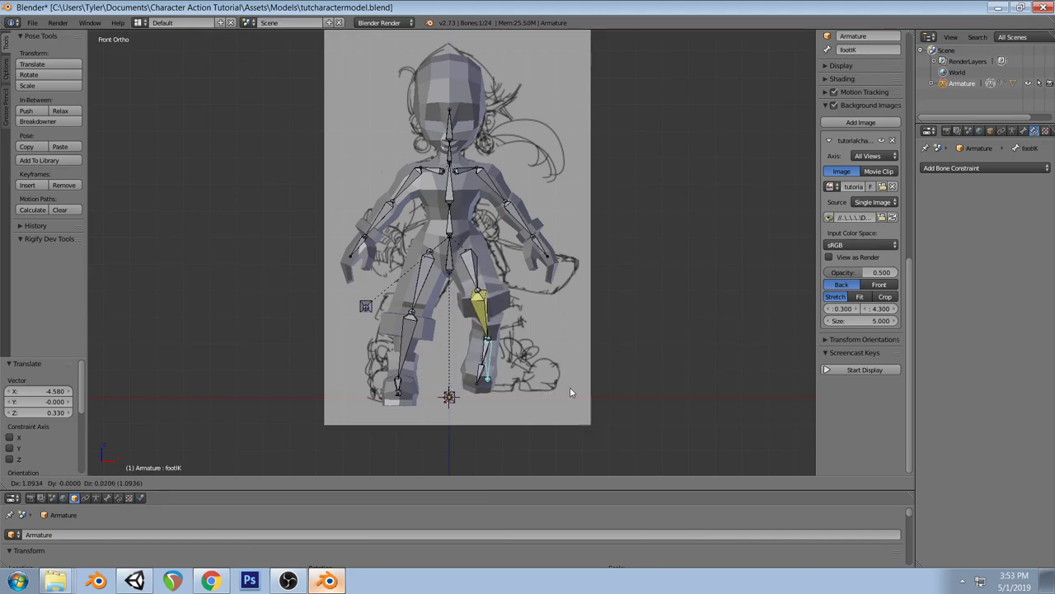
{"action": "left_click", "coordinate": [570, 387]}
{"action": "right_click", "coordinate": [486, 352]}
{"action": "key", "text": "r"}
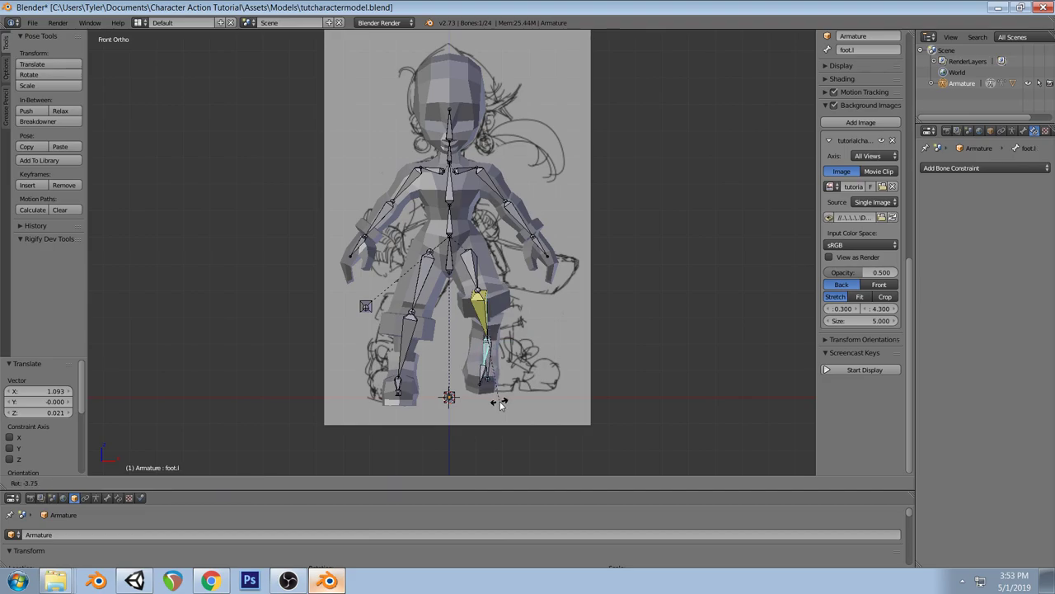
{"action": "left_click", "coordinate": [507, 381]}
{"action": "mouse_move", "coordinate": [507, 381]}
{"action": "middle_mouse_down"}
{"action": "mouse_move", "coordinate": [545, 383]}
{"action": "mouse_move", "coordinate": [568, 403]}
{"action": "mouse_move", "coordinate": [521, 396]}
{"action": "middle_mouse_up"}
{"action": "key", "text": "r"}
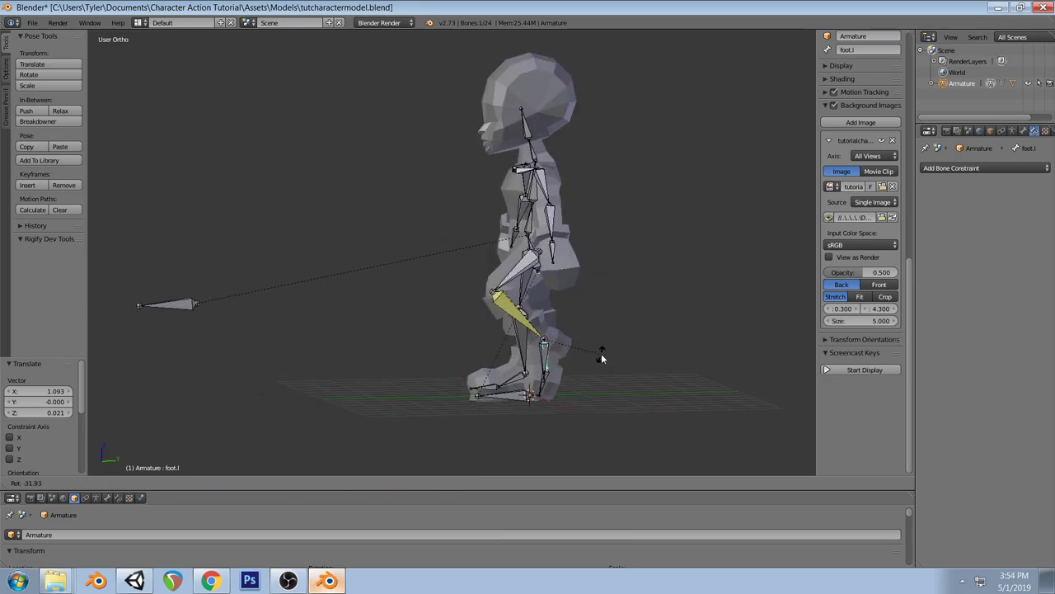
{"action": "left_click", "coordinate": [603, 356]}
Rotate the foot.l bone another 30.28° from near the front, and adjust it with trackball rotation
{"action": "mouse_move", "coordinate": [603, 355]}
{"action": "middle_mouse_down"}
{"action": "mouse_move", "coordinate": [552, 384]}
{"action": "mouse_move", "coordinate": [624, 357]}
{"action": "middle_mouse_up"}
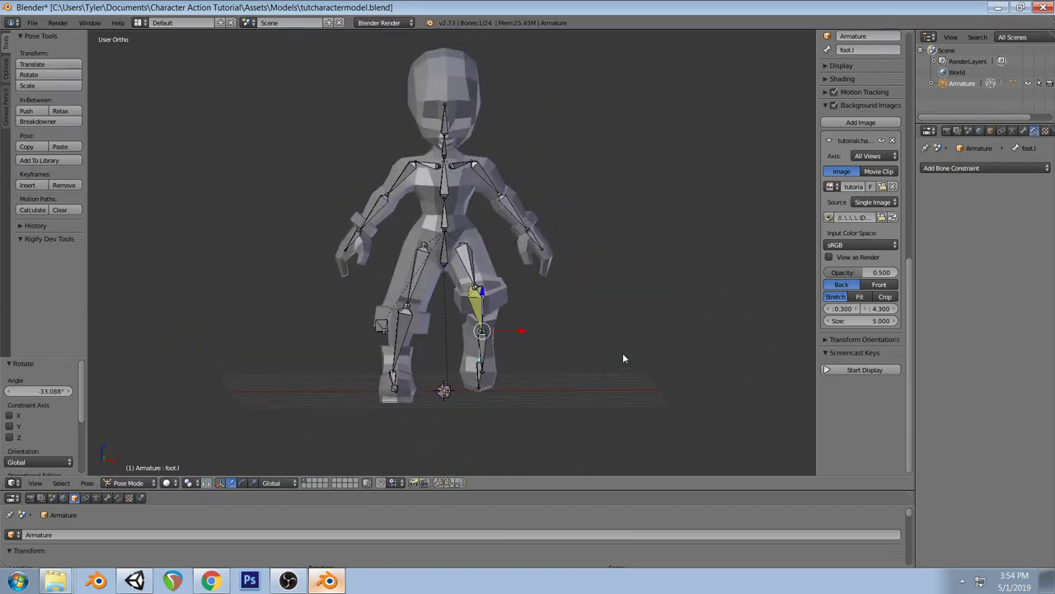
{"action": "key", "text": "r"}
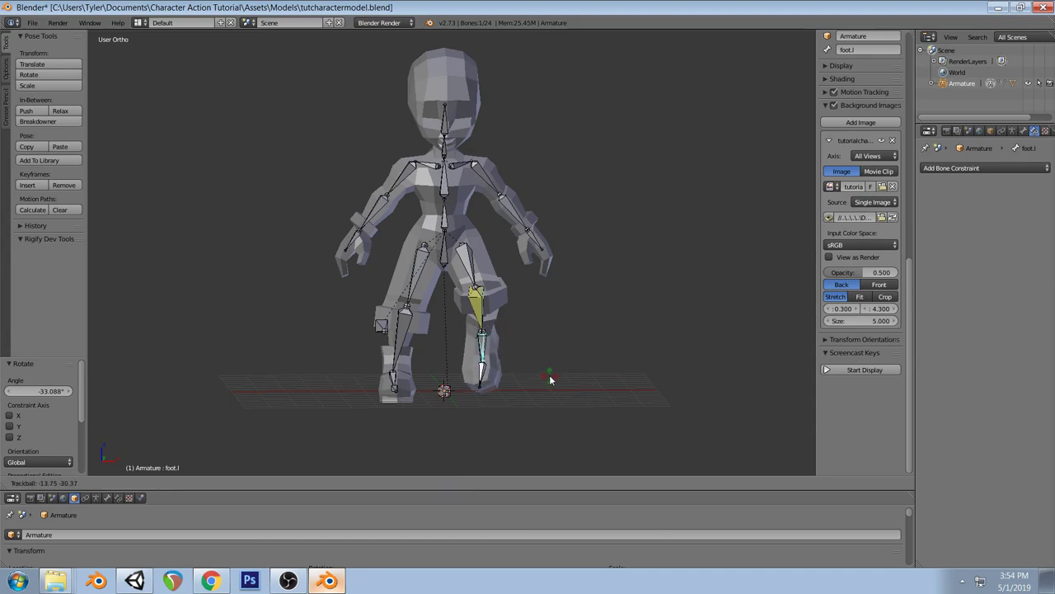
{"action": "key", "text": "r"}
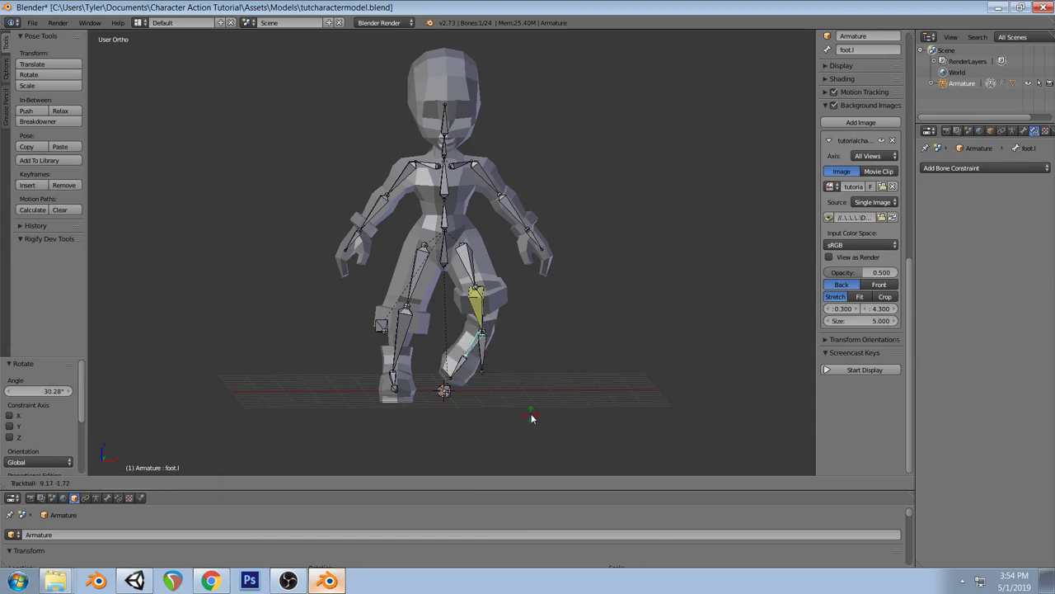
{"action": "left_click", "coordinate": [544, 426]}
Select the toe.l bone and test rotating it in an angled view
{"action": "middle_click_drag", "start_coordinate": [543, 427], "coordinate": [585, 441]}
{"action": "right_click", "coordinate": [533, 387]}
{"action": "key", "text": "r"}
{"action": "left_click", "coordinate": [560, 428]}
Clear the pose transforms of all bones, deselect them, and return to the front view in Pose Mode
{"action": "key", "text": "a"}
{"action": "key", "text": "alt+r"}
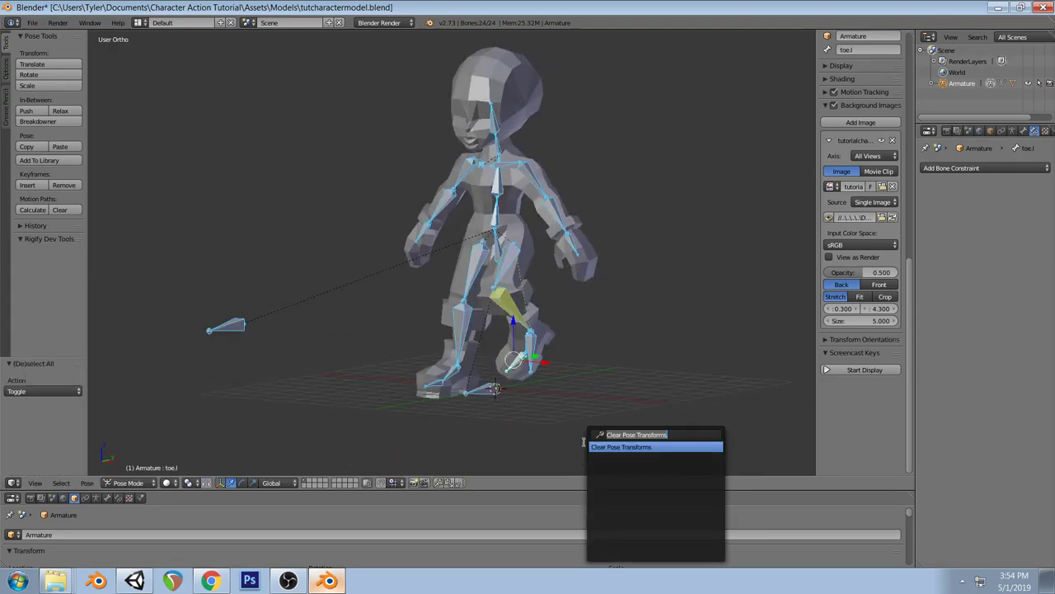
{"action": "left_click", "coordinate": [585, 441]}
{"action": "key", "text": "a"}
{"action": "key", "text": "KP_1"}
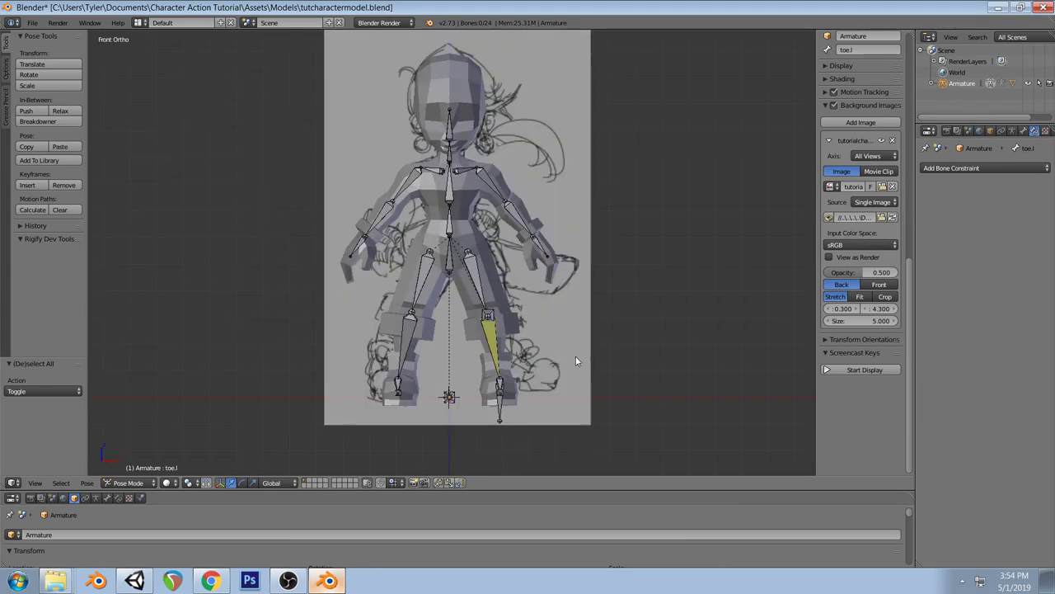
{"action": "key", "text": "Tab"}
{"action": "key", "text": "Tab"}
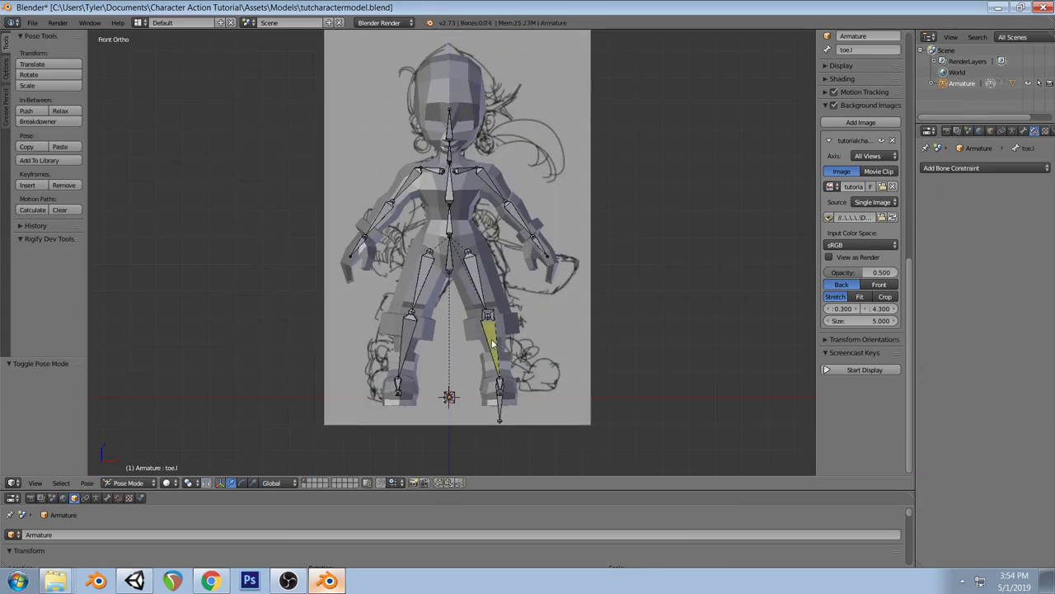
In Edit Mode, select the footIK and knee.l bones and duplicate them in place
{"action": "middle_click_drag", "start_coordinate": [499, 316], "coordinate": [541, 344]}
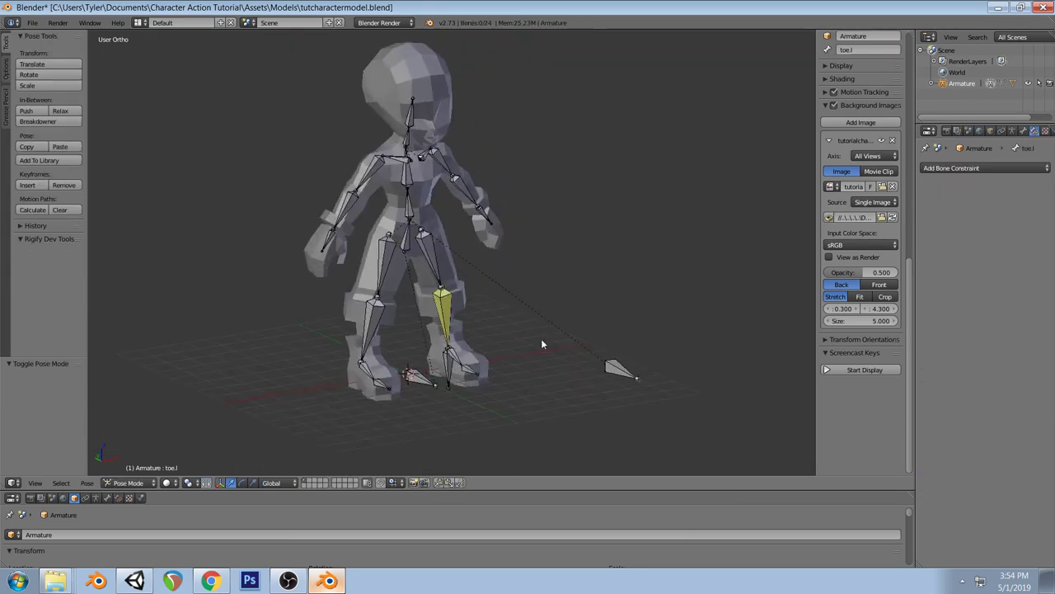
{"action": "key", "text": "Tab"}
{"action": "right_click", "coordinate": [446, 369]}
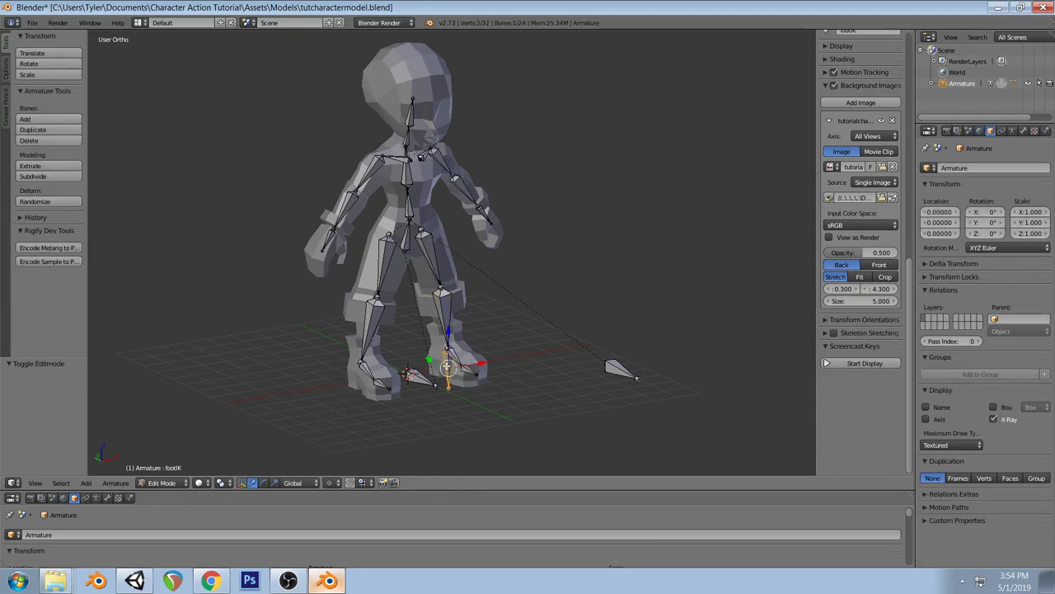
{"action": "right_click", "coordinate": [609, 370]}
{"action": "right_click", "coordinate": [450, 367]}
{"action": "right_click", "coordinate": [611, 369]}
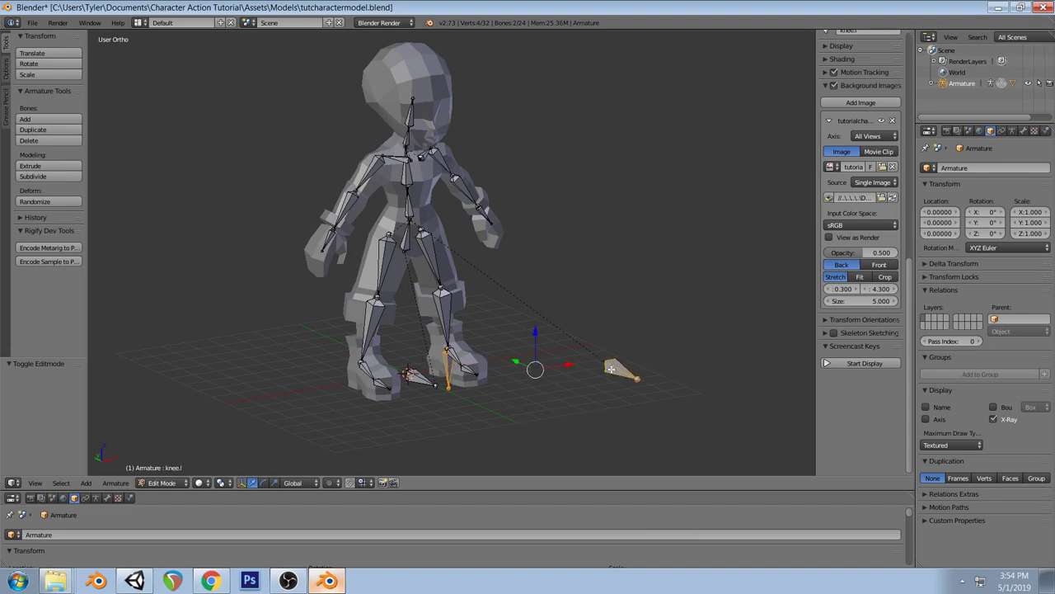
{"action": "key", "text": "shift+d"}
{"action": "right_click", "coordinate": [630, 383]}
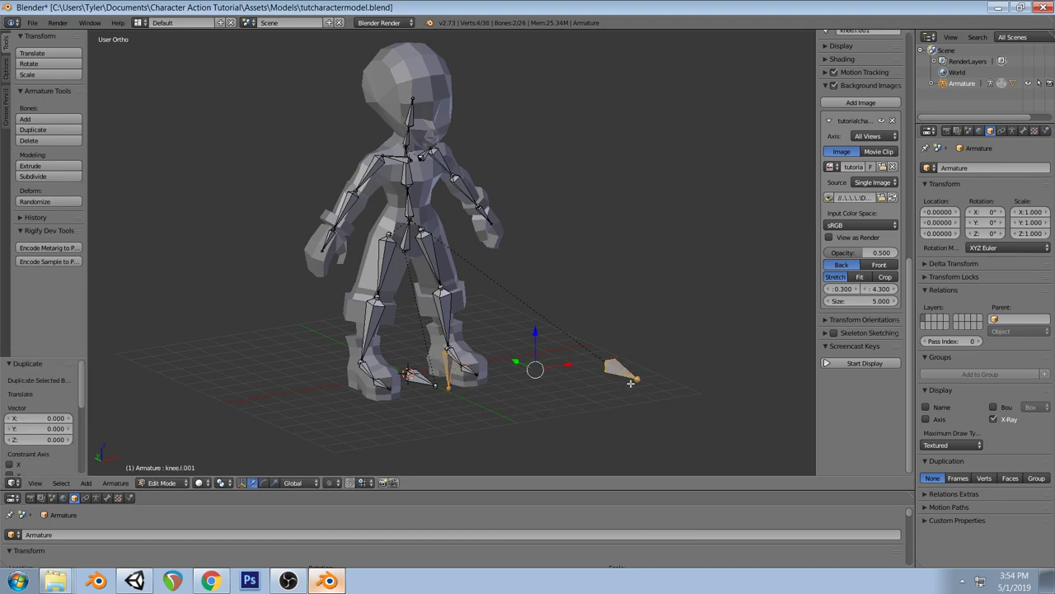
{"action": "key", "text": "KP_1"}
{"action": "key", "text": "g"}
{"action": "key", "text": "x"}
{"action": "key", "text": "3"}
{"action": "key", "text": "s"}
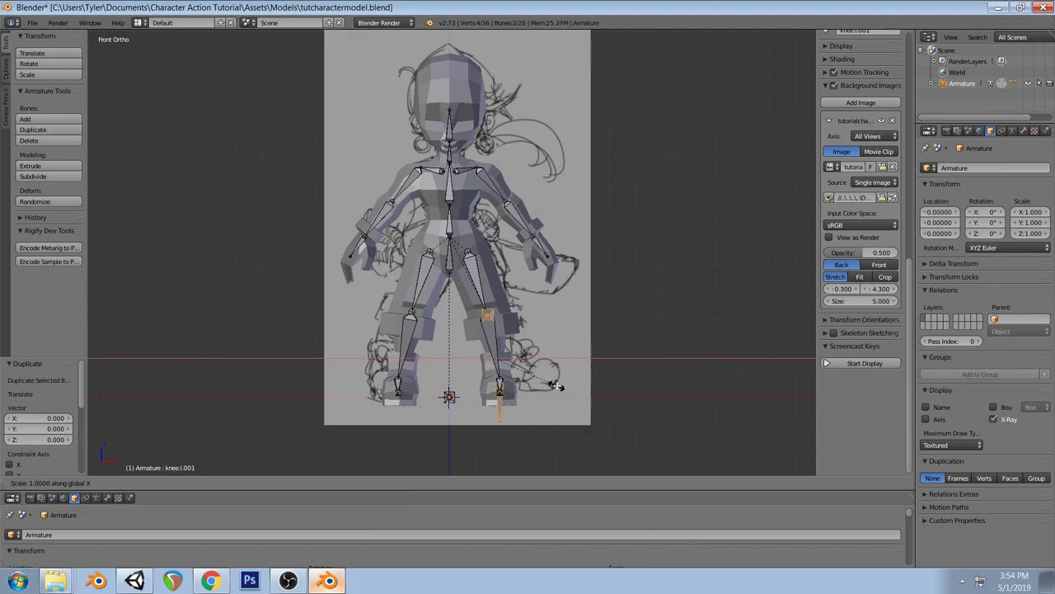
{"action": "key", "text": "Escape"}
Mirror the duplicated bones along the global X axis, move them about -3.38 along X onto the right leg, and deselect all
{"action": "left_click", "coordinate": [115, 483]}
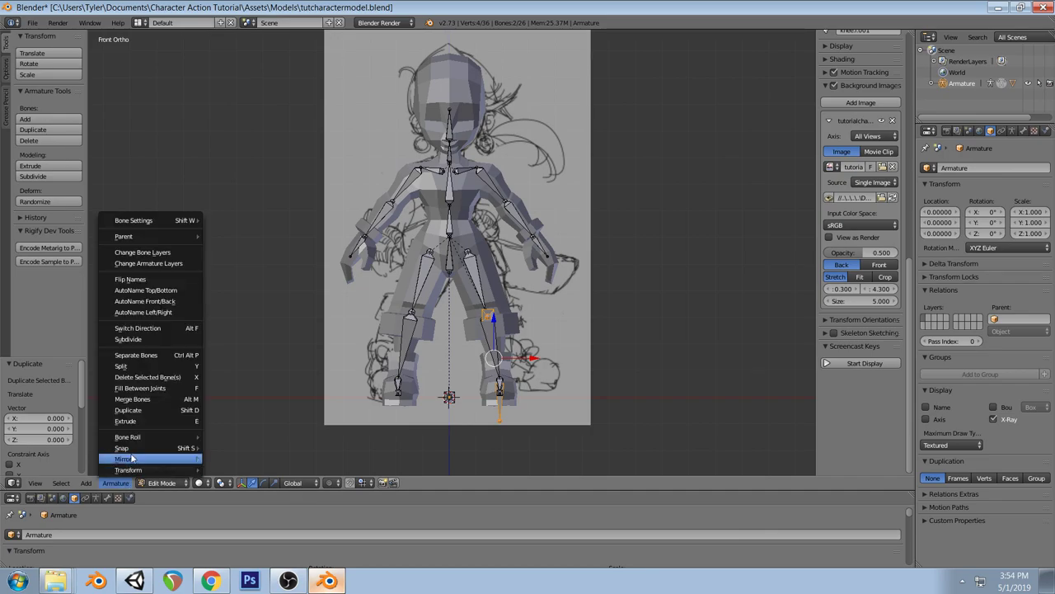
{"action": "mouse_move", "coordinate": [130, 459]}
{"action": "left_click", "coordinate": [246, 388]}
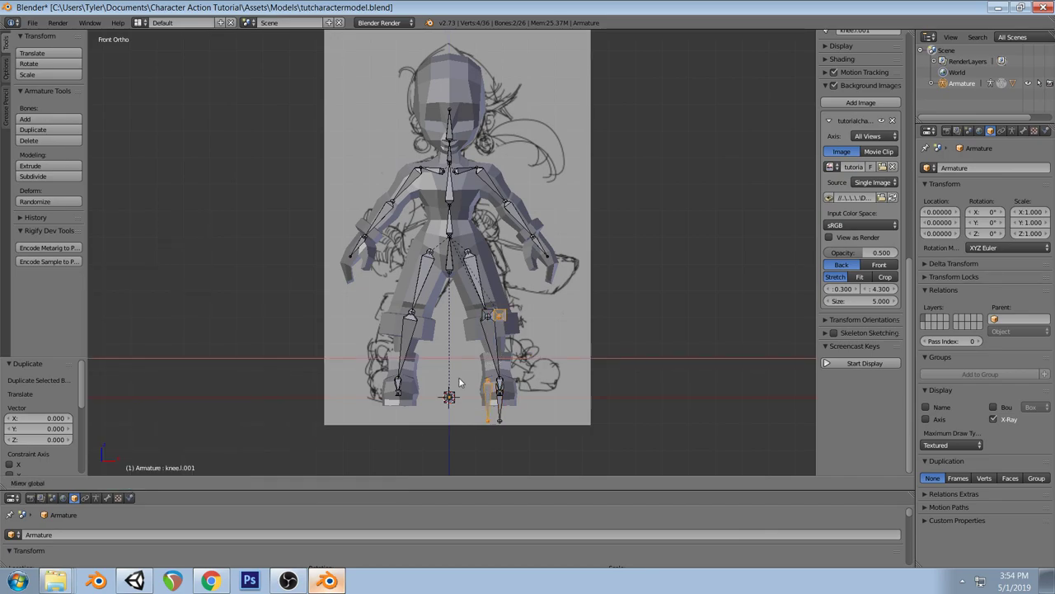
{"action": "left_click", "coordinate": [459, 382]}
{"action": "key", "text": "g"}
{"action": "key", "text": "x"}
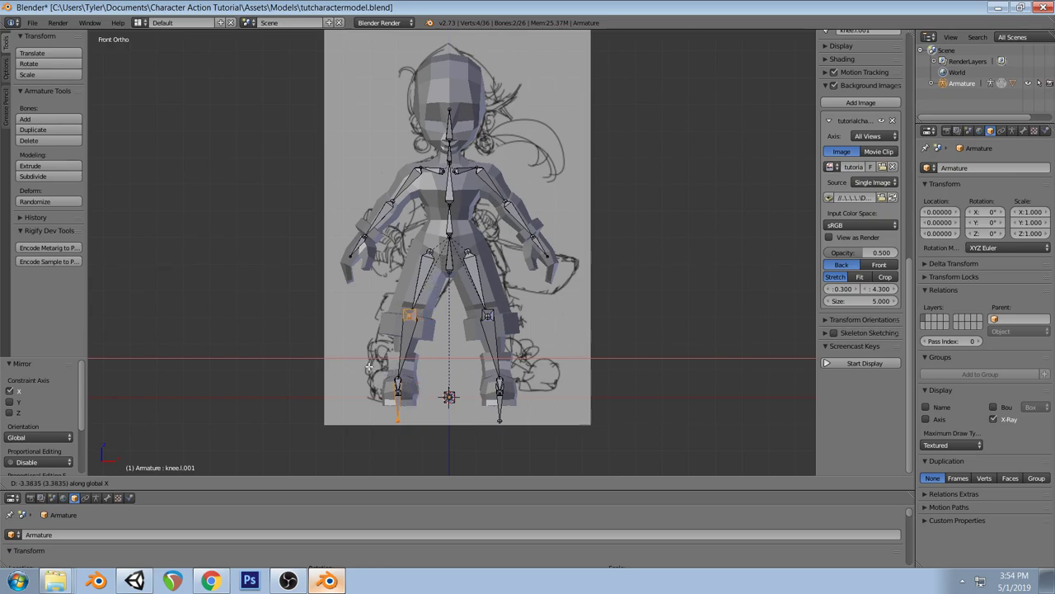
{"action": "left_click", "coordinate": [370, 368]}
{"action": "key", "text": "a"}
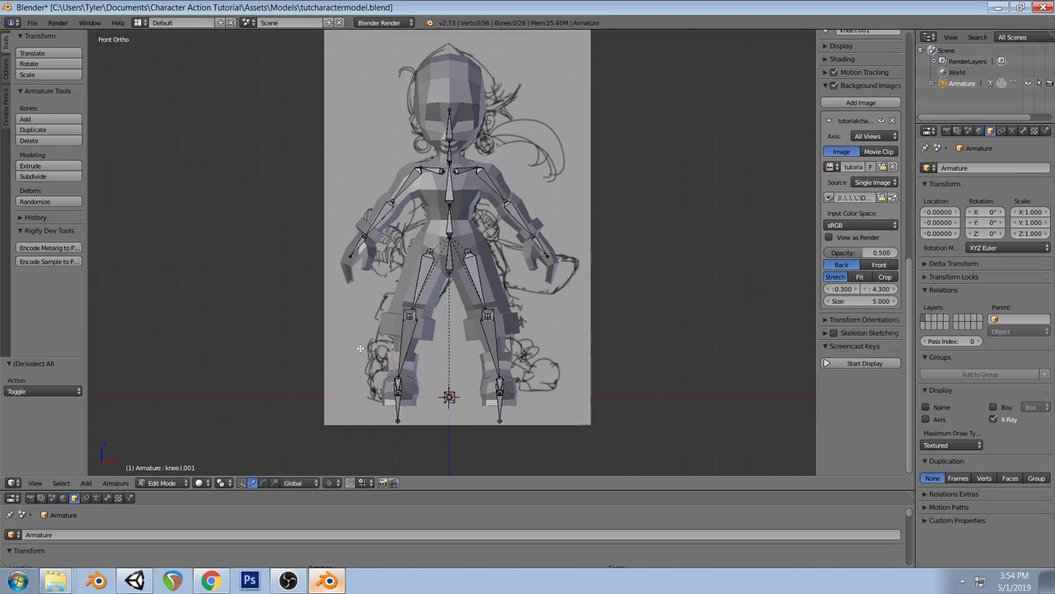
Select the two mirrored bones on the right leg and flip their names
{"action": "right_click", "coordinate": [407, 316]}
{"action": "key", "text": "space"}
{"action": "type", "text": "flip n"}
{"action": "key", "text": "Return"}
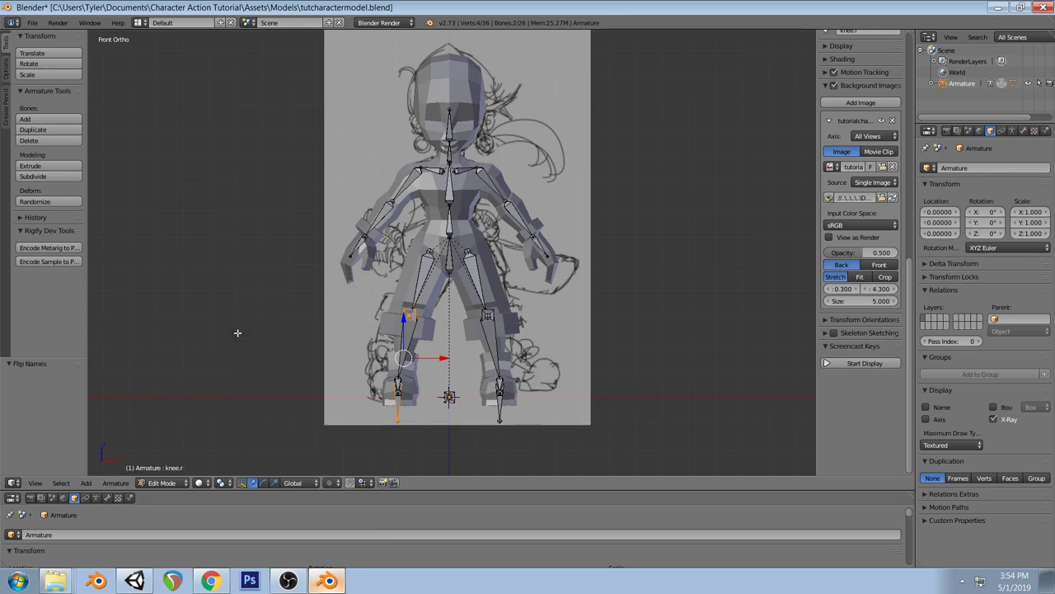
Rename the left foot control bone footIK.l and its mirrored copy footIK.r, and check the names of the root and right knee bones
{"action": "right_click", "coordinate": [399, 412]}
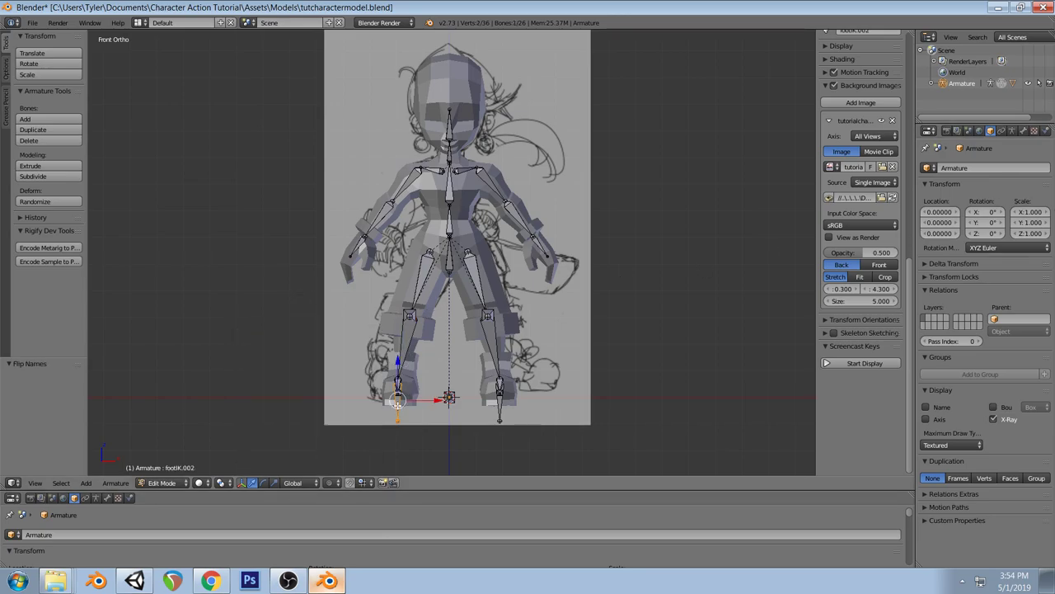
{"action": "middle_click_drag", "start_coordinate": [505, 338], "coordinate": [480, 339]}
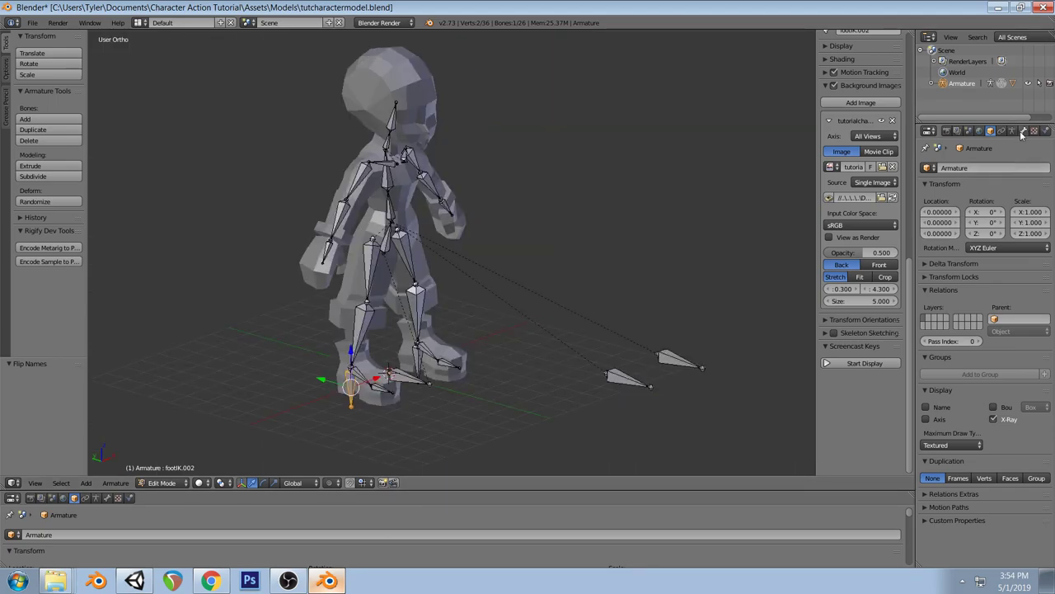
{"action": "left_click", "coordinate": [1022, 132]}
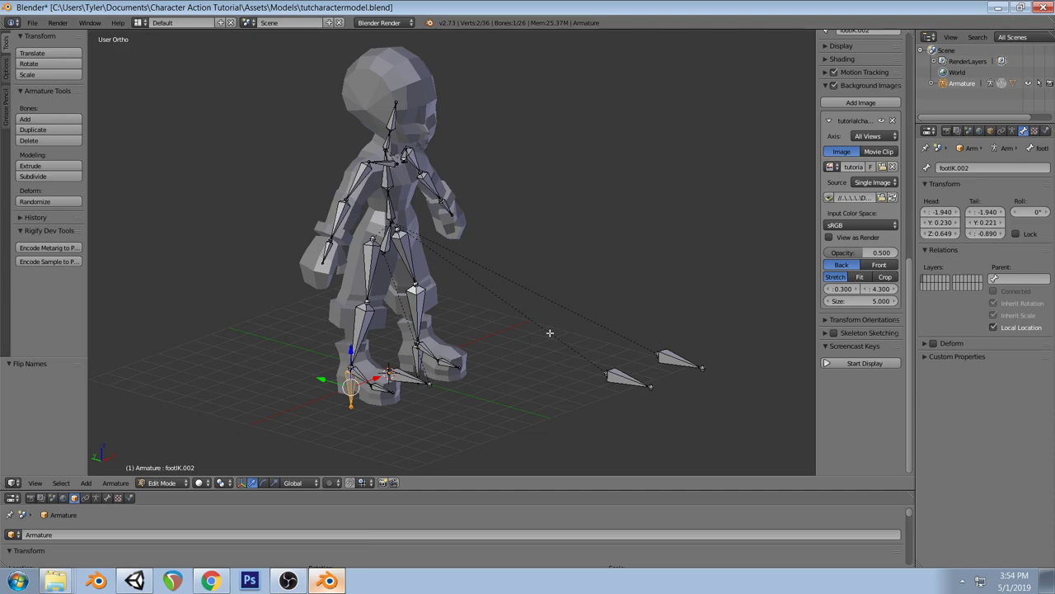
{"action": "right_click", "coordinate": [419, 356]}
{"action": "left_click", "coordinate": [991, 167]}
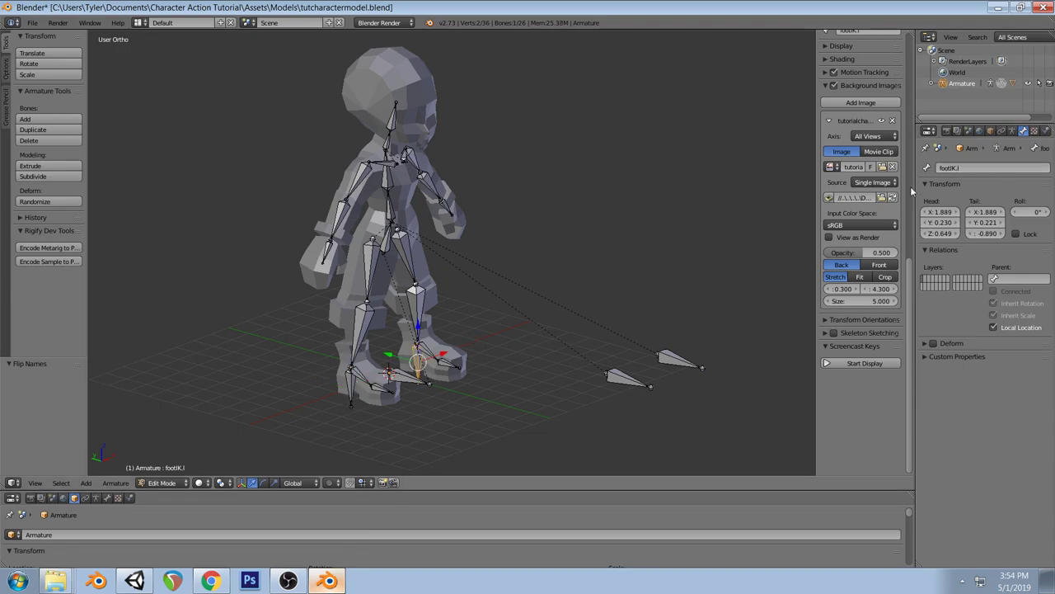
{"action": "right_click", "coordinate": [350, 394]}
{"action": "left_click", "coordinate": [988, 168]}
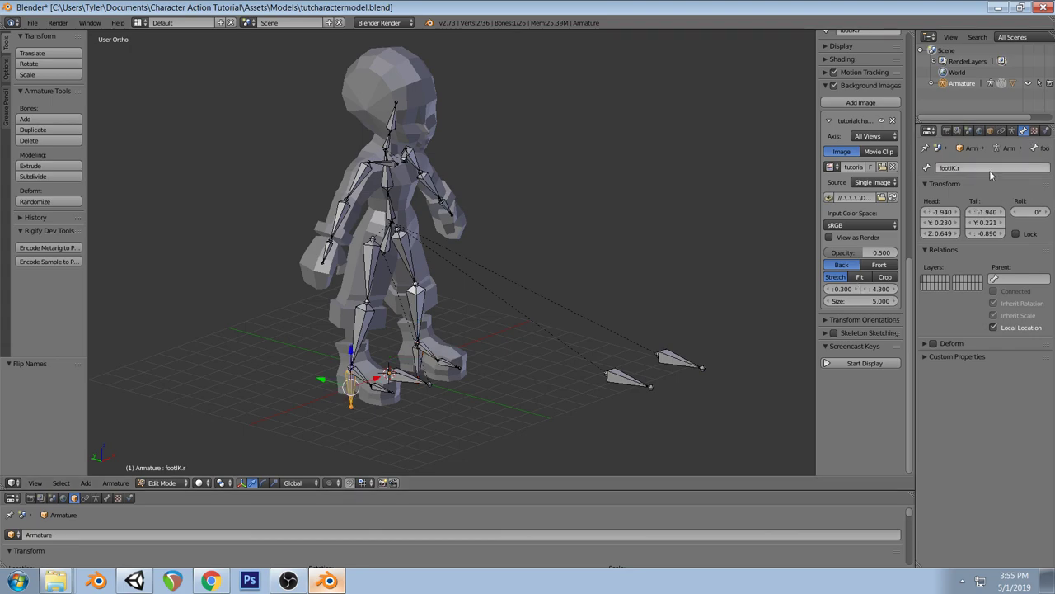
{"action": "right_click", "coordinate": [405, 379]}
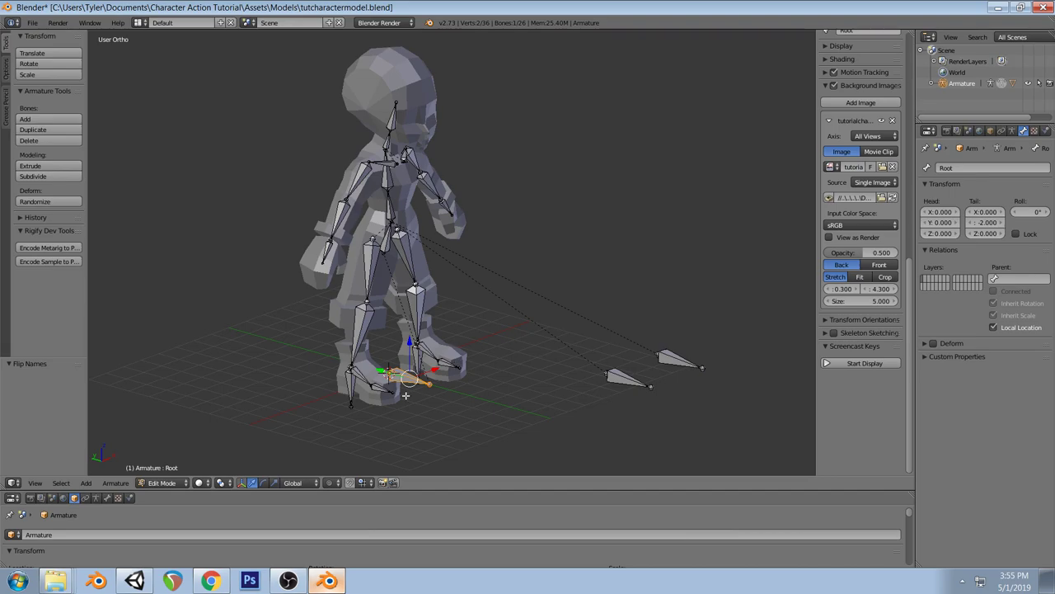
{"action": "right_click", "coordinate": [630, 381]}
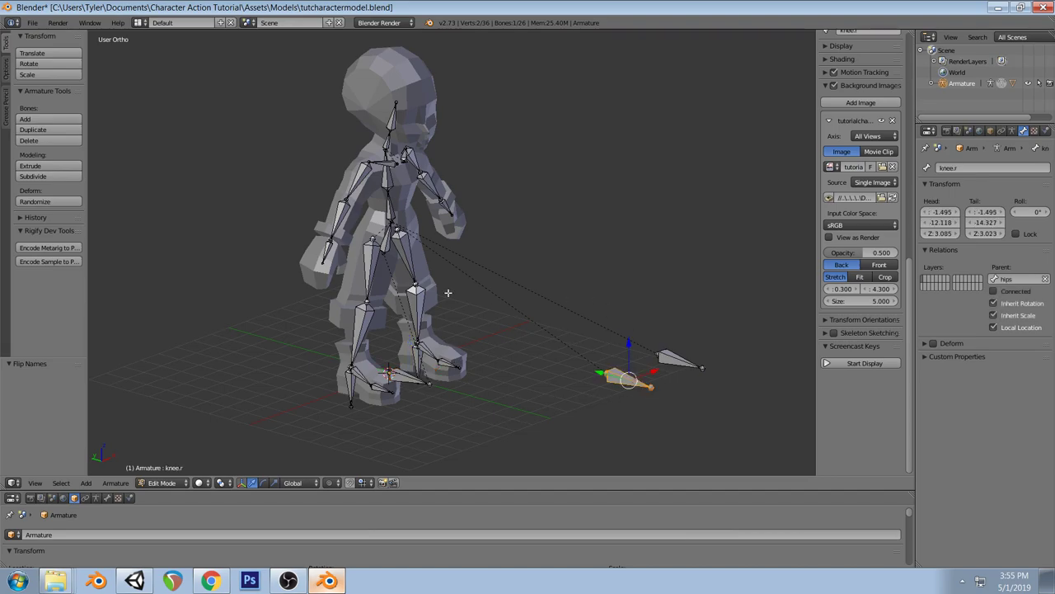
In Pose Mode, add an Inverse Kinematics constraint to the ankle.r bone with Armature as its target
{"action": "key", "text": "KP_1"}
{"action": "key", "text": "ctrl+Tab"}
{"action": "middle_click_drag", "start_coordinate": [449, 321], "coordinate": [414, 339]}
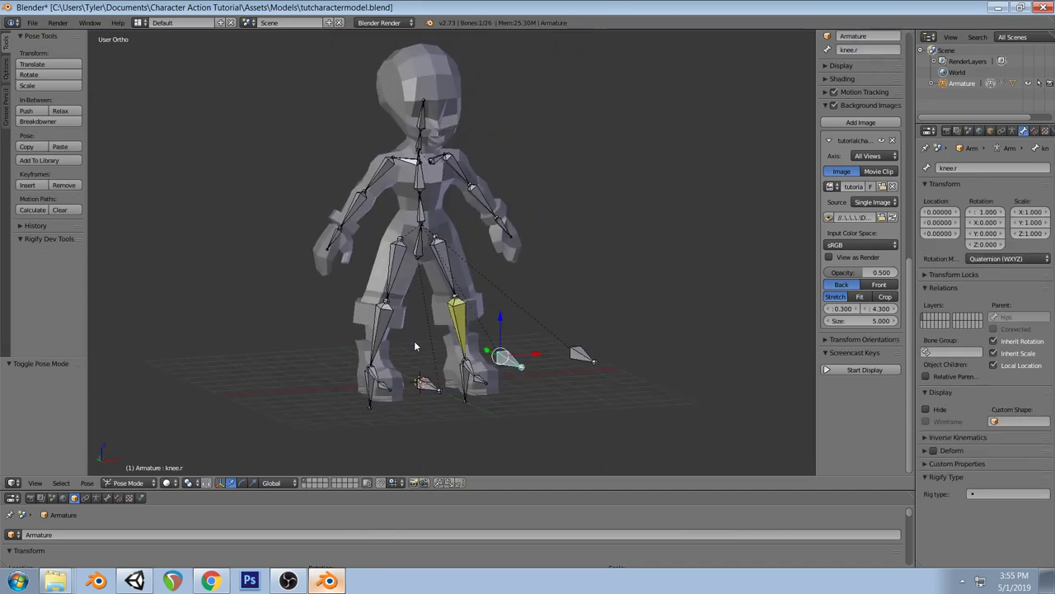
{"action": "right_click", "coordinate": [385, 326]}
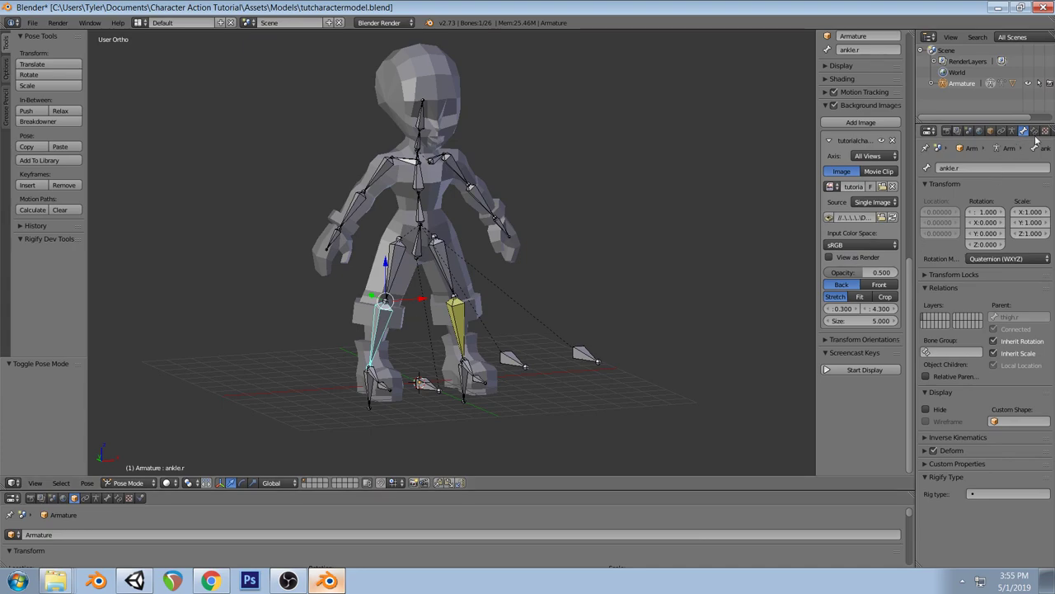
{"action": "left_click", "coordinate": [1036, 132]}
{"action": "left_click", "coordinate": [981, 168]}
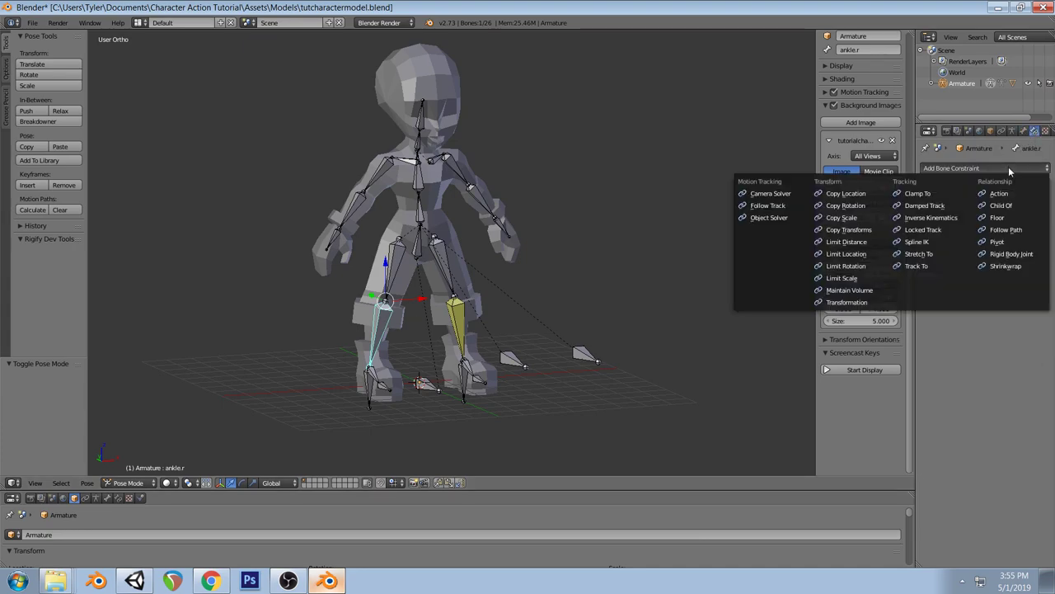
{"action": "left_click", "coordinate": [948, 218]}
{"action": "left_click", "coordinate": [1010, 209]}
{"action": "left_click", "coordinate": [938, 225]}
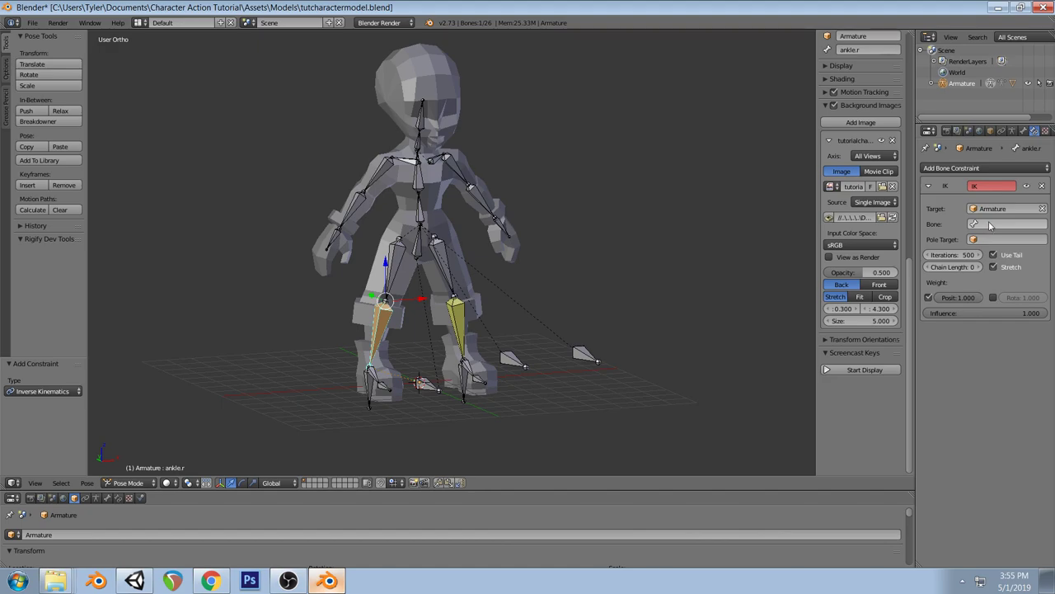
Set footIK.r as the target bone of the ankle.r IK constraint
{"action": "left_click", "coordinate": [988, 223]}
{"action": "type", "text": "foo"}
{"action": "key", "text": "Down"}
{"action": "key", "text": "Down"}
{"action": "key", "text": "Down"}
{"action": "key", "text": "Return"}
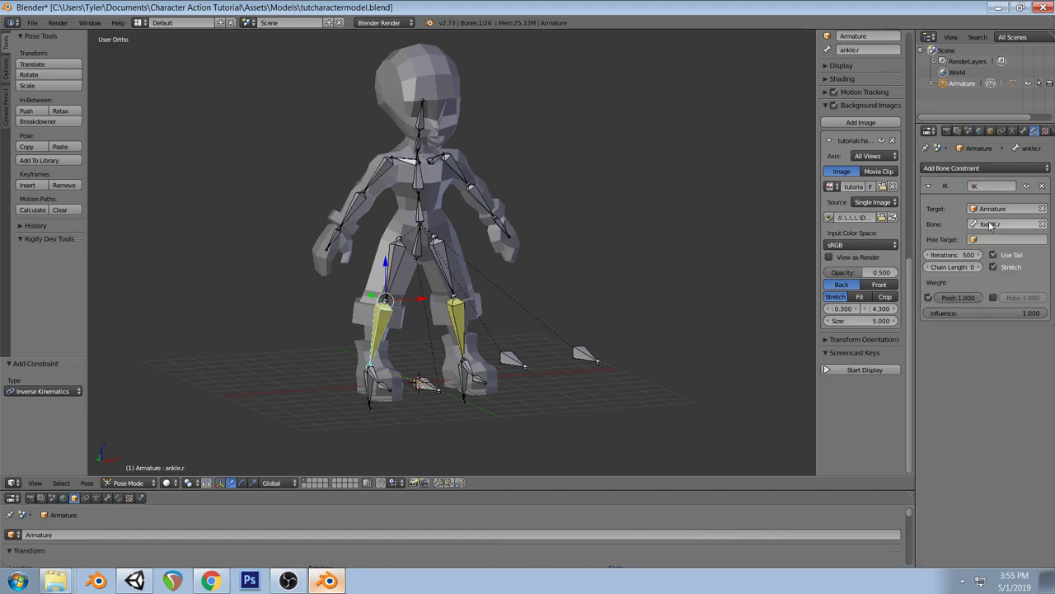
Set the constraint's pole target to Armature with knee.r as the pole bone
{"action": "left_click", "coordinate": [1001, 238]}
{"action": "left_click", "coordinate": [944, 256]}
{"action": "left_click", "coordinate": [989, 255]}
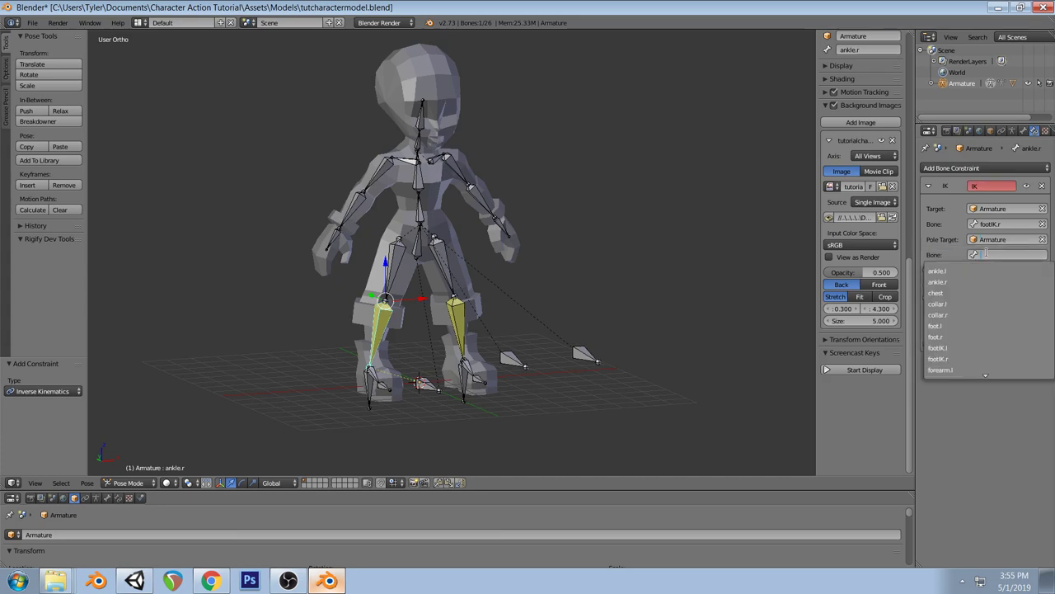
{"action": "type", "text": "kn"}
{"action": "key", "text": "Down"}
{"action": "key", "text": "Return"}
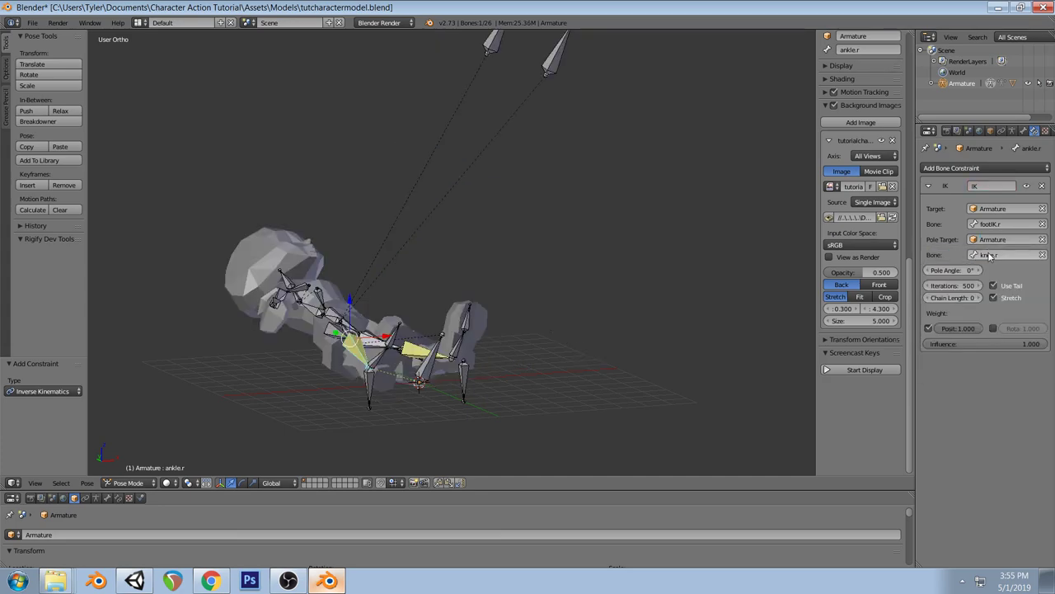
Set the ankle.r IK constraint's chain length to 2 and its pole angle to -90°
{"action": "left_click", "coordinate": [980, 297]}
{"action": "left_click", "coordinate": [980, 297]}
{"action": "key", "text": "KP_1"}
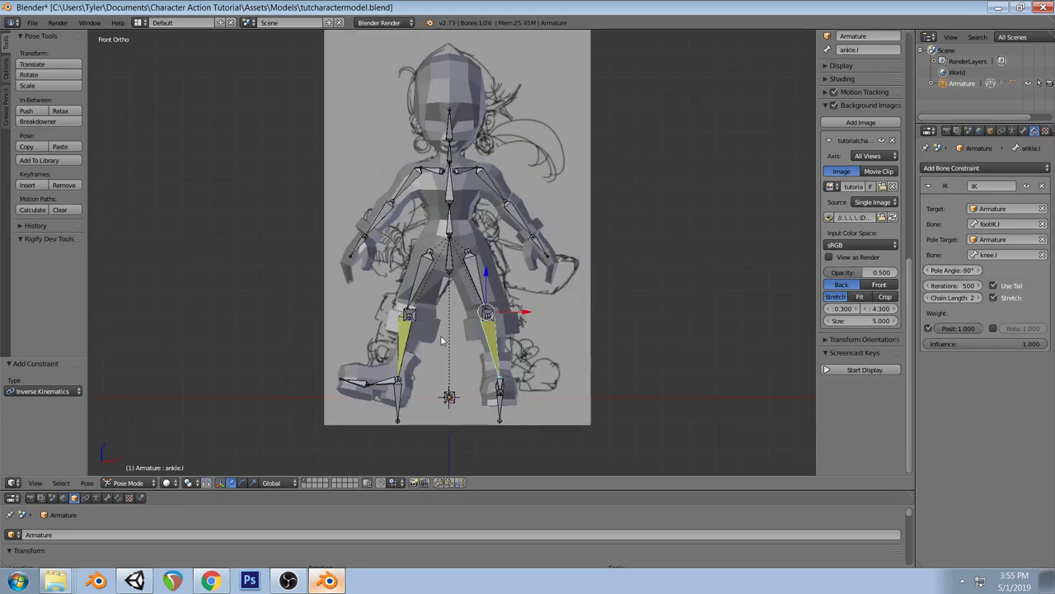
{"action": "left_click_drag", "start_coordinate": [942, 271], "coordinate": [874, 270]}
{"action": "left_click", "coordinate": [967, 269]}
{"action": "type", "text": "-90"}
{"action": "key", "text": "Return"}
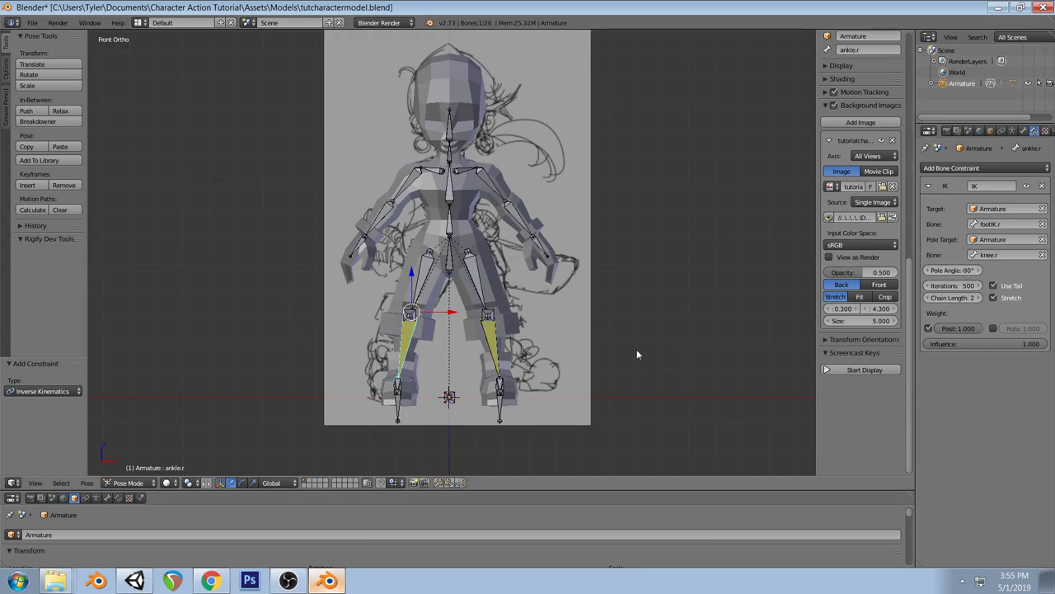
Deselect all bones and save the file, overwriting tutcharactermodel.blend
{"action": "middle_click_drag", "start_coordinate": [564, 310], "coordinate": [557, 284]}
{"action": "key", "text": "a"}
{"action": "key", "text": "ctrl+s"}
{"action": "left_click", "coordinate": [535, 281]}
Test the right leg by moving the footIK.r bone about 1.371 in X, 2.291 in Y and 5.079 in Z
{"action": "right_click", "coordinate": [360, 366]}
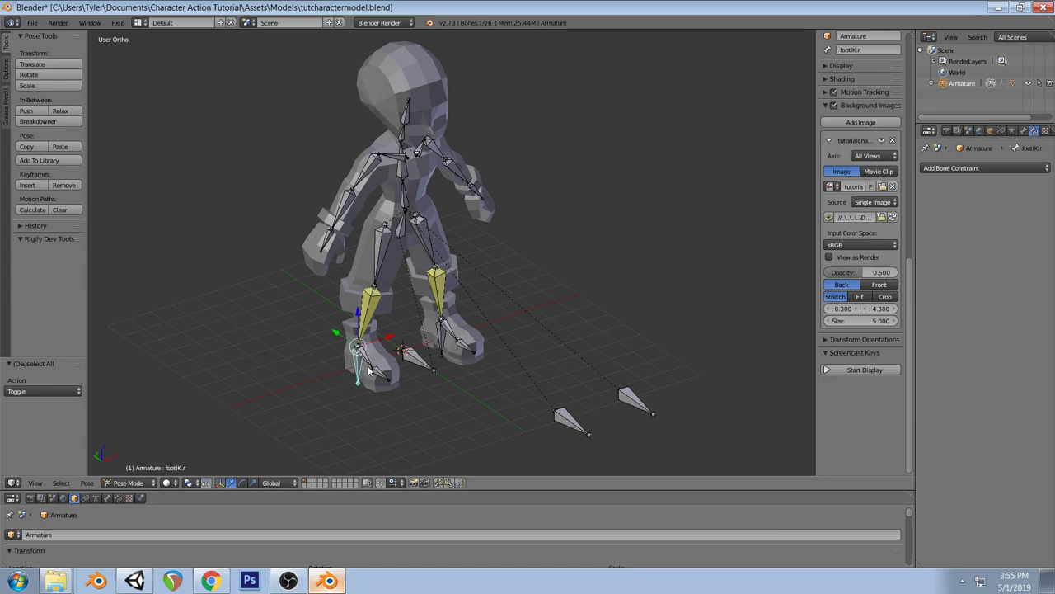
{"action": "key", "text": "g"}
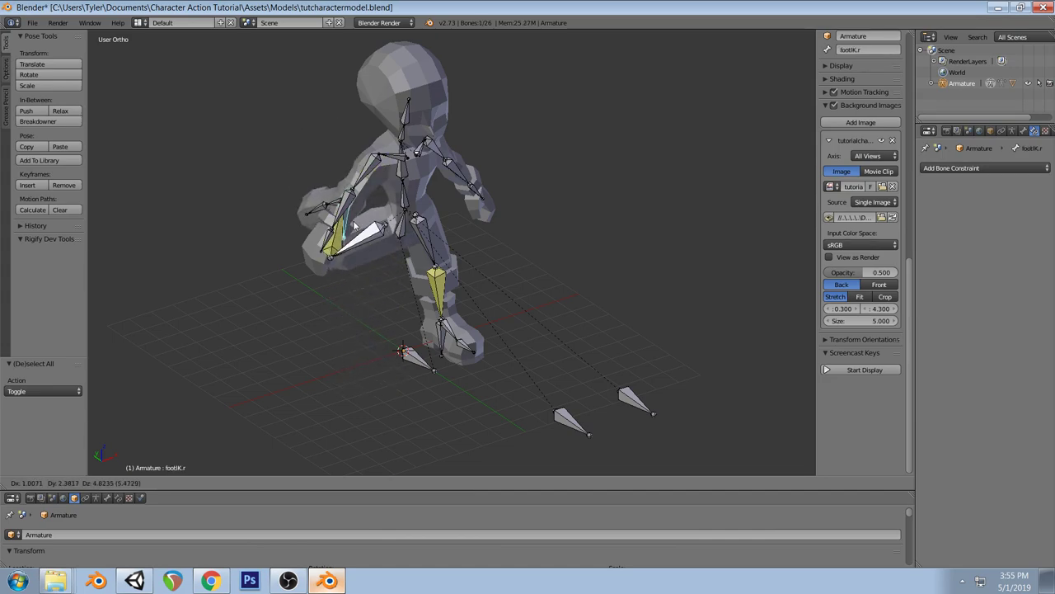
{"action": "left_click", "coordinate": [356, 217]}
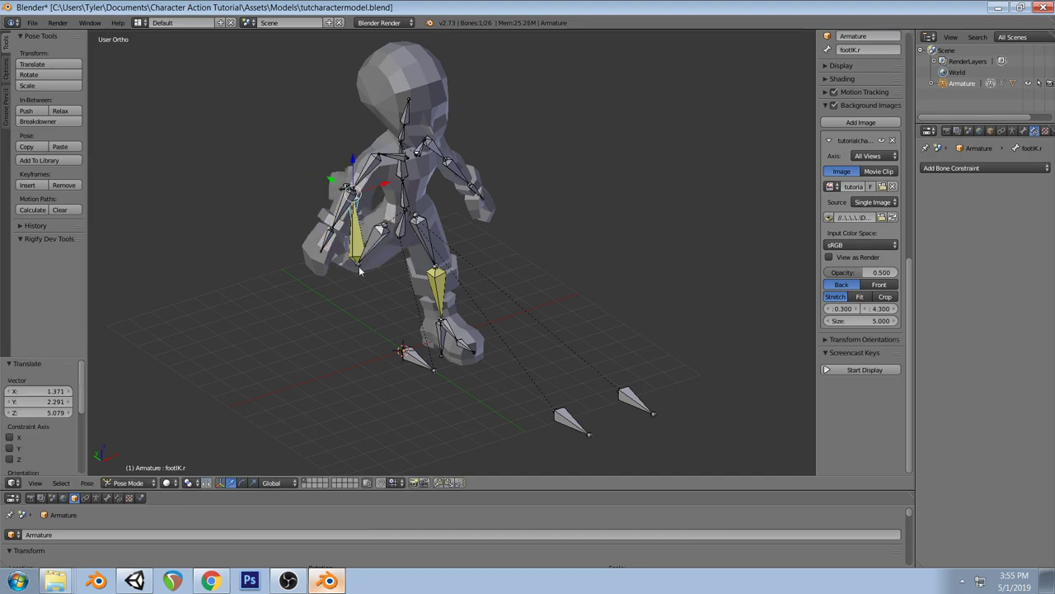
Move the knee.r bone about -1.580 in X, 7.284 in Y and -6.088 in Z, and inspect the leg's bend from several angles
{"action": "middle_click_drag", "start_coordinate": [462, 346], "coordinate": [554, 348]}
{"action": "right_click", "coordinate": [716, 270]}
{"action": "key", "text": "g"}
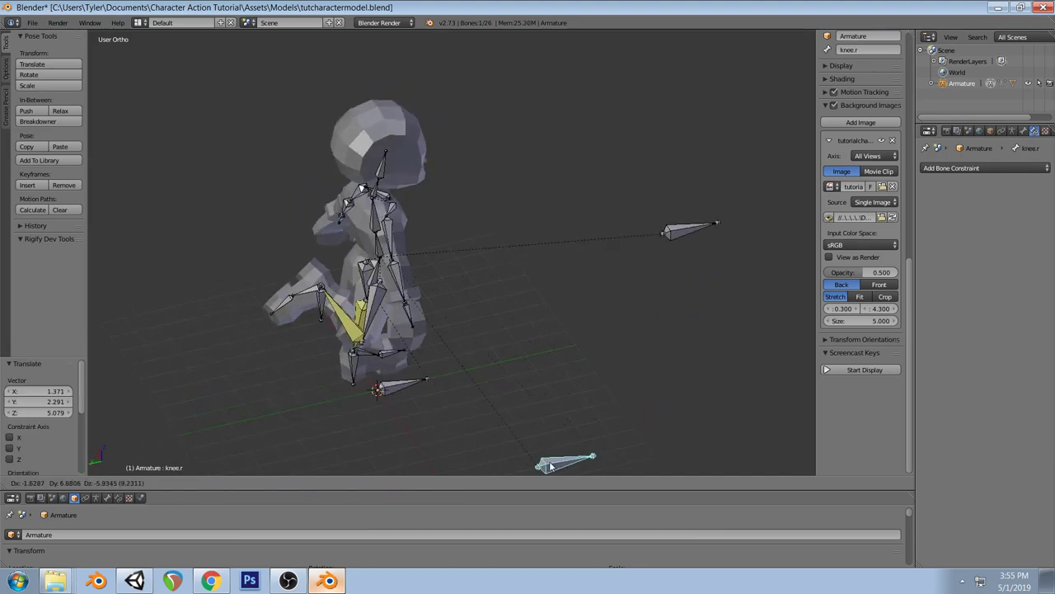
{"action": "left_click", "coordinate": [522, 375]}
{"action": "middle_click_drag", "start_coordinate": [523, 375], "coordinate": [528, 353]}
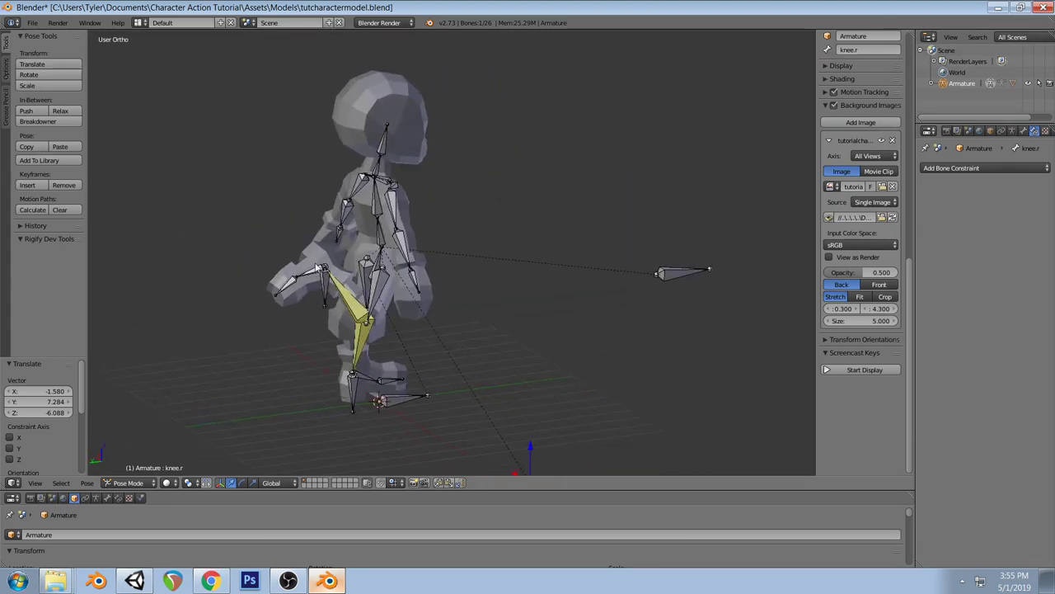
{"action": "middle_click_drag", "start_coordinate": [341, 299], "coordinate": [363, 324]}
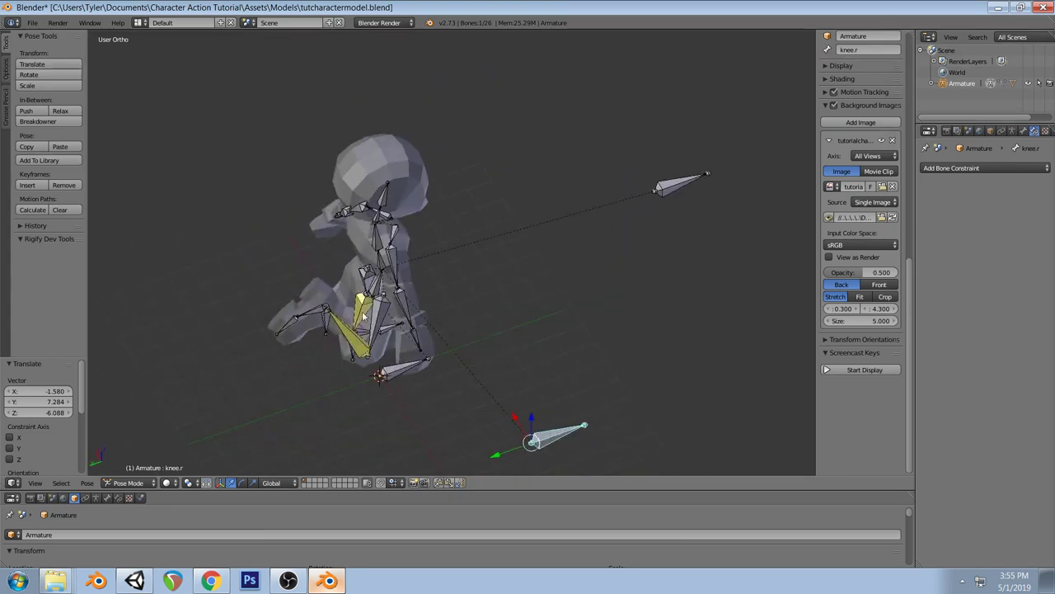
{"action": "middle_click_drag", "start_coordinate": [360, 282], "coordinate": [360, 305]}
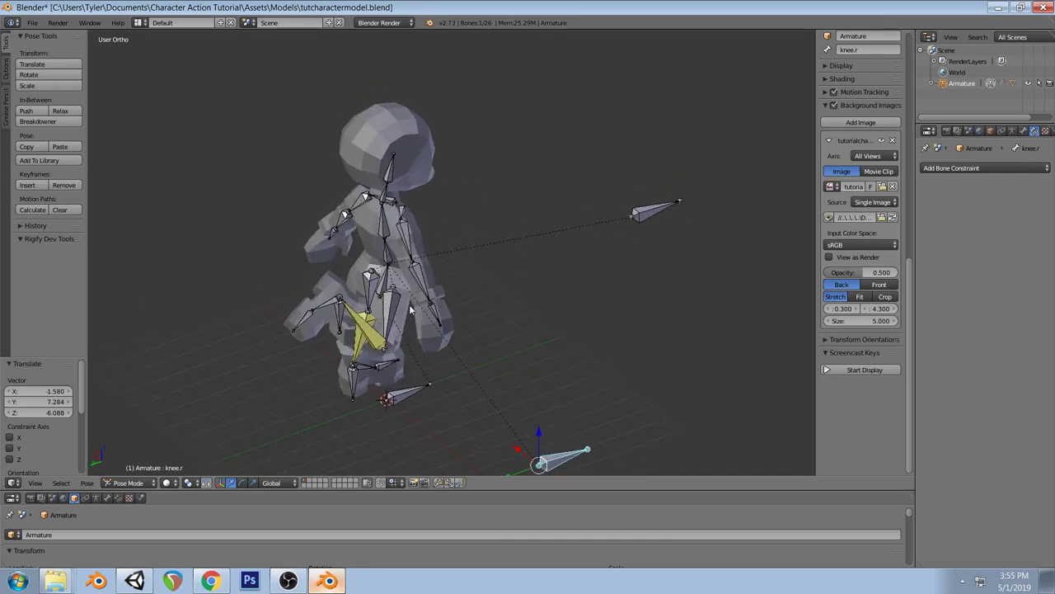
Undo the test moves of the knee.r and footIK.r bones
{"action": "key", "text": "ctrl+shift+z"}
{"action": "key", "text": "ctrl+shift+z"}
{"action": "key", "text": "ctrl+shift+z"}
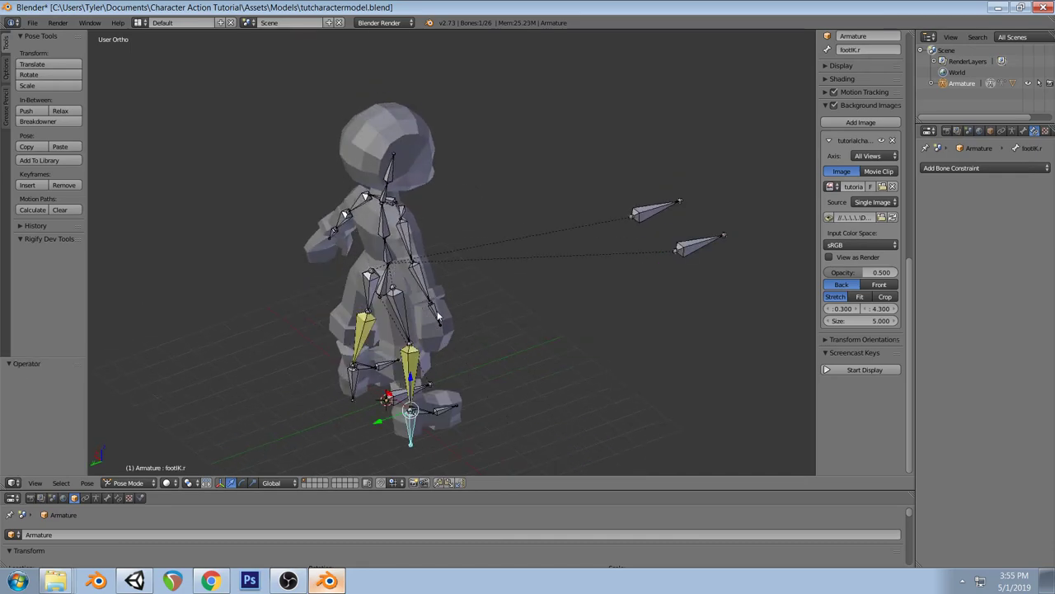
Return to the front view and save over the existing tutcharactermodel.blend file
{"action": "key", "text": "KP_1"}
{"action": "key", "text": "ctrl+s"}
{"action": "key", "text": "Return"}
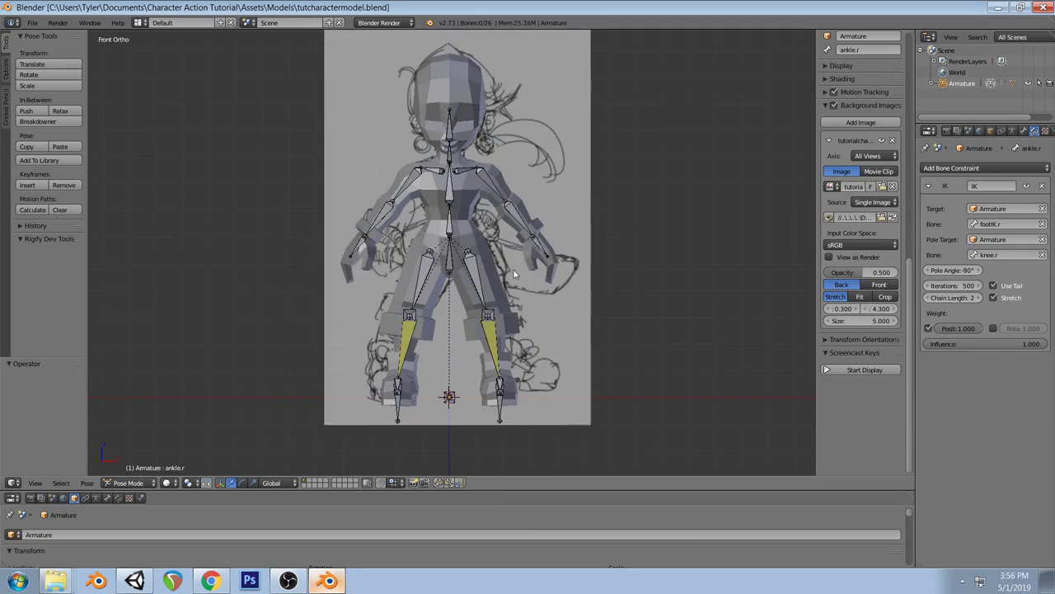
Check the stream chat in the web browser and return to the rig in Blender
{"action": "scroll", "coordinate": [513, 275], "scroll_direction": "up", "scroll_amount": 3}
{"action": "middle_click_drag", "start_coordinate": [513, 275], "coordinate": [512, 266]}
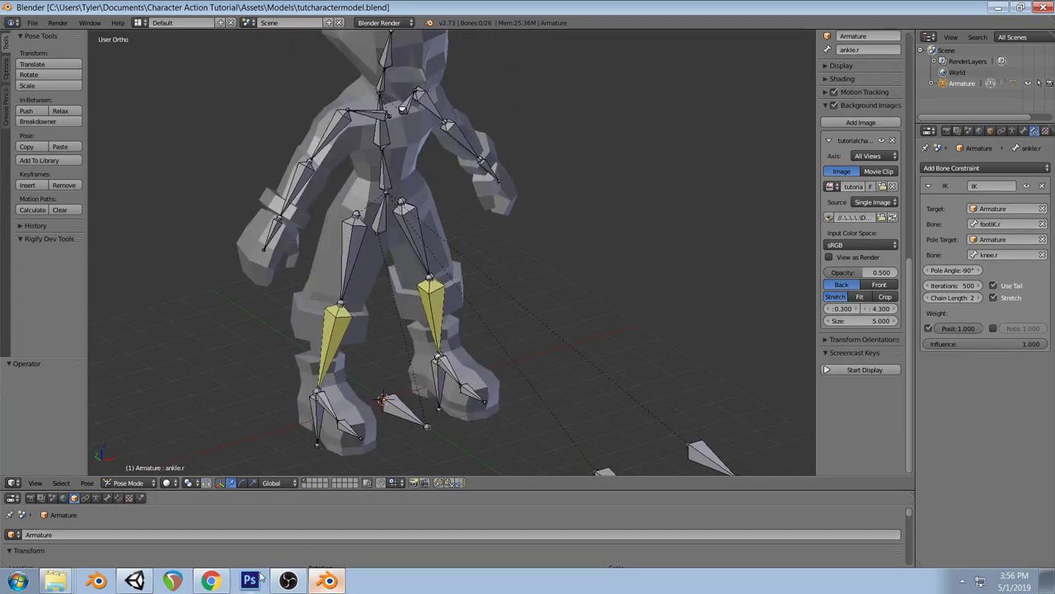
{"action": "left_click", "coordinate": [211, 581]}
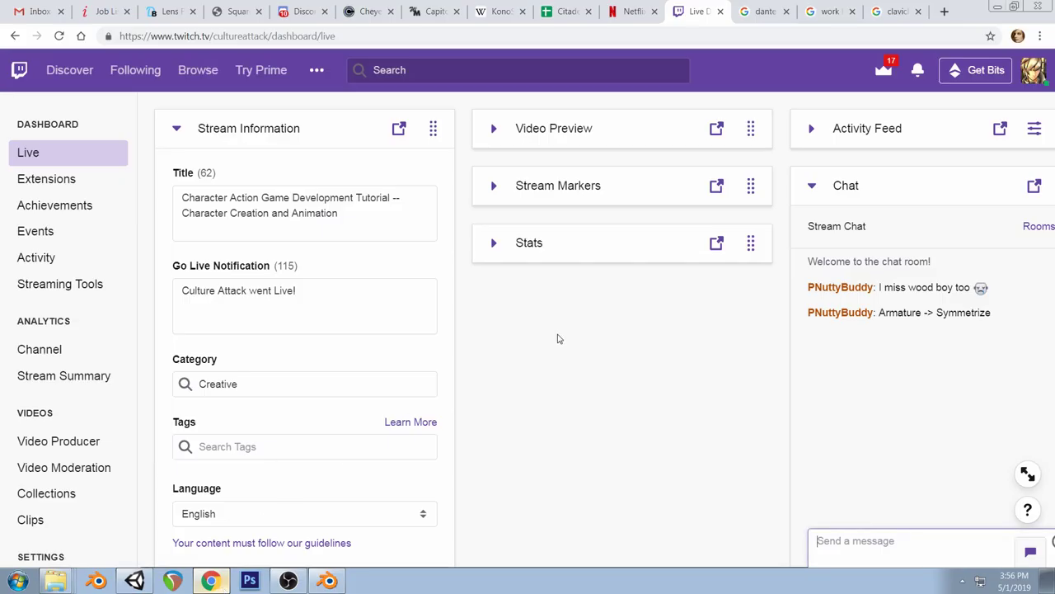
{"action": "left_click", "coordinate": [329, 580]}
{"action": "scroll", "coordinate": [514, 271], "scroll_direction": "down", "scroll_amount": 2}
In Edit Mode, duplicate the hand.l bone in place
{"action": "right_click", "coordinate": [473, 235]}
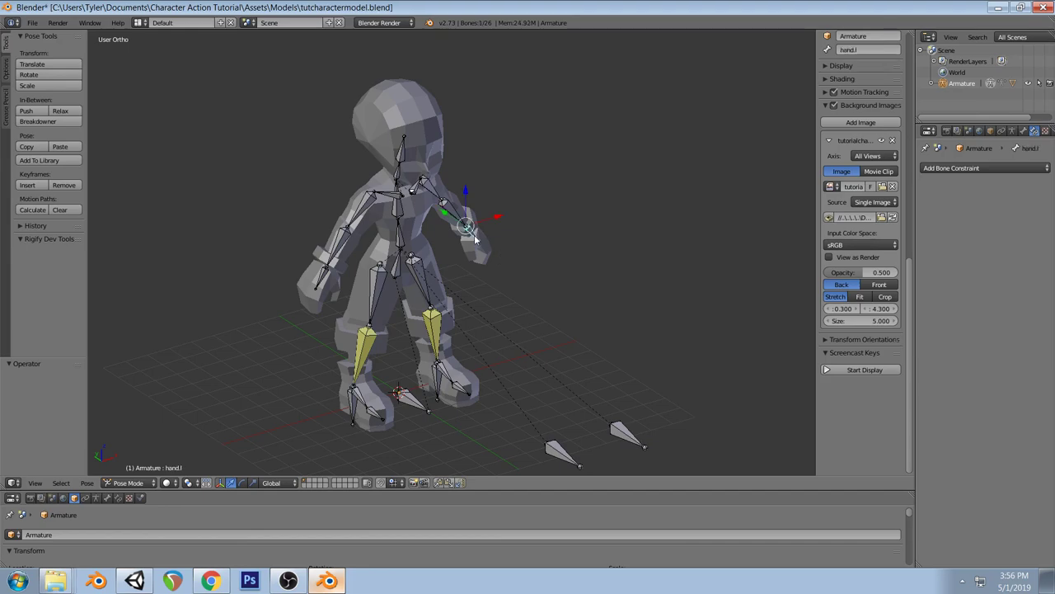
{"action": "key", "text": "KP_1"}
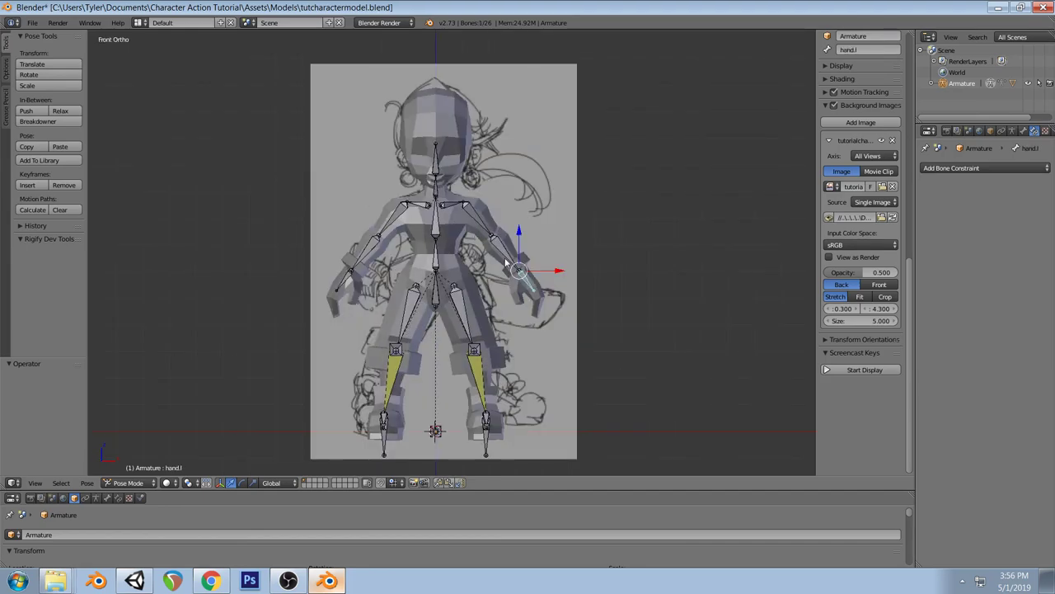
{"action": "key", "text": "Tab"}
{"action": "key", "text": "shift+d"}
{"action": "right_click", "coordinate": [635, 258]}
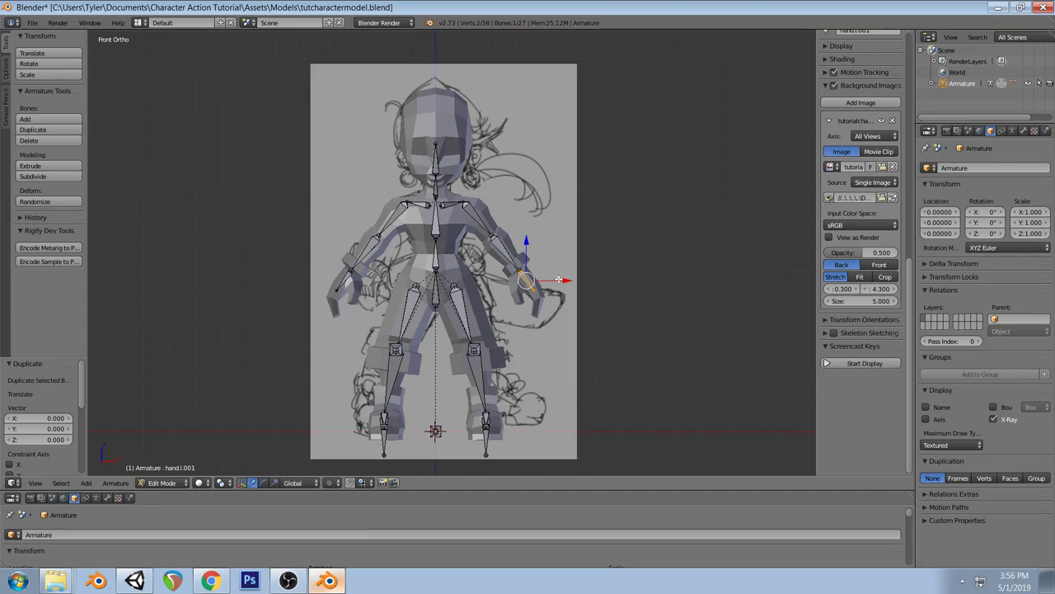
Rename the duplicated hand bone handIK.l and clear its parent
{"action": "left_click", "coordinate": [1024, 130]}
{"action": "left_click", "coordinate": [994, 172]}
{"action": "type", "text": "handIK."}
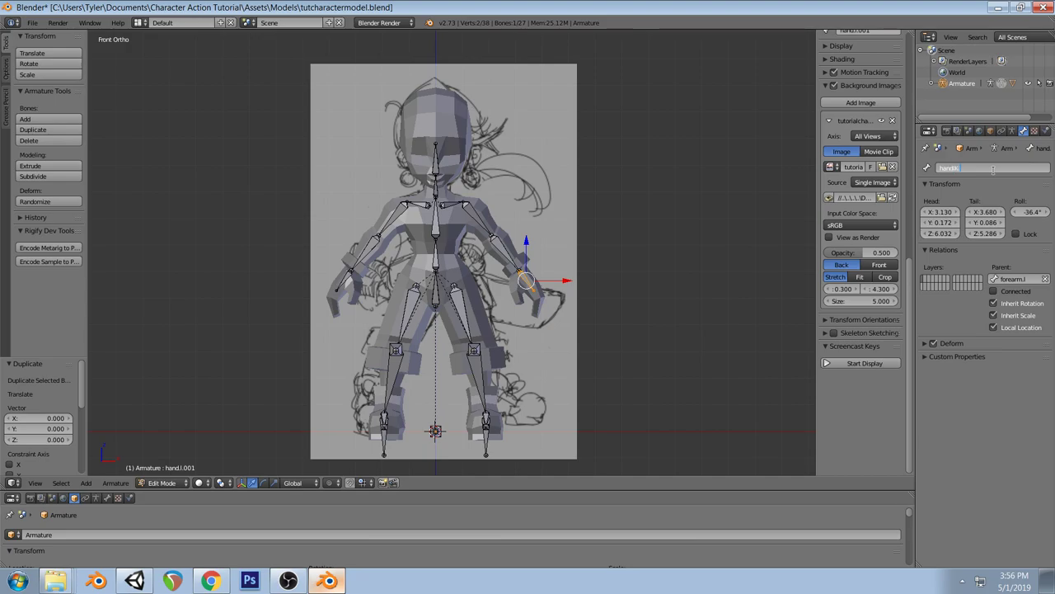
{"action": "type", "text": "l"}
{"action": "key", "text": "Return"}
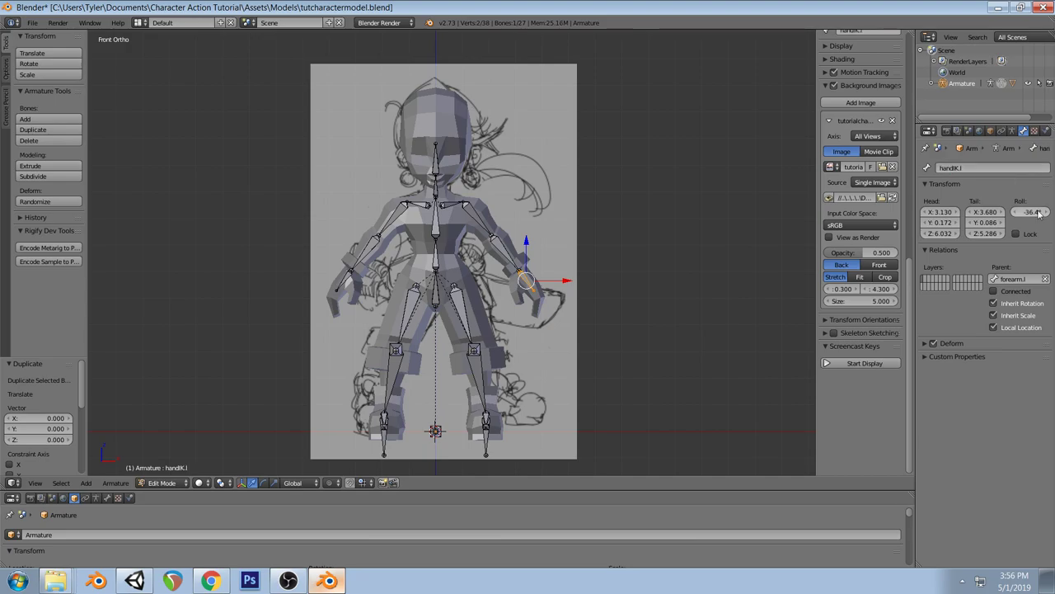
{"action": "left_click", "coordinate": [1045, 280]}
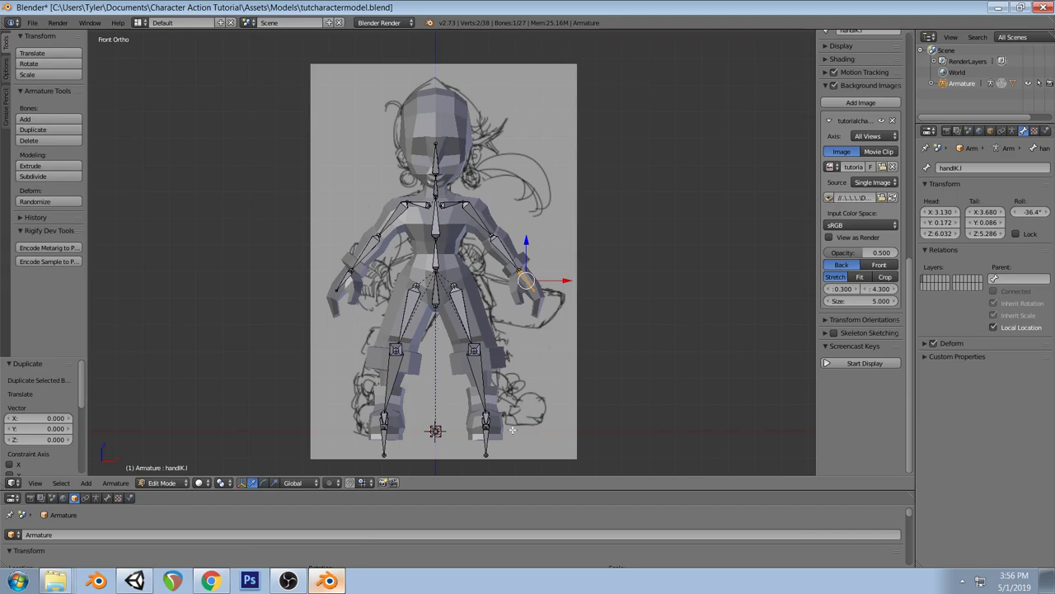
Compare handIK.l with the foot IK bones and disable Deform on handIK.l
{"action": "right_click", "coordinate": [486, 438]}
{"action": "right_click", "coordinate": [383, 443]}
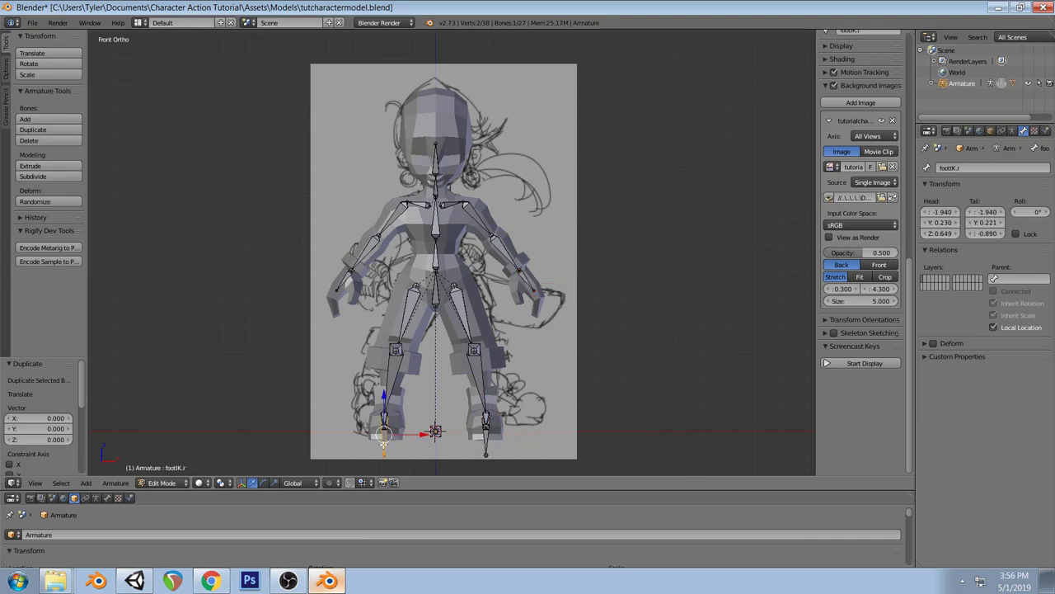
{"action": "right_click", "coordinate": [526, 281]}
{"action": "right_click", "coordinate": [524, 279]}
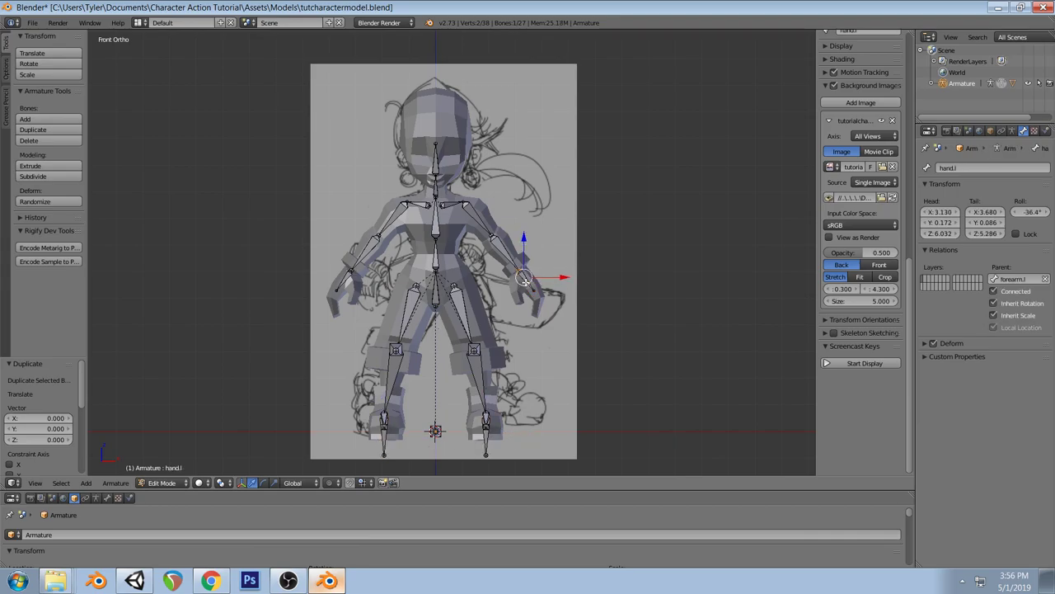
{"action": "right_click", "coordinate": [525, 280]}
{"action": "left_click", "coordinate": [934, 343]}
Check the parent and Deform settings of the foot IK and knee bones against those of handIK.l
{"action": "right_click", "coordinate": [487, 437]}
{"action": "right_click", "coordinate": [384, 441]}
{"action": "middle_click_drag", "start_coordinate": [533, 340], "coordinate": [536, 422]}
{"action": "right_click", "coordinate": [536, 422]}
{"action": "right_click", "coordinate": [596, 408]}
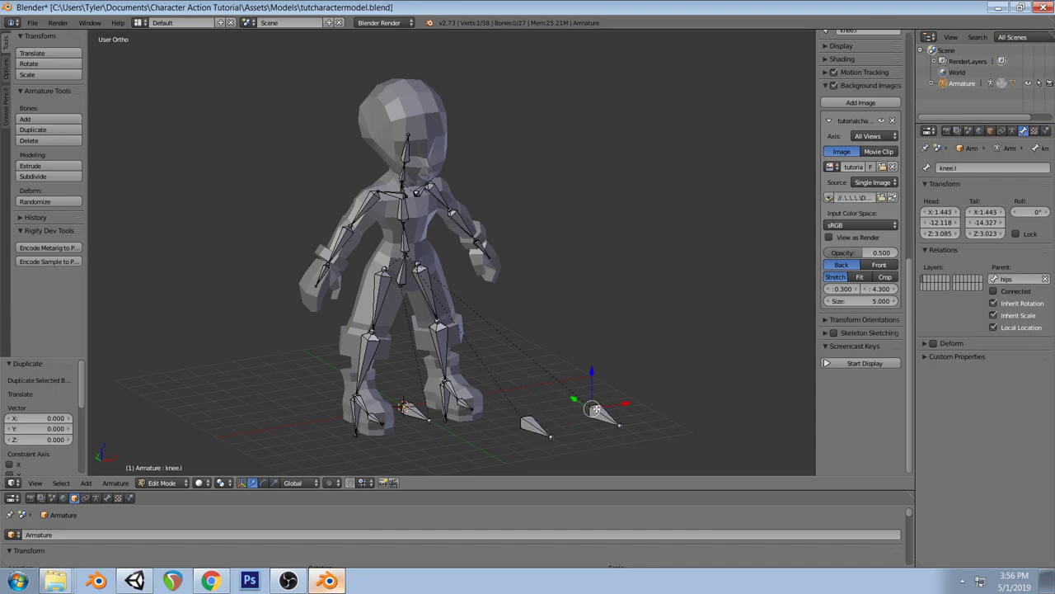
{"action": "right_click", "coordinate": [480, 247]}
{"action": "right_click", "coordinate": [483, 248]}
{"action": "key", "text": "KP_1"}
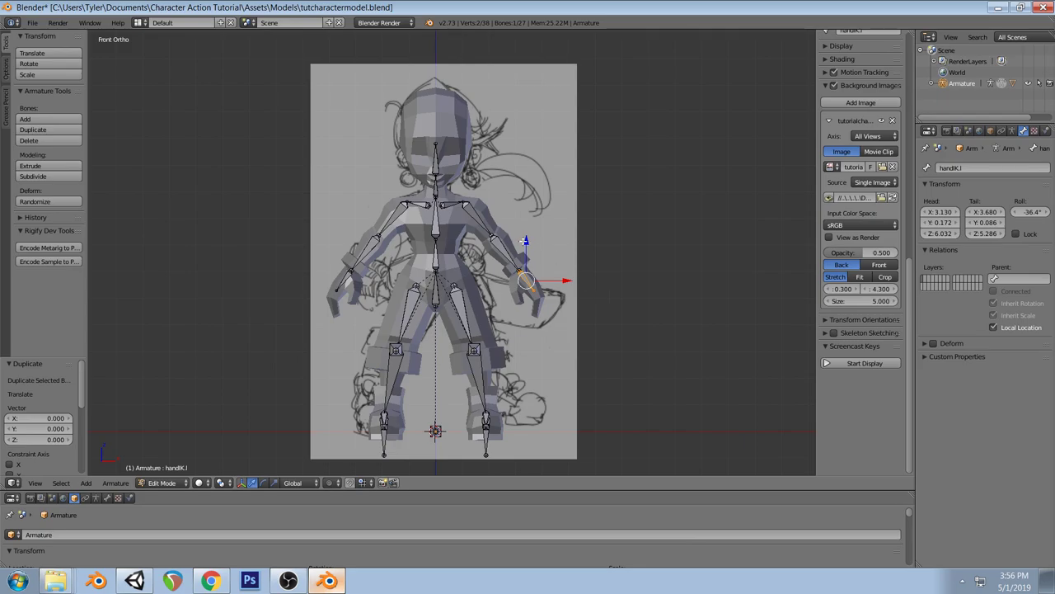
Snap the 3D cursor to the left elbow joint, at the end of the upperarm.l bone
{"action": "right_click", "coordinate": [493, 235]}
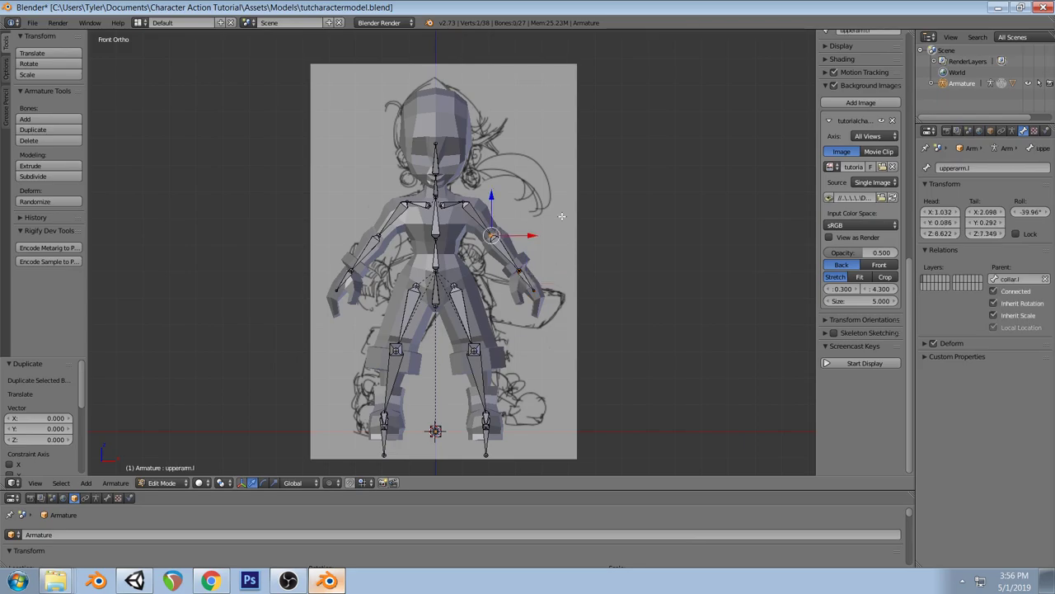
{"action": "key", "text": "shift+a"}
{"action": "key", "text": "ctrl+z"}
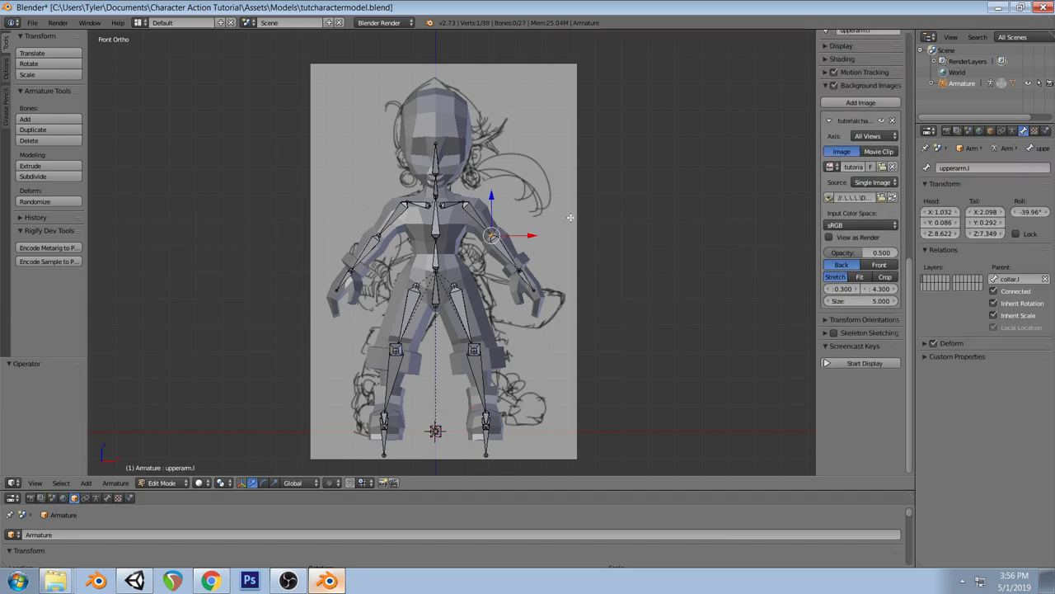
{"action": "key", "text": "shift+s"}
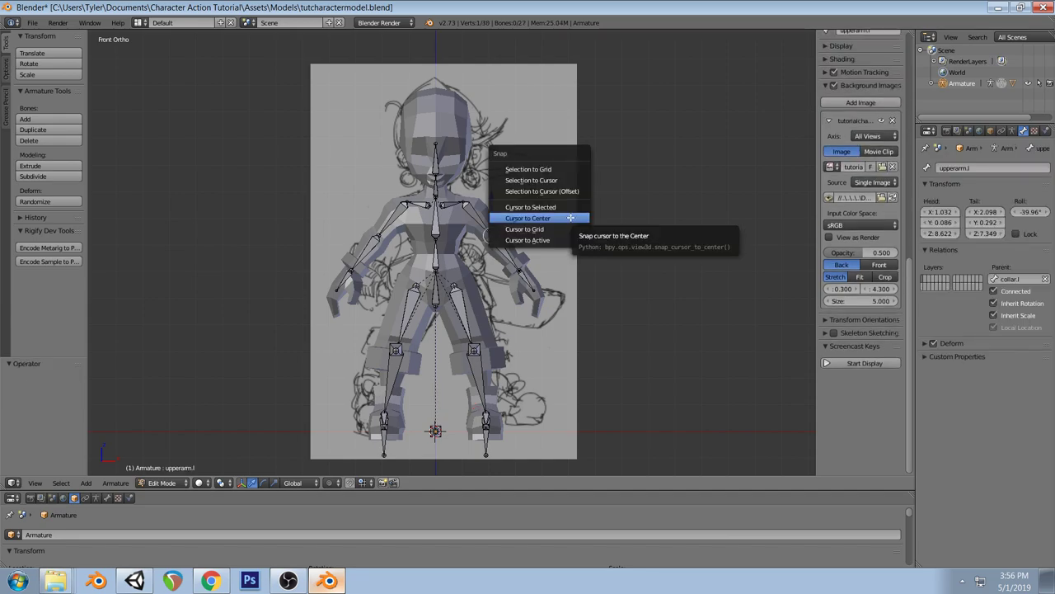
{"action": "left_click", "coordinate": [571, 217]}
{"action": "key", "text": "shift+s"}
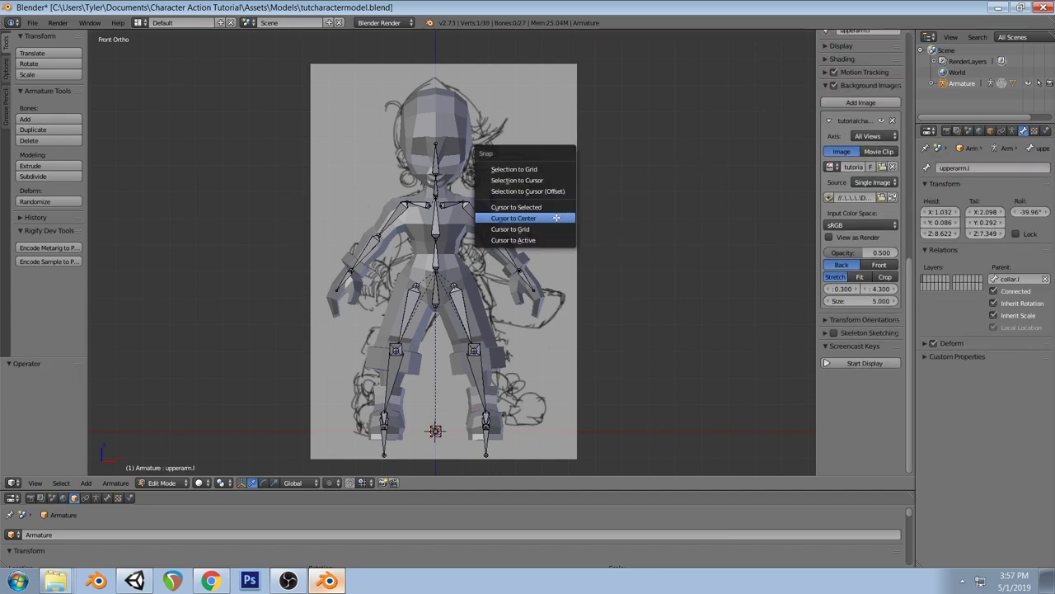
{"action": "left_click", "coordinate": [554, 208]}
{"action": "key", "text": "ctrl+z"}
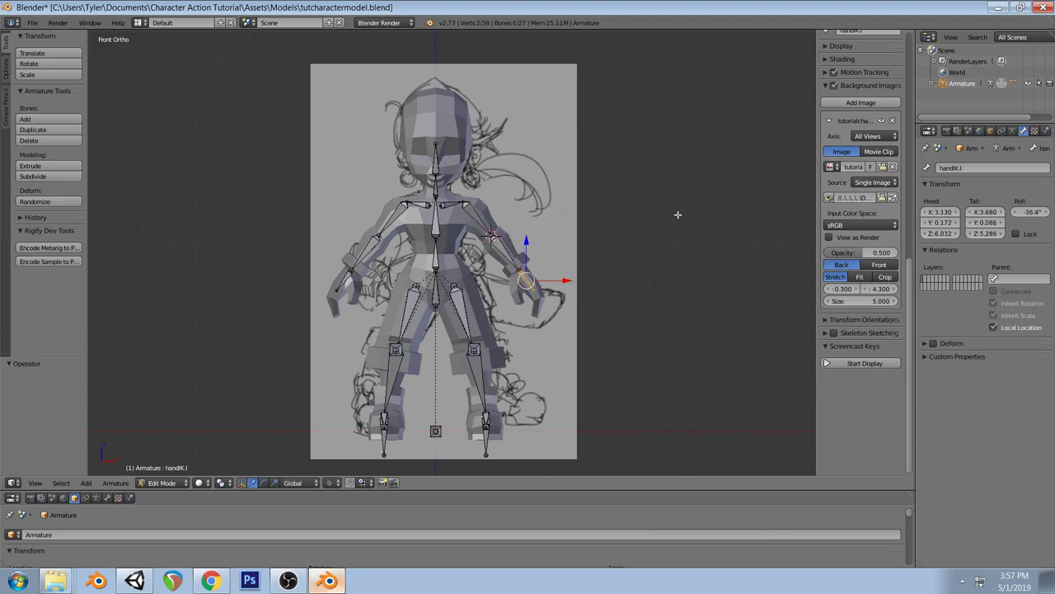
{"action": "key", "text": "ctrl+z"}
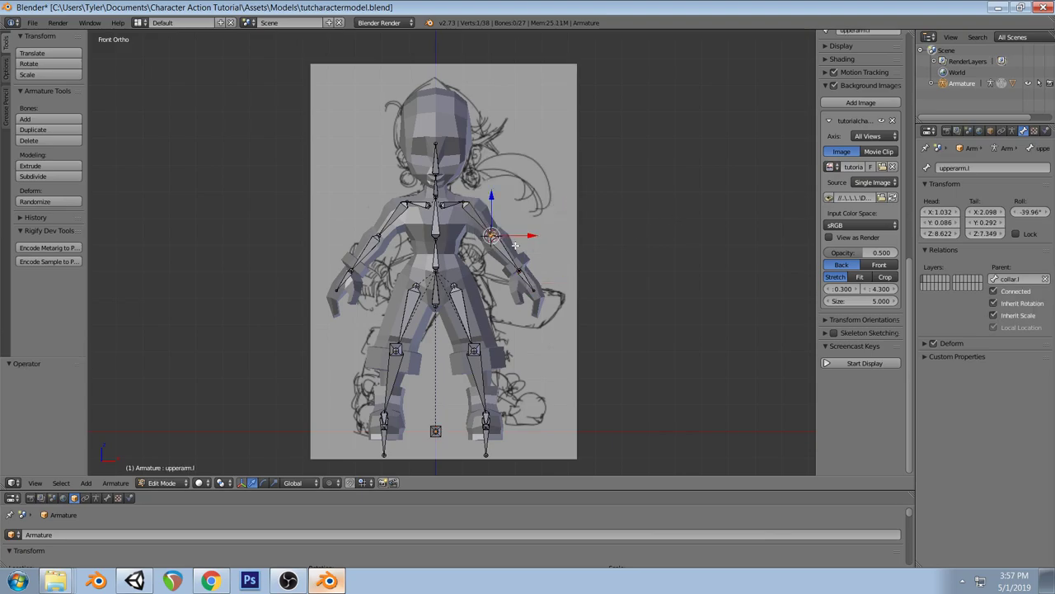
Add a bone at the left elbow and move its tip 1 in Y and -1 in Z so it lies along Y
{"action": "key", "text": "shift+a"}
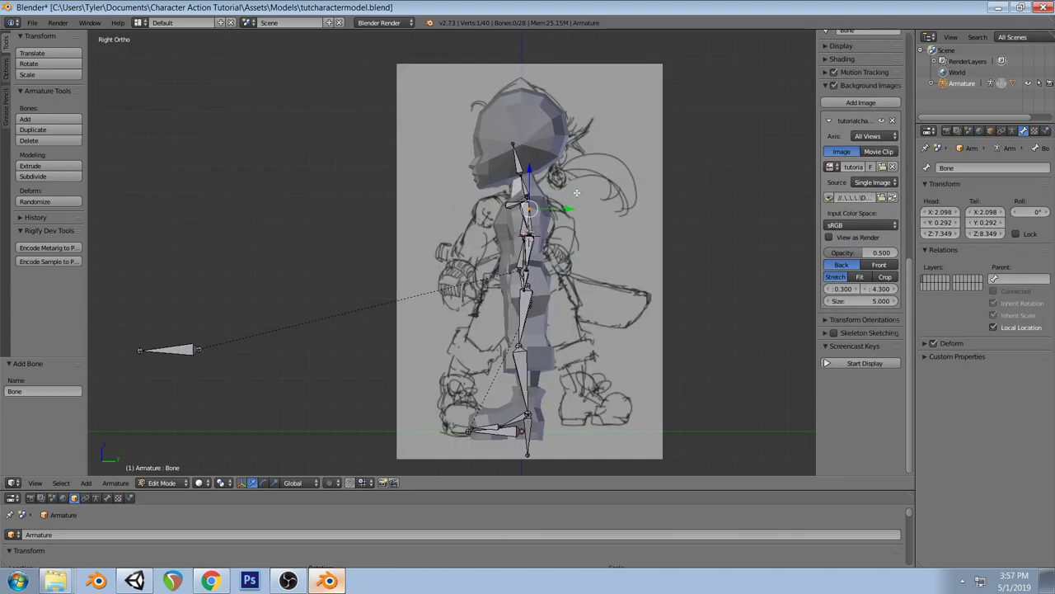
{"action": "key", "text": "g"}
{"action": "left_click", "coordinate": [609, 222]}
Move the new bone 7 units along Y behind the arm and lengthen it by extending its tip along Y
{"action": "right_click", "coordinate": [540, 235]}
{"action": "key", "text": "g"}
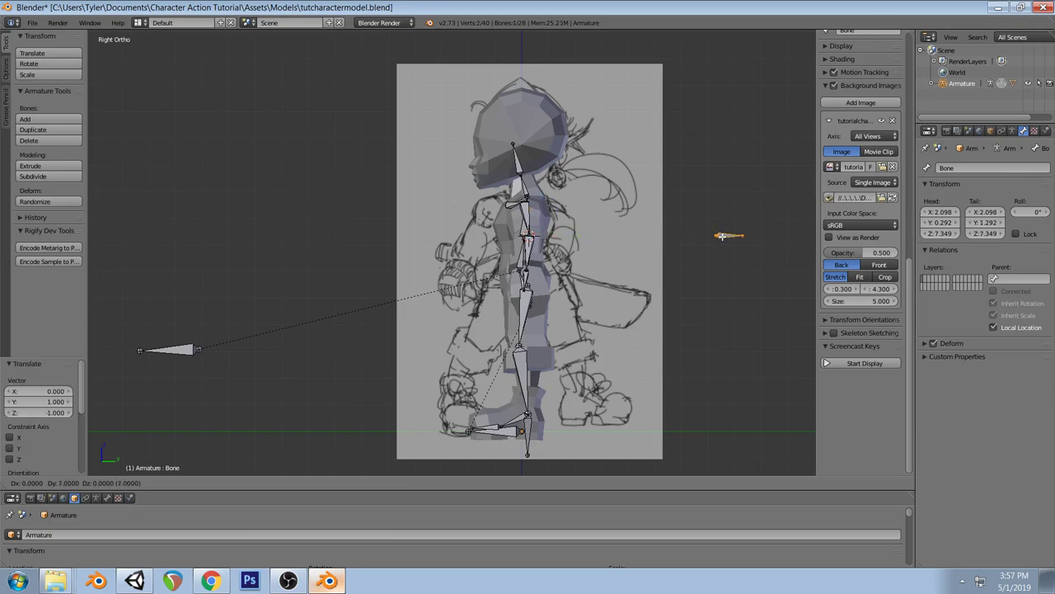
{"action": "left_click", "coordinate": [742, 236]}
{"action": "key", "text": "g"}
{"action": "key", "text": "y"}
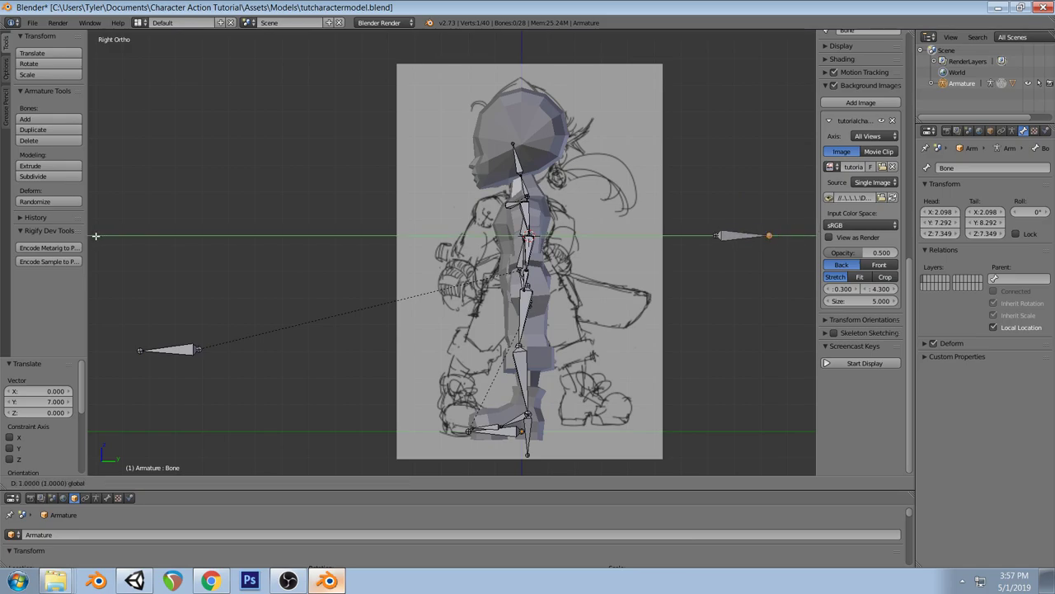
{"action": "left_click", "coordinate": [368, 293]}
Move the whole new bone about 2.373 units farther back along Y
{"action": "right_click", "coordinate": [741, 235]}
{"action": "middle_click_drag", "start_coordinate": [741, 235], "coordinate": [665, 266], "text": "shift"}
{"action": "key", "text": "g"}
{"action": "key", "text": "y"}
{"action": "left_click", "coordinate": [726, 266]}
Shorten the new bone by moving its tip about -0.289 and another -0.107 along Y
{"action": "right_click", "coordinate": [726, 266]}
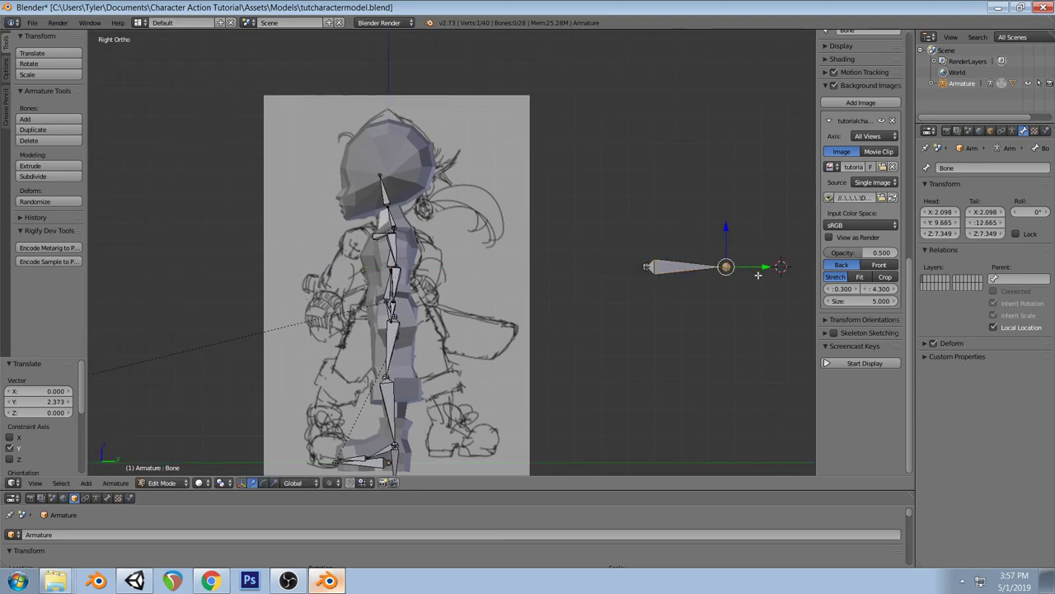
{"action": "key", "text": "g"}
{"action": "key", "text": "y"}
{"action": "left_click", "coordinate": [758, 266]}
{"action": "scroll", "coordinate": [606, 287], "scroll_direction": "down", "scroll_amount": 3}
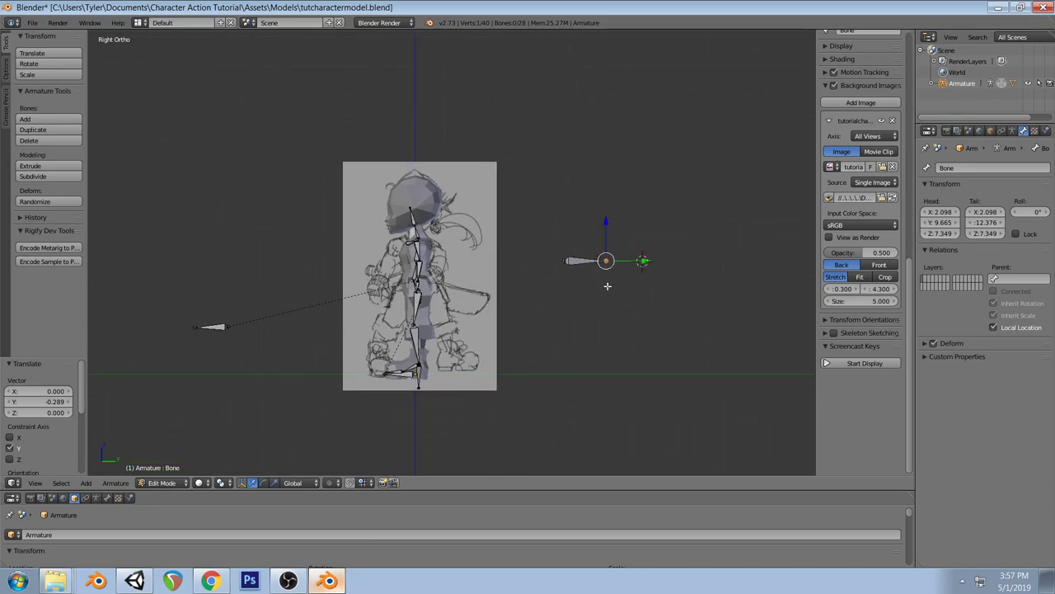
{"action": "key", "text": "g"}
{"action": "key", "text": "y"}
{"action": "left_click", "coordinate": [577, 261]}
Rename the new bone behind the arm elbow.l
{"action": "scroll", "coordinate": [585, 266], "scroll_direction": "up", "scroll_amount": 2}
{"action": "left_click", "coordinate": [622, 262]}
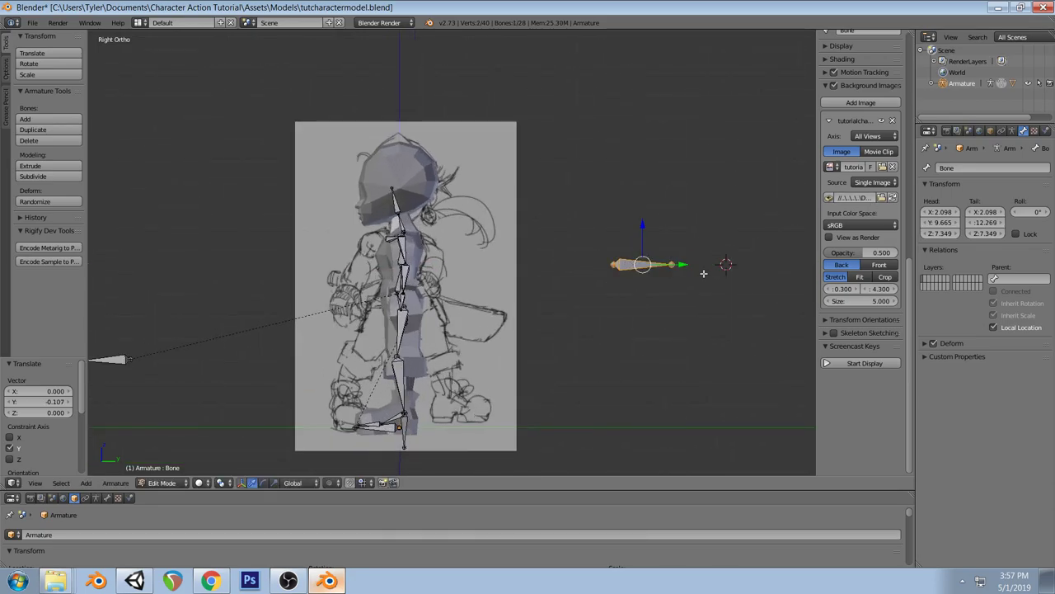
{"action": "left_click", "coordinate": [961, 166]}
{"action": "key", "text": "BackSpace"}
{"action": "type", "text": "elbow.l"}
{"action": "key", "text": "Return"}
Parent the elbow.l bone to the chest bone
{"action": "scroll", "coordinate": [581, 293], "scroll_direction": "down", "scroll_amount": 2}
{"action": "key", "text": "a"}
{"action": "middle_click_drag", "start_coordinate": [648, 282], "coordinate": [476, 233]}
{"action": "right_click", "coordinate": [573, 298]}
{"action": "scroll", "coordinate": [474, 288], "scroll_direction": "up", "scroll_amount": 3}
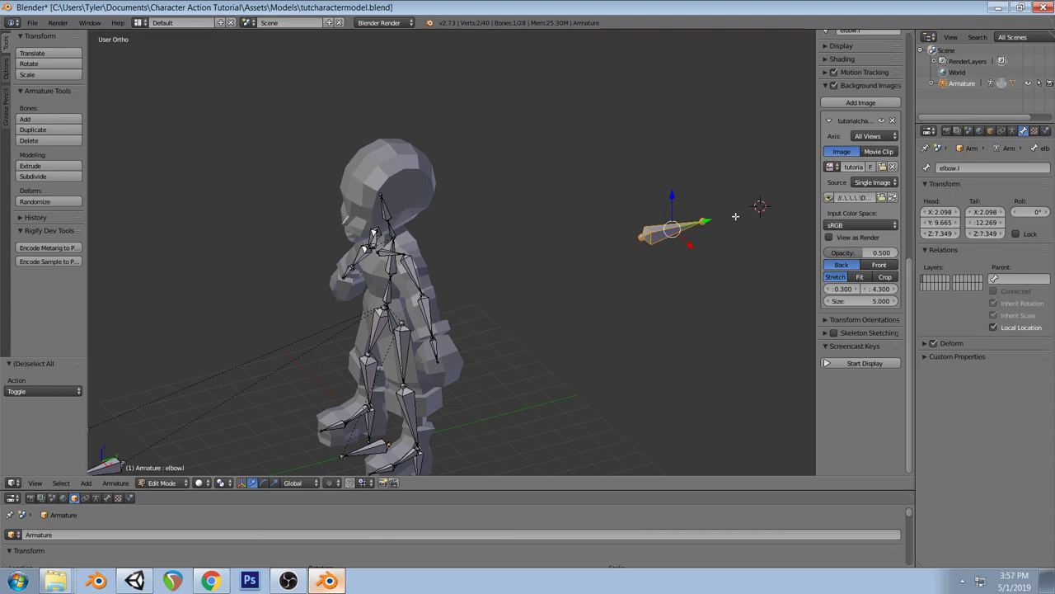
{"action": "scroll", "coordinate": [573, 206], "scroll_direction": "down", "scroll_amount": 2}
{"action": "scroll", "coordinate": [445, 278], "scroll_direction": "up", "scroll_amount": 2}
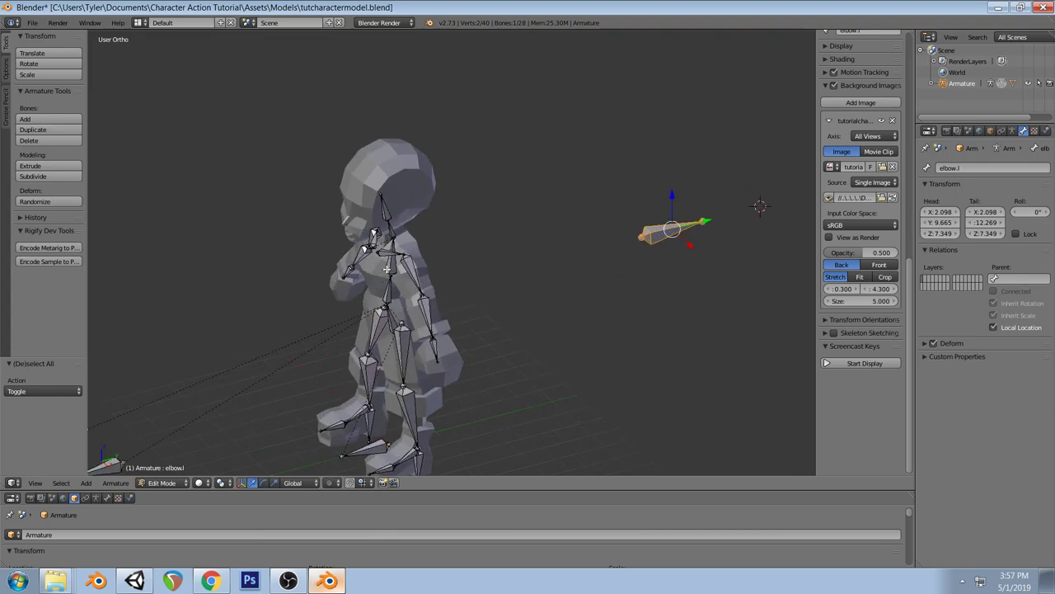
{"action": "left_click", "coordinate": [1006, 279]}
{"action": "type", "text": "che"}
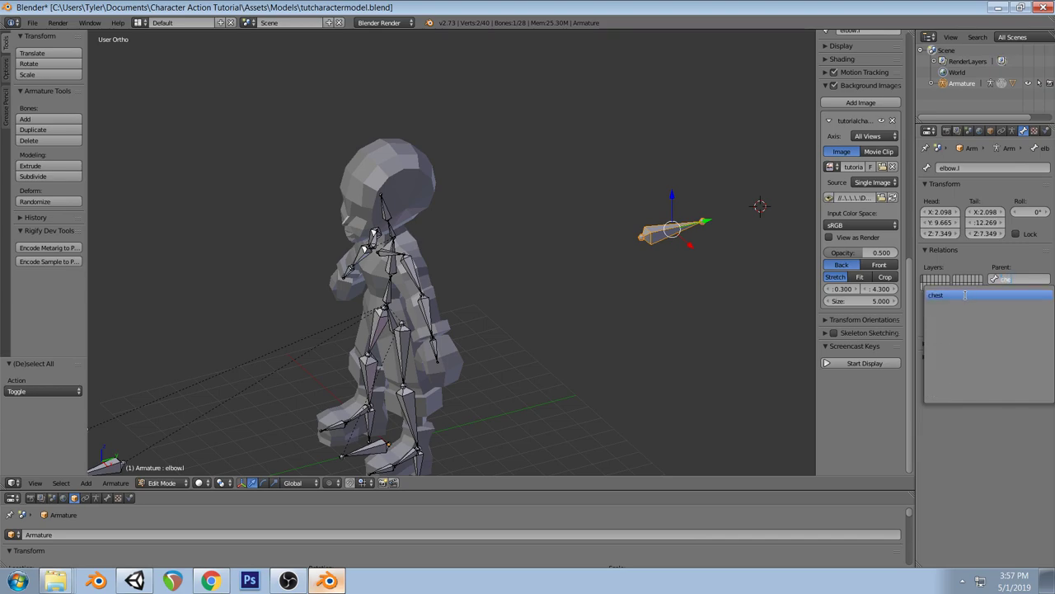
{"action": "left_click", "coordinate": [964, 295]}
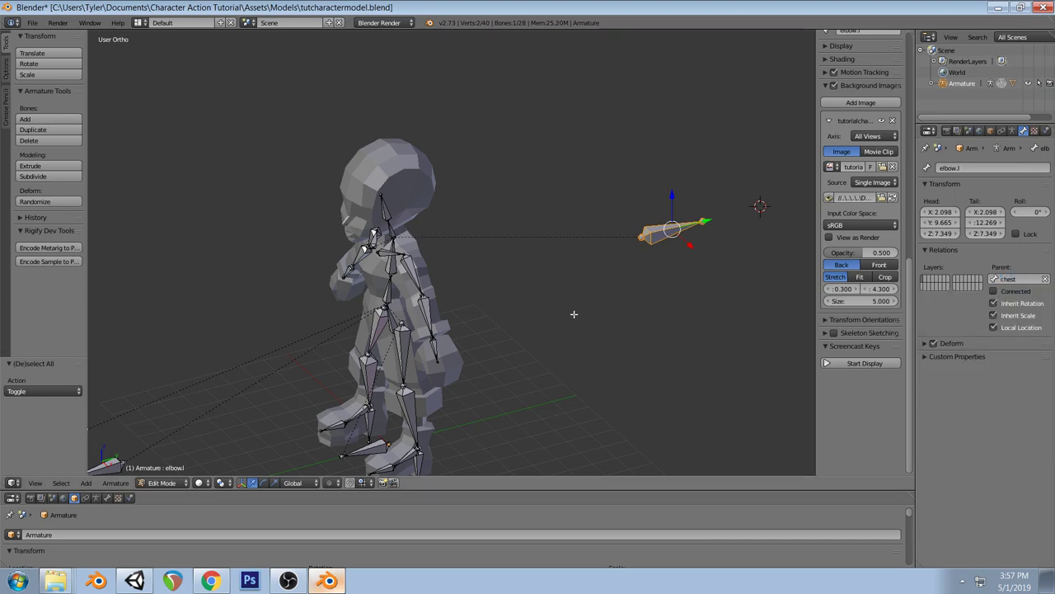
In Pose Mode, add an Inverse Kinematics constraint to the forearm.l bone
{"action": "right_click", "coordinate": [425, 311]}
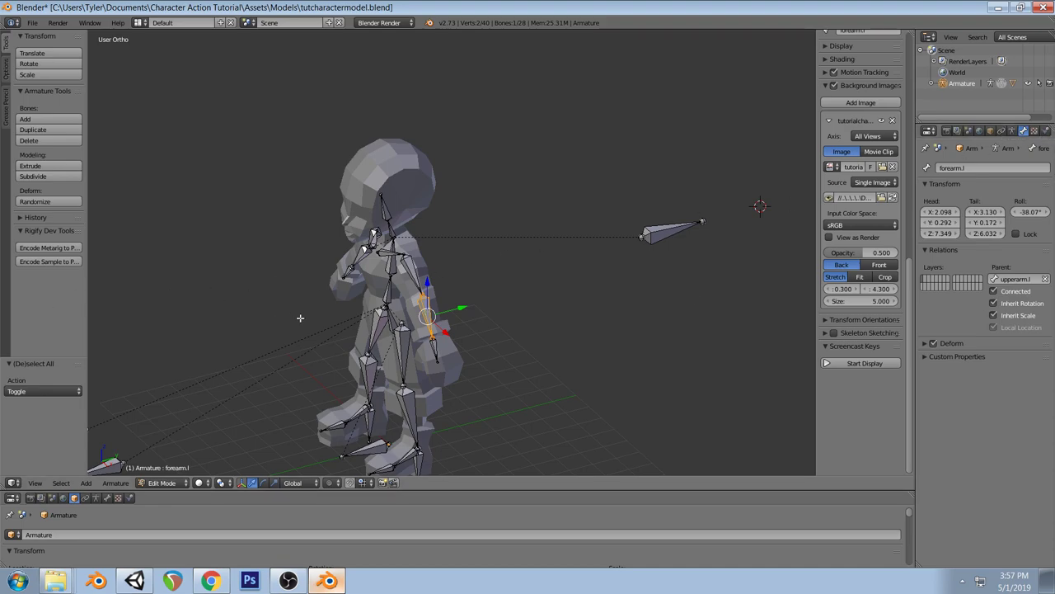
{"action": "key", "text": "ctrl+Tab"}
{"action": "left_click", "coordinate": [1035, 130]}
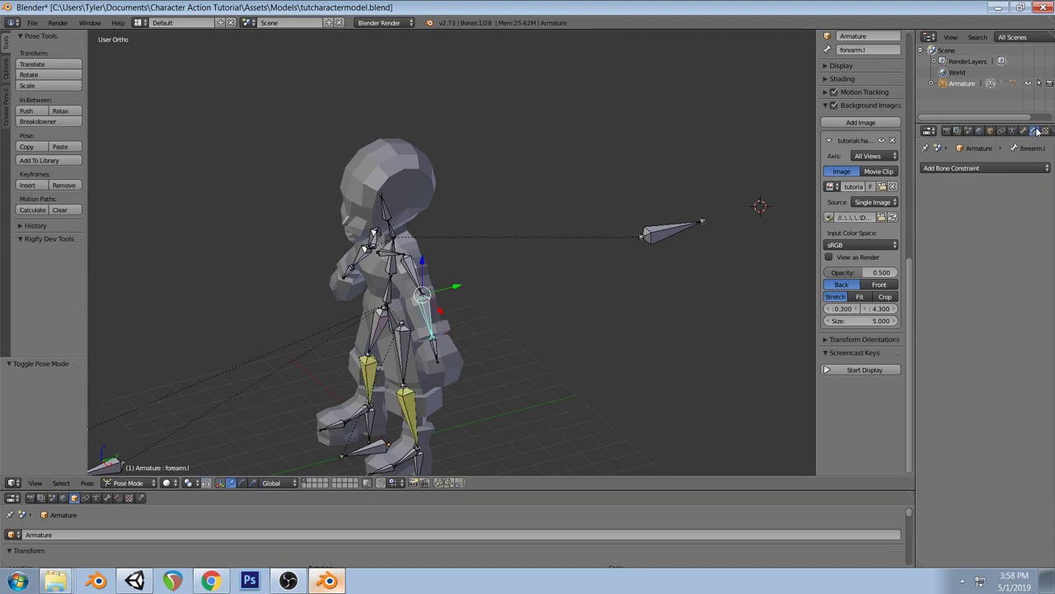
{"action": "left_click", "coordinate": [1037, 168]}
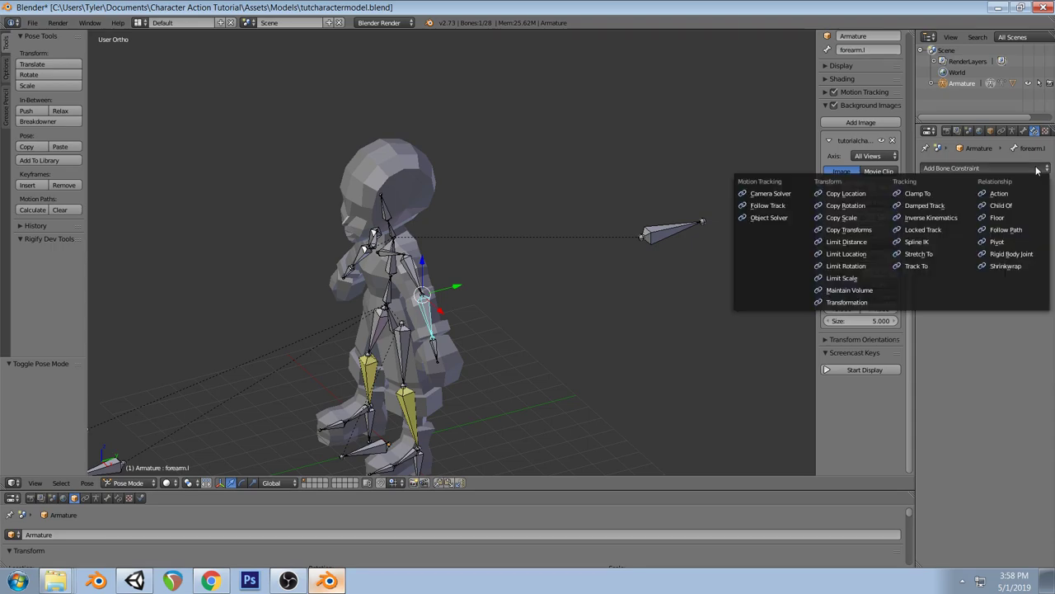
{"action": "left_click", "coordinate": [956, 217]}
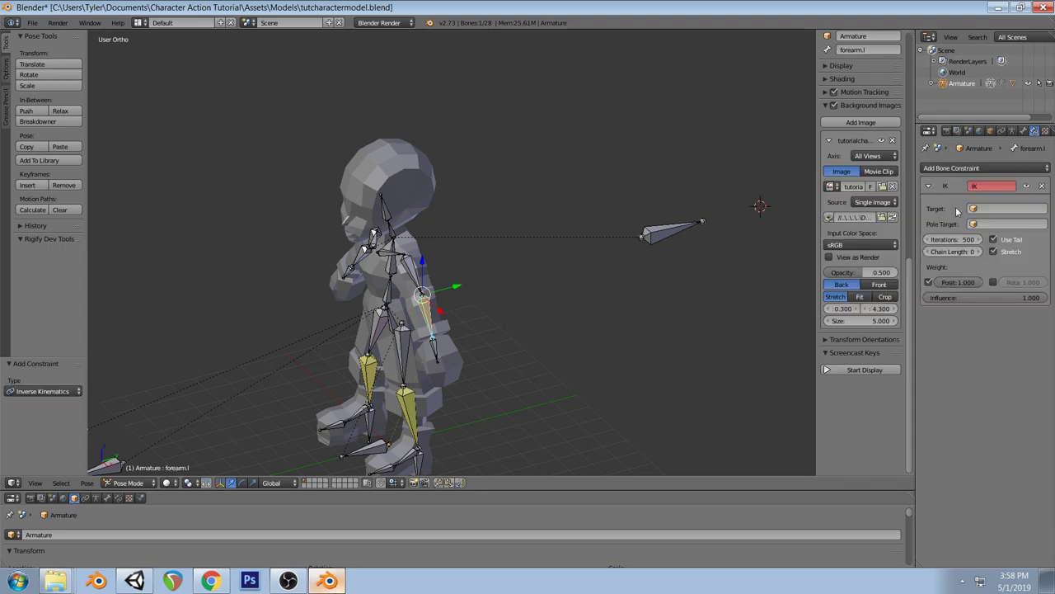
Set the IK constraint's target to the Armature's handIK.l bone with a chain length of 2
{"action": "left_click", "coordinate": [1004, 209]}
{"action": "left_click", "coordinate": [1003, 219]}
{"action": "left_click", "coordinate": [1003, 220]}
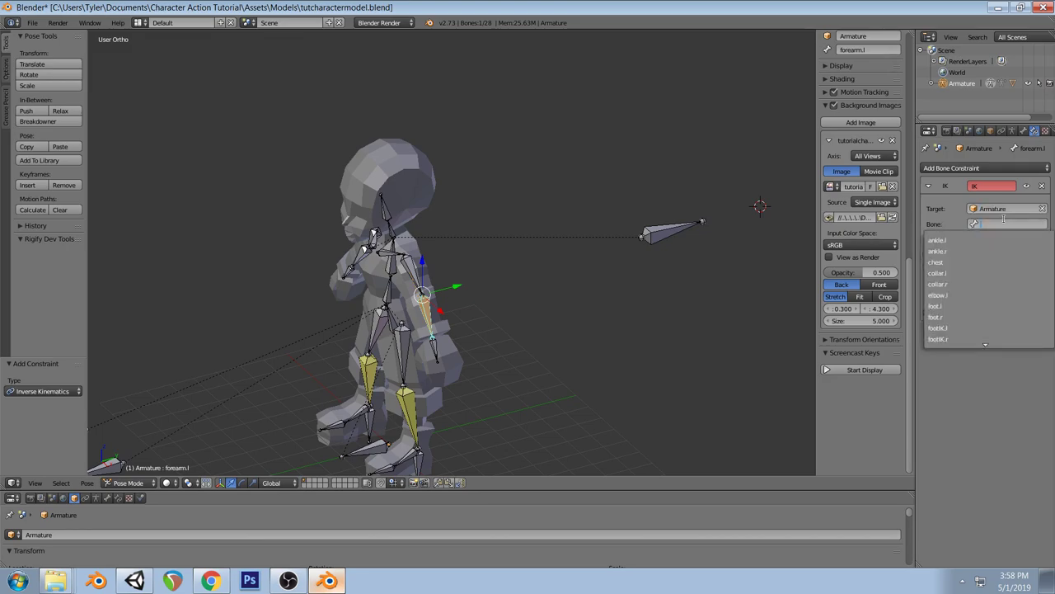
{"action": "type", "text": "hand"}
{"action": "left_click", "coordinate": [961, 262]}
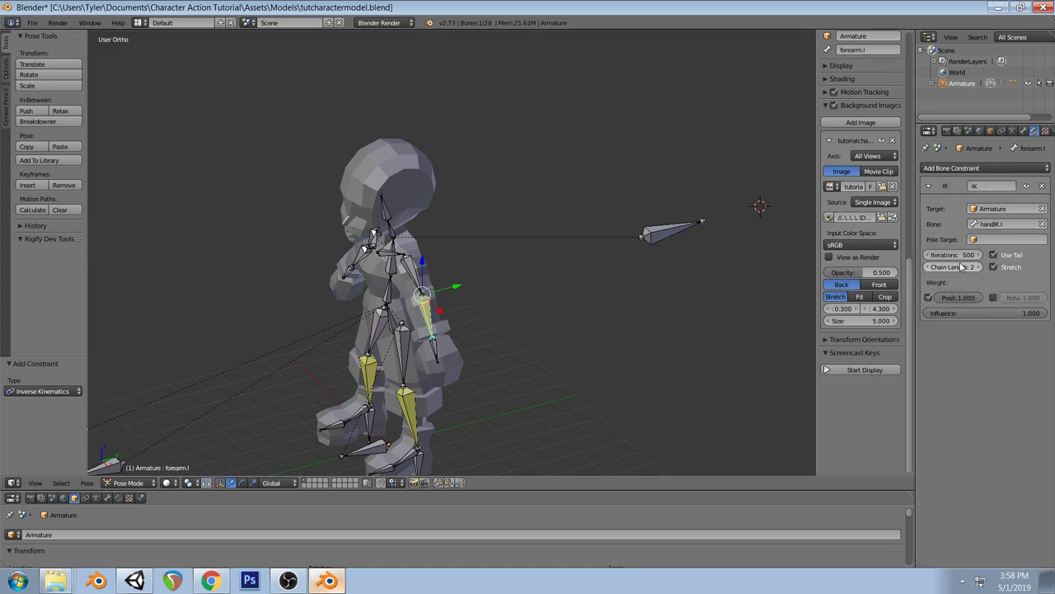
Set the forearm.l IK constraint's pole target to the Armature's elbow.l bone
{"action": "left_click", "coordinate": [981, 239]}
{"action": "left_click", "coordinate": [973, 252]}
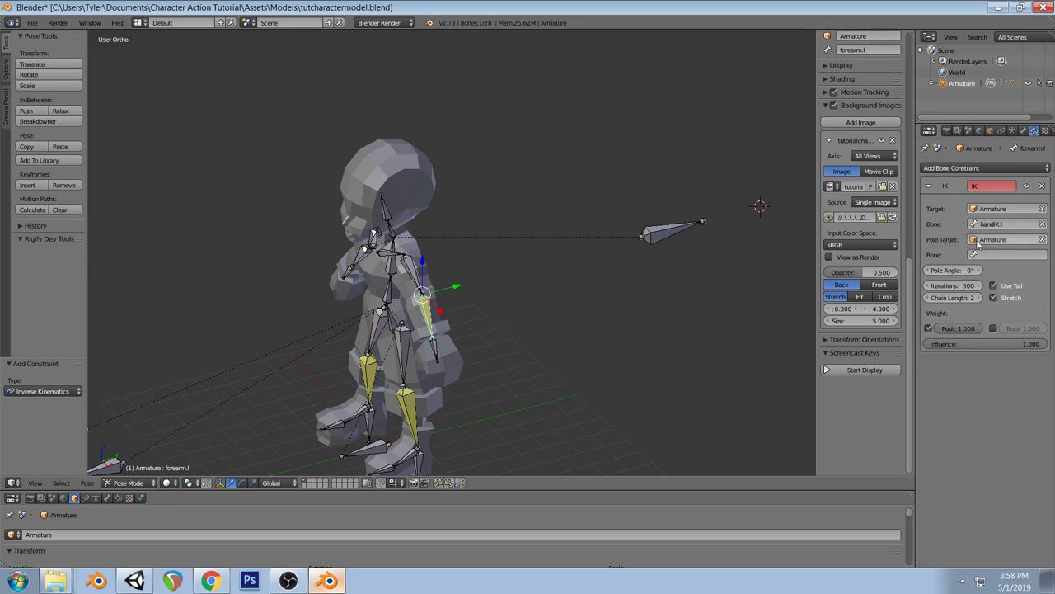
{"action": "left_click", "coordinate": [1002, 254]}
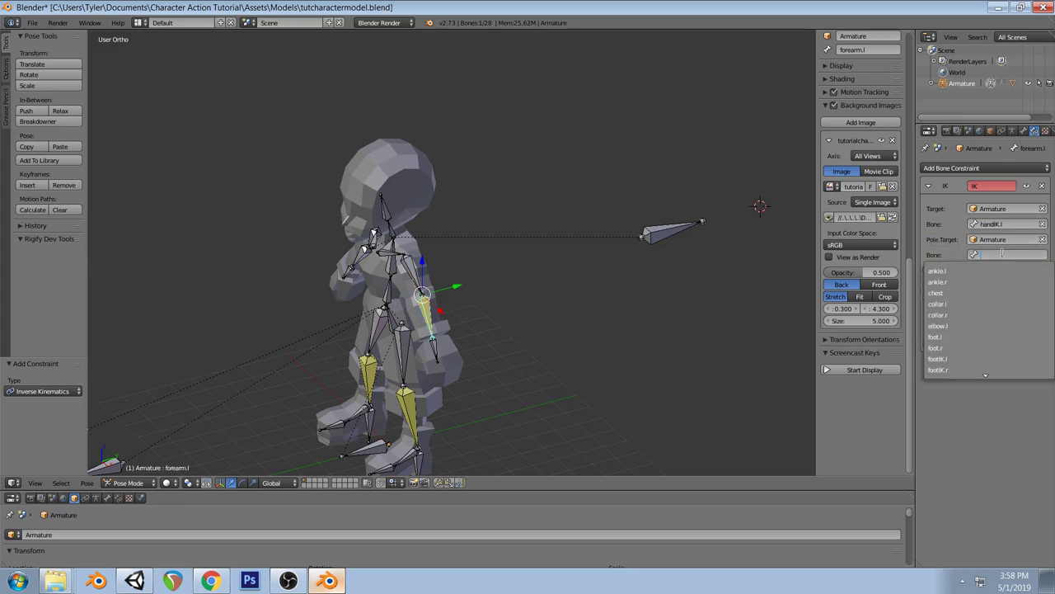
{"action": "type", "text": "el"}
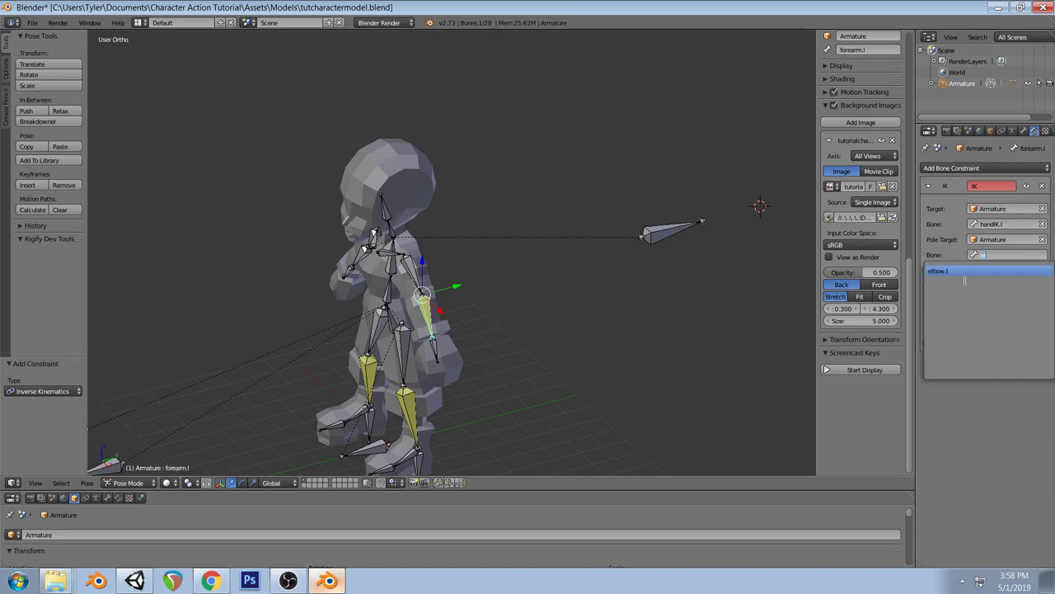
{"action": "left_click", "coordinate": [948, 271]}
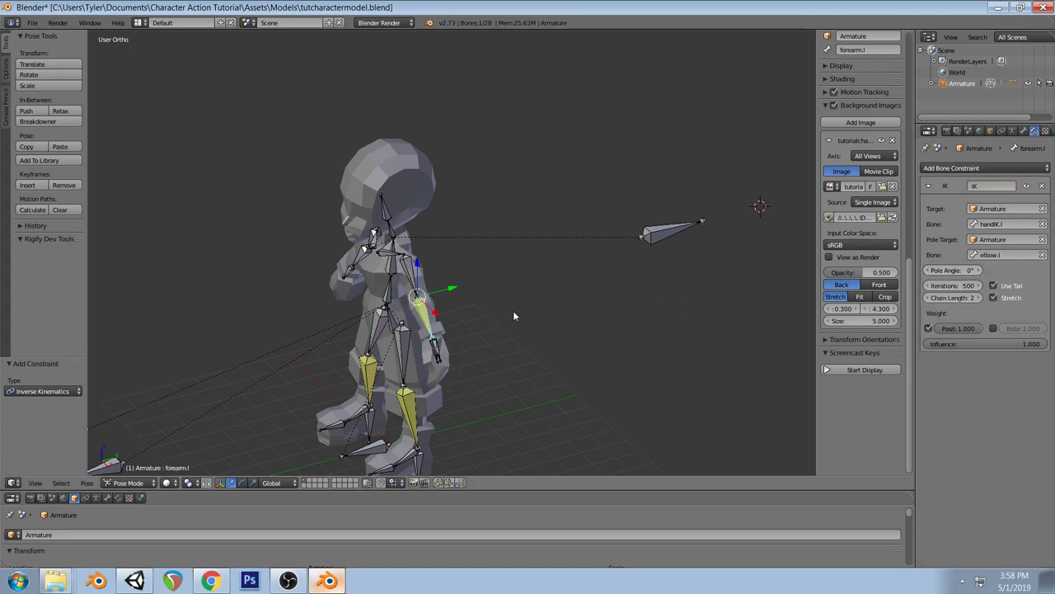
Move the handIK.l bone in the front view by about 0.19 in X and 1.2 in Z to test the arm IK
{"action": "key", "text": "KP_1"}
{"action": "scroll", "coordinate": [545, 329], "scroll_direction": "up", "scroll_amount": 1}
{"action": "middle_click_drag", "start_coordinate": [544, 329], "coordinate": [511, 373]}
{"action": "right_click", "coordinate": [509, 375]}
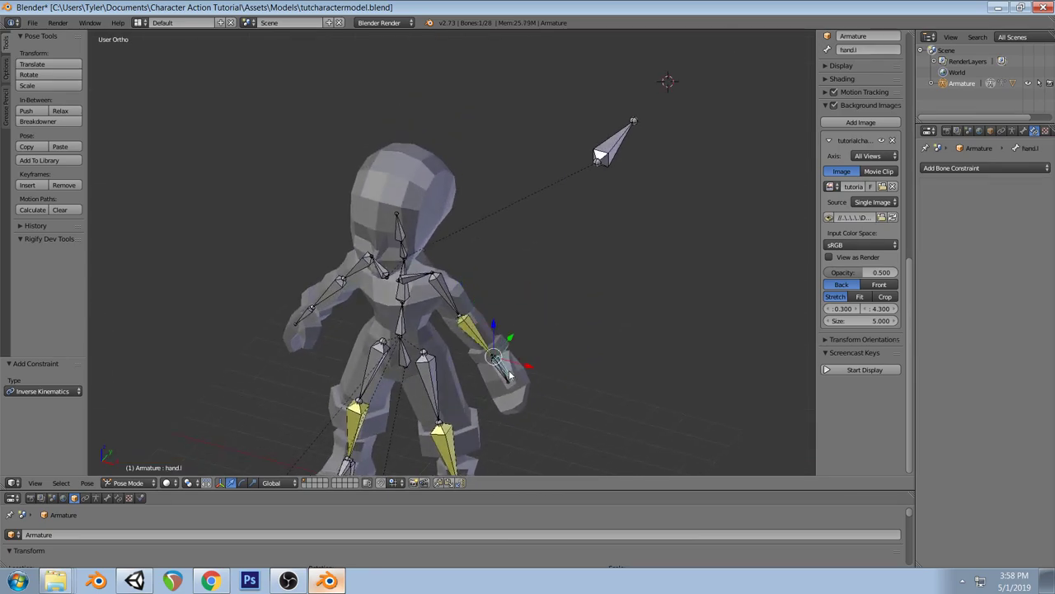
{"action": "left_click", "coordinate": [1024, 131]}
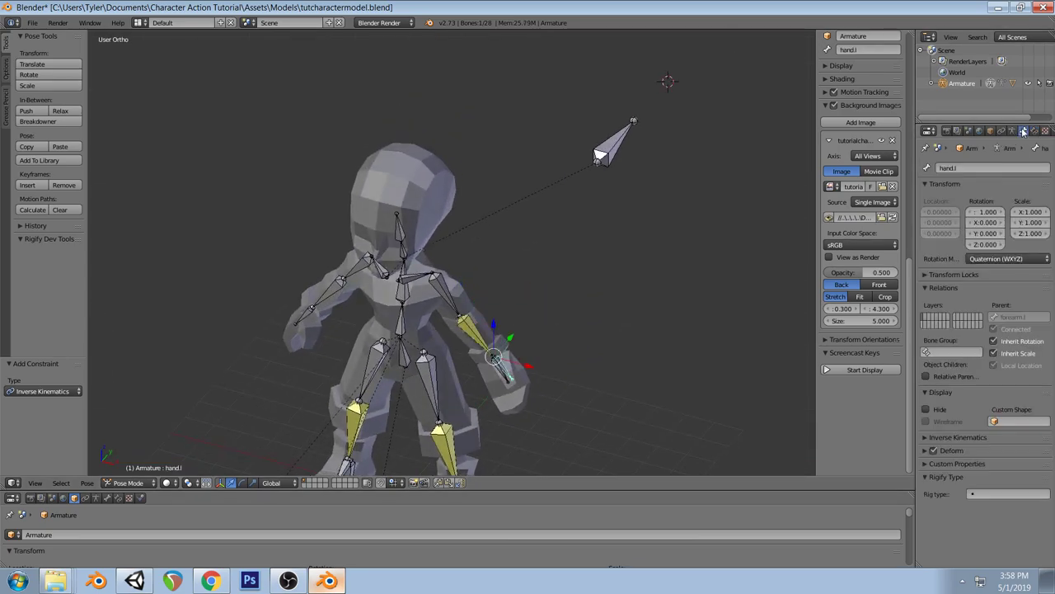
{"action": "right_click", "coordinate": [501, 375]}
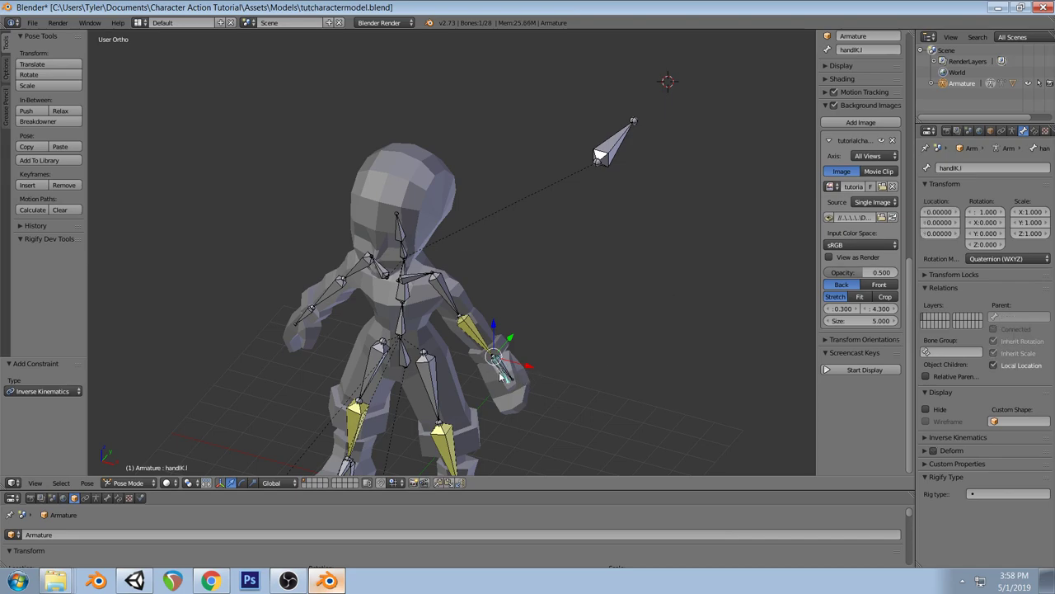
{"action": "key", "text": "KP_1"}
{"action": "key", "text": "g"}
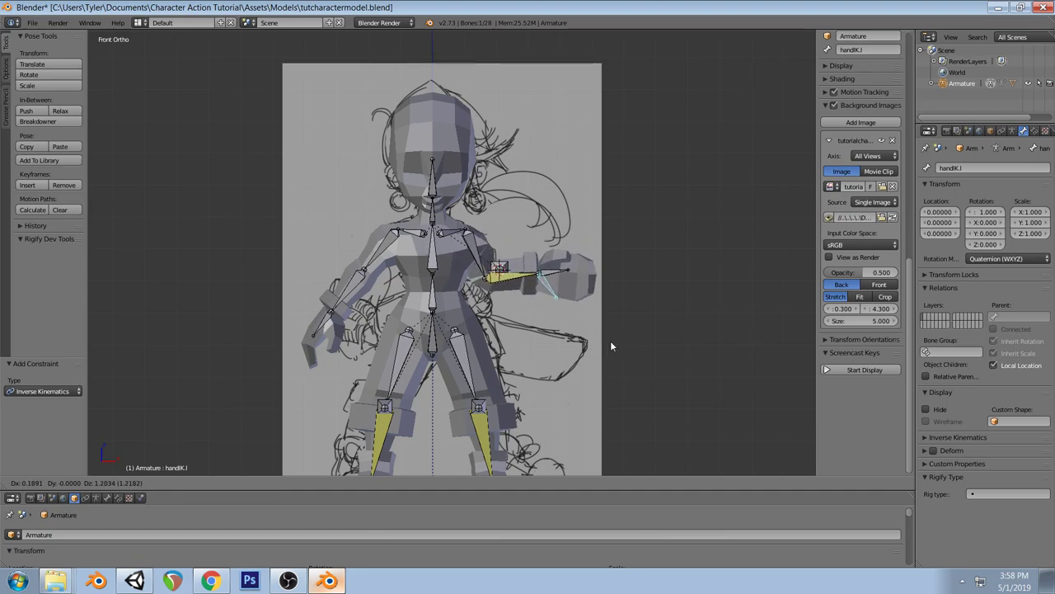
{"action": "left_click", "coordinate": [610, 340]}
Set the pole angle of the forearm.l bone's IK constraint to 76°, comparing the elbow's bend before and after
{"action": "mouse_move", "coordinate": [610, 341]}
{"action": "middle_mouse_down"}
{"action": "mouse_move", "coordinate": [562, 313]}
{"action": "mouse_move", "coordinate": [477, 328]}
{"action": "middle_mouse_up"}
{"action": "key", "text": "KP_3"}
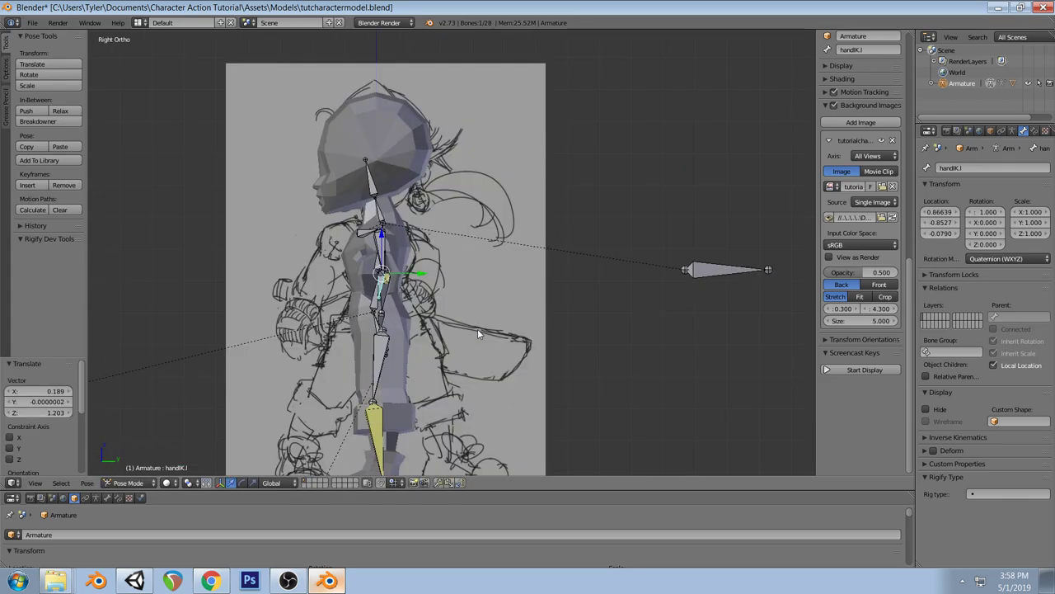
{"action": "left_click", "coordinate": [1035, 131]}
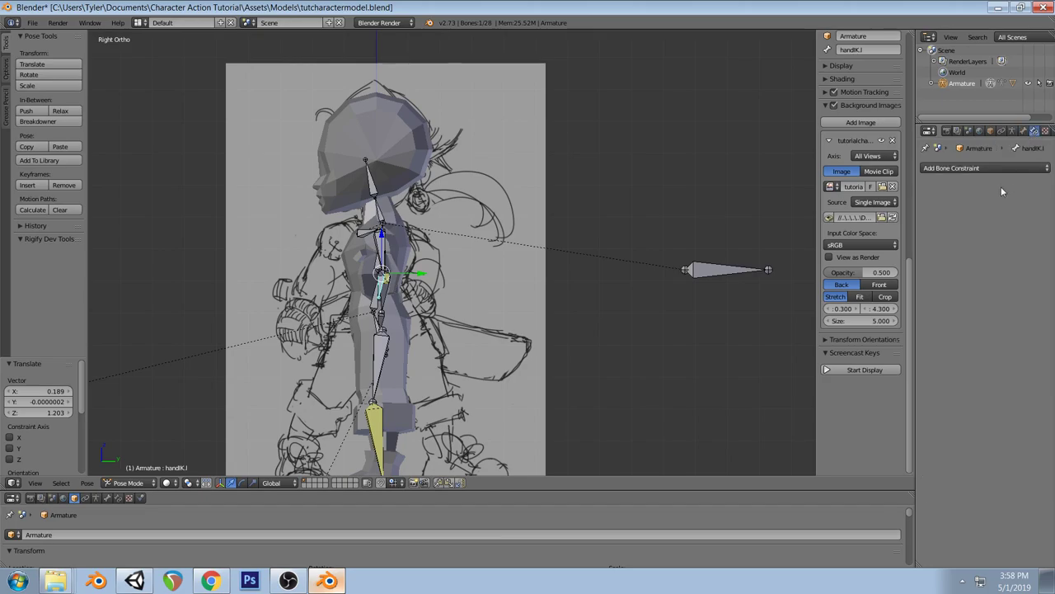
{"action": "middle_click_drag", "start_coordinate": [382, 302], "coordinate": [422, 294]}
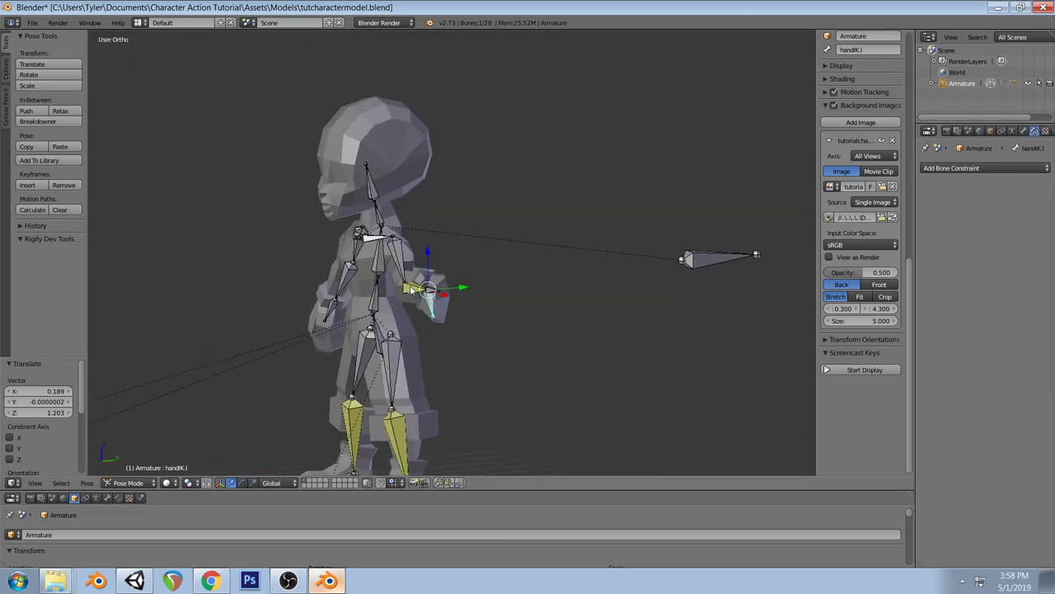
{"action": "right_click", "coordinate": [421, 289]}
{"action": "key", "text": "KP_3"}
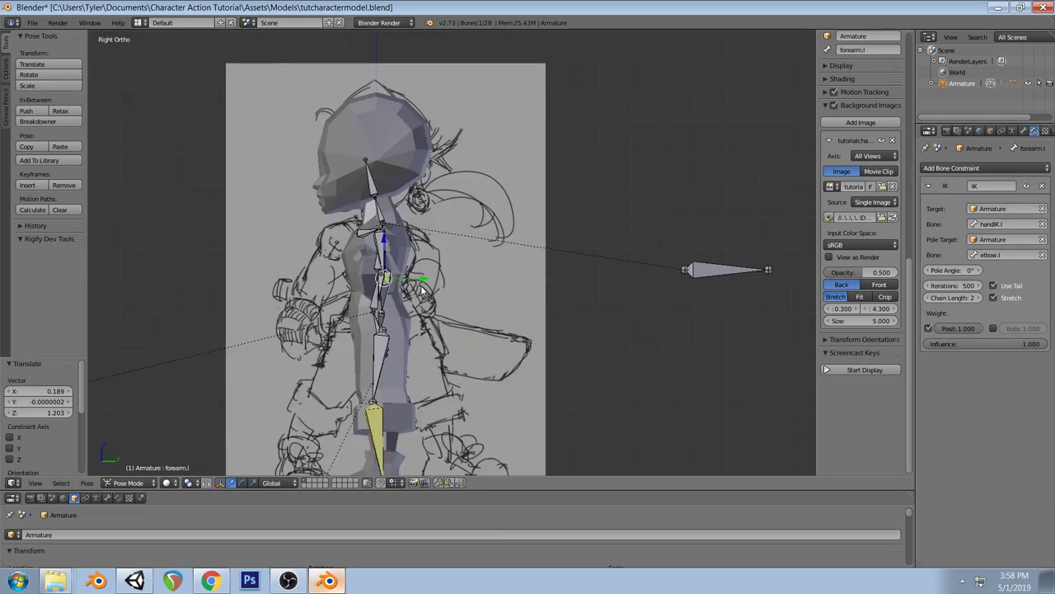
{"action": "left_click_drag", "start_coordinate": [952, 270], "coordinate": [1027, 270]}
{"action": "key", "text": "KP_1"}
{"action": "key", "text": "ctrl+z"}
{"action": "key", "text": "ctrl+shift+z"}
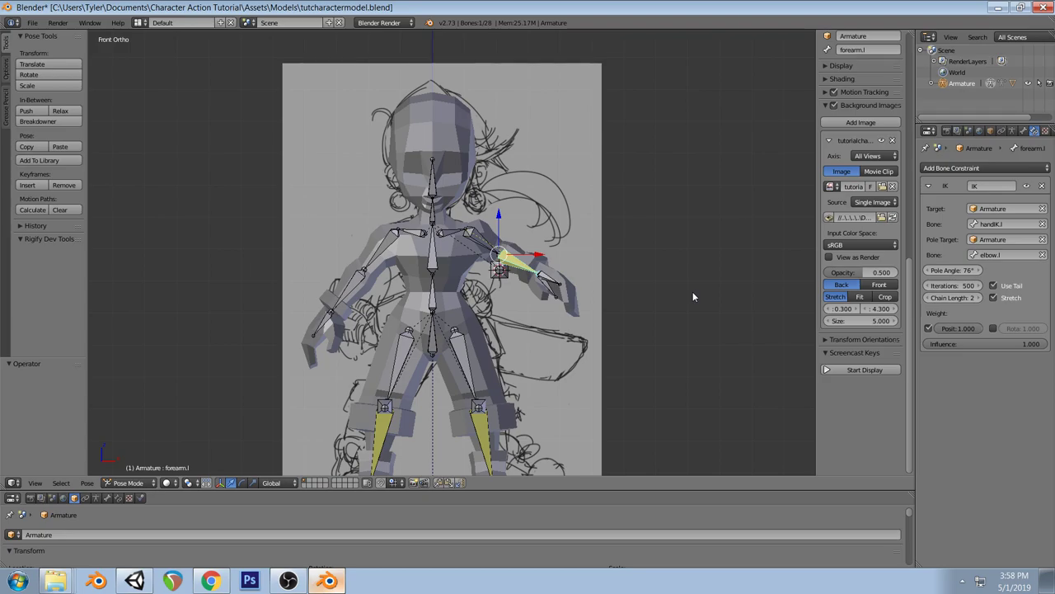
Try moving the elbow.l bone in the front view to test the pole target
{"action": "right_click", "coordinate": [502, 270]}
{"action": "key", "text": "g"}
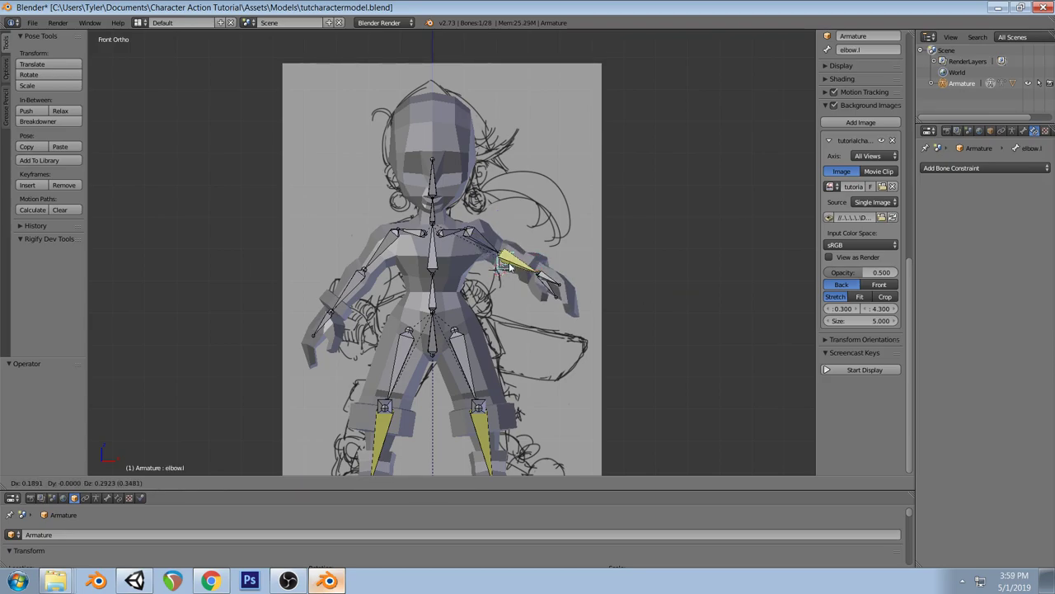
{"action": "right_click", "coordinate": [524, 204]}
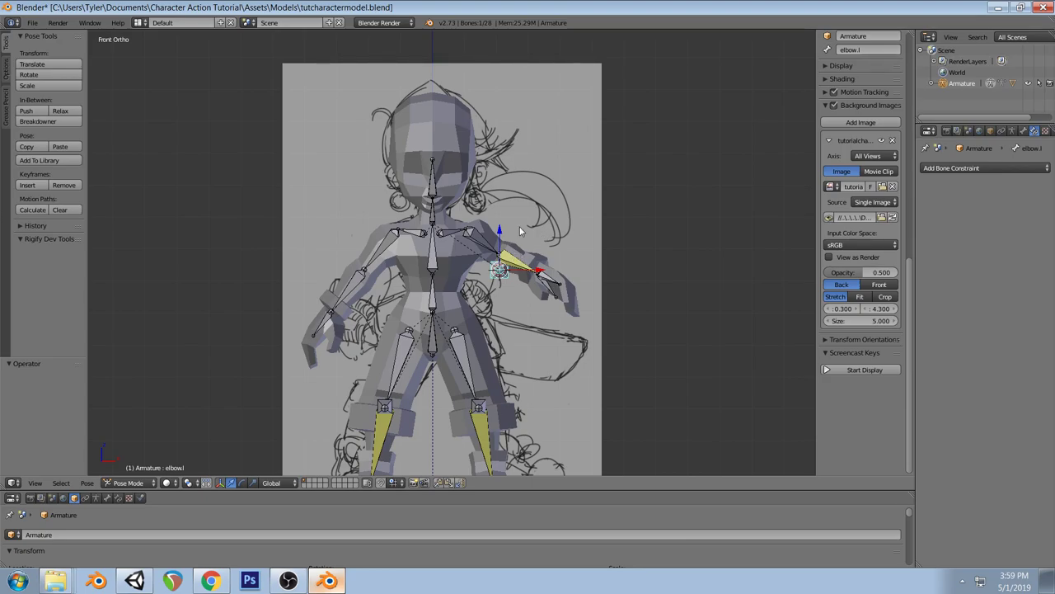
Try a 51° pole angle on the forearm.l IK constraint, test it by raising the elbow.l bone, and undo that move
{"action": "right_click", "coordinate": [517, 266]}
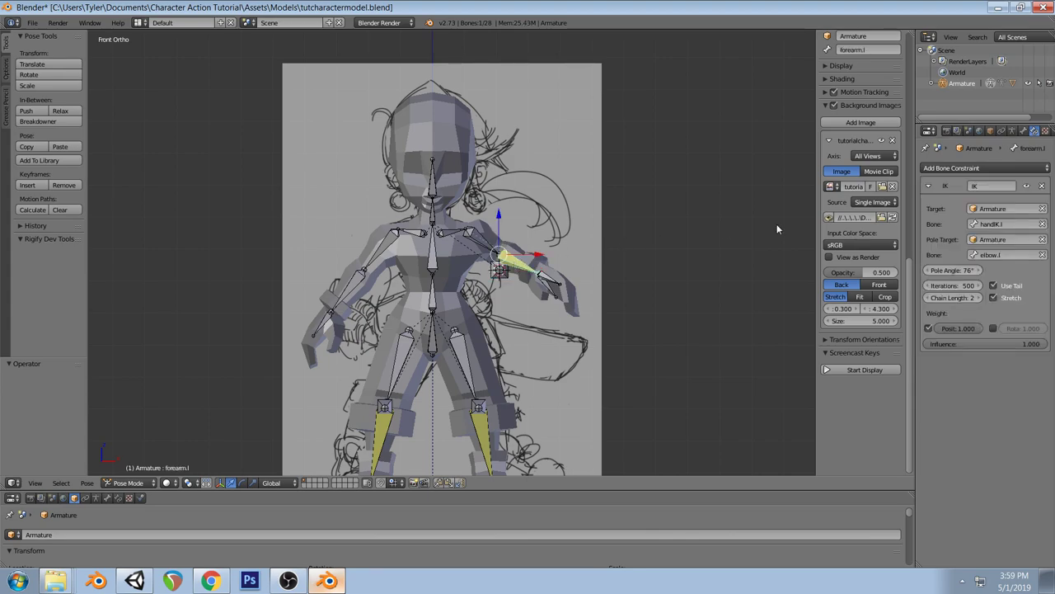
{"action": "left_click_drag", "start_coordinate": [956, 270], "coordinate": [915, 270]}
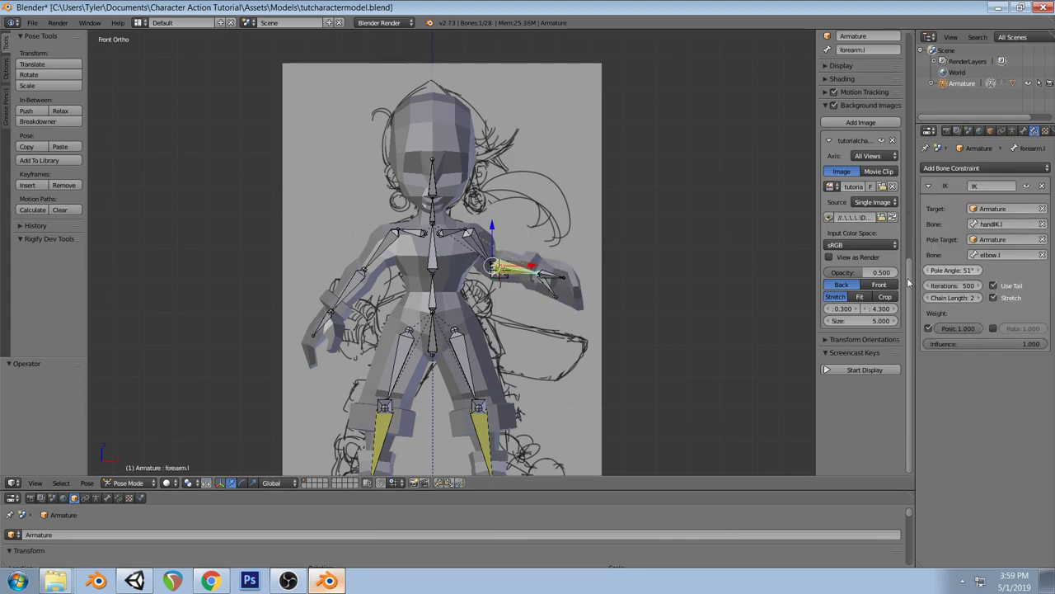
{"action": "right_click", "coordinate": [501, 269]}
{"action": "key", "text": "g"}
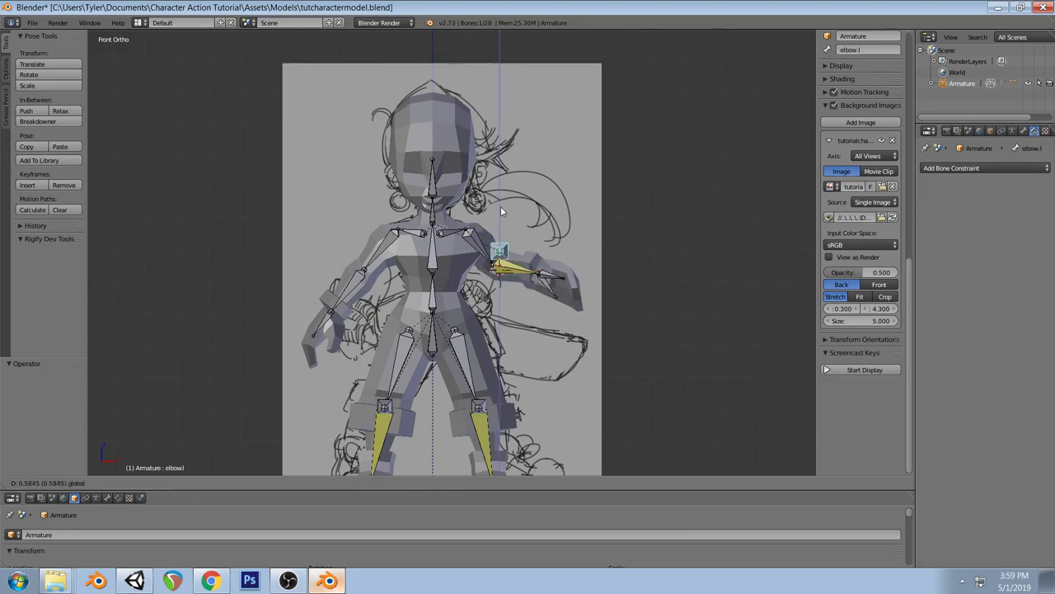
{"action": "left_click", "coordinate": [547, 183]}
{"action": "key", "text": "ctrl+z"}
{"action": "key", "text": "ctrl+z"}
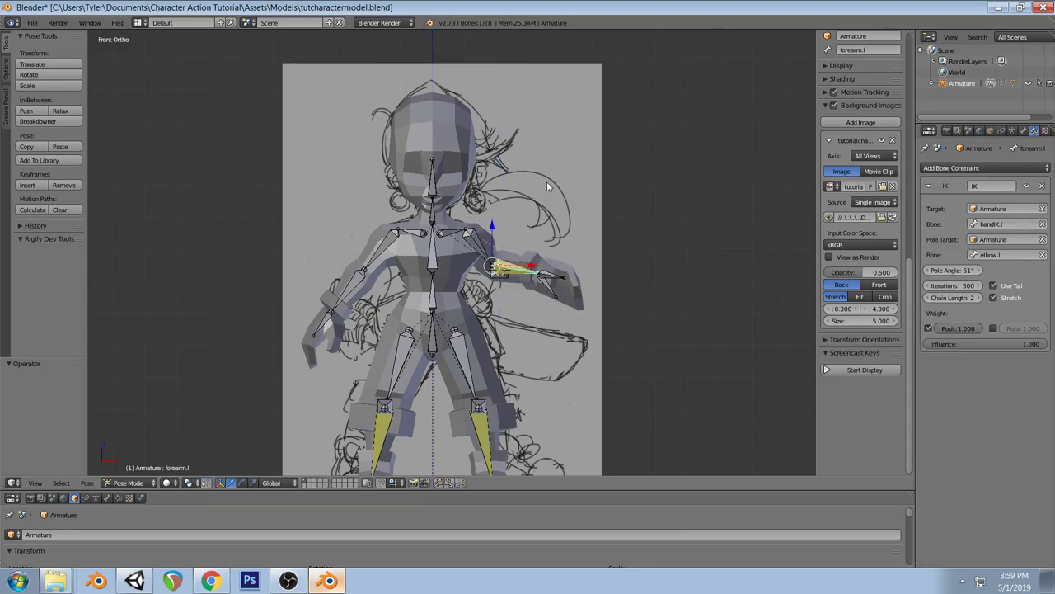
Increase the forearm.l IK pole angle and test it by moving handIK.l about -1.27 in X and -0.24 in Z
{"action": "left_click_drag", "start_coordinate": [953, 271], "coordinate": [987, 271]}
{"action": "right_click", "coordinate": [551, 285]}
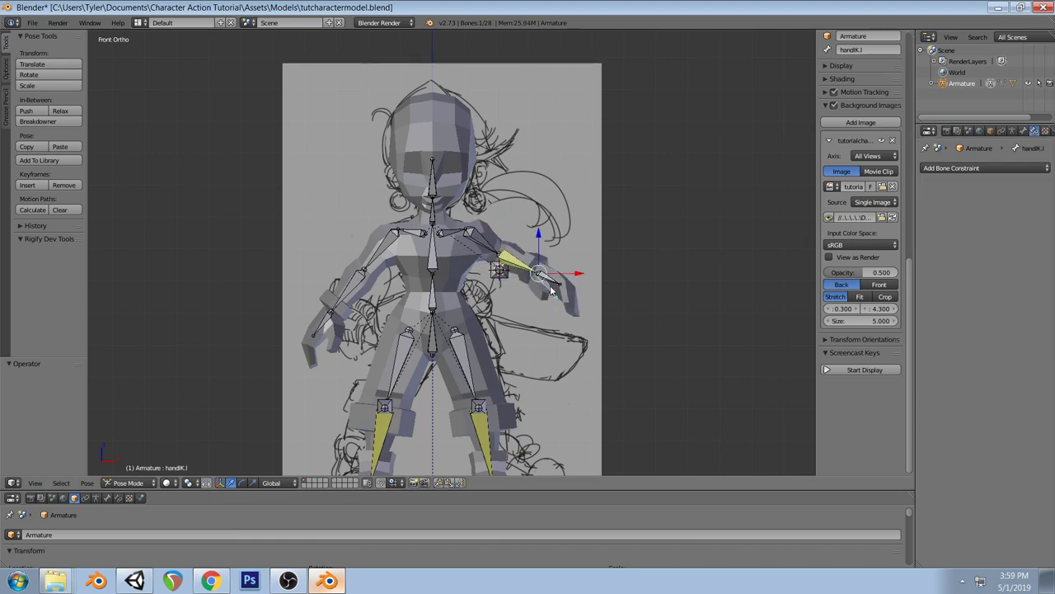
{"action": "key", "text": "g"}
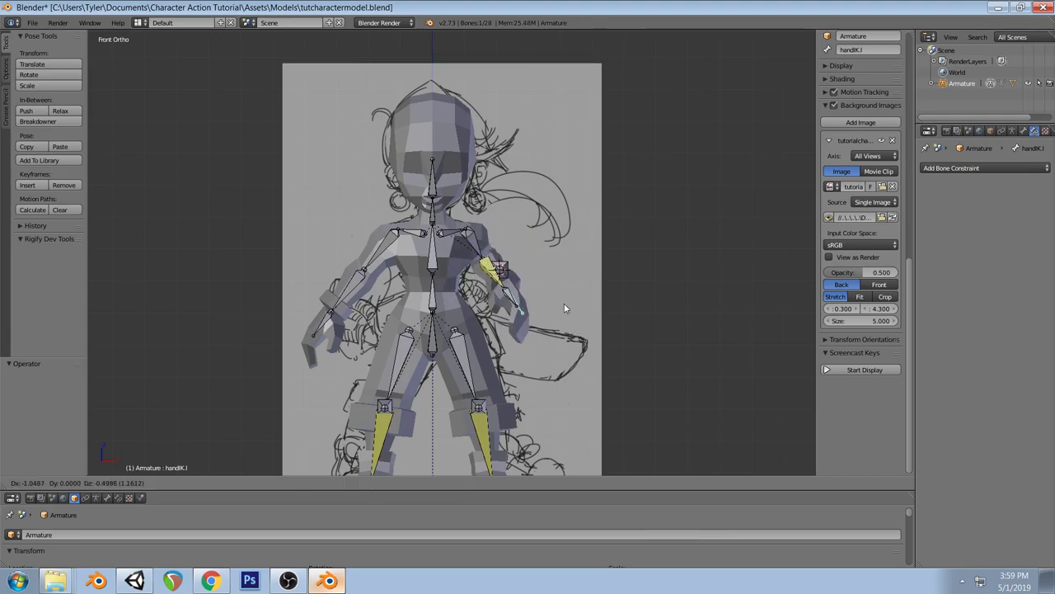
{"action": "left_click", "coordinate": [558, 301]}
Move the handIK.l bone forward in the side view by about -1.38 in Y and 0.45 in Z
{"action": "middle_click_drag", "start_coordinate": [559, 301], "coordinate": [437, 377]}
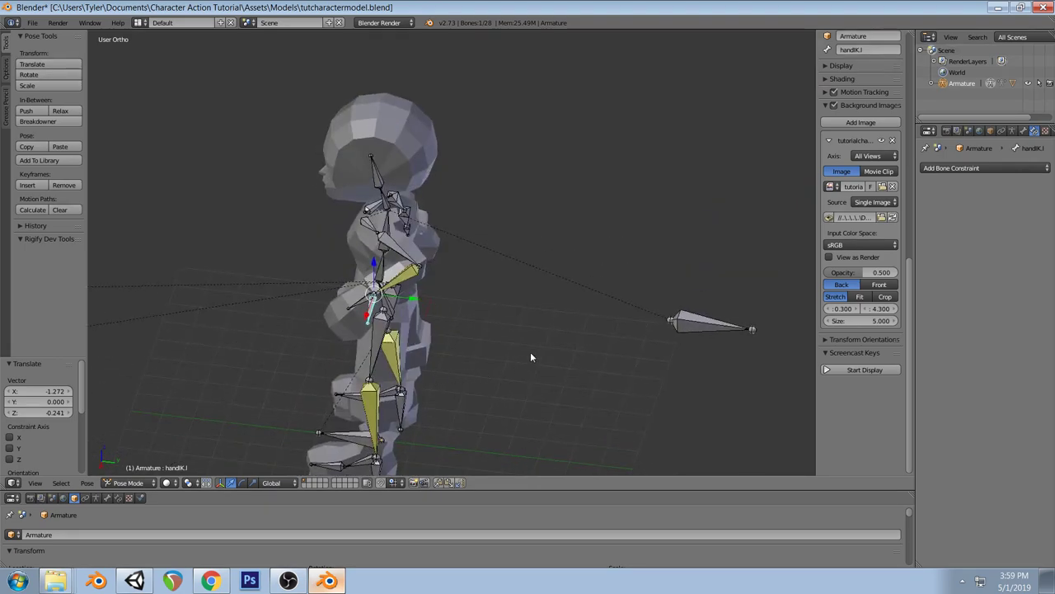
{"action": "key", "text": "KP_3"}
{"action": "key", "text": "g"}
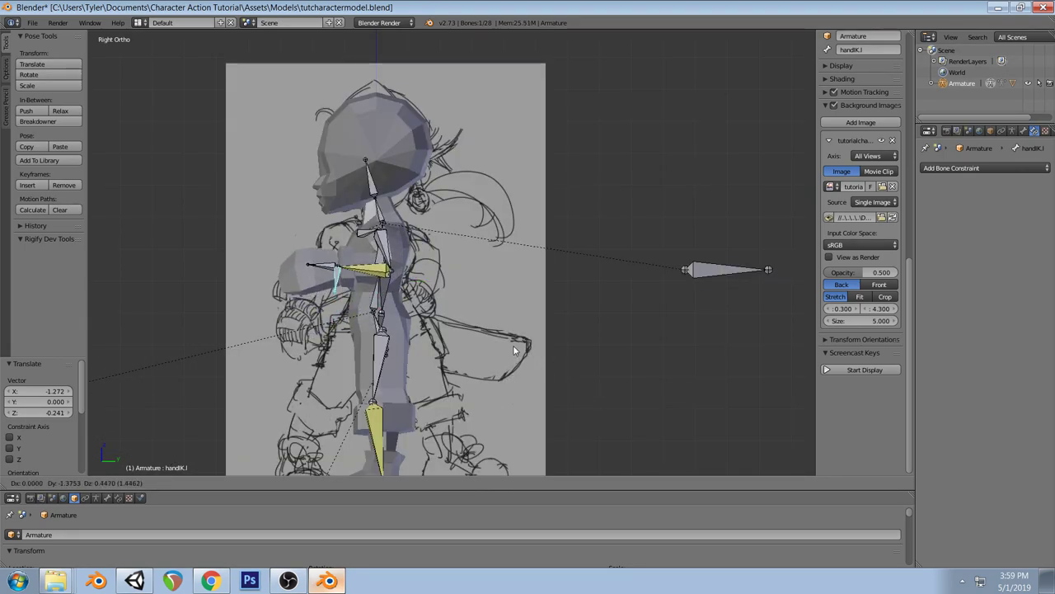
{"action": "left_click", "coordinate": [513, 350]}
{"action": "middle_click_drag", "start_coordinate": [513, 350], "coordinate": [412, 327]}
{"action": "key", "text": "KP_1"}
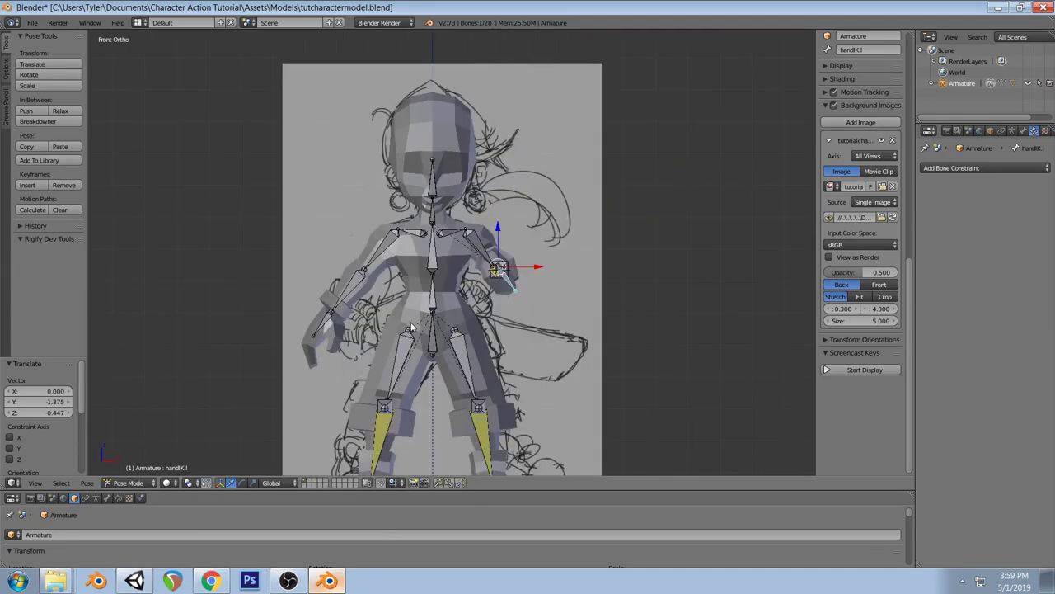
Try rotating the handIK.l bone freely to test its effect on the hand
{"action": "key", "text": "a"}
{"action": "middle_click_drag", "start_coordinate": [577, 264], "coordinate": [433, 297]}
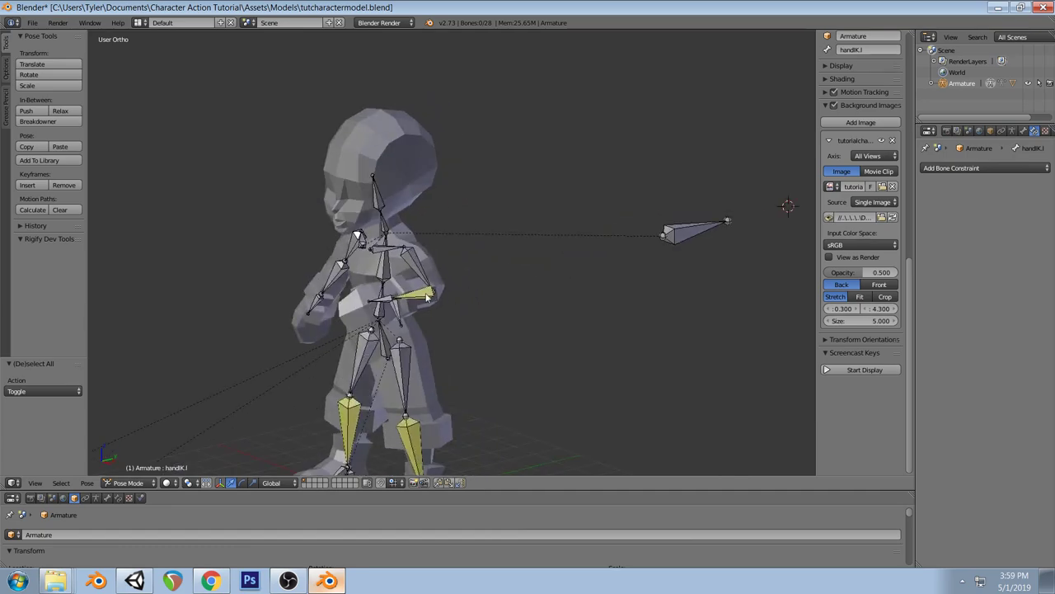
{"action": "right_click", "coordinate": [411, 315]}
{"action": "key", "text": "r"}
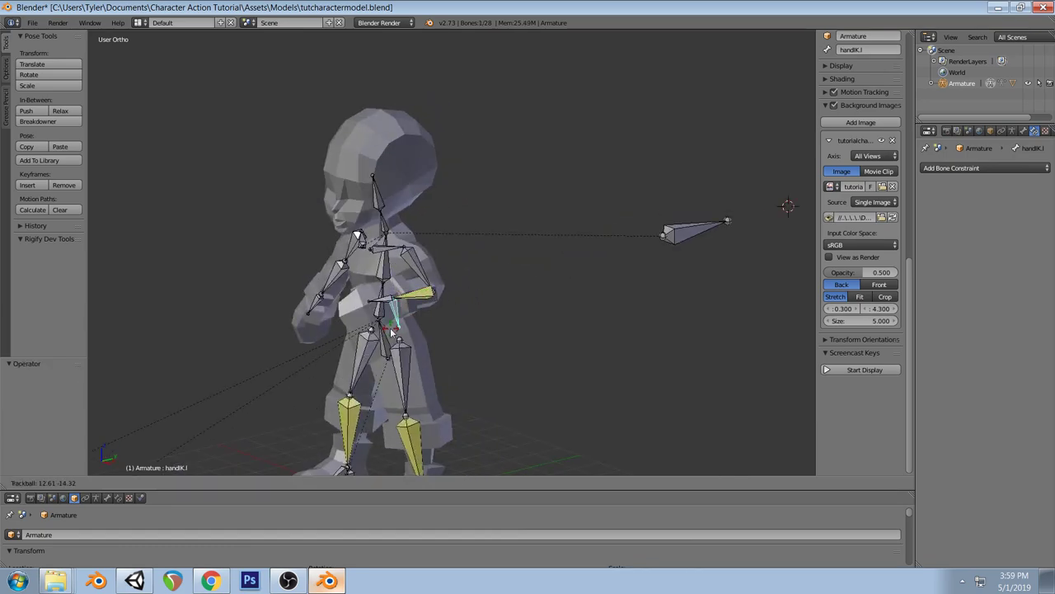
{"action": "right_click", "coordinate": [455, 353]}
{"action": "middle_click_drag", "start_coordinate": [456, 356], "coordinate": [507, 369]}
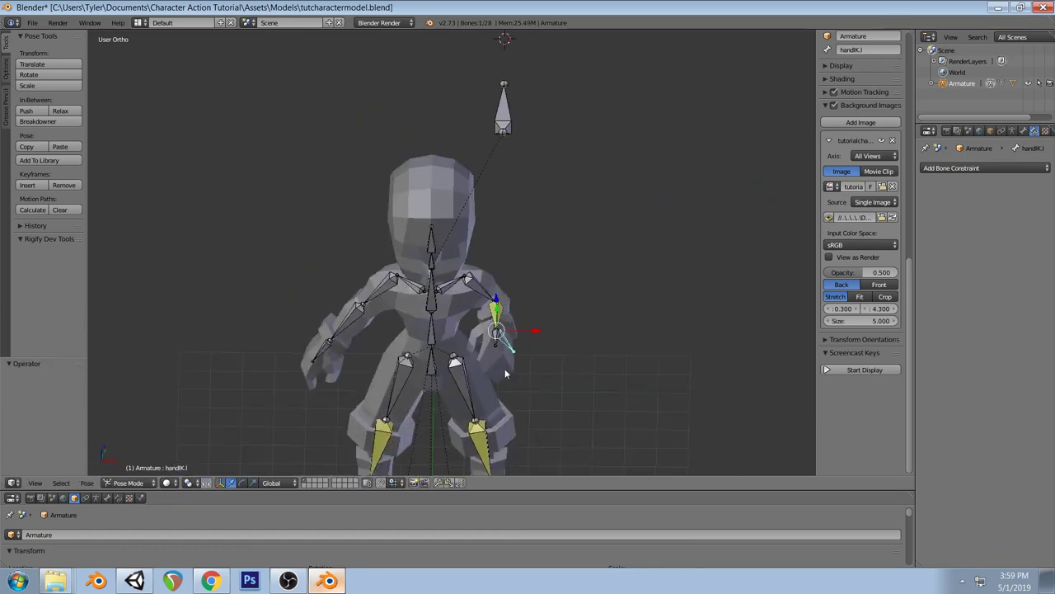
Clear the pose transforms of all bones in the armature and deselect them
{"action": "key", "text": "a"}
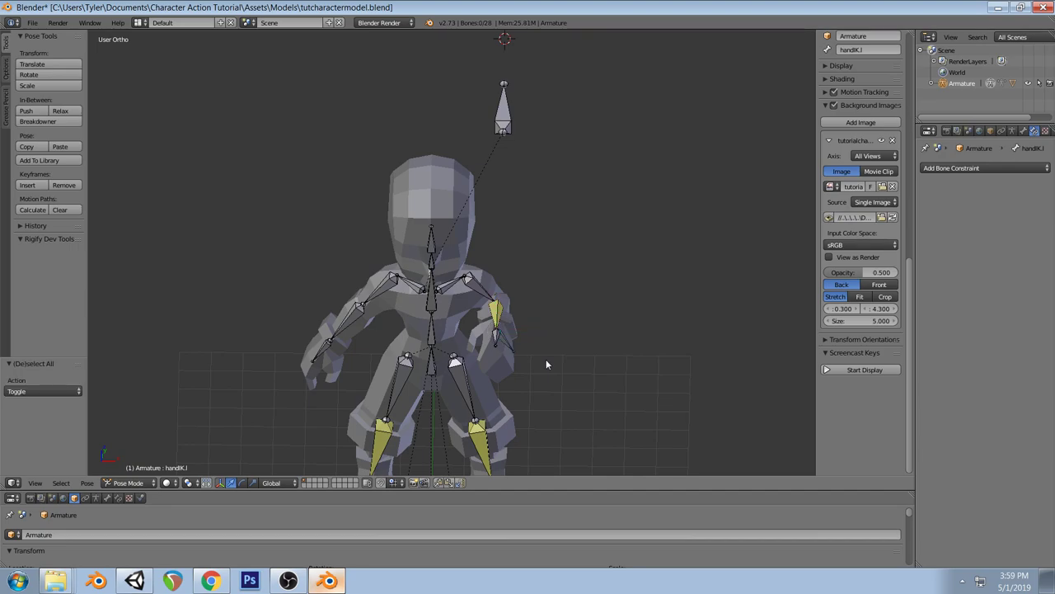
{"action": "key", "text": "a"}
{"action": "key", "text": "space"}
{"action": "type", "text": "clear pos"}
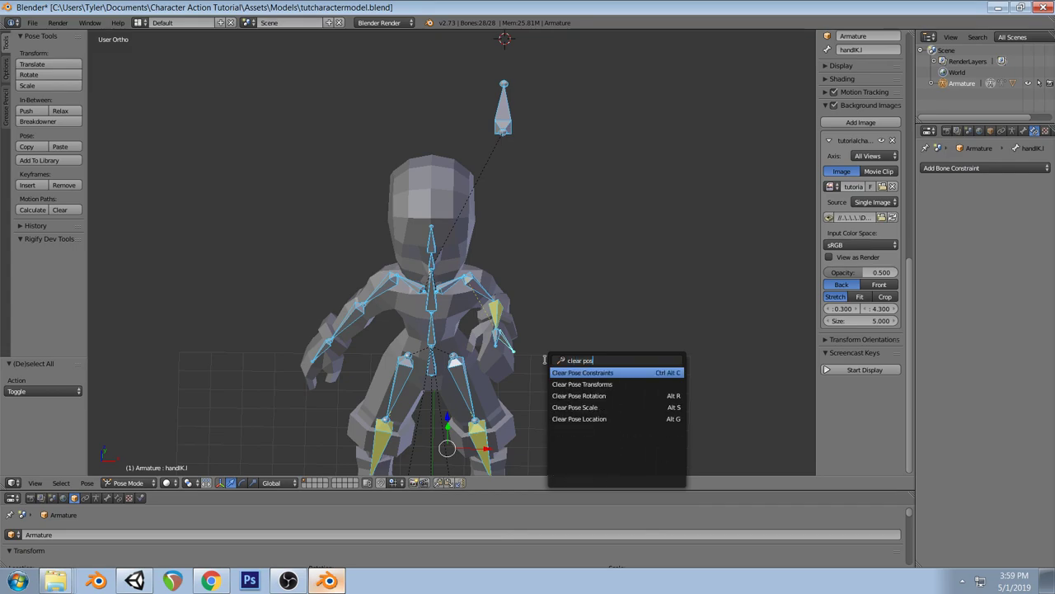
{"action": "key", "text": "Down"}
{"action": "key", "text": "Return"}
{"action": "key", "text": "a"}
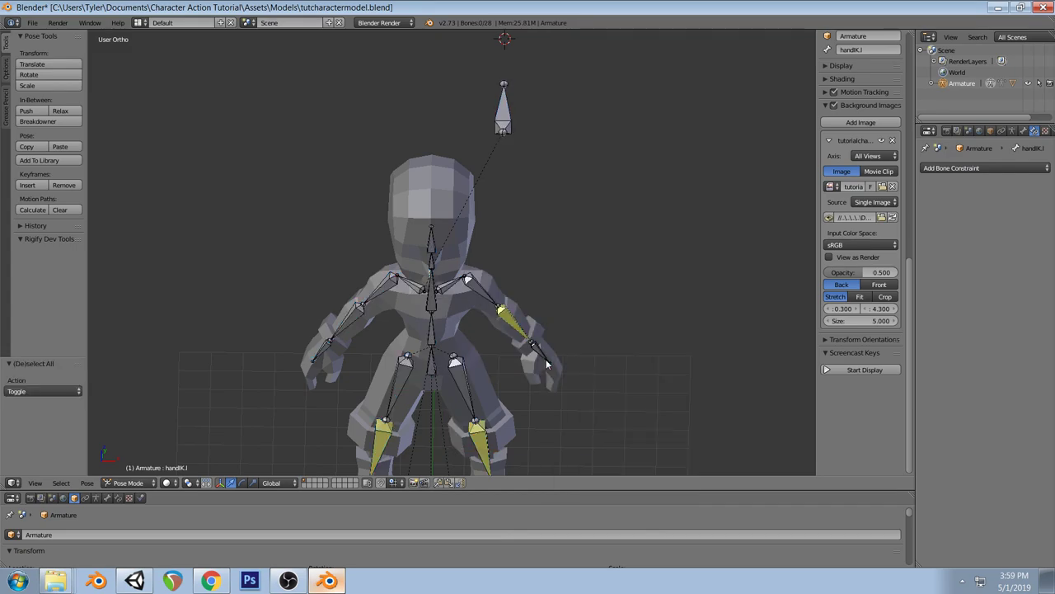
{"action": "key", "text": "KP_1"}
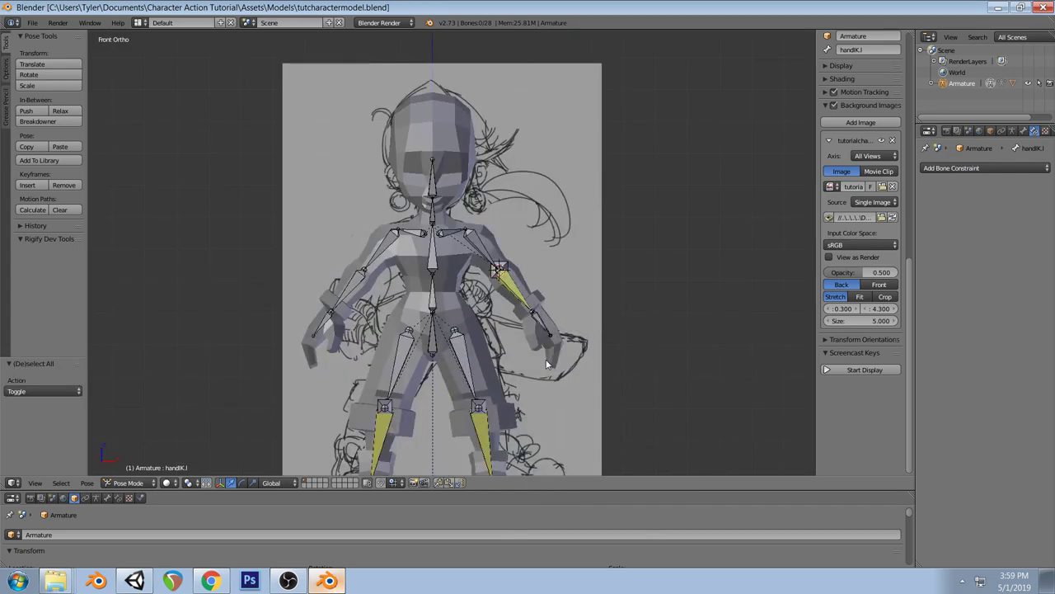
In Edit Mode, duplicate the hand.r bone in place
{"action": "right_click", "coordinate": [541, 329]}
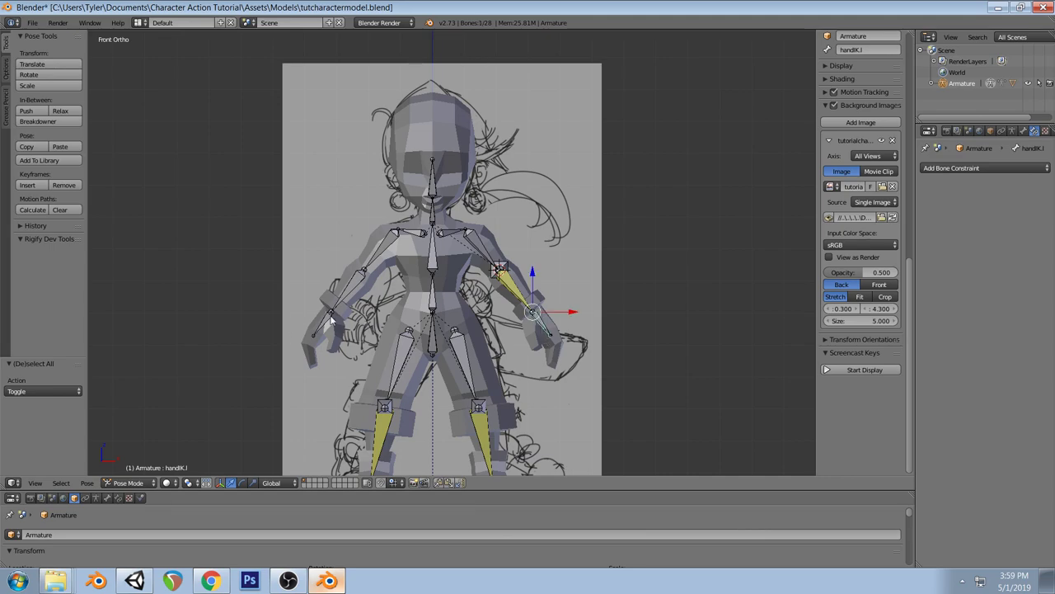
{"action": "left_click", "coordinate": [128, 483]}
{"action": "left_click", "coordinate": [132, 457]}
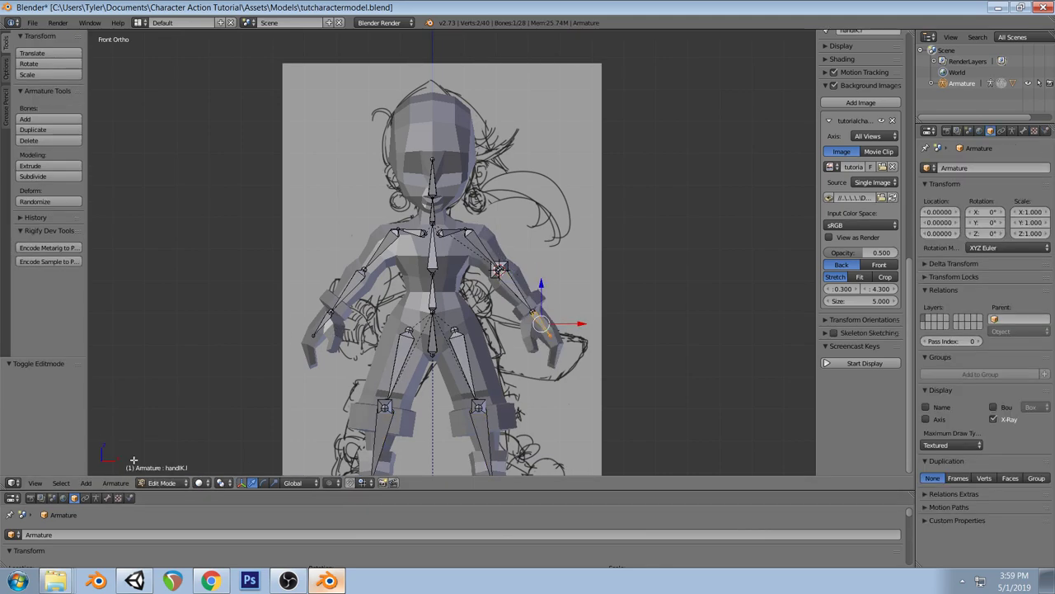
{"action": "right_click", "coordinate": [326, 317]}
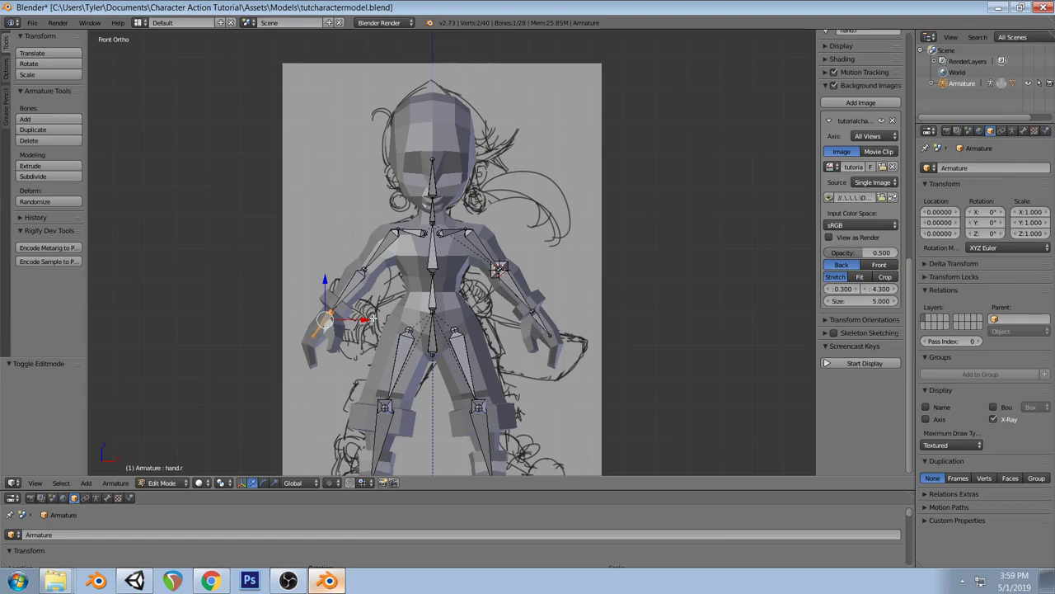
{"action": "key", "text": "shift+d"}
{"action": "key", "text": "Escape"}
Rename the duplicated right hand bone as handIK.r
{"action": "left_click", "coordinate": [1024, 130]}
{"action": "left_click", "coordinate": [981, 169]}
{"action": "type", "text": "h"}
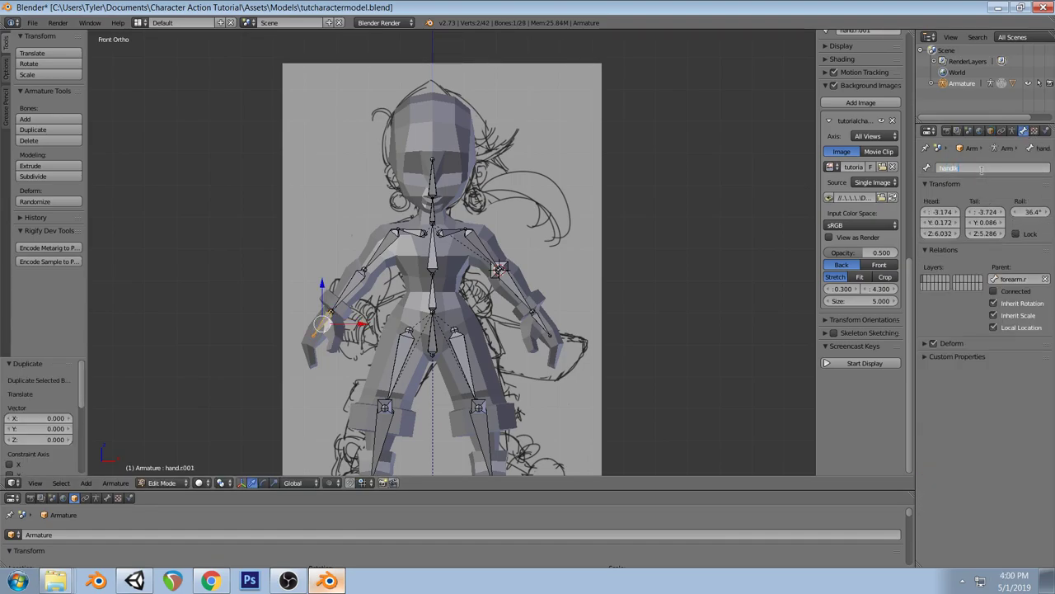
{"action": "type", "text": "andIK.r"}
{"action": "key", "text": "Return"}
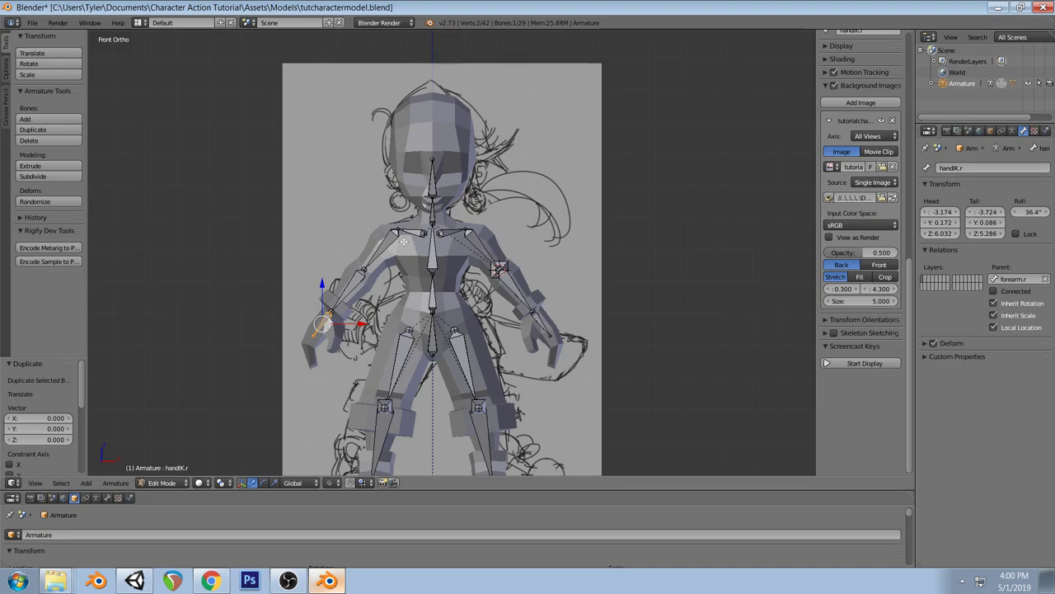
Duplicate the elbow.l pole bone in place
{"action": "right_click", "coordinate": [501, 268]}
{"action": "key", "text": "shift+d"}
{"action": "right_click", "coordinate": [591, 220]}
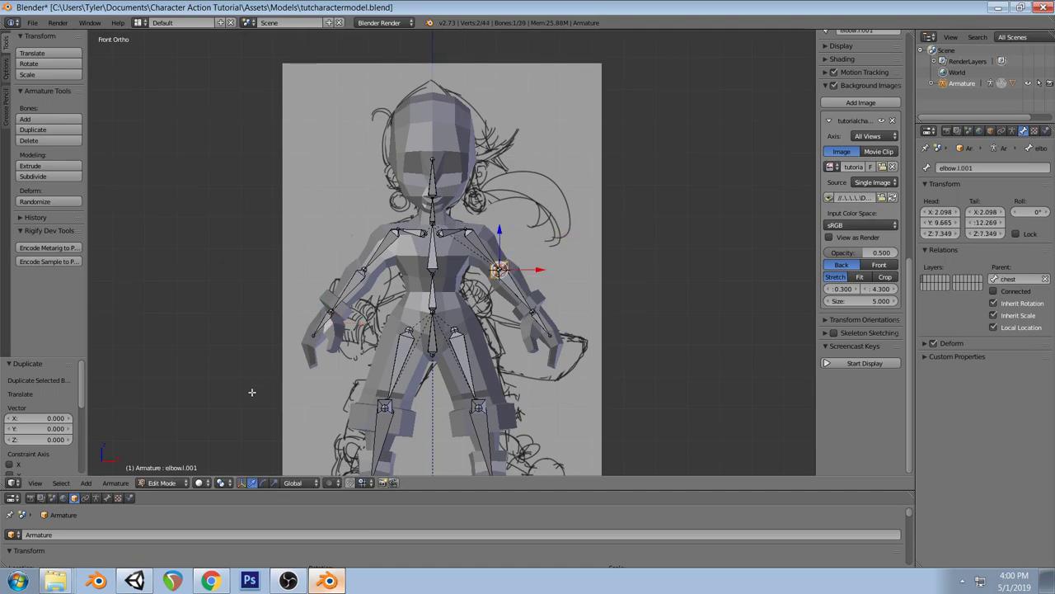
Mirror the duplicated elbow bone along global X and move it -4.2 in X onto the opposite elbow
{"action": "left_click", "coordinate": [166, 484]}
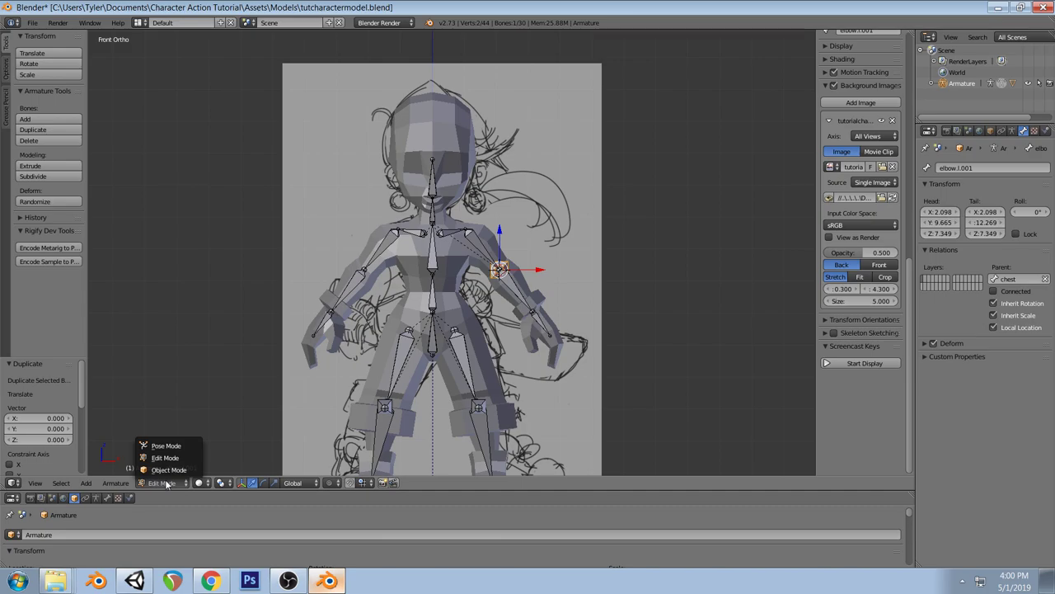
{"action": "left_click", "coordinate": [115, 484]}
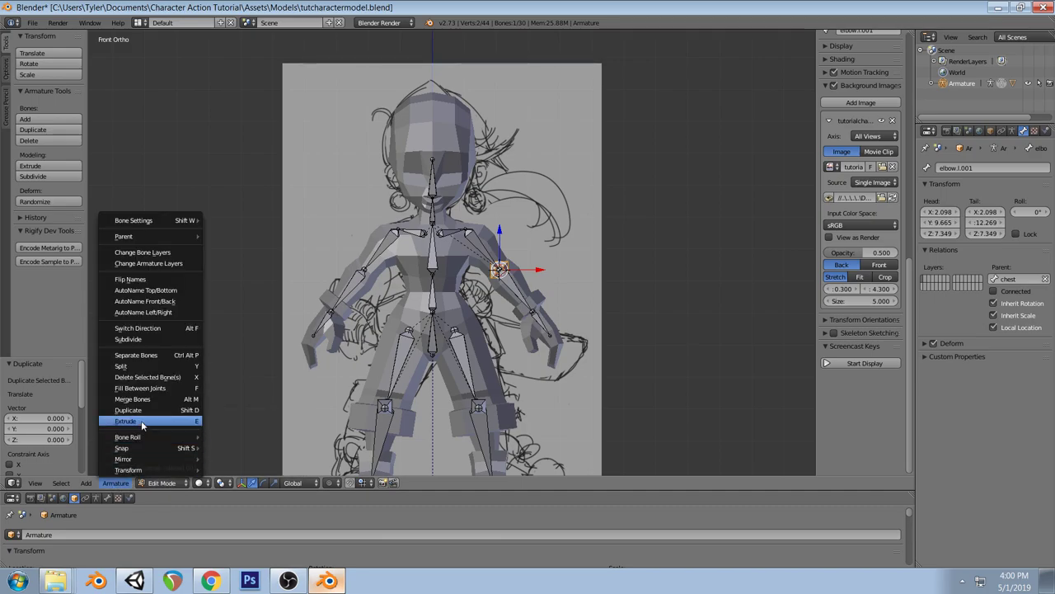
{"action": "mouse_move", "coordinate": [149, 473]}
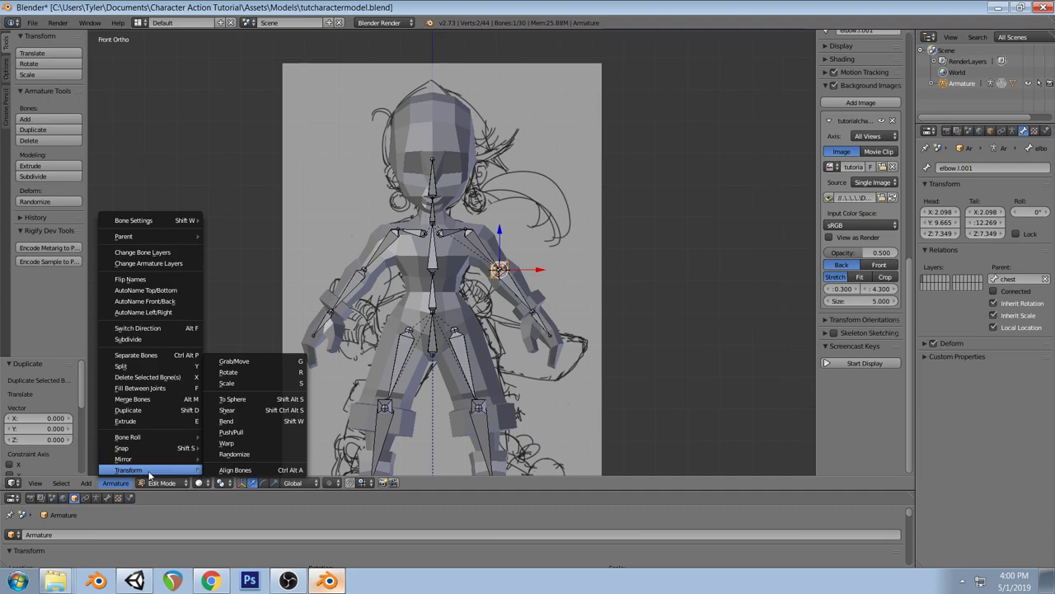
{"action": "mouse_move", "coordinate": [142, 454]}
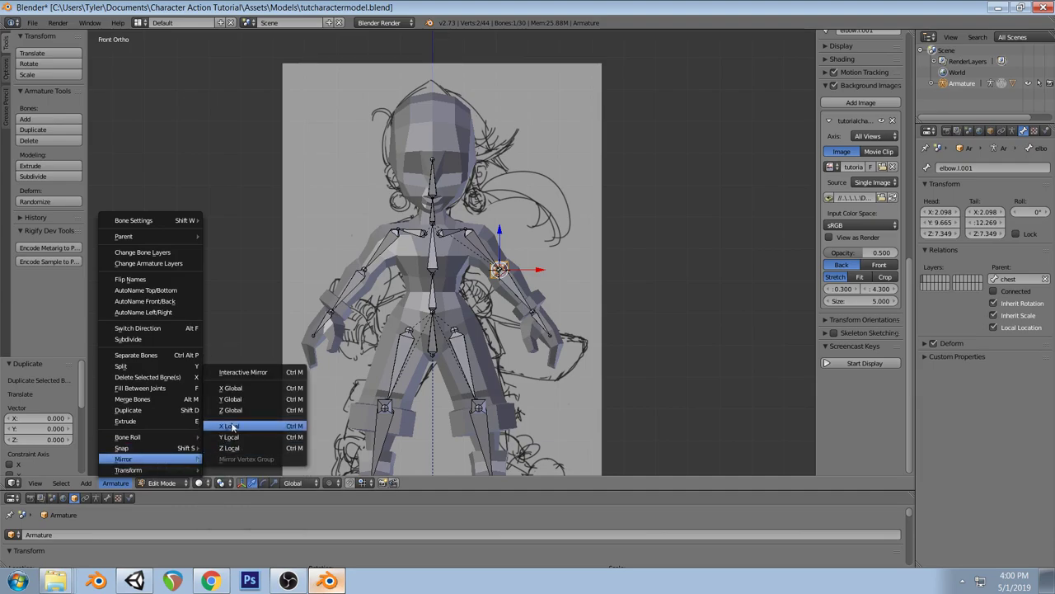
{"action": "left_click", "coordinate": [242, 397]}
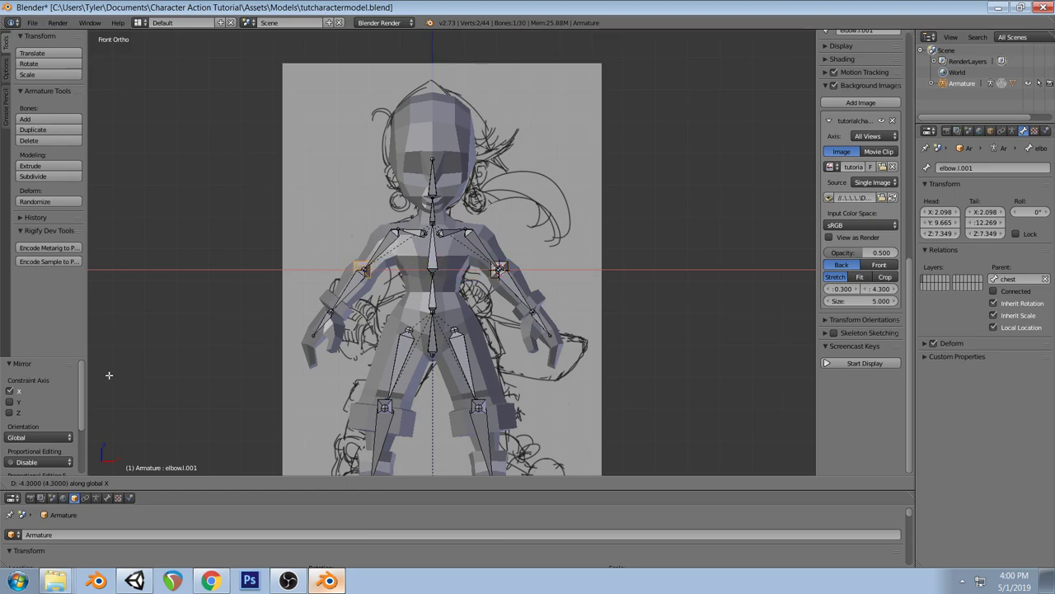
{"action": "left_click", "coordinate": [113, 376]}
{"action": "scroll", "coordinate": [310, 328], "scroll_direction": "up", "scroll_amount": 2}
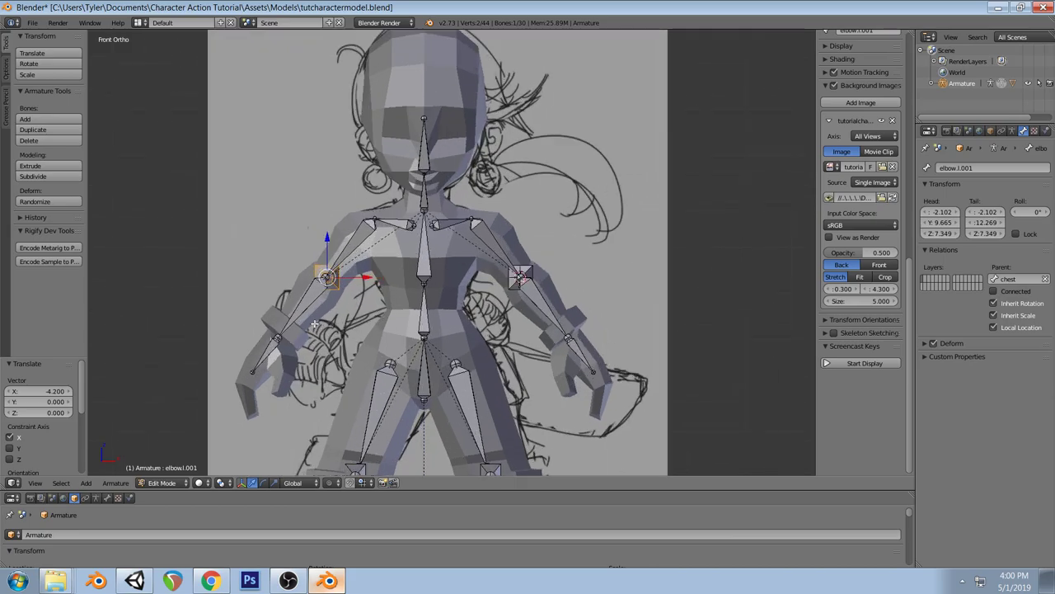
Nudge the duplicated elbow bone slightly along X to line it up with the right elbow joint
{"action": "key", "text": "a"}
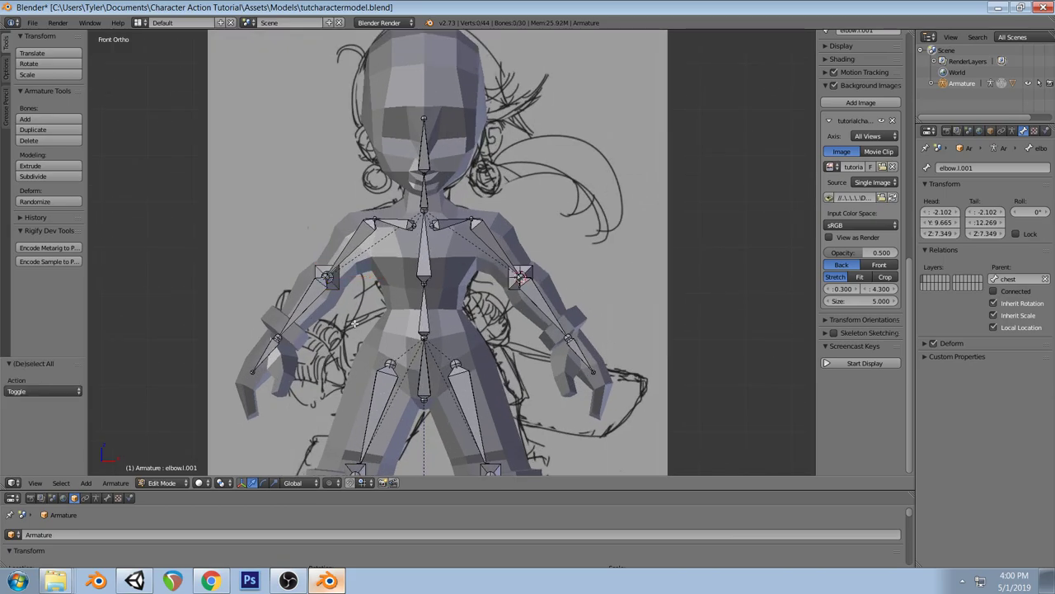
{"action": "key", "text": "ctrl+z"}
{"action": "key", "text": "g"}
{"action": "key", "text": "x"}
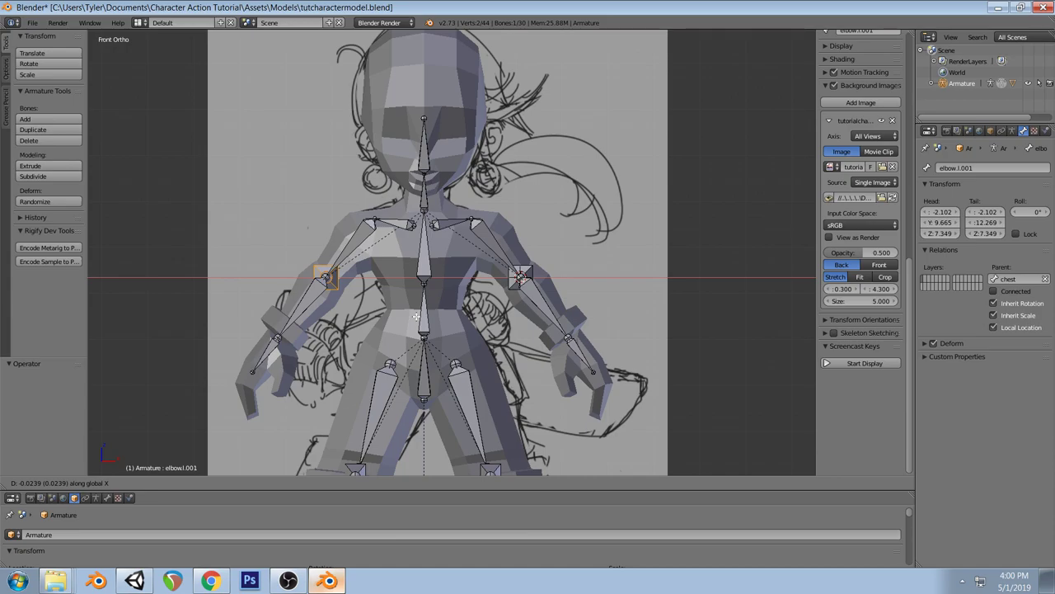
{"action": "left_click", "coordinate": [416, 316]}
Flip the duplicated elbow bone's name to the right side and deselect everything
{"action": "key", "text": "space"}
{"action": "type", "text": "flip"}
{"action": "key", "text": "Return"}
{"action": "key", "text": "a"}
Select the handIK.r bone at the right hand and switch the armature to Pose Mode
{"action": "right_click", "coordinate": [267, 350]}
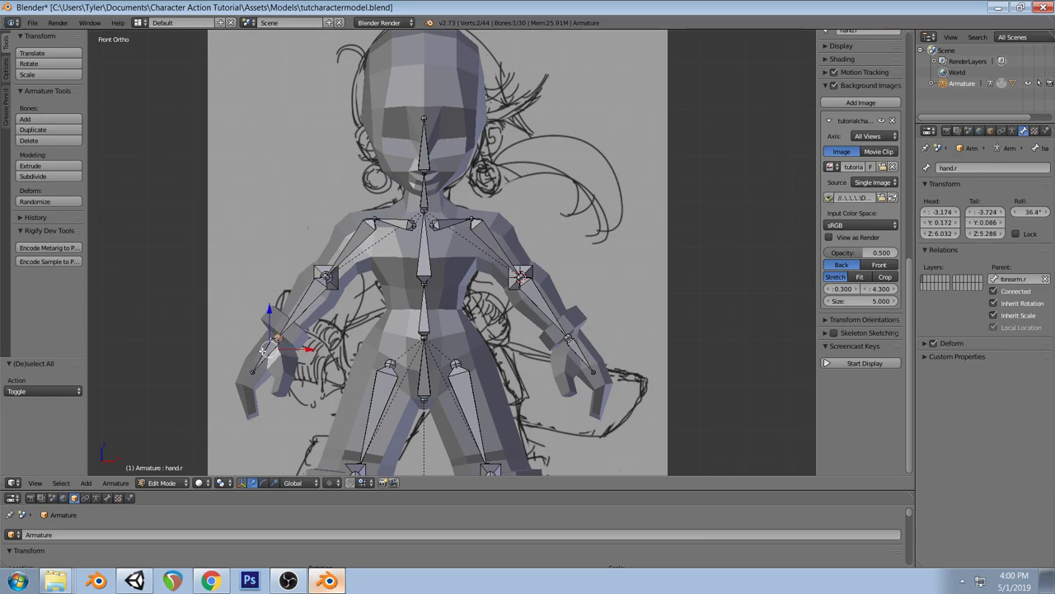
{"action": "right_click", "coordinate": [269, 349]}
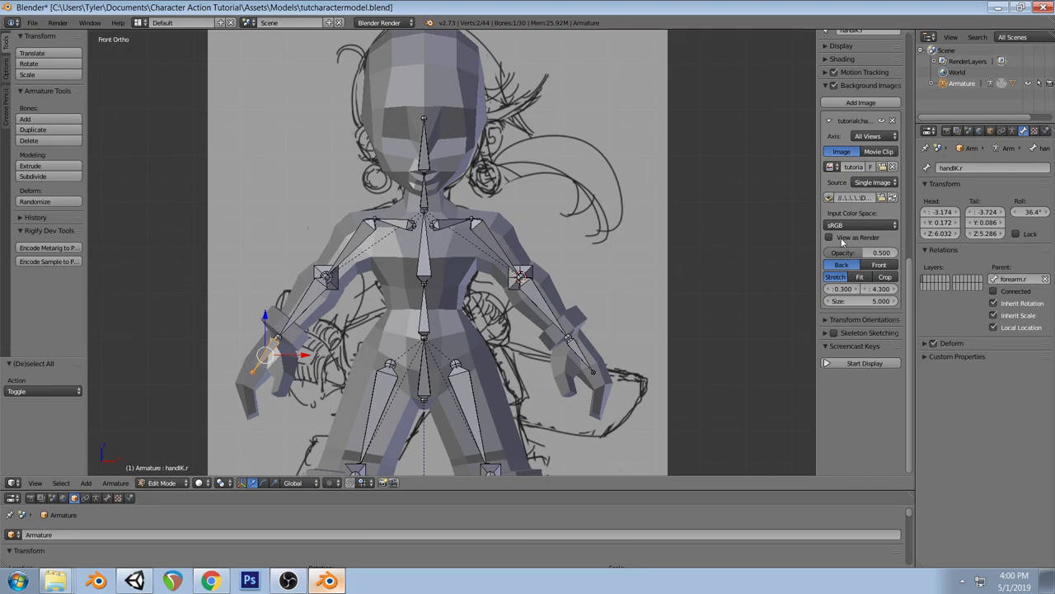
{"action": "left_click", "coordinate": [162, 483]}
{"action": "left_click", "coordinate": [164, 469]}
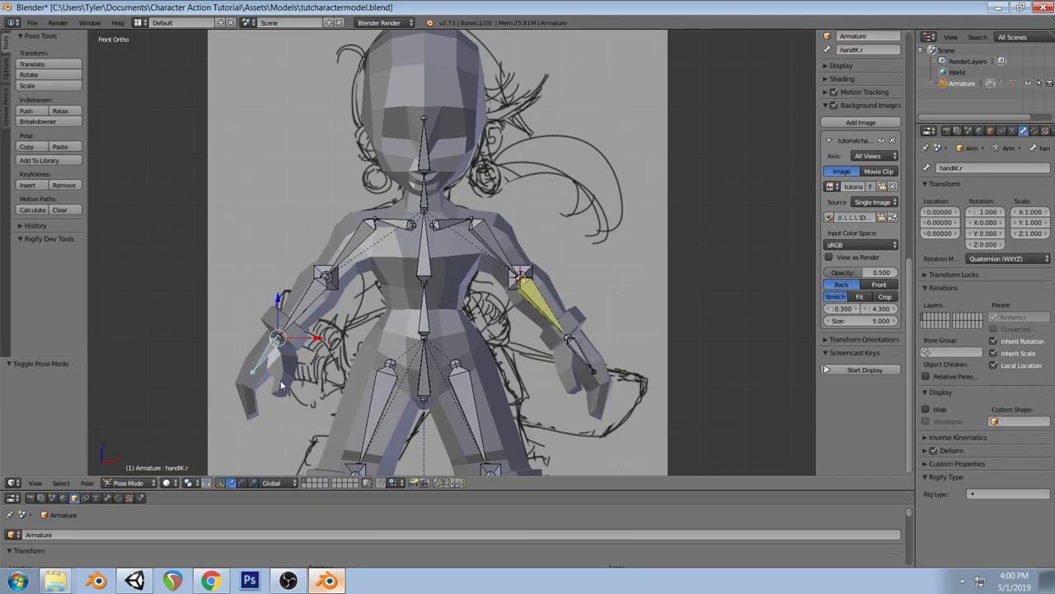
Add an Inverse Kinematics constraint to forearm.r with Armature as target and handIK.r as target bone
{"action": "left_click", "coordinate": [1035, 132]}
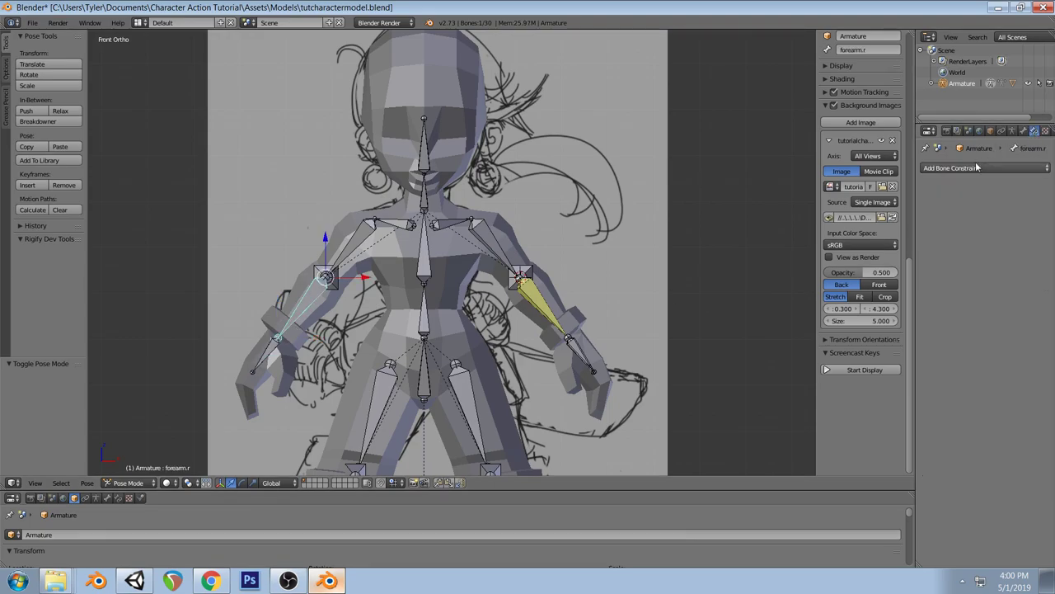
{"action": "left_click", "coordinate": [973, 166]}
{"action": "left_click", "coordinate": [930, 216]}
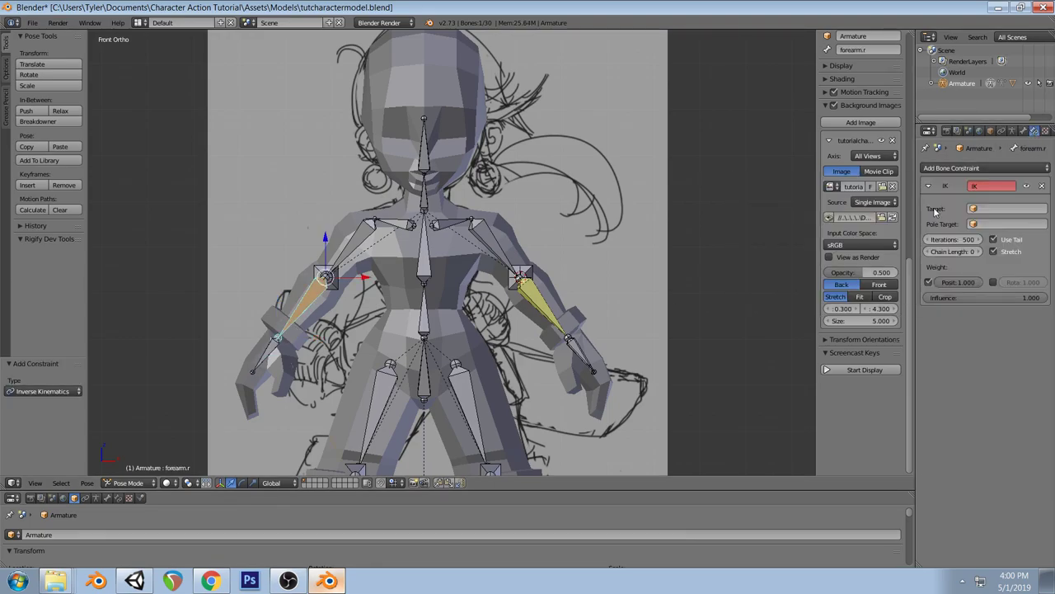
{"action": "left_click", "coordinate": [1013, 209]}
{"action": "left_click", "coordinate": [951, 226]}
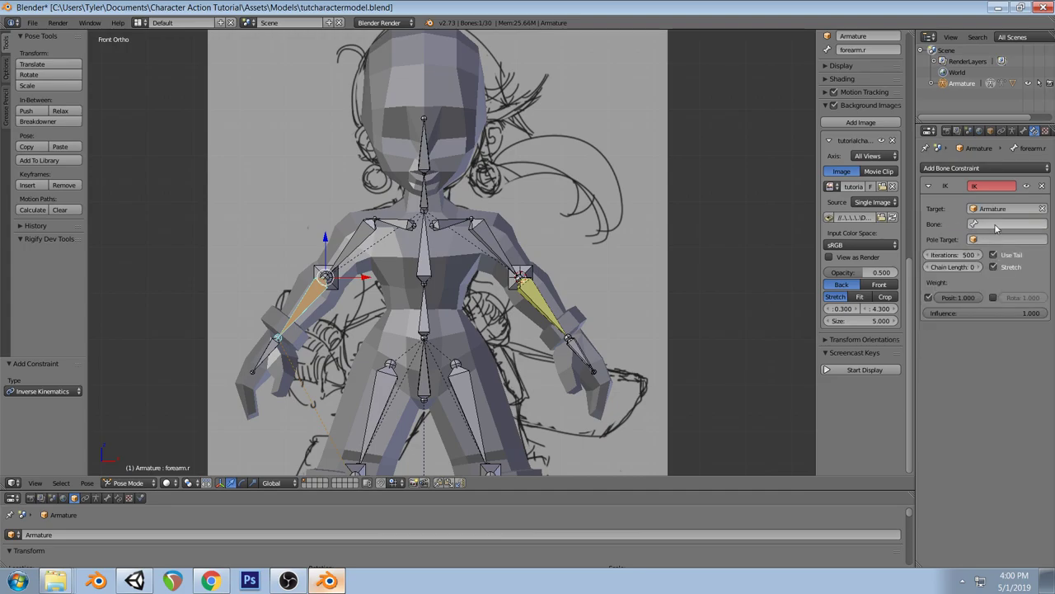
{"action": "left_click", "coordinate": [993, 223]}
{"action": "type", "text": "han"}
{"action": "key", "text": "Down"}
{"action": "key", "text": "Down"}
{"action": "key", "text": "Down"}
{"action": "key", "text": "Down"}
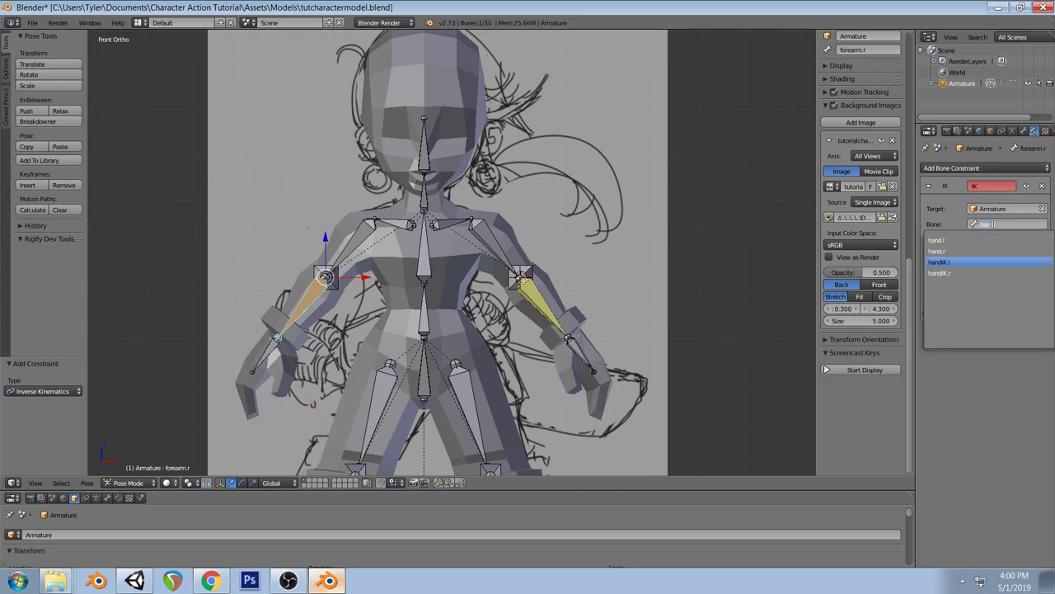
{"action": "key", "text": "Return"}
Set the IK constraint's pole target to Armature with elbow.r as the pole bone
{"action": "left_click", "coordinate": [999, 238]}
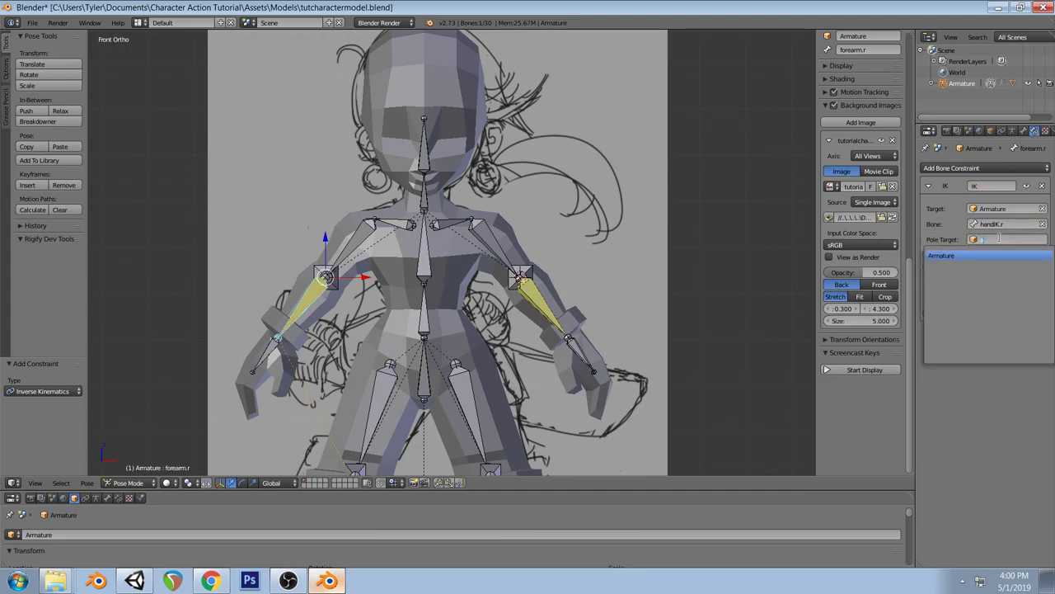
{"action": "left_click", "coordinate": [957, 254]}
{"action": "left_click", "coordinate": [1009, 252]}
{"action": "type", "text": "elbow.r"}
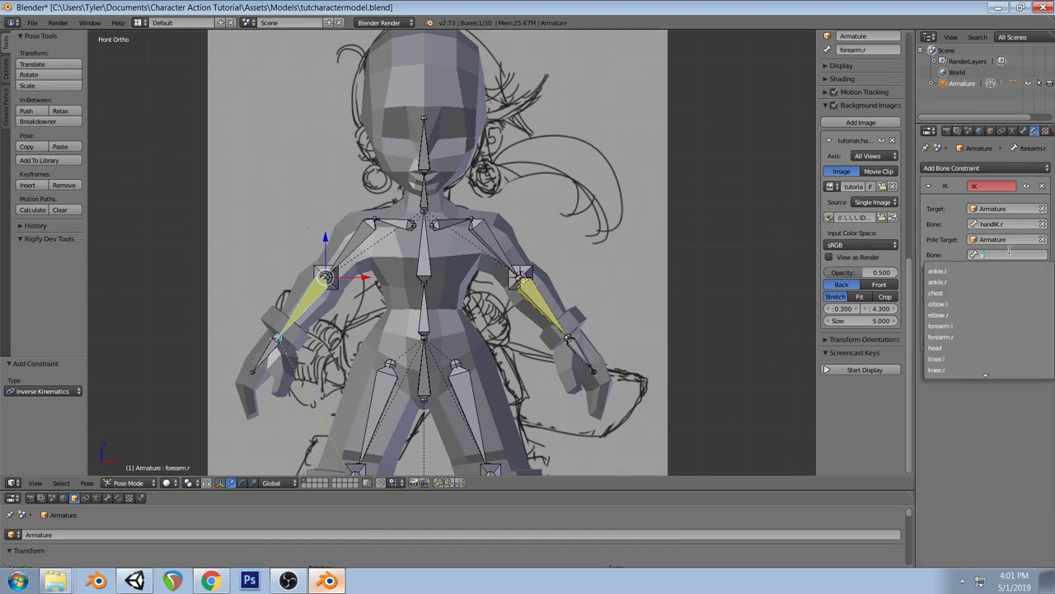
{"action": "key", "text": "Return"}
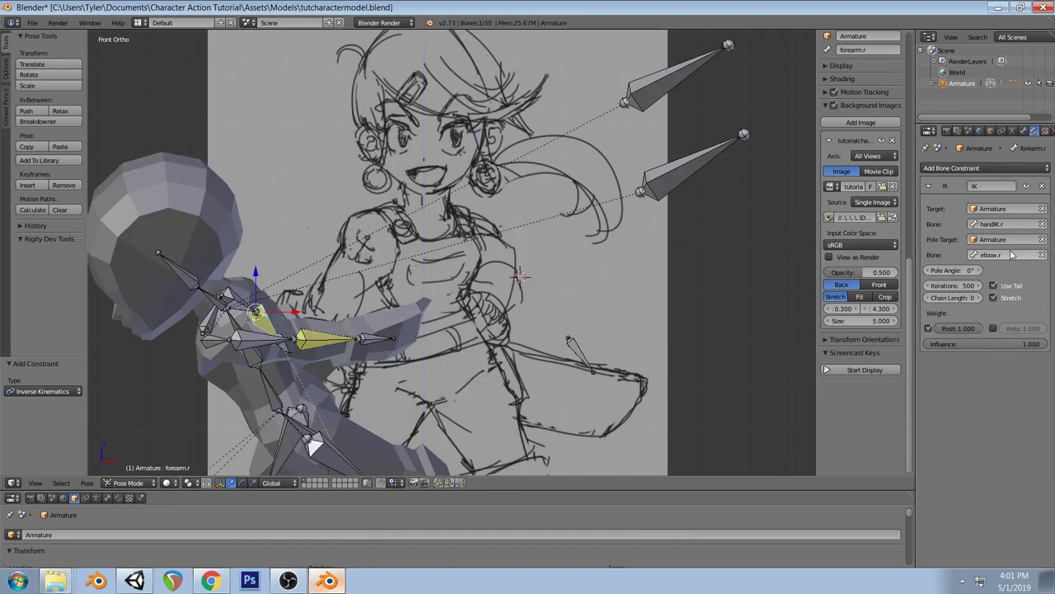
Set forearm.r's IK chain length to 2 and its pole angle to 94°, using forearm.l's constraint for comparison
{"action": "left_click", "coordinate": [977, 297]}
{"action": "left_click", "coordinate": [977, 297]}
{"action": "left_click_drag", "start_coordinate": [947, 271], "coordinate": [1016, 271]}
{"action": "right_click", "coordinate": [536, 307]}
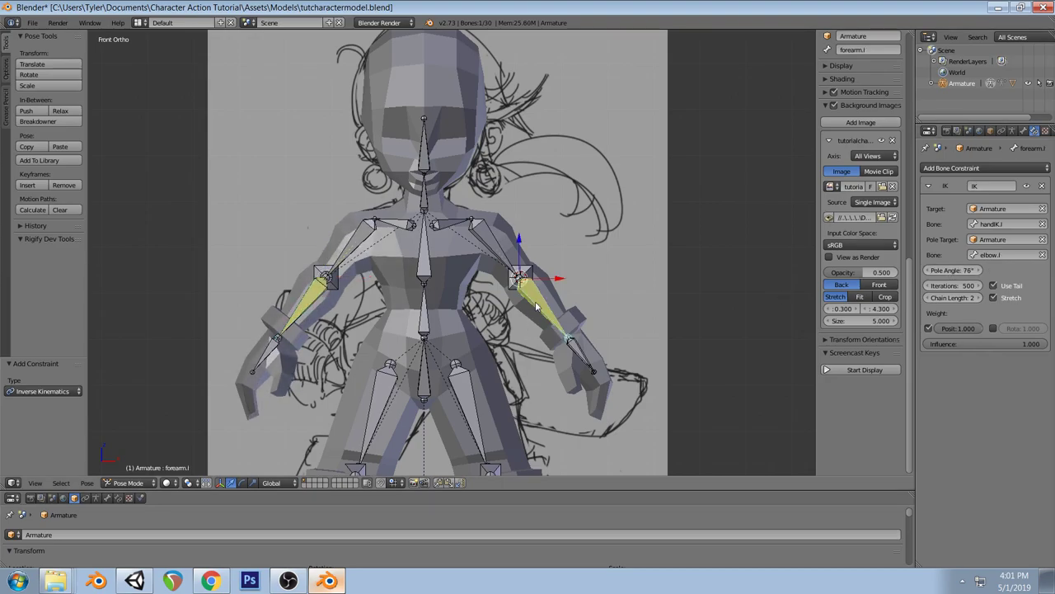
{"action": "right_click", "coordinate": [318, 299]}
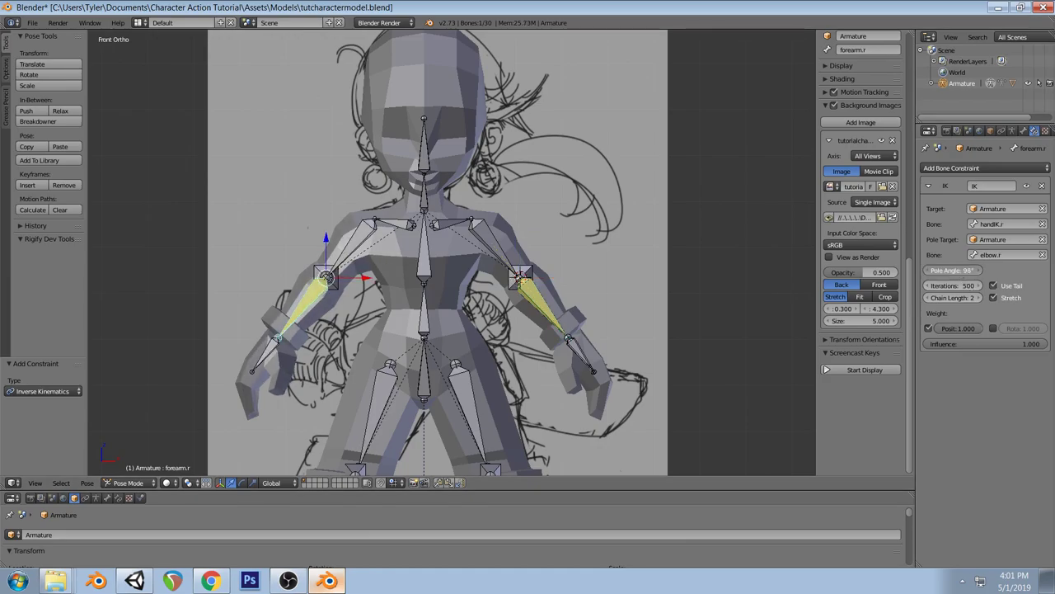
Try moving the hand.r and handIK.r bones to test the right arm's IK, and undo the changes
{"action": "right_click", "coordinate": [268, 352]}
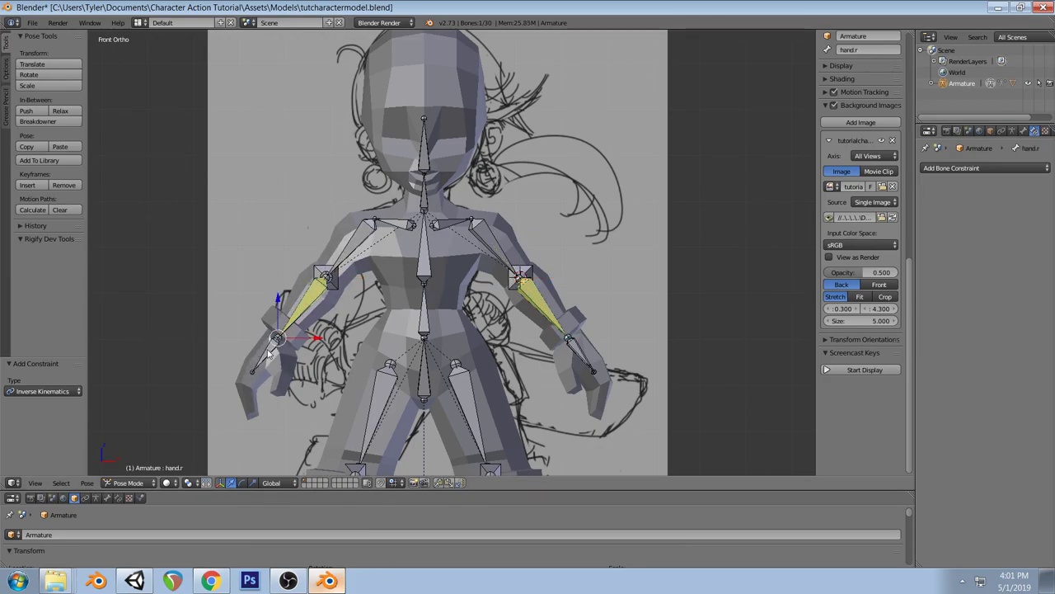
{"action": "key", "text": "g"}
{"action": "key", "text": "Escape"}
{"action": "right_click", "coordinate": [268, 354]}
{"action": "key", "text": "g"}
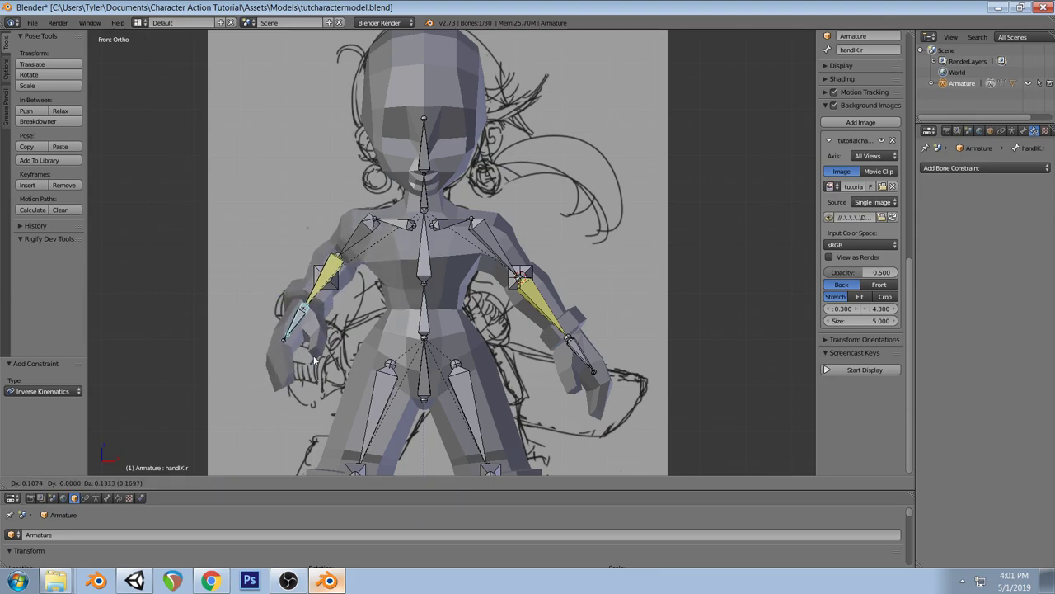
{"action": "left_click", "coordinate": [294, 352]}
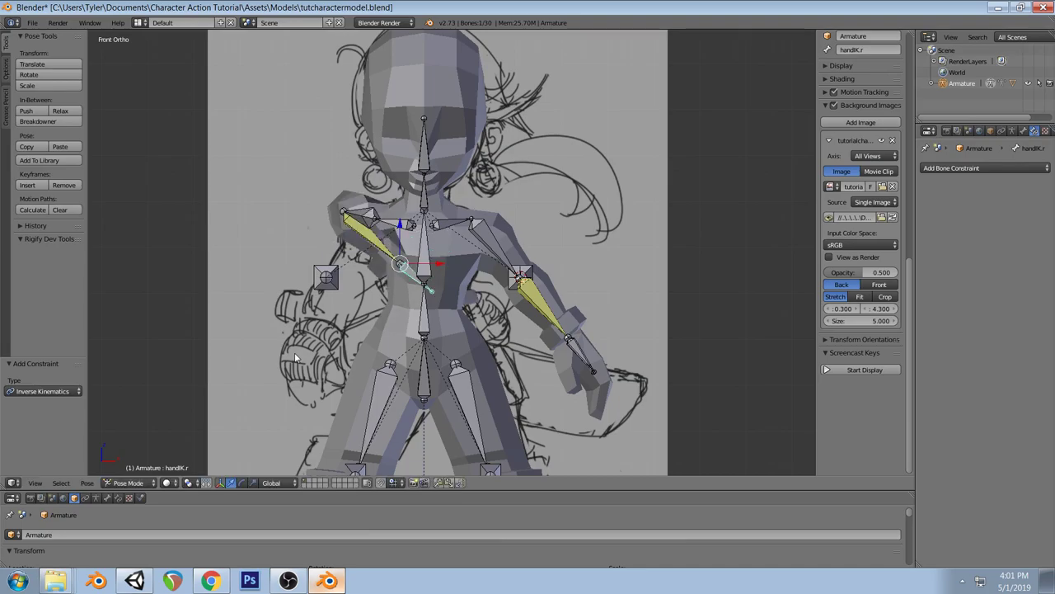
{"action": "key", "text": "ctrl+z"}
{"action": "key", "text": "ctrl+z"}
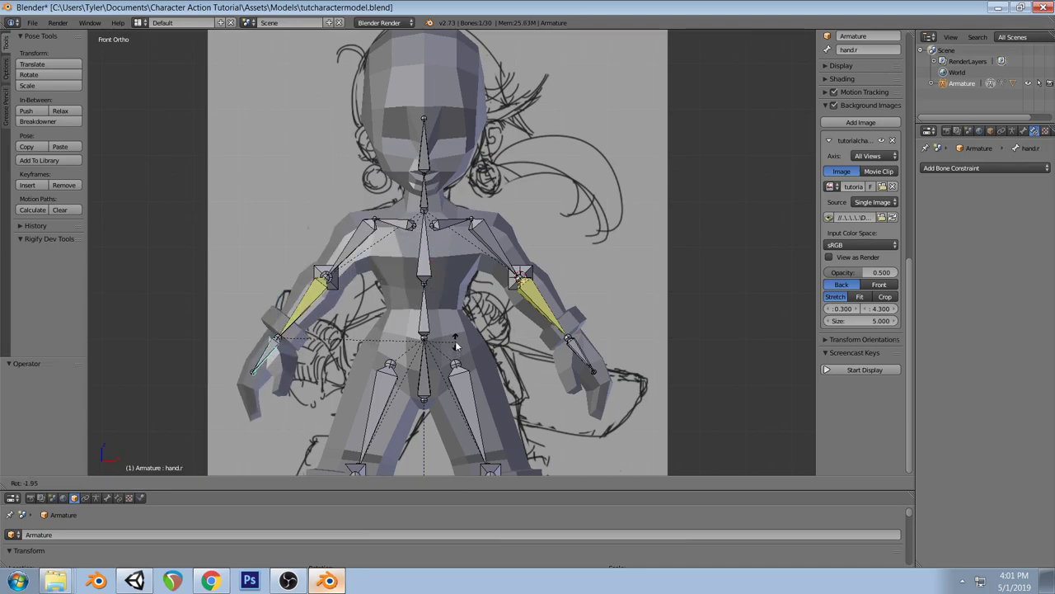
Move the handIK.r bone outward and up to test how the right arm bends
{"action": "right_click", "coordinate": [272, 353]}
{"action": "key", "text": "g"}
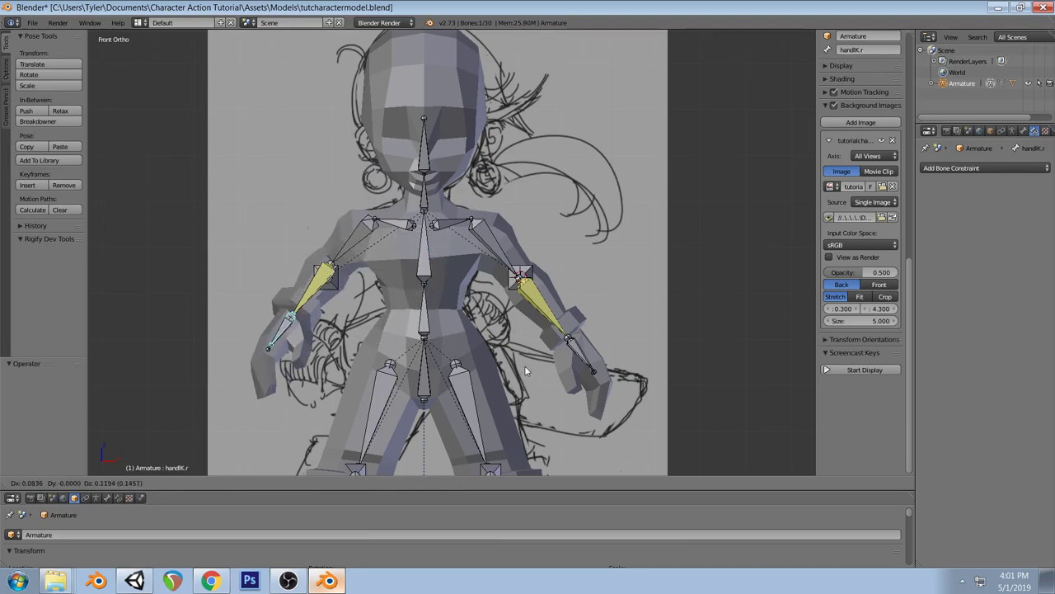
{"action": "left_click", "coordinate": [400, 314]}
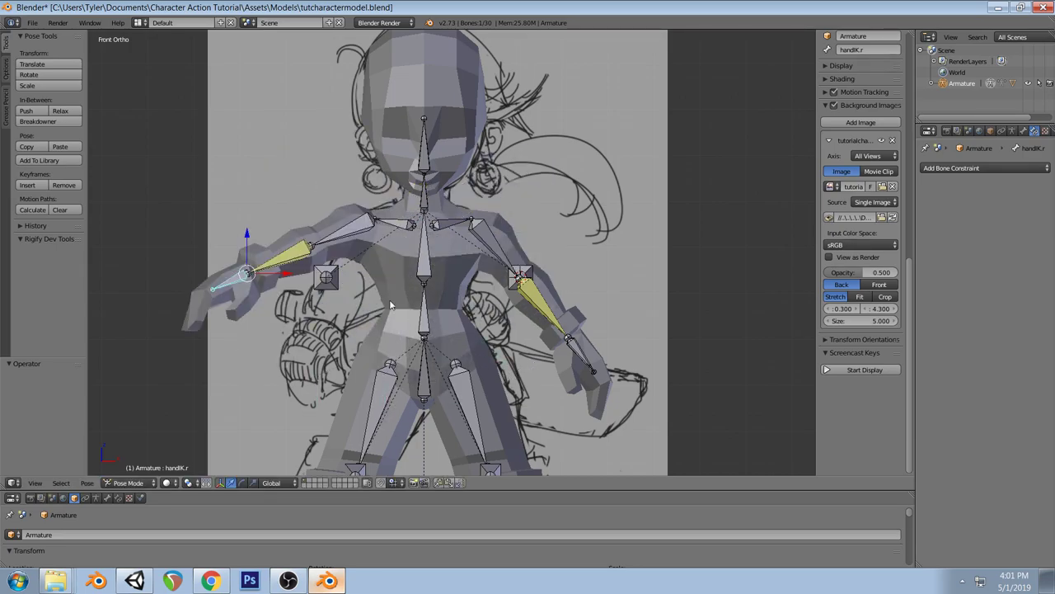
Compare the IK constraints of both forearms and try moving handIK.l to check the left arm's bending
{"action": "right_click", "coordinate": [291, 261]}
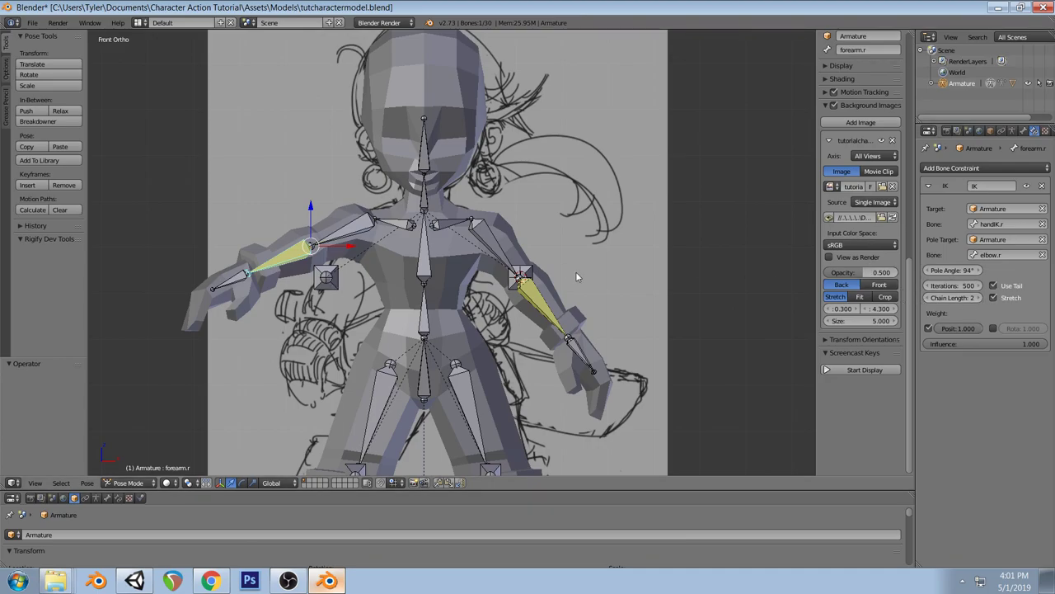
{"action": "right_click", "coordinate": [545, 307]}
{"action": "right_click", "coordinate": [579, 355]}
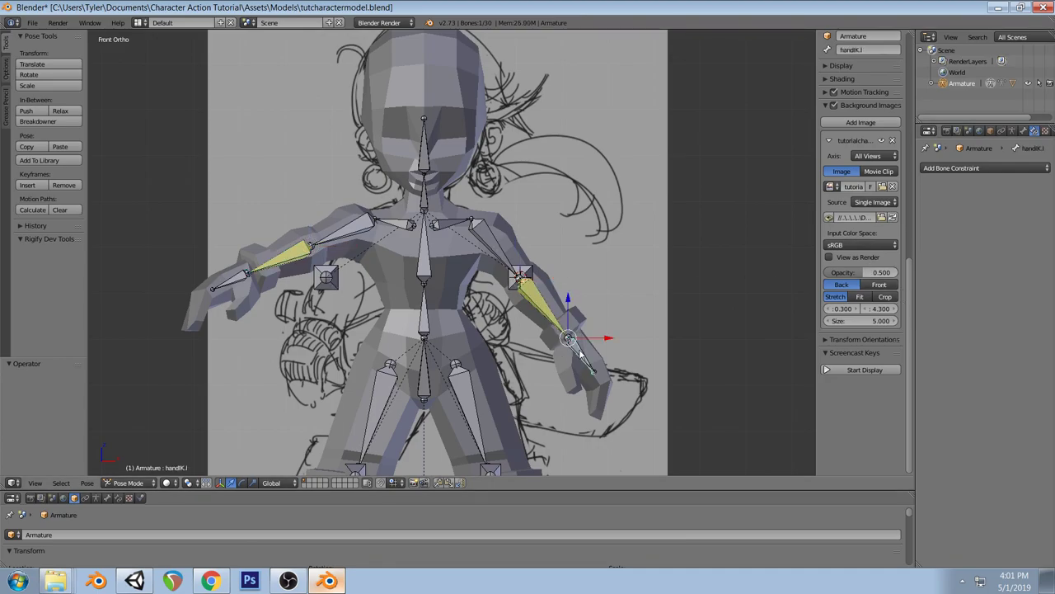
{"action": "key", "text": "g"}
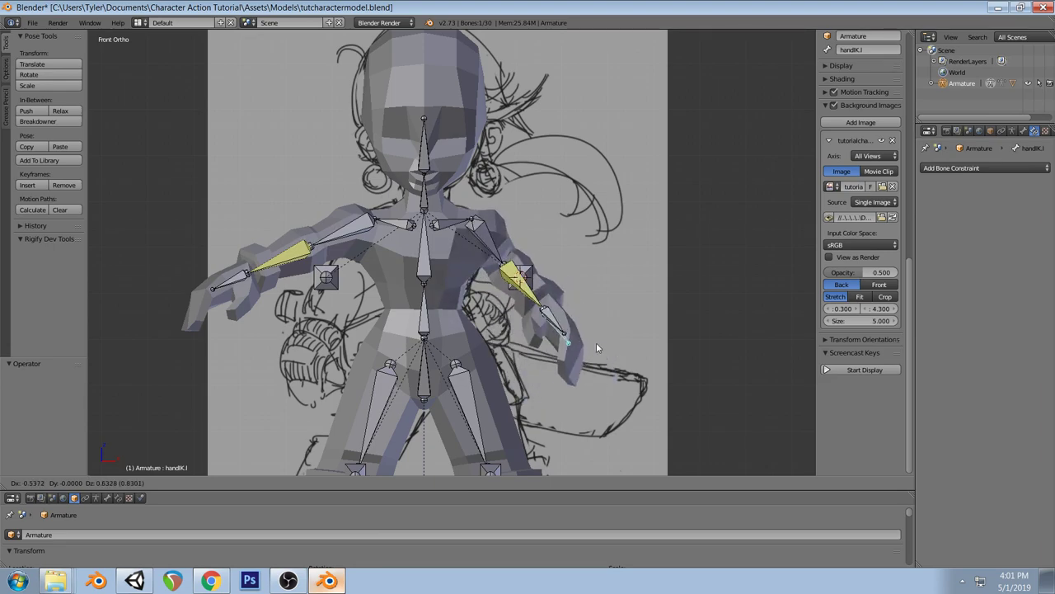
{"action": "left_click", "coordinate": [596, 342]}
Move the handIK.r bone up toward the face and select forearm.r to check its IK constraint settings
{"action": "right_click", "coordinate": [239, 281]}
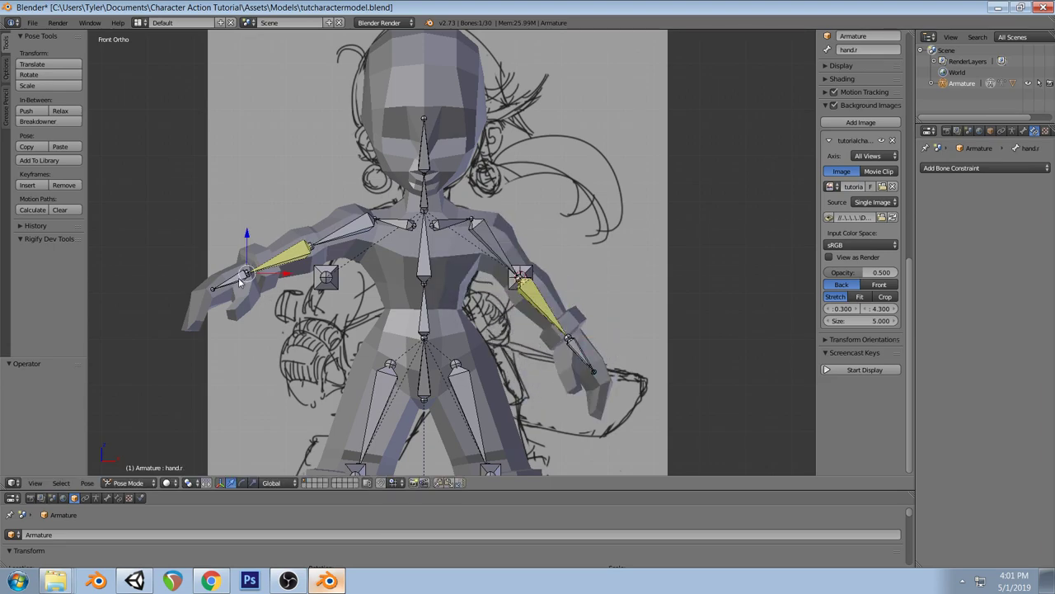
{"action": "right_click", "coordinate": [240, 281]}
{"action": "key", "text": "g"}
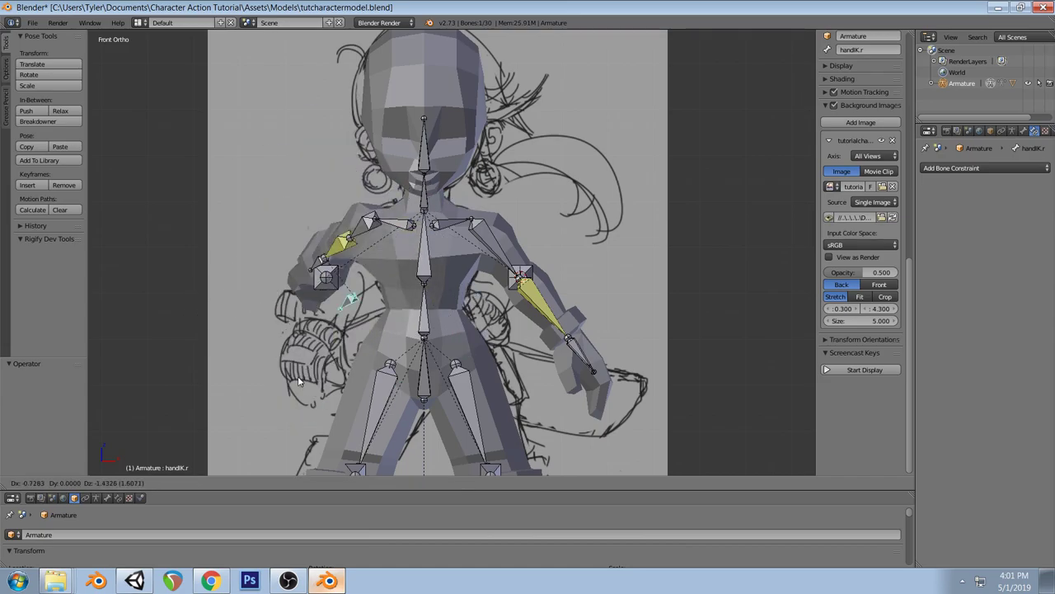
{"action": "left_click", "coordinate": [366, 350]}
{"action": "right_click", "coordinate": [392, 216]}
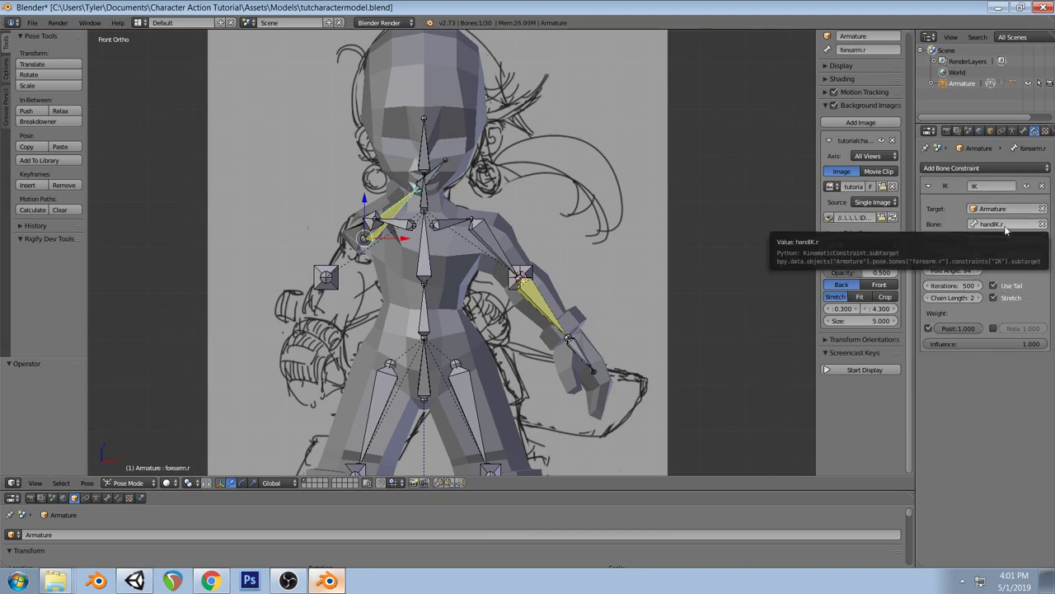
Clear the pose transforms of all bones in the armature and return to the front view
{"action": "mouse_move", "coordinate": [502, 290]}
{"action": "middle_mouse_down"}
{"action": "mouse_move", "coordinate": [542, 309]}
{"action": "mouse_move", "coordinate": [521, 345]}
{"action": "mouse_move", "coordinate": [566, 337]}
{"action": "middle_mouse_up"}
{"action": "key", "text": "a"}
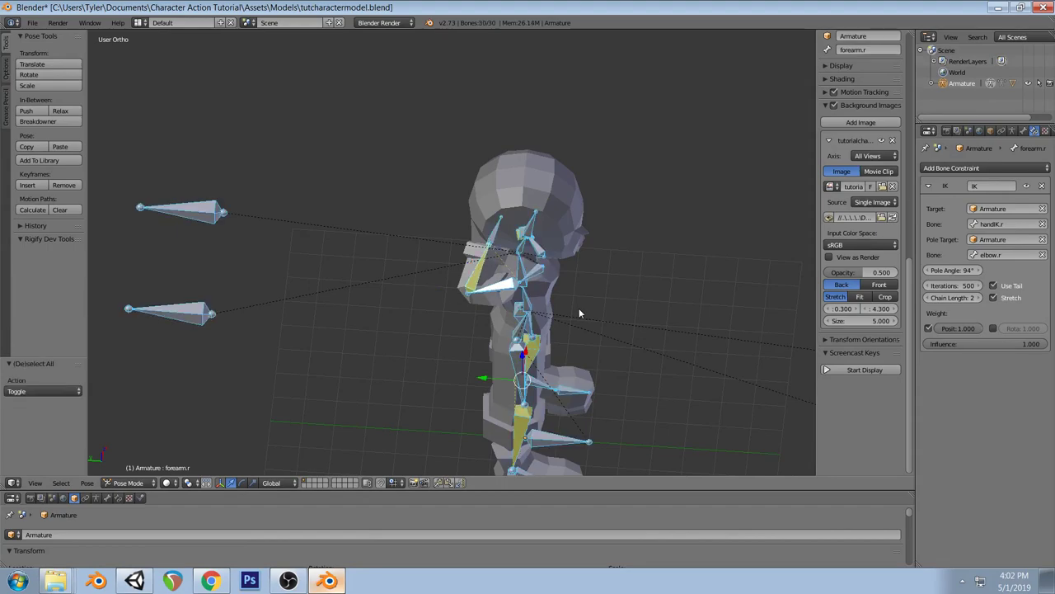
{"action": "key", "text": "space"}
{"action": "type", "text": "clear pose"}
{"action": "key", "text": "Down"}
{"action": "key", "text": "Return"}
{"action": "key", "text": "KP_1"}
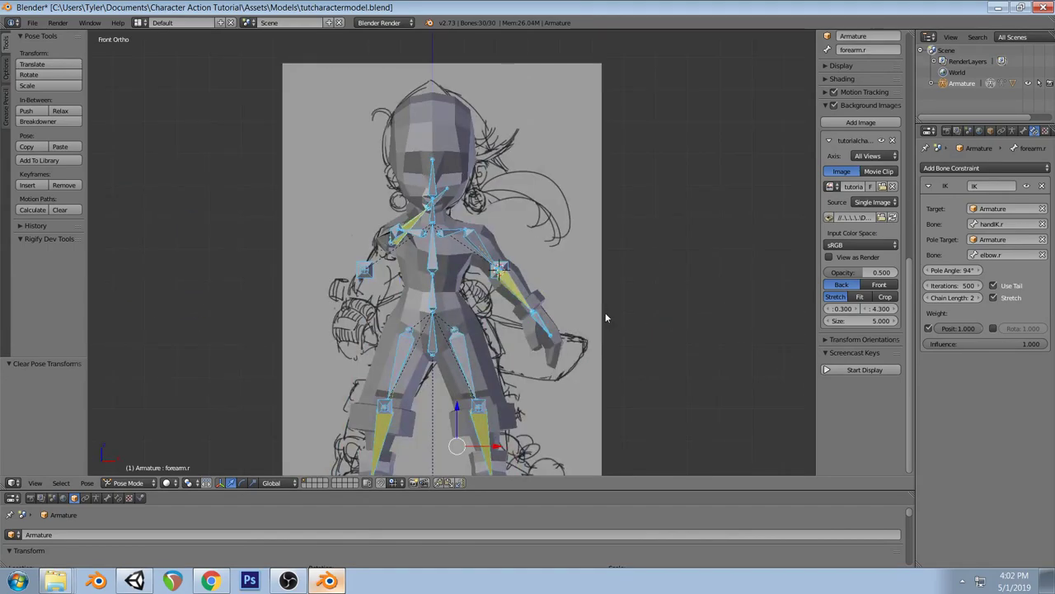
Try a chain length of 1 on forearm.r's IK constraint, undo it, and clear all pose transforms again
{"action": "right_click", "coordinate": [405, 233]}
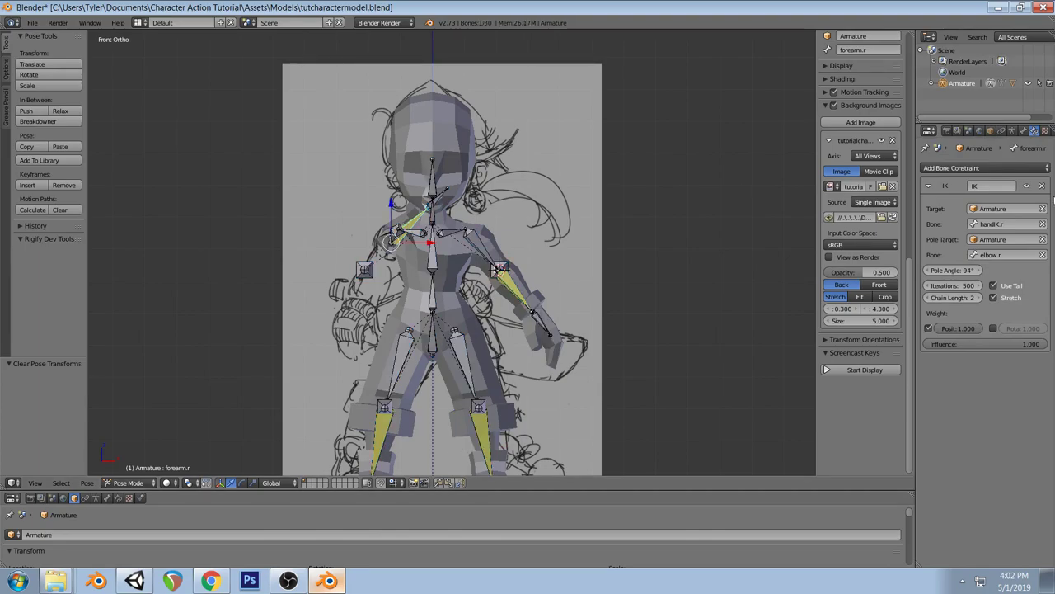
{"action": "left_click", "coordinate": [928, 298]}
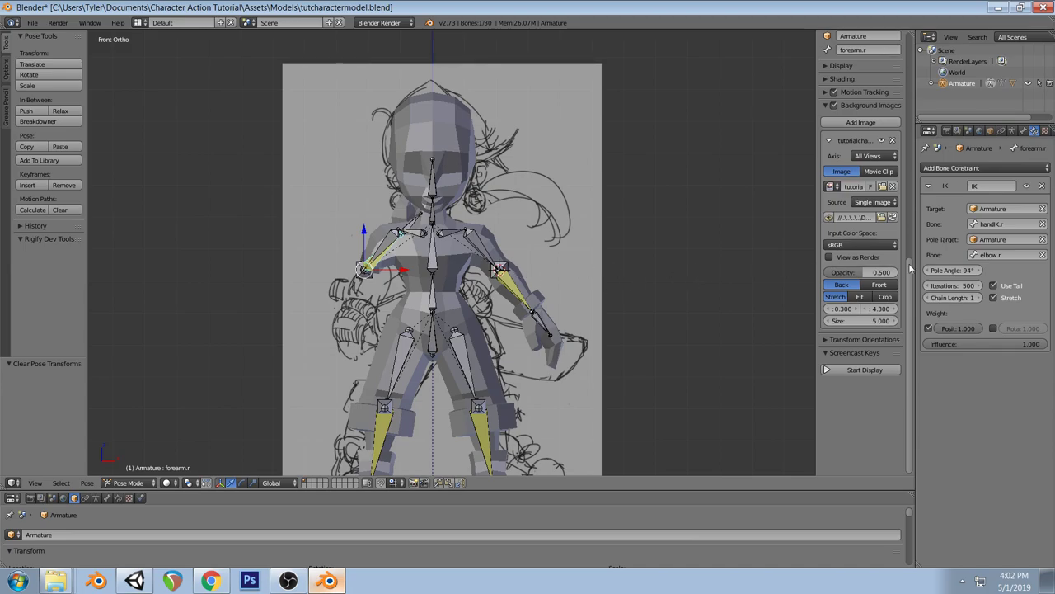
{"action": "key", "text": "ctrl+z"}
{"action": "key", "text": "a"}
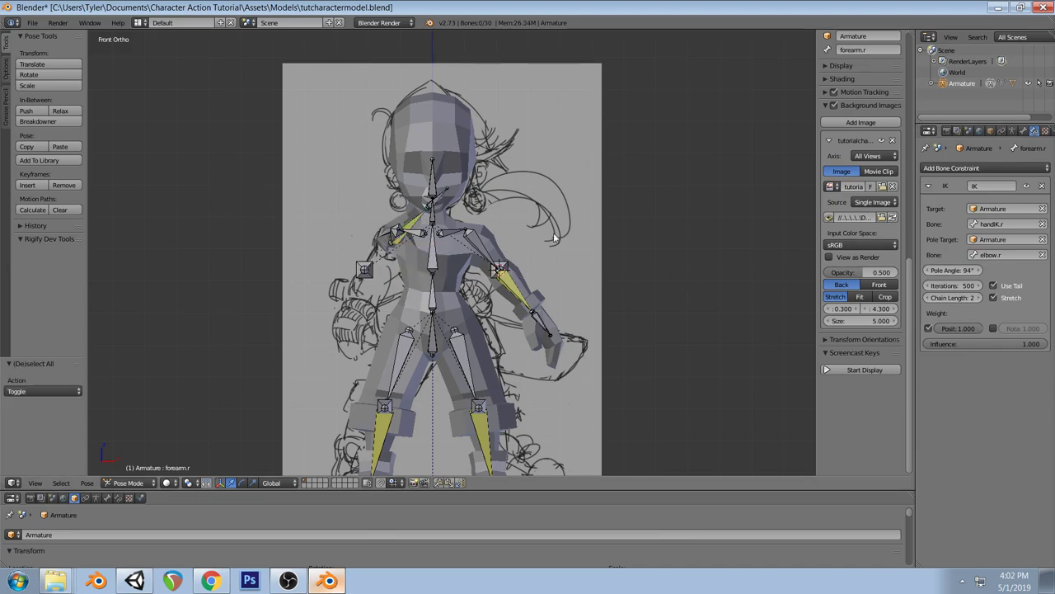
{"action": "key", "text": "space"}
{"action": "key", "text": "Return"}
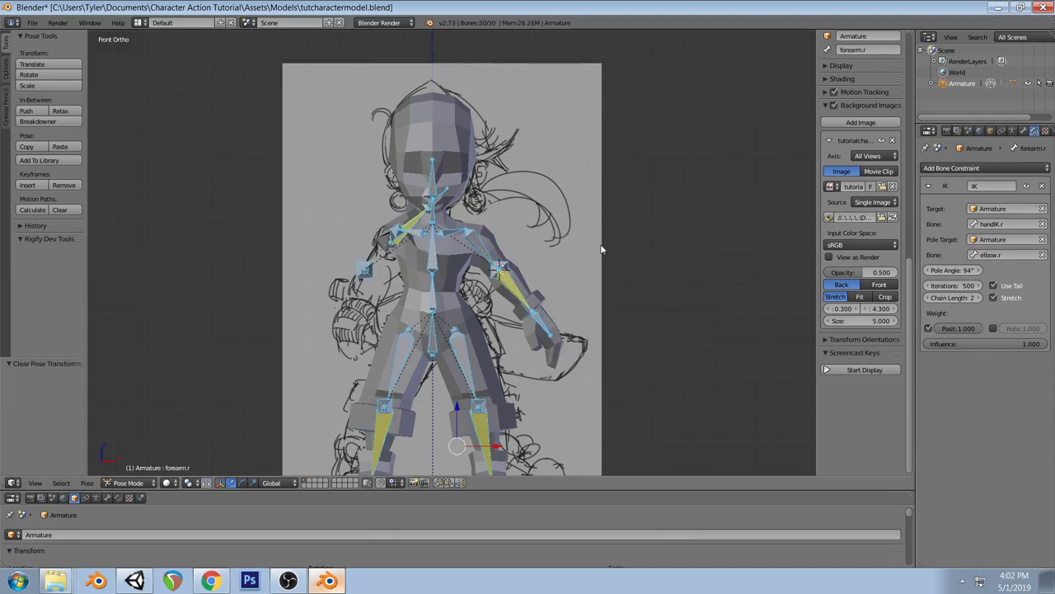
Replace forearm.r's IK constraint with a new Inverse Kinematics constraint targeting the Armature's handIK.r bone
{"action": "right_click", "coordinate": [416, 228]}
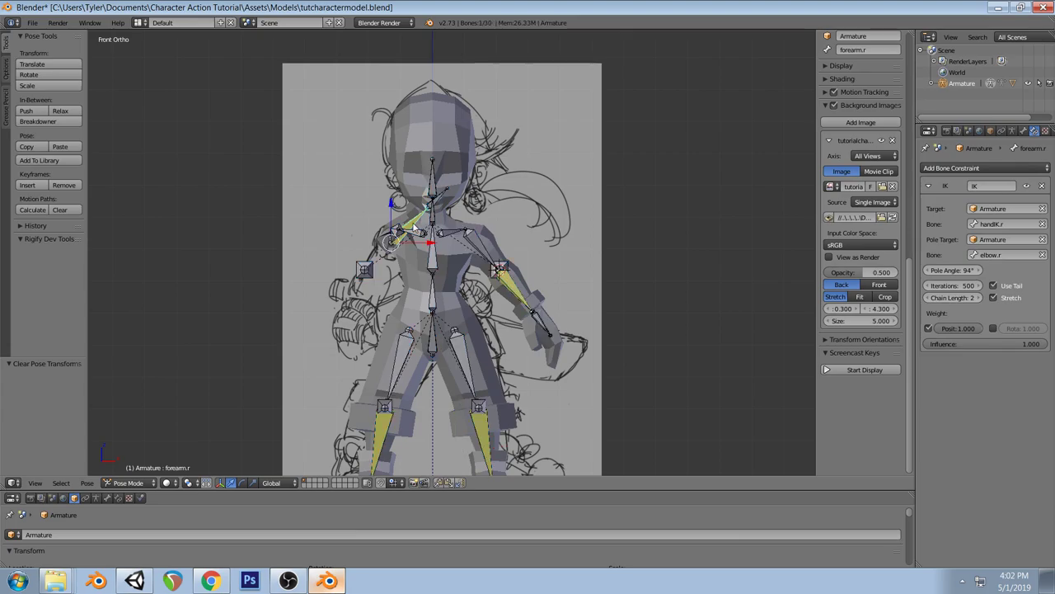
{"action": "left_click", "coordinate": [1043, 187]}
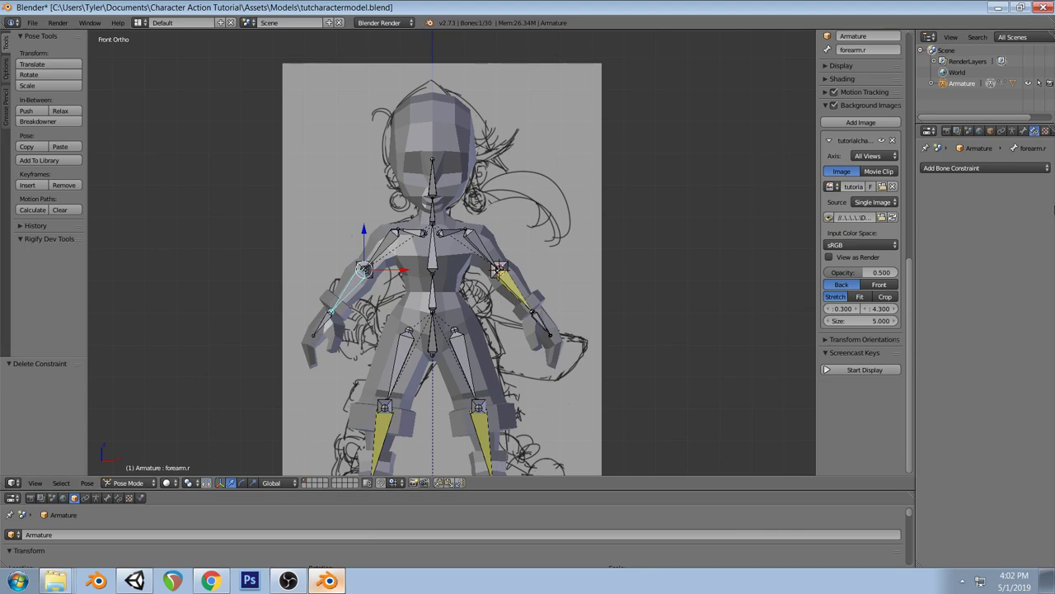
{"action": "left_click", "coordinate": [948, 168]}
{"action": "left_click", "coordinate": [931, 217]}
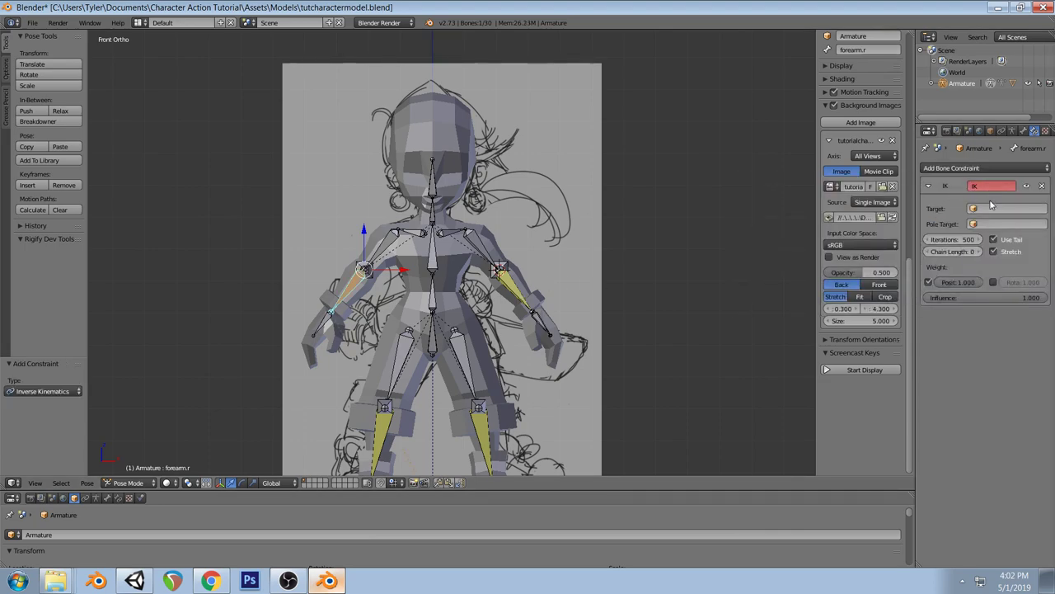
{"action": "left_click", "coordinate": [994, 208]}
{"action": "left_click", "coordinate": [959, 224]}
{"action": "left_click", "coordinate": [997, 224]}
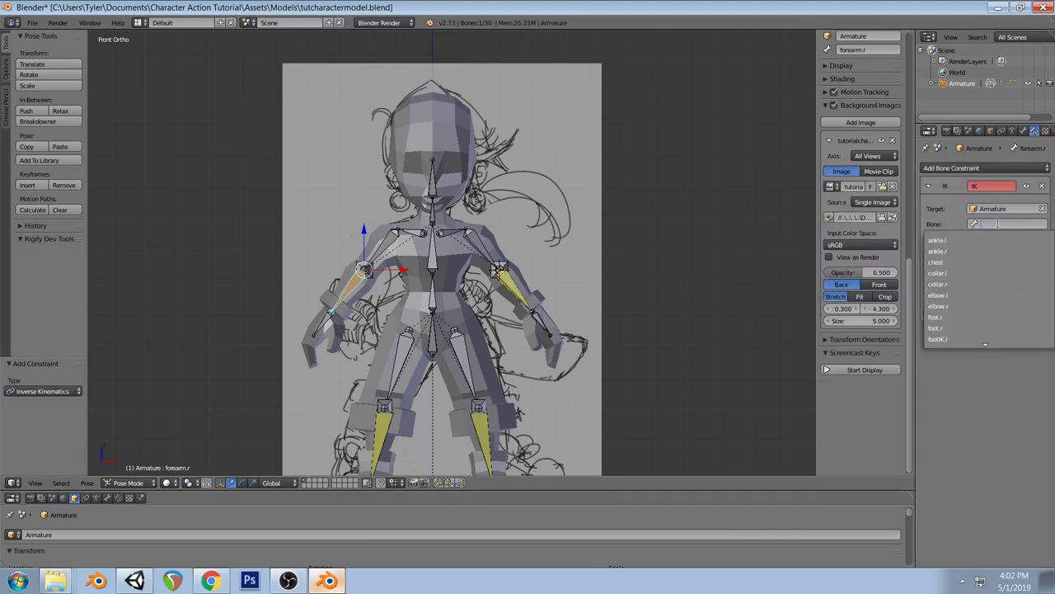
{"action": "type", "text": "hand"}
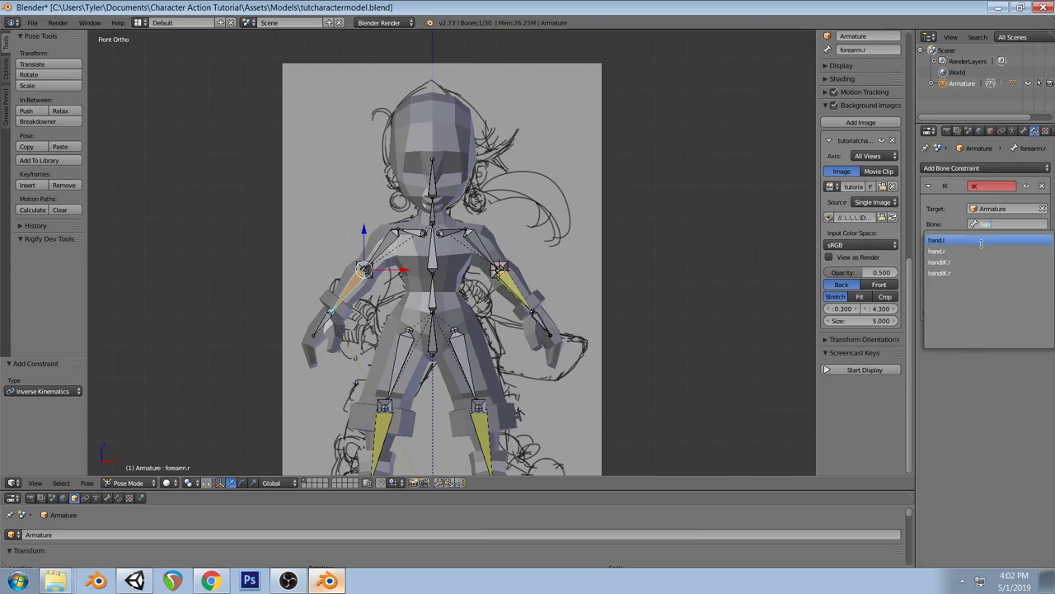
{"action": "left_click", "coordinate": [961, 270]}
Compare the bone relations of handIK.l and handIK.r, and set handIK.r's parent to chest in Edit Mode
{"action": "right_click", "coordinate": [538, 321]}
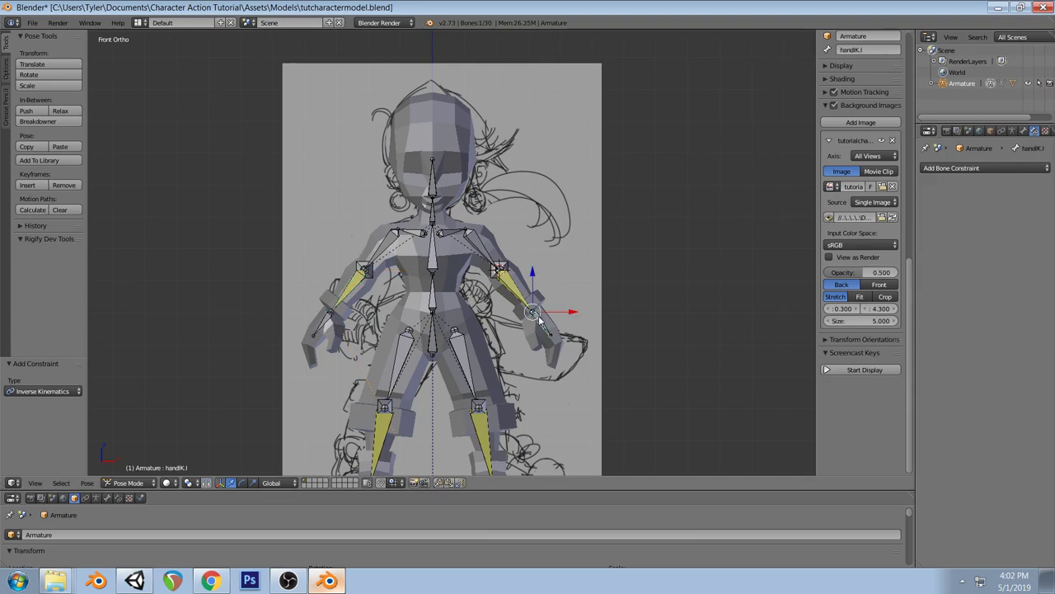
{"action": "left_click", "coordinate": [1024, 133]}
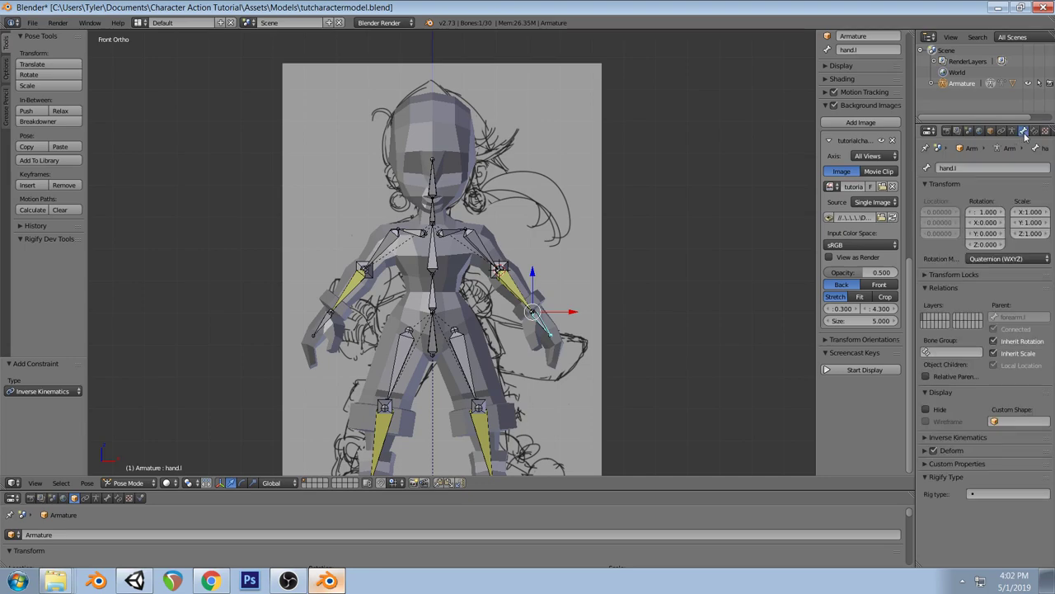
{"action": "right_click", "coordinate": [540, 325]}
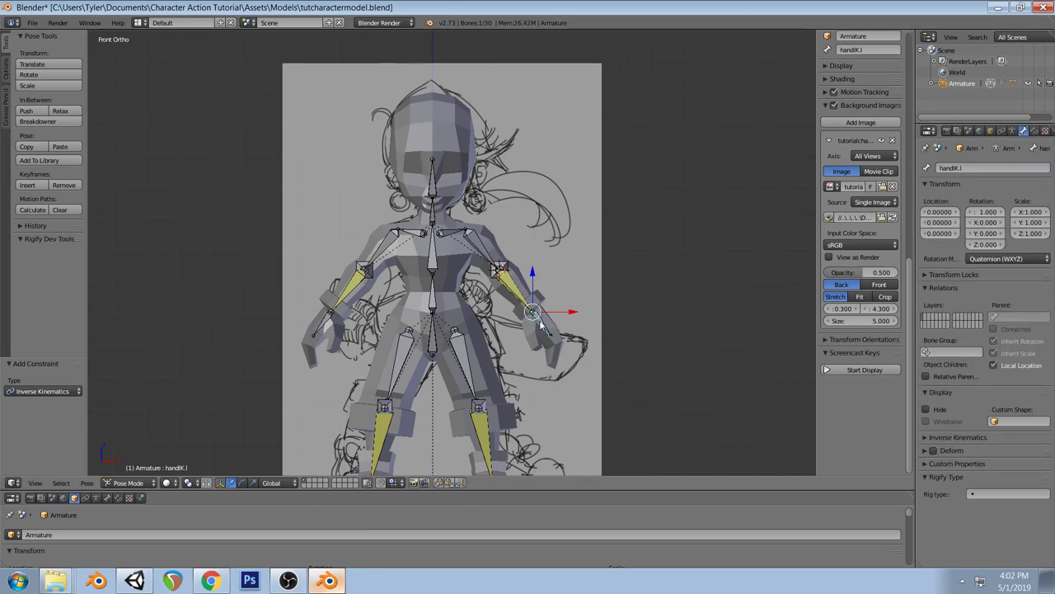
{"action": "right_click", "coordinate": [326, 324]}
{"action": "right_click", "coordinate": [326, 324]}
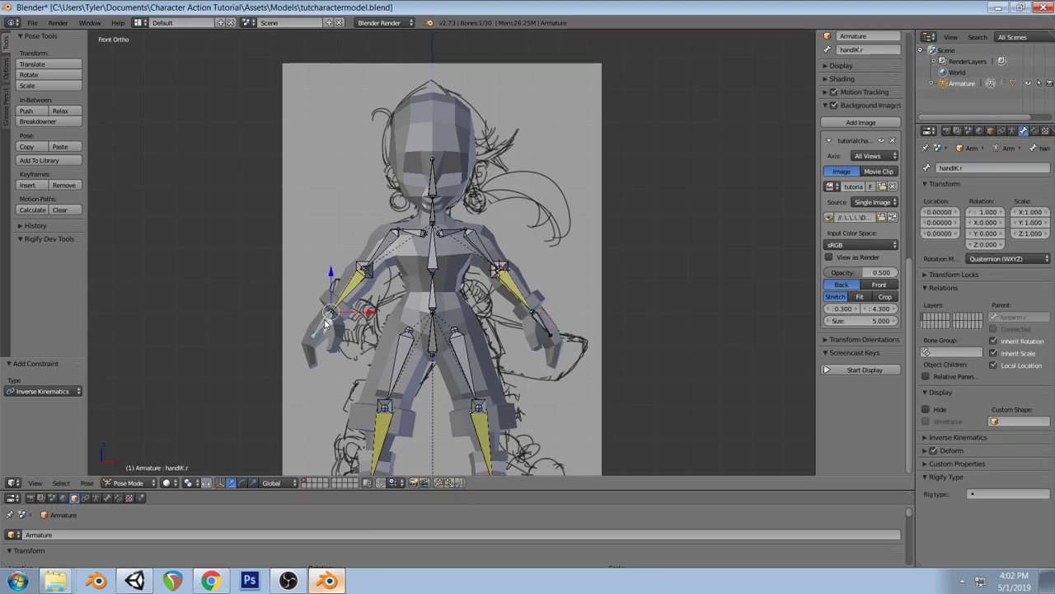
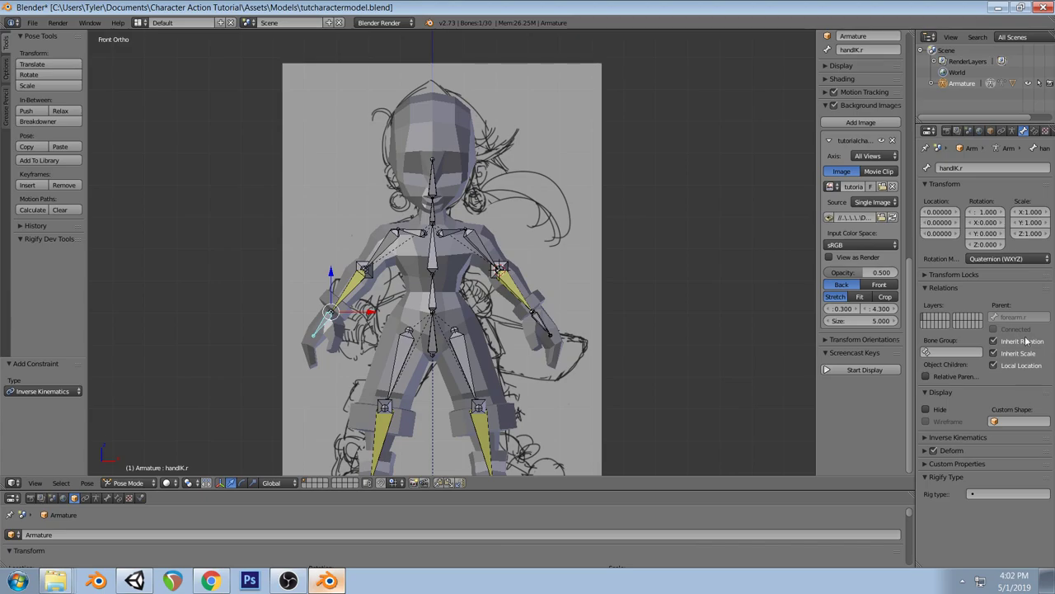
{"action": "left_click", "coordinate": [128, 482]}
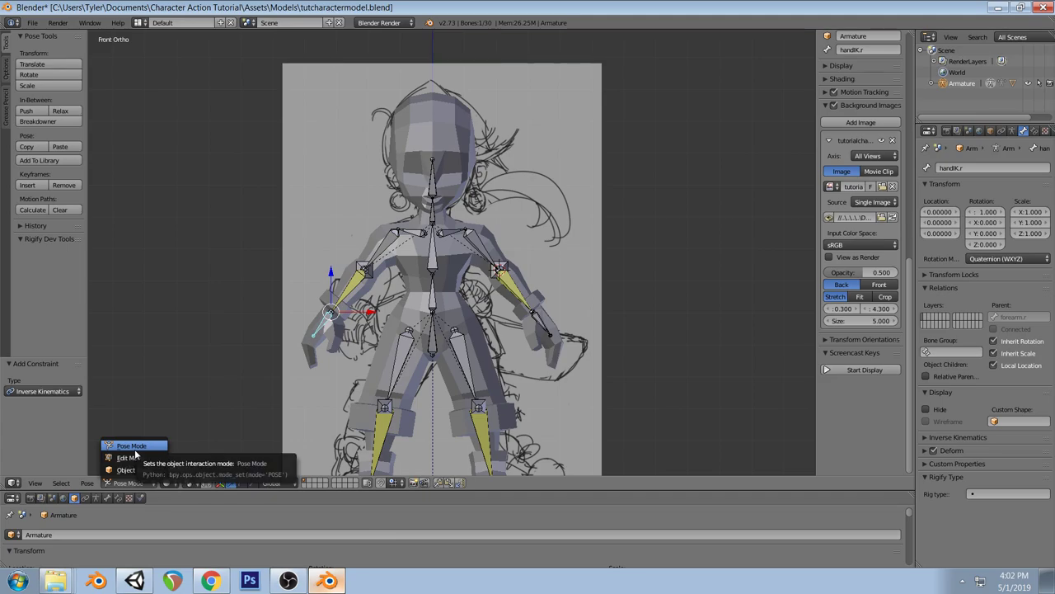
{"action": "left_click", "coordinate": [130, 458]}
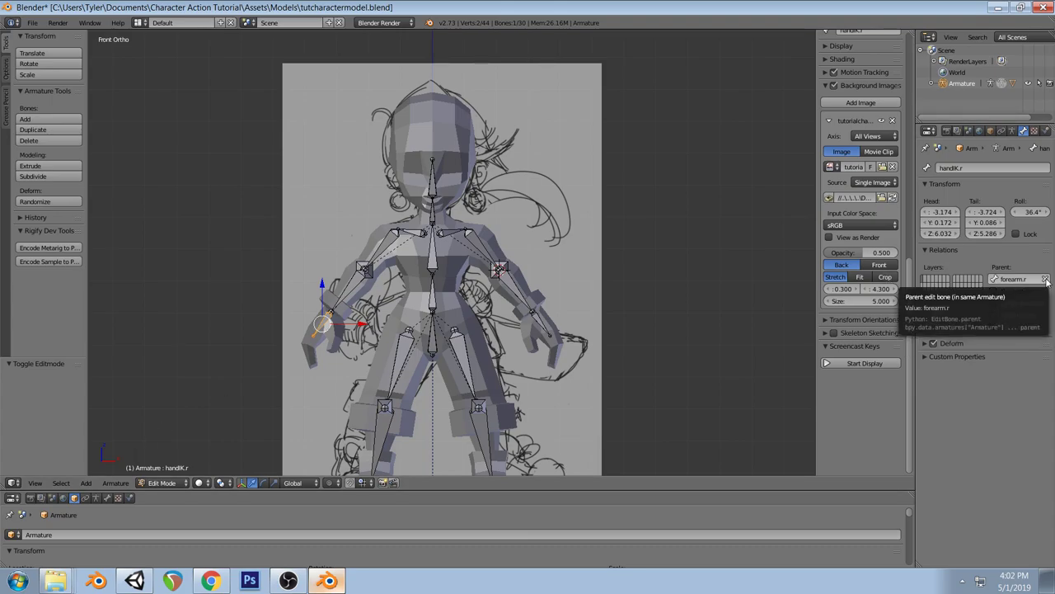
{"action": "left_click", "coordinate": [1035, 281]}
{"action": "type", "text": "chest"}
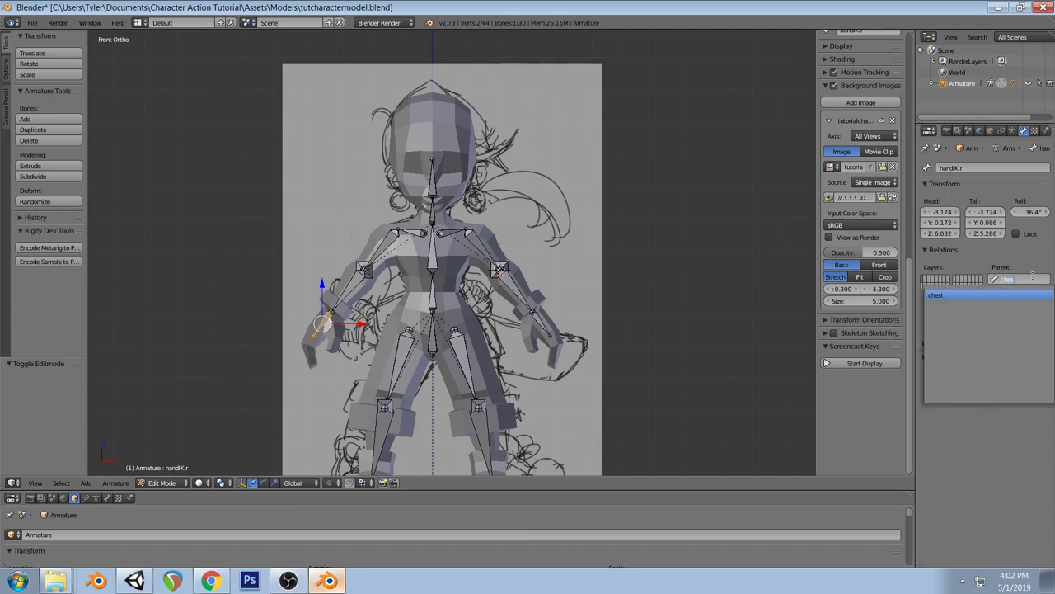
{"action": "key", "text": "Return"}
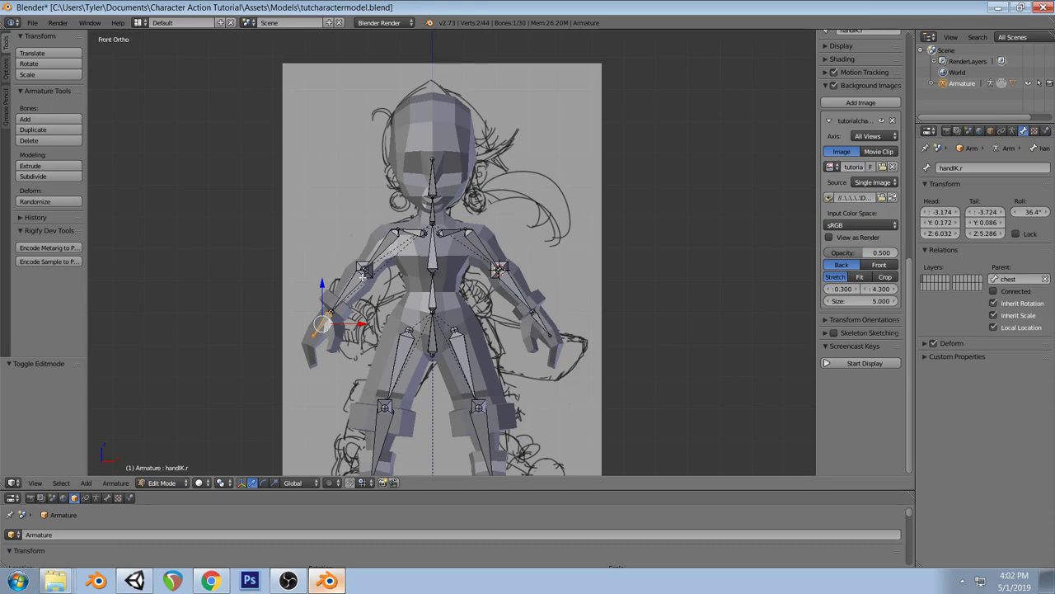
Deselect all bones and return the armature to Pose Mode
{"action": "key", "text": "Tab"}
{"action": "right_click", "coordinate": [347, 290]}
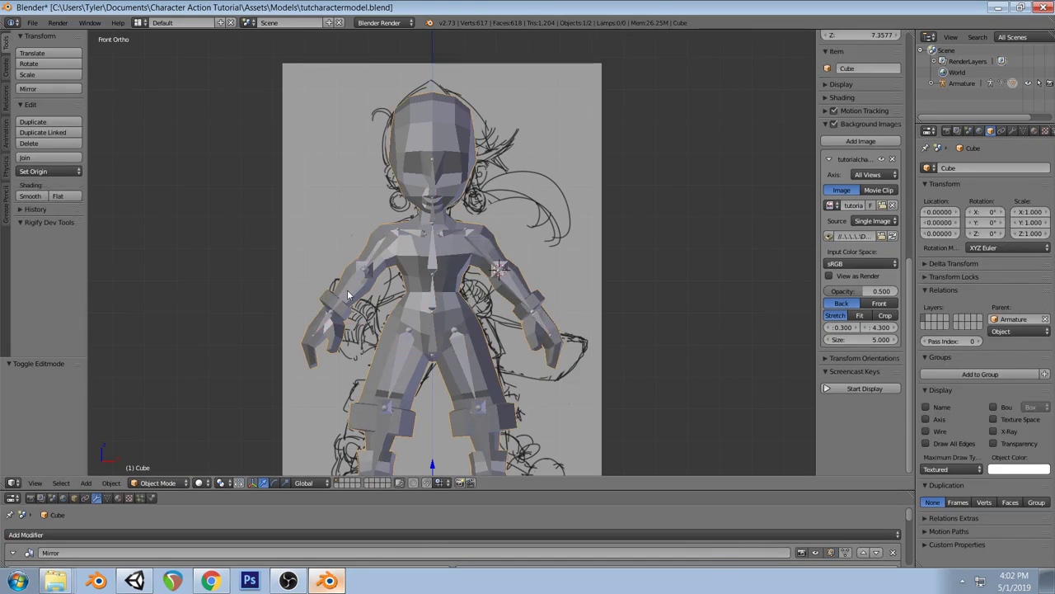
{"action": "right_click", "coordinate": [364, 293]}
{"action": "key", "text": "Tab"}
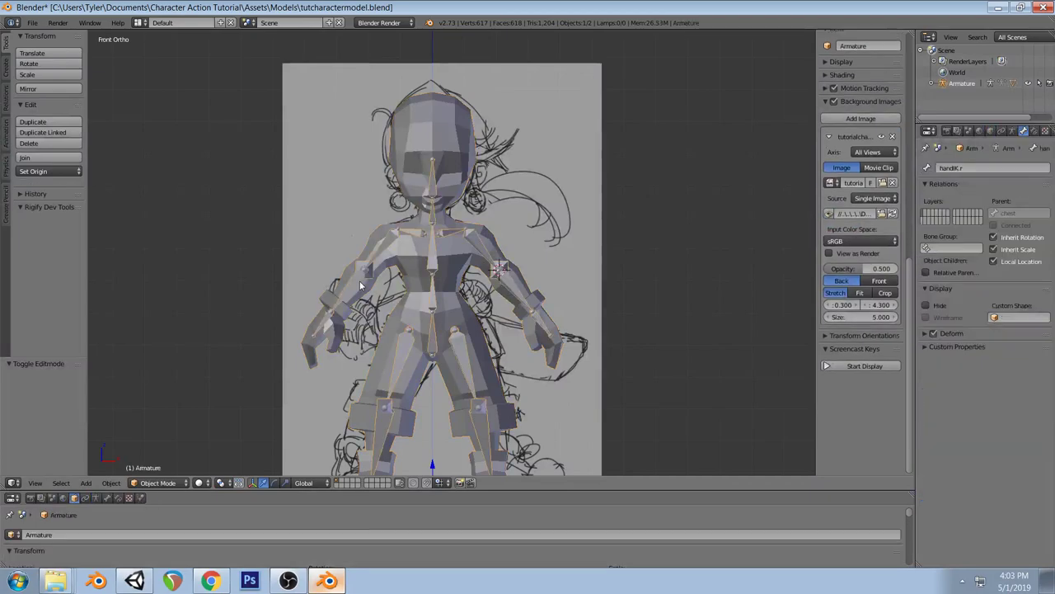
{"action": "key", "text": "a"}
{"action": "key", "text": "a"}
{"action": "left_click", "coordinate": [161, 483]}
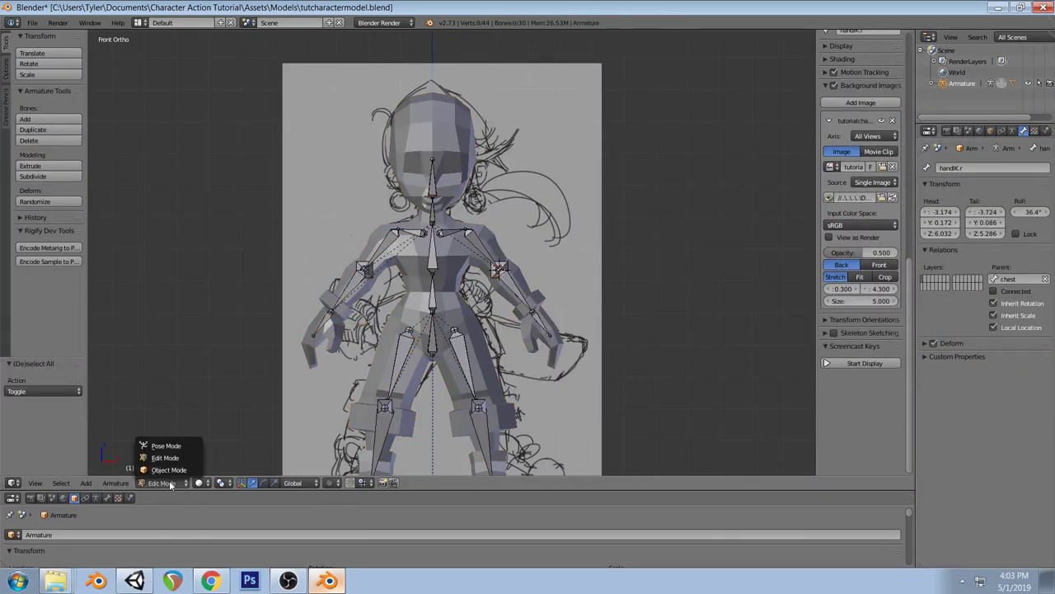
{"action": "left_click", "coordinate": [169, 445]}
Set the Armature's elbow.r bone as the pole target of forearm.r's IK constraint, with a chain length of 2
{"action": "right_click", "coordinate": [340, 302]}
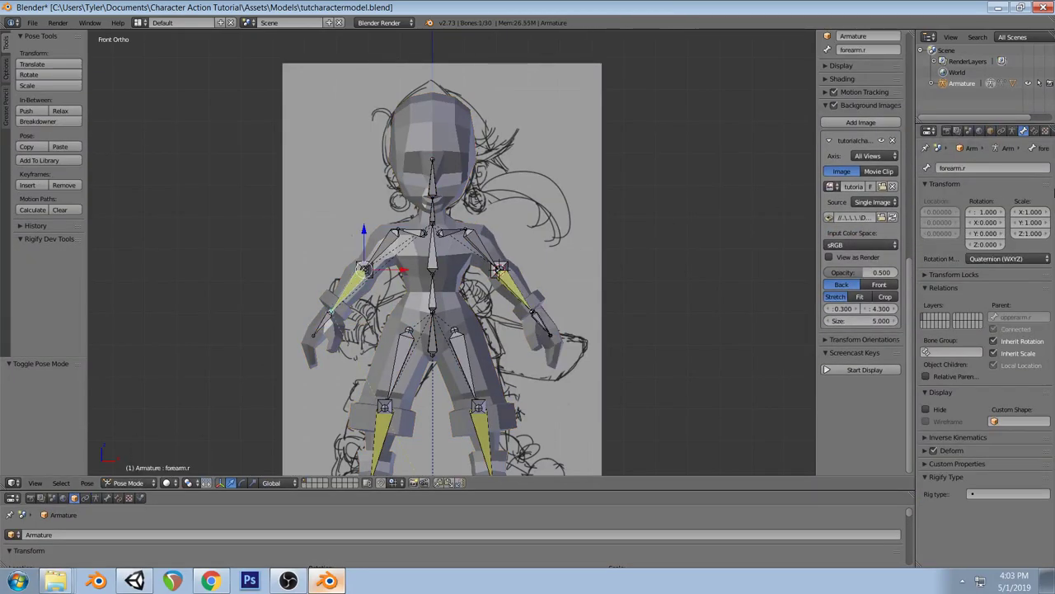
{"action": "left_click", "coordinate": [1035, 132]}
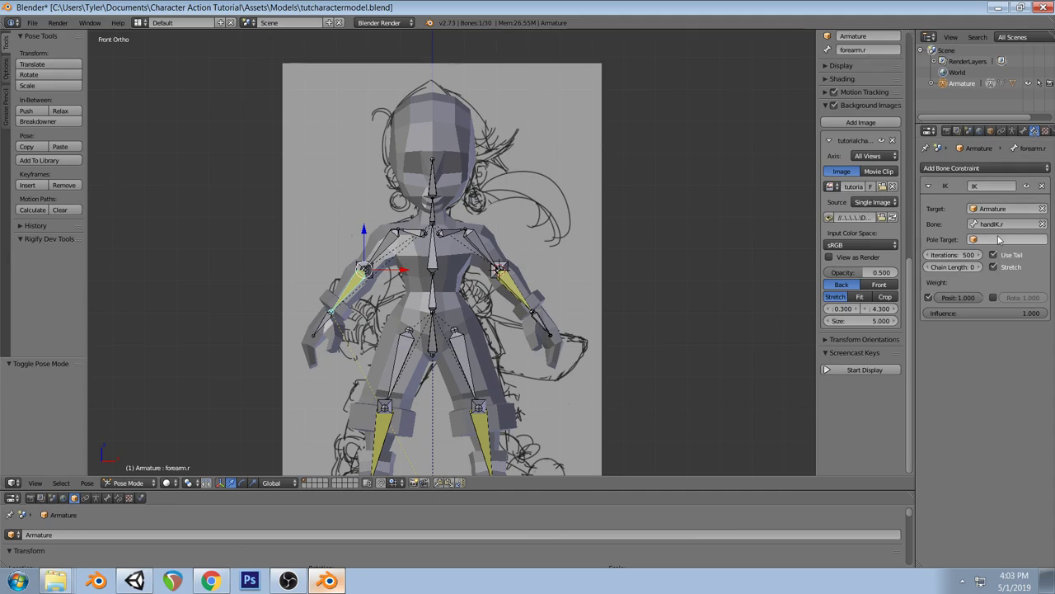
{"action": "left_click", "coordinate": [985, 240]}
{"action": "left_click", "coordinate": [990, 255]}
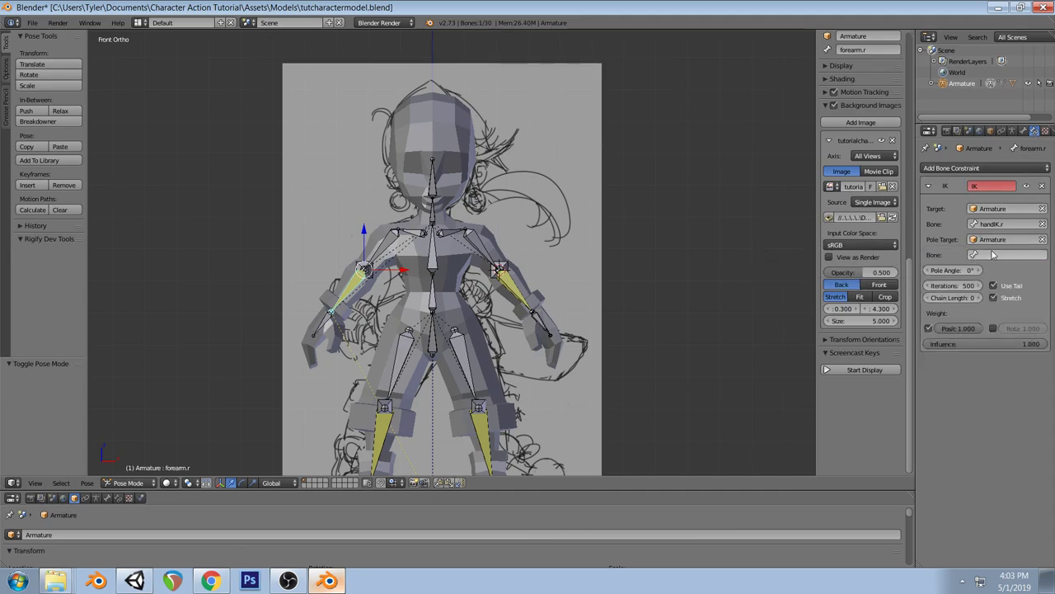
{"action": "left_click", "coordinate": [990, 253]}
{"action": "type", "text": "elbow.r"}
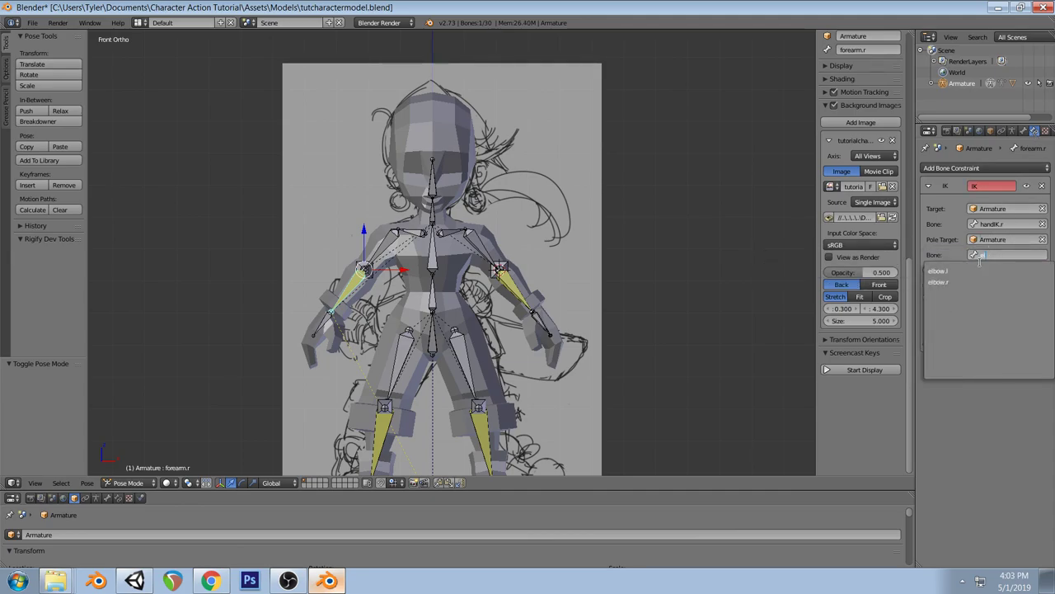
{"action": "key", "text": "Return"}
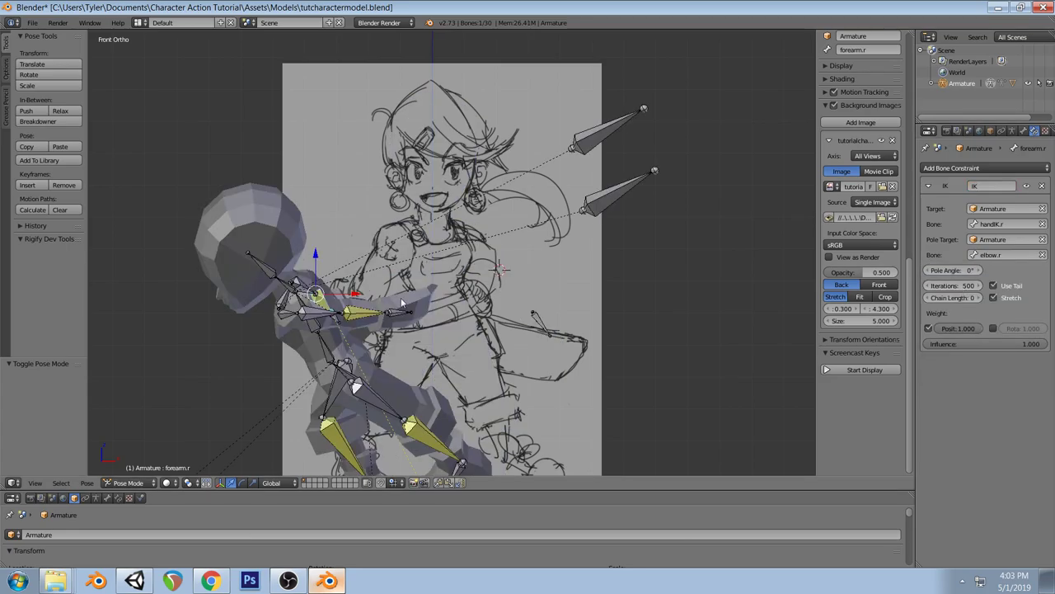
{"action": "left_click", "coordinate": [979, 298]}
{"action": "left_click", "coordinate": [980, 297]}
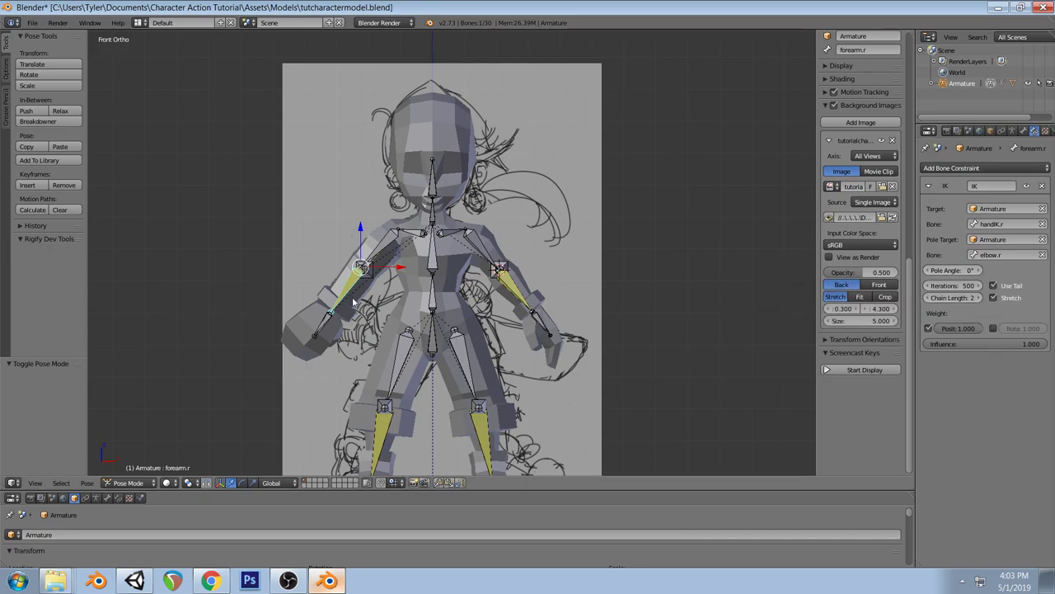
Move handIK.r about 0.84 on X and 1.19 on Z, and handIK.l about -1.22 on X and 1.05 on Z
{"action": "right_click", "coordinate": [322, 328]}
{"action": "key", "text": "g"}
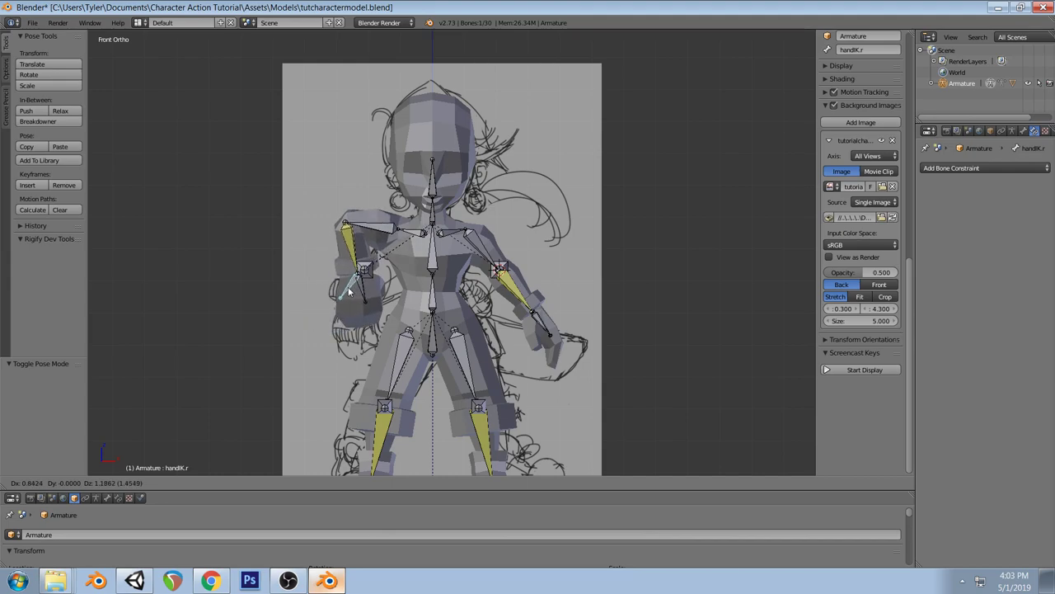
{"action": "left_click", "coordinate": [348, 290]}
{"action": "right_click", "coordinate": [549, 330]}
{"action": "key", "text": "g"}
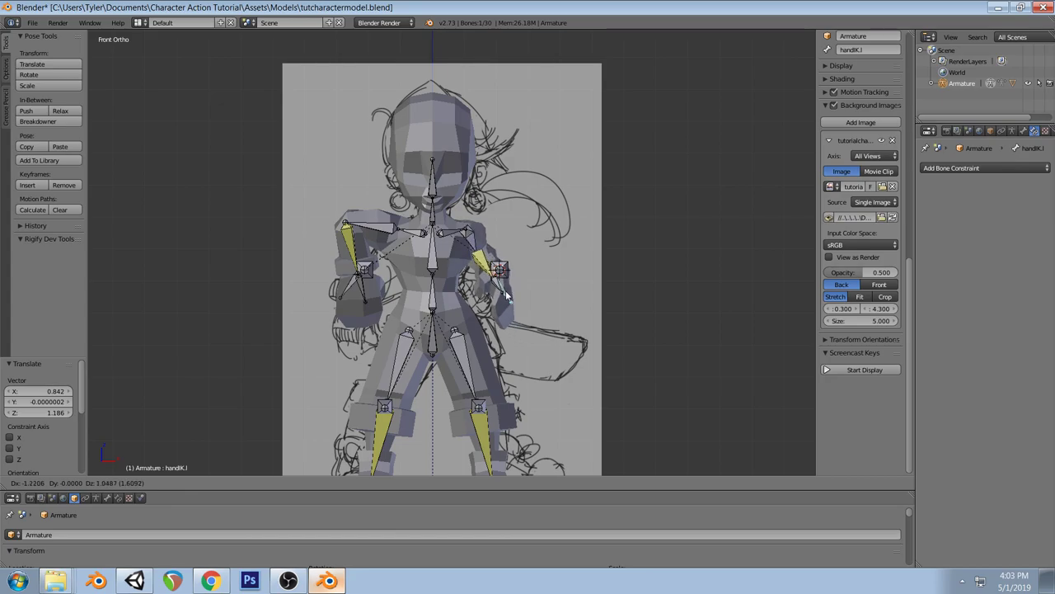
{"action": "left_click", "coordinate": [506, 295]}
Set the pole angle of forearm.r's IK constraint to 107° and compare it with the left forearm
{"action": "right_click", "coordinate": [353, 247]}
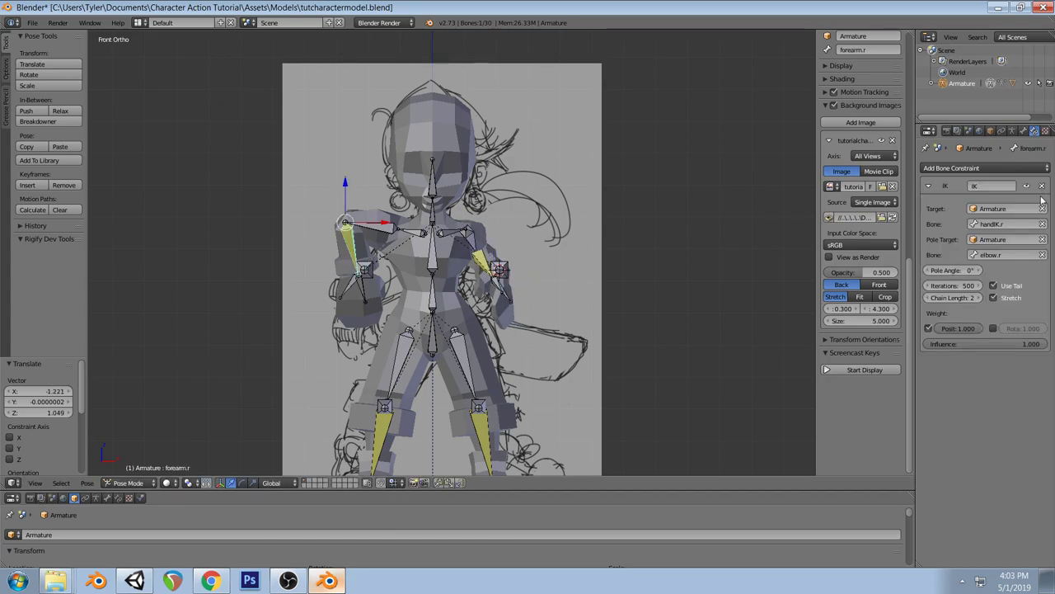
{"action": "left_click_drag", "start_coordinate": [956, 274], "coordinate": [1039, 275]}
{"action": "left_click_drag", "start_coordinate": [957, 269], "coordinate": [947, 269]}
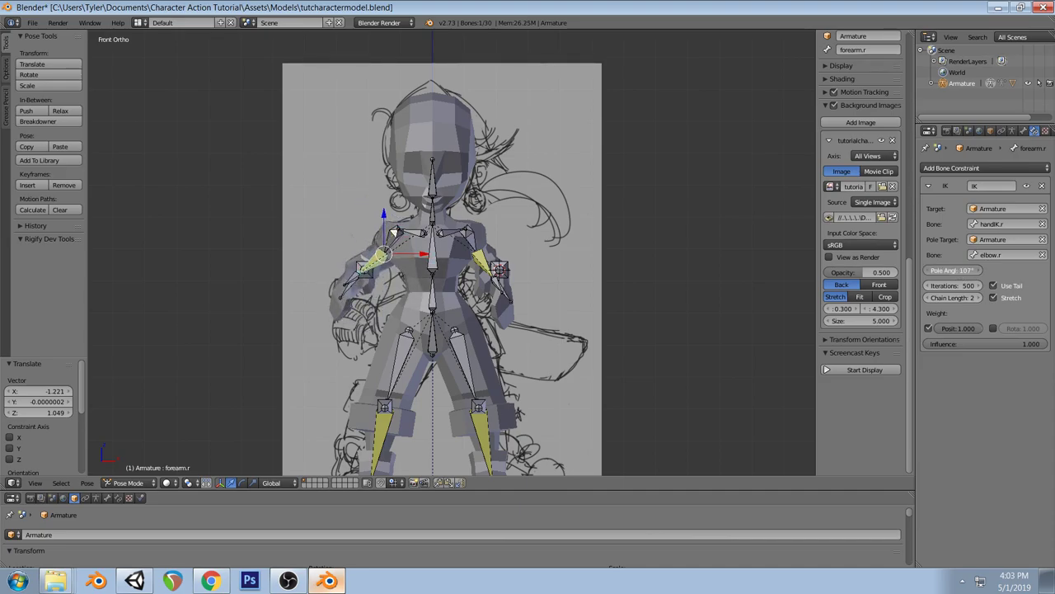
{"action": "right_click", "coordinate": [484, 264]}
{"action": "right_click", "coordinate": [370, 280]}
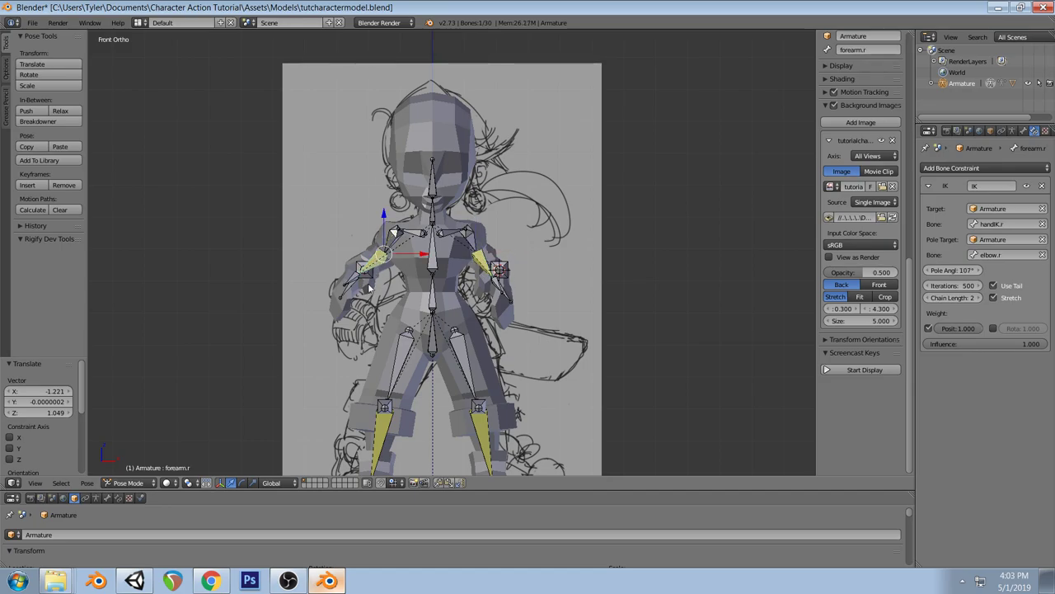
Move handIK.r about -0.93 on X and 0.95 on Z, and elbow.r about 0.41 on X and 1.36 on Z
{"action": "right_click", "coordinate": [354, 293]}
{"action": "key", "text": "g"}
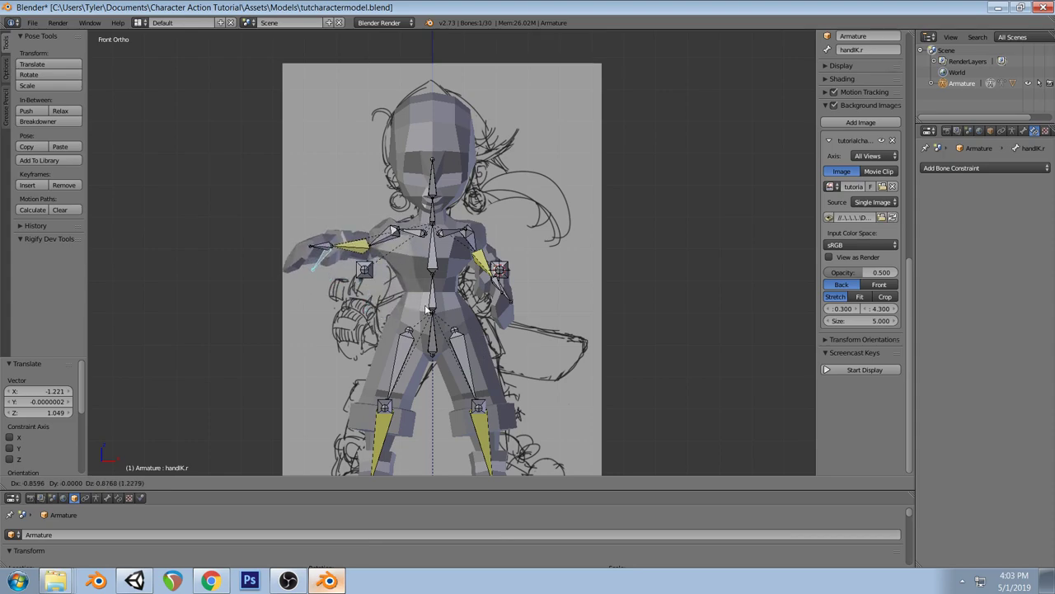
{"action": "left_click", "coordinate": [362, 282]}
{"action": "right_click", "coordinate": [364, 271]}
{"action": "key", "text": "g"}
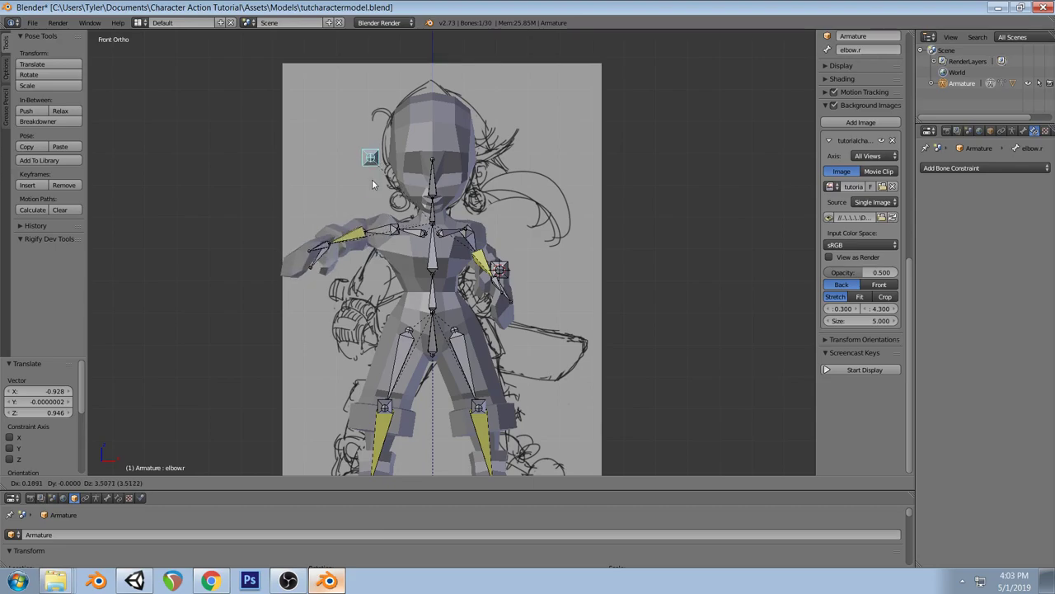
{"action": "left_click", "coordinate": [379, 233]}
{"action": "middle_click_drag", "start_coordinate": [379, 233], "coordinate": [405, 302]}
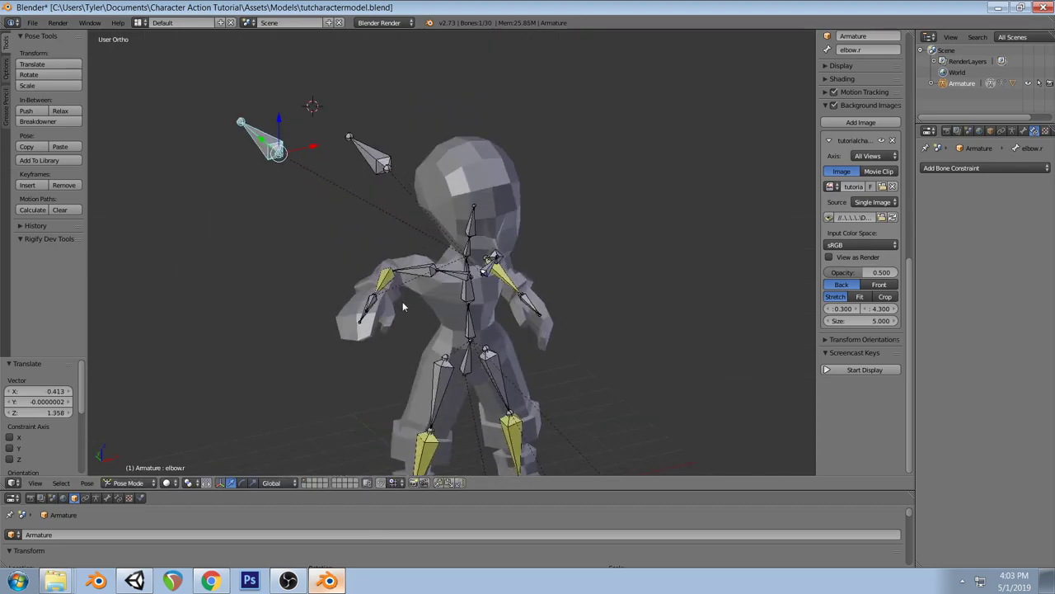
Clear the pose transforms of all bones and save over tutcharactermodel.blend
{"action": "key", "text": "a"}
{"action": "key", "text": "space"}
{"action": "key", "text": "a"}
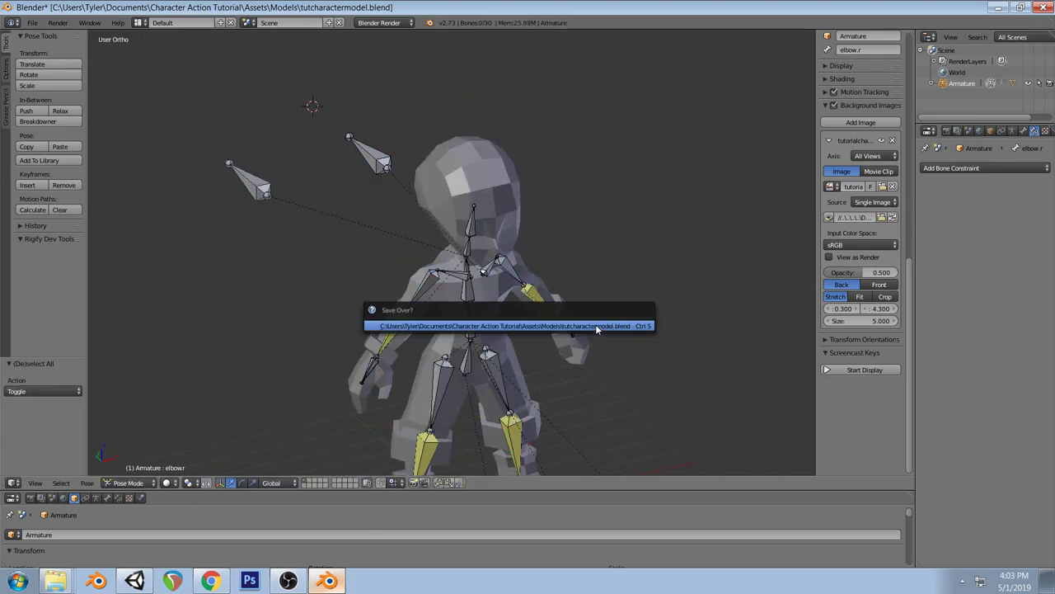
{"action": "key", "text": "KP_1"}
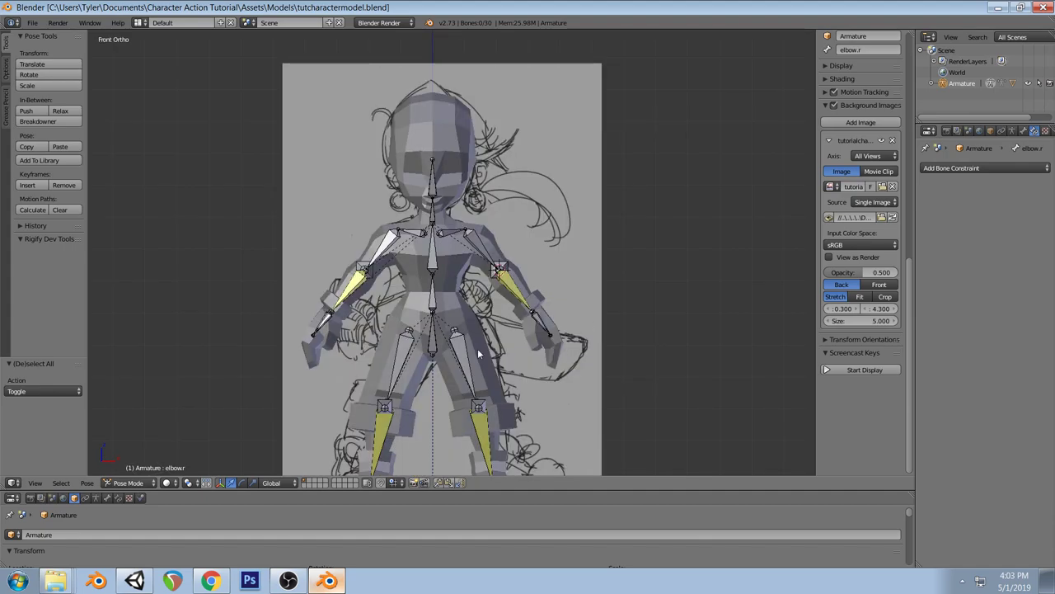
Test-move the hips bone downward in front view to check how both arms follow, and cancel the move
{"action": "right_click", "coordinate": [433, 347]}
{"action": "scroll", "coordinate": [607, 320], "scroll_direction": "down", "scroll_amount": 1}
{"action": "key", "text": "g"}
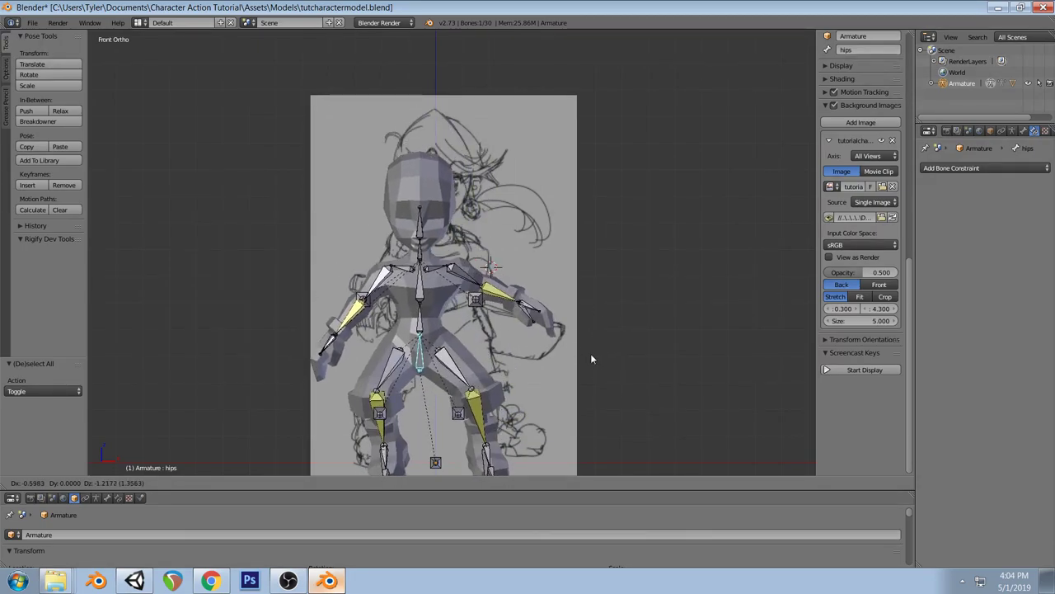
{"action": "right_click", "coordinate": [543, 330]}
Parent the handIK.l bone to chest in Edit Mode and deselect all bones
{"action": "right_click", "coordinate": [520, 302]}
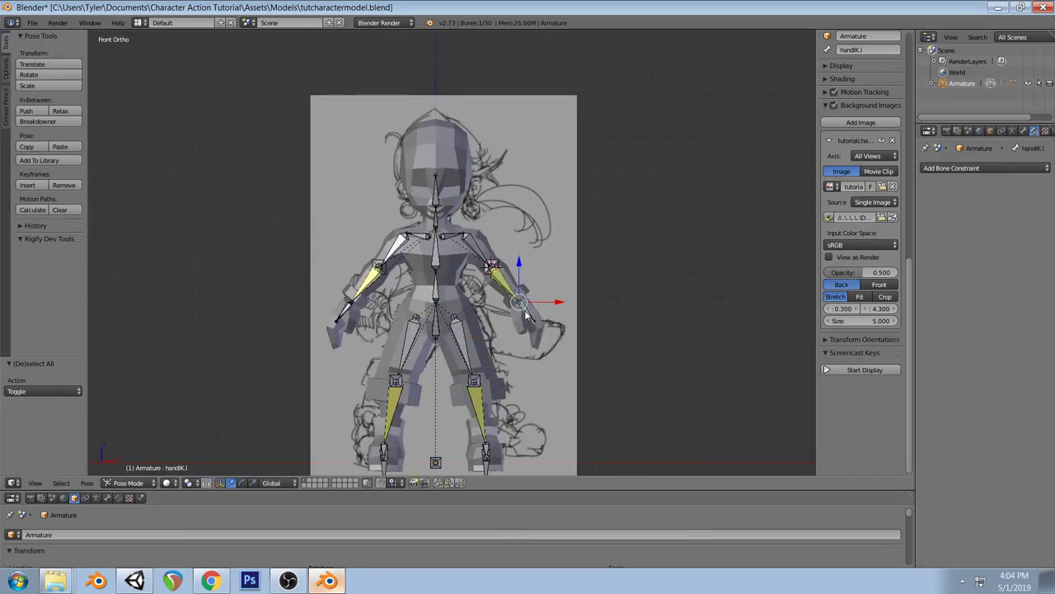
{"action": "left_click", "coordinate": [1024, 131]}
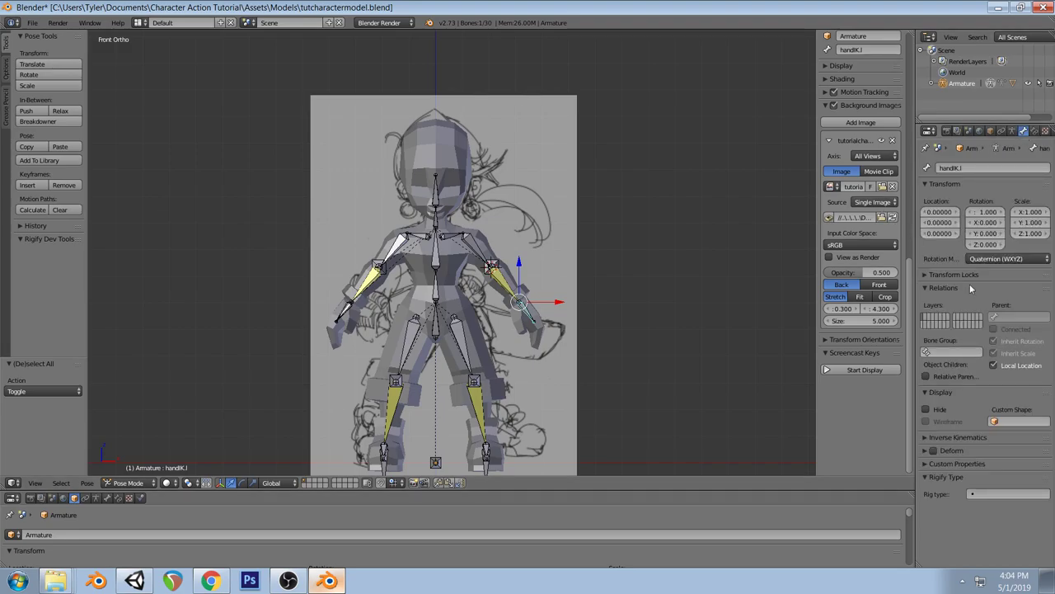
{"action": "right_click", "coordinate": [350, 306]}
{"action": "right_click", "coordinate": [521, 307]}
{"action": "left_click", "coordinate": [128, 482]}
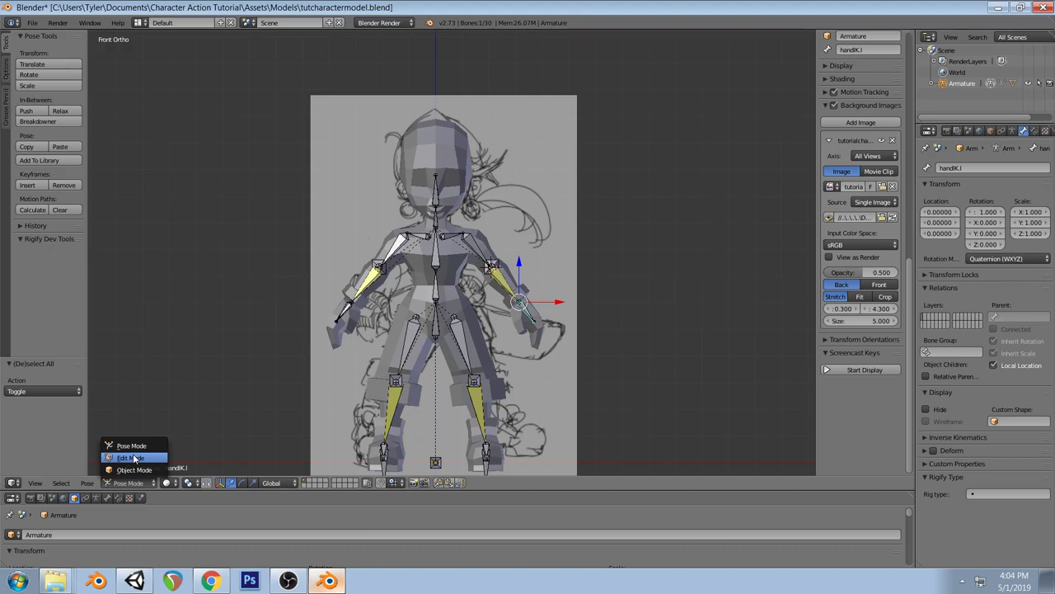
{"action": "left_click", "coordinate": [132, 458]}
{"action": "left_click", "coordinate": [1017, 280]}
{"action": "type", "text": "ches"}
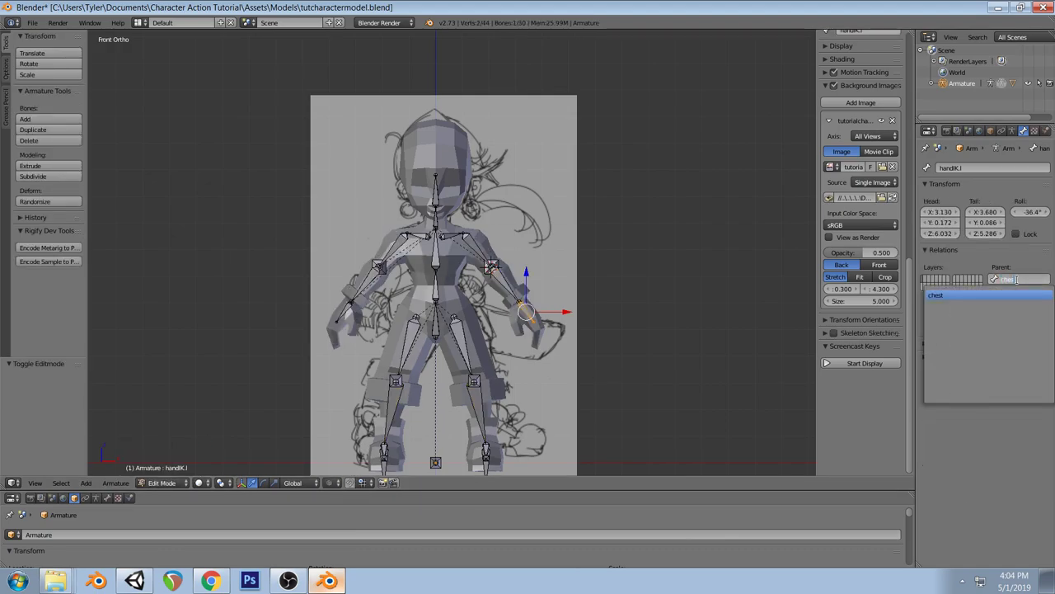
{"action": "left_click", "coordinate": [982, 294]}
{"action": "key", "text": "a"}
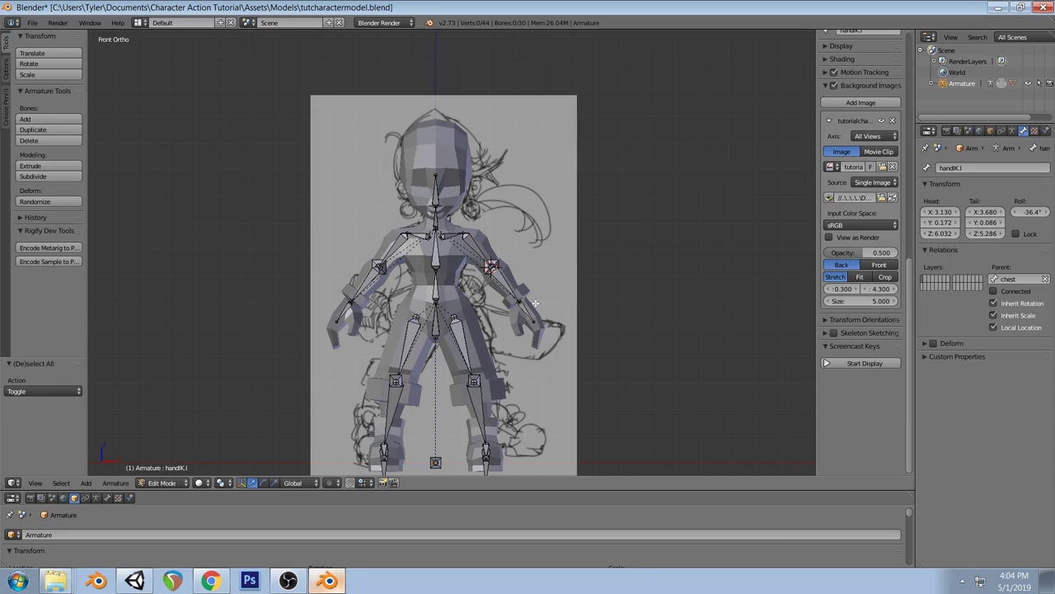
Return the armature to Pose Mode and move the hips about -0.80 on Y and -0.98 on Z
{"action": "middle_click_drag", "start_coordinate": [555, 238], "coordinate": [455, 316]}
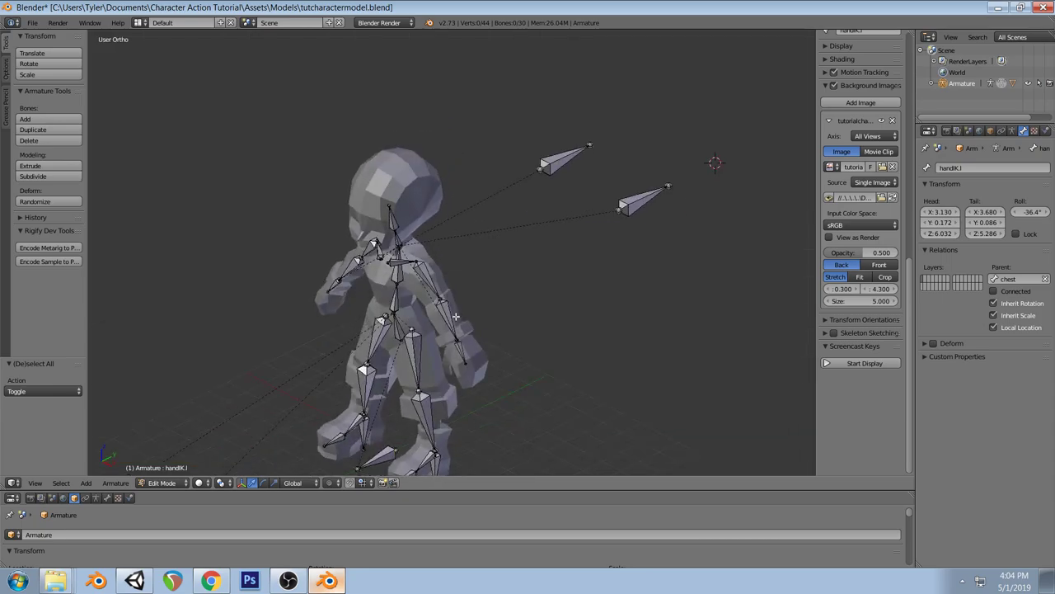
{"action": "right_click", "coordinate": [400, 329]}
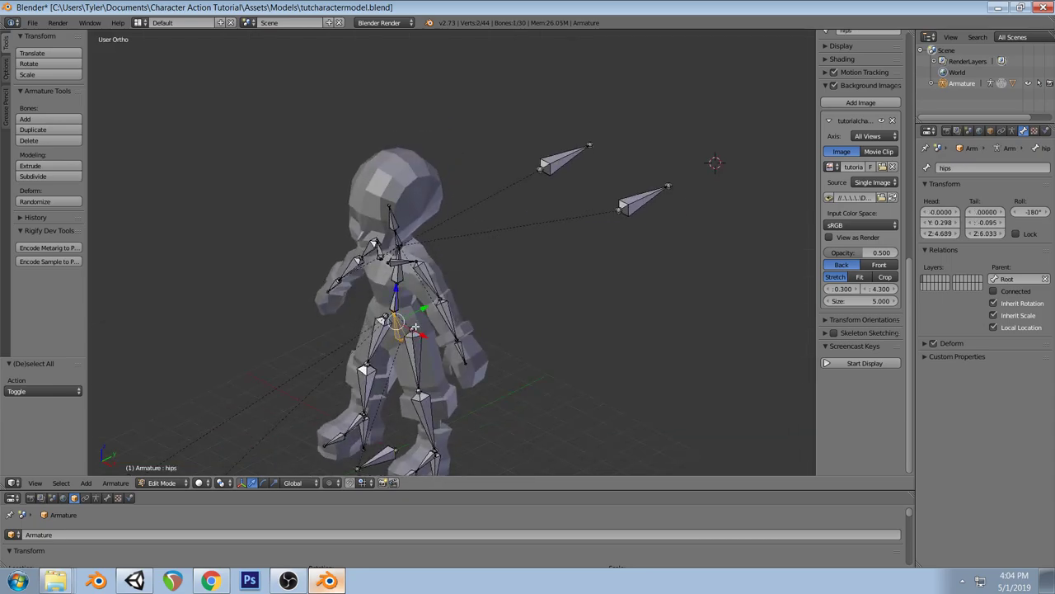
{"action": "left_click", "coordinate": [165, 483]}
{"action": "left_click", "coordinate": [169, 442]}
{"action": "key", "text": "g"}
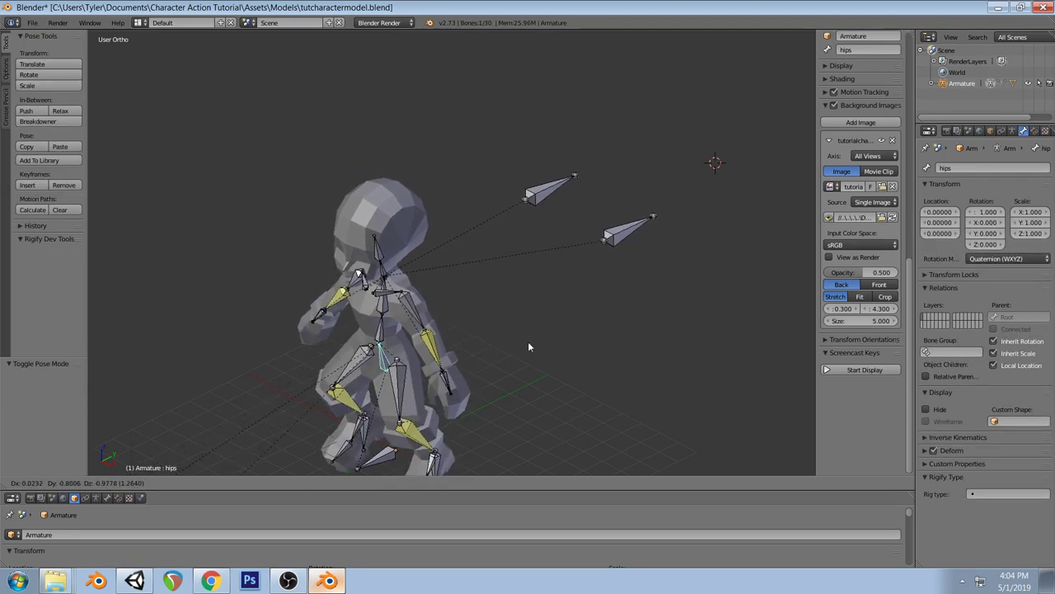
{"action": "left_click", "coordinate": [529, 345]}
Move handIK.l about -1.18 on X and 0.35 on Z in front view
{"action": "right_click", "coordinate": [445, 380]}
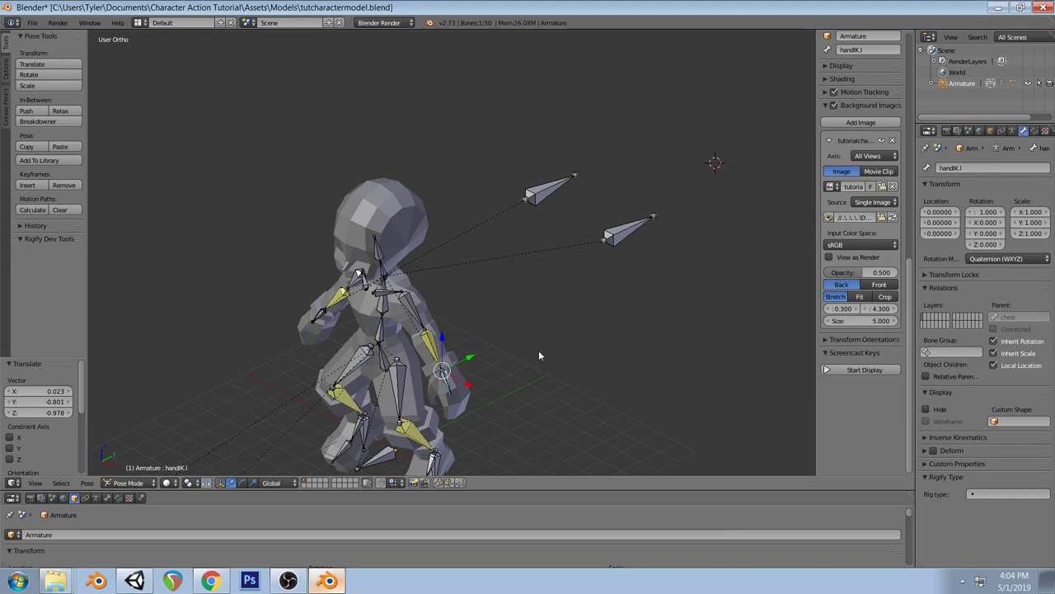
{"action": "key", "text": "KP_1"}
{"action": "key", "text": "g"}
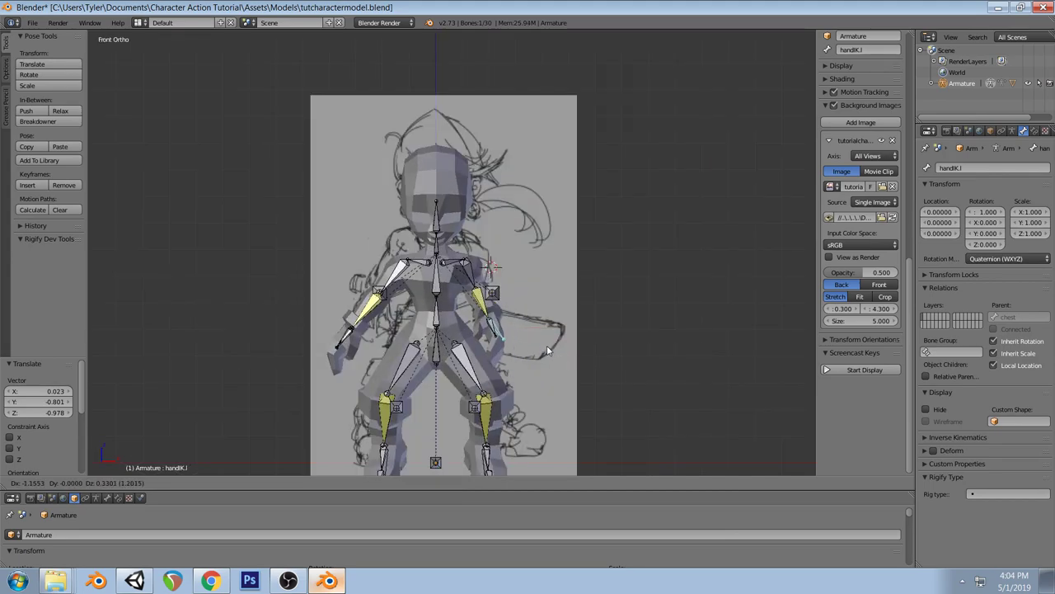
{"action": "left_click", "coordinate": [547, 350]}
Trackball-rotate the stomach bone about 18.9° and -27.5°, and the chest bone about 22.3° and -43.5°
{"action": "right_click", "coordinate": [435, 313]}
{"action": "key", "text": "r"}
{"action": "key", "text": "r"}
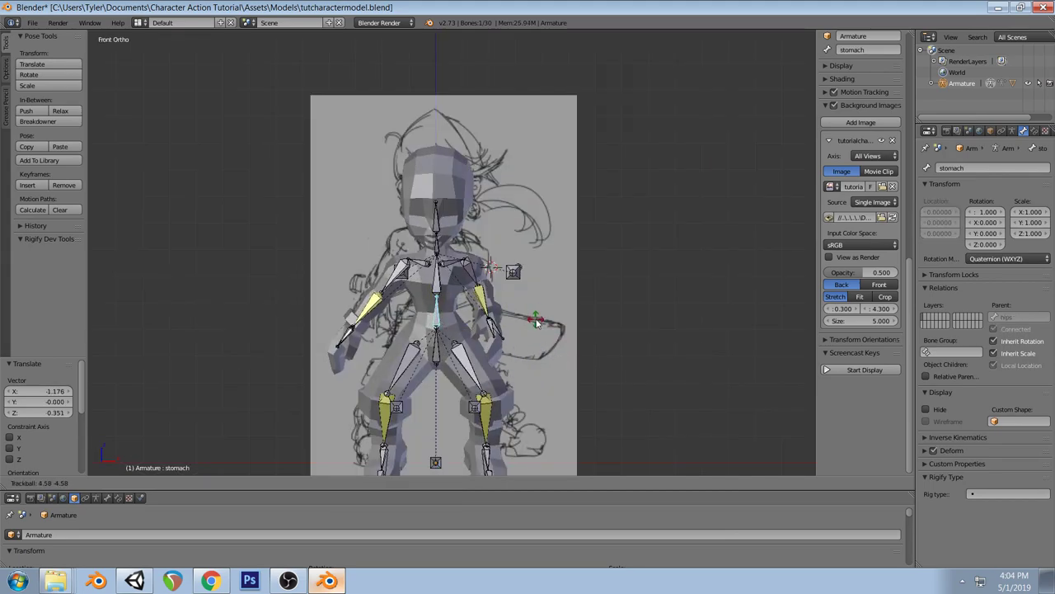
{"action": "left_click", "coordinate": [518, 337]}
{"action": "right_click", "coordinate": [454, 301]}
{"action": "key", "text": "r"}
{"action": "key", "text": "r"}
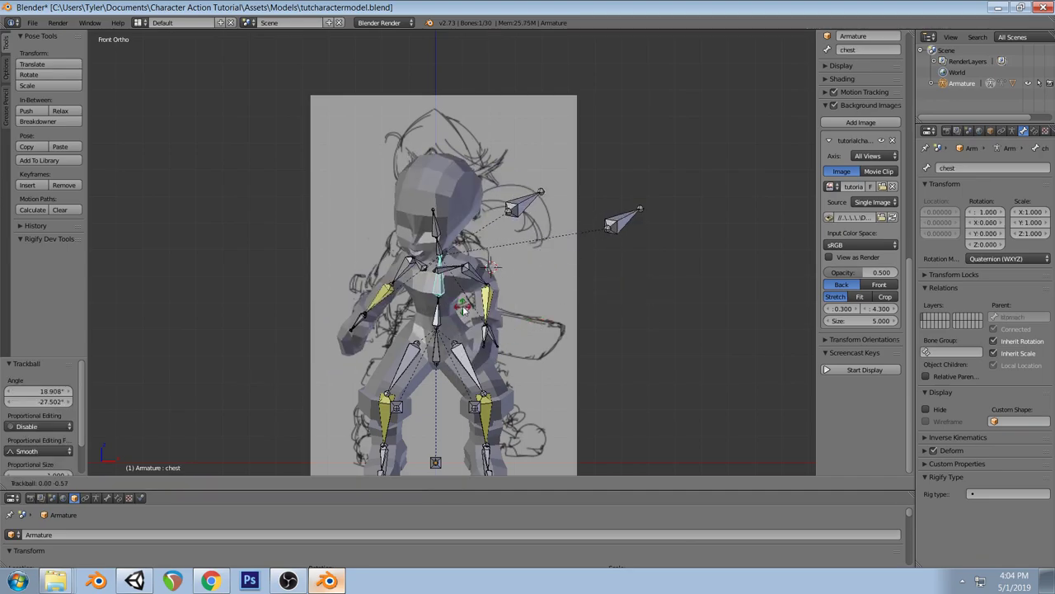
{"action": "left_click", "coordinate": [464, 350]}
Trackball-rotate the hand.l bone about -73.9° and 9.2°
{"action": "right_click", "coordinate": [464, 349]}
{"action": "key", "text": "r"}
{"action": "key", "text": "r"}
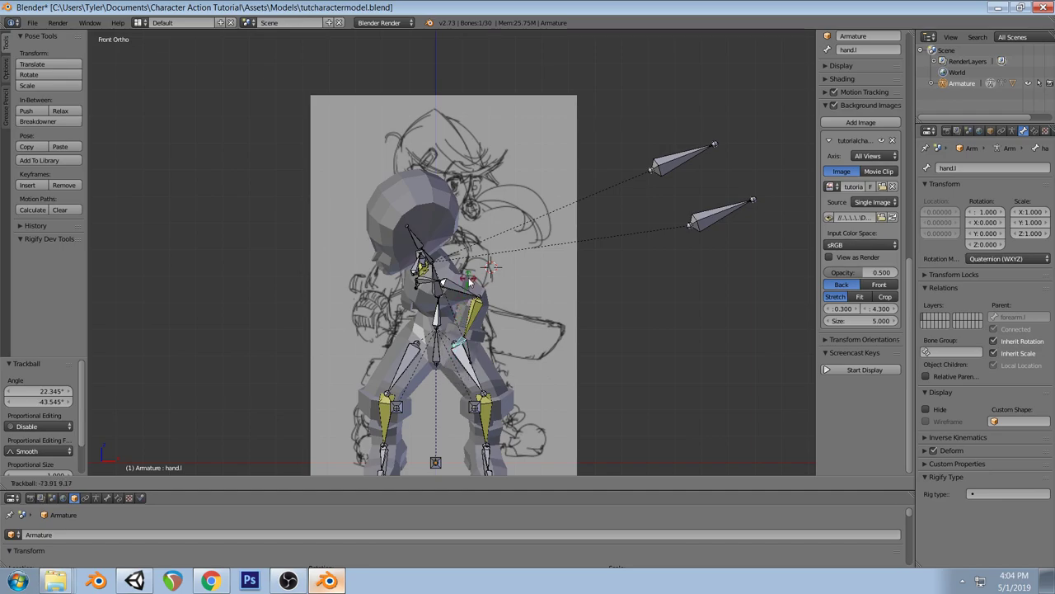
{"action": "left_click", "coordinate": [456, 360]}
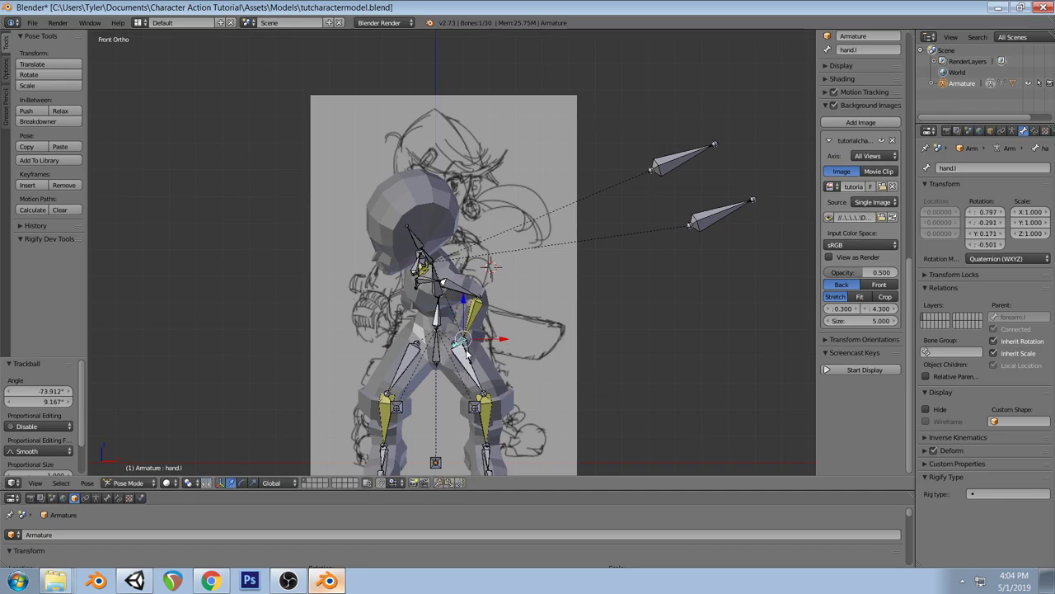
Move handIK.l about -0.99 on X and 1.47 on Z, and in side view about -3.67 on Y and 0.50 on Z
{"action": "right_click", "coordinate": [465, 352]}
{"action": "key", "text": "g"}
{"action": "left_click", "coordinate": [472, 334]}
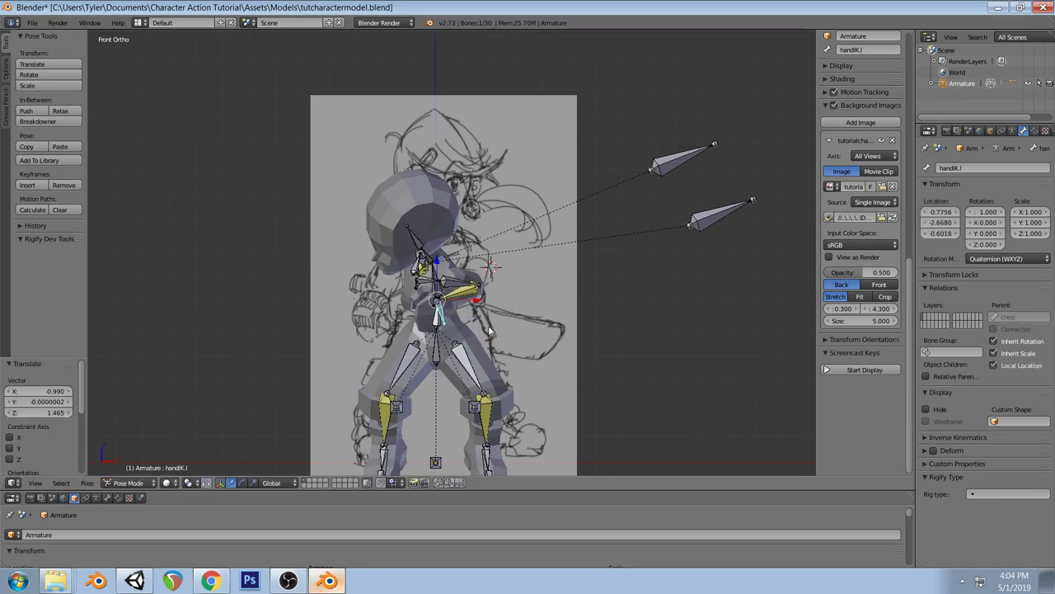
{"action": "key", "text": "KP_3"}
{"action": "key", "text": "g"}
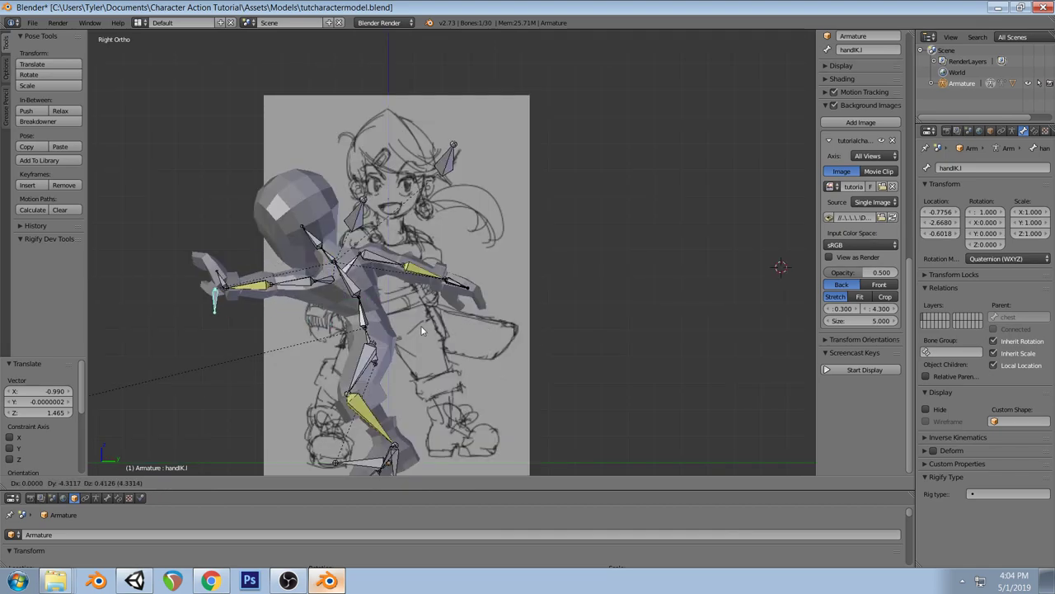
{"action": "left_click", "coordinate": [438, 325]}
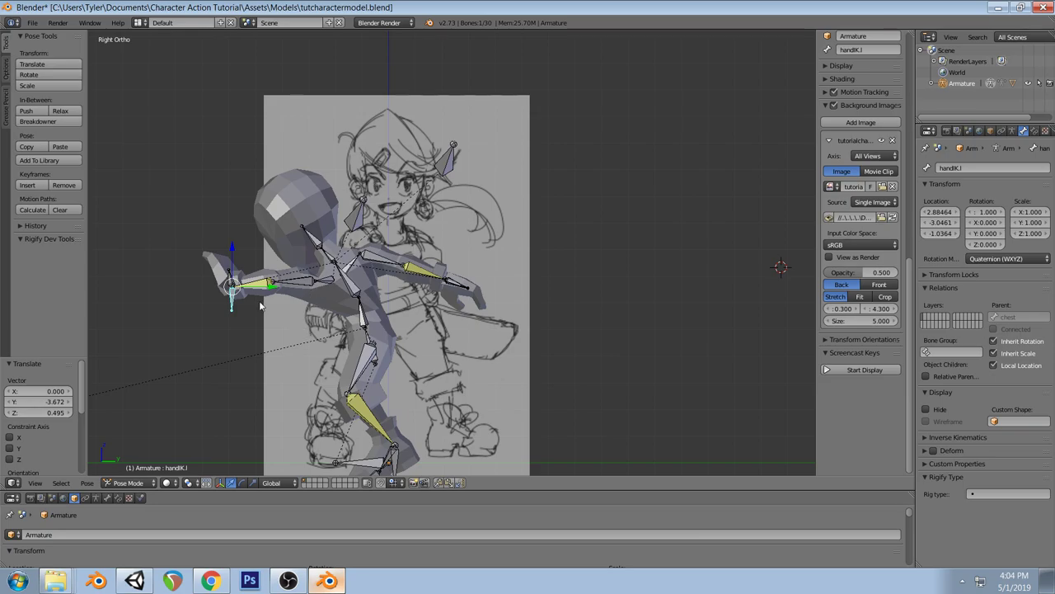
Rotate the hand.l bone about -63° in side view
{"action": "right_click", "coordinate": [233, 285]}
{"action": "key", "text": "r"}
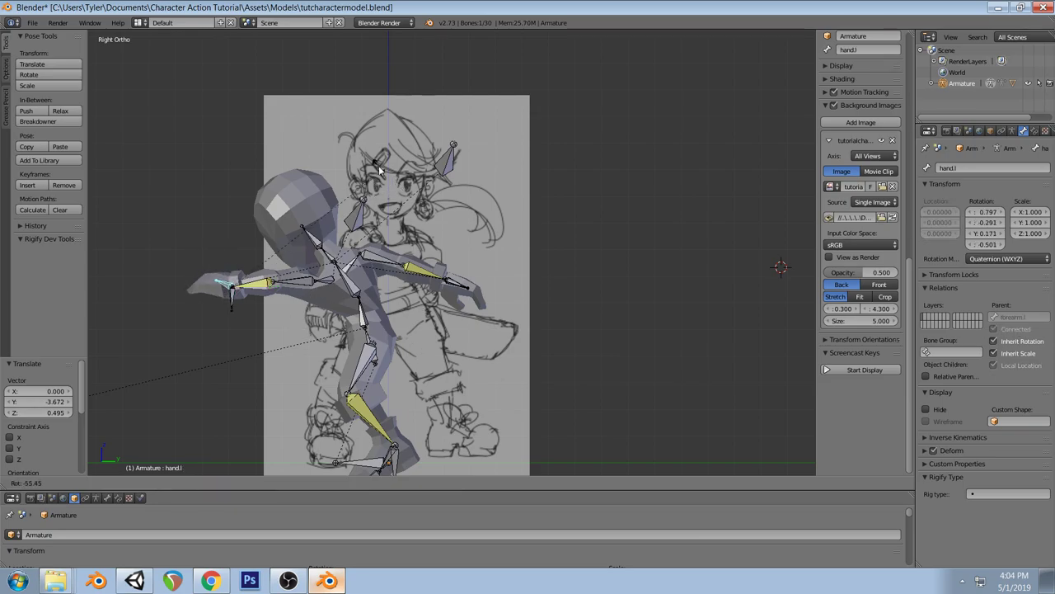
{"action": "left_click", "coordinate": [366, 155]}
{"action": "middle_click_drag", "start_coordinate": [365, 155], "coordinate": [471, 264]}
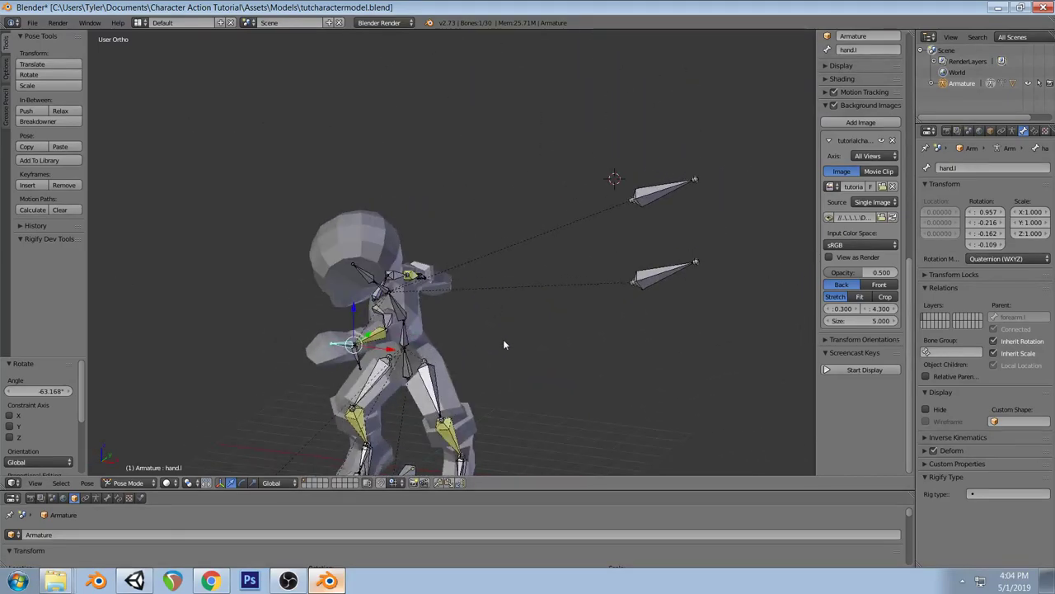
Trackball-rotate the stomach bone about -67° and 48.1°, and twist the chest bone to test the arm IK
{"action": "right_click", "coordinate": [404, 336]}
{"action": "key", "text": "r"}
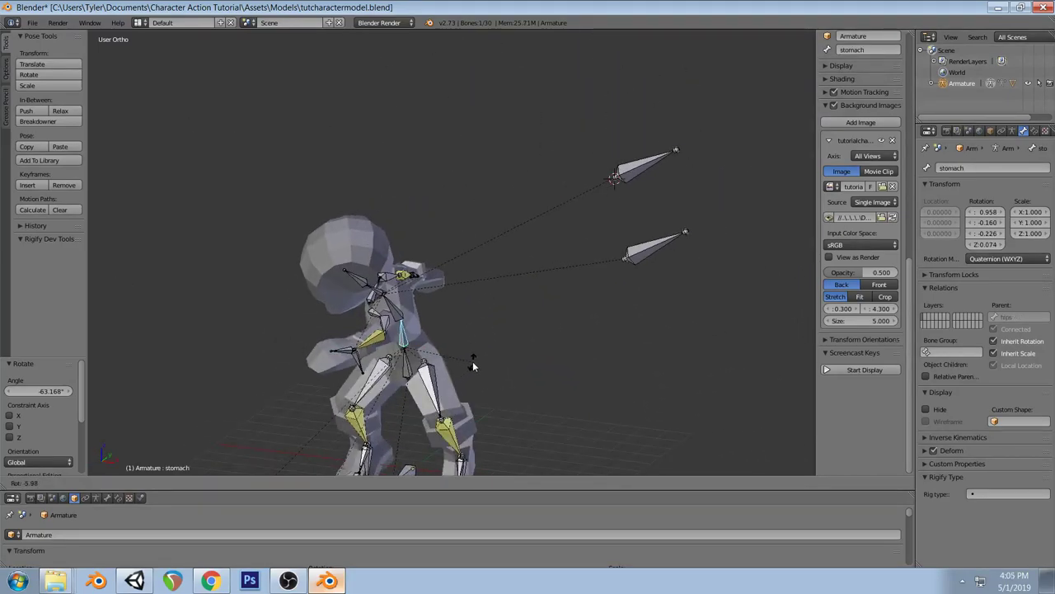
{"action": "key", "text": "r"}
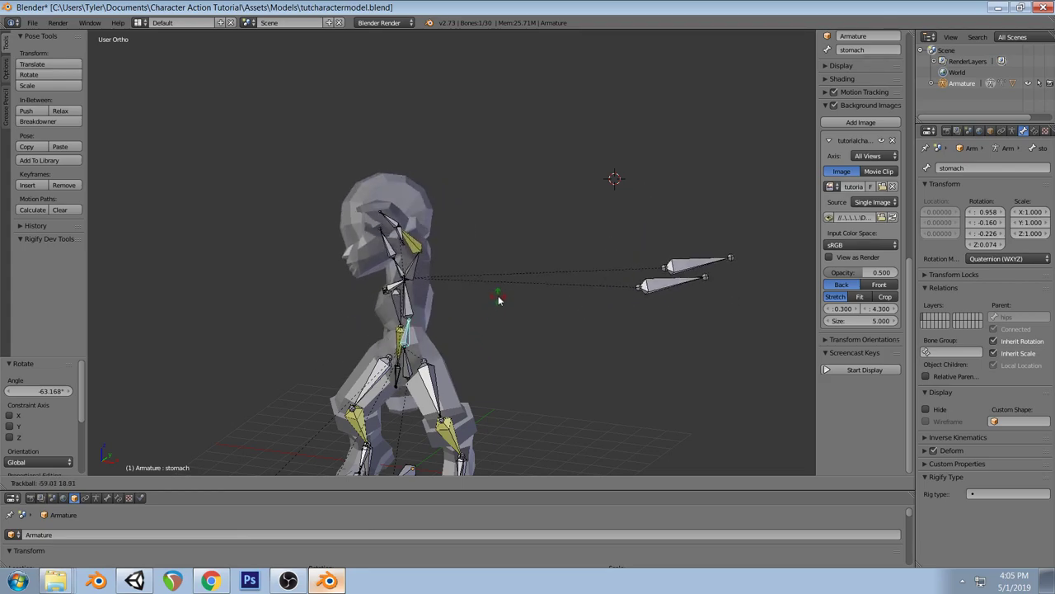
{"action": "left_click", "coordinate": [524, 294]}
{"action": "right_click", "coordinate": [424, 296]}
{"action": "key", "text": "r"}
{"action": "key", "text": "r"}
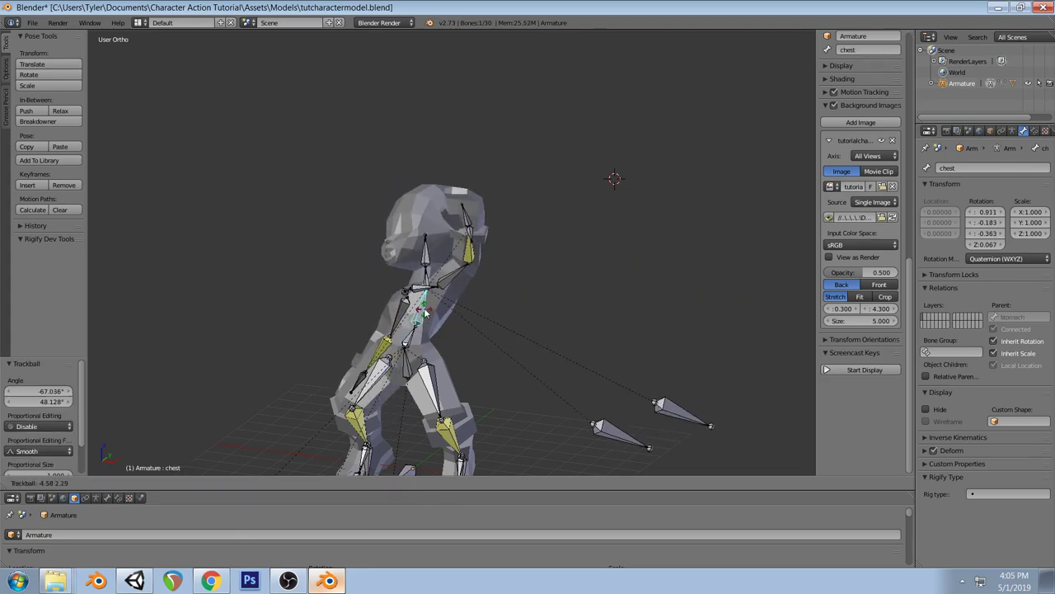
{"action": "left_click", "coordinate": [450, 306]}
Reset every bone with Clear Pose Transforms, deselect them all and save the blend file
{"action": "middle_click_drag", "start_coordinate": [449, 307], "coordinate": [463, 347]}
{"action": "key", "text": "a"}
{"action": "key", "text": "space"}
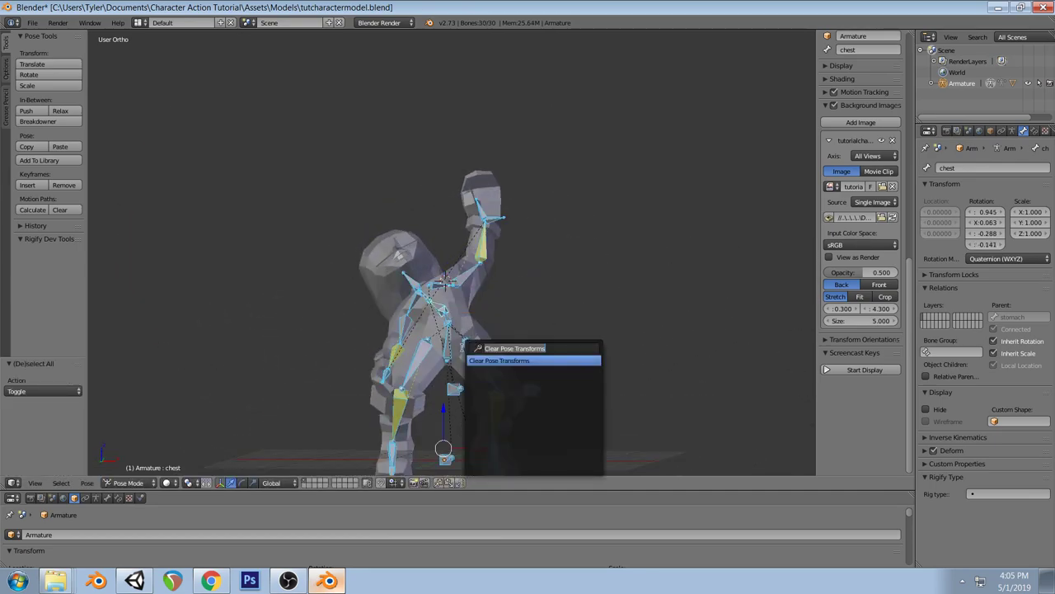
{"action": "key", "text": "Return"}
{"action": "key", "text": "a"}
{"action": "key", "text": "ctrl+s"}
{"action": "key", "text": "Return"}
{"action": "middle_click_drag", "start_coordinate": [462, 347], "coordinate": [627, 330]}
{"action": "scroll", "coordinate": [511, 360], "scroll_direction": "down", "scroll_amount": 2}
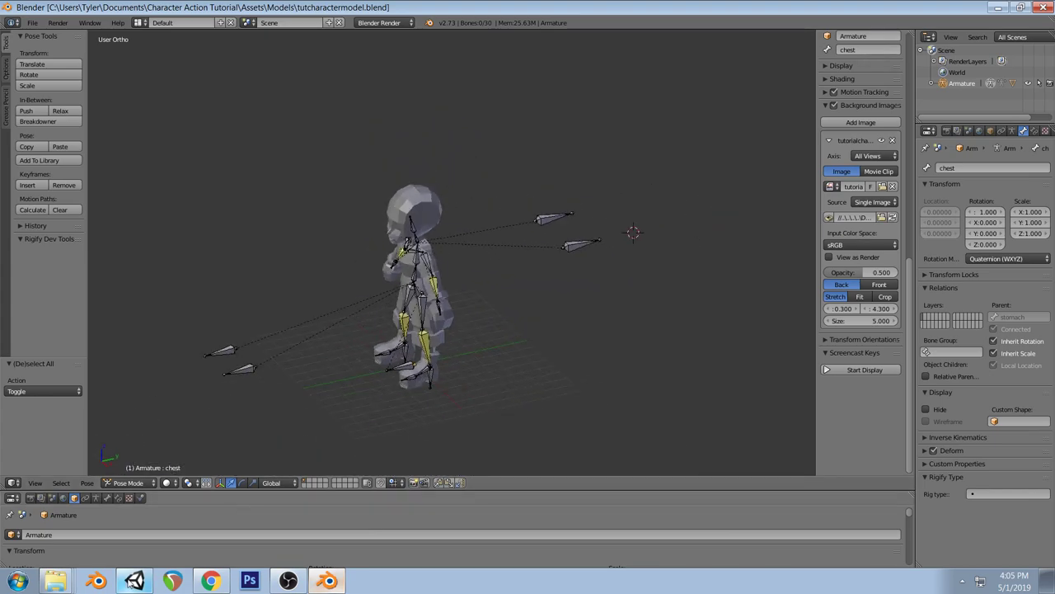
Switch to Unity and set the X rotation of tutcharactermodel under Capsule to 0
{"action": "left_click", "coordinate": [135, 580]}
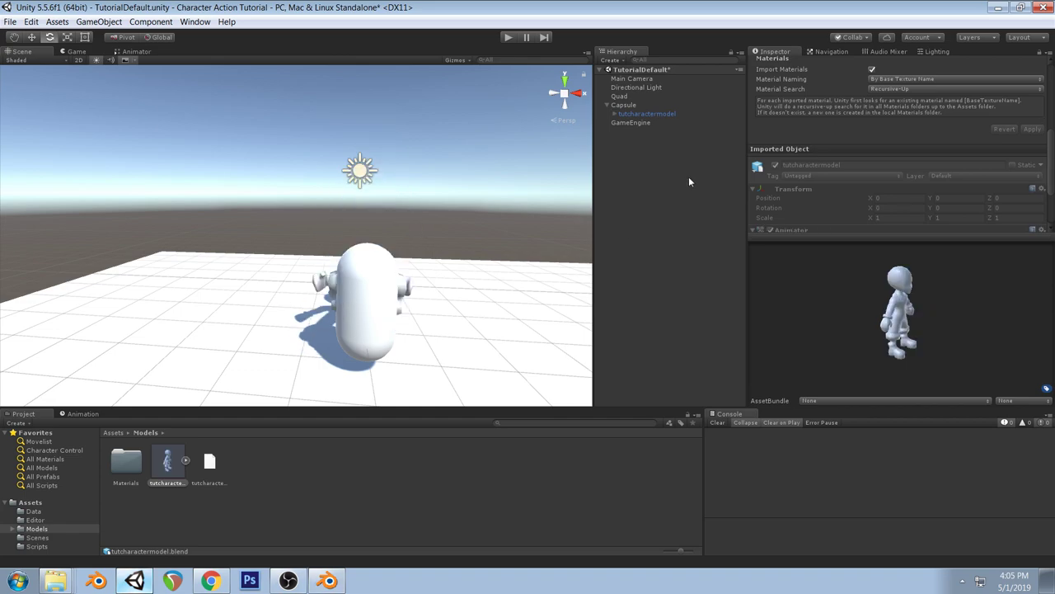
{"action": "left_click", "coordinate": [334, 288]}
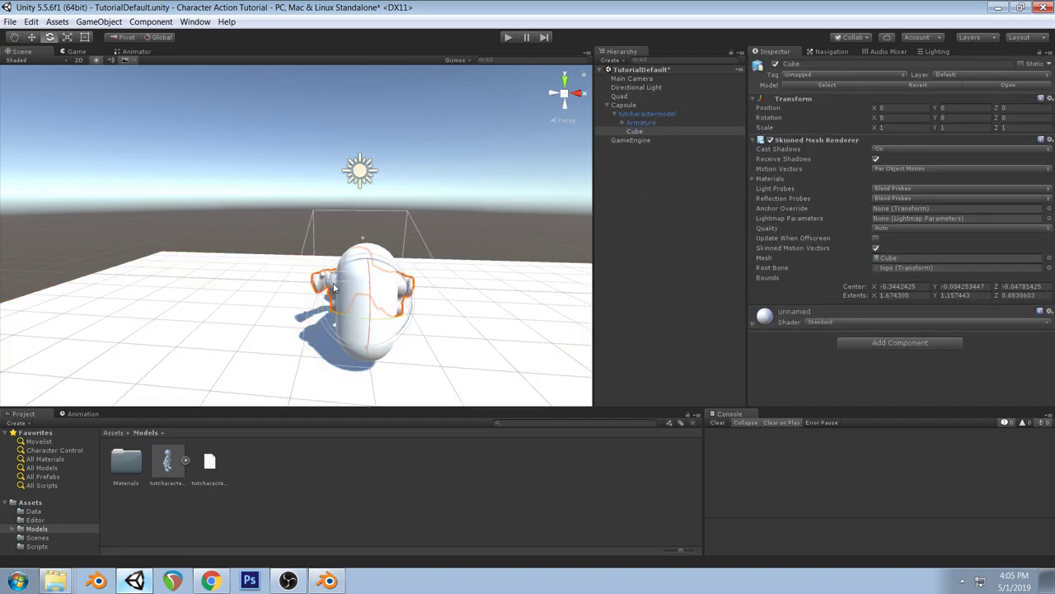
{"action": "left_click", "coordinate": [641, 113]}
{"action": "left_click", "coordinate": [930, 118]}
{"action": "type", "text": "0"}
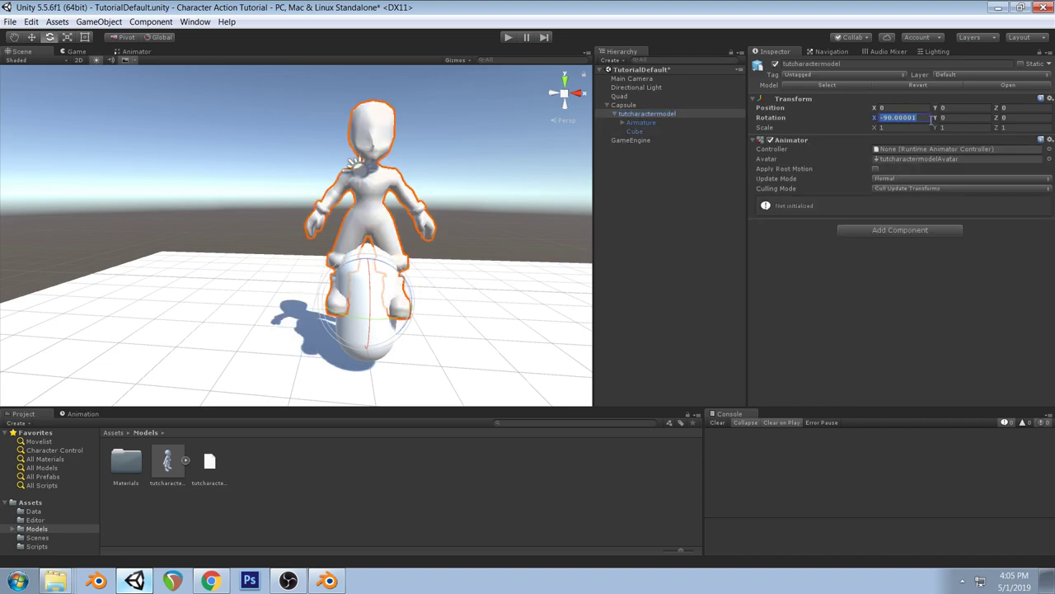
{"action": "scroll", "coordinate": [410, 233], "scroll_direction": "up", "scroll_amount": 3}
{"action": "left_click_drag", "start_coordinate": [410, 233], "coordinate": [546, 236], "text": "alt"}
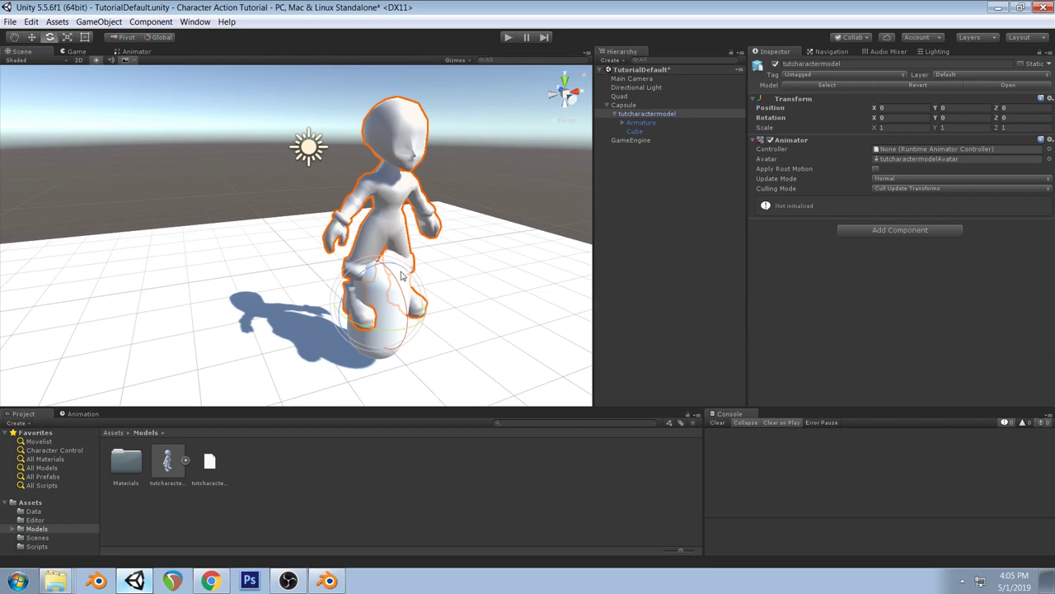
{"action": "scroll", "coordinate": [523, 242], "scroll_direction": "down", "scroll_amount": 3}
{"action": "middle_click_drag", "start_coordinate": [523, 242], "coordinate": [497, 235]}
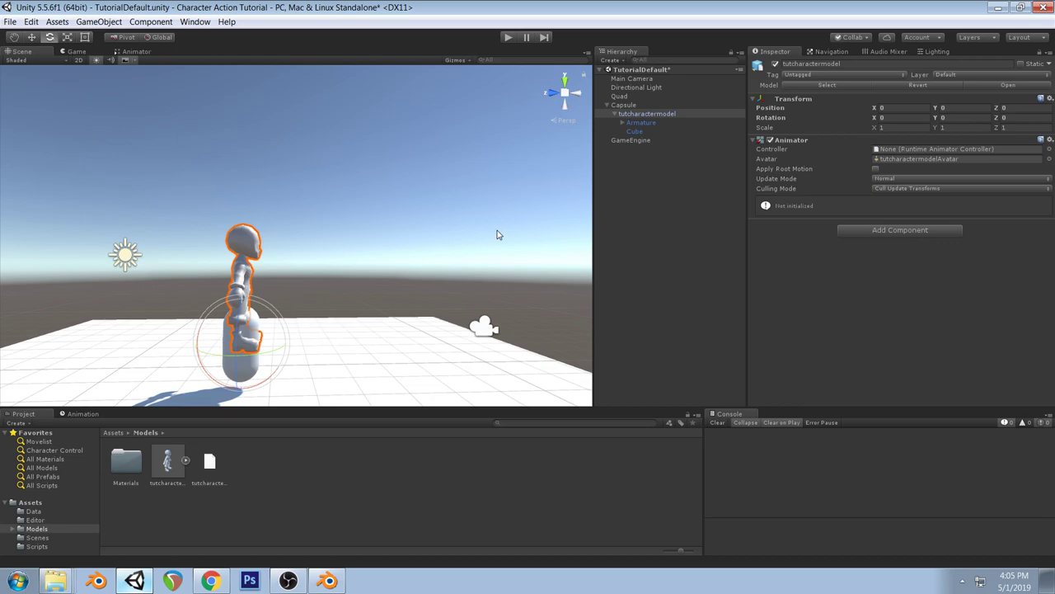
Switch to Blender and open the character's Cube mesh in Edit Mode, in a right-side wireframe view
{"action": "left_click", "coordinate": [327, 580]}
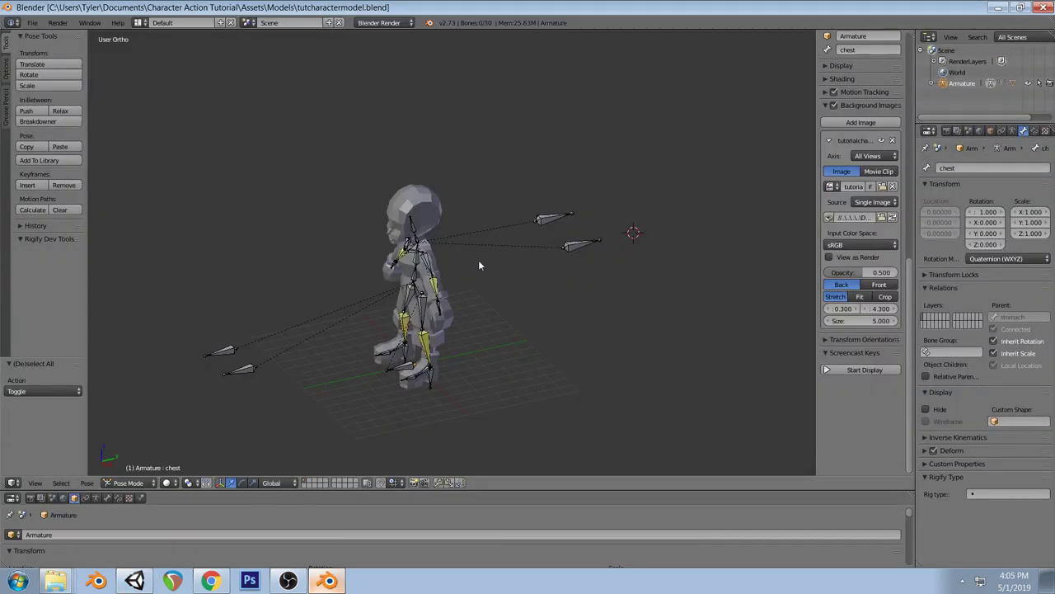
{"action": "right_click", "coordinate": [439, 221]}
{"action": "key", "text": "KP_3"}
{"action": "key", "text": "Tab"}
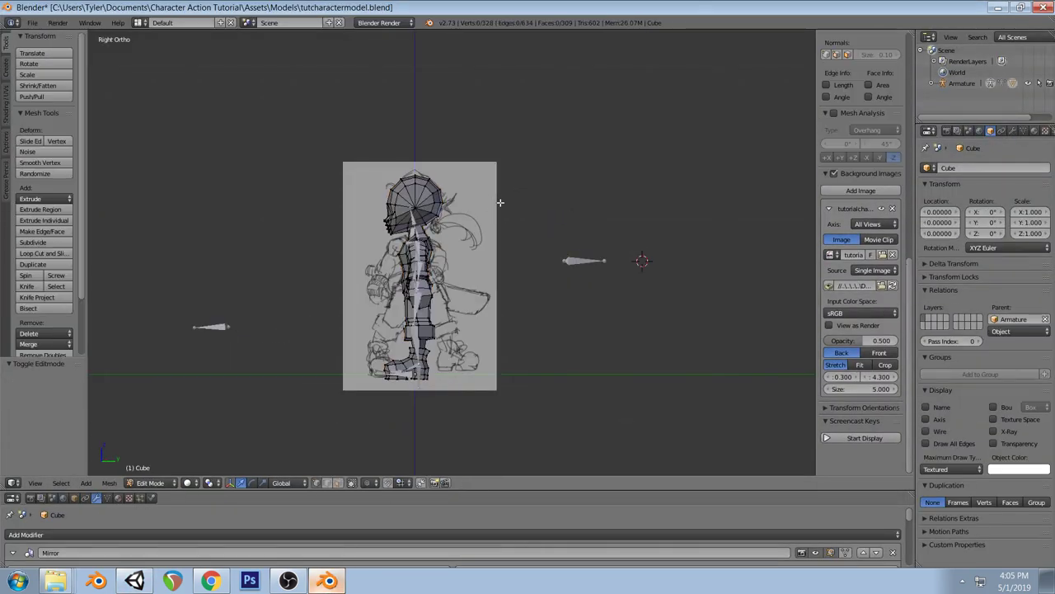
{"action": "scroll", "coordinate": [469, 226], "scroll_direction": "up", "scroll_amount": 2}
{"action": "key", "text": "z"}
{"action": "scroll", "coordinate": [469, 226], "scroll_direction": "up", "scroll_amount": 1}
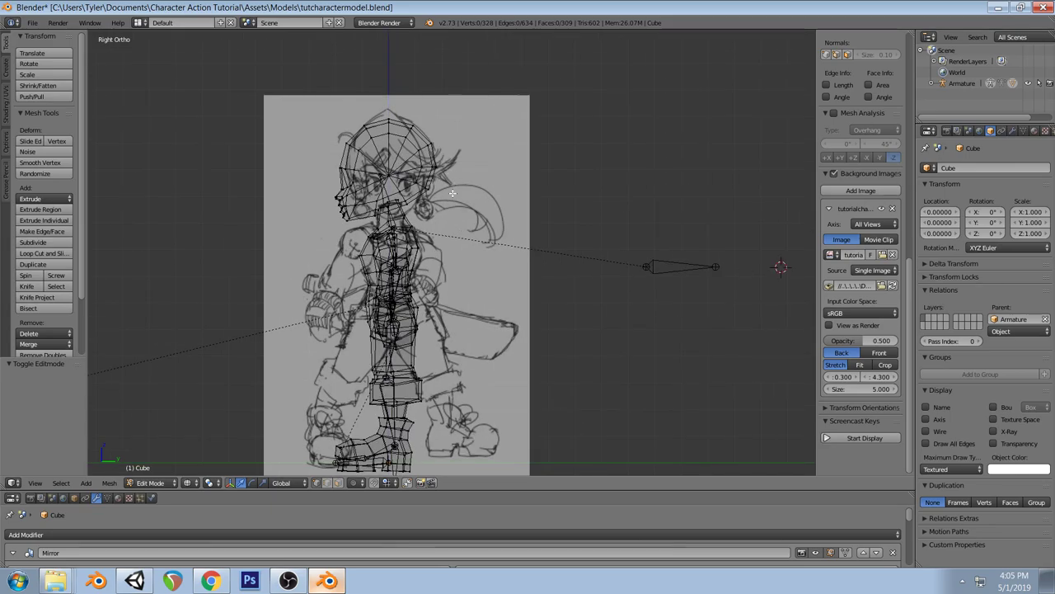
{"action": "key", "text": "l"}
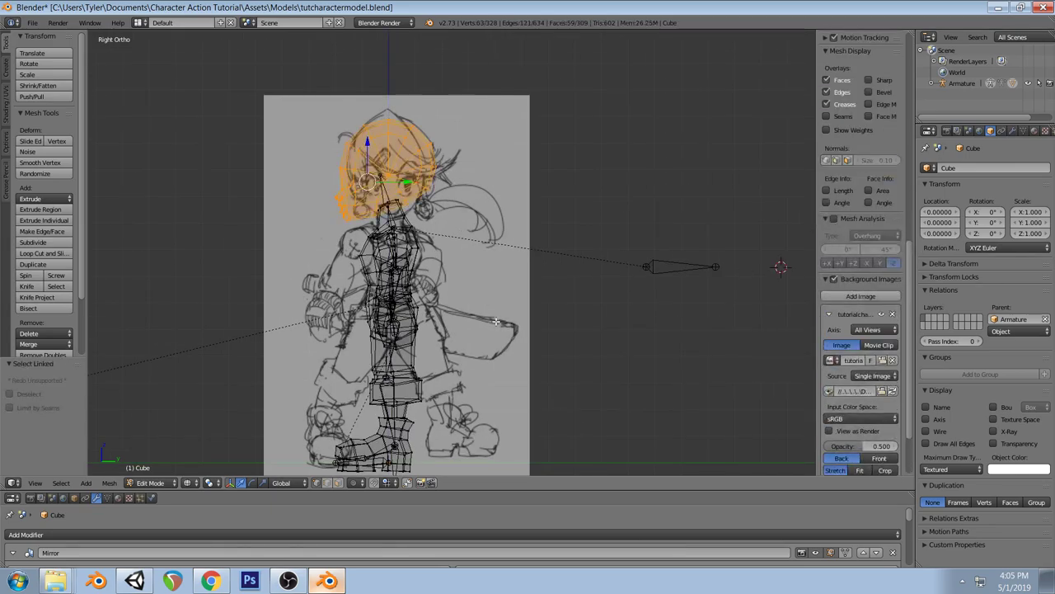
{"action": "key", "text": "g"}
{"action": "key", "text": "y"}
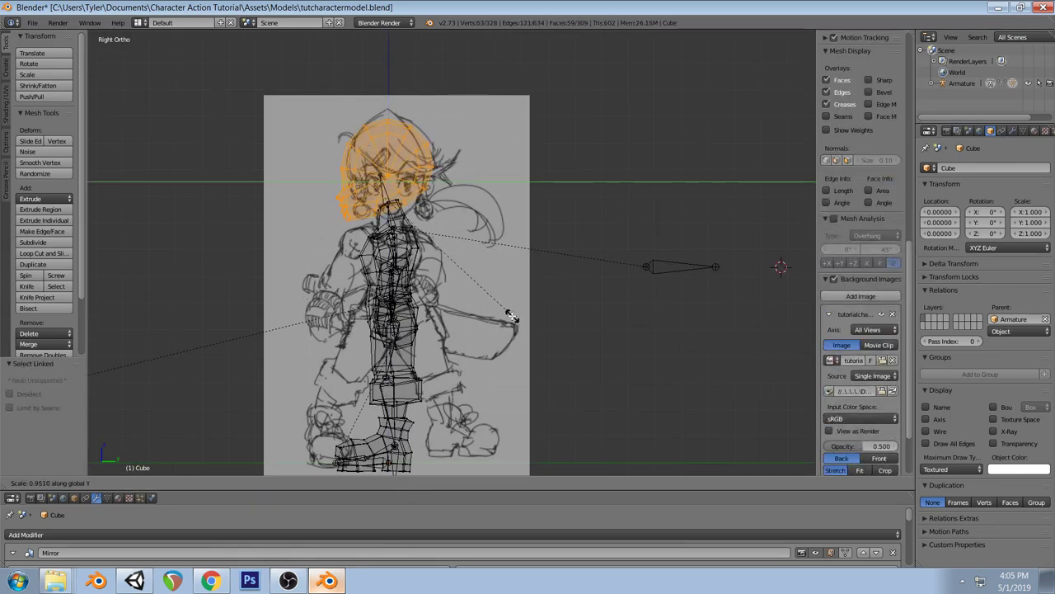
{"action": "key", "text": "Escape"}
{"action": "key", "text": "a"}
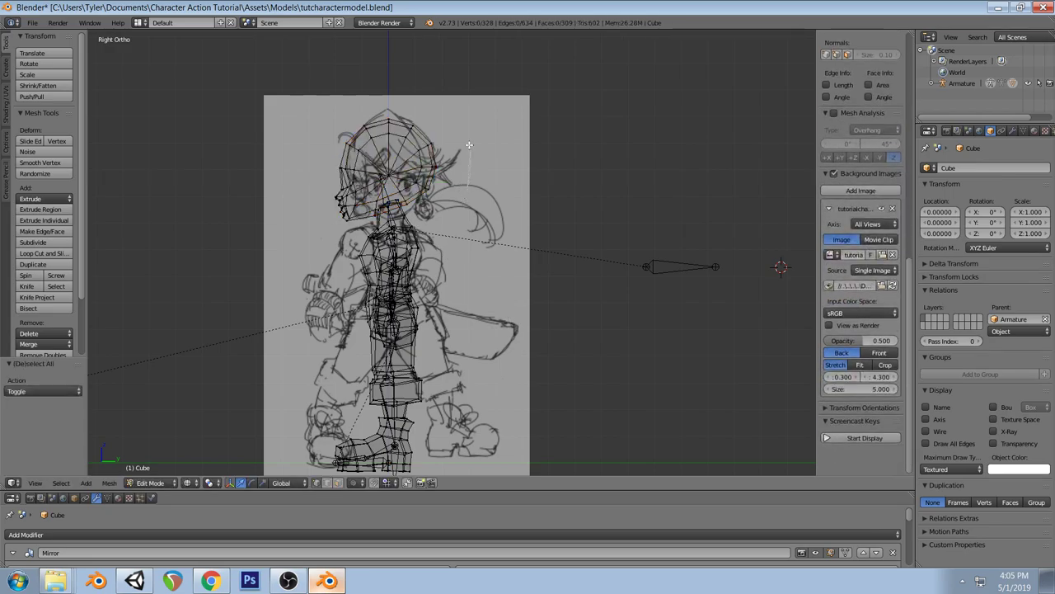
Deselect all mesh vertices, return to solid shading and save the blend file over the existing one
{"action": "right_click", "coordinate": [423, 158]}
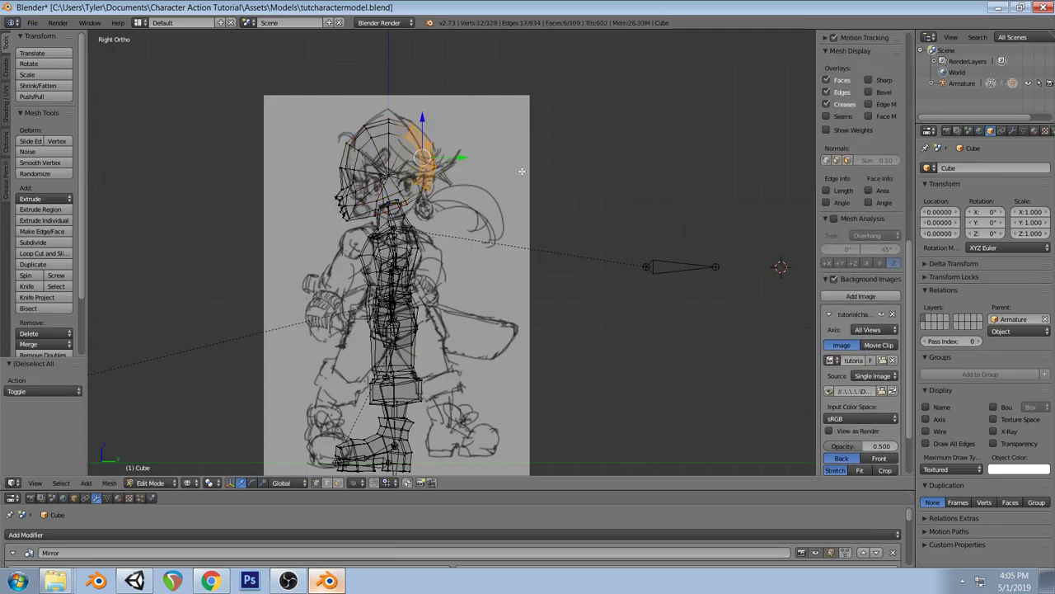
{"action": "key", "text": "a"}
{"action": "key", "text": "z"}
{"action": "key", "text": "z"}
{"action": "key", "text": "z"}
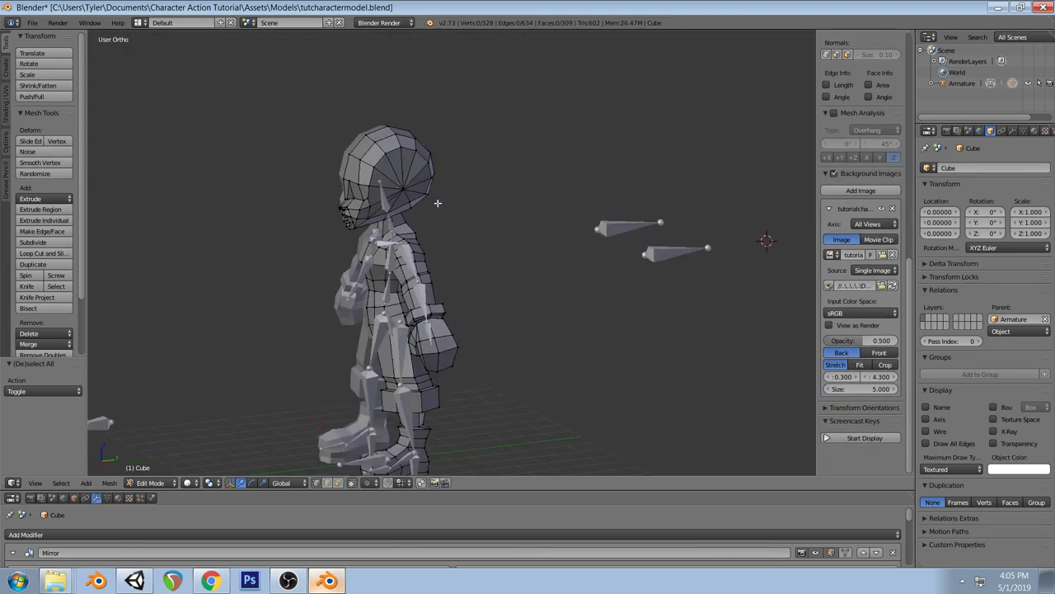
{"action": "middle_click_drag", "start_coordinate": [361, 175], "coordinate": [507, 242]}
{"action": "key", "text": "ctrl+s"}
{"action": "left_click", "coordinate": [517, 264]}
{"action": "middle_click_drag", "start_coordinate": [537, 334], "coordinate": [461, 333]}
{"action": "scroll", "coordinate": [471, 335], "scroll_direction": "down", "scroll_amount": 3}
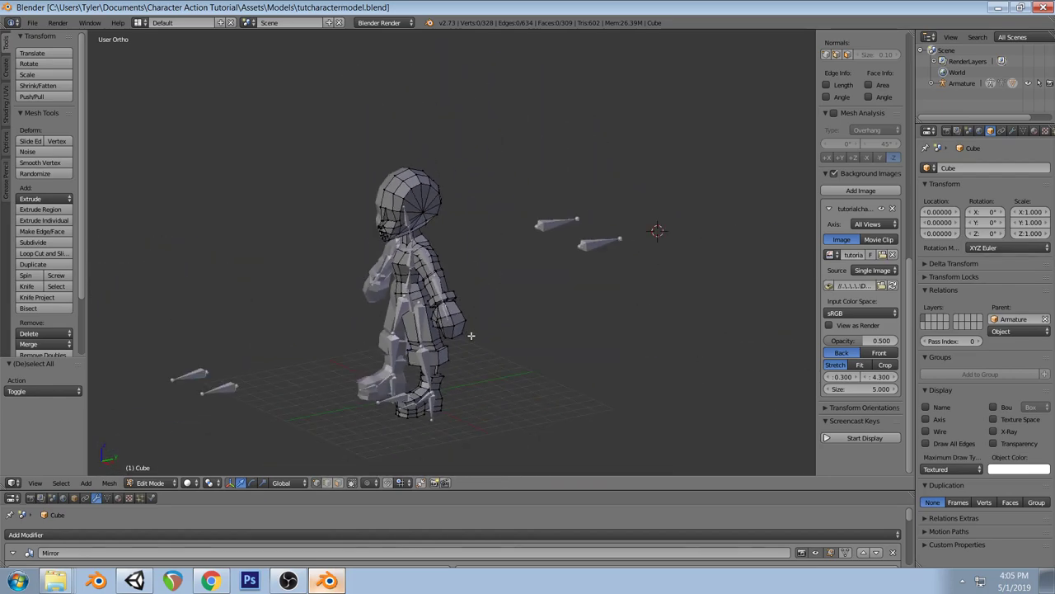
Hide the 3D viewport's properties sidebar in the front view
{"action": "key", "text": "KP_1"}
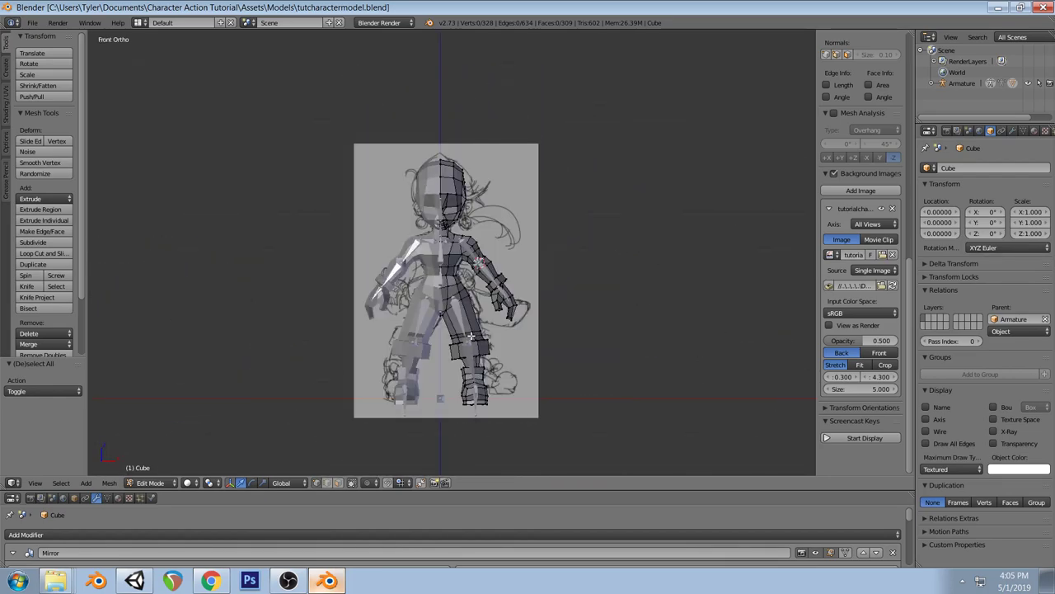
{"action": "key", "text": "n"}
{"action": "key", "text": "n"}
{"action": "key", "text": "n"}
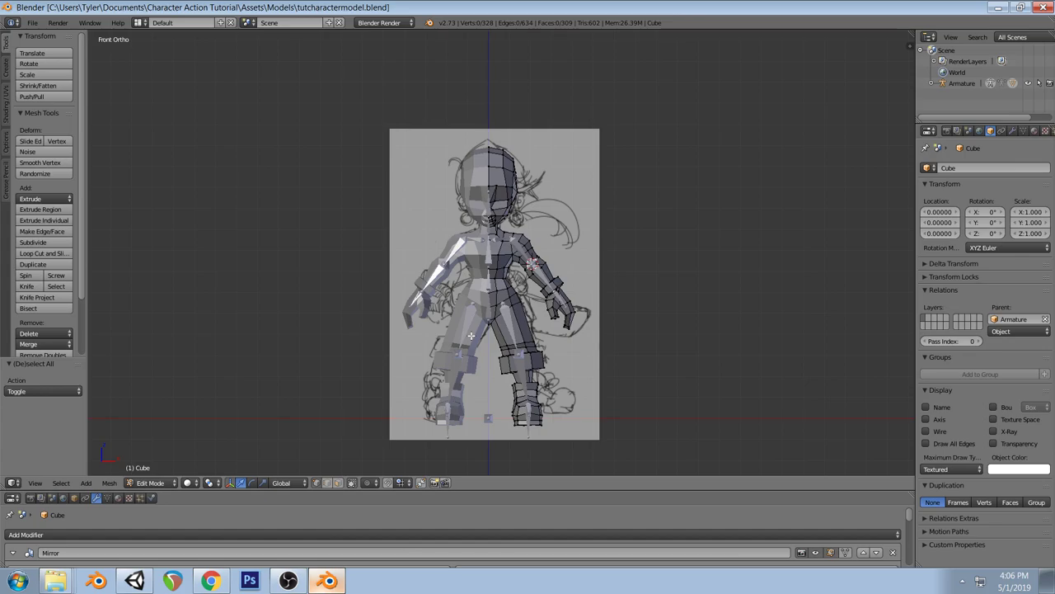
Examine the character's head and upper body from the front against the reference sketch, in wireframe and solid shading
{"action": "scroll", "coordinate": [490, 317], "scroll_direction": "up", "scroll_amount": 5}
{"action": "middle_click_drag", "start_coordinate": [490, 318], "coordinate": [489, 282]}
{"action": "key", "text": "KP_1"}
{"action": "key", "text": "z"}
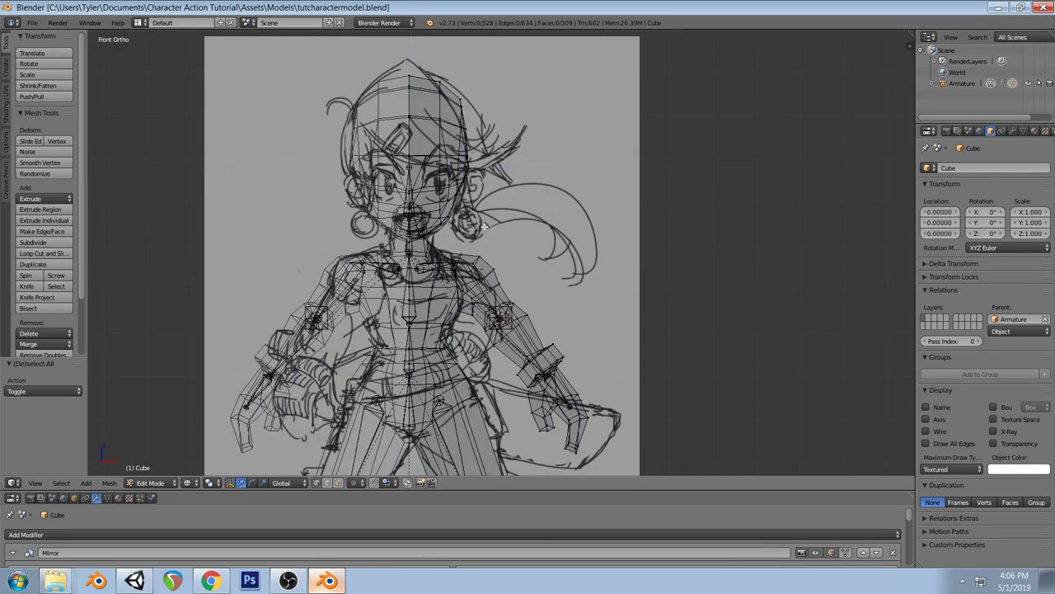
{"action": "scroll", "coordinate": [403, 268], "scroll_direction": "down", "scroll_amount": 3}
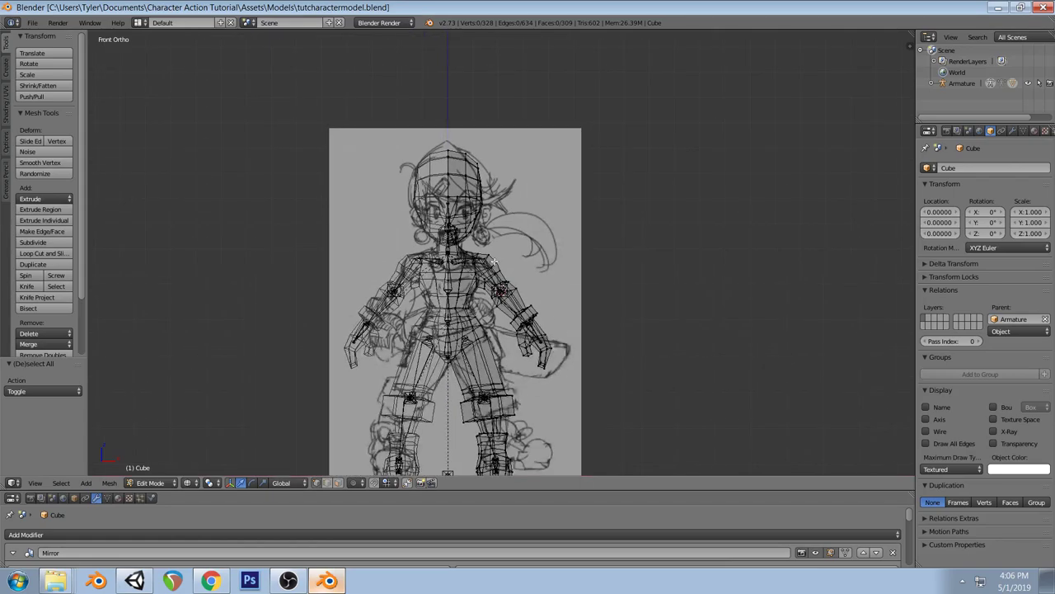
{"action": "key", "text": "z"}
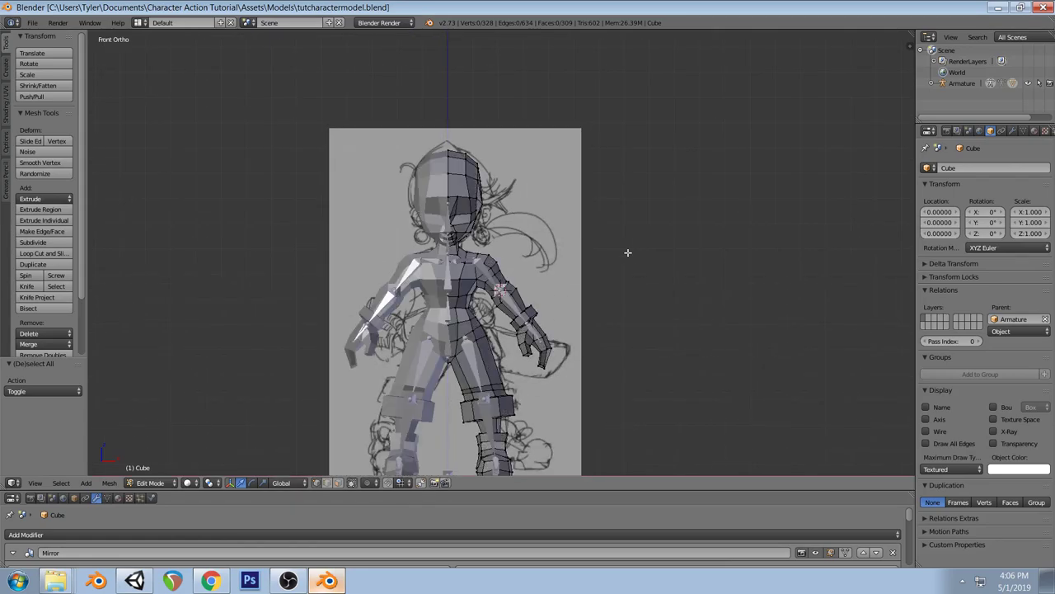
{"action": "middle_click_drag", "start_coordinate": [613, 264], "coordinate": [672, 240]}
{"action": "scroll", "coordinate": [740, 368], "scroll_direction": "up", "scroll_amount": 4}
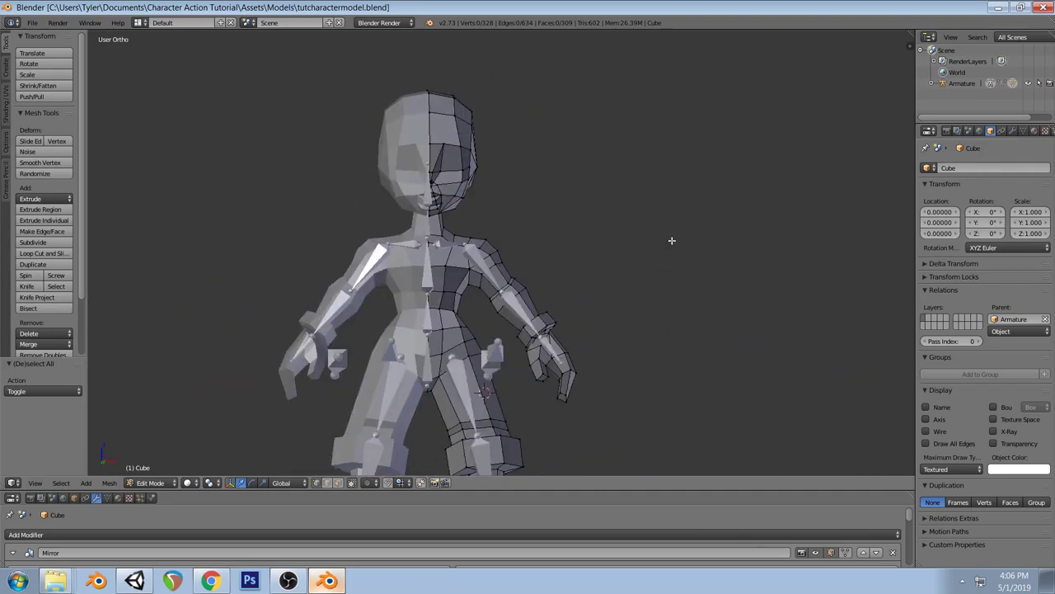
{"action": "key", "text": "KP_1"}
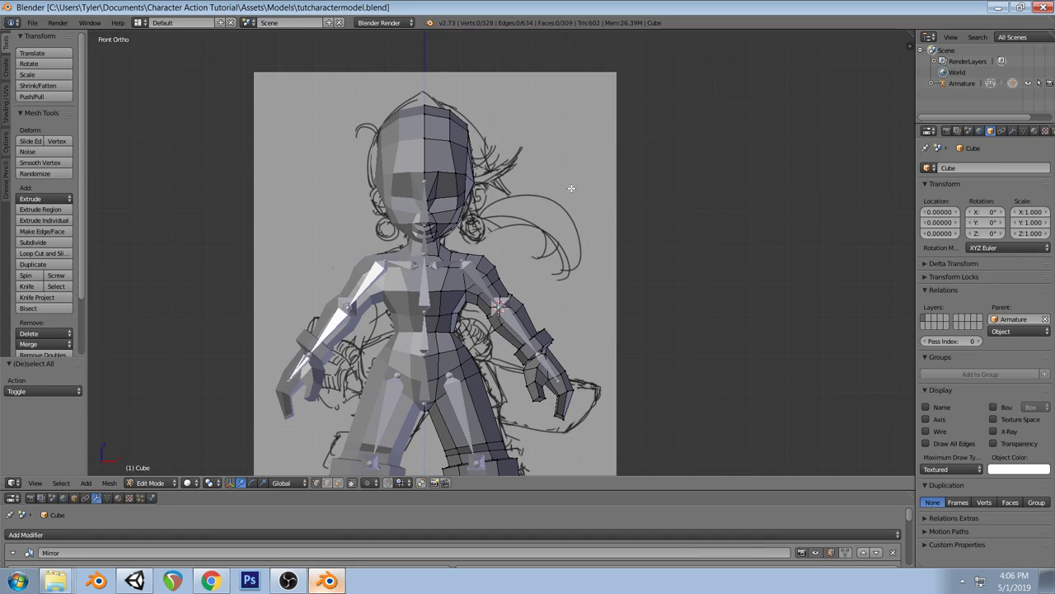
Move the centre vertex at the side of the head by -0.038 along X in the front view
{"action": "scroll", "coordinate": [491, 186], "scroll_direction": "up", "scroll_amount": 1}
{"action": "key", "text": "z"}
{"action": "right_click", "coordinate": [469, 169]}
{"action": "key", "text": "z"}
{"action": "middle_click_drag", "start_coordinate": [517, 165], "coordinate": [454, 186]}
{"action": "key", "text": "KP_1"}
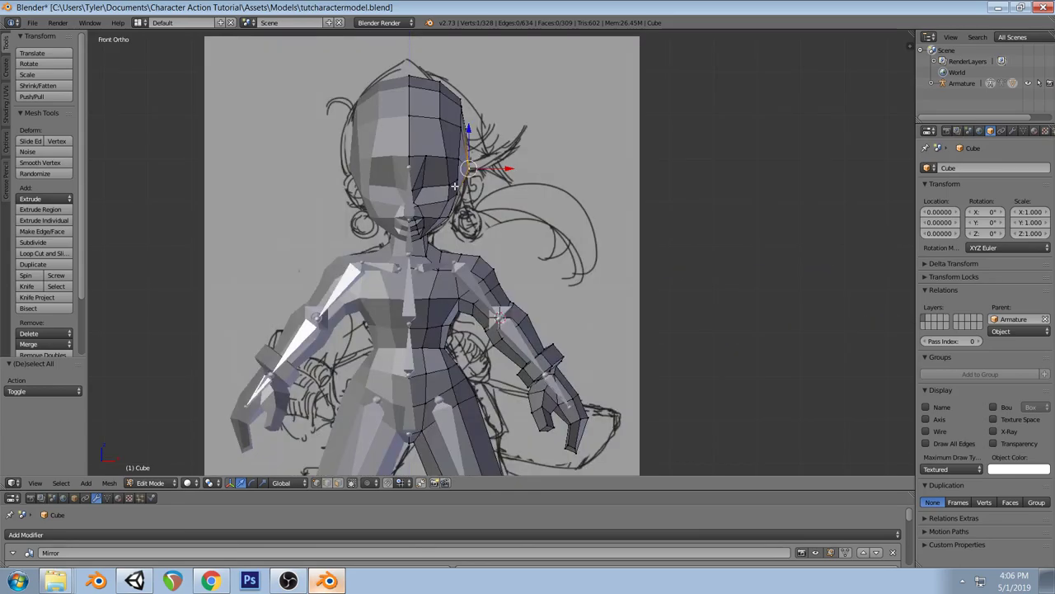
{"action": "key", "text": "z"}
{"action": "left_click_drag", "start_coordinate": [510, 169], "coordinate": [508, 168]}
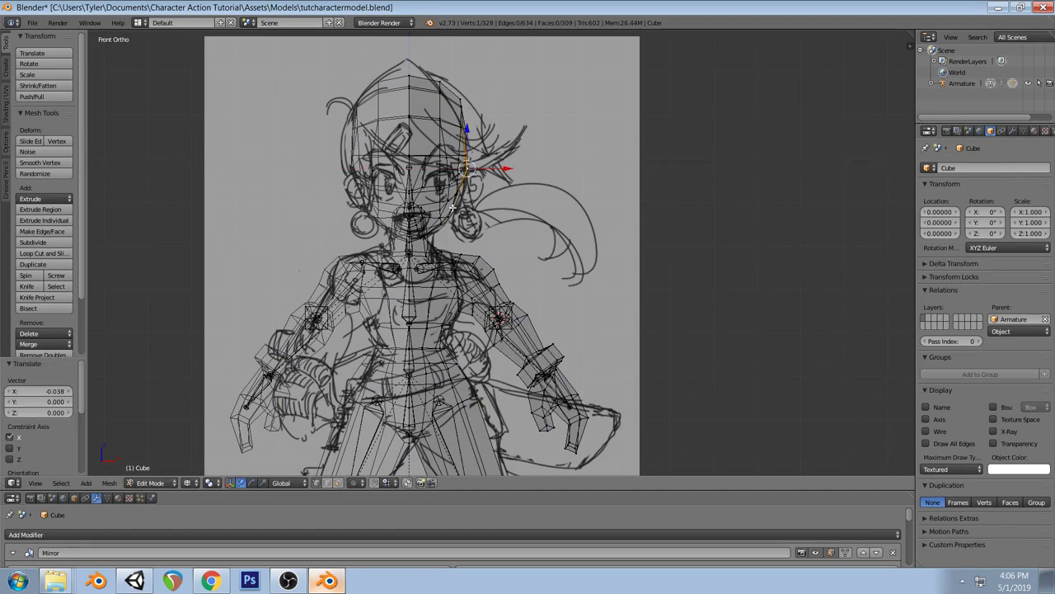
Move the vertex on the outer cheek by 0.088 on X and -0.063 on Z
{"action": "key", "text": "z"}
{"action": "key", "text": "a"}
{"action": "right_click", "coordinate": [456, 191]}
{"action": "key", "text": "g"}
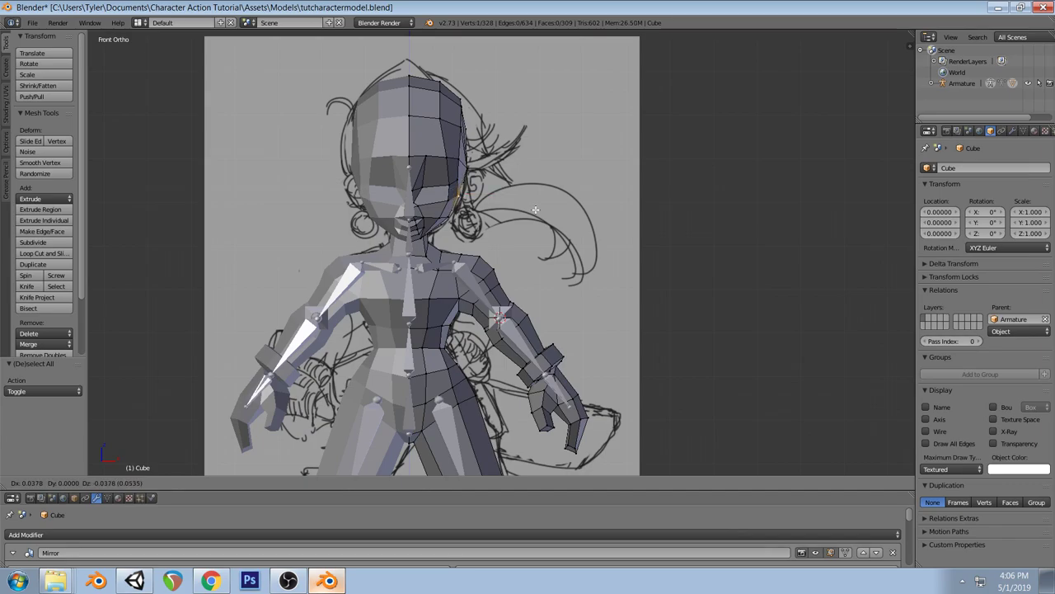
{"action": "left_click", "coordinate": [540, 211]}
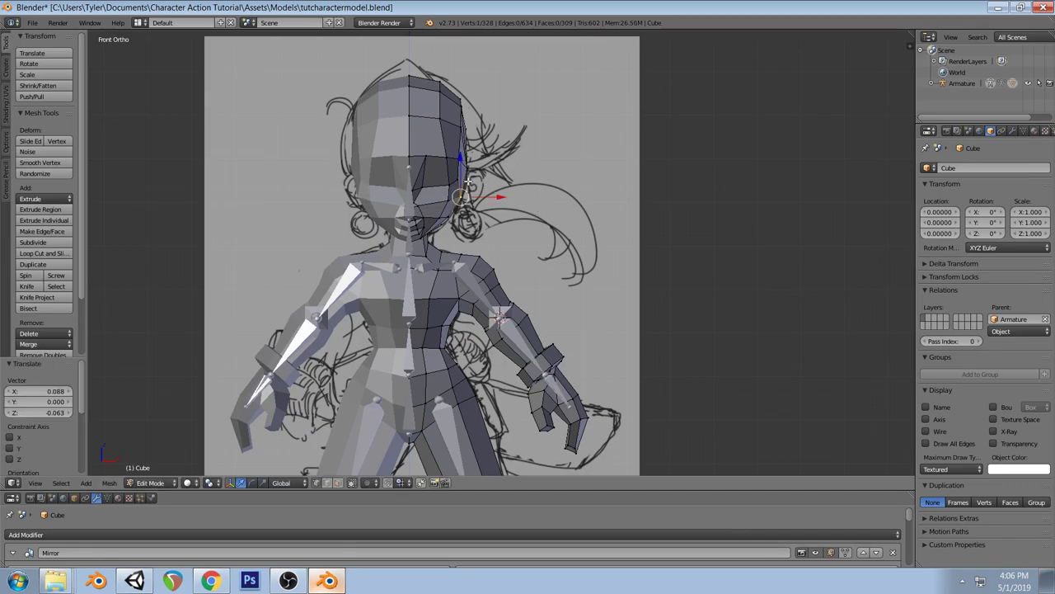
Try to move the vertex beside the eye by about 0.126 on X and -0.025 on Z
{"action": "key", "text": "g"}
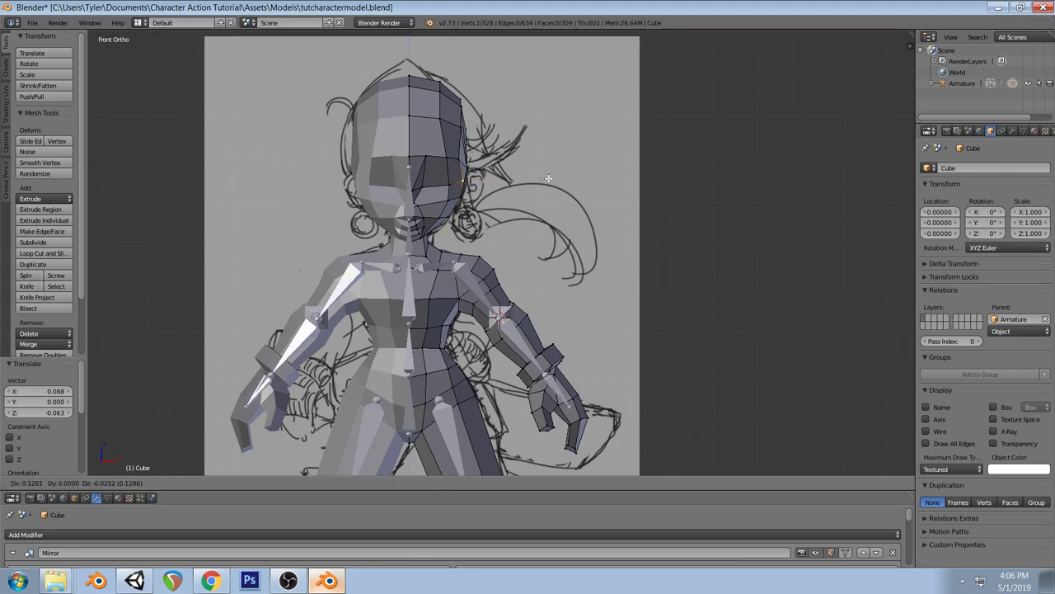
{"action": "left_click", "coordinate": [548, 178]}
{"action": "key", "text": "a"}
{"action": "mouse_move", "coordinate": [548, 178]}
{"action": "middle_mouse_down"}
{"action": "mouse_move", "coordinate": [512, 224]}
{"action": "mouse_move", "coordinate": [473, 205]}
{"action": "mouse_move", "coordinate": [481, 127]}
{"action": "mouse_move", "coordinate": [545, 111]}
{"action": "mouse_move", "coordinate": [480, 141]}
{"action": "mouse_move", "coordinate": [540, 178]}
{"action": "middle_mouse_up"}
{"action": "key", "text": "ctrl+z"}
{"action": "key", "text": "ctrl+z"}
{"action": "key", "text": "ctrl+z"}
Nudge the jawline vertex below the cheek outwards and down by about 0.02 each way in the front view
{"action": "key", "text": "a"}
{"action": "middle_click_drag", "start_coordinate": [443, 205], "coordinate": [374, 191]}
{"action": "key", "text": "KP_1"}
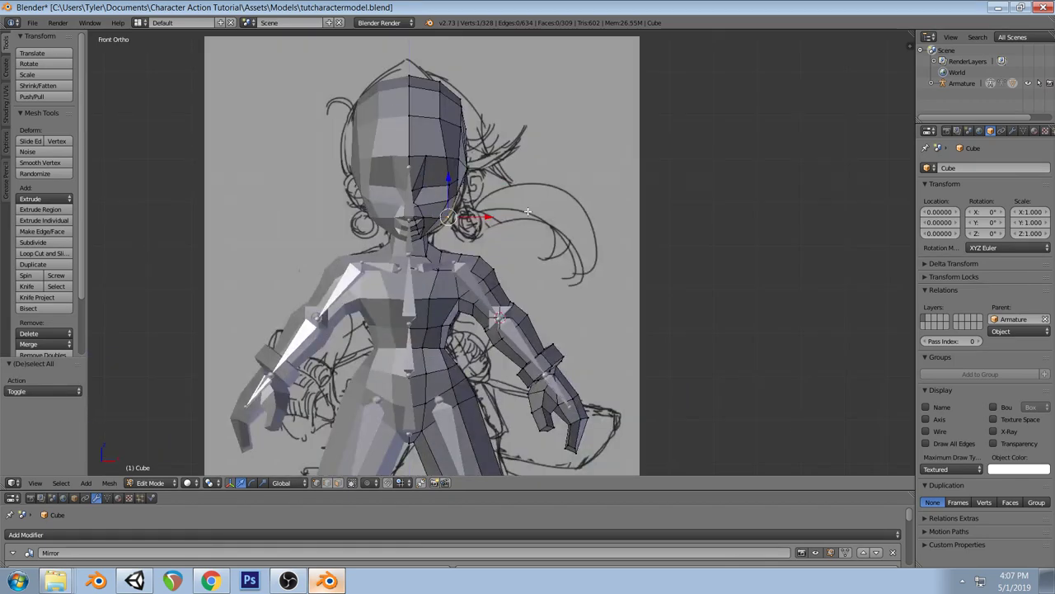
{"action": "scroll", "coordinate": [514, 246], "scroll_direction": "up", "scroll_amount": 1}
{"action": "key", "text": "g"}
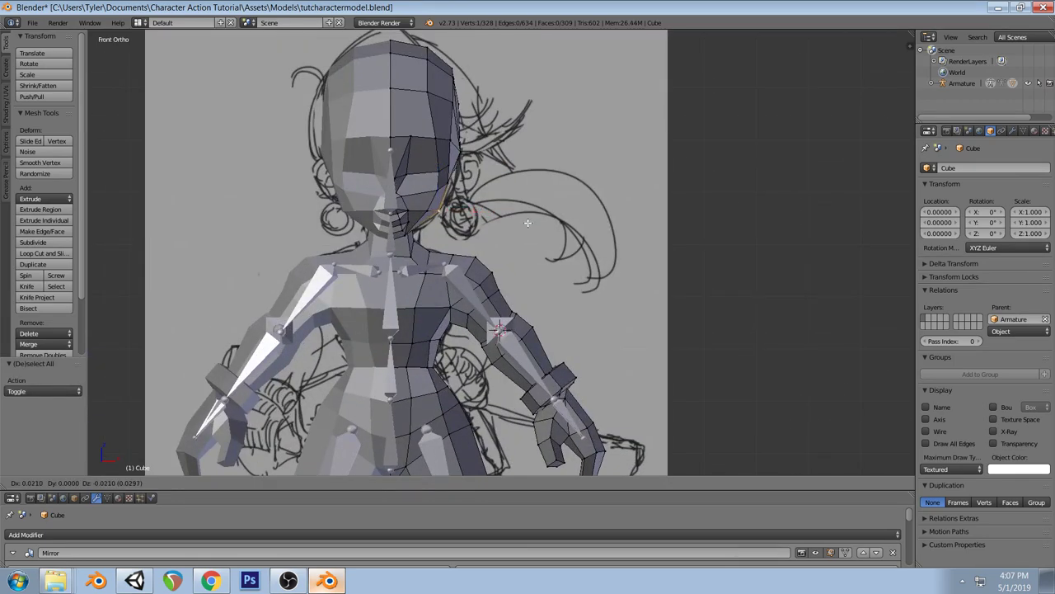
{"action": "key", "text": "a"}
Move the centre vertex at the side of the head slightly outwards in the front view
{"action": "middle_click_drag", "start_coordinate": [529, 222], "coordinate": [490, 172]}
{"action": "right_click", "coordinate": [446, 153]}
{"action": "key", "text": "KP_1"}
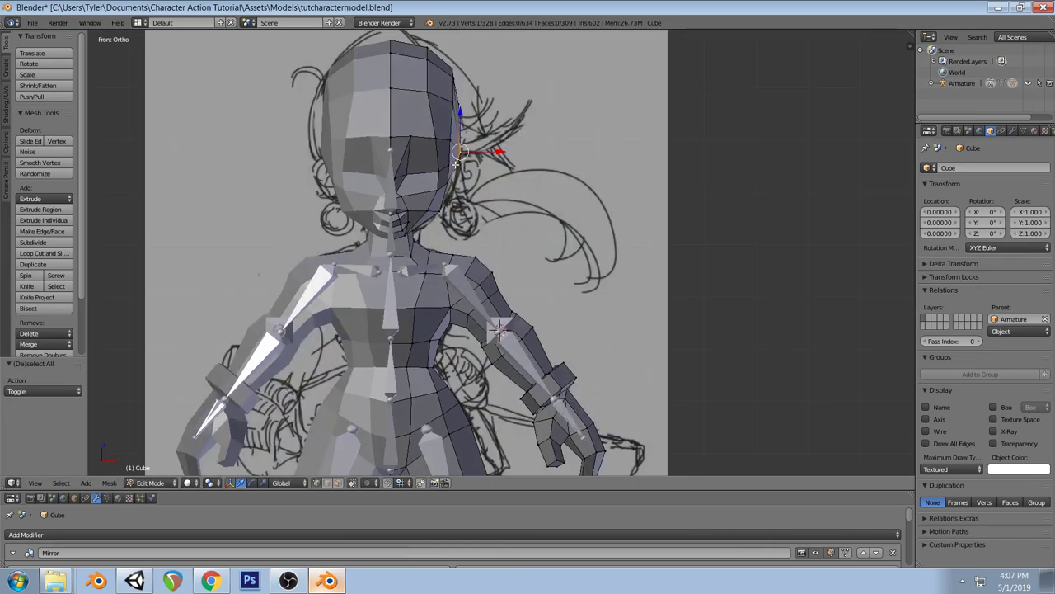
{"action": "key", "text": "g"}
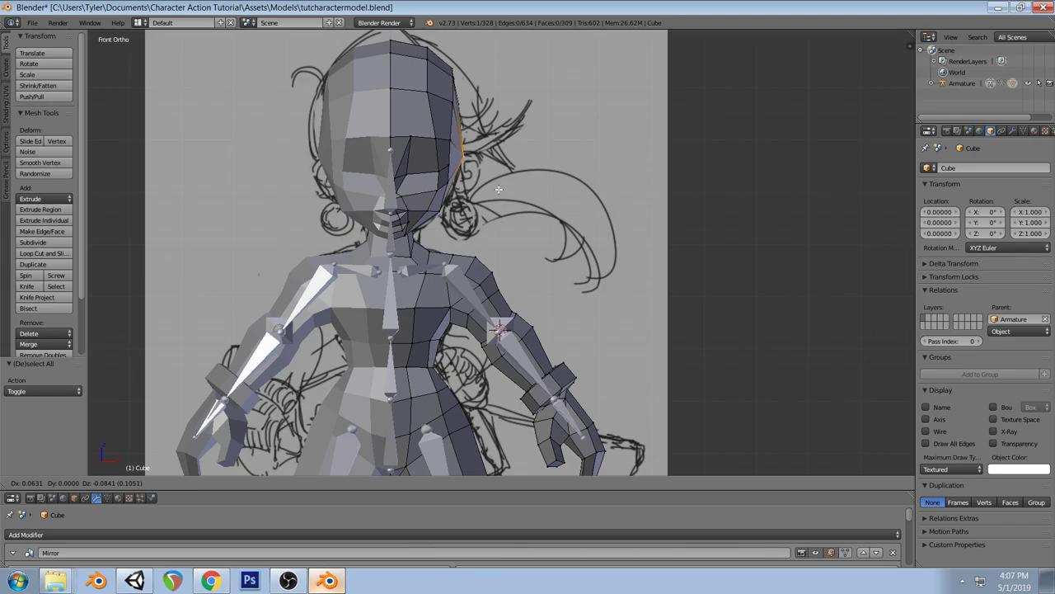
{"action": "key", "text": "Escape"}
Move the vertex at the outer side of the eye by 0.053 on X and 0.021 on Z
{"action": "right_click", "coordinate": [450, 165]}
{"action": "key", "text": "g"}
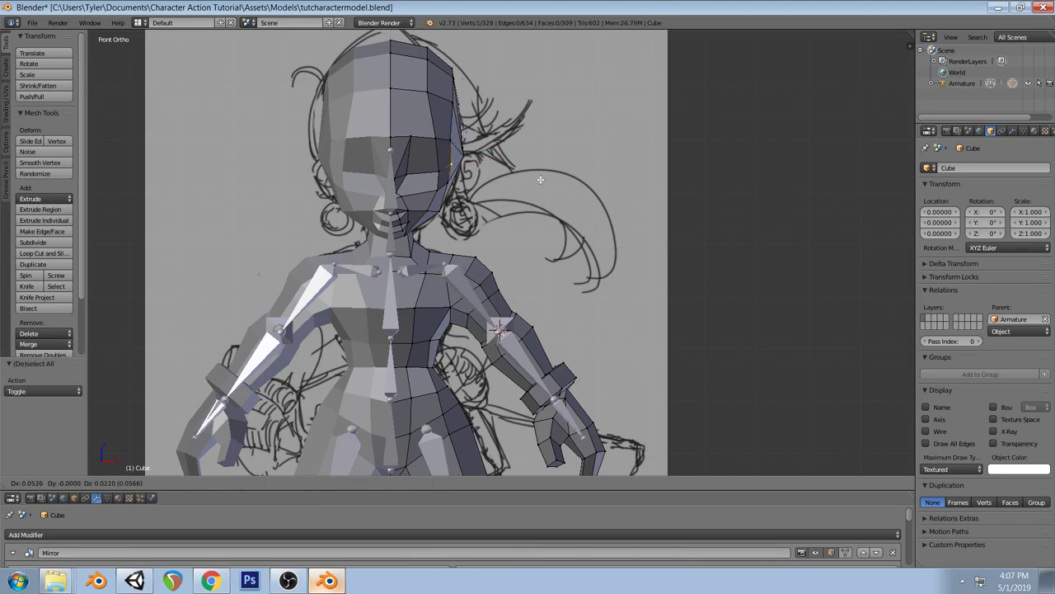
{"action": "left_click", "coordinate": [540, 179]}
{"action": "key", "text": "g"}
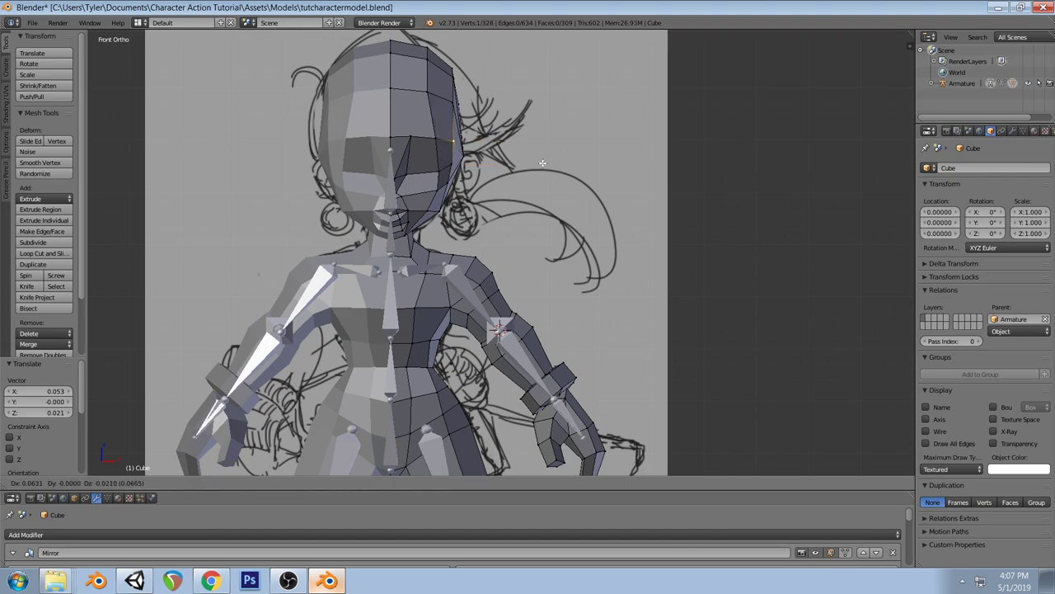
{"action": "right_click", "coordinate": [544, 165]}
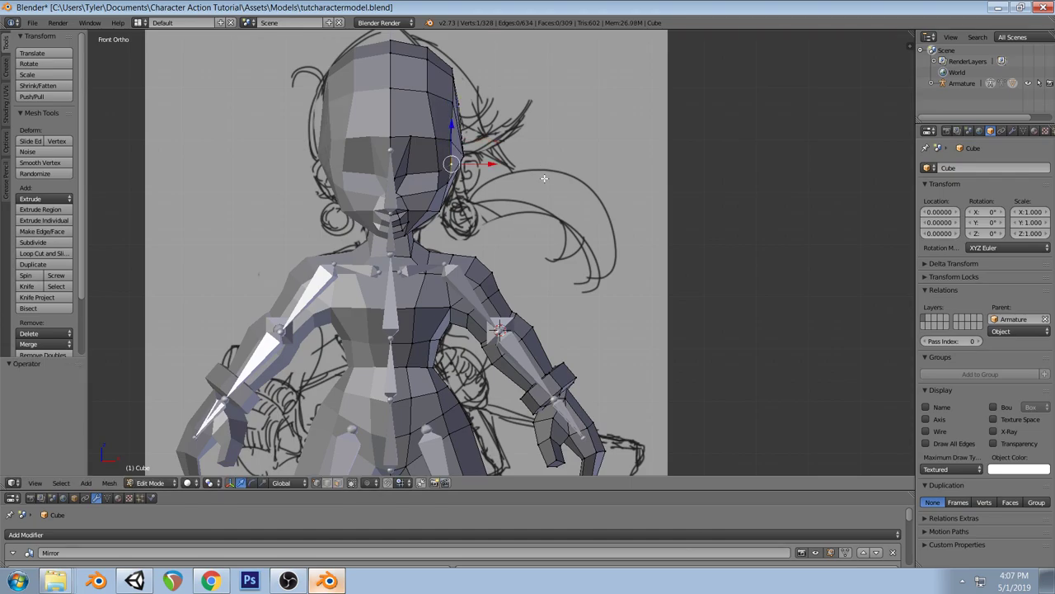
{"action": "key", "text": "a"}
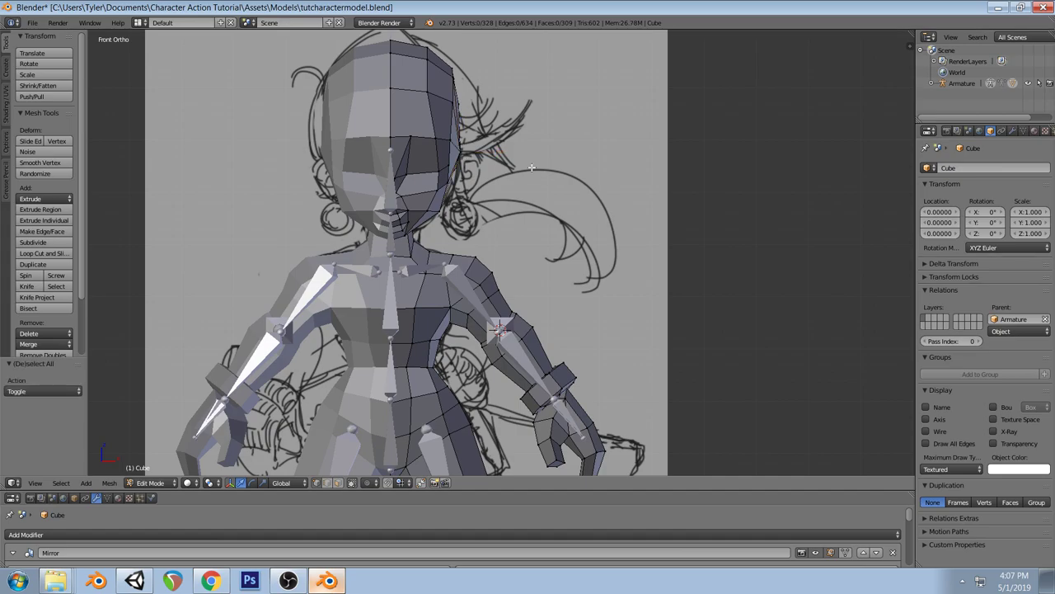
{"action": "right_click", "coordinate": [466, 150]}
{"action": "key", "text": "g"}
{"action": "key", "text": "x"}
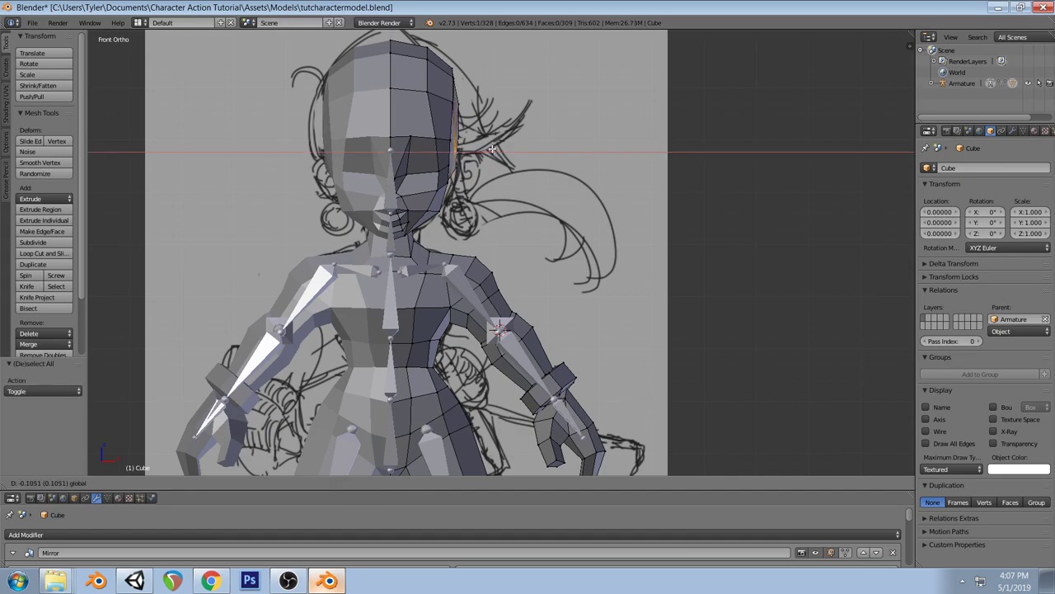
{"action": "right_click", "coordinate": [505, 155]}
{"action": "middle_click_drag", "start_coordinate": [505, 155], "coordinate": [445, 217]}
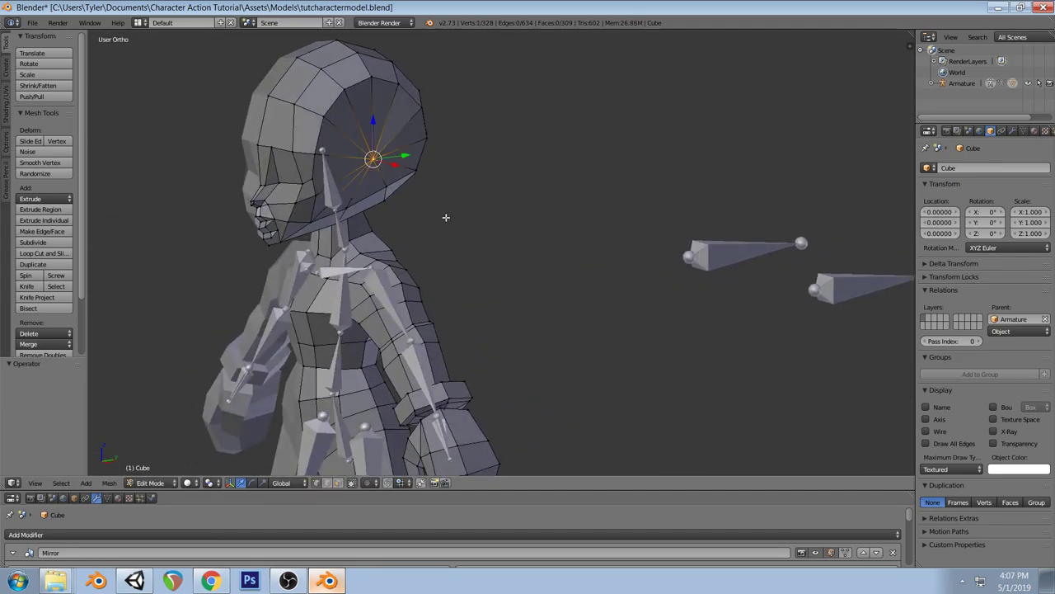
Move the lip vertices at the front of the mouth slightly in the side wireframe view
{"action": "key", "text": "z"}
{"action": "key", "text": "a"}
{"action": "key", "text": "KP_1"}
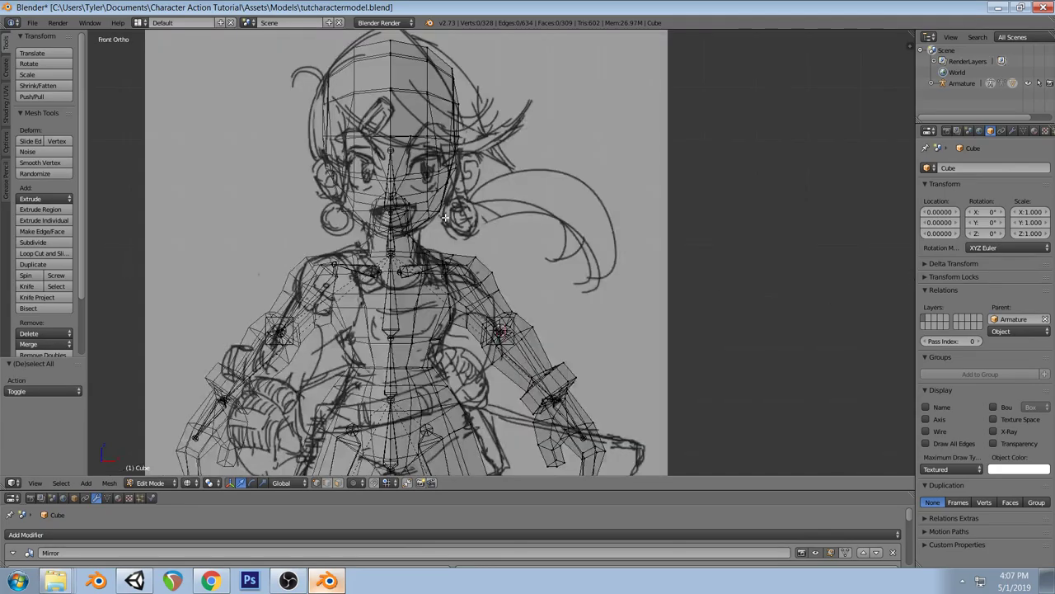
{"action": "key", "text": "z"}
{"action": "middle_click_drag", "start_coordinate": [523, 205], "coordinate": [453, 236]}
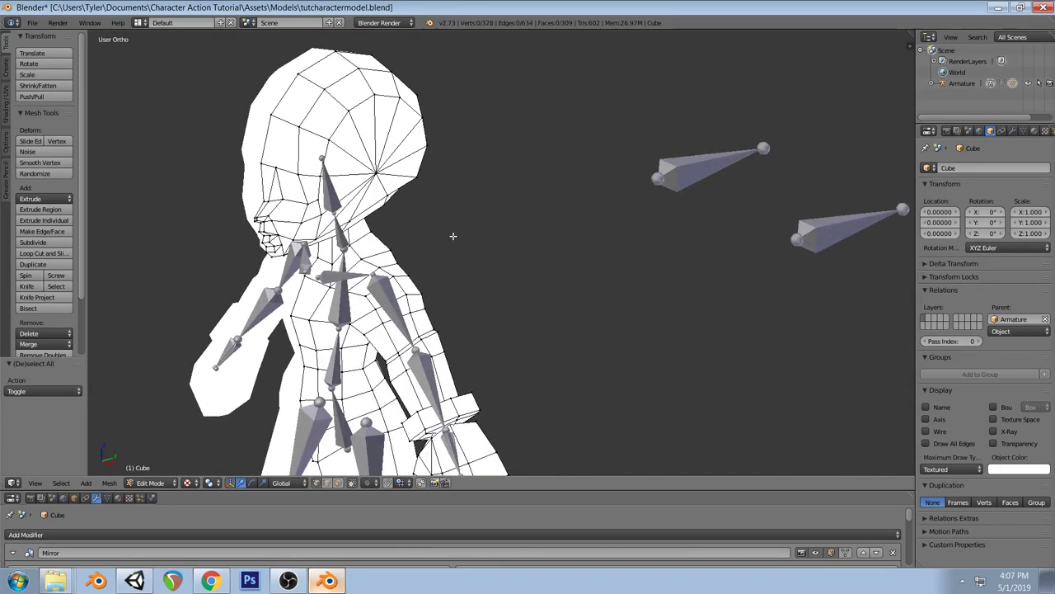
{"action": "key", "text": "KP_1"}
{"action": "key", "text": "KP_3"}
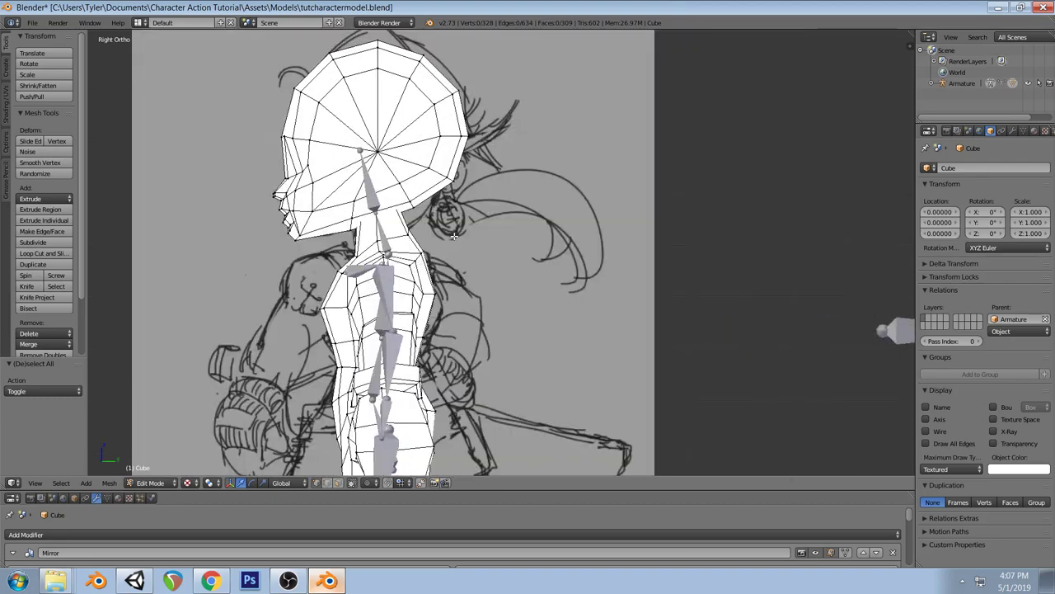
{"action": "scroll", "coordinate": [452, 236], "scroll_direction": "up", "scroll_amount": 5}
{"action": "key", "text": "z"}
{"action": "right_click", "coordinate": [352, 245]}
{"action": "key", "text": "g"}
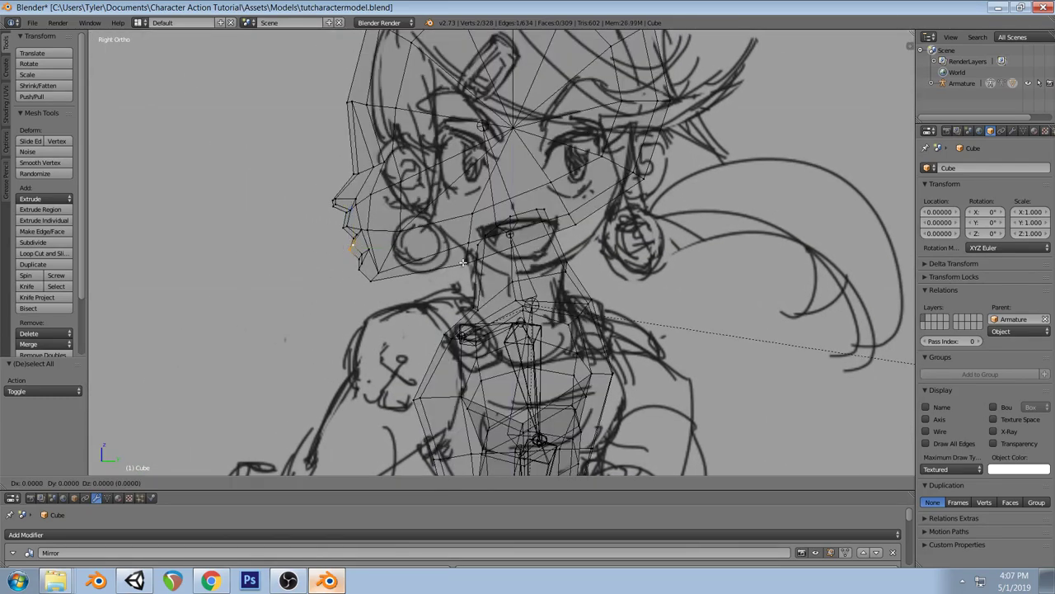
{"action": "left_click", "coordinate": [445, 267]}
{"action": "key", "text": "a"}
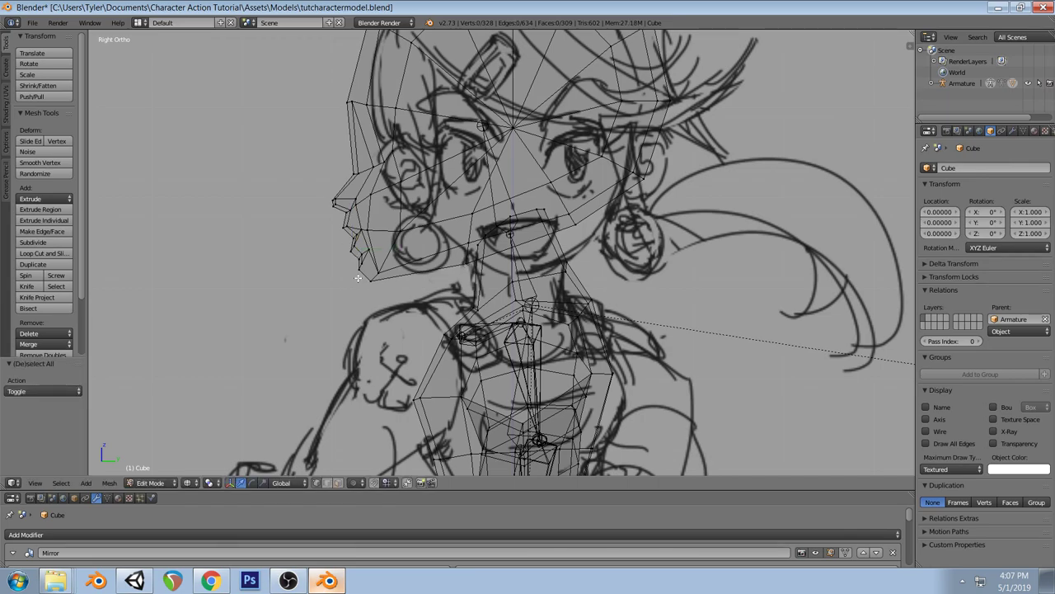
Move the mouth-corner vertex back by 0.006 along Y in the side view
{"action": "right_click", "coordinate": [356, 235]}
{"action": "key", "text": "a"}
{"action": "right_click", "coordinate": [368, 249]}
{"action": "key", "text": "g"}
{"action": "key", "text": "y"}
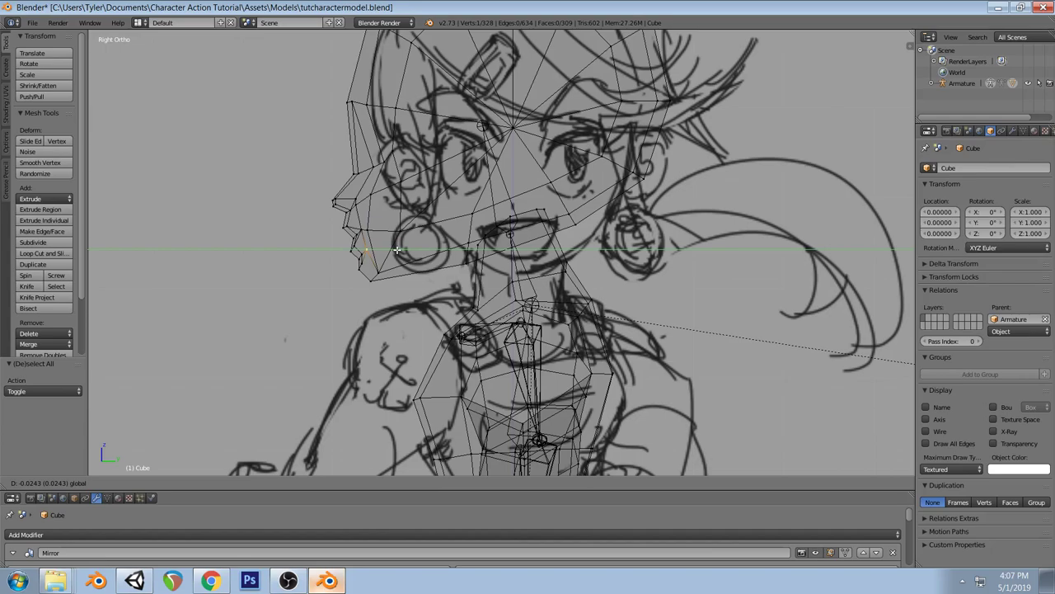
{"action": "left_click", "coordinate": [399, 250]}
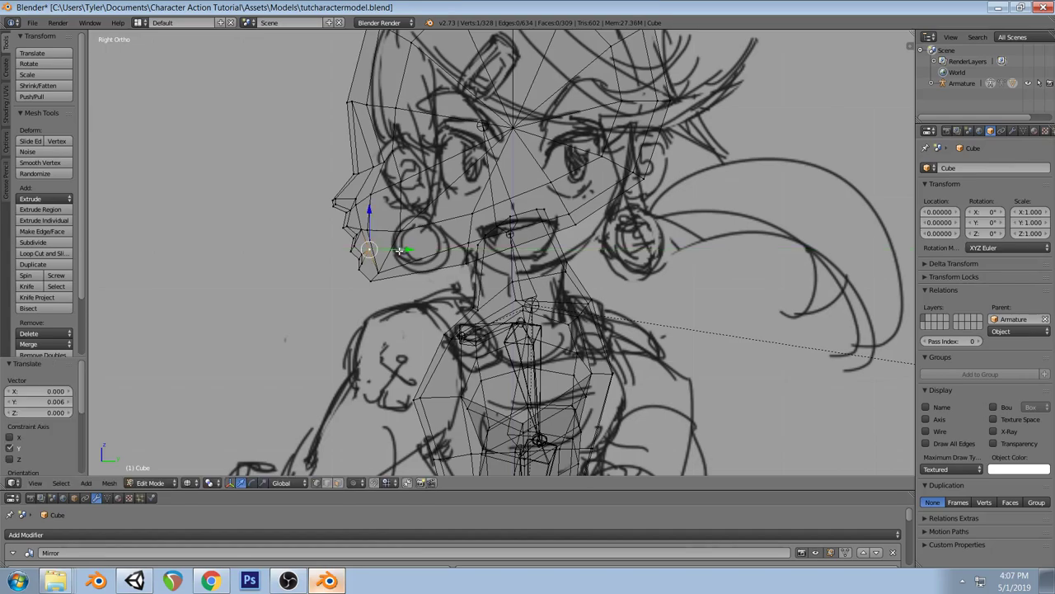
Adjust the vertex at the side of the nose and rotate the nose-tip face by about 4.8° in the side view
{"action": "right_click", "coordinate": [356, 206]}
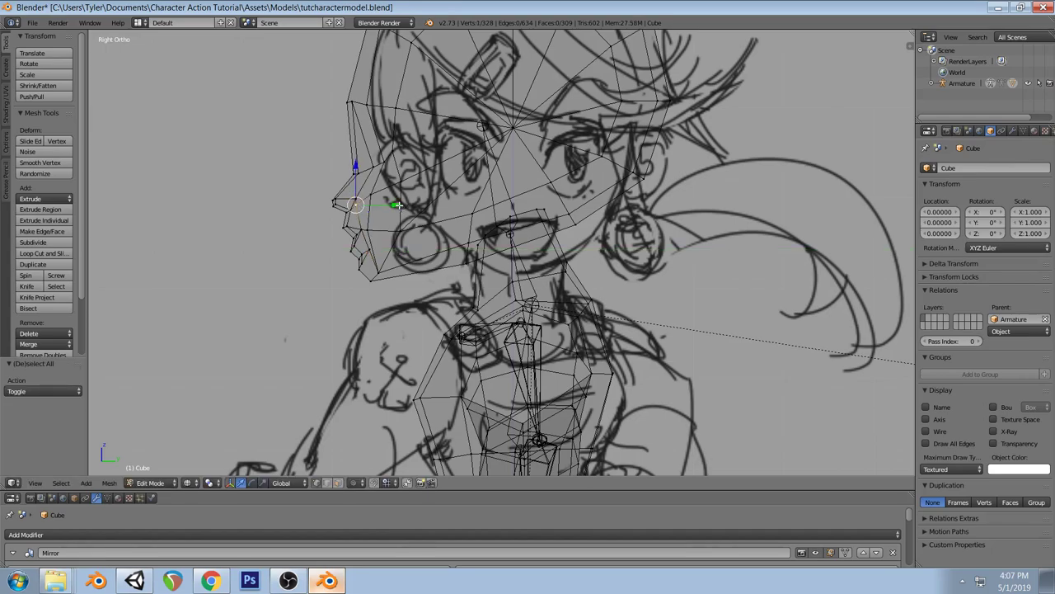
{"action": "key", "text": "g"}
{"action": "left_click", "coordinate": [336, 202]}
{"action": "key", "text": "a"}
{"action": "right_click", "coordinate": [340, 200]}
{"action": "key", "text": "r"}
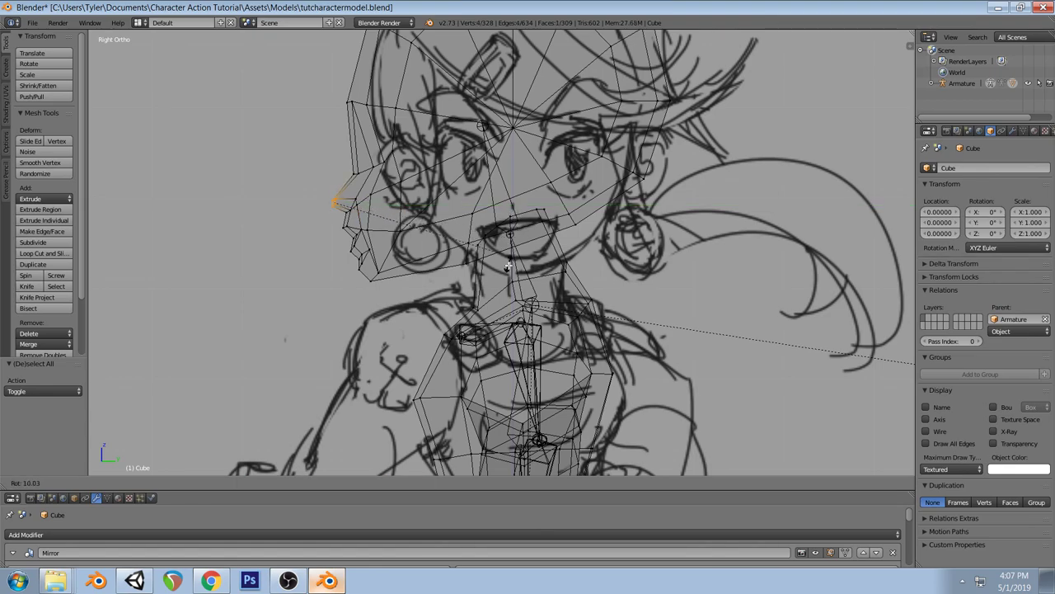
{"action": "left_click", "coordinate": [484, 294]}
{"action": "key", "text": "g"}
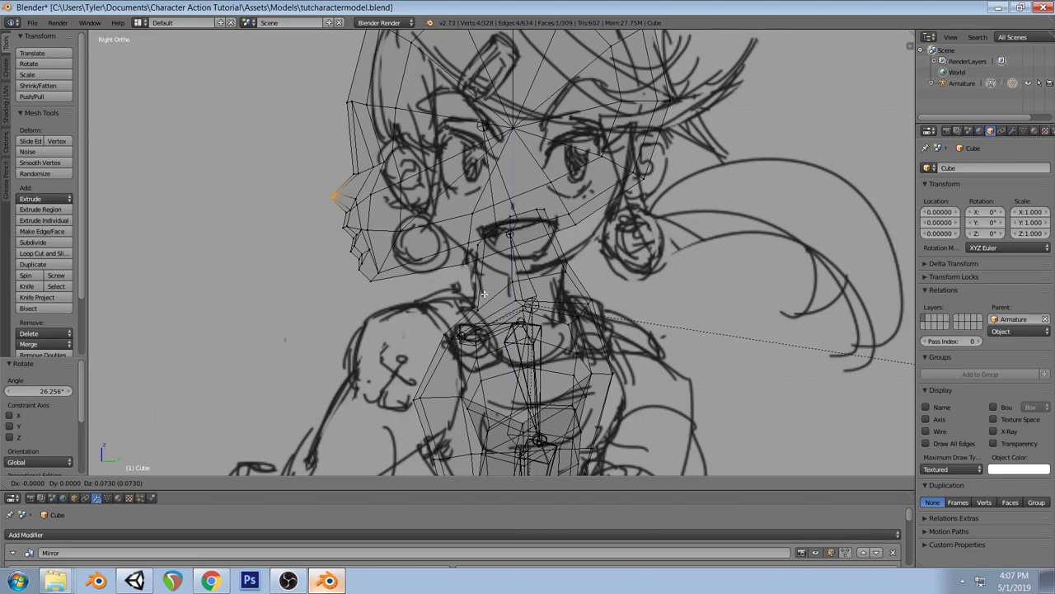
{"action": "right_click", "coordinate": [484, 294]}
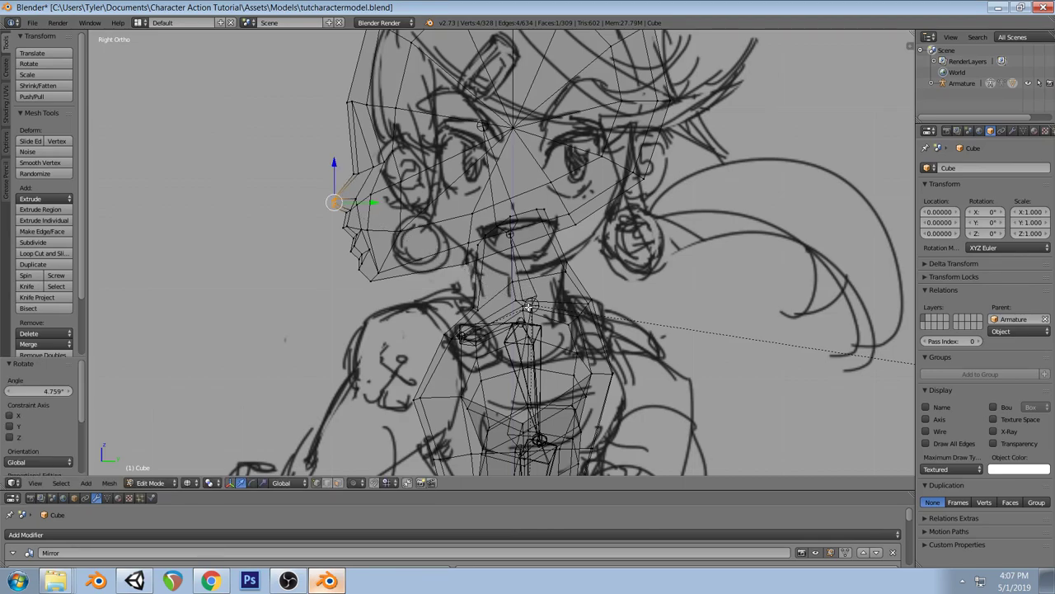
Try adding a loop cut across the nose bridge and moving its front edge by about 0.037 on Y and -0.012 on Z
{"action": "key", "text": "a"}
{"action": "key", "text": "ctrl+r"}
{"action": "left_click", "coordinate": [354, 181]}
{"action": "right_click", "coordinate": [355, 180]}
{"action": "key", "text": "a"}
{"action": "right_click", "coordinate": [351, 181]}
{"action": "right_click", "coordinate": [347, 184], "text": "shift"}
{"action": "key", "text": "g"}
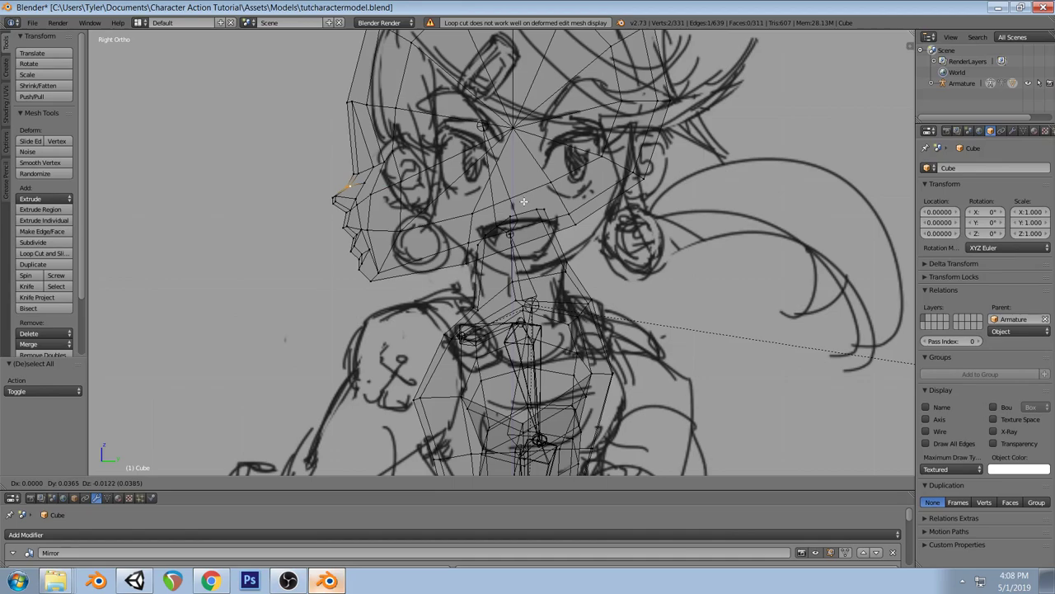
{"action": "left_click", "coordinate": [524, 201]}
{"action": "key", "text": "a"}
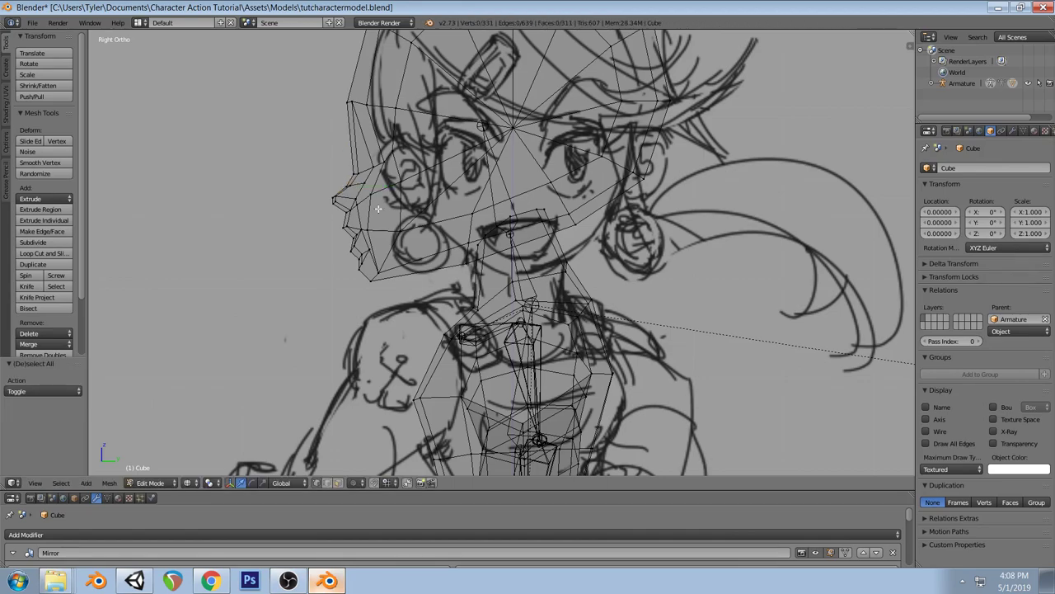
Check the nose from an angle in shaded view and undo the nose-bridge loop cut with its edge move
{"action": "key", "text": "z"}
{"action": "mouse_move", "coordinate": [524, 201]}
{"action": "middle_mouse_down"}
{"action": "mouse_move", "coordinate": [531, 246]}
{"action": "mouse_move", "coordinate": [579, 242]}
{"action": "mouse_move", "coordinate": [601, 217]}
{"action": "mouse_move", "coordinate": [589, 229]}
{"action": "middle_mouse_up"}
{"action": "scroll", "coordinate": [531, 246], "scroll_direction": "down", "scroll_amount": 3}
{"action": "key", "text": "Tab"}
{"action": "middle_click_drag", "start_coordinate": [615, 310], "coordinate": [396, 252]}
{"action": "key", "text": "Tab"}
{"action": "key", "text": "ctrl+z"}
{"action": "key", "text": "ctrl+z"}
{"action": "key", "text": "ctrl+z"}
Save the character model file, overwriting the existing version
{"action": "scroll", "coordinate": [457, 226], "scroll_direction": "up", "scroll_amount": 2}
{"action": "key", "text": "ctrl+s"}
{"action": "left_click", "coordinate": [467, 256]}
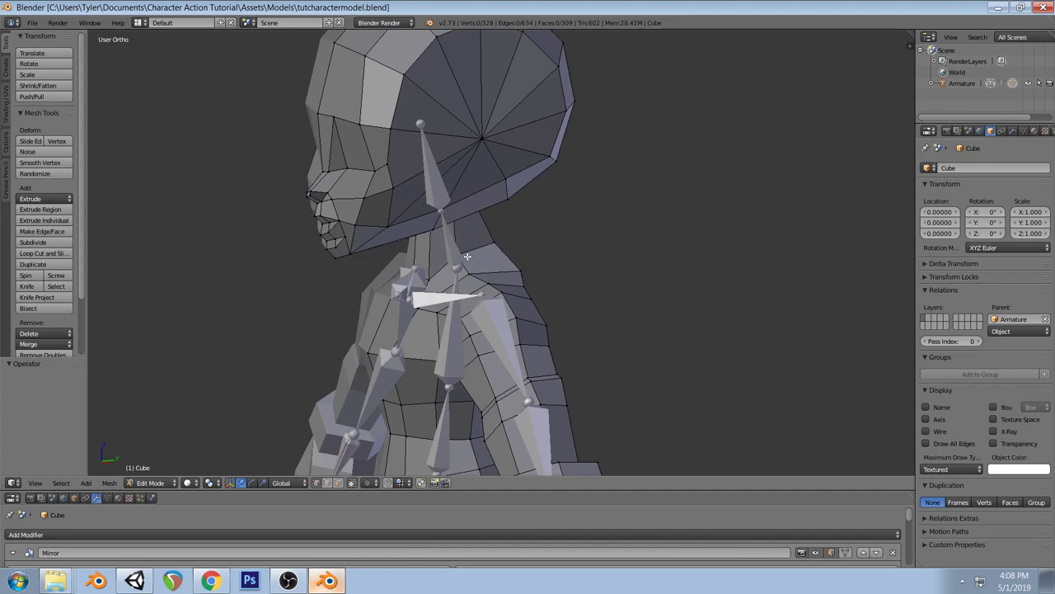
Move the vertex on the underside of the nose slightly forward along Y in the side wireframe view
{"action": "key", "text": "KP_3"}
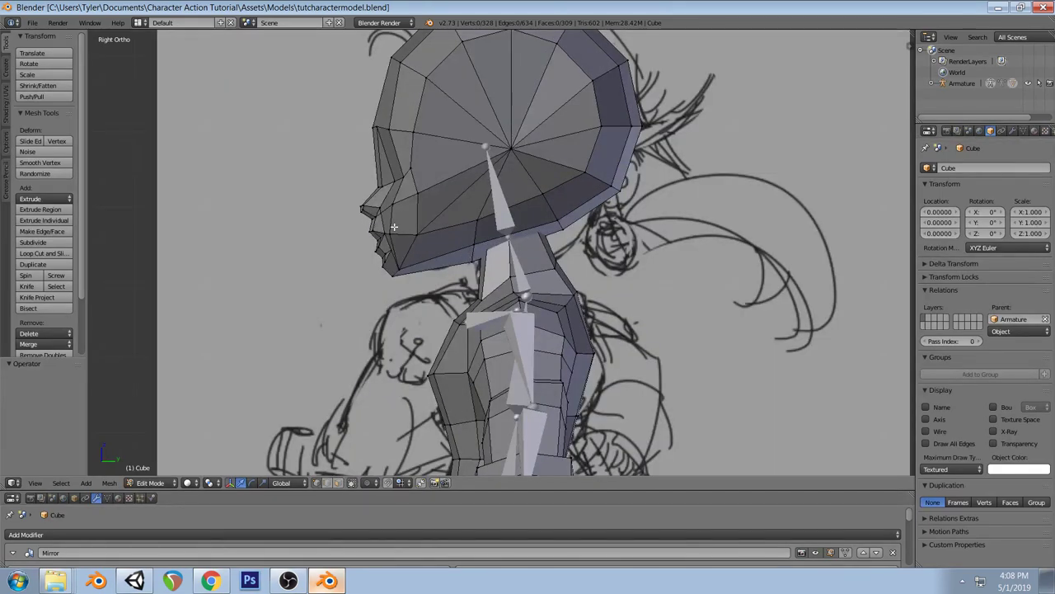
{"action": "key", "text": "z"}
{"action": "scroll", "coordinate": [396, 231], "scroll_direction": "up", "scroll_amount": 2}
{"action": "right_click", "coordinate": [351, 237]}
{"action": "left_click_drag", "start_coordinate": [393, 236], "coordinate": [387, 236]}
{"action": "key", "text": "a"}
Adjust the lower and upper nose-tip vertices slightly to reshape the tip in the side view
{"action": "right_click", "coordinate": [340, 225]}
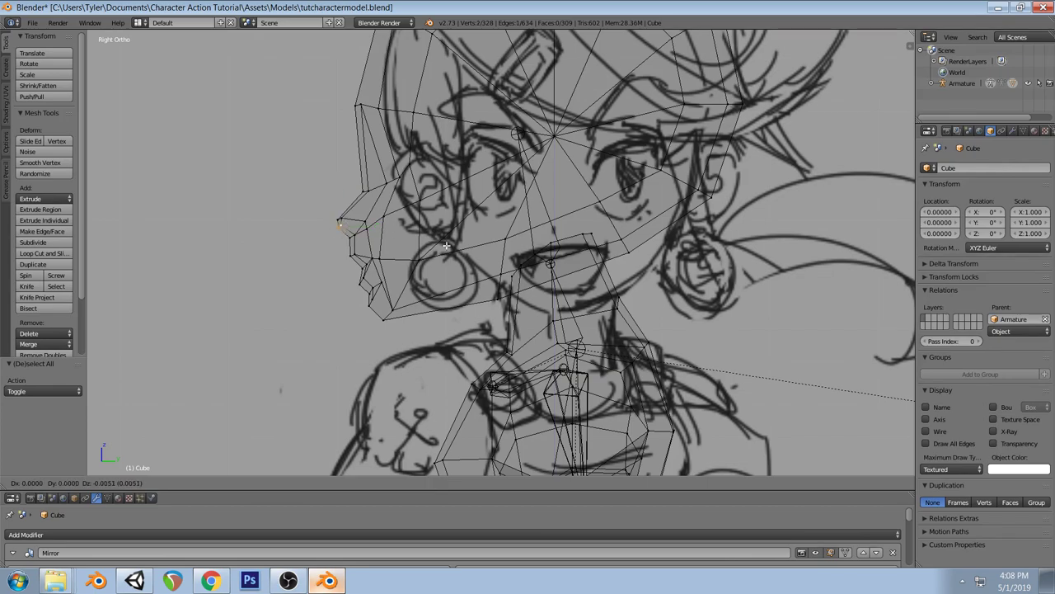
{"action": "key", "text": "a"}
{"action": "right_click", "coordinate": [340, 217]}
{"action": "key", "text": "g"}
{"action": "left_click", "coordinate": [443, 216]}
Add a loop cut across the nose bridge between the brow and the nose tip
{"action": "key", "text": "a"}
{"action": "key", "text": "ctrl+r"}
{"action": "left_click", "coordinate": [357, 204]}
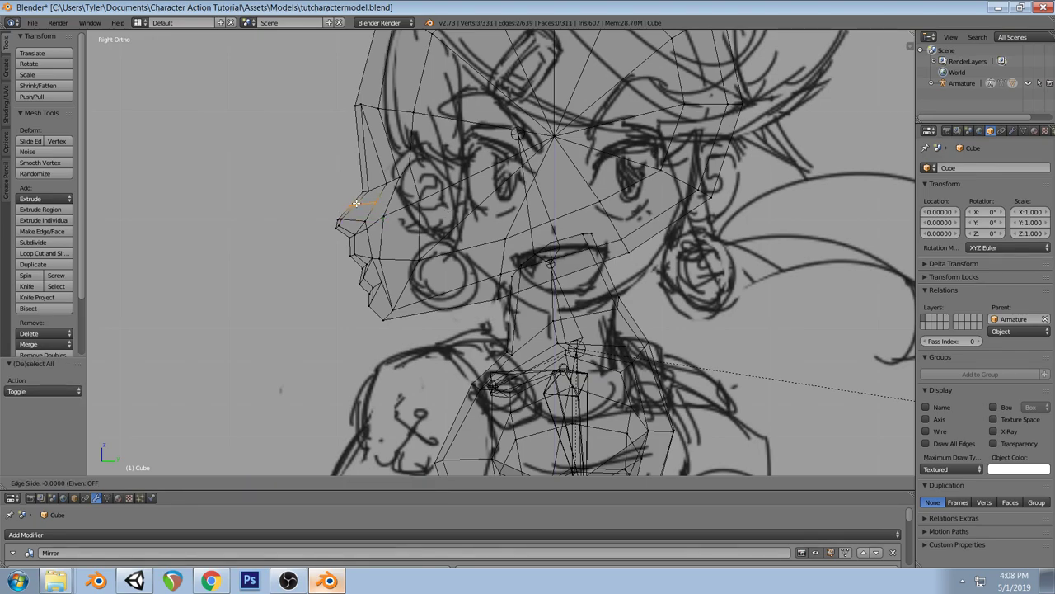
{"action": "left_click", "coordinate": [359, 207]}
{"action": "key", "text": "a"}
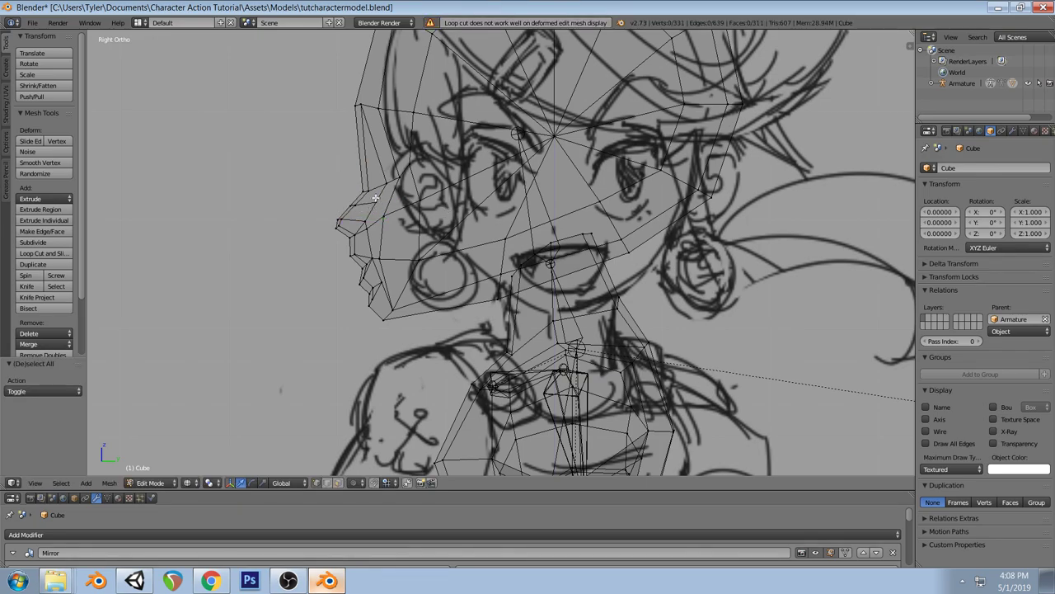
Move the new nose-bridge edge by about 0.015 on Y and -0.041 on Z
{"action": "right_click", "coordinate": [361, 204]}
{"action": "key", "text": "g"}
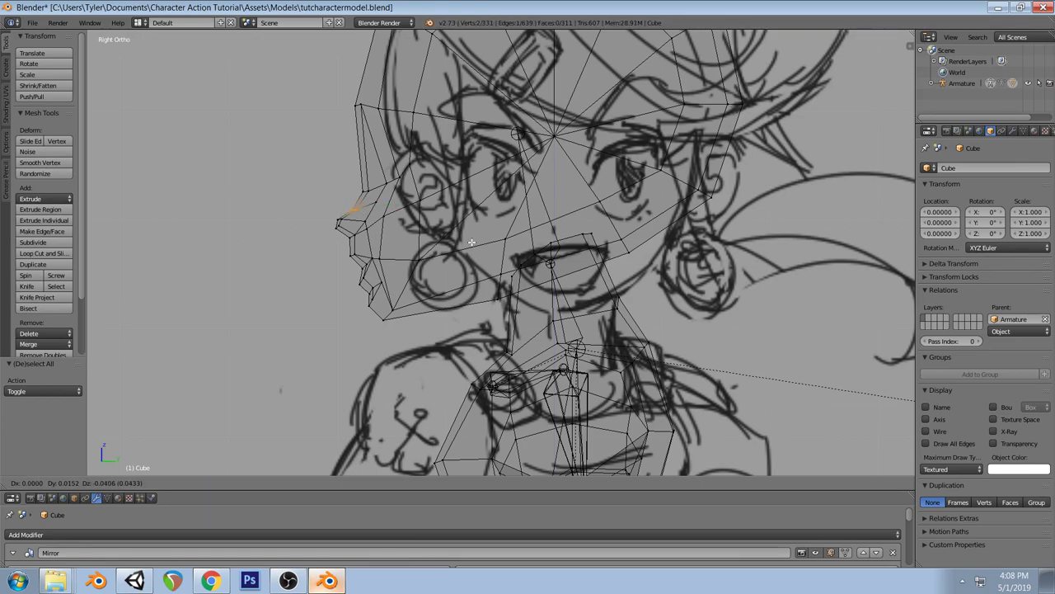
{"action": "left_click", "coordinate": [472, 241]}
{"action": "key", "text": "a"}
{"action": "key", "text": "z"}
{"action": "mouse_move", "coordinate": [472, 242]}
{"action": "middle_mouse_down"}
{"action": "mouse_move", "coordinate": [520, 206]}
{"action": "mouse_move", "coordinate": [822, 229]}
{"action": "mouse_move", "coordinate": [571, 213]}
{"action": "middle_mouse_up"}
{"action": "scroll", "coordinate": [521, 206], "scroll_direction": "down", "scroll_amount": 3}
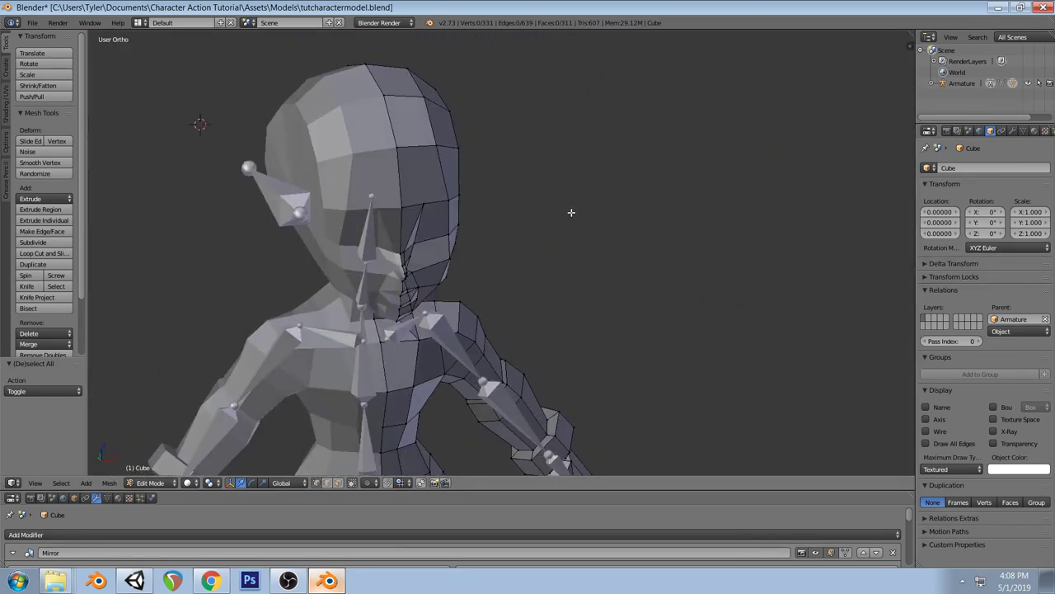
Nudge the vertex beside the nose inwards along X in the front view and save the model file over itself
{"action": "key", "text": "KP_1"}
{"action": "scroll", "coordinate": [546, 223], "scroll_direction": "up", "scroll_amount": 3}
{"action": "middle_click_drag", "start_coordinate": [285, 203], "coordinate": [361, 228], "text": "shift"}
{"action": "right_click", "coordinate": [361, 228]}
{"action": "left_click_drag", "start_coordinate": [393, 232], "coordinate": [387, 231]}
{"action": "middle_click_drag", "start_coordinate": [387, 231], "coordinate": [369, 275]}
{"action": "key", "text": "ctrl+s"}
{"action": "left_click", "coordinate": [369, 275]}
Select all the mouth vertices in the side wireframe view and move them about -0.020 on Y and 0.036 on Z
{"action": "middle_click_drag", "start_coordinate": [351, 328], "coordinate": [323, 334]}
{"action": "right_click", "coordinate": [318, 291]}
{"action": "key", "text": "KP_3"}
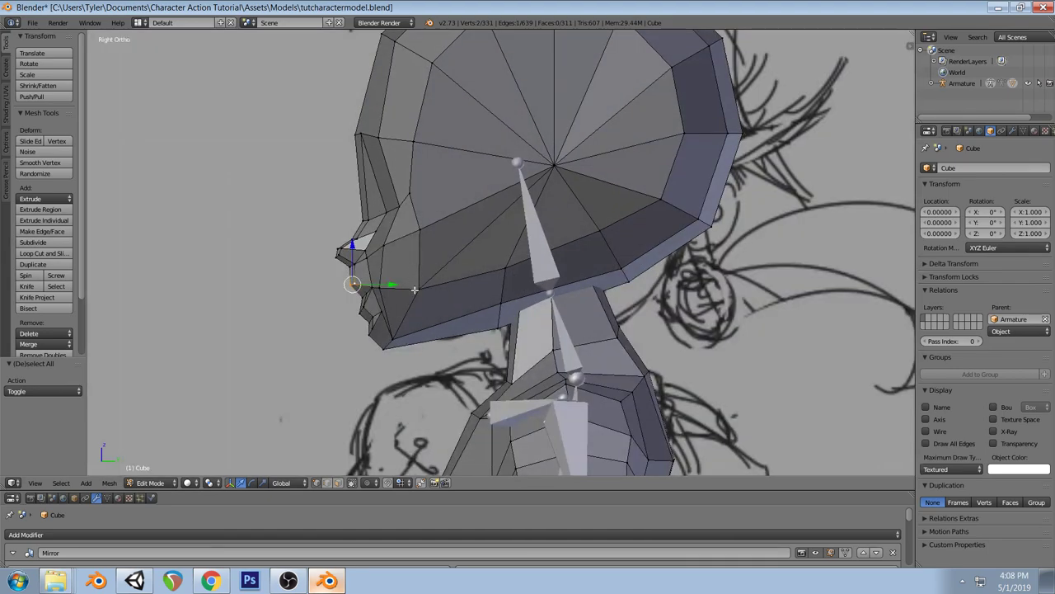
{"action": "right_click", "coordinate": [361, 311]}
{"action": "key", "text": "a"}
{"action": "key", "text": "z"}
{"action": "key", "text": "c"}
{"action": "mouse_move", "coordinate": [369, 347]}
{"action": "left_mouse_down"}
{"action": "mouse_move", "coordinate": [384, 320]}
{"action": "mouse_move", "coordinate": [367, 304]}
{"action": "left_mouse_up"}
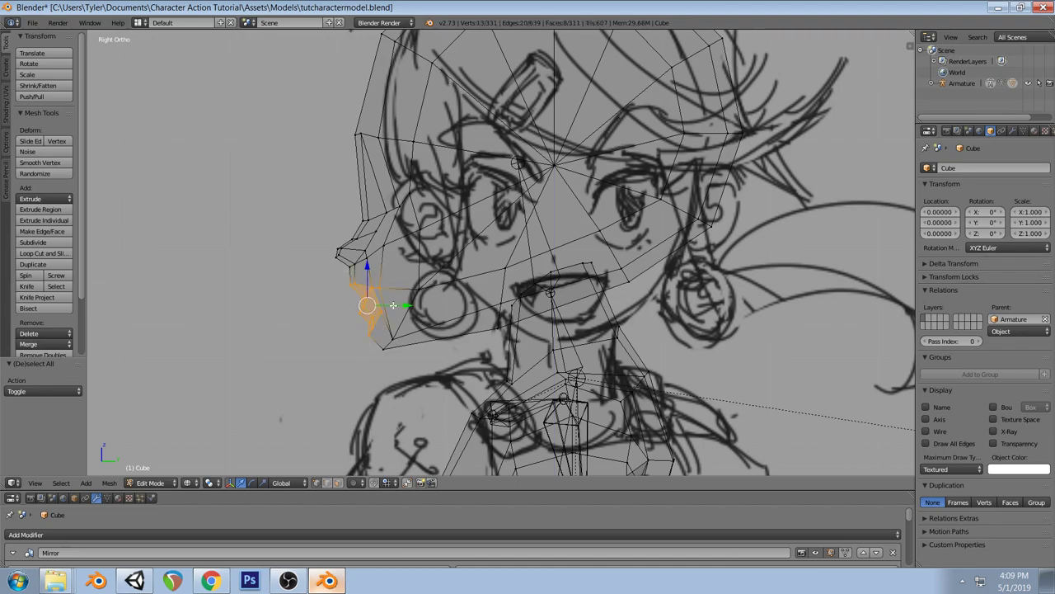
{"action": "key", "text": "g"}
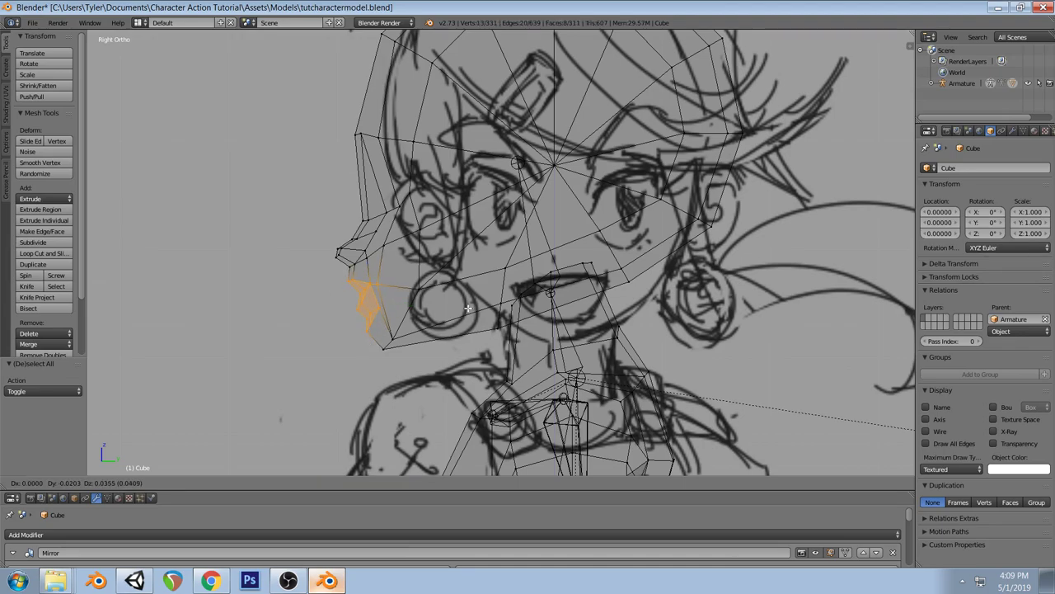
{"action": "left_click", "coordinate": [468, 308]}
{"action": "key", "text": "a"}
Move the three vertices running down the side of the mouth slightly in the side view
{"action": "key", "text": "z"}
{"action": "mouse_move", "coordinate": [437, 285]}
{"action": "middle_mouse_down"}
{"action": "mouse_move", "coordinate": [462, 297]}
{"action": "mouse_move", "coordinate": [525, 286]}
{"action": "mouse_move", "coordinate": [627, 294]}
{"action": "mouse_move", "coordinate": [584, 310]}
{"action": "middle_mouse_up"}
{"action": "right_click", "coordinate": [488, 350]}
{"action": "right_click", "coordinate": [493, 344], "text": "shift"}
{"action": "key", "text": "KP_3"}
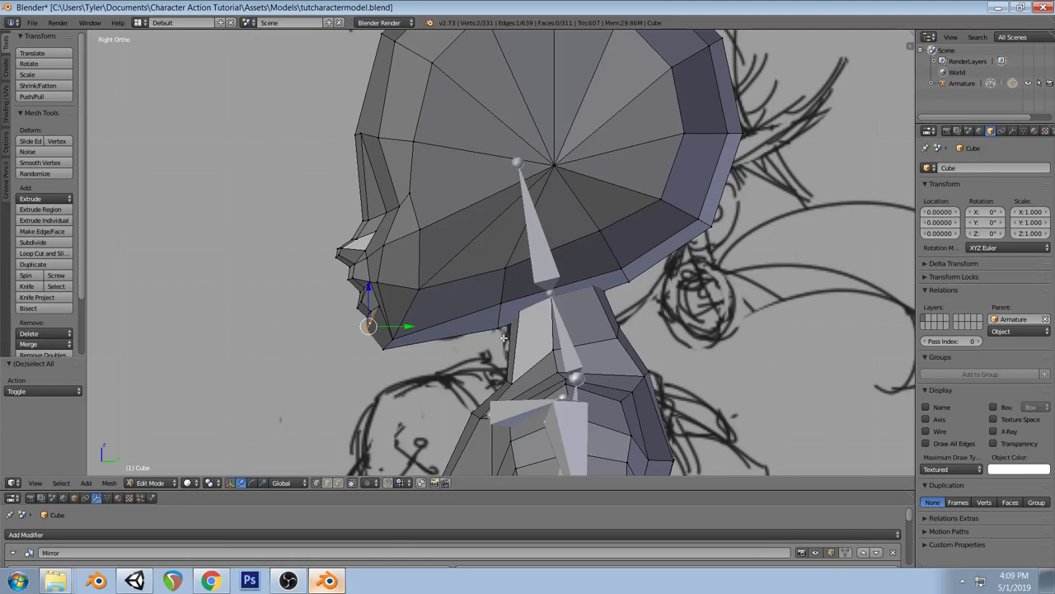
{"action": "key", "text": "a"}
{"action": "right_click", "coordinate": [375, 318]}
{"action": "right_click", "coordinate": [369, 307], "text": "shift"}
{"action": "right_click", "coordinate": [366, 296], "text": "shift"}
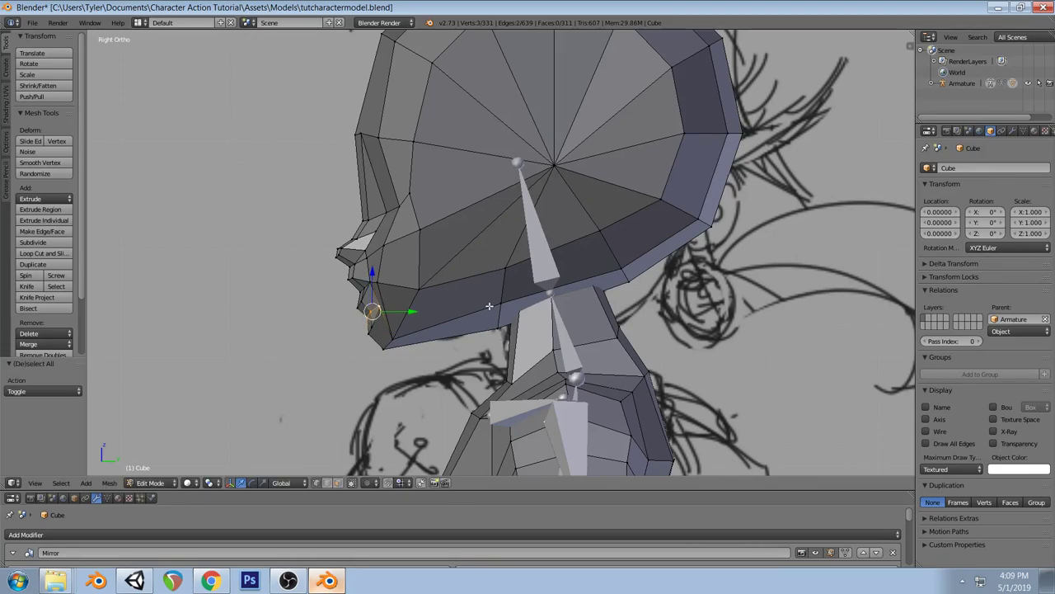
{"action": "key", "text": "g"}
{"action": "left_click", "coordinate": [493, 308]}
Move the vertex beside the mouth inwards along X in the front view
{"action": "mouse_move", "coordinate": [493, 308]}
{"action": "middle_mouse_down"}
{"action": "mouse_move", "coordinate": [586, 295]}
{"action": "mouse_move", "coordinate": [519, 160]}
{"action": "middle_mouse_up"}
{"action": "scroll", "coordinate": [576, 301], "scroll_direction": "up", "scroll_amount": 4}
{"action": "key", "text": "KP_1"}
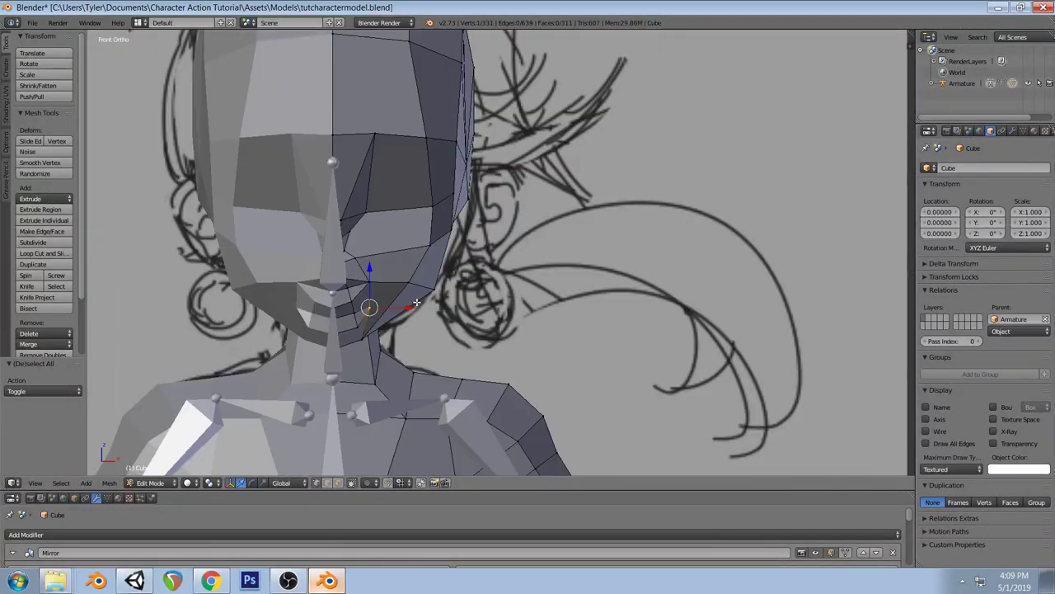
{"action": "key", "text": "g"}
{"action": "key", "text": "x"}
{"action": "left_click", "coordinate": [387, 293]}
Check the reshaped face in different shading modes and save the model file over itself
{"action": "key", "text": "a"}
{"action": "key", "text": "z"}
{"action": "key", "text": "z"}
{"action": "key", "text": "alt+z"}
{"action": "scroll", "coordinate": [501, 281], "scroll_direction": "down", "scroll_amount": 2}
{"action": "mouse_move", "coordinate": [501, 280]}
{"action": "middle_mouse_down"}
{"action": "mouse_move", "coordinate": [483, 275]}
{"action": "mouse_move", "coordinate": [483, 288]}
{"action": "middle_mouse_up"}
{"action": "key", "text": "z"}
{"action": "key", "text": "ctrl+s"}
{"action": "left_click", "coordinate": [535, 297]}
Switch to Unity to look at the character in the scene, and return to Blender
{"action": "key", "text": "KP_1"}
{"action": "scroll", "coordinate": [537, 296], "scroll_direction": "down", "scroll_amount": 3}
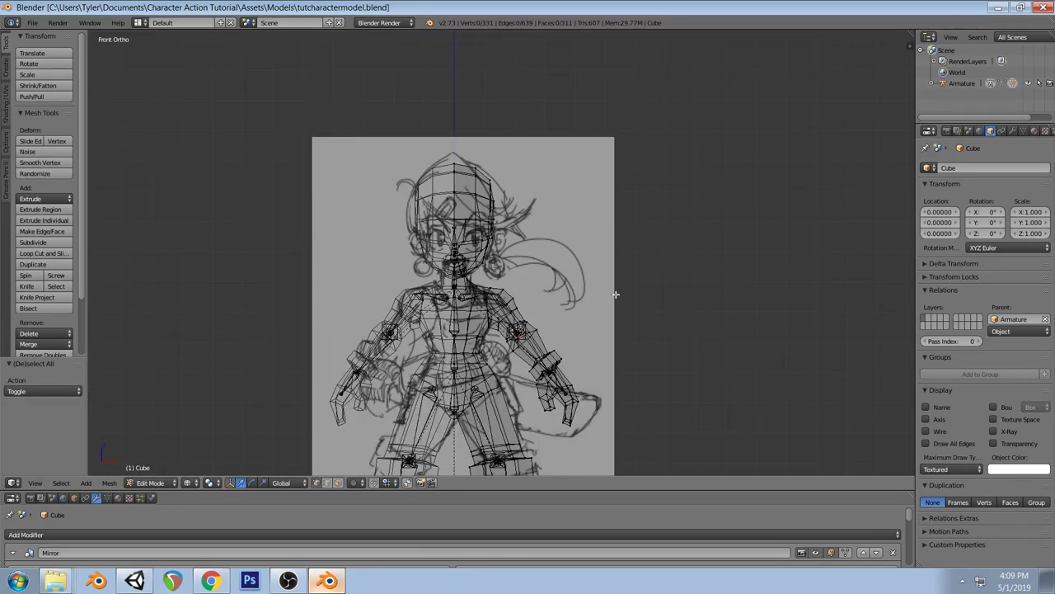
{"action": "key", "text": "alt+Tab"}
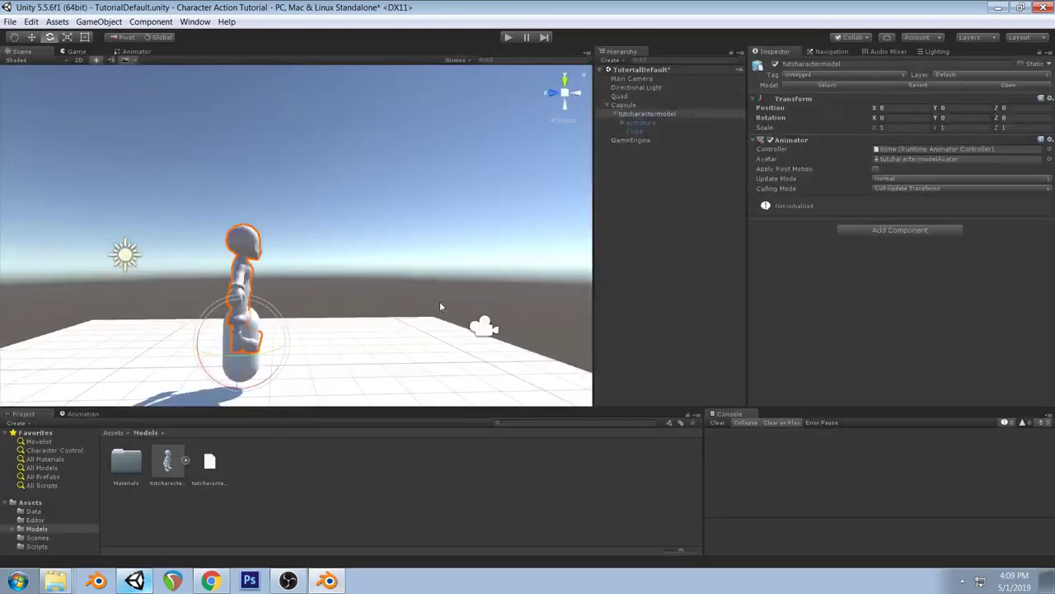
{"action": "left_click", "coordinate": [333, 582]}
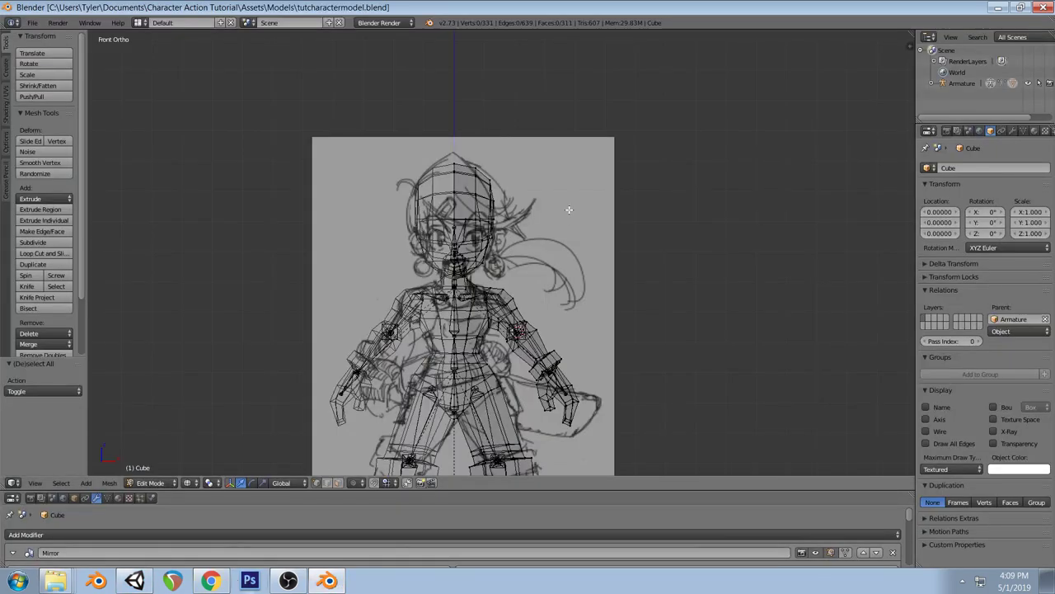
{"action": "key", "text": "z"}
{"action": "middle_click_drag", "start_coordinate": [569, 210], "coordinate": [395, 302]}
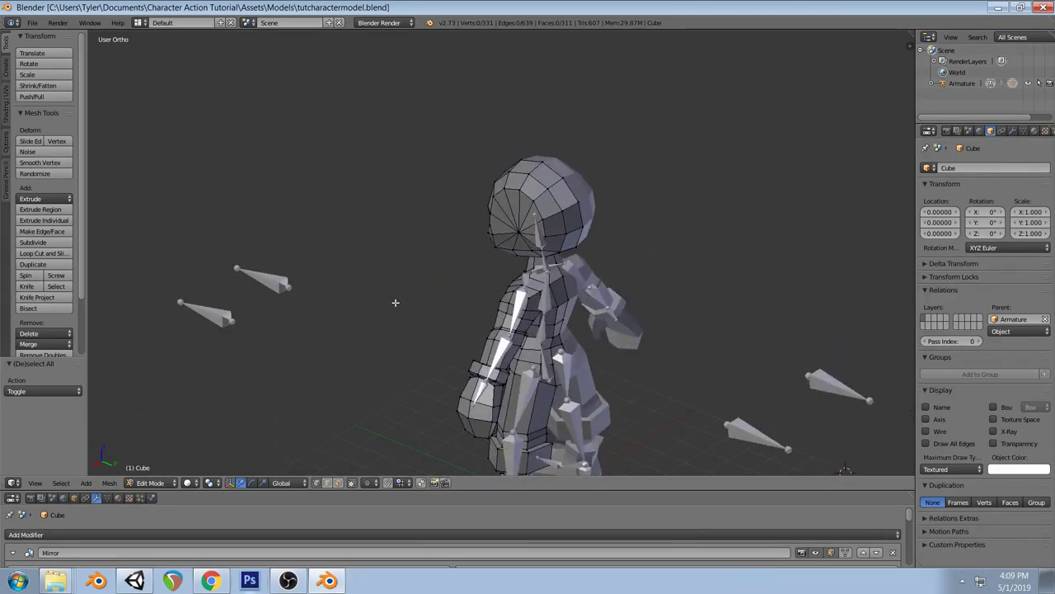
{"action": "key", "text": "KP_1"}
{"action": "scroll", "coordinate": [522, 317], "scroll_direction": "up", "scroll_amount": 3}
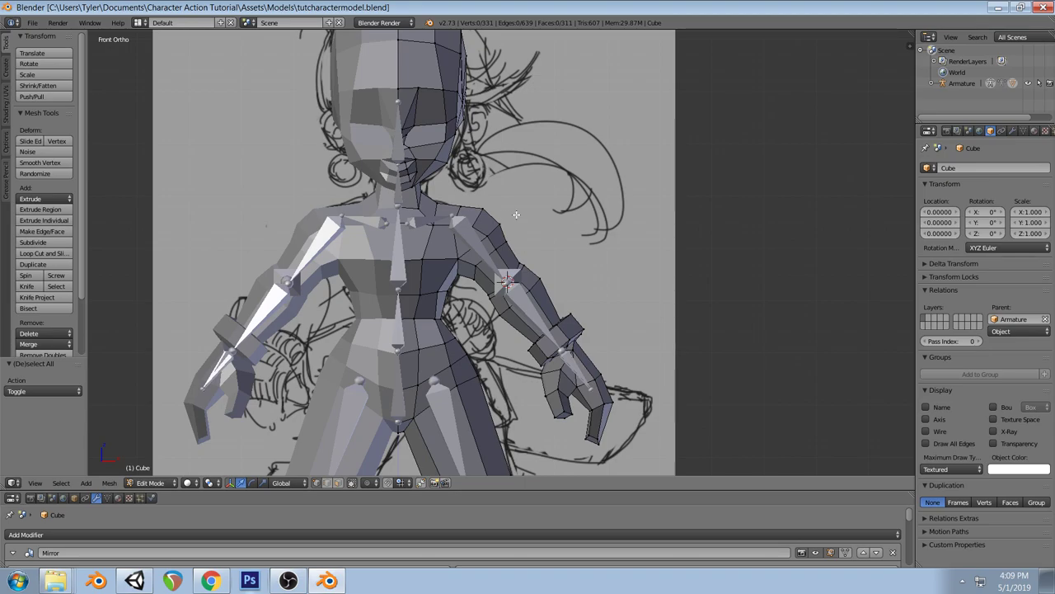
{"action": "right_click", "coordinate": [486, 207]}
{"action": "key", "text": "g"}
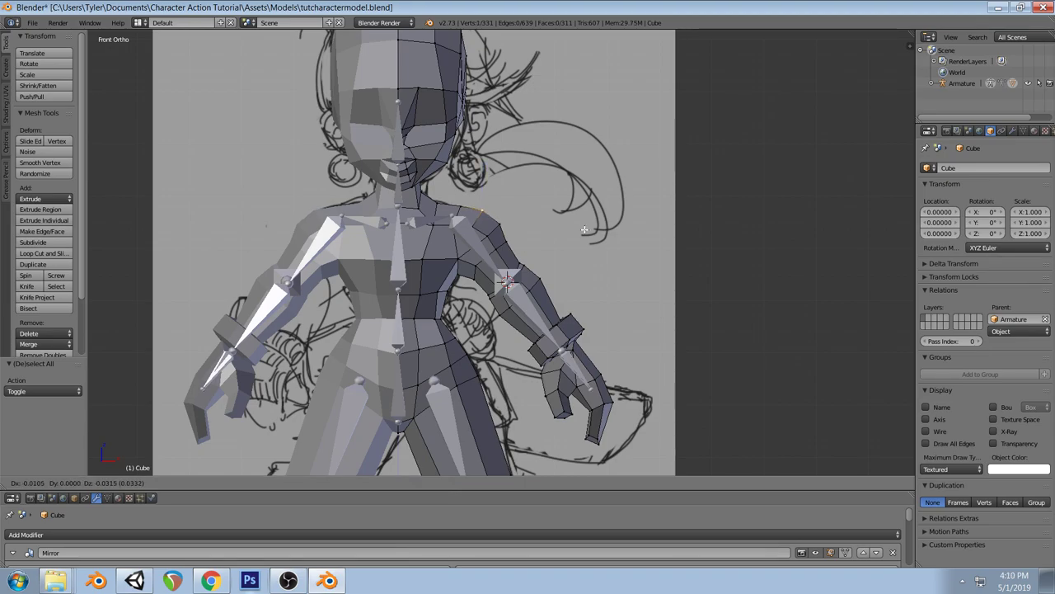
{"action": "right_click", "coordinate": [585, 230]}
Look over the whole character from an angle and switch to Unity to view the updated model
{"action": "scroll", "coordinate": [547, 259], "scroll_direction": "down", "scroll_amount": 2}
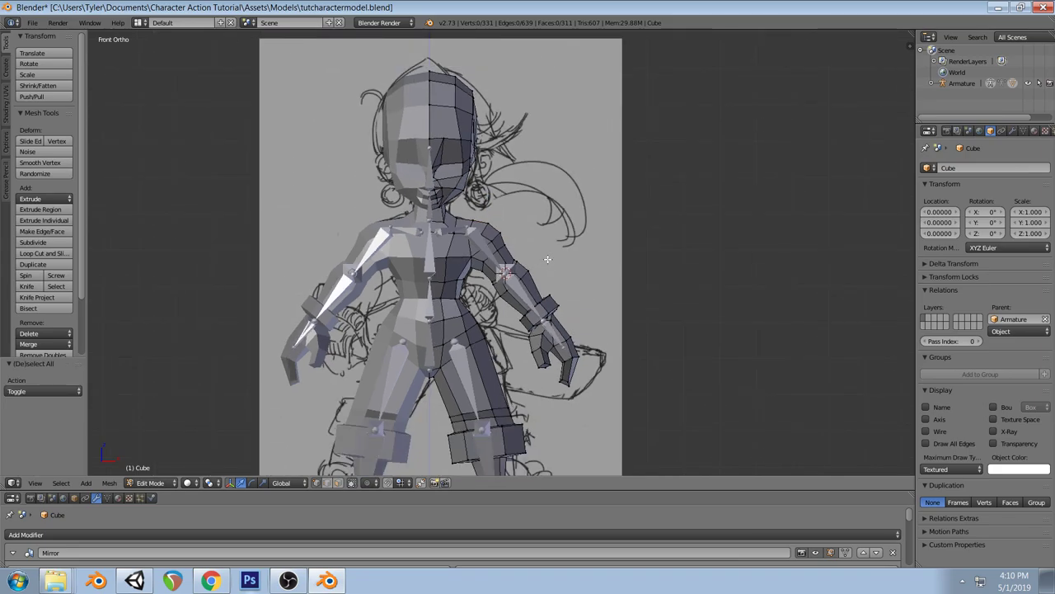
{"action": "middle_click_drag", "start_coordinate": [548, 259], "coordinate": [476, 293]}
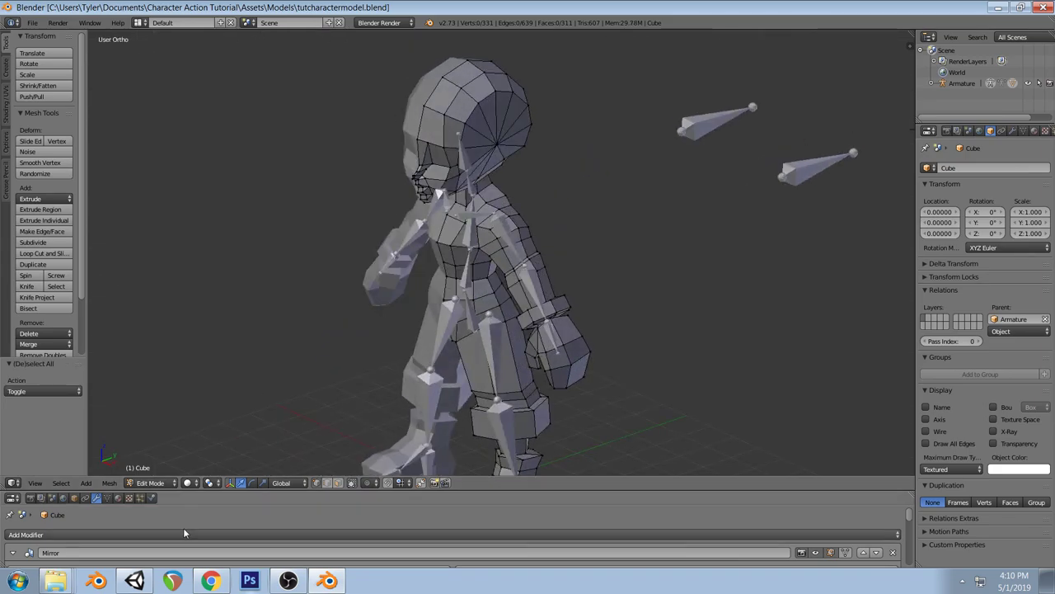
{"action": "left_click", "coordinate": [134, 580]}
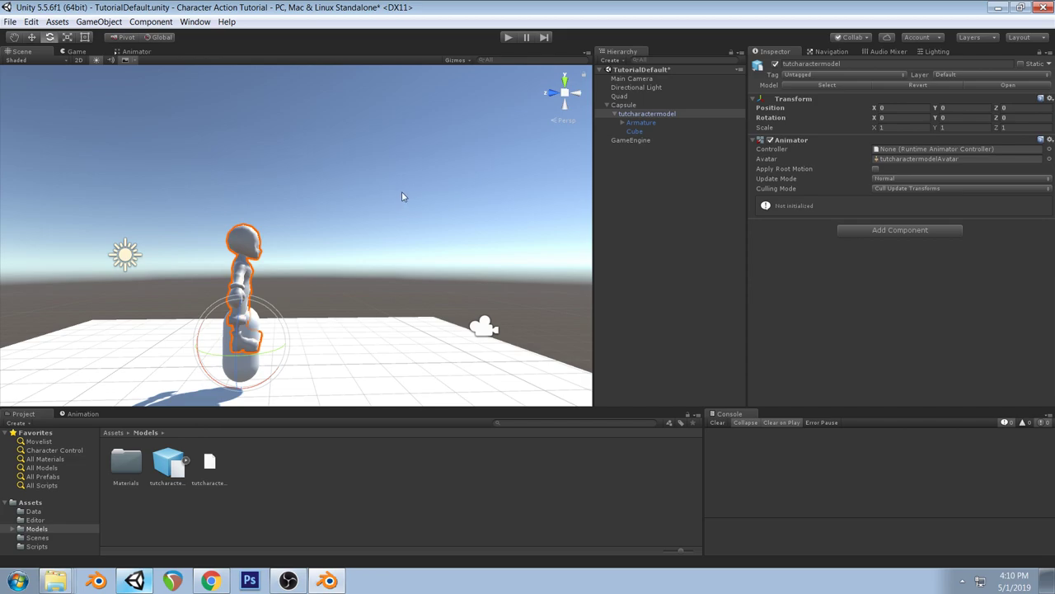
Deselect the character and examine its updated head and face from several angles in the scene
{"action": "left_click_drag", "start_coordinate": [412, 188], "coordinate": [491, 212], "text": "alt"}
{"action": "left_click", "coordinate": [438, 123]}
{"action": "left_click_drag", "start_coordinate": [438, 123], "coordinate": [294, 217], "text": "alt"}
{"action": "left_click_drag", "start_coordinate": [363, 186], "coordinate": [432, 224], "text": "alt"}
{"action": "left_click_drag", "start_coordinate": [319, 303], "coordinate": [483, 281], "text": "alt"}
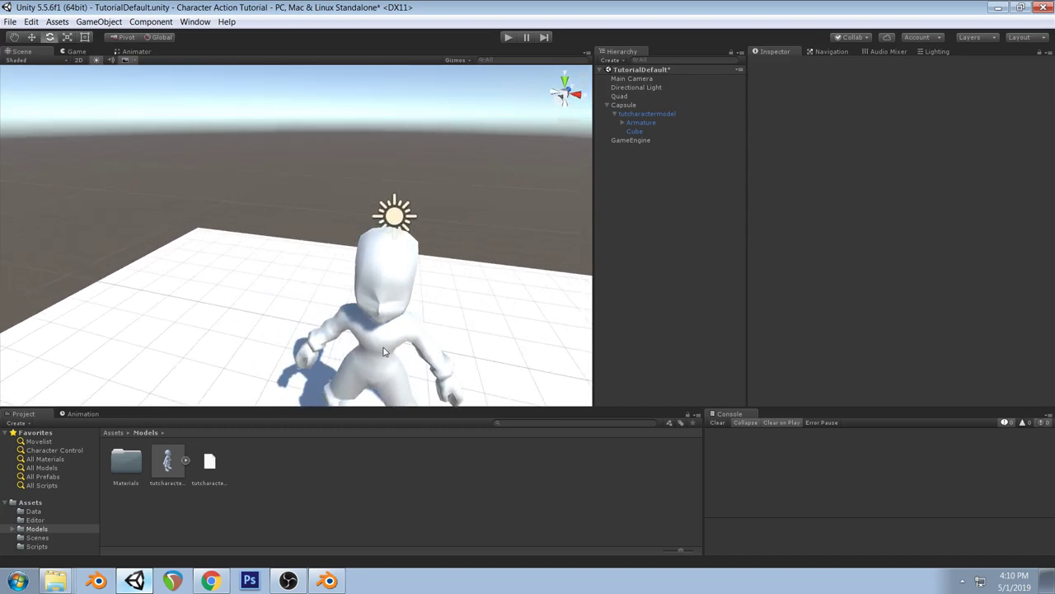
Switch to Blender and reposition the chin vertices of the head in the right-side wireframe view
{"action": "left_click", "coordinate": [328, 580]}
{"action": "mouse_move", "coordinate": [434, 202]}
{"action": "middle_mouse_down"}
{"action": "mouse_move", "coordinate": [450, 227]}
{"action": "mouse_move", "coordinate": [437, 216]}
{"action": "middle_mouse_up"}
{"action": "scroll", "coordinate": [386, 215], "scroll_direction": "up", "scroll_amount": 5}
{"action": "right_click", "coordinate": [360, 202]}
{"action": "key", "text": "KP_3"}
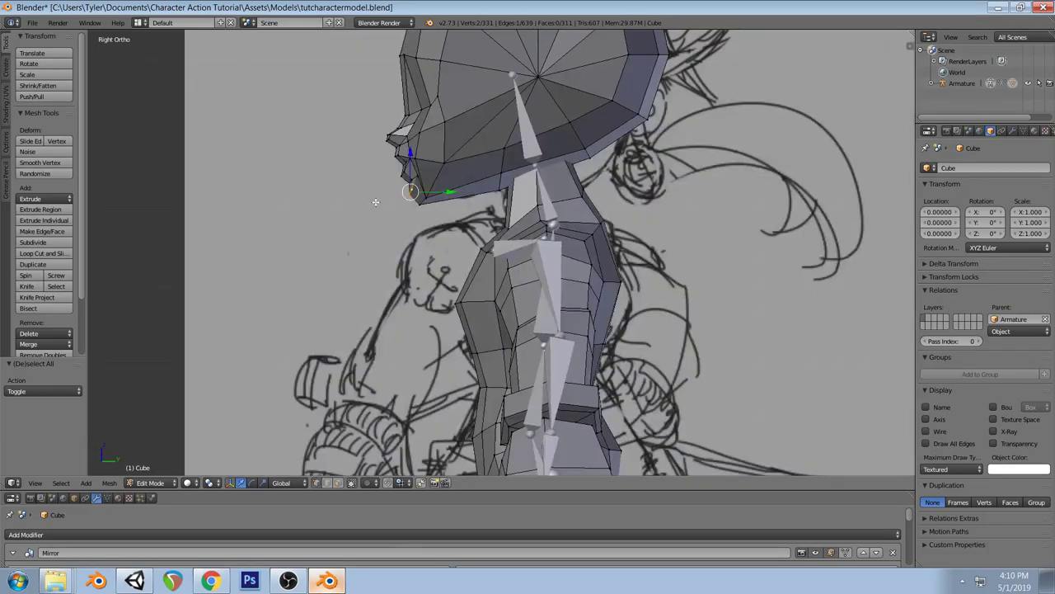
{"action": "key", "text": "z"}
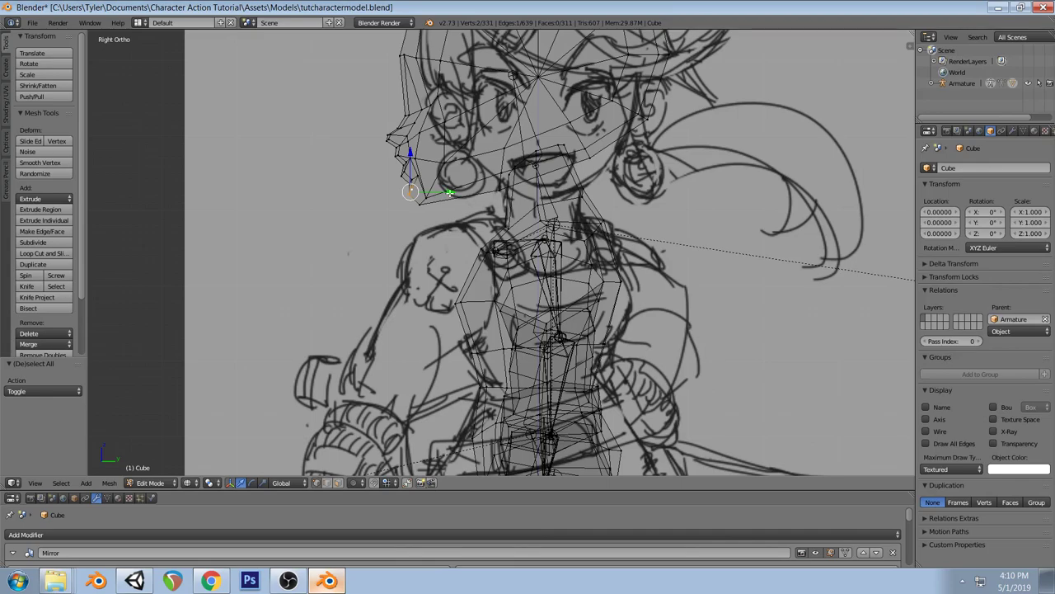
{"action": "key", "text": "g"}
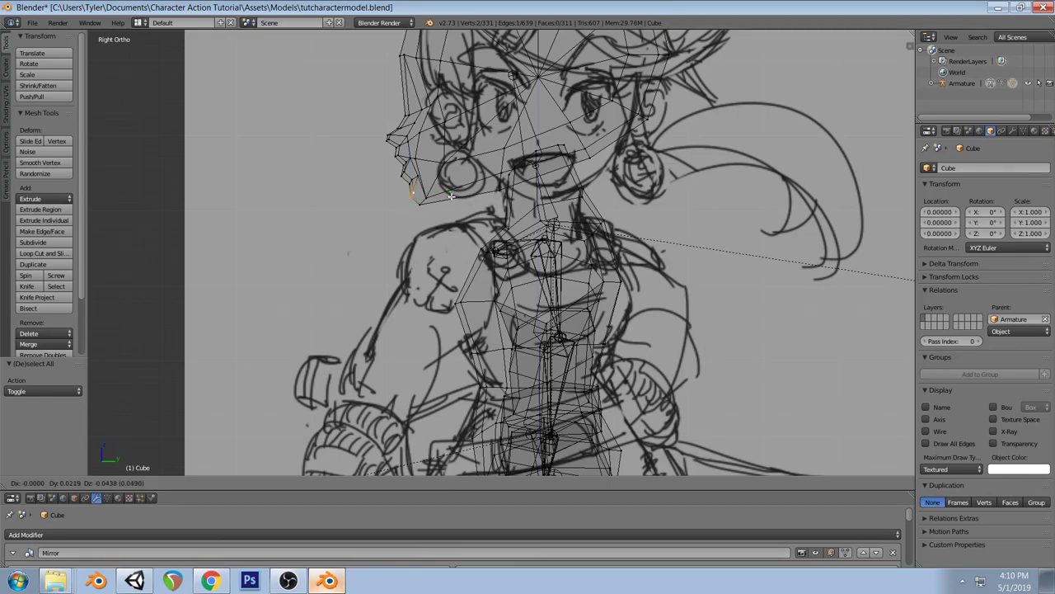
{"action": "left_click_drag", "start_coordinate": [427, 202], "coordinate": [429, 196]}
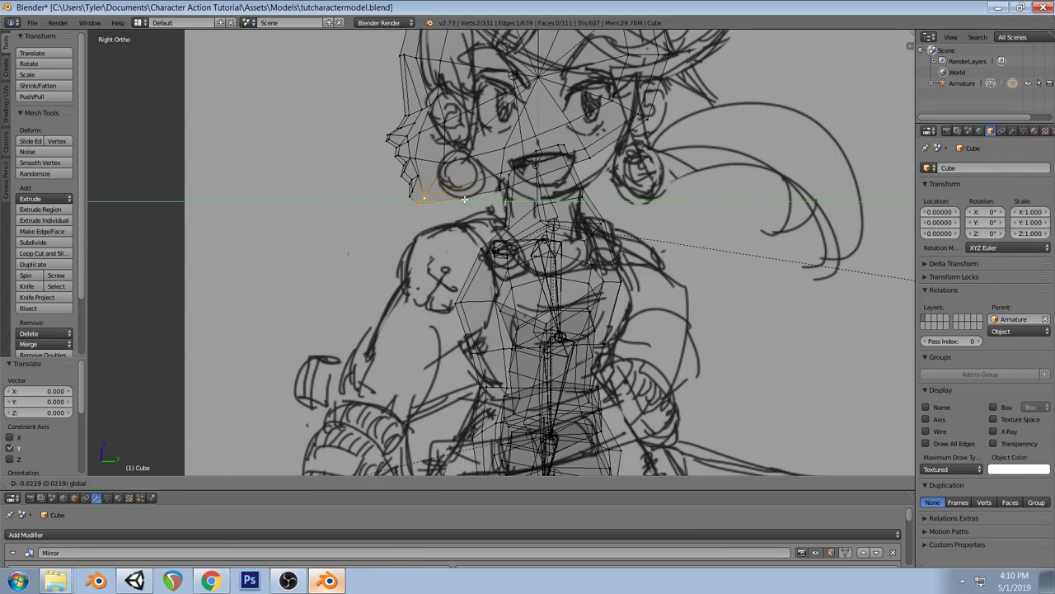
{"action": "key", "text": "a"}
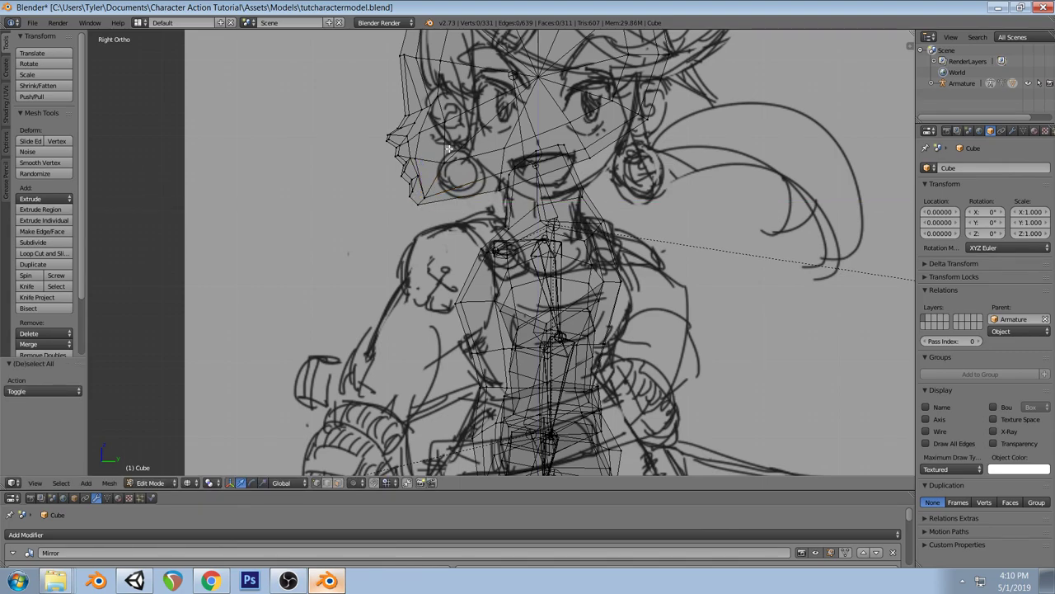
Restore solid shading and move the outer jaw vertex inwards in the front view to narrow the jawline
{"action": "key", "text": "z"}
{"action": "mouse_move", "coordinate": [430, 126]}
{"action": "middle_mouse_down"}
{"action": "mouse_move", "coordinate": [495, 86]}
{"action": "mouse_move", "coordinate": [522, 52]}
{"action": "mouse_move", "coordinate": [555, 49]}
{"action": "mouse_move", "coordinate": [558, 74]}
{"action": "mouse_move", "coordinate": [477, 145]}
{"action": "middle_mouse_up"}
{"action": "right_click", "coordinate": [477, 145]}
{"action": "right_click", "coordinate": [462, 146]}
{"action": "key", "text": "KP_1"}
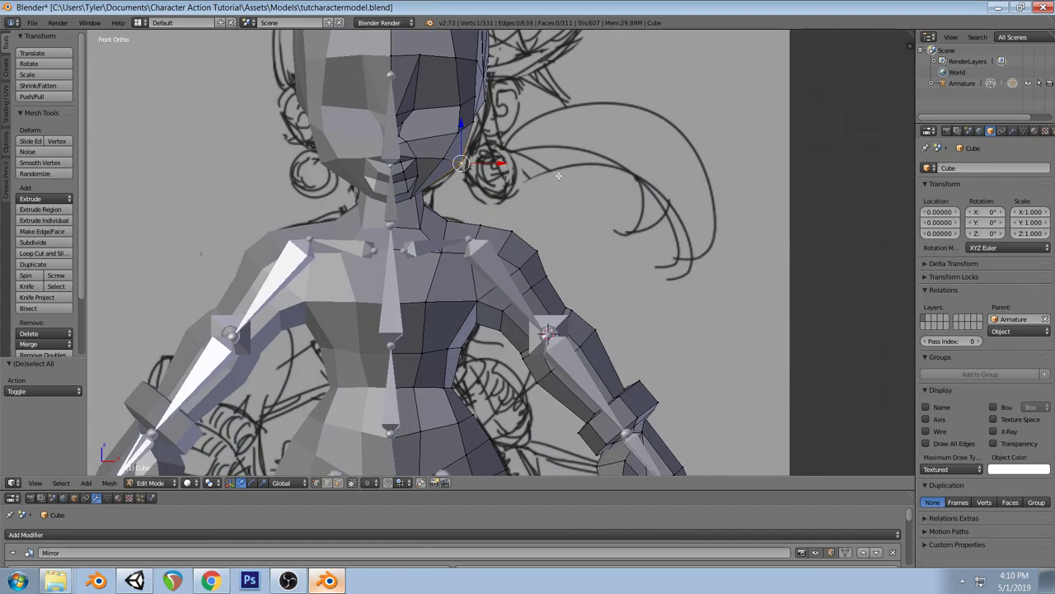
{"action": "key", "text": "g"}
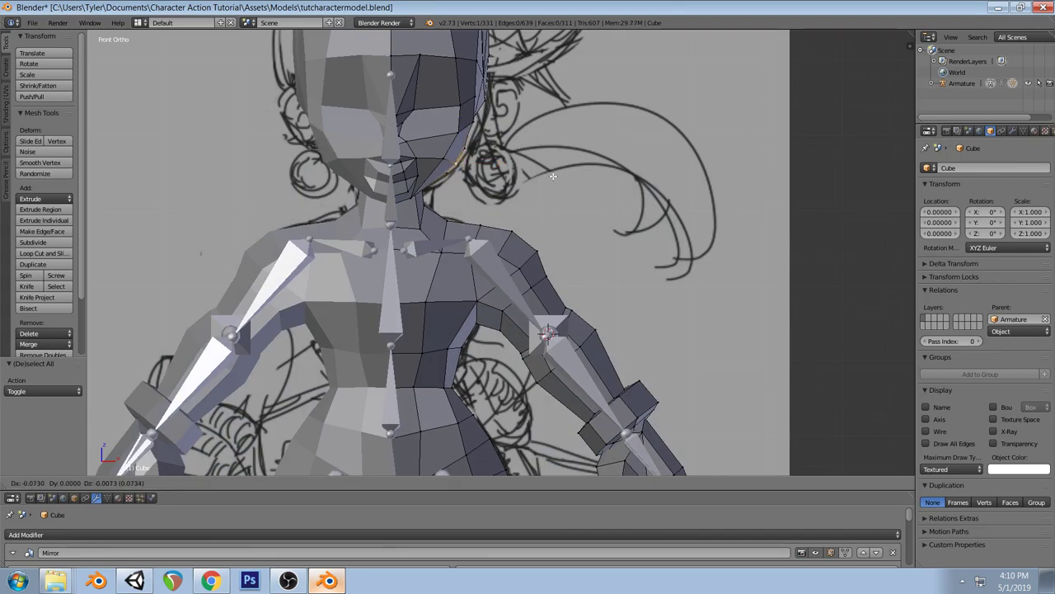
{"action": "left_click", "coordinate": [542, 179]}
Check the adjusted jaw from another angle and save the model file over itself
{"action": "mouse_move", "coordinate": [543, 179]}
{"action": "middle_mouse_down"}
{"action": "mouse_move", "coordinate": [494, 184]}
{"action": "mouse_move", "coordinate": [417, 217]}
{"action": "mouse_move", "coordinate": [515, 132]}
{"action": "mouse_move", "coordinate": [473, 85]}
{"action": "middle_mouse_up"}
{"action": "key", "text": "KP_1"}
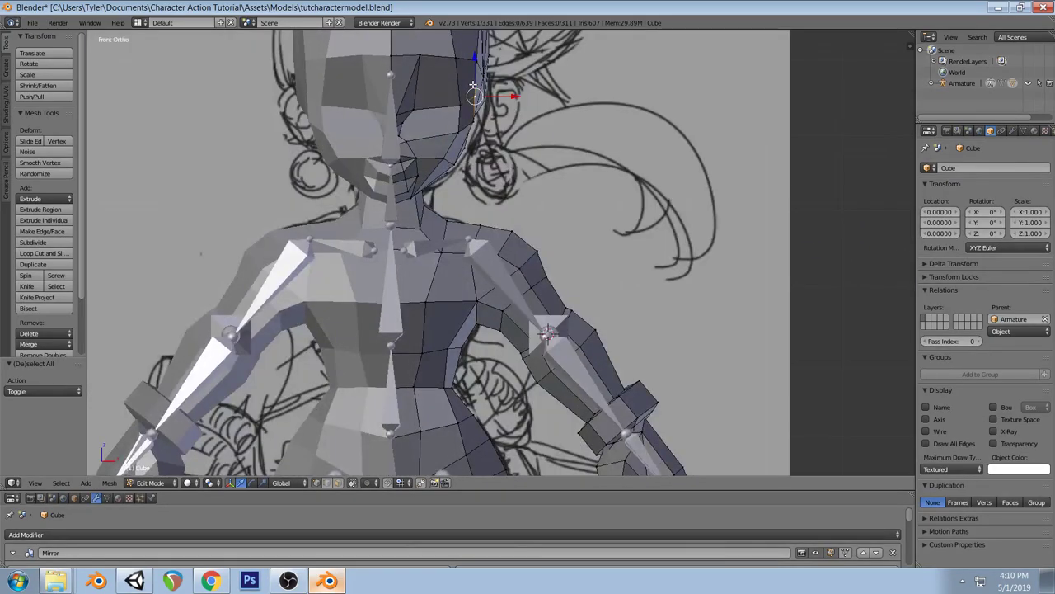
{"action": "key", "text": "ctrl+s"}
{"action": "left_click", "coordinate": [552, 165]}
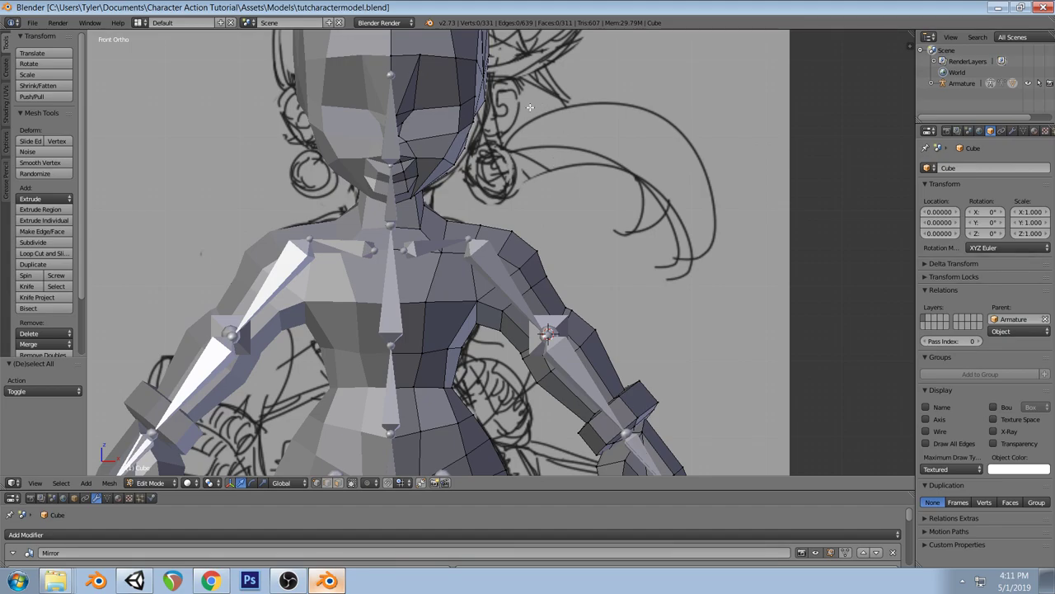
Examine the whole character from an angle and compare its front view with the reference sketch
{"action": "key", "text": "space"}
{"action": "key", "text": "Escape"}
{"action": "scroll", "coordinate": [488, 303], "scroll_direction": "down", "scroll_amount": 5}
{"action": "middle_click_drag", "start_coordinate": [540, 292], "coordinate": [505, 341]}
{"action": "key", "text": "KP_1"}
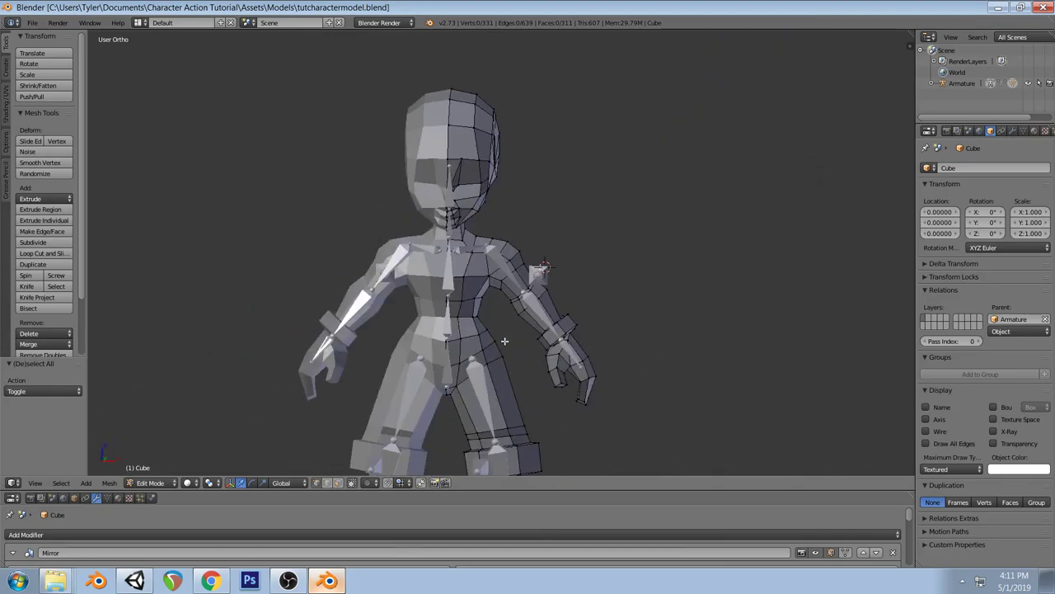
{"action": "scroll", "coordinate": [570, 329], "scroll_direction": "up", "scroll_amount": 5}
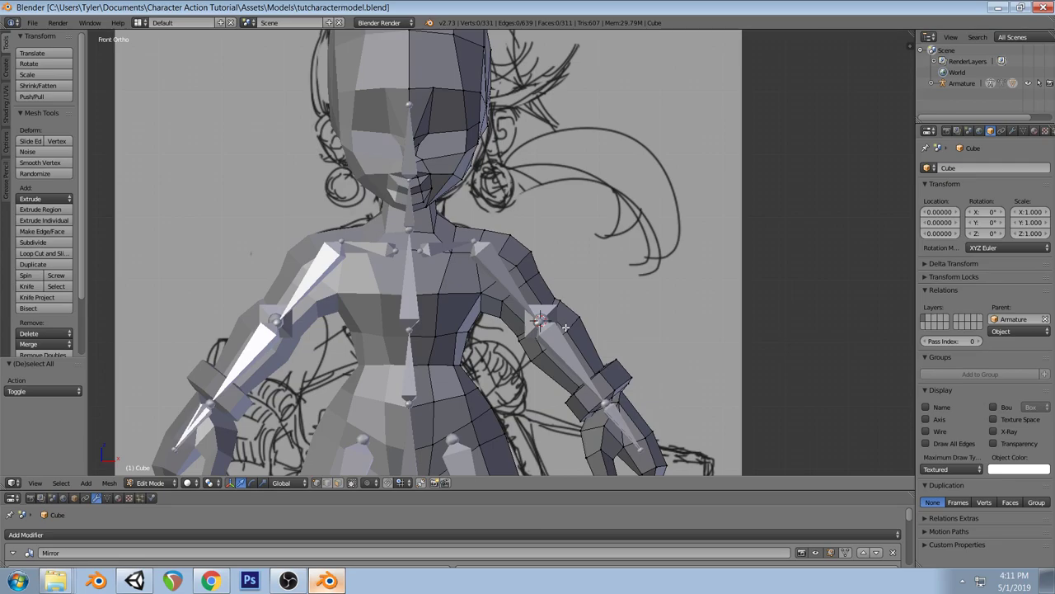
{"action": "middle_click_drag", "start_coordinate": [566, 328], "coordinate": [535, 228], "text": "shift"}
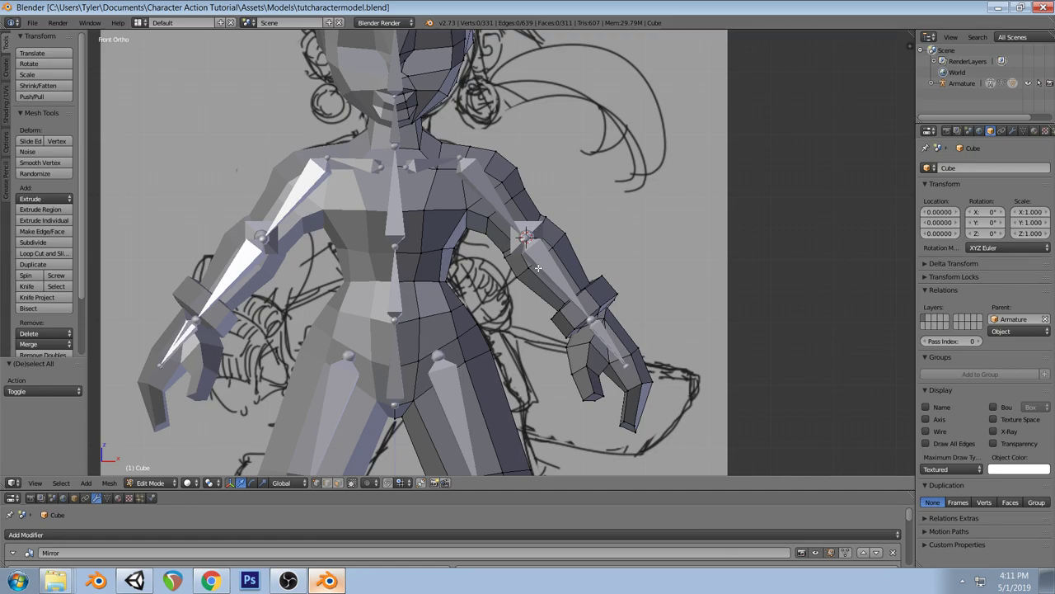
{"action": "scroll", "coordinate": [538, 267], "scroll_direction": "down", "scroll_amount": 3}
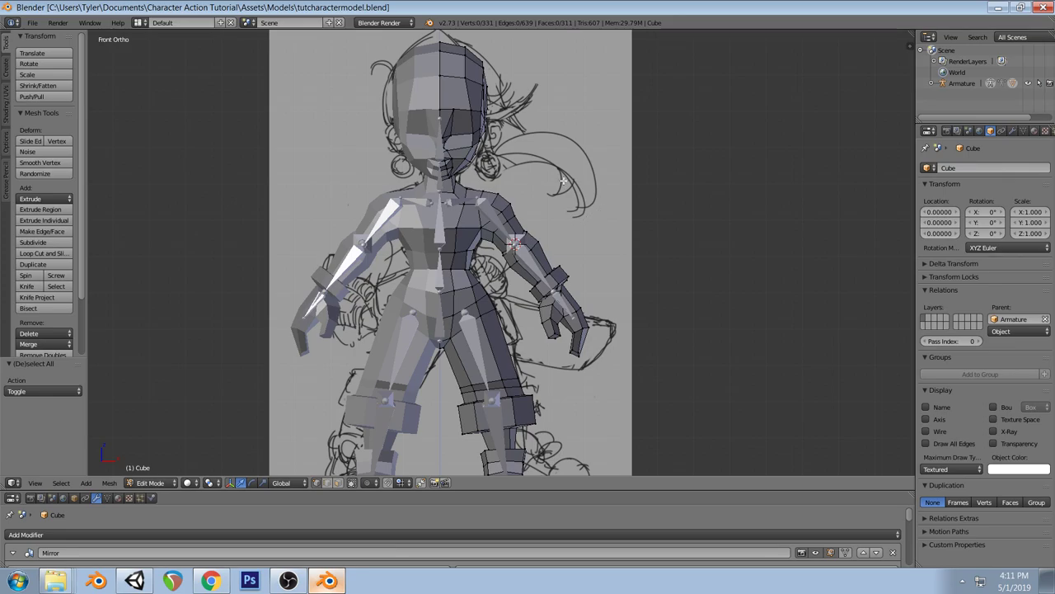
Inspect the head from below, return to the front view and save tutcharactermodel.blend over itself
{"action": "mouse_move", "coordinate": [489, 230]}
{"action": "middle_mouse_down"}
{"action": "mouse_move", "coordinate": [525, 249]}
{"action": "mouse_move", "coordinate": [565, 252]}
{"action": "mouse_move", "coordinate": [596, 231]}
{"action": "mouse_move", "coordinate": [549, 238]}
{"action": "mouse_move", "coordinate": [553, 248]}
{"action": "mouse_move", "coordinate": [601, 250]}
{"action": "mouse_move", "coordinate": [620, 226]}
{"action": "mouse_move", "coordinate": [515, 198]}
{"action": "mouse_move", "coordinate": [577, 202]}
{"action": "mouse_move", "coordinate": [491, 199]}
{"action": "mouse_move", "coordinate": [495, 169]}
{"action": "mouse_move", "coordinate": [450, 175]}
{"action": "middle_mouse_up"}
{"action": "right_click", "coordinate": [445, 172]}
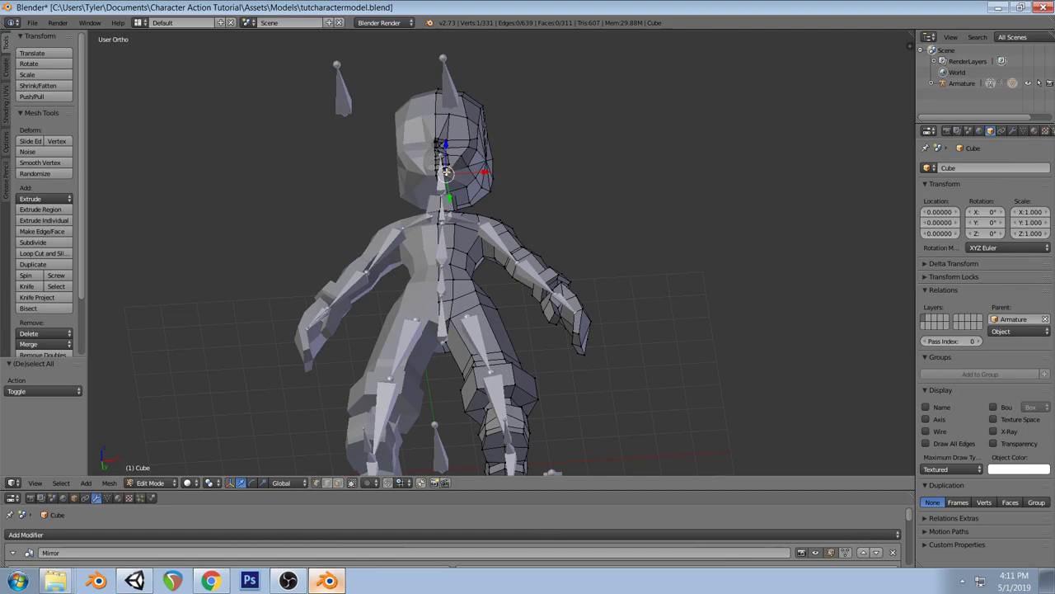
{"action": "key", "text": "KP_1"}
{"action": "key", "text": "ctrl+s"}
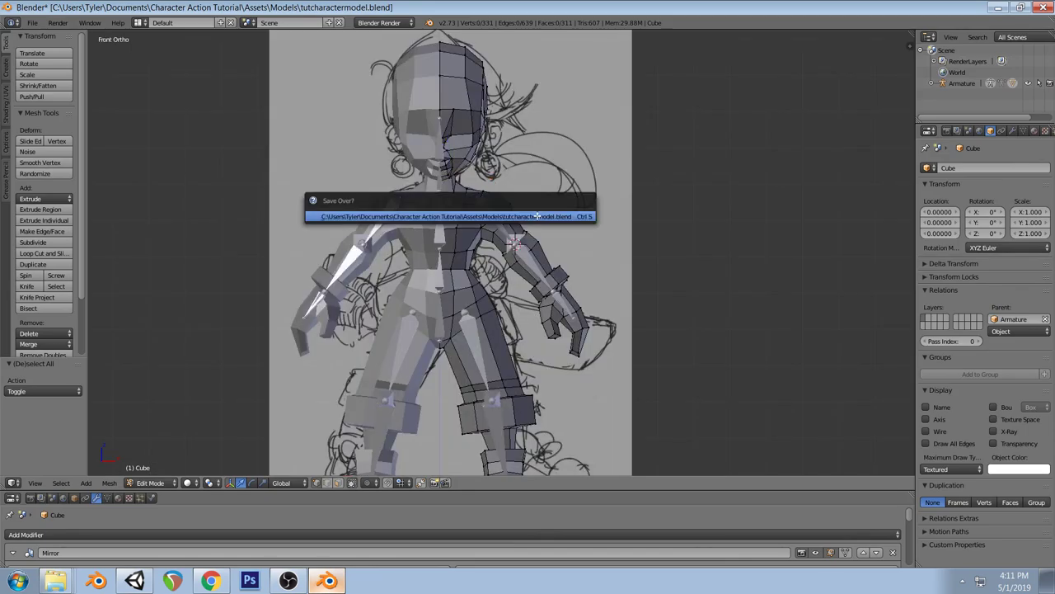